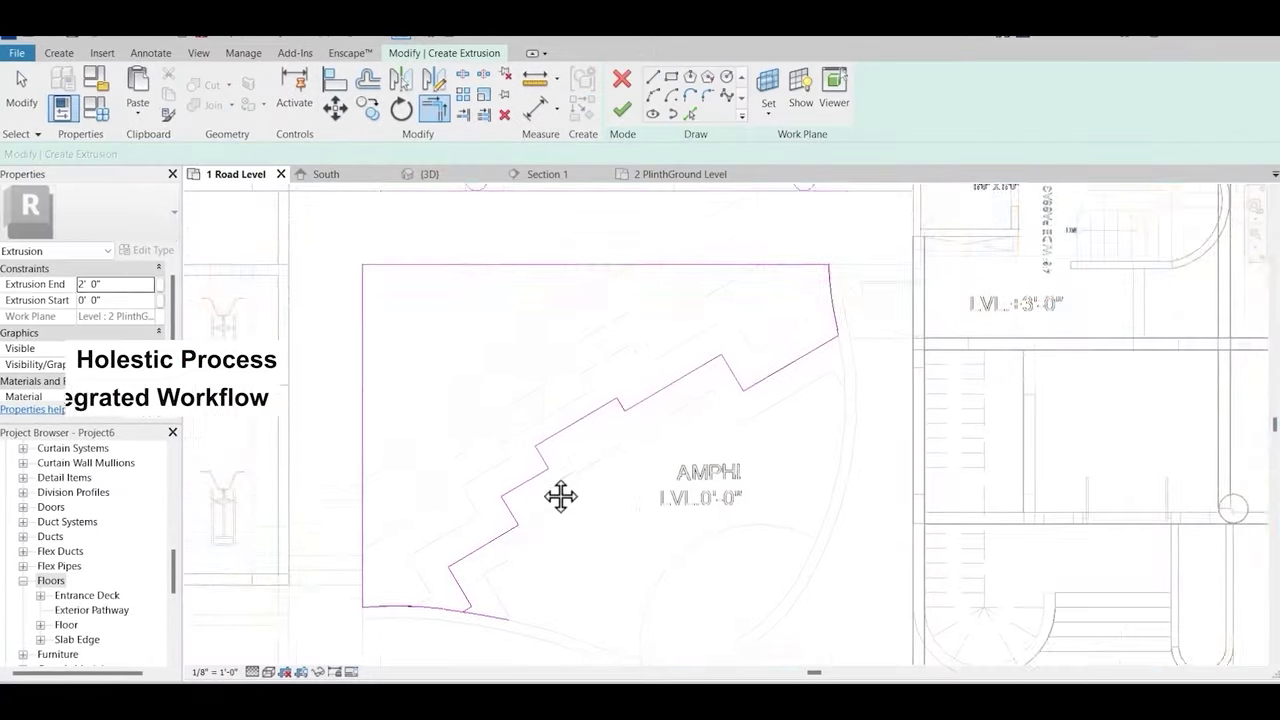
Step: Orbit the floor-framing 3D view and confirm 4 Second Floor as the lift shaft walls' level
middle_click_drag(561, 496, 614, 340)
scroll(528, 481, "up", 2)
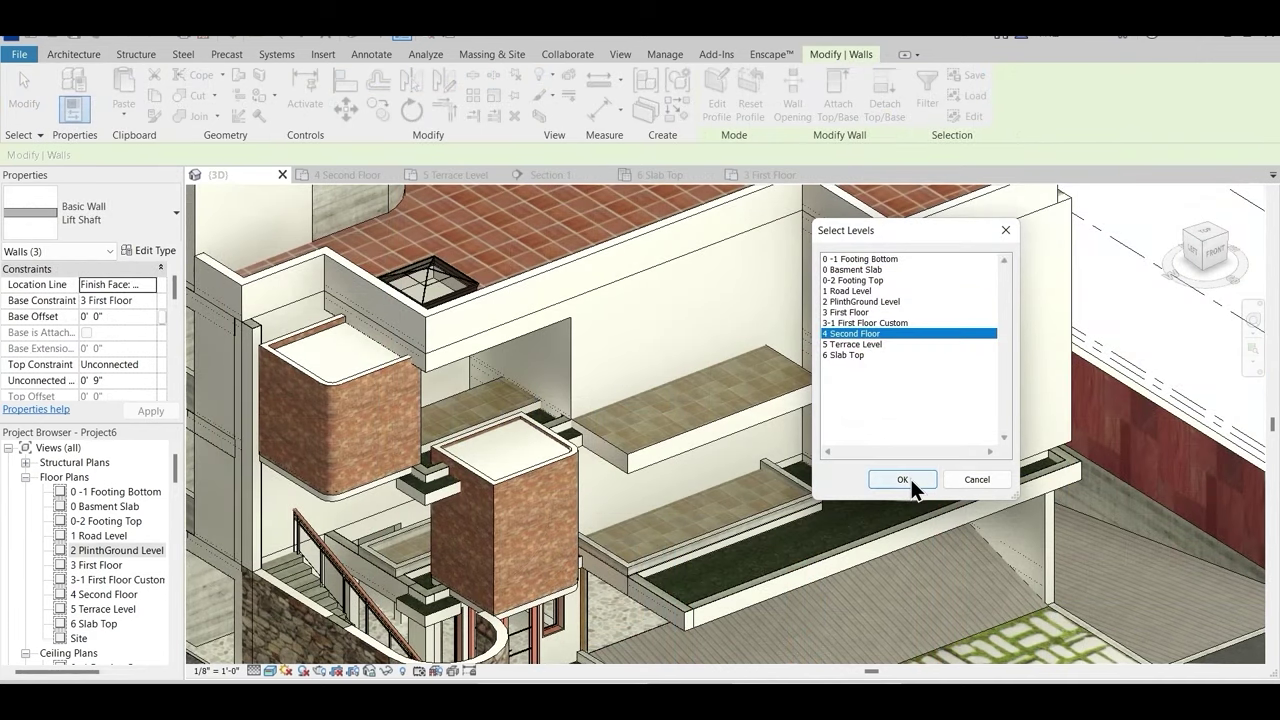
left_click(902, 480)
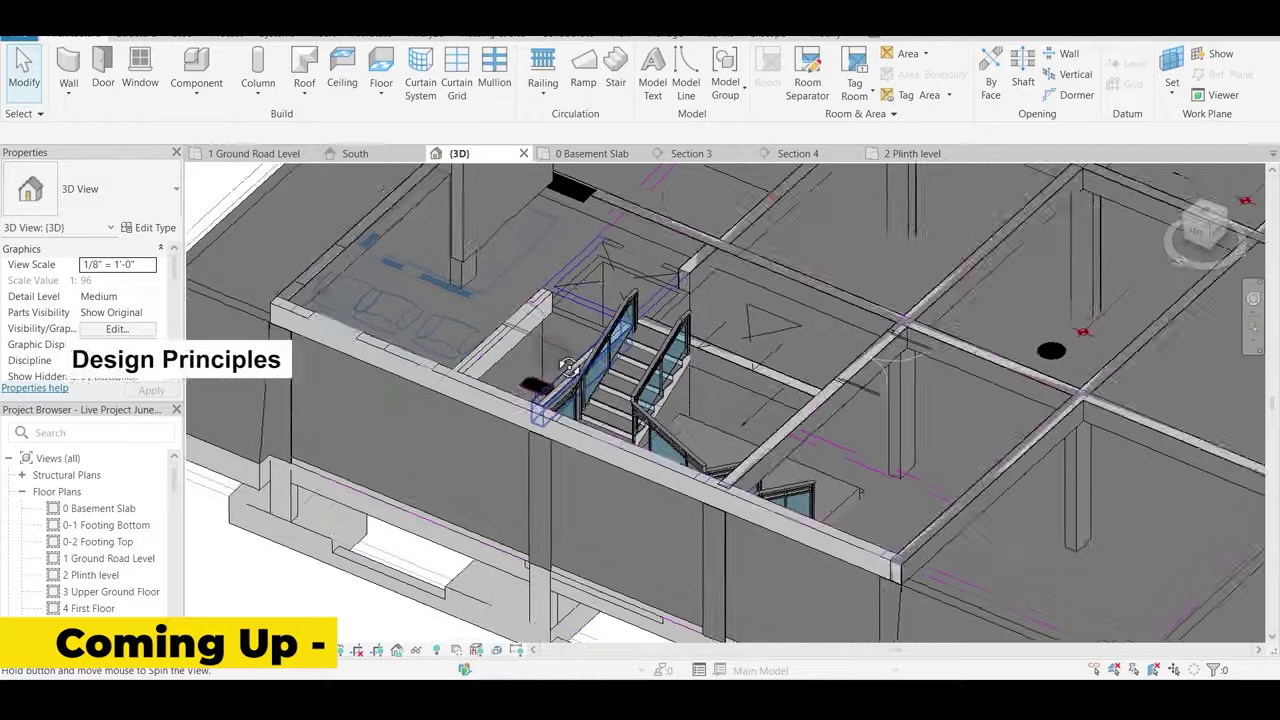
Step: Select the imported CAD drawing, the basement slab, a concrete beam and a rectangular column
middle_click_drag(590, 400, 571, 557, "shift")
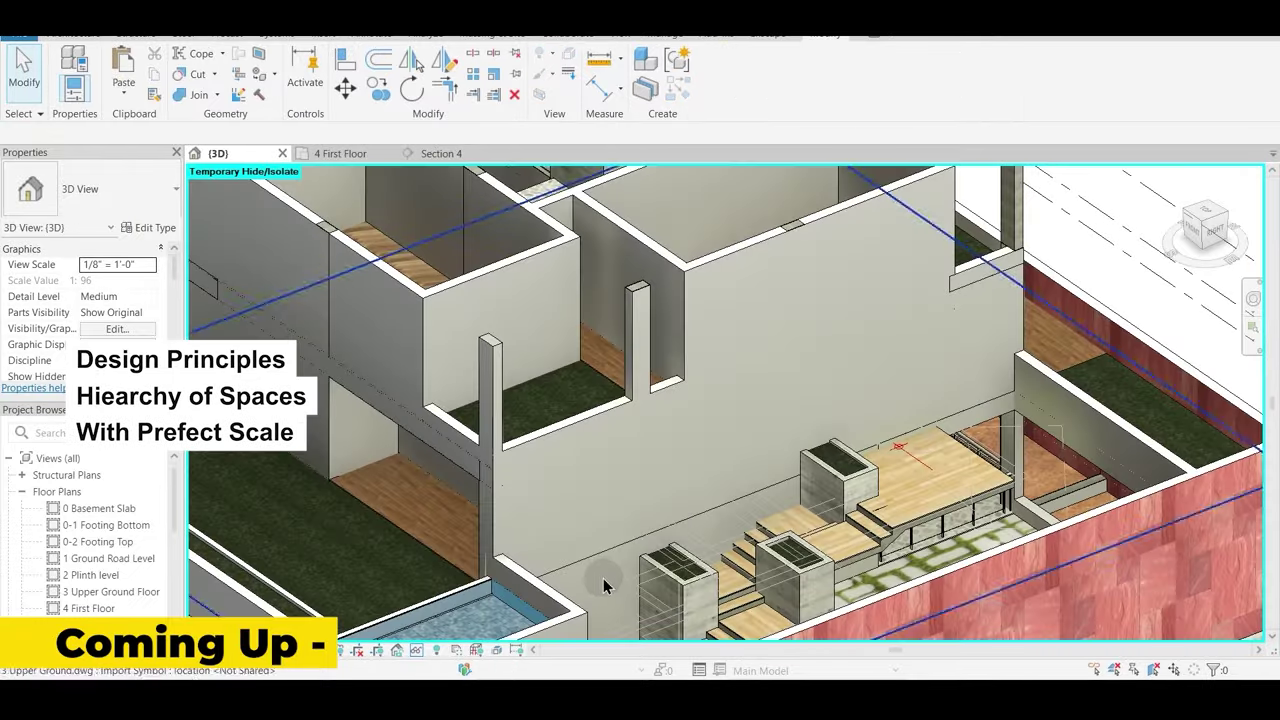
left_click(615, 600)
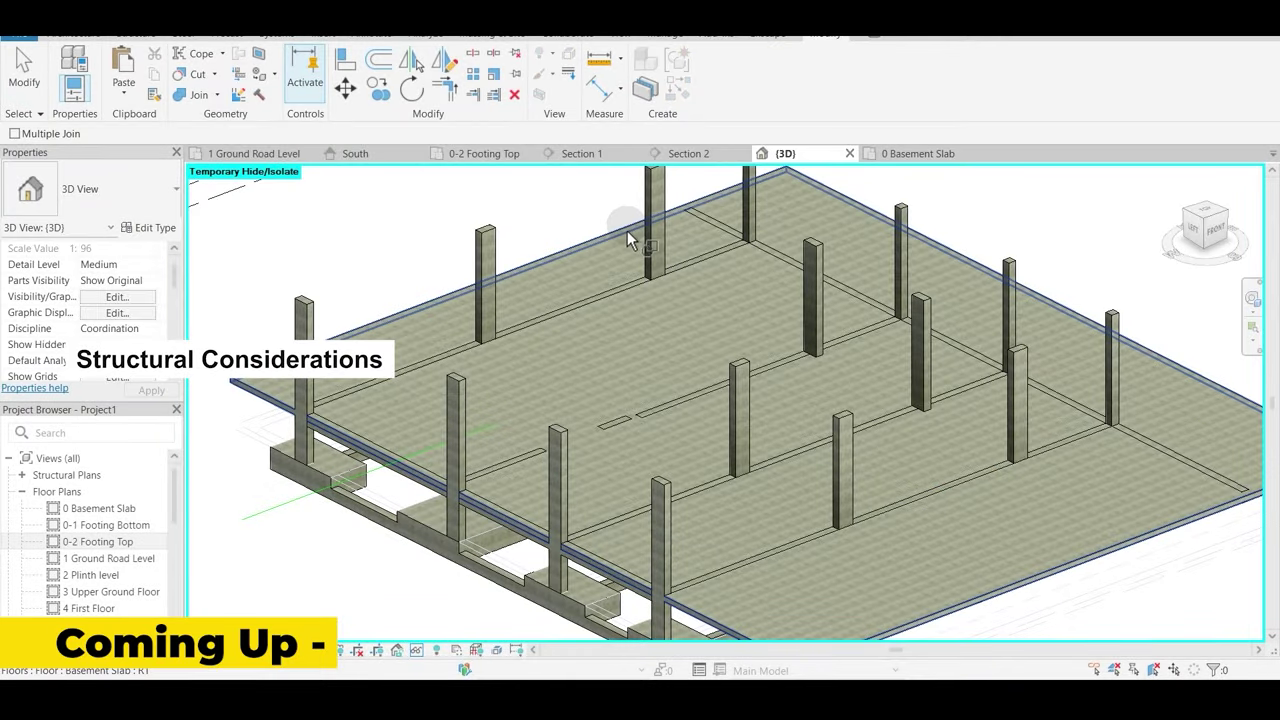
left_click(685, 219)
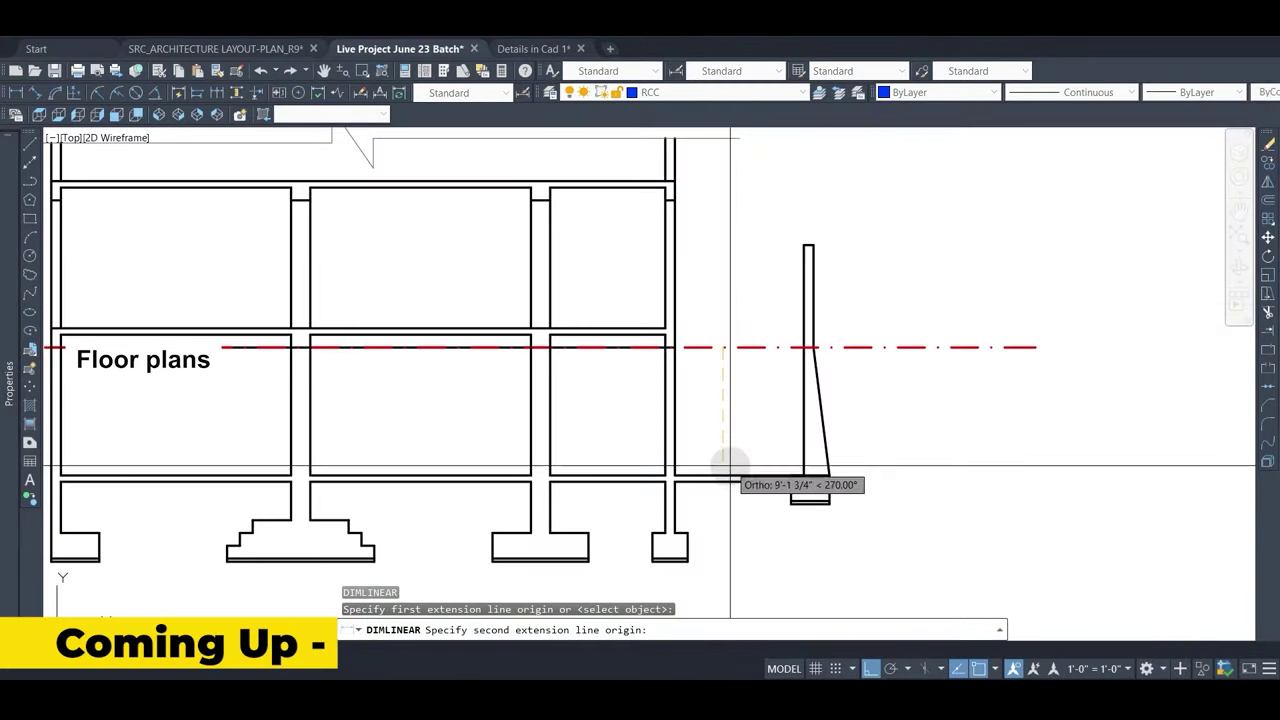
left_click(728, 467)
scroll(696, 468, "up", 2)
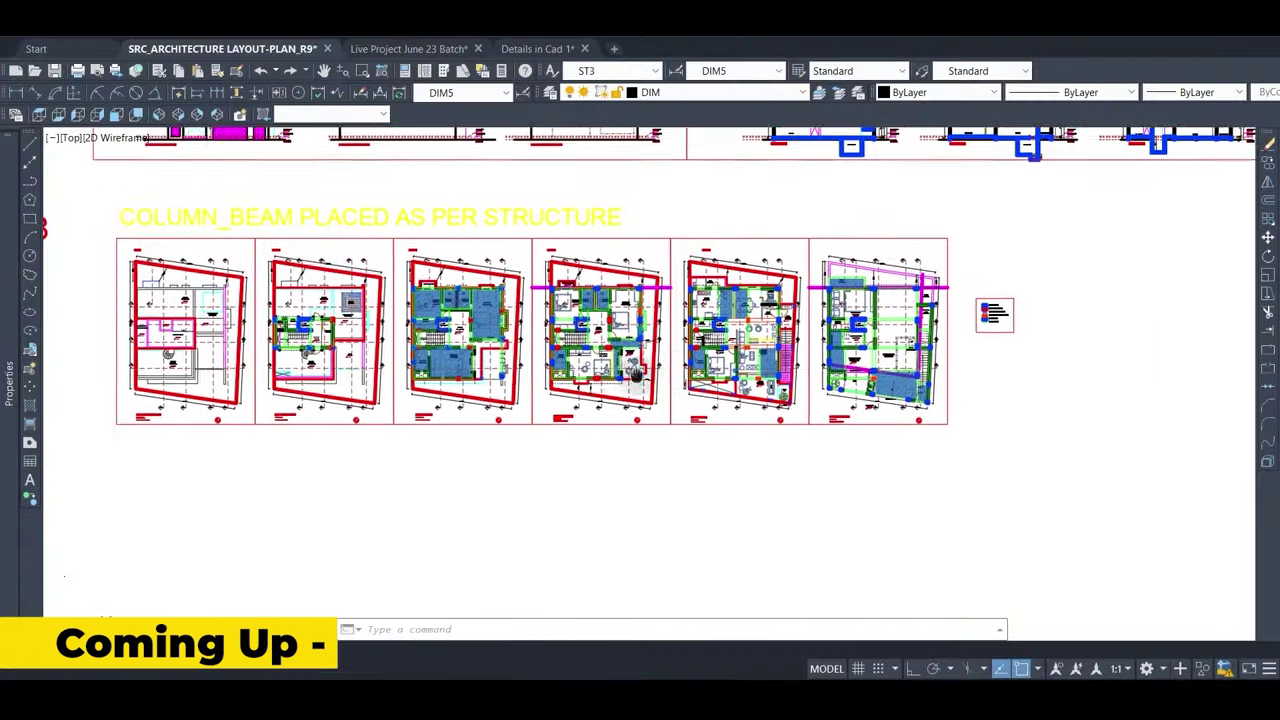
middle_click_drag(686, 361, 626, 371)
scroll(731, 360, "up", 2)
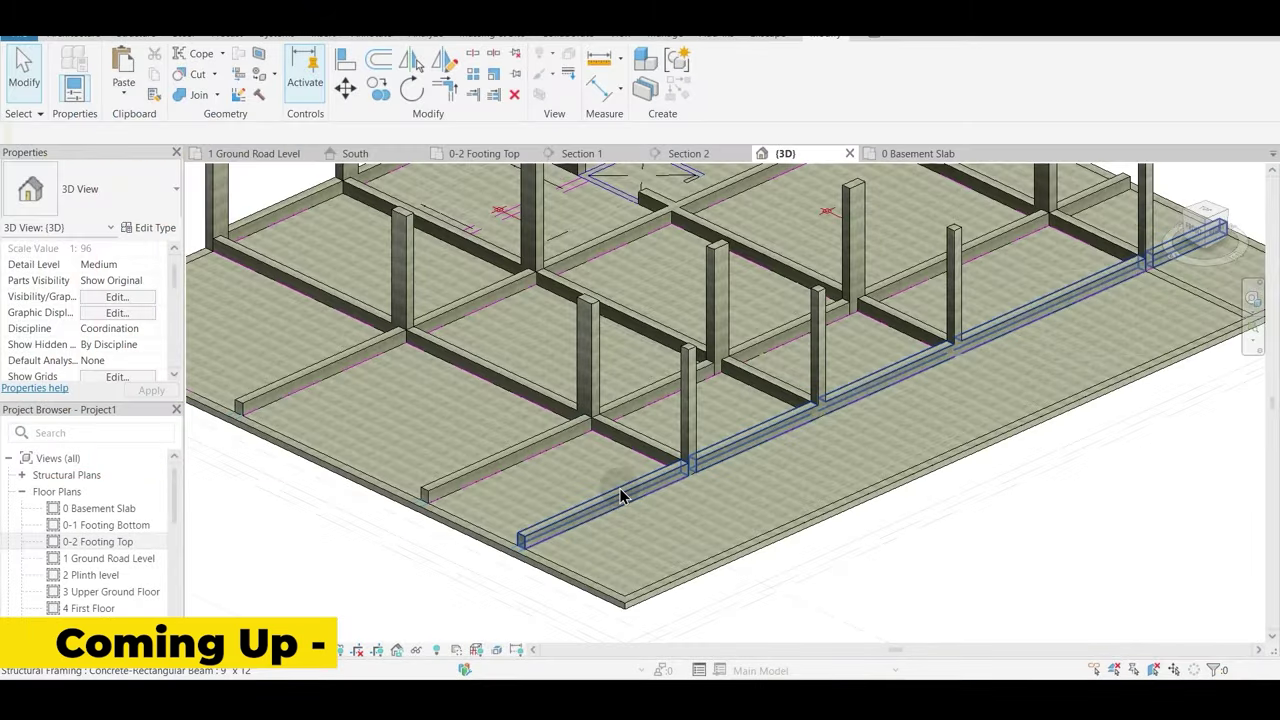
left_click(620, 495)
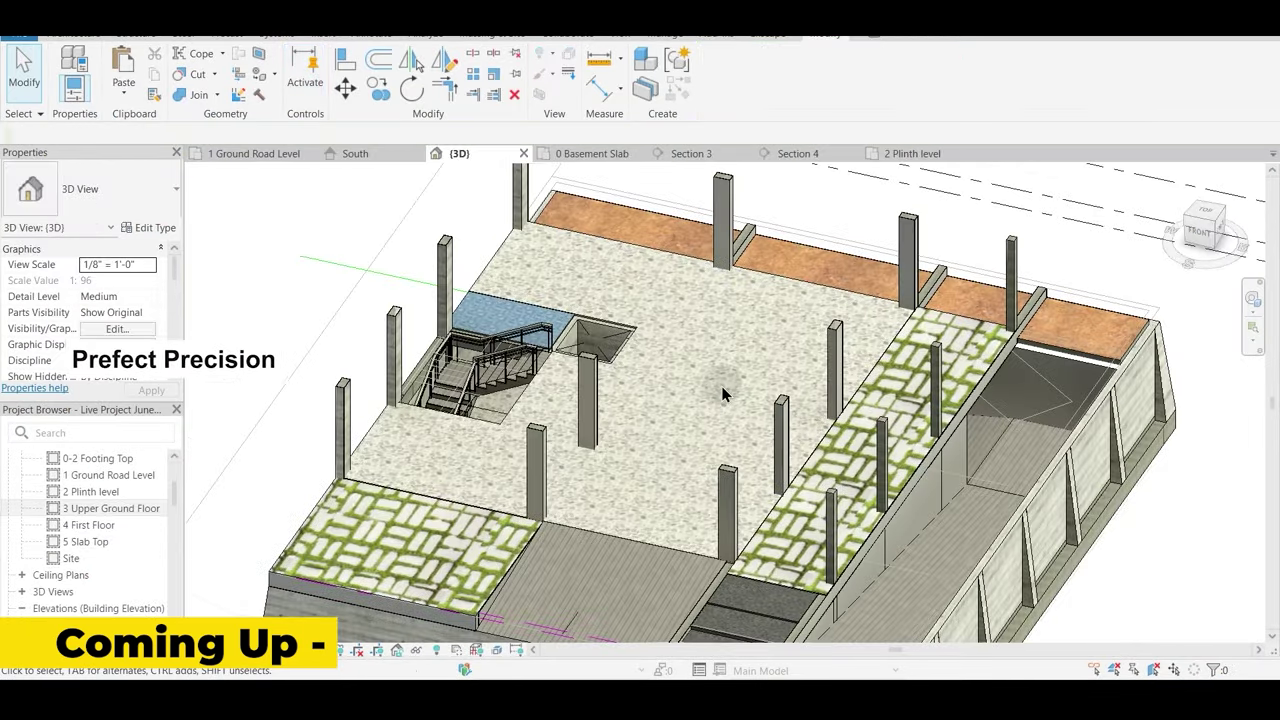
scroll(557, 457, "up", 5)
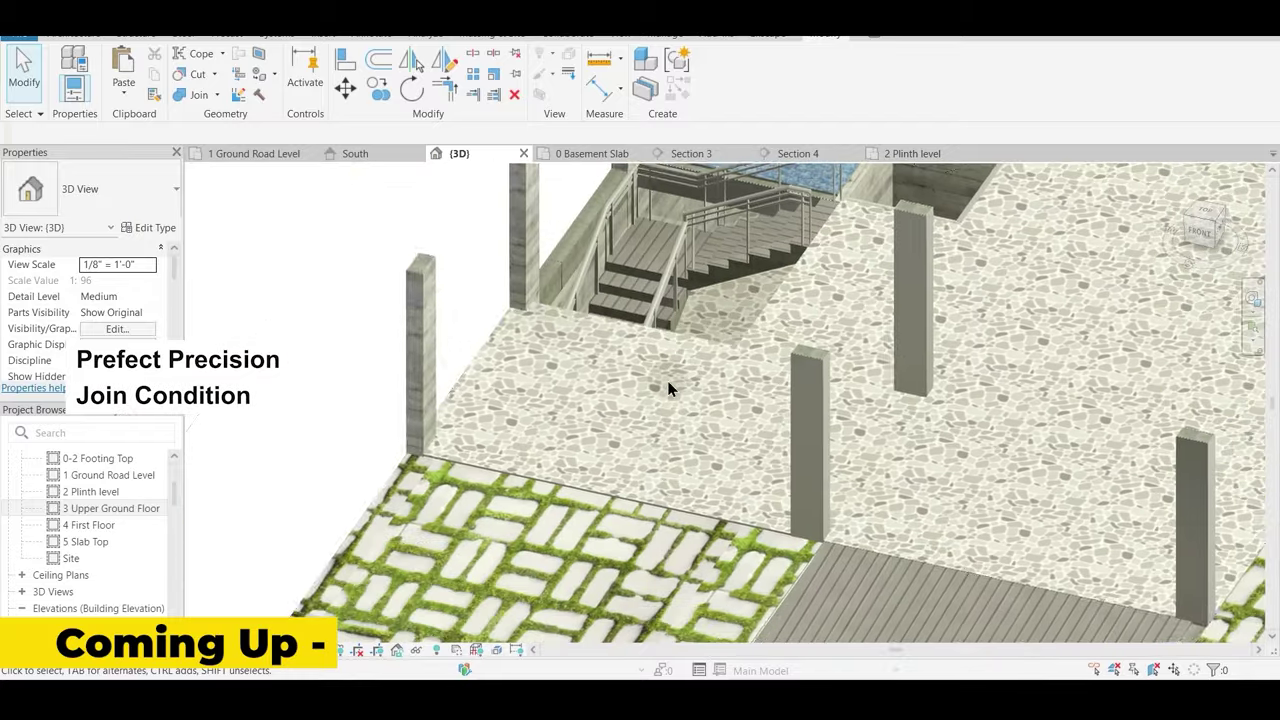
left_click(428, 272)
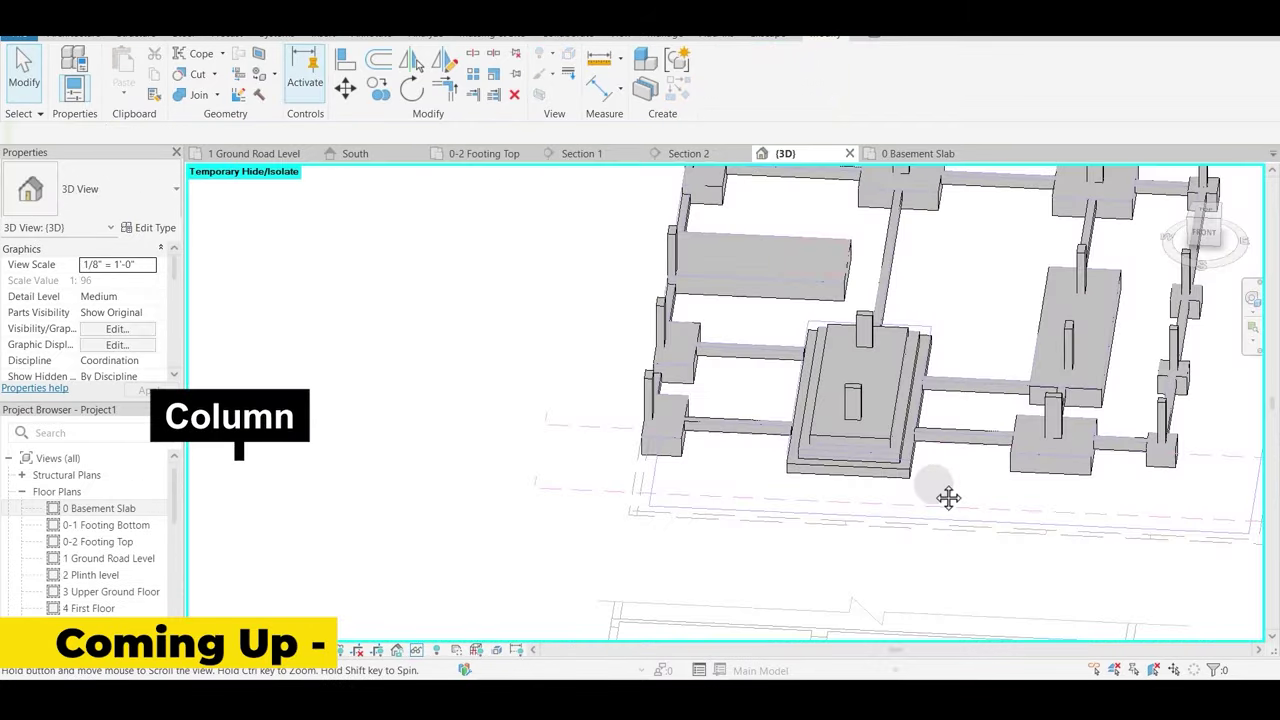
Step: Place a Basic Wall Main Wall 9" segment on the 4 First Floor plan
middle_click_drag(948, 497, 1011, 497, "shift")
scroll(915, 457, "up", 1)
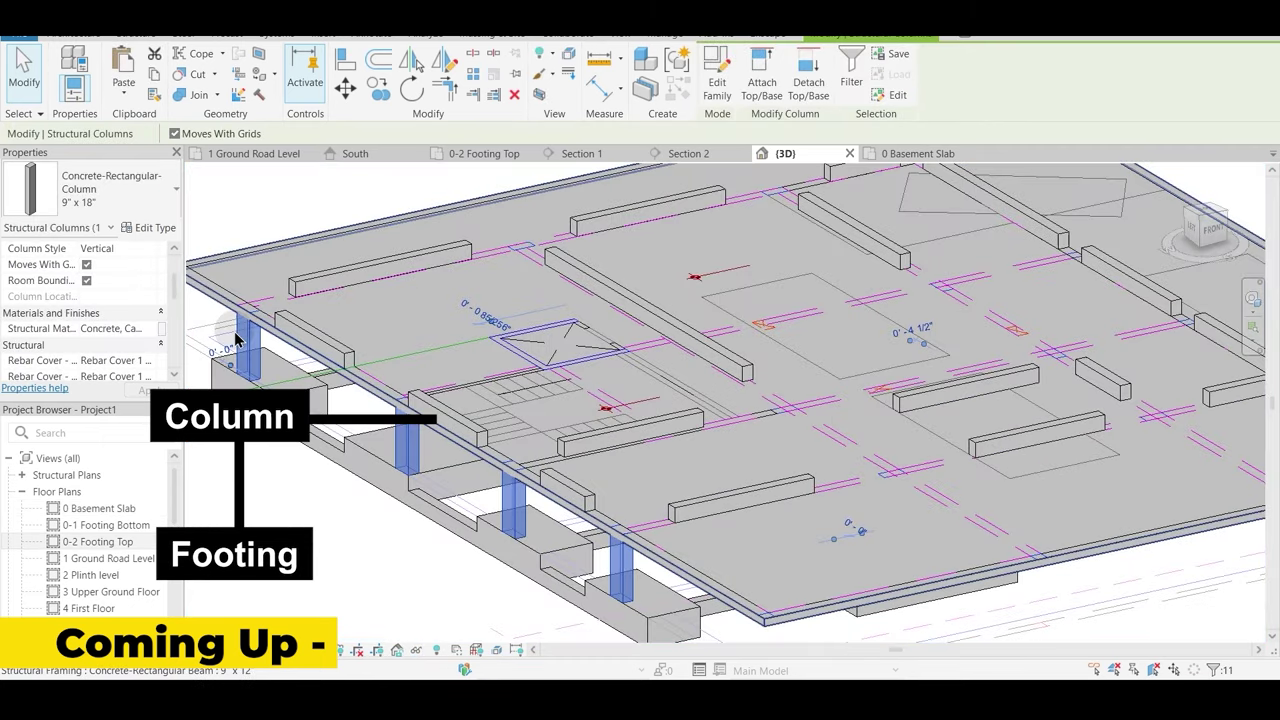
left_click_drag(169, 288, 176, 276)
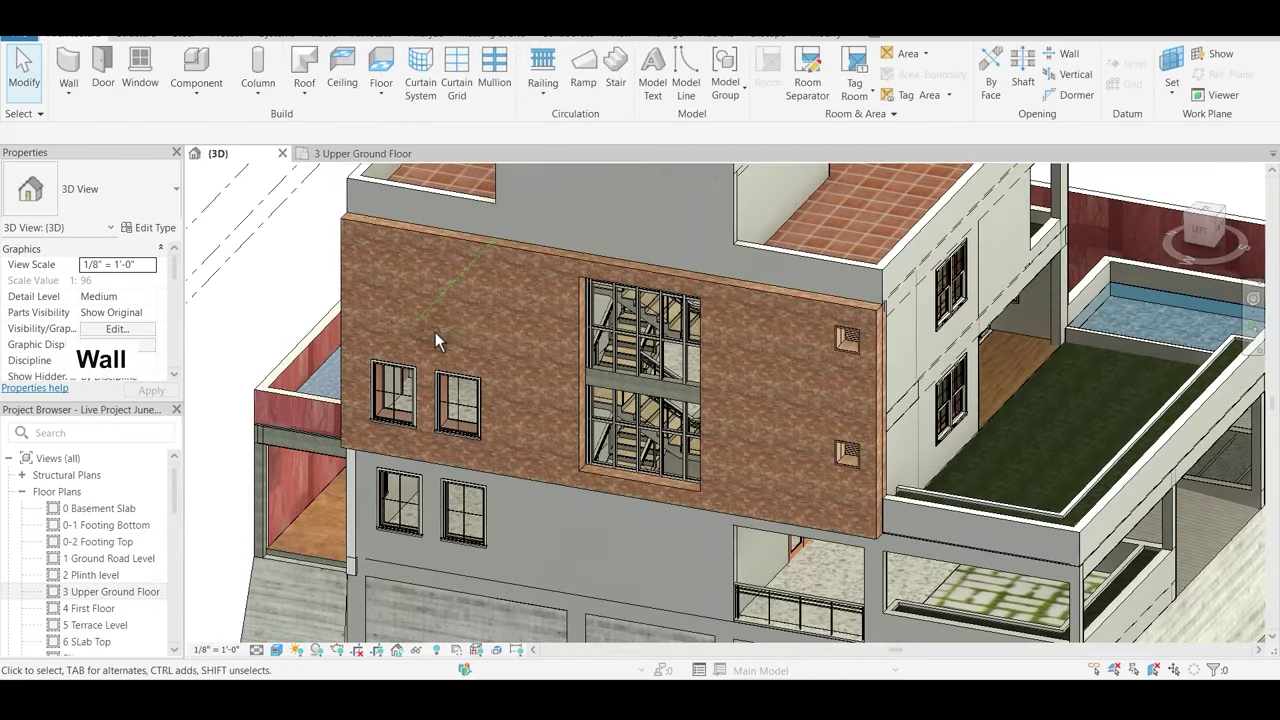
middle_click_drag(435, 332, 674, 393, "shift")
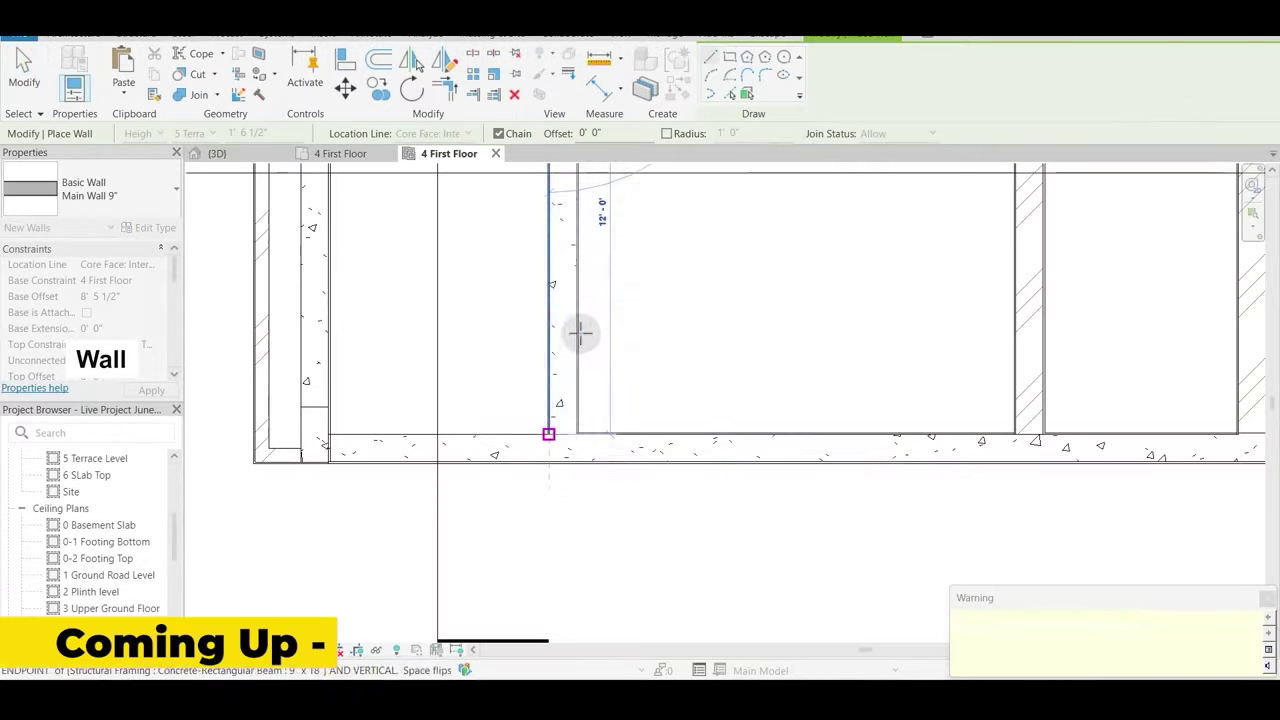
left_click(580, 335)
key("Escape")
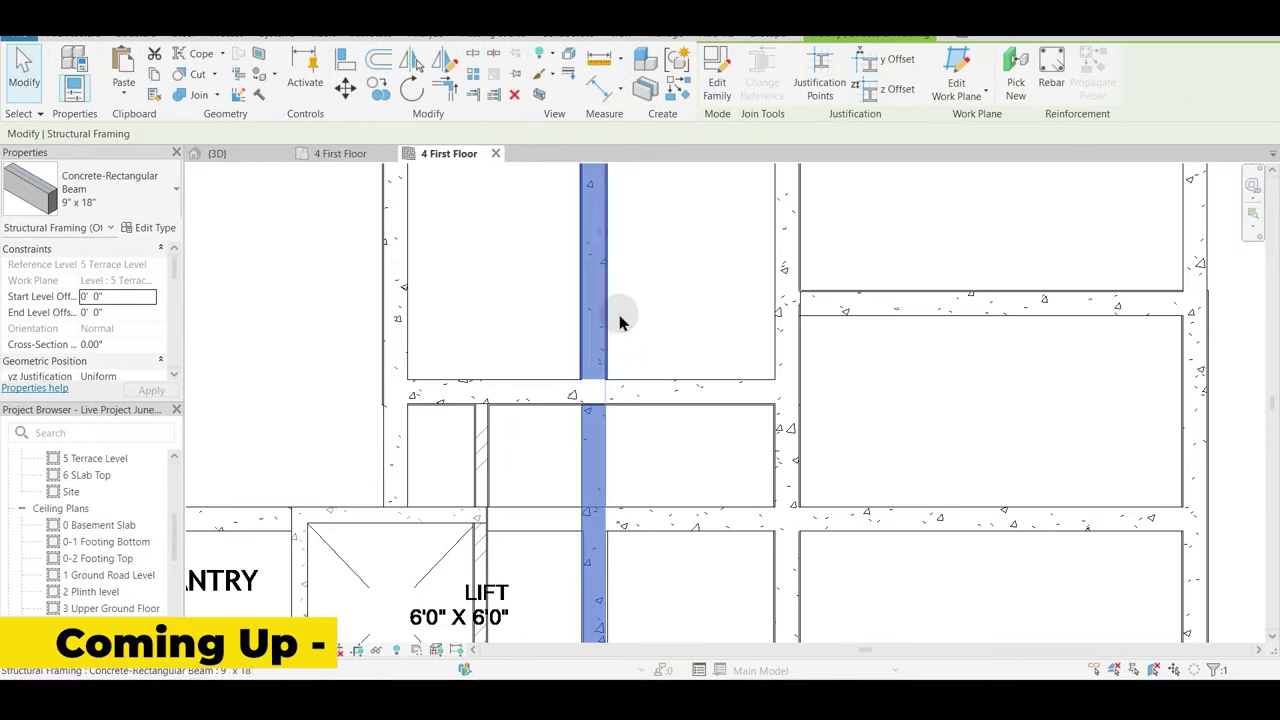
Step: Expand Read More under About This Course and scroll through the Master Diploma in Revit description
scroll(600, 400, "up", 8)
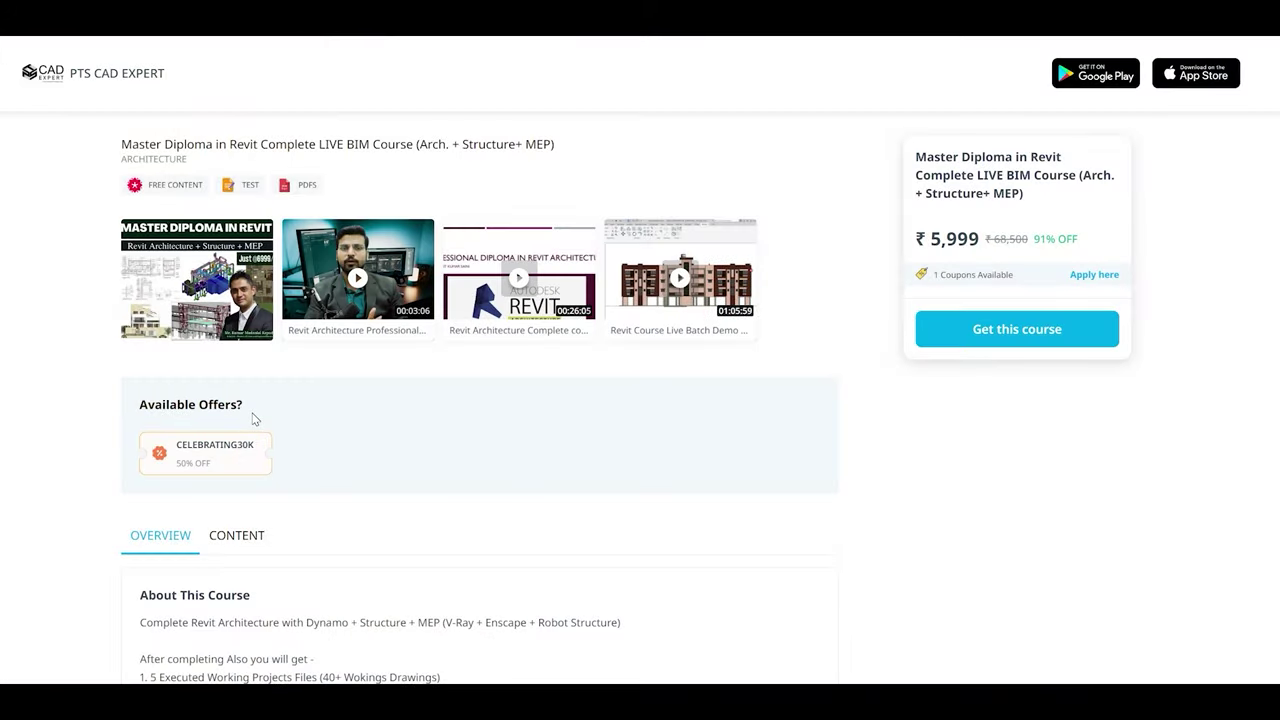
scroll(251, 420, "down", 3)
left_click(170, 485)
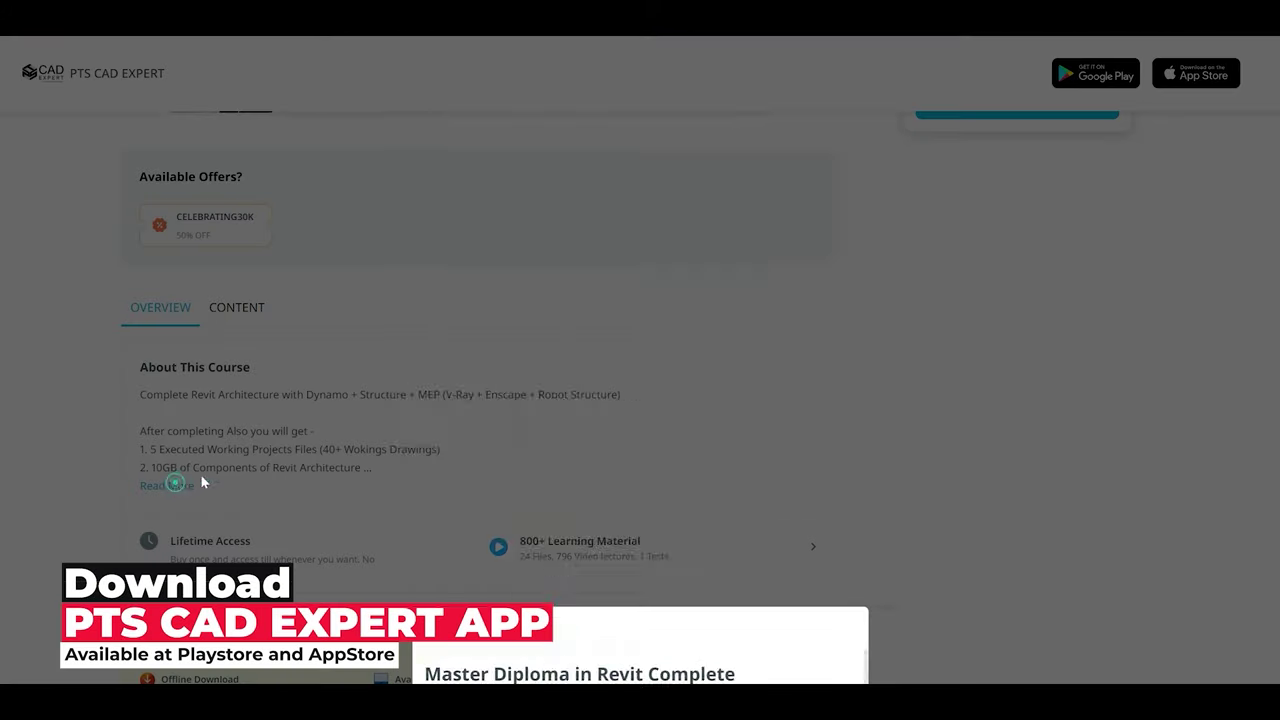
scroll(612, 440, "down", 4)
scroll(612, 440, "down", 2)
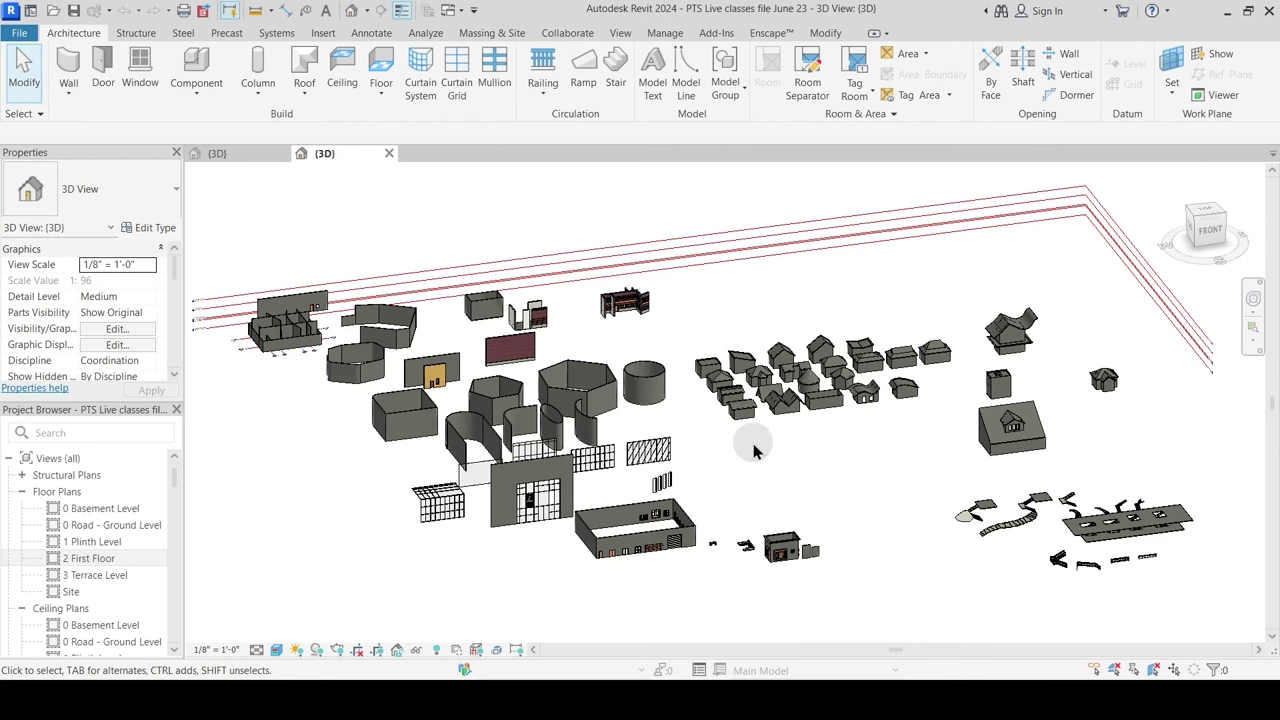
Step: Open the 2 First Floor plan, view the Annotate tools, then close the plan again
scroll(753, 450, "up", 2)
middle_click_drag(746, 467, 765, 467)
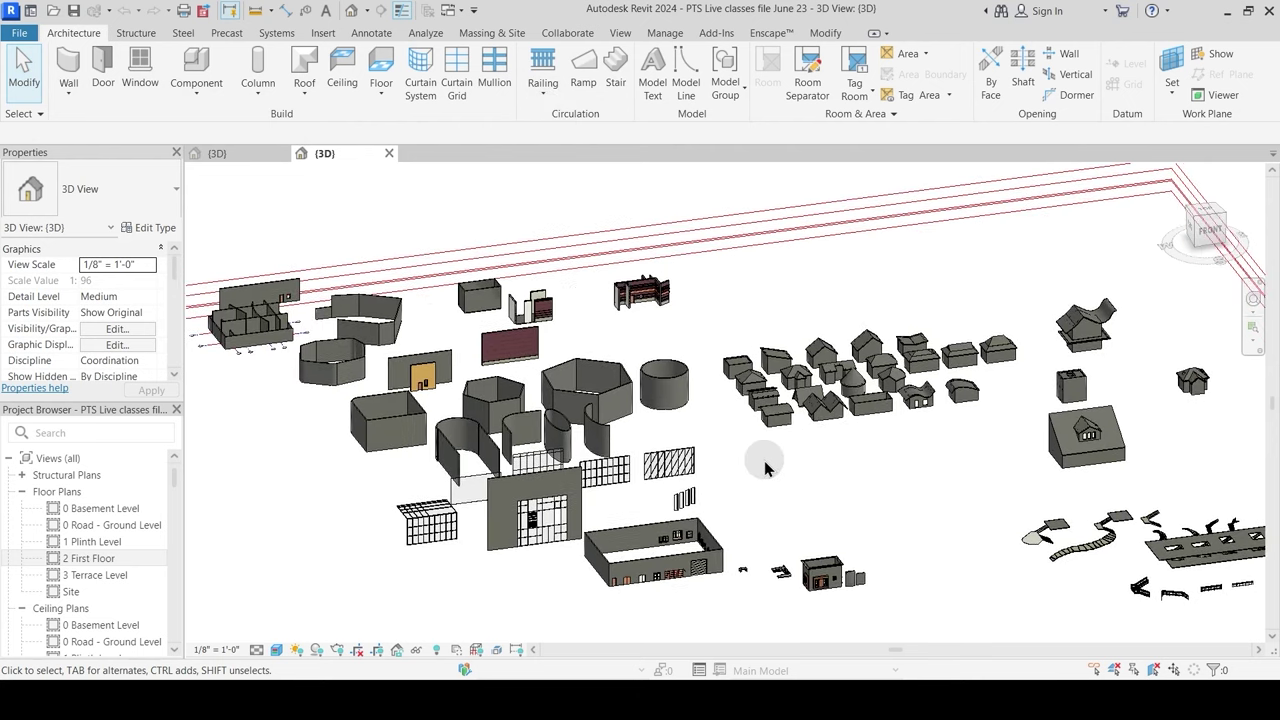
double_click(95, 557)
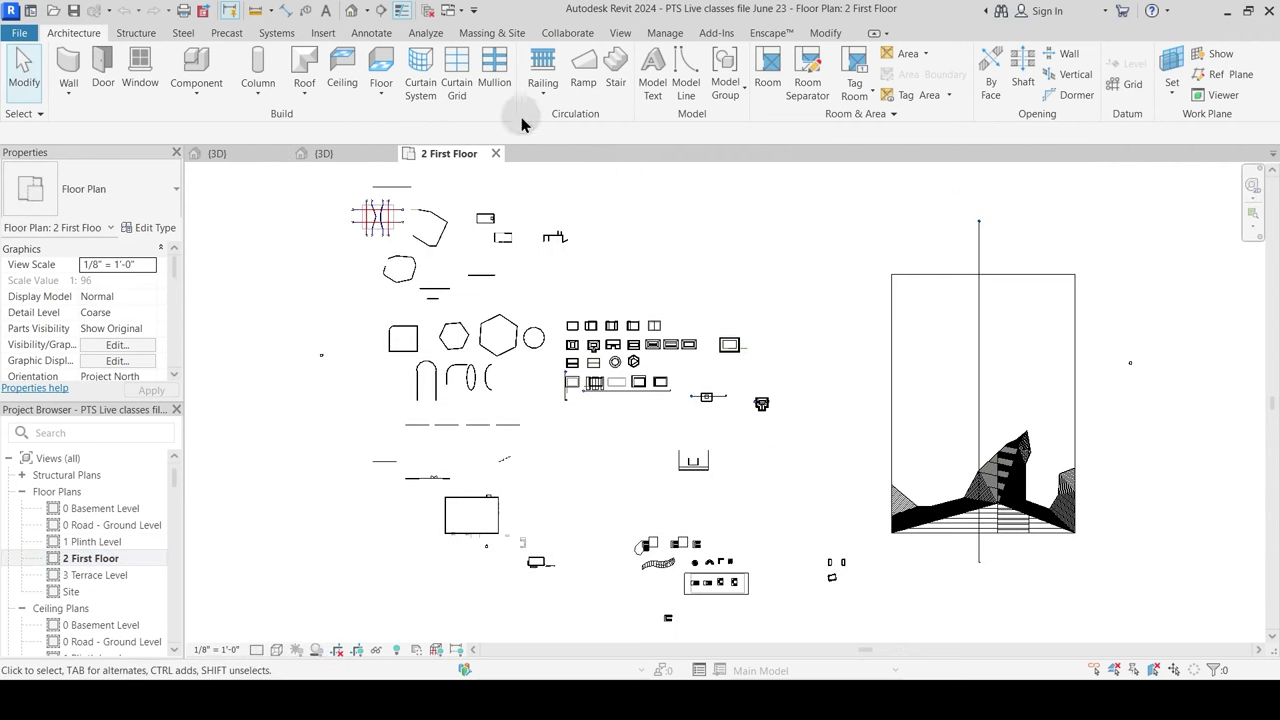
left_click(375, 38)
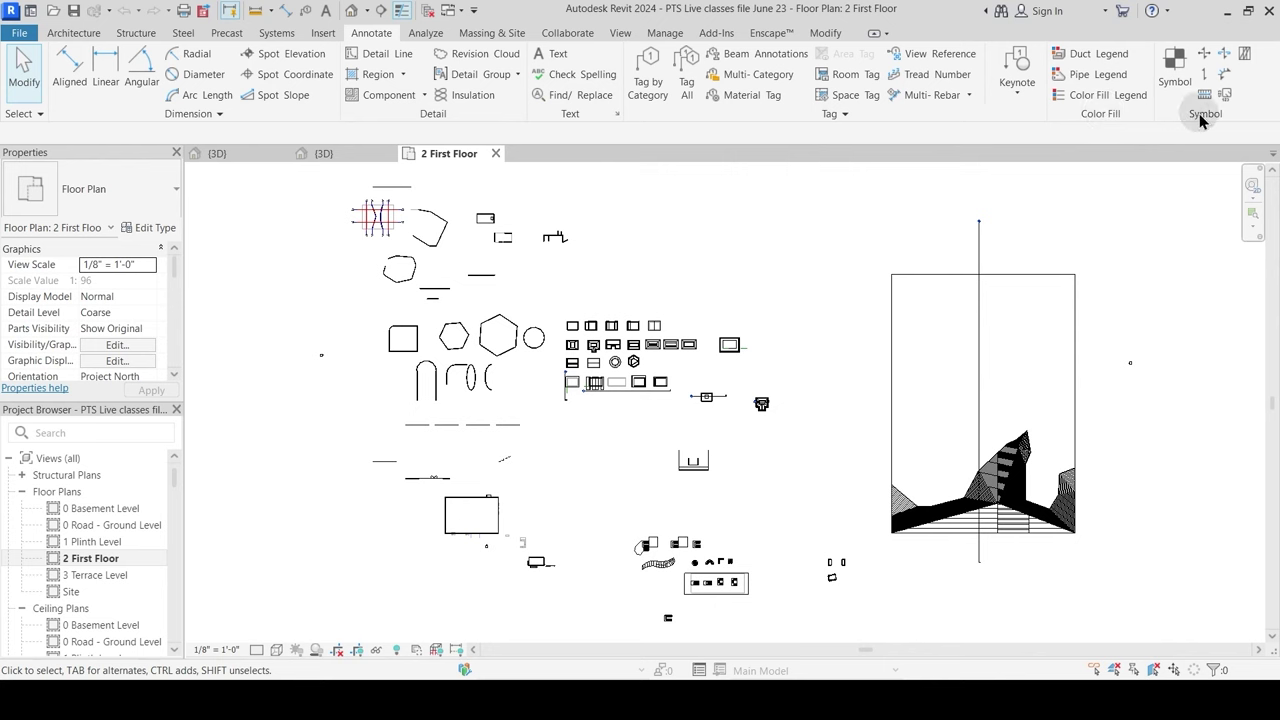
left_click(495, 153)
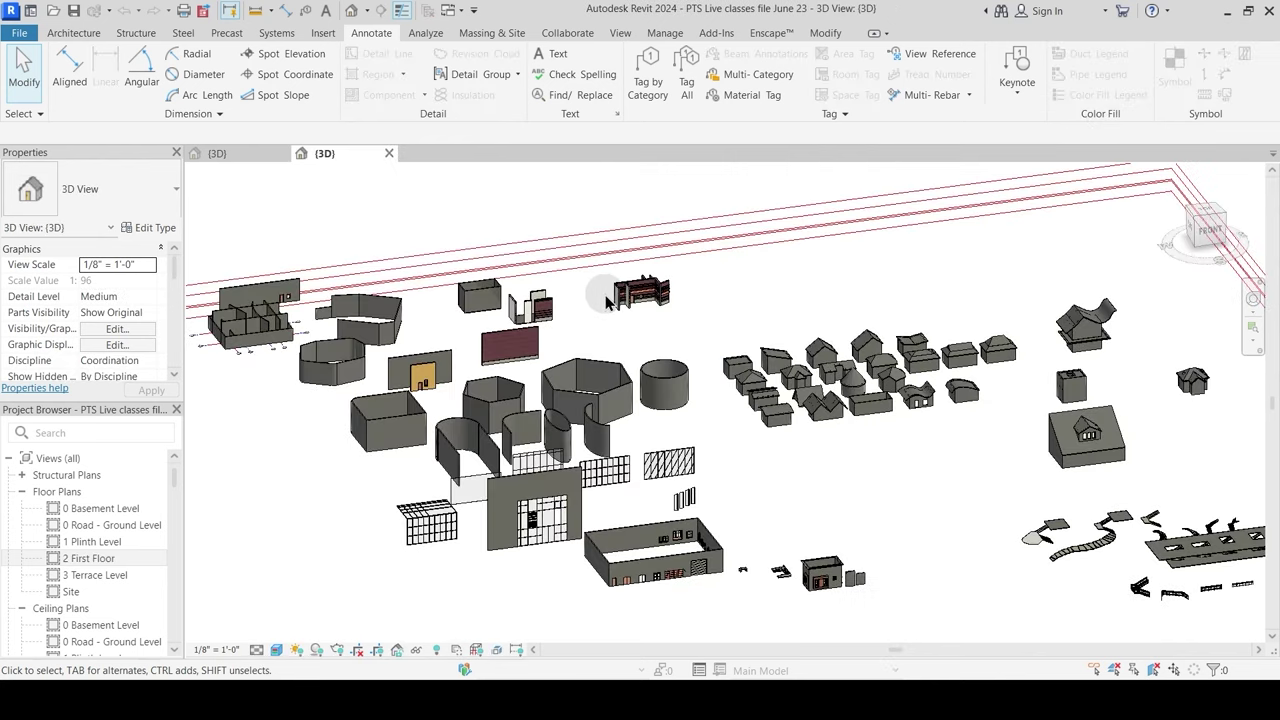
Step: Bring the SRC_ARCHITECTURE LAYOUT-PLAN_R9 drawing in AutoCAD to the front
middle_click_drag(849, 503, 762, 478)
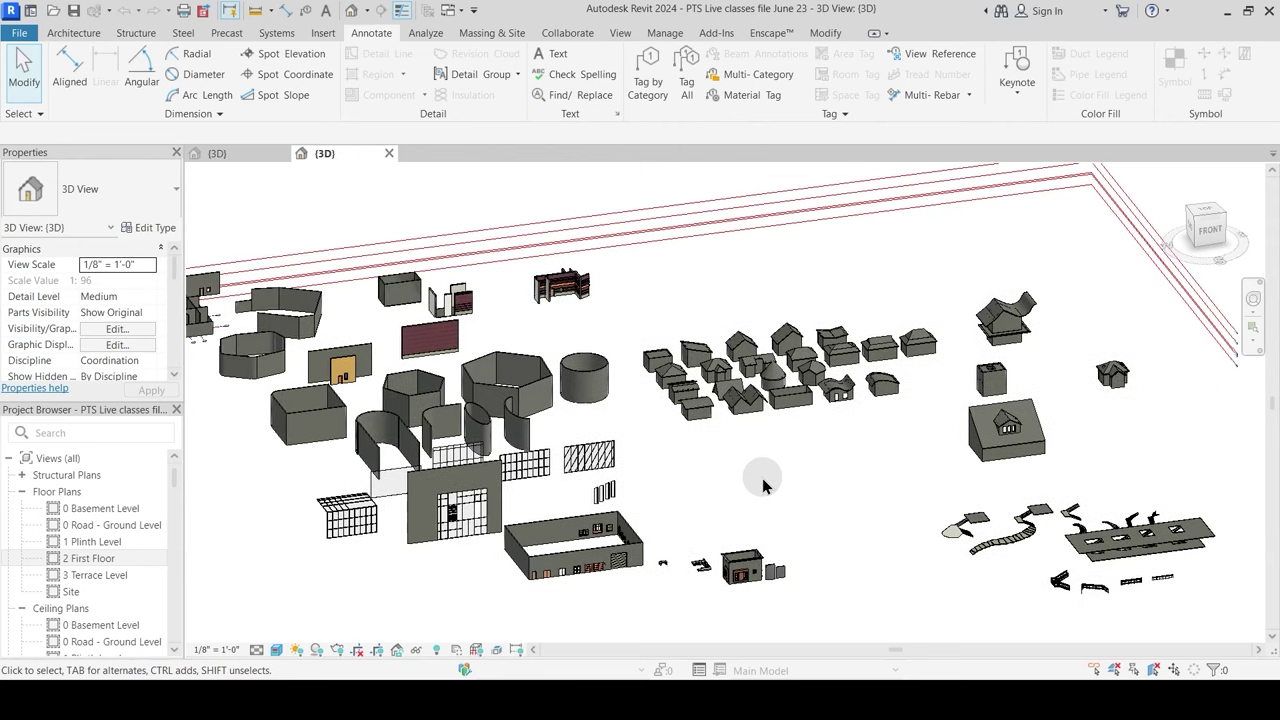
scroll(762, 478, "down", 2)
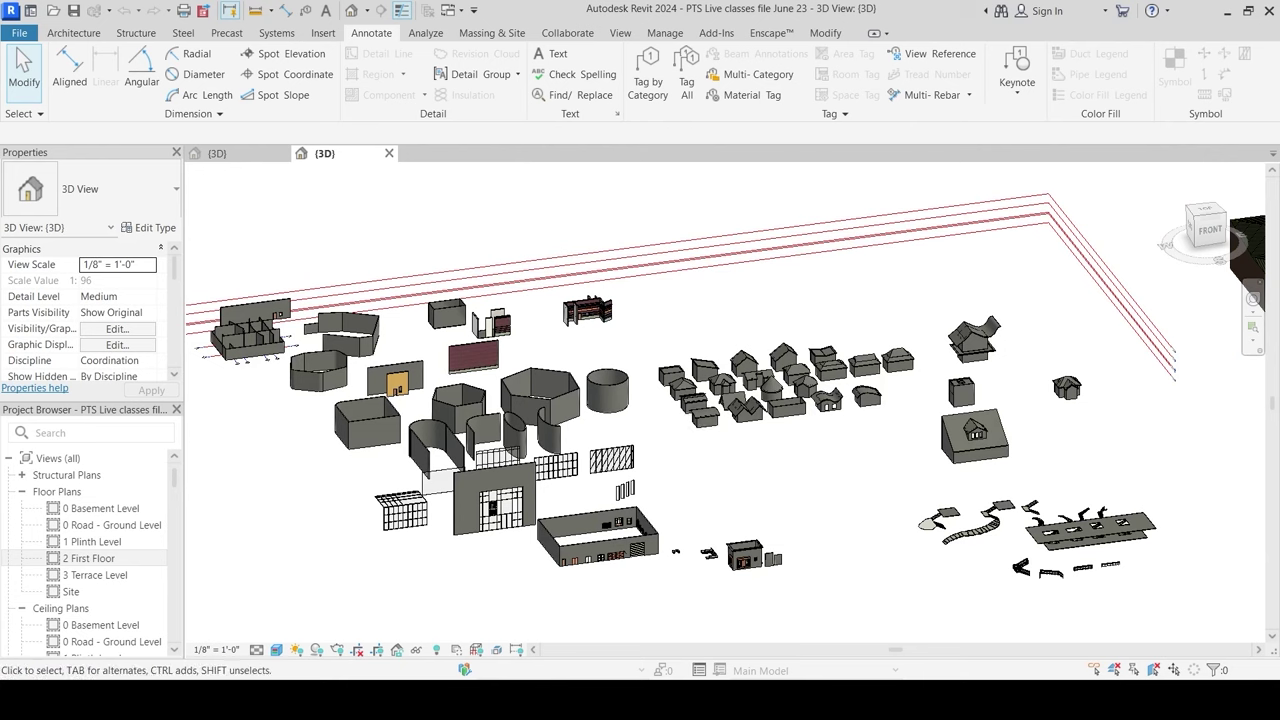
left_click(694, 612)
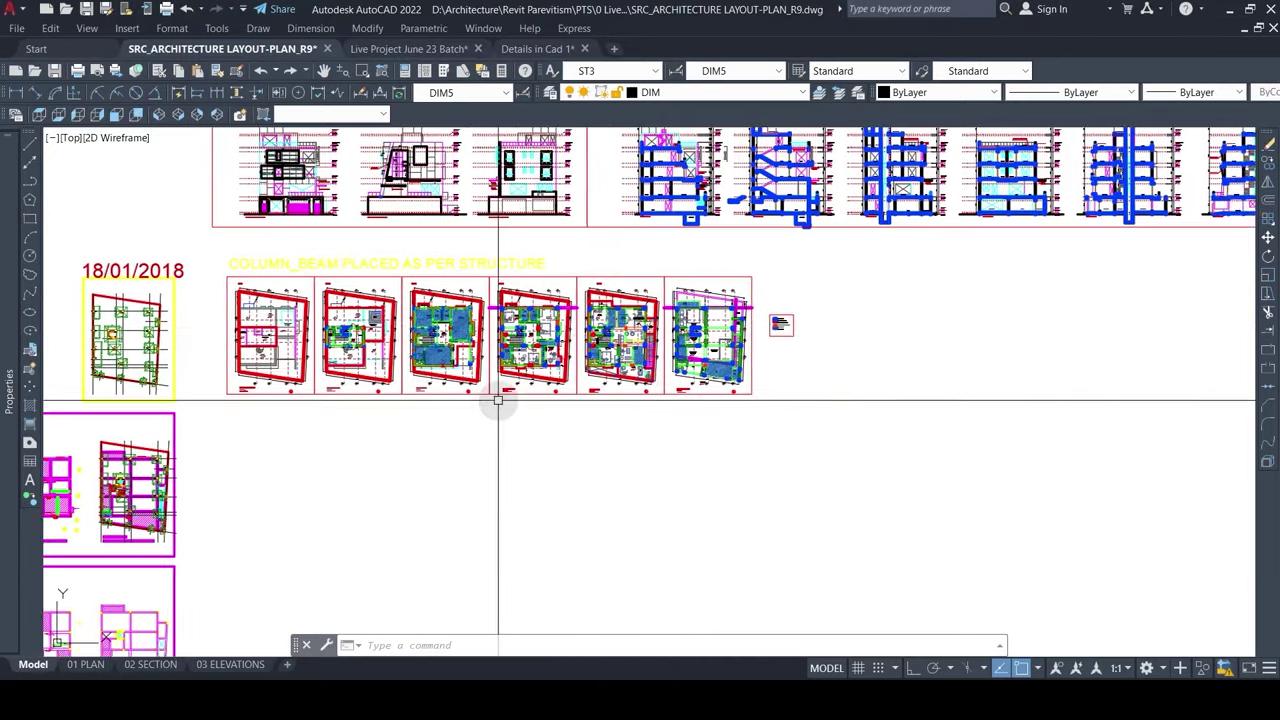
Step: Pan and zoom over the column-beam sheets and the ground floor plan
middle_click_drag(498, 400, 572, 410)
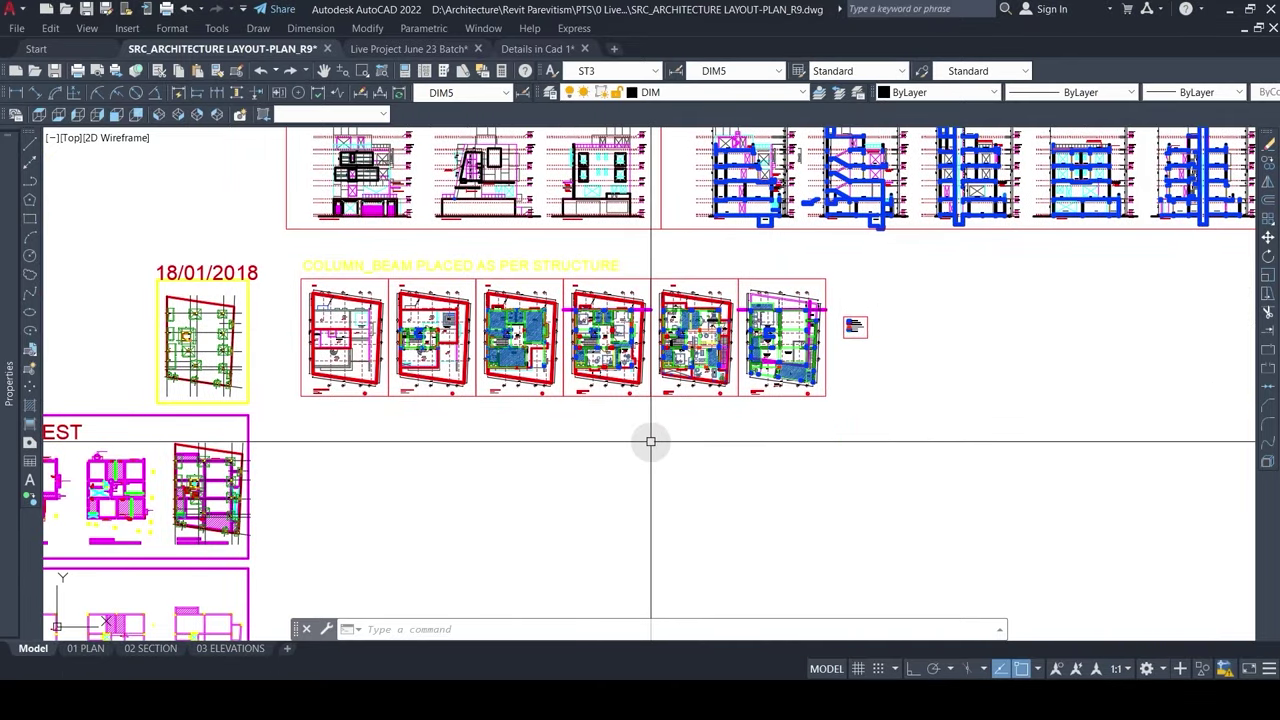
scroll(632, 443, "up", 2)
middle_click_drag(561, 446, 673, 463)
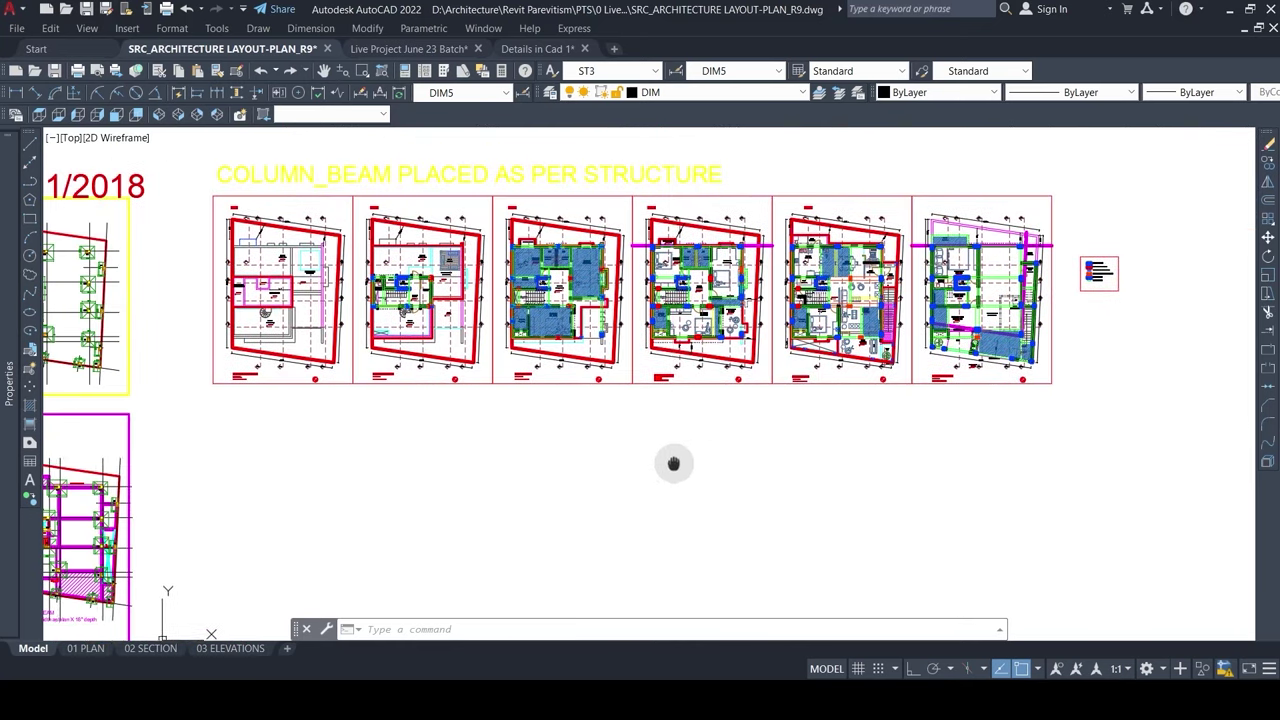
scroll(673, 463, "down", 2)
scroll(740, 449, "up", 2)
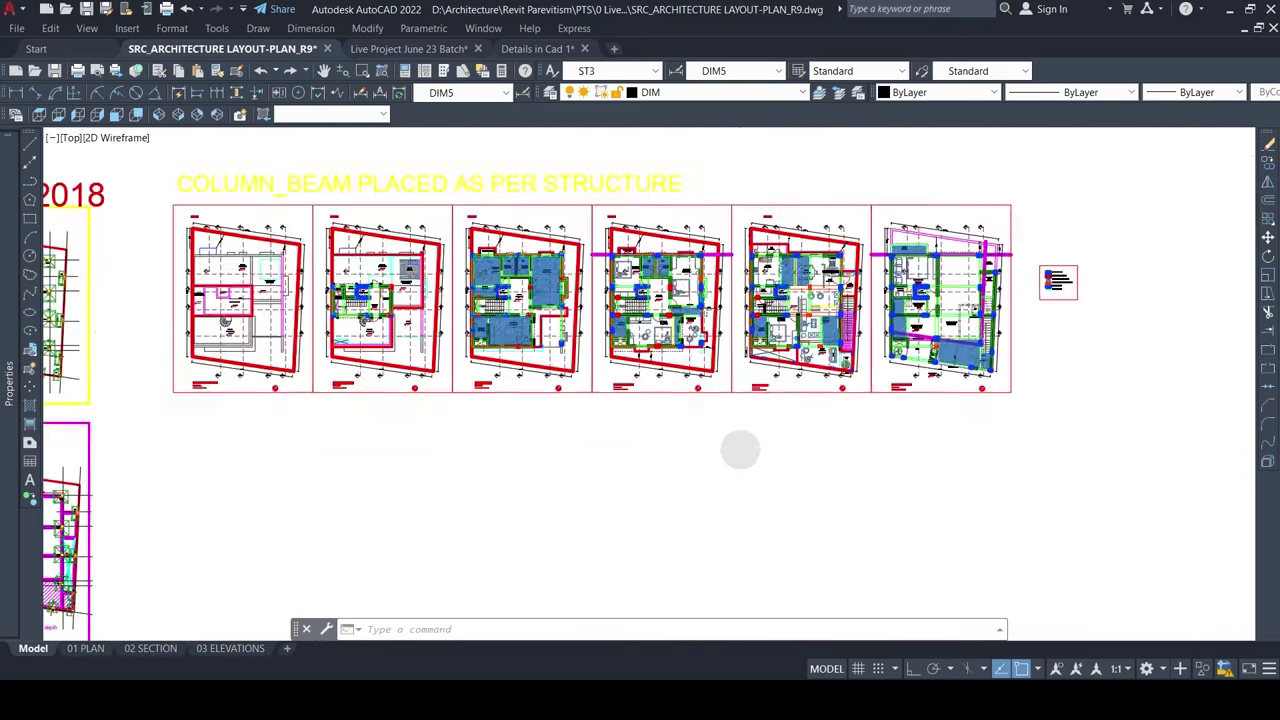
scroll(994, 374, "up", 2)
scroll(949, 383, "down", 2)
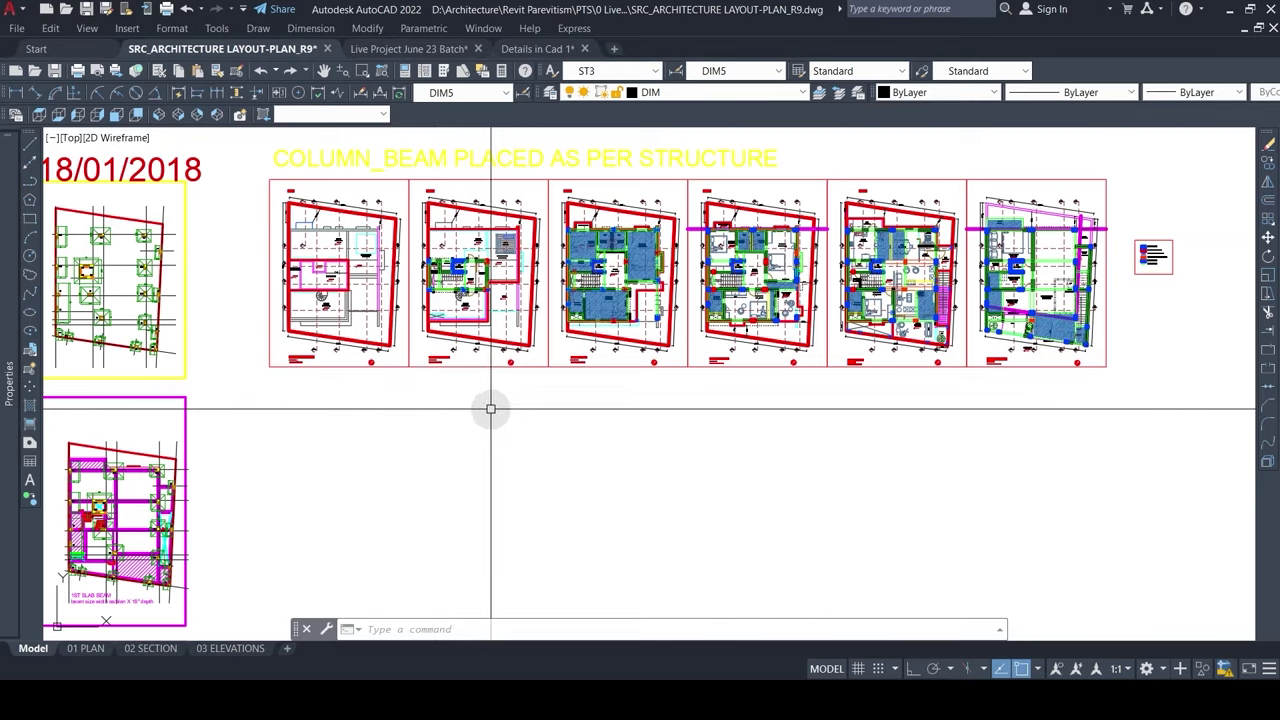
mouse_move(434, 426)
middle_mouse_down()
mouse_move(546, 469)
mouse_move(239, 464)
middle_mouse_up()
scroll(853, 382, "up", 4)
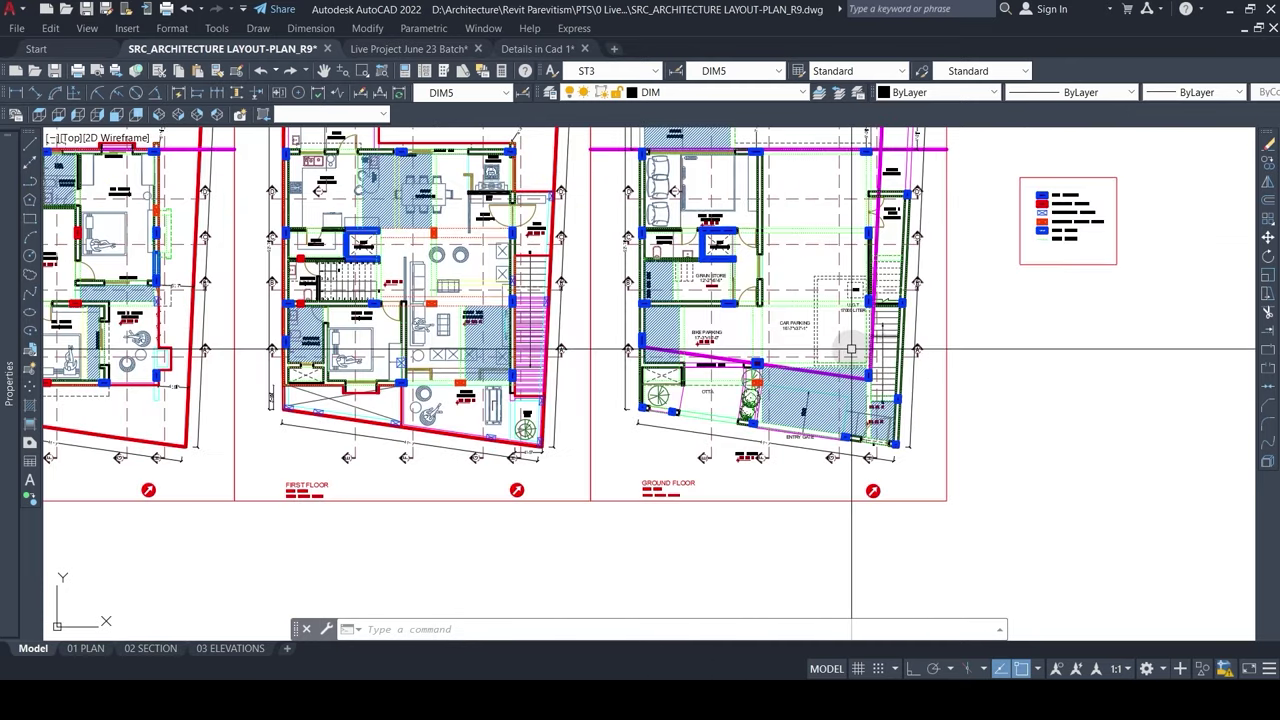
middle_click_drag(986, 320, 988, 387)
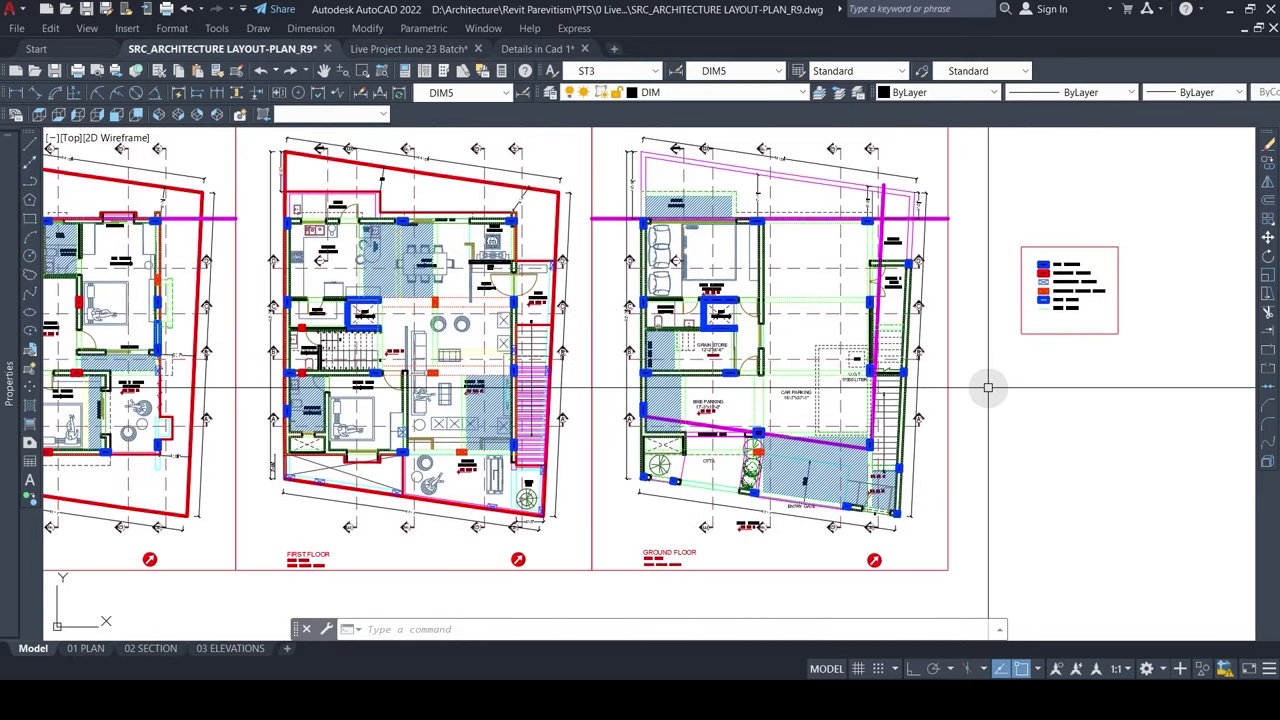
scroll(845, 394, "up", 4)
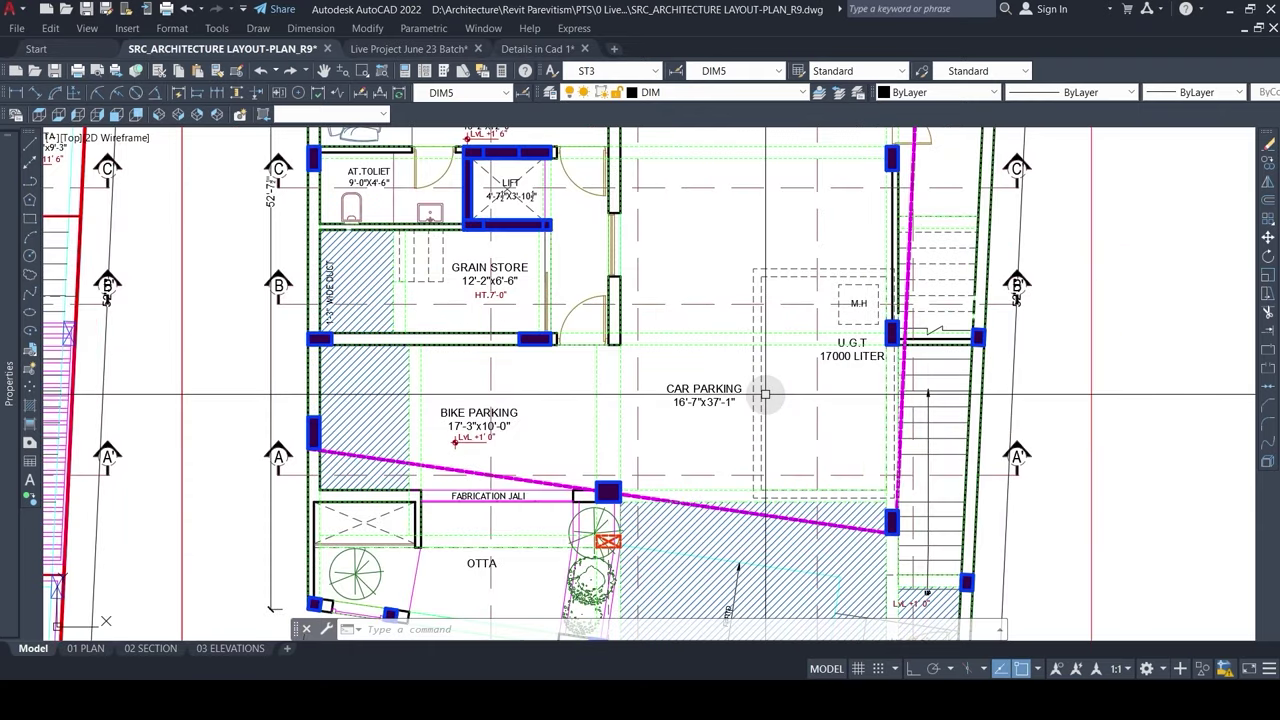
scroll(731, 387, "down", 2)
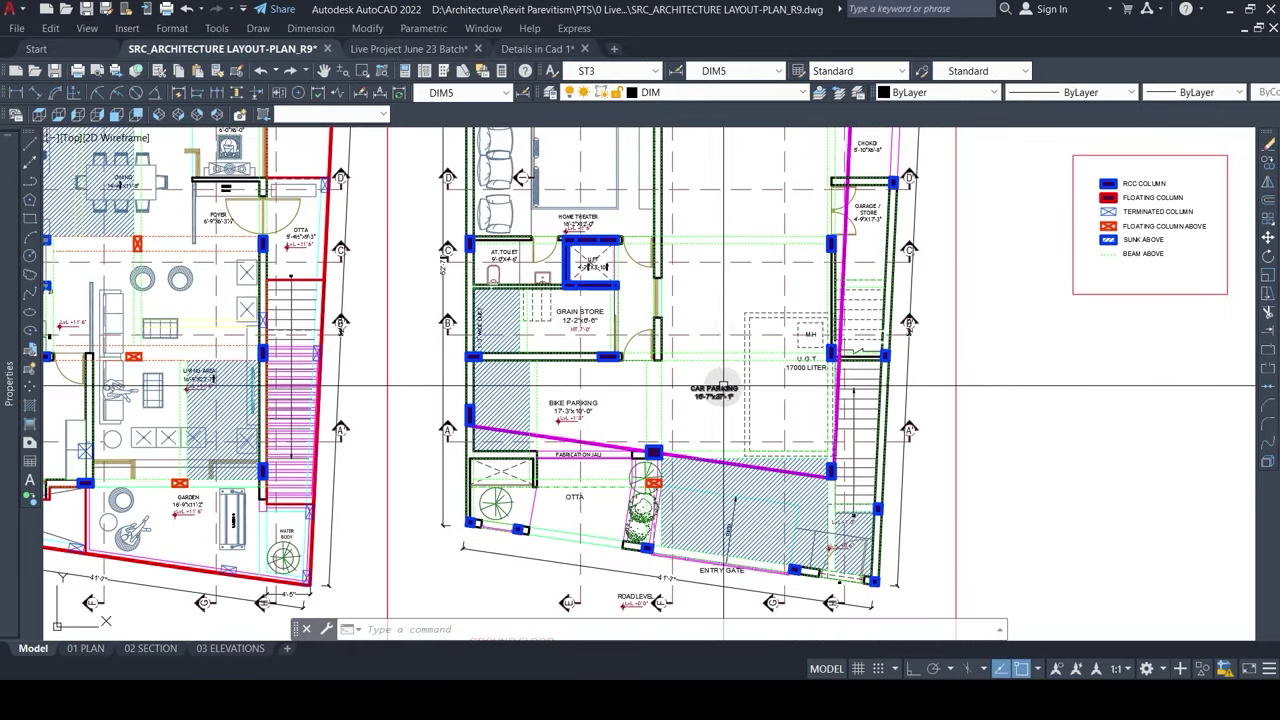
Step: Bring the foundation plan and the row of six floor plans into view
middle_click_drag(631, 359, 804, 309)
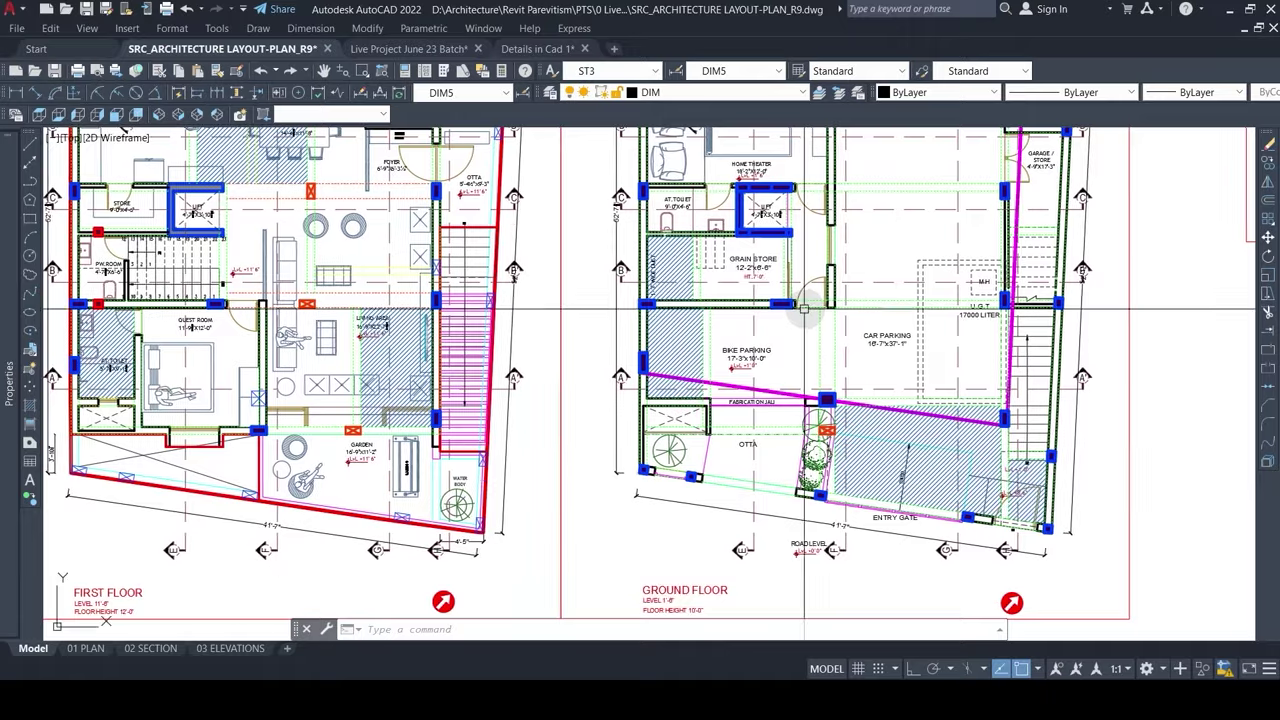
scroll(804, 309, "down", 2)
middle_click_drag(511, 326, 1237, 363)
middle_click_drag(118, 300, 585, 264)
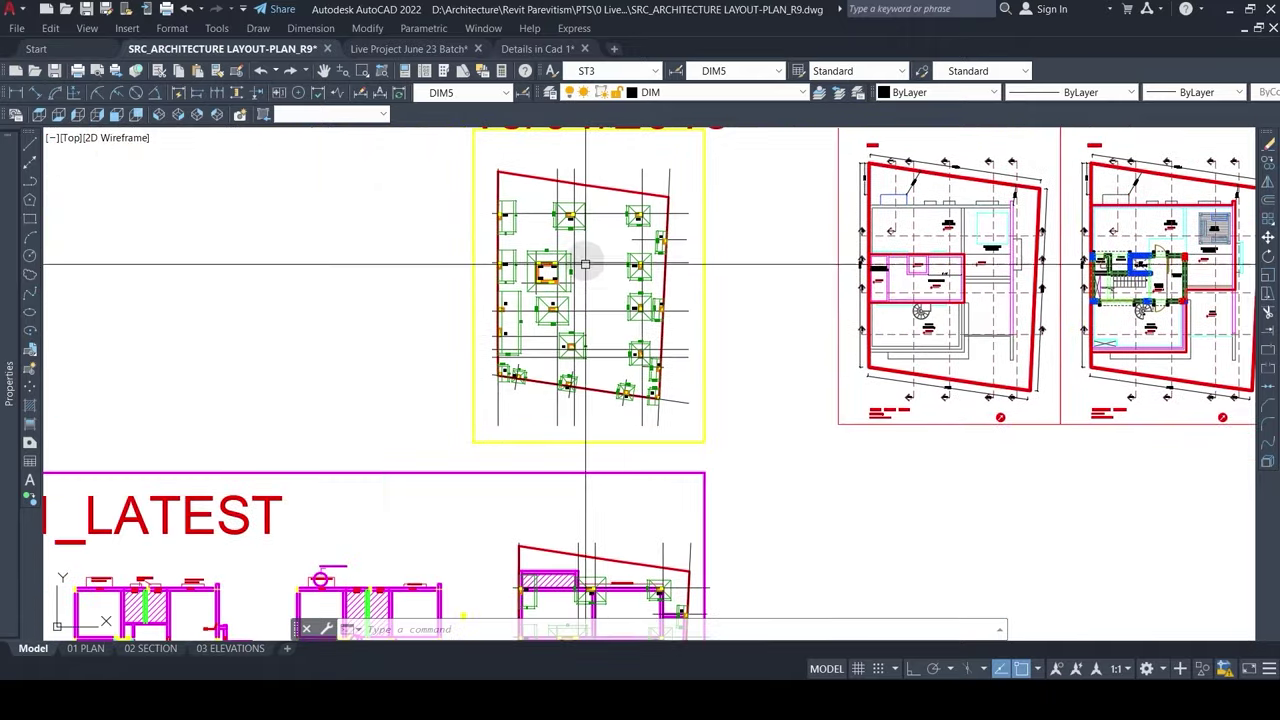
scroll(585, 264, "up", 2)
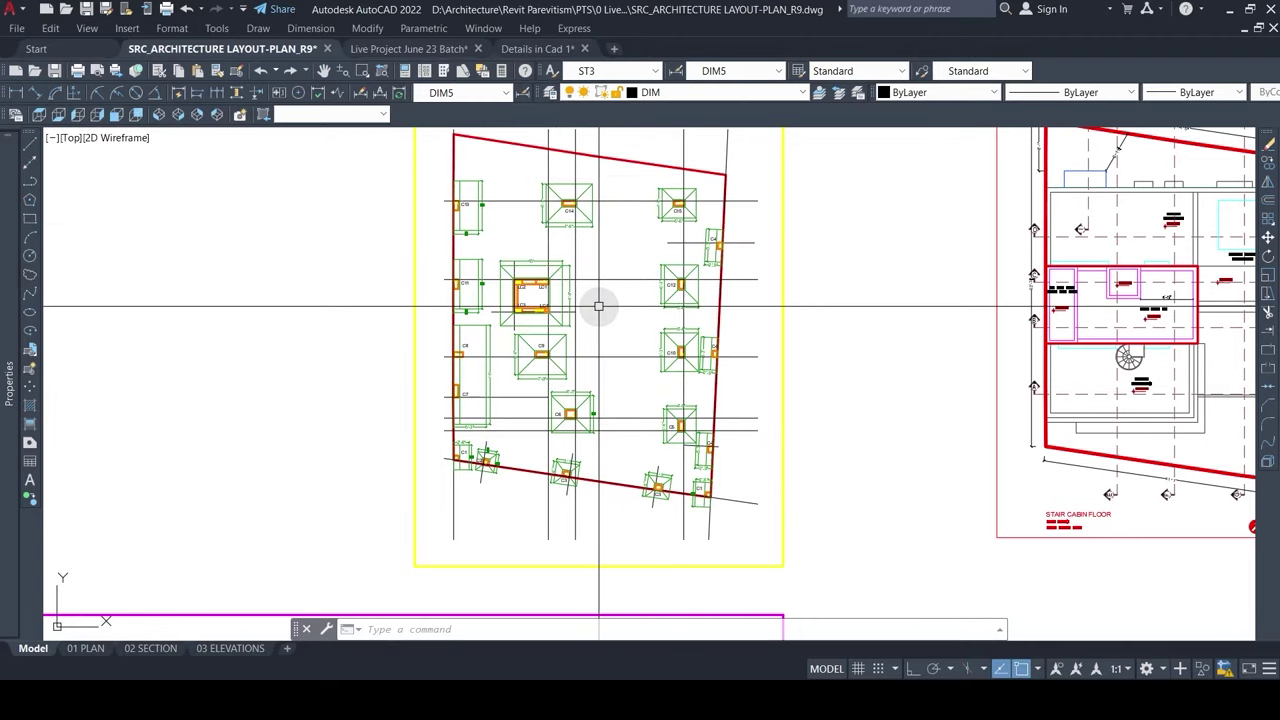
scroll(531, 263, "down", 2)
middle_click_drag(597, 291, 134, 307)
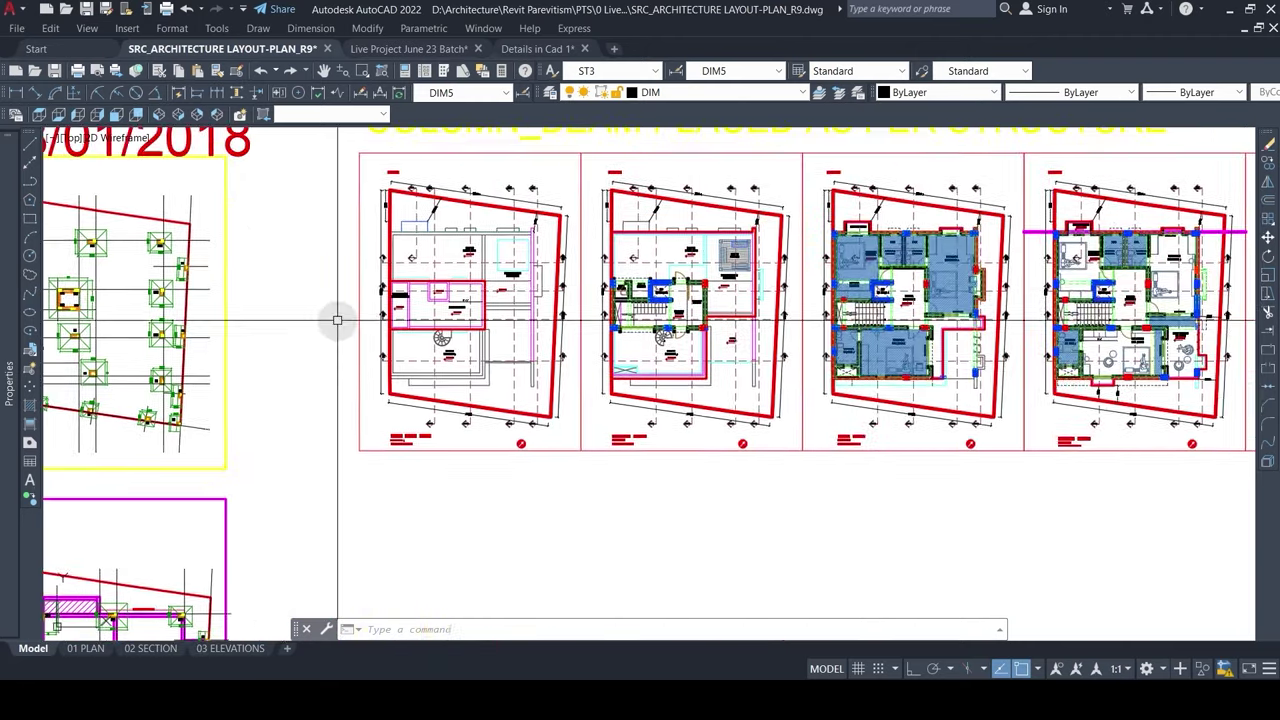
scroll(337, 320, "down", 2)
middle_click_drag(337, 320, 37, 352)
scroll(729, 372, "up", 2)
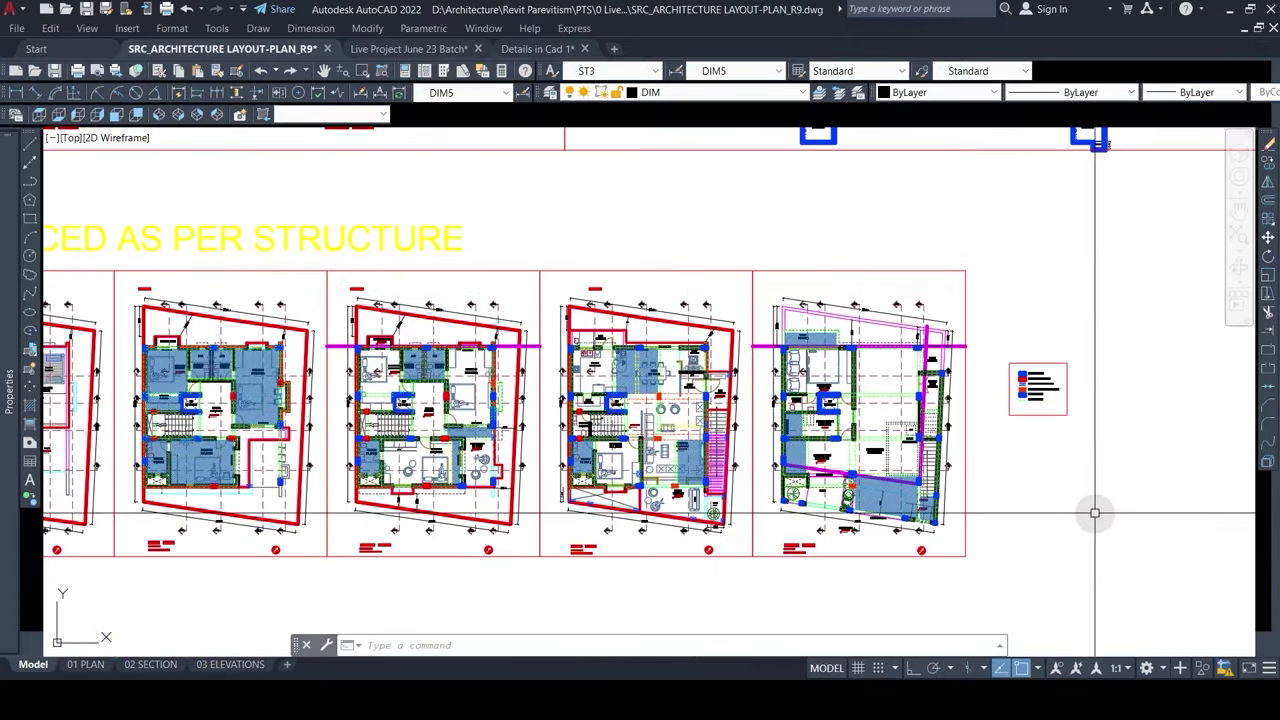
Step: Look over the footing plan, then switch to the Live Project June 23 Batch drawing
middle_click_drag(1099, 554, 1101, 527)
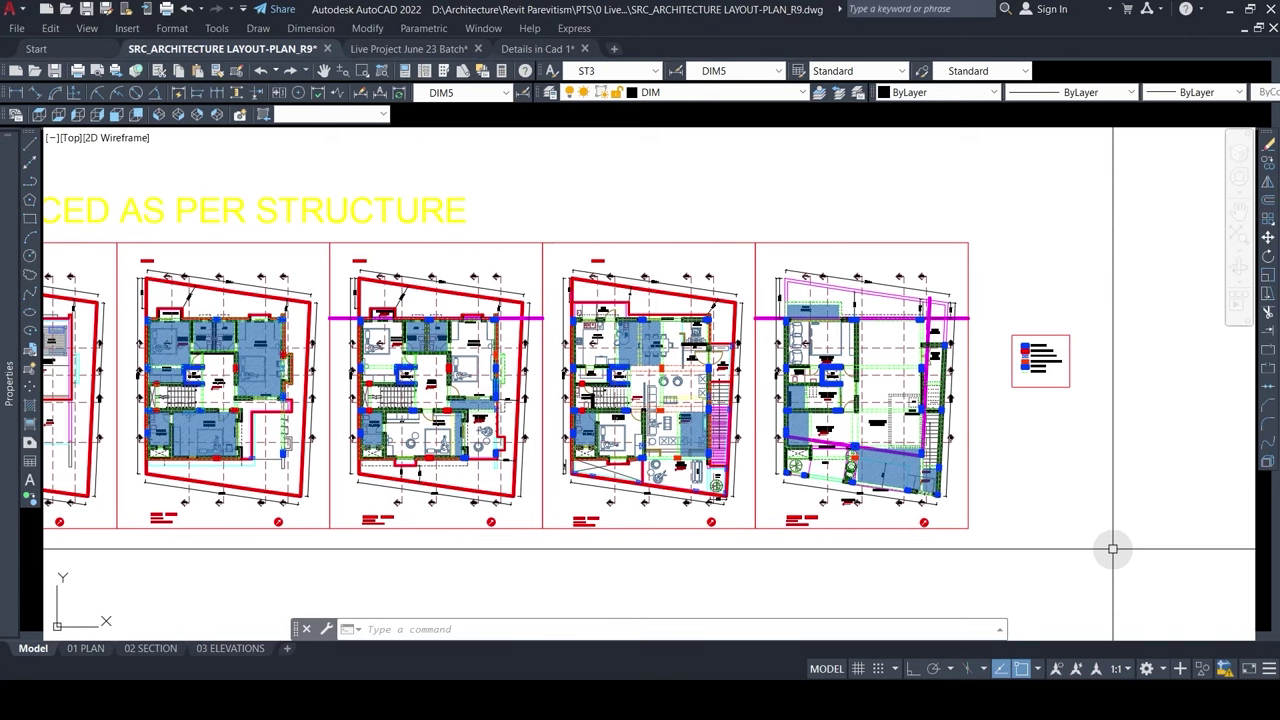
scroll(1095, 545, "down", 1)
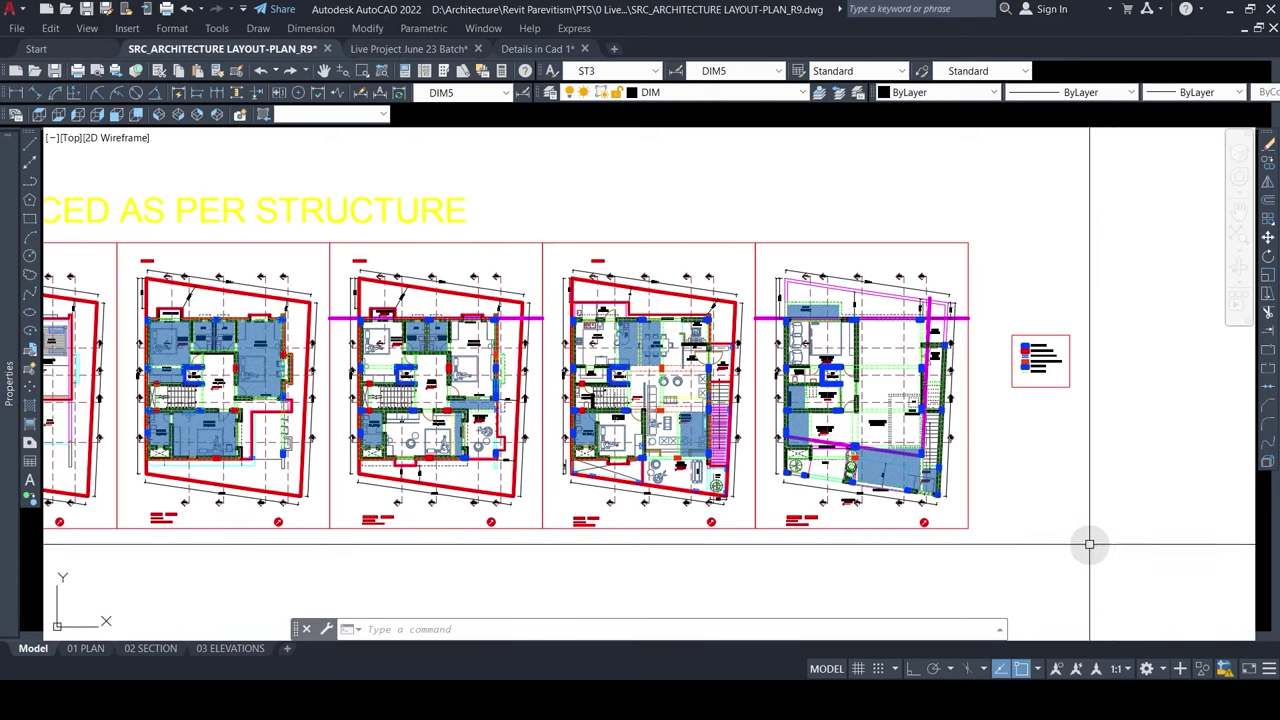
scroll(694, 374, "down", 1)
scroll(211, 391, "down", 1)
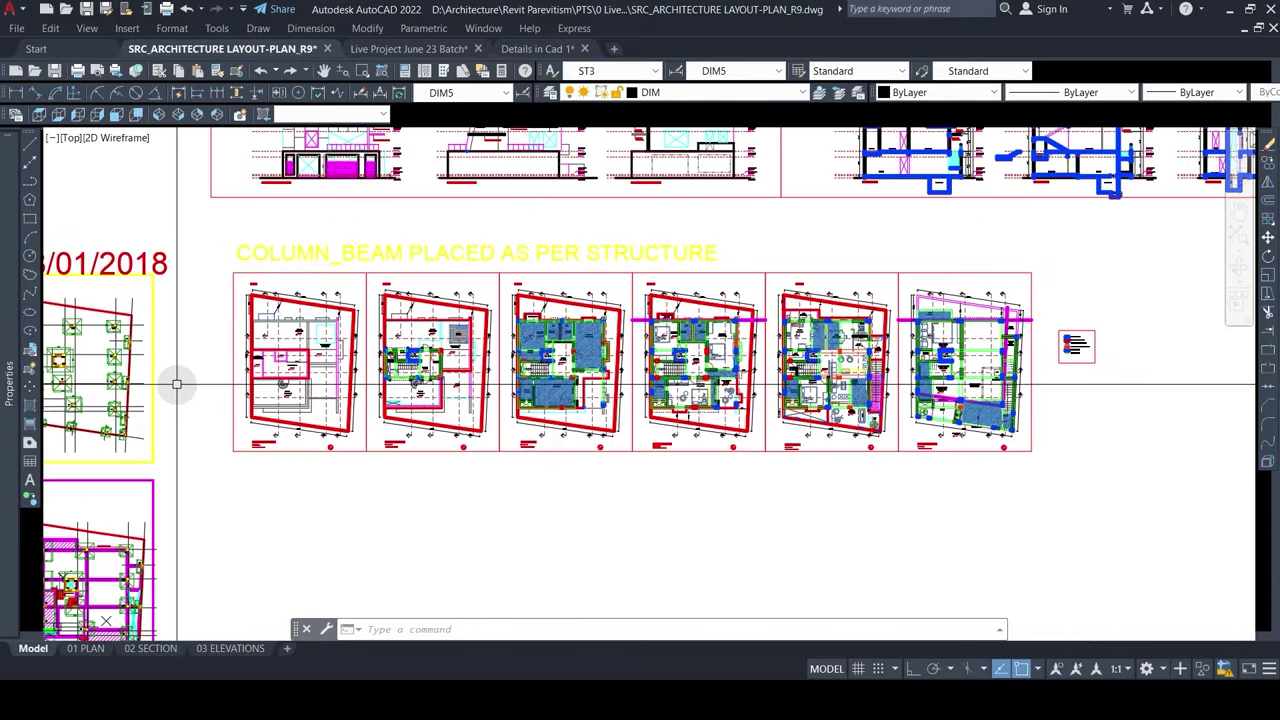
middle_click_drag(1045, 367, 915, 381)
scroll(915, 380, "up", 4)
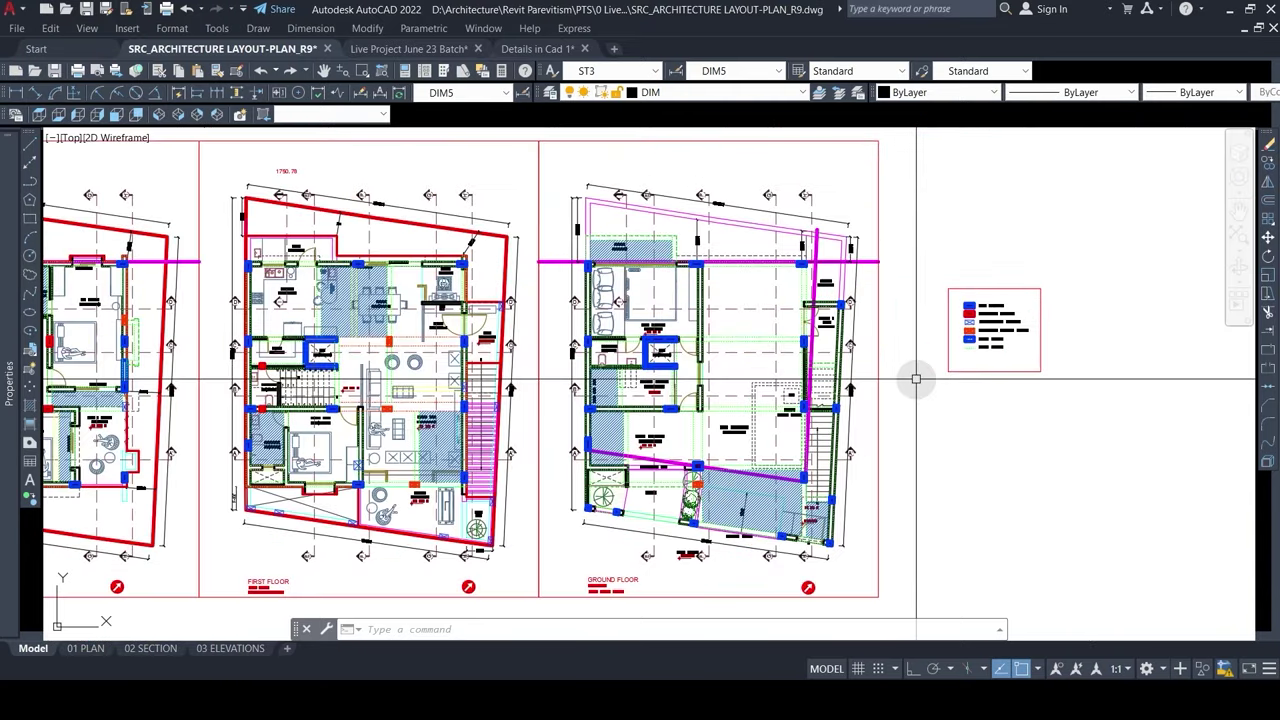
scroll(915, 379, "down", 2)
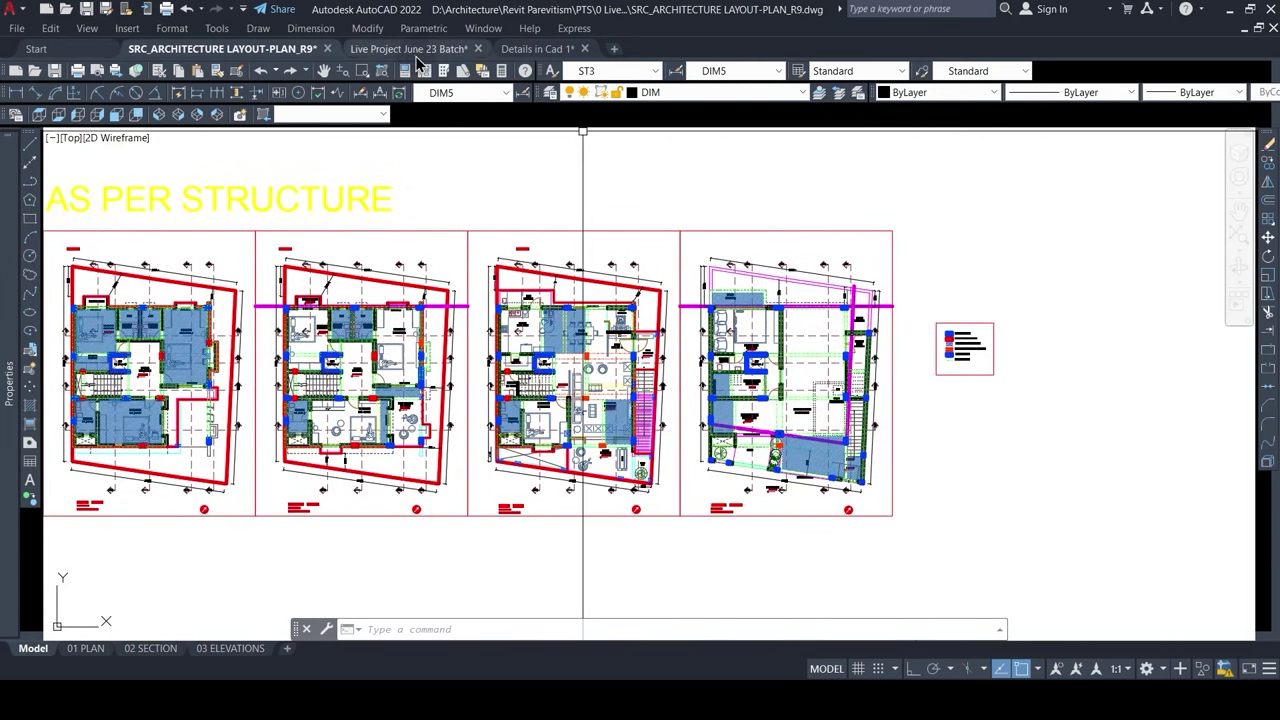
left_click(412, 49)
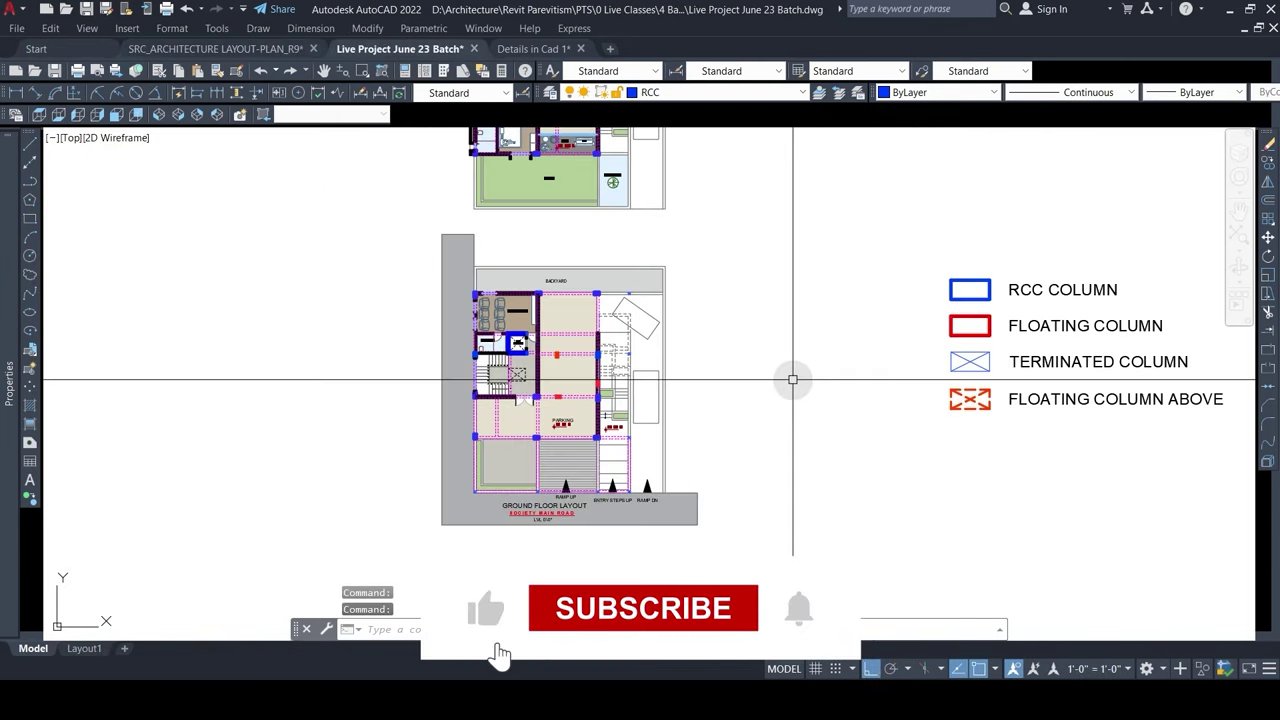
scroll(792, 380, "down", 3)
scroll(746, 380, "up", 3)
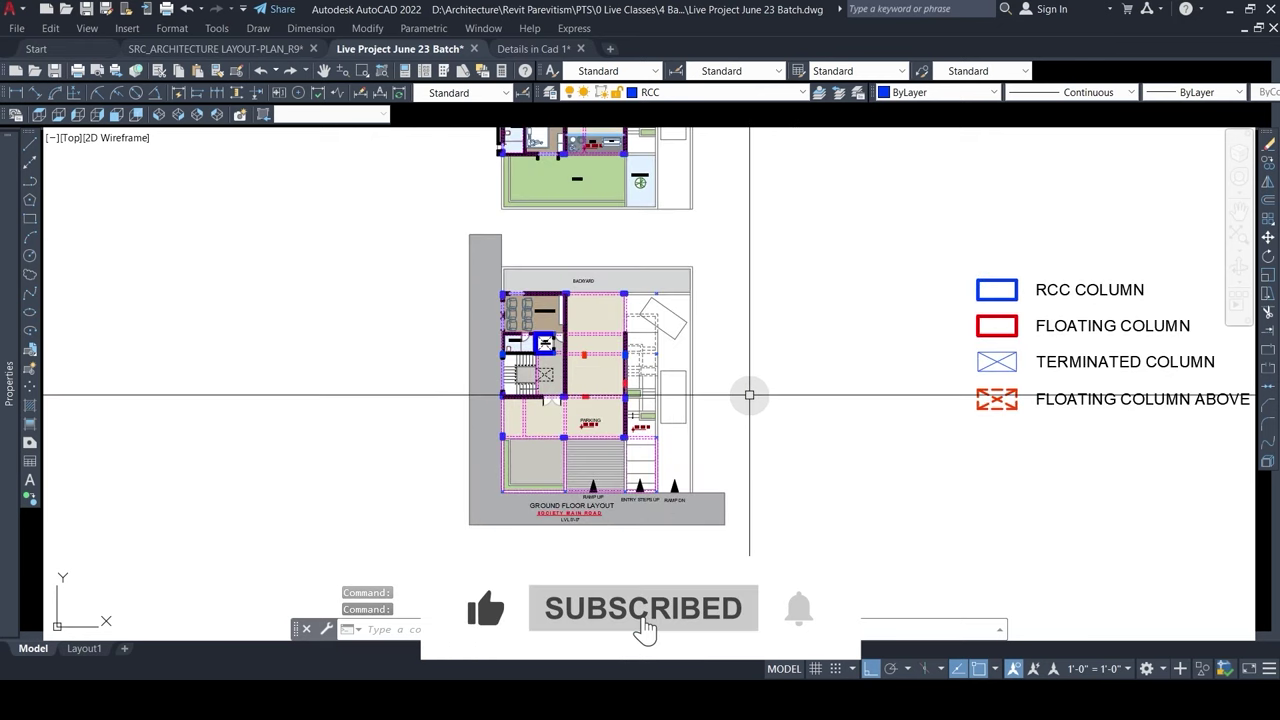
scroll(694, 428, "up", 2)
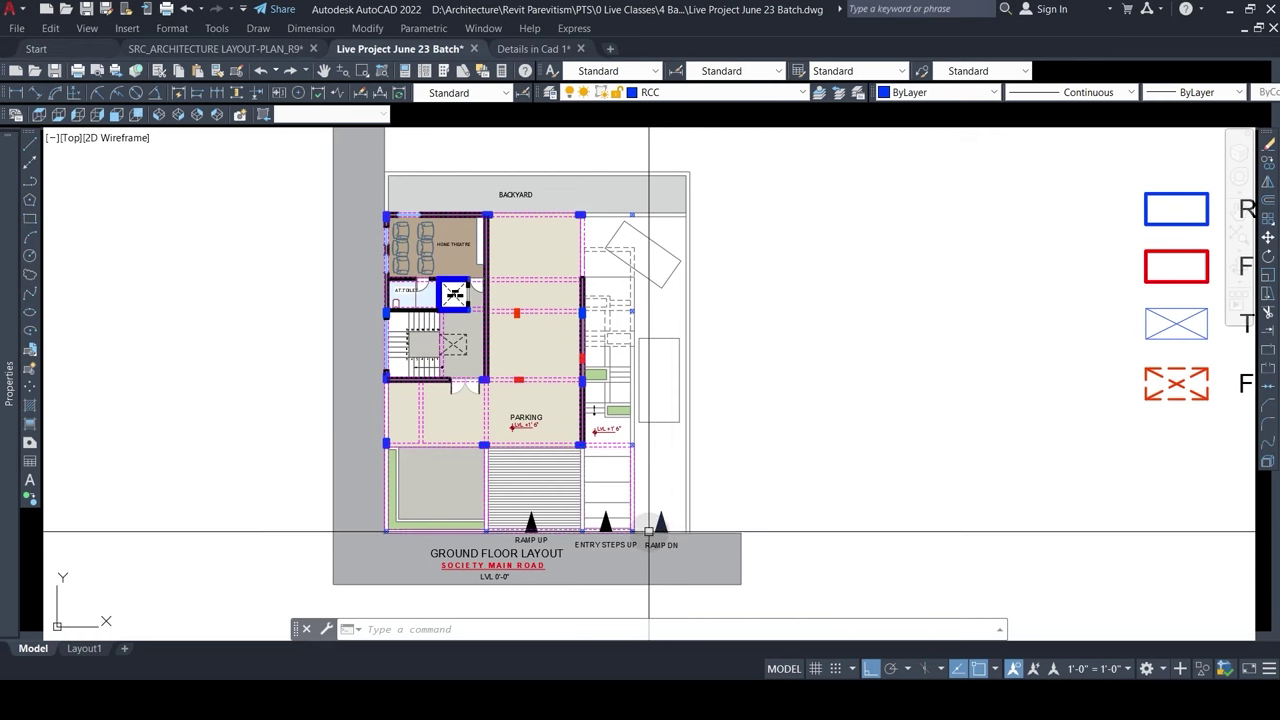
scroll(593, 251, "down", 2)
middle_click_drag(649, 509, 715, 312)
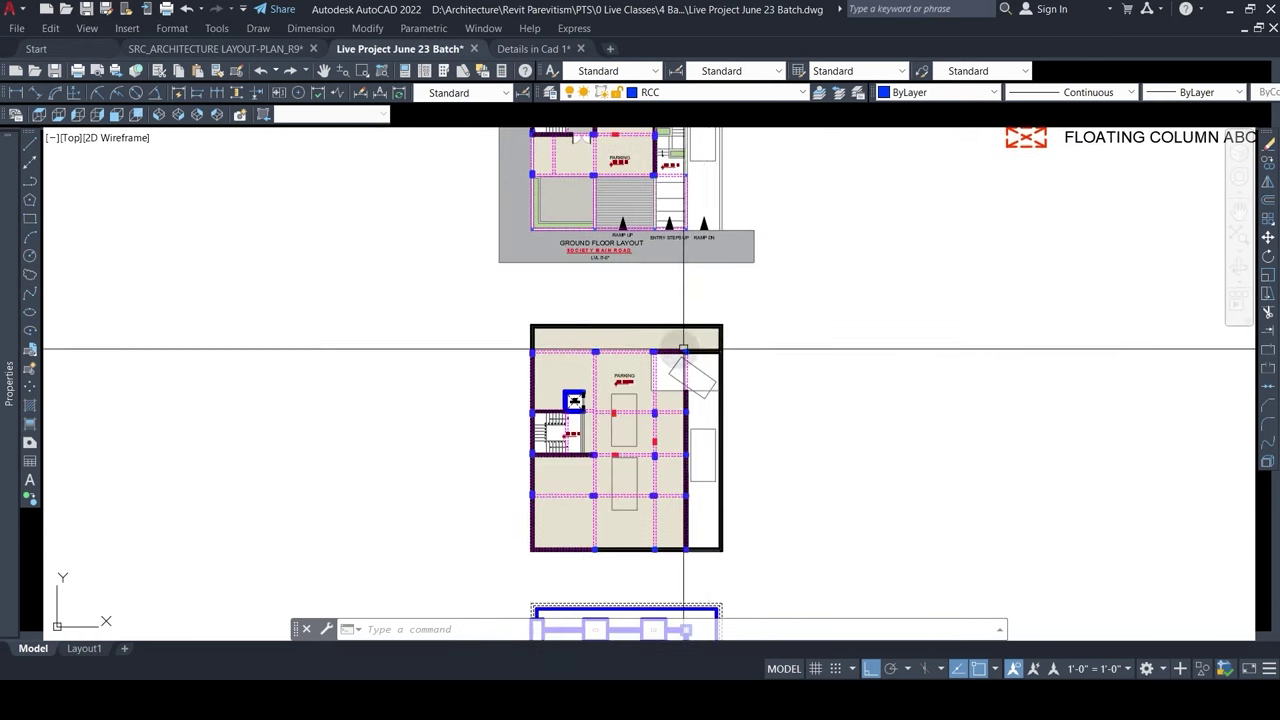
scroll(645, 441, "up", 2)
scroll(612, 383, "down", 2)
middle_click_drag(621, 457, 651, 254)
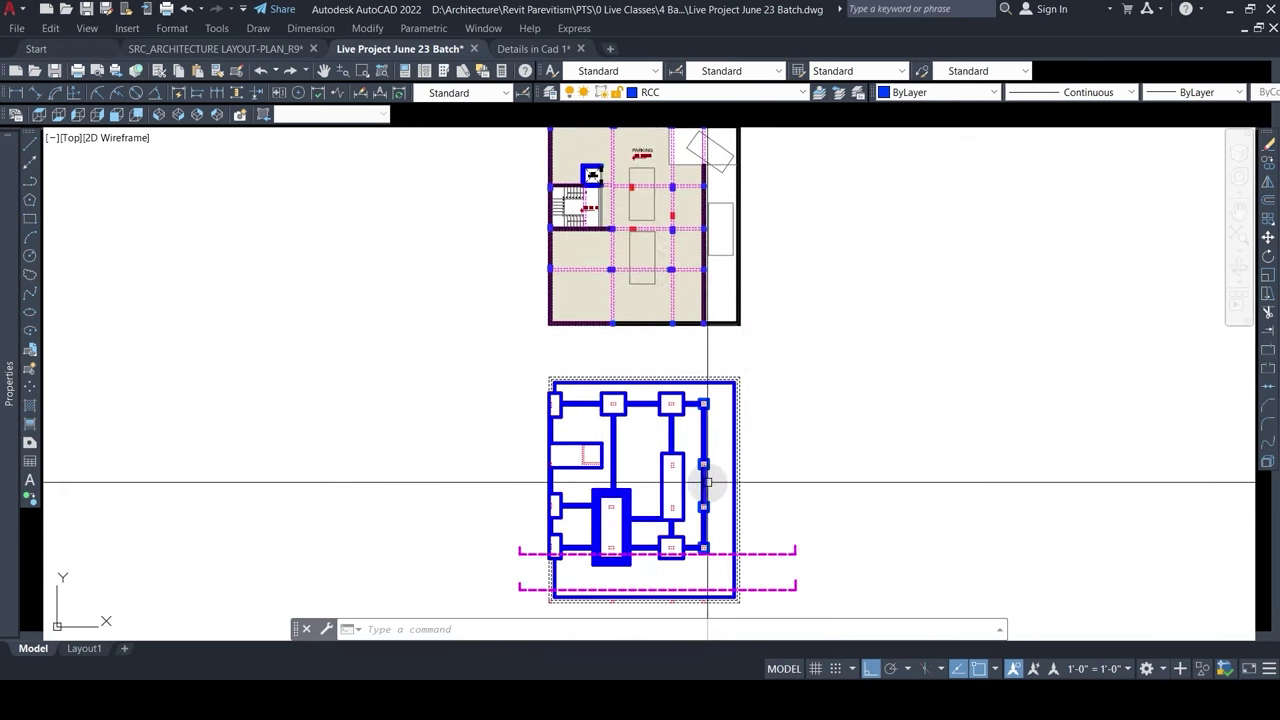
scroll(706, 481, "up", 2)
middle_click_drag(709, 475, 716, 391)
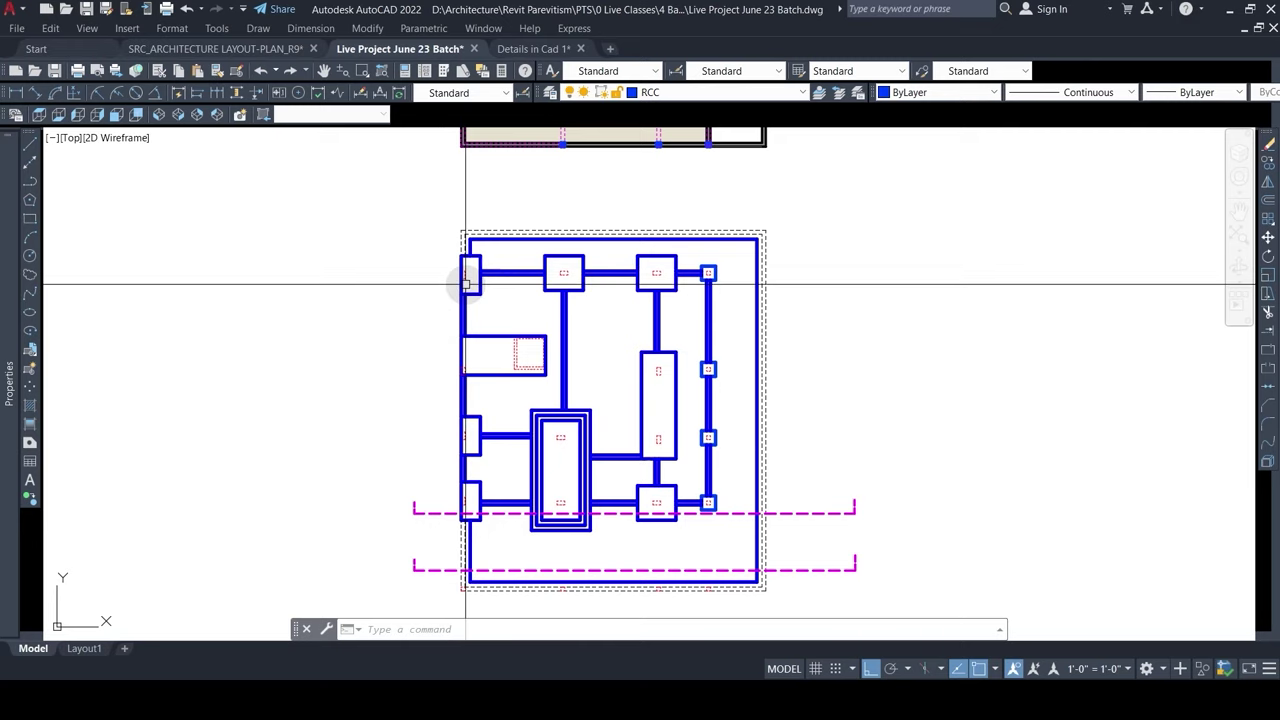
scroll(499, 330, "up", 2)
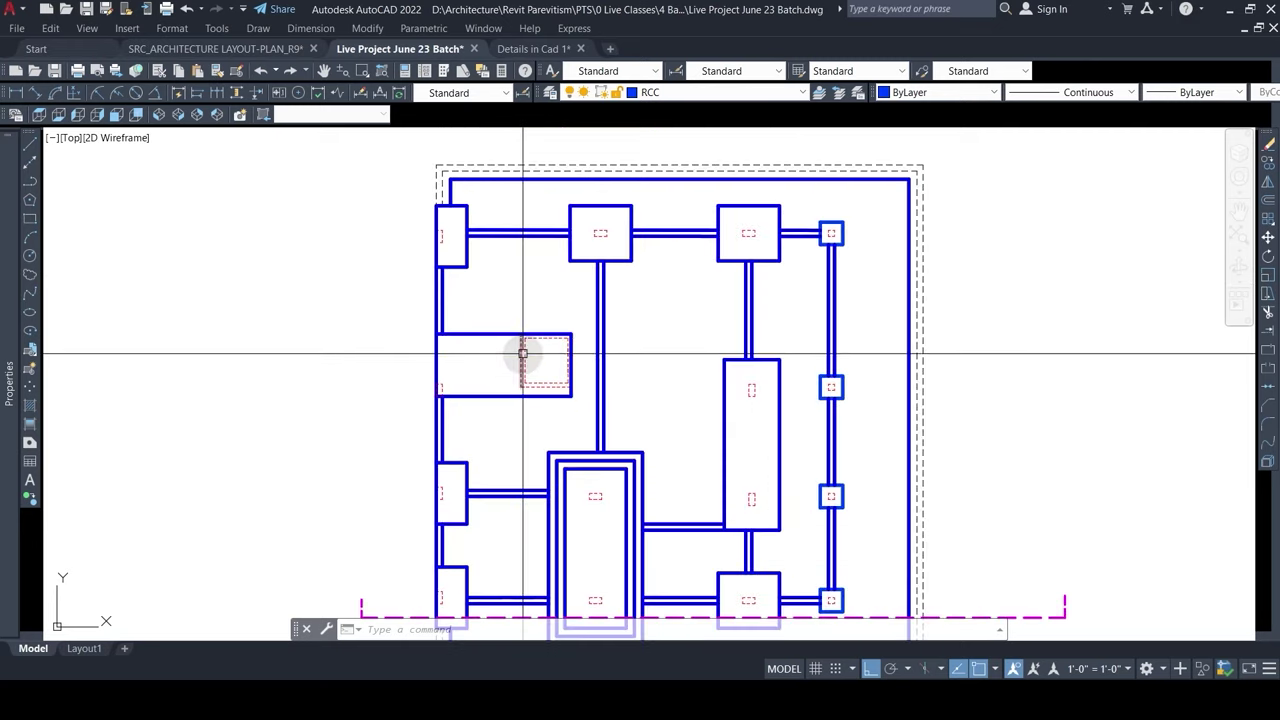
middle_click_drag(551, 420, 501, 304)
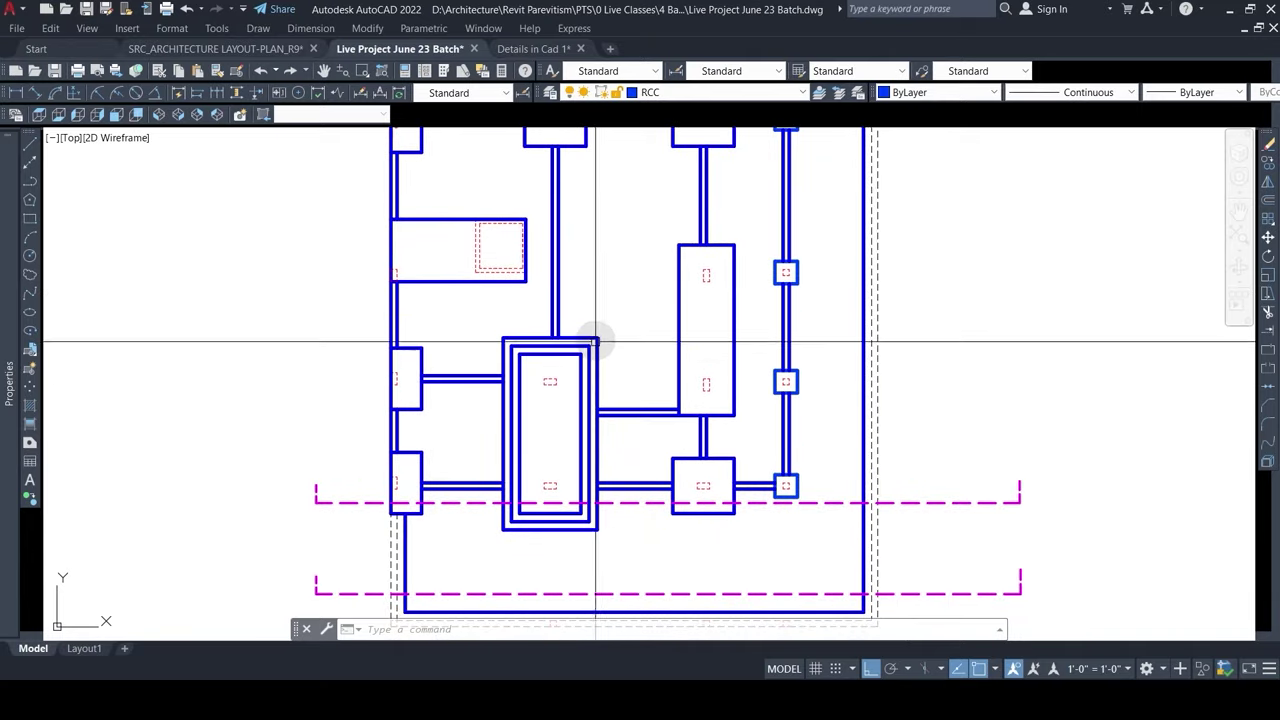
middle_click_drag(595, 277, 577, 374)
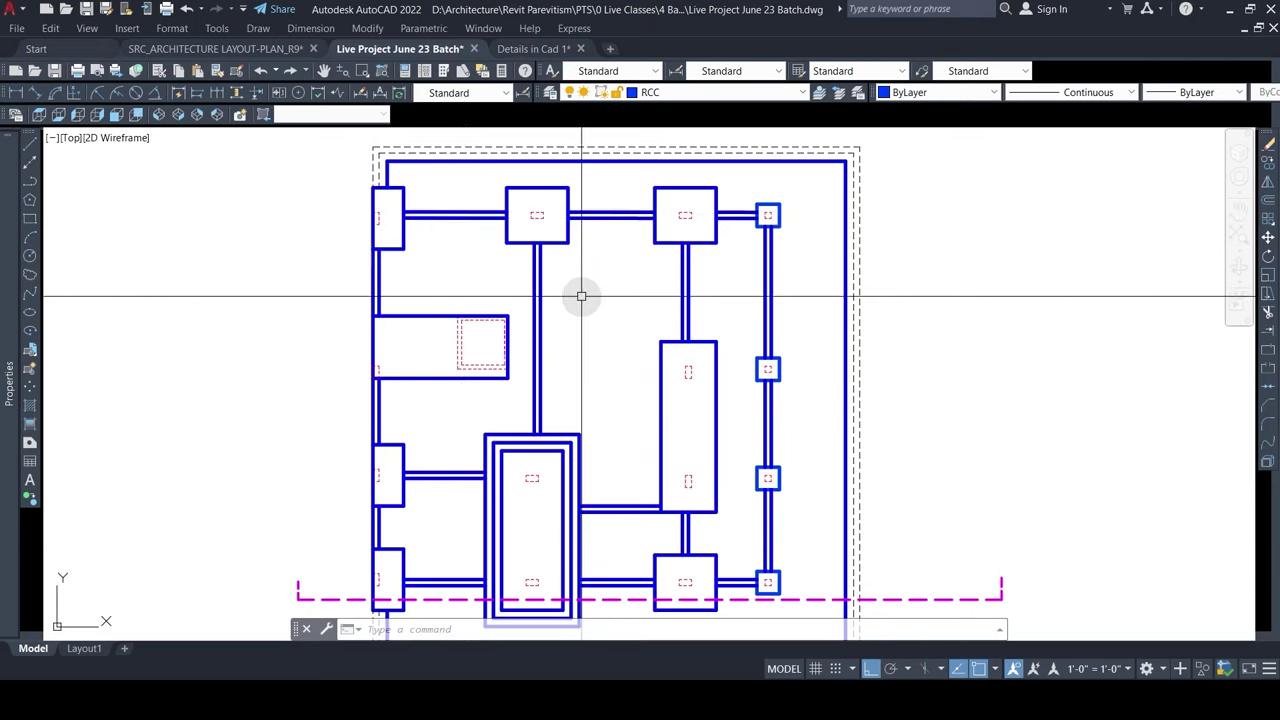
middle_click_drag(583, 440, 566, 350)
scroll(628, 369, "down", 3)
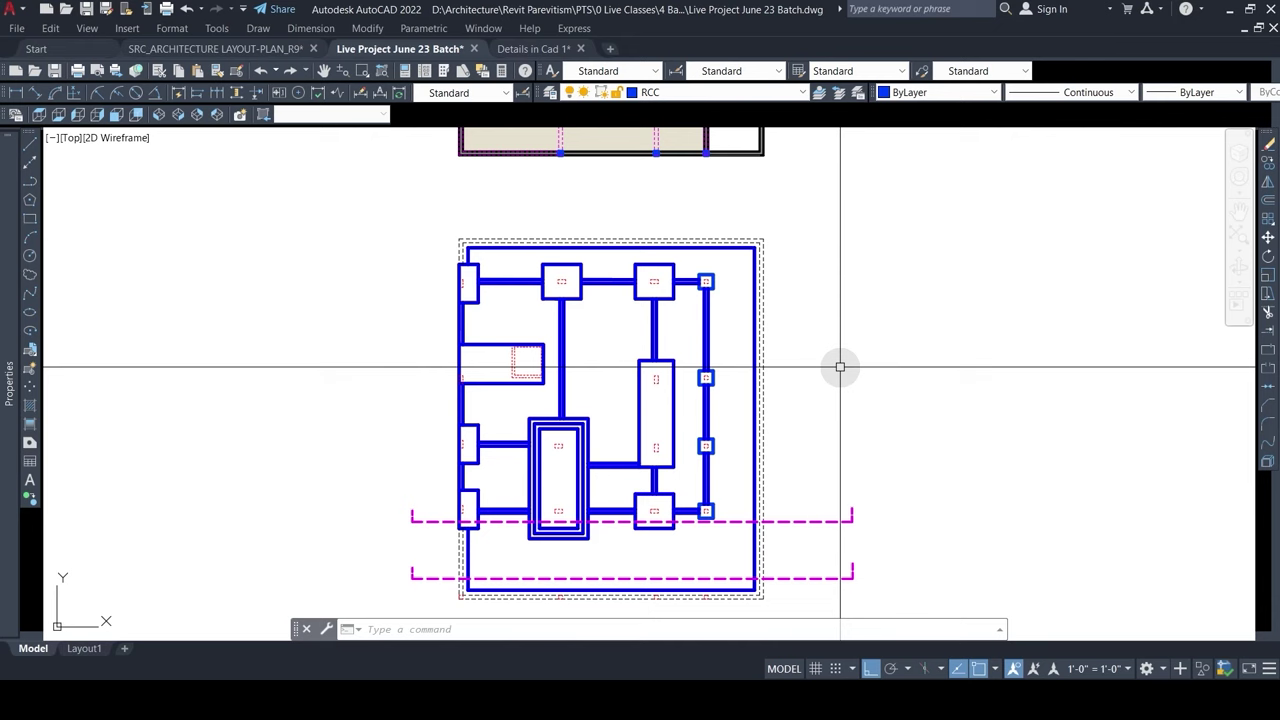
mouse_move(800, 251)
middle_mouse_down()
mouse_move(789, 409)
mouse_move(811, 474)
mouse_move(787, 470)
middle_mouse_up()
middle_click_drag(810, 326, 779, 531)
middle_click_drag(713, 362, 723, 446)
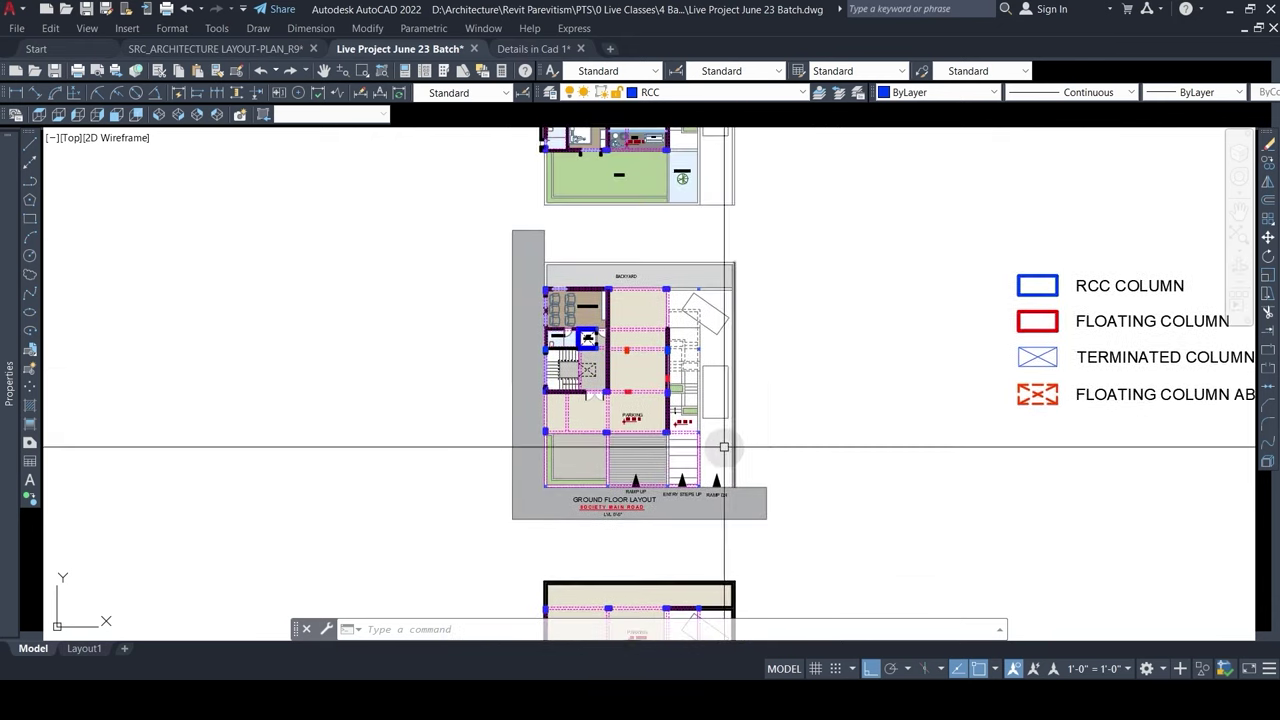
scroll(714, 450, "up", 2)
mouse_move(553, 484)
middle_mouse_down()
mouse_move(563, 506)
mouse_move(579, 474)
middle_mouse_up()
middle_click_drag(545, 281, 543, 371)
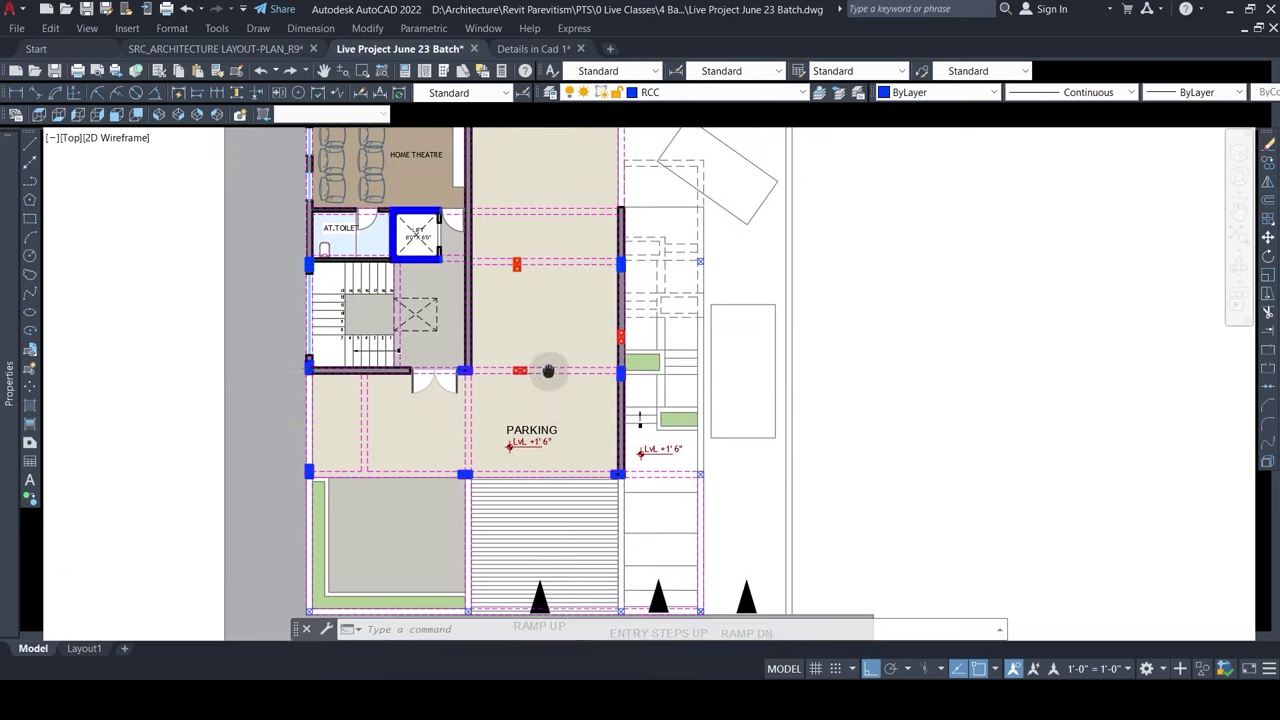
middle_click_drag(543, 271, 567, 397)
scroll(565, 385, "down", 1)
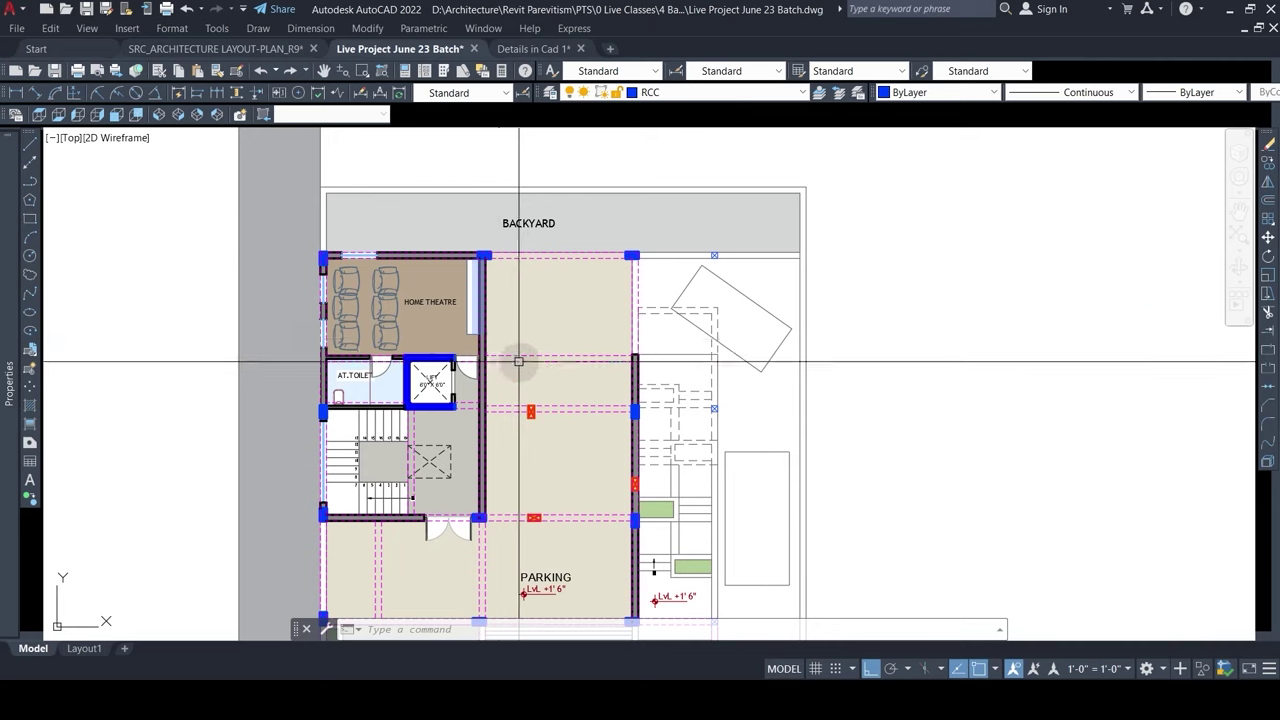
scroll(471, 430, "down", 1)
scroll(470, 407, "up", 2)
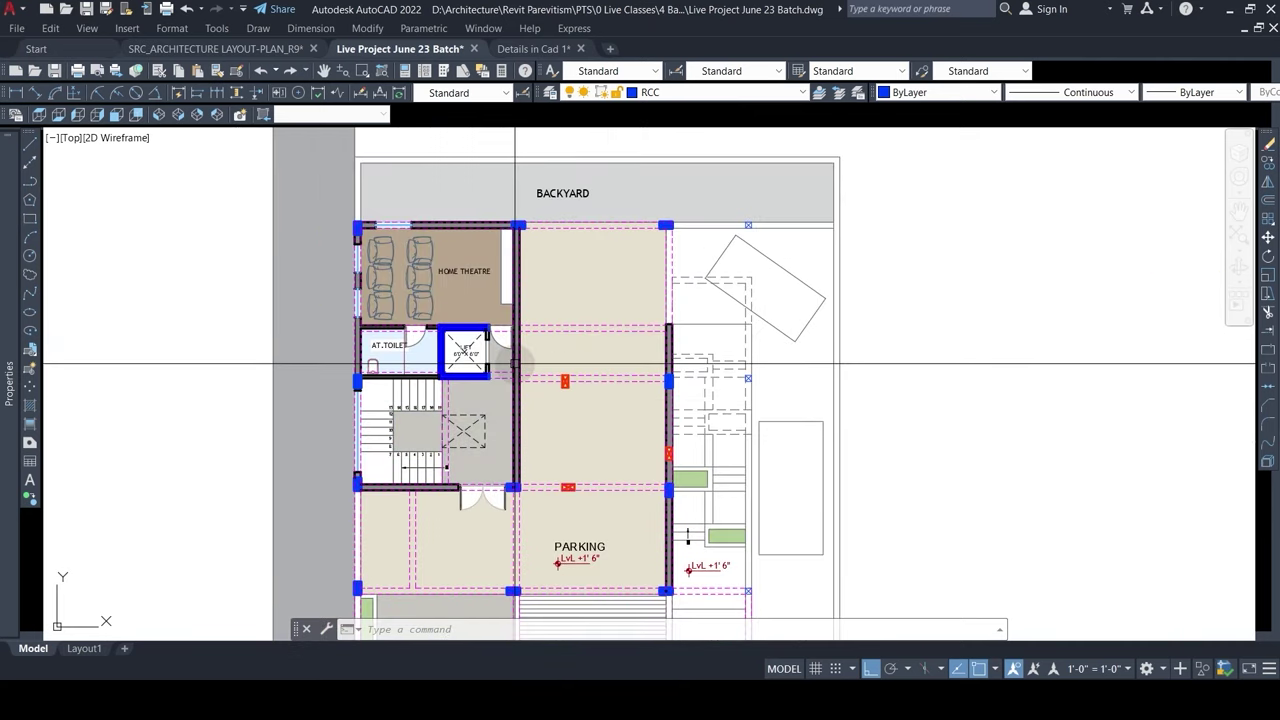
scroll(546, 394, "down", 1)
middle_click_drag(636, 240, 639, 576)
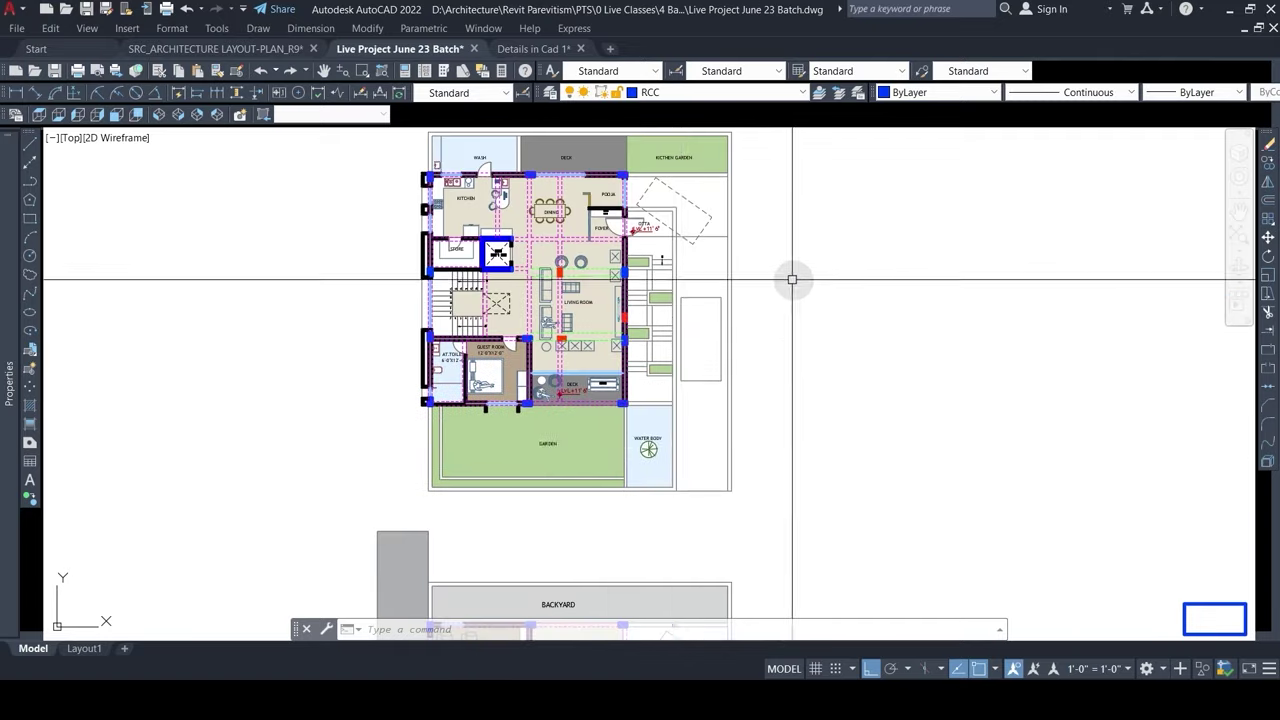
middle_click_drag(770, 271, 784, 386)
scroll(663, 421, "up", 2)
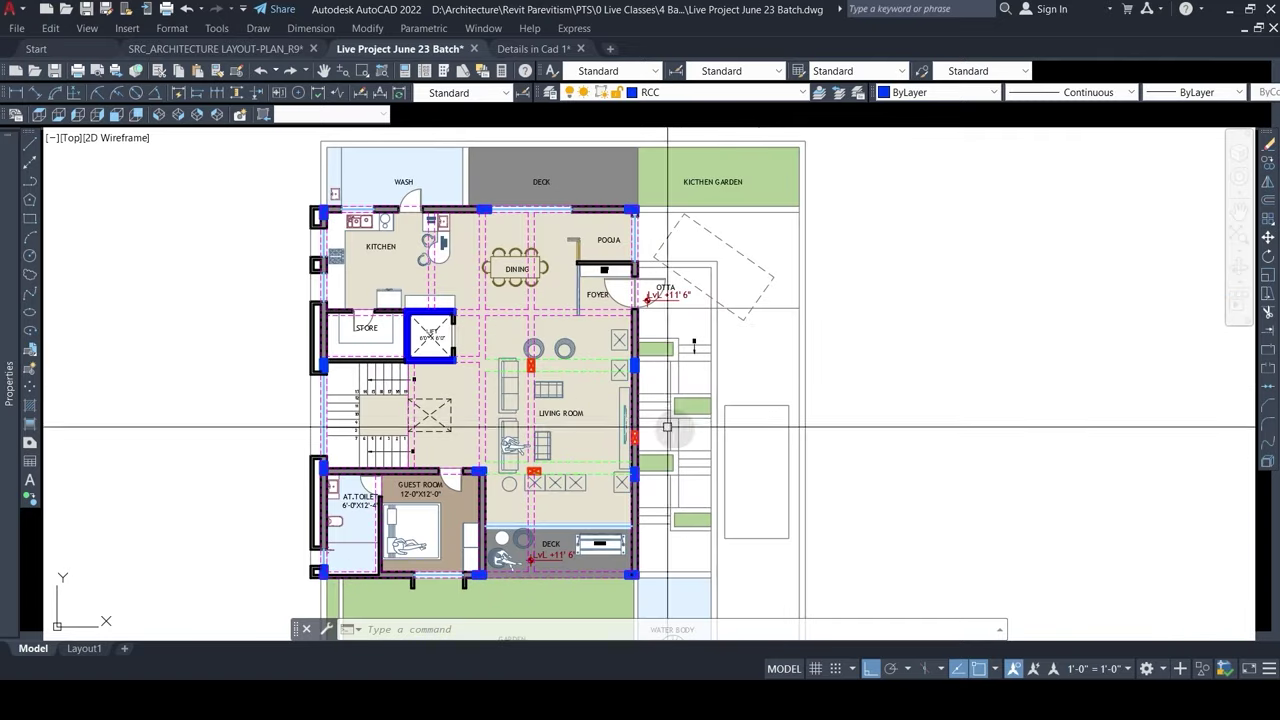
middle_click_drag(714, 409, 718, 343)
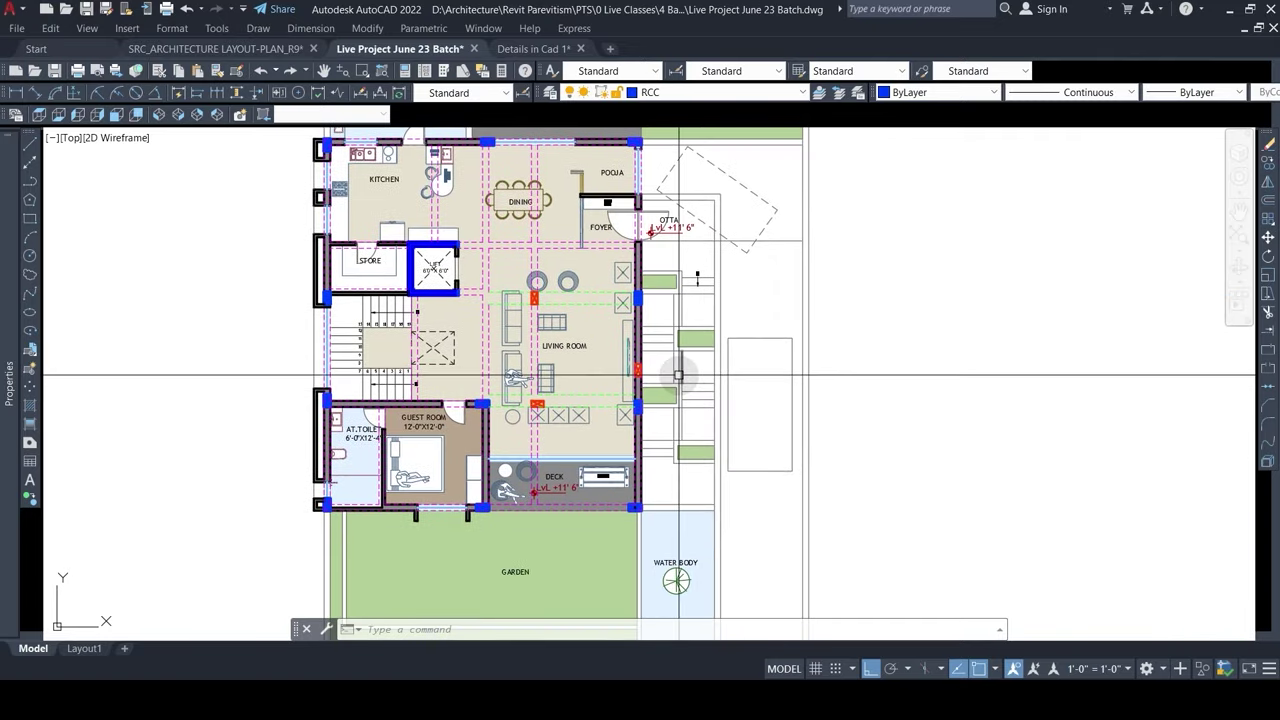
middle_click_drag(562, 294, 598, 340)
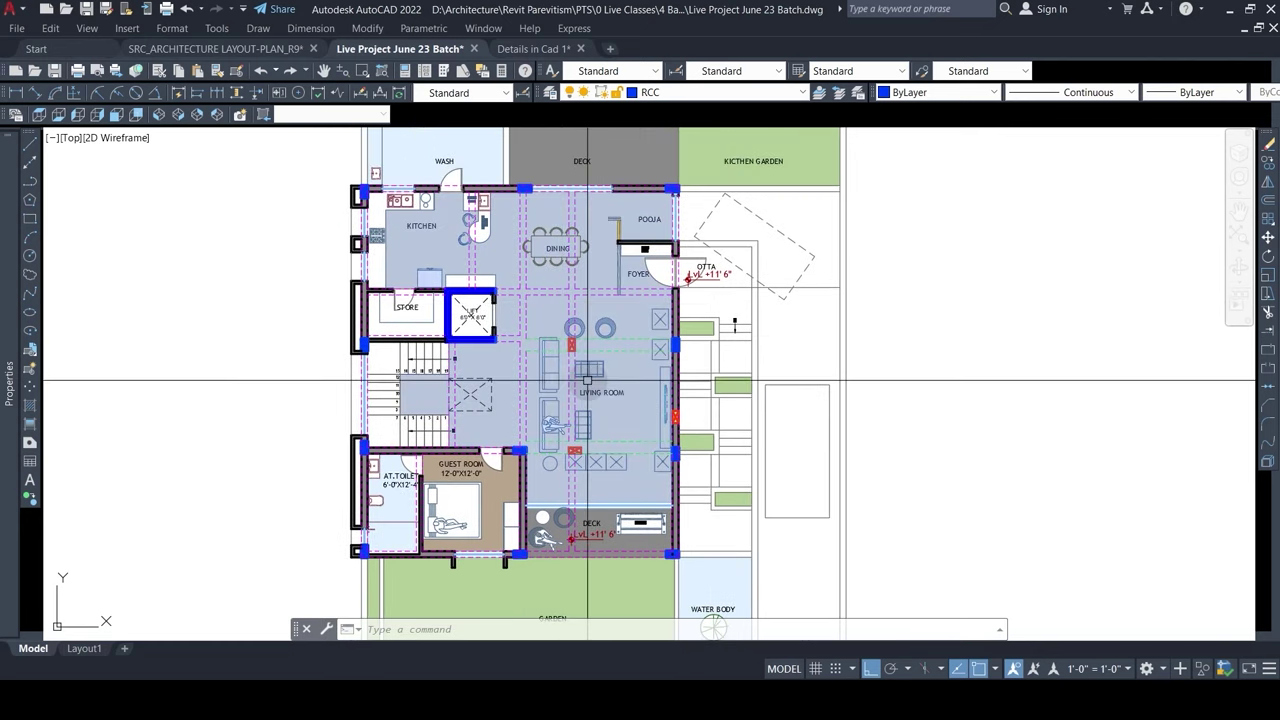
middle_click_drag(492, 484, 496, 353)
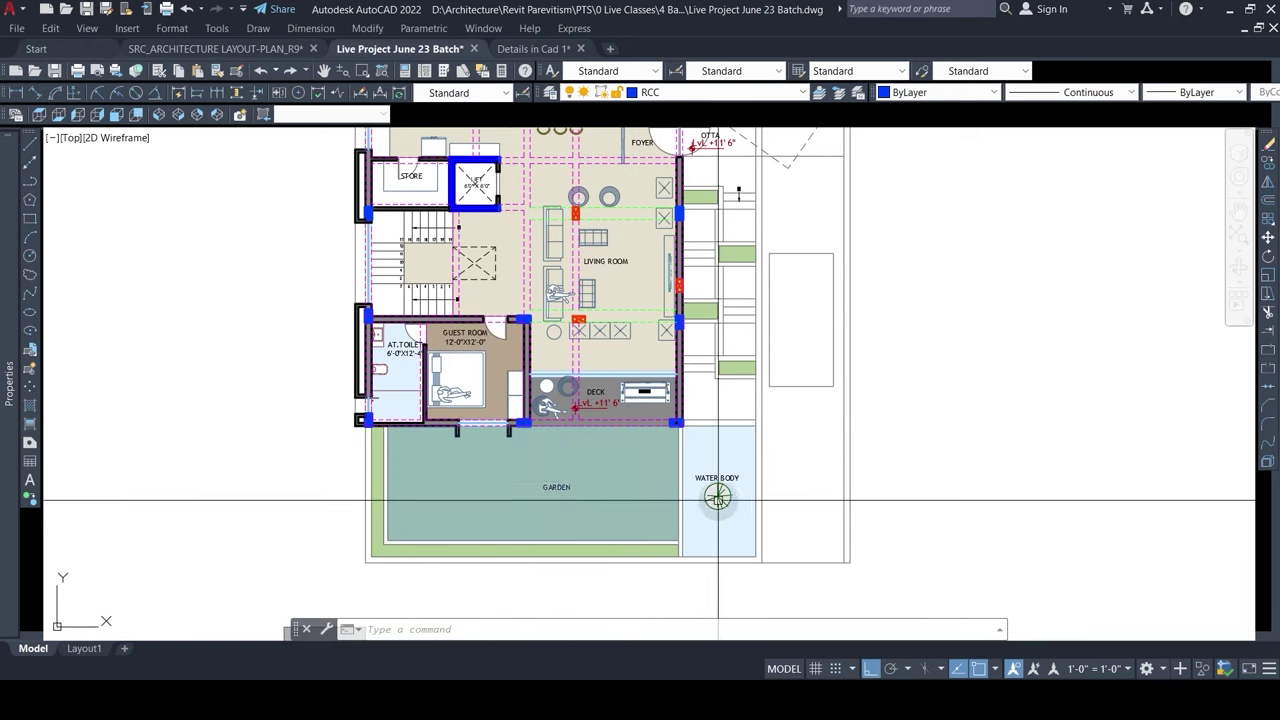
middle_click_drag(642, 285, 592, 534)
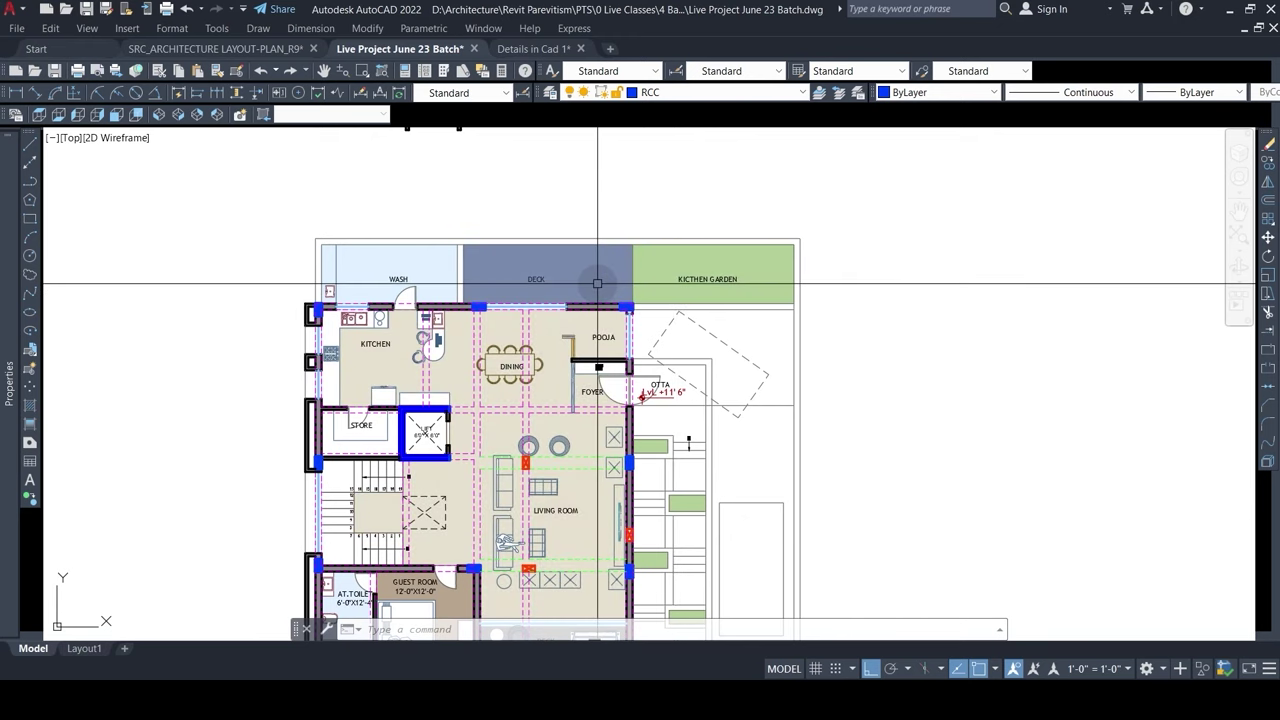
scroll(676, 300, "down", 5)
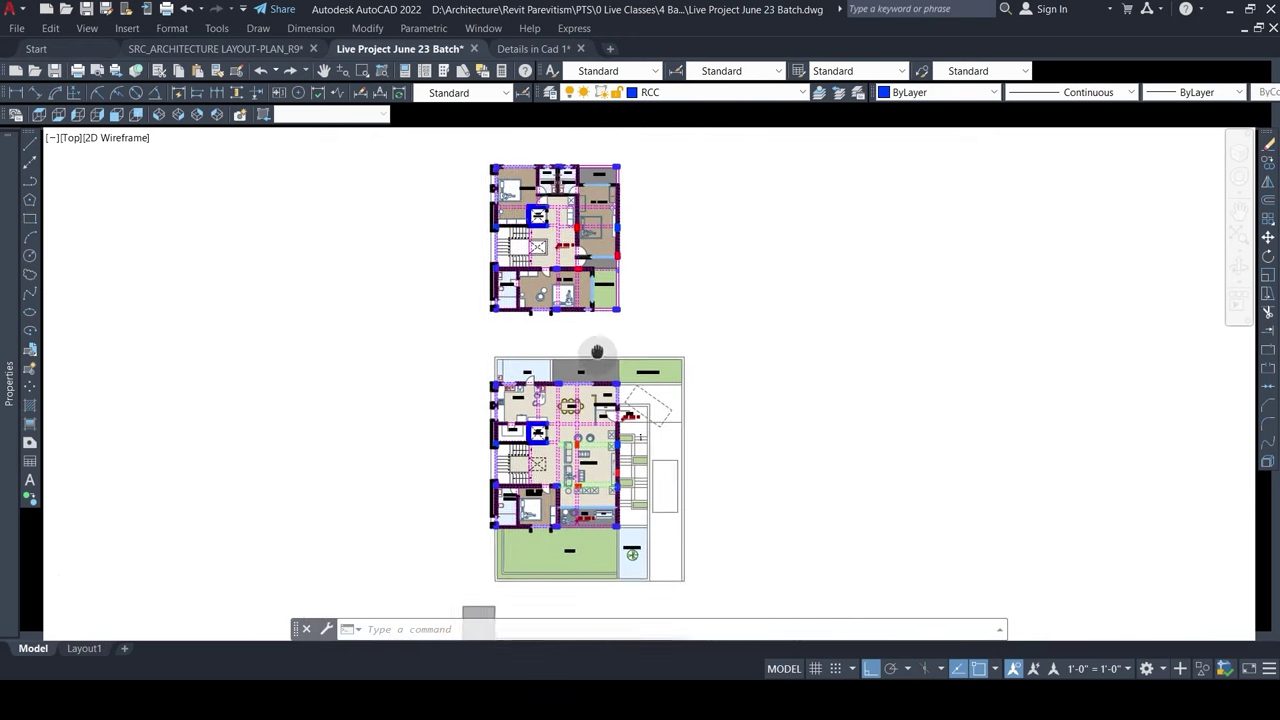
scroll(588, 383, "up", 2)
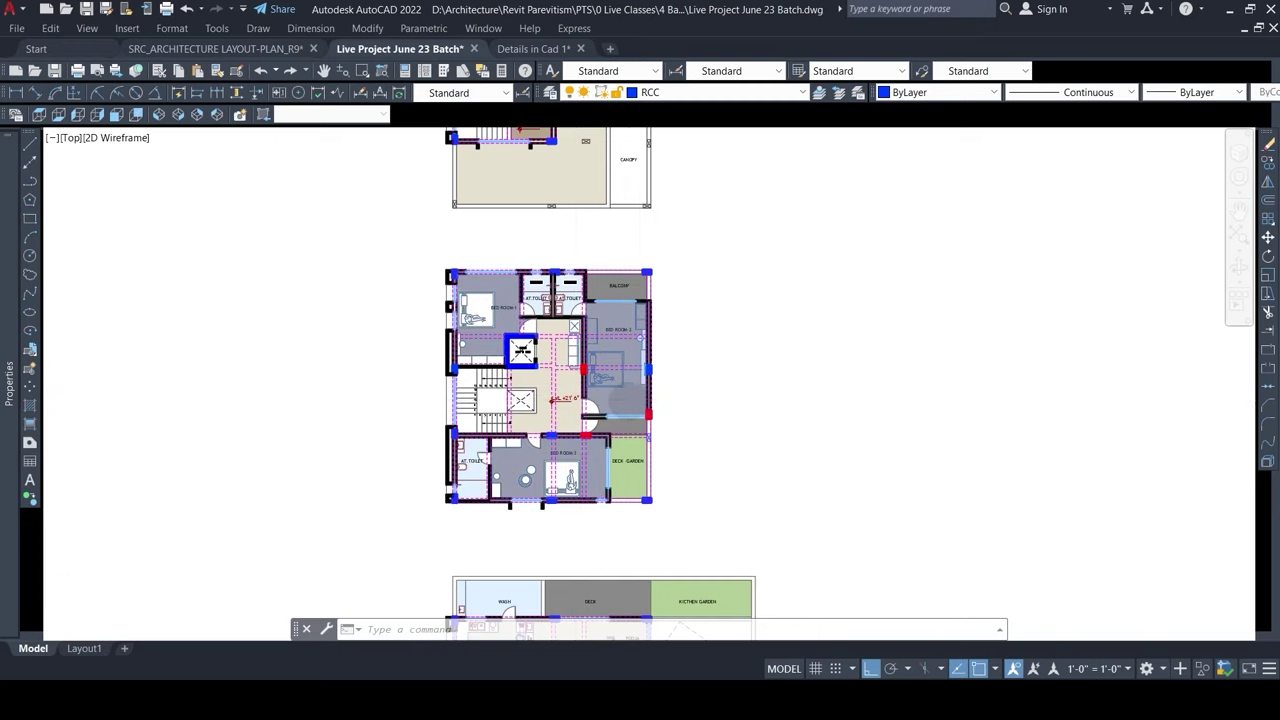
scroll(625, 399, "up", 4)
middle_click_drag(564, 532, 626, 209)
scroll(626, 209, "down", 4)
scroll(620, 471, "up", 6)
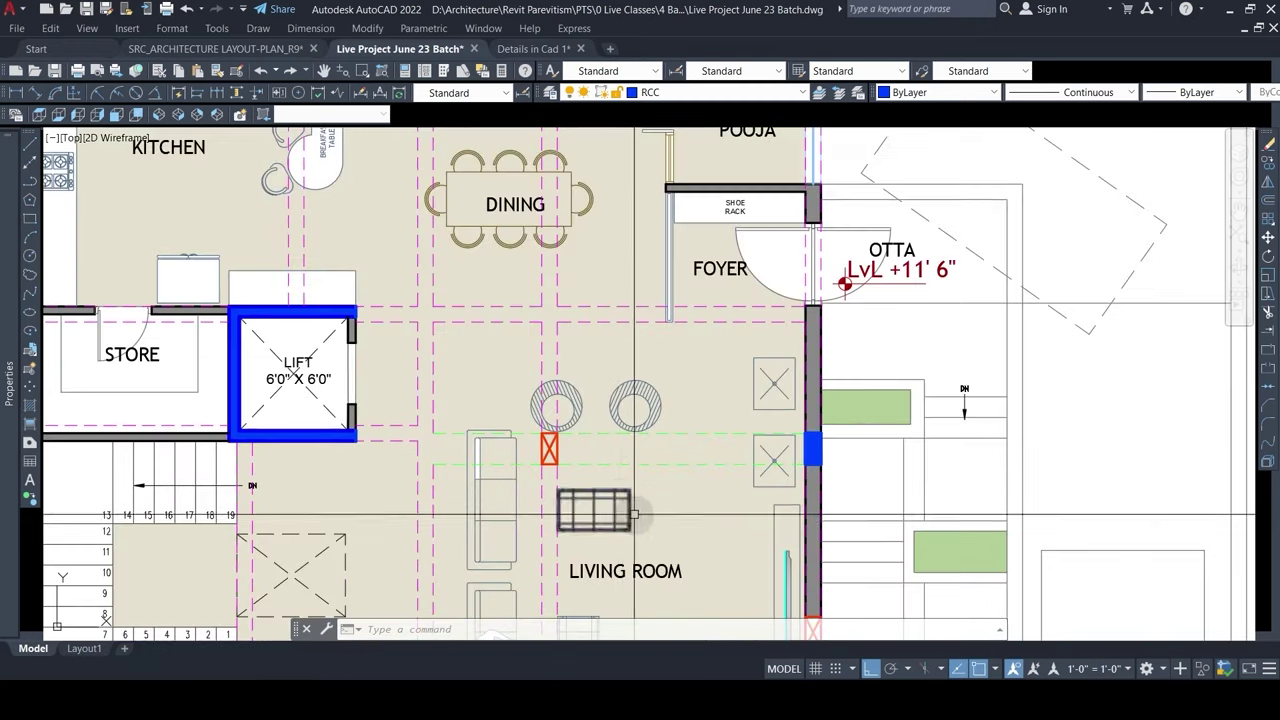
middle_click_drag(634, 514, 600, 363)
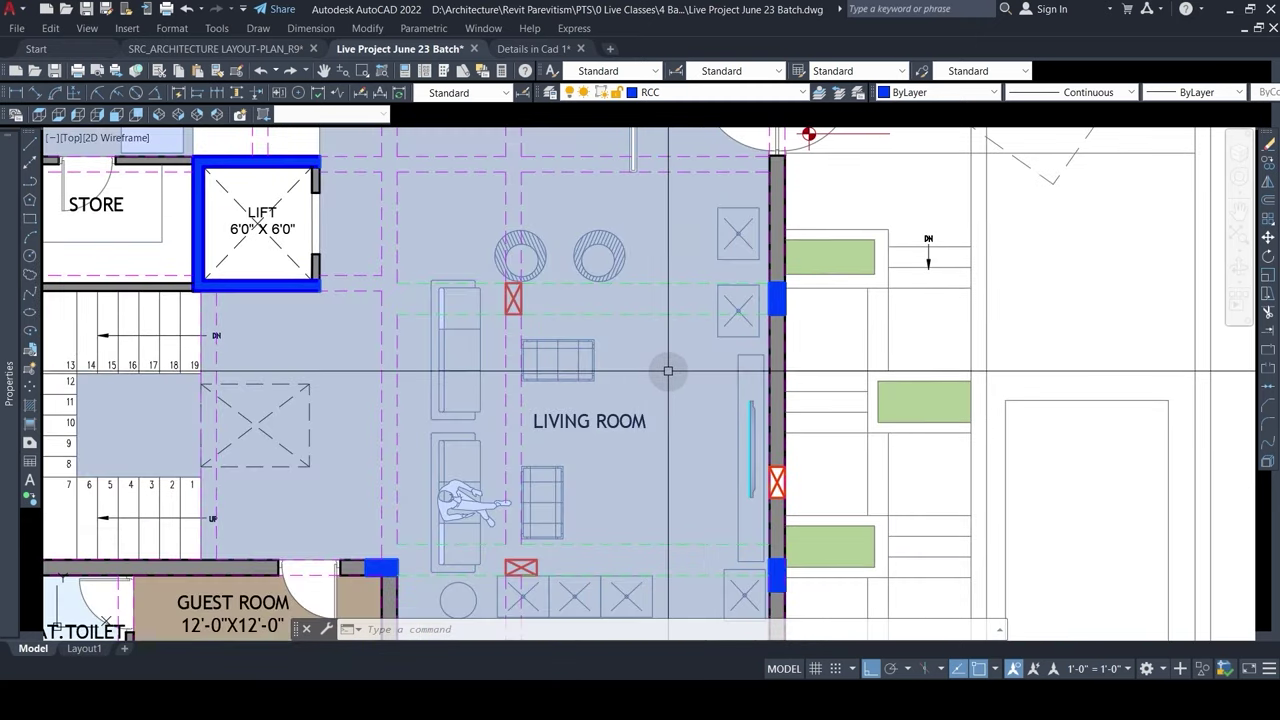
scroll(640, 350, "down", 3)
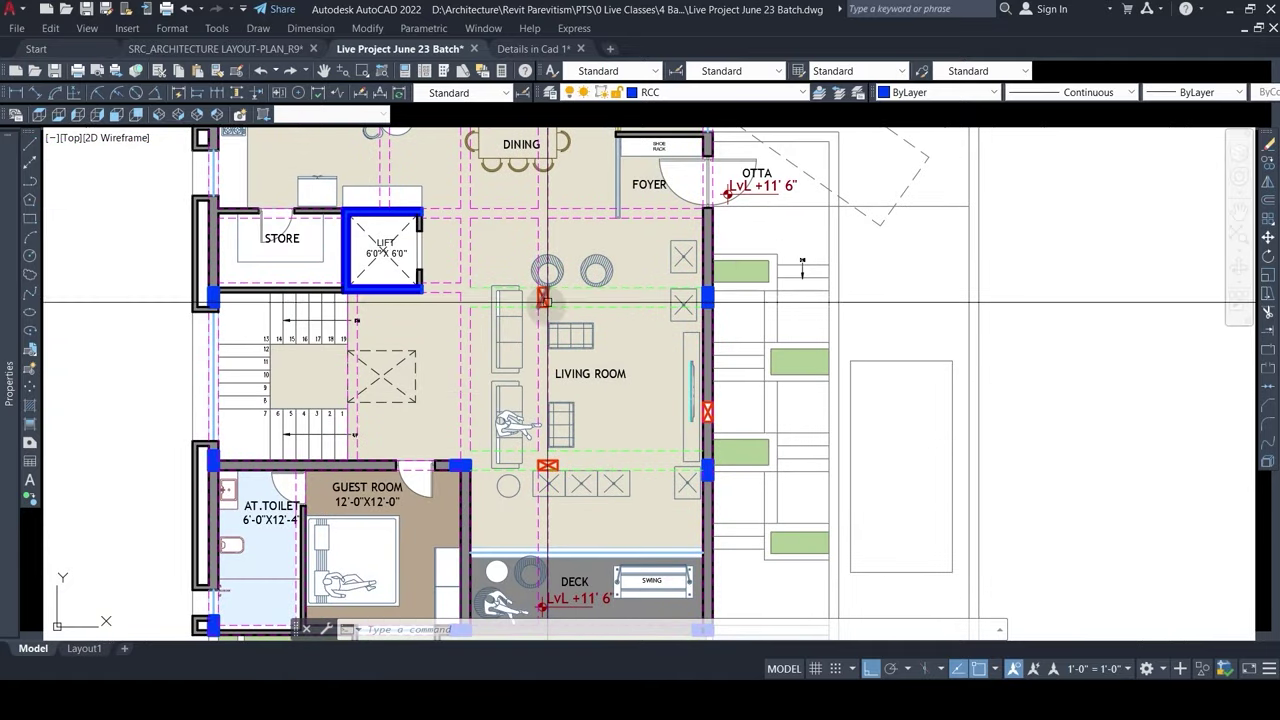
scroll(690, 412, "up", 2)
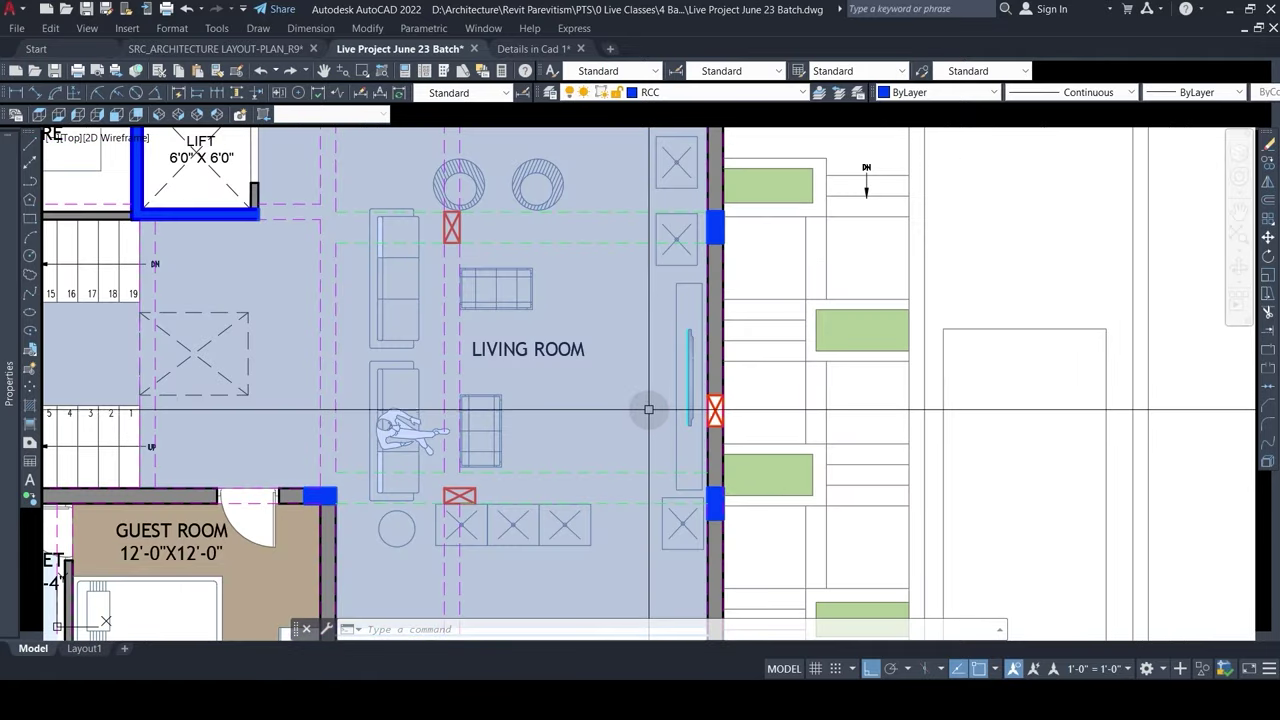
type("re")
key("Return")
scroll(603, 383, "down", 2)
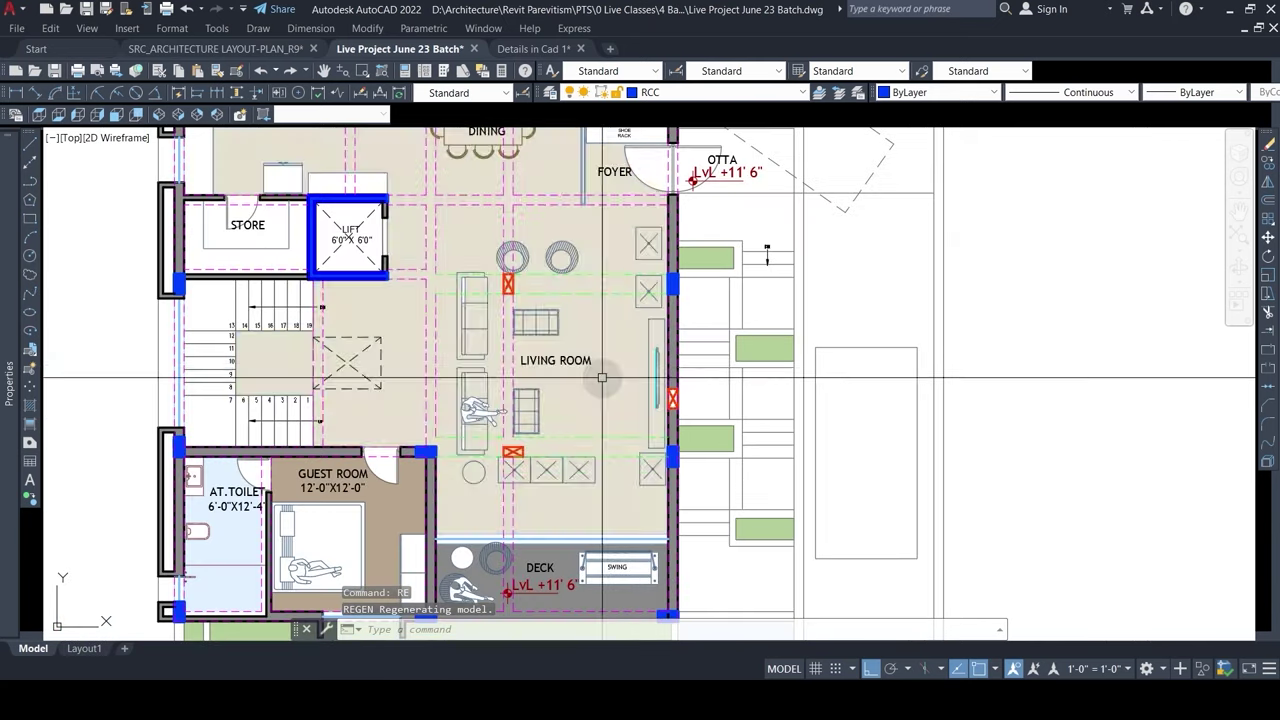
scroll(620, 459, "down", 2)
middle_click_drag(592, 285, 600, 371)
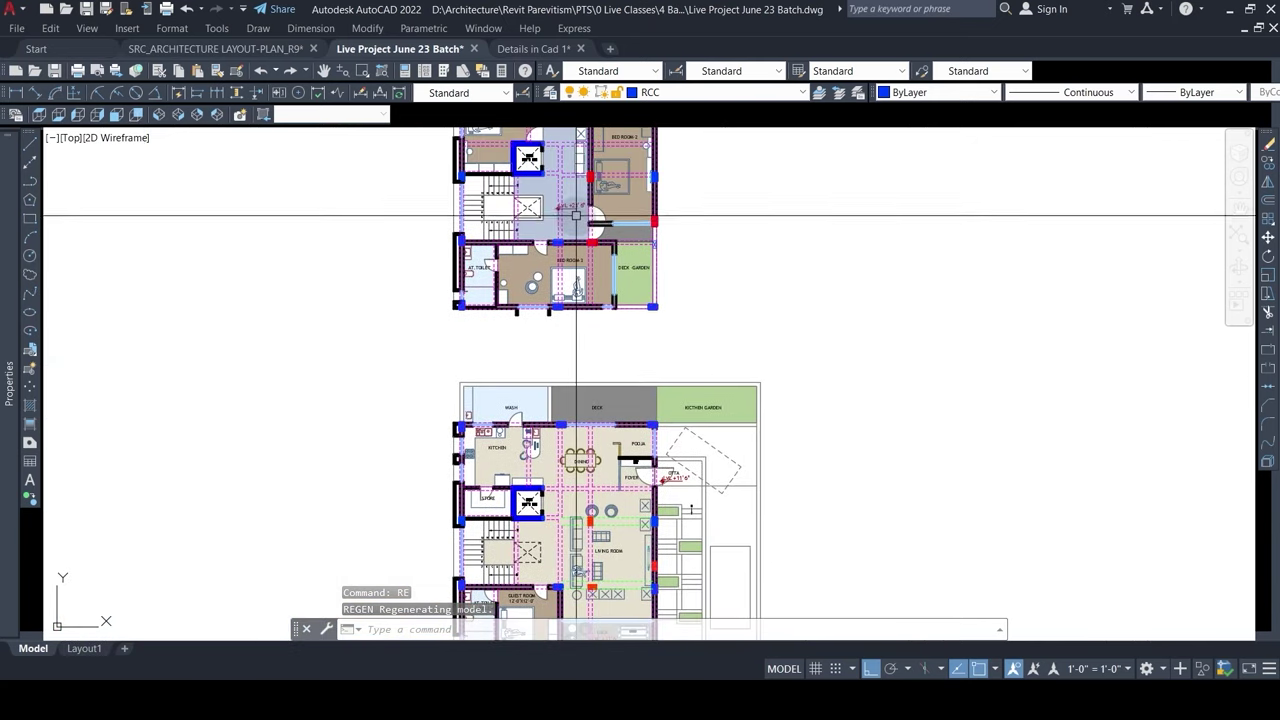
middle_click_drag(595, 166, 595, 218)
mouse_move(612, 529)
middle_mouse_down()
mouse_move(632, 320)
mouse_move(634, 439)
mouse_move(631, 320)
middle_mouse_up()
scroll(636, 365, "up", 4)
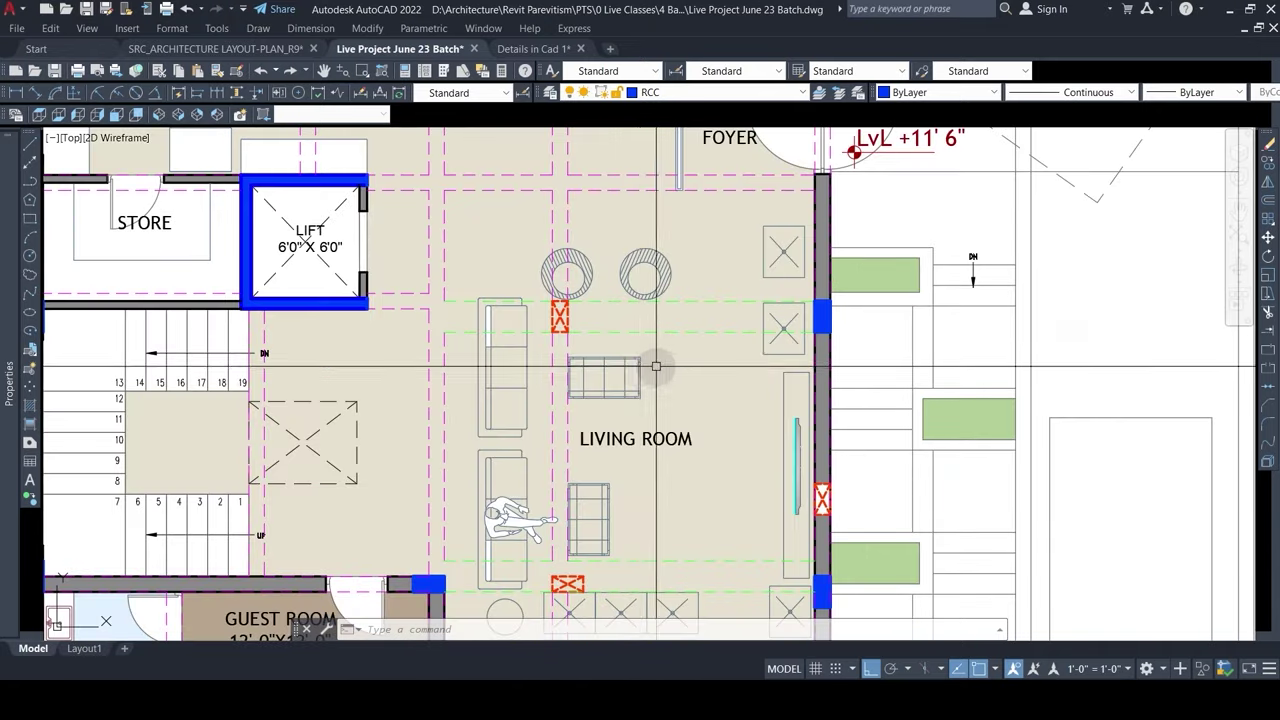
scroll(660, 362, "down", 1)
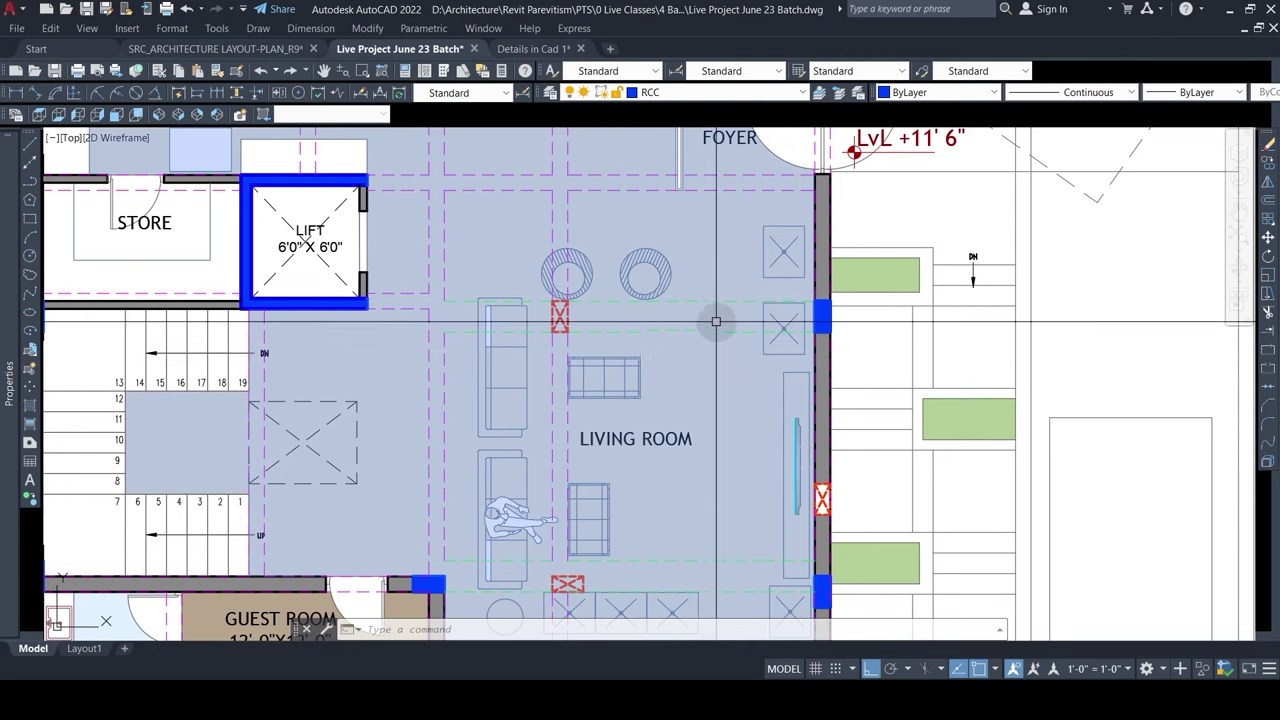
scroll(698, 383, "down", 2)
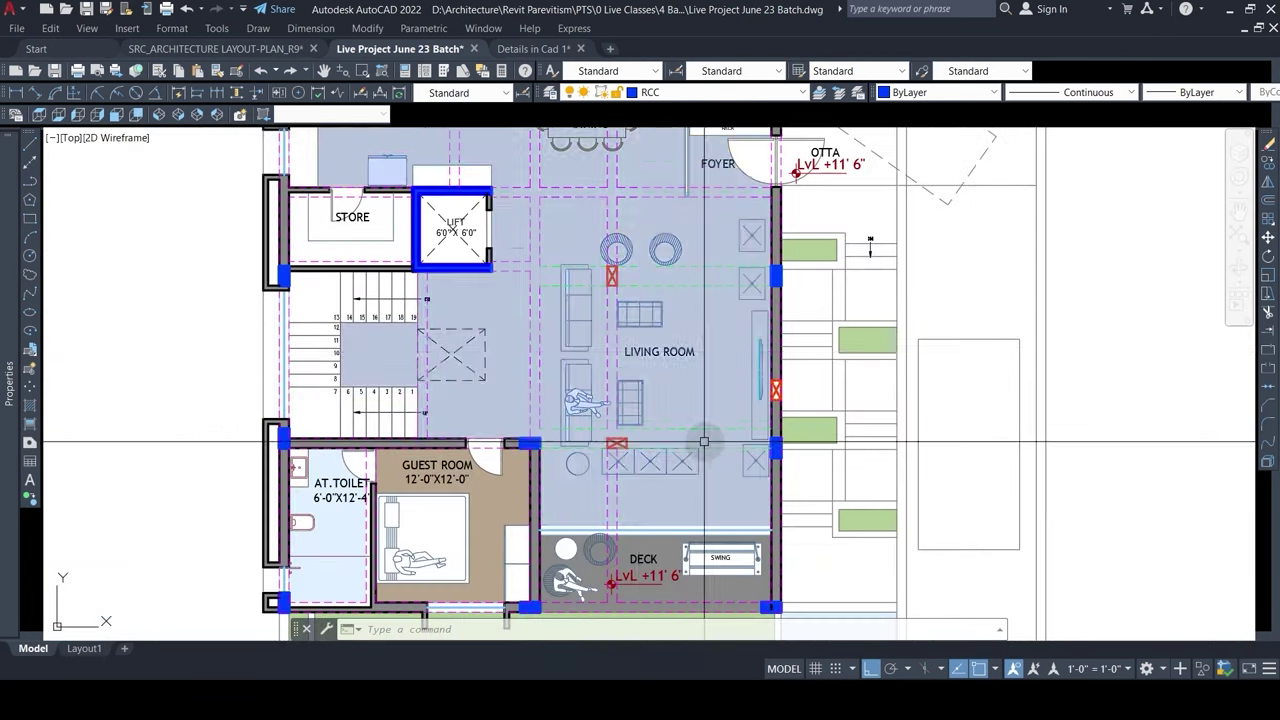
middle_click_drag(660, 316, 646, 469)
scroll(646, 465, "down", 2)
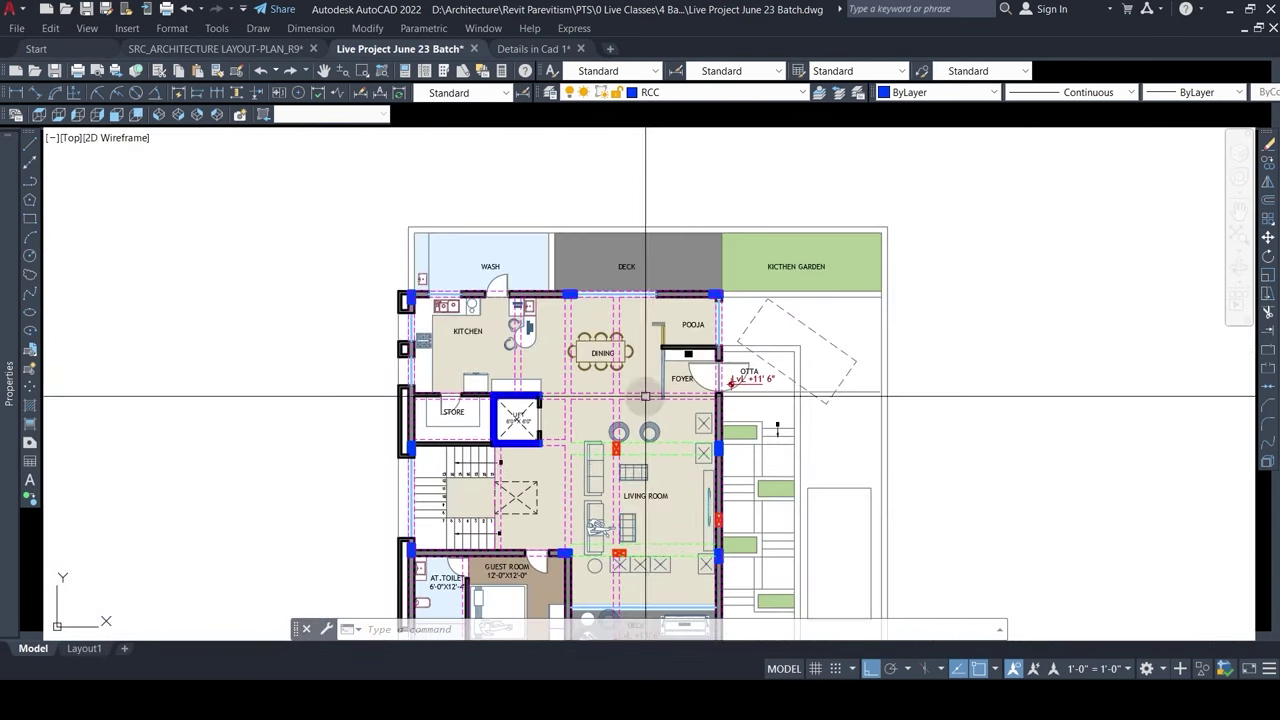
mouse_move(644, 321)
middle_mouse_down()
mouse_move(638, 523)
mouse_move(654, 474)
mouse_move(650, 572)
middle_mouse_up()
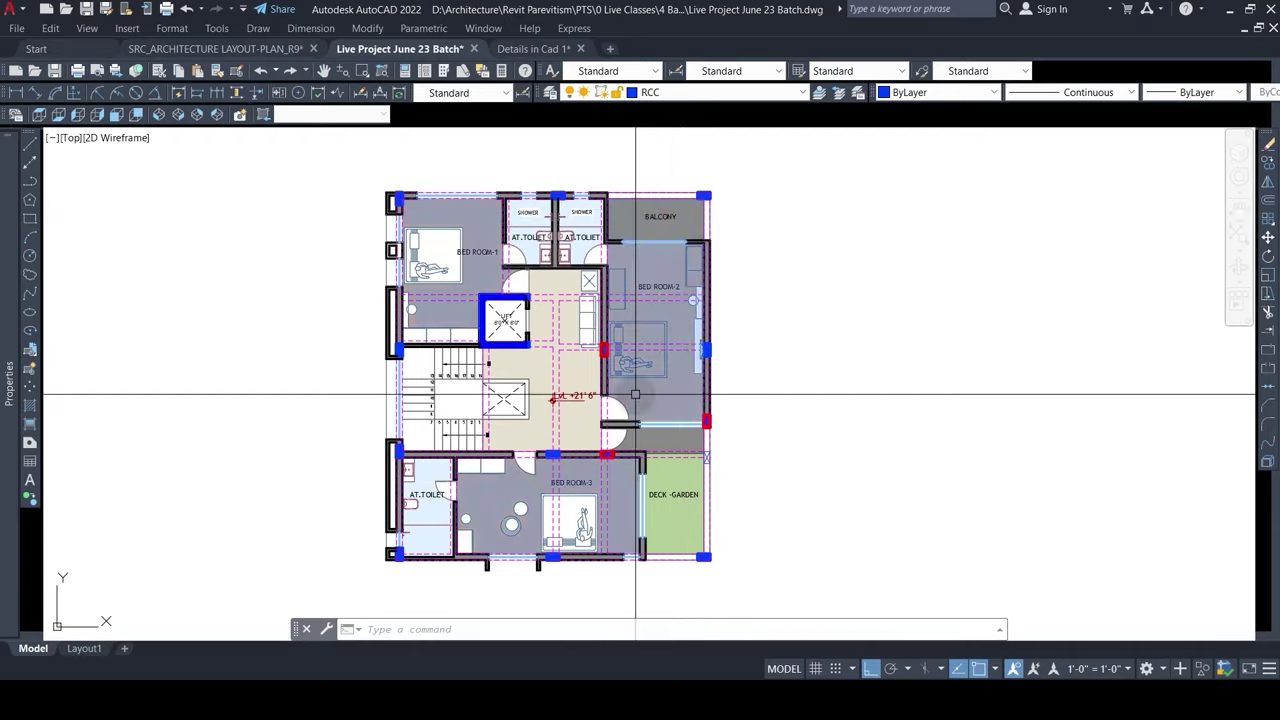
scroll(635, 395, "down", 5)
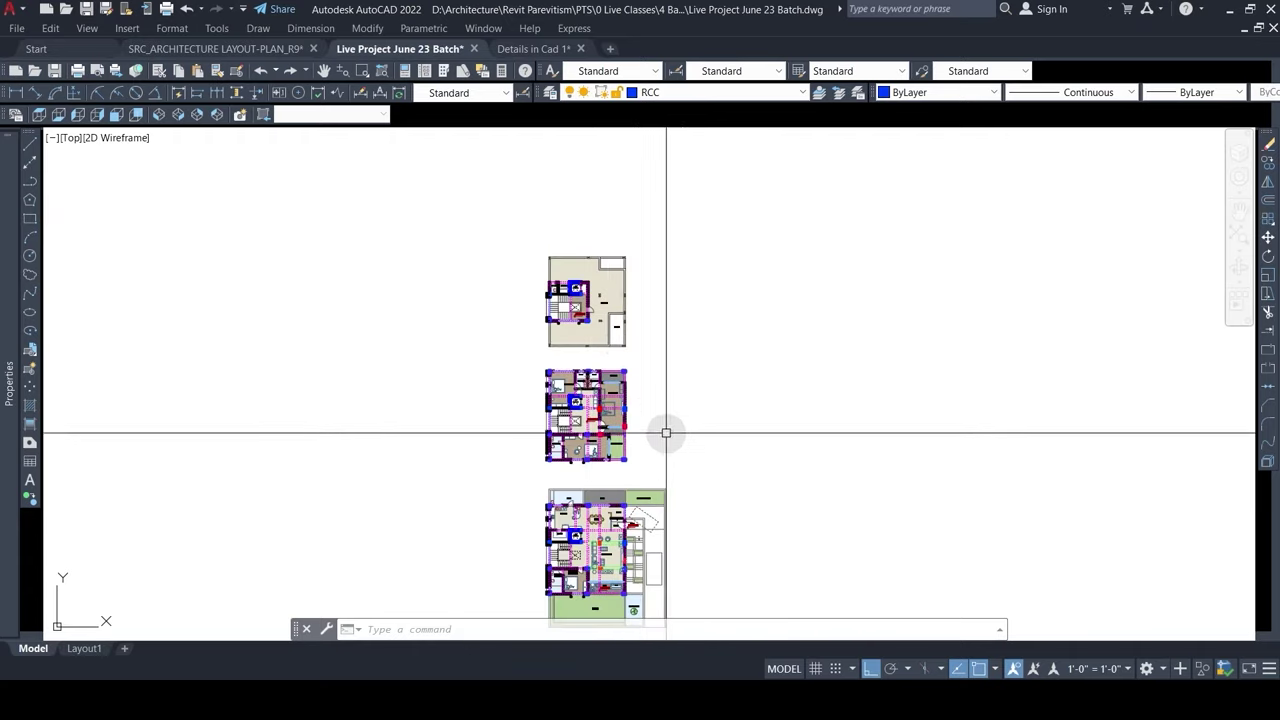
middle_click_drag(676, 458, 694, 306)
scroll(709, 346, "down", 2)
middle_click_drag(772, 473, 723, 343)
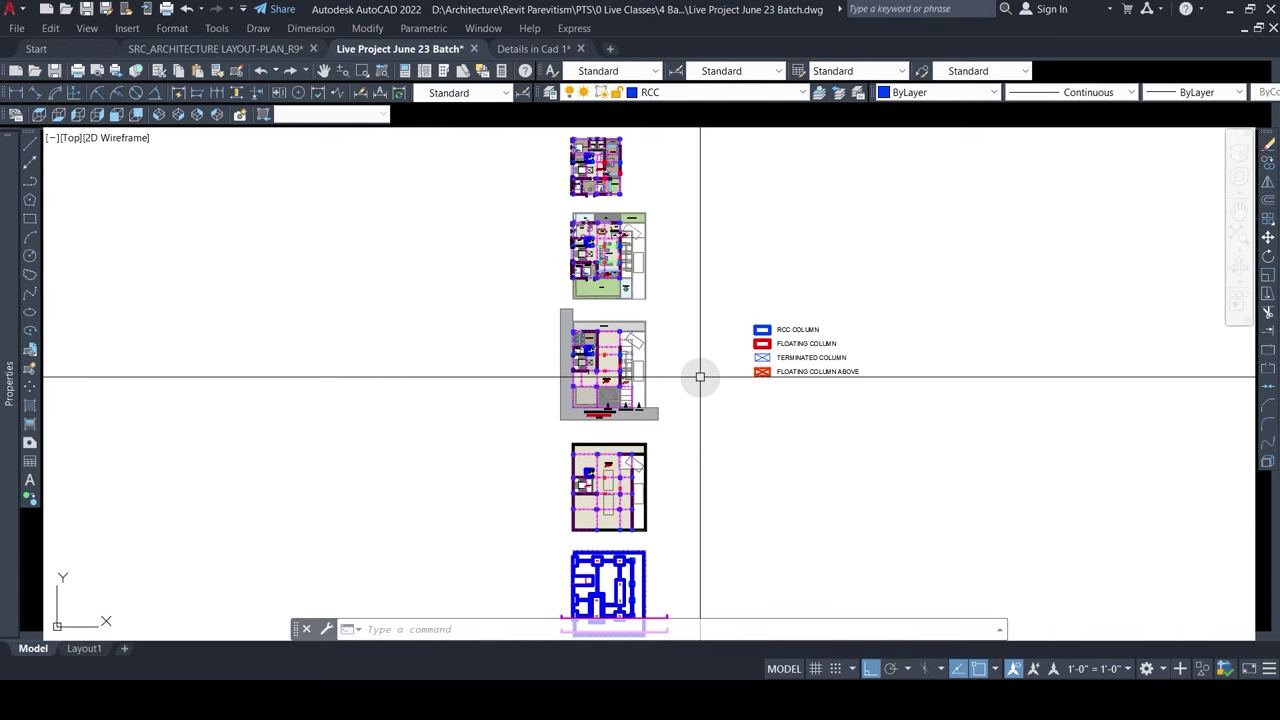
mouse_move(866, 705)
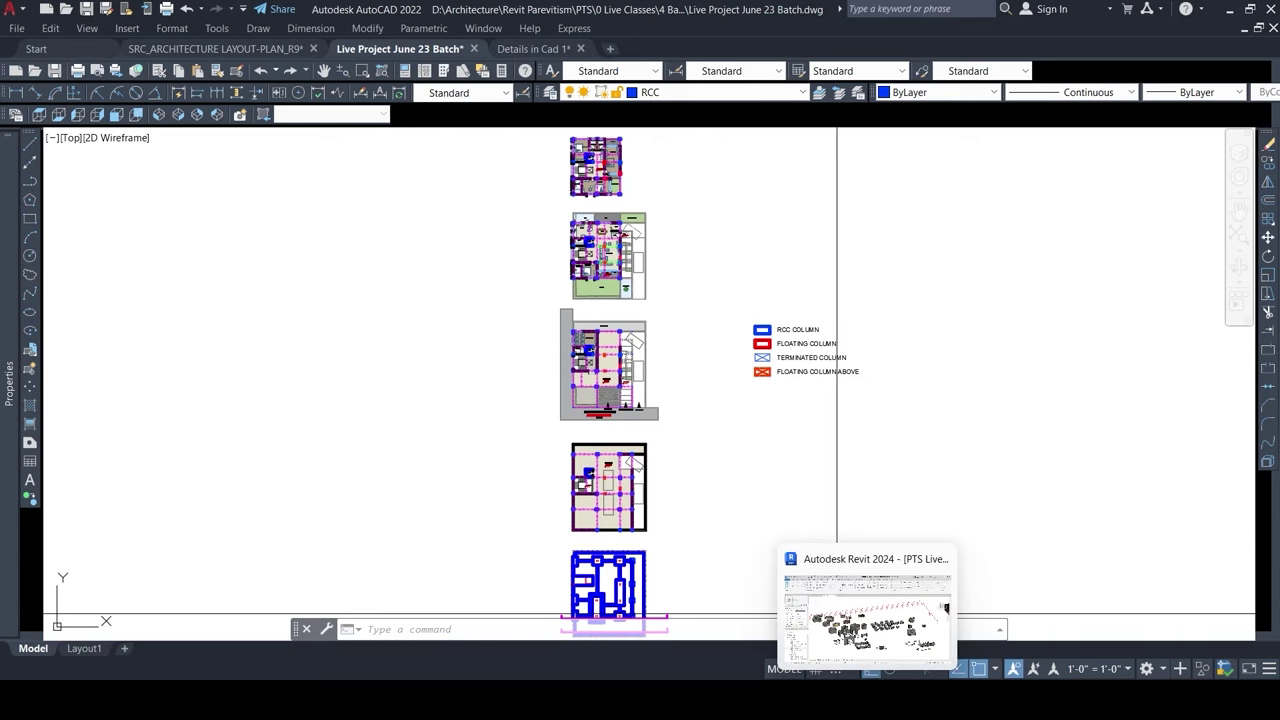
Step: Return to Revit and close both open 3D view tabs
left_click(866, 652)
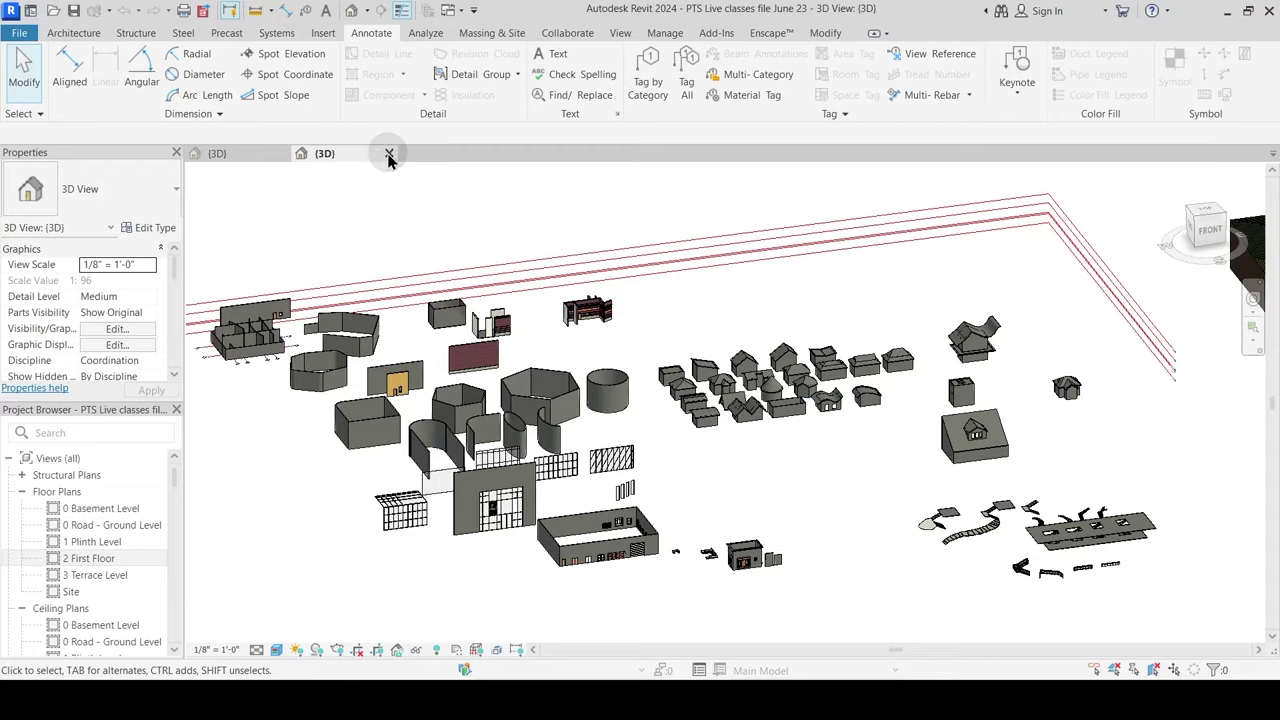
left_click(389, 155)
left_click(389, 155)
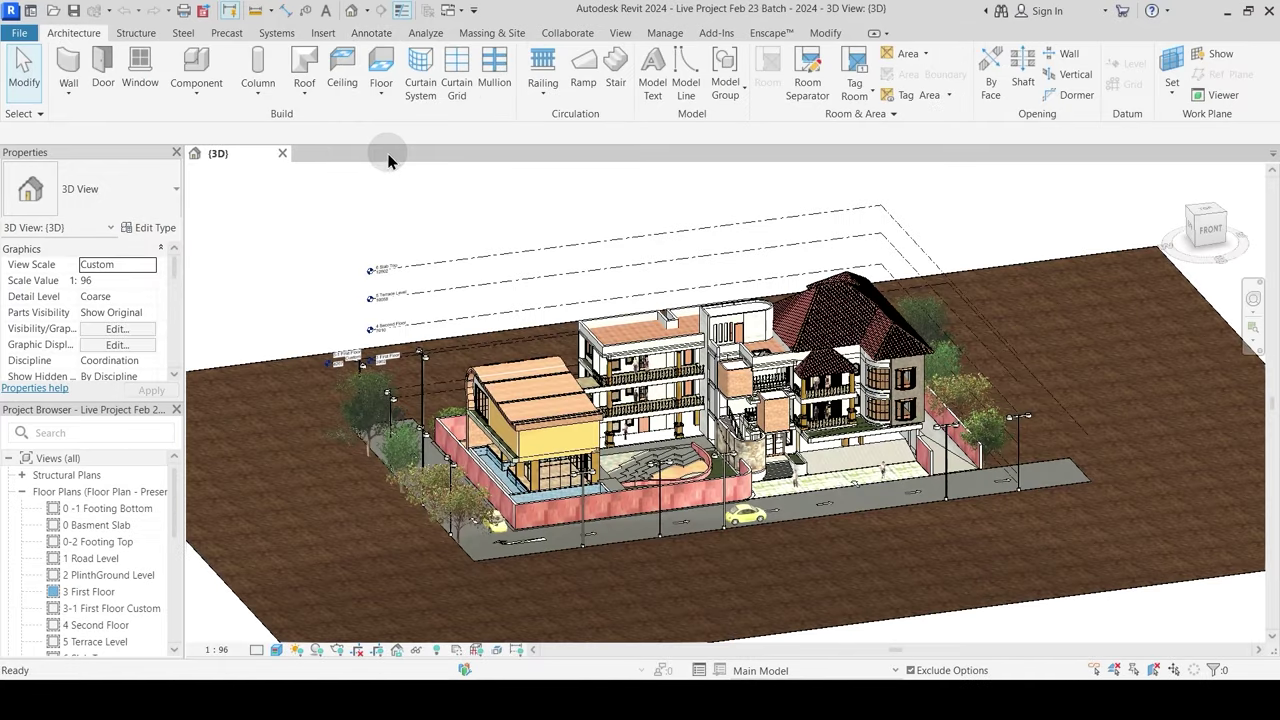
Step: Create a new project from the default.rte template
left_click(26, 37)
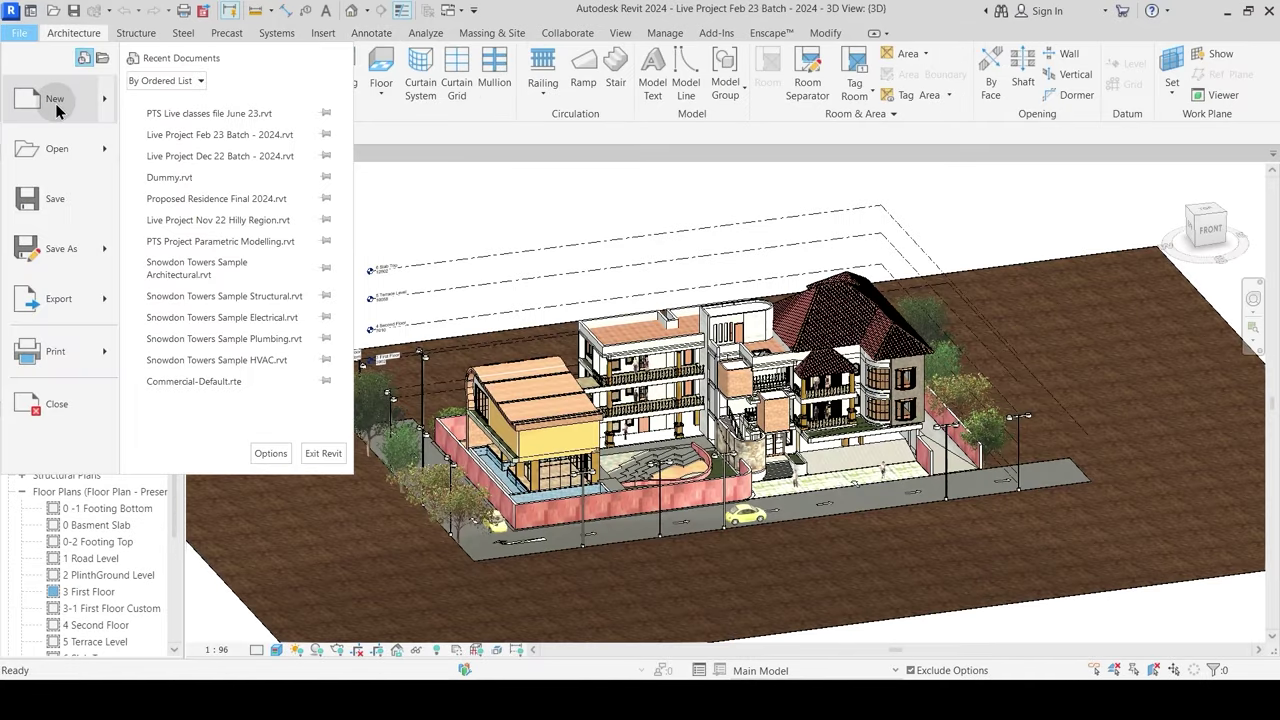
mouse_move(55, 103)
left_click(181, 100)
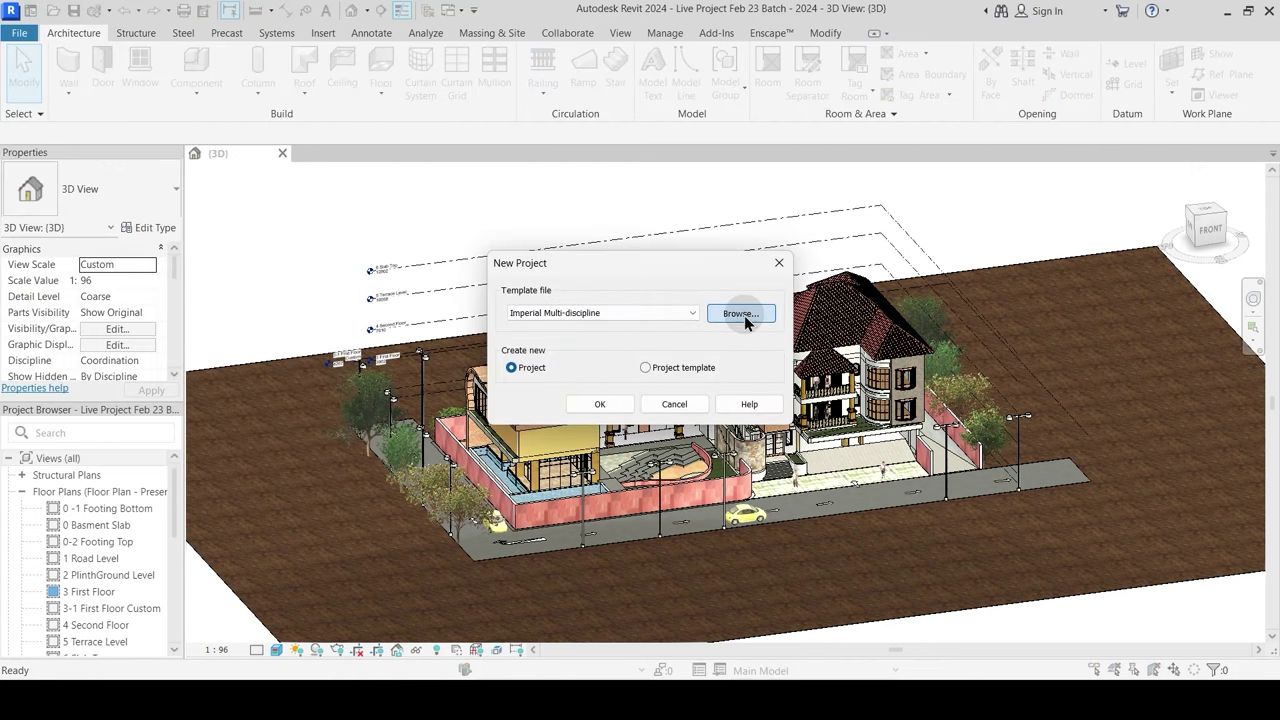
left_click(744, 315)
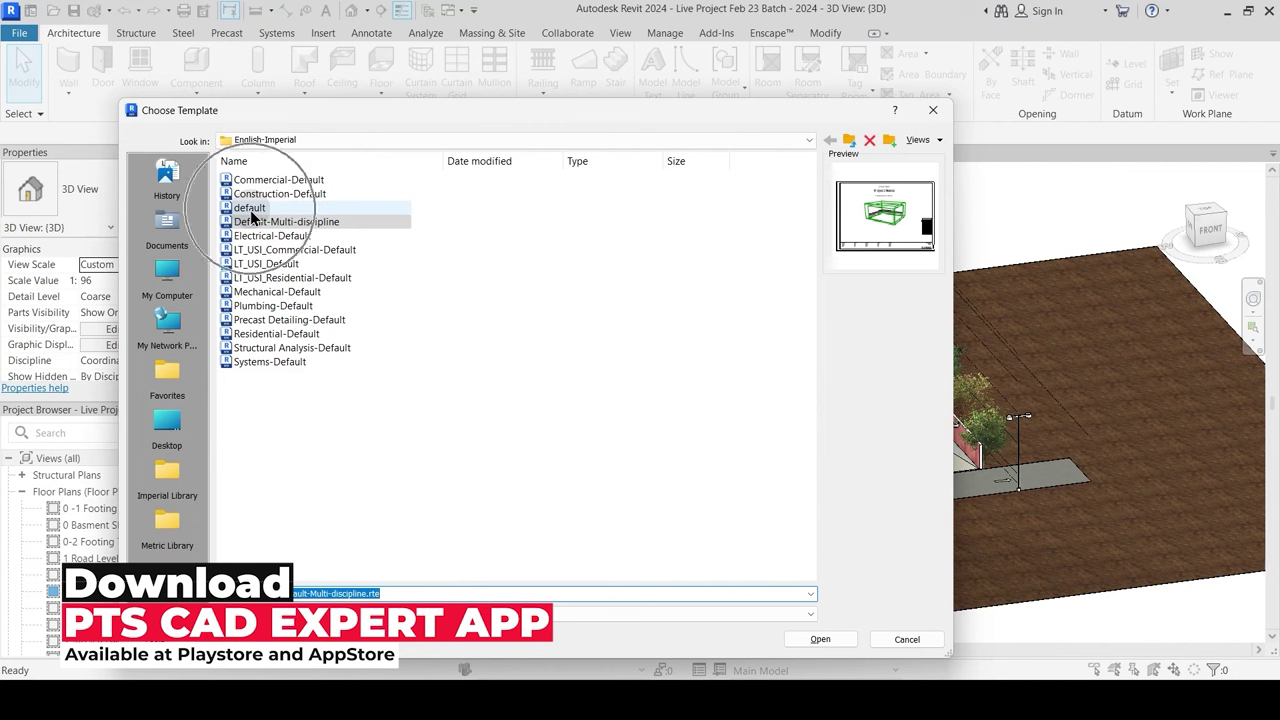
left_click(250, 207)
left_click(837, 646)
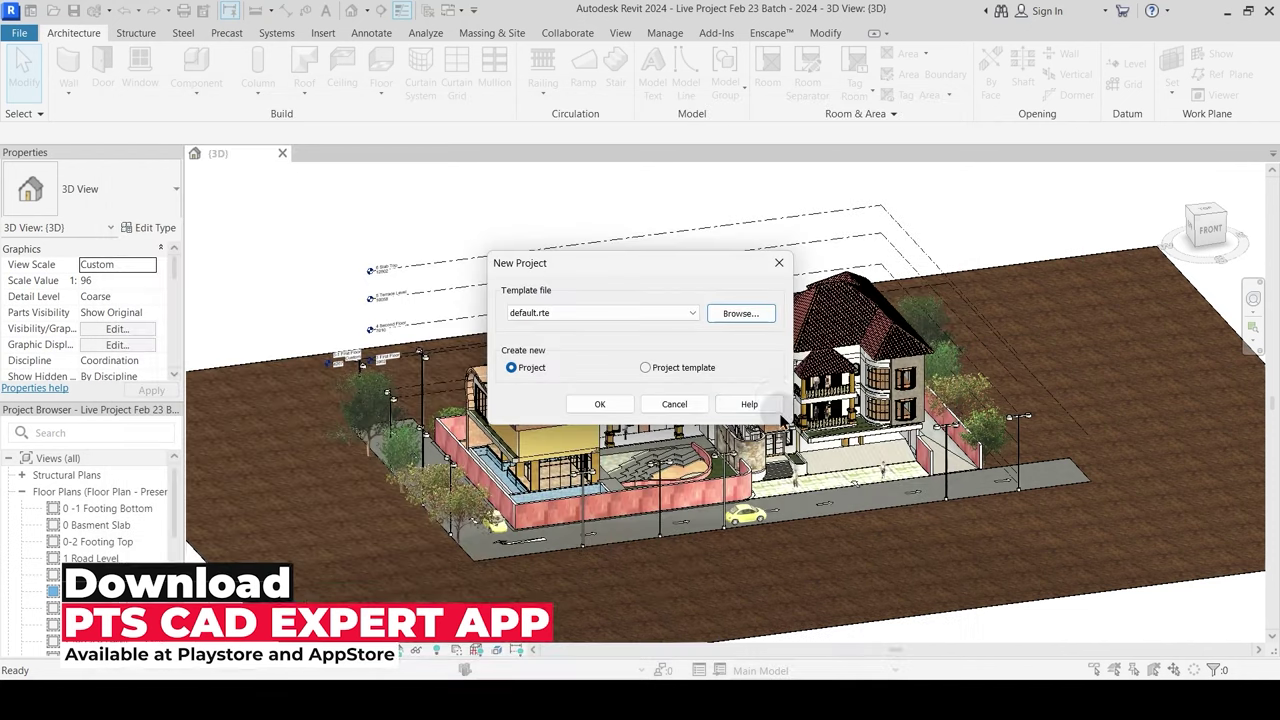
left_click(604, 410)
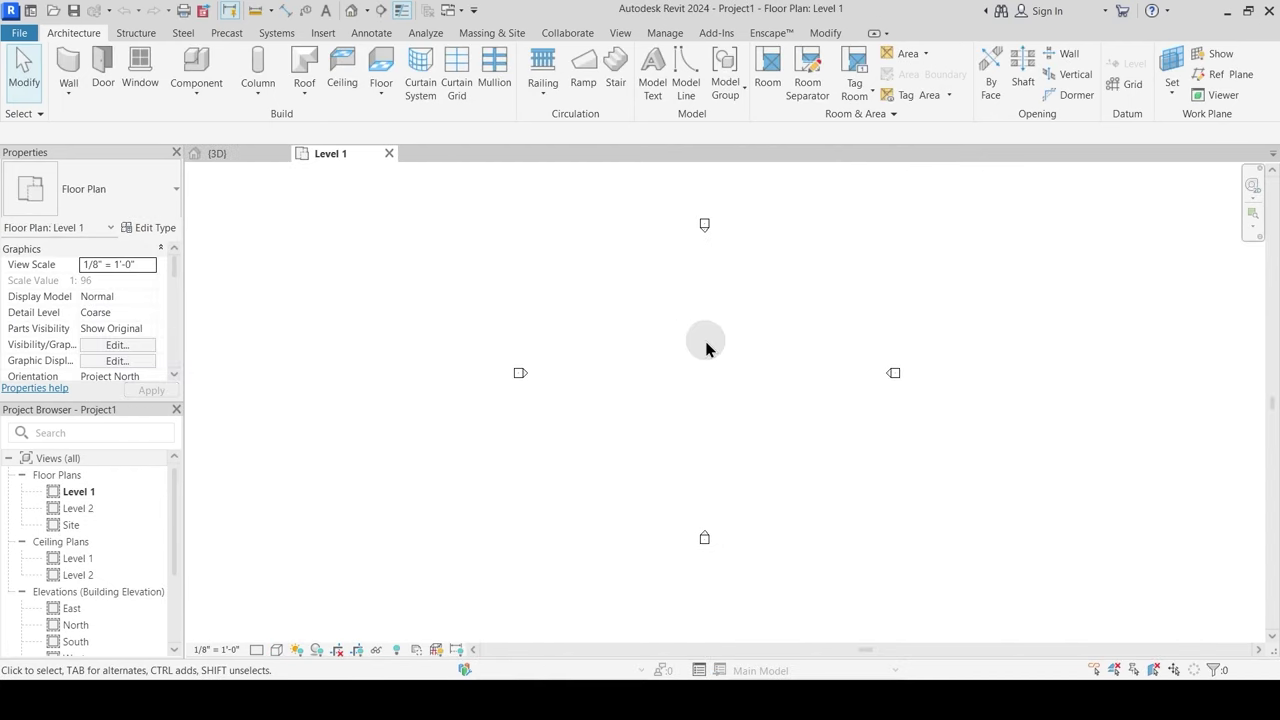
Step: Open the South elevation, zoom to the level heads, and start editing Level 1's name
middle_click_drag(706, 346, 618, 369)
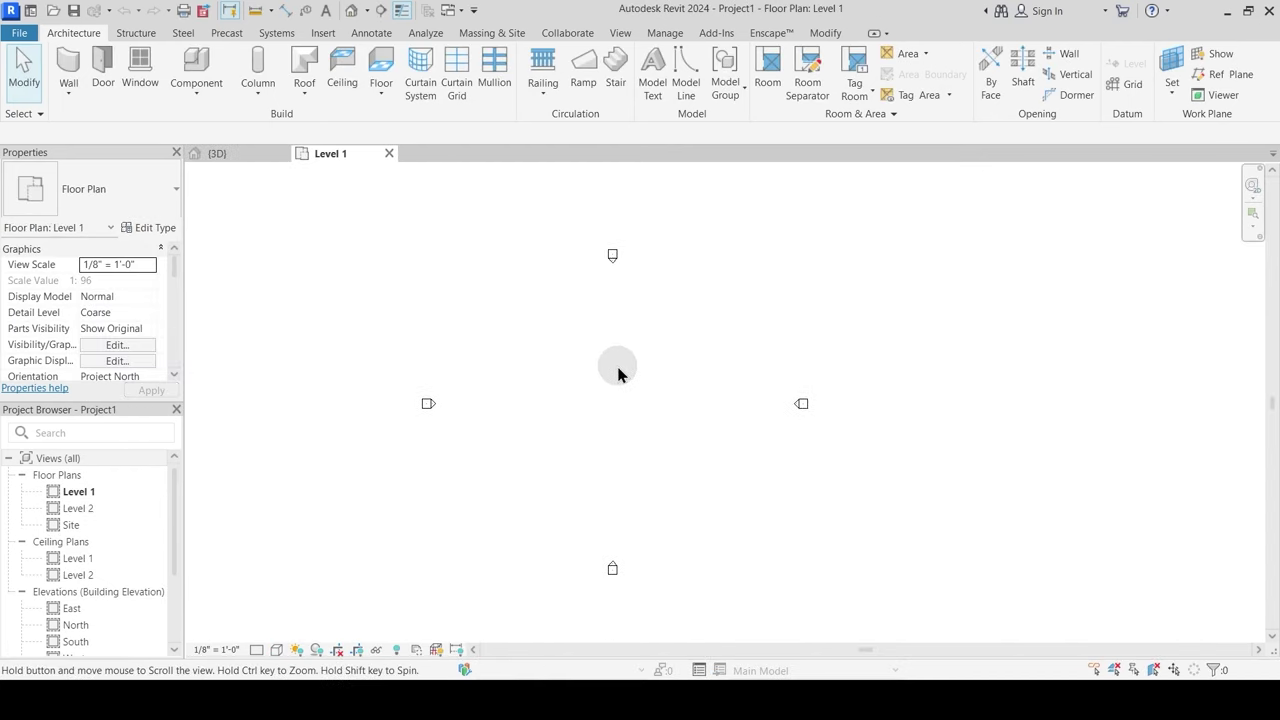
scroll(110, 570, "down", 2)
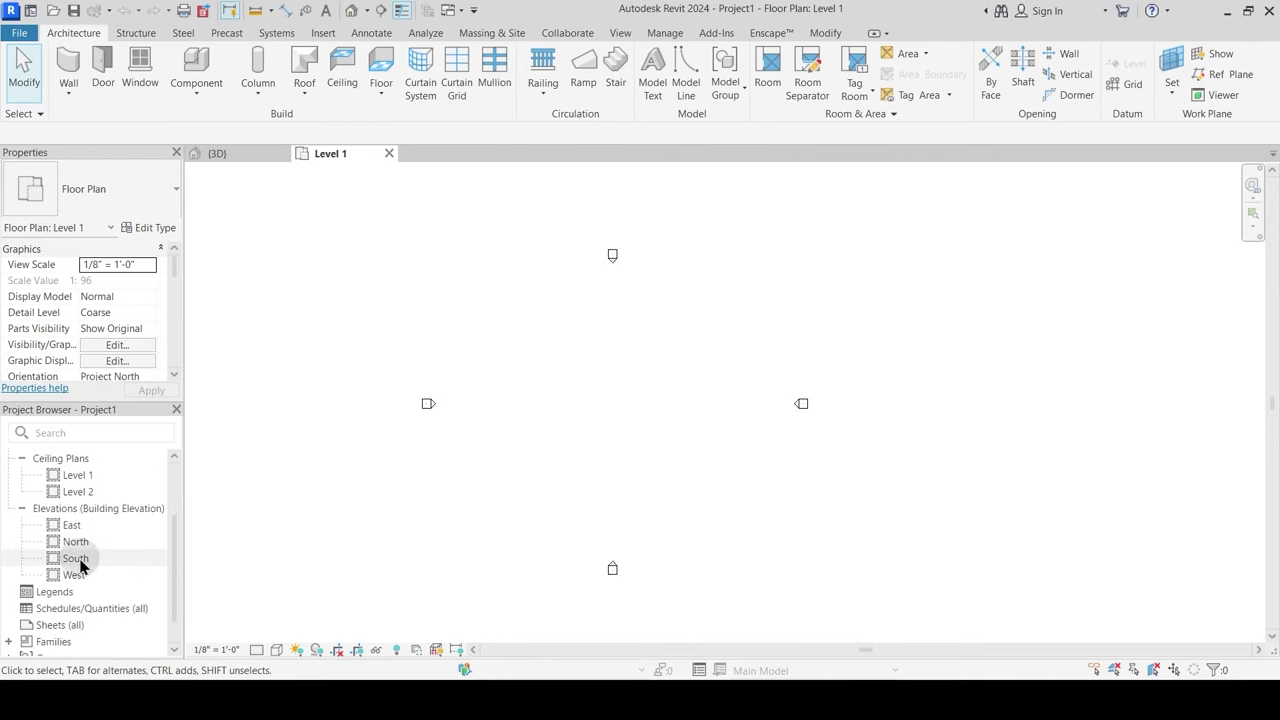
double_click(78, 558)
middle_click_drag(991, 491, 362, 550)
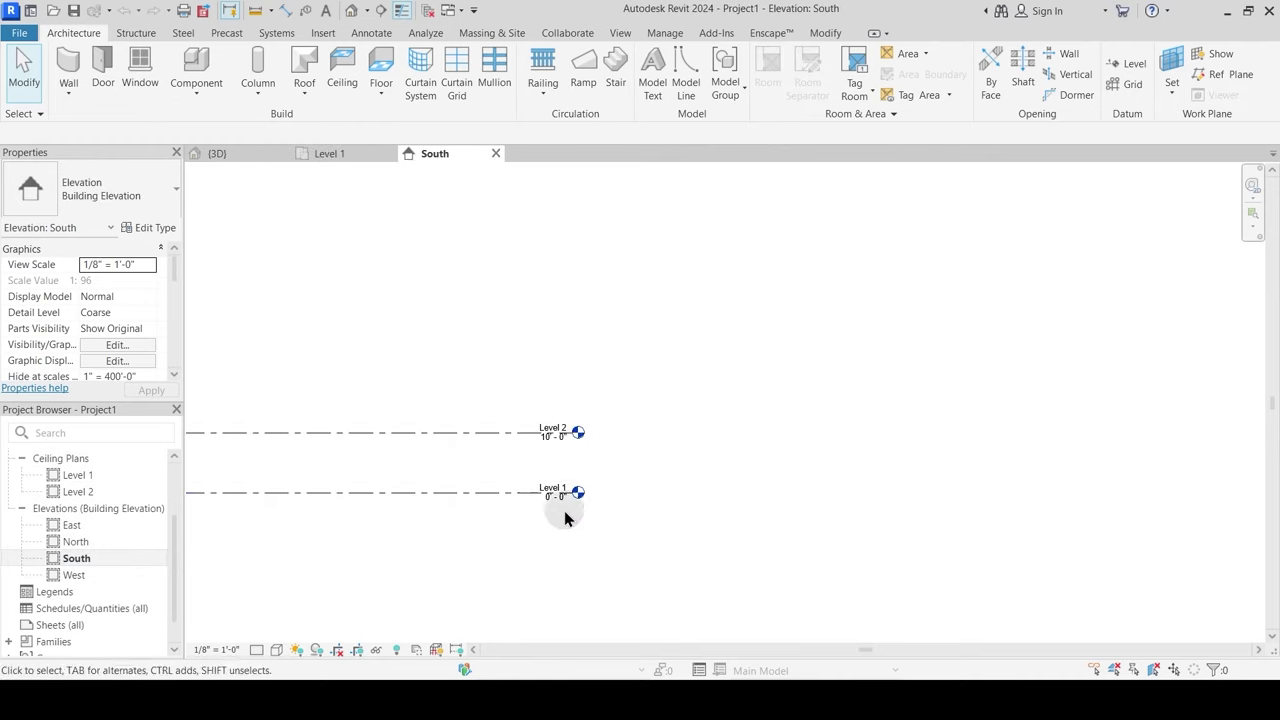
scroll(471, 459, "up", 3)
middle_click_drag(615, 525, 917, 454)
scroll(918, 460, "up", 2)
double_click(875, 430)
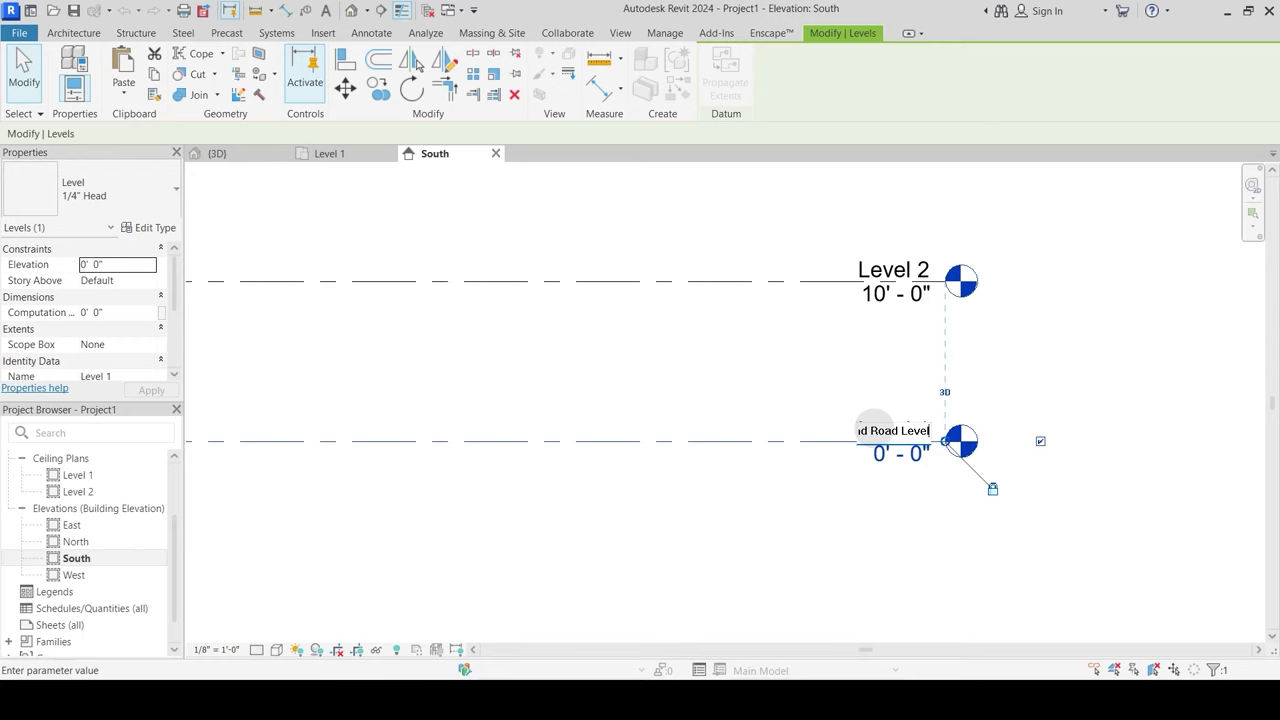
Step: Commit the name '1 Ground Road Level' and rename its matching views too
key("Return")
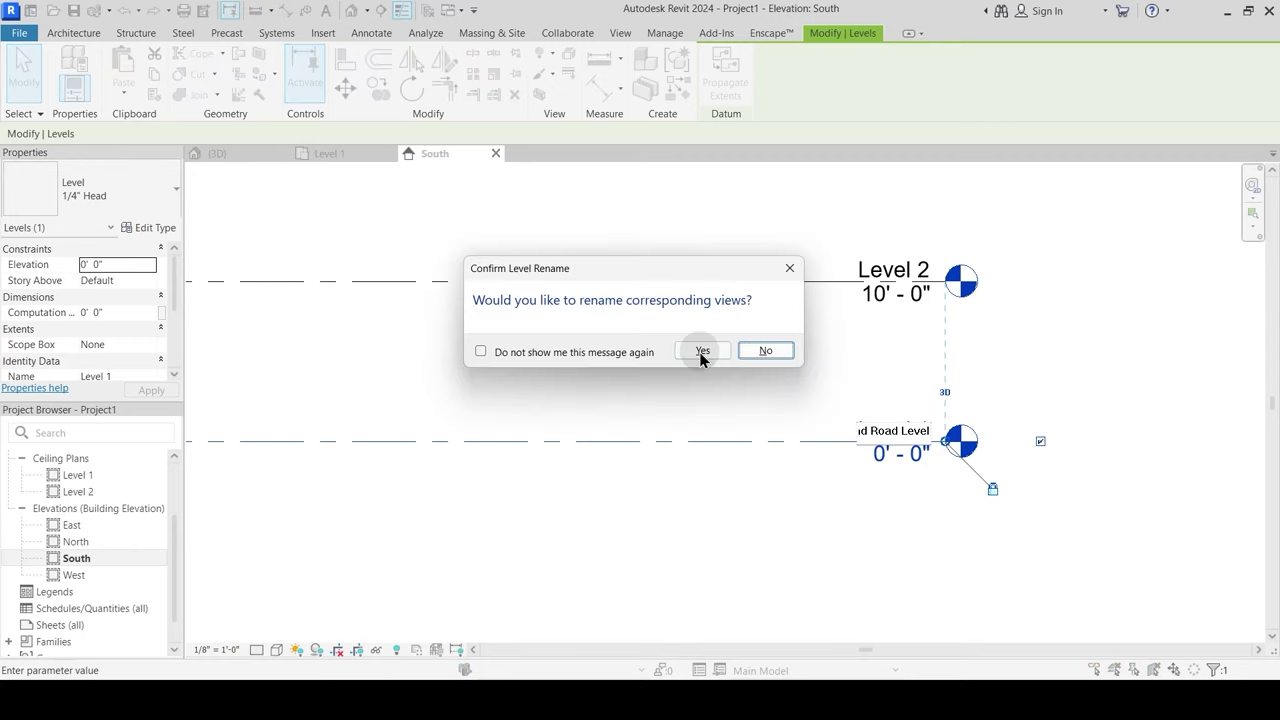
left_click(700, 354)
scroll(683, 409, "down", 1)
middle_click_drag(683, 409, 717, 303)
left_click(730, 427)
middle_click_drag(730, 427, 755, 407)
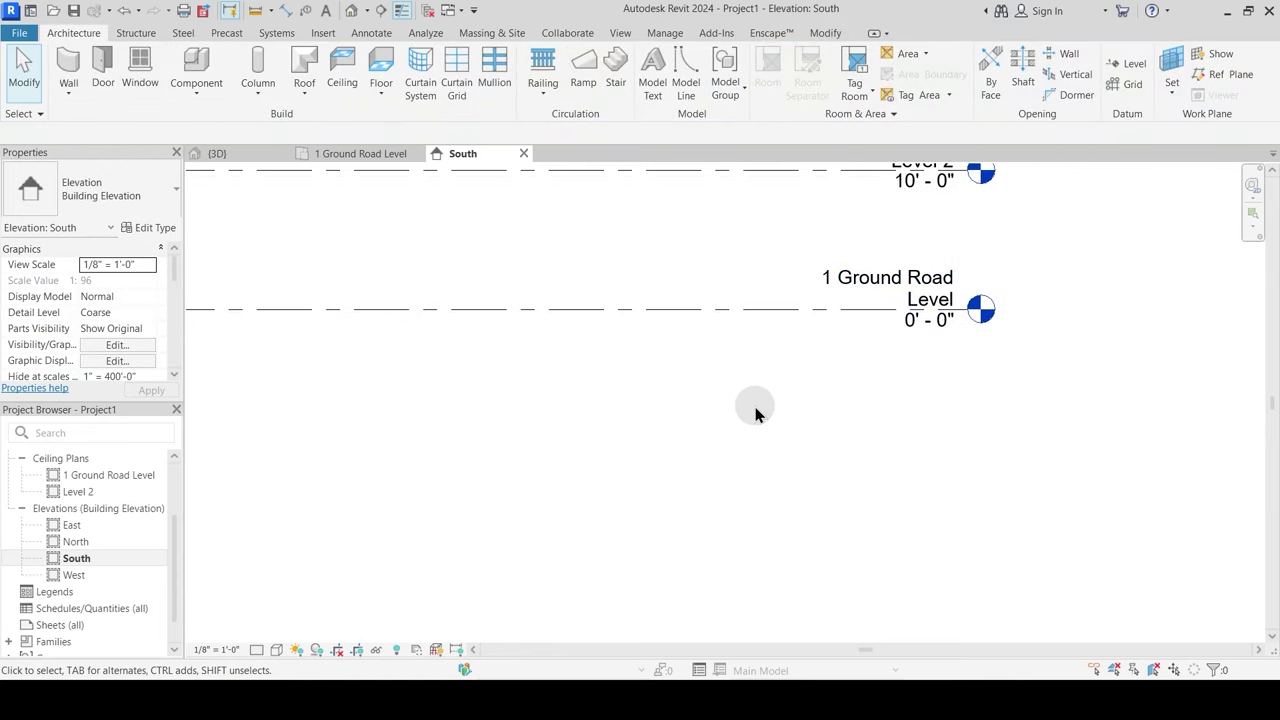
Step: Draw a new level at -10'-0" aligned with the existing level heads
key("l")
key("l")
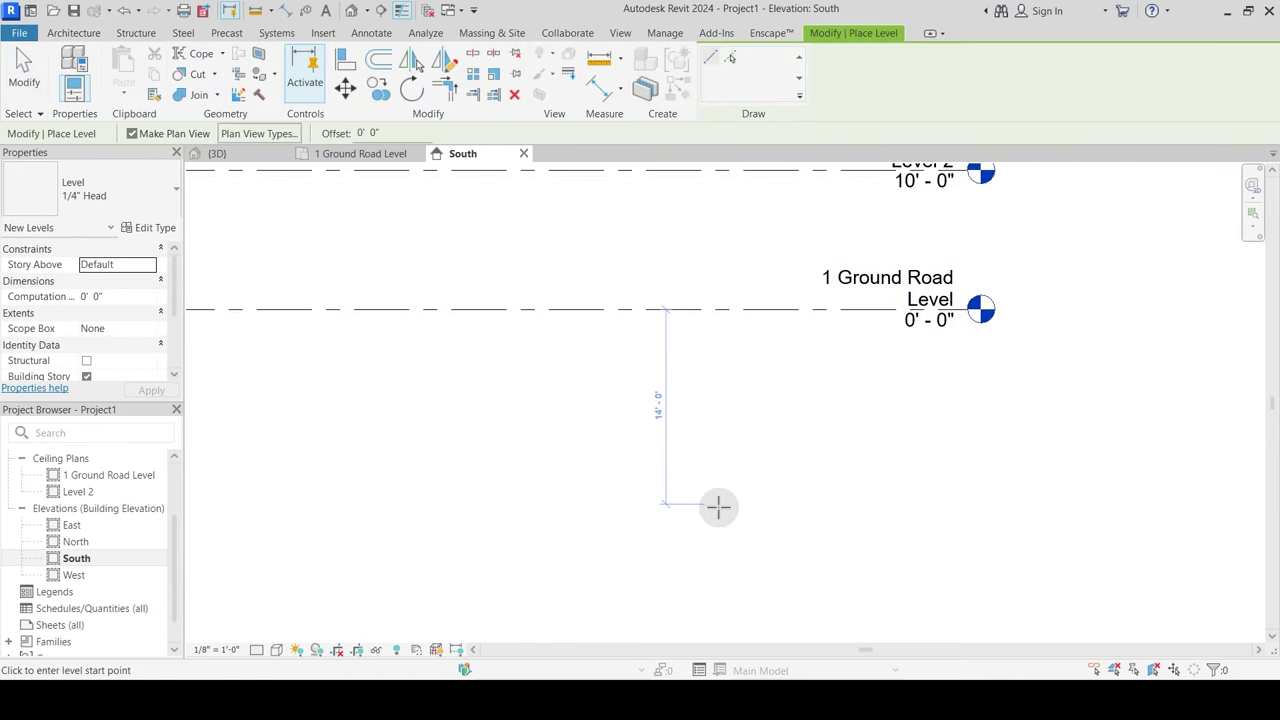
scroll(711, 500, "down", 1)
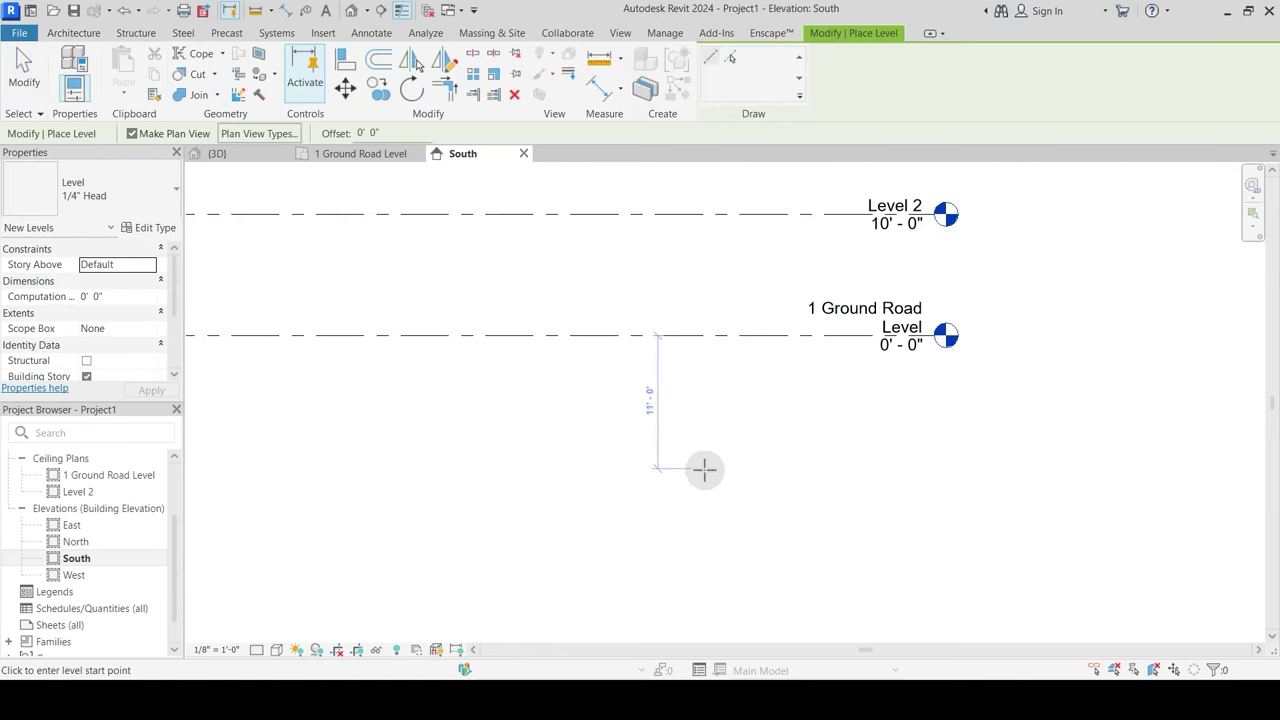
left_click(595, 457)
left_click(943, 455)
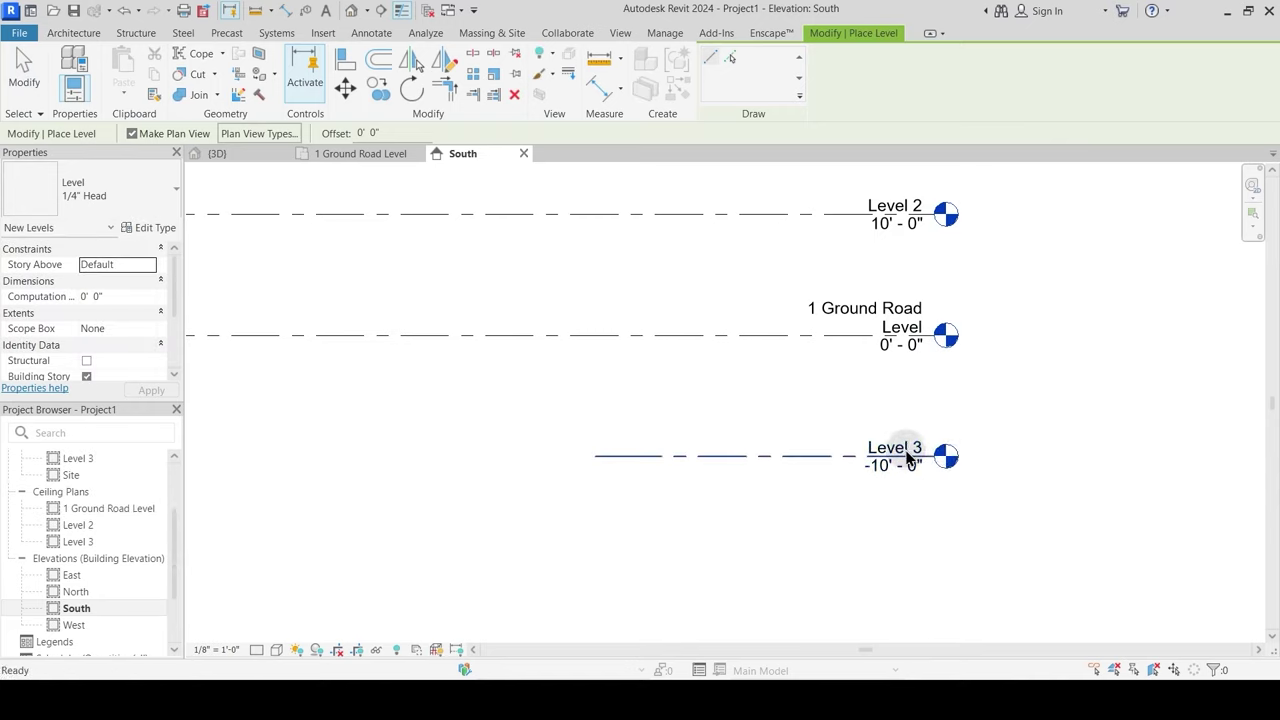
key("Escape")
key("Escape")
scroll(908, 457, "up", 1)
Step: Rename the new level '0 Basement Slab' along with its matching views
left_click(900, 455)
left_click(898, 449)
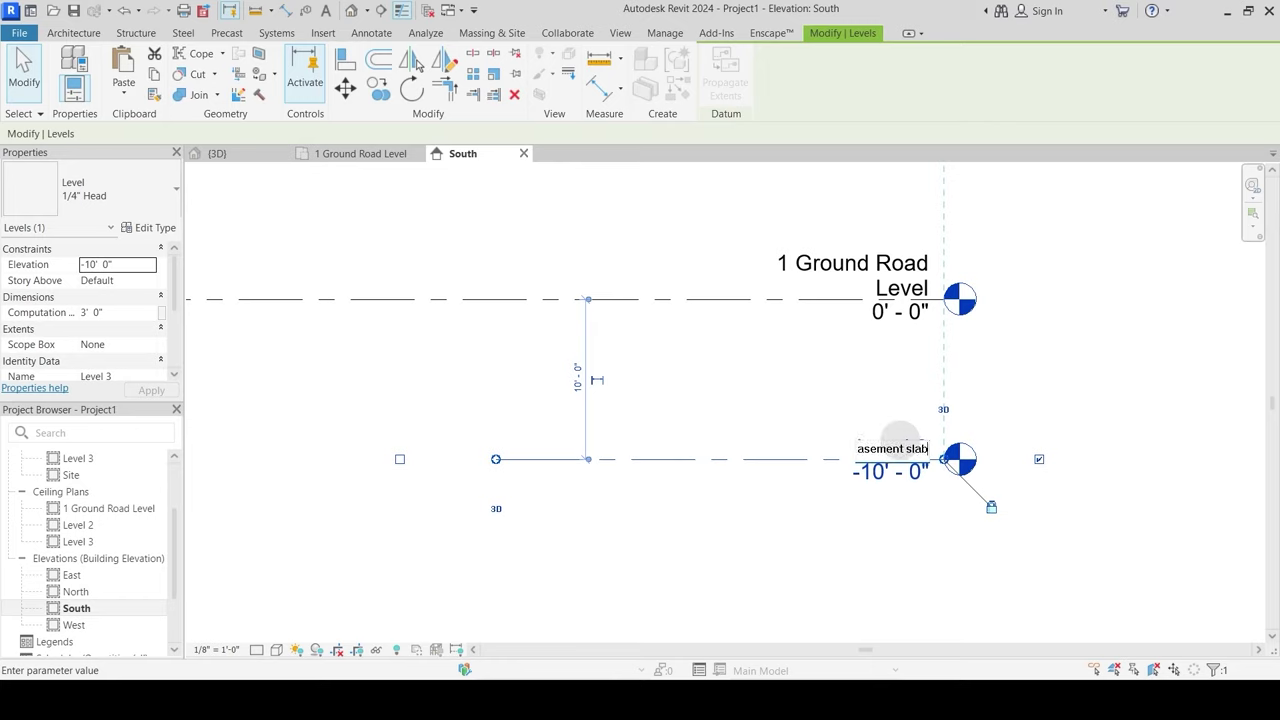
type("0 Basement Slab")
key("Return")
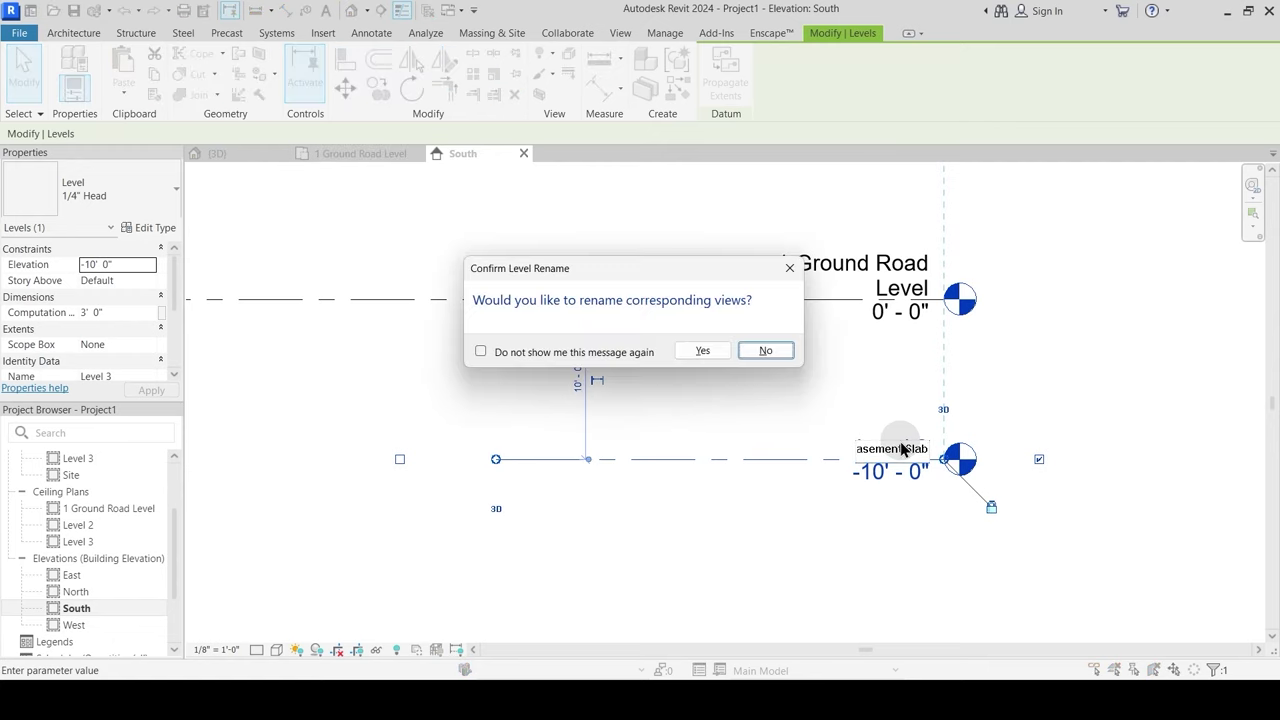
left_click(698, 347)
scroll(706, 368, "down", 2)
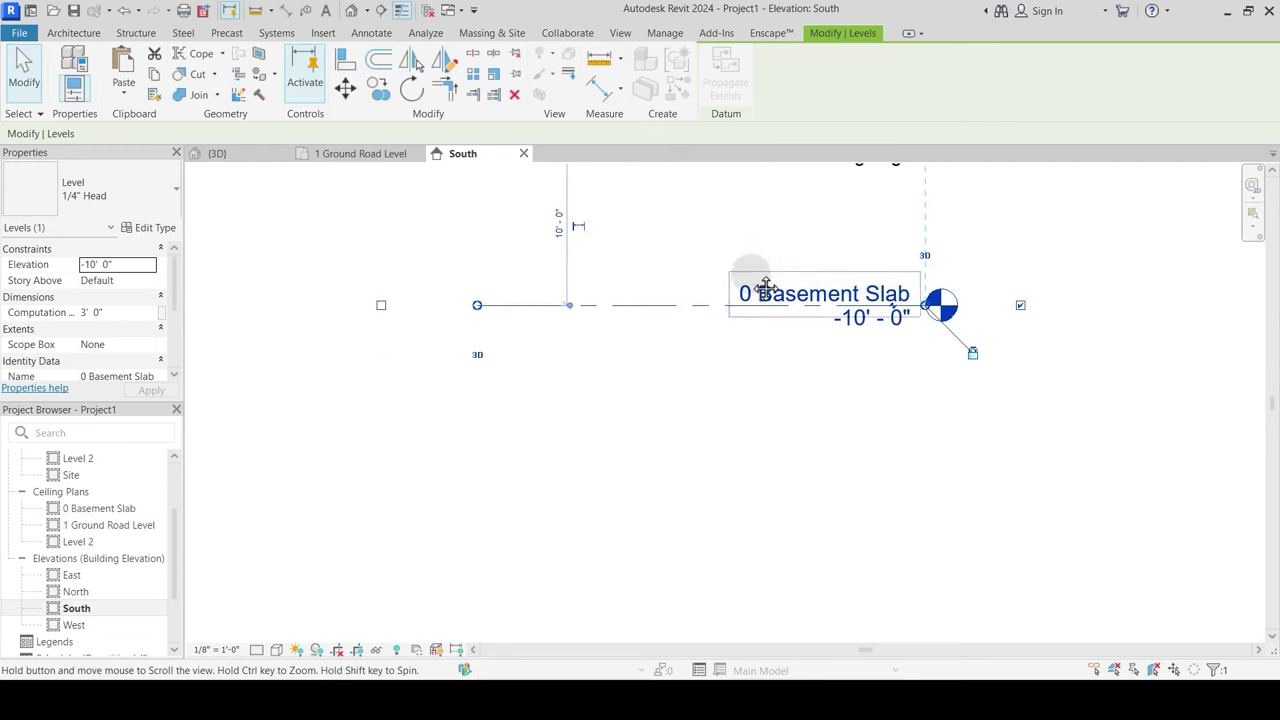
left_click(633, 375)
key("l")
key("l")
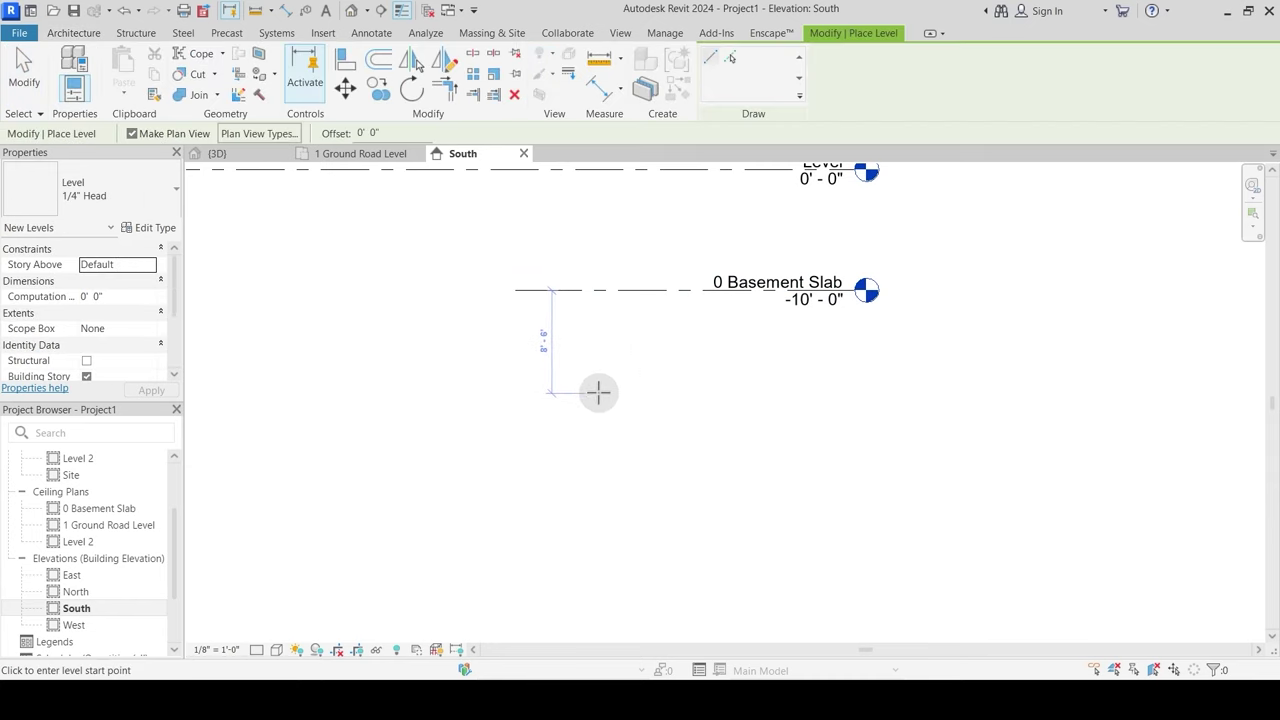
key("Escape")
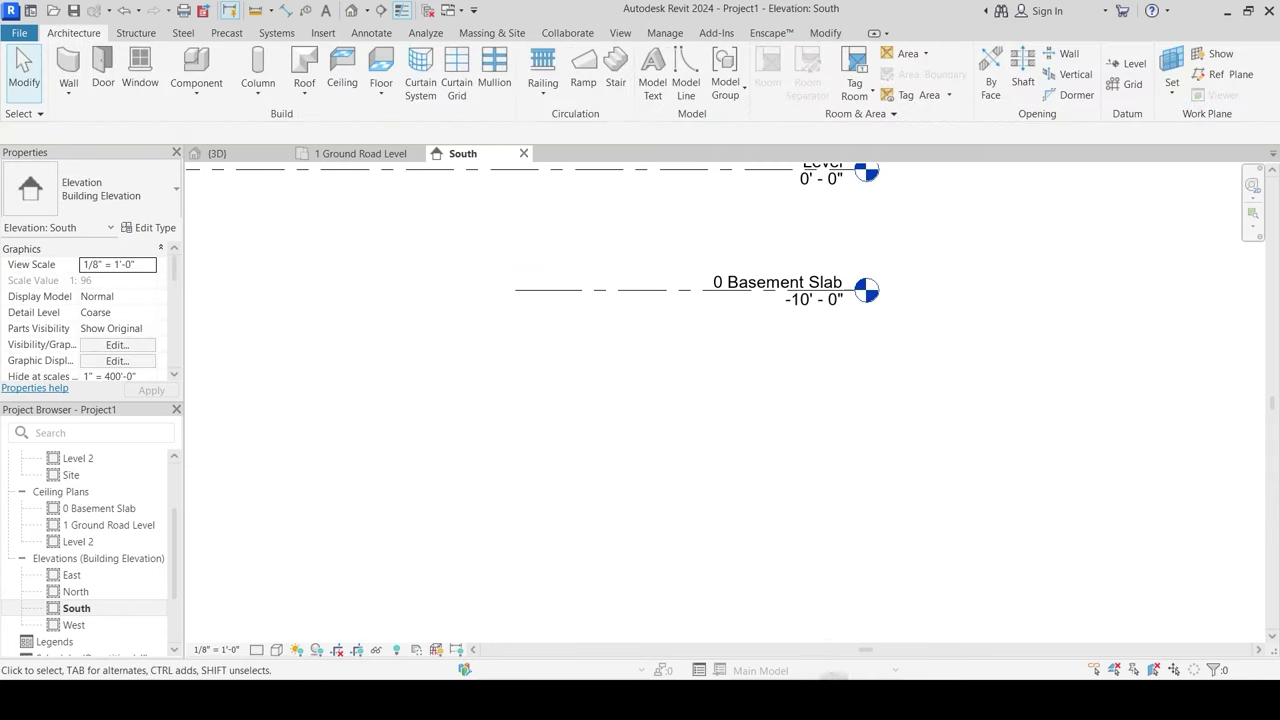
mouse_move(830, 700)
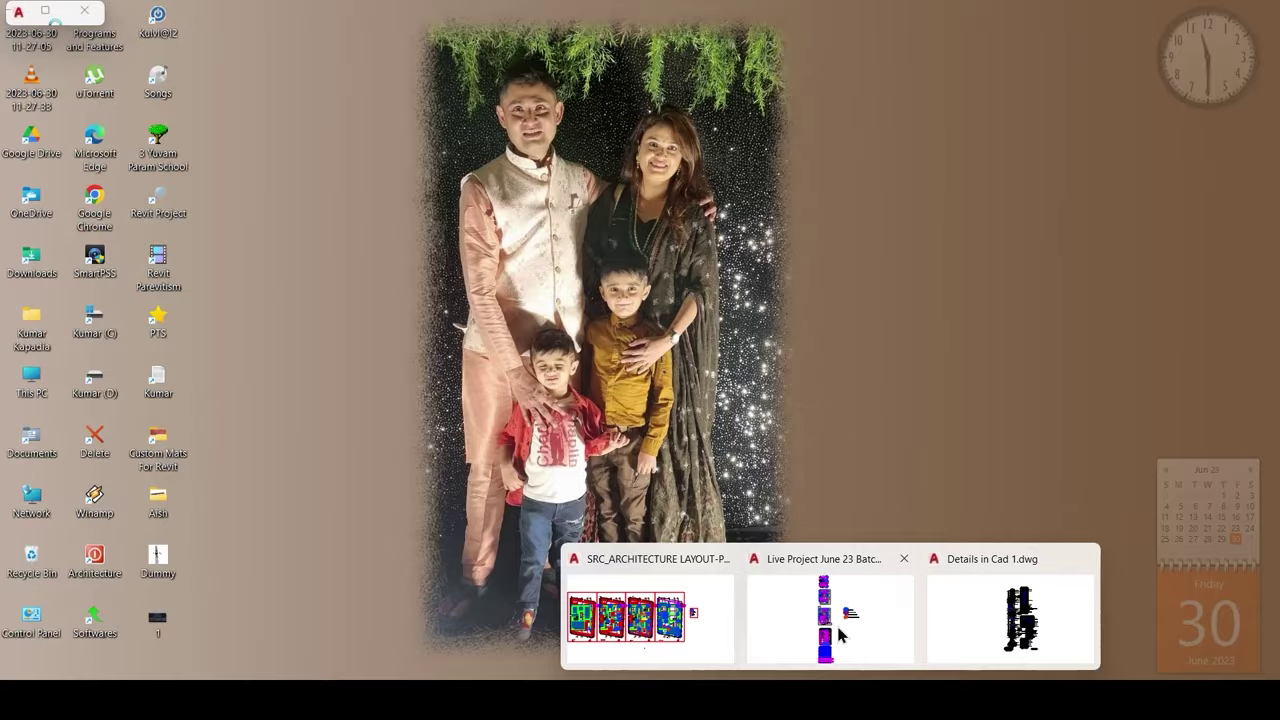
left_click(838, 634)
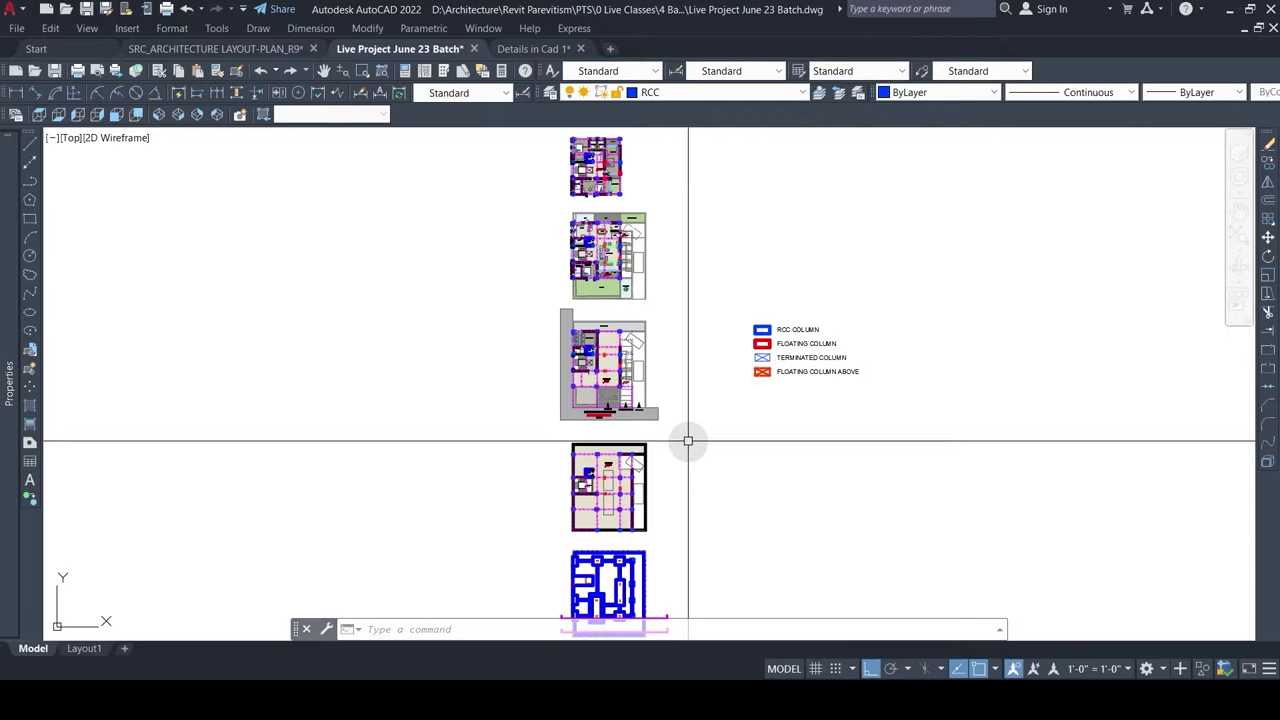
scroll(666, 200, "up", 4)
scroll(583, 413, "up", 6)
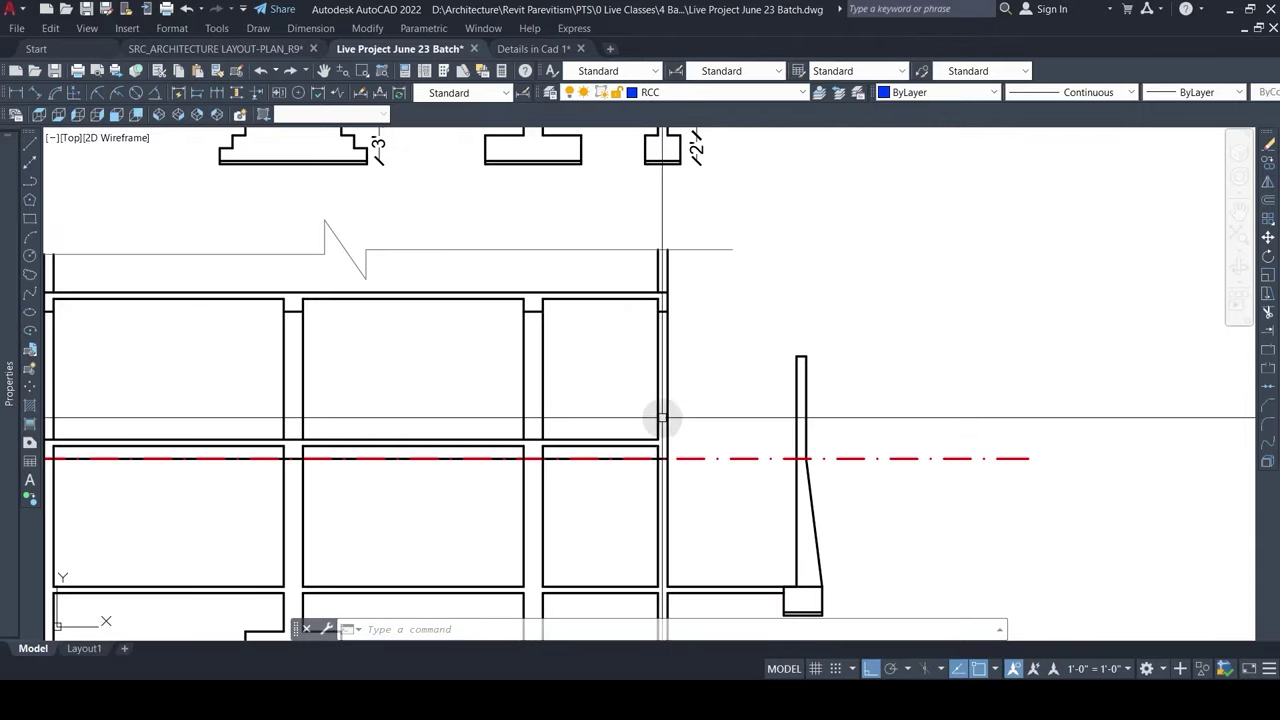
type("dli")
key("Return")
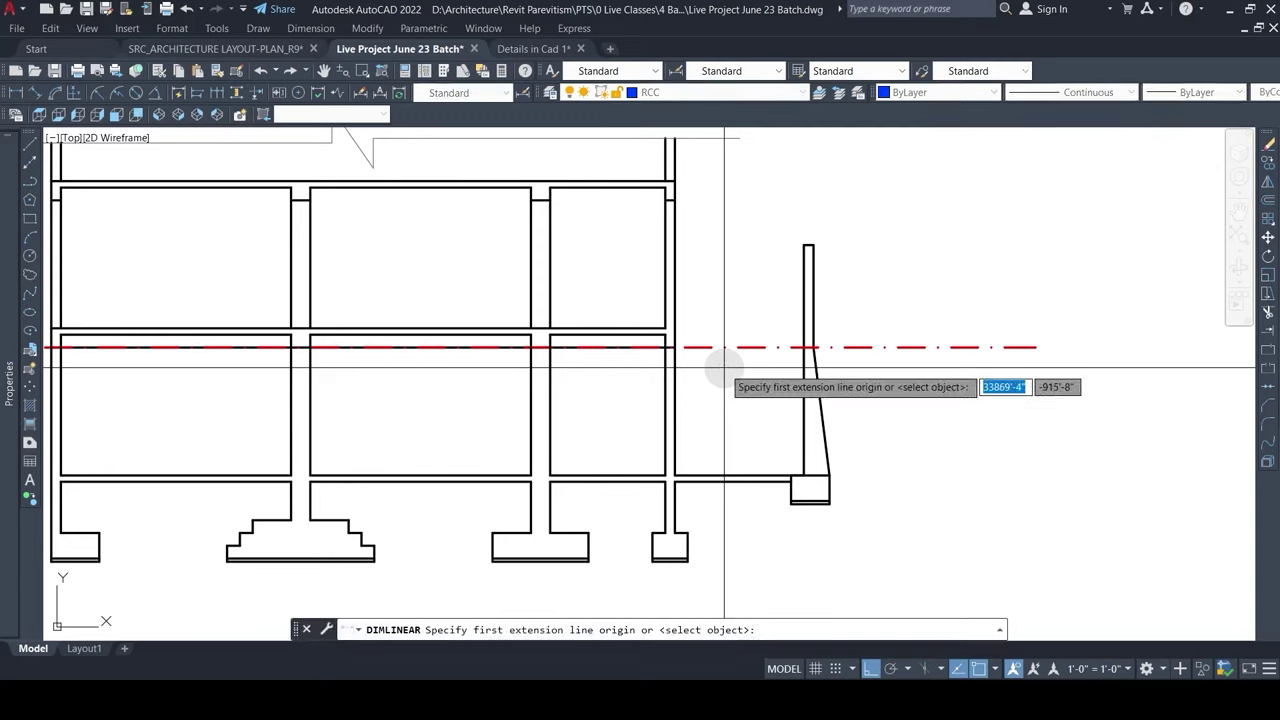
left_click(723, 347)
left_click(722, 475)
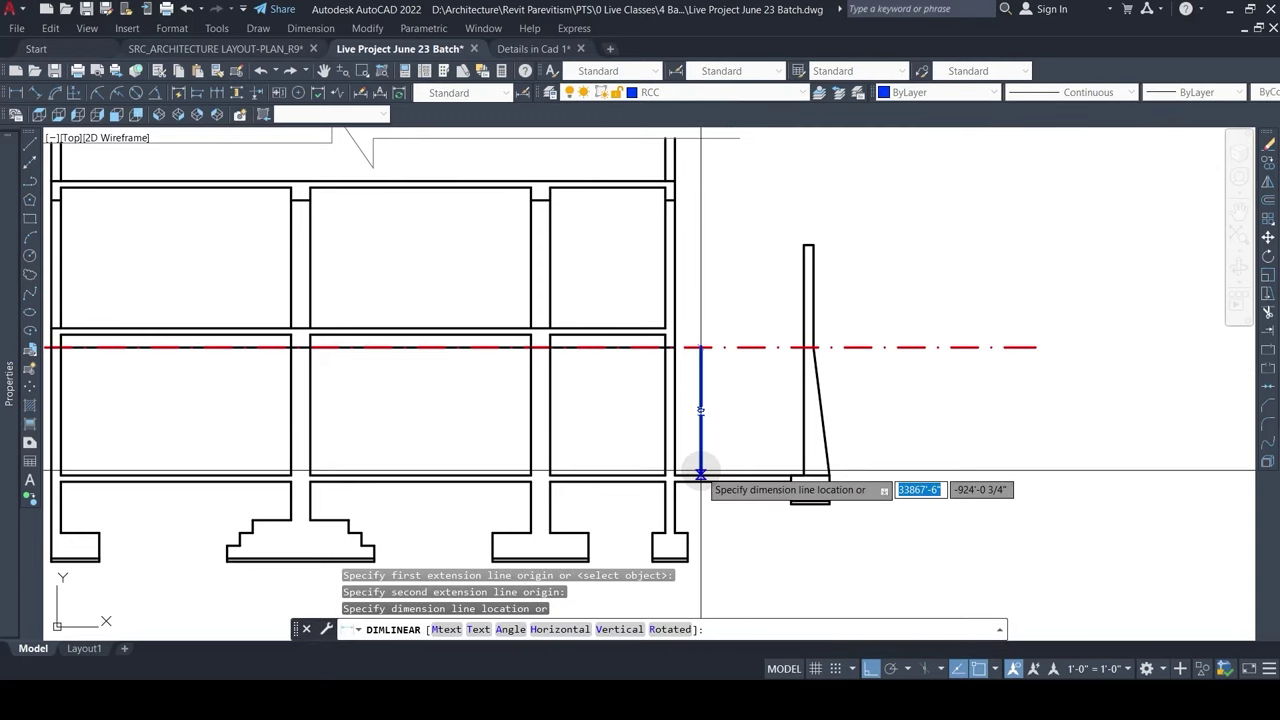
key("Escape")
scroll(683, 466, "up", 1)
middle_click_drag(679, 471, 848, 376)
key("Return")
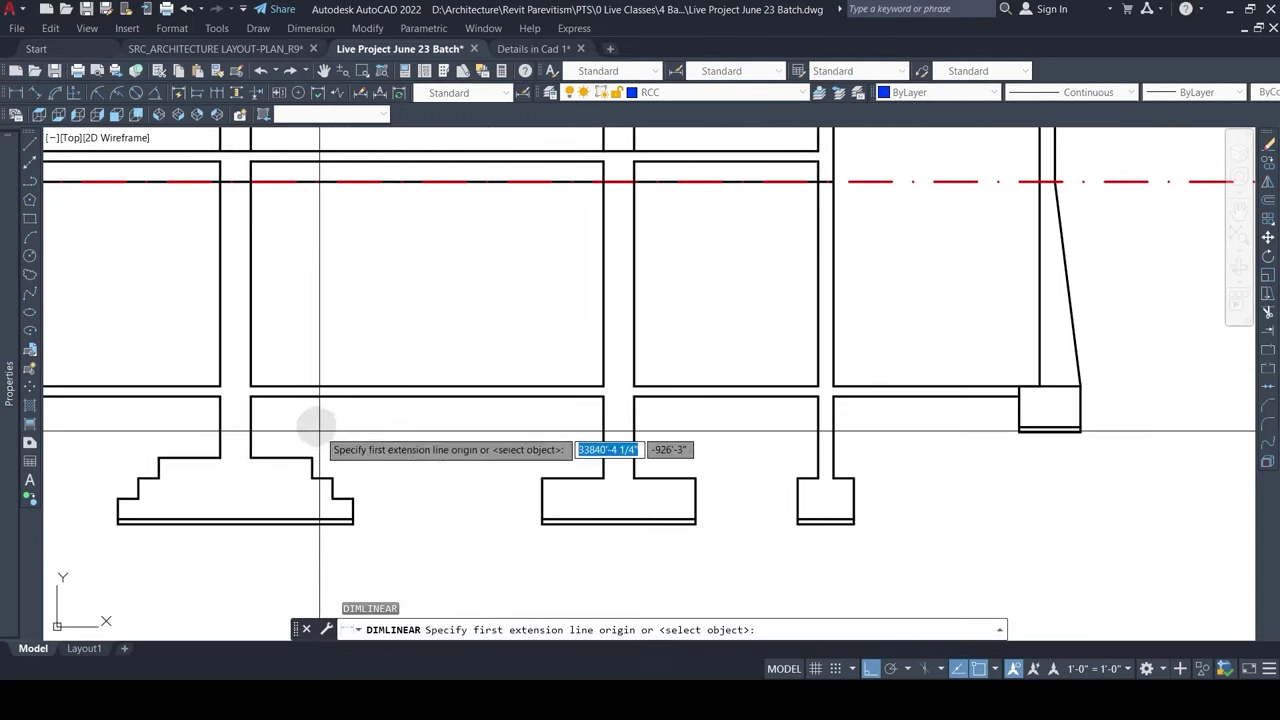
left_click(555, 386)
left_click(555, 478)
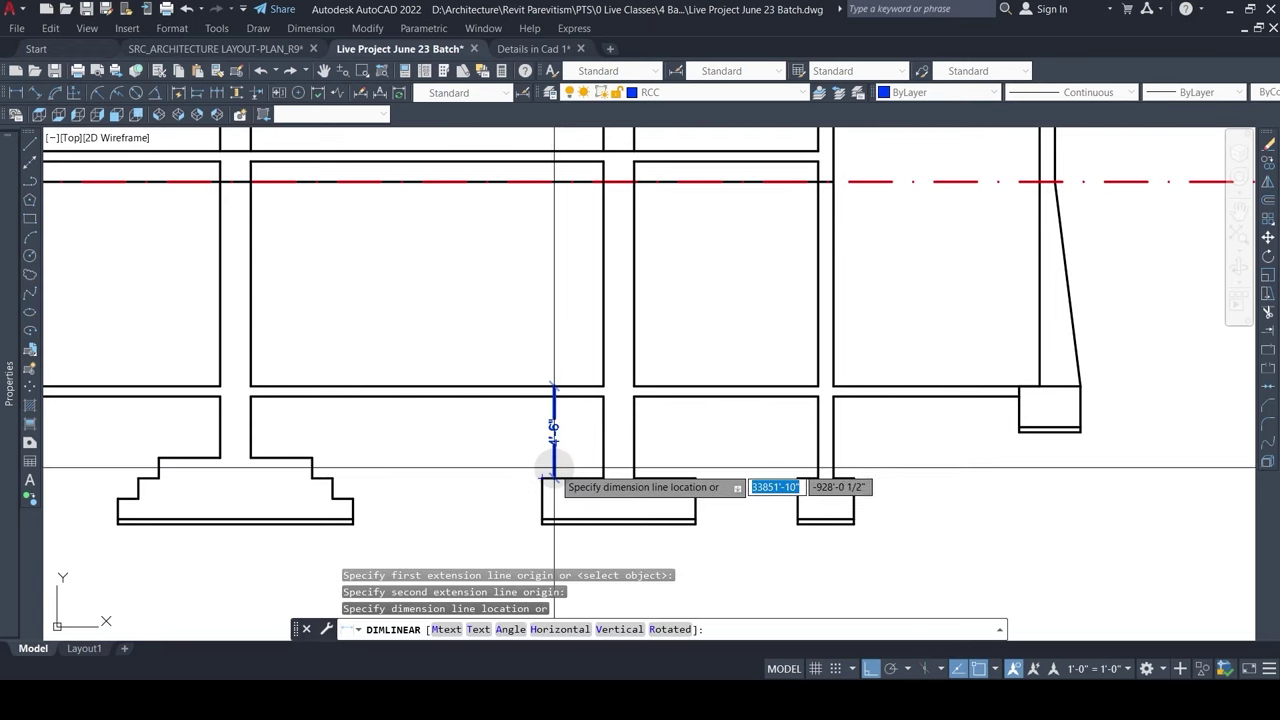
key("Escape")
type("l")
key("Return")
left_click(566, 388)
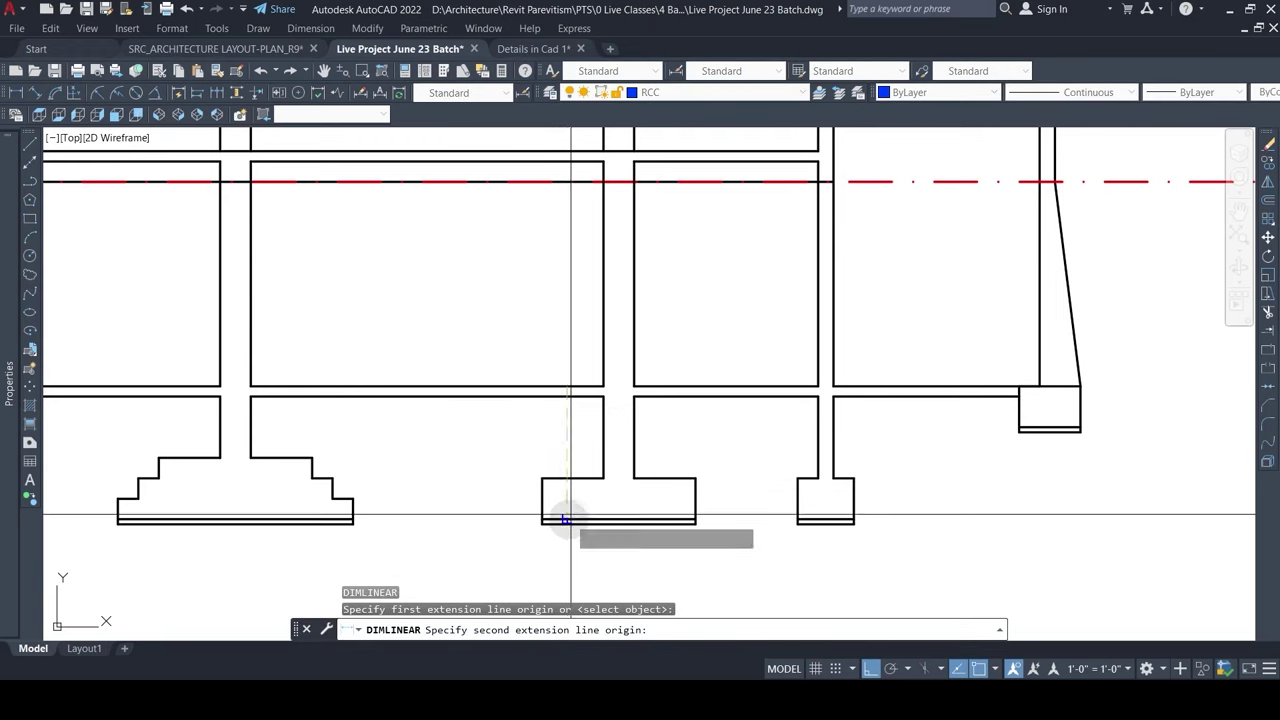
left_click(566, 519)
key("Escape")
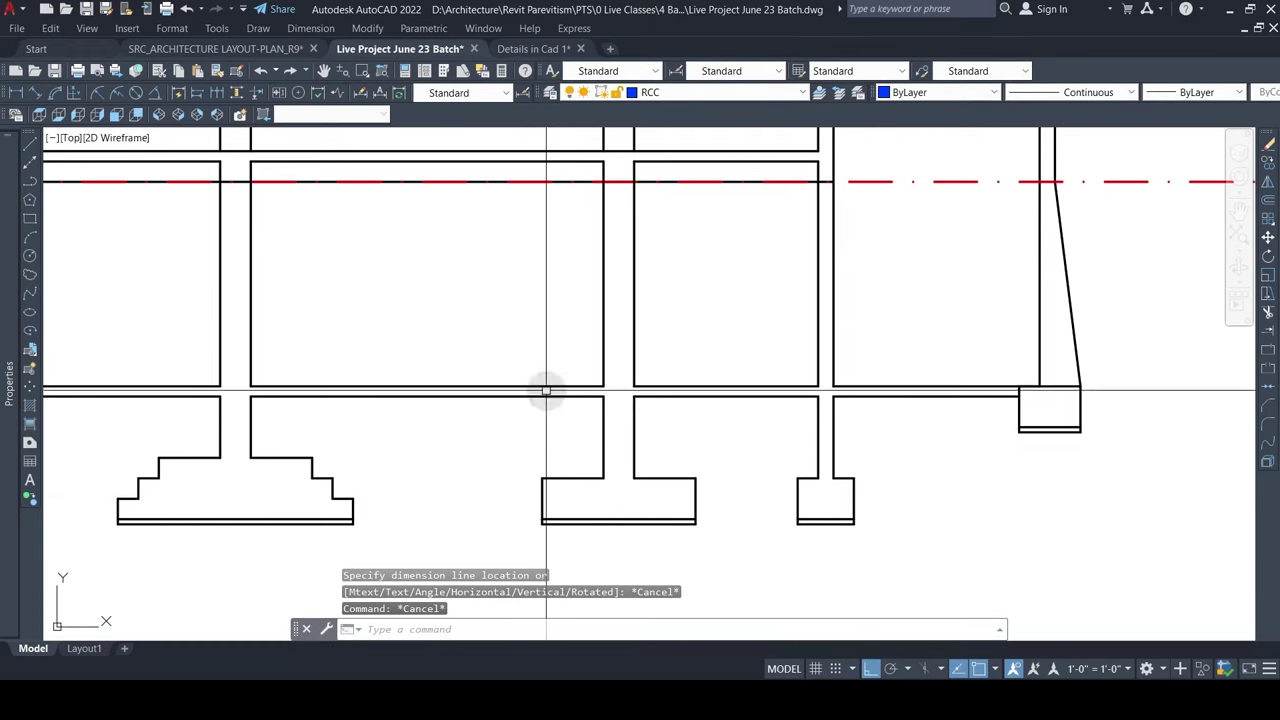
left_click(870, 660)
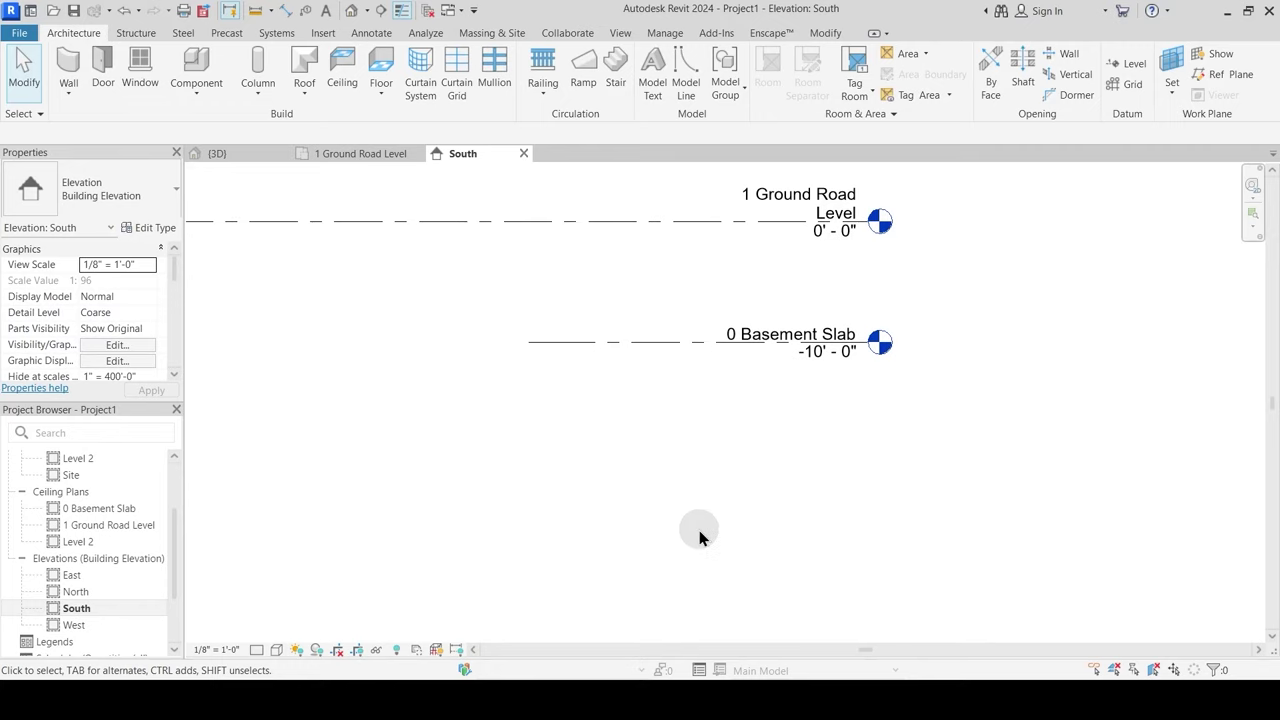
Step: Add a level at -14'-6" named '0-2 Footing Top', renaming its views to match
key("l")
key("l")
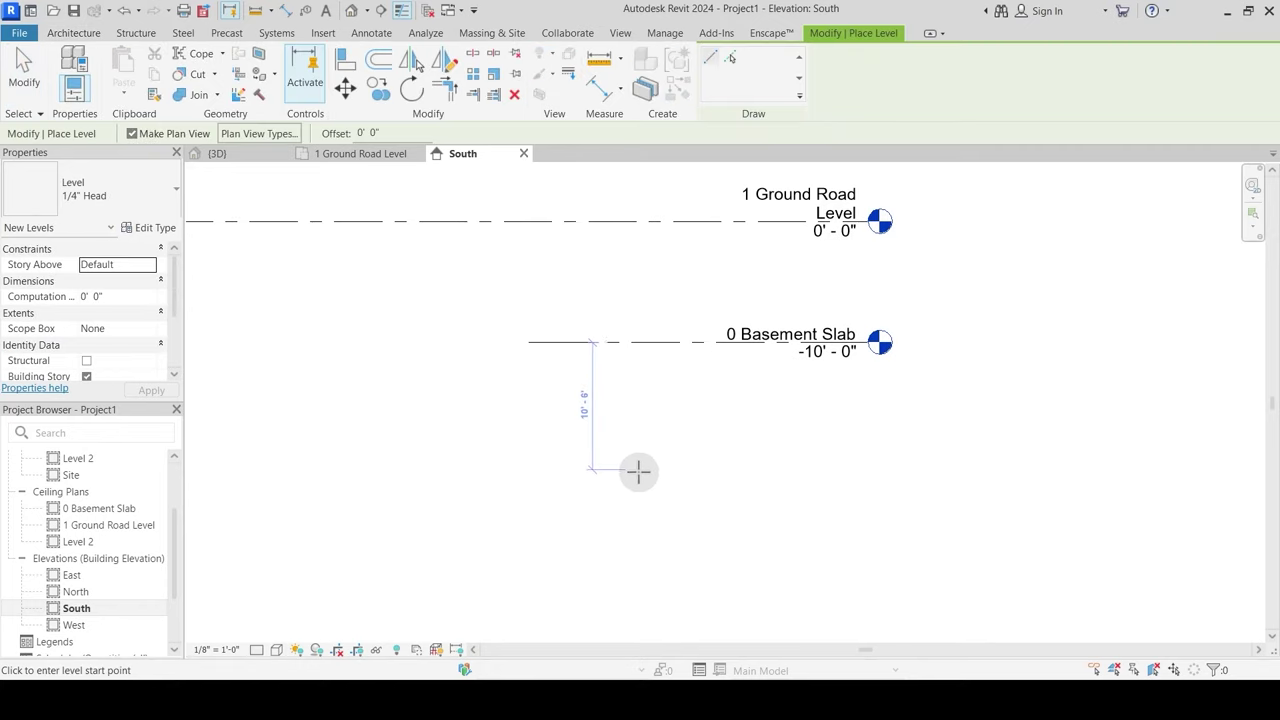
left_click(598, 397)
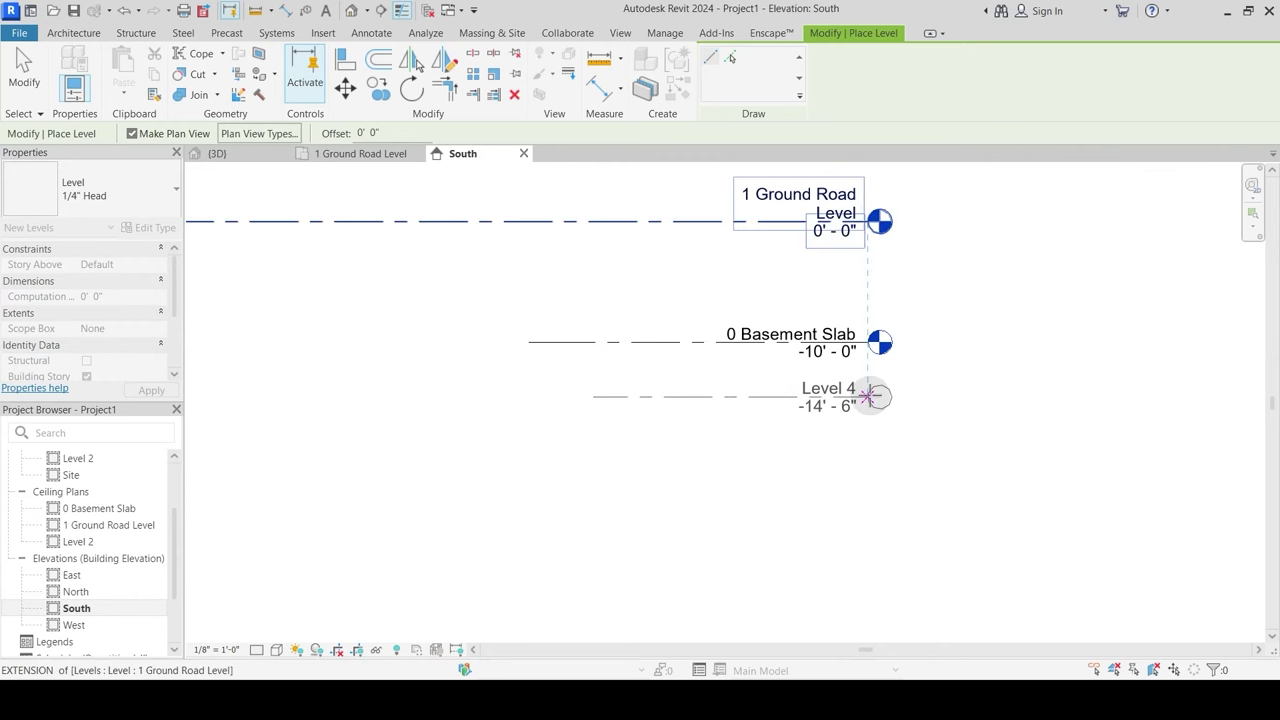
left_click(870, 396)
key("Escape")
key("Escape")
scroll(827, 380, "up", 2)
double_click(812, 390)
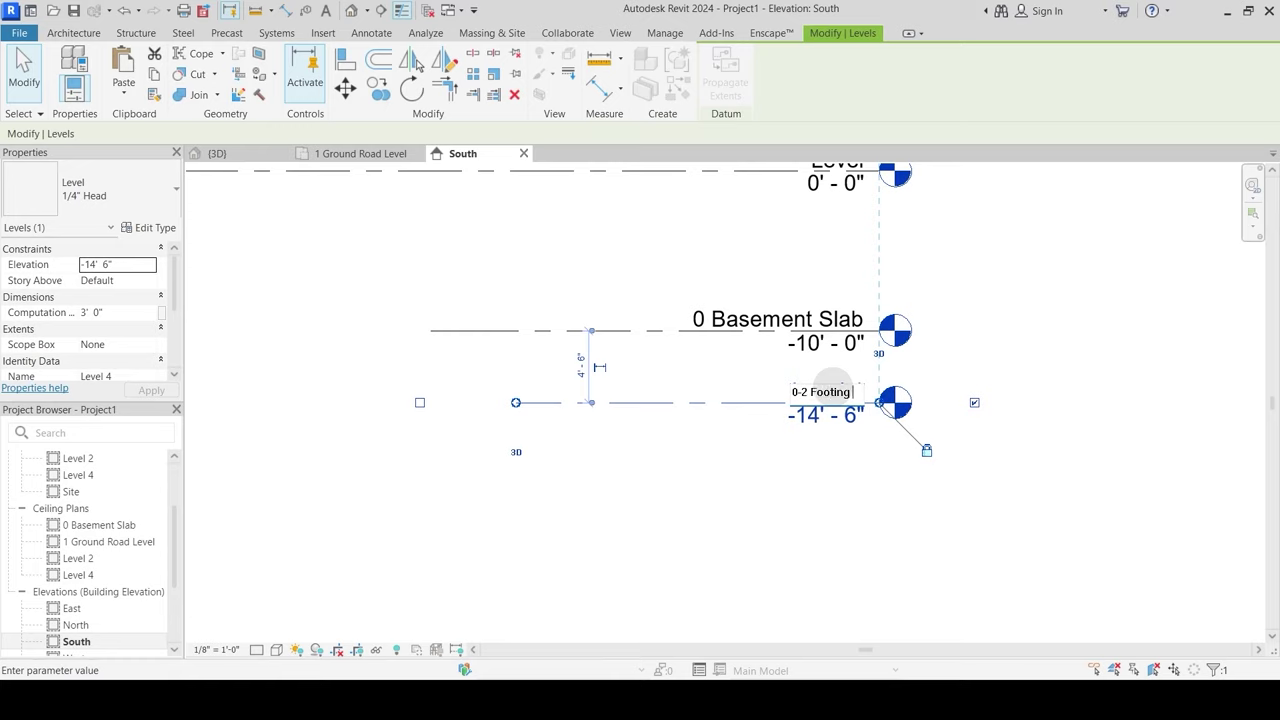
type("0-2 Footing Top")
key("Return")
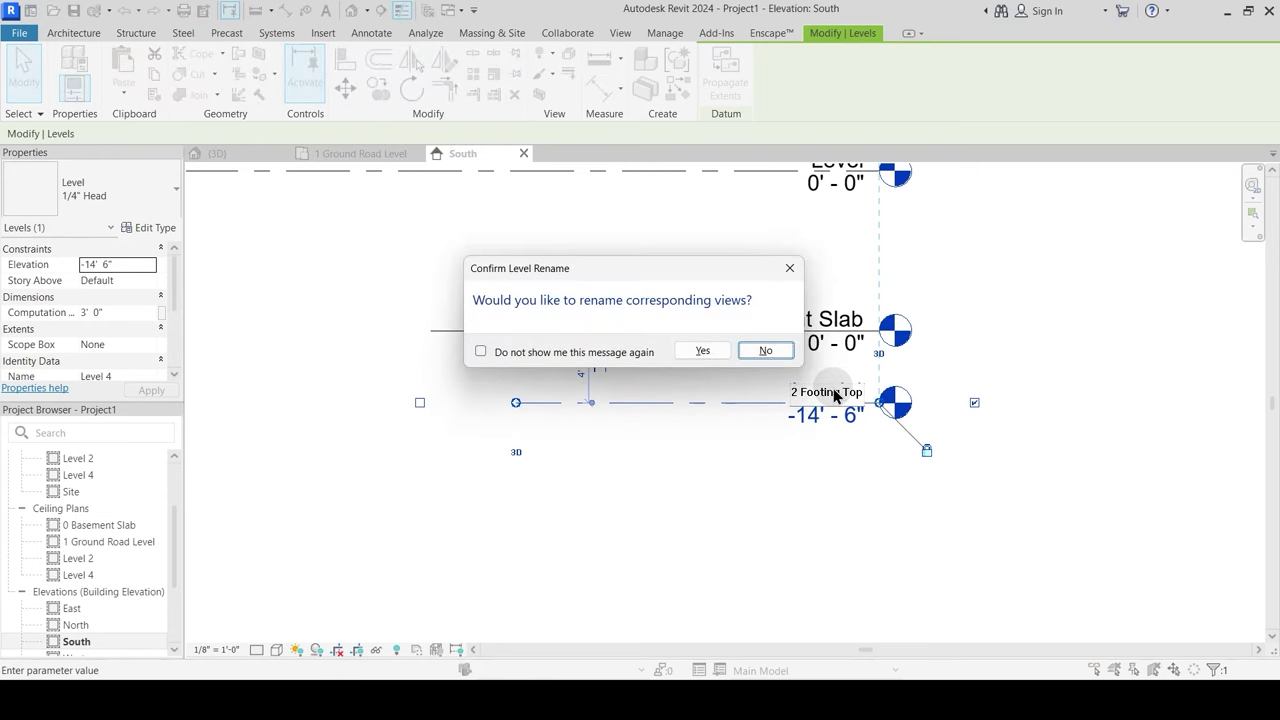
left_click(700, 348)
middle_click_drag(743, 463, 772, 383)
left_click(690, 393)
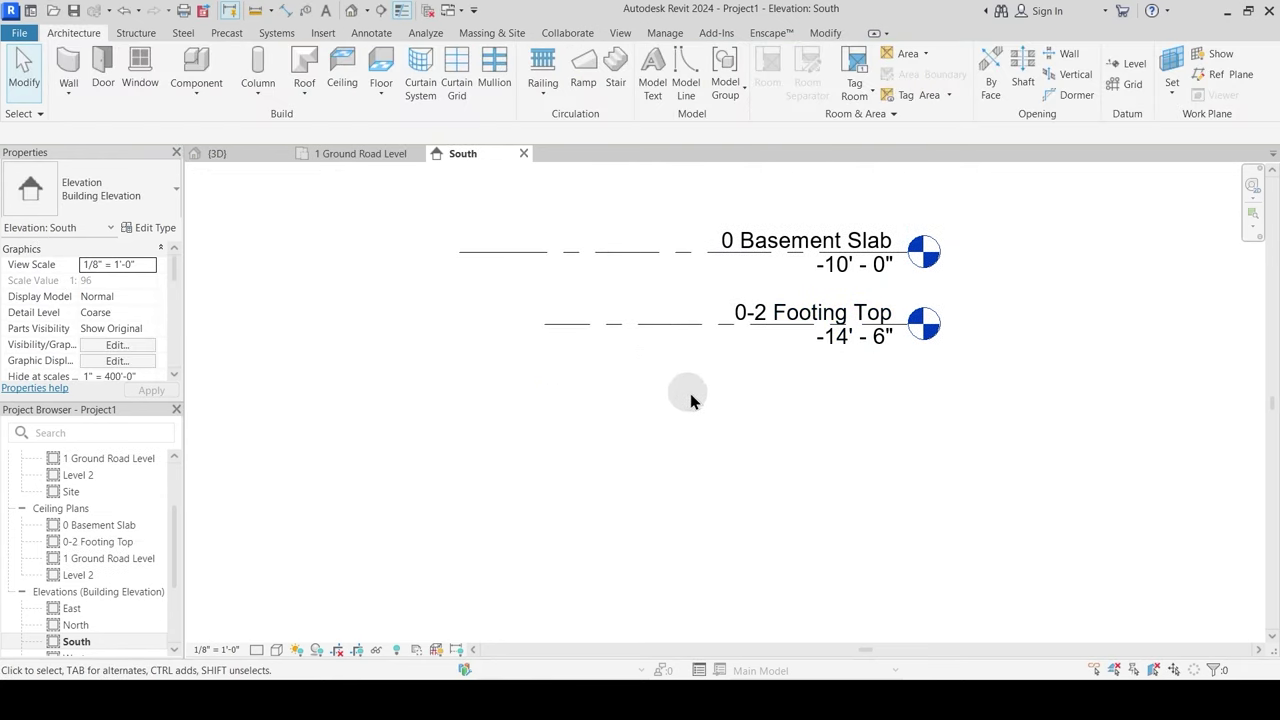
Step: Add a level at -16'-6" named '0-1 Footing Bottom', renaming its views to match
key("l")
key("l")
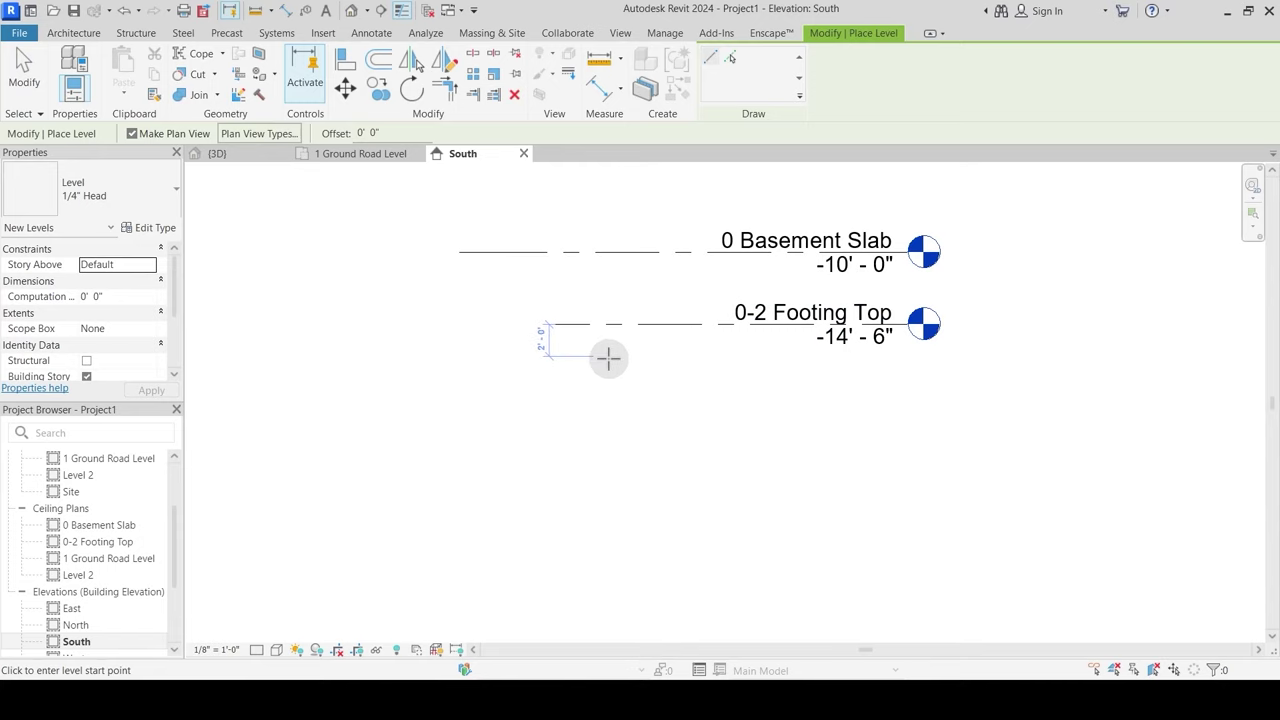
left_click(608, 356)
left_click(907, 356)
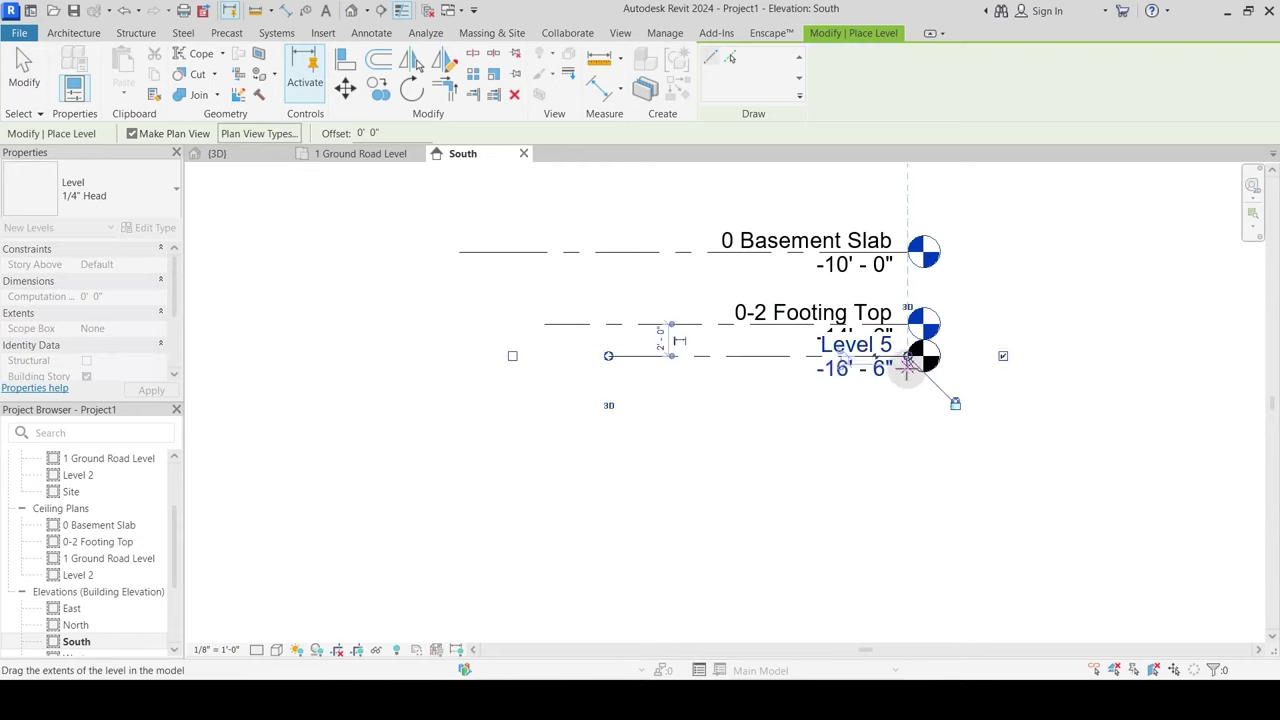
key("Escape")
key("Escape")
left_click(858, 346)
left_click(860, 346)
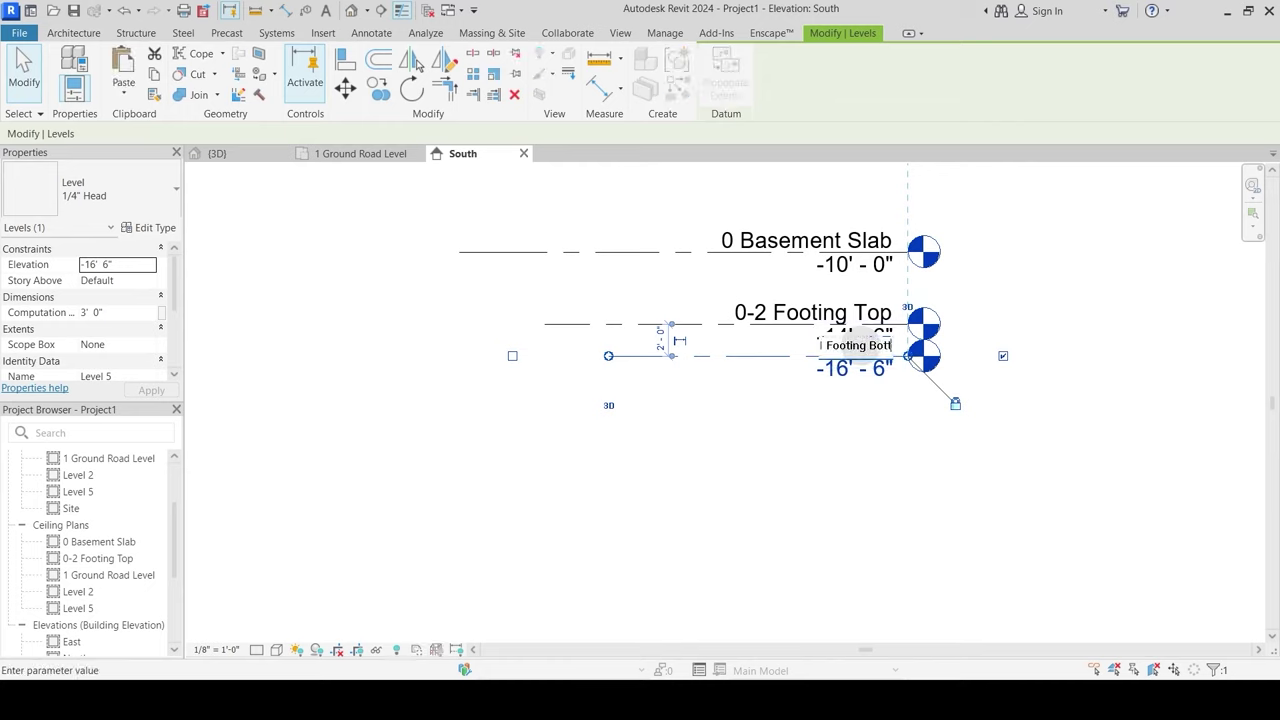
key("Return")
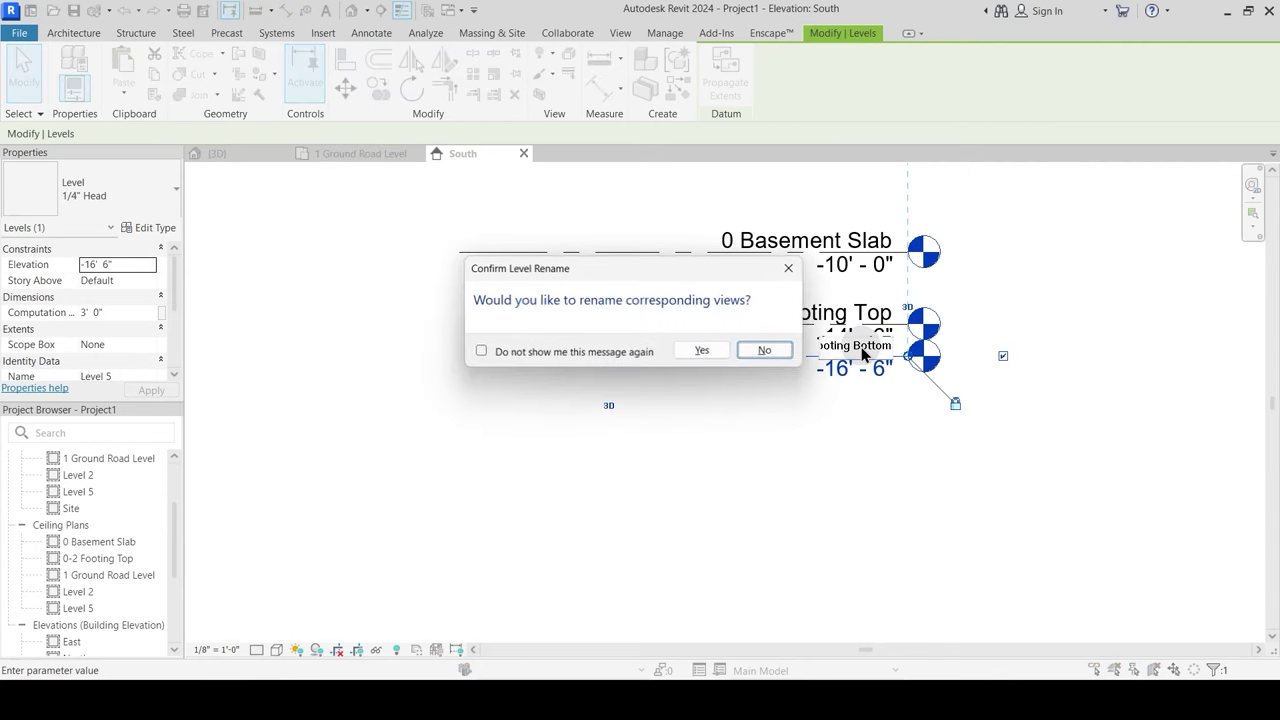
left_click(695, 354)
left_click(721, 510)
scroll(721, 510, "down", 2)
middle_click_drag(746, 341, 761, 581)
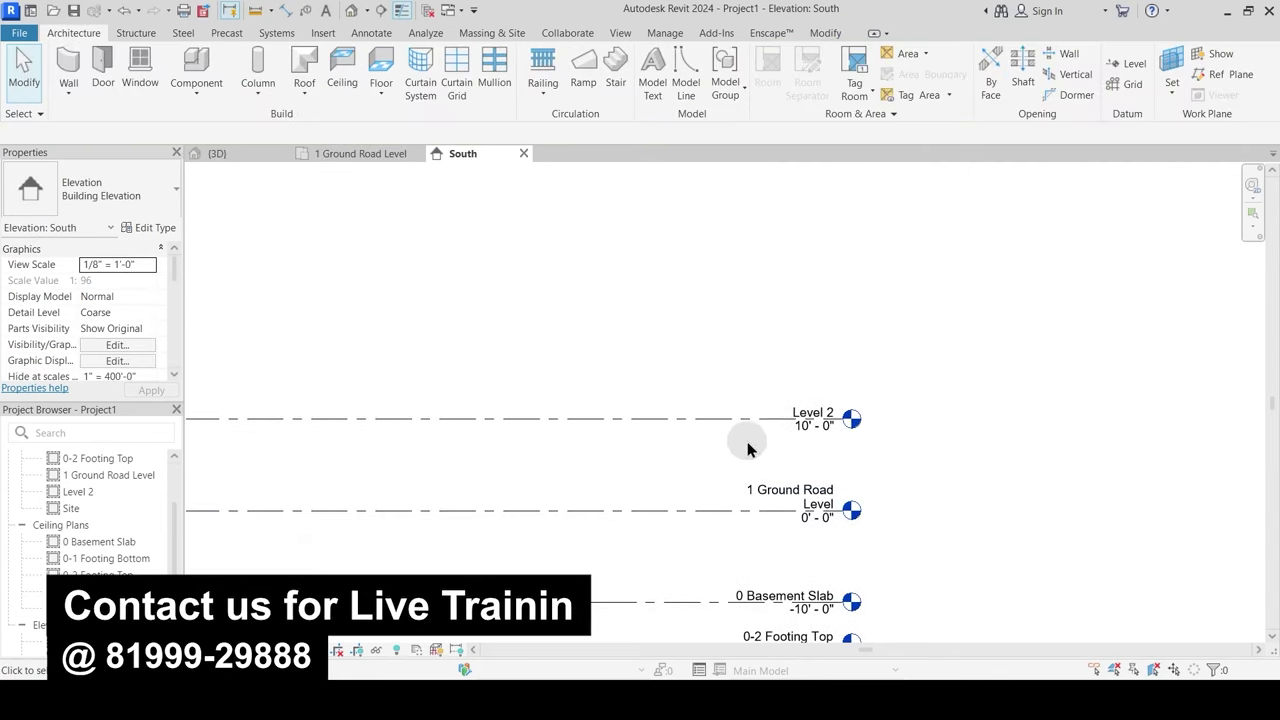
Step: Rename Level 2 to '2 Plinth level' with its views, keeping elevation 1'-6"
left_click(814, 411)
left_click(815, 407)
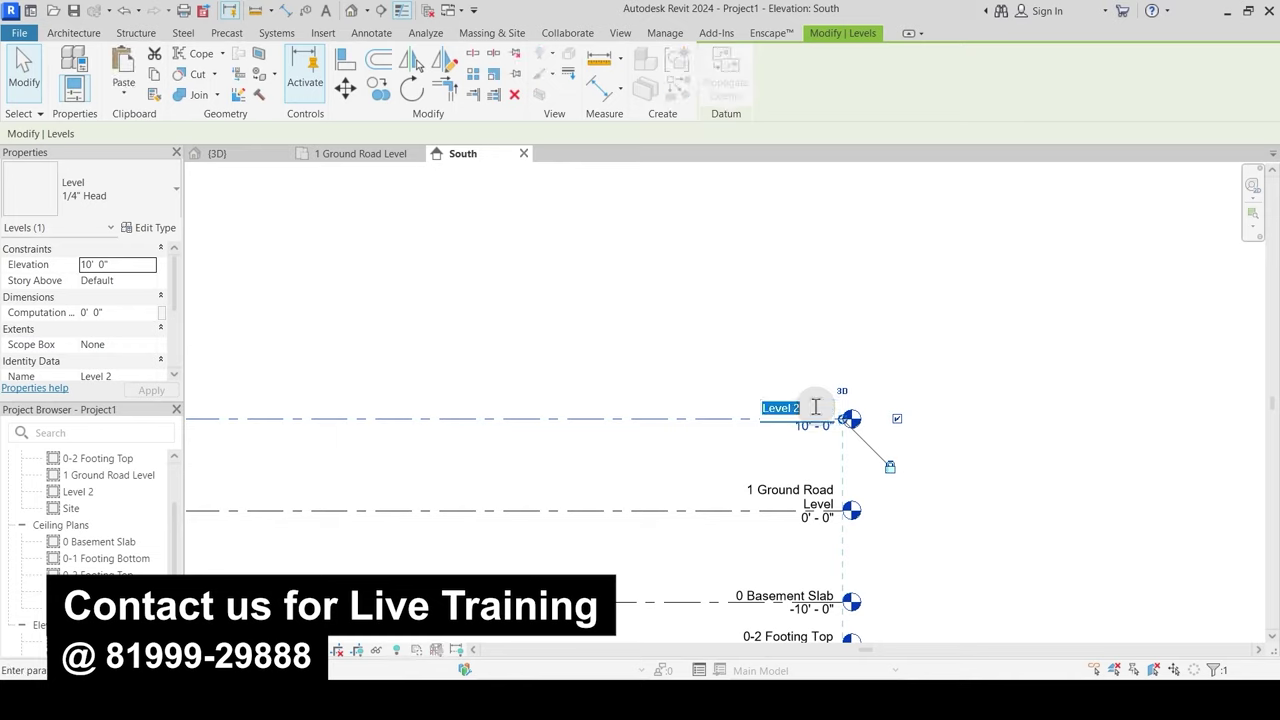
type("2 Plinth lev")
key("Return")
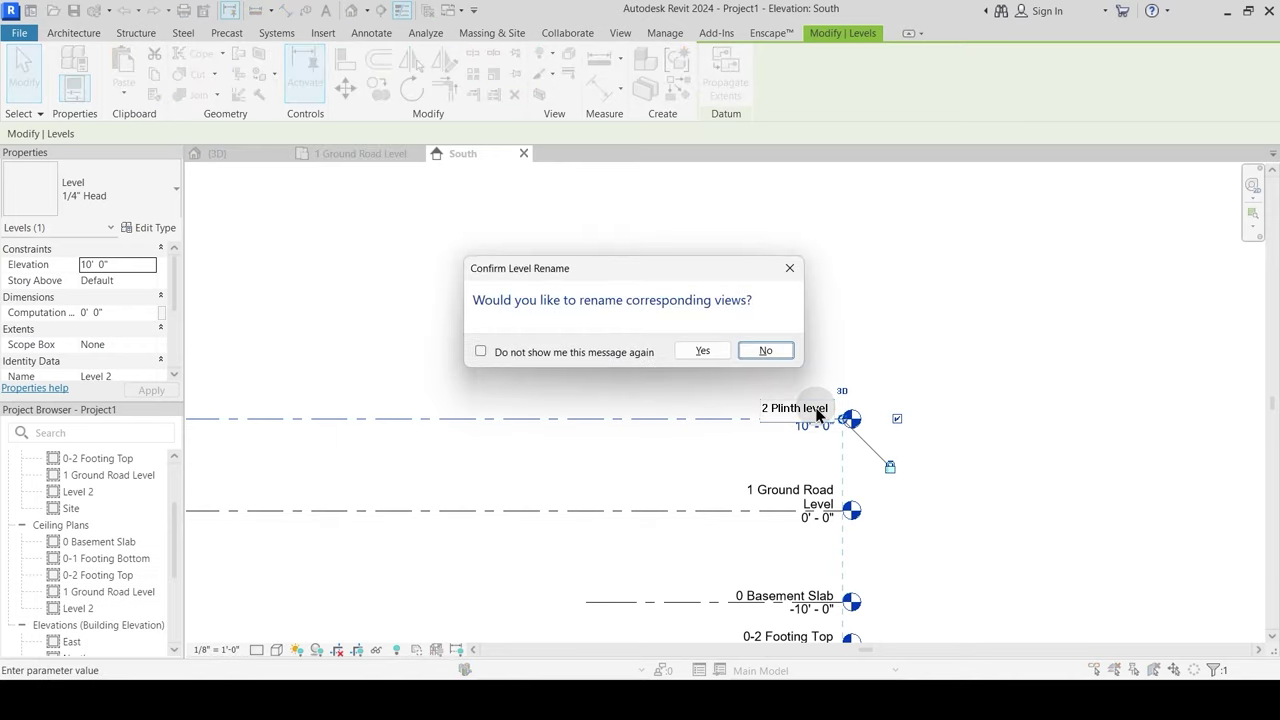
left_click(703, 351)
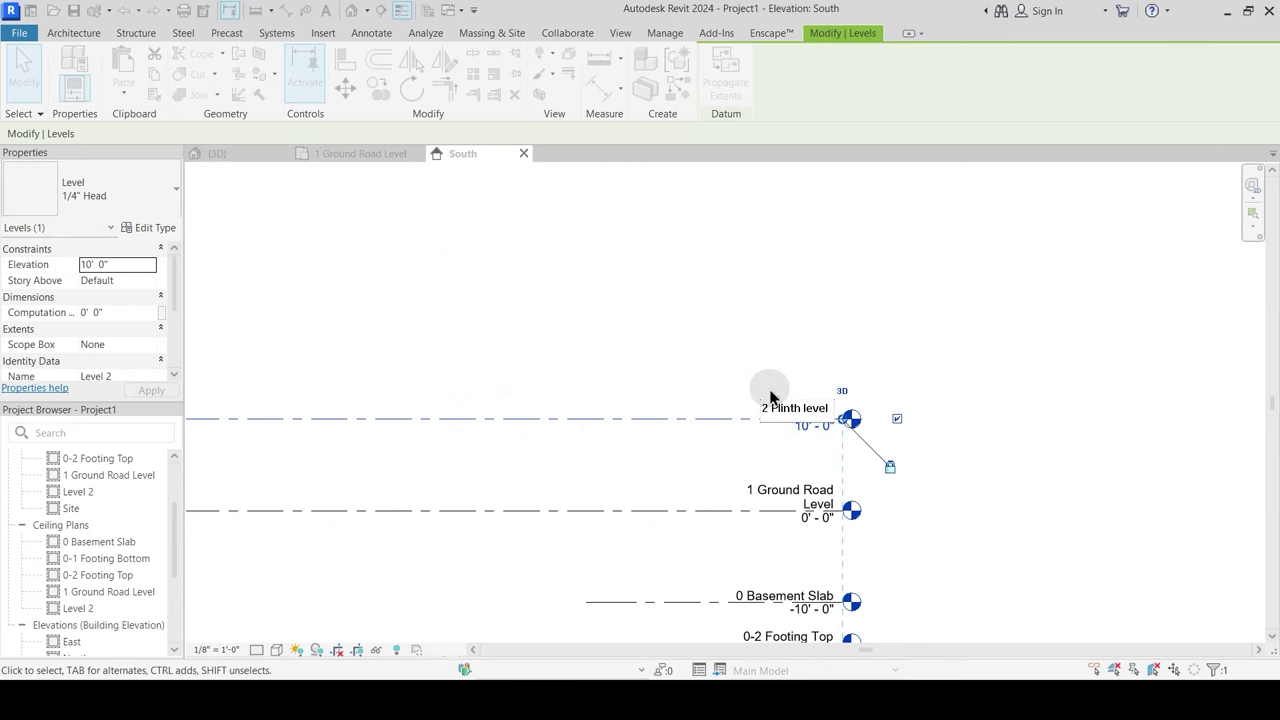
left_click(777, 428)
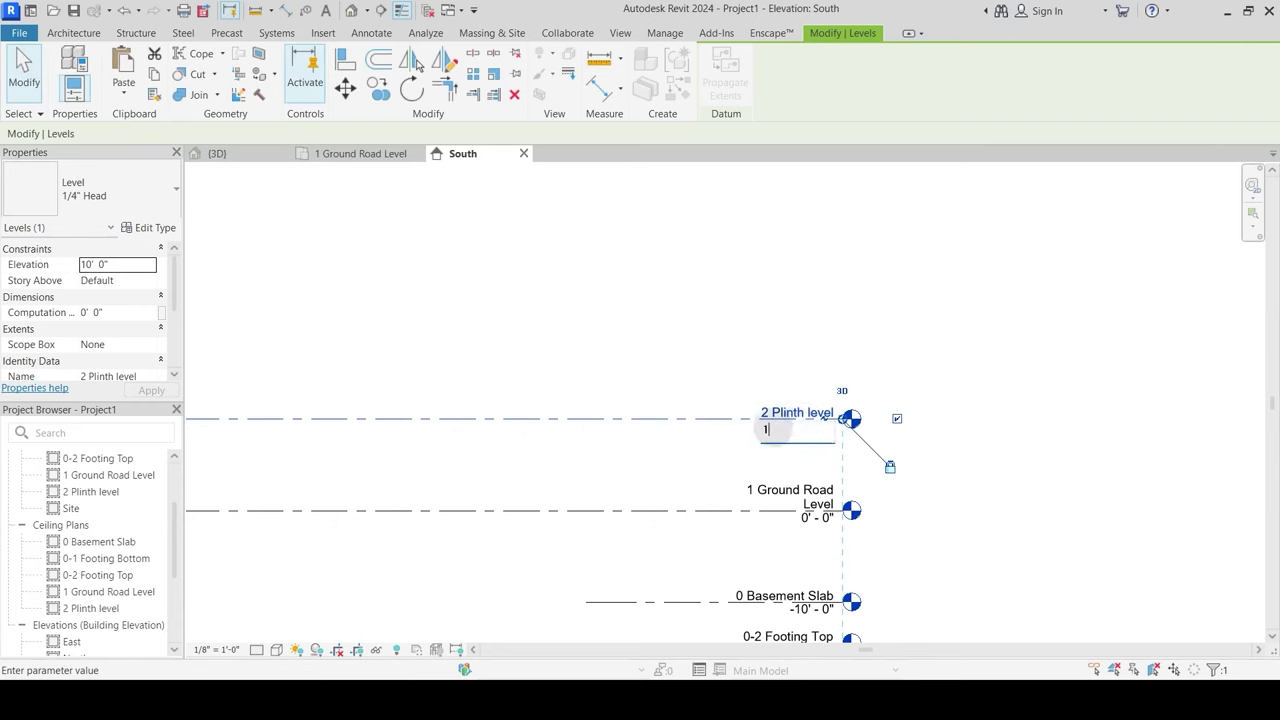
key("Return")
left_click(777, 449)
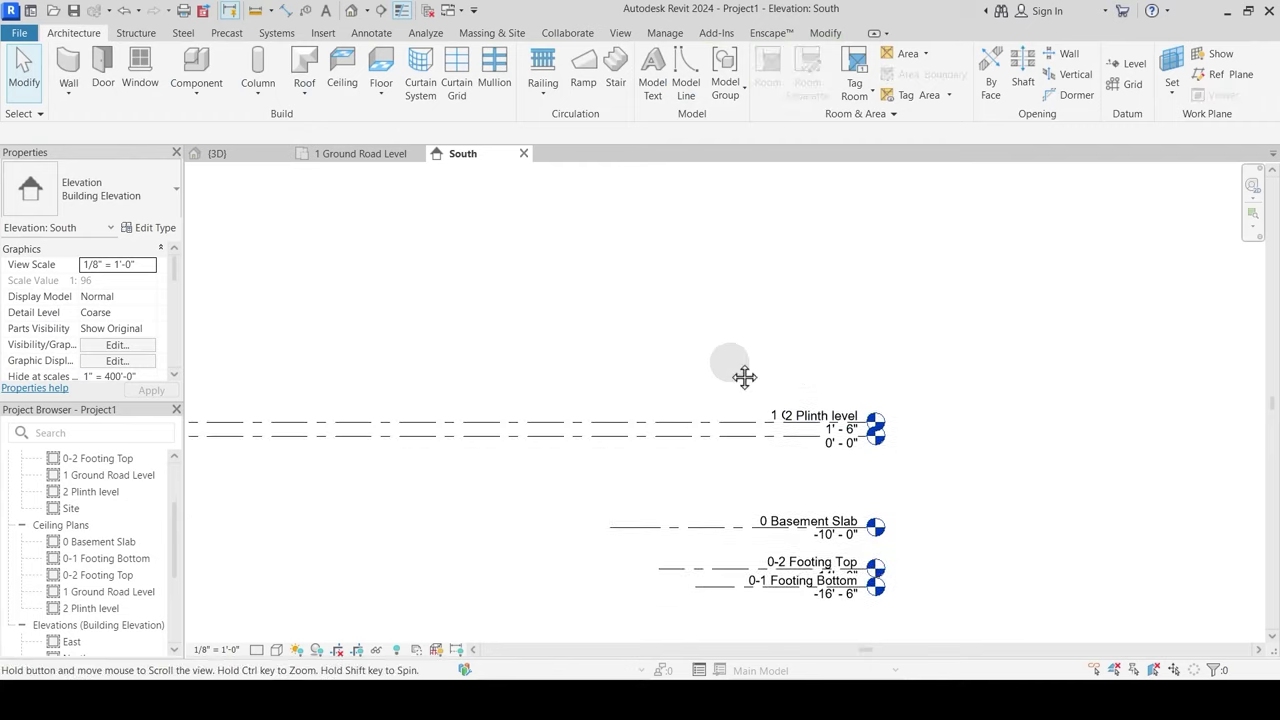
Step: Add a level at 11'-6" and rename it '3 Upper Ground Floor' with its views
key("l")
key("l")
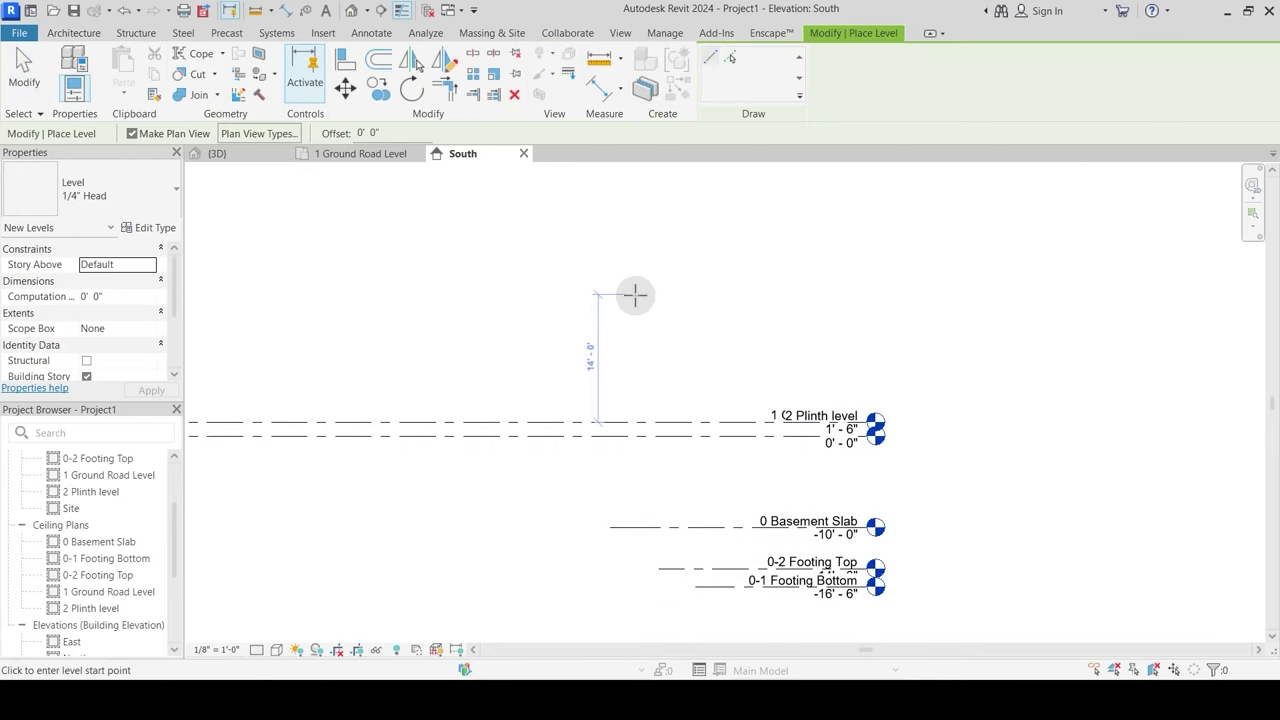
left_click(555, 330)
left_click(858, 332)
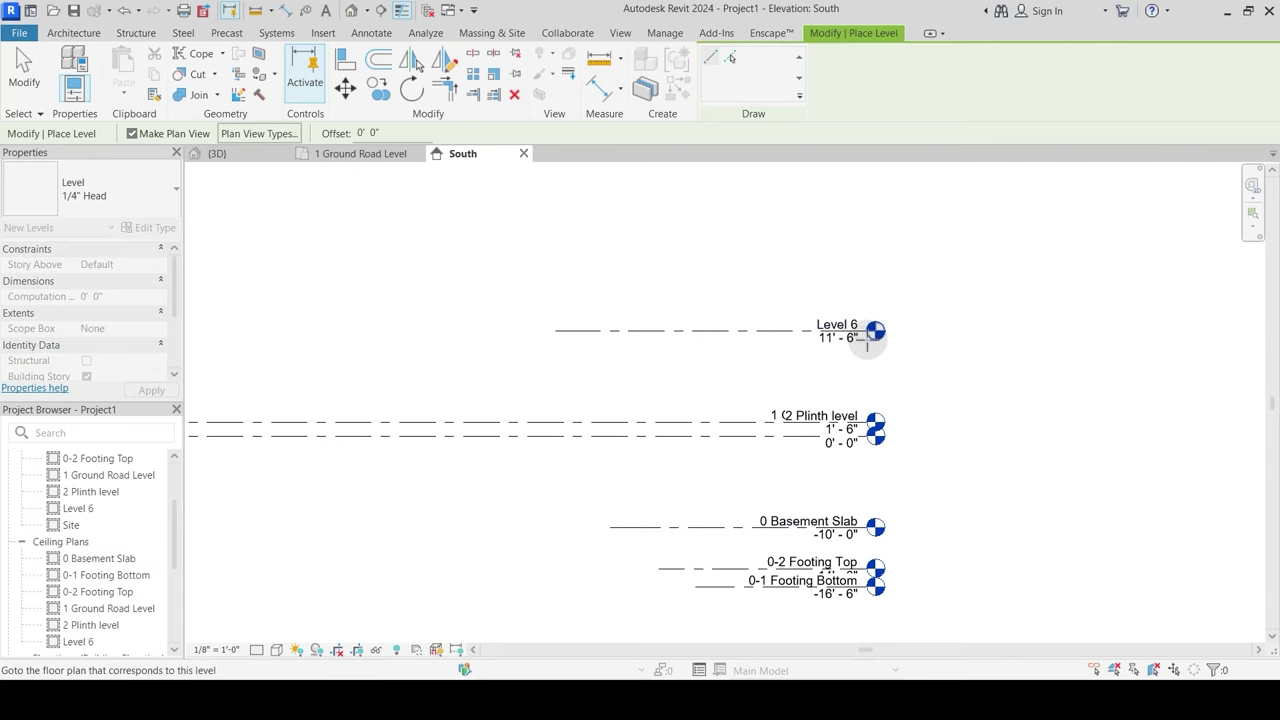
key("Escape")
key("Escape")
scroll(840, 330, "up", 1)
left_click(838, 330)
left_click(836, 324)
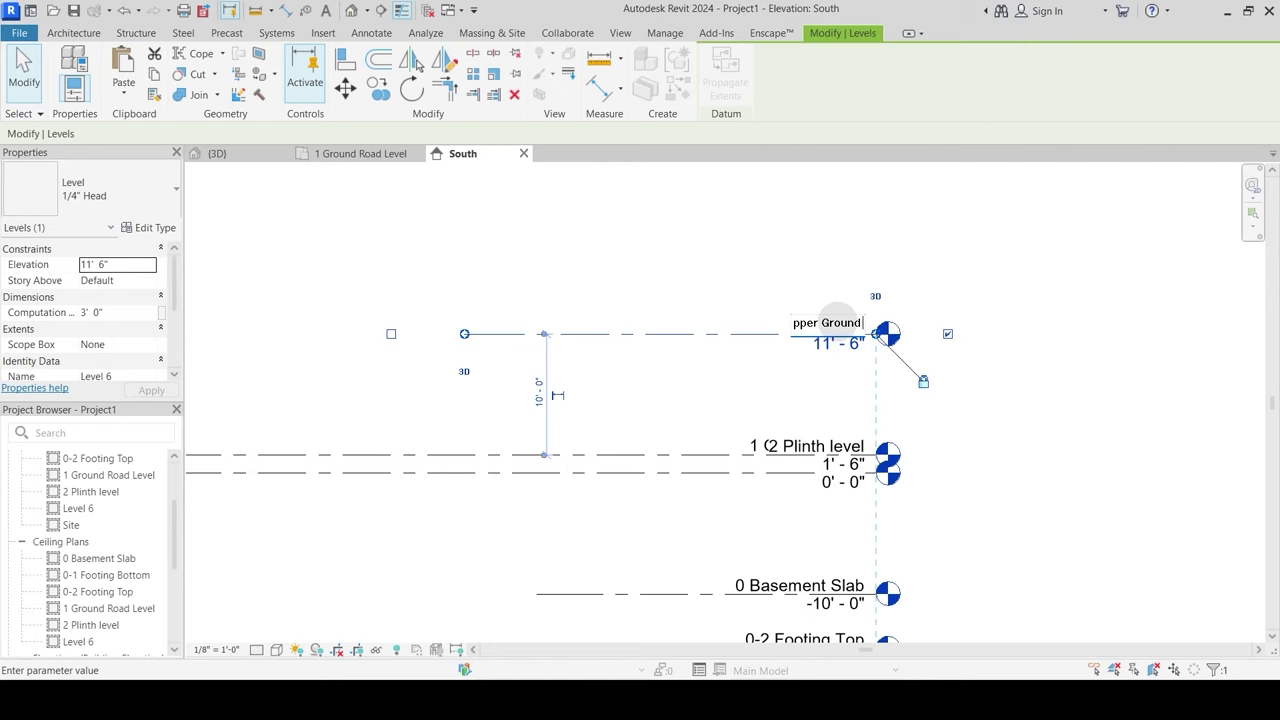
key("Return")
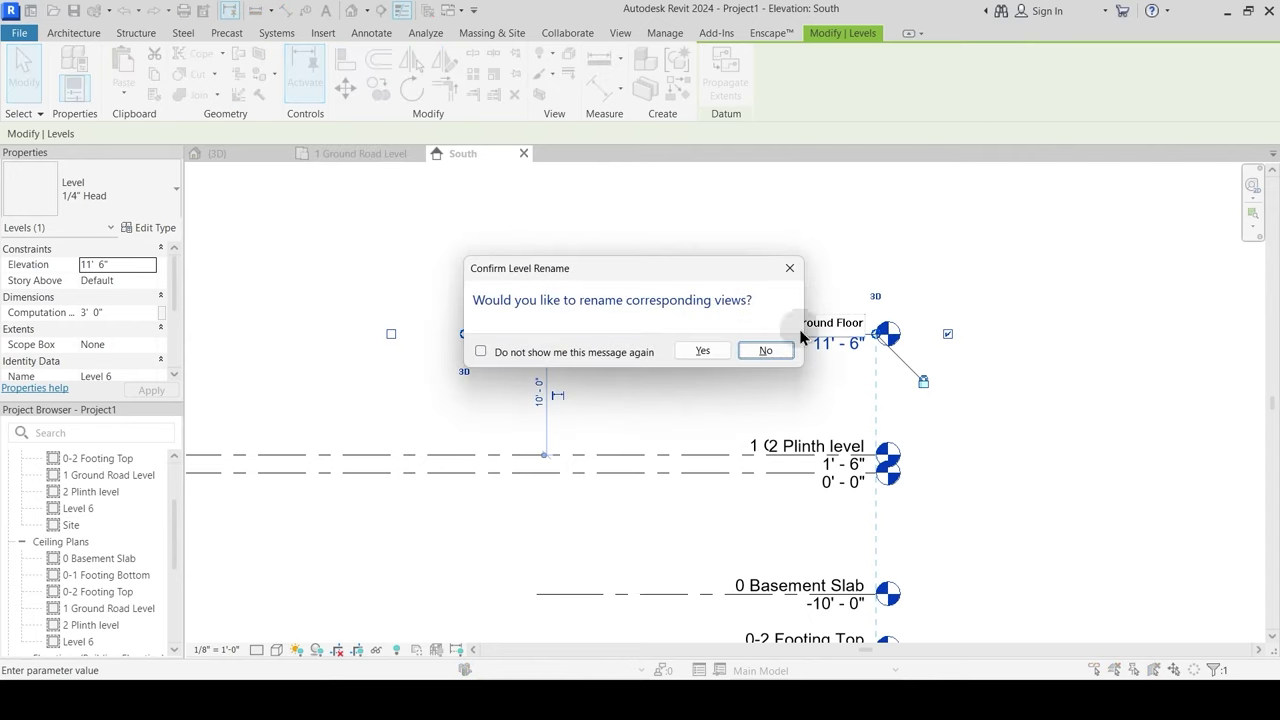
left_click(694, 350)
Step: Add a level at 21'-6" named '4 First Floor', renaming its views too
middle_click_drag(638, 275, 646, 434)
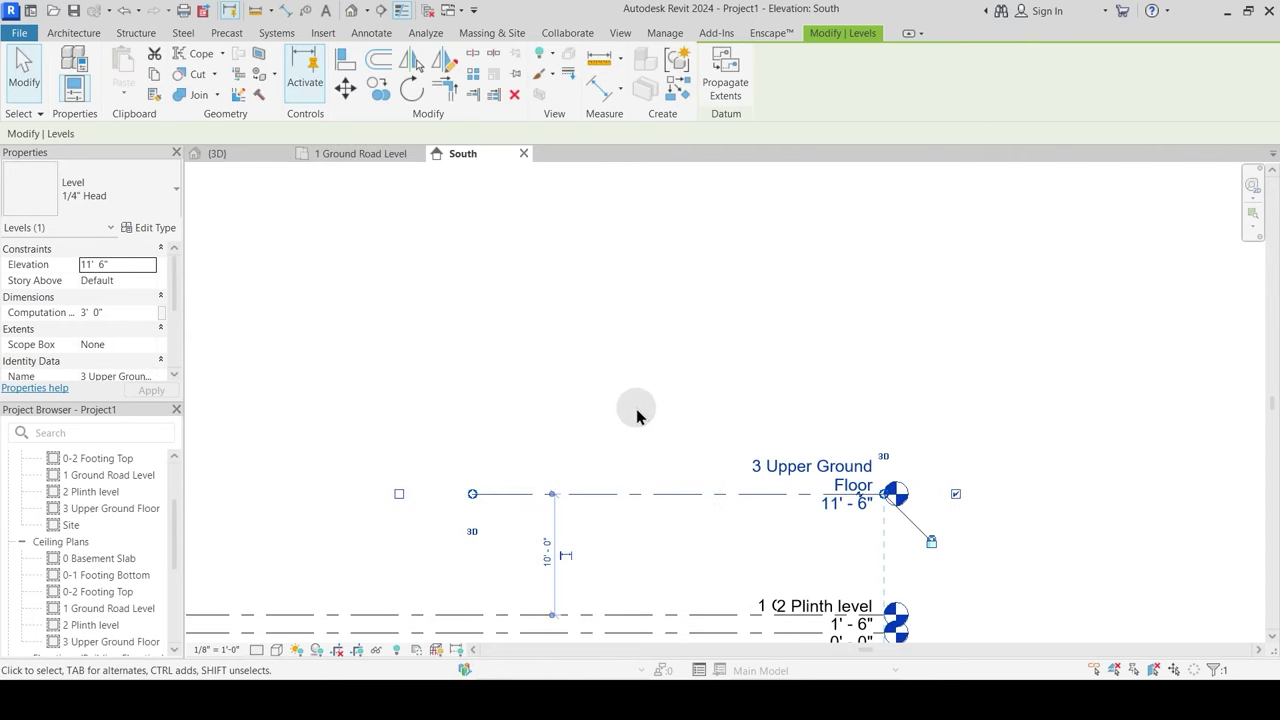
key("l")
key("l")
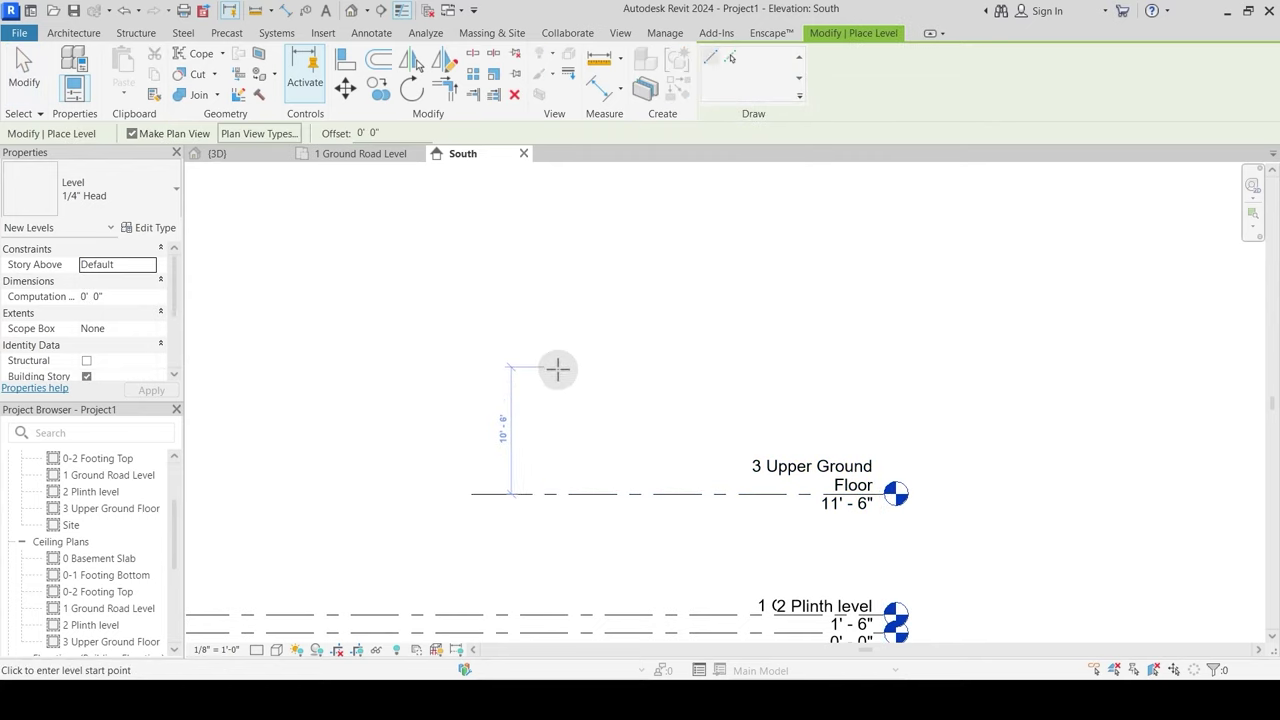
left_click(558, 373)
left_click(893, 372)
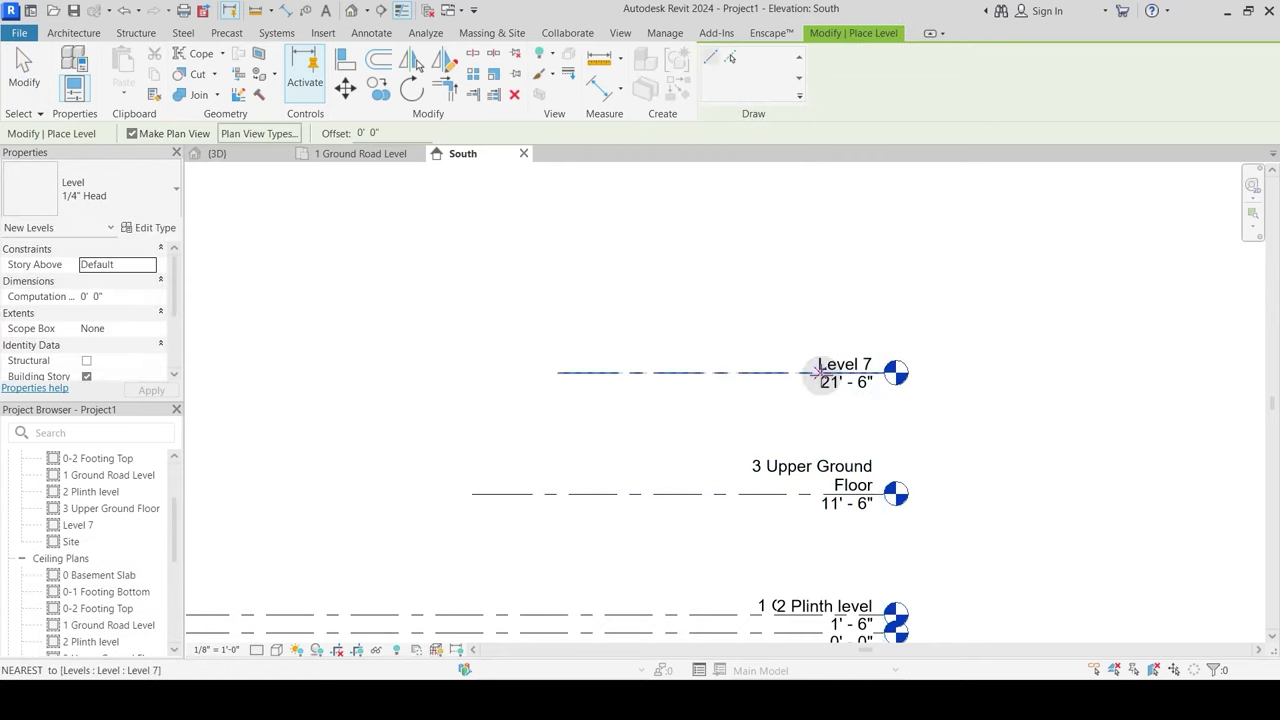
key("Escape")
key("Escape")
double_click(836, 366)
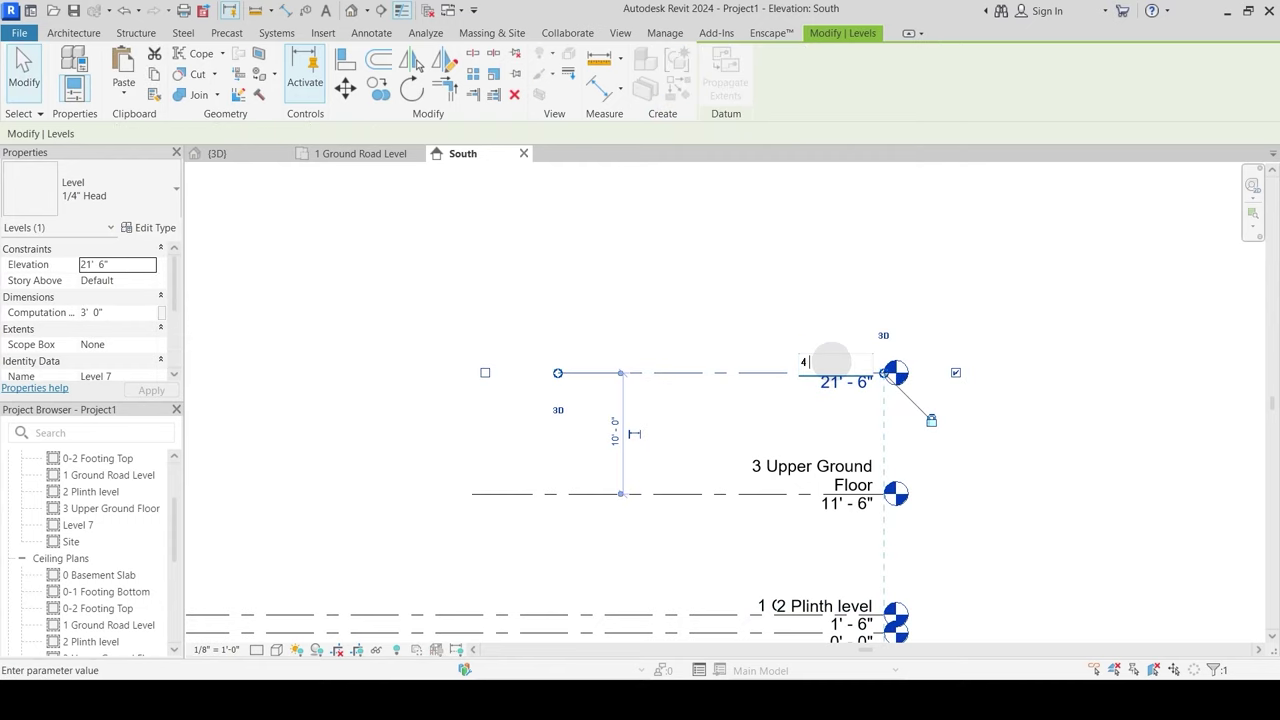
type("4 First Floor")
key("Return")
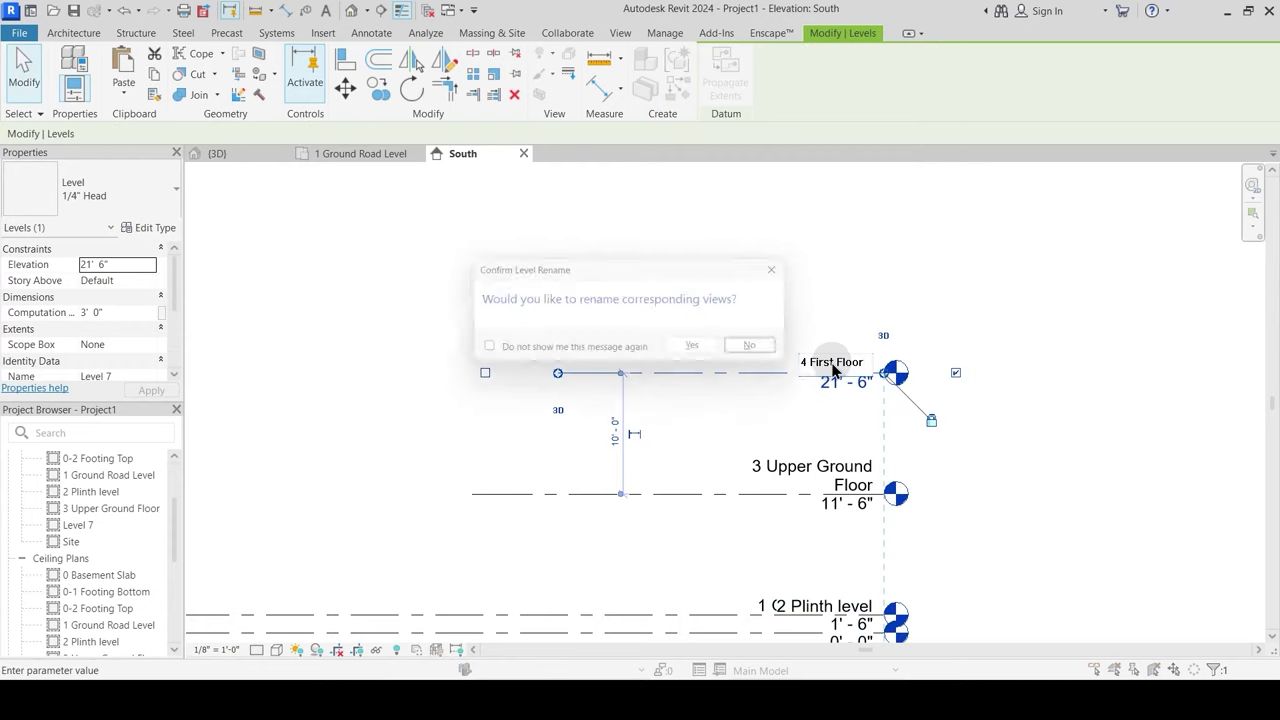
left_click(706, 355)
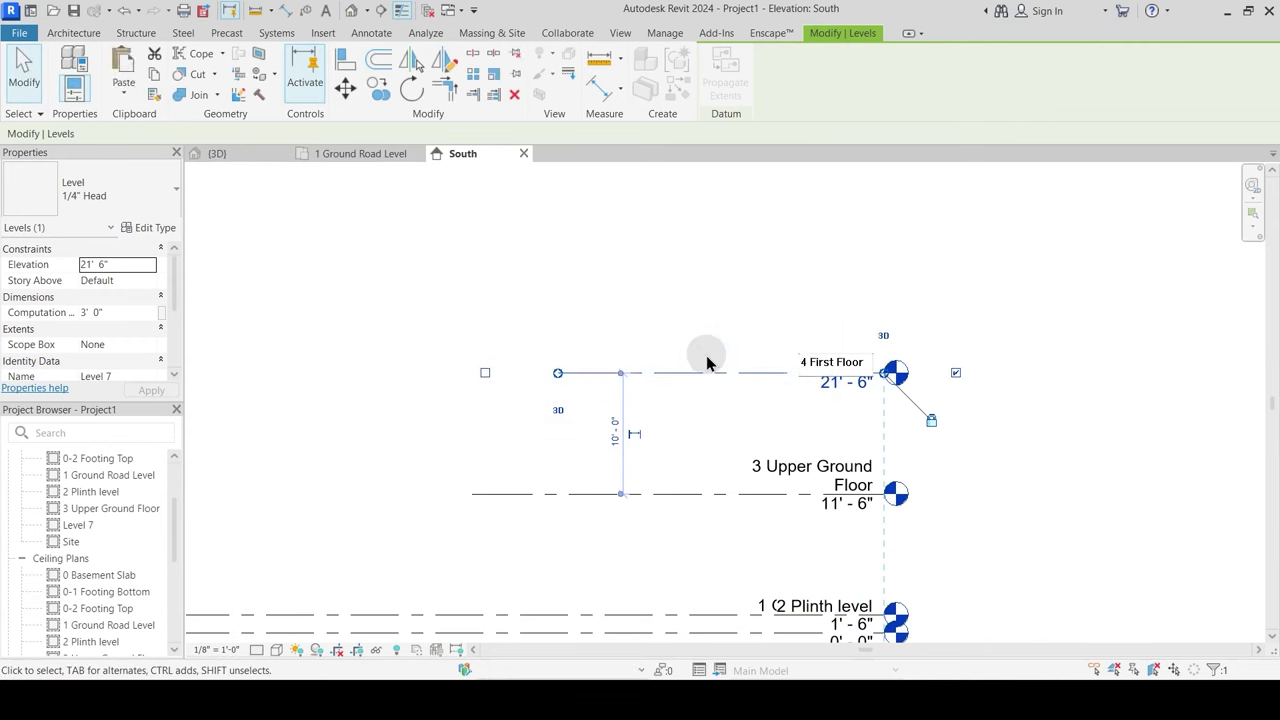
left_click(669, 320)
Step: Add a level at 31'-0" named '5 Slab Top', renaming its views too
middle_click_drag(684, 338, 691, 410)
key("l")
key("l")
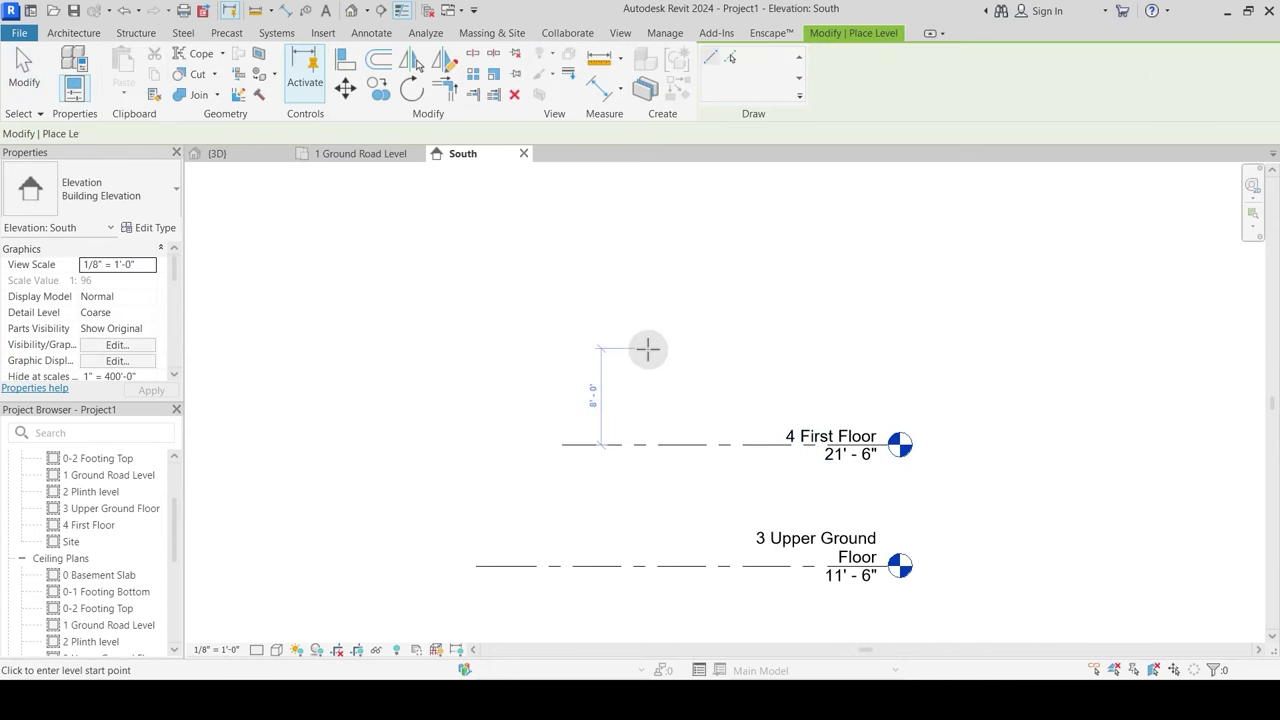
left_click(634, 330)
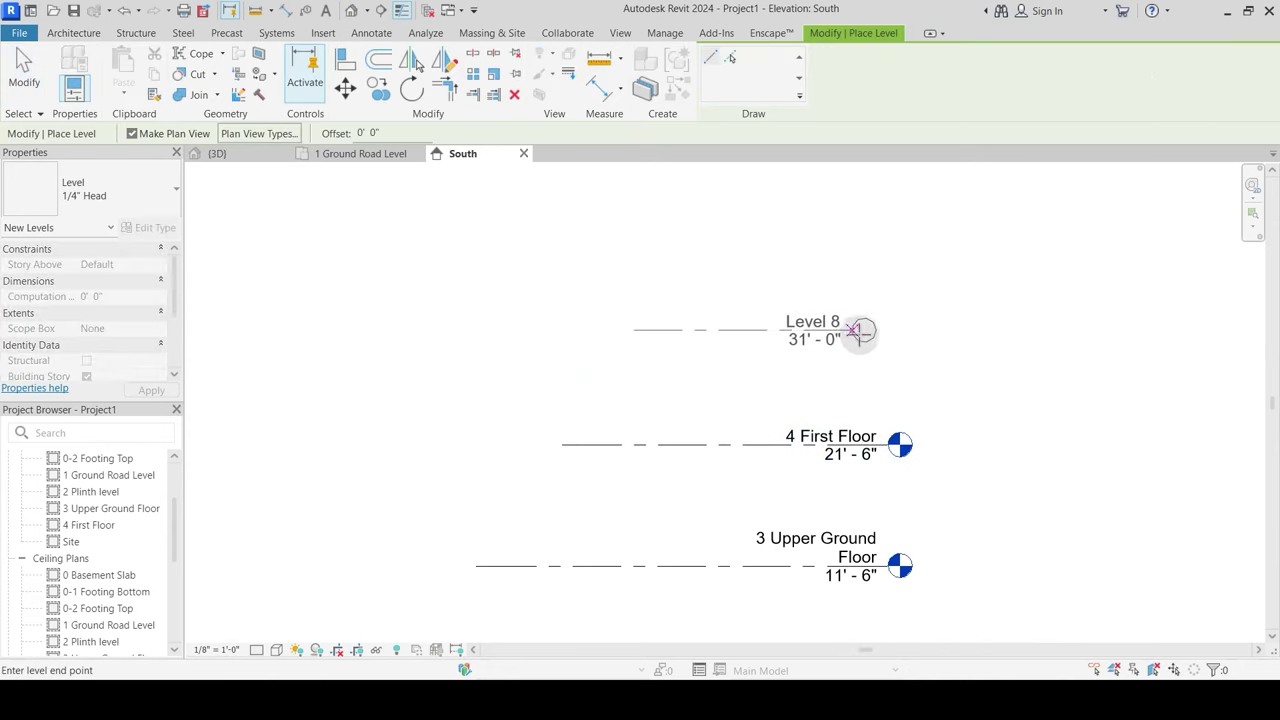
left_click(890, 330)
key("Escape")
key("Escape")
double_click(847, 320)
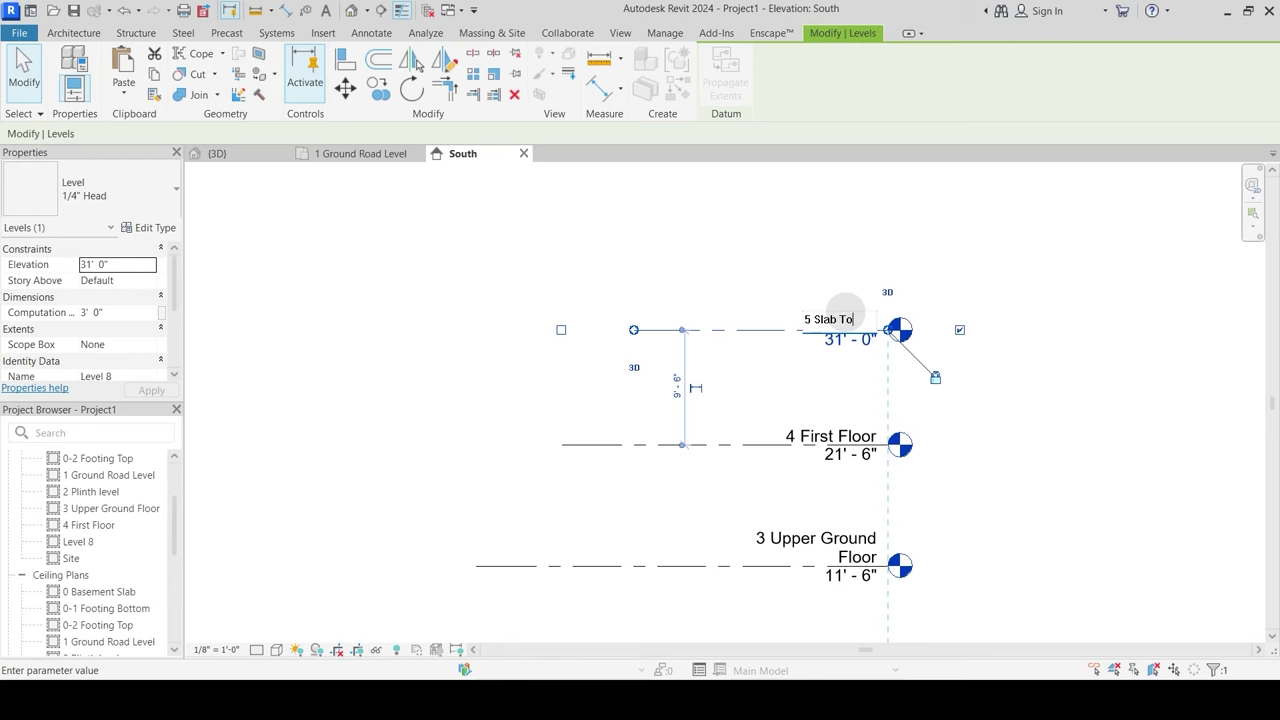
key("Return")
left_click(699, 350)
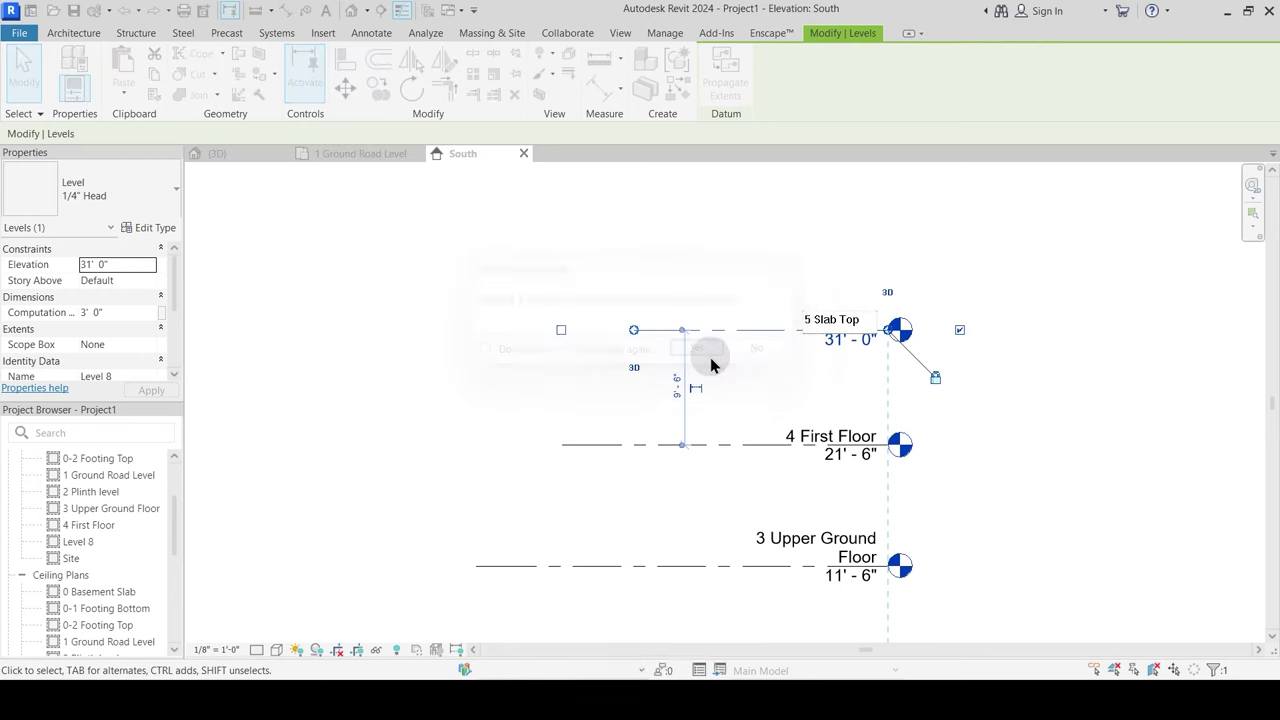
Step: Lengthen the left end of the 5 Slab Top level
scroll(712, 365, "down", 1)
left_click(700, 357)
left_click(672, 338)
left_click_drag(652, 337, 534, 340)
left_click(624, 350)
left_click(615, 338)
Step: Align left ends of 0 Basement Slab, 0-2 Footing Top and 0-1 Footing Bottom with the levels above
left_click(560, 390)
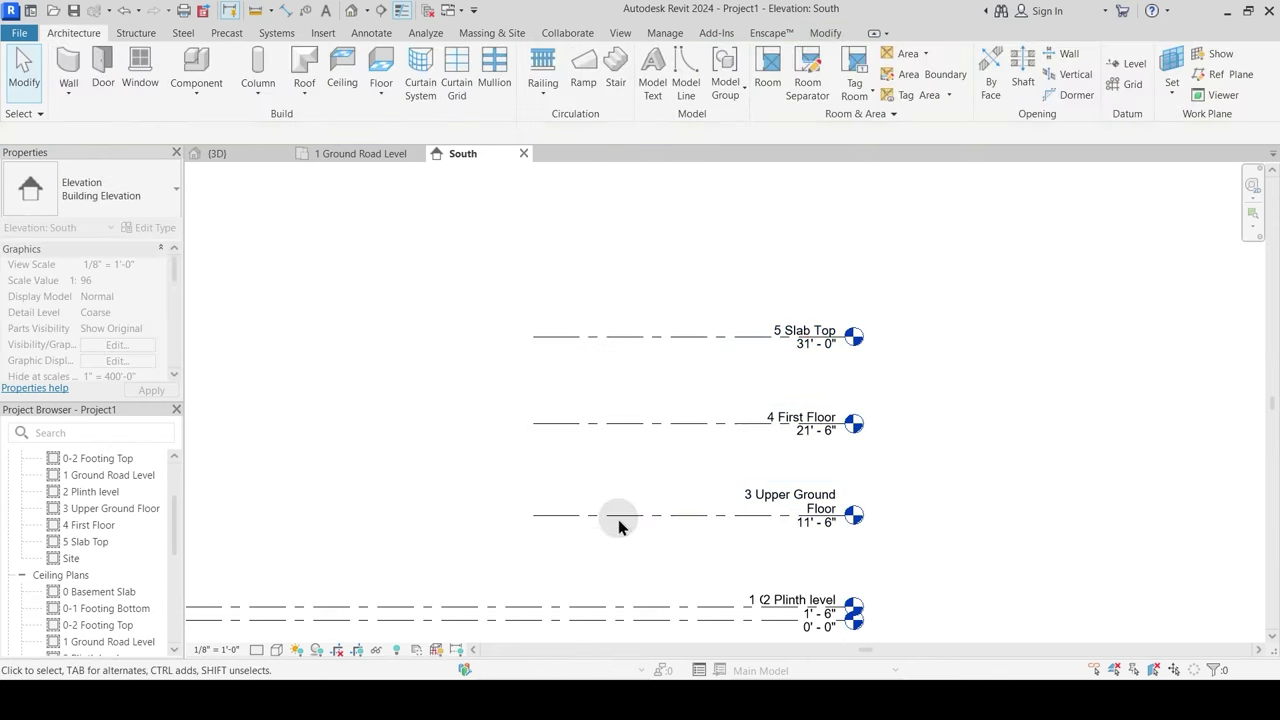
middle_click_drag(618, 519, 687, 330)
left_click(660, 522)
left_click_drag(657, 522, 605, 521)
key("Escape")
left_click_drag(706, 572, 606, 563)
key("Escape")
left_click(752, 580)
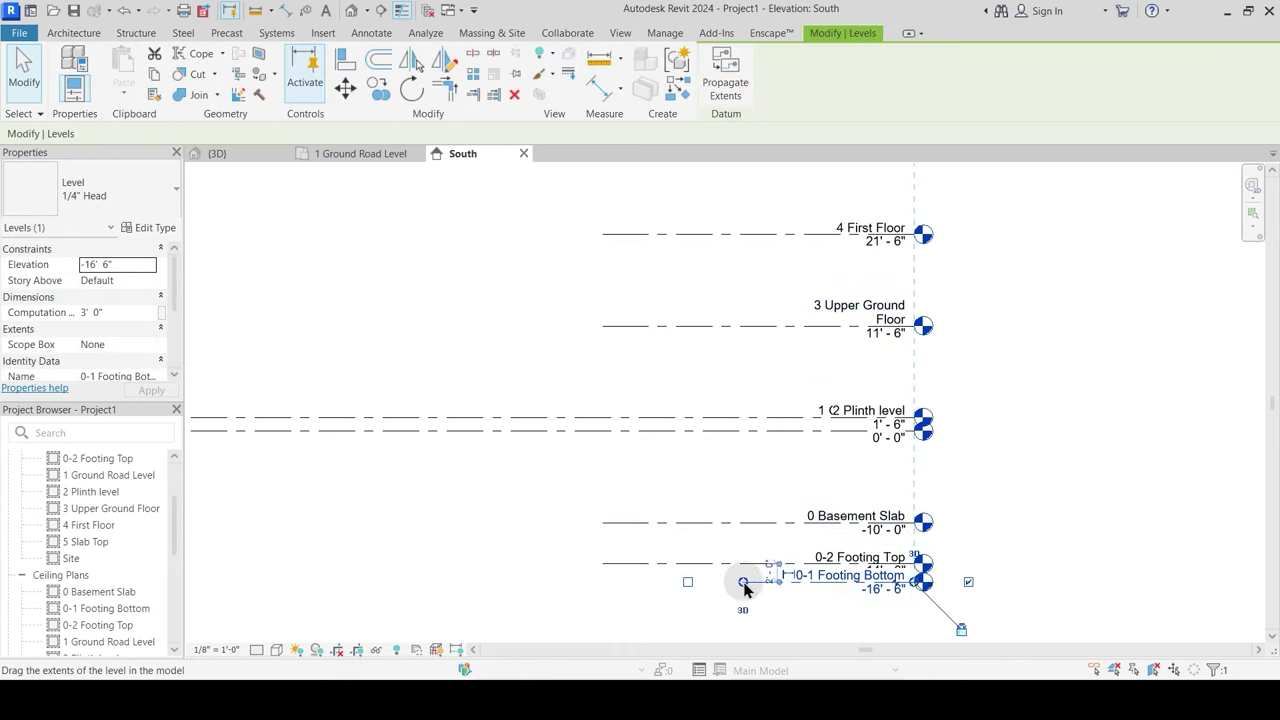
left_click_drag(742, 582, 603, 580)
key("Escape")
Step: Stretch all the aligned levels far to the left
scroll(636, 551, "down", 2)
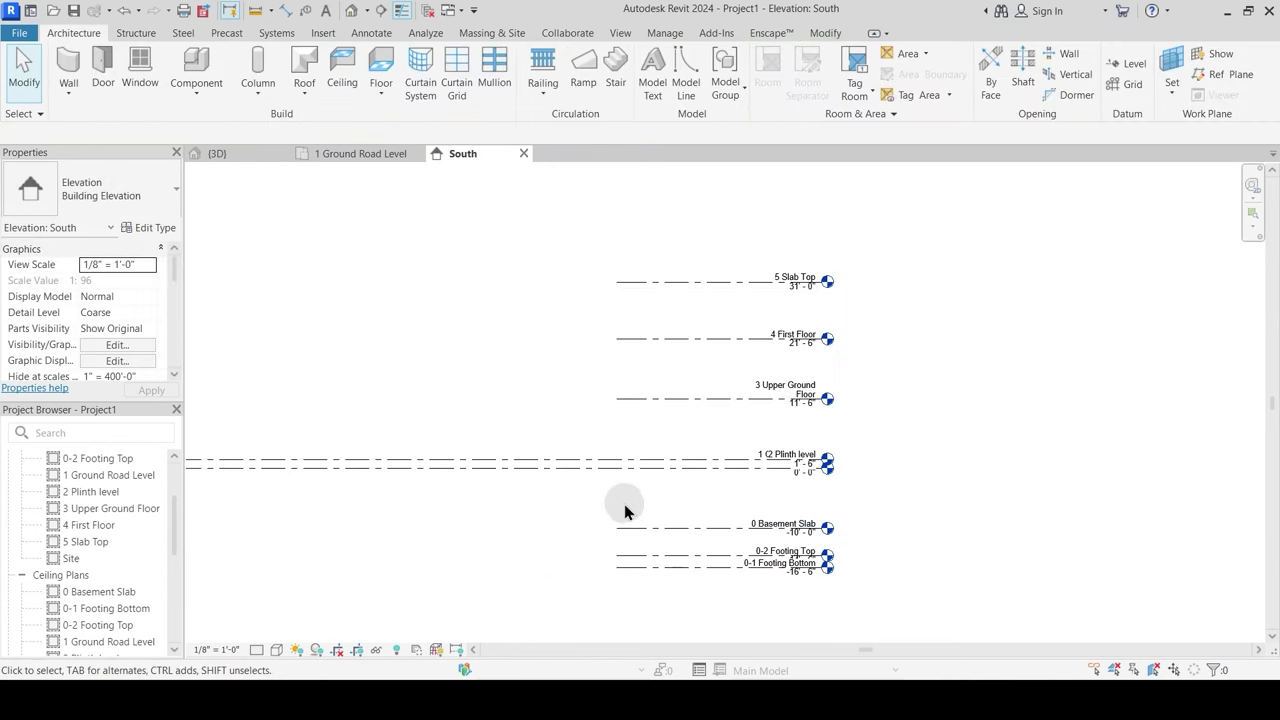
left_click(648, 528)
middle_click_drag(648, 528, 838, 528)
scroll(836, 518, "down", 1)
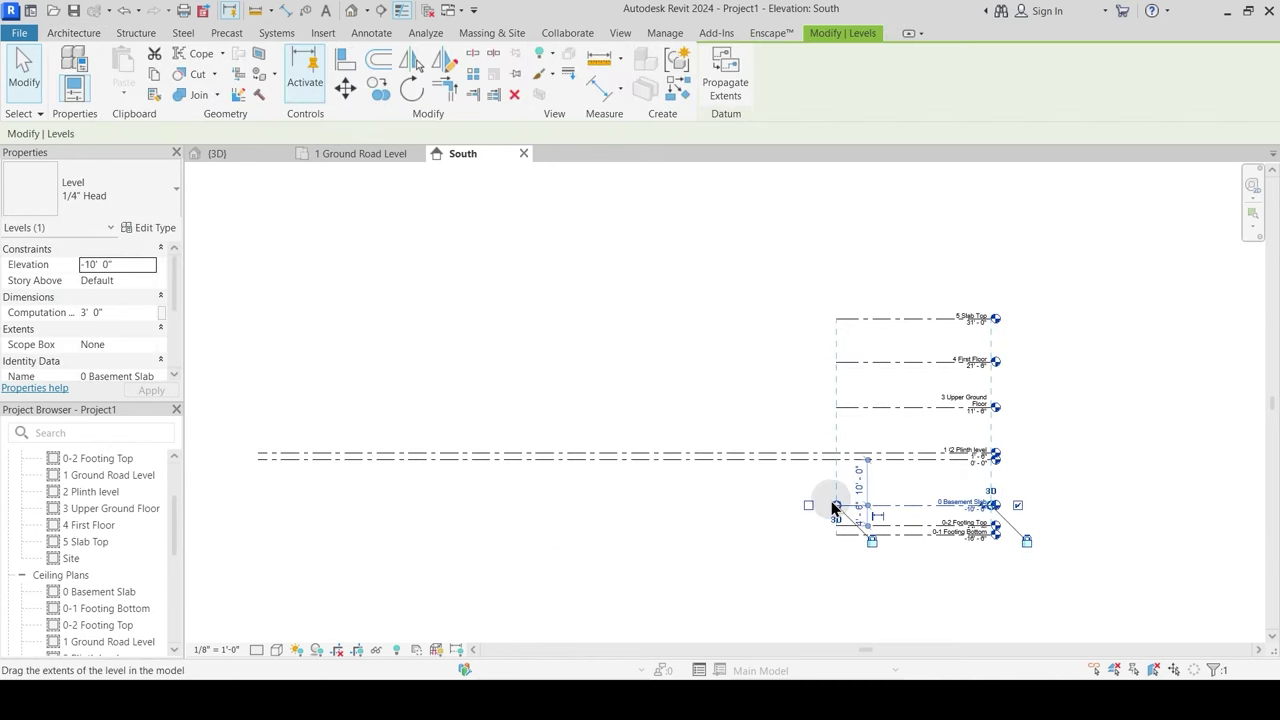
left_click_drag(838, 510, 258, 505)
key("Escape")
Step: Set the elevation view scale to 1/4" = 1'-0"
scroll(134, 491, "up", 2)
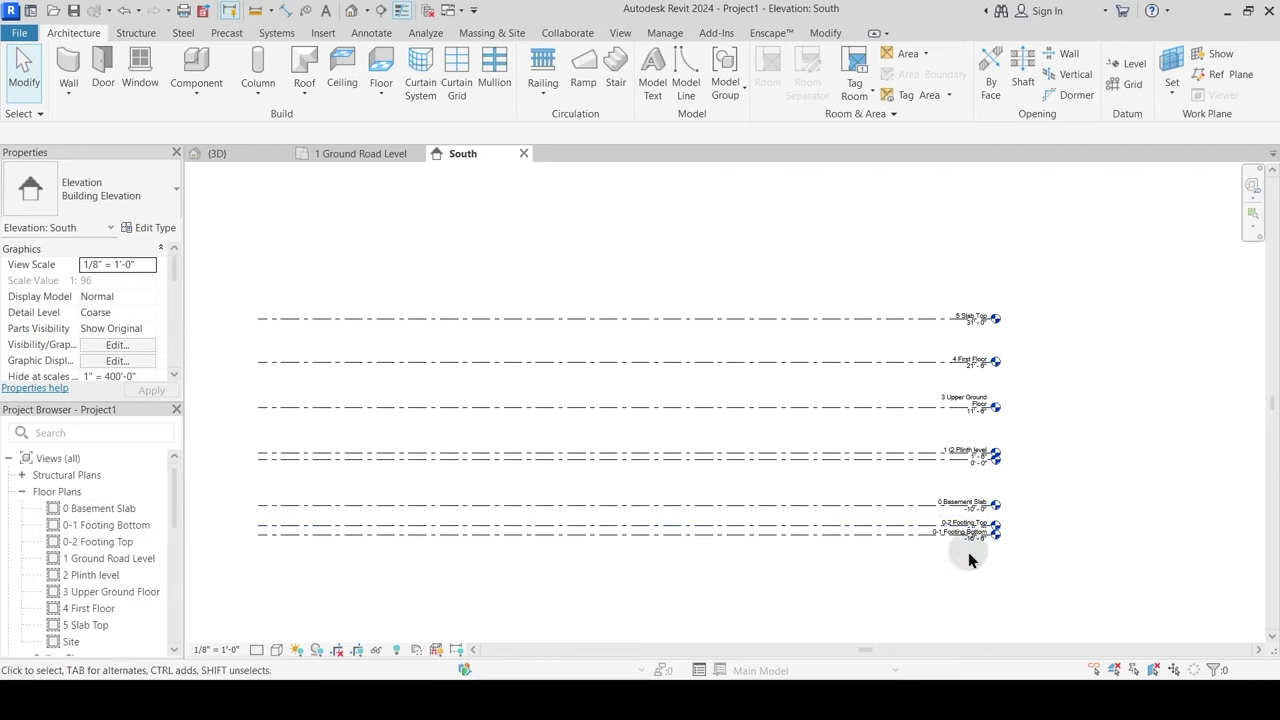
scroll(968, 552, "up", 5)
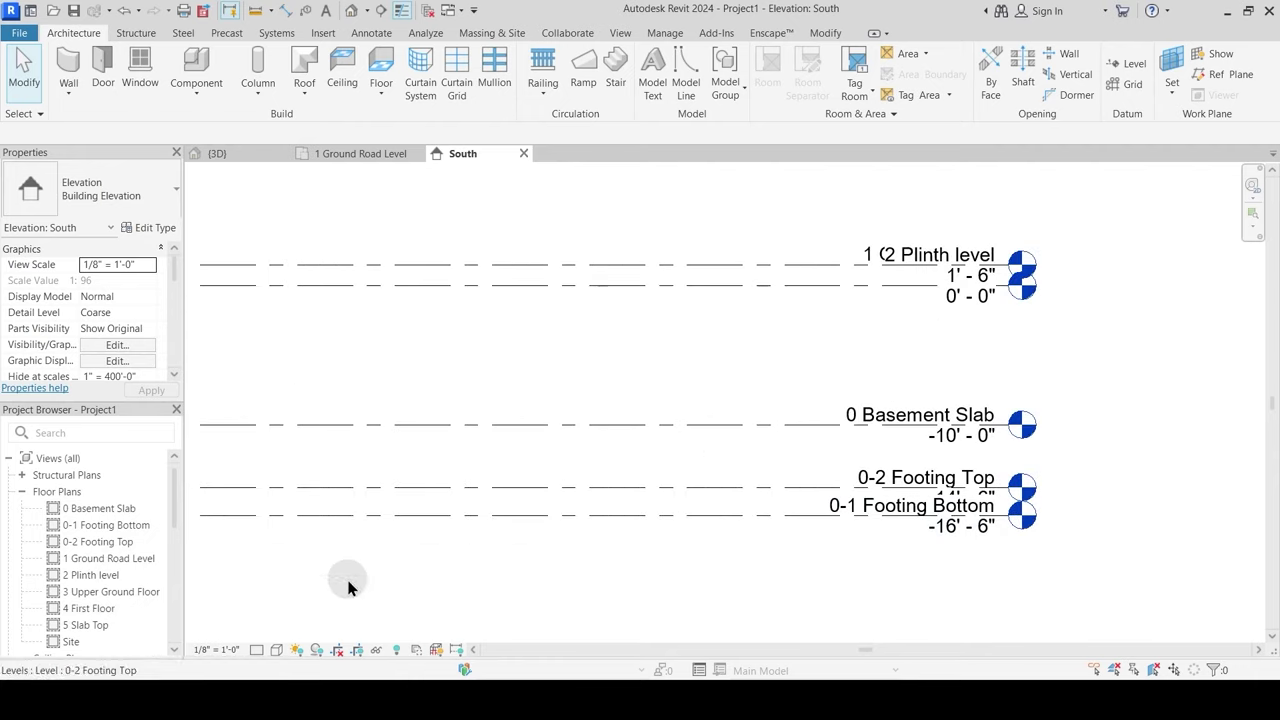
left_click(215, 649)
left_click(241, 303)
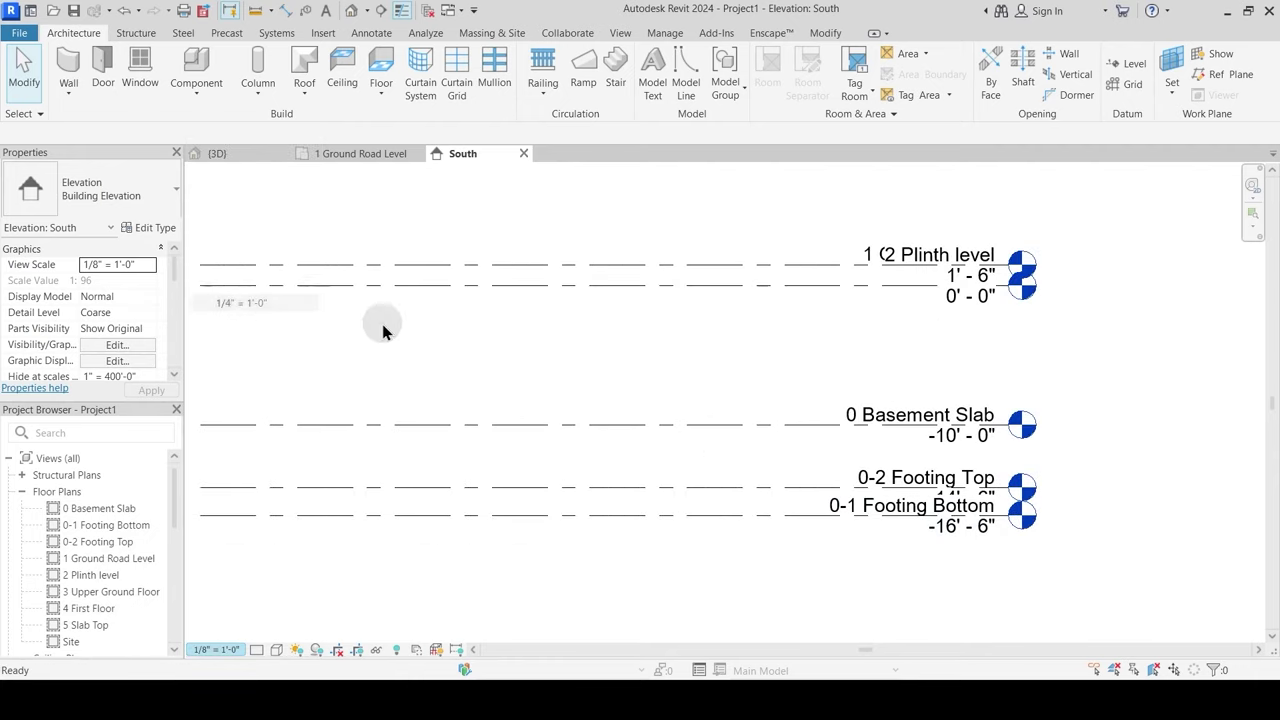
scroll(1000, 466, "up", 2)
middle_click_drag(832, 463, 880, 385)
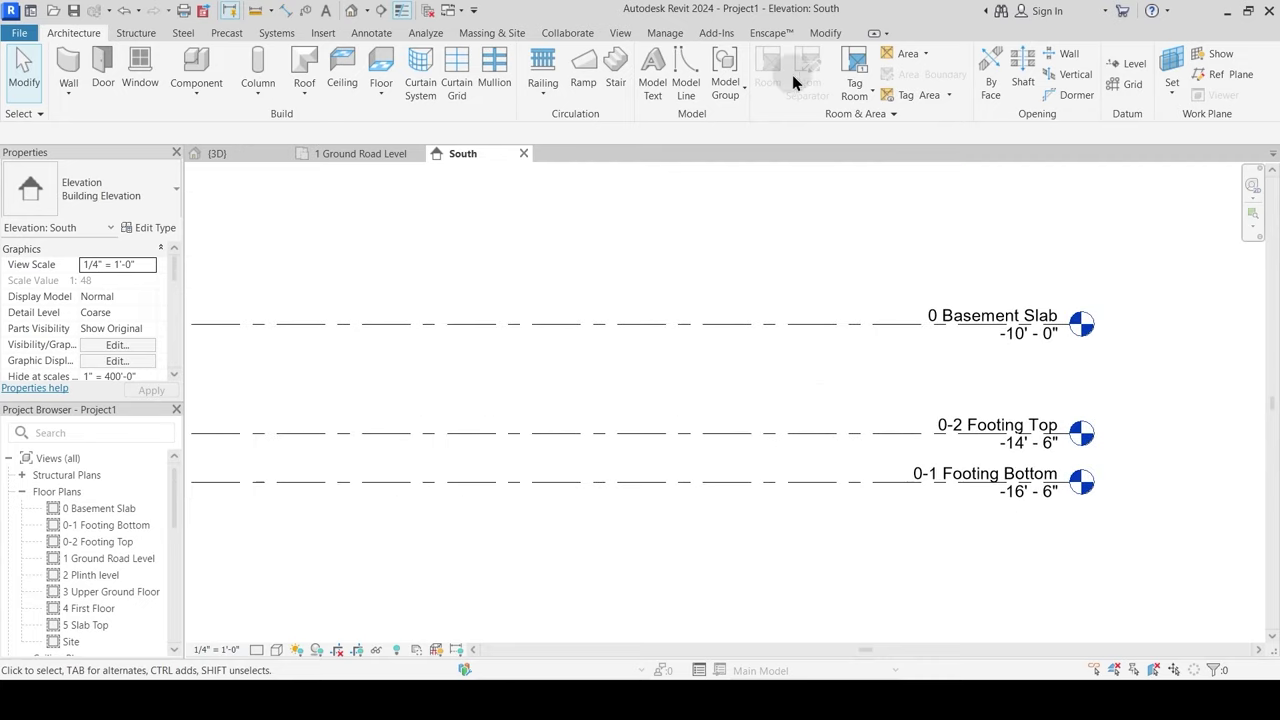
Step: Measure 0 Basement Slab to 0-2 Footing Top to 0-1 Footing Bottom, then show the 1 Ground Road Level plan
left_click(825, 33)
left_click(603, 61)
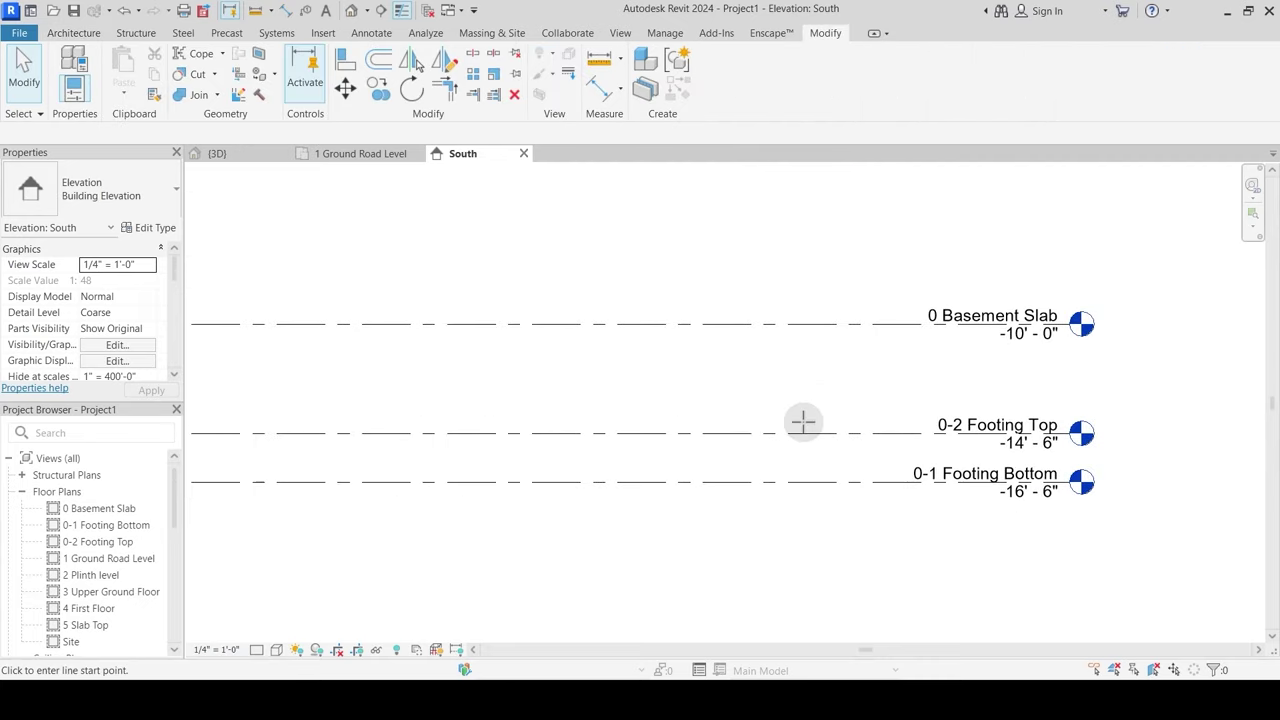
left_click(803, 323)
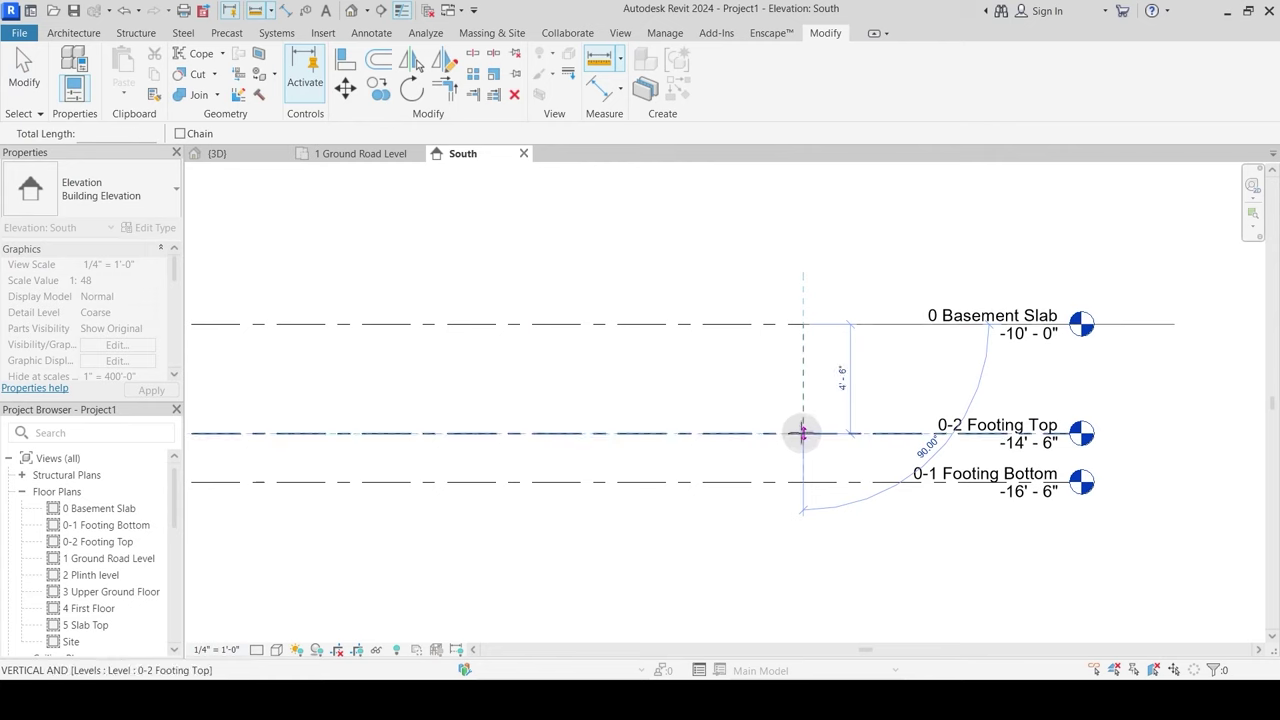
left_click(803, 432)
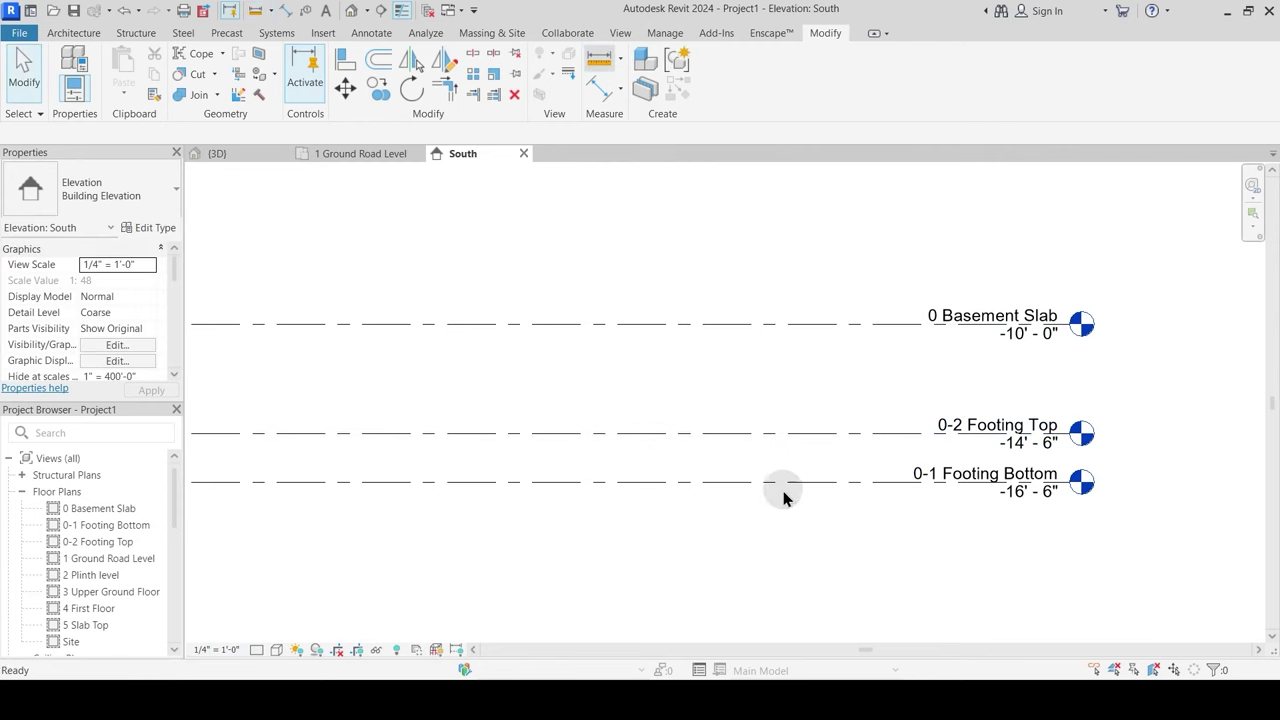
left_click(794, 433)
key("Escape")
key("Escape")
scroll(776, 536, "down", 4)
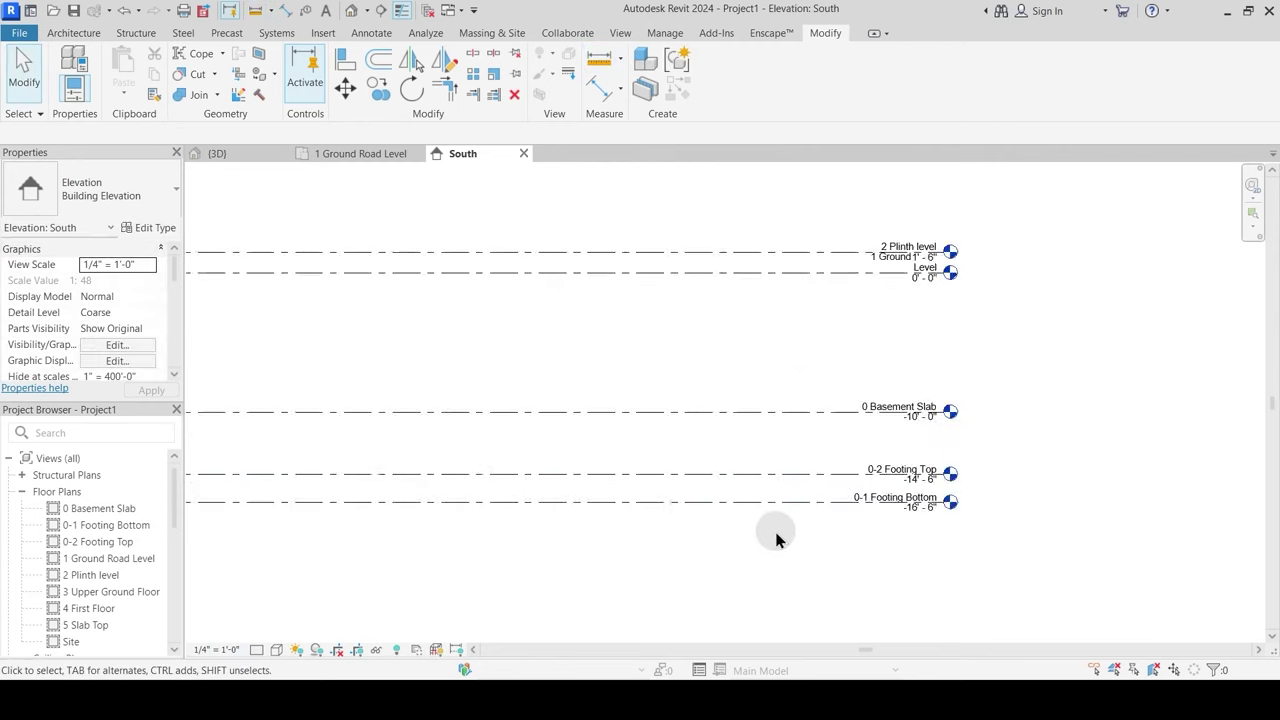
left_click(345, 155)
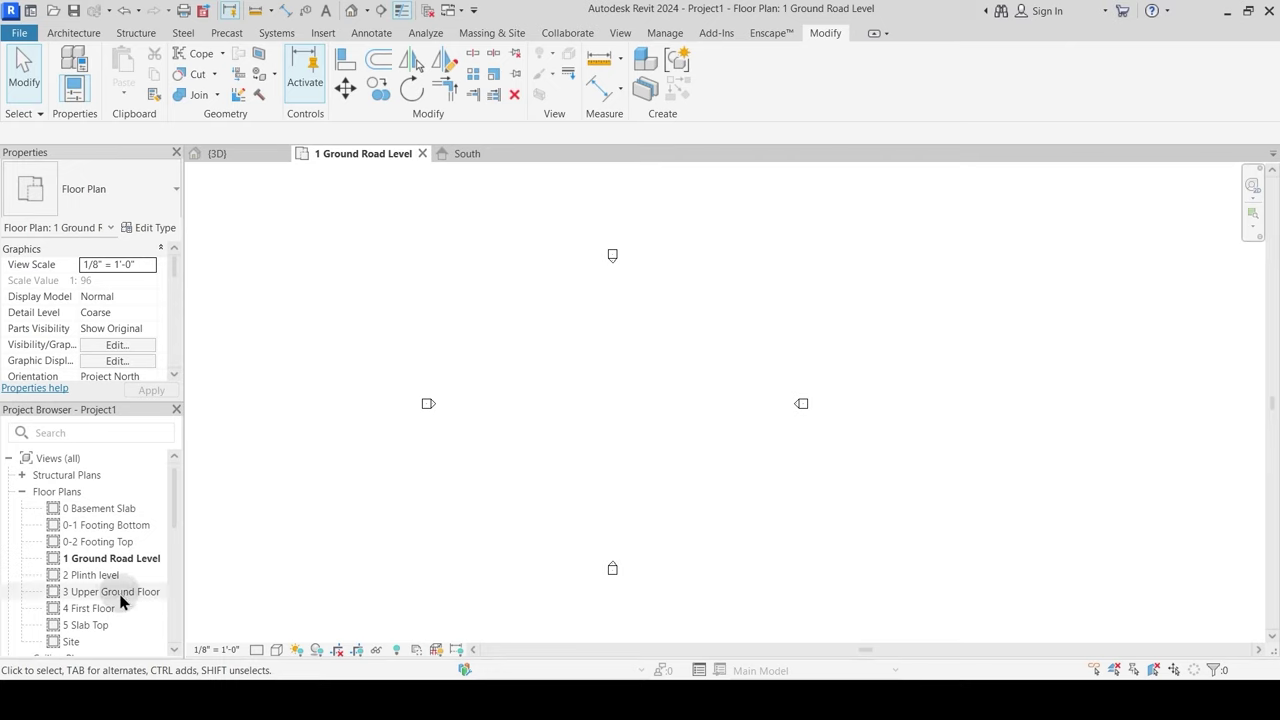
Step: Open the 0-1 Footing Bottom and 0-2 Footing Top plans, then close Footing Bottom
double_click(114, 526)
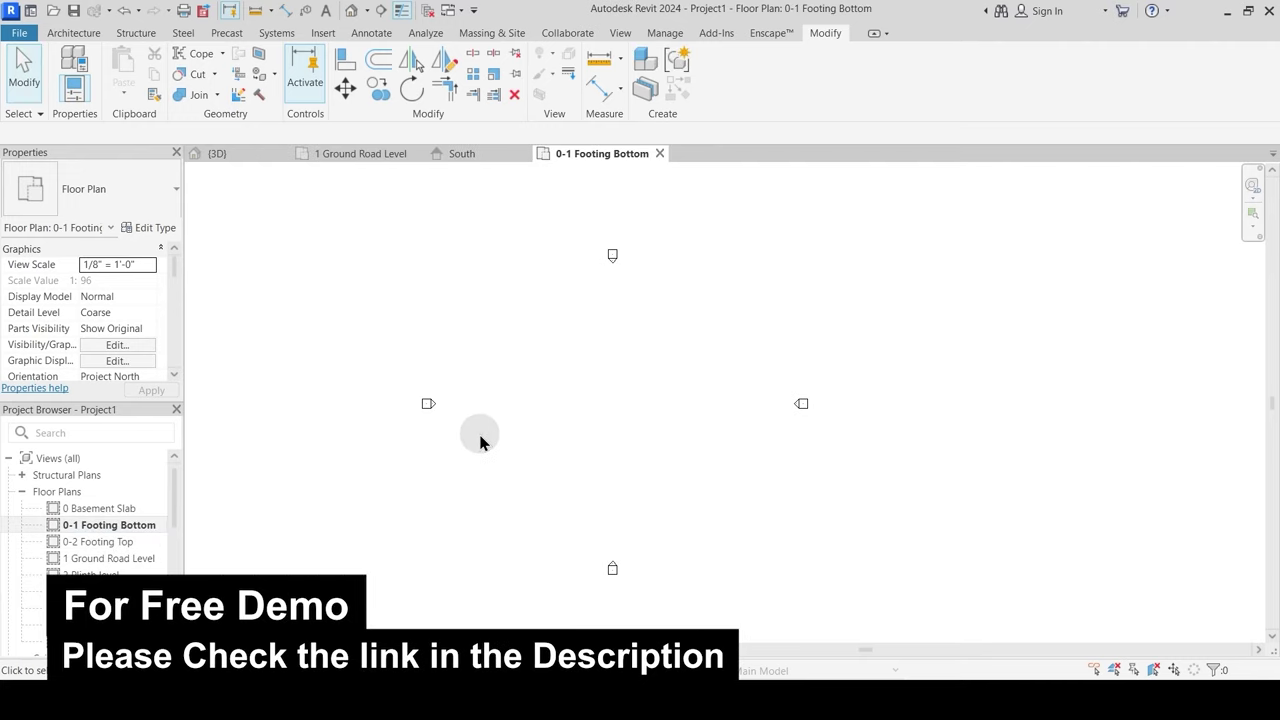
double_click(158, 541)
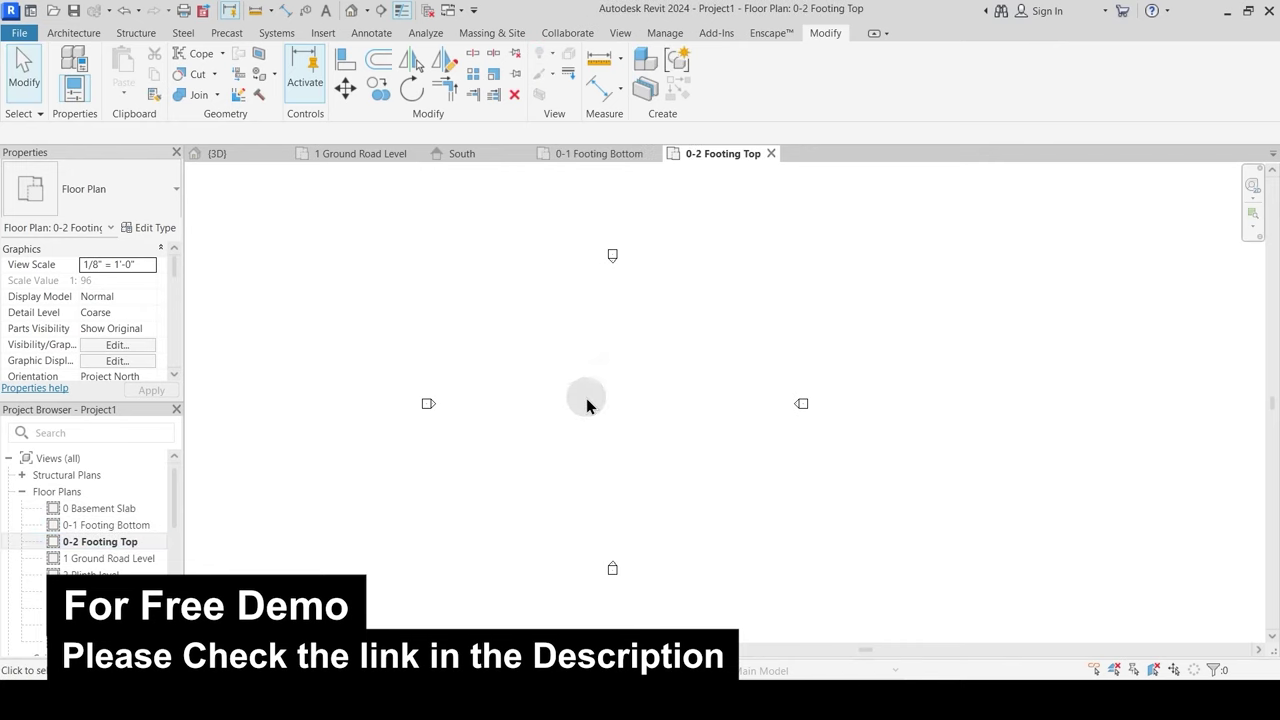
left_click(653, 153)
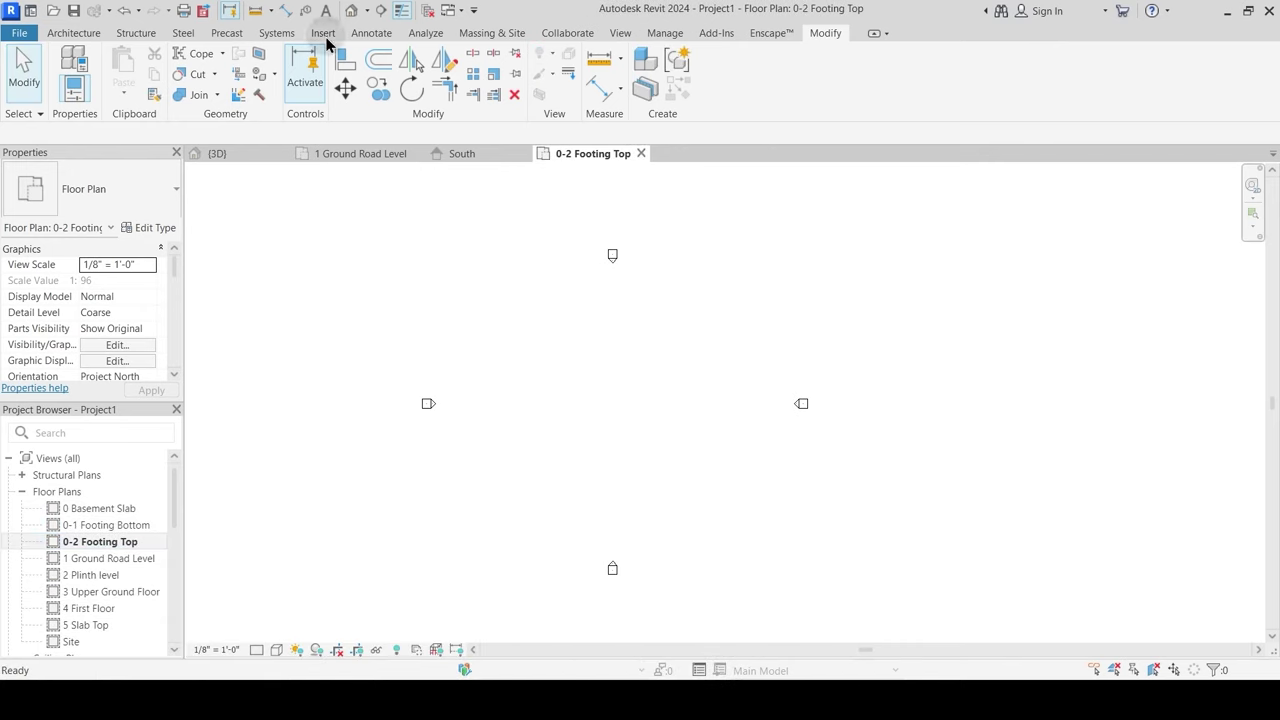
Step: Browse Load Family to Desktop > PTS > Phase 1 - Basics, then cancel without loading
left_click(323, 34)
left_click(667, 80)
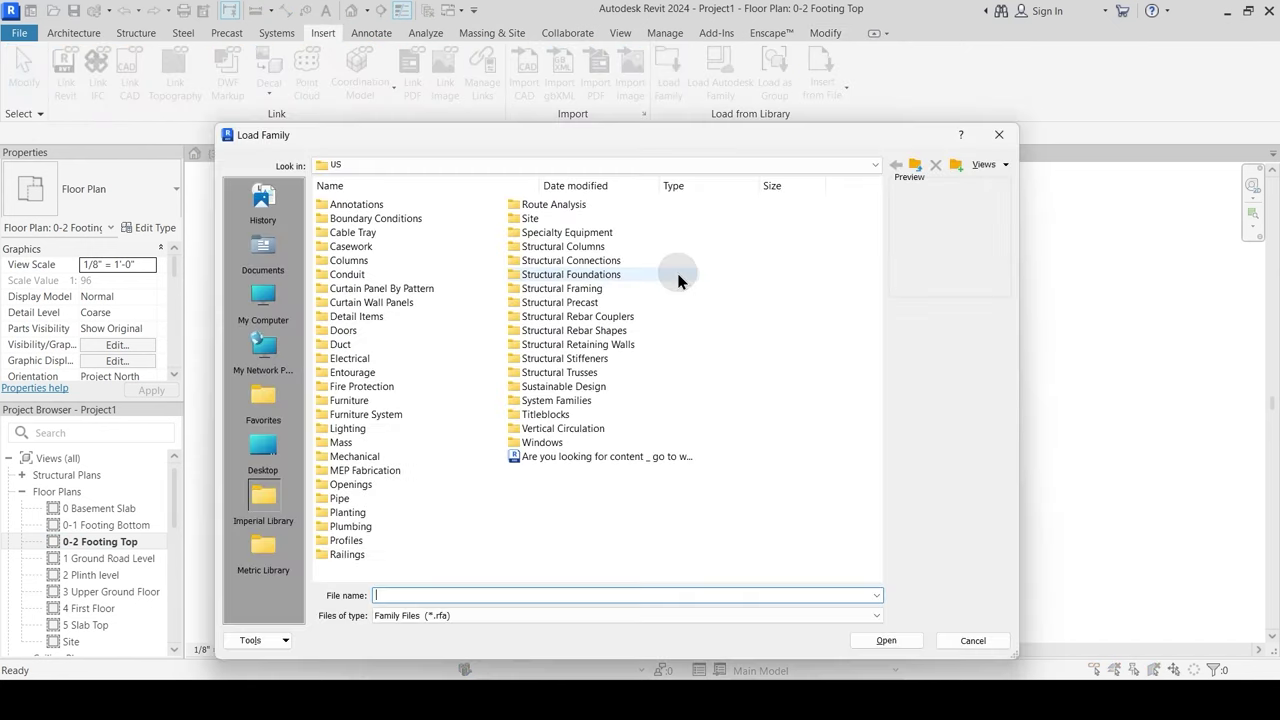
left_click(365, 168)
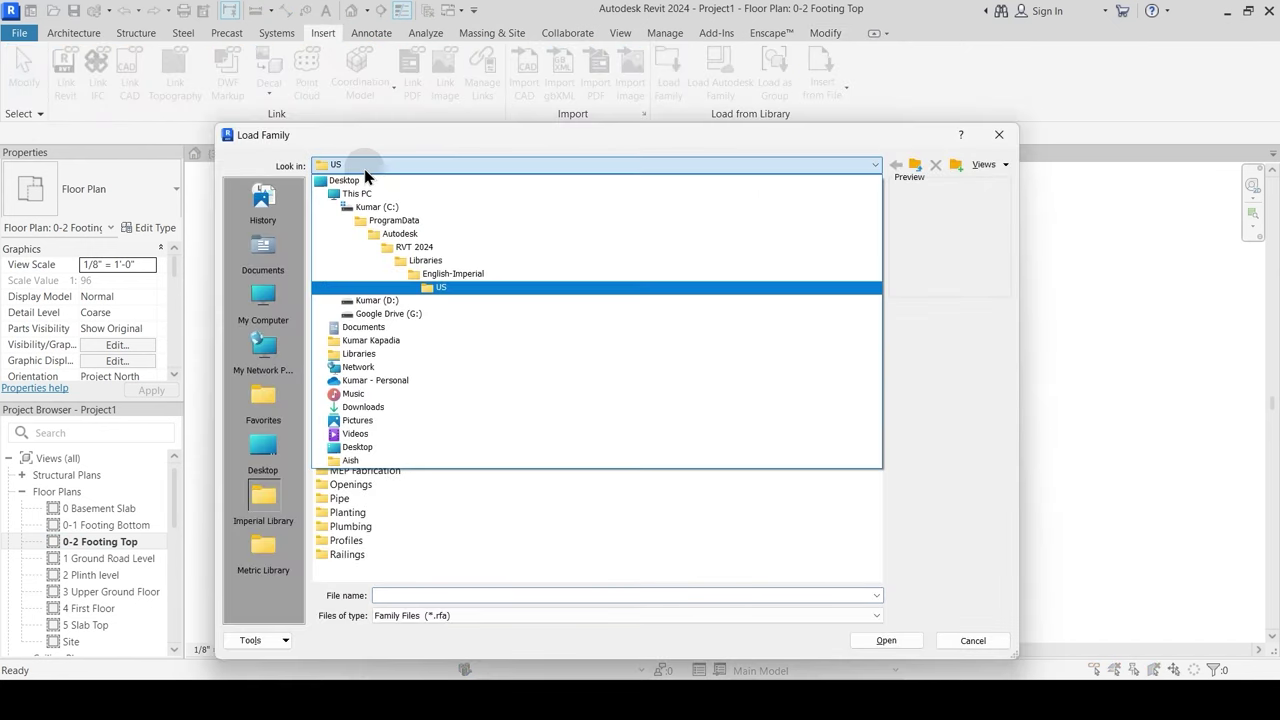
left_click(362, 181)
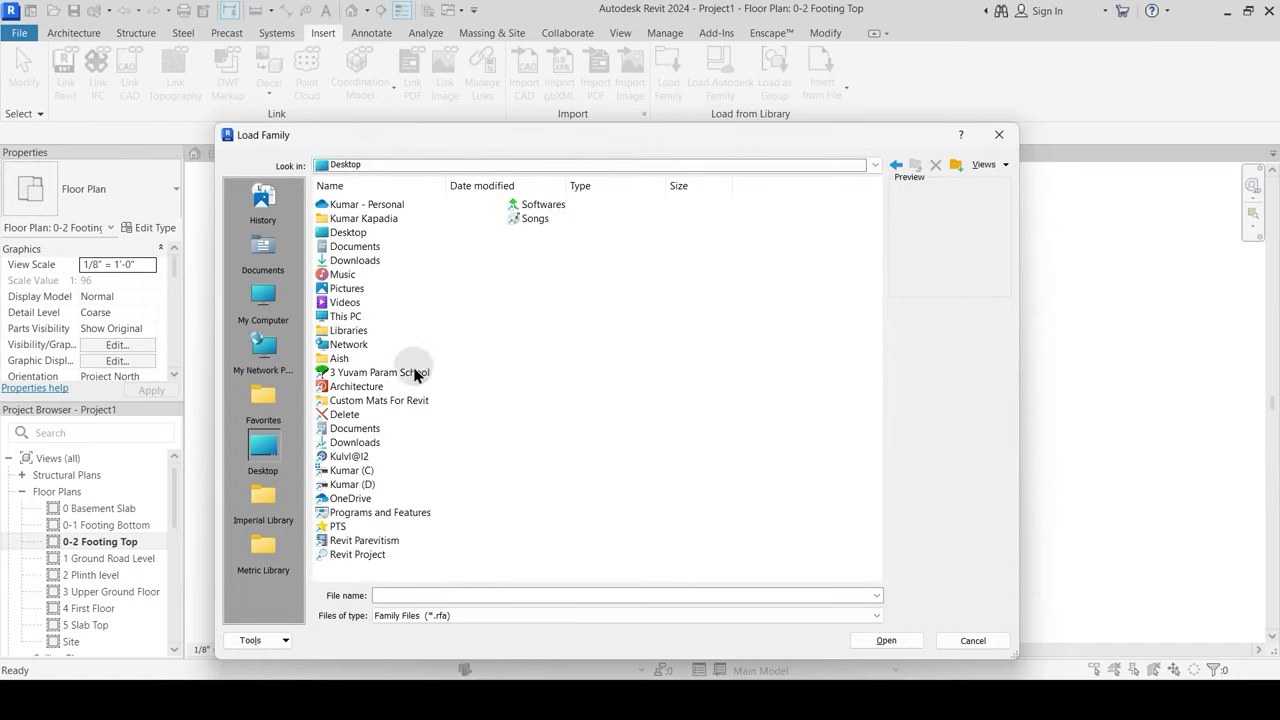
left_click(345, 513)
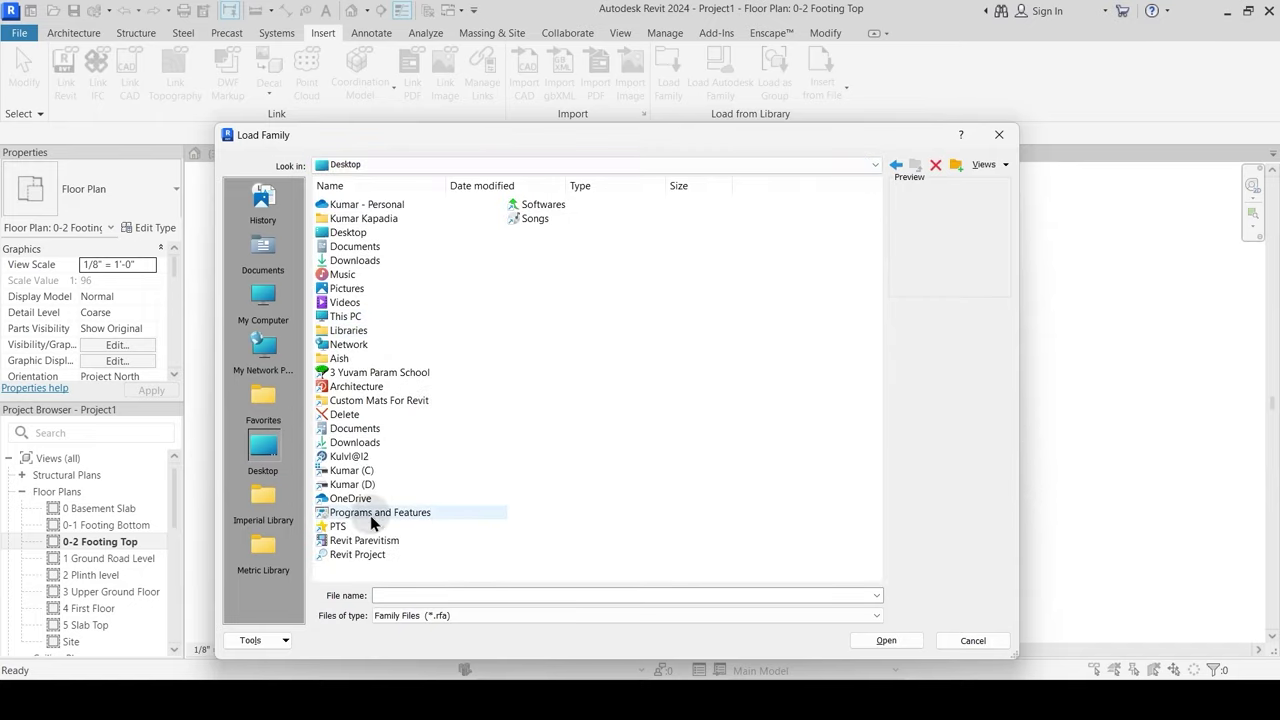
double_click(340, 525)
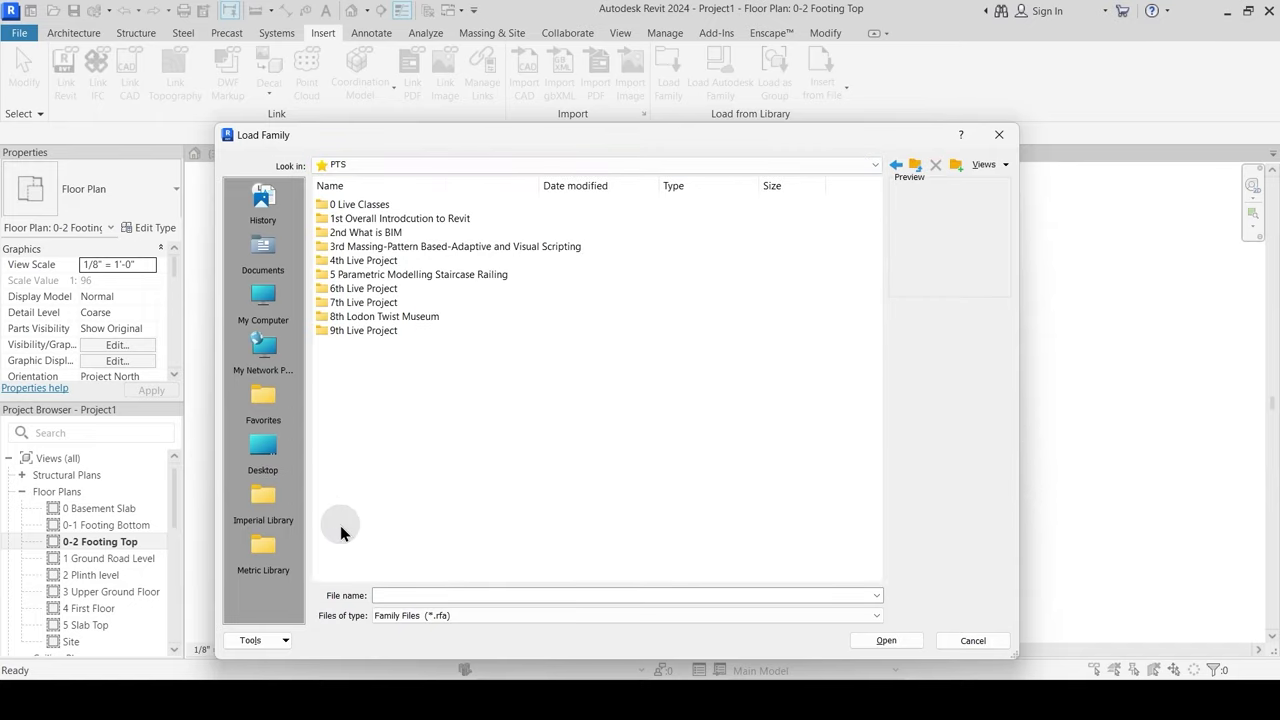
double_click(357, 204)
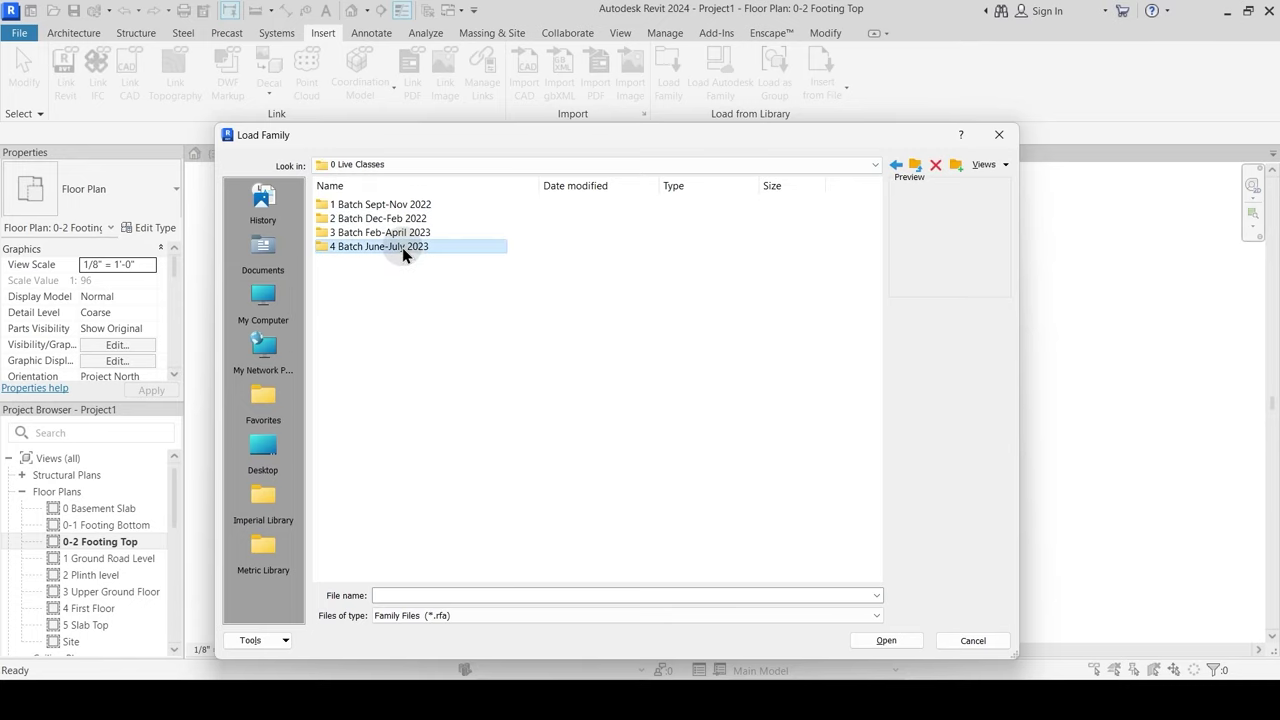
double_click(408, 246)
left_click(350, 206)
double_click(350, 206)
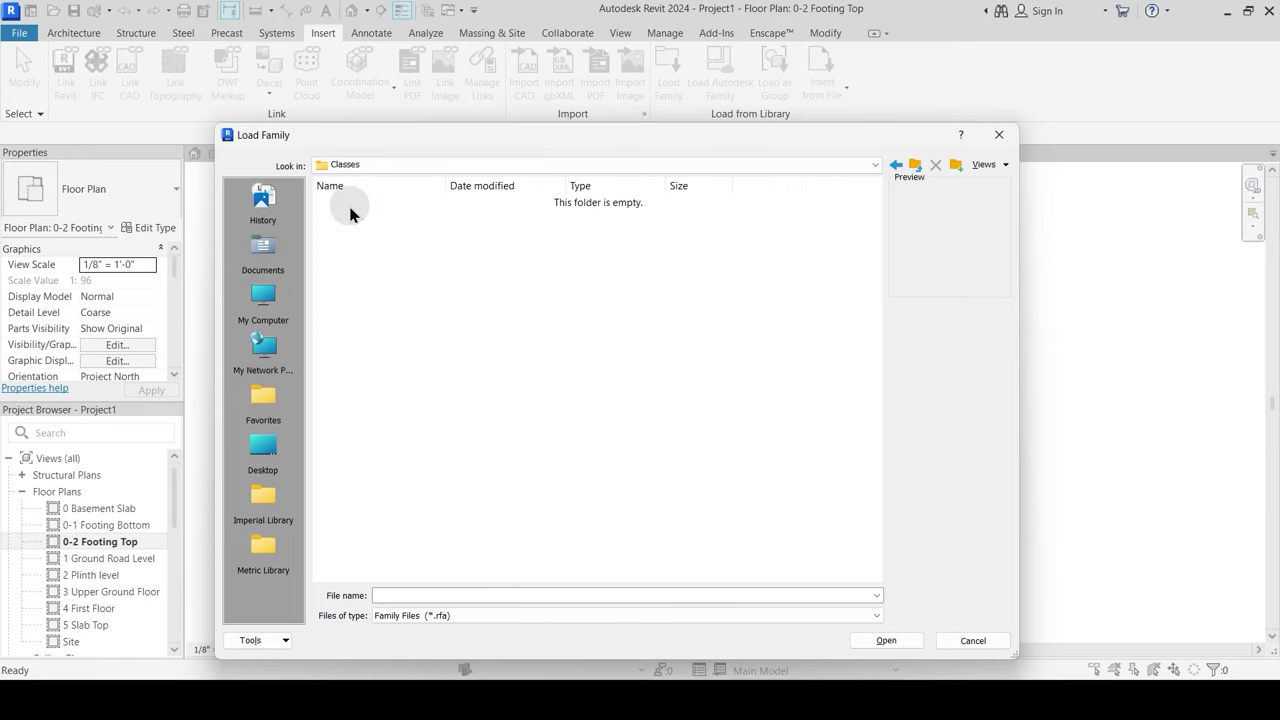
key("BackSpace")
left_click(370, 218)
double_click(368, 217)
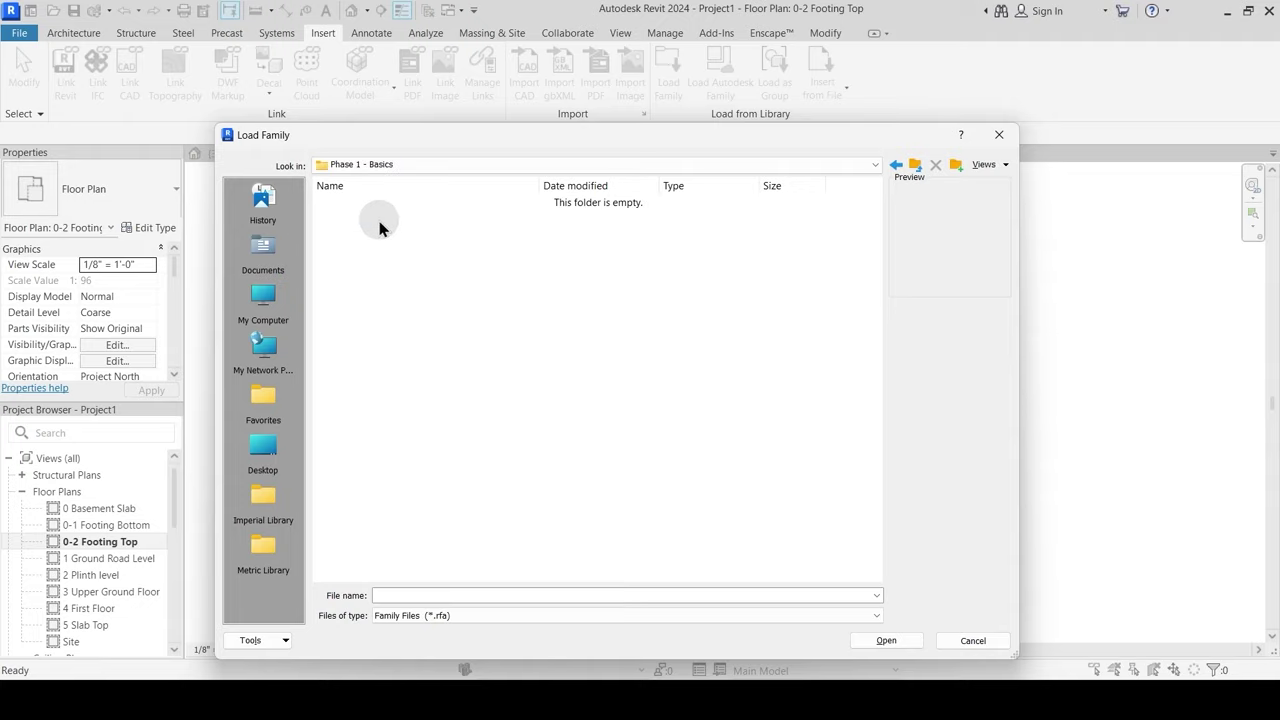
key("Escape")
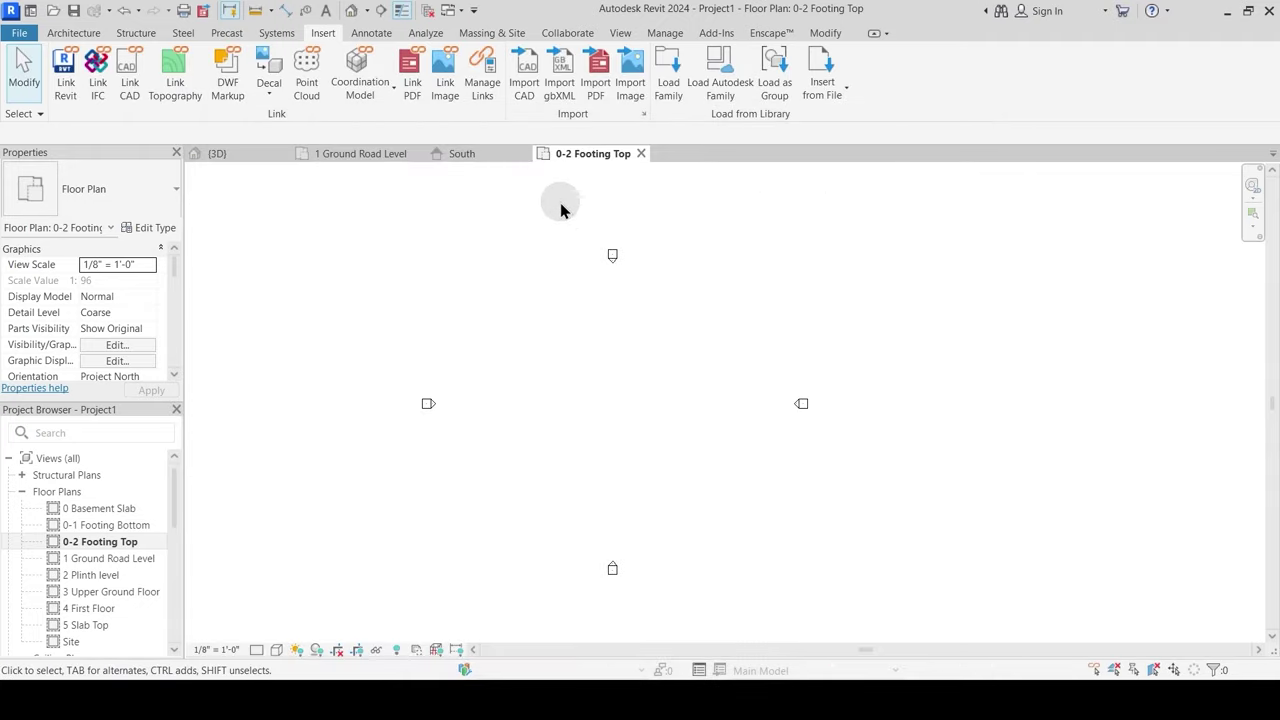
Step: Start a CAD import and select 0-2 Footing Top.dwg in the Phase 1 - Basics folder
left_click(522, 85)
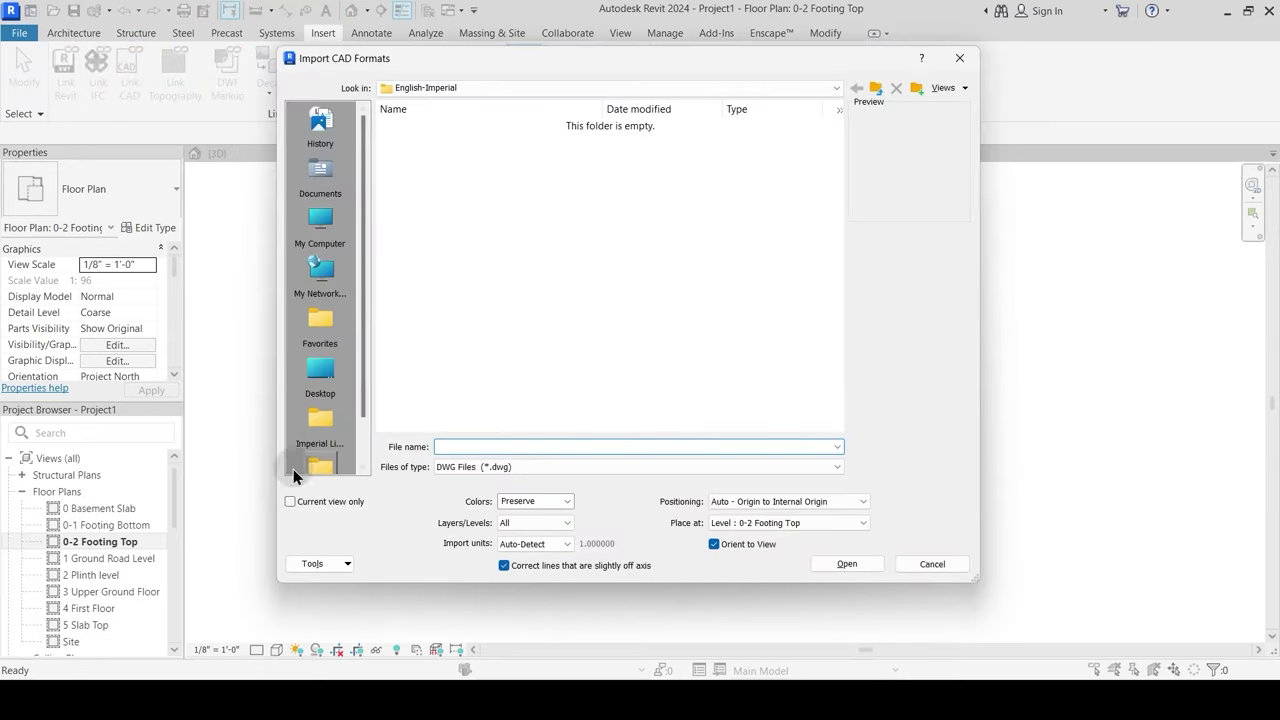
left_click(325, 371)
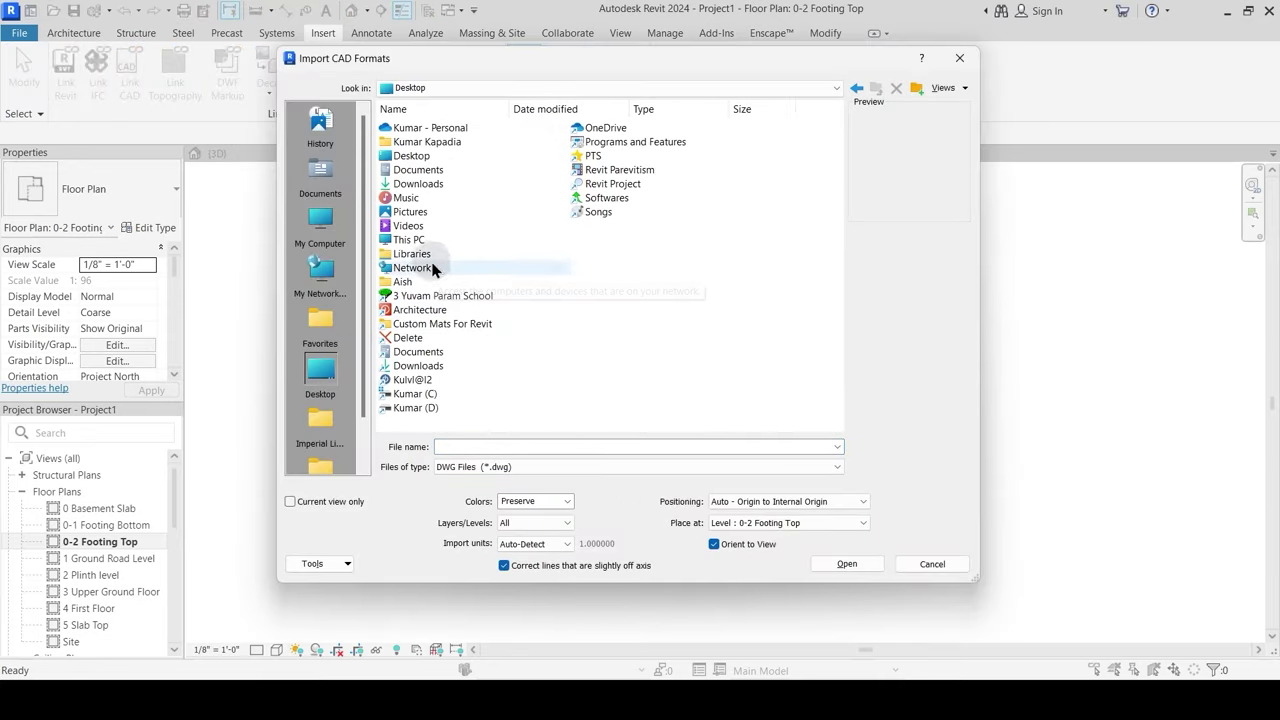
double_click(592, 156)
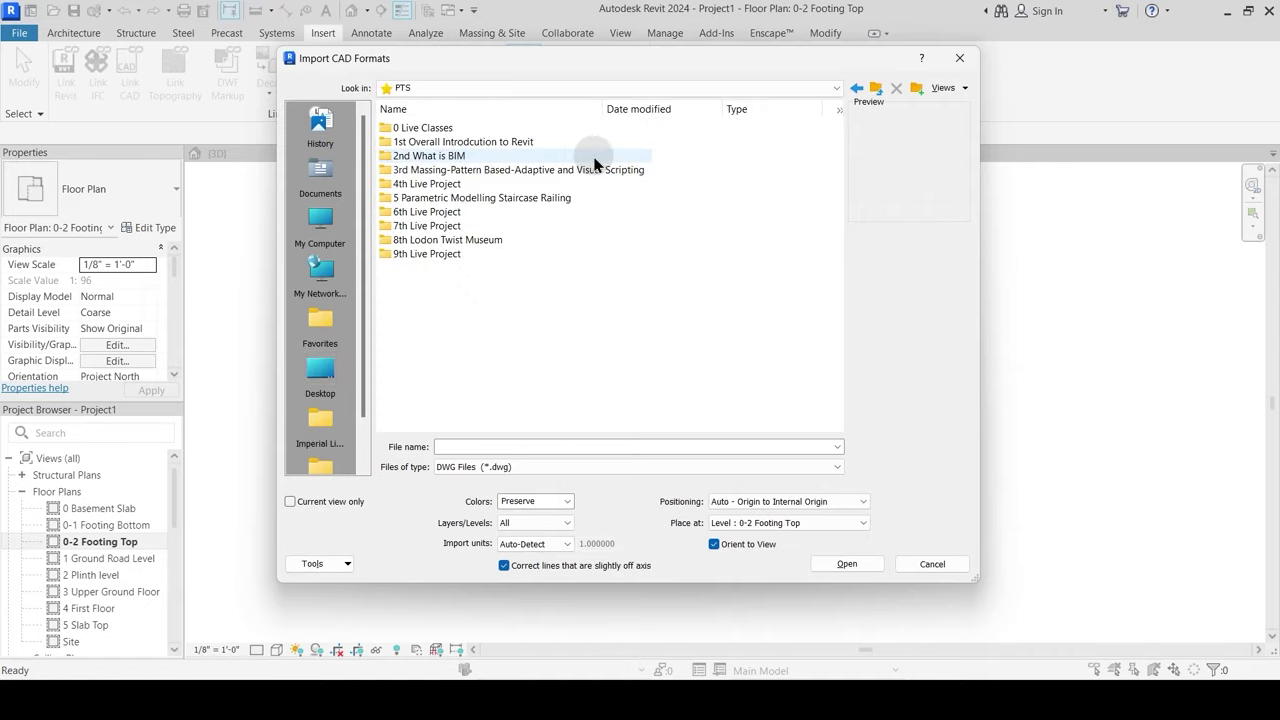
double_click(423, 128)
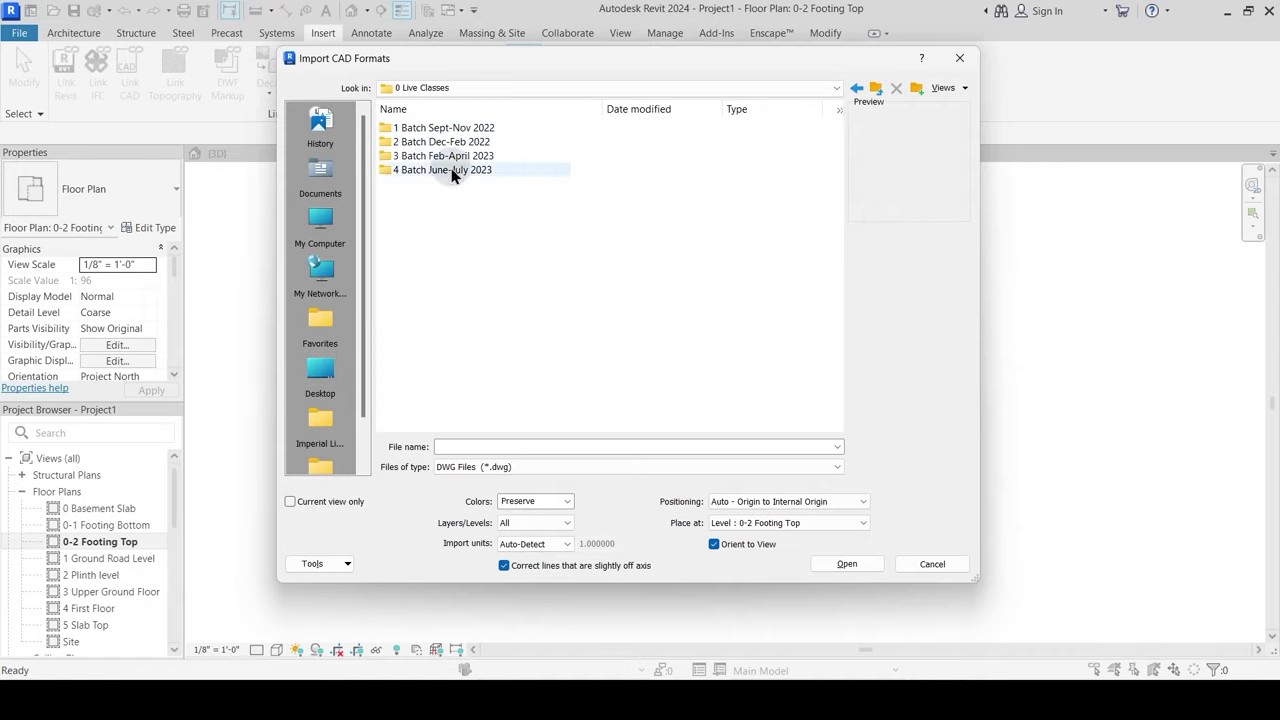
double_click(451, 169)
double_click(416, 142)
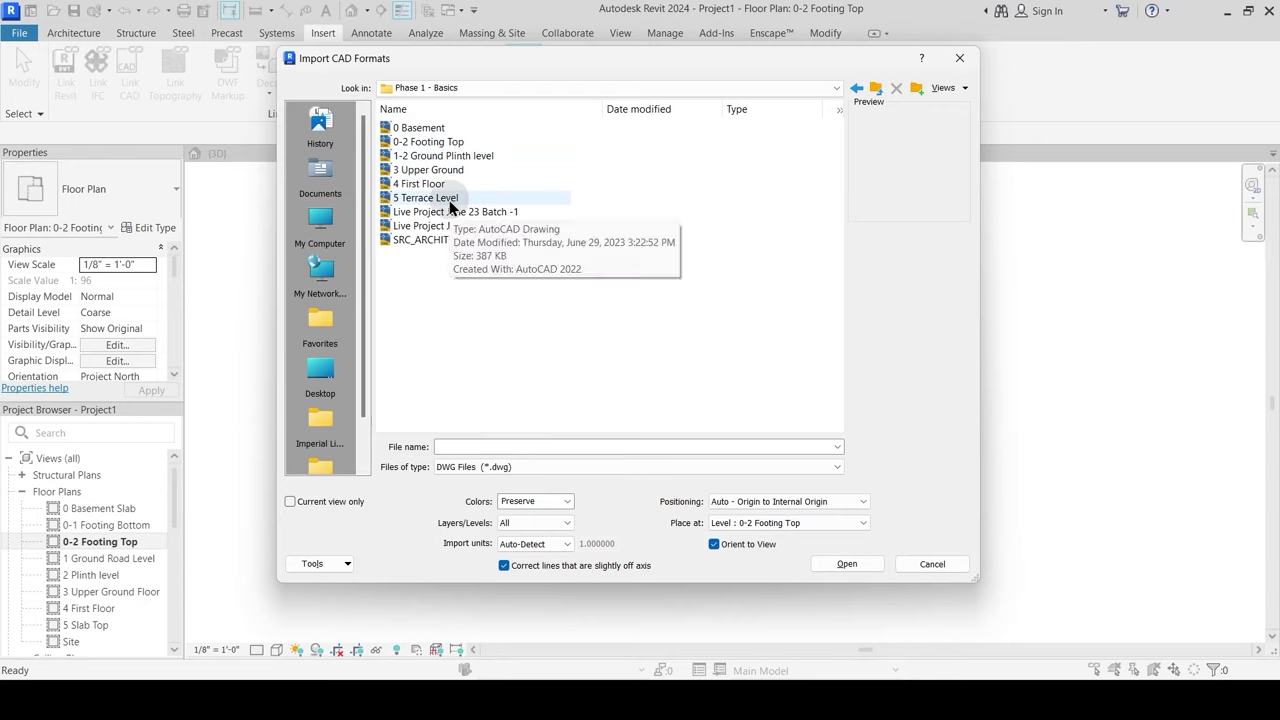
left_click(424, 145)
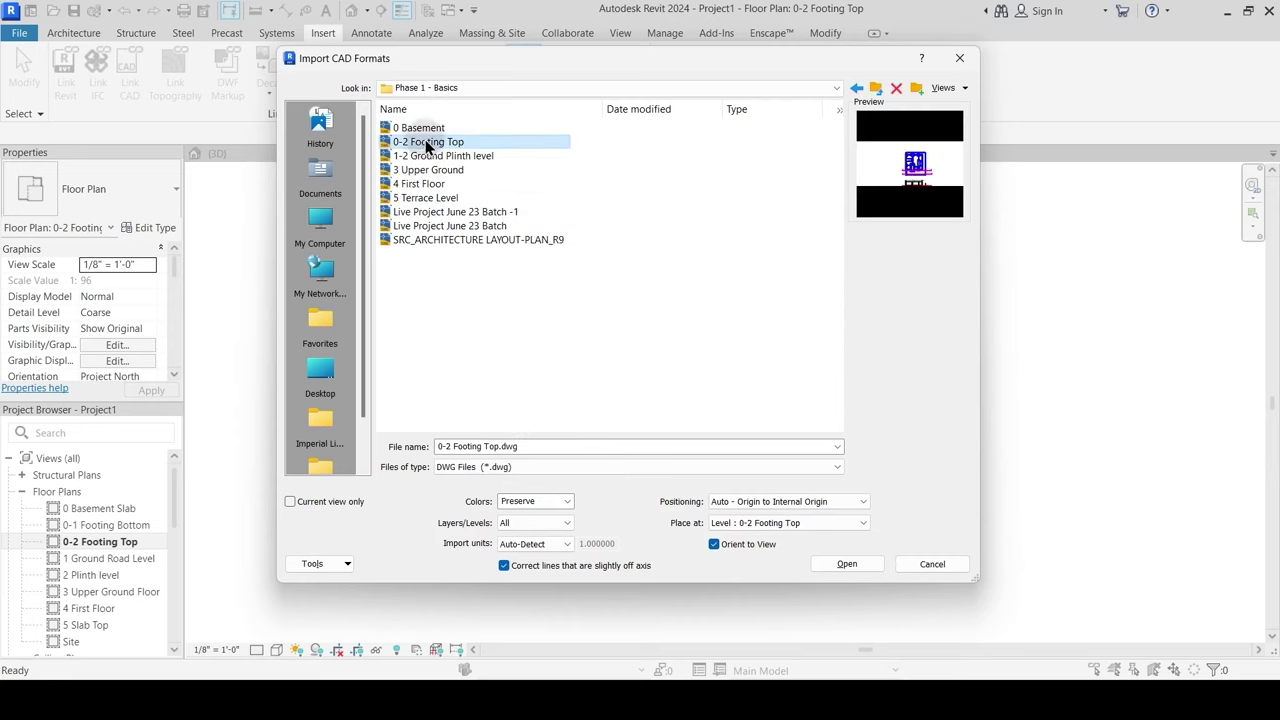
Step: Import the drawing in inches with Manual - Center positioning
left_click(533, 544)
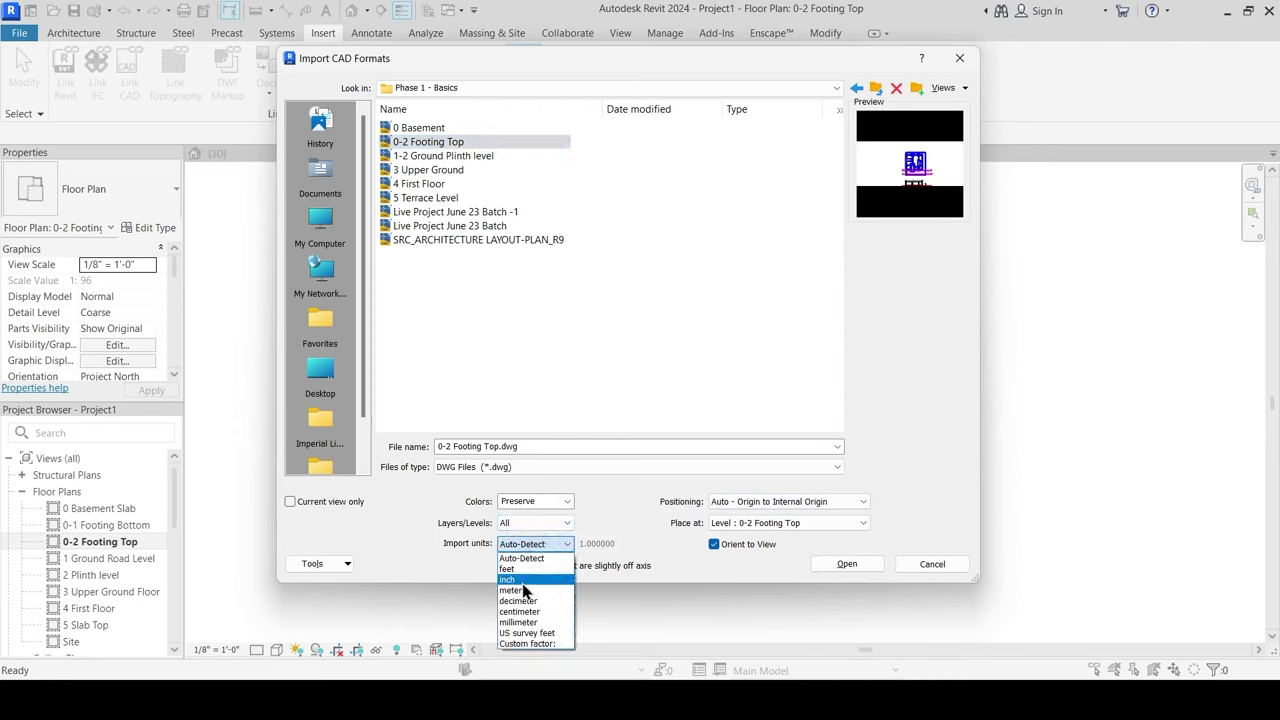
left_click(522, 583)
left_click(768, 505)
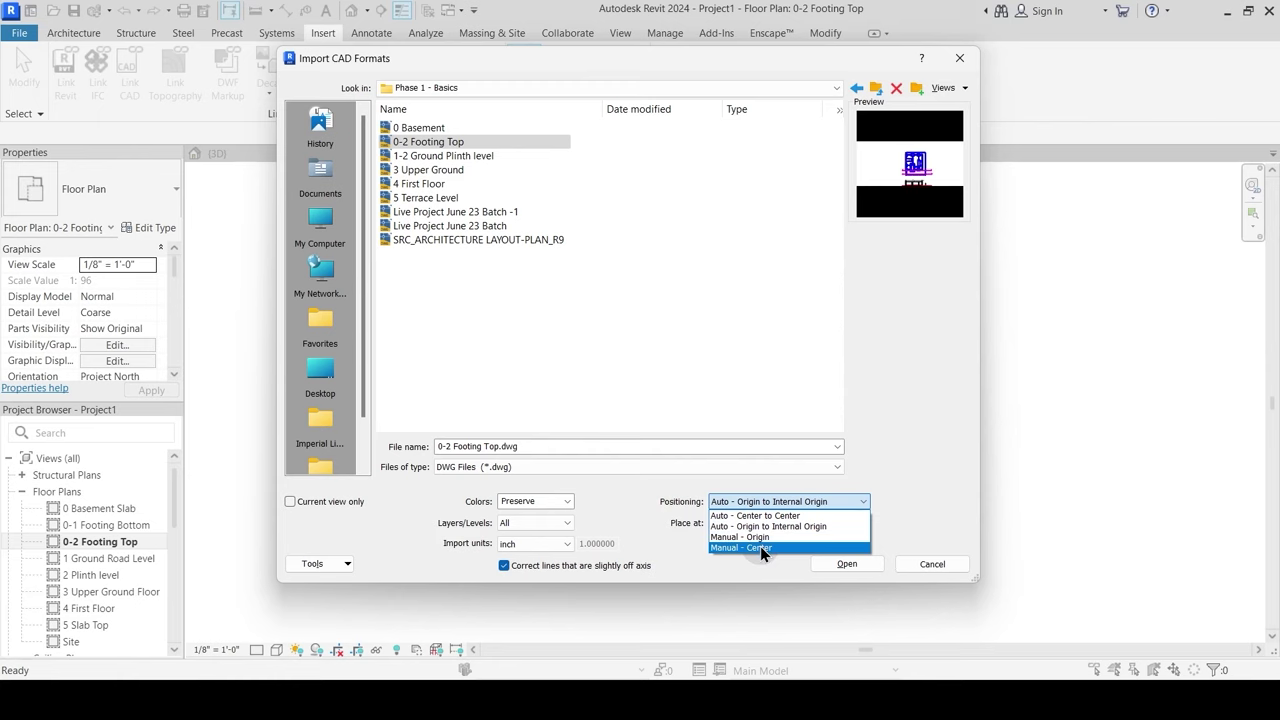
left_click(760, 546)
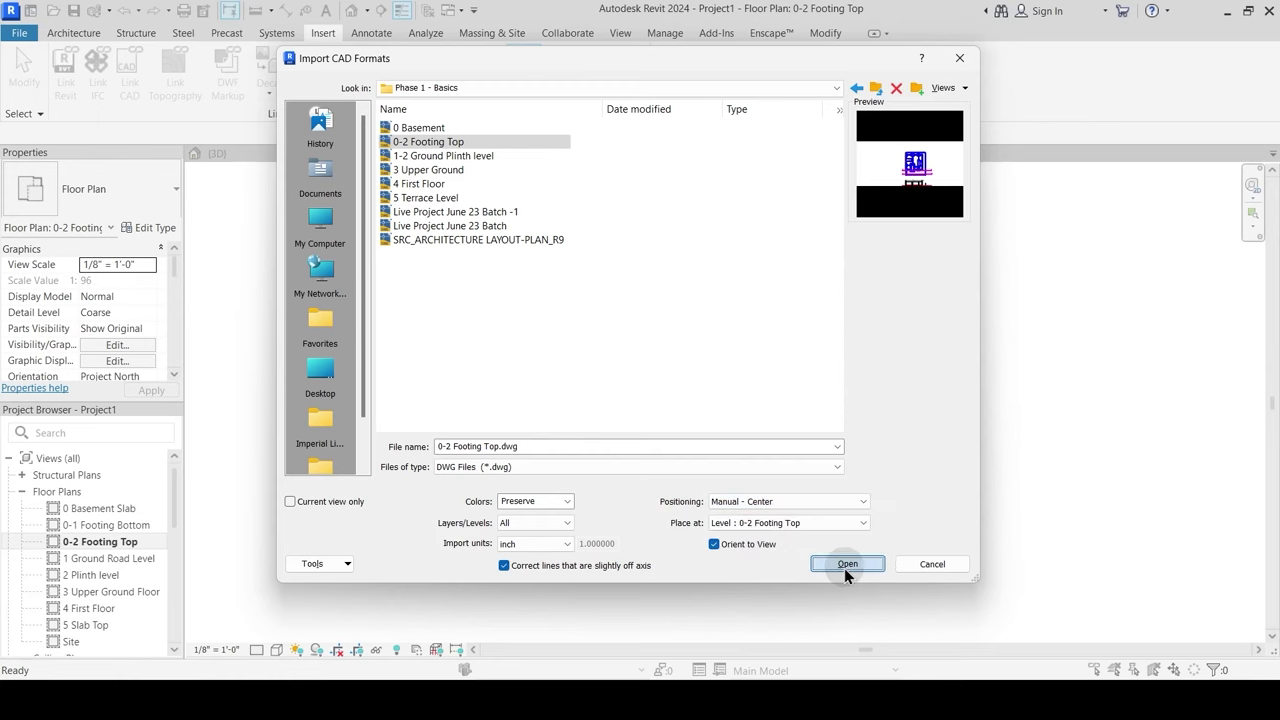
left_click(845, 564)
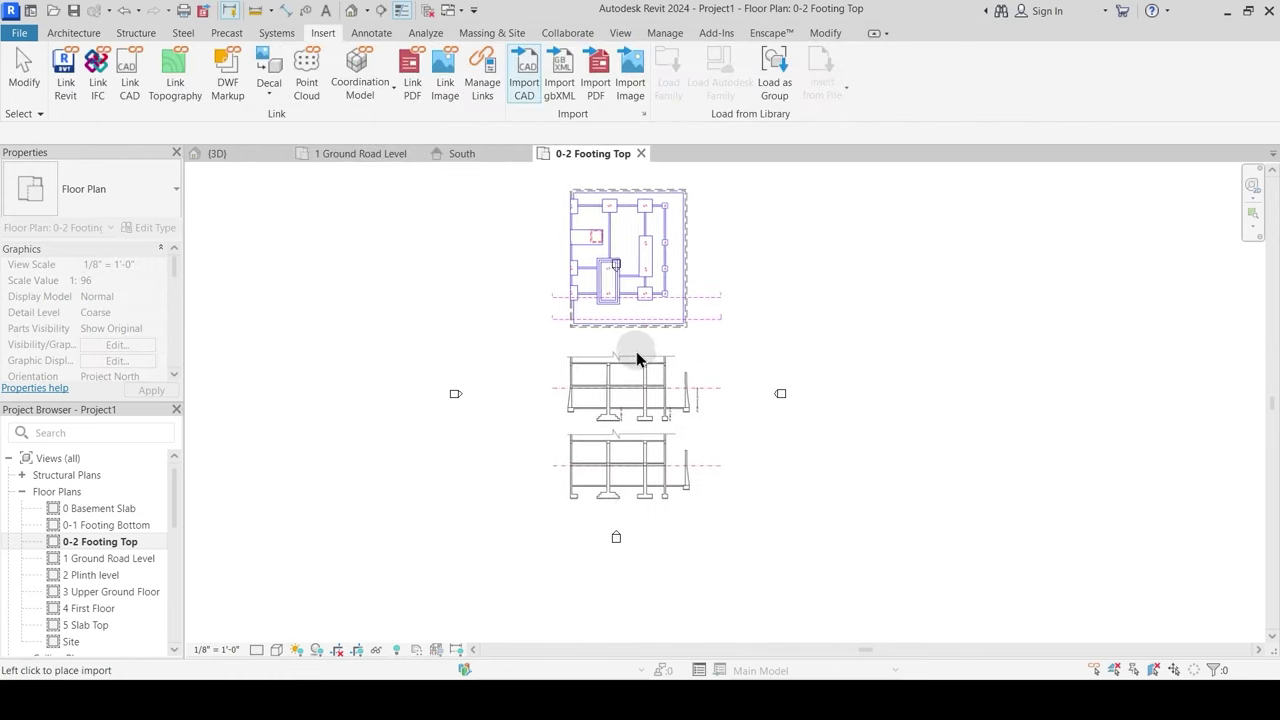
Step: Place the imported 0-2 Footing Top.dwg in the footing plan
left_click(630, 497)
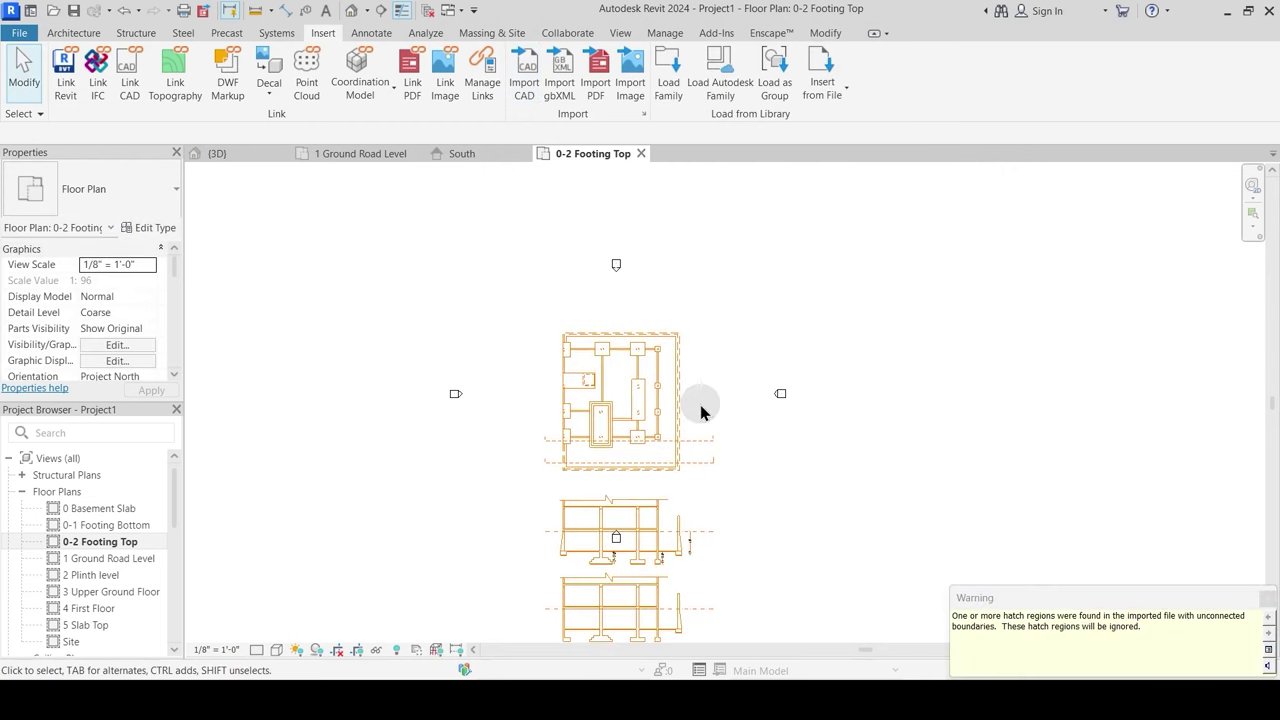
scroll(700, 430, "up", 4)
scroll(715, 341, "up", 2)
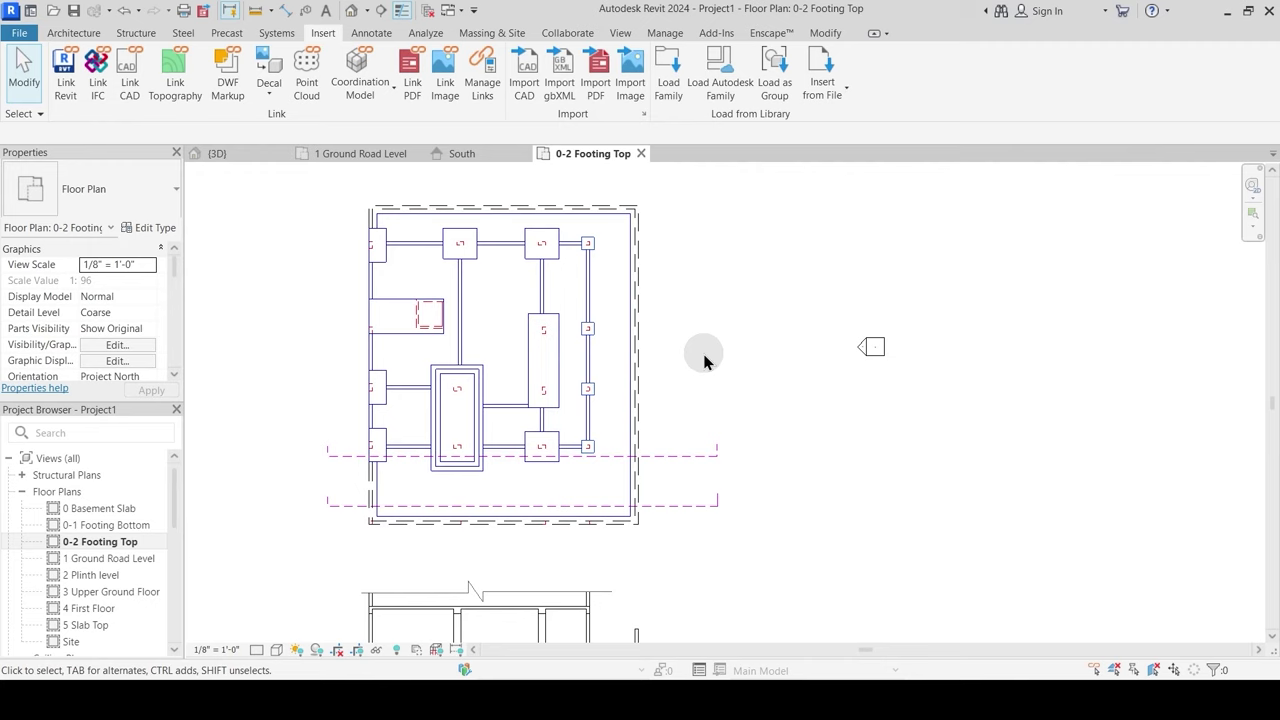
Step: Set Imports in Families to halftone in Visibility/Graphics (VG)
key("v")
key("g")
left_click(622, 143)
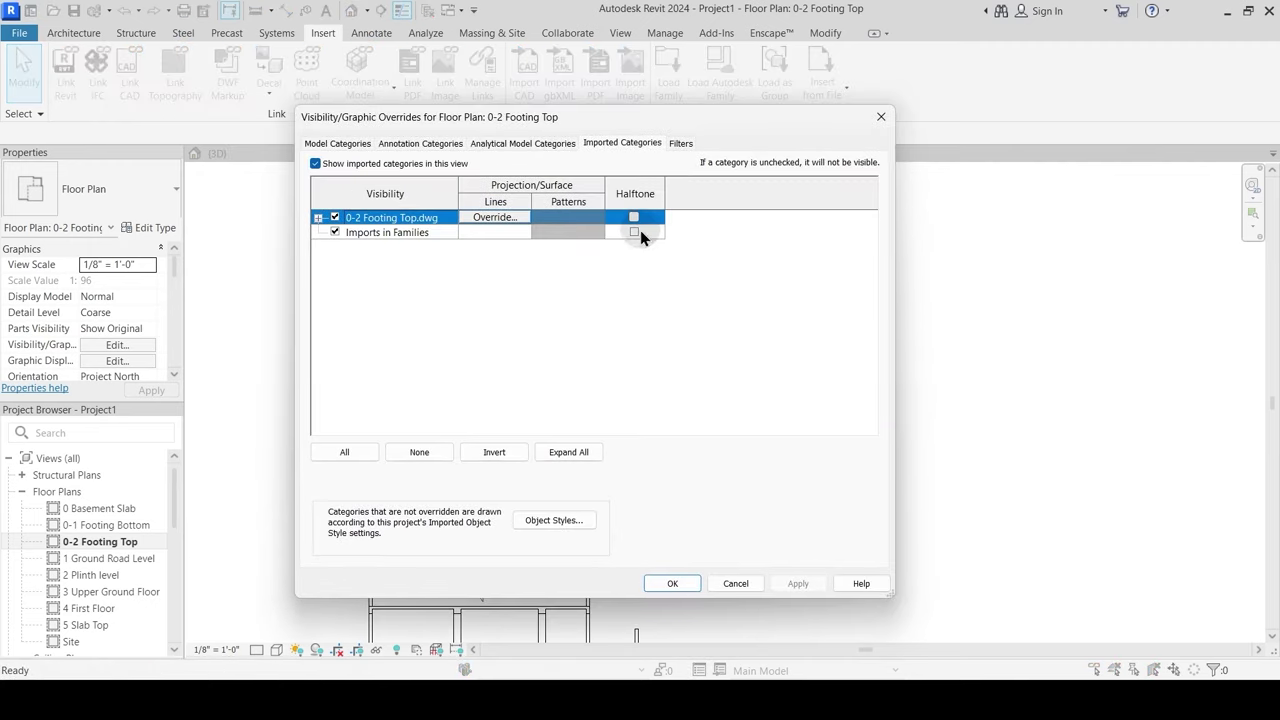
left_click(634, 231)
left_click(797, 584)
left_click(676, 585)
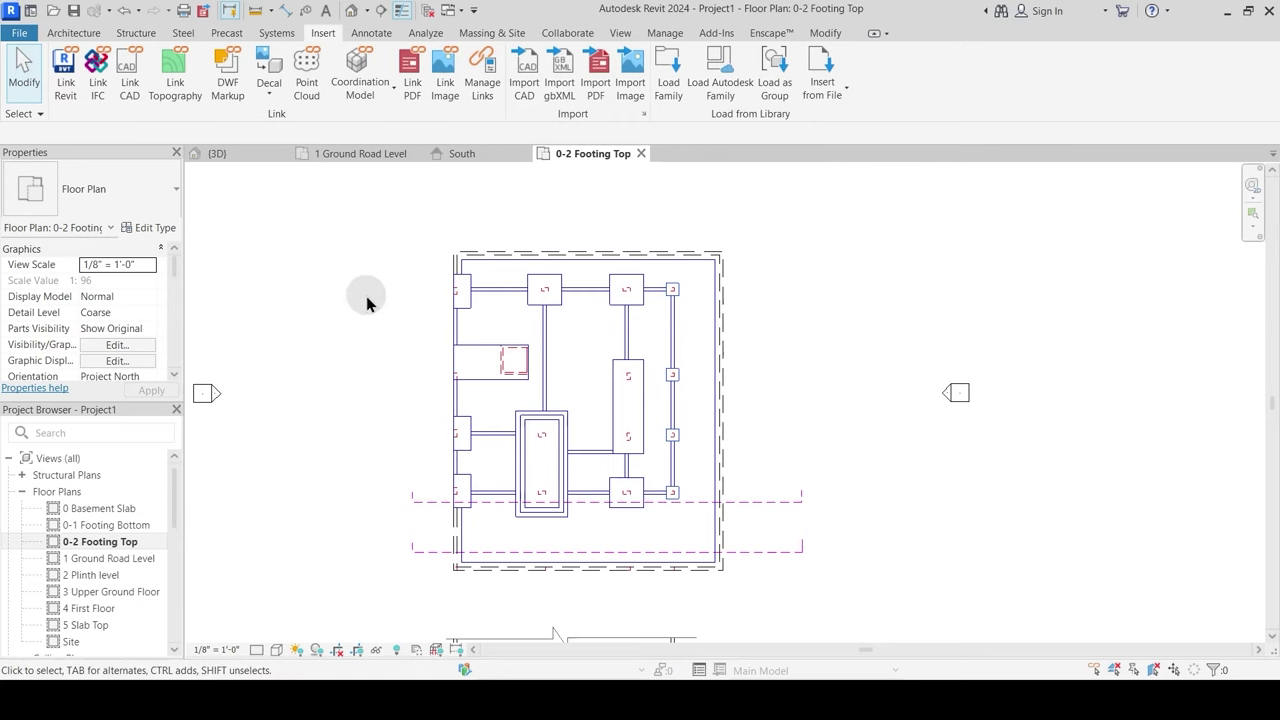
Step: Set the 0-2 Footing Top.dwg import to halftone in Visibility/Graphics
middle_click_drag(366, 294, 394, 276)
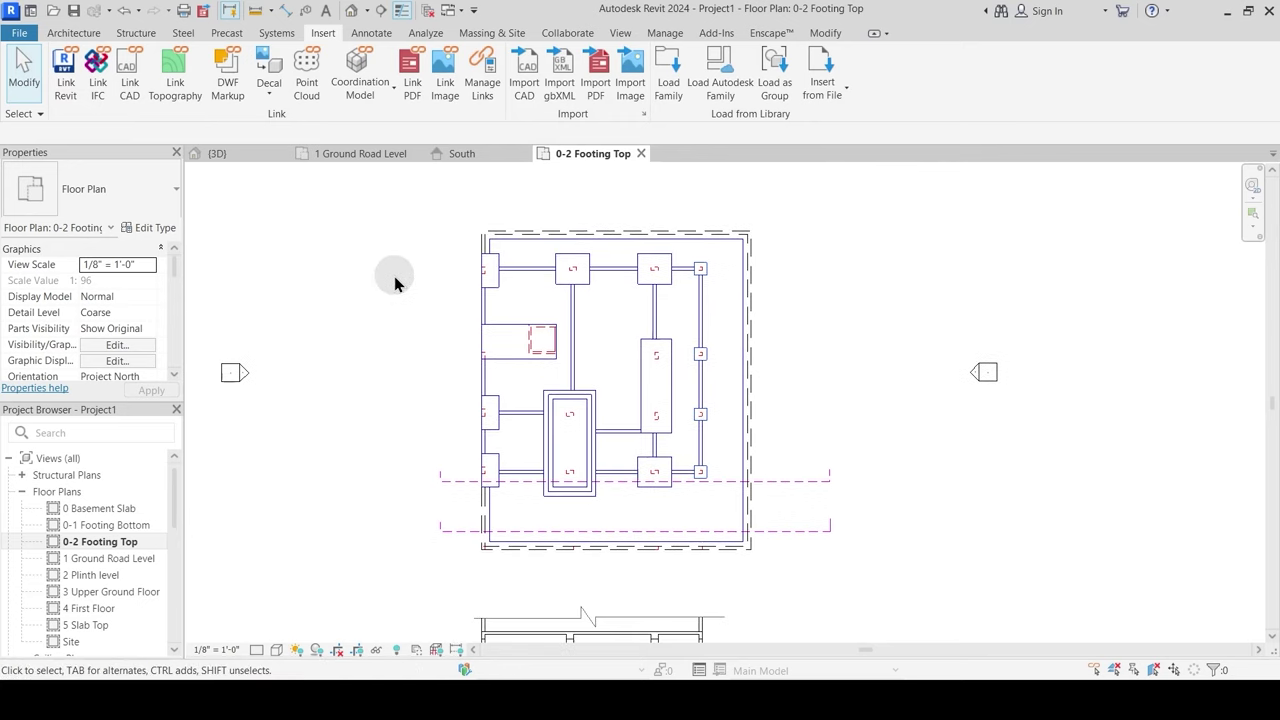
scroll(583, 340, "up", 1)
middle_click_drag(589, 349, 577, 329)
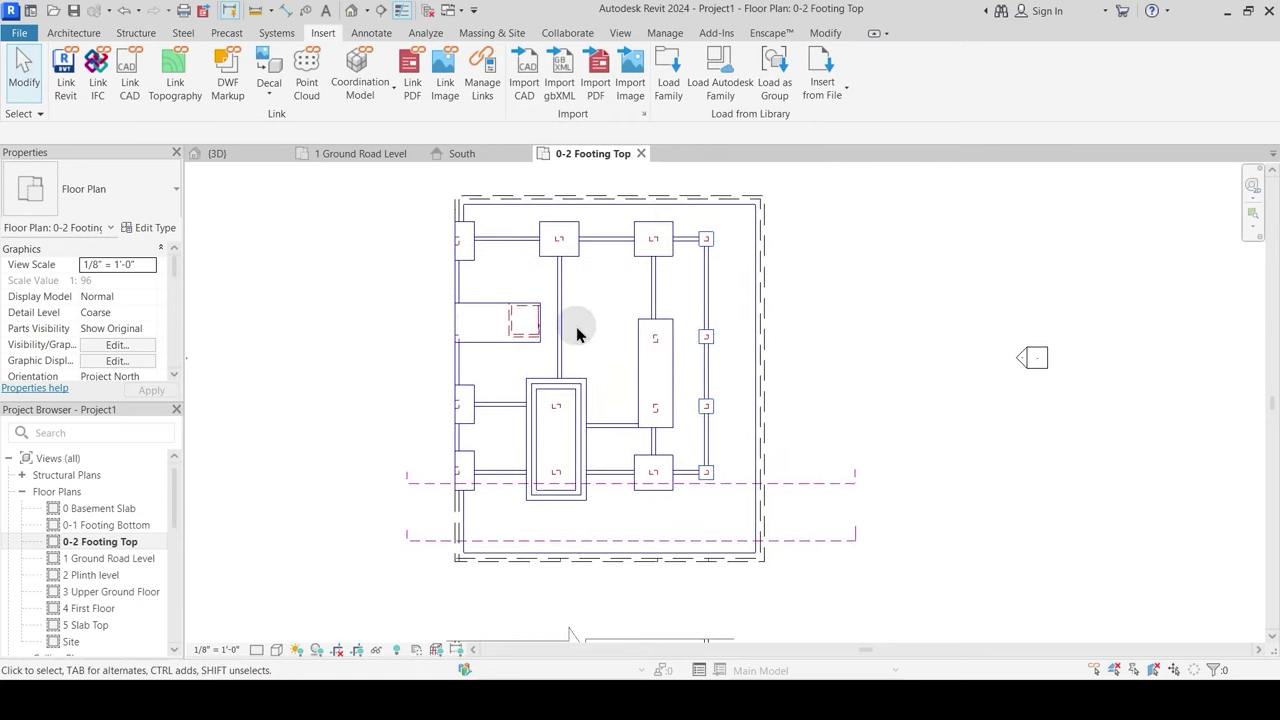
key("v")
key("v")
left_click(621, 143)
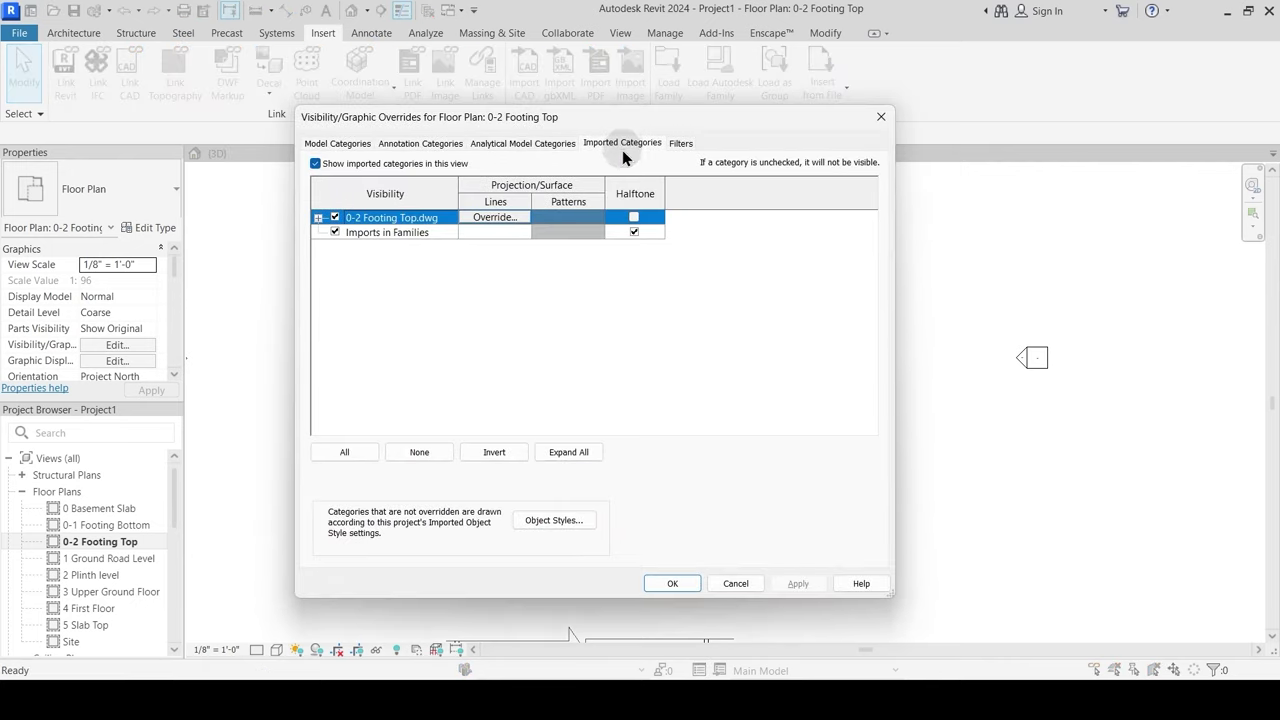
left_click(634, 217)
left_click(673, 583)
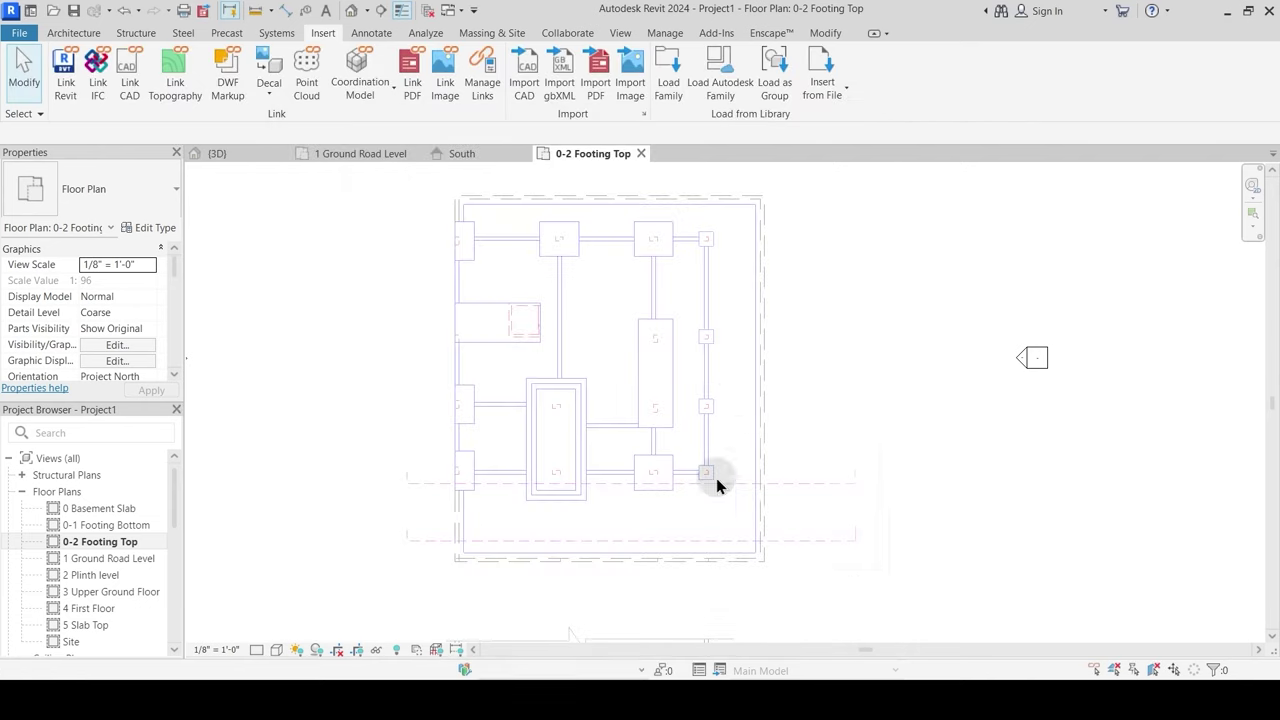
left_click(136, 33)
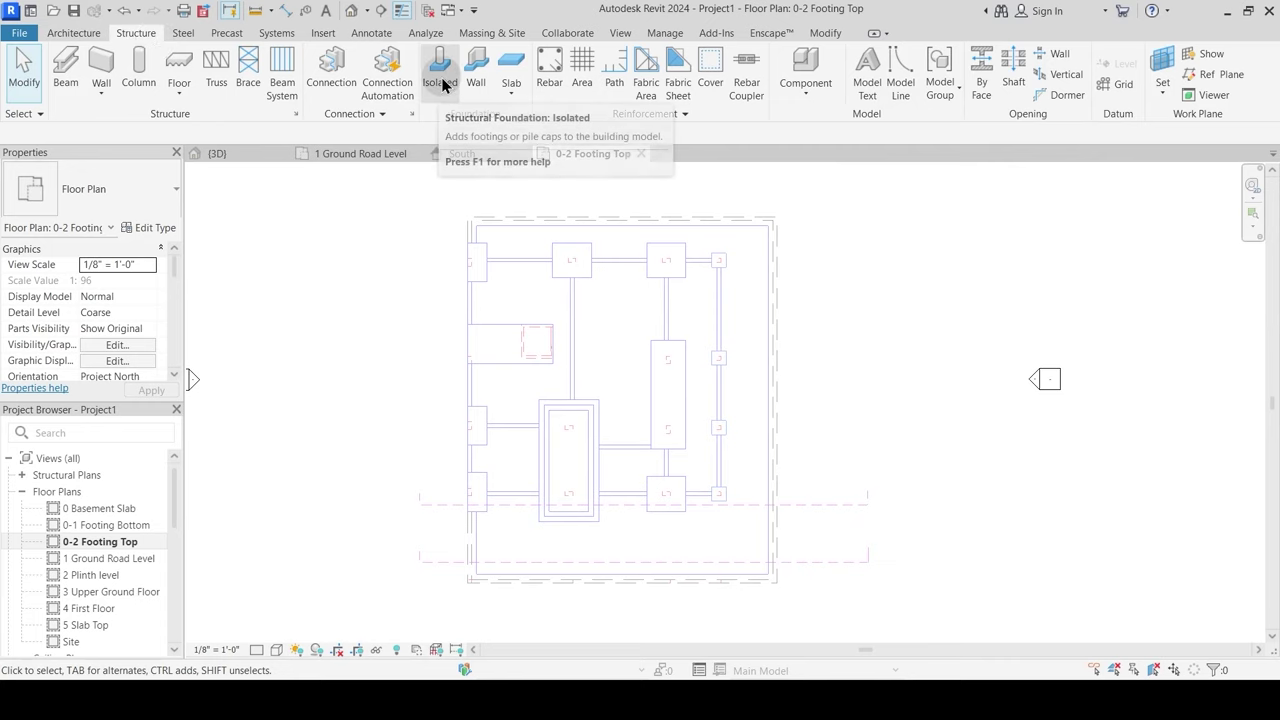
Step: Measure the top-left footing as 3'-9" wide and 7'-6" long
left_click(822, 33)
left_click(611, 58)
scroll(474, 257, "up", 5)
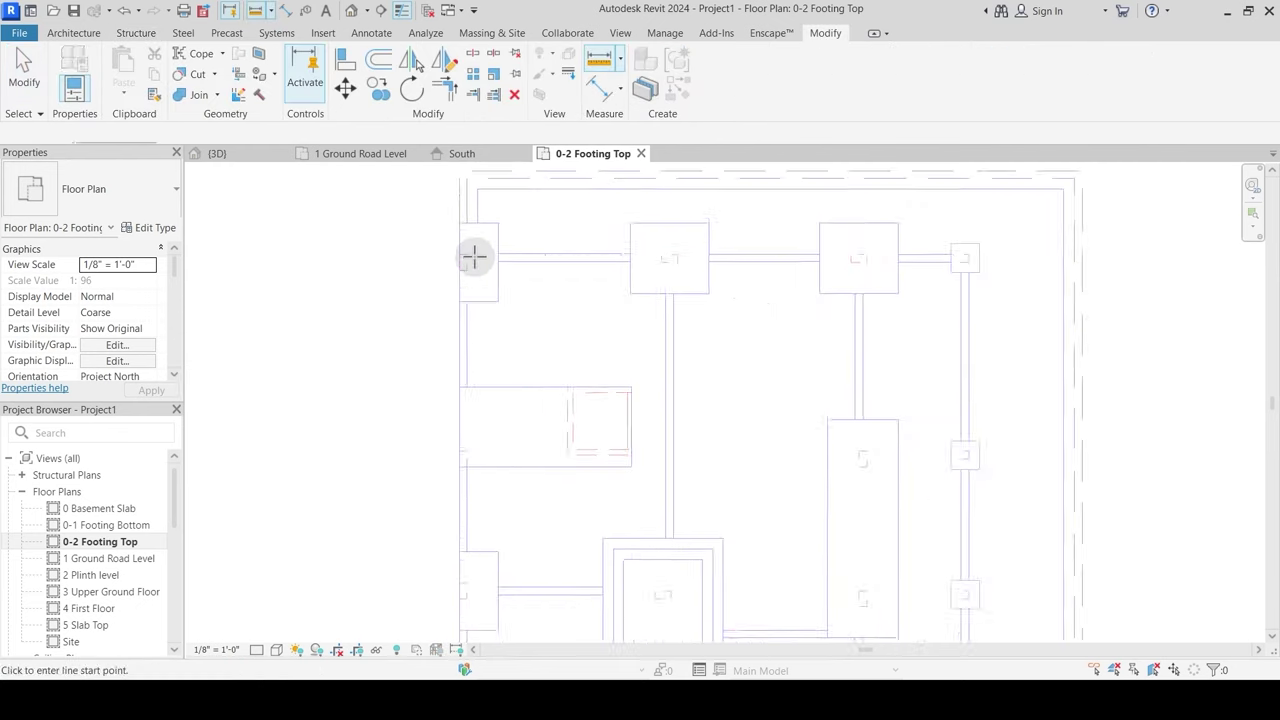
left_click(457, 217)
scroll(502, 217, "up", 1)
middle_click_drag(502, 217, 483, 318)
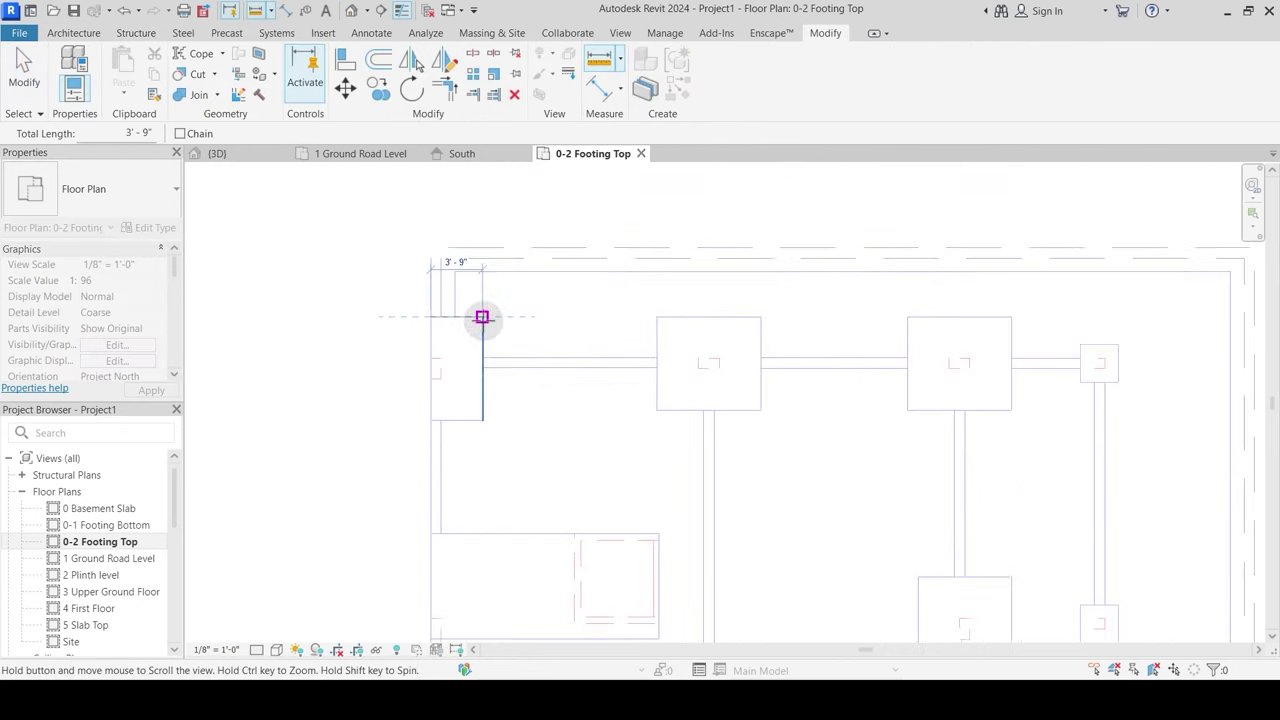
left_click(483, 317)
left_click(431, 317)
left_click(430, 420)
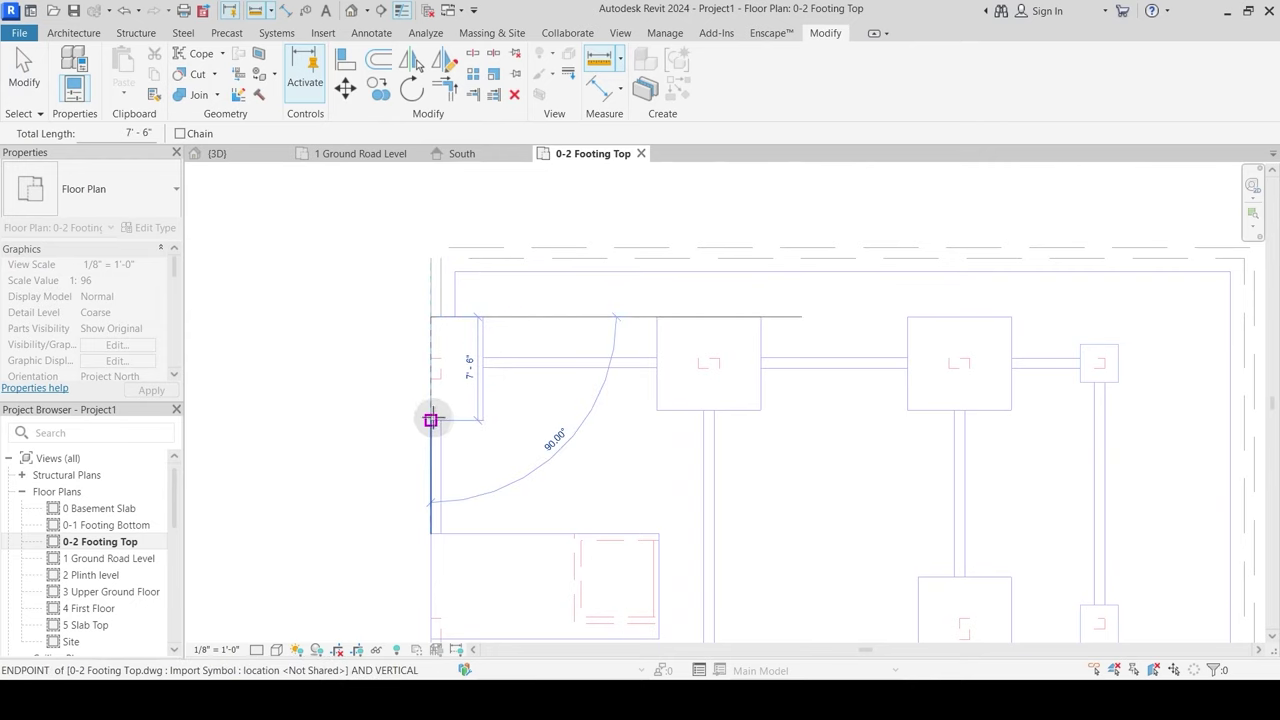
key("Escape")
key("Escape")
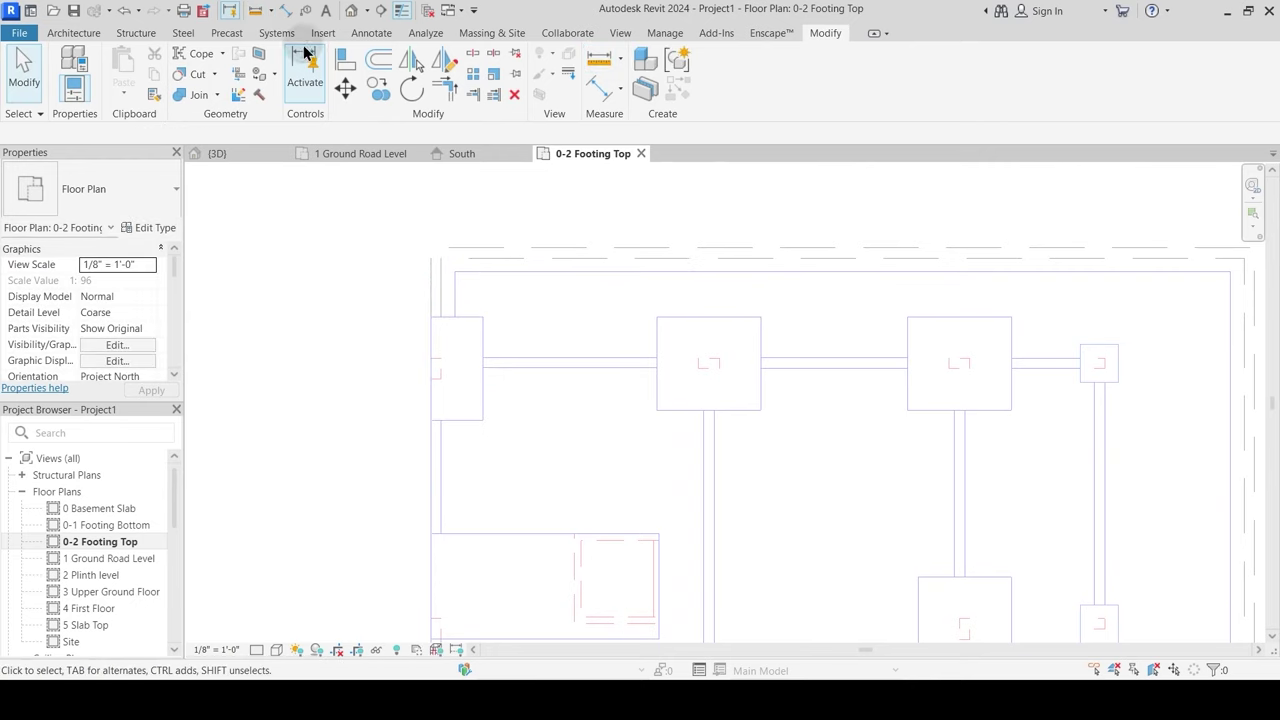
left_click(150, 33)
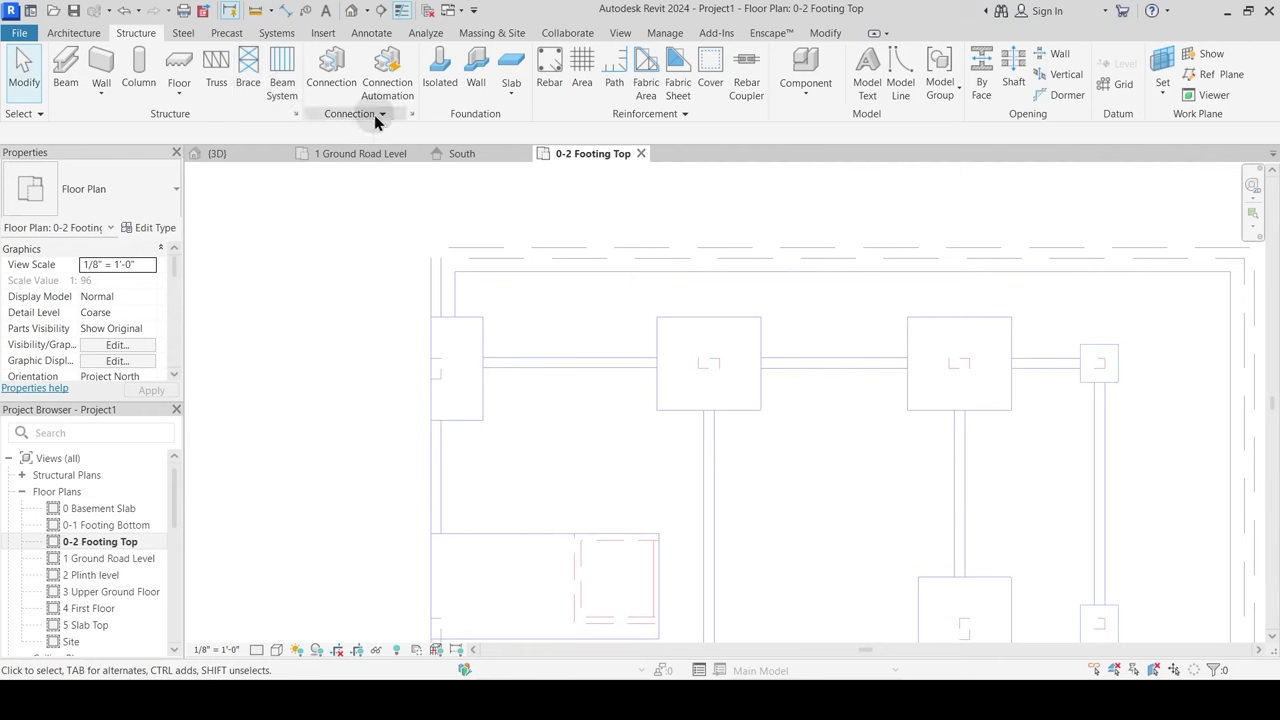
Step: Load Footing-Rectangular.rfa from Structural Foundations and view the 72" x 48" x 18" type properties
left_click(440, 70)
left_click(692, 359)
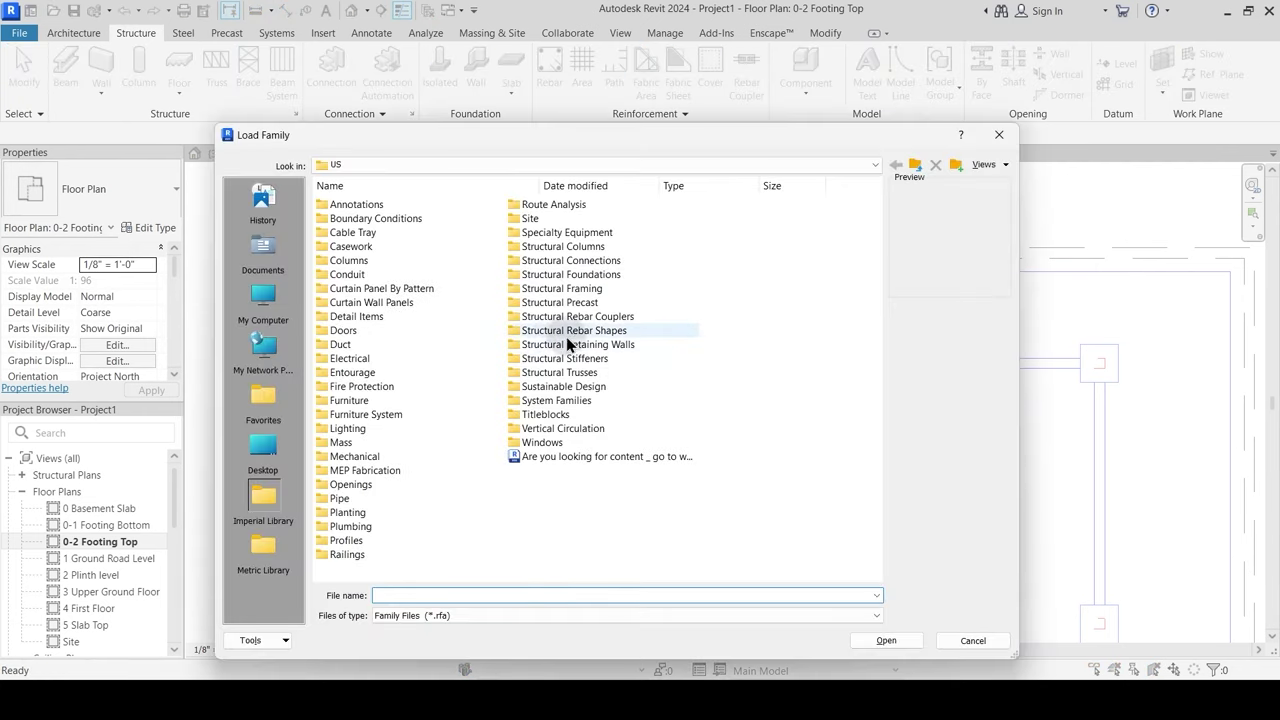
double_click(571, 274)
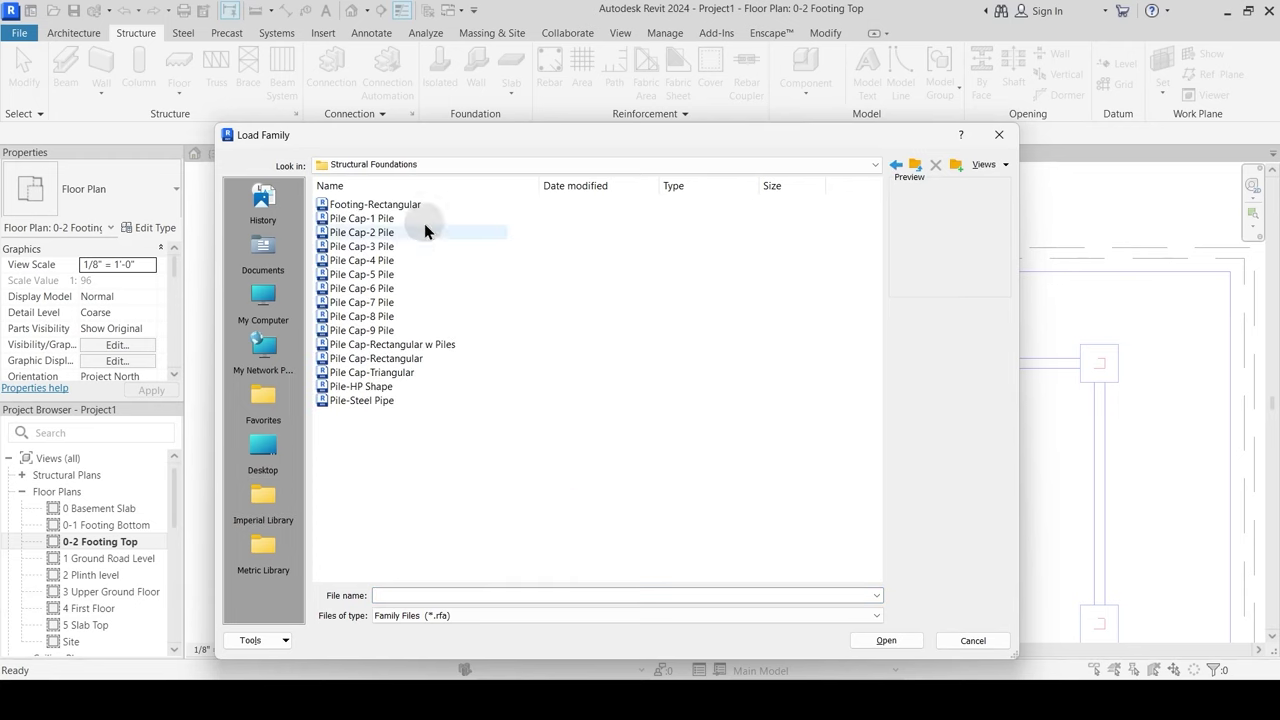
left_click(366, 208)
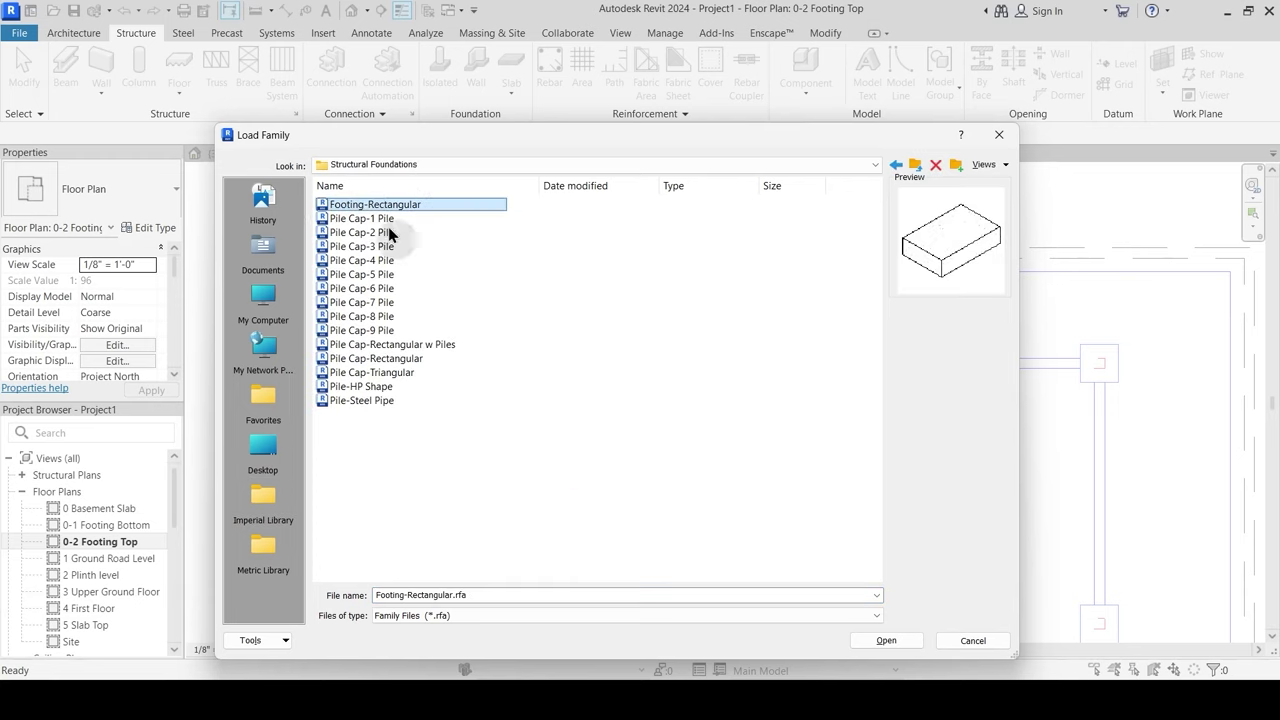
left_click(907, 639)
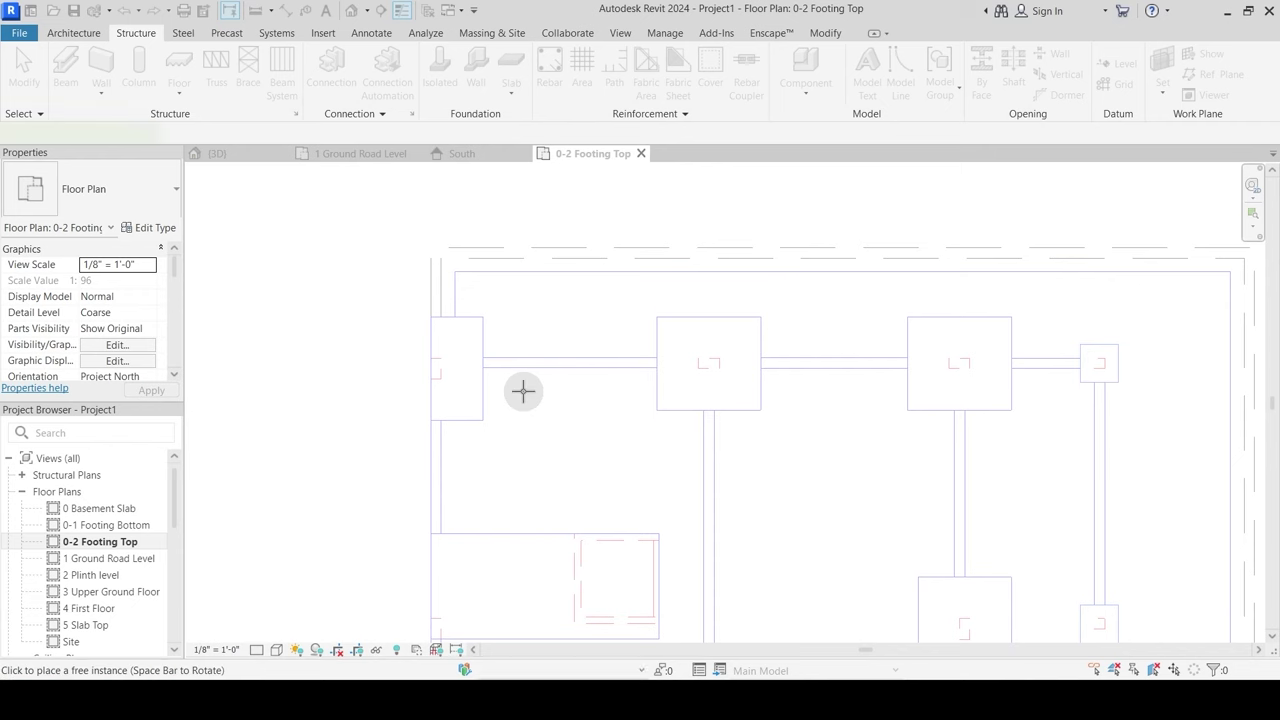
middle_click_drag(347, 323, 421, 351)
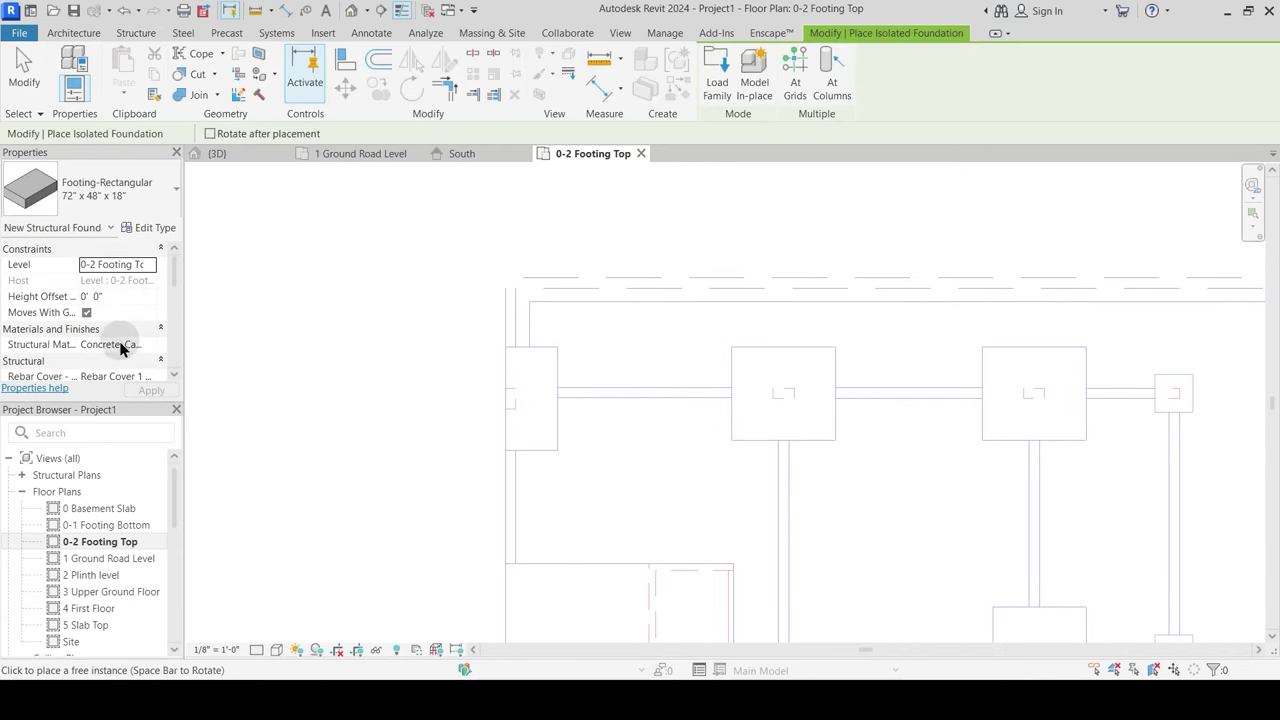
mouse_move(176, 262)
left_mouse_down()
mouse_move(179, 282)
mouse_move(178, 256)
left_mouse_up()
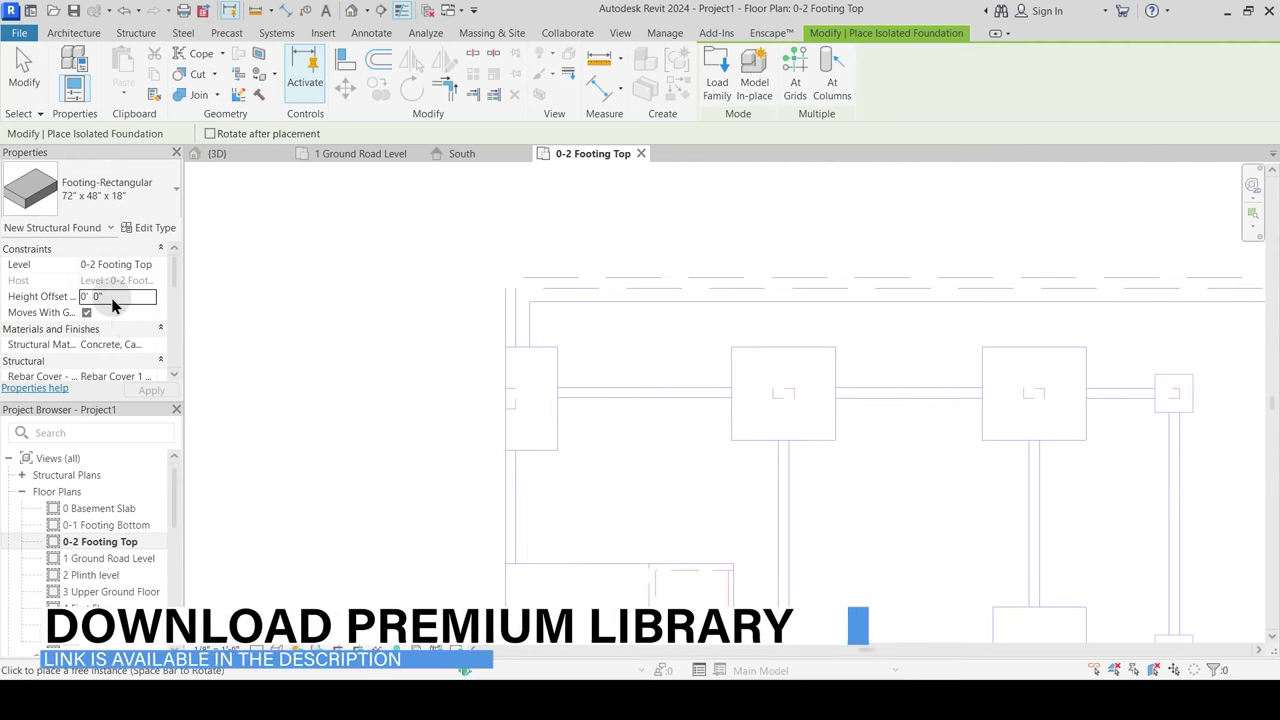
left_click(158, 229)
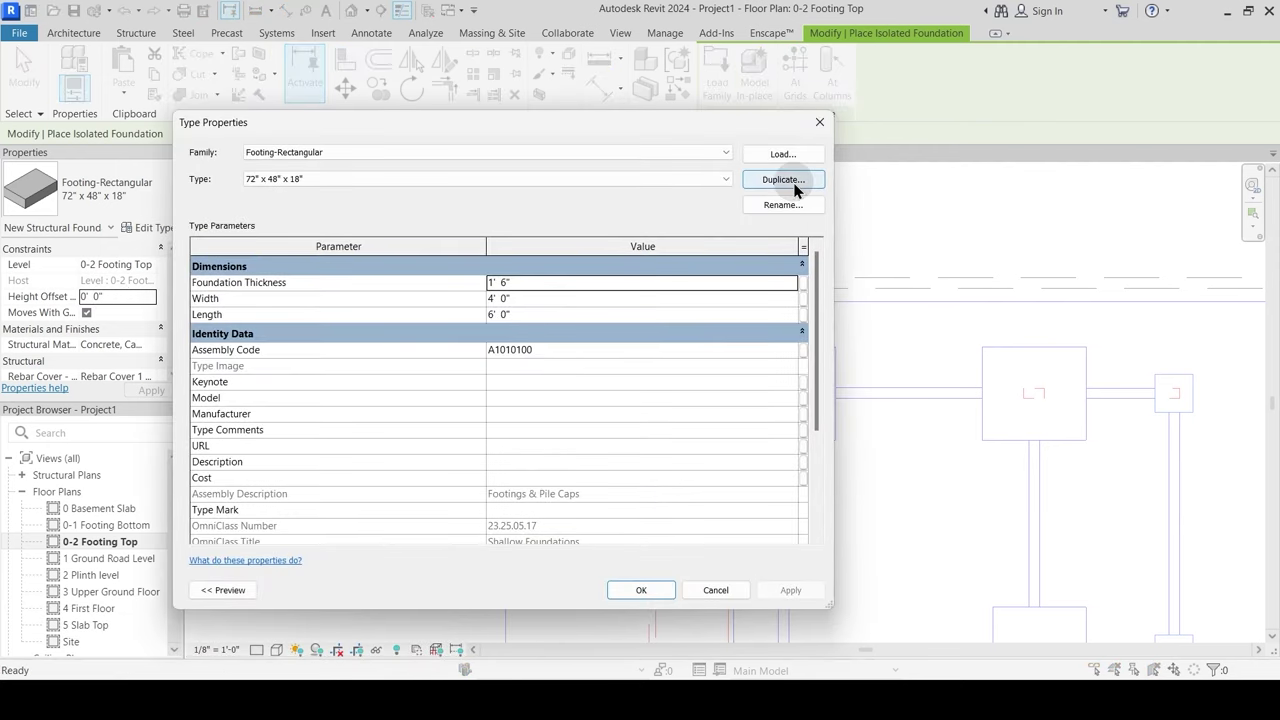
Step: Duplicate the footing type as 3'9" and close Type Properties
left_click(785, 180)
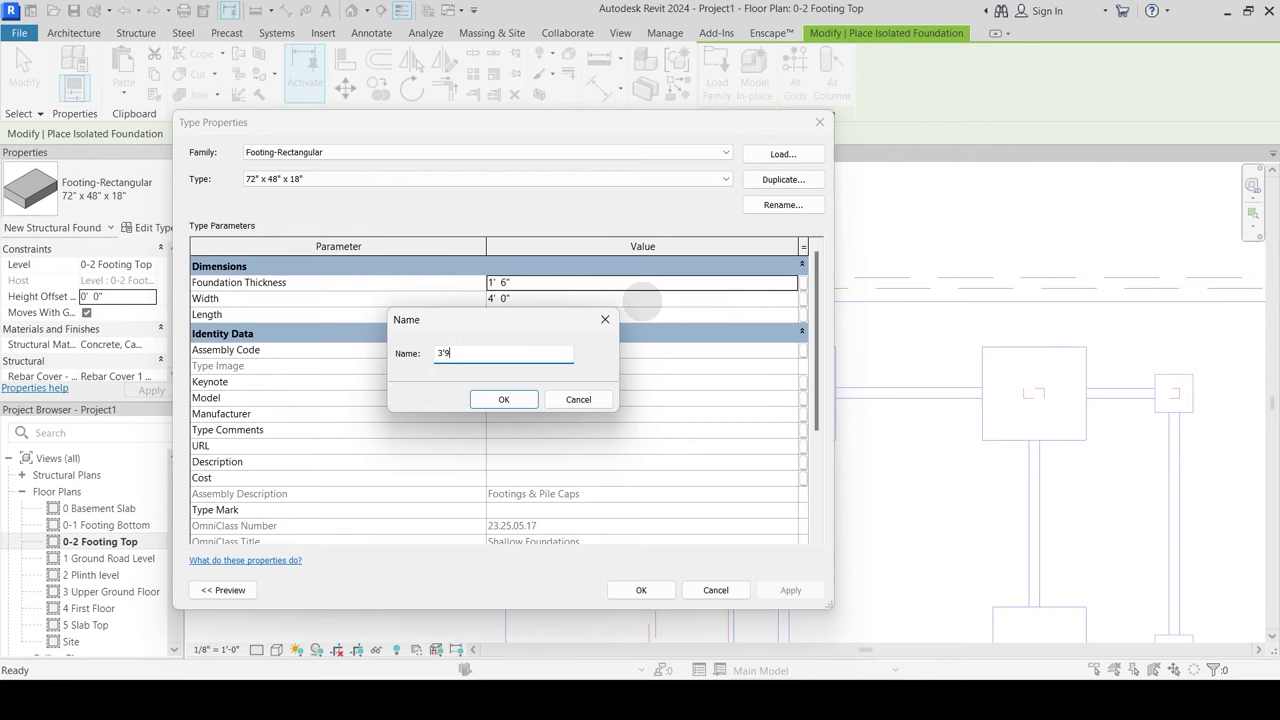
key("Return")
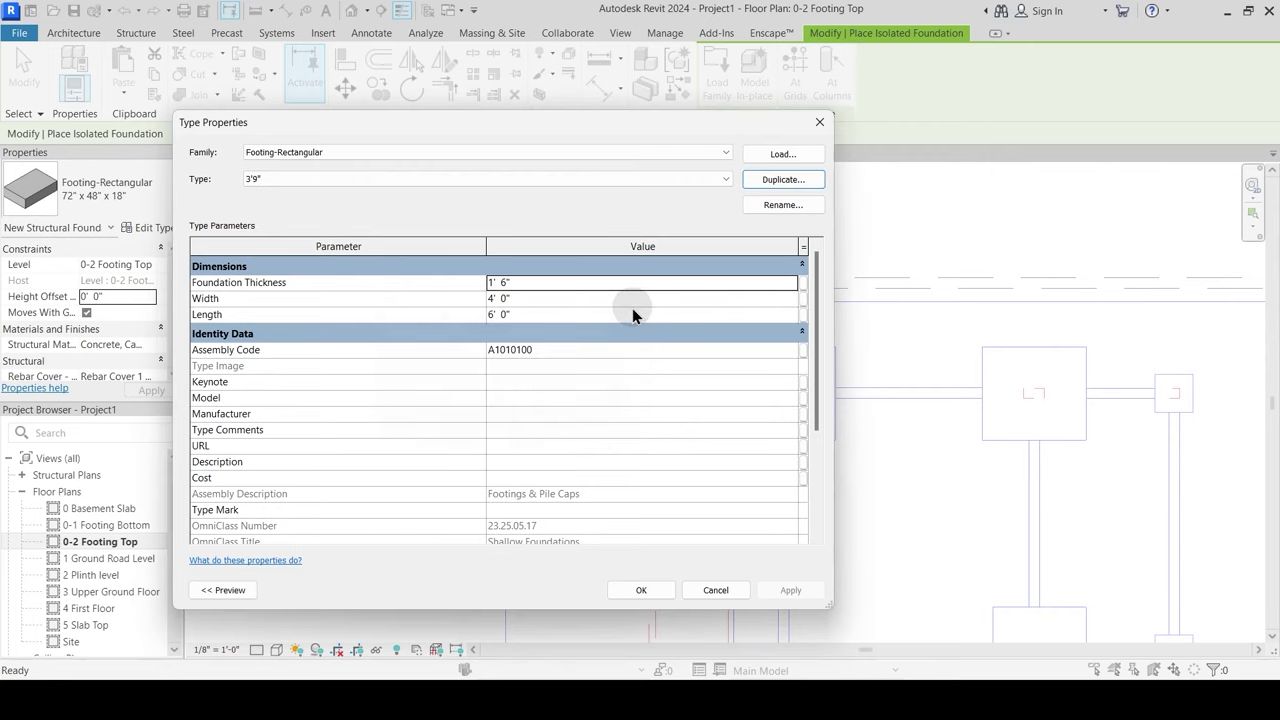
left_click(641, 590)
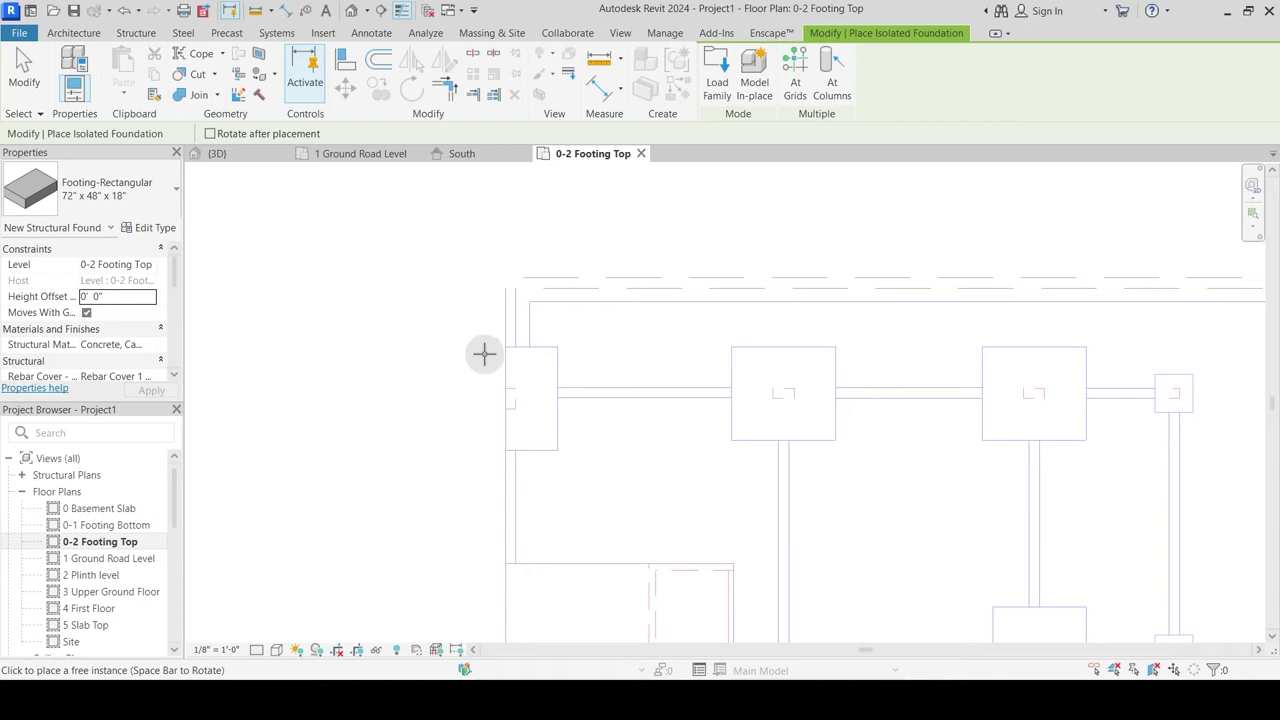
Step: Measure from the footing corner on the plan, then end footing placement
left_click(768, 33)
left_click(844, 34)
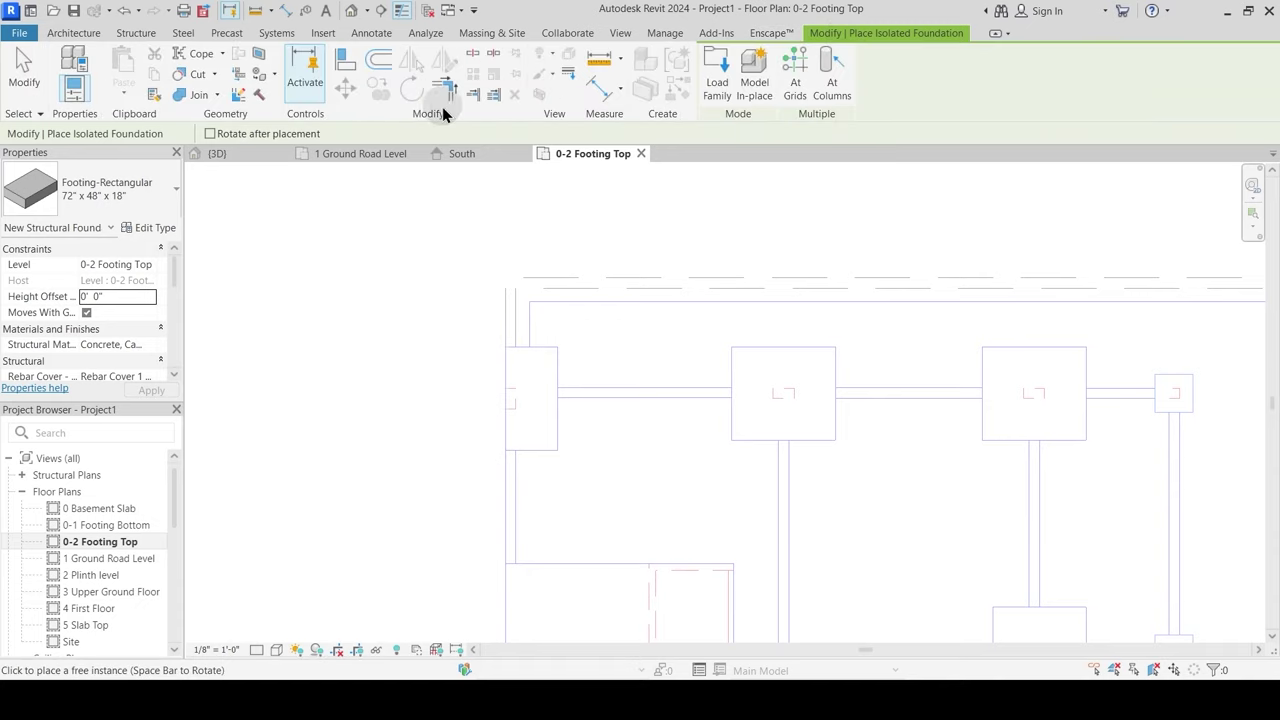
left_click(600, 58)
left_click(504, 346)
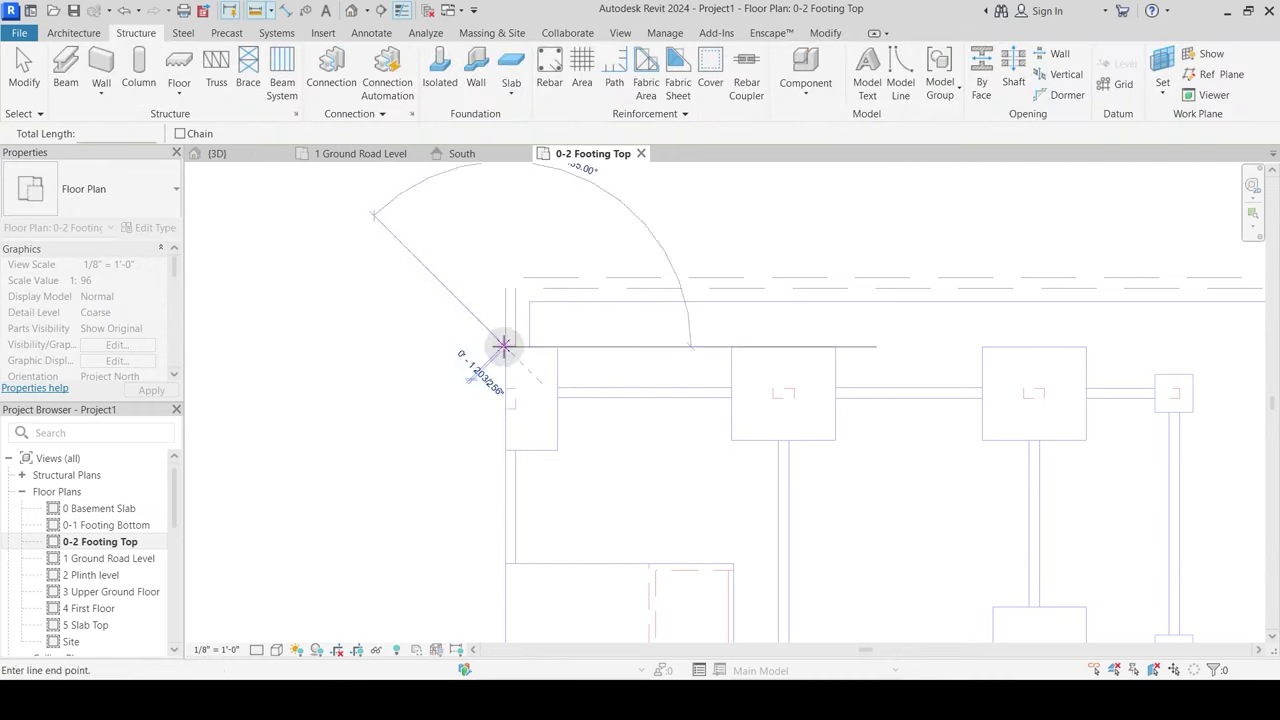
key("Escape")
key("Escape")
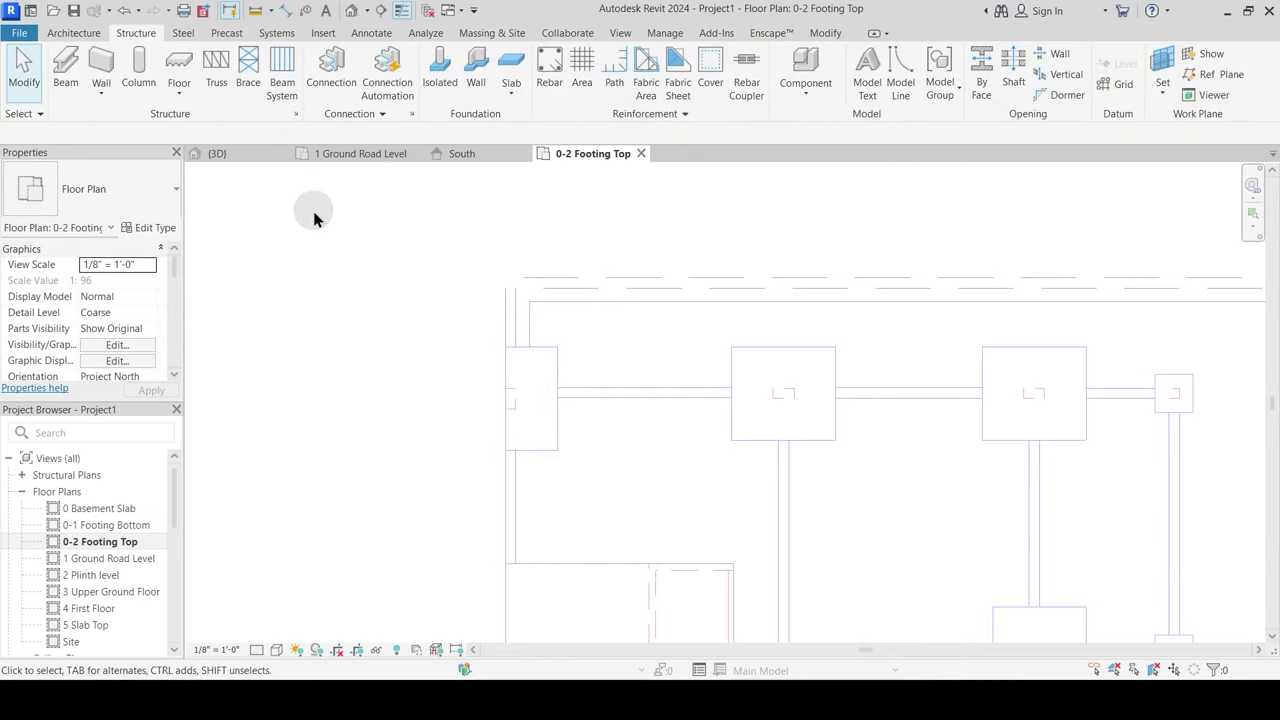
Step: Start an isolated footing and duplicate its type as 3'9" c 7'6"
left_click(451, 86)
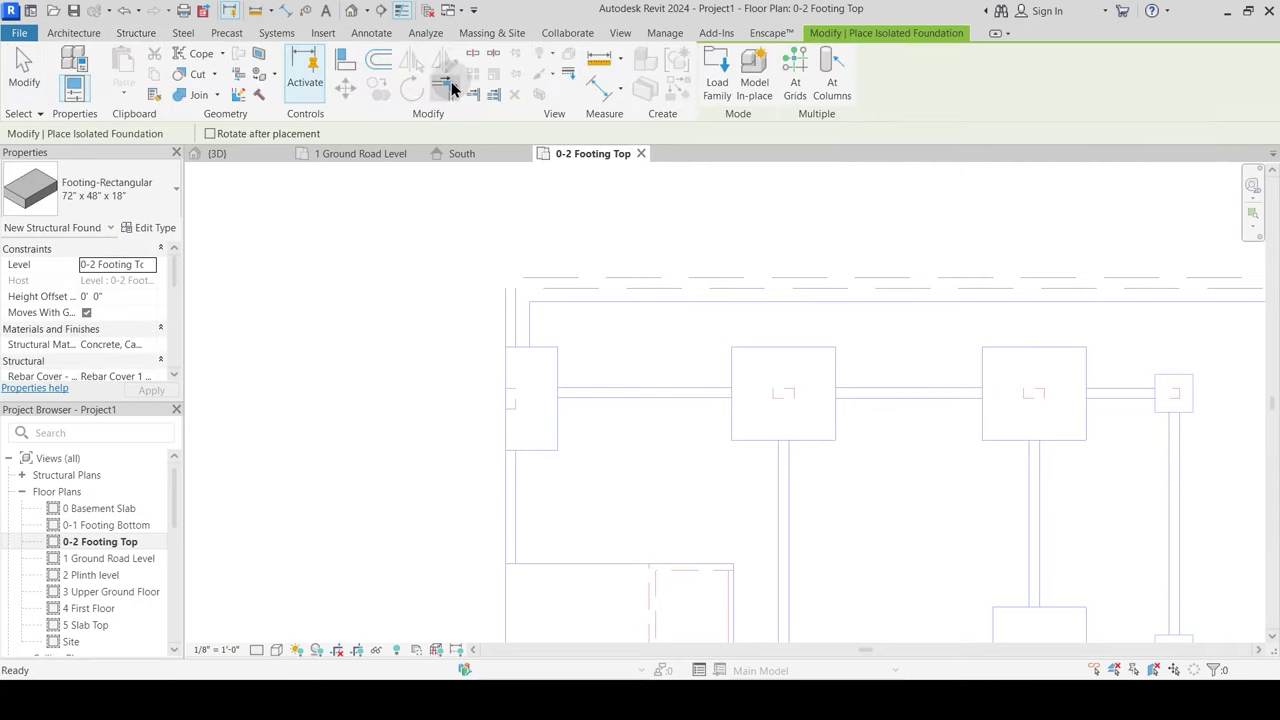
left_click(158, 227)
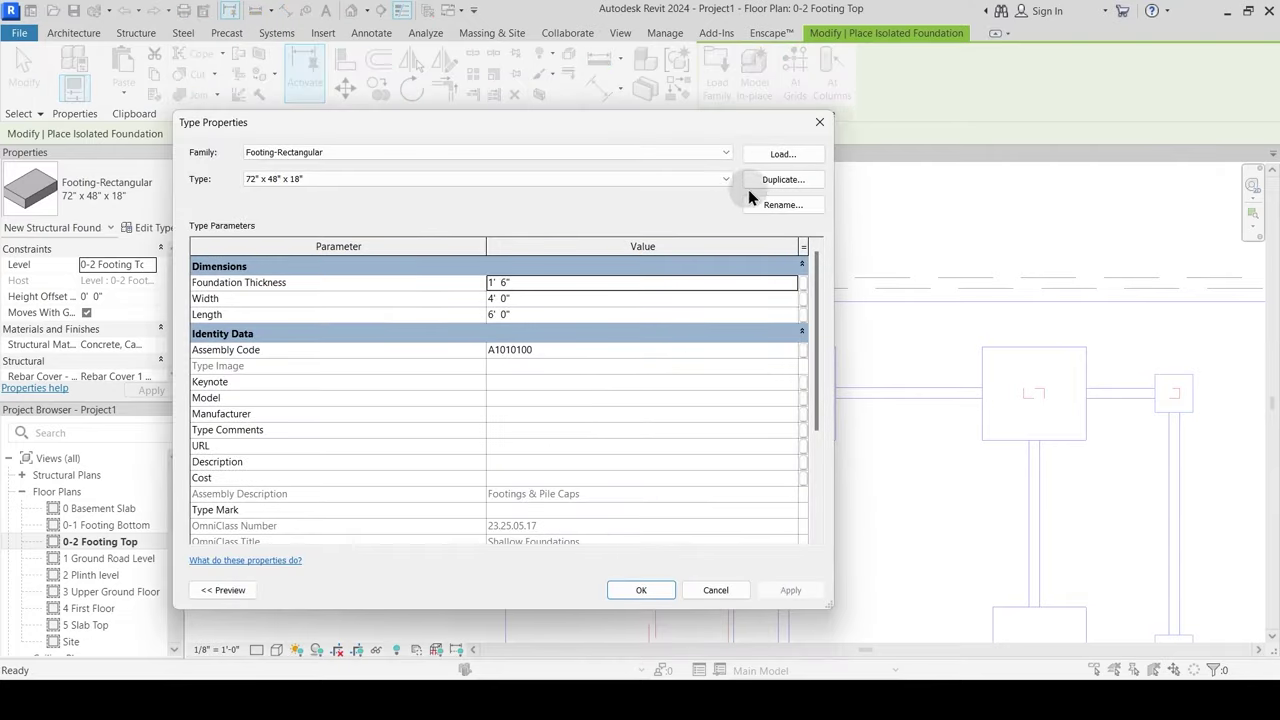
left_click(691, 178)
left_click(691, 178)
left_click(780, 179)
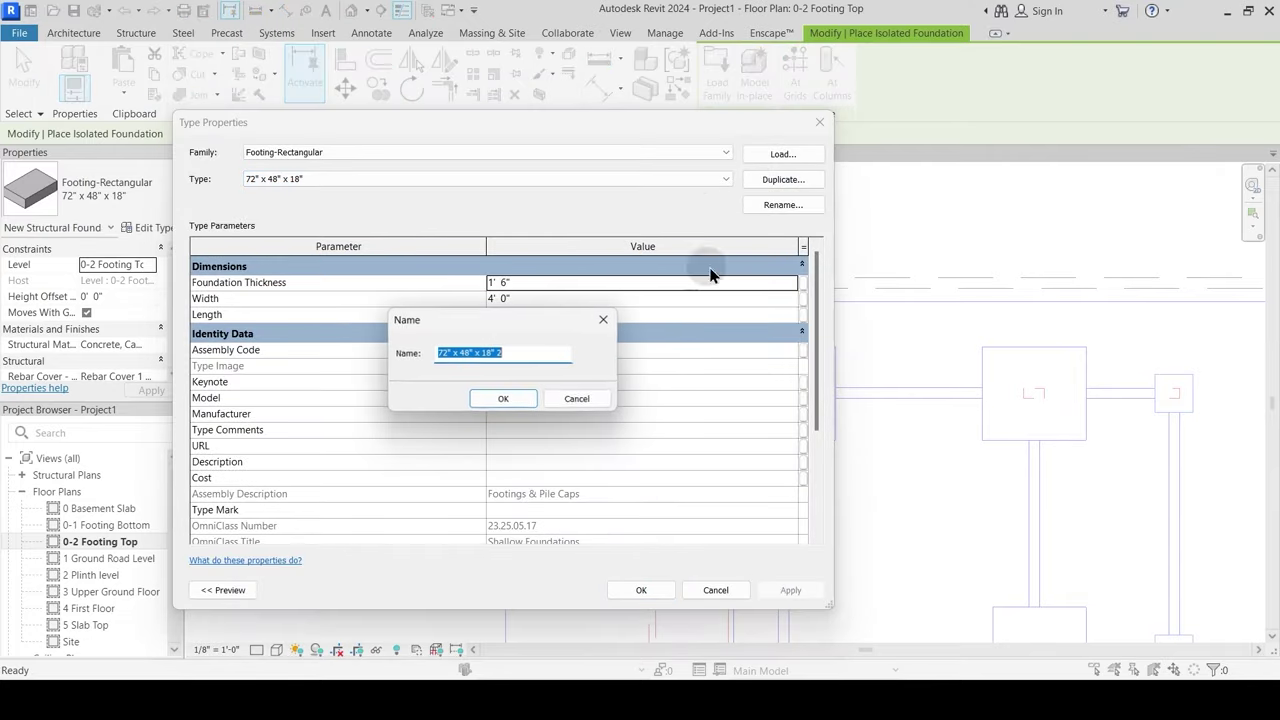
type("3'9\" c")
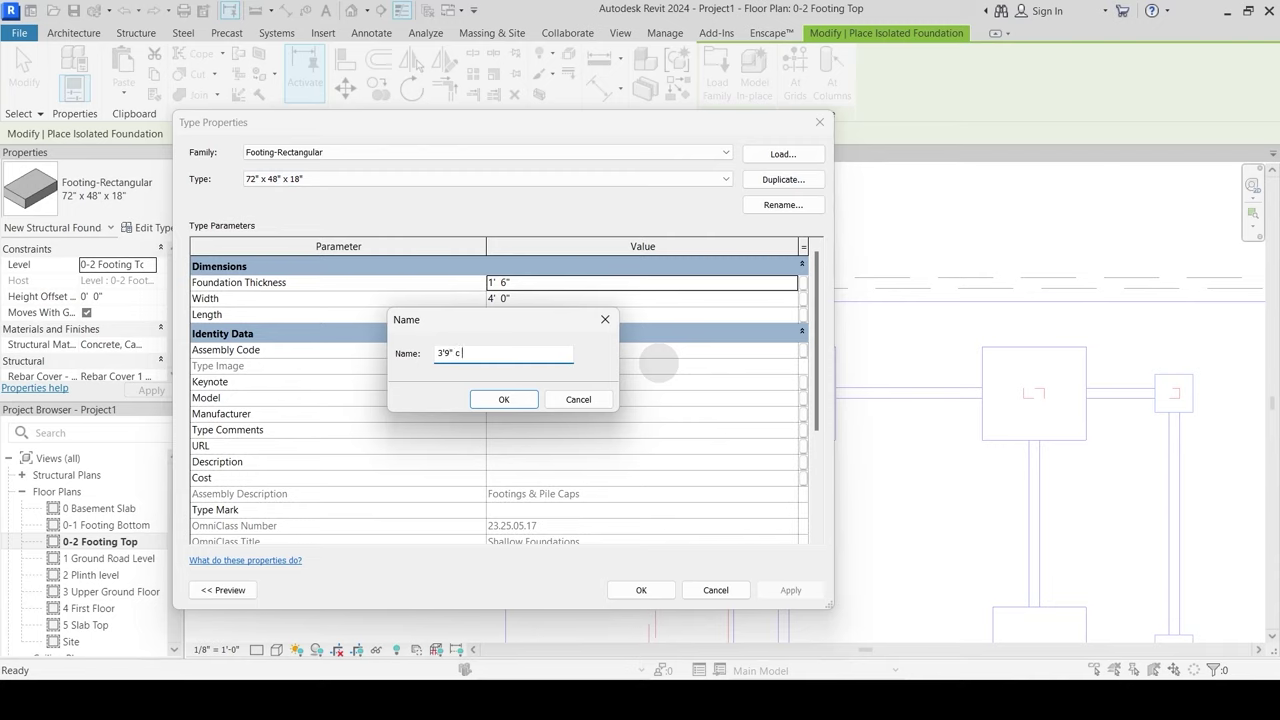
type(" 7'6\"")
key("Return")
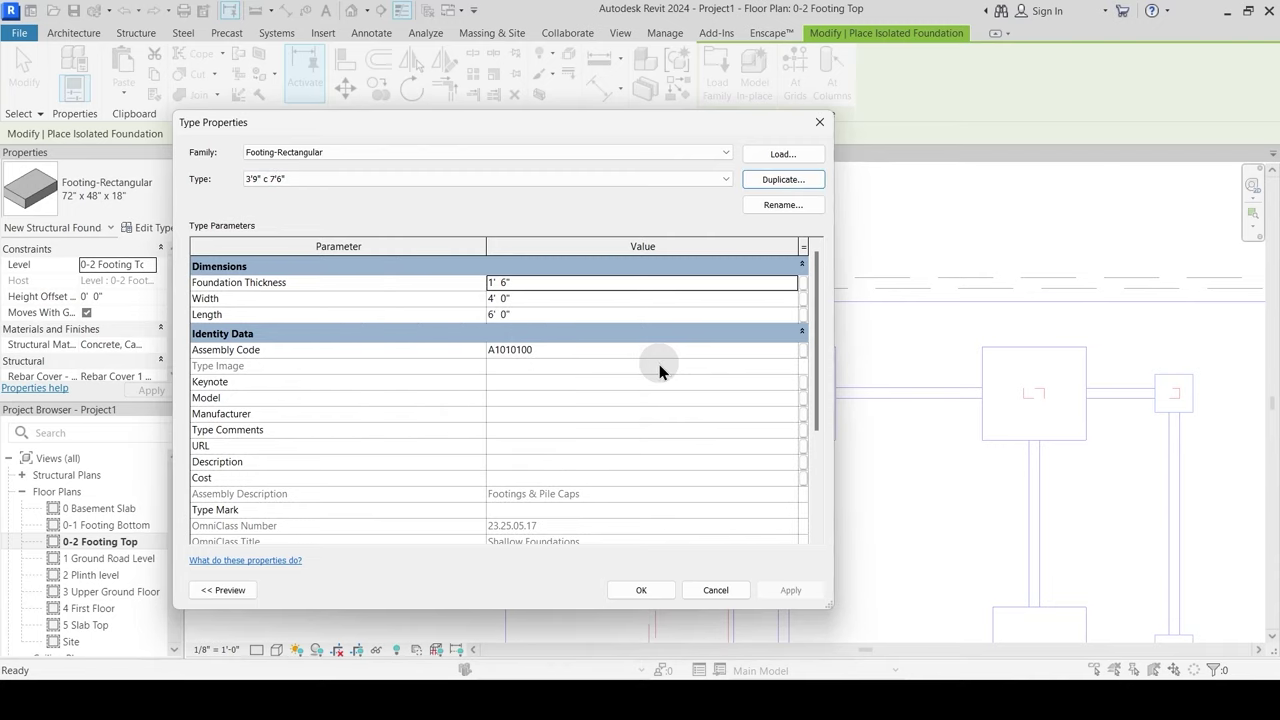
Step: Set Foundation Thickness 2' 0", Width 3' 9" and Length 7' 6"
left_click(506, 284)
left_click(511, 280)
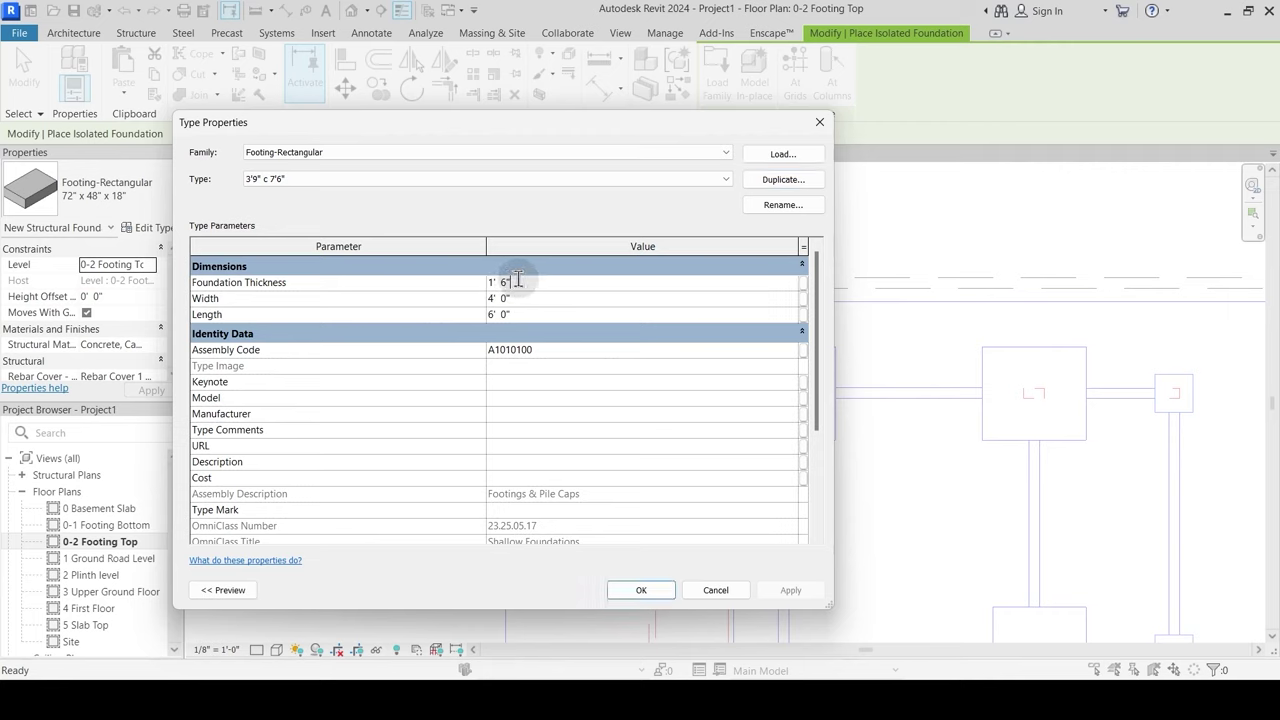
left_click_drag(518, 280, 428, 283)
left_click_drag(518, 298, 464, 306)
type("2")
key("Return")
left_click_drag(512, 298, 489, 298)
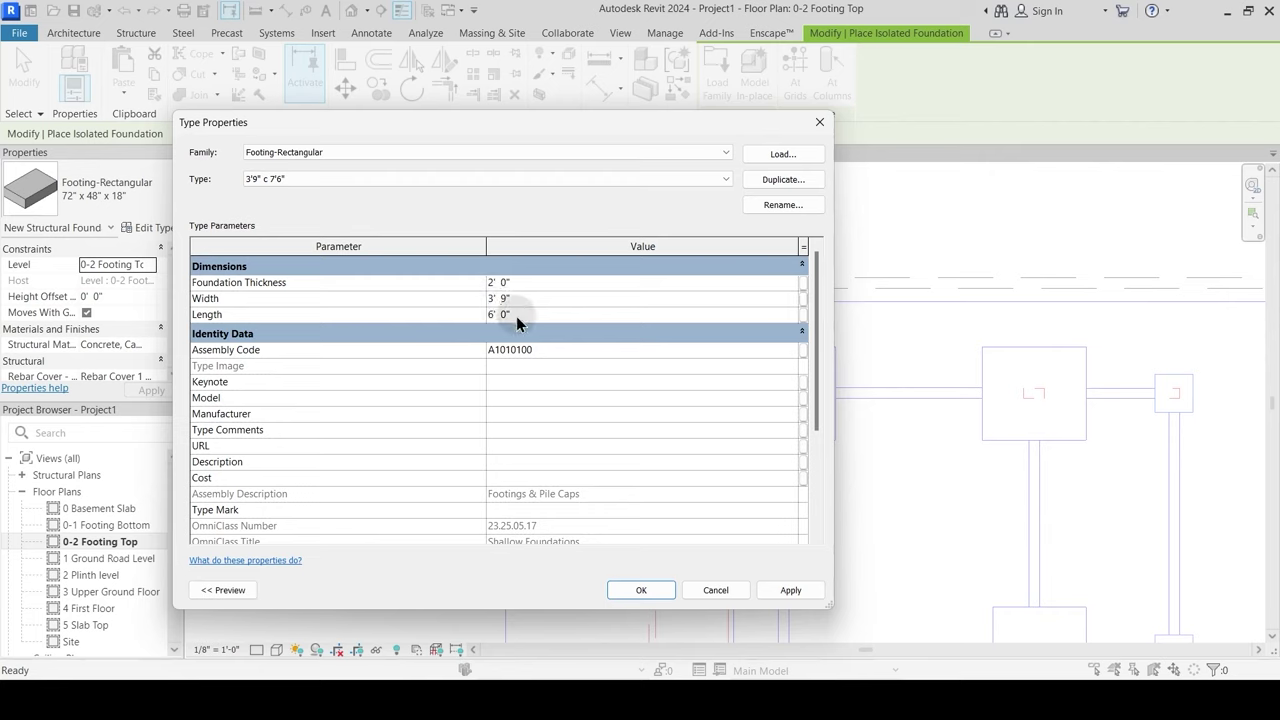
left_click(516, 316)
type("7' 6\"")
Step: Rename the footing type to 3'9" x 7'6" and apply the changes
left_click(264, 179)
left_click(266, 190)
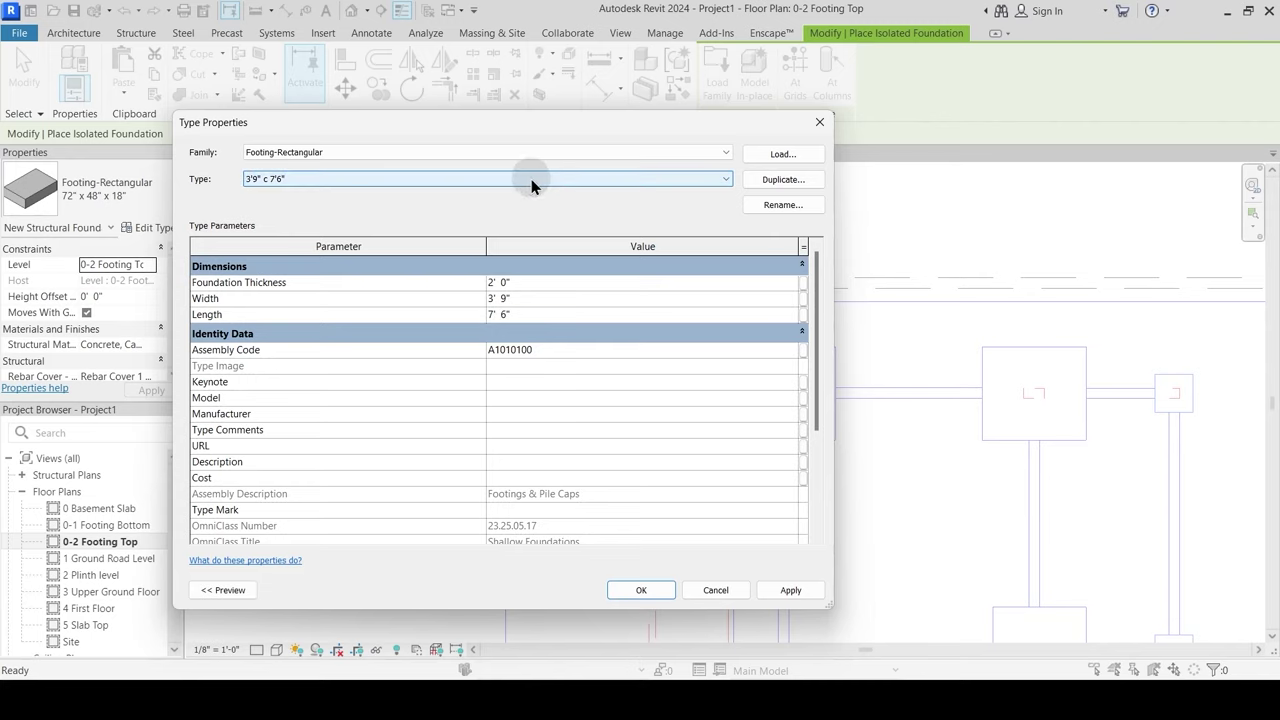
left_click(781, 204)
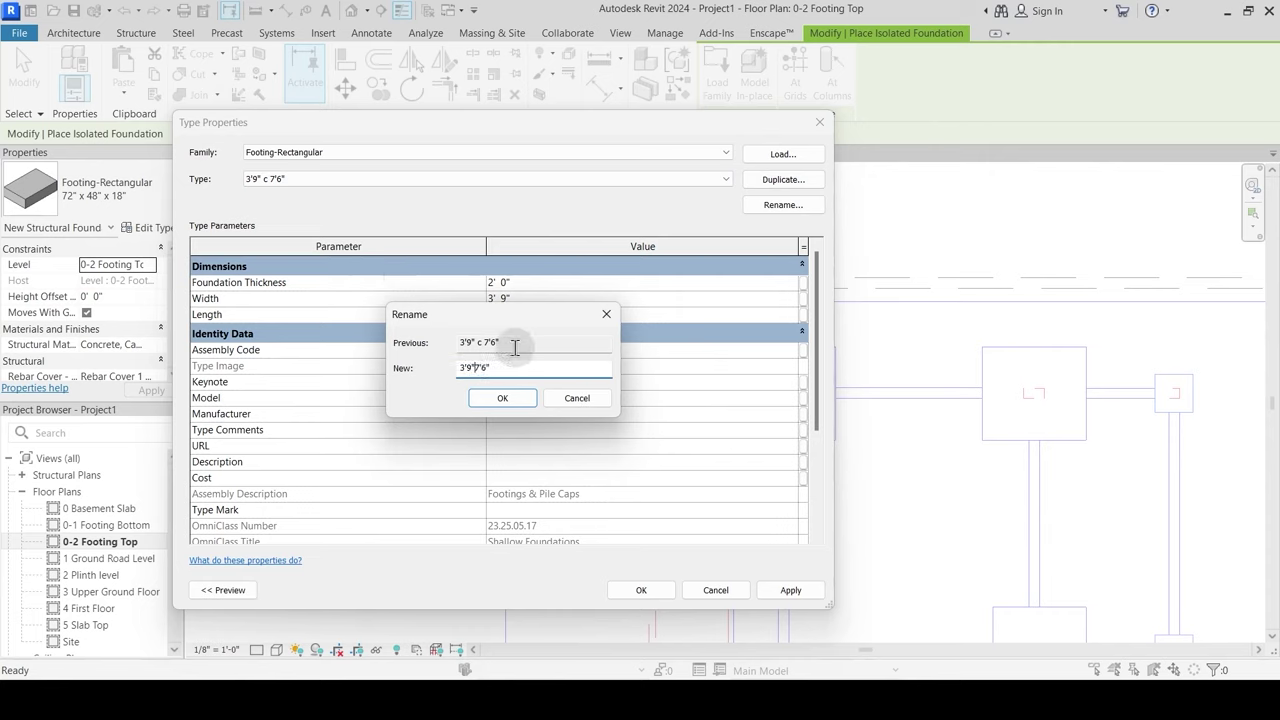
left_click(512, 398)
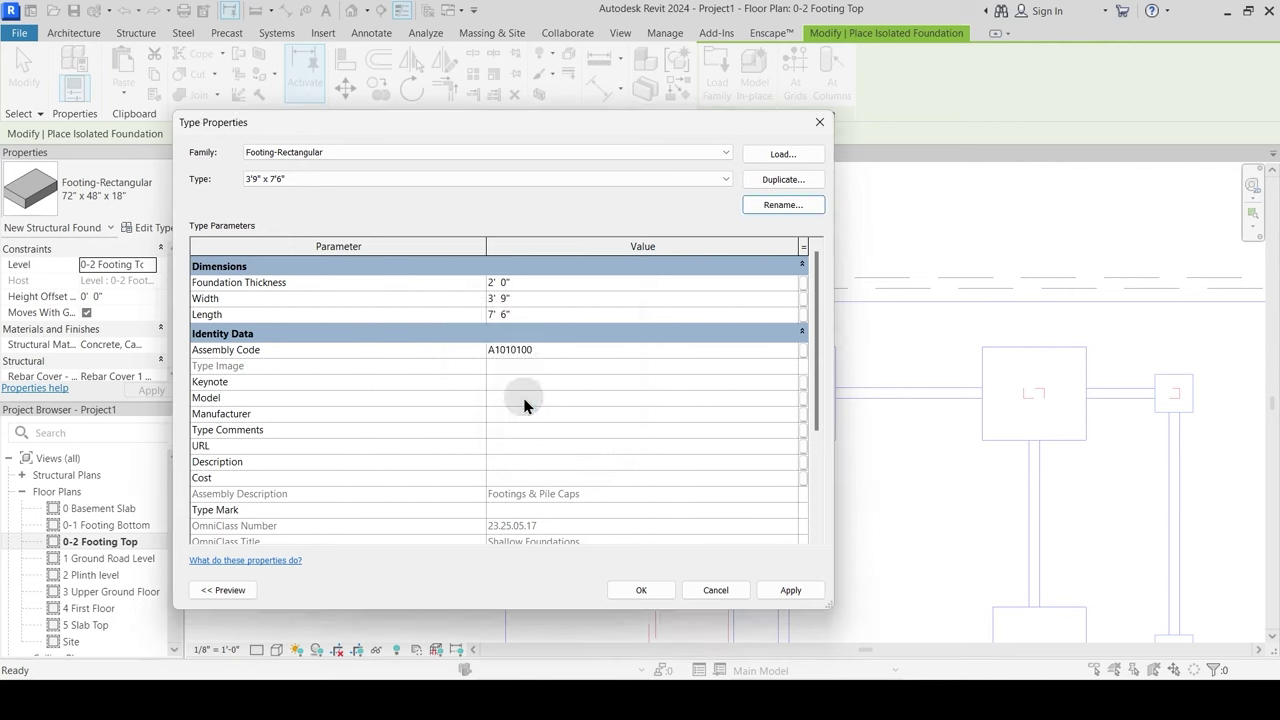
left_click(641, 590)
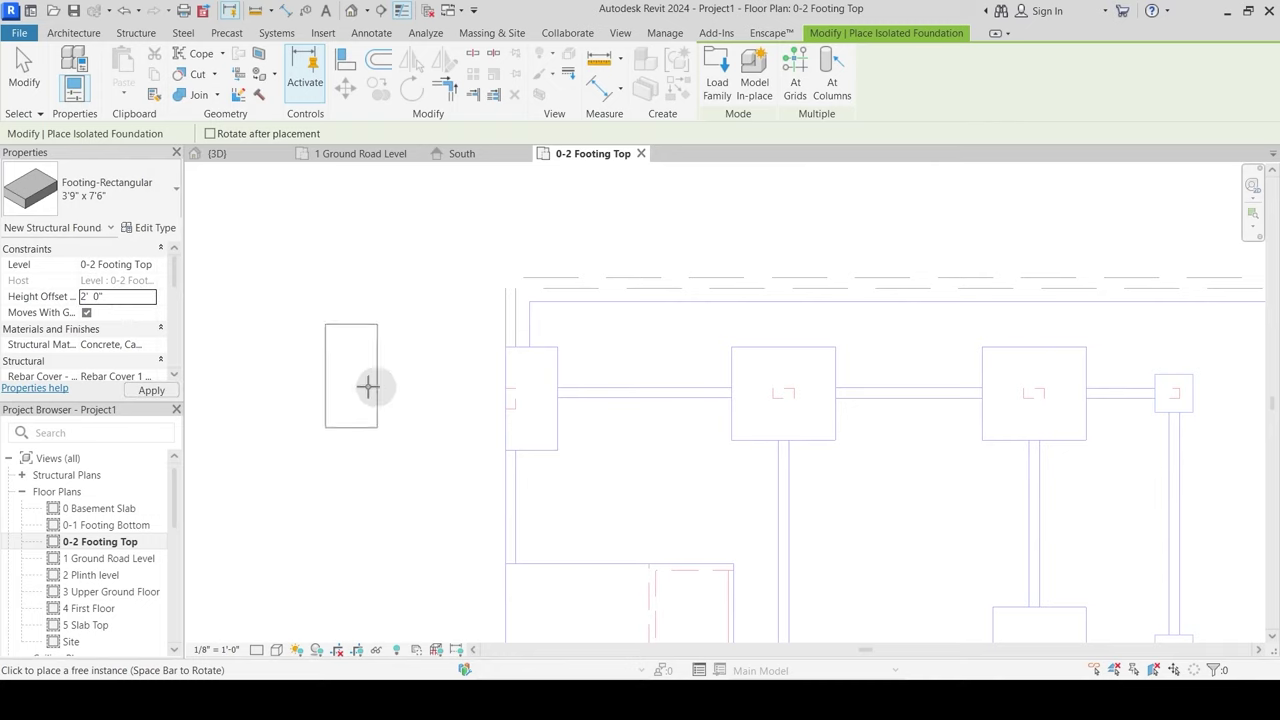
Step: Place one 3'9" x 7'6" footing on the plan and end placement
scroll(495, 395, "up", 2)
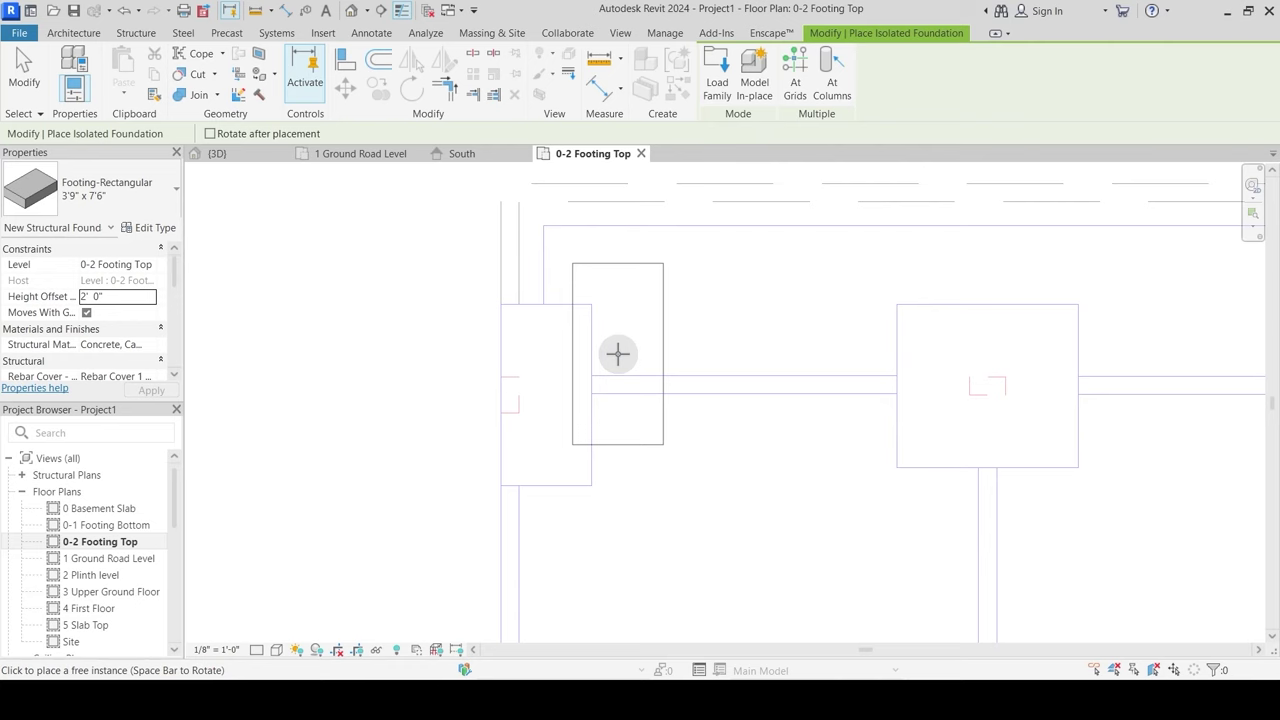
left_click(617, 352)
scroll(691, 329, "down", 1)
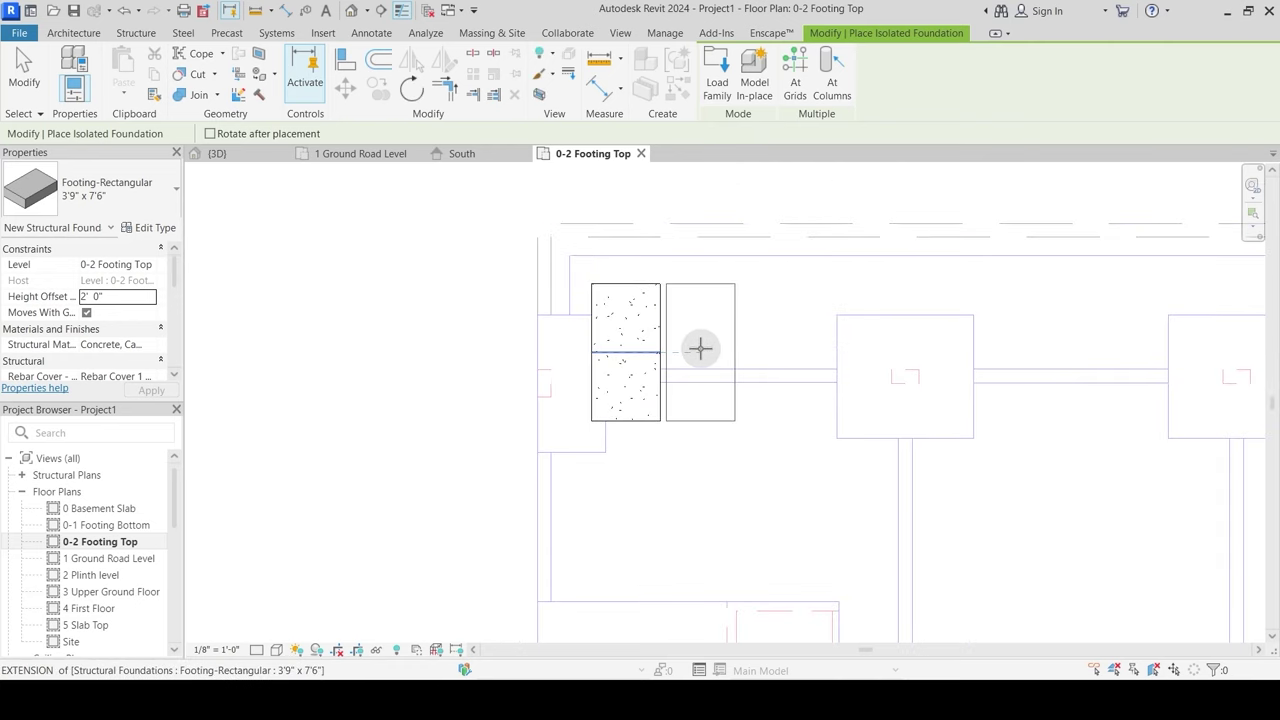
key("Escape")
key("Escape")
Step: Drag the footing onto the top-left footing outline at the left grid line
scroll(686, 351, "up", 1)
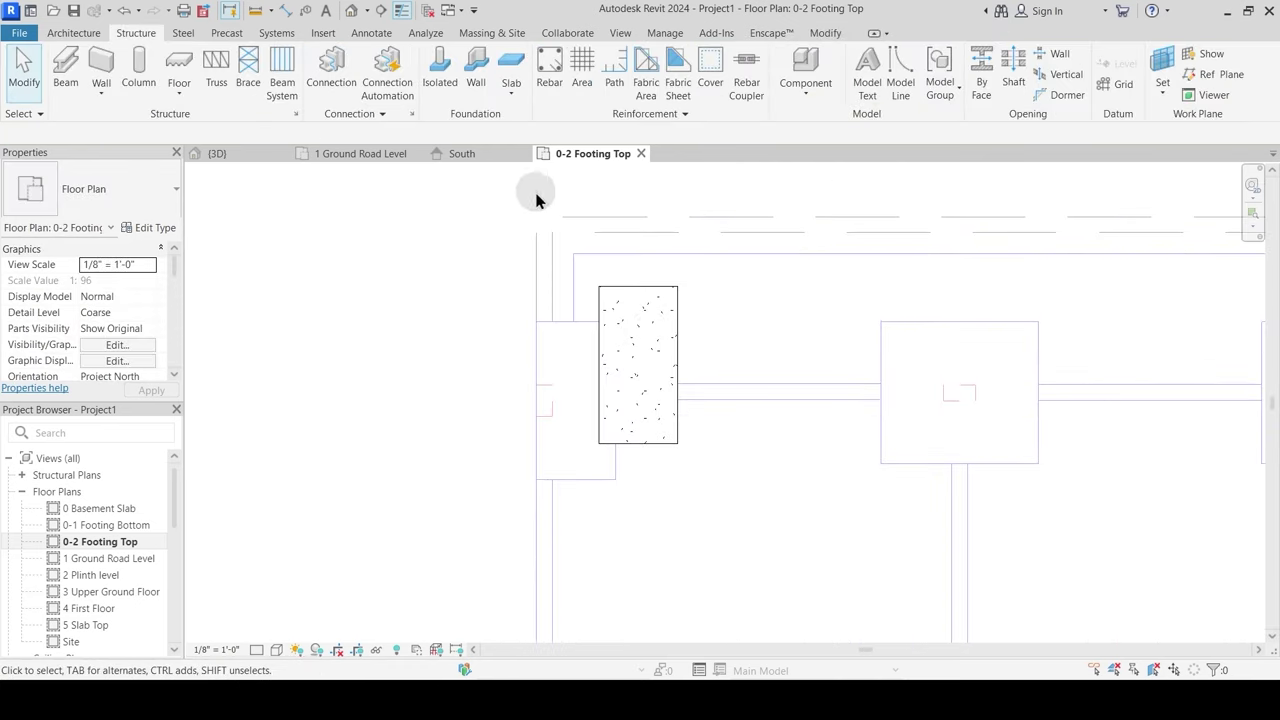
left_click(610, 295)
scroll(598, 330, "up", 1)
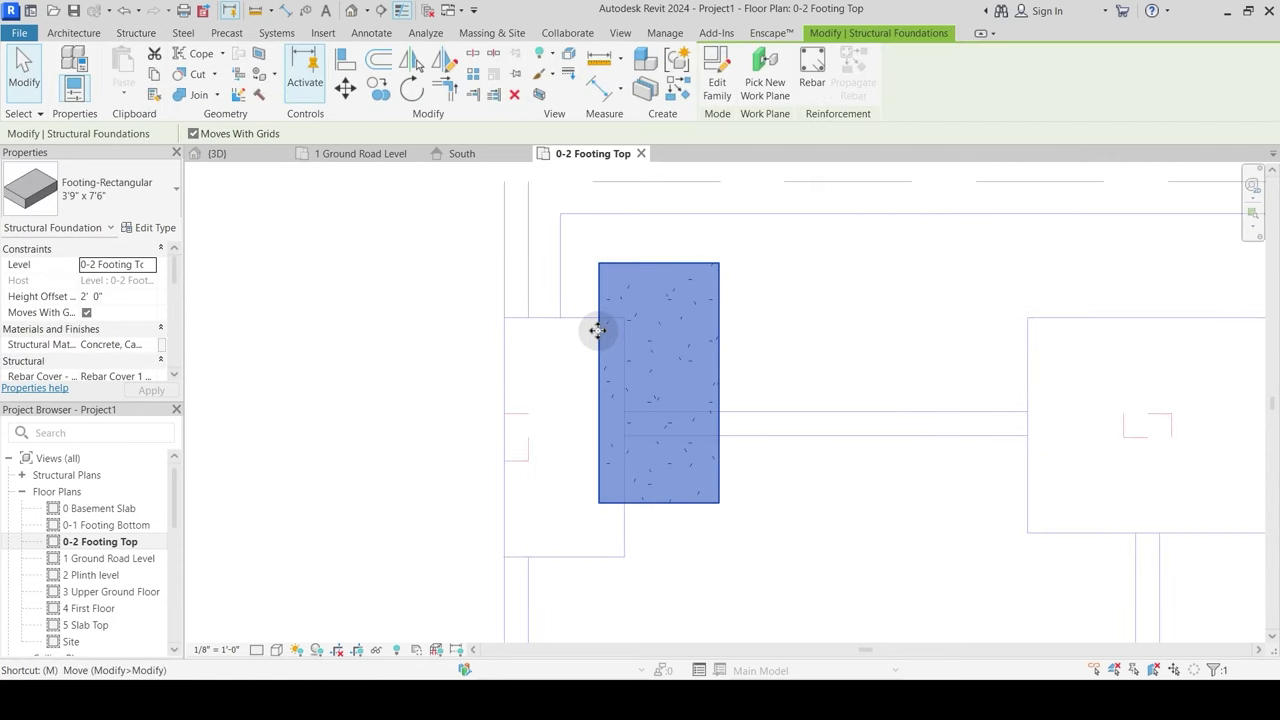
left_click_drag(604, 272, 537, 323)
scroll(528, 343, "up", 5)
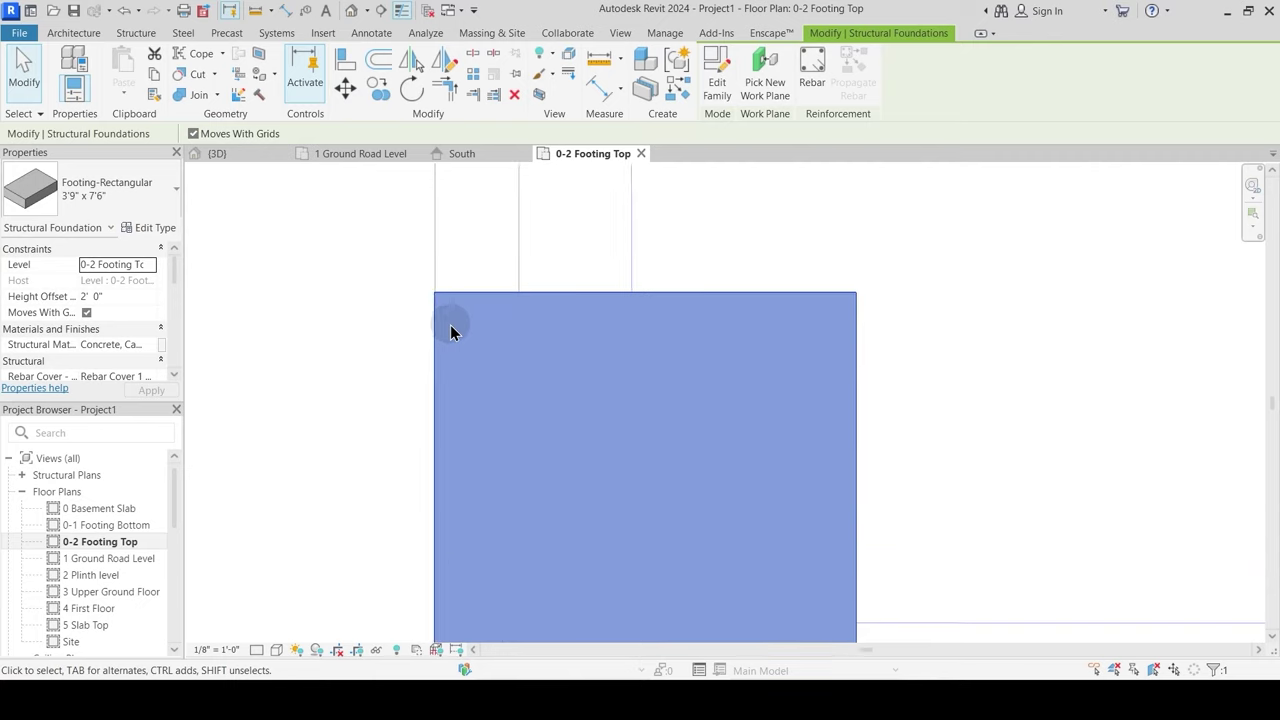
scroll(447, 290, "up", 5)
left_click(376, 300)
middle_click_drag(363, 322, 437, 310)
scroll(437, 300, "down", 2)
scroll(448, 305, "down", 2)
left_click_drag(480, 294, 759, 351)
key("Escape")
scroll(610, 346, "down", 2)
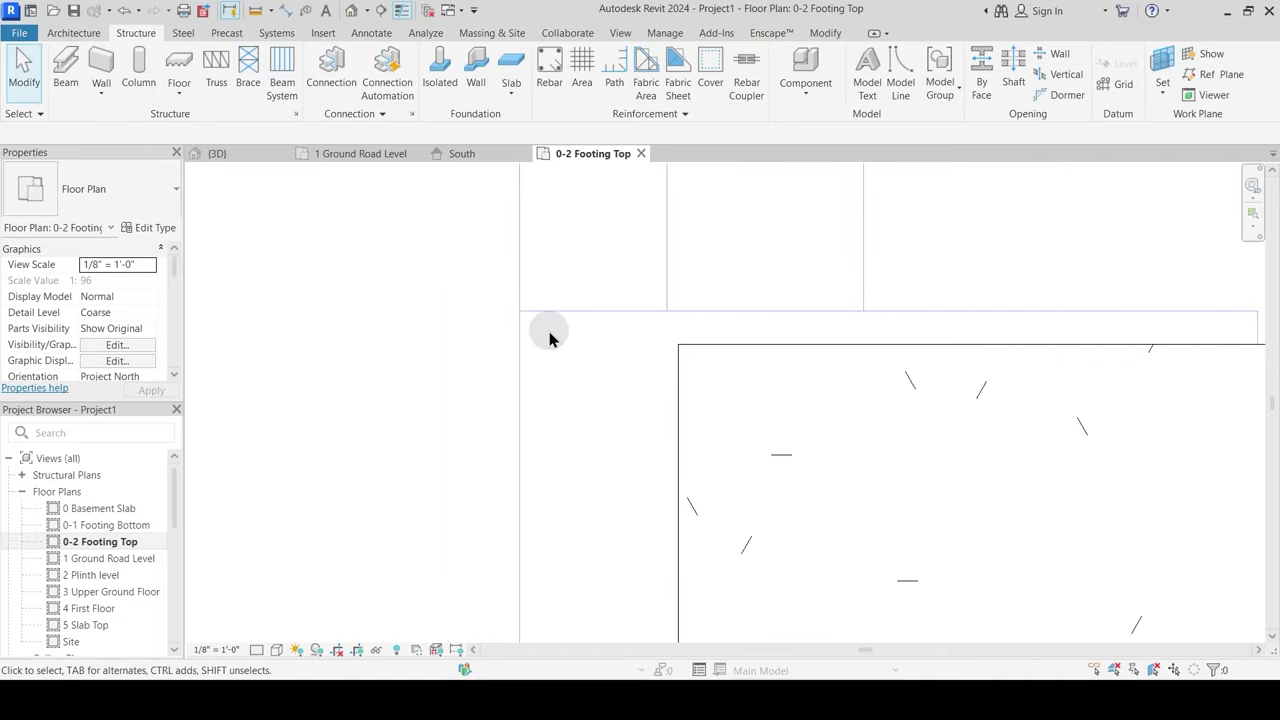
scroll(655, 358, "up", 2)
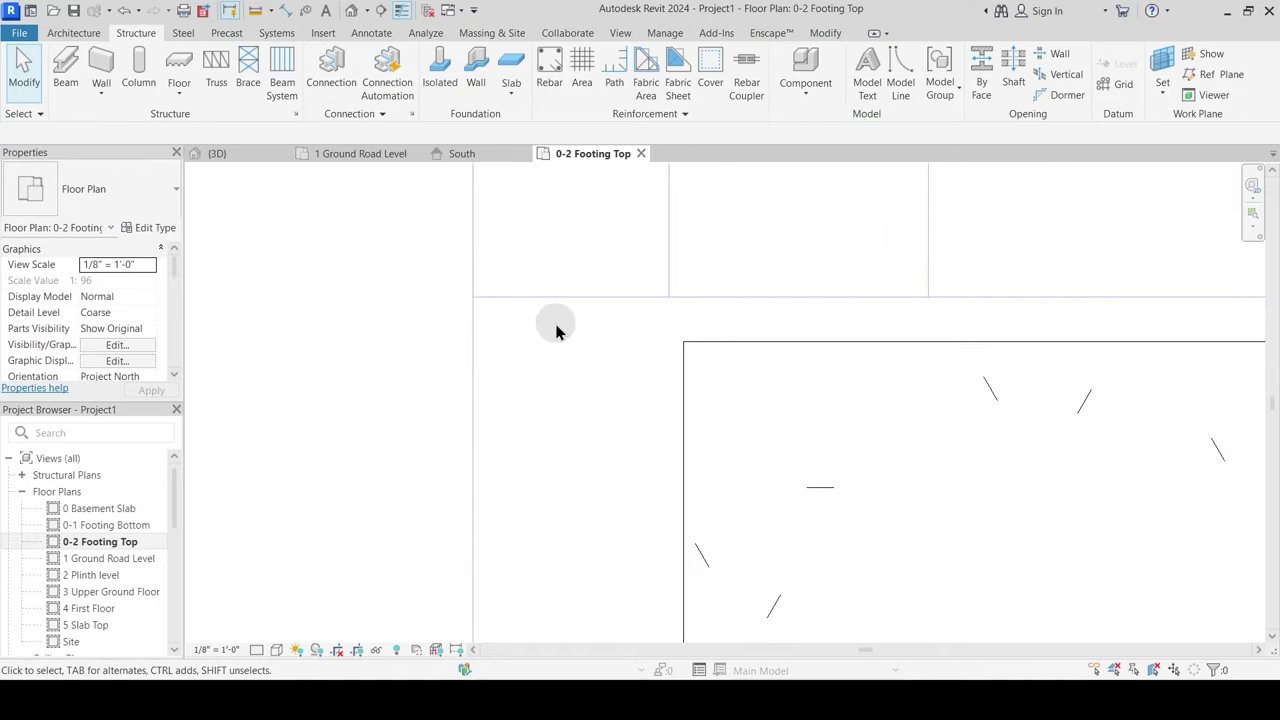
Step: Align the footing's top and left edges to the plan's outline lines
left_click(825, 33)
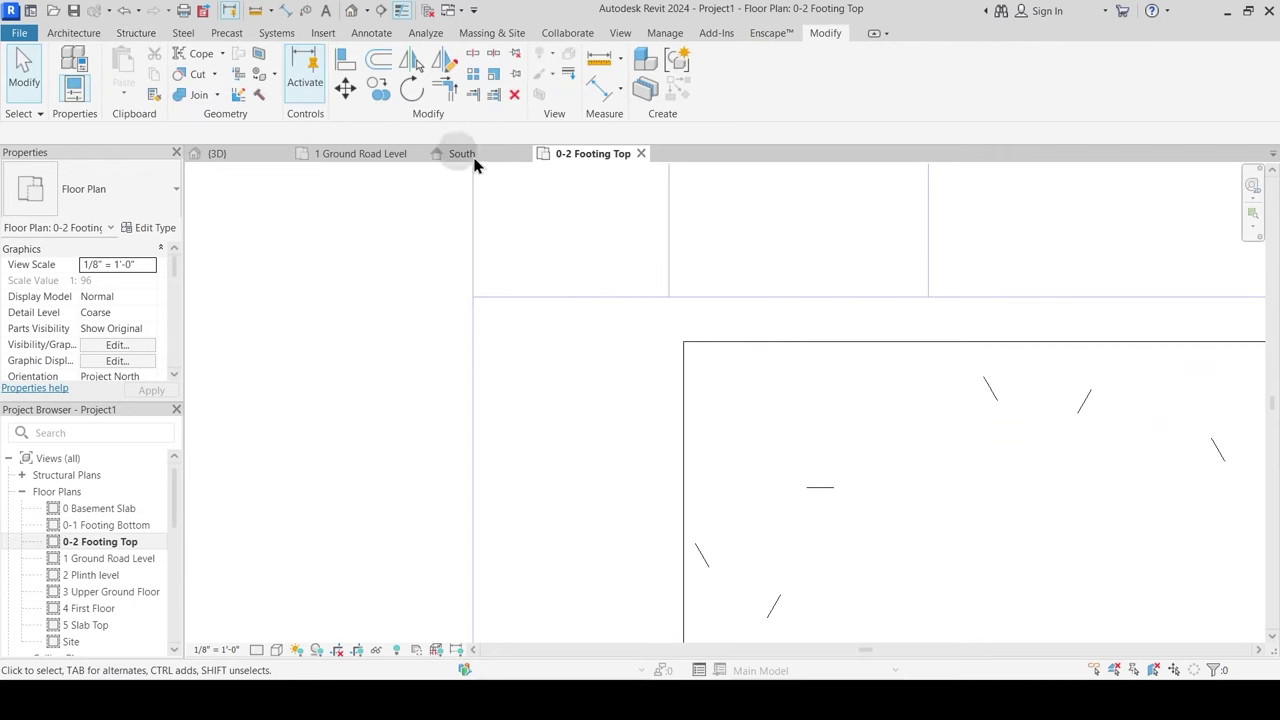
left_click(347, 62)
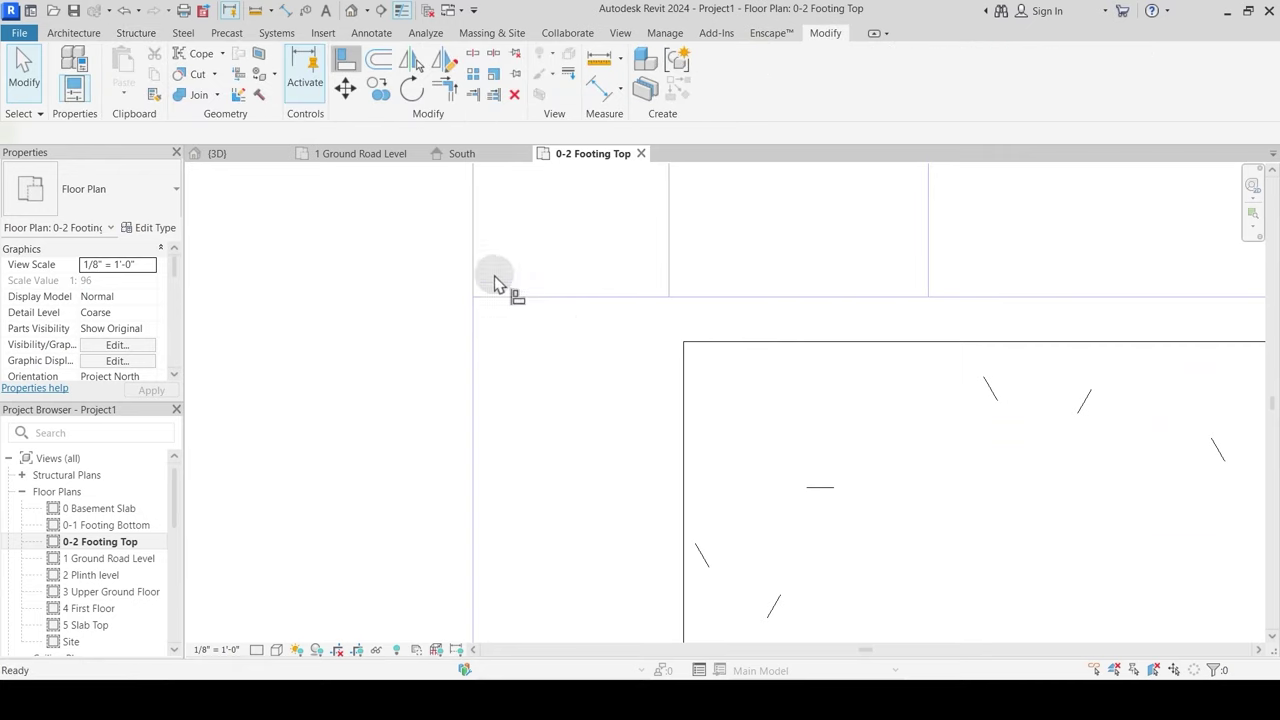
left_click(731, 360)
left_click(692, 350)
key("Escape")
key("Escape")
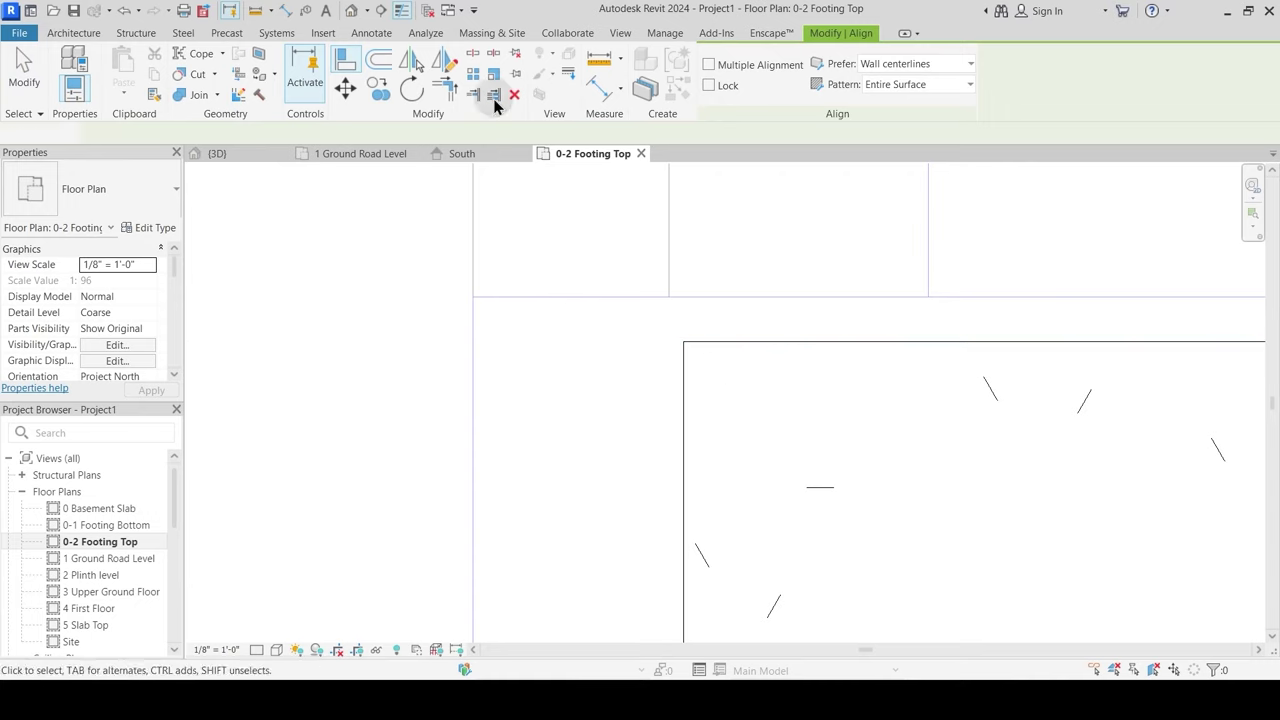
left_click(347, 62)
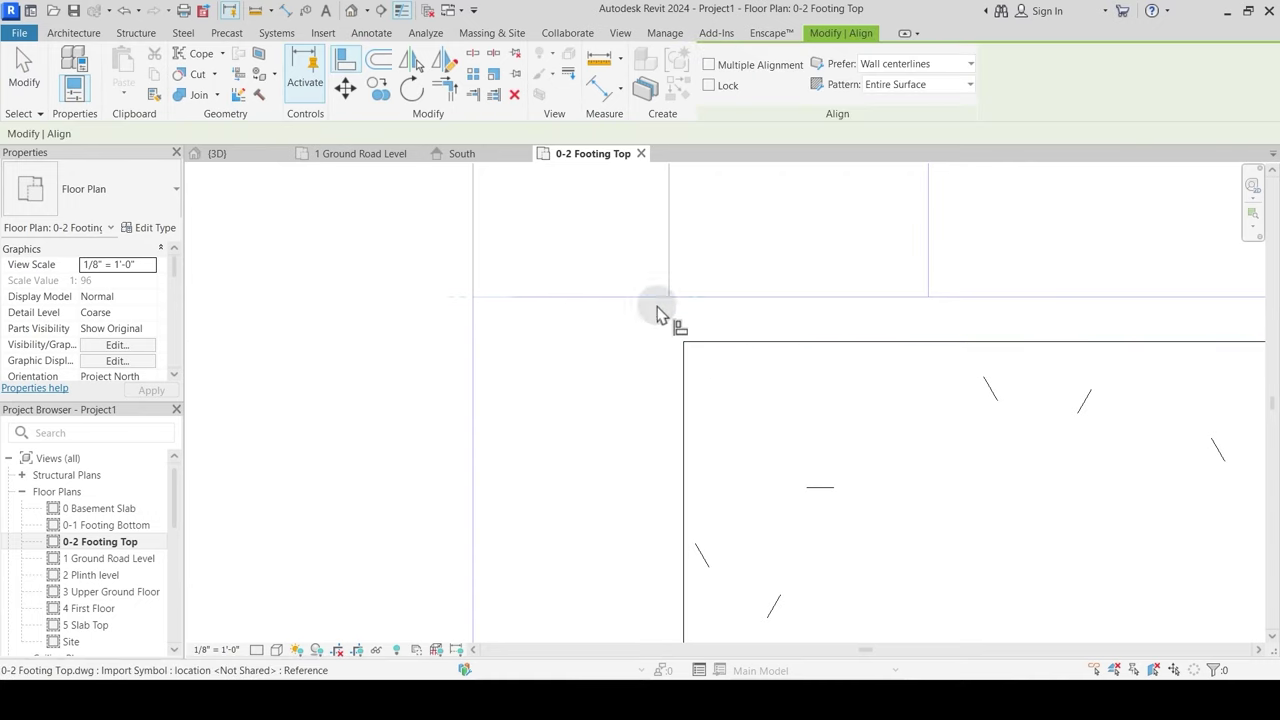
left_click(660, 297)
left_click(734, 343)
left_click(474, 397)
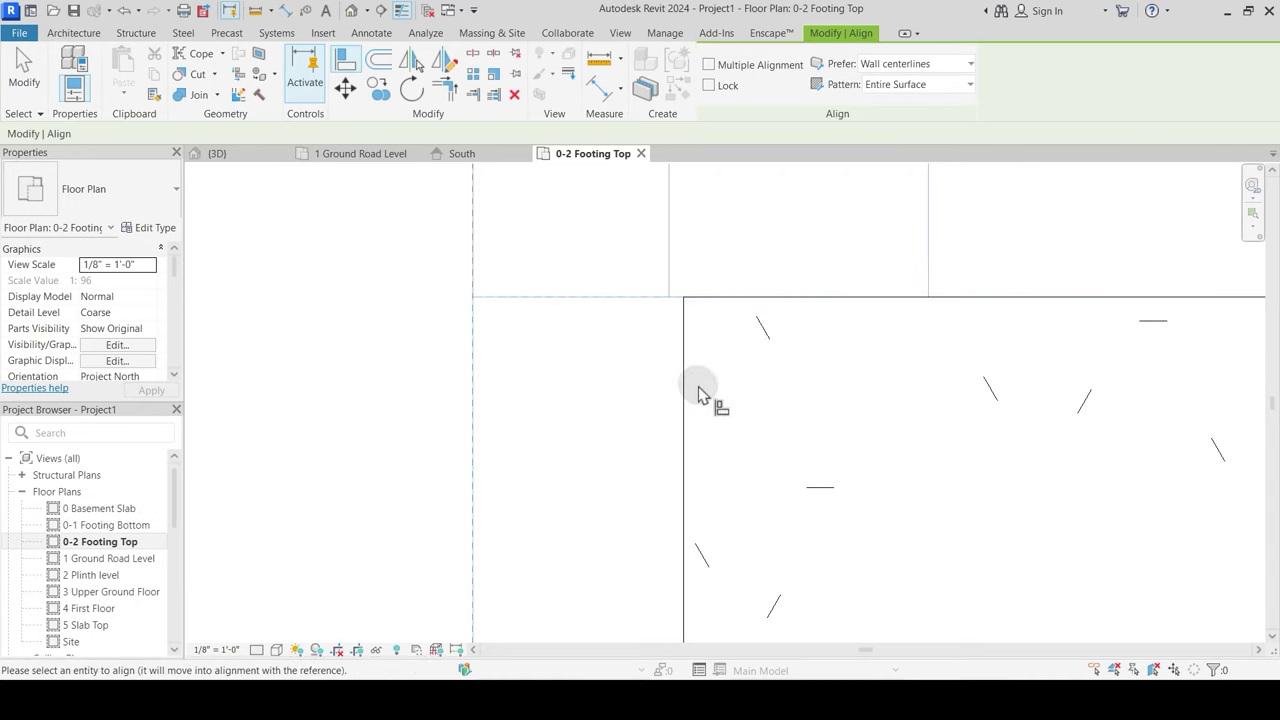
left_click(685, 388)
key("Escape")
key("Escape")
Step: Move the footing down and to the right
scroll(470, 300, "up", 3)
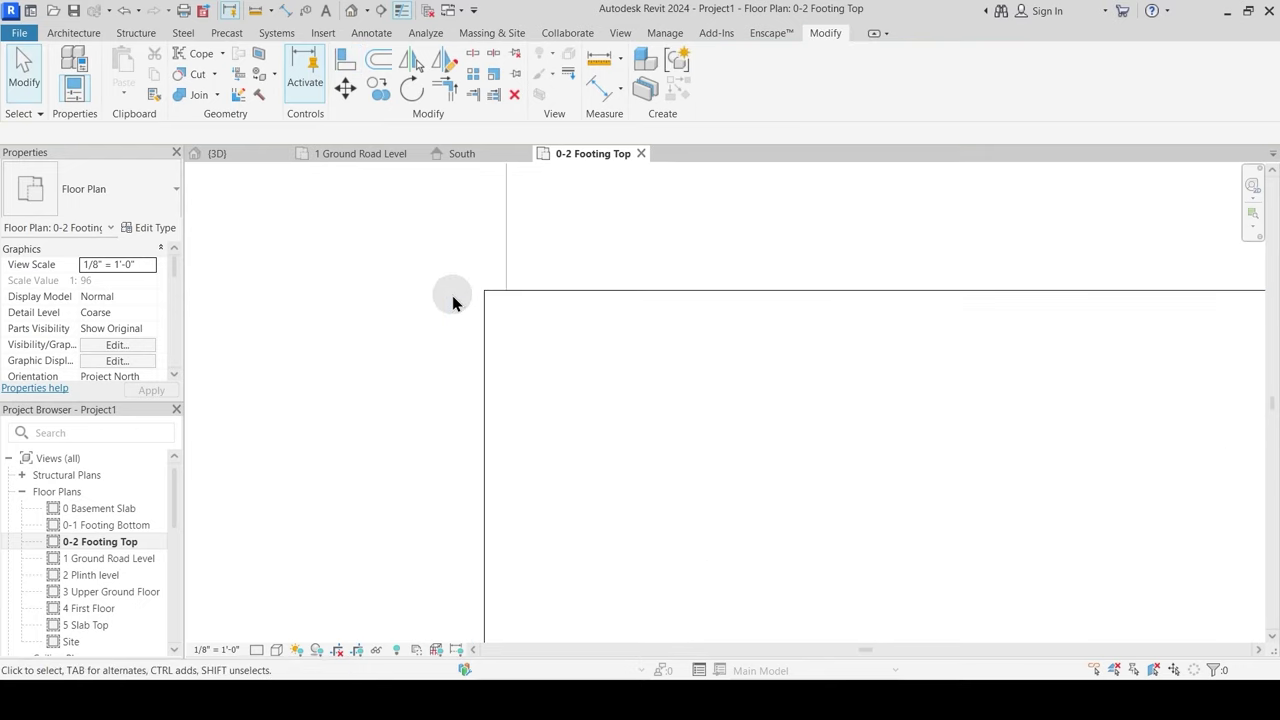
scroll(447, 268, "up", 2)
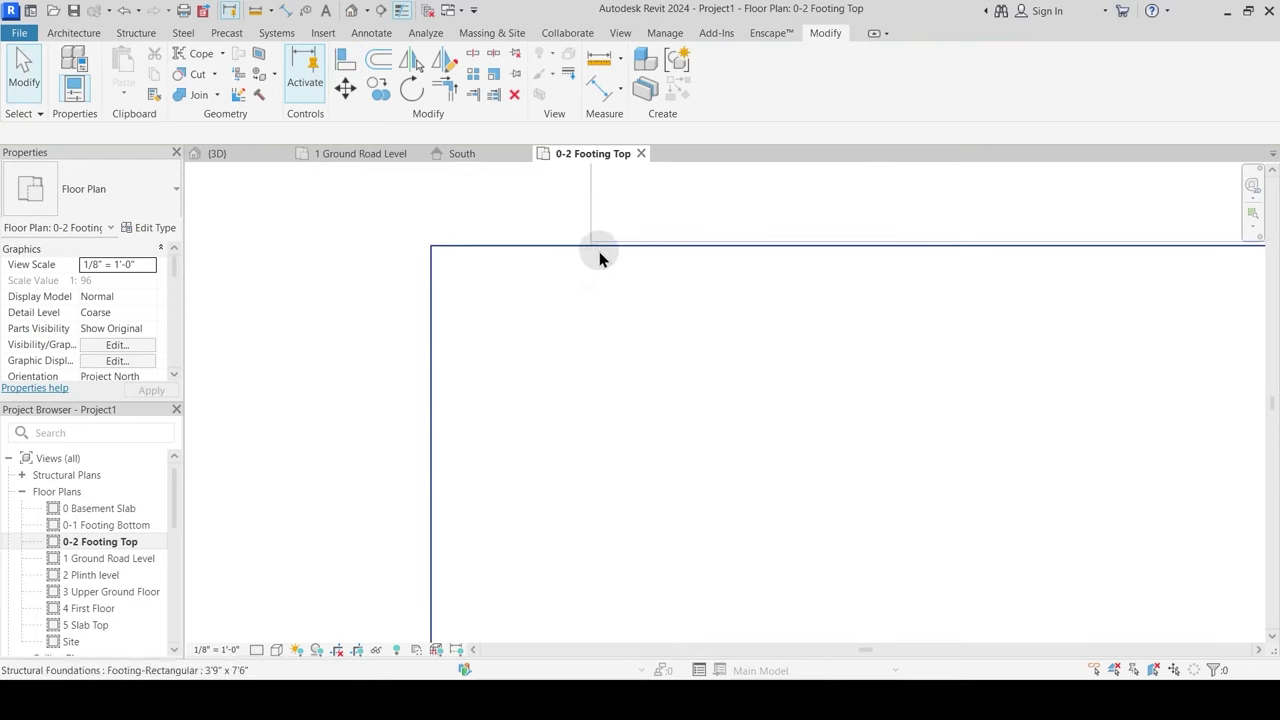
scroll(584, 259, "down", 1)
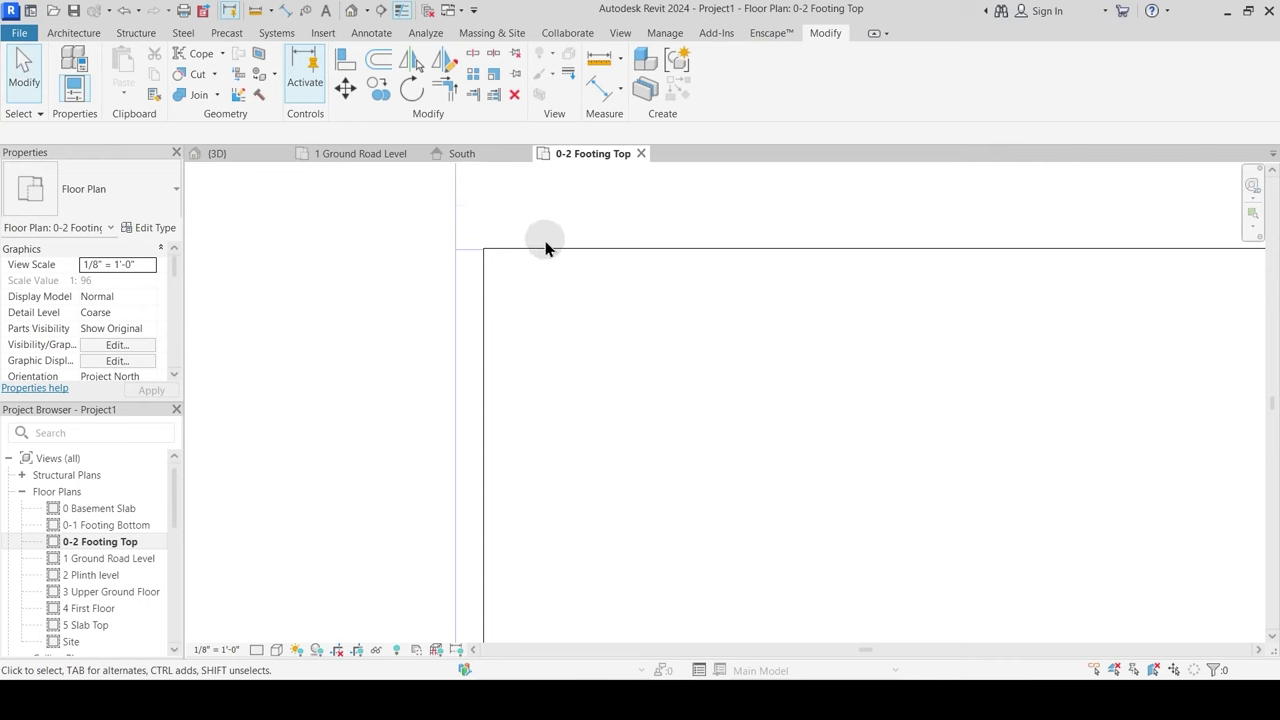
scroll(528, 292, "down", 3)
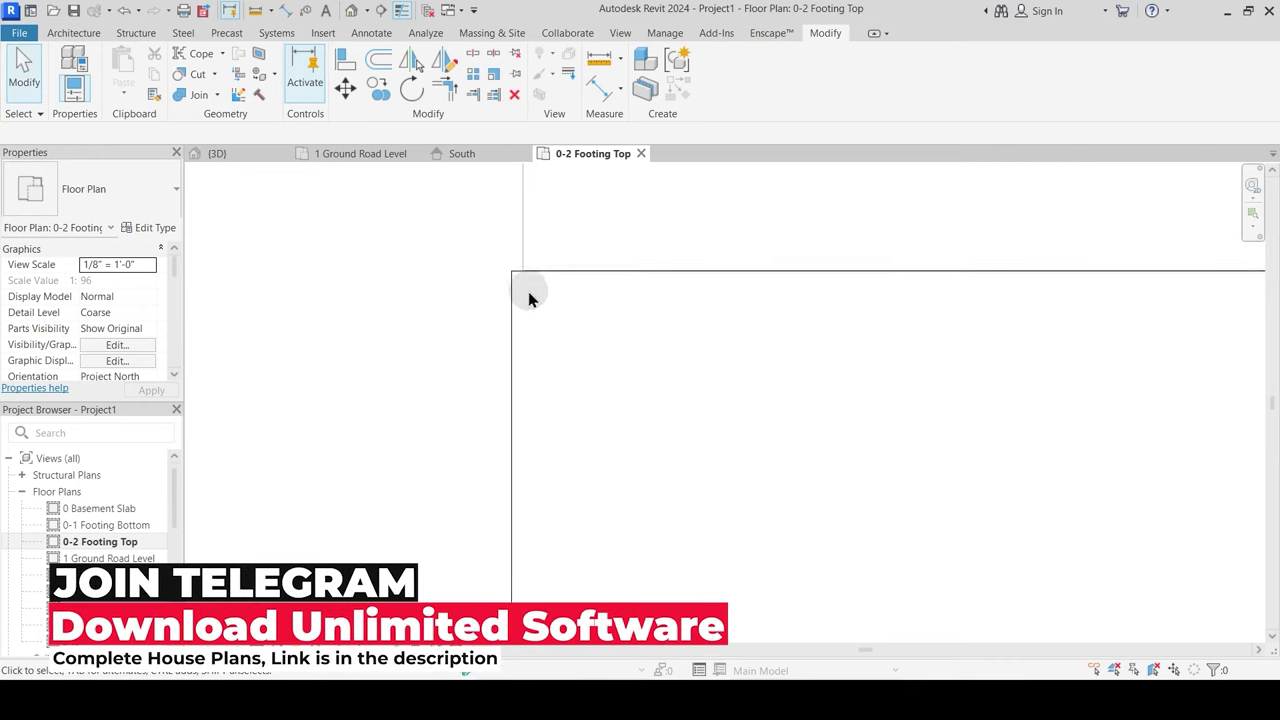
scroll(530, 296, "down", 4)
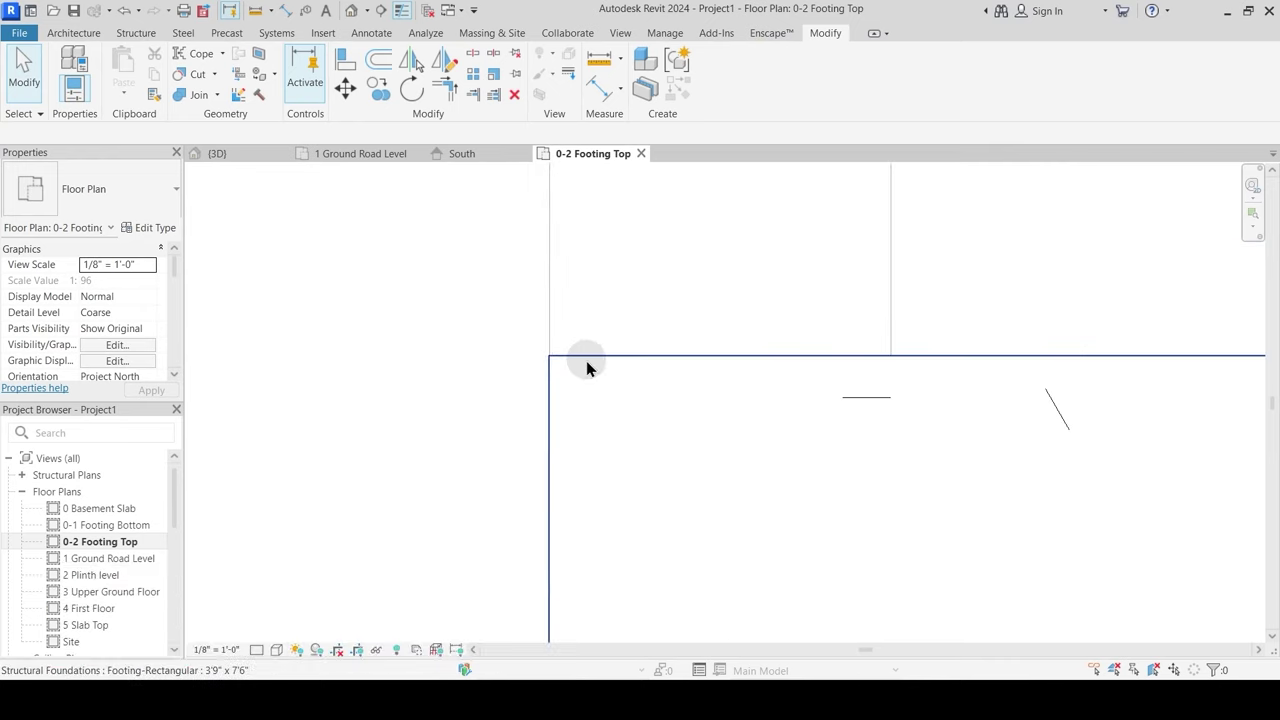
left_click_drag(587, 368, 804, 469)
left_click(523, 402)
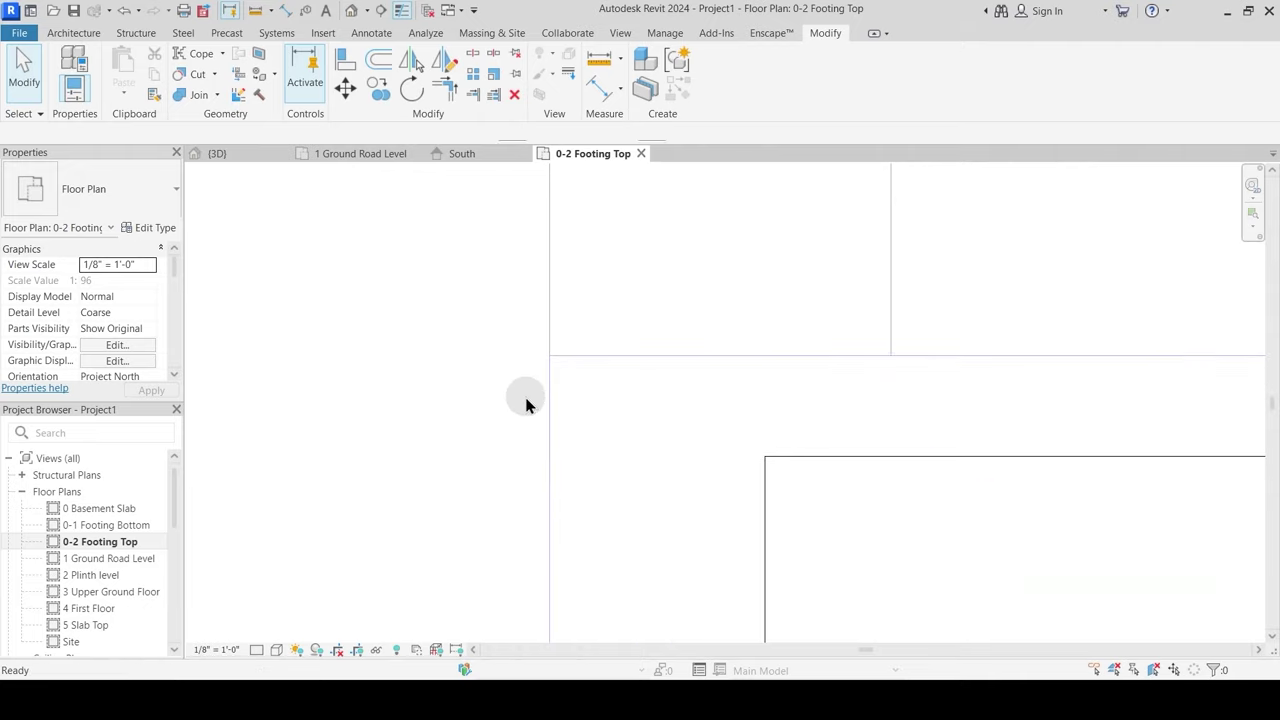
Step: Draw a short model line from the footing corner, then delete it
key("l")
key("i")
left_click(549, 355)
left_click(371, 366)
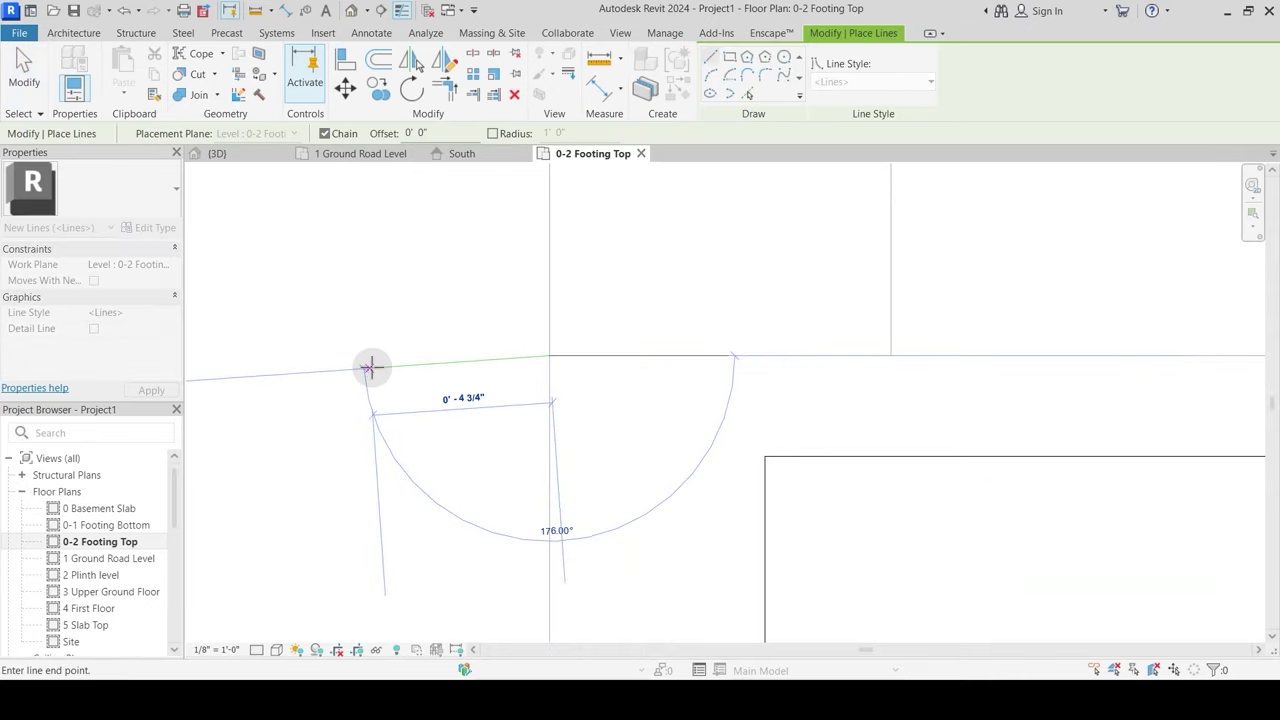
key("Escape")
key("Escape")
scroll(536, 360, "up", 4)
middle_click_drag(546, 396, 546, 384)
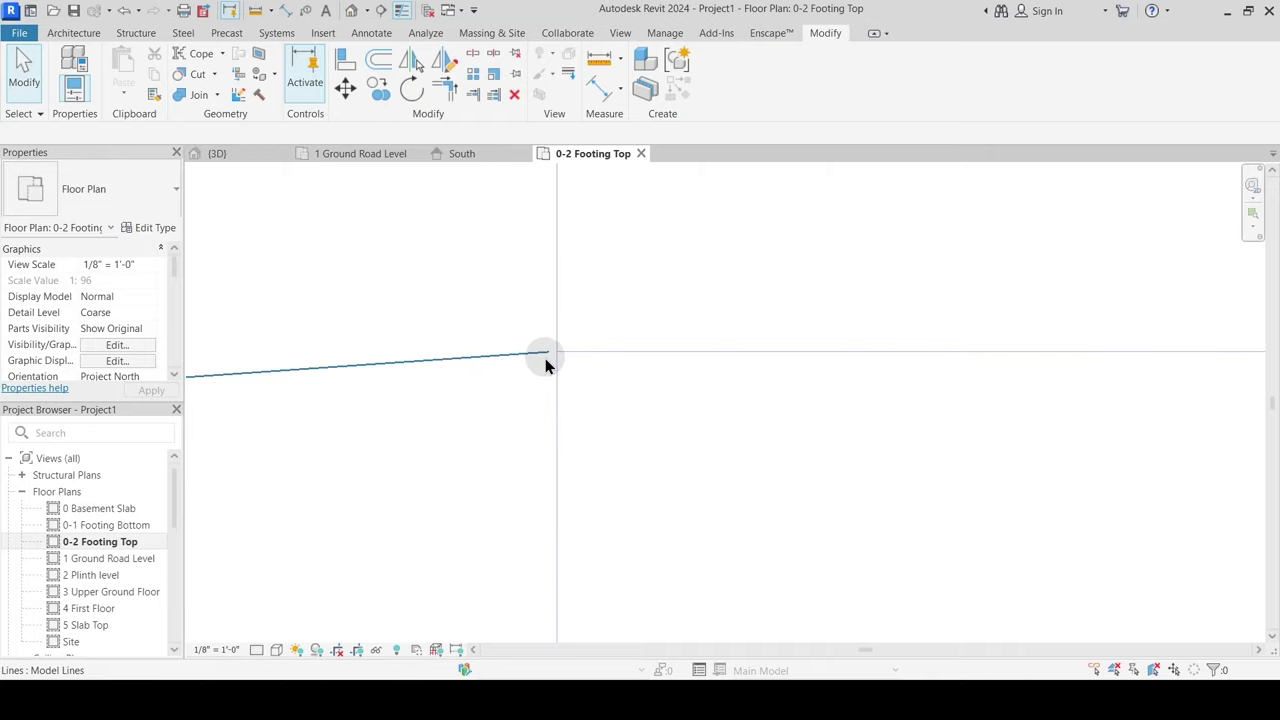
scroll(546, 356, "down", 2)
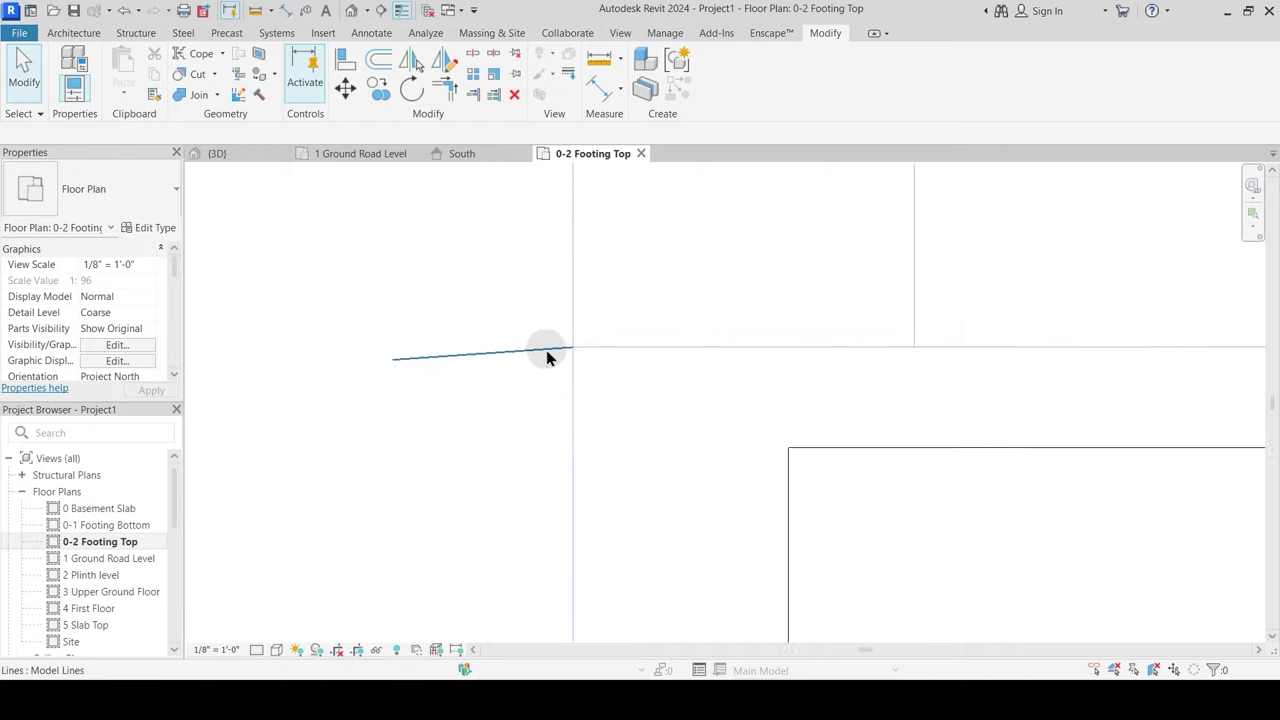
scroll(546, 356, "down", 2)
left_click(517, 350)
key("Delete")
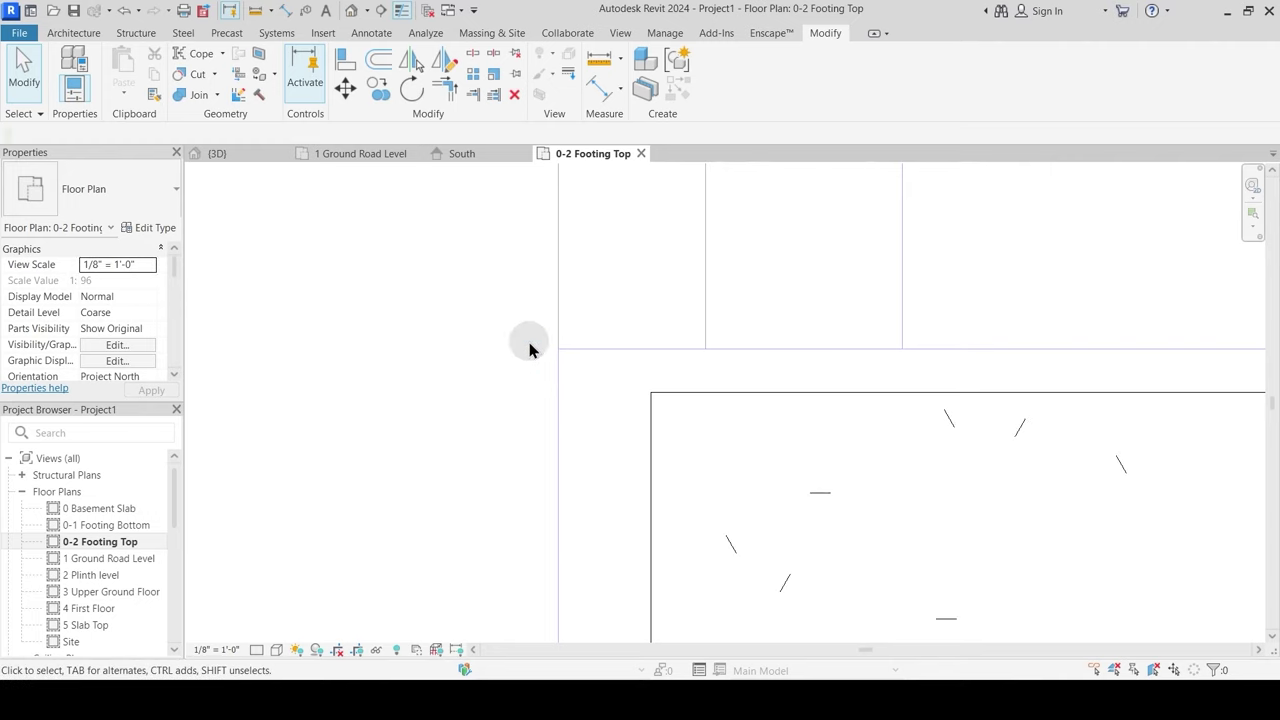
Step: Re-align the footing to the outline's horizontal and vertical plan lines
left_click(345, 60)
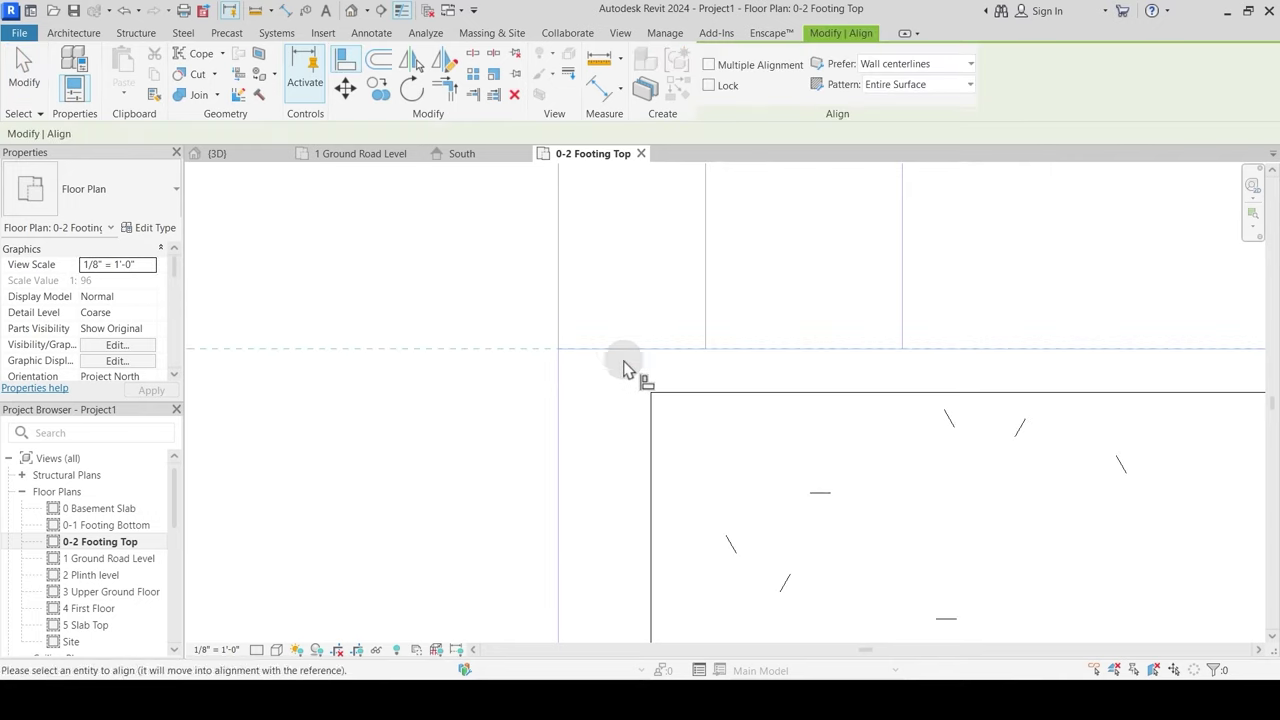
left_click(663, 393)
left_click(556, 411)
left_click(651, 412)
scroll(548, 304, "down", 1)
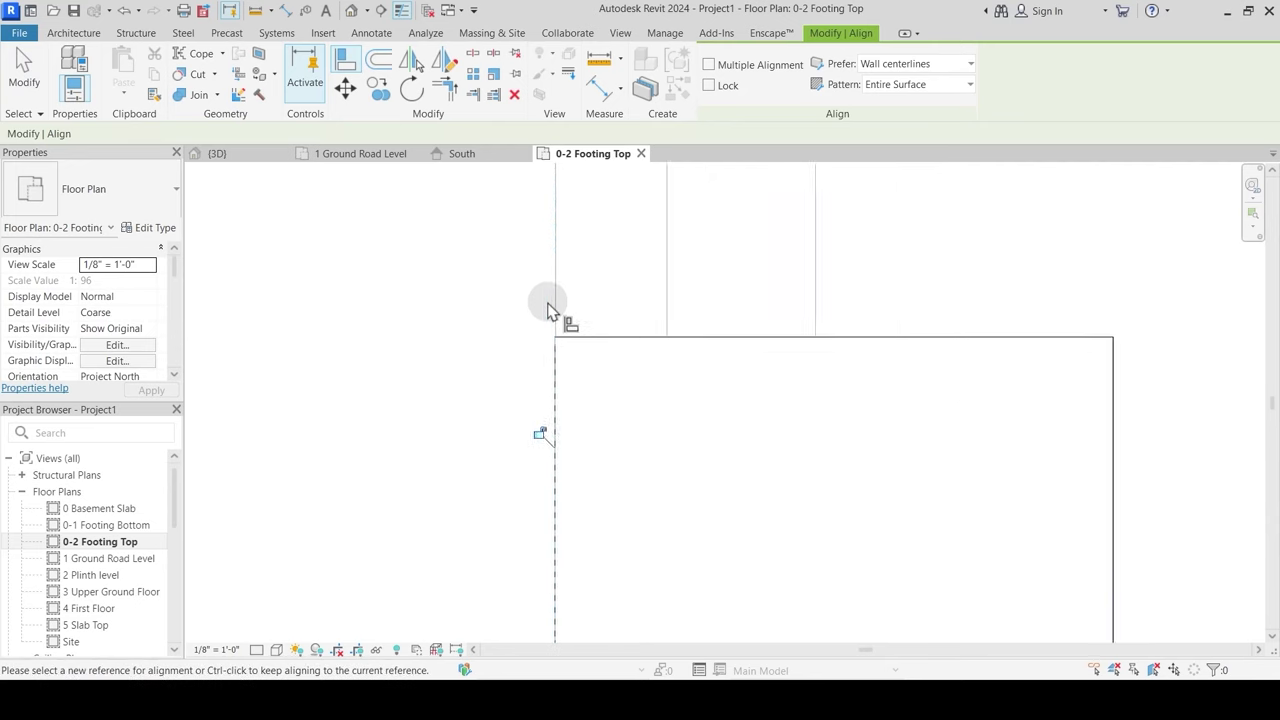
scroll(550, 305, "down", 4)
key("Escape")
key("Escape")
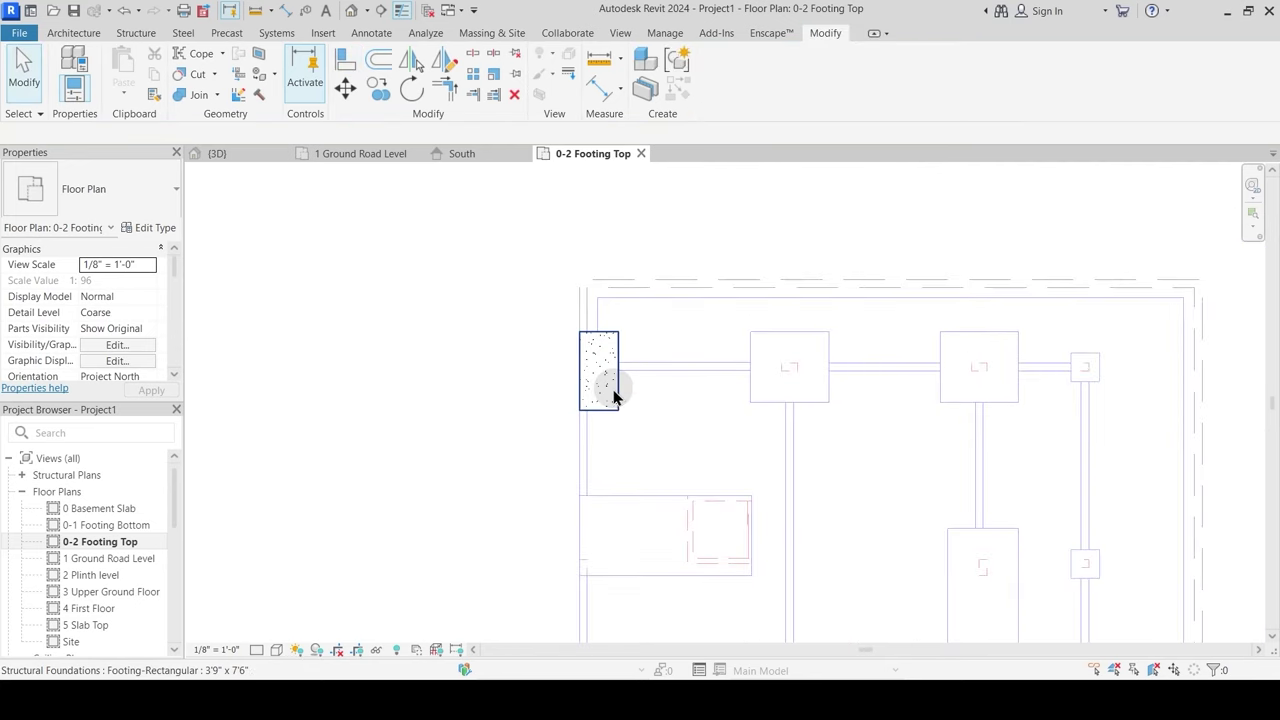
Step: Copy the footing with CO from its corner onto two lower outlines
left_click(613, 397)
middle_click_drag(643, 451, 557, 380)
scroll(605, 312, "down", 1)
key("c")
key("o")
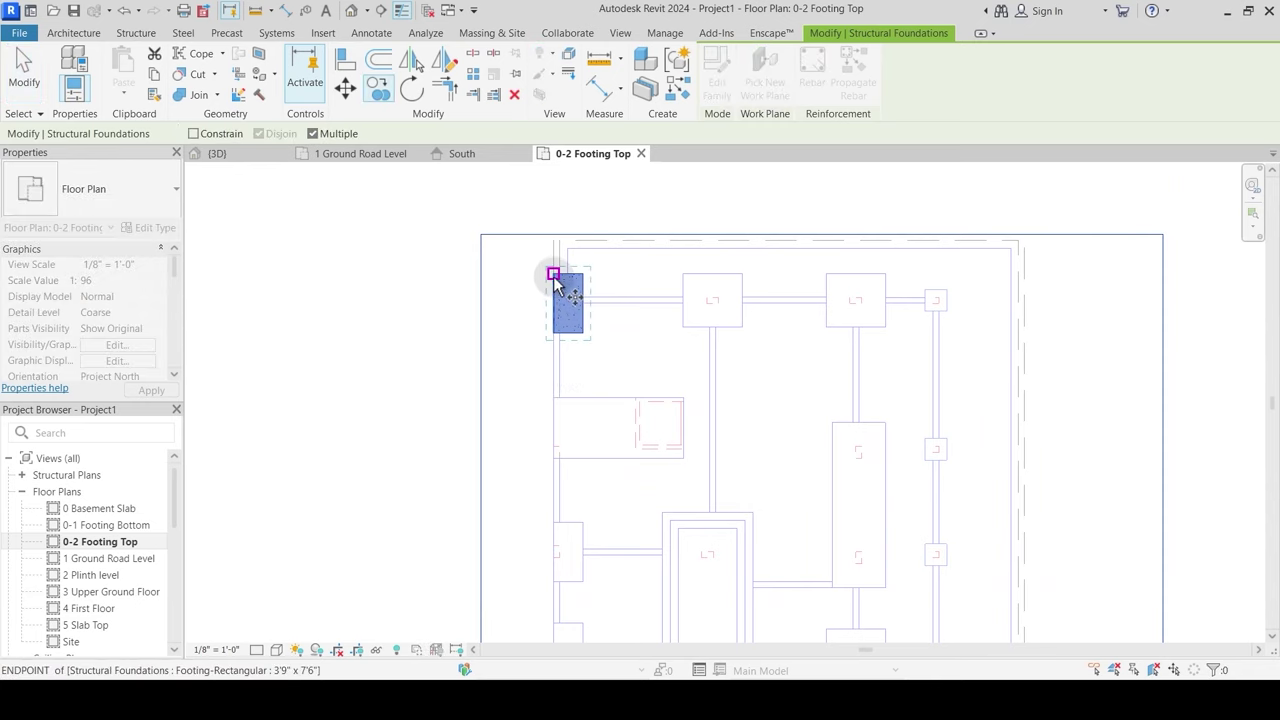
left_click(553, 274)
left_click(552, 523)
middle_click_drag(489, 608, 503, 364)
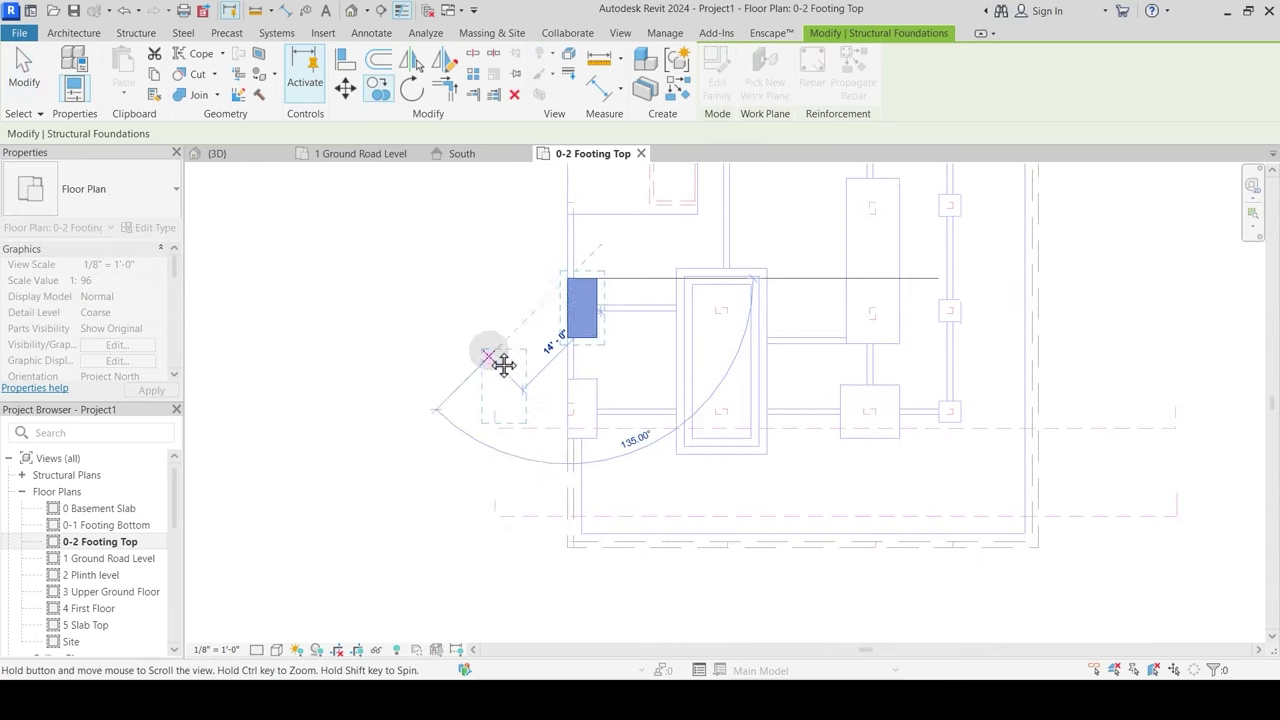
left_click(568, 381)
middle_click_drag(706, 255, 571, 464)
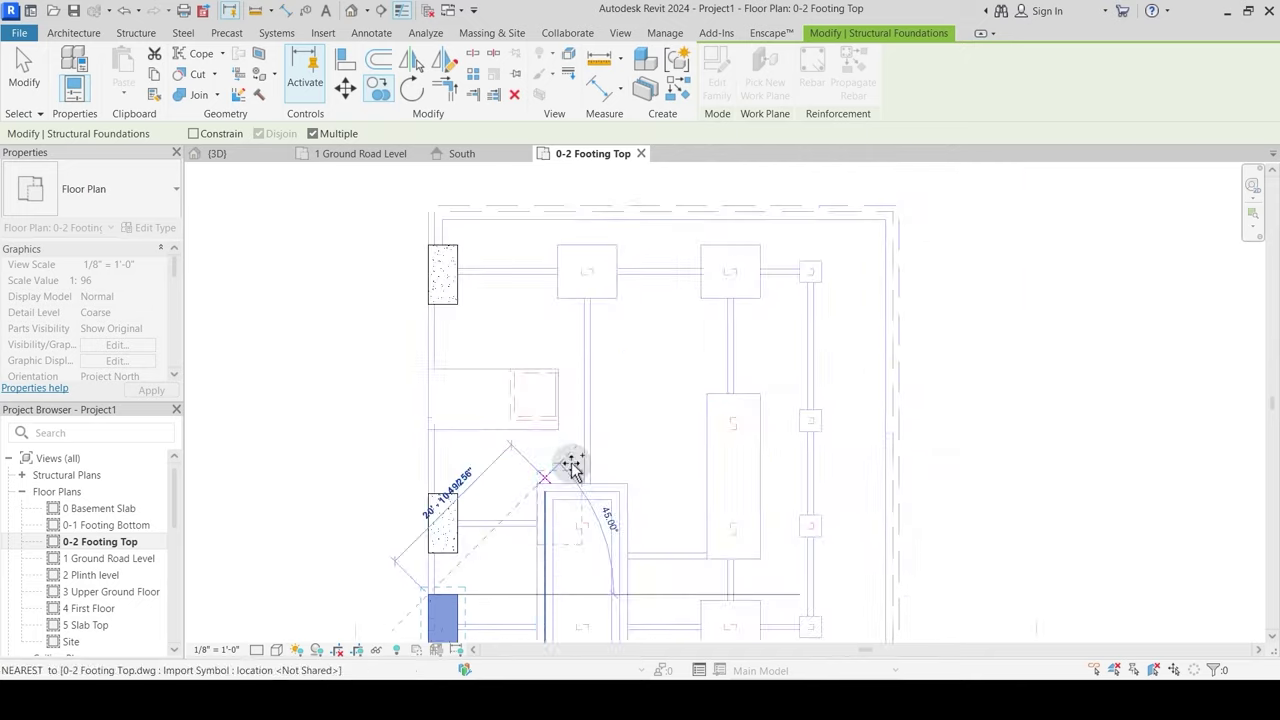
scroll(630, 350, "up", 4)
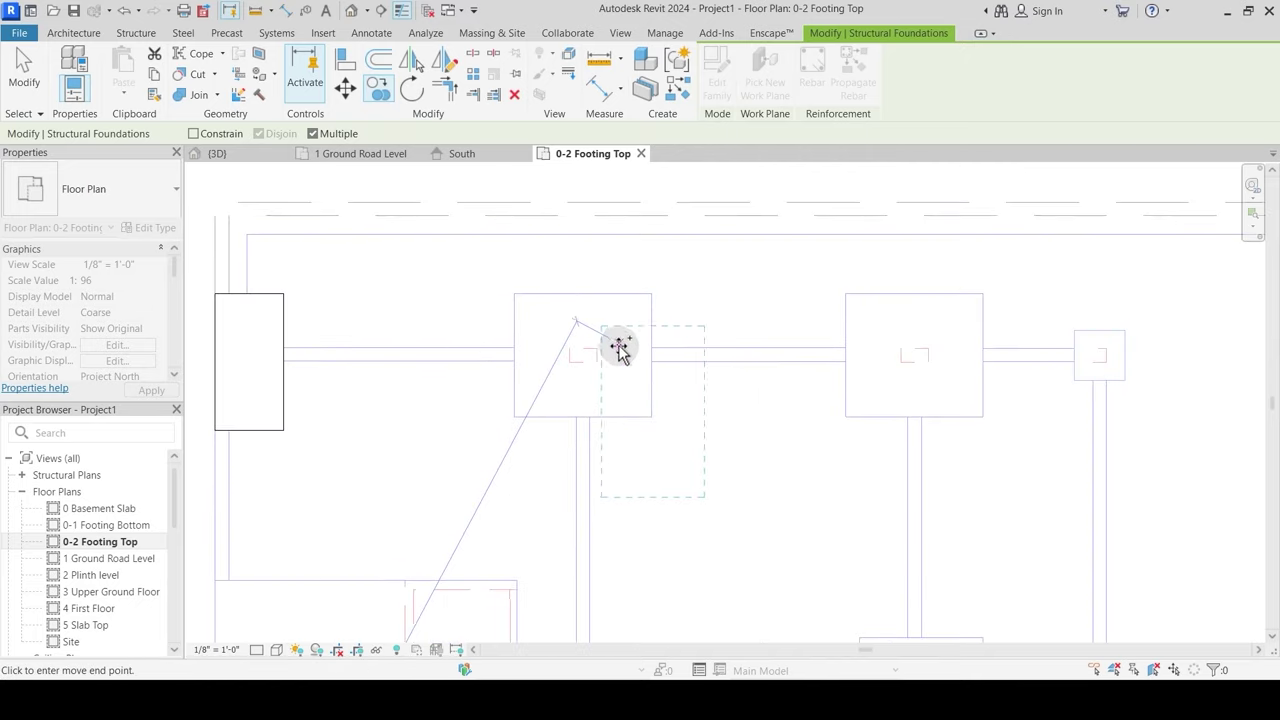
key("Escape")
Step: Select a copied footing and pan around to check the copies
left_click(529, 334)
scroll(380, 423, "down", 3)
middle_click_drag(380, 423, 408, 305)
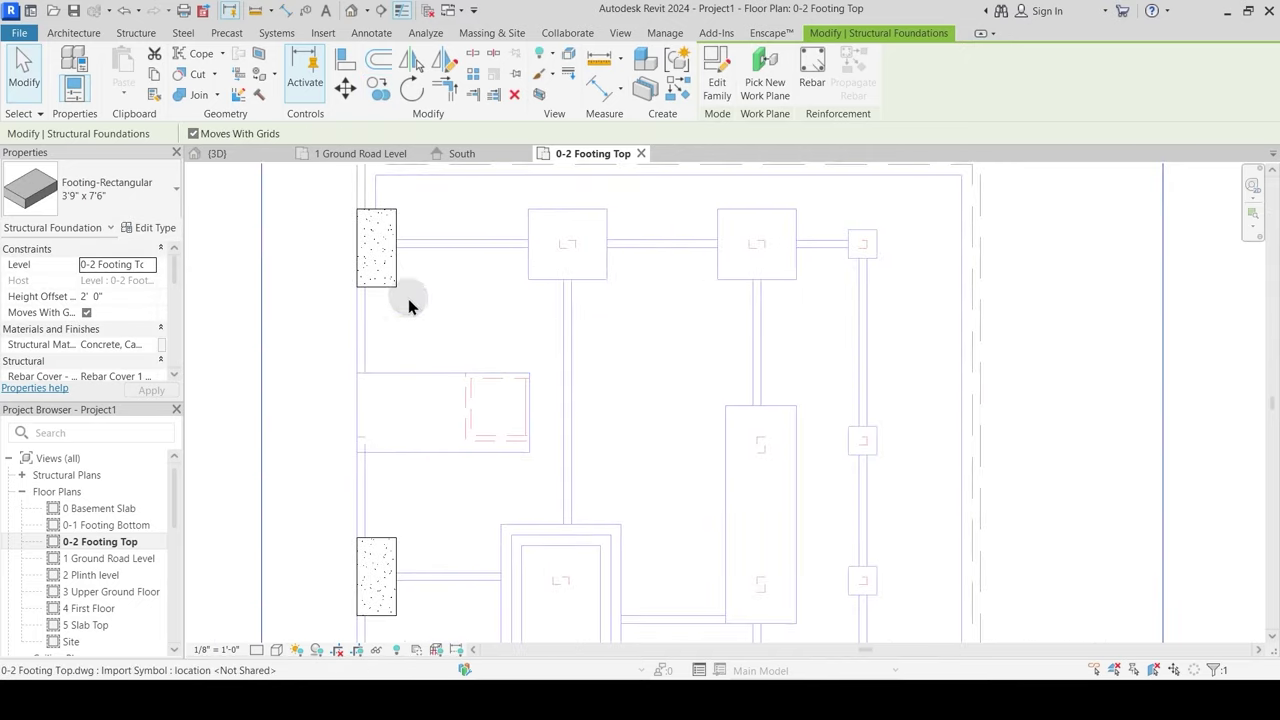
middle_click_drag(440, 596, 487, 550)
scroll(472, 438, "down", 1)
key("Escape")
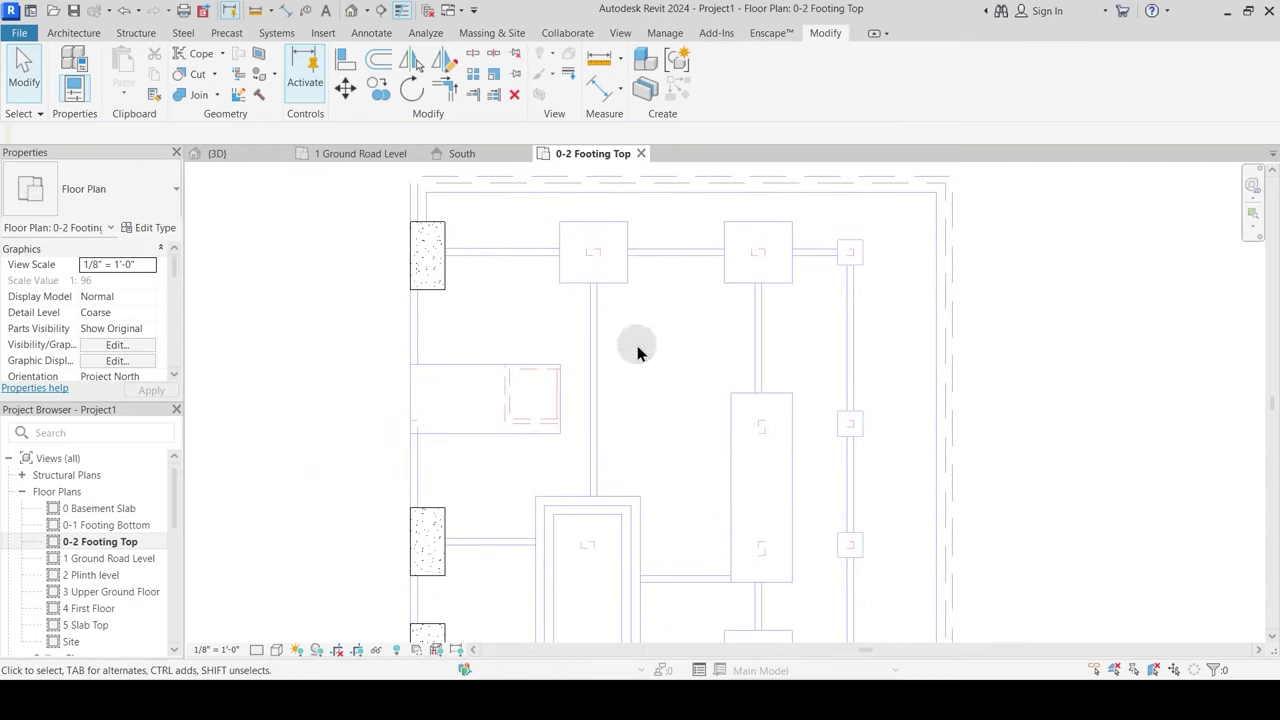
middle_click_drag(637, 345, 614, 409)
scroll(612, 397, "up", 2)
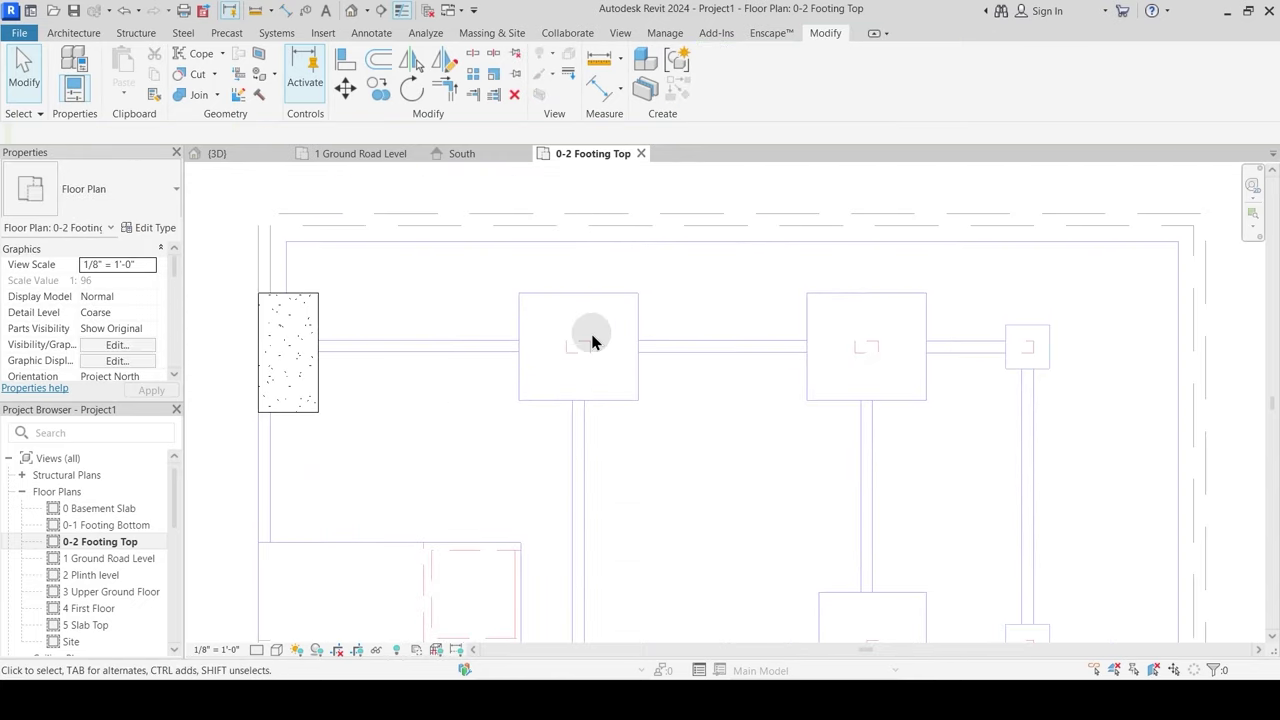
left_click(74, 33)
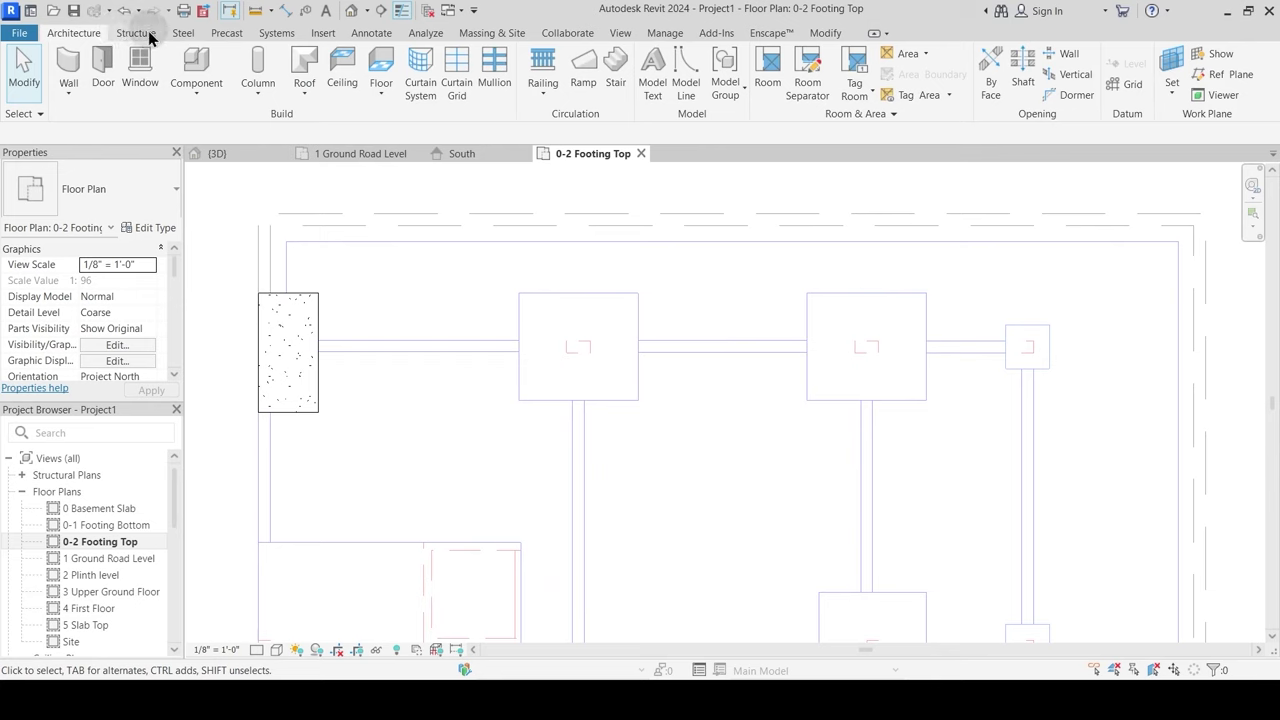
left_click(136, 33)
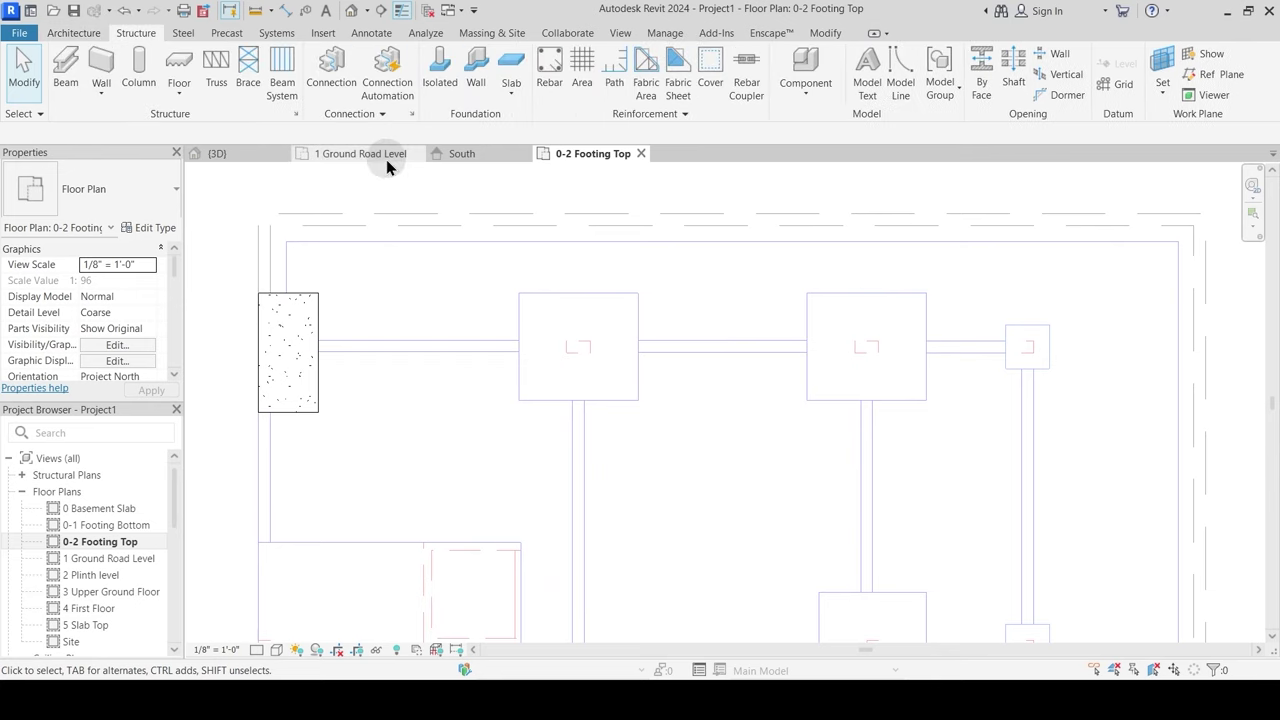
left_click(824, 33)
scroll(540, 298, "up", 2)
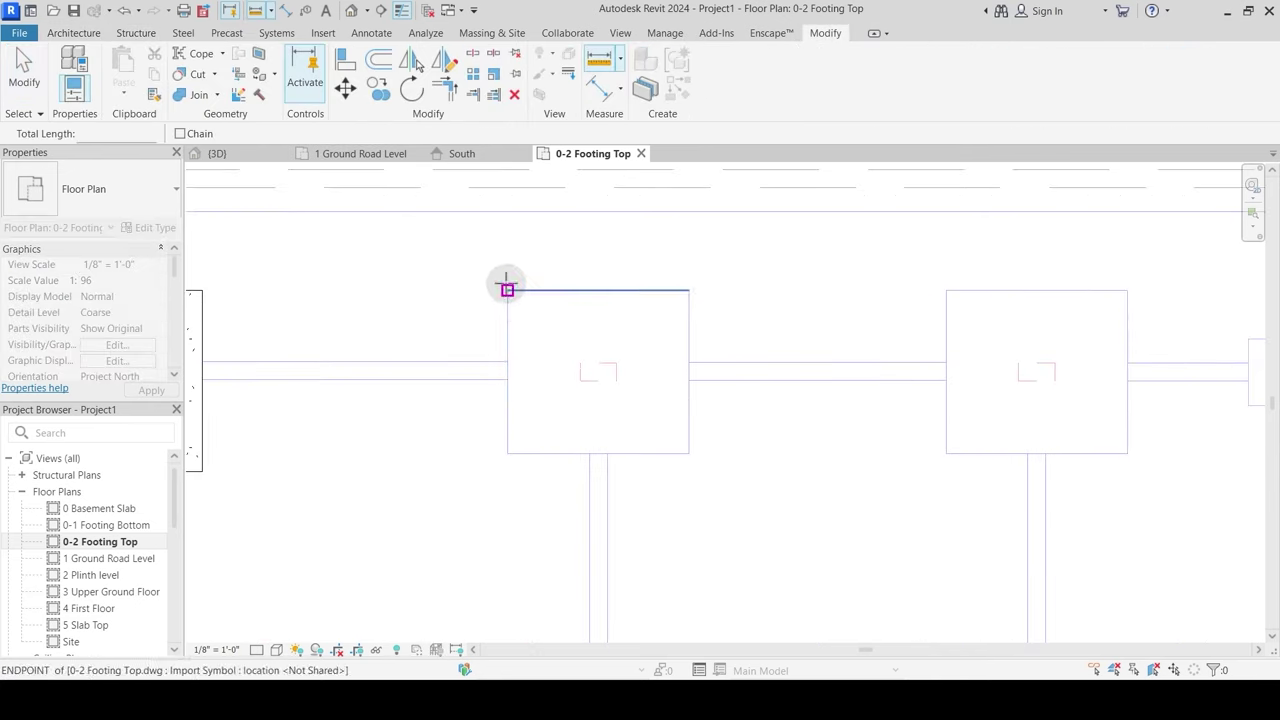
left_click(507, 290)
key("Escape")
key("Escape")
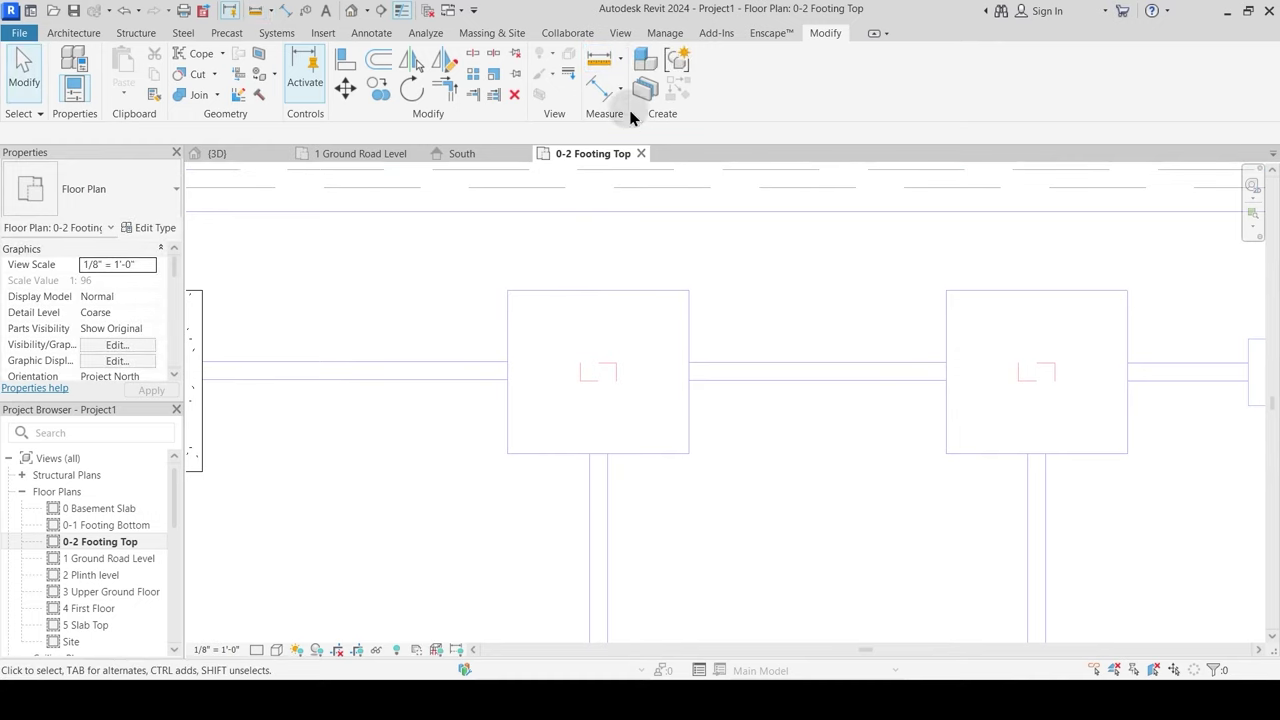
left_click(605, 66)
left_click(507, 290)
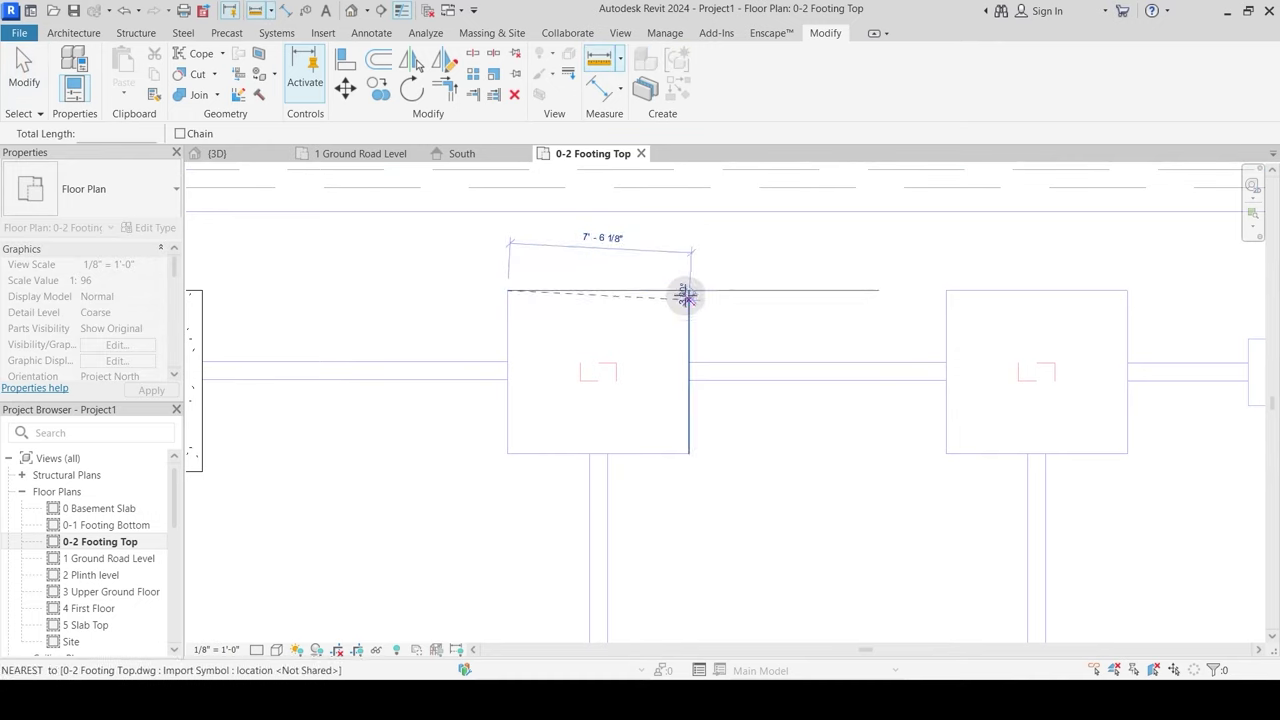
key("Escape")
key("Escape")
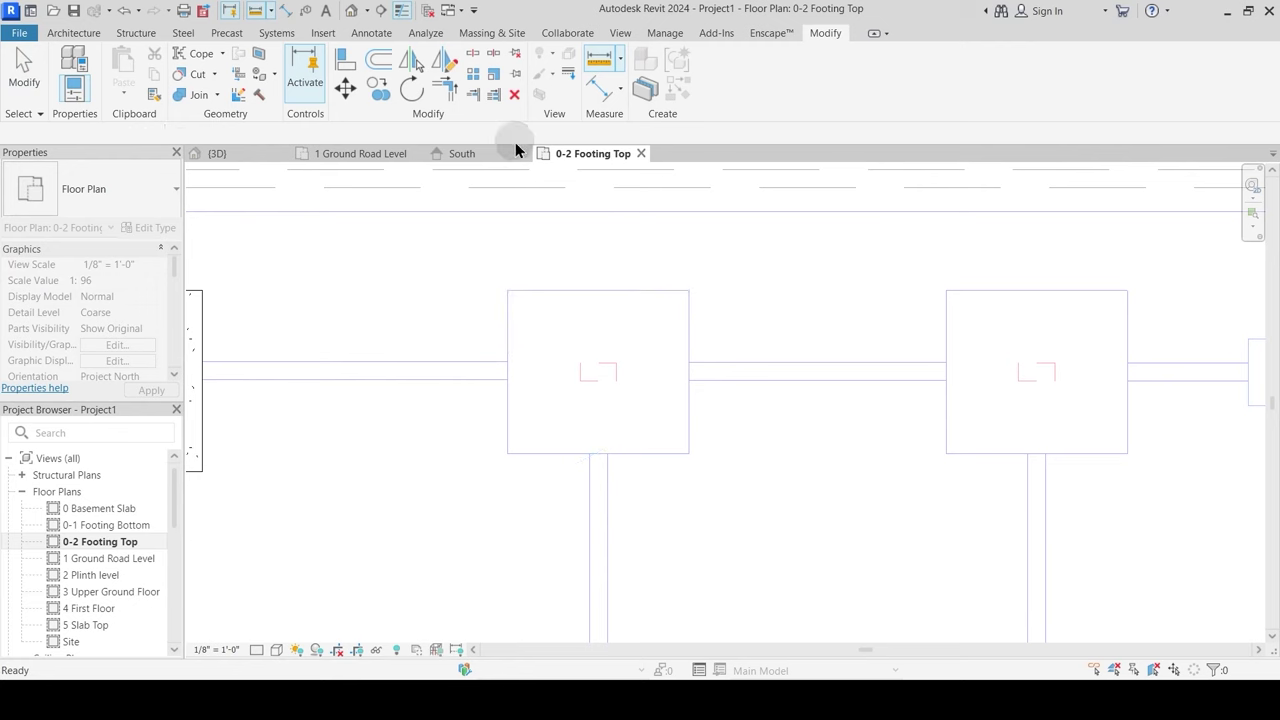
left_click(73, 32)
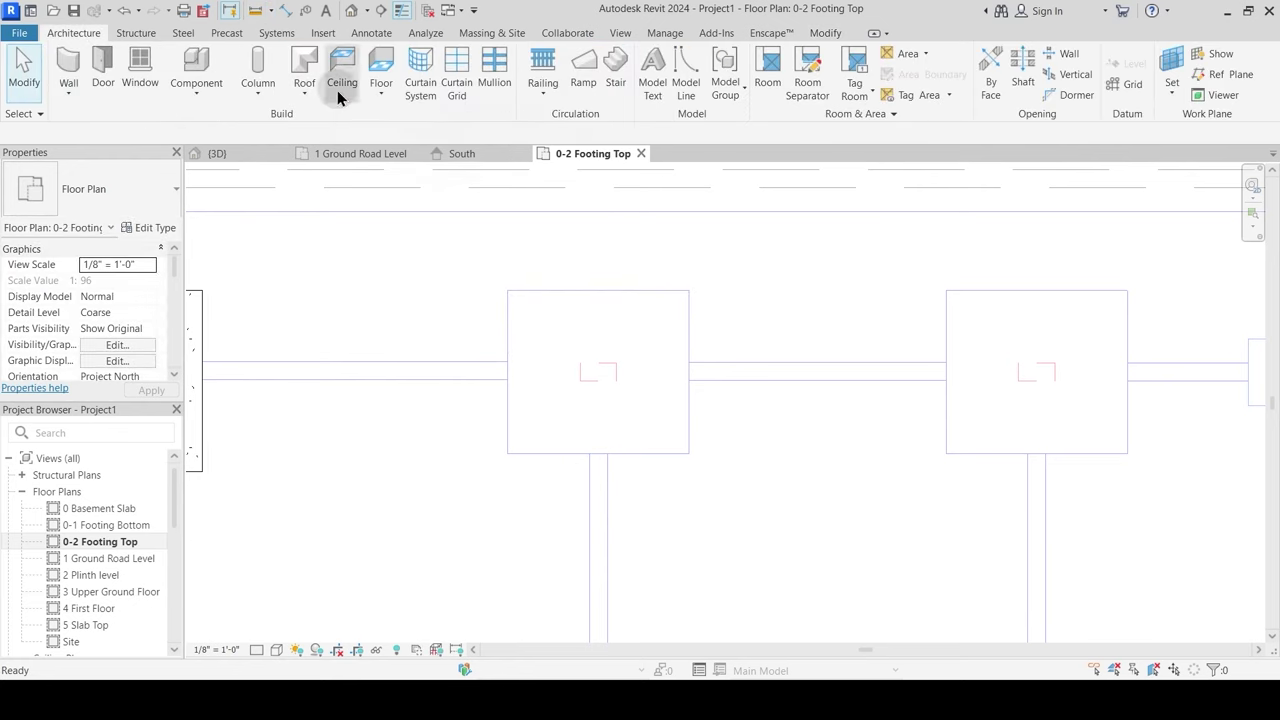
Step: Duplicate the footing type as 6'9 x 7'6" with 6'9" width and place one
left_click(159, 34)
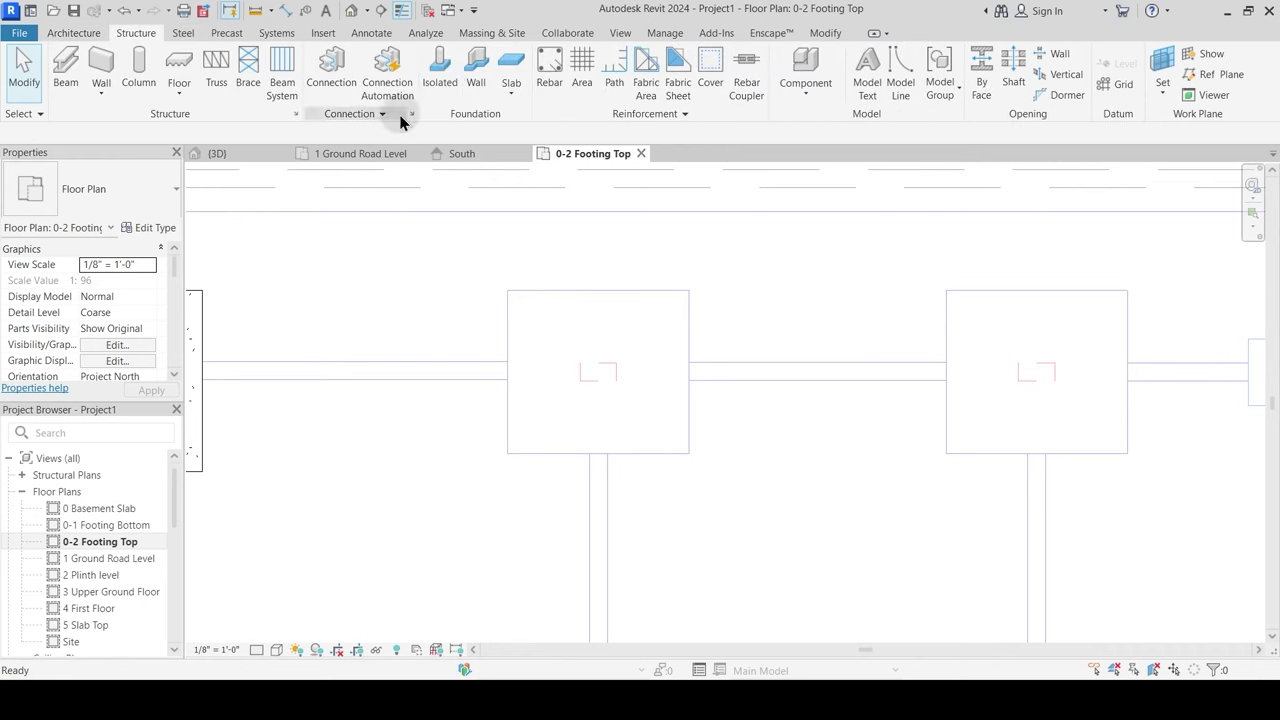
left_click(440, 80)
left_click(166, 230)
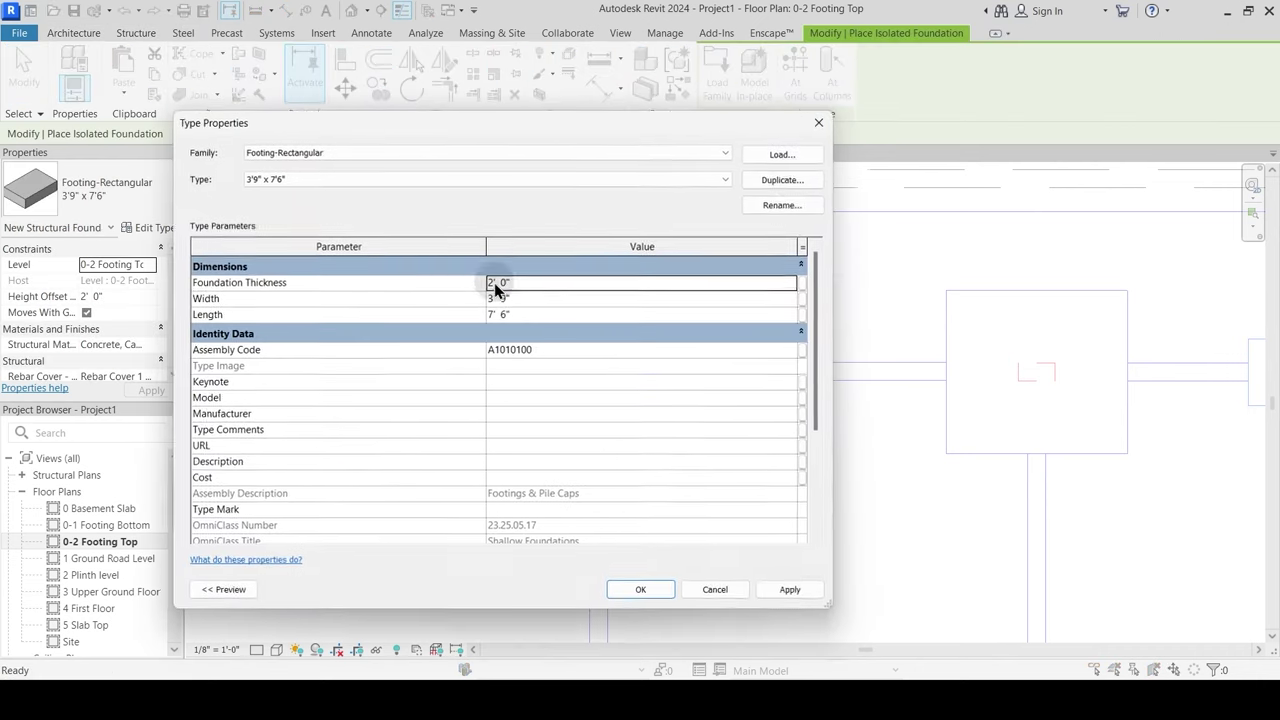
left_click(783, 179)
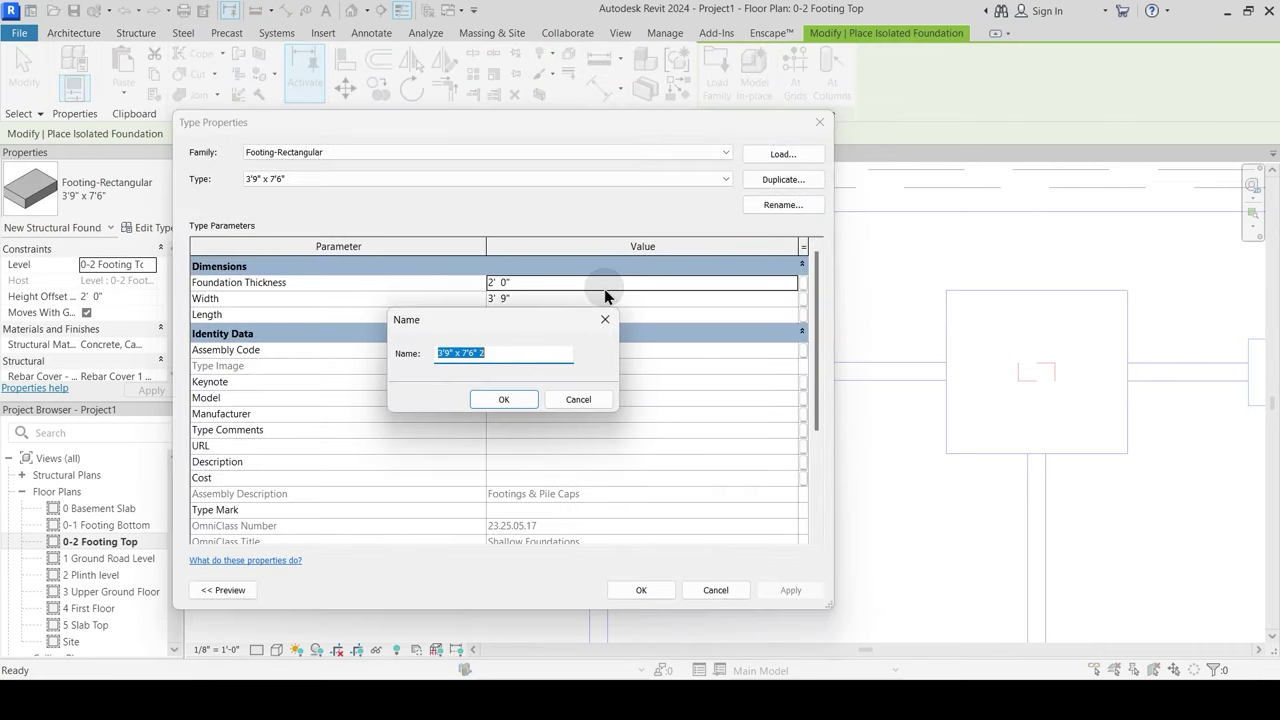
type("6'9")
key("Return")
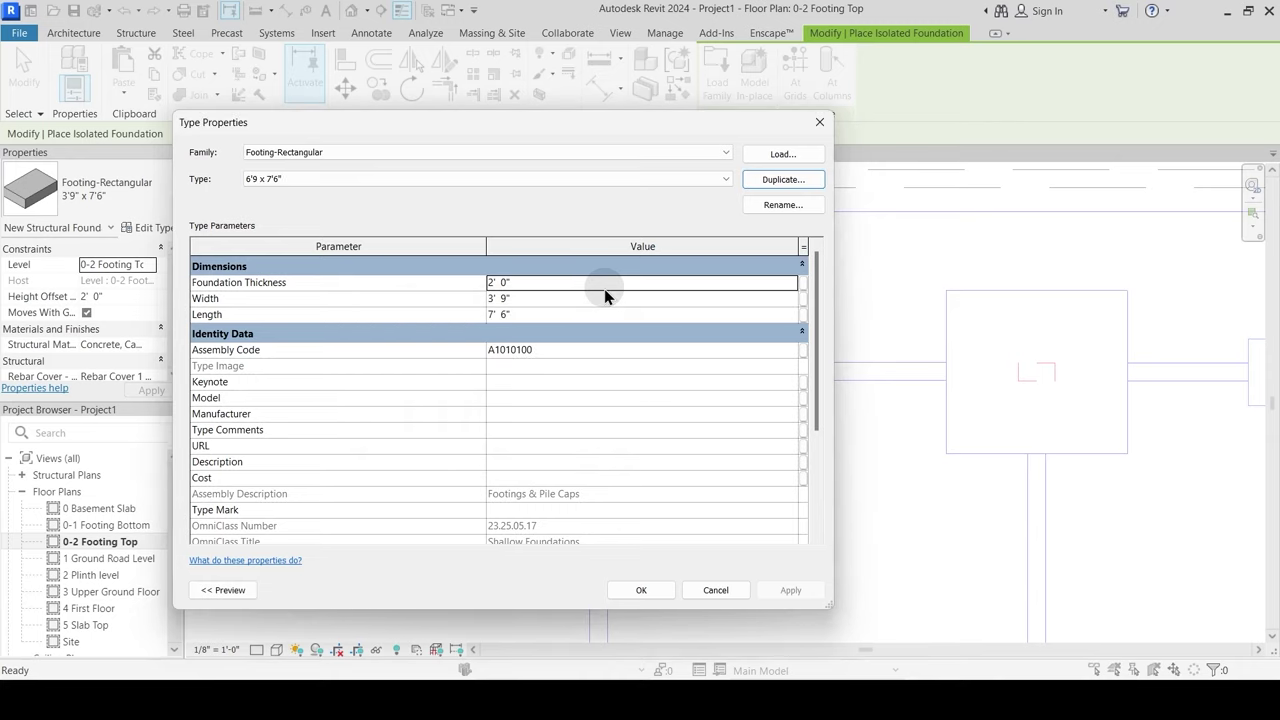
left_click(519, 297)
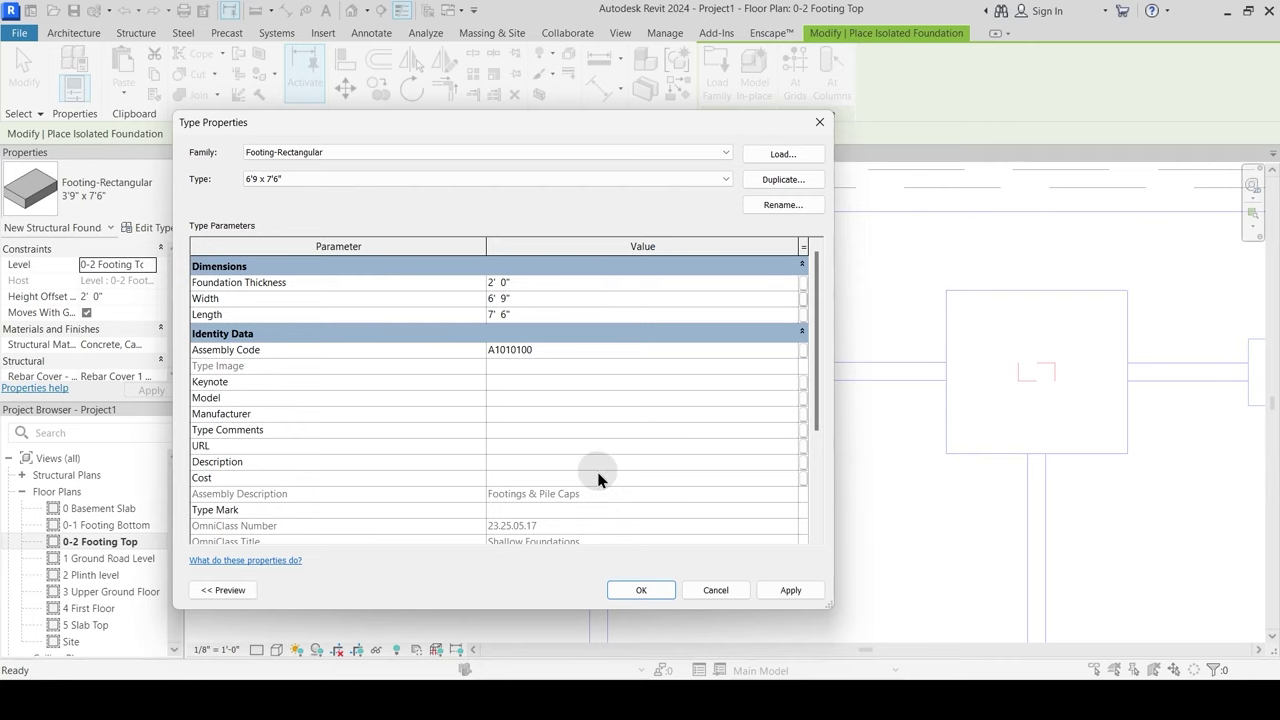
left_click(641, 590)
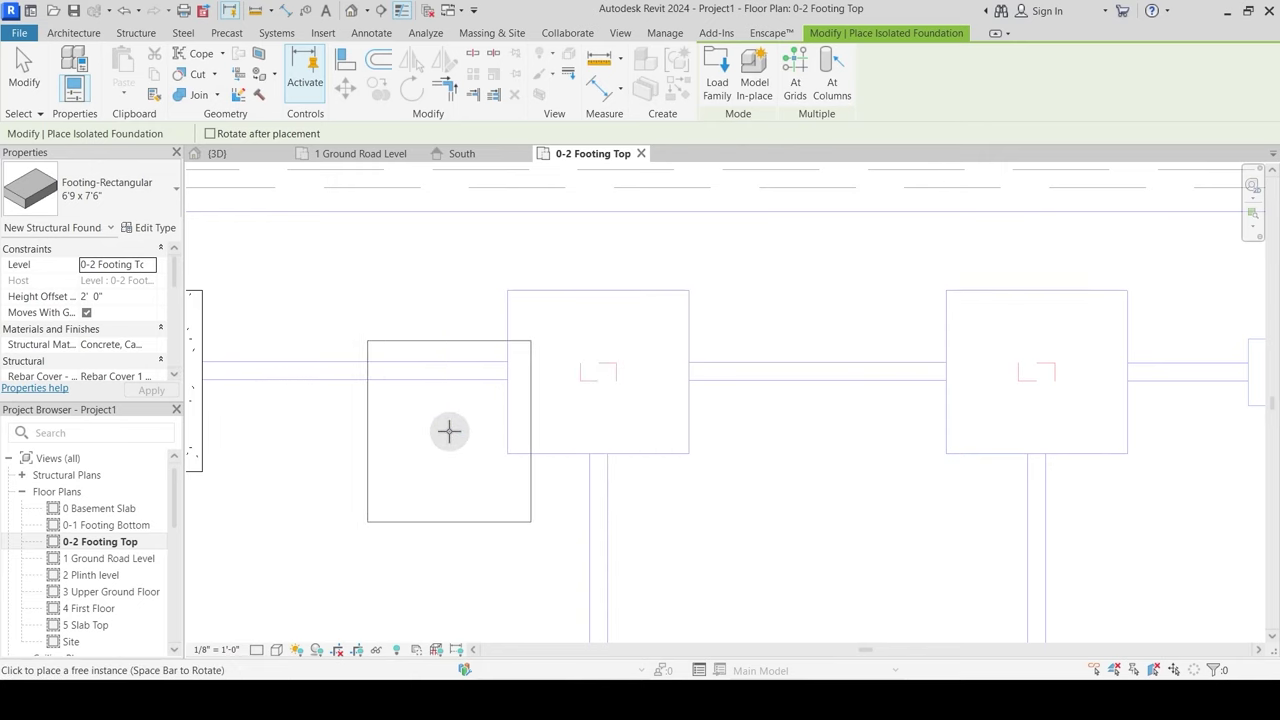
left_click(449, 431)
key("Escape")
key("Escape")
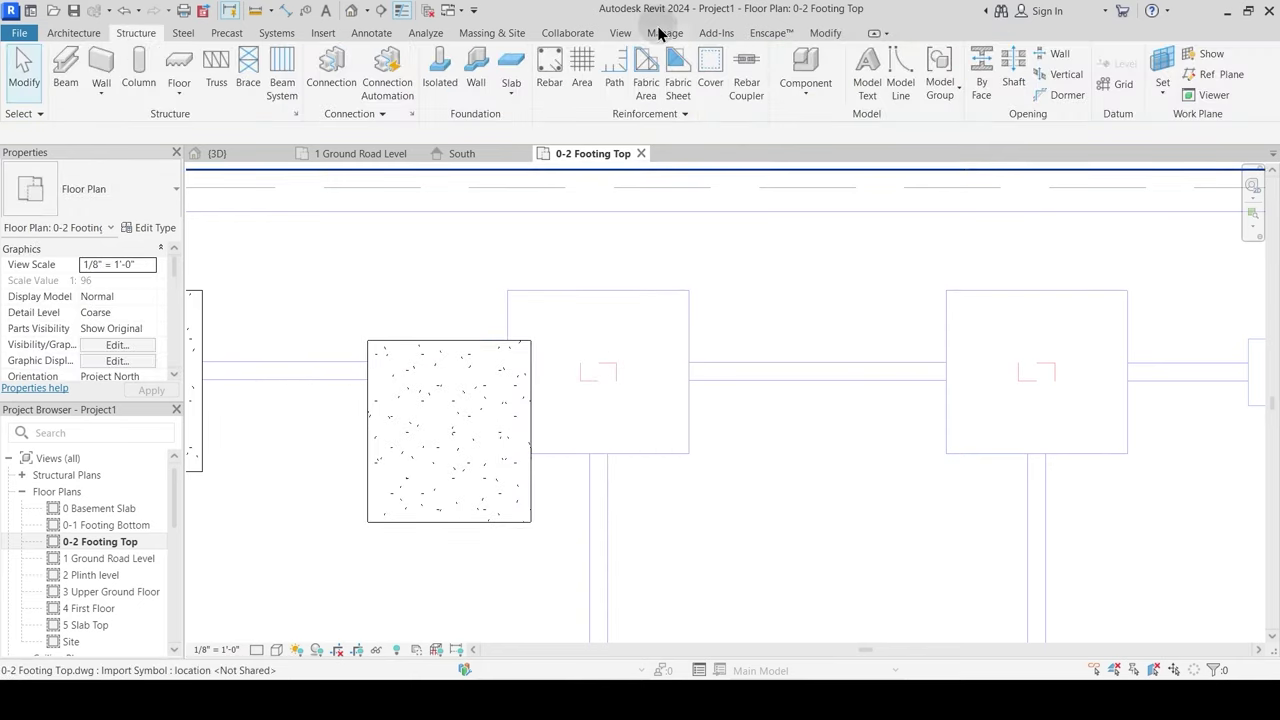
Step: Measure from the square outline's top-left corner
left_click(826, 32)
left_click(599, 60)
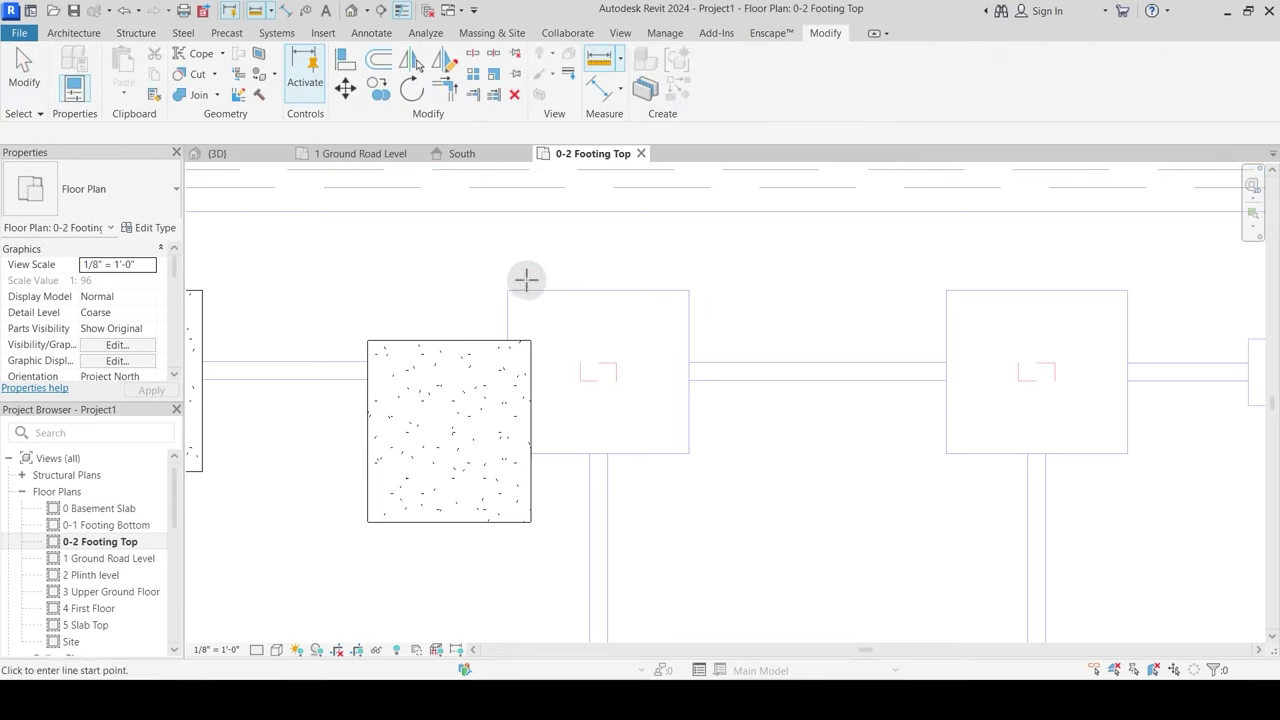
left_click(510, 290)
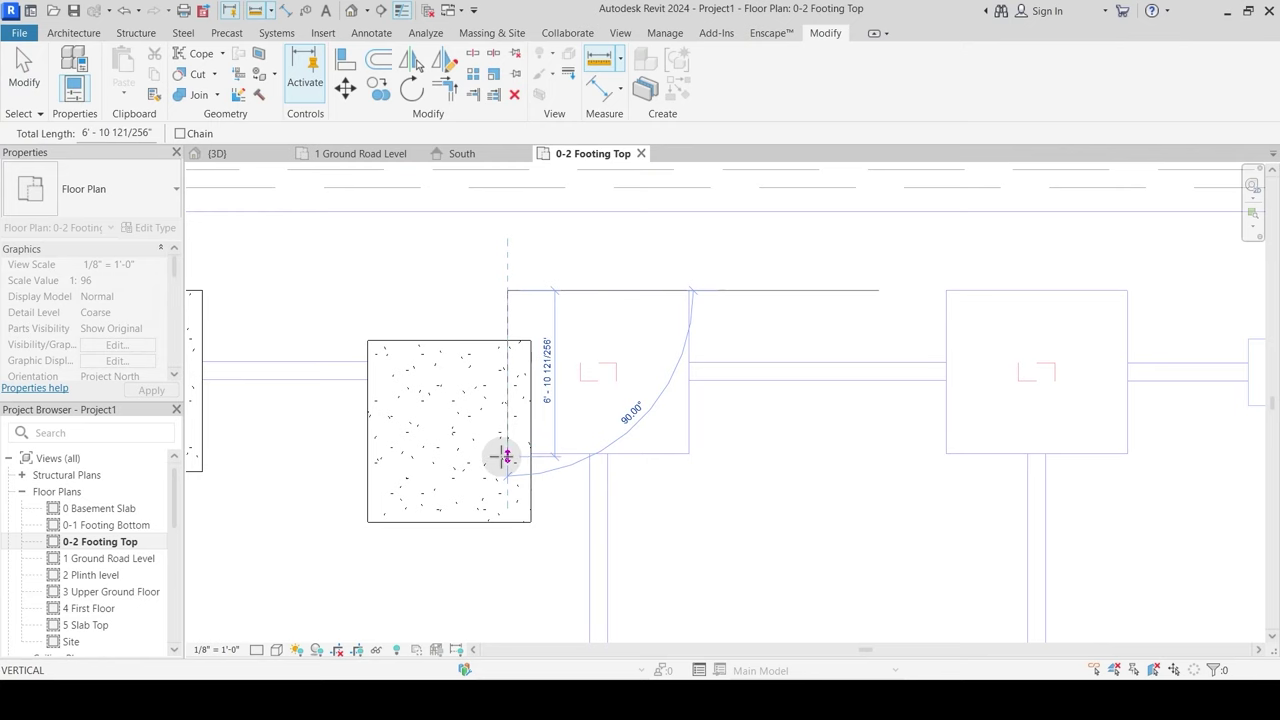
key("Escape")
key("Escape")
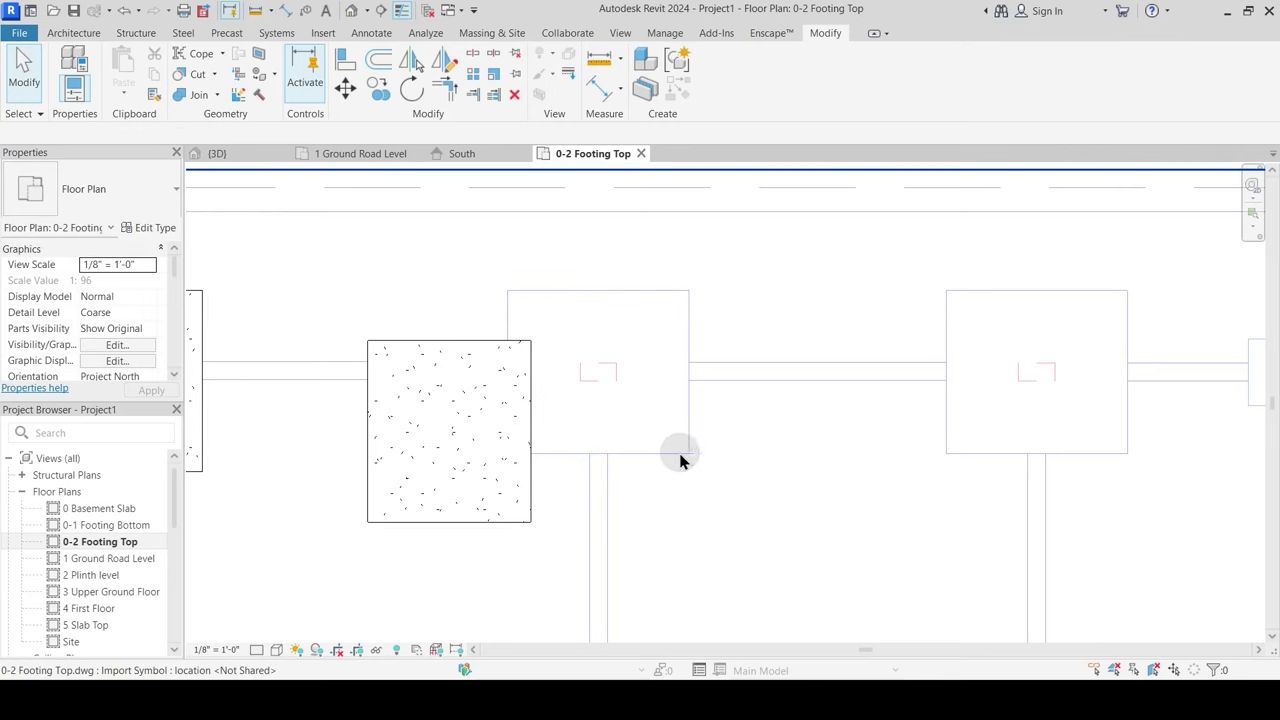
Step: Select the placed footing and edit its type's Width value
left_click(535, 378)
middle_click_drag(597, 433, 613, 410)
left_click(148, 227)
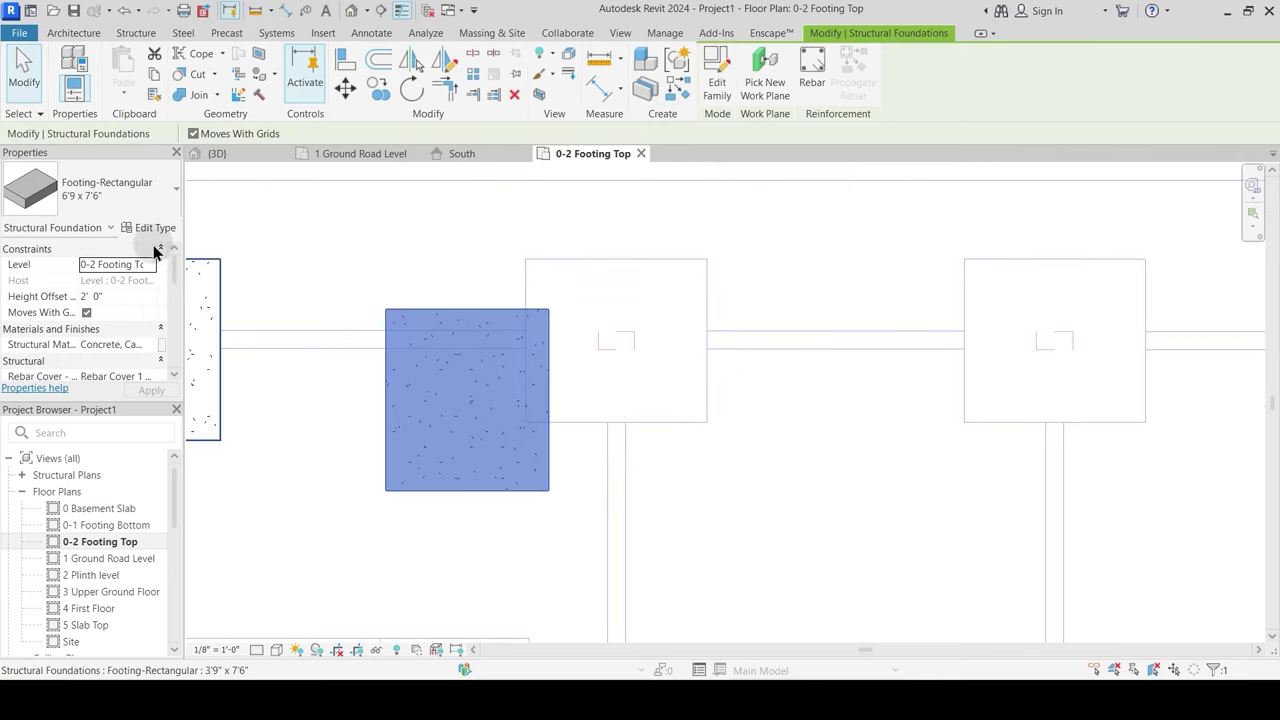
left_click(533, 298)
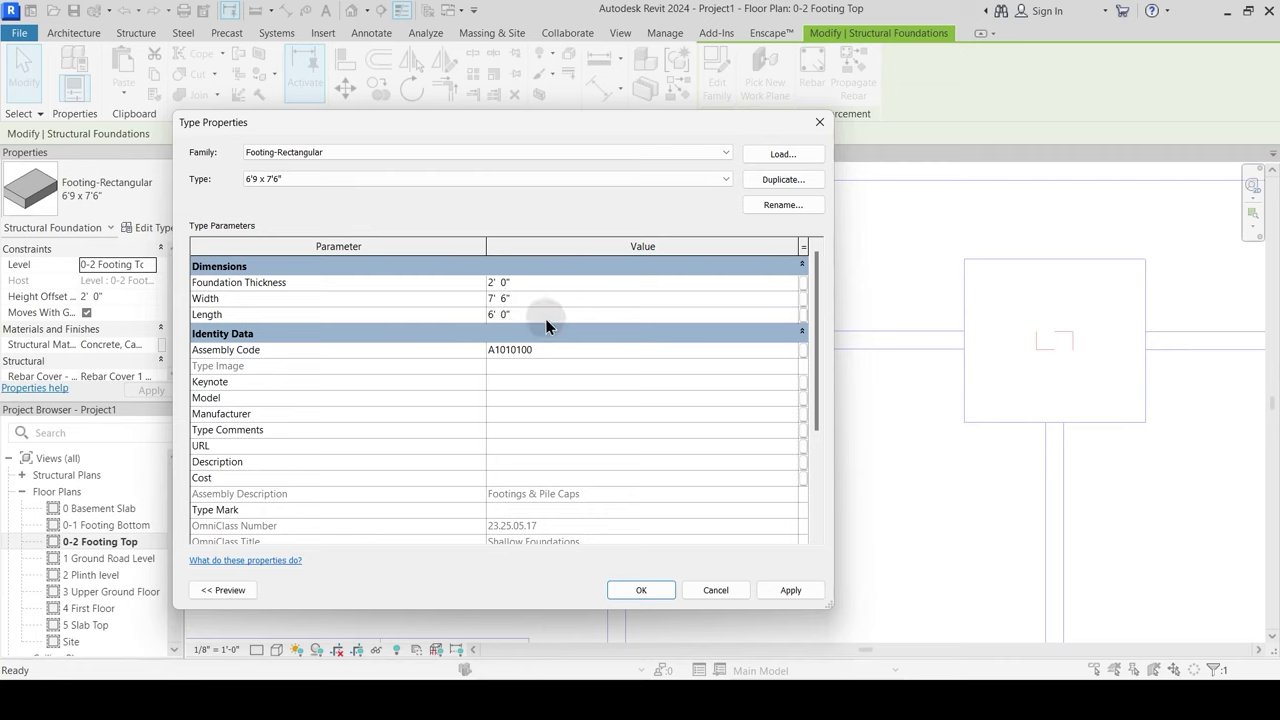
Step: Give the 6'9" x 7'6" footing type a Length of 6' 9", confirm, and deselect
left_click(540, 315)
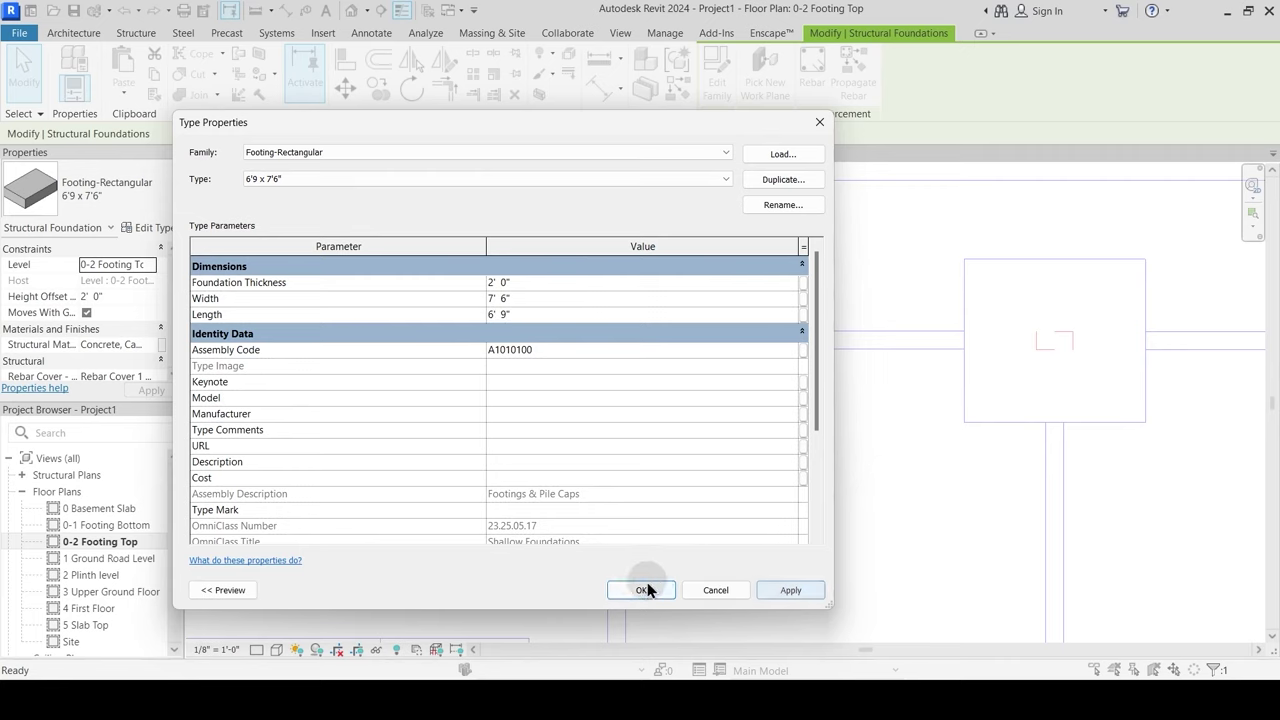
left_click(645, 589)
left_click(518, 240)
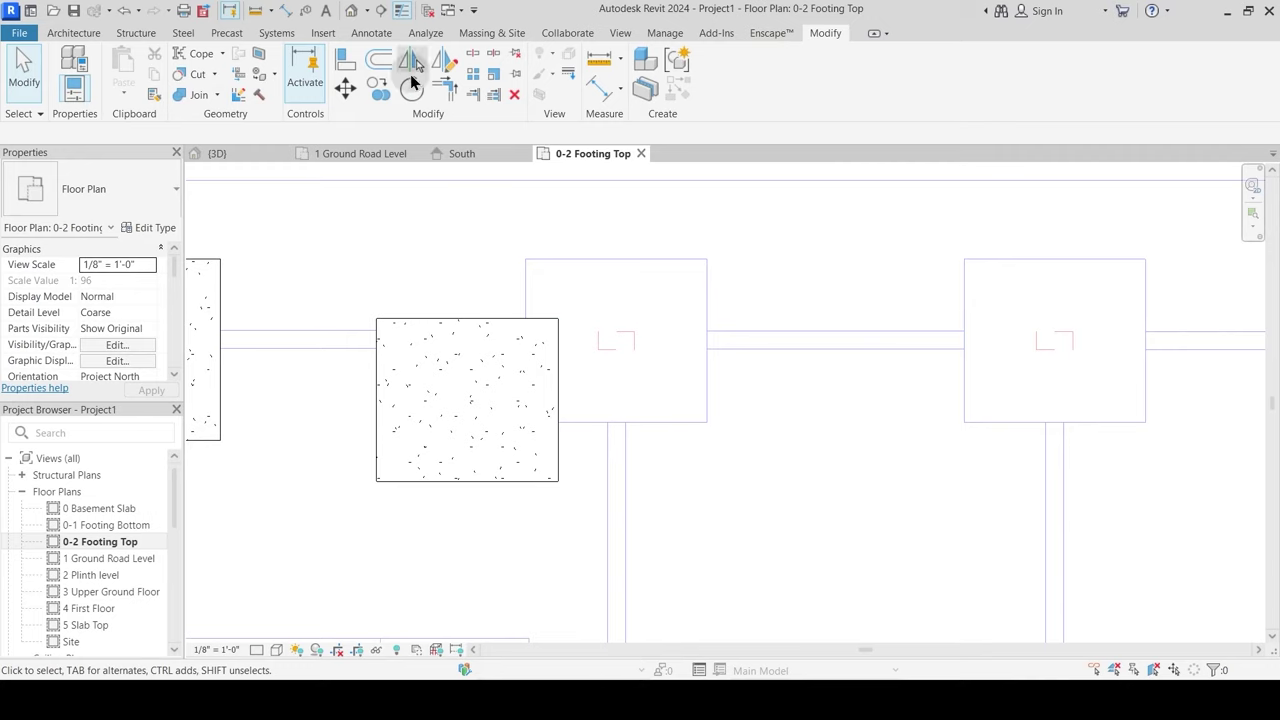
Step: Align the footing's top and right edges to the imported outline
left_click(410, 66)
left_click(552, 262)
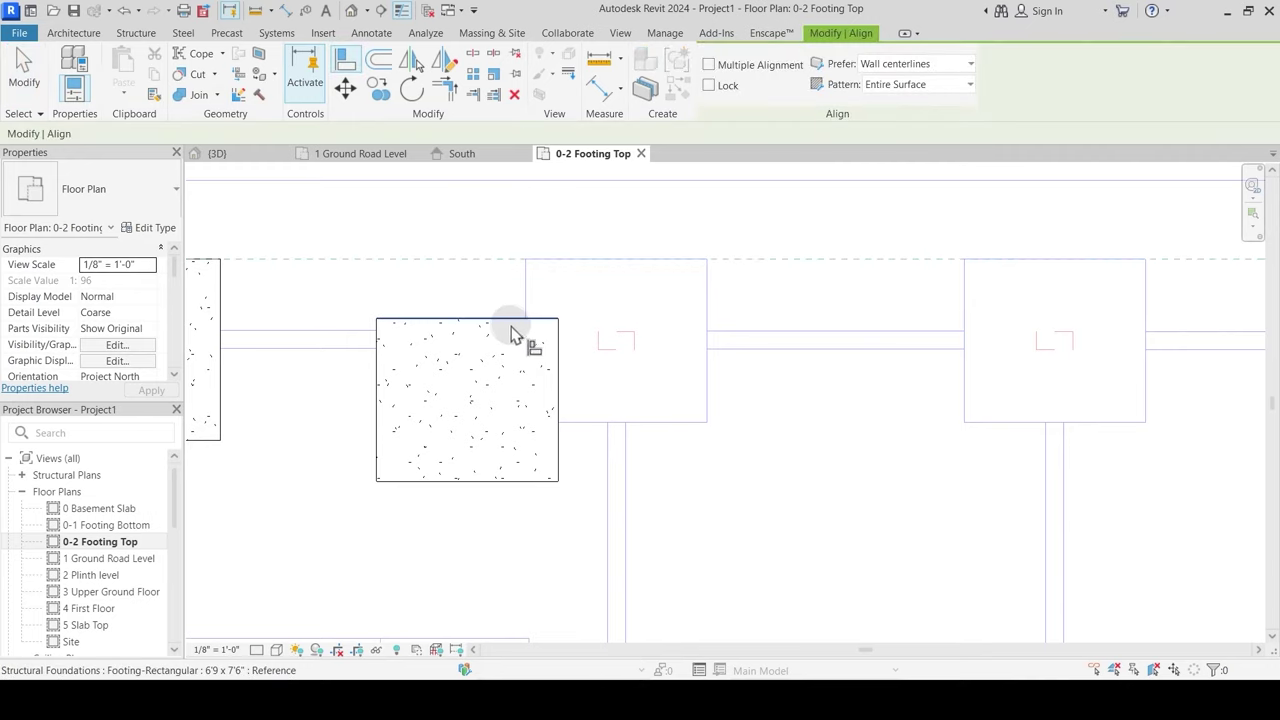
left_click(520, 321)
left_click(707, 295)
left_click(575, 313)
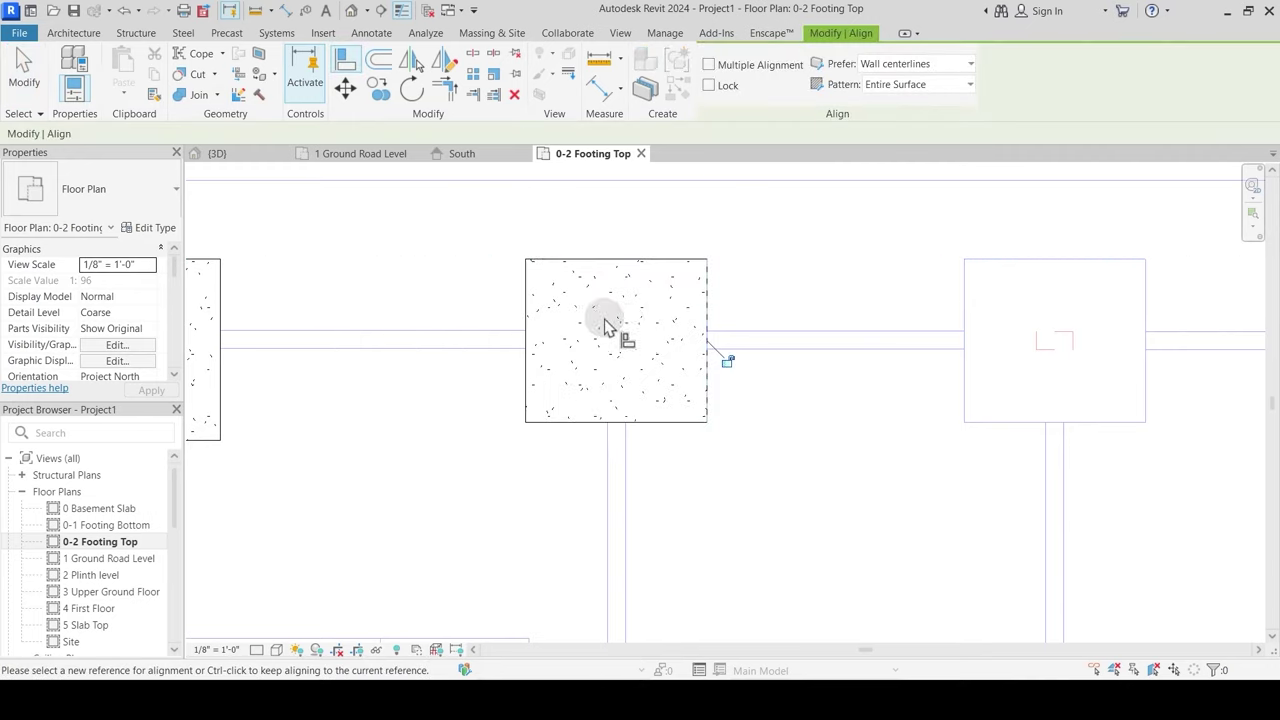
key("Escape")
key("Escape")
Step: Copy the footing onto the next outline to the right and near the lower-left outline
left_click(587, 348)
middle_click_drag(587, 348, 485, 368)
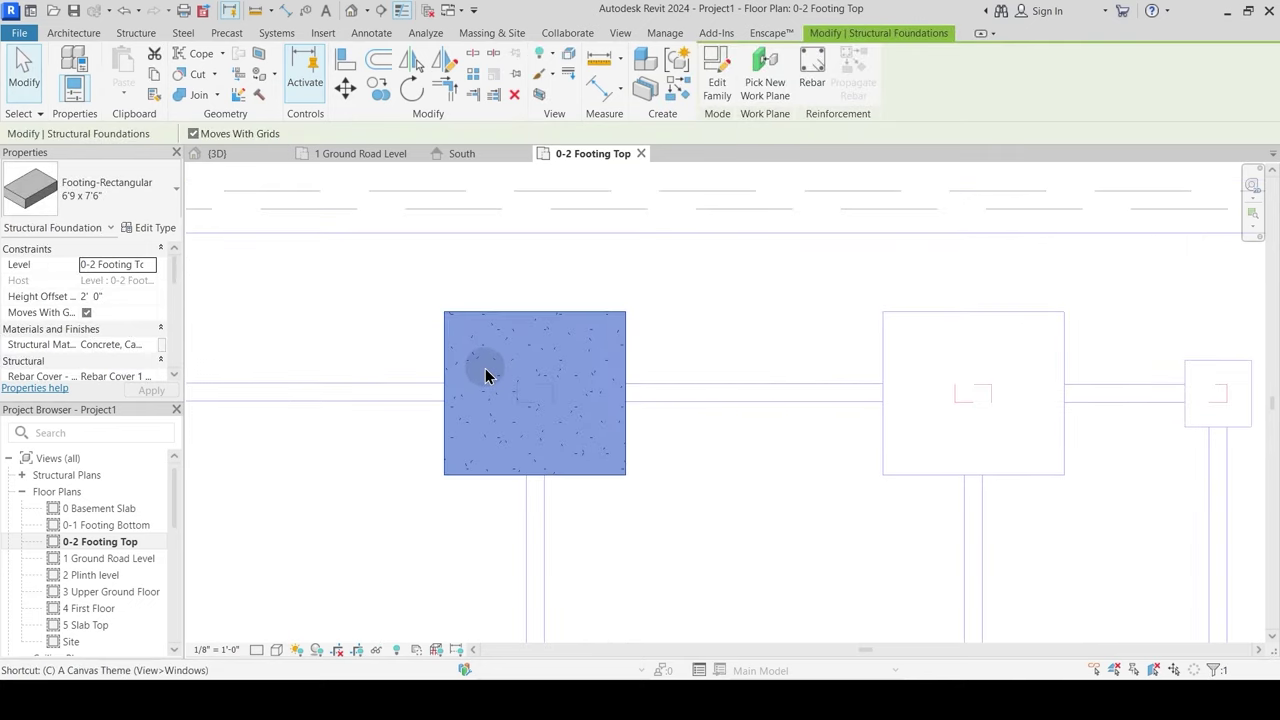
key("c")
key("o")
left_click(444, 311)
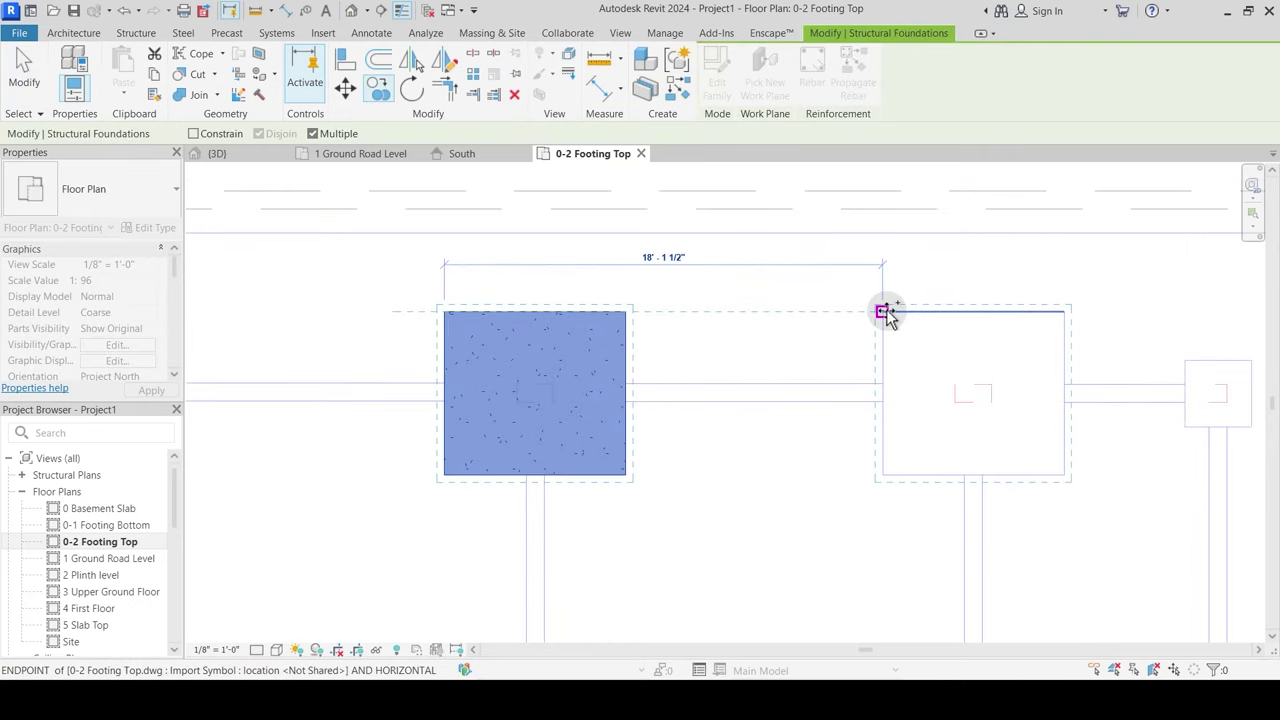
left_click(884, 311)
scroll(690, 300, "down", 5)
middle_click_drag(706, 340, 717, 194)
scroll(766, 338, "up", 2)
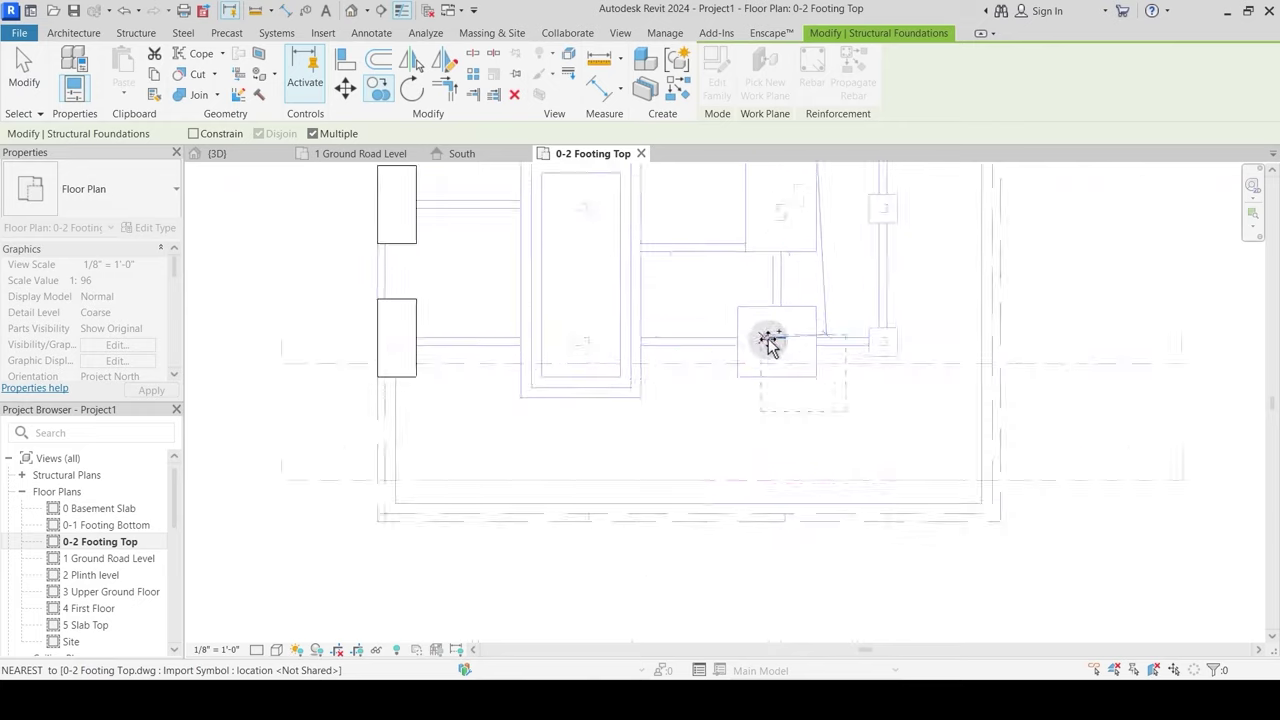
scroll(735, 305, "up", 3)
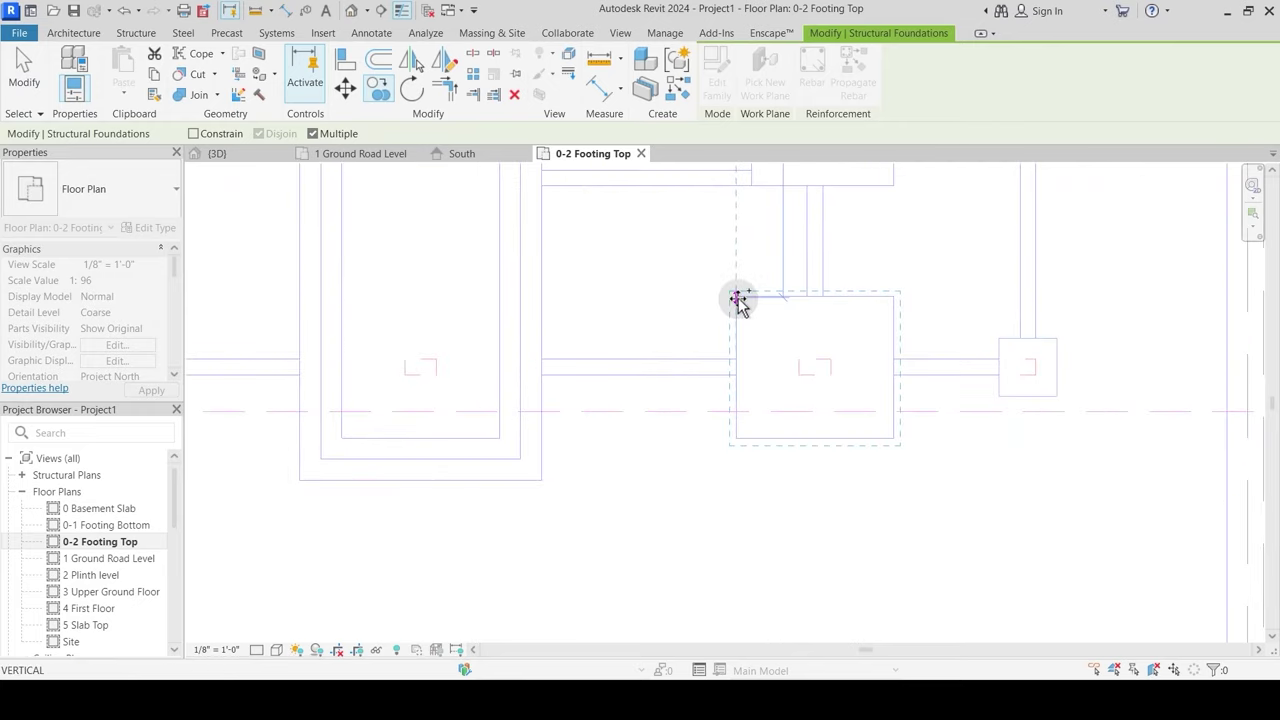
scroll(738, 302, "up", 3)
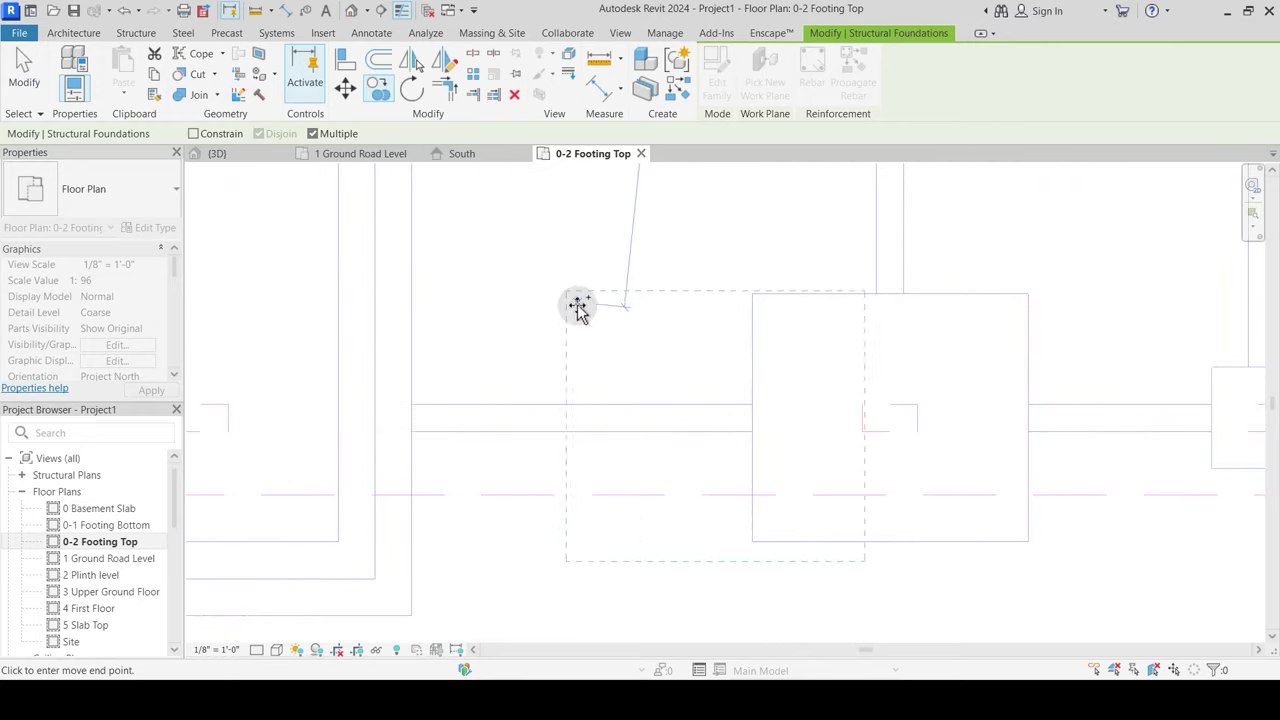
left_click(560, 385)
key("Escape")
key("Escape")
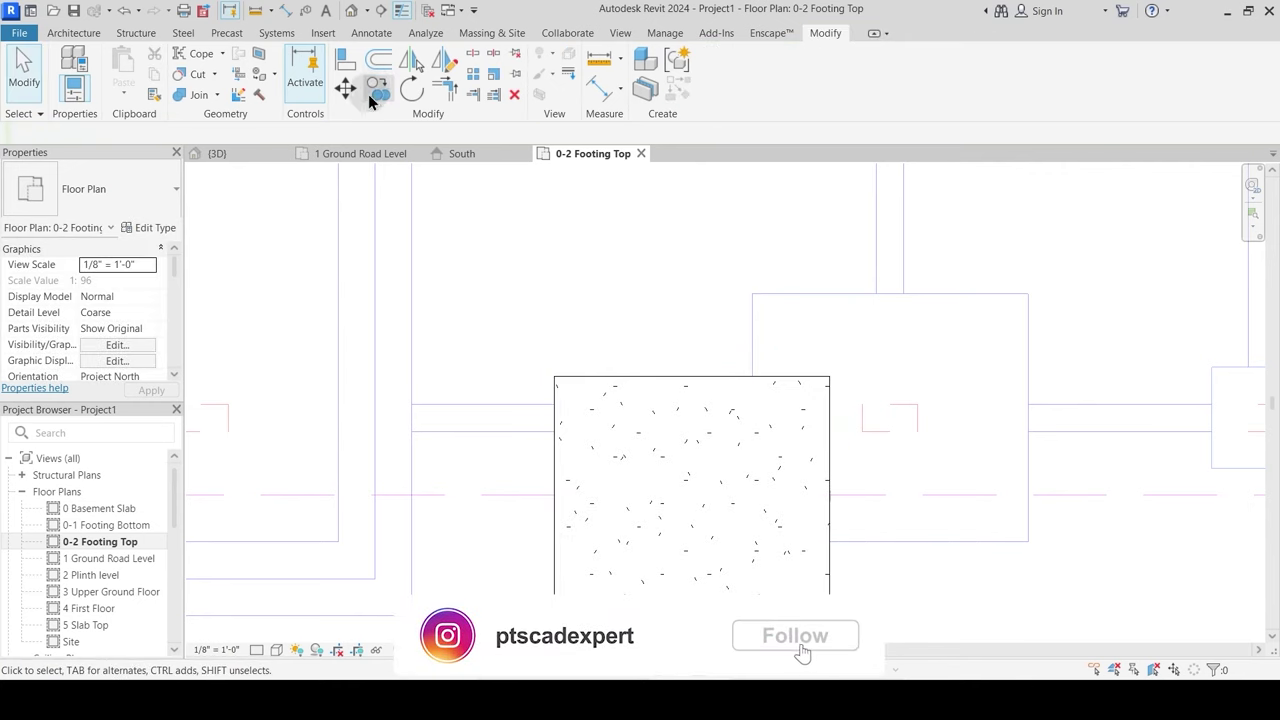
Step: Align the copied footing's top and right edges with its outline
left_click(344, 60)
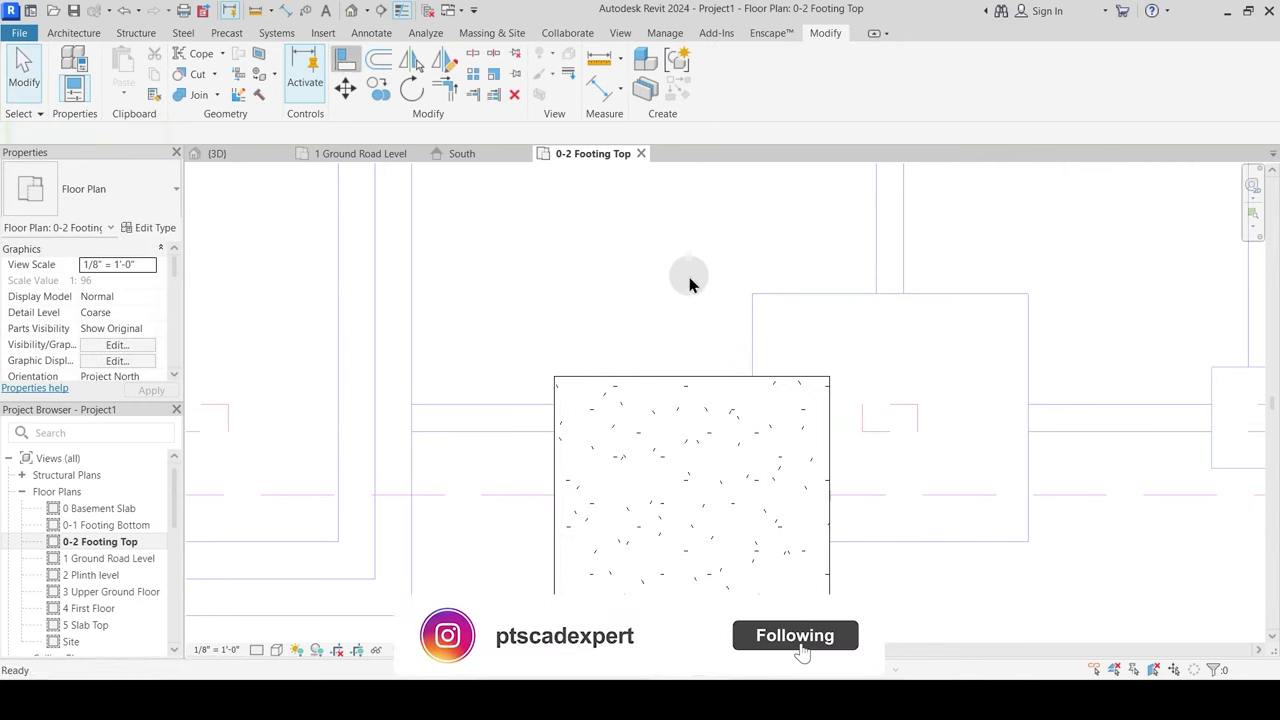
left_click(780, 377)
left_click(1029, 363)
left_click(828, 363)
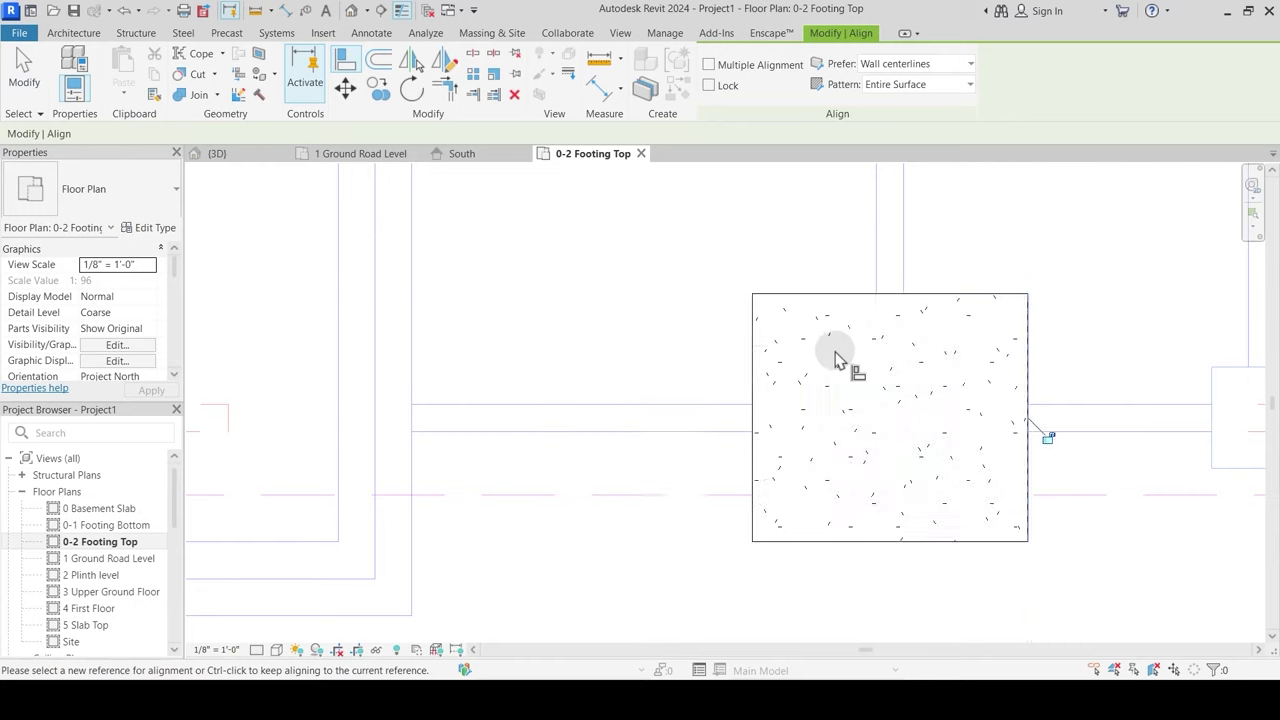
scroll(757, 366, "down", 6)
key("Escape")
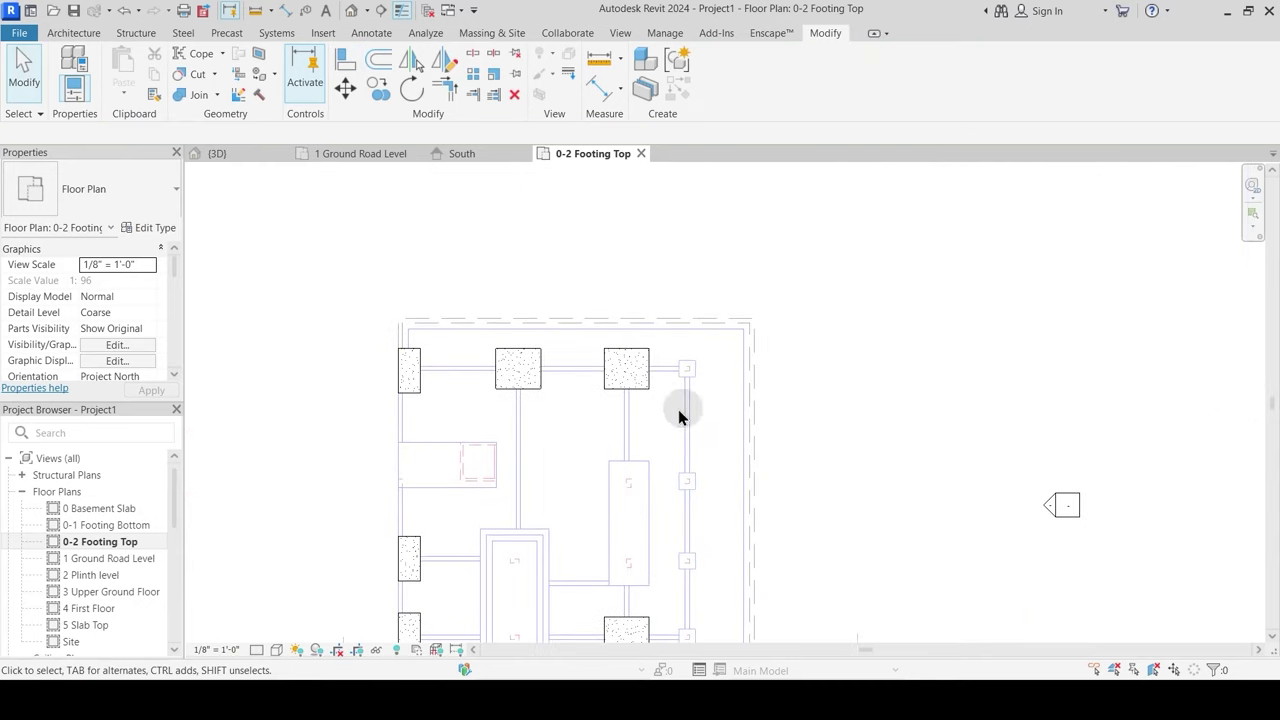
Step: Move one footing to the lower-right outline position with MV
scroll(710, 300, "up", 3)
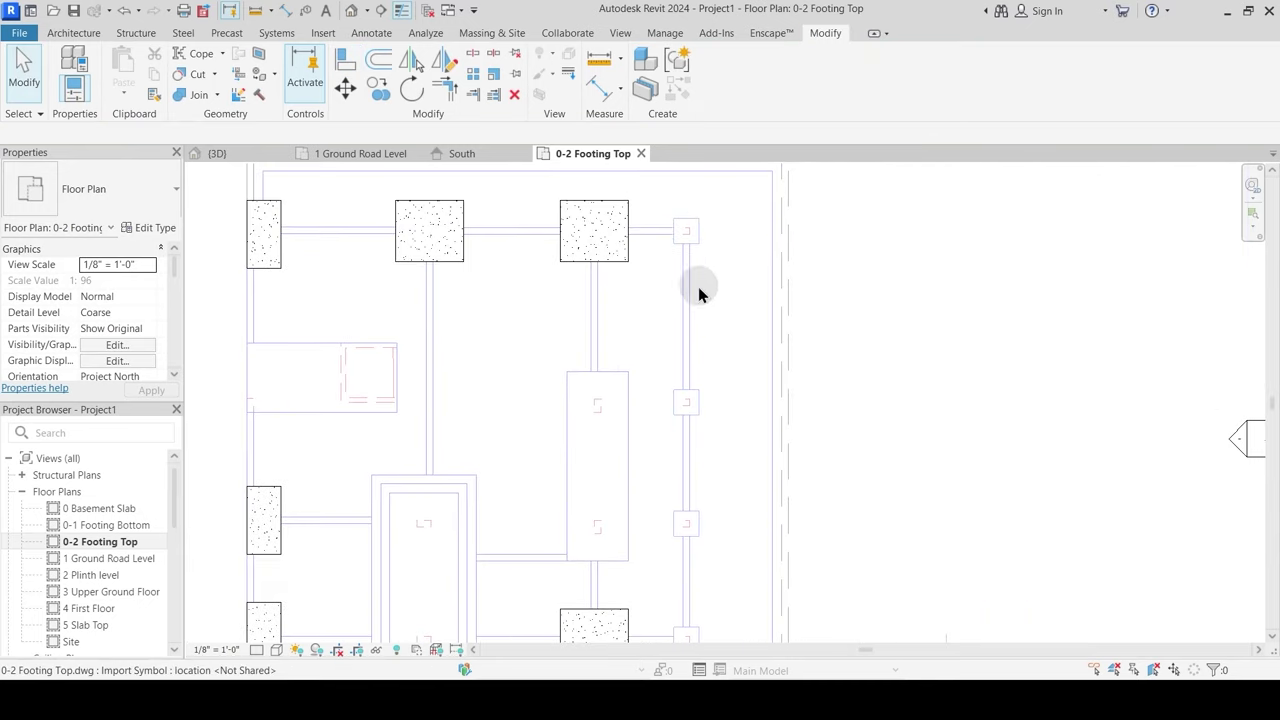
middle_click_drag(720, 265, 611, 400)
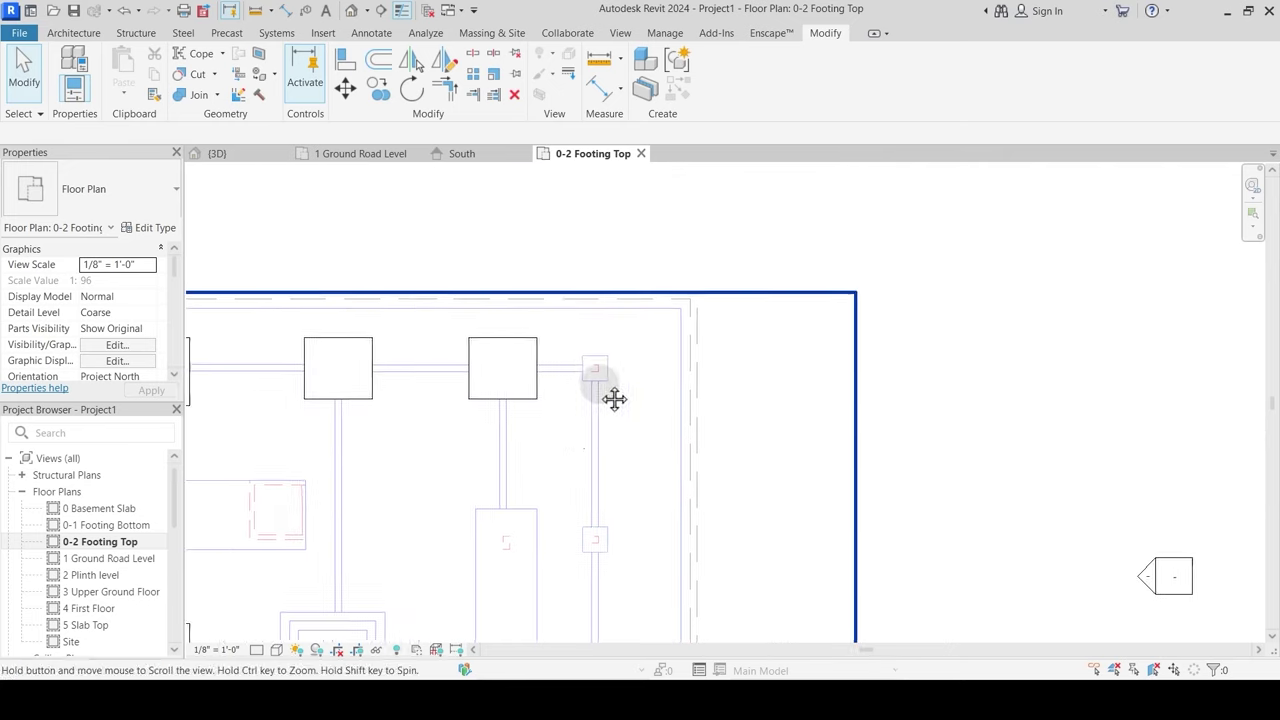
scroll(551, 403, "up", 4)
left_click(488, 376)
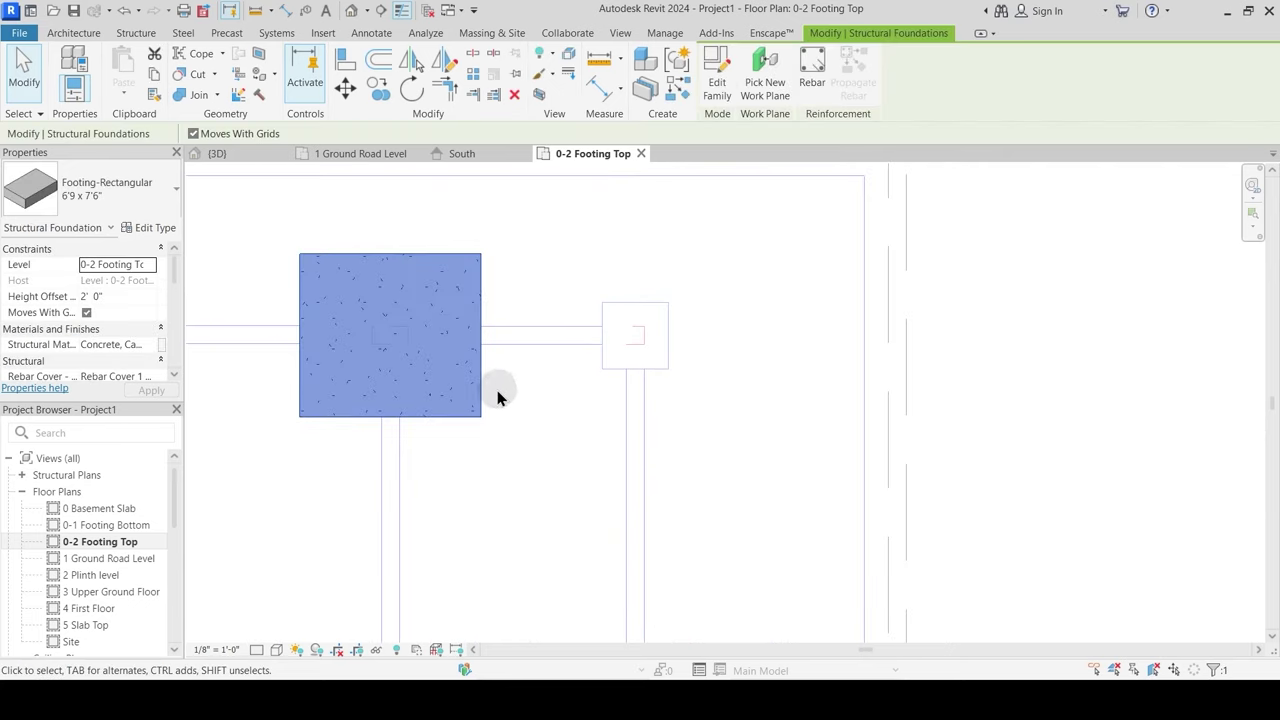
key("m")
key("v")
left_click(440, 367)
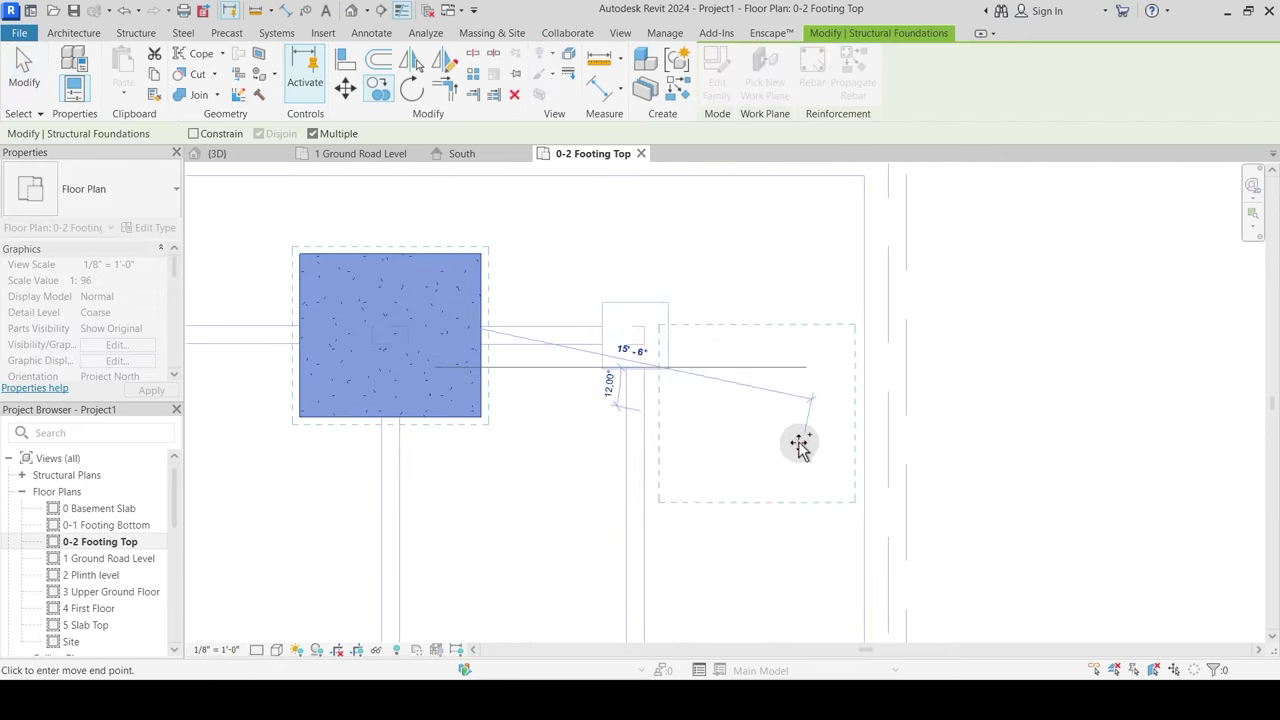
left_click(800, 446)
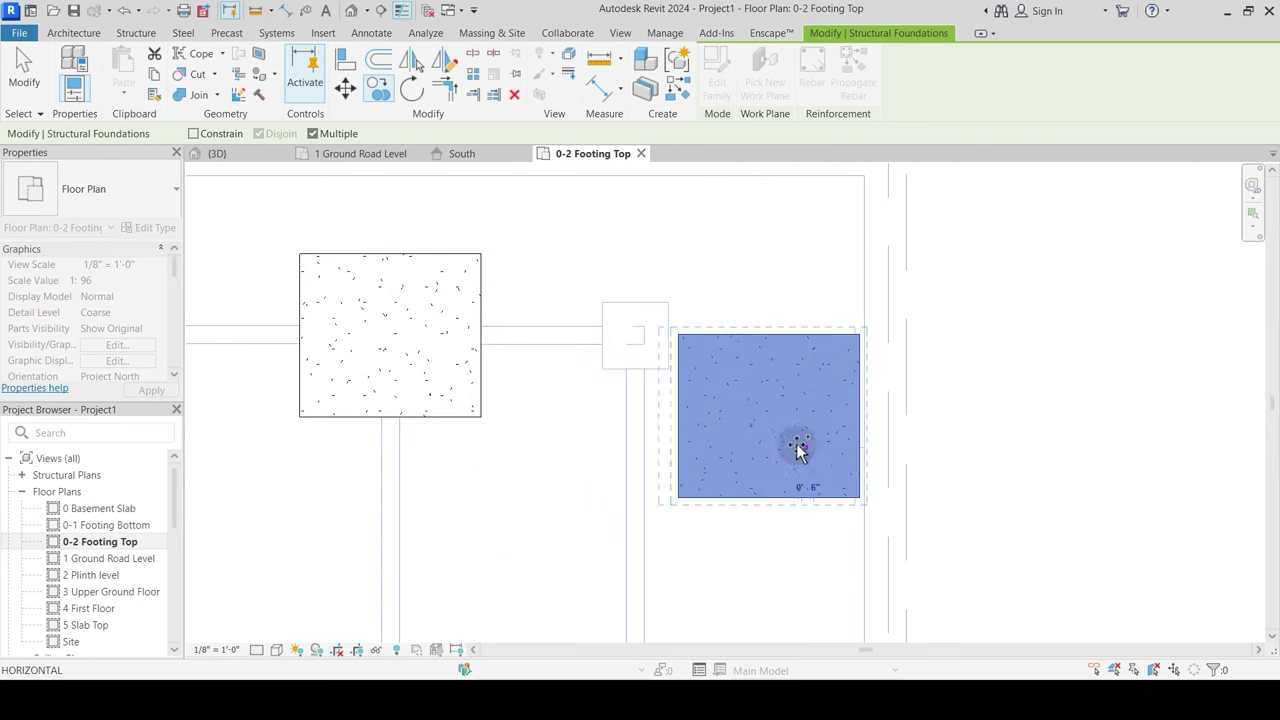
Step: Measure the small column outline from its corner
left_click(610, 90)
scroll(604, 240, "up", 2)
left_click(598, 340)
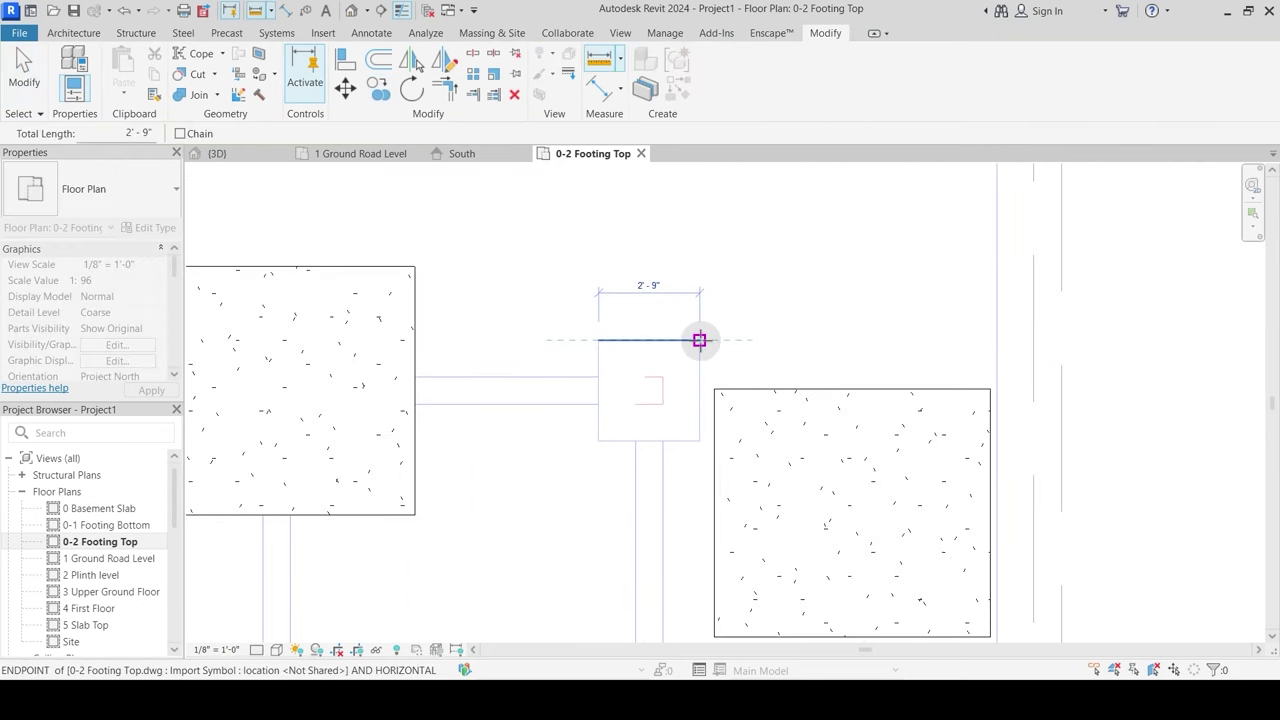
Step: Duplicate the right-hand footing's type as 2'9" x 2'9", with Width and Length 2' 9"
key("Escape")
key("Escape")
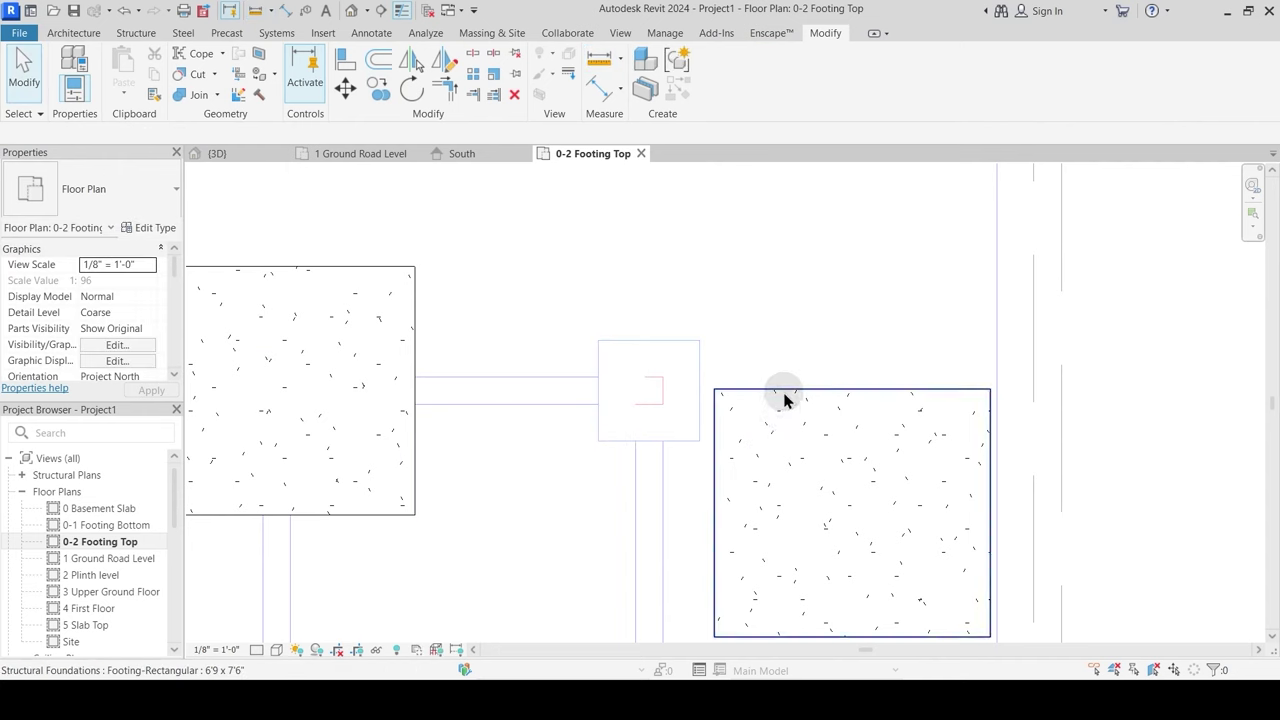
left_click(786, 400)
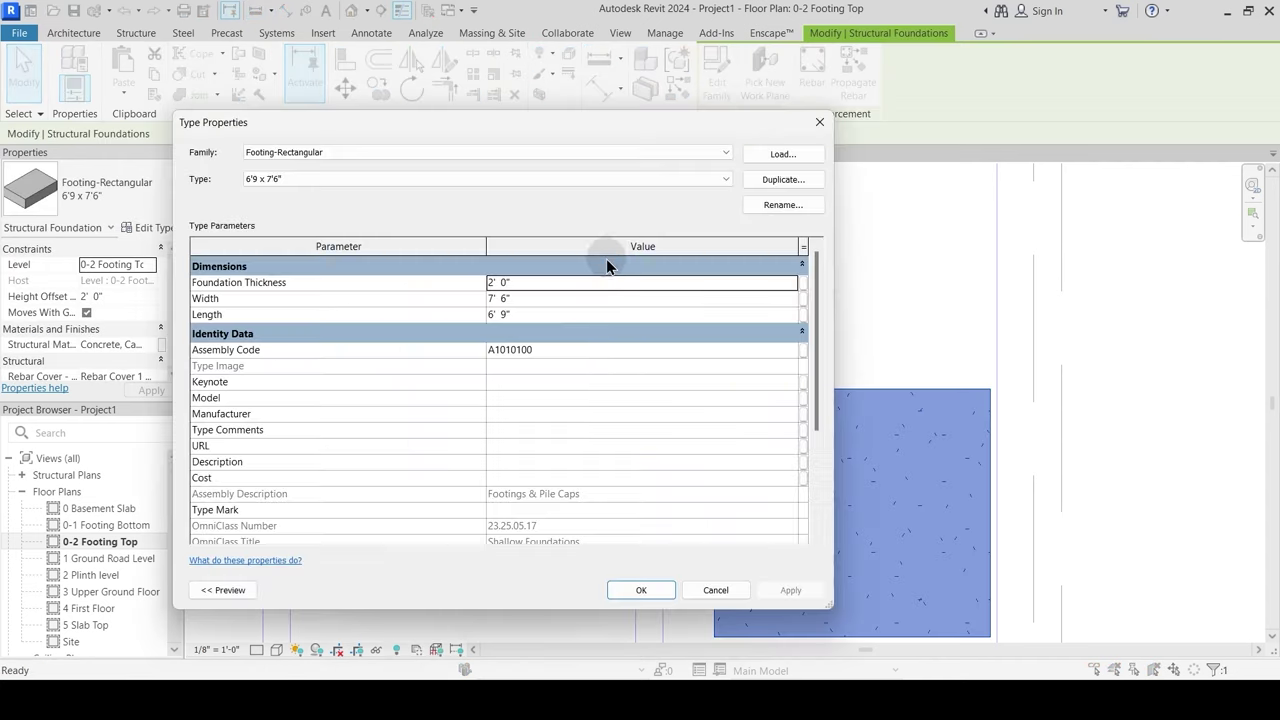
left_click(781, 182)
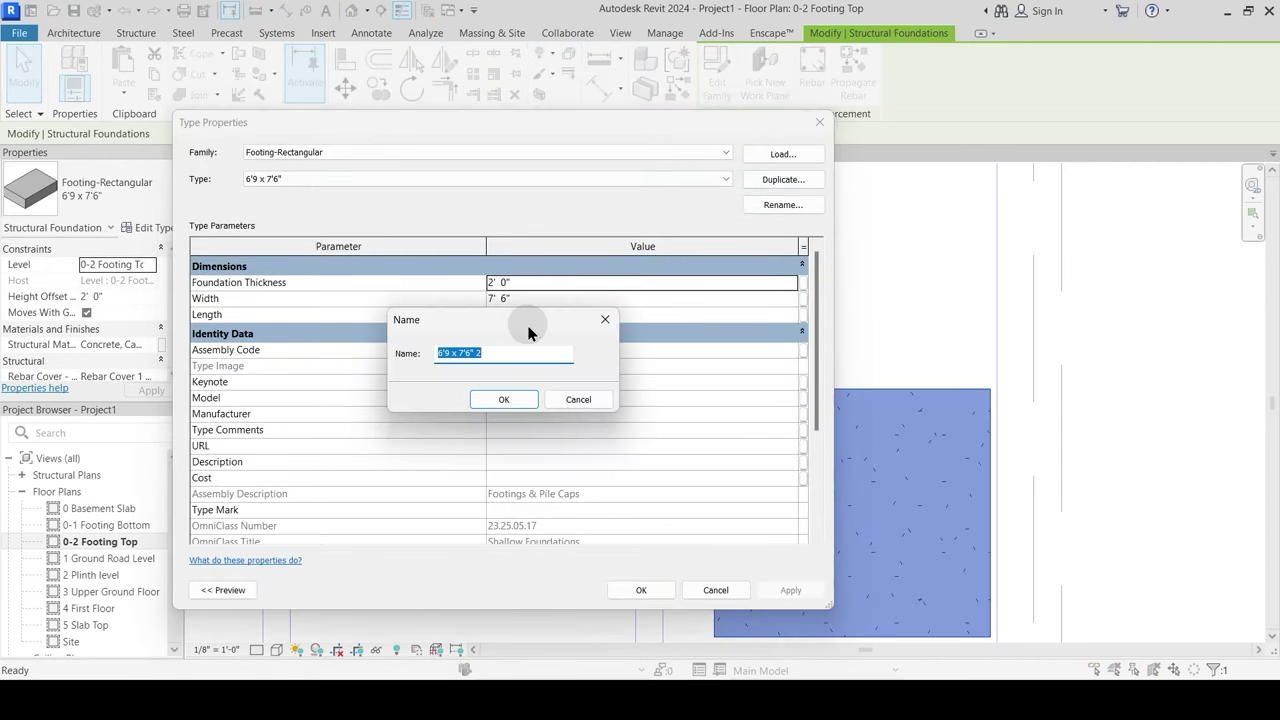
type("2")
key("Return")
left_click(539, 298)
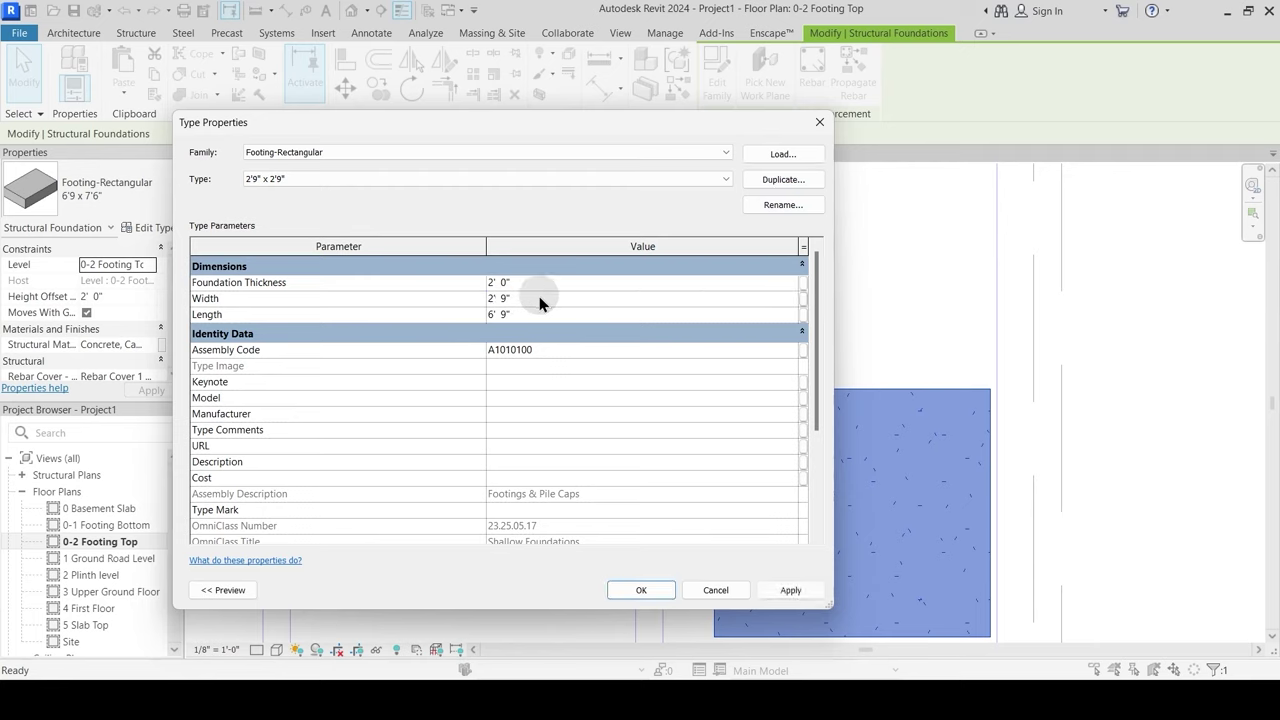
left_click(549, 313)
left_click(641, 590)
left_click(800, 424)
Step: Align the small footing's top and right edges to the centre outline
scroll(653, 247, "down", 2)
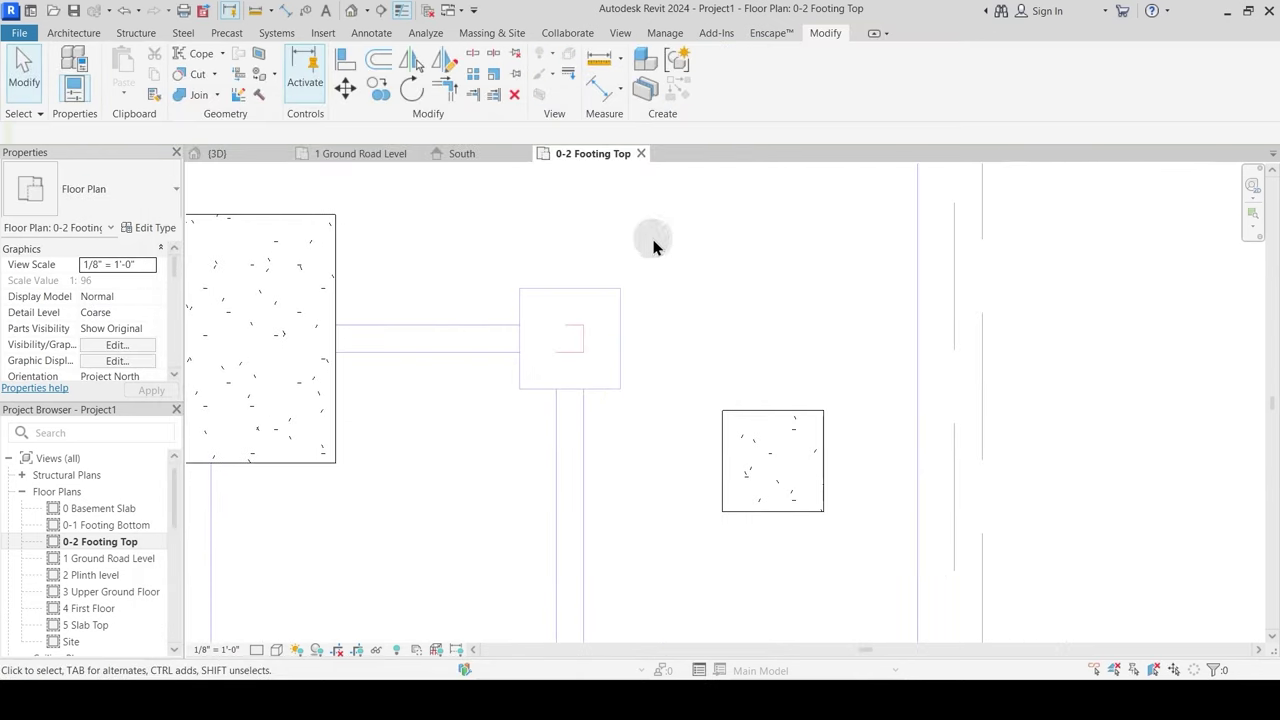
left_click(345, 61)
left_click(570, 289)
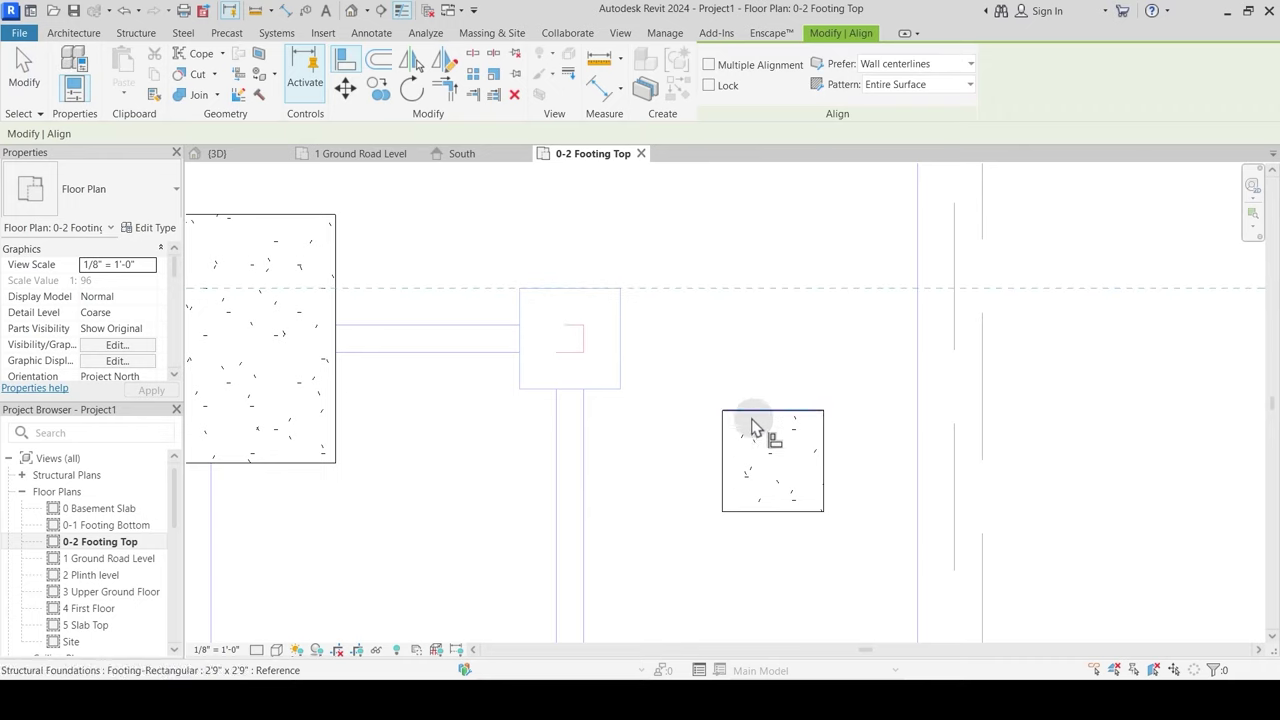
key("Escape")
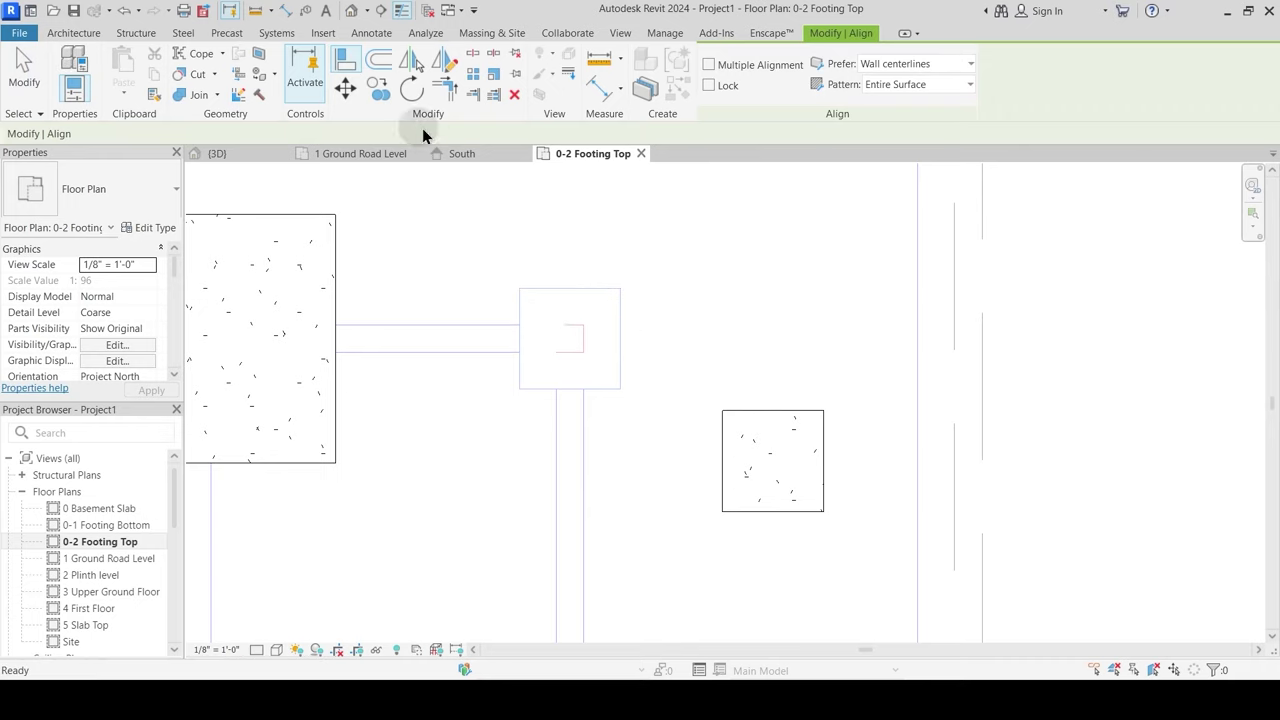
left_click(345, 61)
left_click(600, 289)
left_click(771, 412)
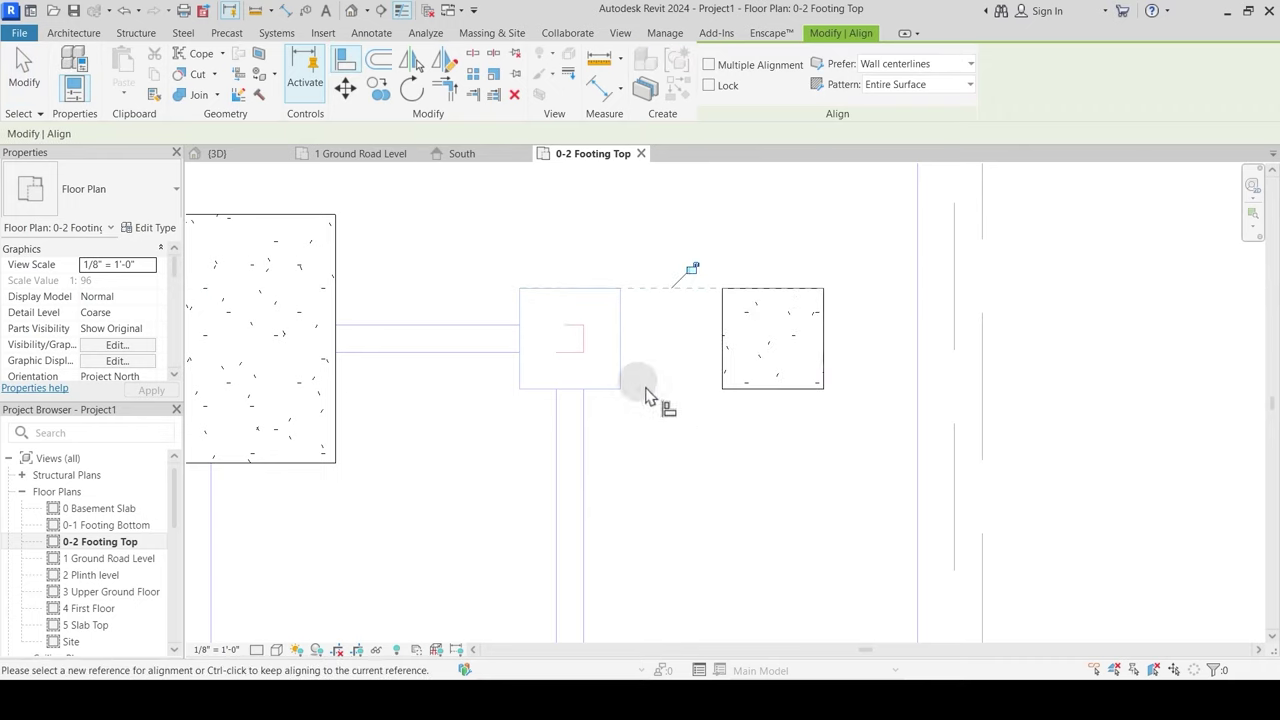
left_click(621, 336)
left_click(823, 357)
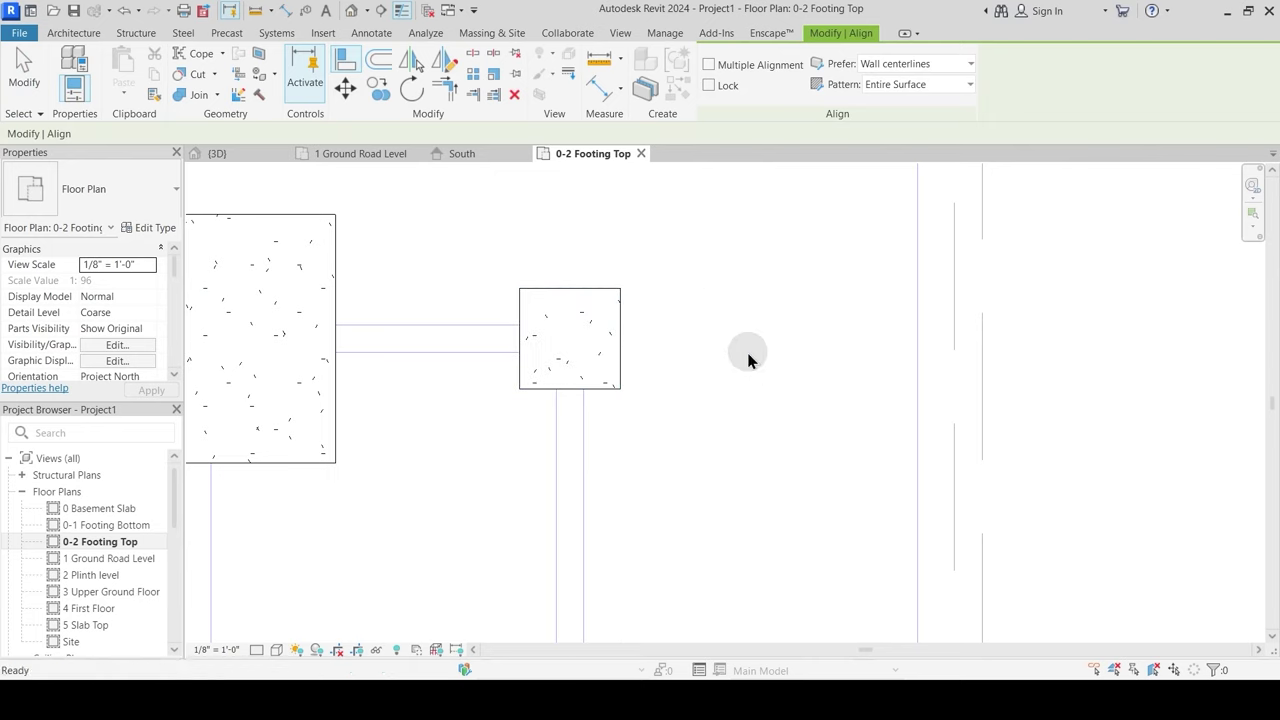
key("Escape")
Step: Copy the 2'9" x 2'9" footing onto several small square column locations
left_click(605, 332)
key("o")
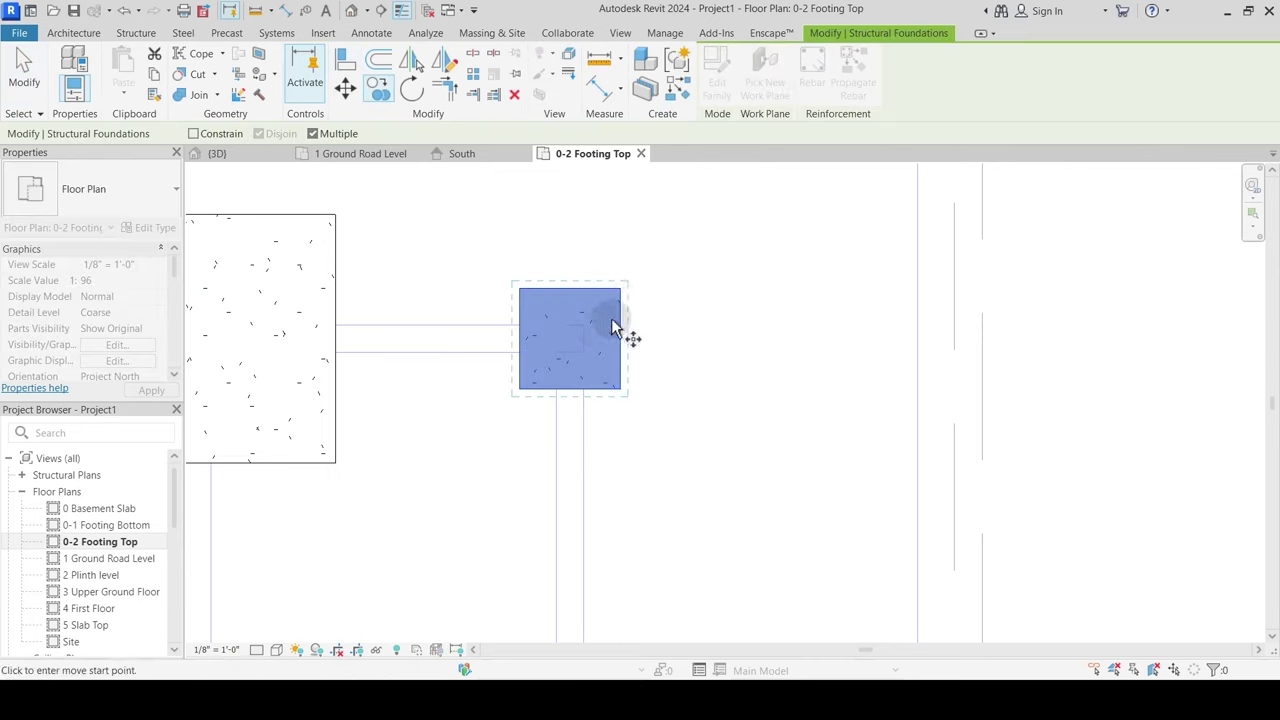
left_click(620, 288)
scroll(563, 203, "down", 2)
middle_click_drag(594, 484, 630, 131)
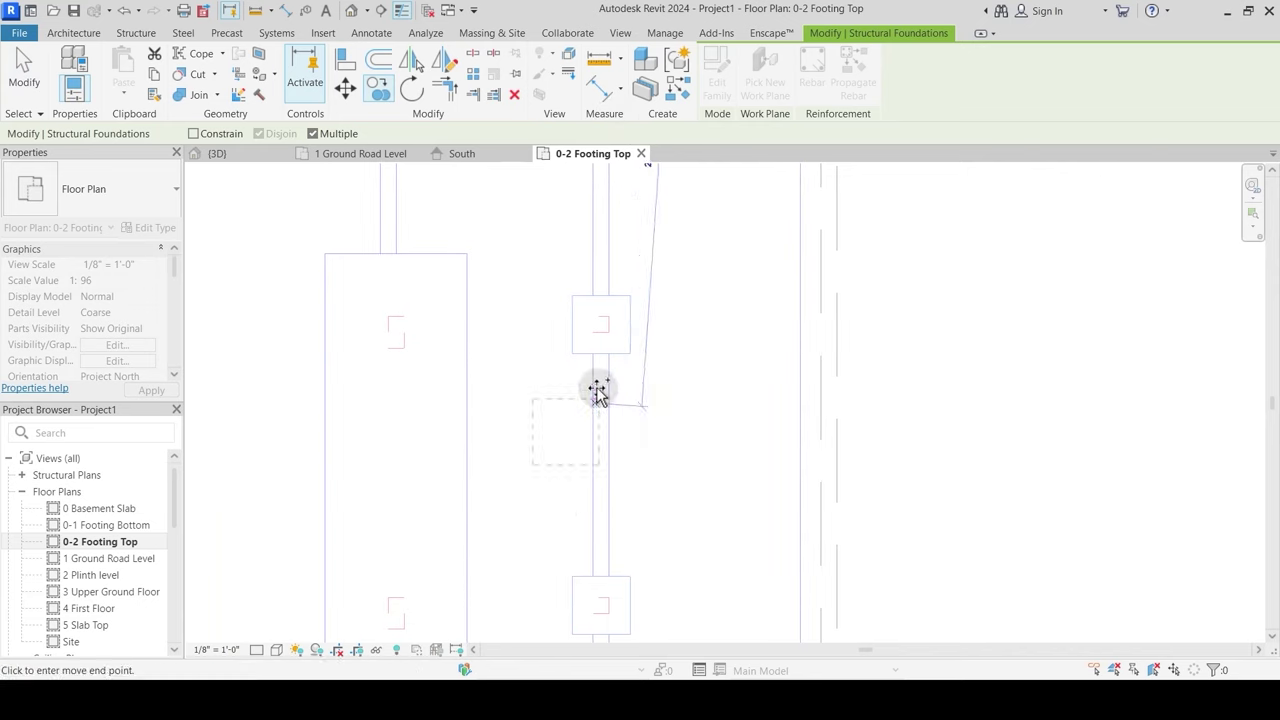
left_click(631, 296)
middle_click_drag(603, 565, 623, 388)
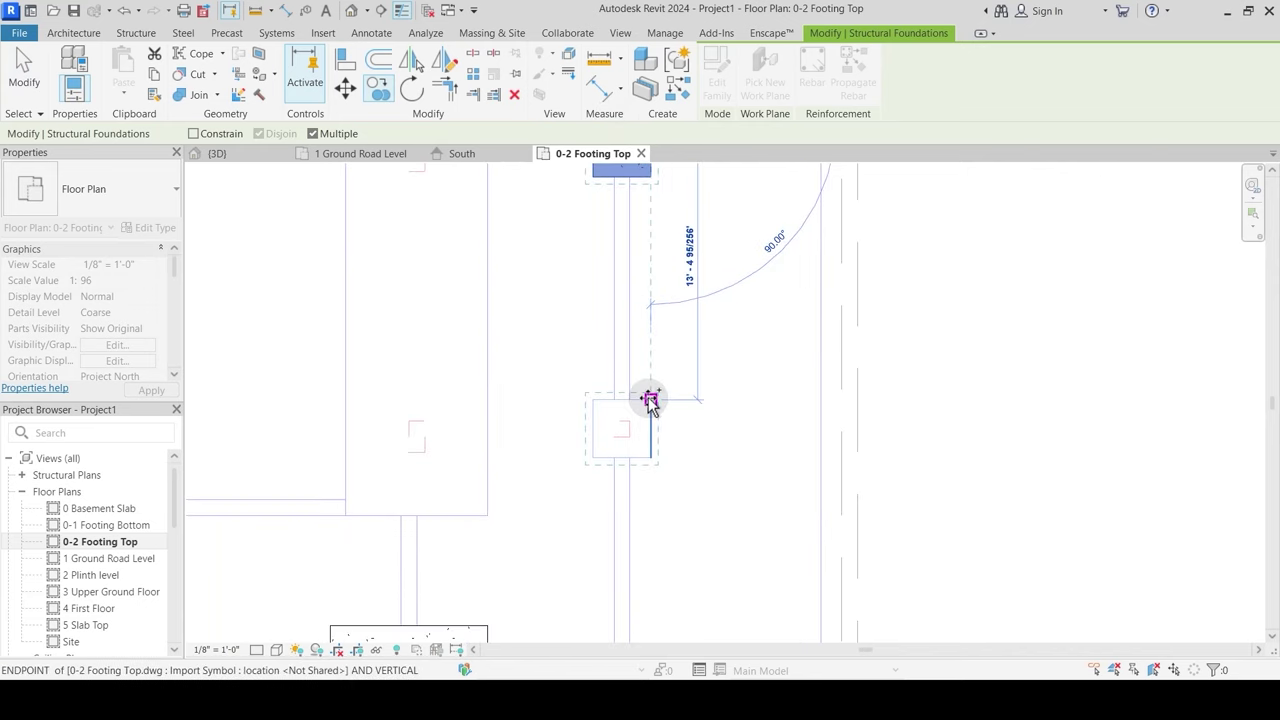
left_click(651, 400)
middle_click_drag(610, 640, 646, 443)
left_click(688, 404)
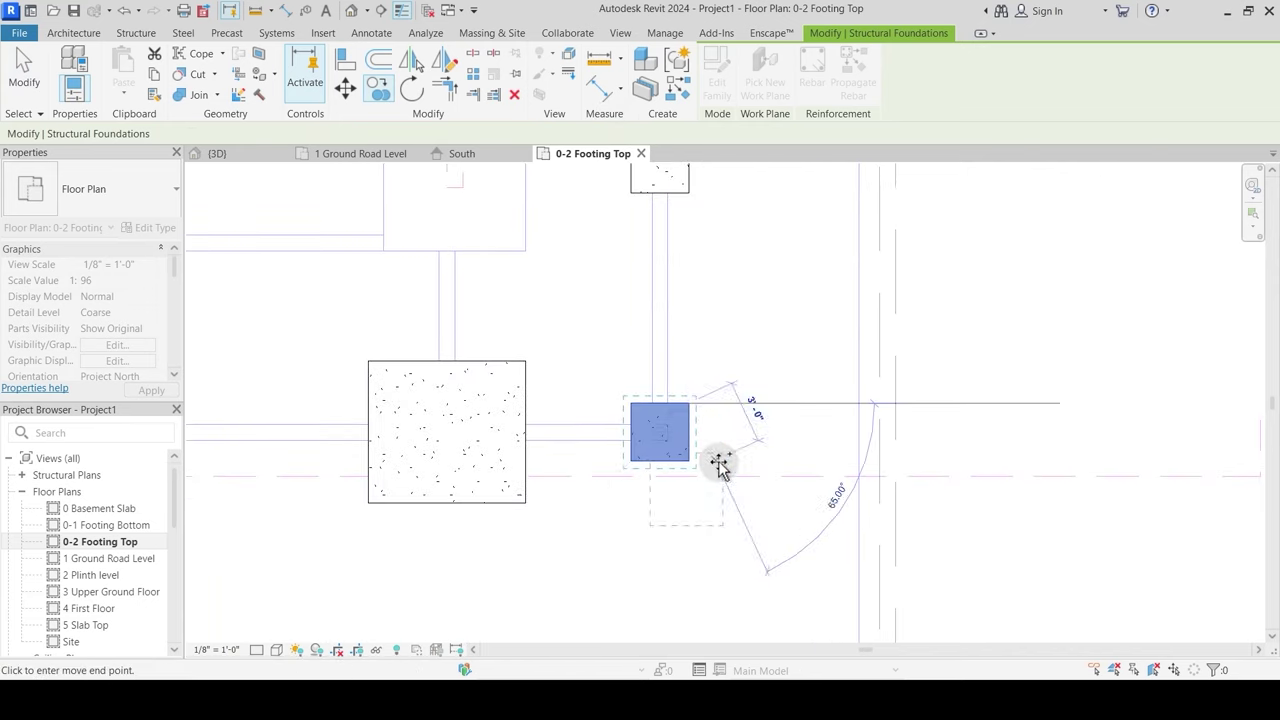
scroll(720, 463, "down", 2)
middle_click_drag(633, 363, 701, 553)
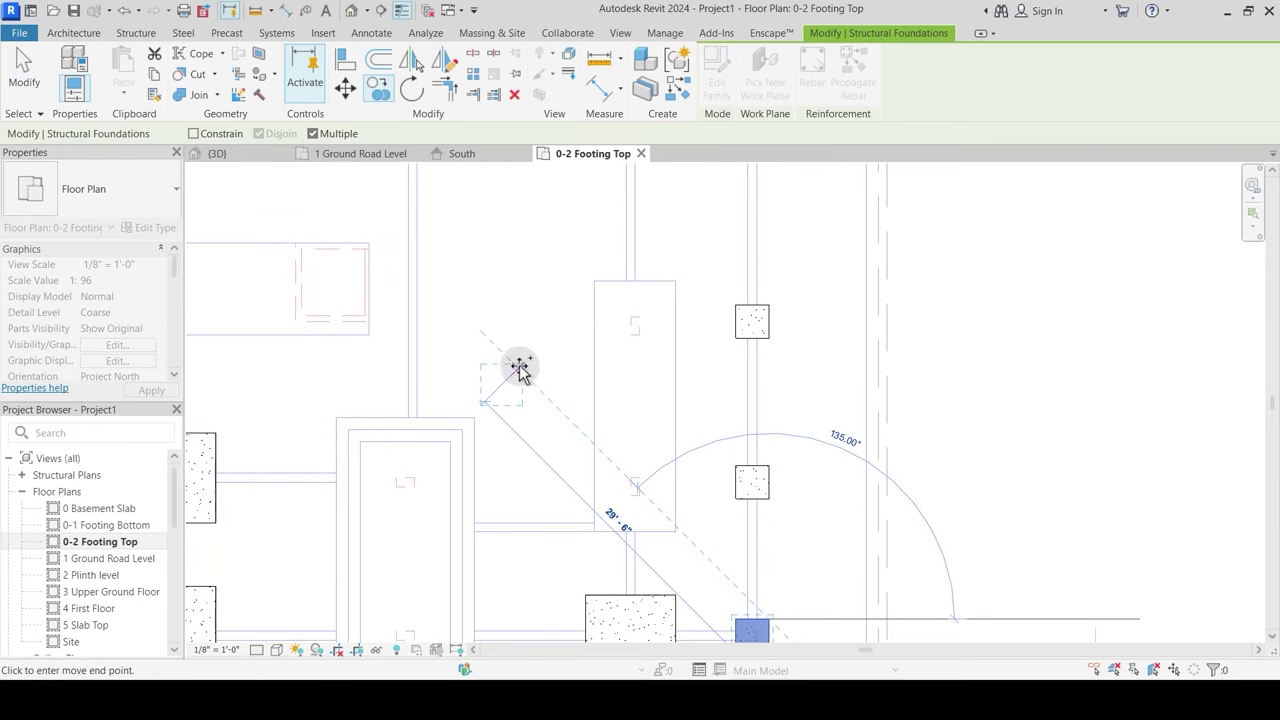
key("Escape")
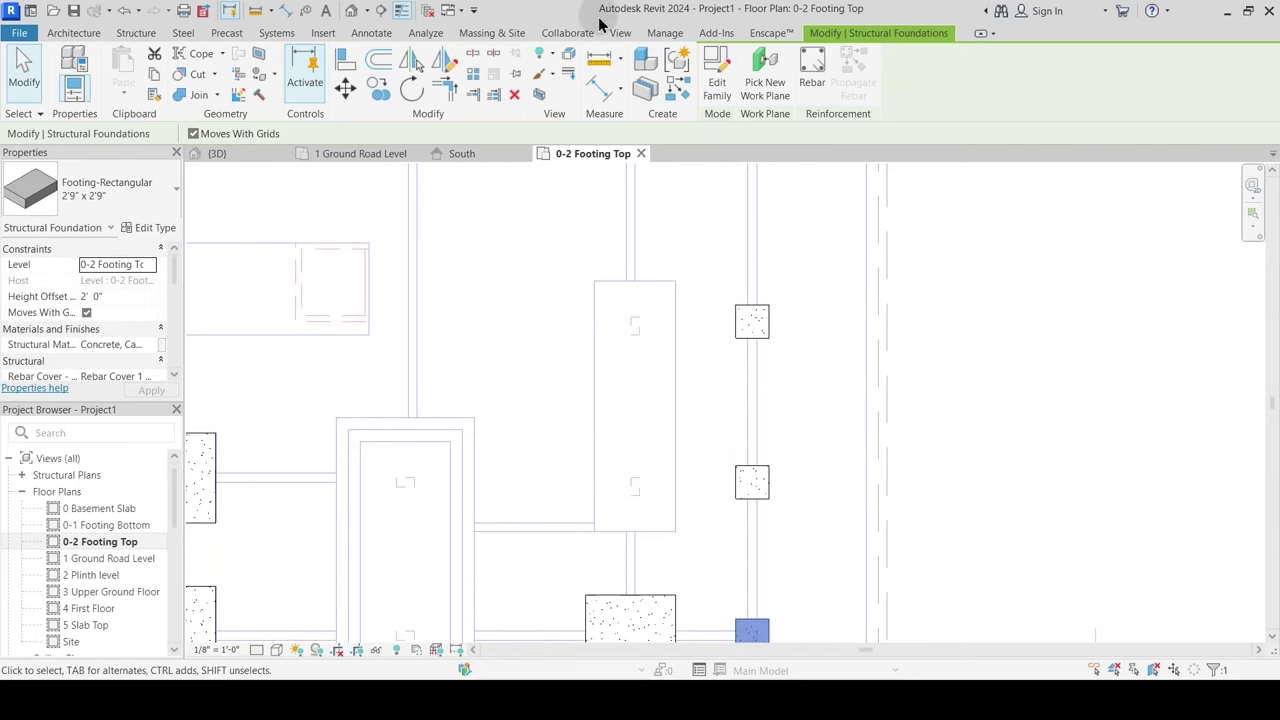
Step: Measure the tall rectangular outline from its corner
left_click(598, 66)
scroll(591, 294, "up", 2)
left_click(598, 273)
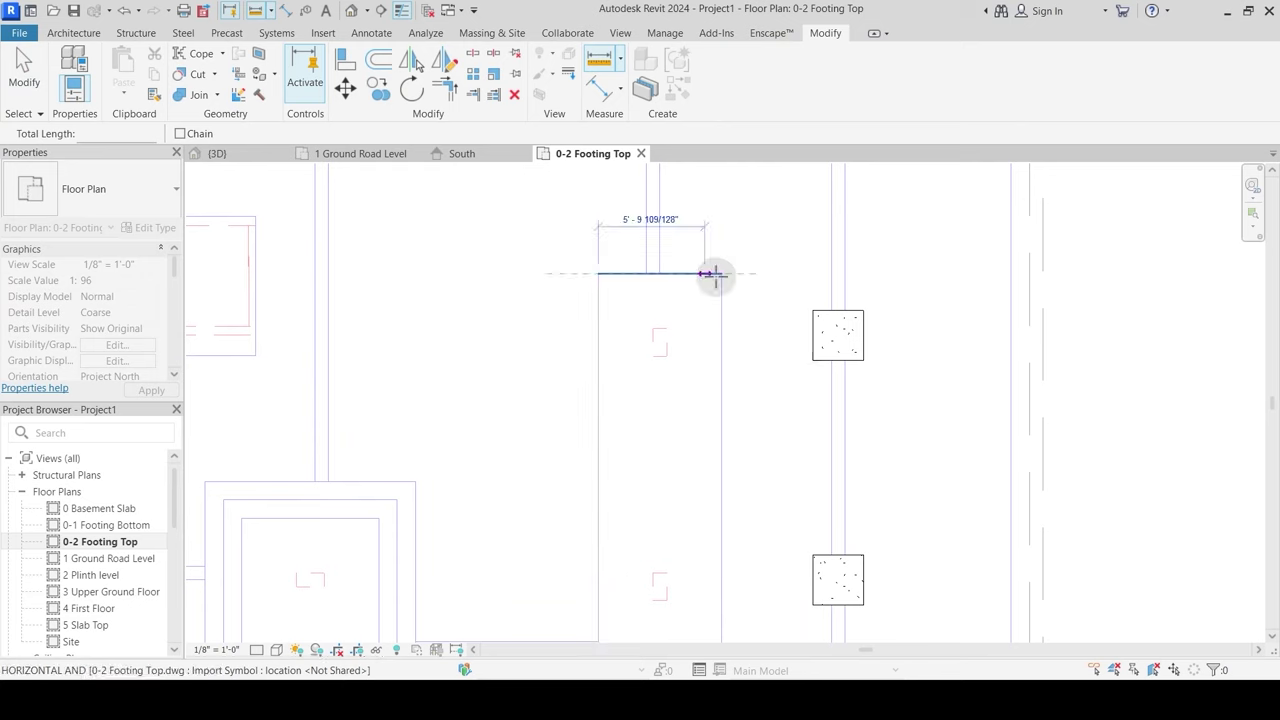
middle_click_drag(649, 483, 648, 236)
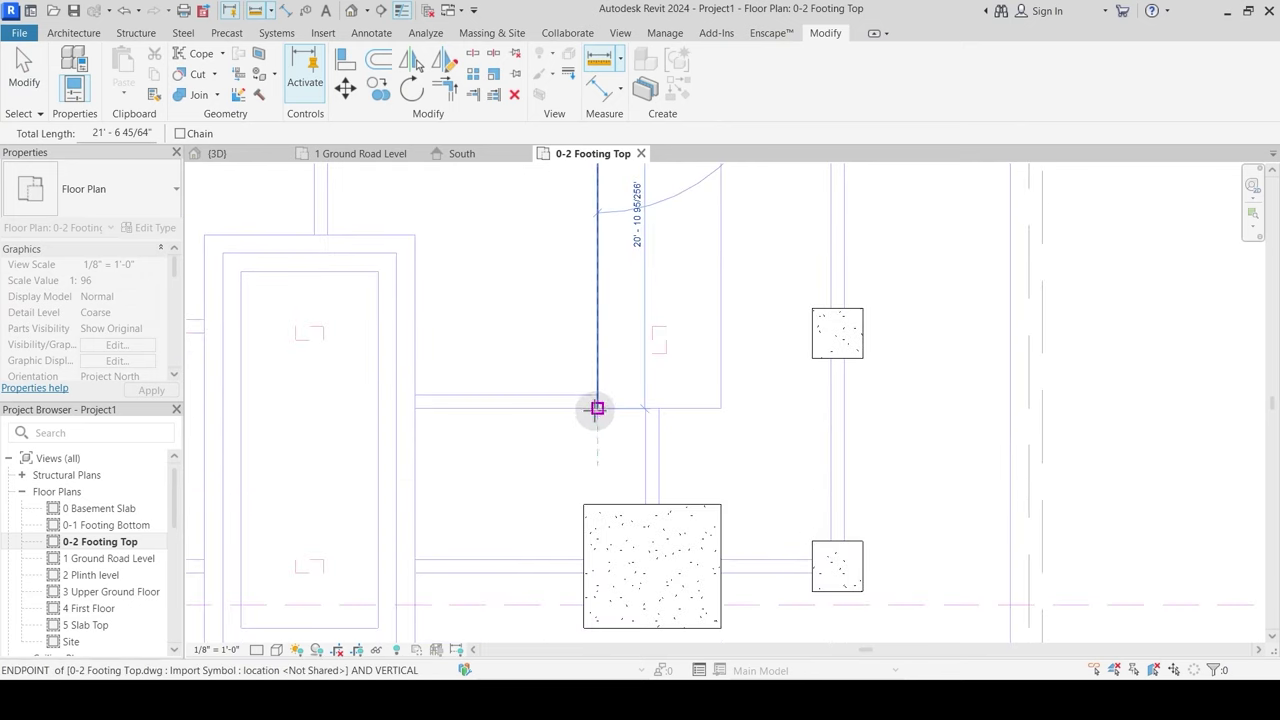
key("Escape")
key("Escape")
Step: Copy a footing to sit beside the tall rectangular outline
left_click(814, 317)
middle_click_drag(739, 345, 766, 500)
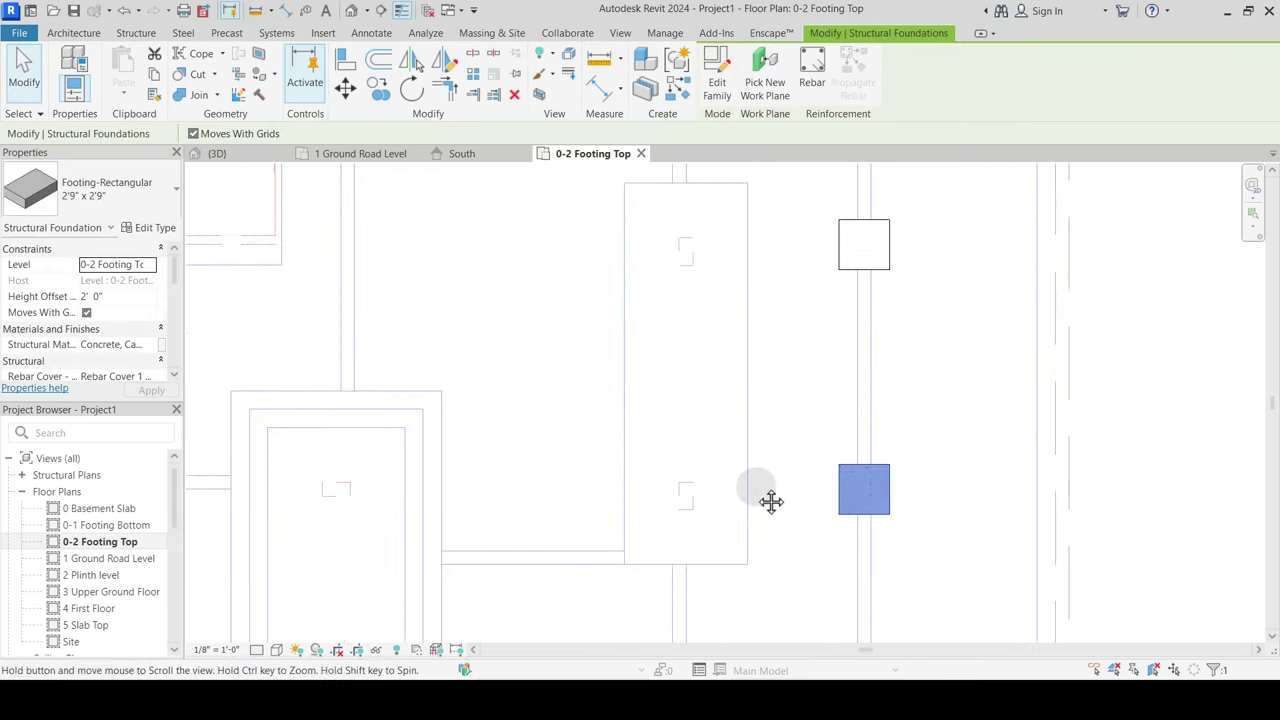
key("c")
key("o")
left_click(864, 489)
left_click(584, 406)
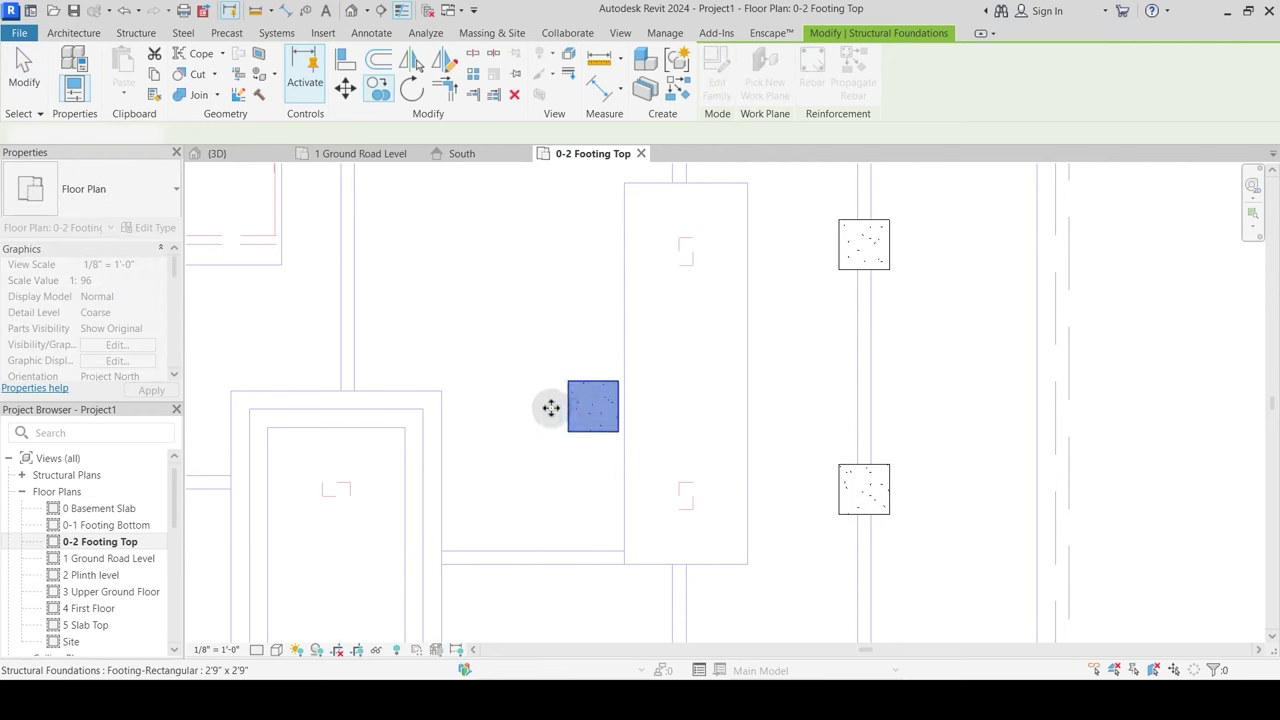
key("Escape")
key("Escape")
left_click(582, 398)
left_click(145, 227)
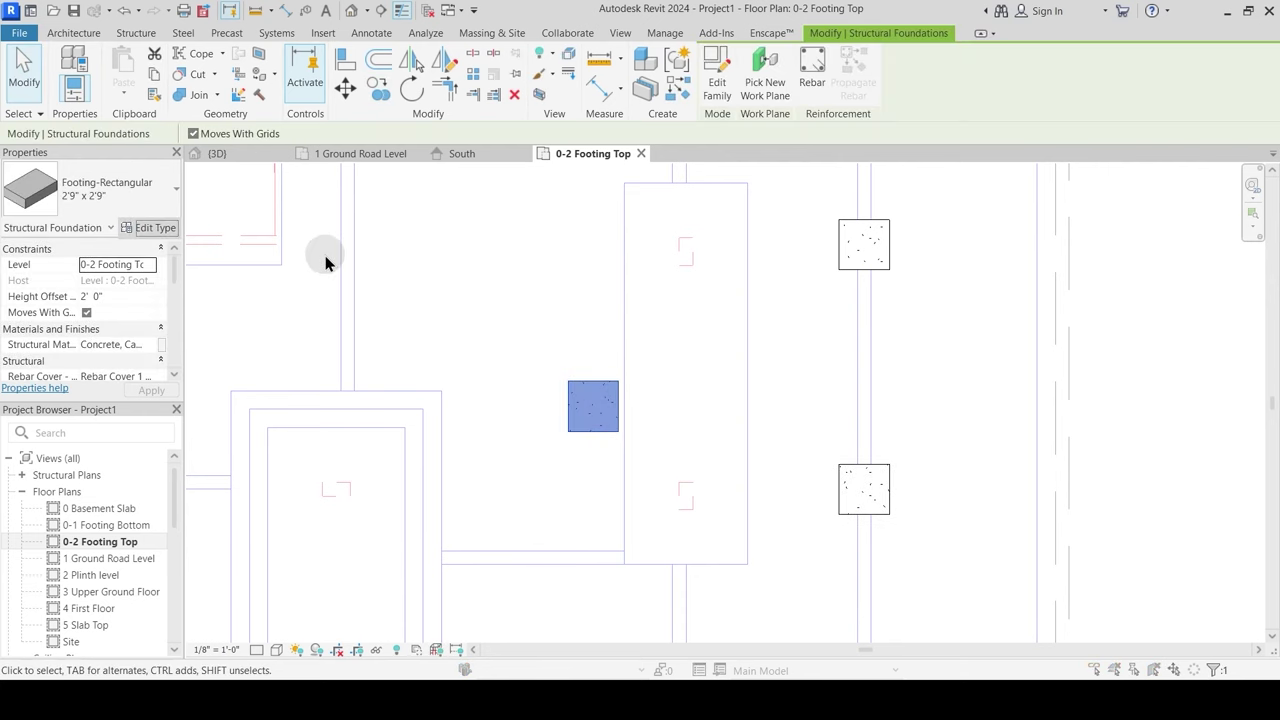
Step: Duplicate the new footing's type as 6'9" x 21' with Width 6' 9" and Length 21'
left_click(783, 180)
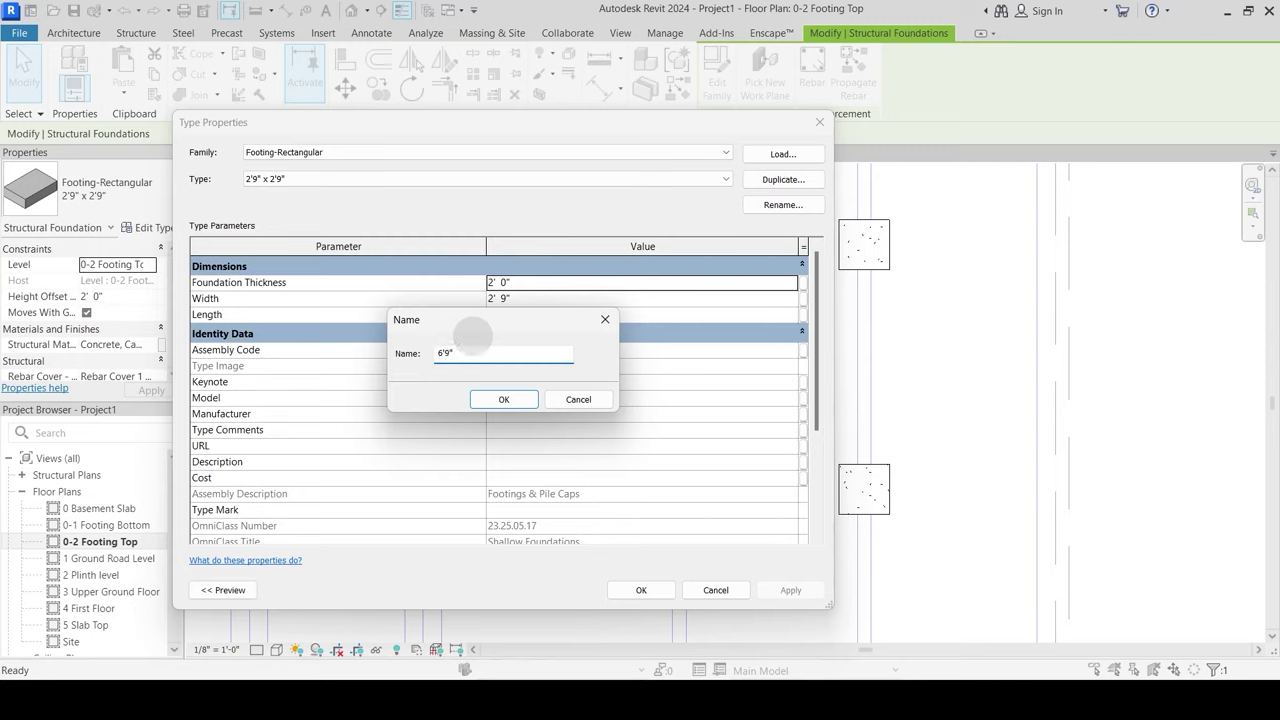
key("Return")
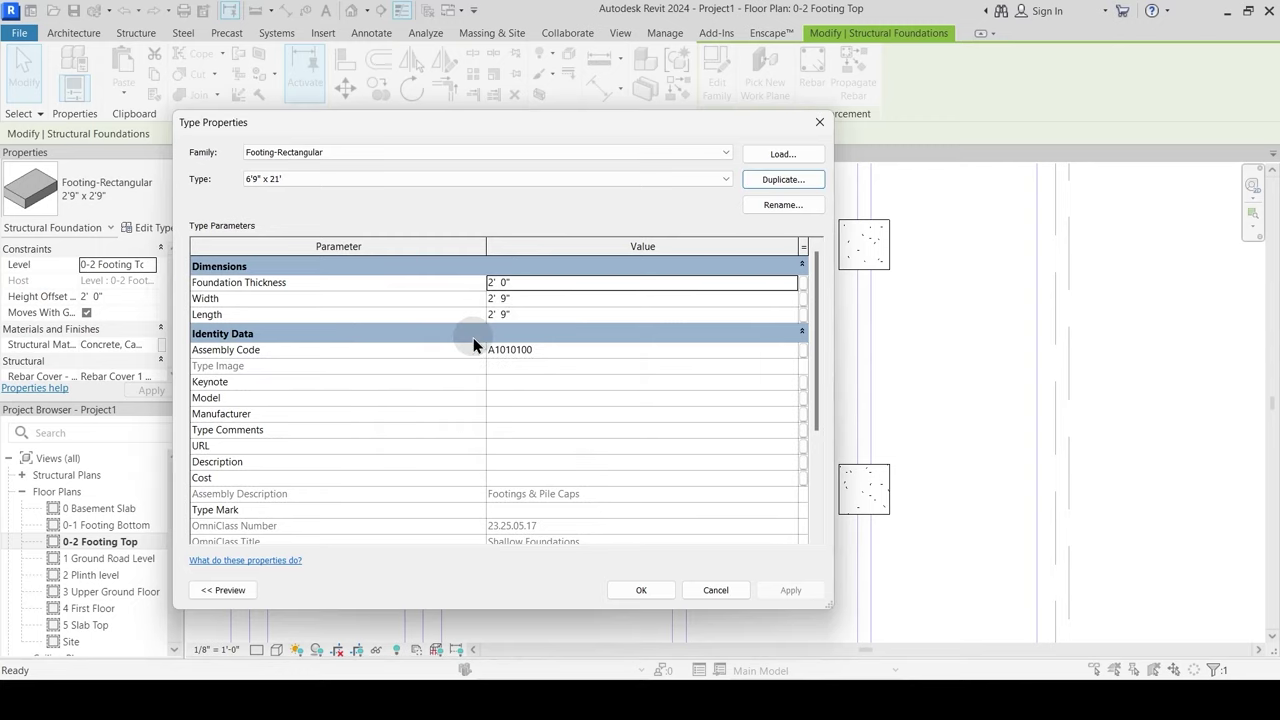
left_click(495, 298)
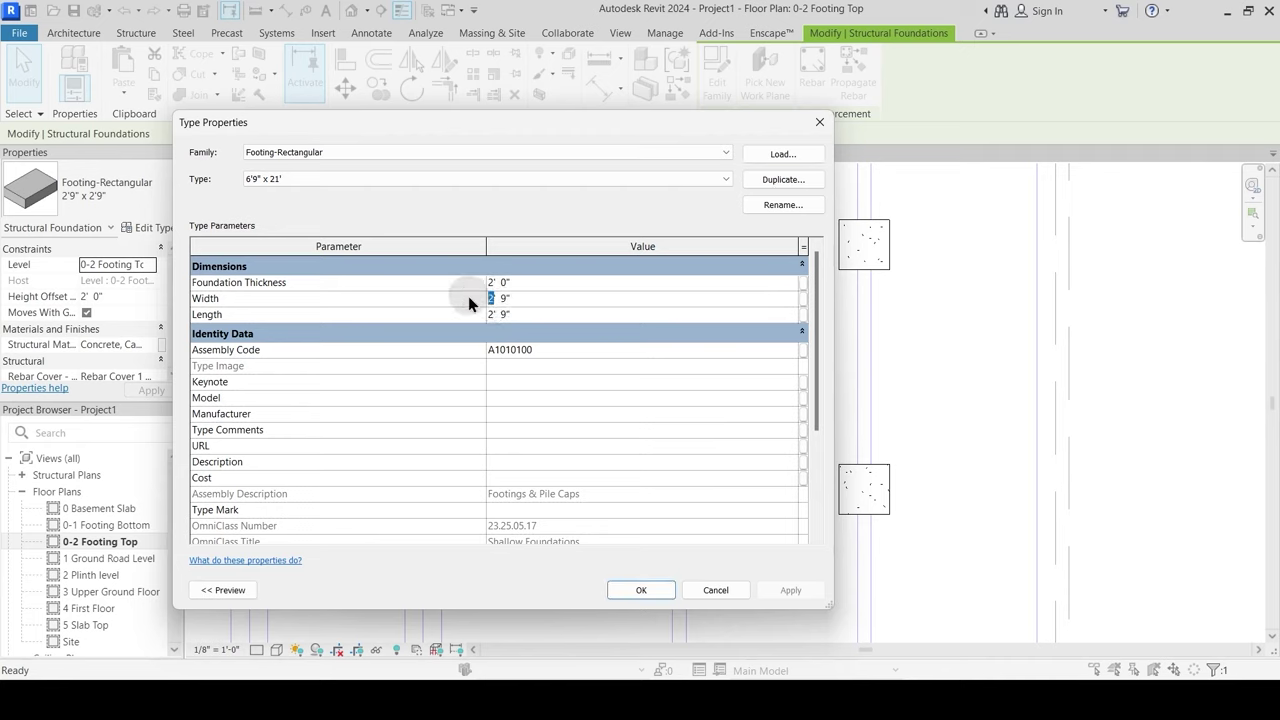
type("6")
key("Tab")
key("Return")
left_click(797, 589)
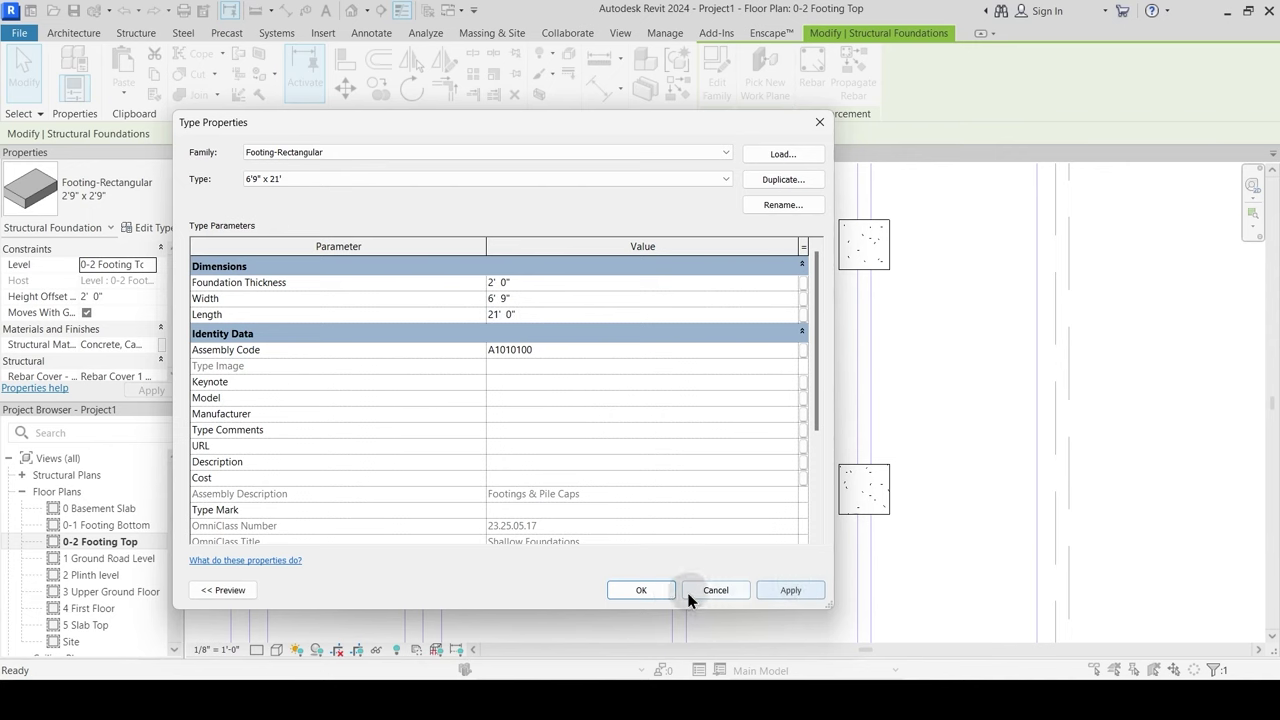
left_click(688, 591)
left_click(579, 246)
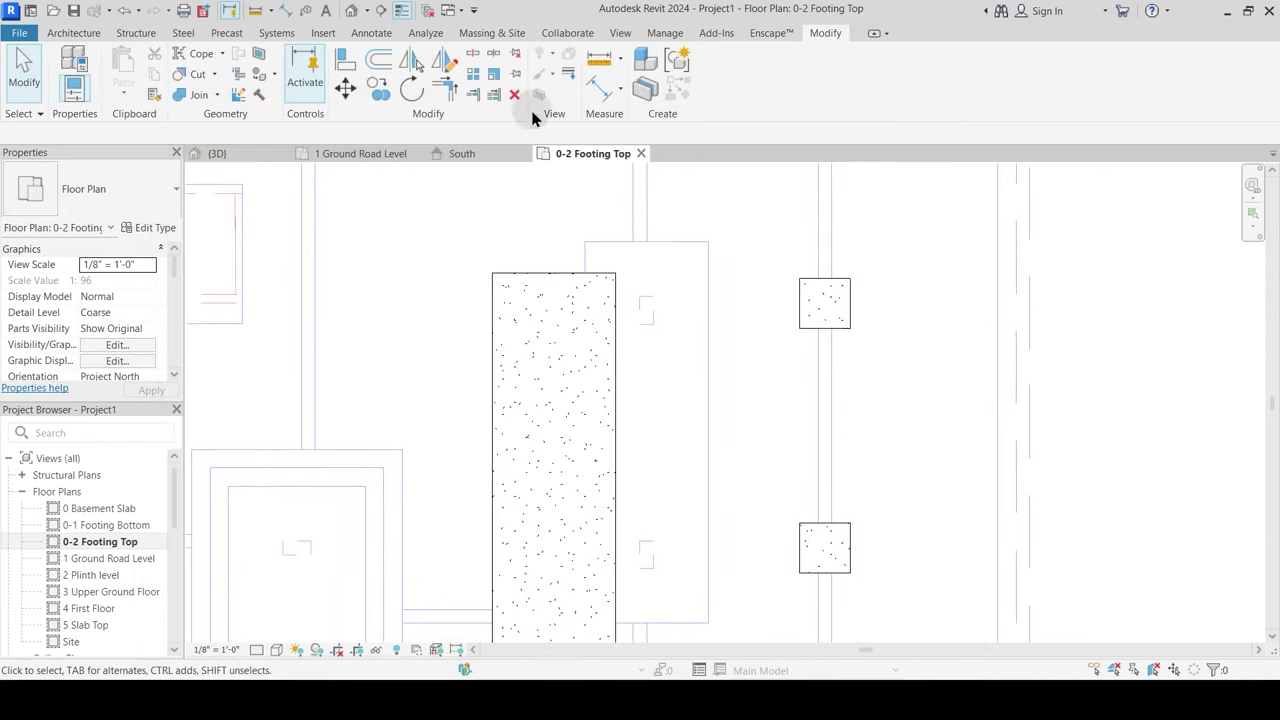
left_click(347, 60)
Step: Align the 6'9" x 21' footing's top and side edges with the tall outline
left_click(609, 243)
left_click(600, 273)
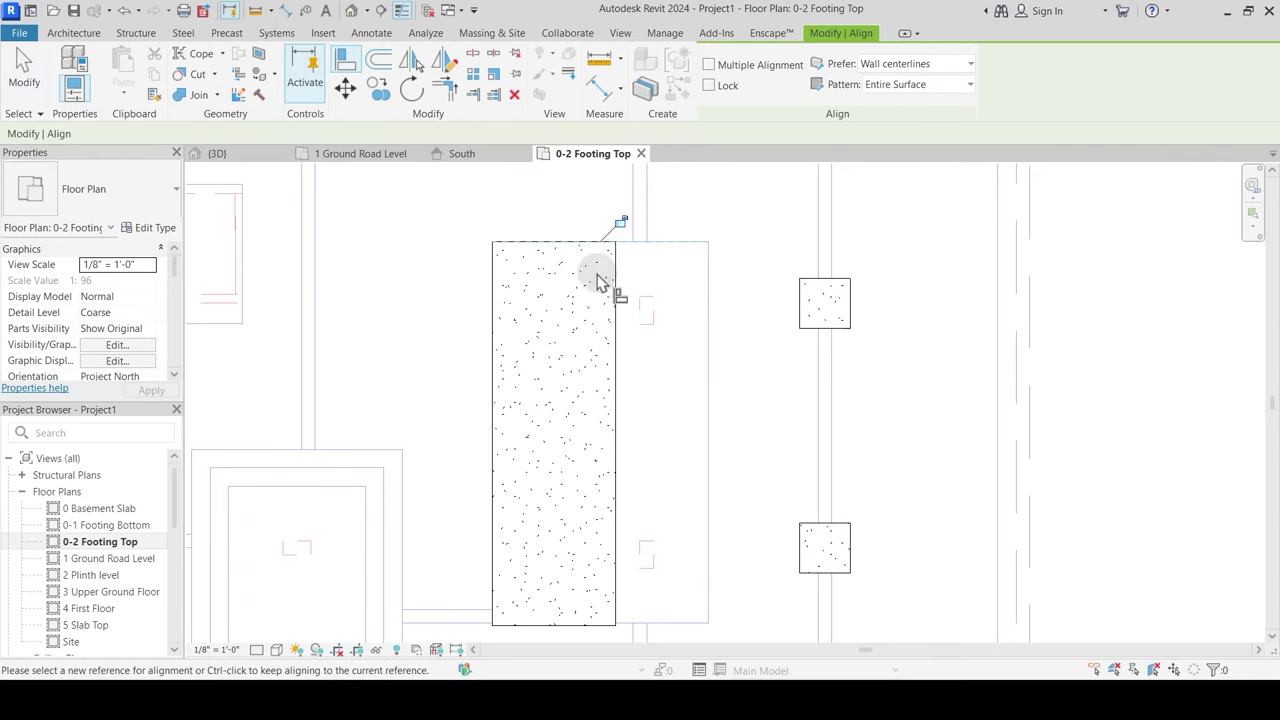
left_click(638, 318)
scroll(626, 337, "down", 4)
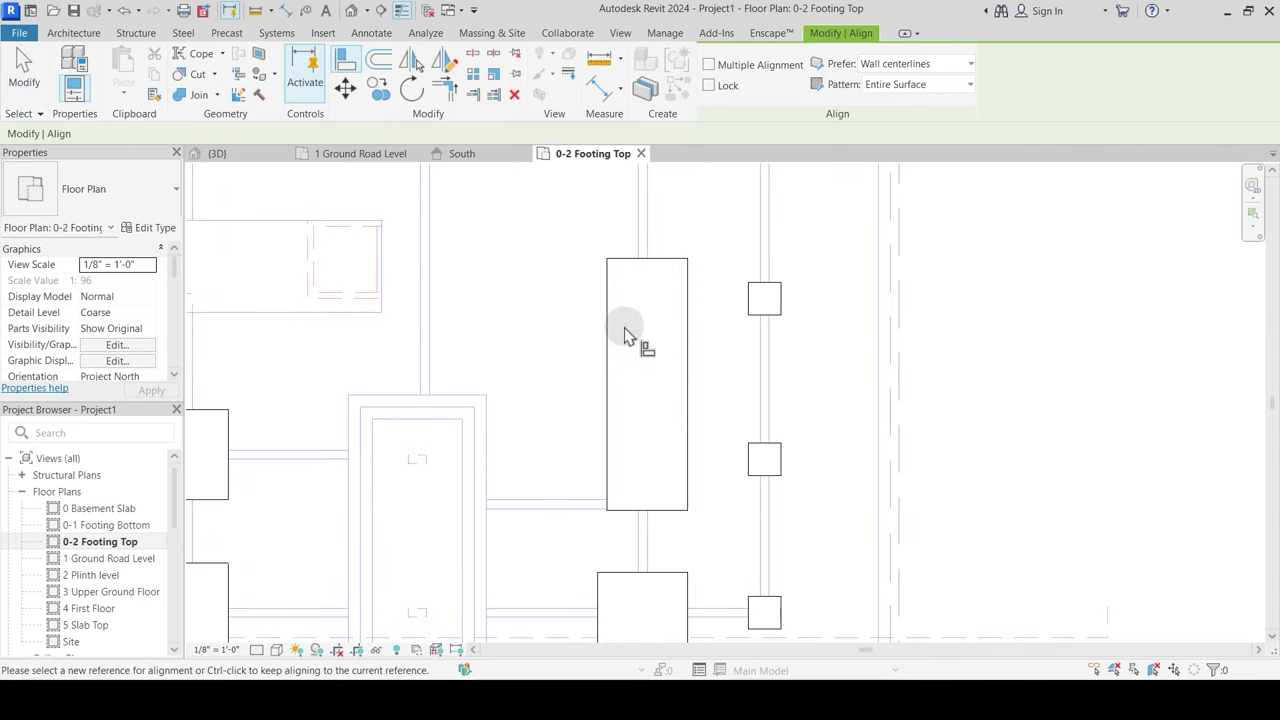
key("Escape")
key("Escape")
middle_click_drag(514, 339, 630, 392)
scroll(502, 355, "up", 2)
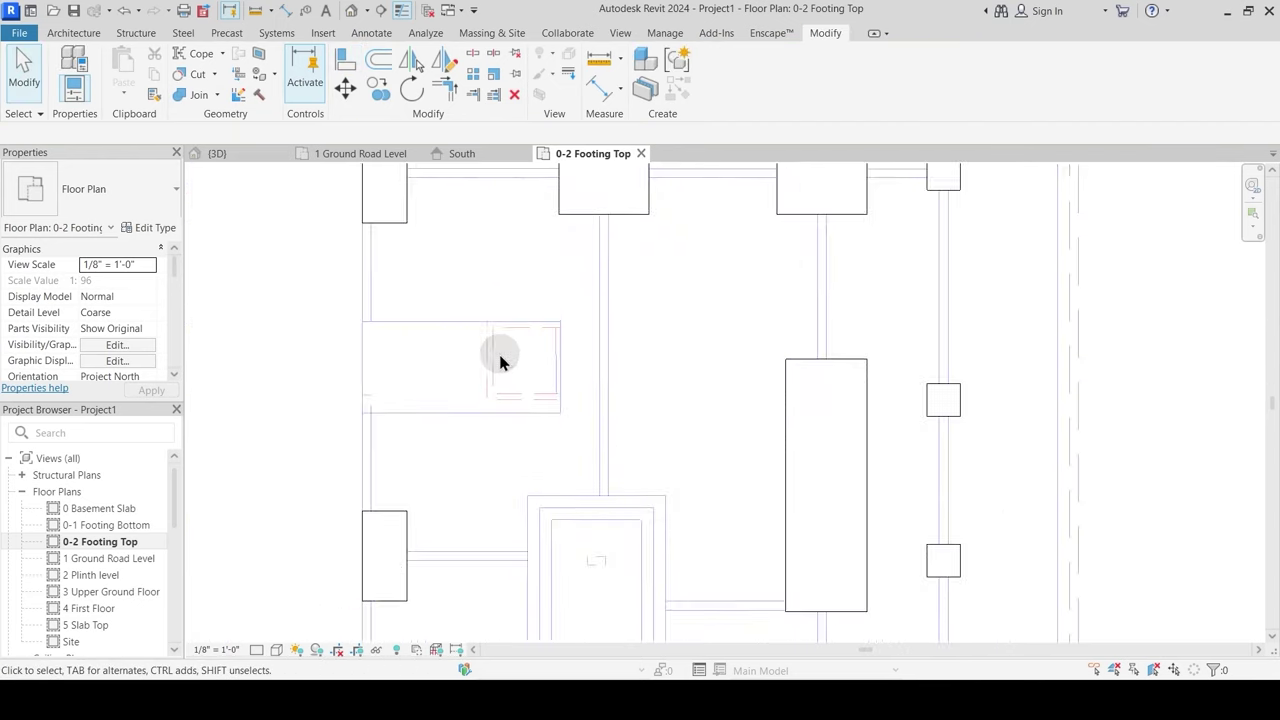
Step: Switch to the Structure tools and open the Slab options
left_click(86, 34)
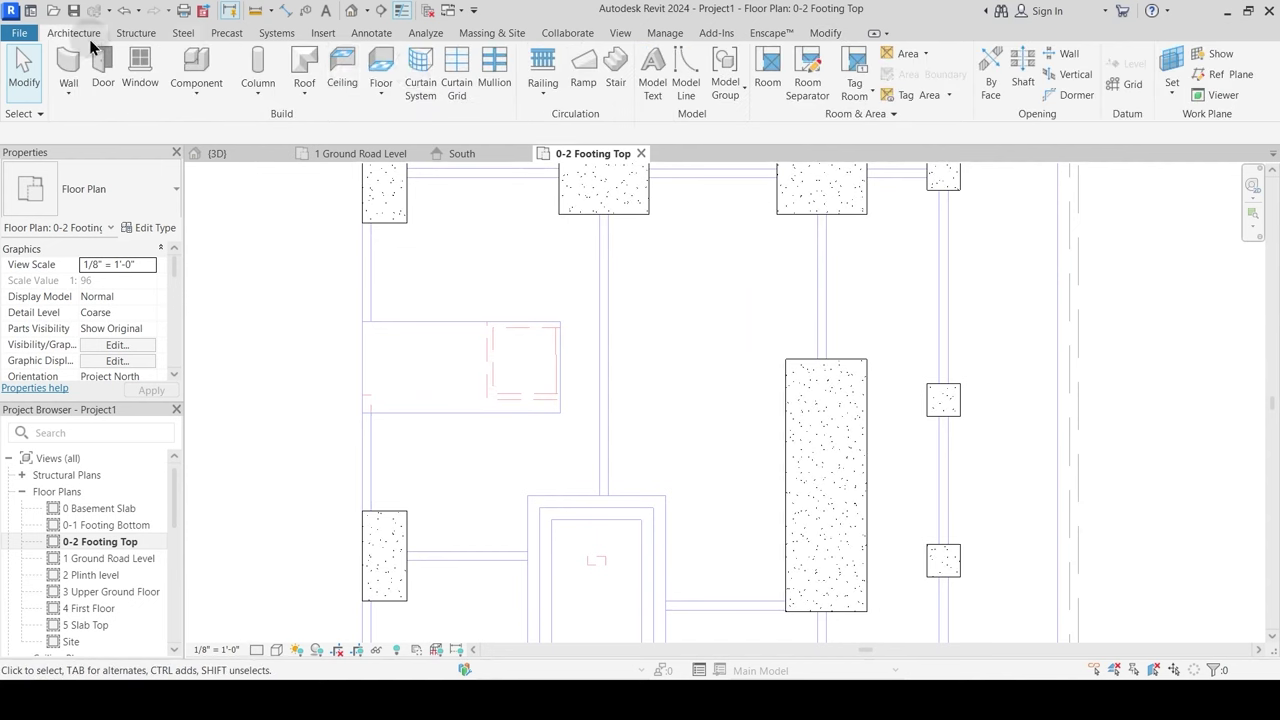
left_click(150, 33)
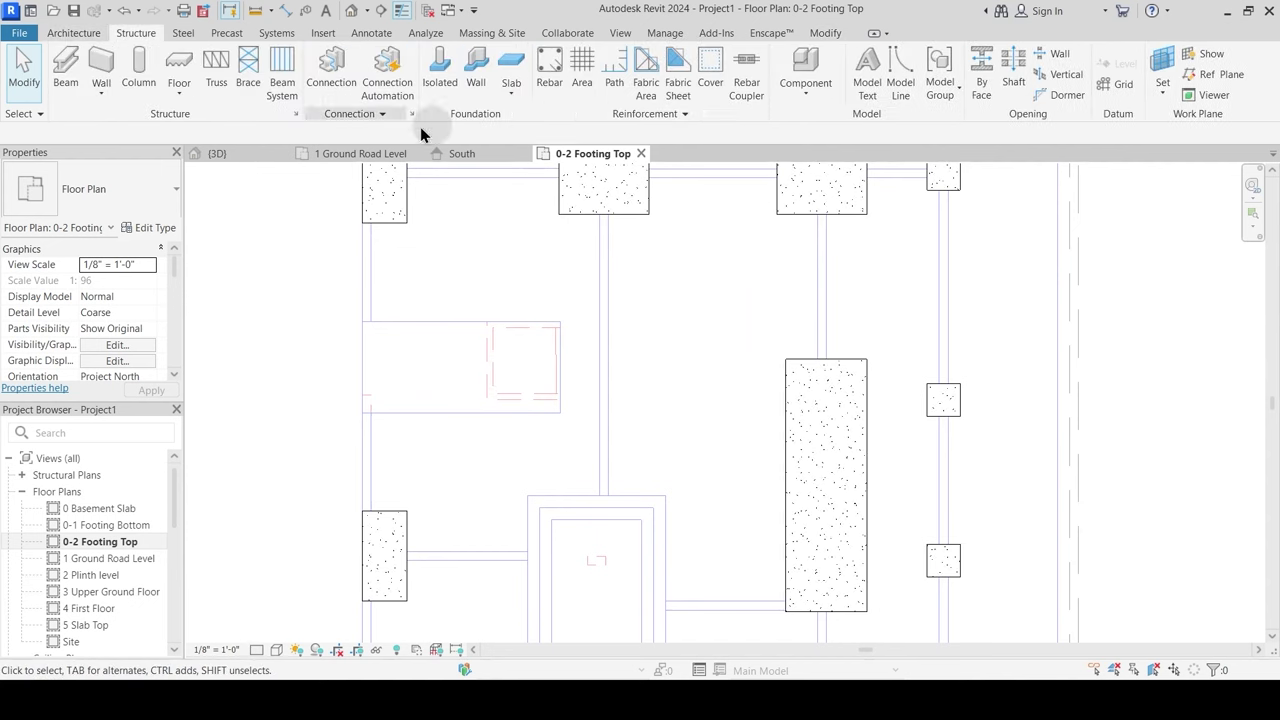
left_click(507, 100)
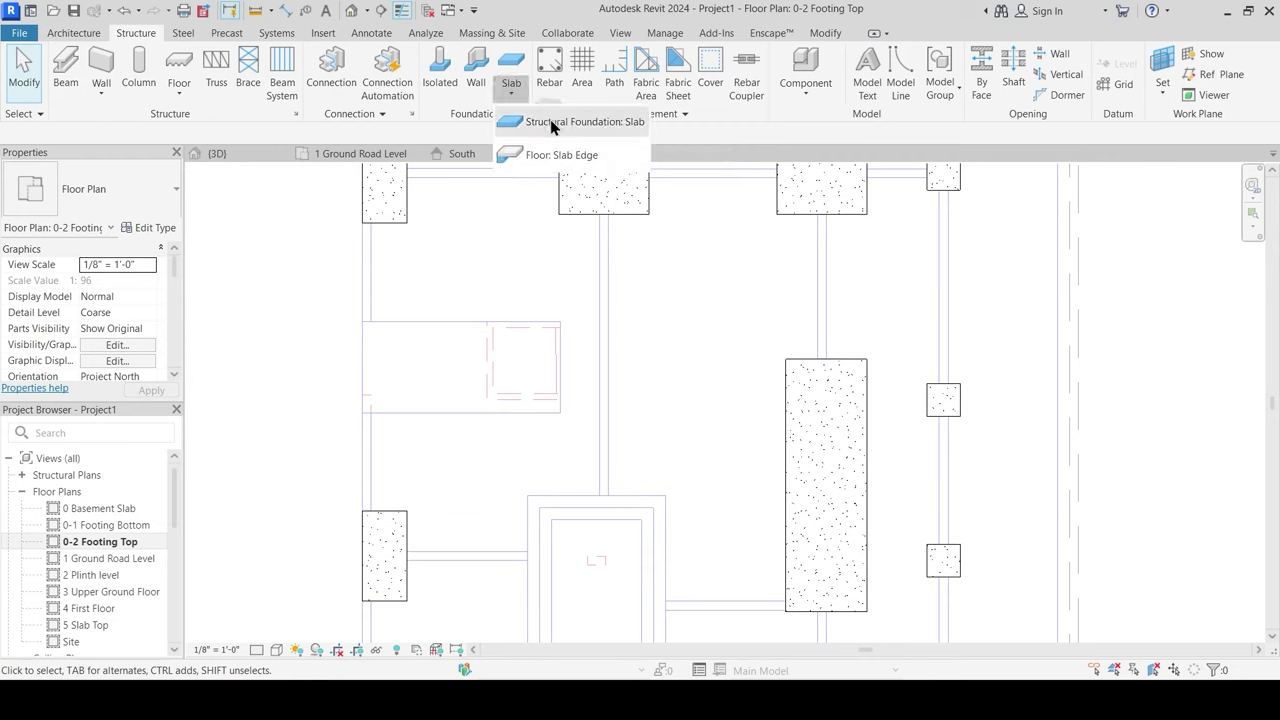
Step: Start a Structural Foundation slab and create type Raft 2' with a 2' 0" concrete layer
left_click(550, 122)
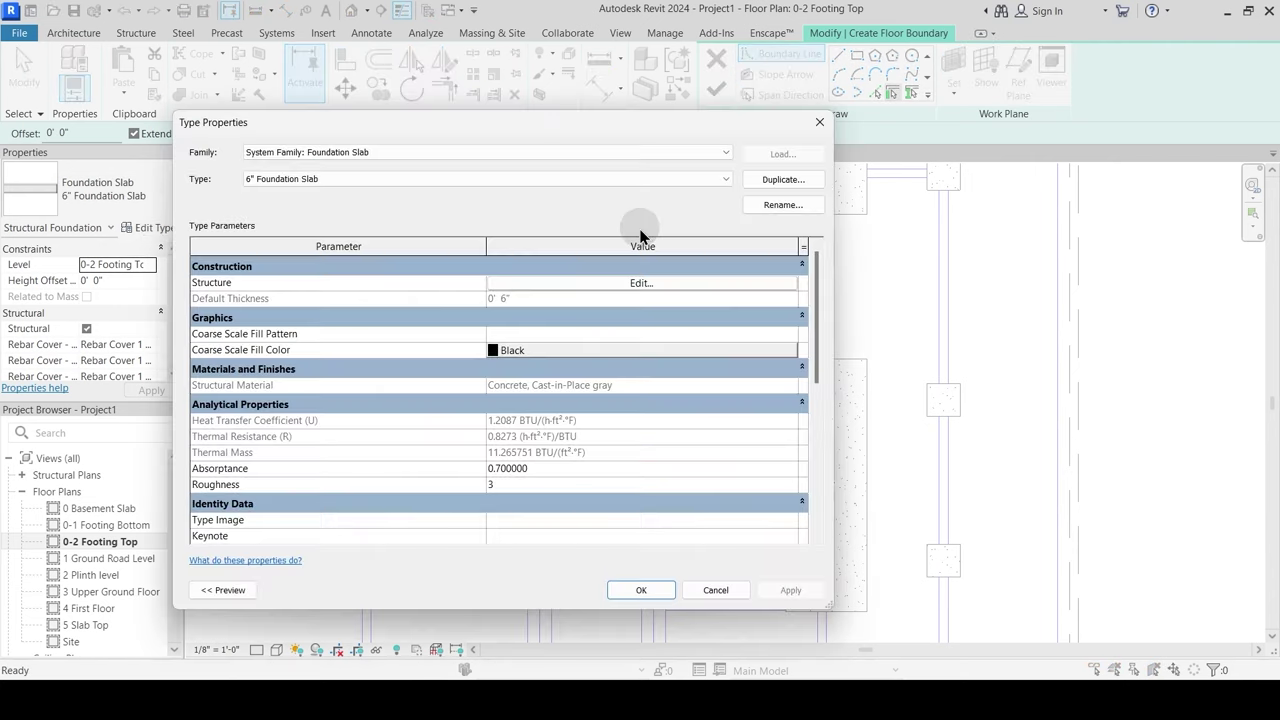
left_click(782, 180)
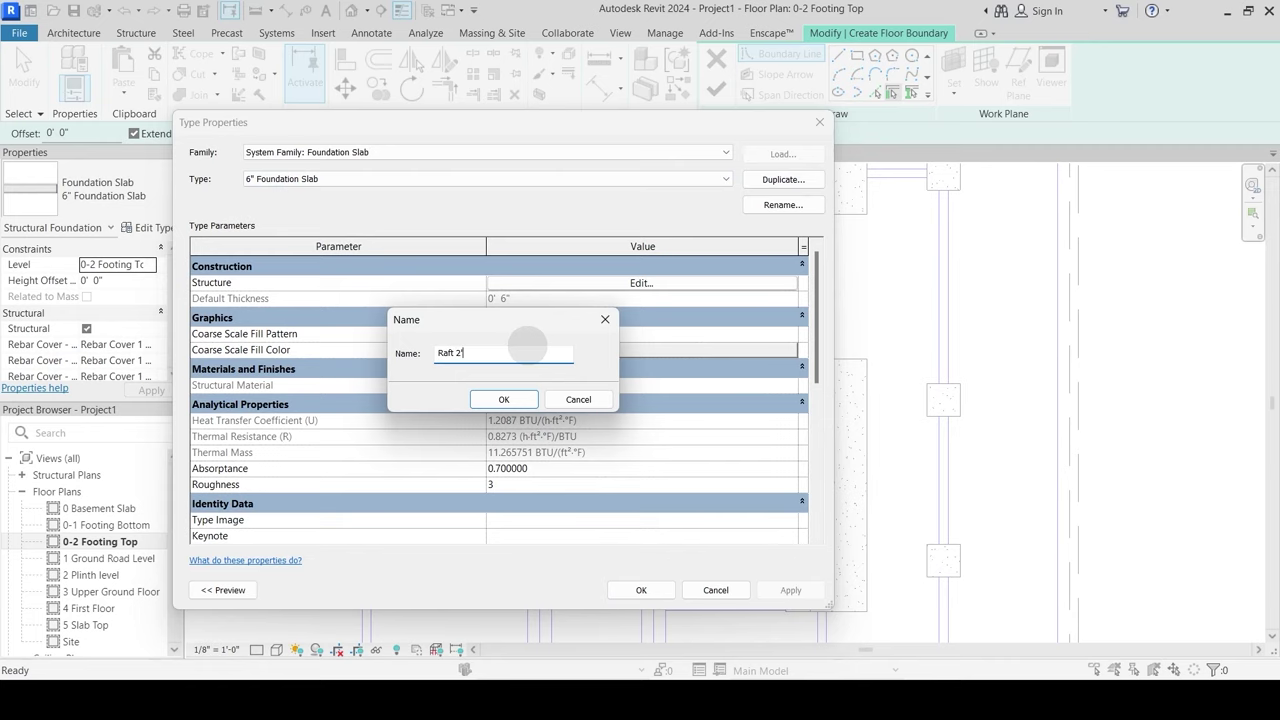
left_click(523, 403)
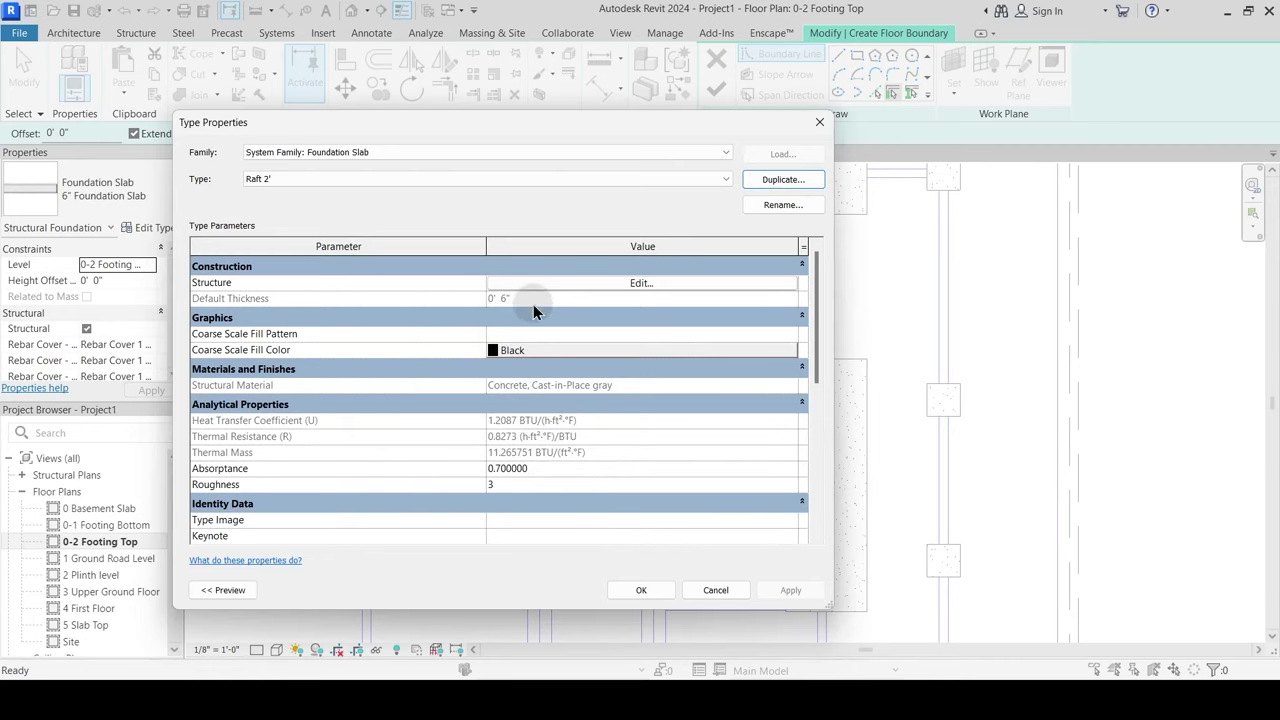
left_click(568, 285)
left_click(533, 280)
left_click_drag(533, 280, 472, 281)
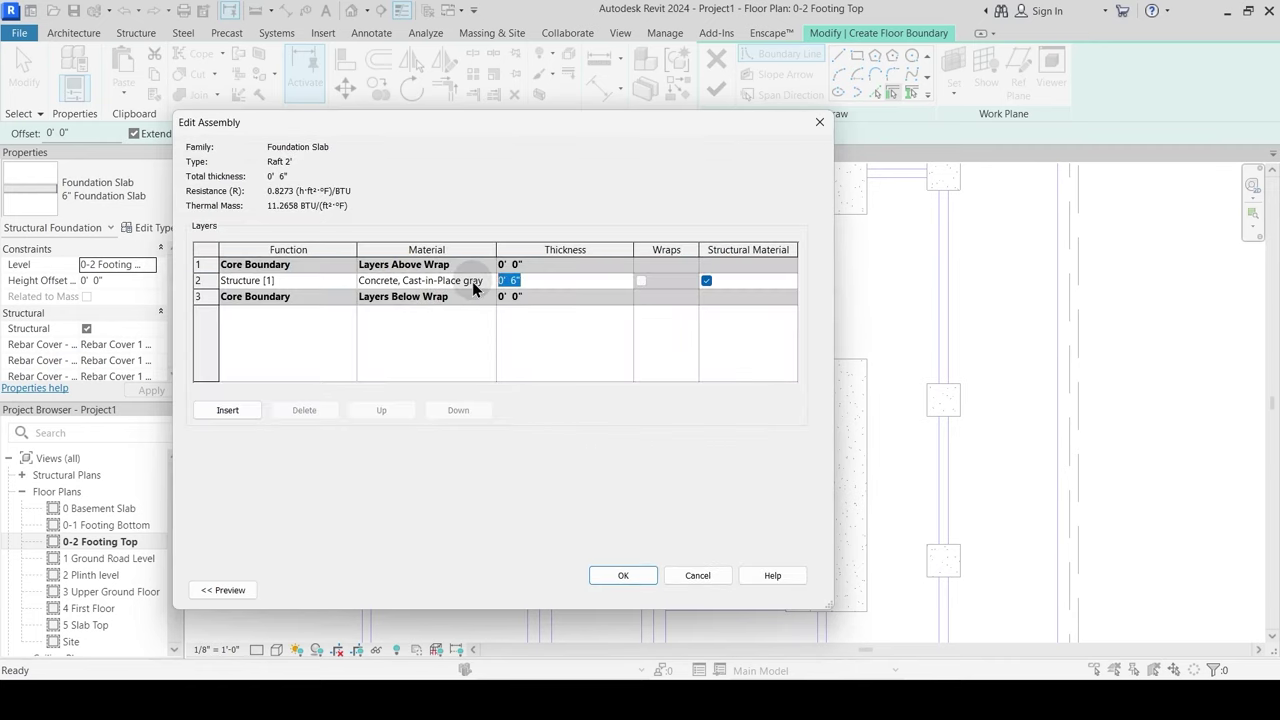
type("2'")
key("Tab")
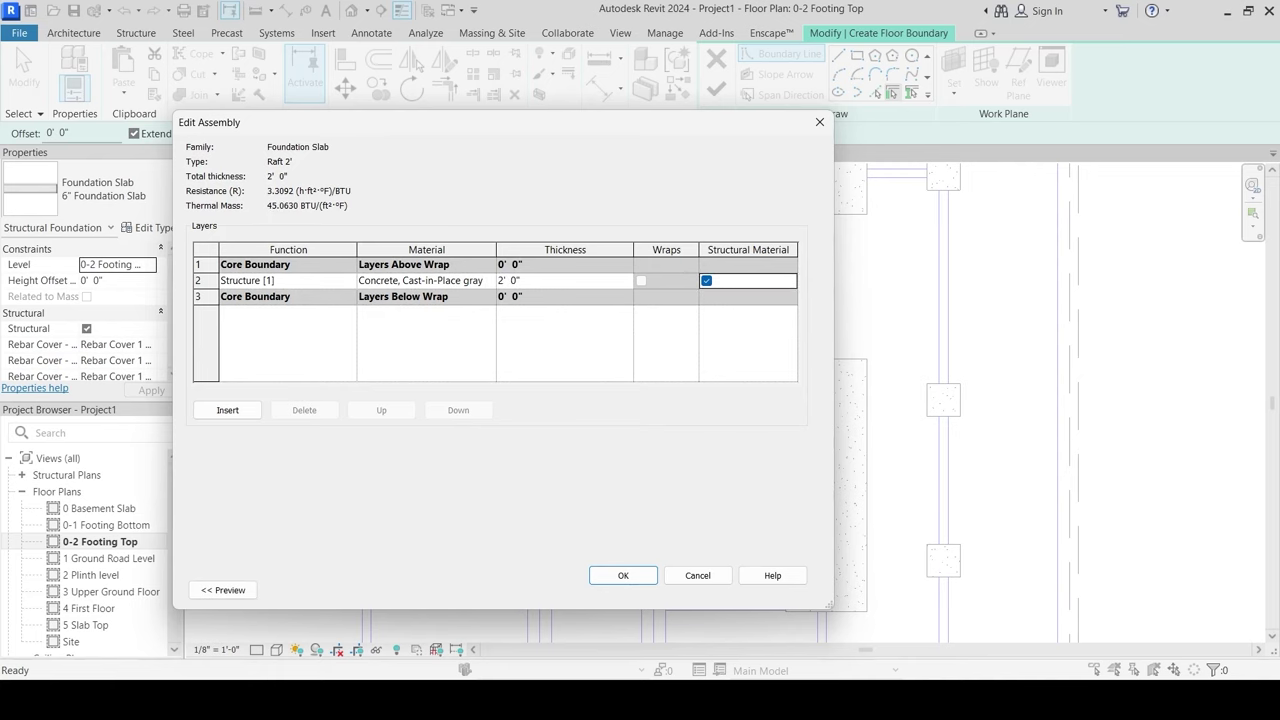
left_click(608, 580)
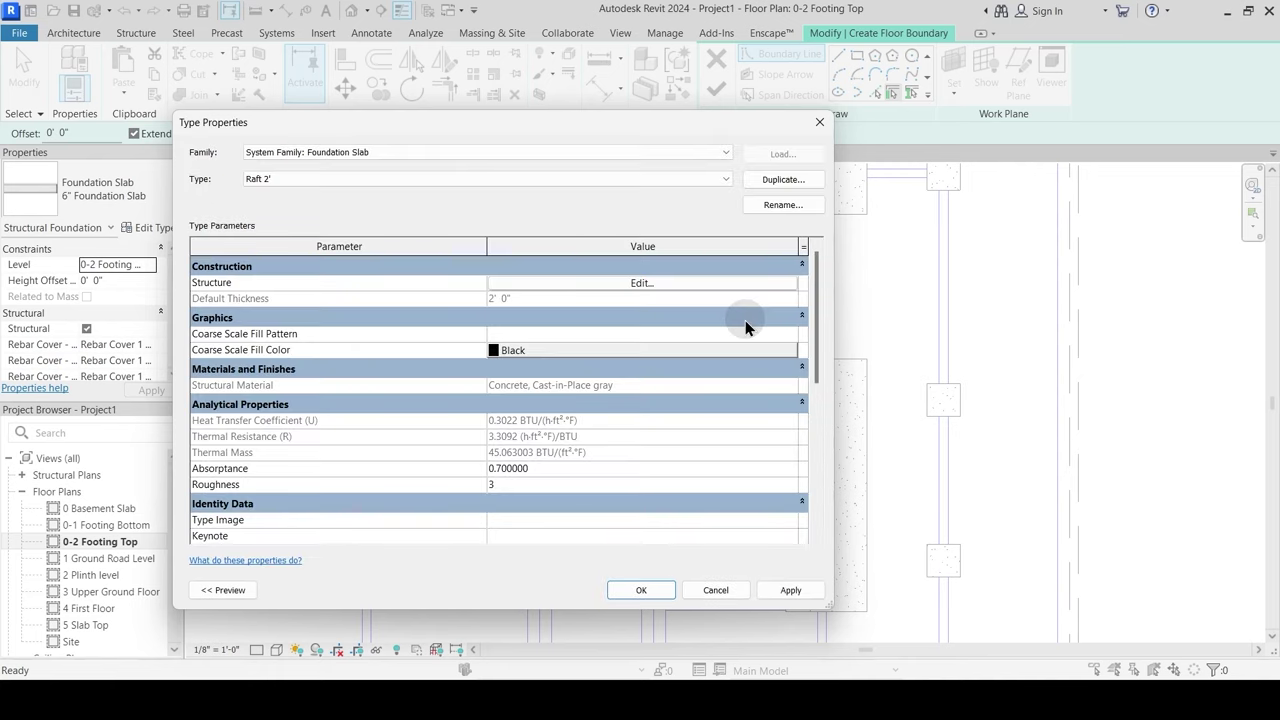
left_click(784, 592)
Step: Sketch a rectangular Raft 2' slab boundary around the footing area and finish the sketch
left_click(624, 590)
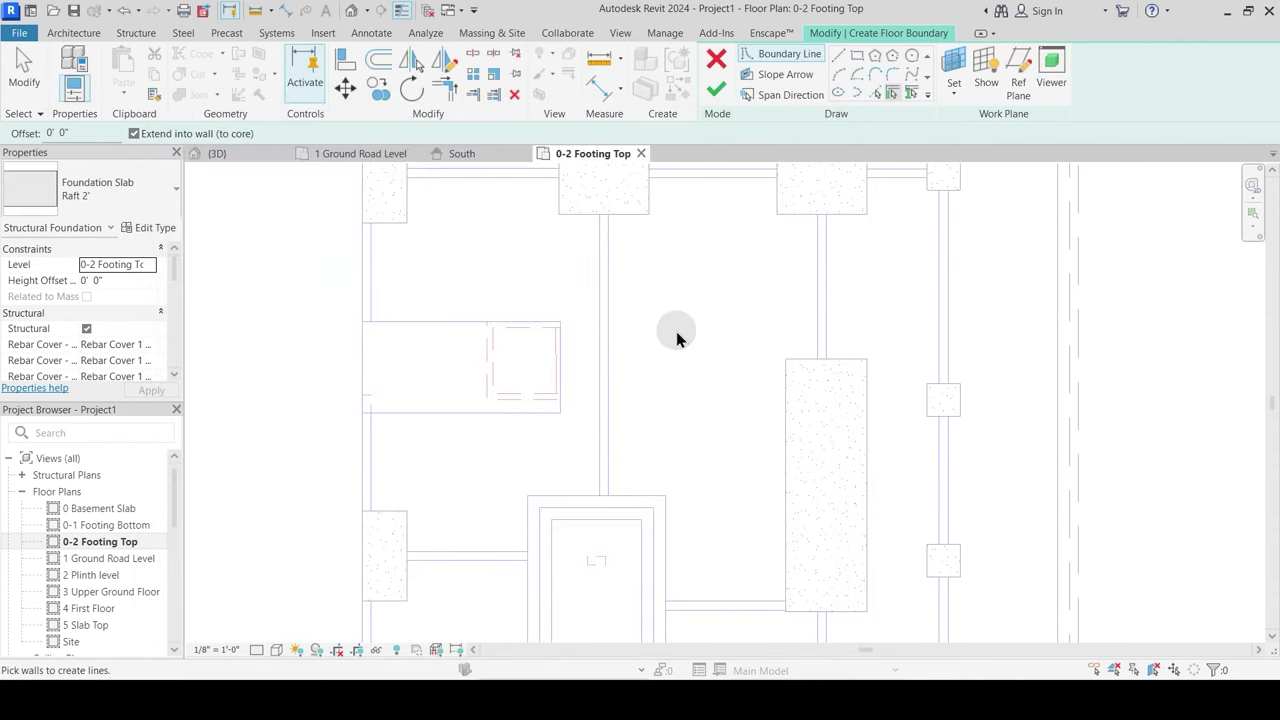
middle_click_drag(534, 251, 615, 288)
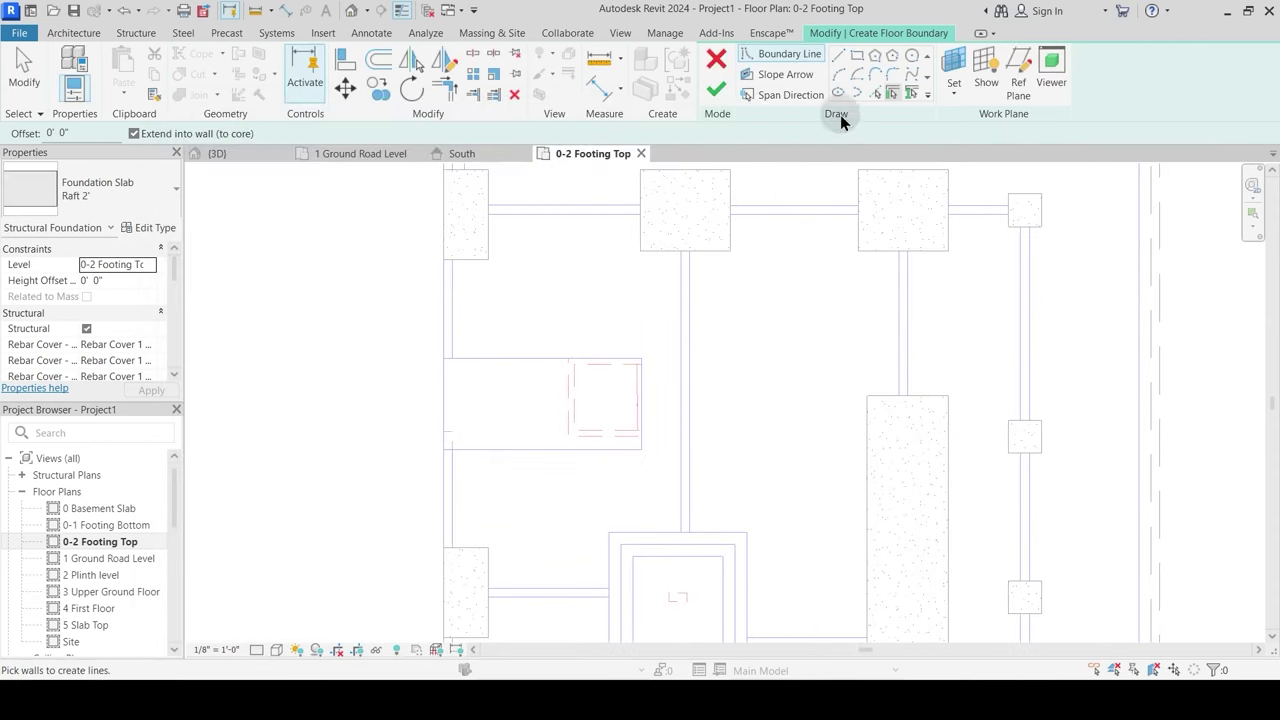
left_click(857, 55)
left_click(444, 358)
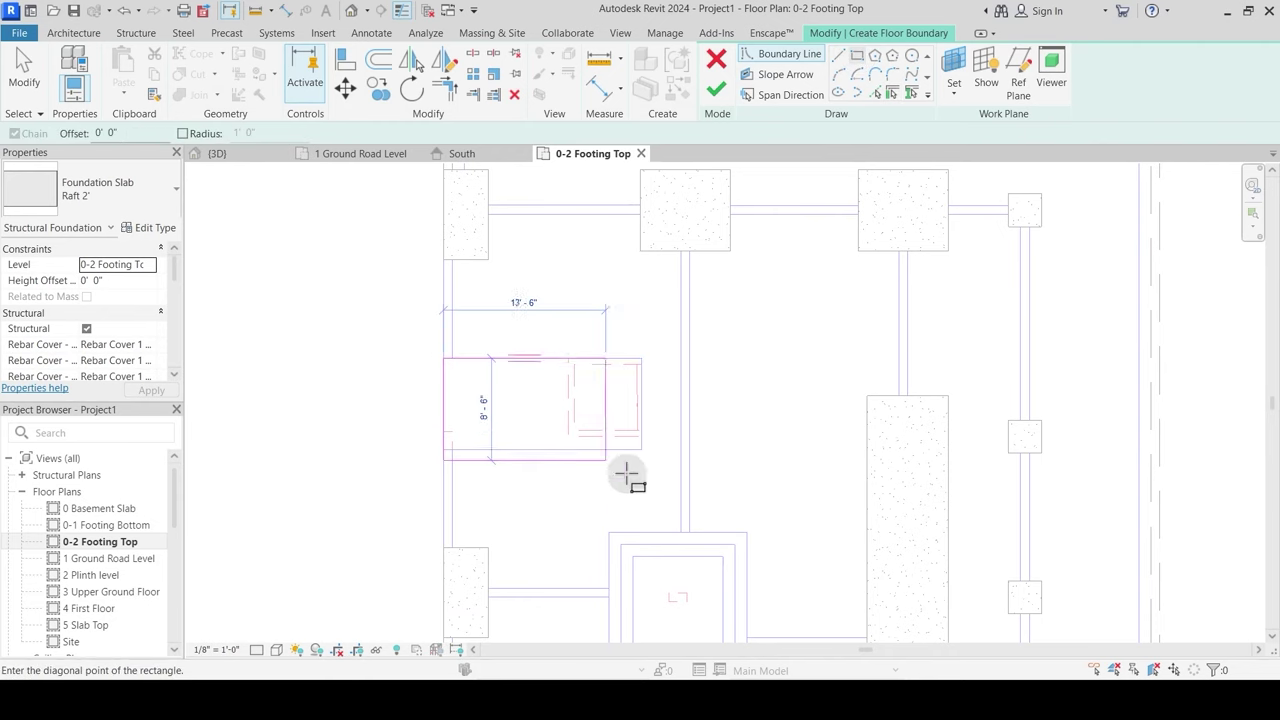
left_click(642, 449)
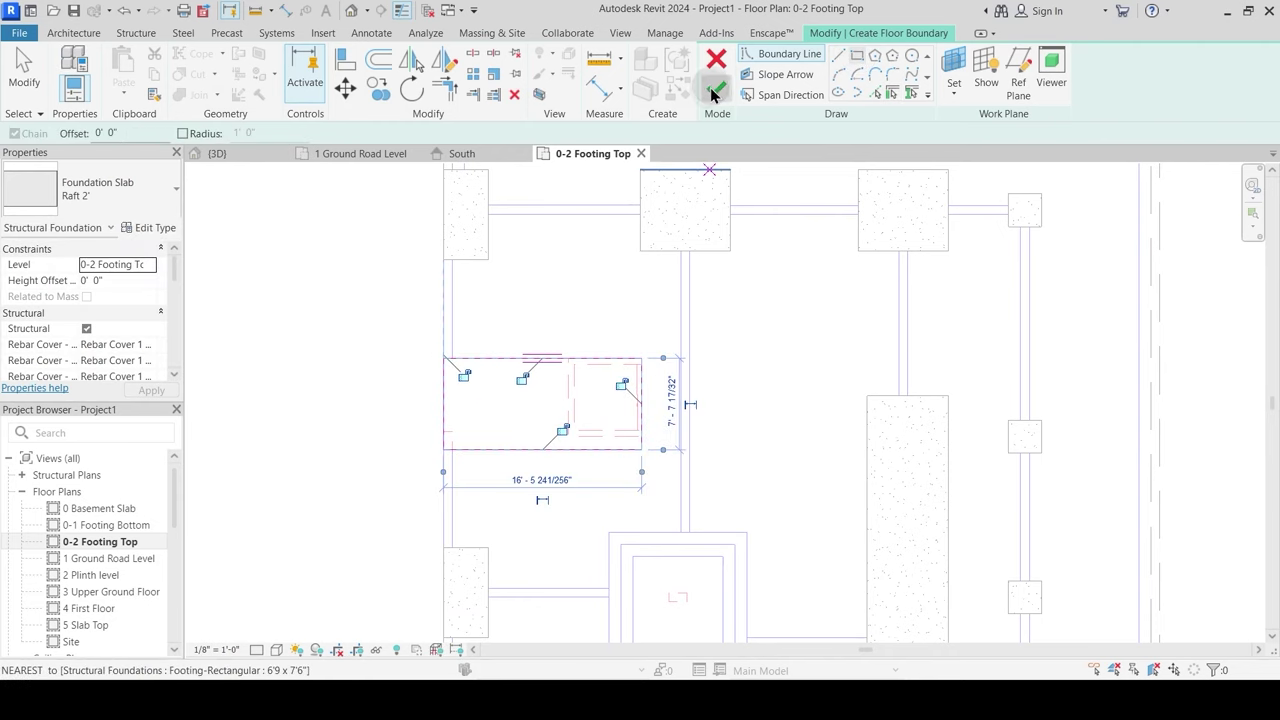
left_click(714, 92)
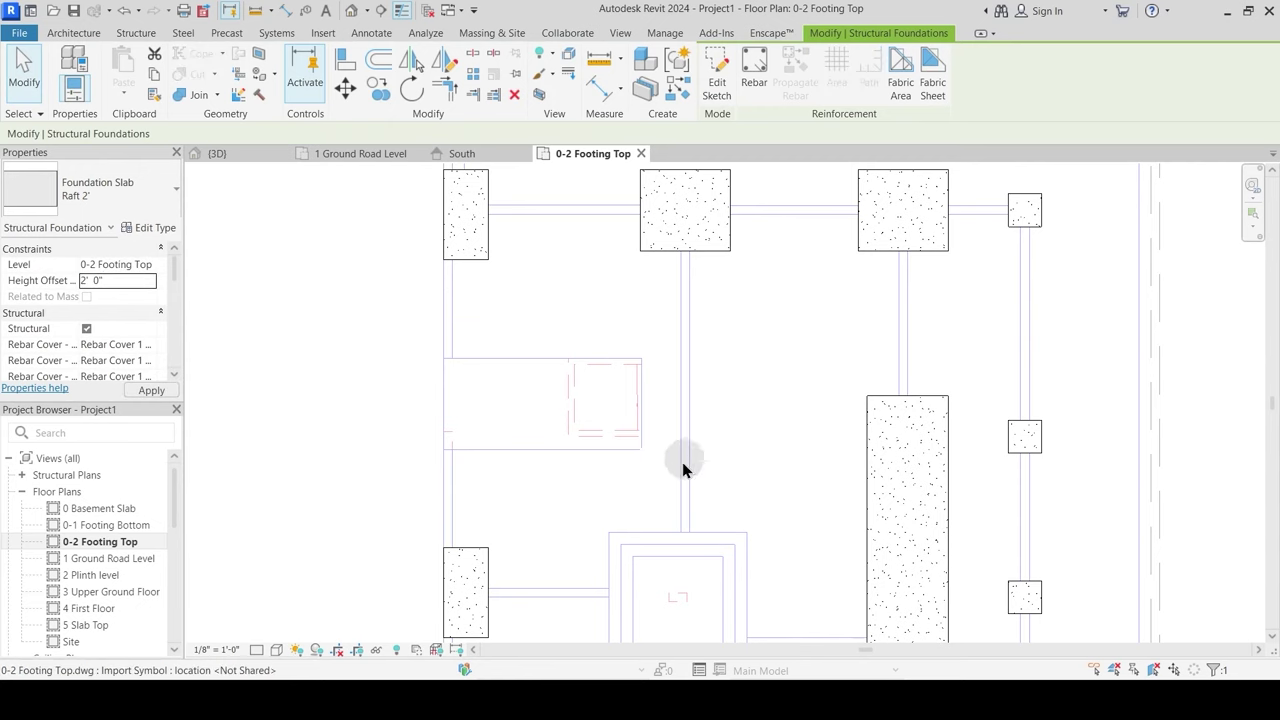
key("Escape")
scroll(500, 275, "down", 2)
middle_click_drag(607, 442, 671, 463)
scroll(643, 449, "down", 2)
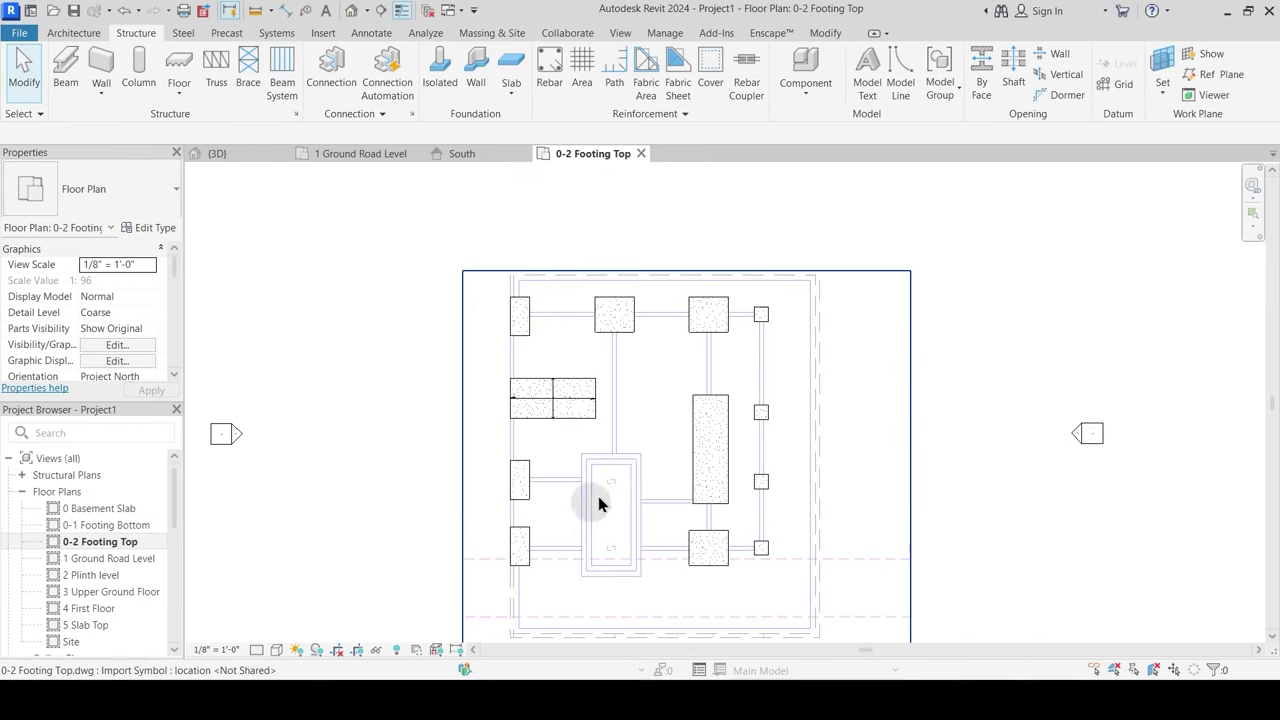
middle_click_drag(613, 530, 603, 411)
scroll(593, 409, "up", 2)
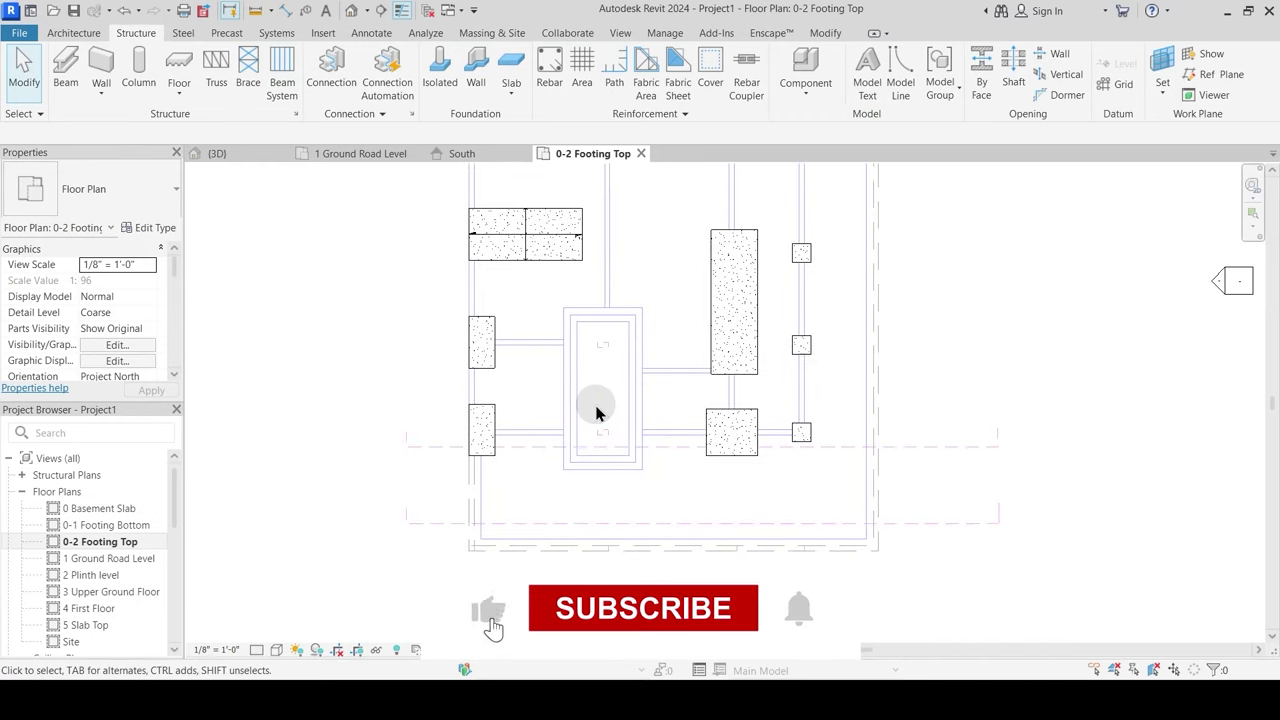
scroll(605, 410, "up", 2)
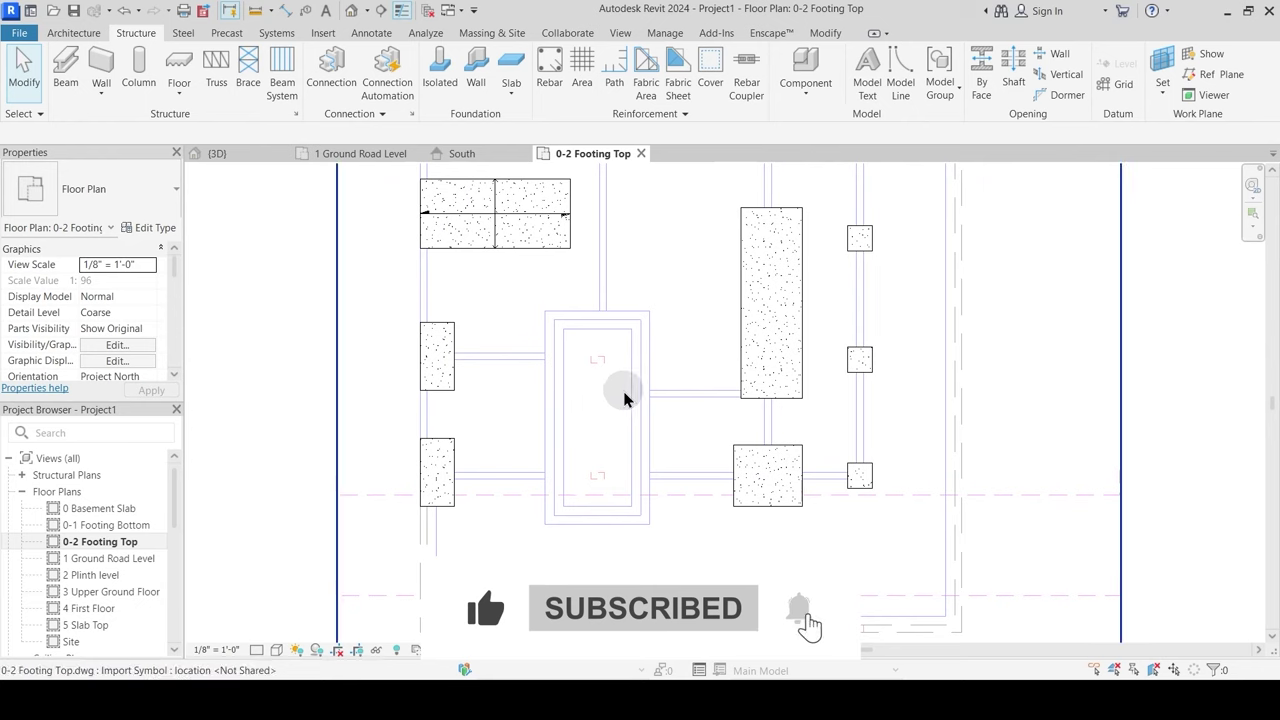
scroll(620, 404, "up", 1)
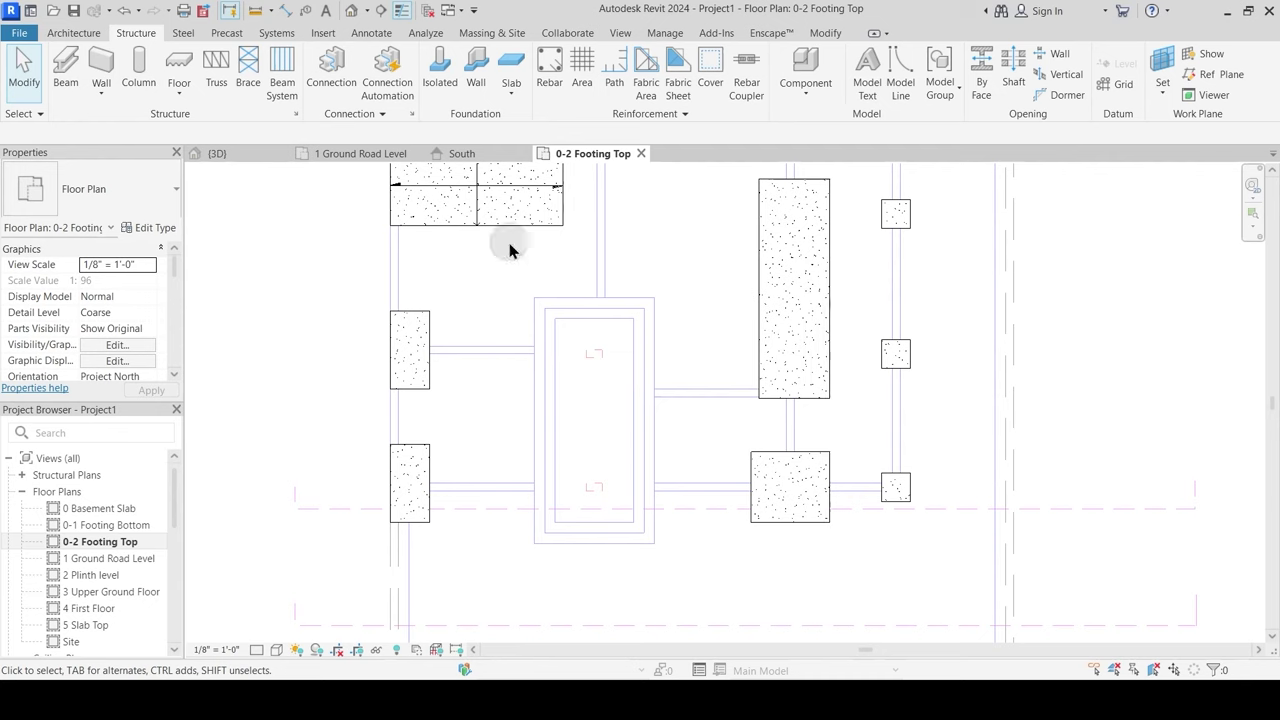
left_click(443, 83)
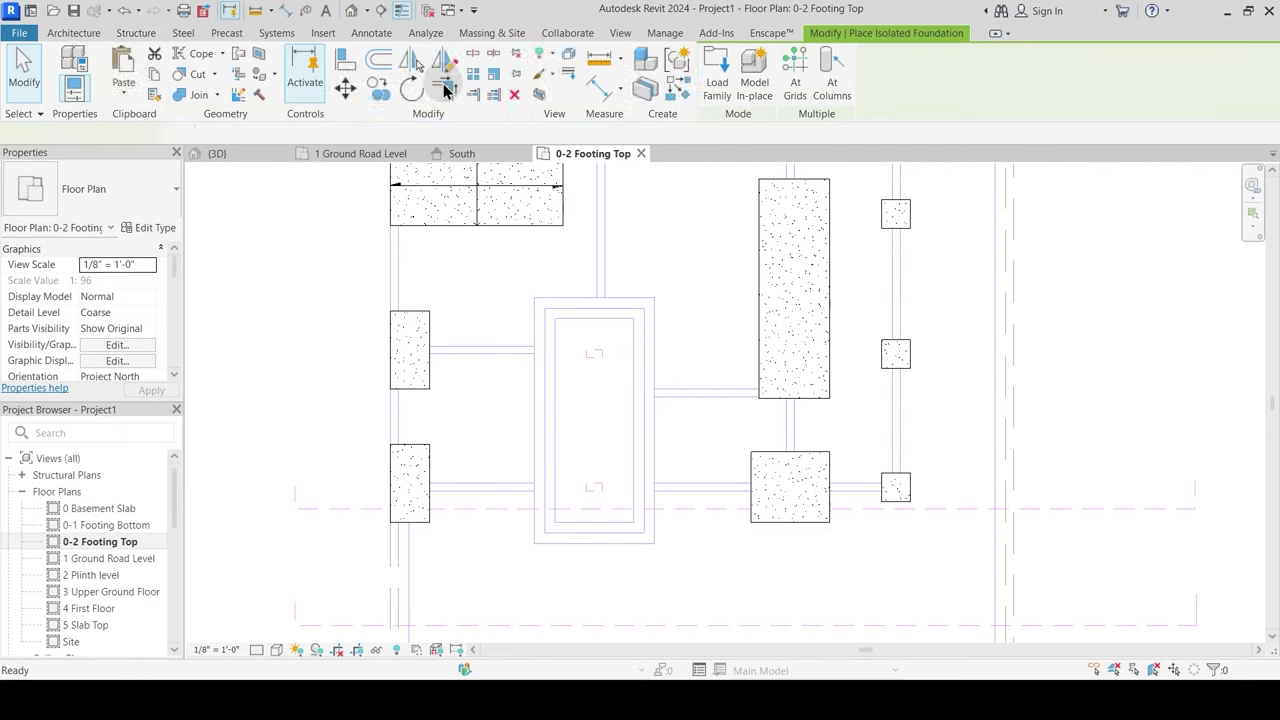
left_click(156, 229)
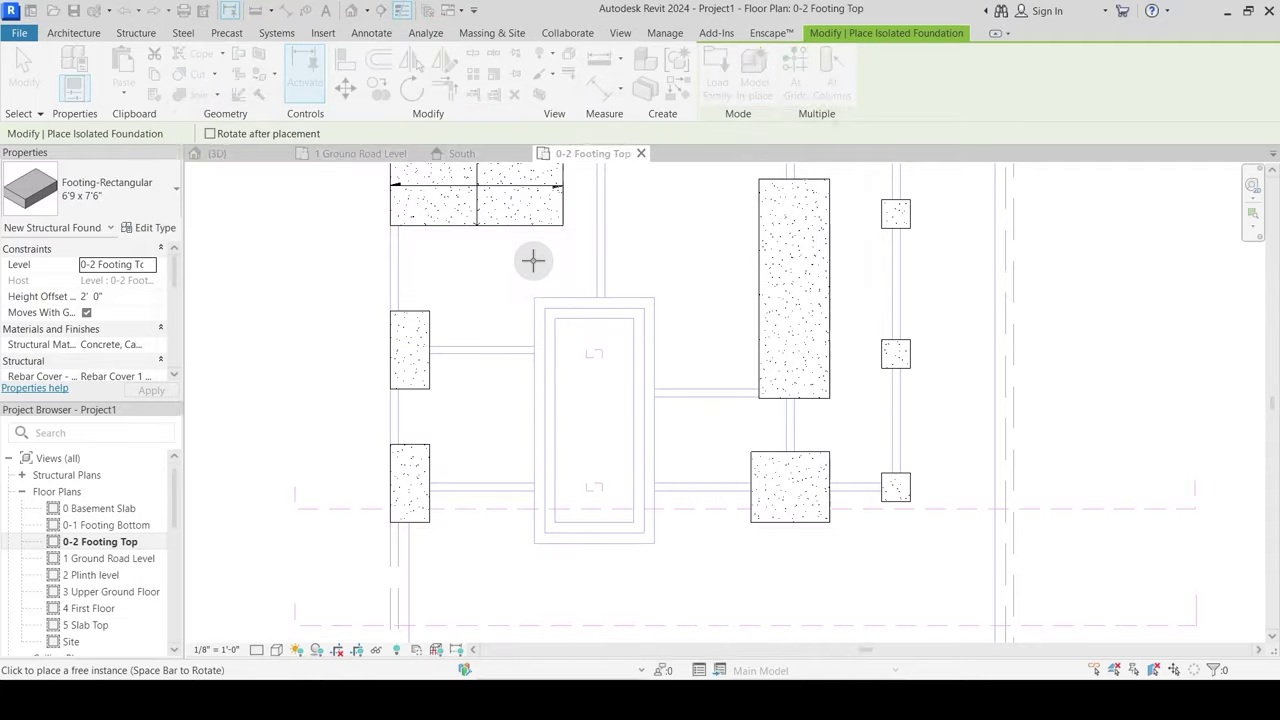
key("Escape")
left_click(824, 33)
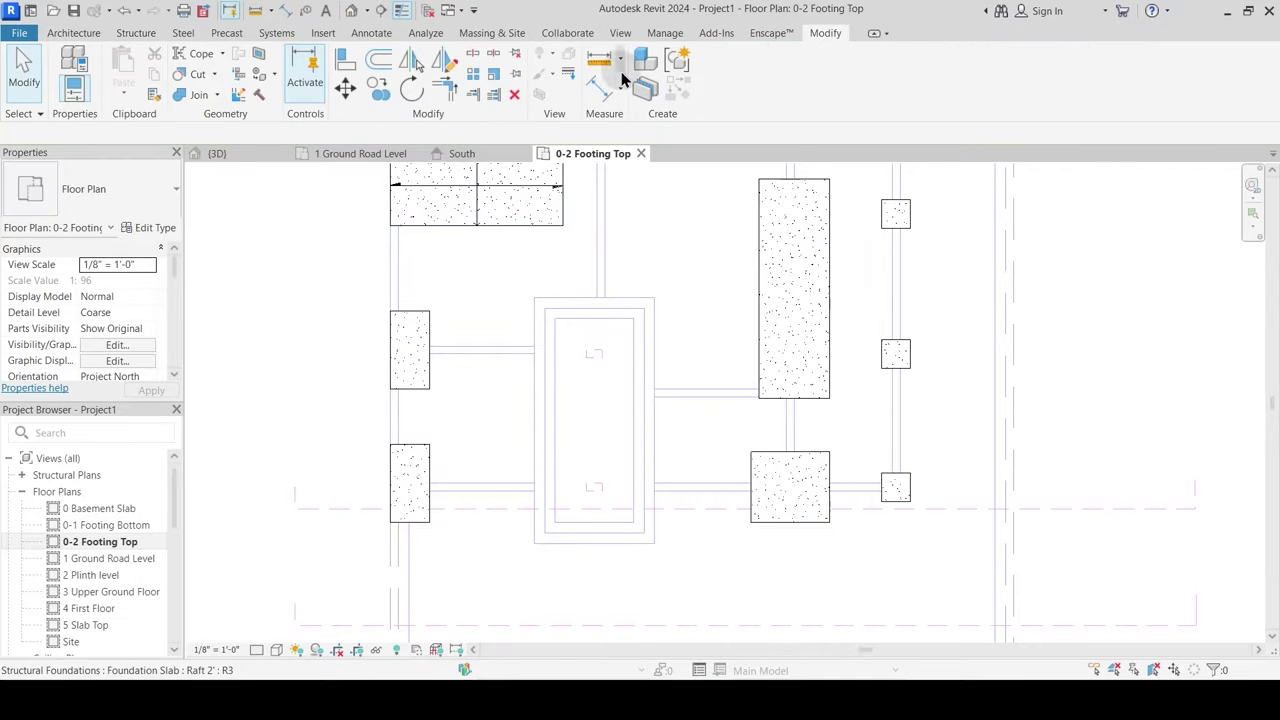
left_click(600, 62)
scroll(566, 286, "up", 2)
left_click(527, 282)
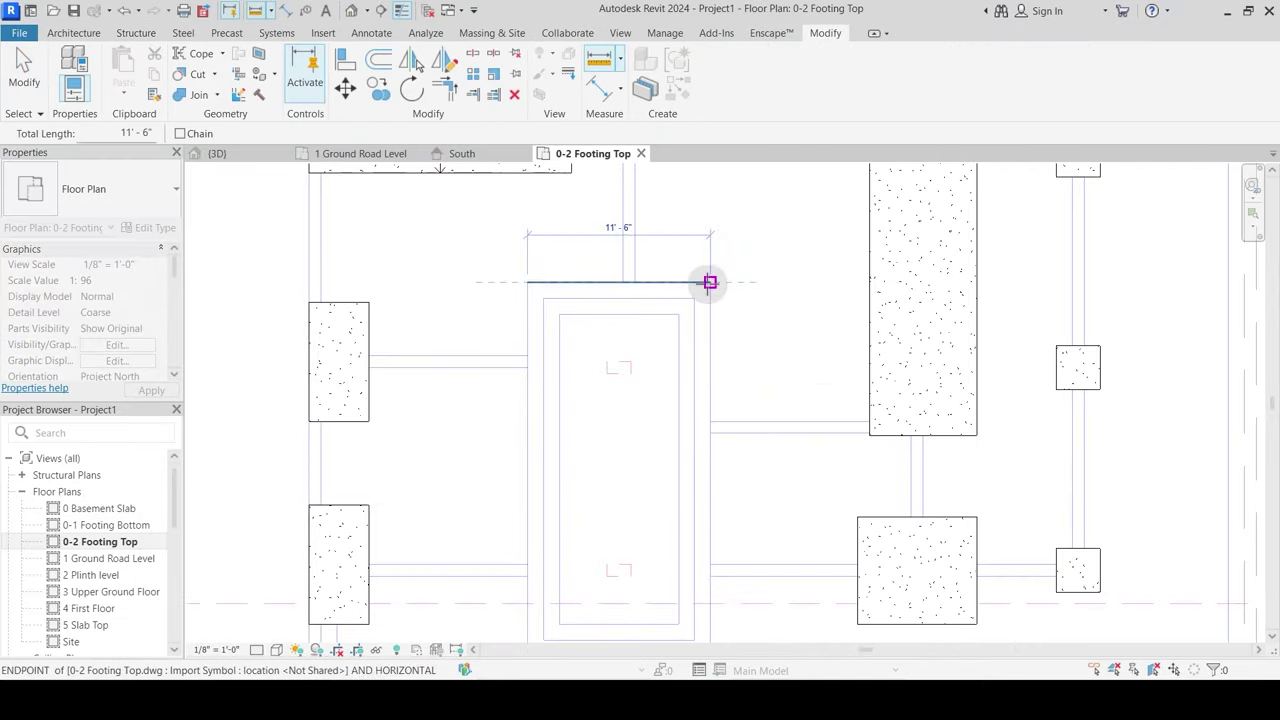
middle_click_drag(566, 529, 571, 423)
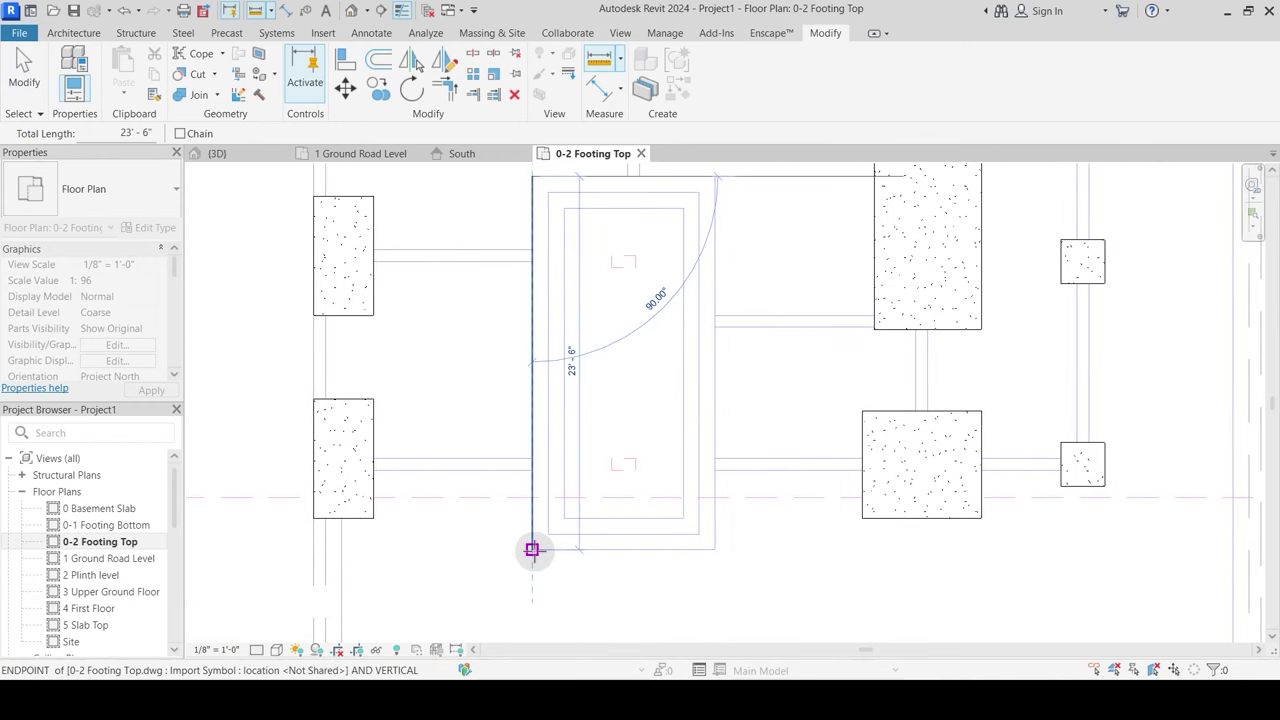
key("Escape")
key("Escape")
scroll(520, 344, "down", 2)
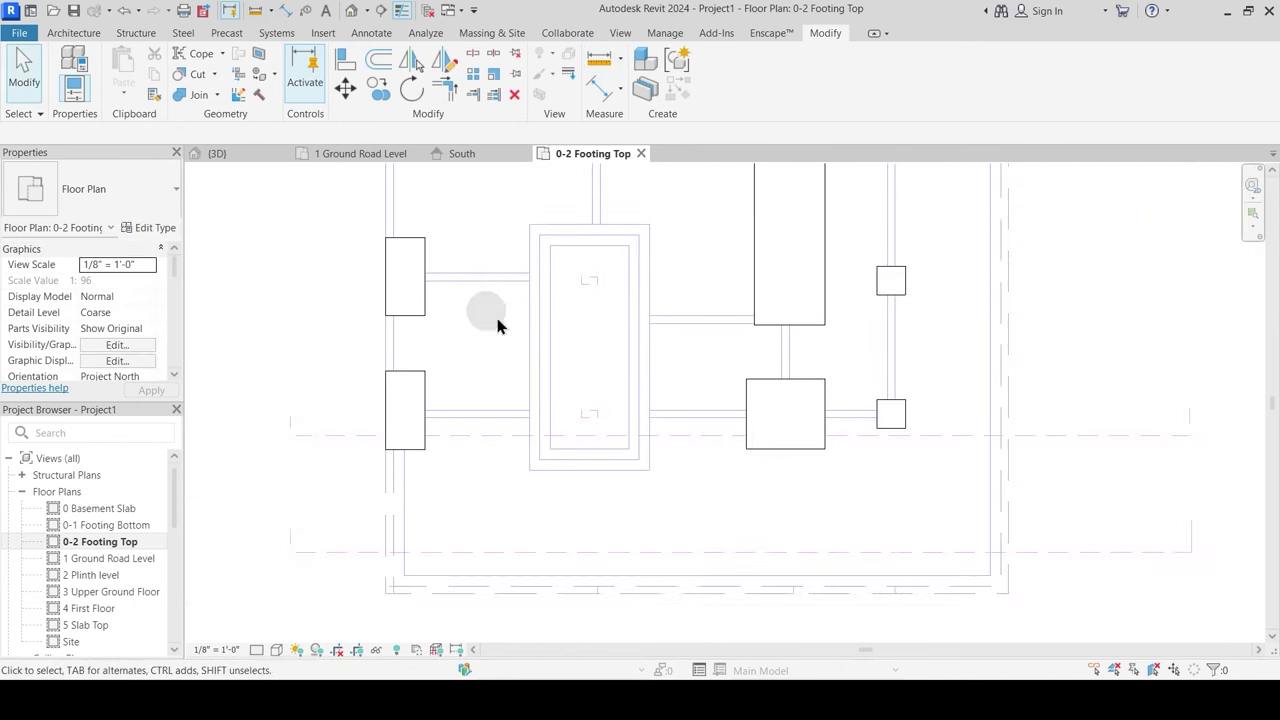
middle_click_drag(512, 253, 574, 377)
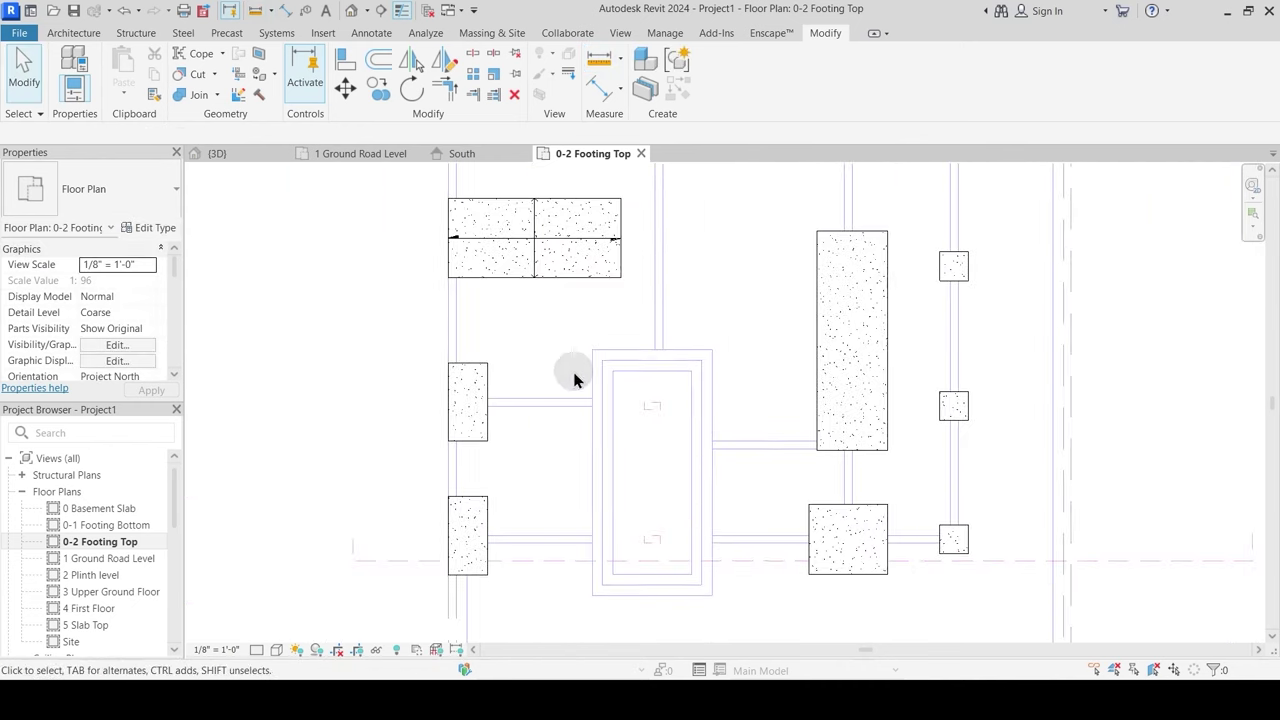
left_click(78, 34)
left_click(133, 34)
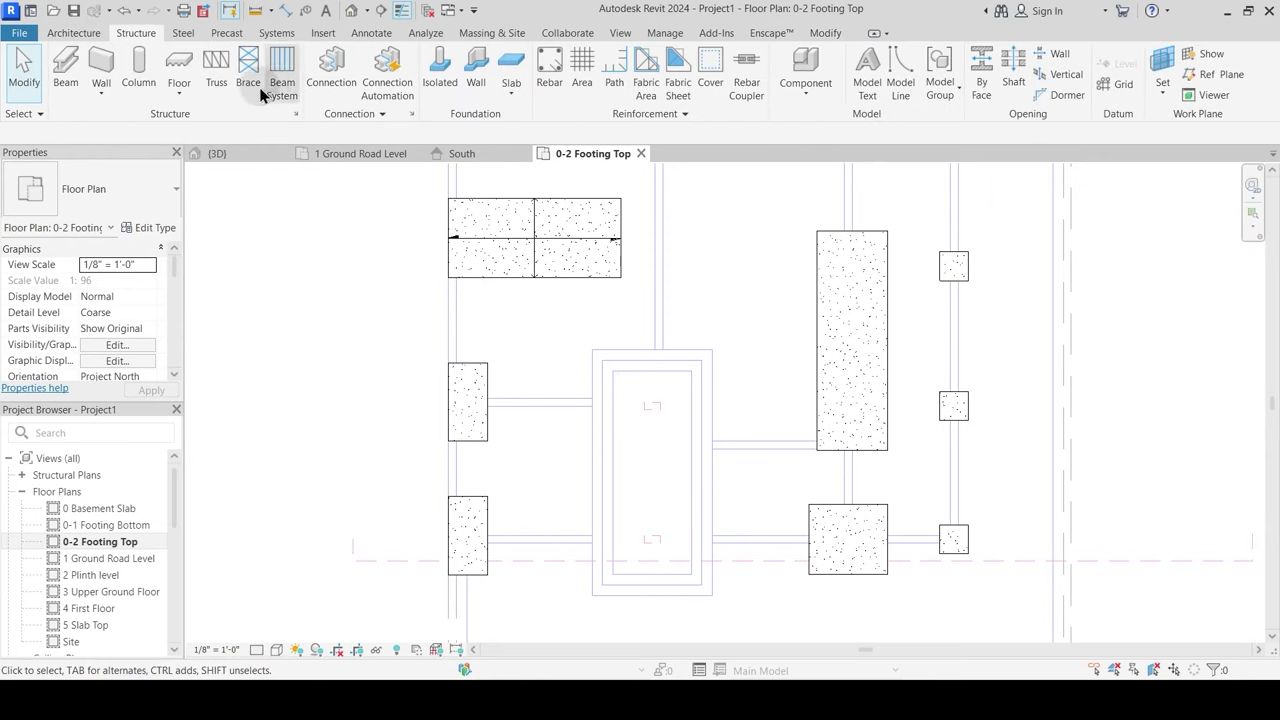
left_click(440, 65)
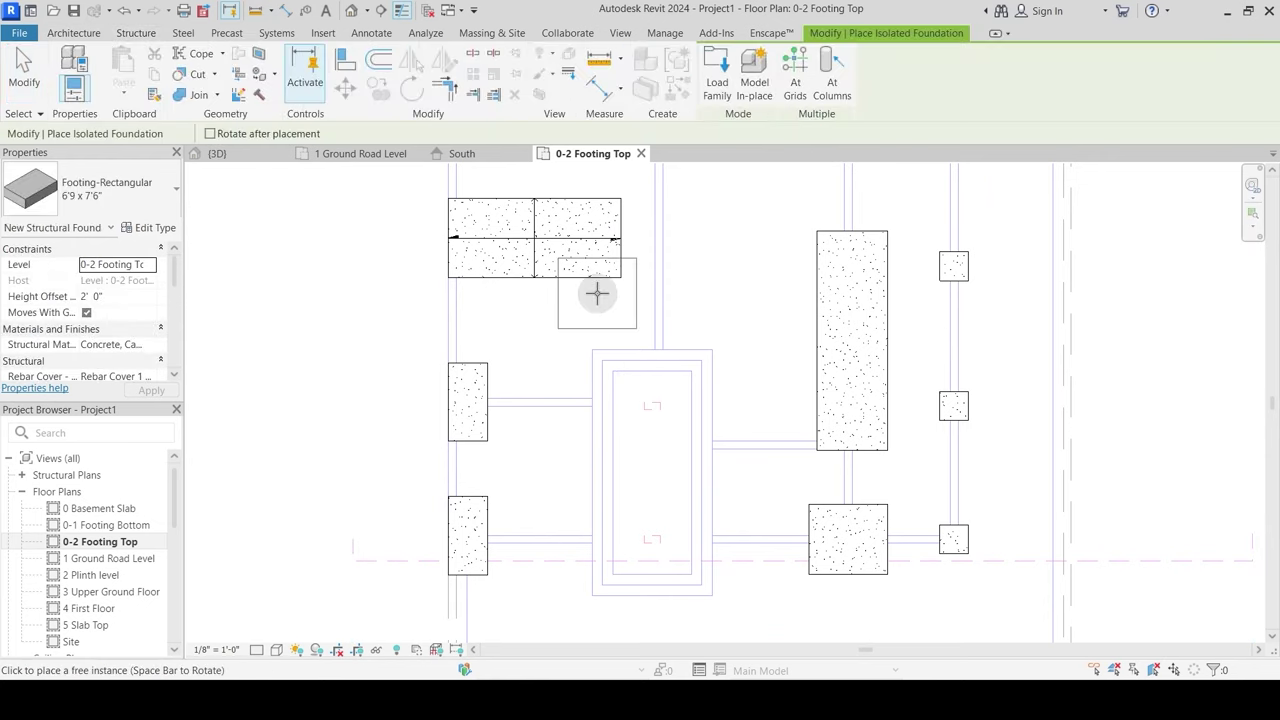
key("Escape")
key("Escape")
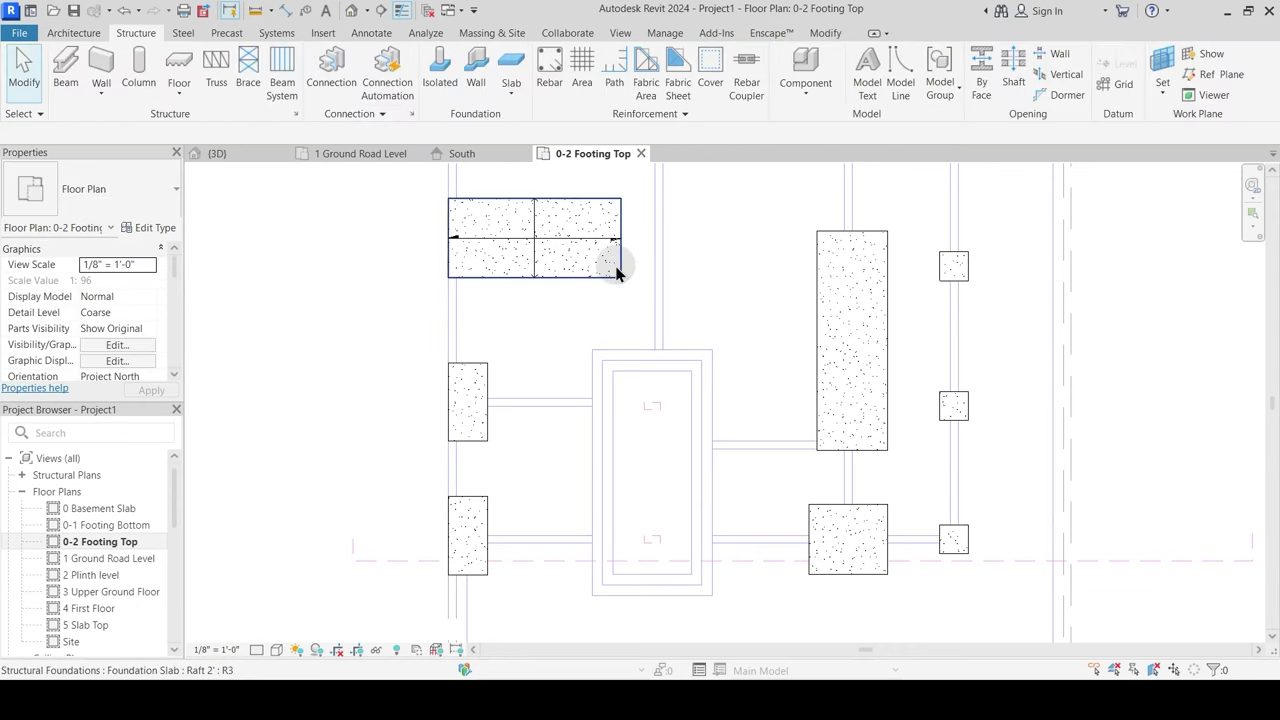
left_click(825, 34)
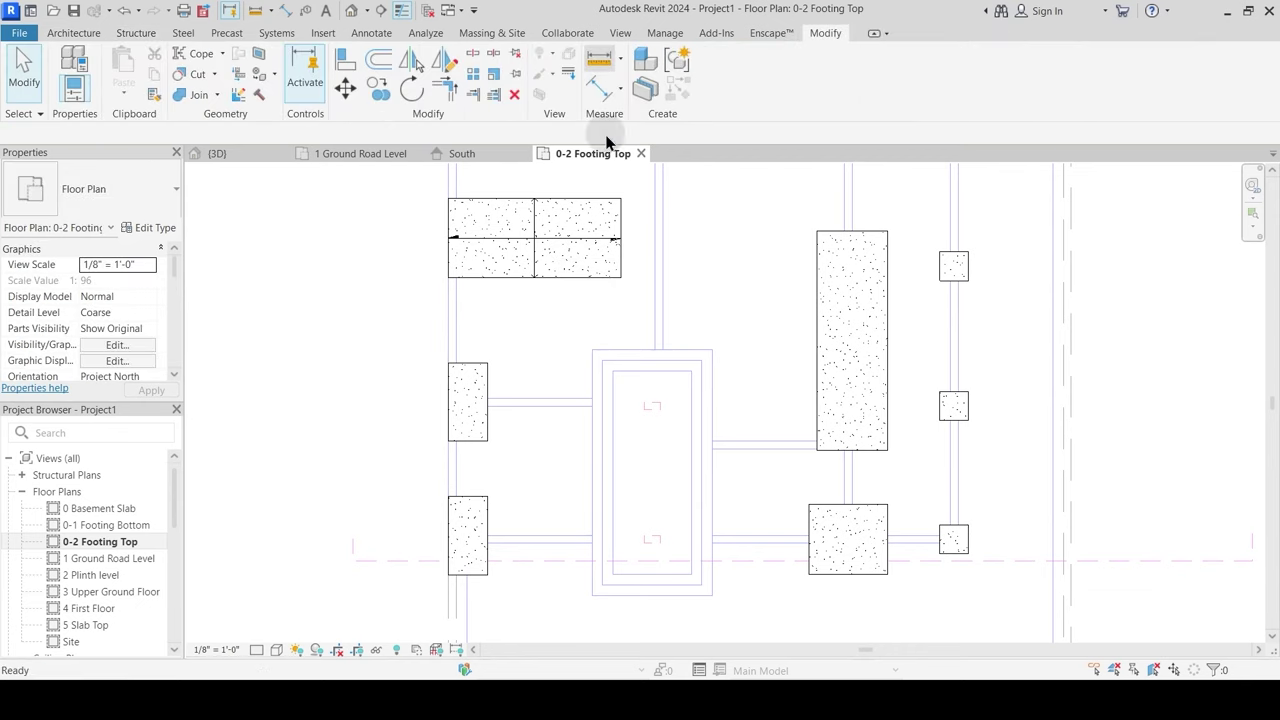
left_click(598, 60)
left_click(593, 350)
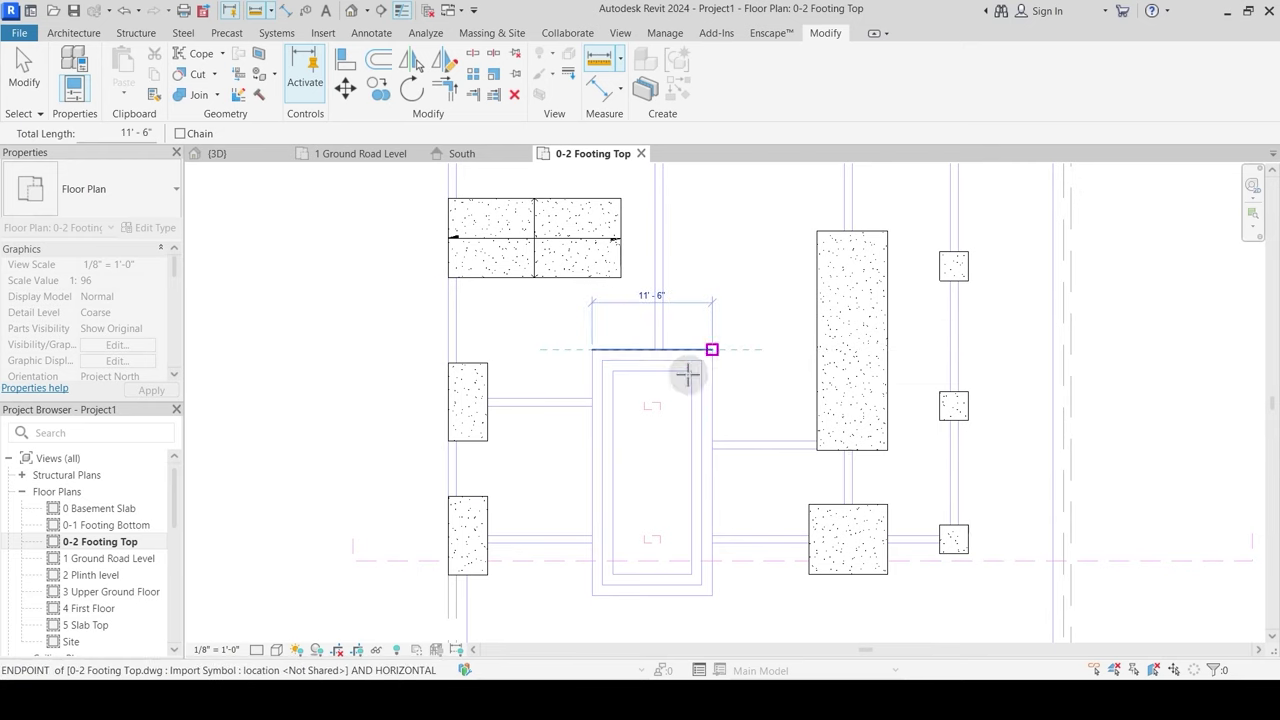
key("Escape")
key("Escape")
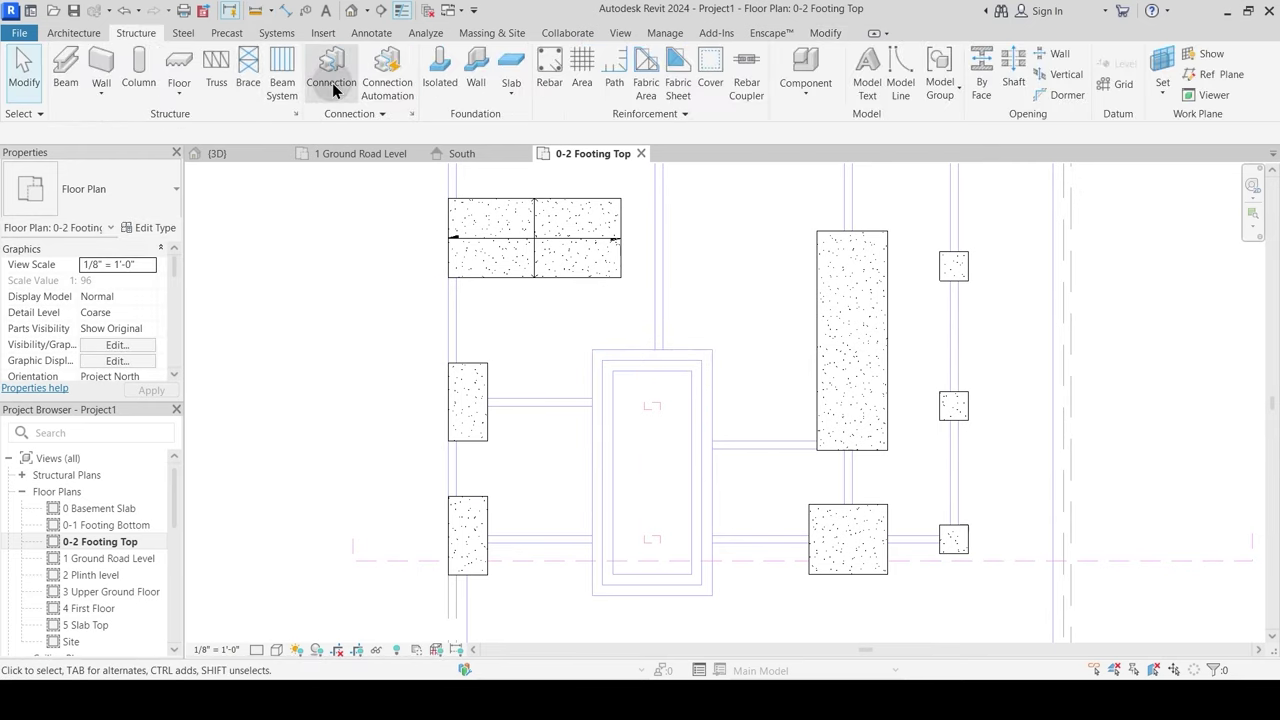
Step: Start an isolated footing and create type 11'6" x 23'6" with Width 11' 6", Length 23' 6"
left_click(440, 70)
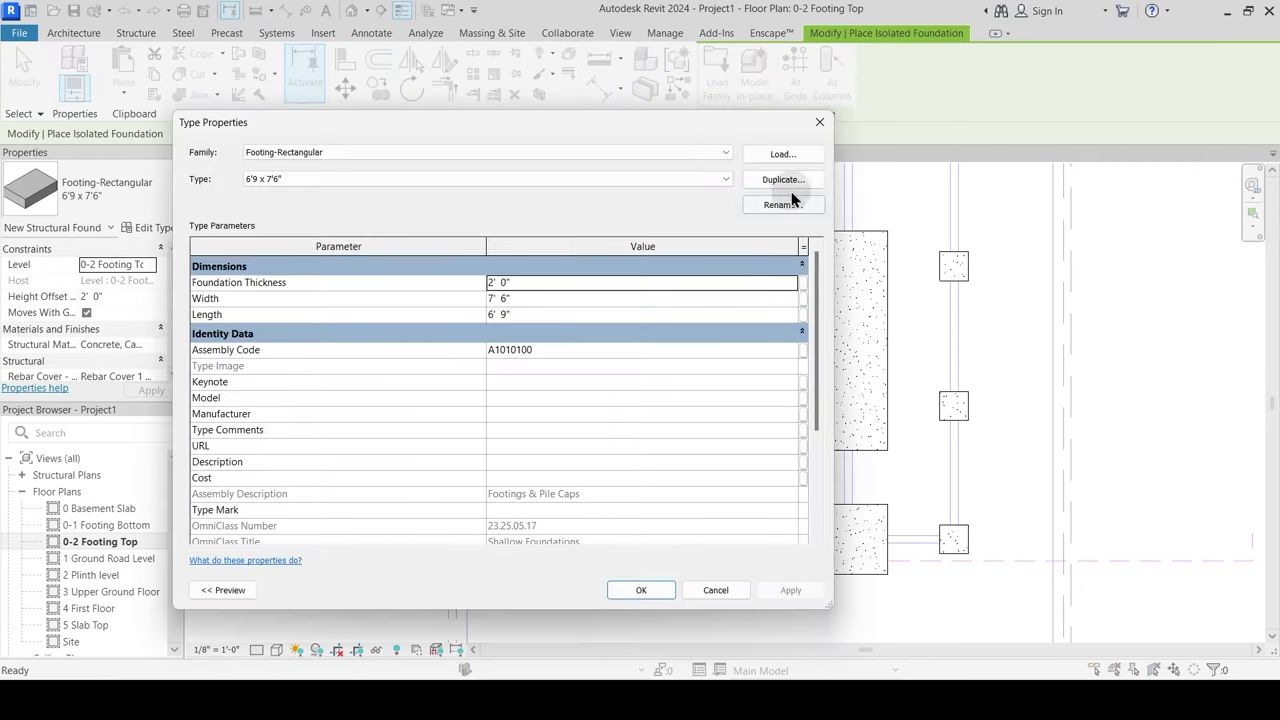
left_click(783, 180)
type("11'6\" x 23'6")
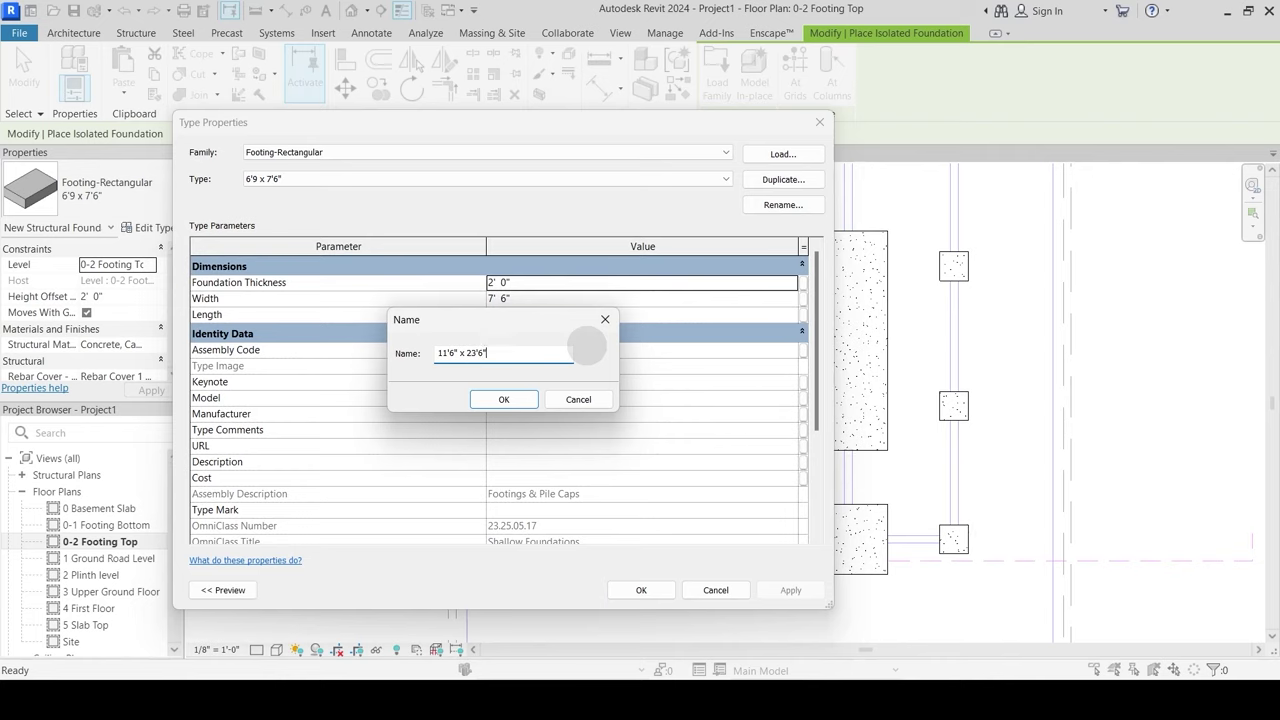
key("Return")
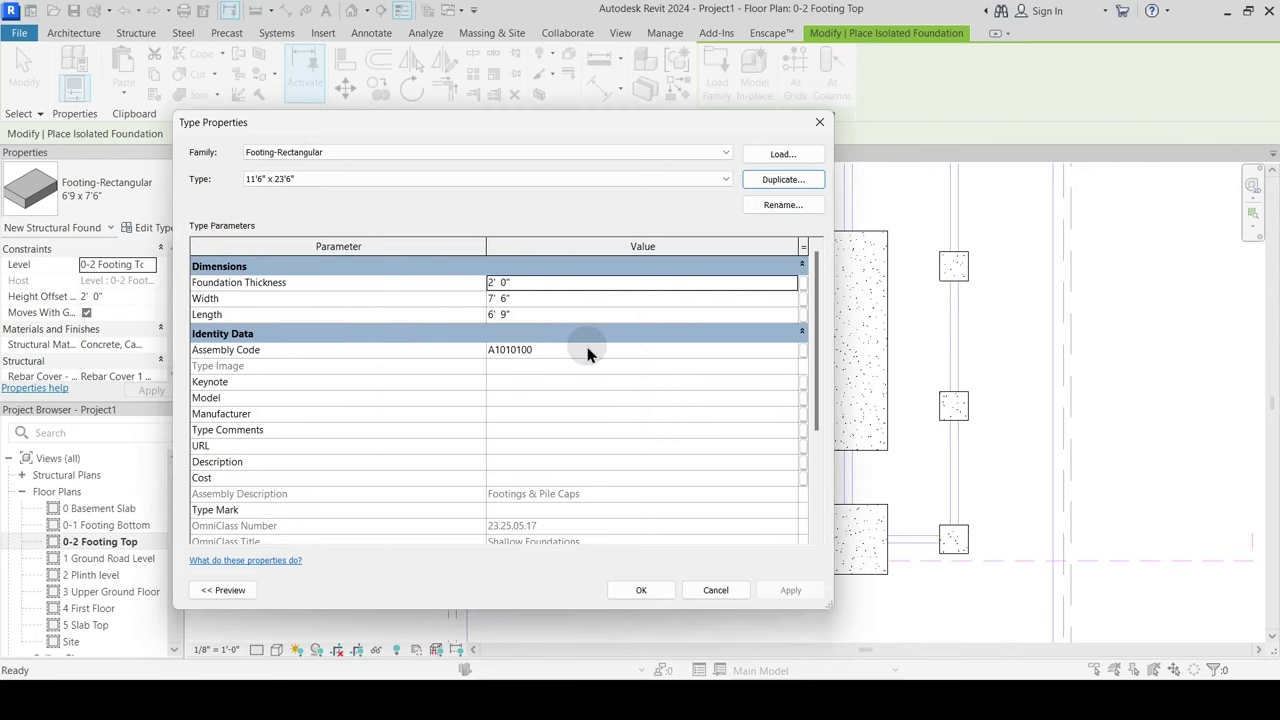
left_click(545, 313)
left_click(546, 298)
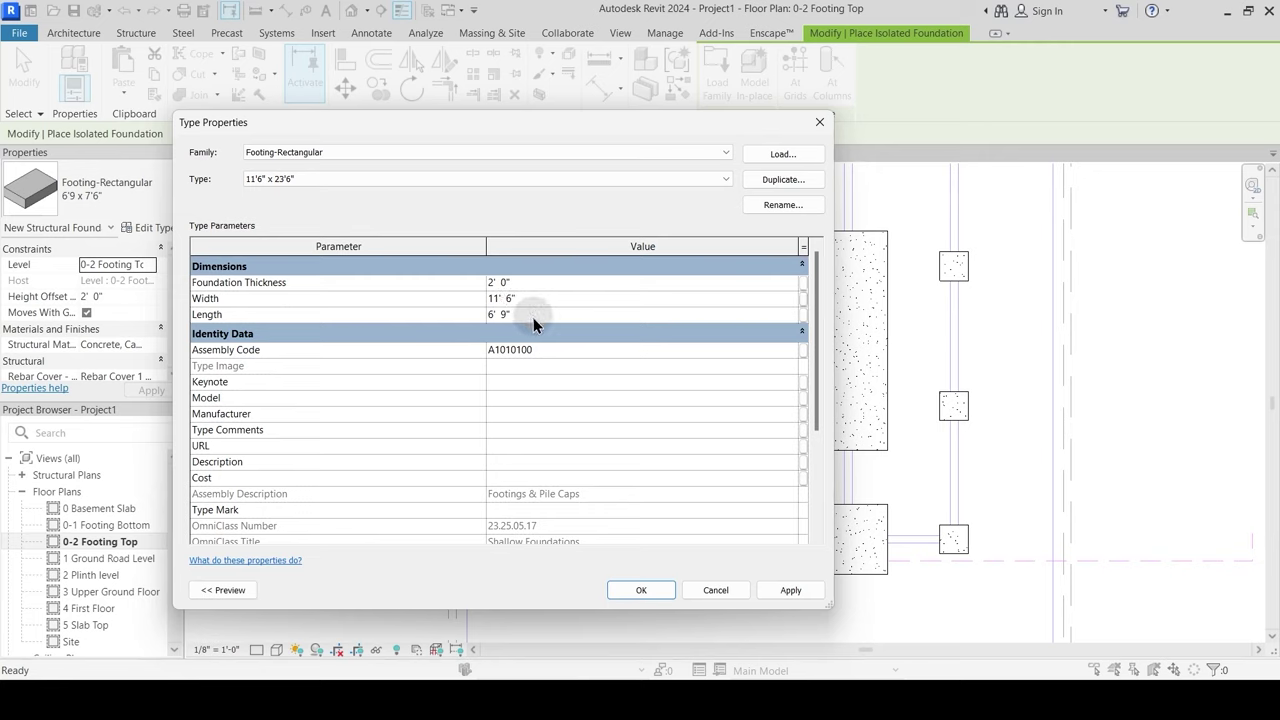
left_click(533, 316)
left_click(791, 593)
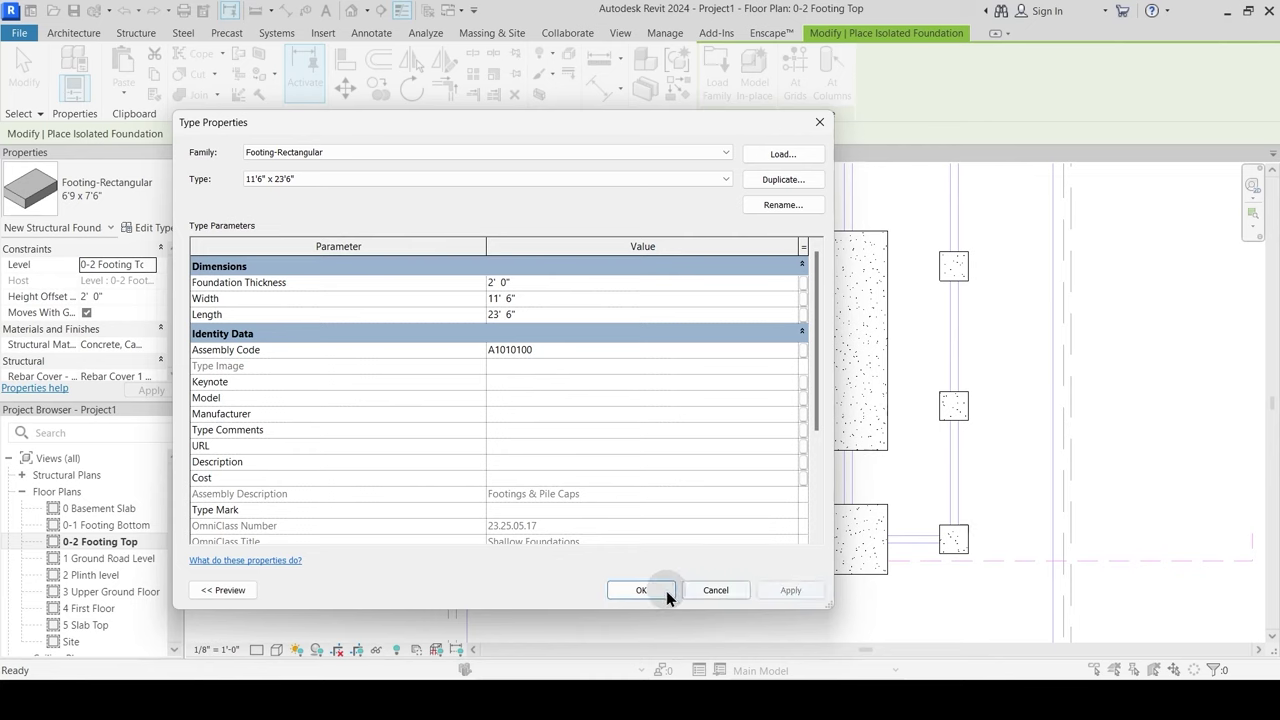
left_click(641, 590)
scroll(613, 489, "up", 2)
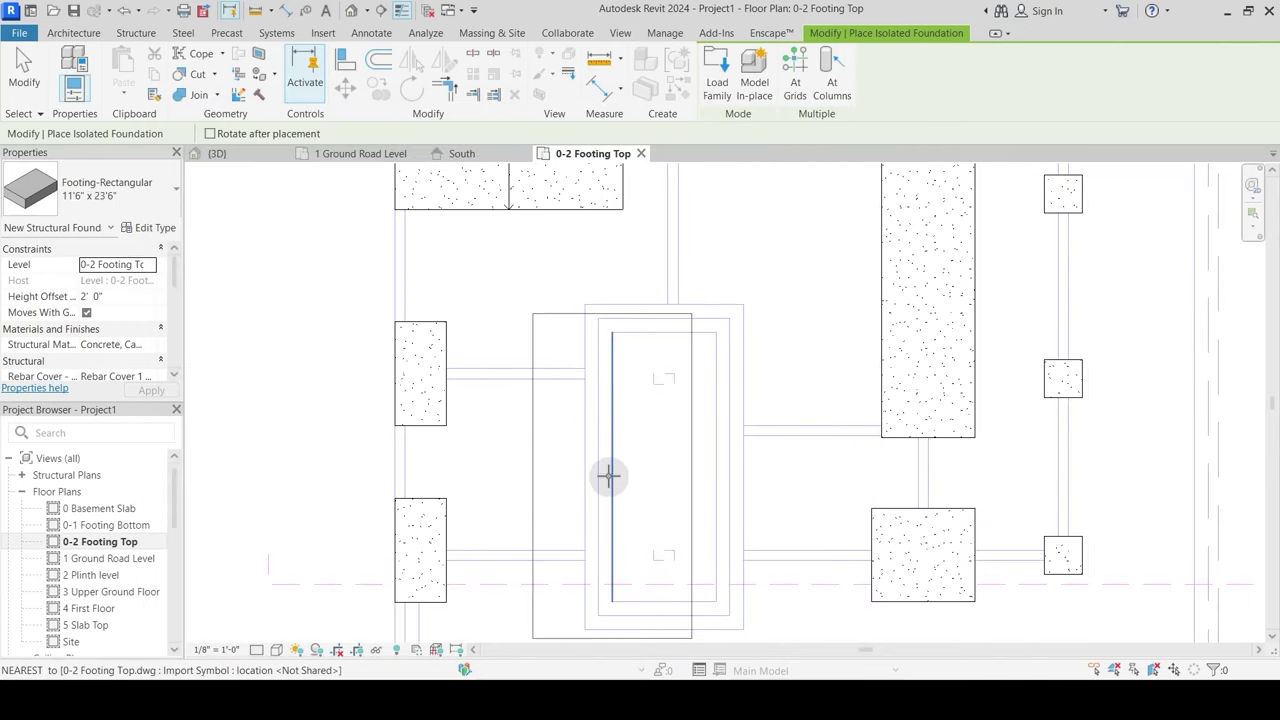
scroll(572, 450, "down", 2)
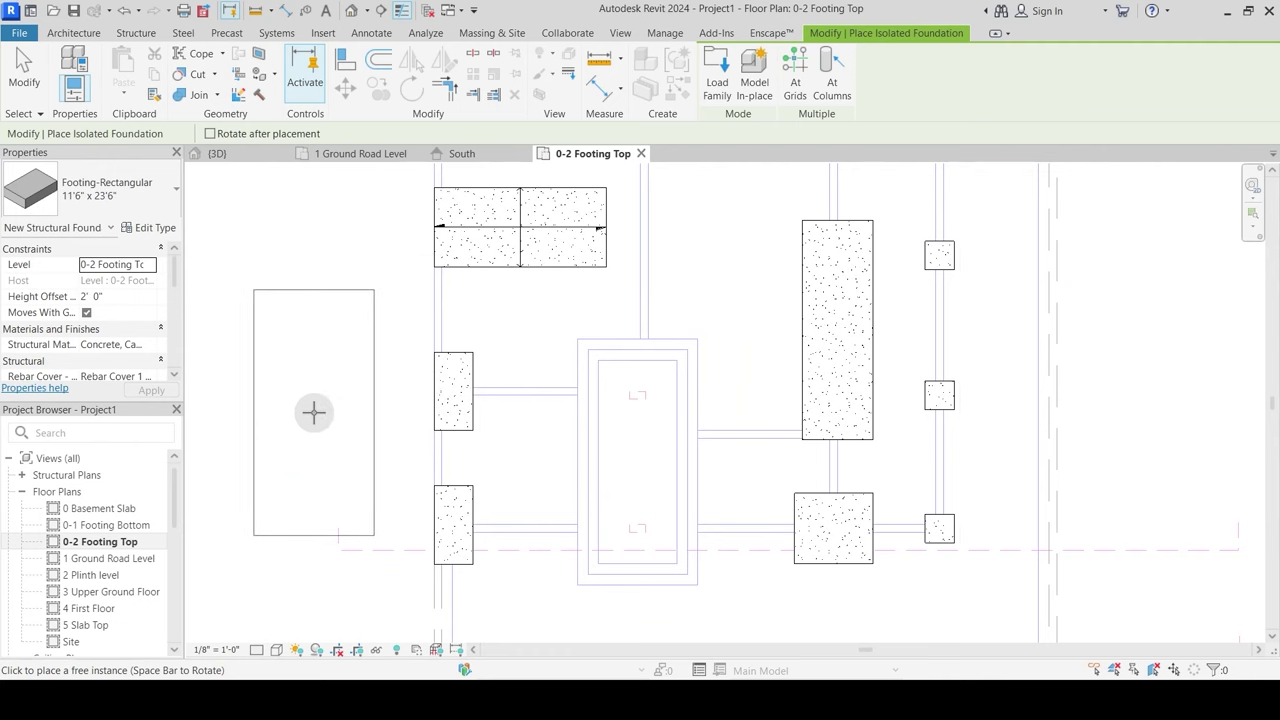
middle_click_drag(313, 412, 447, 401)
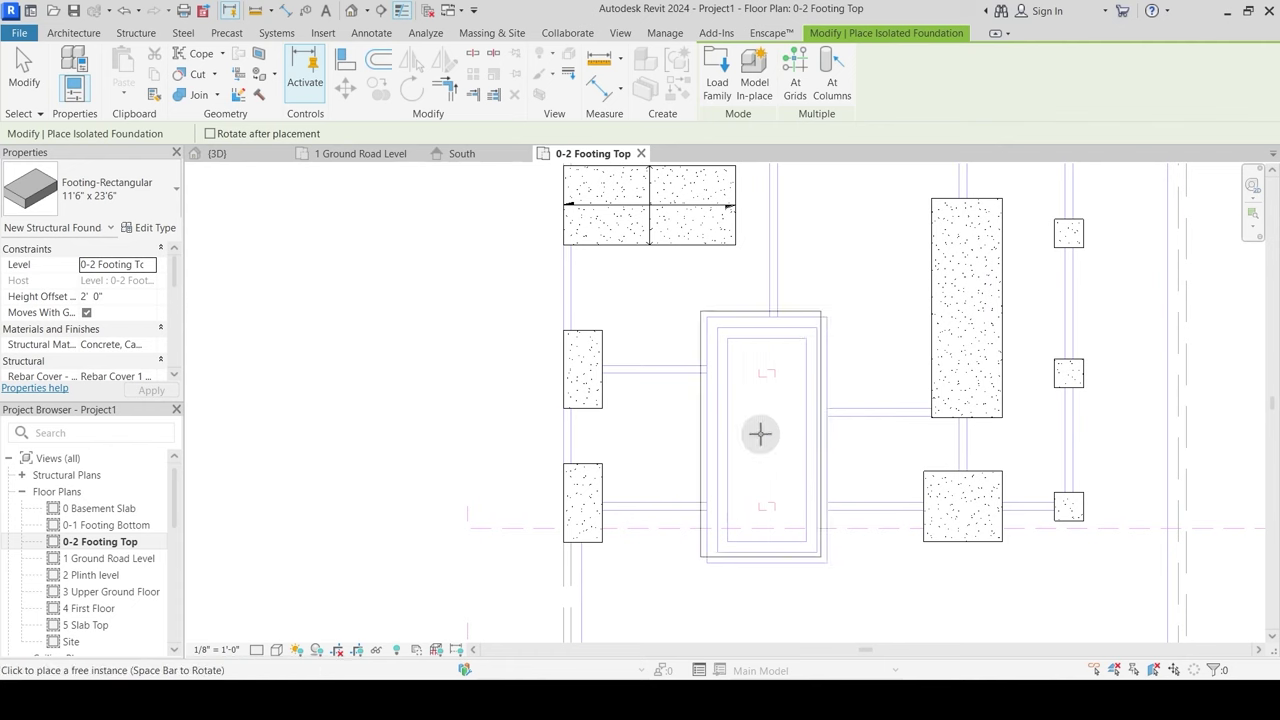
key("Escape")
key("Escape")
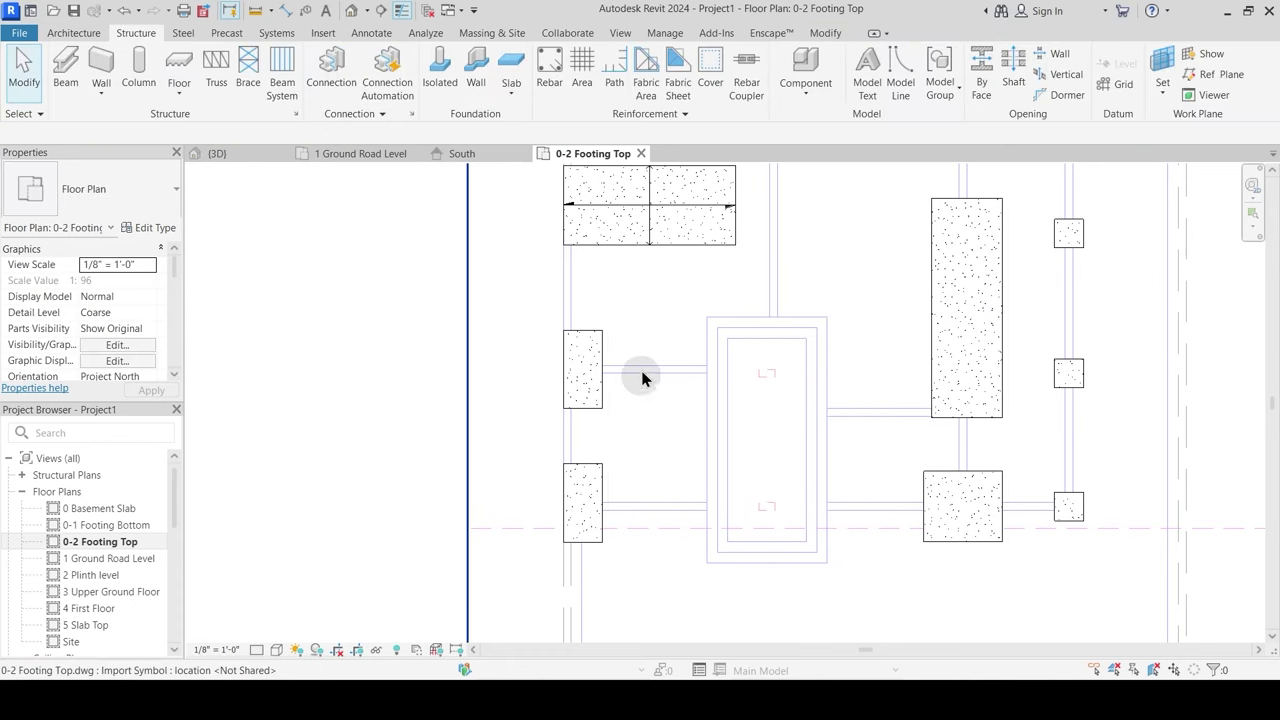
middle_click_drag(757, 342, 642, 374)
key("ctrl+z")
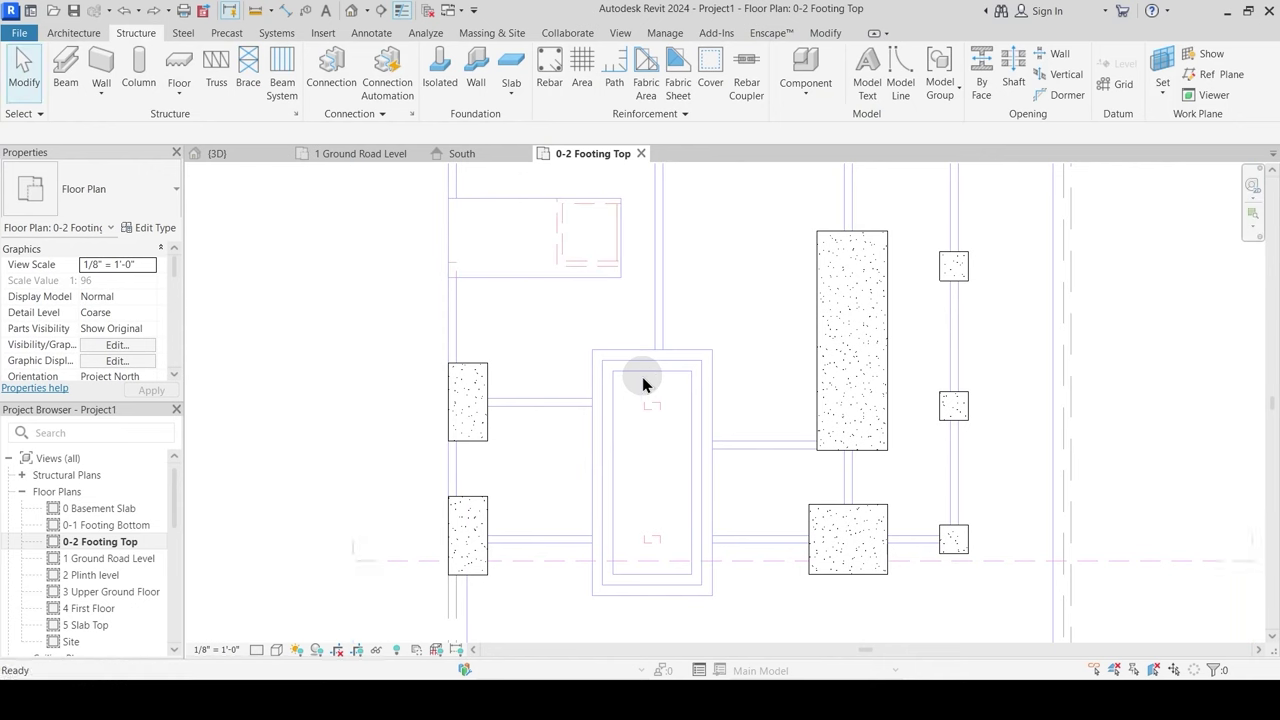
scroll(642, 374, "up", 1)
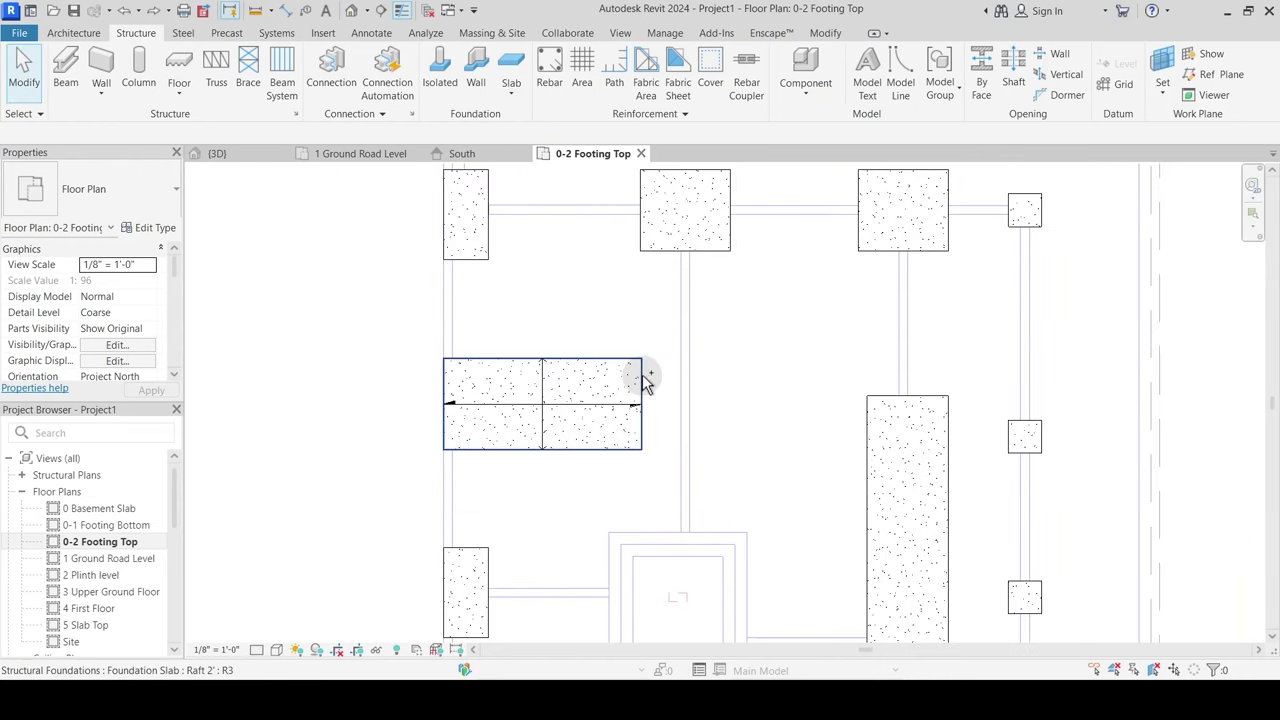
middle_click_drag(729, 480, 706, 289)
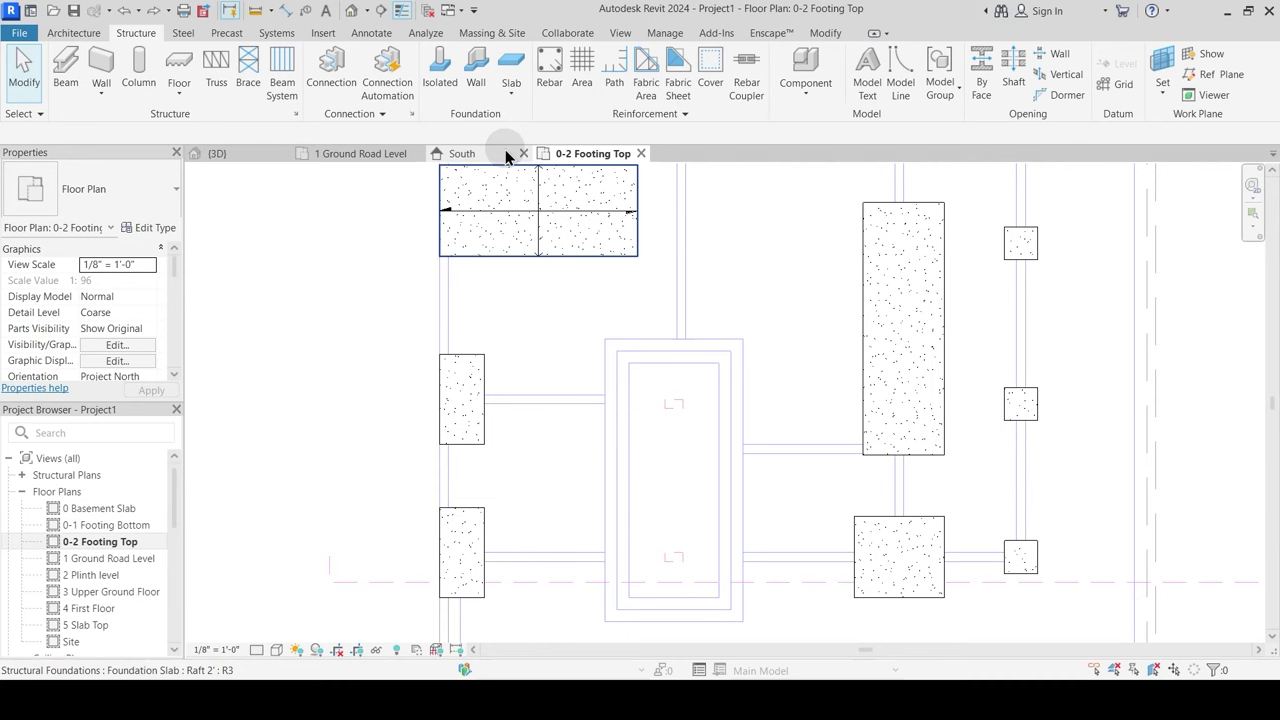
middle_click_drag(563, 381, 592, 313)
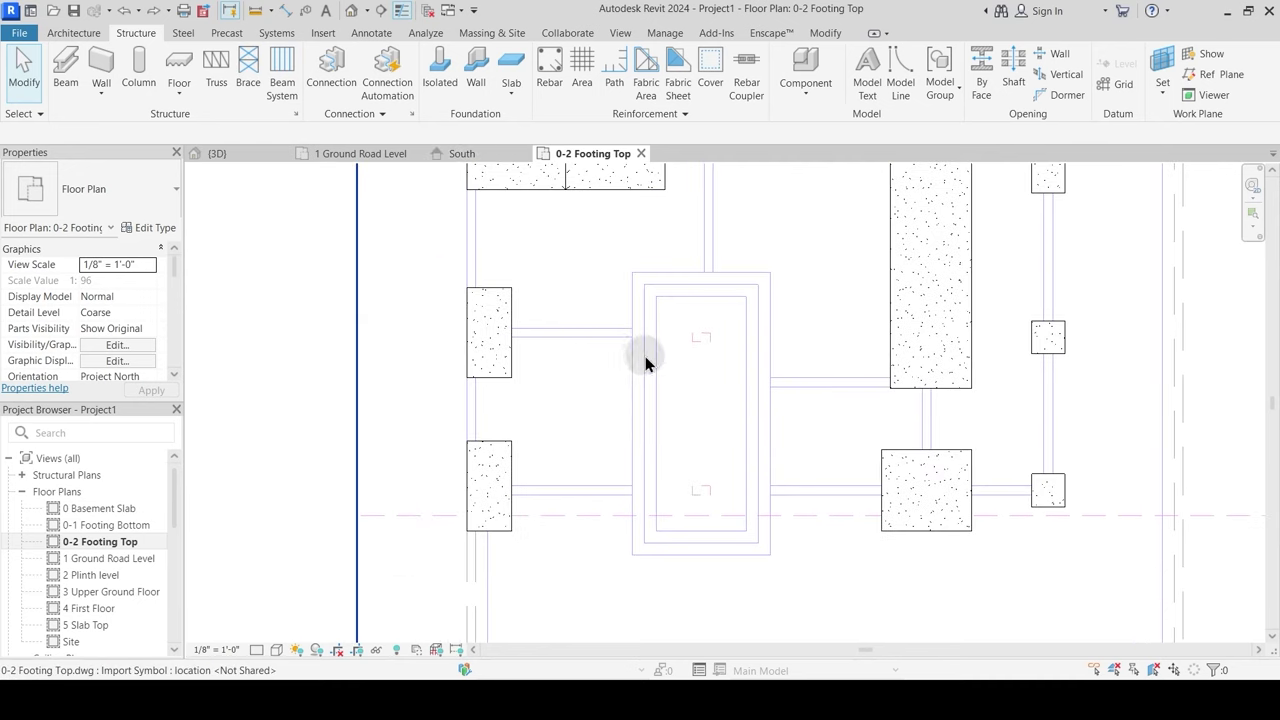
mouse_move(830, 700)
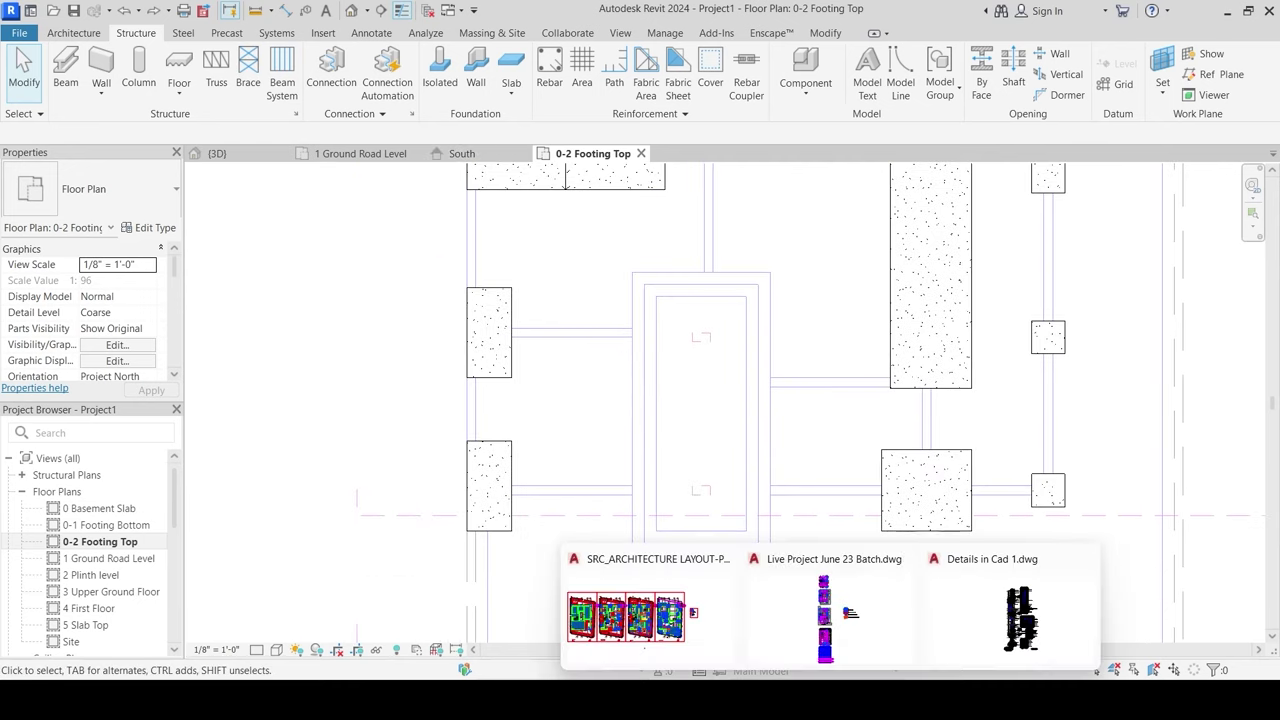
left_click(782, 624)
scroll(674, 491, "down", 3)
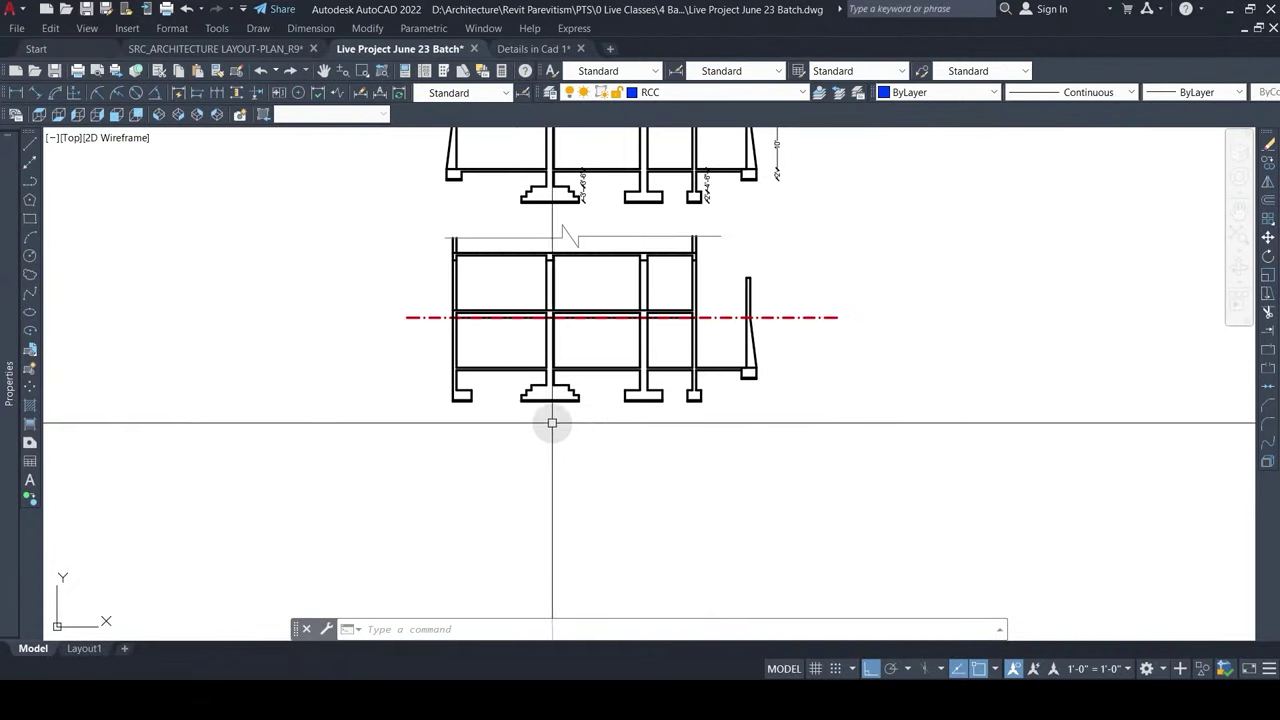
scroll(551, 423, "up", 5)
mouse_move(623, 380)
middle_mouse_down()
mouse_move(785, 362)
mouse_move(655, 376)
middle_mouse_up()
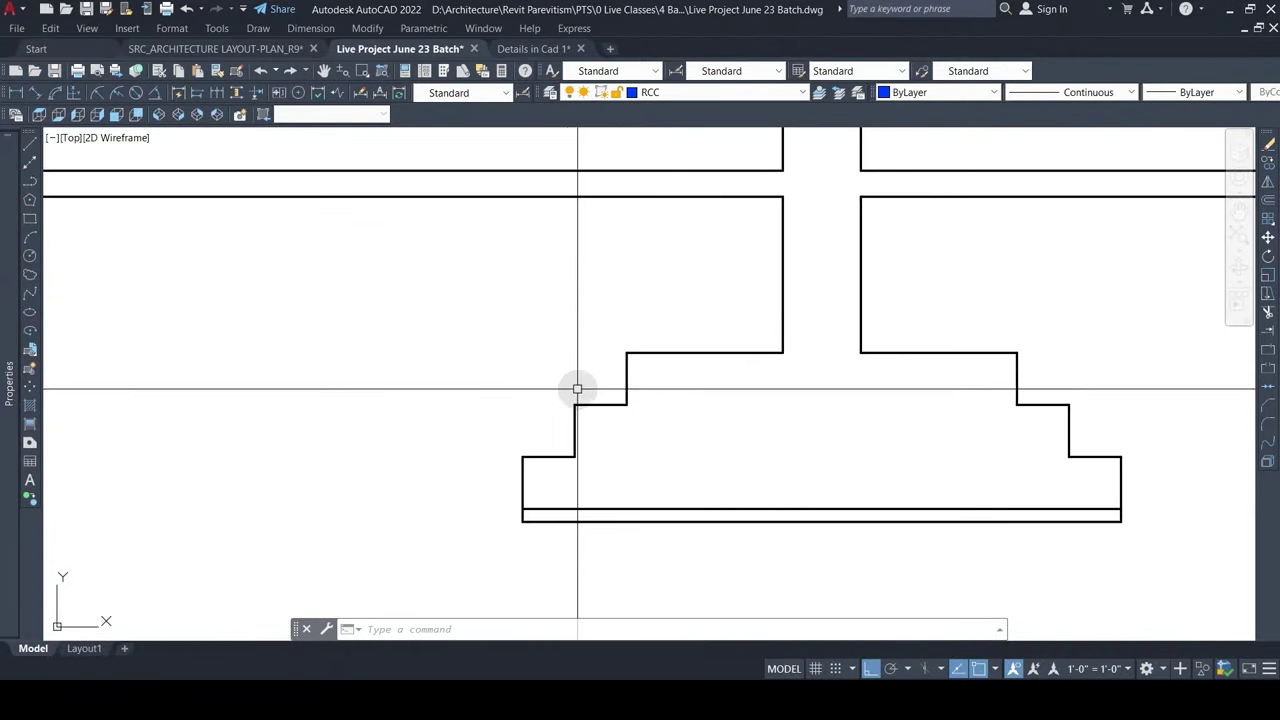
scroll(731, 383, "down", 2)
middle_click_drag(797, 420, 695, 451)
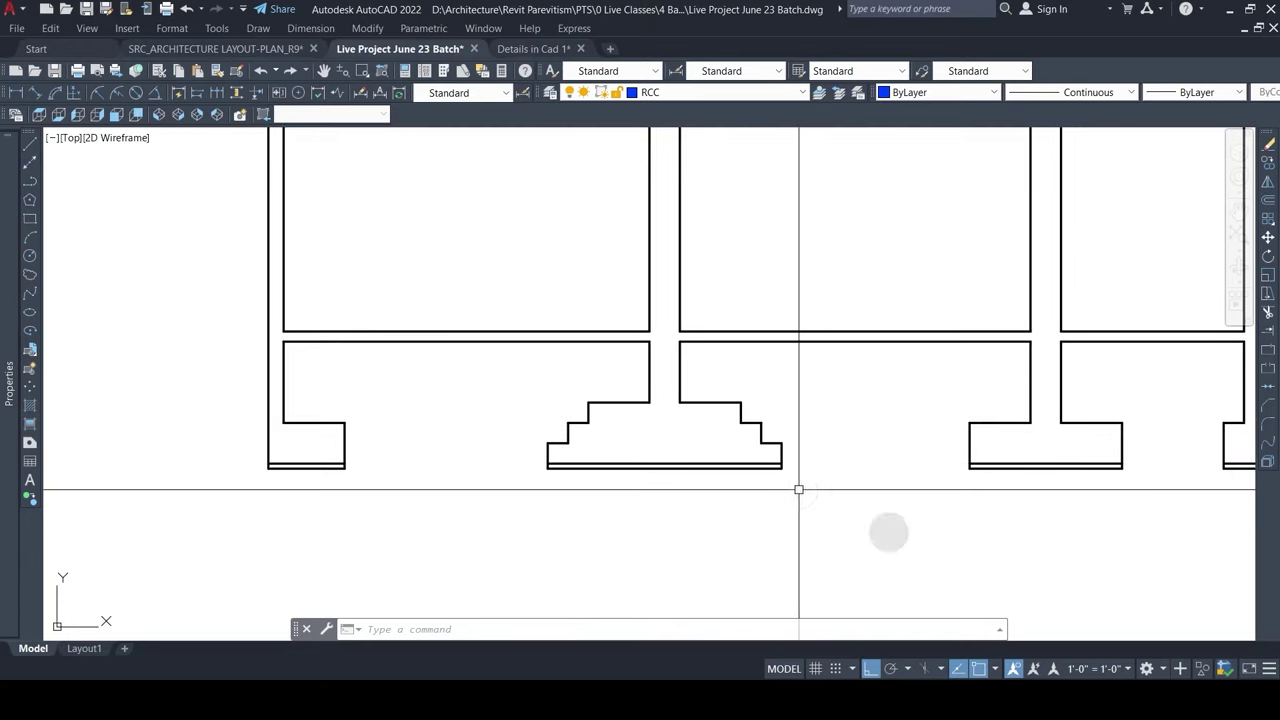
mouse_move(904, 700)
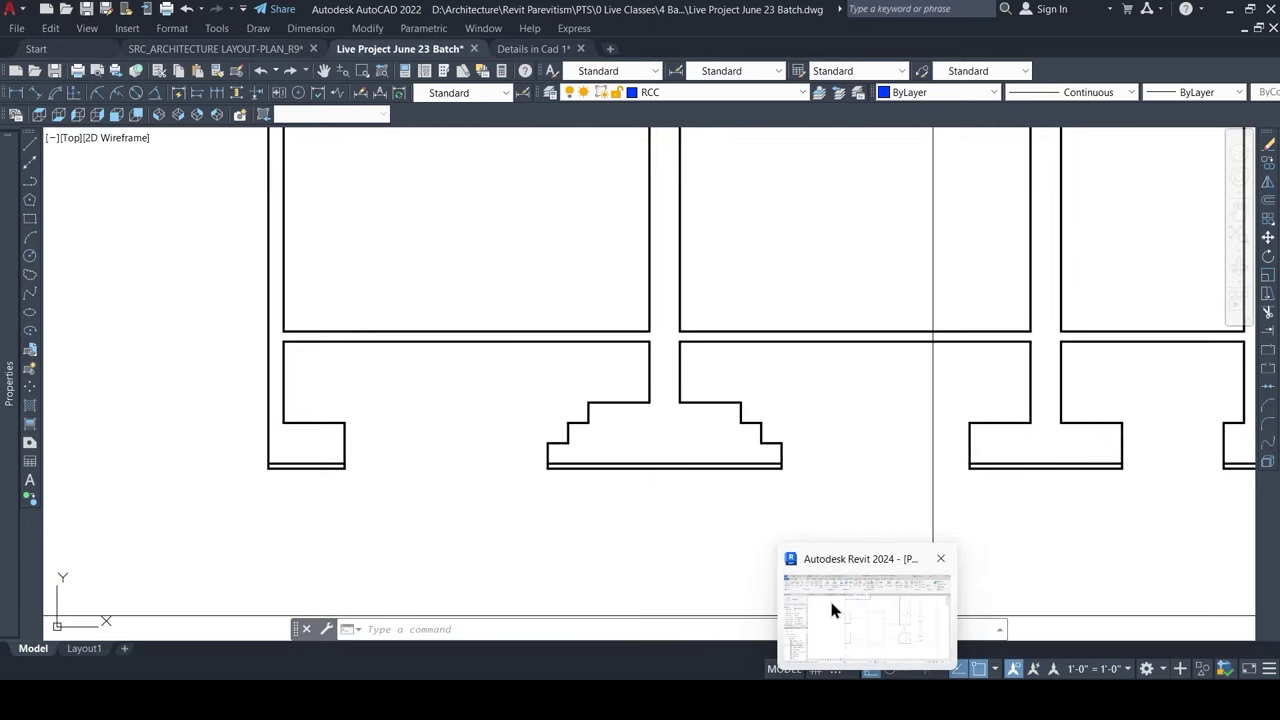
left_click(831, 608)
Step: Create a Model In-Place in the Structural Foundations category named Step Footing
left_click(76, 33)
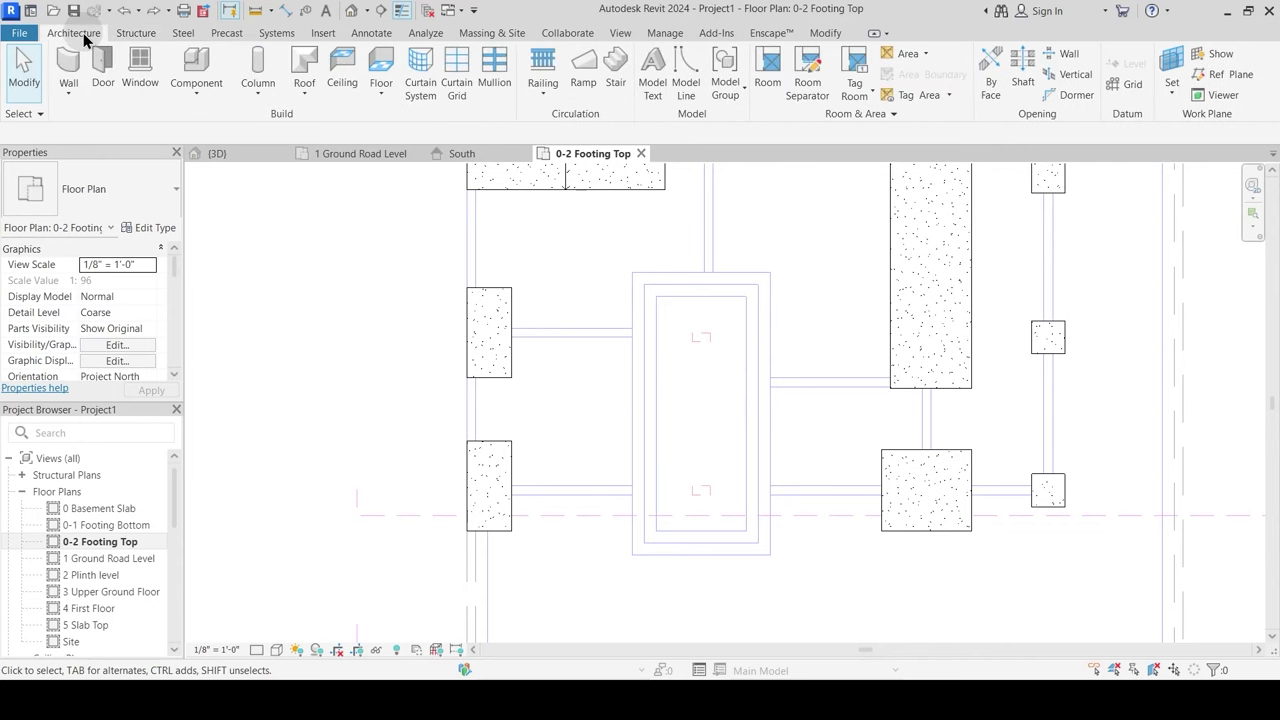
left_click(196, 92)
left_click(205, 160)
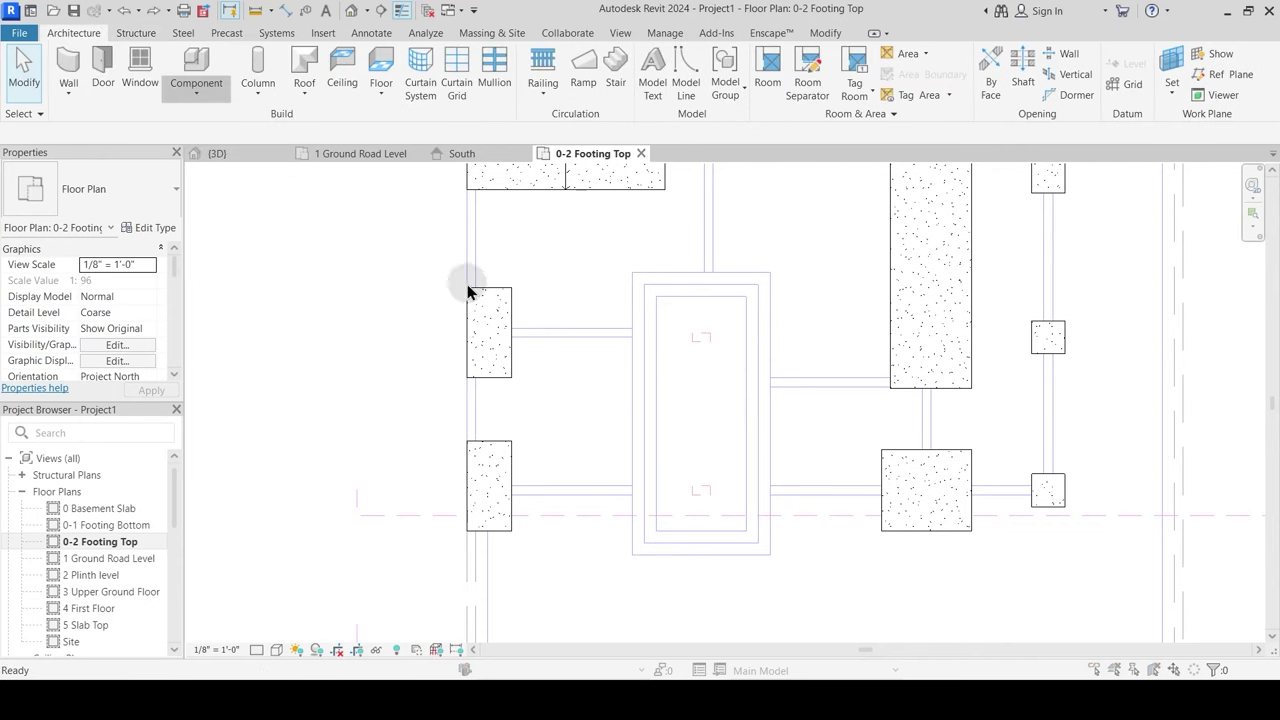
key("Down")
key("Down")
key("Down")
key("Down")
key("Down")
key("Down")
key("Down")
key("Down")
key("Down")
key("Down")
key("Down")
key("Down")
key("Down")
key("Down")
key("Down")
key("Down")
key("Down")
key("Down")
key("Down")
key("Down")
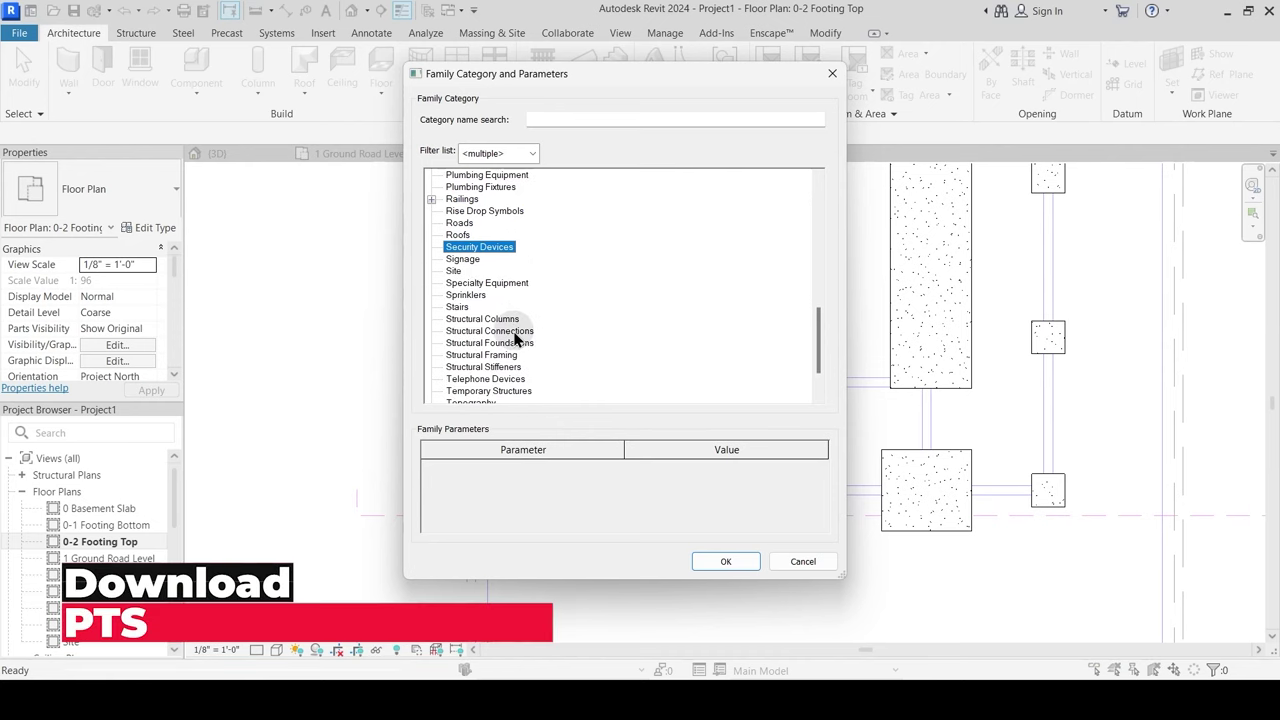
left_click(728, 563)
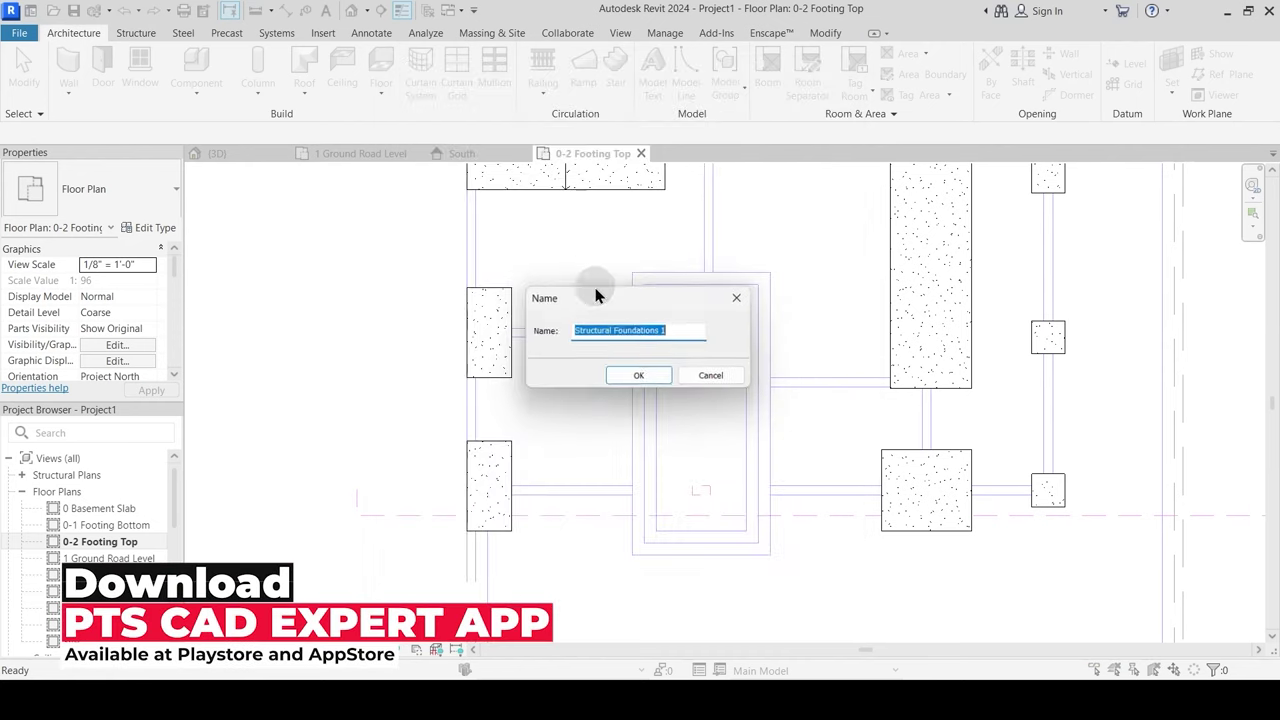
type("Stept")
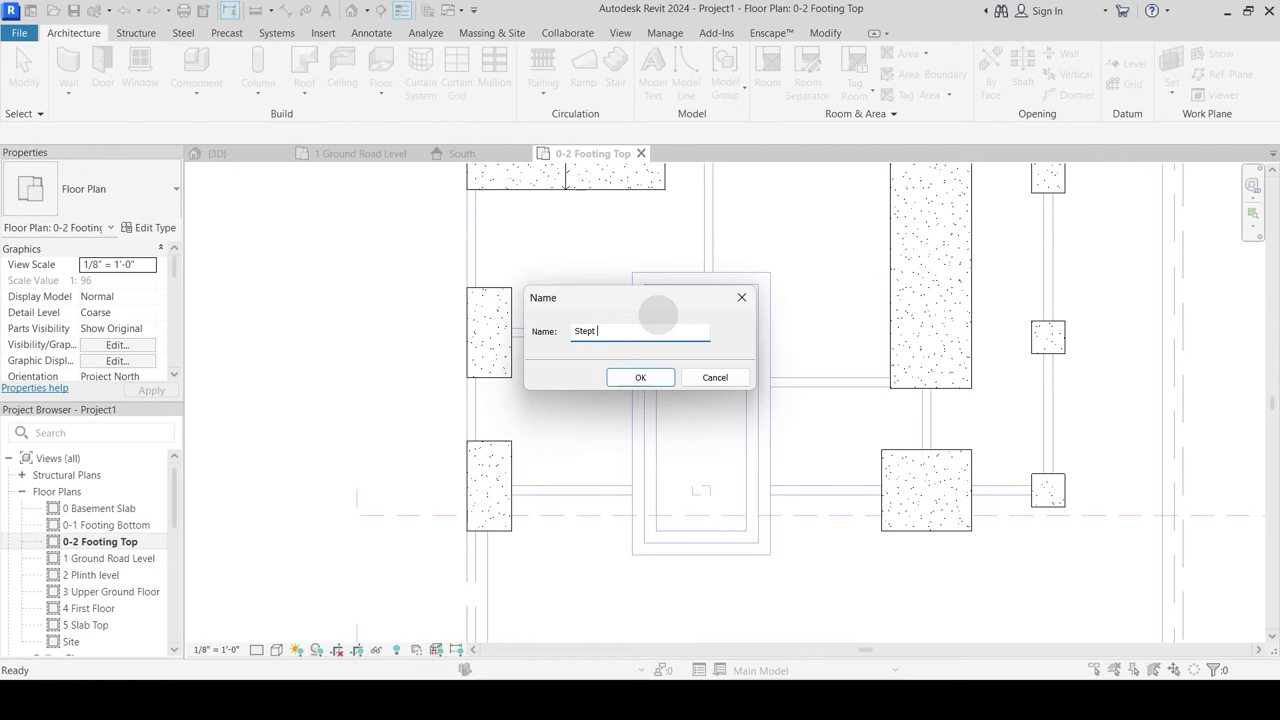
key("Return")
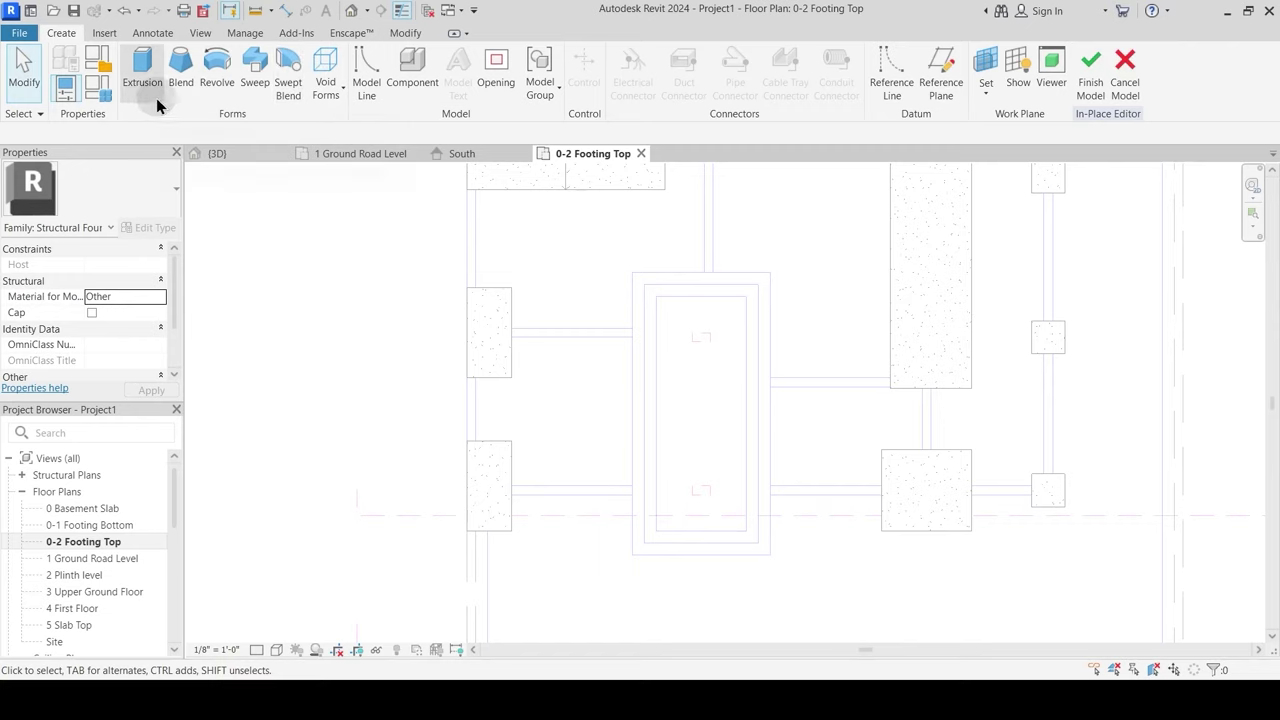
Step: Sketch an 11' 6" by 23' 6" extrusion rectangle snapped to the central pit's outer corners
left_click(678, 381)
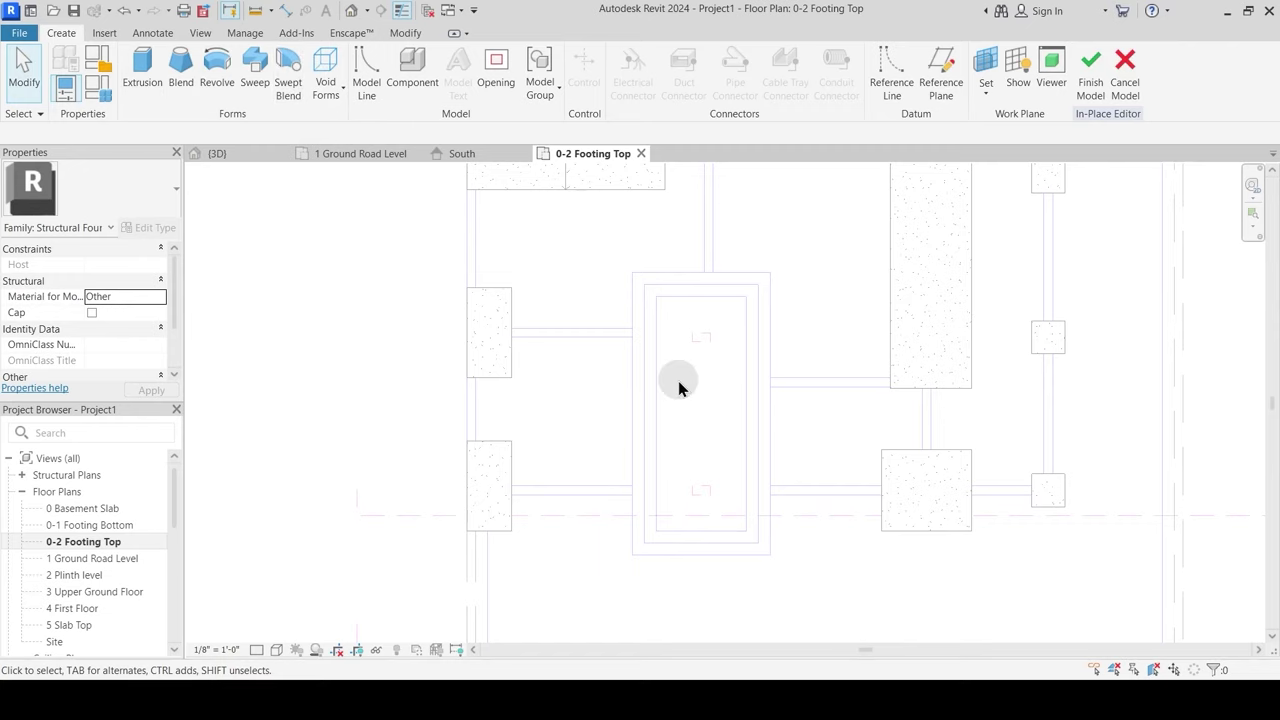
left_click(142, 68)
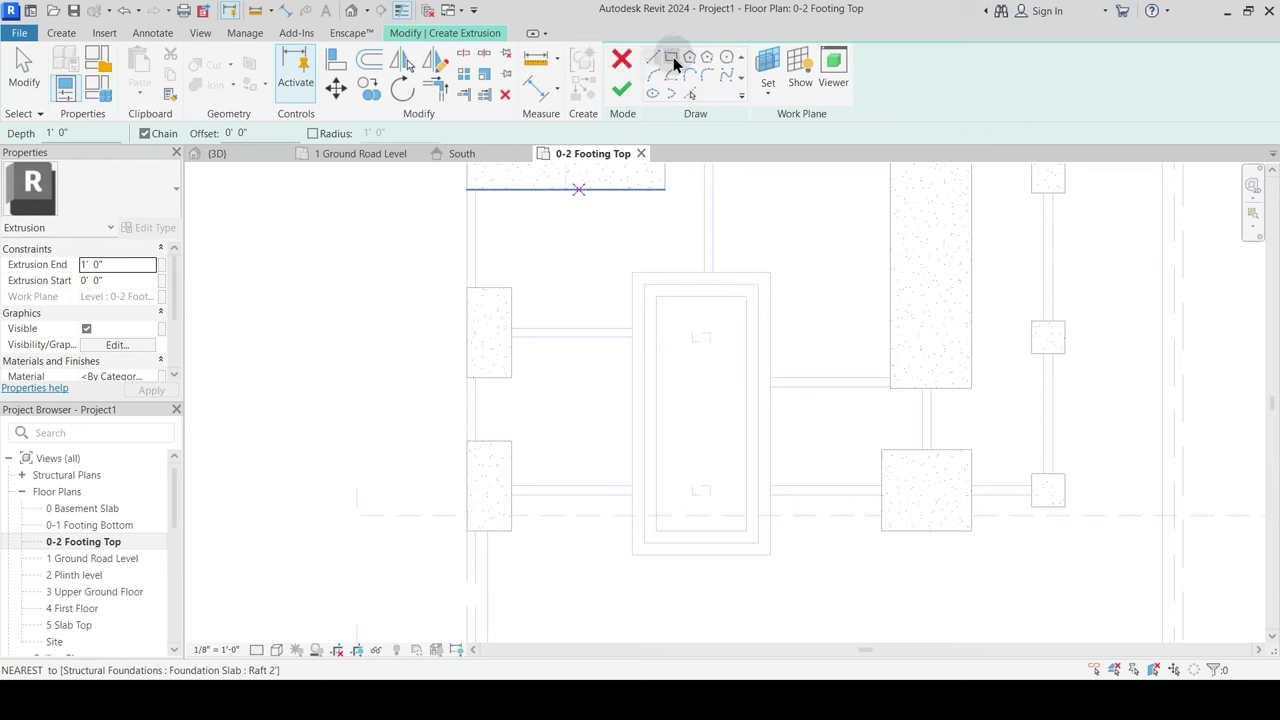
left_click(671, 57)
left_click(632, 272)
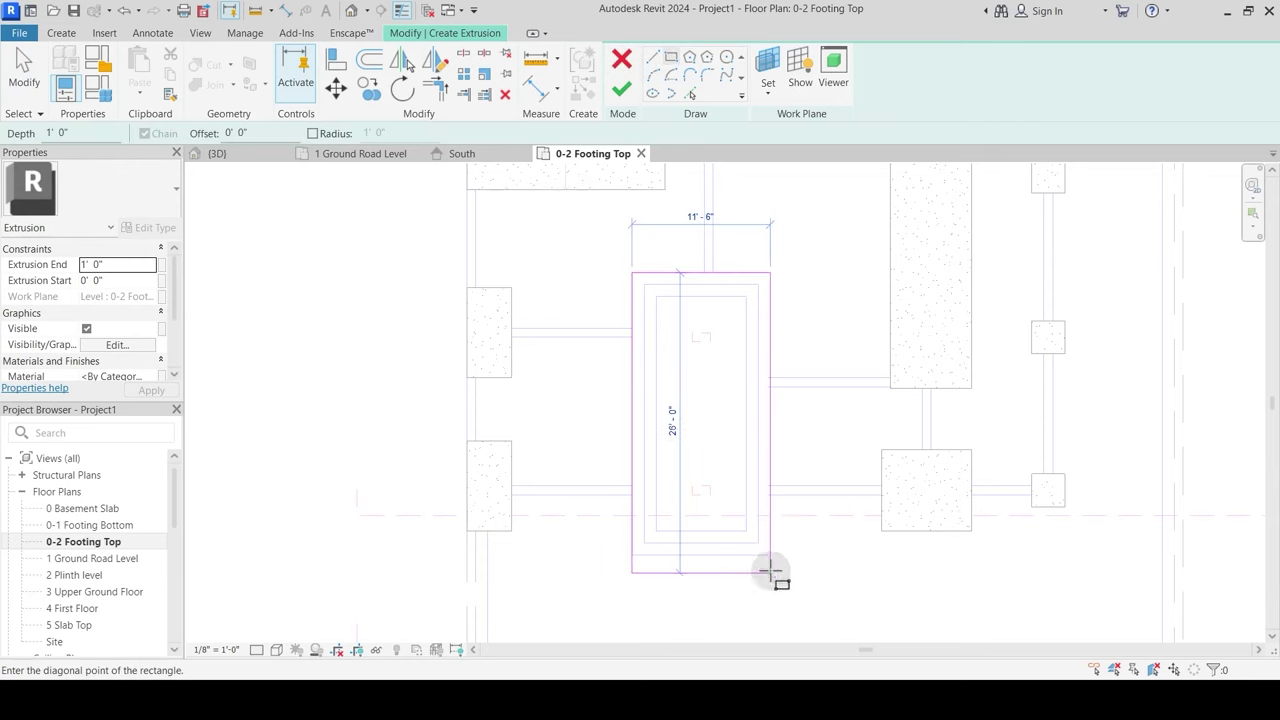
left_click(770, 572)
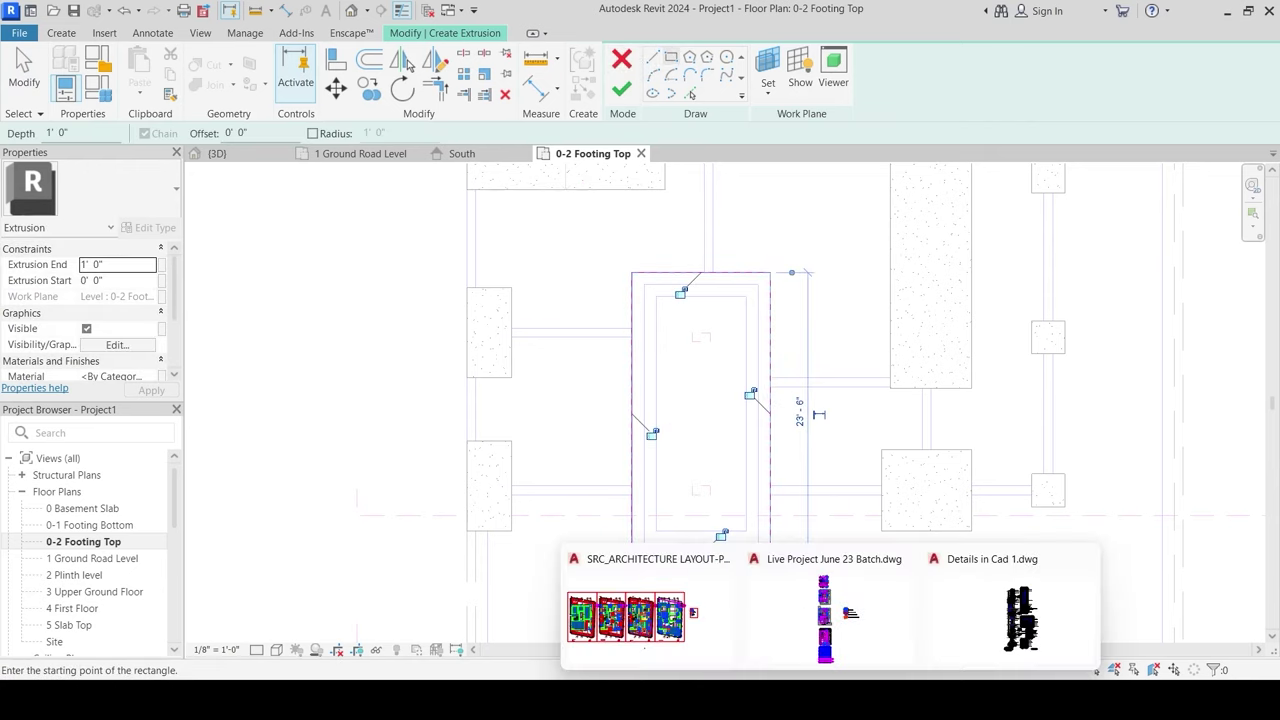
left_click(857, 628)
scroll(714, 466, "up", 3)
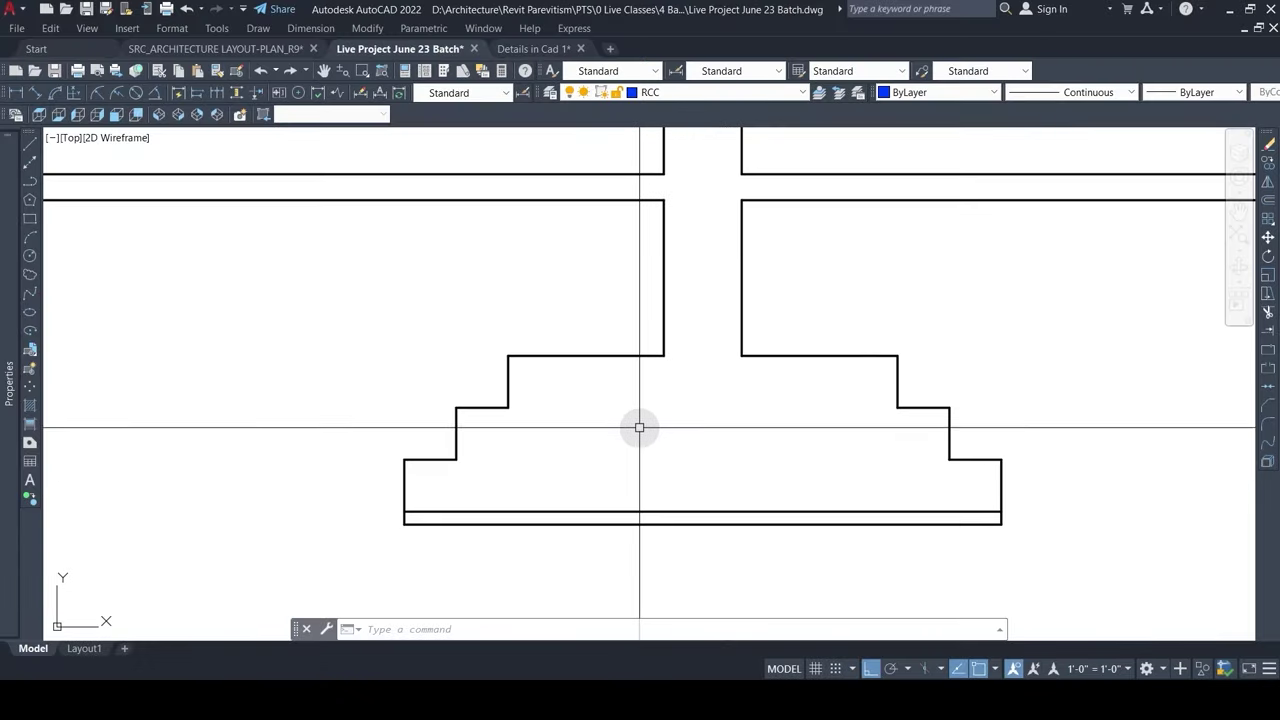
key("Return")
left_click(556, 512)
left_click(554, 355)
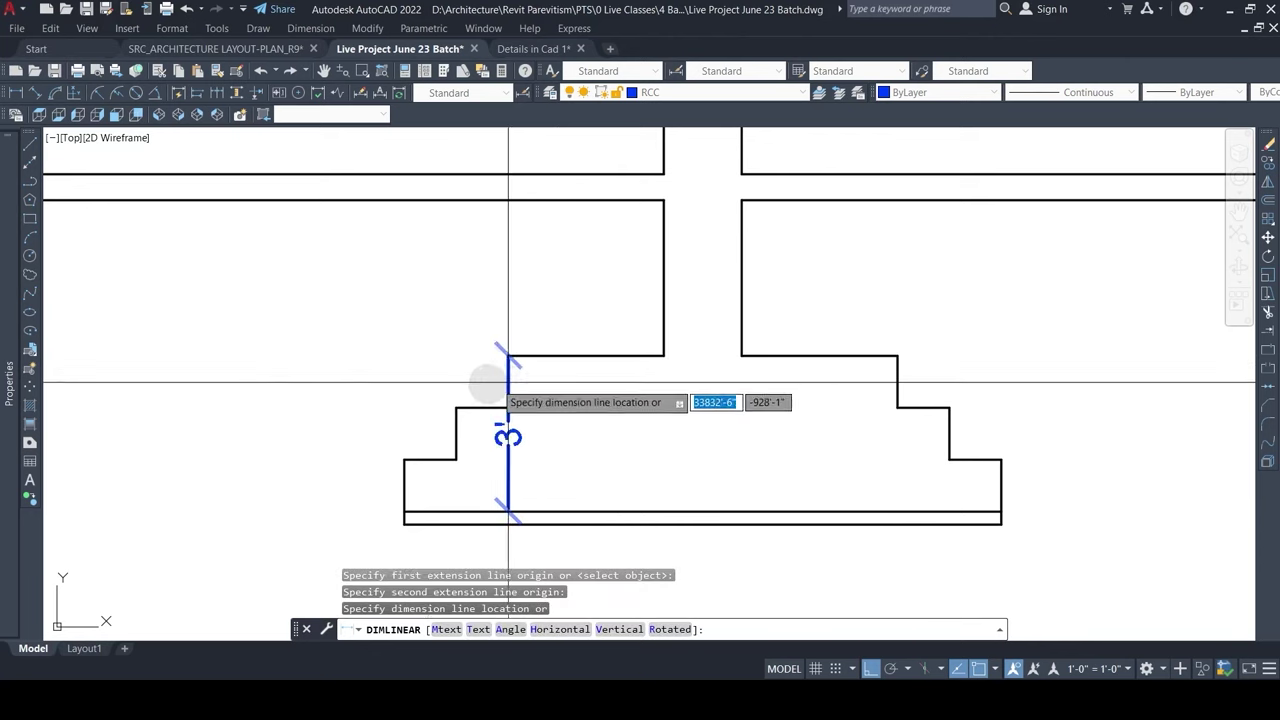
key("Escape")
key("Escape")
scroll(474, 380, "down", 4)
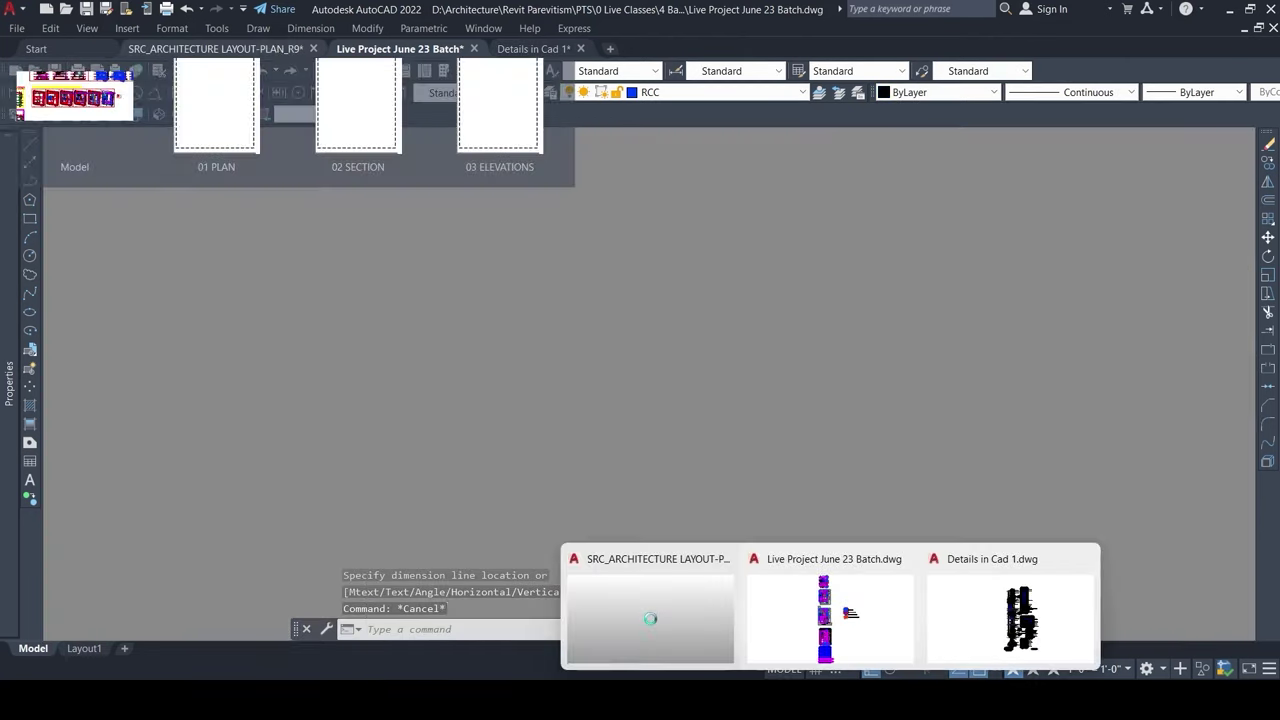
mouse_move(866, 698)
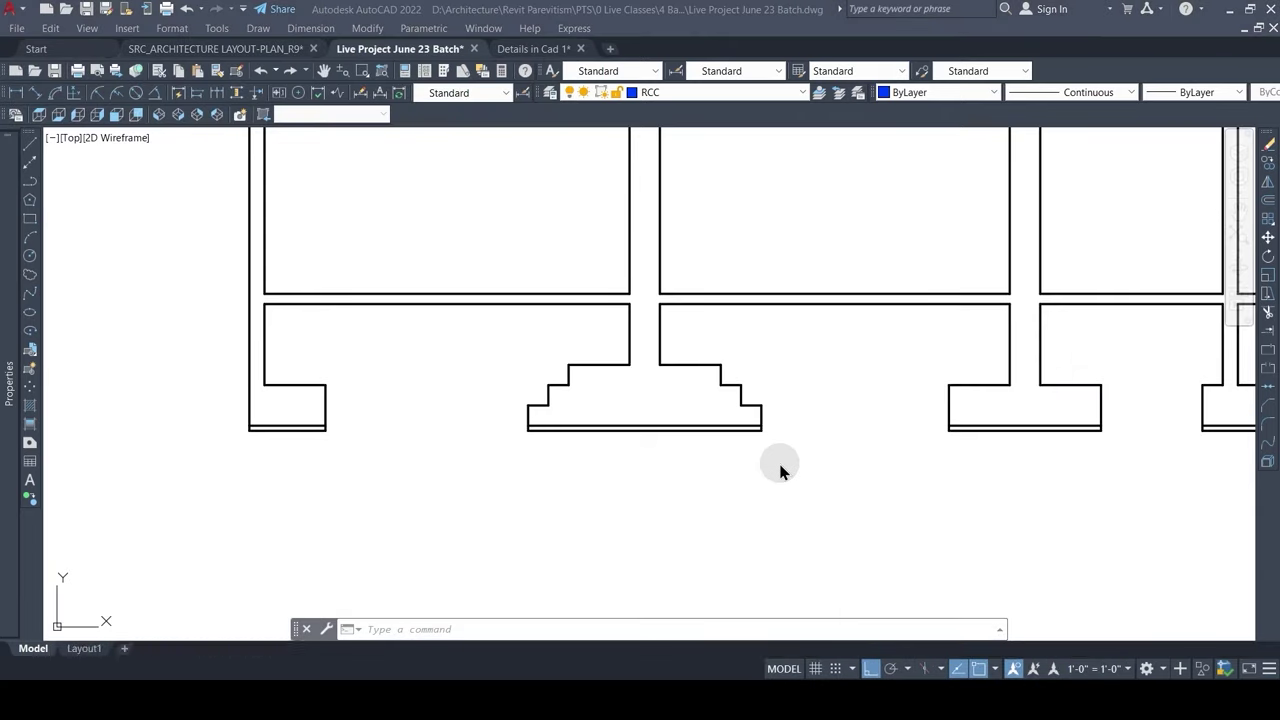
Step: Give the extrusion a 3' 0" end height, then finish the sketch and the Step Footing model
left_click(862, 634)
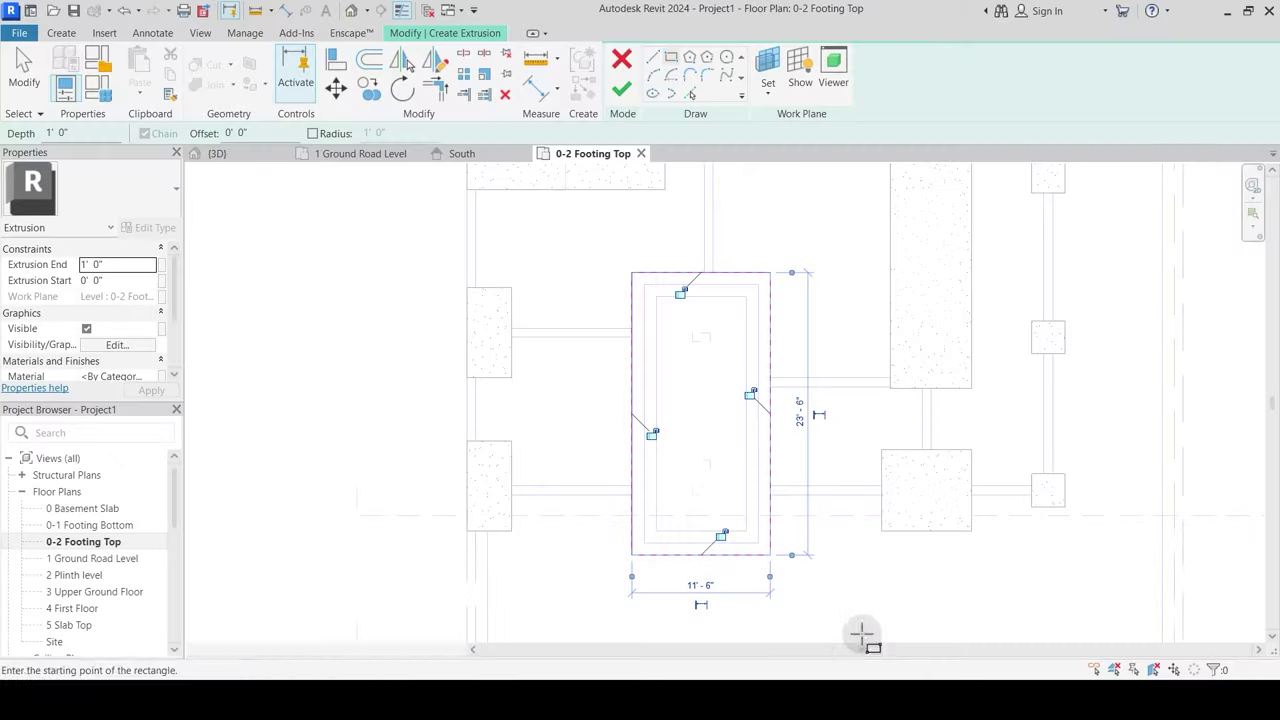
left_click(131, 265)
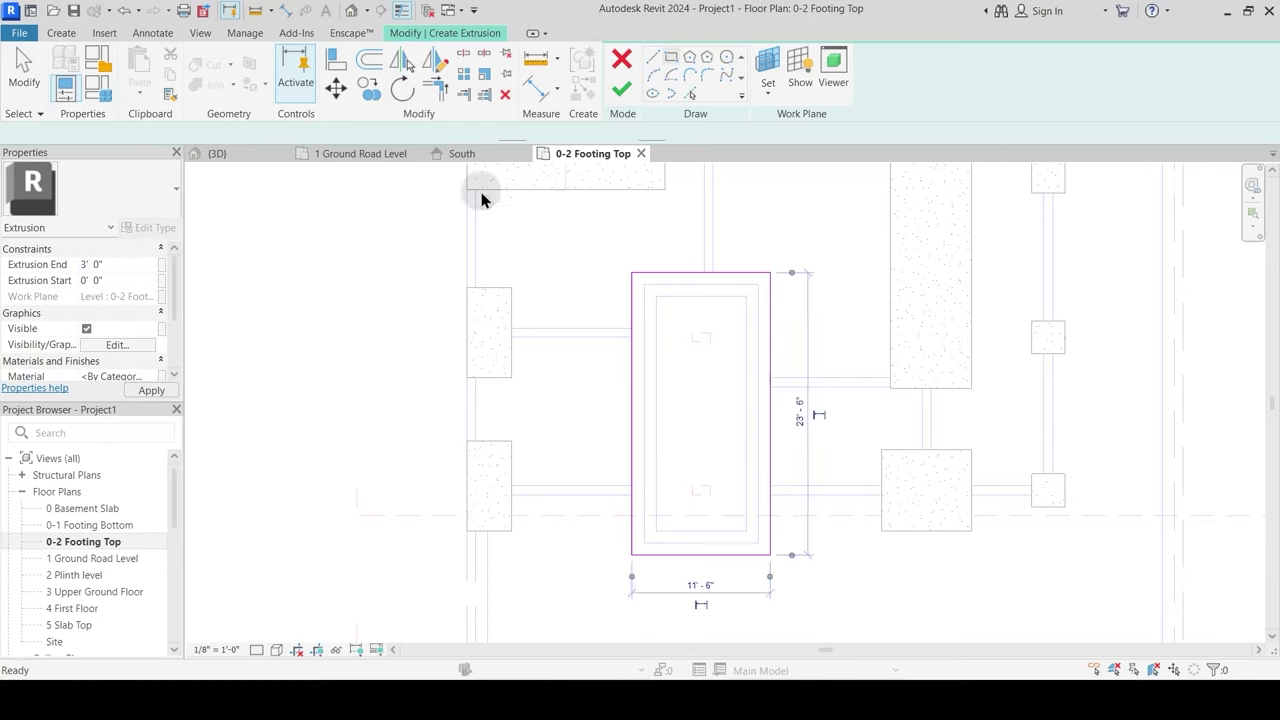
left_click(620, 92)
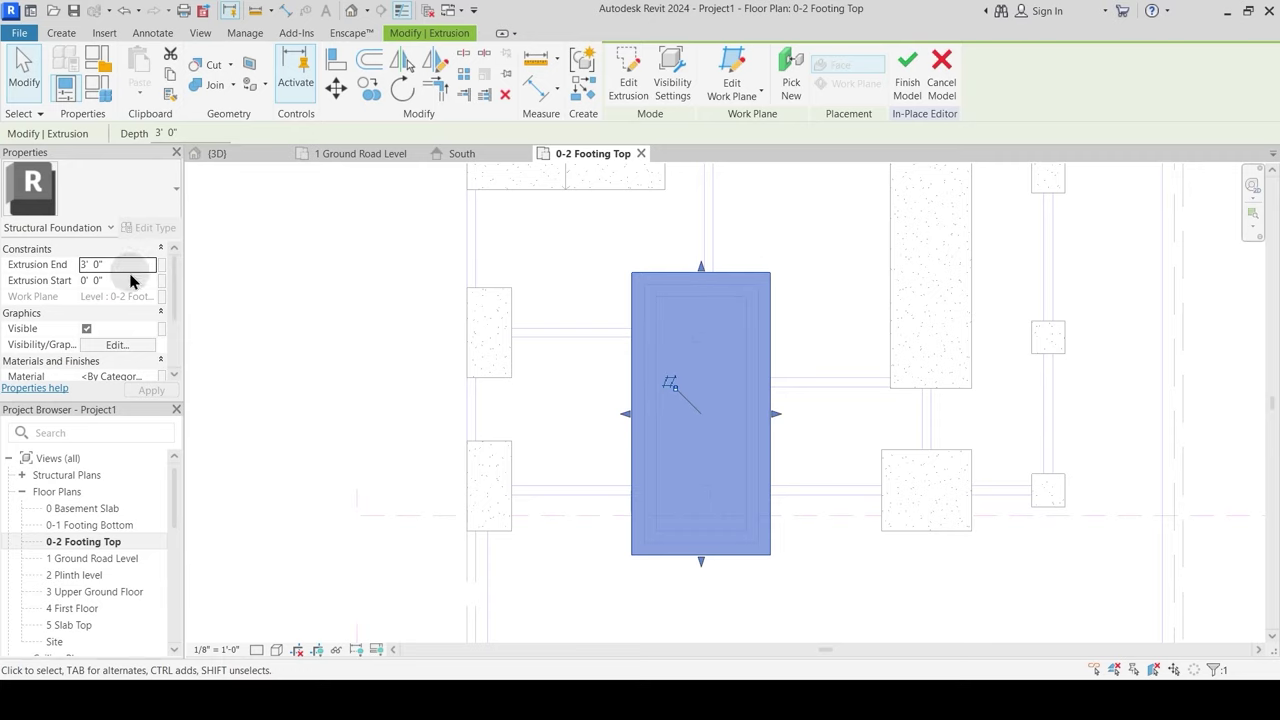
left_click(537, 340)
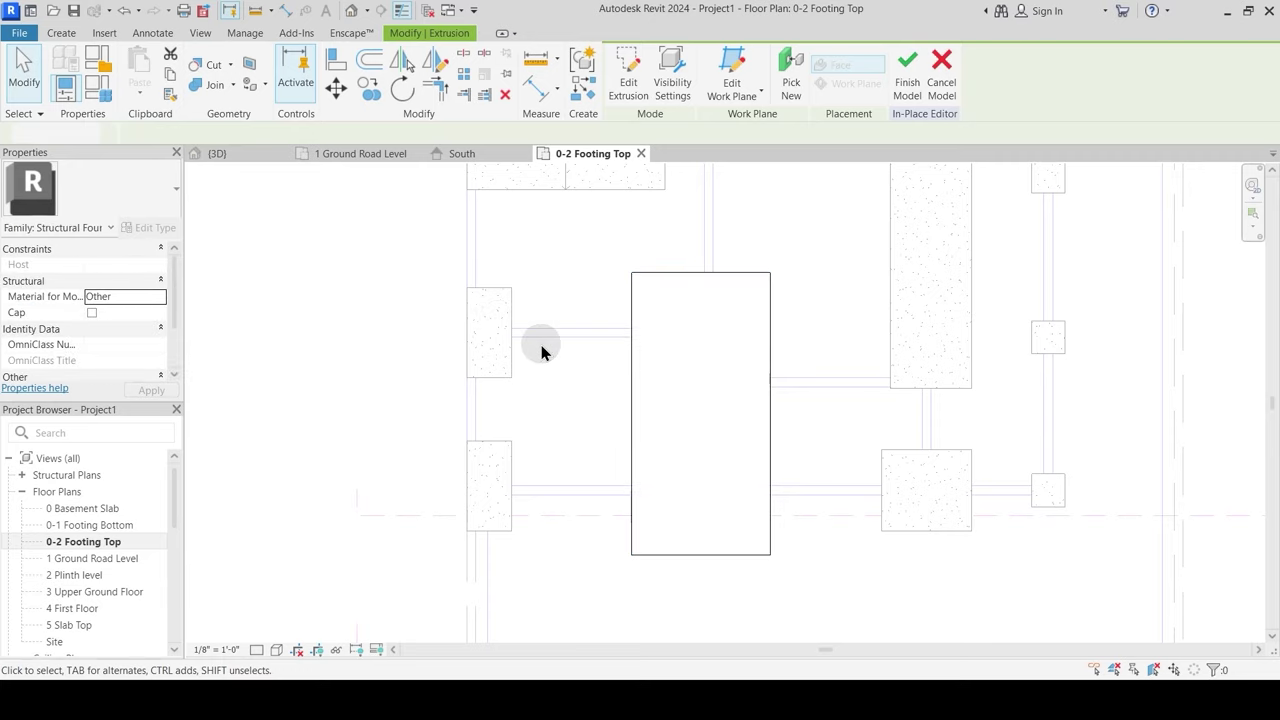
scroll(480, 287, "down", 3)
left_click(621, 75)
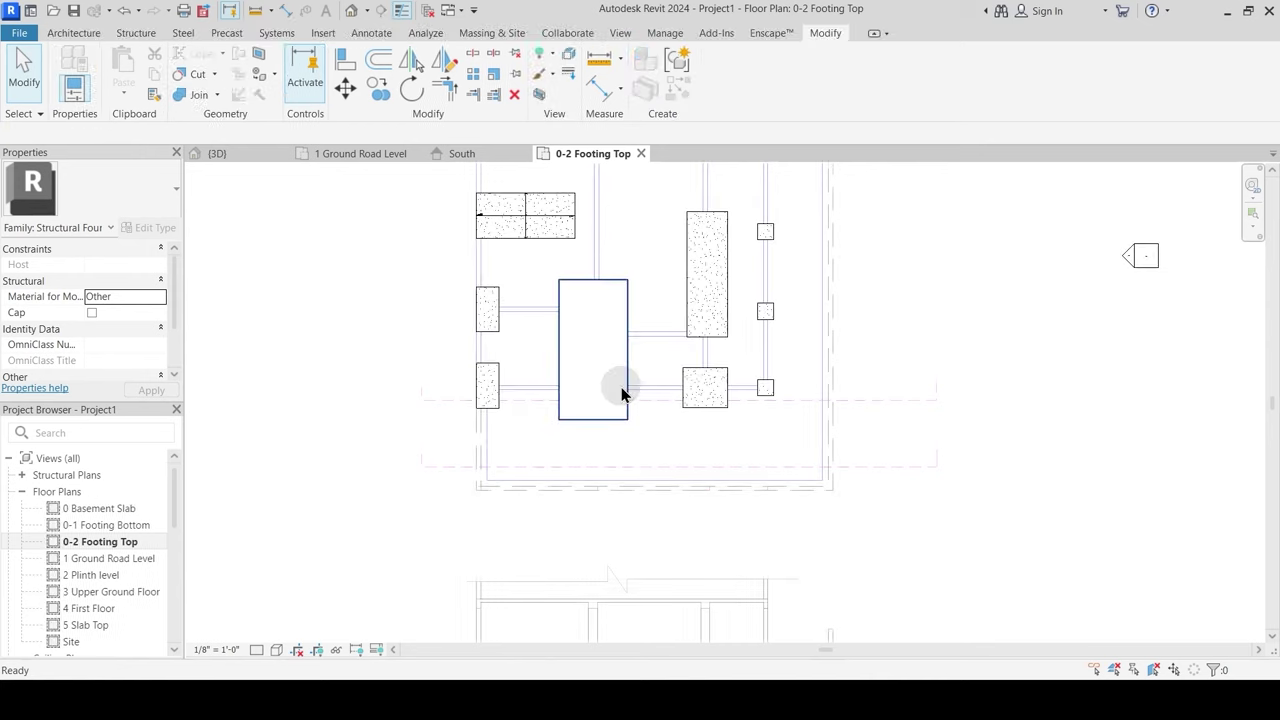
left_click(618, 380)
middle_click_drag(488, 458, 504, 489)
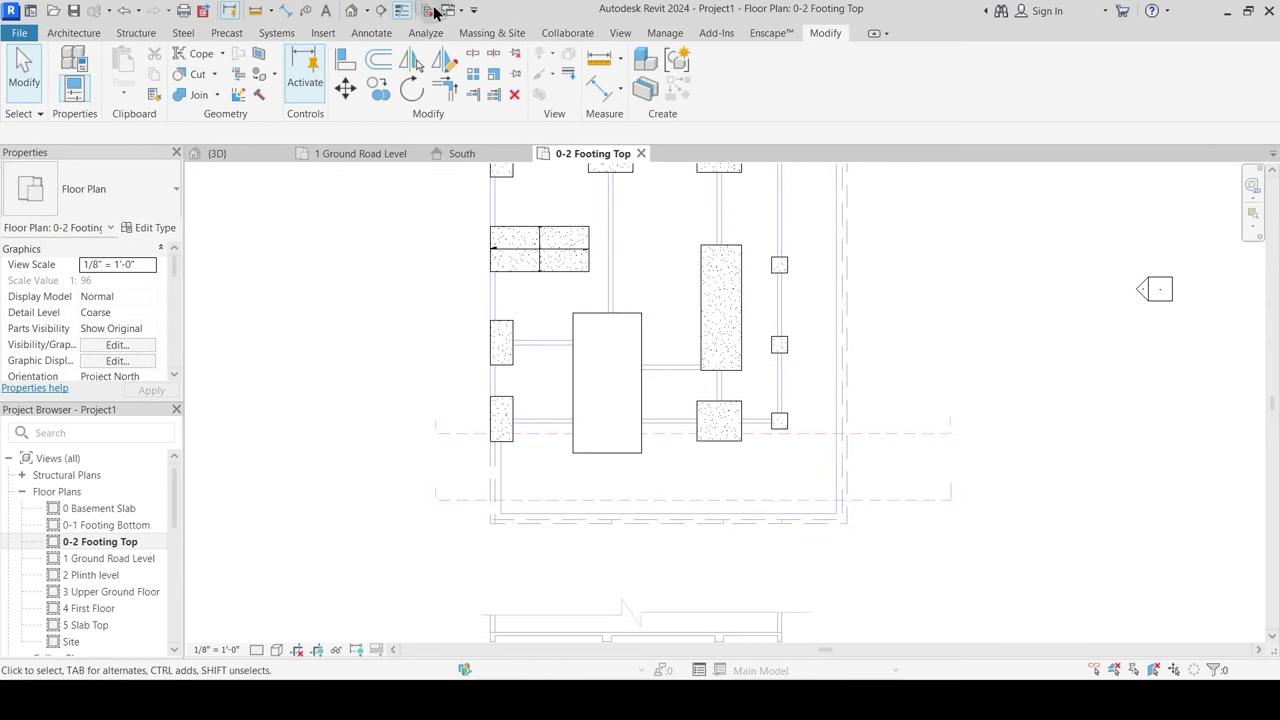
Step: Draw a horizontal section line across the footings and open the new Section 1 view
left_click(382, 14)
left_click(428, 461)
left_click(961, 461)
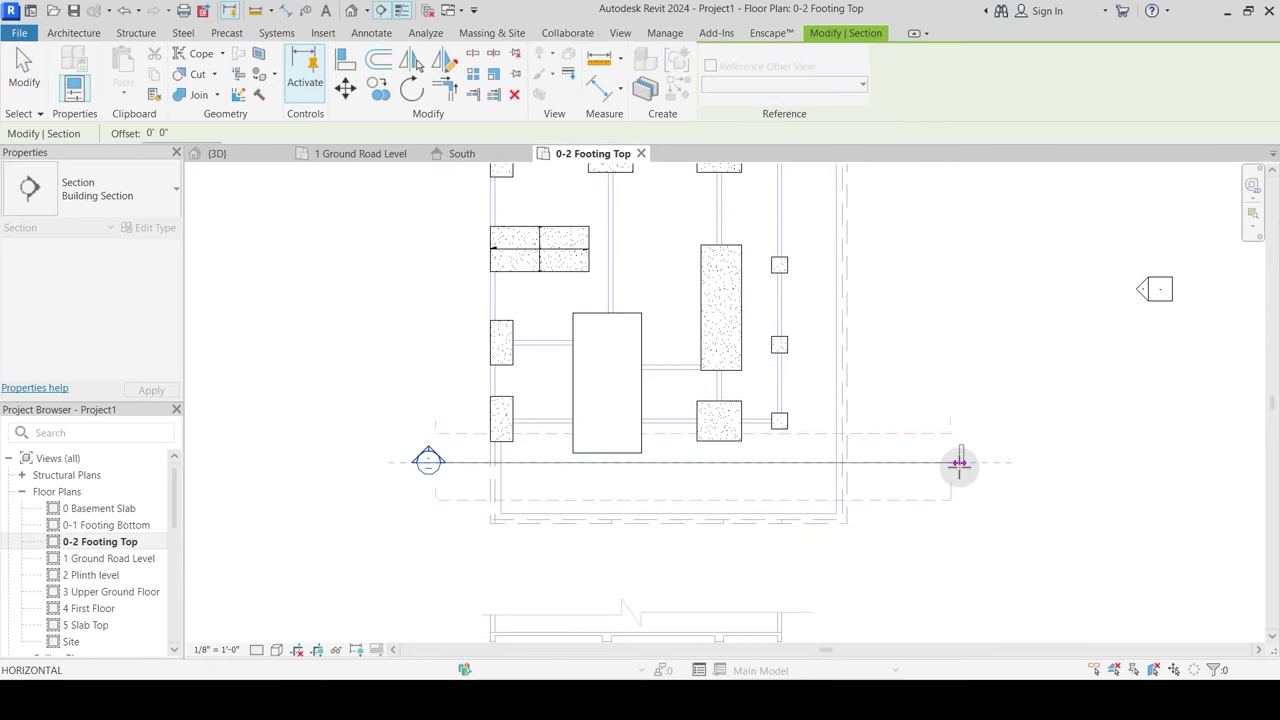
key("Escape")
double_click(428, 455)
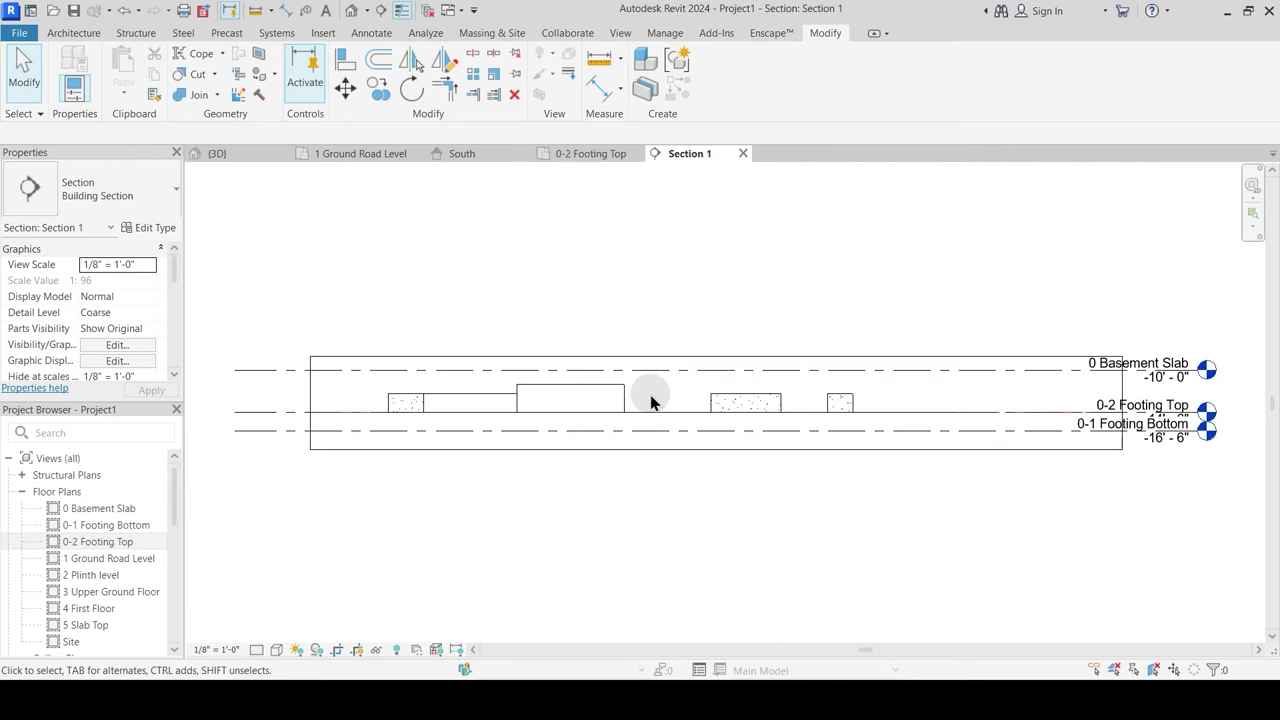
Step: Set the Section 1 view scale to 1/4" = 1'-0" with the footings in view
scroll(686, 458, "up", 2)
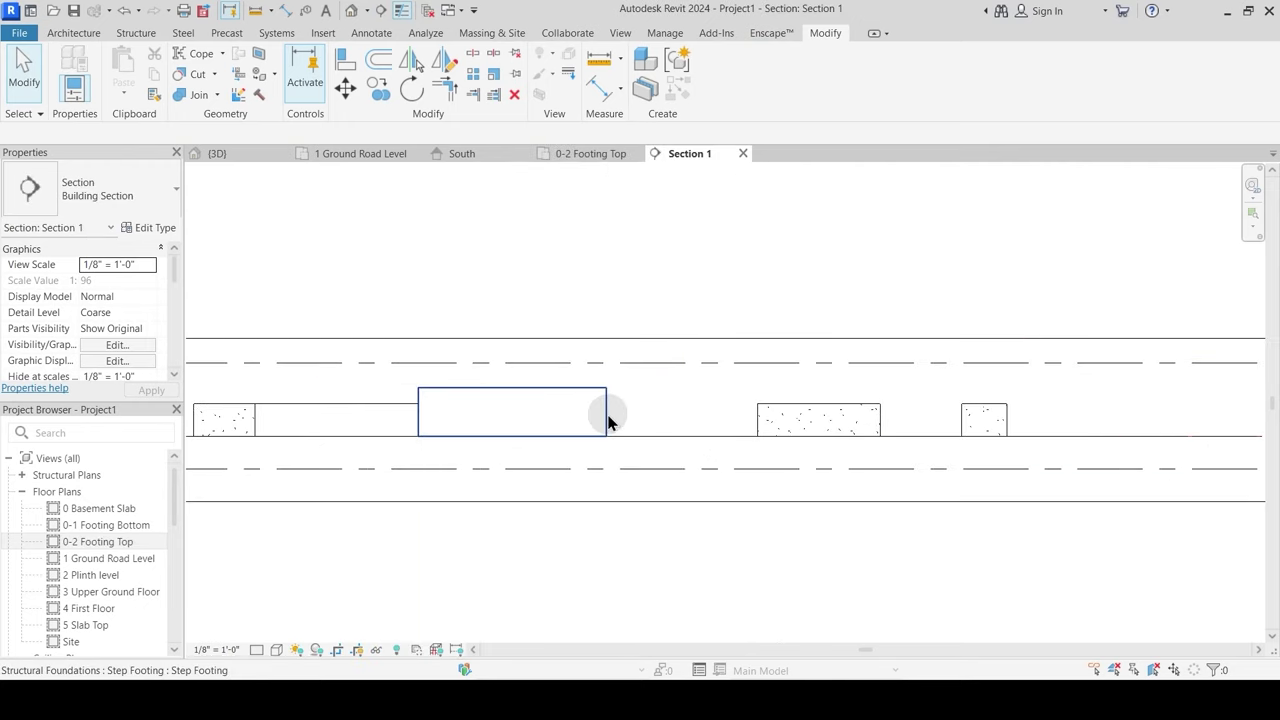
middle_click_drag(606, 420, 723, 395)
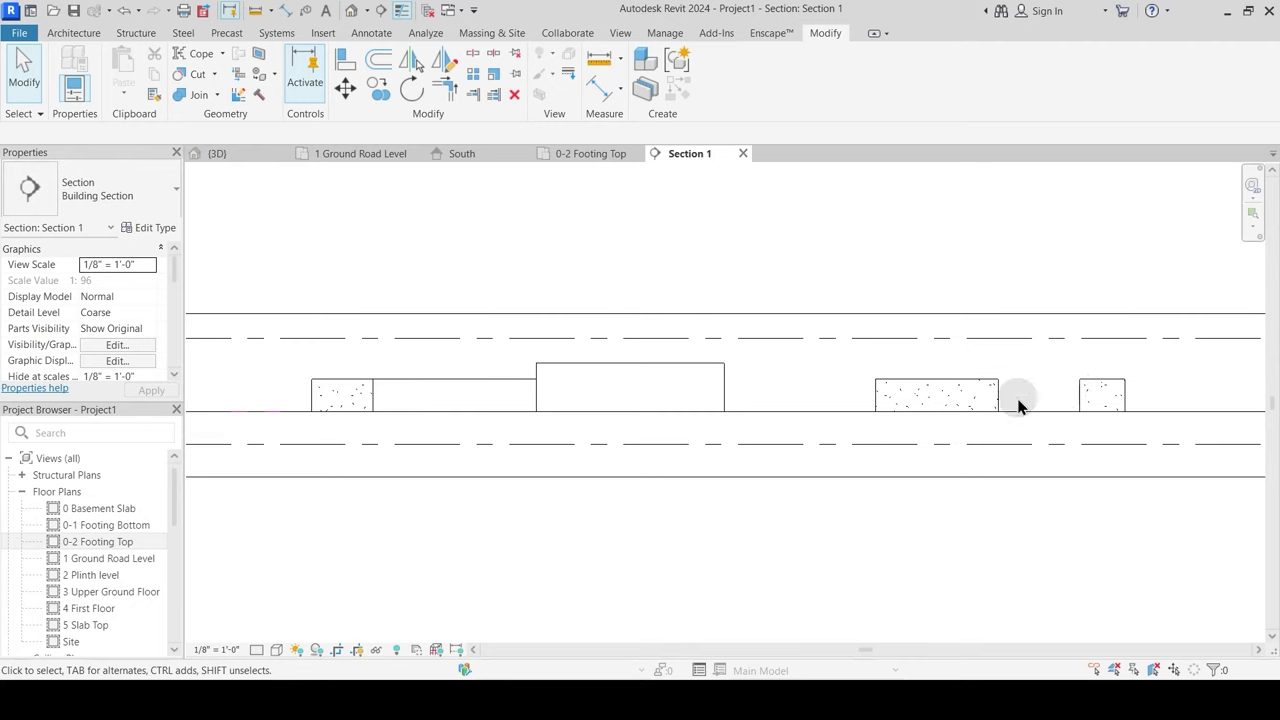
scroll(846, 446, "down", 2)
scroll(720, 397, "up", 1)
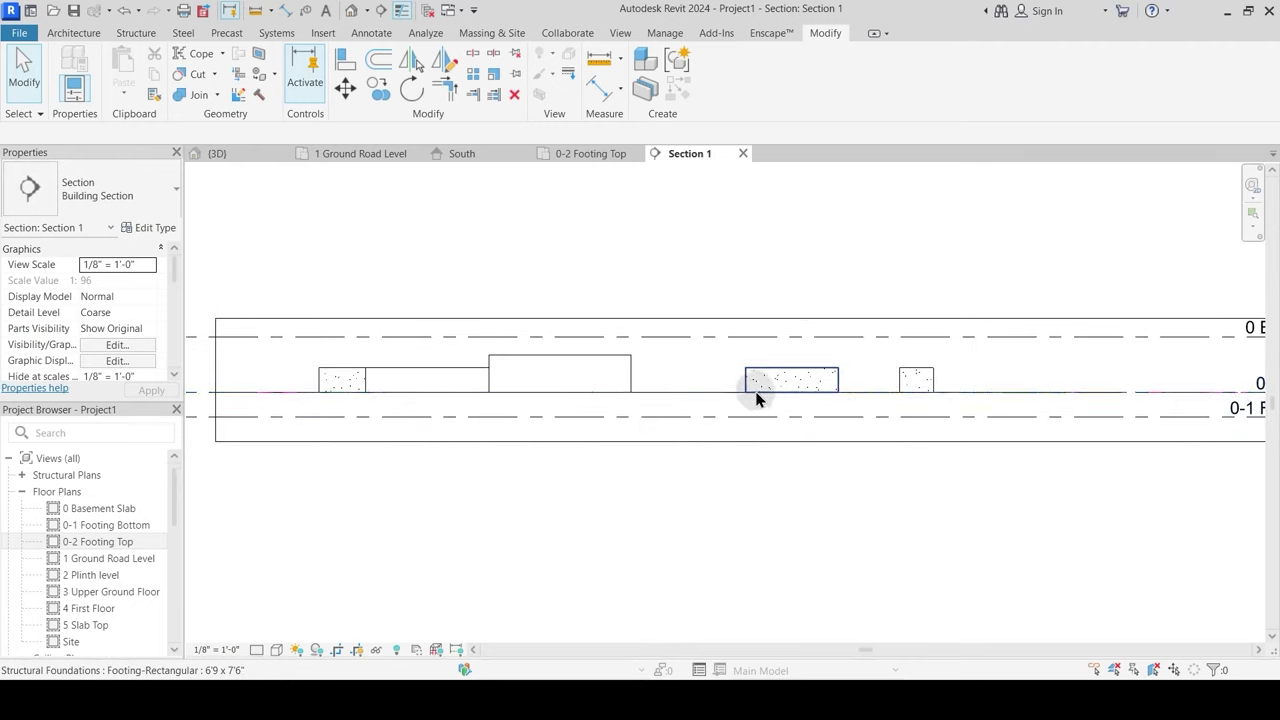
scroll(765, 380, "up", 2)
scroll(729, 400, "down", 1)
middle_click_drag(951, 420, 387, 428)
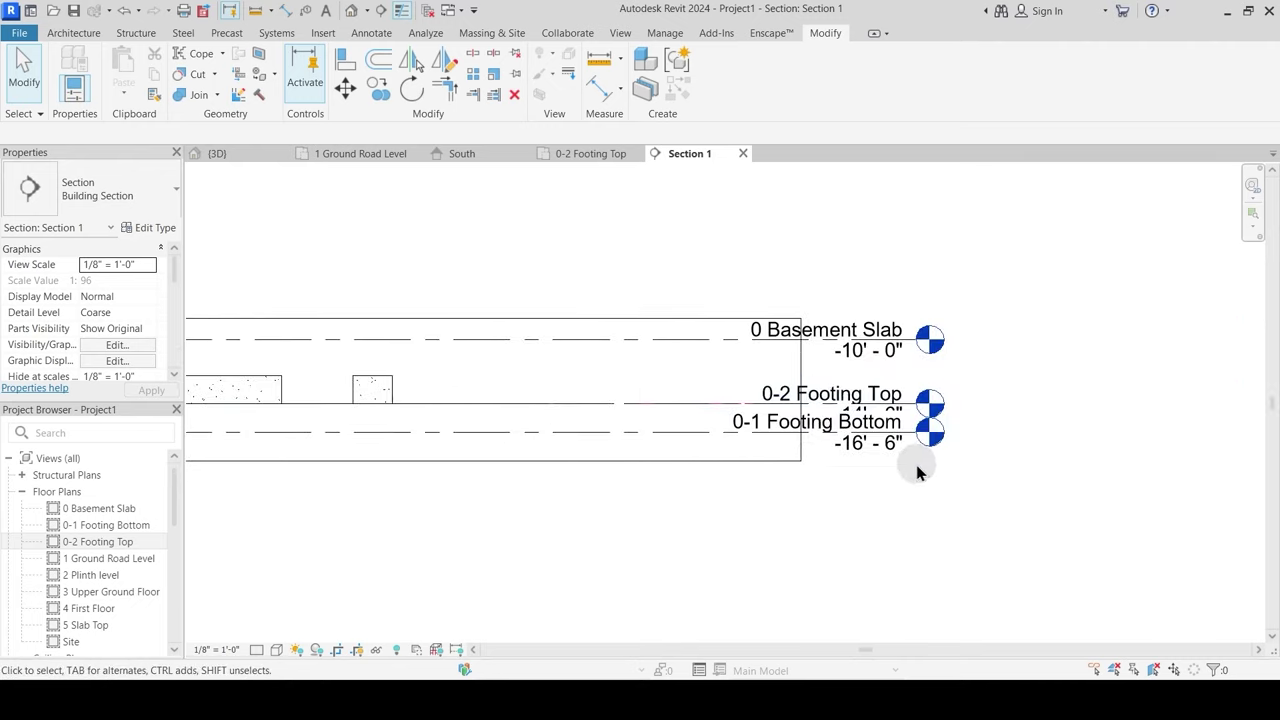
left_click(214, 649)
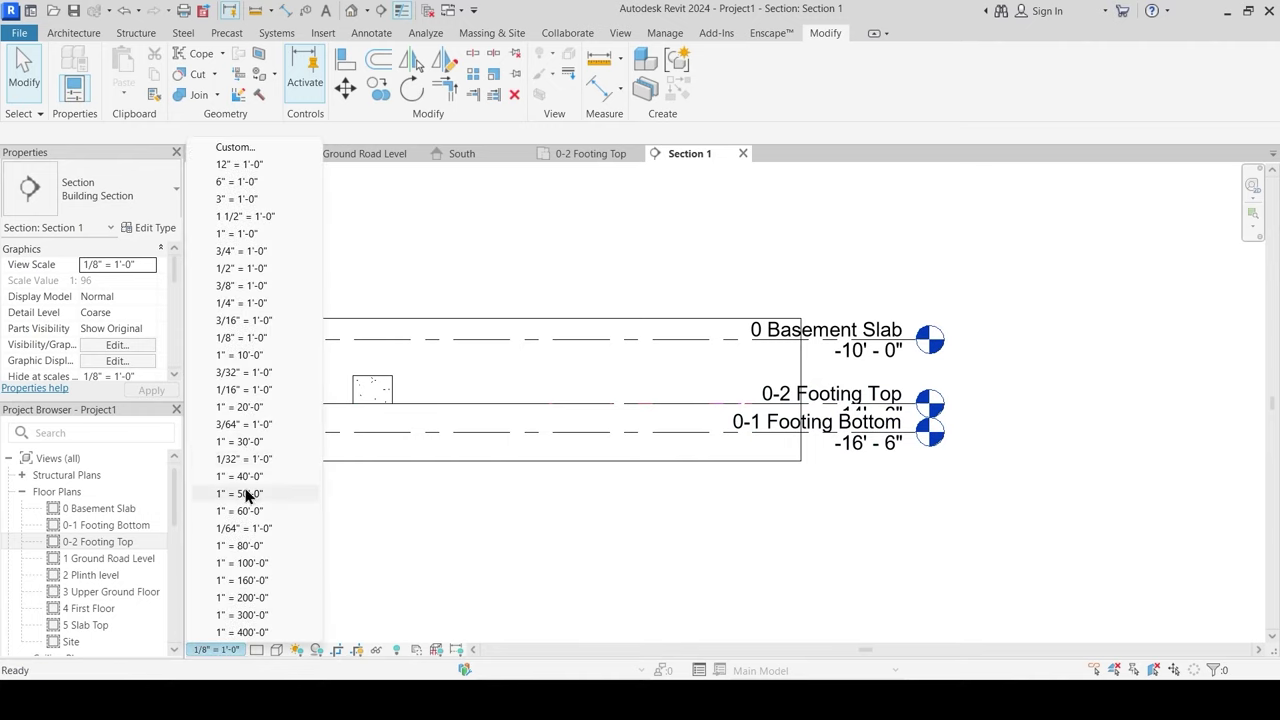
left_click(237, 303)
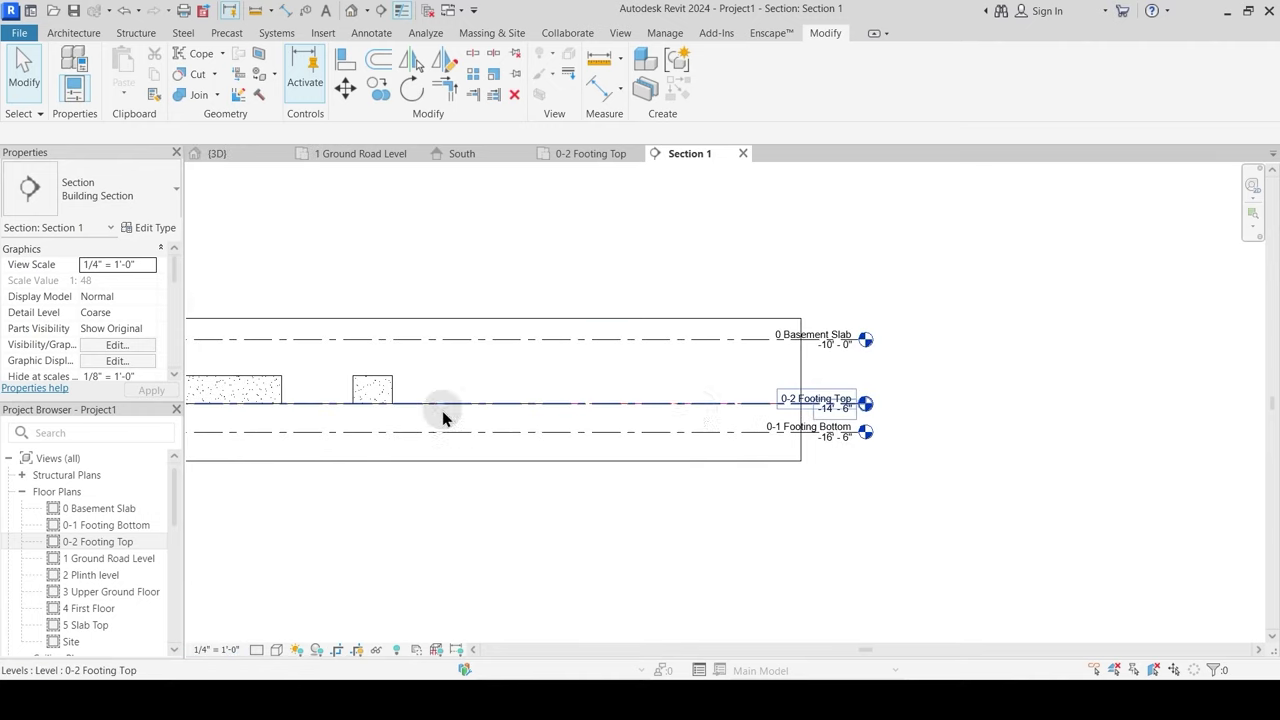
middle_click_drag(443, 417, 1097, 428)
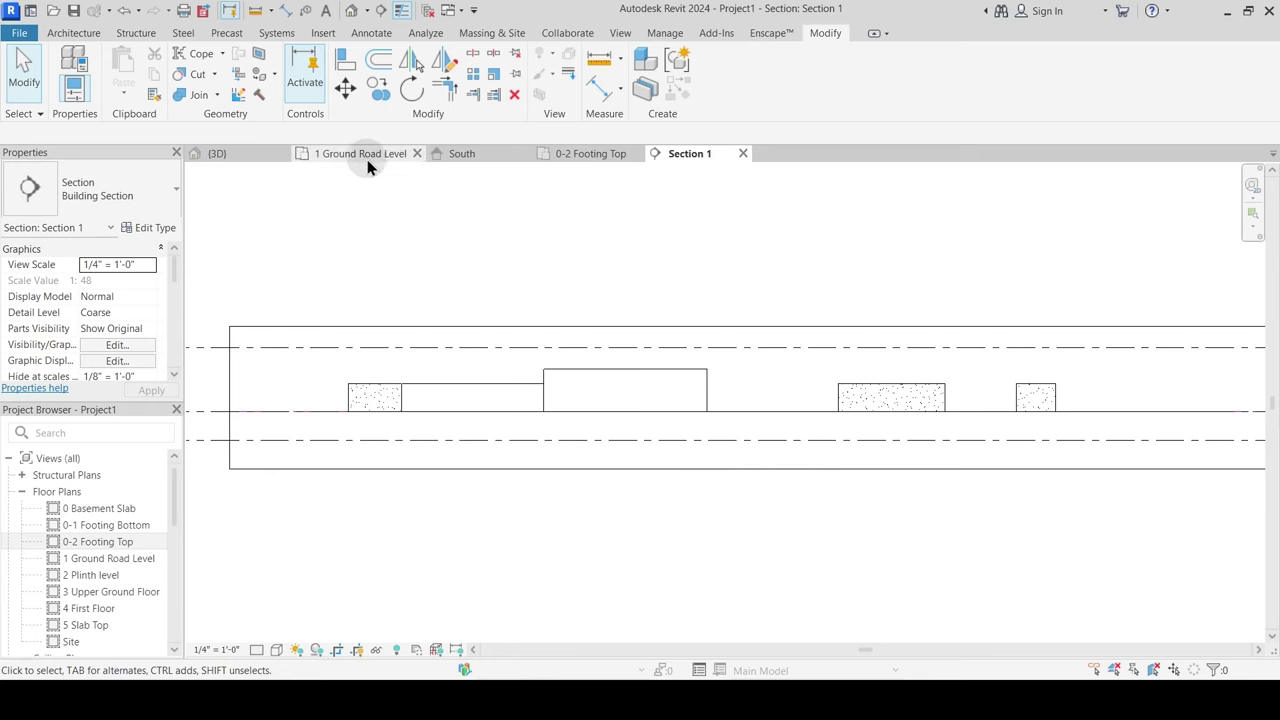
Step: On the 0-2 Footing Top plan, select all footings of the bottom-left and top-middle types
left_click(590, 153)
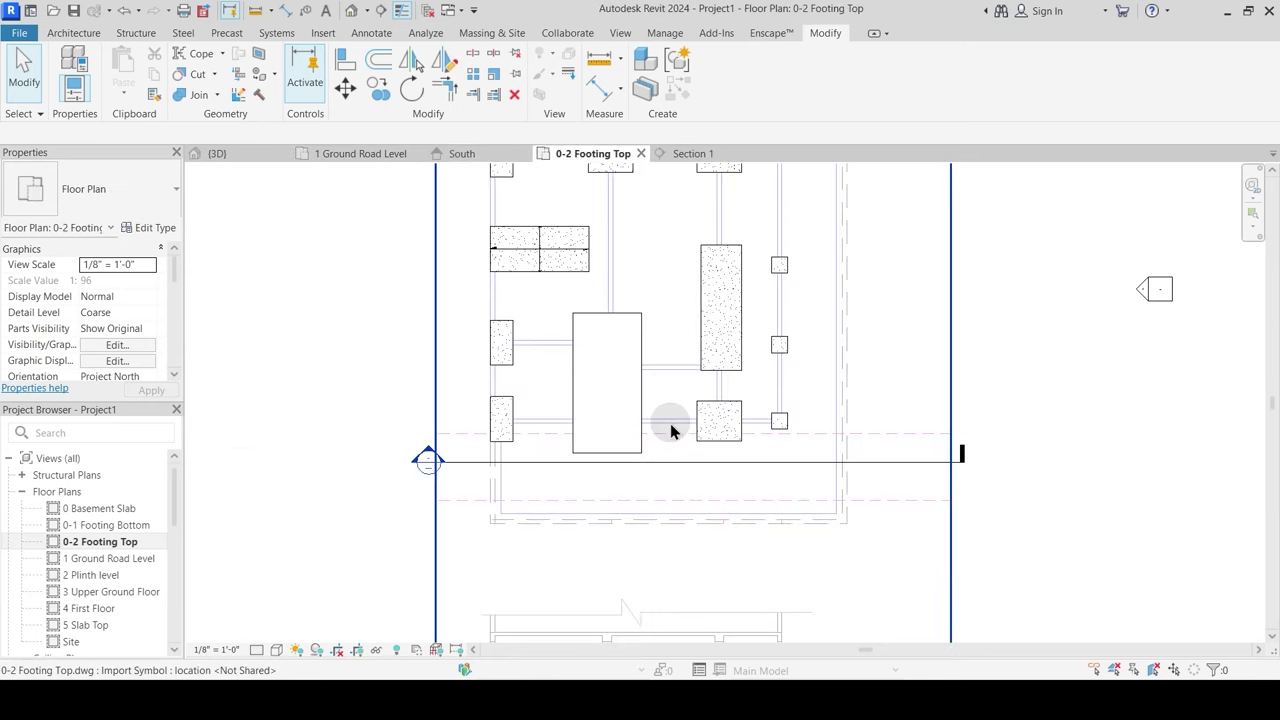
left_click(509, 509)
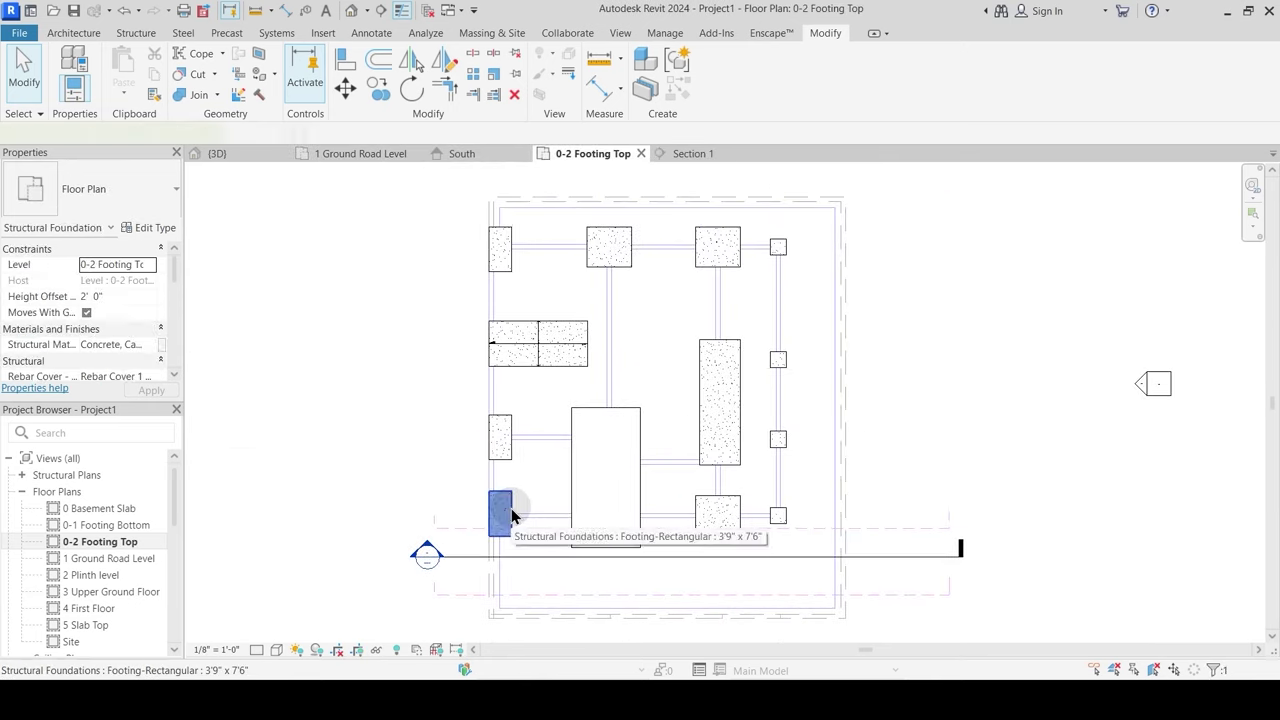
key("s")
key("a")
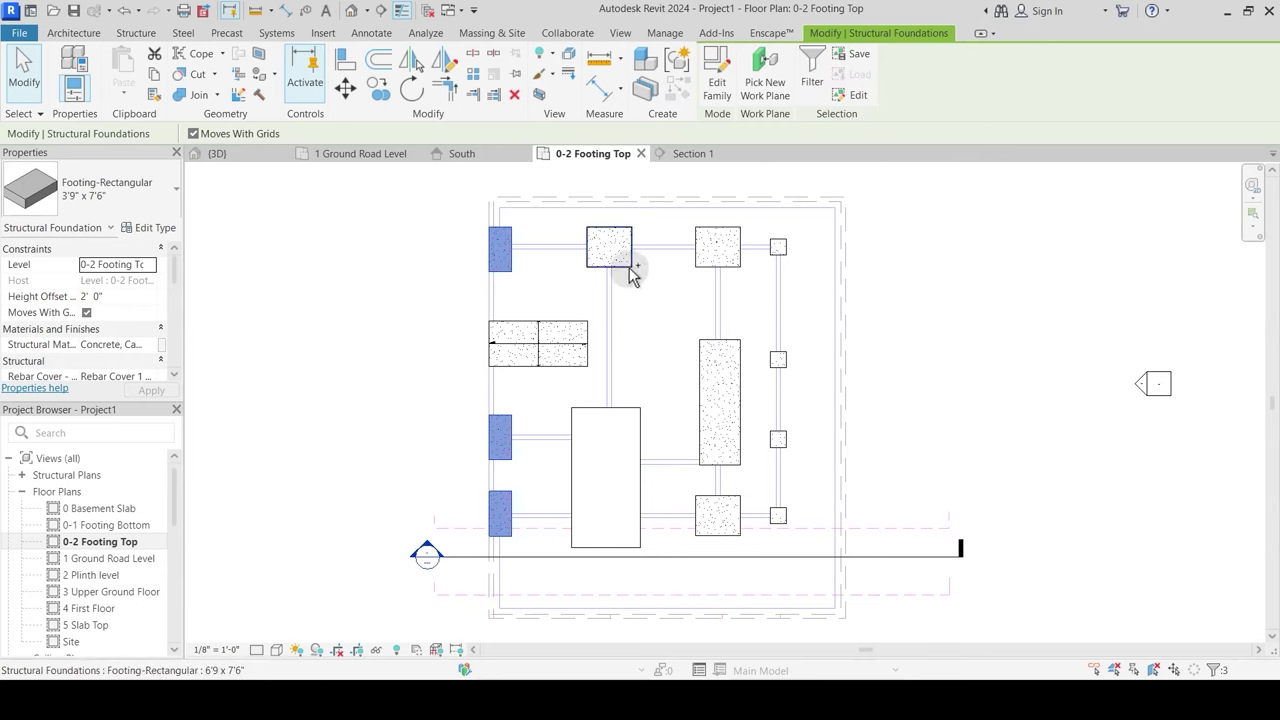
left_click(628, 268, "ctrl")
key("s")
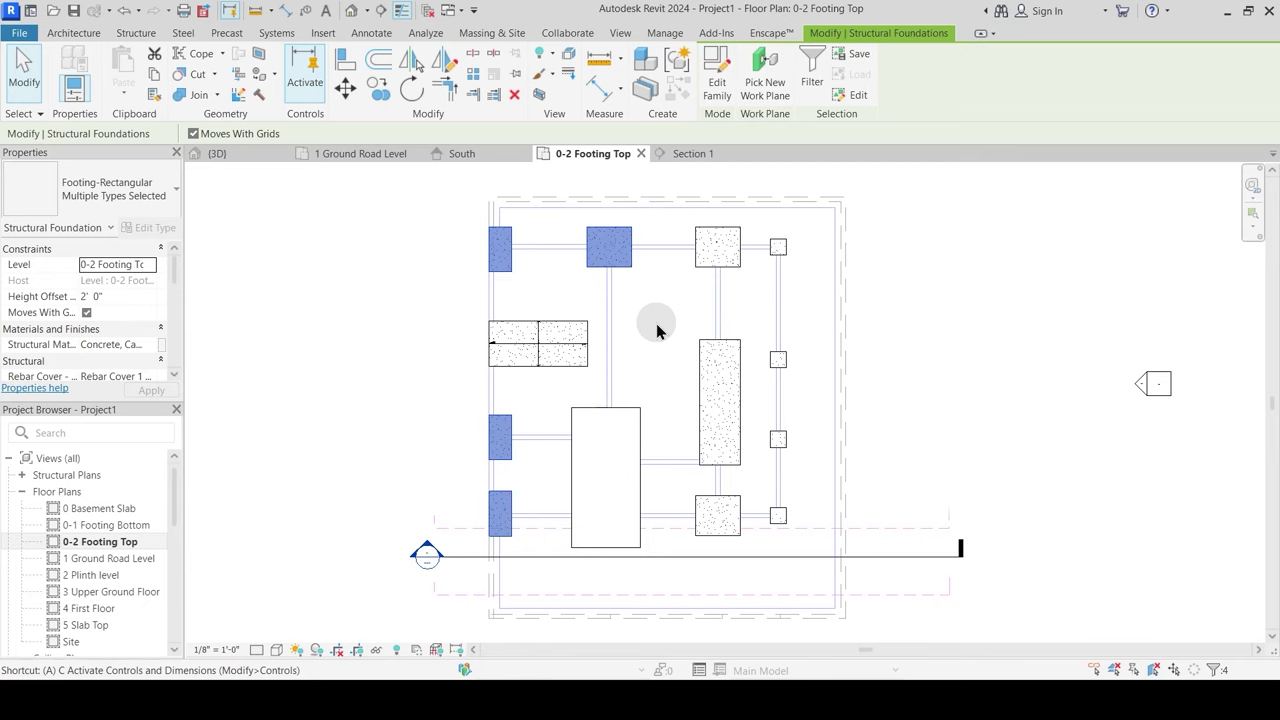
middle_click_drag(656, 330, 684, 378)
key("s")
key("a")
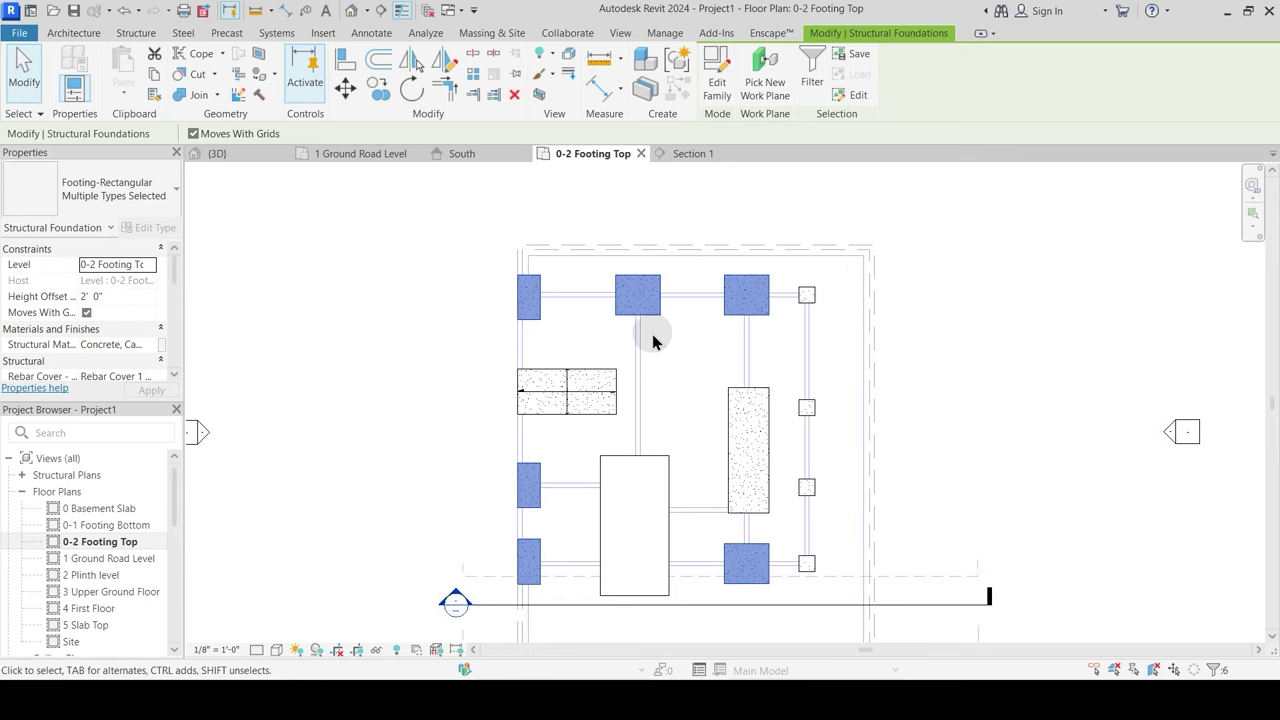
Step: Add the right-side footings and raft slab, applying a 0' 0" height offset to all
left_click(770, 423, "ctrl")
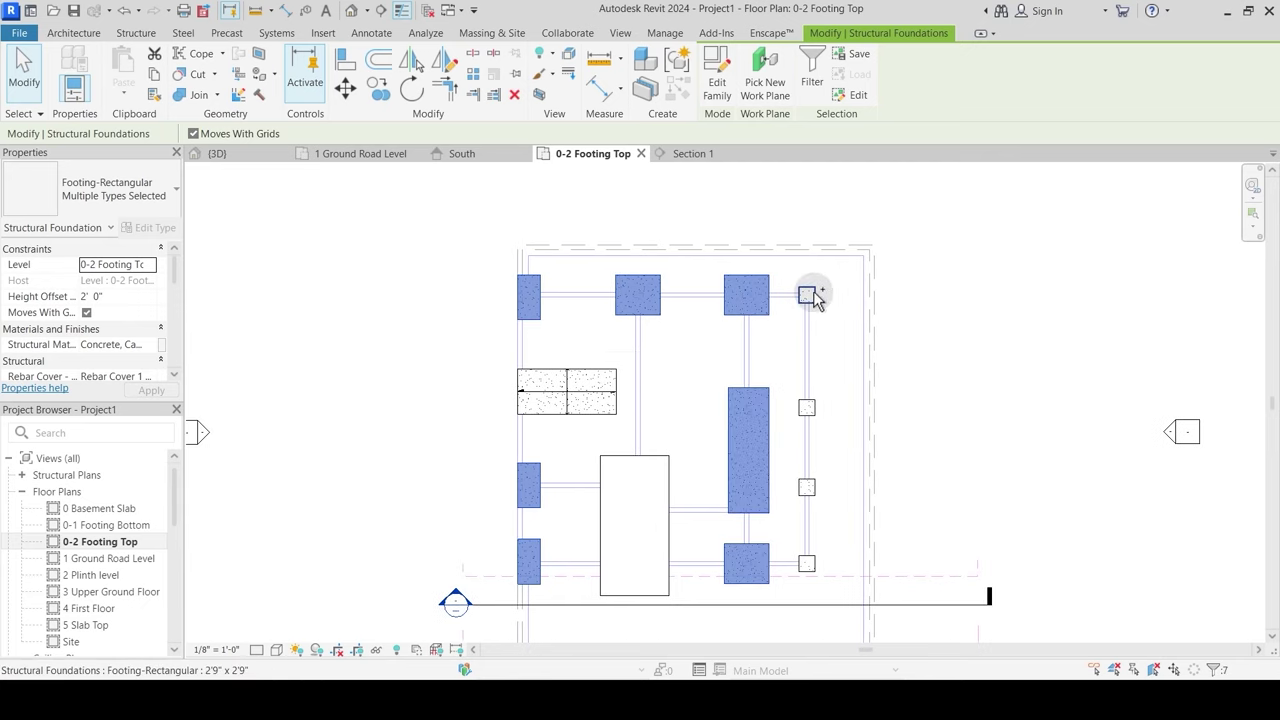
left_click(809, 295, "ctrl")
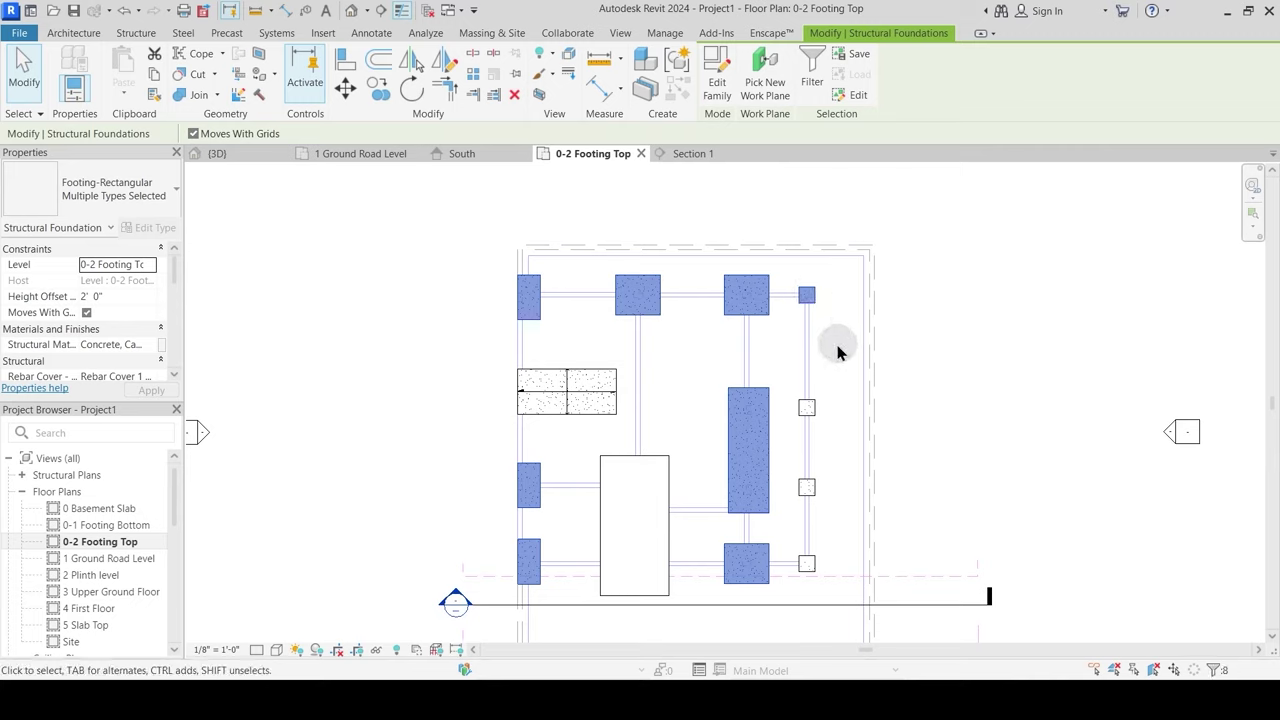
key("s")
key("a")
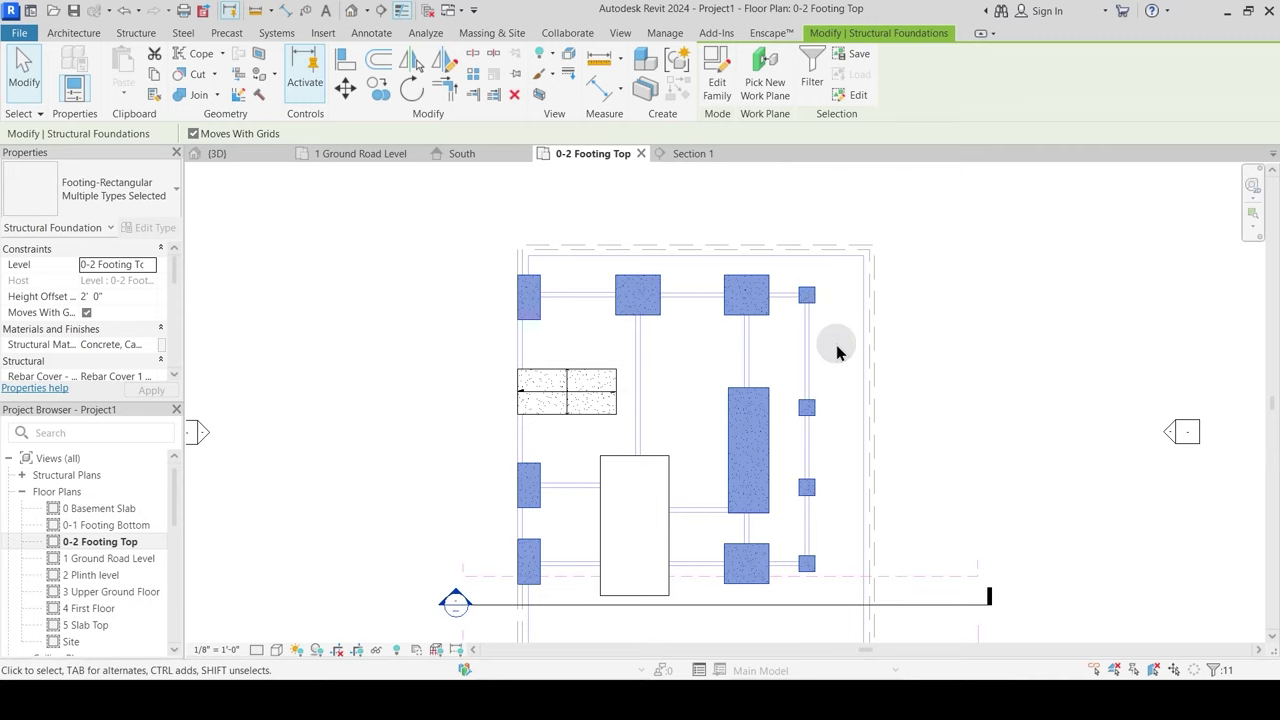
left_click(604, 417, "ctrl")
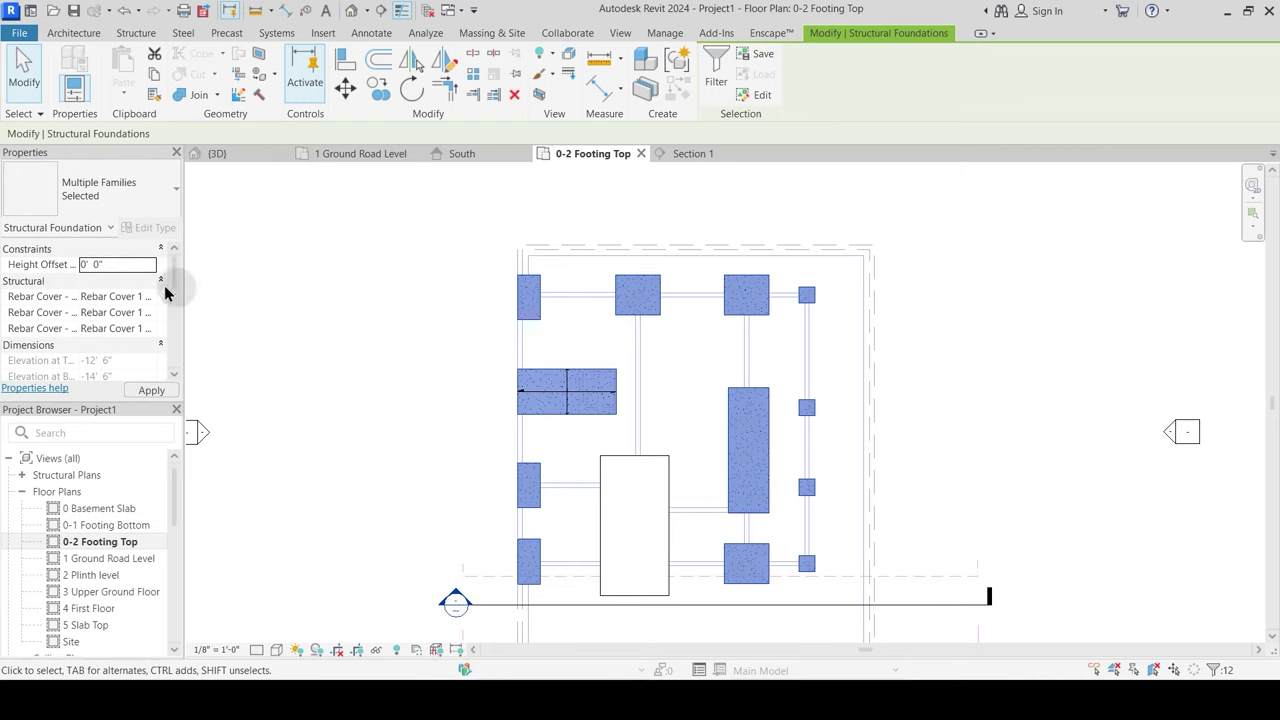
key("Escape")
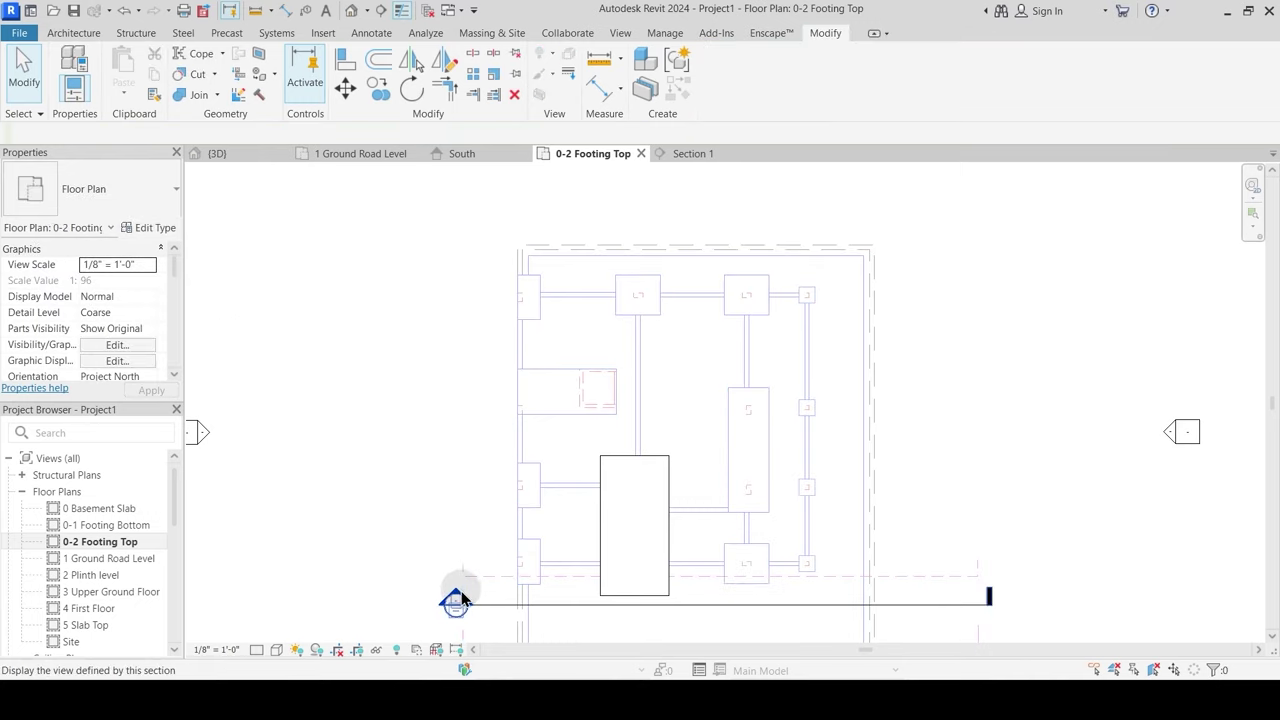
Step: Open Section 1 and inspect the central step footing
double_click(456, 600)
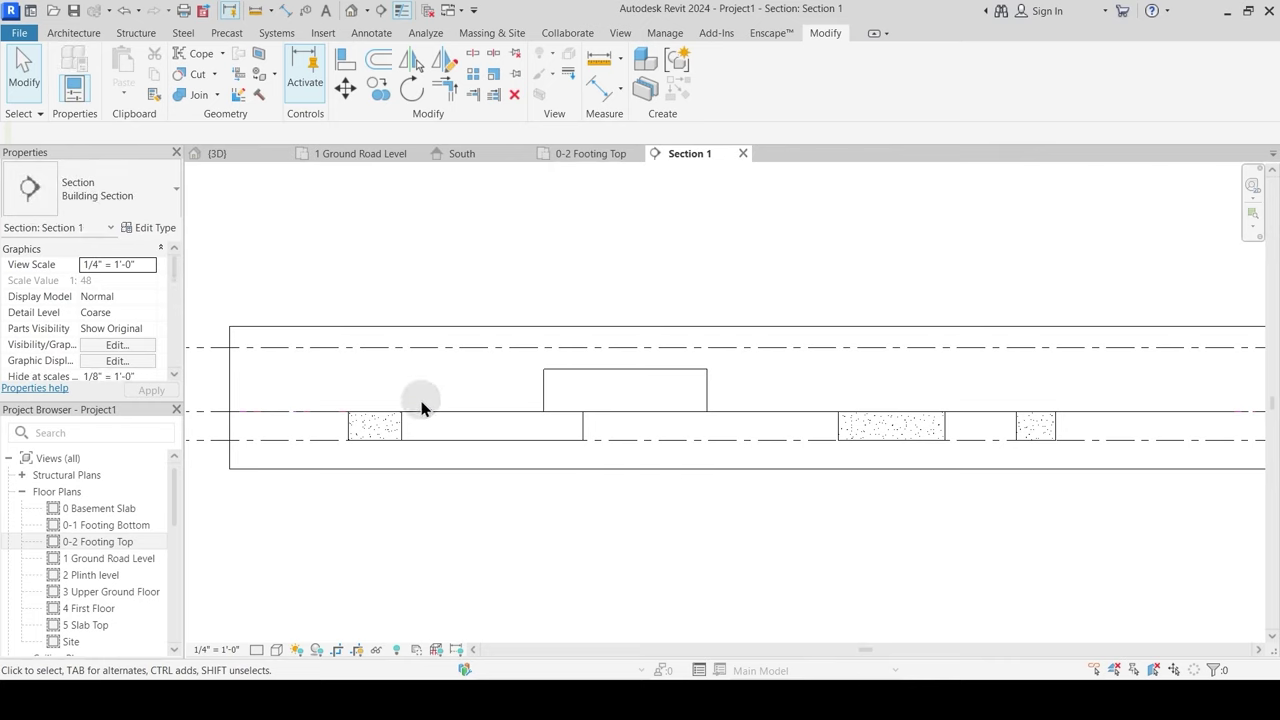
scroll(521, 412, "up", 2)
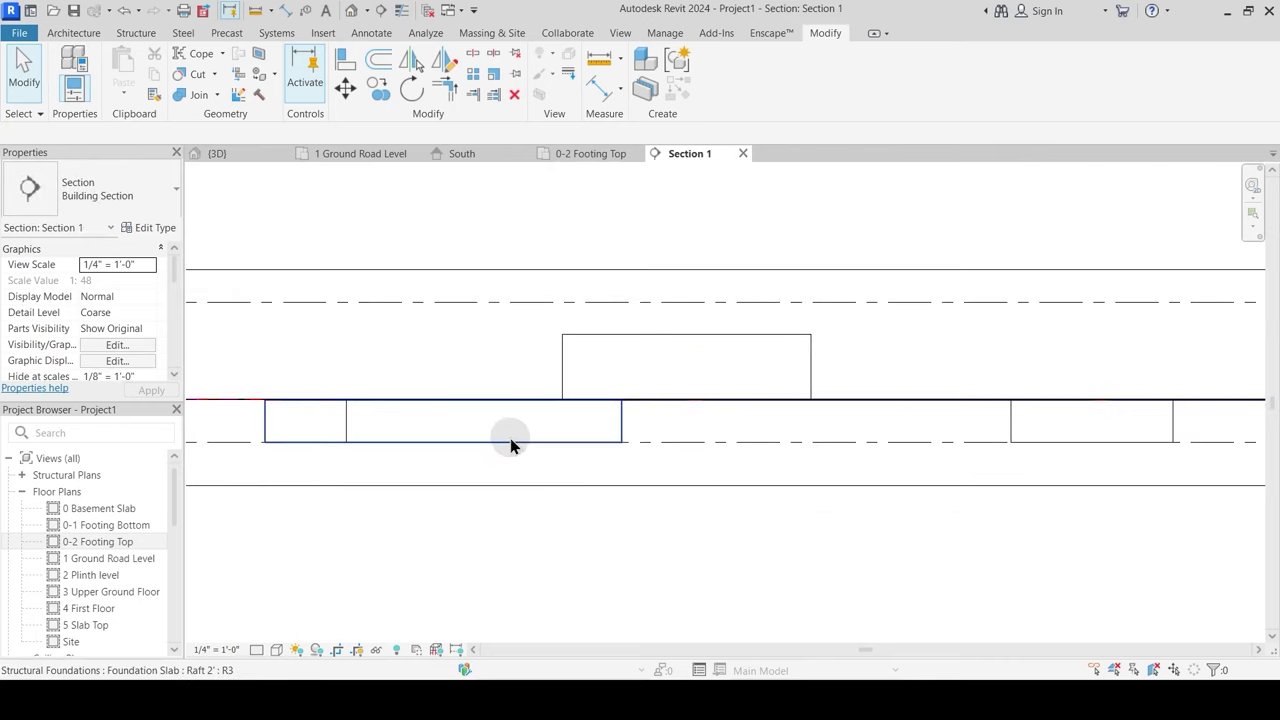
left_click(566, 385)
scroll(560, 427, "up", 1)
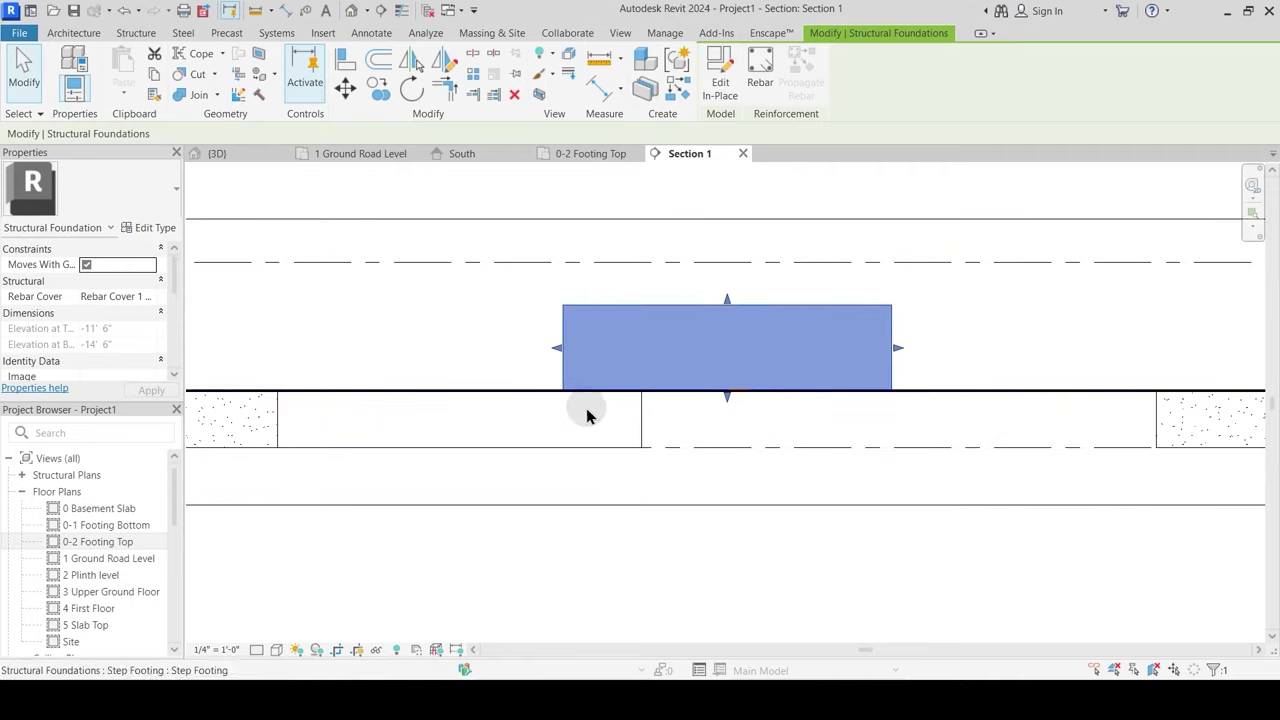
key("Escape")
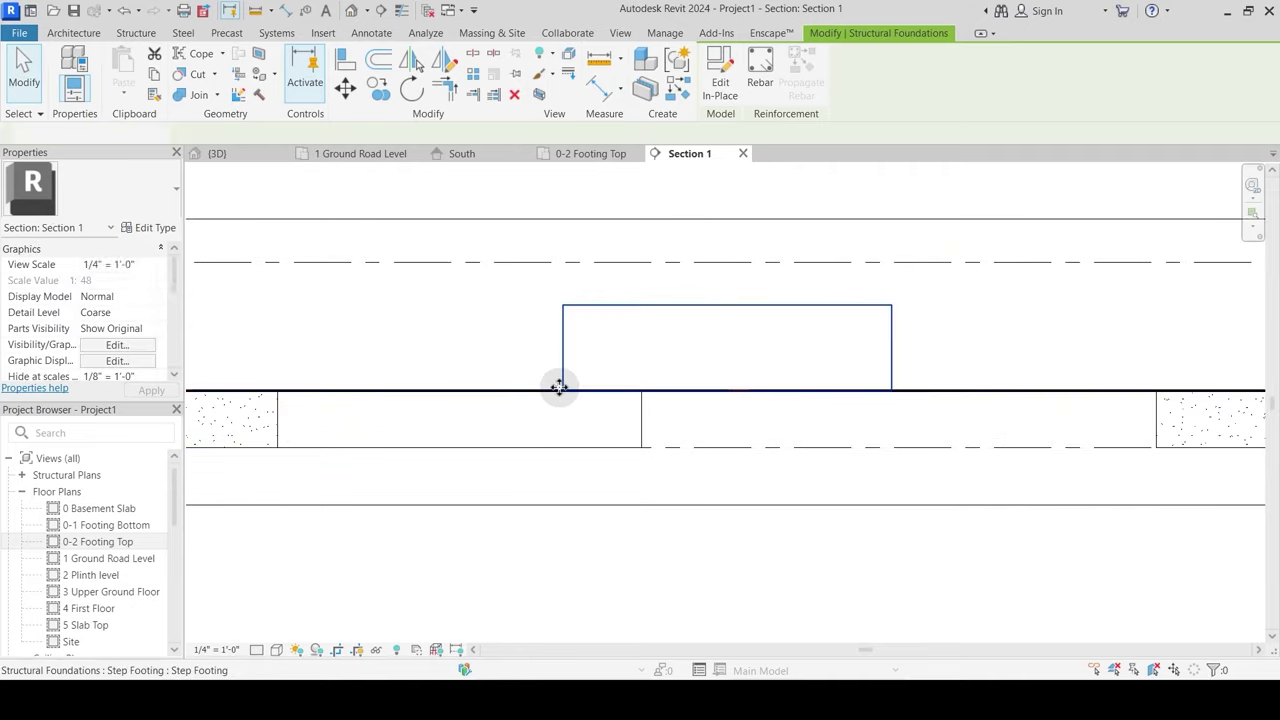
Step: Move the step footing 2'-0" down from its bottom-left corner
left_click(557, 358)
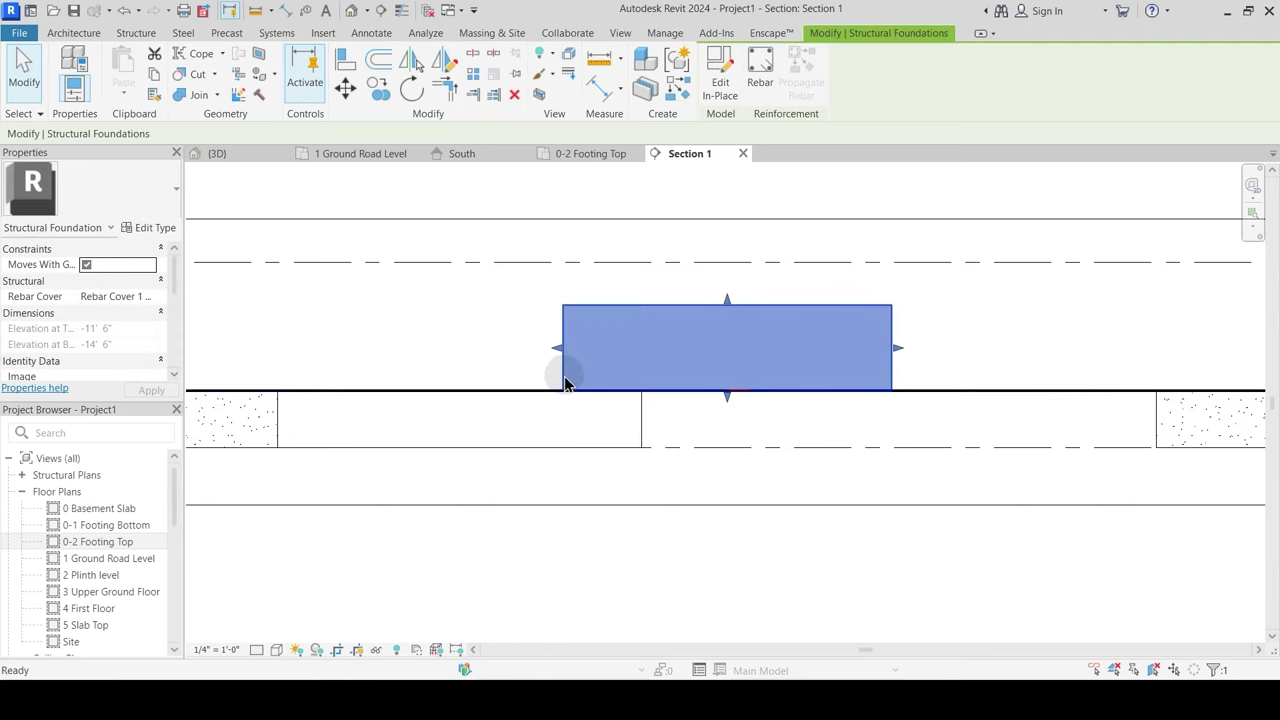
key("m")
key("v")
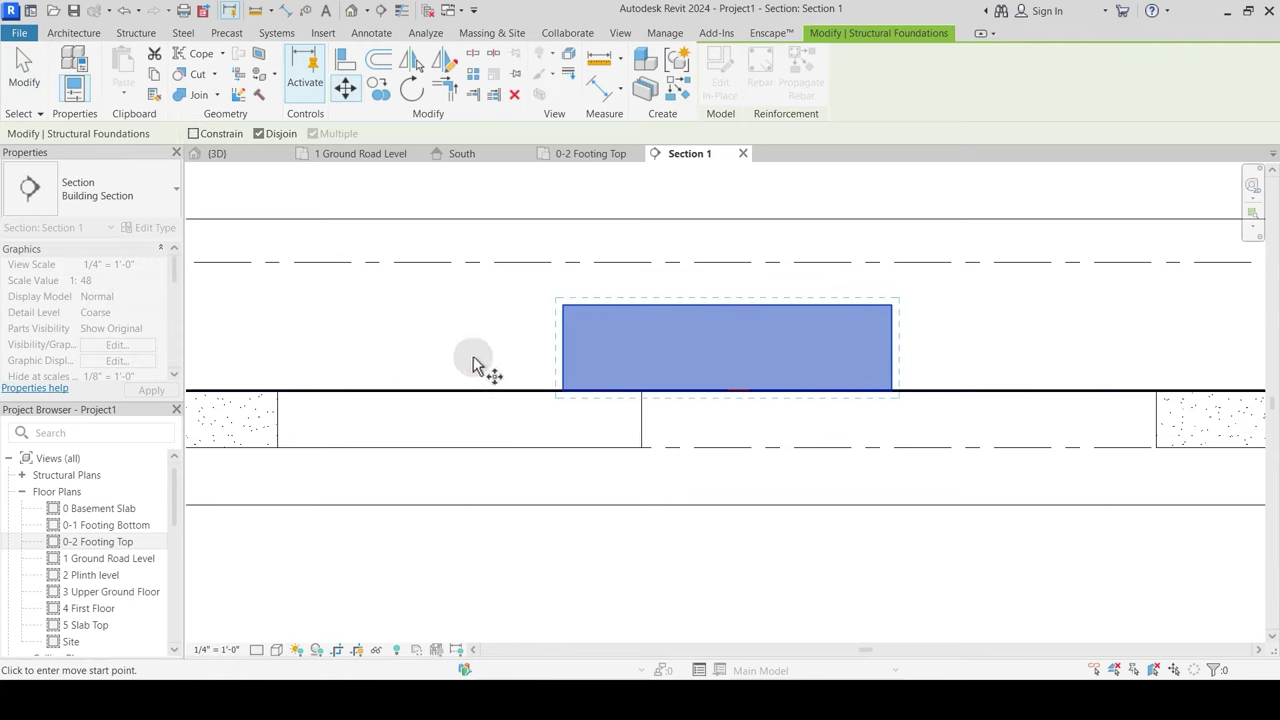
left_click(562, 390)
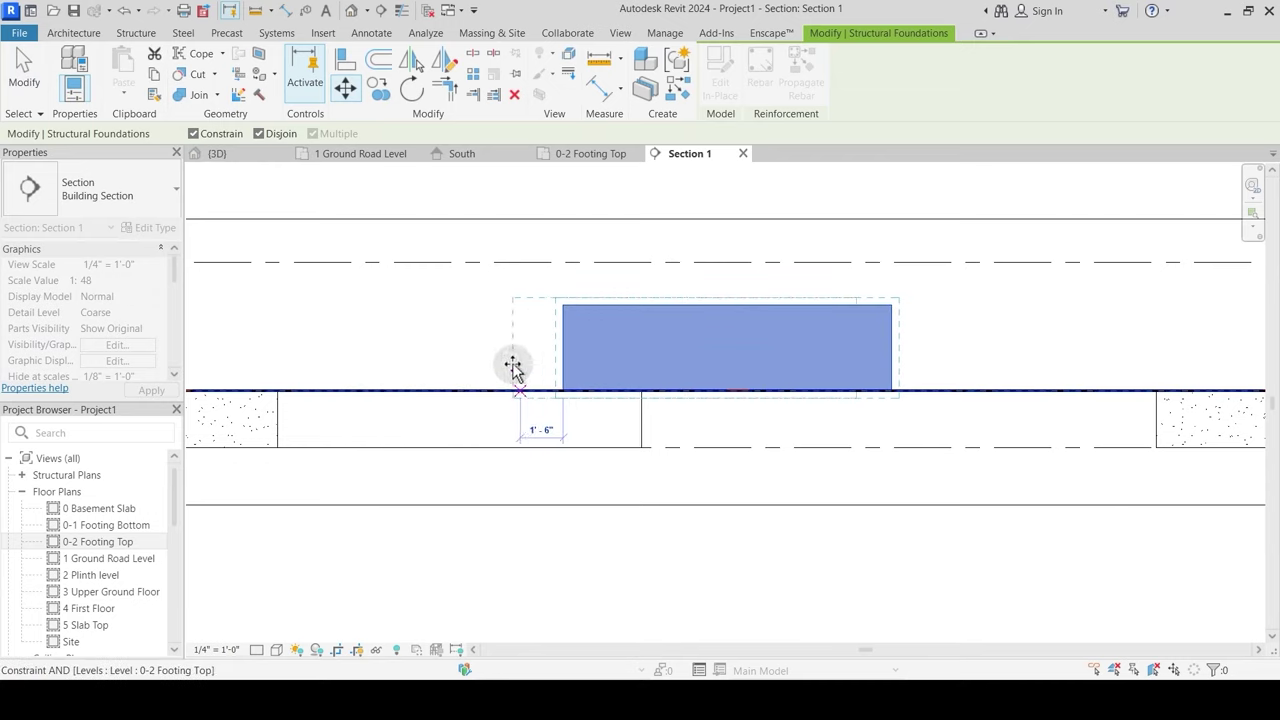
left_click(194, 133)
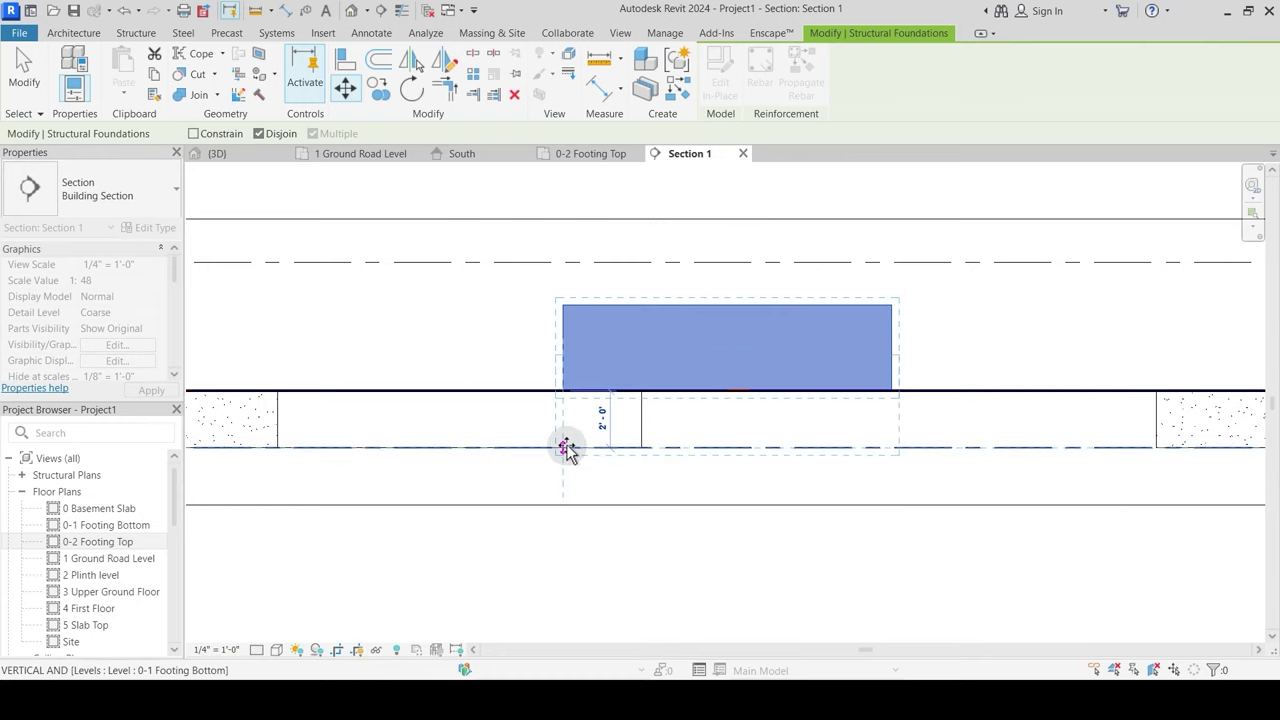
left_click(566, 447)
left_click(592, 322)
Step: Measure the 3'-6" vertical distance at the lowered footing's top without changing anything
scroll(634, 356, "down", 2)
middle_click_drag(703, 343, 625, 419)
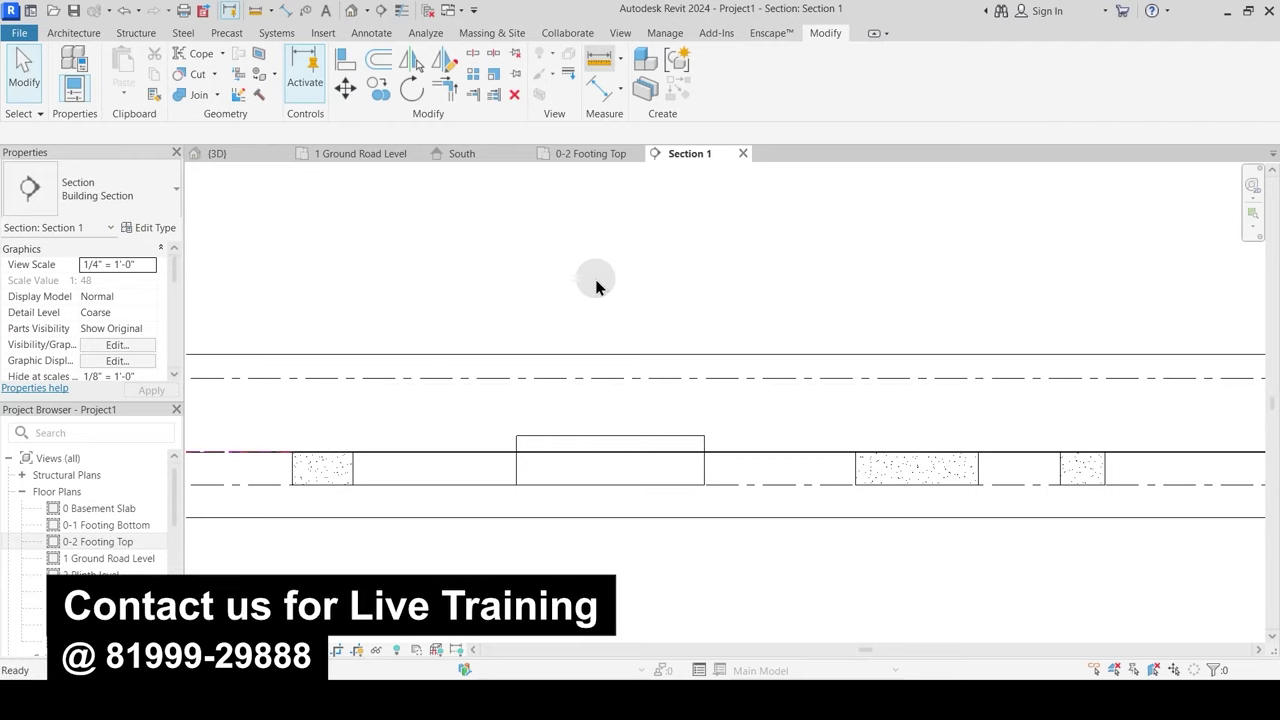
key("m")
key("e")
left_click(627, 436)
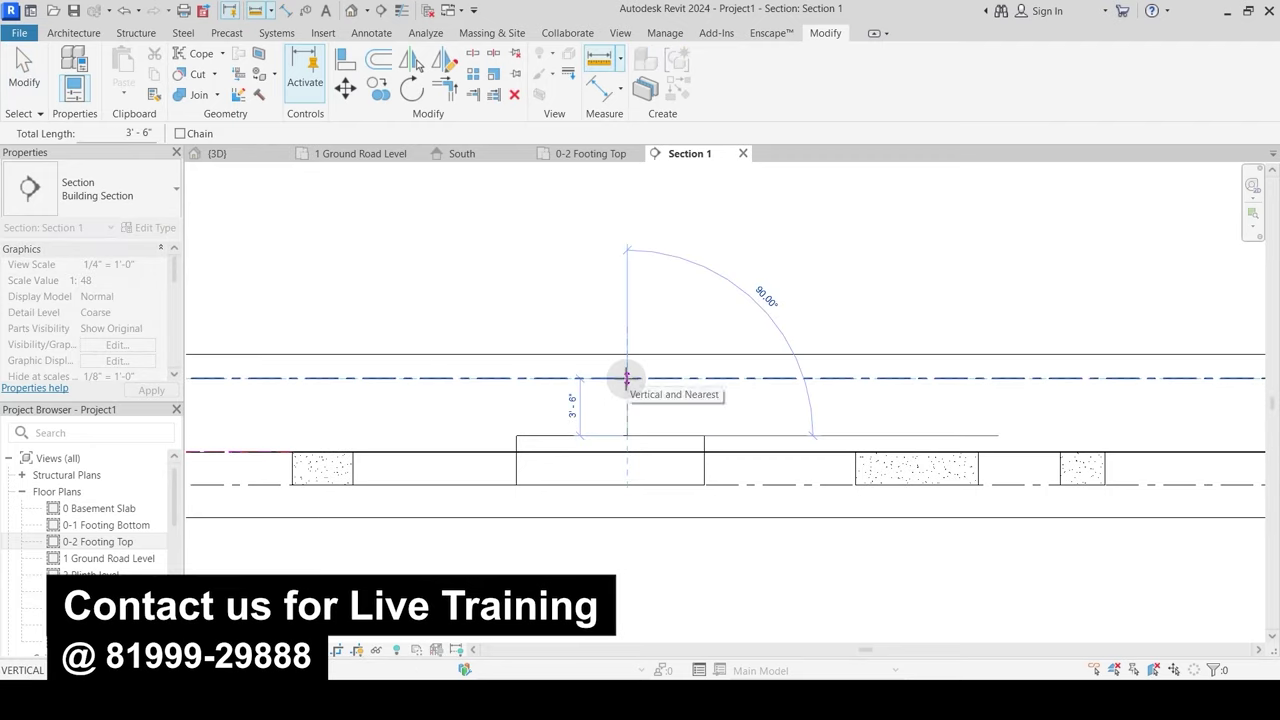
key("Escape")
key("Escape")
Step: In the AutoCAD stepped-footing drawing, pick the pier corners with a DLI linear dimension
mouse_move(830, 678)
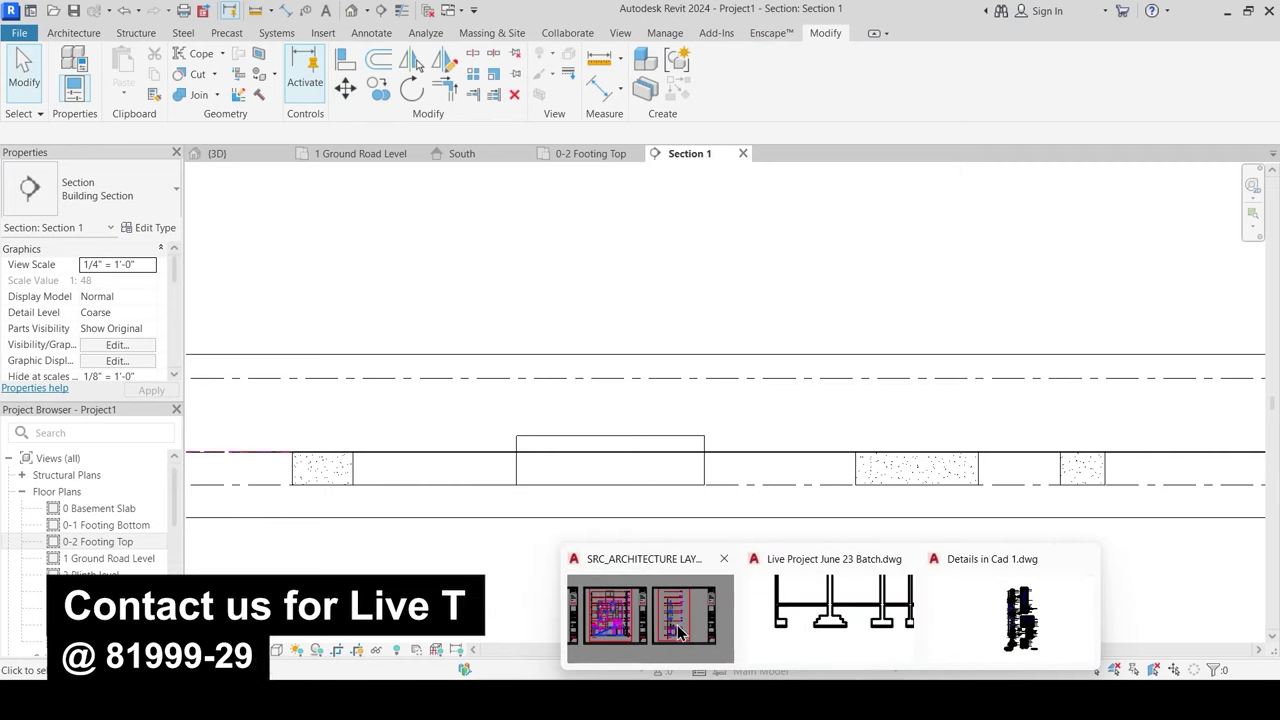
left_click(806, 620)
key("Escape")
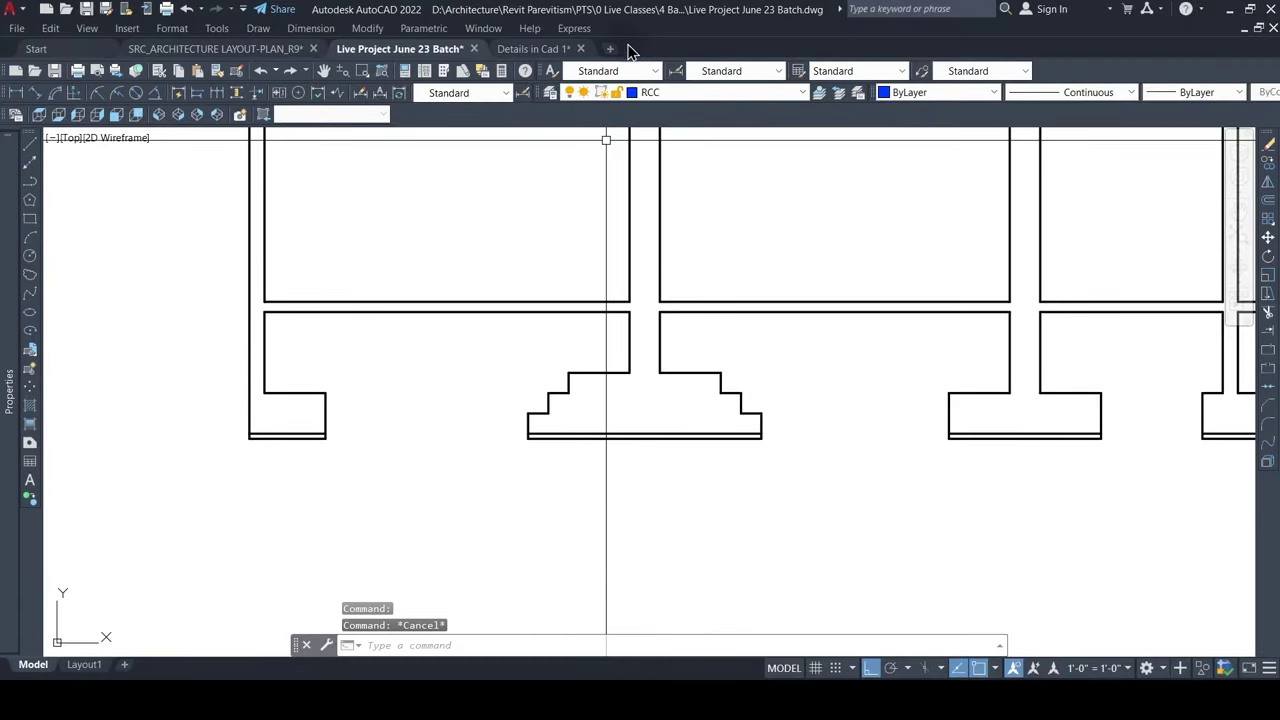
type("dli")
key("Return")
left_click(688, 368)
left_click(686, 311)
scroll(710, 332, "up", 4)
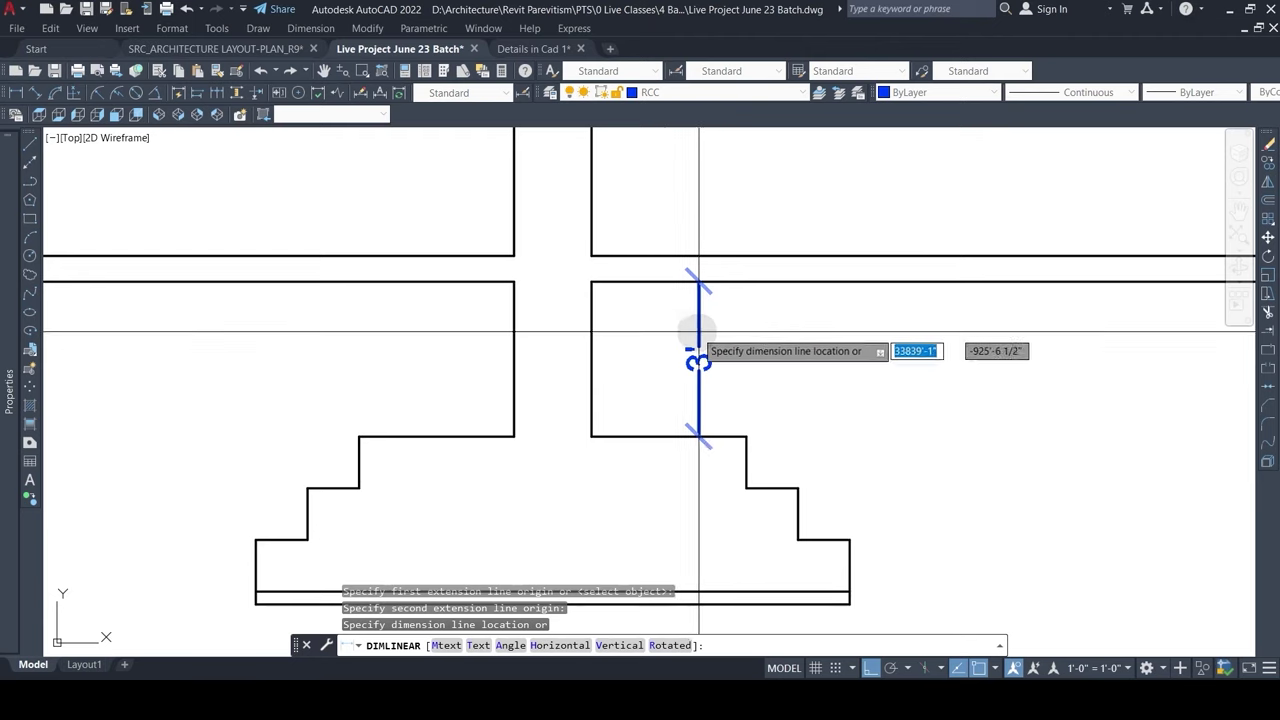
key("Escape")
Step: Read the pier height as 3'-6" without placing the dimension, and return to Revit
type("l")
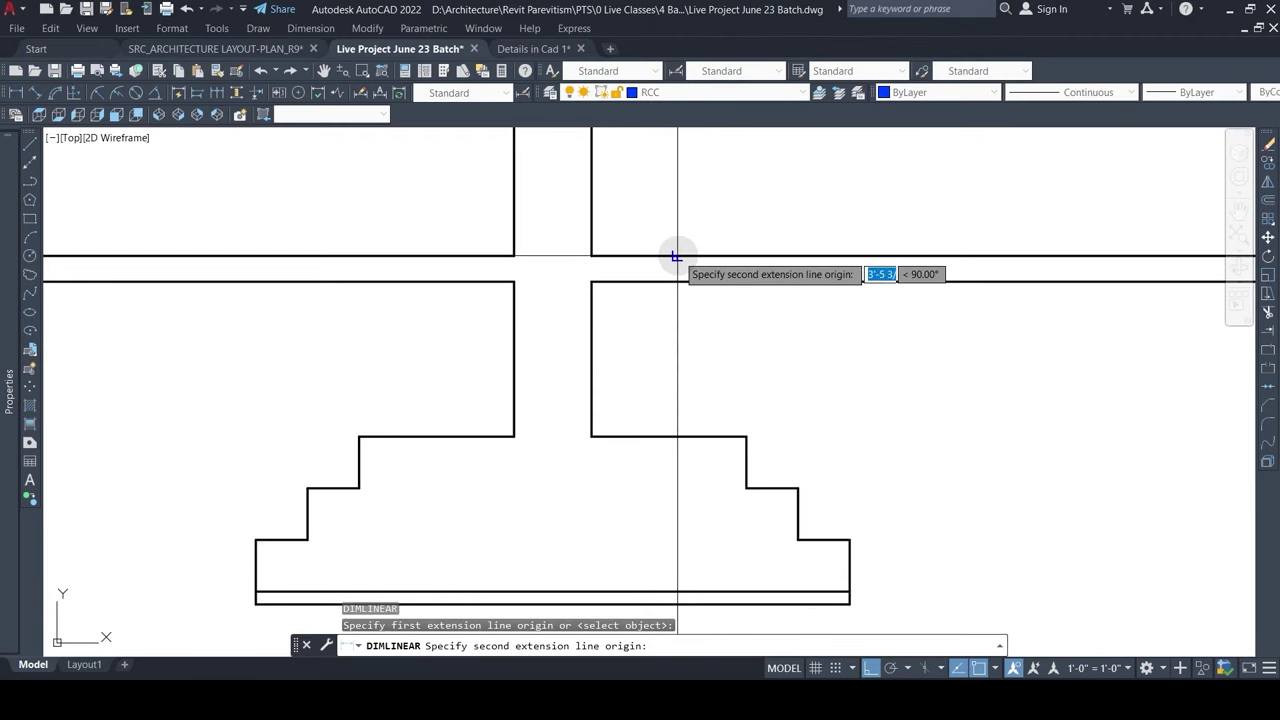
left_click(678, 256)
key("Escape")
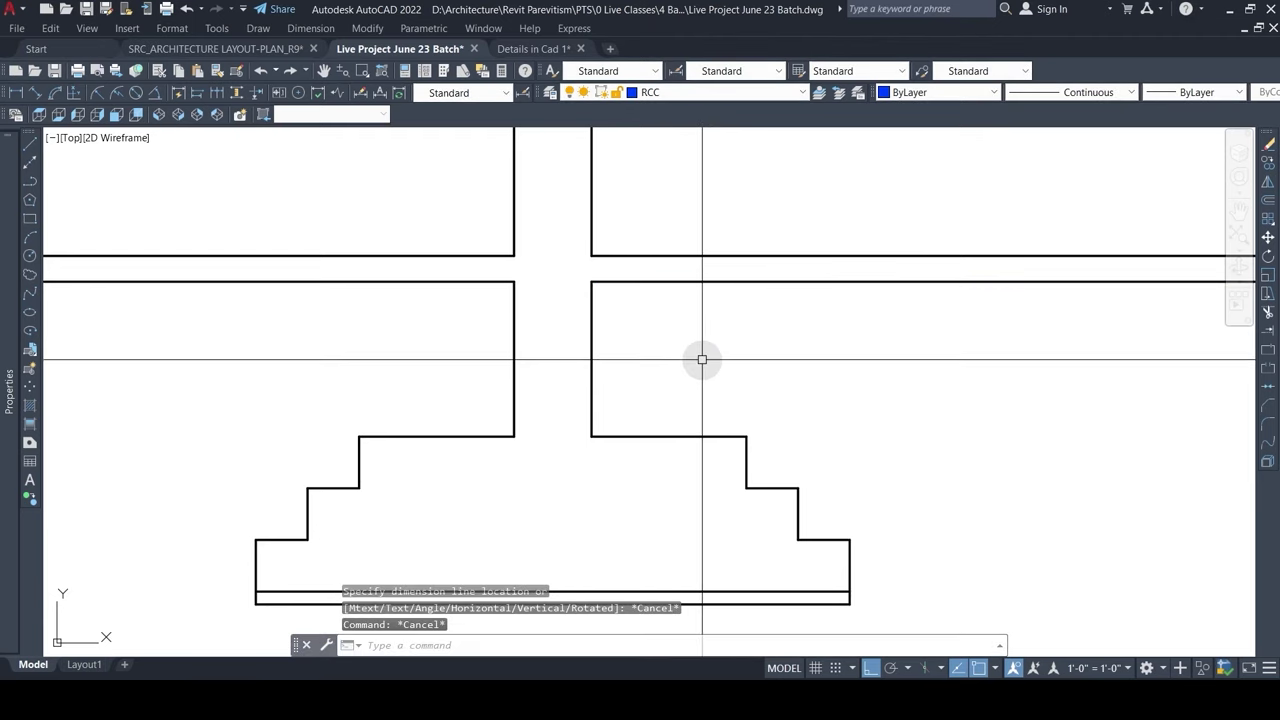
scroll(701, 357, "down", 4)
mouse_move(867, 700)
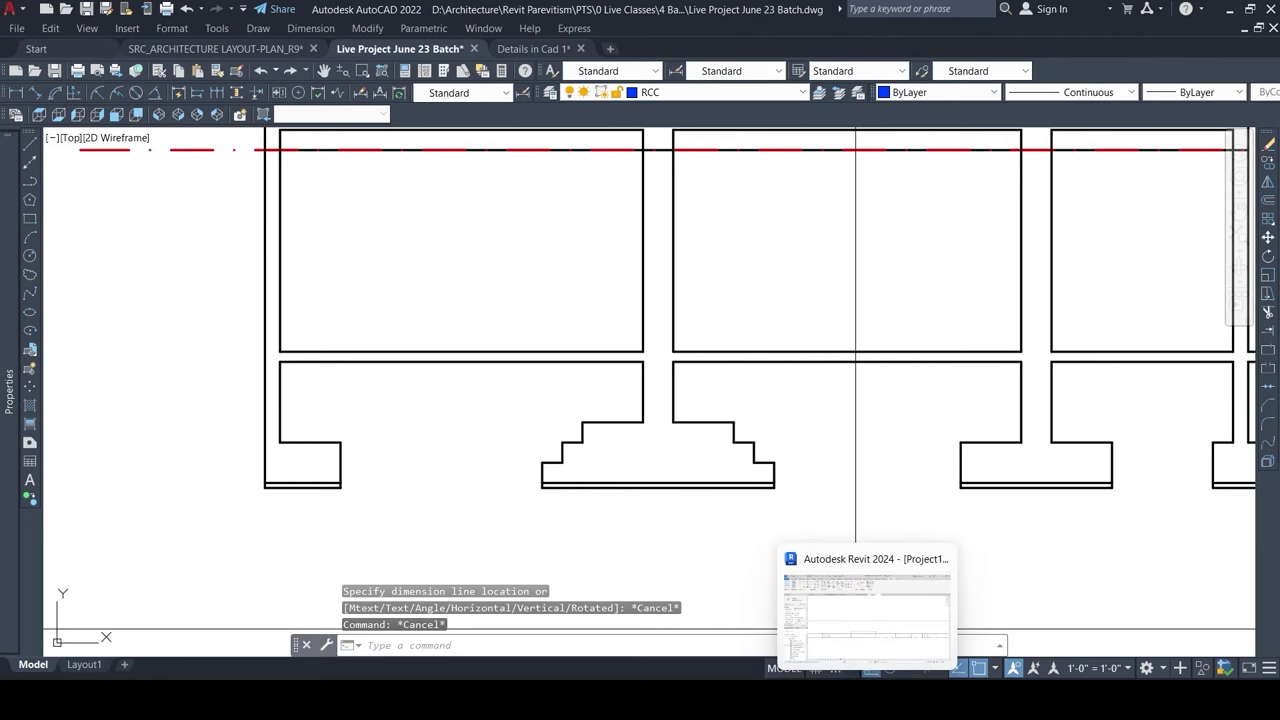
left_click(826, 631)
Step: On the 0-2 Footing Top plan, cut a vertical section through the central footing and select it
scroll(625, 410, "down", 1)
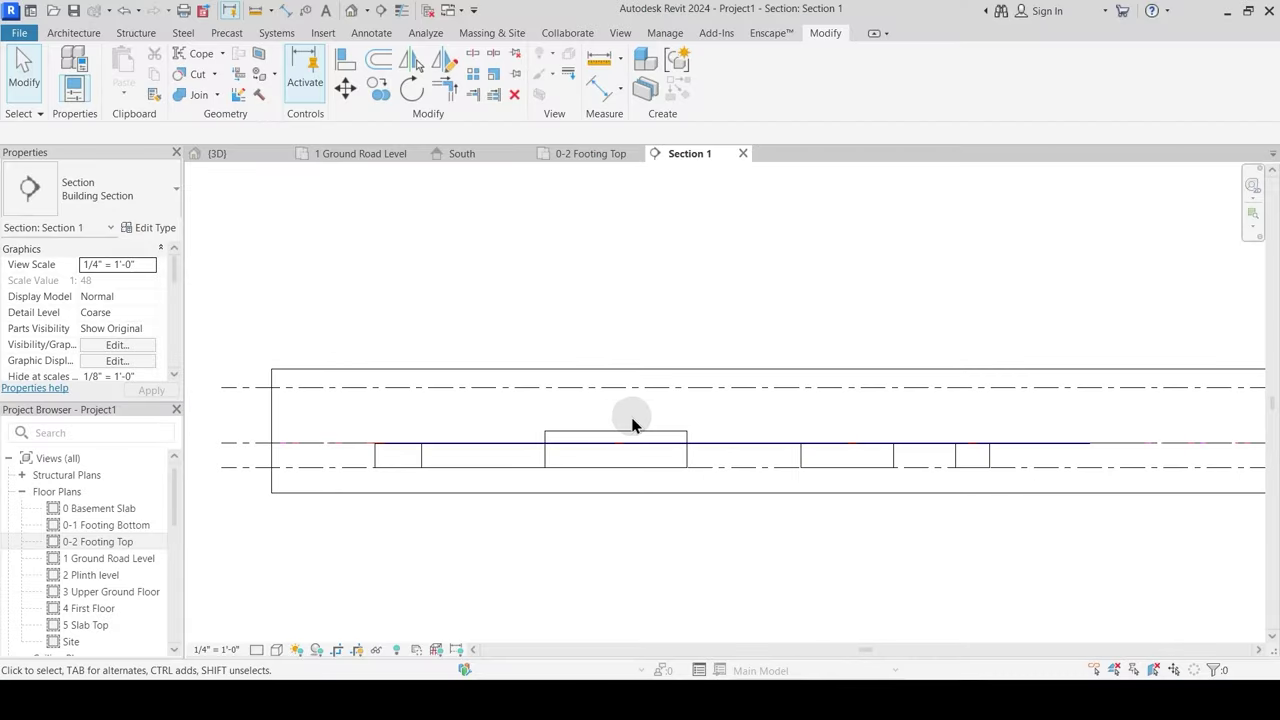
scroll(575, 425, "up", 2)
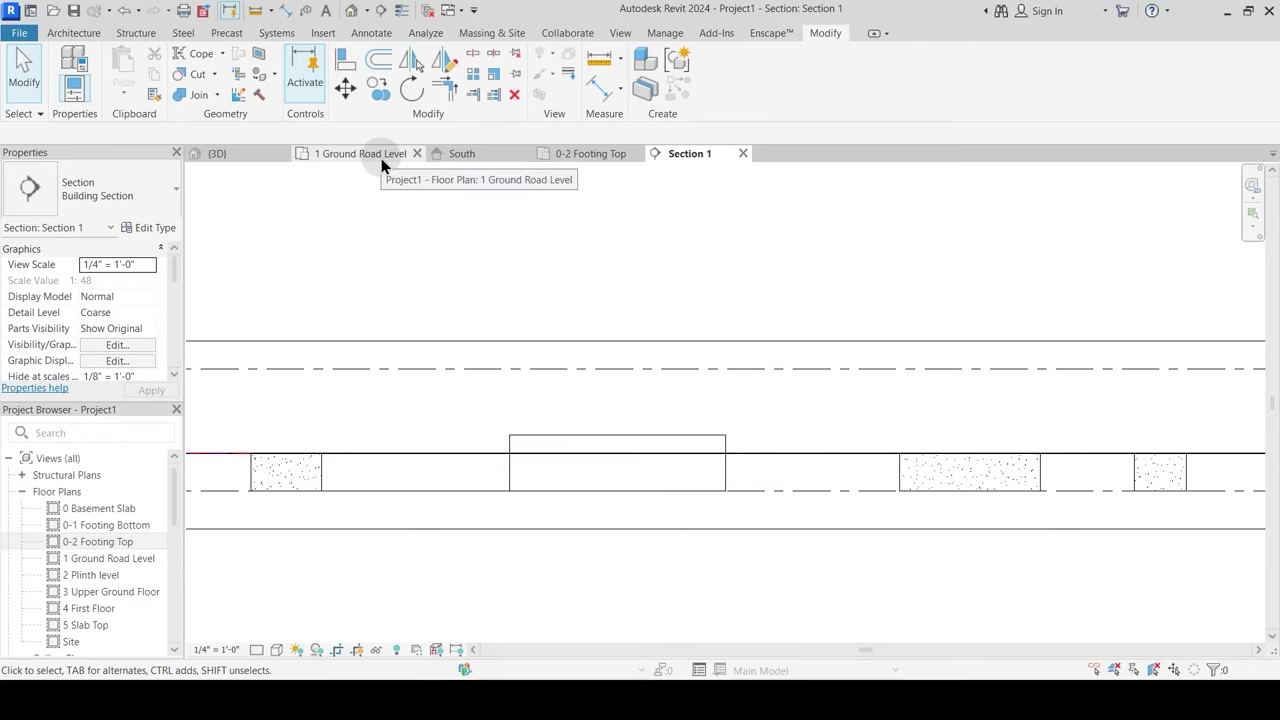
left_click(578, 153)
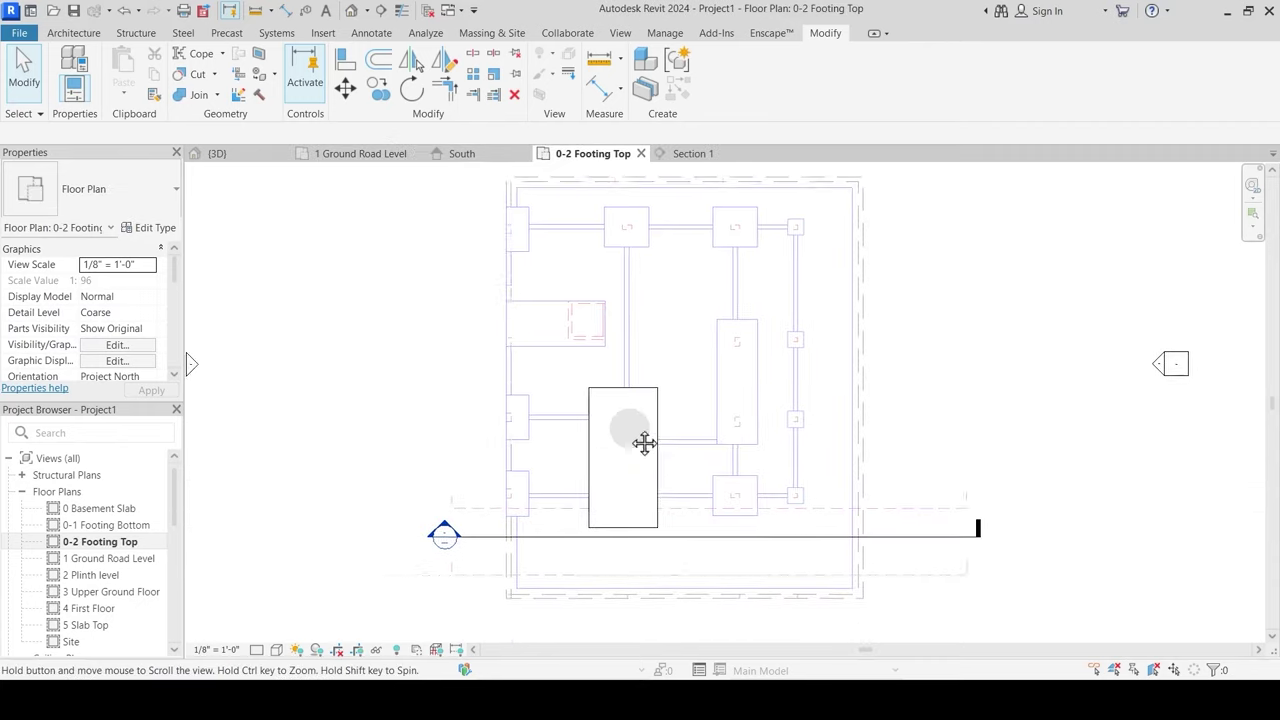
scroll(644, 443, "up", 3)
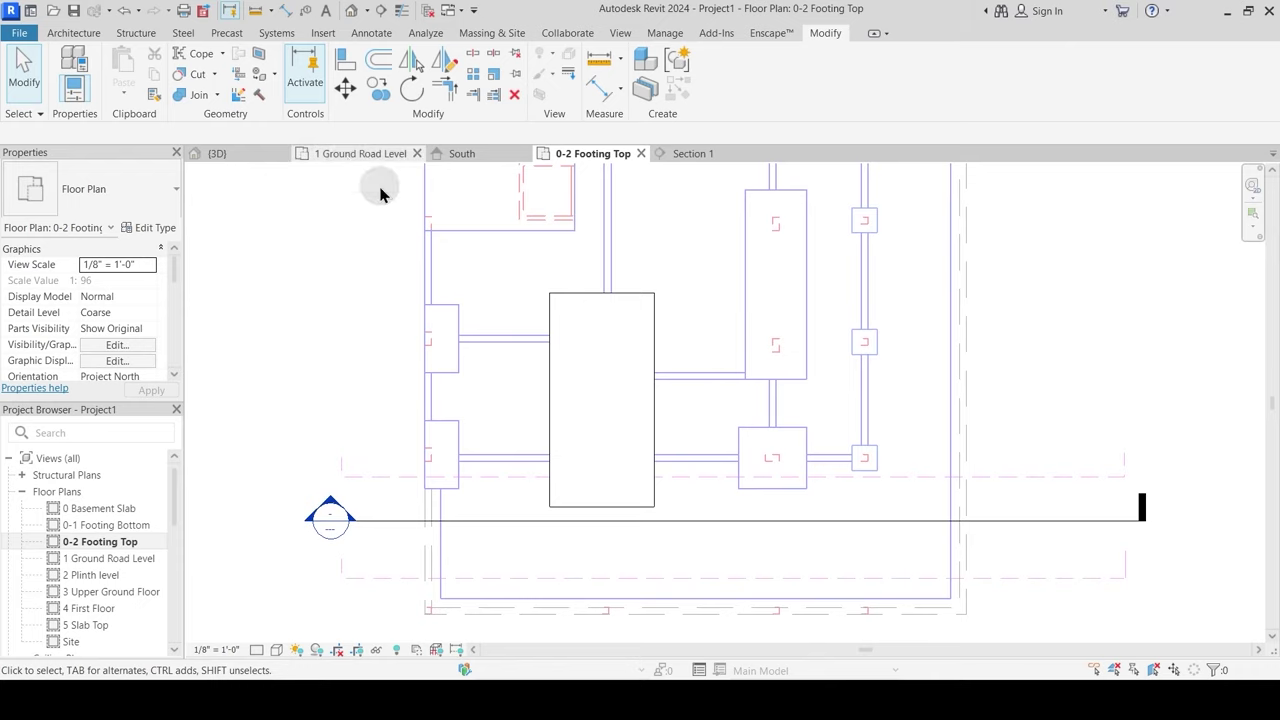
left_click(382, 12)
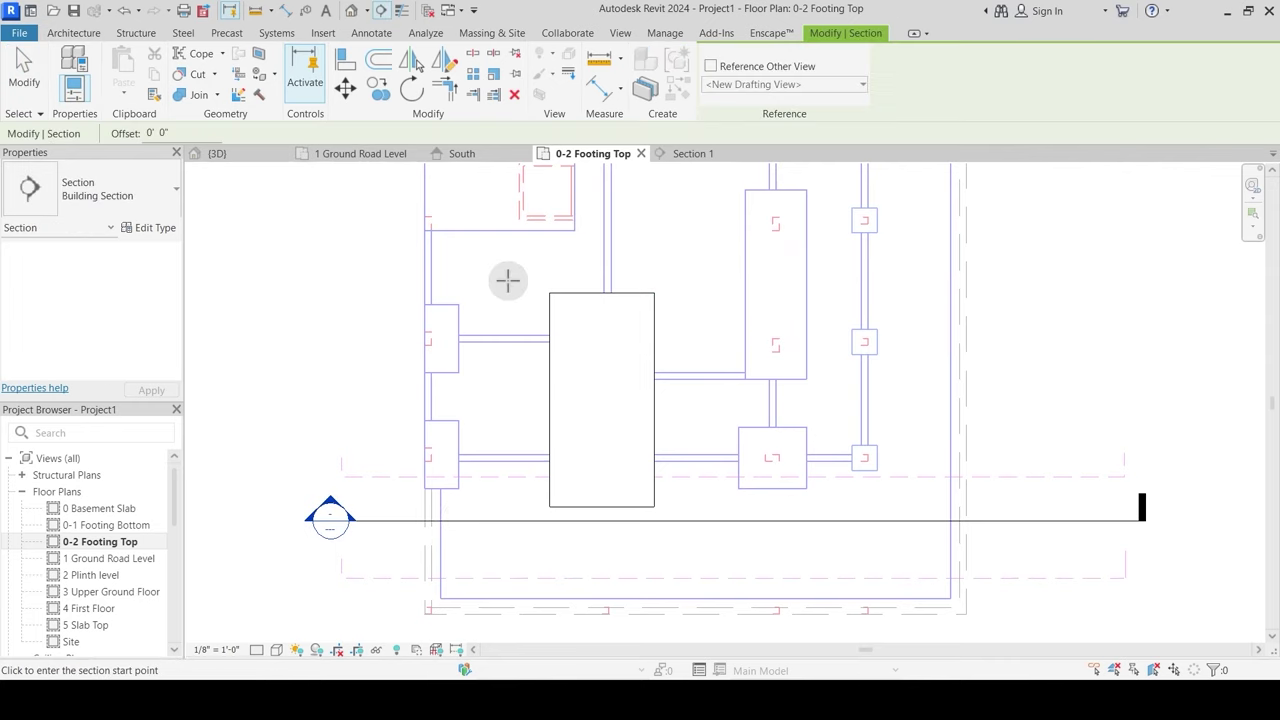
left_click(508, 268)
left_click(510, 568)
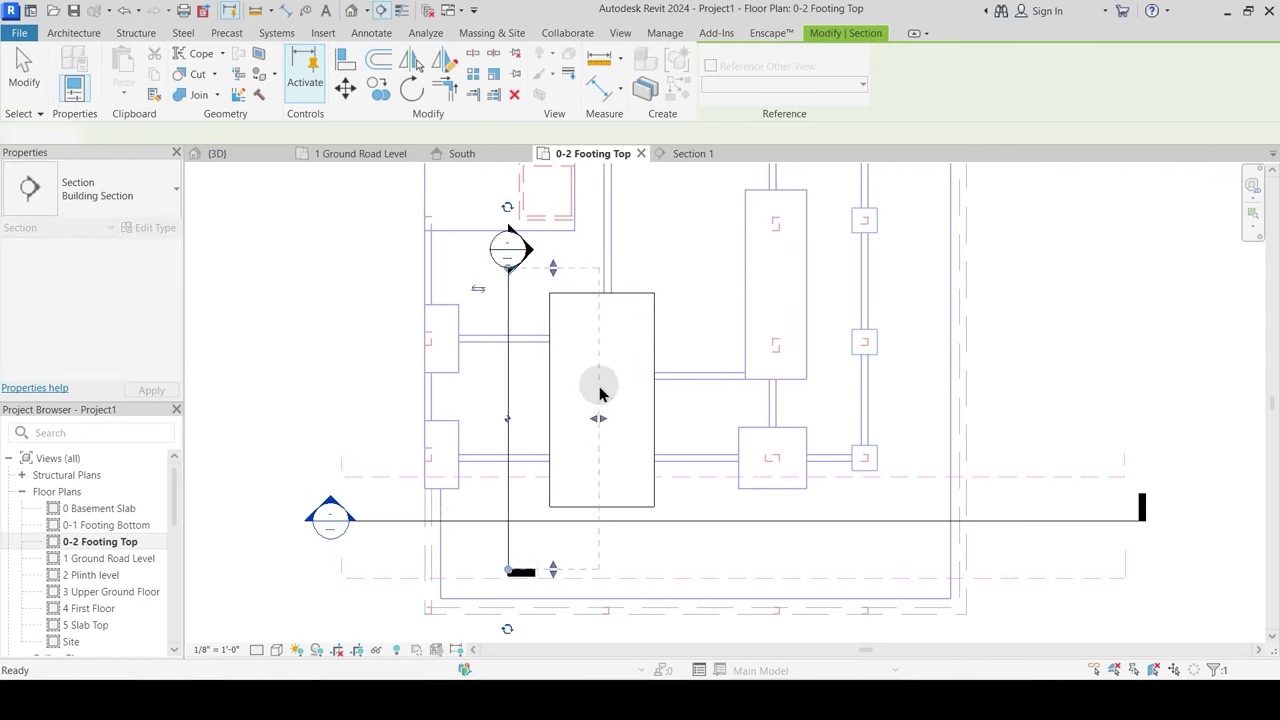
key("Escape")
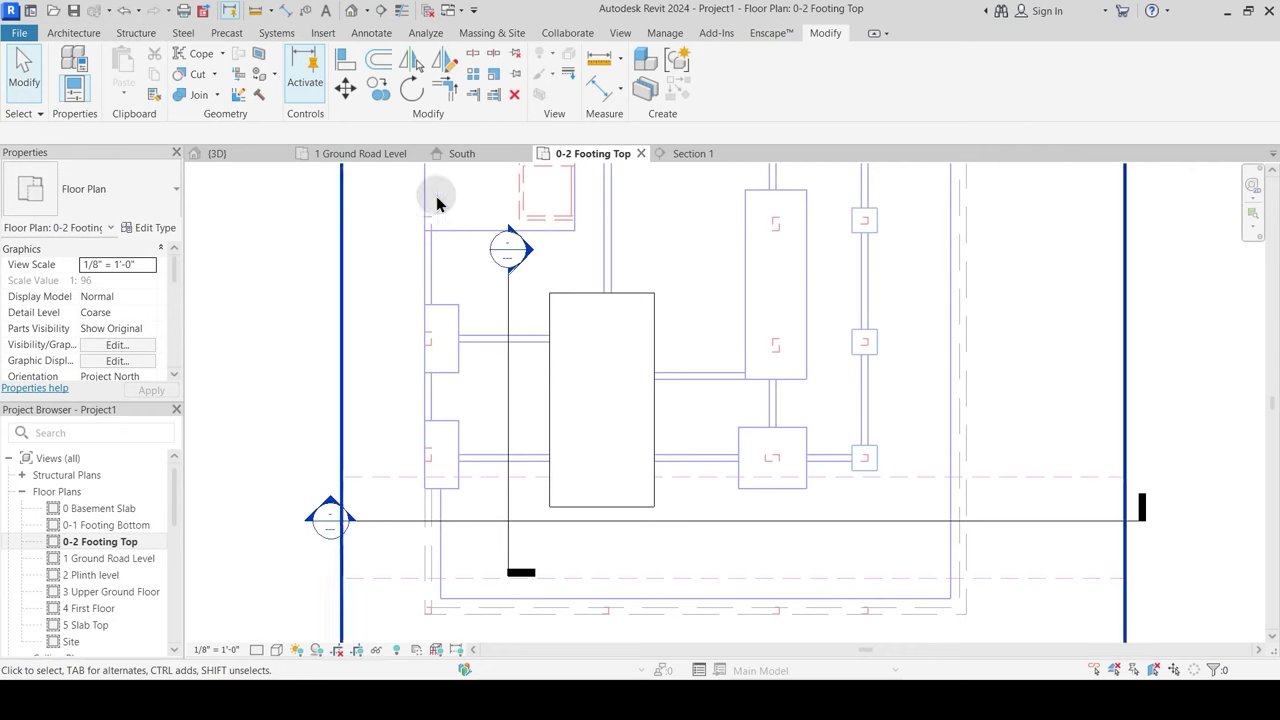
left_click(552, 366)
Step: Edit the footing in place and create a void sweep with a rectangular path around the footing
left_click(721, 90)
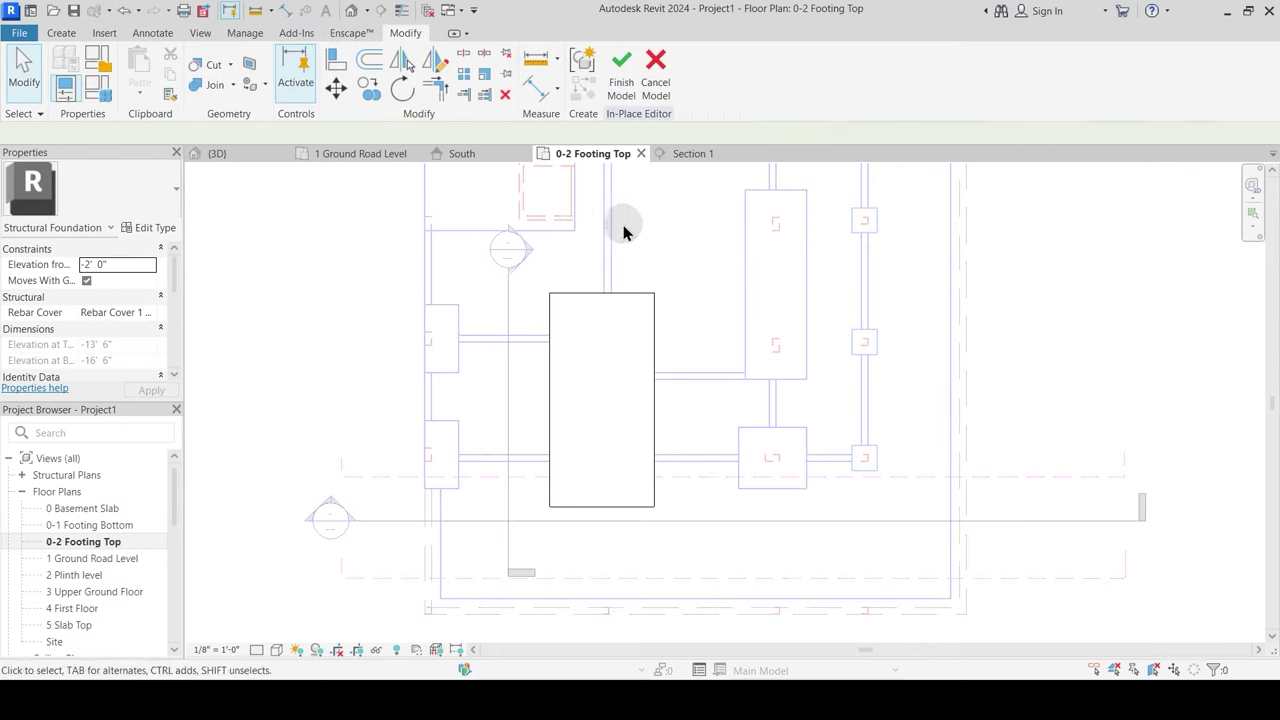
left_click(60, 33)
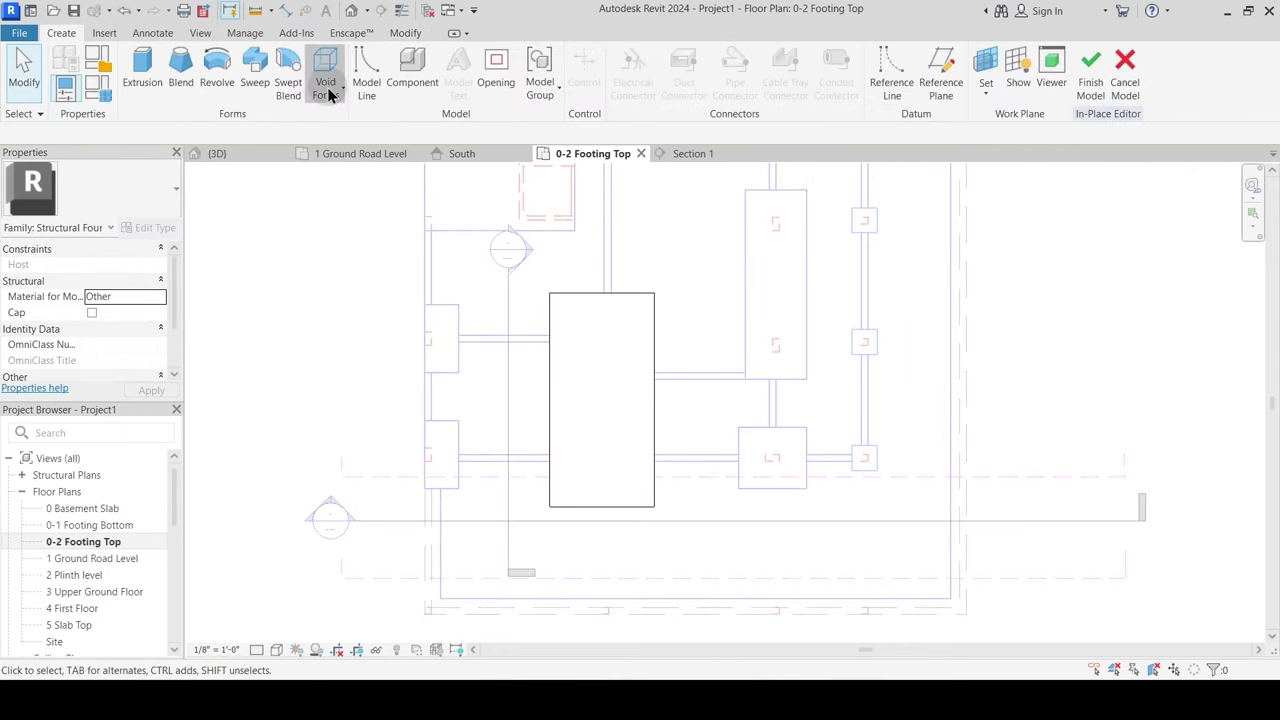
left_click(325, 75)
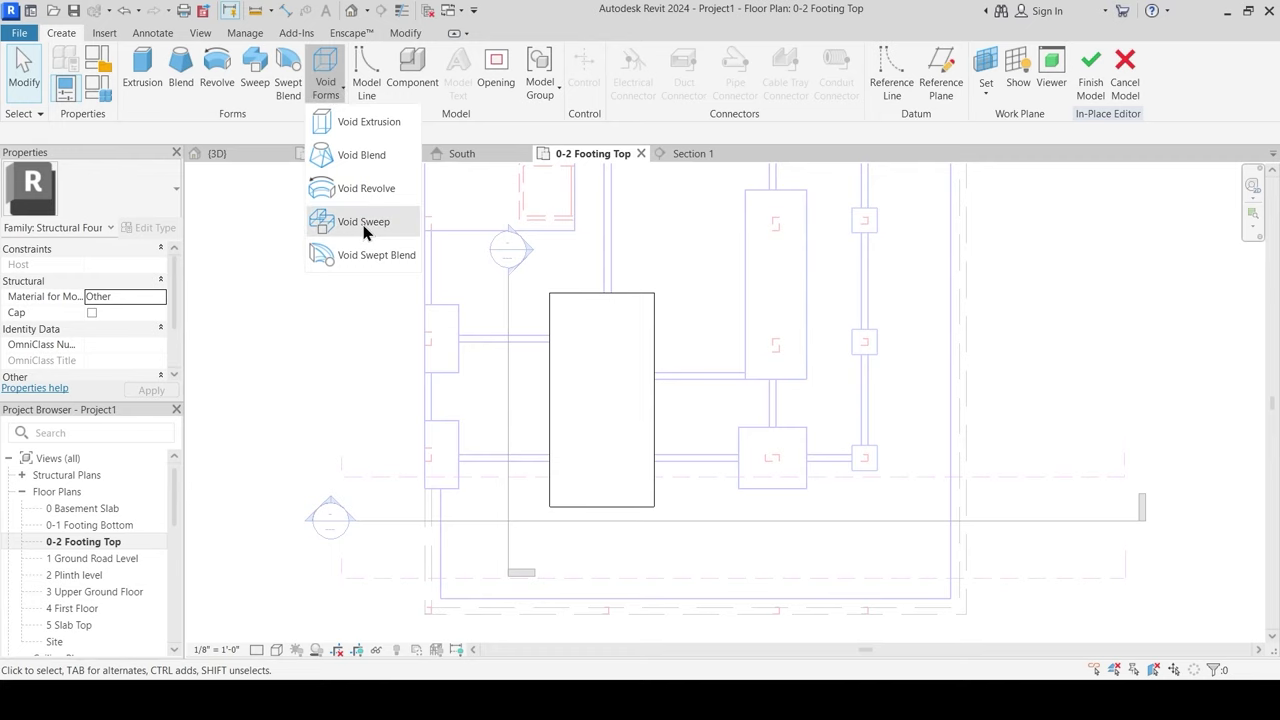
left_click(363, 224)
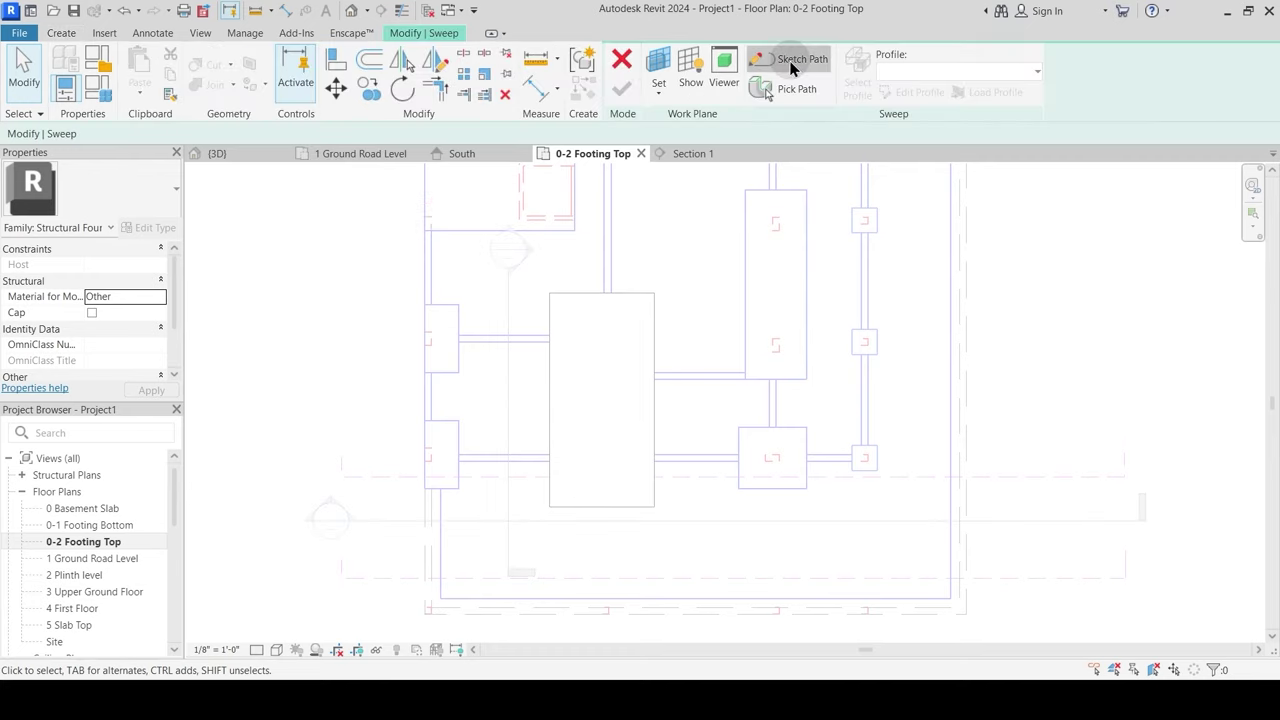
left_click(788, 56)
left_click(670, 59)
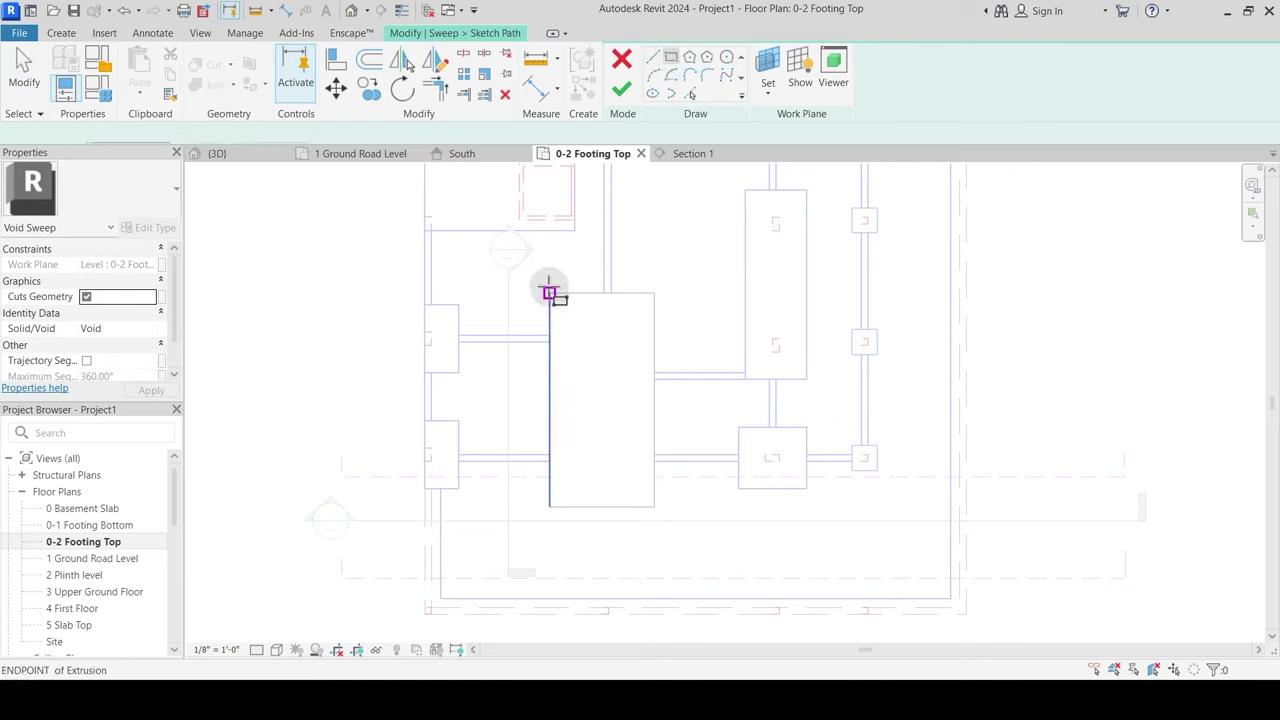
left_click(654, 507)
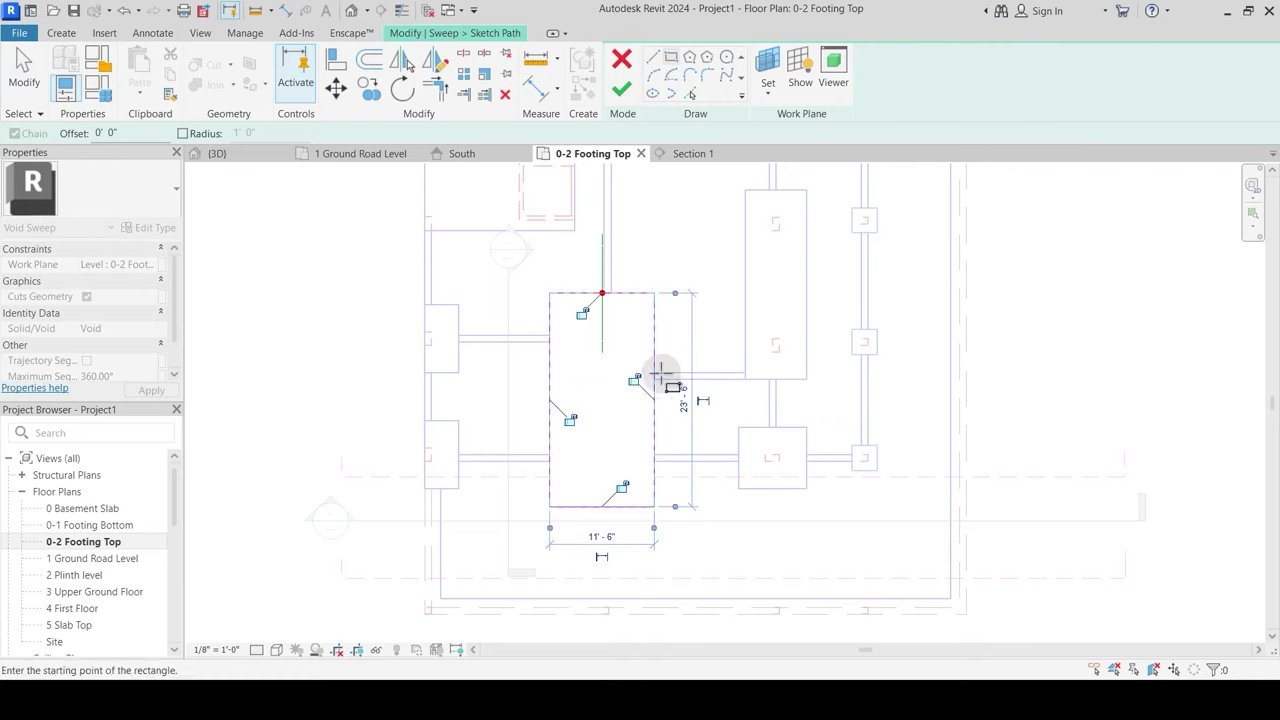
left_click(622, 93)
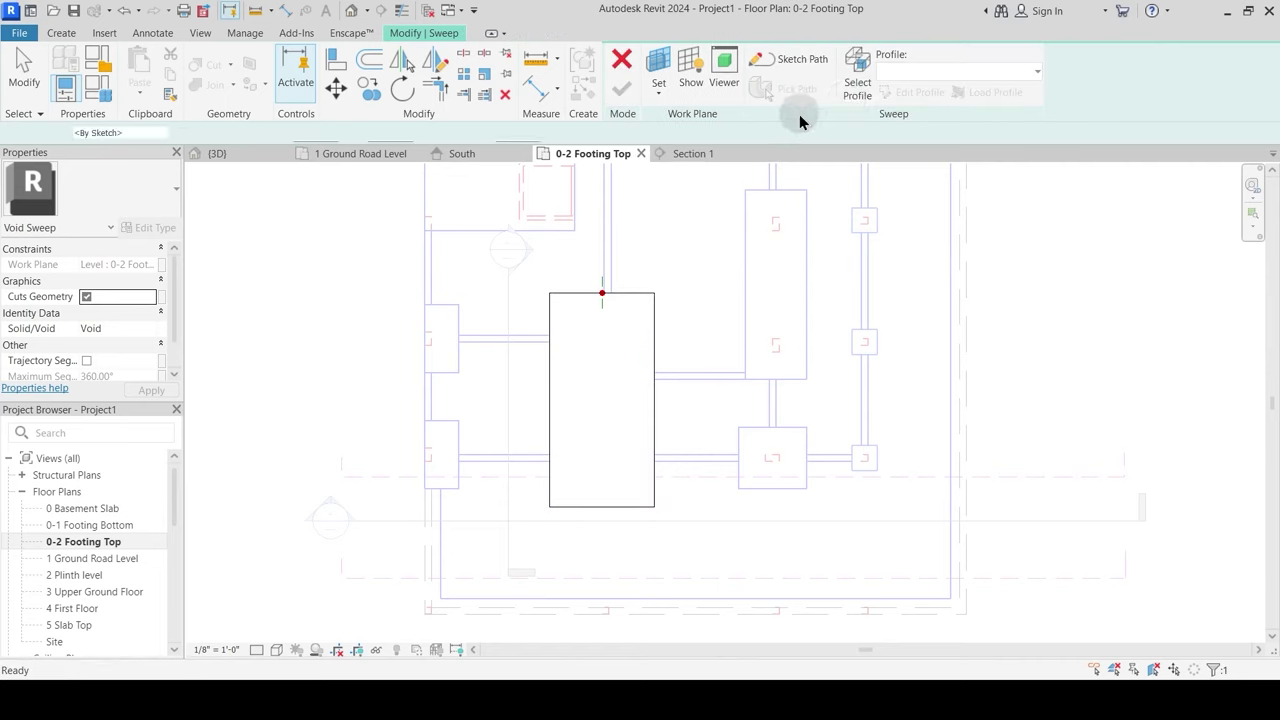
Step: Choose Section 2 as the view for sketching the sweep profile
left_click(915, 93)
left_click(590, 311)
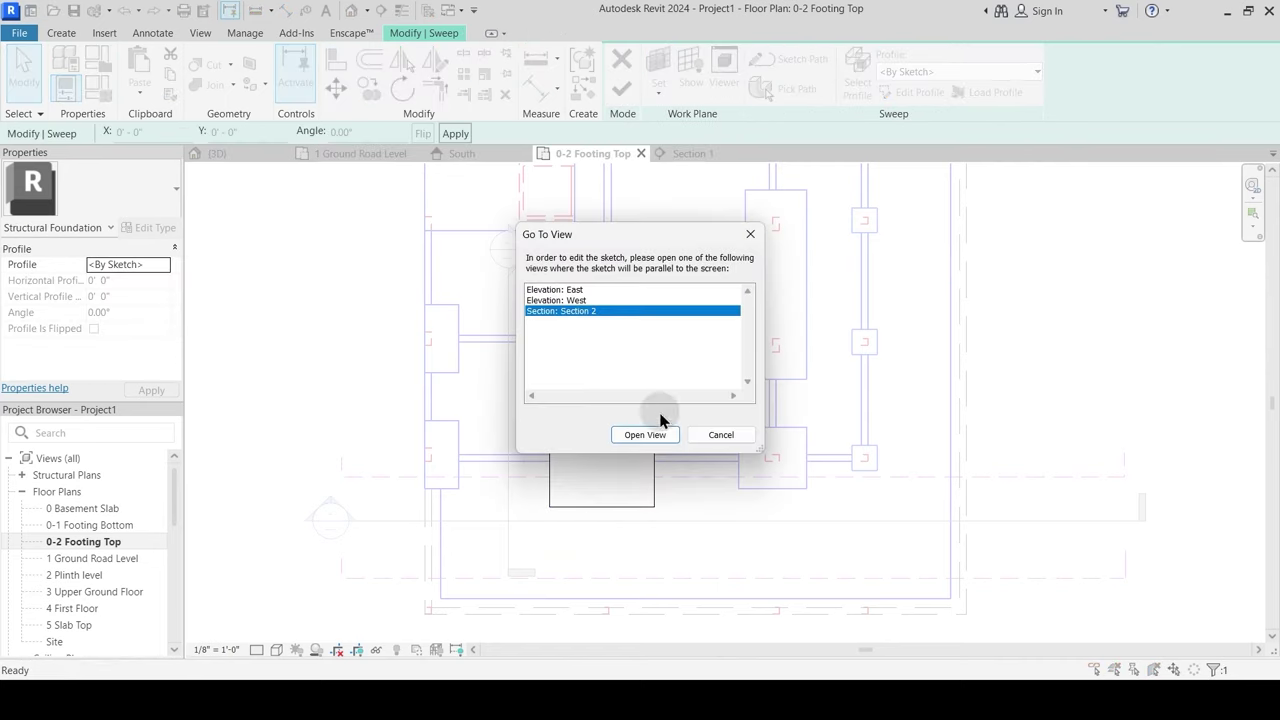
left_click(663, 438)
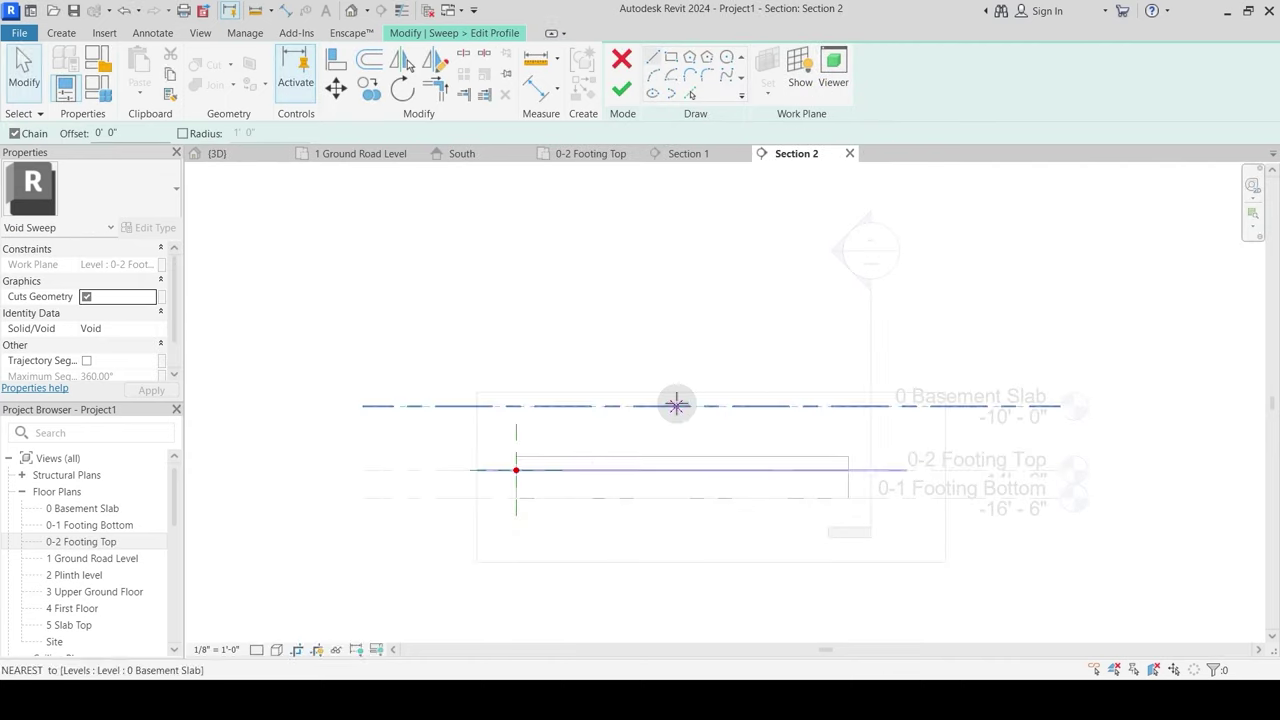
scroll(497, 459, "up", 5)
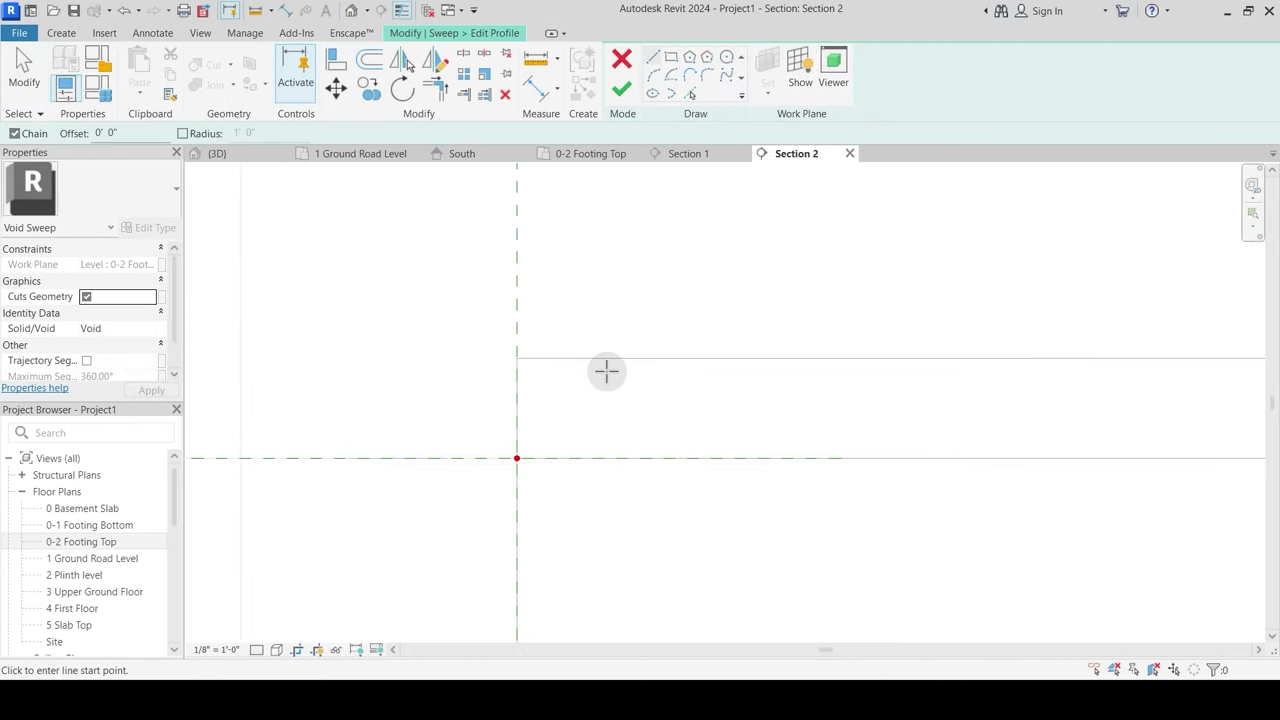
Step: Draw a horizontal profile line, 2'-0" long and 1'-0" above the level
left_click(652, 58)
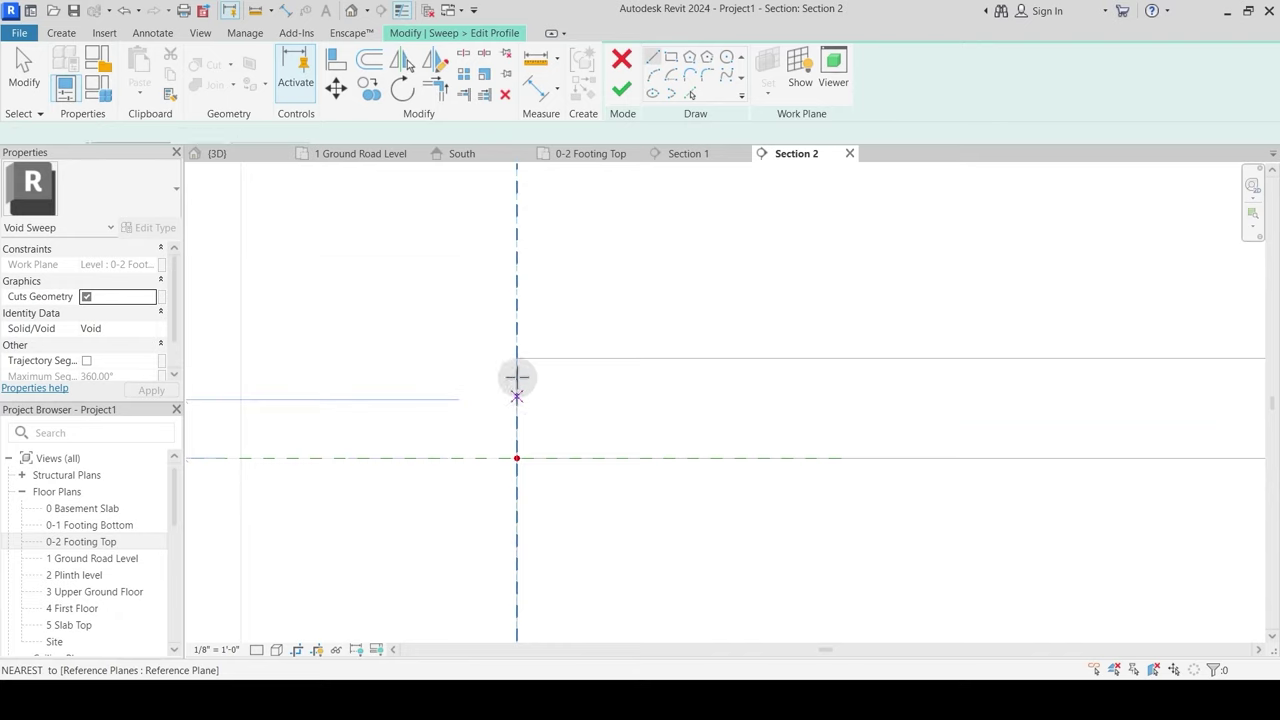
left_click(595, 357)
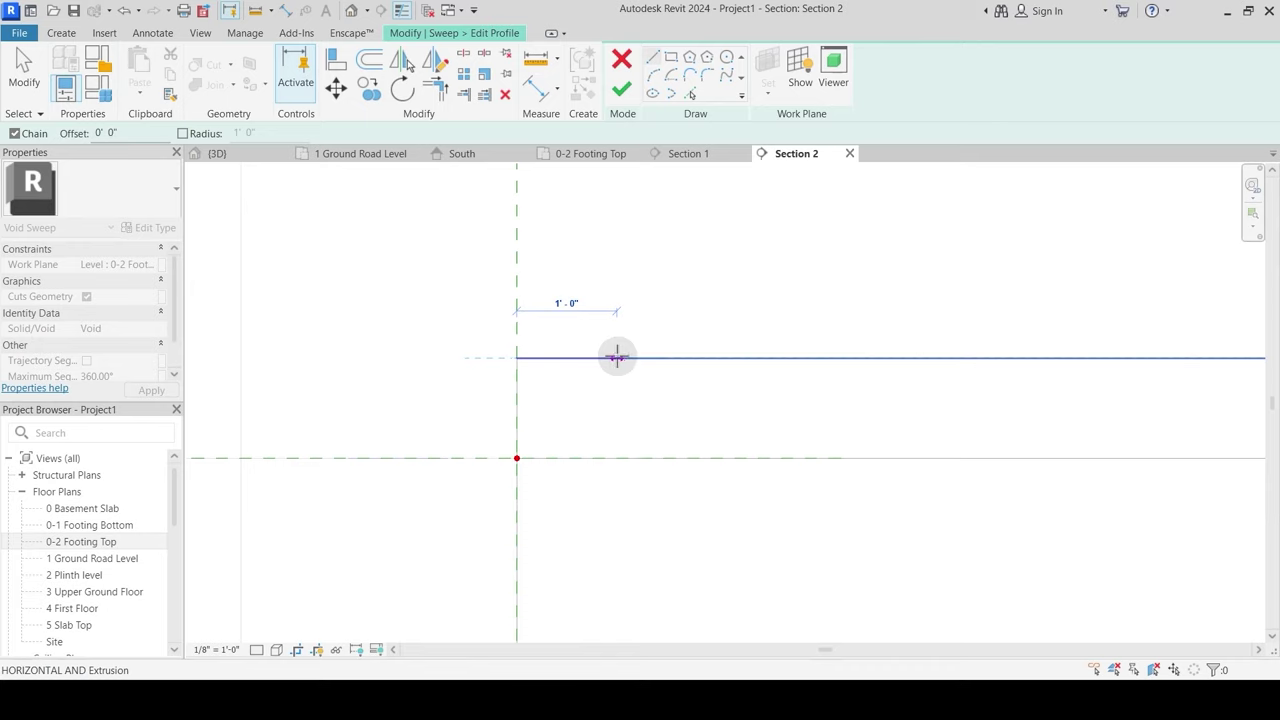
left_click(617, 357)
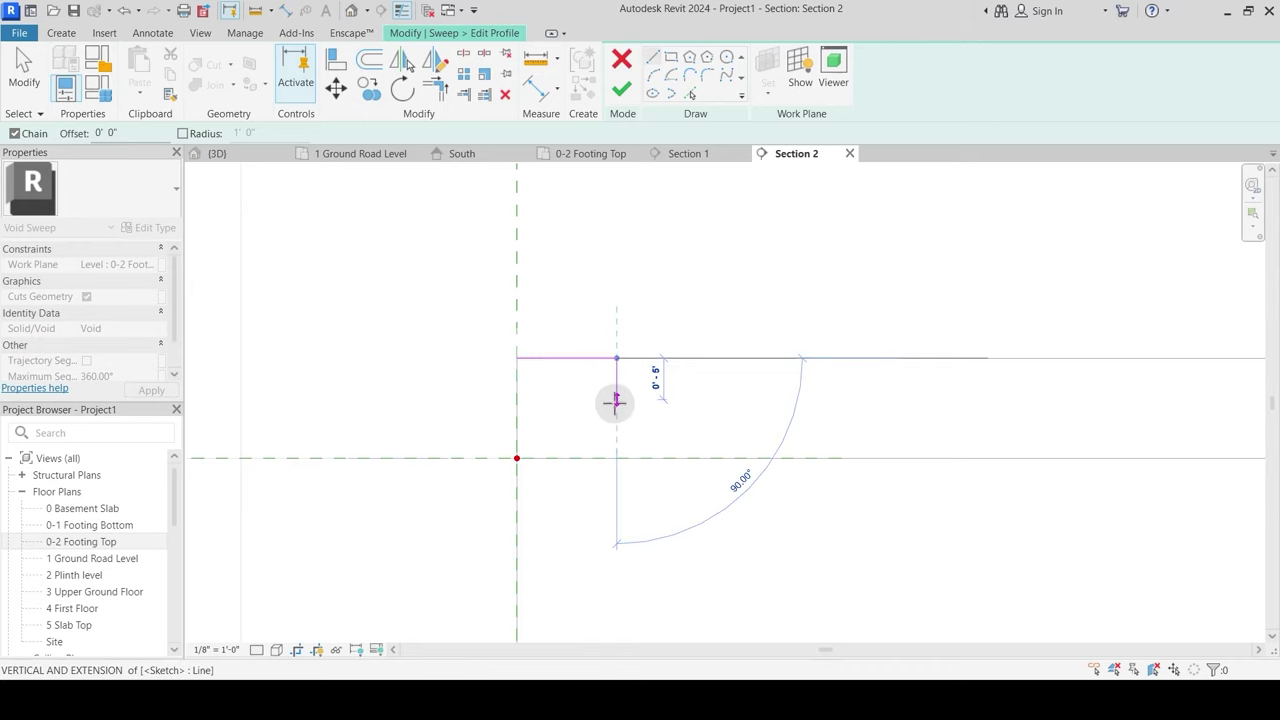
scroll(616, 404, "up", 2)
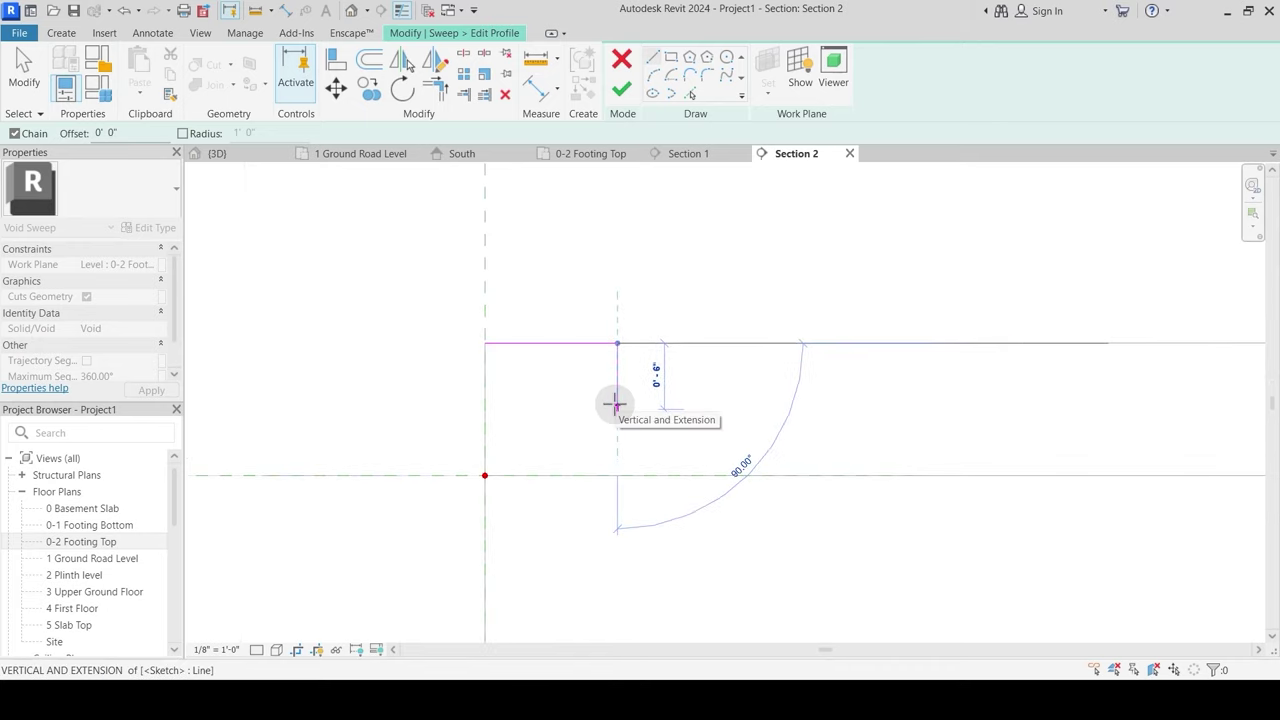
key("Escape")
scroll(566, 331, "down", 3)
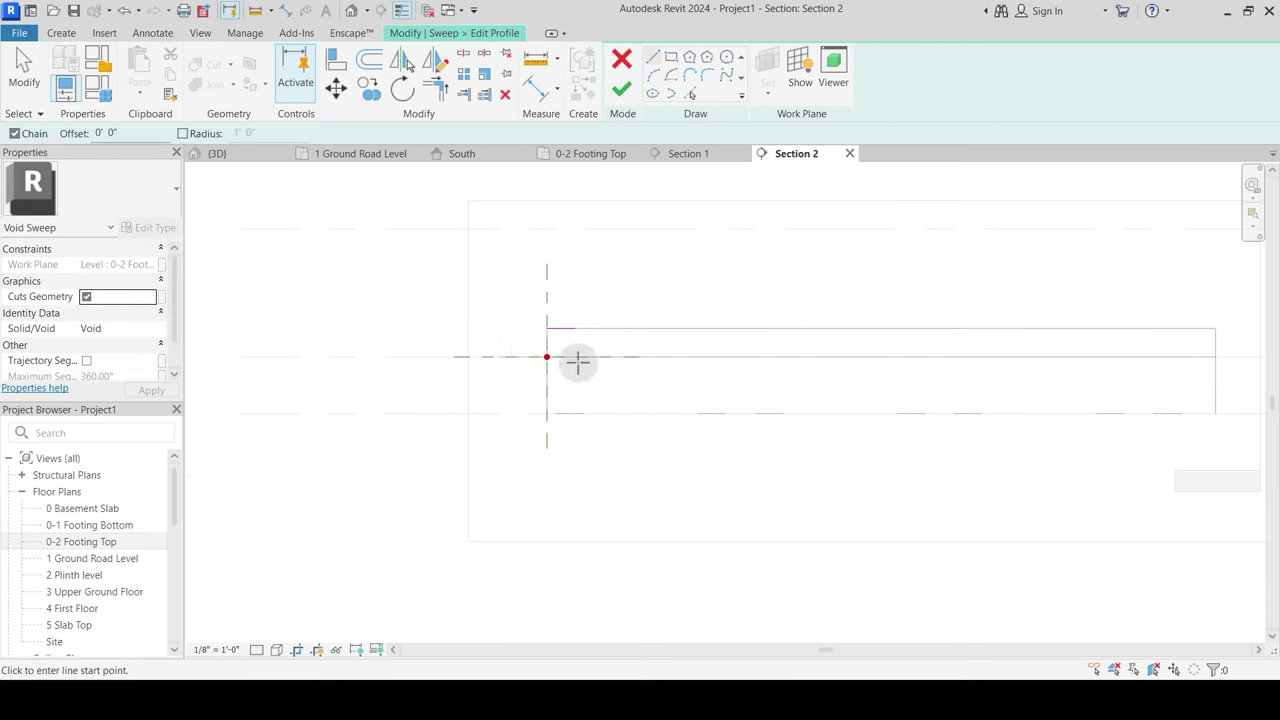
scroll(556, 350, "up", 3)
key("Escape")
left_click(608, 295)
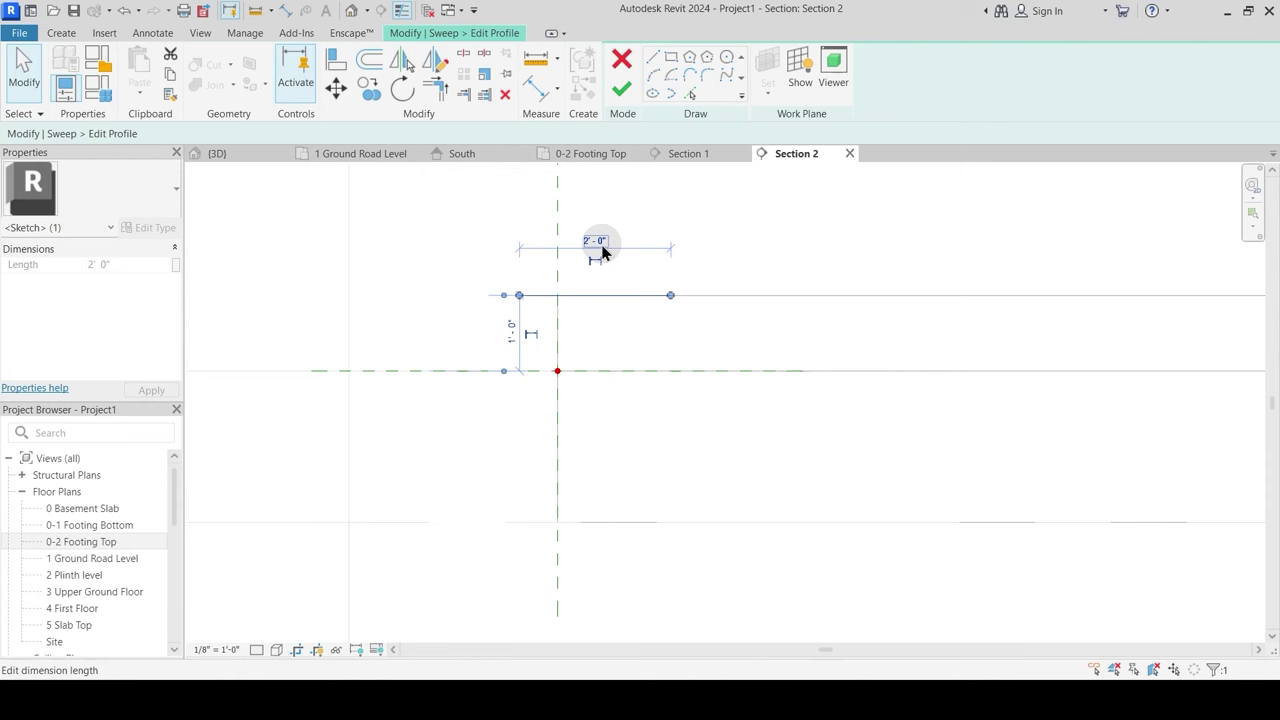
key("Escape")
mouse_move(822, 676)
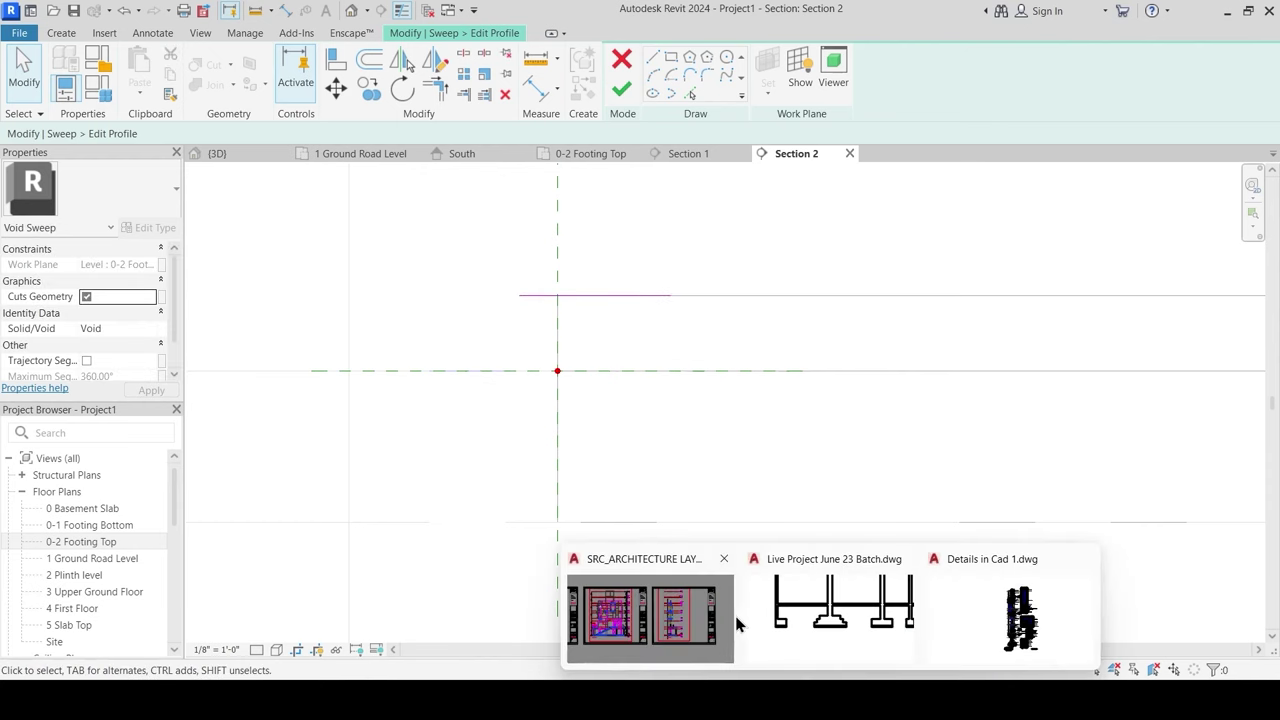
left_click(800, 606)
type("11")
key("space")
key("space")
scroll(614, 434, "up", 2)
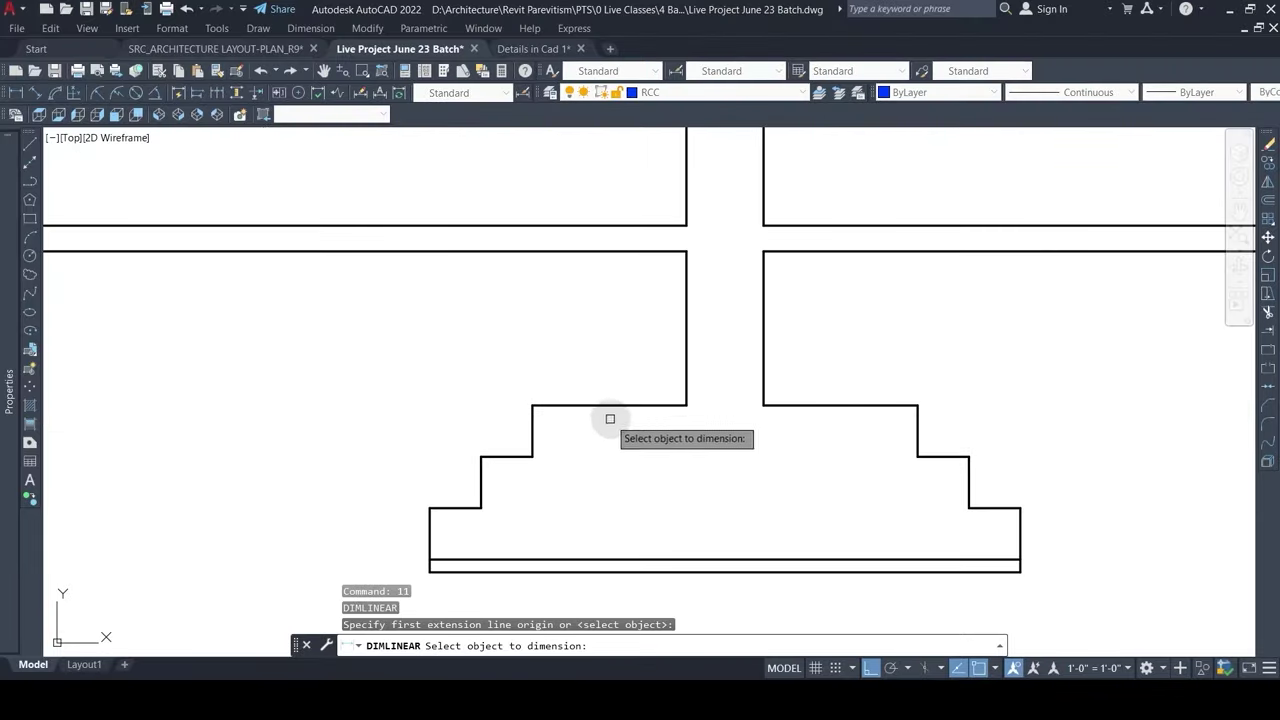
left_click(610, 405)
key("Escape")
key("Return")
left_click(533, 405)
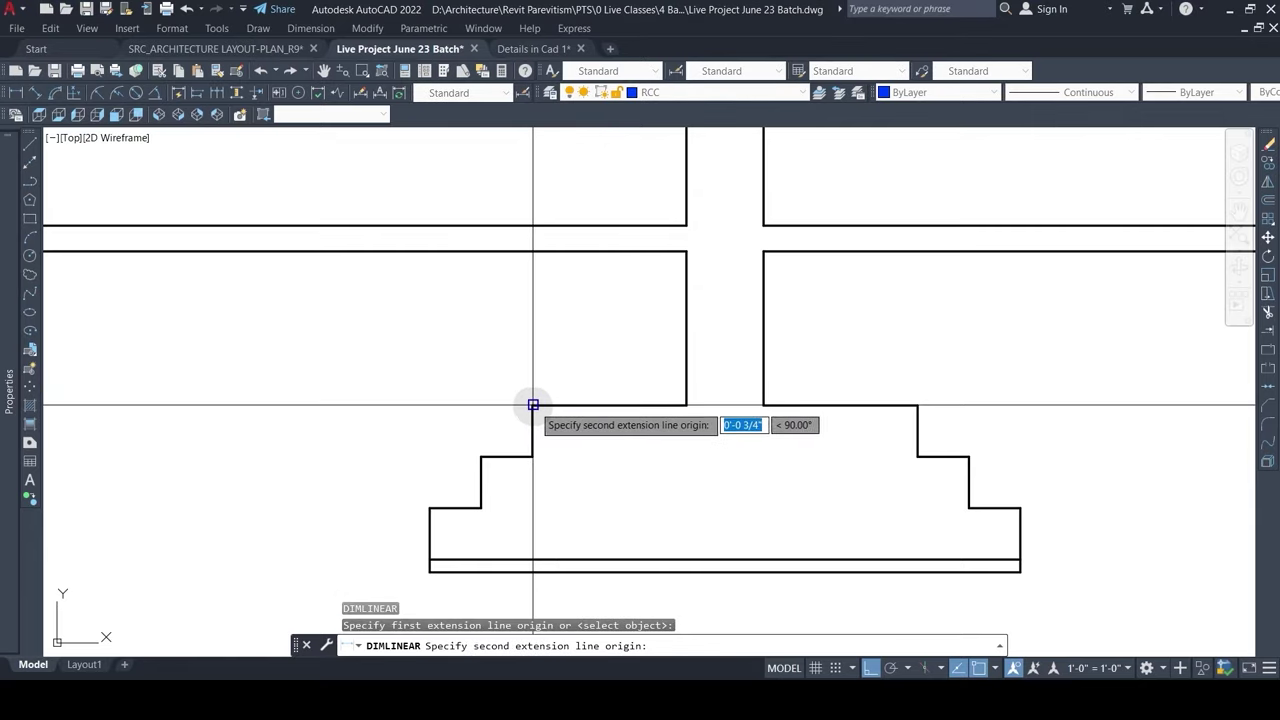
key("Escape")
key("Return")
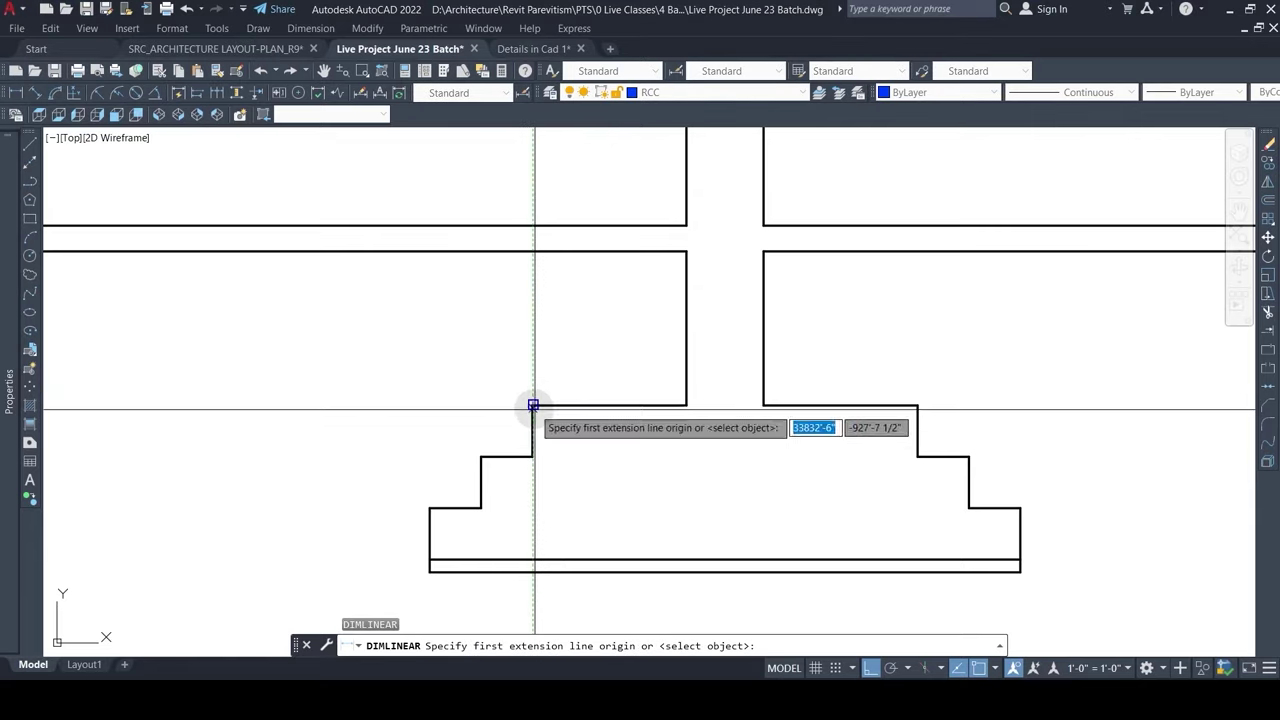
left_click(533, 405)
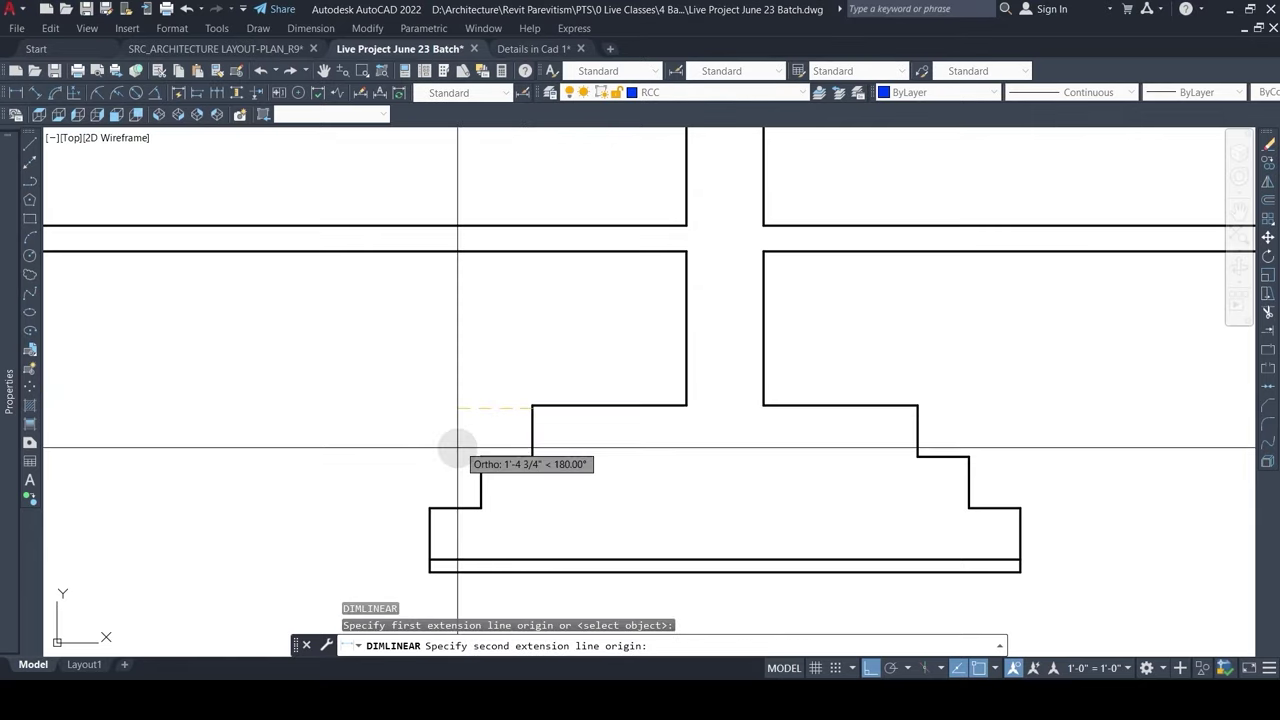
left_click(433, 507)
key("Escape")
mouse_move(836, 700)
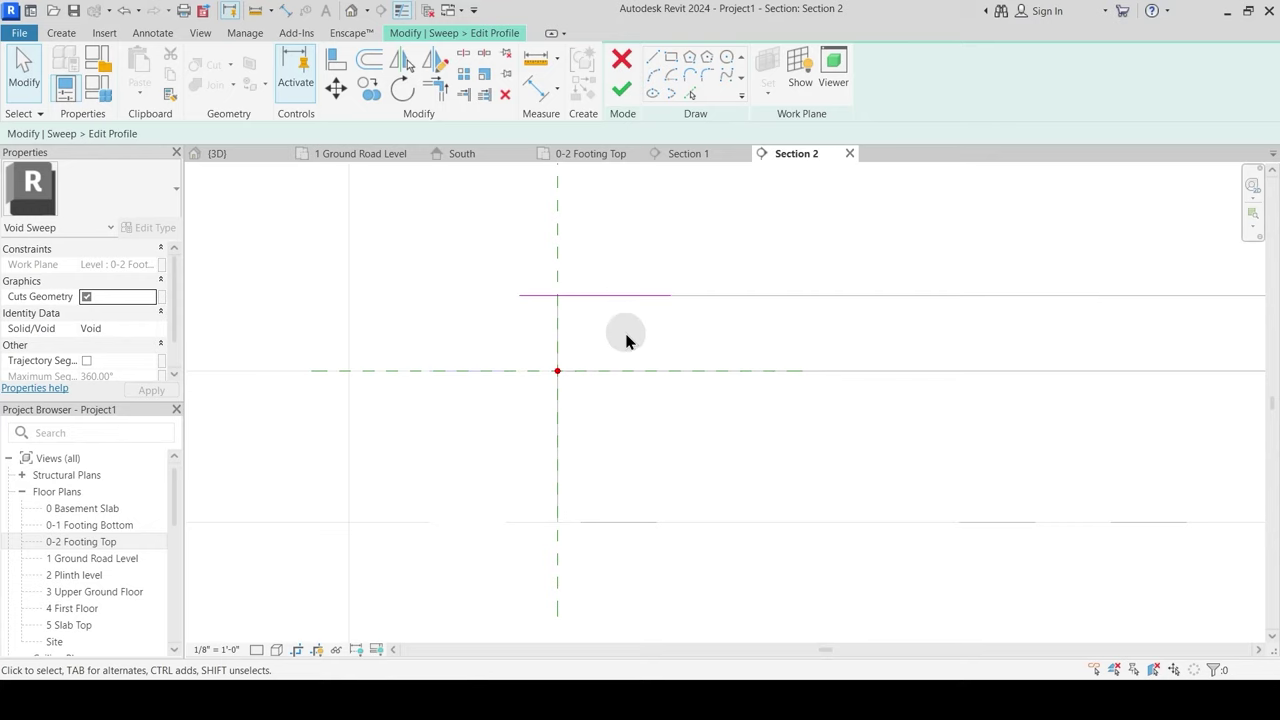
Step: Move the profile line so its left end sits on the vertical reference plane
scroll(652, 336, "down", 1)
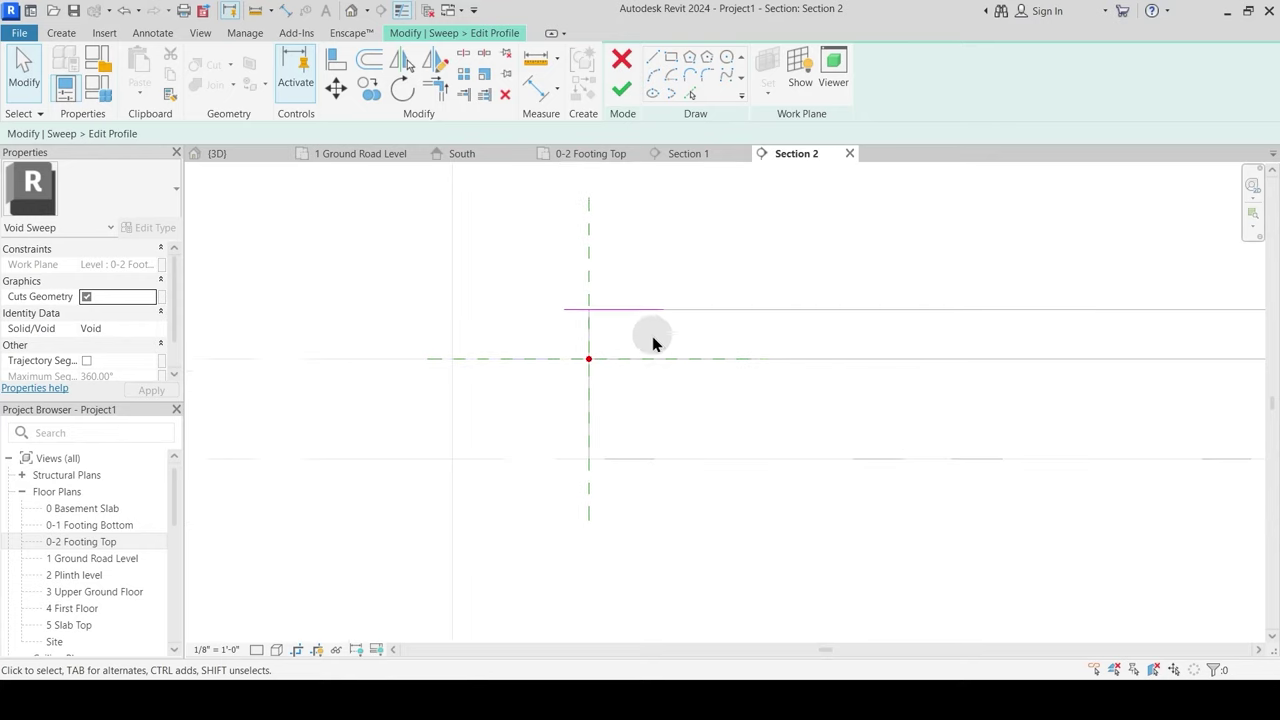
left_click(655, 309)
scroll(660, 336, "up", 1)
key("Escape")
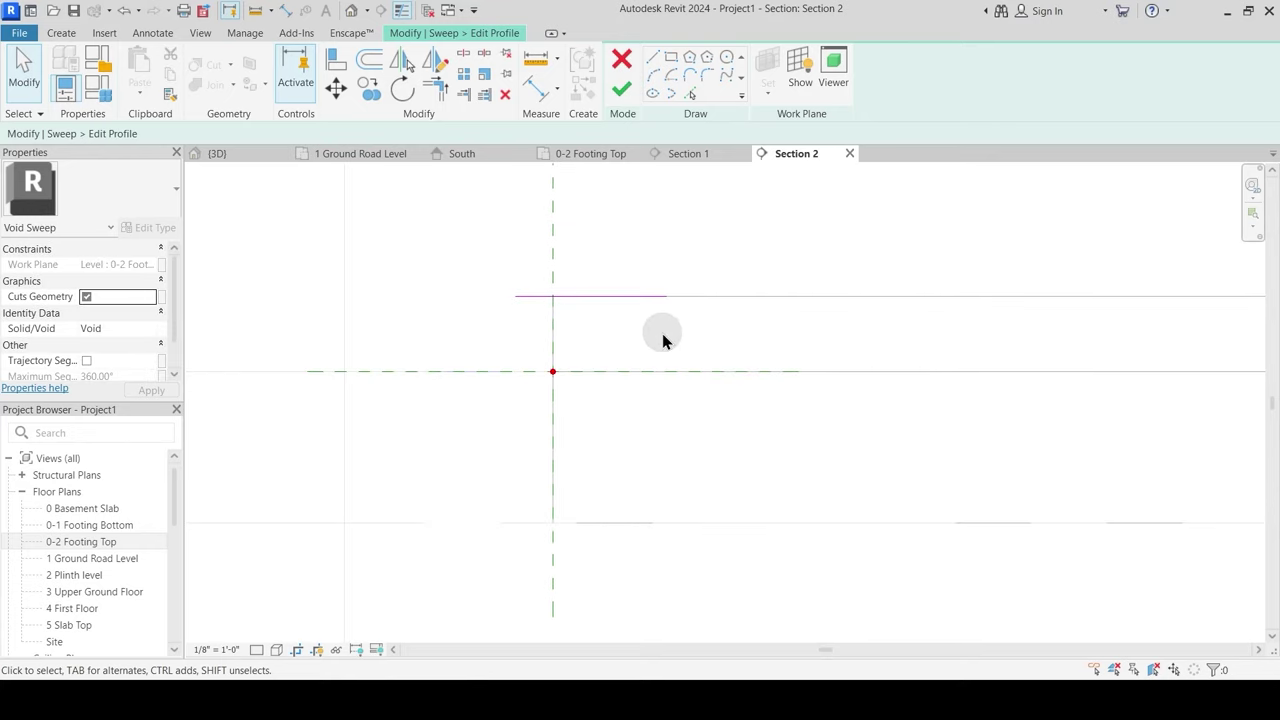
left_click(594, 308)
middle_click_drag(580, 343, 578, 386)
key("m")
key("v")
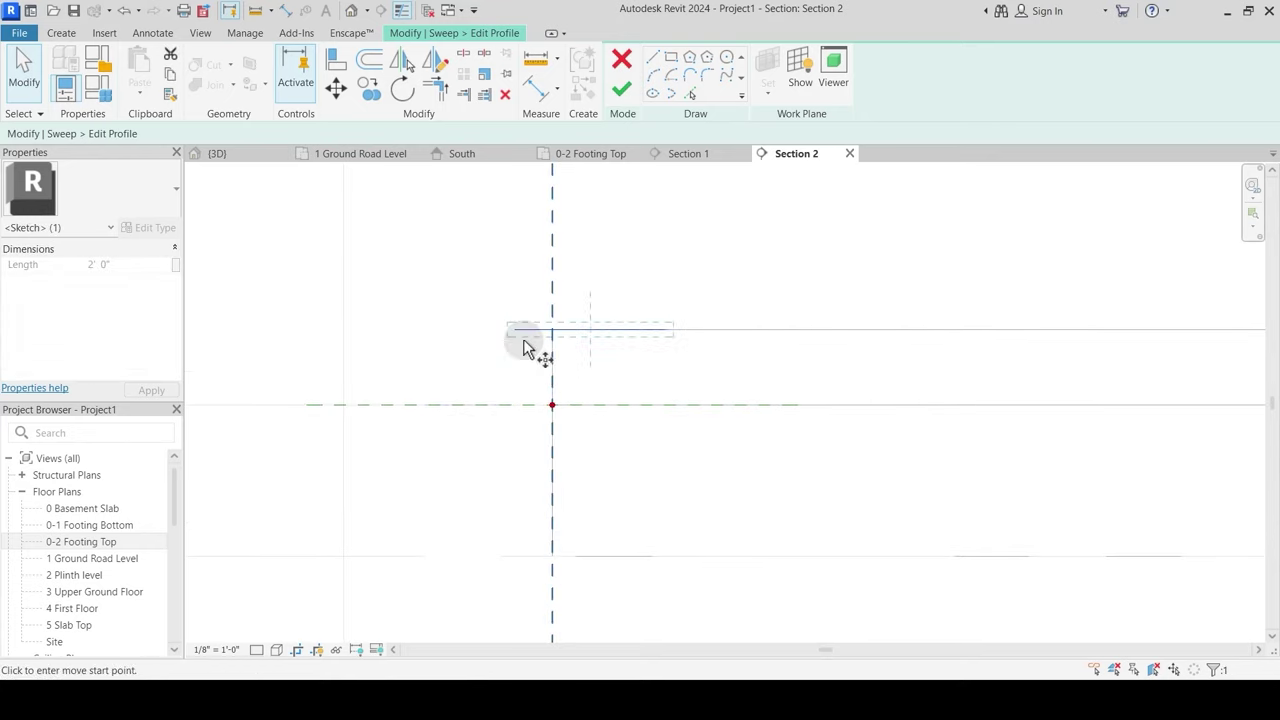
left_click(514, 329)
left_click(552, 329)
key("Escape")
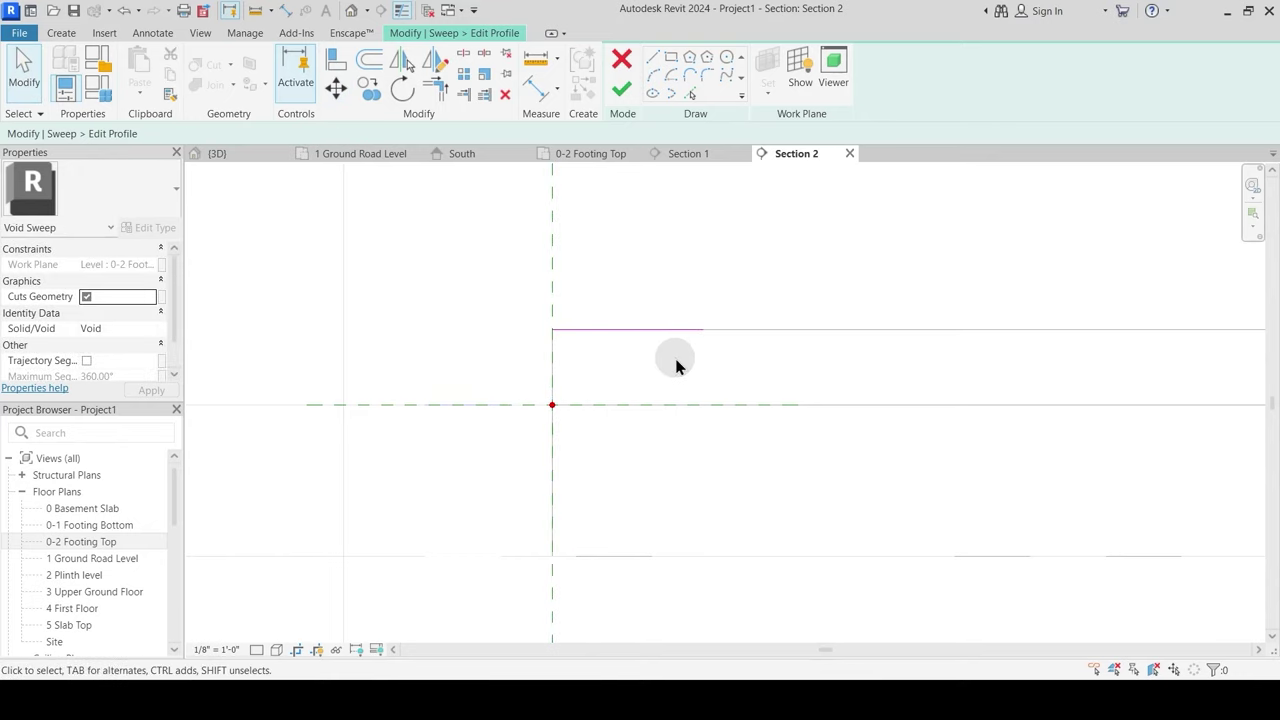
Step: Draw the stepped profile with 12" down, across and down segments back to the reference plane
key("l")
key("i")
left_click(703, 329)
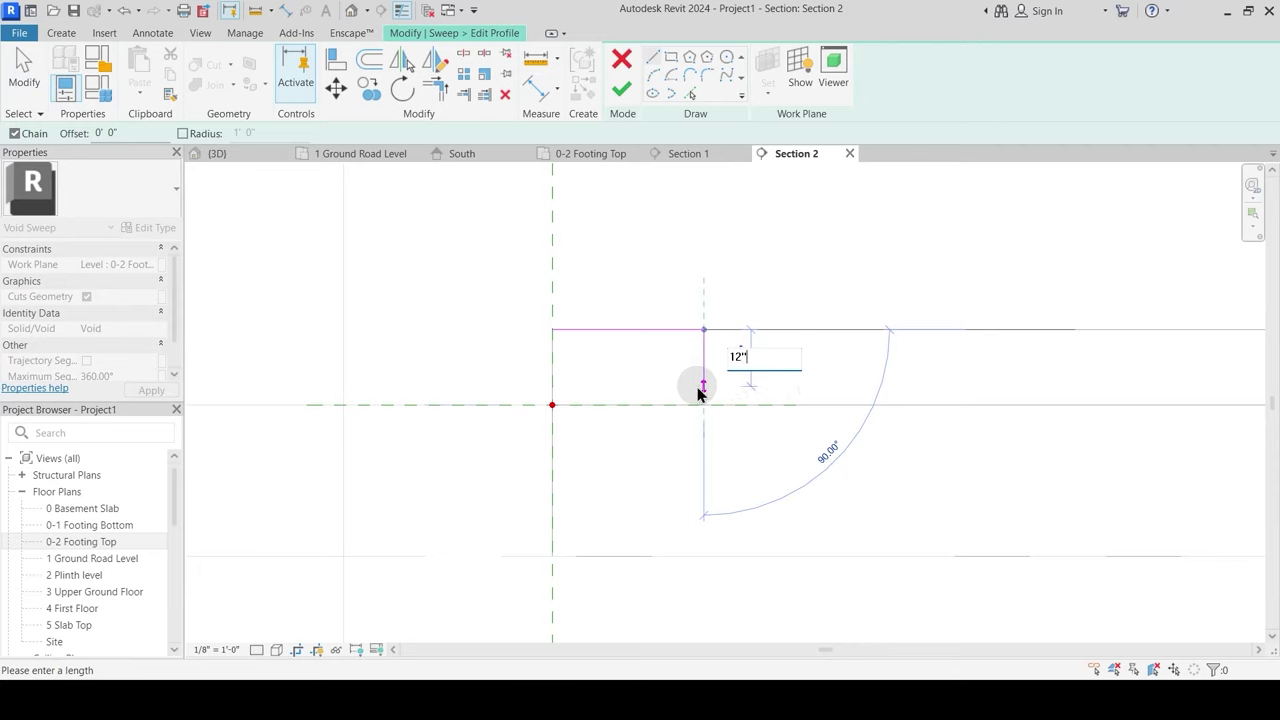
key("Return")
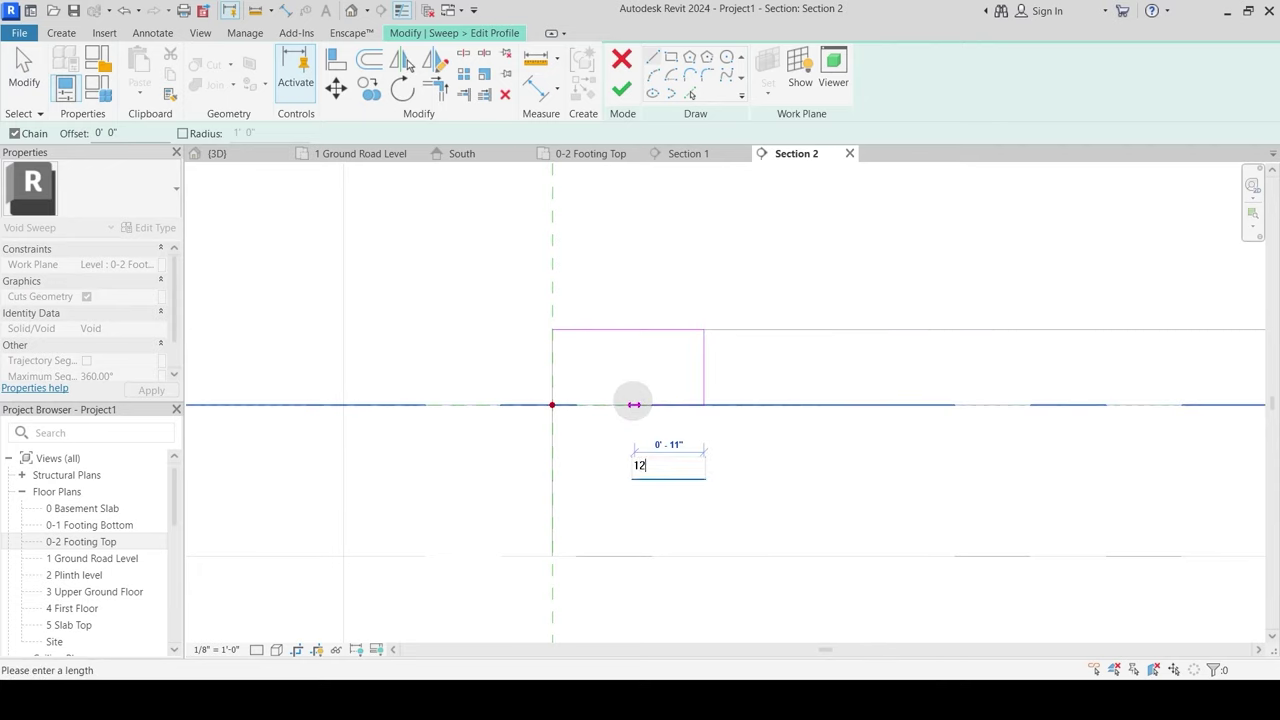
key("Return")
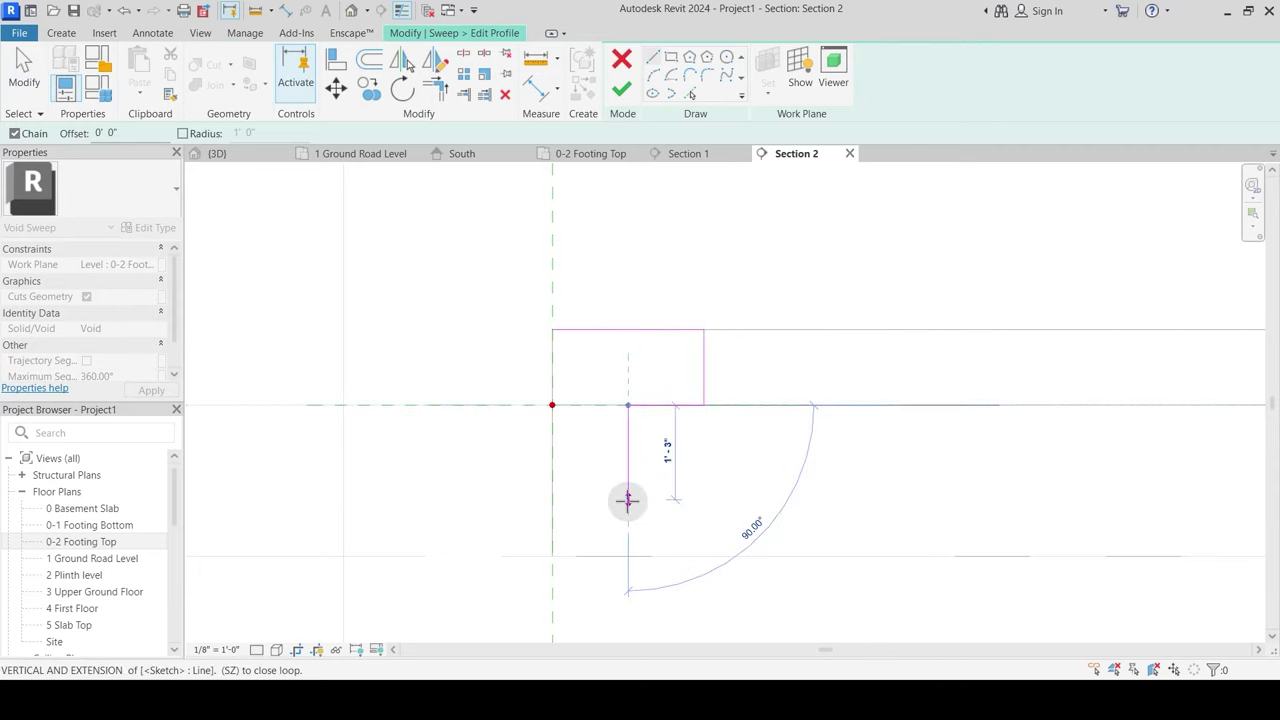
type("12\"")
key("Return")
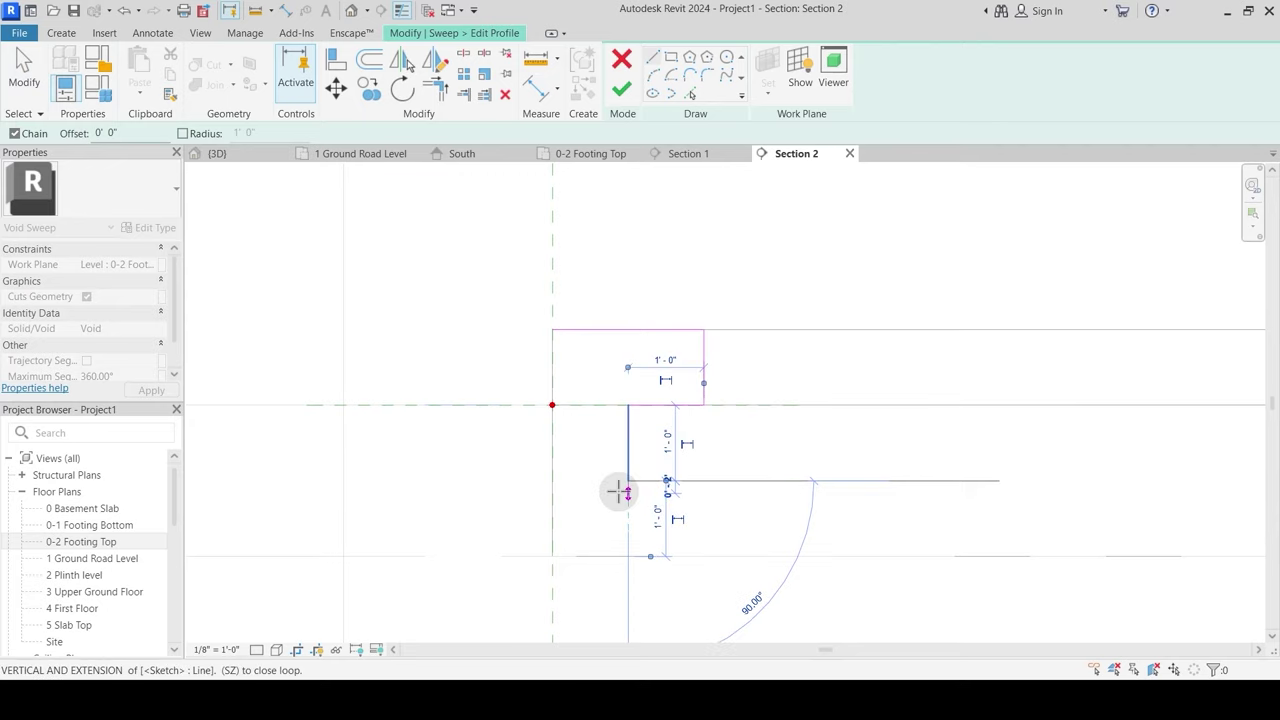
left_click(552, 480)
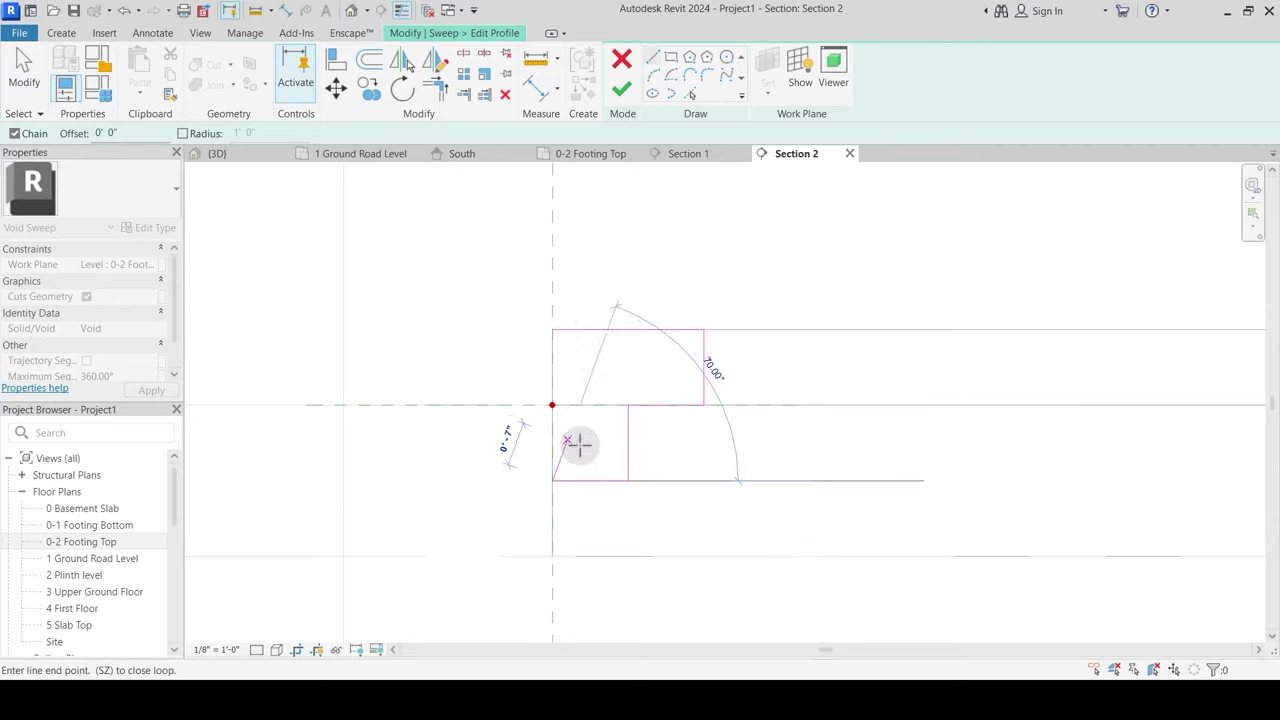
key("Escape")
key("Escape")
key("t")
key("r")
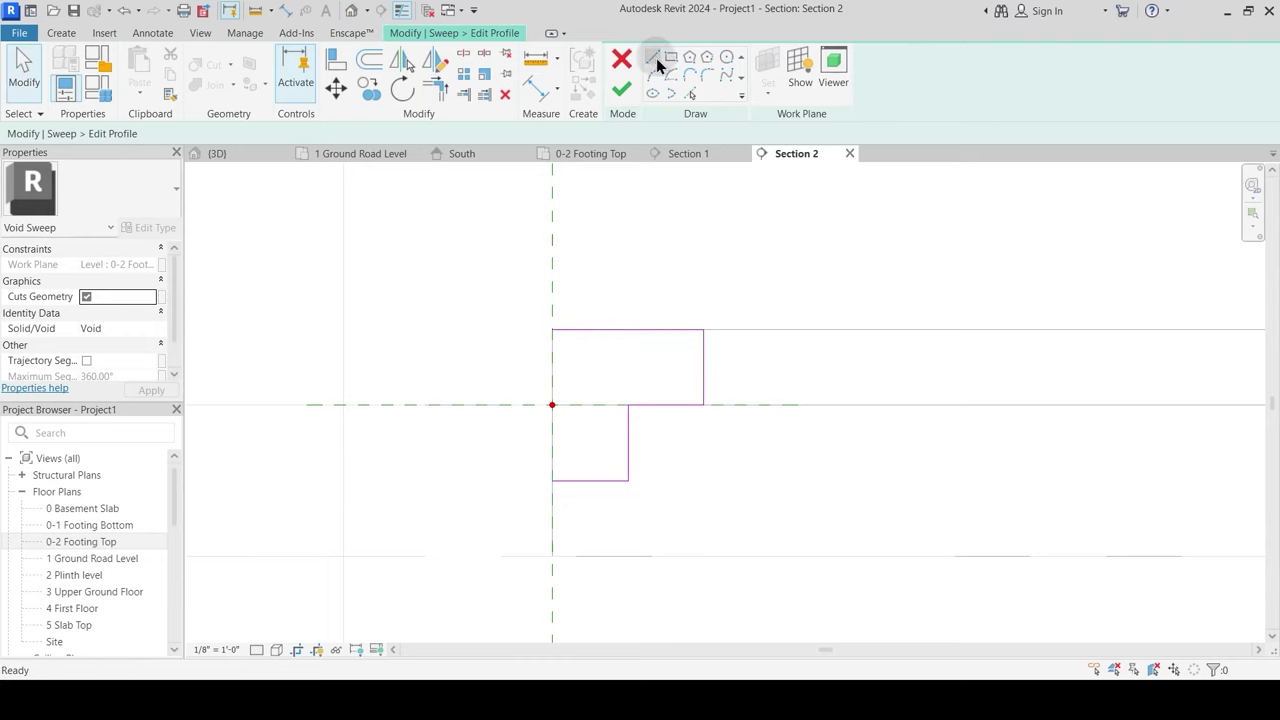
Step: Finish the stepped profile and the void sweep
left_click(652, 58)
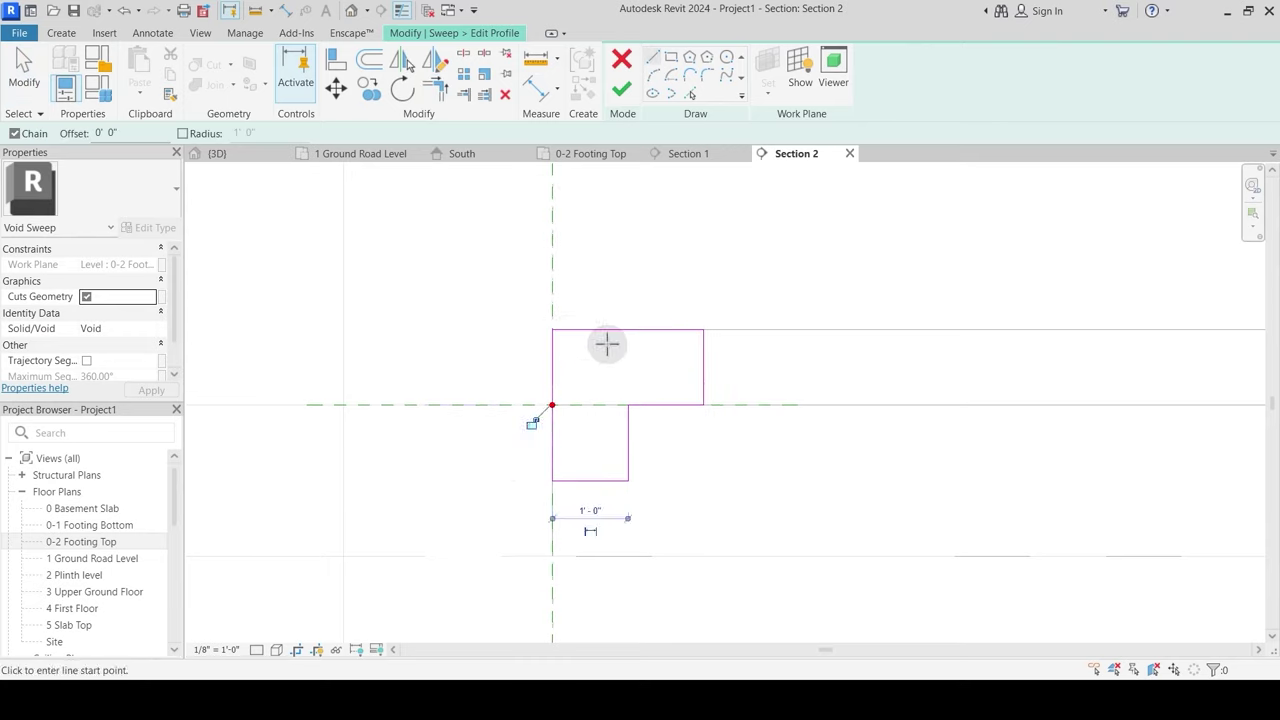
key("Escape")
key("Escape")
scroll(612, 352, "down", 2)
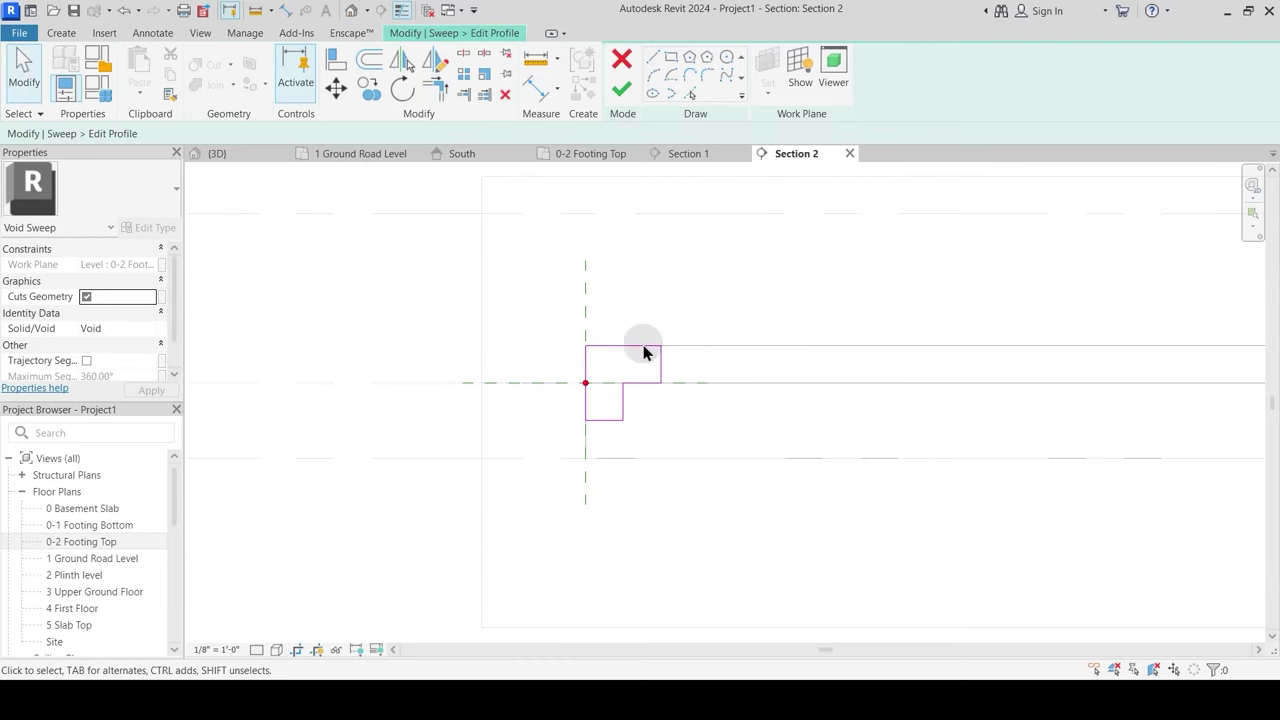
left_click(622, 90)
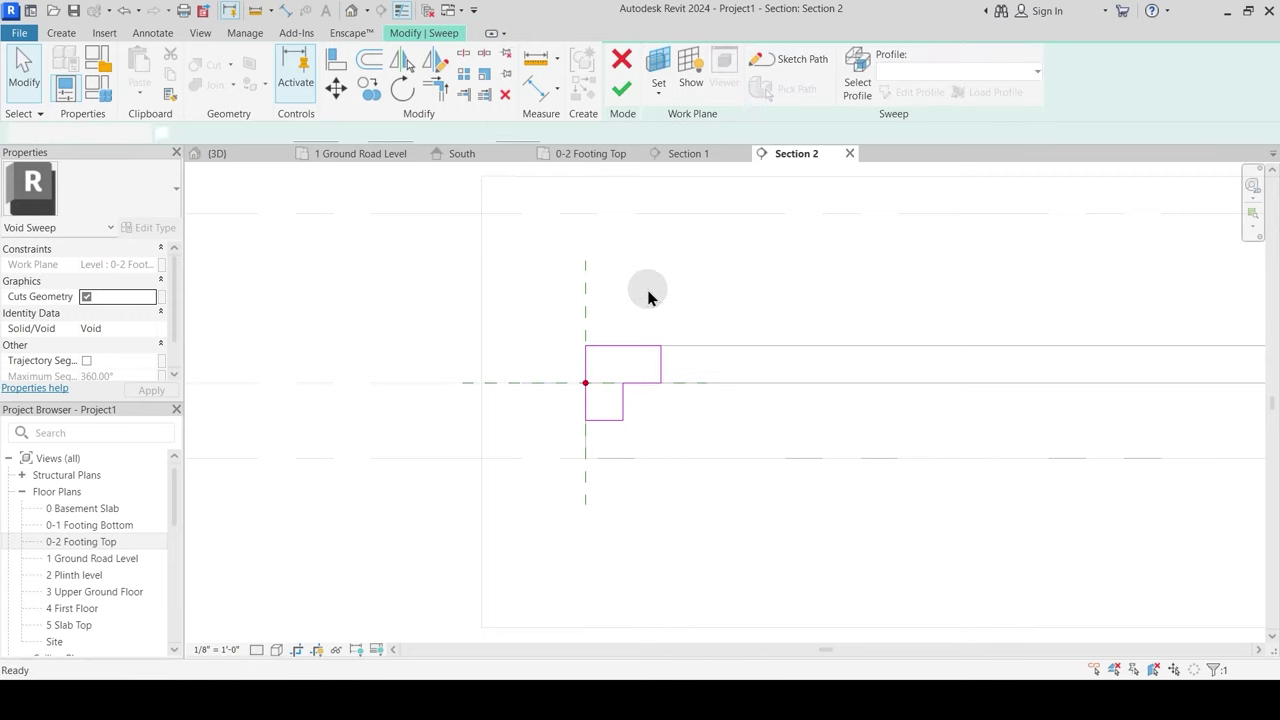
left_click(622, 89)
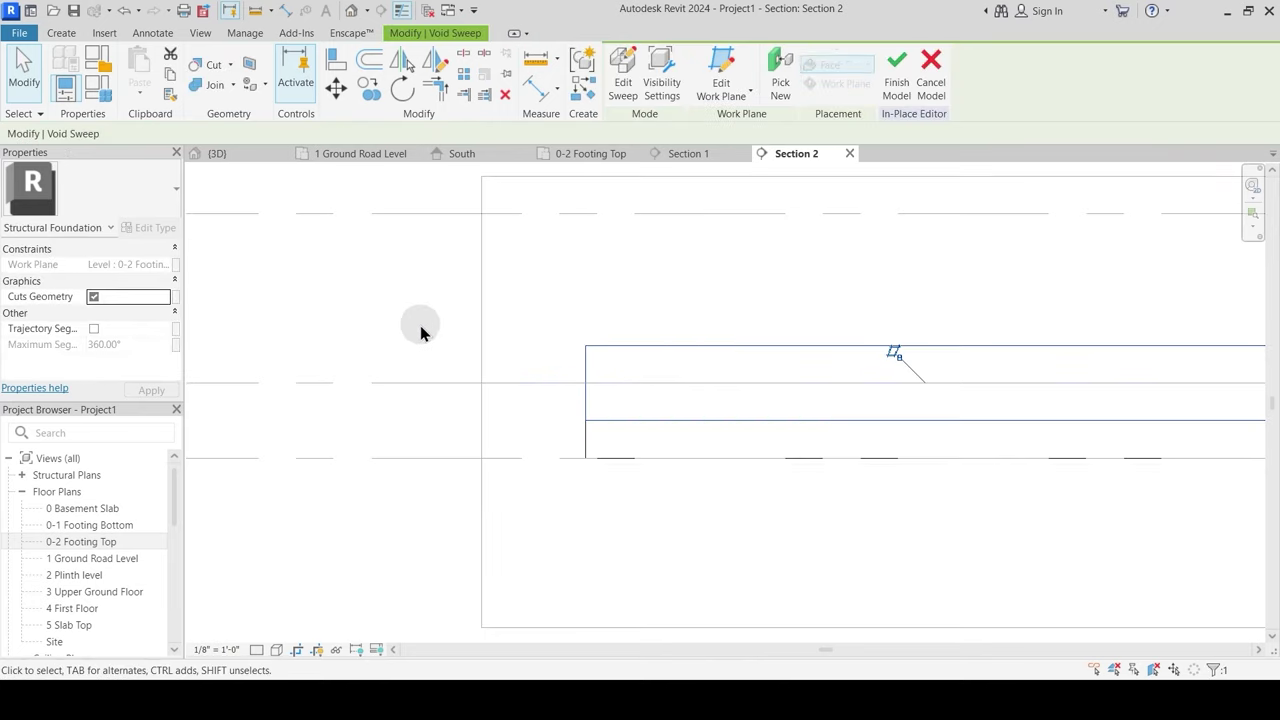
Step: Finish the in-place footing model and switch to the 1 Ground Road Level plan
left_click(623, 84)
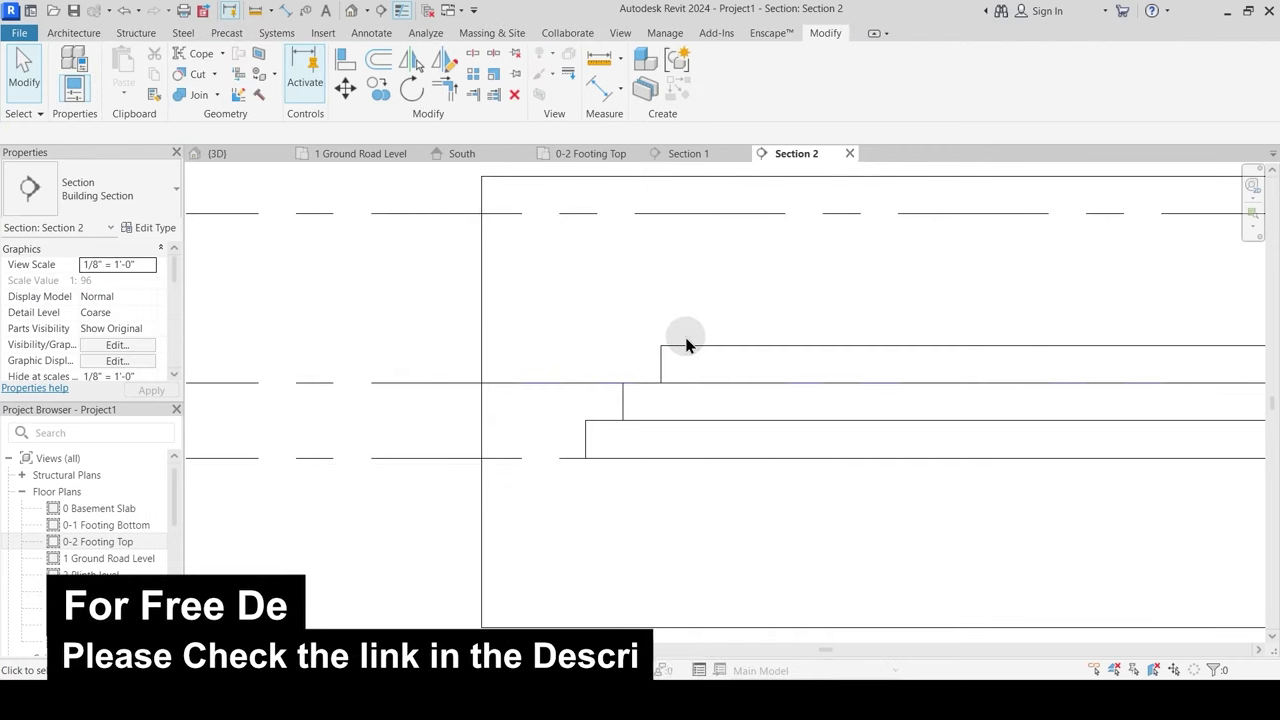
left_click(258, 154)
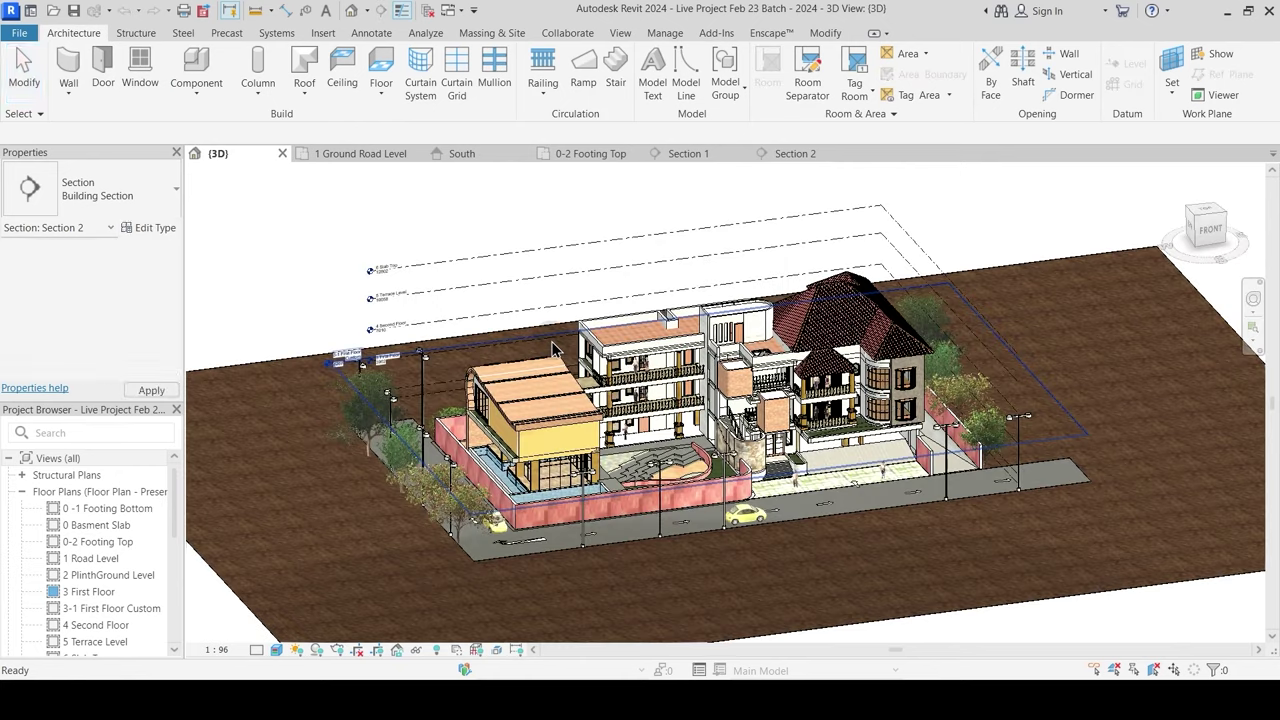
left_click(352, 155)
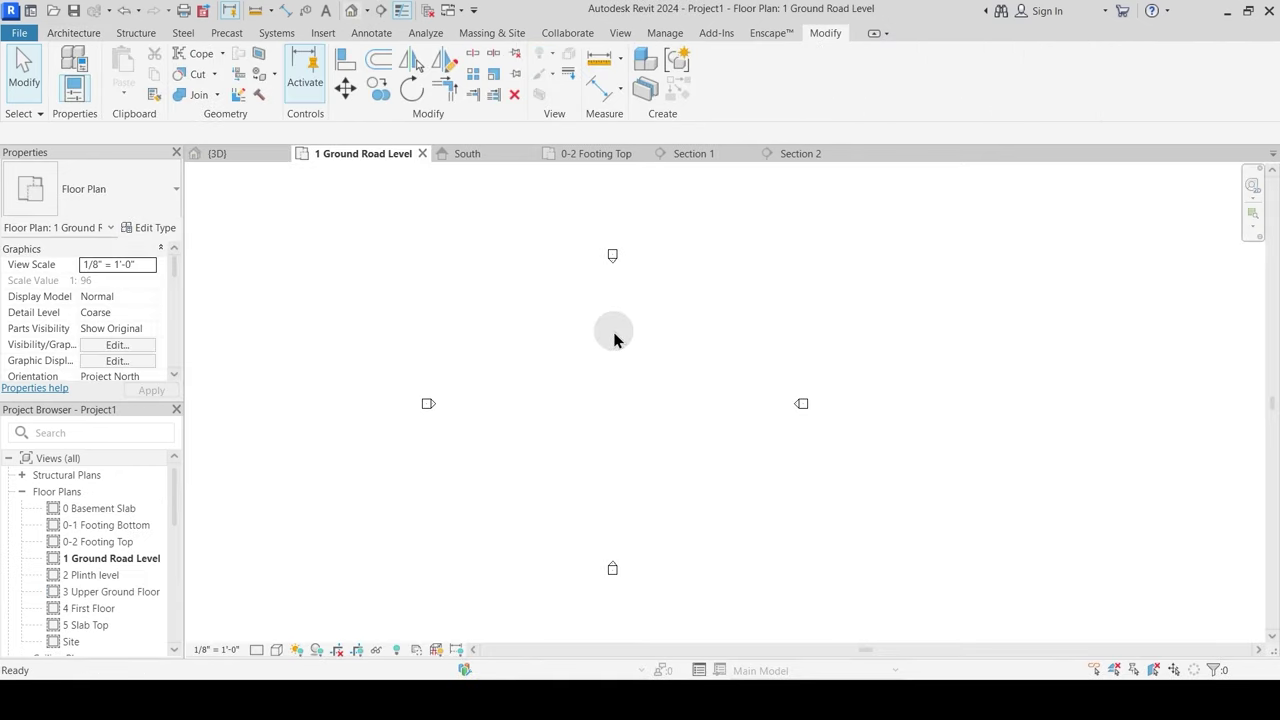
Step: Open the default 3D view with 3D and frame the footings at an isometric angle
key("3")
key("d")
scroll(700, 470, "up", 3)
middle_click_drag(700, 470, 923, 452, "shift")
scroll(925, 460, "up", 6)
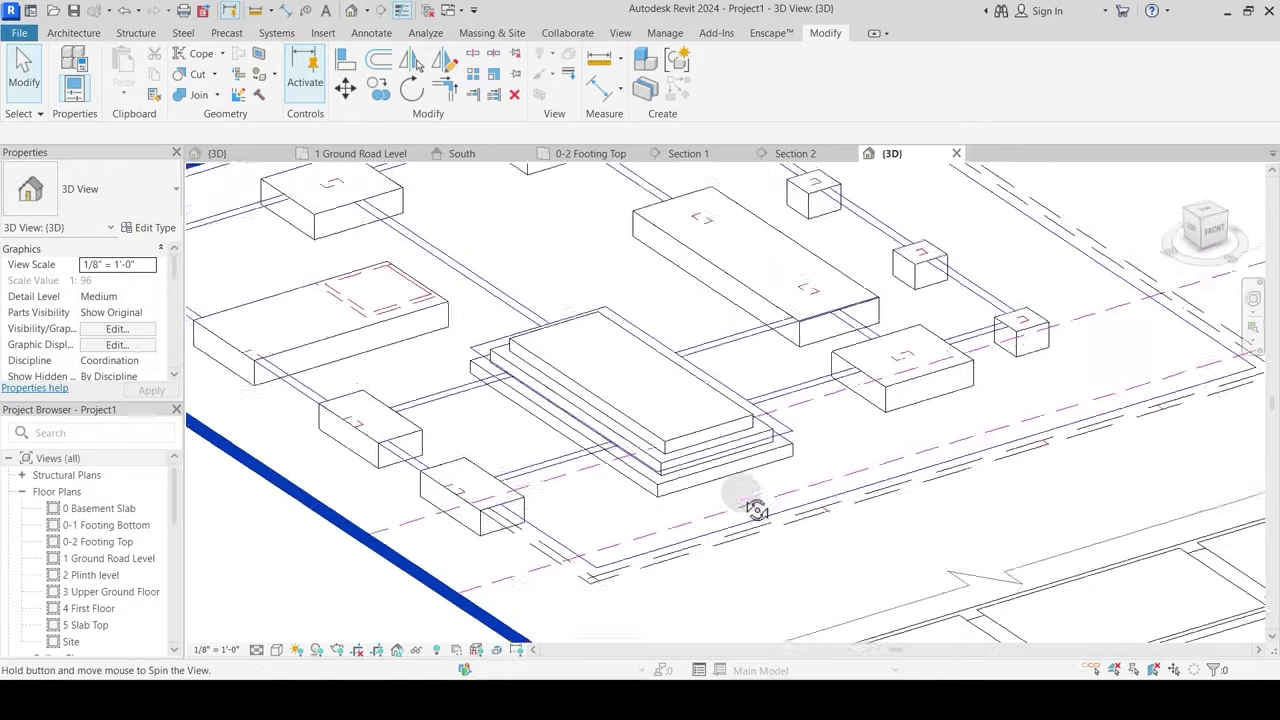
middle_click_drag(580, 314, 580, 337)
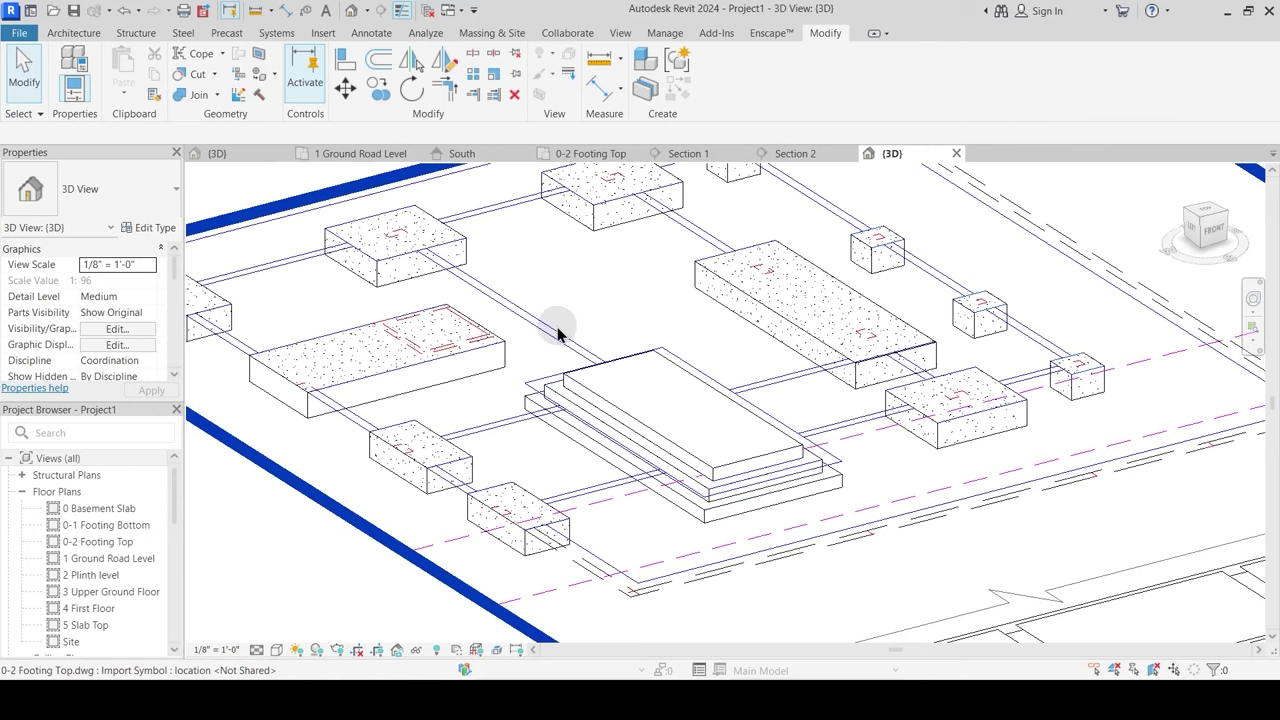
Step: In Visibility/Graphics, set the imported categories to display in halftone
key("v")
key("v")
left_click(638, 143)
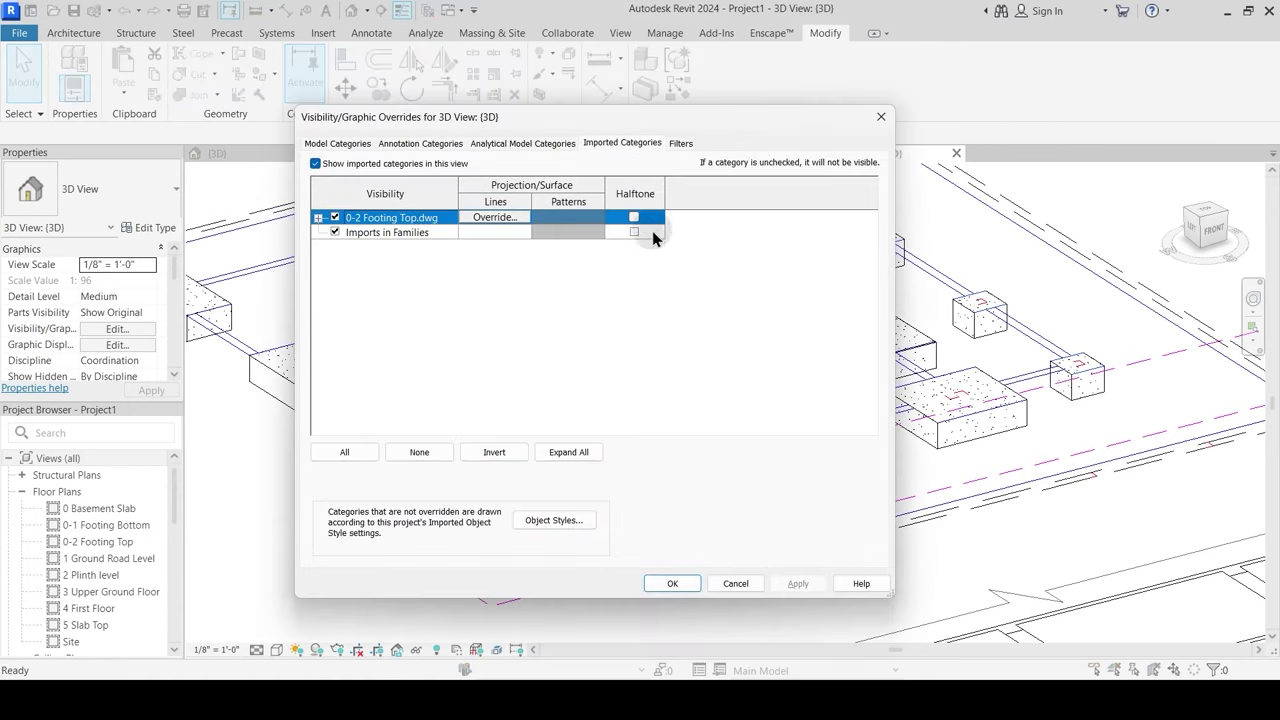
left_click(633, 232)
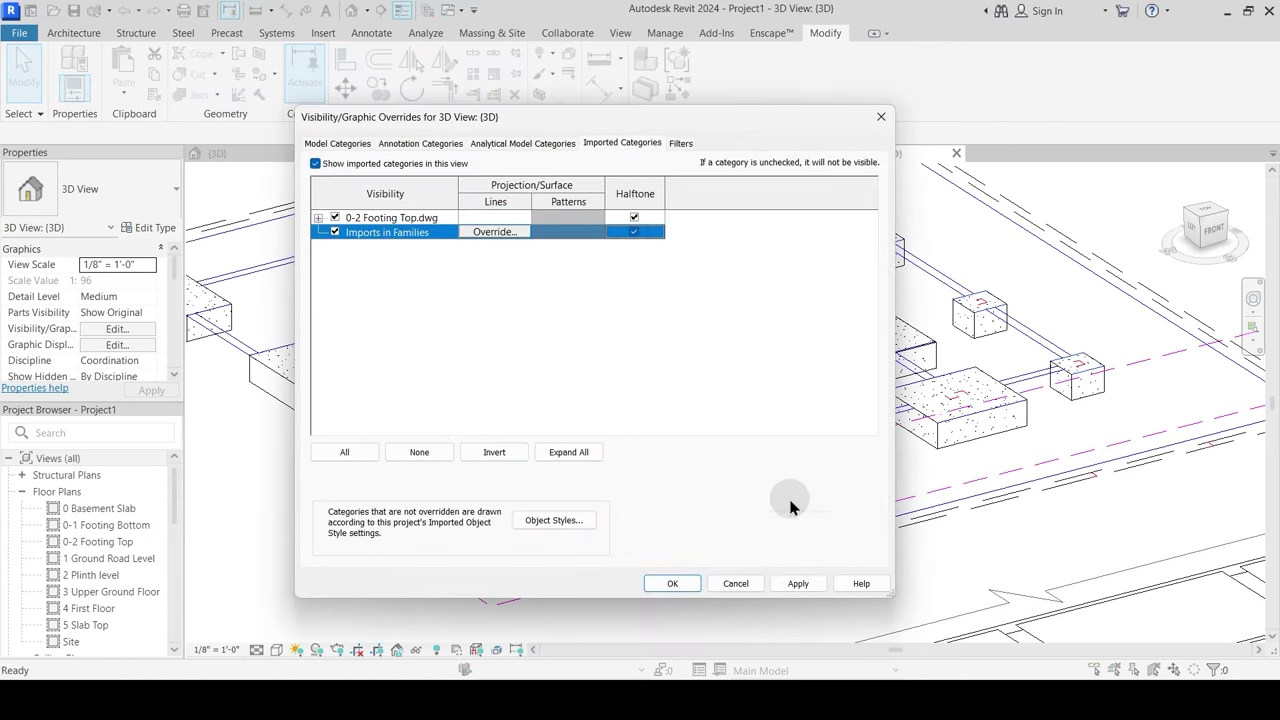
left_click(802, 583)
left_click(678, 582)
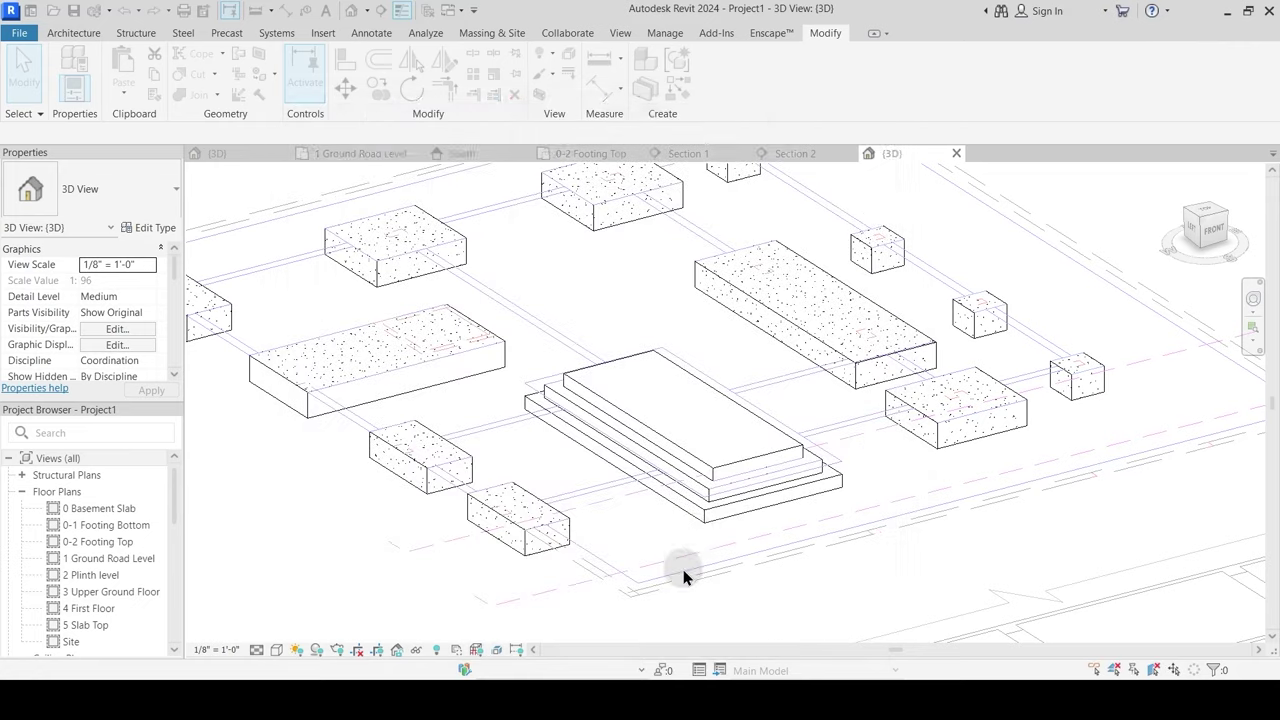
Step: Select the stepped footing over the central pit and edit it in place
mouse_move(694, 534)
middle_mouse_down("shift")
mouse_move(691, 380)
mouse_move(705, 532)
mouse_move(566, 531)
middle_mouse_up("shift")
left_click(550, 515)
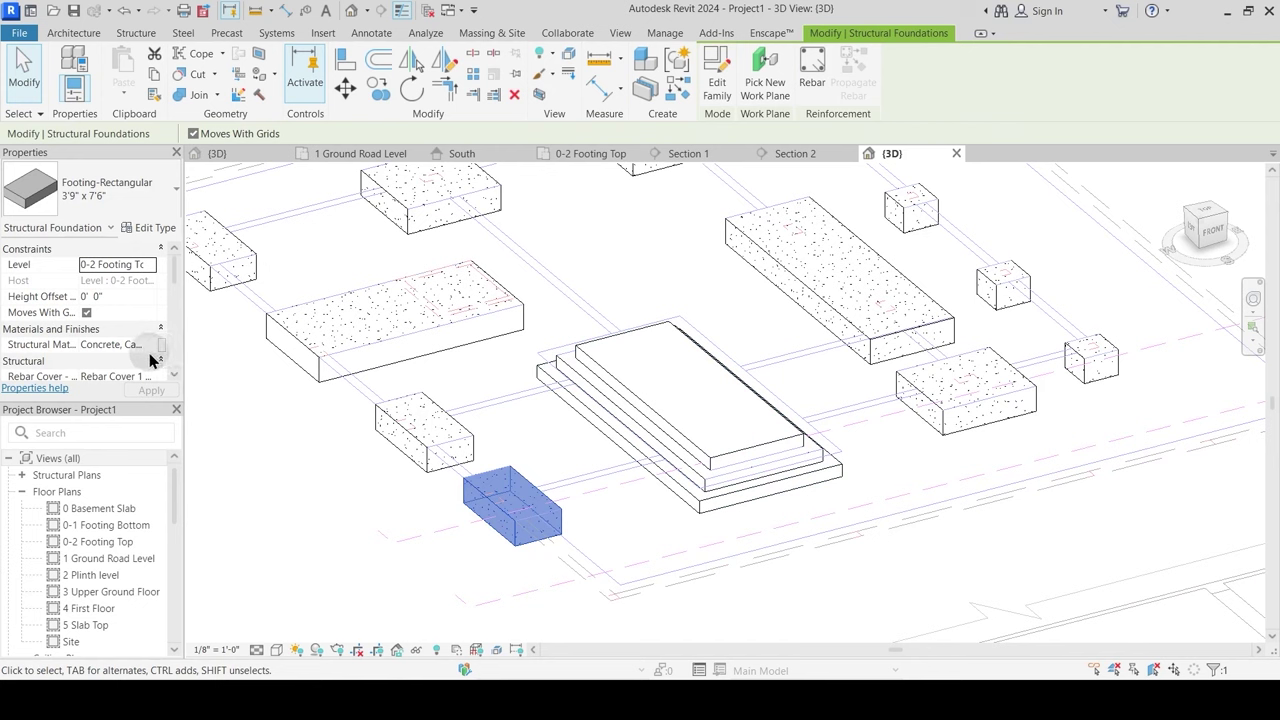
left_click(688, 420)
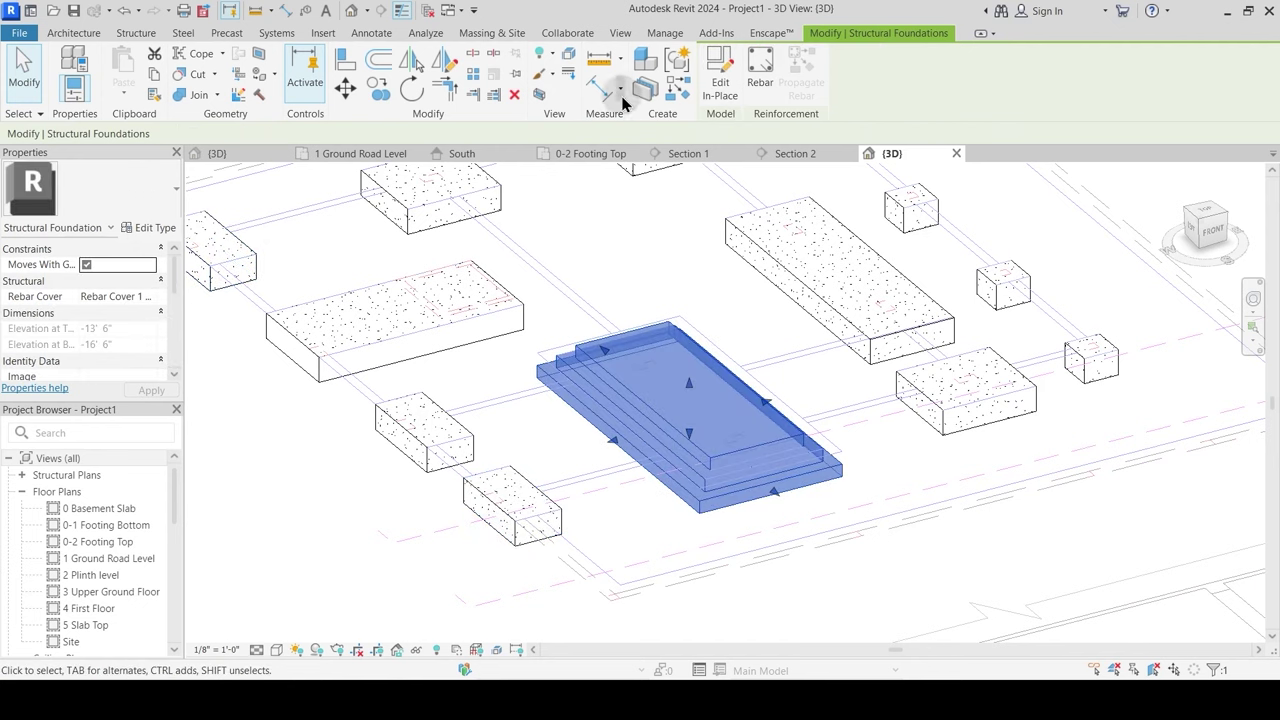
left_click(733, 93)
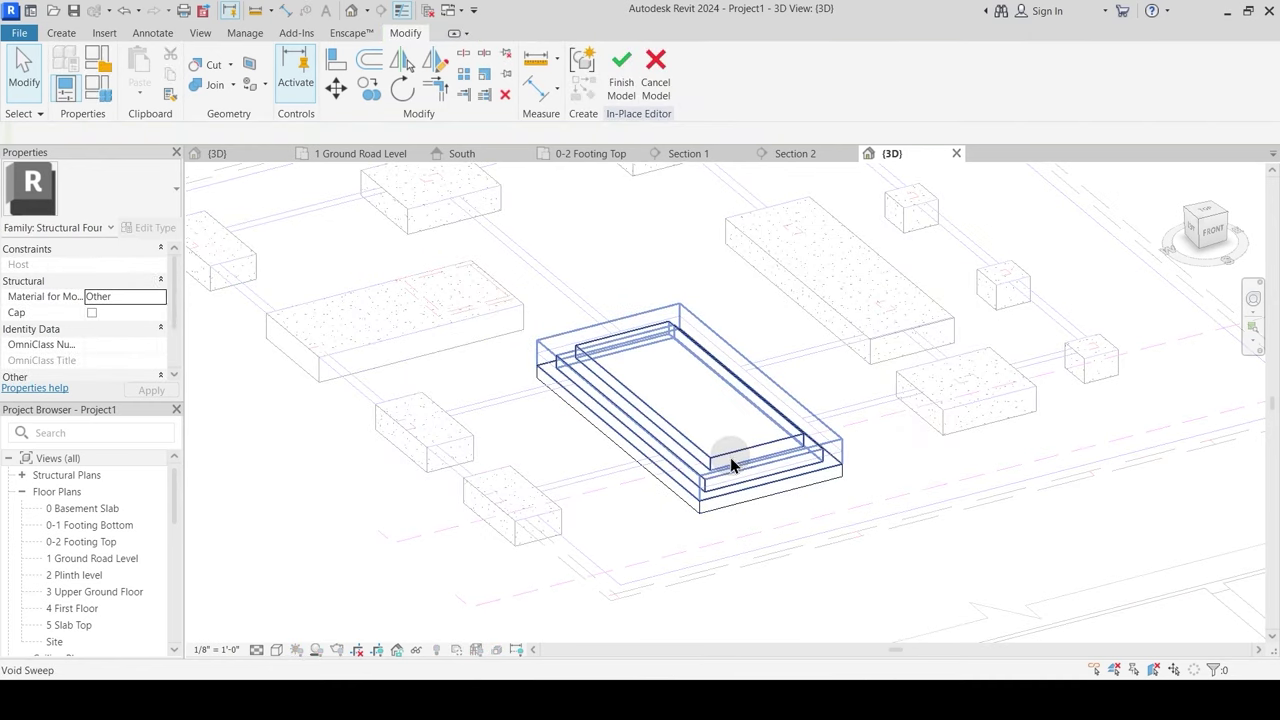
Step: Give the footing's joined solid the same concrete material as the other footings
left_click(731, 465)
left_click(680, 368)
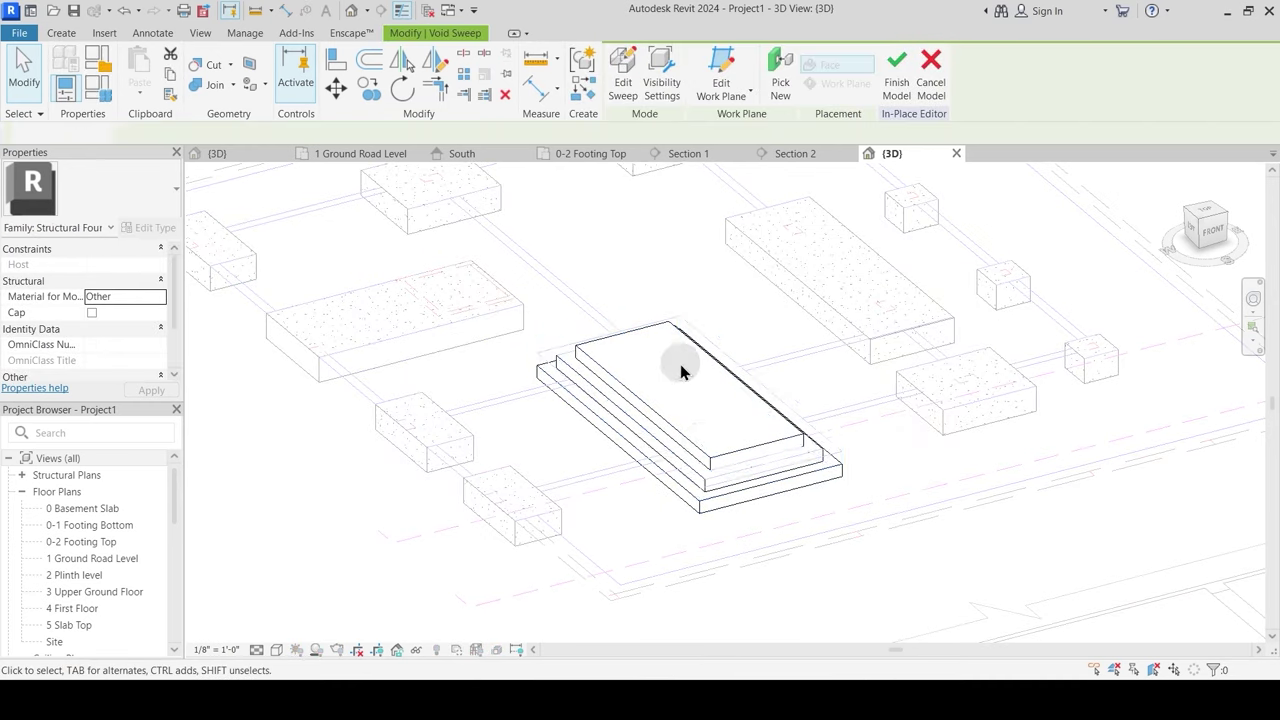
key("Tab")
key("Tab")
left_click(721, 458)
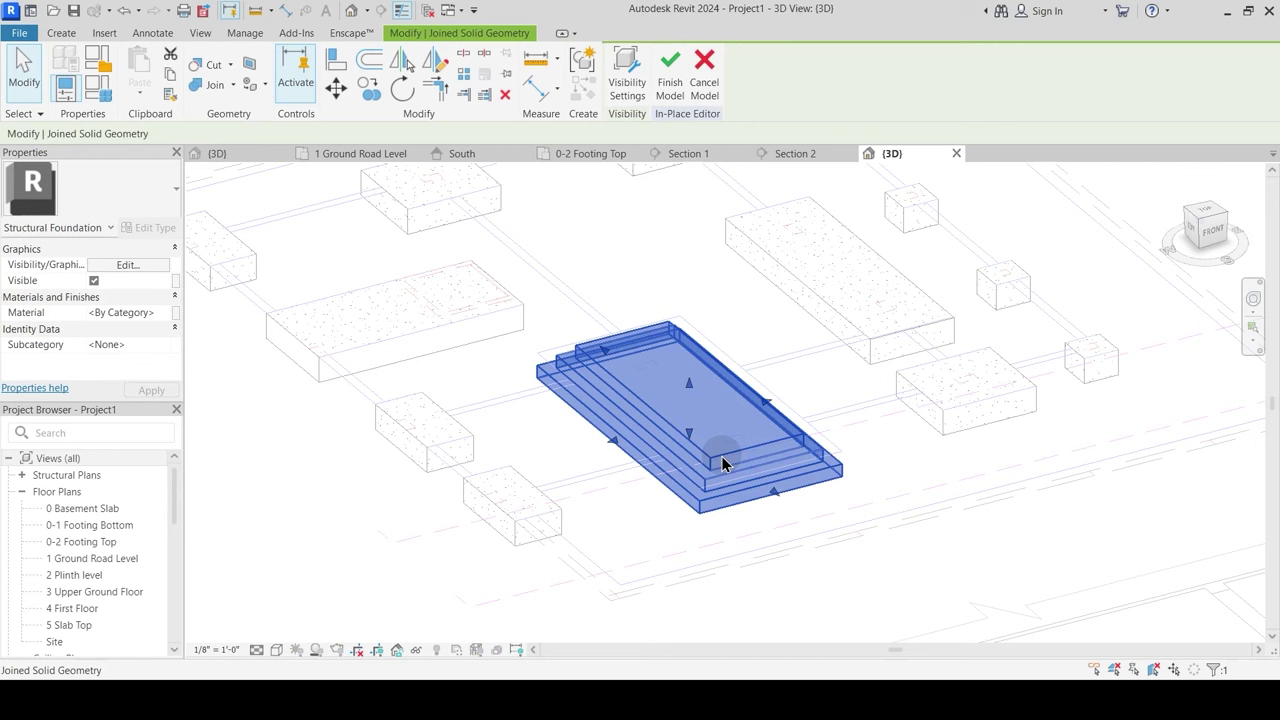
left_click(152, 312)
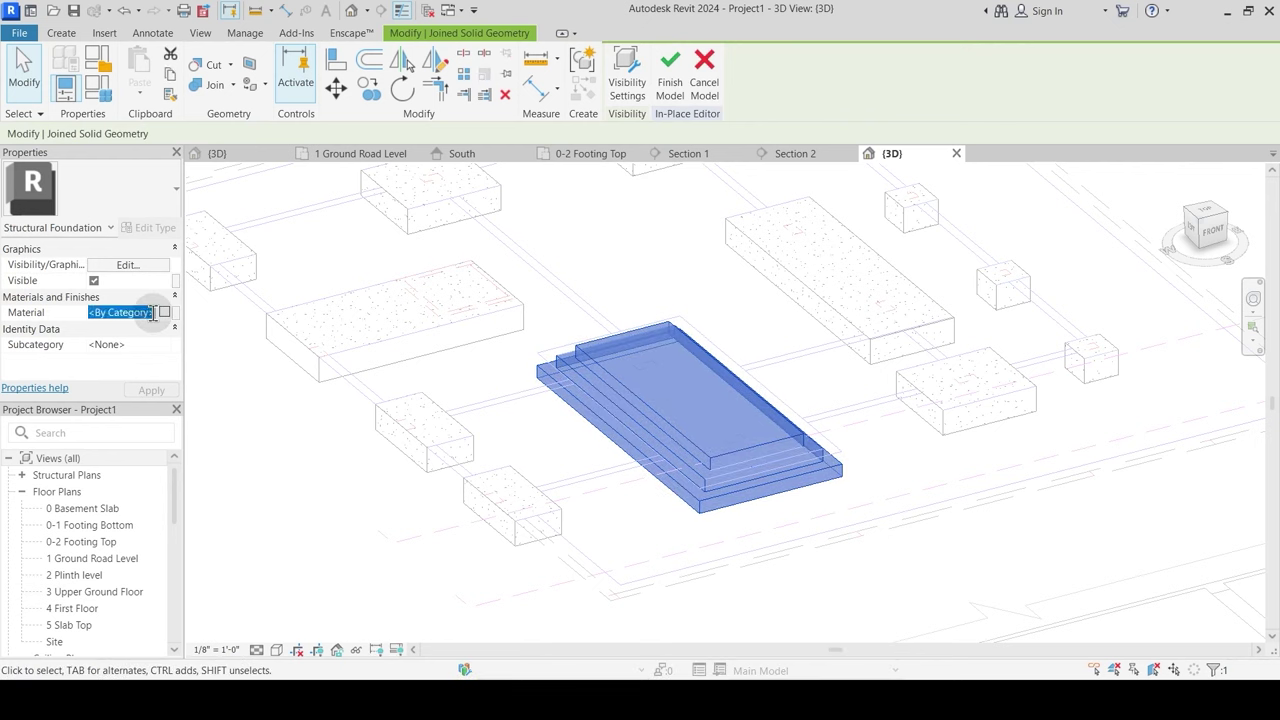
left_click(308, 474)
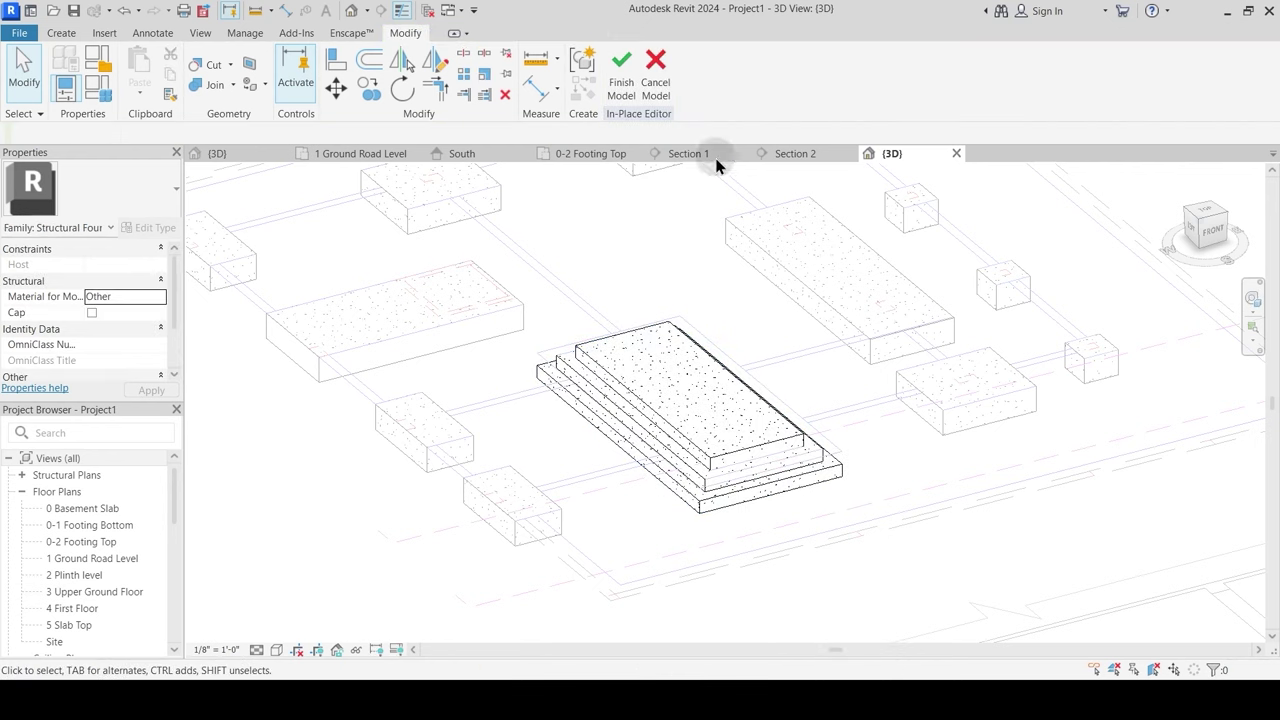
left_click(621, 72)
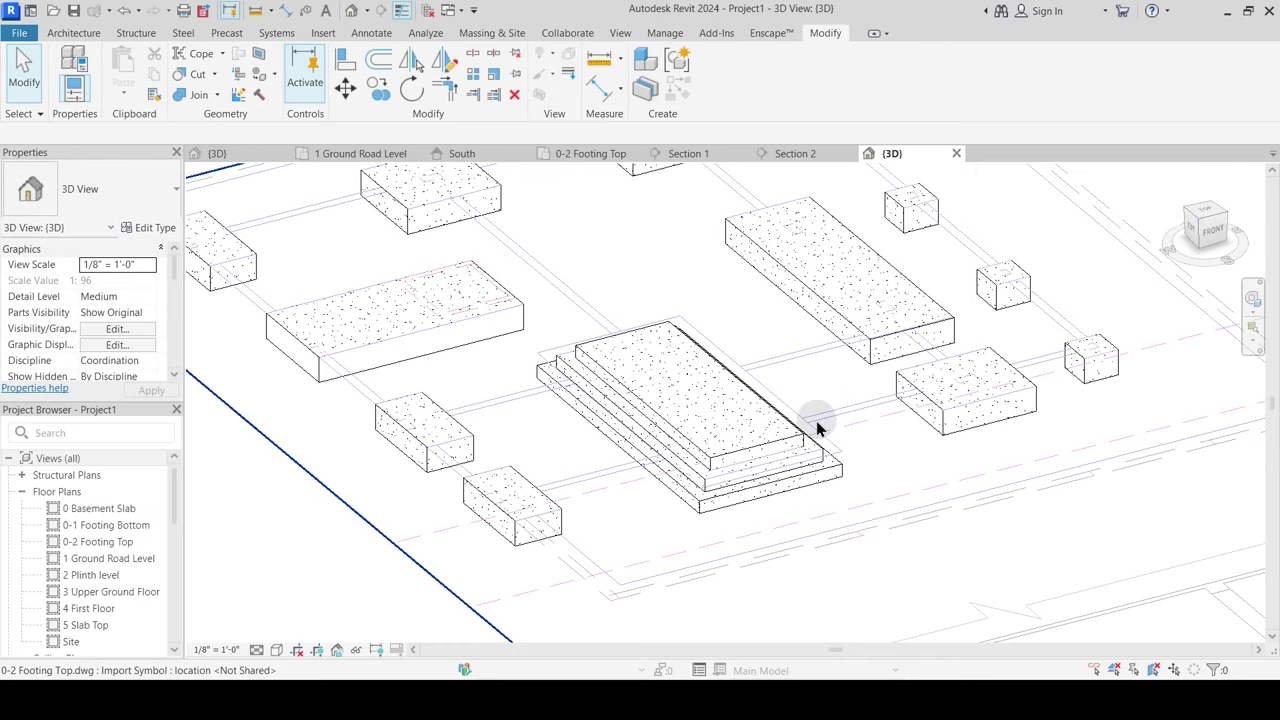
Step: Orbit the 3D model to inspect the stepped footing and all the footings
scroll(820, 429, "down", 2)
mouse_move(876, 538)
middle_mouse_down("shift")
mouse_move(837, 423)
mouse_move(878, 515)
middle_mouse_up("shift")
scroll(787, 494, "up", 2)
mouse_move(787, 500)
middle_mouse_down("shift")
mouse_move(734, 517)
mouse_move(800, 434)
mouse_move(745, 505)
mouse_move(766, 571)
mouse_move(701, 410)
mouse_move(663, 517)
mouse_move(666, 442)
mouse_move(740, 466)
mouse_move(741, 408)
middle_mouse_up("shift")
scroll(741, 408, "down", 2)
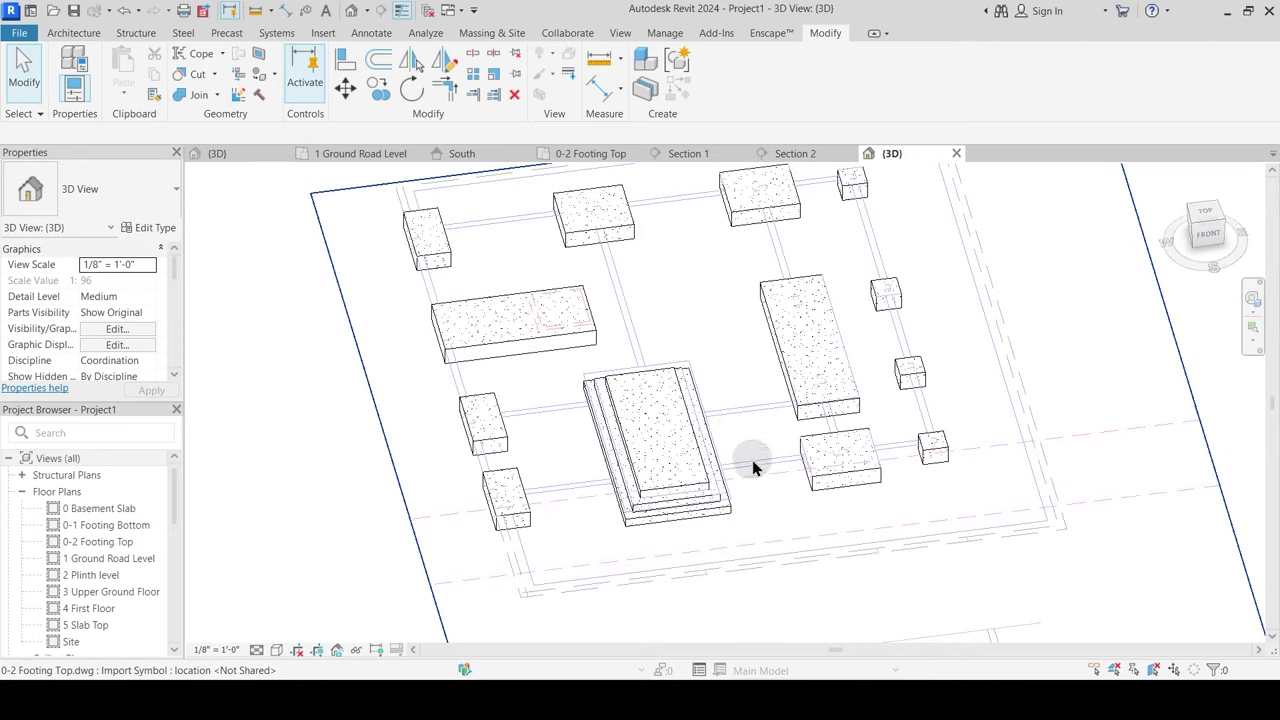
middle_click_drag(752, 460, 757, 492, "shift")
middle_click_drag(663, 265, 656, 337)
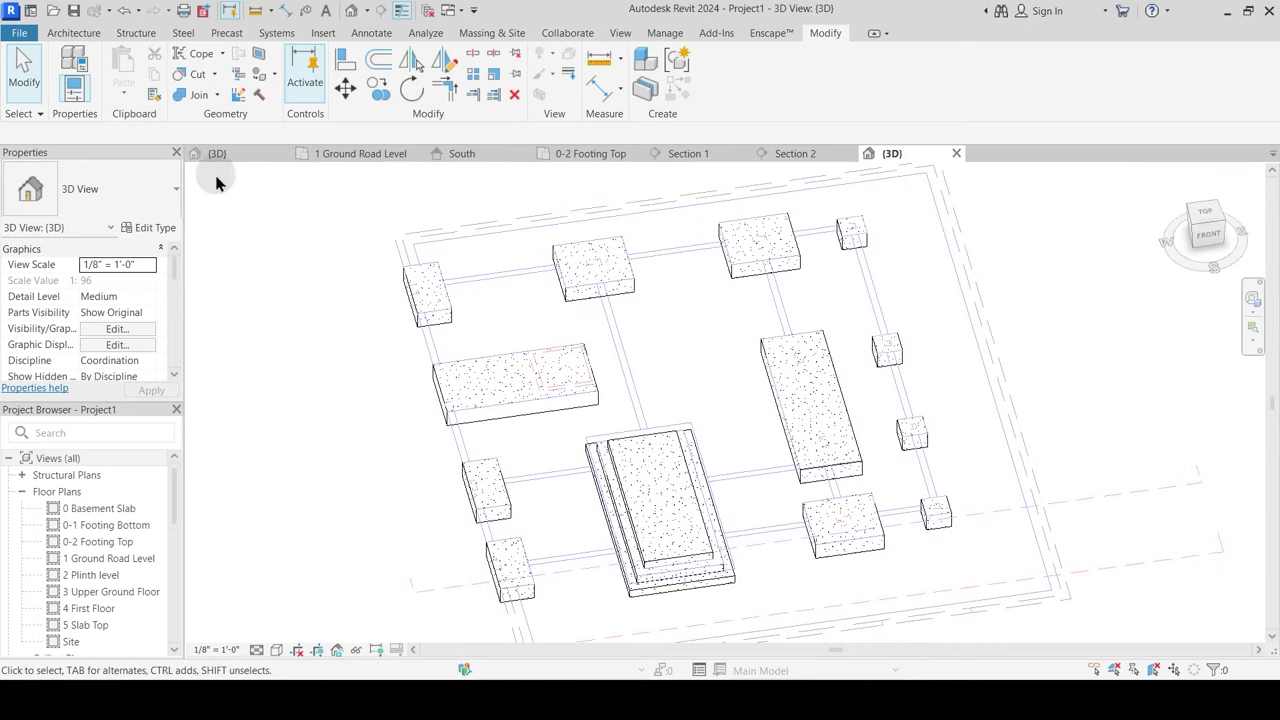
Step: Return to the 0-2 Footing Top floor plan and pan toward the stepped footing
left_click(599, 153)
middle_click_drag(614, 369, 645, 448)
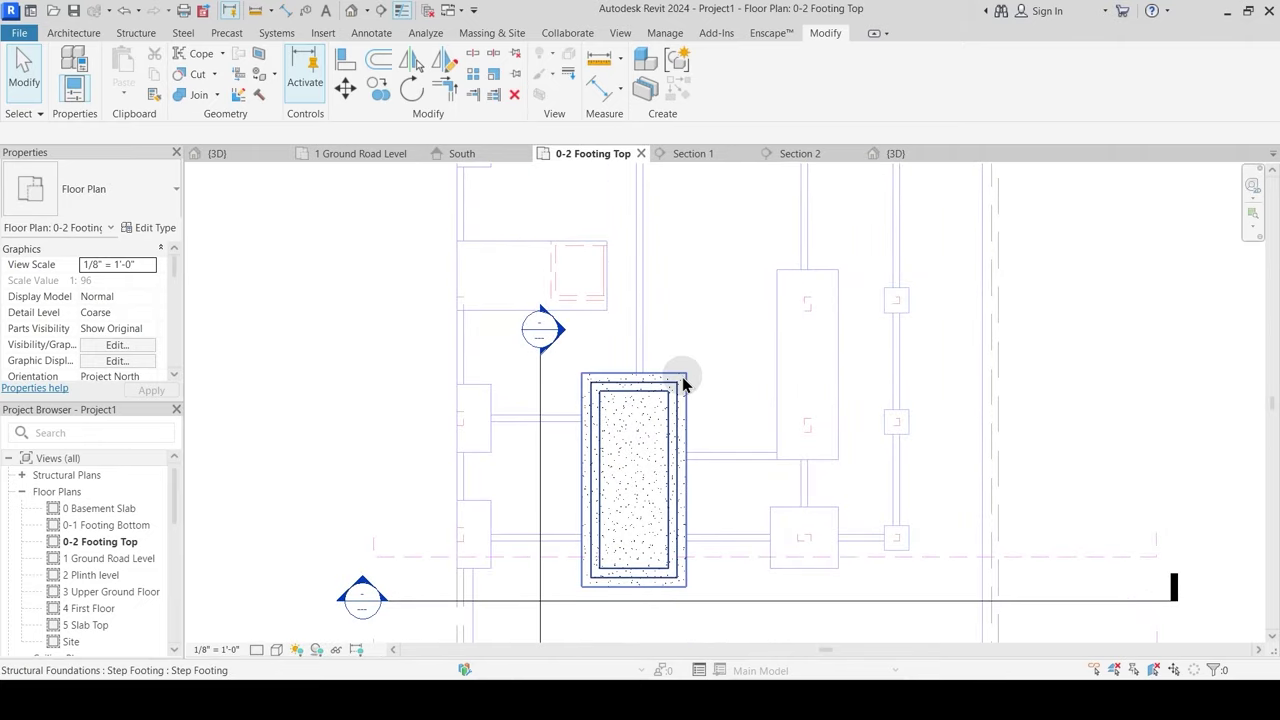
scroll(614, 360, "down", 2)
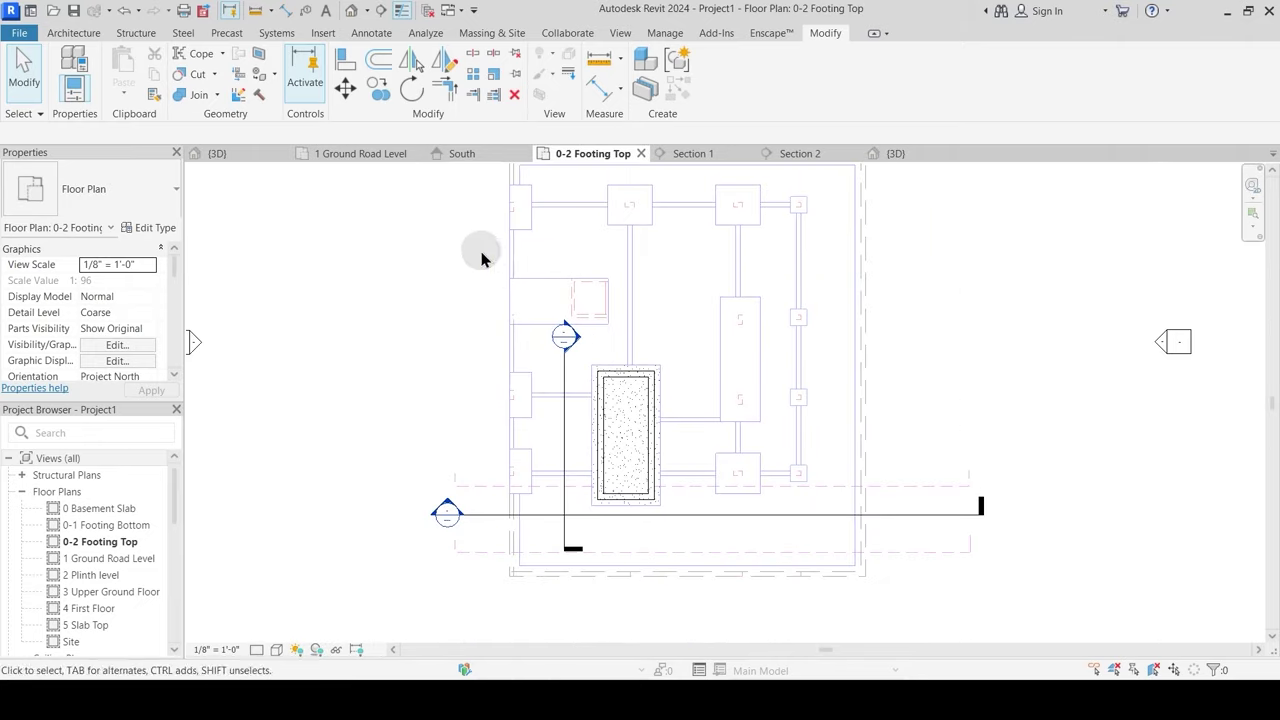
middle_click_drag(481, 259, 483, 366)
Step: Start the Beam tool and load the Concrete-Rectangular Beam family from Structural Framing > Concrete
left_click(135, 33)
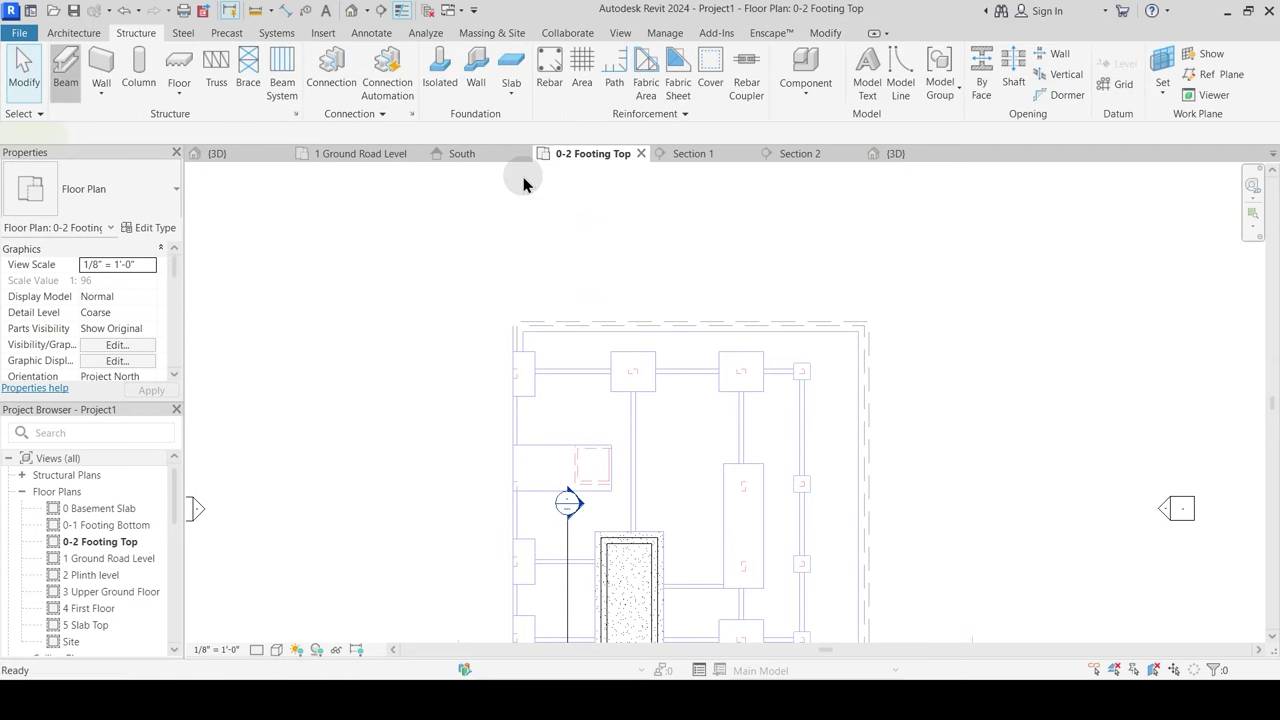
left_click(123, 205)
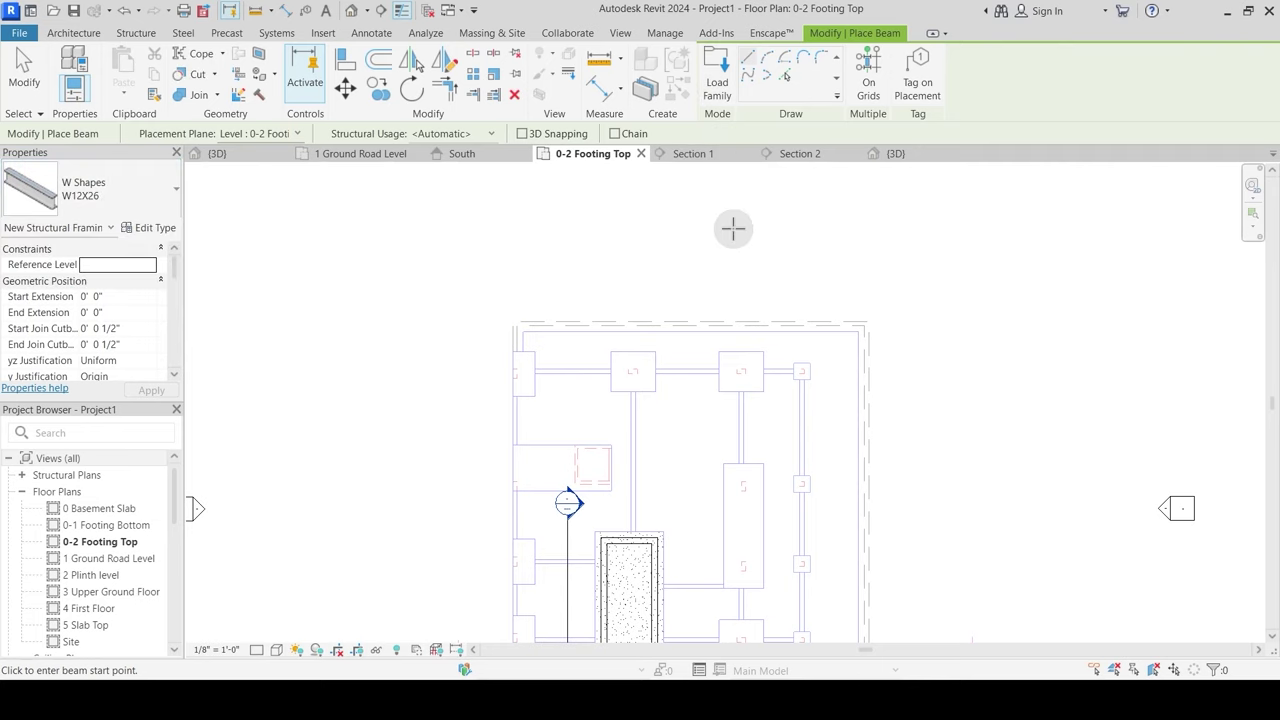
left_click(717, 72)
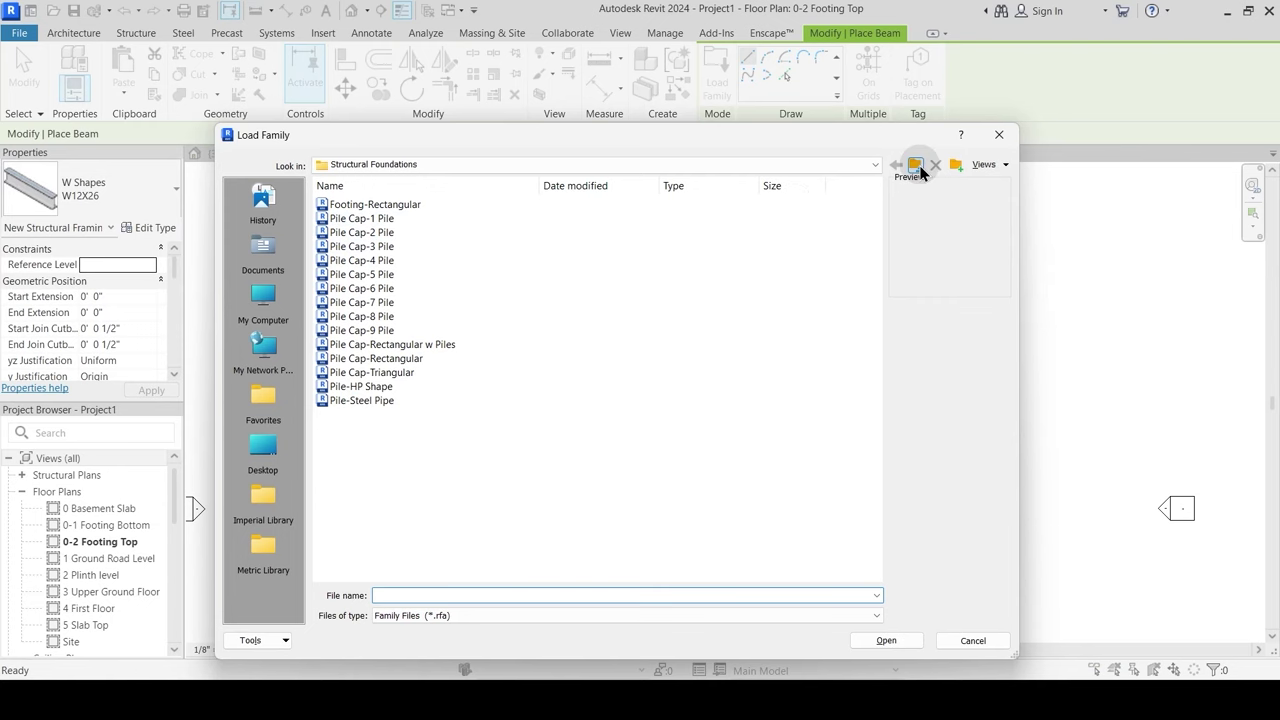
left_click(921, 173)
scroll(657, 309, "down", 5)
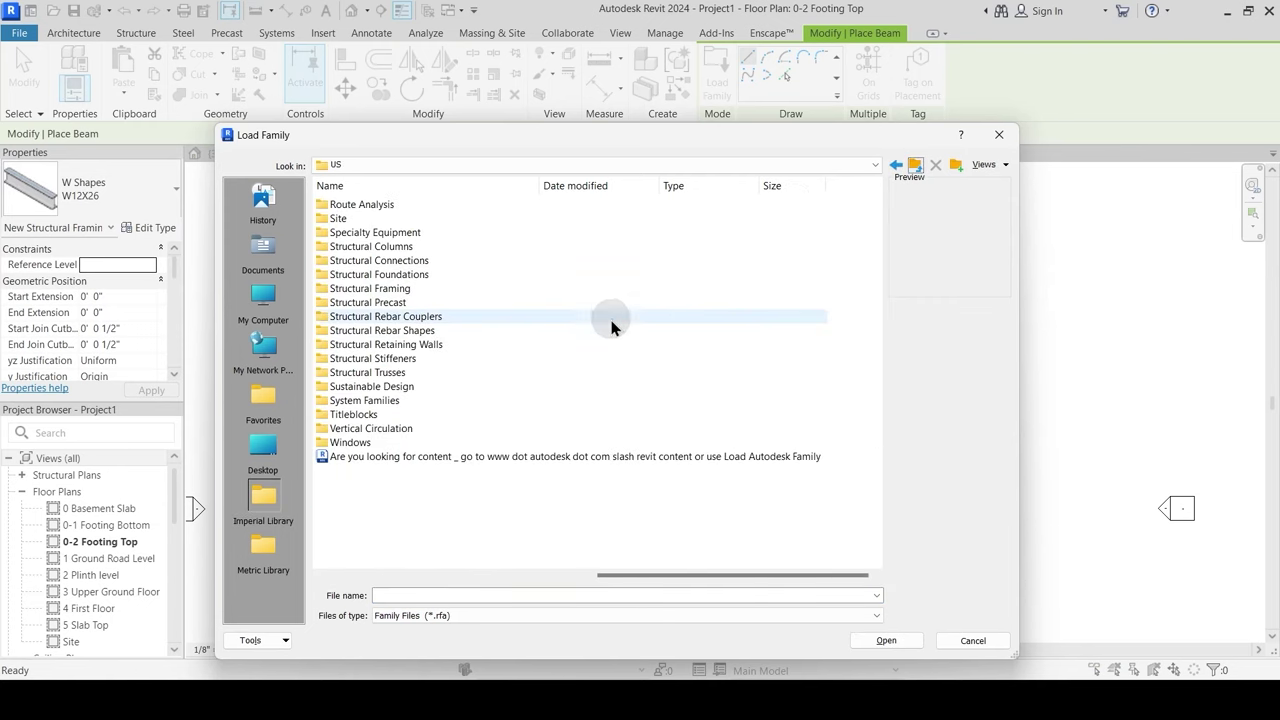
double_click(397, 290)
left_click(358, 204)
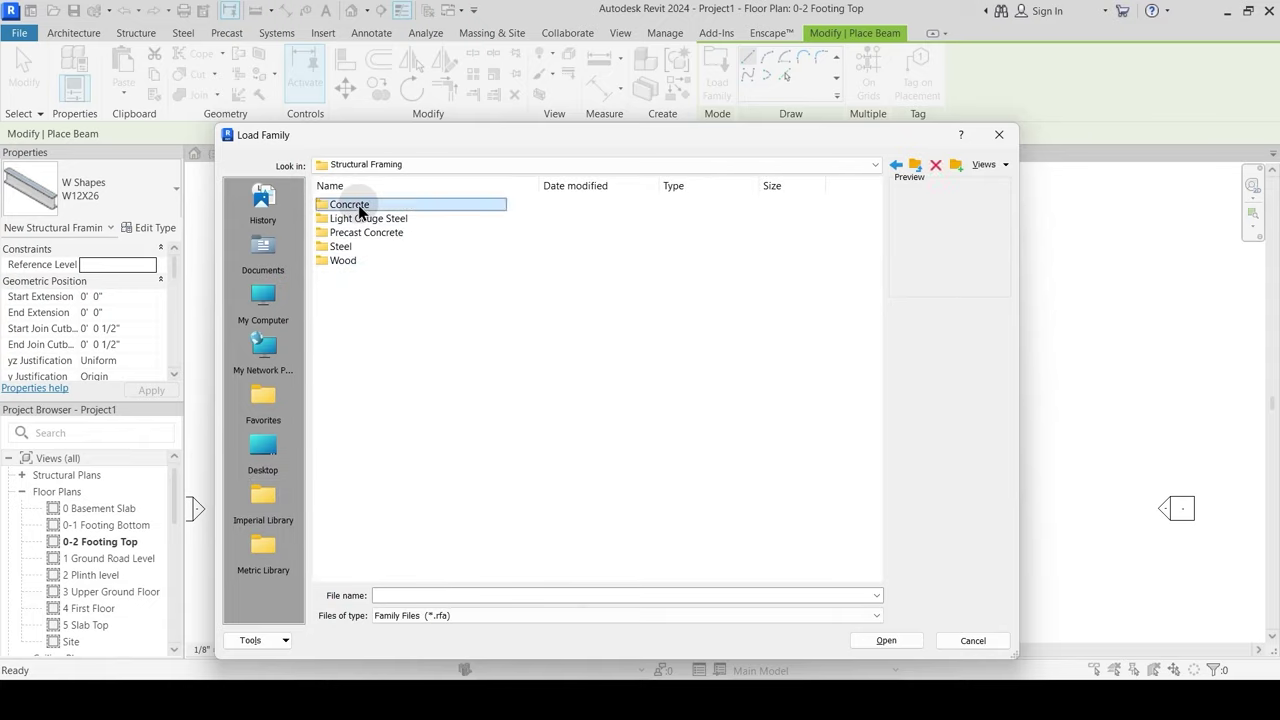
double_click(358, 204)
left_click(387, 204)
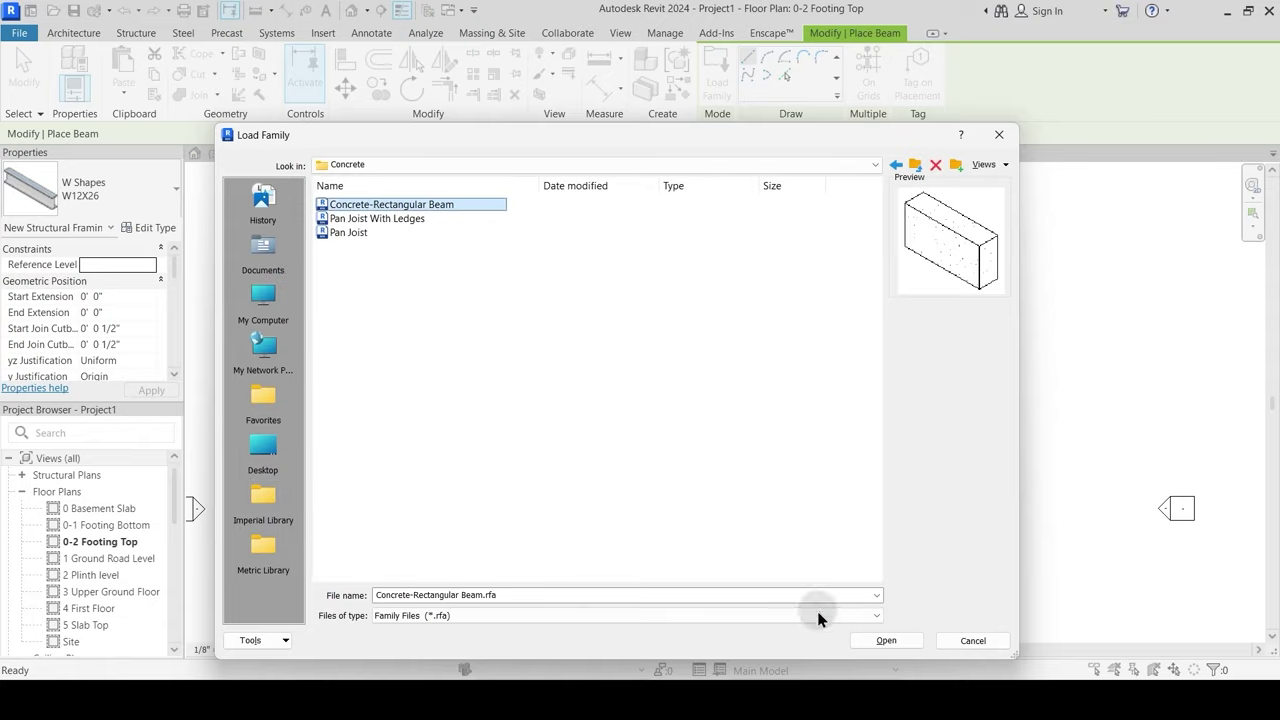
left_click(893, 641)
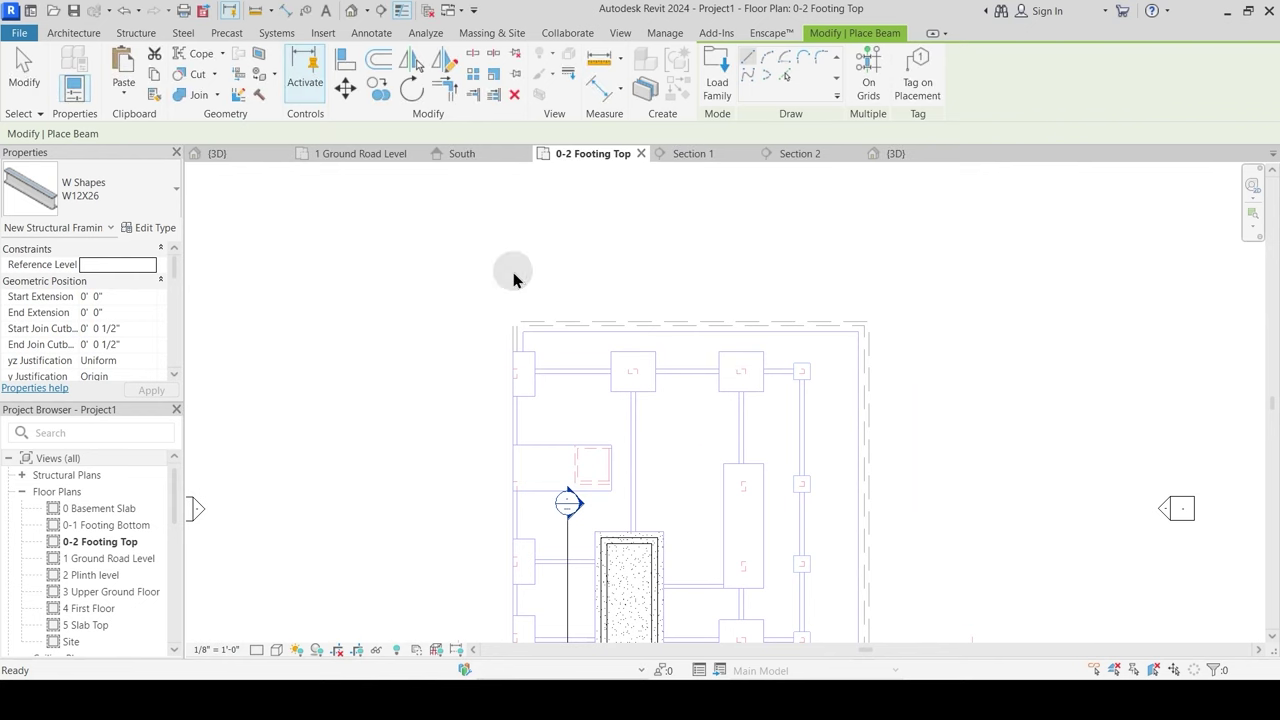
Step: Create a new beam type named 9" x 12" and set its width b to 9"
left_click(152, 228)
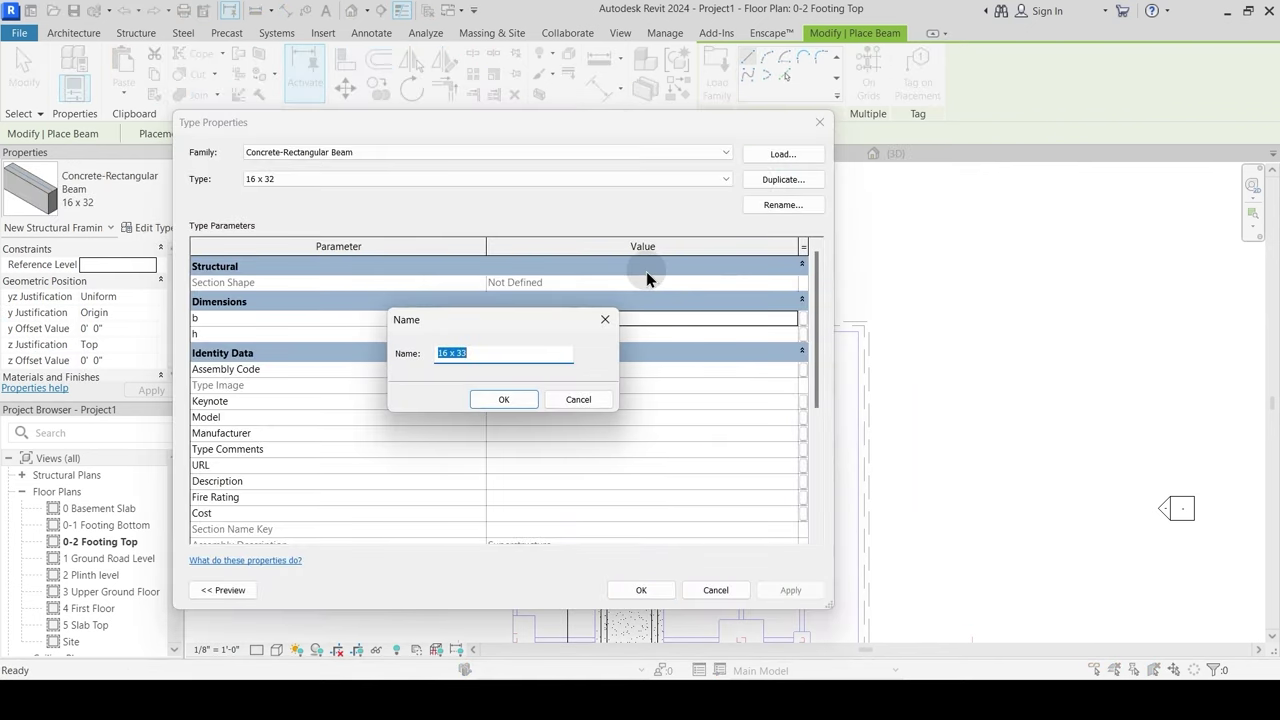
type("9\" x 12\"")
key("Return")
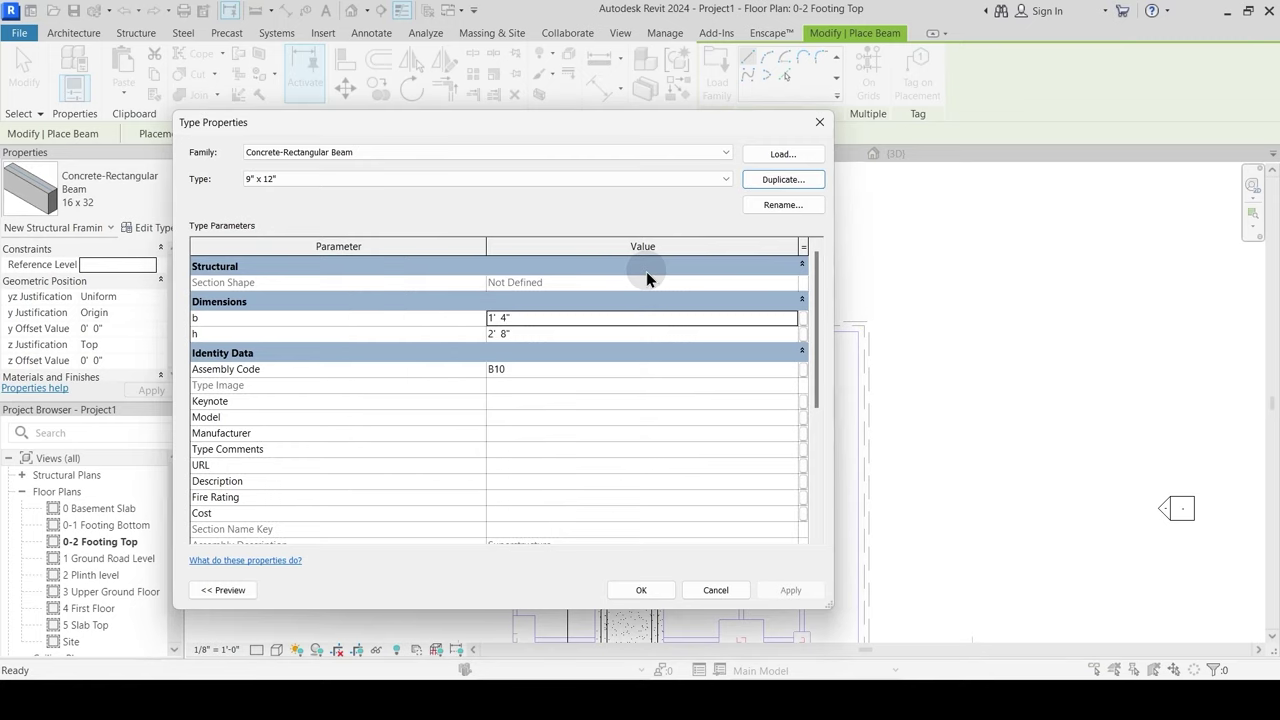
left_click(527, 317)
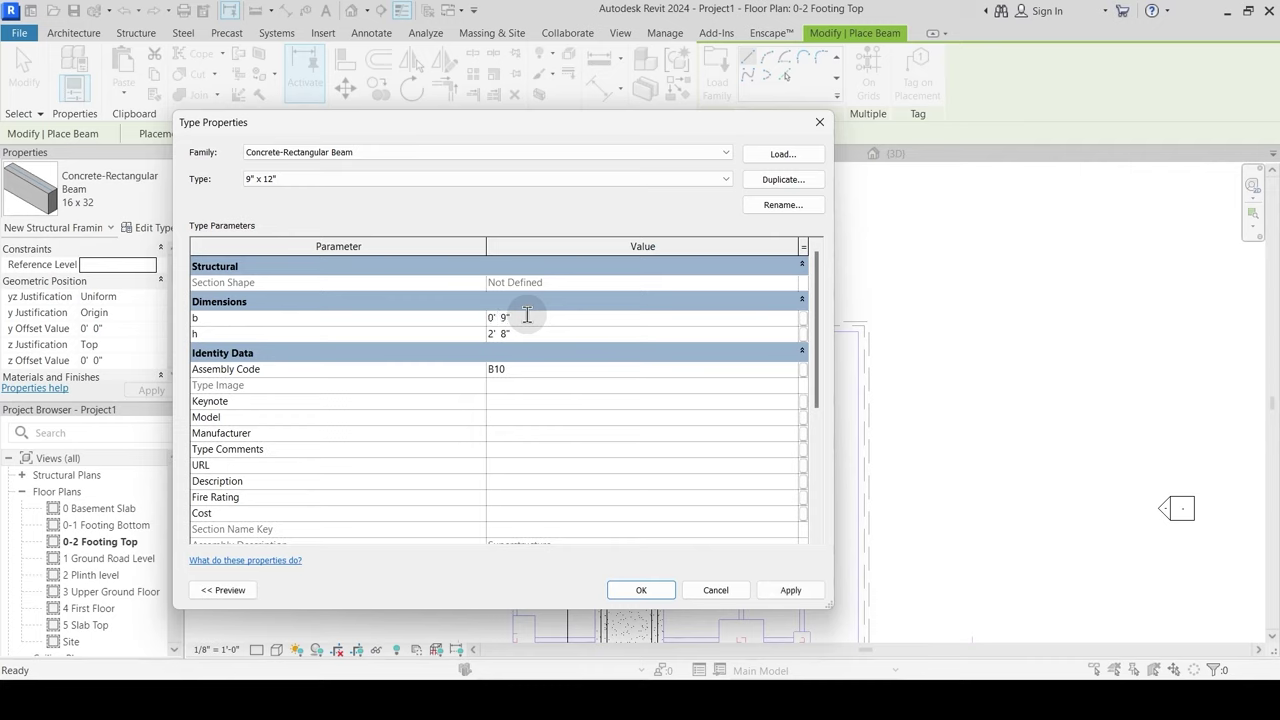
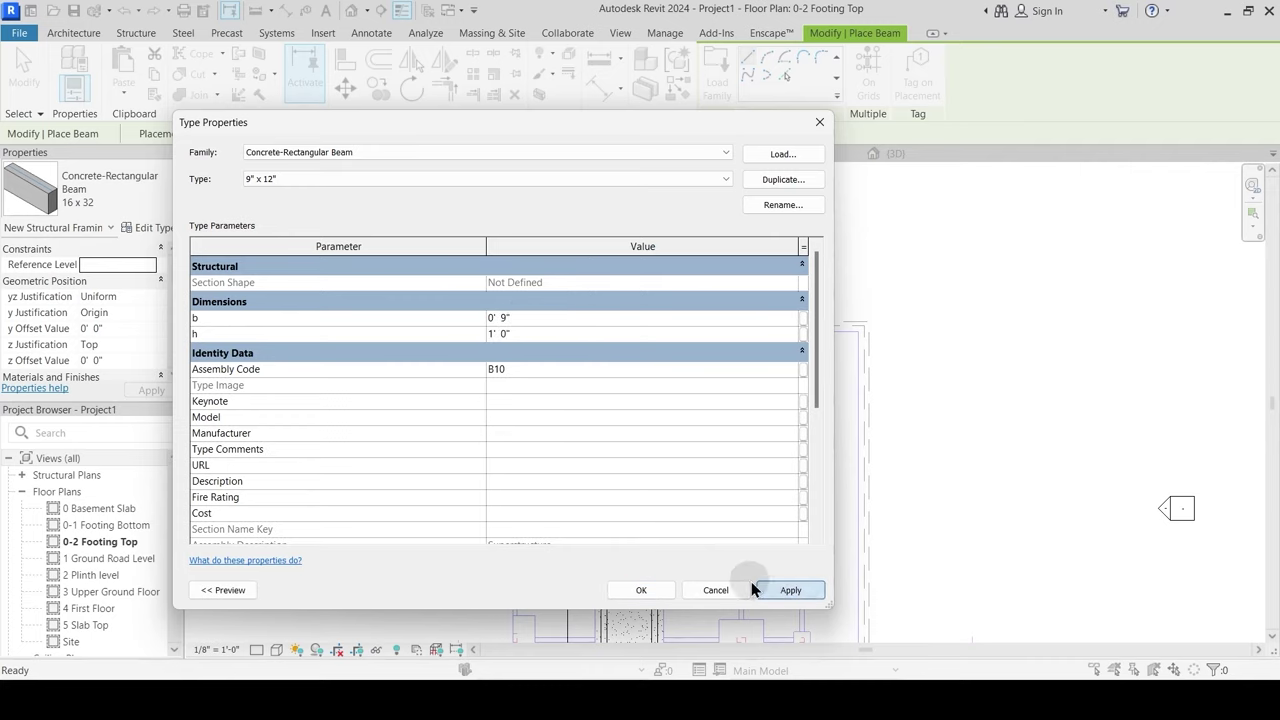
Step: Accept the new 9" x 12" Concrete-Rectangular Beam type (b 9", h 12")
left_click(645, 589)
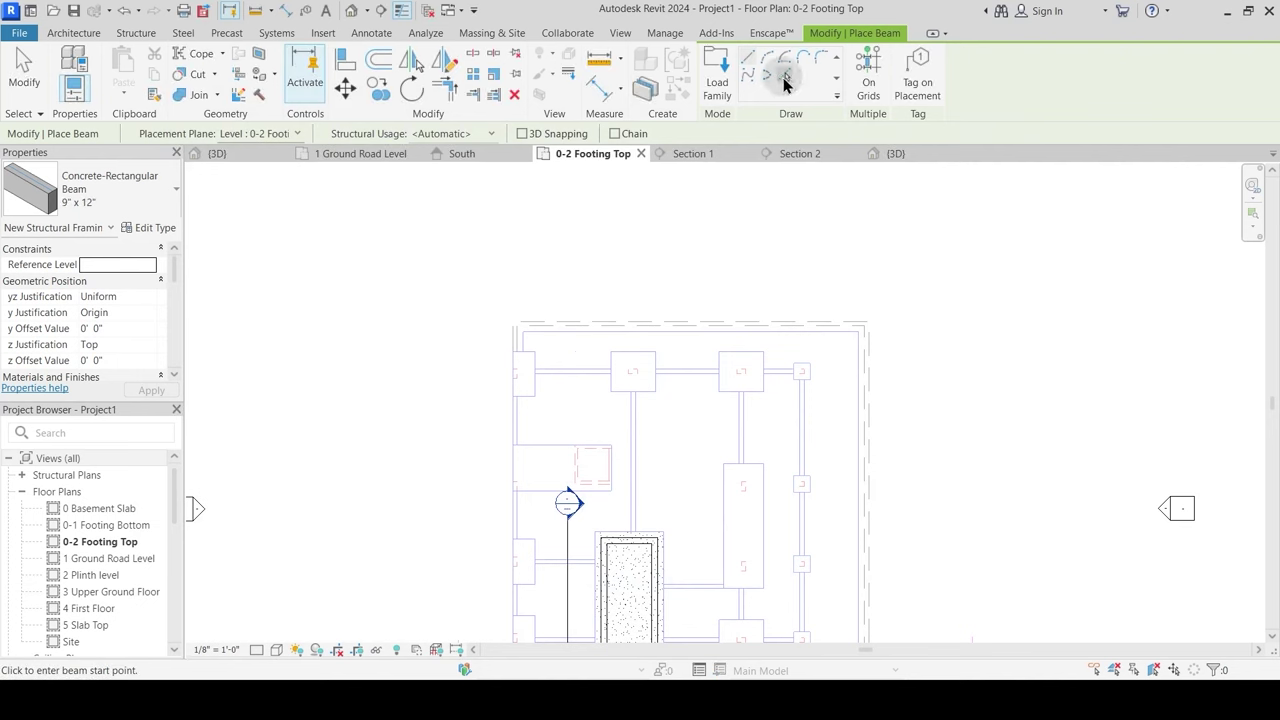
Step: Place the first picked-line beams on the left footings and set z Justification to Bottom
left_click(786, 78)
scroll(595, 414, "up", 2)
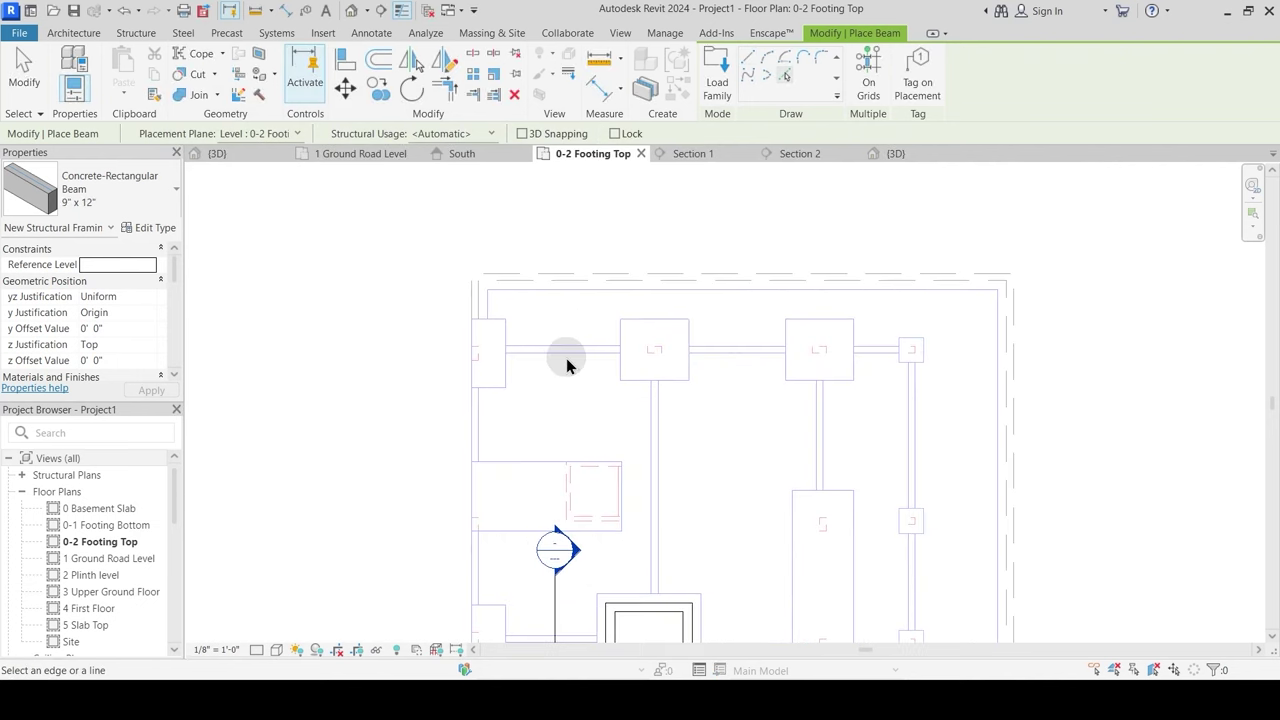
left_click(570, 352)
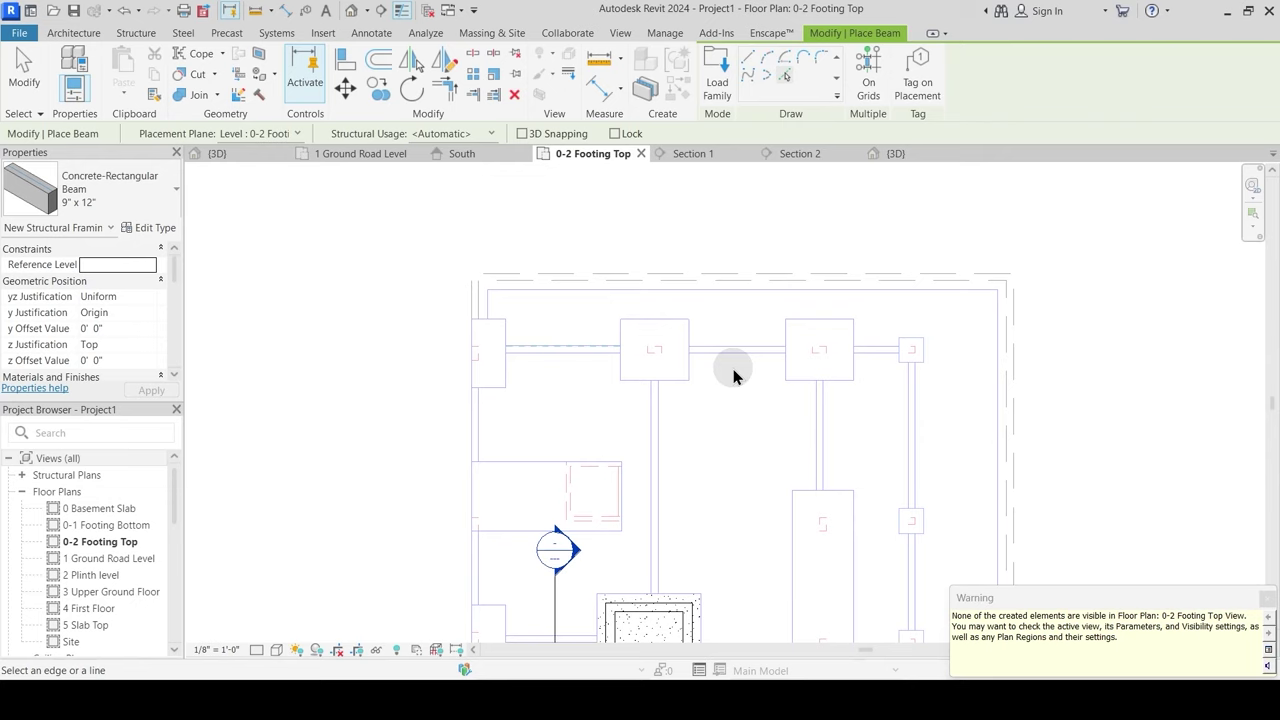
left_click(651, 391)
left_click(149, 344)
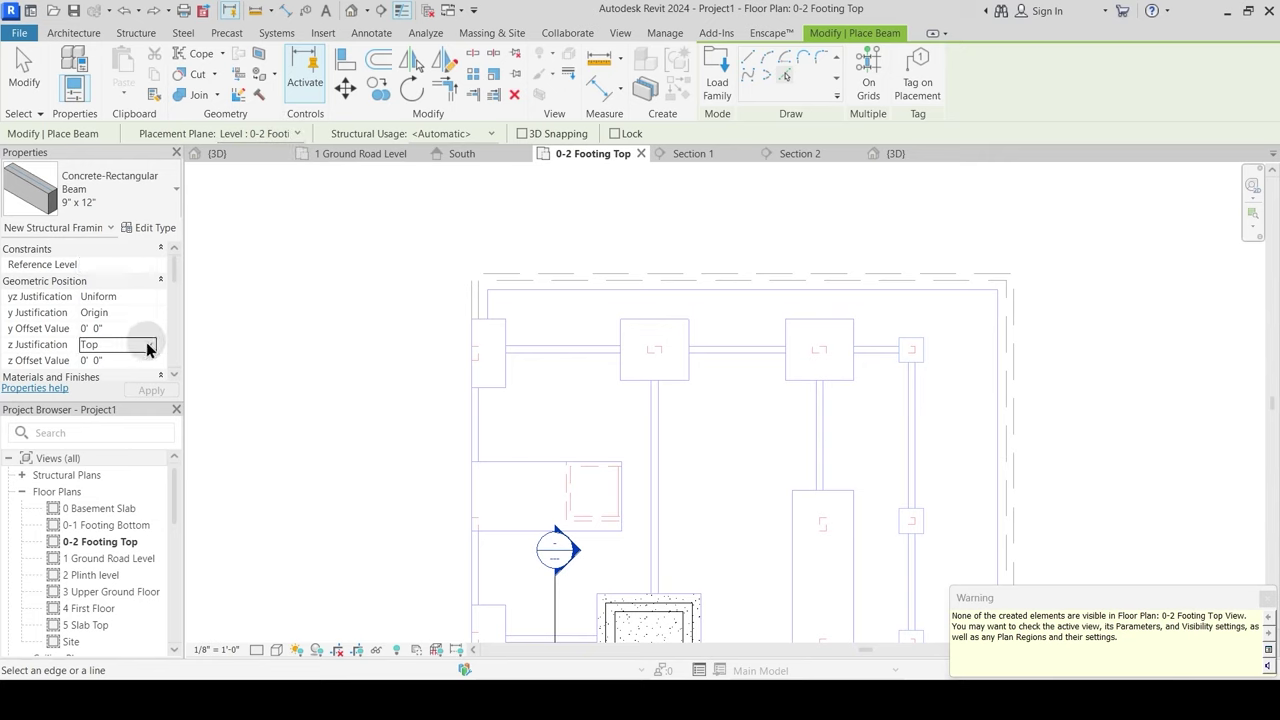
left_click(149, 344)
left_click(97, 401)
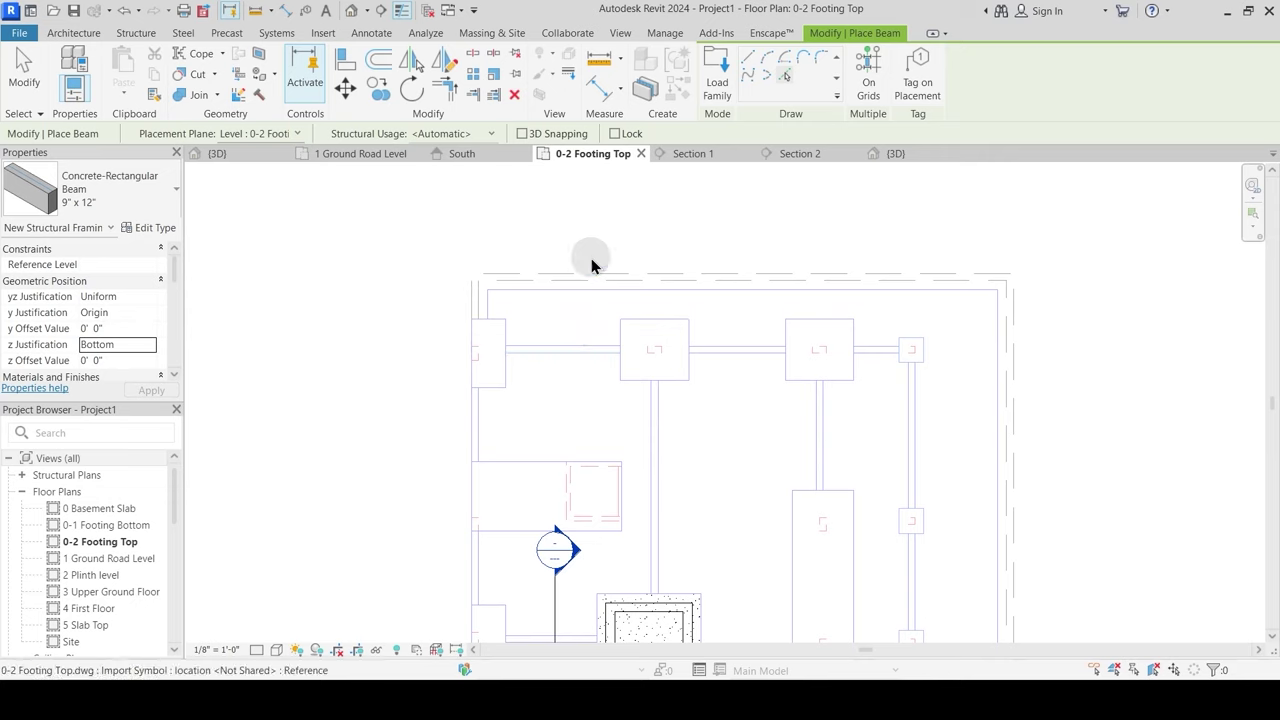
left_click(592, 347)
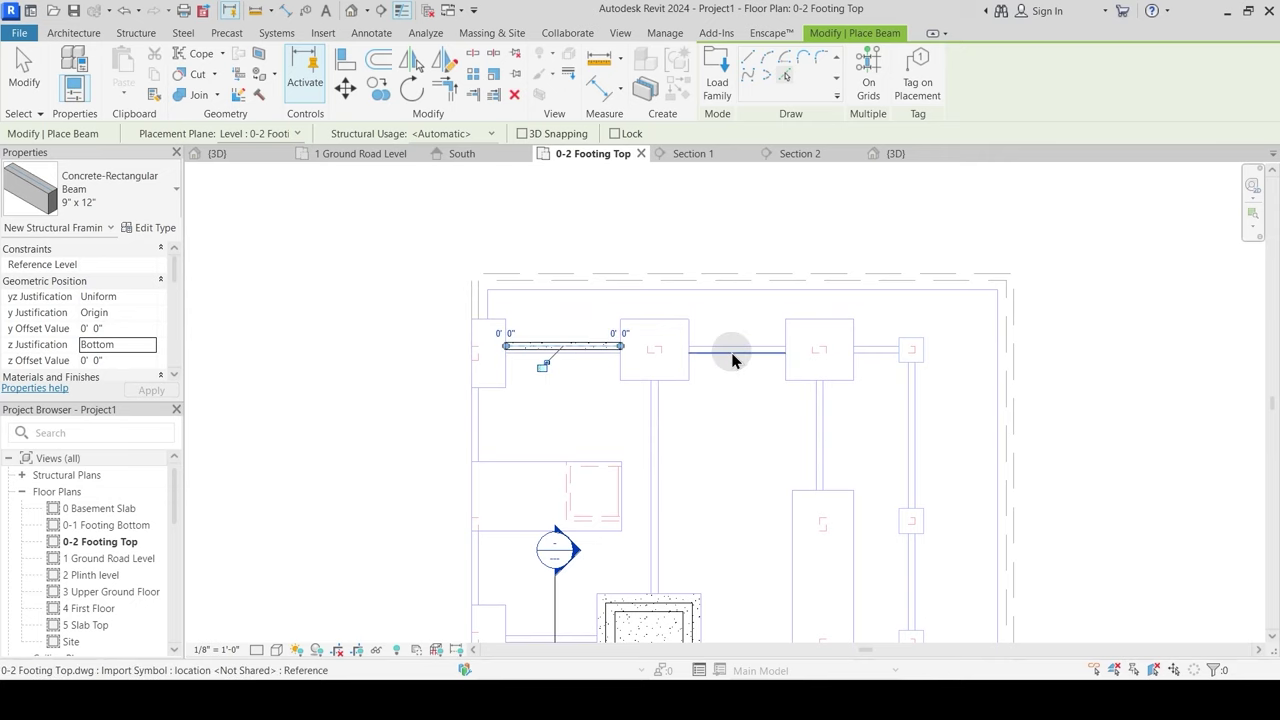
key("ctrl+z")
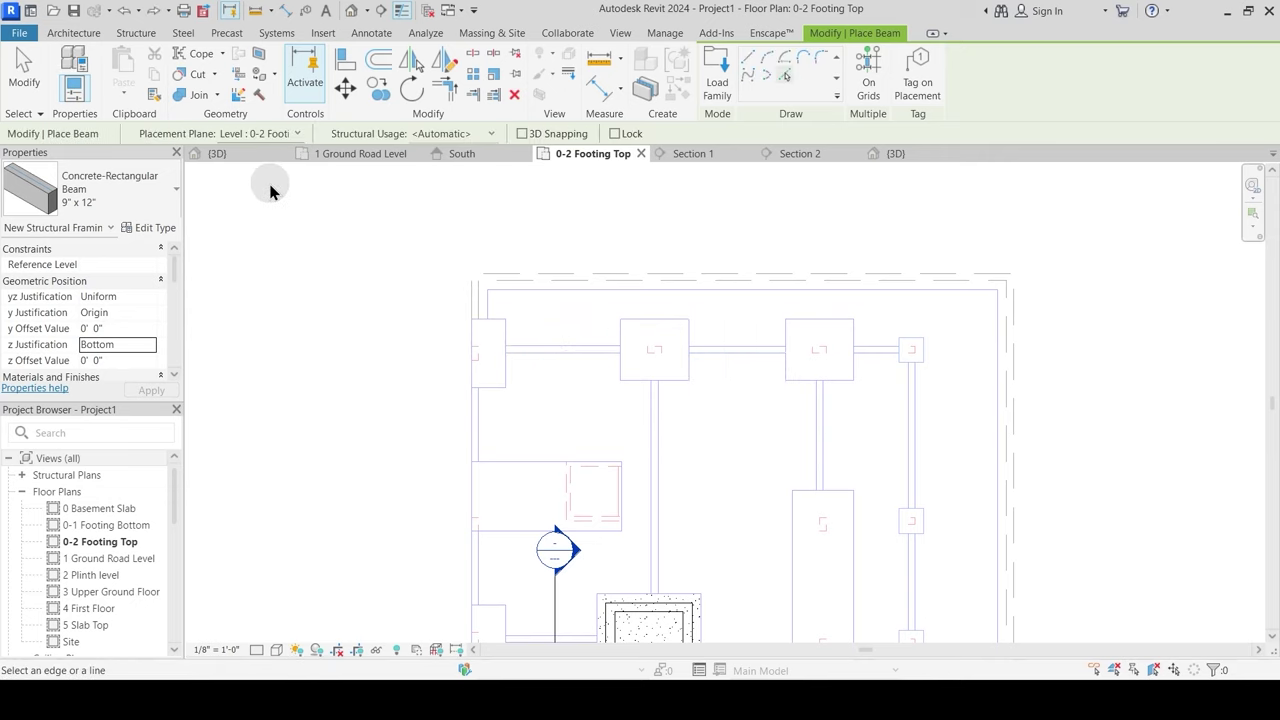
Step: With y Justification set to Left, place beams along the top and right footing lines
left_click(152, 314)
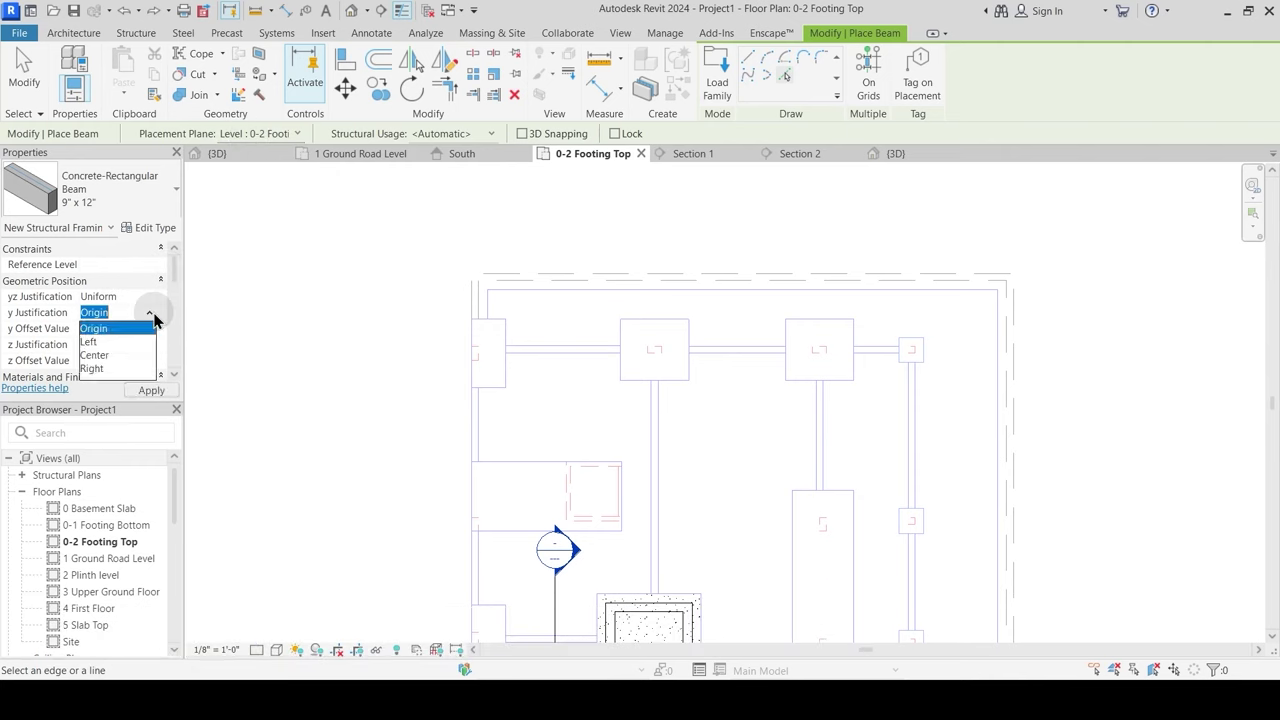
left_click(91, 343)
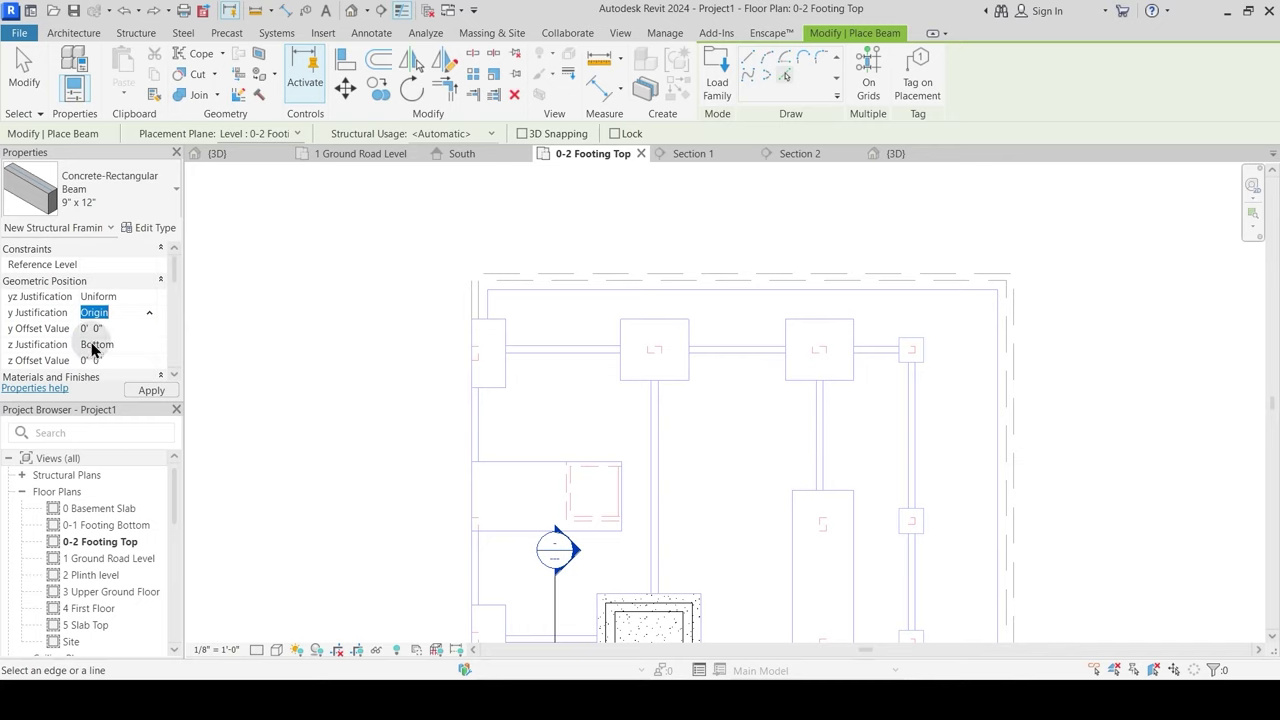
left_click(594, 349)
scroll(760, 362, "up", 2)
left_click(756, 340)
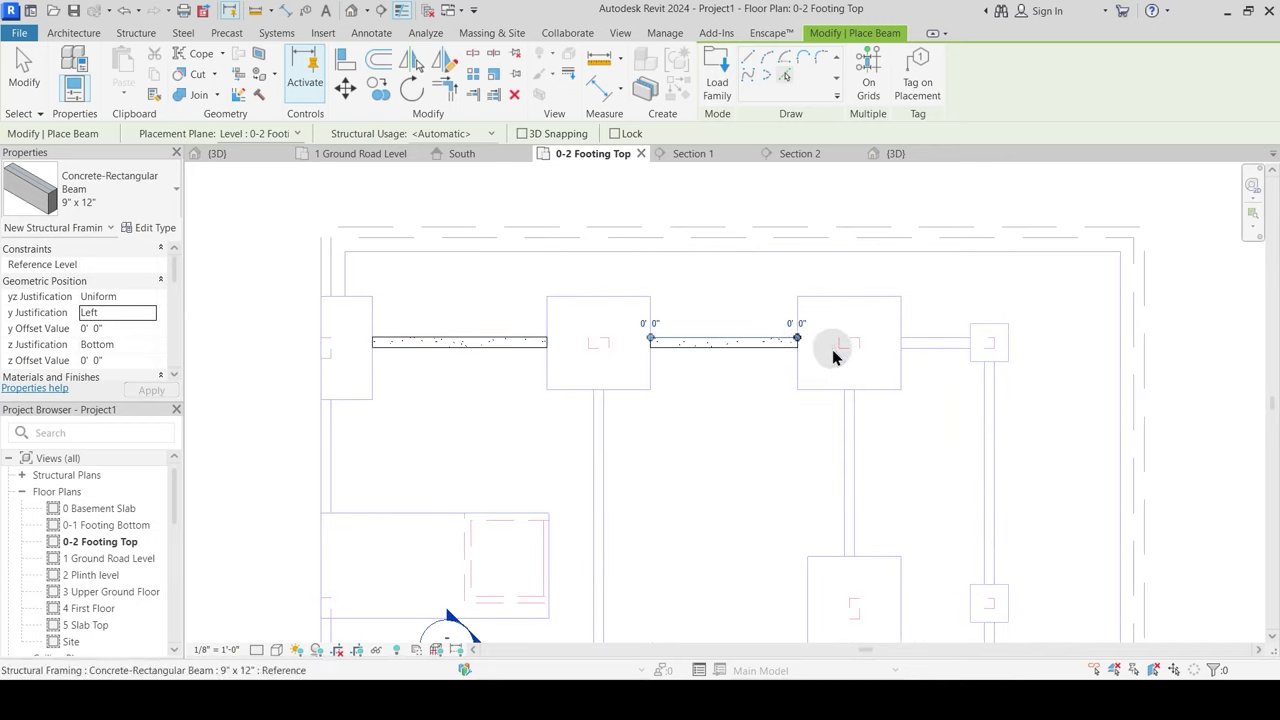
left_click(925, 343)
left_click(983, 468)
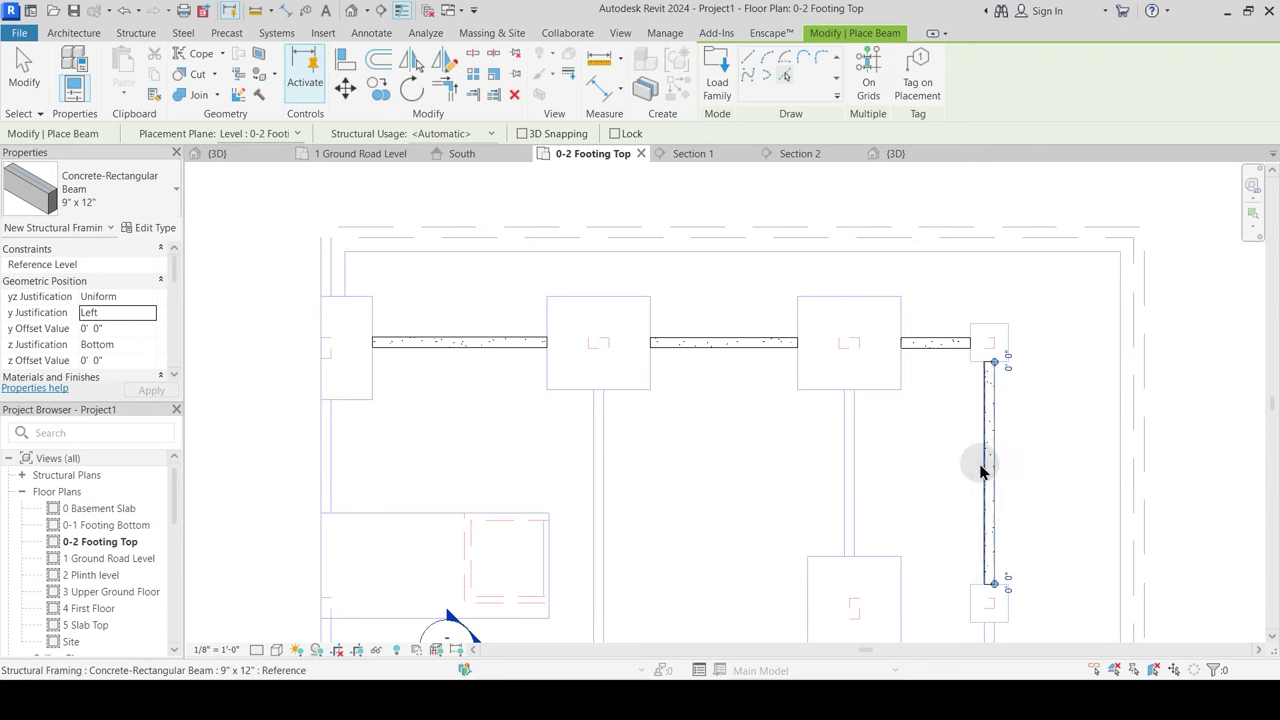
middle_click_drag(980, 470, 848, 214)
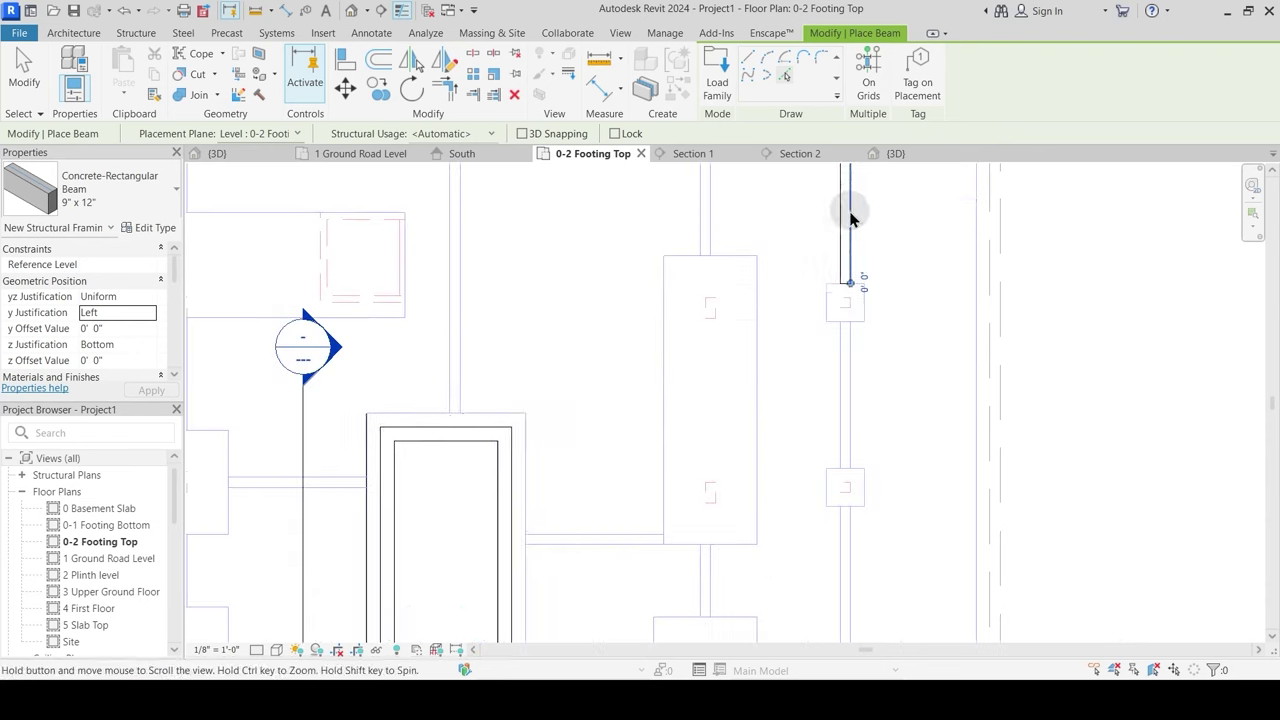
left_click(850, 405)
left_click(788, 510)
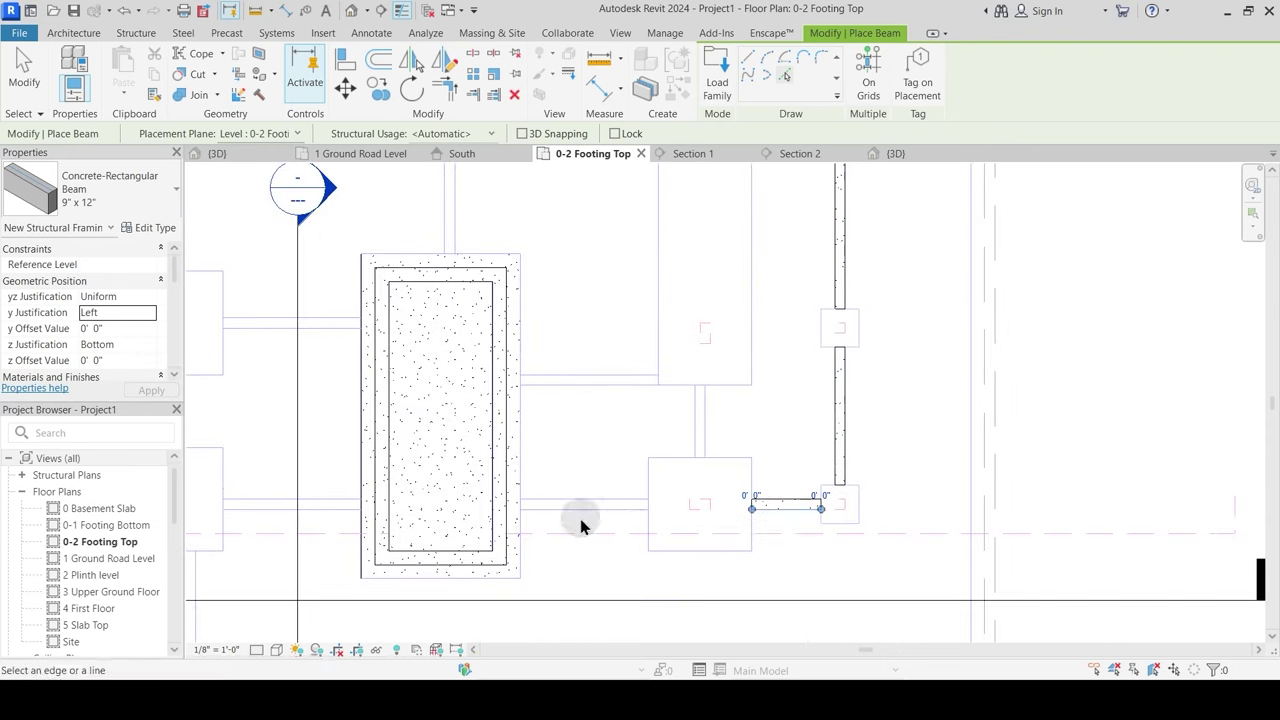
Step: Place the remaining beams around the large footing and on the left and right lines
middle_click_drag(420, 518, 557, 520)
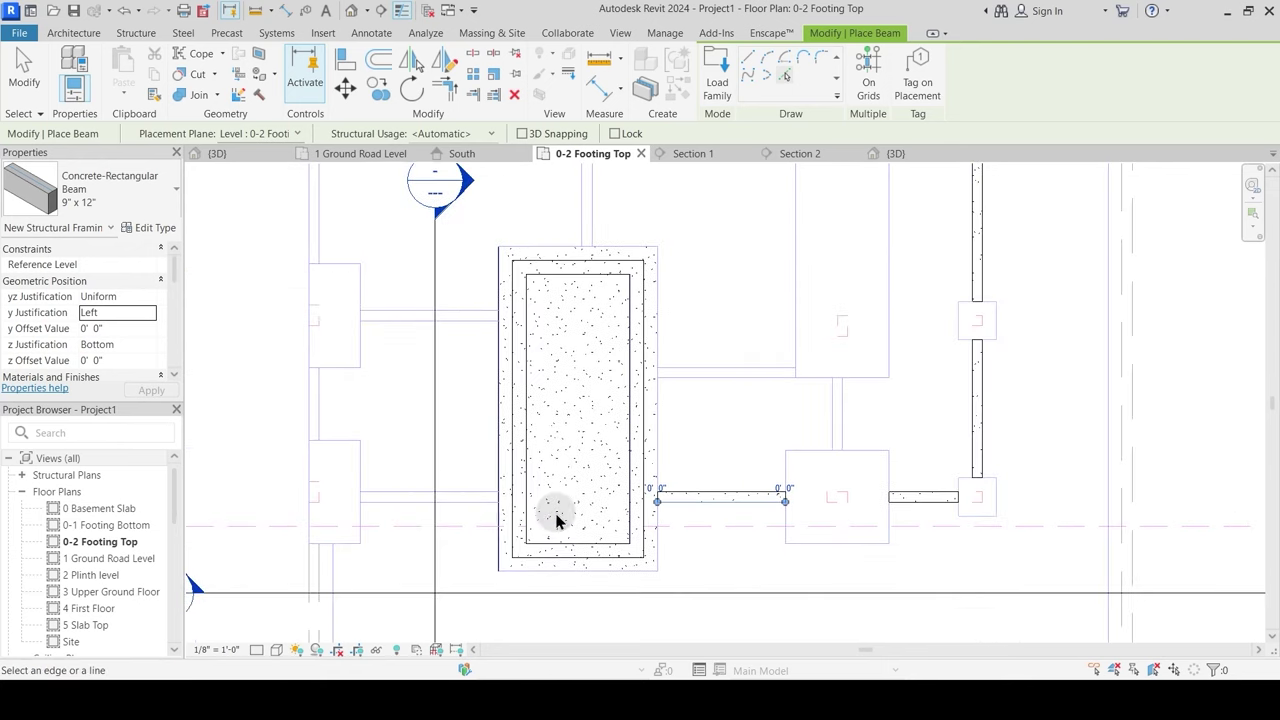
left_click(466, 511)
left_click(470, 326)
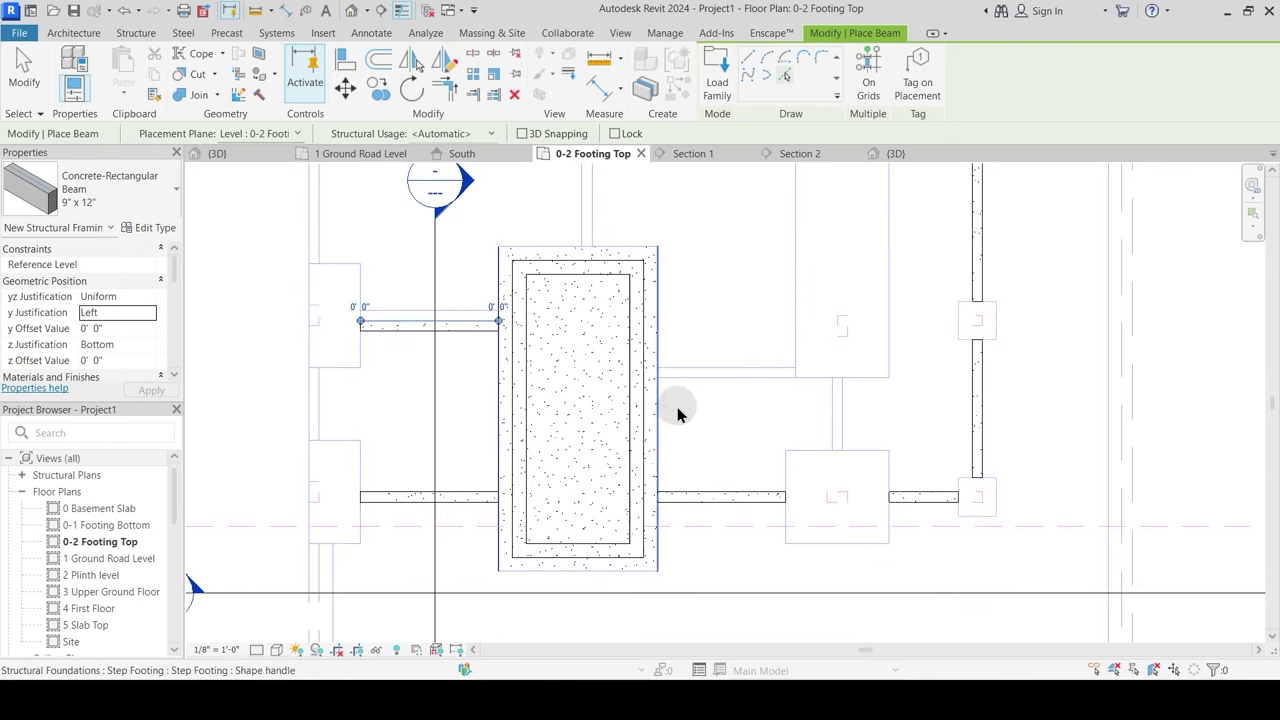
left_click(696, 382)
middle_click_drag(675, 254, 700, 414)
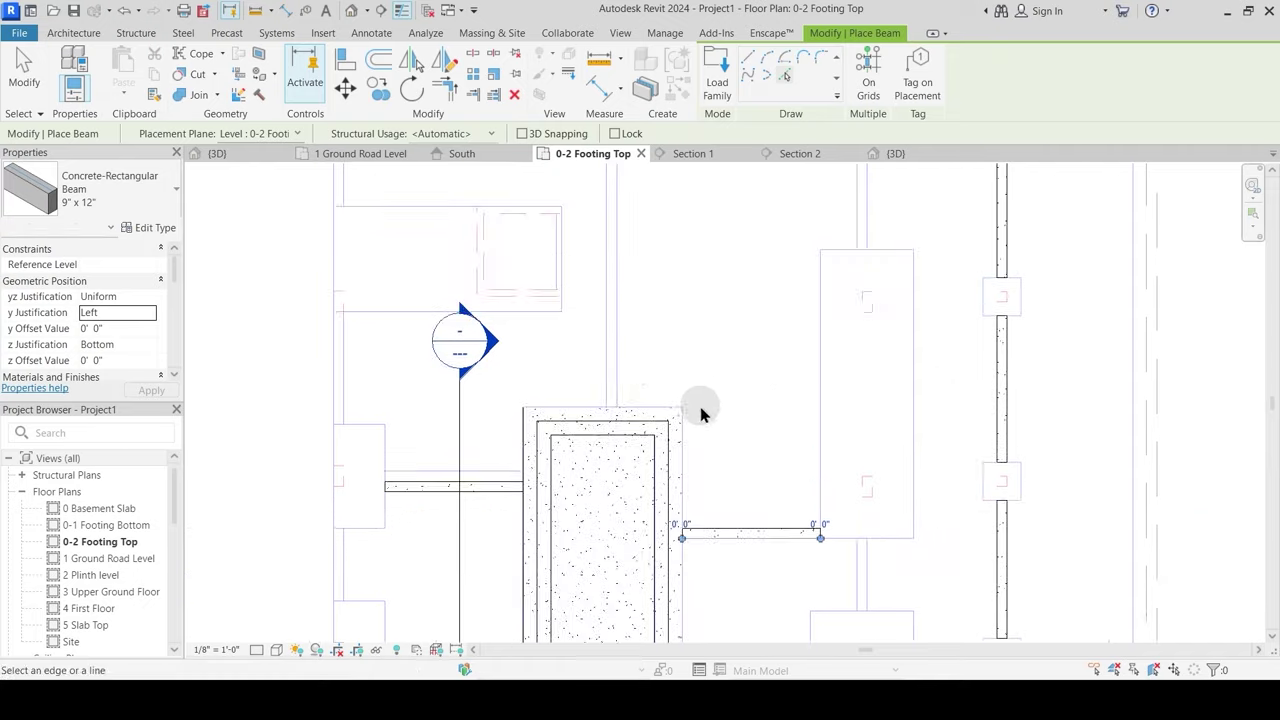
left_click(618, 335)
middle_click_drag(683, 236, 644, 382)
scroll(648, 388, "down", 2)
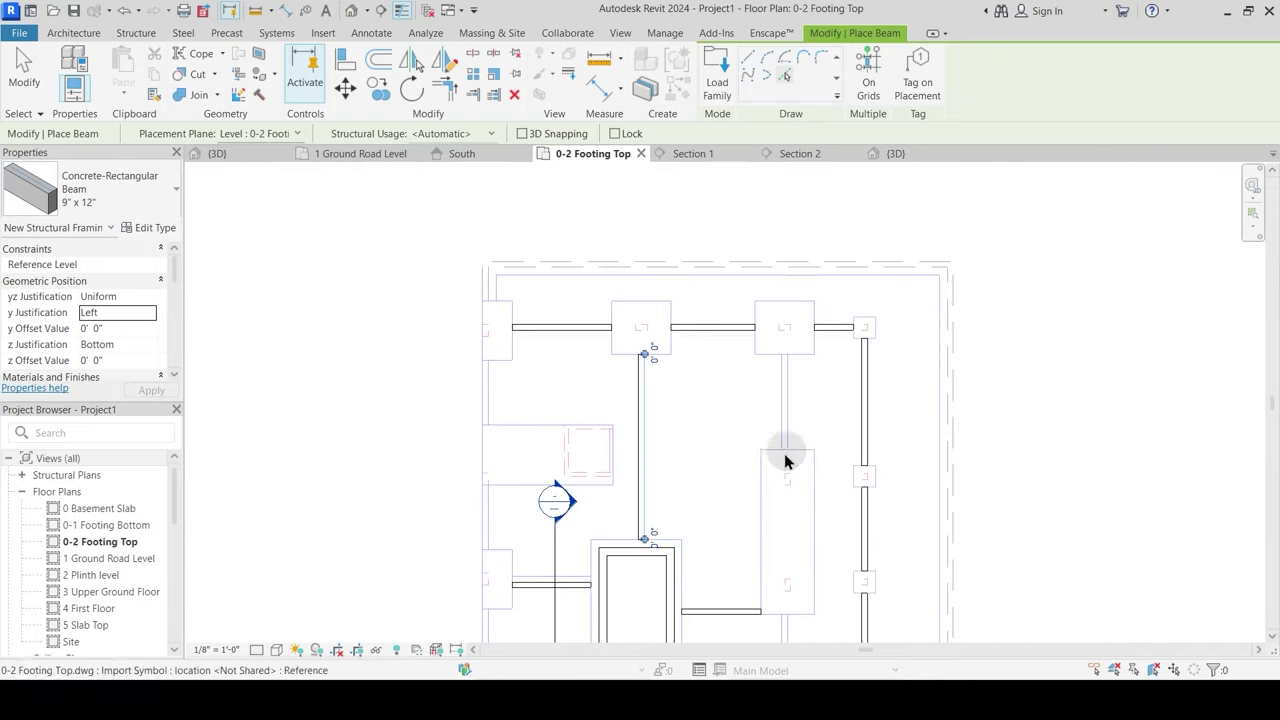
scroll(786, 416, "up", 1)
left_click(786, 408)
middle_click_drag(725, 420, 740, 181)
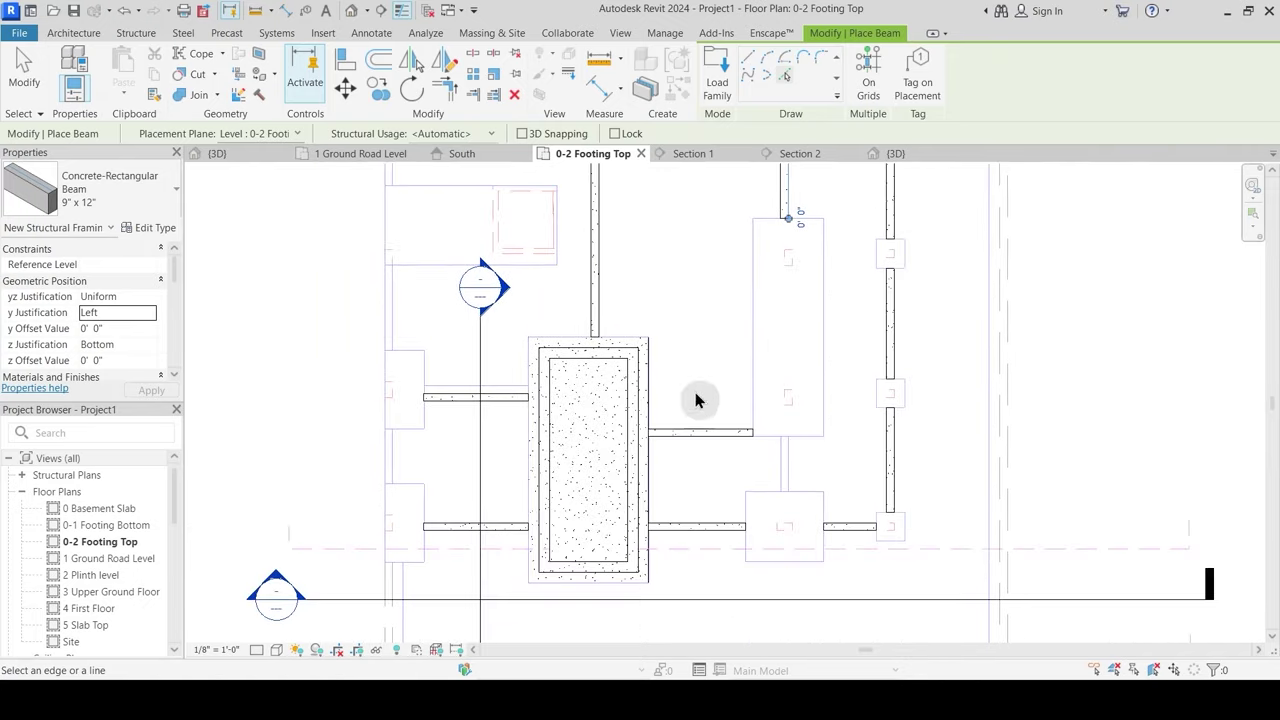
left_click(790, 465)
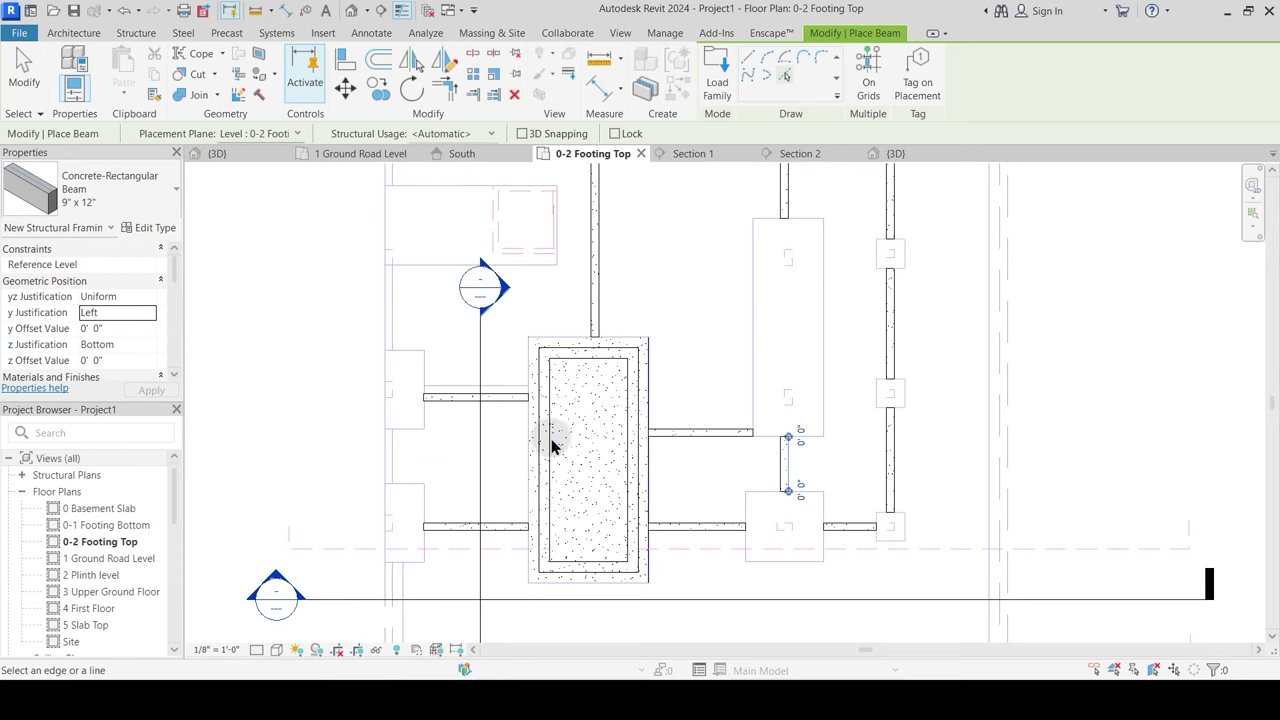
left_click(496, 399)
Step: Give the beam left of the large footing Right y Justification
key("Escape")
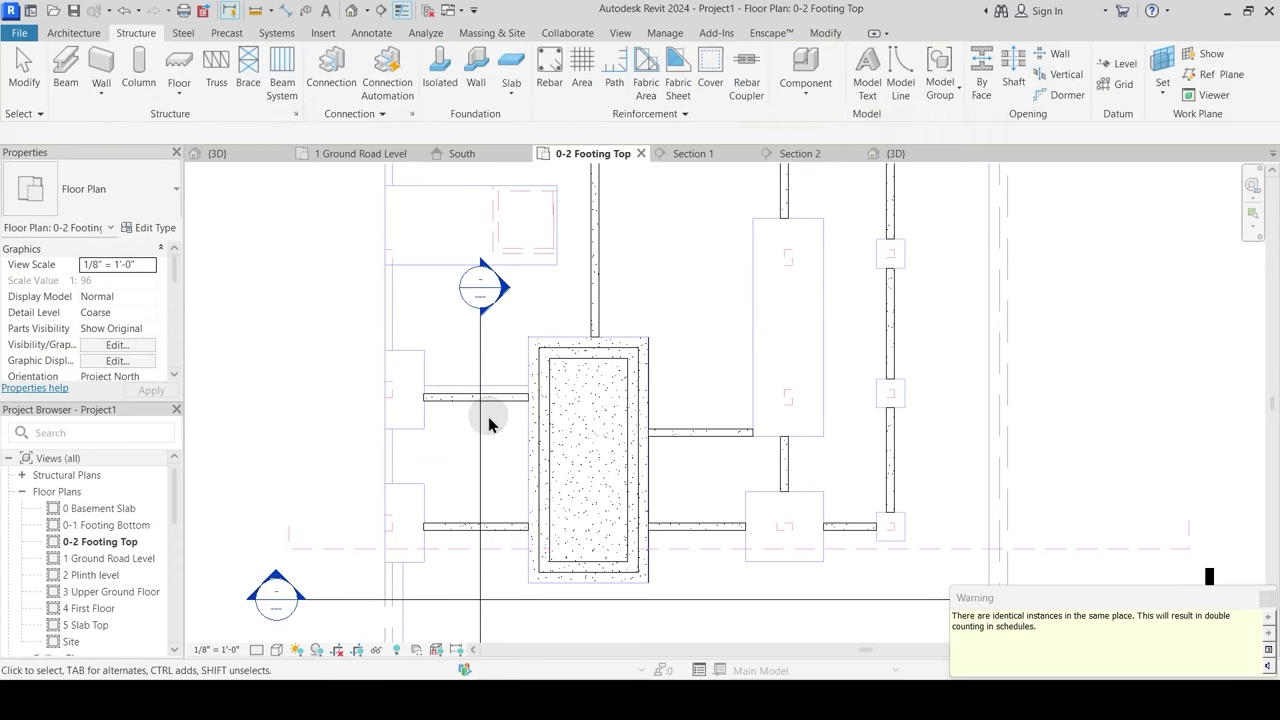
left_click(498, 396)
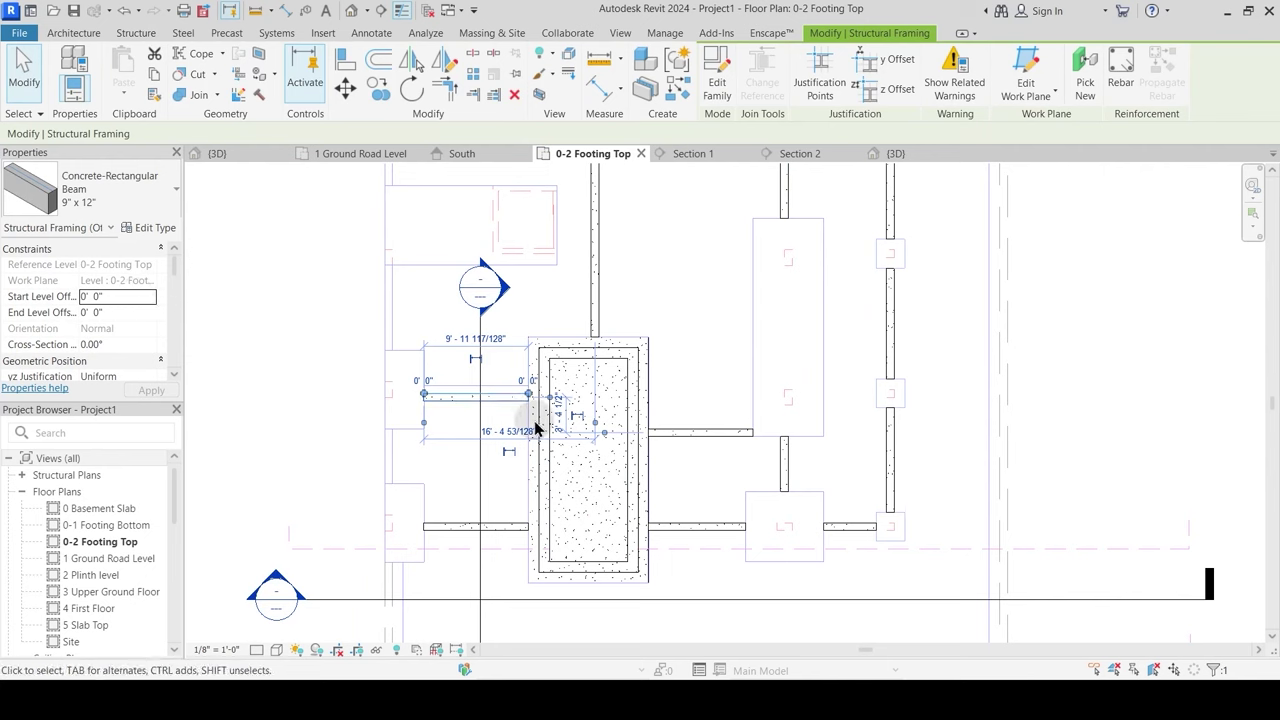
key("Escape")
left_click(490, 405)
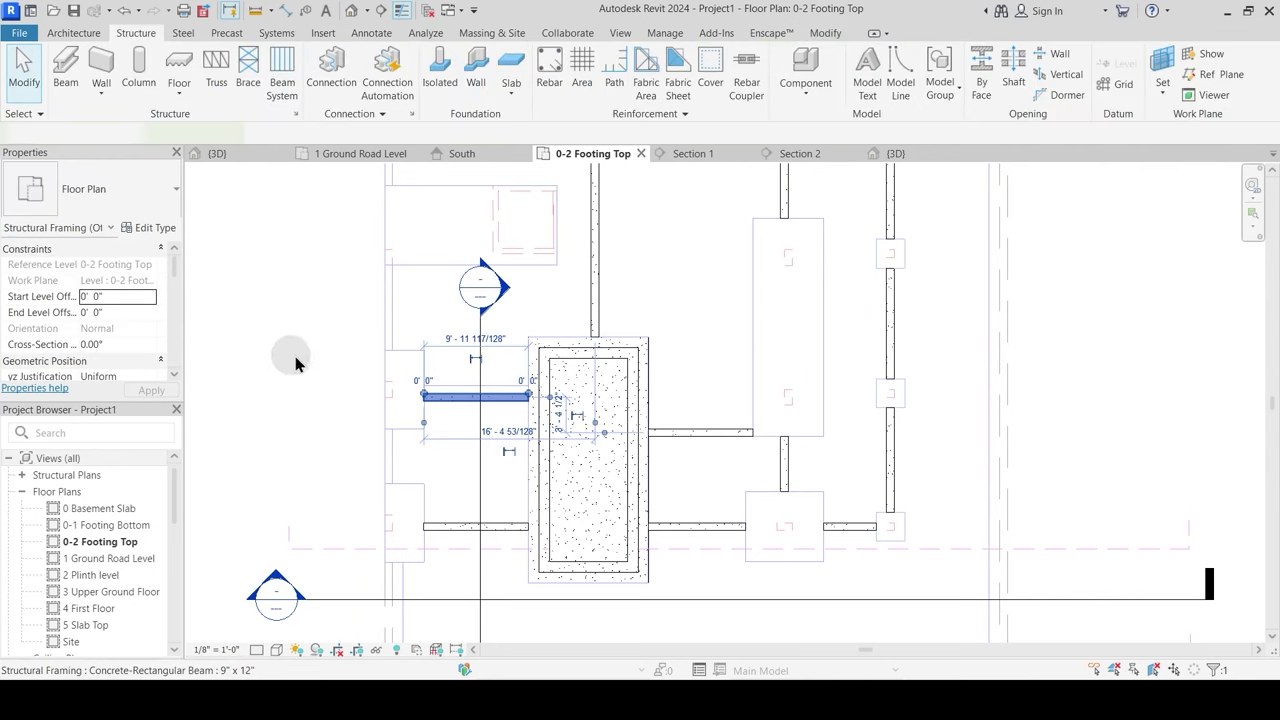
scroll(152, 340, "down", 1)
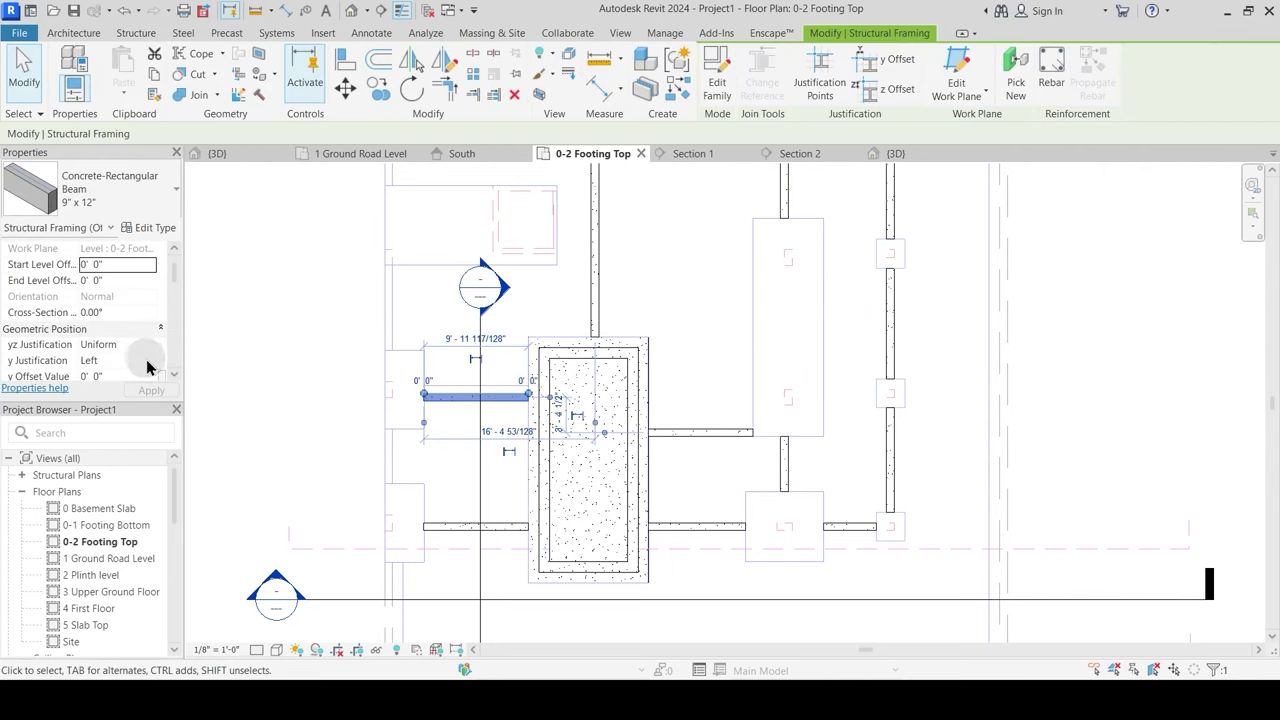
left_click(150, 361)
left_click(91, 415)
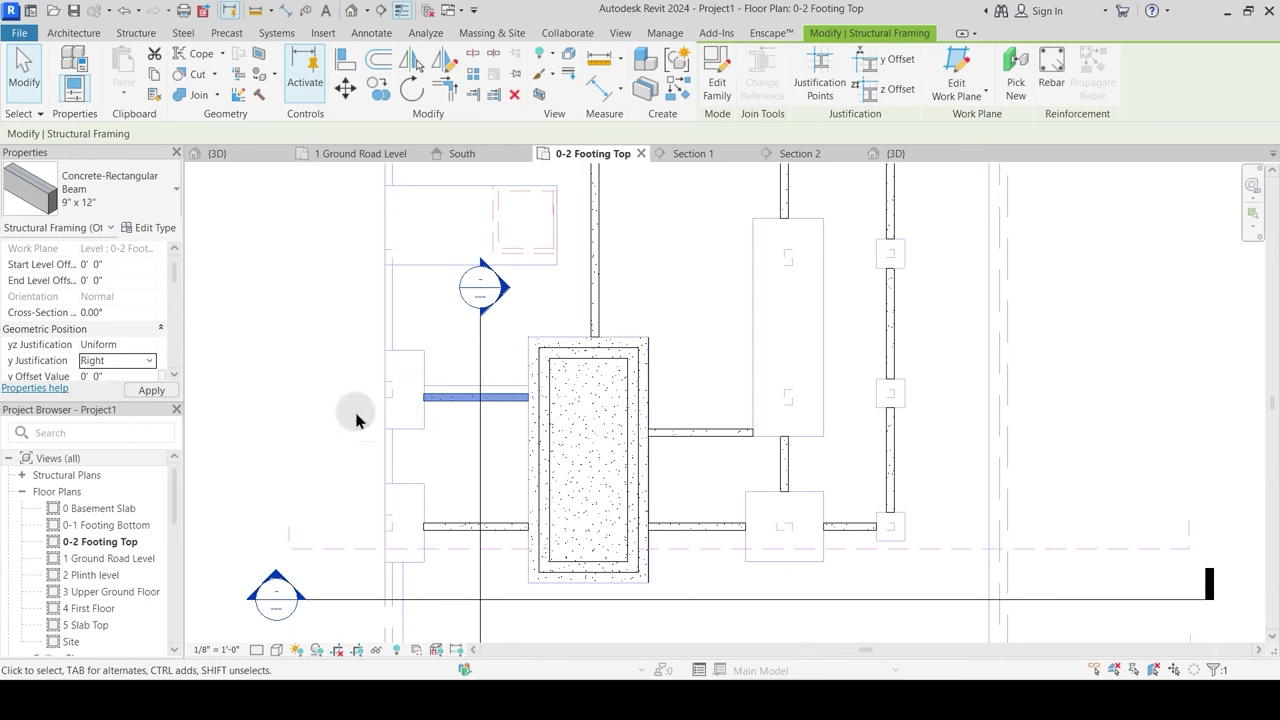
left_click(689, 434)
scroll(718, 337, "down", 2)
Step: Select all beams of this type with SA and set their z Justification to Top
middle_click_drag(718, 337, 640, 446)
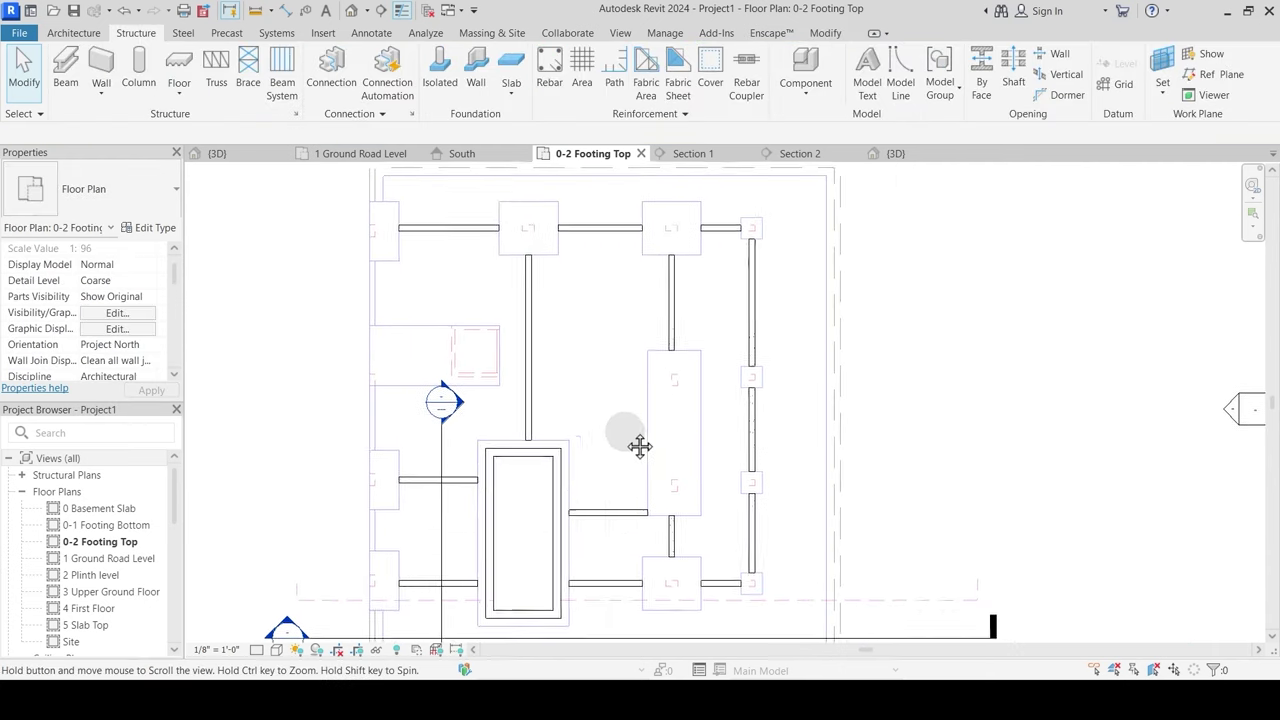
scroll(628, 428, "down", 1)
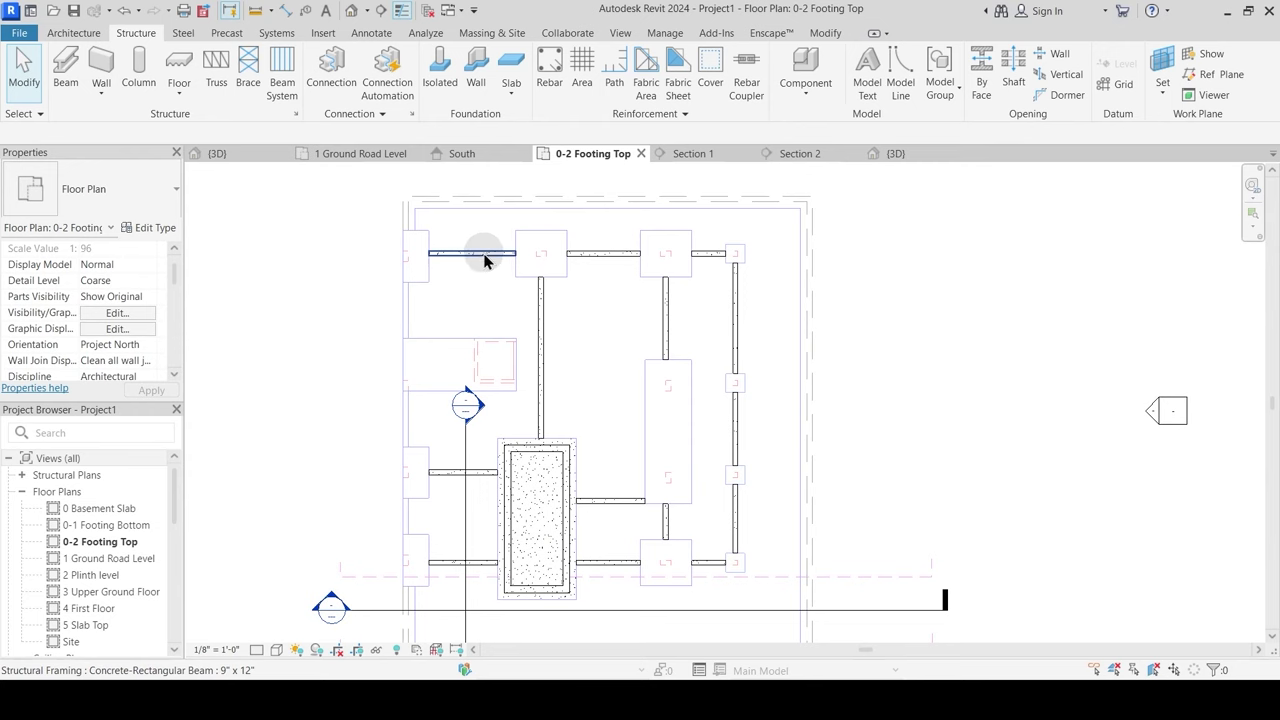
middle_click_drag(492, 490, 529, 394)
middle_click_drag(507, 185, 508, 255)
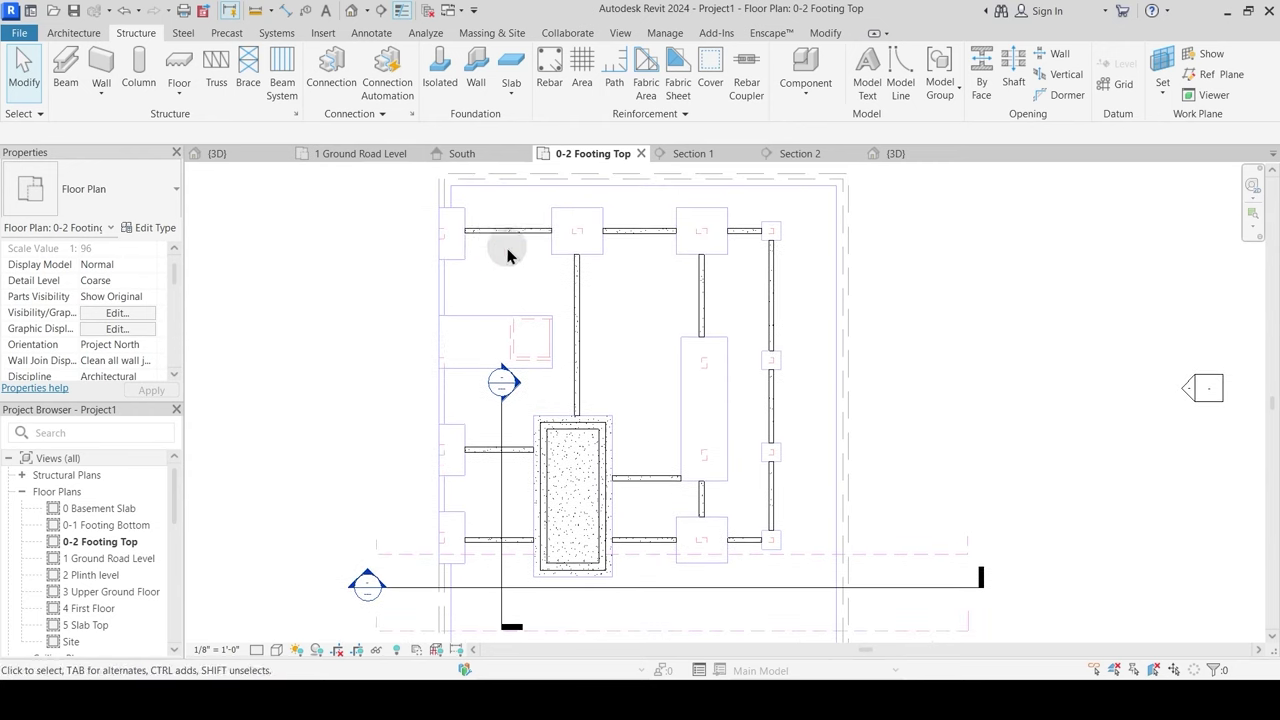
left_click(506, 231)
key("s")
key("a")
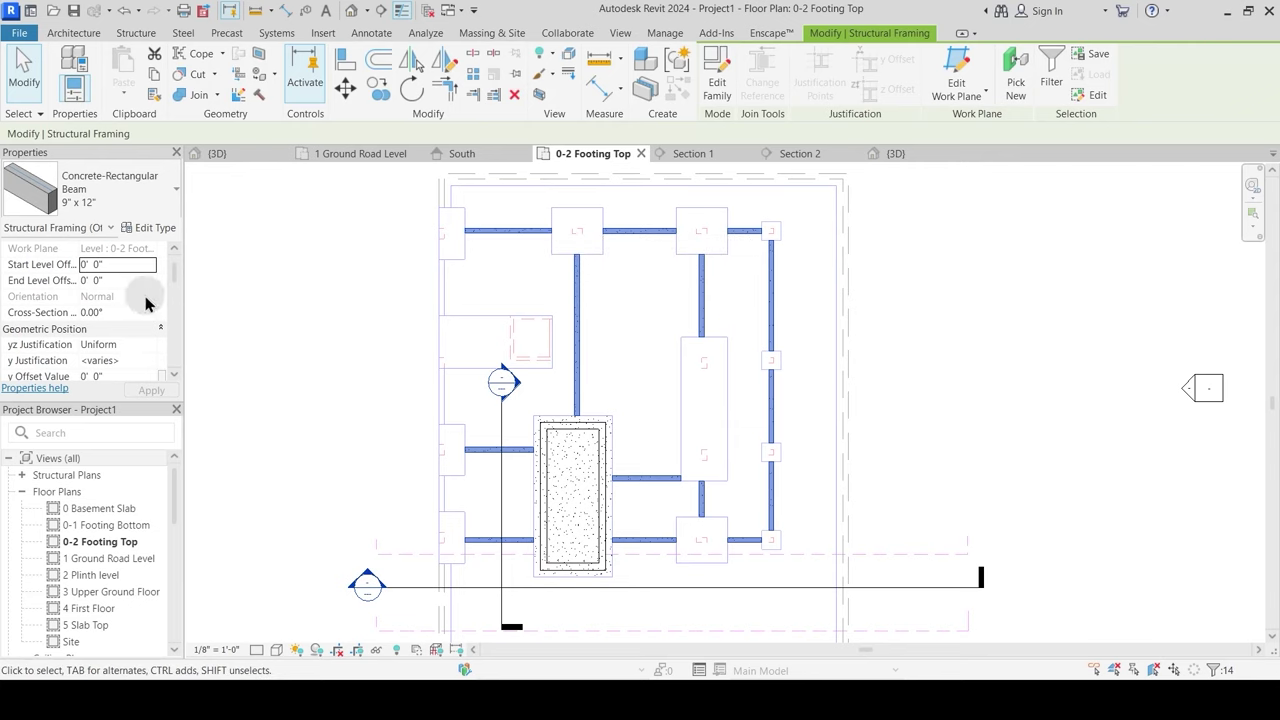
left_click_drag(174, 276, 166, 296)
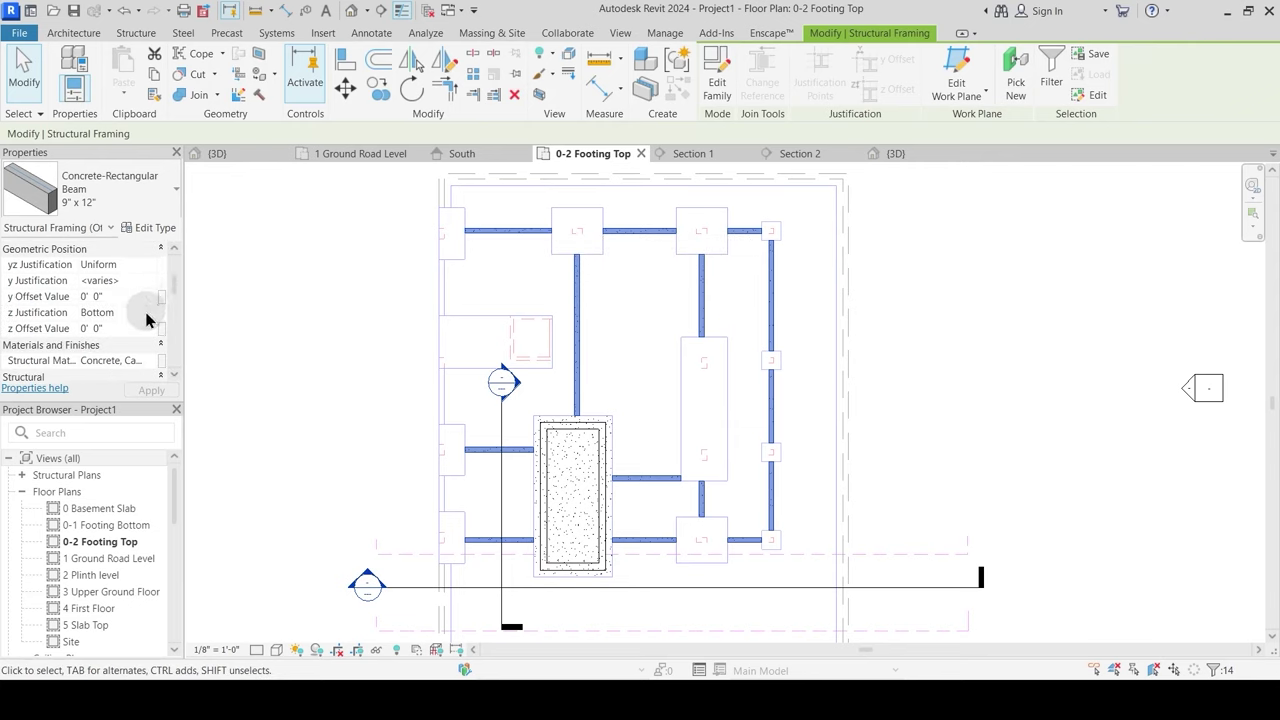
left_click(150, 314)
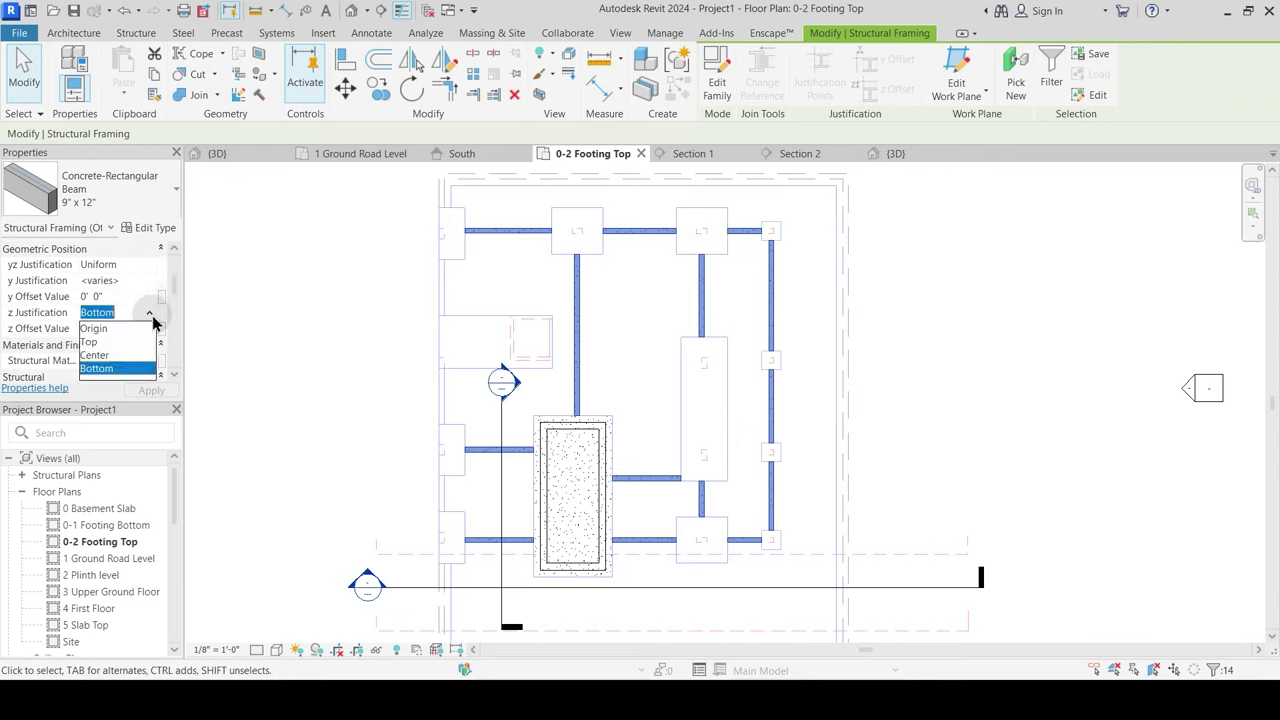
left_click(91, 343)
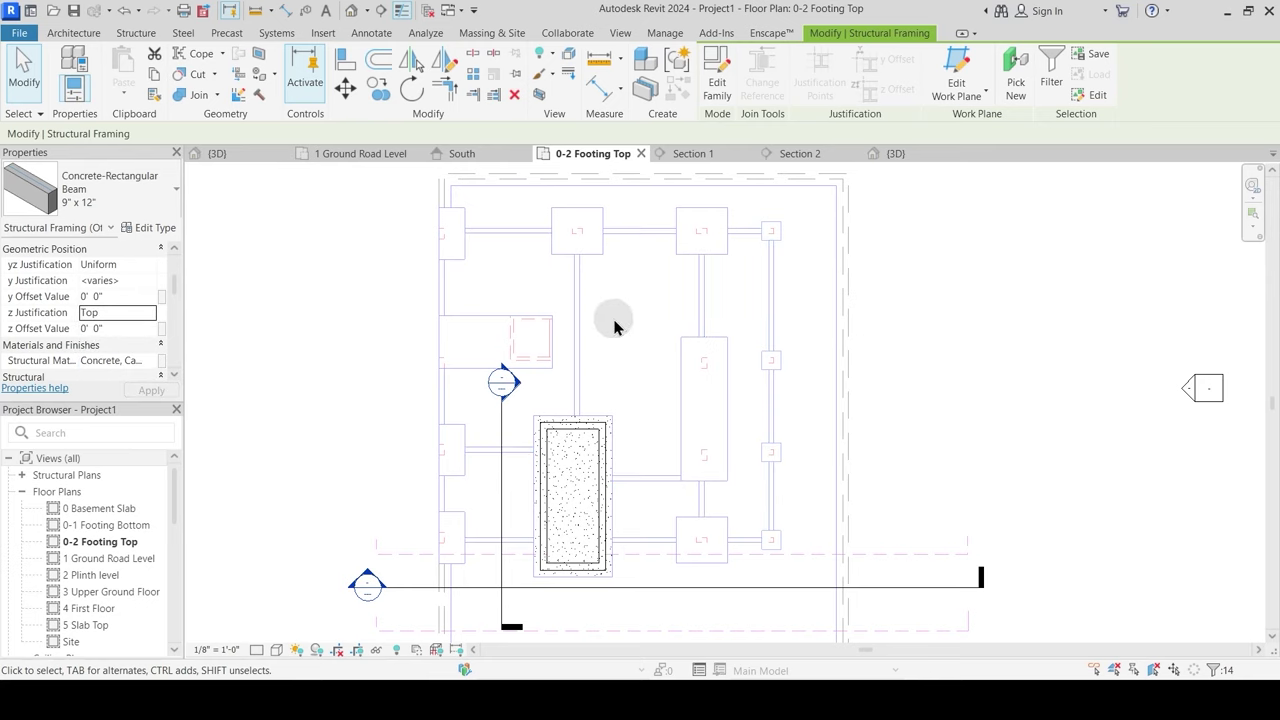
left_click(546, 212)
Step: In Project1's 3D view, select all 9" x 12" plinth beams
left_click(895, 153)
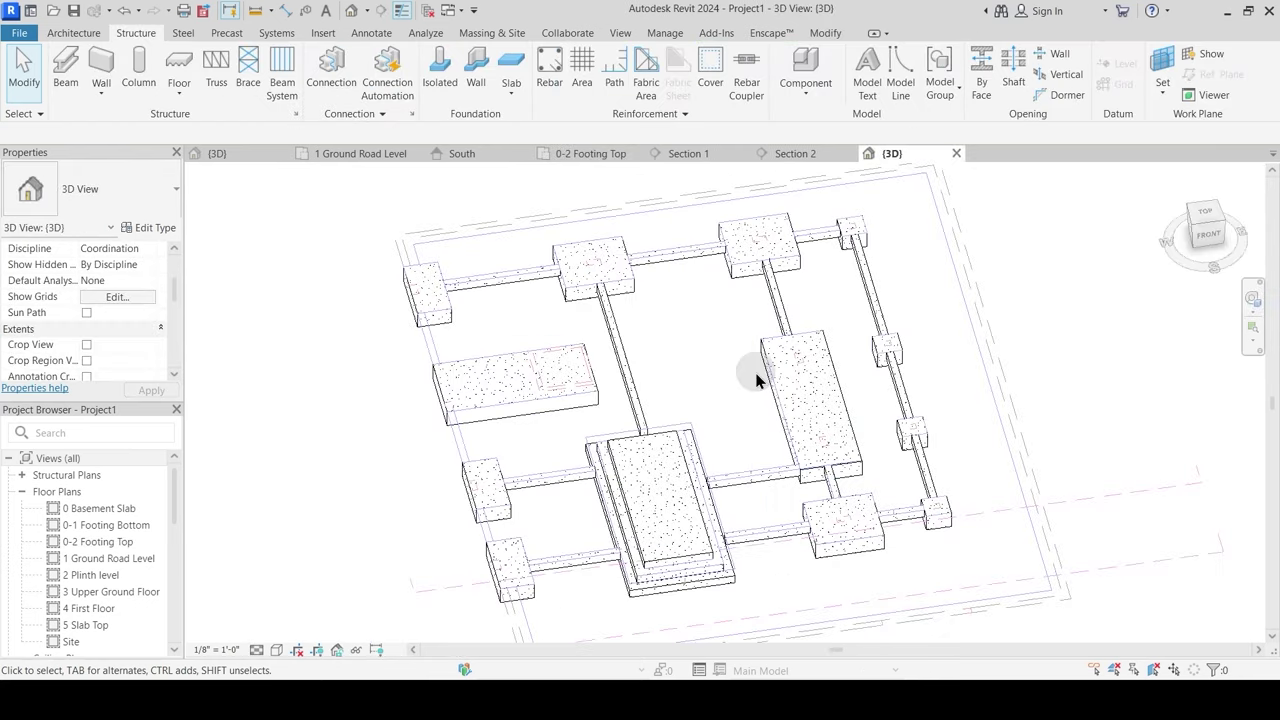
middle_click_drag(757, 372, 666, 434, "shift")
scroll(654, 457, "up", 5)
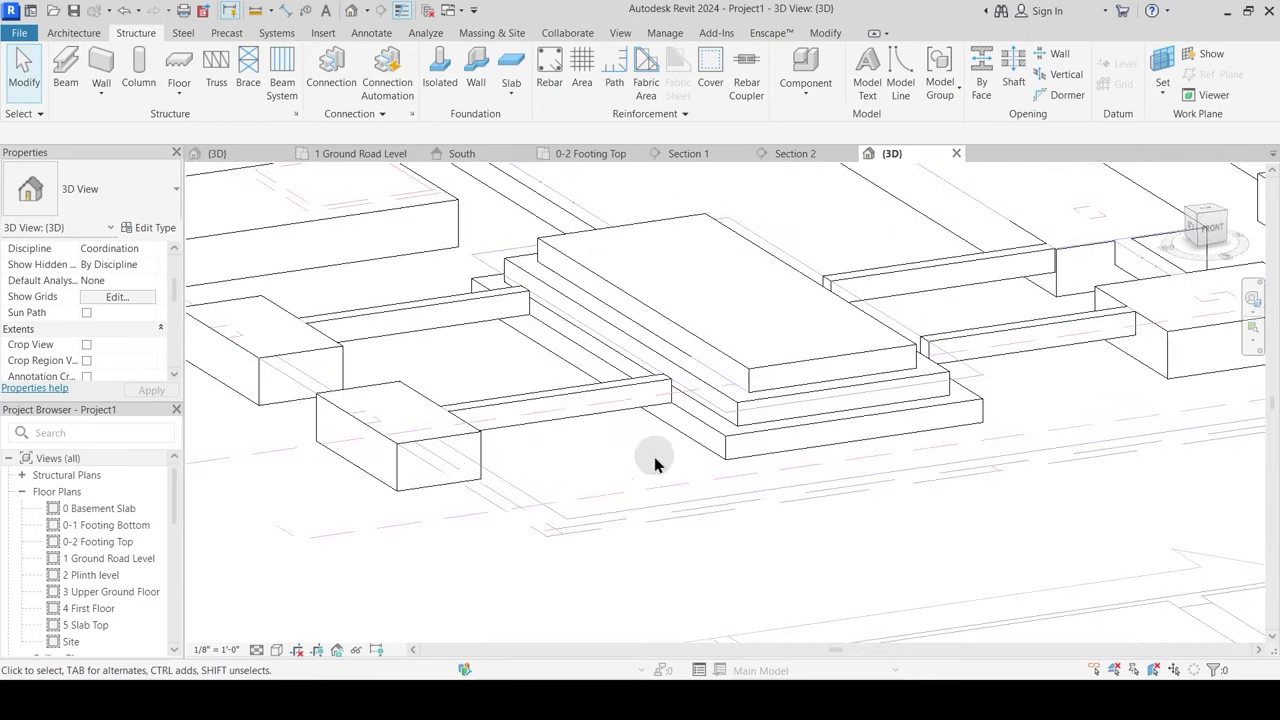
left_click(566, 400)
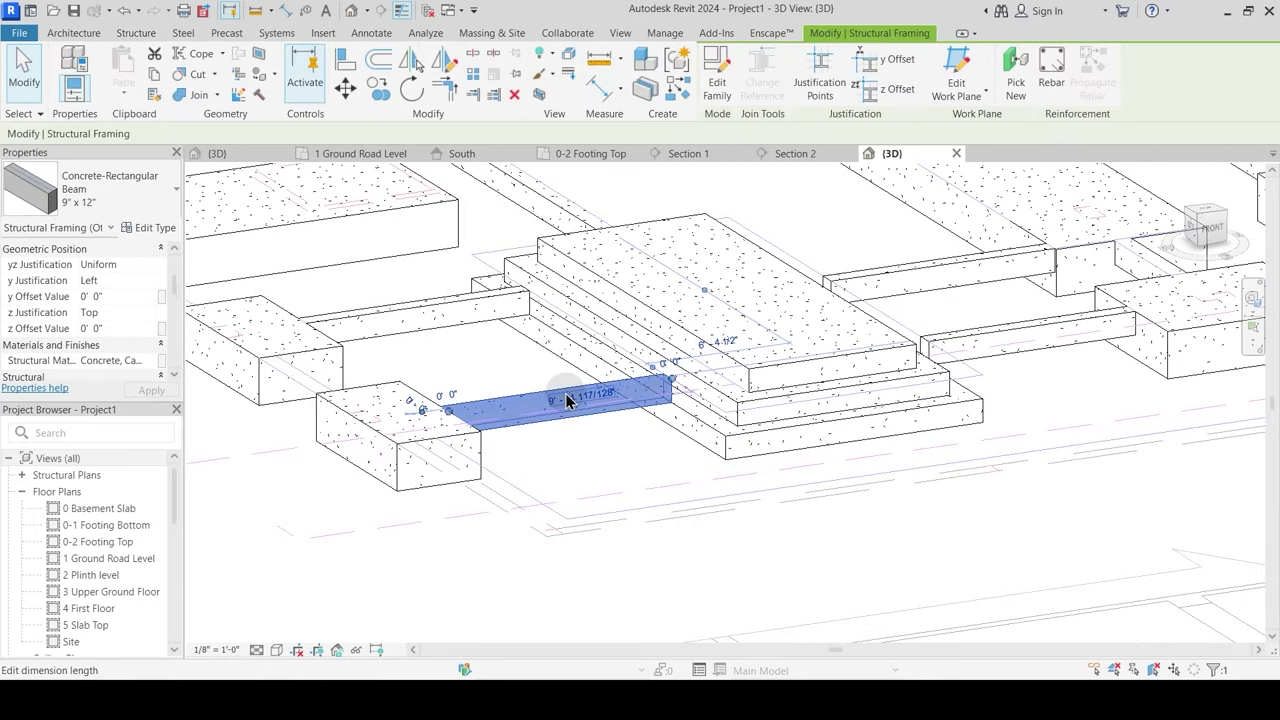
key("s")
key("a")
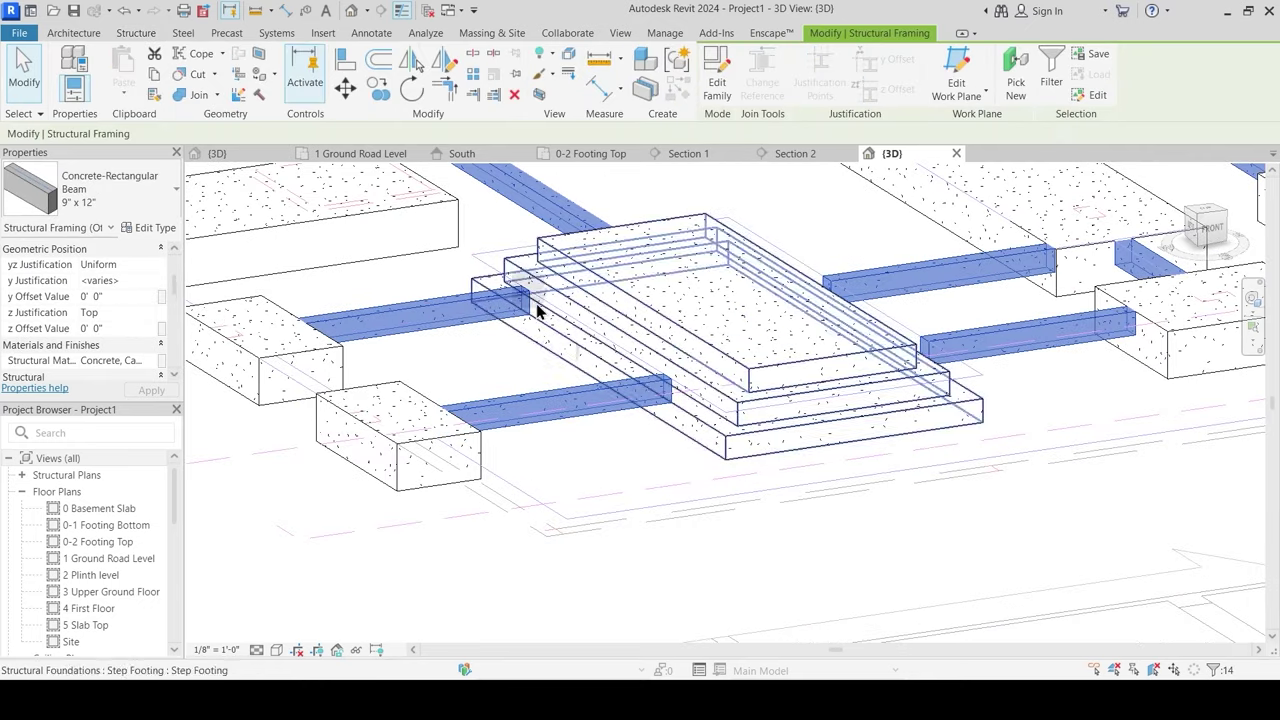
Step: In Section 1, set the selected beams' z Offset to -1' 0"
left_click(719, 156)
middle_click_drag(505, 547, 640, 491)
scroll(457, 443, "up", 2)
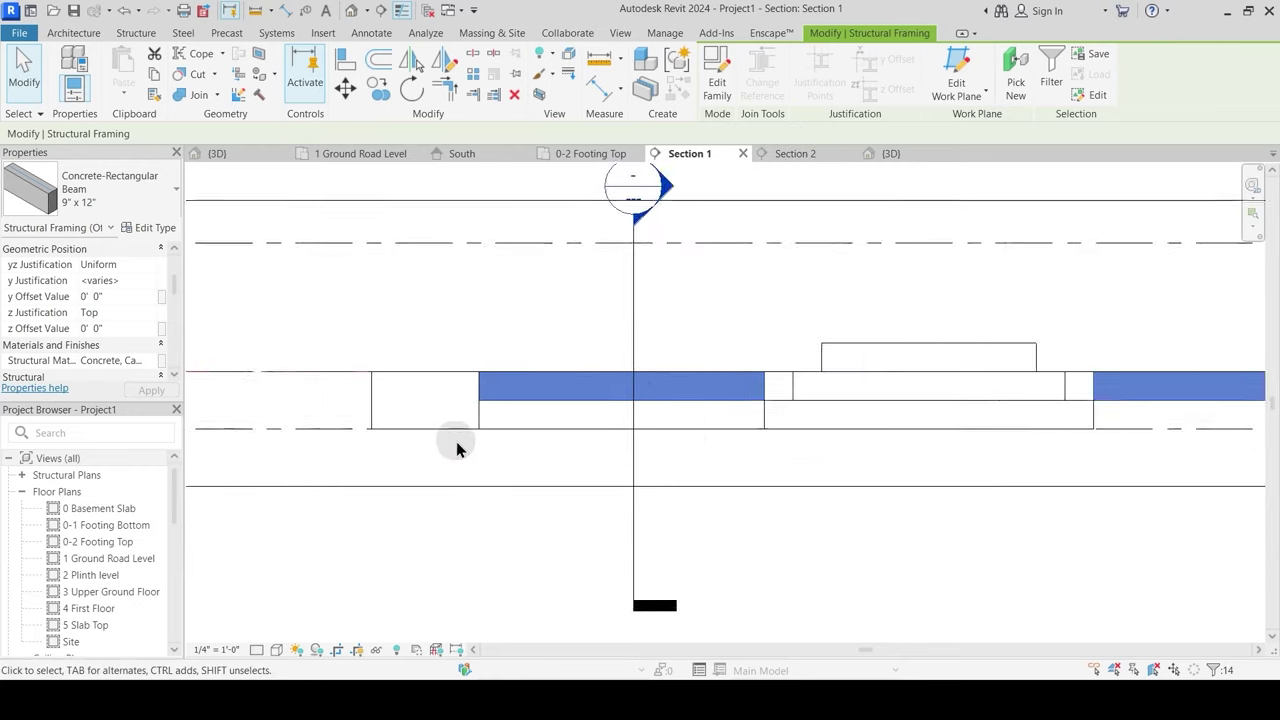
middle_click_drag(567, 446, 481, 502)
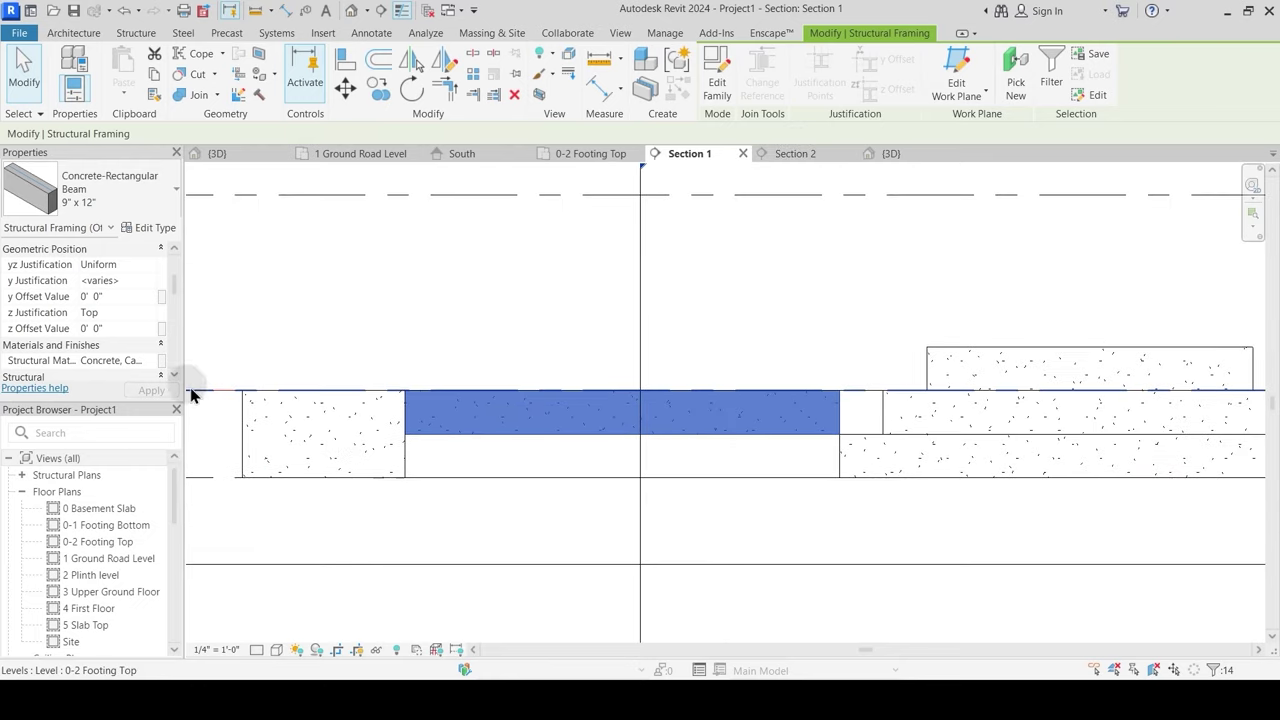
left_click(123, 330)
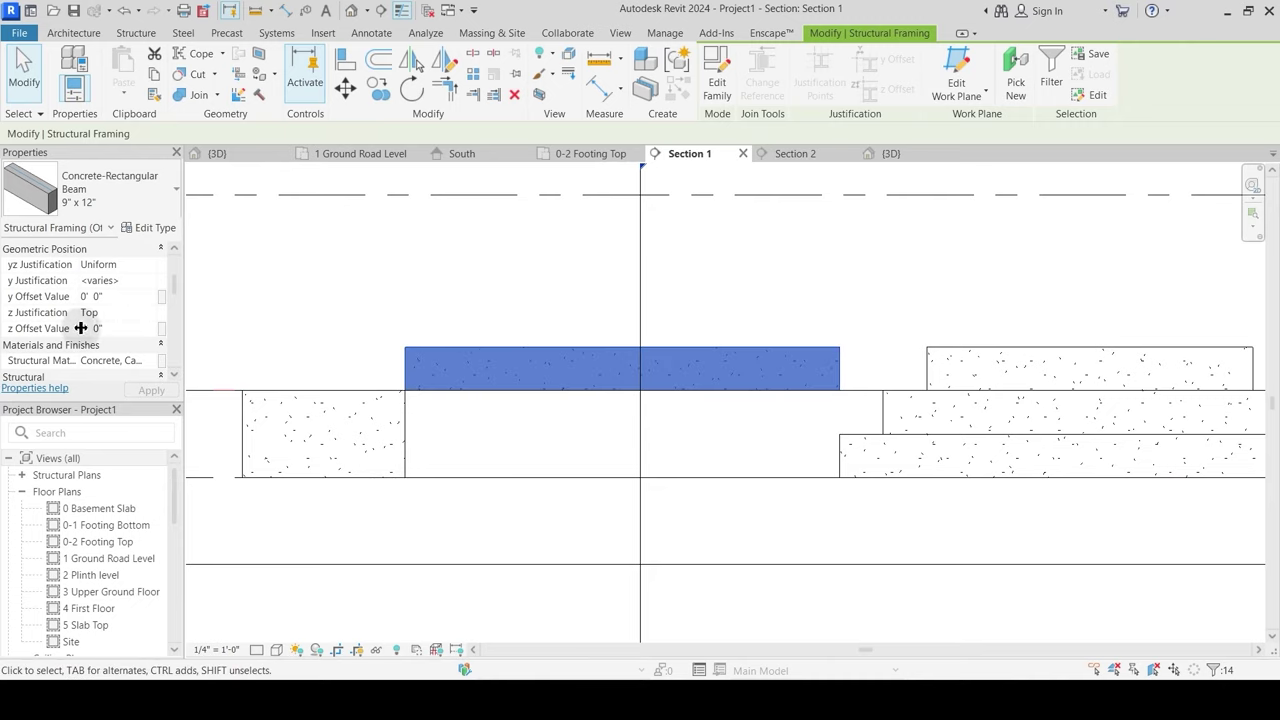
left_click(92, 334)
type("-1")
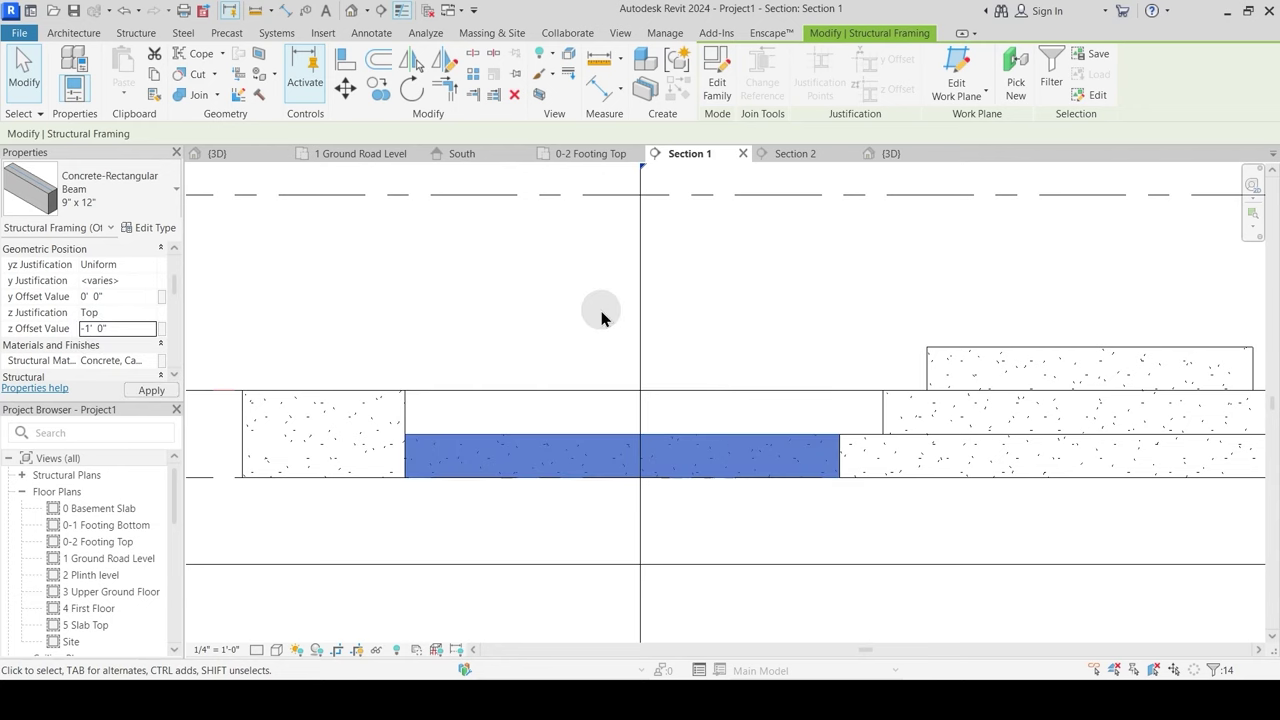
scroll(600, 316, "down", 2)
key("Escape")
scroll(700, 422, "down", 2)
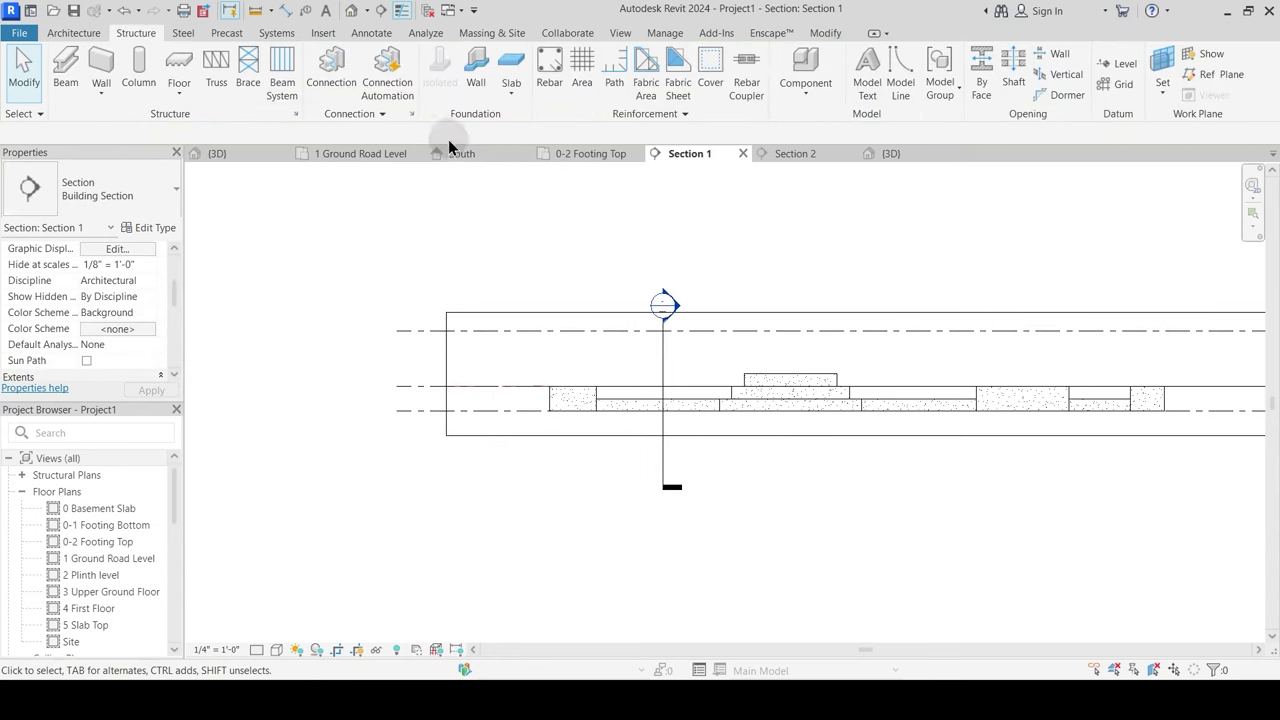
left_click(243, 158)
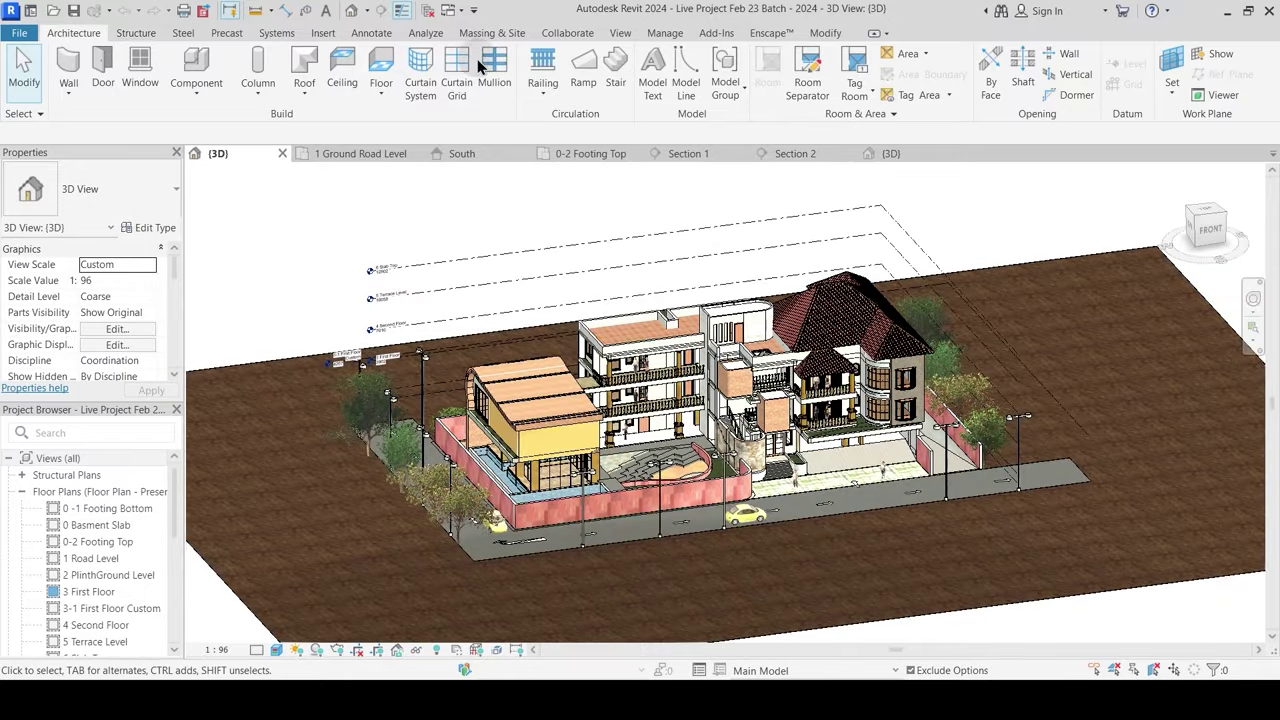
left_click(889, 154)
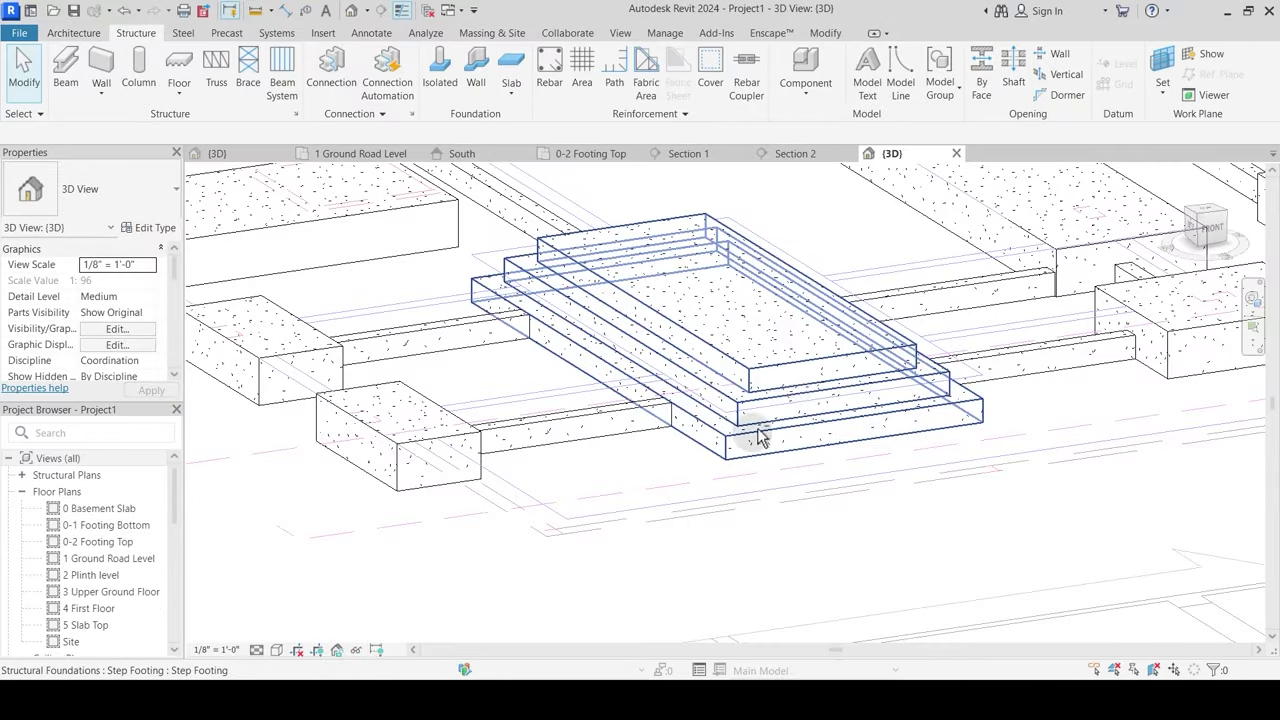
Step: Orbit the 3D view to check the lowered beams, then go back to the 0-2 Footing Top plan
middle_click_drag(753, 433, 697, 556, "shift")
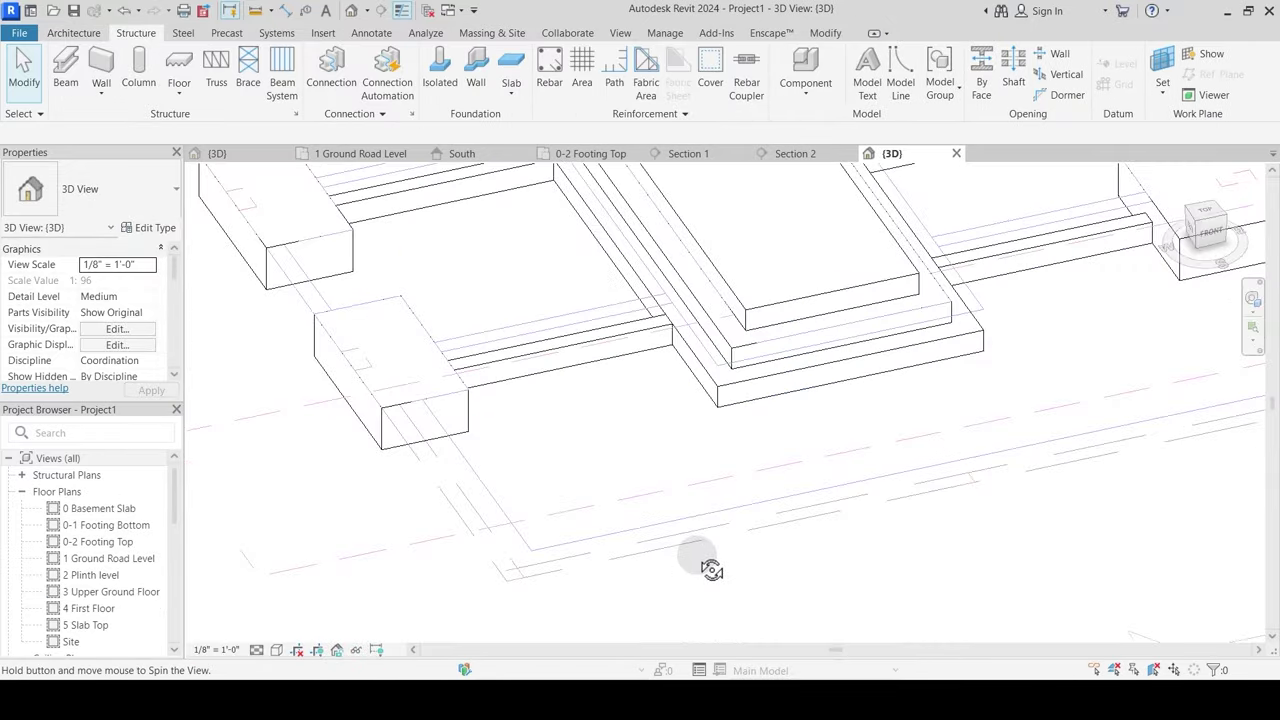
scroll(697, 556, "down", 2)
mouse_move(760, 517)
middle_mouse_down("shift")
mouse_move(566, 450)
mouse_move(497, 400)
mouse_move(580, 449)
mouse_move(660, 451)
mouse_move(563, 403)
mouse_move(746, 428)
mouse_move(600, 480)
mouse_move(492, 373)
mouse_move(760, 442)
middle_mouse_up("shift")
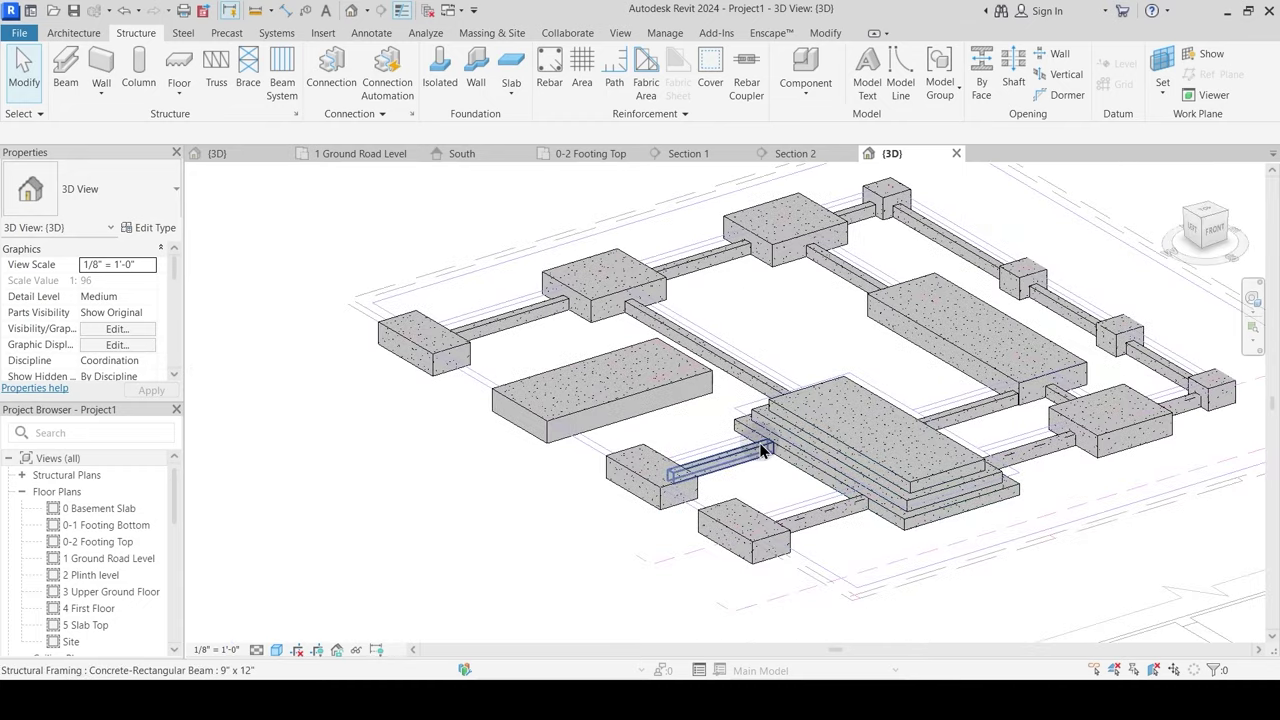
scroll(665, 475, "up", 2)
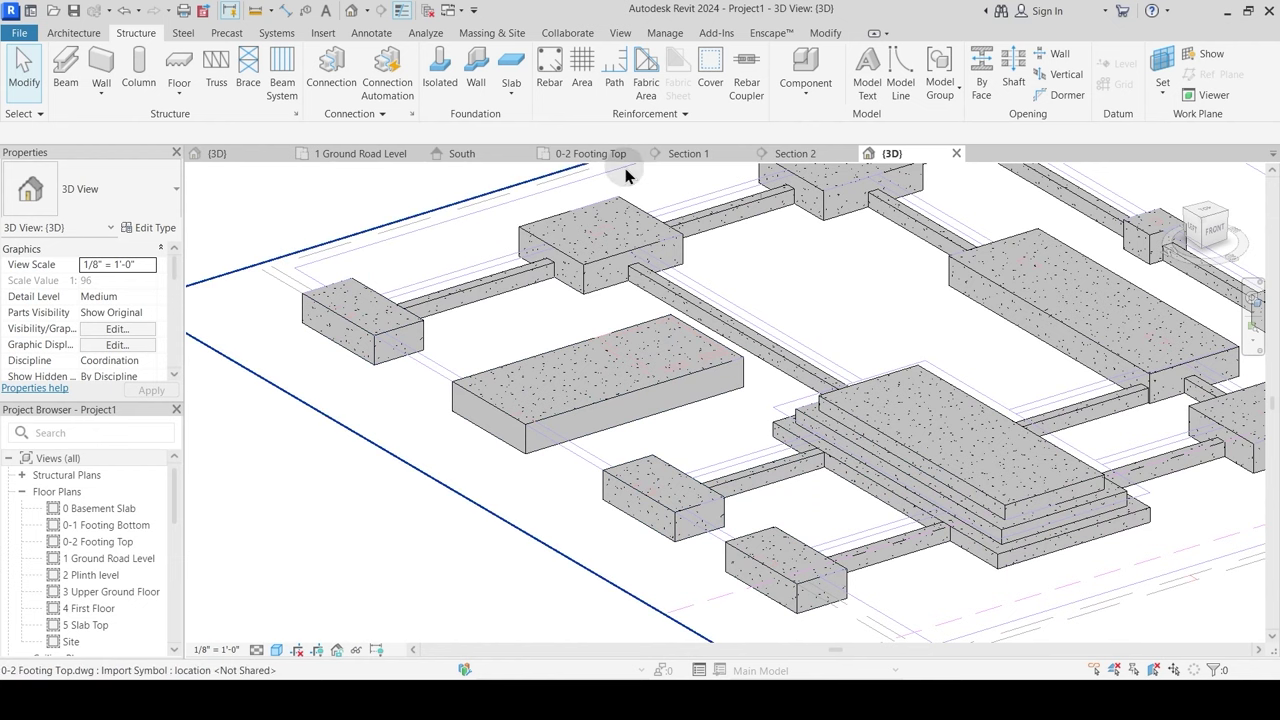
scroll(685, 350, "up", 2)
middle_click_drag(691, 366, 696, 526)
left_click(722, 410)
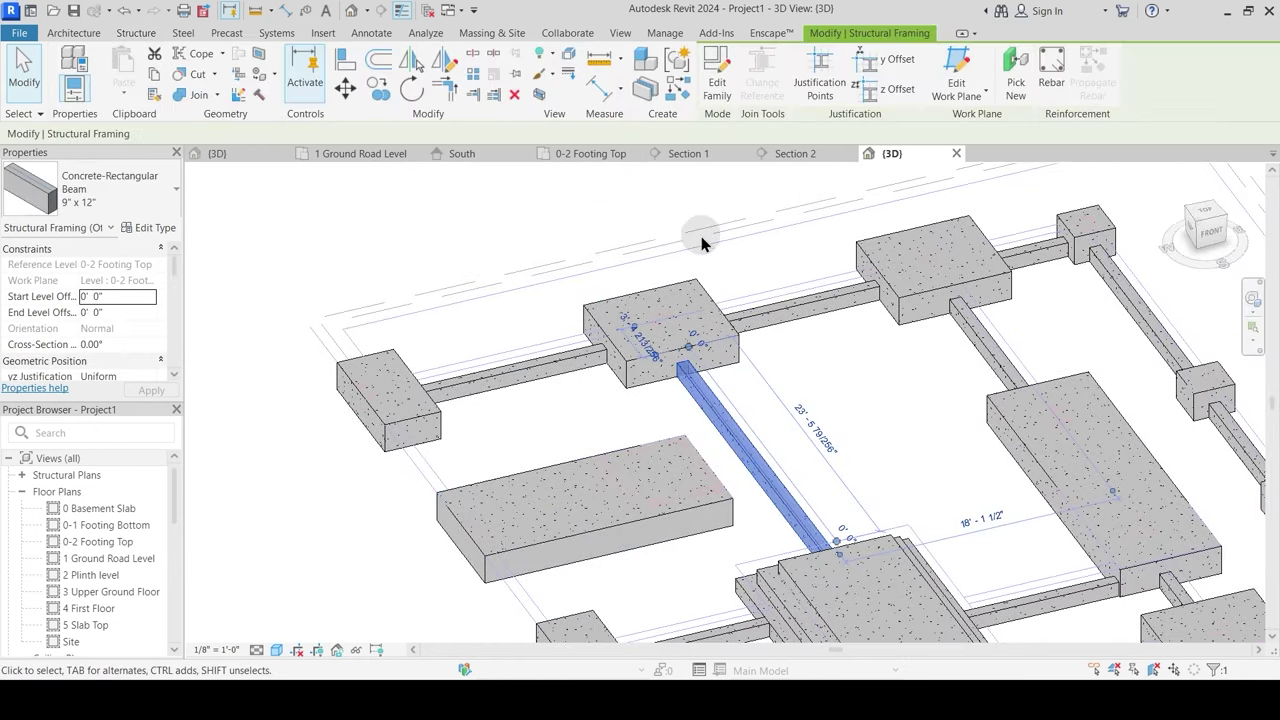
left_click(600, 153)
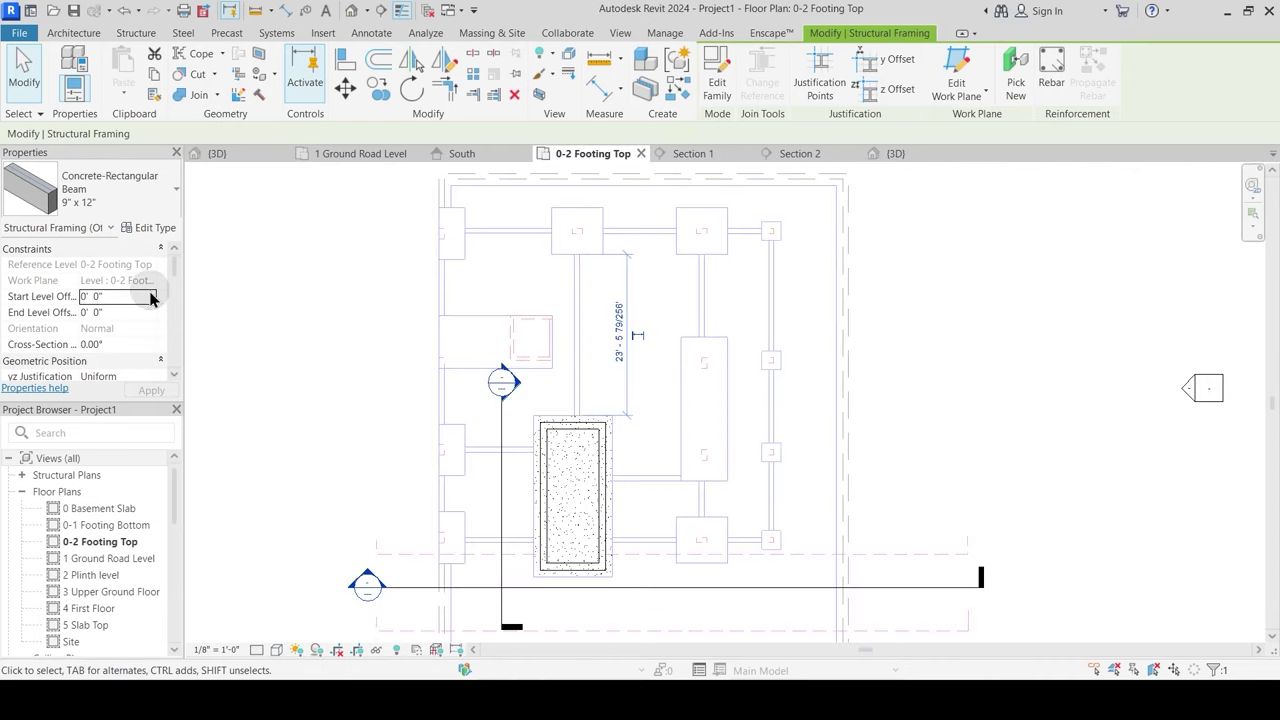
scroll(152, 340, "down", 3)
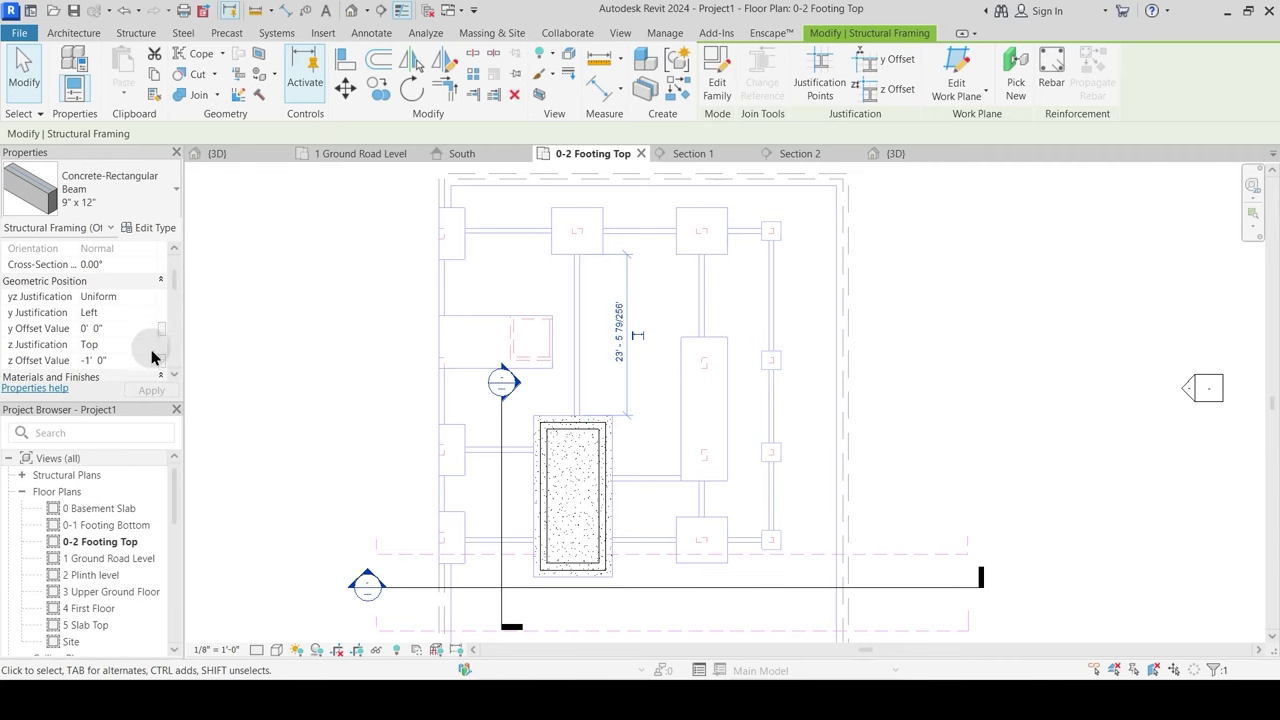
Step: Keep the selected beam's z Justification at Bottom
left_click(145, 345)
left_click(143, 391)
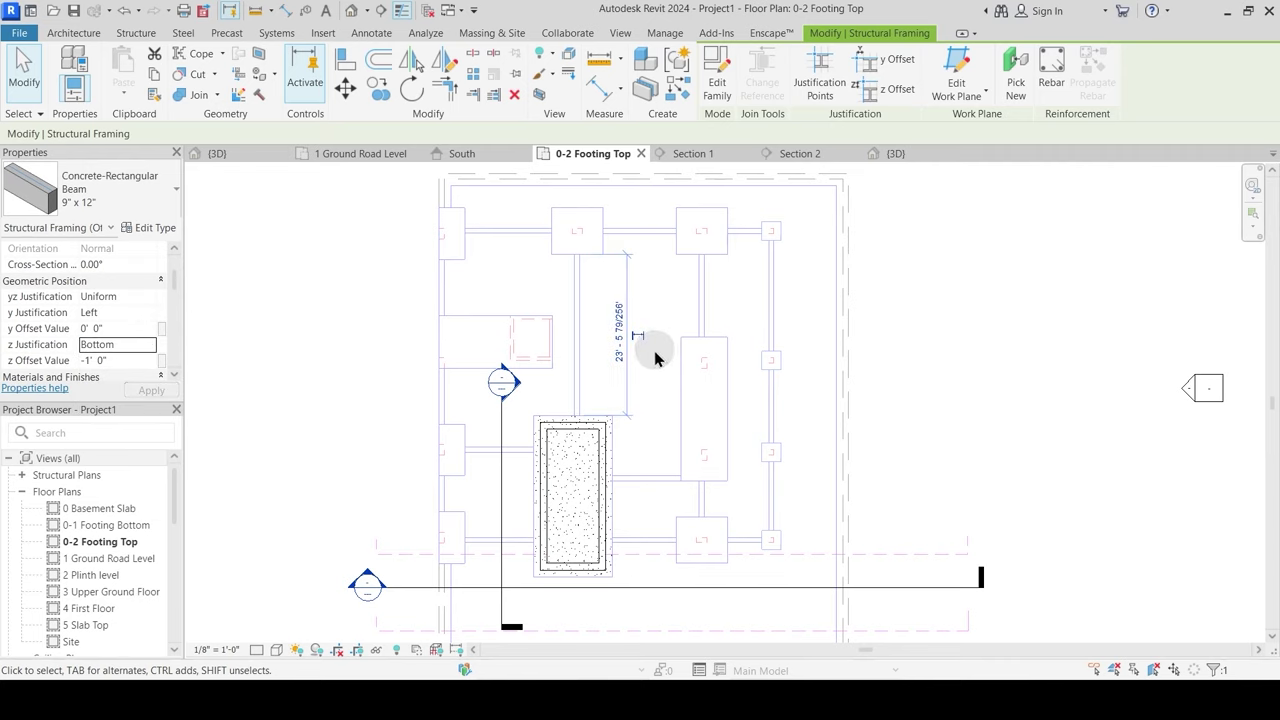
scroll(612, 298, "up", 2)
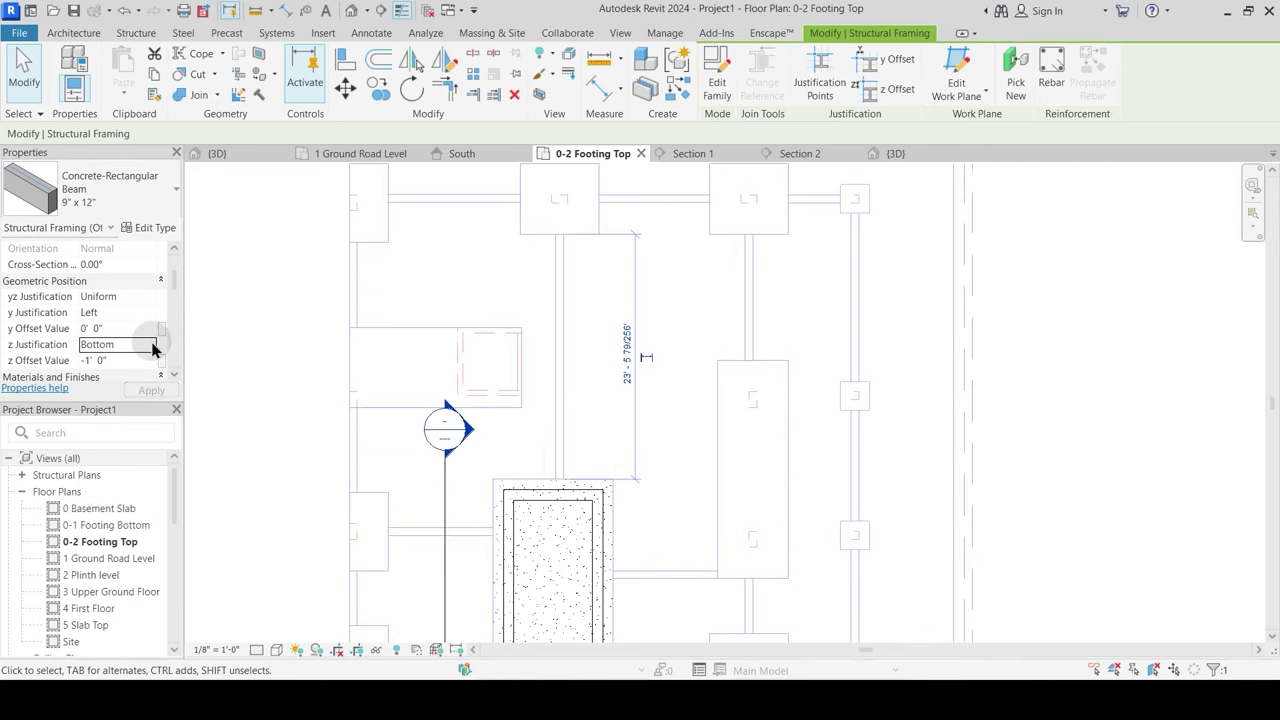
left_click(137, 347)
left_click(138, 349)
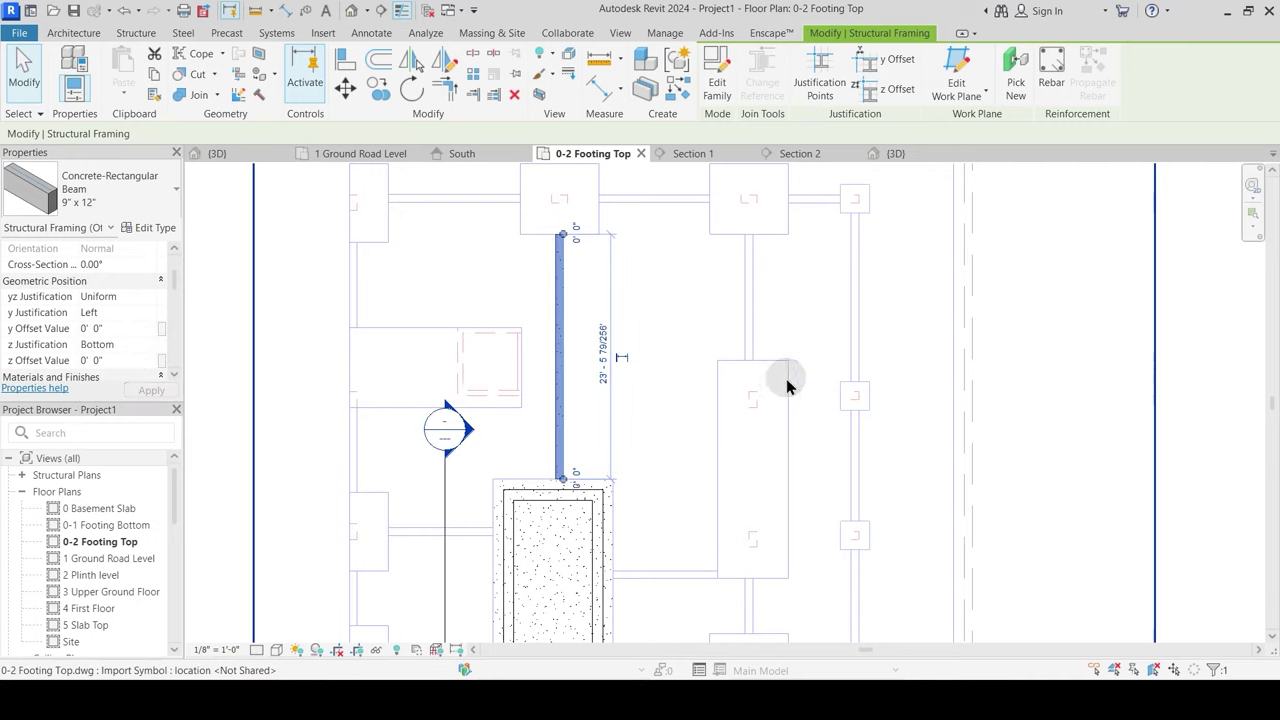
scroll(509, 234, "up", 3)
middle_click_drag(505, 298, 560, 380)
scroll(610, 358, "up", 3)
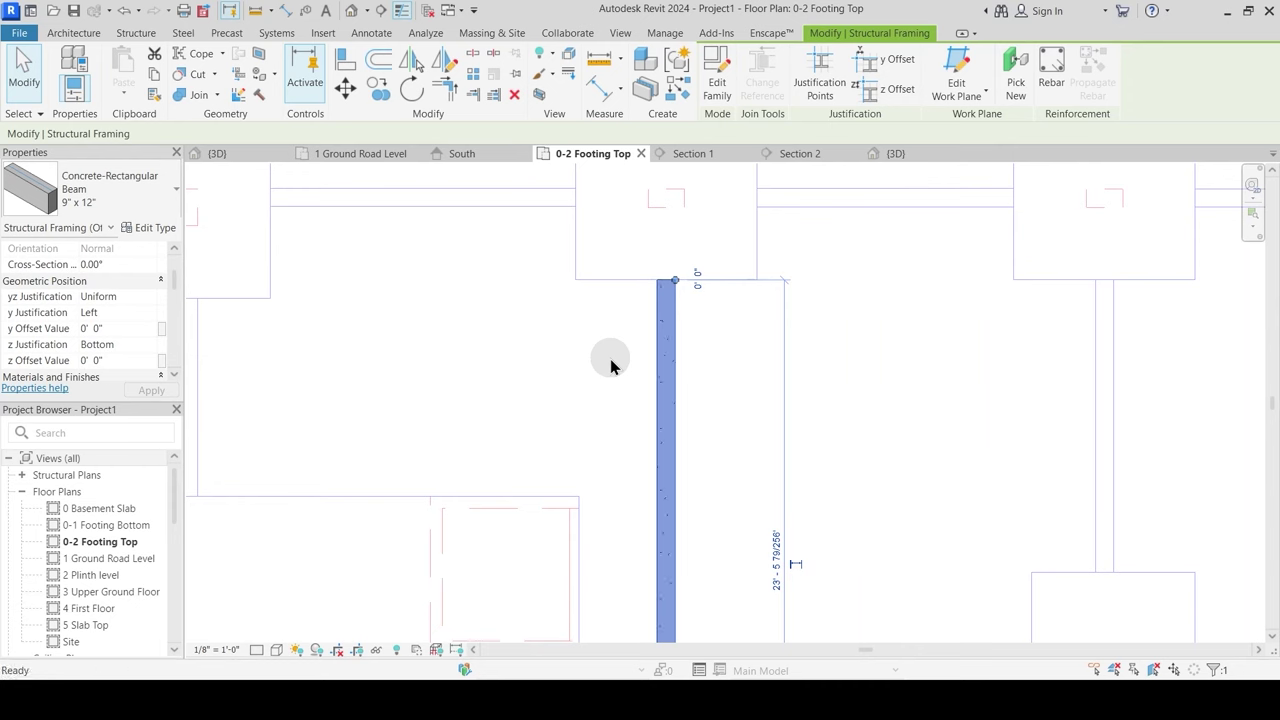
Step: Copy the selected beam to the left edge of the plan
key("c")
key("o")
left_click(660, 281)
middle_click_drag(478, 393, 726, 331)
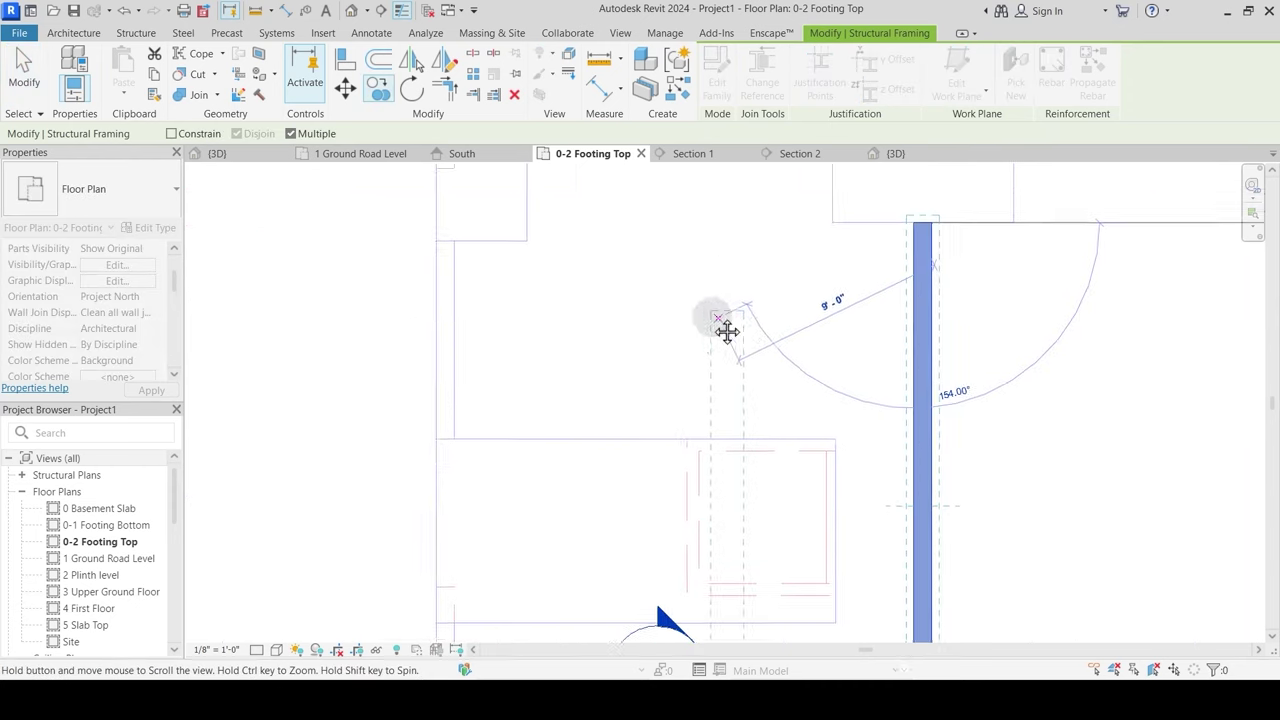
left_click(447, 262)
key("Escape")
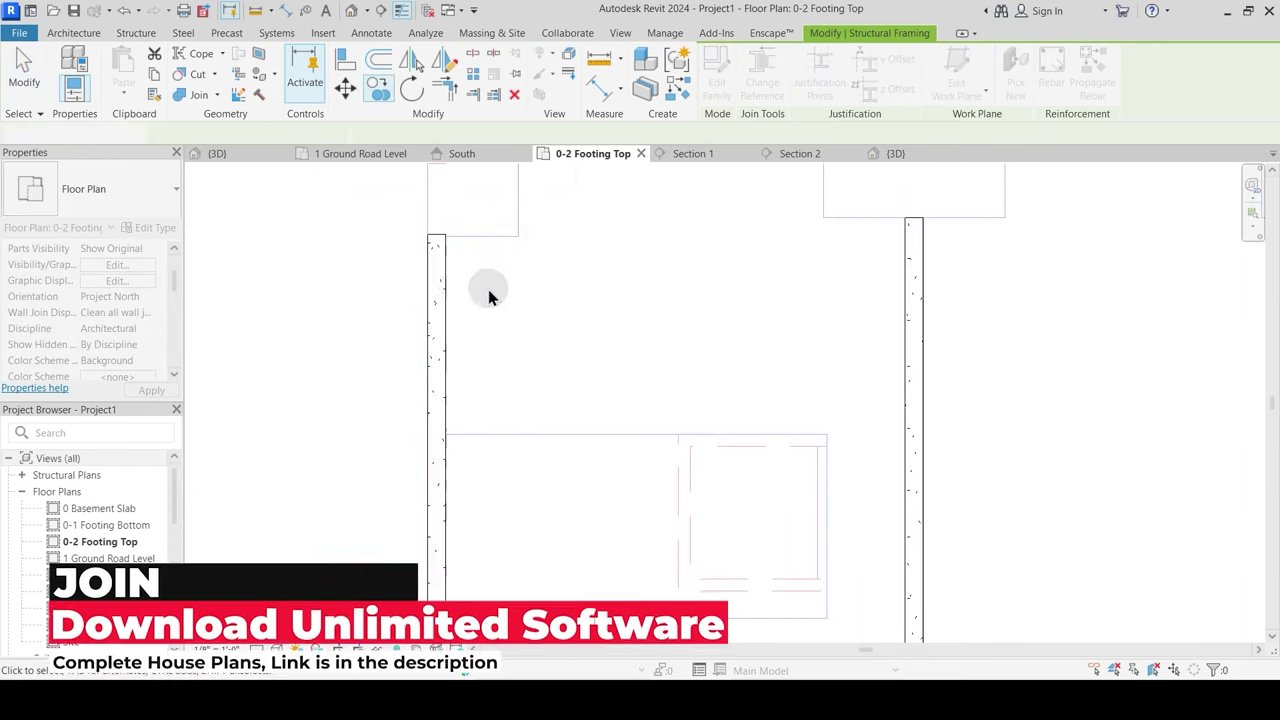
left_click_drag(437, 318, 552, 322)
key("Escape")
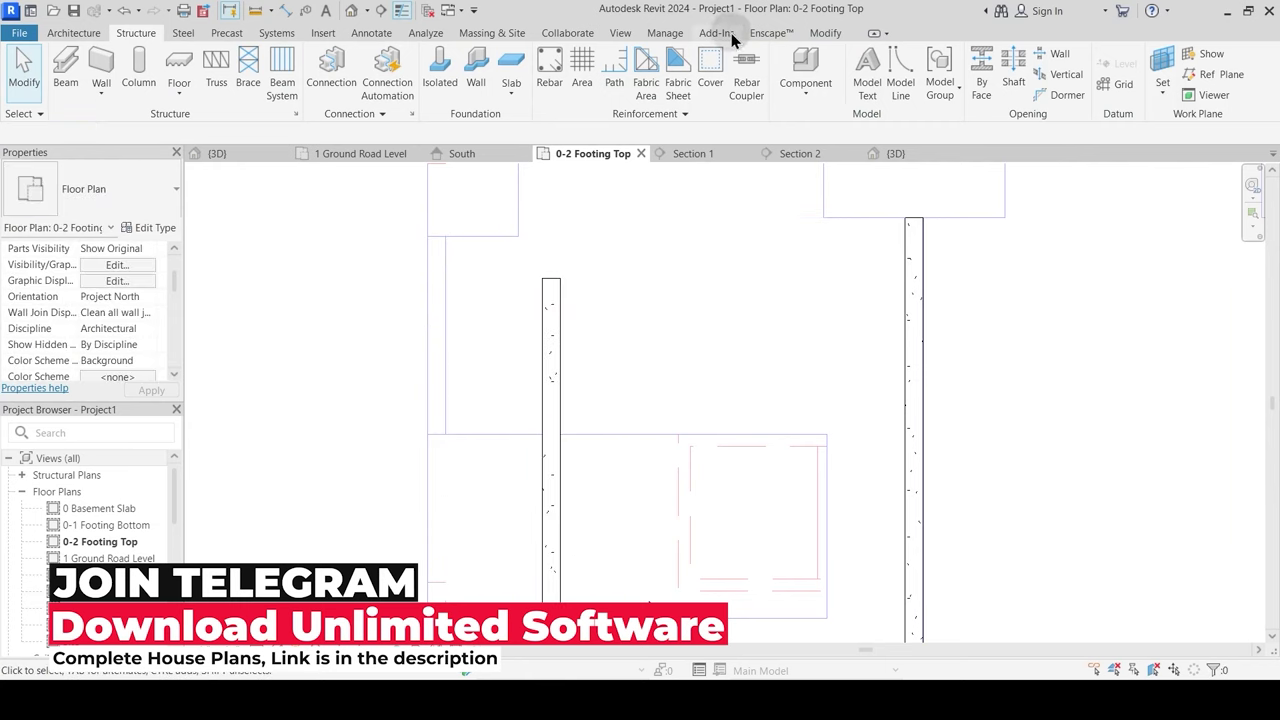
Step: Align the copied beam with the left wall line
left_click(822, 33)
left_click(346, 60)
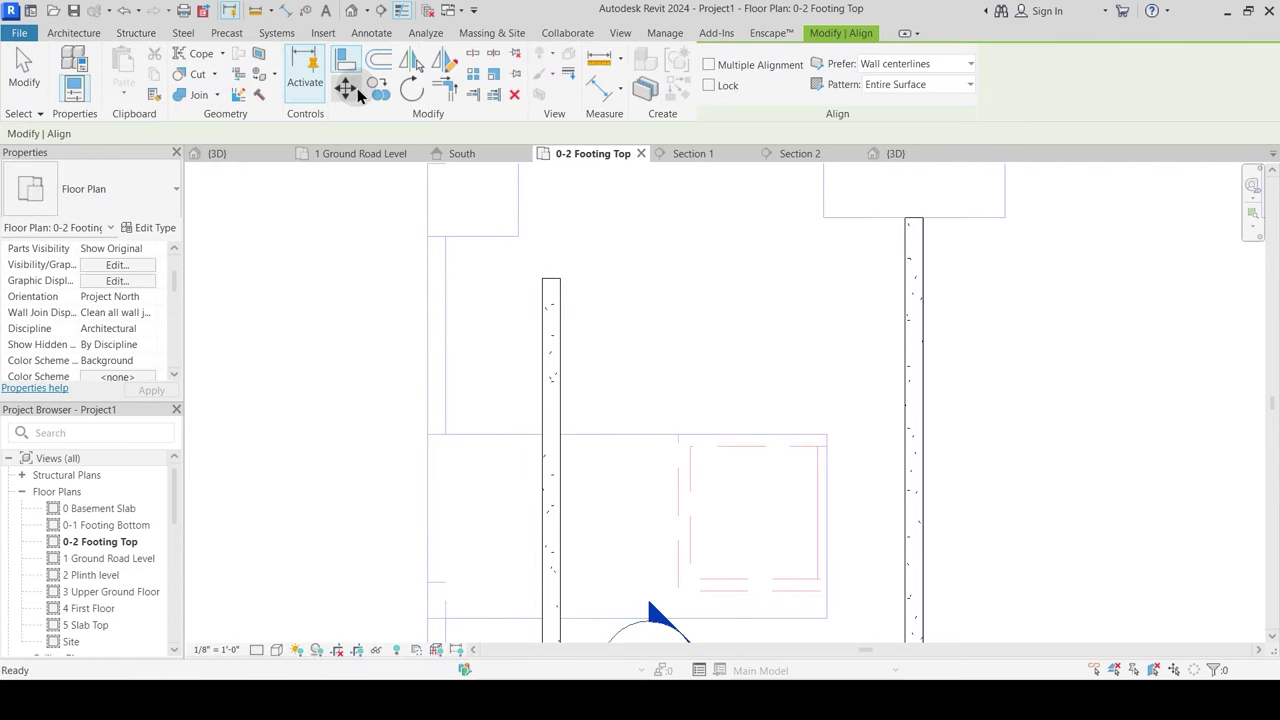
left_click(443, 300)
left_click(543, 316)
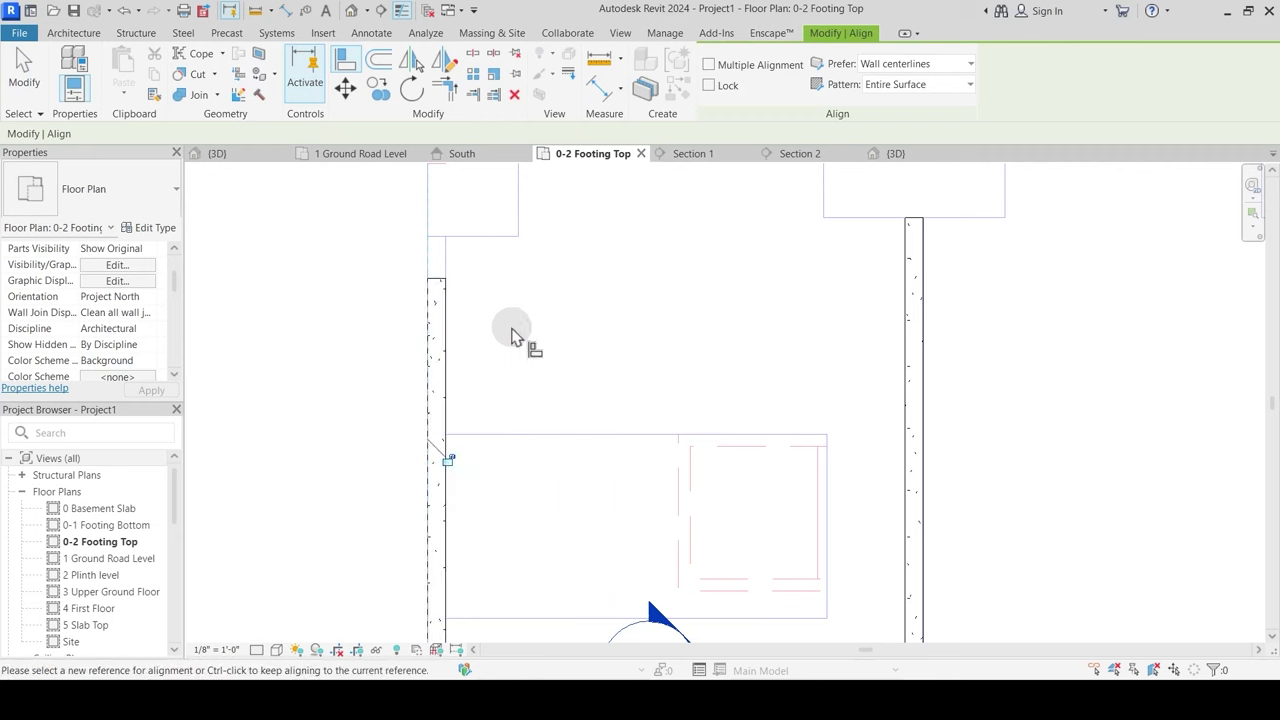
scroll(498, 245, "down", 3)
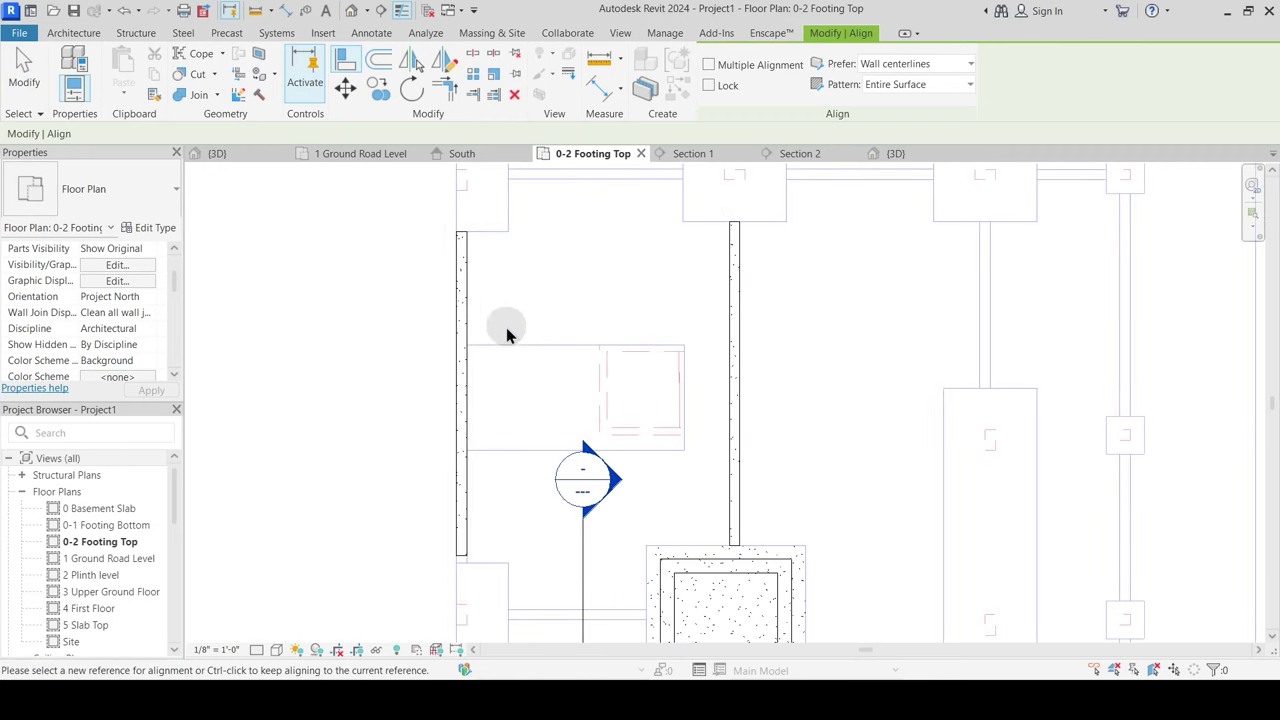
key("Escape")
scroll(508, 355, "down", 2)
Step: Stretch the left beam's end up to the footing edge
left_click(480, 486)
scroll(480, 510, "up", 3)
left_click_drag(474, 506, 477, 261)
scroll(510, 394, "down", 1)
key("Escape")
middle_click_drag(523, 294, 517, 395)
scroll(508, 340, "down", 1)
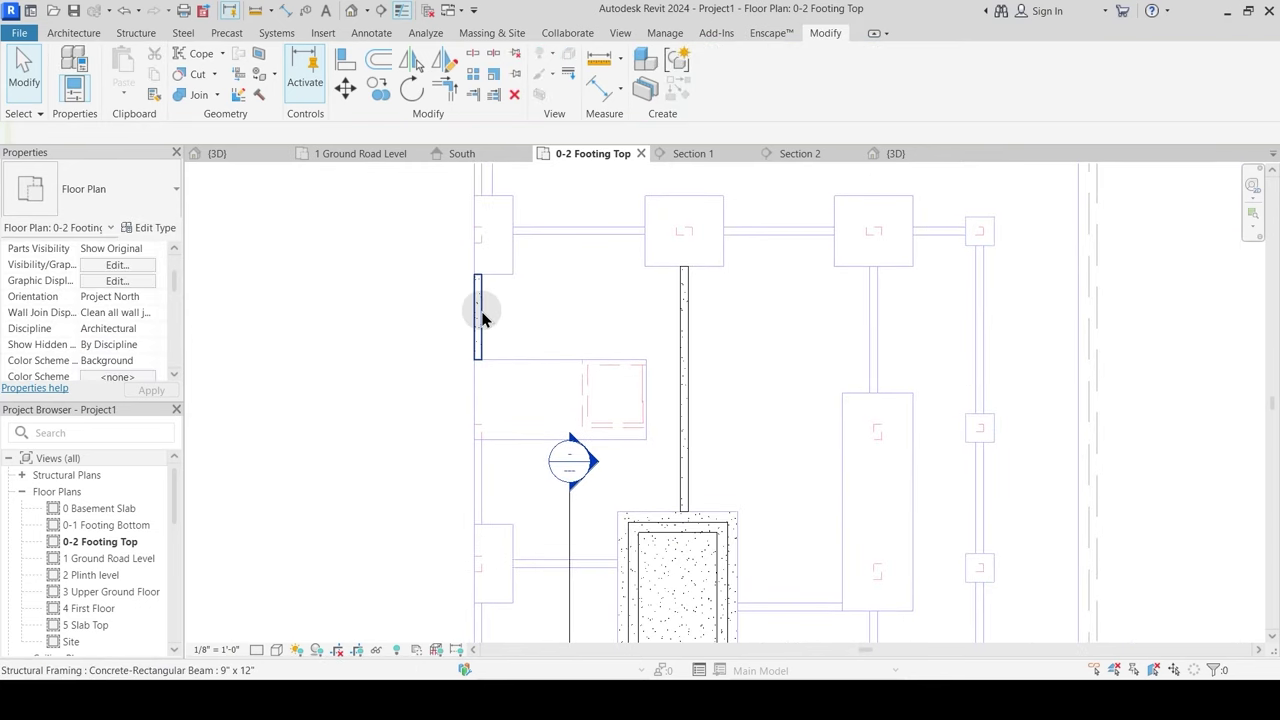
Step: Start a similar beam with Pick Lines, undoing the first misplaced attempt
left_click(481, 316)
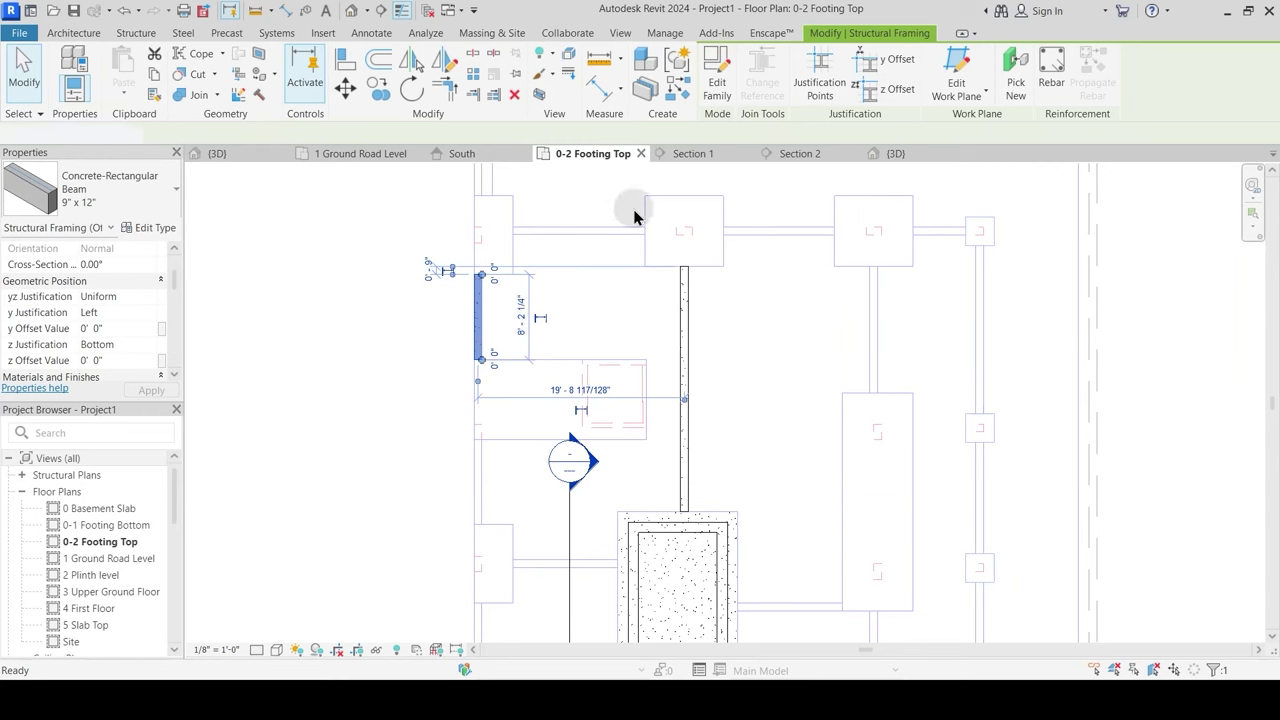
key("c")
key("s")
left_click(788, 77)
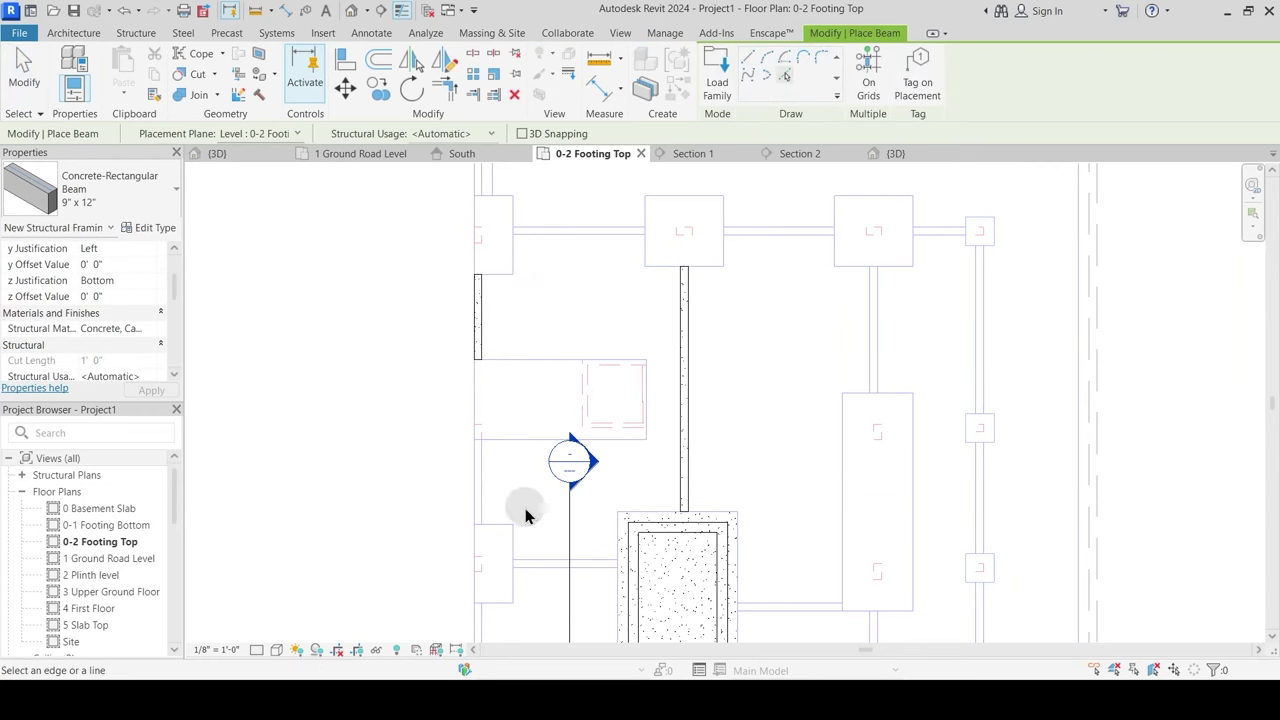
left_click(483, 480)
middle_click_drag(551, 565, 560, 451)
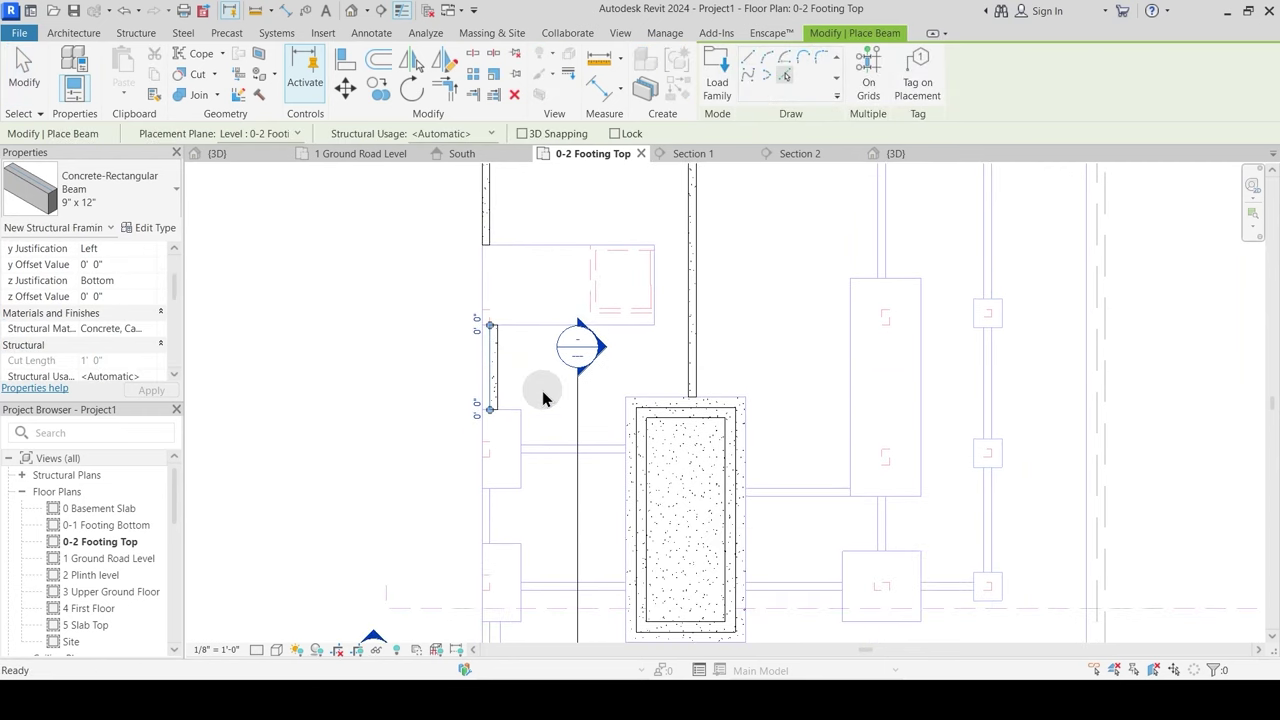
key("ctrl+z")
scroll(121, 311, "down", 1)
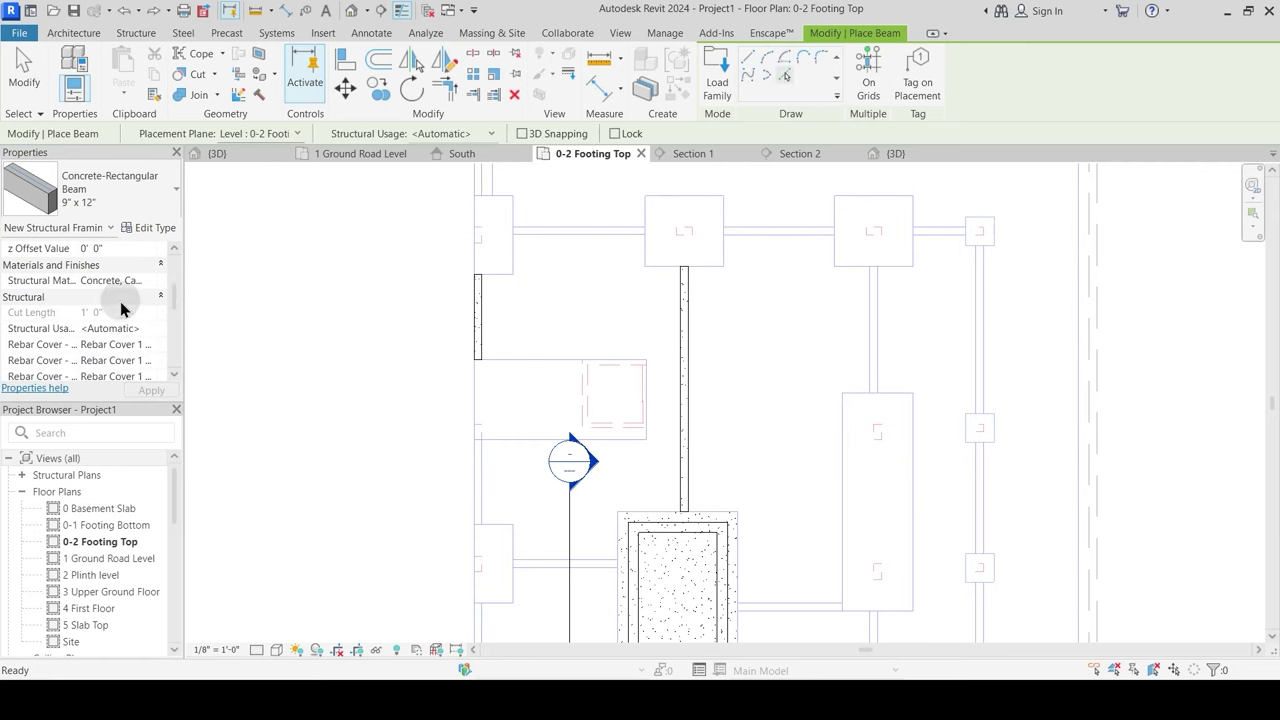
scroll(128, 301, "up", 1)
scroll(137, 294, "up", 1)
Step: Set y Justification to Right and place a beam between the left footings
left_click(149, 280)
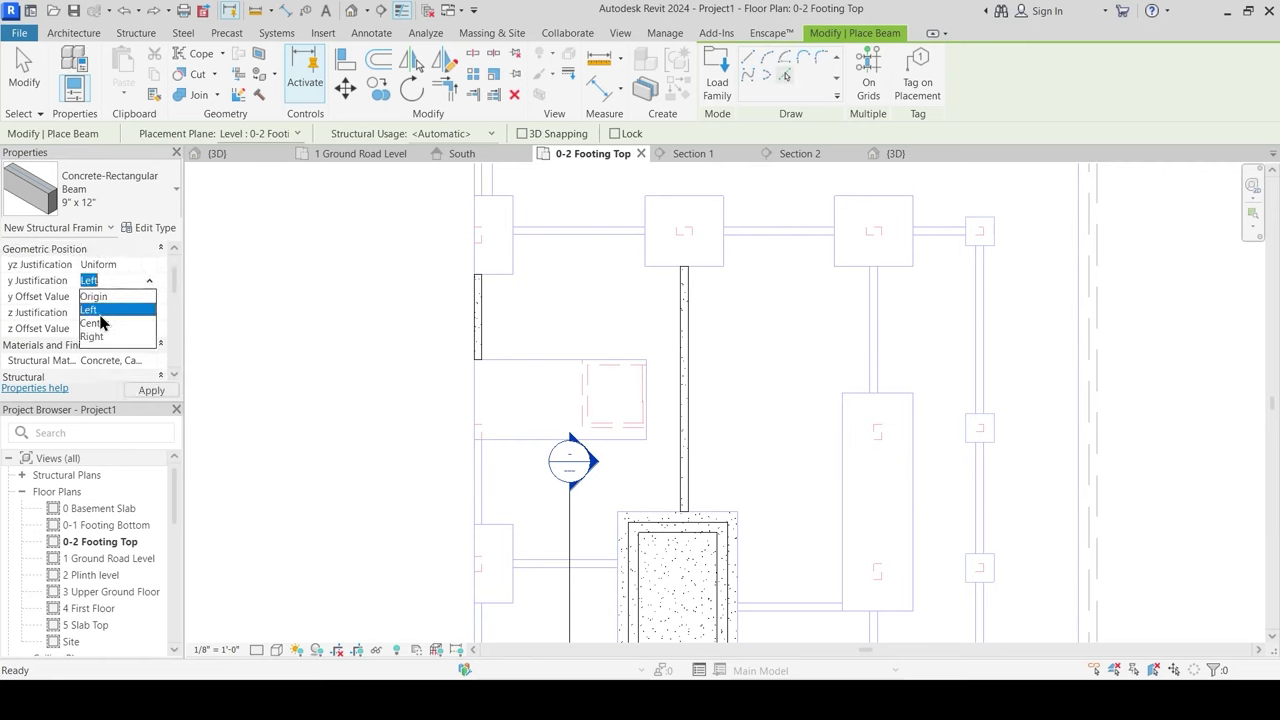
left_click(100, 340)
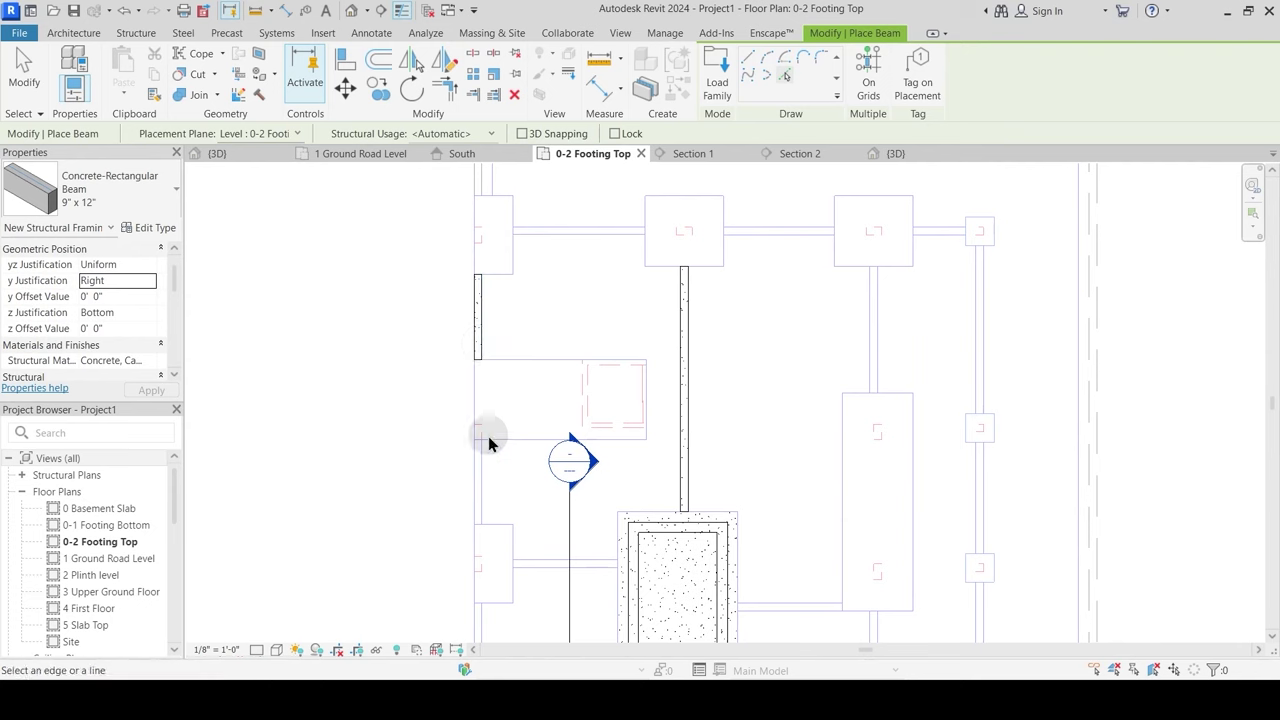
middle_click_drag(535, 478, 524, 237)
left_click(467, 396)
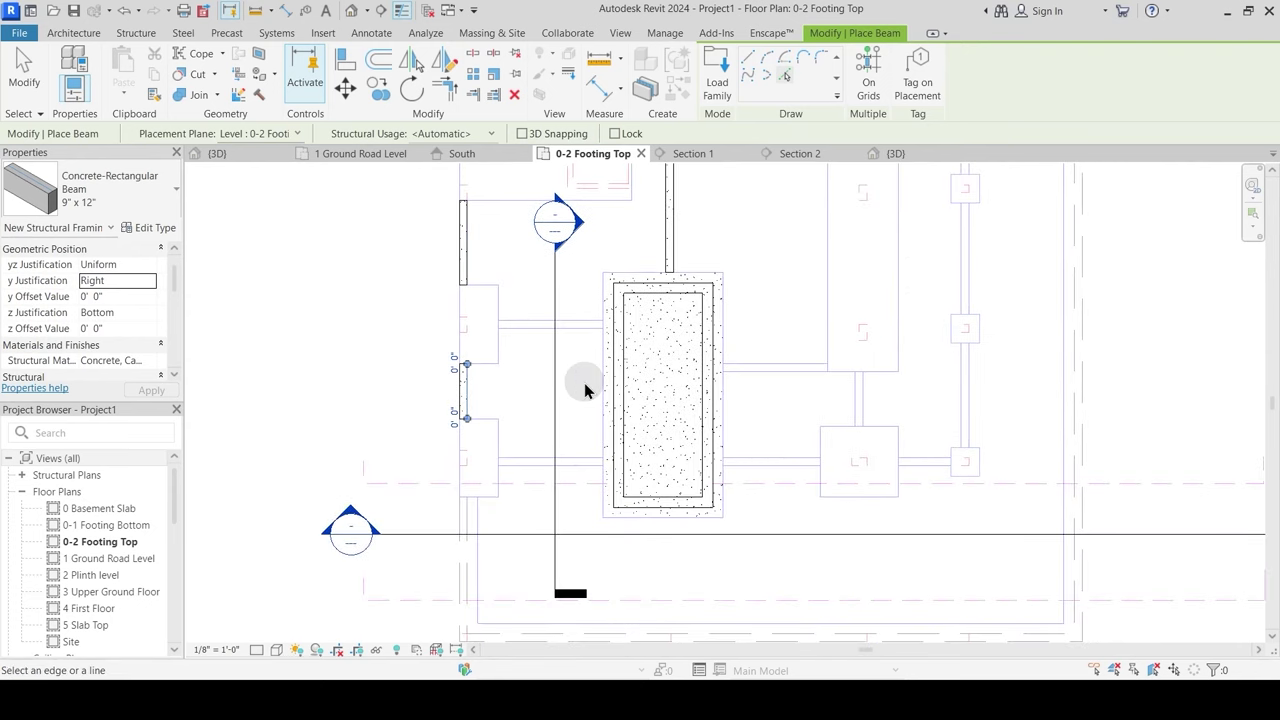
scroll(590, 388, "down", 2)
middle_click_drag(703, 200, 628, 386)
key("Escape")
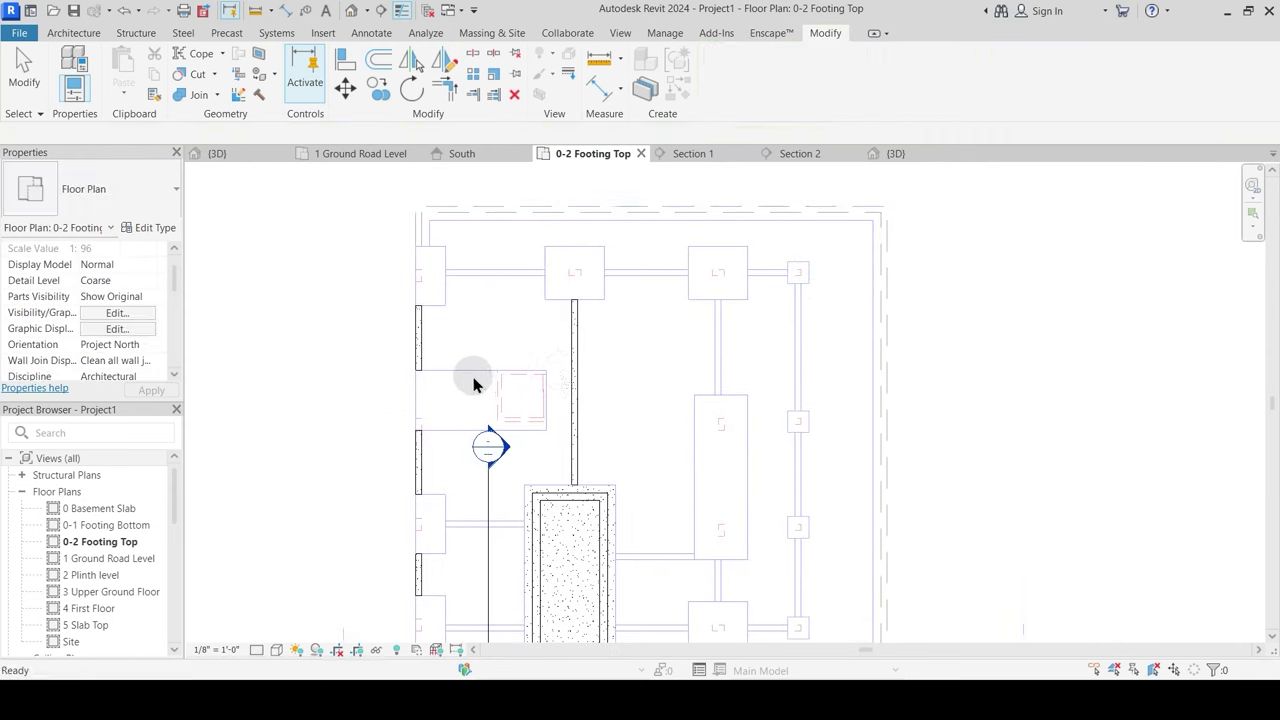
middle_click_drag(474, 380, 486, 314)
left_click(458, 284)
Step: Select all instances of the concrete beam and set z Justification Bottom with a -1' 0" z Offset
key("s")
key("a")
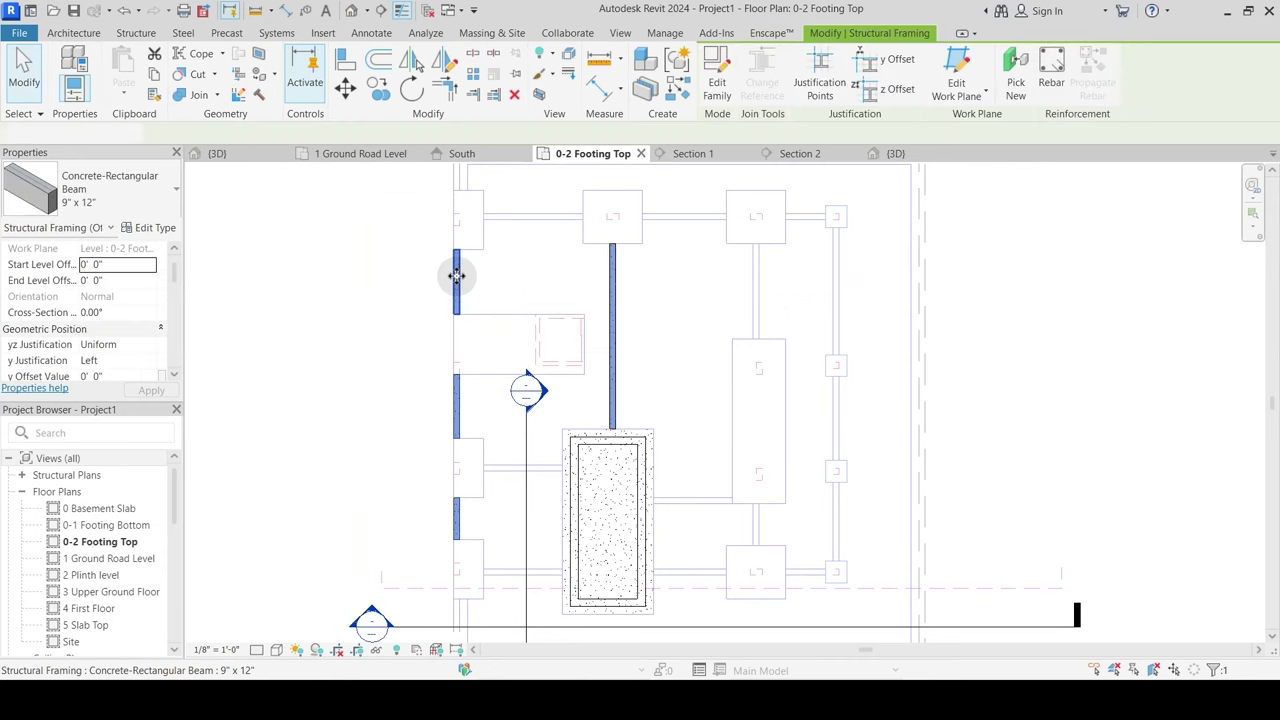
scroll(124, 383, "down", 1)
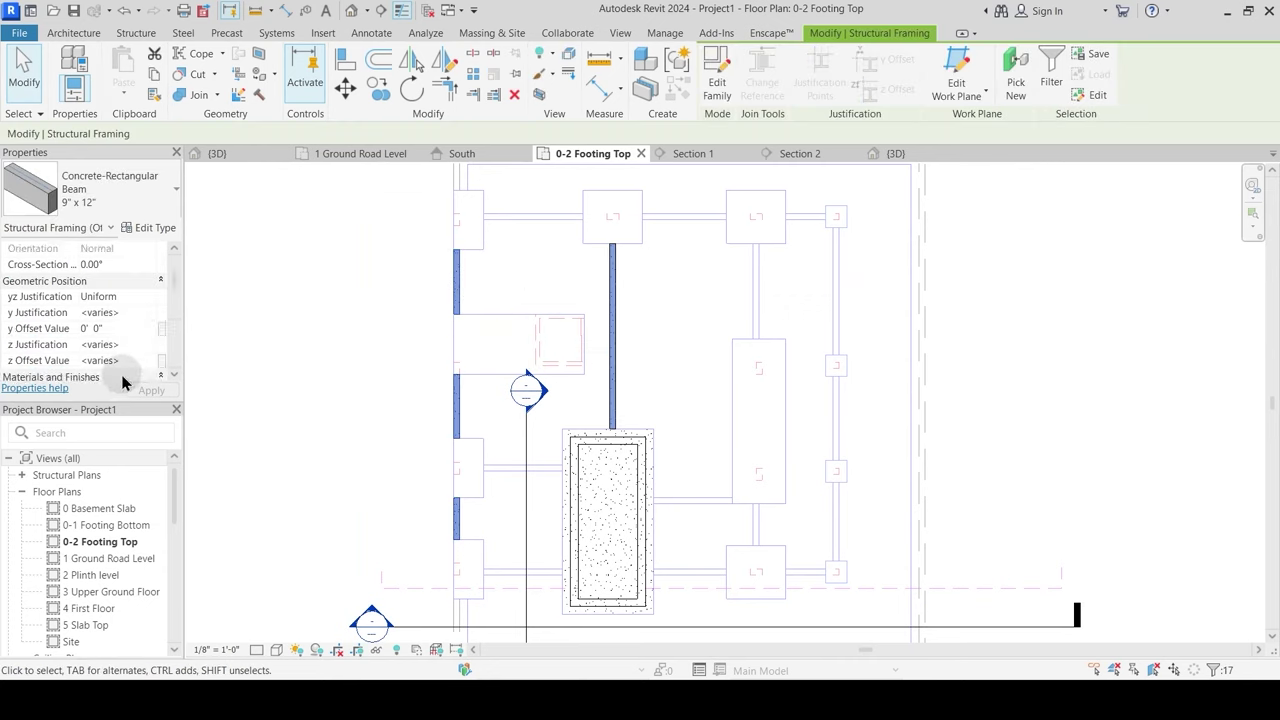
scroll(137, 347, "down", 1)
left_click(140, 297)
left_click(149, 298)
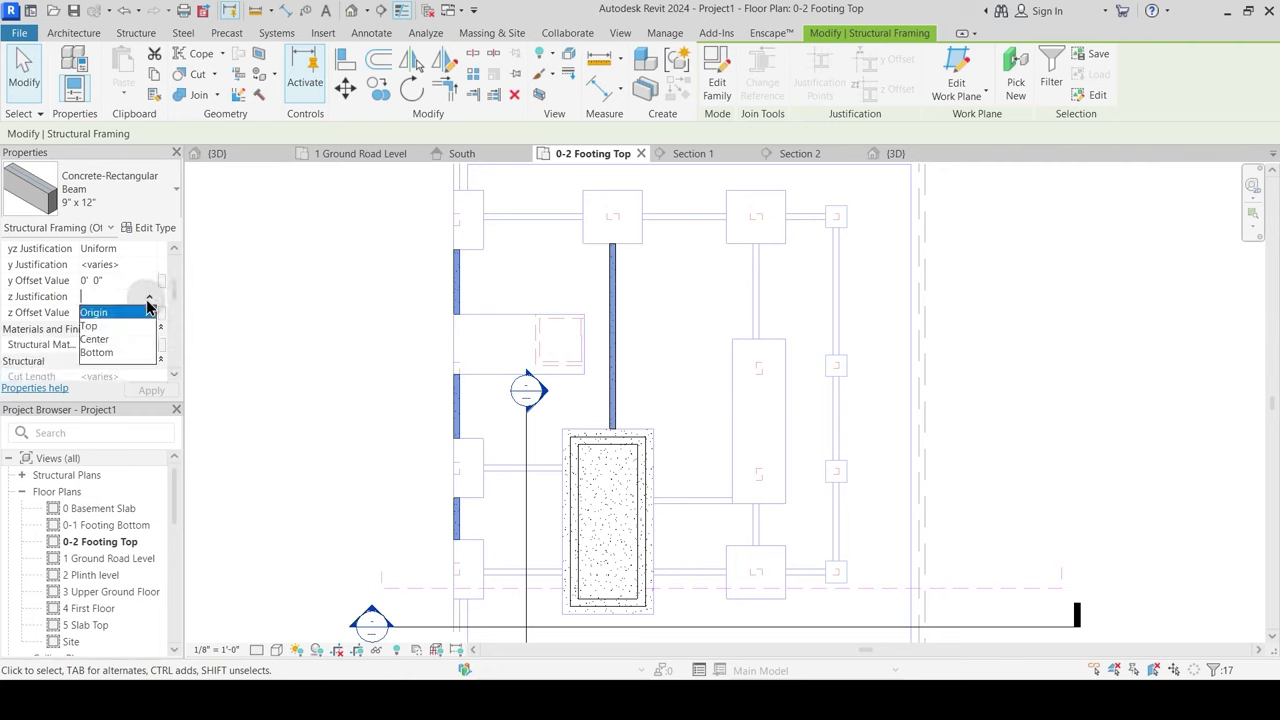
left_click(99, 353)
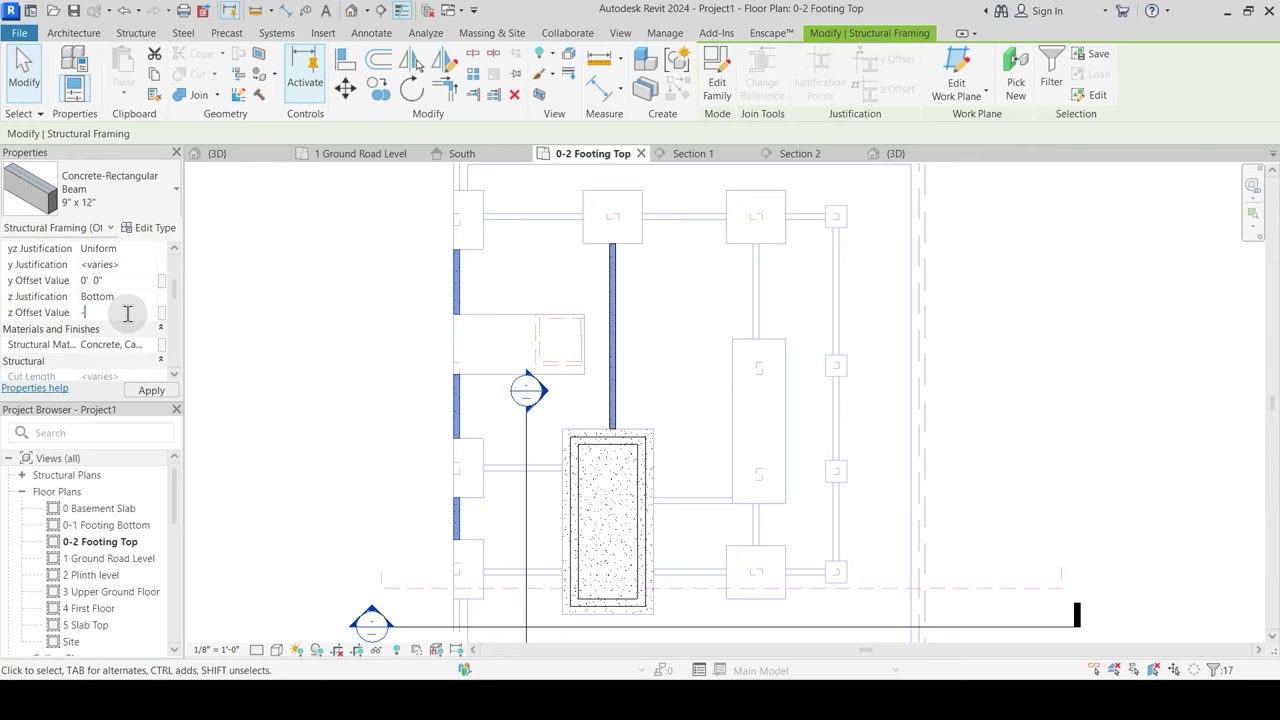
key("Return")
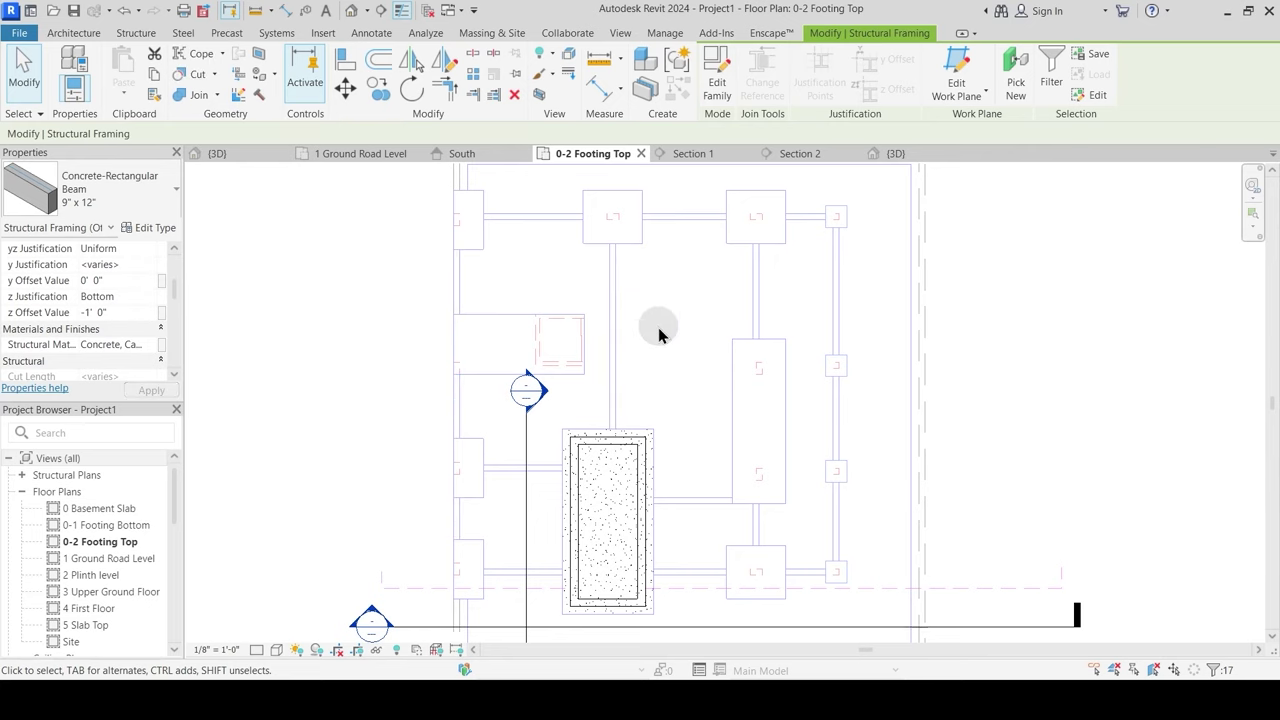
left_click(398, 175)
Step: In the 3D view, set z Justification to Top for the three beams between the footings
left_click(891, 154)
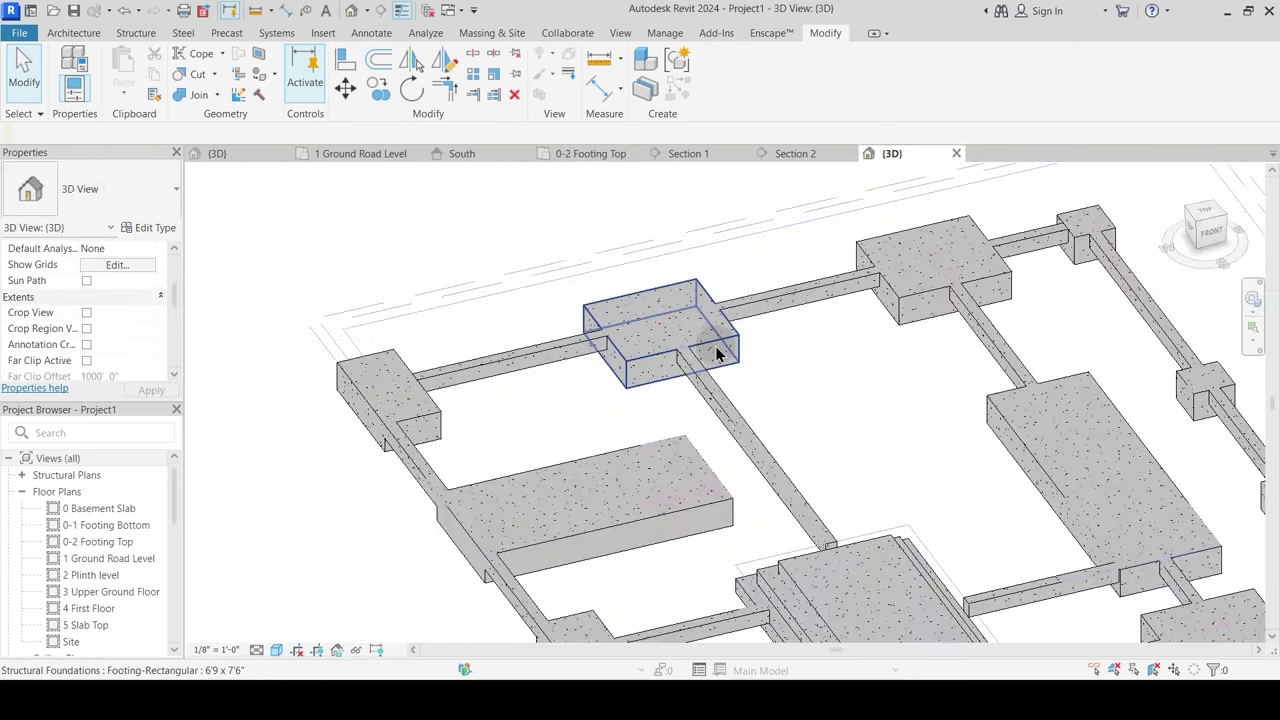
middle_click_drag(724, 312, 588, 440, "shift")
middle_click_drag(679, 425, 766, 371, "shift")
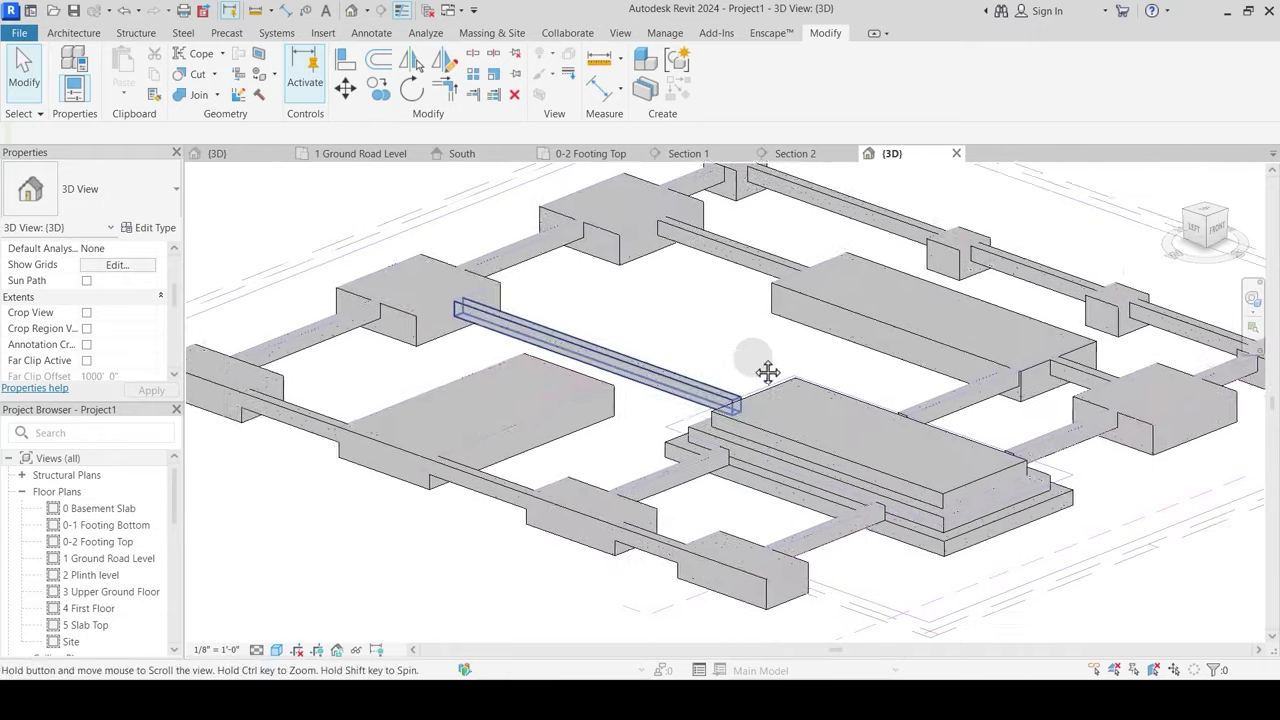
left_click(362, 401)
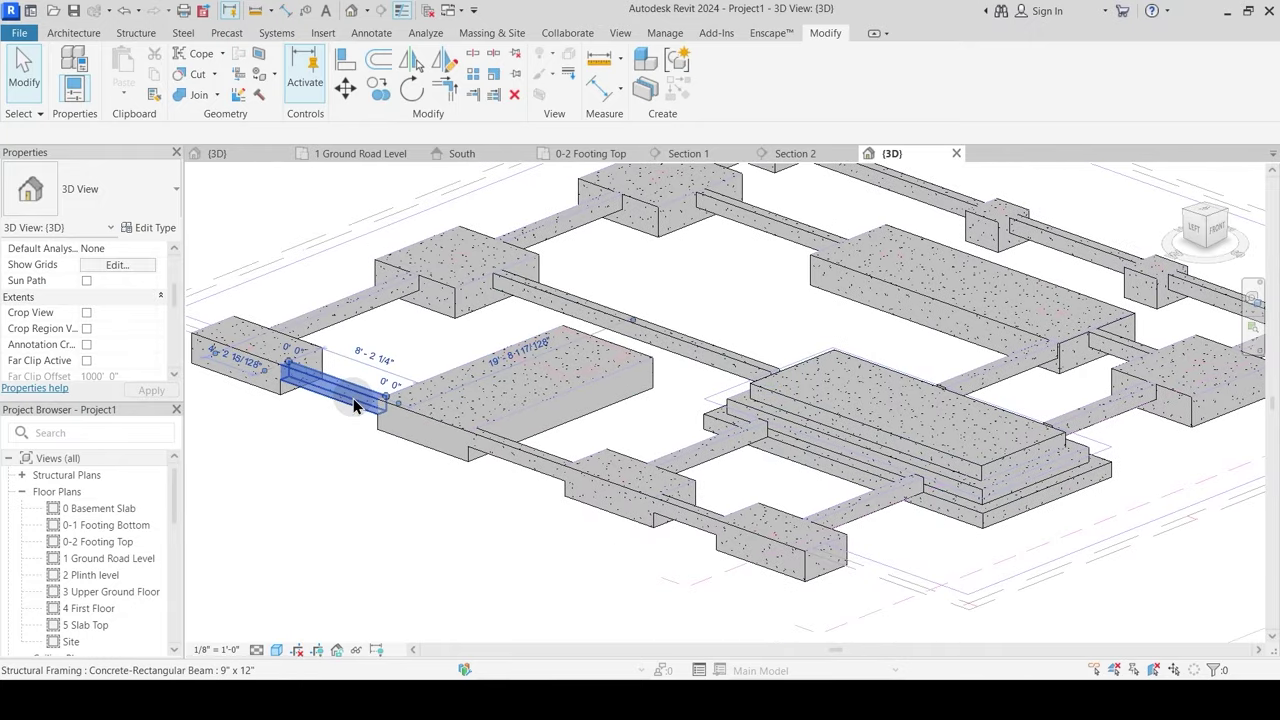
left_click(520, 452, "ctrl")
left_click(676, 510, "ctrl")
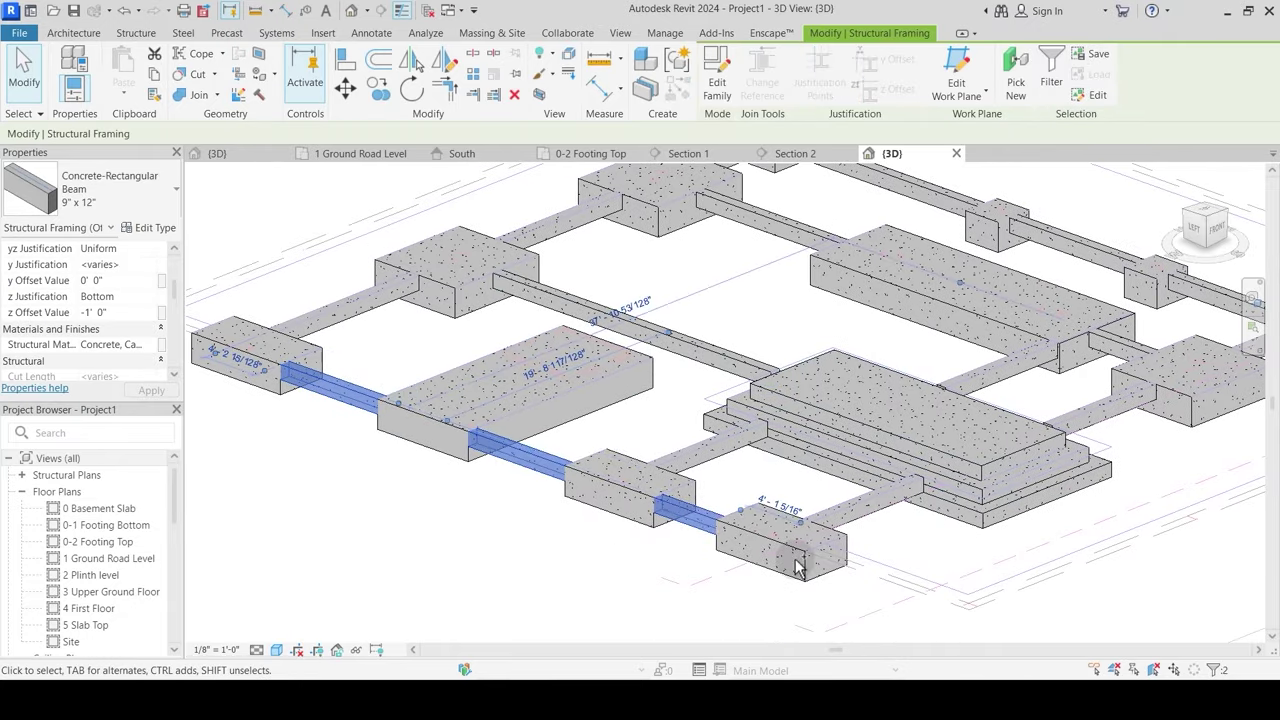
left_click(146, 297)
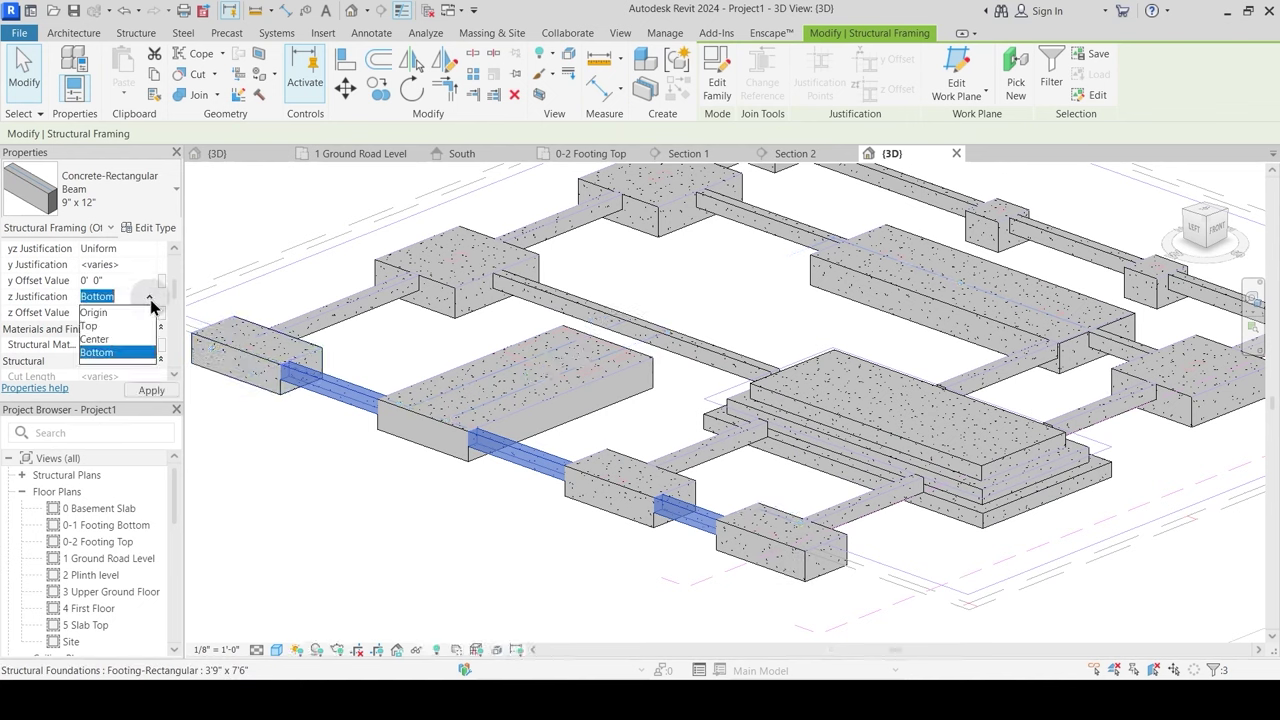
left_click(93, 327)
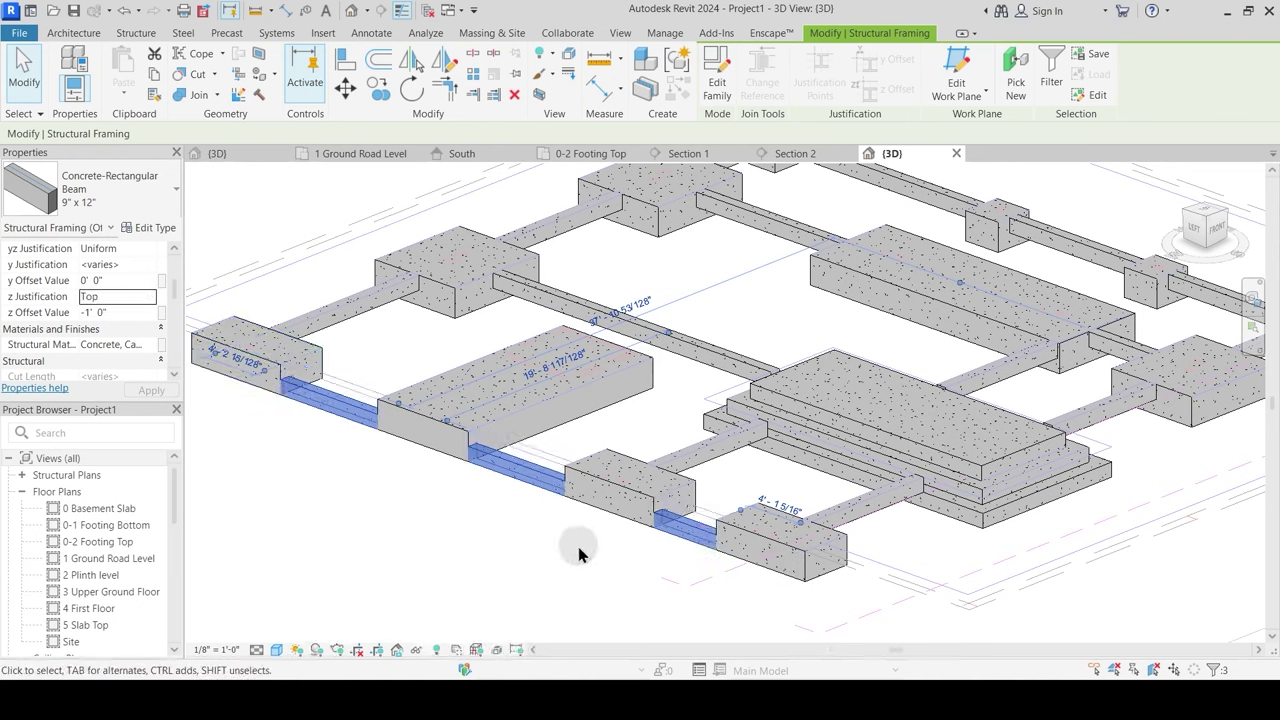
scroll(578, 553, "down", 3)
key("Escape")
Step: Orbit the 3D model to check the lowered beams, then return to the 0-2 Footing Top plan
middle_click_drag(585, 535, 645, 423, "shift")
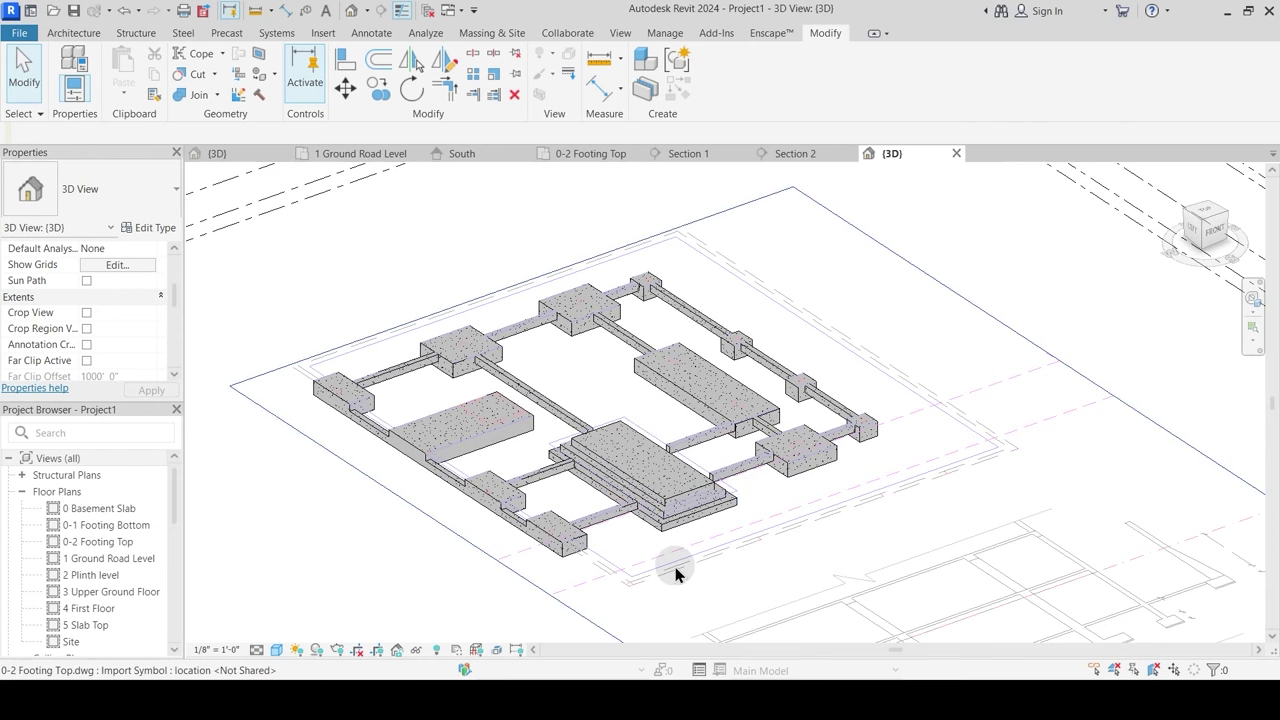
middle_click_drag(674, 569, 748, 494, "shift")
middle_click_drag(727, 441, 745, 468)
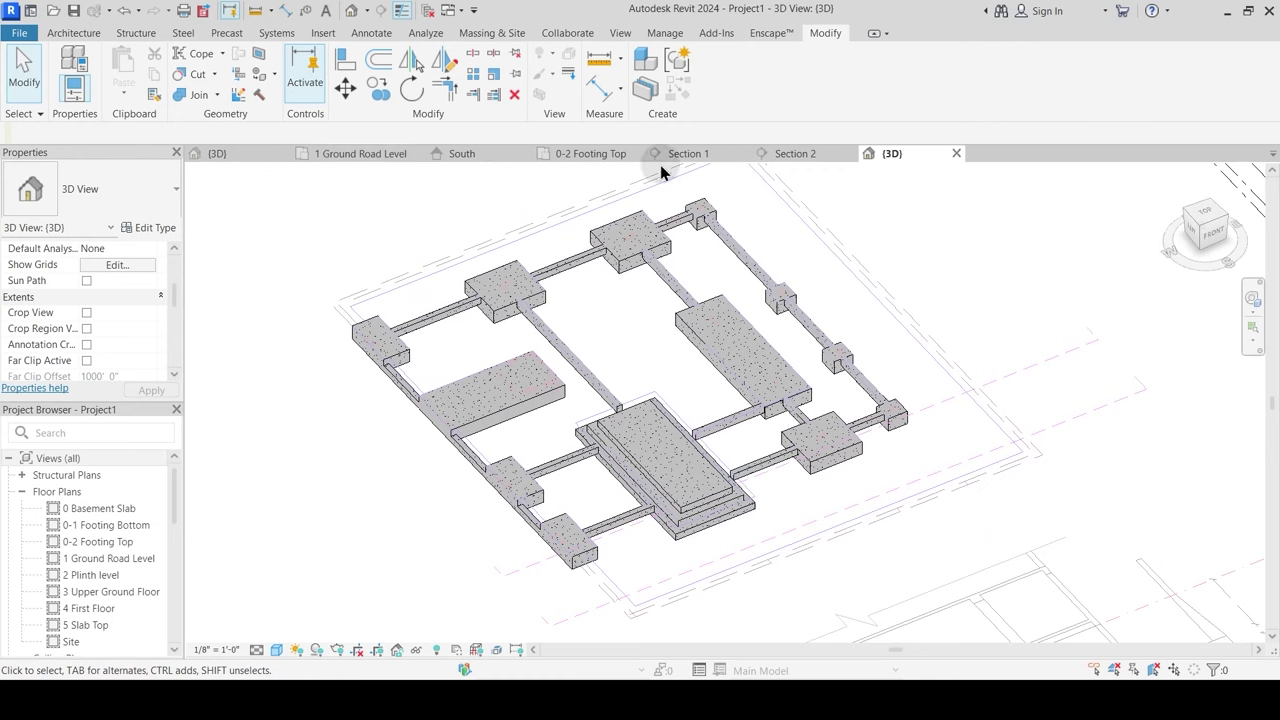
left_click(590, 154)
Step: Pan and zoom over the footings and beam grid on 0-2 Footing Top, then bring up the Architecture ribbon
scroll(679, 398, "down", 3)
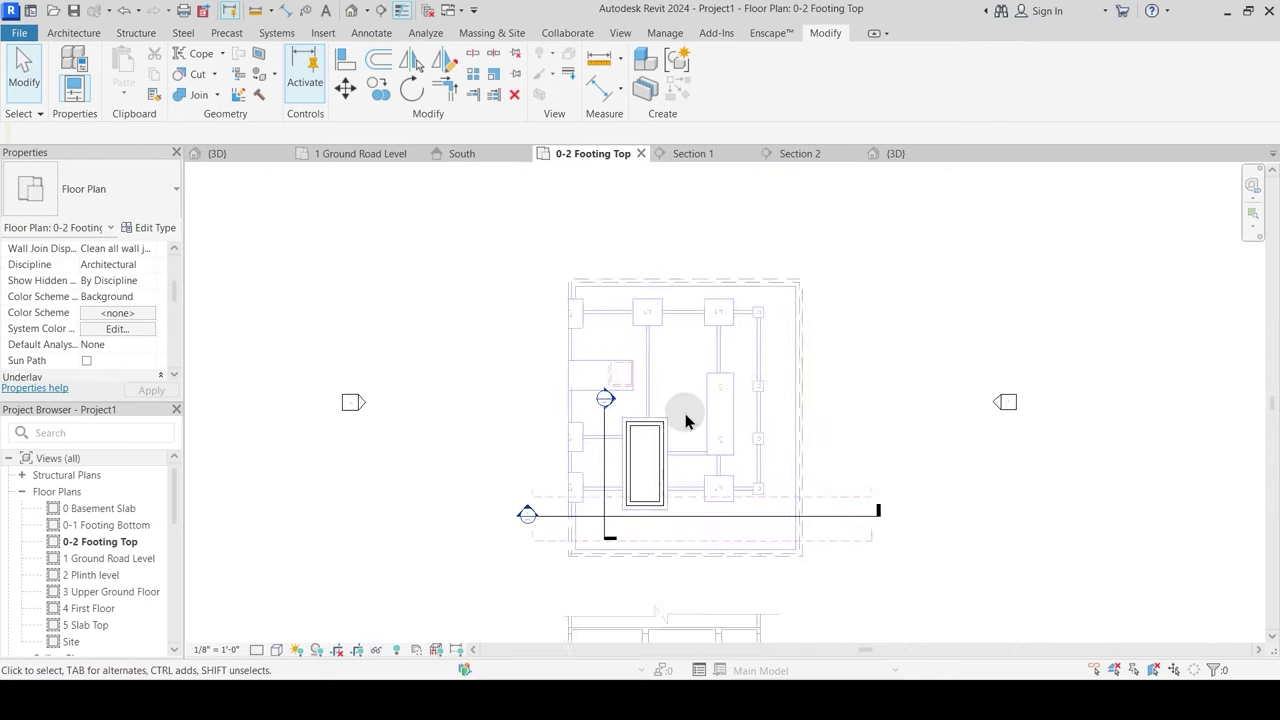
mouse_move(686, 420)
middle_mouse_down()
mouse_move(555, 460)
mouse_move(580, 380)
mouse_move(590, 450)
mouse_move(563, 357)
middle_mouse_up()
scroll(568, 446, "up", 1)
scroll(583, 385, "down", 1)
scroll(543, 337, "up", 2)
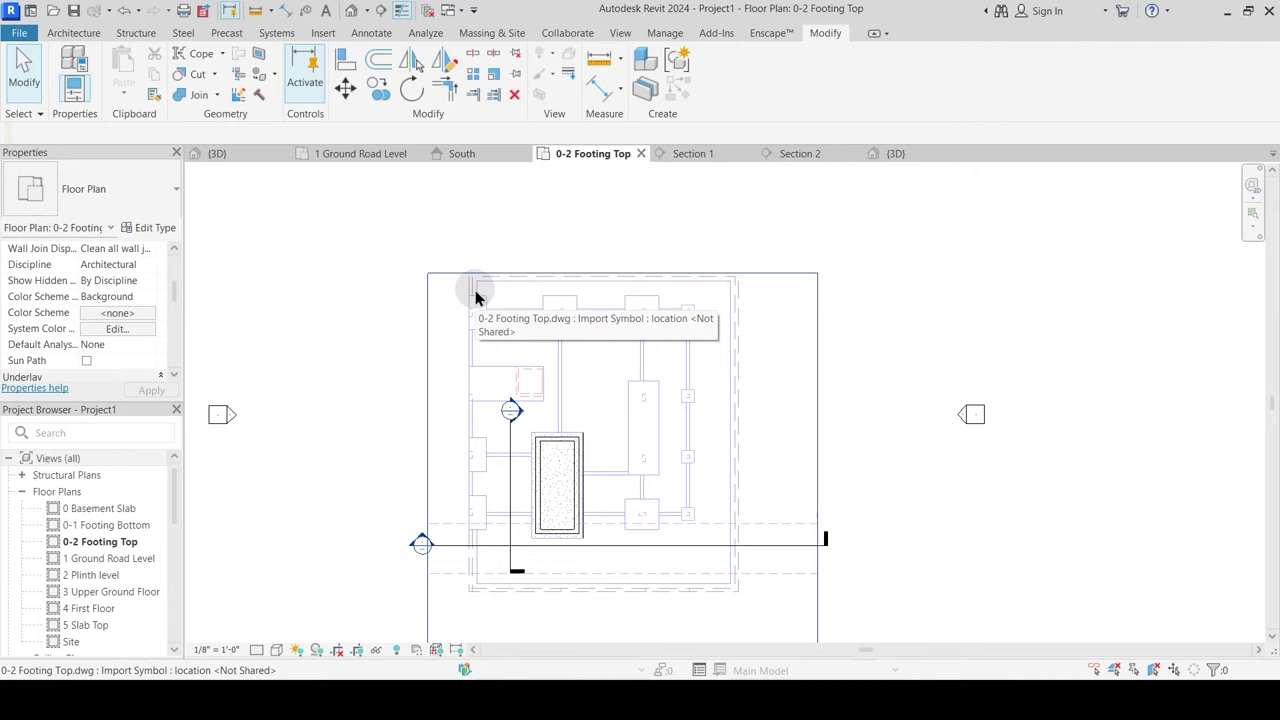
middle_click_drag(615, 415, 613, 355)
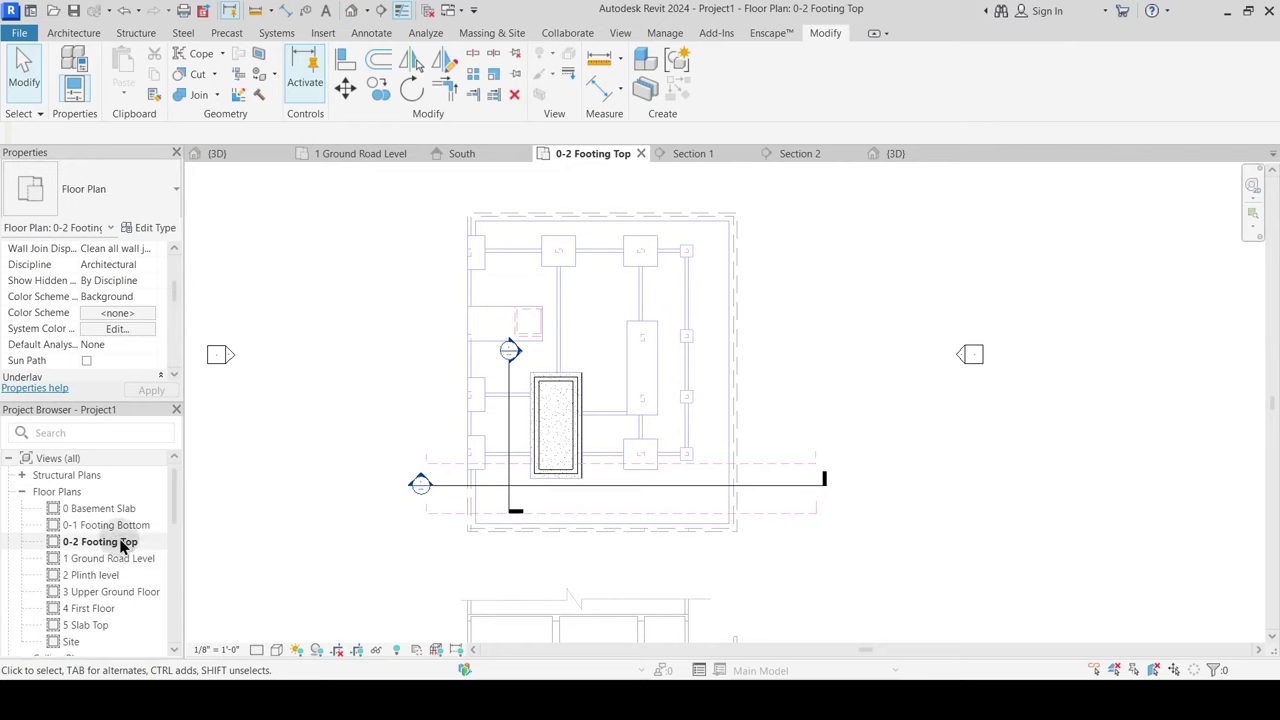
middle_click_drag(606, 243, 549, 317)
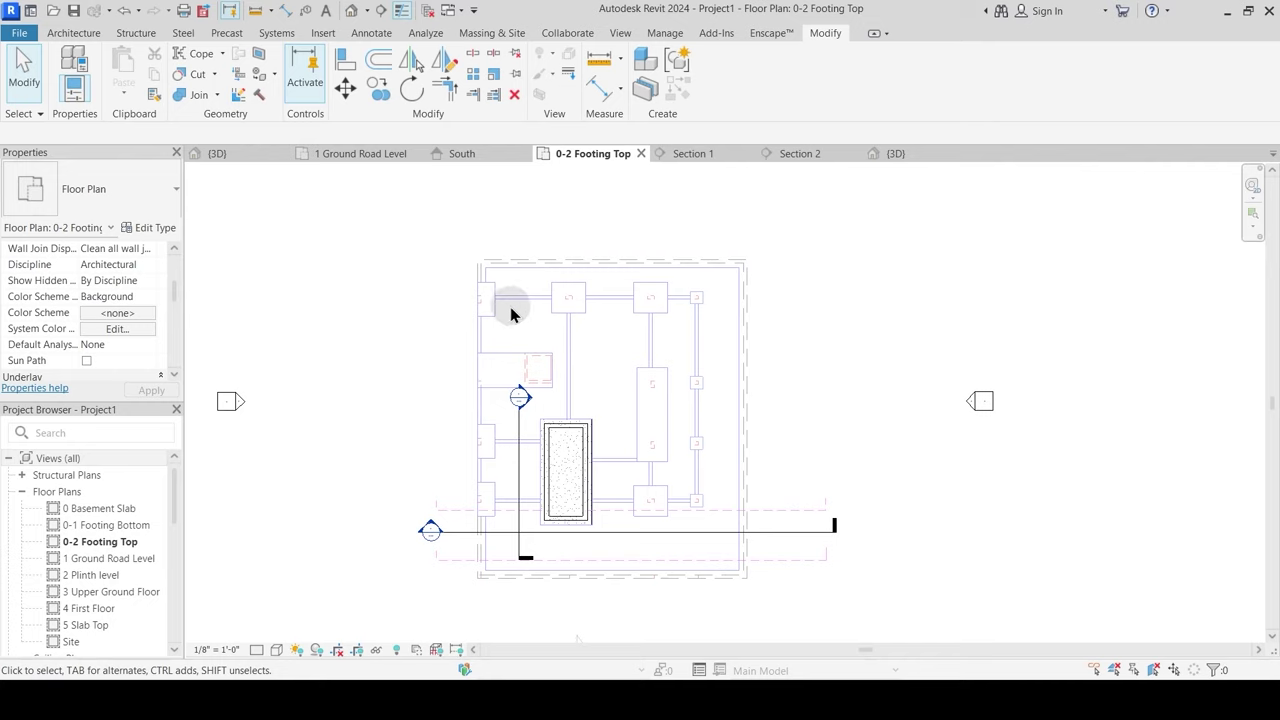
scroll(510, 314, "up", 5)
scroll(489, 289, "down", 3)
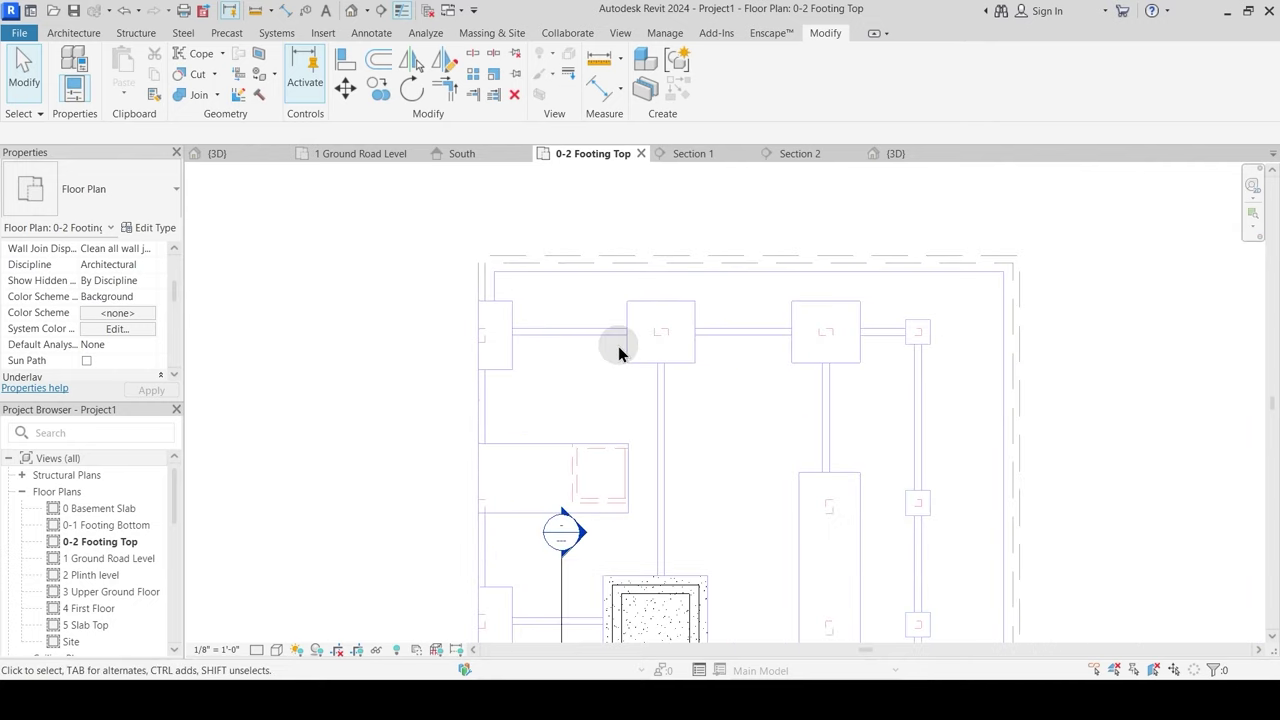
left_click(86, 33)
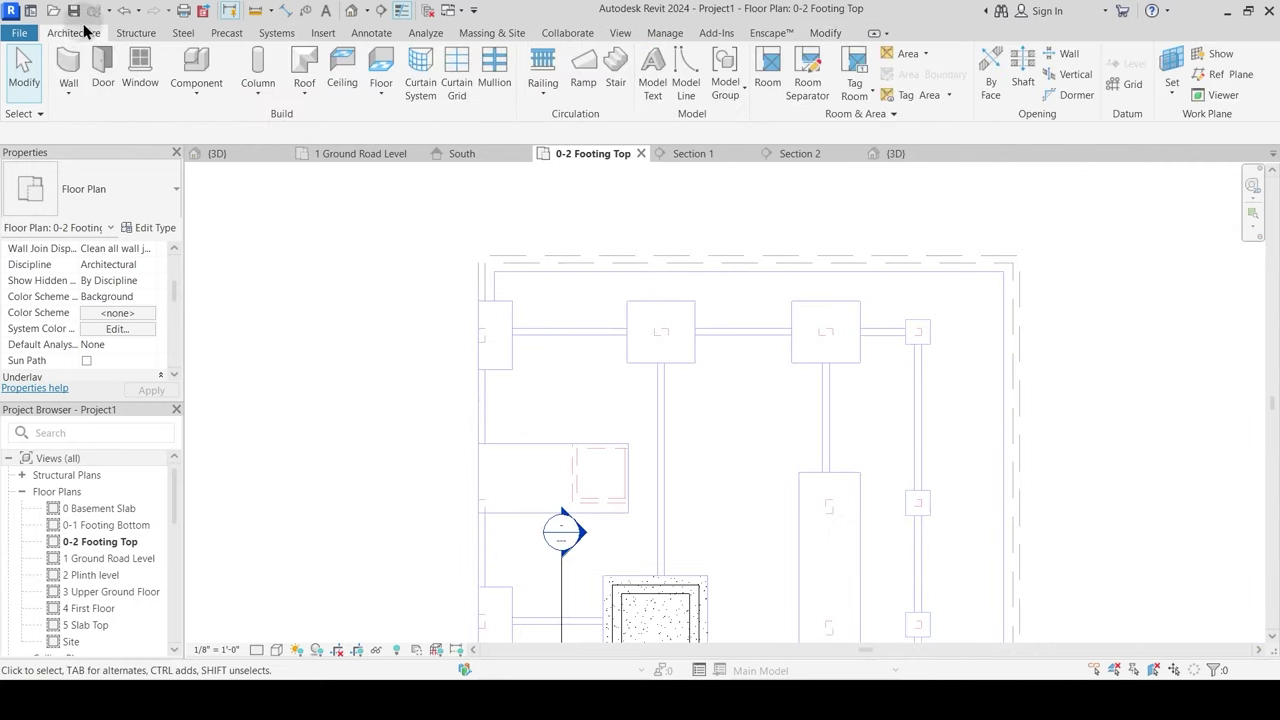
Step: Start a wall and duplicate the Generic - 8" type as 'Retaining Wall'
left_click(68, 68)
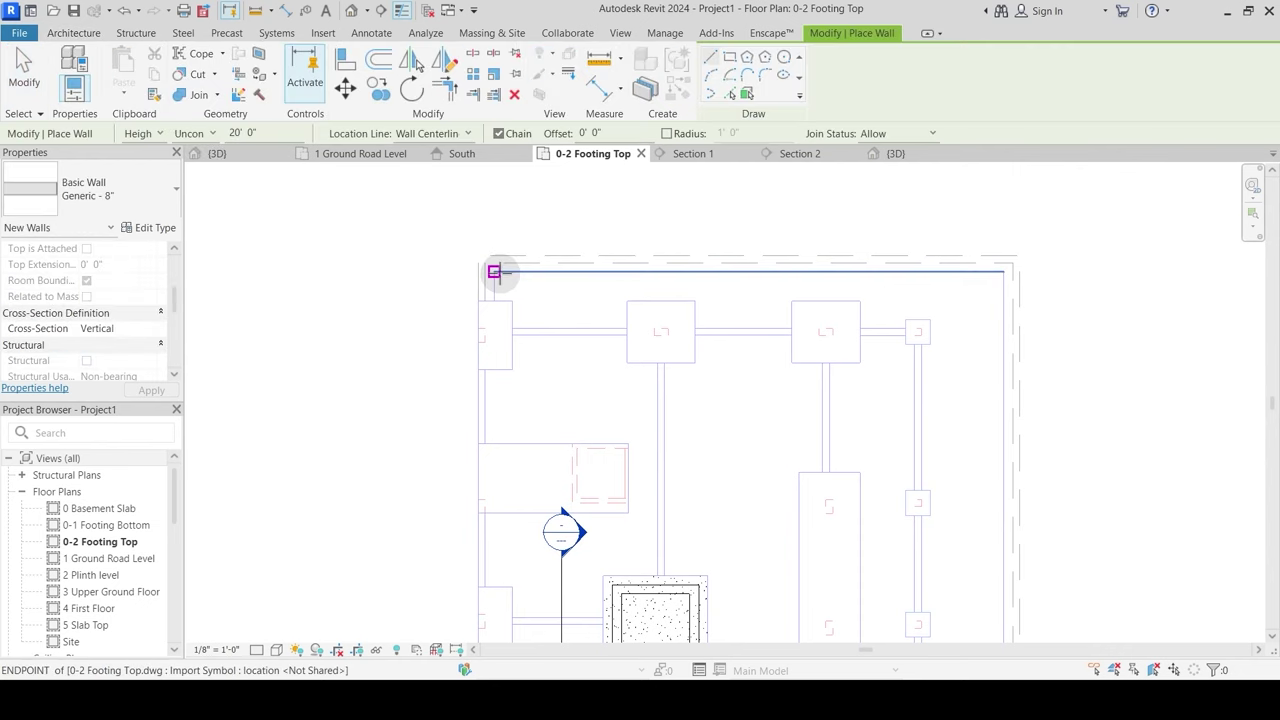
left_click(157, 230)
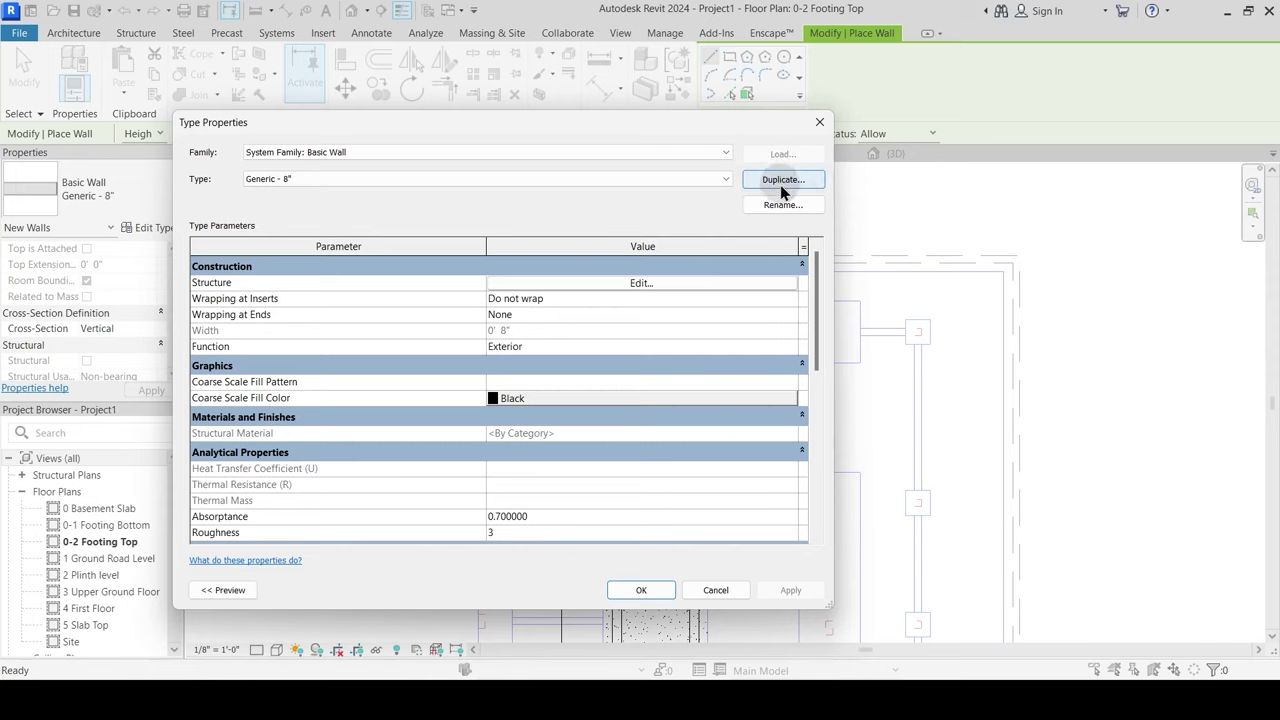
left_click(784, 181)
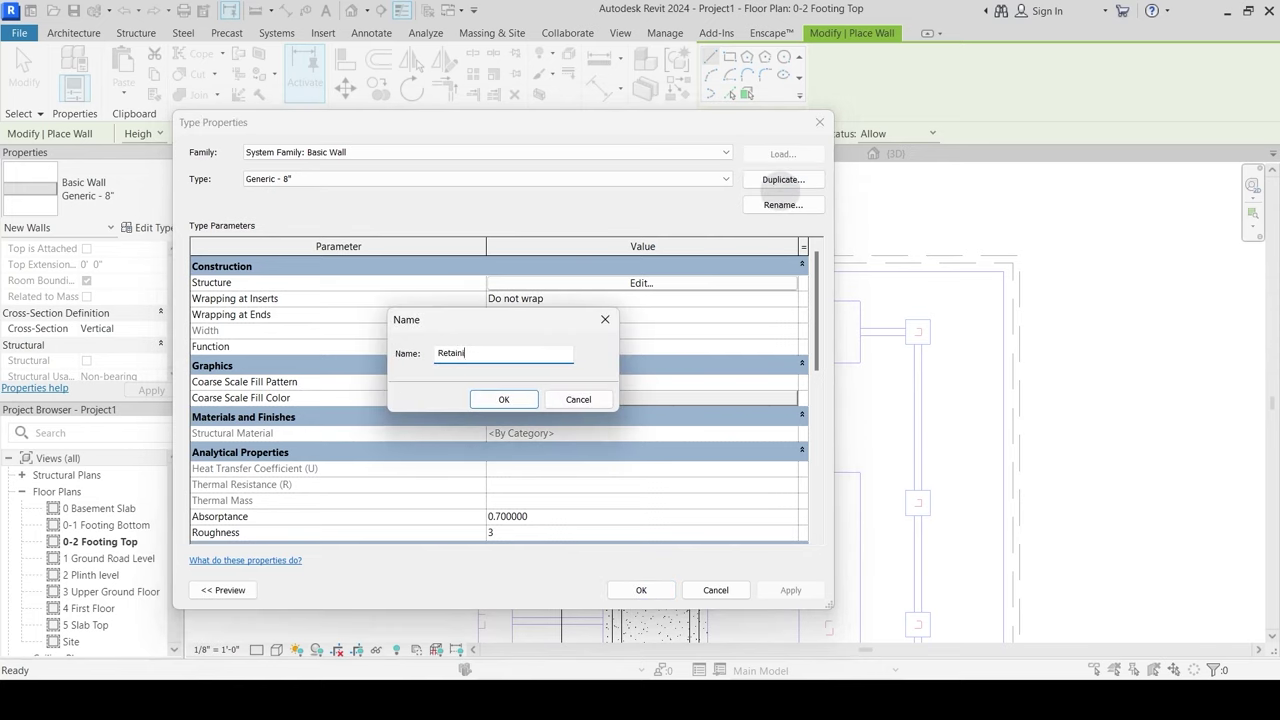
type("Retaining Wall")
key("Return")
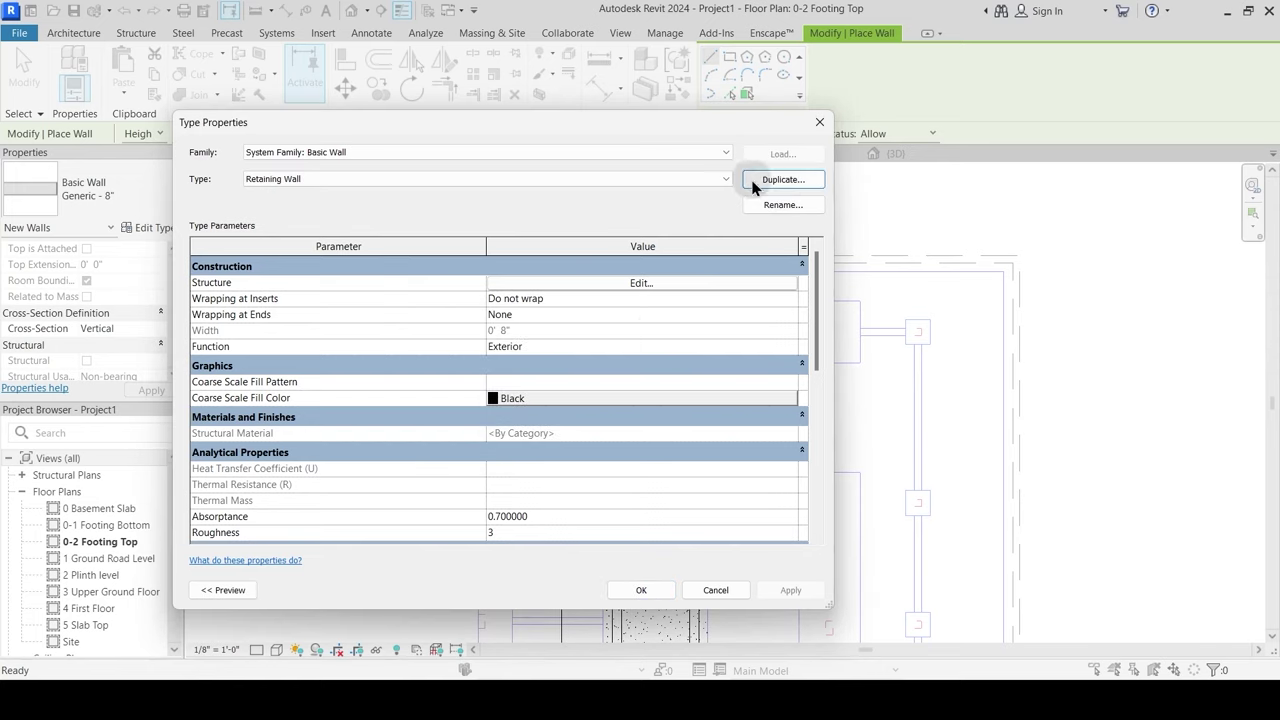
Step: Set the Retaining Wall structure layer thickness to 9" and confirm the type properties
left_click(641, 284)
left_click(483, 280)
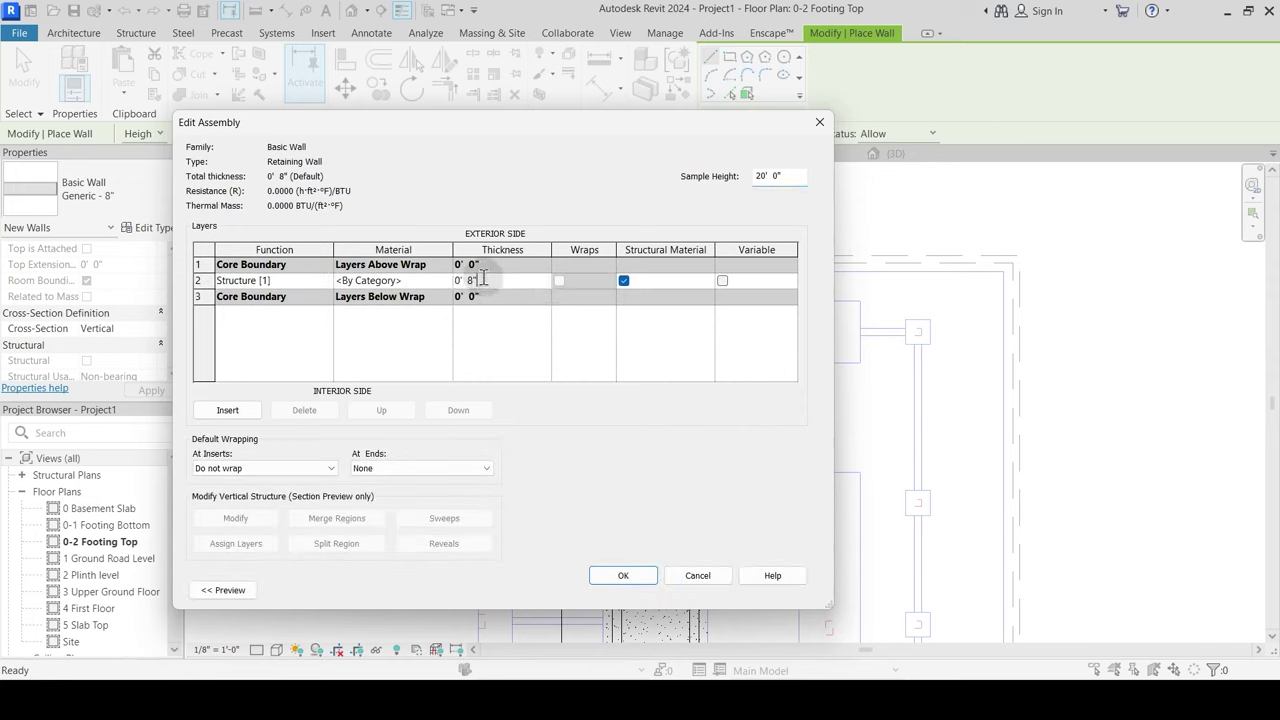
left_click_drag(483, 280, 427, 288)
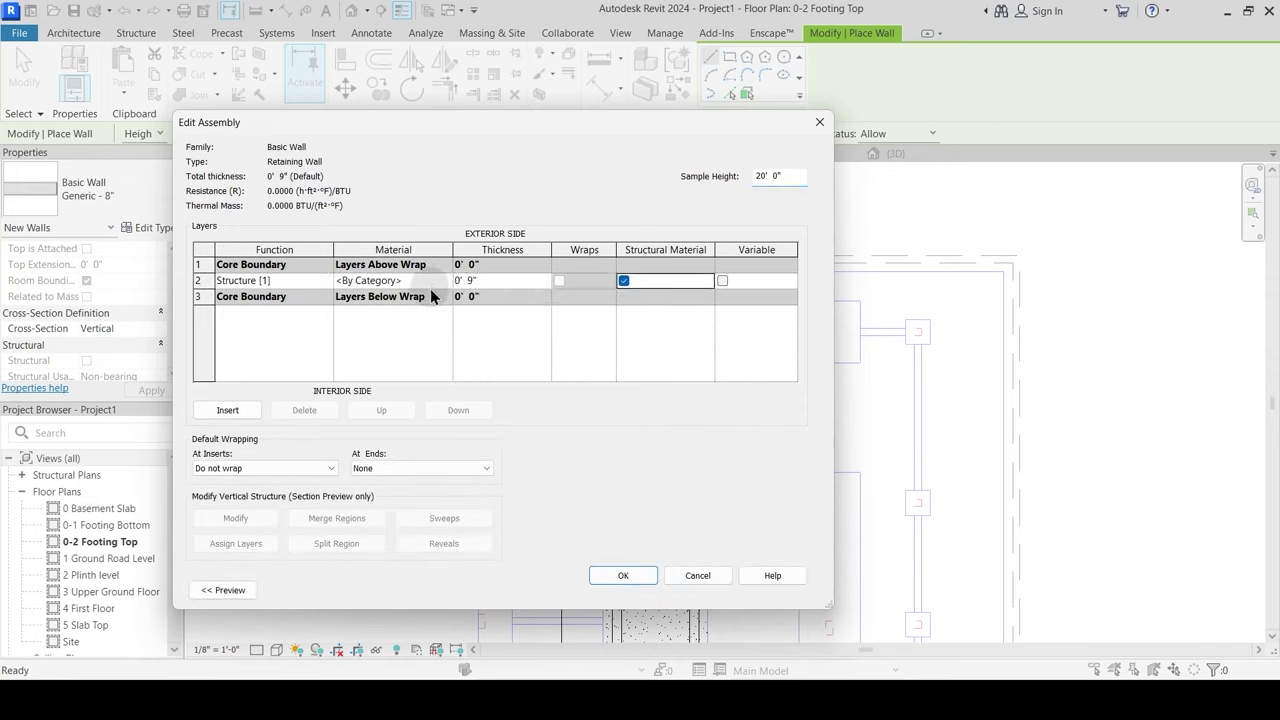
left_click(449, 283)
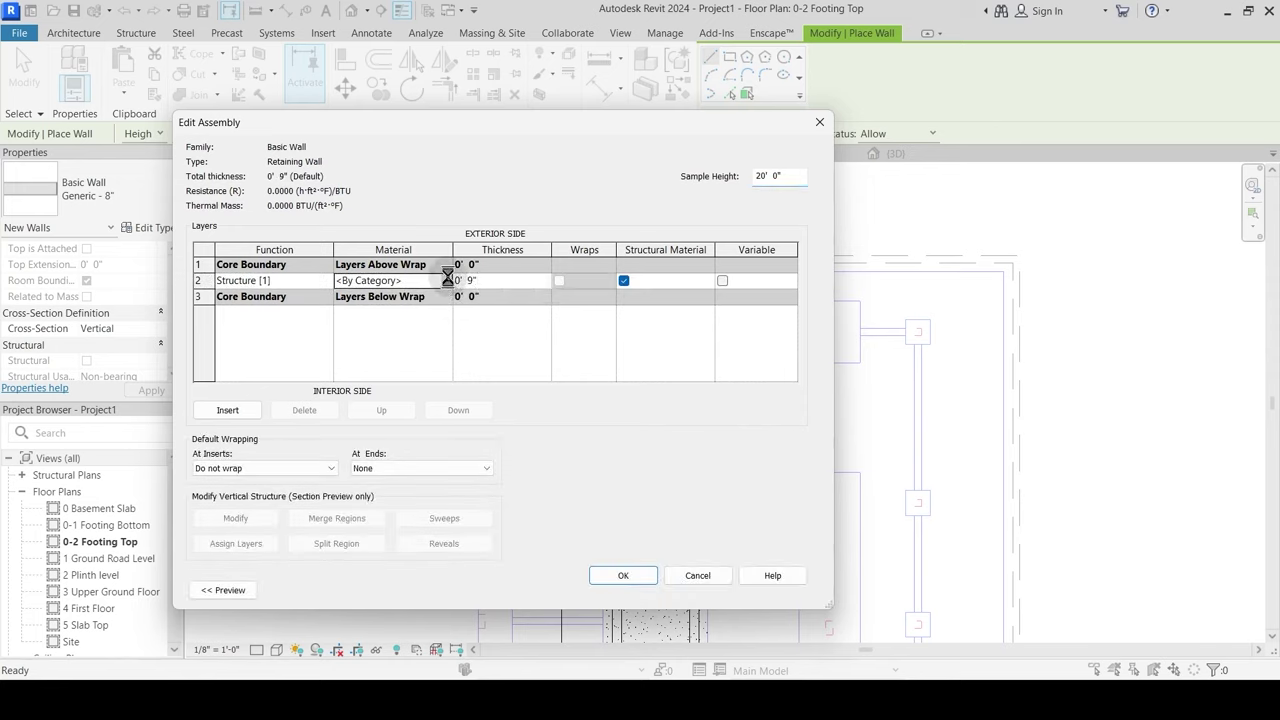
left_click(448, 280)
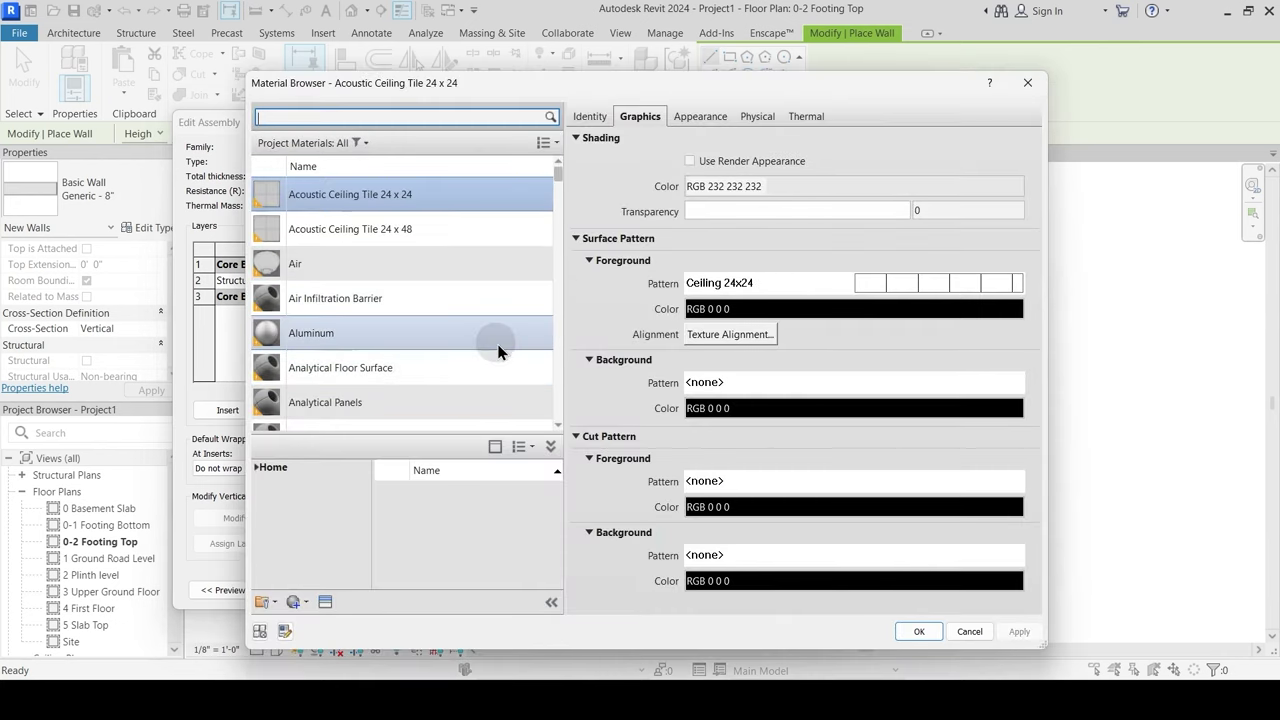
key("Escape")
left_click(616, 575)
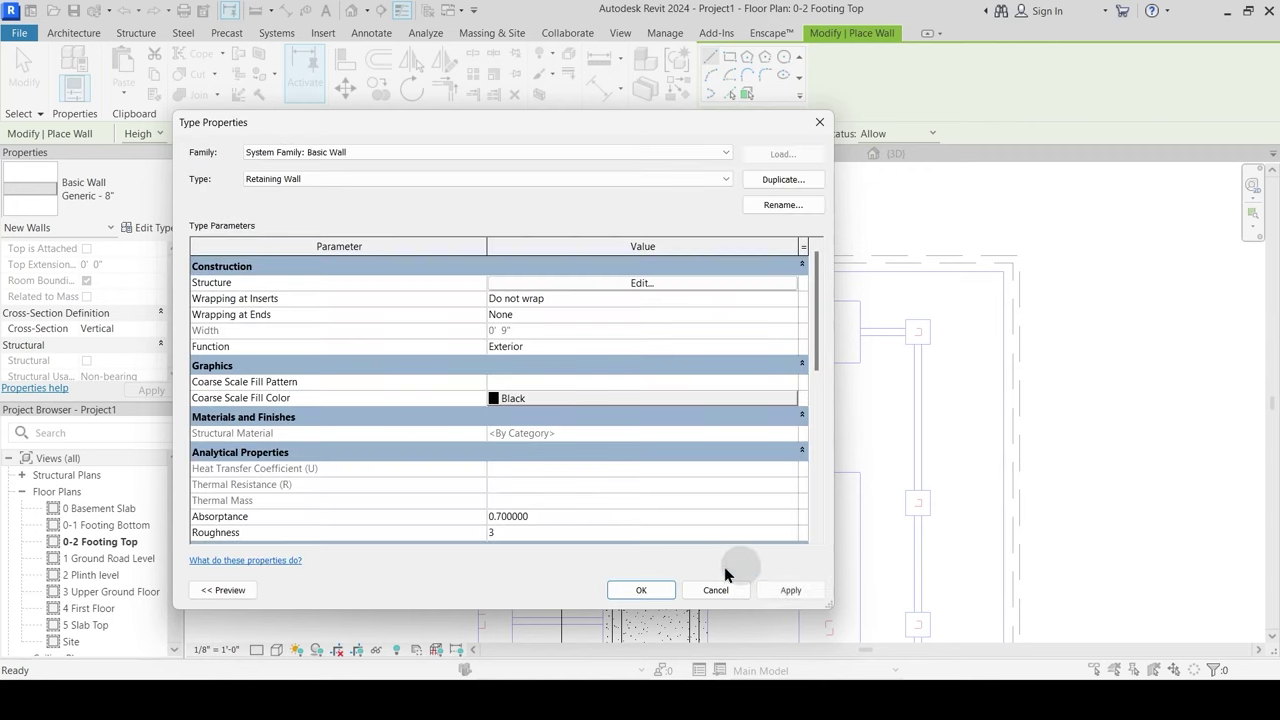
left_click(642, 590)
Step: Cancel wall placement and show the Live Project Feb 23 Batch 3D reference model
key("Escape")
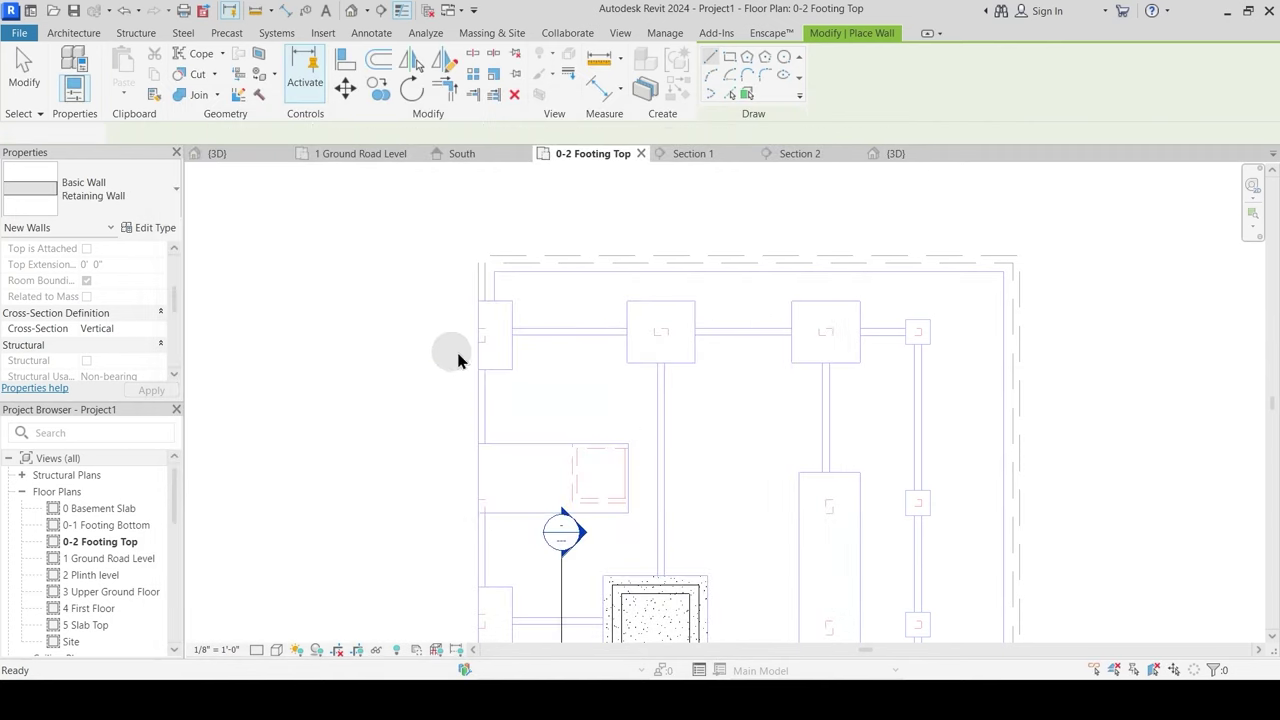
key("Escape")
left_click(213, 155)
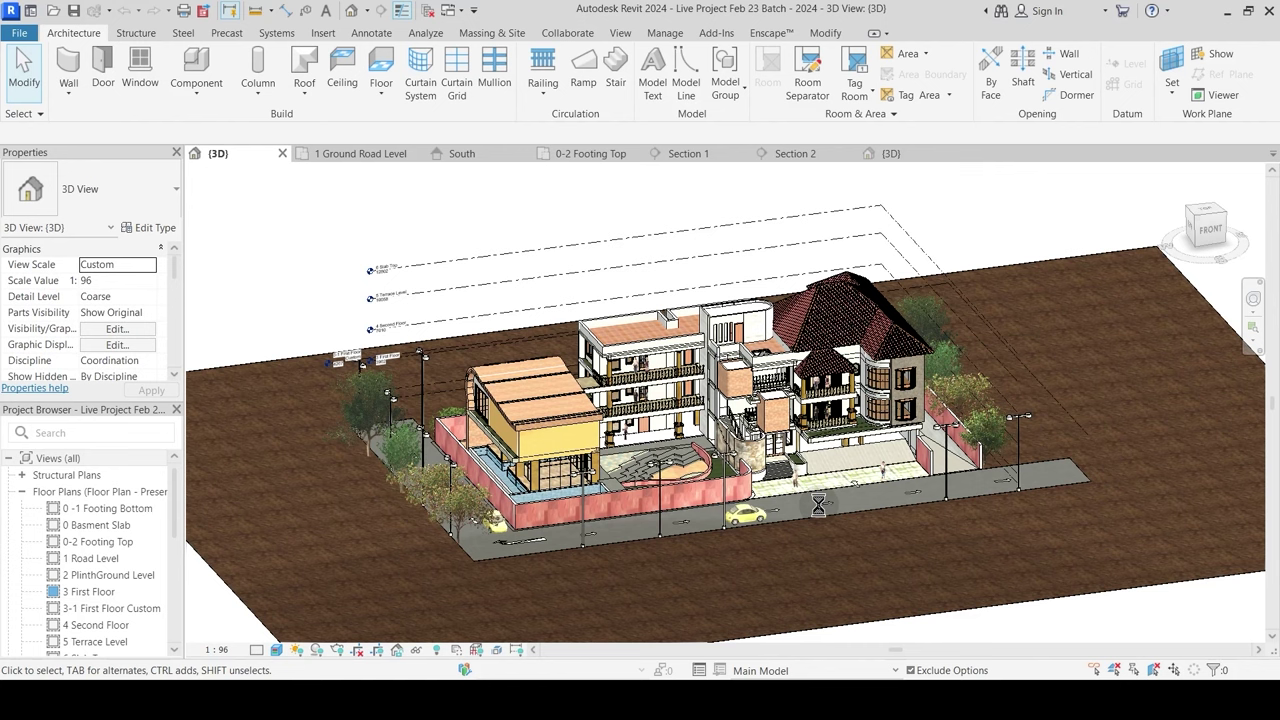
Step: Orbit and zoom around the reference house model, then switch back to Project1's {3D} view
scroll(818, 505, "up", 4)
scroll(824, 508, "down", 4)
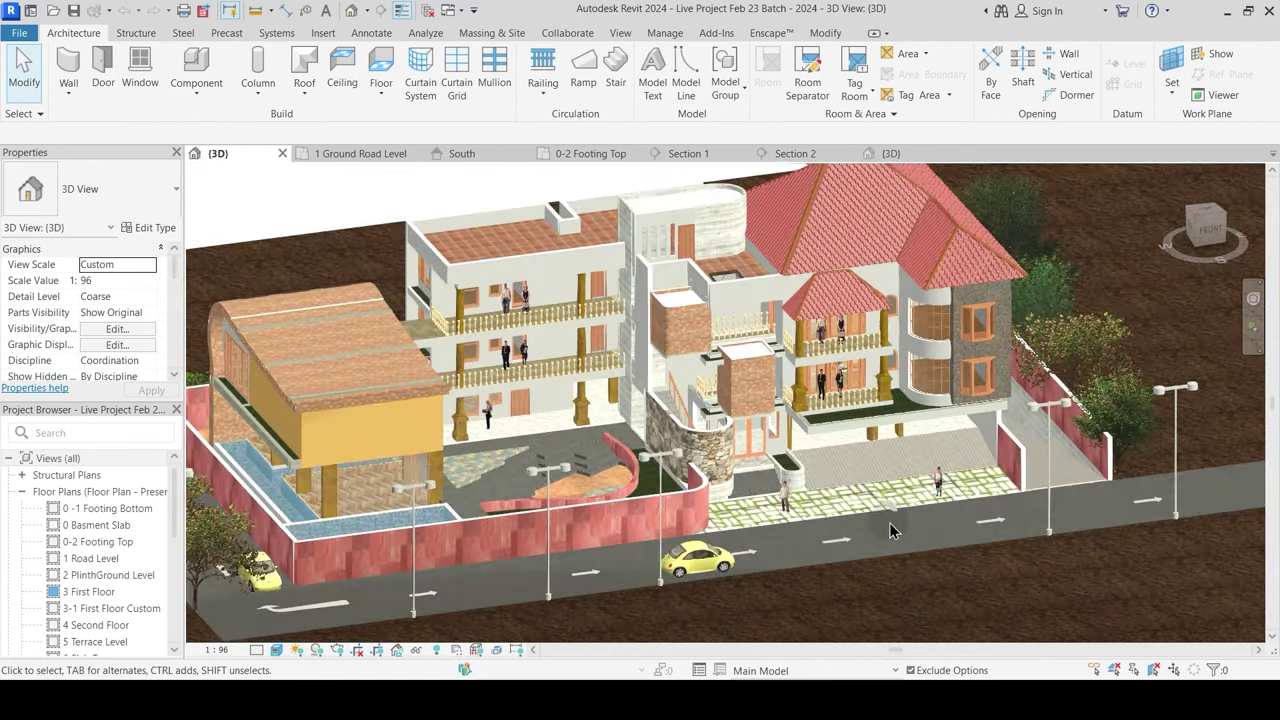
middle_click_drag(824, 508, 898, 410, "shift")
scroll(898, 410, "up", 4)
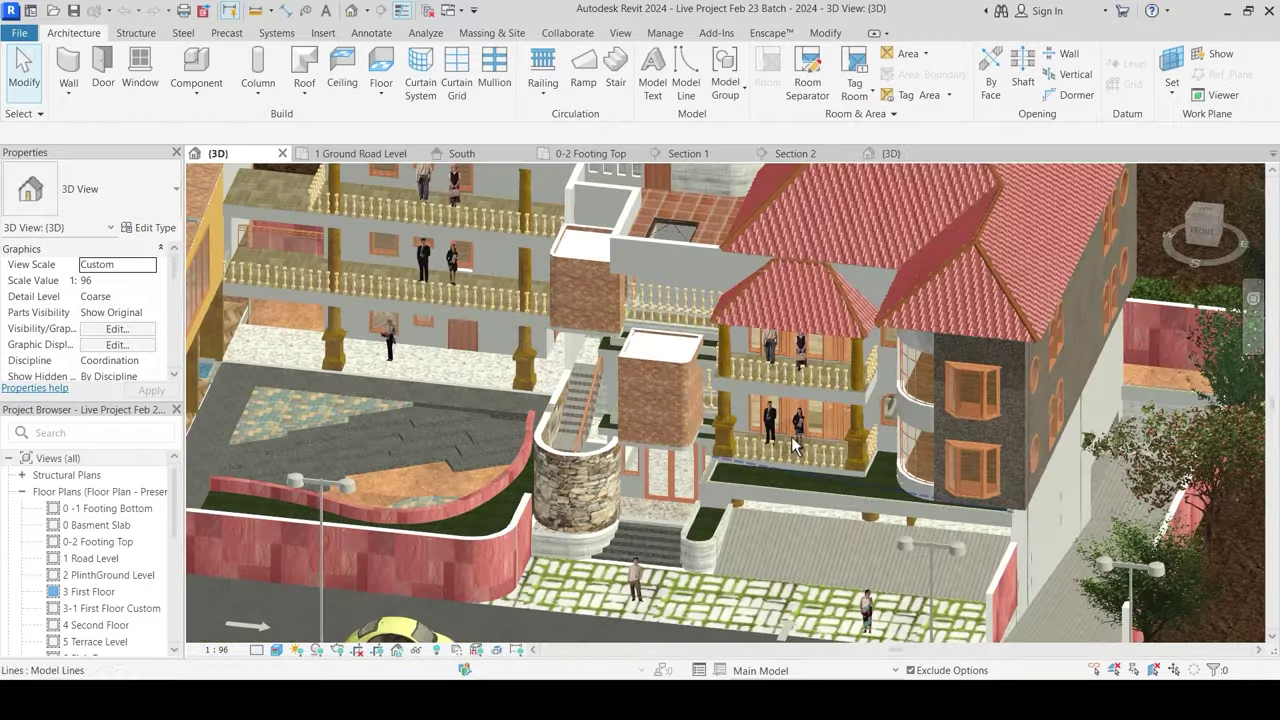
scroll(790, 440, "down", 5)
middle_click_drag(633, 438, 595, 423, "shift")
scroll(595, 423, "down", 3)
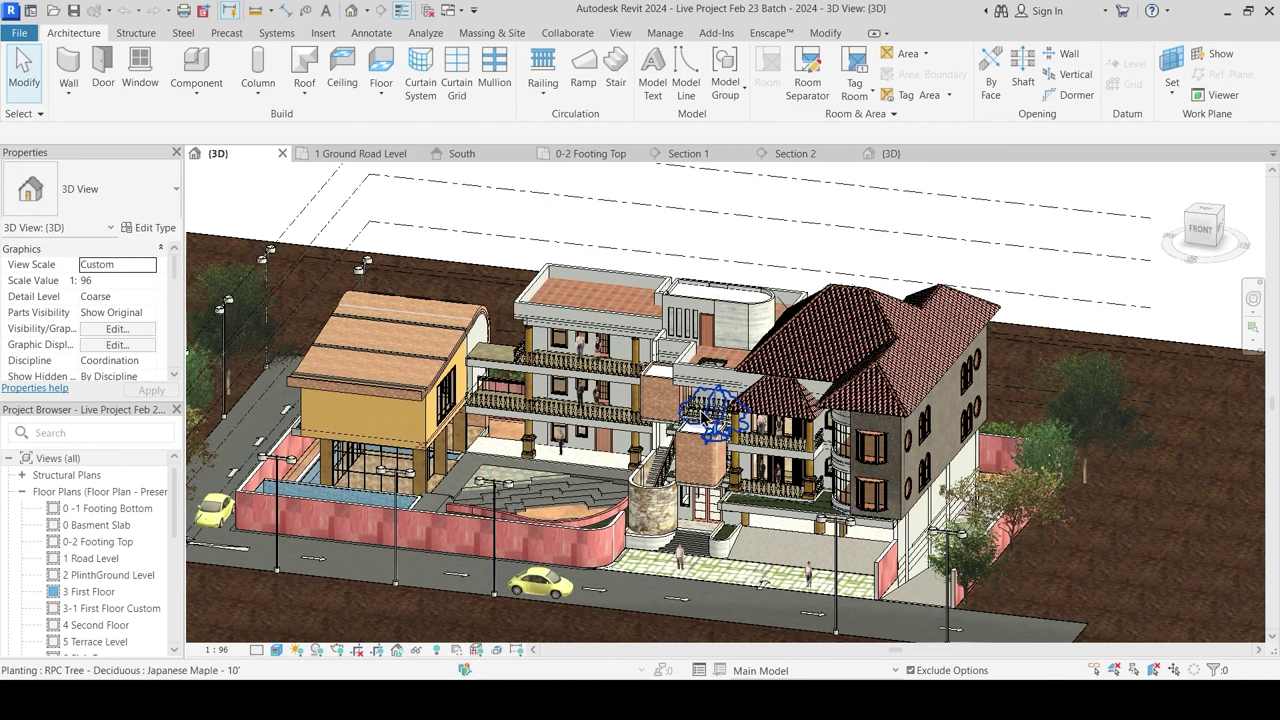
left_click(618, 212)
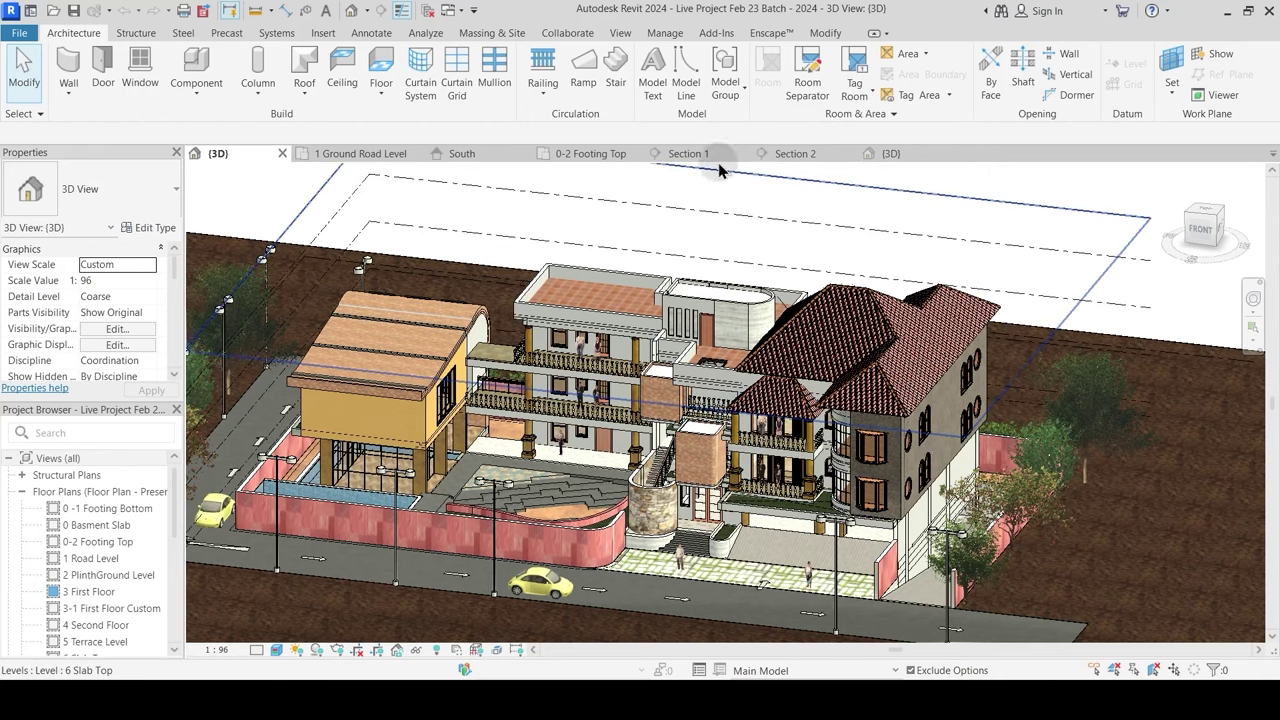
left_click(893, 153)
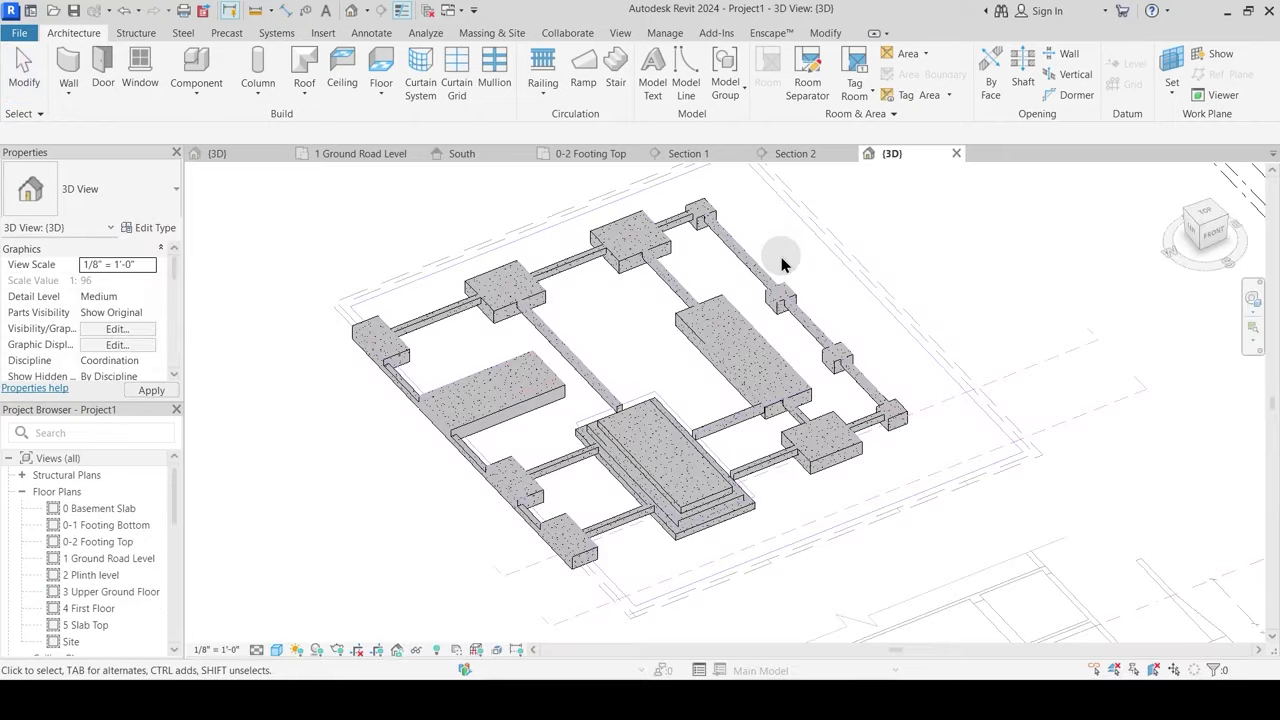
Step: Transfer only Materials from Live Project Feb 23 Batch - 2024 into Project1, overwriting duplicates
left_click(543, 33)
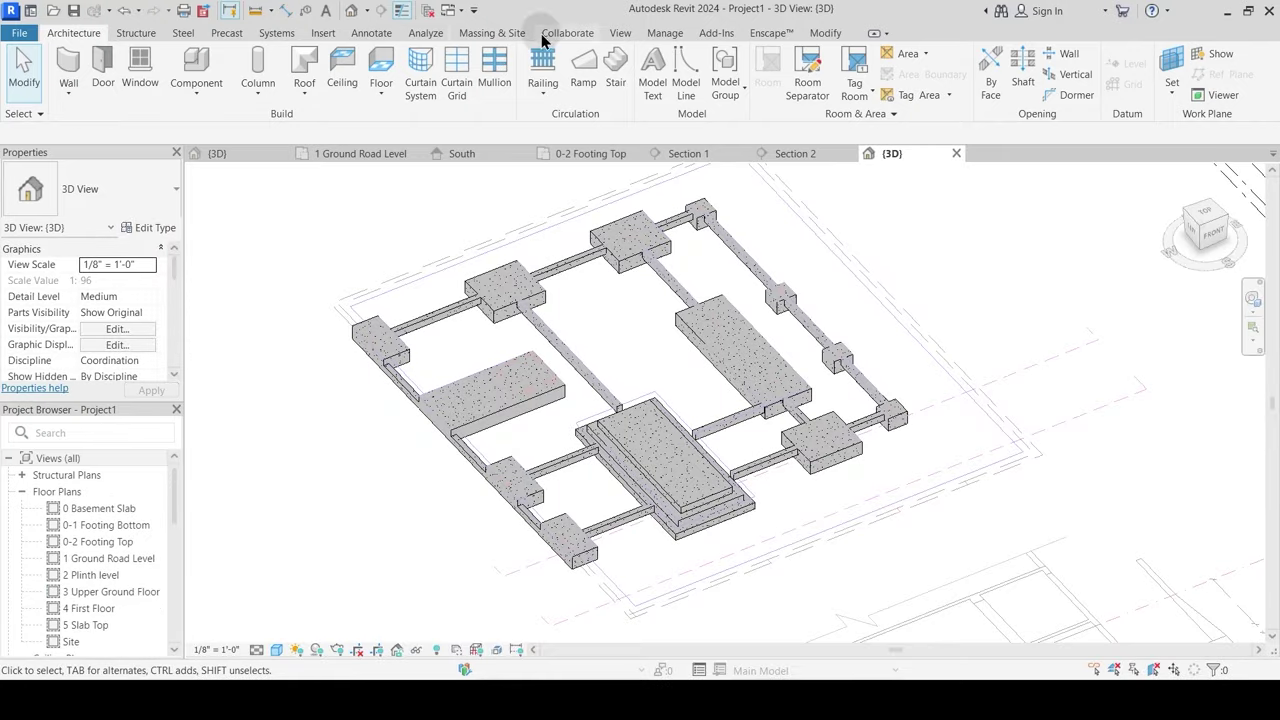
left_click(665, 33)
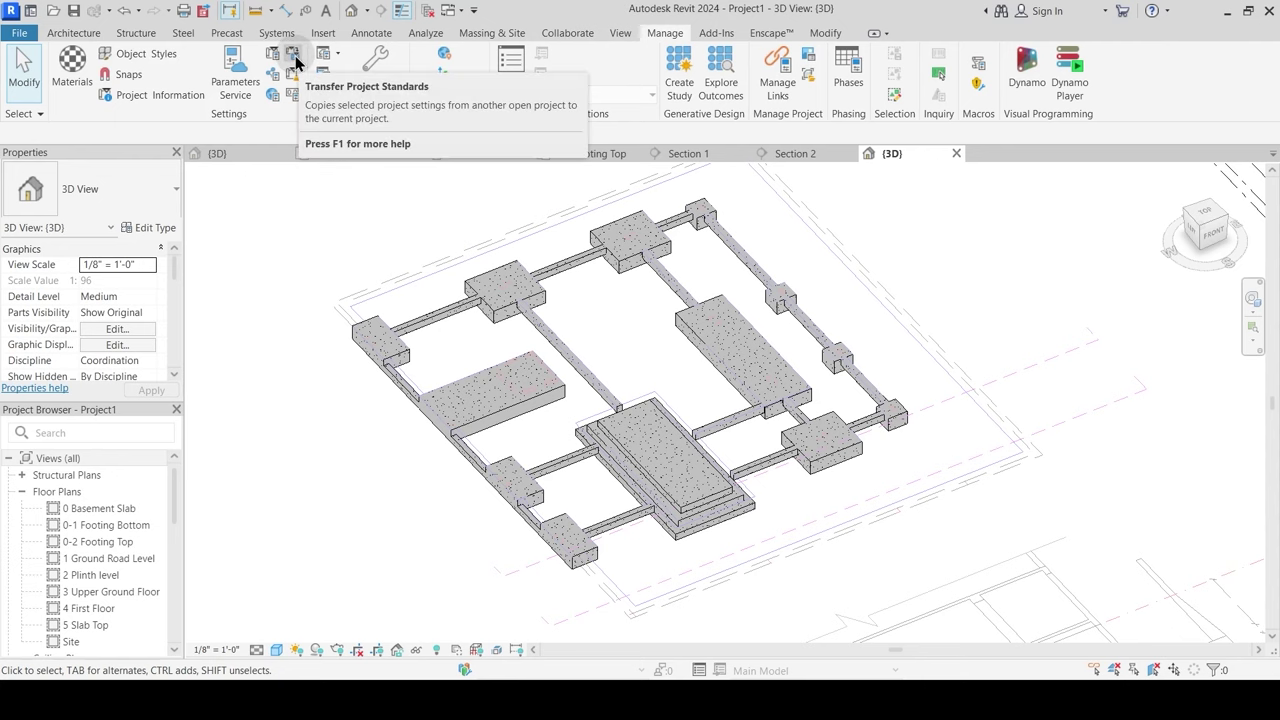
left_click(293, 55)
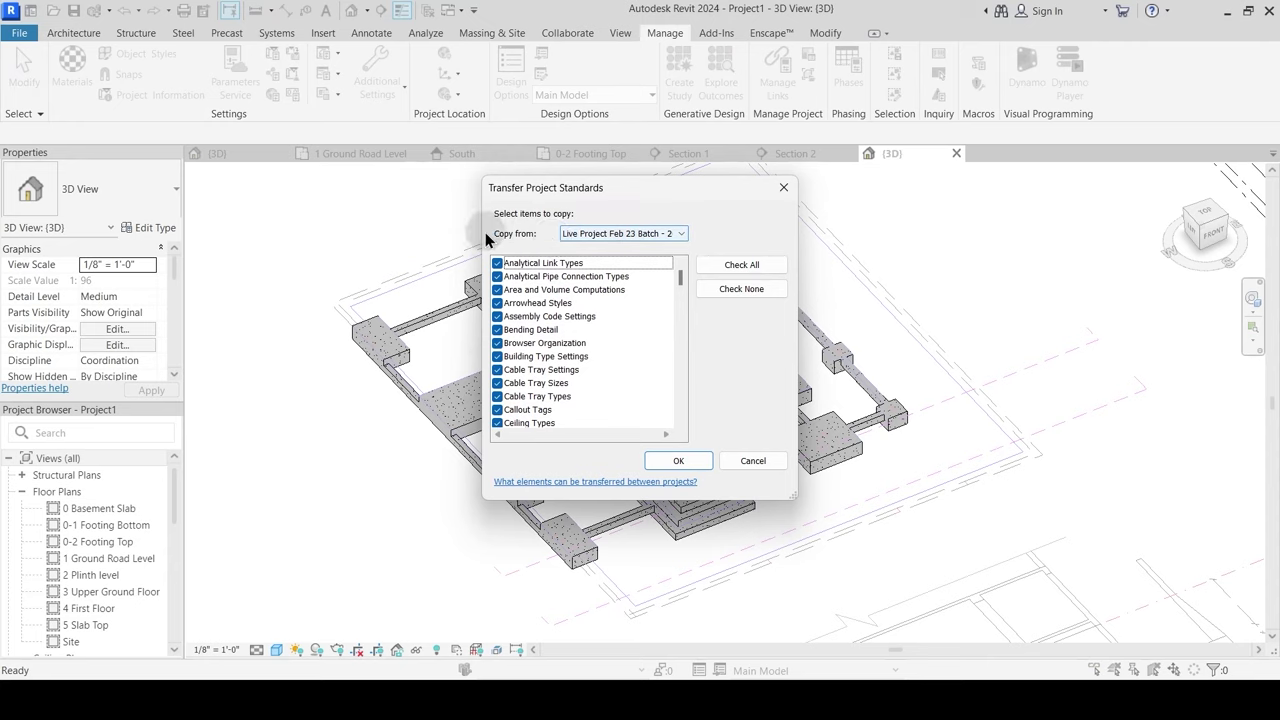
left_click(611, 234)
left_click(611, 234)
left_click(611, 236)
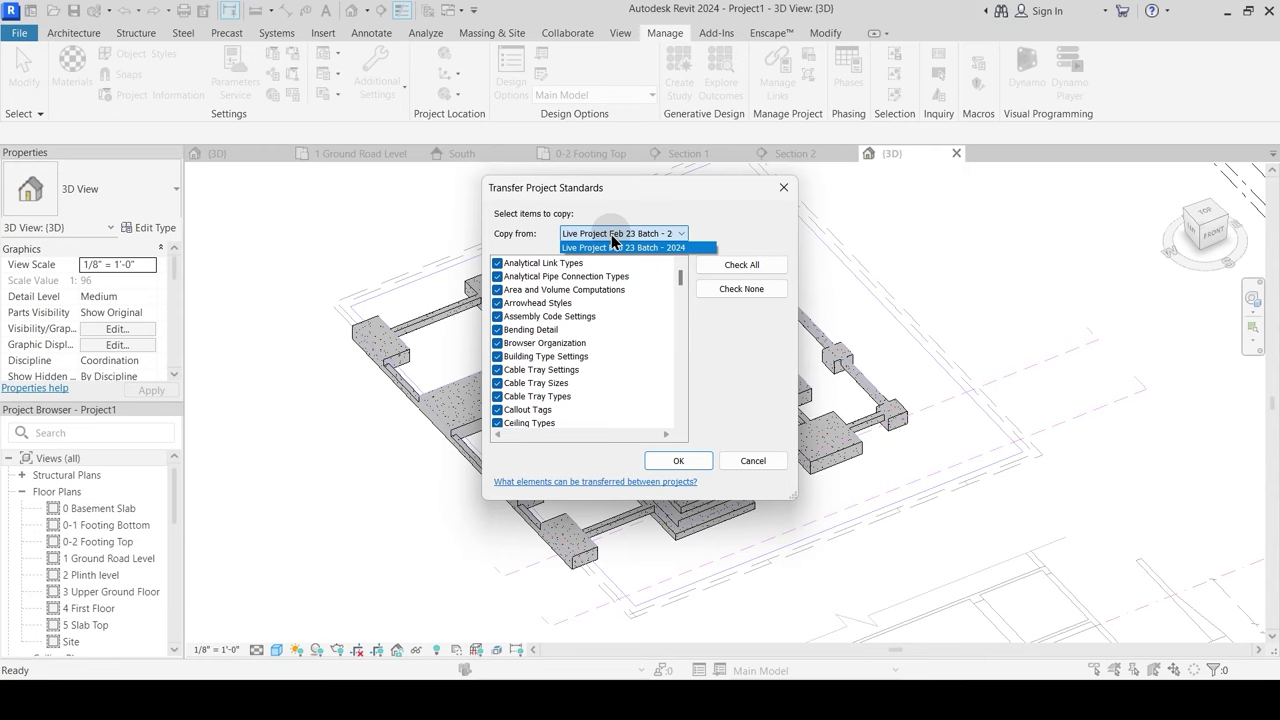
left_click(614, 247)
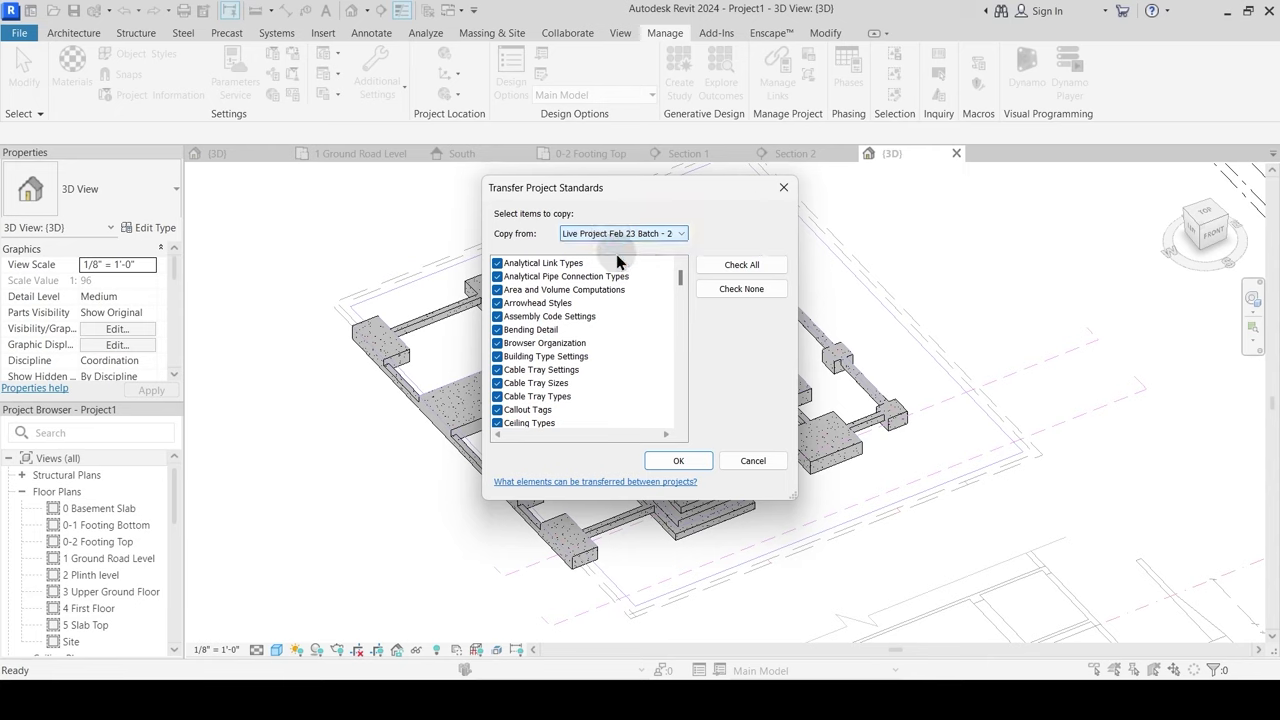
left_click(741, 291)
left_click(571, 330)
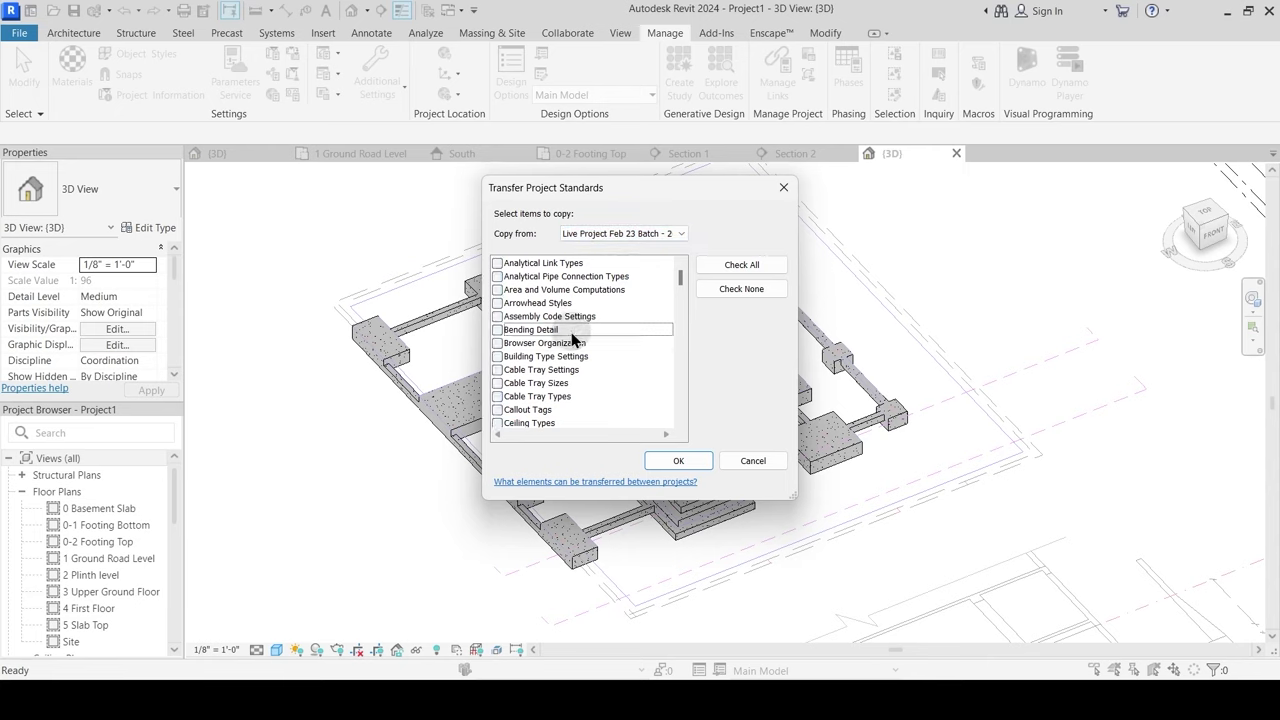
scroll(571, 332, "down", 12)
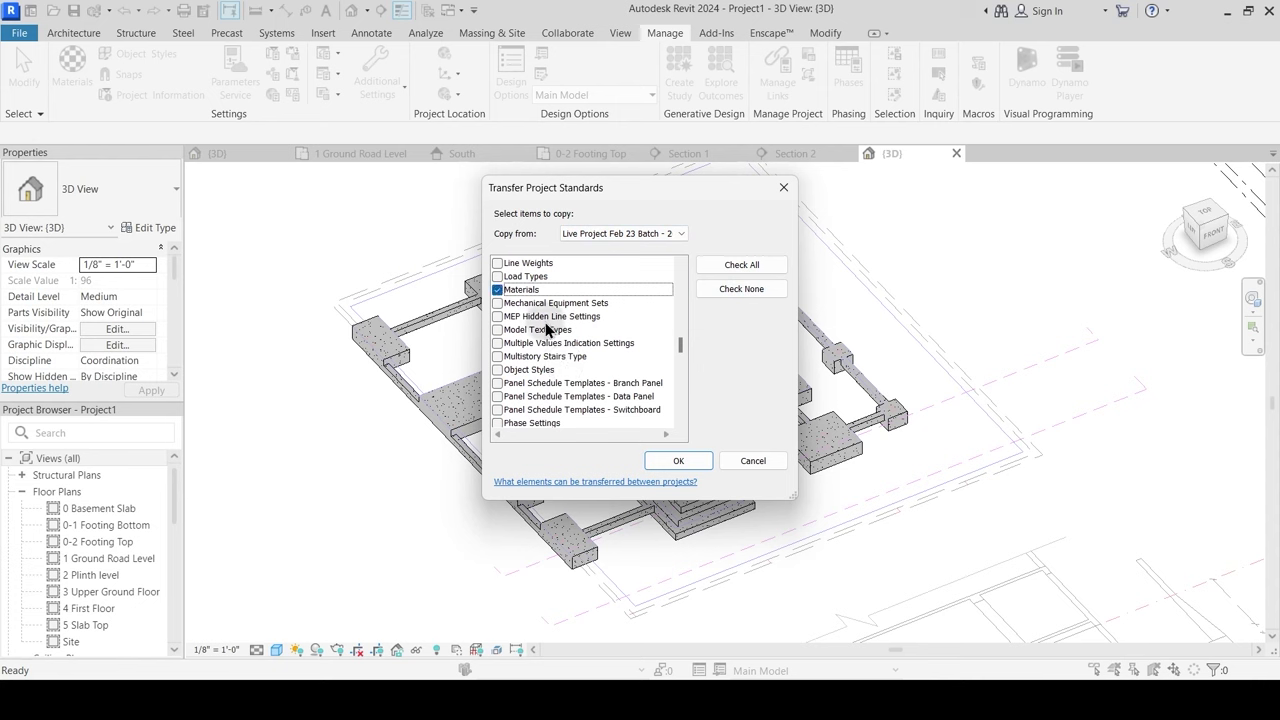
left_click(678, 460)
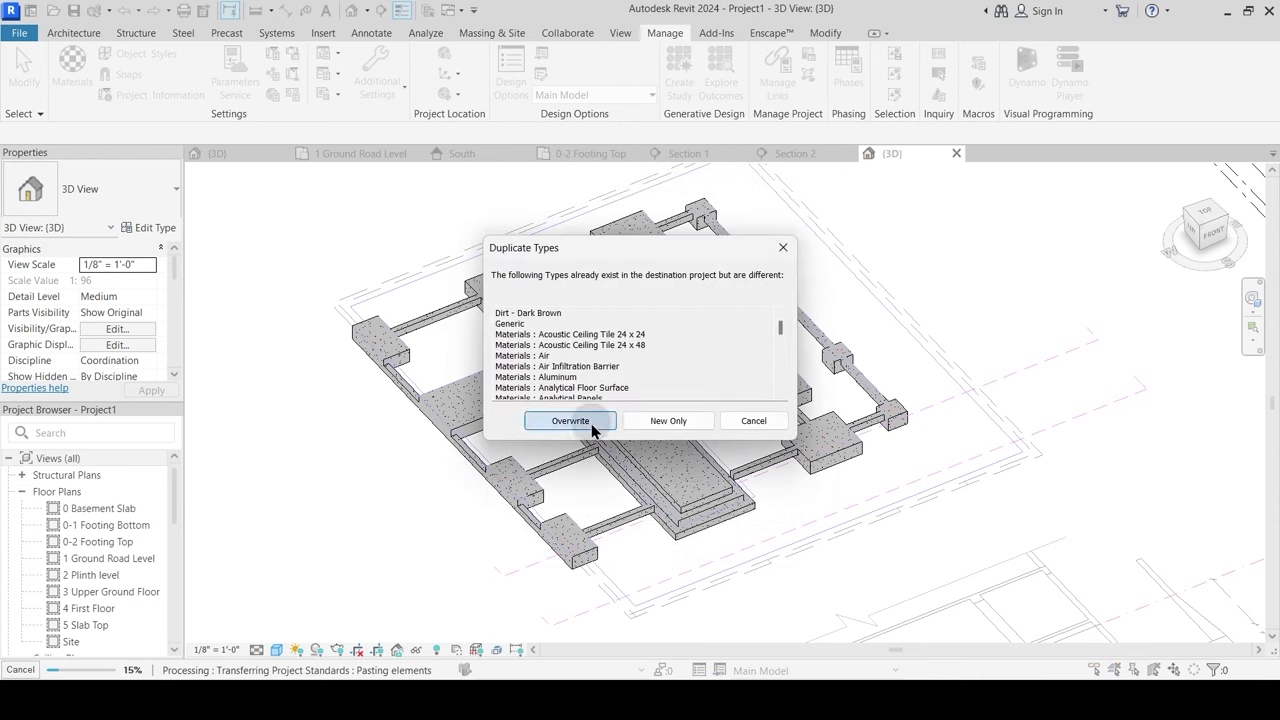
left_click(591, 425)
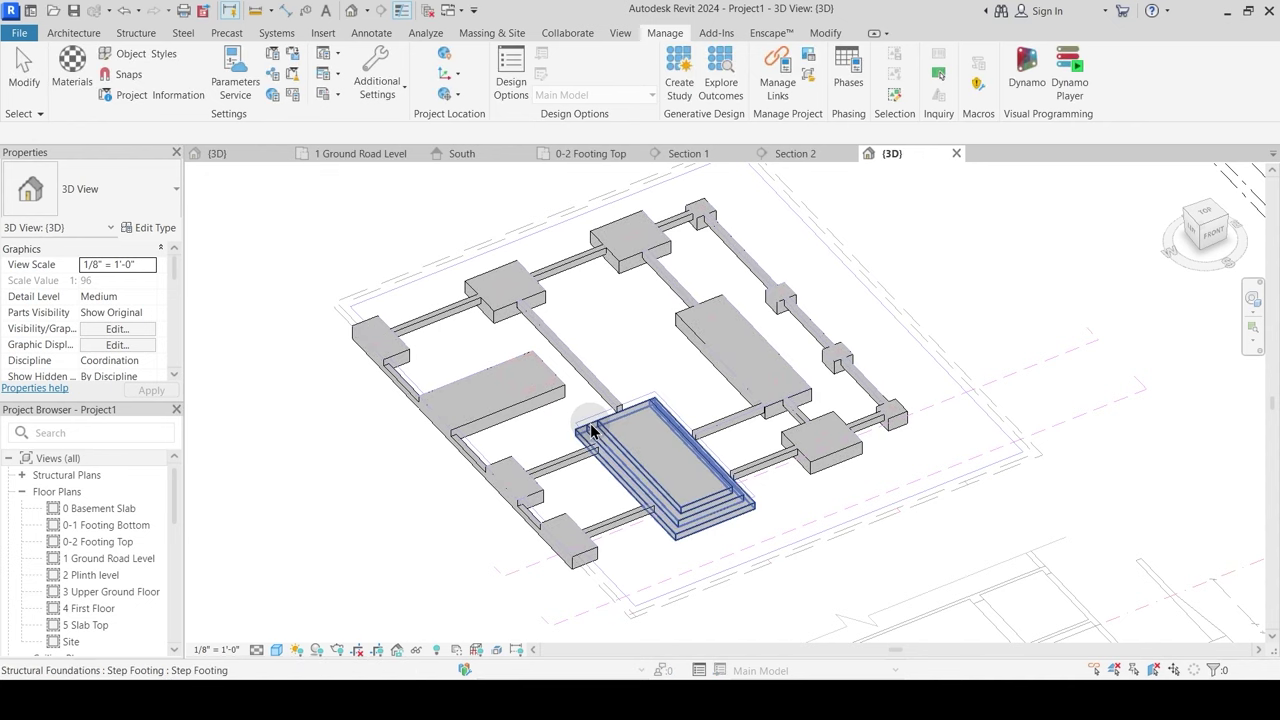
Step: Open the Material Browser and inspect the imported materials from 1 Basement Finish Flooring to 1 Dark Glass
left_click(72, 70)
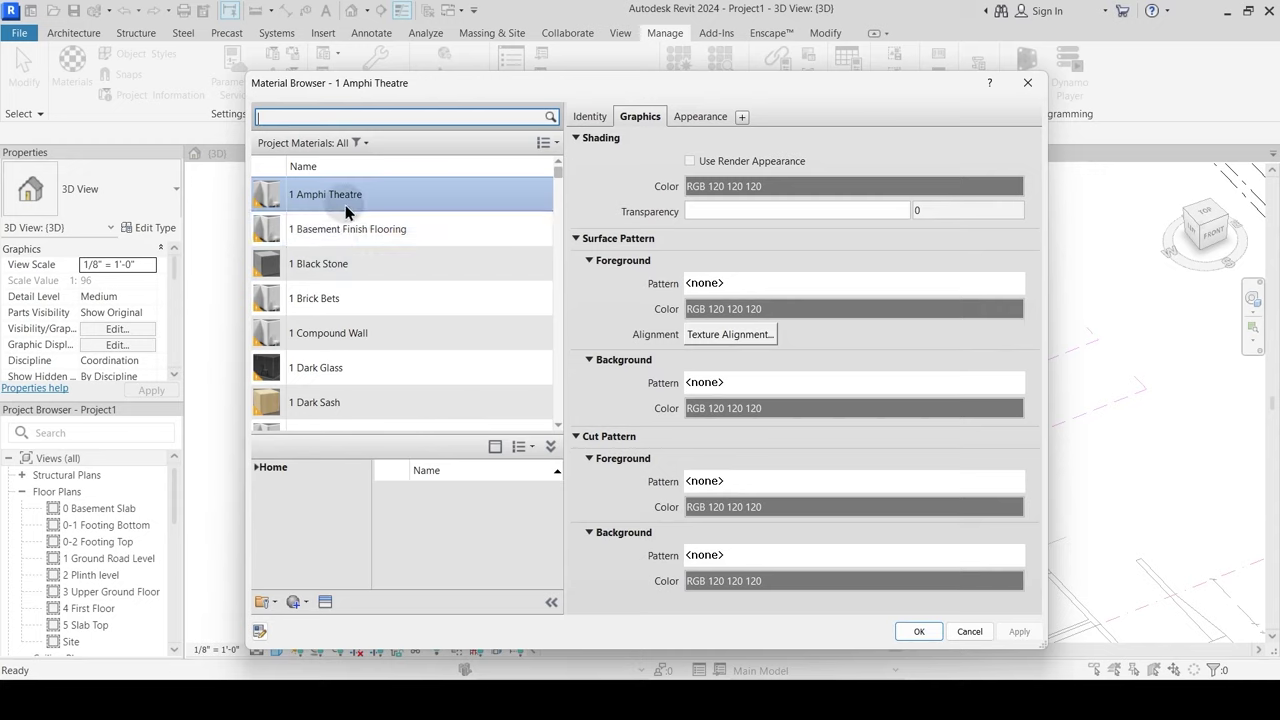
left_click(360, 245)
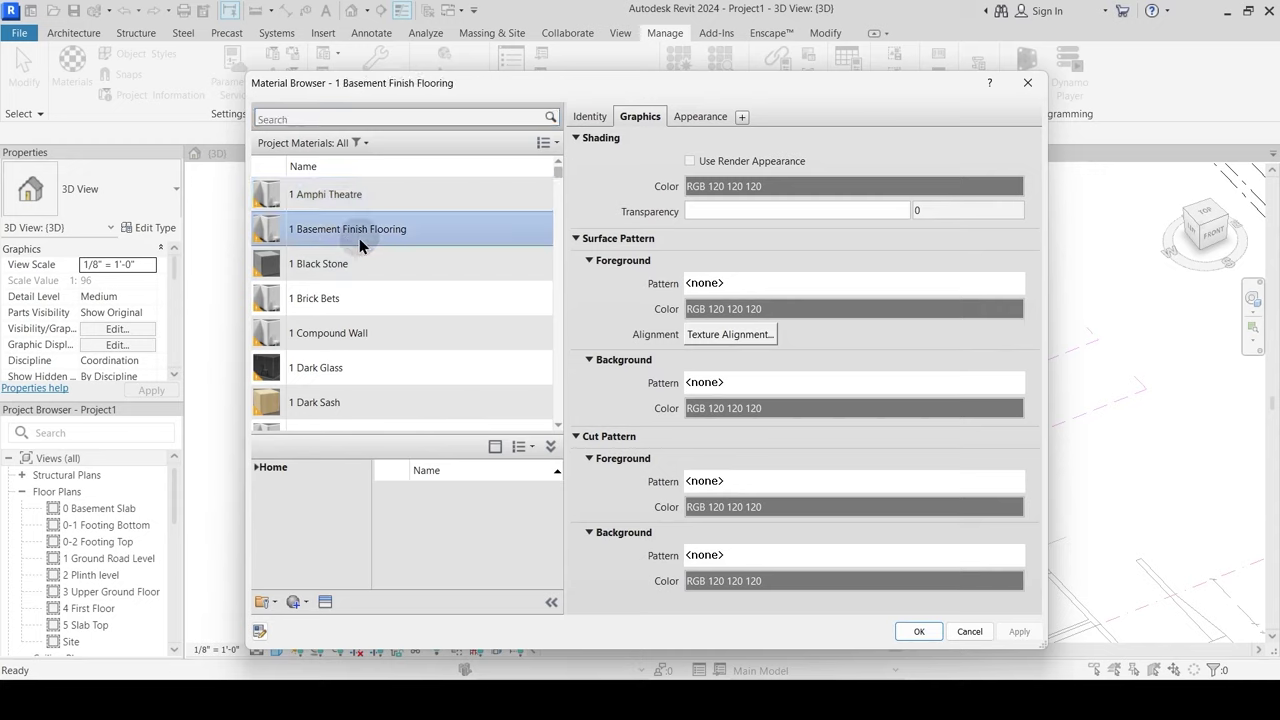
left_click(360, 263)
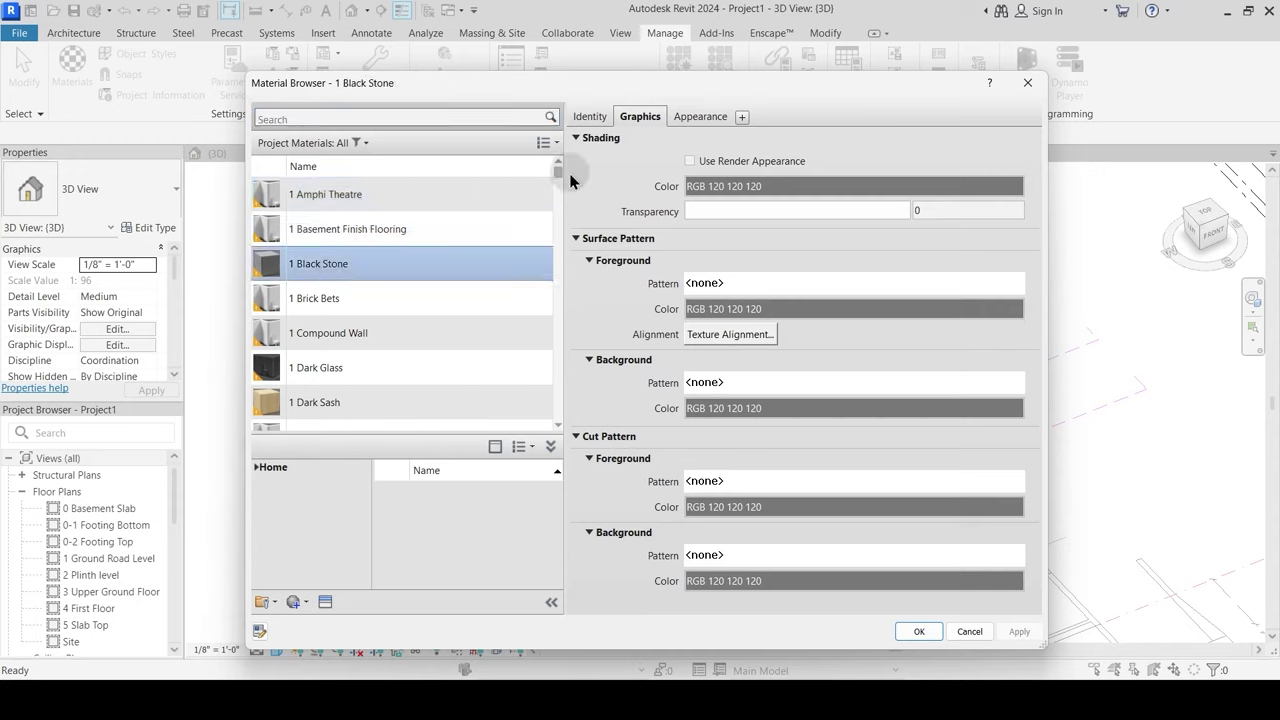
left_click(699, 117)
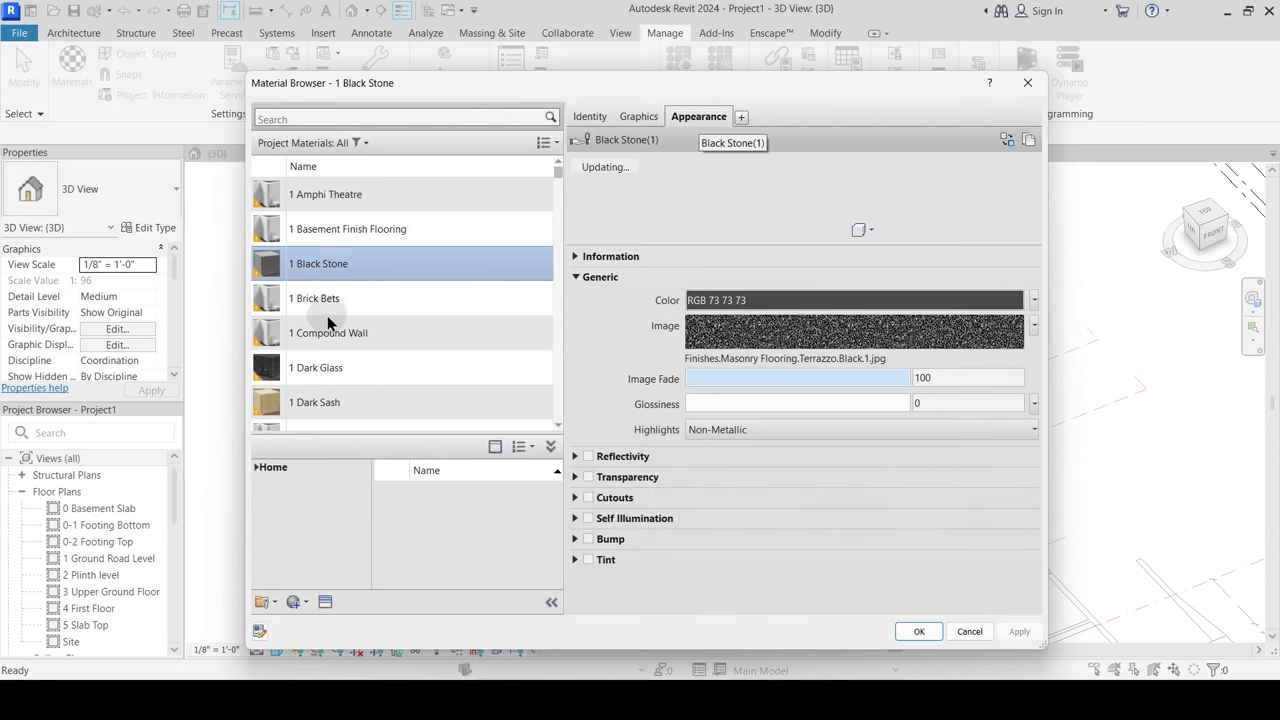
left_click(314, 302)
left_click(346, 338)
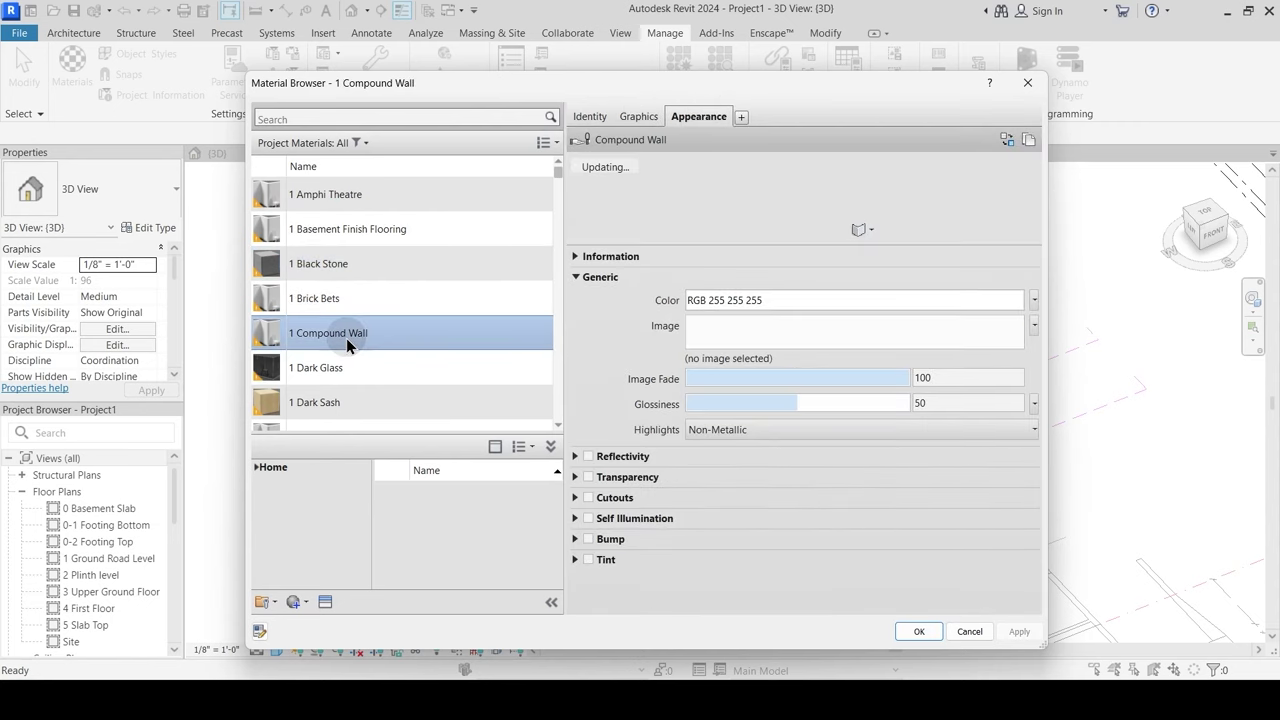
left_click(329, 370)
scroll(412, 318, "down", 3)
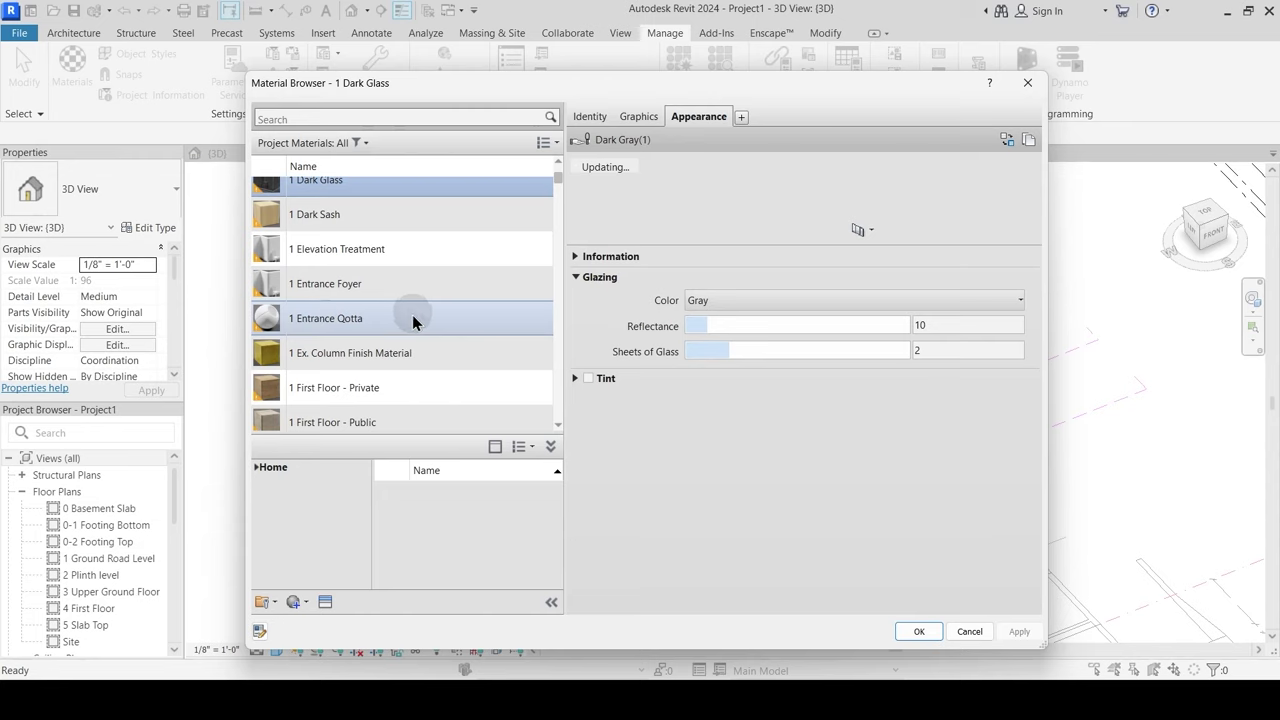
Step: Browse further through the materials to 1 Load Bearing Wall and 1 PVC Flooring, then bring up the new-material options
left_click(346, 353)
left_click(349, 391)
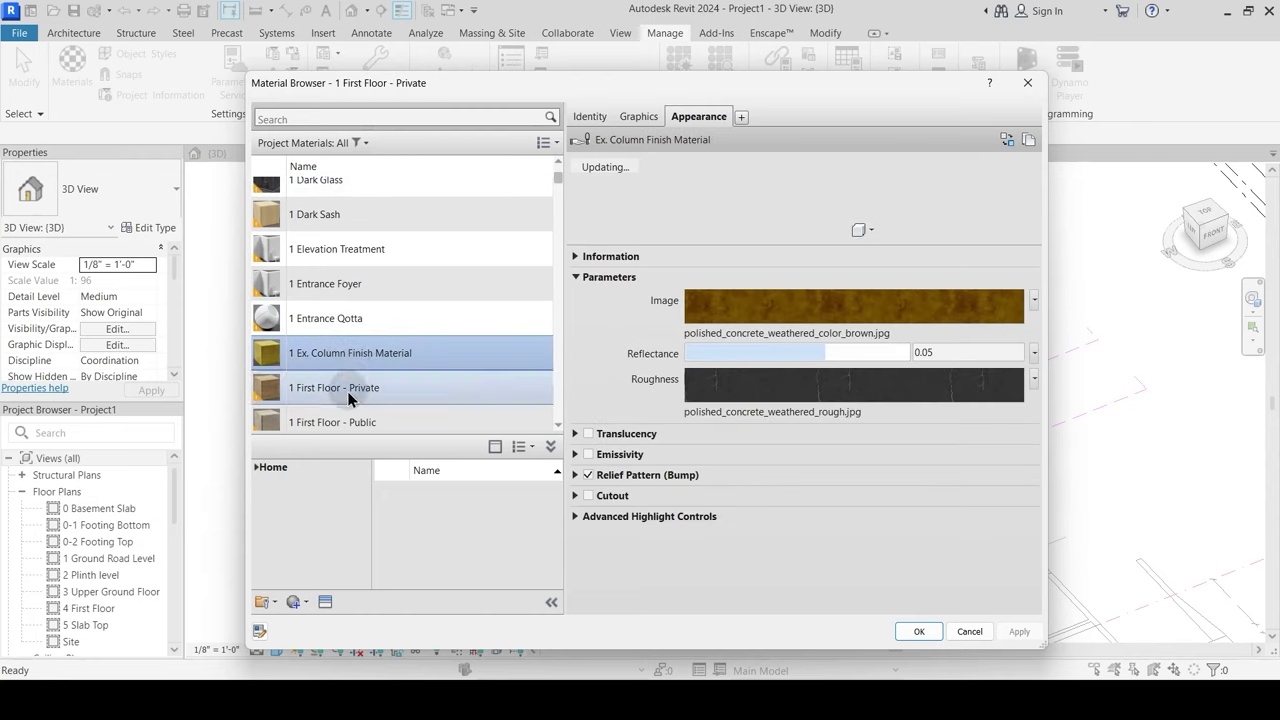
scroll(391, 313, "down", 3)
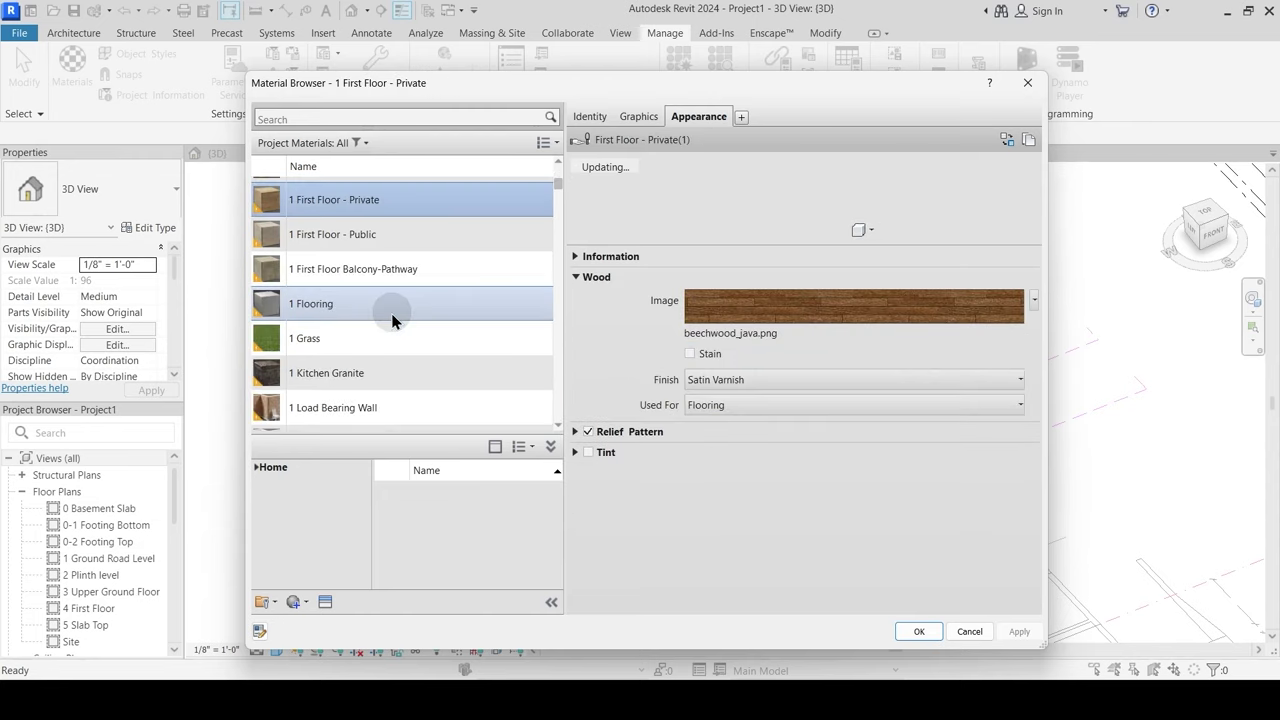
left_click(340, 373)
left_click(355, 408)
scroll(403, 324, "down", 5)
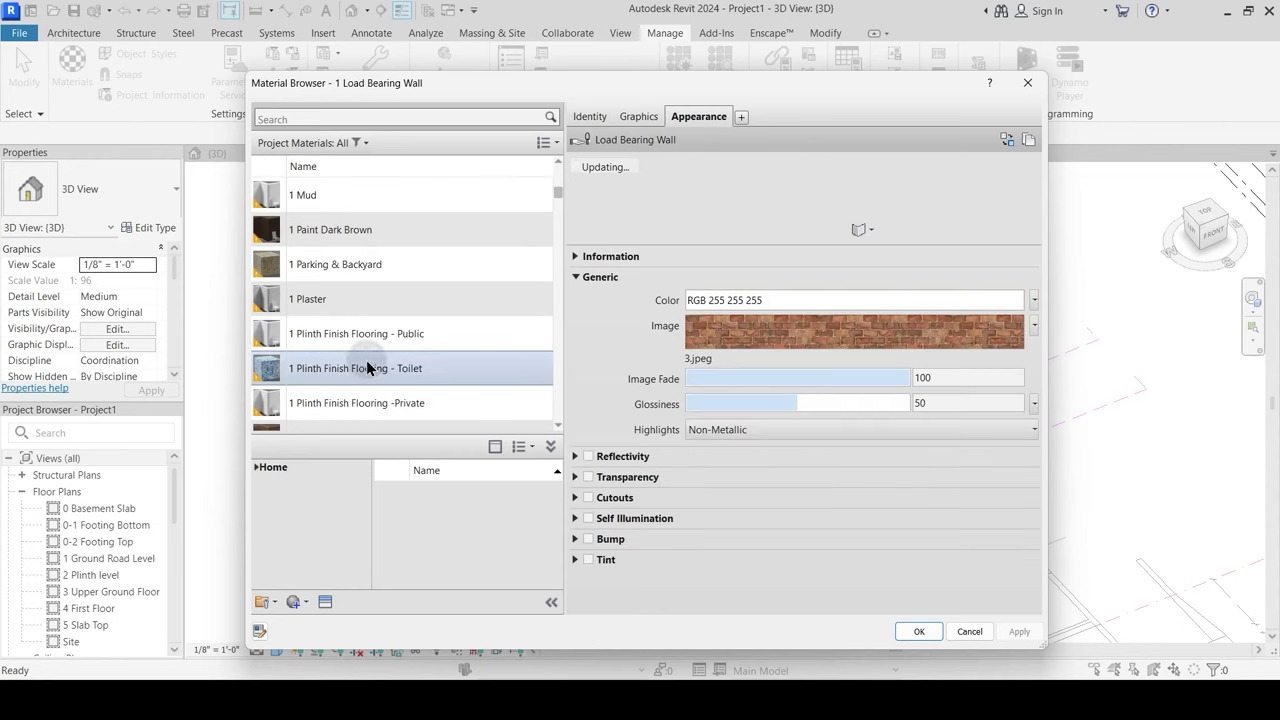
left_click(439, 428)
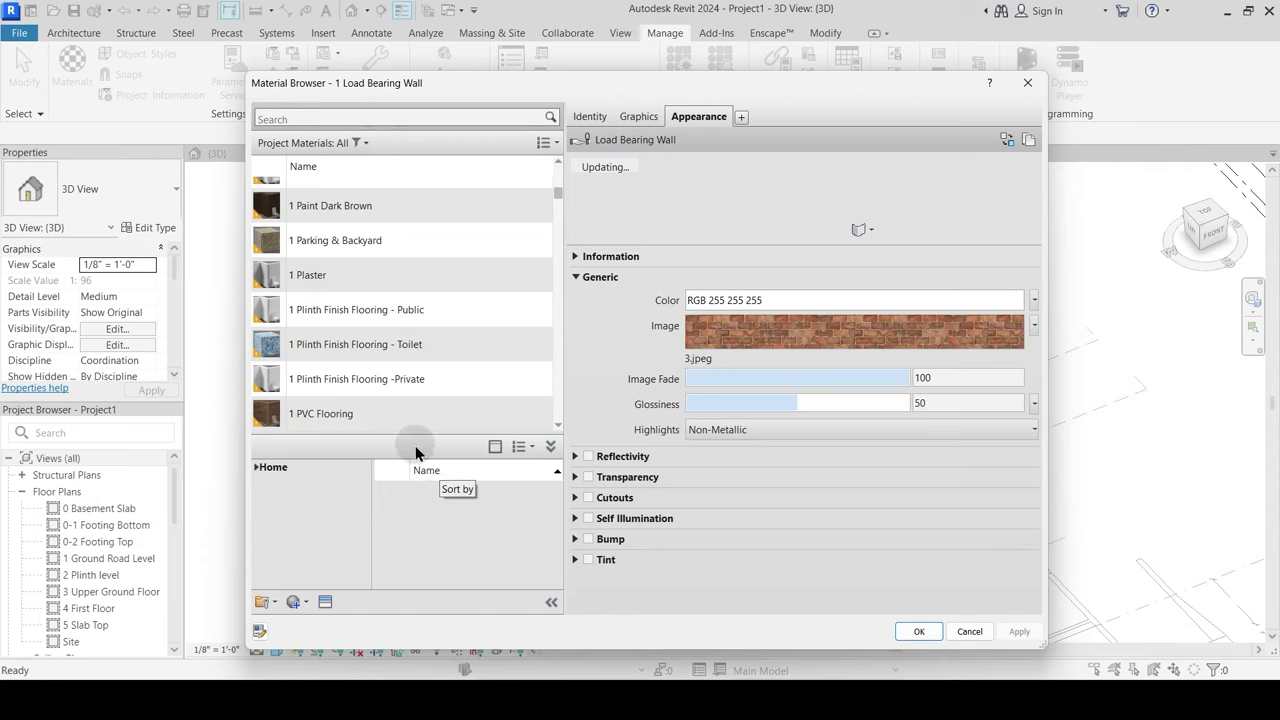
left_click(298, 602)
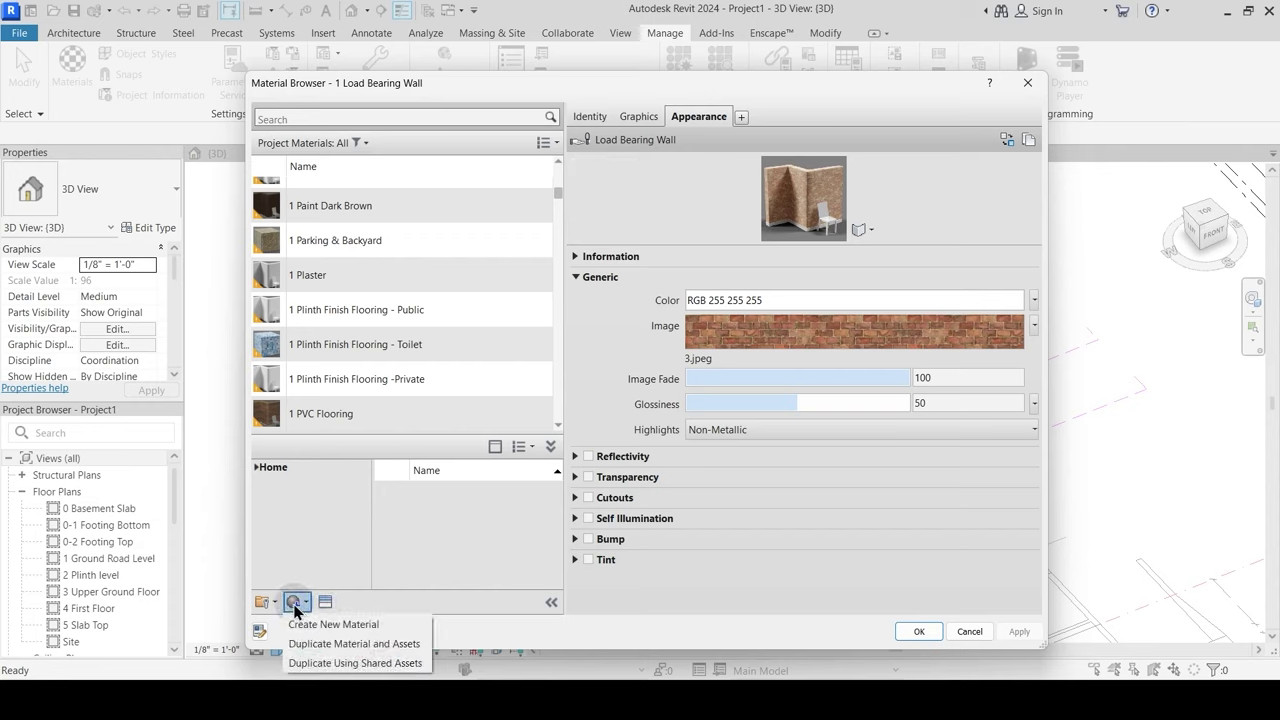
Step: Create a Default New Material, browse the AEC Materials library to Wood, and open the Asset Browser
left_click(345, 623)
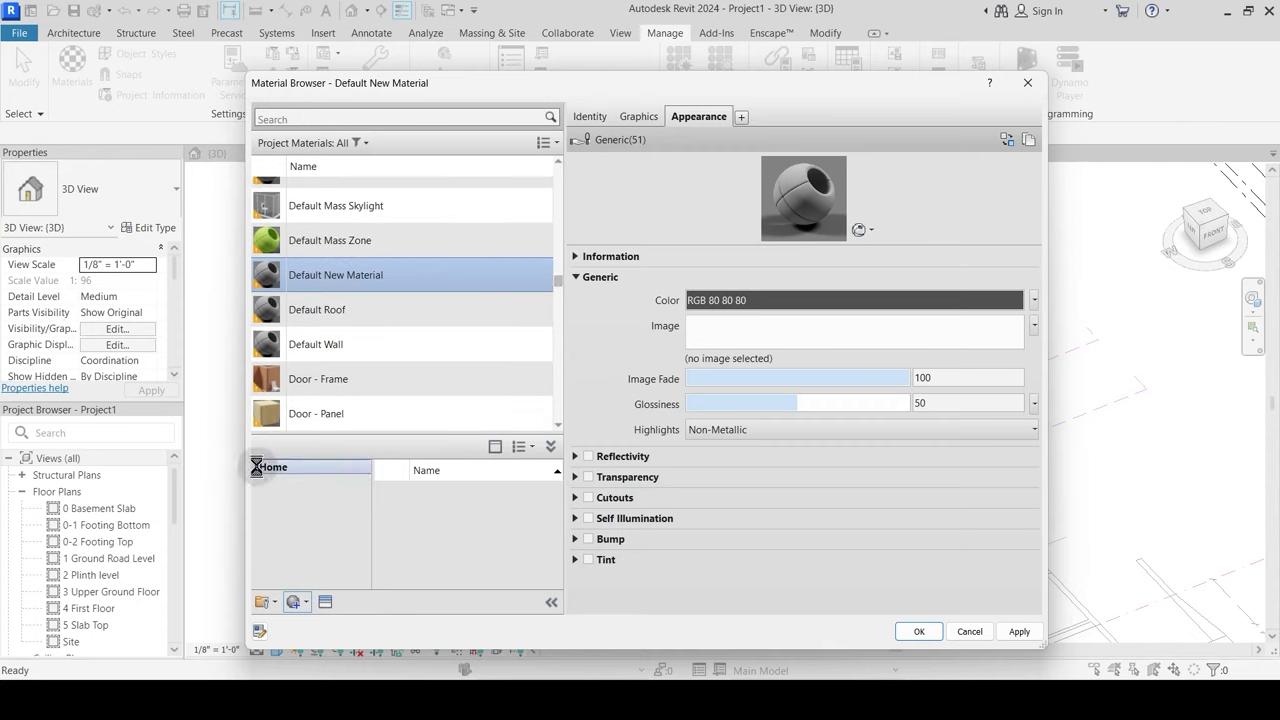
left_click(262, 497)
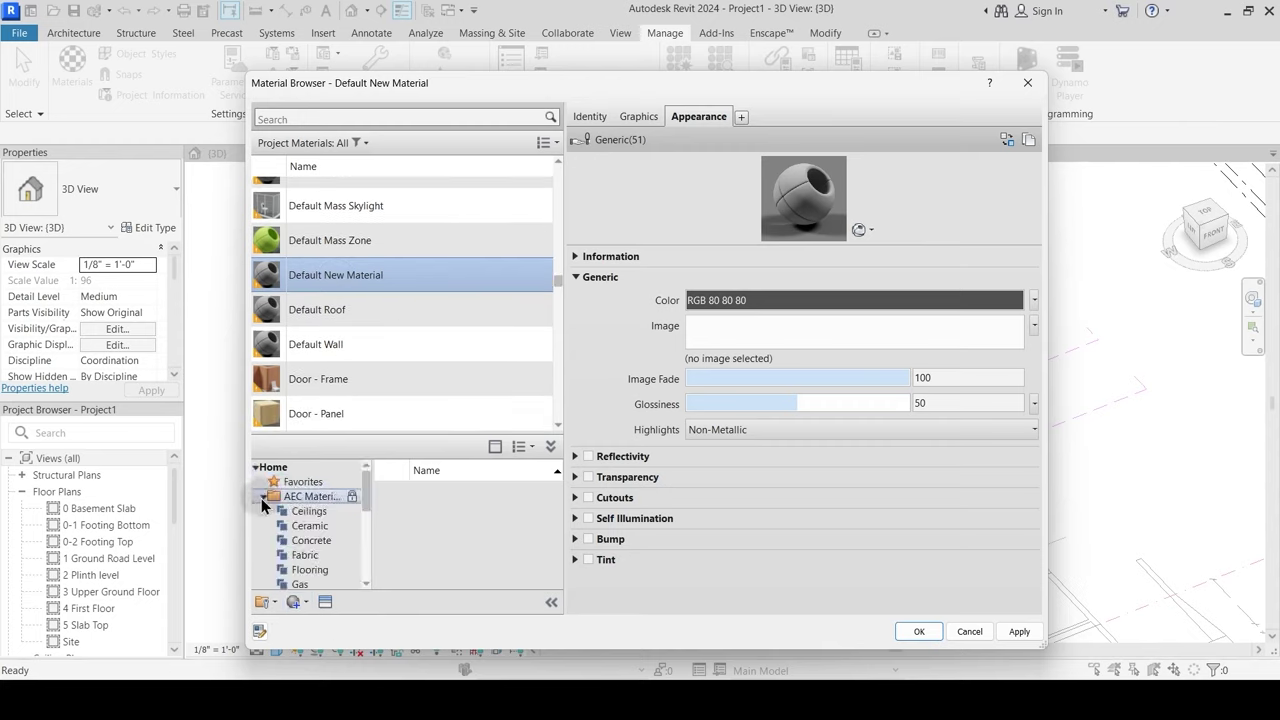
scroll(312, 546, "down", 1)
left_click(310, 542)
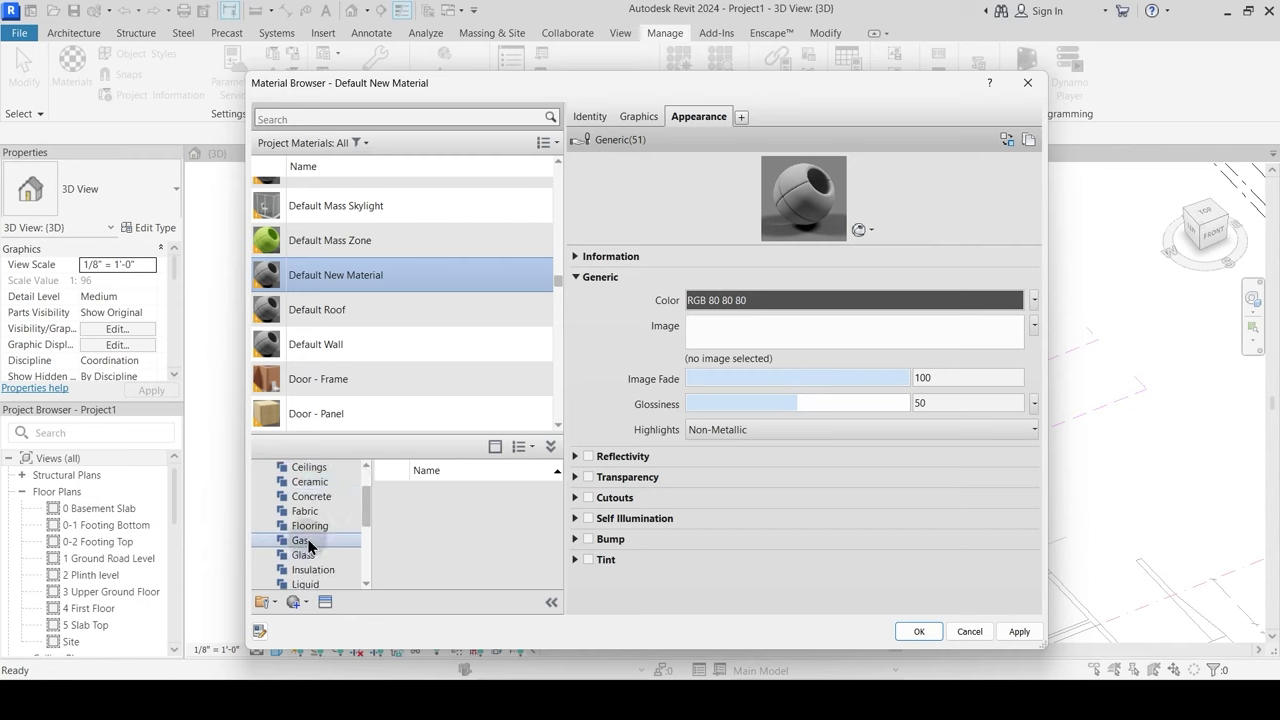
key("w")
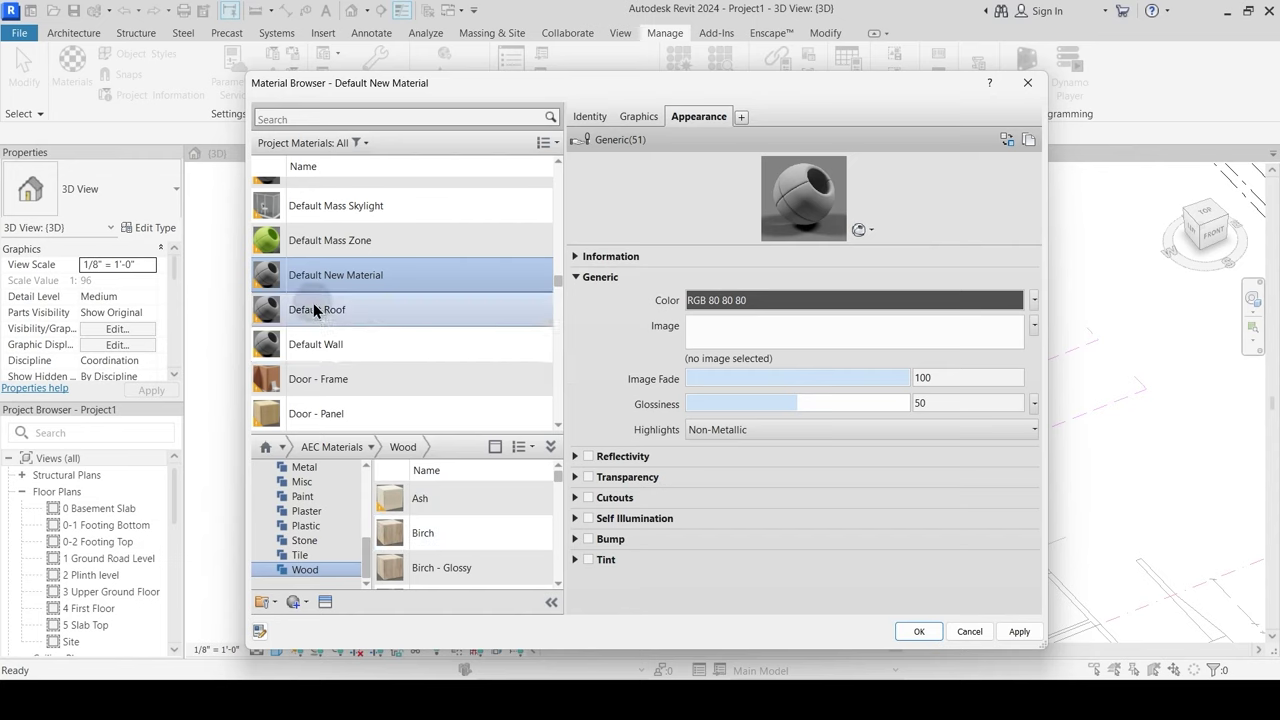
left_click(325, 601)
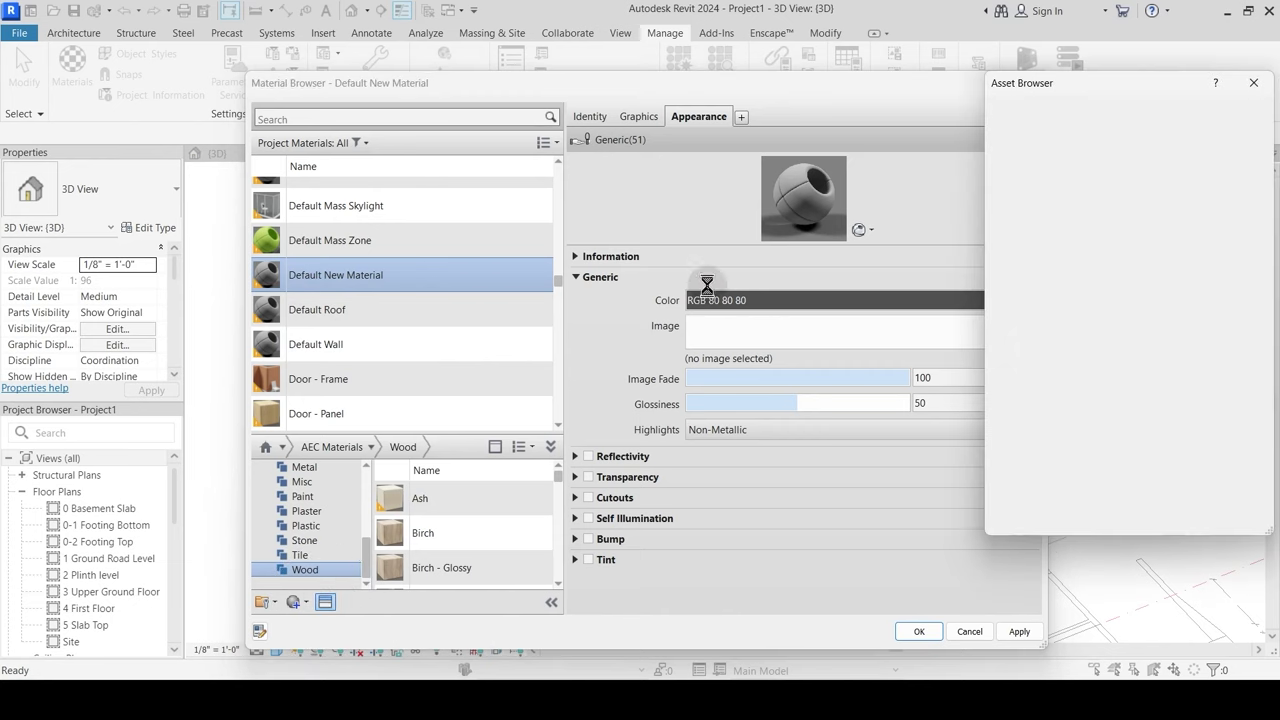
Step: Replace Default New Material's appearance with Concrete - Cast in Place from the Appearance Library, then close the Asset Browser
left_click_drag(1084, 86, 673, 83)
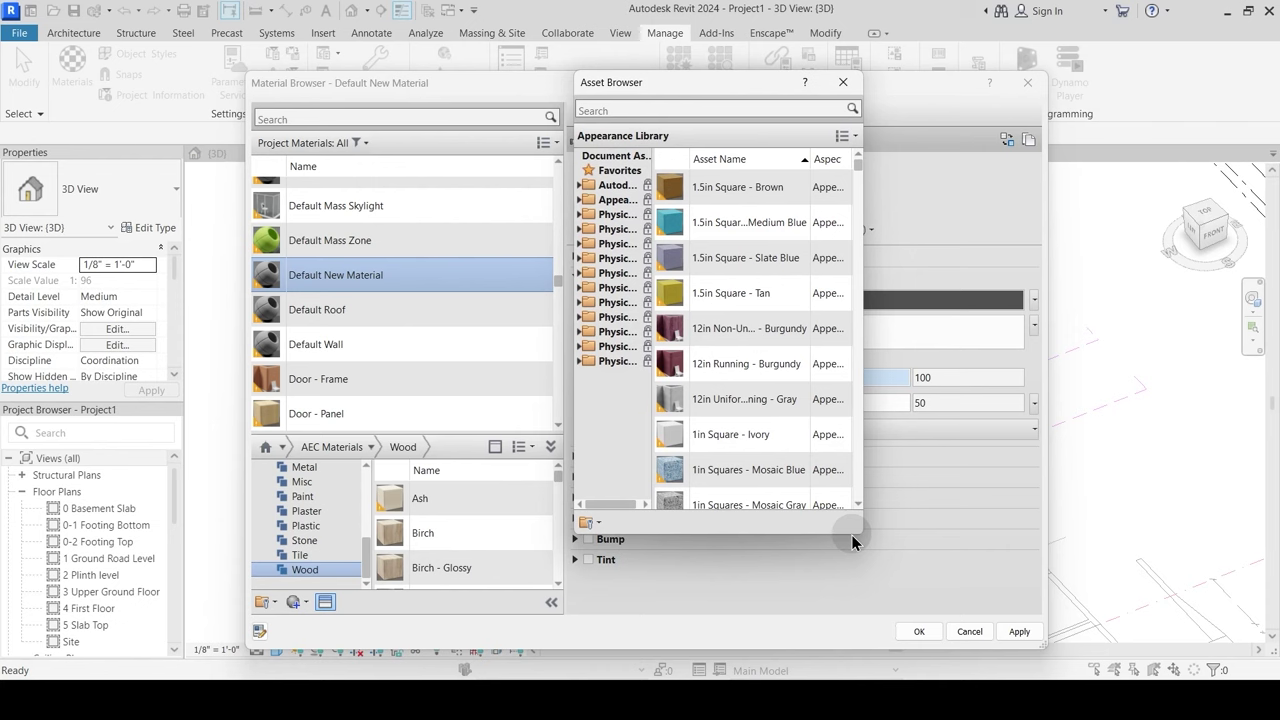
left_click_drag(857, 532, 1134, 648)
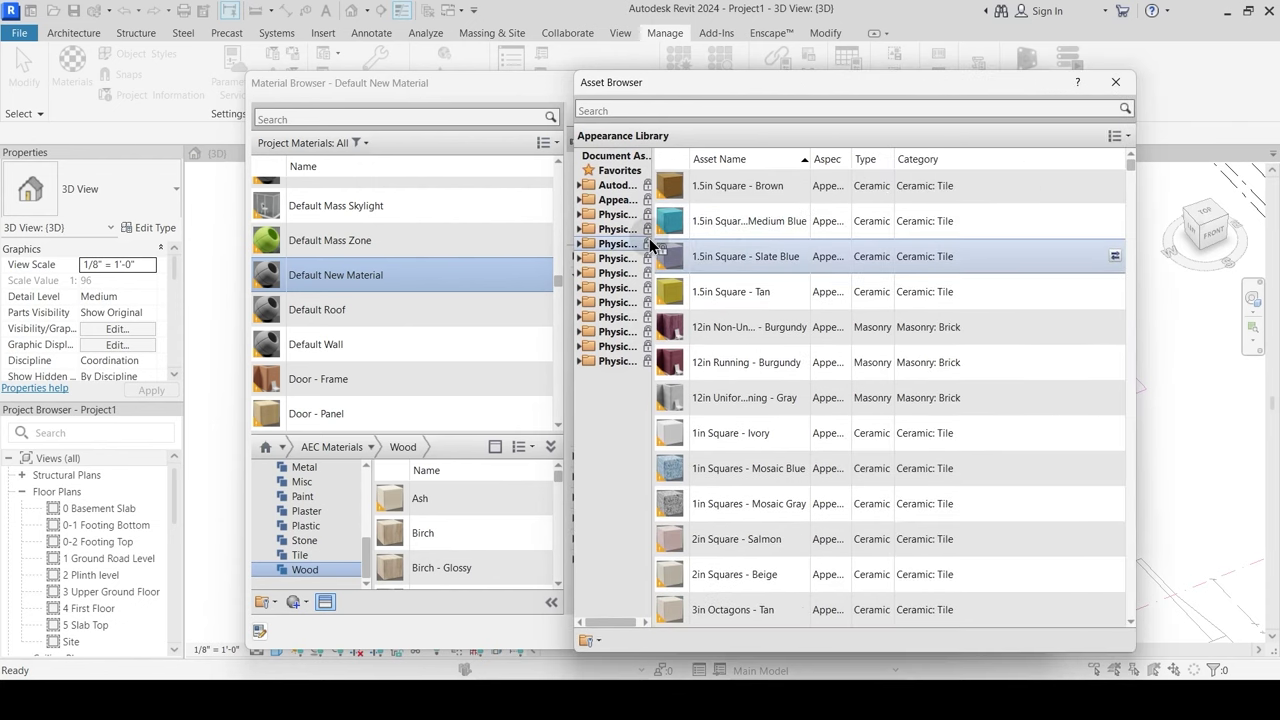
left_click_drag(652, 233, 727, 233)
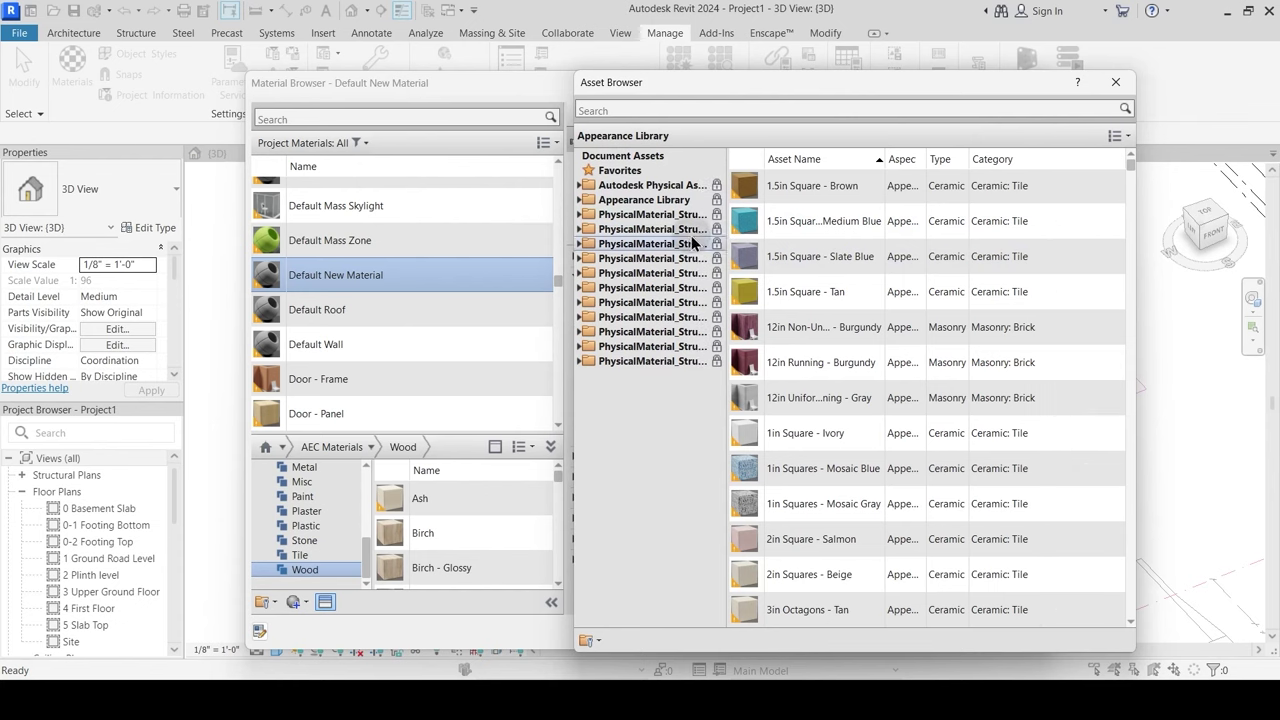
left_click(578, 200)
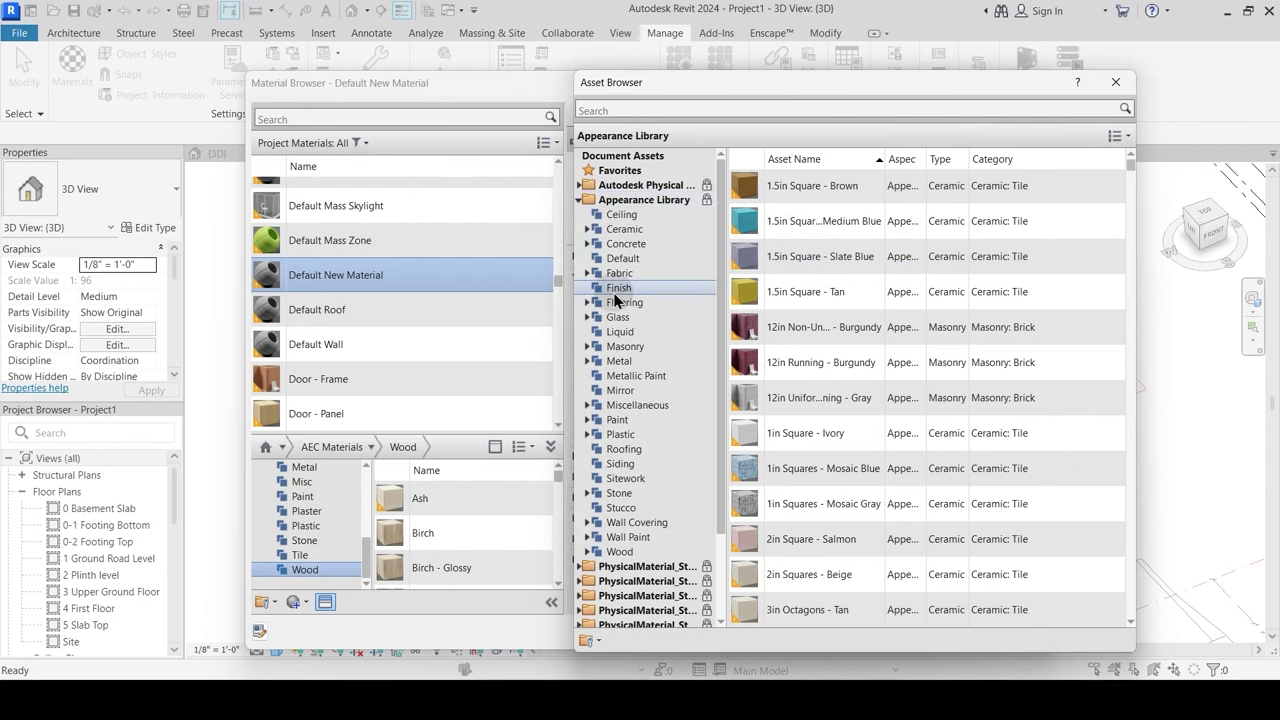
left_click(625, 243)
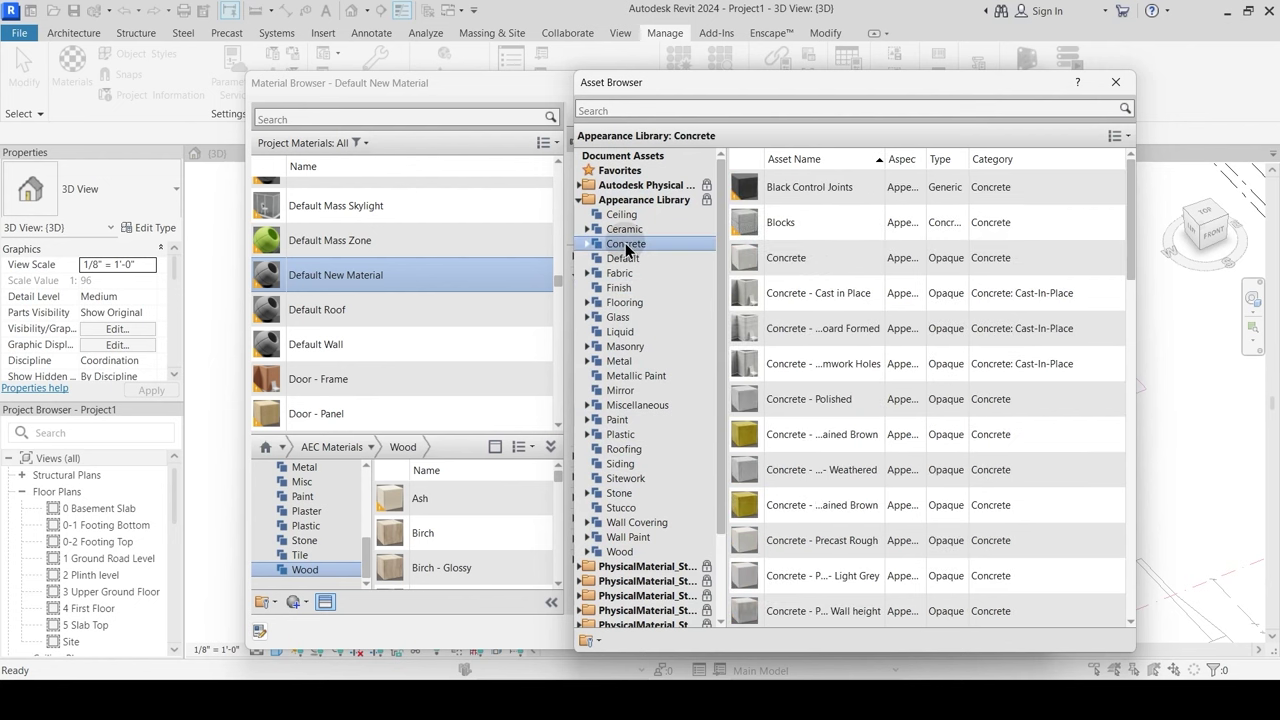
left_click(855, 265)
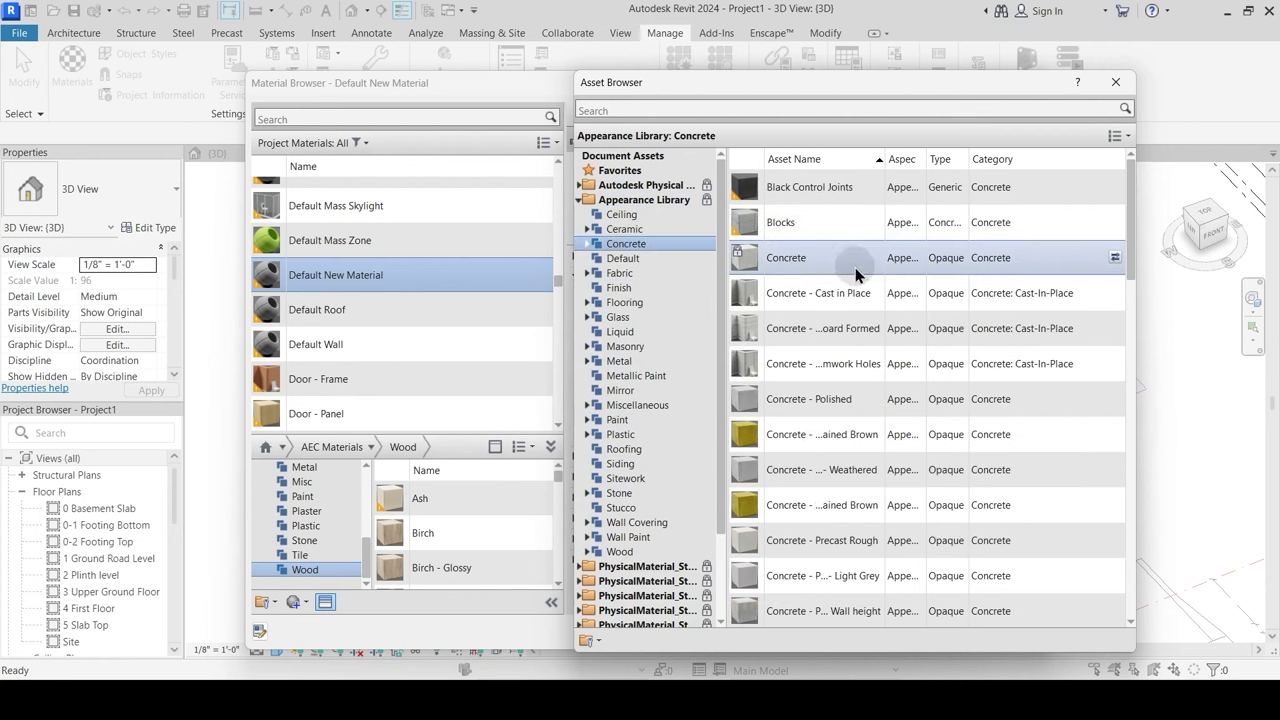
left_click(1116, 258)
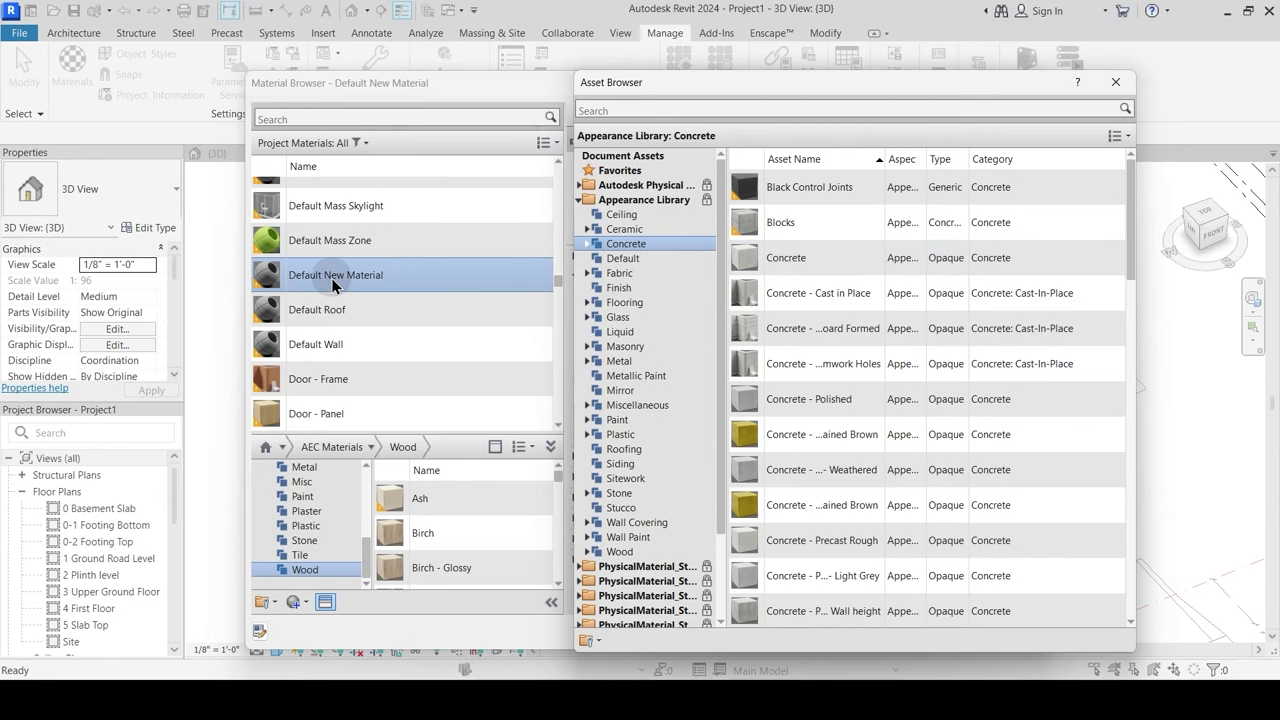
left_click(1116, 258)
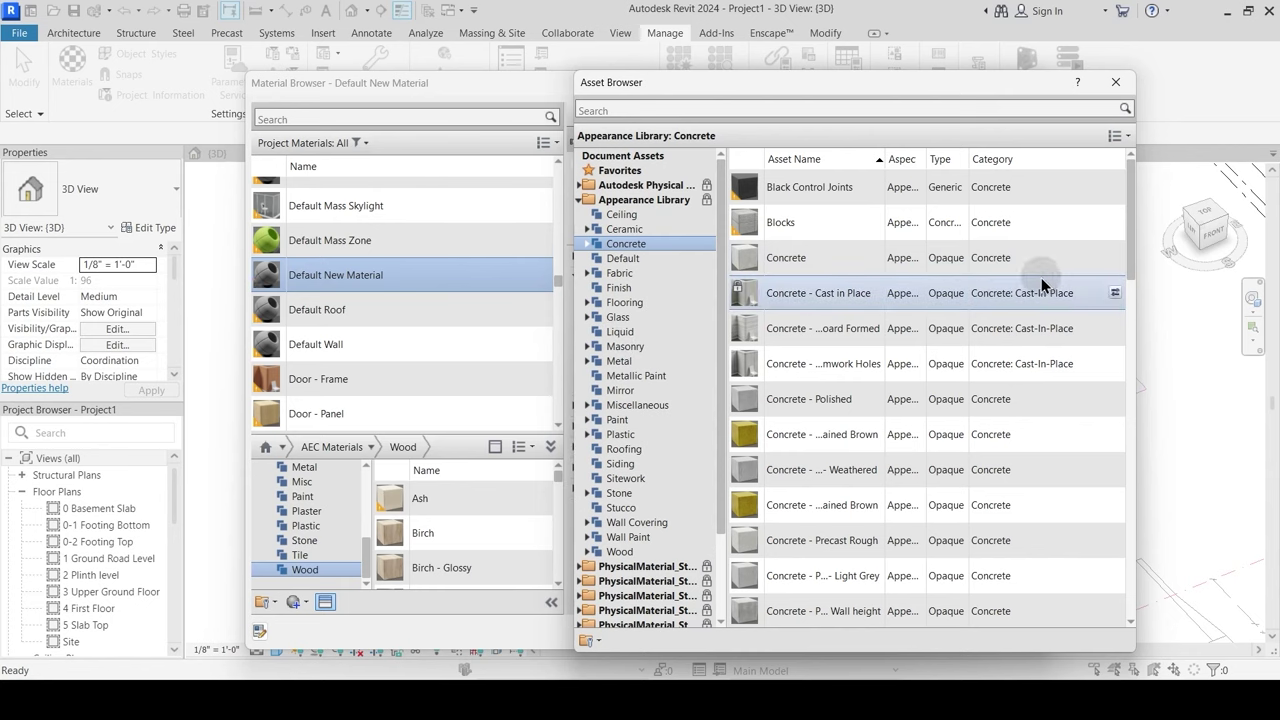
left_click(1116, 293)
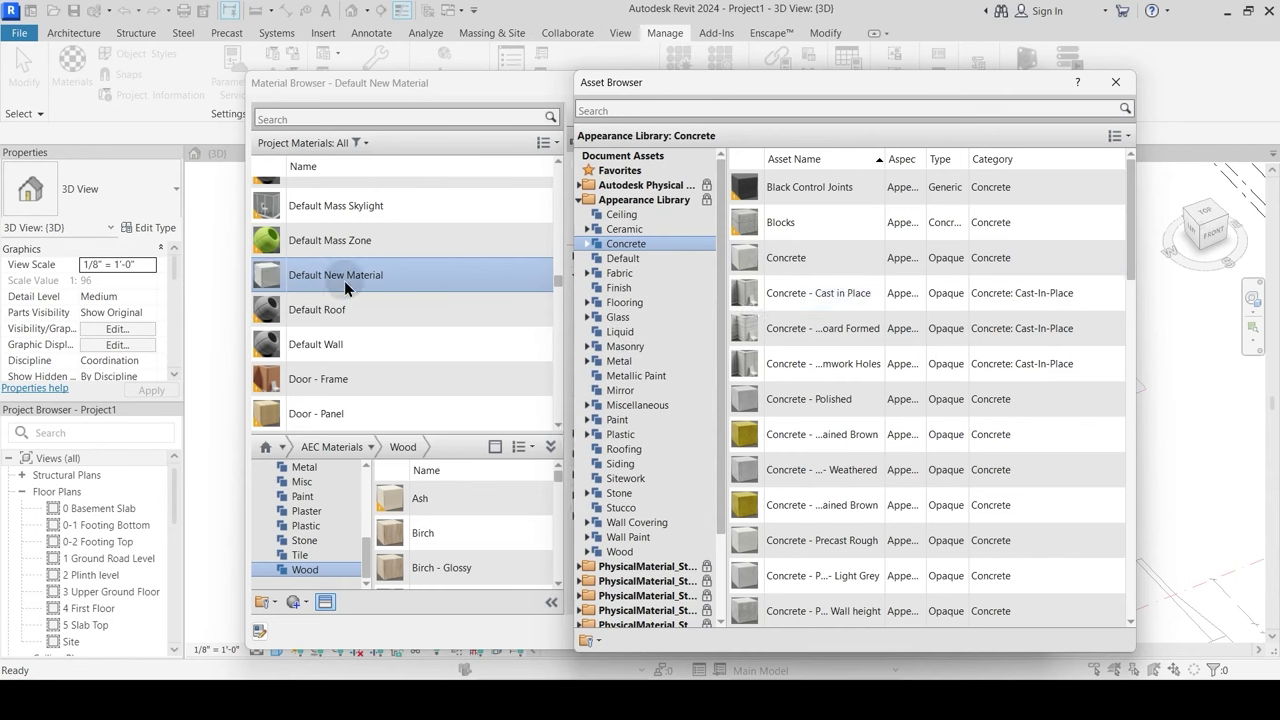
left_click(1129, 86)
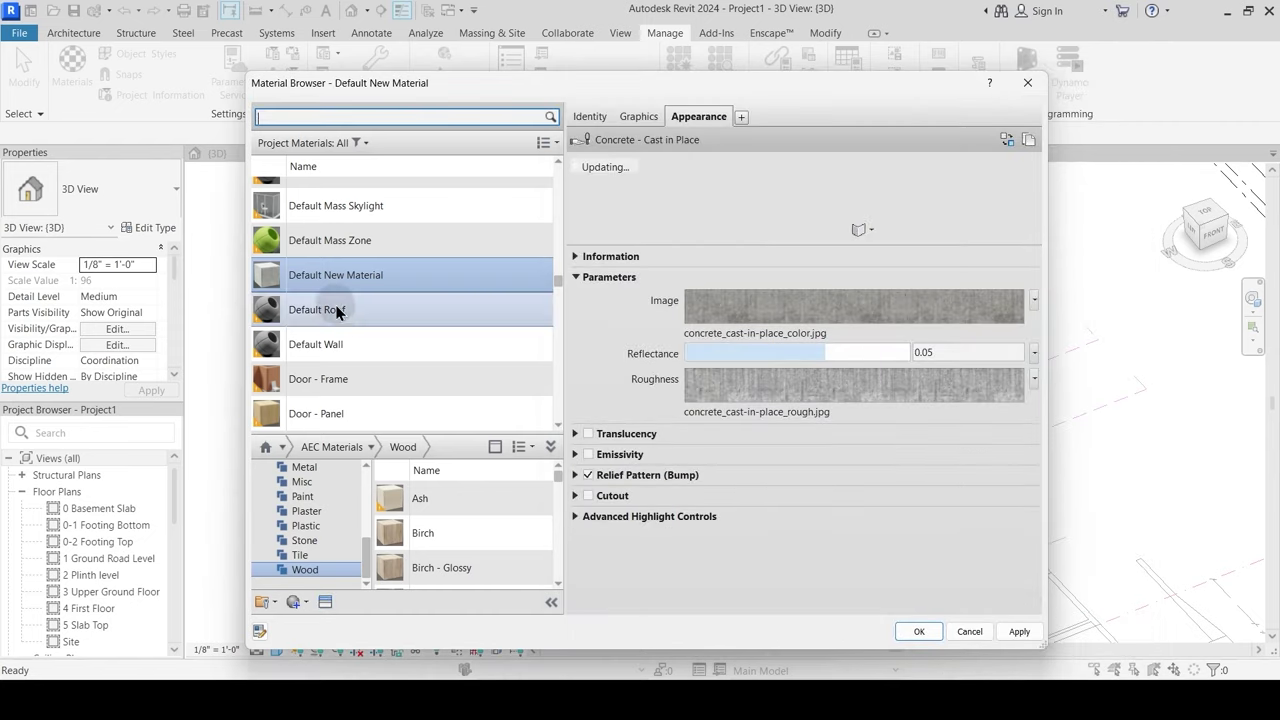
Step: Delete Default New Material and close the Material Browser
right_click(712, 122)
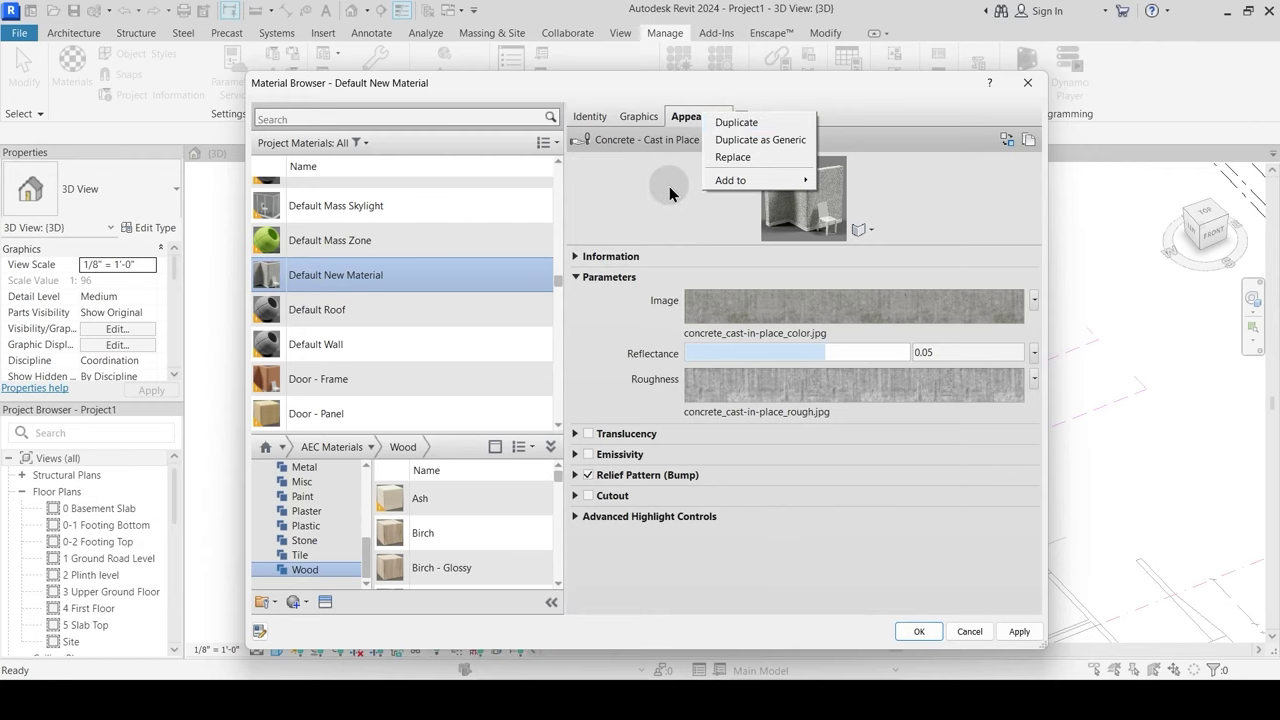
left_click(380, 278)
right_click(379, 275)
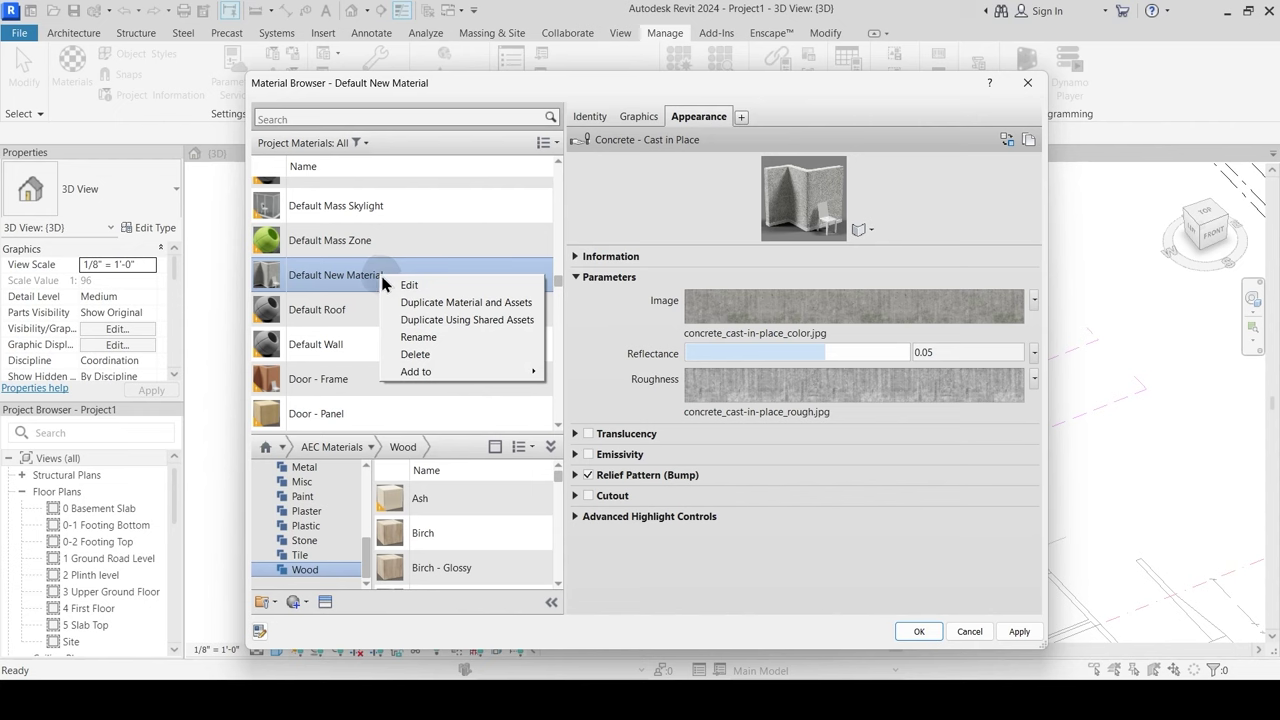
left_click(424, 352)
left_click_drag(555, 278, 558, 175)
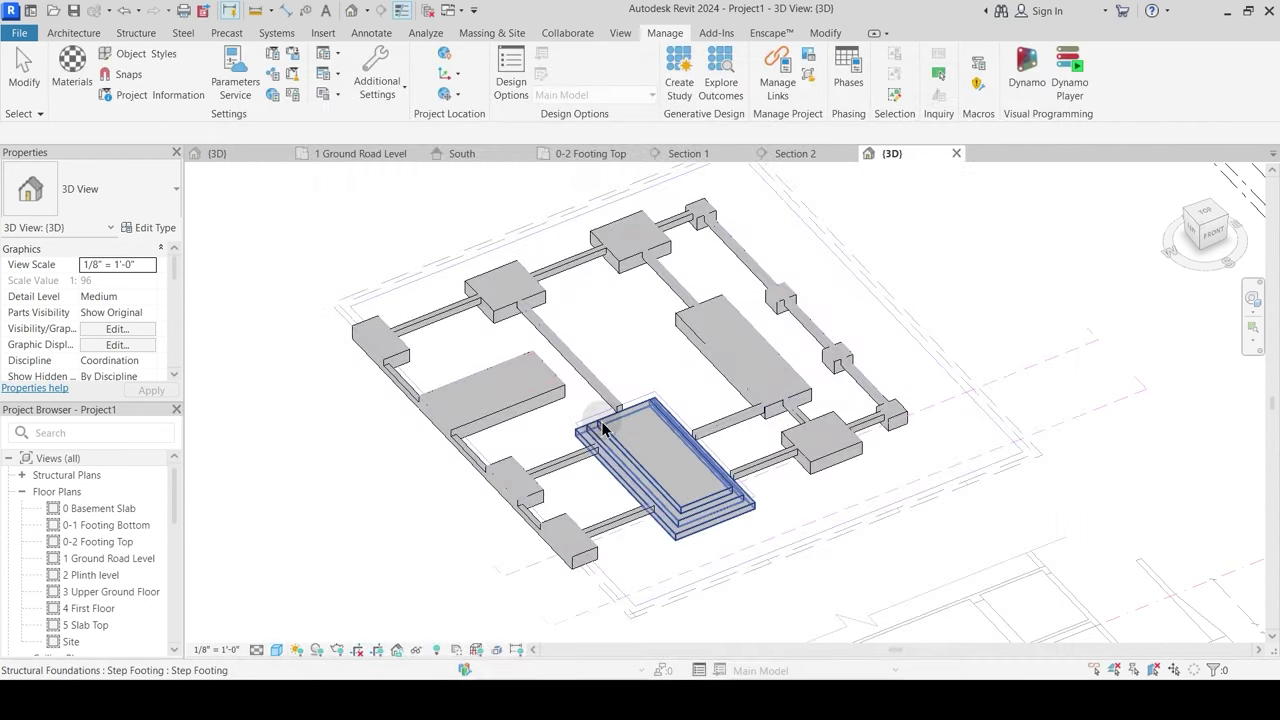
Step: Close the Live Project 3D view, orbit Project1's foundation model, and bring up the Architecture ribbon
left_click(255, 157)
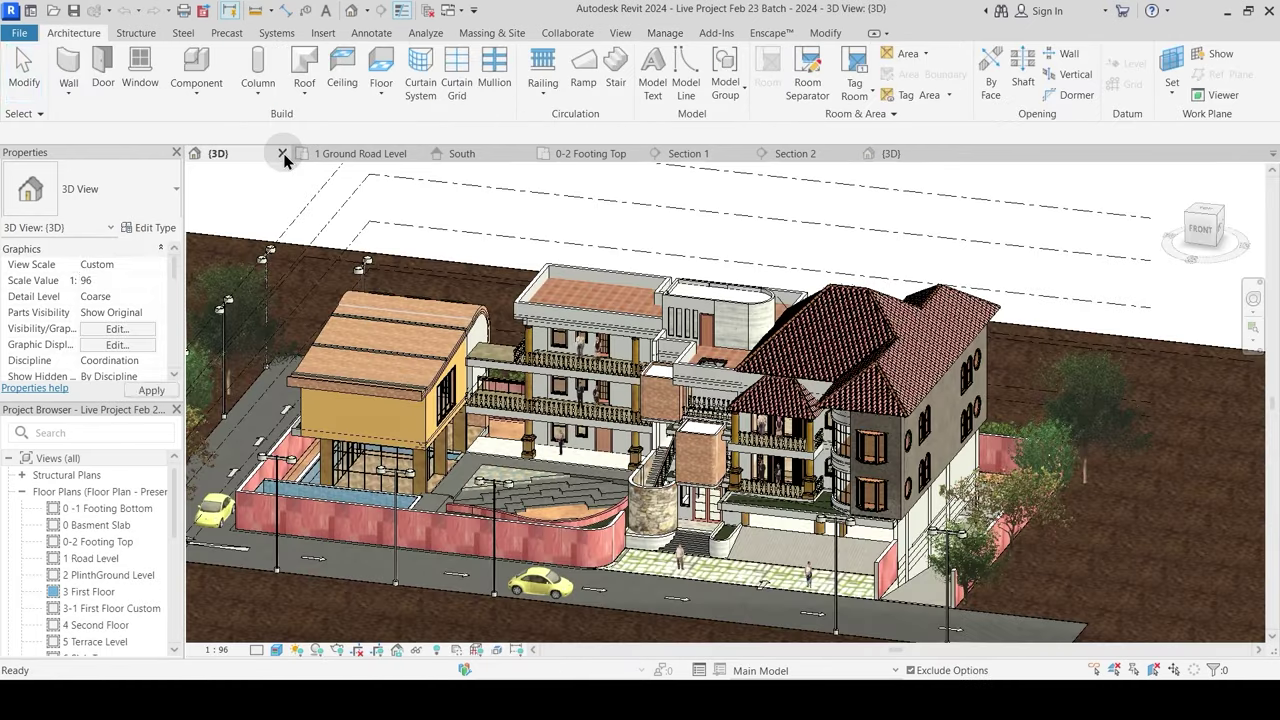
left_click(284, 154)
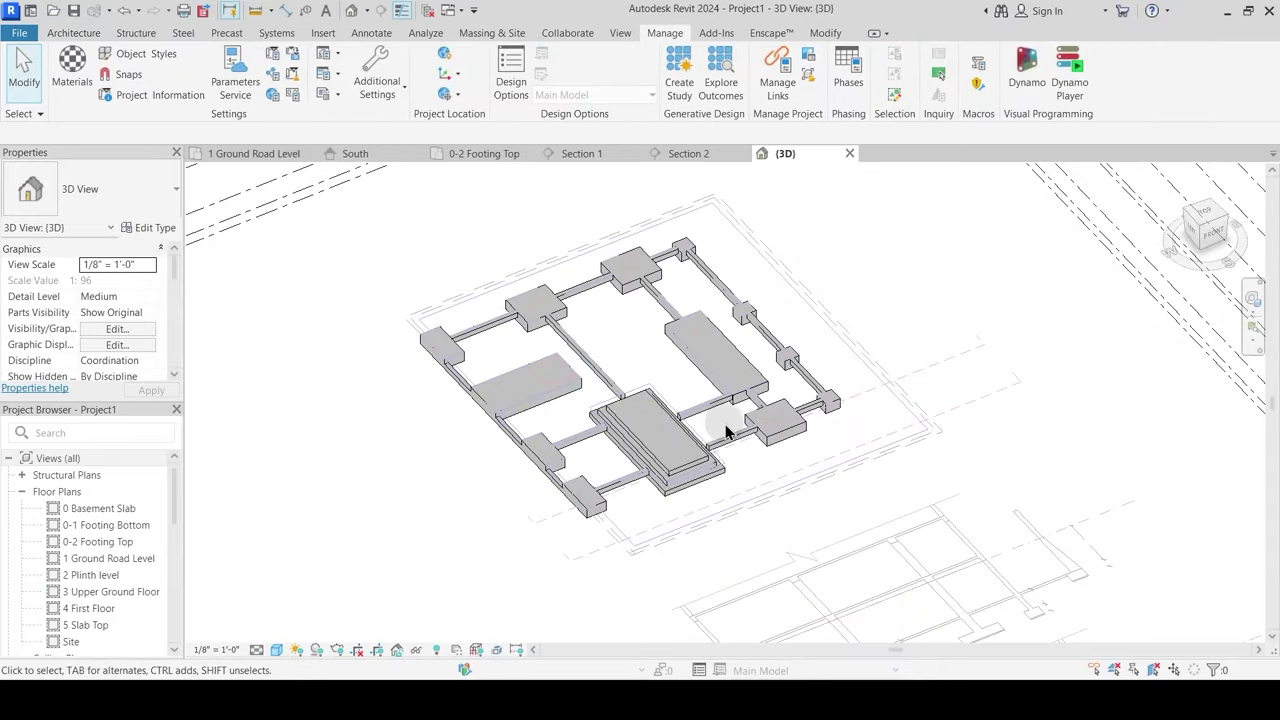
middle_click_drag(723, 426, 643, 223, "shift")
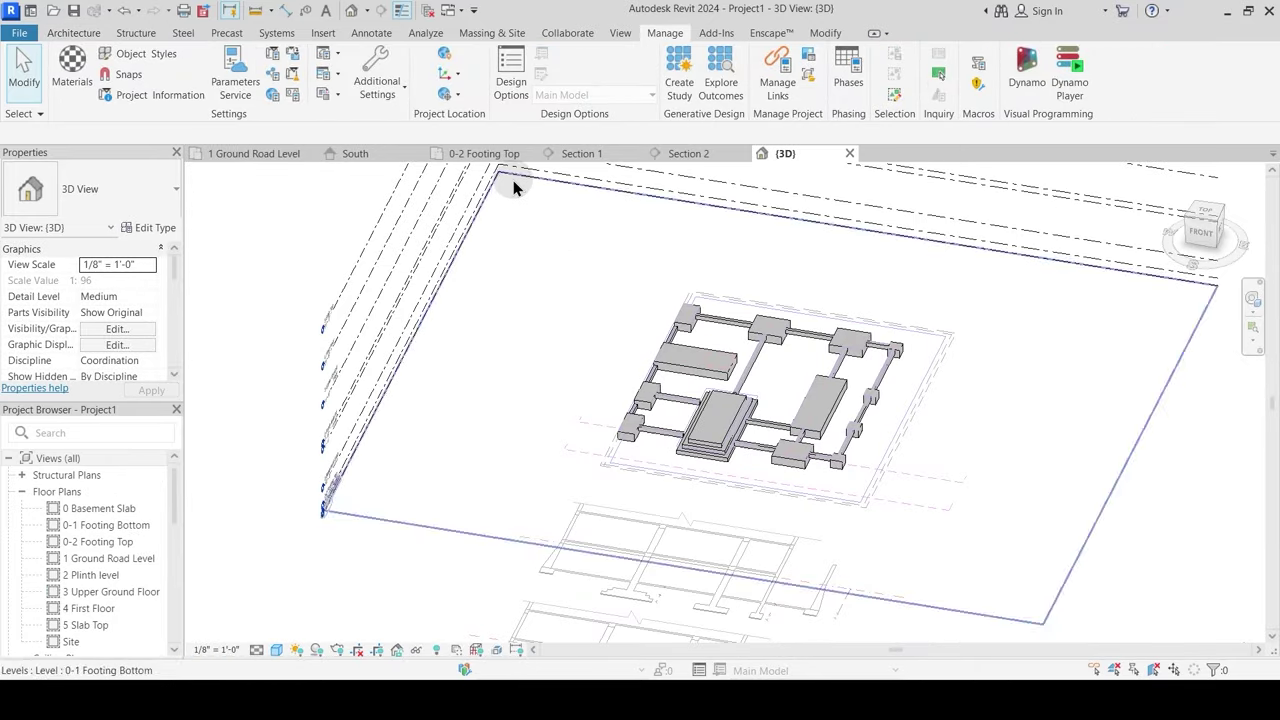
left_click(70, 33)
Step: Assign the 1 Retaining Wall material to the Retaining Wall type's structure layer
key("w")
key("a")
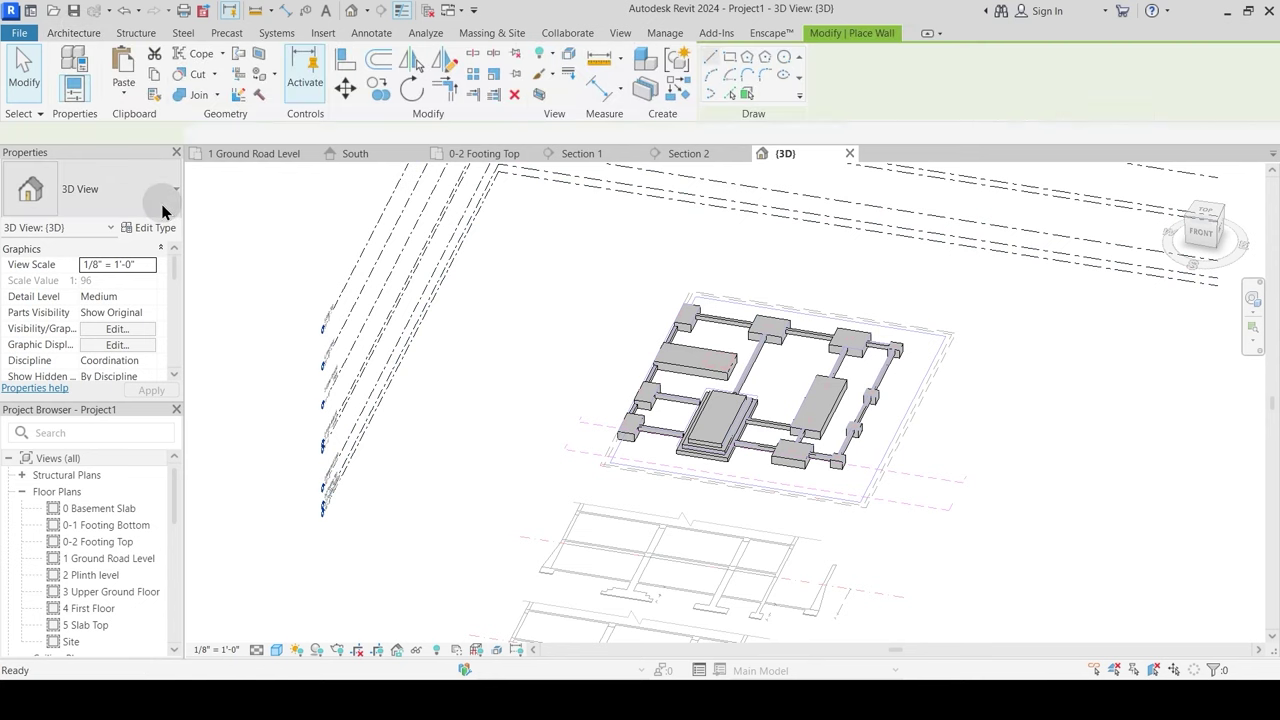
left_click(155, 228)
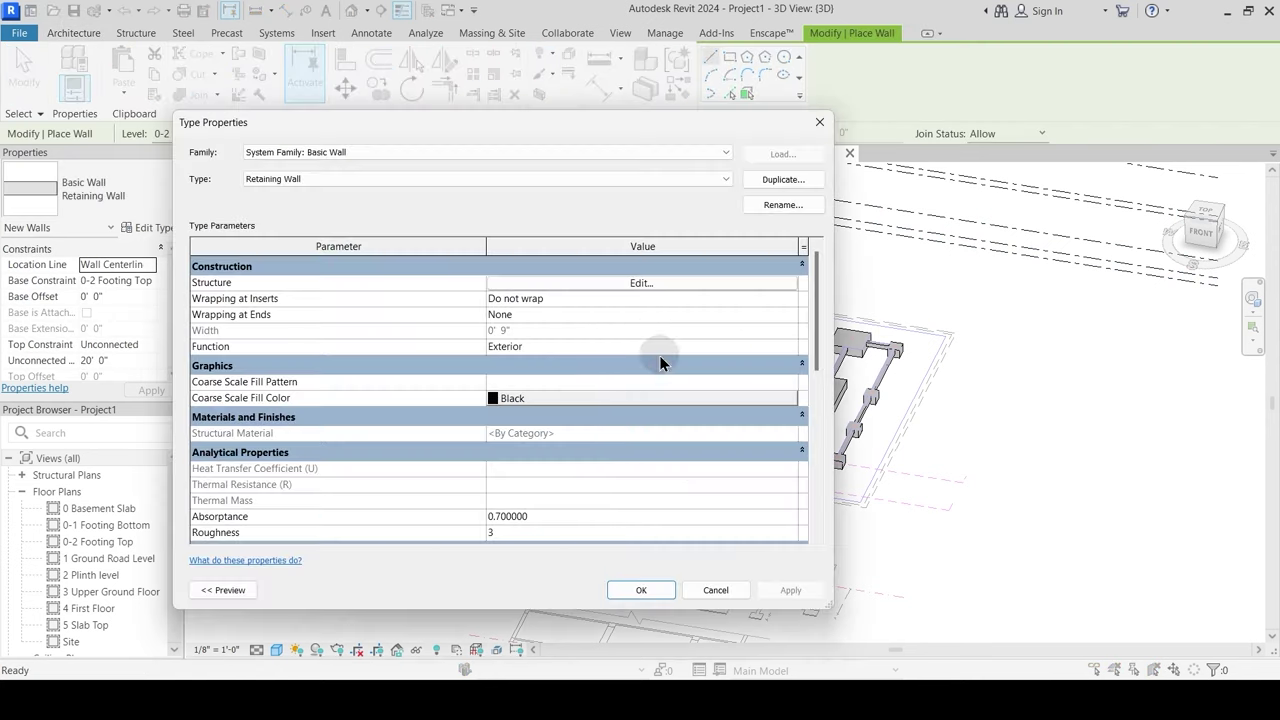
left_click(621, 282)
left_click(447, 281)
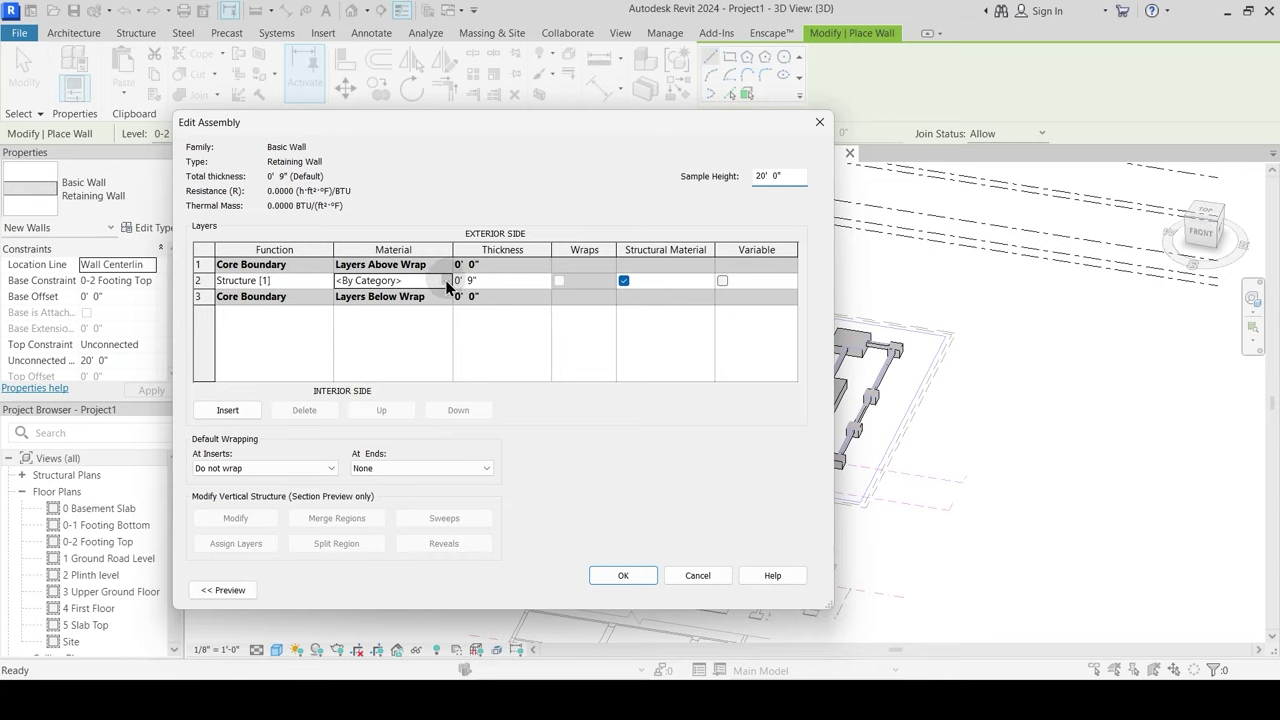
left_click(447, 281)
scroll(401, 297, "down", 2)
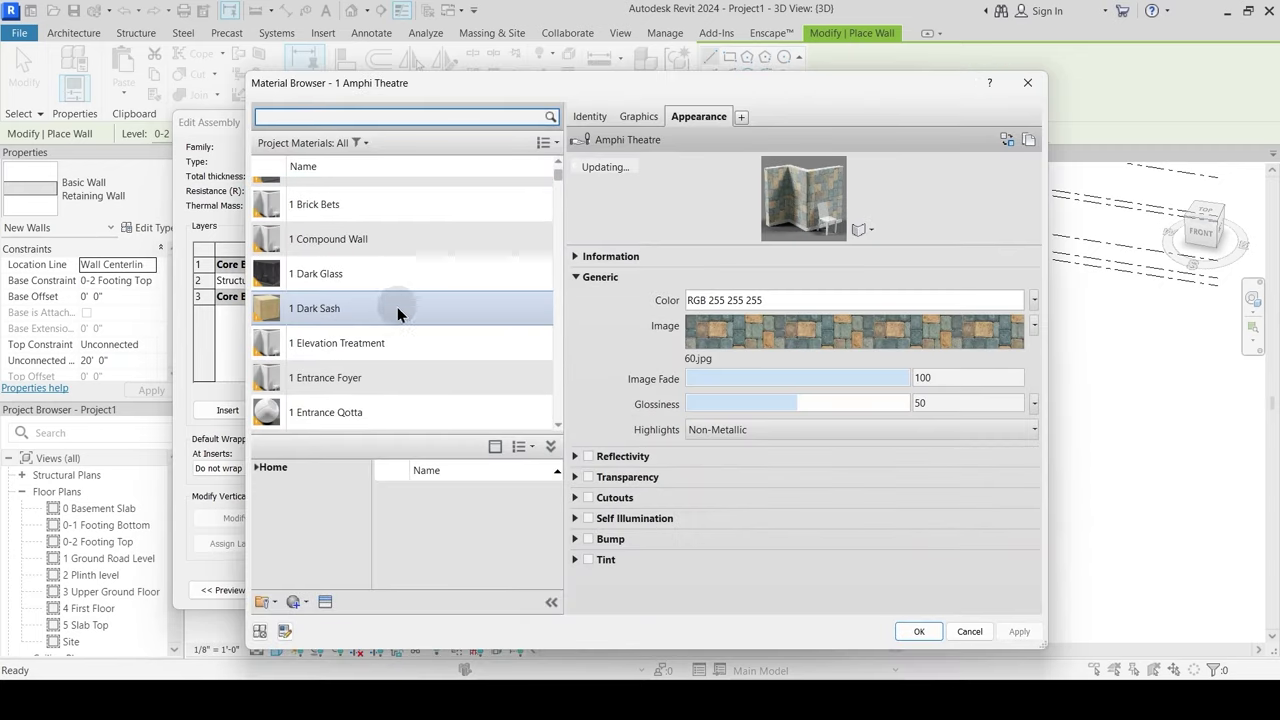
scroll(393, 330, "down", 3)
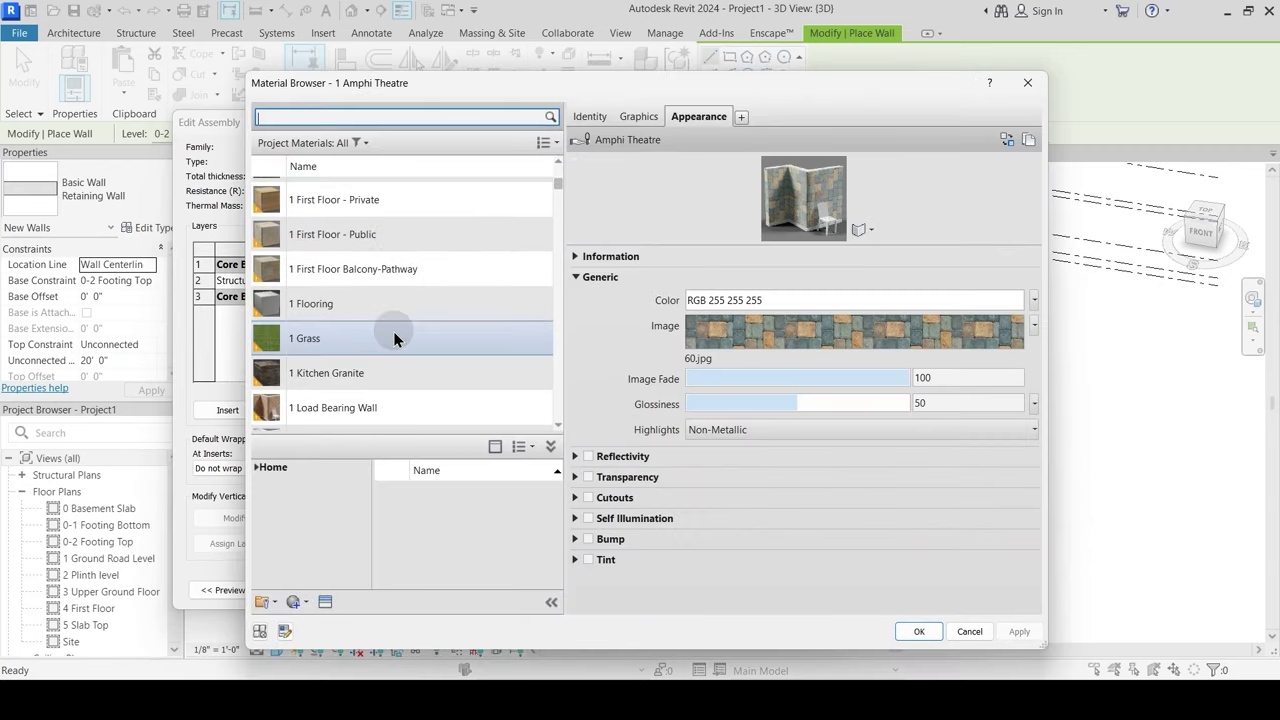
scroll(393, 332, "down", 4)
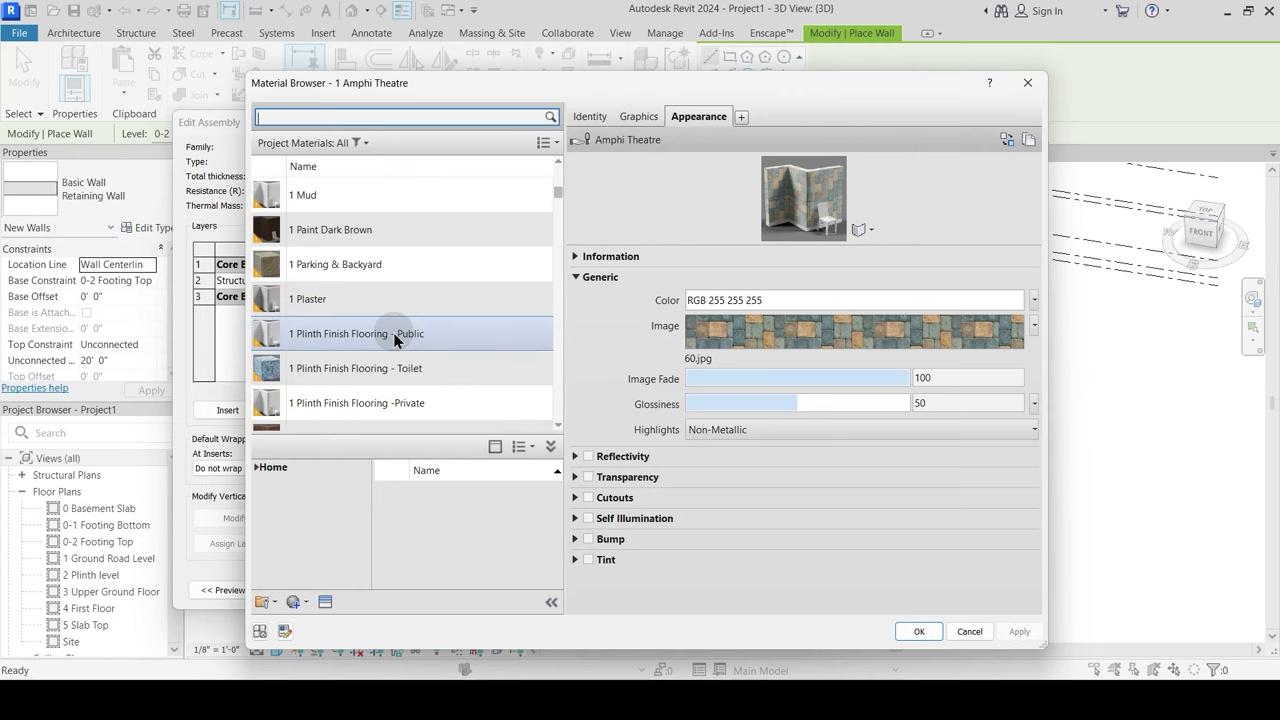
left_click(348, 328)
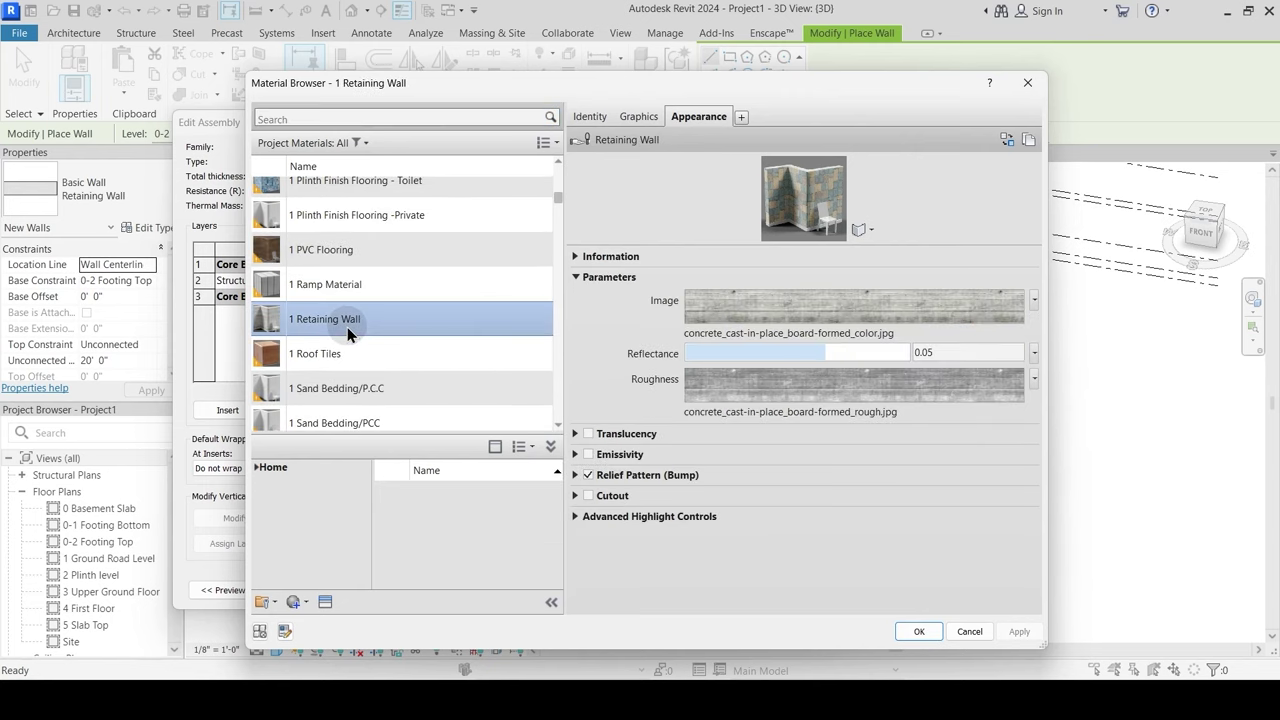
left_click(916, 631)
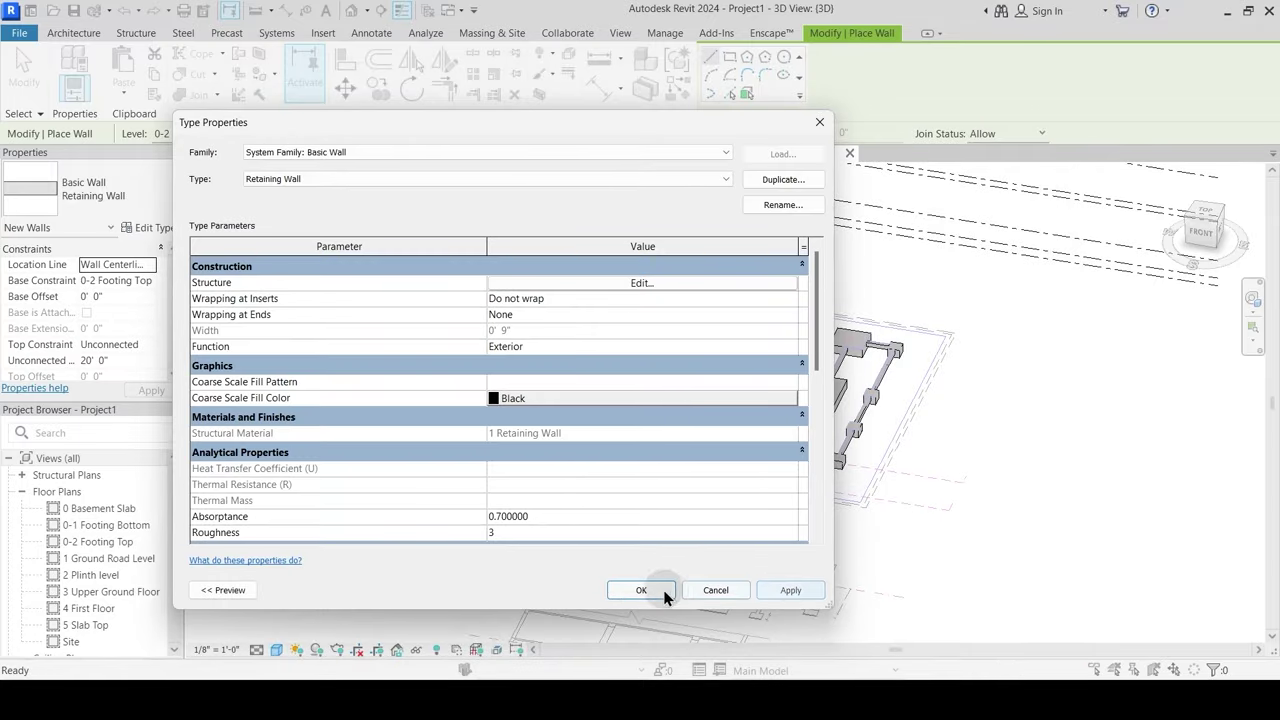
left_click(655, 590)
Step: Exit wall placement, orbit the 3D view to the foundation, and switch to the AutoCAD section drawing
key("Escape")
key("Escape")
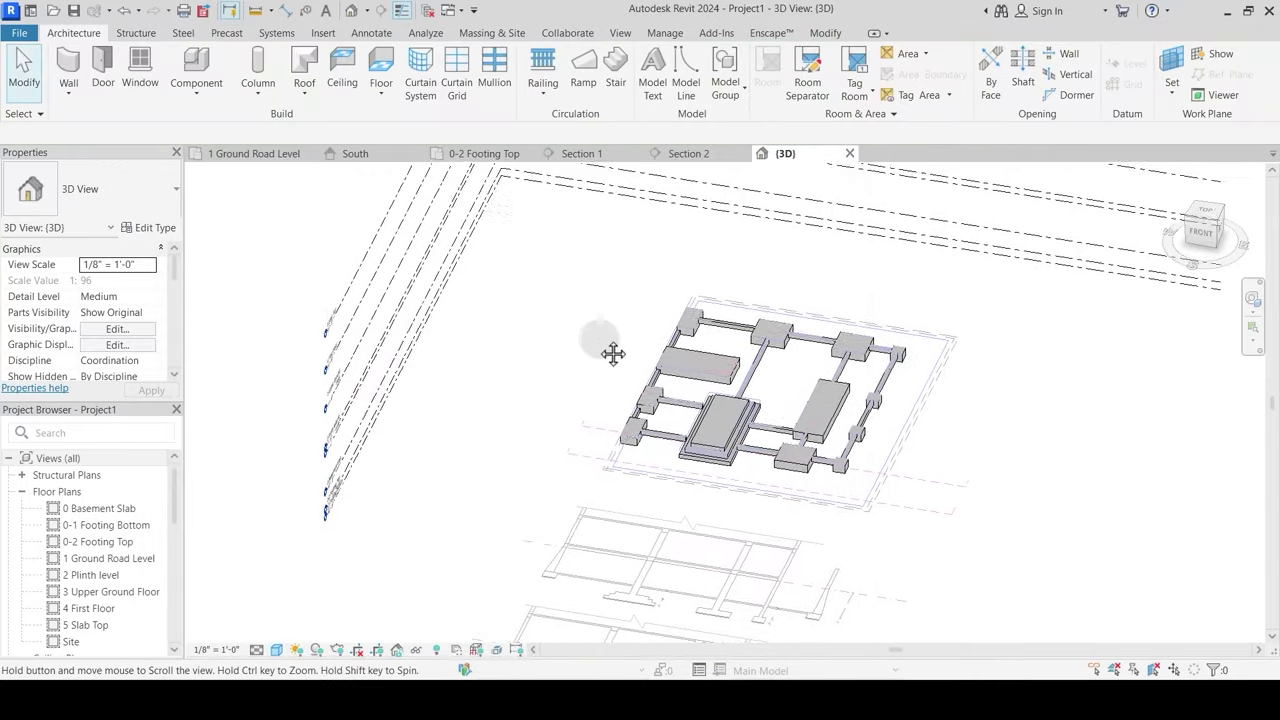
middle_click_drag(608, 348, 637, 415, "shift")
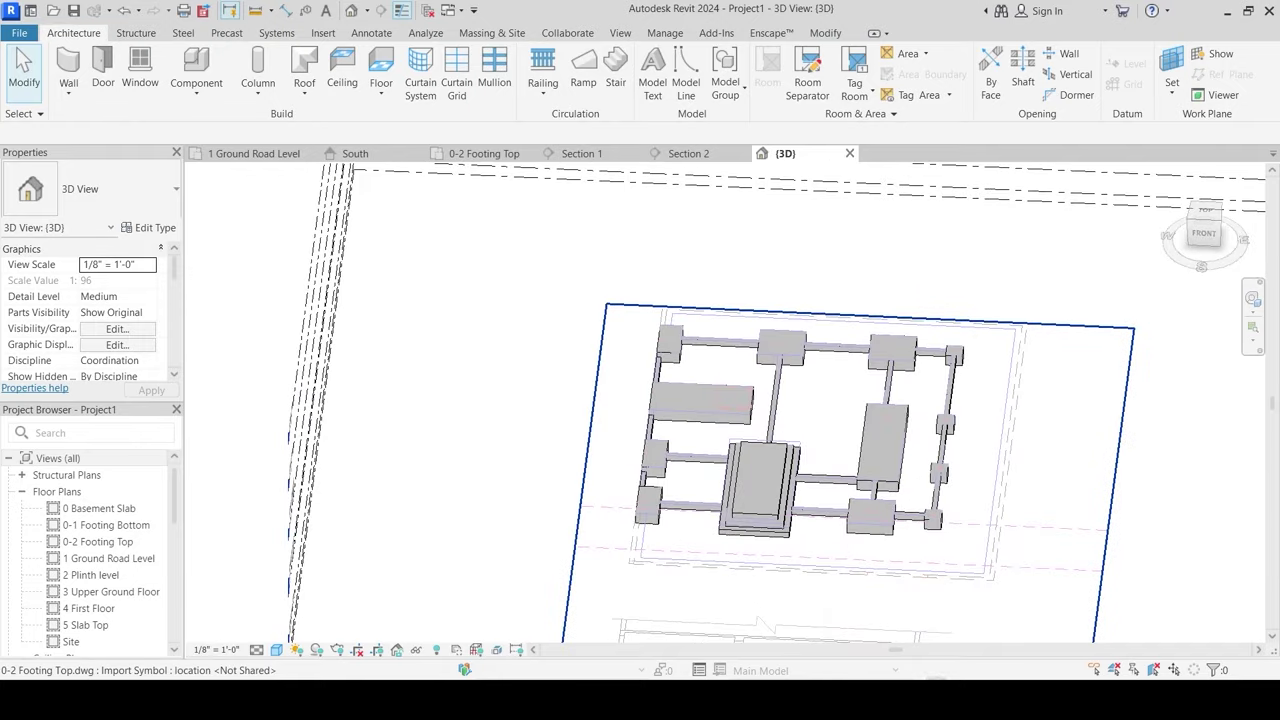
left_click(850, 610)
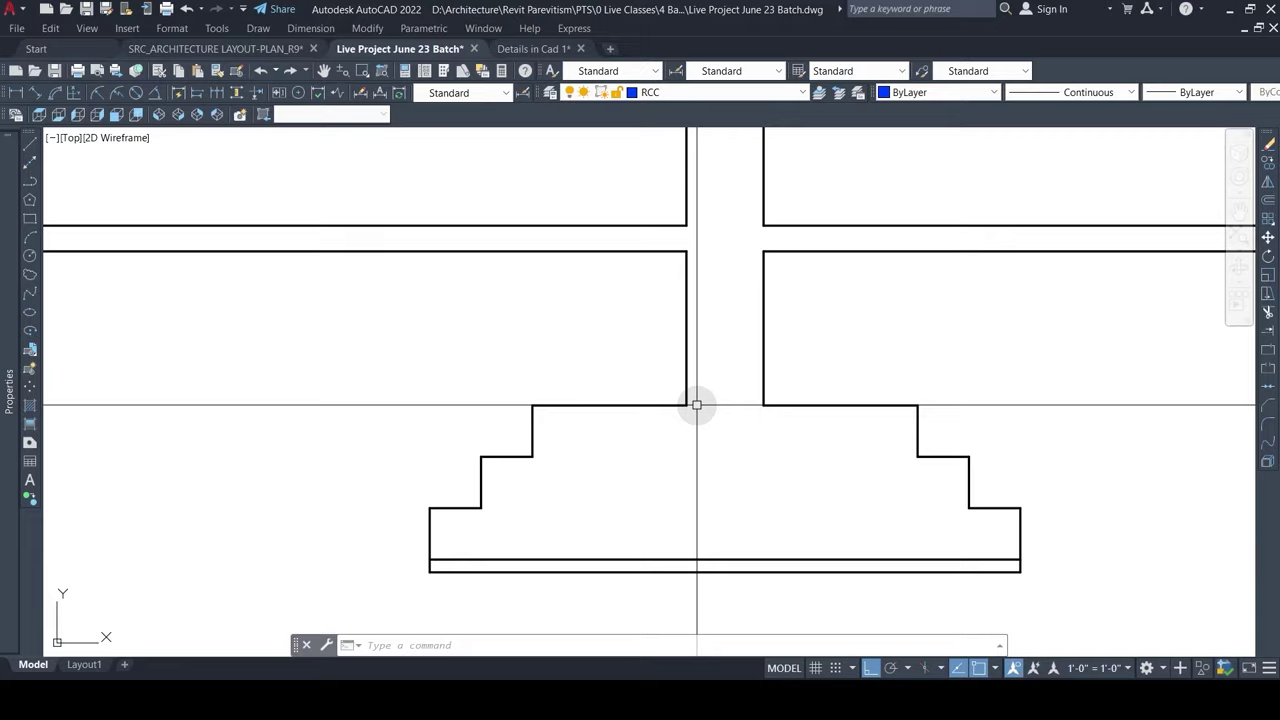
scroll(697, 405, "down", 3)
middle_click_drag(521, 425, 581, 447)
scroll(543, 443, "up", 3)
type("dli")
key("space")
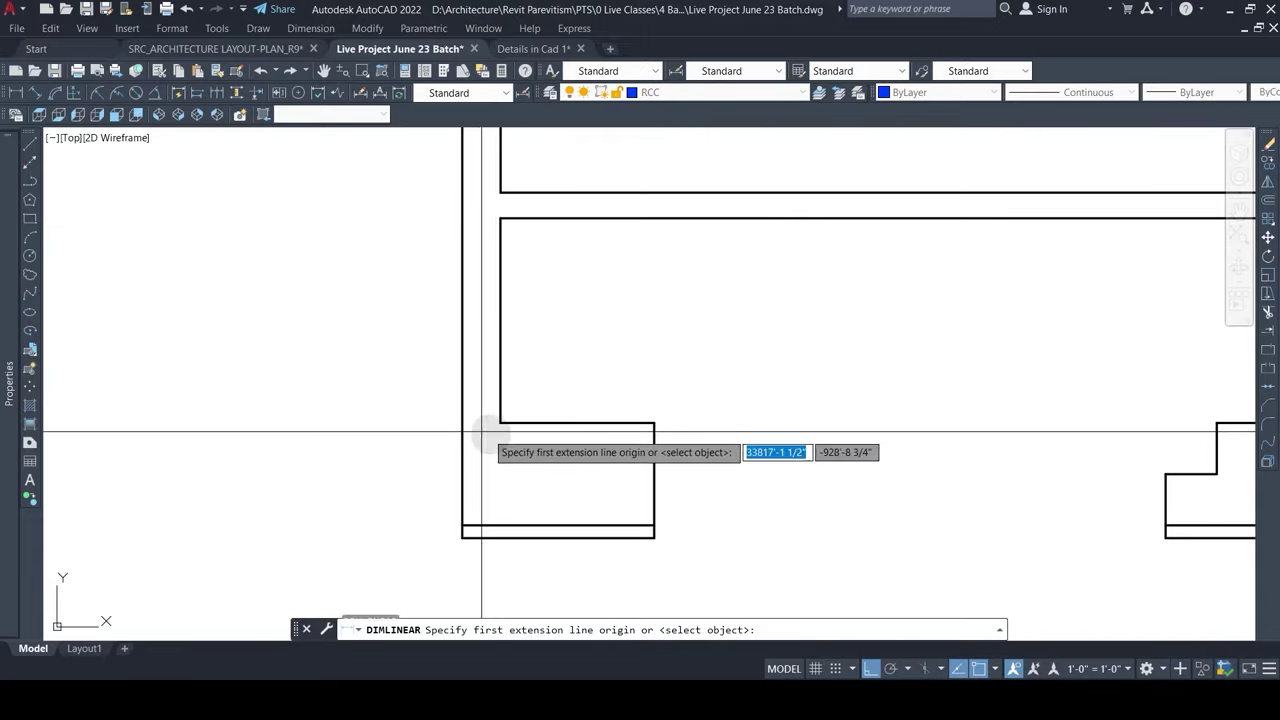
left_click(500, 422)
scroll(500, 214, "down", 3)
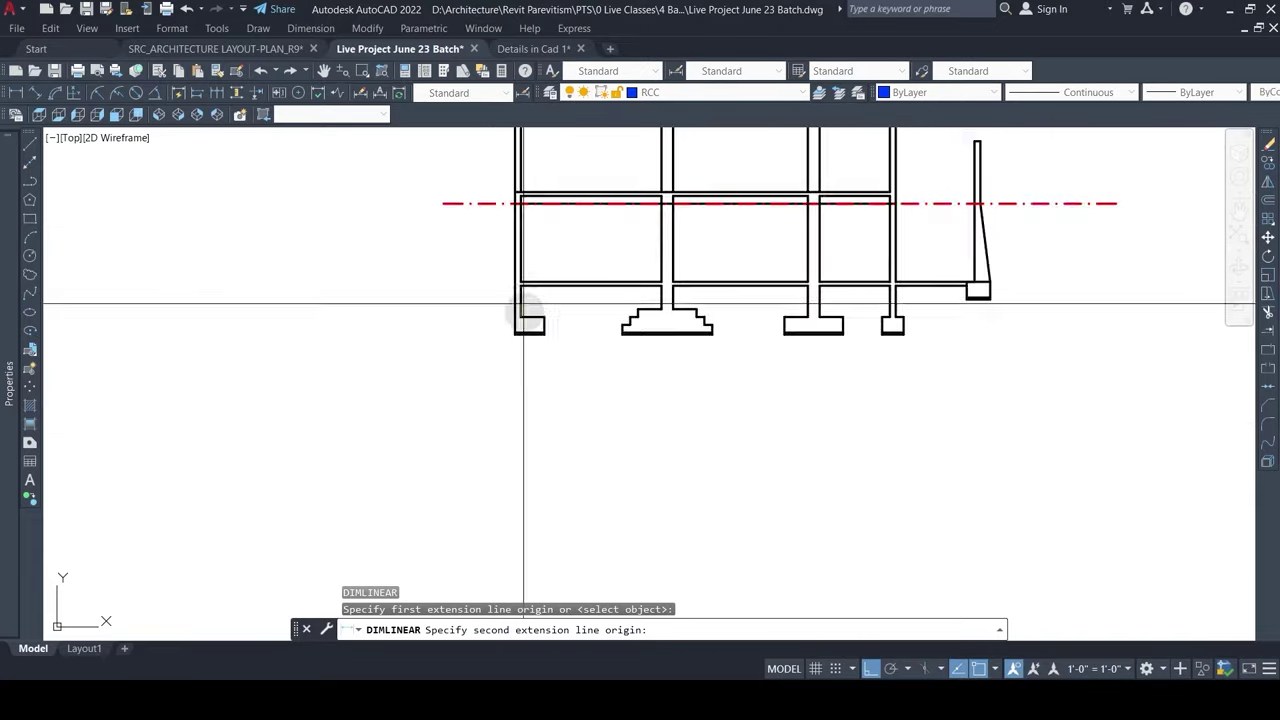
scroll(523, 303, "down", 2)
key("Escape")
scroll(720, 306, "up", 8)
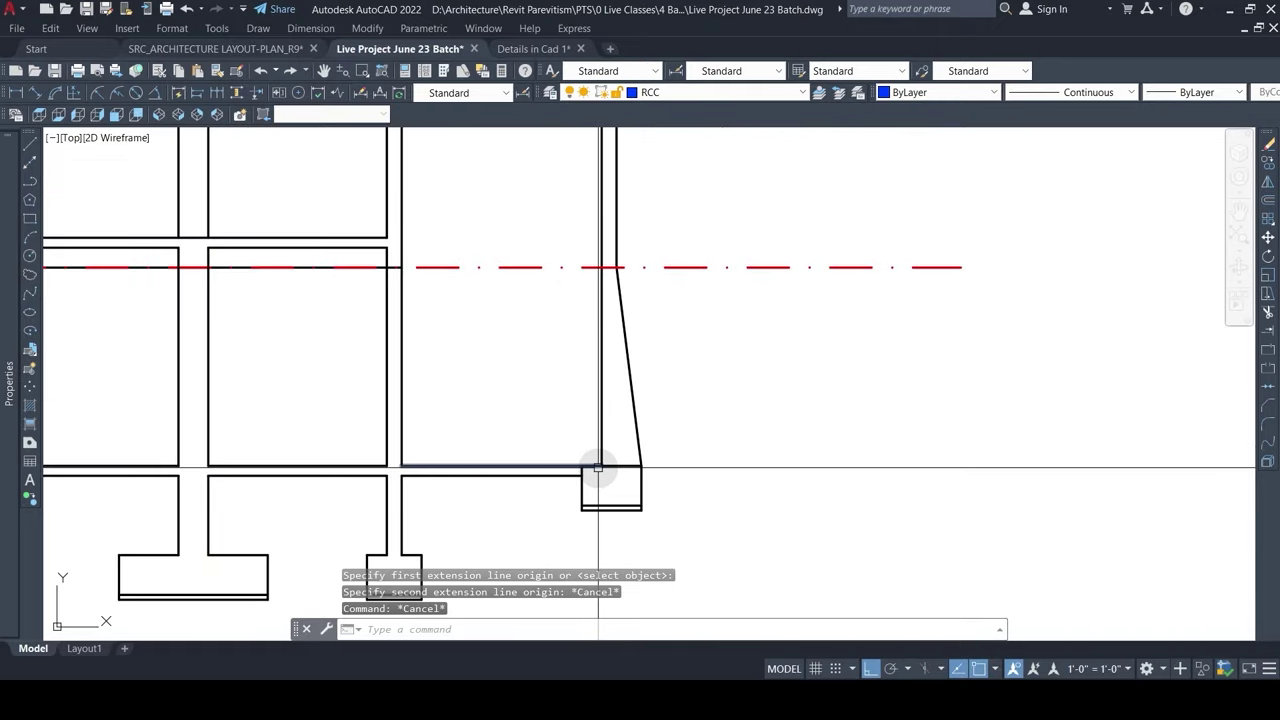
middle_click_drag(598, 467, 780, 488)
type("dli")
key("Return")
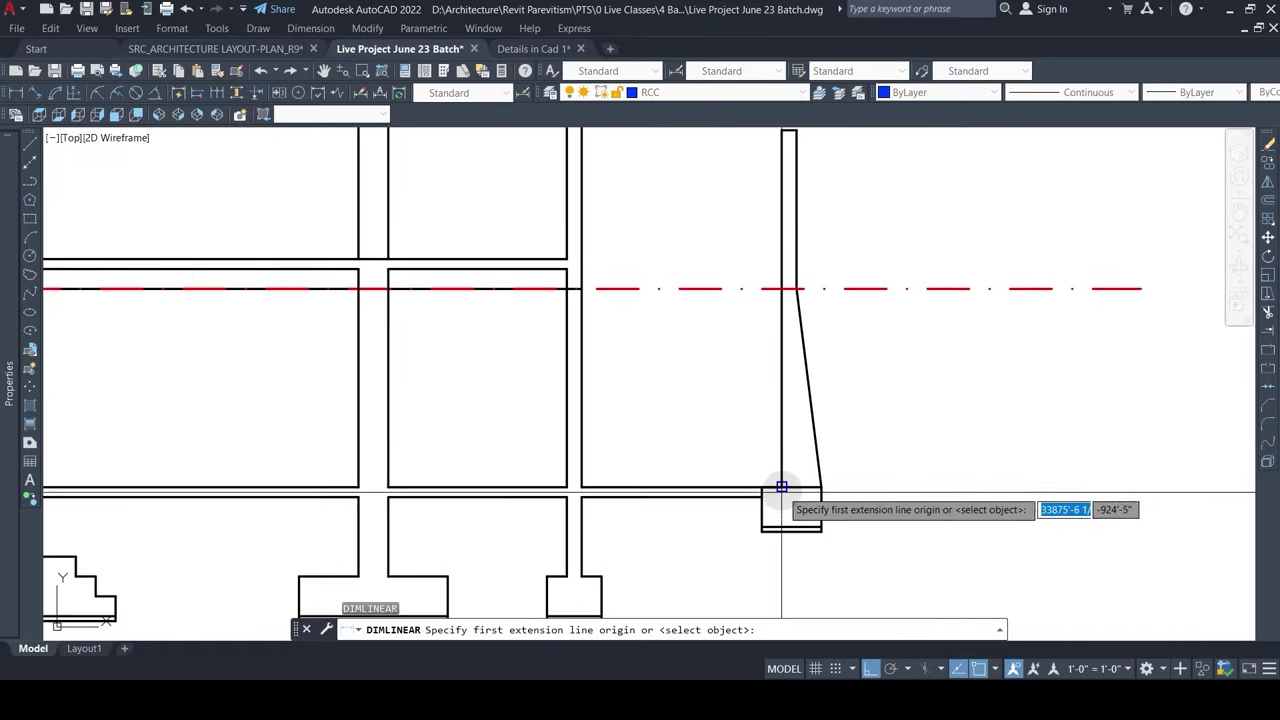
left_click(782, 487)
left_click(781, 288)
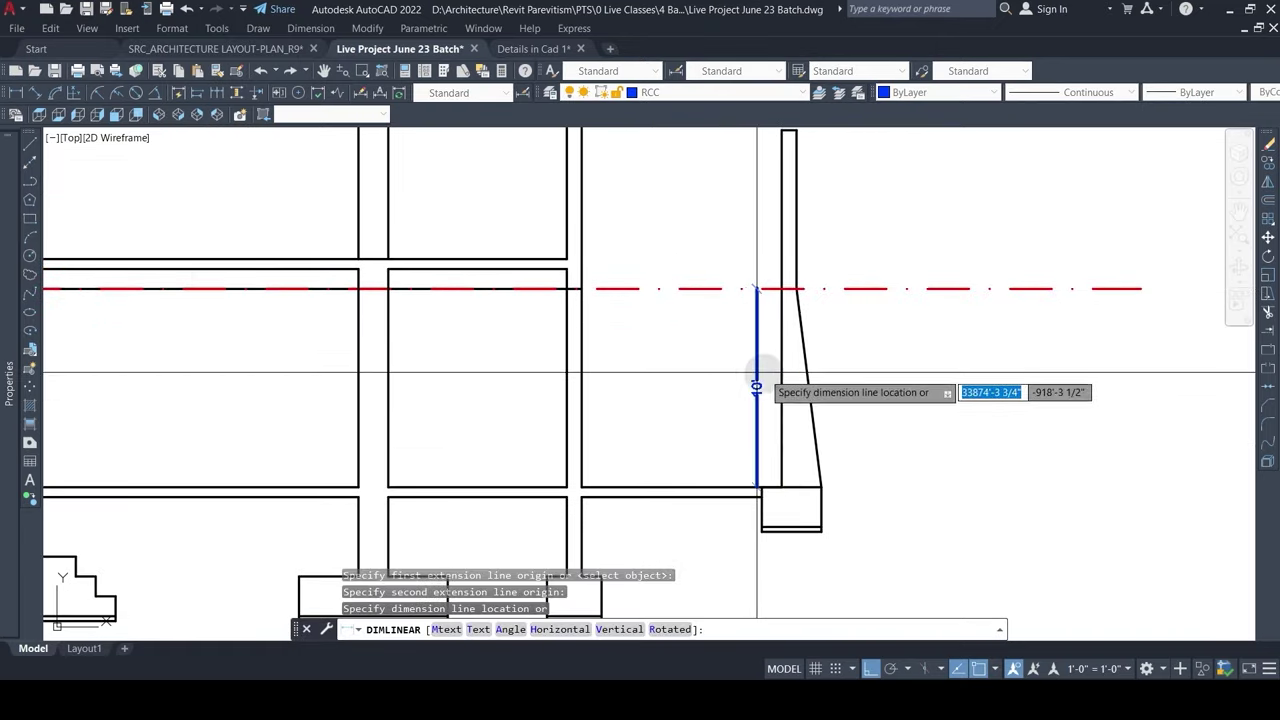
scroll(768, 430, "down", 5)
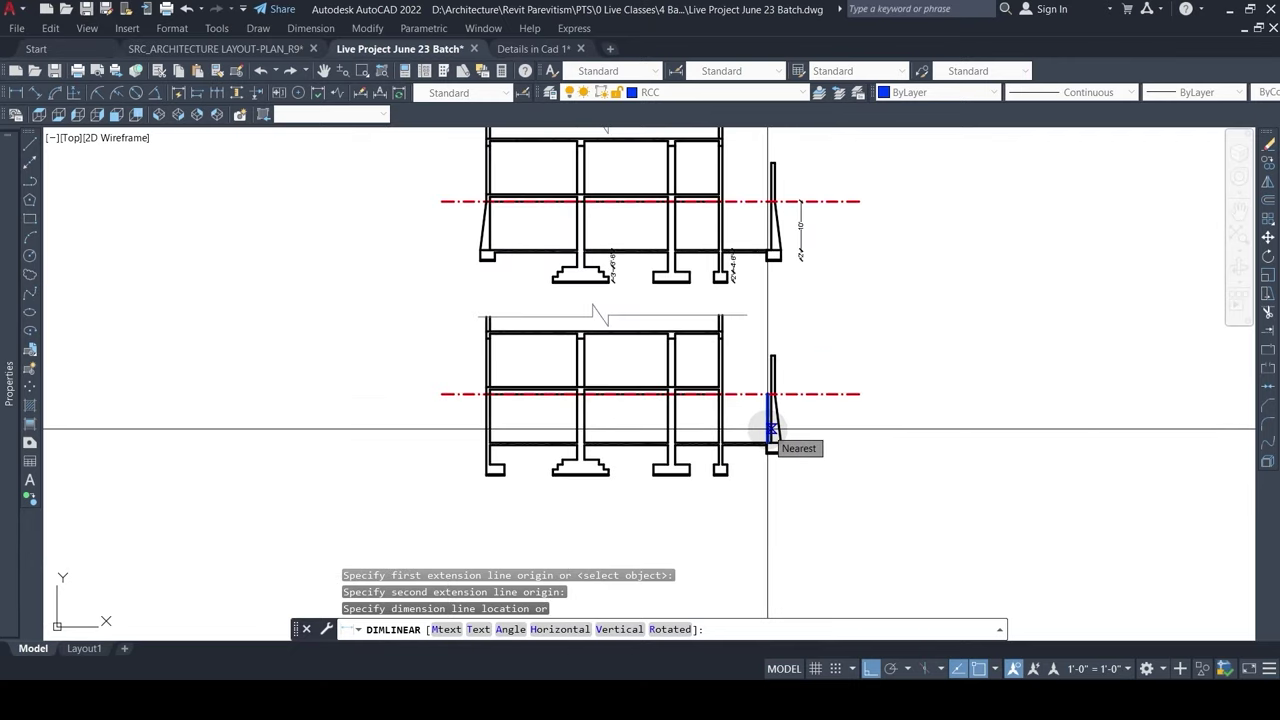
scroll(770, 435, "up", 2)
key("Escape")
key("Escape")
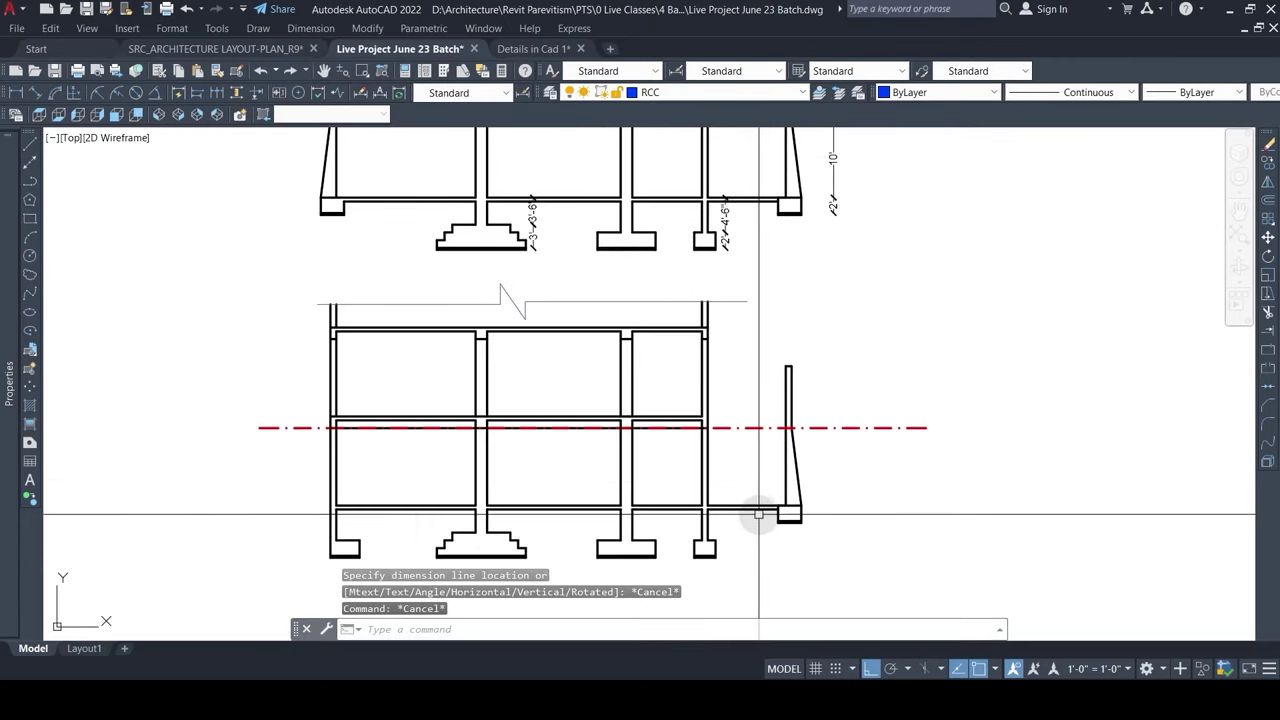
middle_click_drag(686, 523, 726, 492)
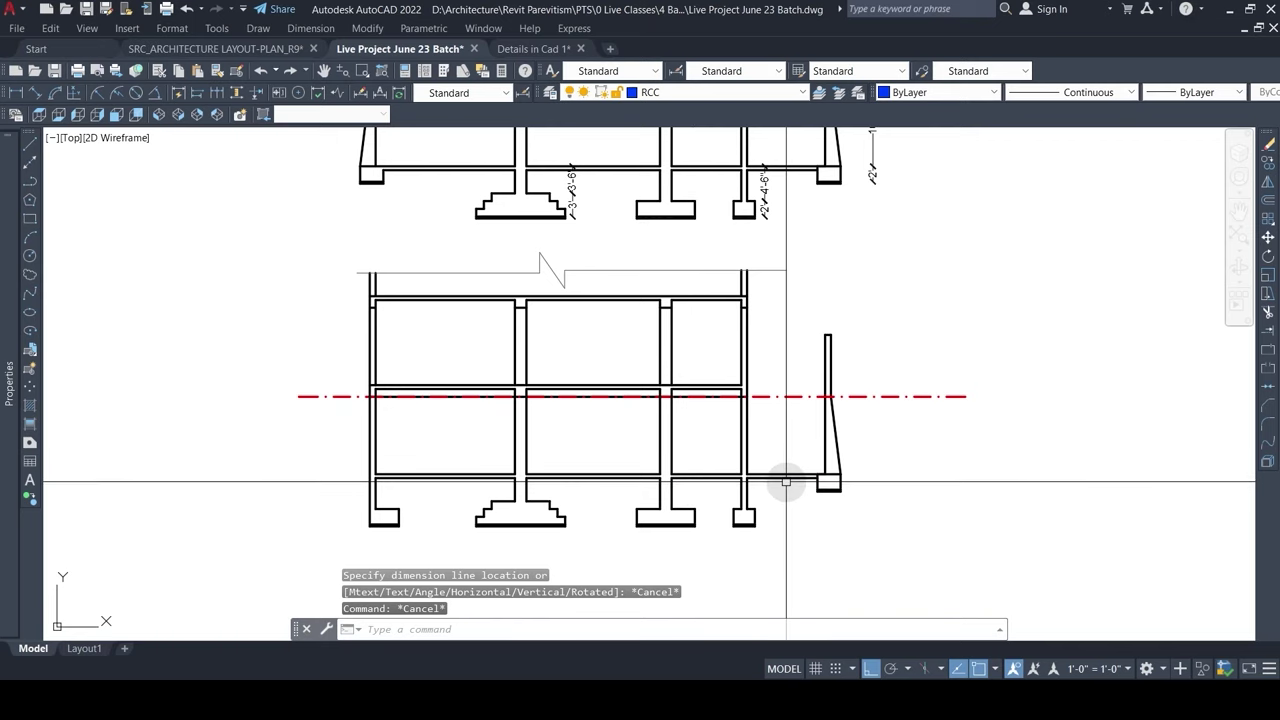
middle_click_drag(702, 393, 740, 486)
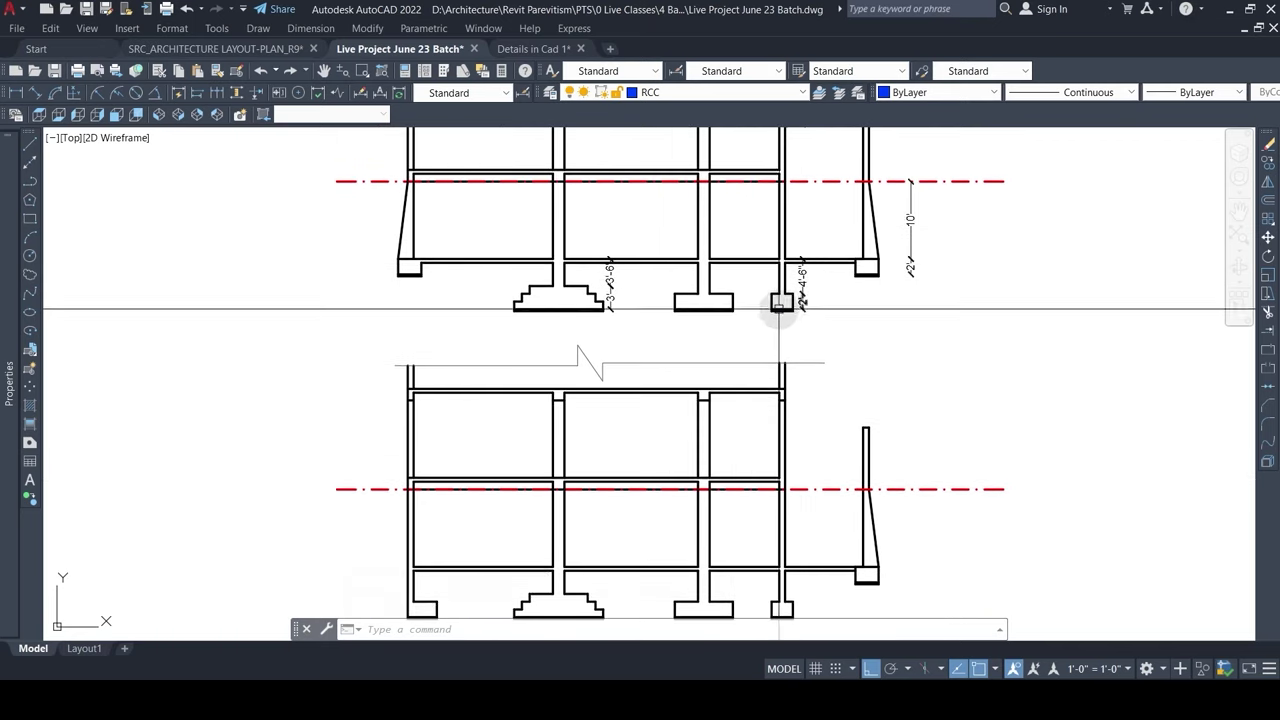
scroll(848, 329, "up", 2)
type("dli")
key("space")
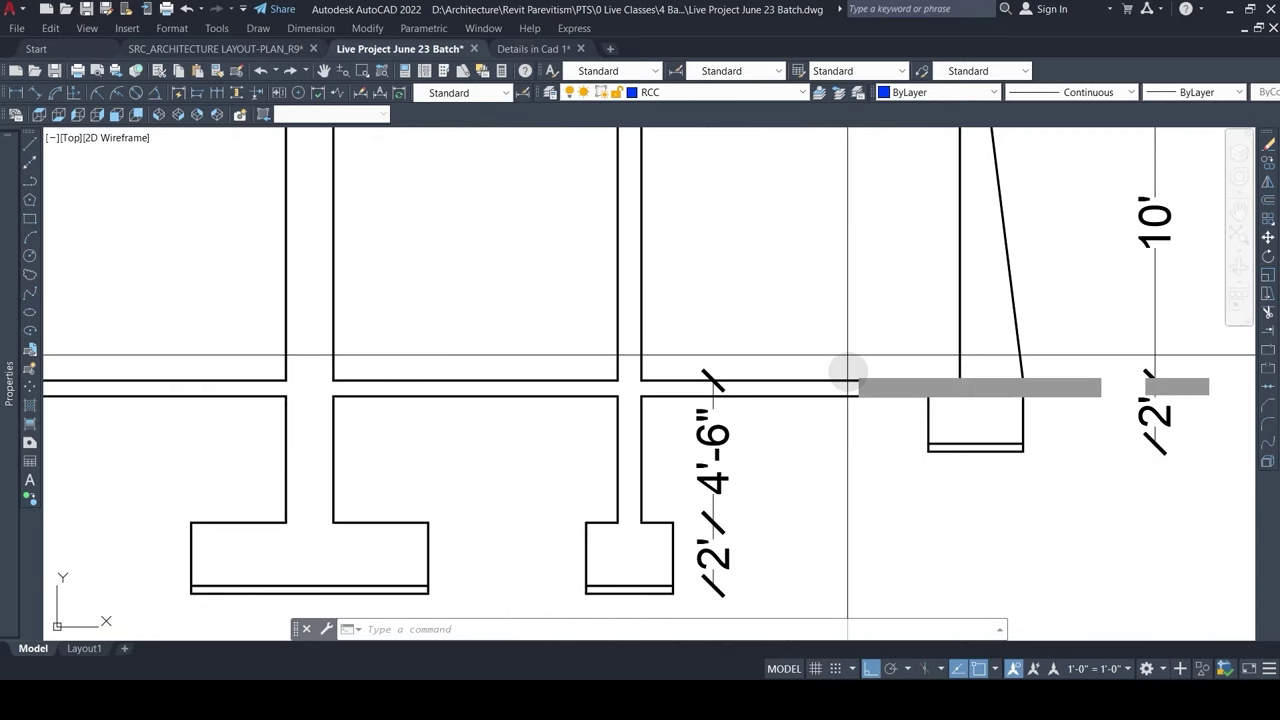
left_click(844, 378)
left_click(844, 254)
scroll(840, 322, "up", 4)
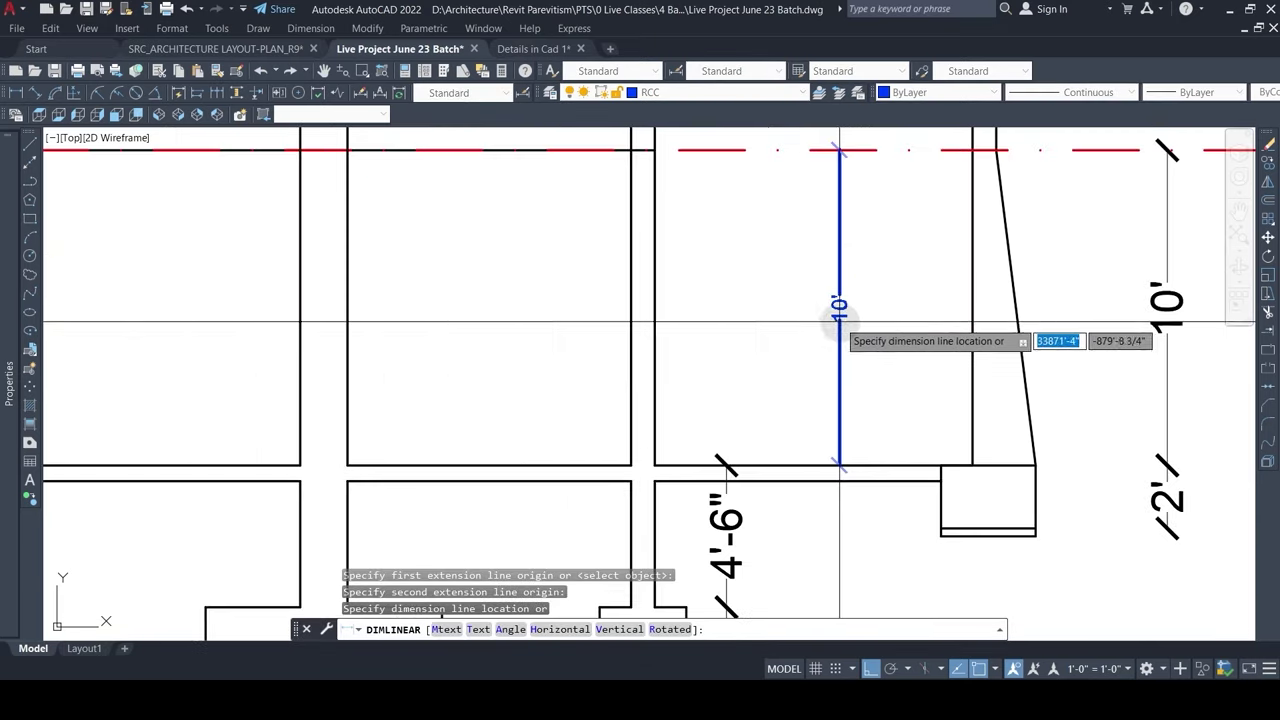
scroll(860, 345, "down", 5)
key("Escape")
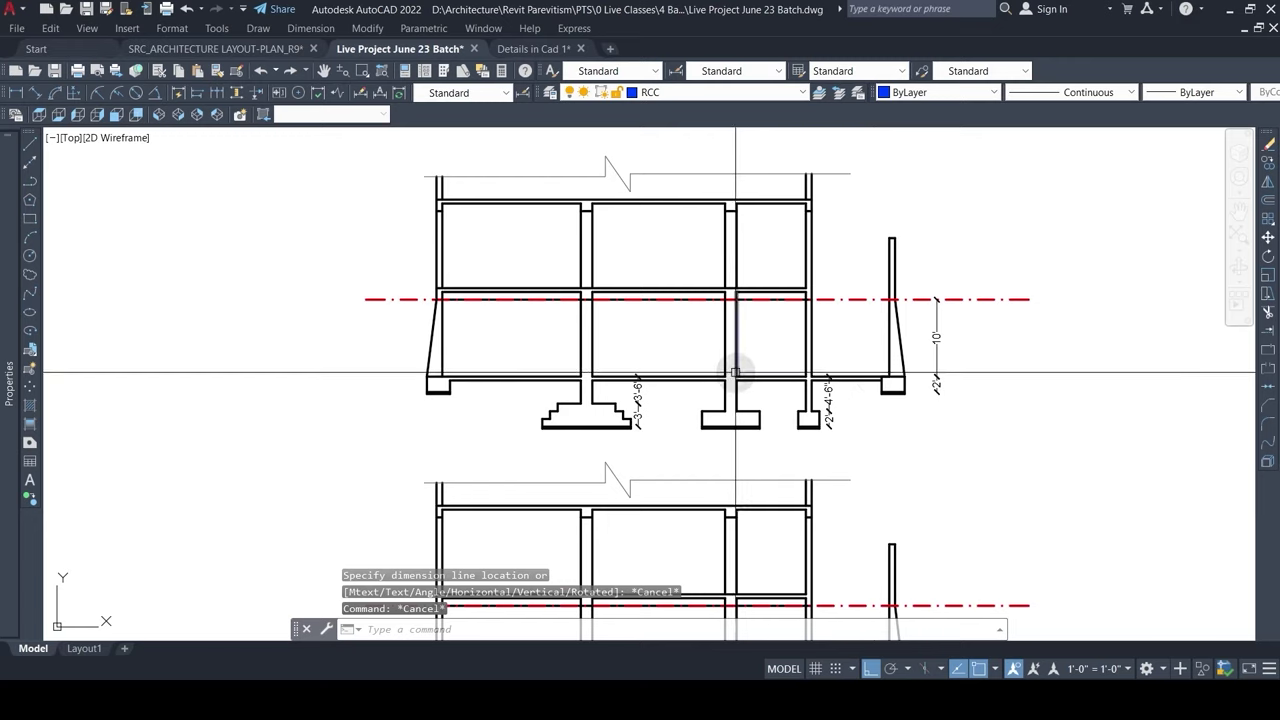
left_click(711, 376)
key("Escape")
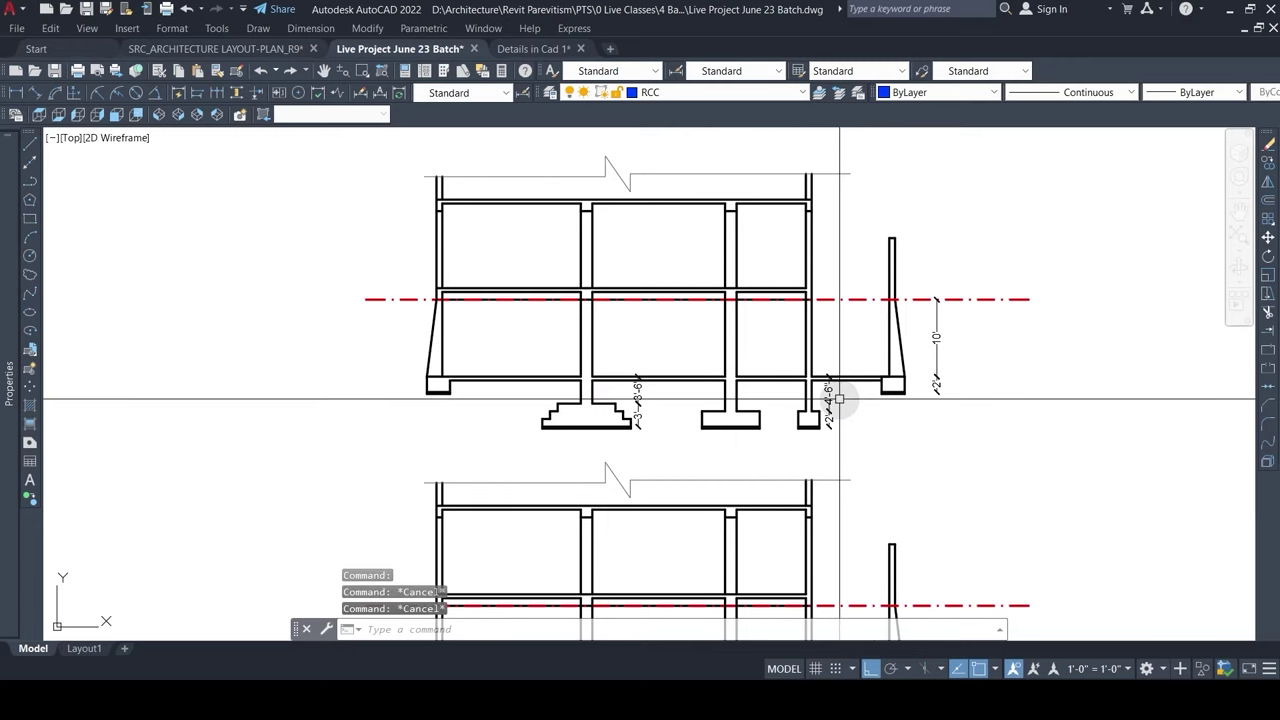
mouse_move(904, 700)
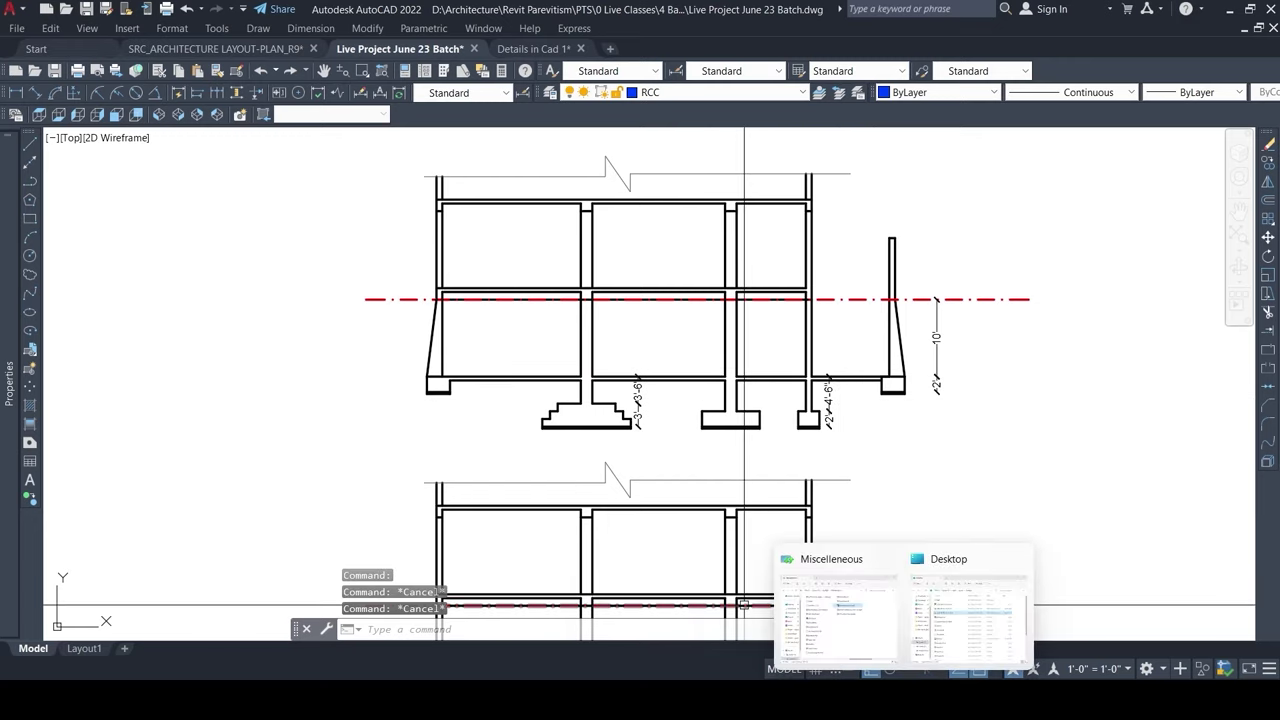
left_click(856, 700)
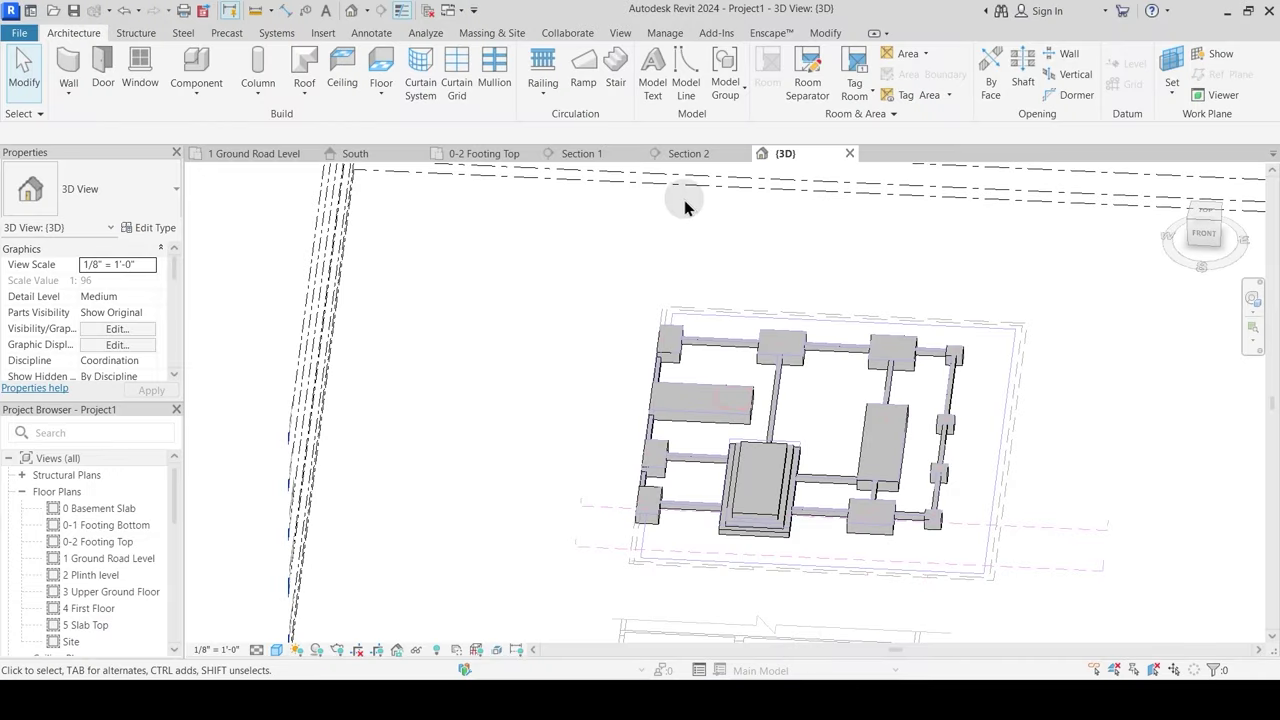
Step: Open the 0 Basement Slab plan and set its underlay base level to 0-2 Footing Top
double_click(104, 510)
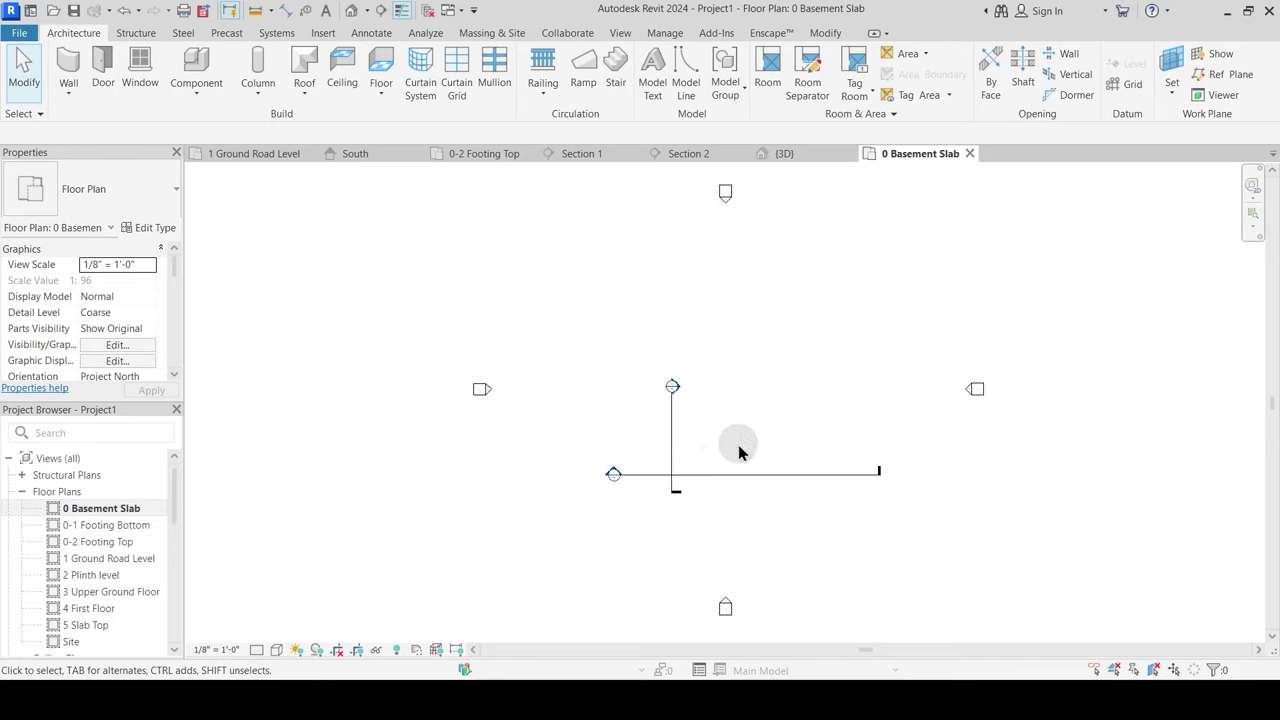
middle_click_drag(738, 452, 740, 400)
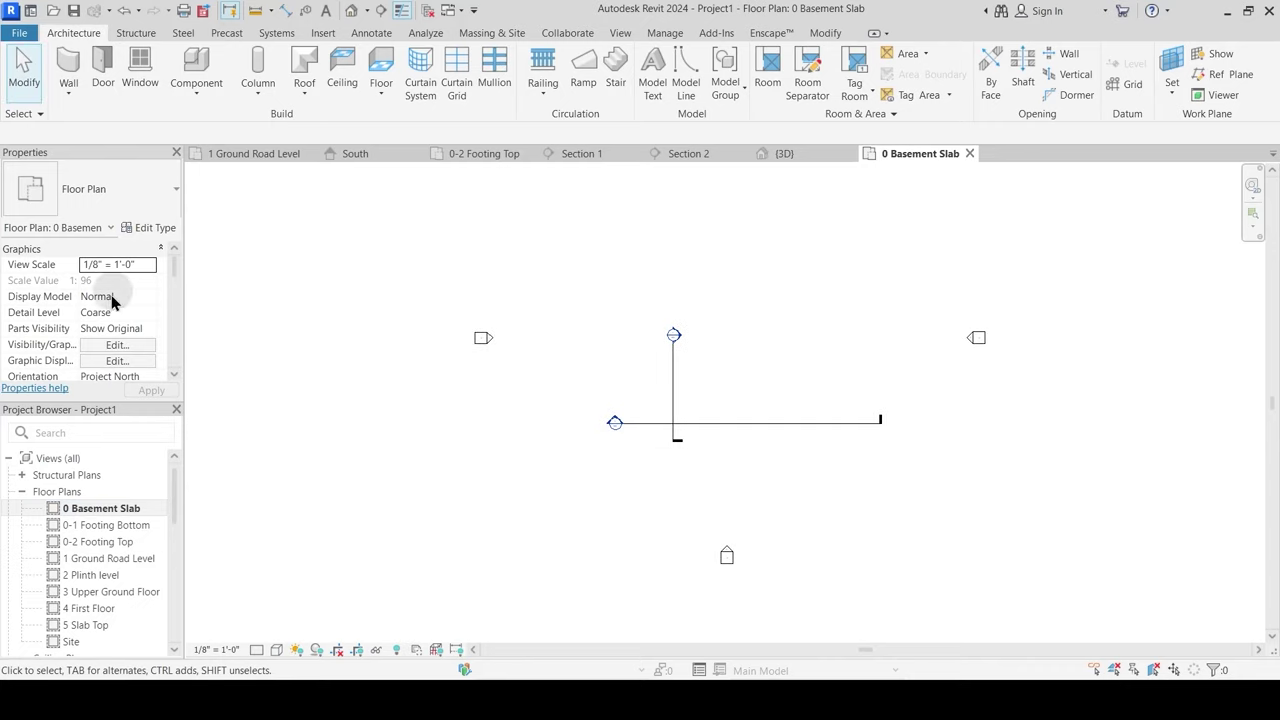
left_click_drag(177, 265, 176, 302)
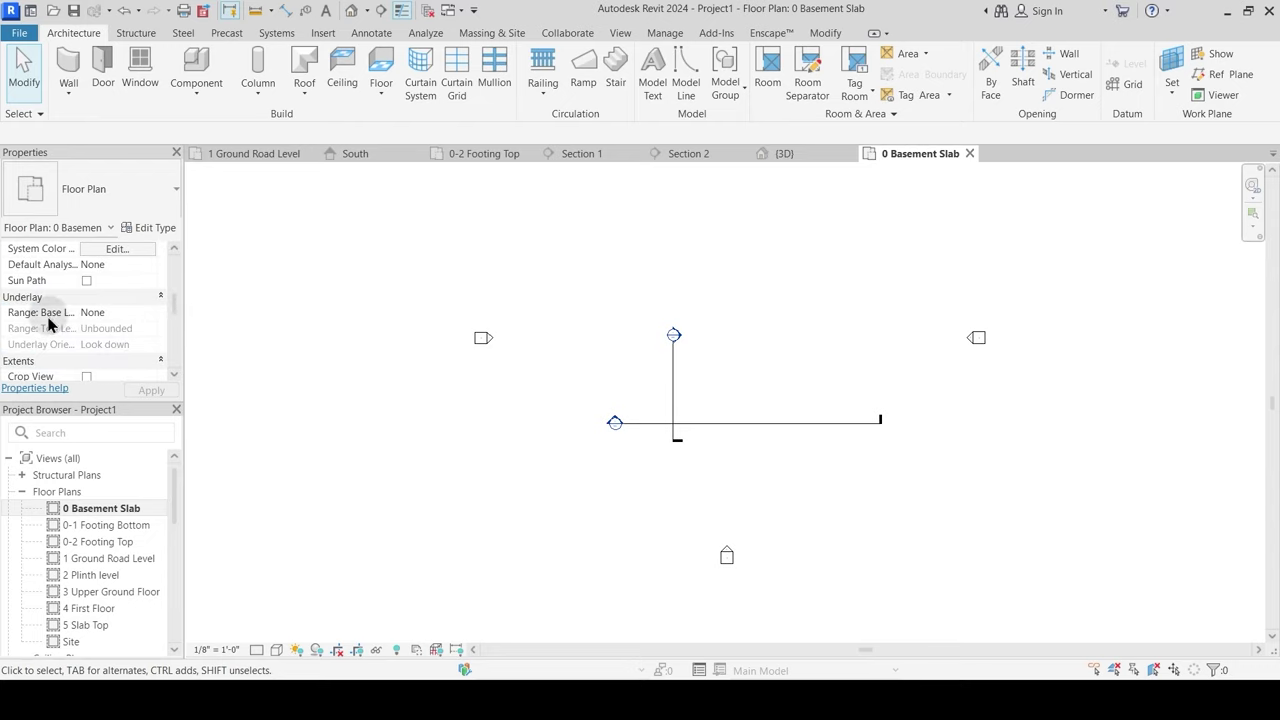
left_click(152, 314)
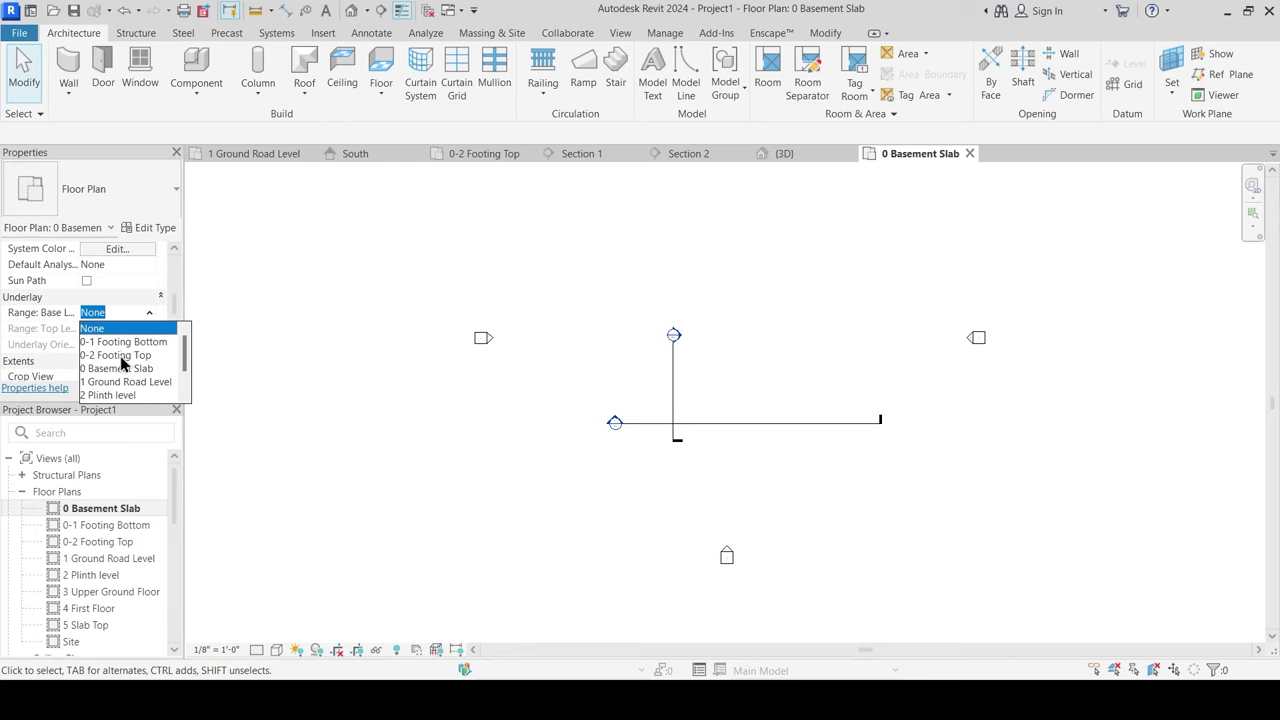
left_click(121, 356)
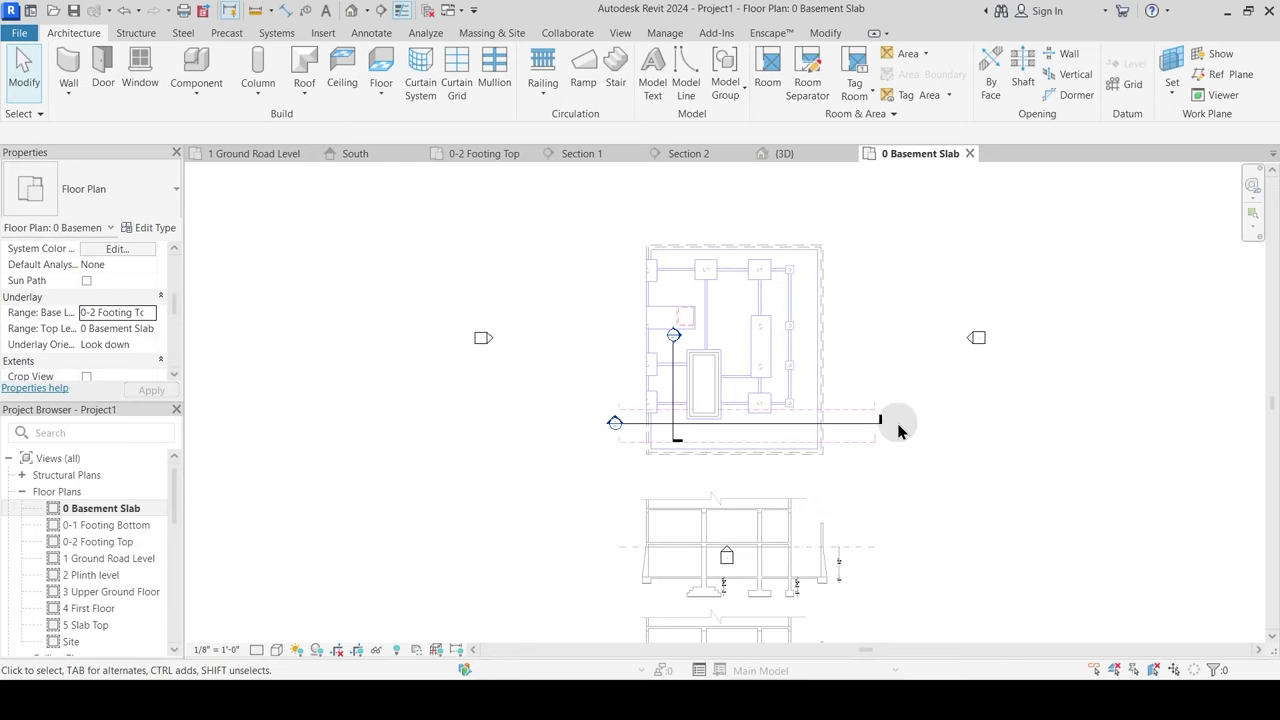
scroll(867, 370, "up", 1)
scroll(885, 405, "up", 2)
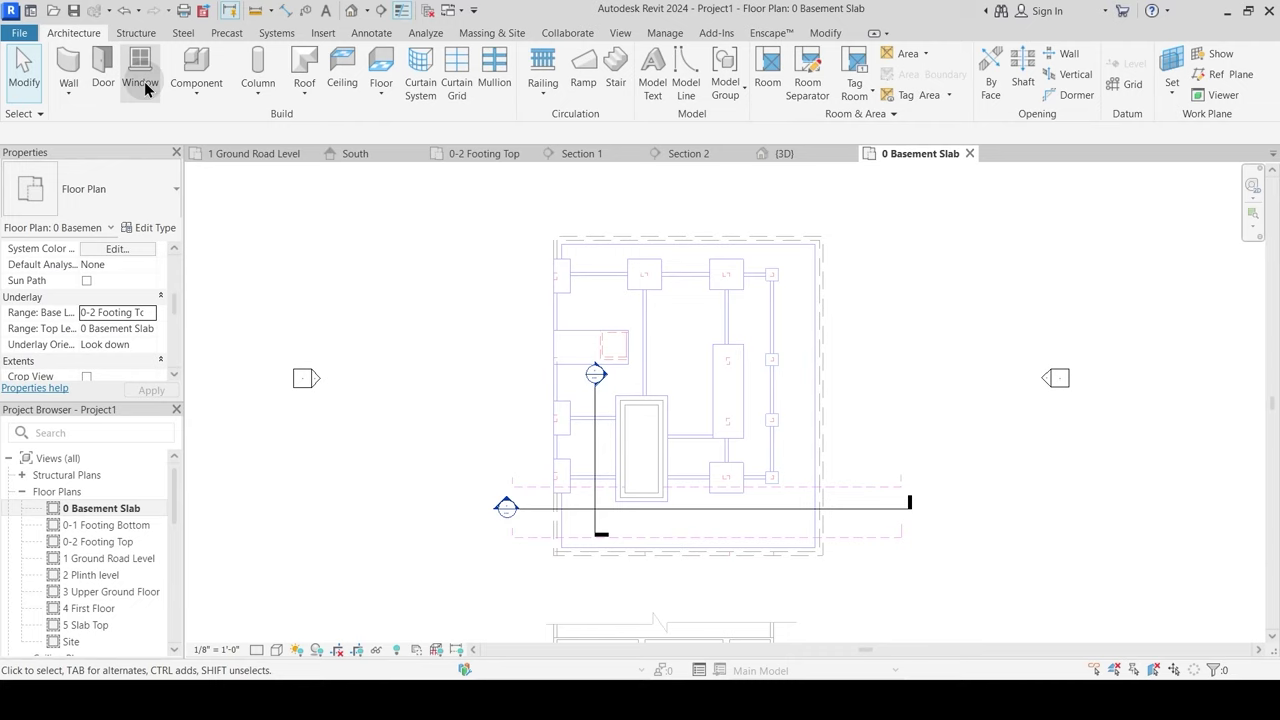
left_click(381, 93)
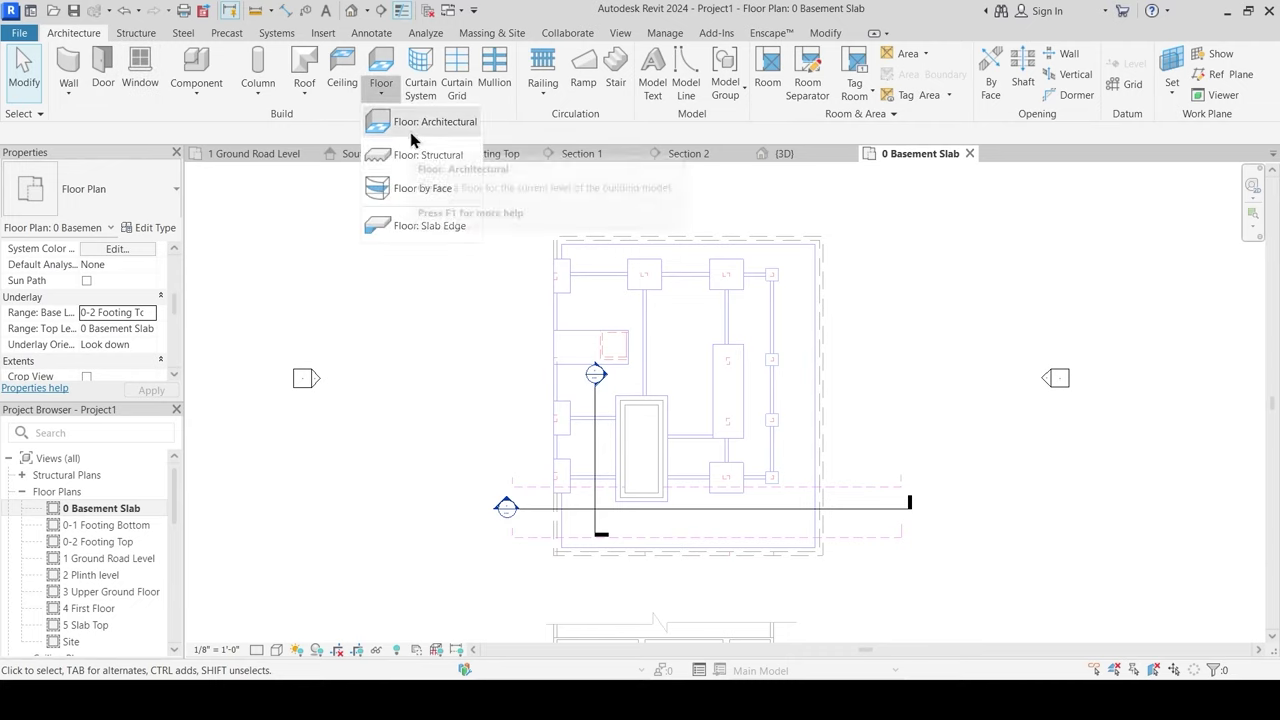
Step: Start a floor and duplicate Generic - 12" as a new type named Basement Slab
left_click(412, 122)
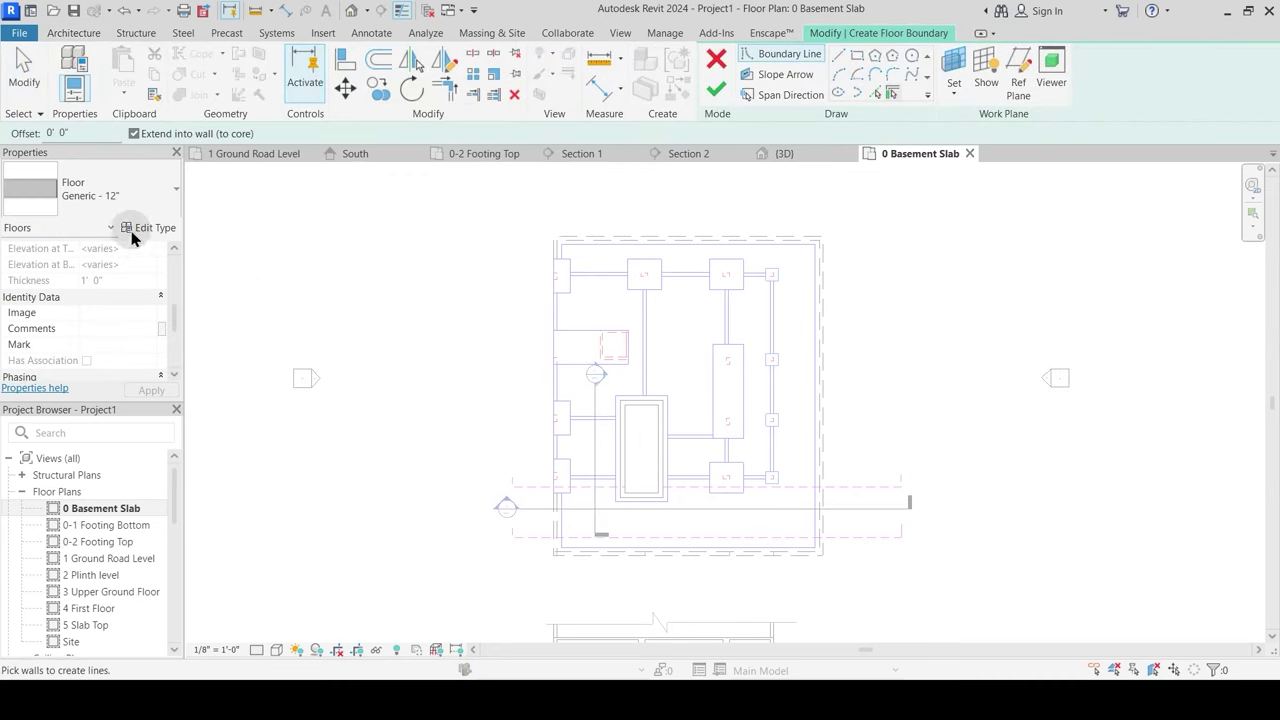
left_click(155, 228)
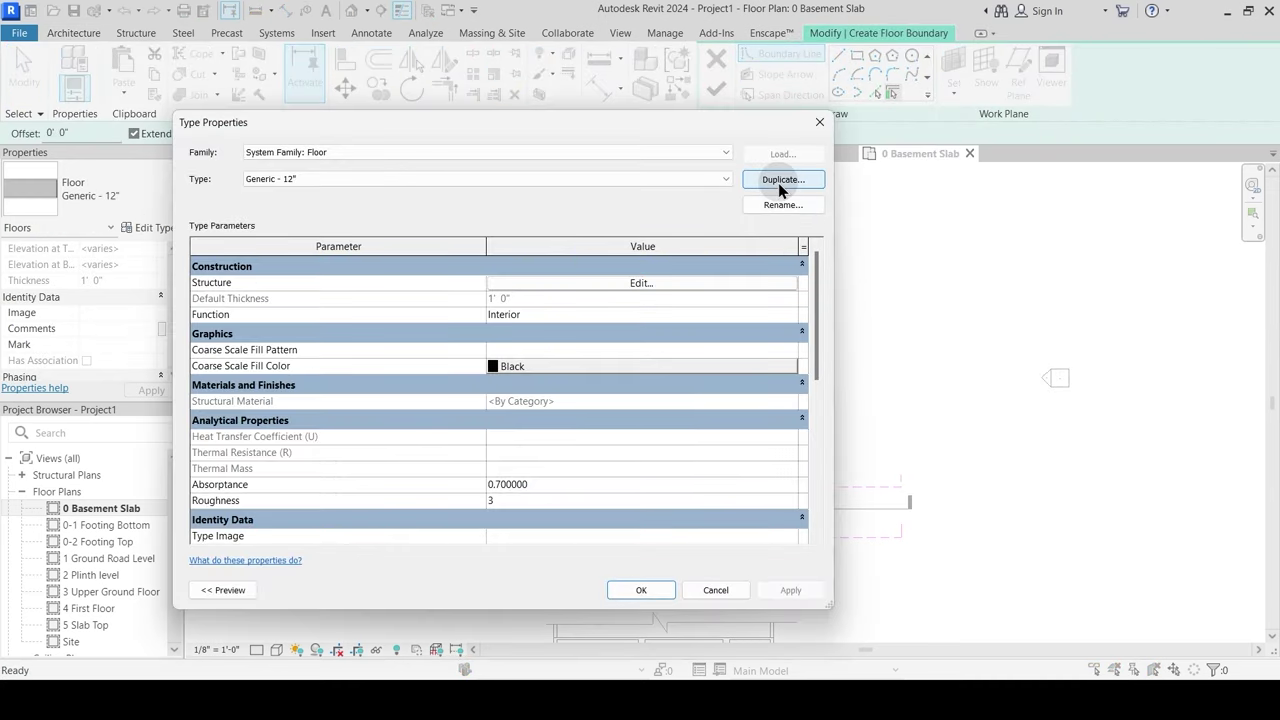
left_click(778, 182)
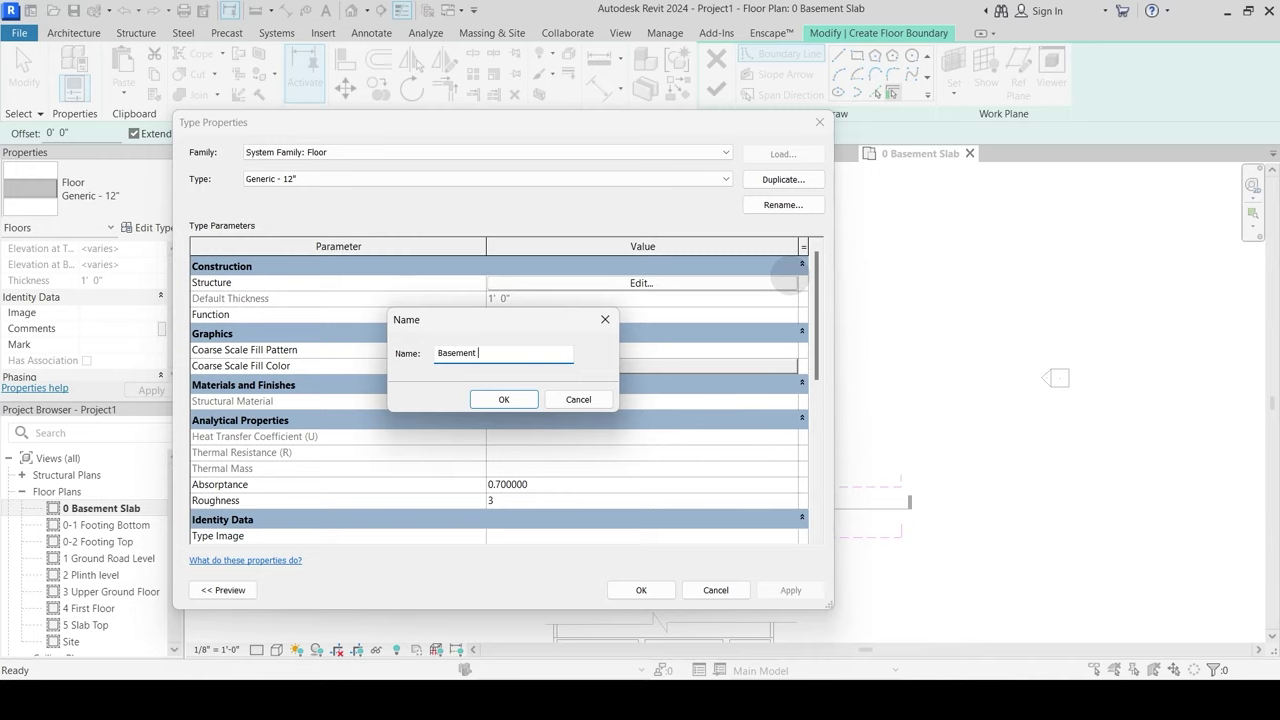
key("Return")
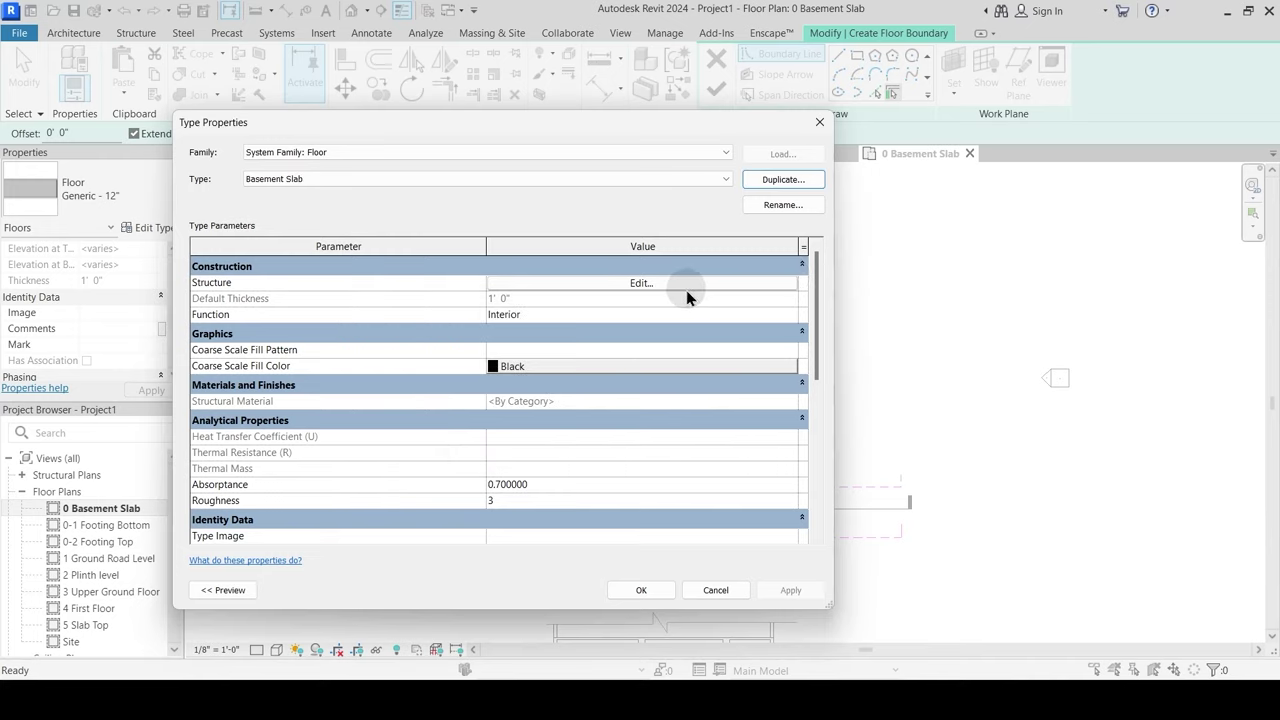
Step: Set the Basement Slab structure layer thickness to 6" and apply the type
left_click(672, 286)
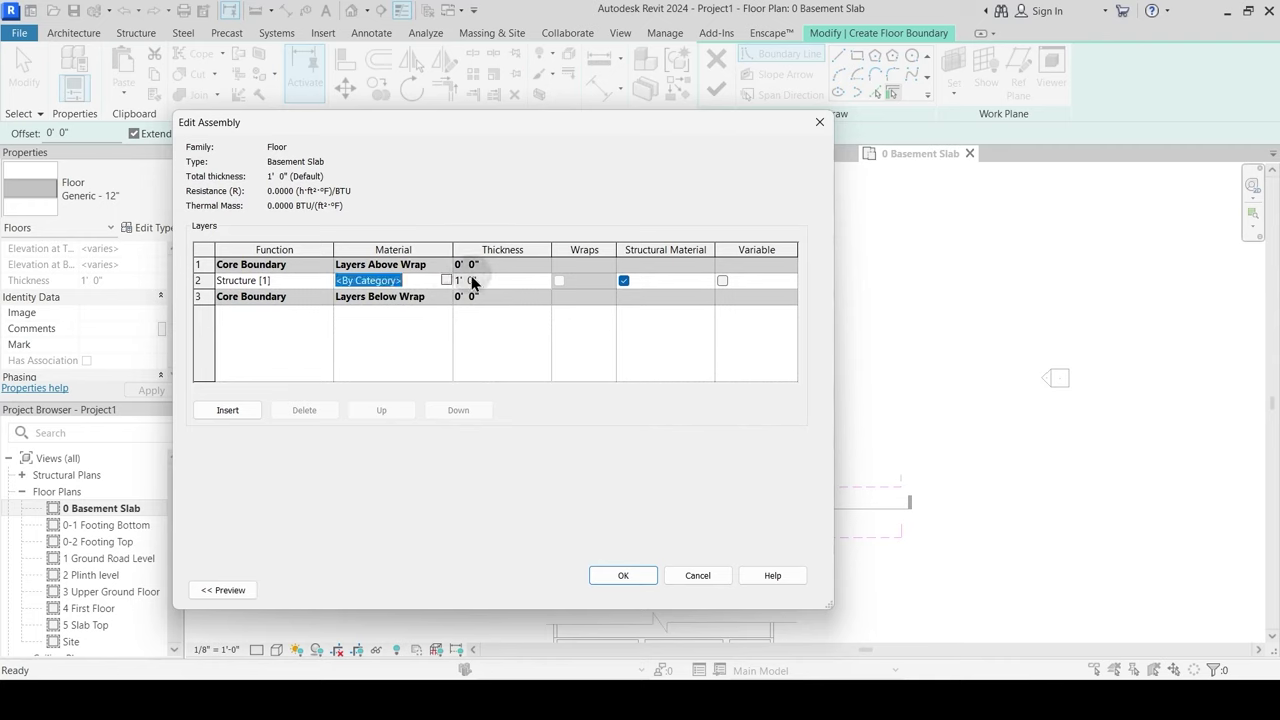
type("6\"")
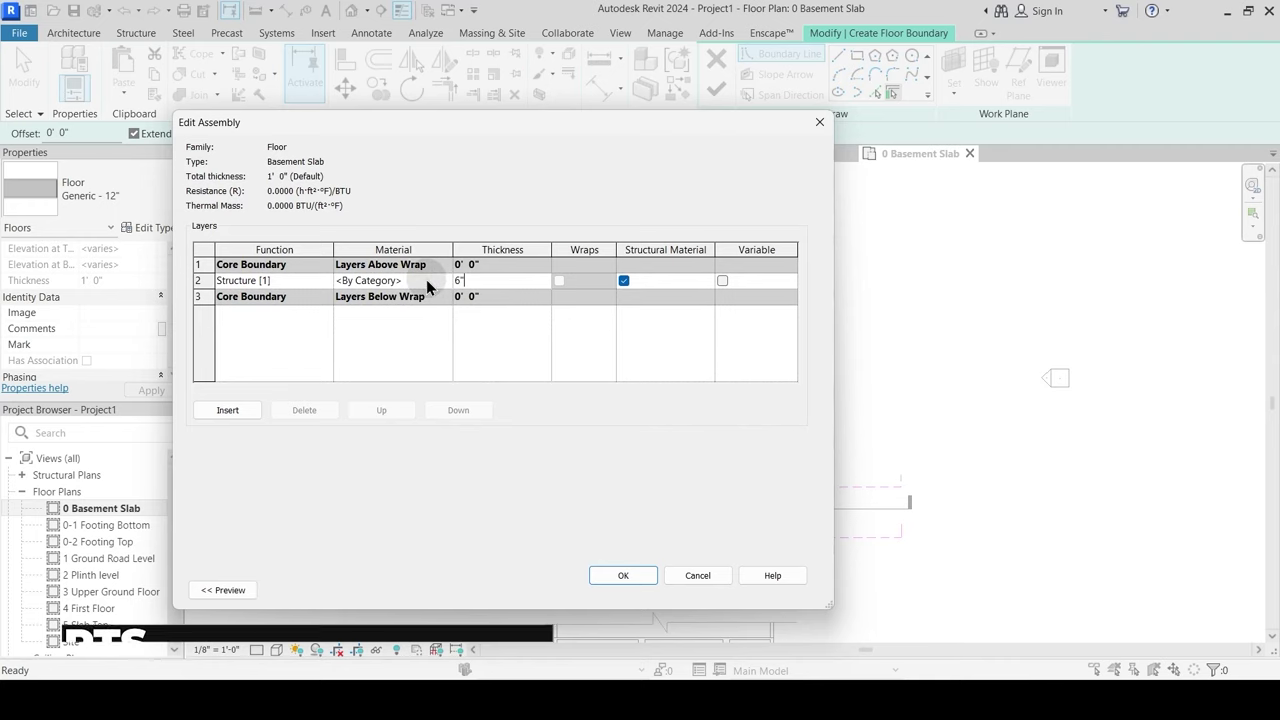
key("Tab")
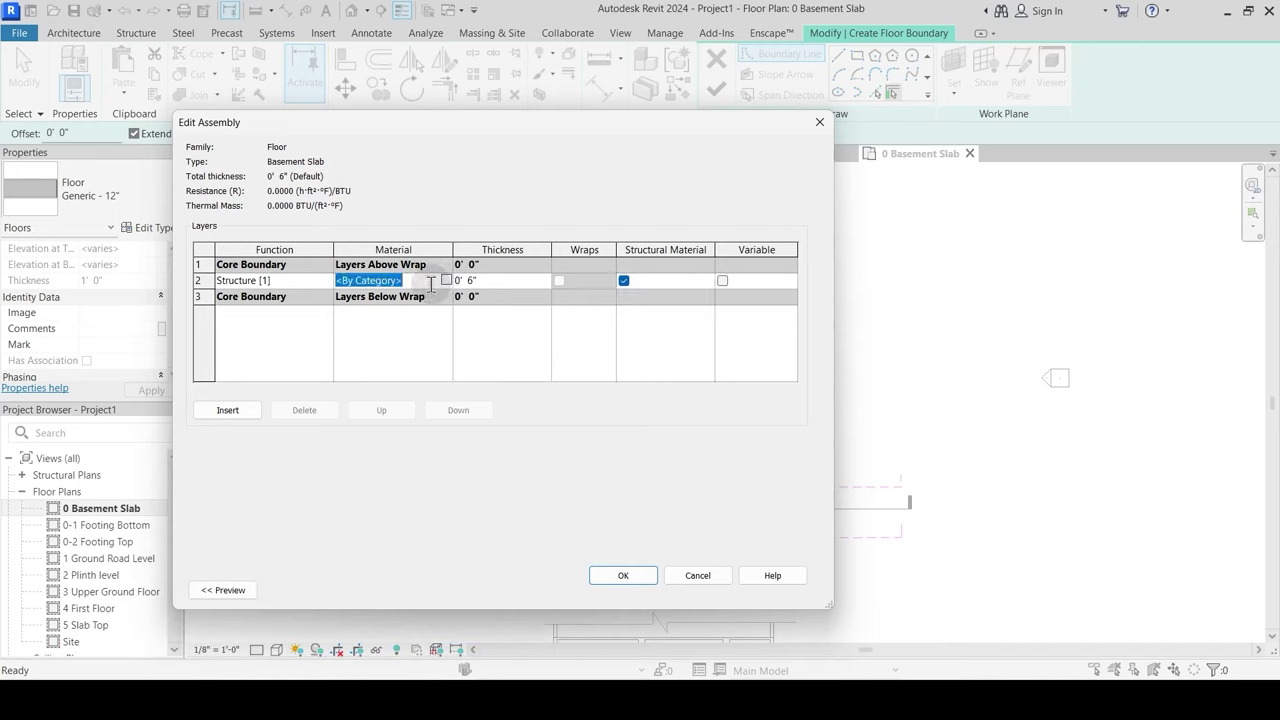
left_click(618, 576)
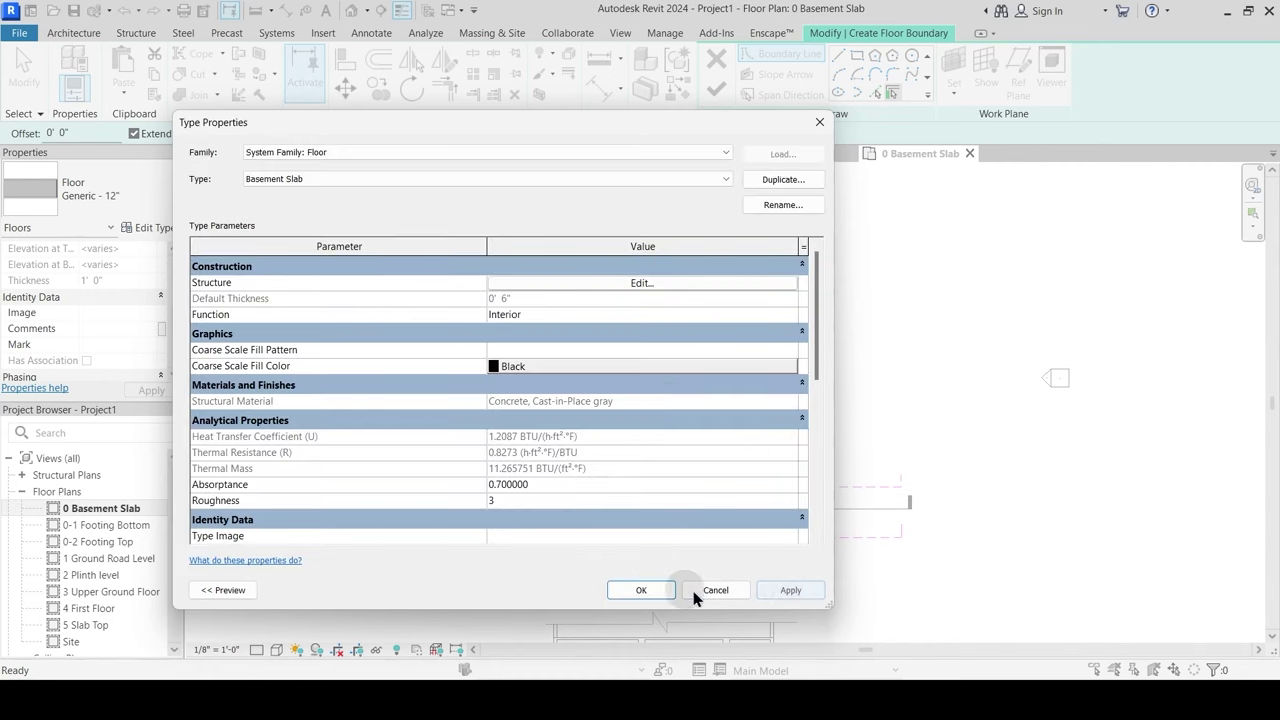
left_click(645, 590)
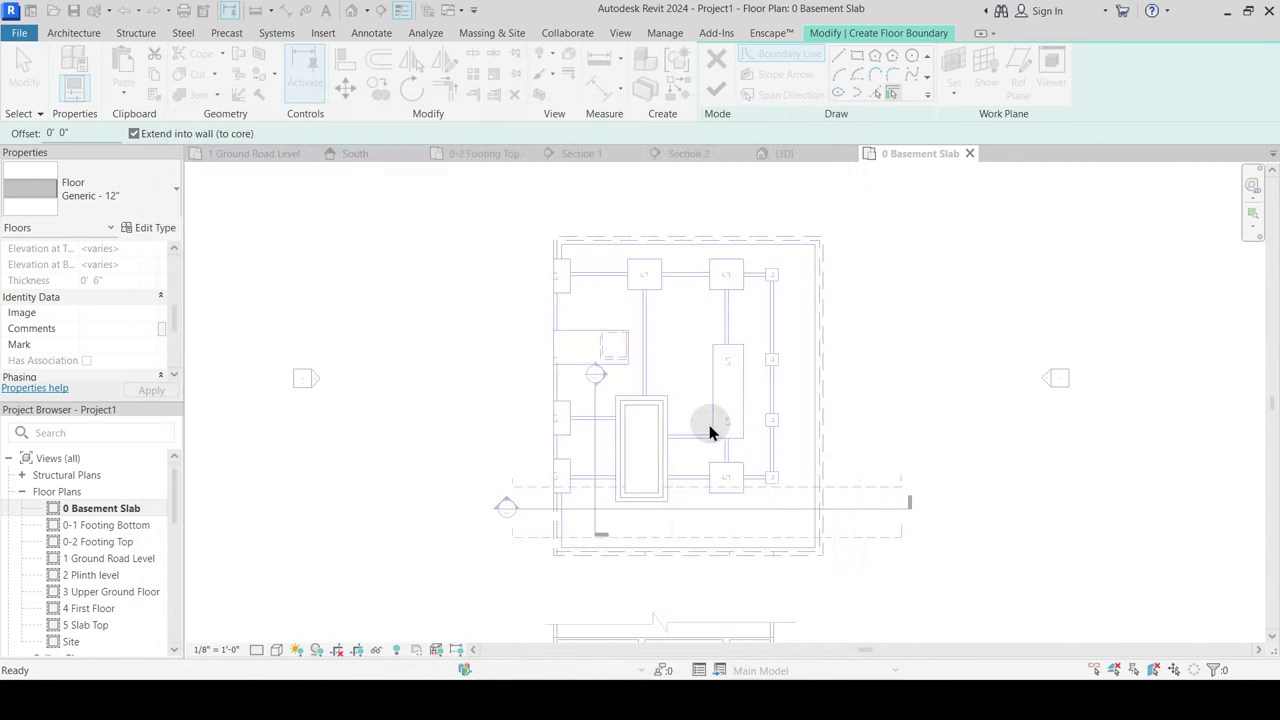
Step: Sketch a rectangular slab boundary about 59'-6" by 70'-6" enclosing the footings
left_click(857, 57)
scroll(543, 286, "up", 2)
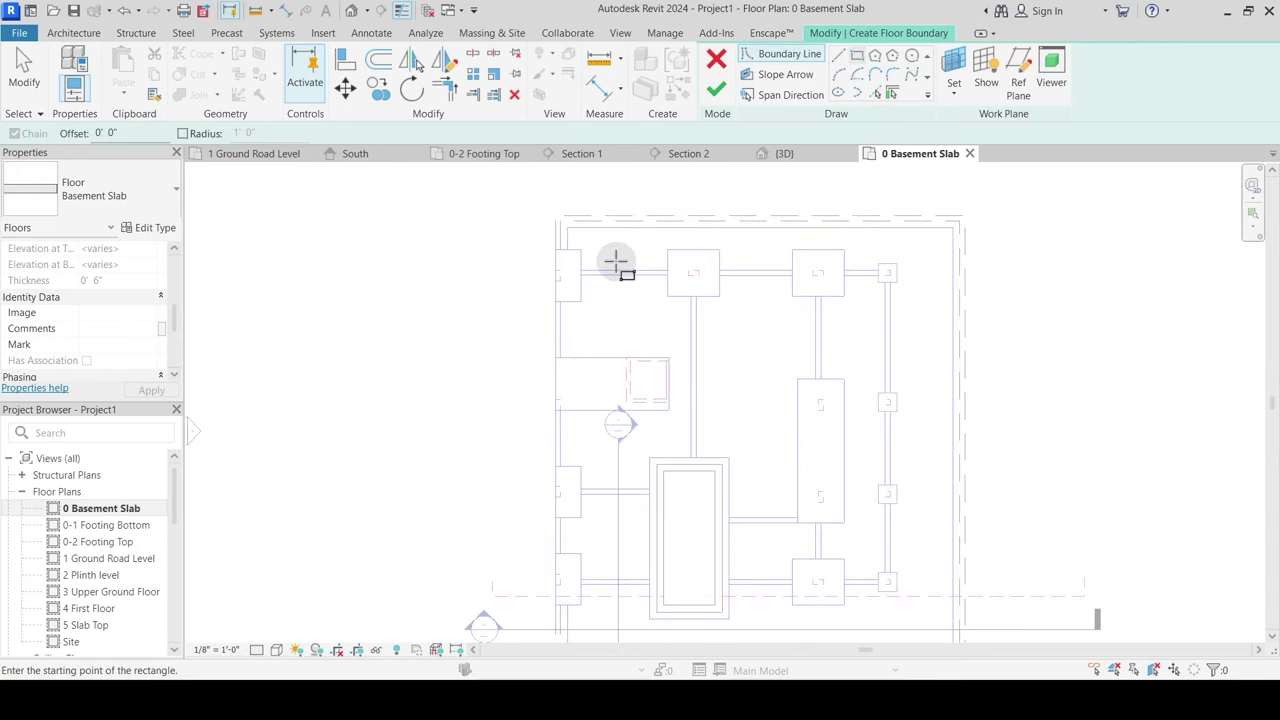
left_click(555, 214)
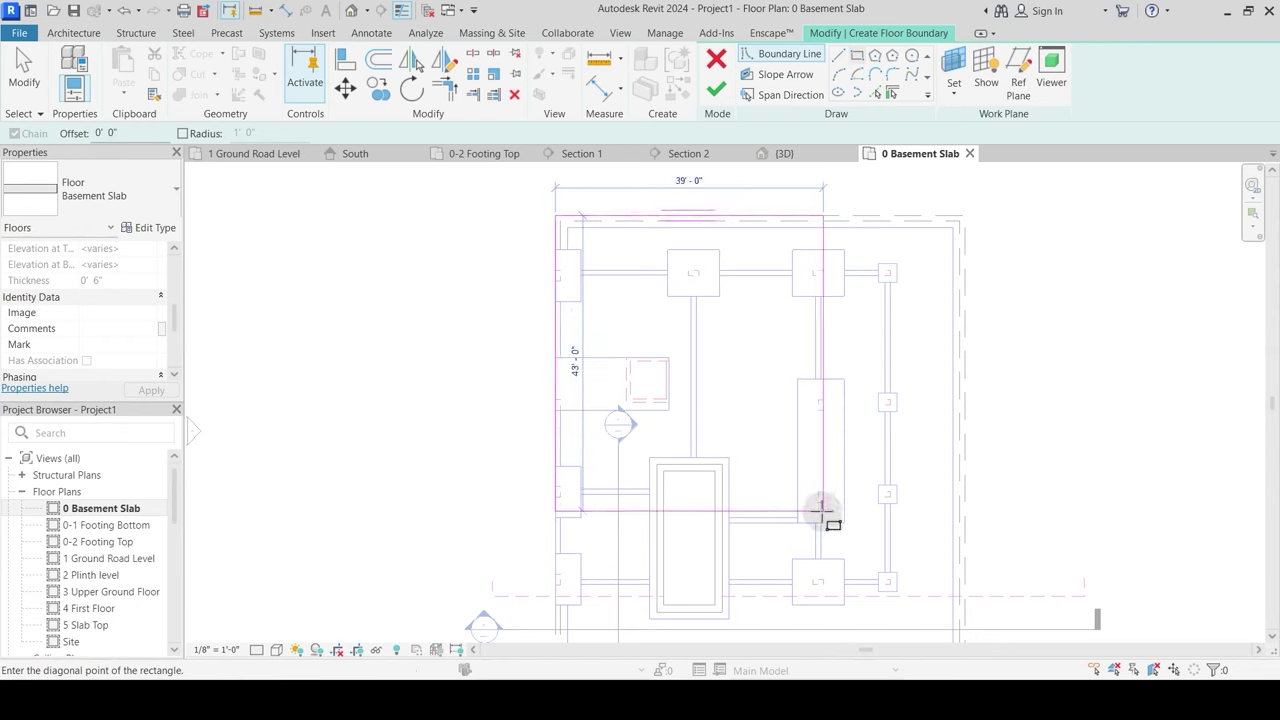
middle_click_drag(822, 511, 781, 373)
scroll(926, 578, "up", 1)
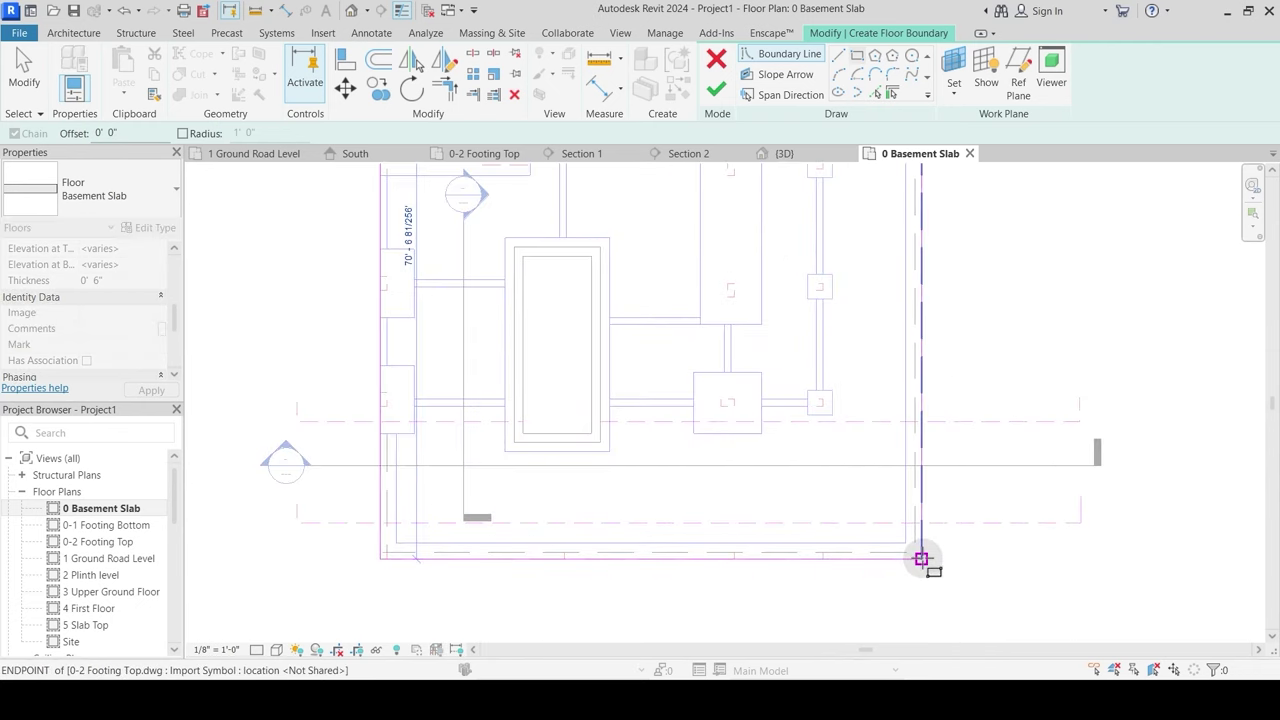
left_click(921, 559)
scroll(766, 309, "down", 3)
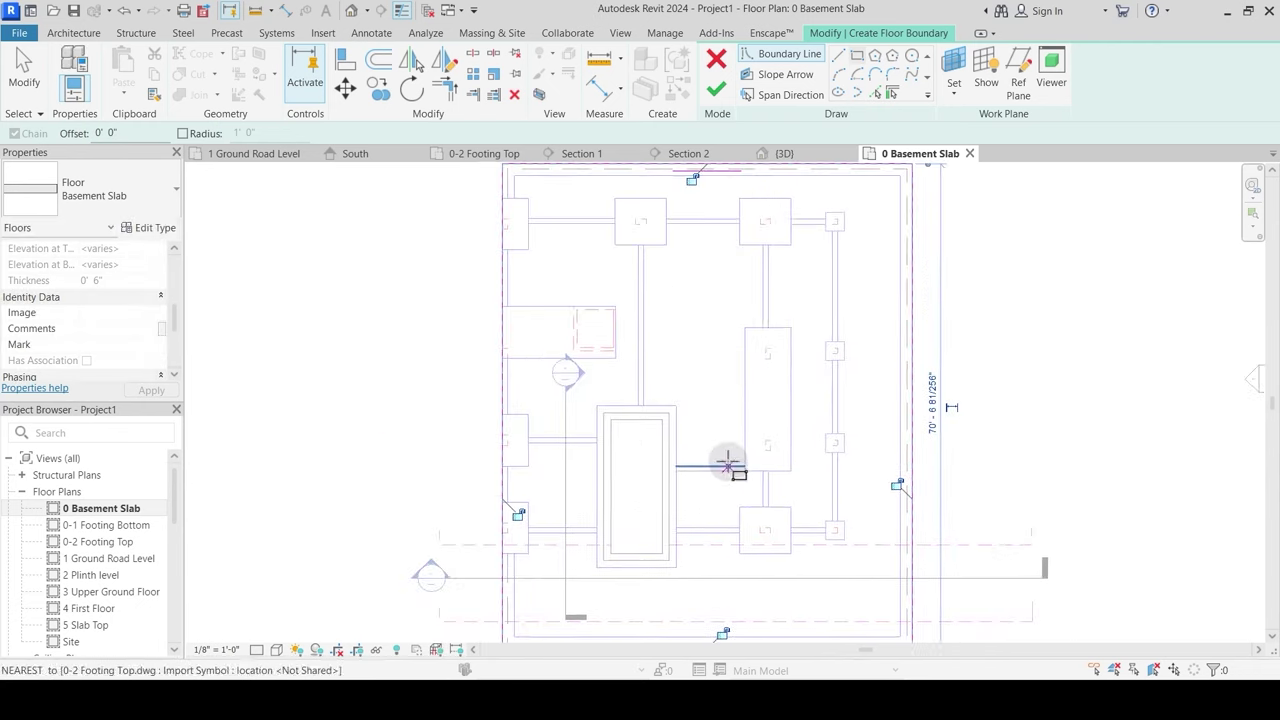
scroll(727, 405, "down", 1)
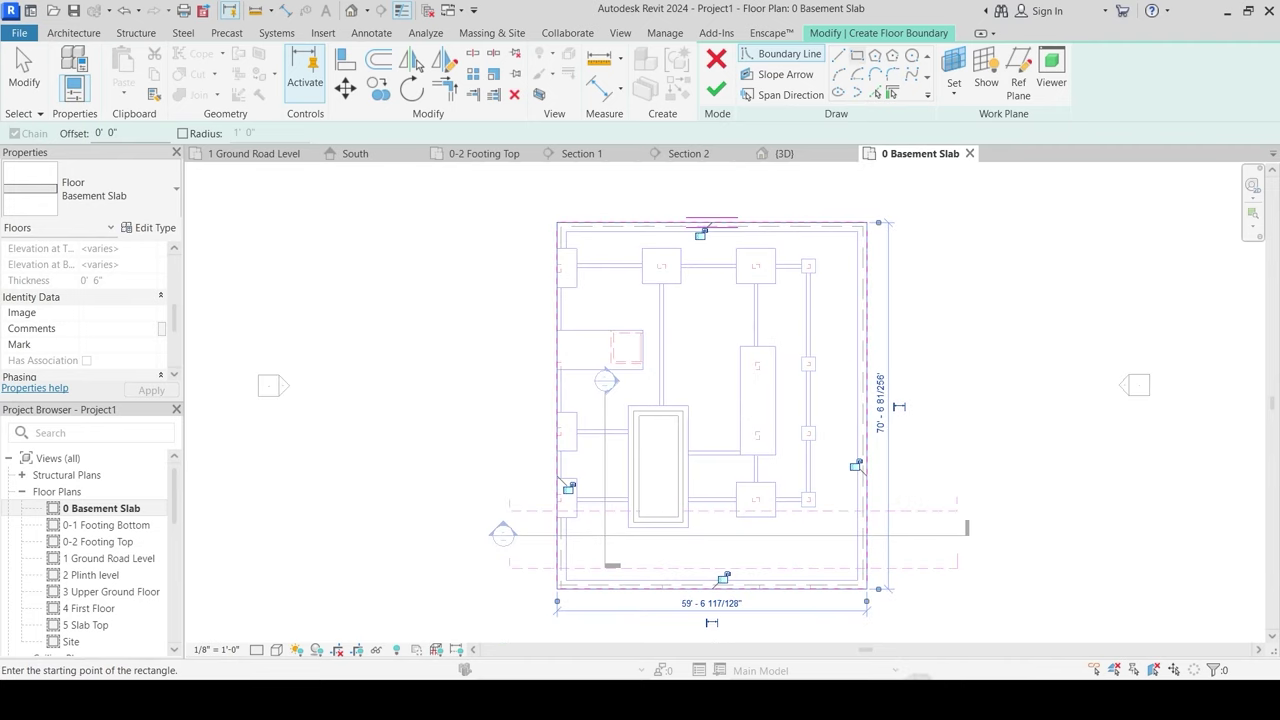
Step: In AutoCAD, pan and zoom the sections to inspect the retaining wall's 10' and 2' footing
mouse_move(830, 700)
left_click(806, 626)
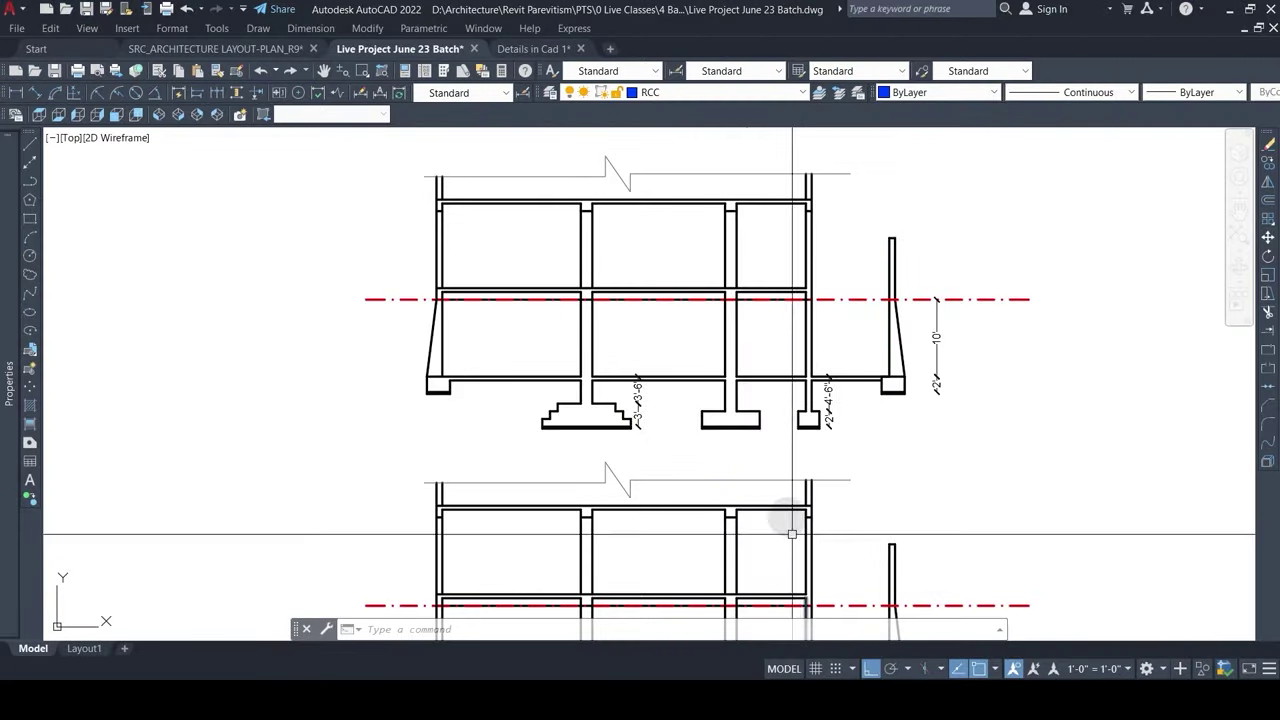
middle_click_drag(737, 409, 714, 271)
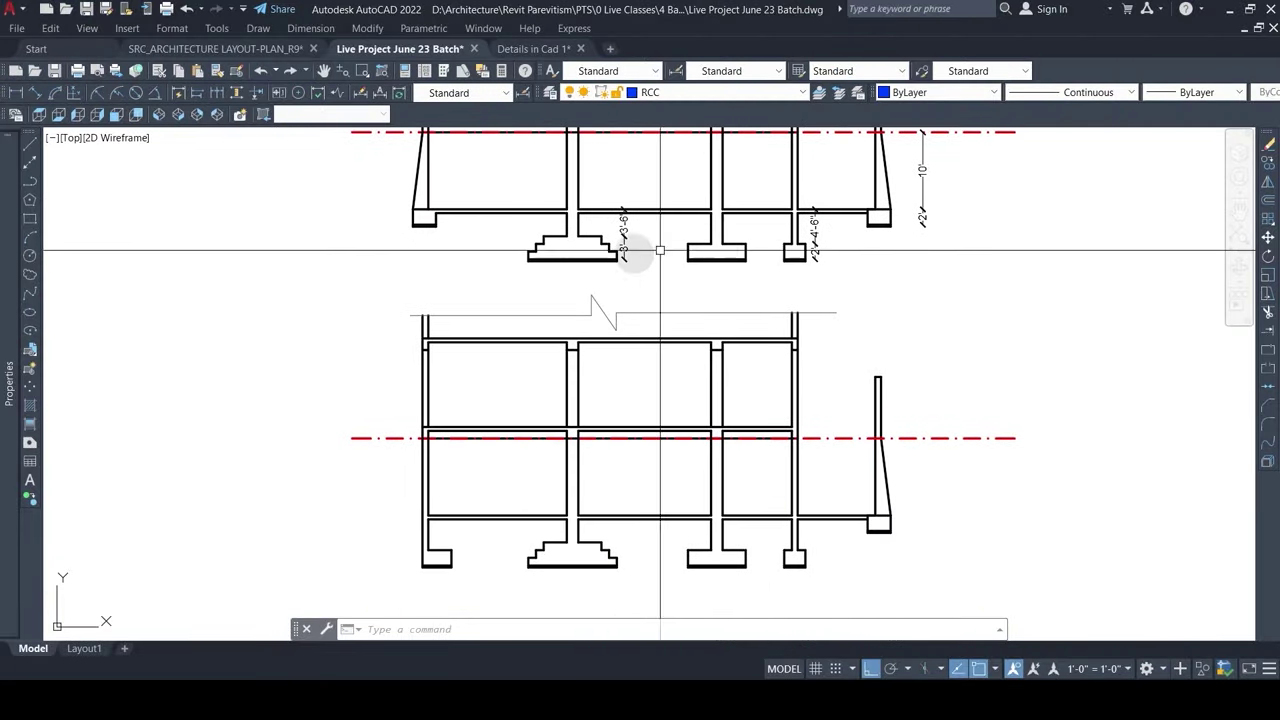
middle_click_drag(460, 236, 436, 343)
middle_click_drag(523, 457, 519, 317)
middle_click_drag(441, 288, 443, 403)
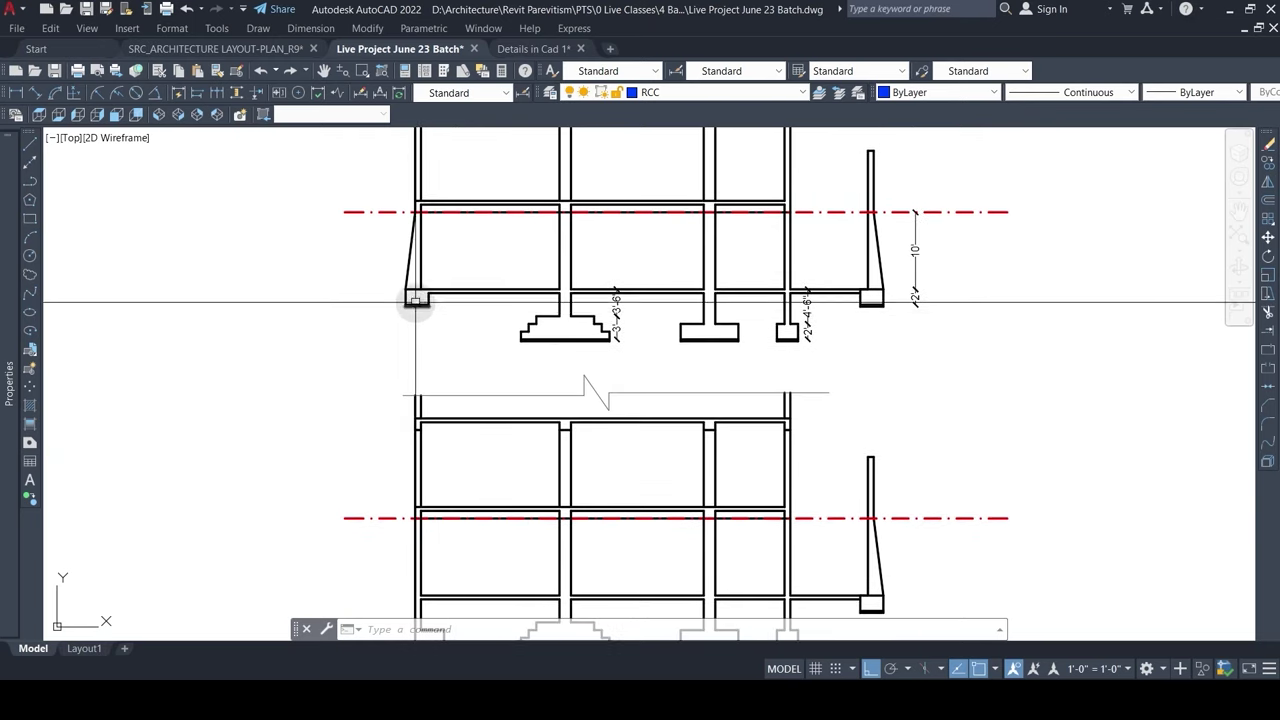
scroll(410, 290, "up", 4)
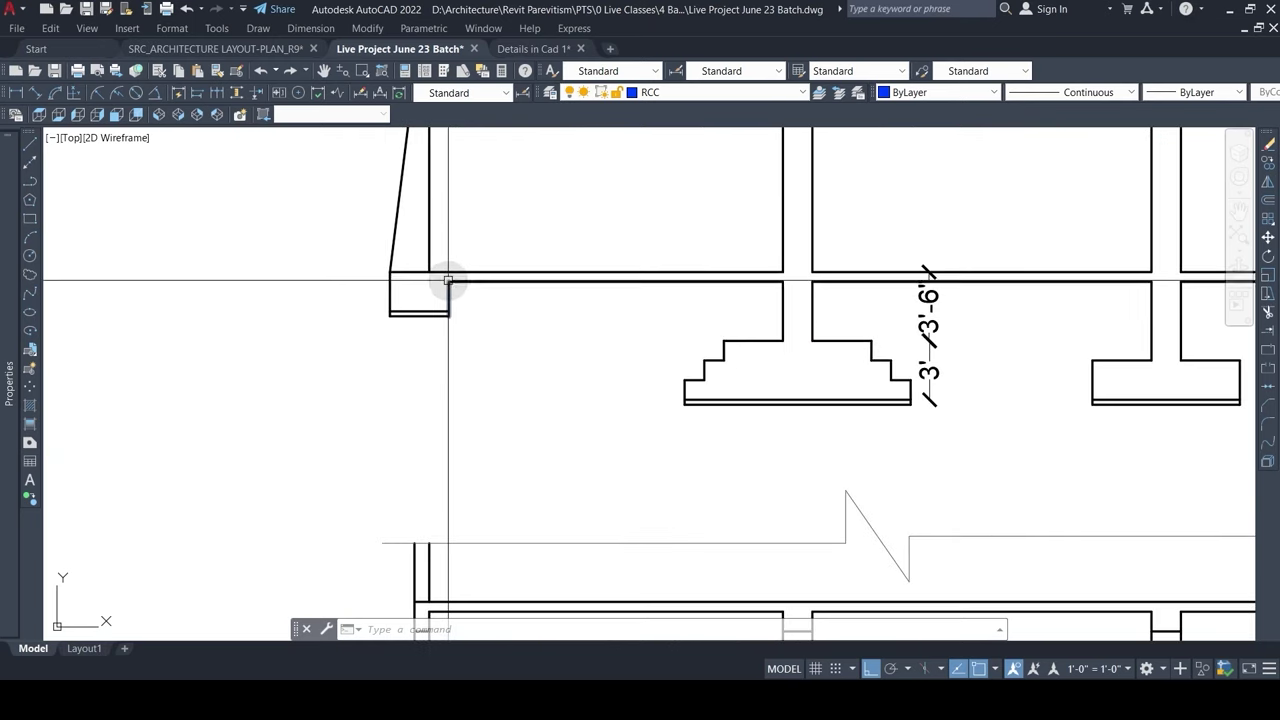
scroll(449, 281, "down", 2)
middle_click_drag(449, 283, 445, 385)
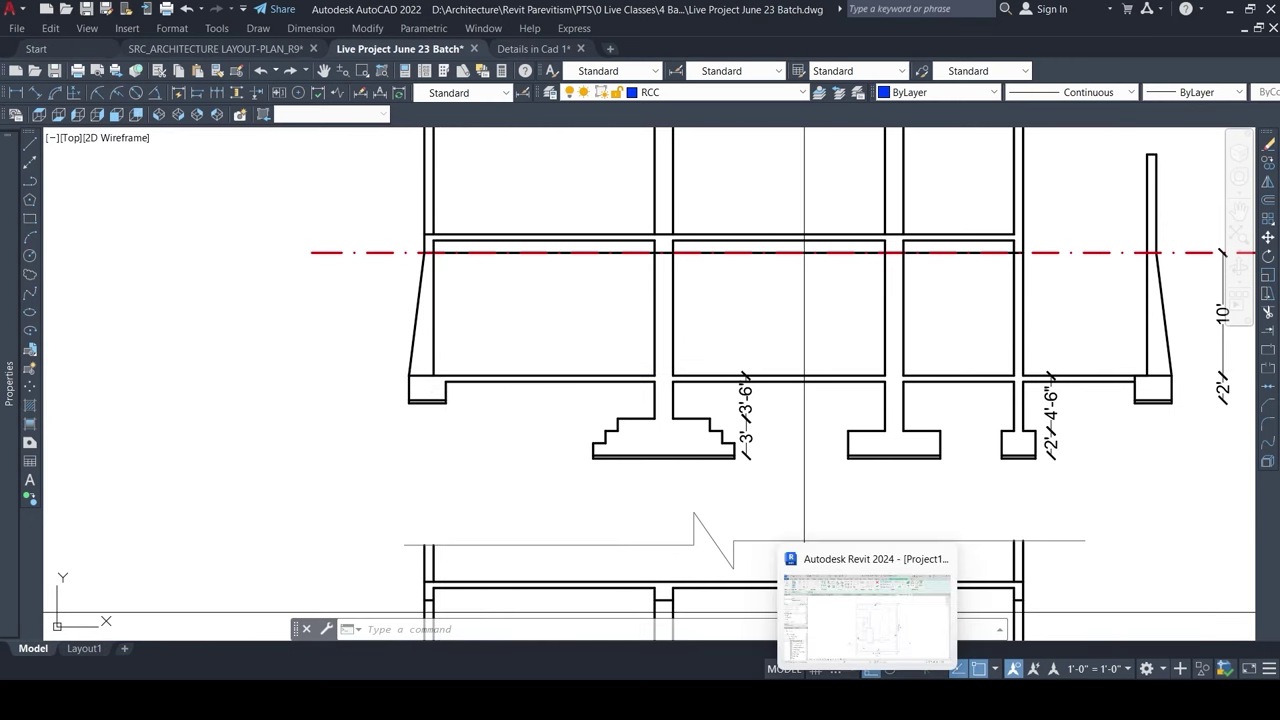
Step: Back in Revit, select the basement slab floor and temporarily hide it
left_click(864, 698)
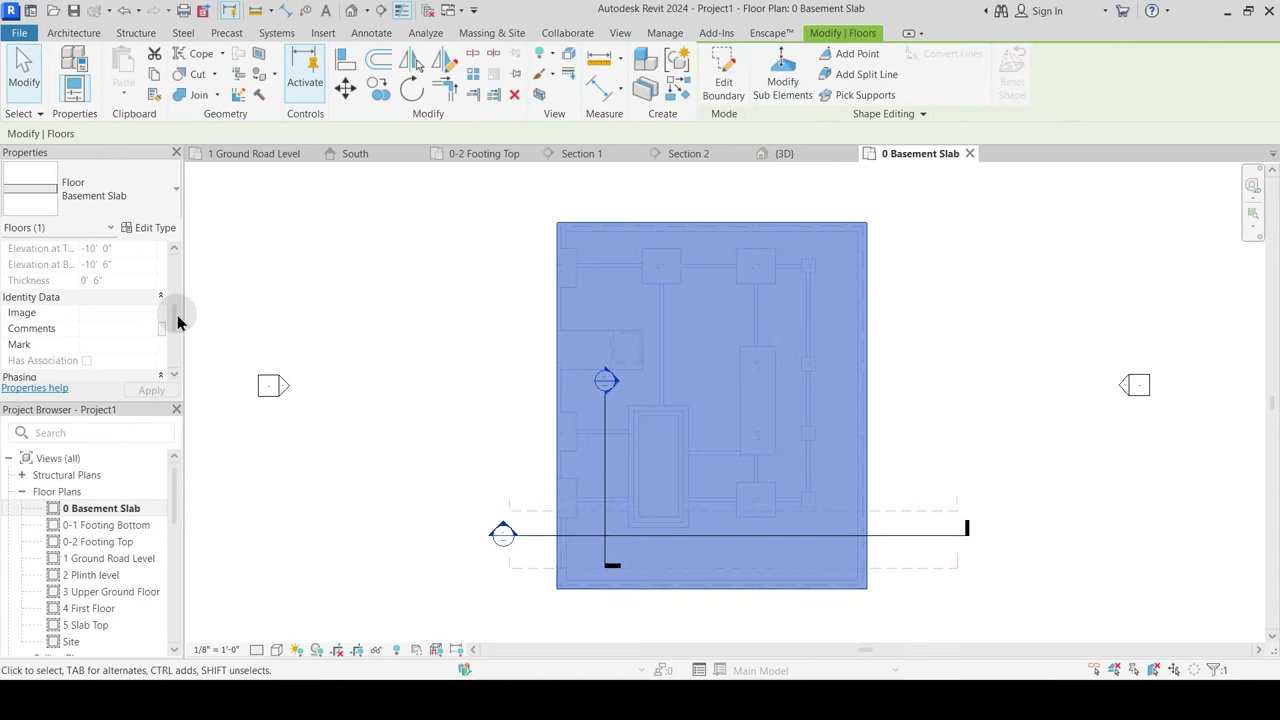
left_click_drag(177, 320, 177, 268)
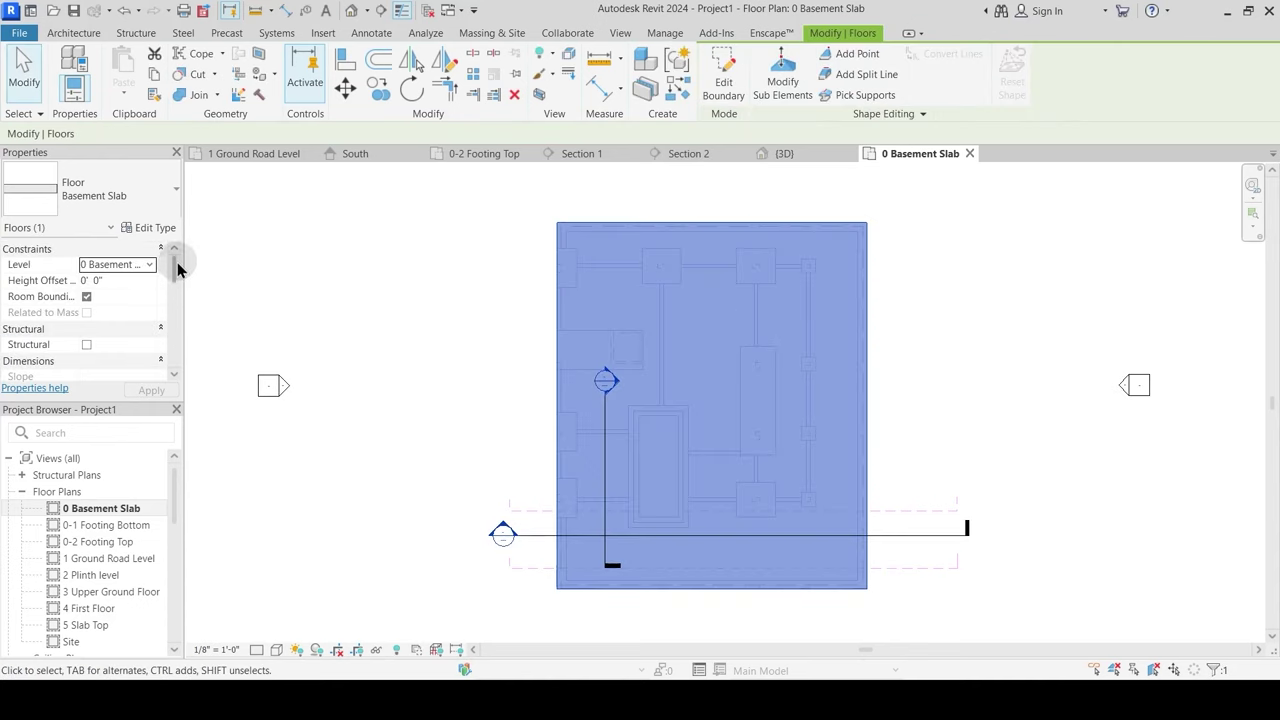
key("Escape")
left_click(561, 314)
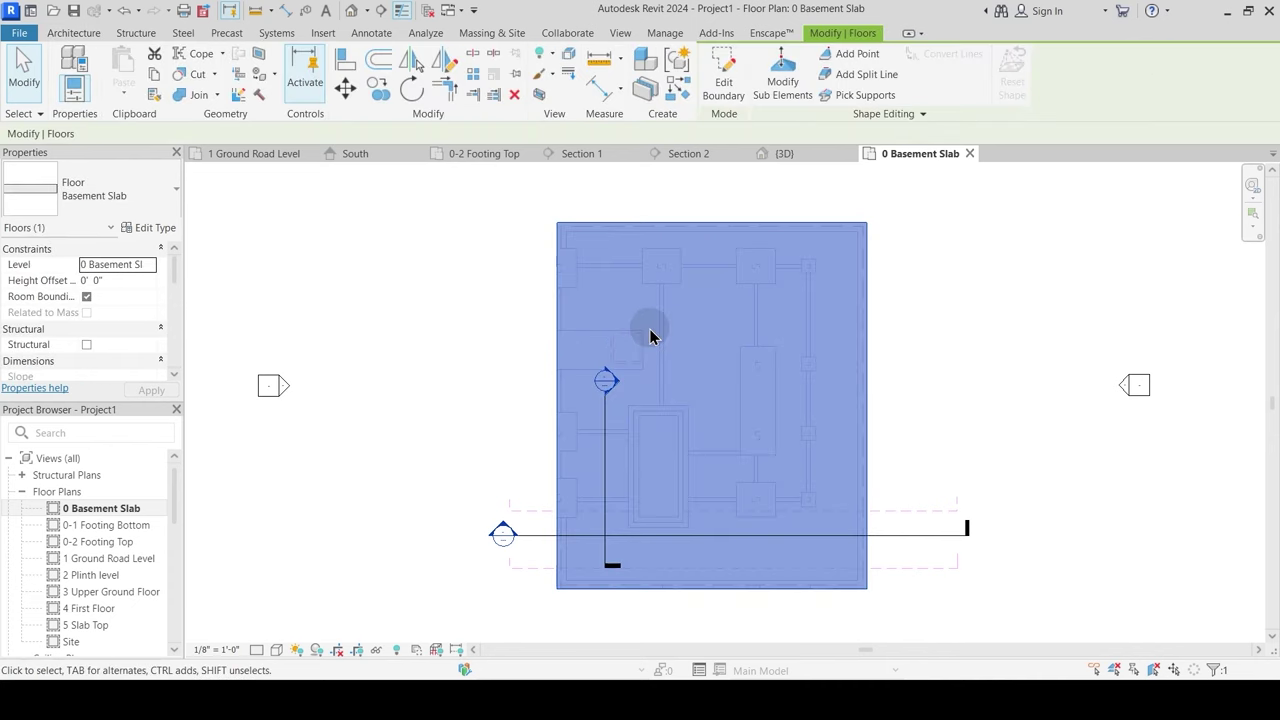
key("c")
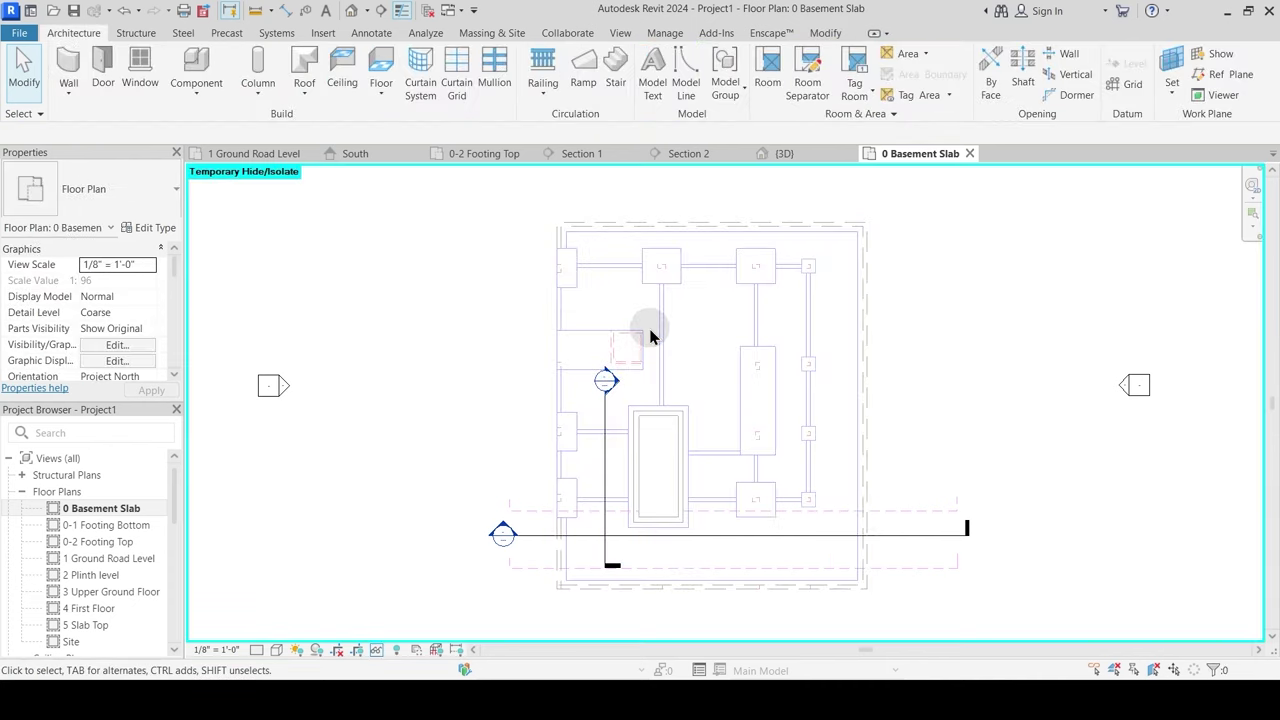
scroll(650, 336, "up", 1)
mouse_move(719, 418)
middle_mouse_down()
mouse_move(729, 348)
mouse_move(714, 435)
middle_mouse_up()
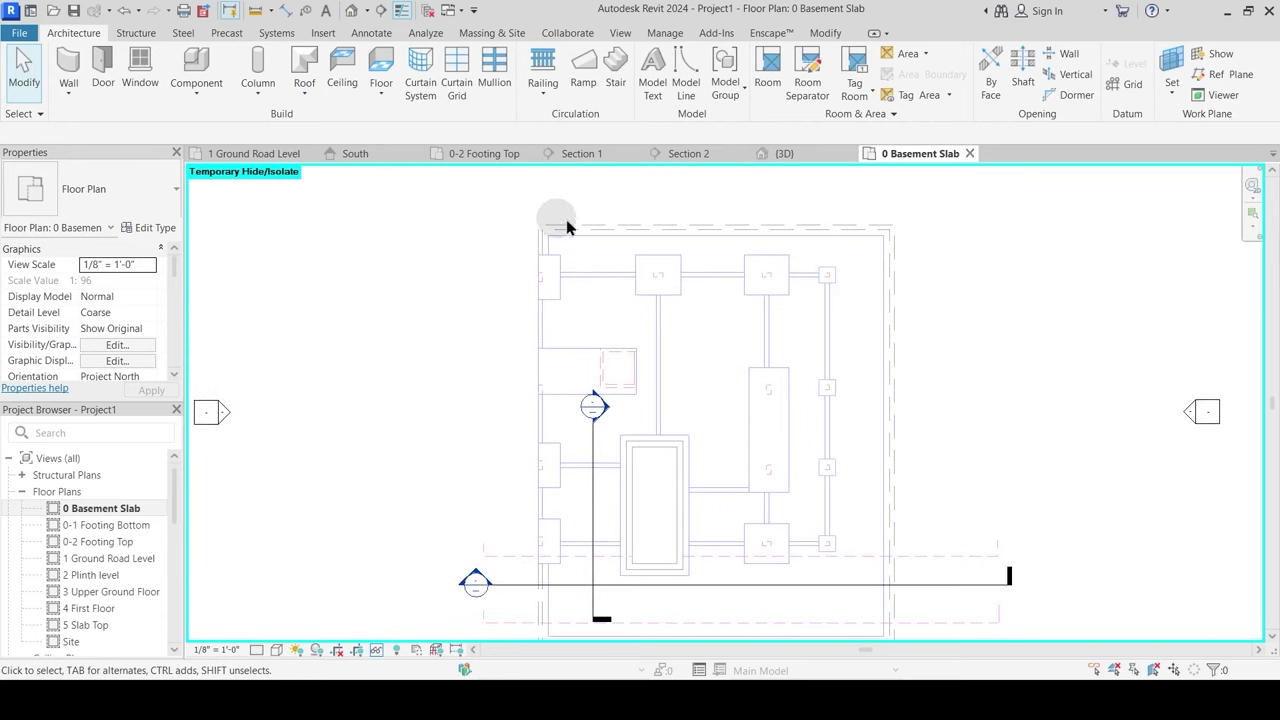
Step: Open the 0-2 Footing Top plan view
left_click(486, 156)
middle_click_drag(489, 424, 496, 373)
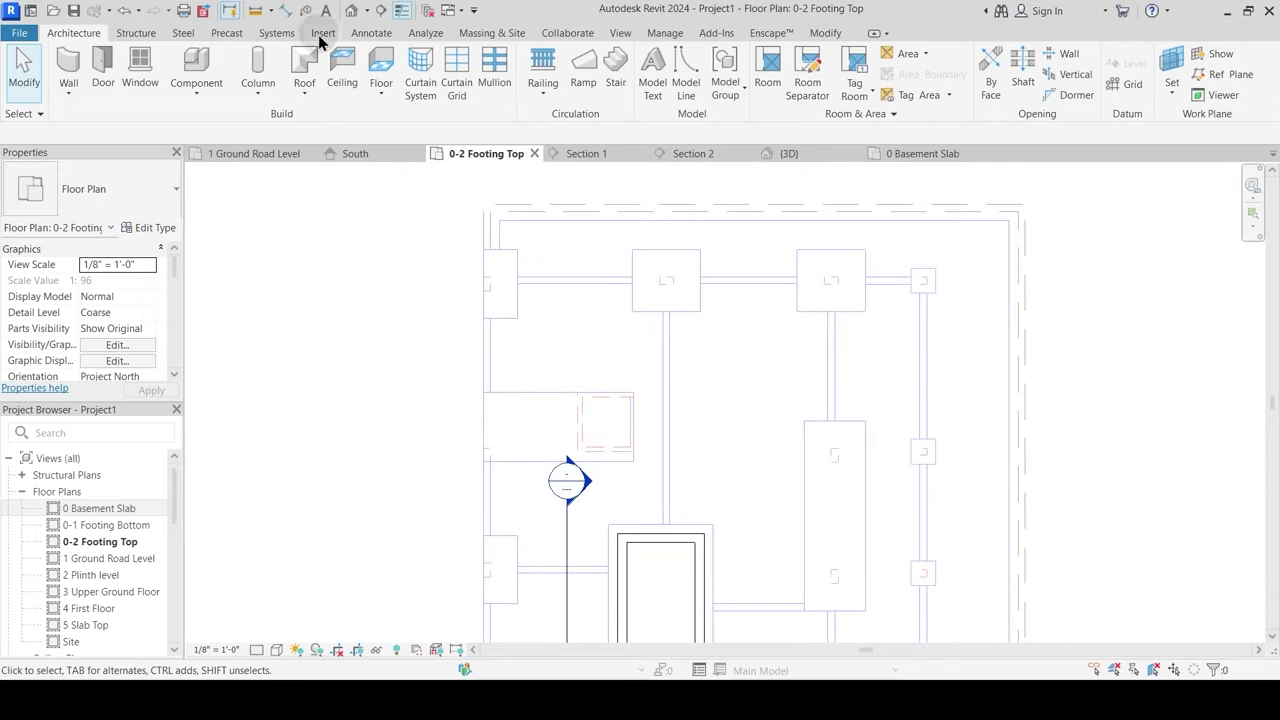
left_click(224, 33)
left_click(100, 36)
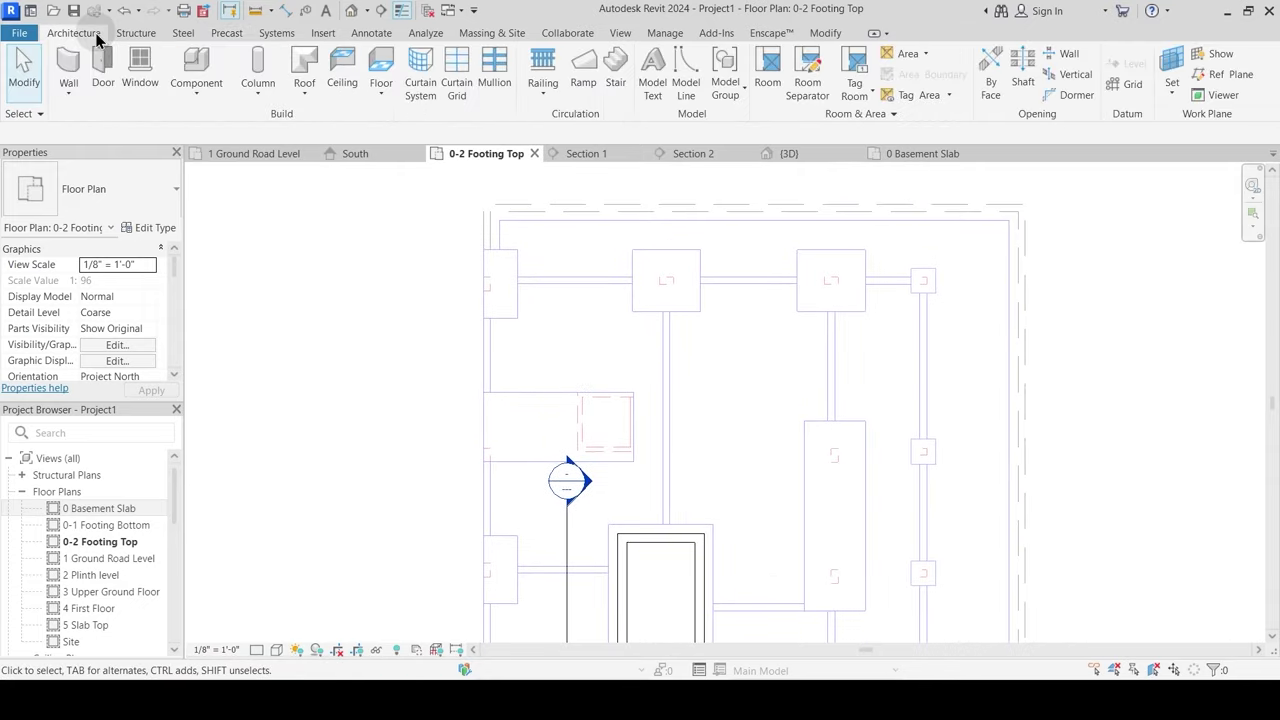
Step: Load Concrete-Rectangular-Column.rfa from the Structural Columns > Concrete library folder
left_click(262, 95)
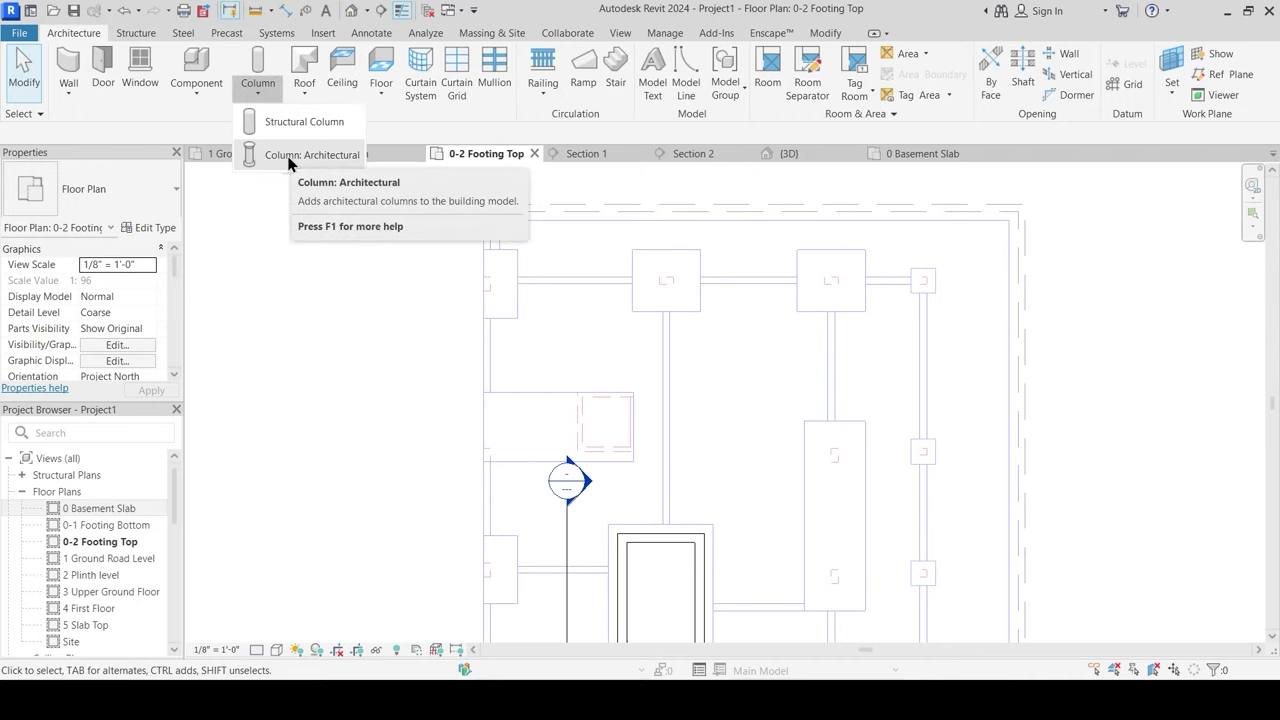
left_click(137, 34)
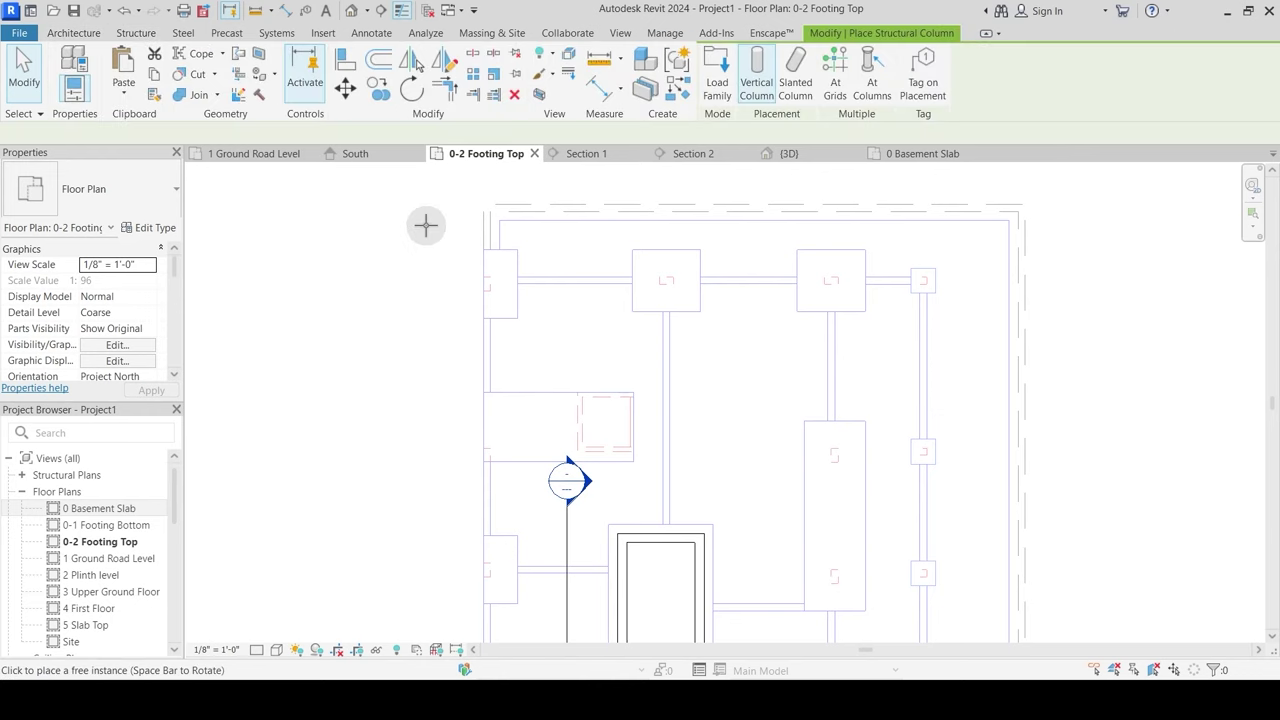
left_click(128, 200)
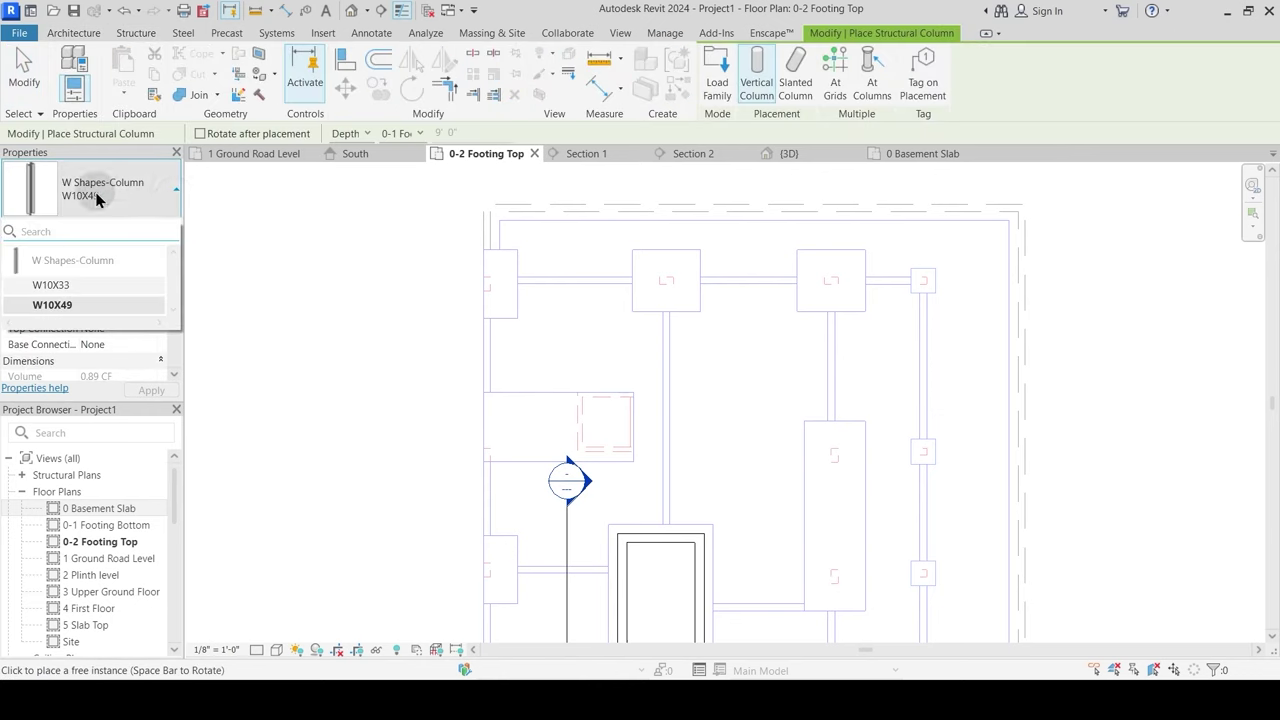
left_click(717, 70)
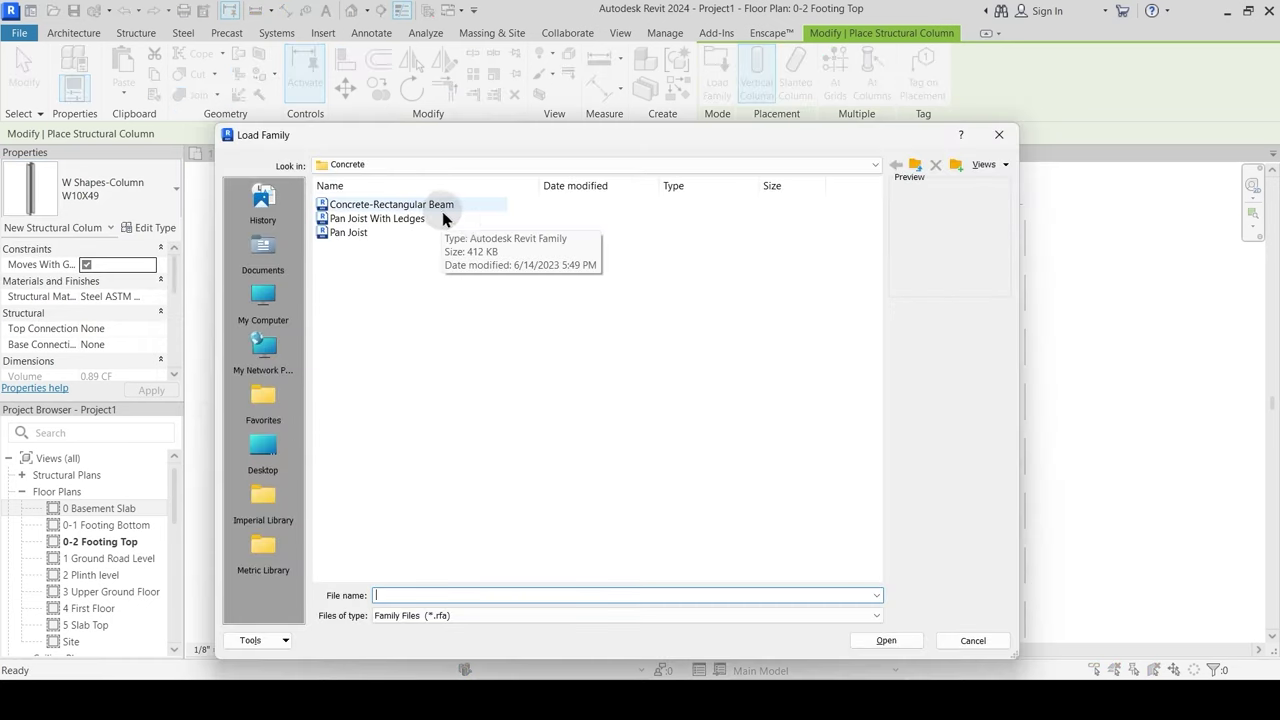
left_click(916, 165)
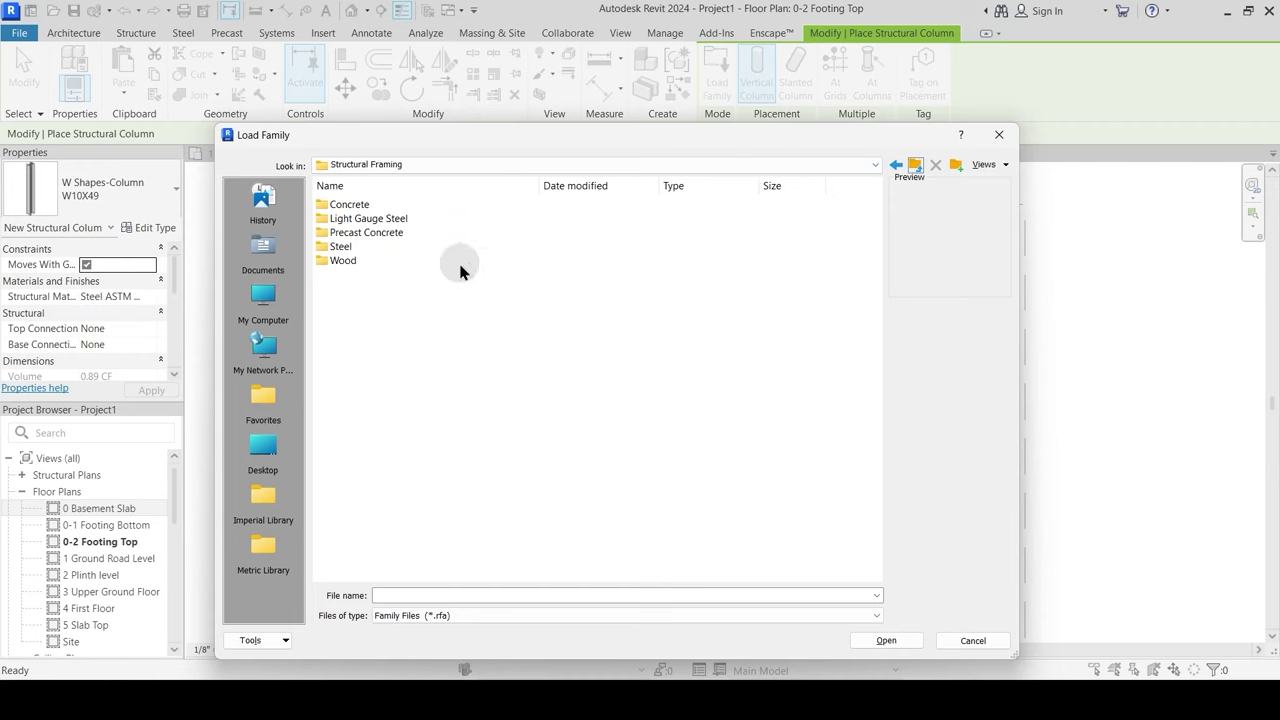
left_click(916, 165)
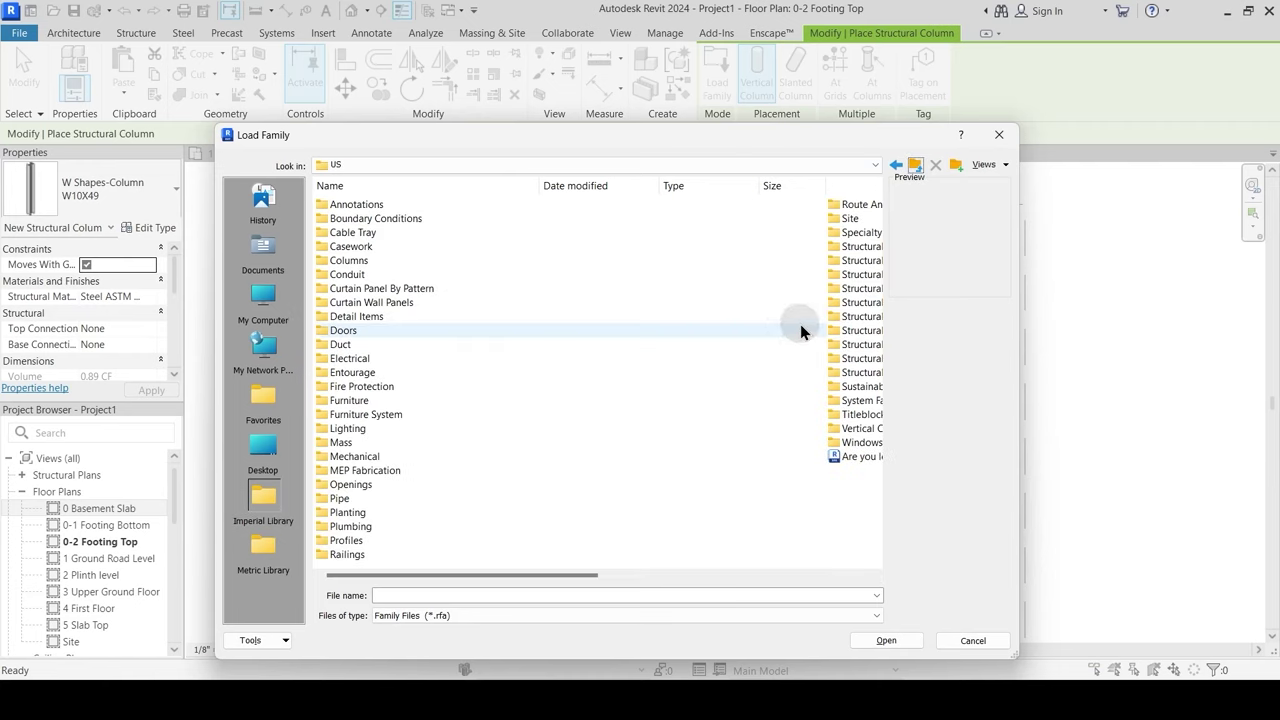
scroll(795, 324, "down", 3)
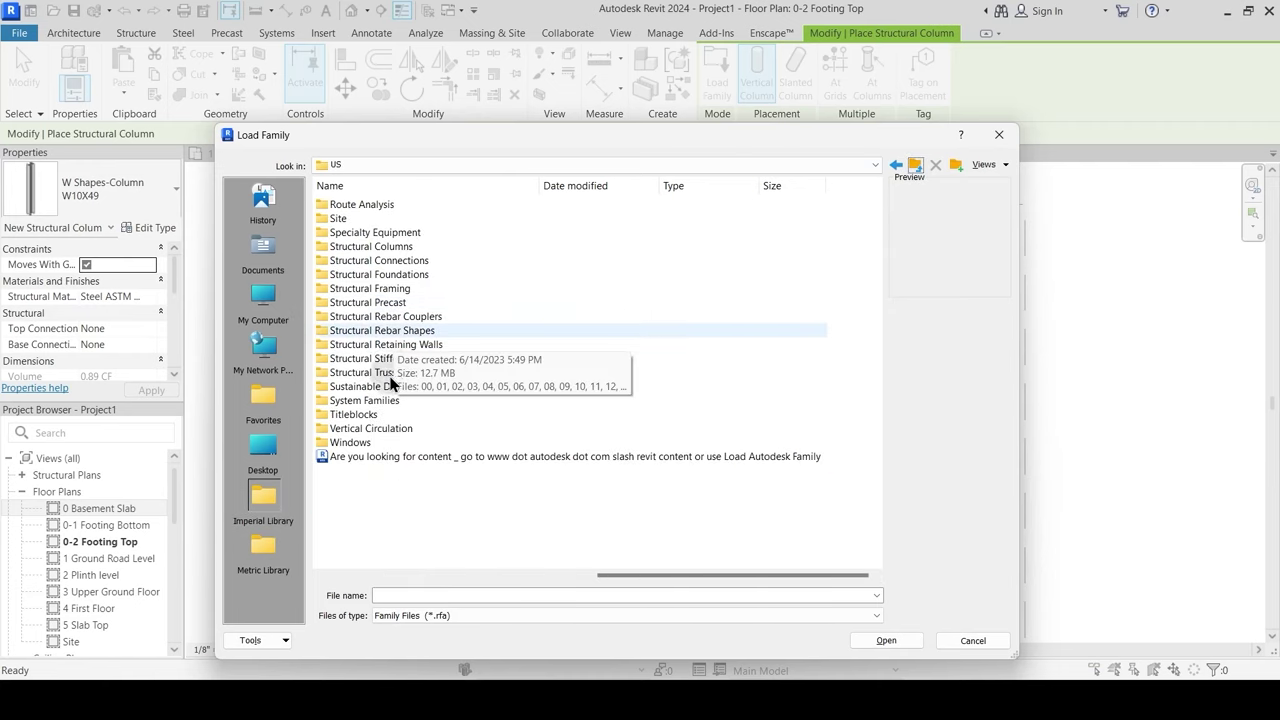
double_click(400, 246)
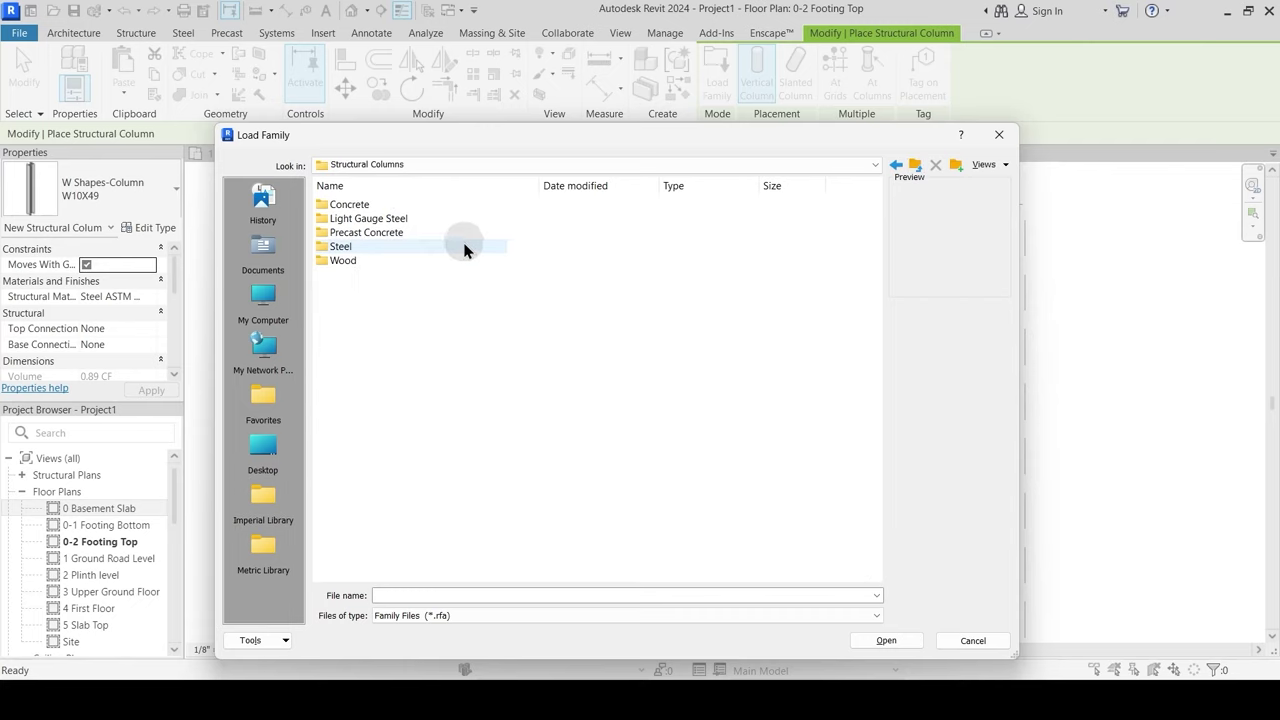
double_click(350, 205)
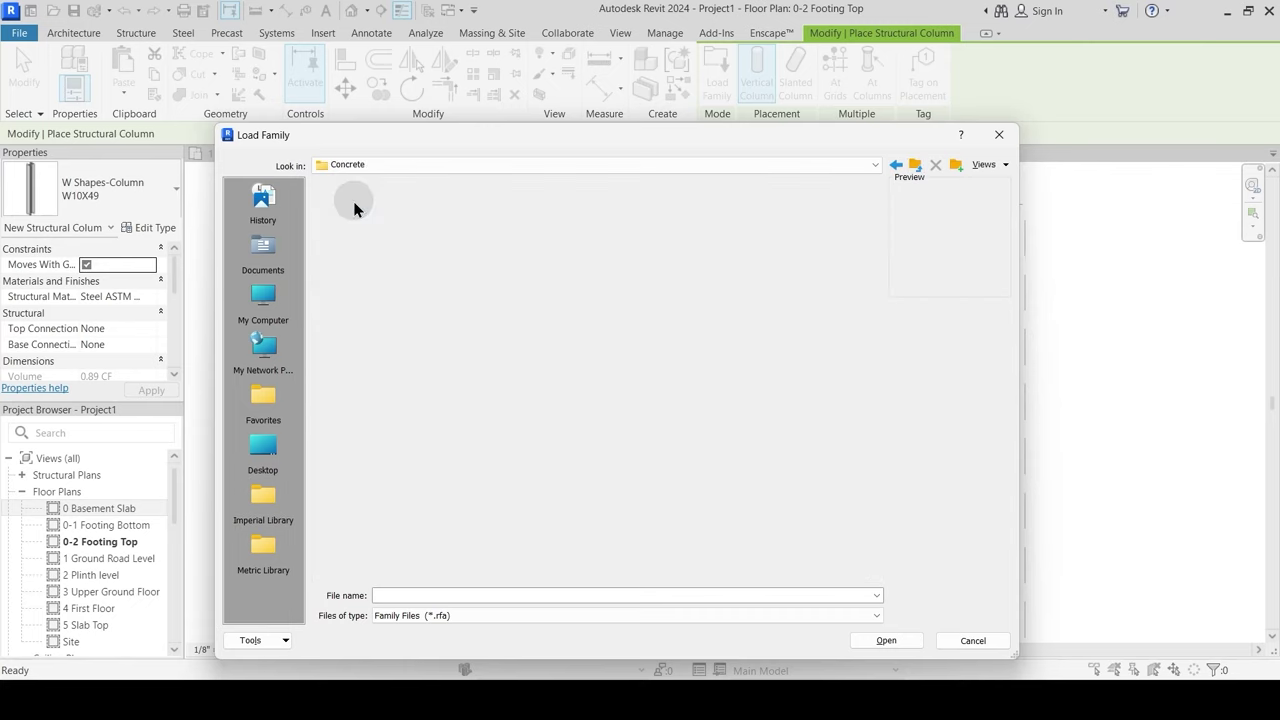
left_click(410, 219)
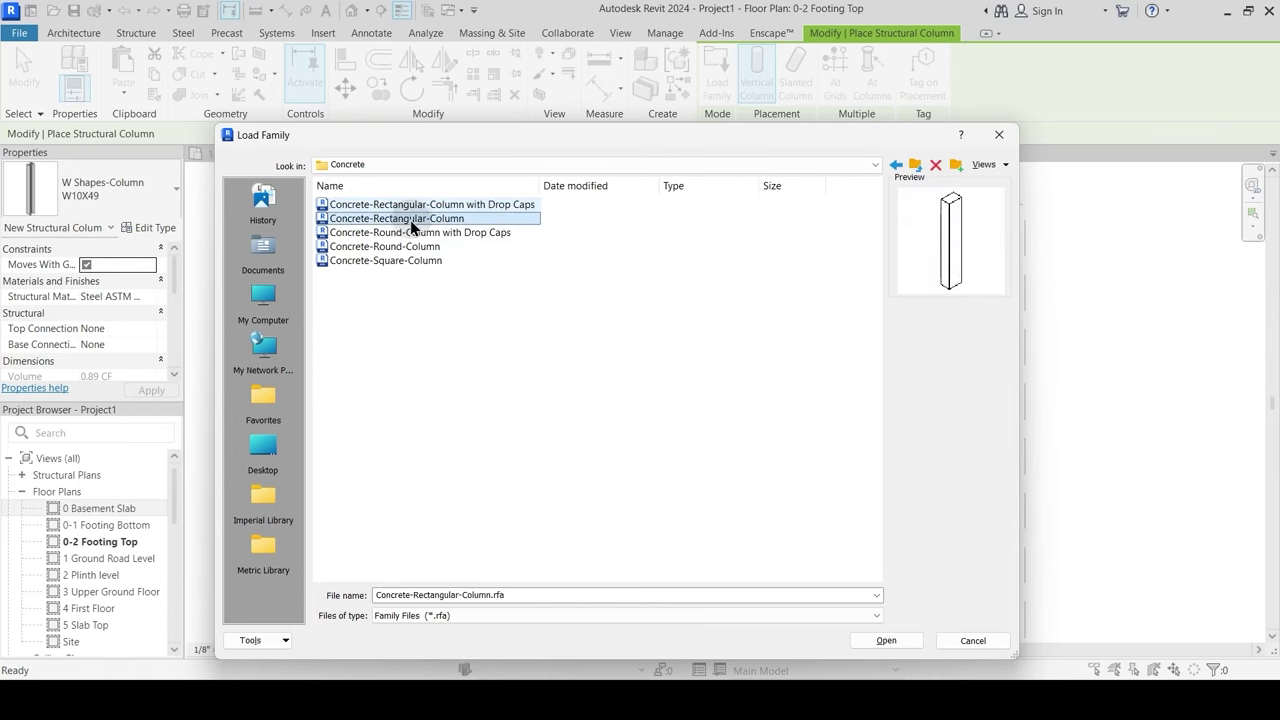
left_click(884, 641)
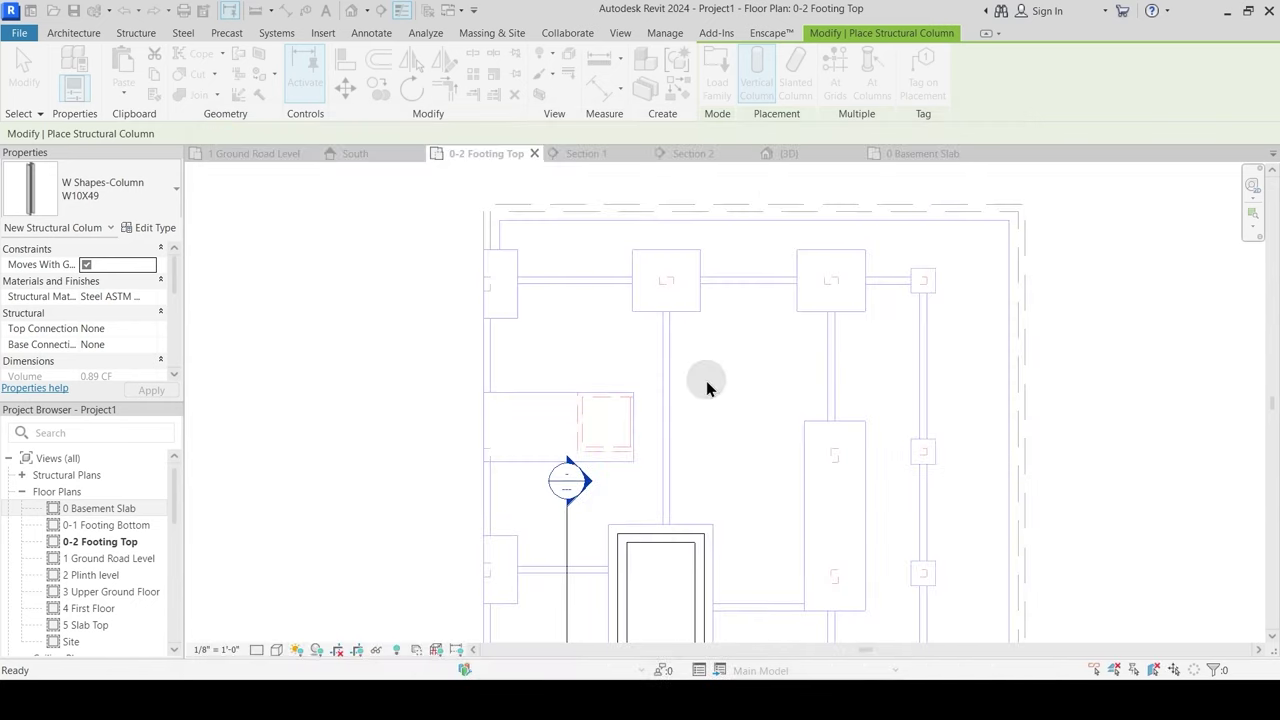
Step: Duplicate the 12 x 18 column type as 9" x 18" with width b of 0' 9"
key("Escape")
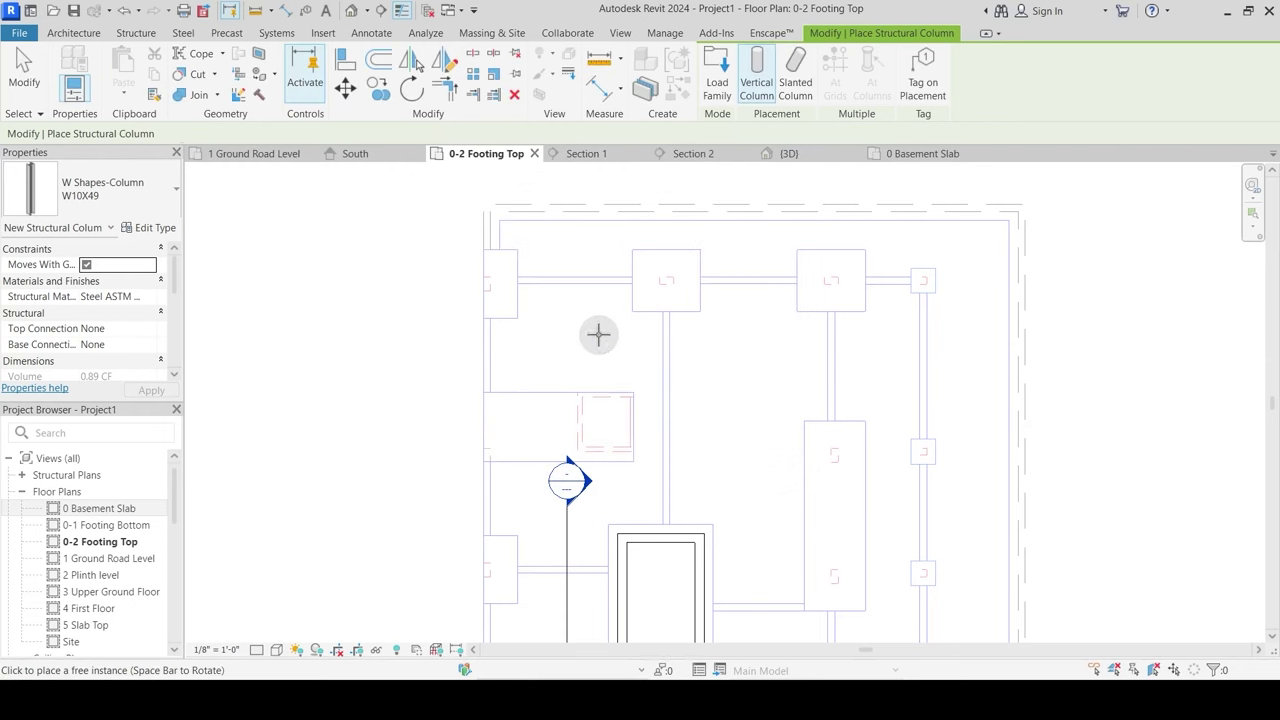
left_click(156, 234)
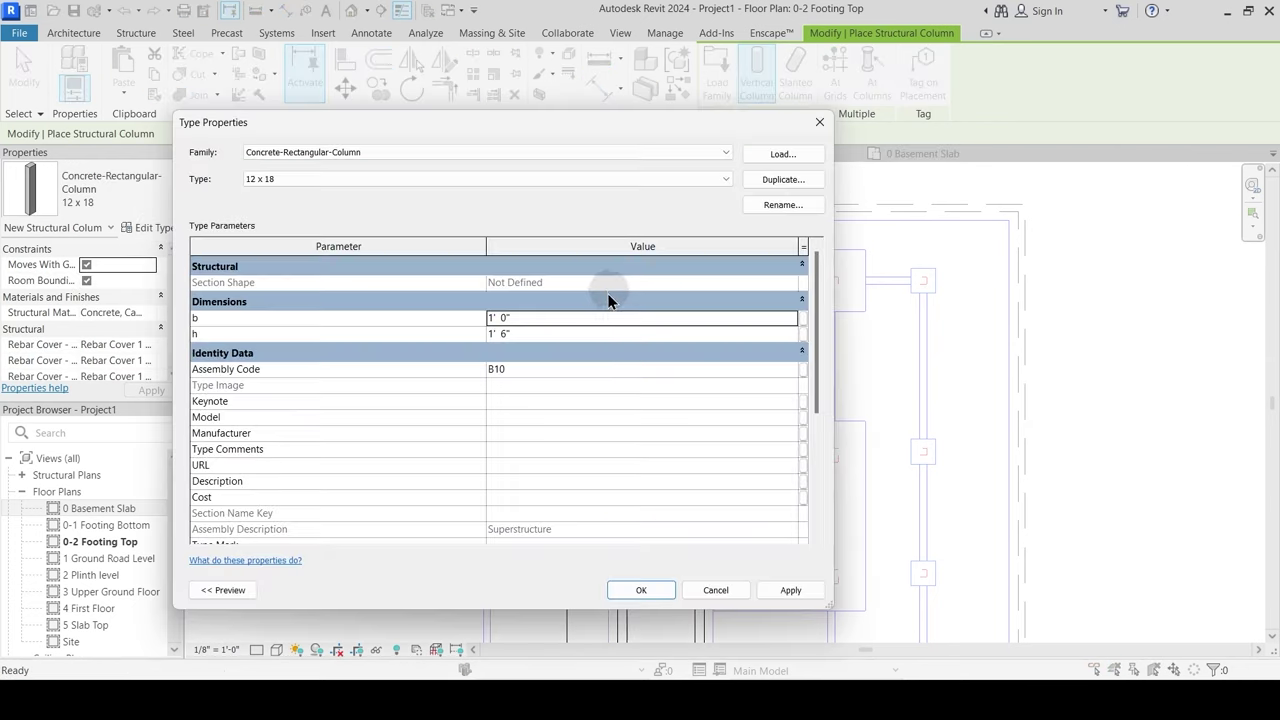
left_click(781, 180)
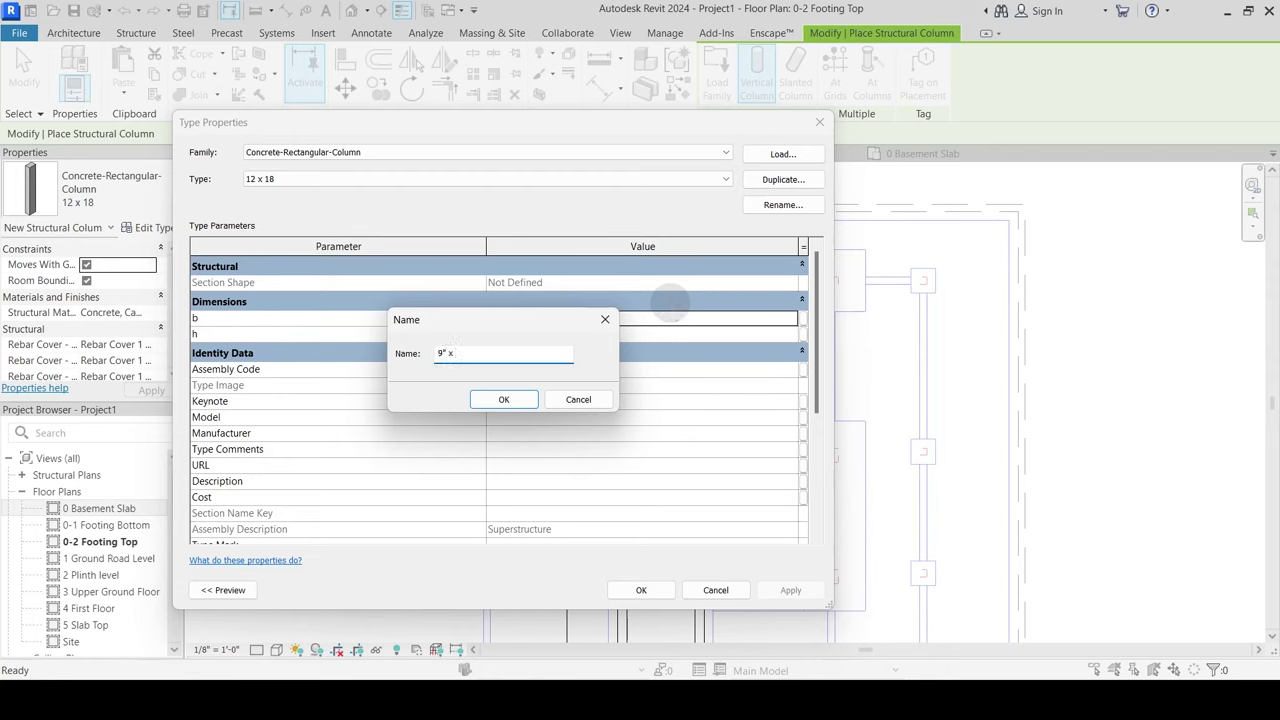
key("Return")
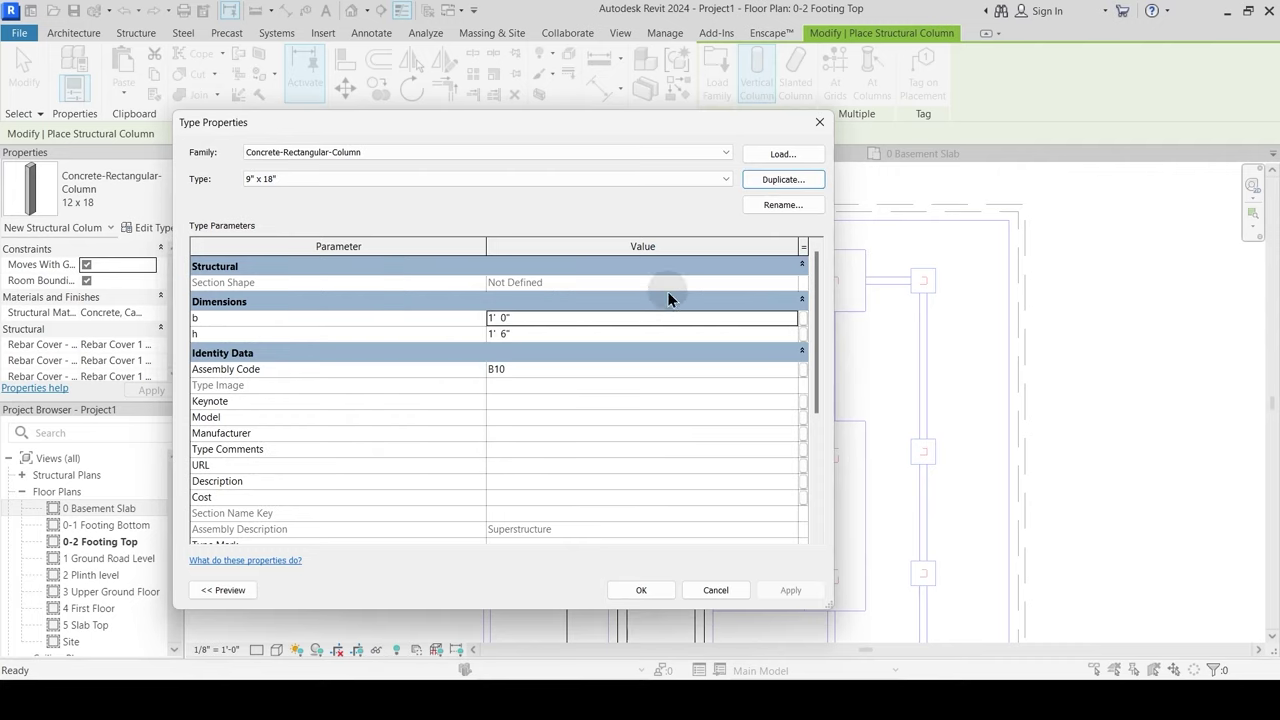
left_click(521, 316)
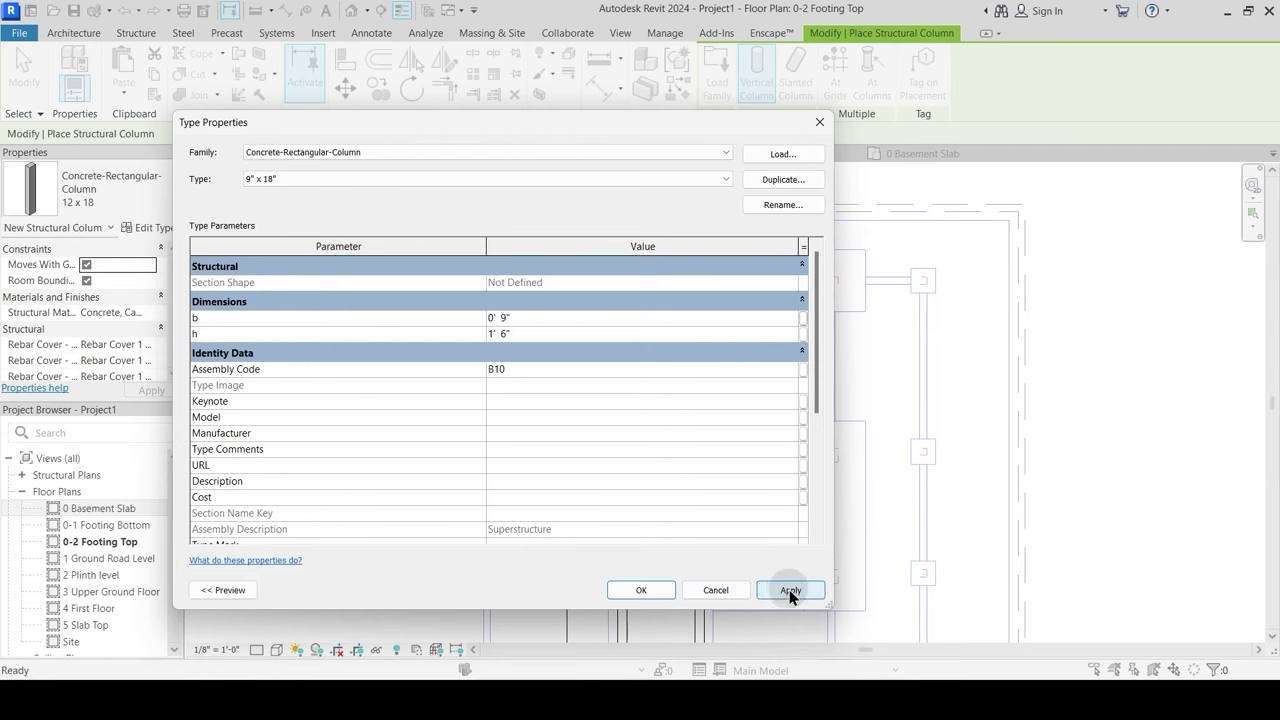
left_click(641, 590)
scroll(507, 287, "up", 5)
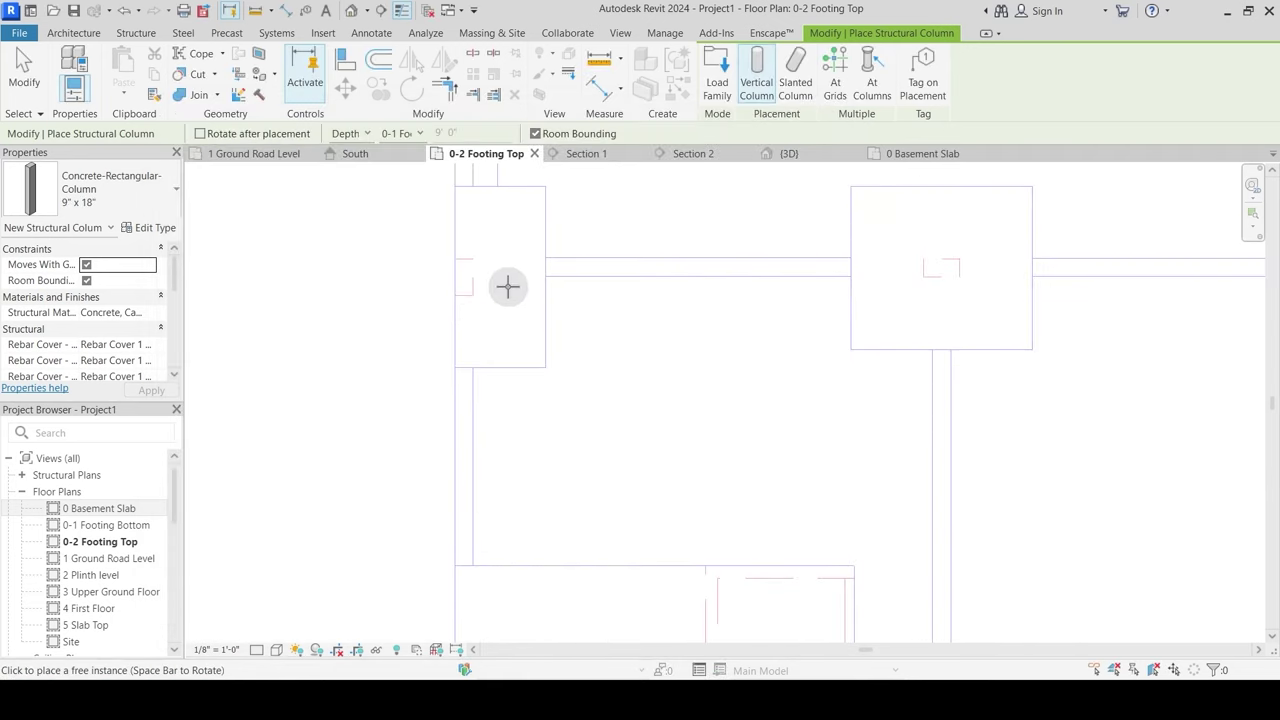
Step: Set column Height to 0 Basement Slab and place one 9" x 18" column on the left footing
left_click(347, 134)
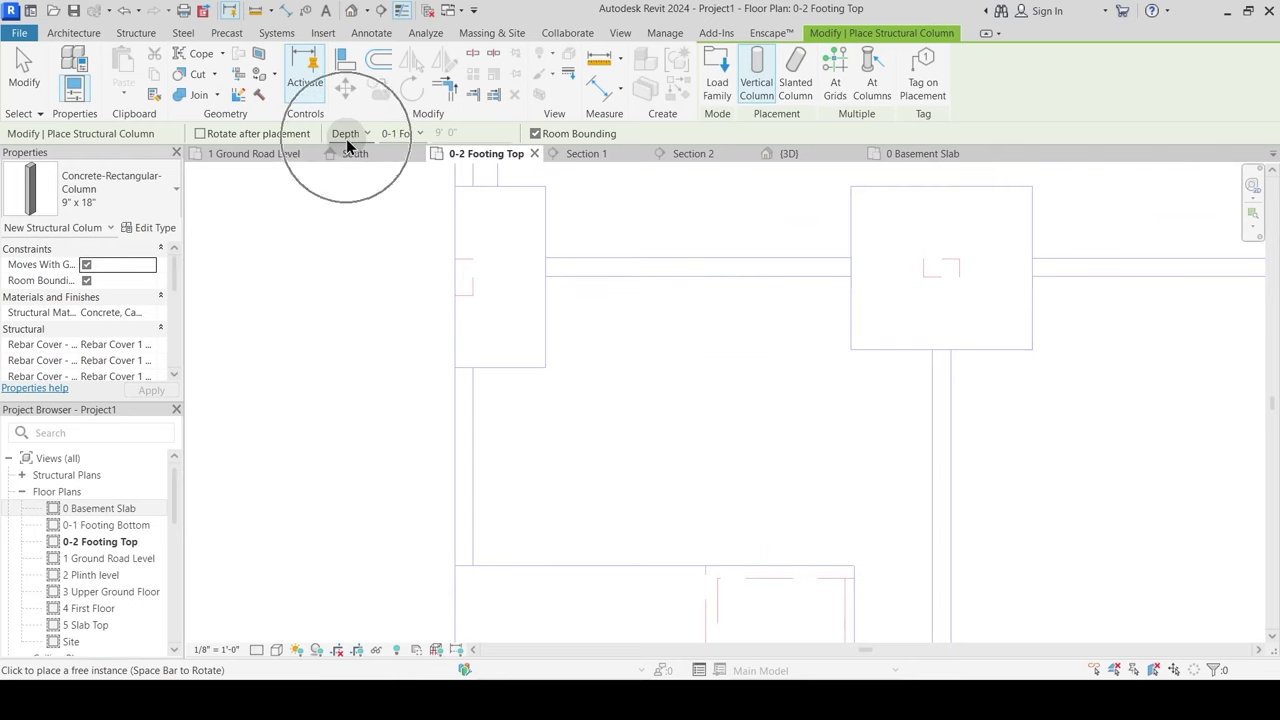
left_click(350, 164)
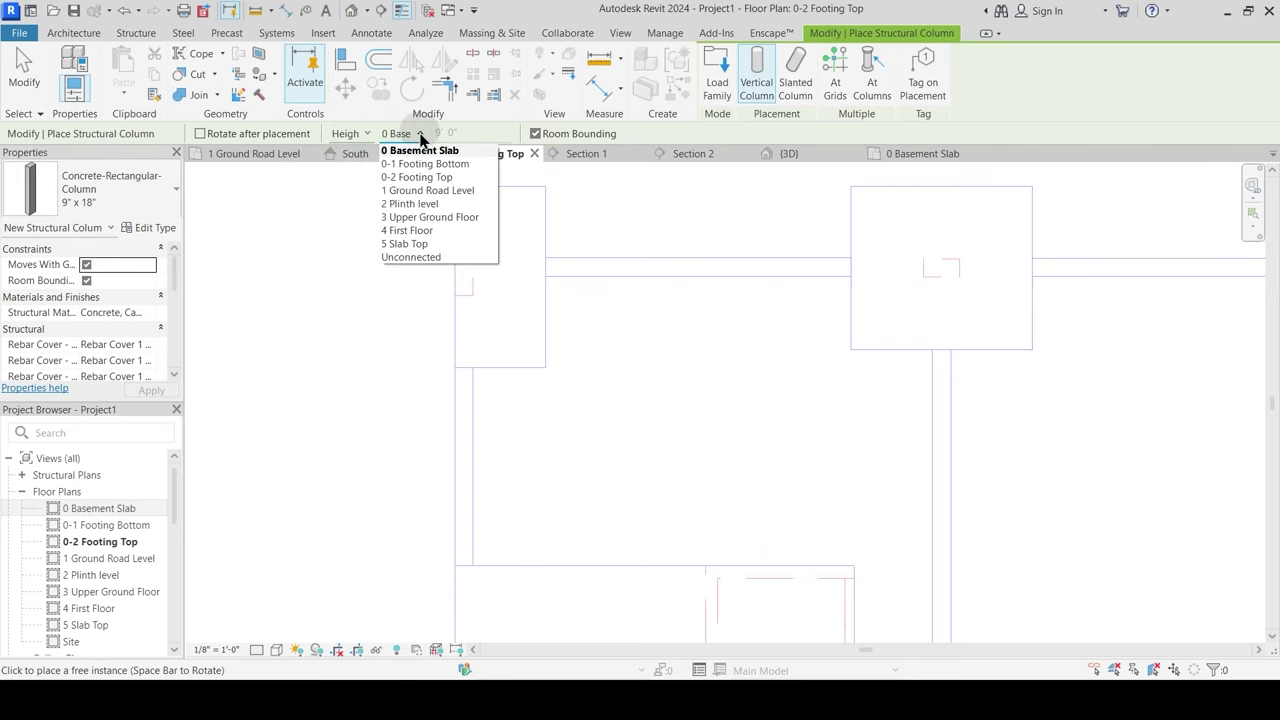
left_click(415, 152)
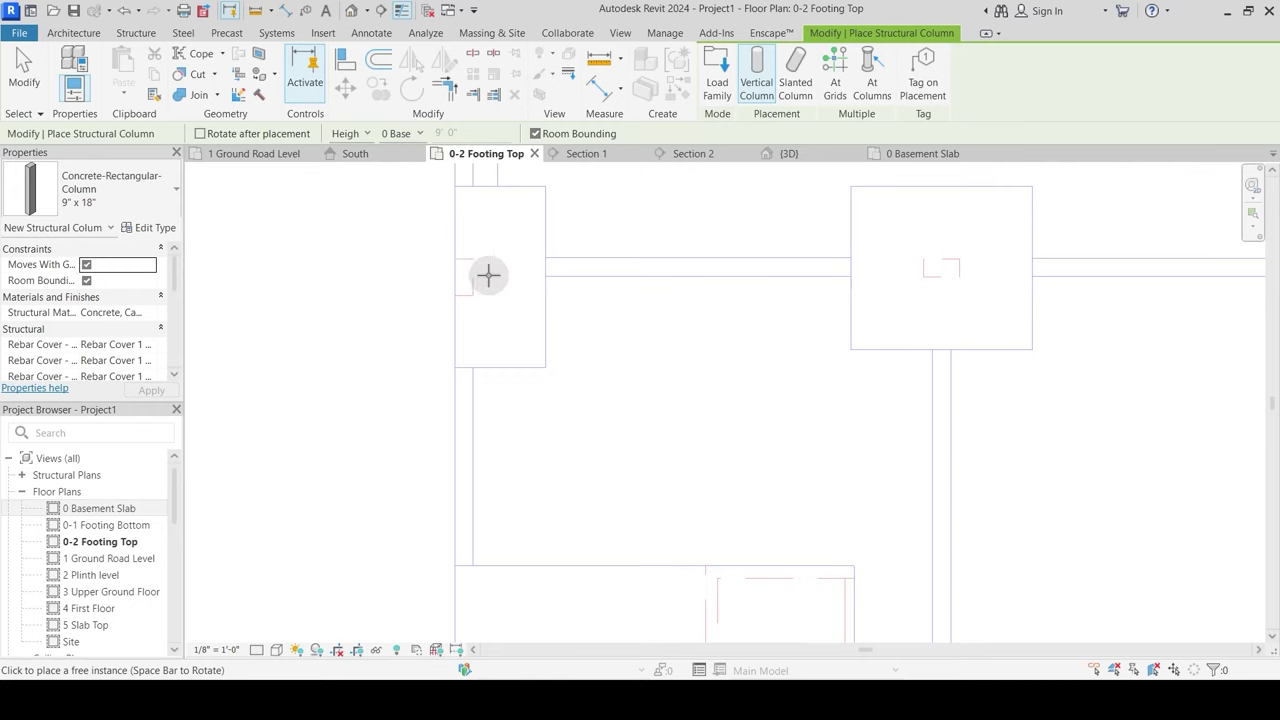
middle_click_drag(501, 244, 504, 322)
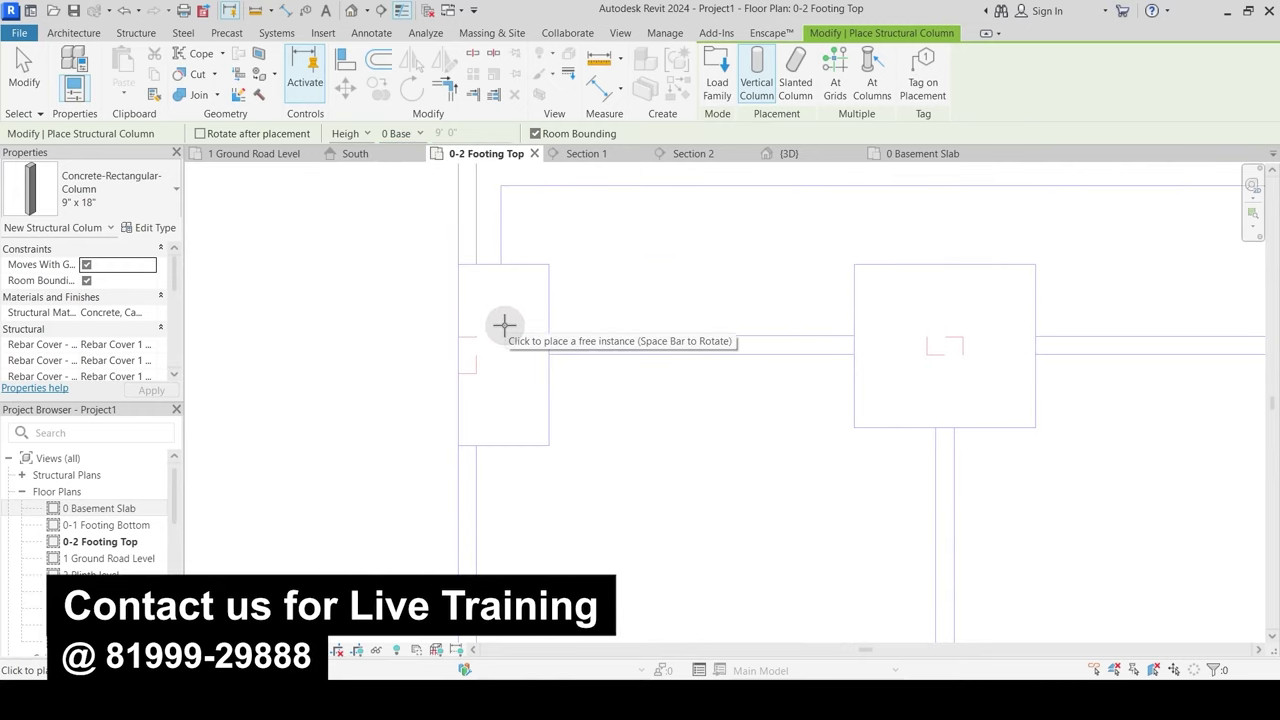
scroll(546, 325, "down", 1)
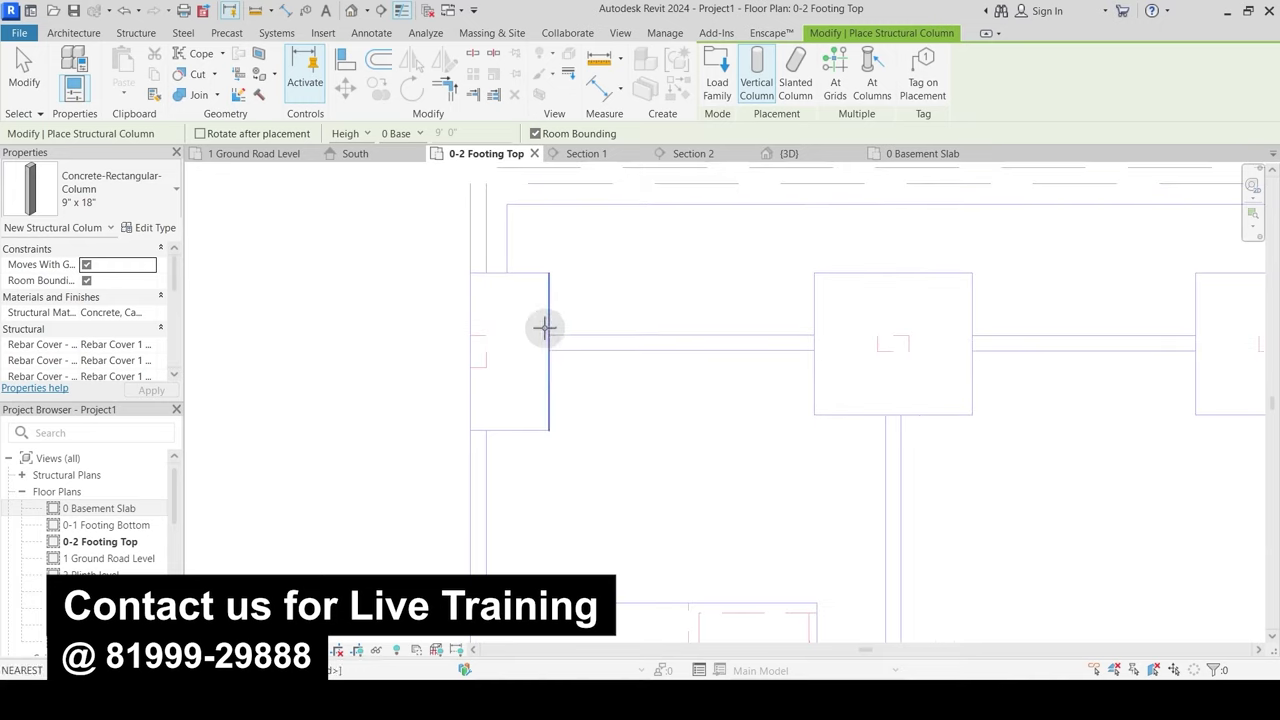
middle_click_drag(285, 271, 385, 309)
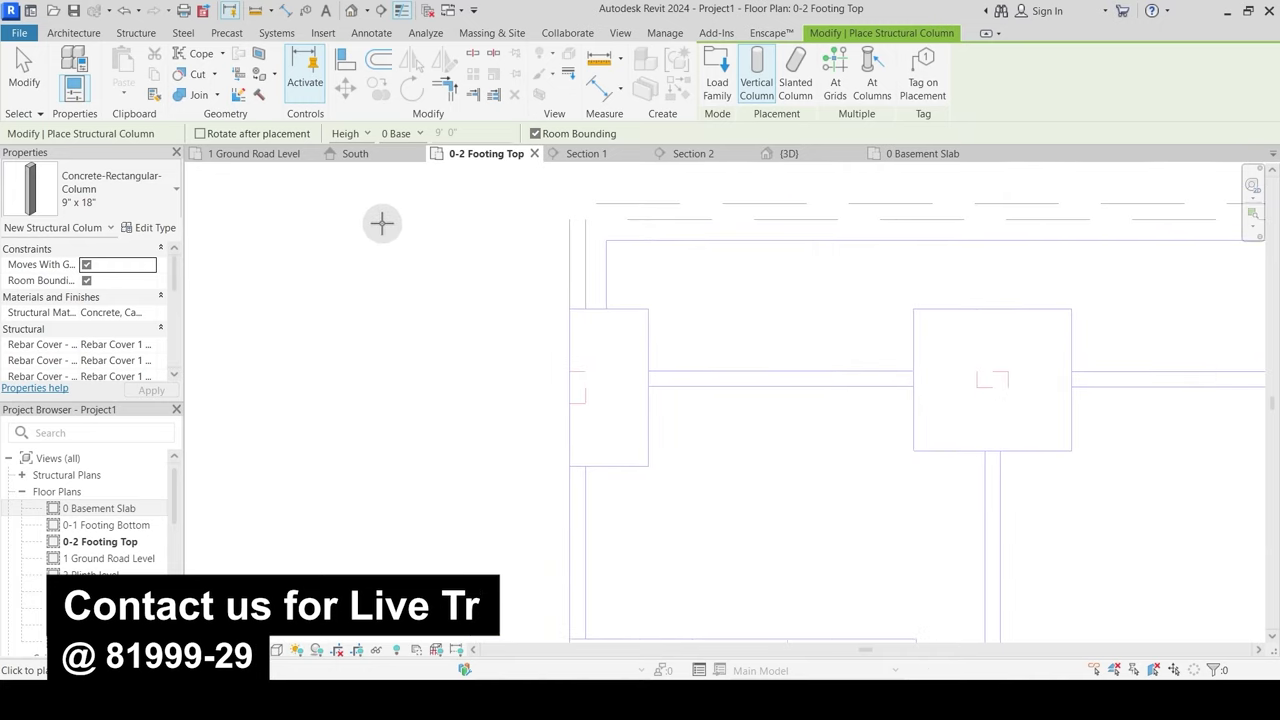
left_click(608, 373)
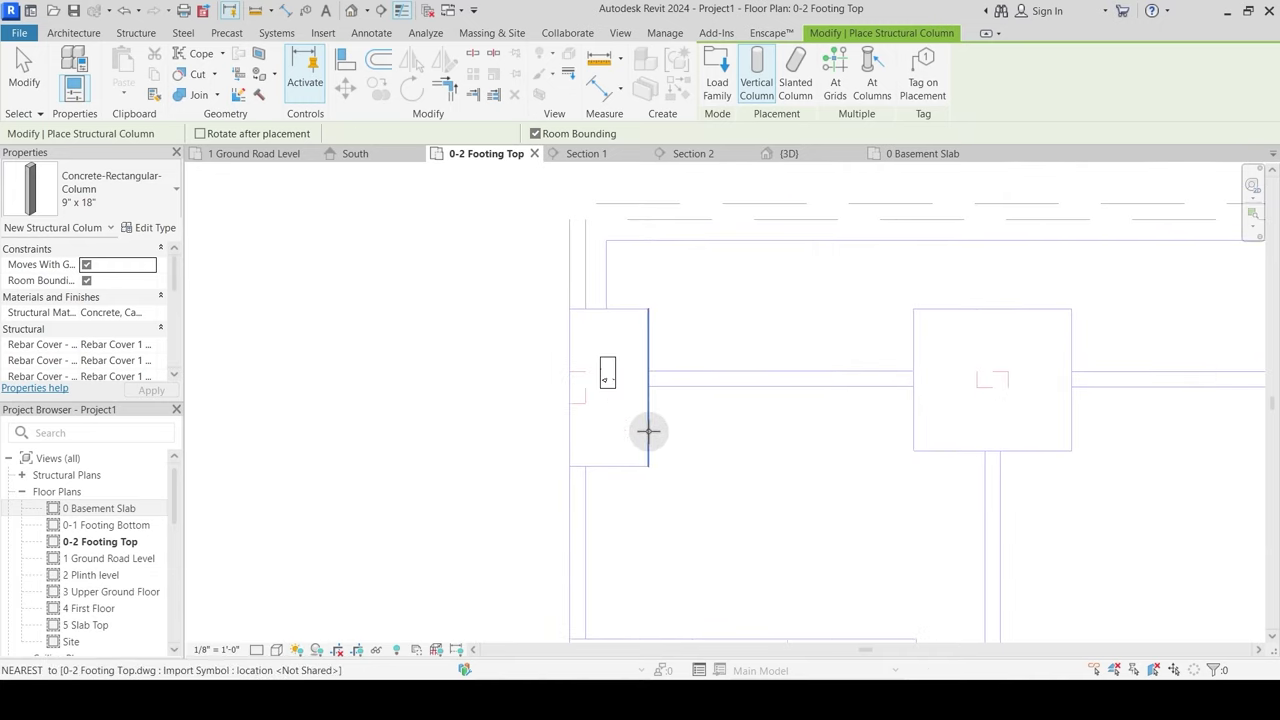
key("Escape")
key("Escape")
Step: Zoom out to the whole building plan and pan to the empty space on its left
scroll(631, 437, "down", 2)
middle_click_drag(631, 437, 677, 329)
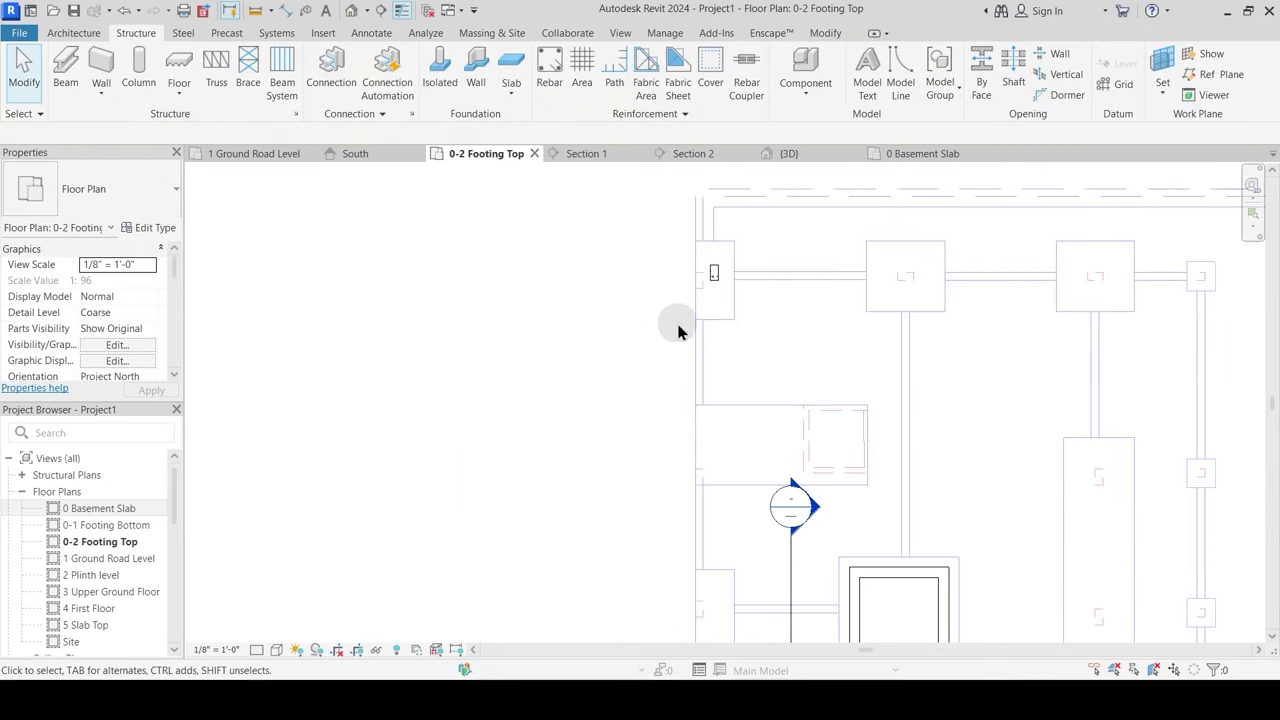
scroll(662, 350, "down", 2)
middle_click_drag(526, 349, 650, 362)
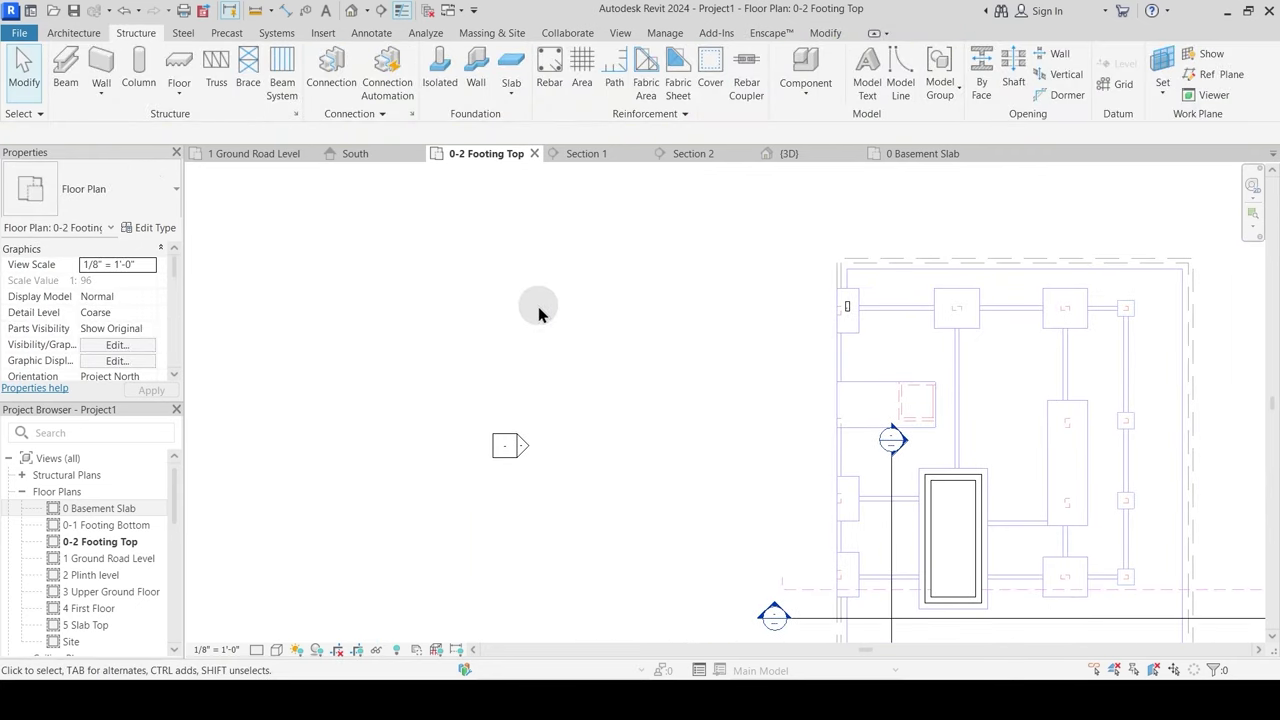
middle_click_drag(538, 306, 546, 317)
Step: Draw three vertical grid lines 1, 2 and 3 left of the building plan
left_click(66, 33)
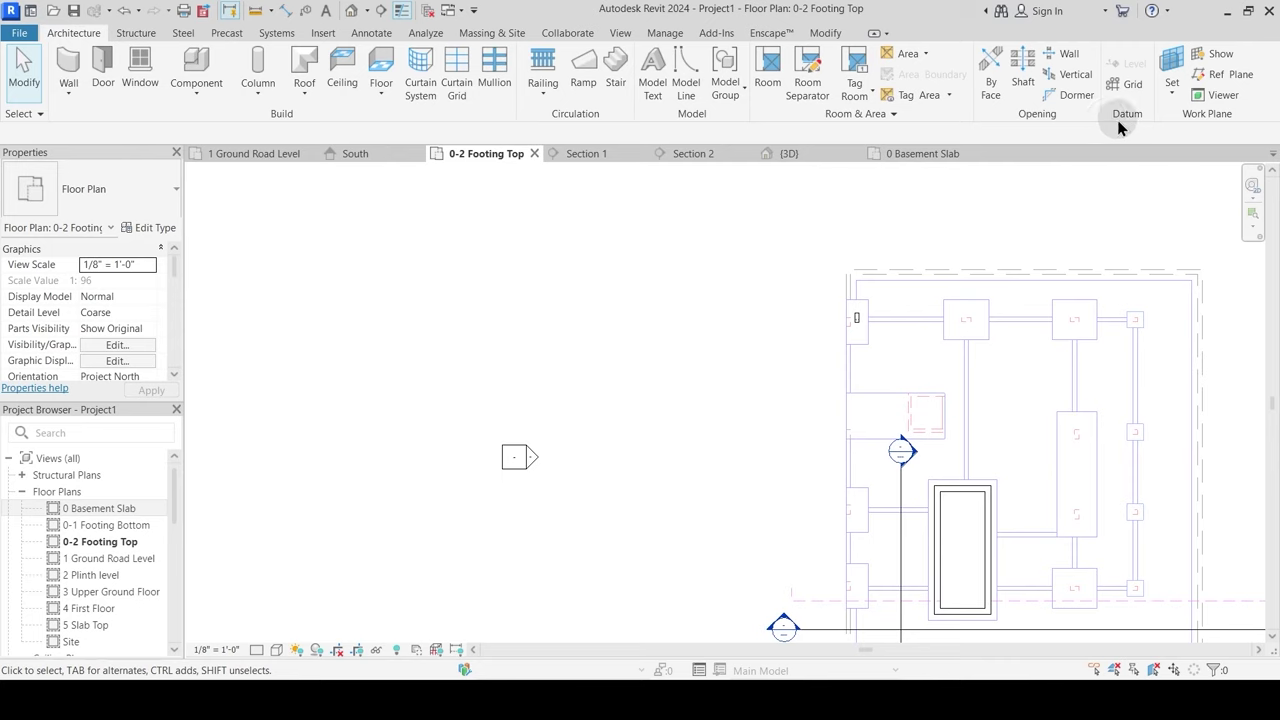
left_click(1115, 87)
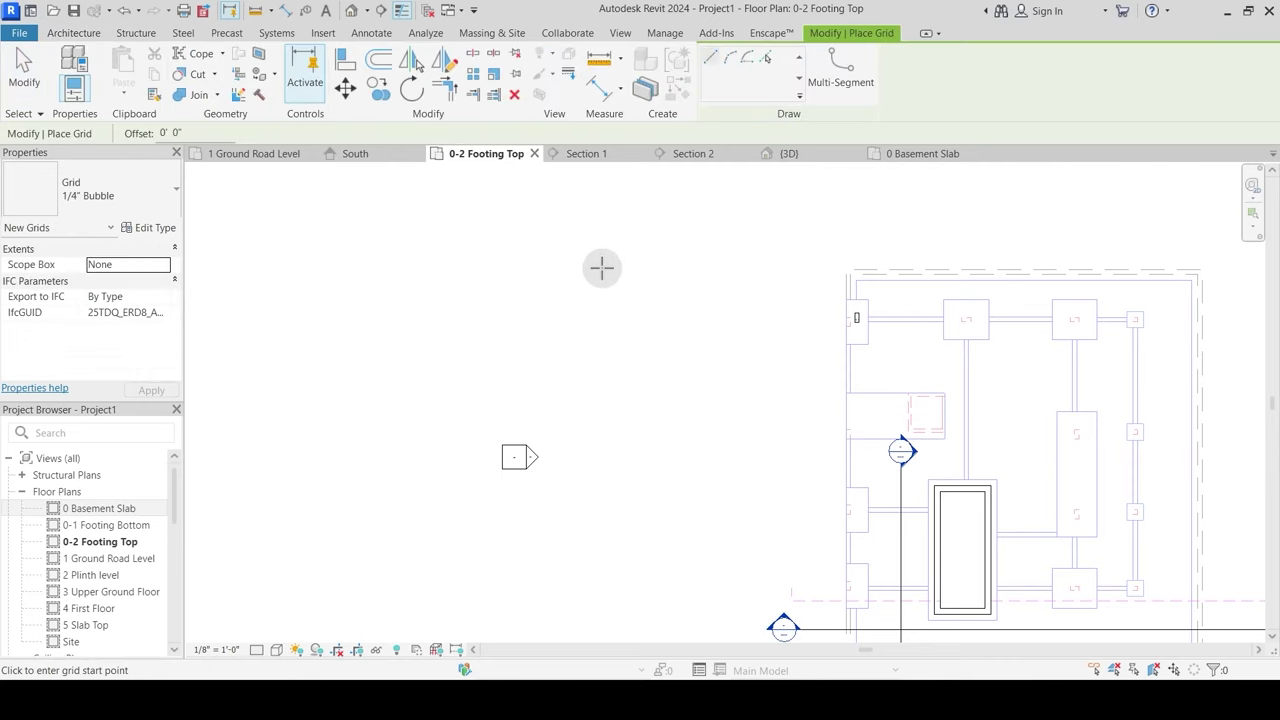
left_click(602, 268)
left_click(601, 370)
left_click(670, 270)
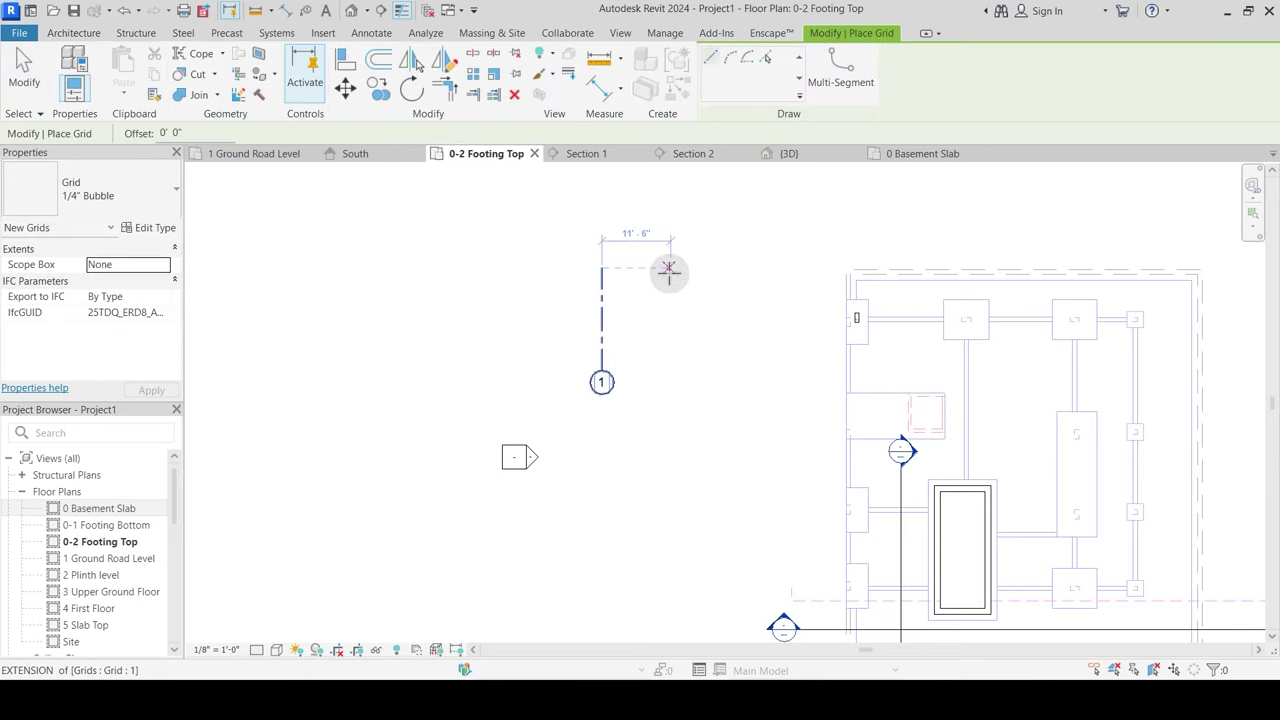
left_click(670, 370)
left_click(733, 268)
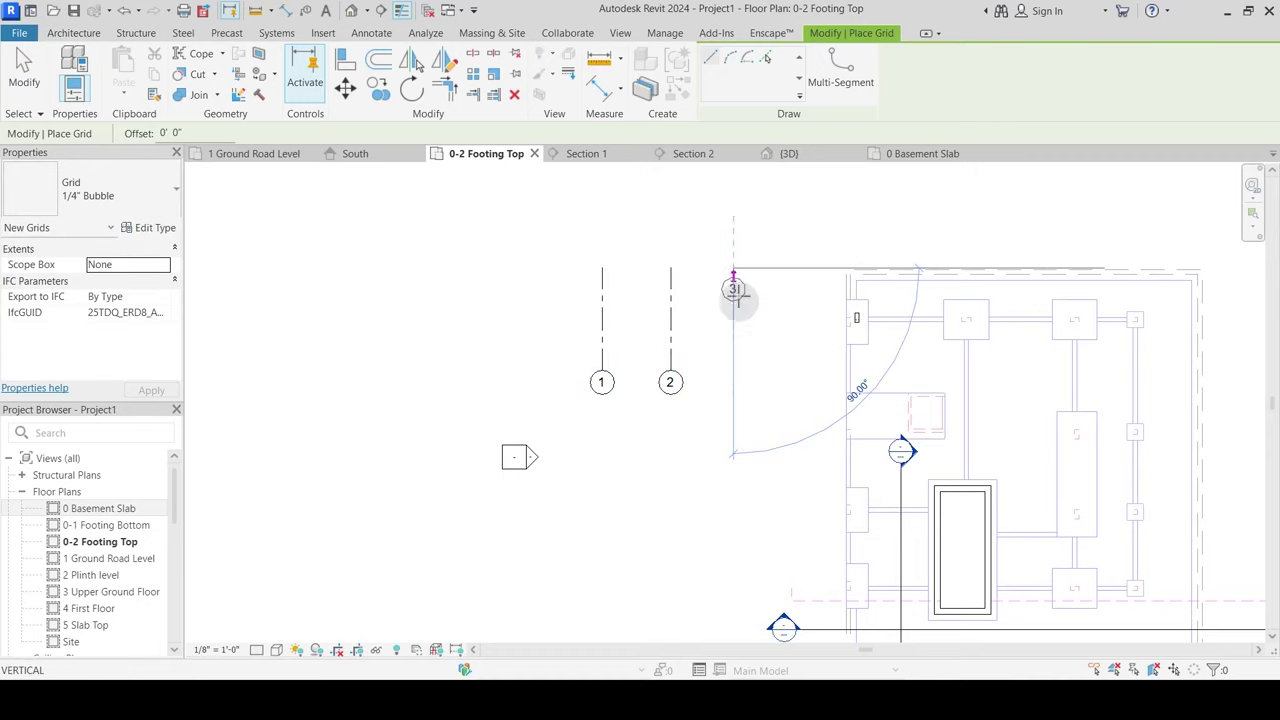
left_click(733, 370)
Step: Draw horizontal grid lines 4 and 5 with bubbles on the right, then stop gridding
left_click(573, 287)
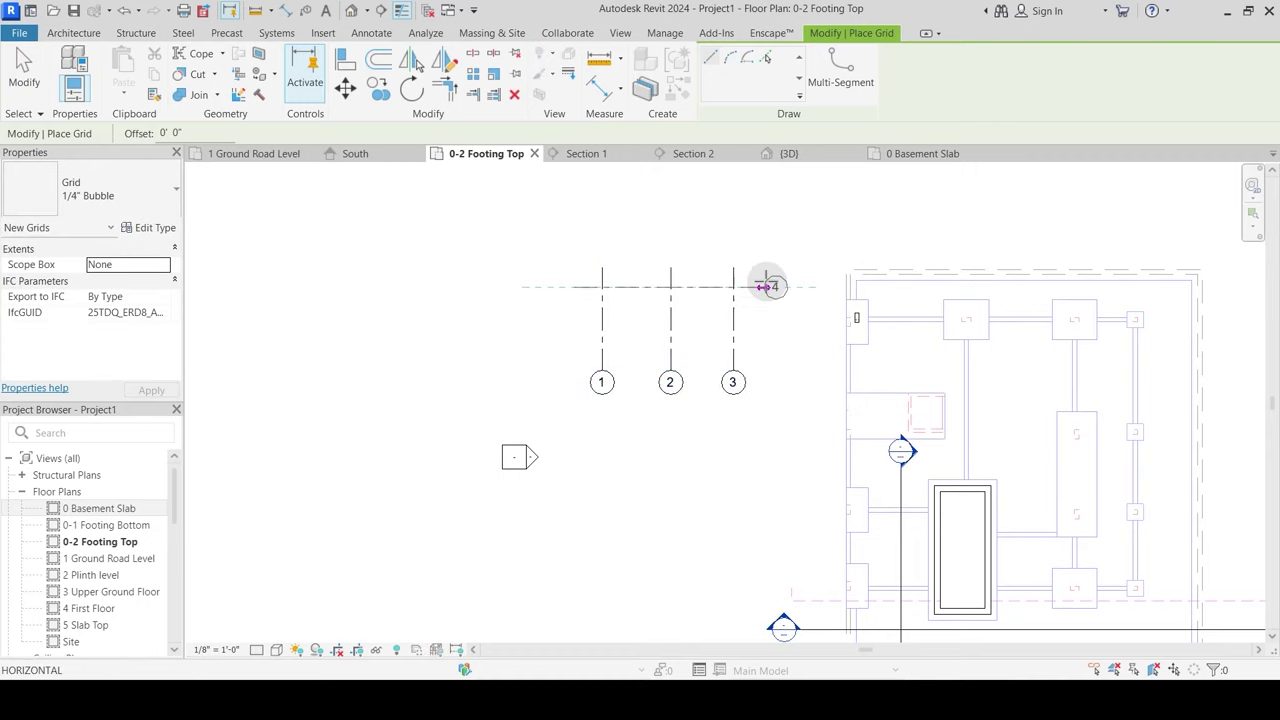
left_click(772, 287)
left_click(589, 327)
left_click(783, 327)
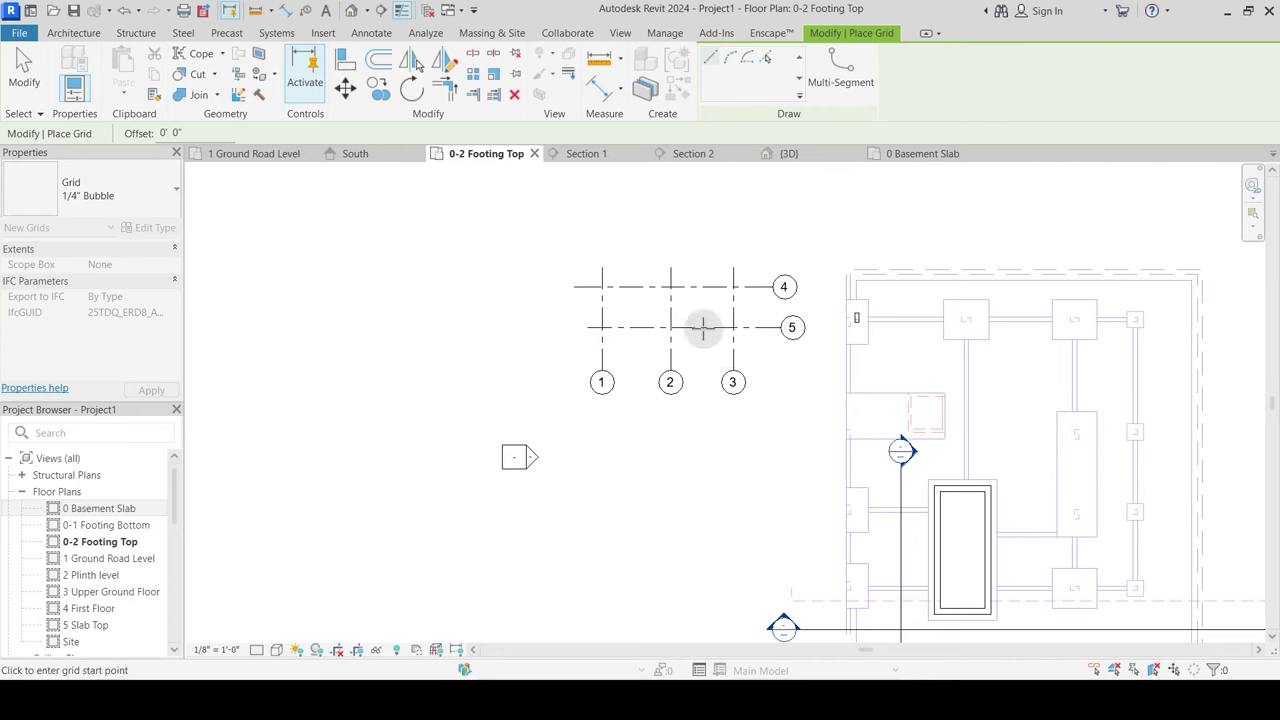
key("Escape")
key("Escape")
scroll(697, 330, "up", 3)
middle_click_drag(692, 320, 632, 365)
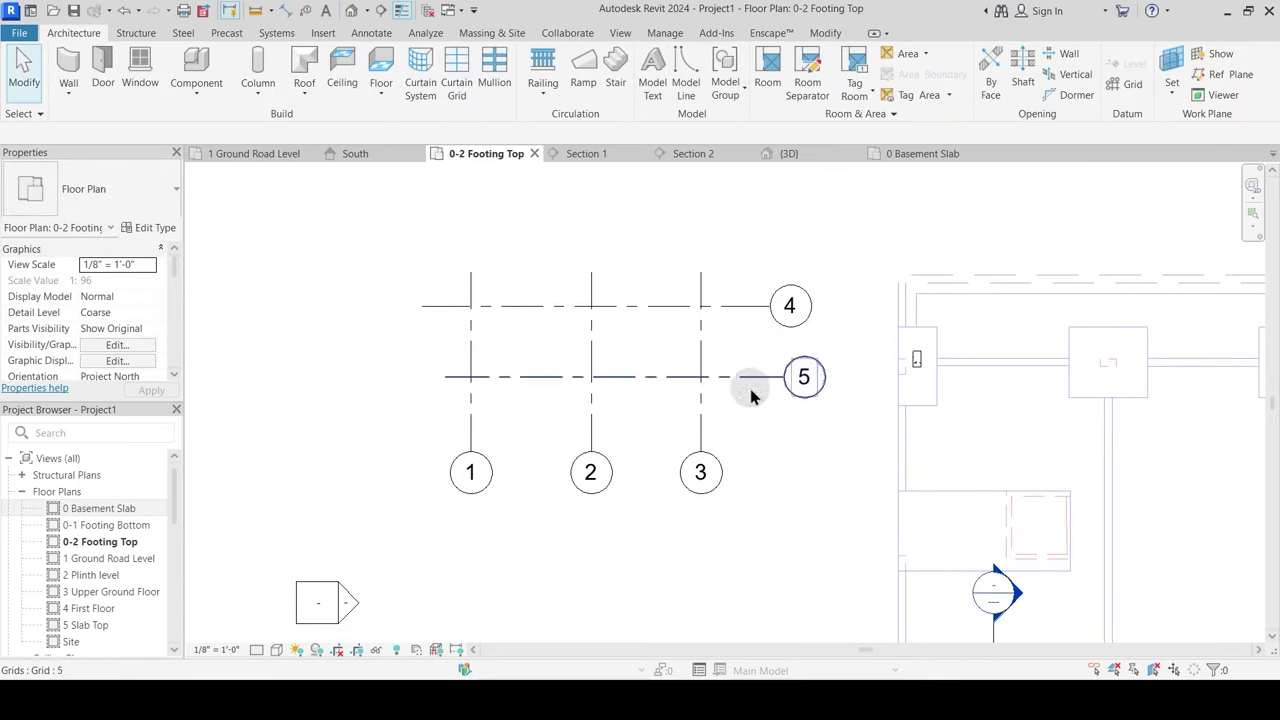
Step: Select and deselect grids 4 and 3 to check their placement
left_click(726, 316)
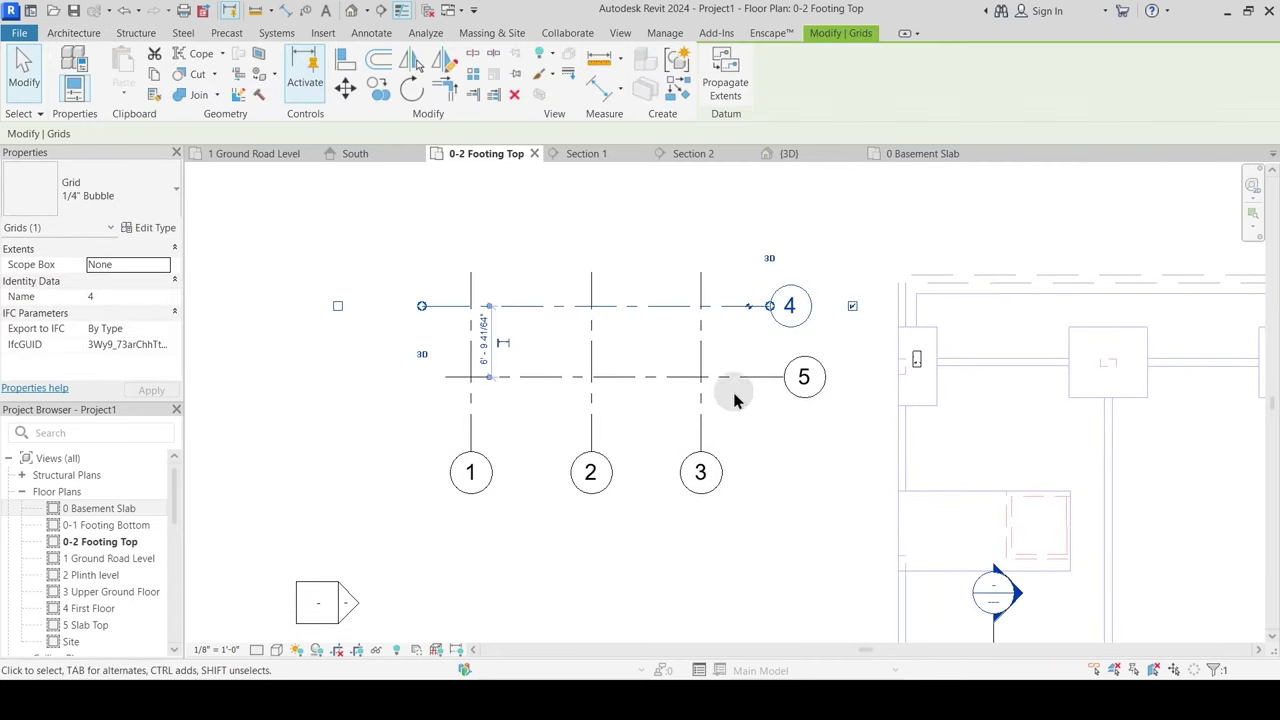
left_click(734, 397)
left_click(729, 300)
left_click(728, 345)
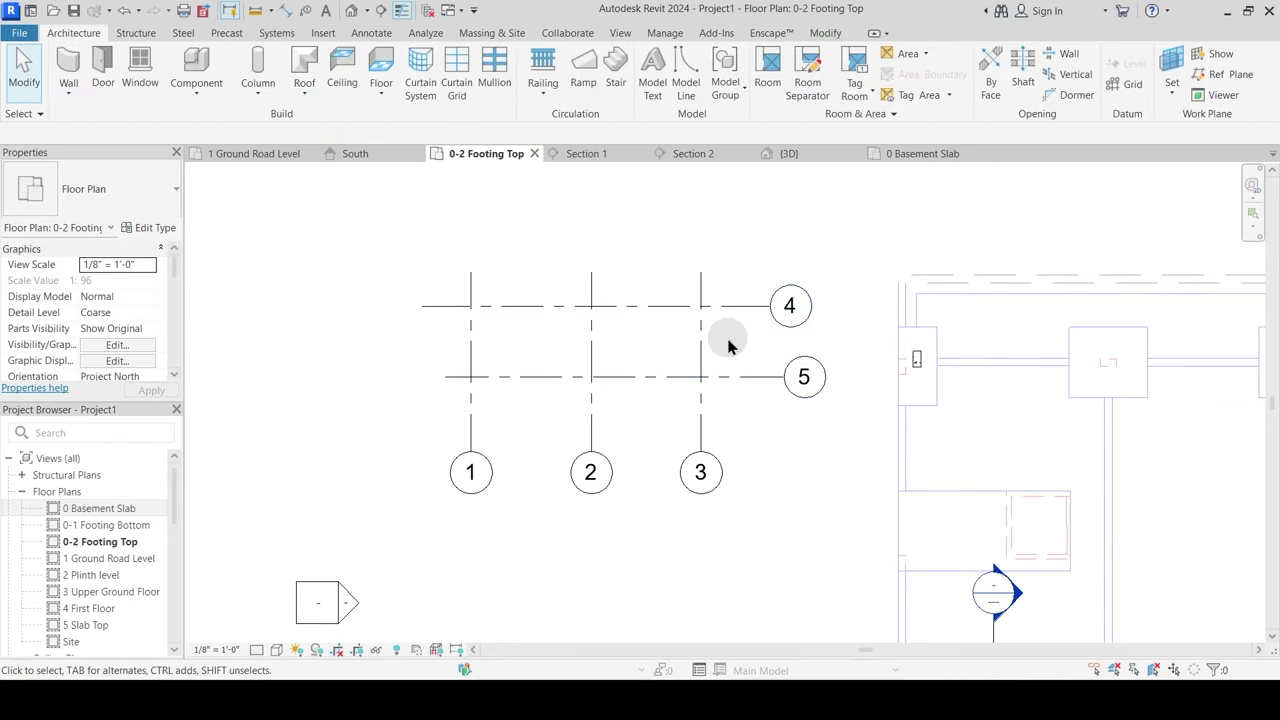
left_click(708, 337)
left_click(741, 420)
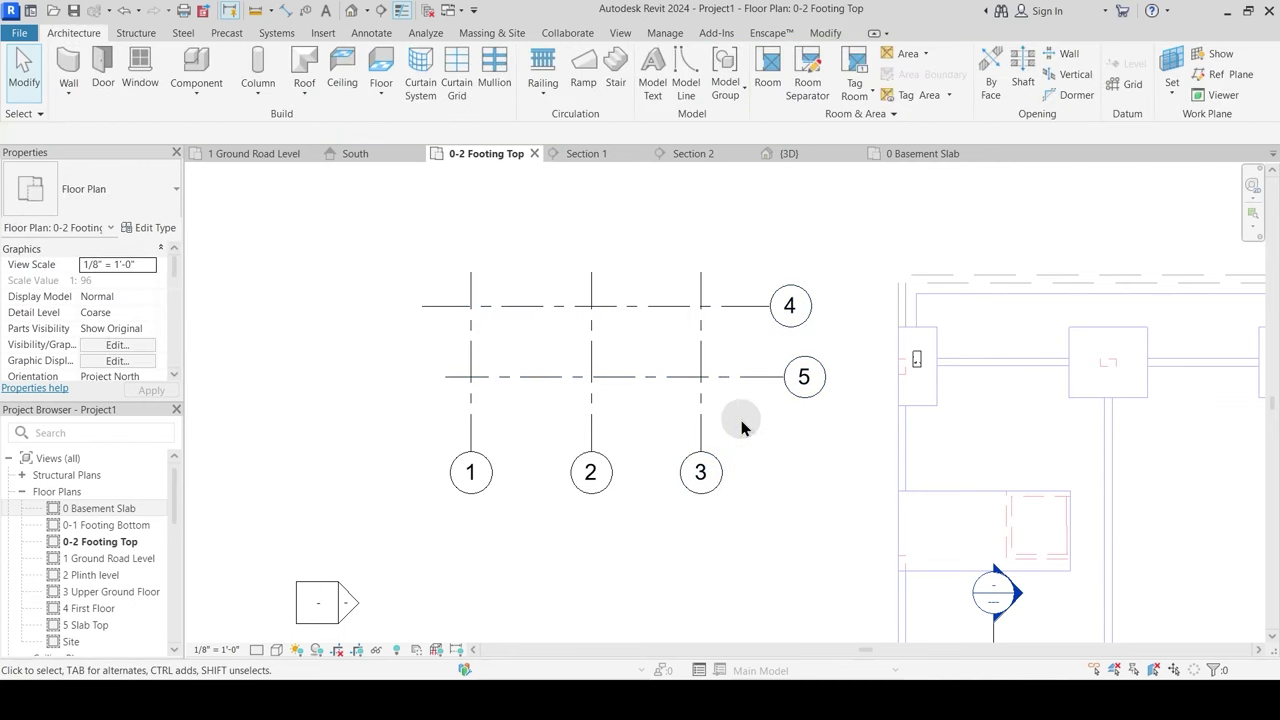
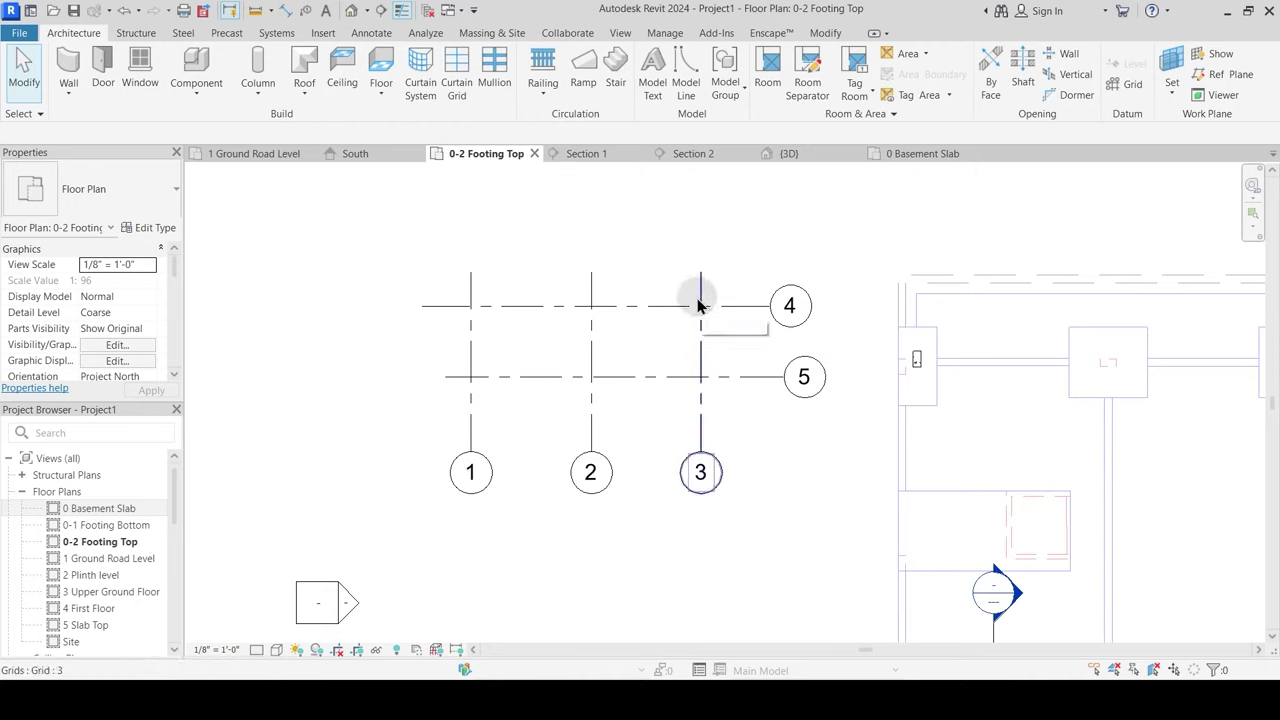
Step: Place 9" x 18" concrete columns at all six intersections of grids 1–3 and 4–5 using At Grids
left_click(137, 33)
left_click(140, 68)
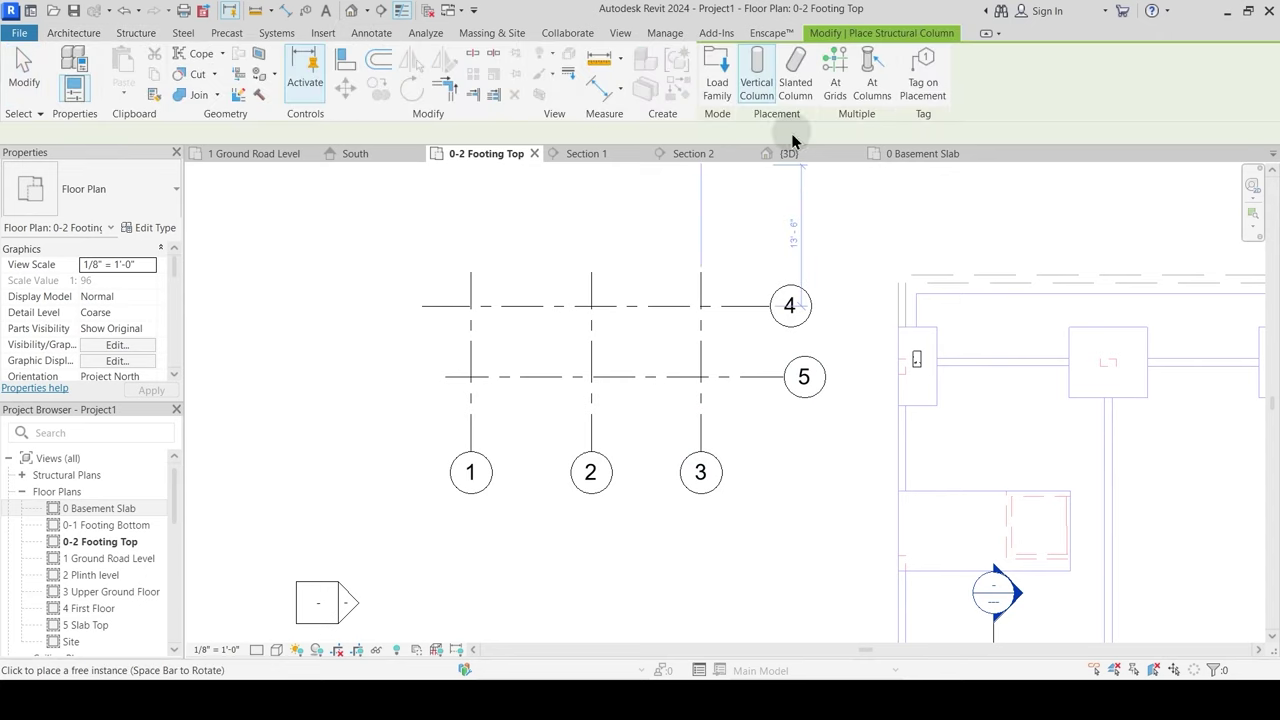
left_click(835, 75)
left_click_drag(765, 420, 444, 288)
left_click(770, 70)
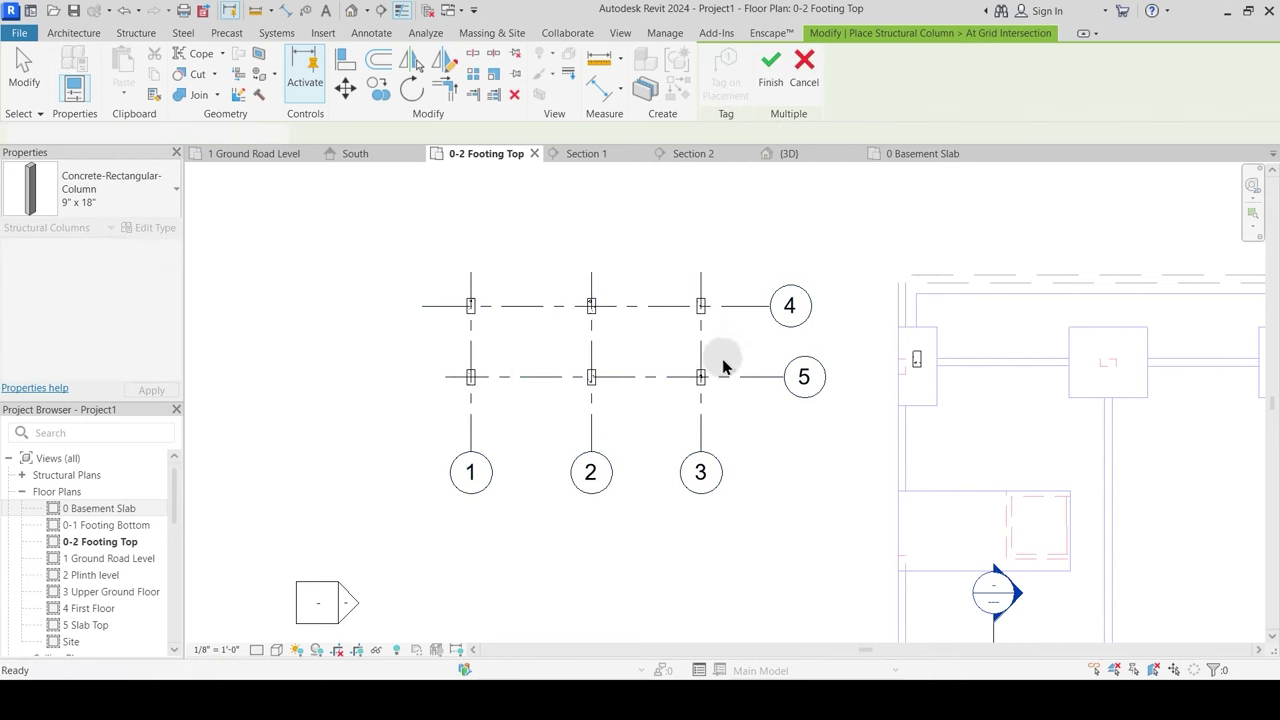
key("Escape")
scroll(679, 382, "up", 1)
scroll(679, 380, "up", 1)
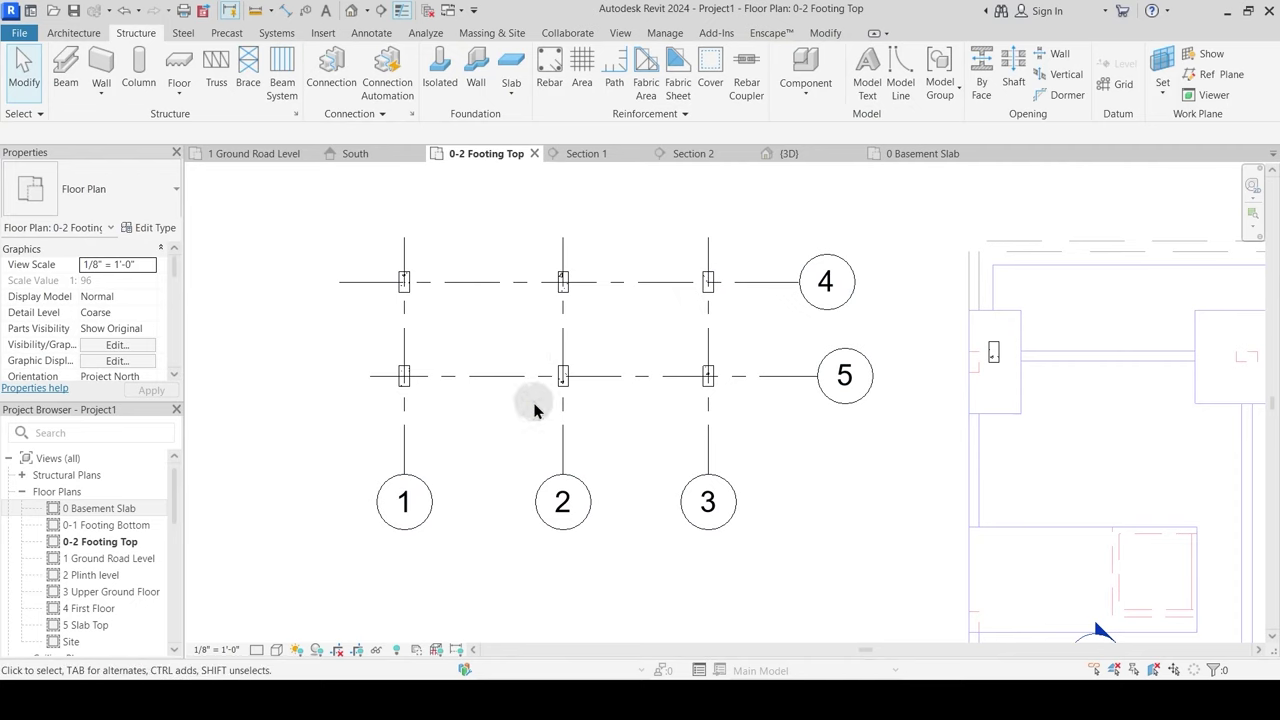
Step: Delete grid lines 1 through 5
scroll(680, 440, "down", 2)
left_click_drag(818, 519, 477, 306)
key("Delete")
Step: Align two edges of the top-left footing's column to the imported CAD footing lines
middle_click_drag(984, 472, 676, 410)
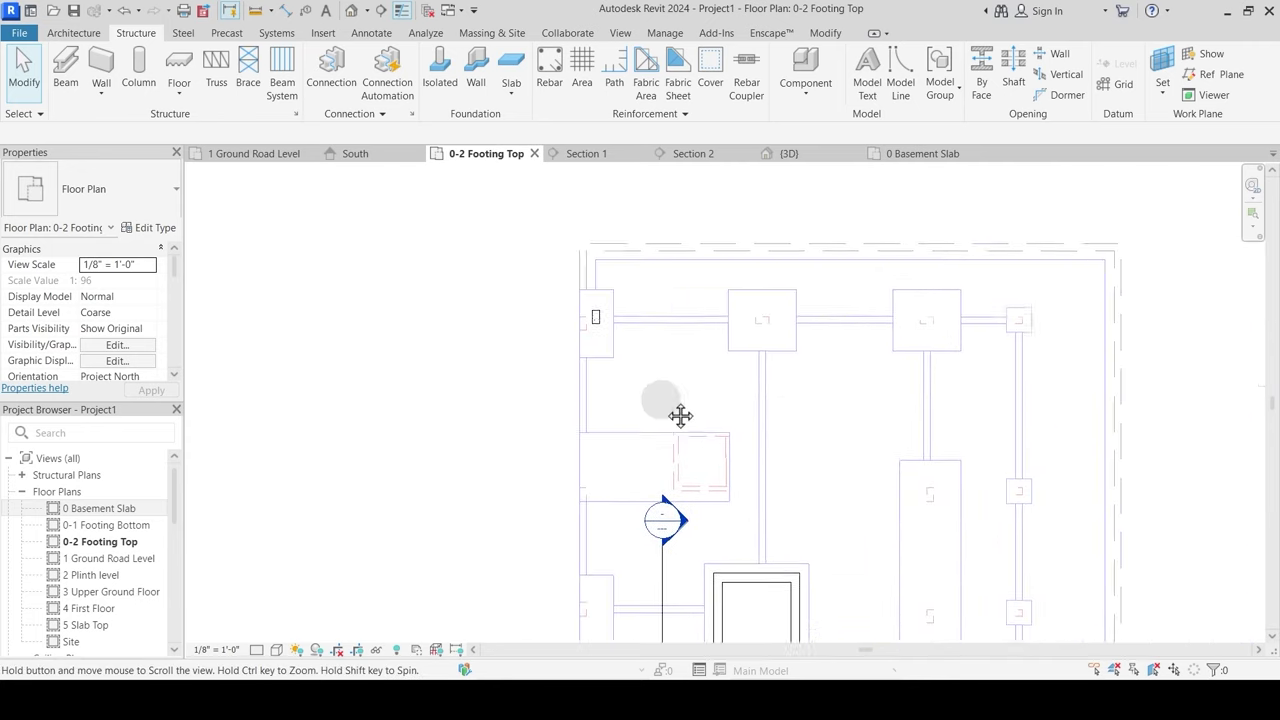
scroll(676, 410, "up", 2)
scroll(591, 314, "up", 2)
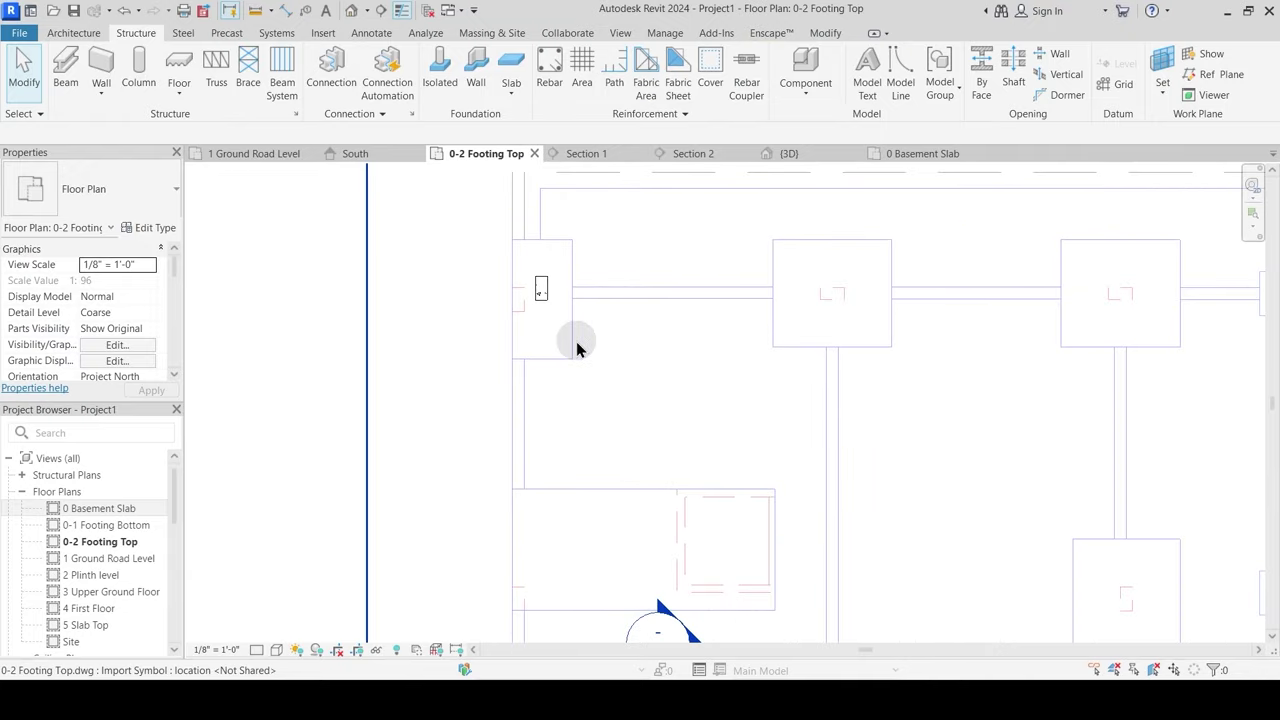
scroll(530, 298, "up", 2)
scroll(532, 290, "down", 1)
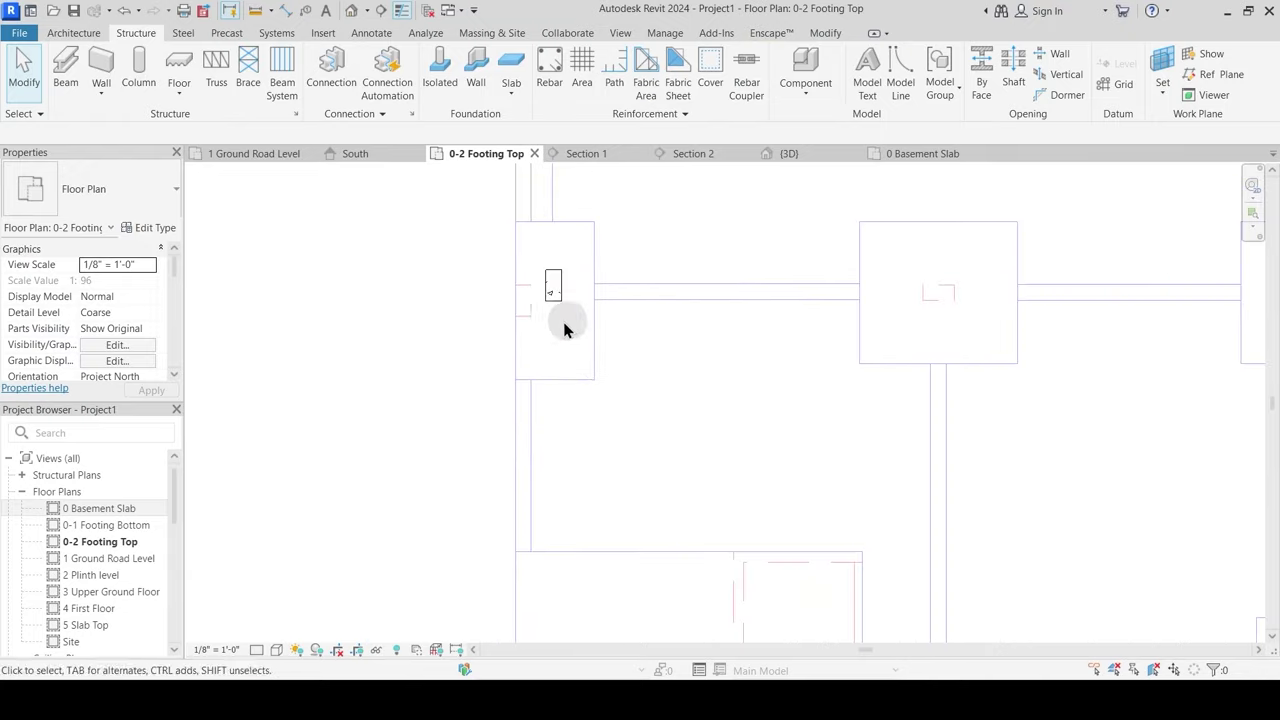
middle_click_drag(564, 324, 594, 380)
scroll(575, 395, "up", 3)
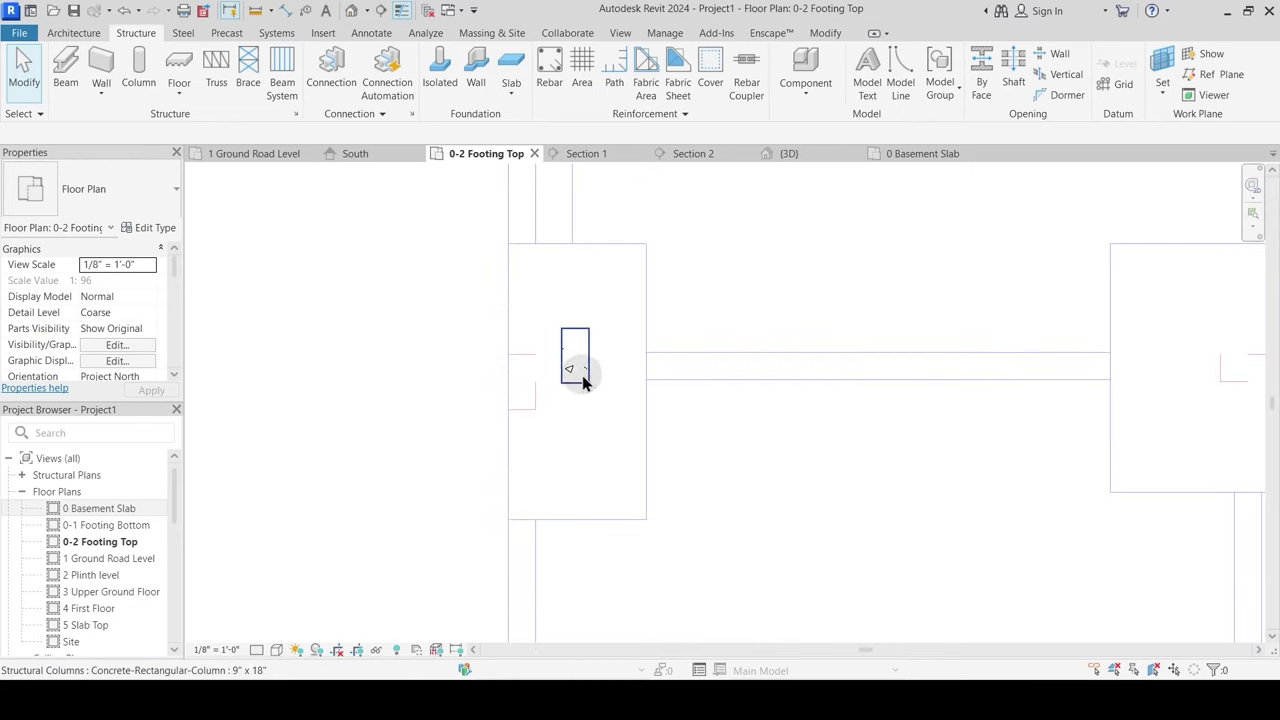
left_click(825, 33)
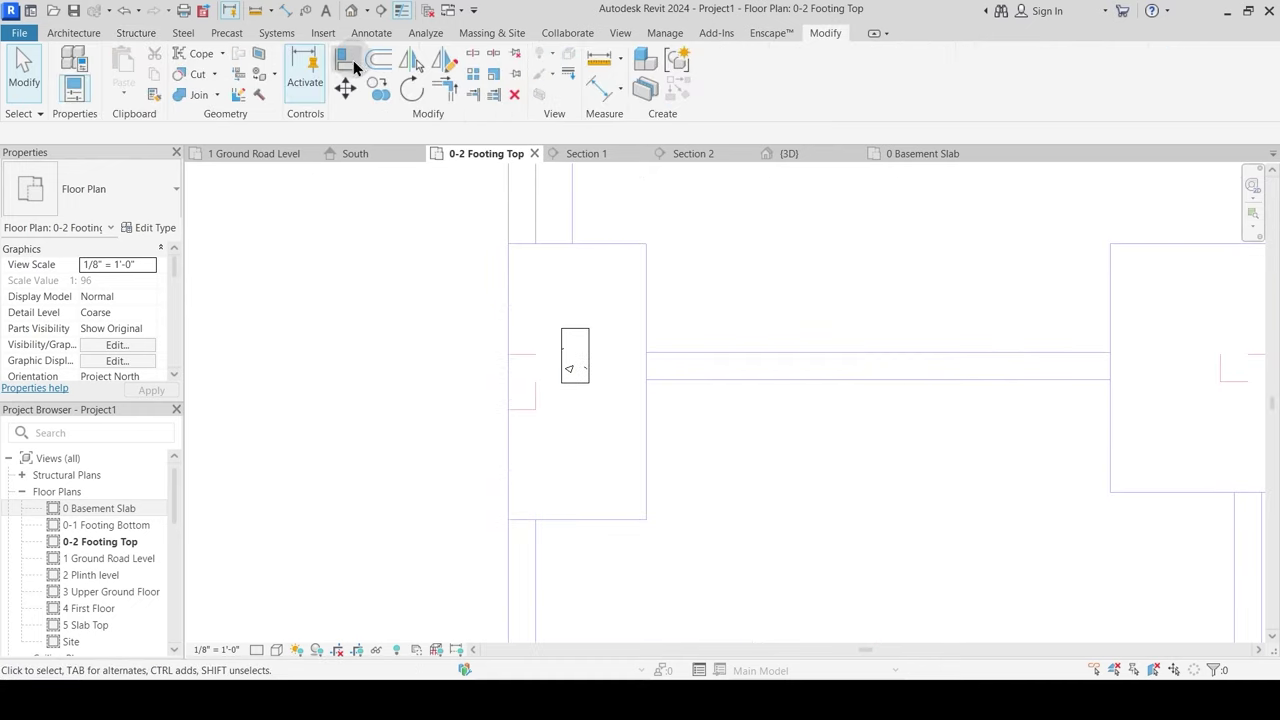
left_click(411, 60)
scroll(525, 360, "up", 2)
left_click(525, 337)
left_click(596, 297)
left_click(540, 400)
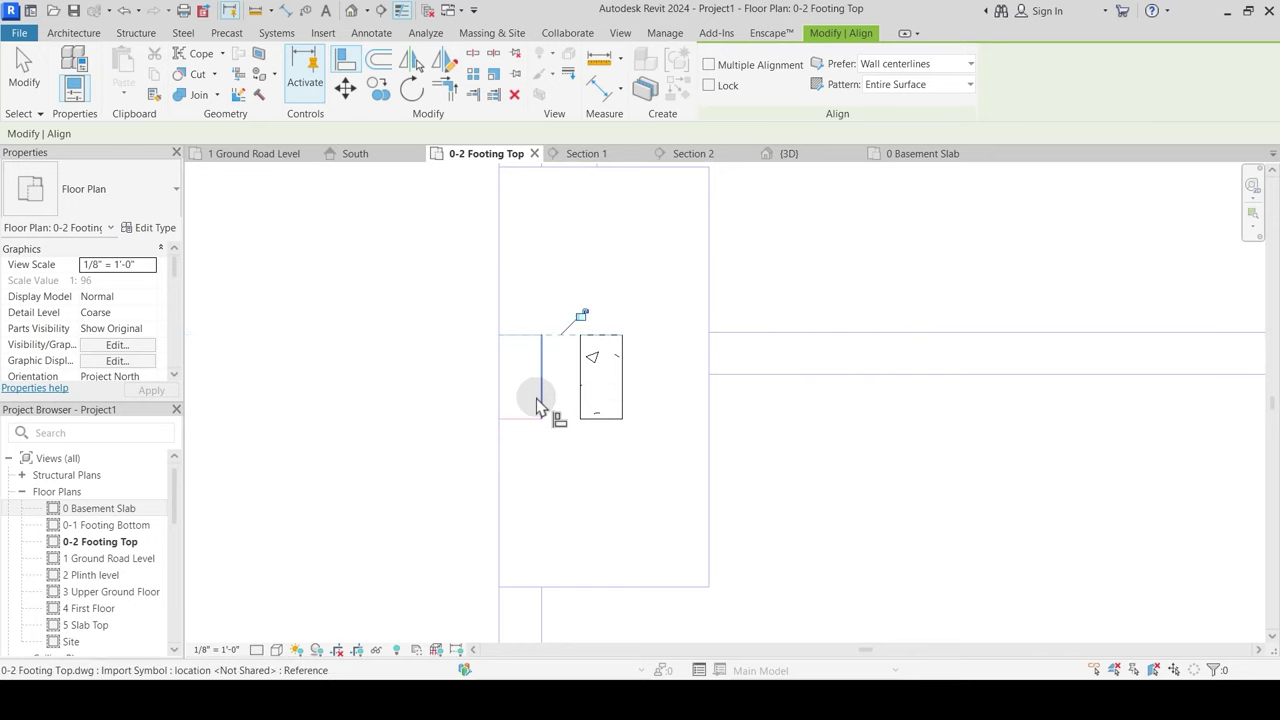
left_click(628, 398)
scroll(520, 345, "up", 4)
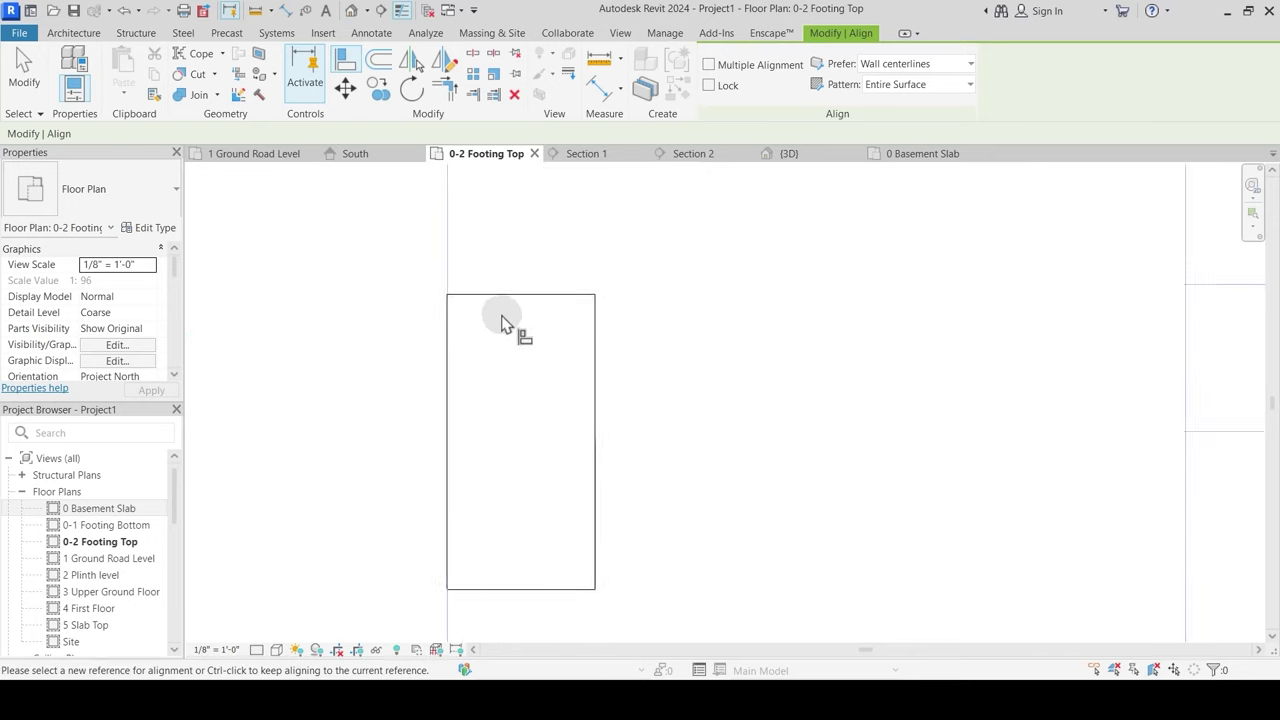
key("Escape")
Step: Copy the aligned column with the CO command, placing the first copy at the next footing's corner
scroll(440, 310, "up", 2)
scroll(444, 316, "up", 2)
scroll(381, 261, "down", 2)
scroll(381, 261, "up", 4)
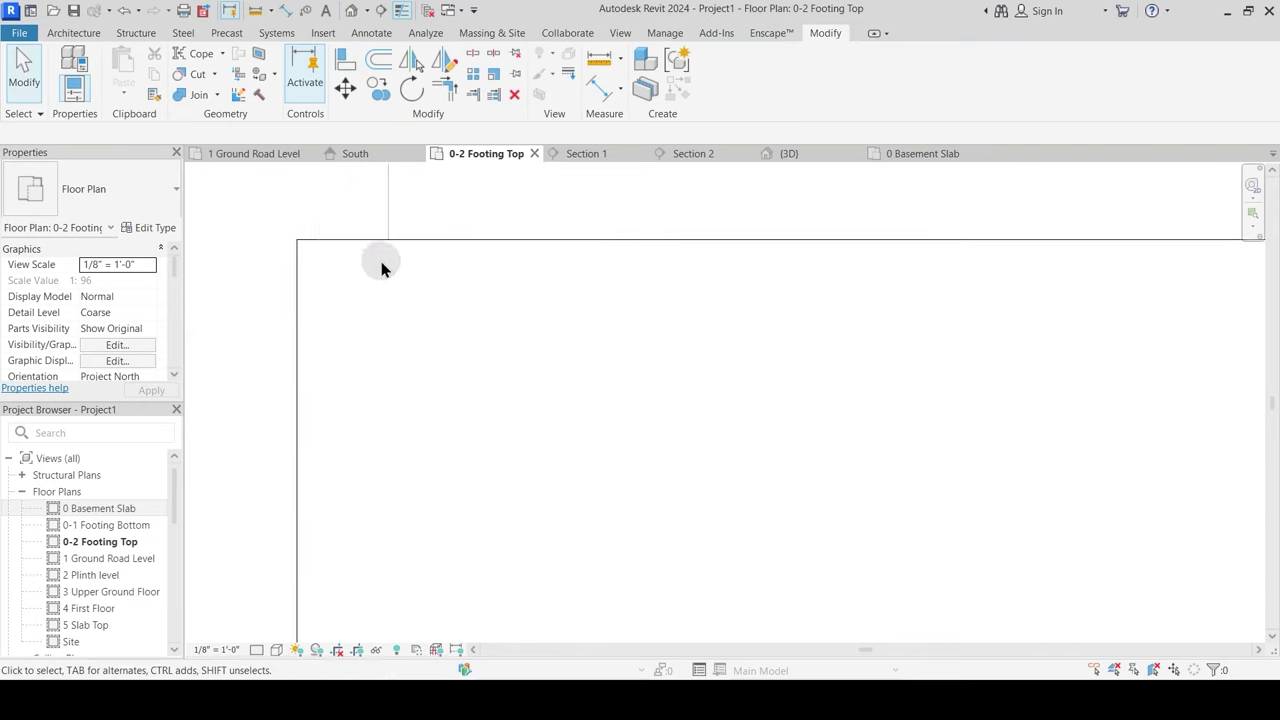
scroll(428, 271, "down", 2)
scroll(428, 277, "down", 6)
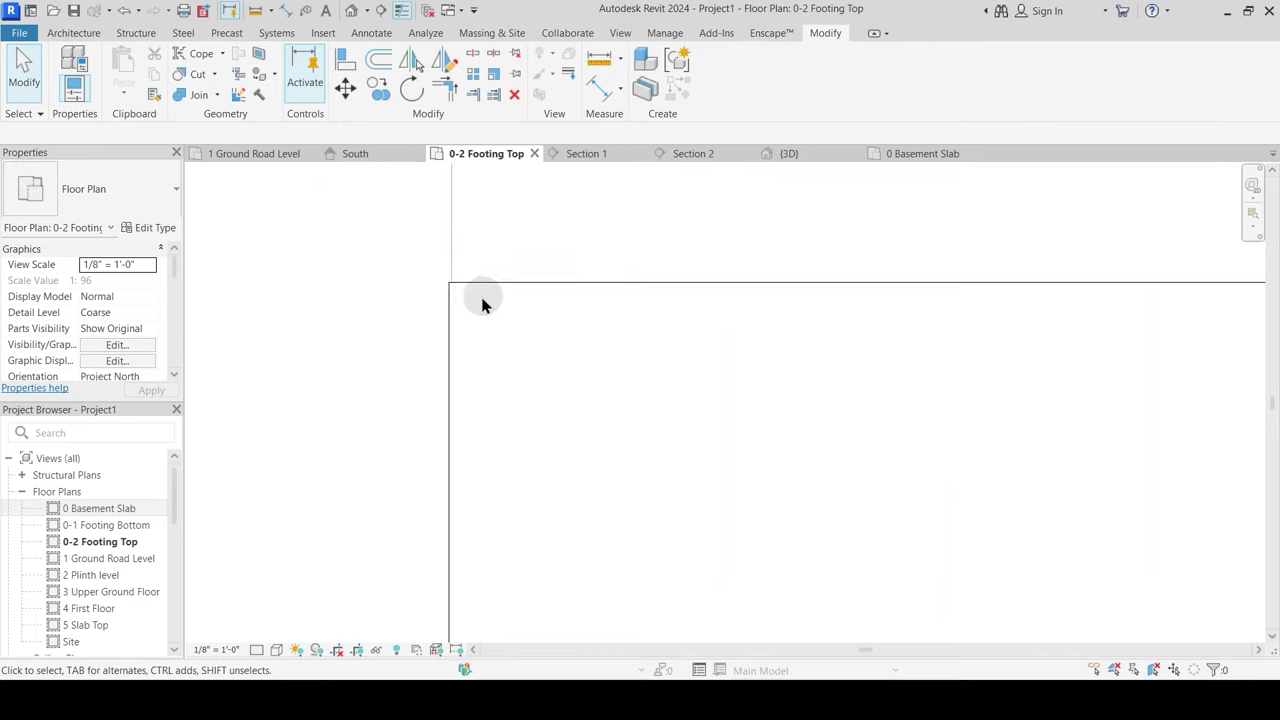
scroll(516, 315, "down", 7)
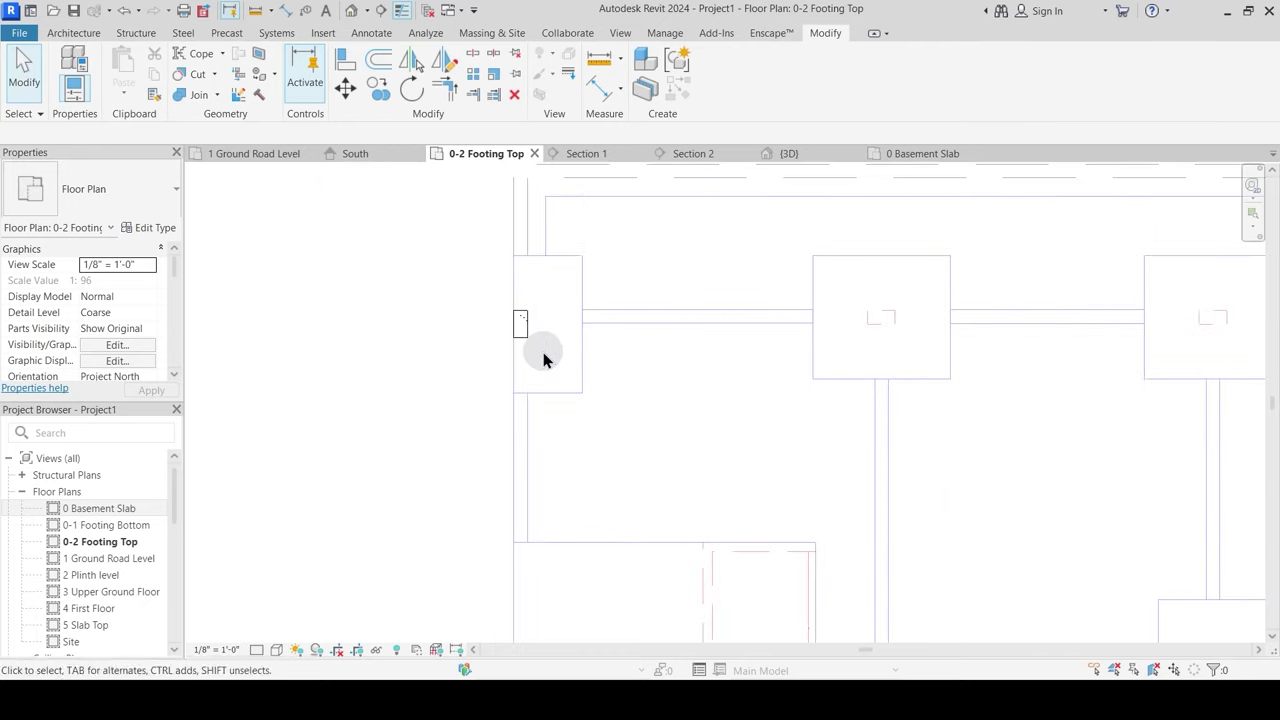
middle_click_drag(574, 360, 509, 406)
left_click(440, 410)
key("c")
key("o")
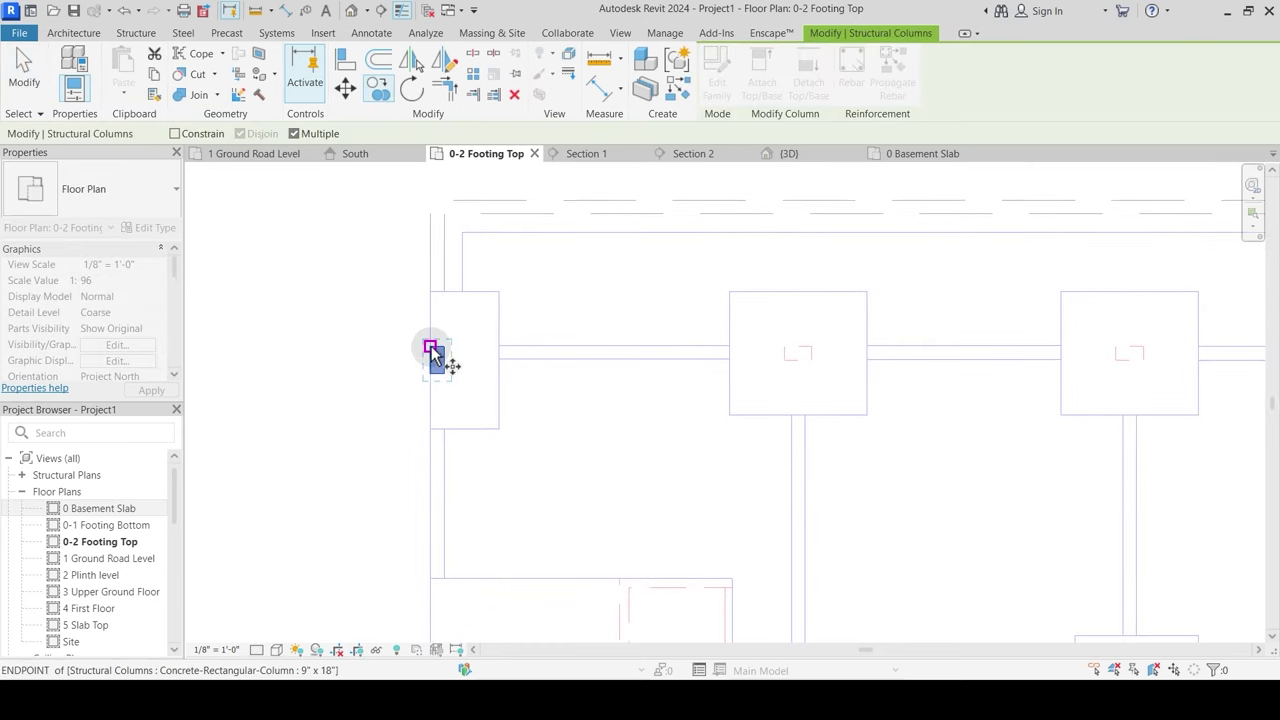
left_click(431, 347)
middle_click_drag(997, 378, 683, 329)
scroll(694, 318, "down", 1)
middle_click_drag(785, 530, 813, 283)
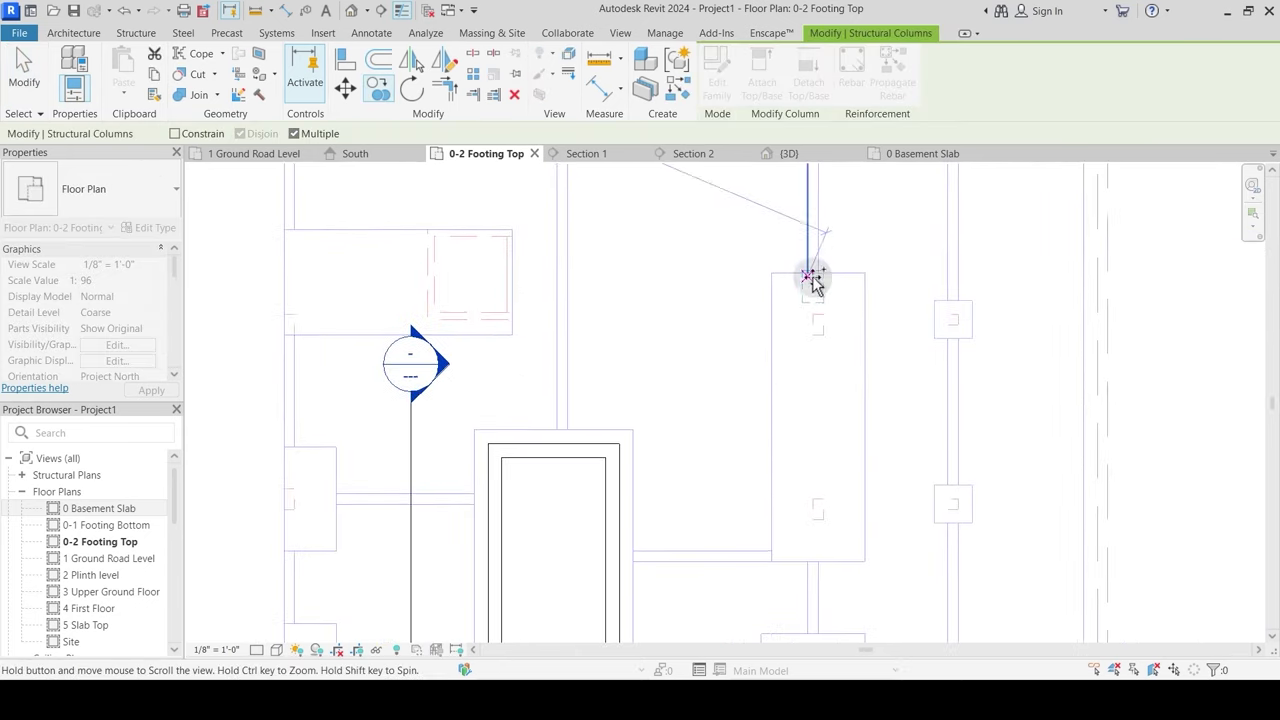
scroll(806, 340, "up", 2)
left_click(815, 306)
Step: Place further column copies in the lower-left, wall-corner and remaining footings, then select the last copy
middle_click_drag(803, 478, 793, 310)
scroll(766, 314, "down", 3)
scroll(752, 338, "up", 2)
scroll(447, 520, "up", 2)
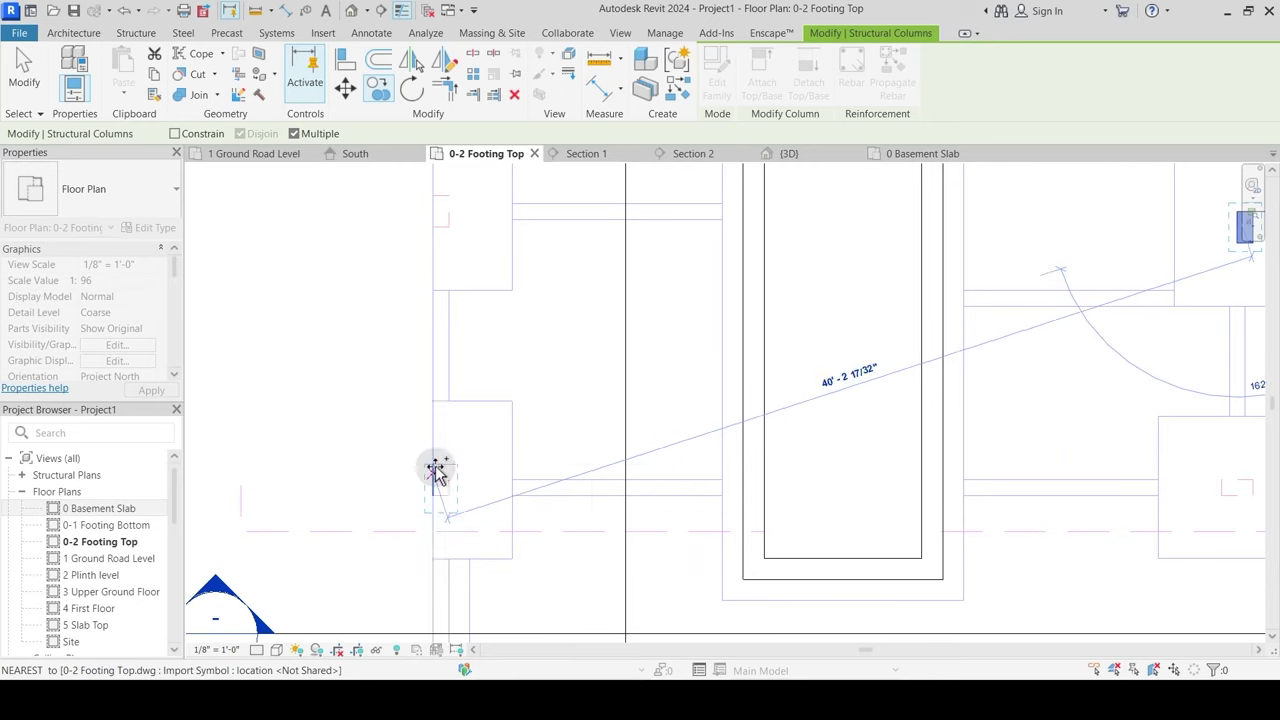
scroll(445, 478, "up", 2)
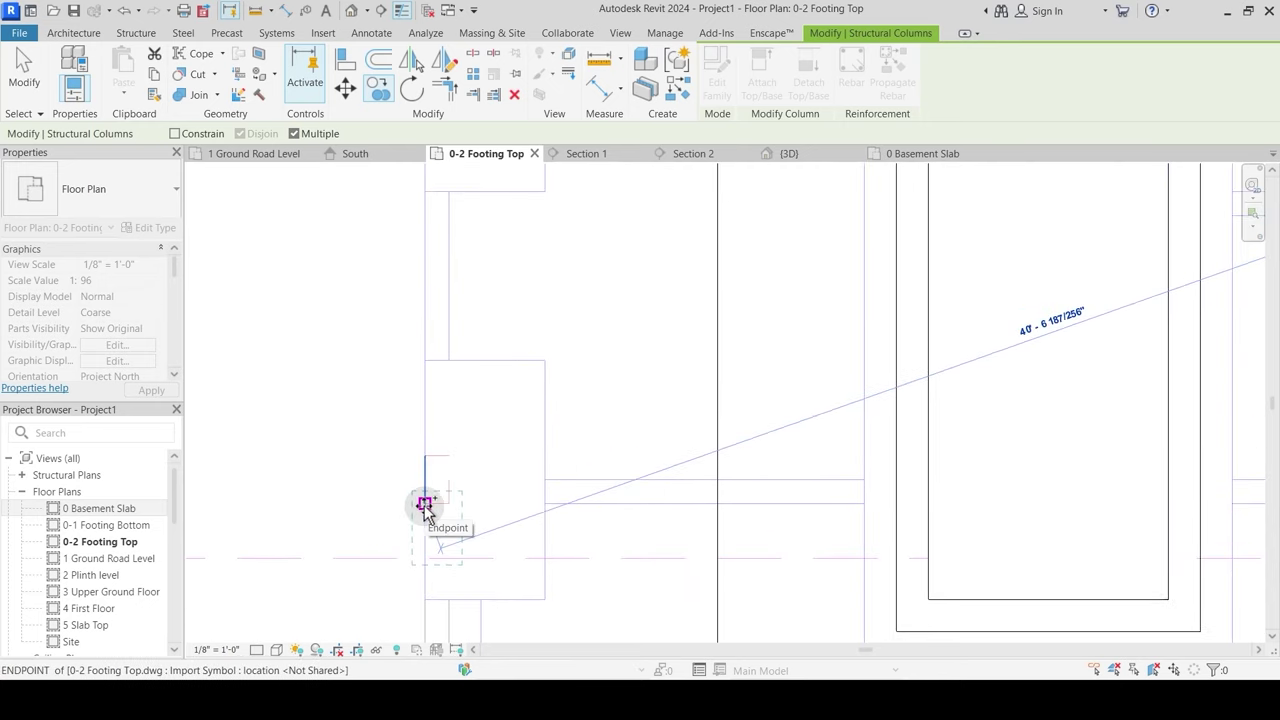
left_click(425, 456)
scroll(457, 394, "down", 1)
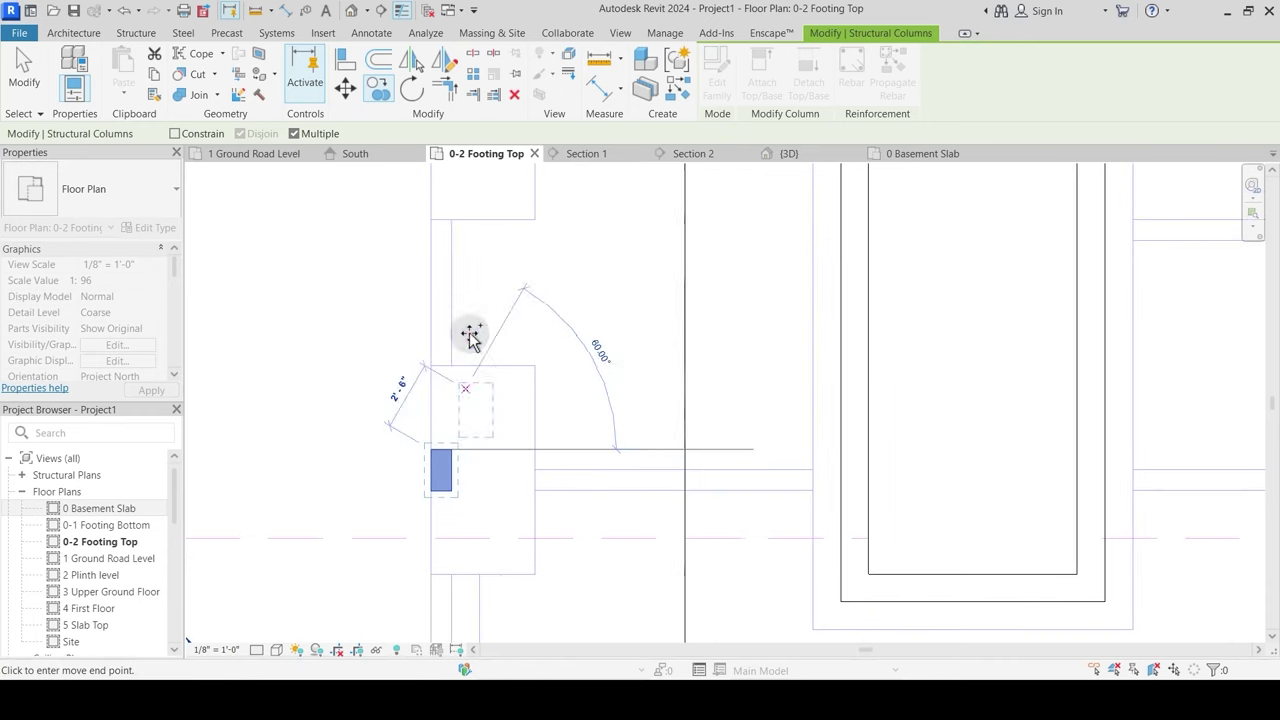
middle_click_drag(478, 225, 478, 441)
left_click(429, 309)
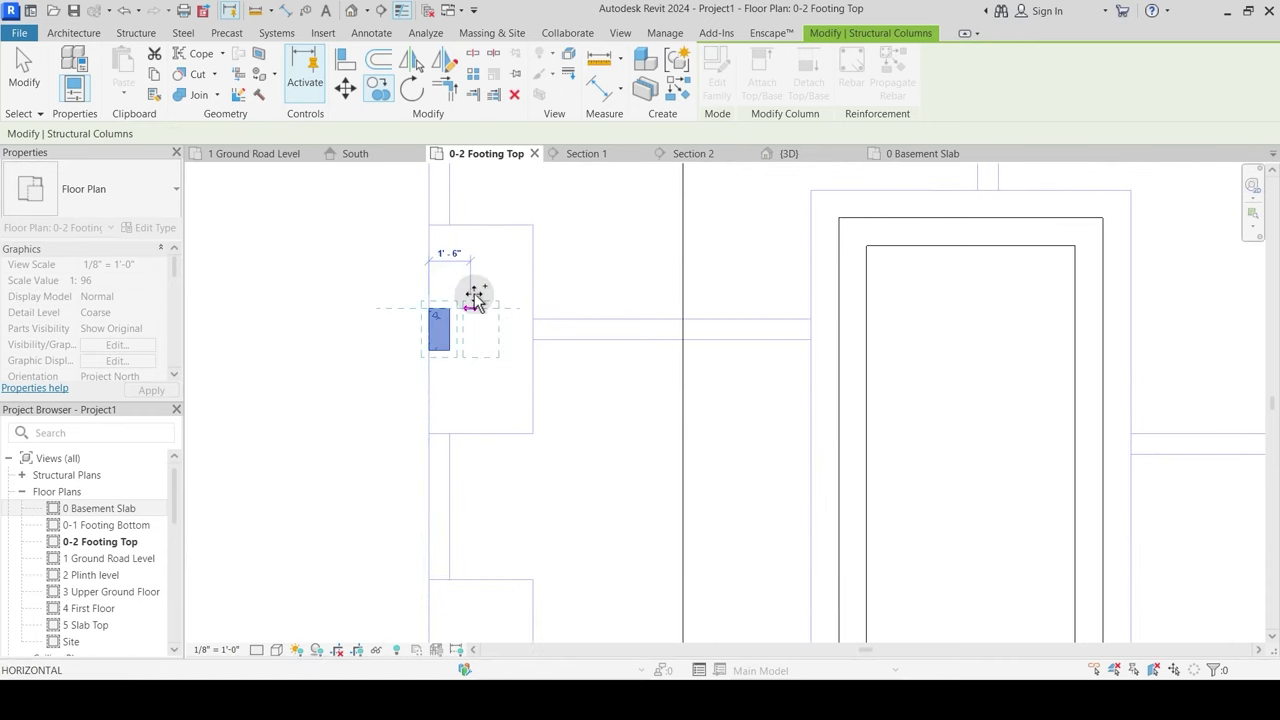
scroll(485, 289, "down", 1)
middle_click_drag(523, 266, 540, 598)
scroll(530, 398, "down", 1)
scroll(506, 394, "up", 4)
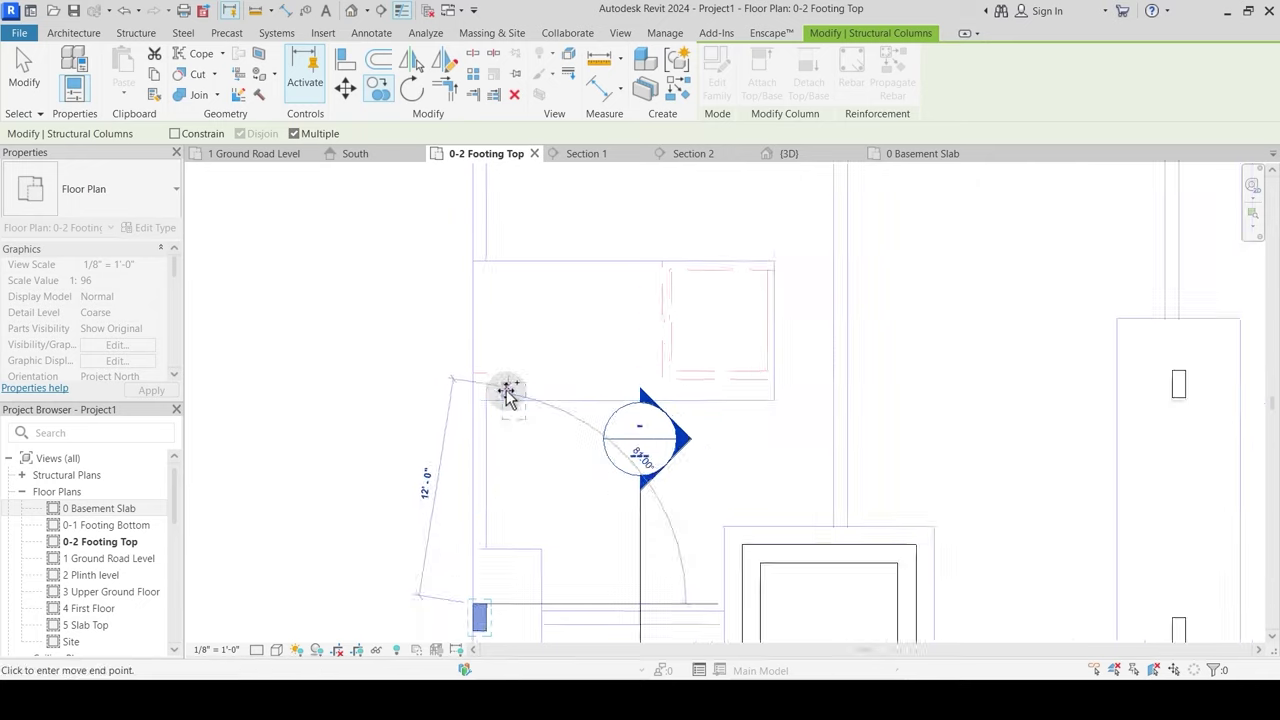
left_click(459, 363)
scroll(498, 366, "down", 3)
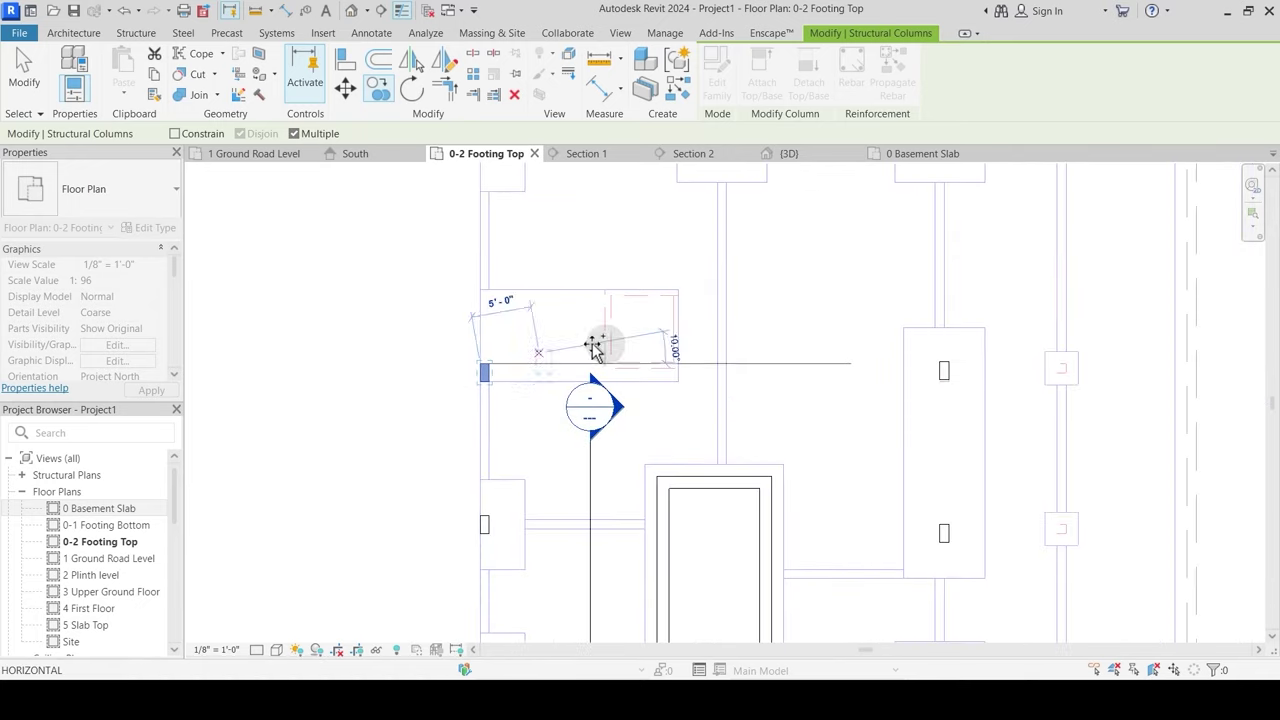
middle_click_drag(594, 346, 520, 477)
scroll(552, 260, "up", 3)
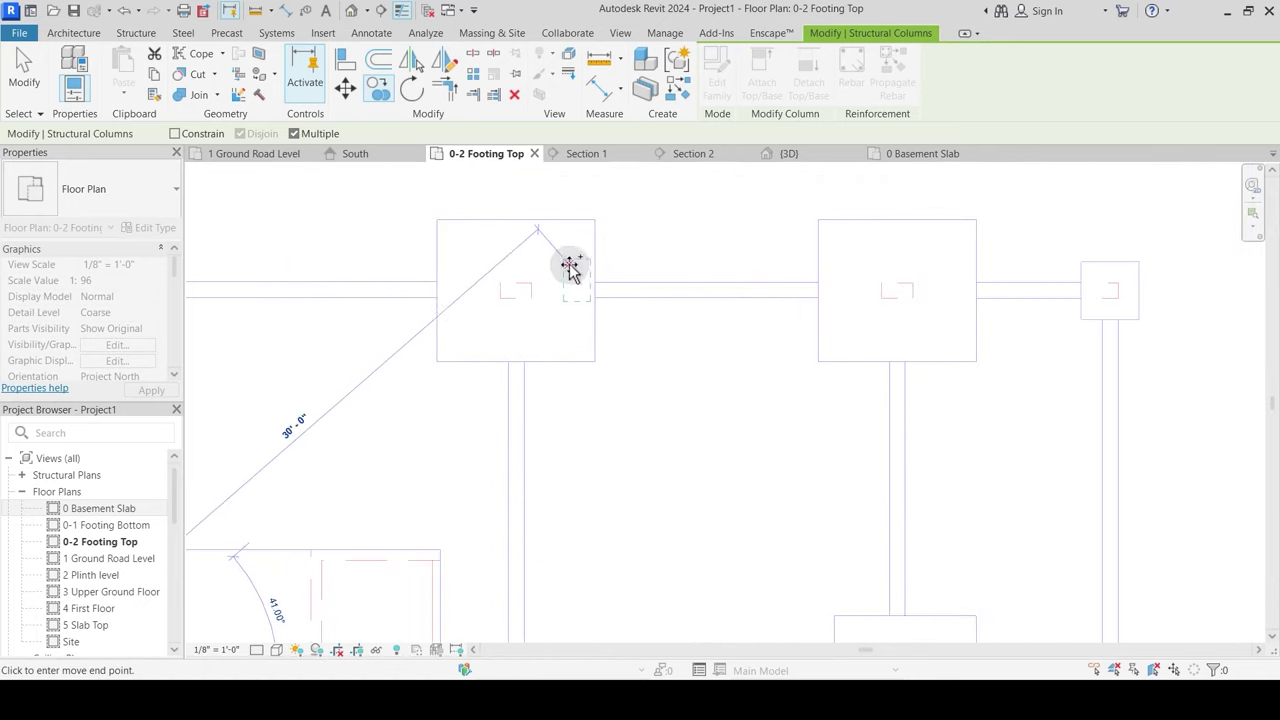
left_click(555, 263)
key("Escape")
key("Escape")
left_click(564, 281)
Step: Rotate the selected column 90 degrees with RO
scroll(572, 288, "up", 1)
key("r")
key("o")
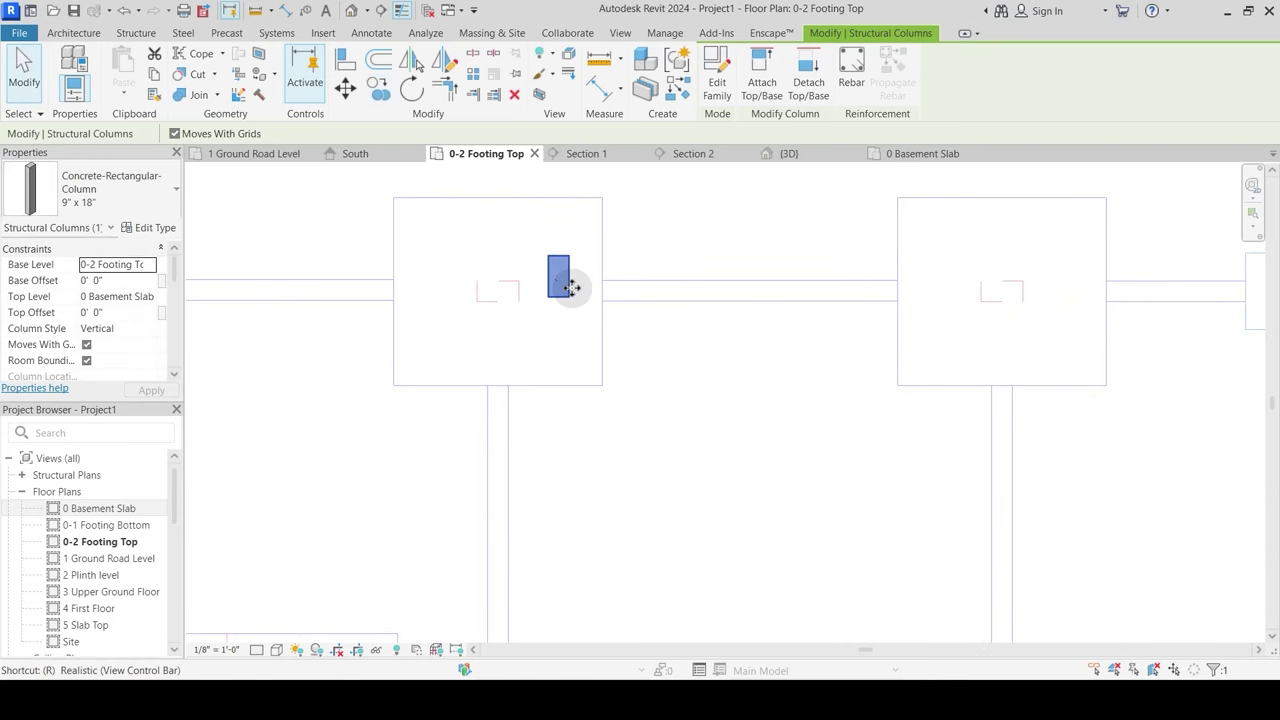
left_click(669, 275)
middle_click_drag(596, 214, 571, 314)
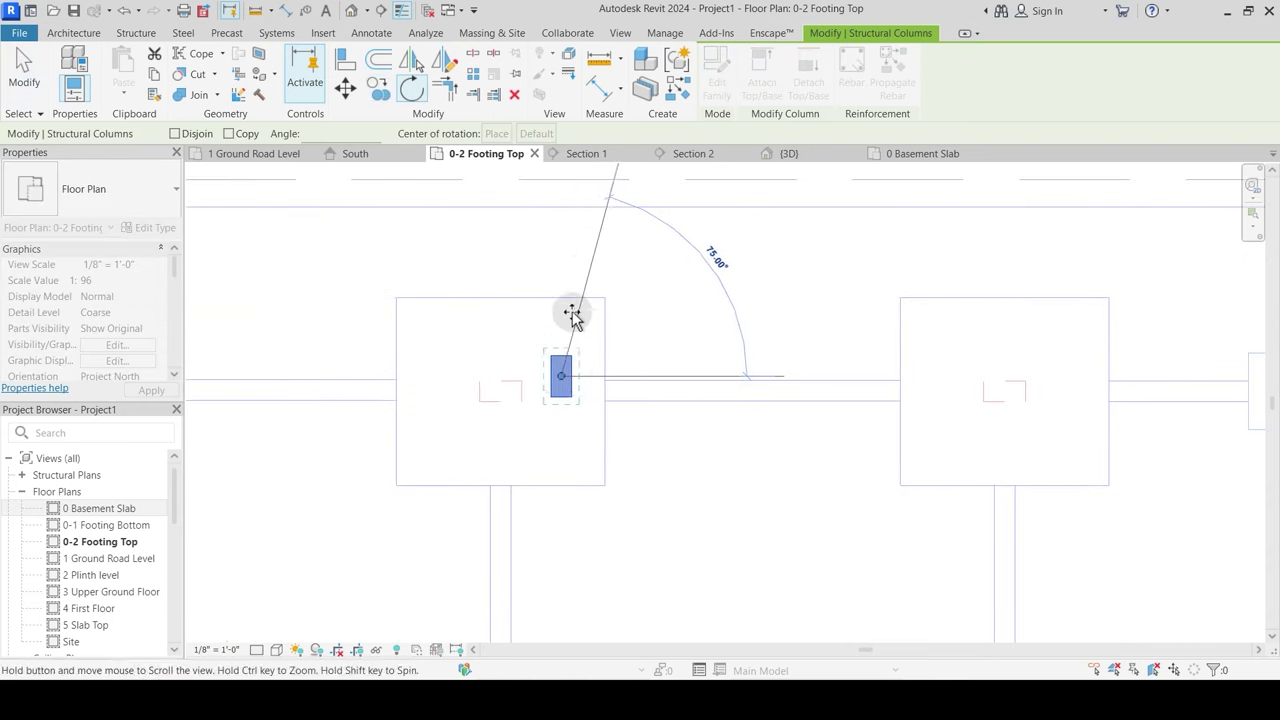
left_click(557, 257)
key("Escape")
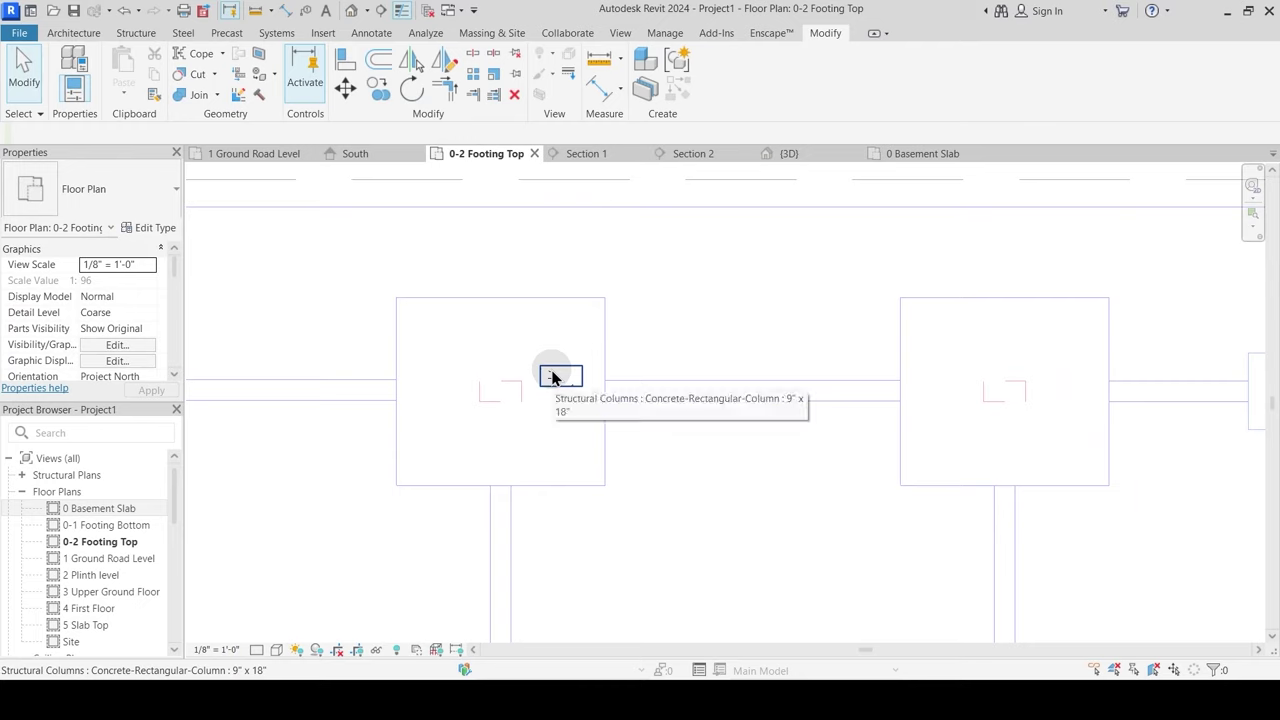
Step: Align the rotated column onto the footing's reference line
middle_click_drag(543, 380, 635, 328)
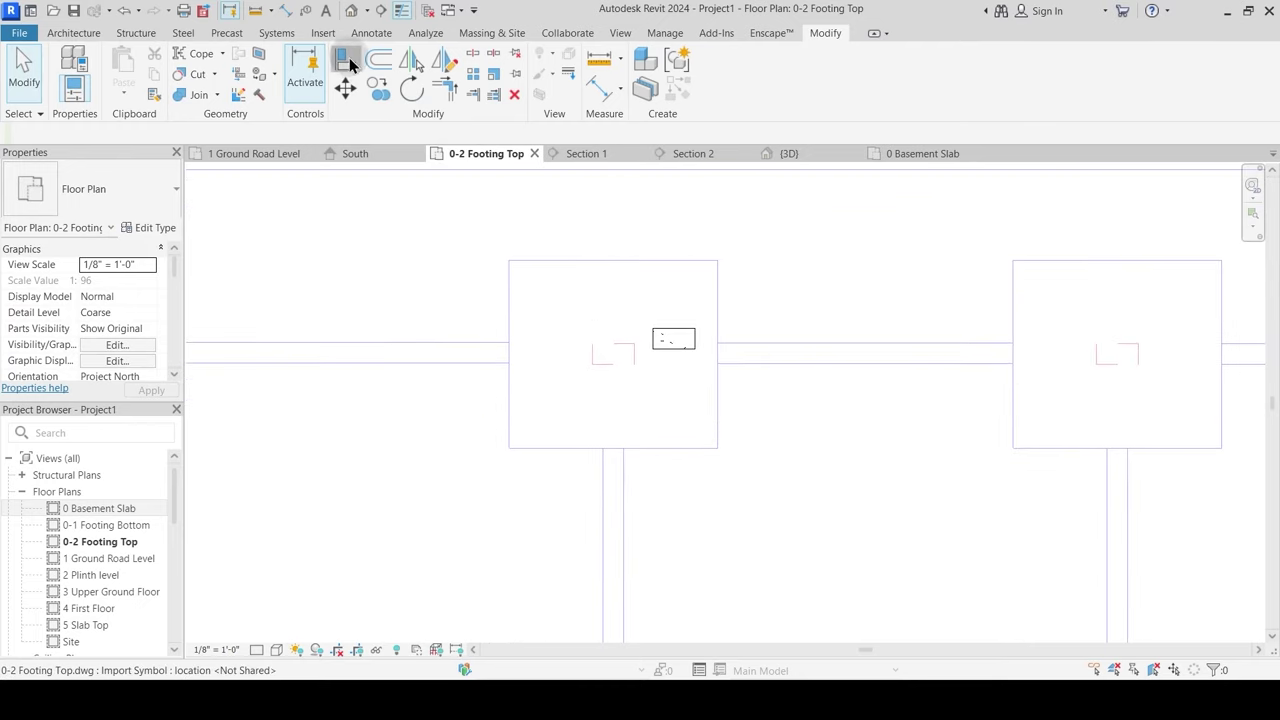
left_click(346, 61)
left_click(591, 358)
left_click(653, 340)
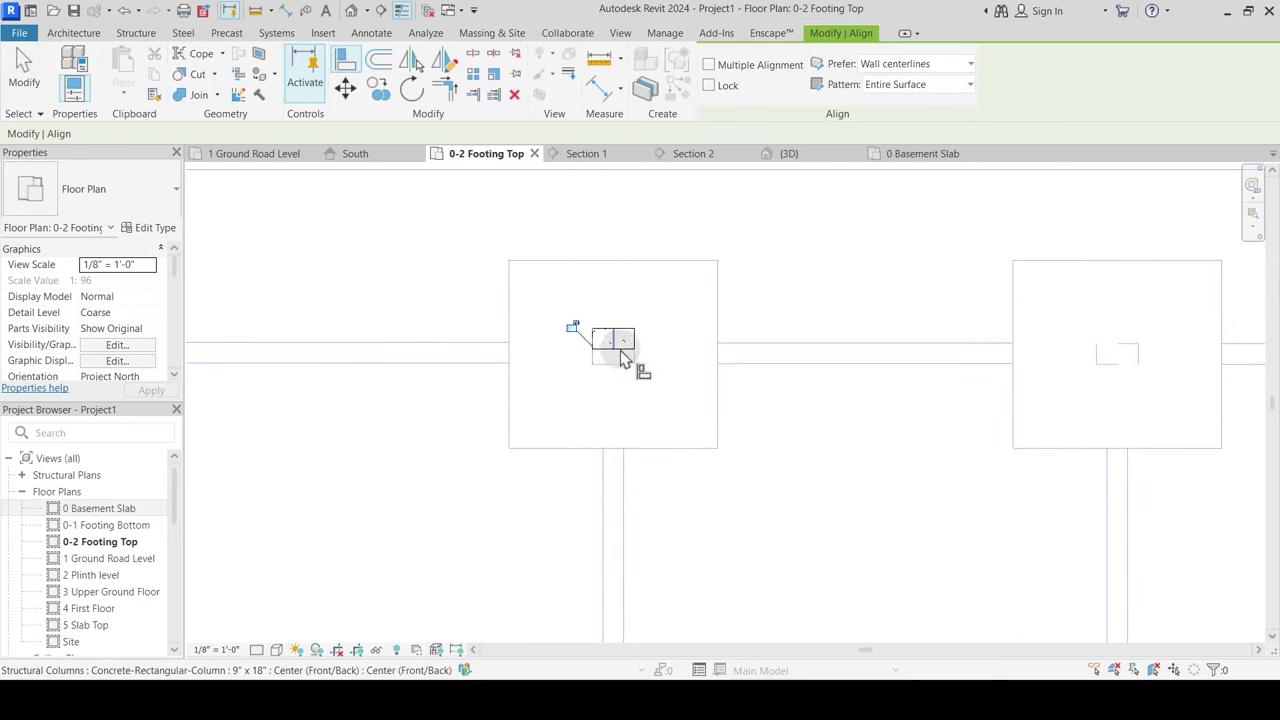
key("Escape")
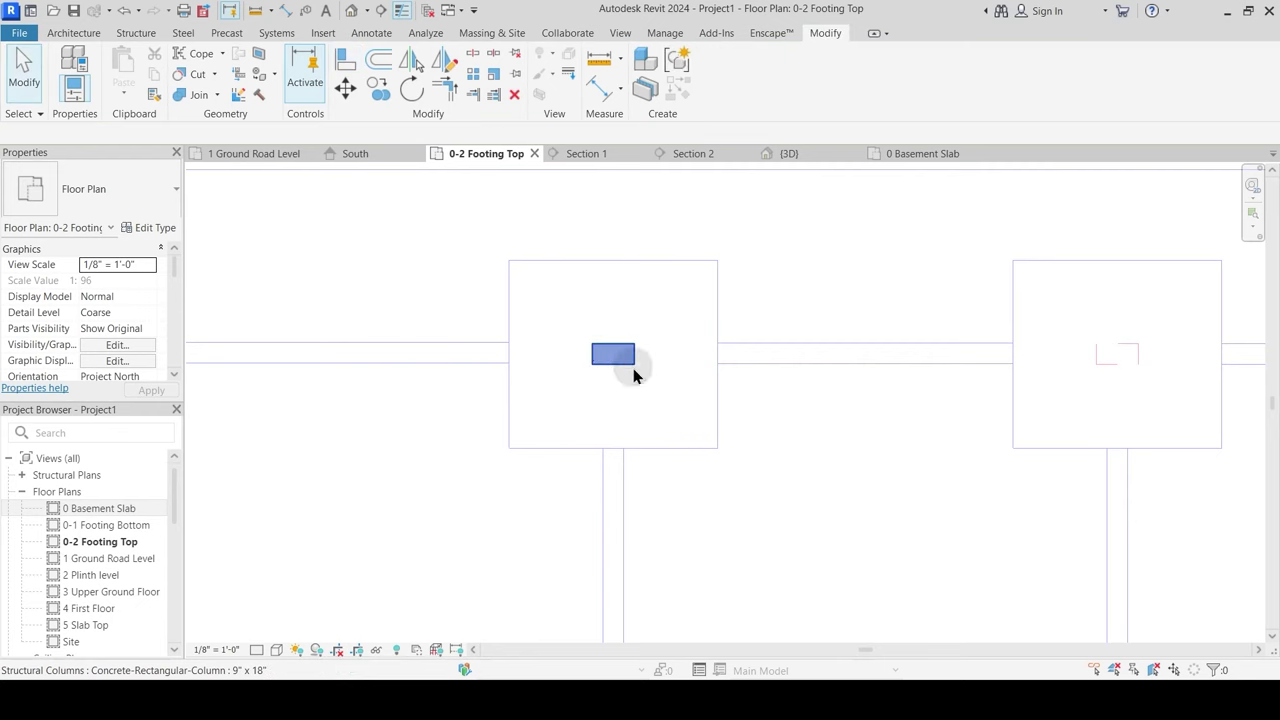
Step: Copy the rotated column onto the second footing
left_click(612, 358)
key("c")
key("o")
left_click(592, 345)
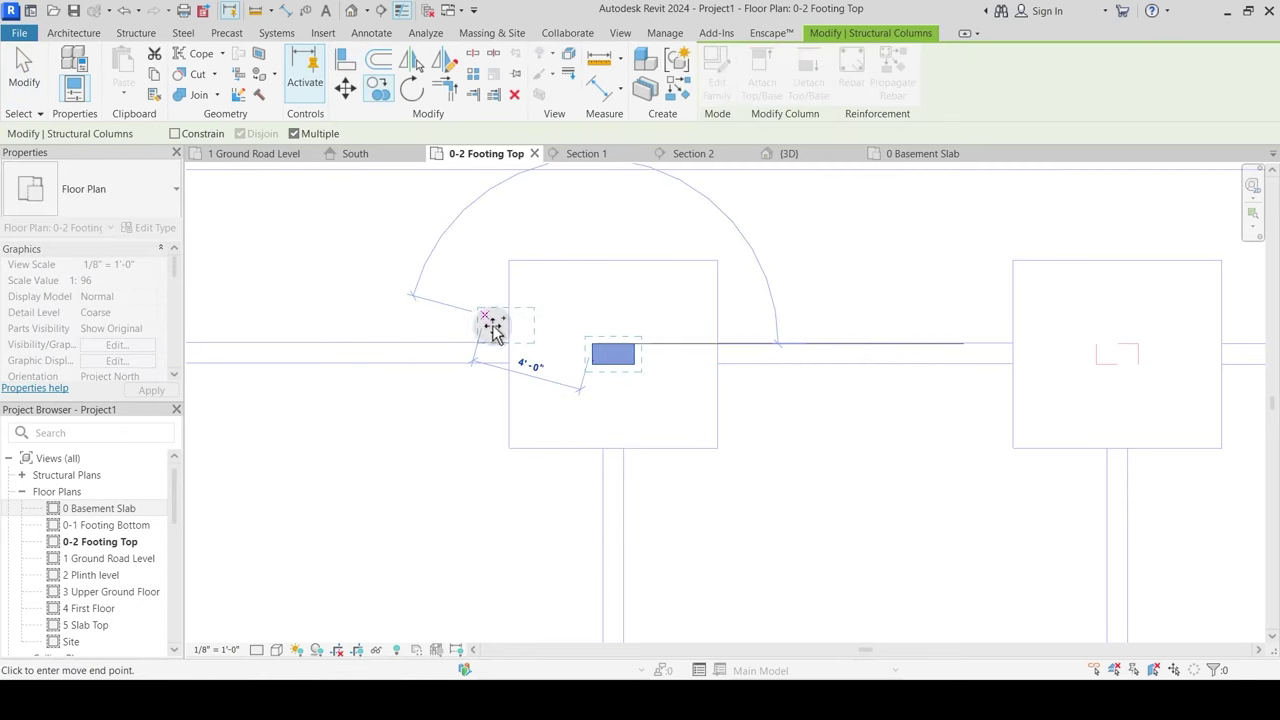
scroll(491, 328, "down", 2)
left_click(889, 341)
Step: Copy the upper column to the centre of the lower footing
middle_click_drag(829, 471, 814, 251)
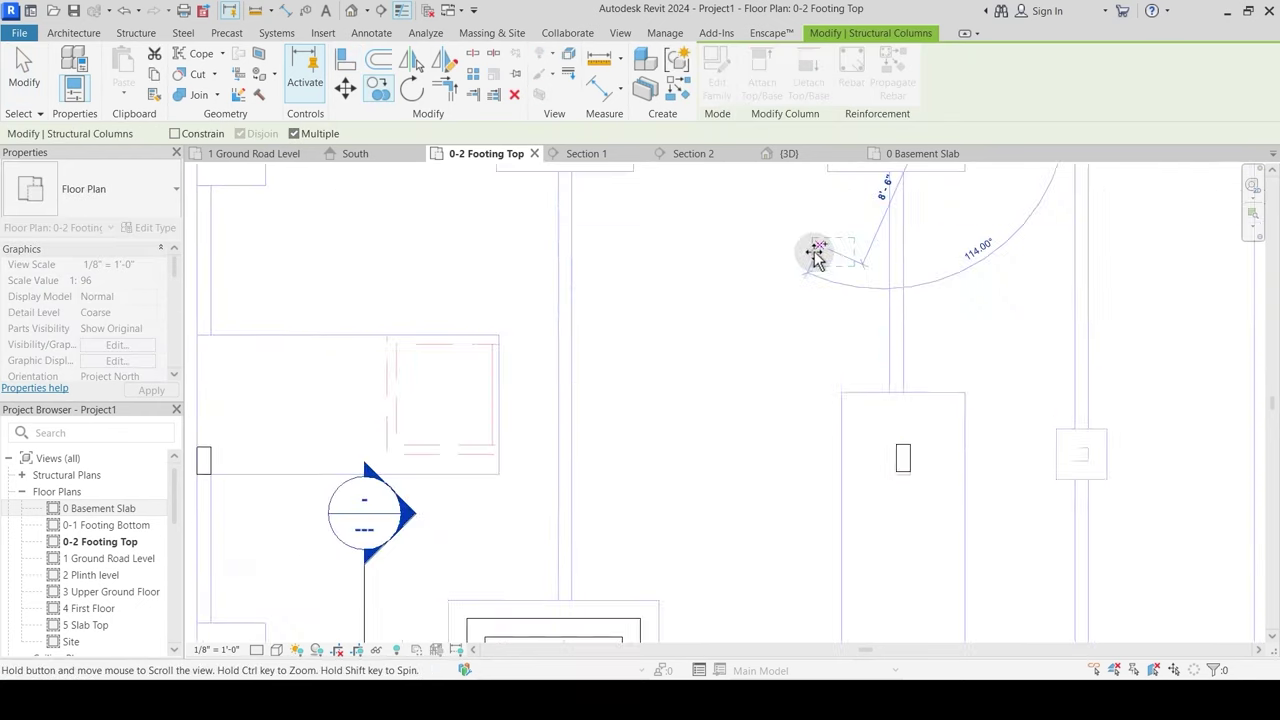
middle_click_drag(886, 457, 858, 255)
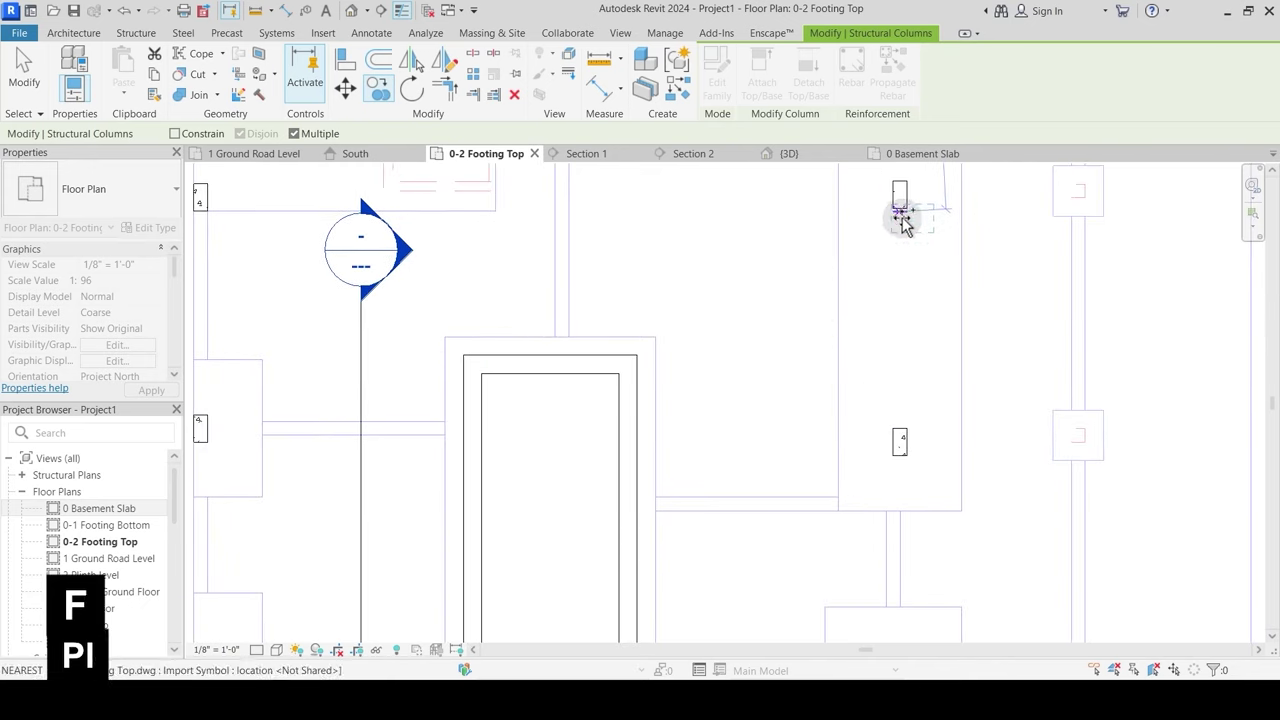
left_click(902, 209)
middle_click_drag(855, 490, 888, 209)
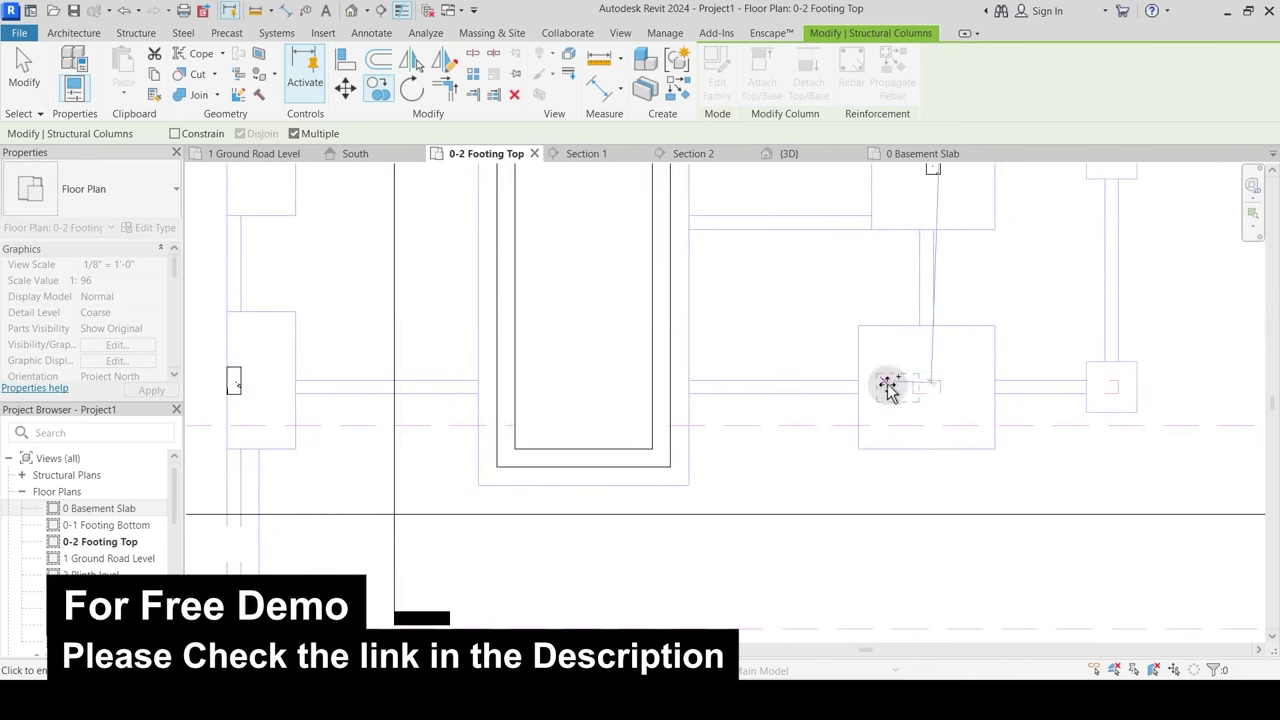
scroll(886, 432, "up", 2)
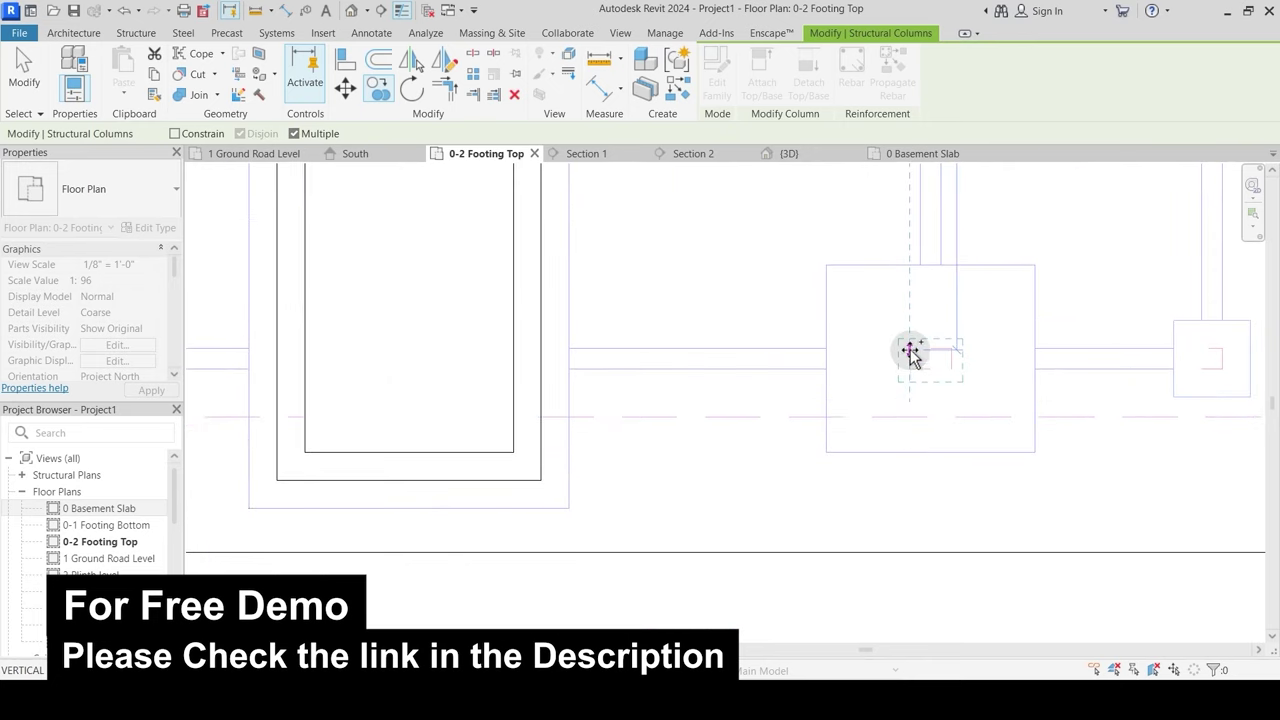
left_click(910, 352)
key("Escape")
key("Escape")
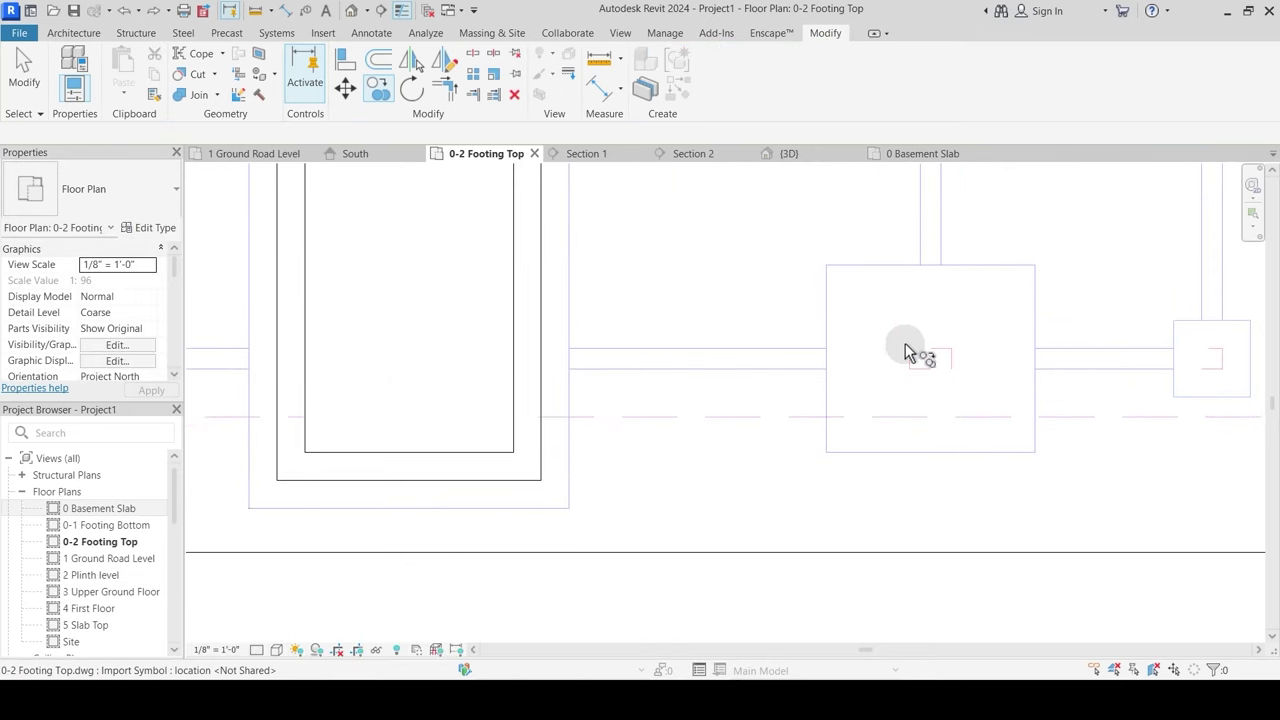
Step: Copy the upper-footing column into the bottom footing
scroll(863, 394, "down", 4)
middle_click_drag(834, 322, 763, 511)
key("Escape")
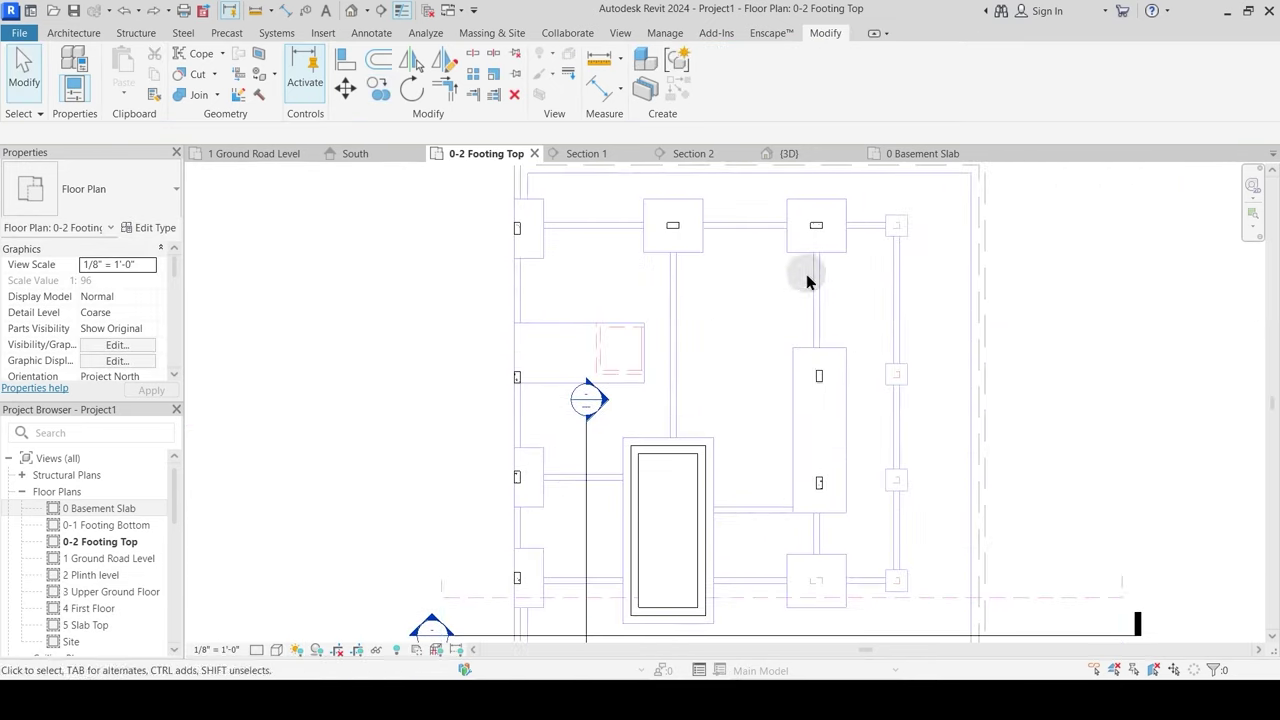
left_click(818, 228)
key("c")
key("o")
scroll(819, 262, "up", 2)
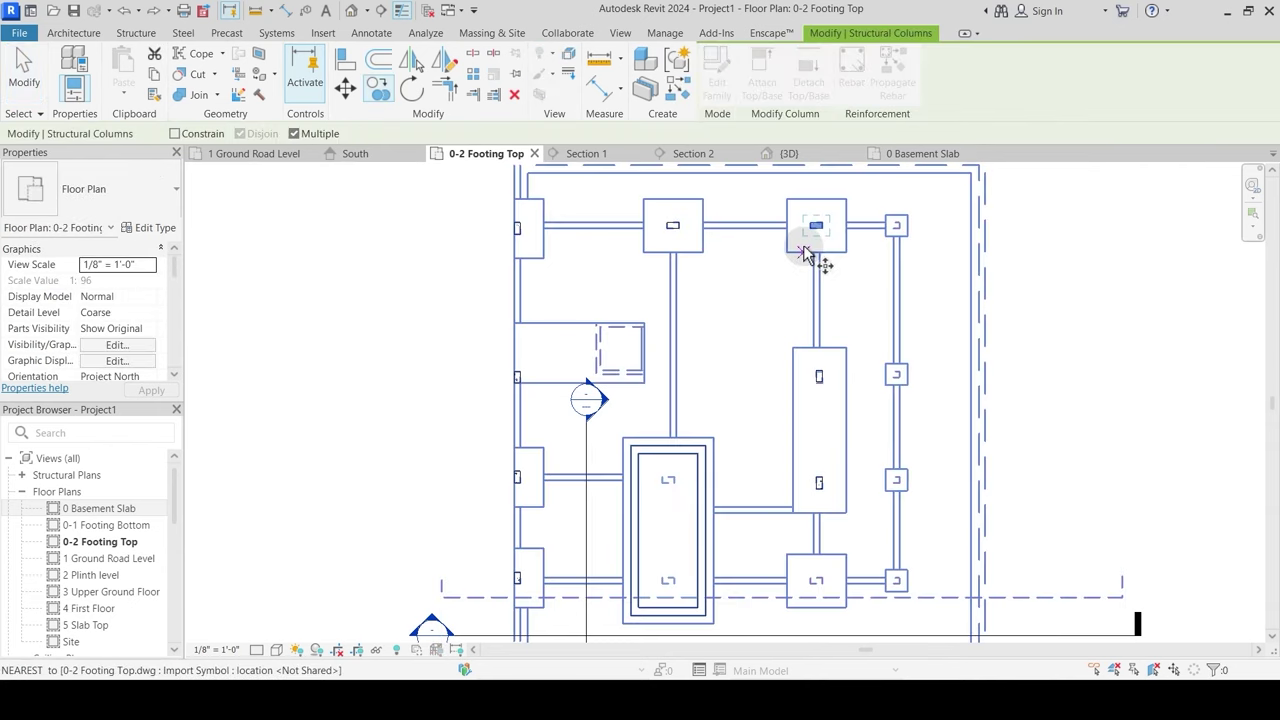
left_click(818, 214)
middle_click_drag(782, 503, 739, 212)
scroll(750, 460, "up", 3)
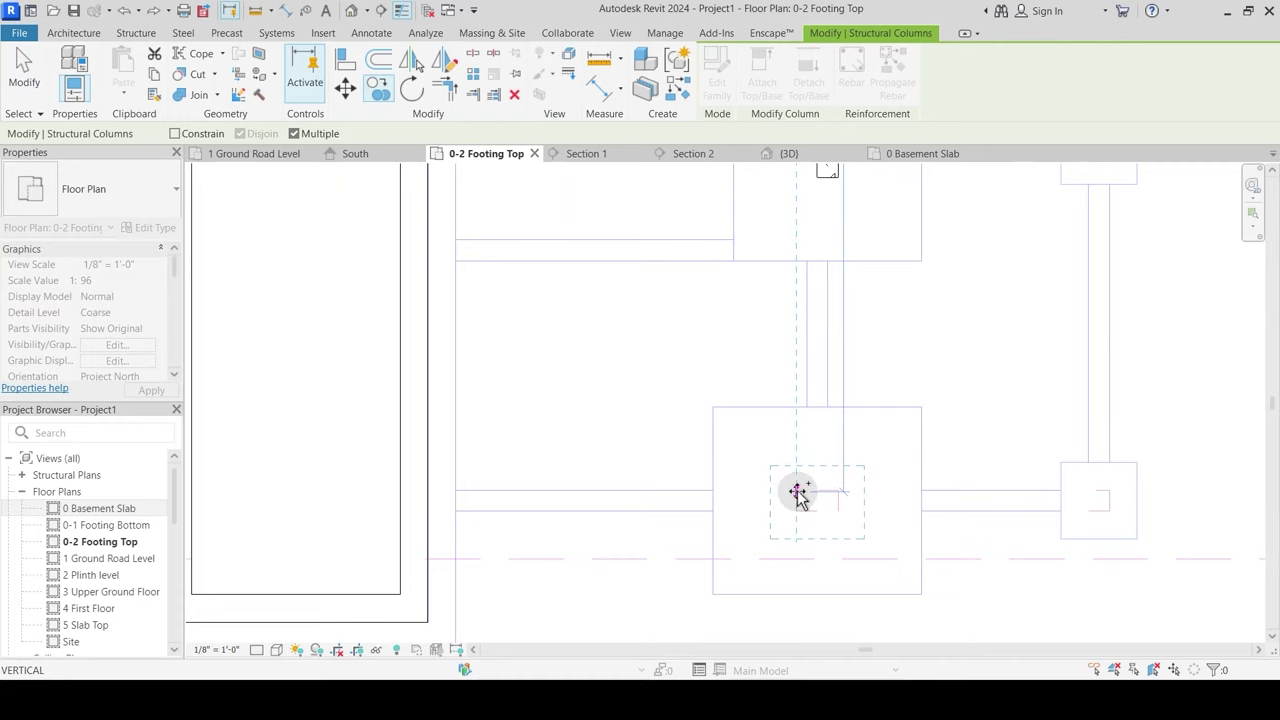
scroll(799, 493, "up", 2)
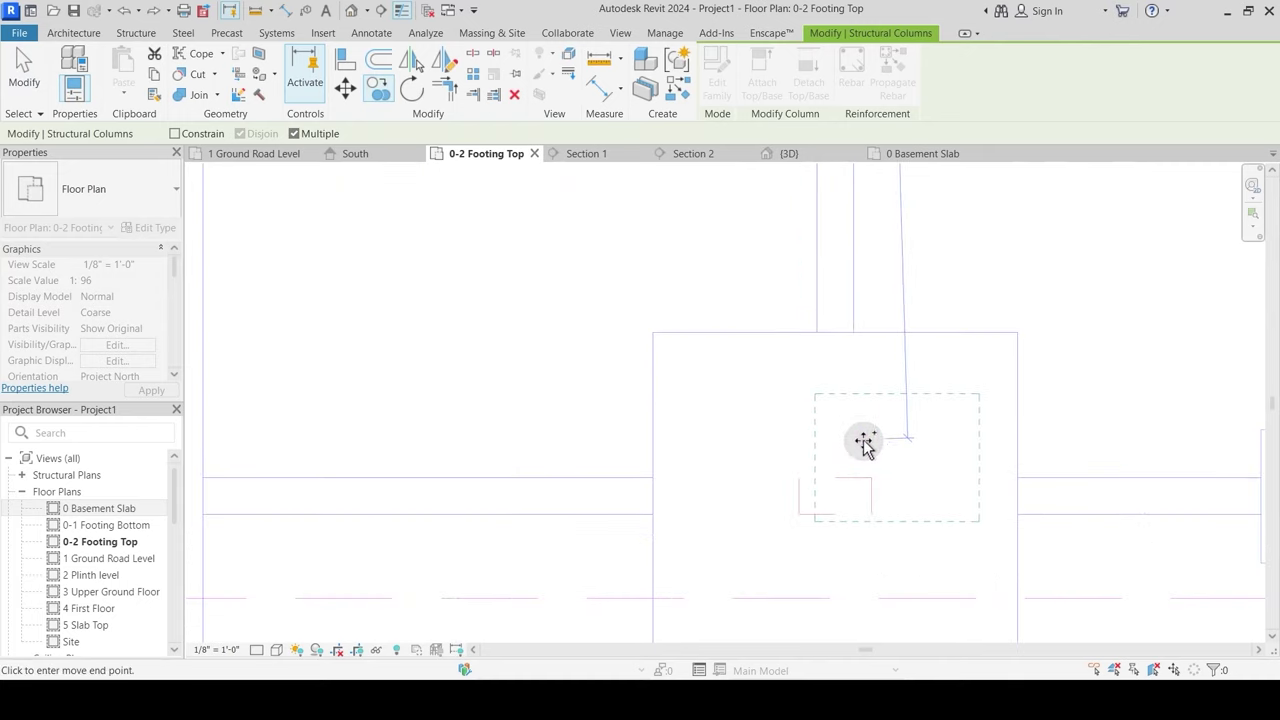
left_click(864, 443)
key("Escape")
scroll(865, 400, "down", 2)
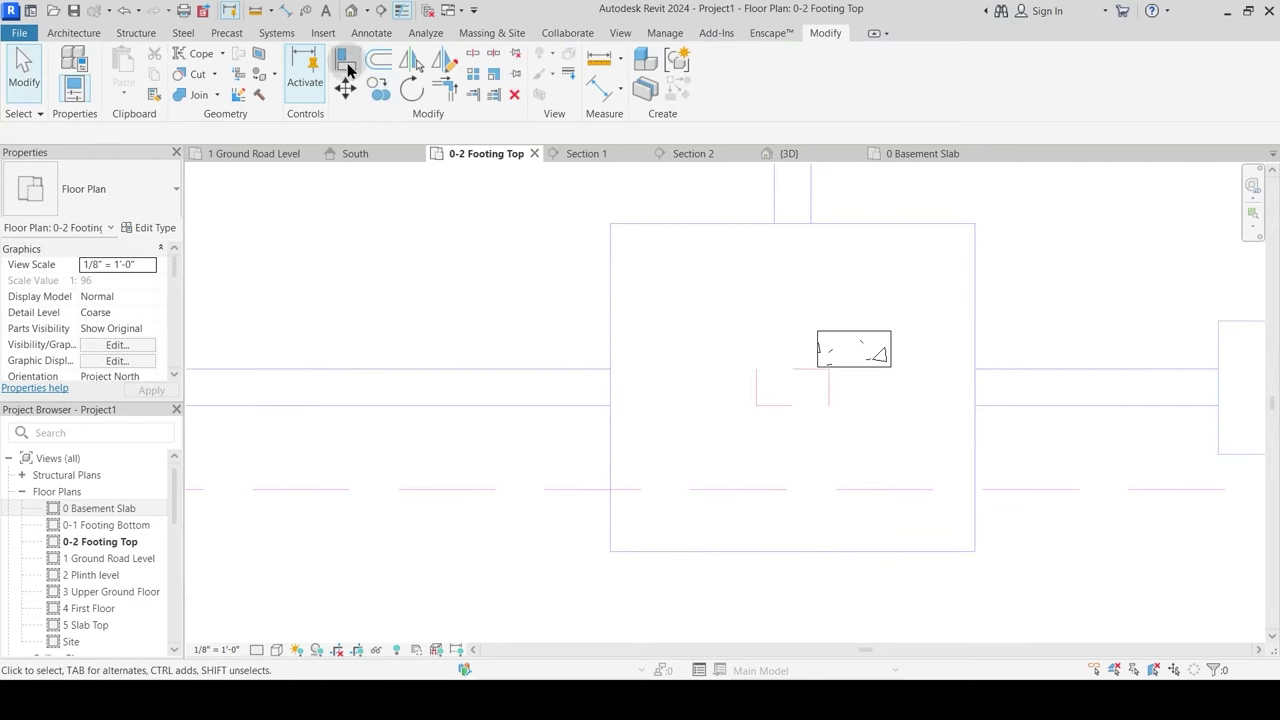
Step: Align the copied column's edges to the vertical and horizontal CAD lines
left_click(344, 62)
left_click(756, 386)
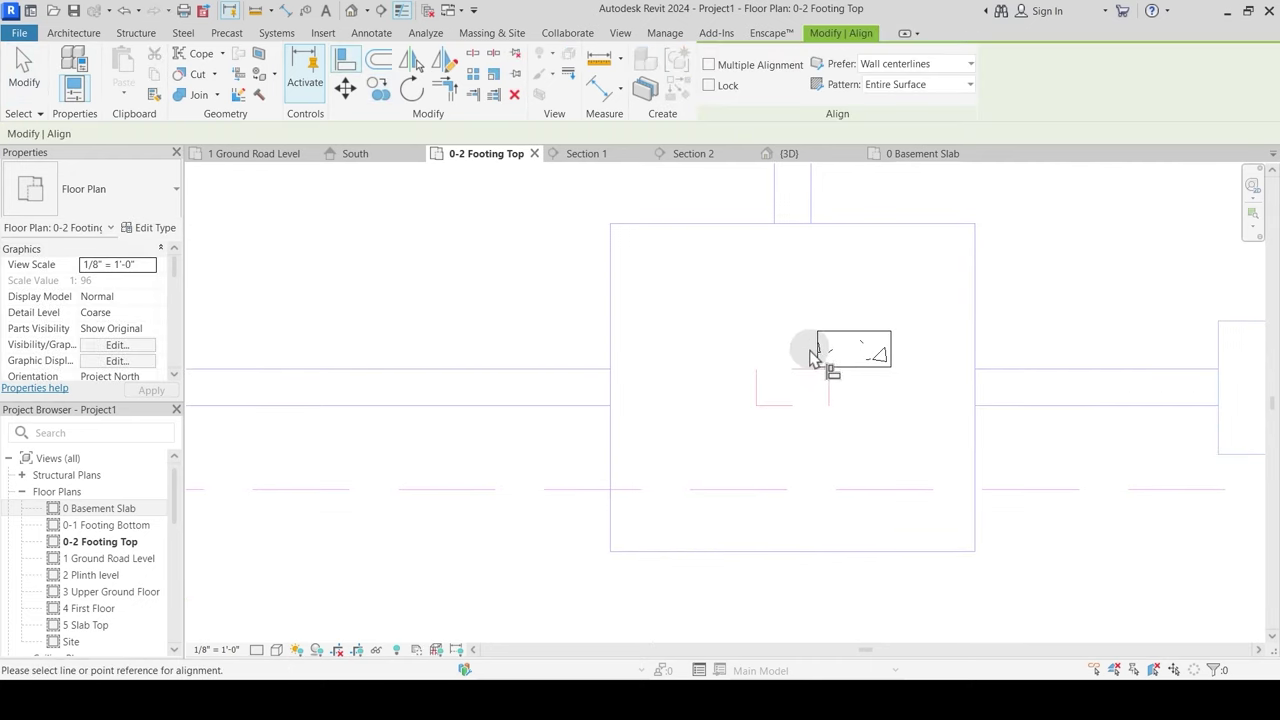
left_click(818, 350)
key("Escape")
key("Escape")
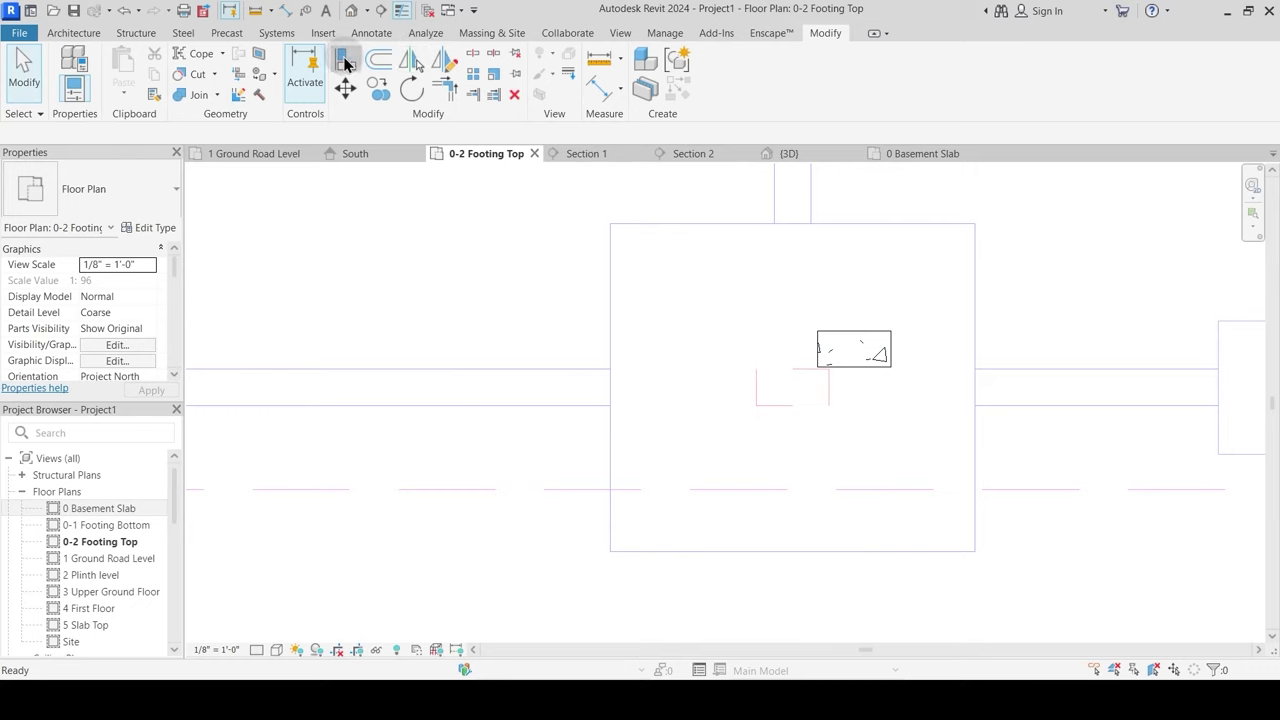
left_click(344, 62)
left_click(757, 388)
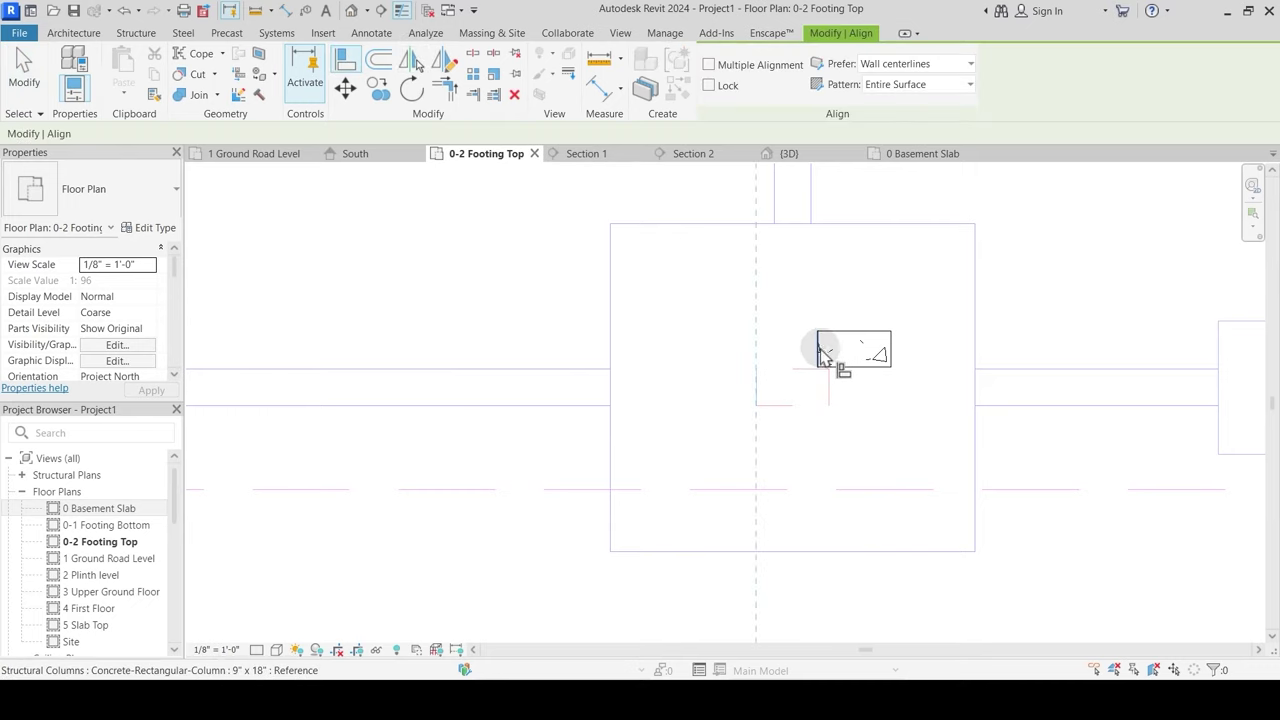
left_click(819, 350)
left_click(794, 384)
left_click(799, 370)
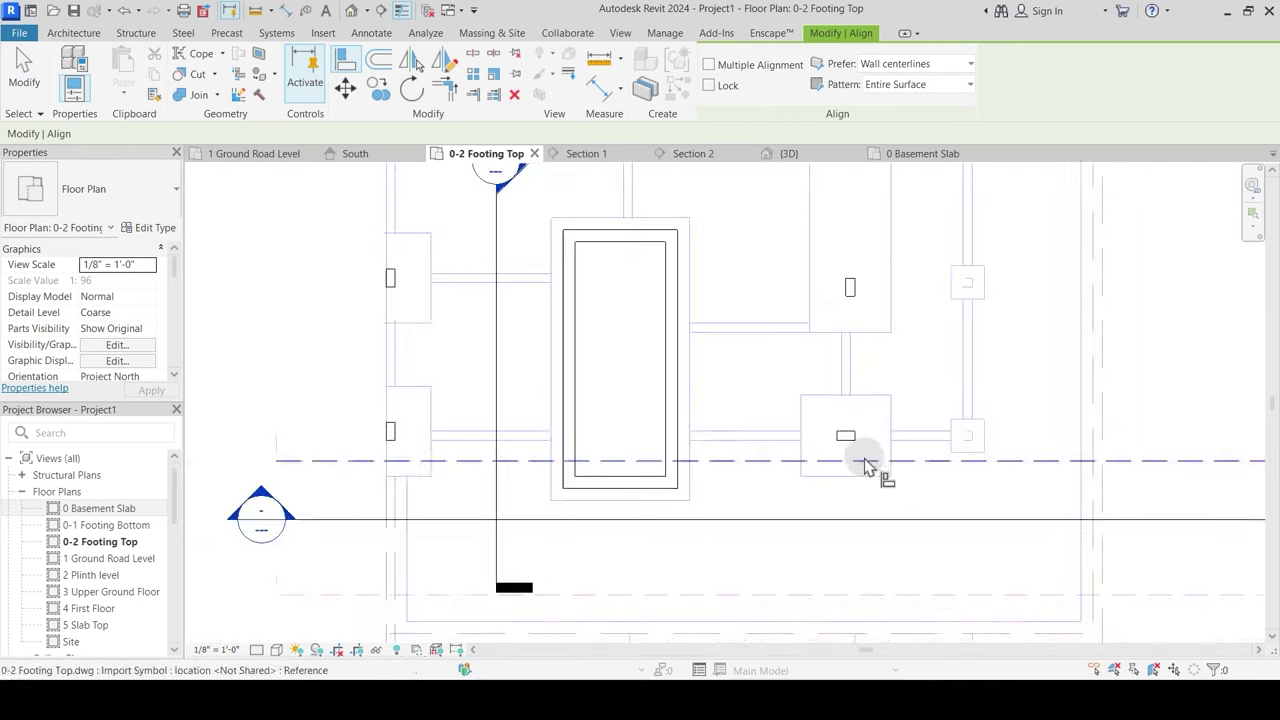
key("Escape")
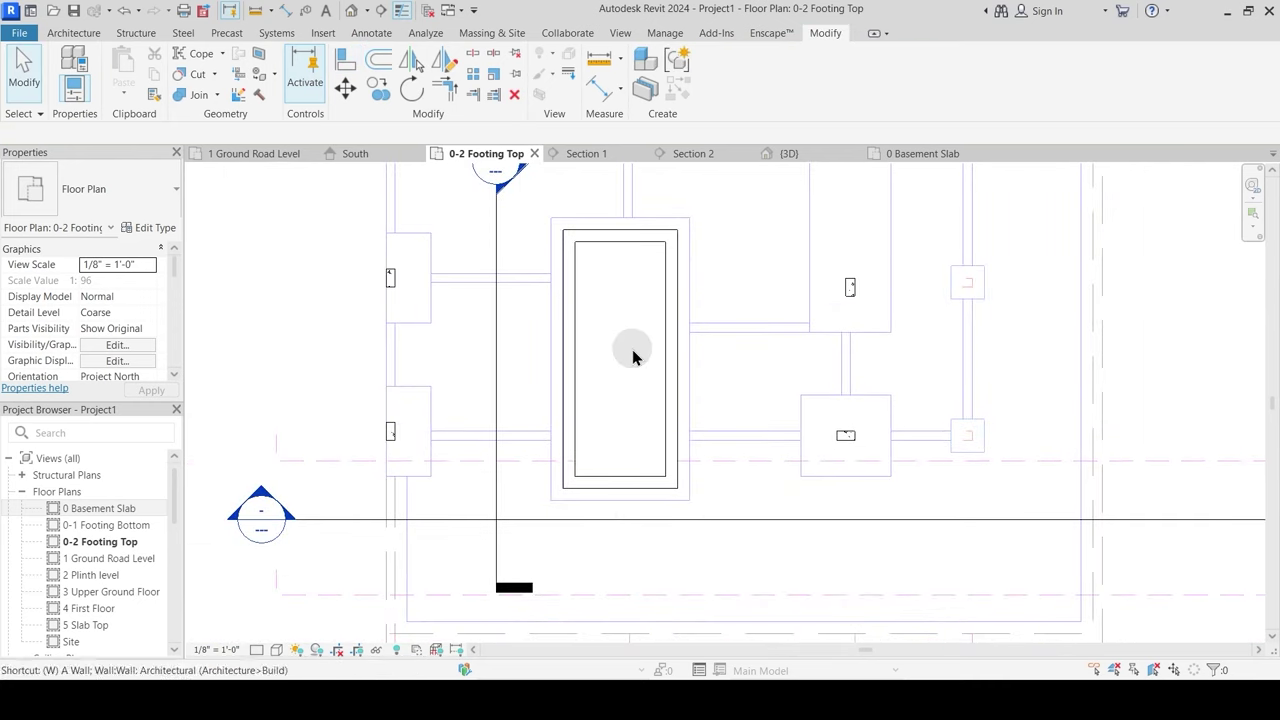
Step: Move the lower-right footing column onto the CAD mark in the long footing
scroll(634, 354, "up", 2)
left_click(908, 474)
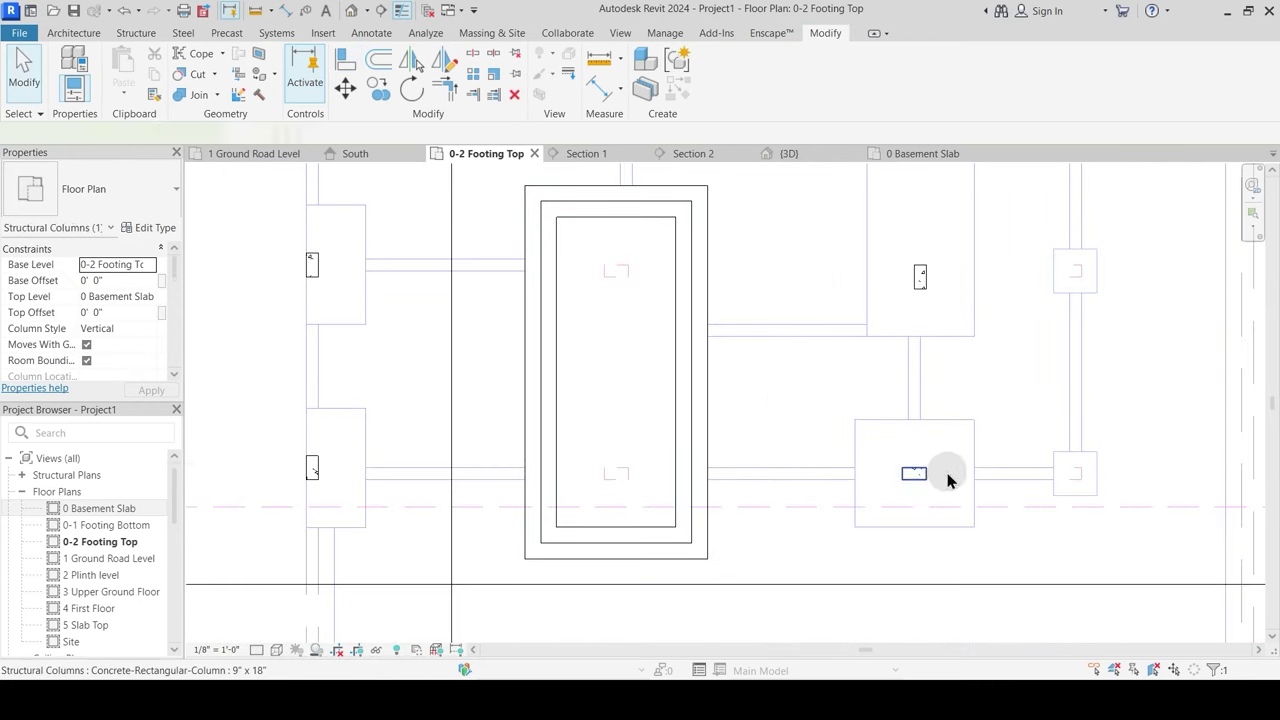
key("m")
key("v")
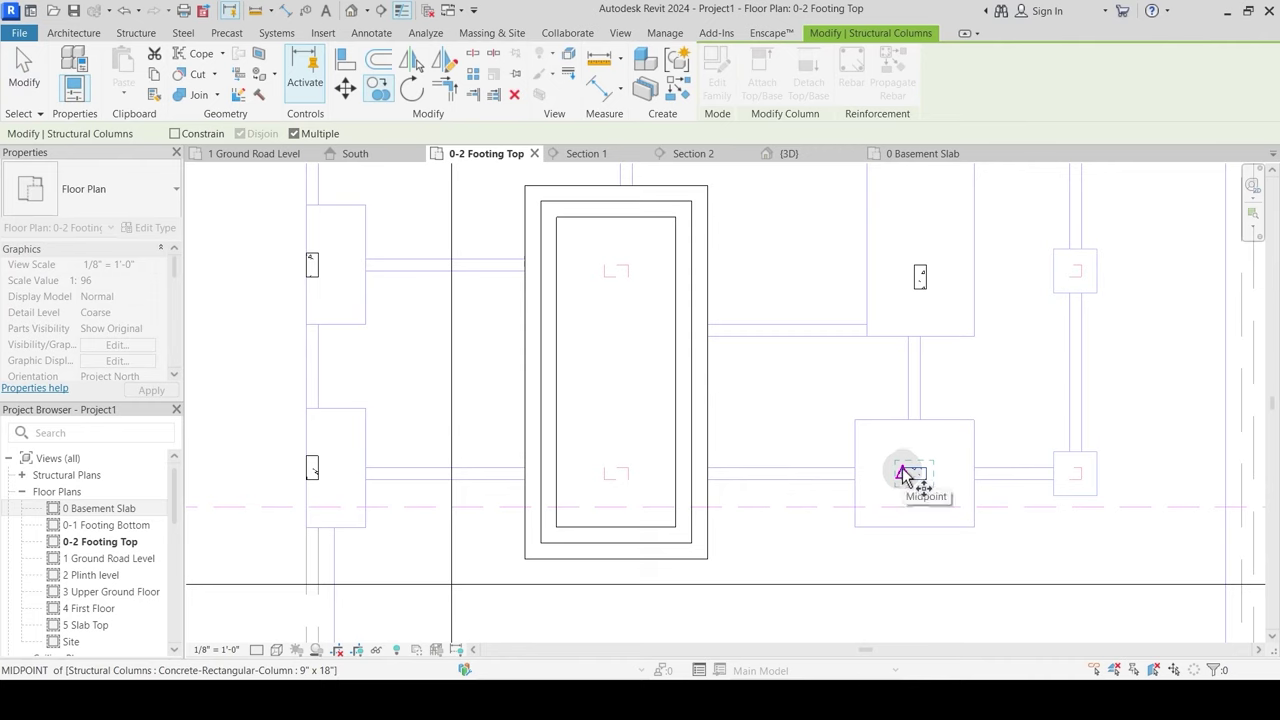
left_click(906, 472)
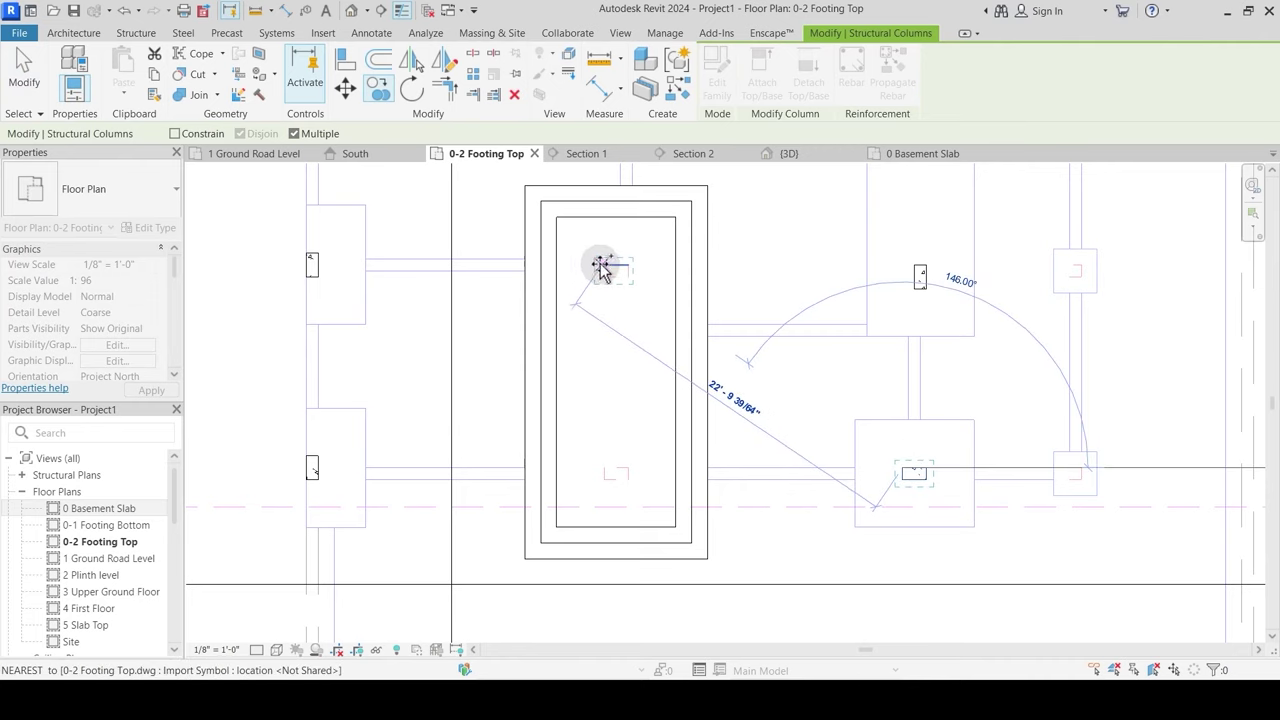
scroll(600, 297, "up", 2)
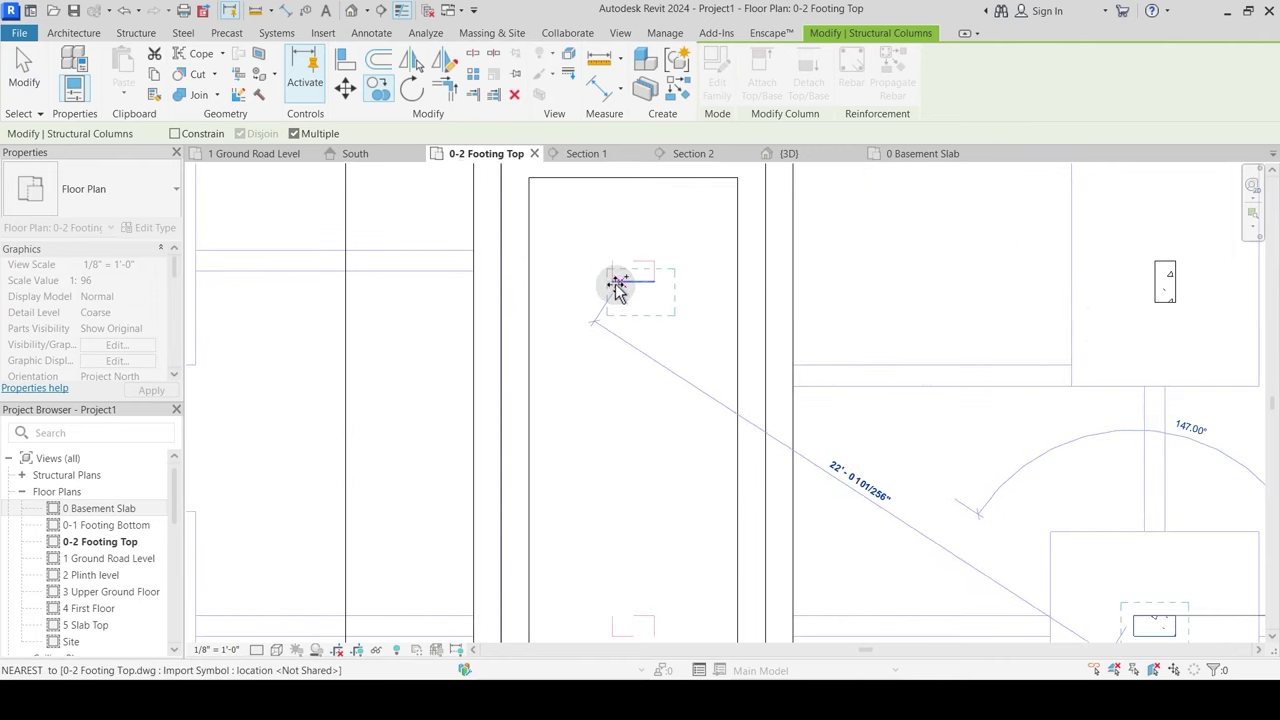
left_click(612, 268)
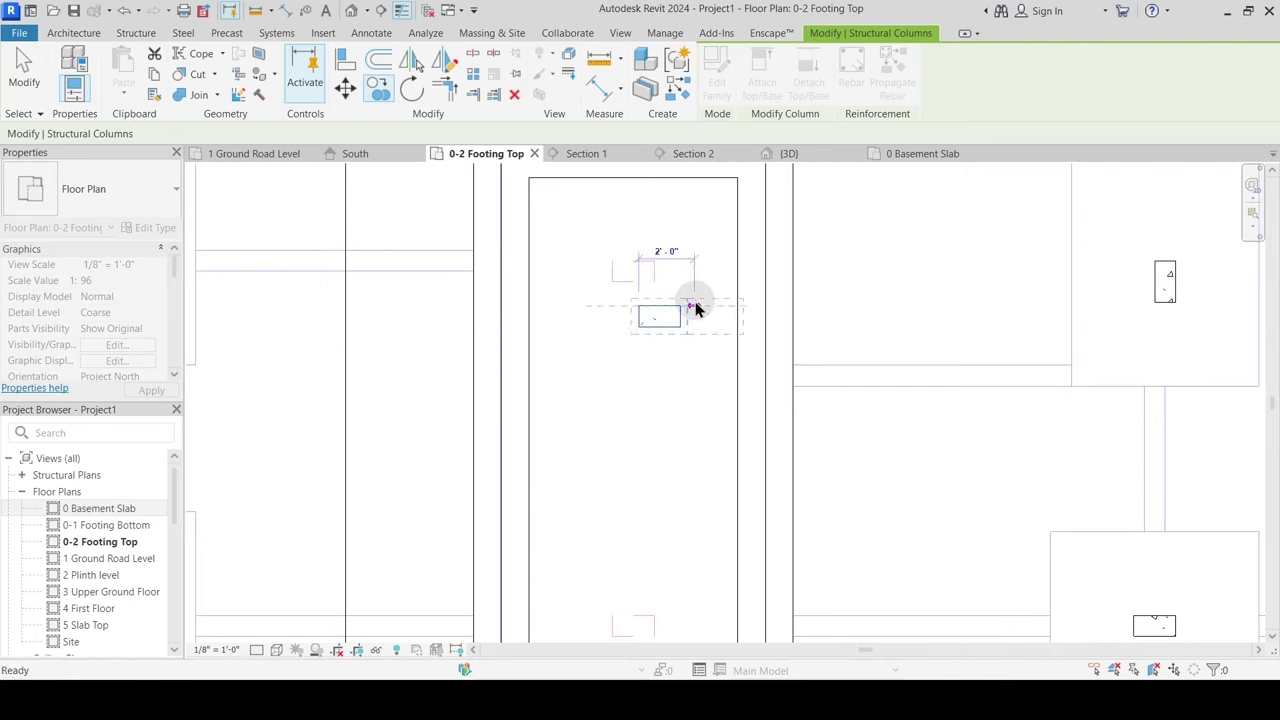
key("Escape")
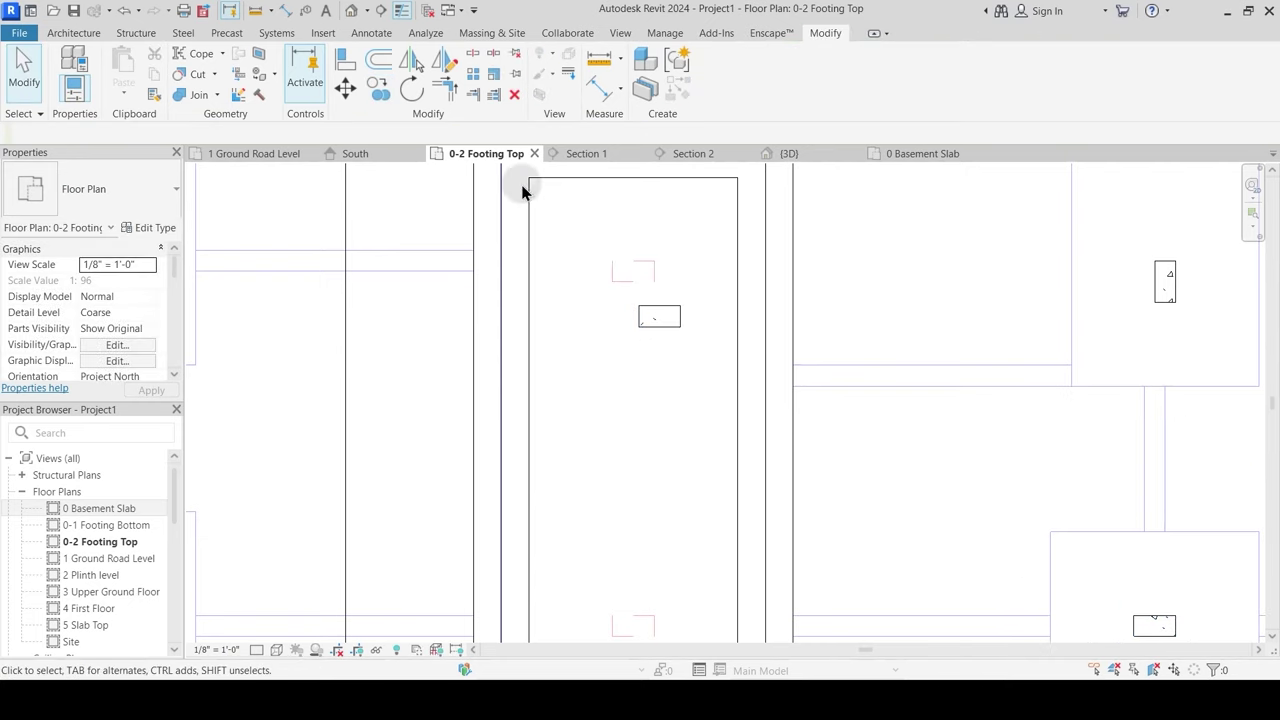
Step: Move the long-footing column down to the footing's lower end
key("a")
key("l")
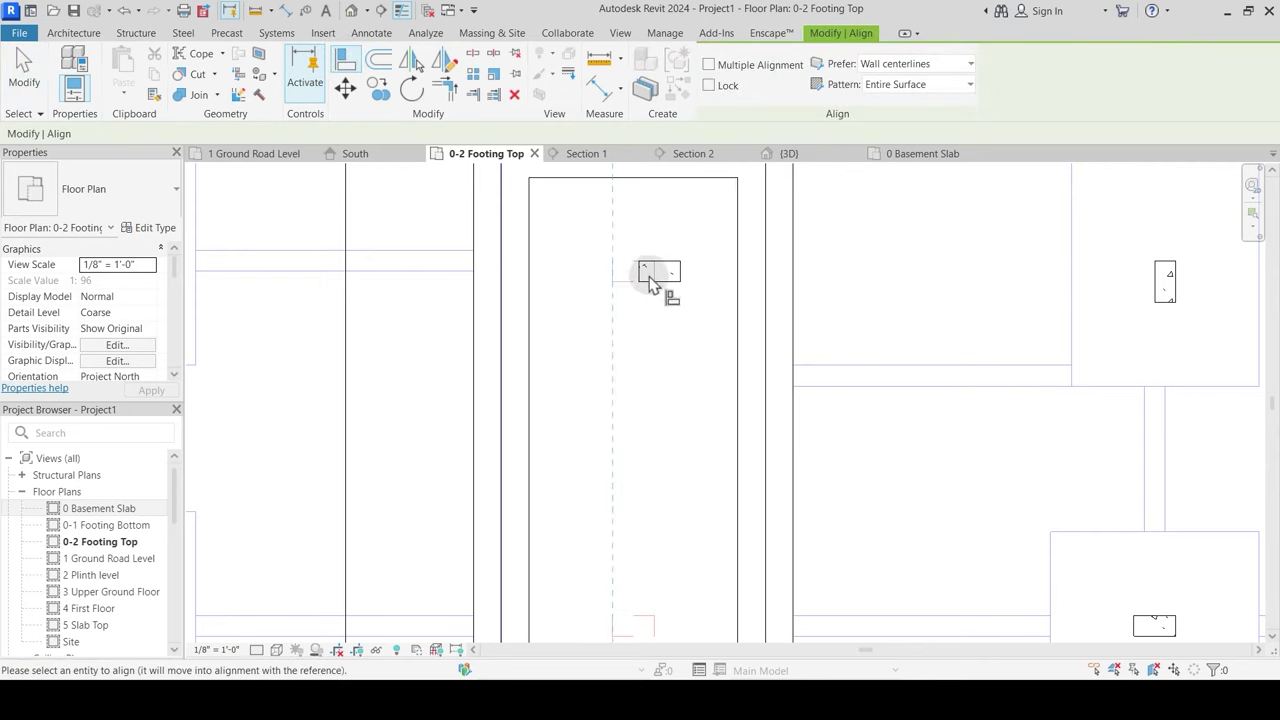
key("Escape")
left_click(638, 284)
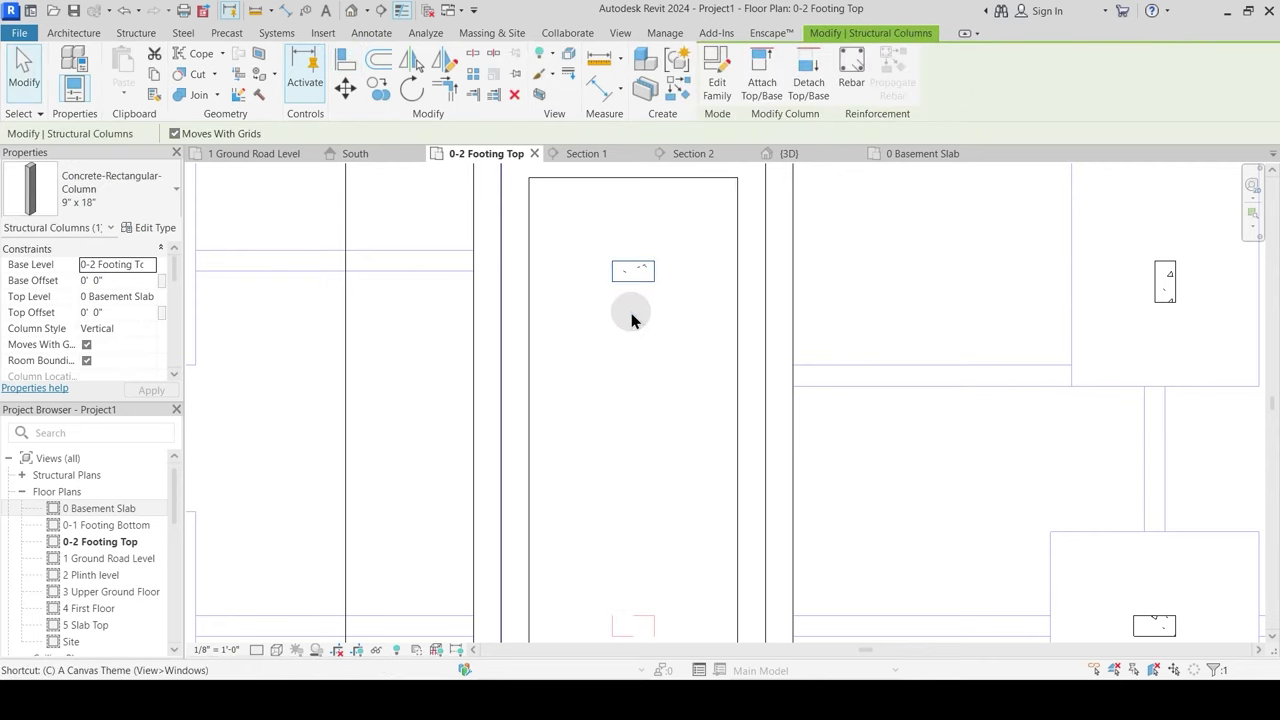
key("m")
key("v")
left_click(612, 281)
middle_click_drag(614, 474, 640, 255)
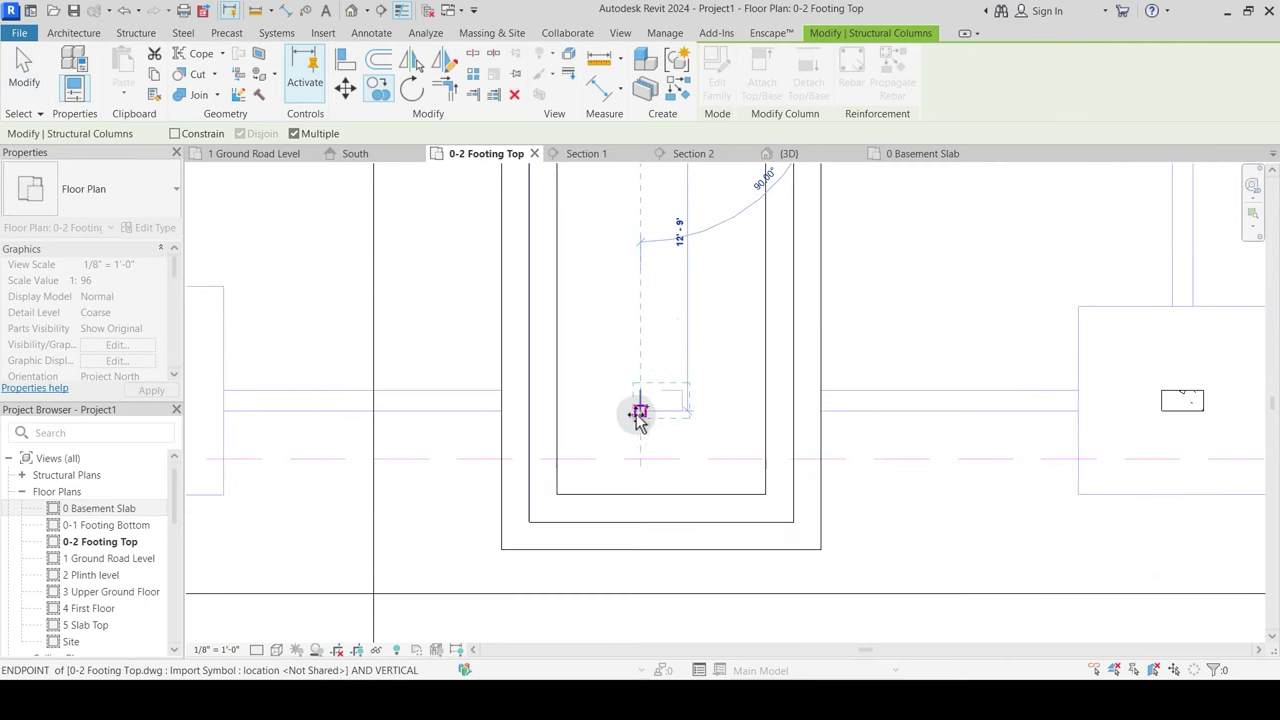
left_click(640, 413)
scroll(640, 341, "down", 2)
middle_click_drag(915, 312, 756, 579)
key("Escape")
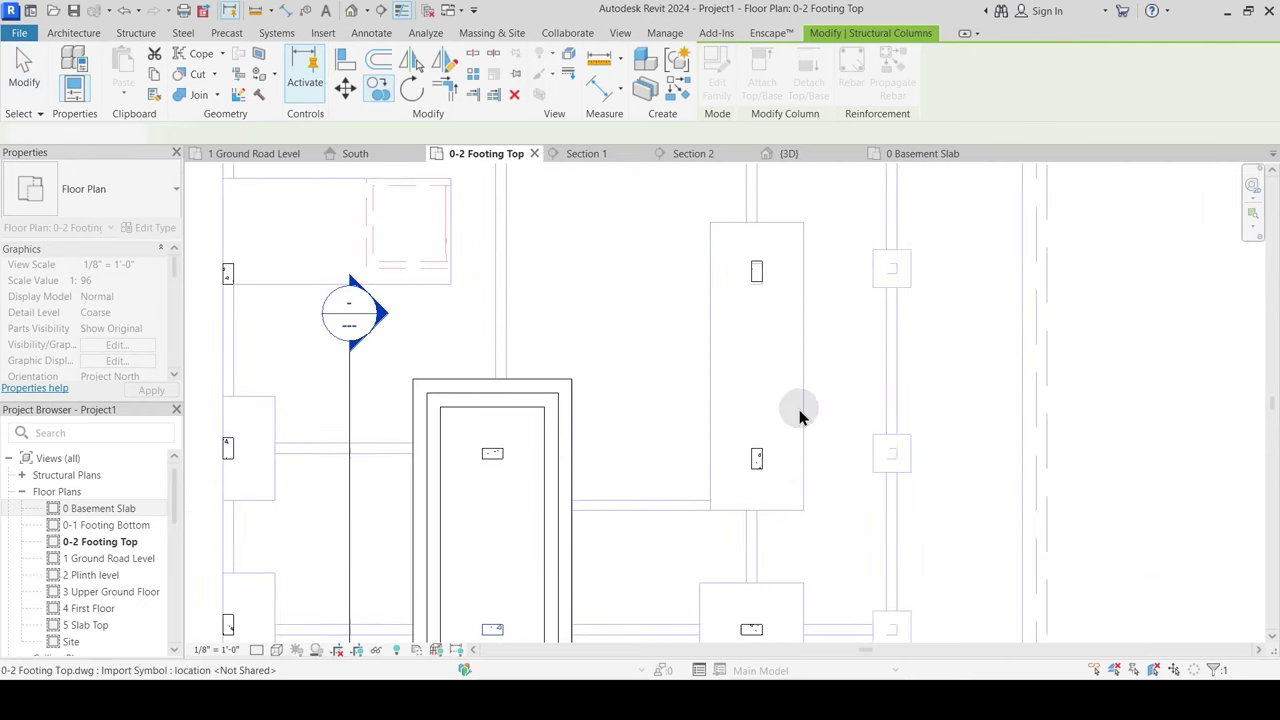
Step: Shift the upper-right column right and align its top edge with the CAD outline
scroll(757, 275, "up", 1)
scroll(758, 285, "up", 5)
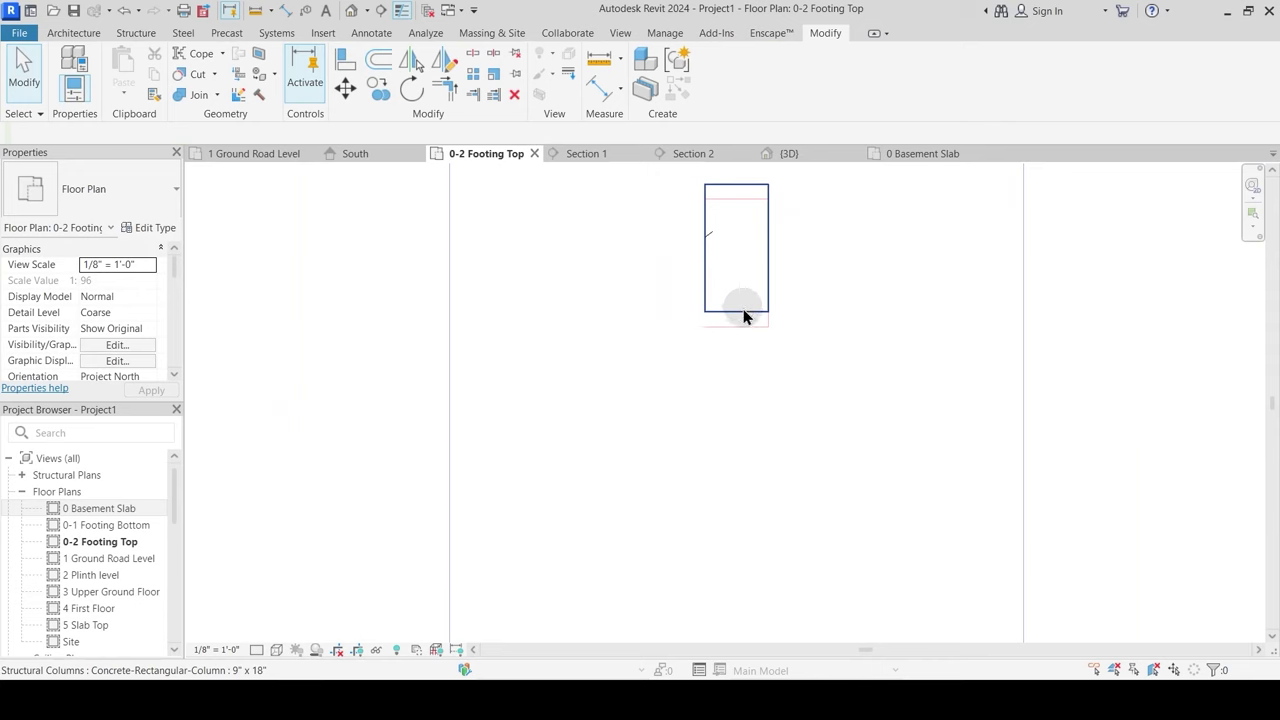
left_click_drag(744, 313, 888, 337)
middle_click_drag(829, 297, 788, 425)
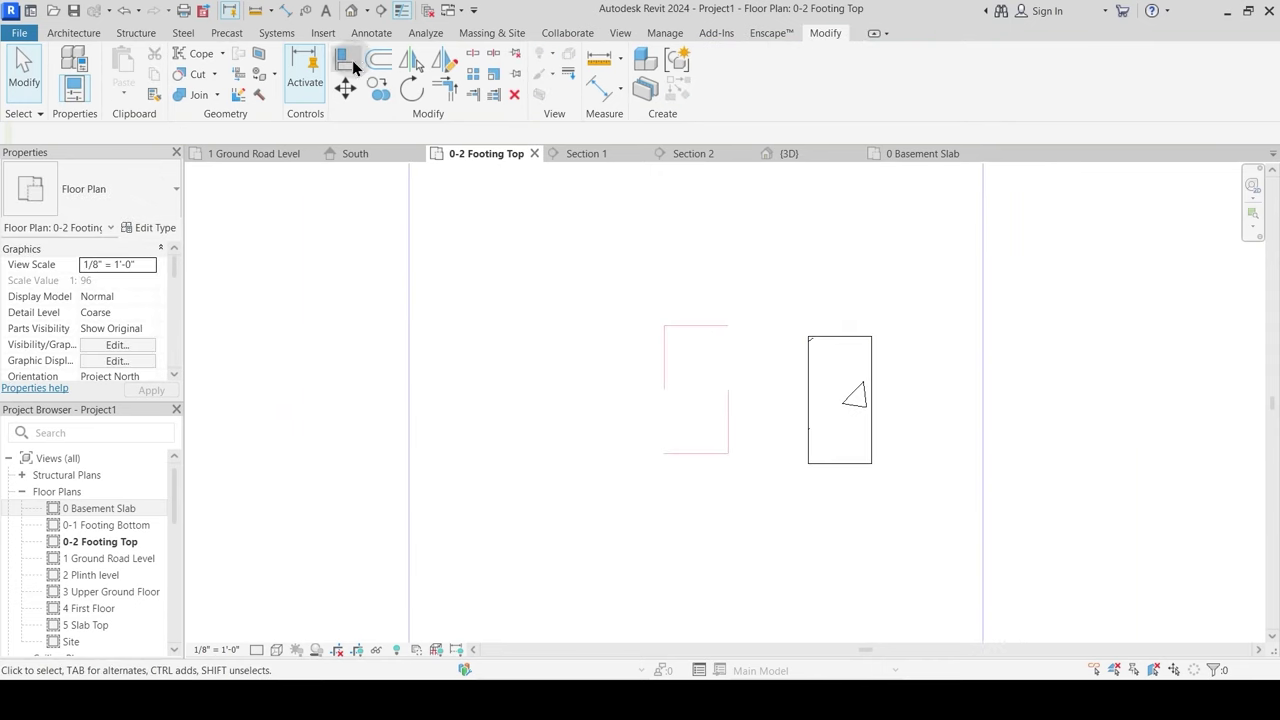
key("a")
key("l")
left_click(811, 341)
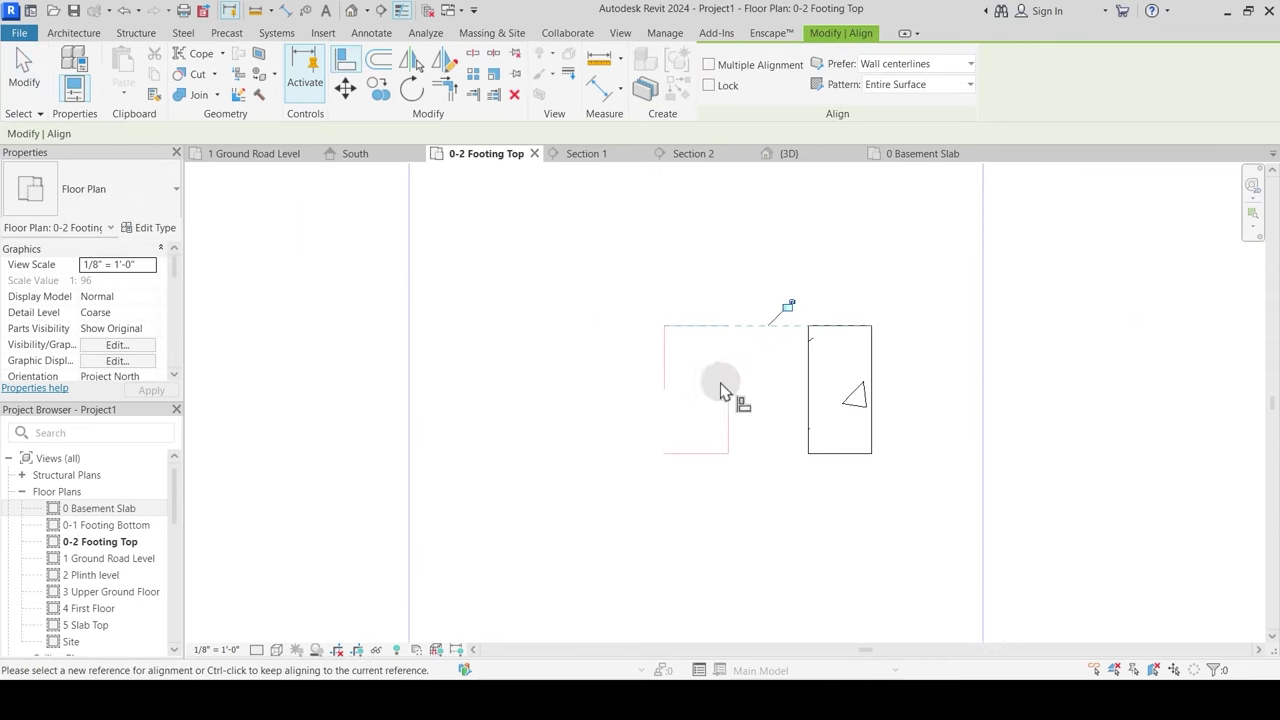
scroll(677, 363, "up", 5)
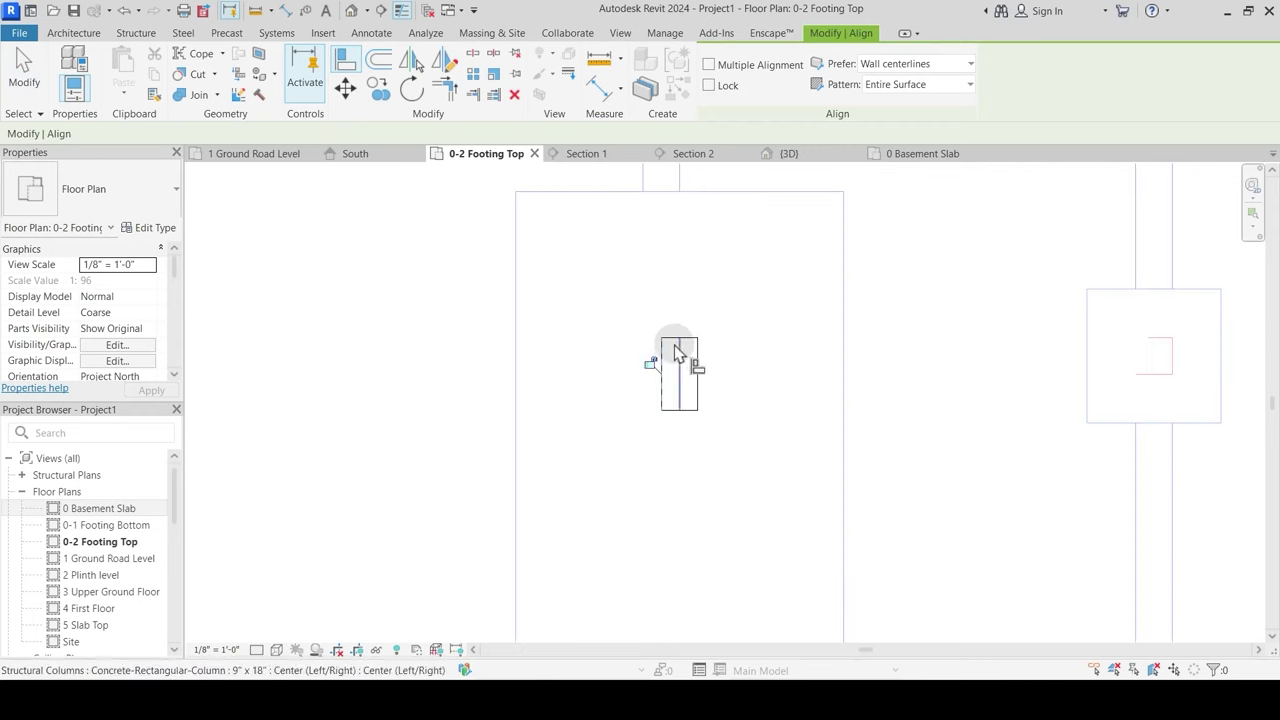
scroll(752, 362, "down", 4)
key("Escape")
Step: Copy the rectangular column to just right of the small corner footing
scroll(760, 431, "up", 6)
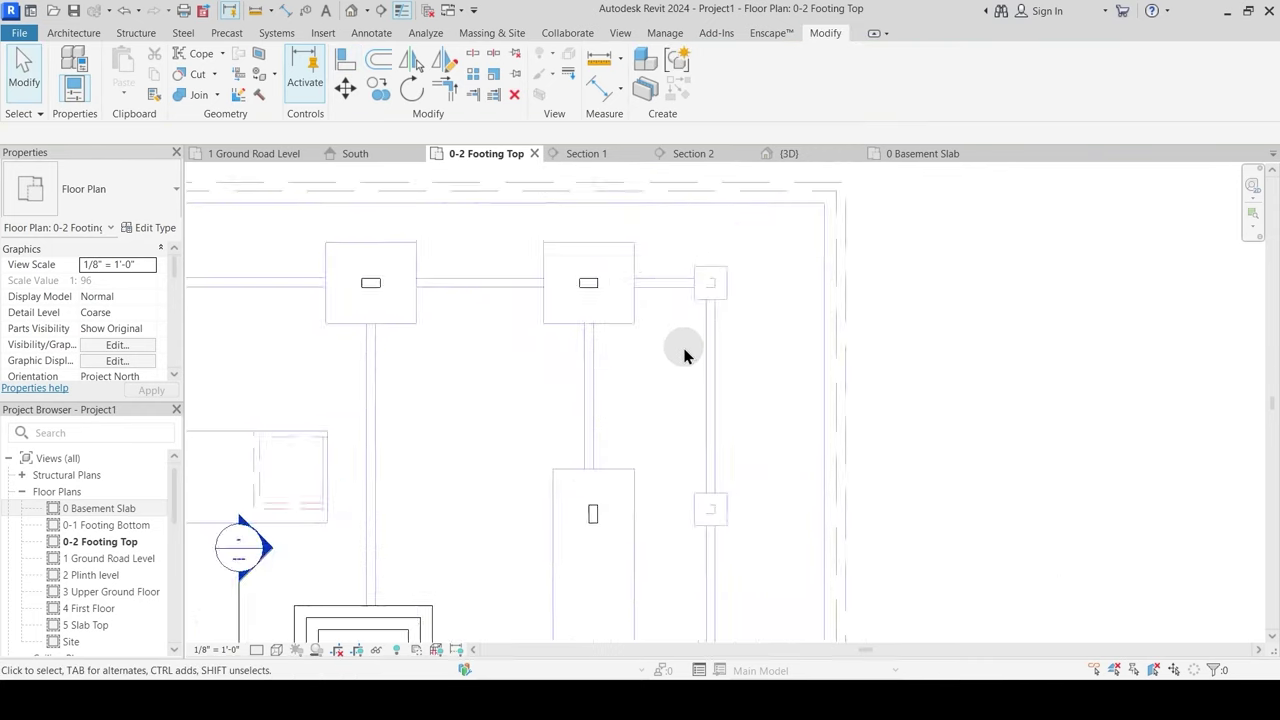
middle_click_drag(684, 297, 737, 437)
left_click(586, 385)
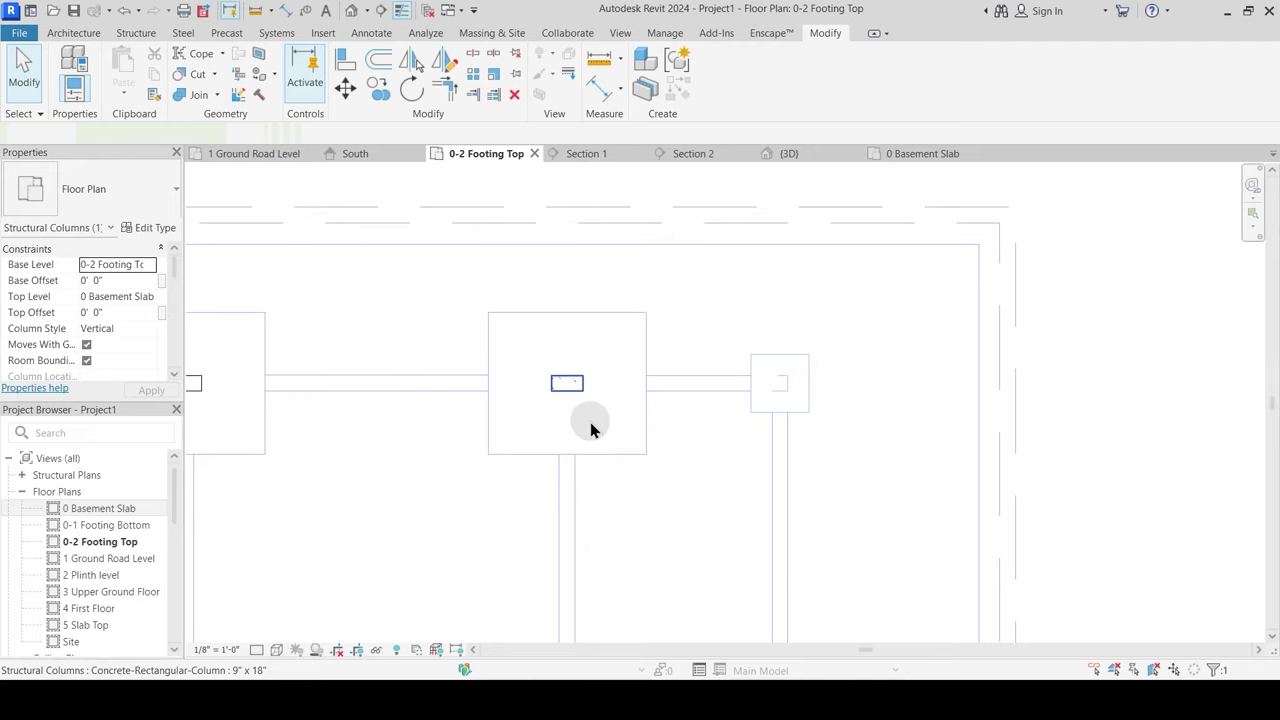
scroll(590, 420, "up", 2)
key("c")
left_click(565, 368)
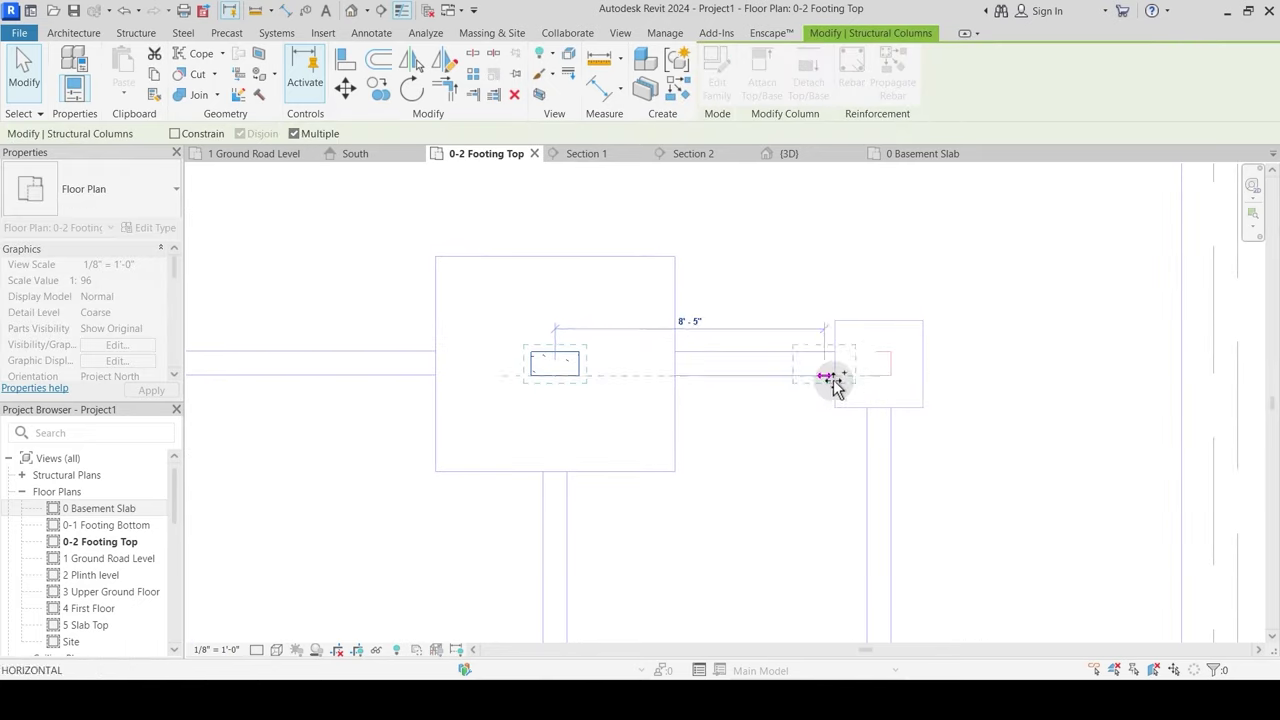
left_click(960, 355)
key("Escape")
middle_click_drag(938, 378, 790, 365)
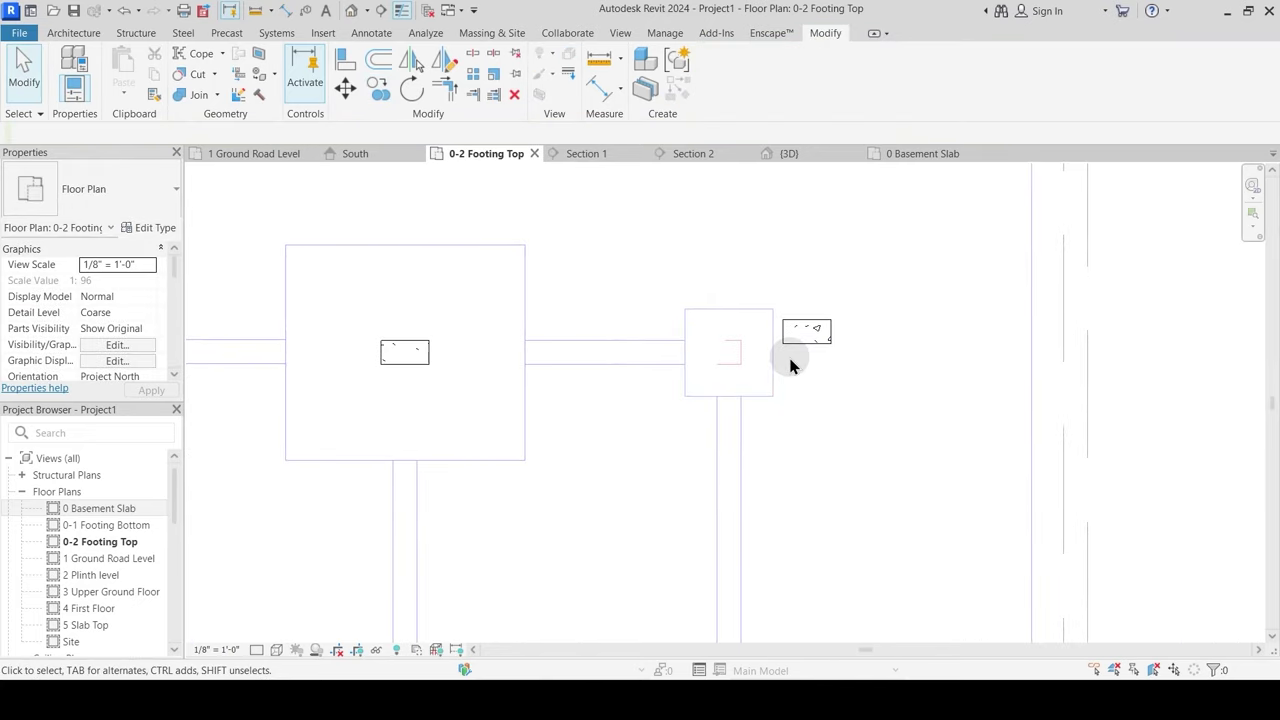
Step: Select the copied column and bring up its type properties
left_click(811, 328)
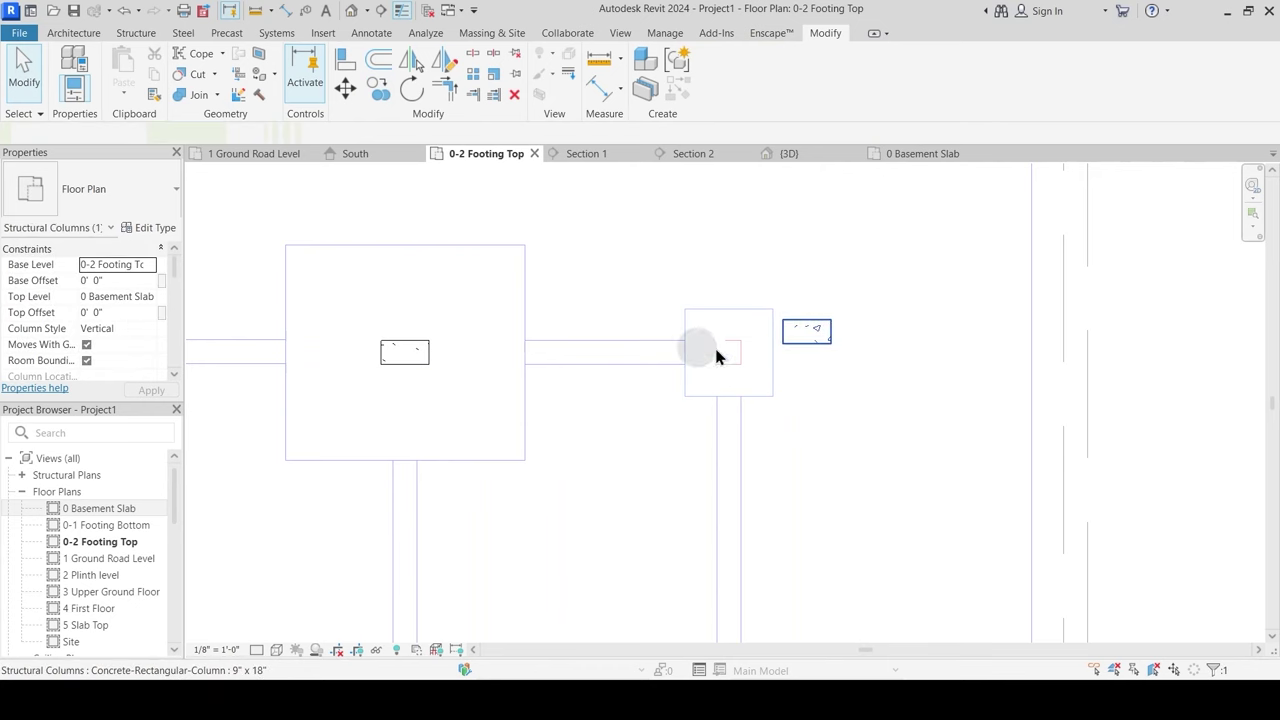
key("Escape")
left_click(820, 344)
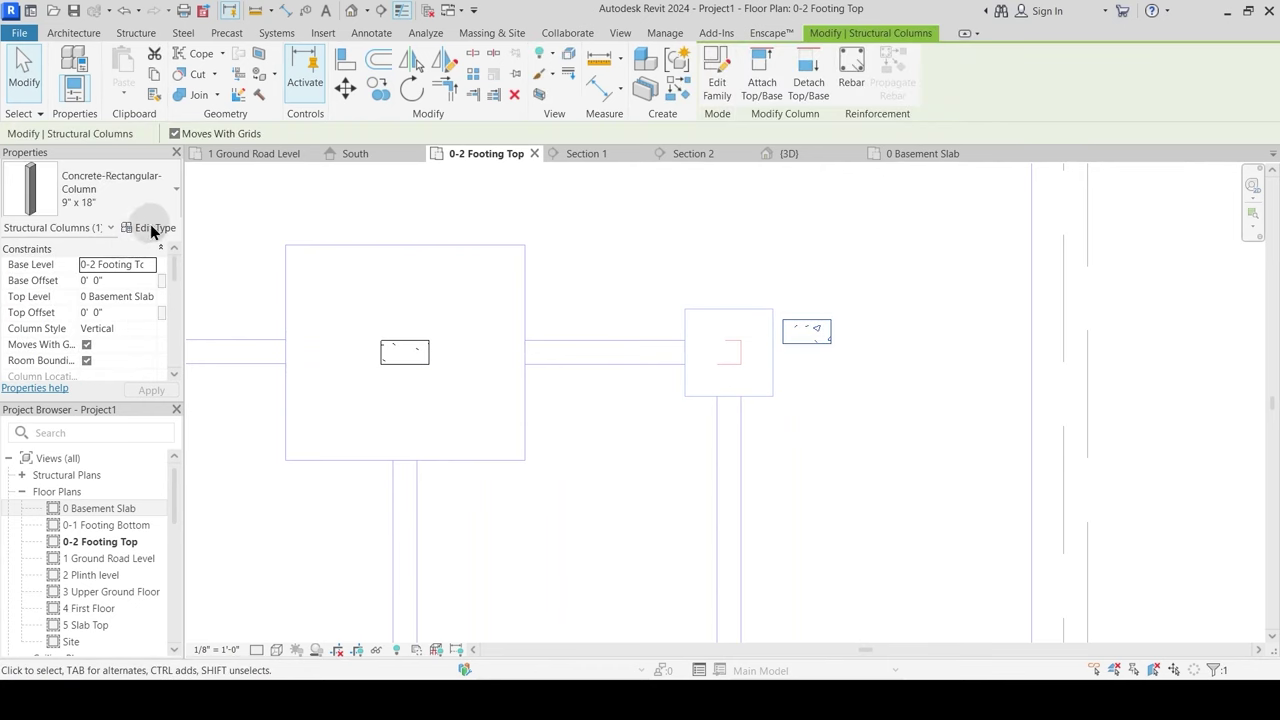
left_click(152, 229)
Step: Duplicate the column type as 9" x 9" with depth h set to 9" and apply it
left_click(781, 181)
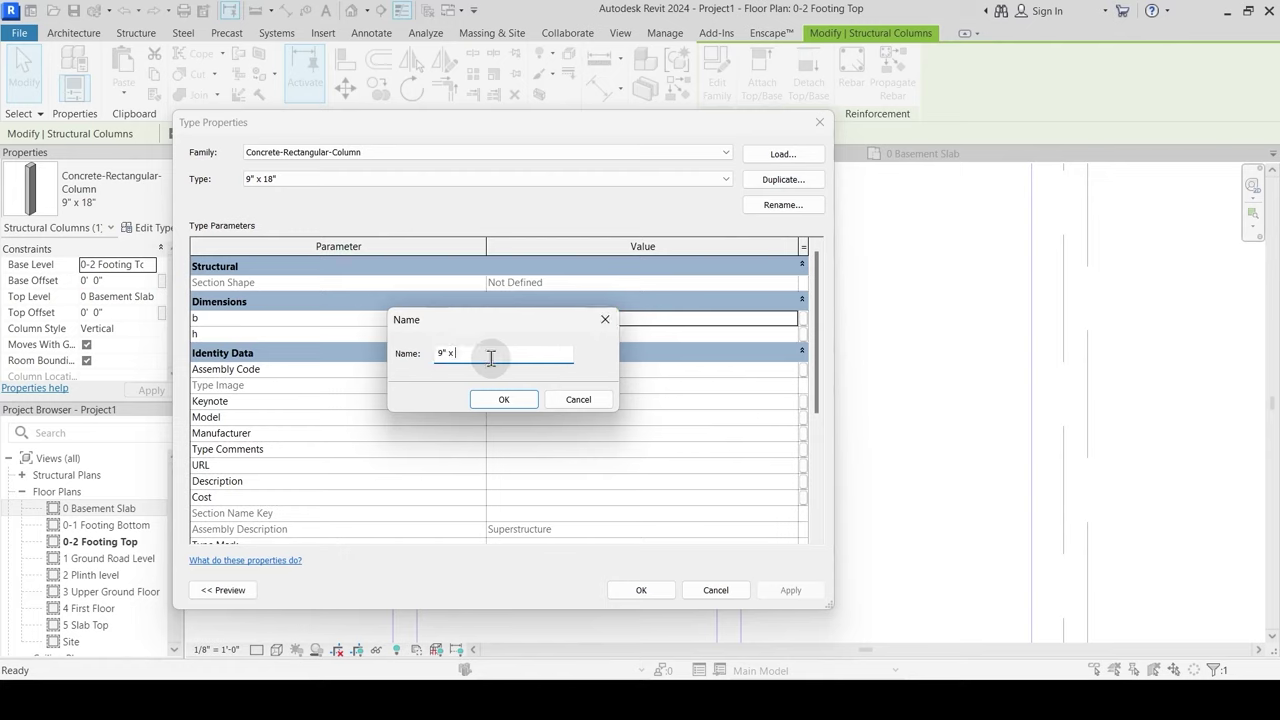
type("9\" x 9\"")
key("Return")
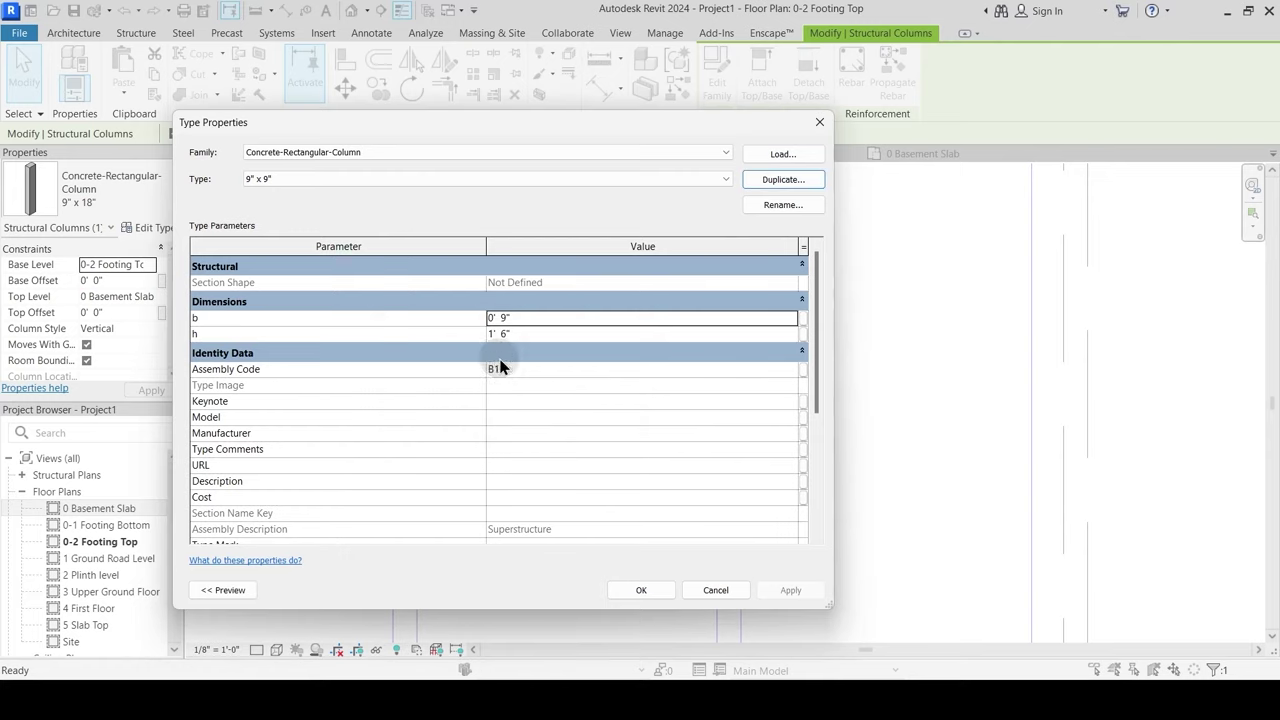
left_click(508, 336)
type("9\"")
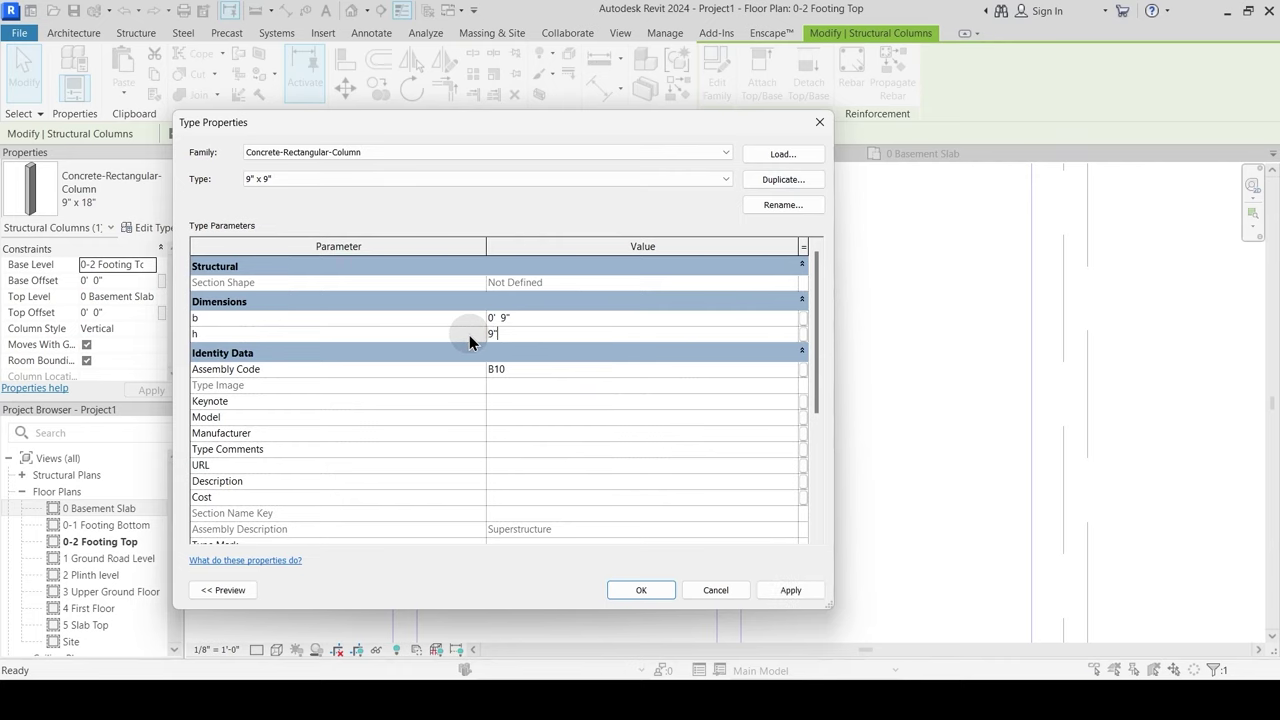
key("Return")
left_click(641, 590)
left_click(795, 332)
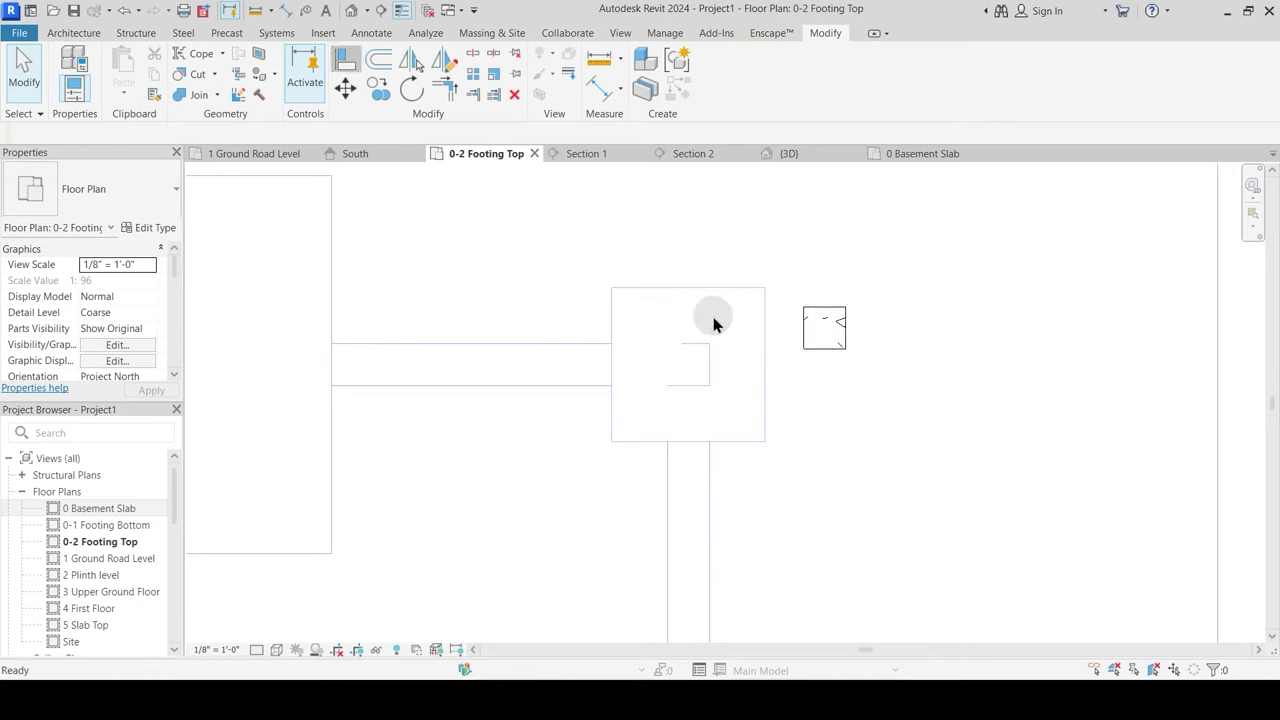
Step: Align the square column's faces to the corner footing's edges
key("a")
key("l")
left_click(688, 344)
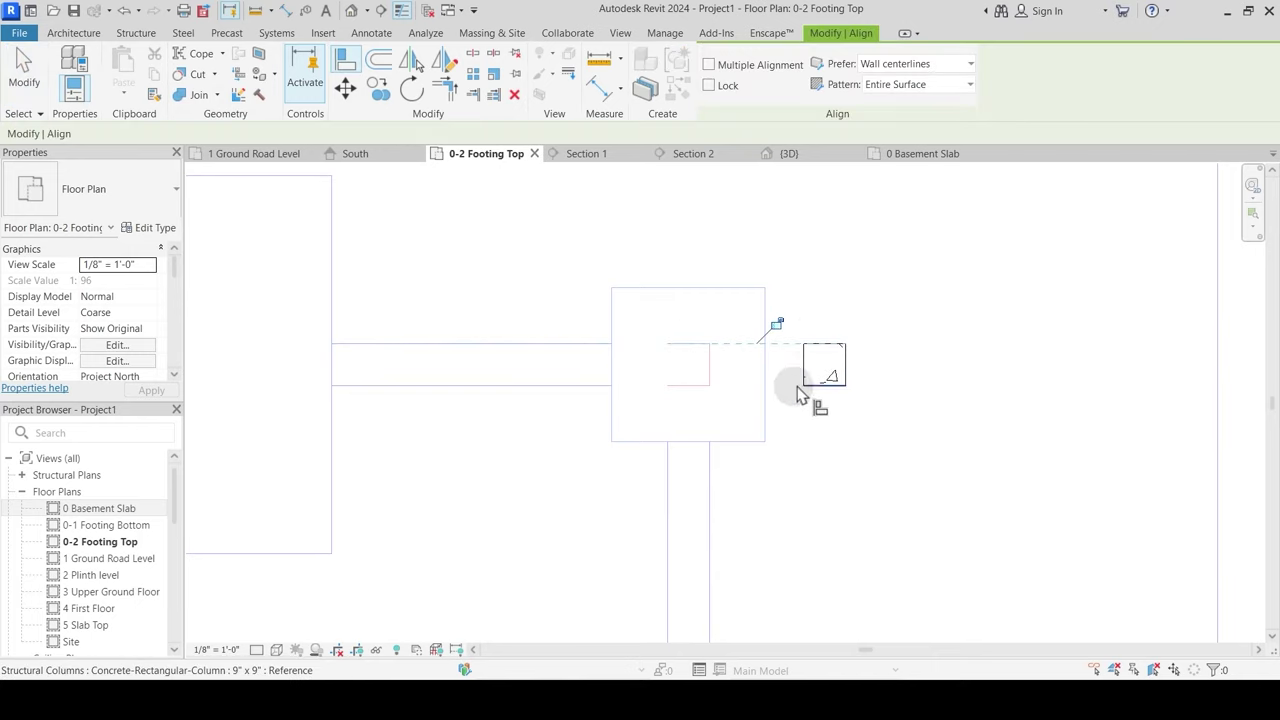
left_click(711, 384)
left_click(845, 368)
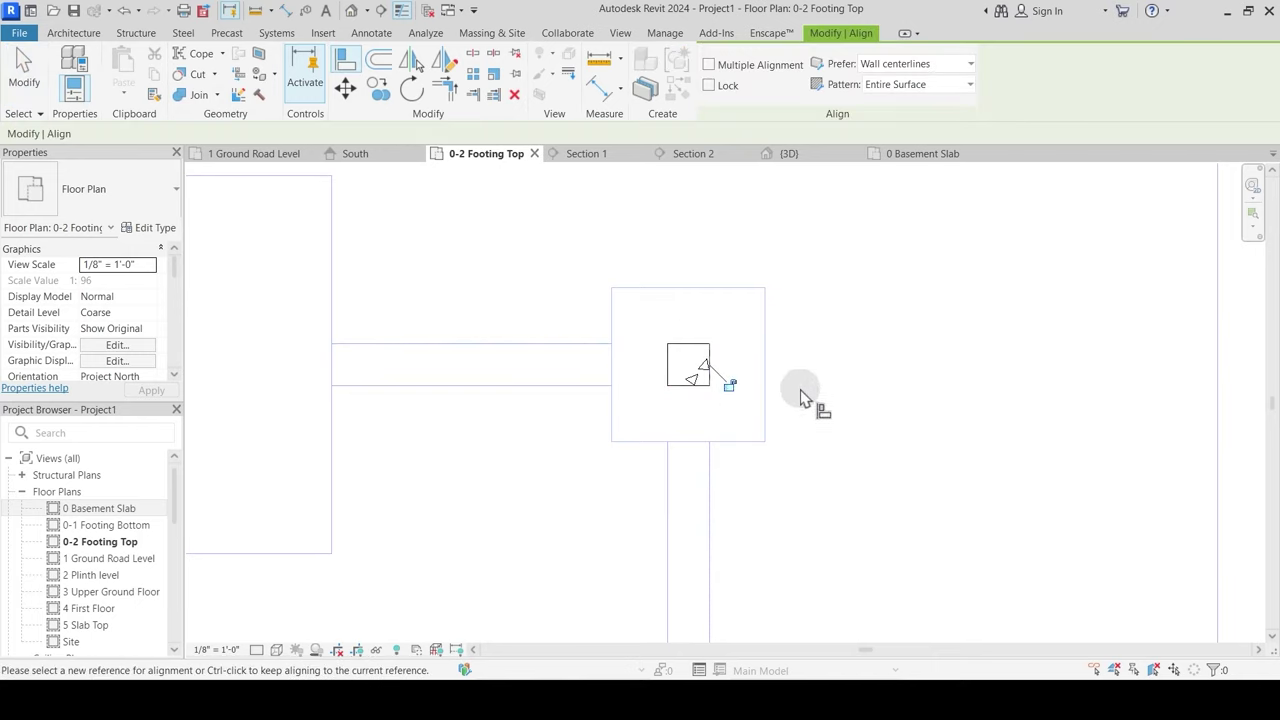
key("Escape")
key("Escape")
Step: Copy the square column into the upper and lower small footings
left_click(690, 395)
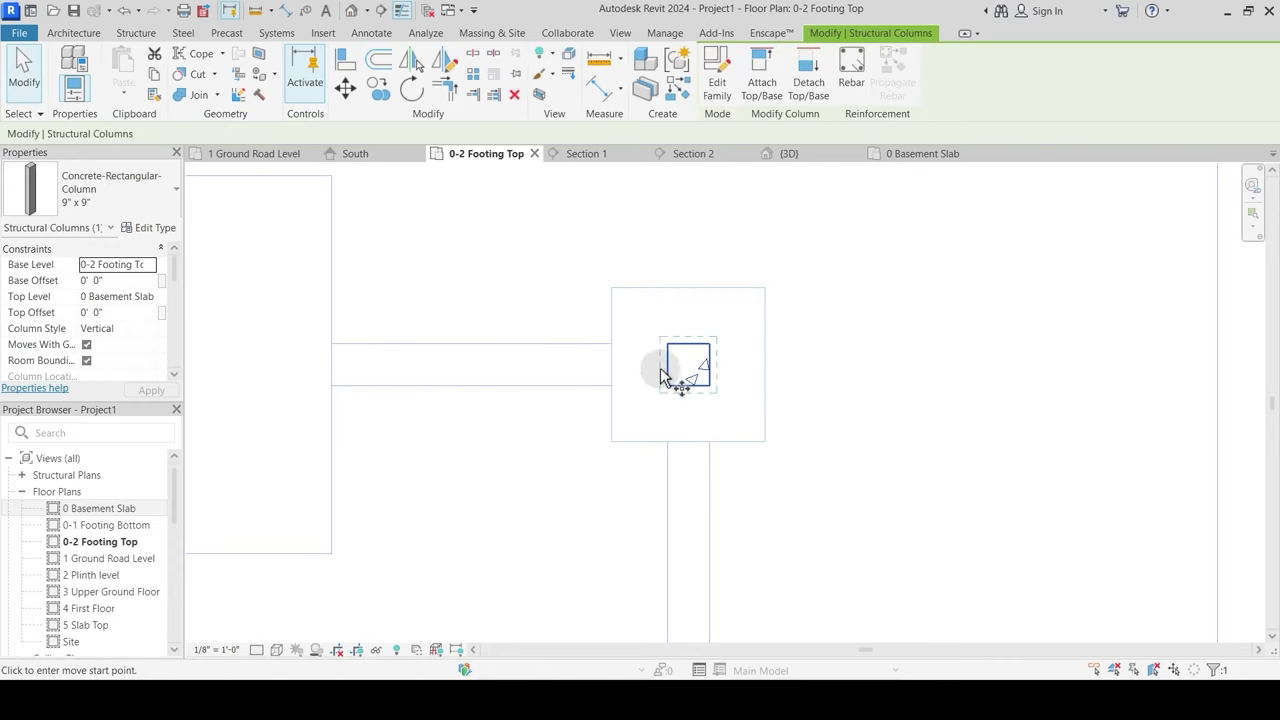
left_click(688, 365)
scroll(700, 305, "down", 4)
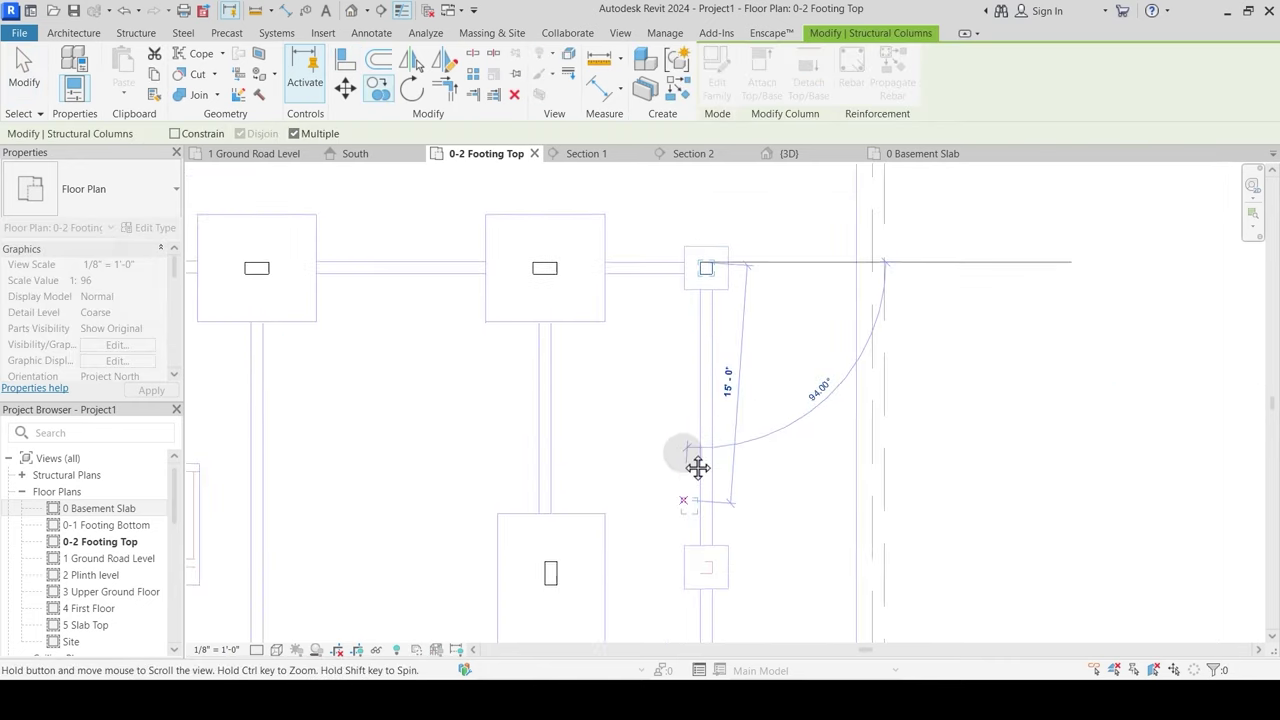
scroll(697, 467, "up", 3)
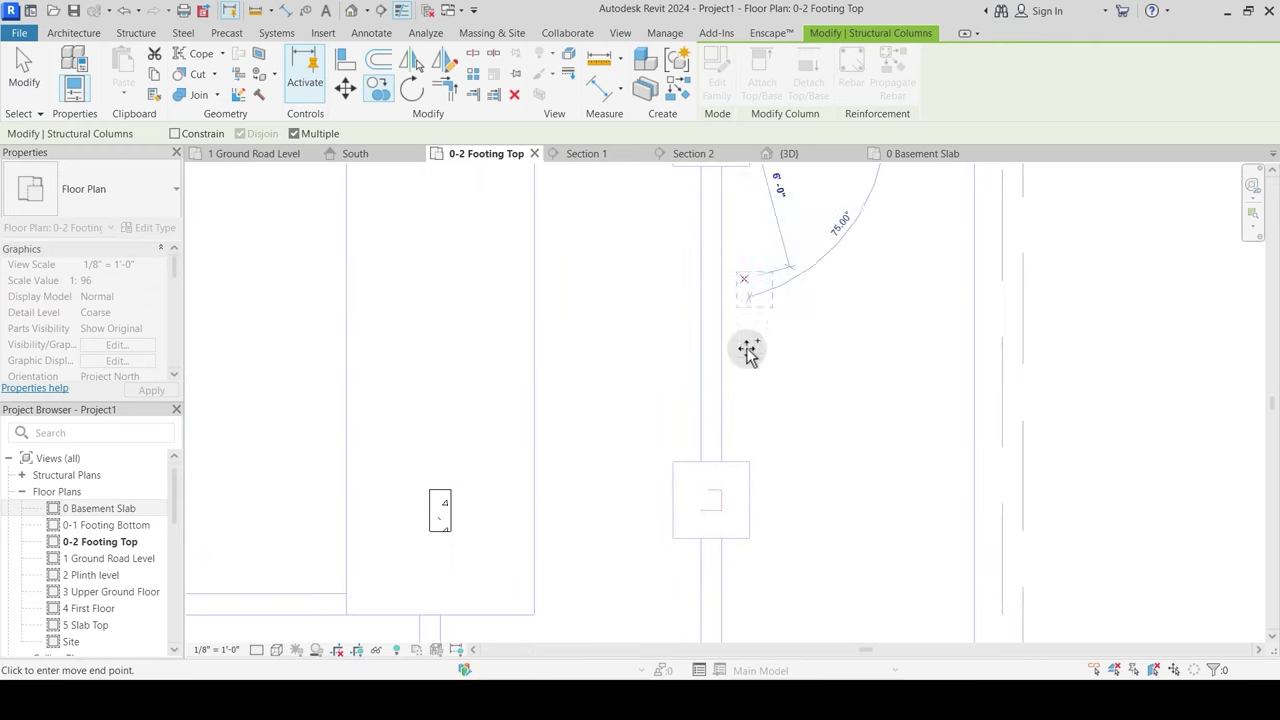
left_click(701, 489)
middle_click_drag(786, 572, 797, 219)
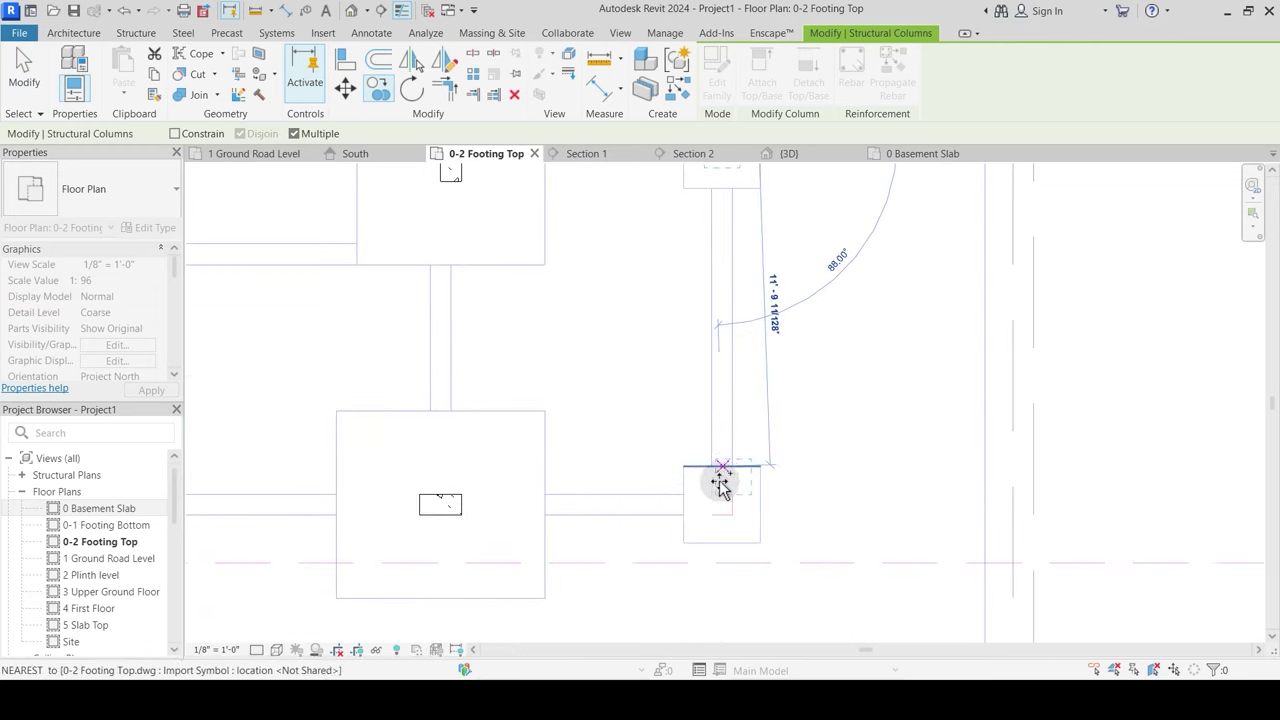
left_click(714, 491)
scroll(783, 388, "down", 2)
scroll(788, 390, "down", 3)
key("Escape")
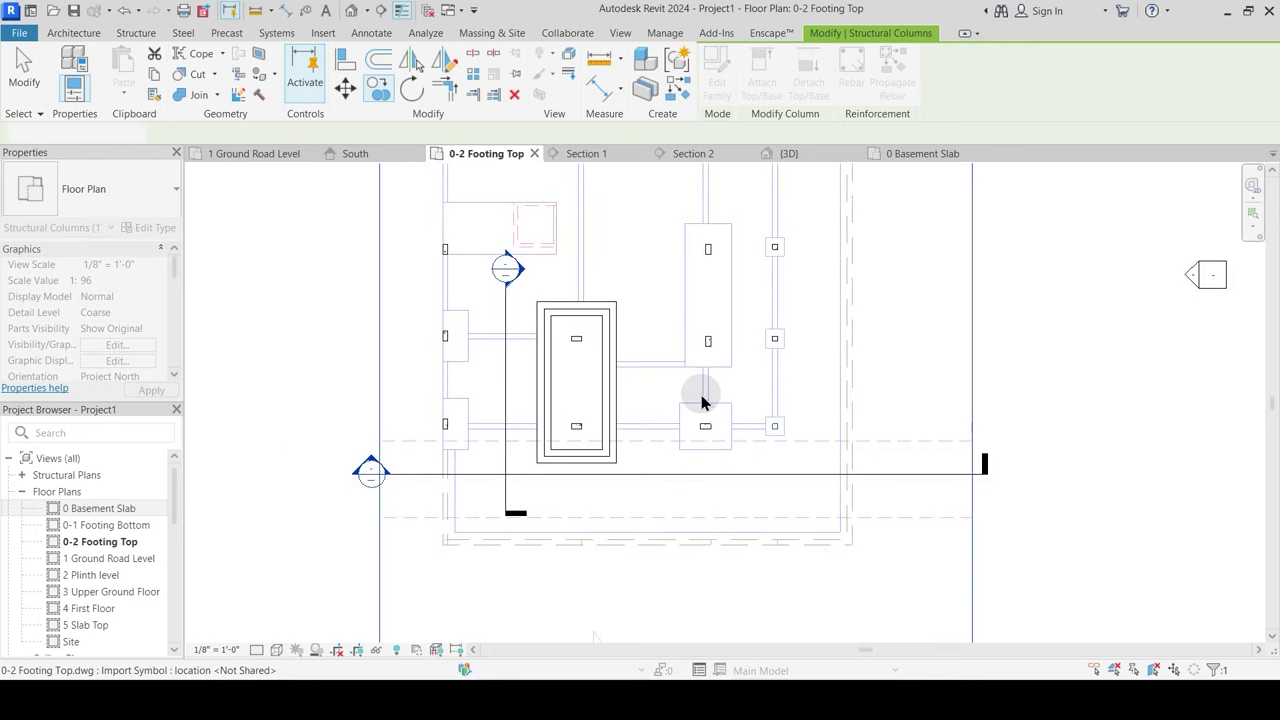
Step: Frame the whole foundation plan, then switch to the {3D} view
middle_click_drag(655, 338, 665, 543)
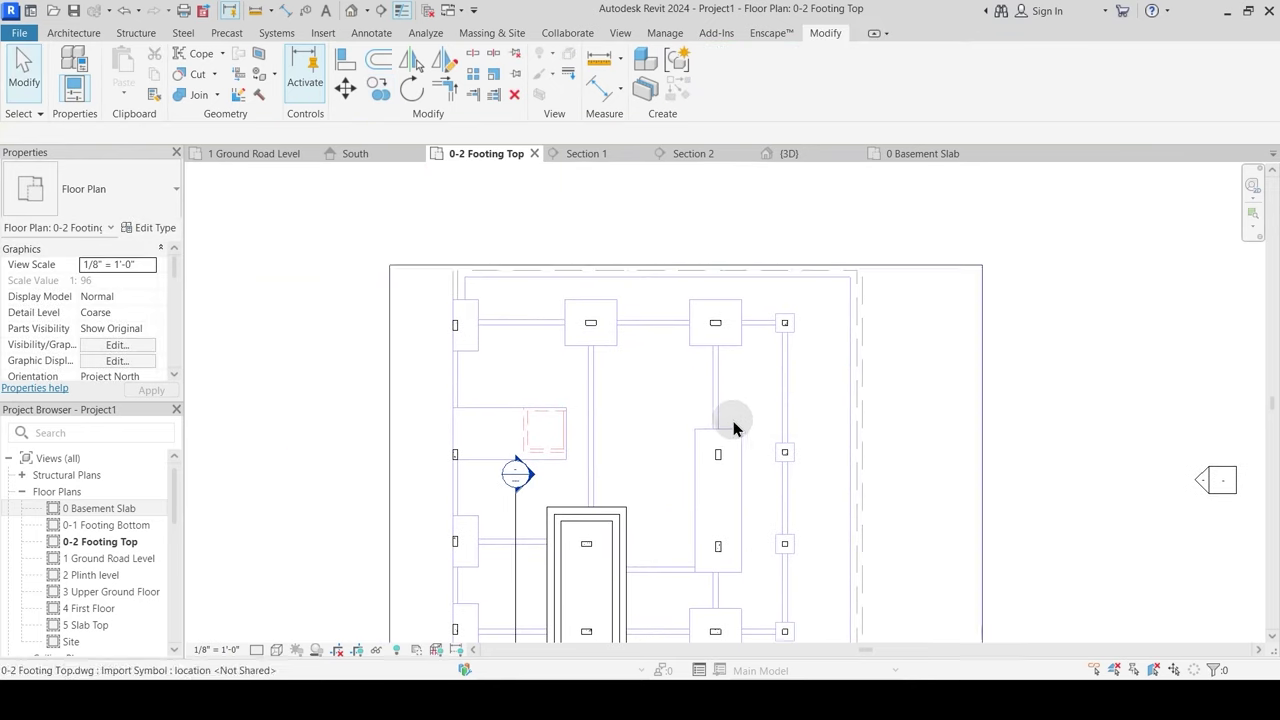
middle_click_drag(731, 423, 745, 325)
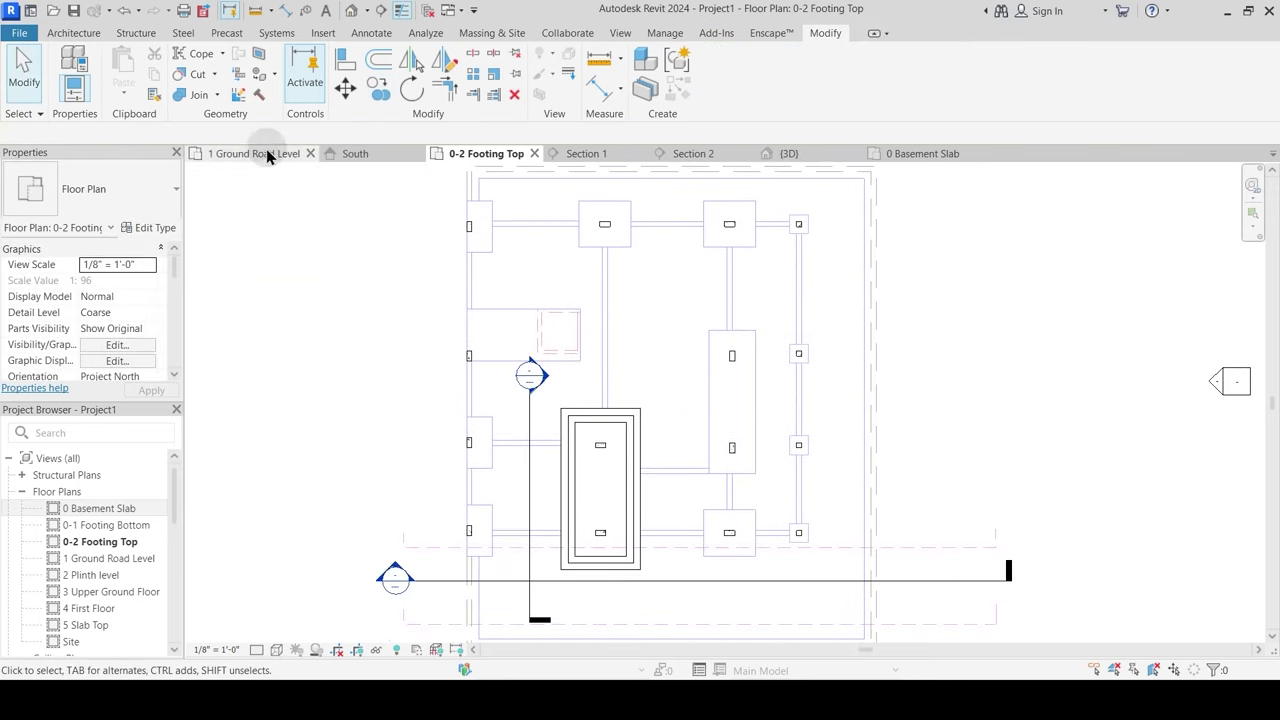
left_click(803, 157)
Step: Temporarily hide the basement slab to expose the footings
middle_click_drag(670, 465, 737, 434, "shift")
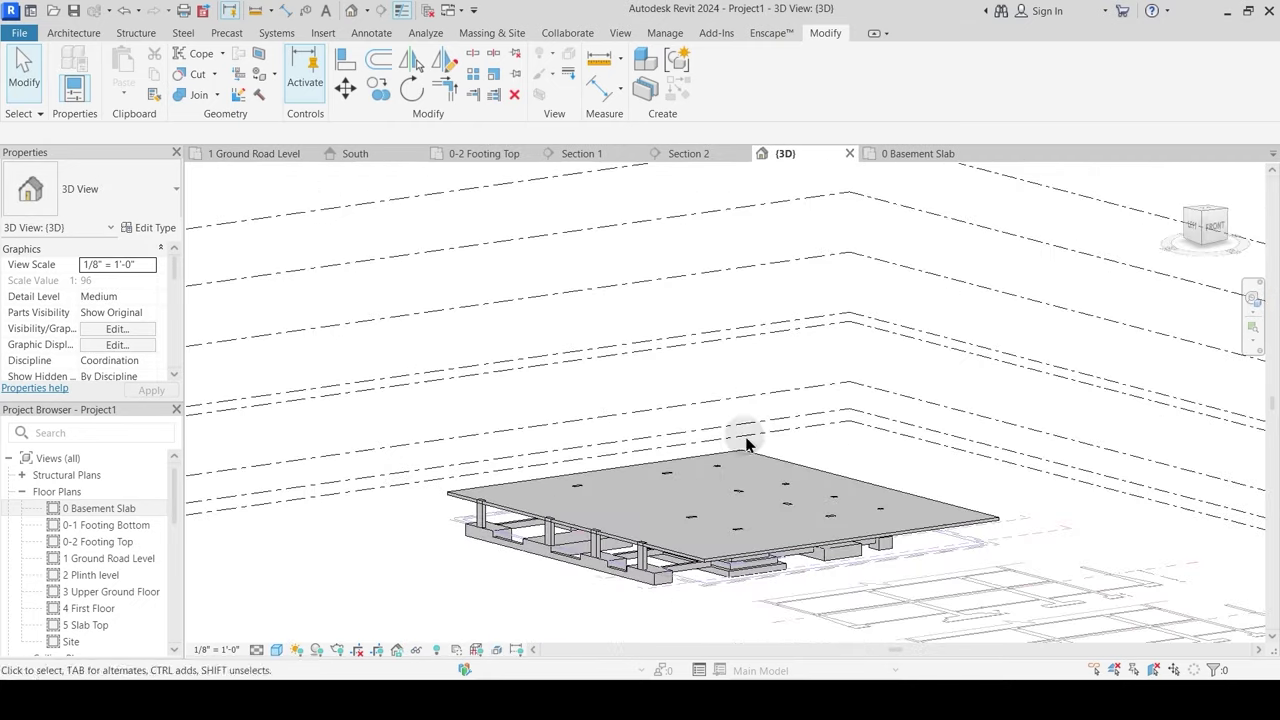
scroll(690, 590, "up", 4)
left_click(749, 534)
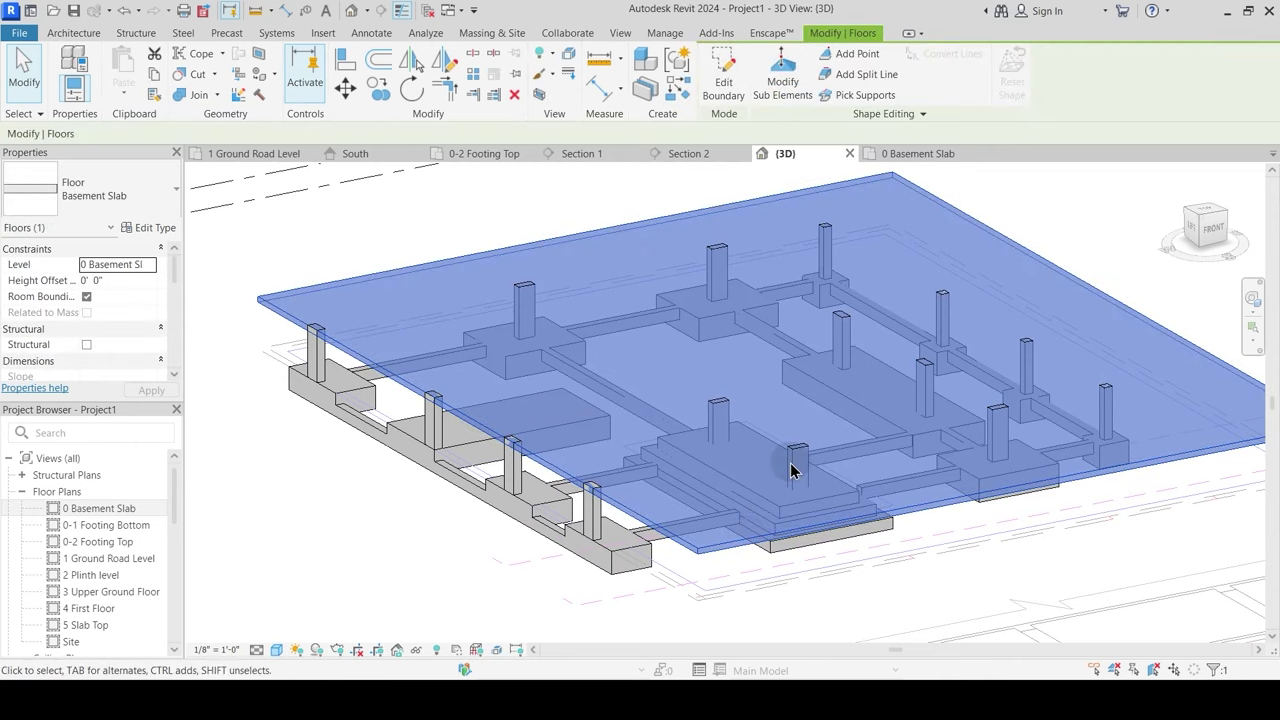
key("h")
key("h")
Step: Give the two step-footing columns a base offset of 1
middle_click_drag(744, 502, 797, 455, "shift")
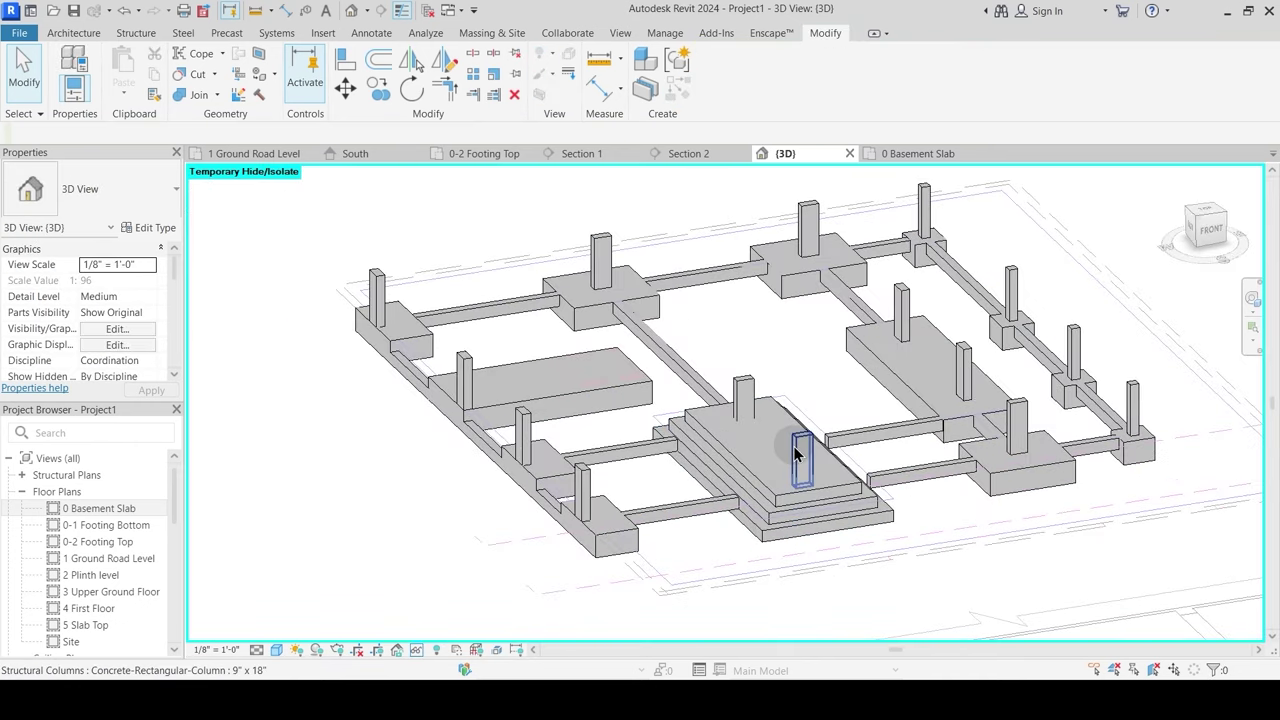
left_click(803, 445)
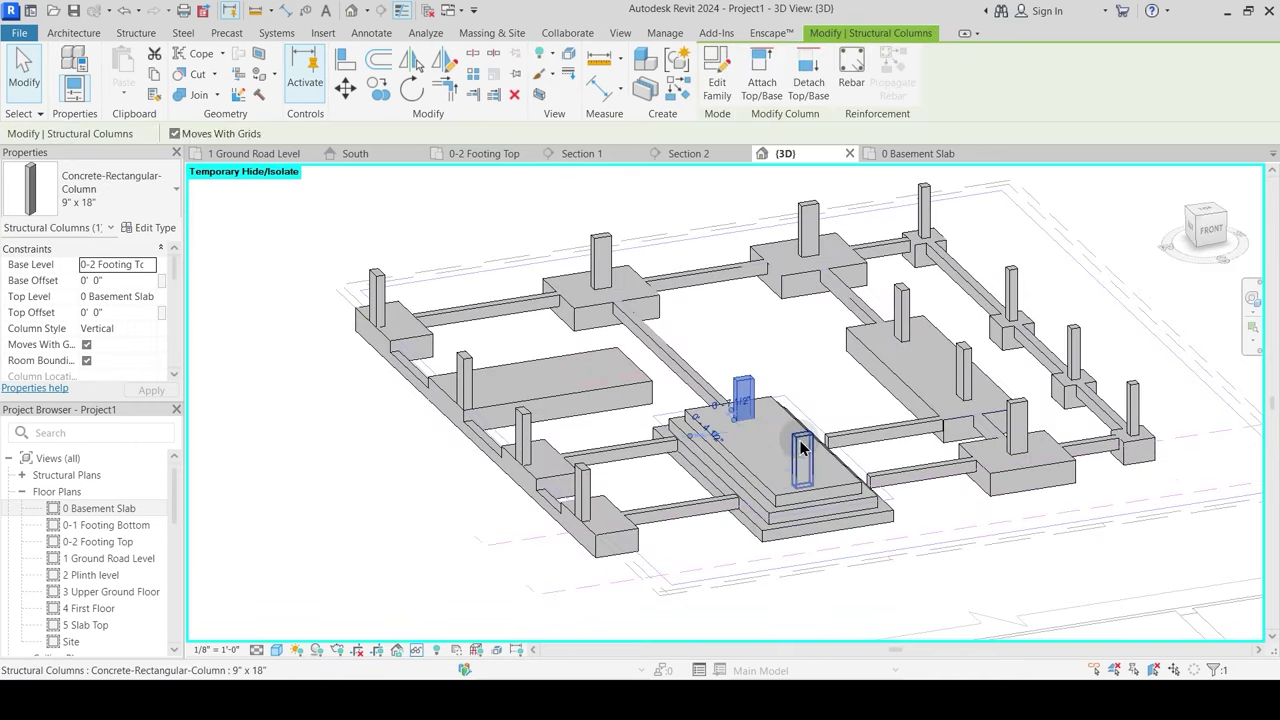
scroll(800, 495, "up", 1)
scroll(800, 500, "up", 1)
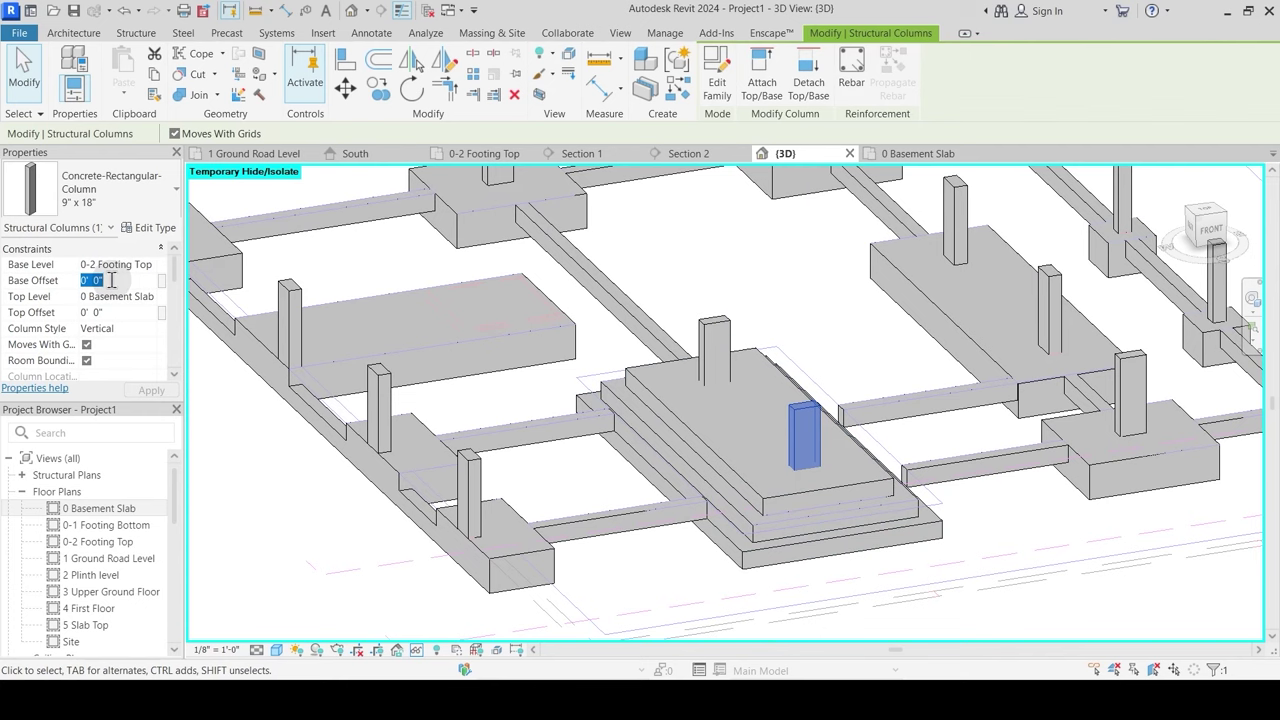
type("1")
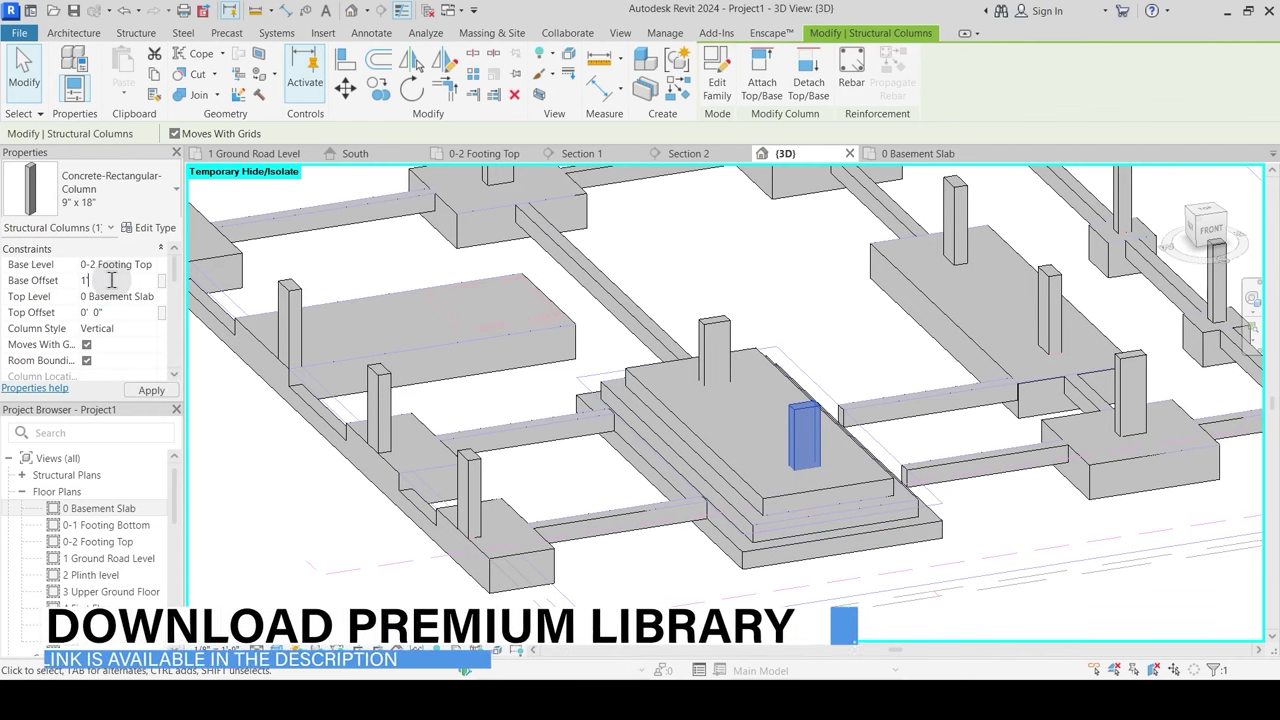
key("Escape")
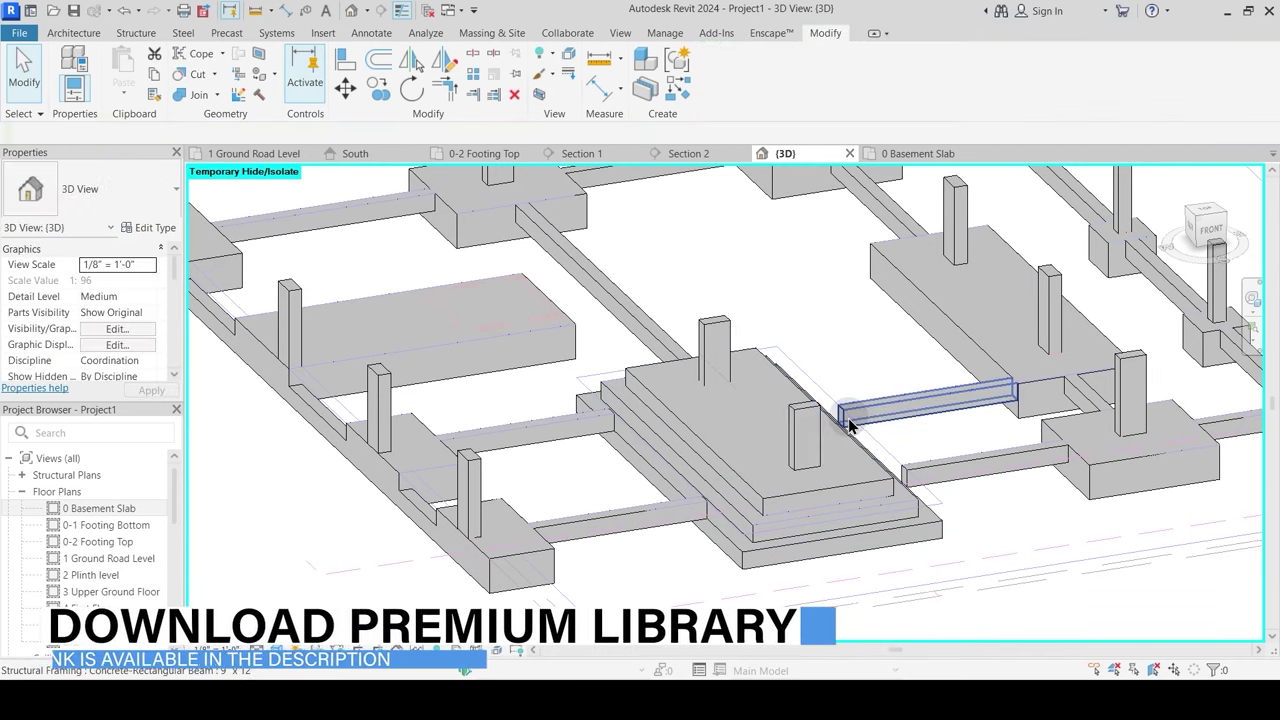
left_click(720, 322)
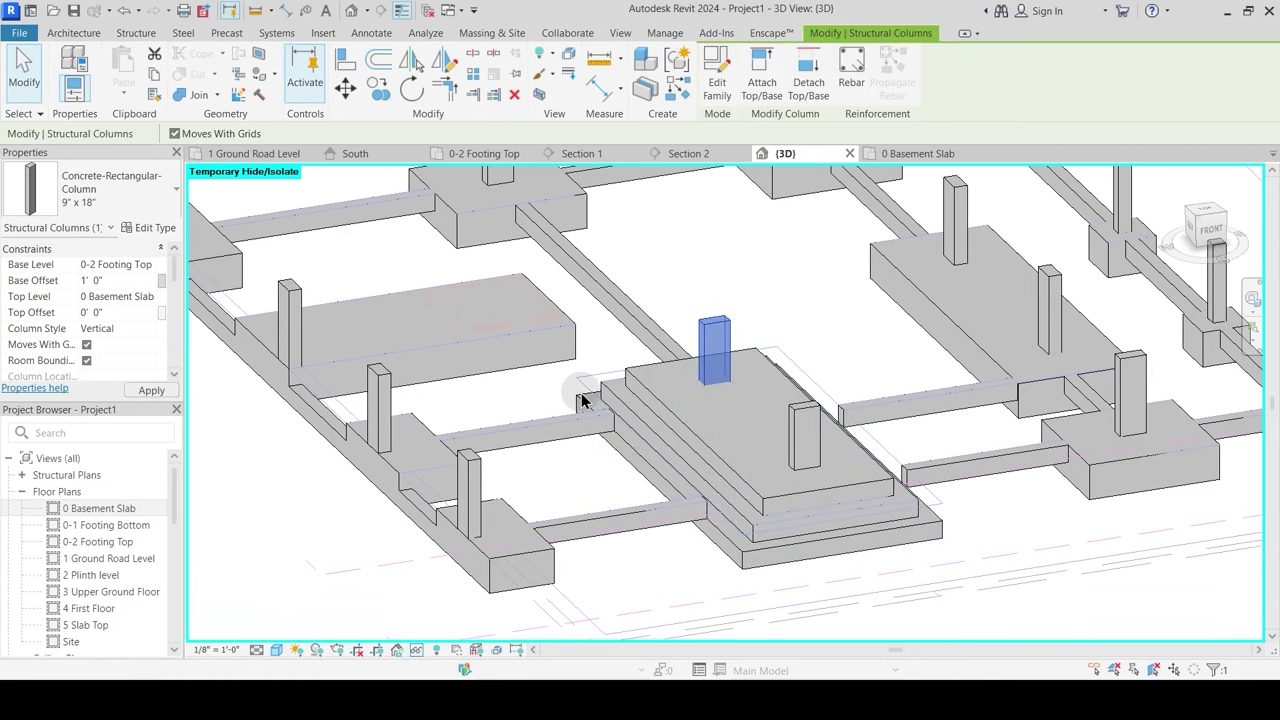
key("Escape")
Step: Select every instance of the 9" x 12" concrete tie beam and pan across the foundations
scroll(849, 452, "down", 2)
middle_click_drag(849, 552, 851, 583, "shift")
middle_click_drag(826, 509, 1043, 514, "shift")
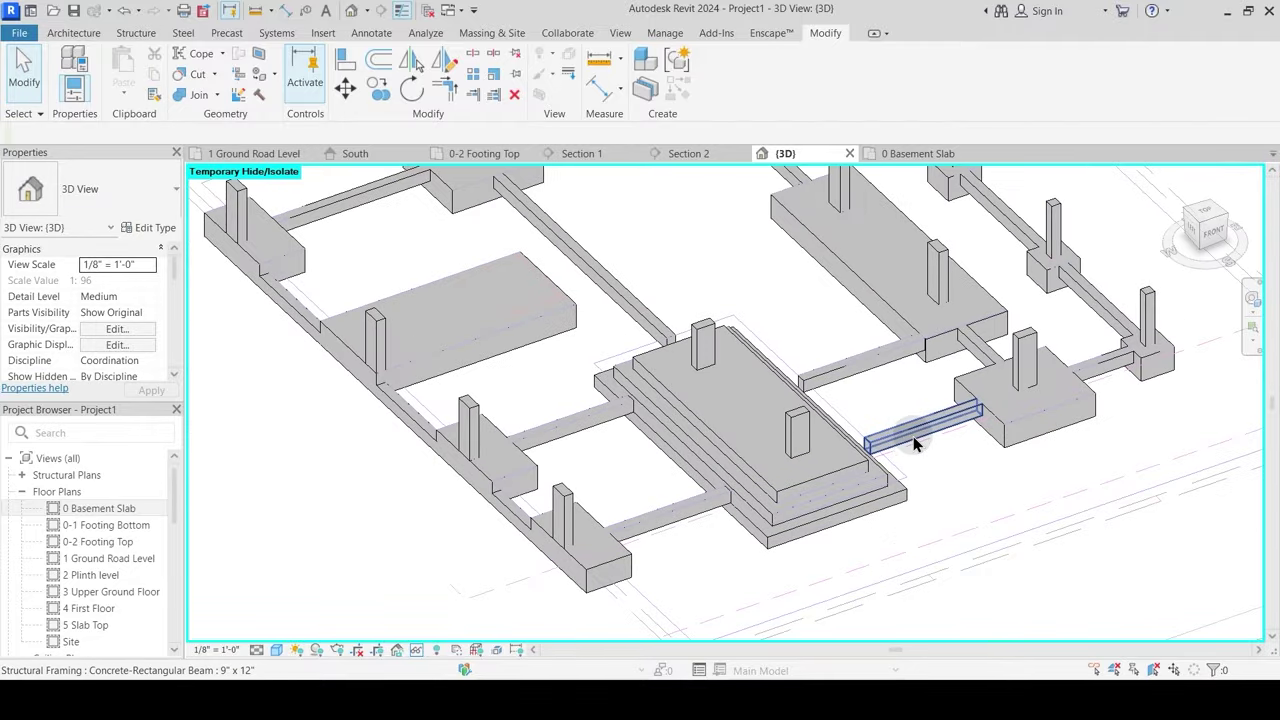
left_click(913, 436)
key("s")
key("a")
middle_click_drag(880, 398, 902, 461)
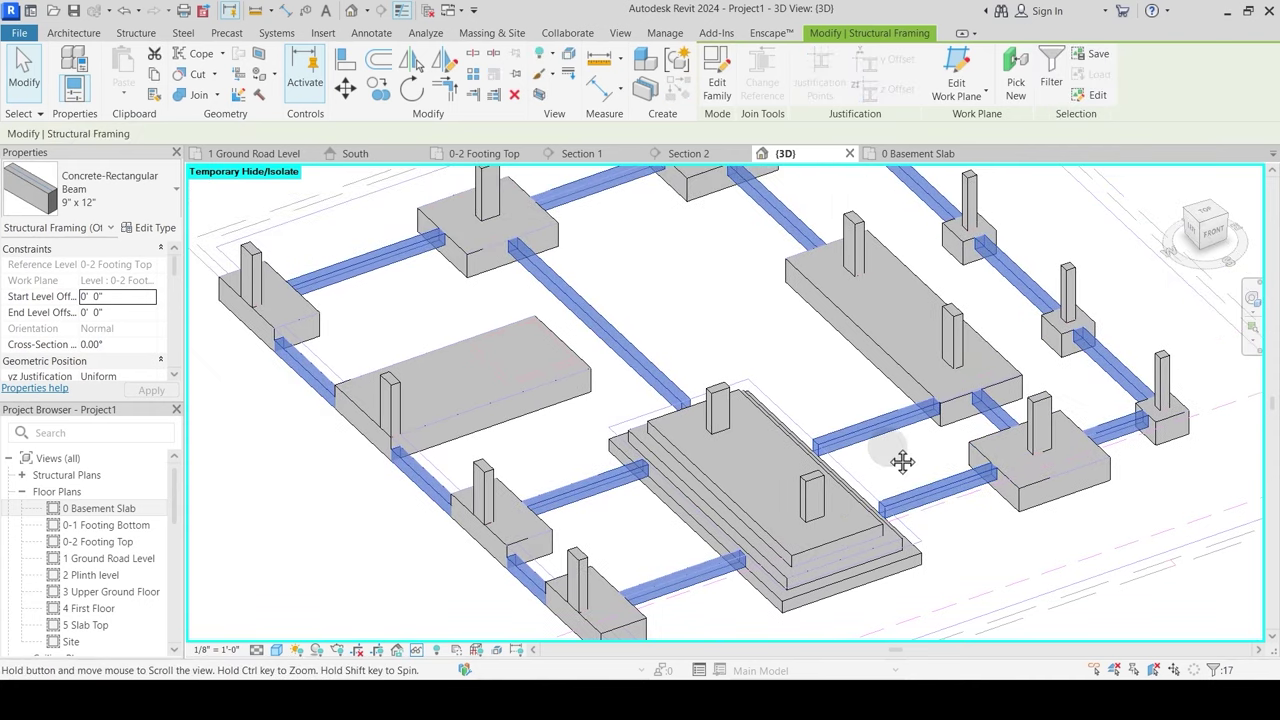
middle_click_drag(781, 501, 752, 420, "shift")
Step: Select all the tie beams except four near-edge ones, keeping the beam by the stepped footing
middle_click_drag(394, 514, 510, 562, "shift")
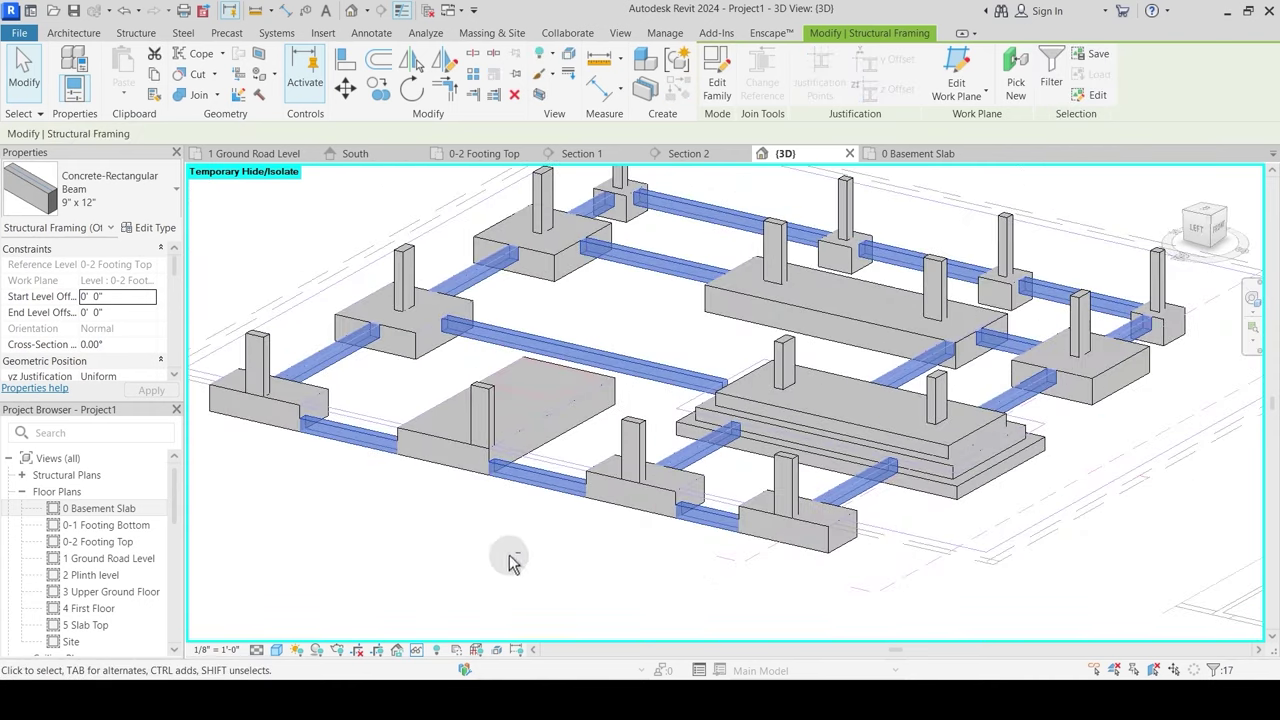
left_click(660, 601)
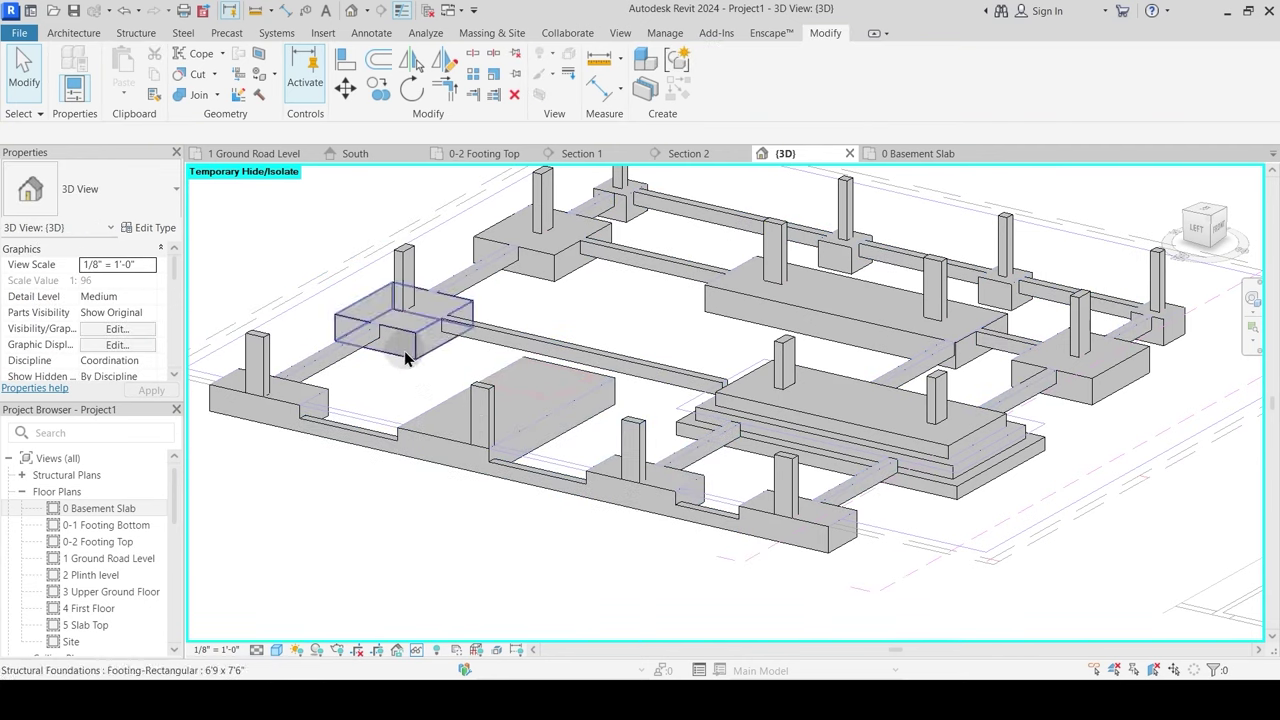
left_click(357, 344)
key("s")
key("a")
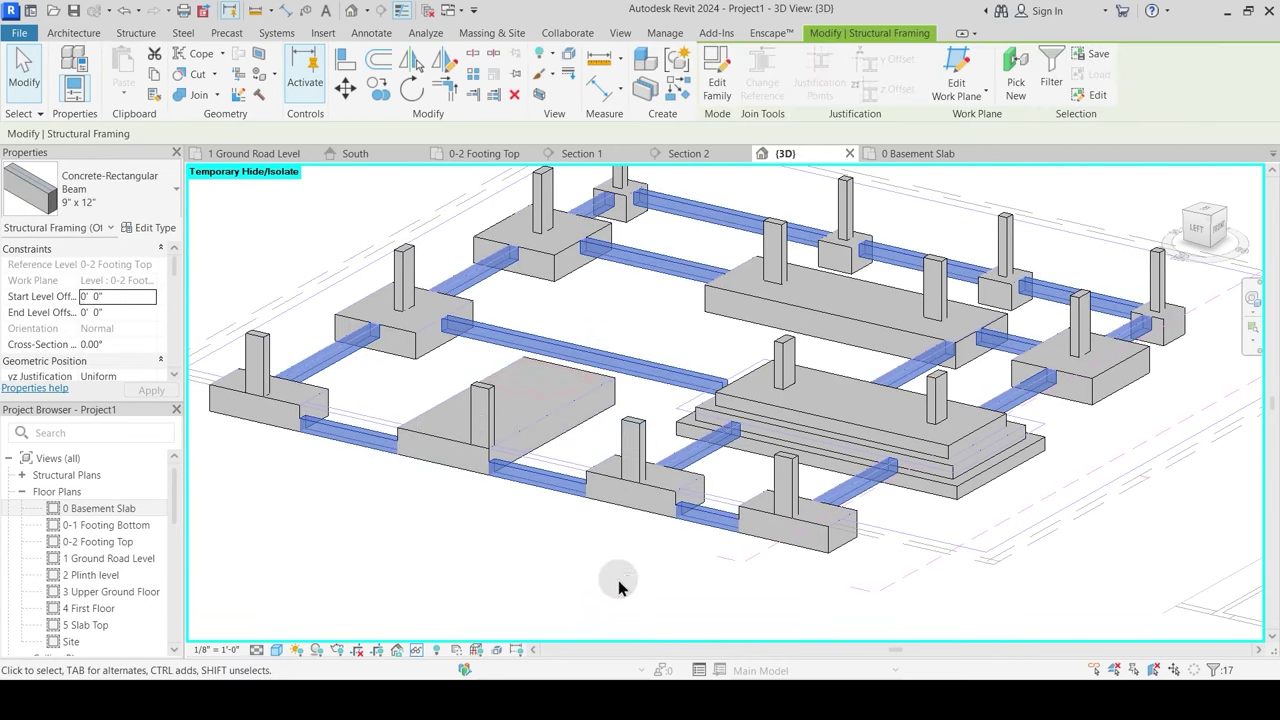
left_click_drag(703, 588, 385, 440, "shift")
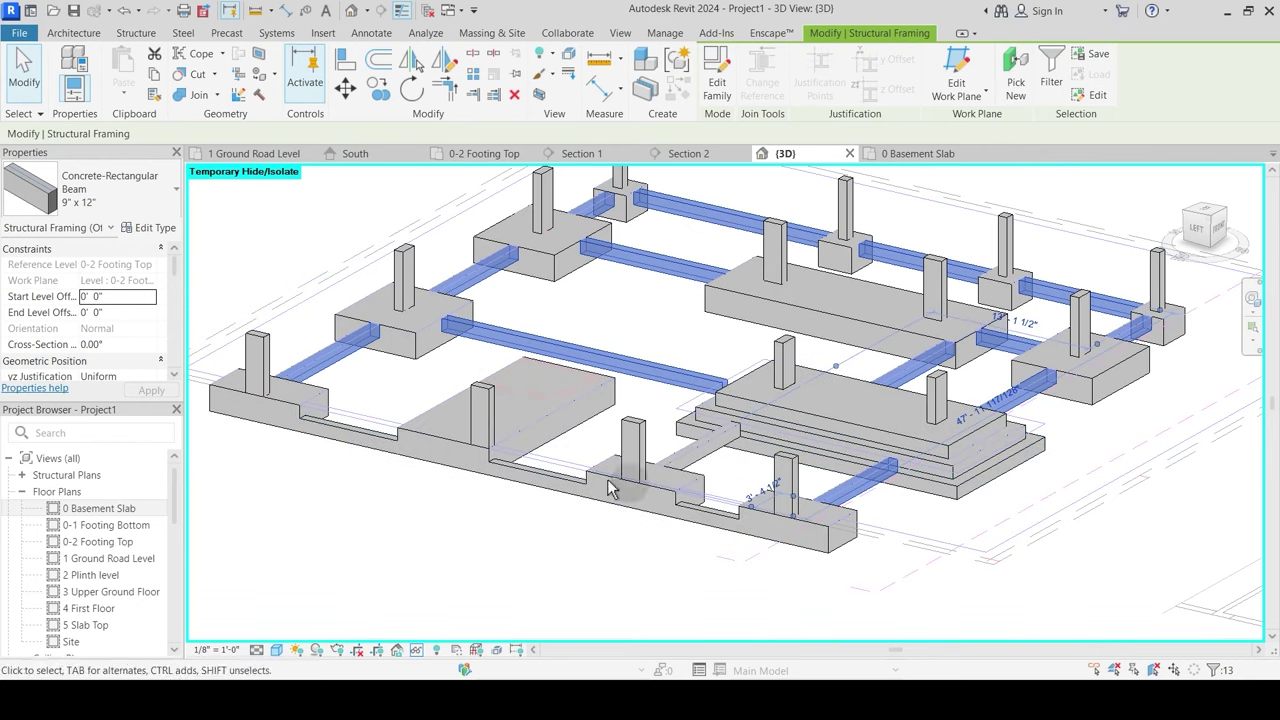
left_click(712, 450, "ctrl")
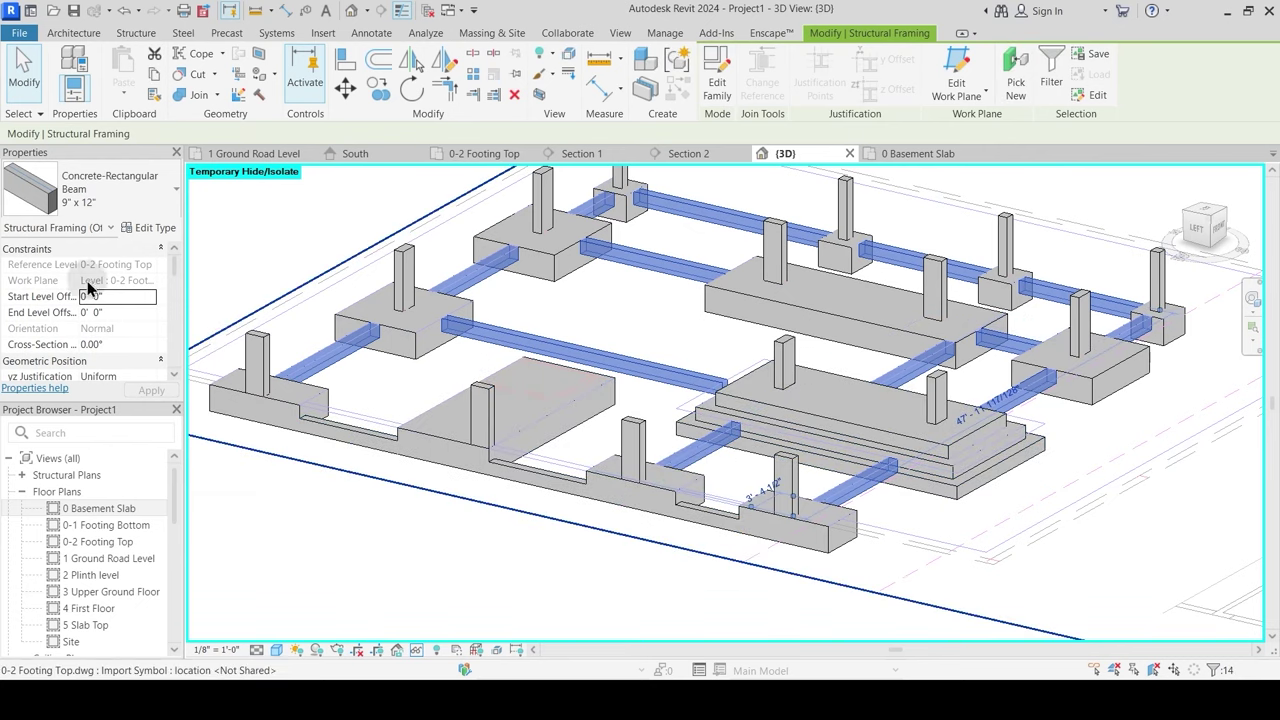
Step: Adjust the y justification and set z Justification to Top with a -1'0" z offset
scroll(117, 340, "down", 1)
left_click(147, 365)
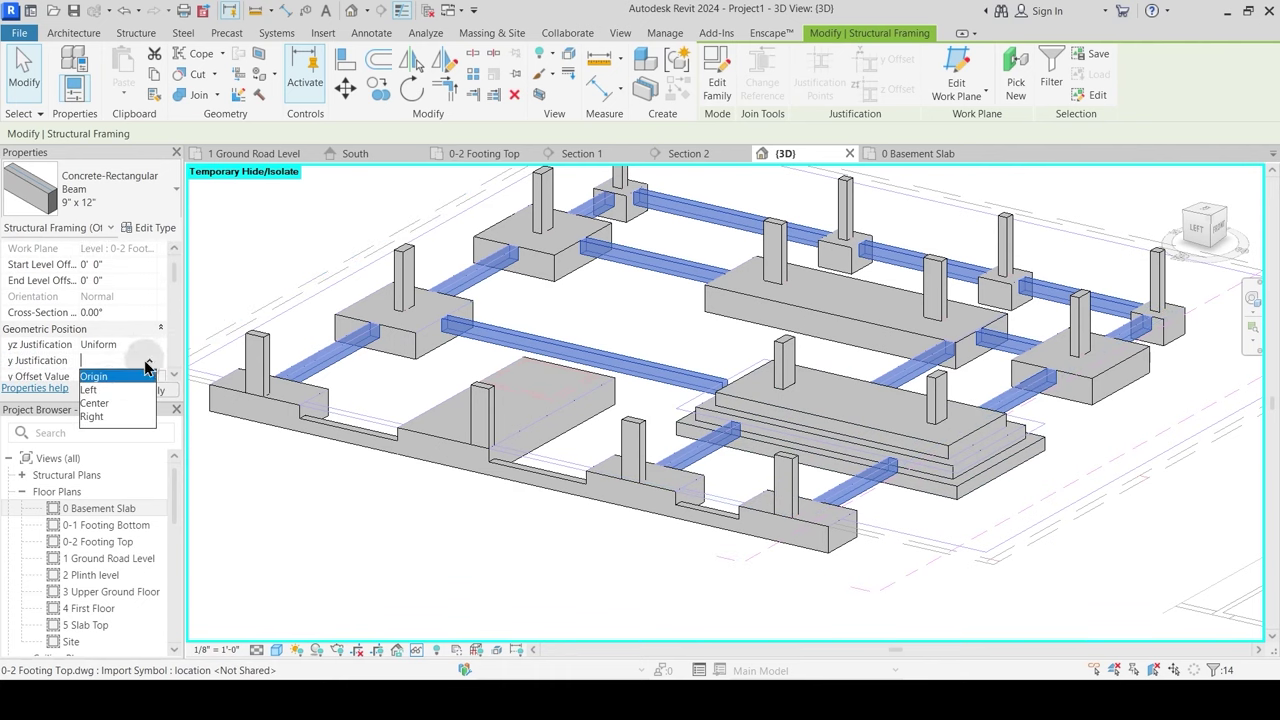
left_click(104, 391)
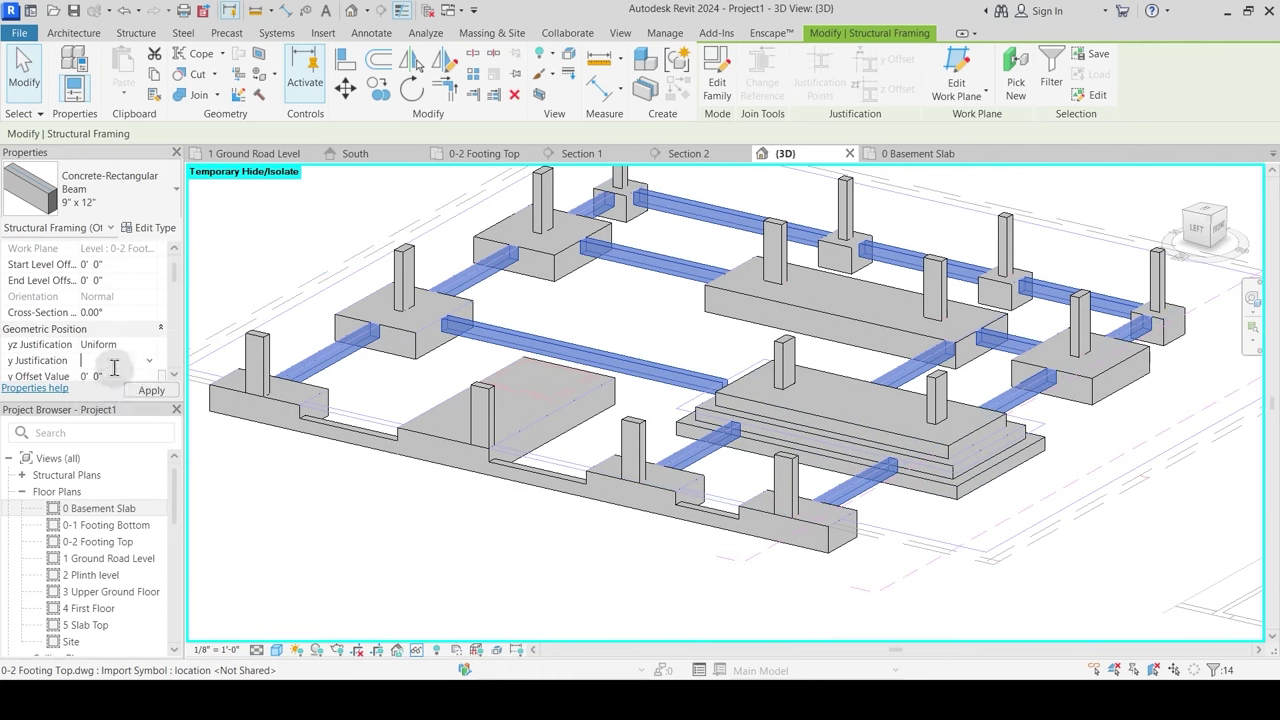
left_click_drag(173, 273, 174, 291)
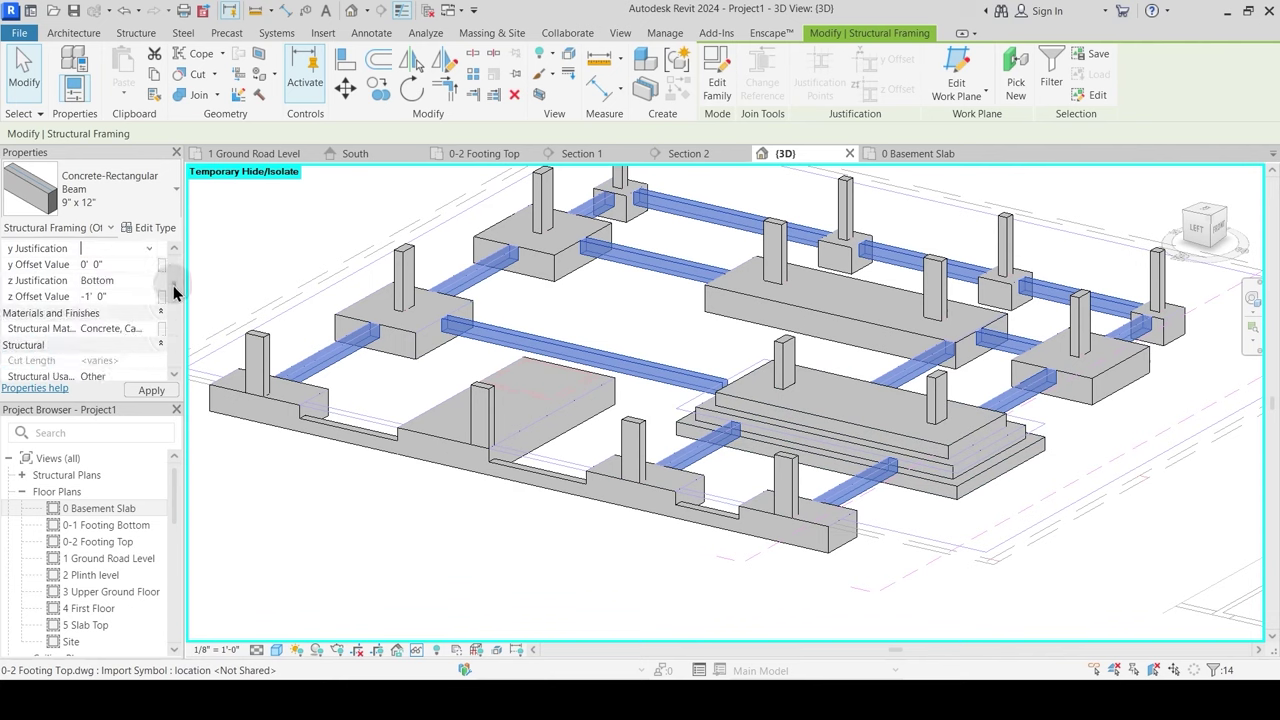
left_click(150, 286)
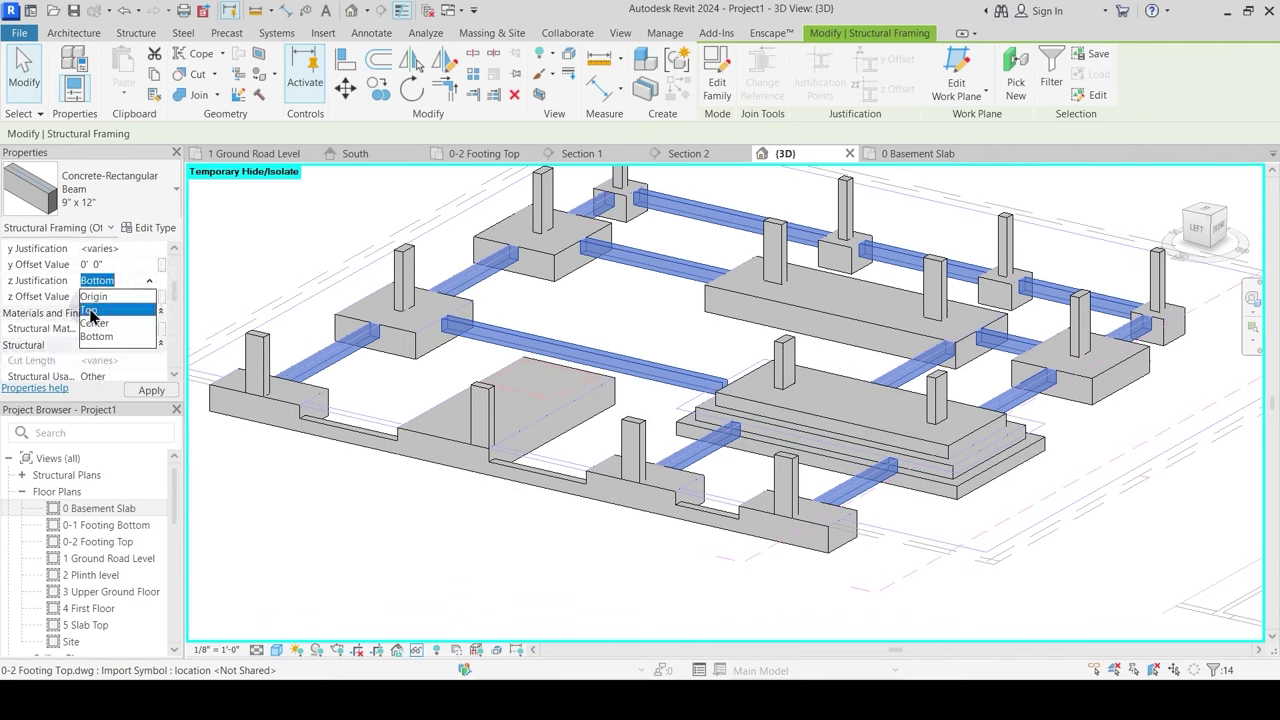
left_click(91, 311)
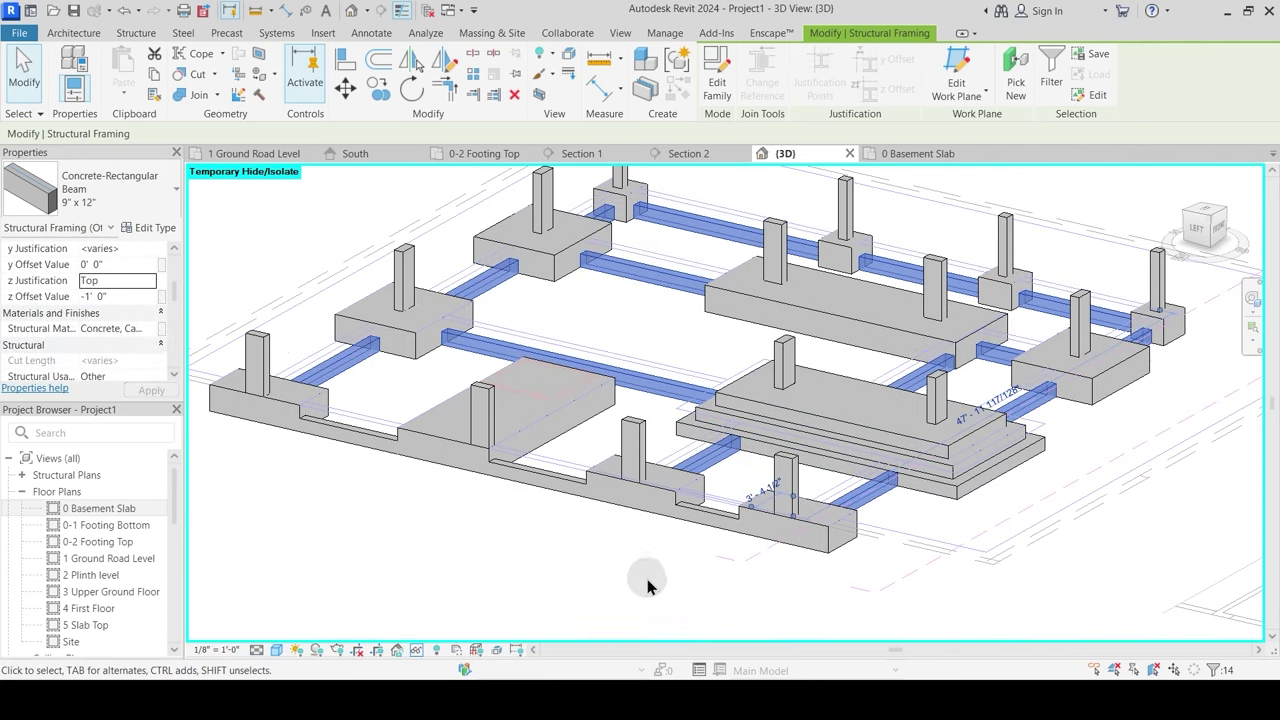
Step: Clear the selection, then orbit and zoom out to check the raised beams
middle_click_drag(648, 585, 774, 551, "shift")
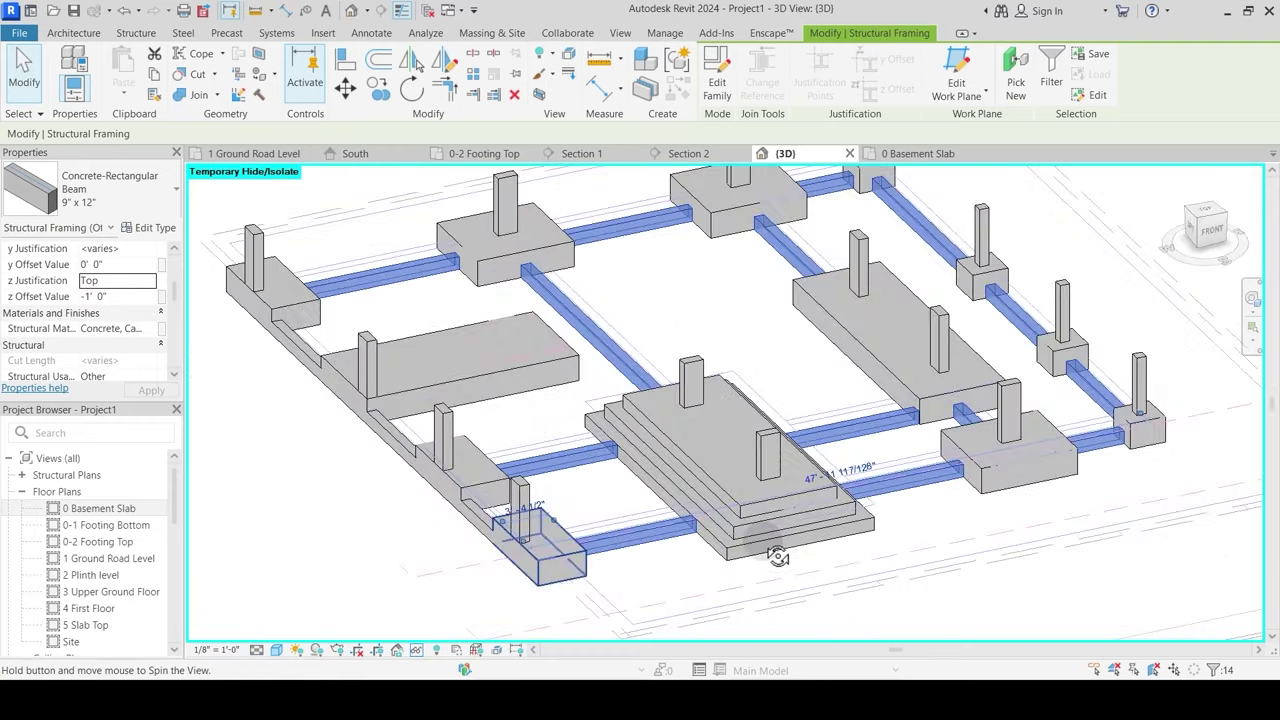
key("Escape")
middle_click_drag(700, 380, 737, 406, "shift")
middle_click_drag(738, 310, 750, 388)
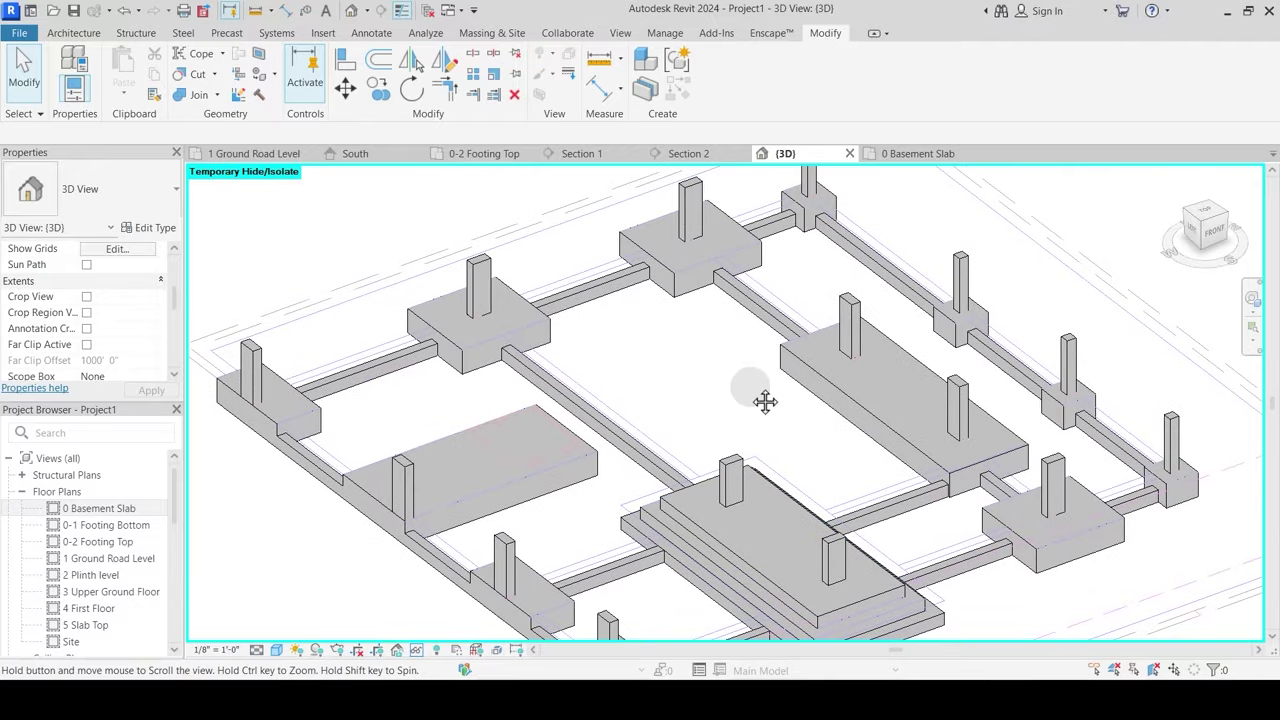
scroll(752, 390, "down", 5)
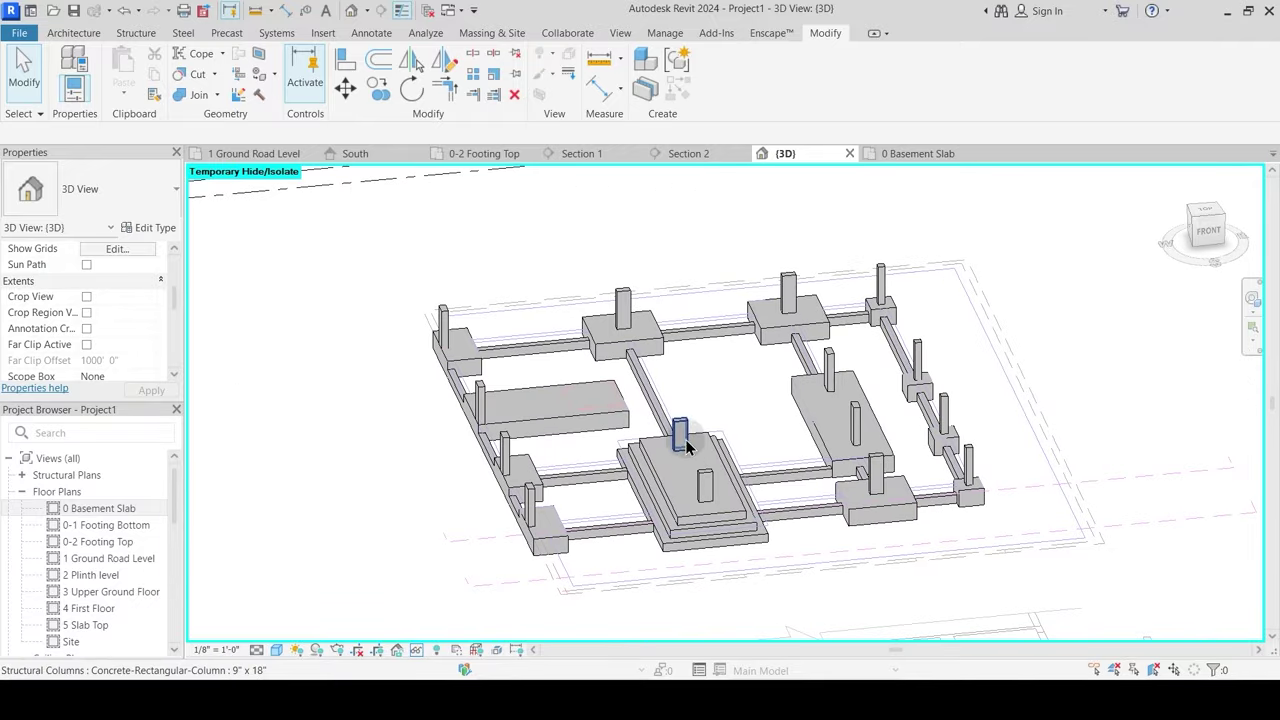
left_click(946, 275)
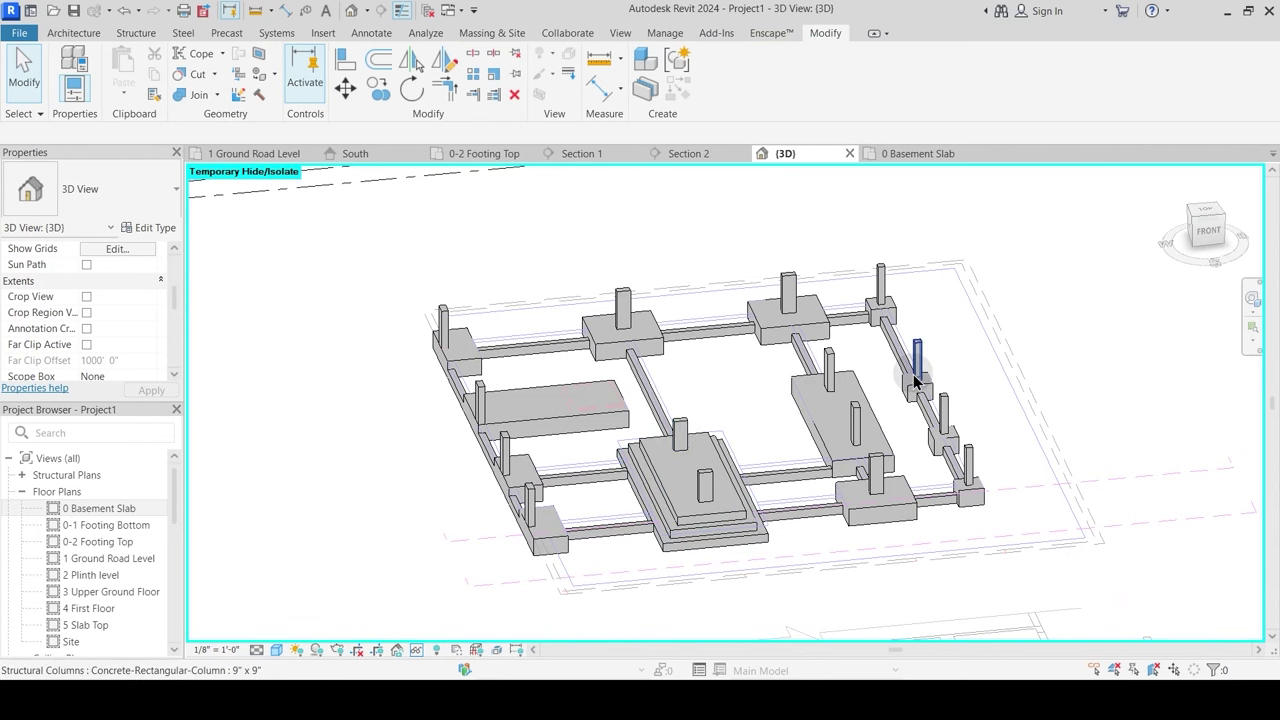
left_click(743, 356)
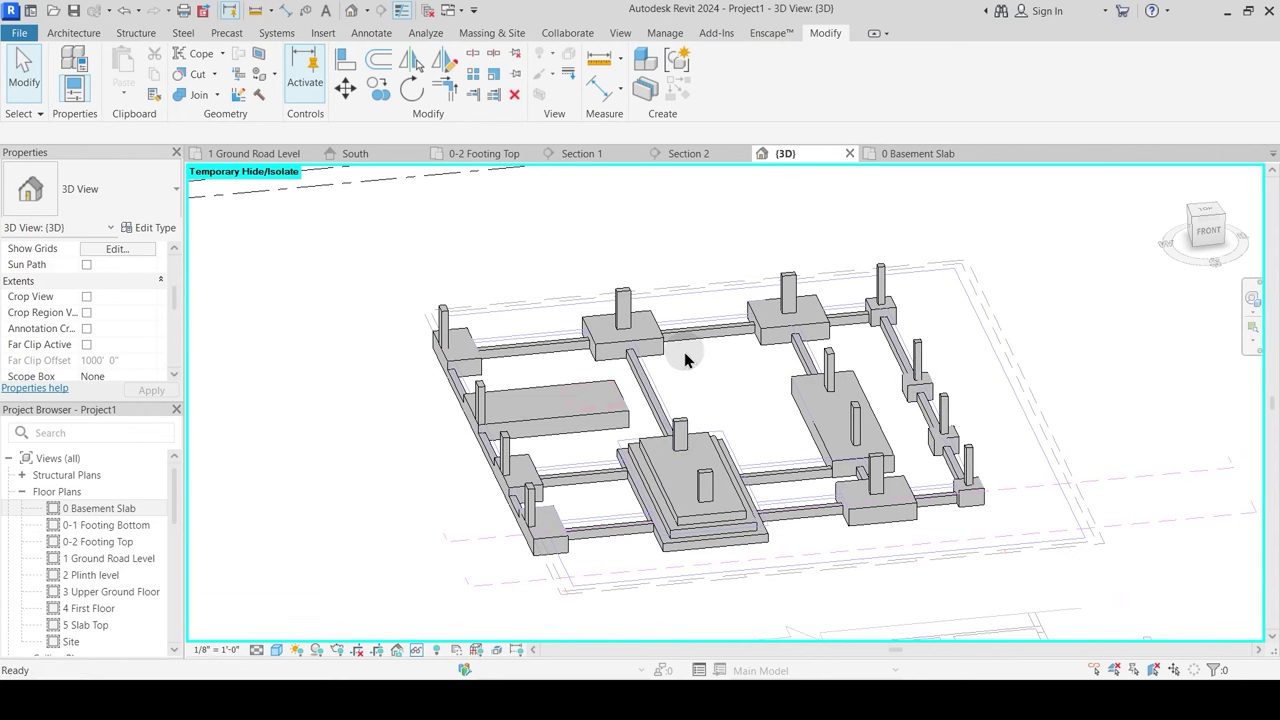
Step: Unhide the basement slab with HR and orbit closer to the slab and beams
key("h")
key("r")
middle_click_drag(684, 352, 711, 511, "shift")
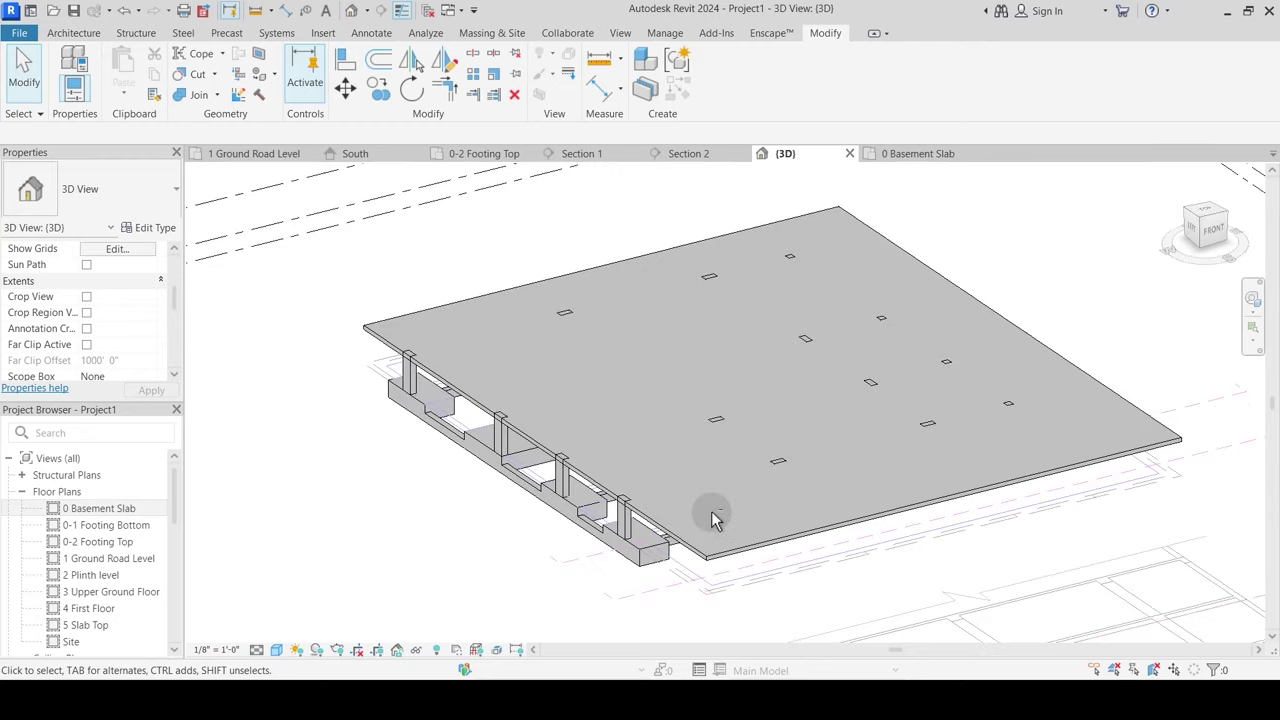
scroll(590, 515, "up", 3)
scroll(642, 408, "down", 2)
middle_click_drag(642, 408, 663, 394, "shift")
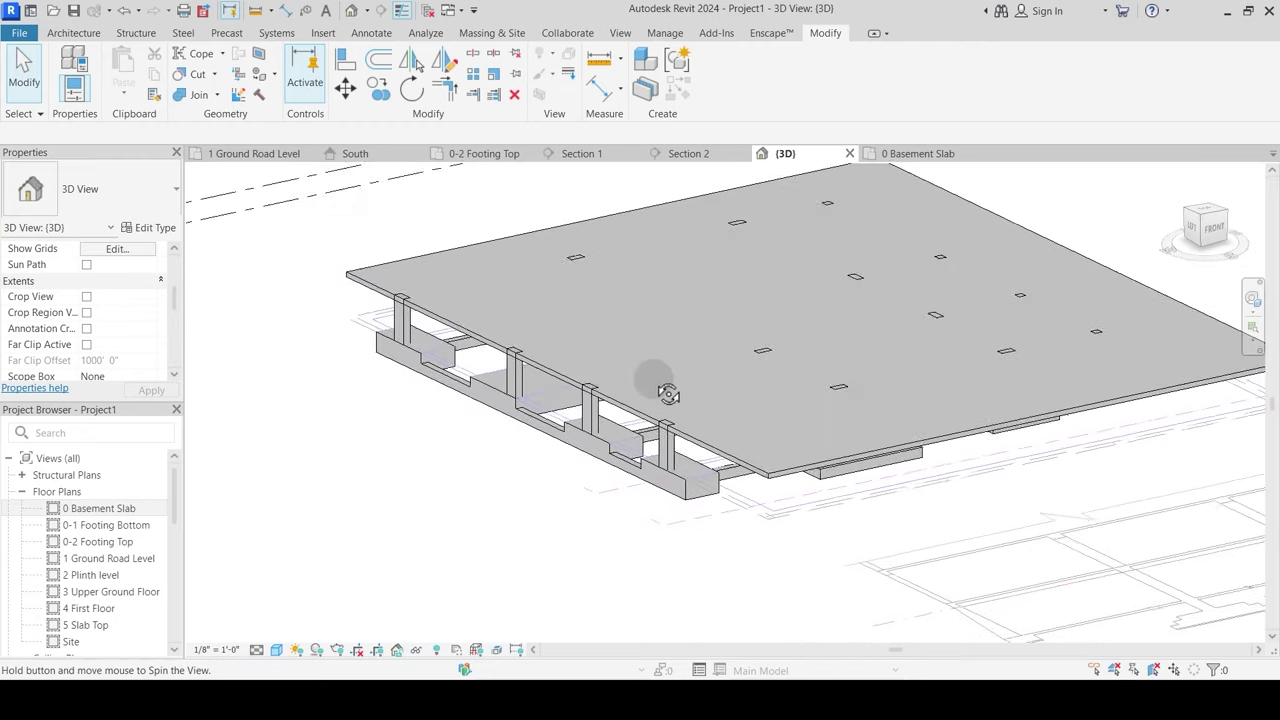
Step: Join the basement slab with eleven overlapping columns, one slab-column pair at a time
left_click(190, 95)
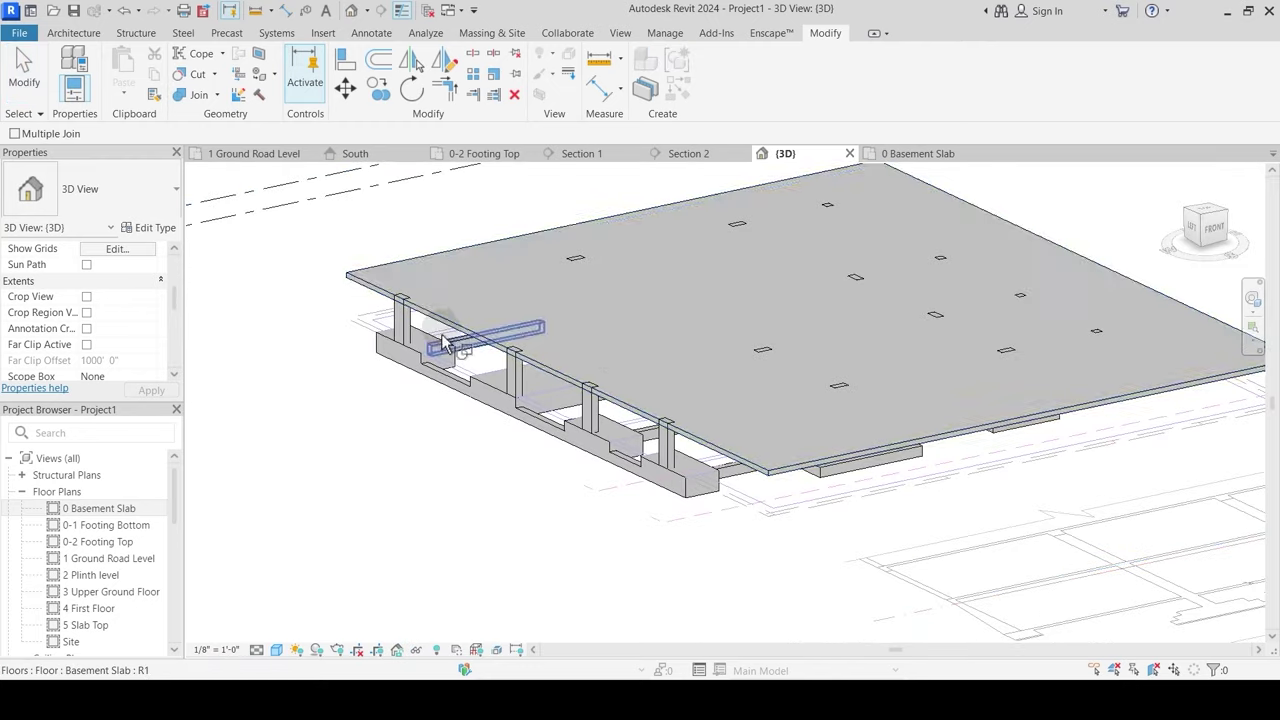
left_click(501, 275)
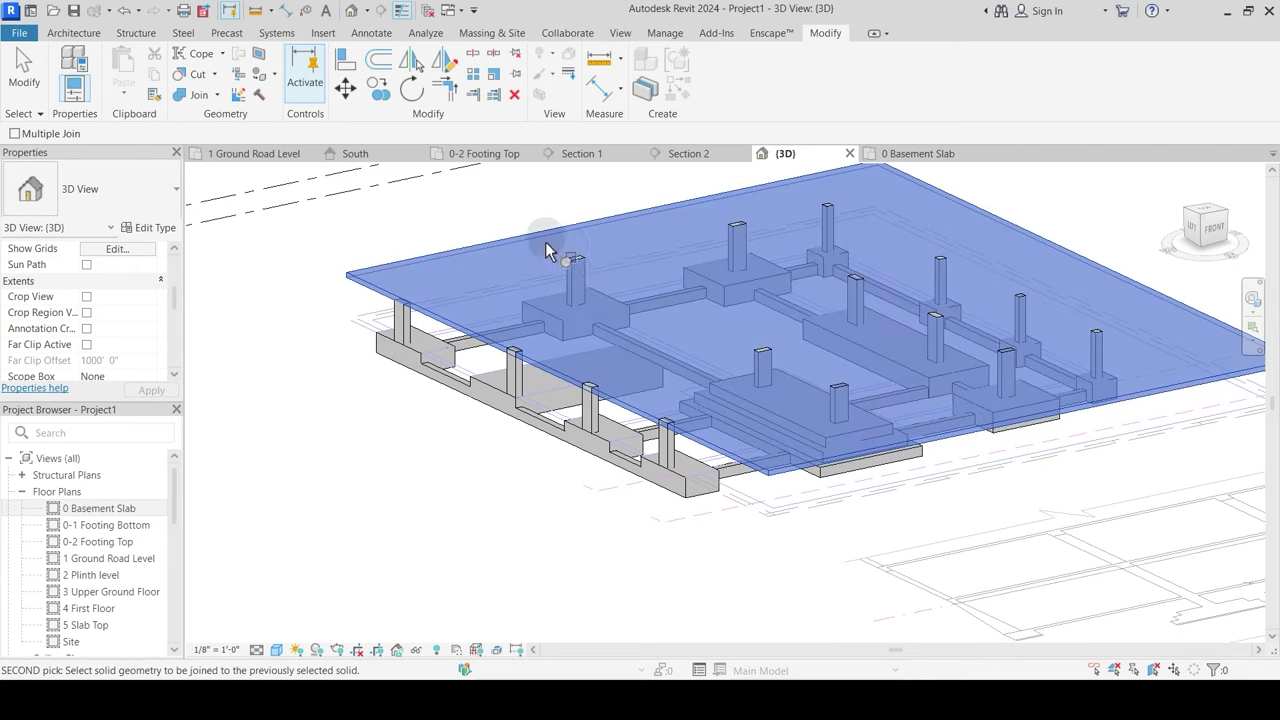
left_click(577, 258)
middle_click_drag(706, 258, 650, 344)
left_click(659, 290)
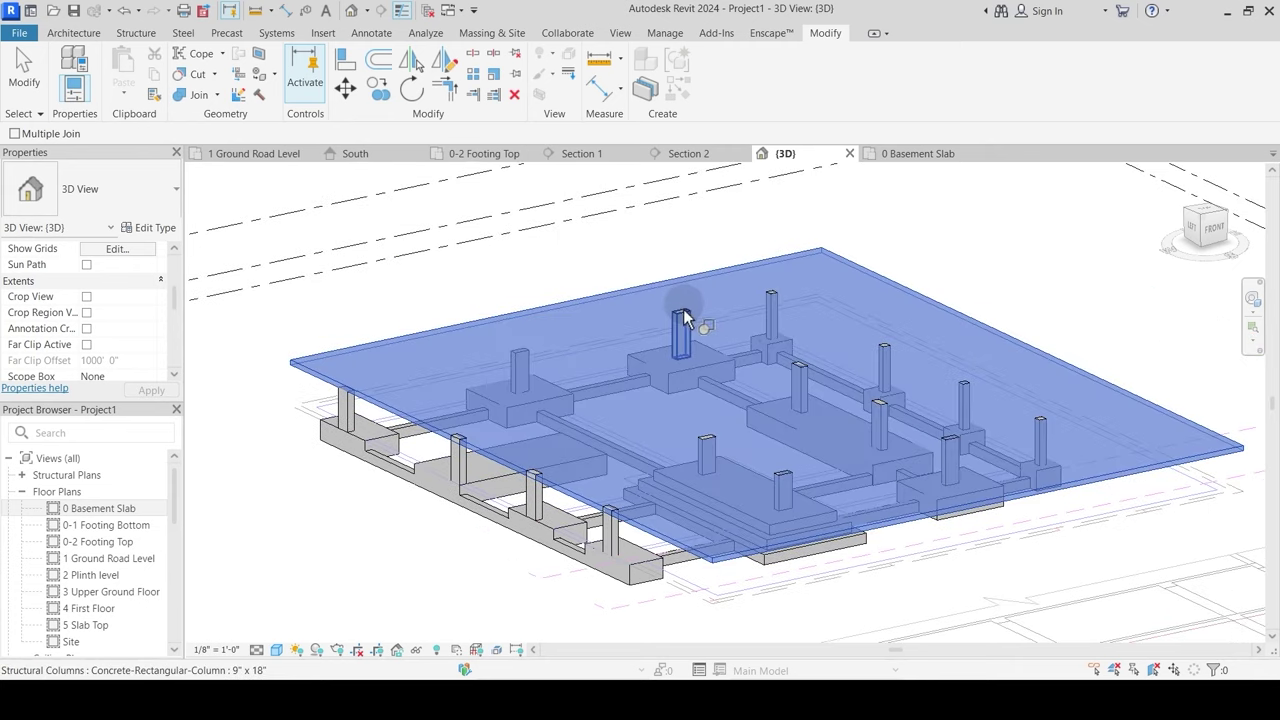
left_click(684, 311)
left_click(735, 275)
left_click(780, 292)
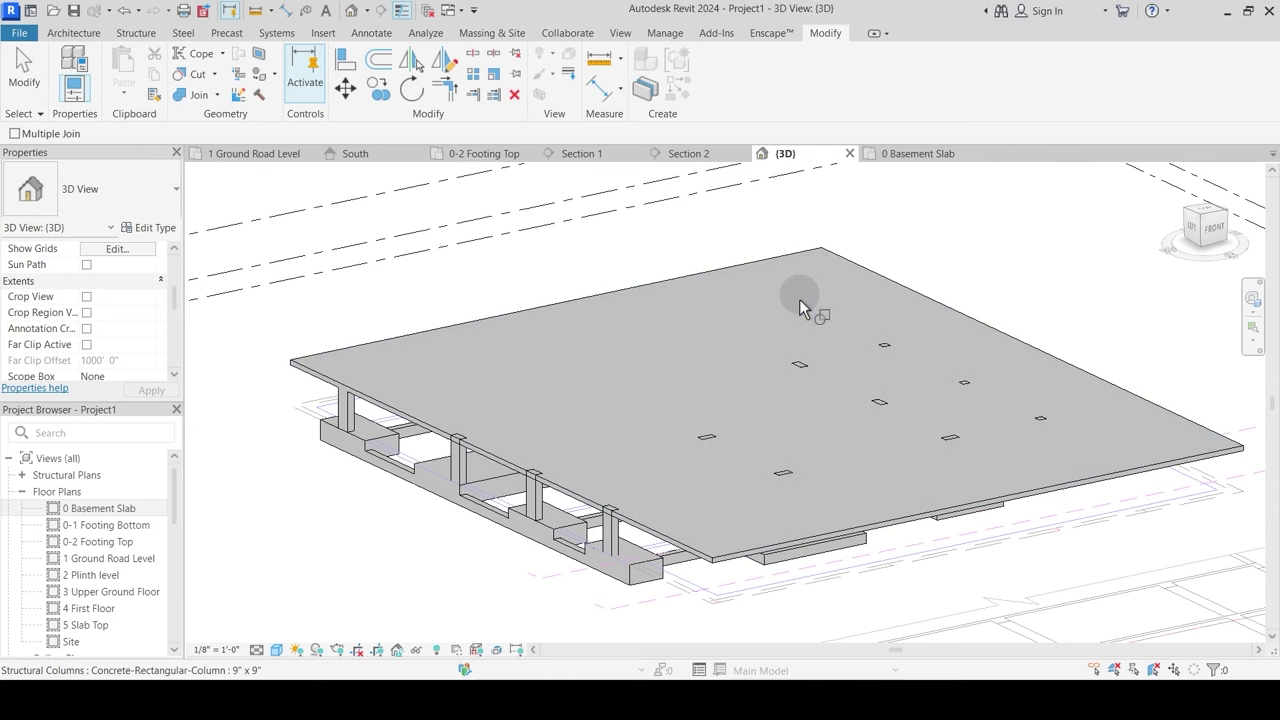
left_click(905, 292)
left_click(895, 351)
left_click(891, 348)
left_click(802, 372)
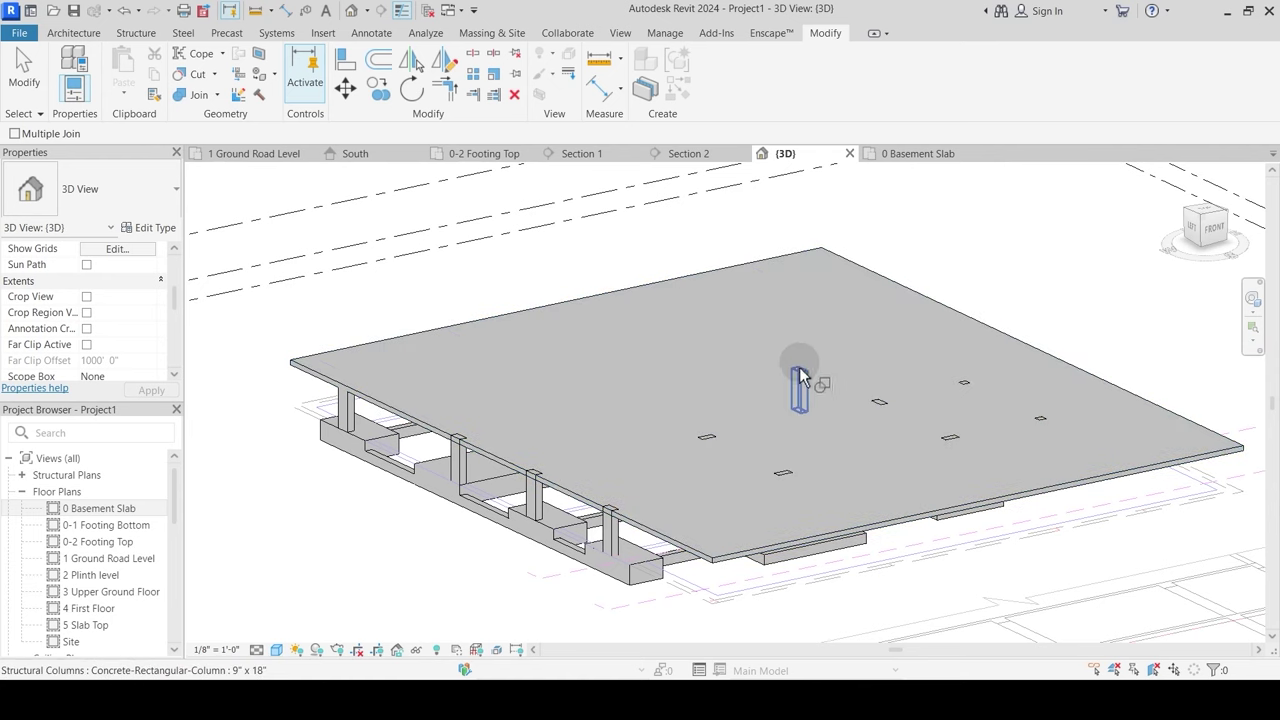
left_click(981, 337)
left_click(767, 435)
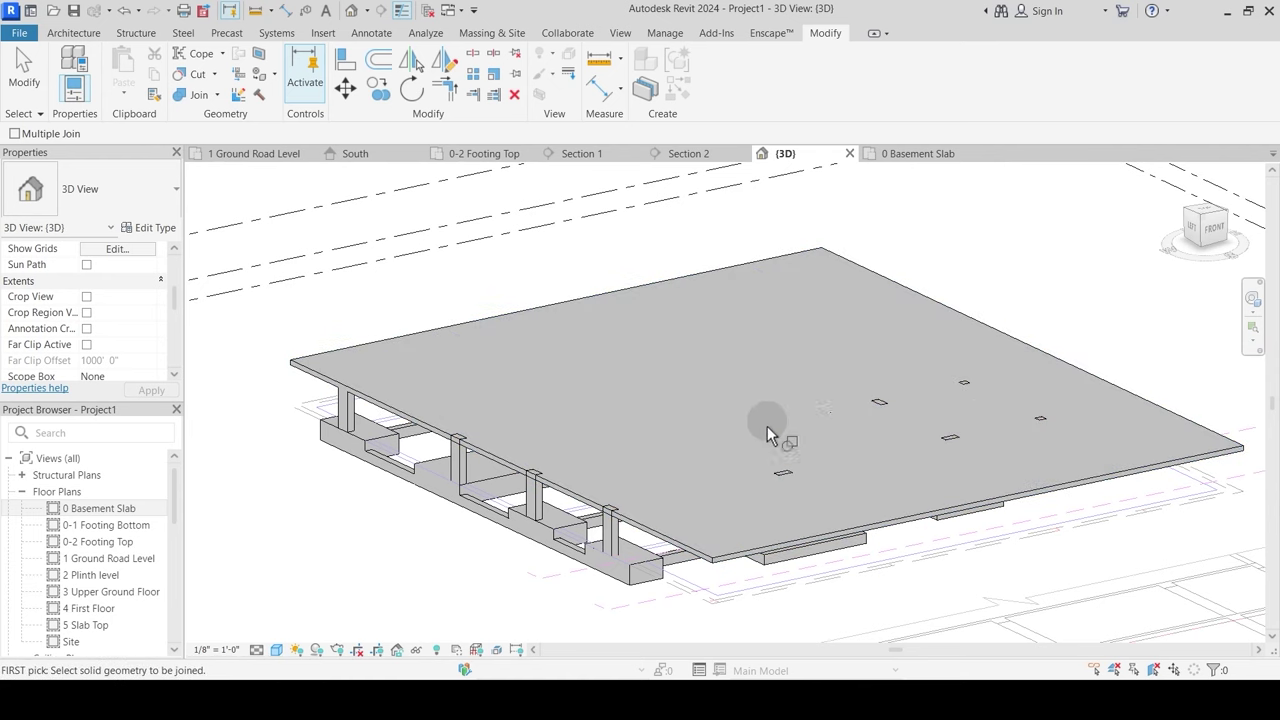
left_click(1004, 352)
left_click(887, 410)
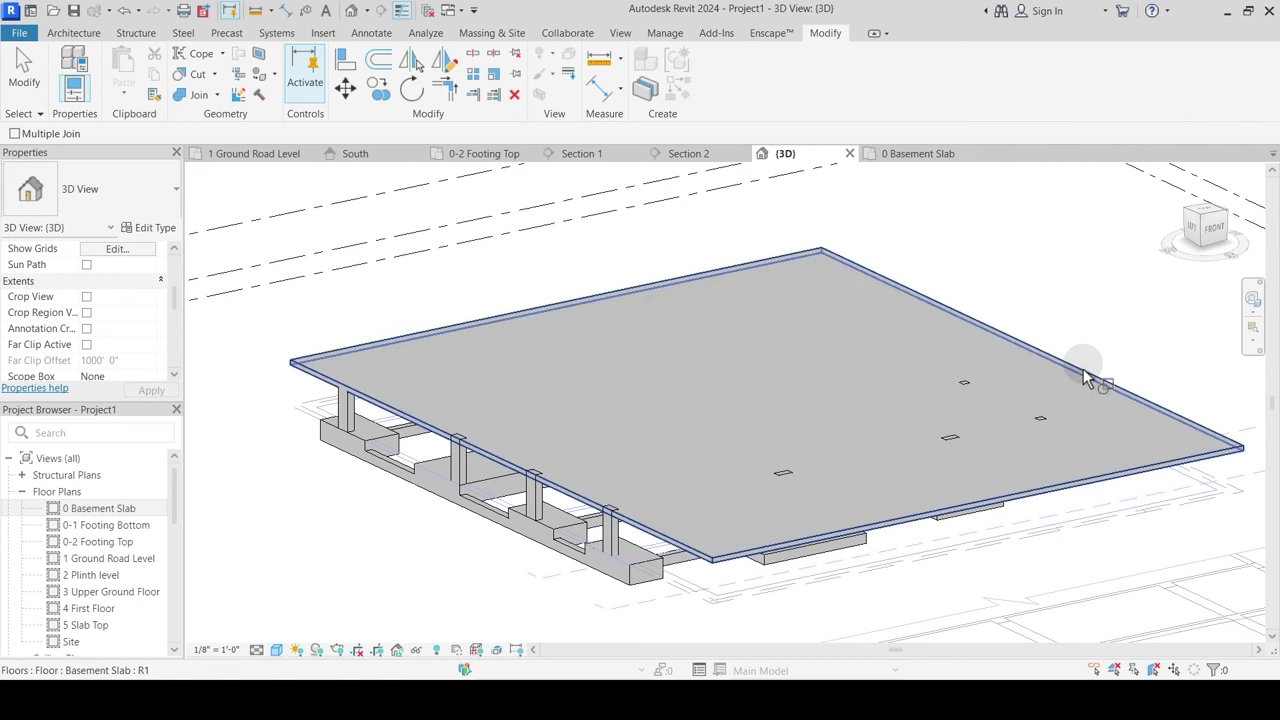
left_click(1085, 377)
left_click(980, 388)
left_click(1094, 366)
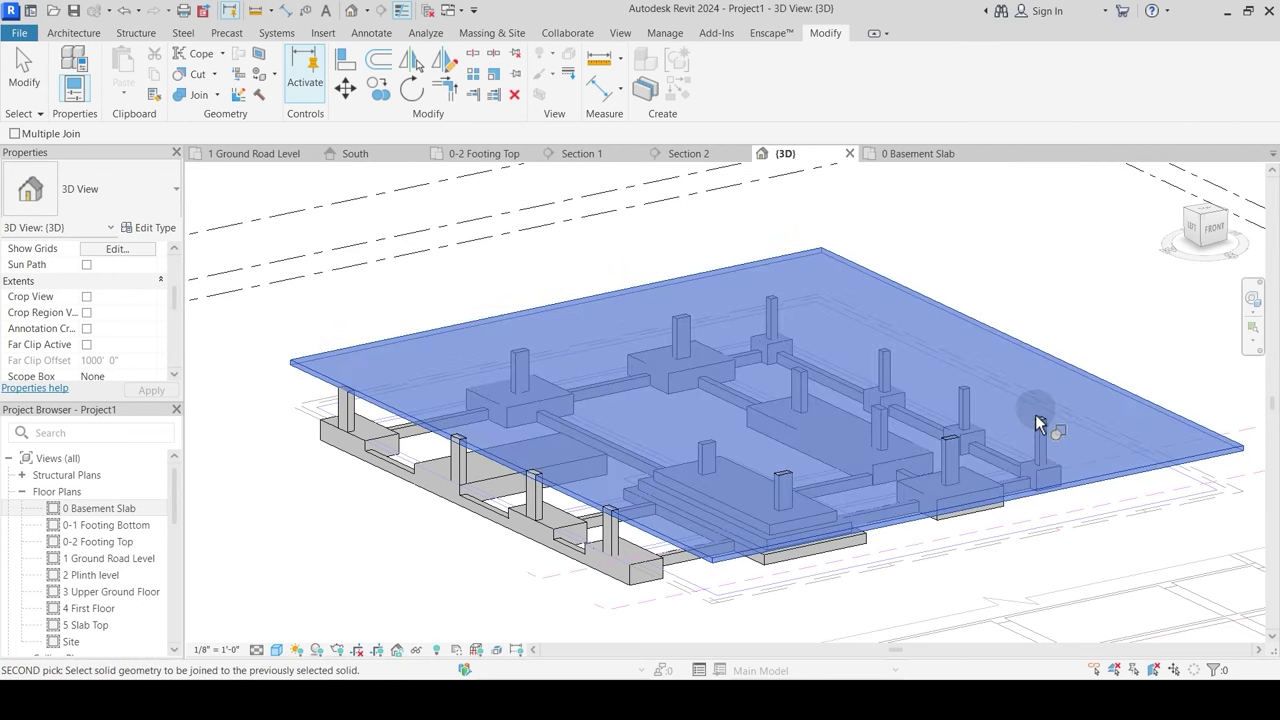
left_click(1037, 424)
left_click(1000, 432)
left_click(953, 445)
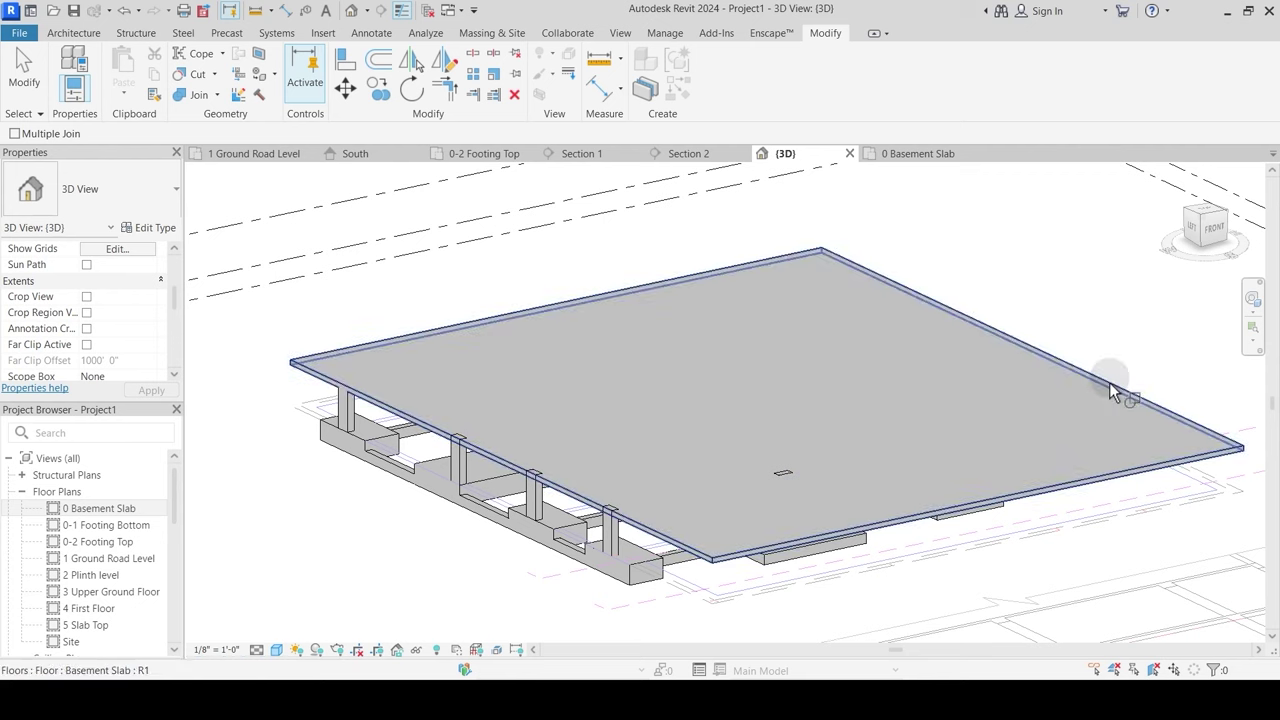
left_click(1110, 381)
left_click(781, 478)
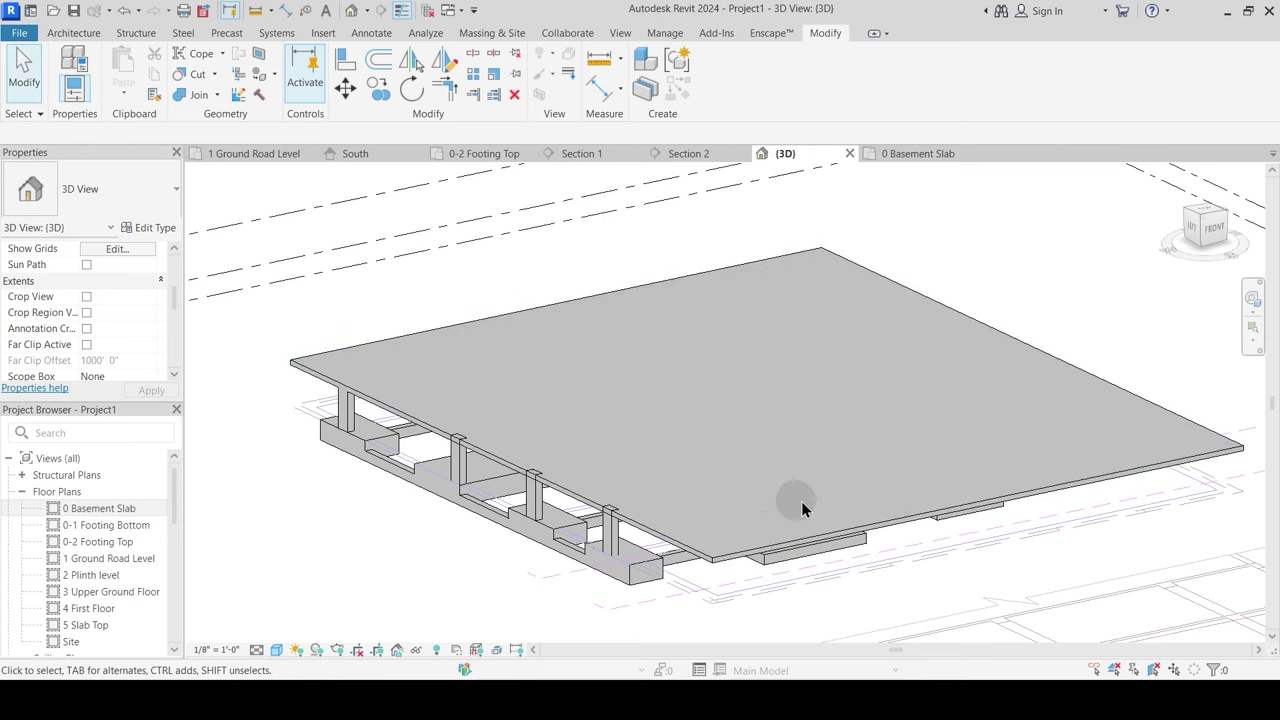
middle_click_drag(801, 501, 762, 513, "shift")
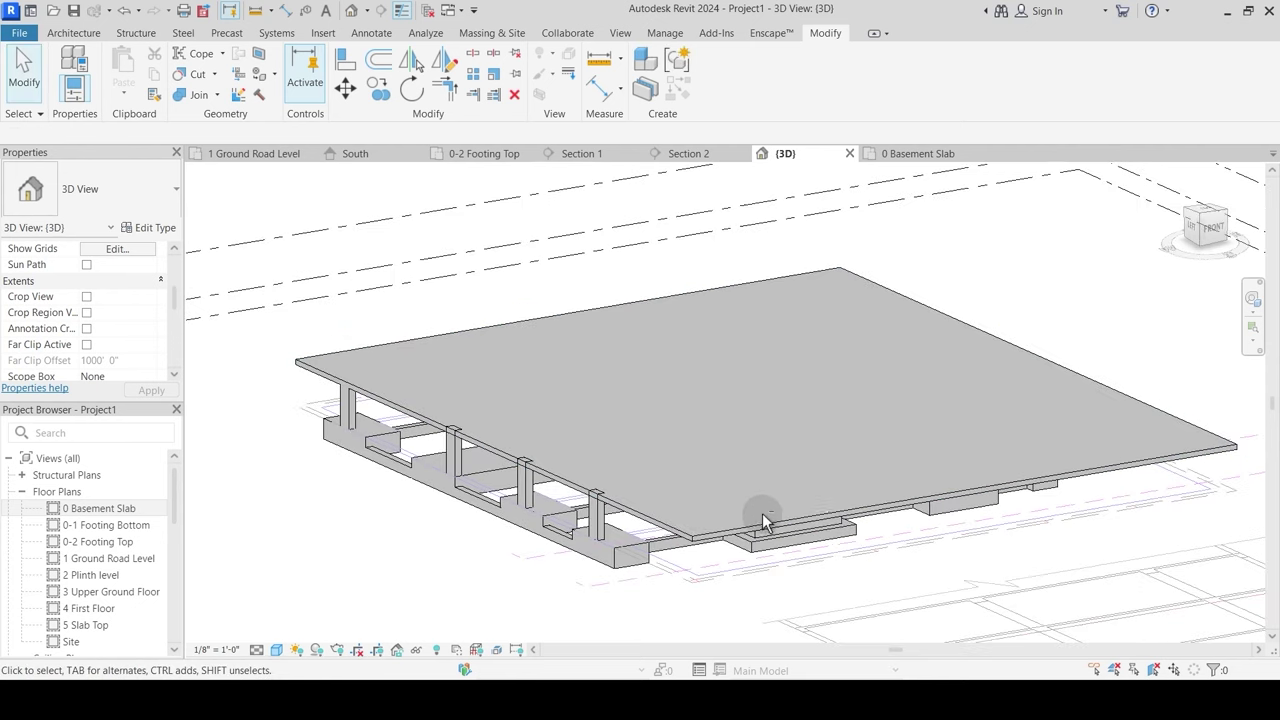
Step: Join the slab with the three remaining columns, then select the basement columns
left_click(199, 95)
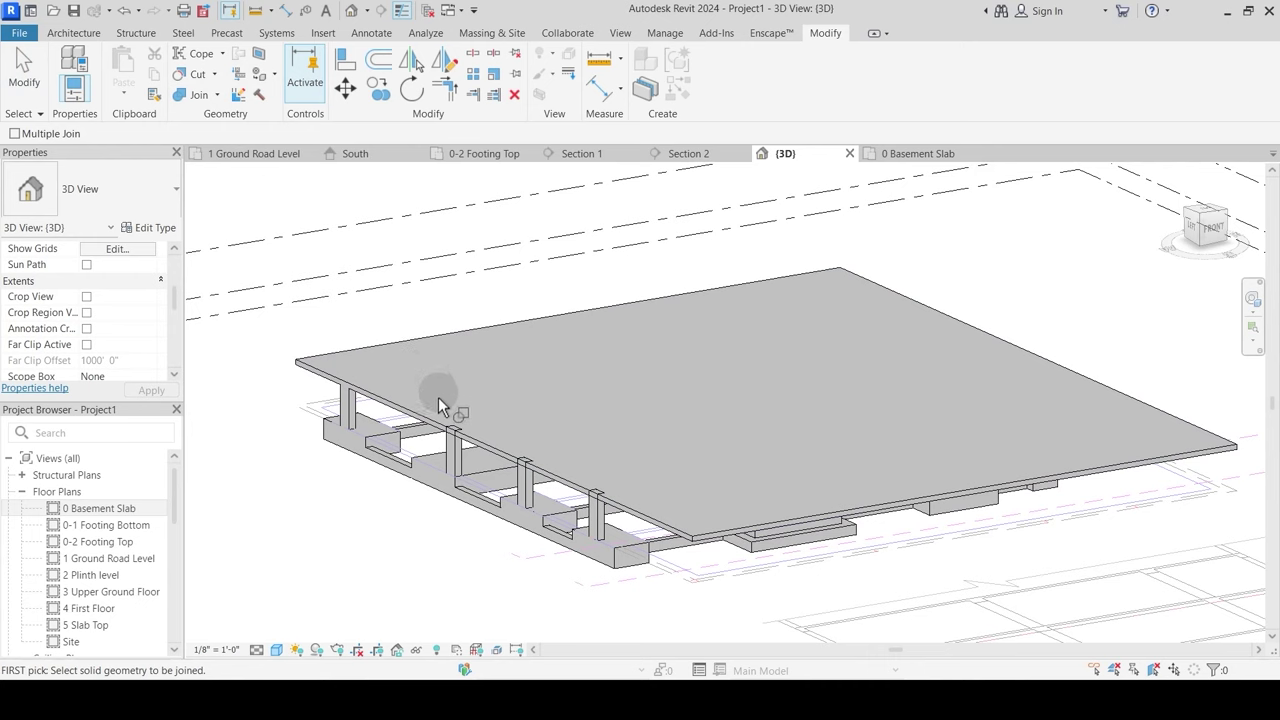
left_click(427, 346)
left_click(440, 414)
left_click(479, 337)
left_click(524, 452)
left_click(549, 345)
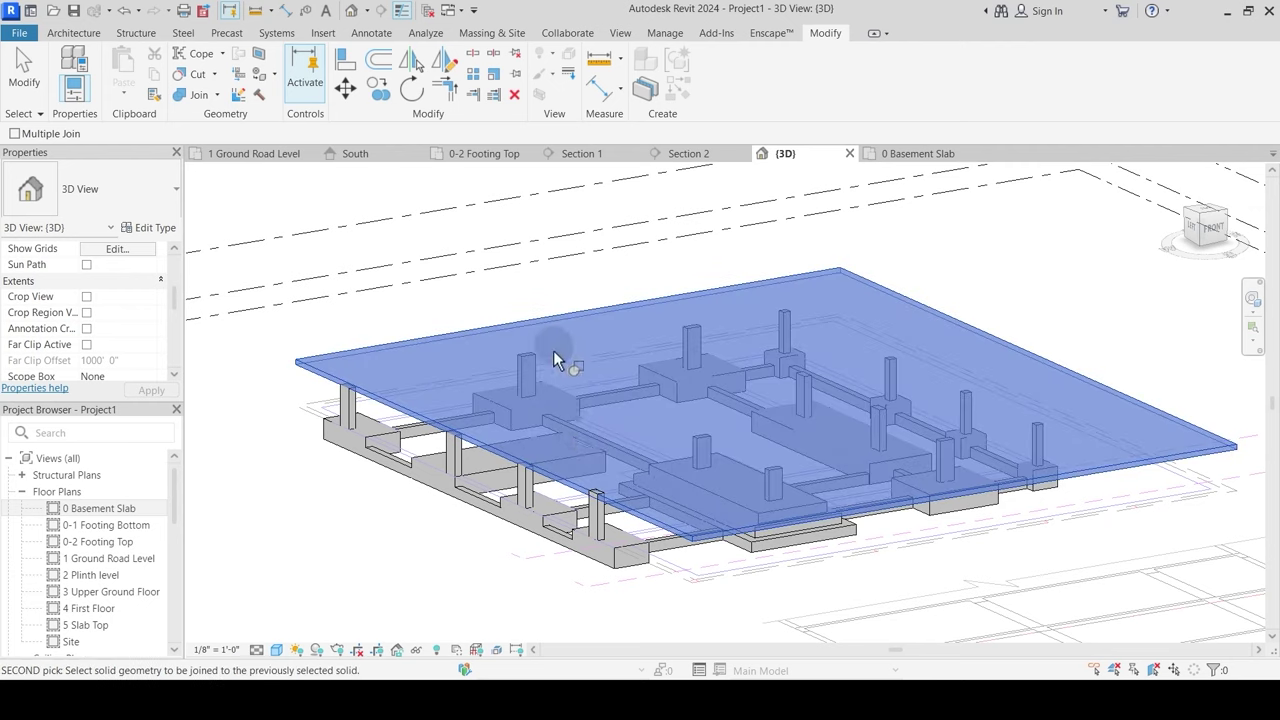
left_click(603, 507)
key("Escape")
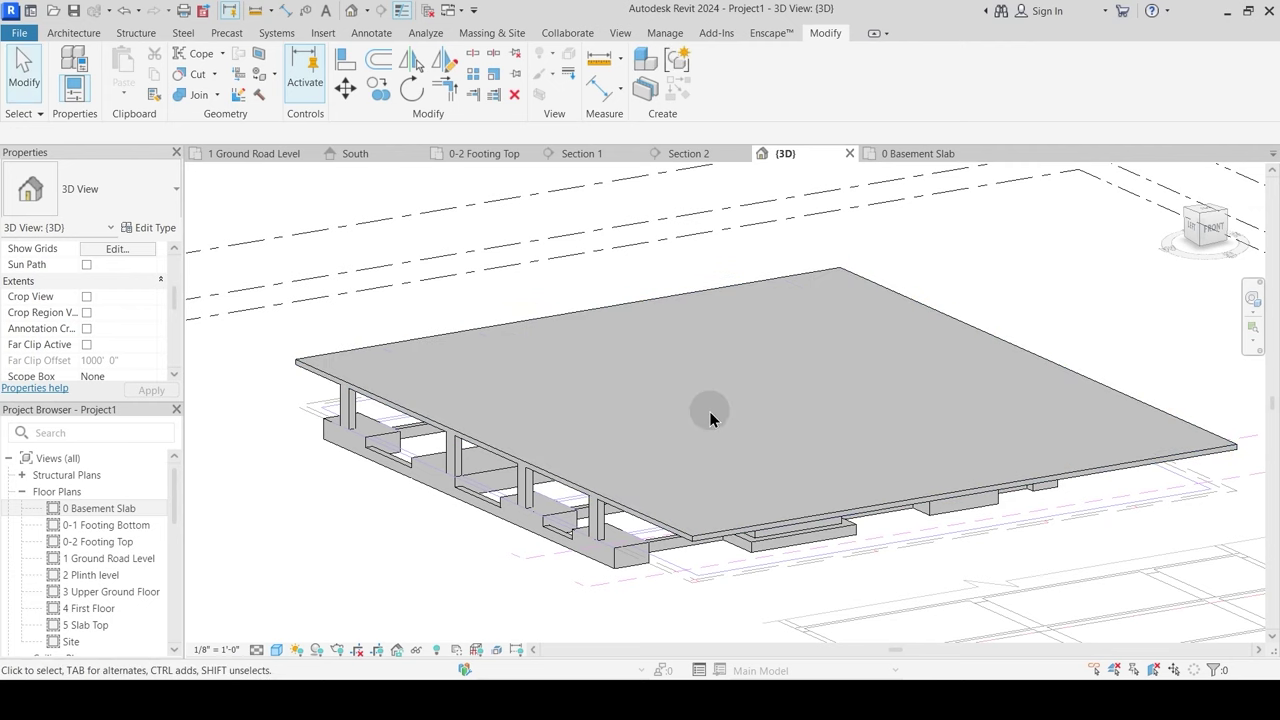
left_click(596, 515)
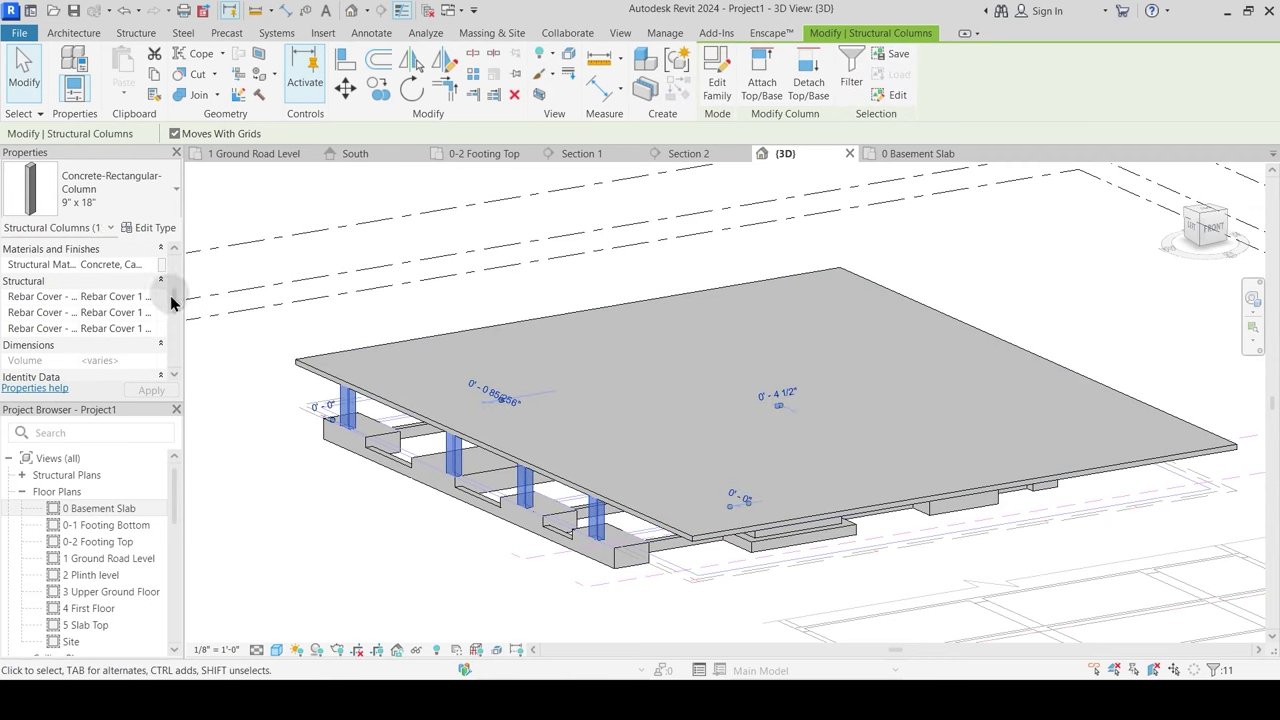
Step: Set the selected columns' Top Level to 2 Plinth level, then delete and undo to restore them
left_click_drag(172, 300, 175, 263)
left_click(151, 296)
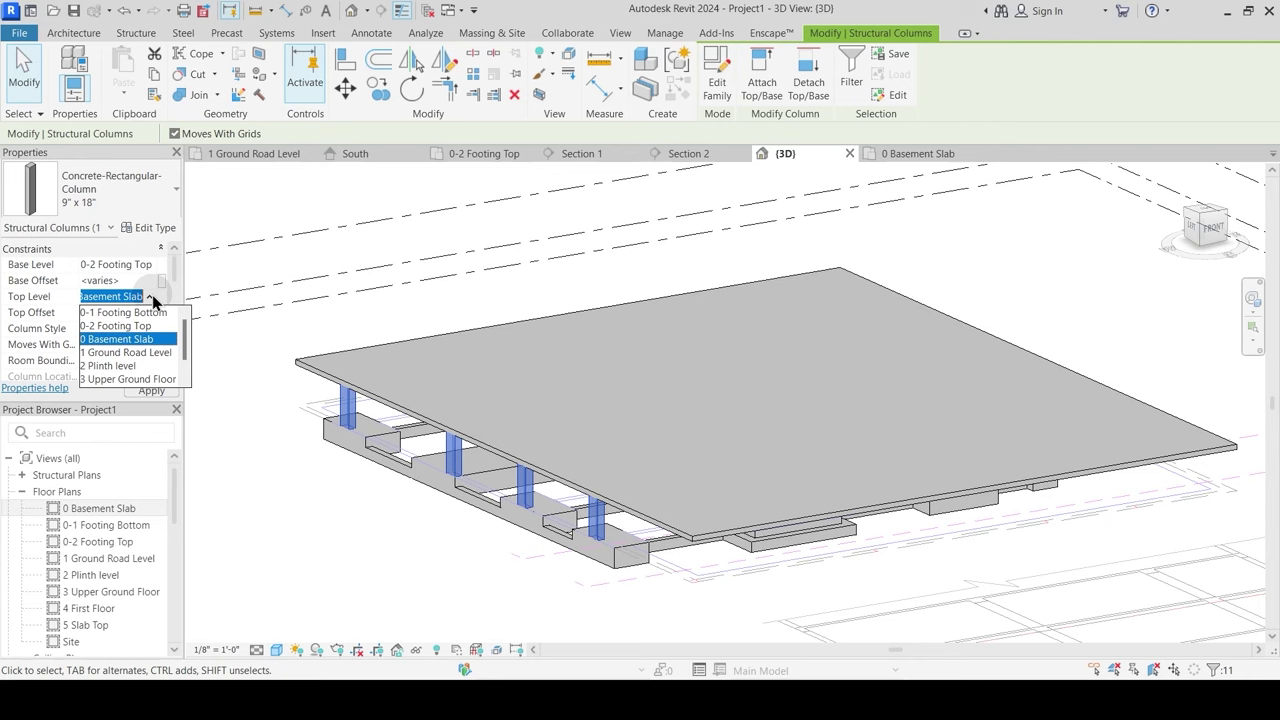
left_click(128, 366)
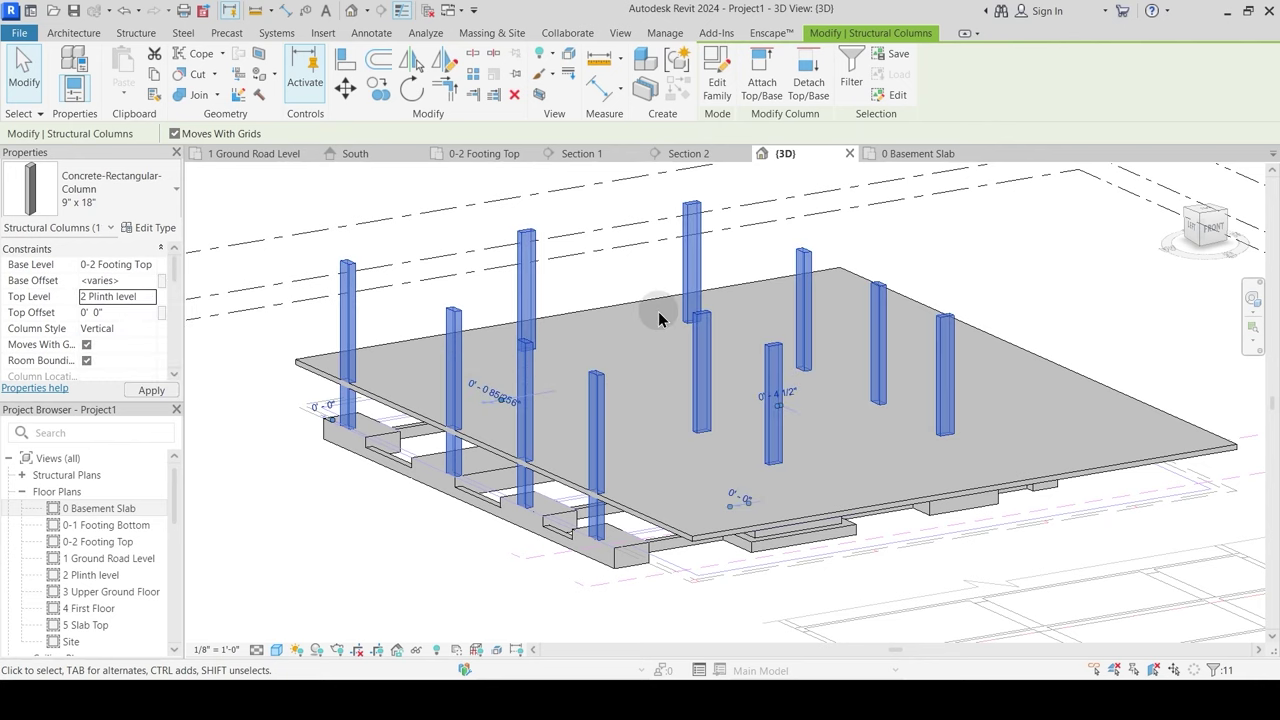
middle_click_drag(677, 385, 923, 423, "shift")
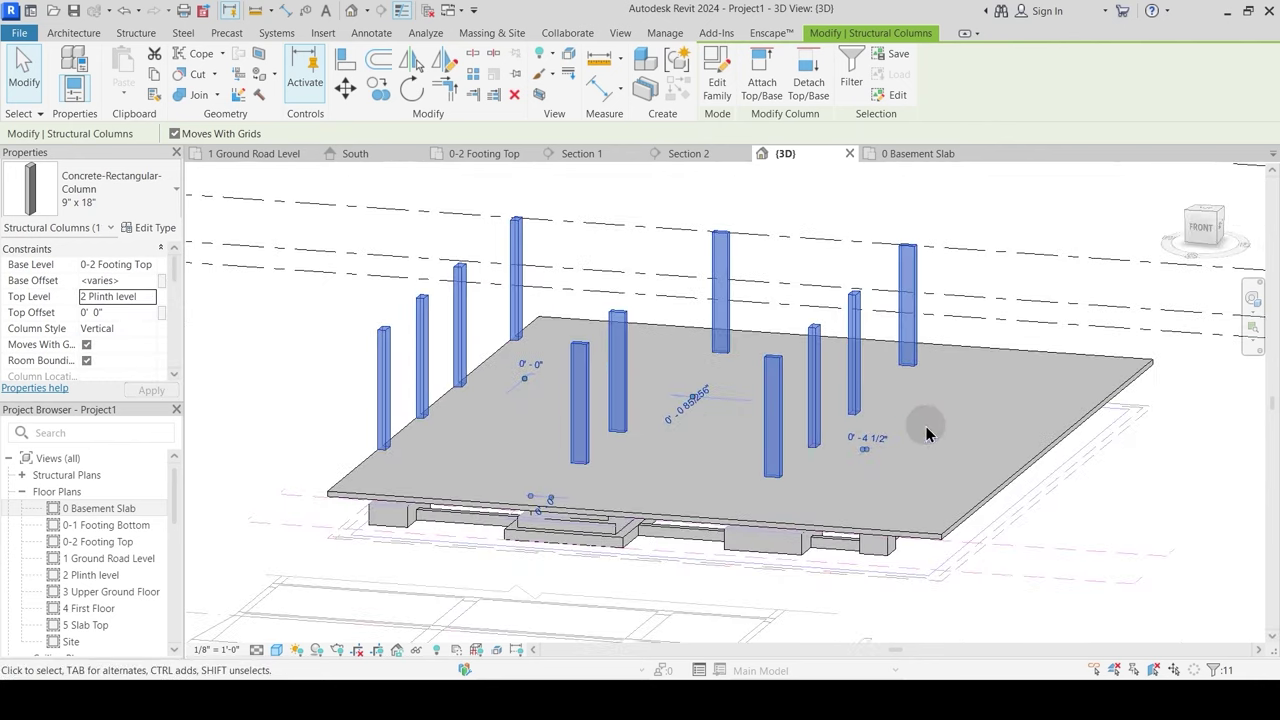
key("Delete")
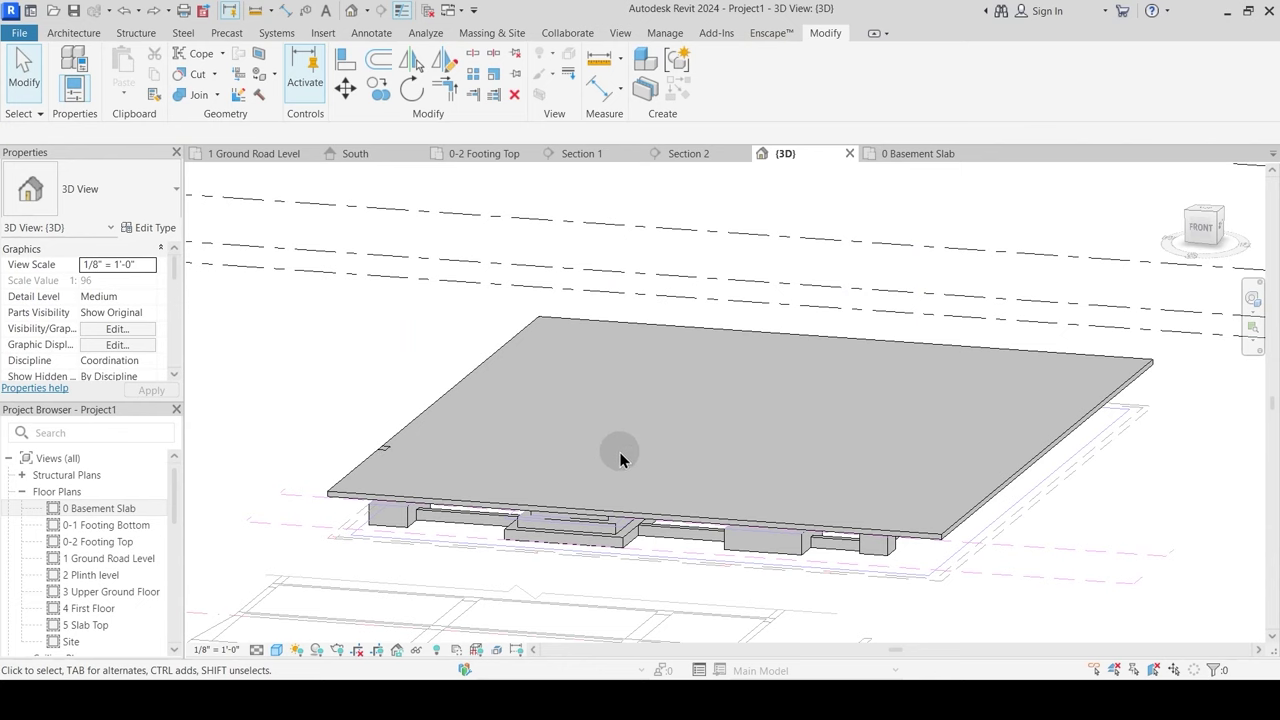
key("ctrl+z")
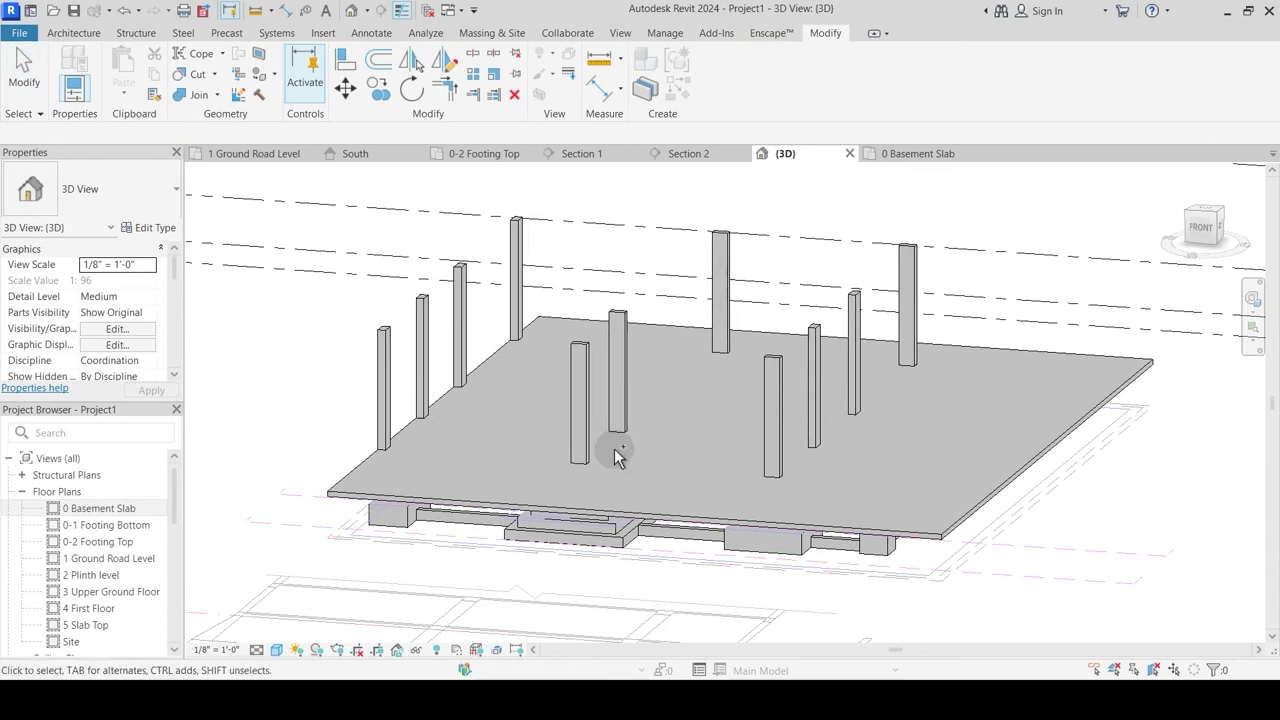
left_click(583, 430)
scroll(565, 490, "up", 5)
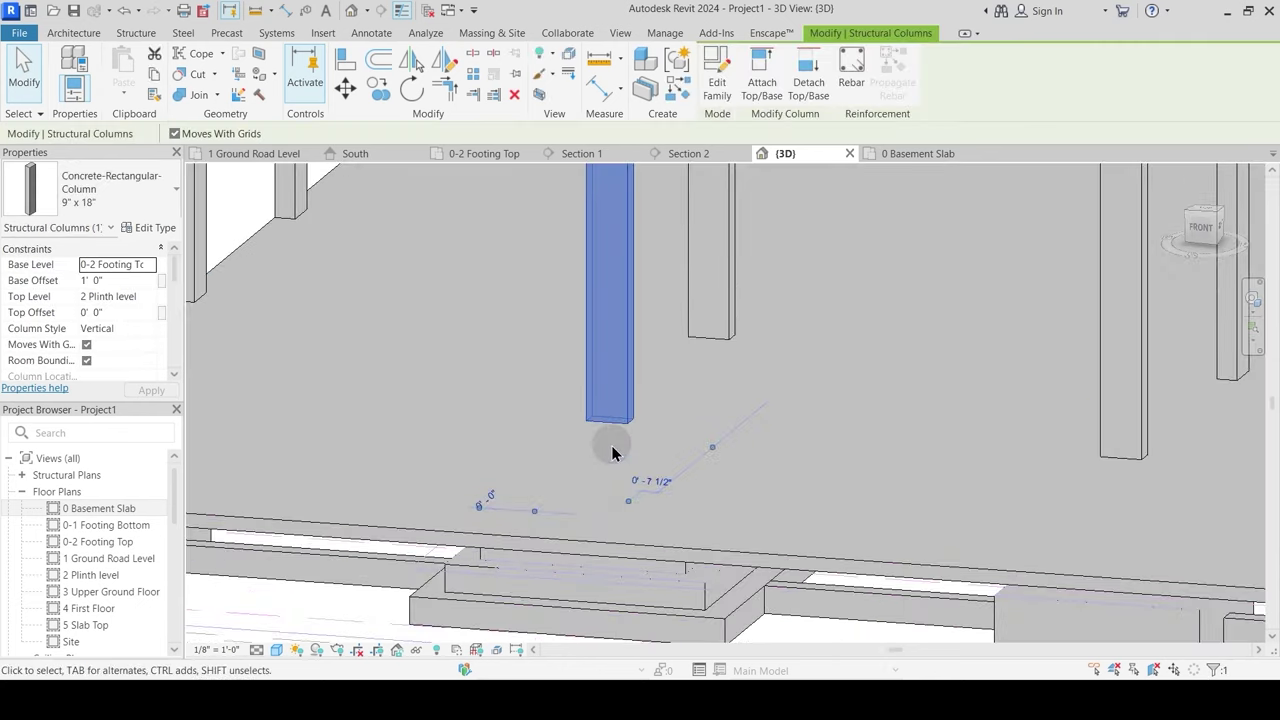
left_click(641, 545)
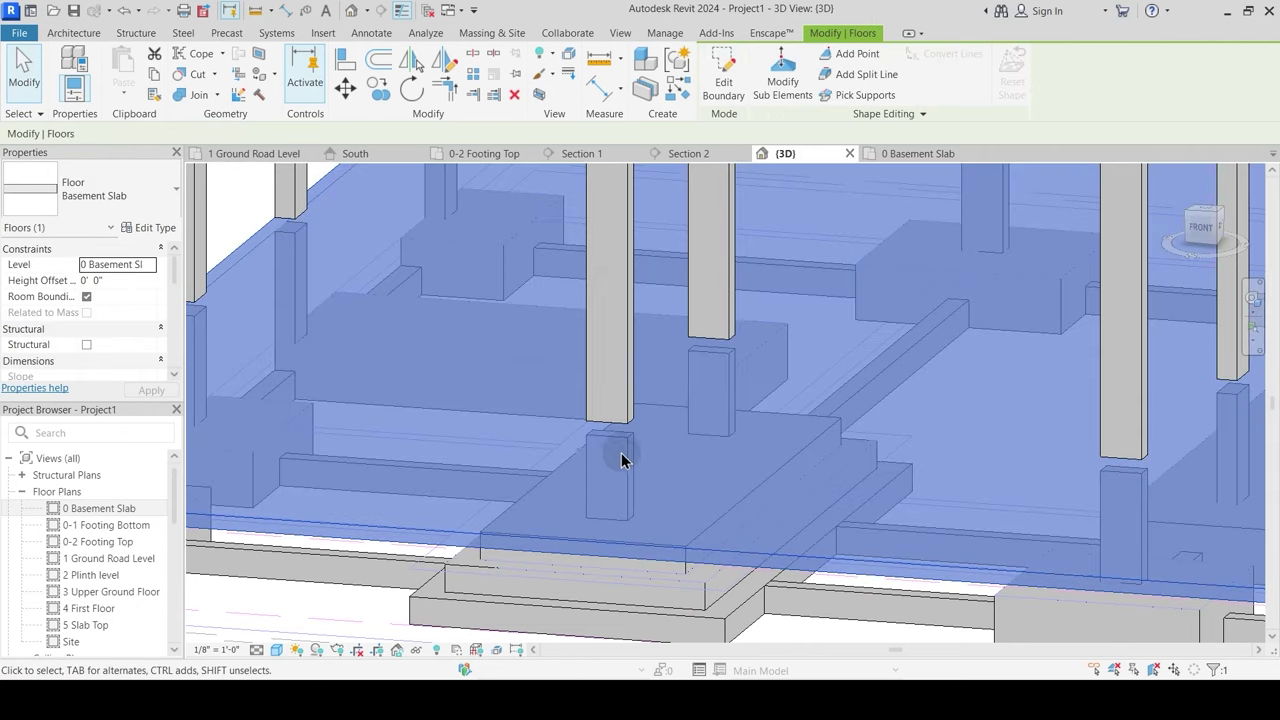
scroll(610, 435, "up", 3)
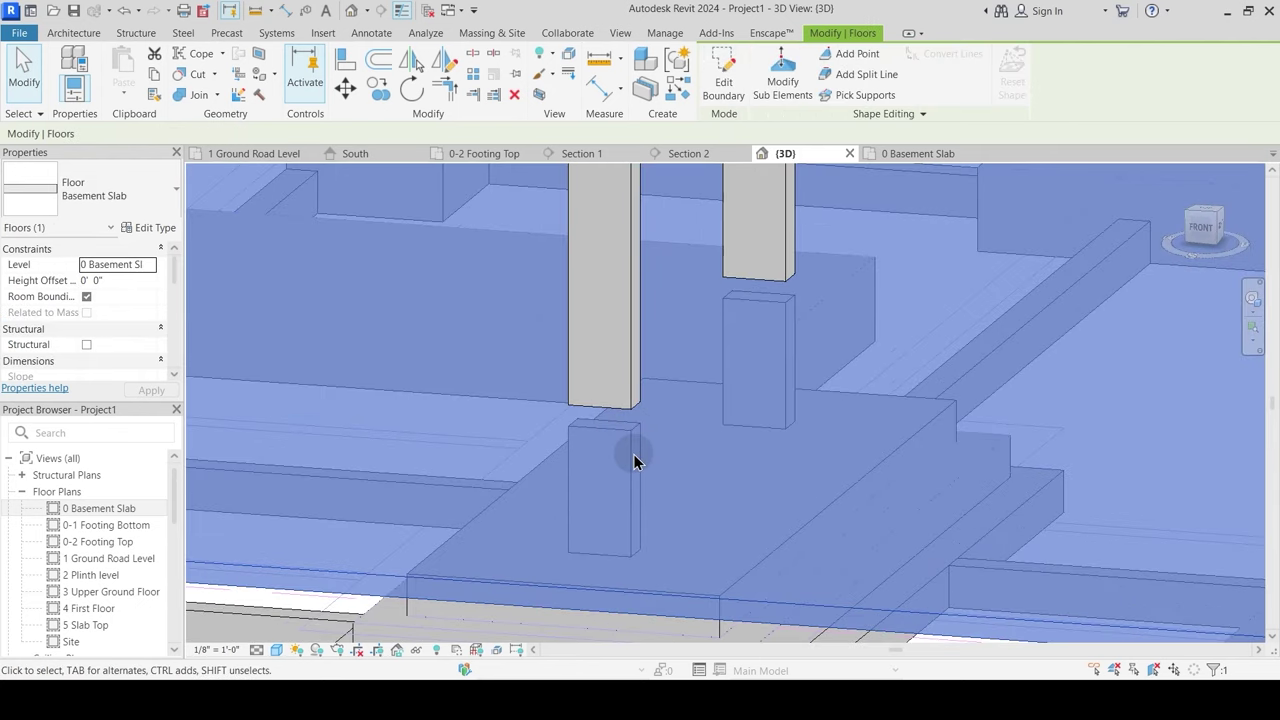
scroll(632, 452, "down", 2)
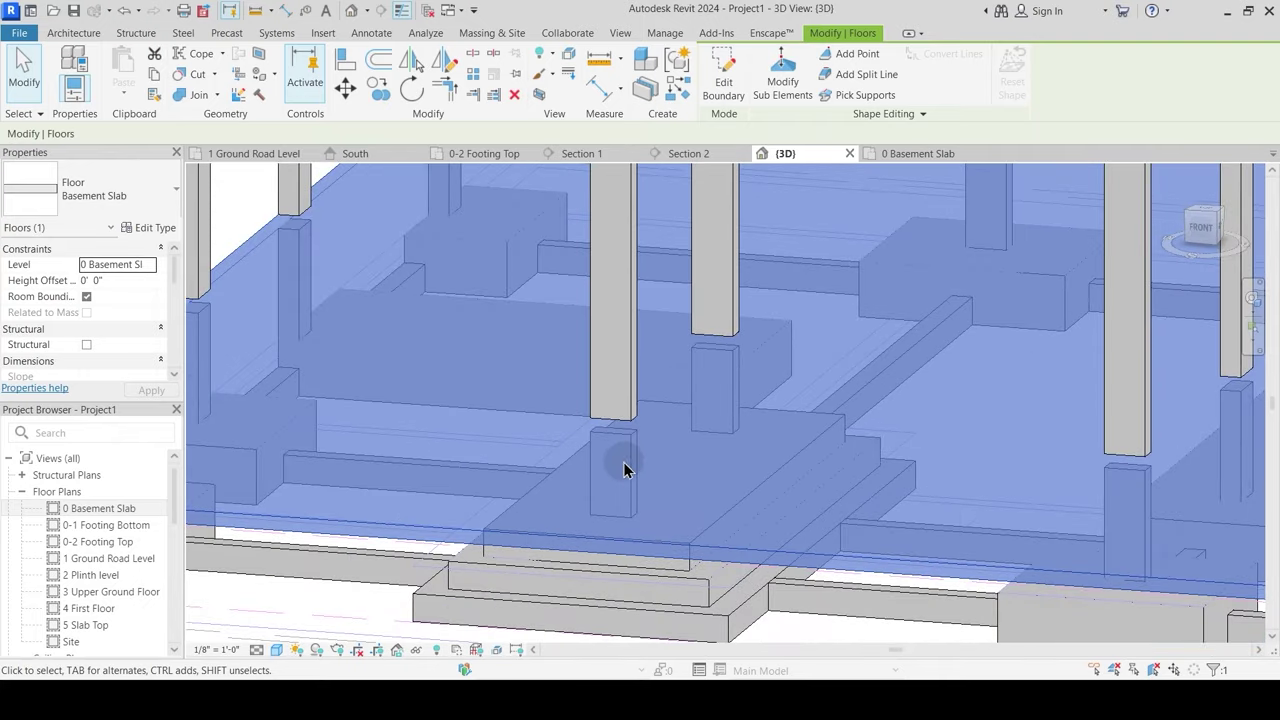
middle_click_drag(612, 472, 840, 457, "shift")
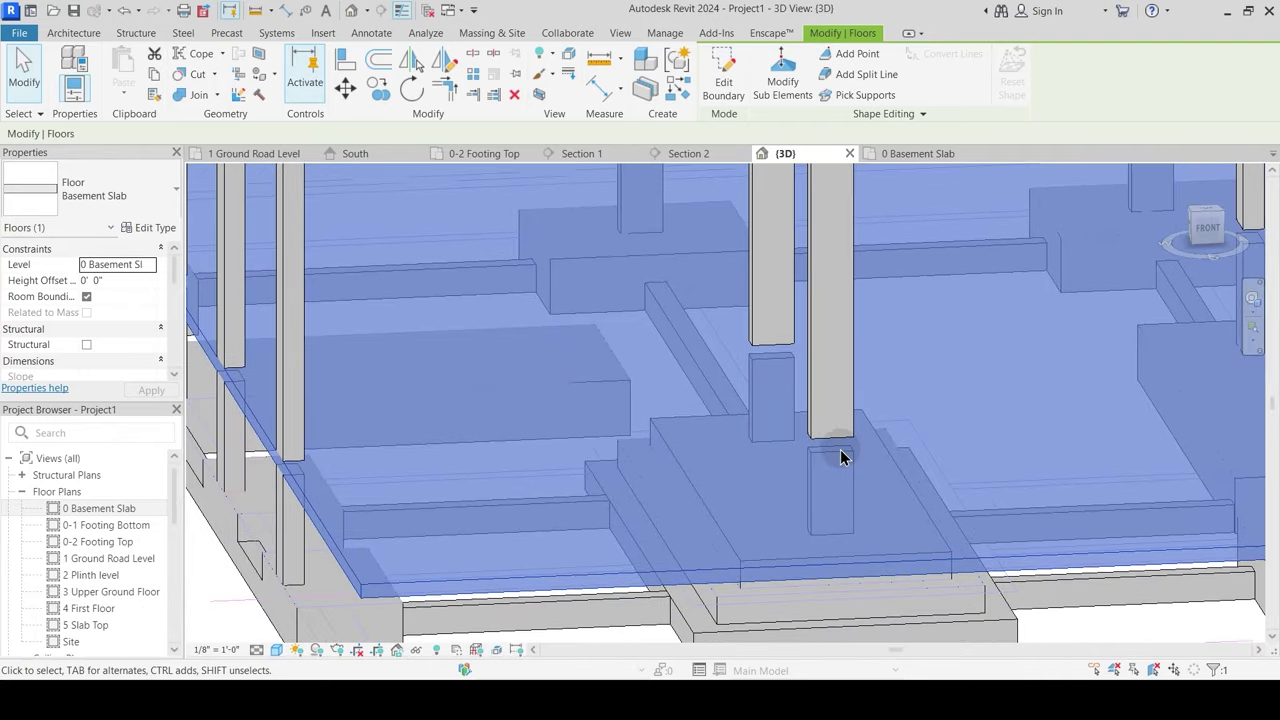
scroll(843, 460, "down", 1)
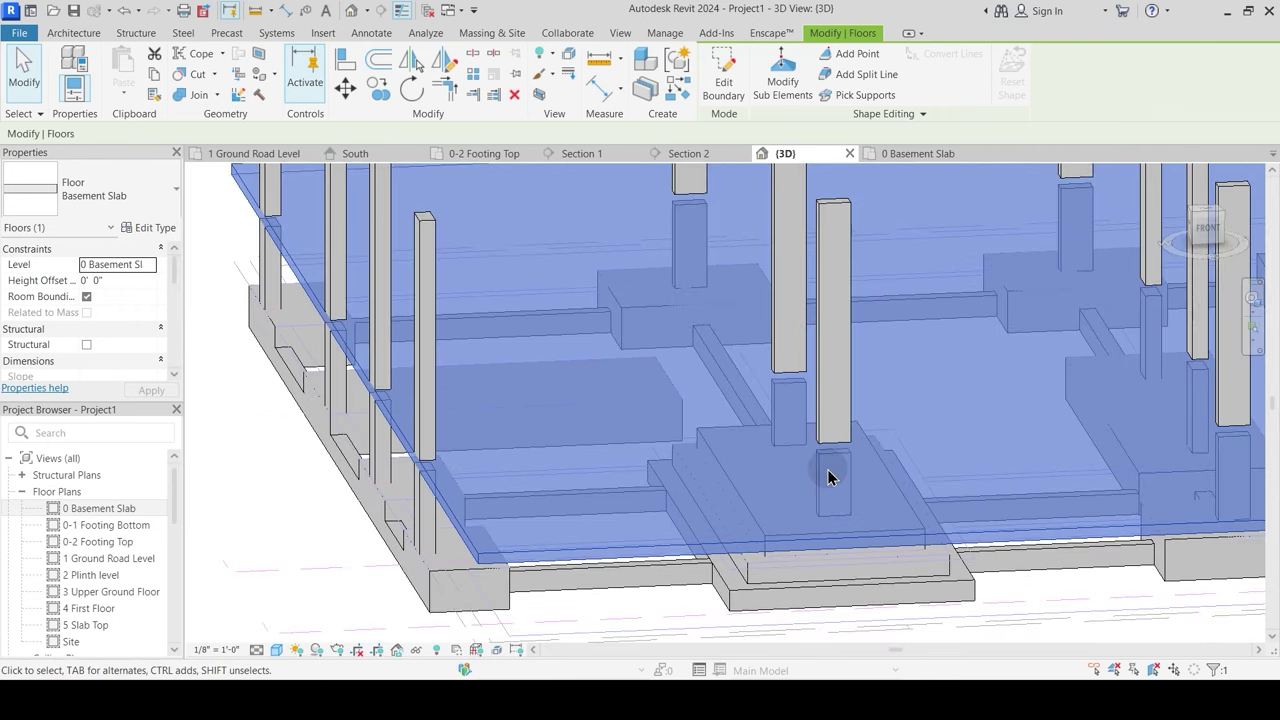
middle_click_drag(824, 469, 845, 499, "shift")
key("Escape")
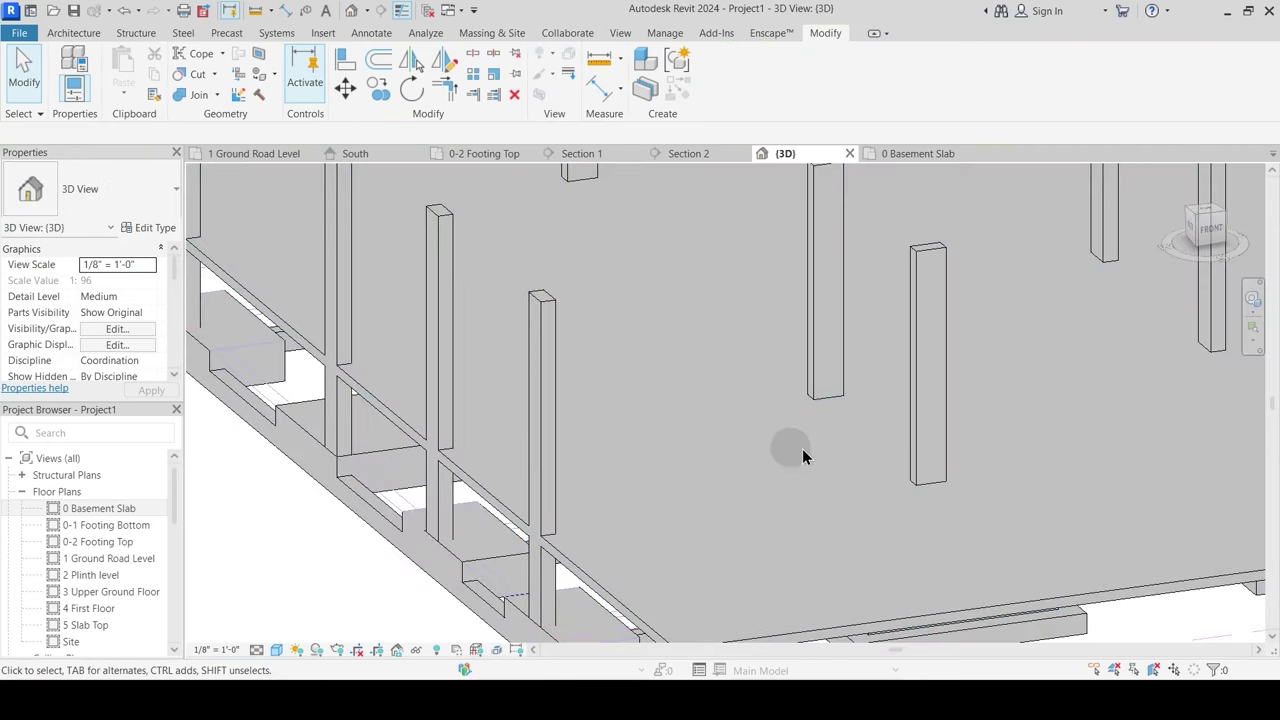
middle_click_drag(803, 449, 714, 449, "shift")
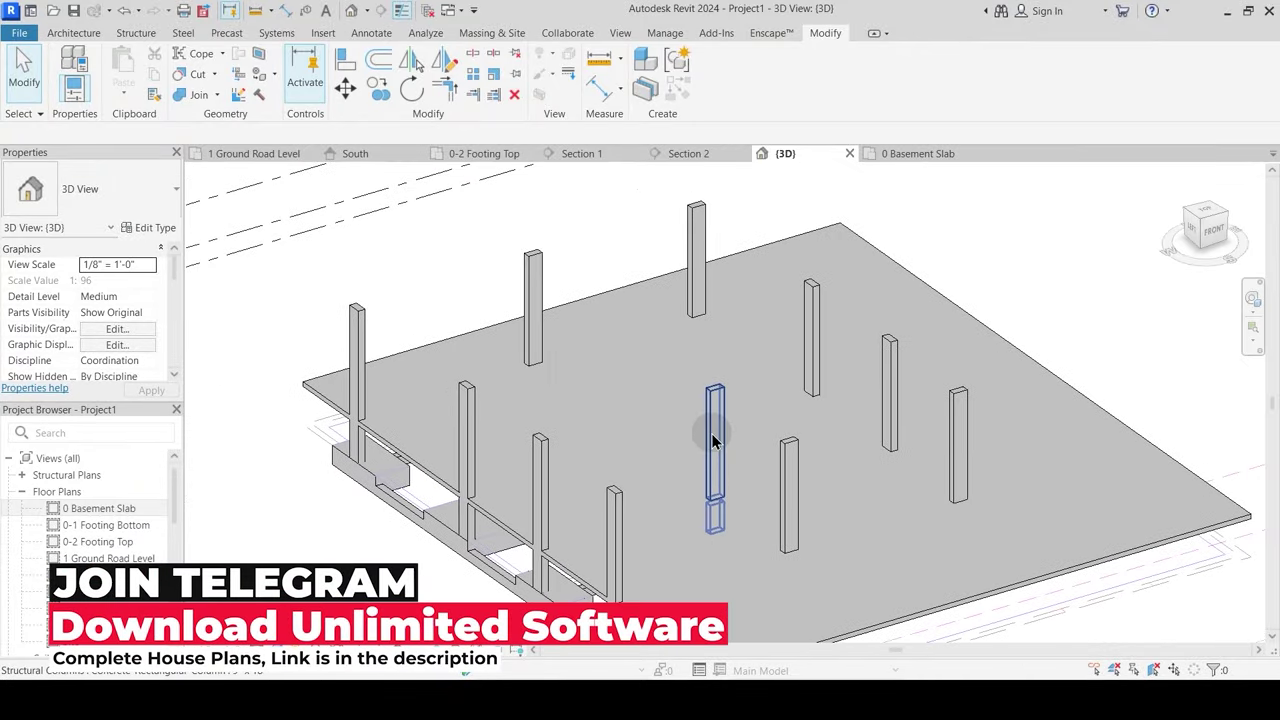
Step: Select all 11 columns with SA, set their Top Level to 0 Basement Slab, and orbit to check
left_click(620, 500)
key("s")
key("a")
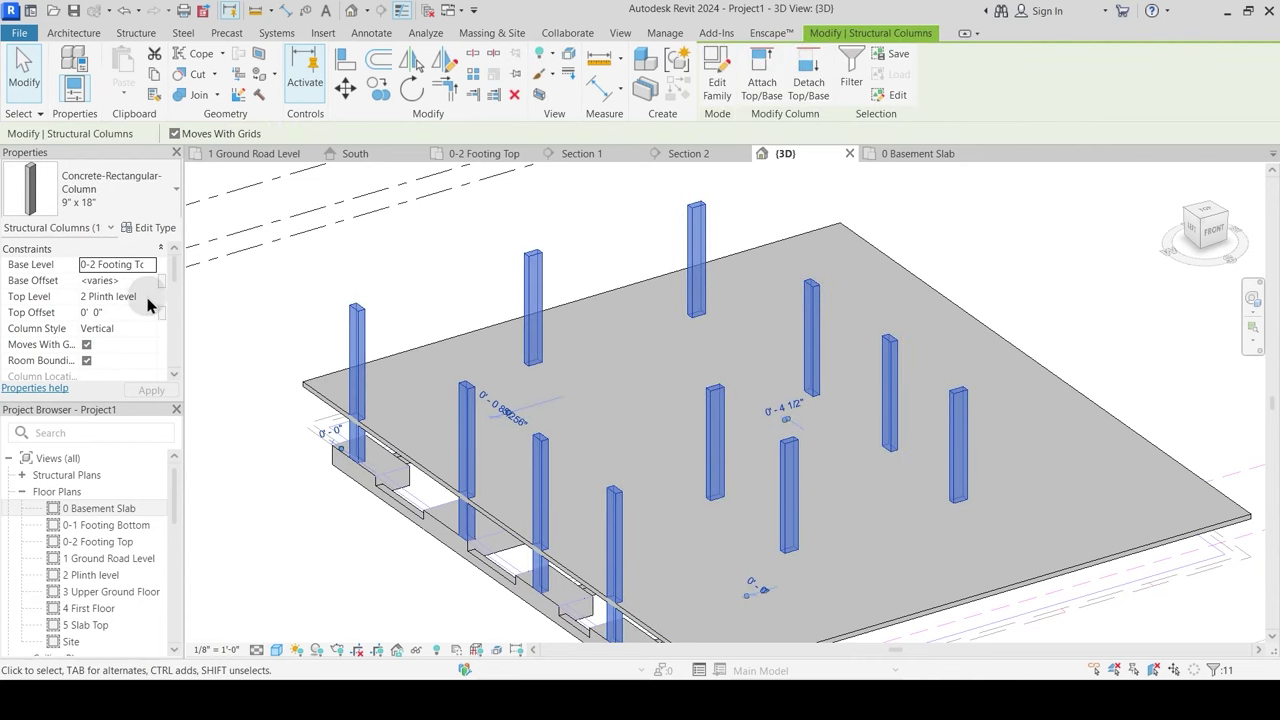
left_click(147, 297)
left_click(125, 340)
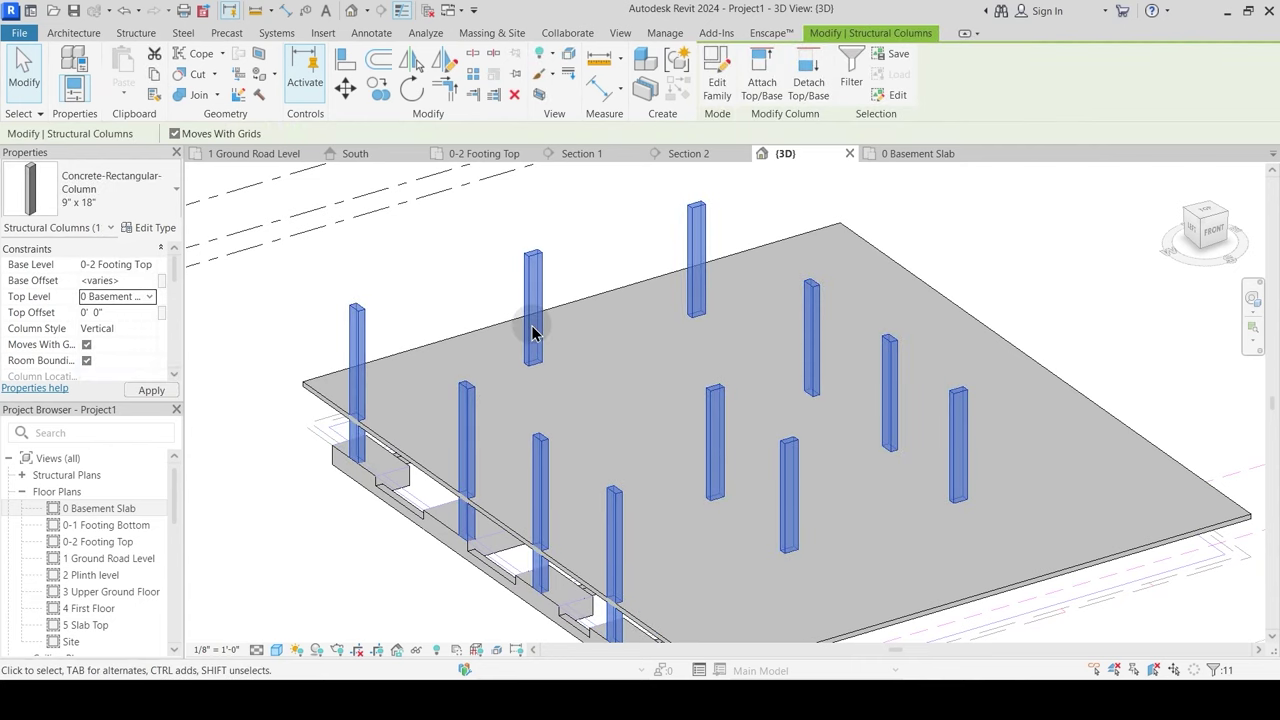
middle_click_drag(771, 409, 490, 375, "shift")
key("Escape")
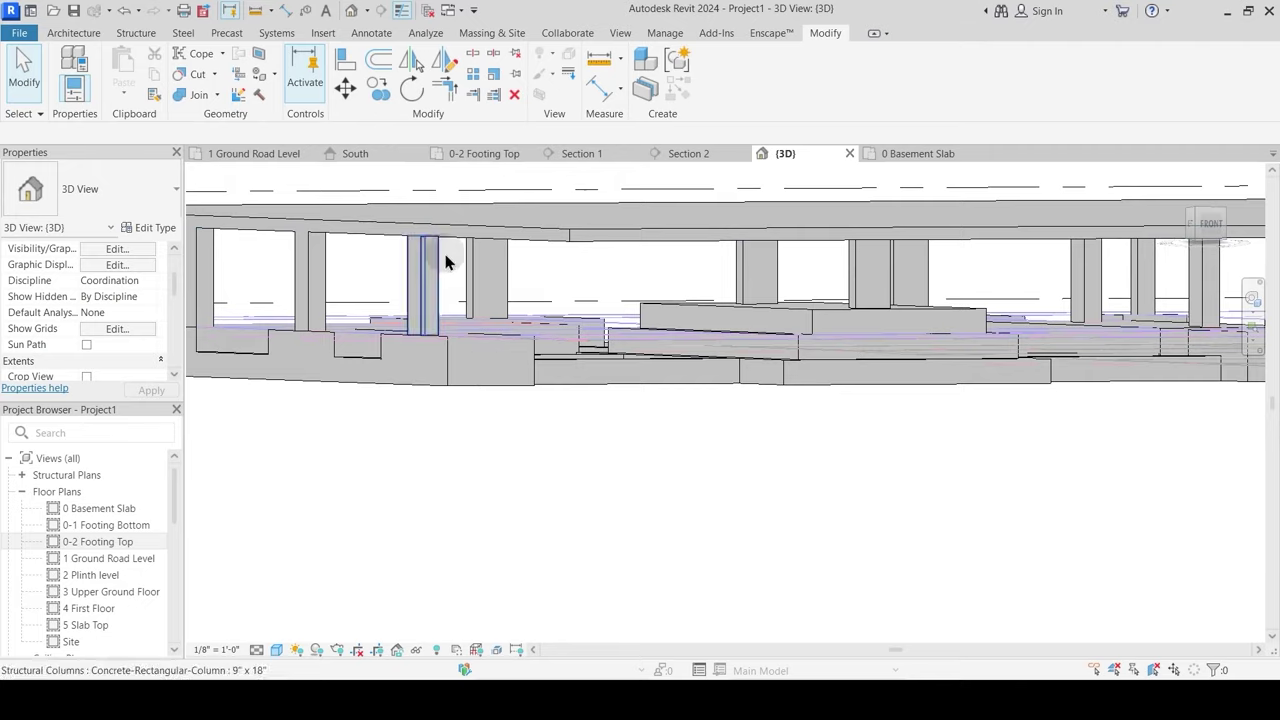
middle_click_drag(861, 257, 811, 277, "shift")
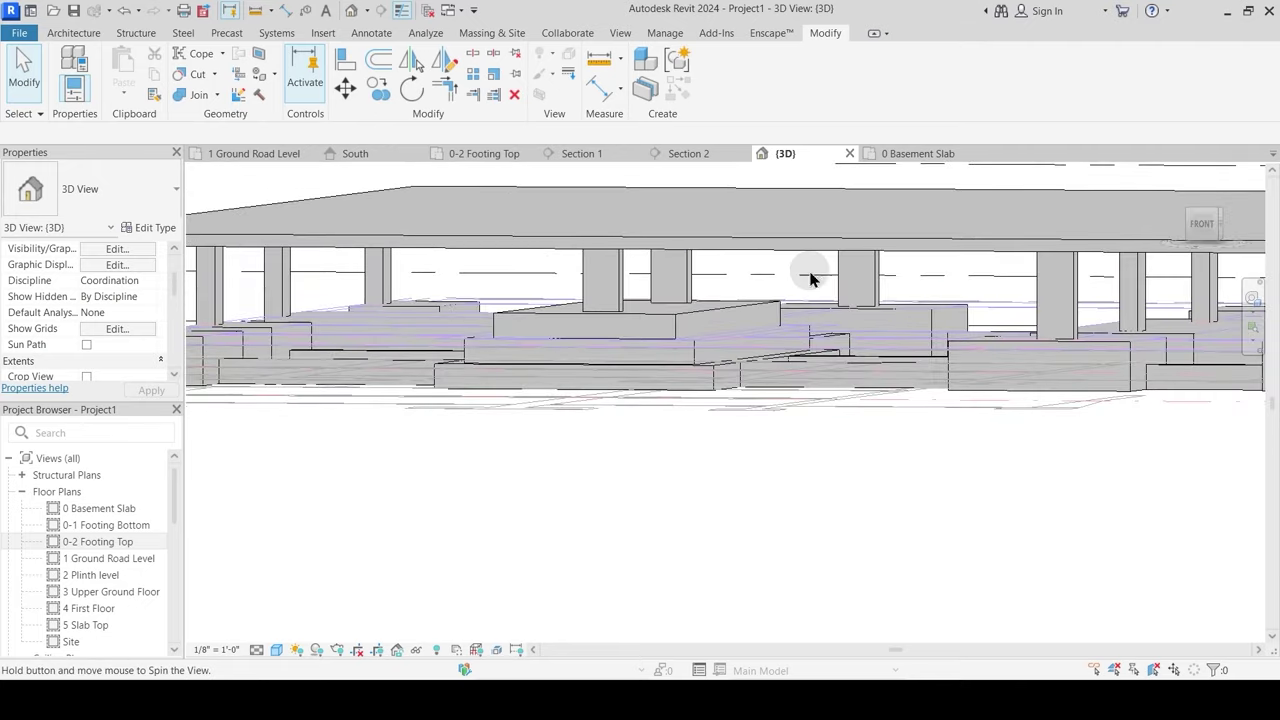
middle_click_drag(586, 274, 694, 381, "shift")
scroll(662, 383, "down", 3)
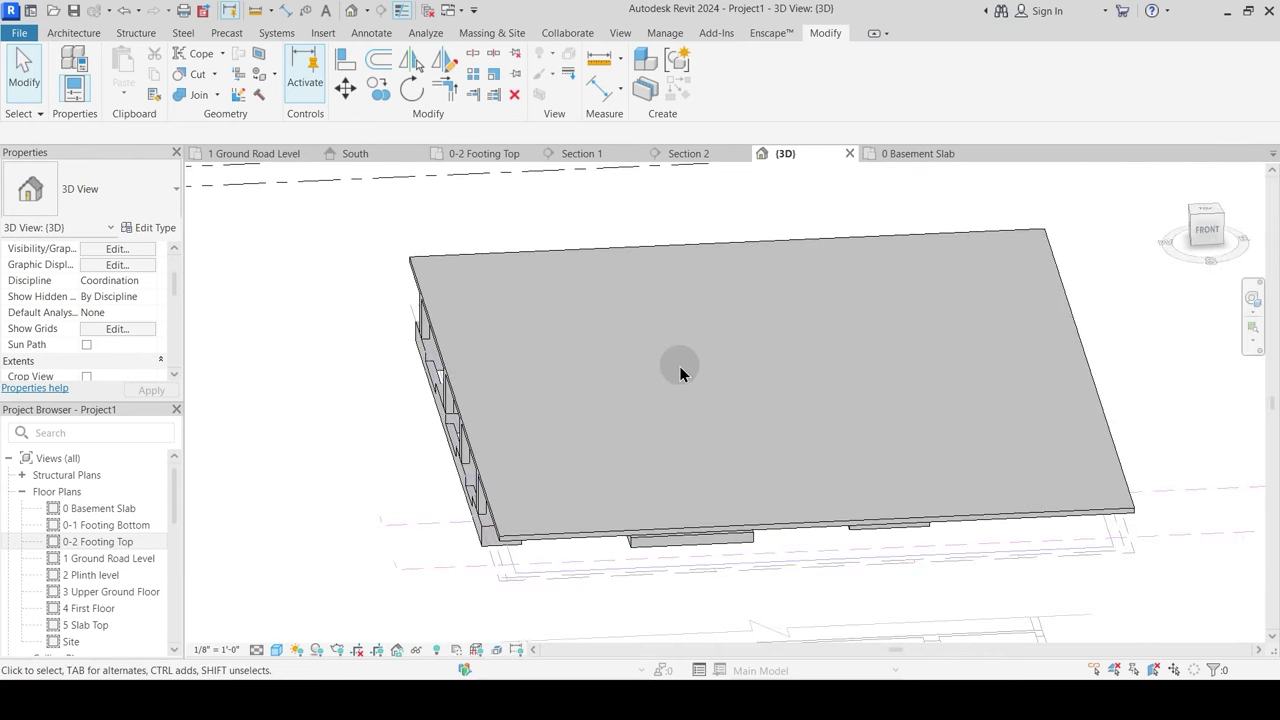
Step: Open the 0 Basement Slab plan and import 0 Basement.dwg into it
left_click(917, 155)
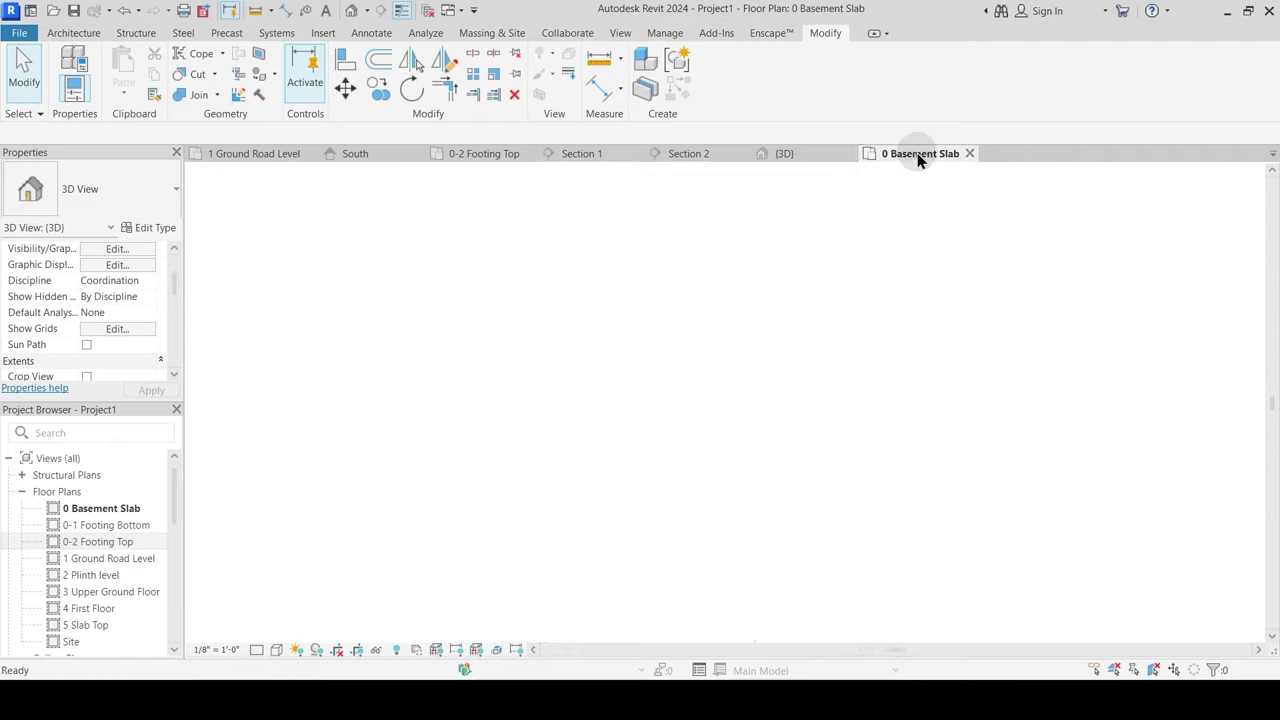
scroll(772, 372, "down", 2)
middle_click_drag(812, 366, 756, 378)
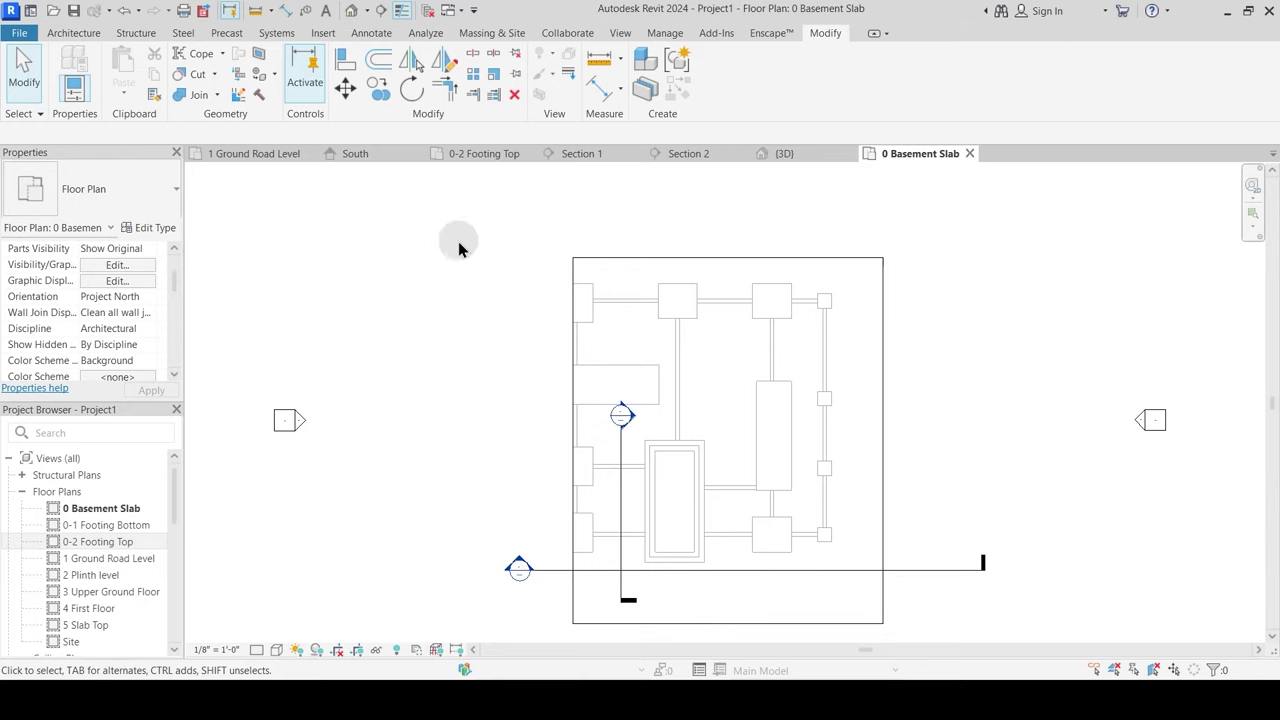
left_click(323, 33)
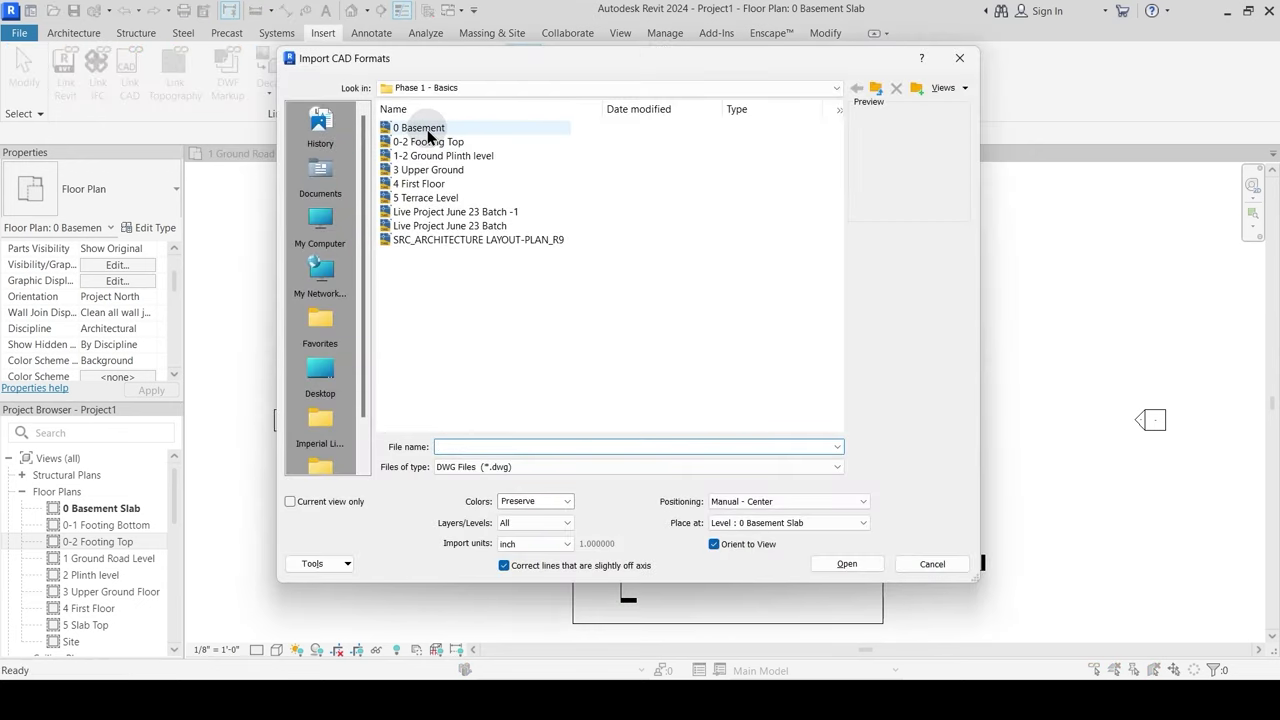
left_click(428, 136)
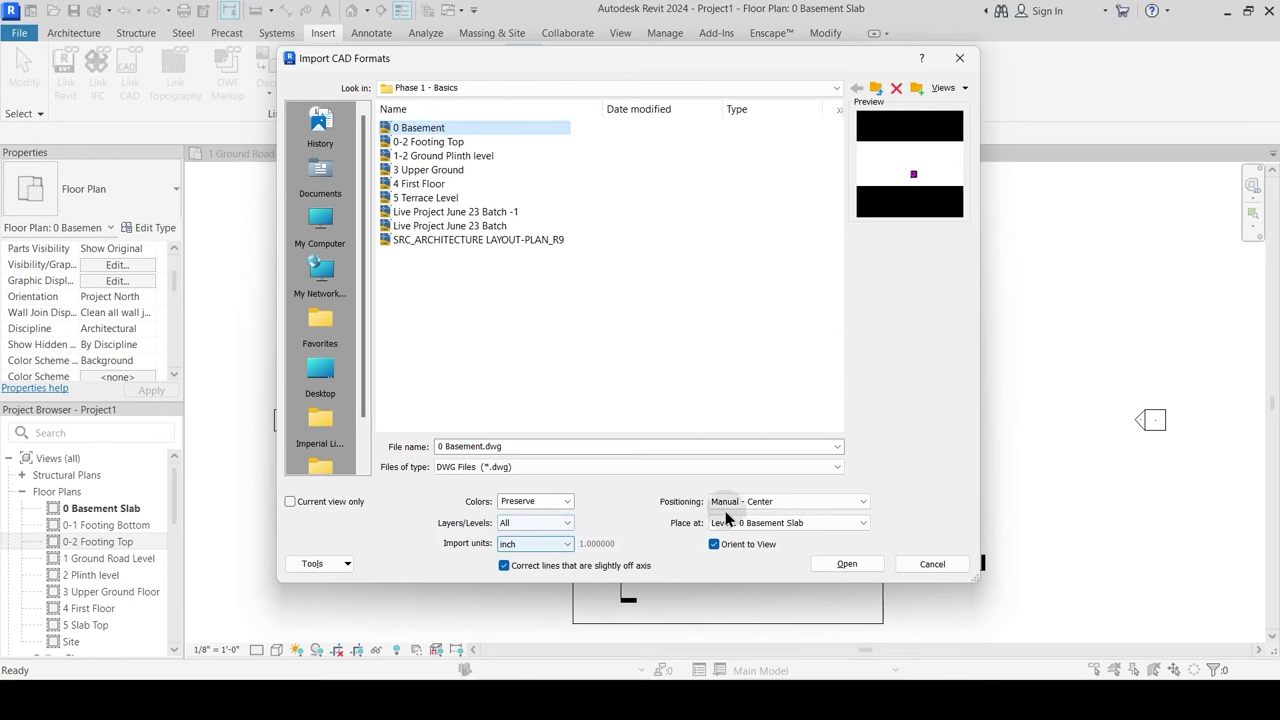
left_click(862, 568)
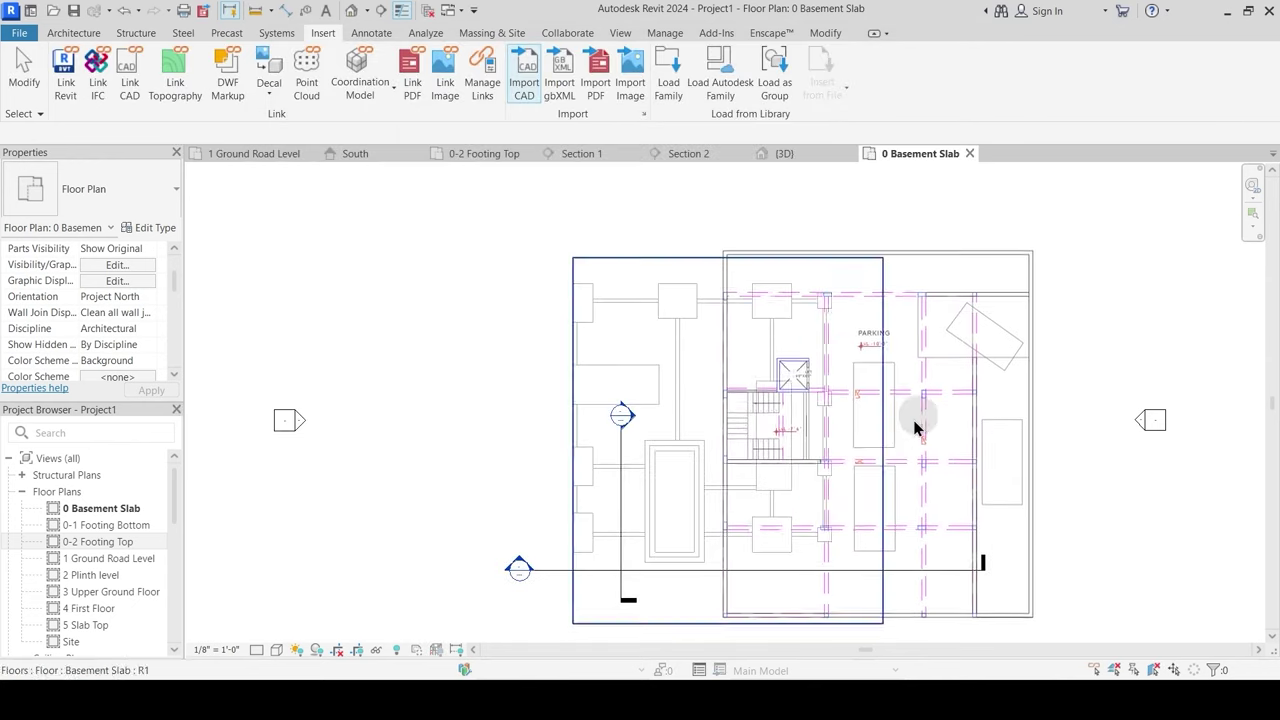
left_click(931, 400)
middle_click_drag(1059, 312, 987, 344)
Step: Show the imported CAD plan in Halftone via Visibility/Graphics, then switch to the AutoCAD drawing
key("v")
key("v")
left_click(620, 150)
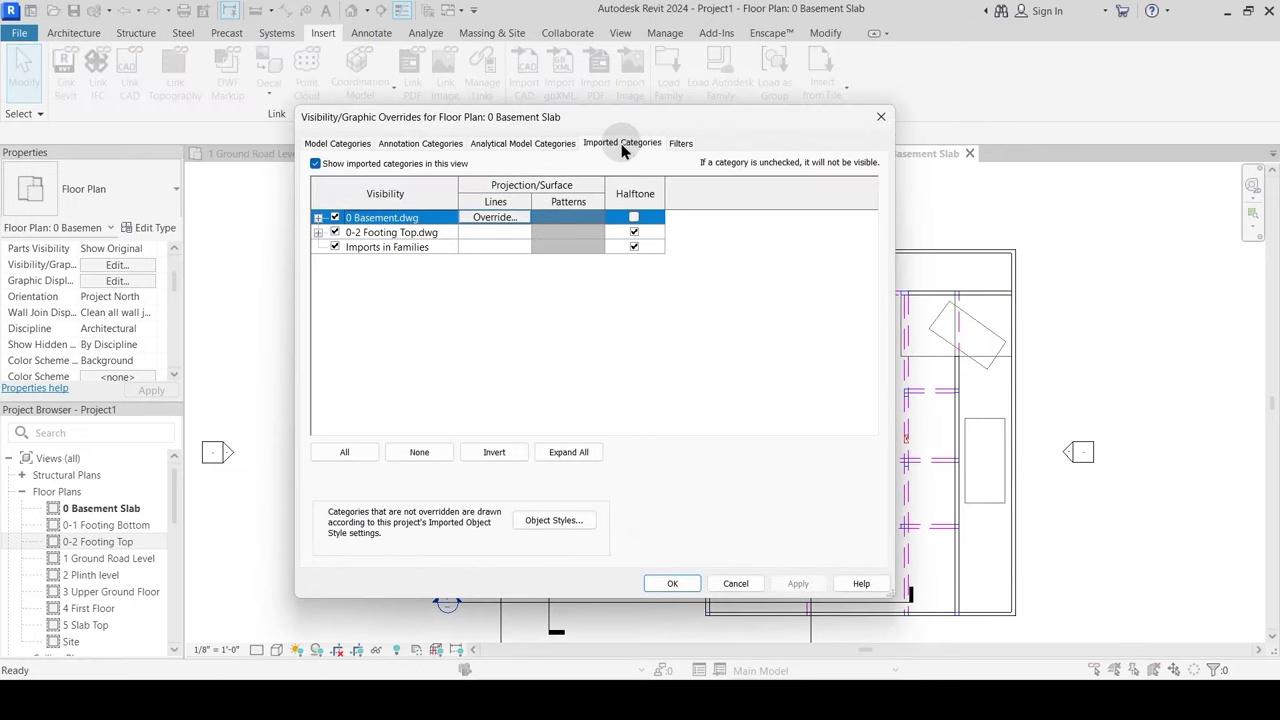
left_click(672, 583)
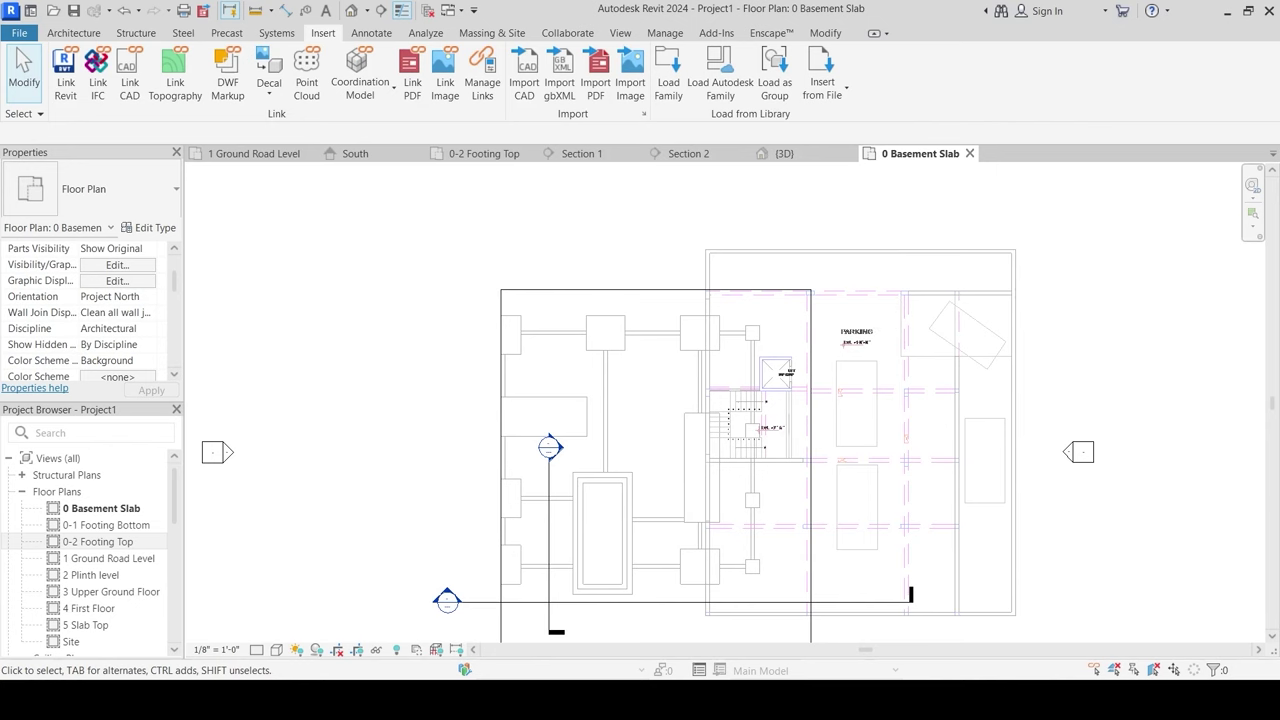
left_click(824, 622)
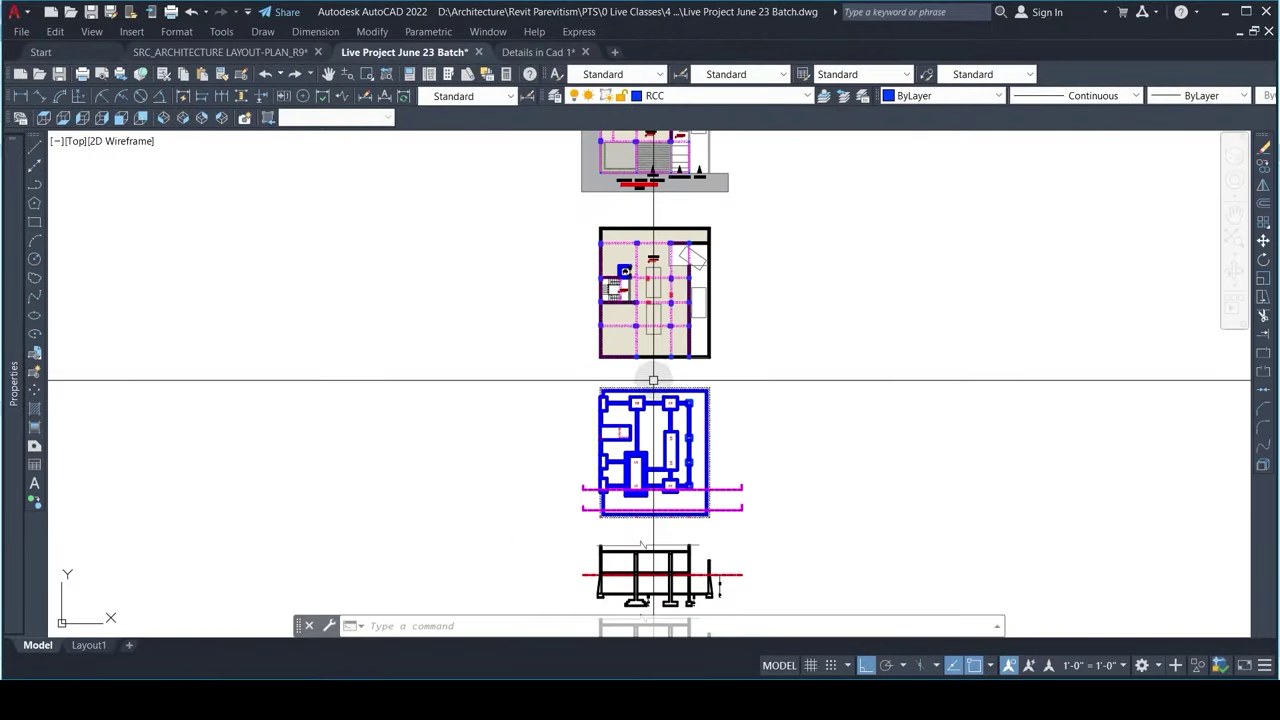
Step: Draw four vertical construction lines (XLINE, Ver) through the column edges and wall junctions
scroll(653, 380, "up", 8)
type("xl")
key("Return")
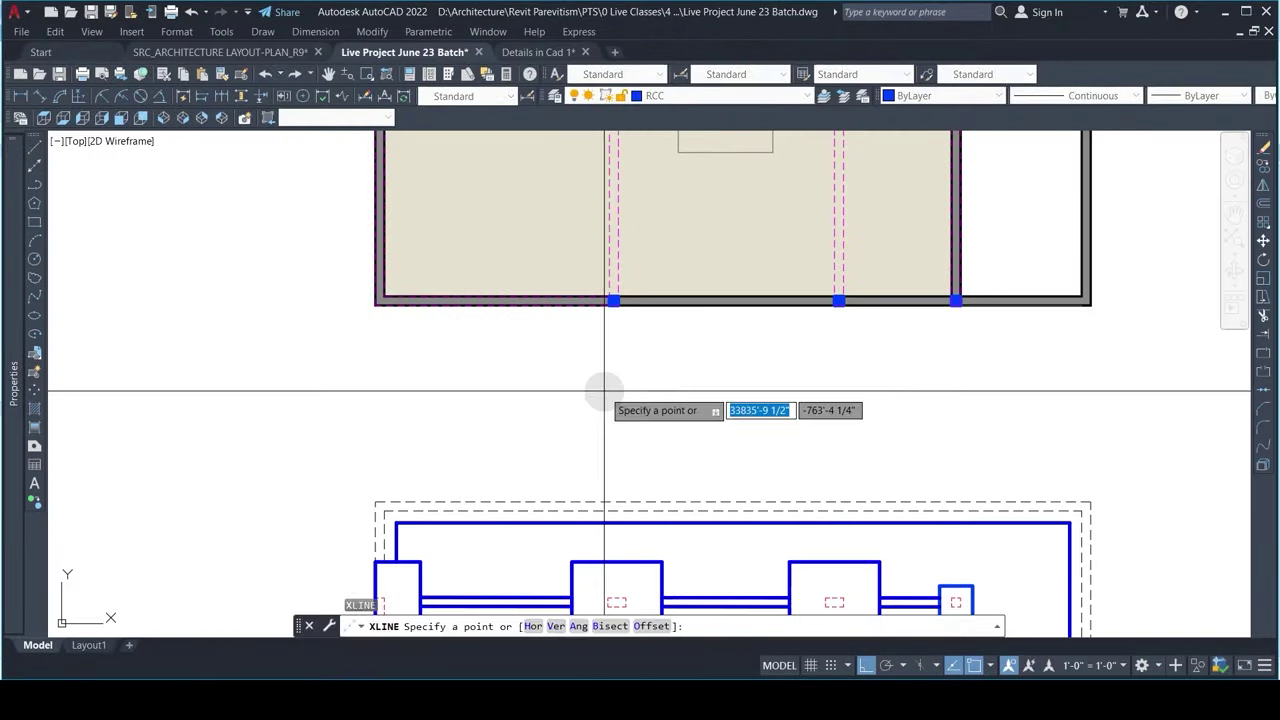
type("v")
key("Return")
scroll(607, 330, "up", 7)
left_click(594, 205)
left_click(631, 200)
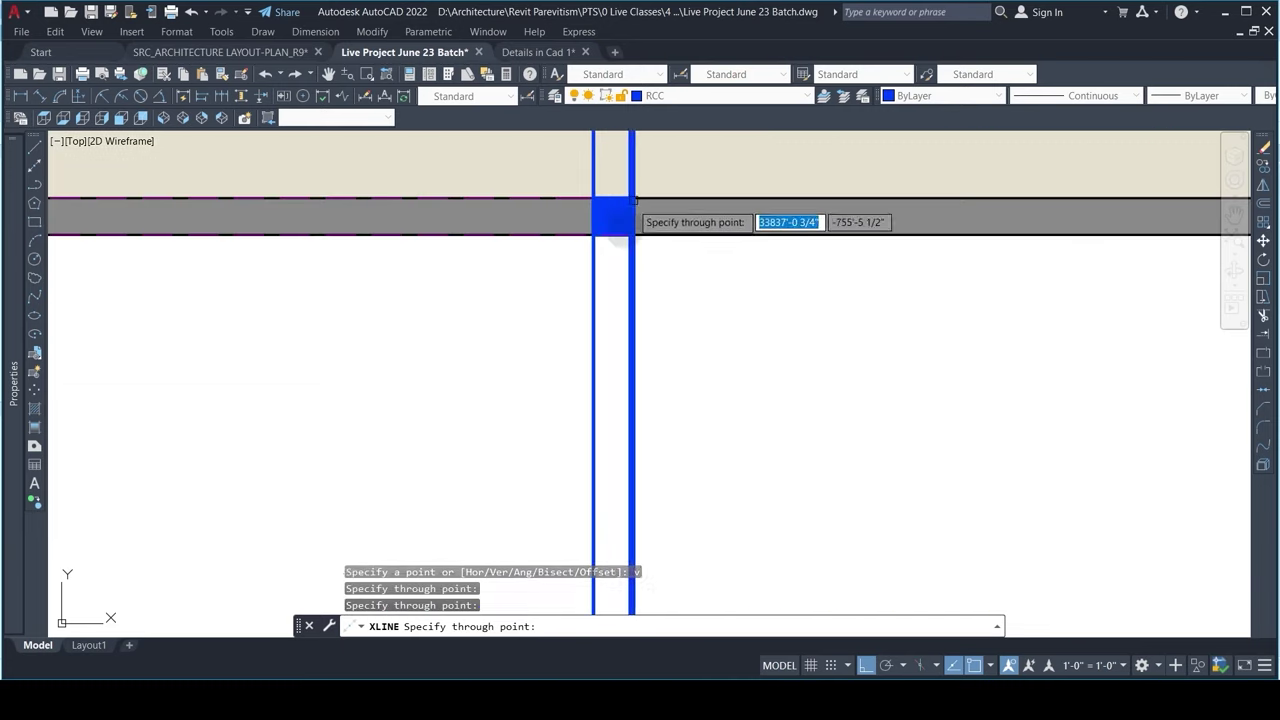
scroll(631, 205, "down", 5)
scroll(700, 290, "up", 5)
left_click(523, 262)
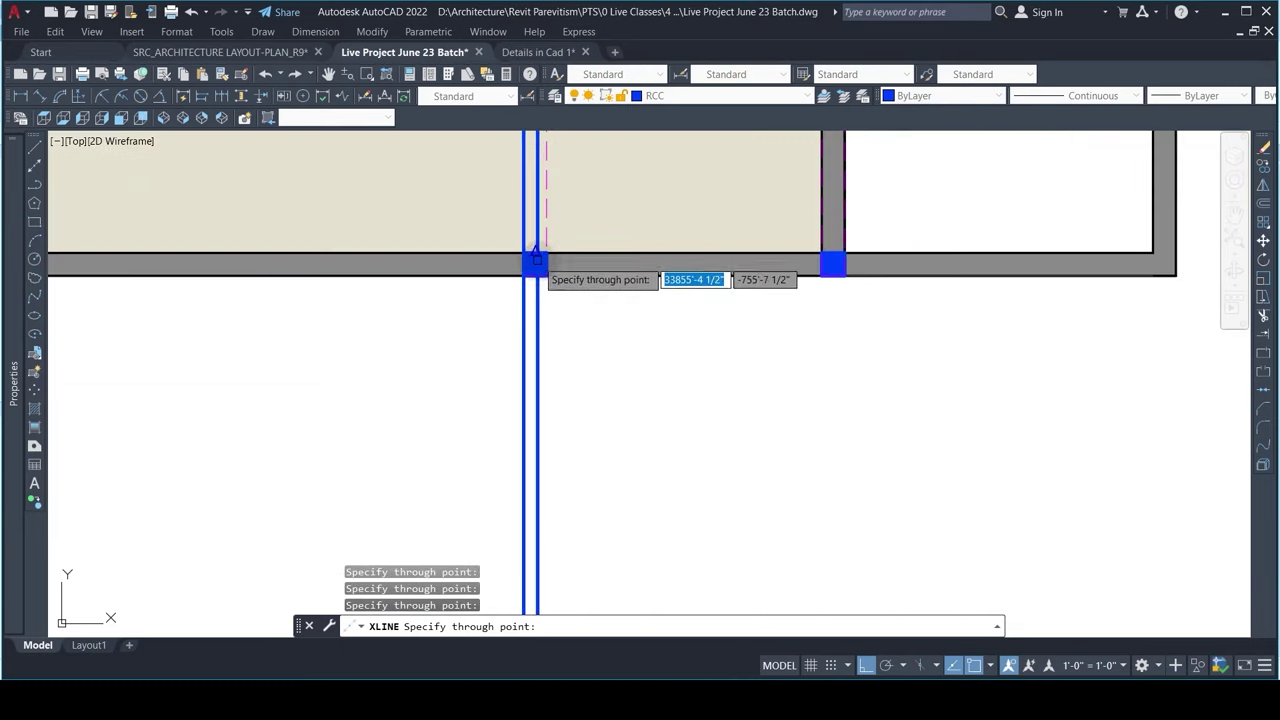
left_click(546, 252)
scroll(625, 222, "down", 6)
scroll(588, 305, "up", 3)
middle_click_drag(624, 248, 569, 385)
scroll(588, 288, "up", 4)
scroll(596, 298, "down", 2)
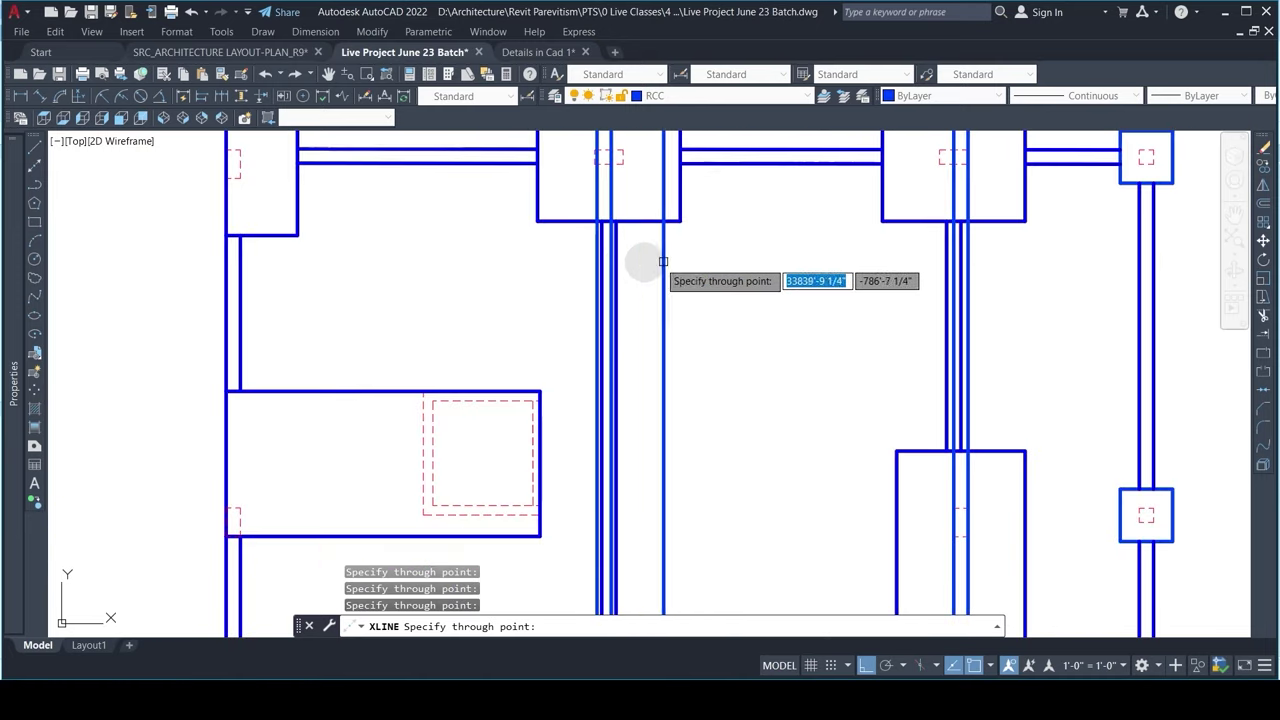
scroll(760, 352, "down", 4)
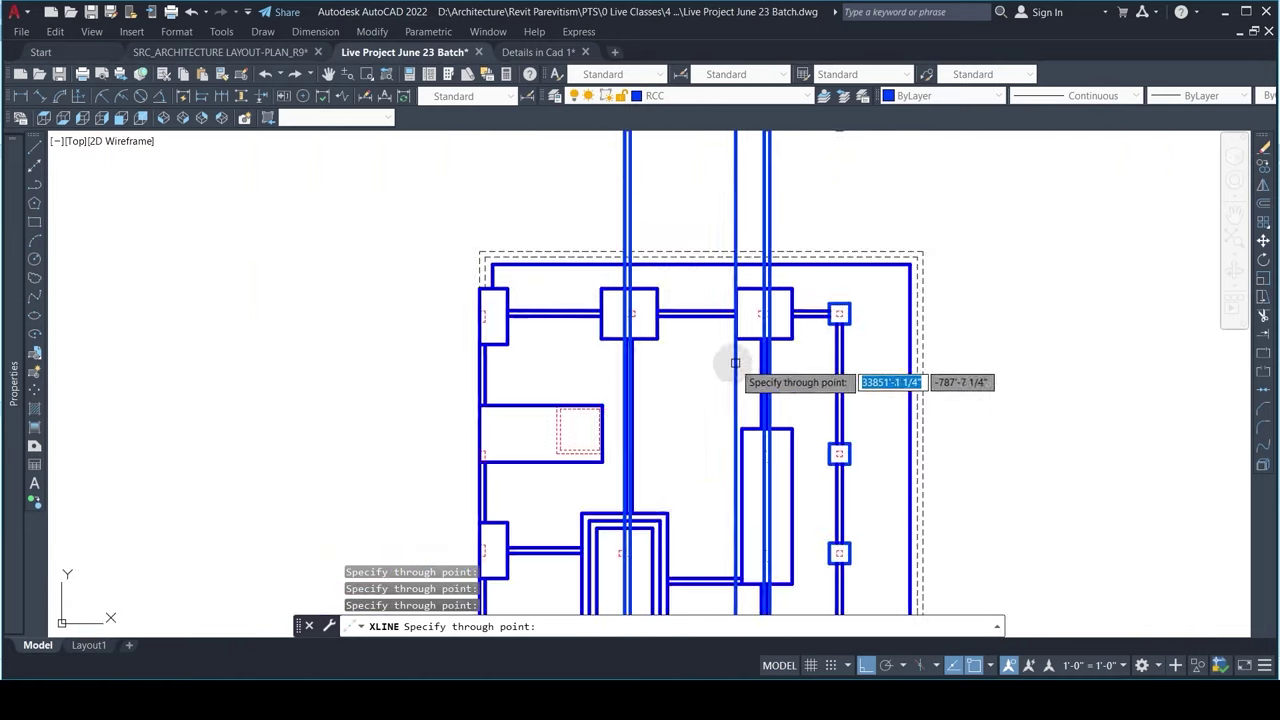
middle_click_drag(694, 326, 657, 560)
scroll(657, 558, "down", 2)
scroll(624, 400, "up", 6)
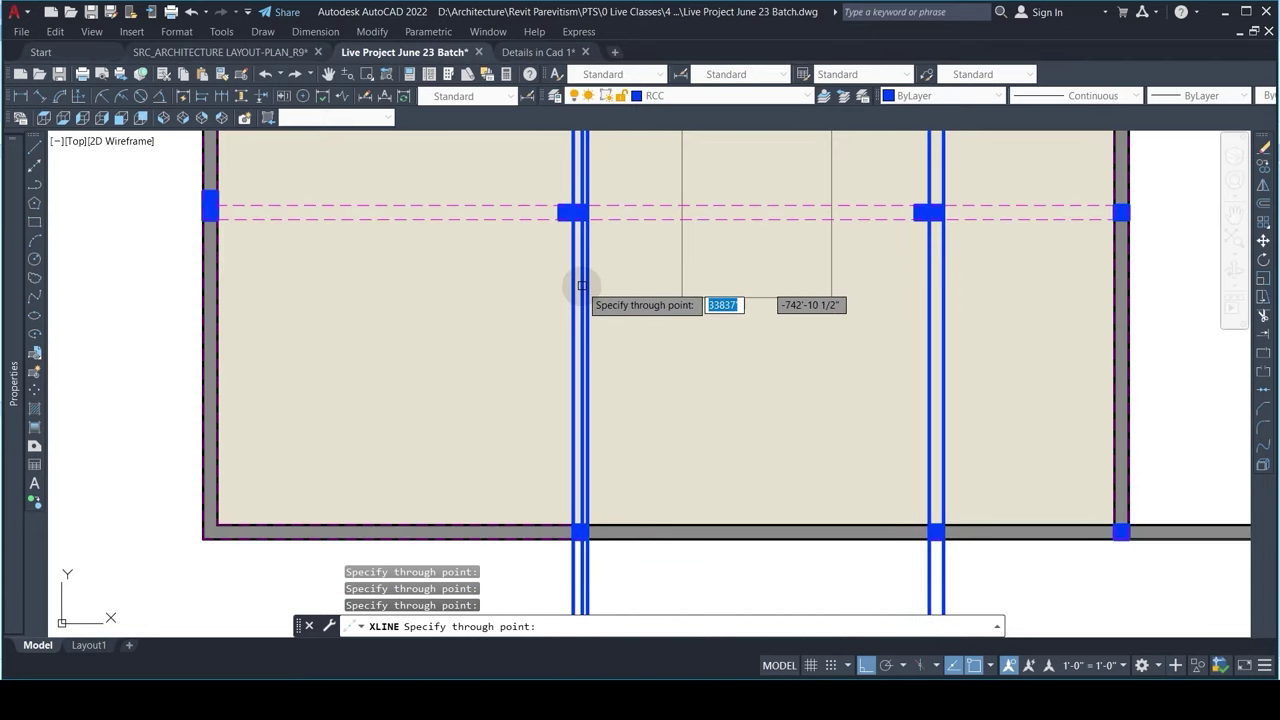
scroll(585, 275, "down", 3)
scroll(648, 290, "down", 4)
scroll(706, 396, "up", 5)
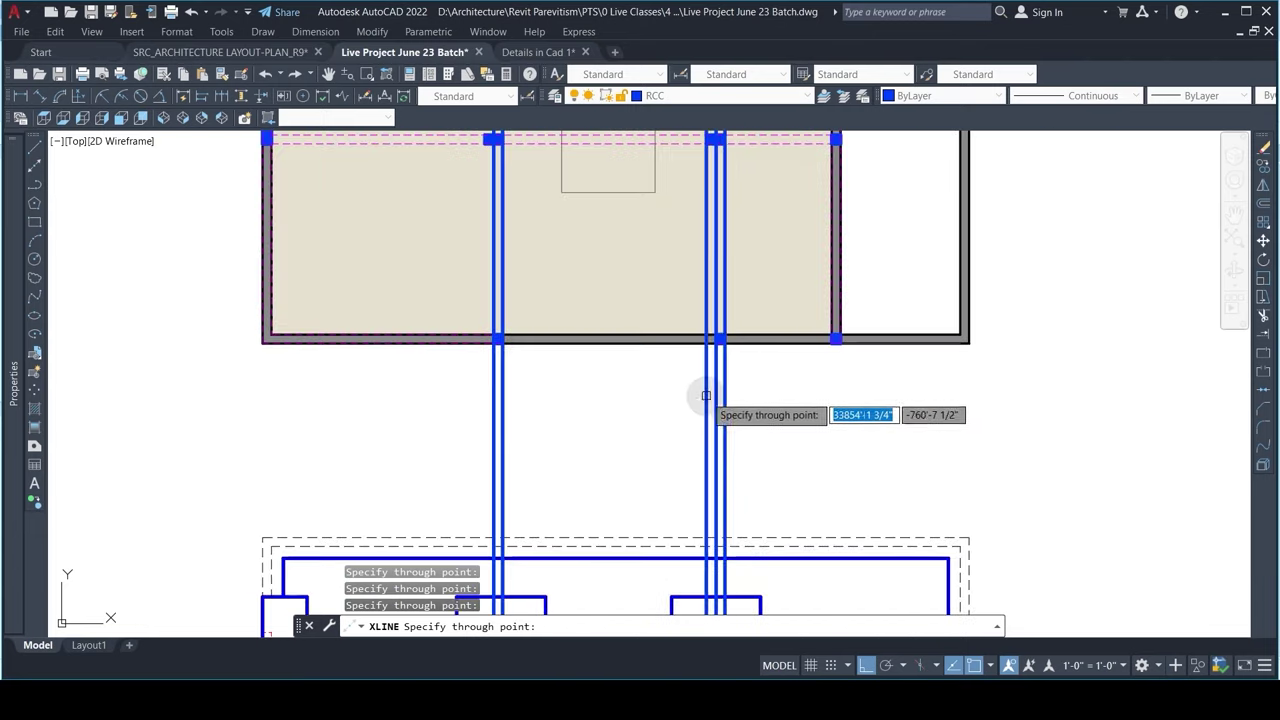
Step: Erase the four construction lines with E and switch back to Revit
key("Escape")
key("Escape")
left_click(760, 443)
left_click(427, 414)
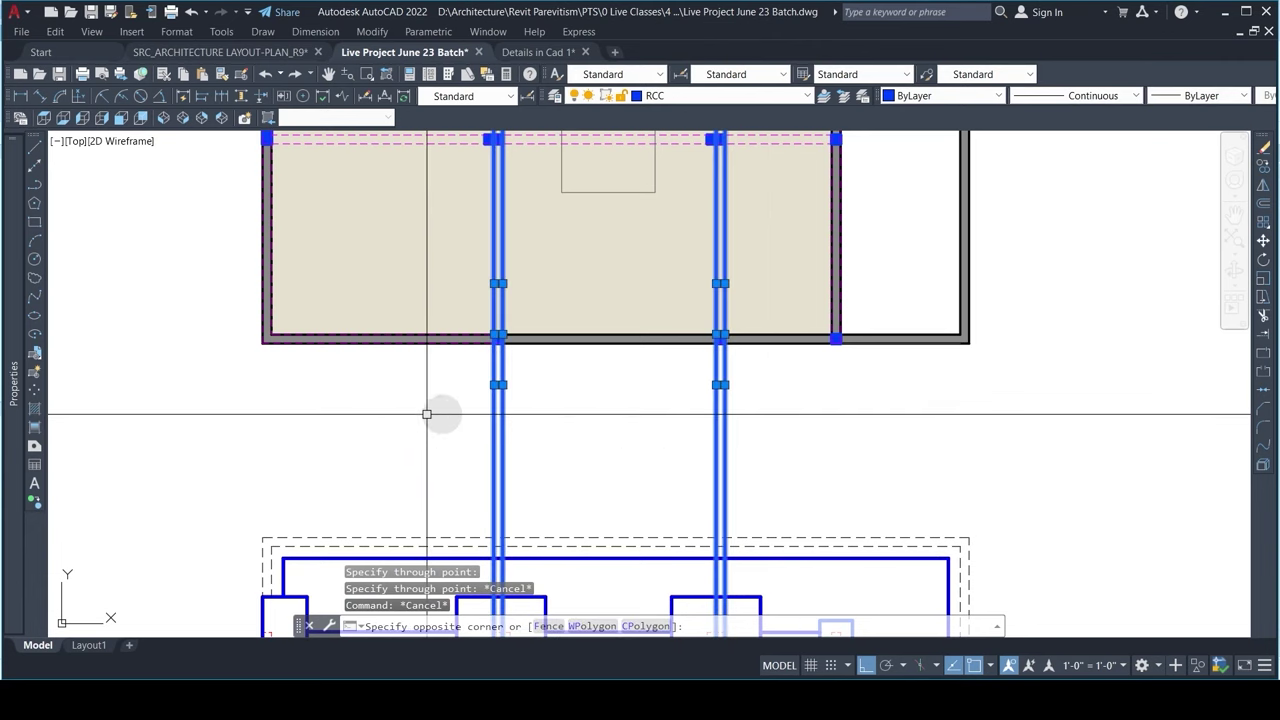
type("e")
key("Return")
scroll(580, 390, "down", 4)
middle_click_drag(586, 397, 671, 393)
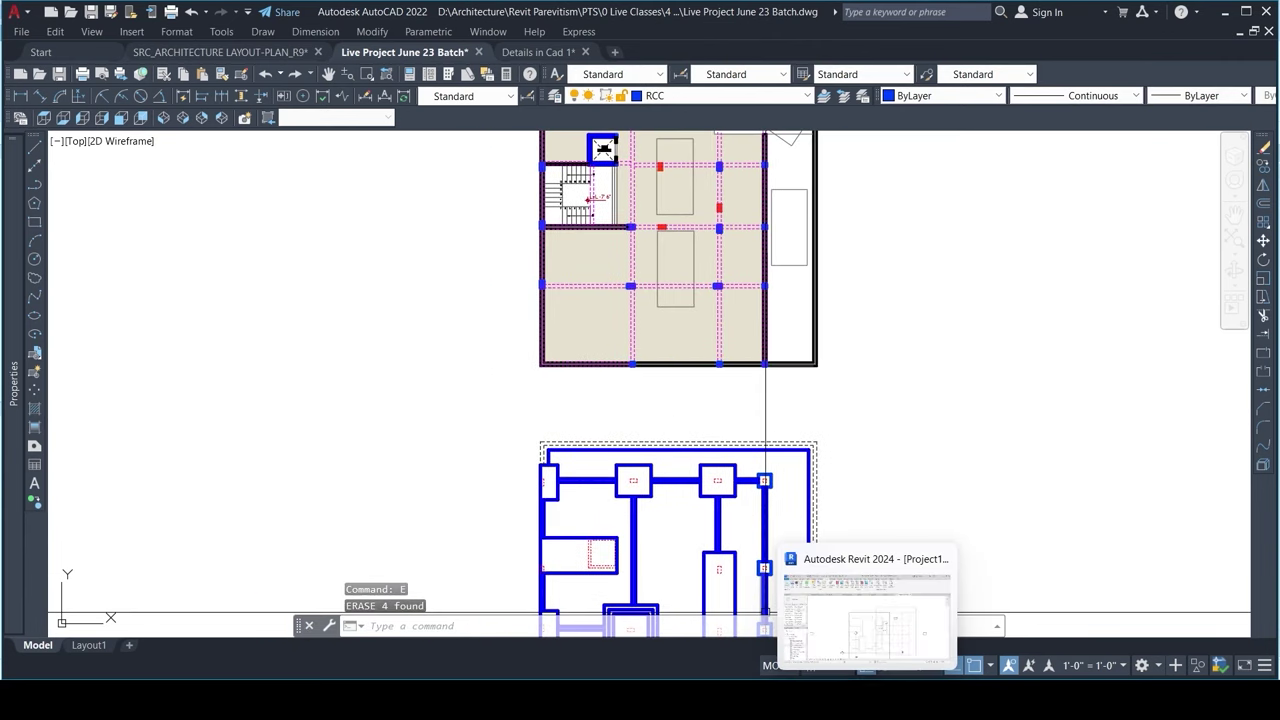
left_click(868, 700)
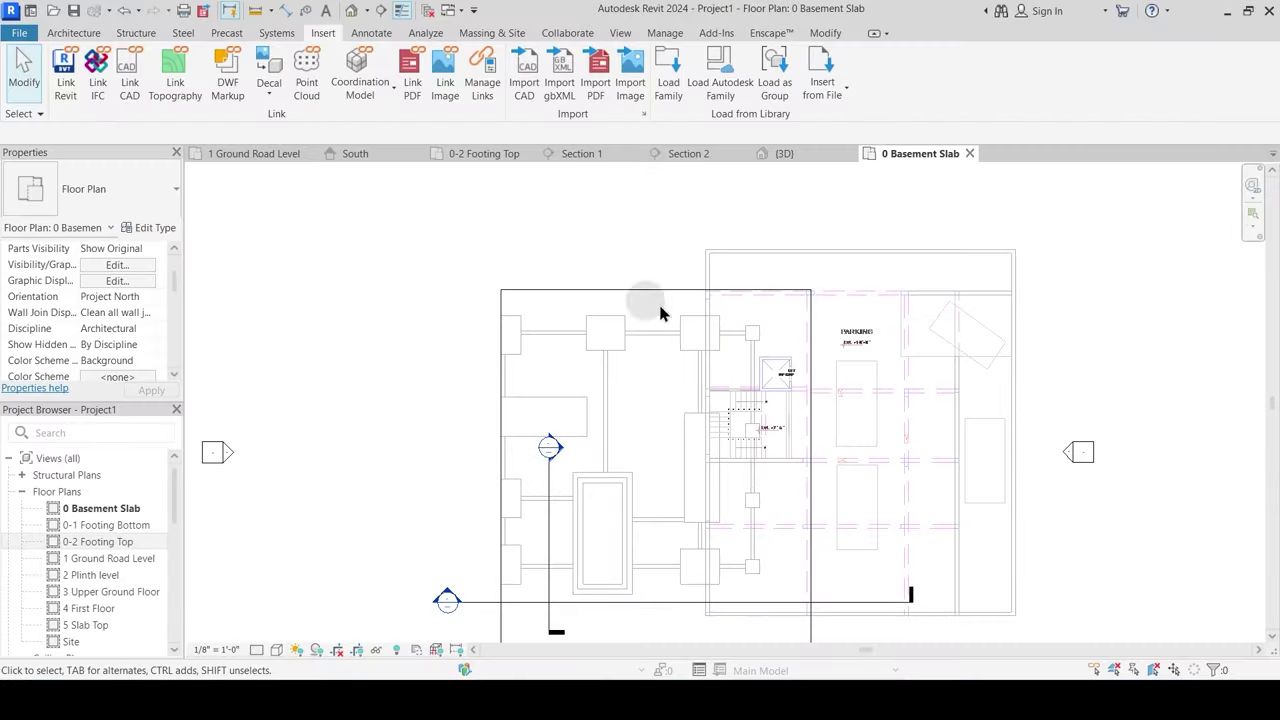
Step: Check the slab and footings in the {3D} view, then open the 0-2 Footing Top floor plan
middle_click_drag(669, 383, 694, 326)
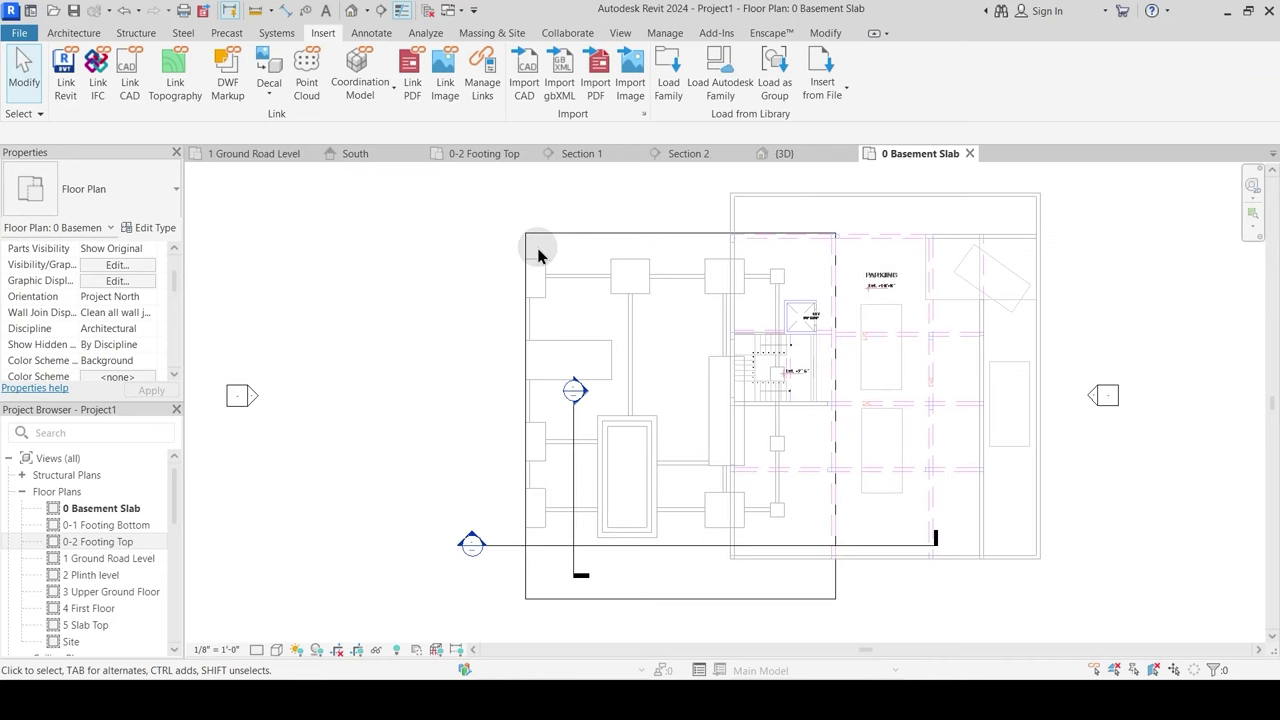
left_click(780, 154)
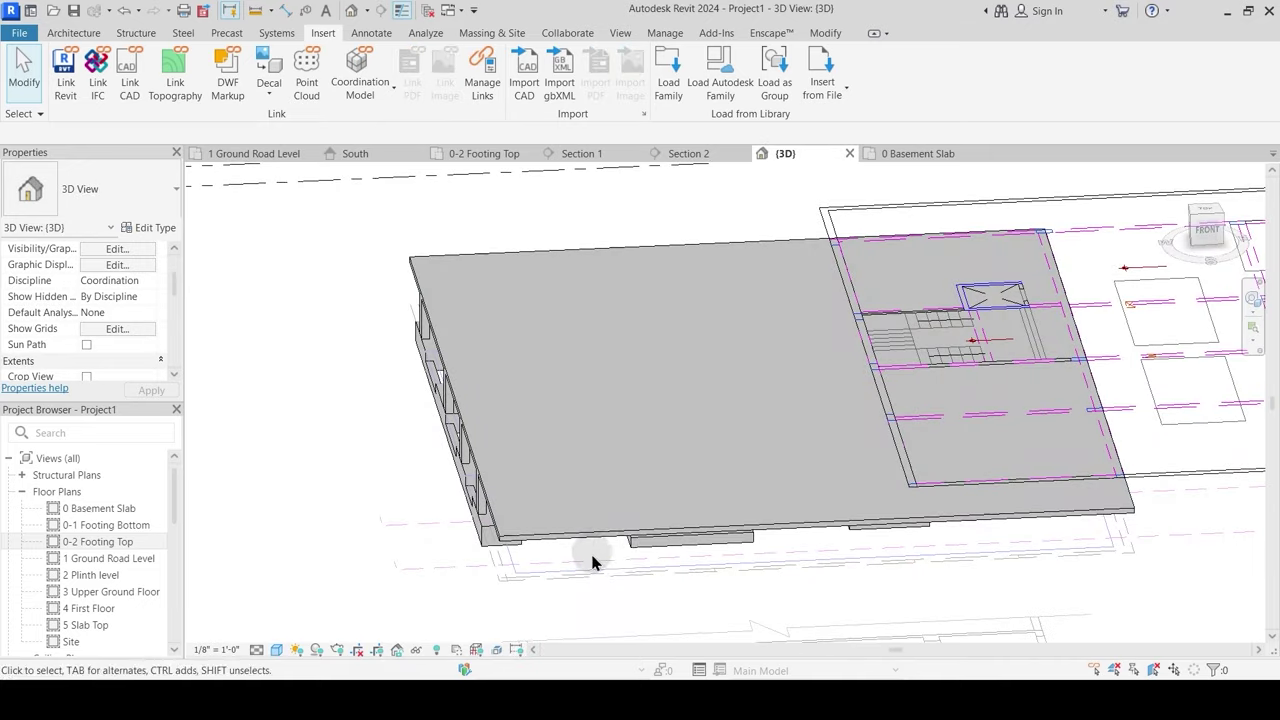
middle_click_drag(592, 562, 586, 527, "shift")
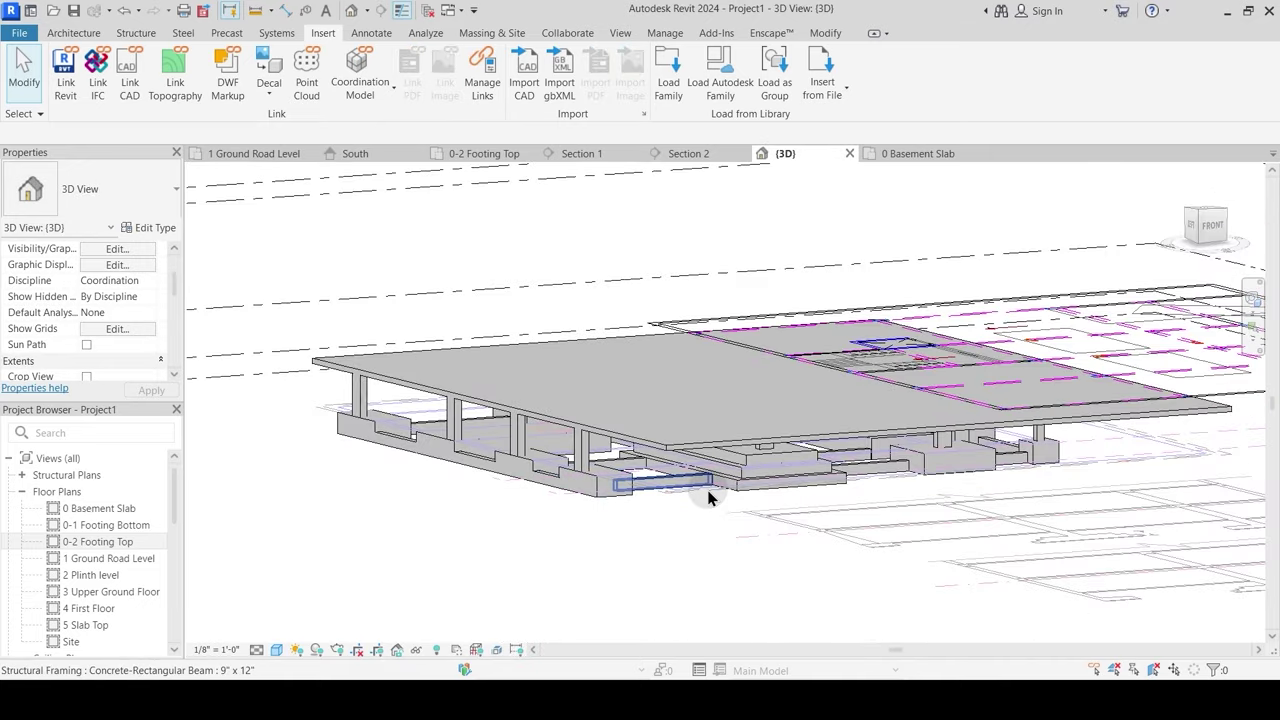
middle_click_drag(689, 436, 685, 325, "shift")
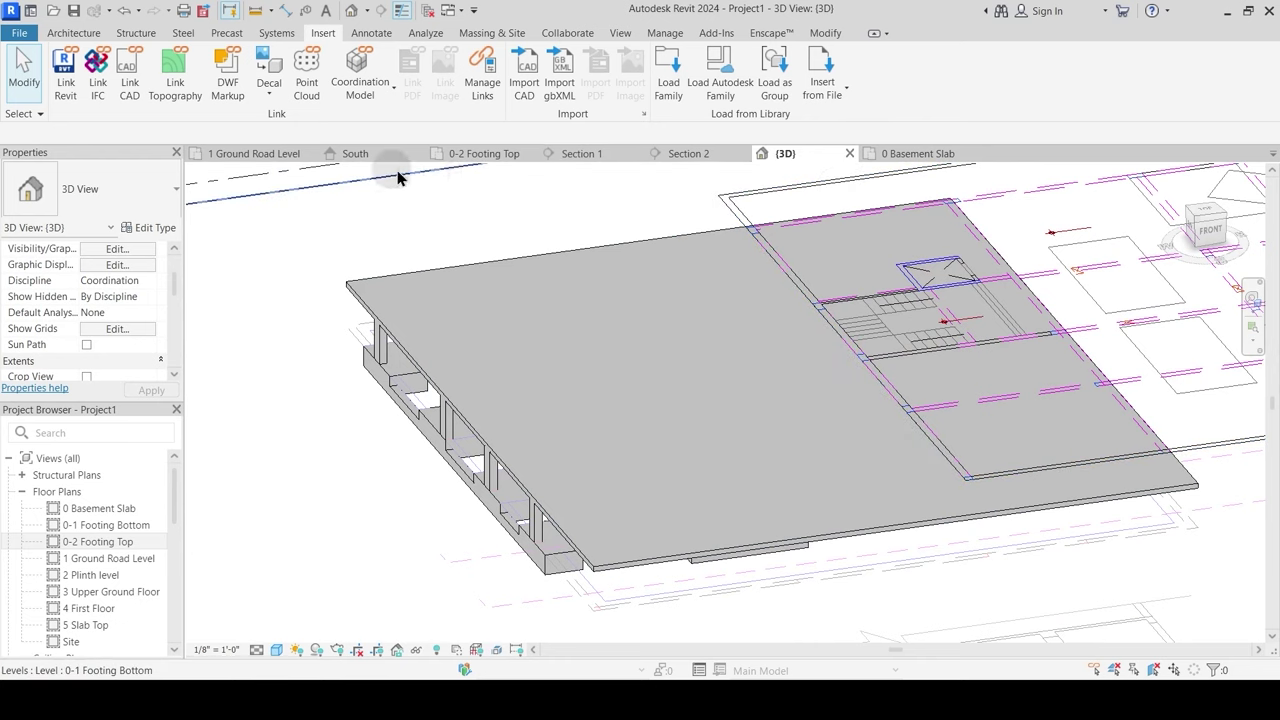
left_click(470, 153)
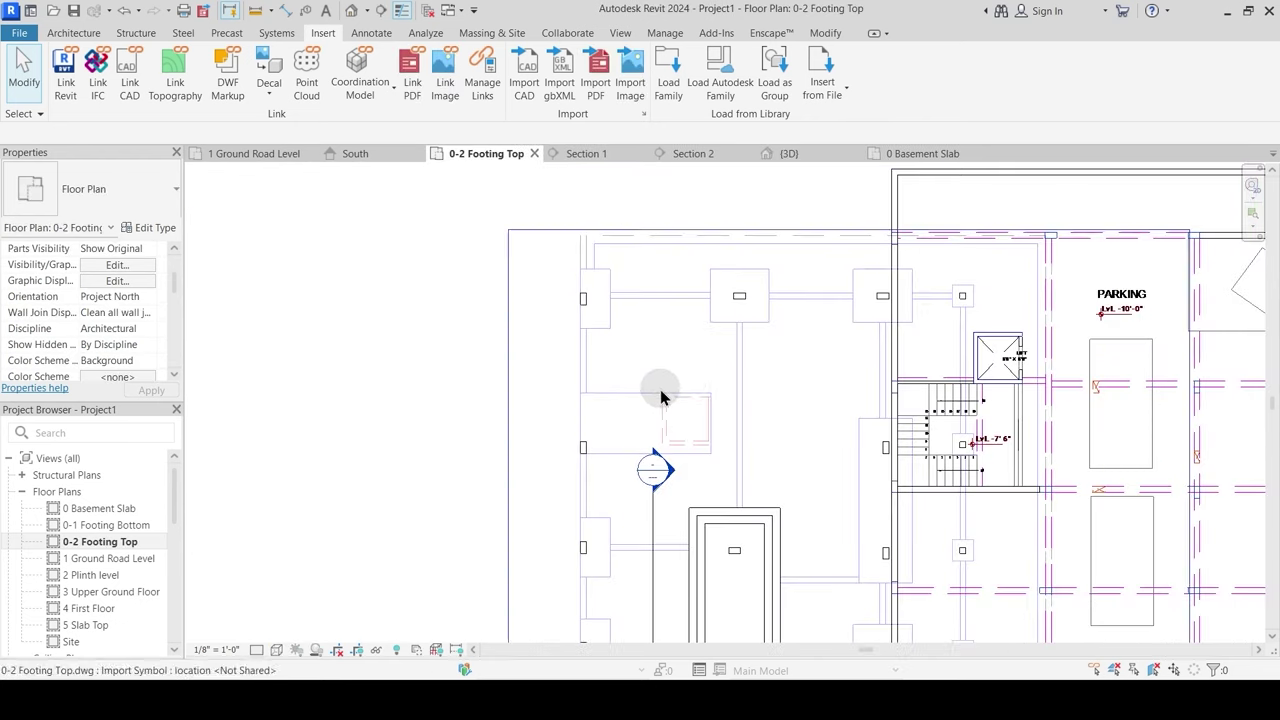
scroll(660, 396, "up", 5)
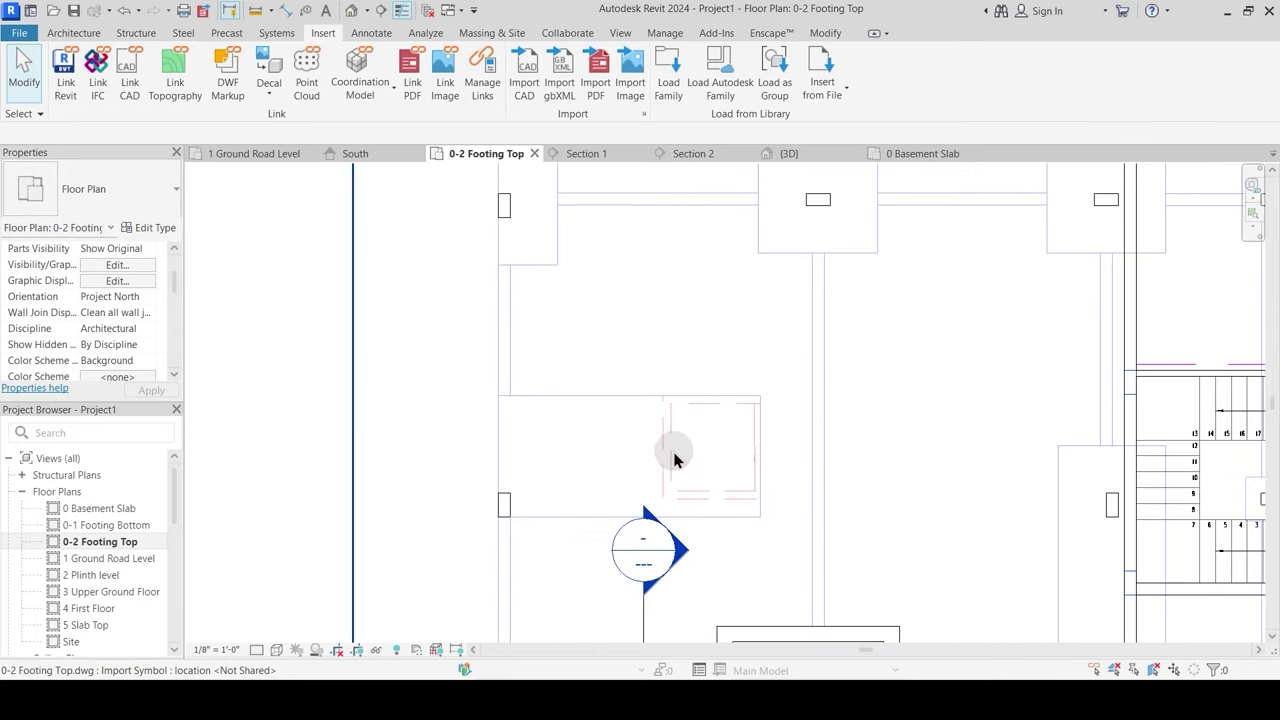
scroll(676, 458, "down", 5)
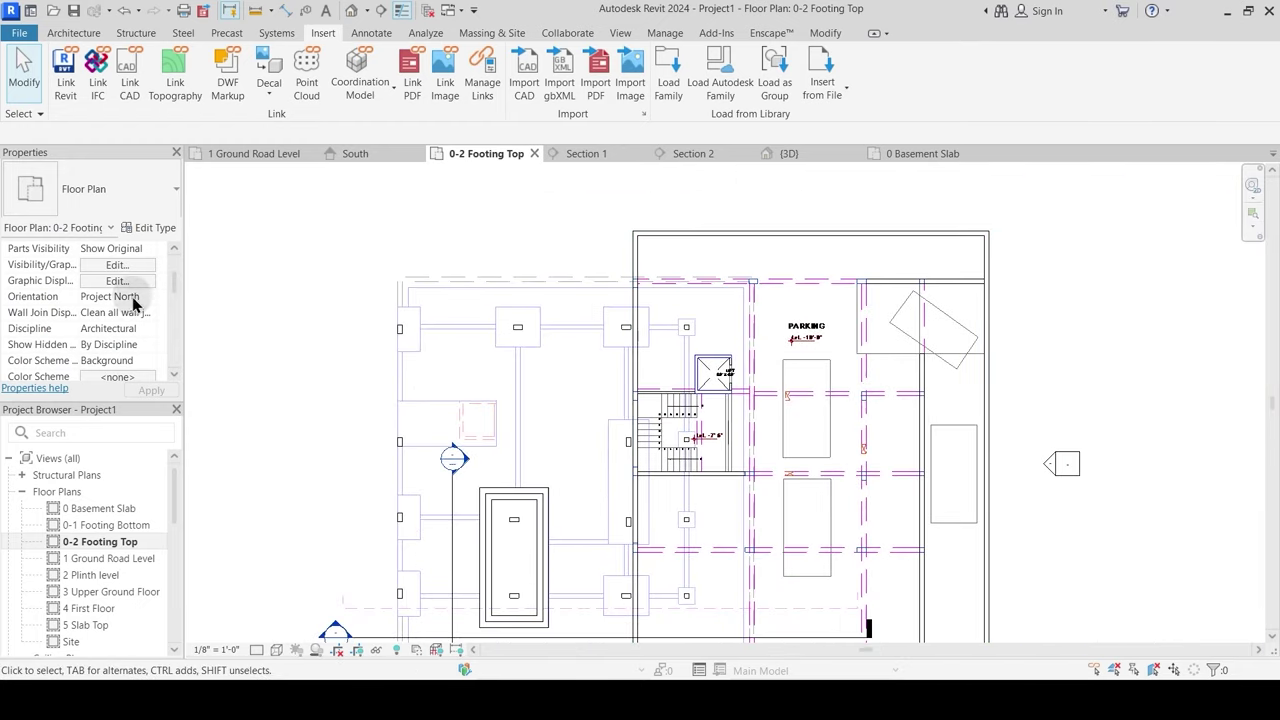
left_click_drag(172, 288, 176, 323)
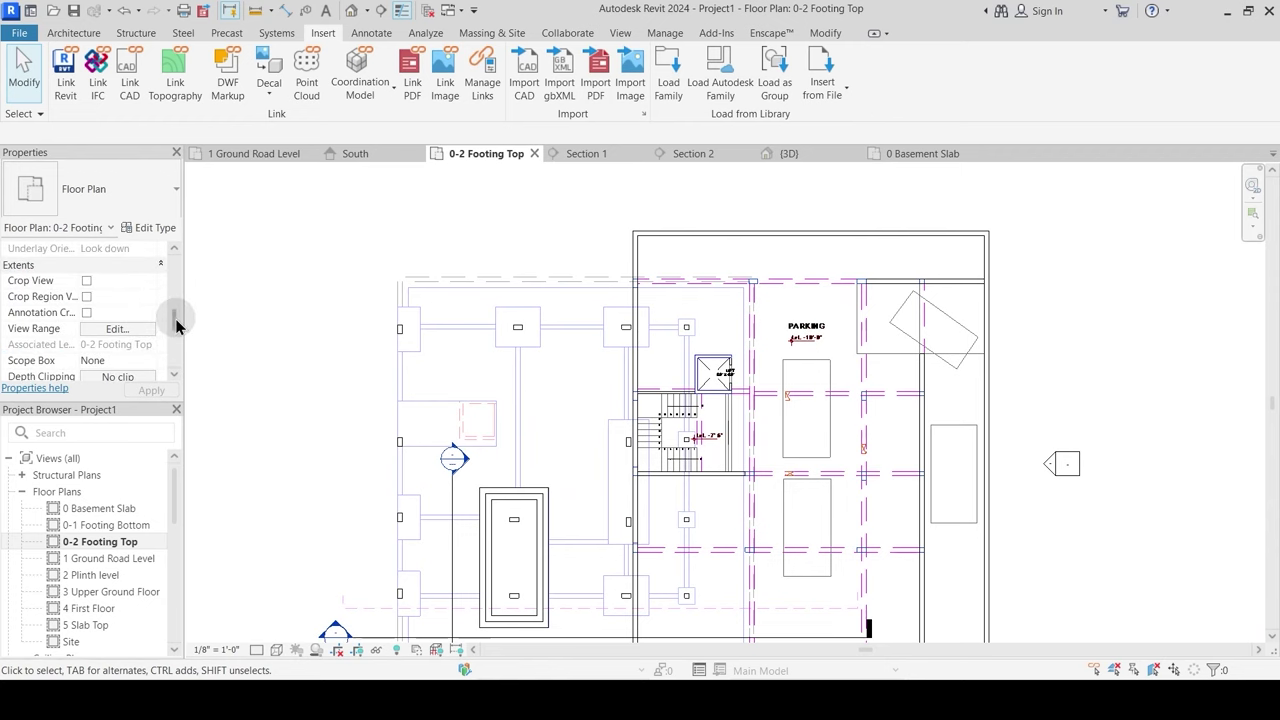
left_click(118, 329)
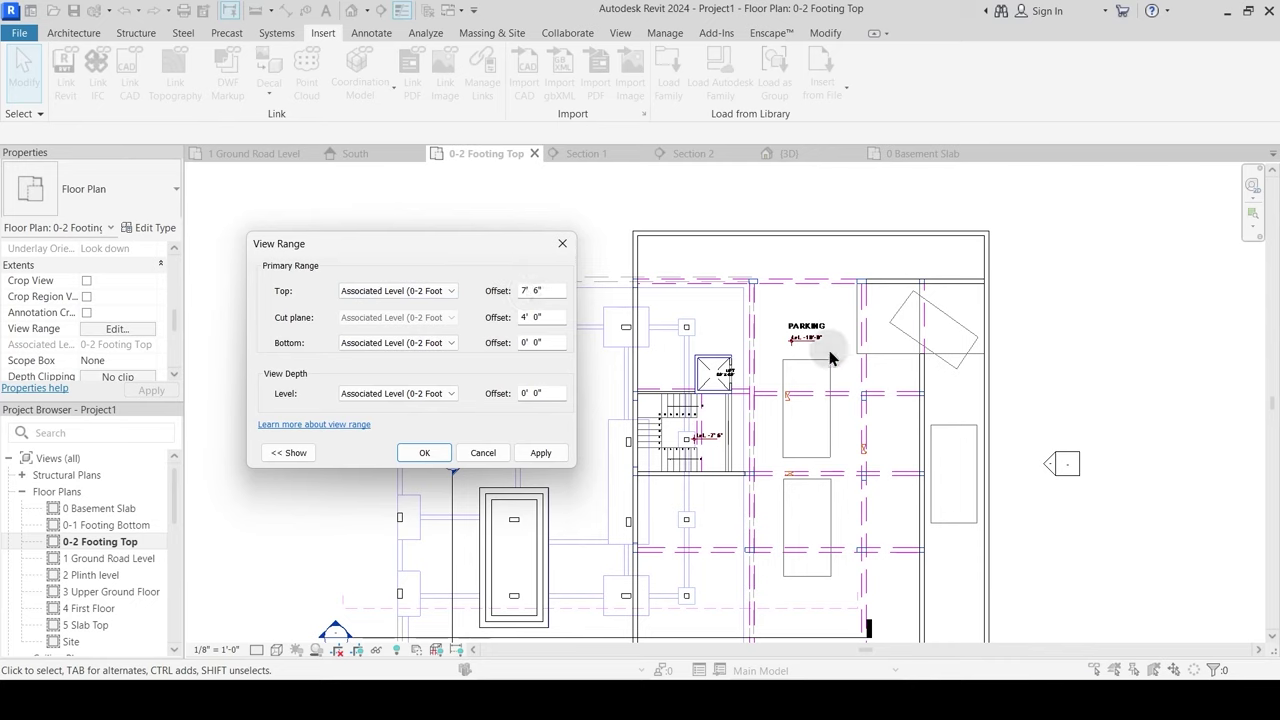
left_click(562, 243)
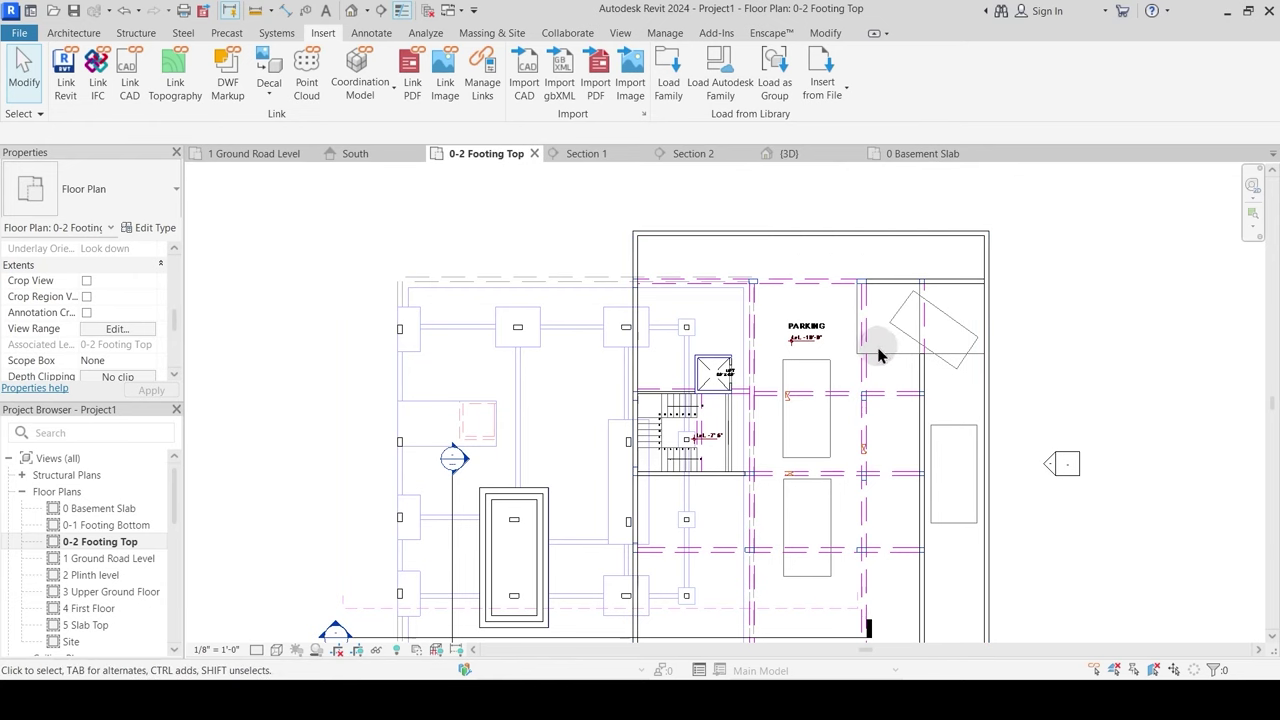
left_click(782, 155)
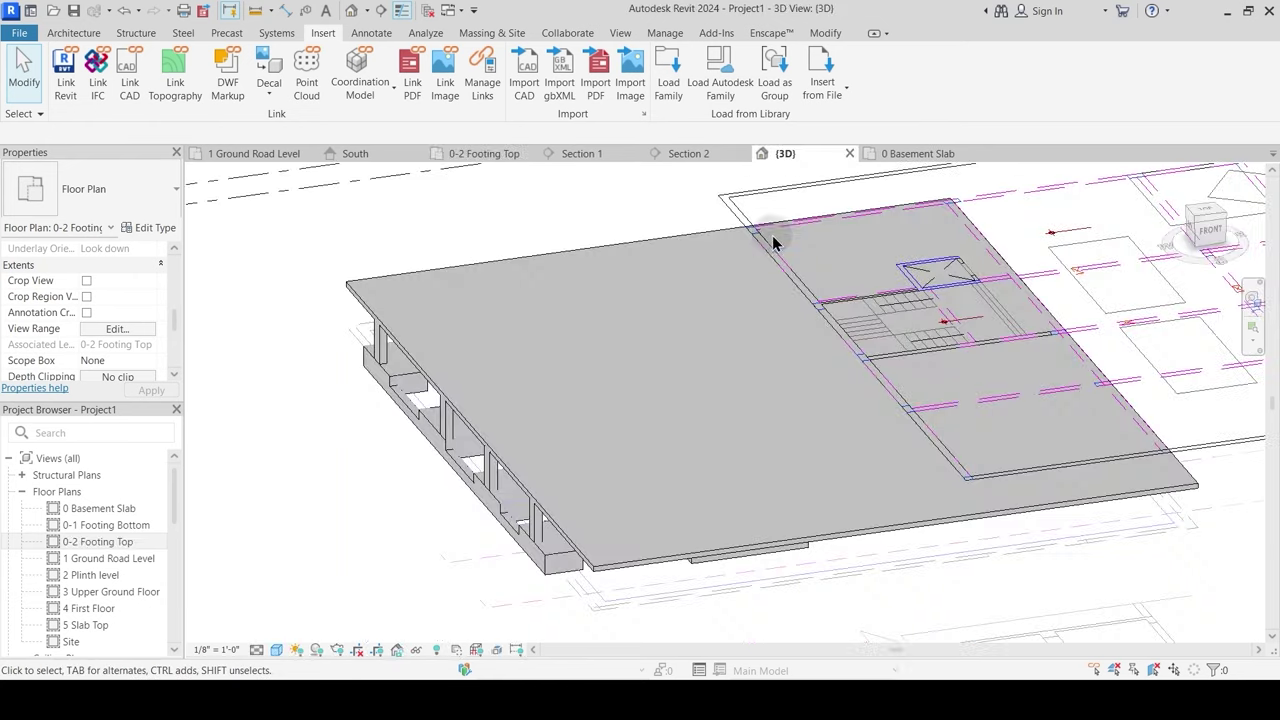
middle_click_drag(791, 443, 797, 357, "shift")
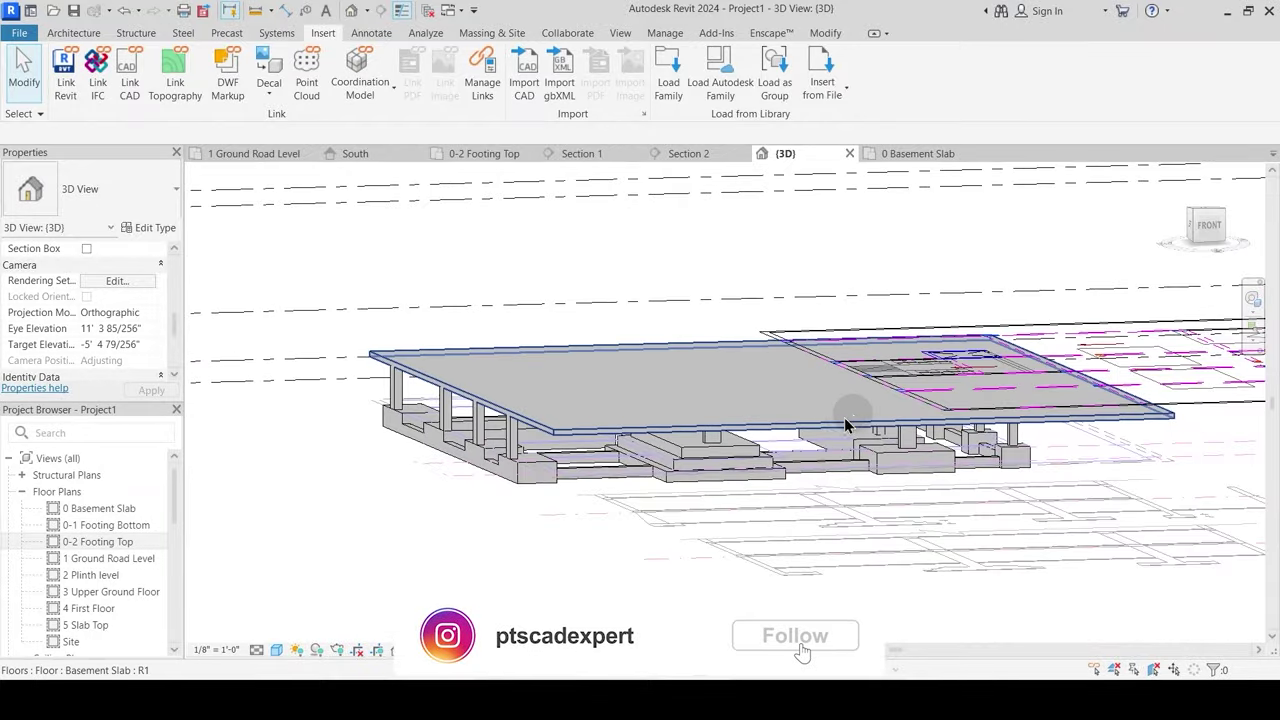
scroll(936, 388, "up", 2)
middle_click_drag(964, 404, 954, 344)
middle_click_drag(894, 420, 840, 500, "shift")
scroll(896, 413, "down", 2)
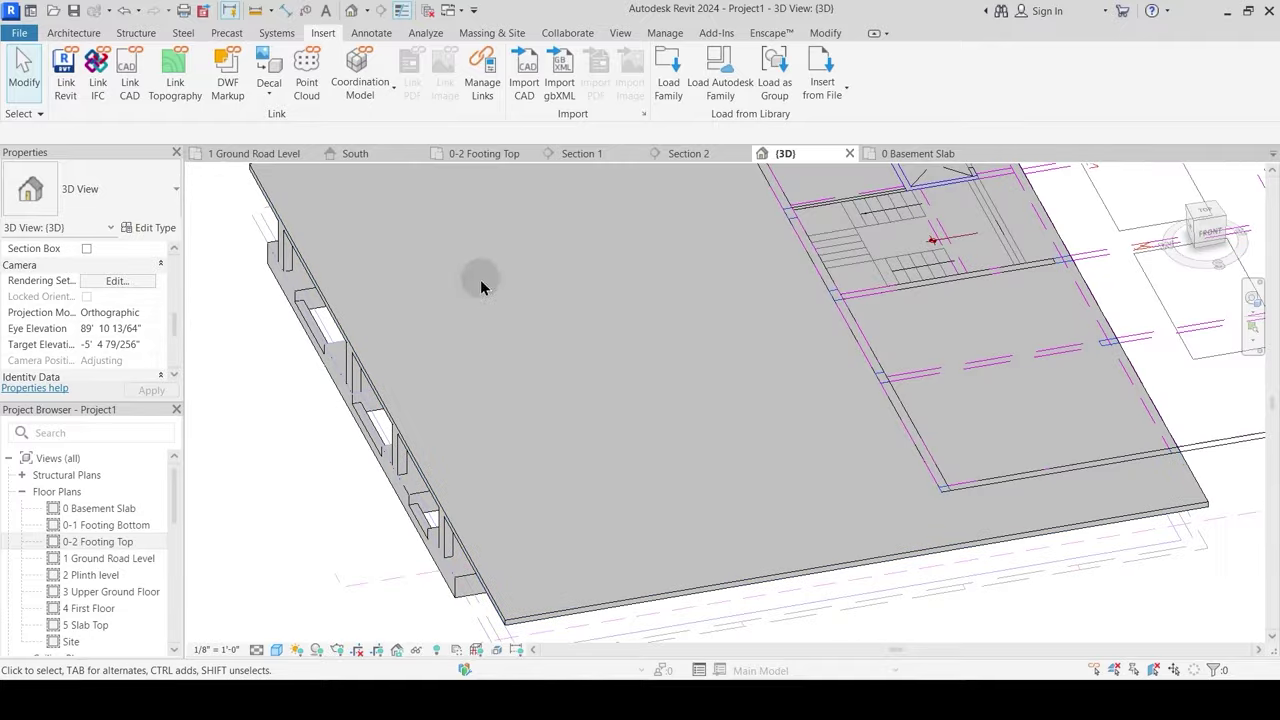
left_click(522, 155)
scroll(529, 377, "up", 4)
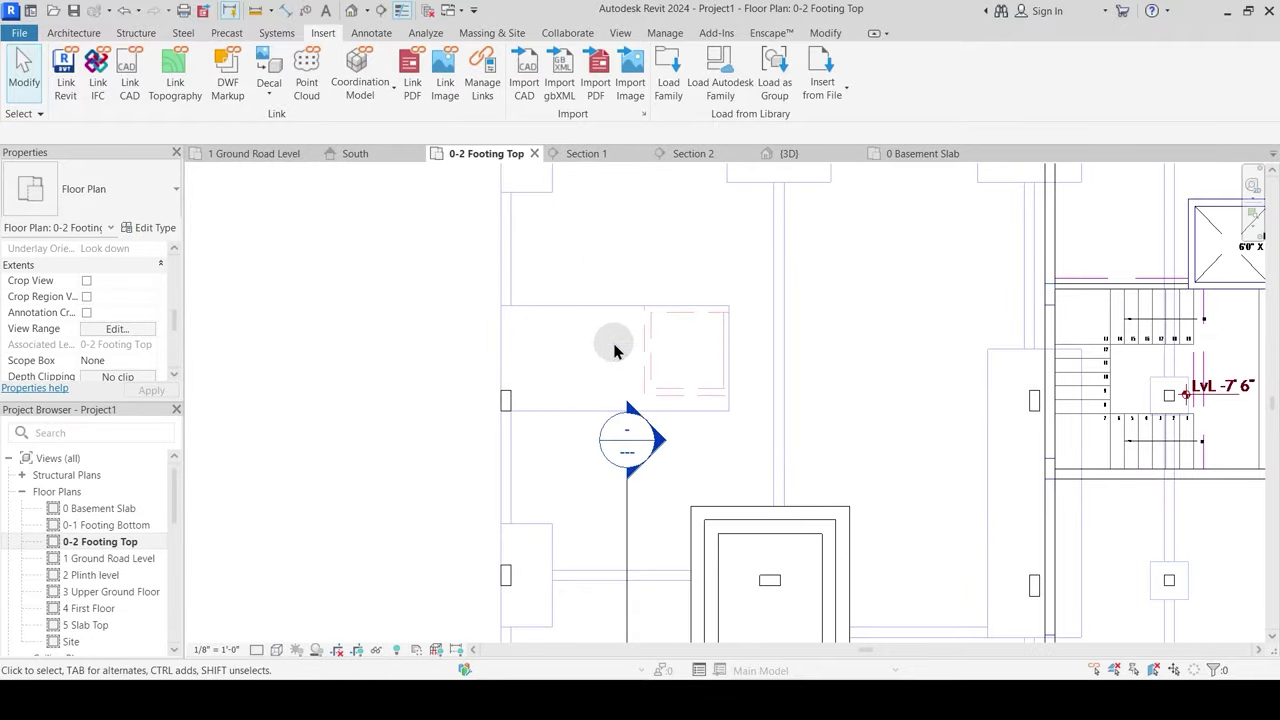
Step: Draw a 27'-0" horizontal model line from the footing corner and select it
key("l")
key("i")
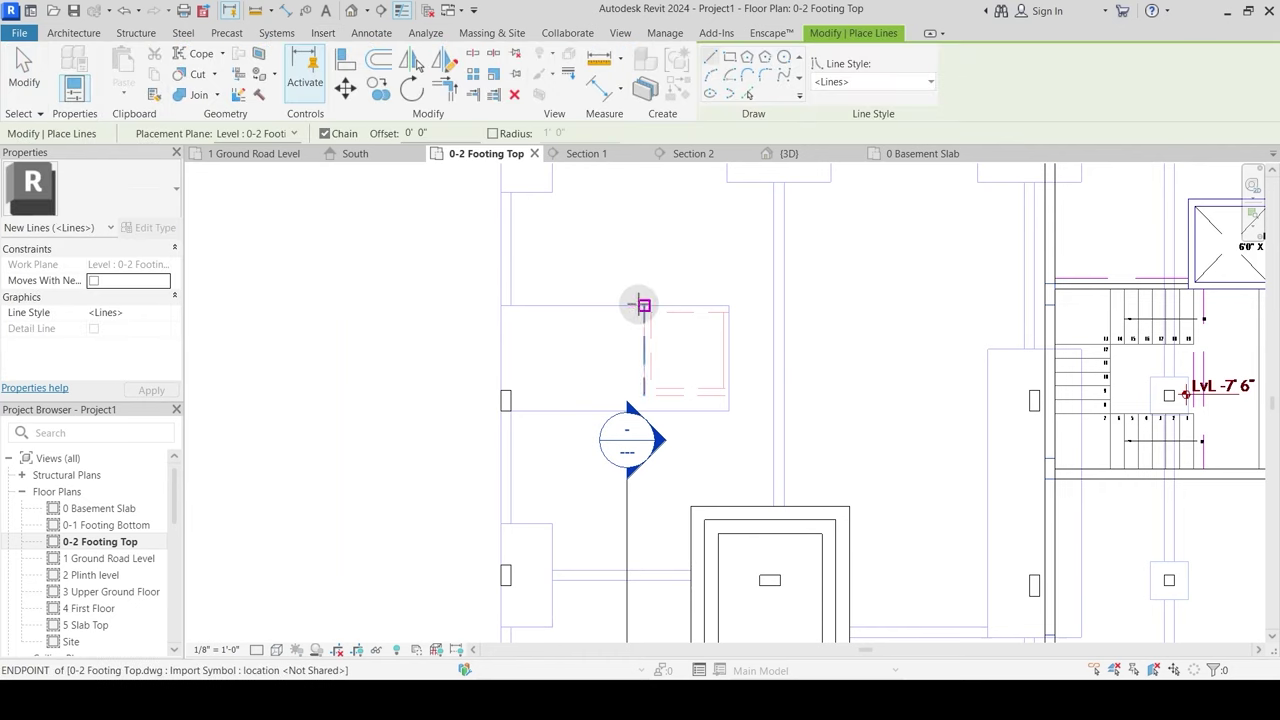
left_click(644, 305)
left_click(272, 306)
key("Escape")
key("Escape")
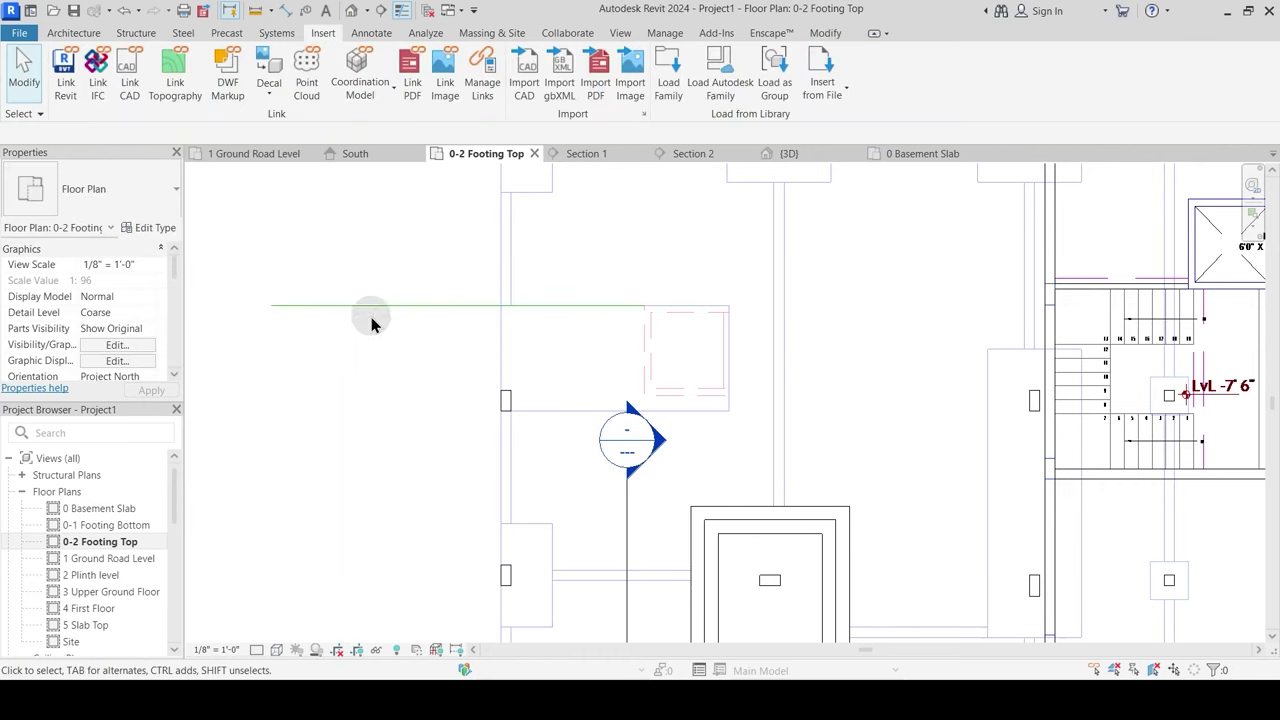
left_click(374, 306)
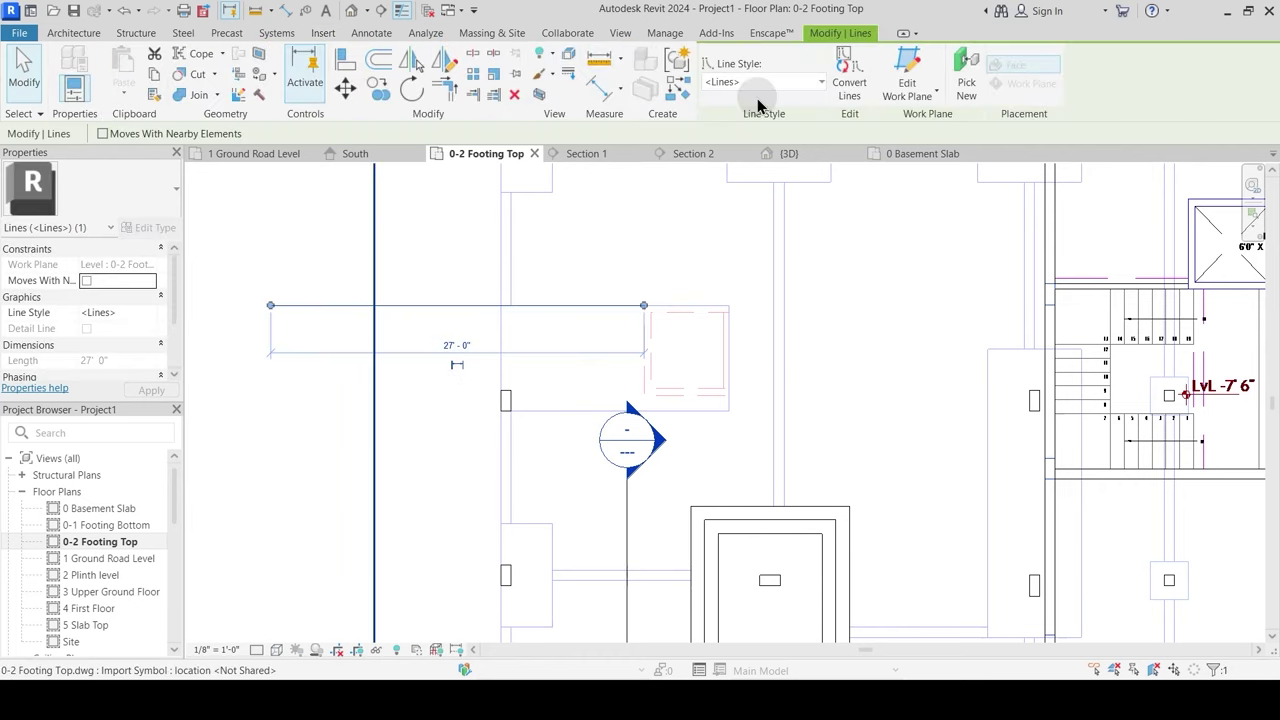
Step: Move the line's work plane to Level : 0 Basement Slab and open that floor plan
left_click(912, 100)
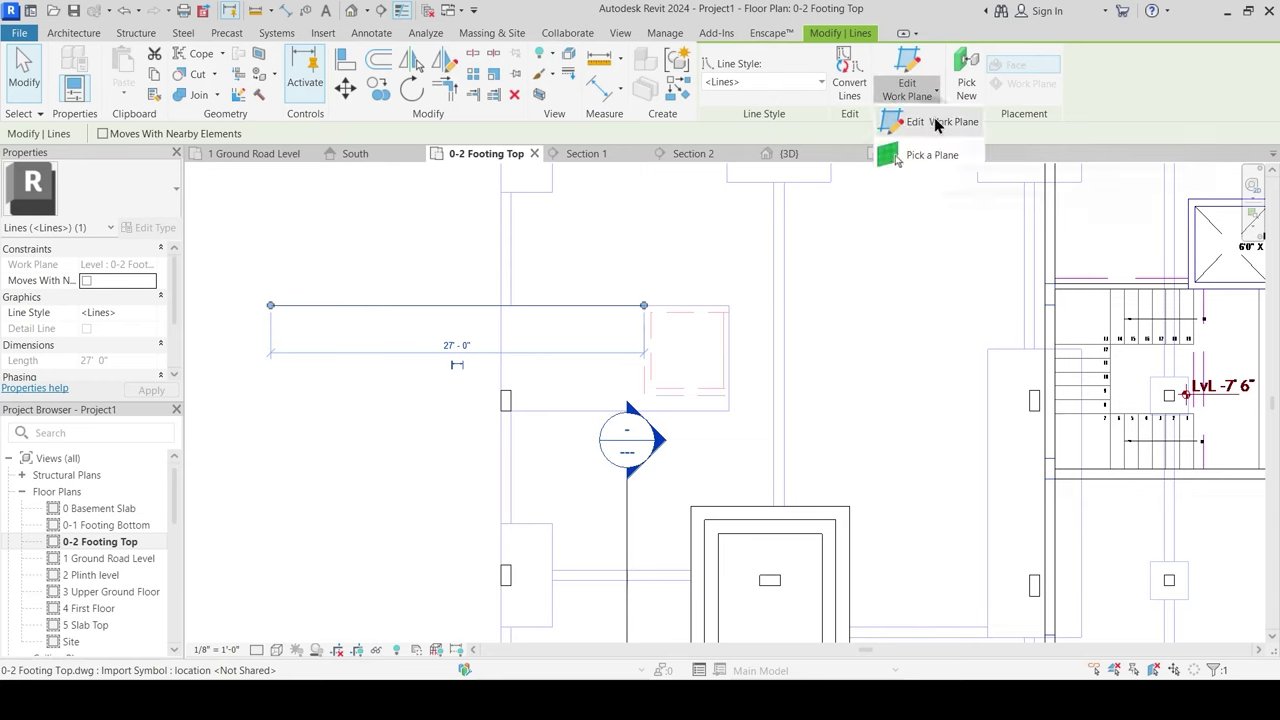
left_click(936, 122)
left_click(766, 311)
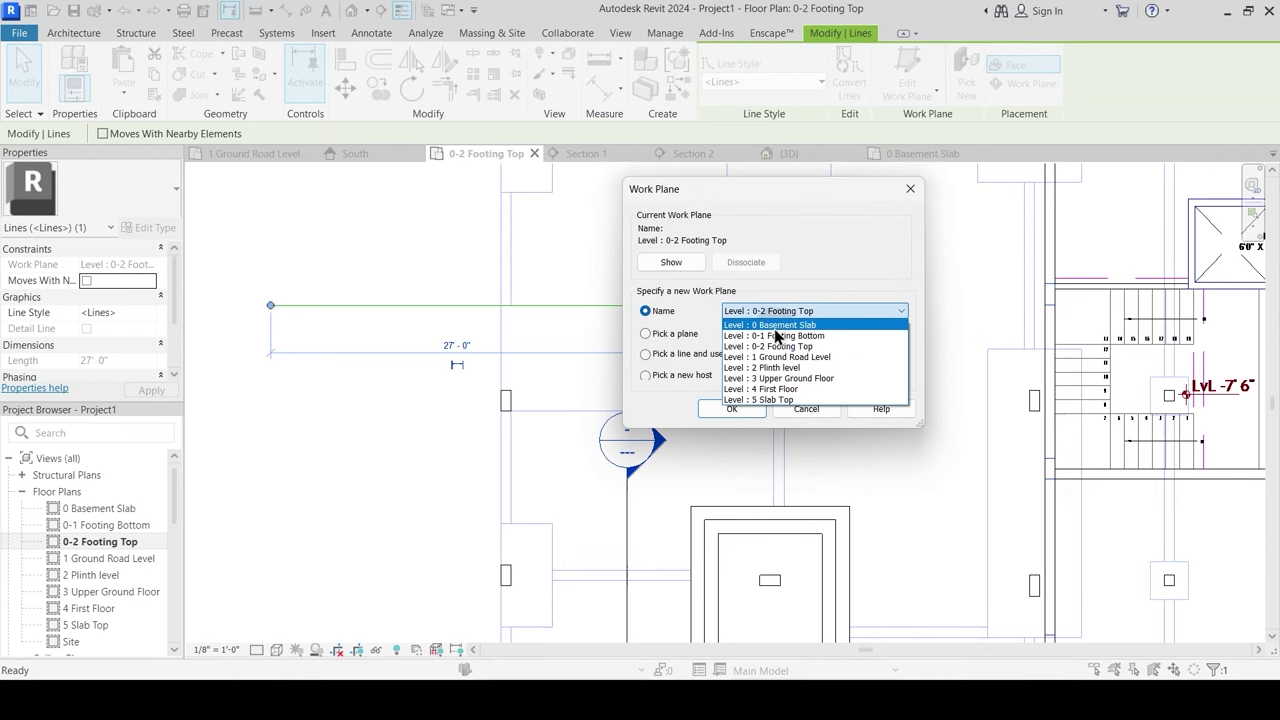
left_click(774, 325)
left_click(733, 408)
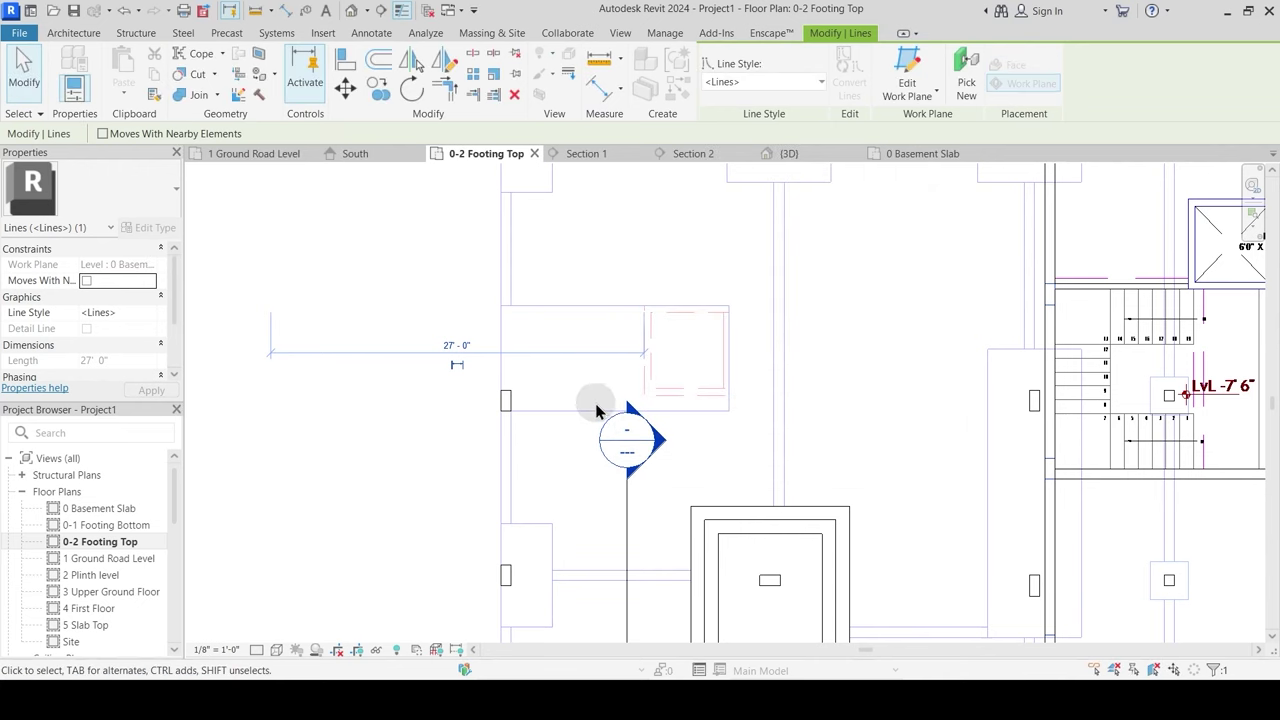
left_click(930, 154)
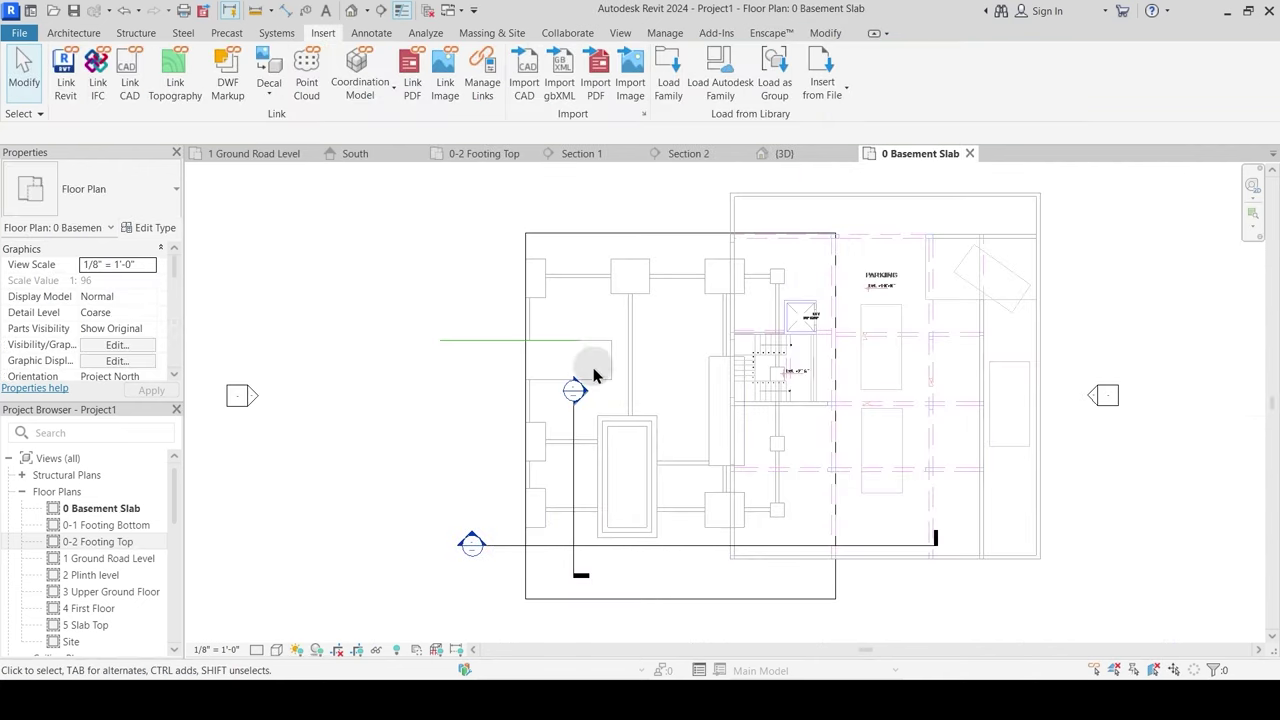
Step: Set the 0 Basement Slab plan's Underlay Base Level to None
left_click_drag(172, 262, 174, 300)
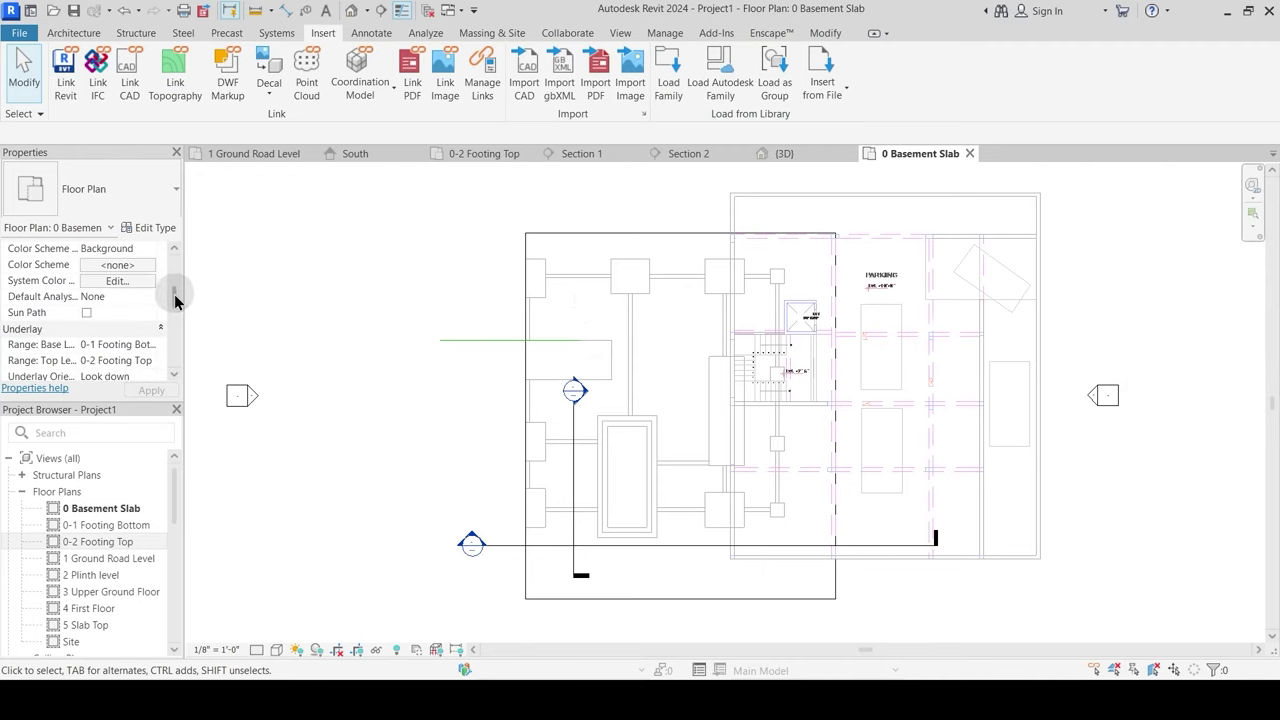
left_click(147, 346)
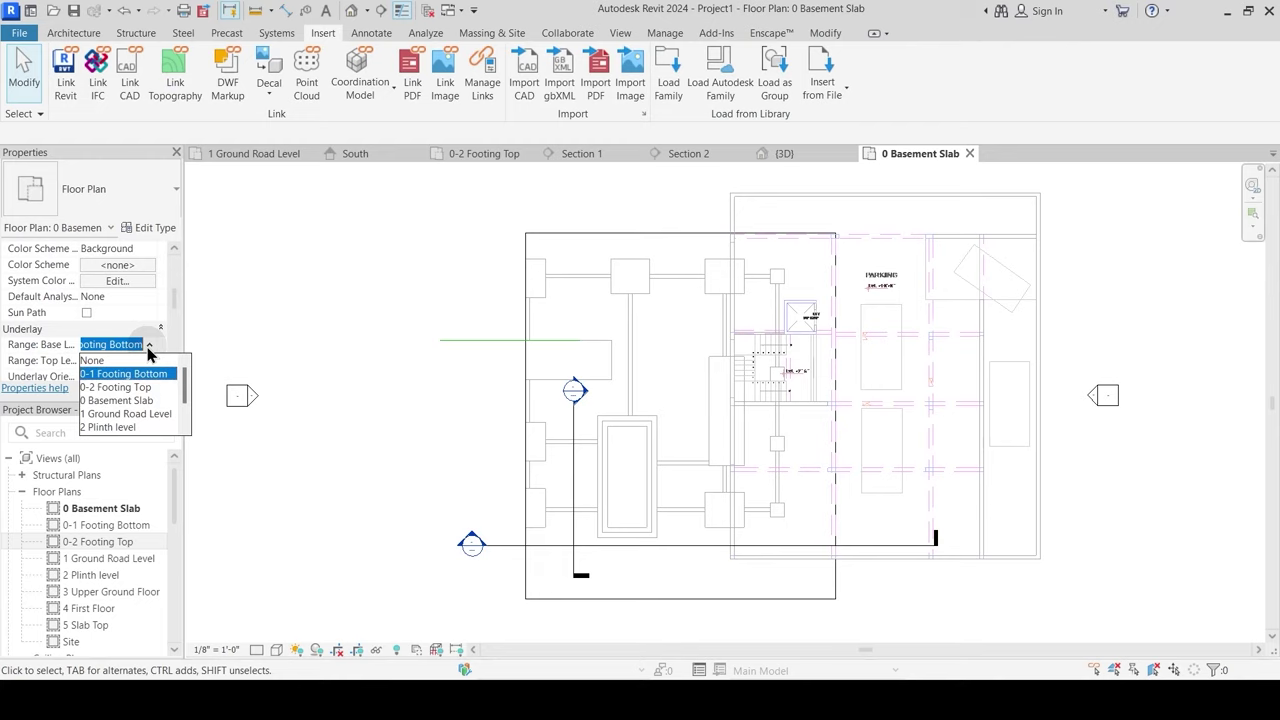
left_click(95, 360)
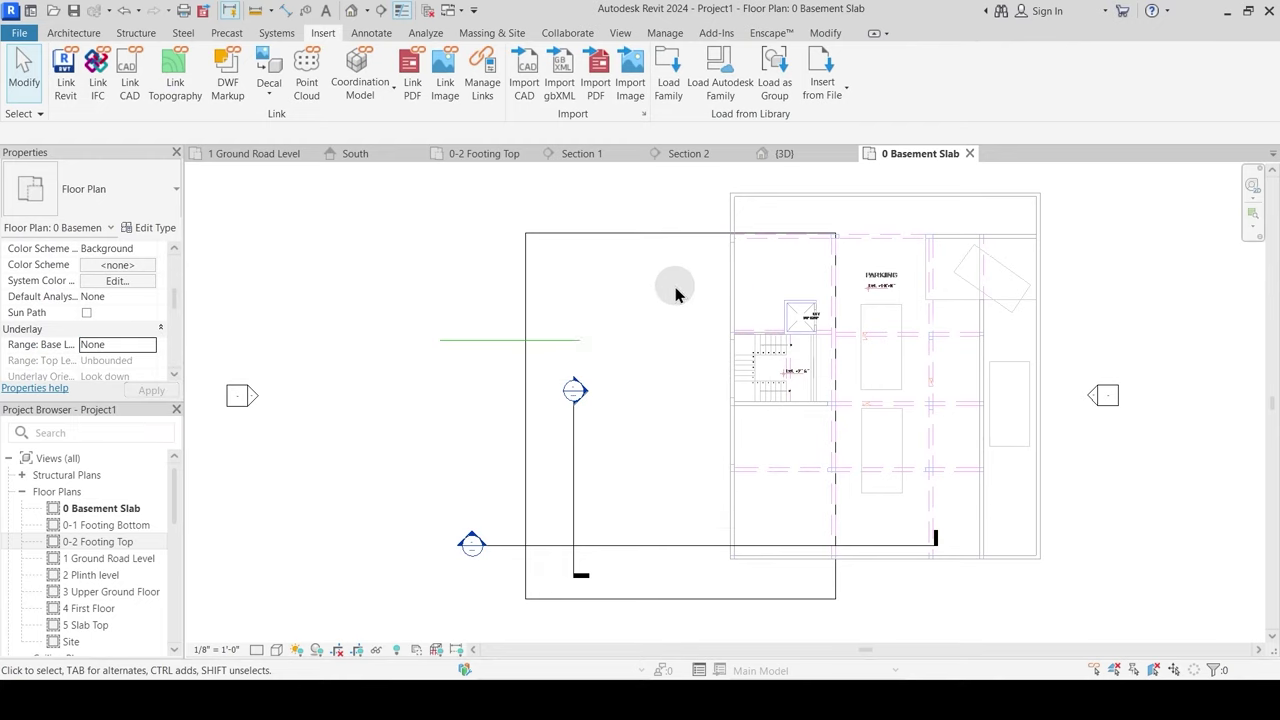
Step: Align the DWG lift box's top and left edges to the 27' 0" reference line
left_click(823, 33)
left_click(411, 60)
scroll(566, 314, "up", 3)
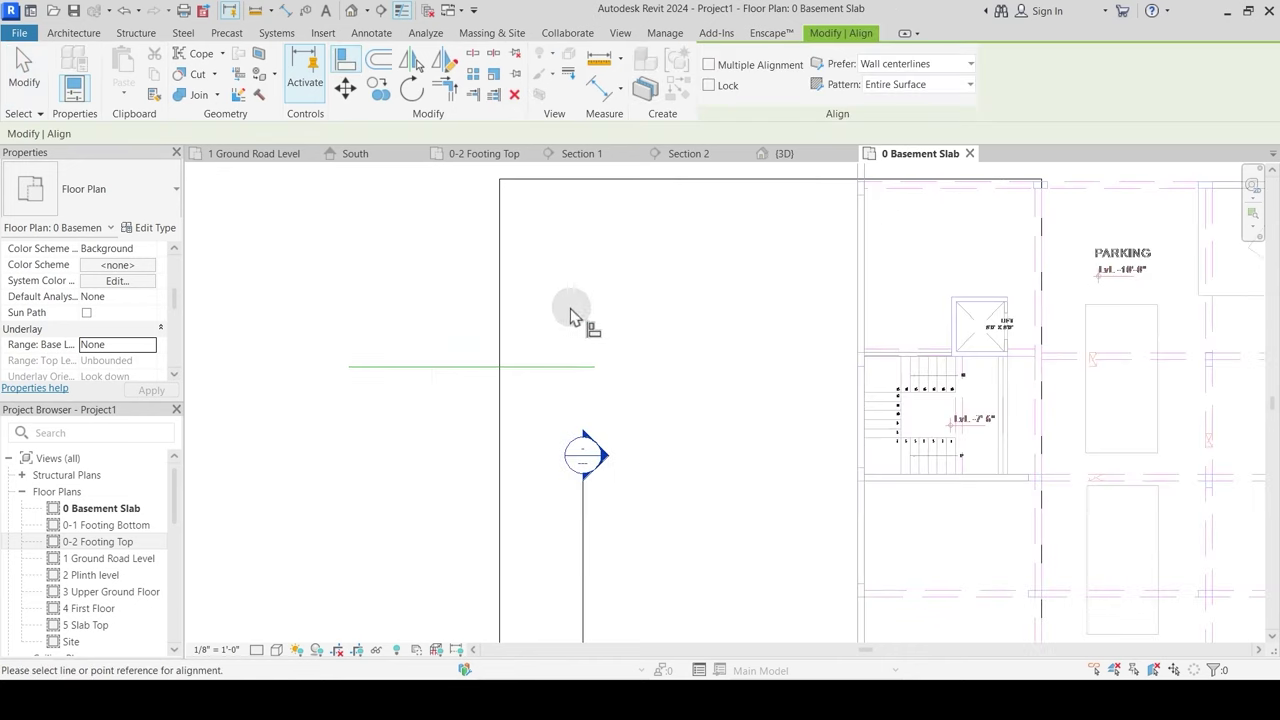
left_click(566, 367)
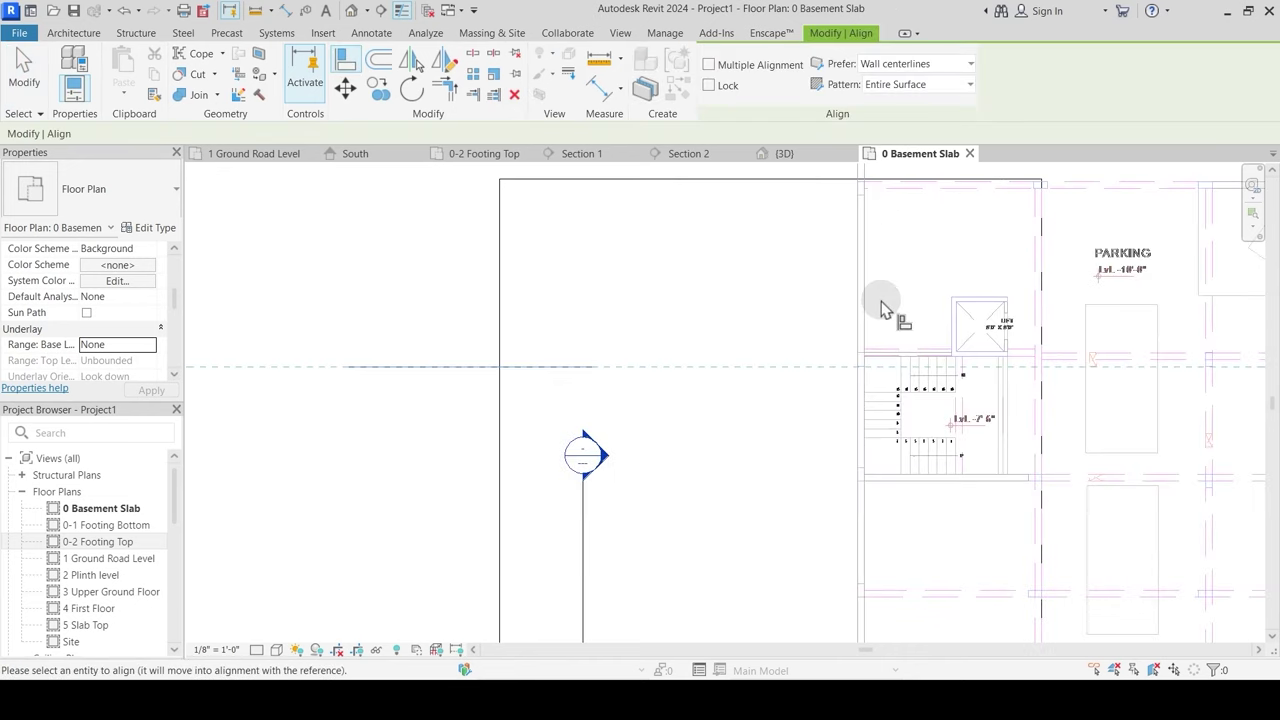
left_click(967, 300)
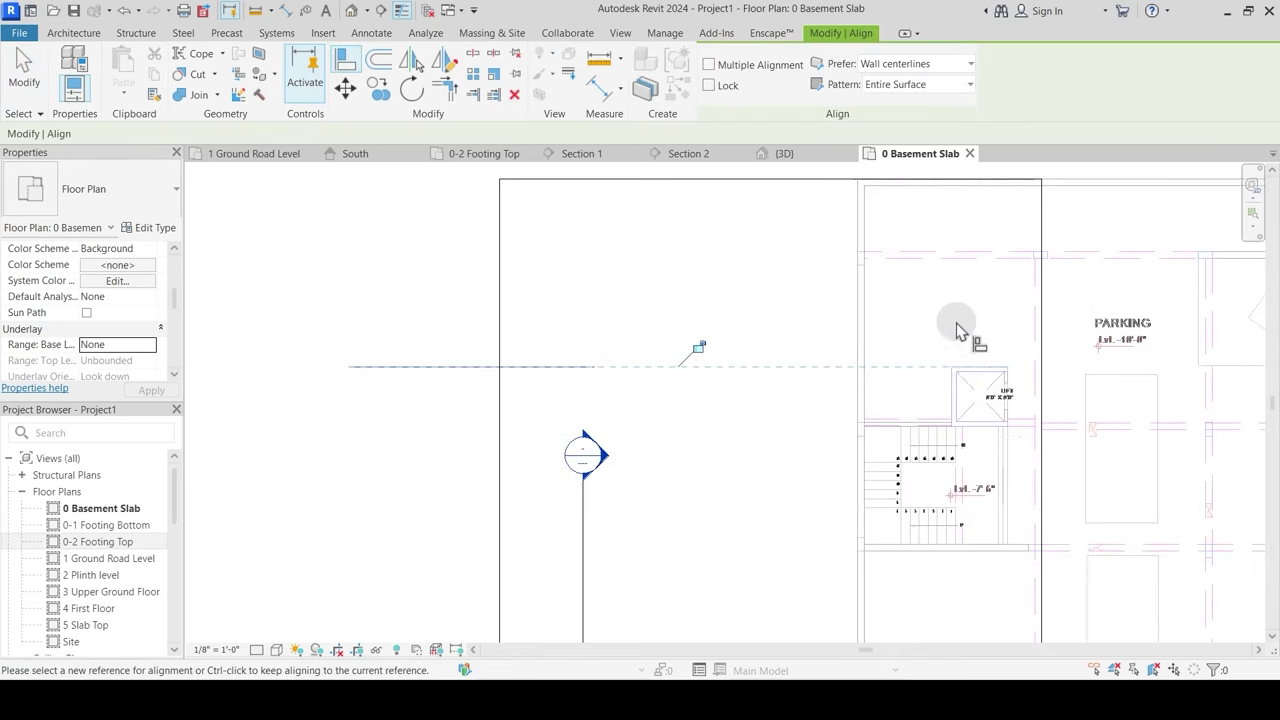
left_click(594, 368)
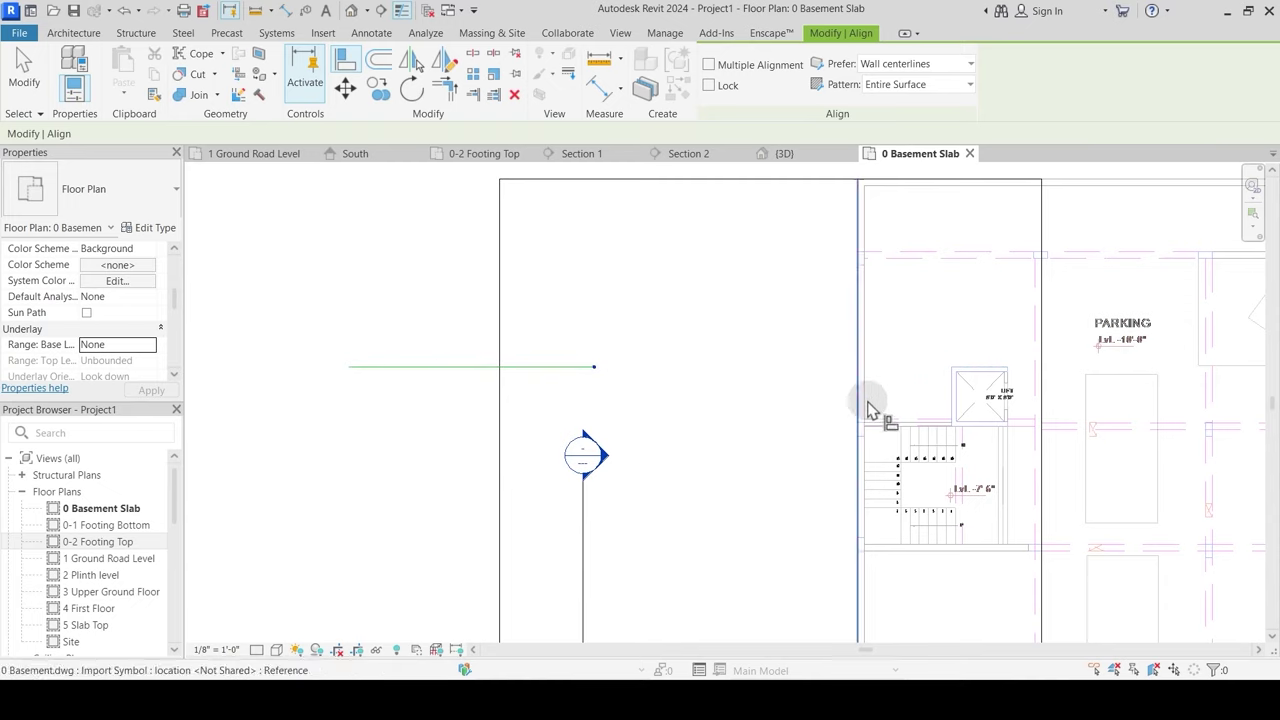
left_click(953, 400)
key("Escape")
key("Escape")
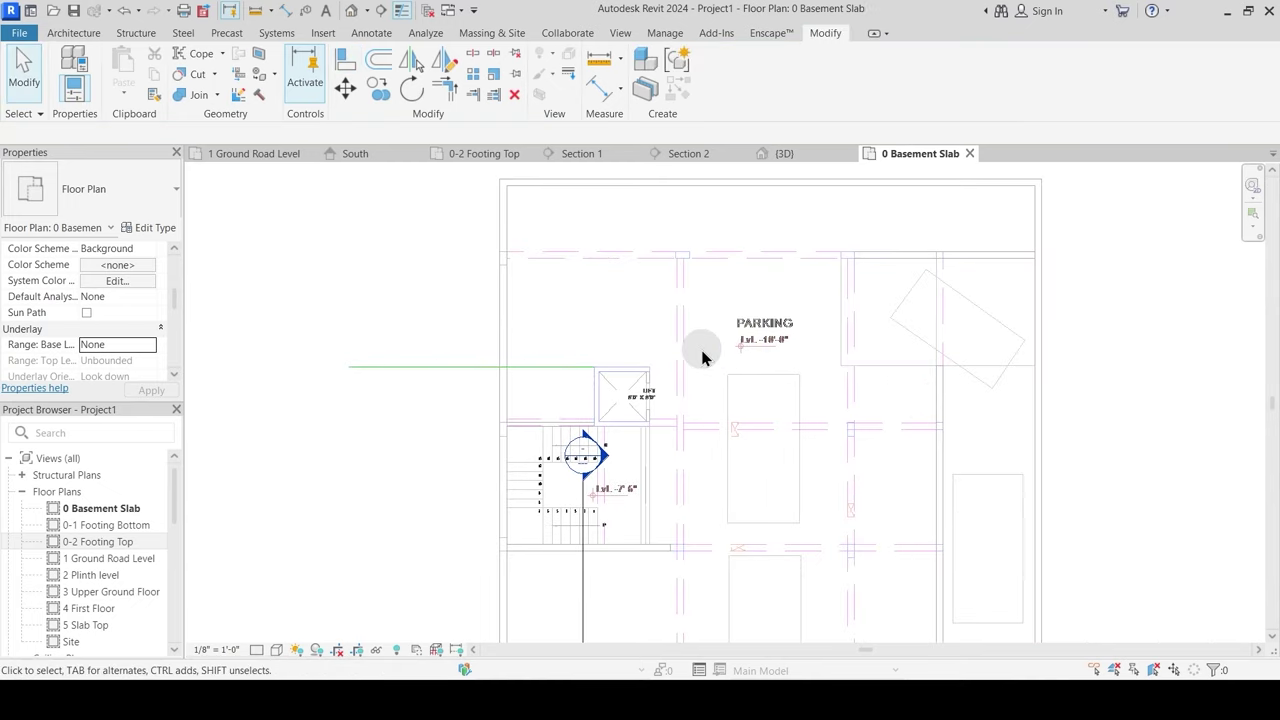
scroll(714, 366, "down", 2)
mouse_move(786, 457)
middle_mouse_down()
mouse_move(715, 335)
mouse_move(731, 410)
middle_mouse_up()
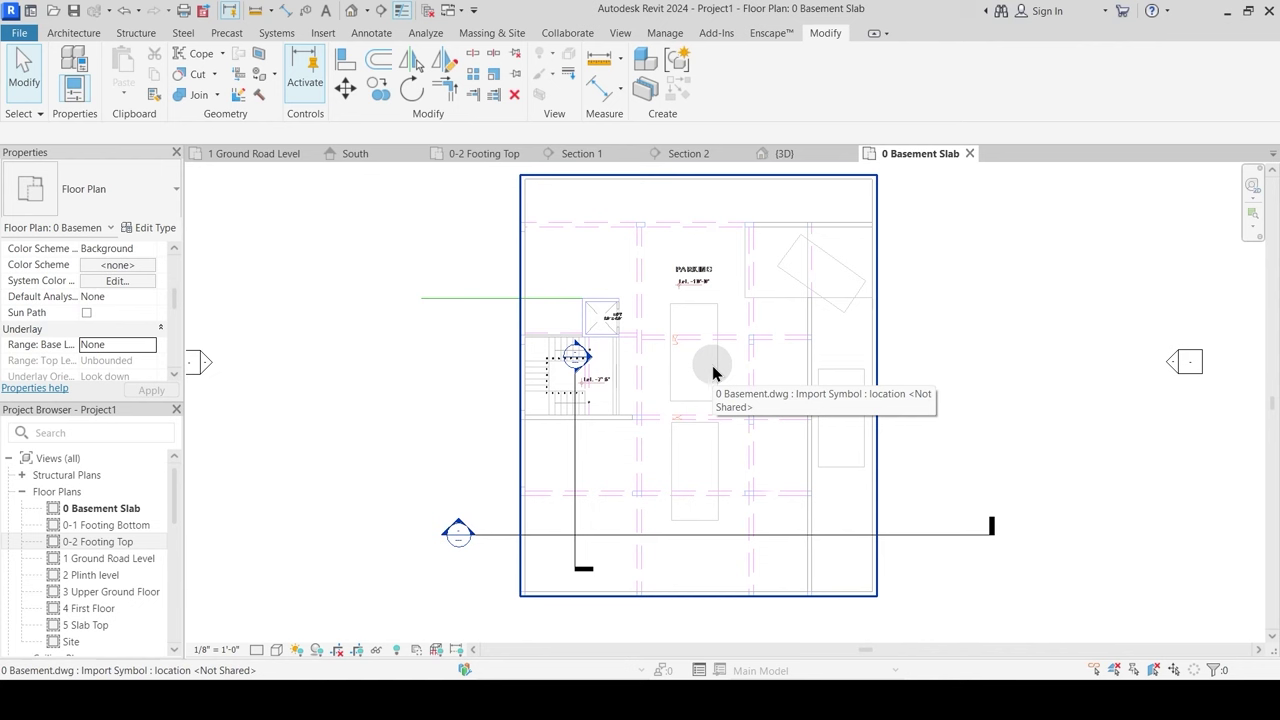
Step: In the 3D view, copy the 9" x 12" tie beams and choose Paste Aligned to Selected Levels
left_click(784, 154)
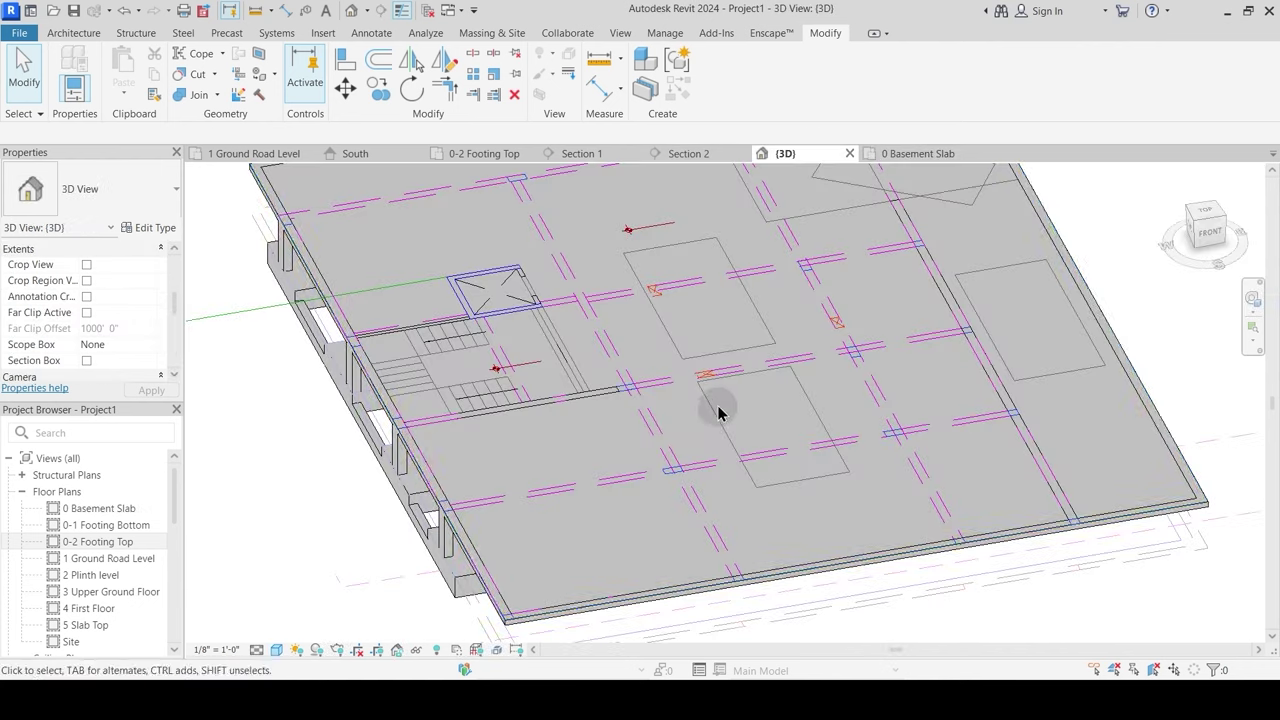
middle_click_drag(714, 403, 520, 565, "shift")
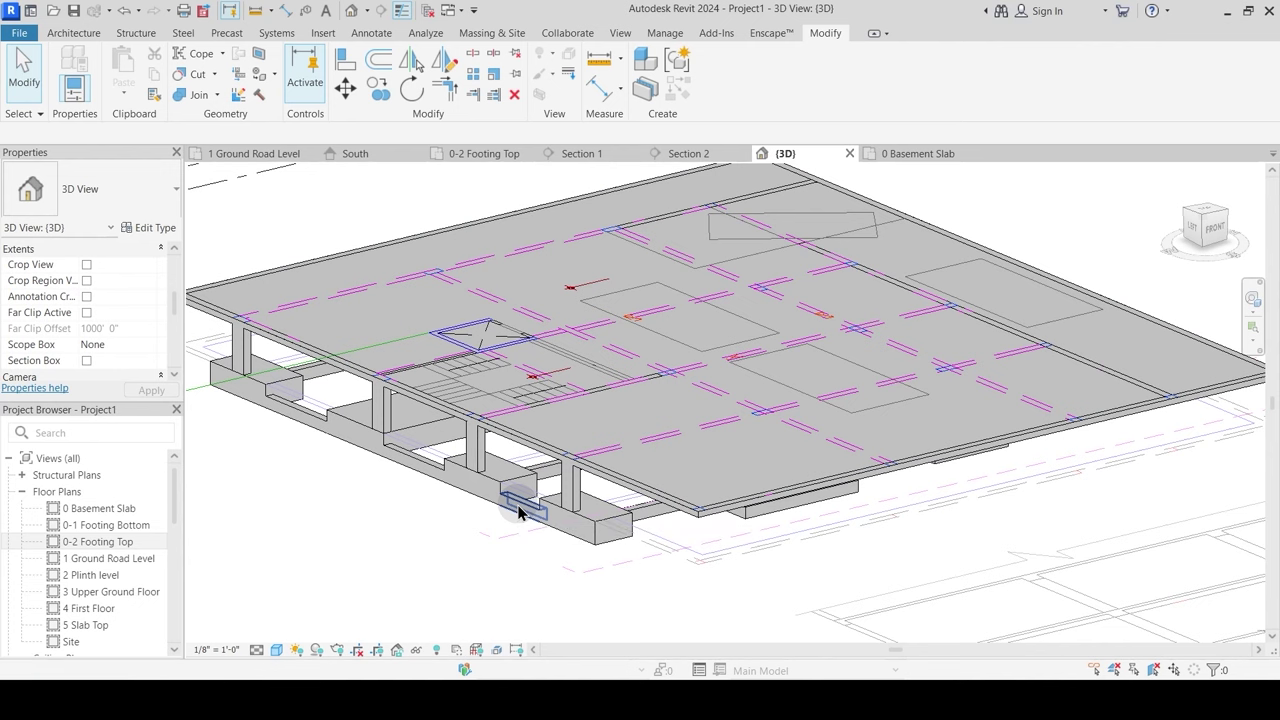
left_click(512, 510)
middle_click_drag(514, 563, 314, 357, "shift")
left_click(155, 86)
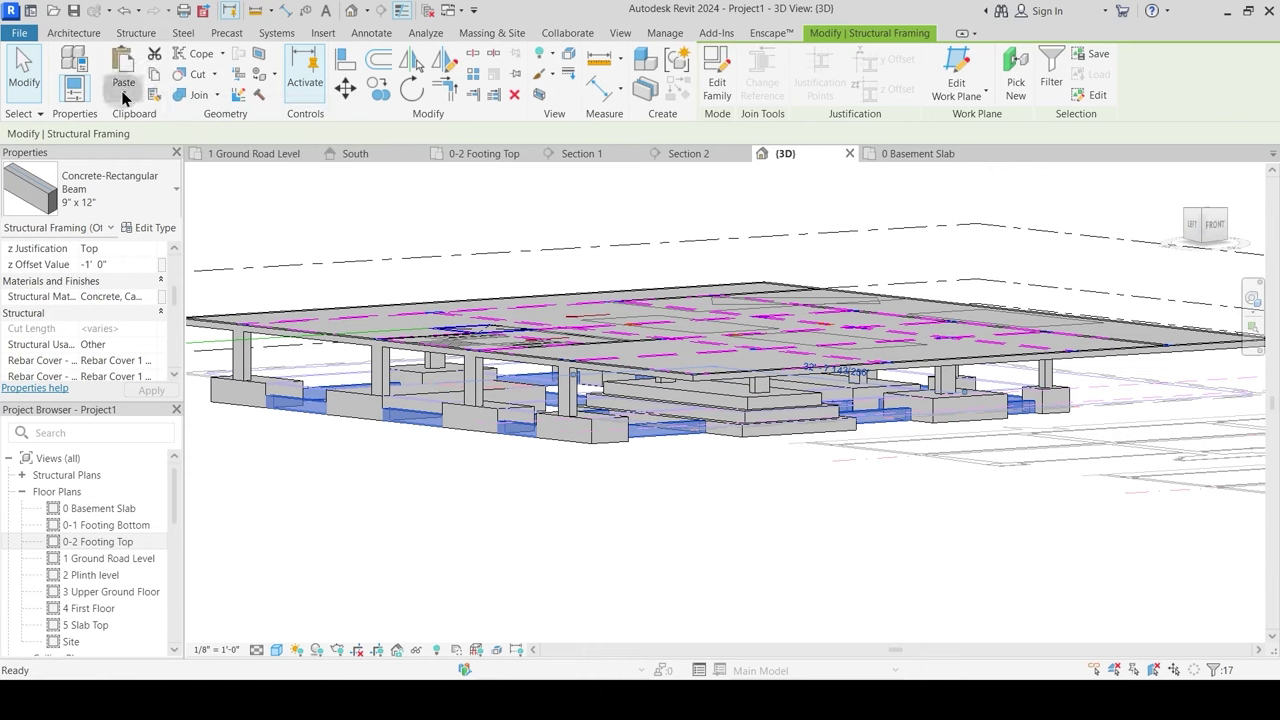
left_click(124, 97)
left_click(165, 154)
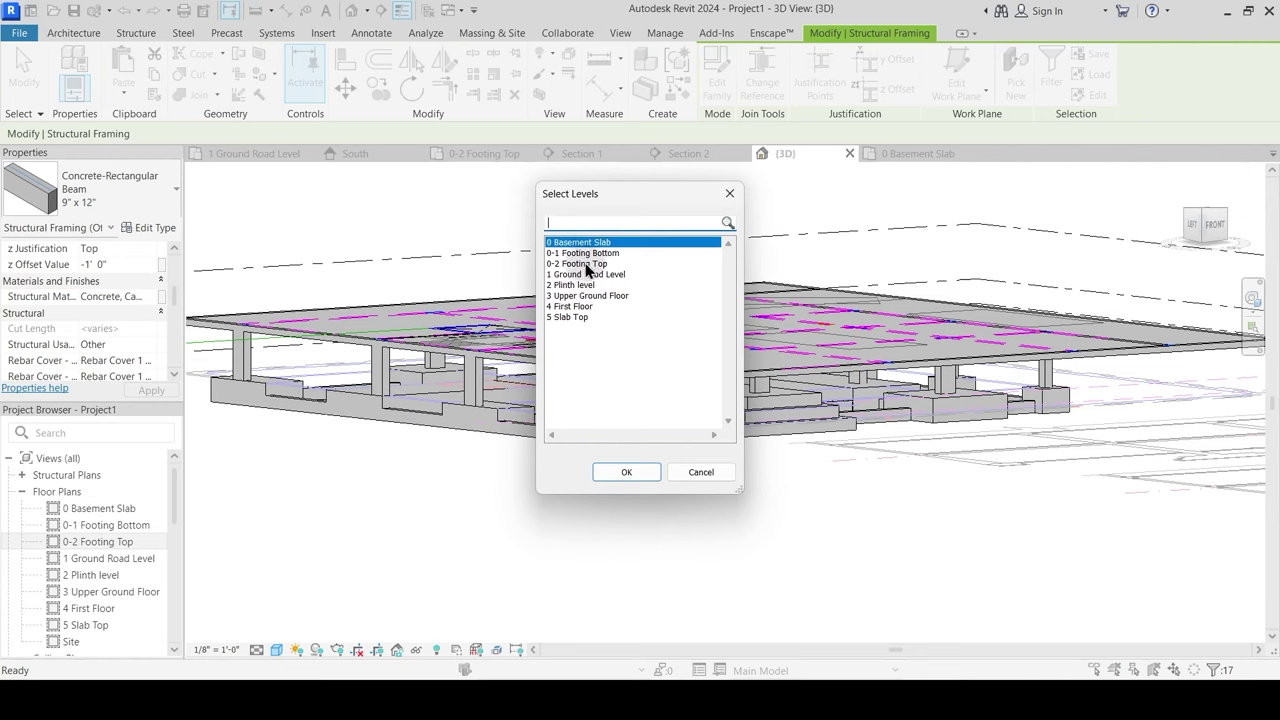
Step: Paste the copied beams onto the 0 Basement Slab level
left_click(622, 471)
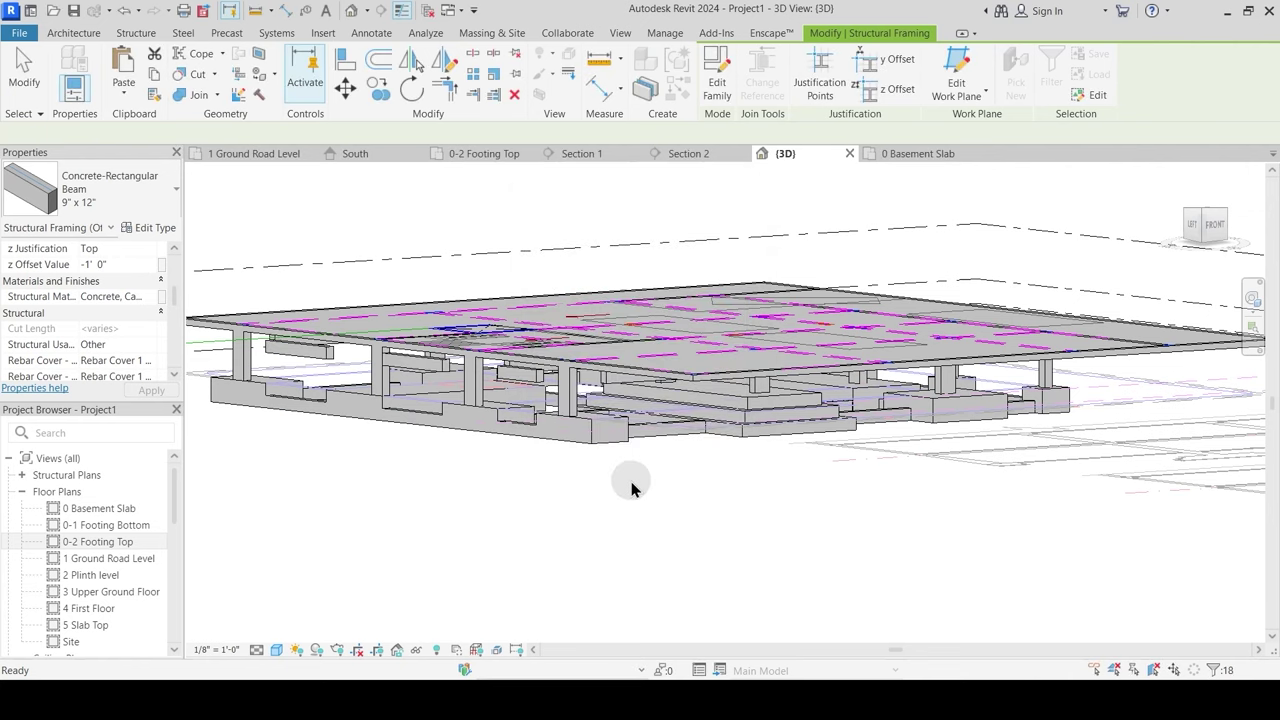
mouse_move(518, 480)
middle_mouse_down("shift")
mouse_move(533, 493)
mouse_move(523, 463)
middle_mouse_up("shift")
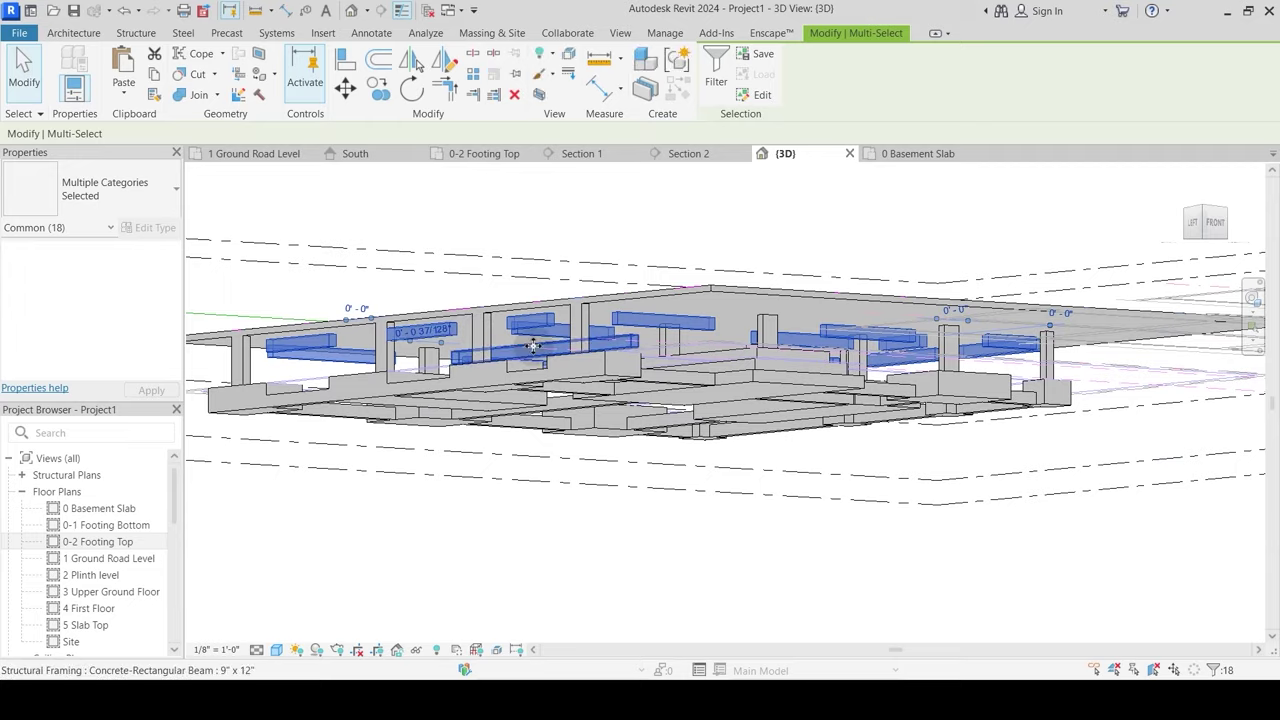
middle_click_drag(530, 345, 384, 430, "shift")
scroll(806, 417, "up", 2)
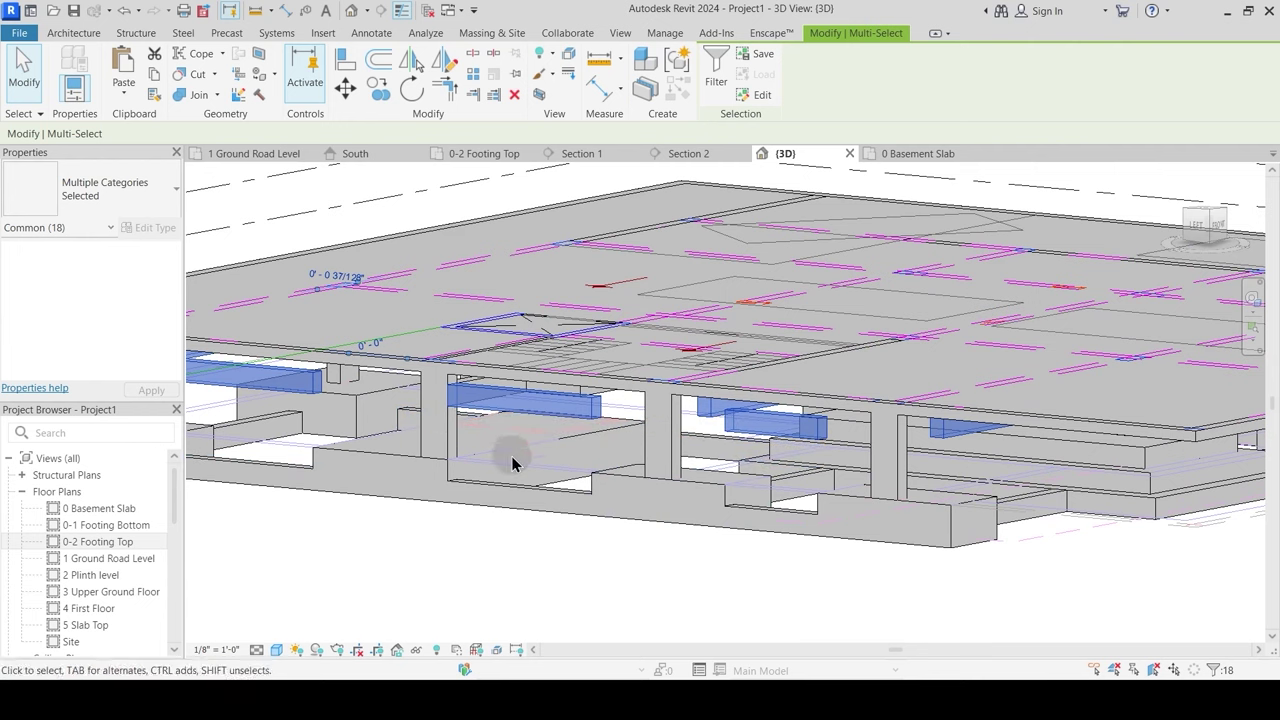
Step: Select just the 18 pasted beams with a crossing window from a side view
key("Escape")
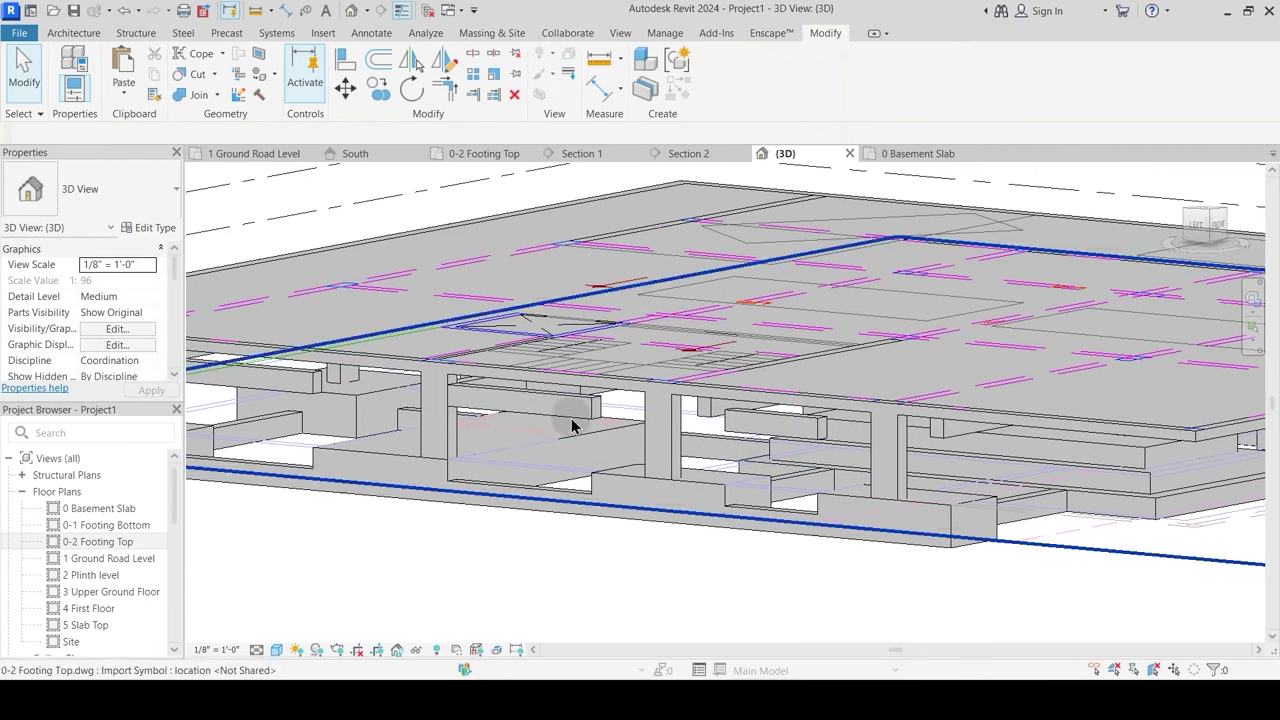
left_click(578, 405)
key("s")
key("a")
middle_click_drag(588, 490, 994, 566, "shift")
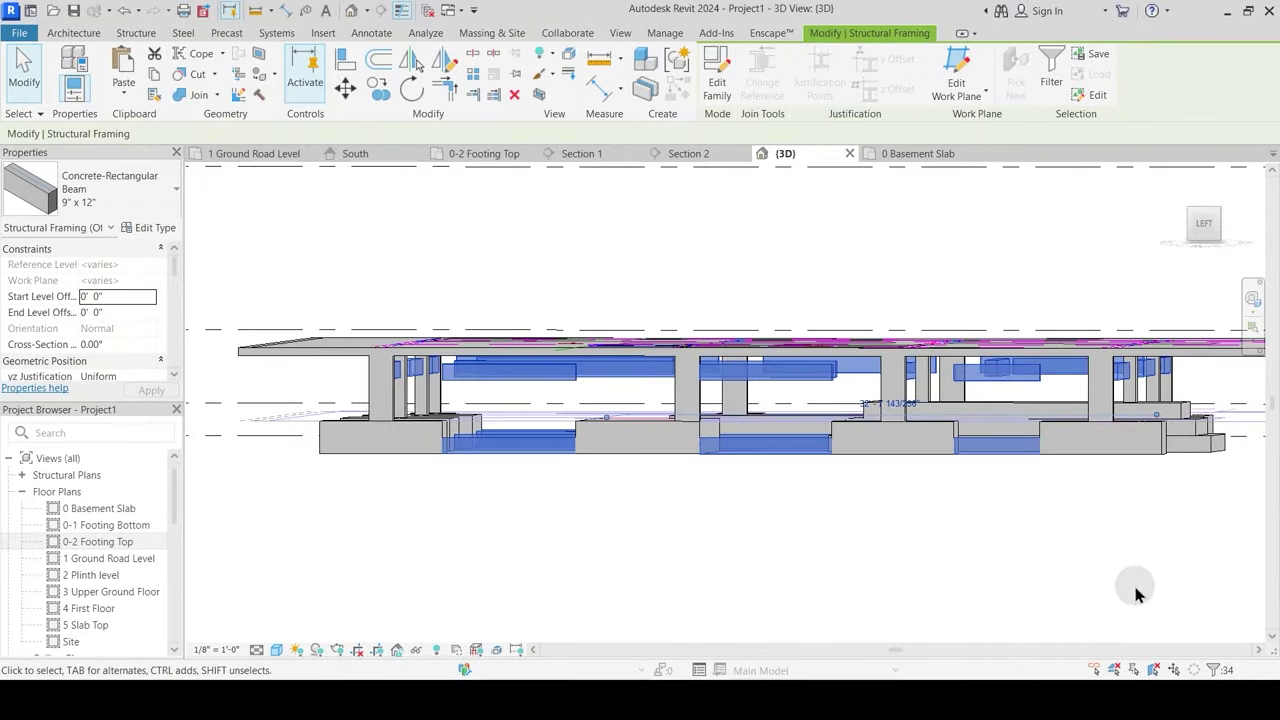
left_click_drag(580, 449, 452, 405, "shift")
middle_click_drag(744, 438, 664, 563, "shift")
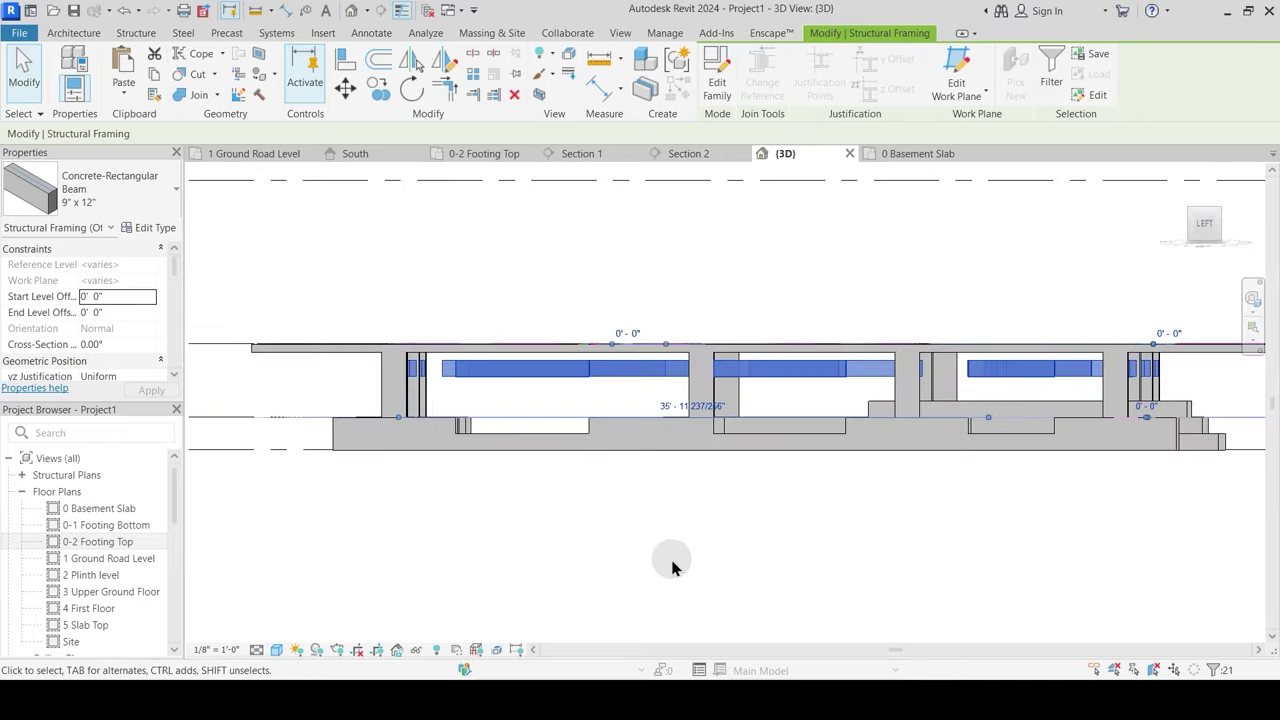
left_click_drag(664, 563, 349, 405)
middle_click_drag(483, 486, 118, 322, "shift")
scroll(140, 322, "down", 1)
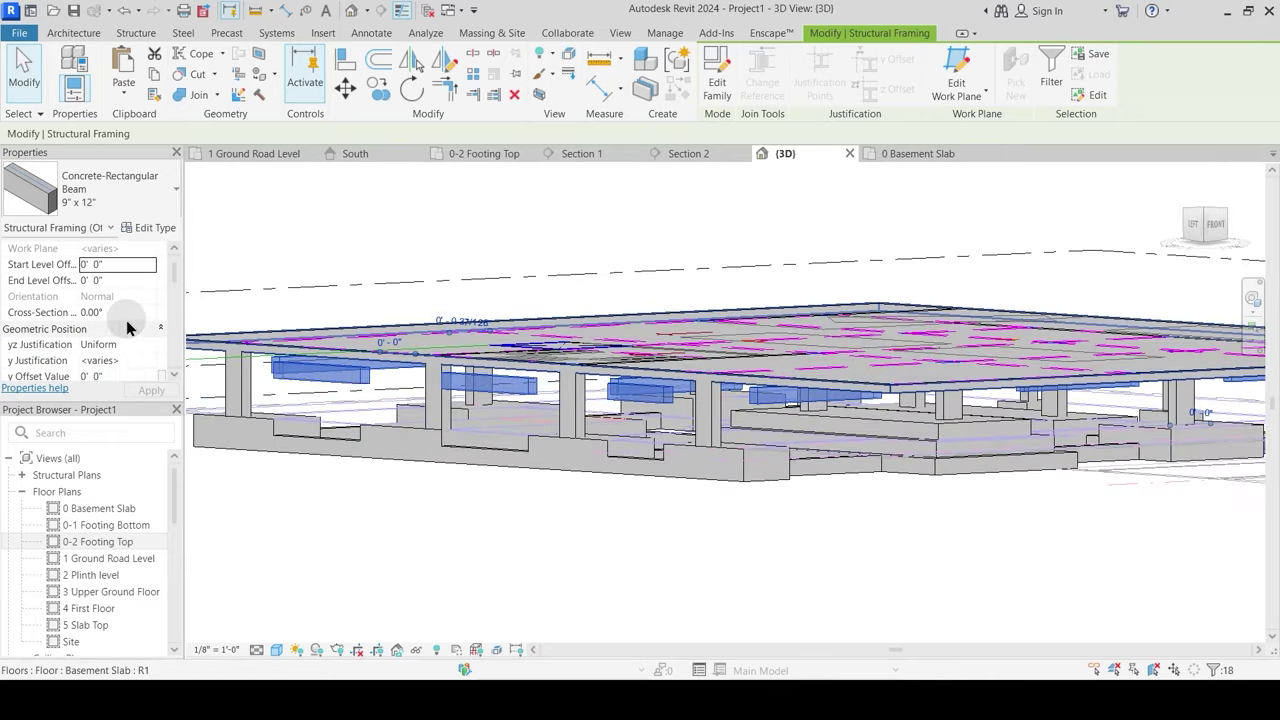
scroll(130, 335, "down", 1)
Step: Set the pasted beams' z Justification to Bottom so they rest on the slab
left_click(127, 360)
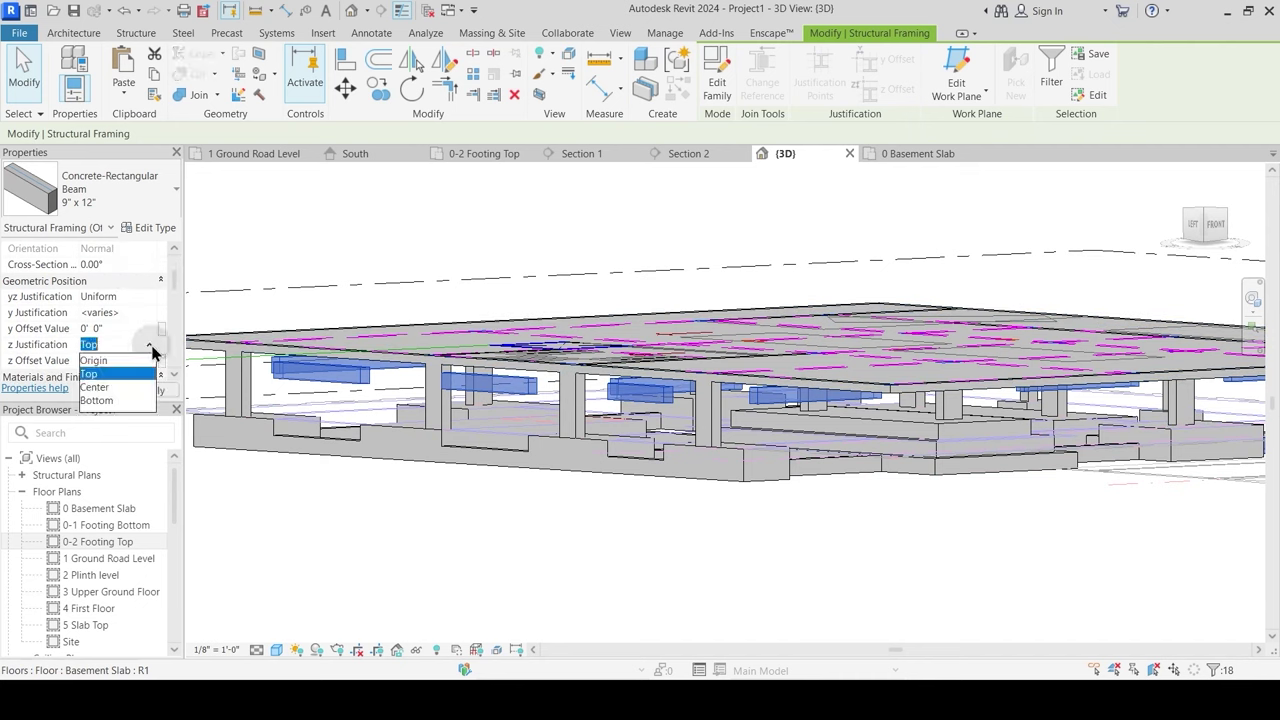
left_click(104, 402)
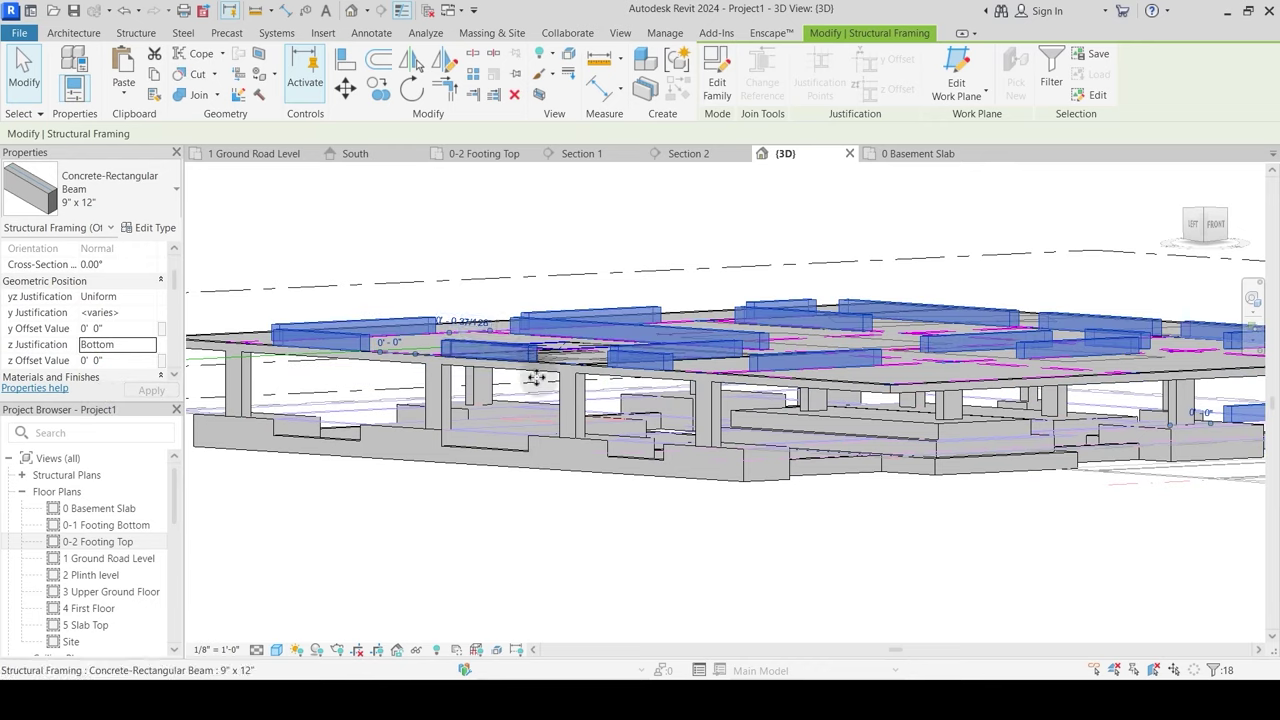
middle_click_drag(534, 380, 540, 500, "shift")
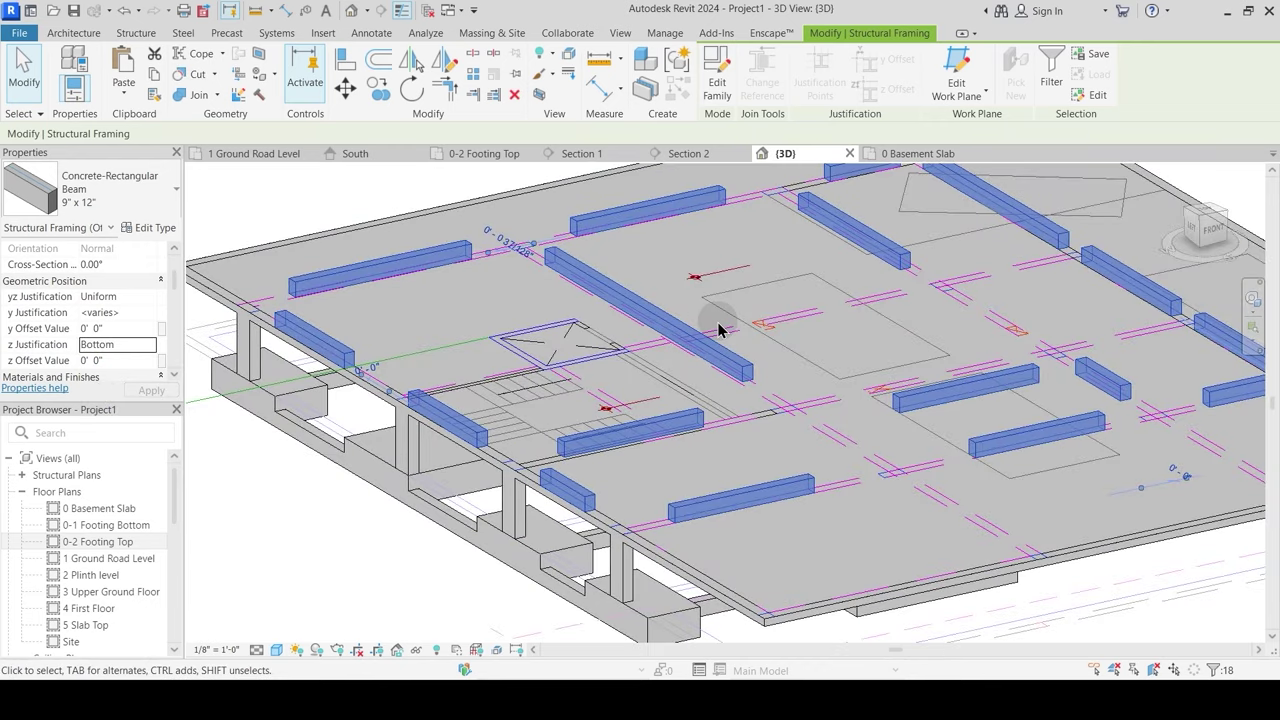
Step: Open the 0 Basement Slab plan, clear the beam selection and review the parking-area walls
left_click(905, 155)
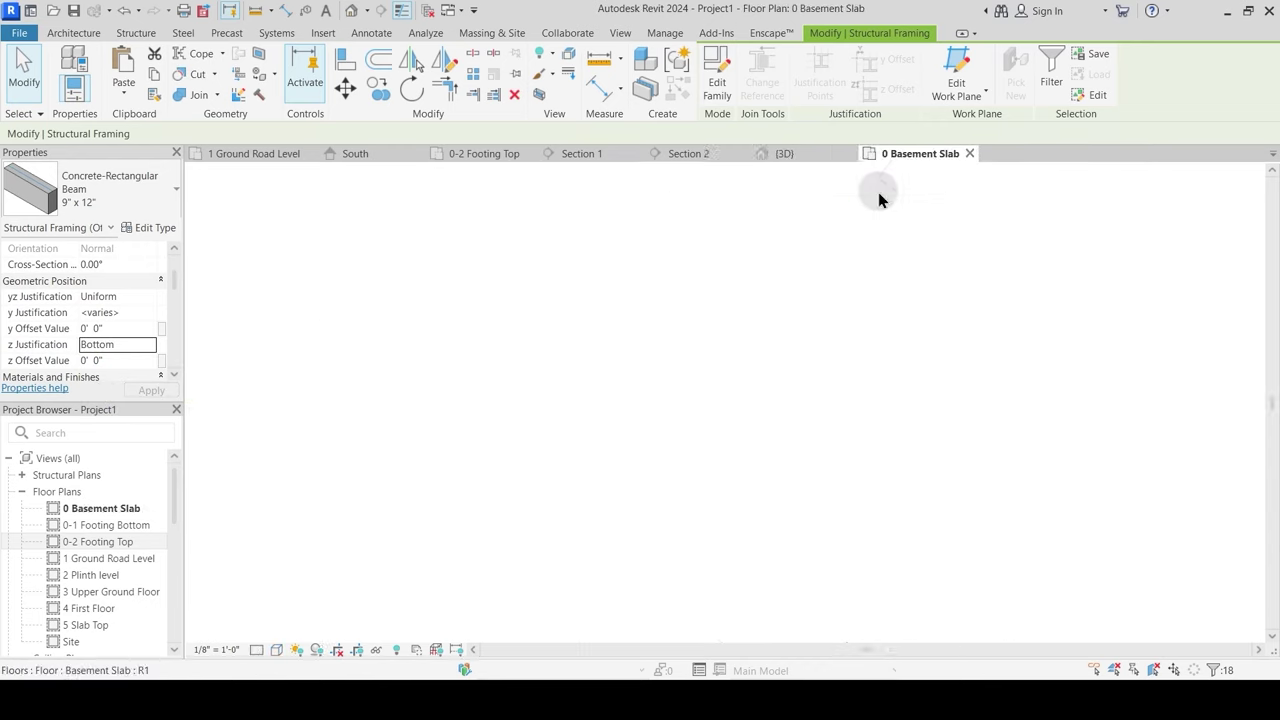
scroll(580, 275, "up", 3)
key("Escape")
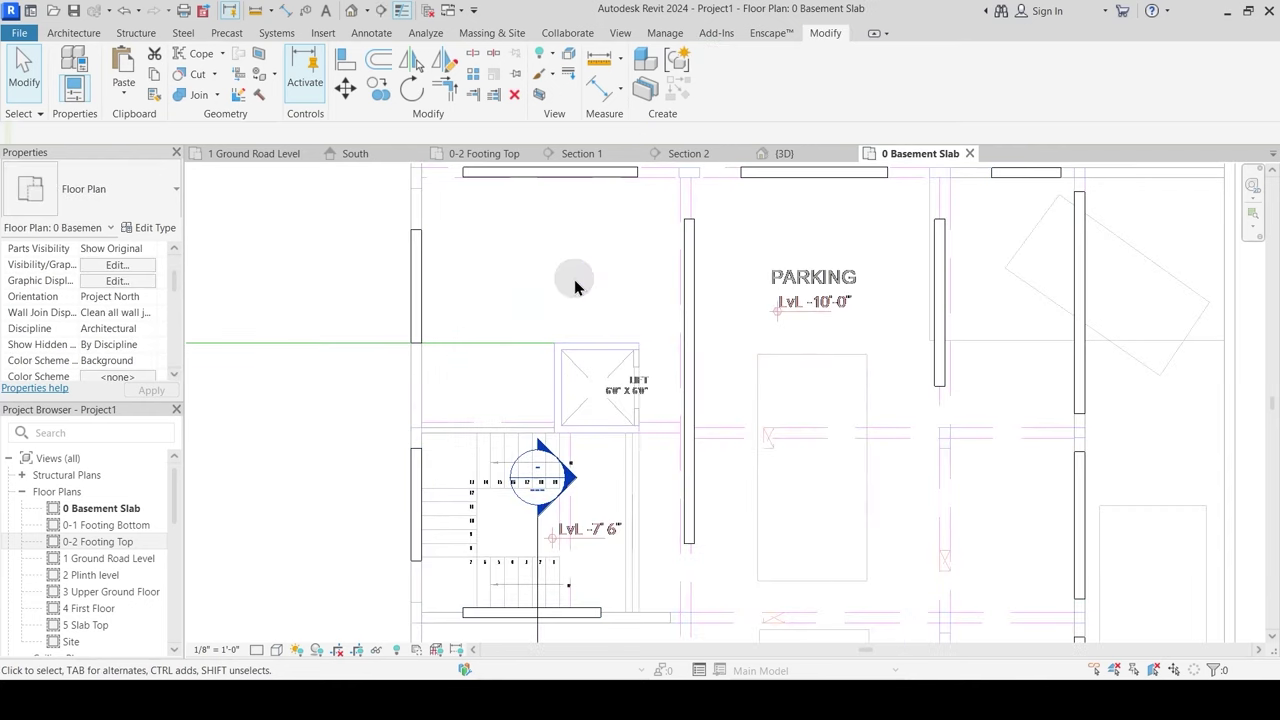
scroll(574, 279, "down", 2)
middle_click_drag(666, 301, 654, 324)
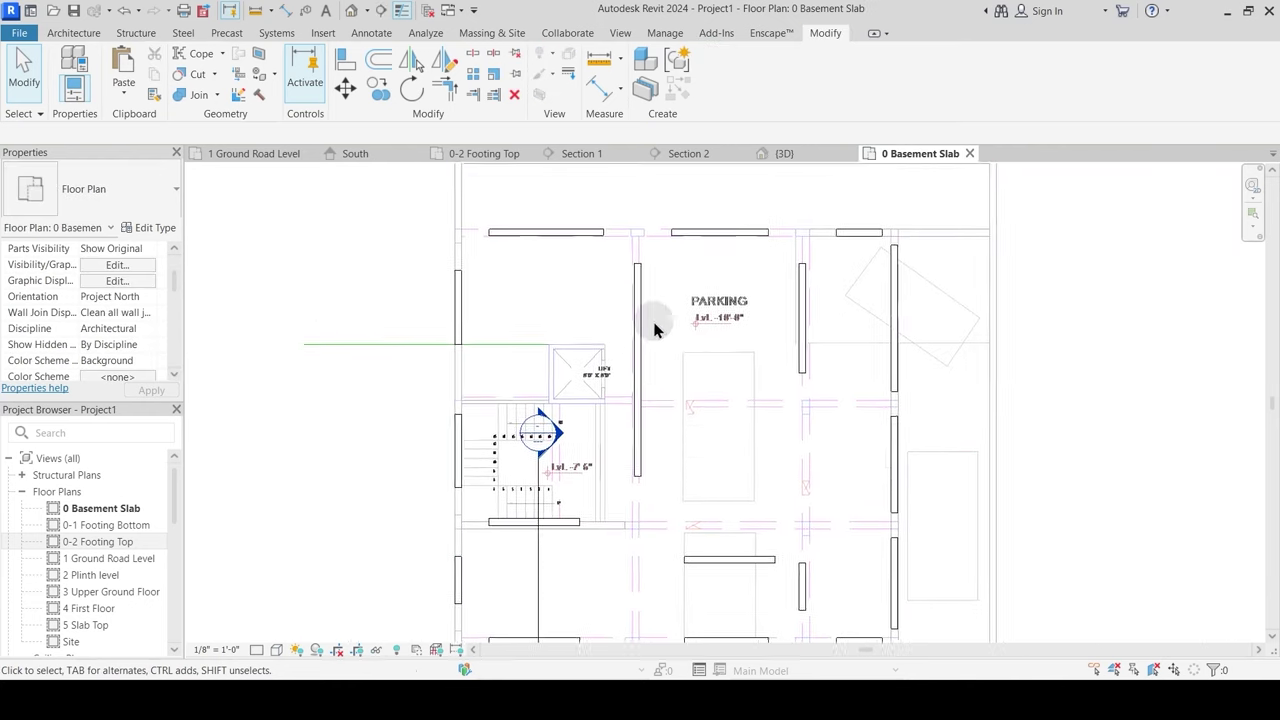
scroll(645, 277, "up", 3)
middle_click_drag(604, 256, 597, 350)
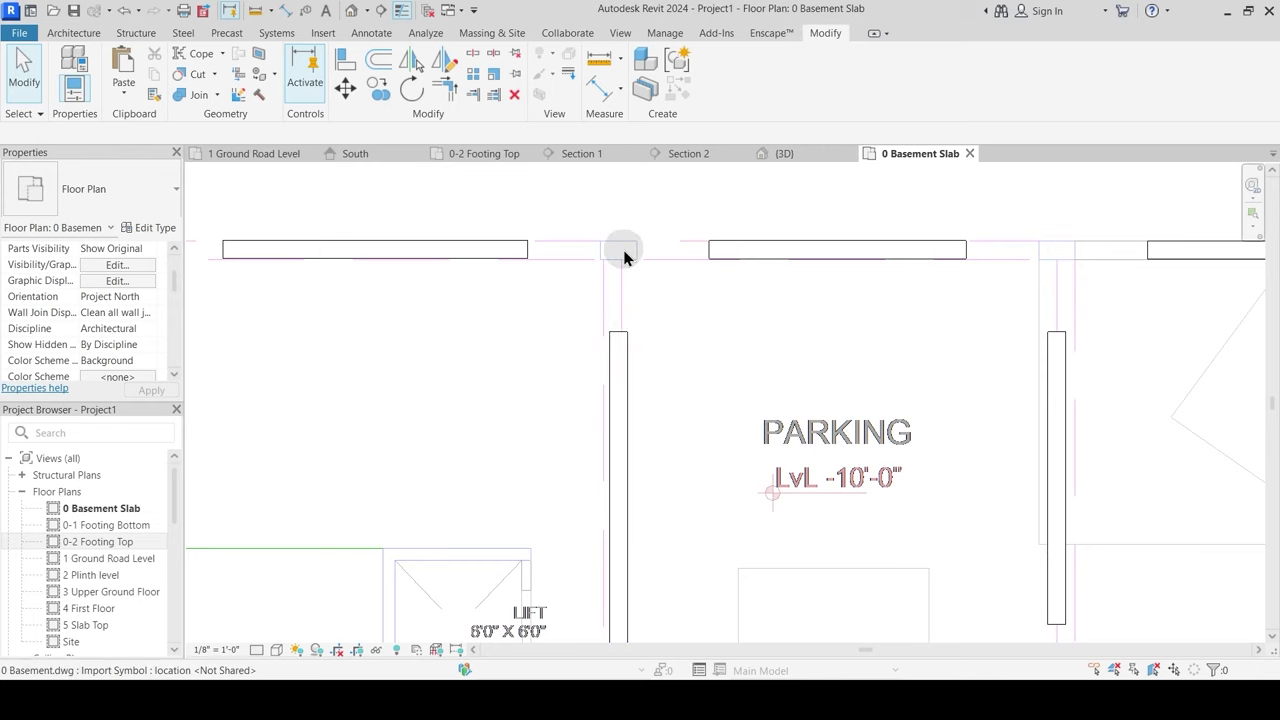
scroll(640, 290, "down", 2)
scroll(580, 300, "down", 1)
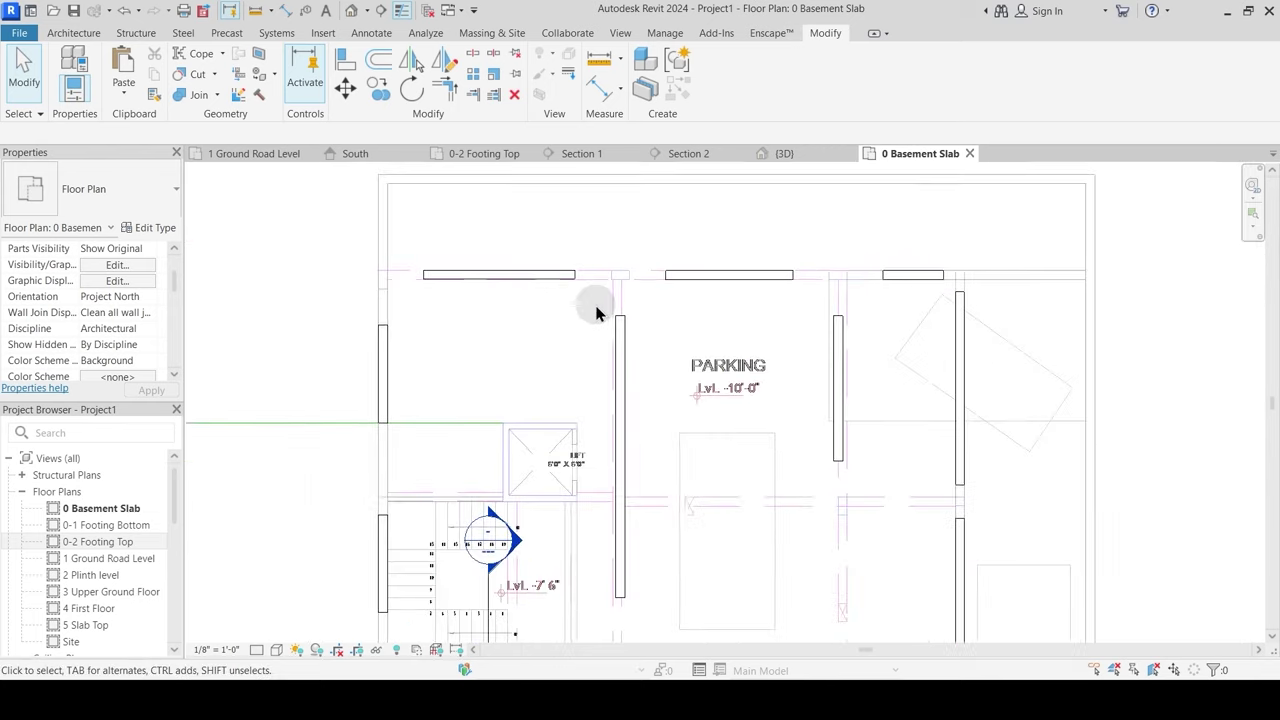
Step: In 3D, set the basement columns' Top Level to 1 Ground Road Level
left_click(780, 153)
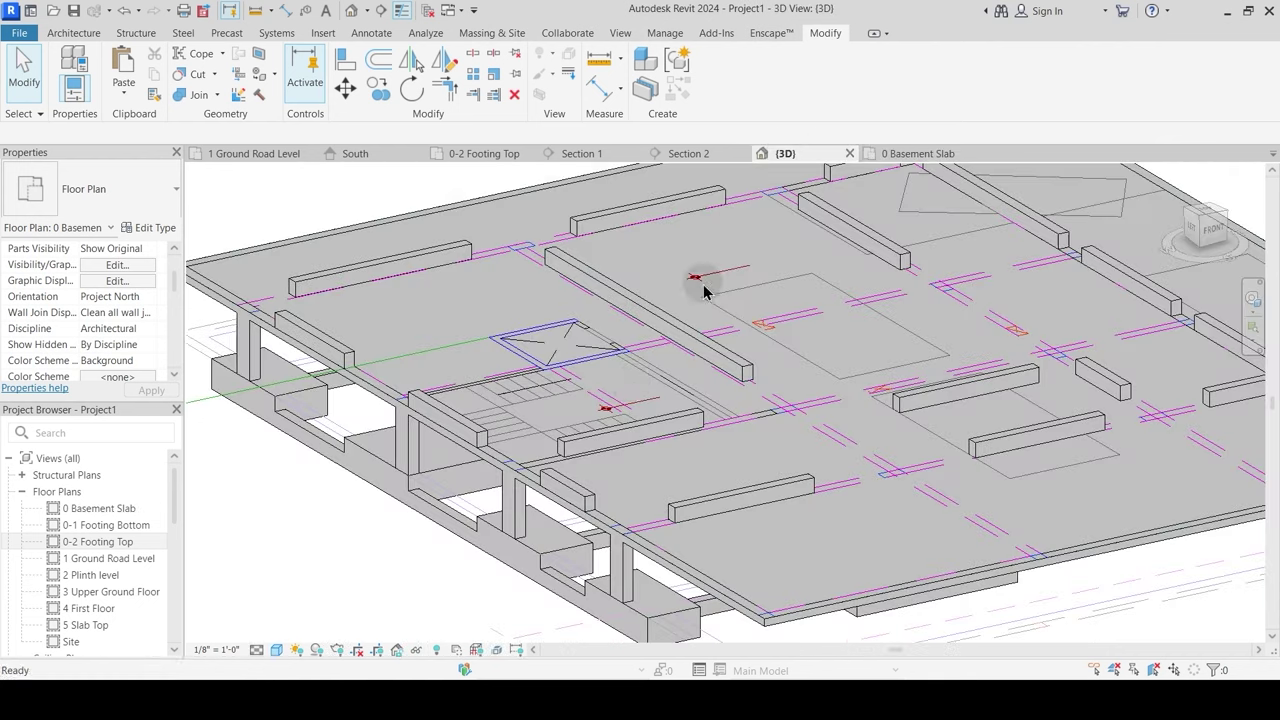
left_click(620, 556)
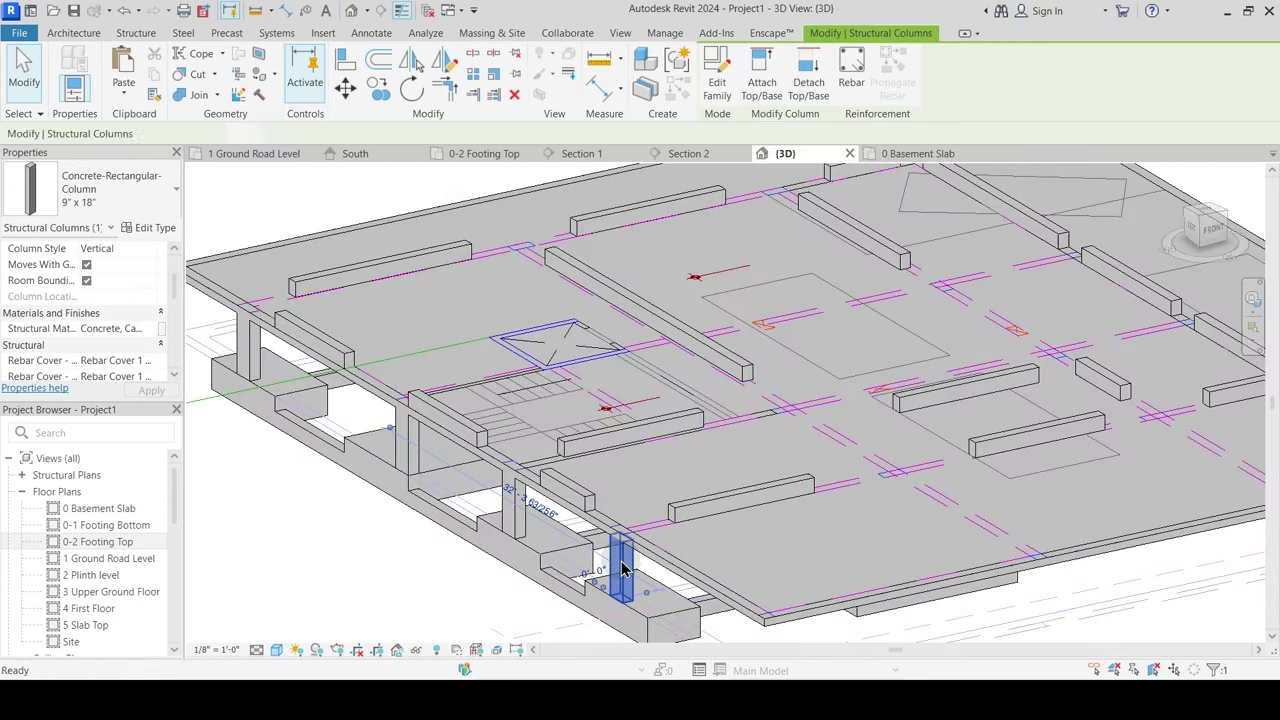
scroll(165, 296, "up", 3)
left_click(150, 297)
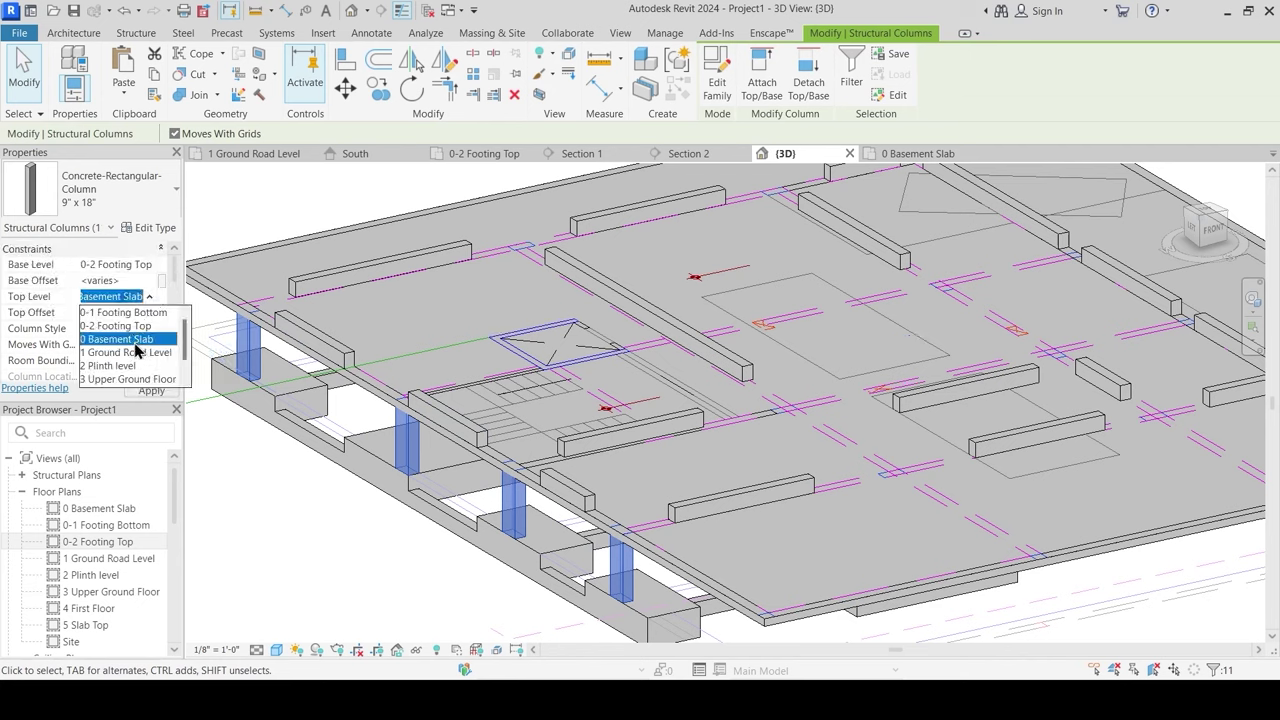
left_click(131, 354)
key("Escape")
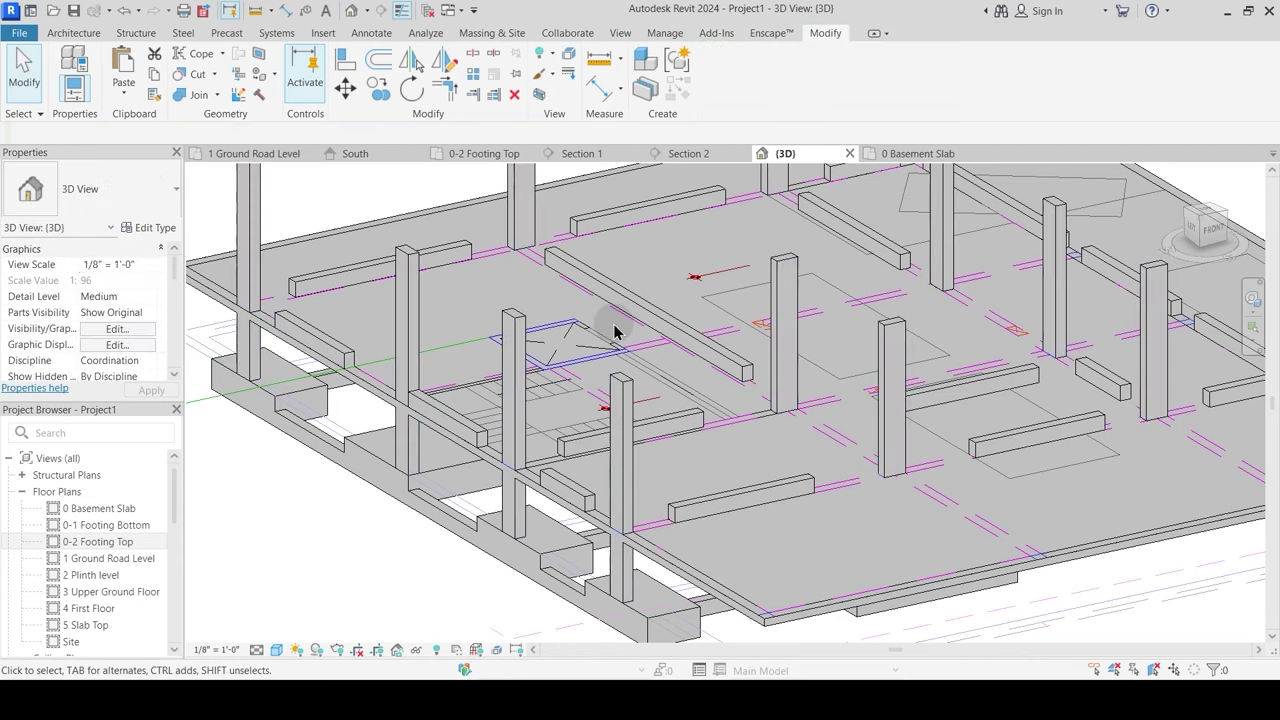
scroll(866, 240, "down", 1)
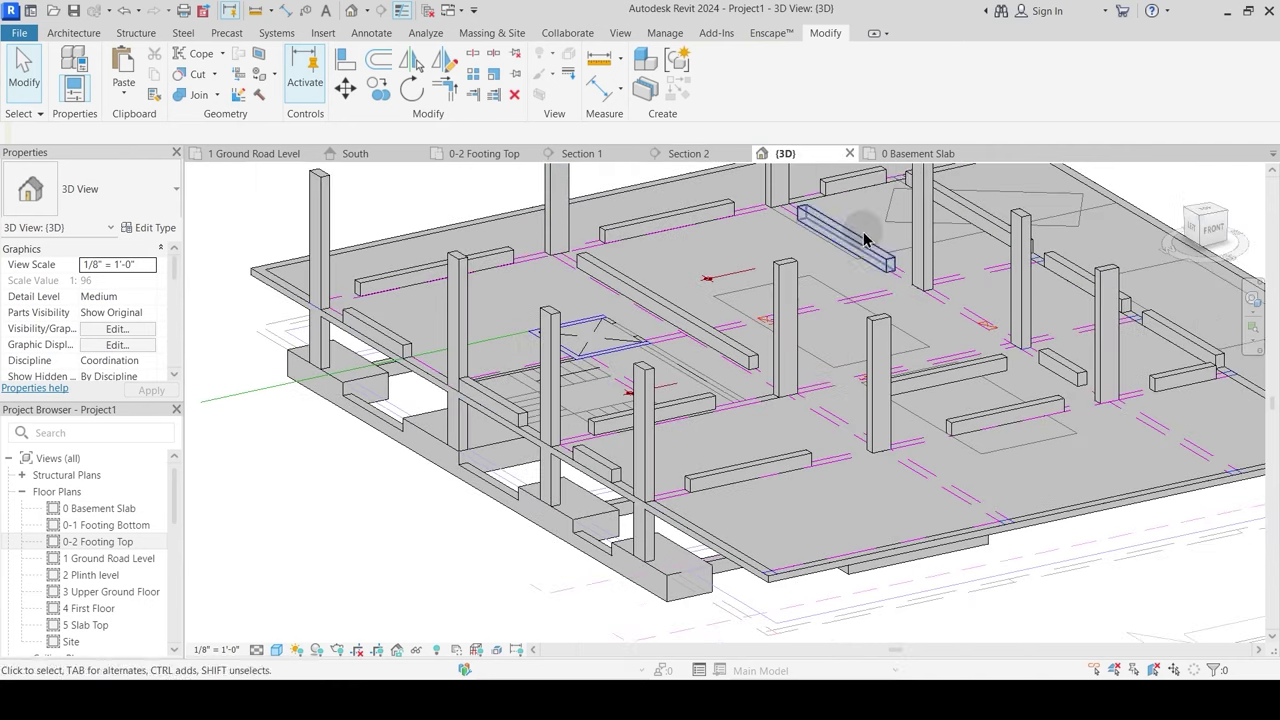
left_click(908, 154)
scroll(551, 294, "up", 2)
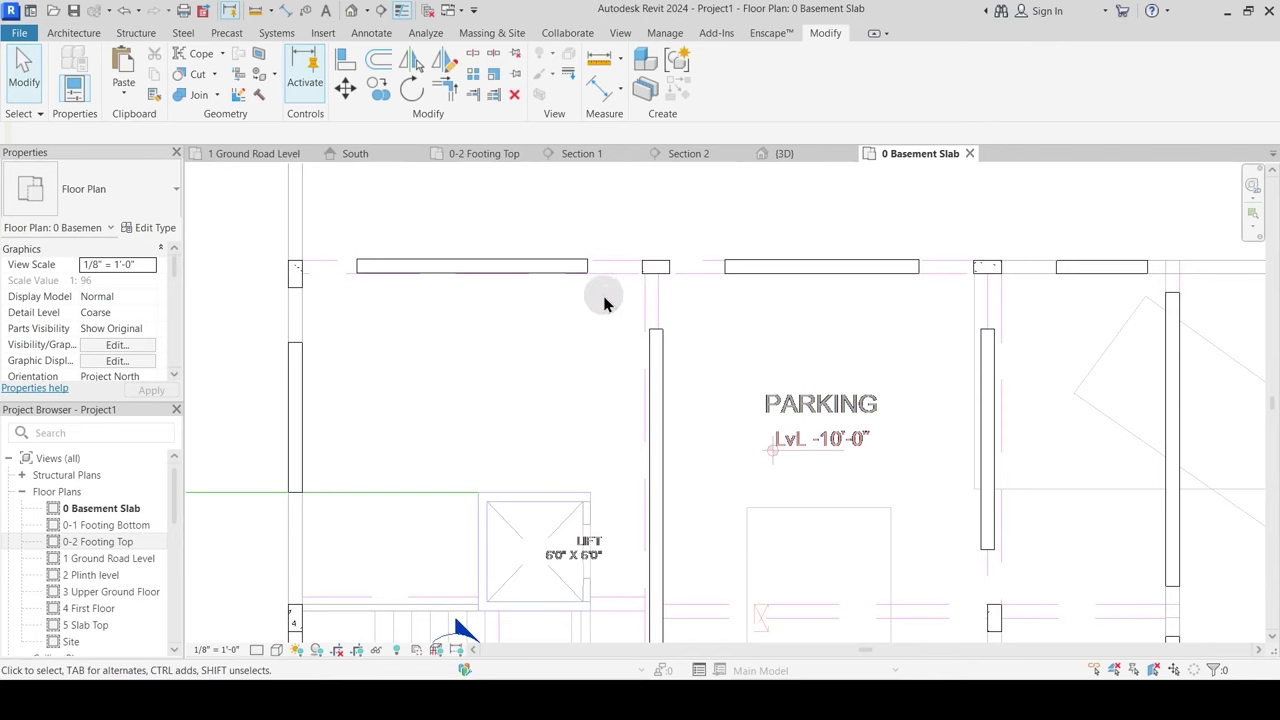
Step: Align the first vertical and horizontal beams to their CAD reference lines
left_click(668, 362)
key("Escape")
scroll(703, 280, "up", 2)
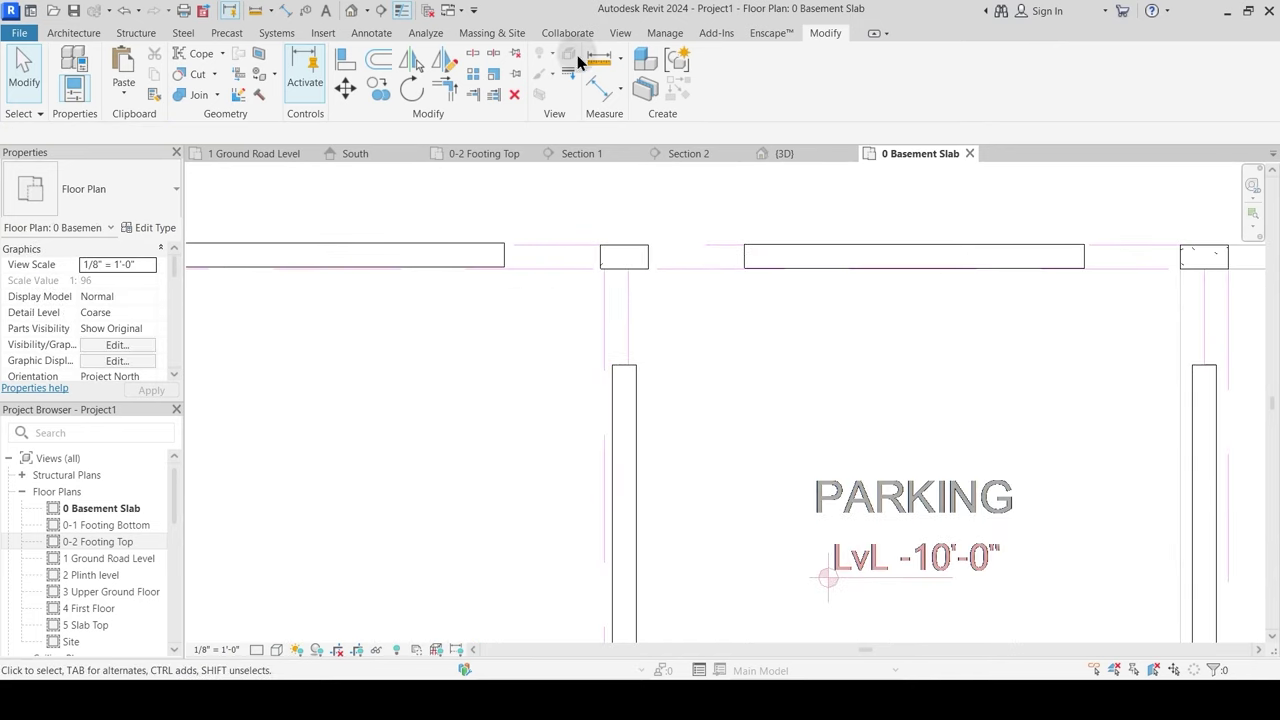
left_click(340, 62)
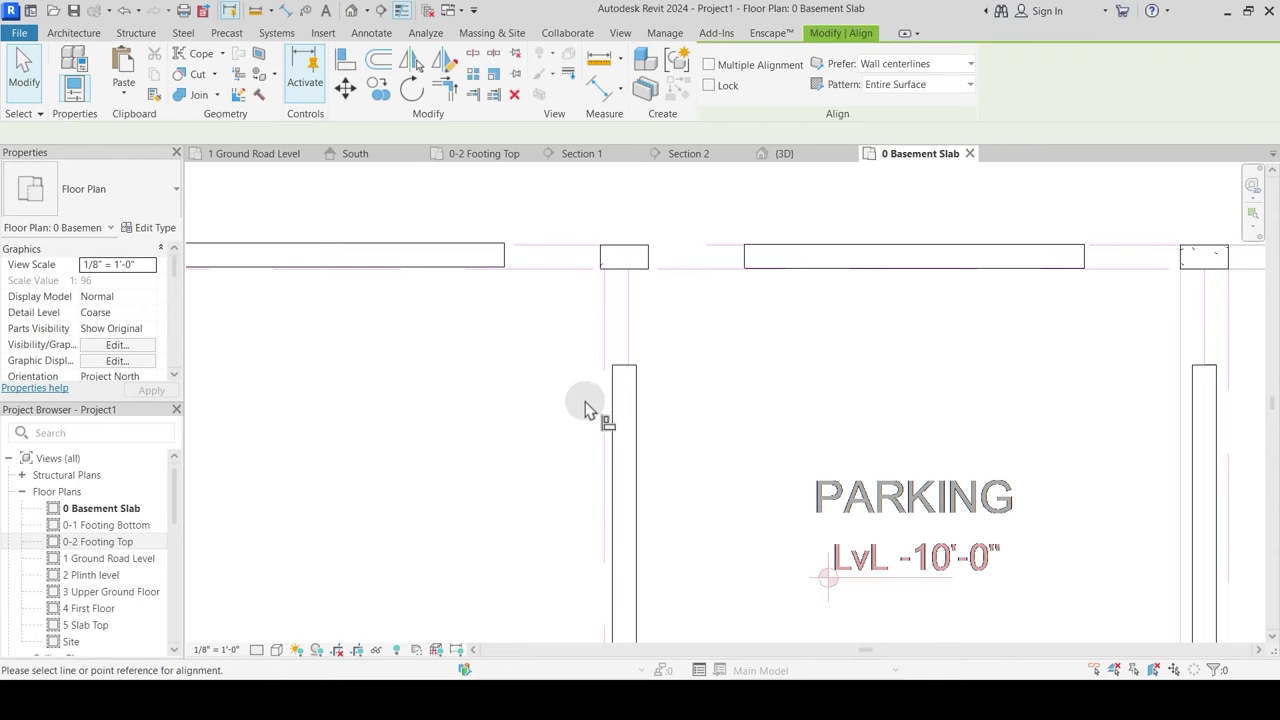
scroll(588, 385, "up", 2)
left_click(611, 355)
left_click(622, 390)
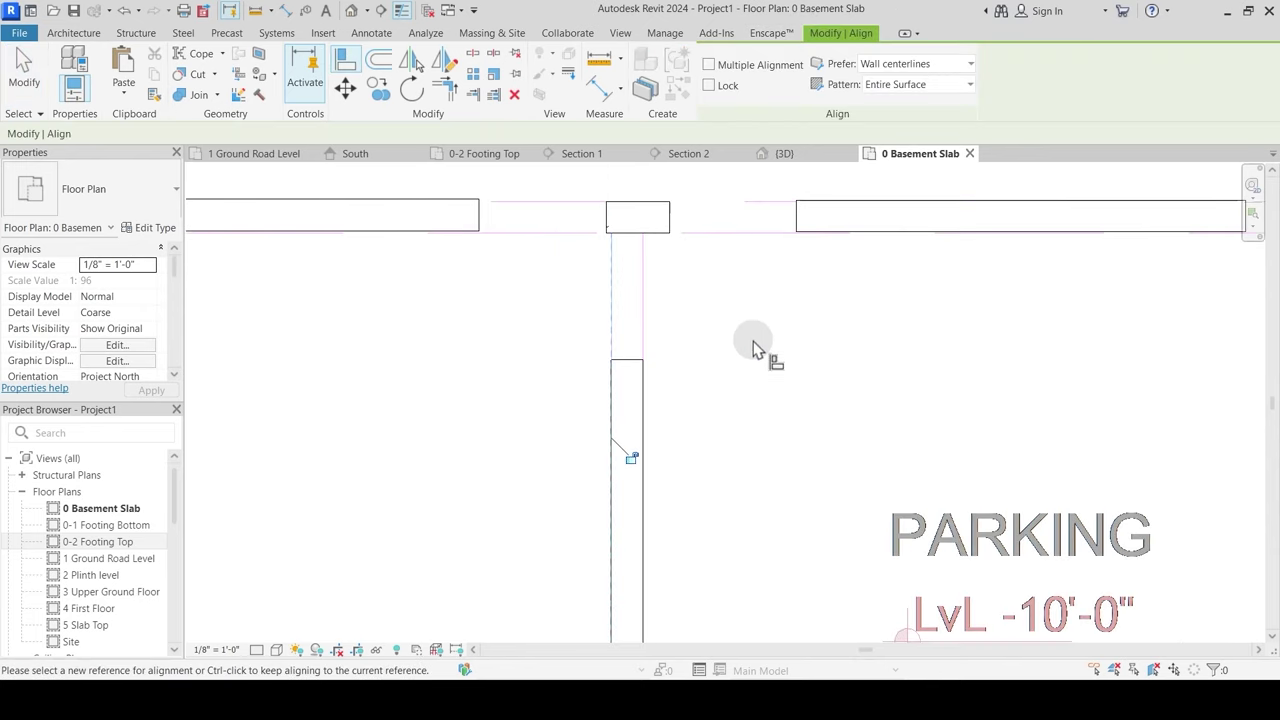
scroll(763, 354, "down", 1)
scroll(562, 258, "up", 3)
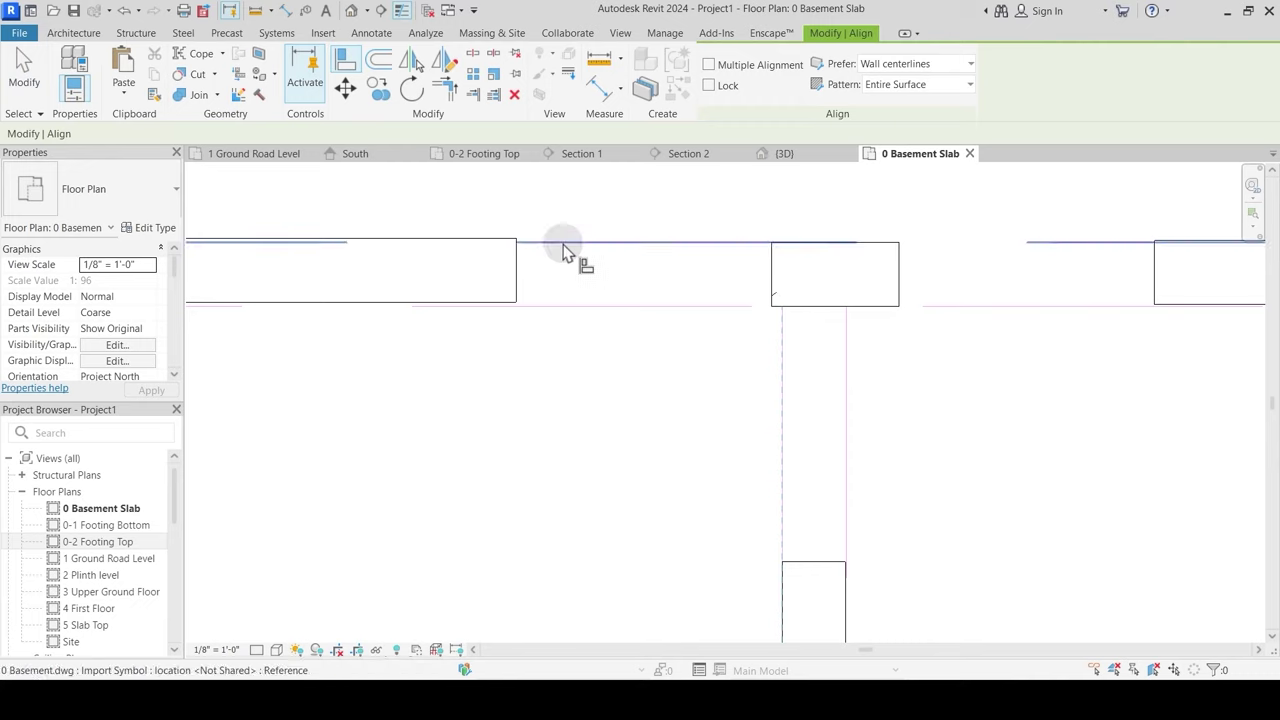
left_click(565, 245)
left_click(493, 240)
Step: Align the right-hand beam to the same line and a parking-area beam to the line beside the column
scroll(543, 349, "down", 3)
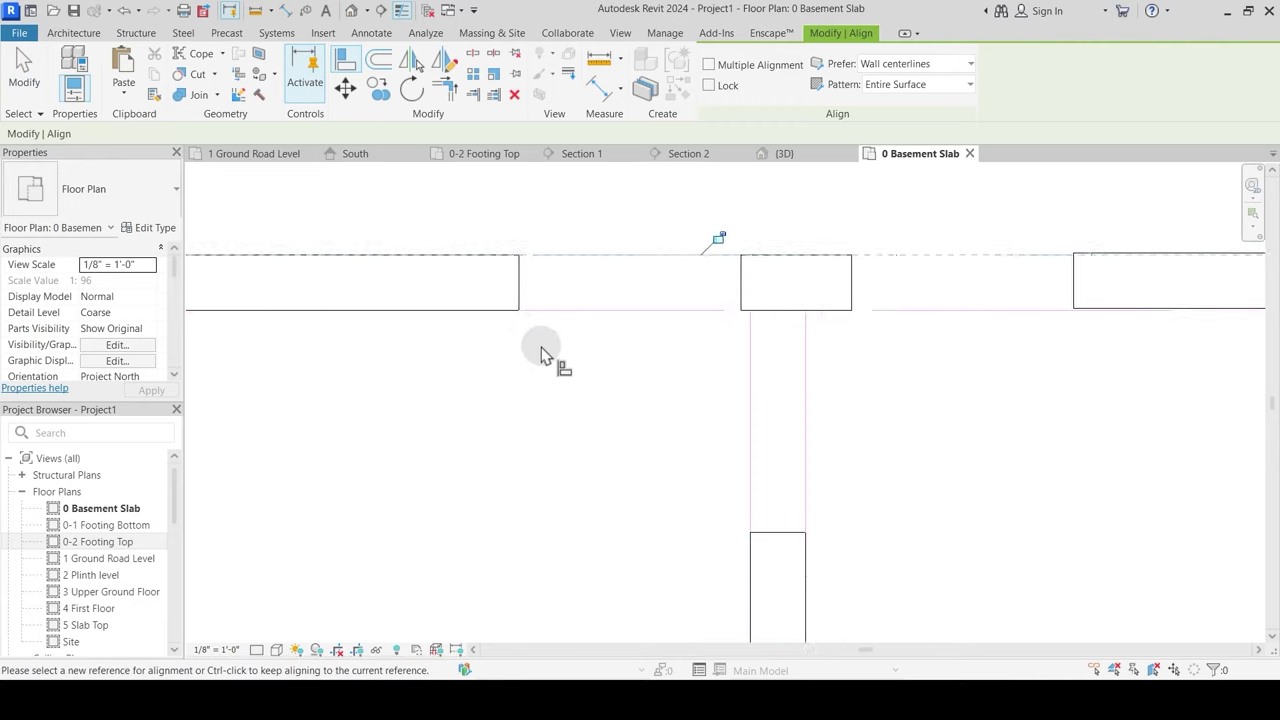
scroll(818, 318, "up", 3)
scroll(818, 318, "up", 1)
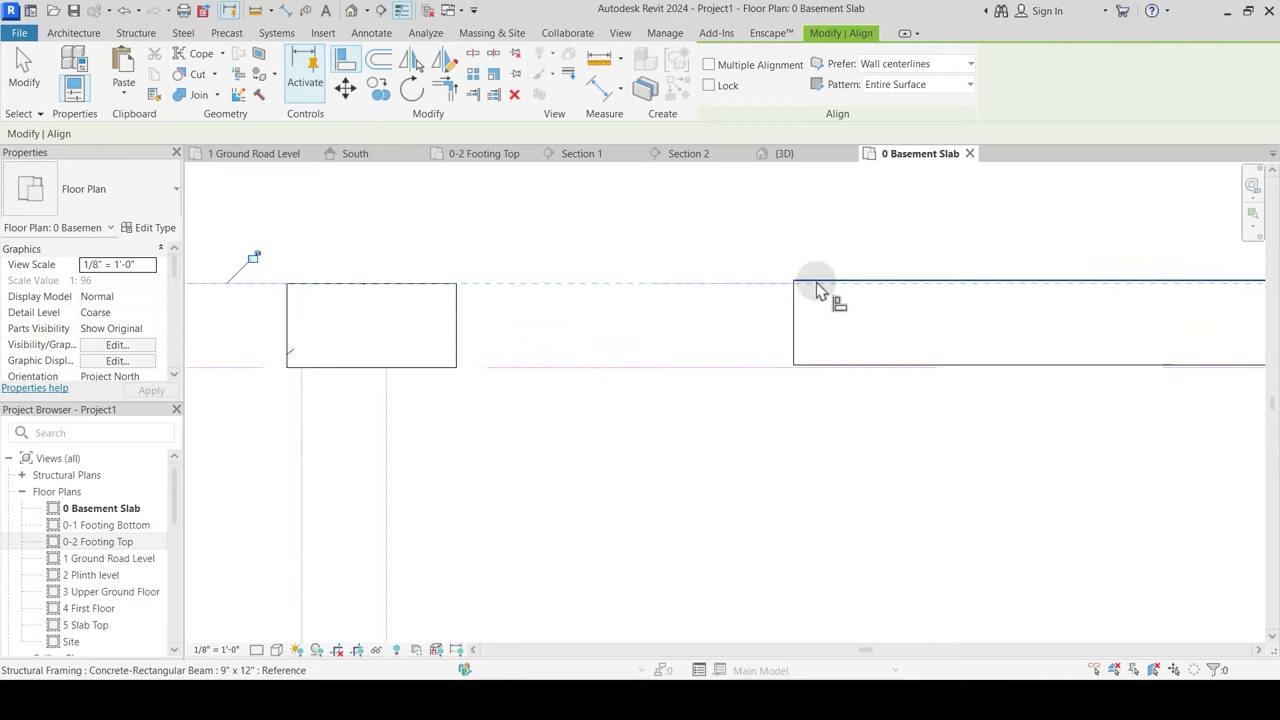
left_click(810, 290)
scroll(757, 346, "down", 4)
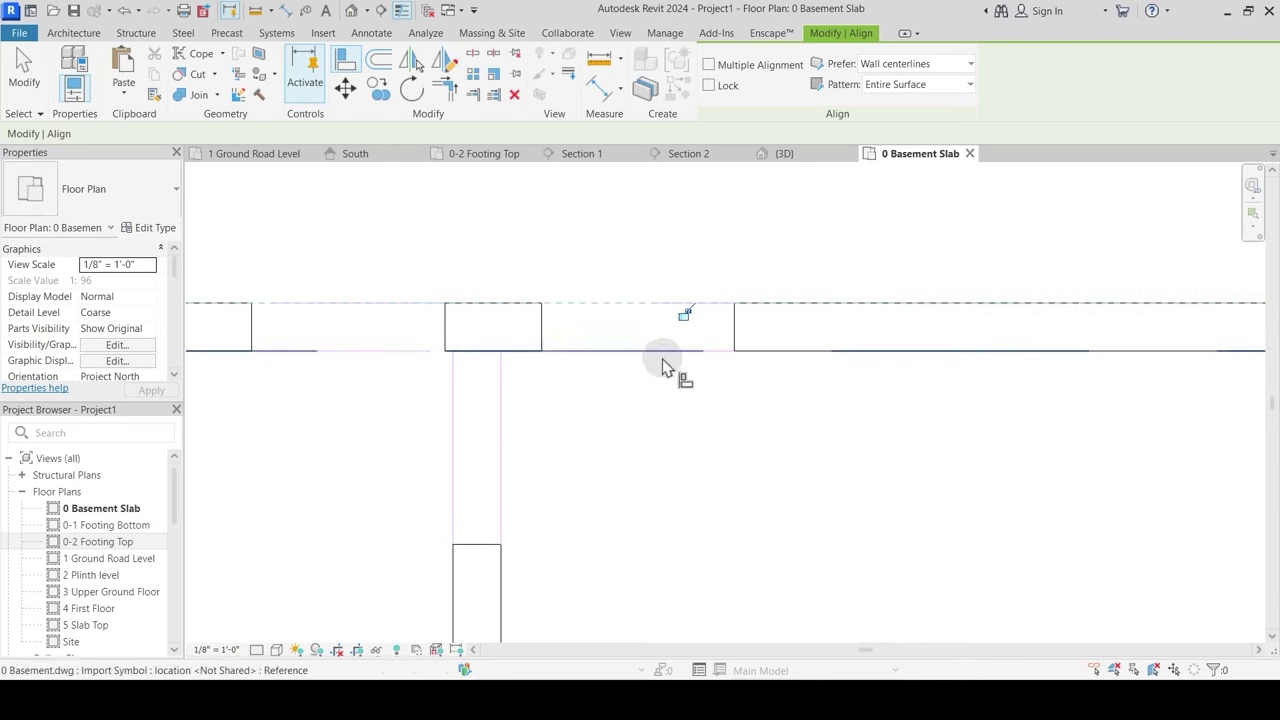
middle_click_drag(986, 440, 477, 378)
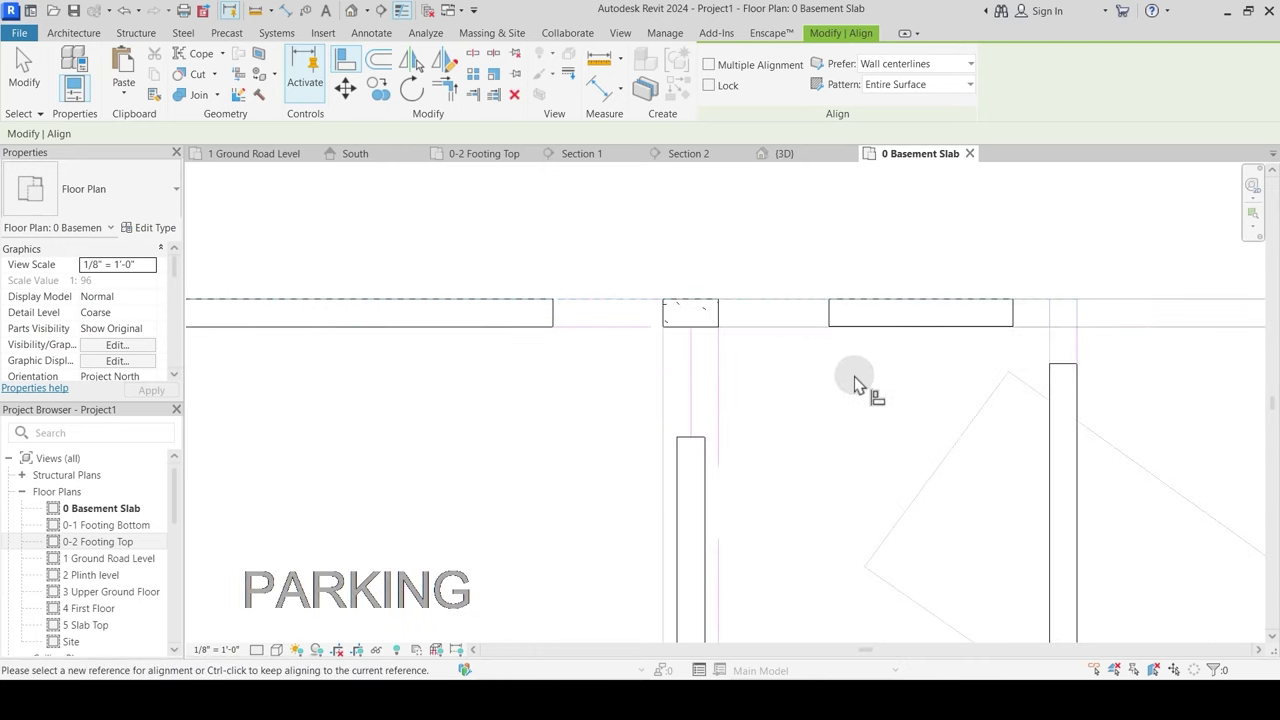
scroll(660, 480, "up", 2)
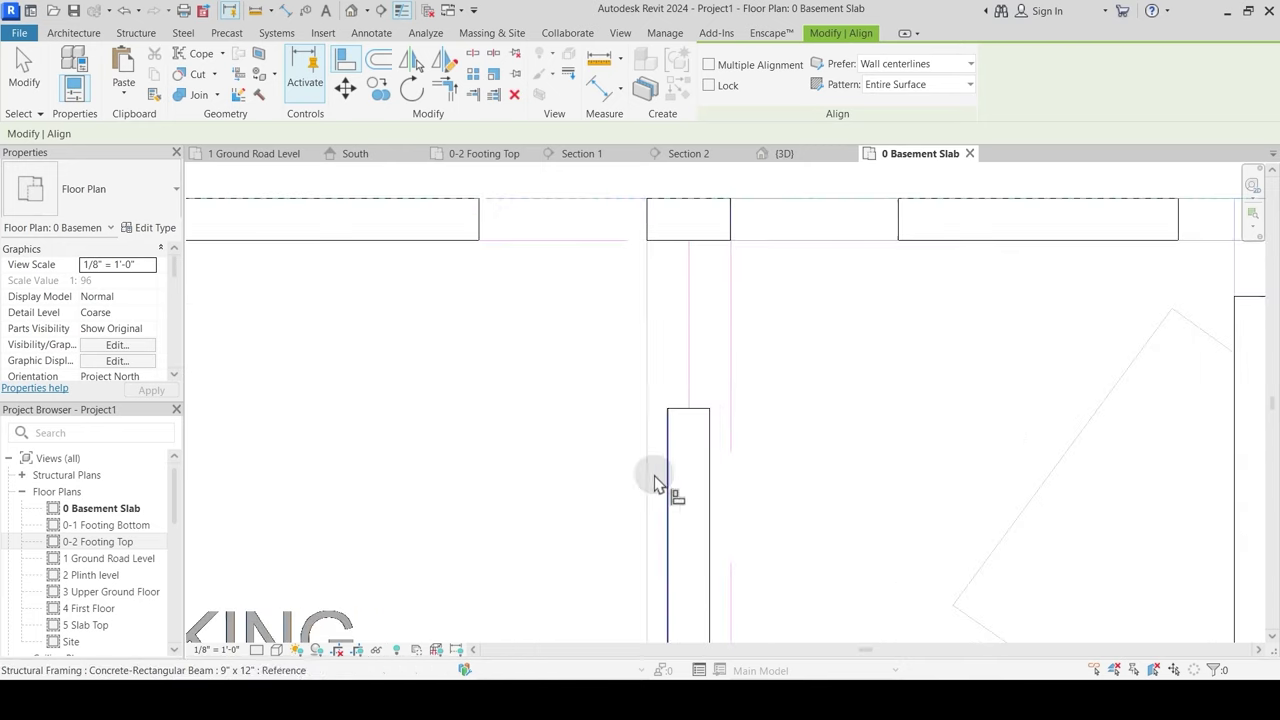
left_click(691, 380)
left_click(712, 427)
scroll(590, 338, "down", 2)
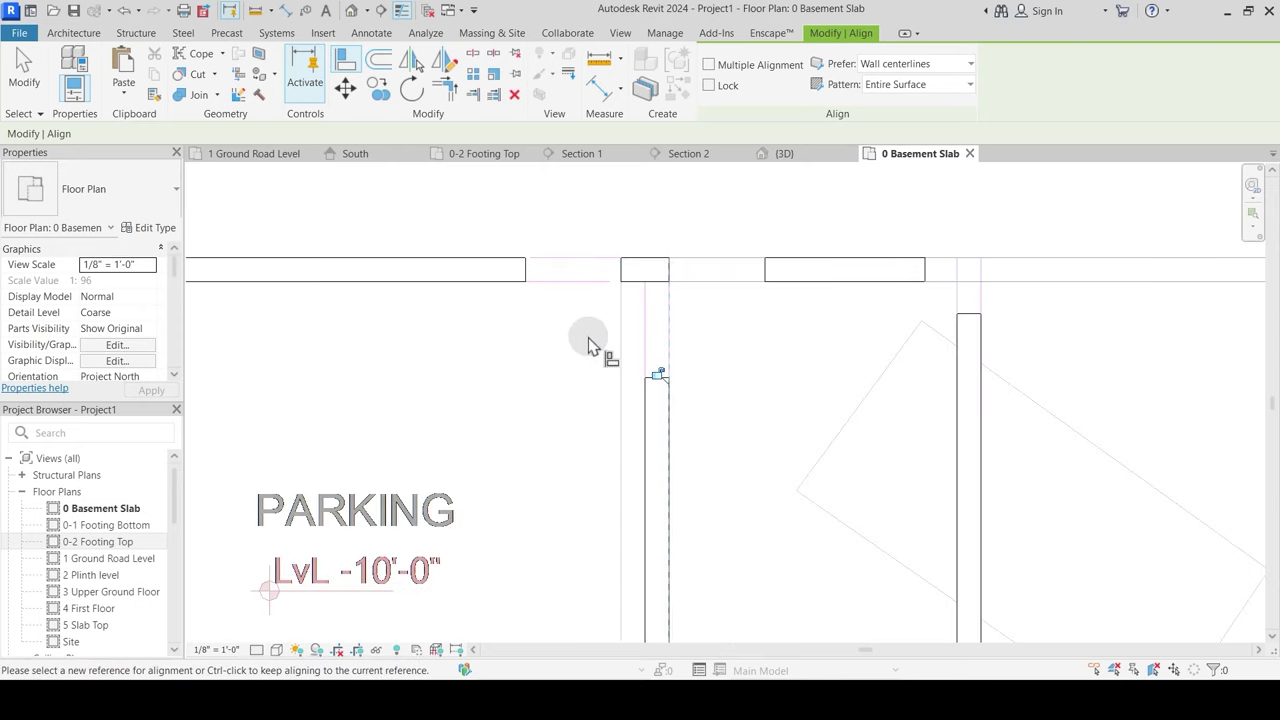
middle_click_drag(834, 341, 672, 354)
scroll(828, 323, "up", 2)
scroll(870, 350, "down", 5)
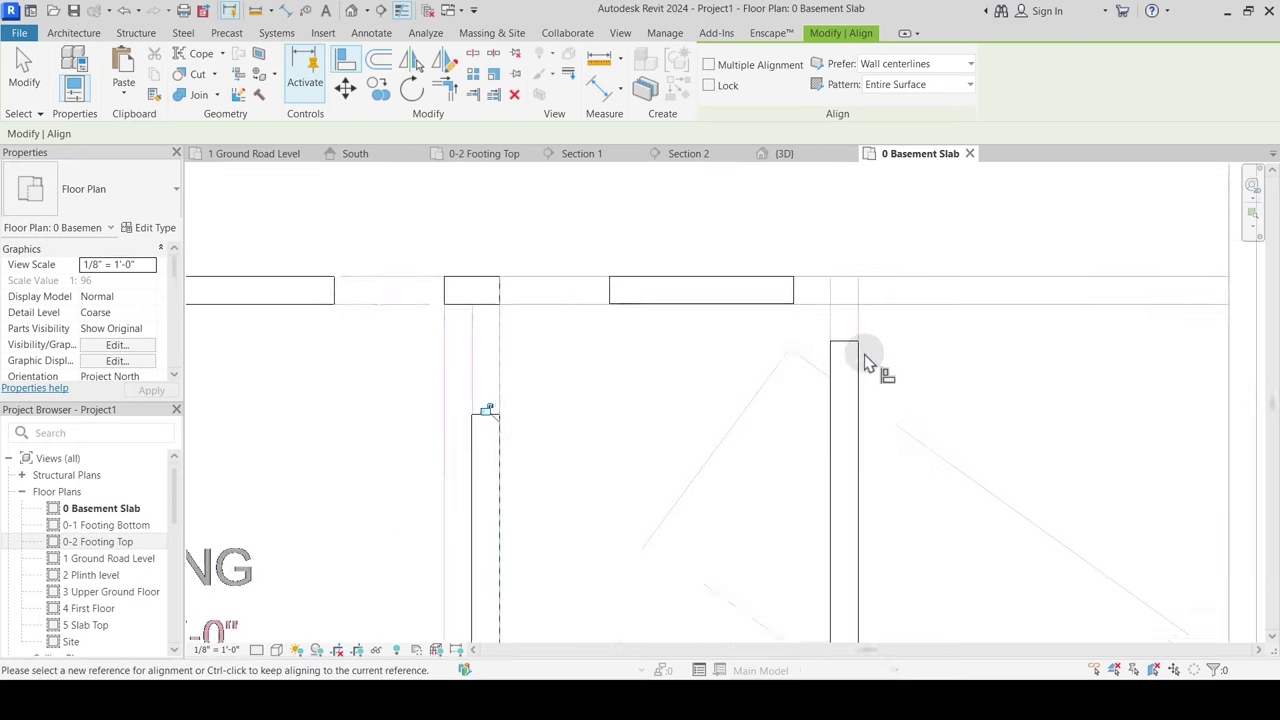
scroll(706, 334, "up", 3)
scroll(672, 342, "down", 4)
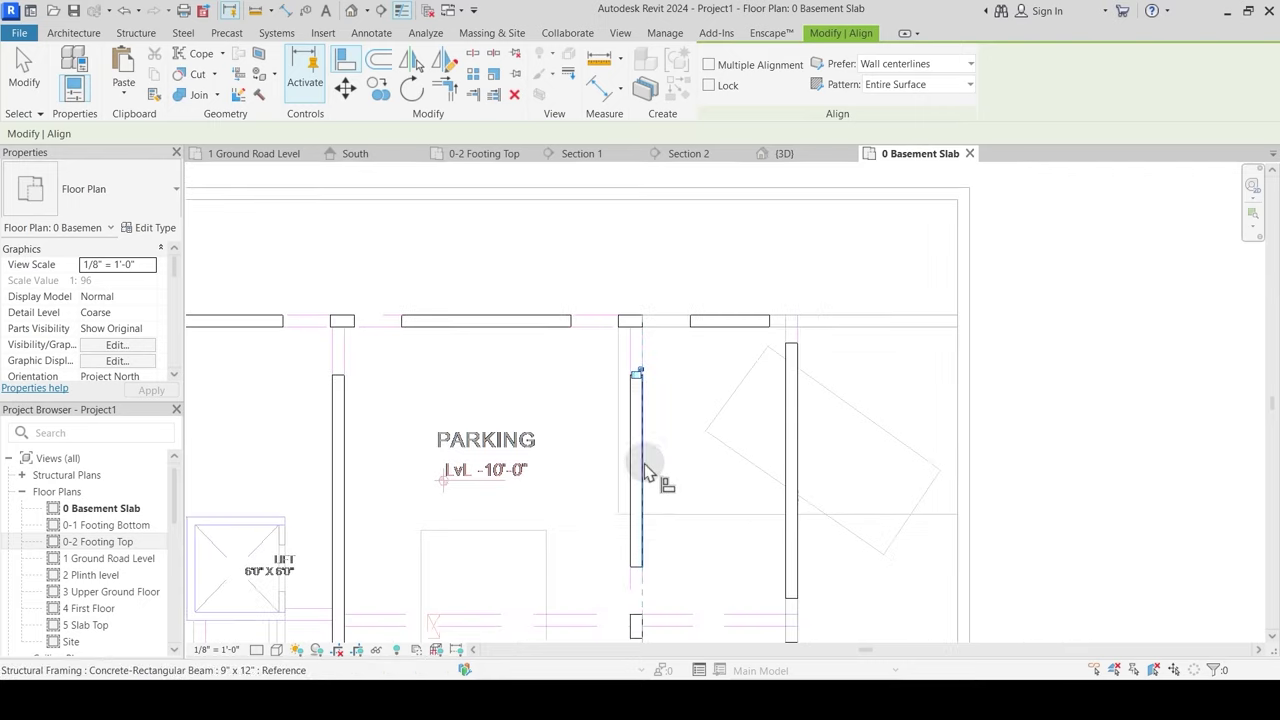
Step: Align the lower vertical beam edge, and move a beam up onto the horizontal wall line
middle_click_drag(643, 466, 692, 169)
middle_click_drag(743, 506, 731, 268)
scroll(781, 478, "up", 2)
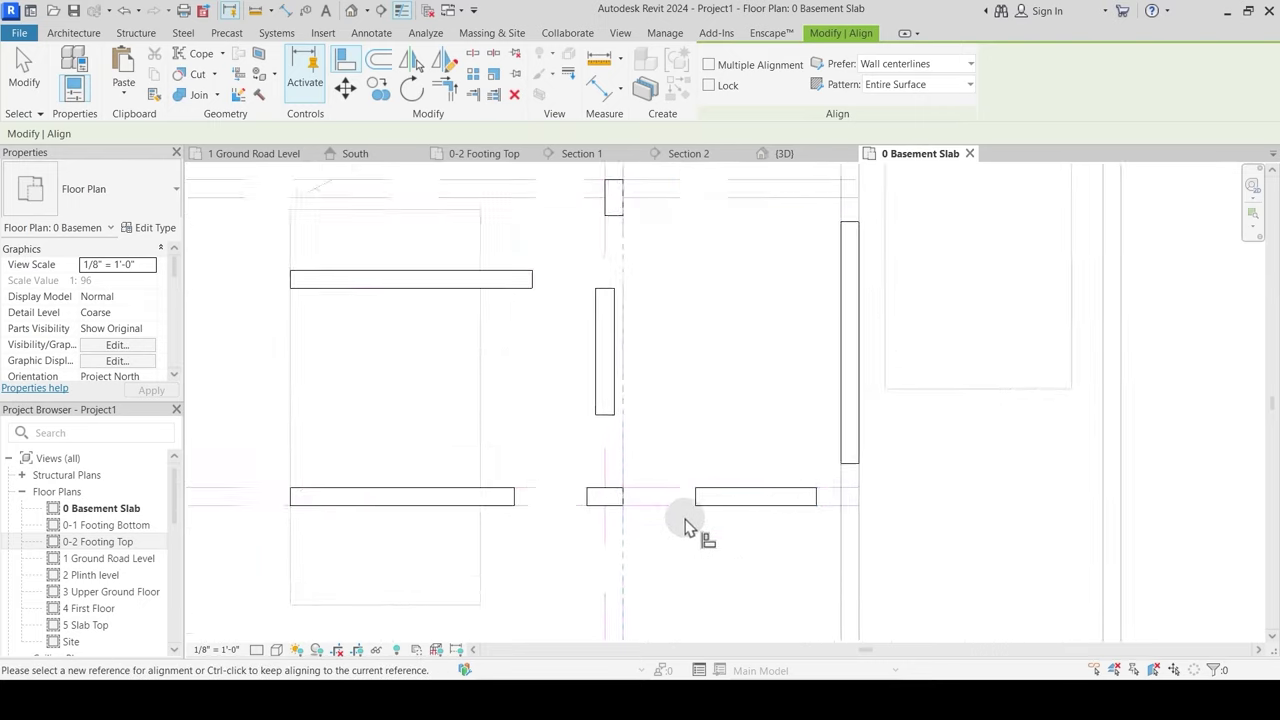
scroll(722, 532, "down", 1)
scroll(634, 357, "up", 1)
middle_click_drag(635, 310, 647, 400)
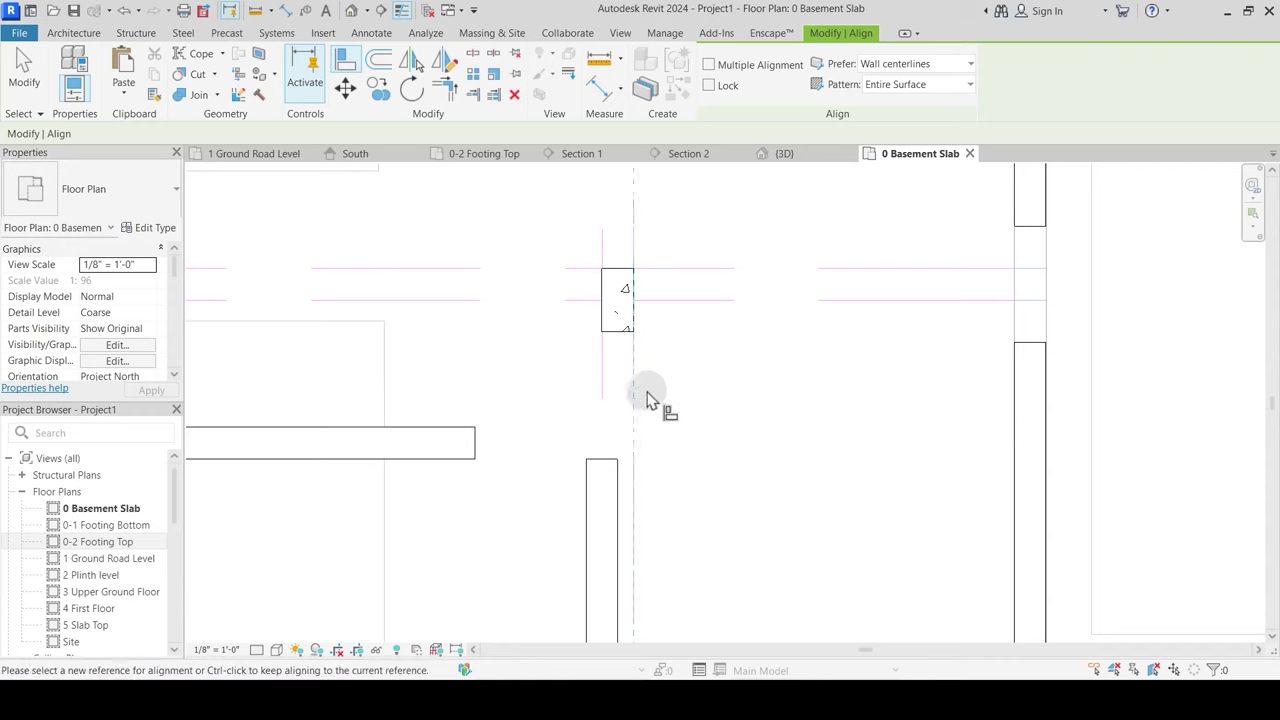
left_click(620, 497)
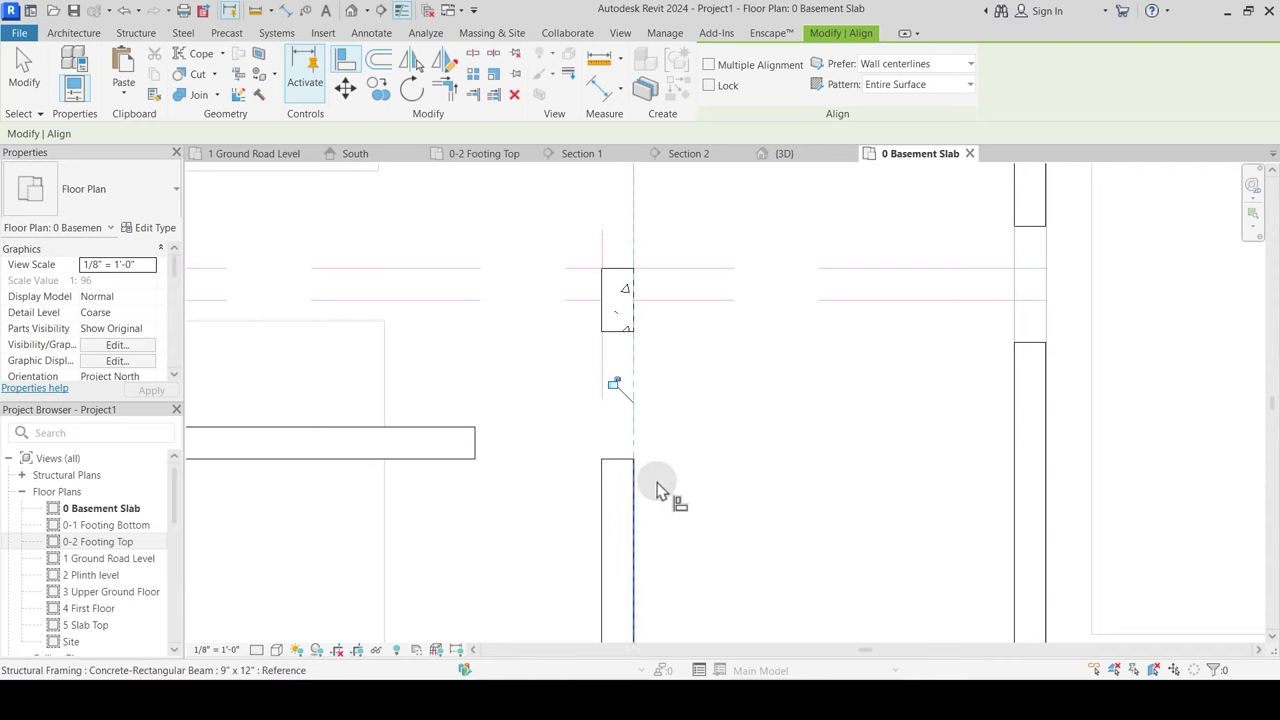
scroll(690, 430, "down", 2)
middle_click_drag(589, 478, 908, 481)
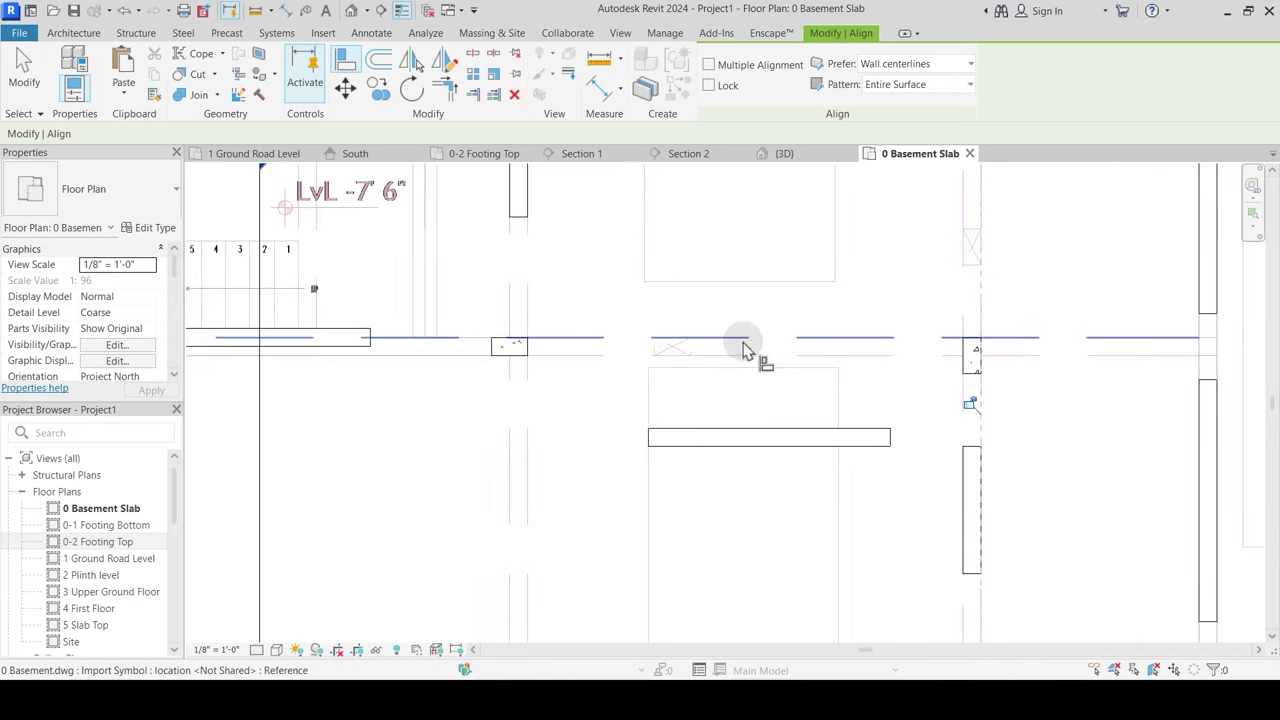
left_click(757, 350)
left_click(752, 437)
Step: Review the beams around the lift and stairs, then exit the Align tool
scroll(789, 489, "down", 2)
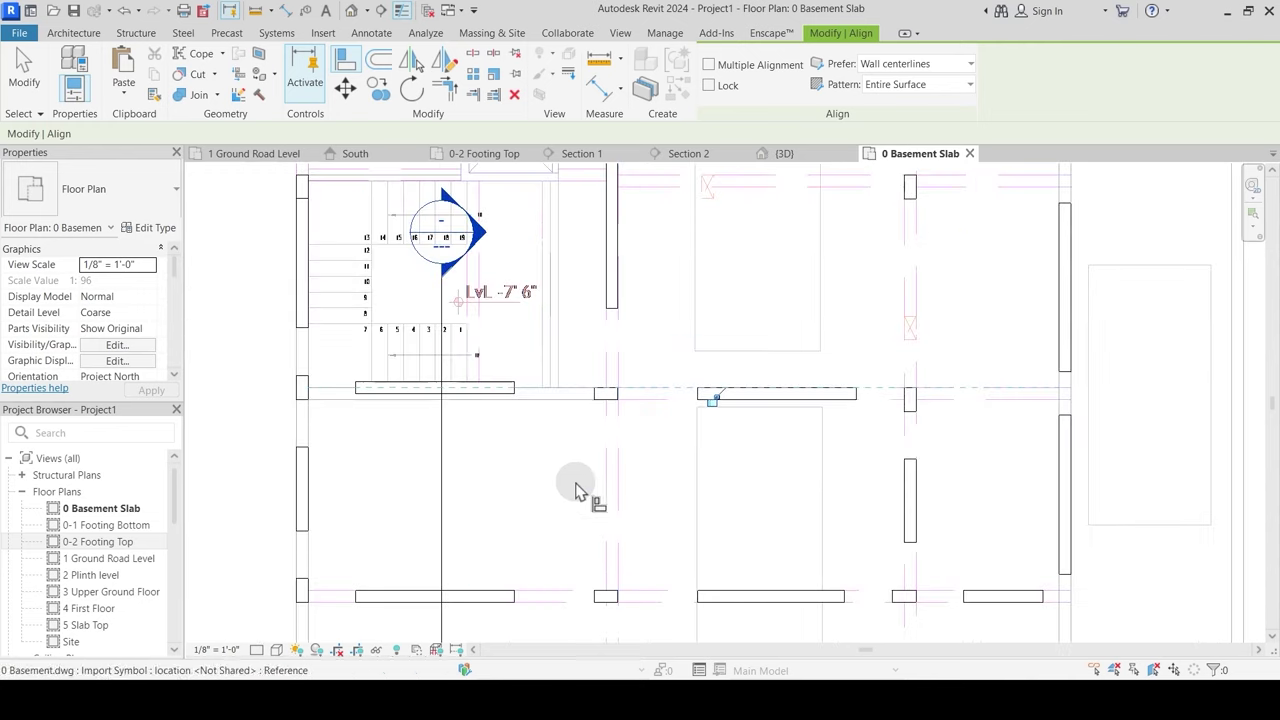
middle_click_drag(580, 491, 620, 429)
scroll(620, 429, "up", 2)
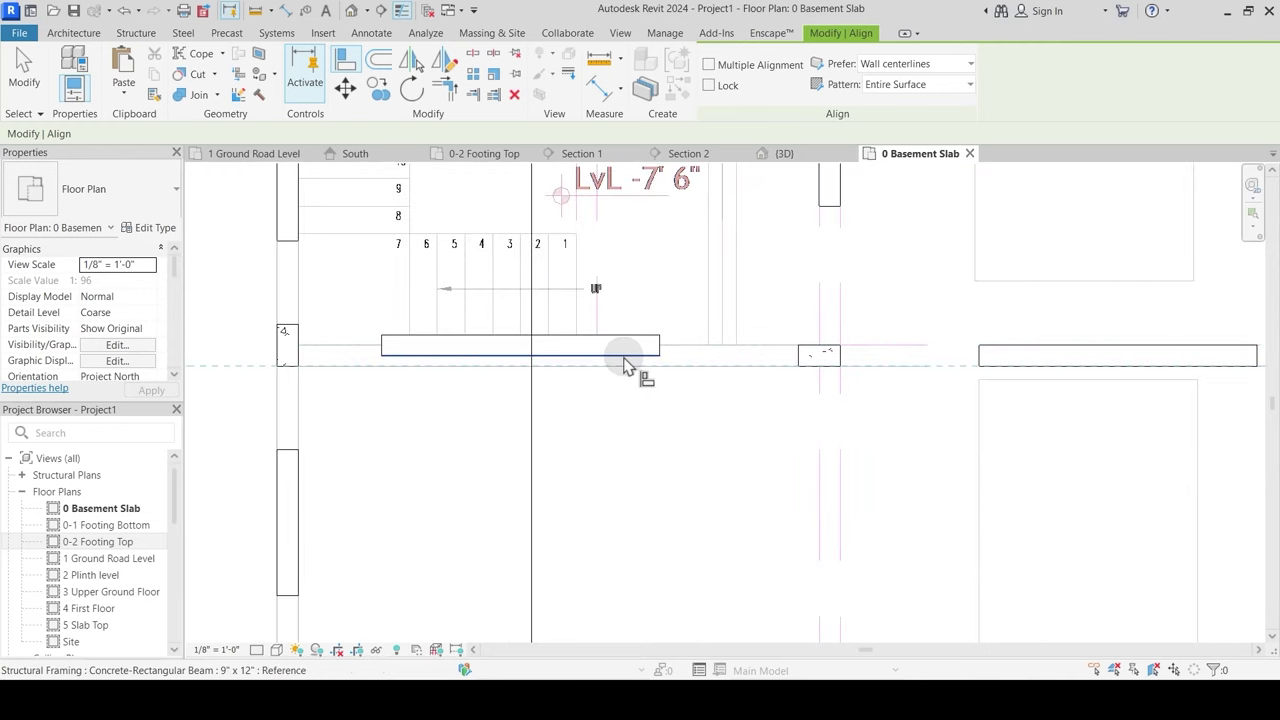
scroll(617, 423, "down", 2)
middle_click_drag(617, 423, 612, 545)
middle_click_drag(637, 343, 622, 480)
scroll(598, 360, "down", 2)
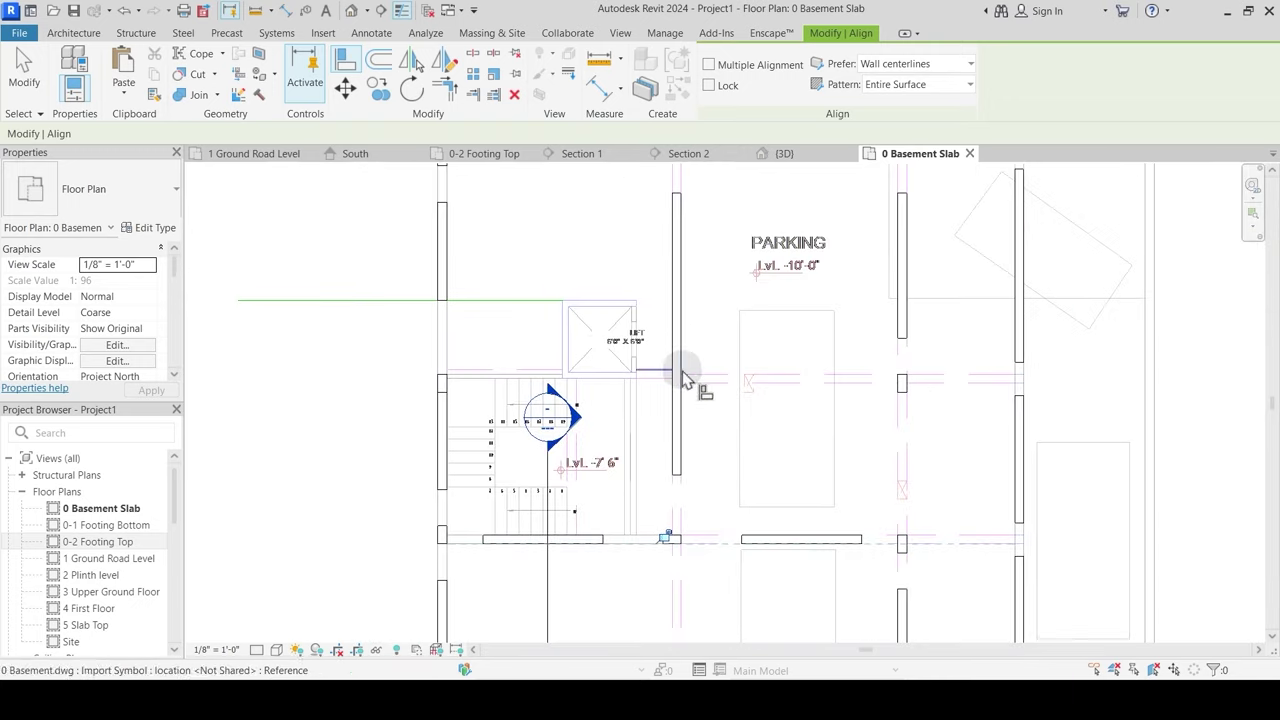
middle_click_drag(681, 411, 695, 344)
scroll(680, 306, "down", 2)
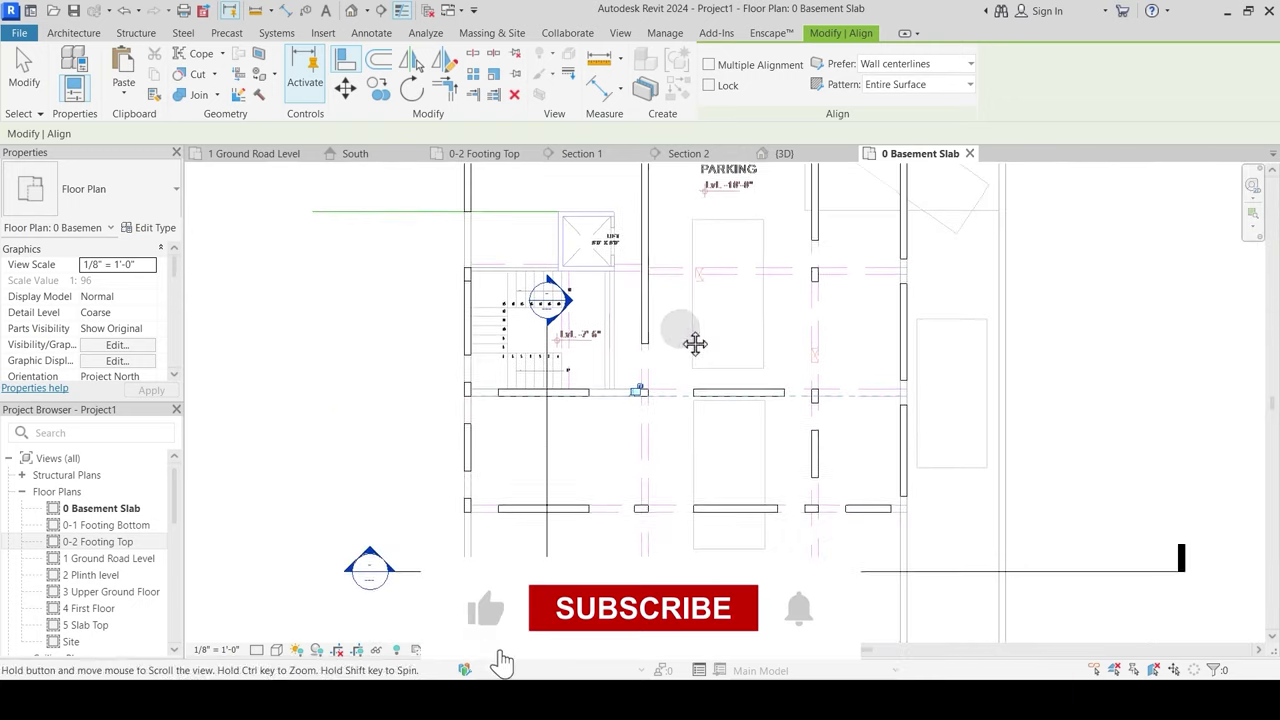
scroll(503, 287, "up", 3)
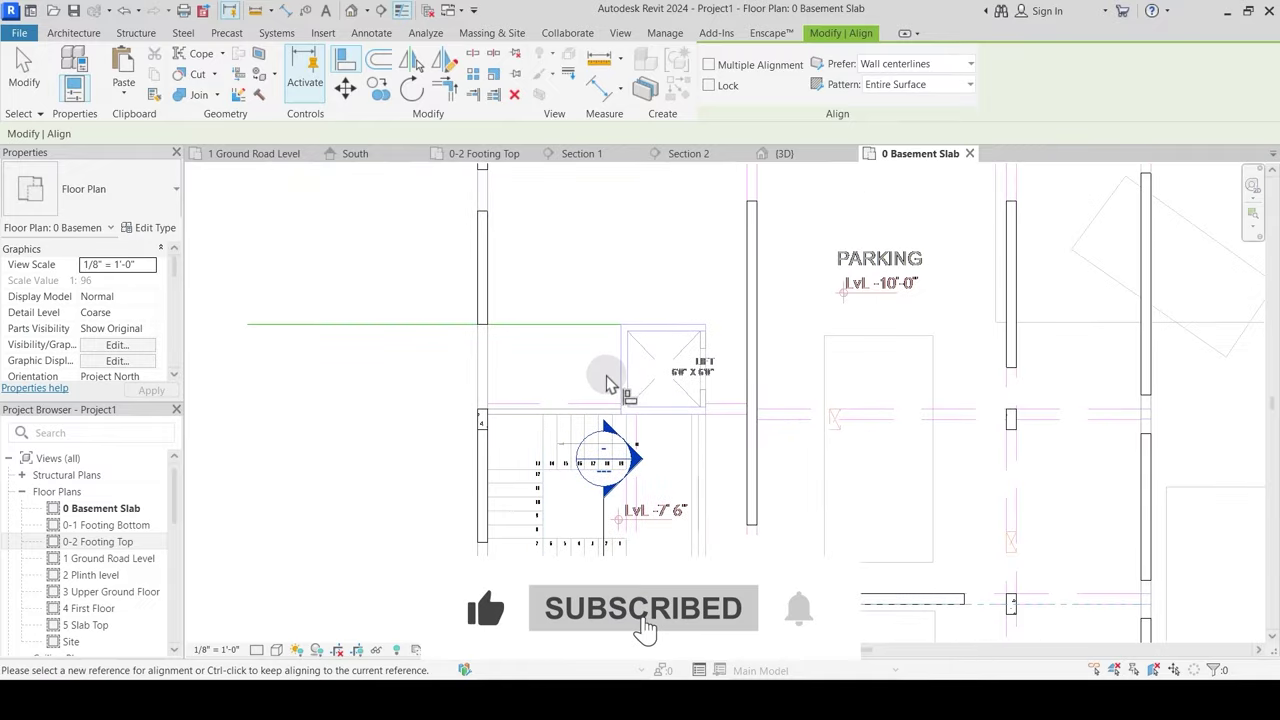
key("Escape")
Step: Drag the top beam's left end so it snaps onto the column
middle_click_drag(582, 530, 562, 484)
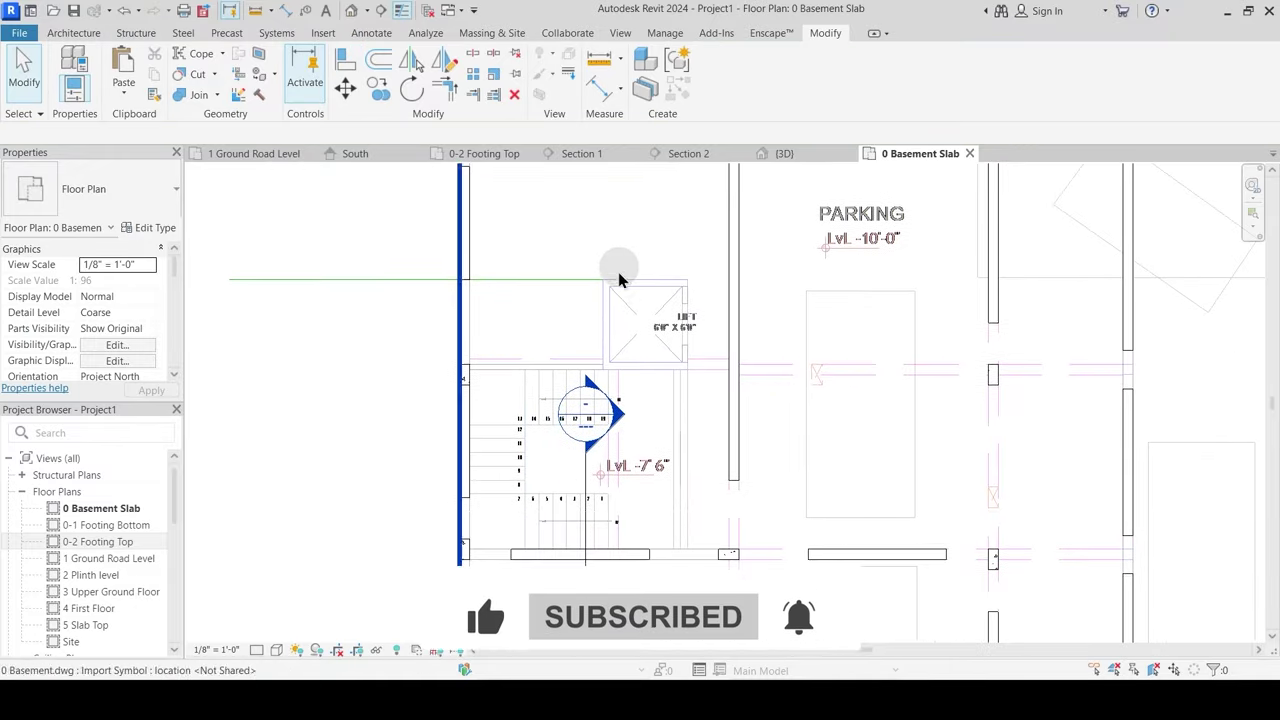
middle_click_drag(636, 195, 633, 358)
left_click(525, 273)
scroll(463, 285, "up", 2)
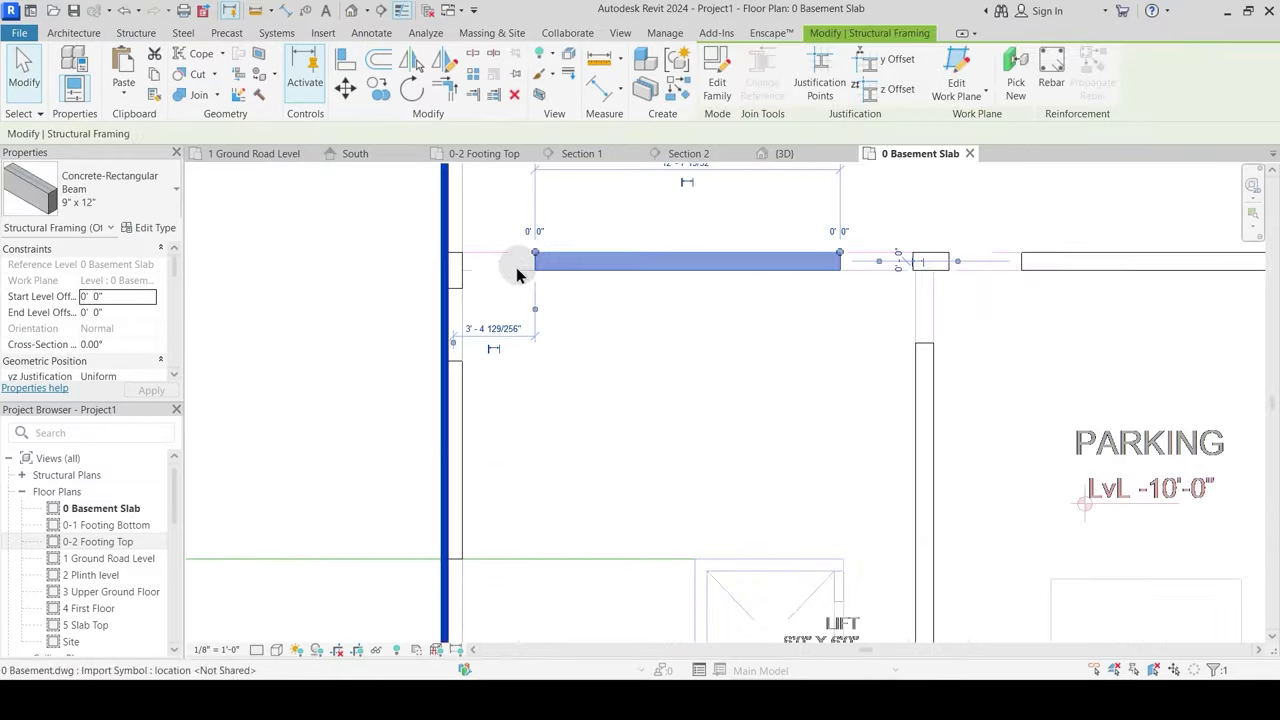
left_click_drag(538, 260, 441, 255)
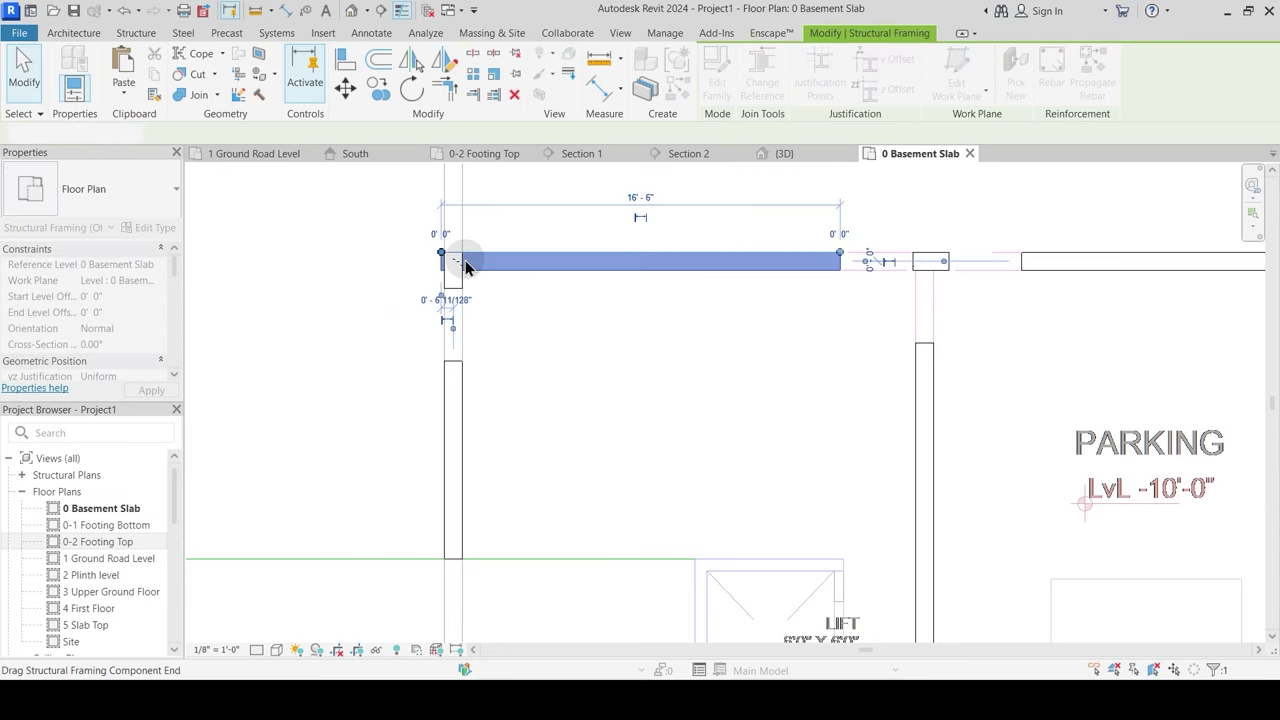
key("ctrl+z")
left_click(537, 265)
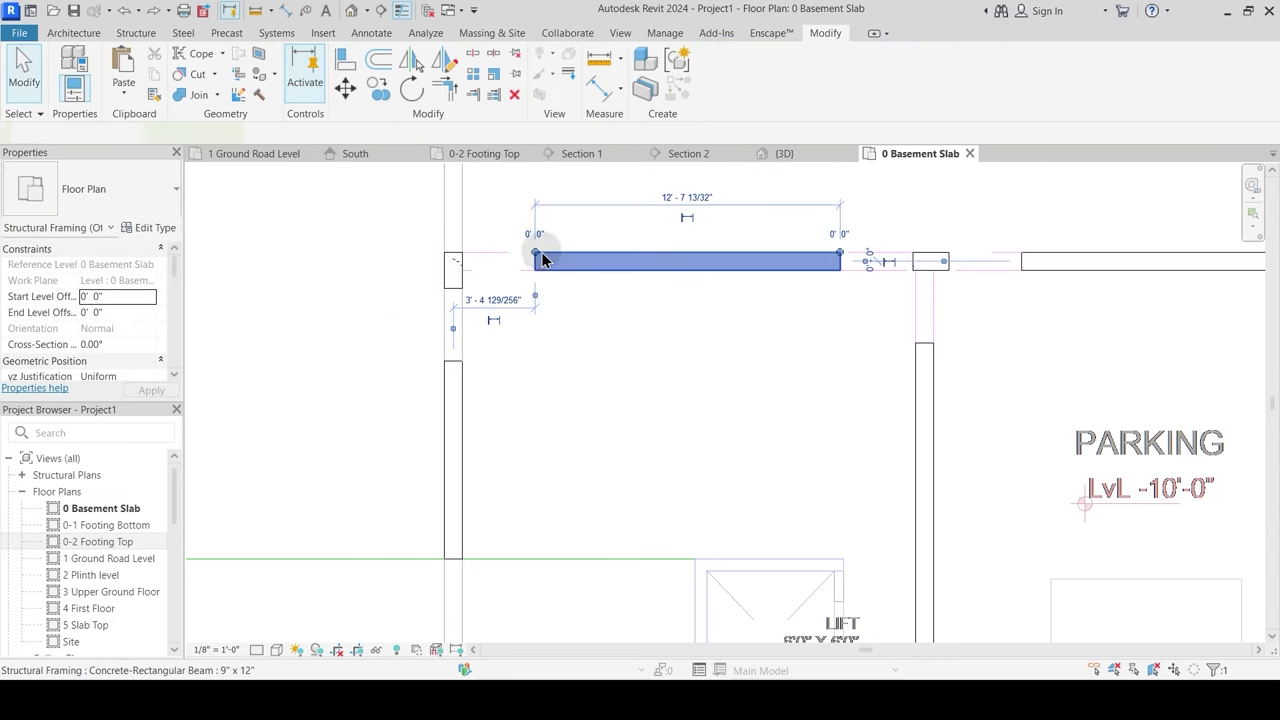
mouse_move(537, 262)
left_mouse_down()
mouse_move(523, 249)
mouse_move(453, 253)
left_mouse_up()
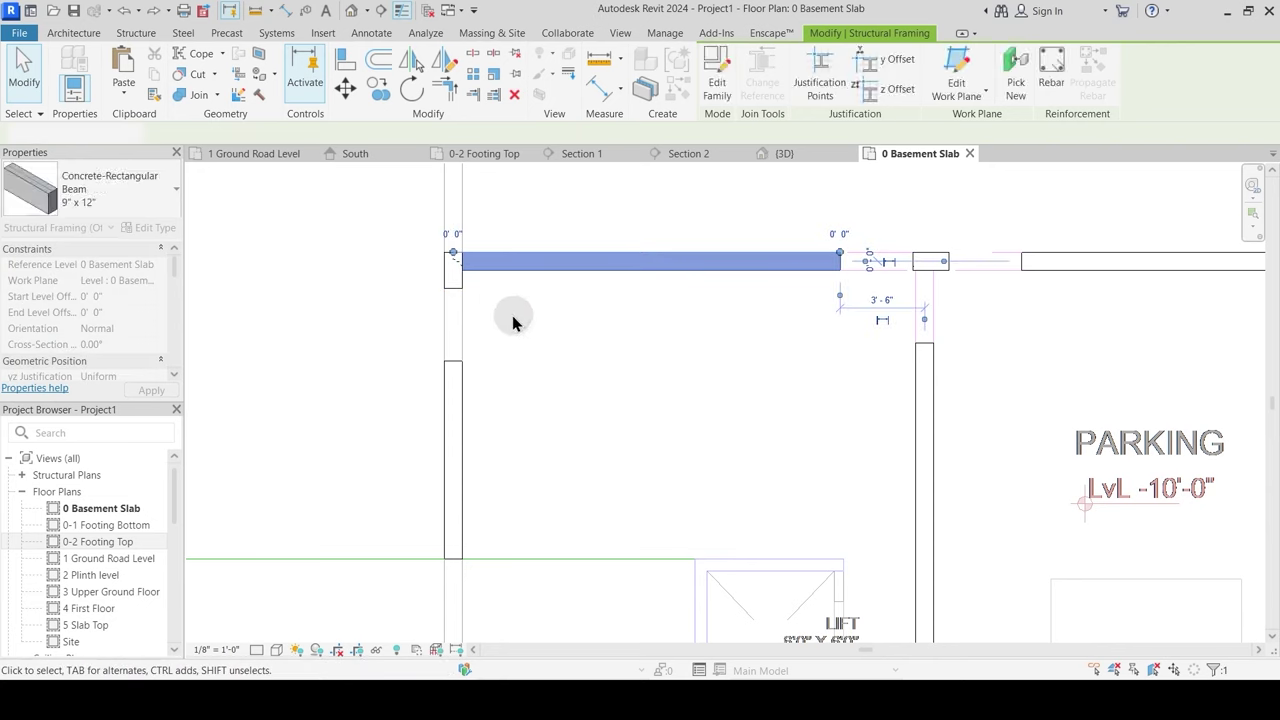
scroll(511, 314, "down", 3)
key("Escape")
Step: Delete the extra short beams and stretch the upper-left beam to the corner column
middle_click_drag(799, 366, 535, 412)
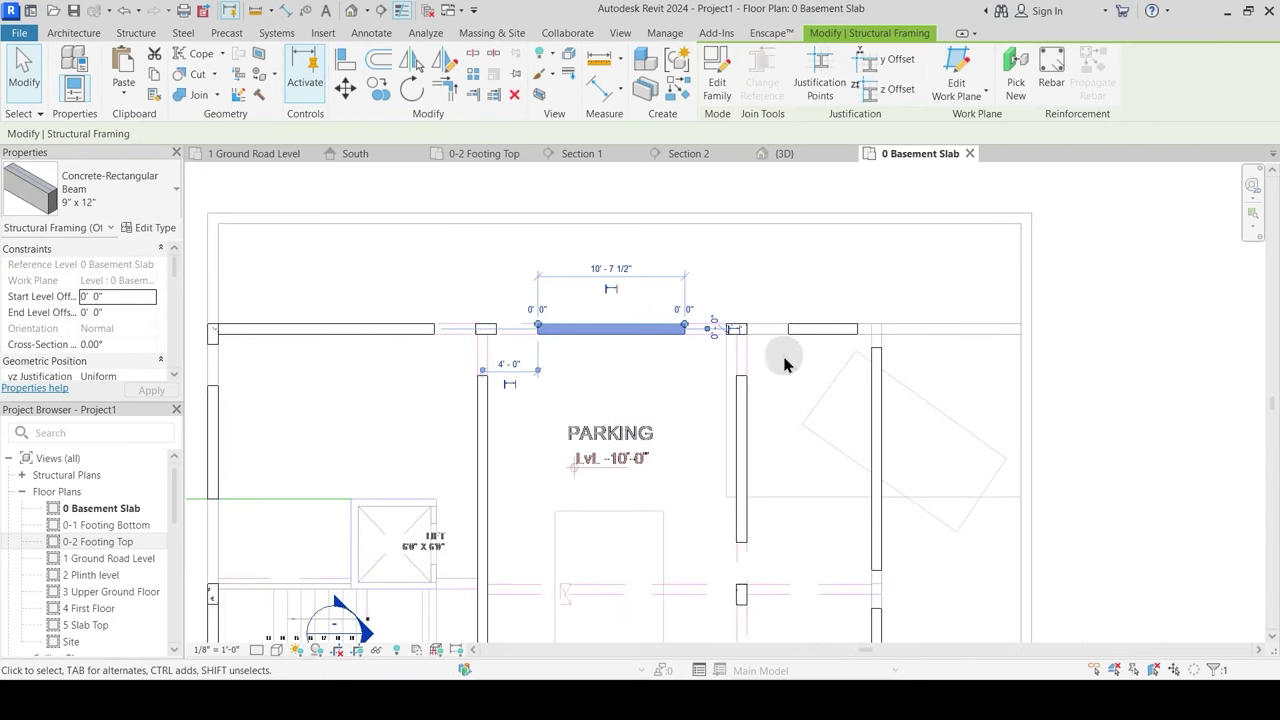
key("Delete")
left_click(803, 331)
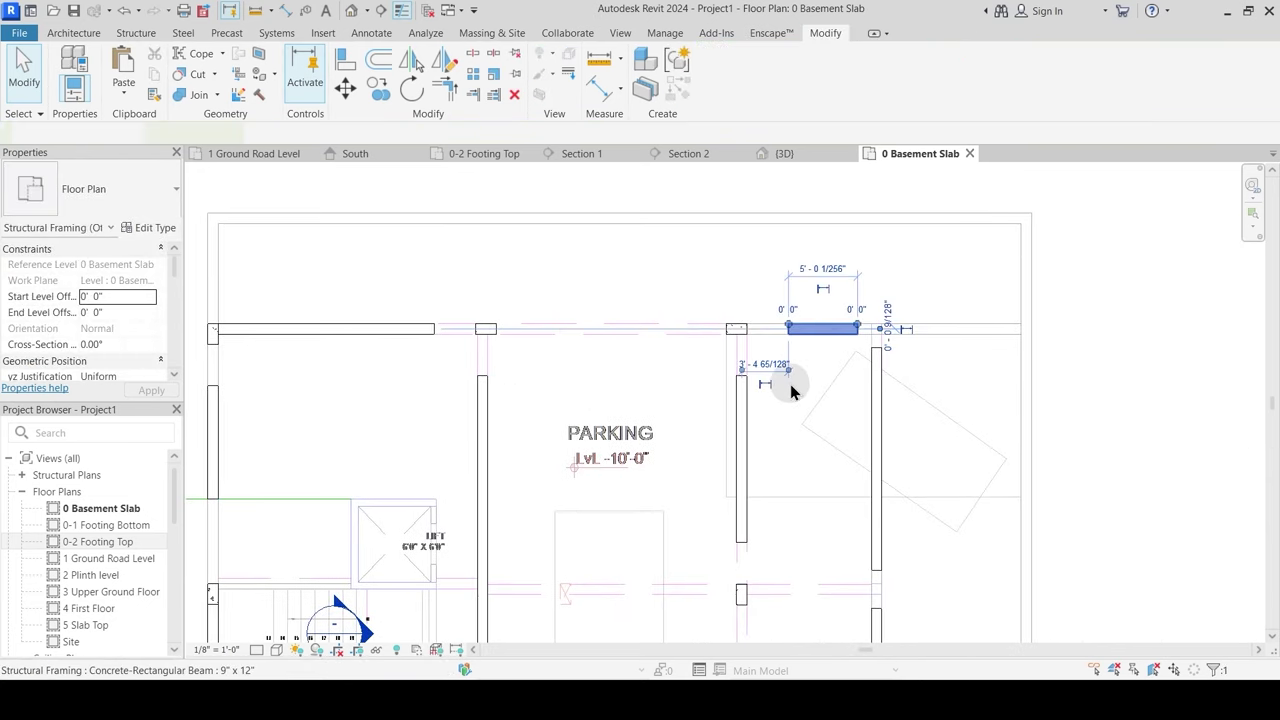
key("Delete")
left_click(436, 332)
left_click_drag(434, 328, 834, 322)
scroll(851, 367, "up", 2)
Step: Join the top horizontal beam and the vertical beam with Trim/Extend to Corner (TR)
key("t")
key("r")
left_click(824, 312)
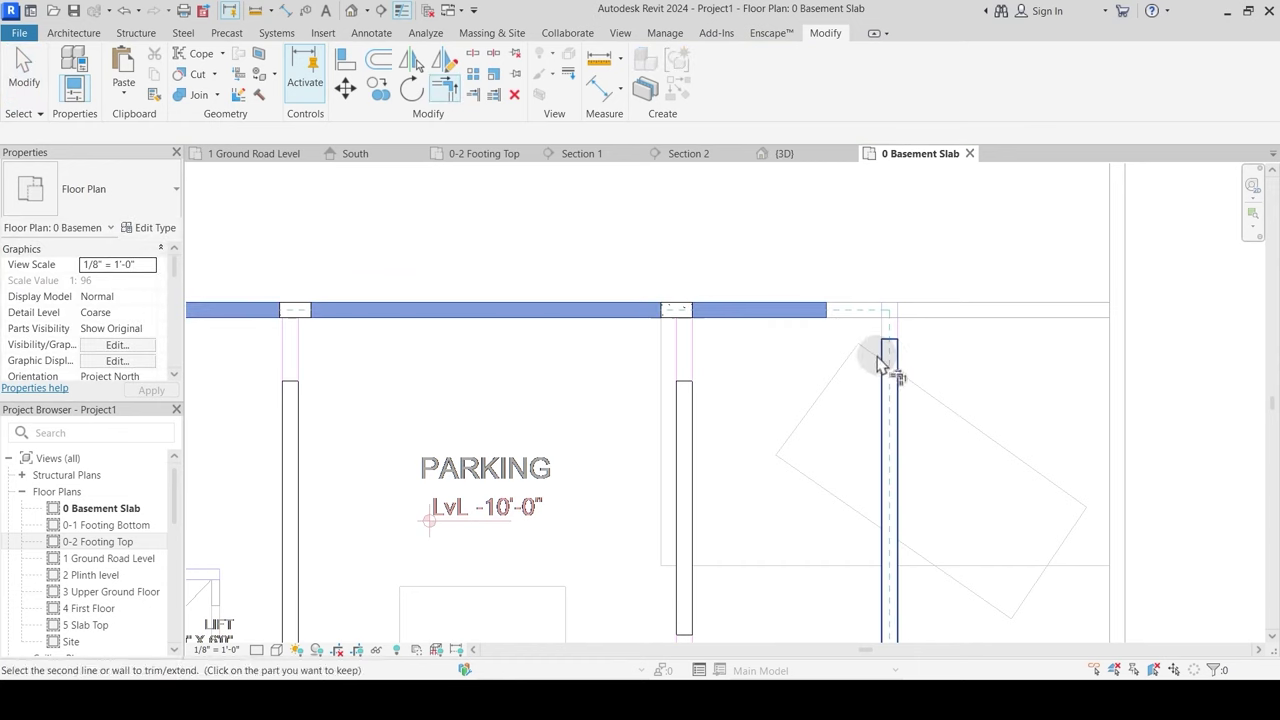
left_click(890, 360)
key("Escape")
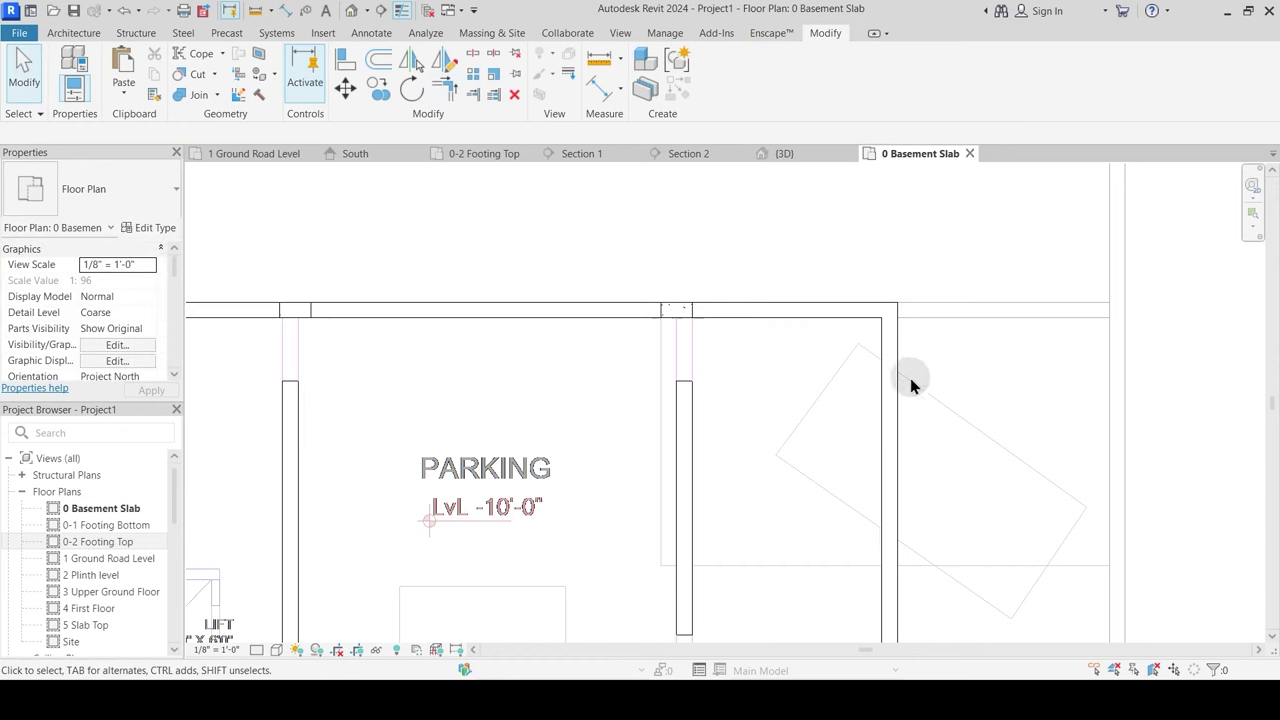
scroll(910, 378, "down", 2)
middle_click_drag(928, 504, 805, 360)
scroll(784, 415, "up", 2)
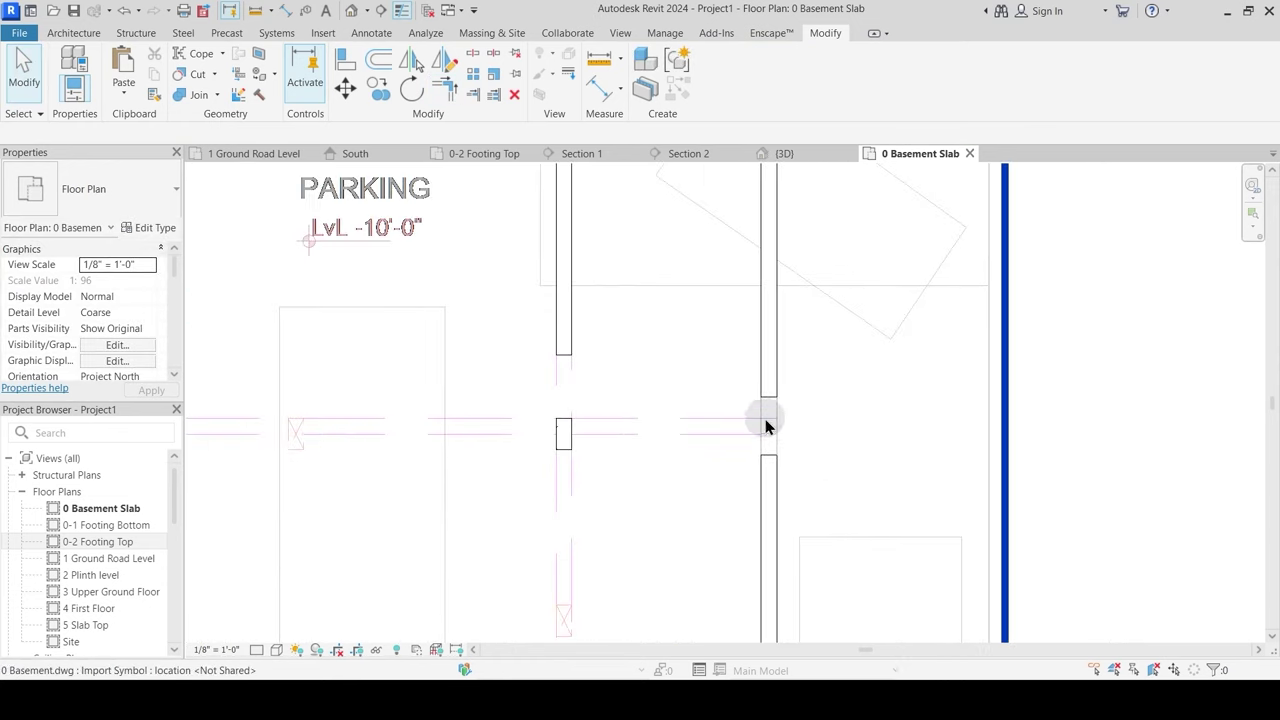
left_click(791, 155)
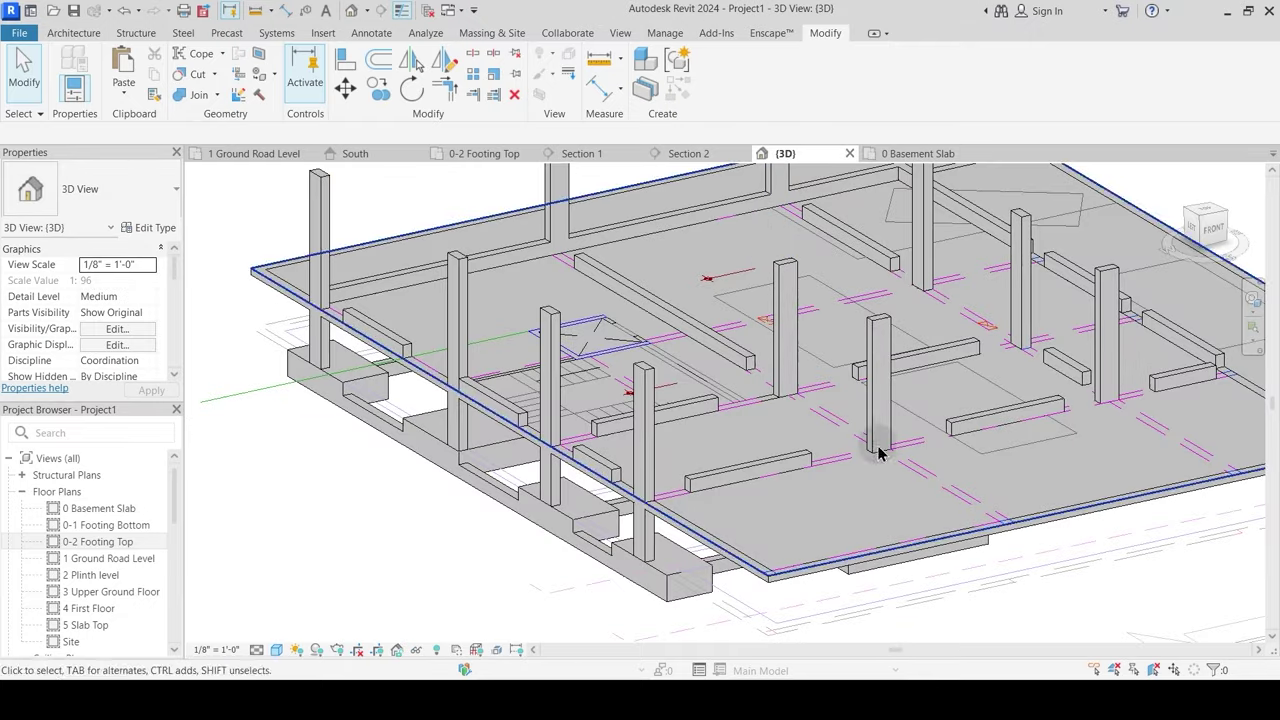
Step: Set the four selected basement columns' Top Level to 1 Ground Road Level
middle_click_drag(803, 449, 645, 417, "shift")
middle_click_drag(742, 452, 900, 477, "shift")
left_click(943, 450)
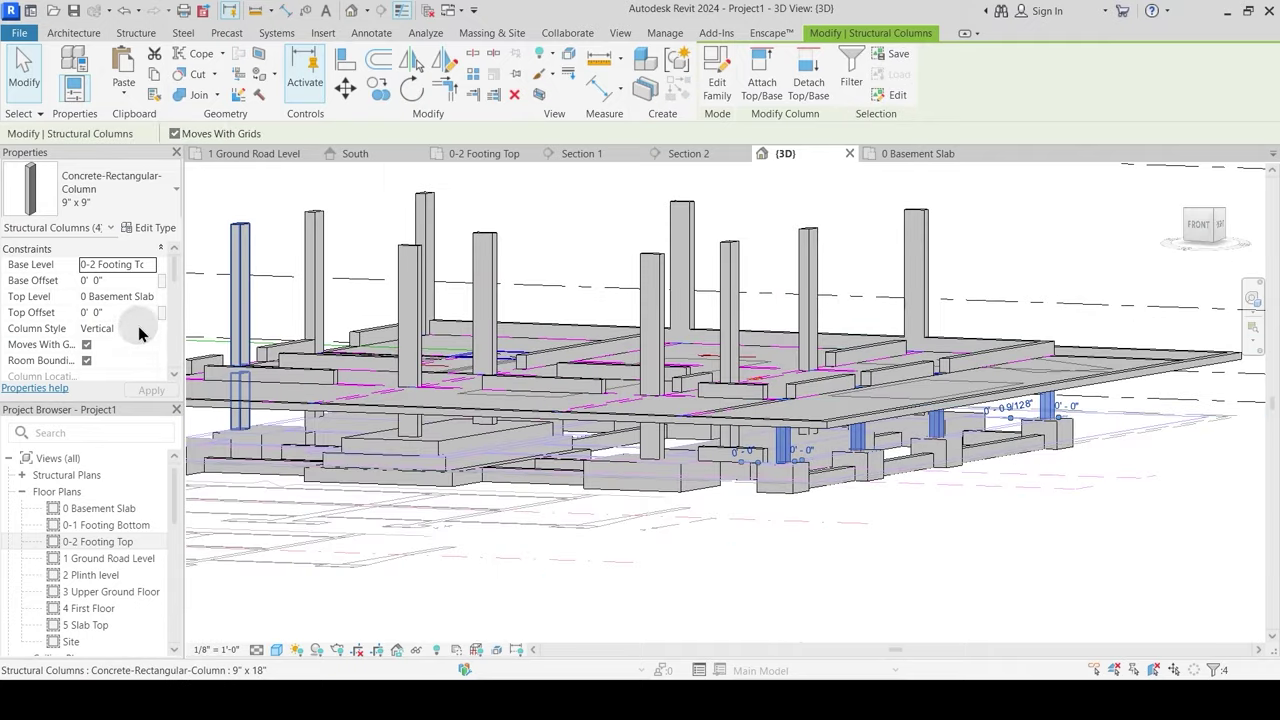
scroll(168, 275, "down", 3)
scroll(176, 280, "up", 1)
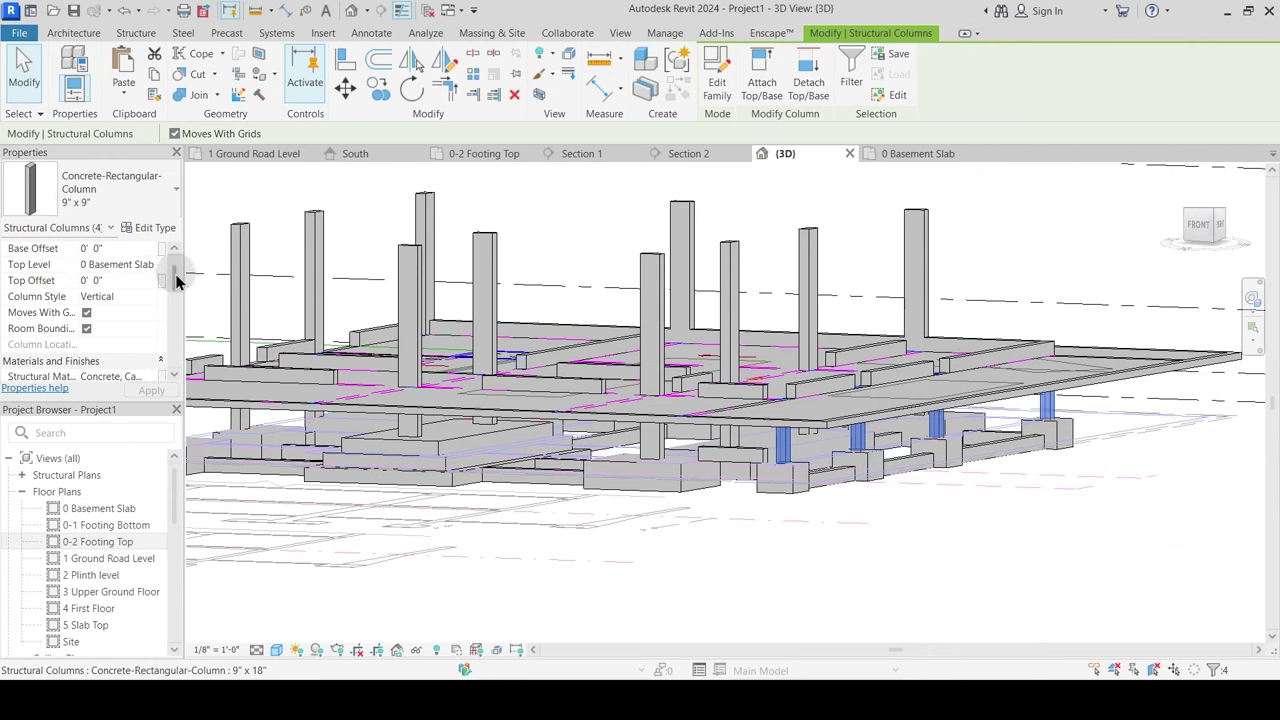
left_click(153, 268)
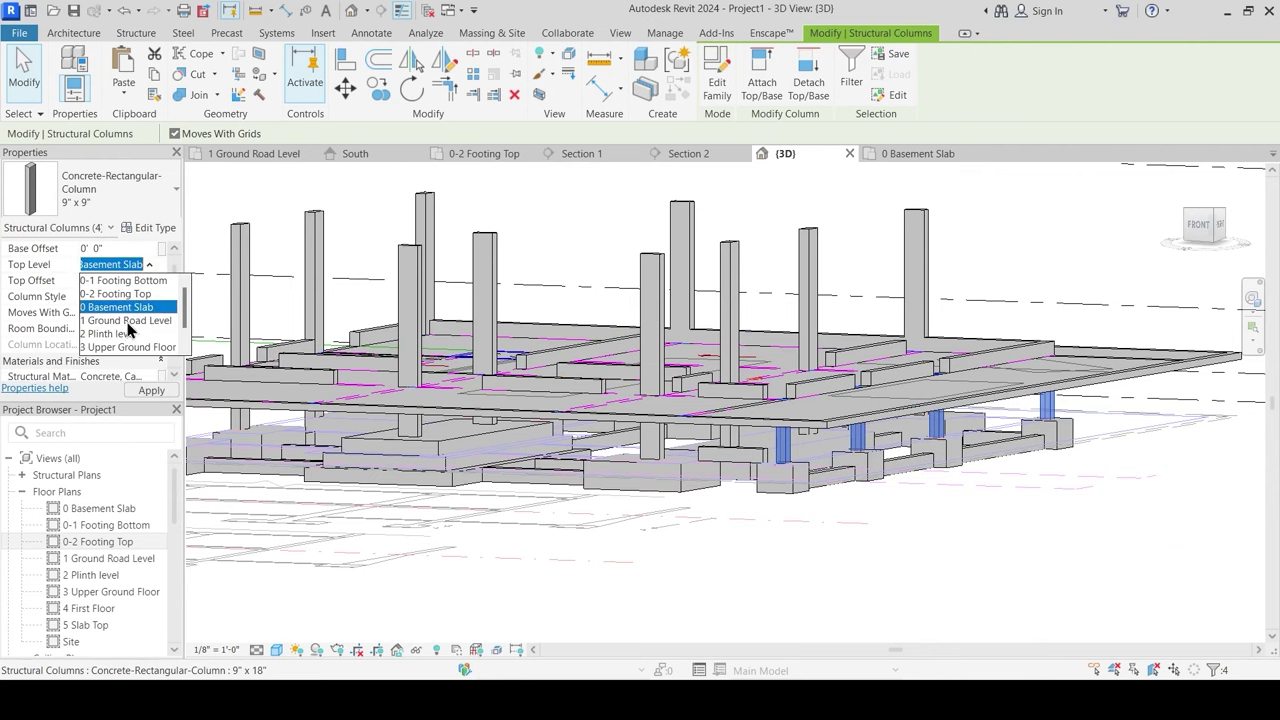
left_click(126, 322)
middle_click_drag(863, 506, 891, 579, "shift")
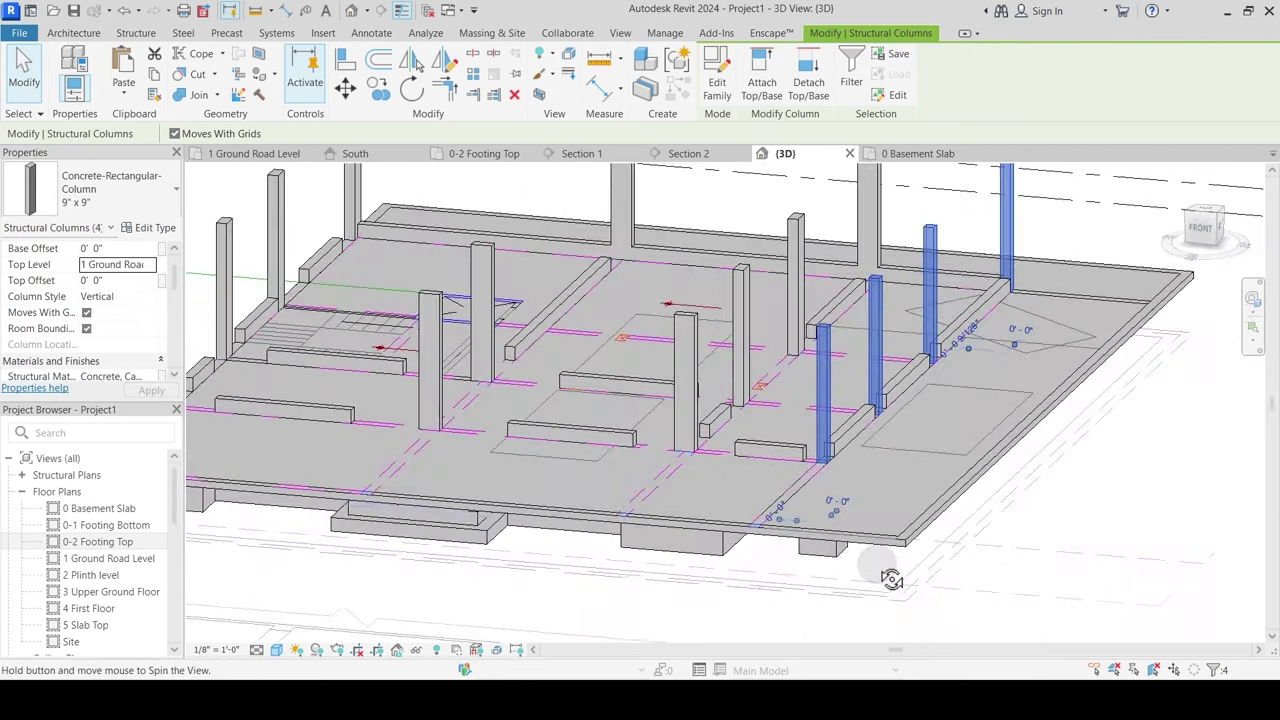
left_click(878, 573)
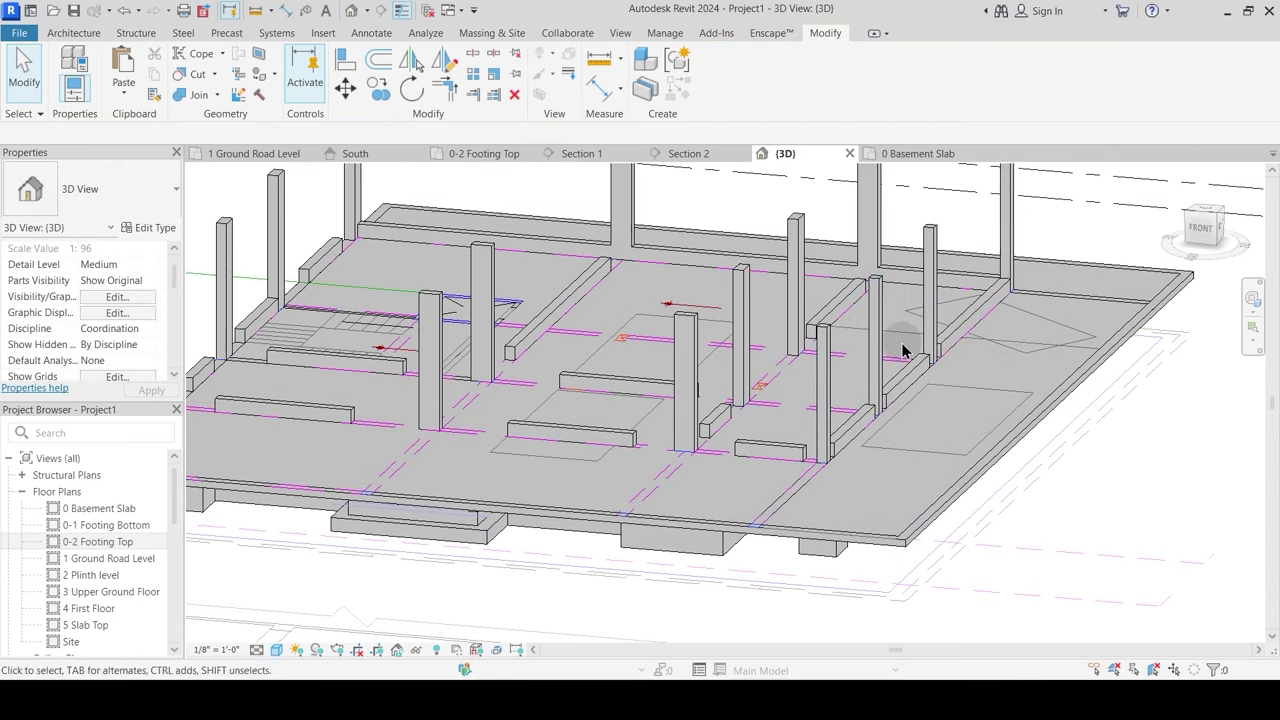
Step: In the 0 Basement Slab plan, extend the vertical beam beside PARKING up to the top wall
left_click(912, 154)
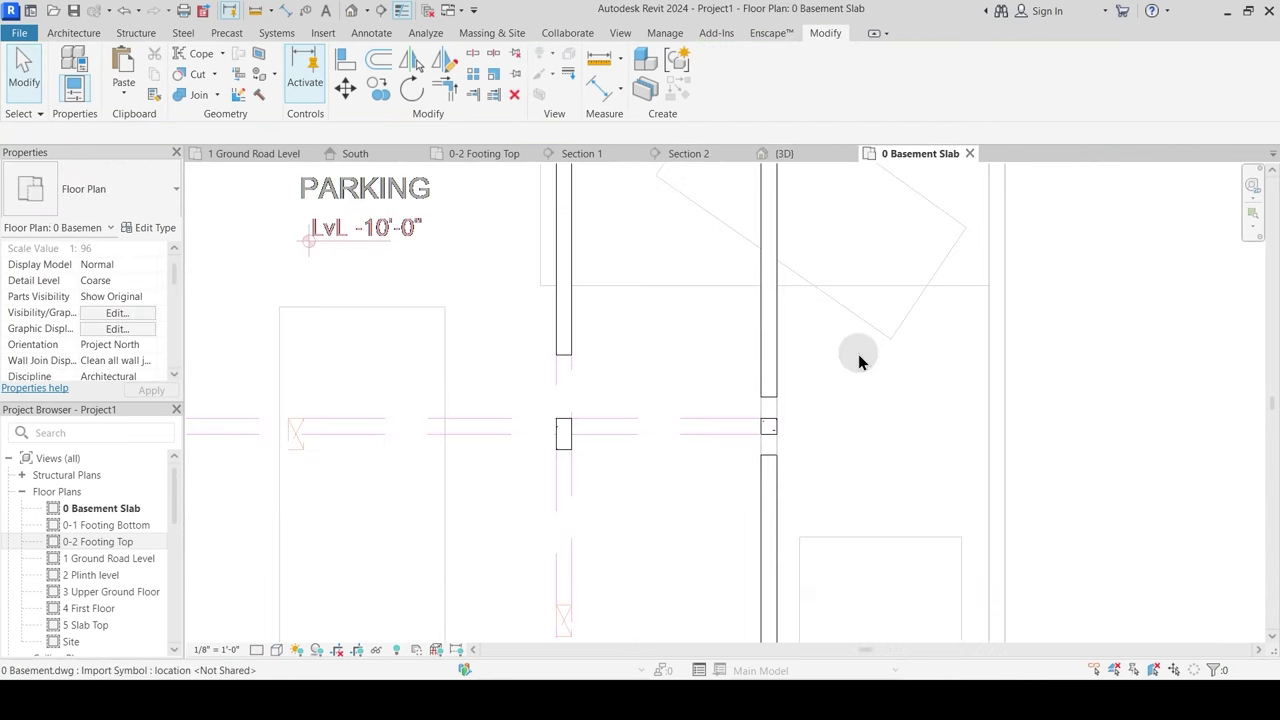
scroll(857, 357, "down", 3)
scroll(857, 386, "up", 3)
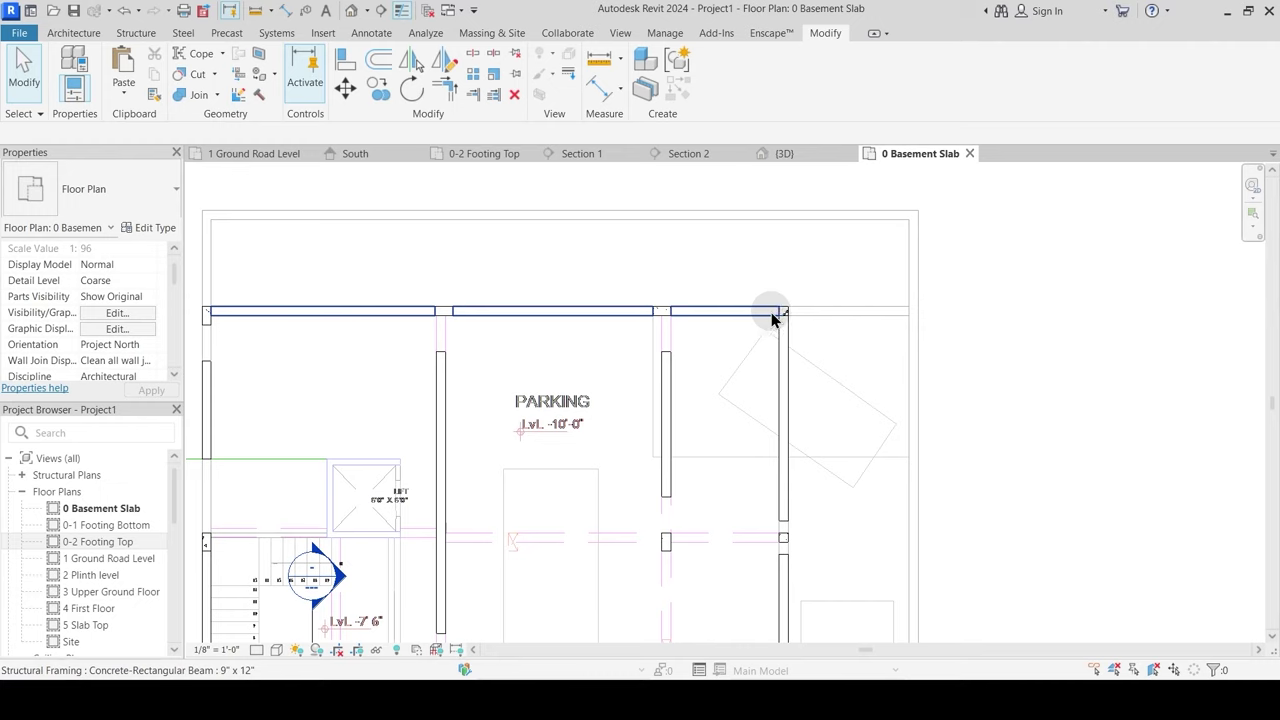
scroll(772, 313, "up", 2)
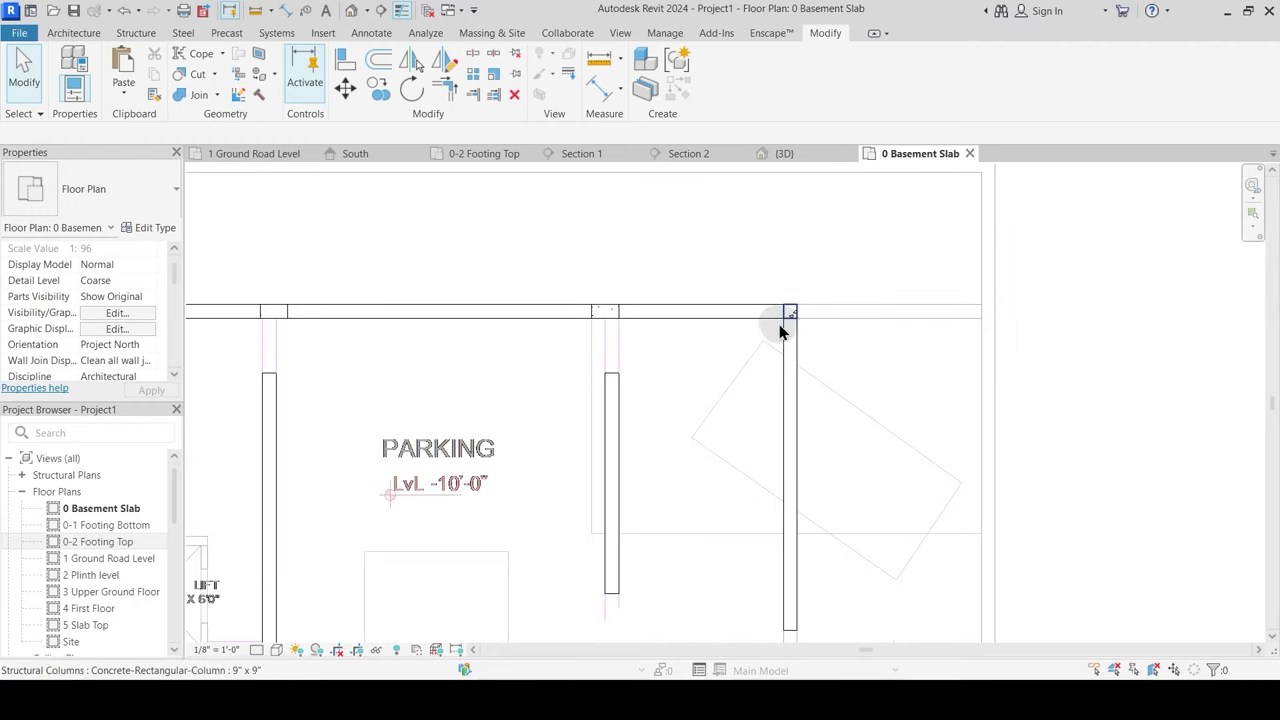
scroll(779, 324, "up", 2)
scroll(789, 314, "down", 2)
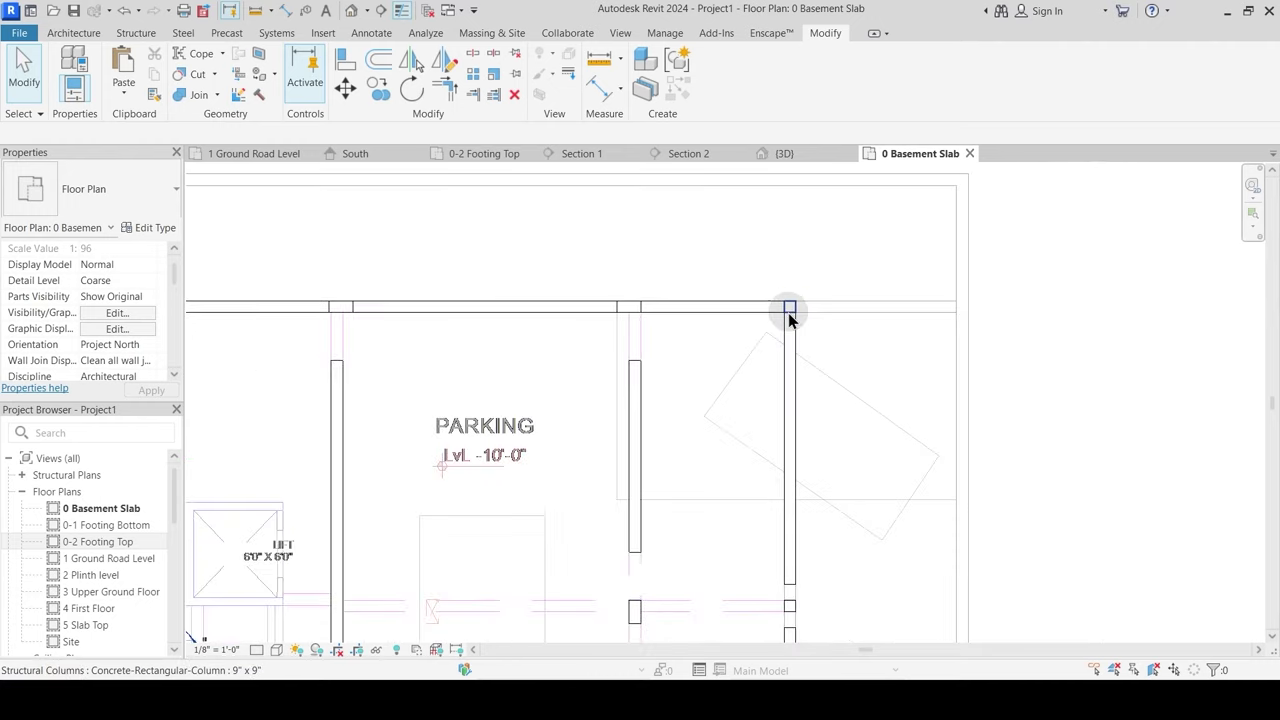
middle_click_drag(738, 406, 791, 362)
left_click(689, 356)
scroll(701, 338, "up", 1)
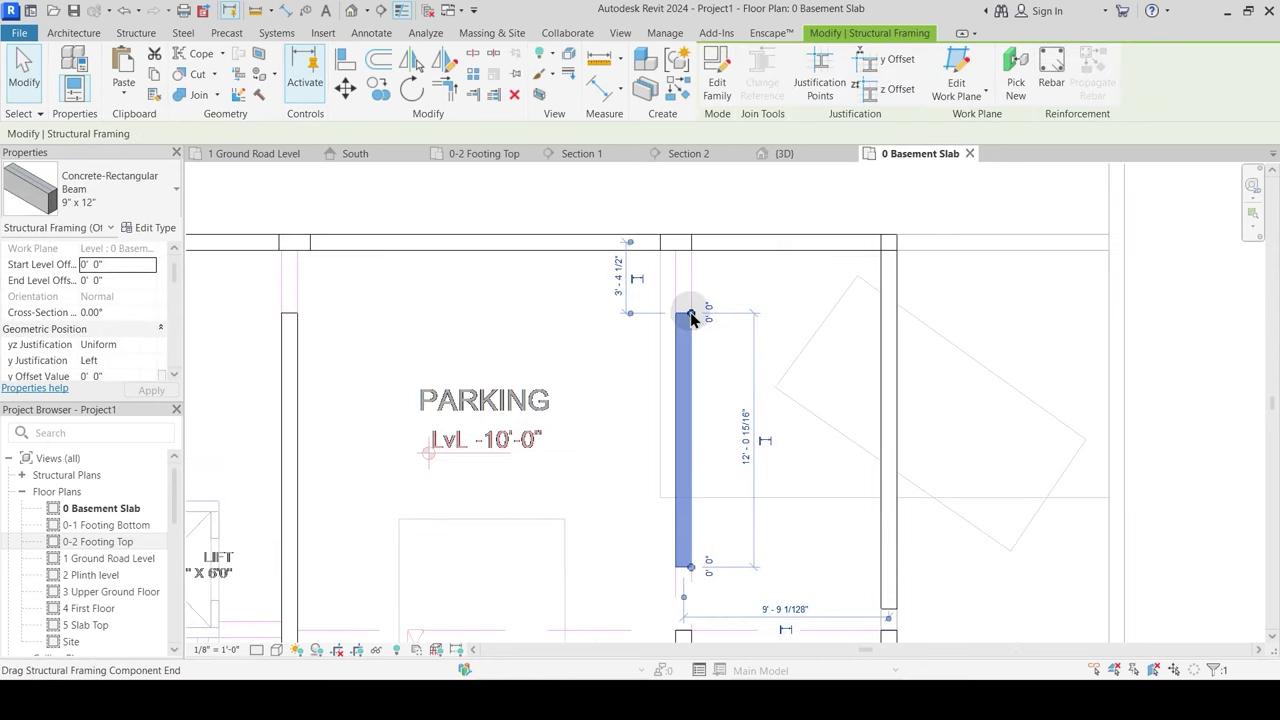
left_click_drag(686, 312, 697, 286)
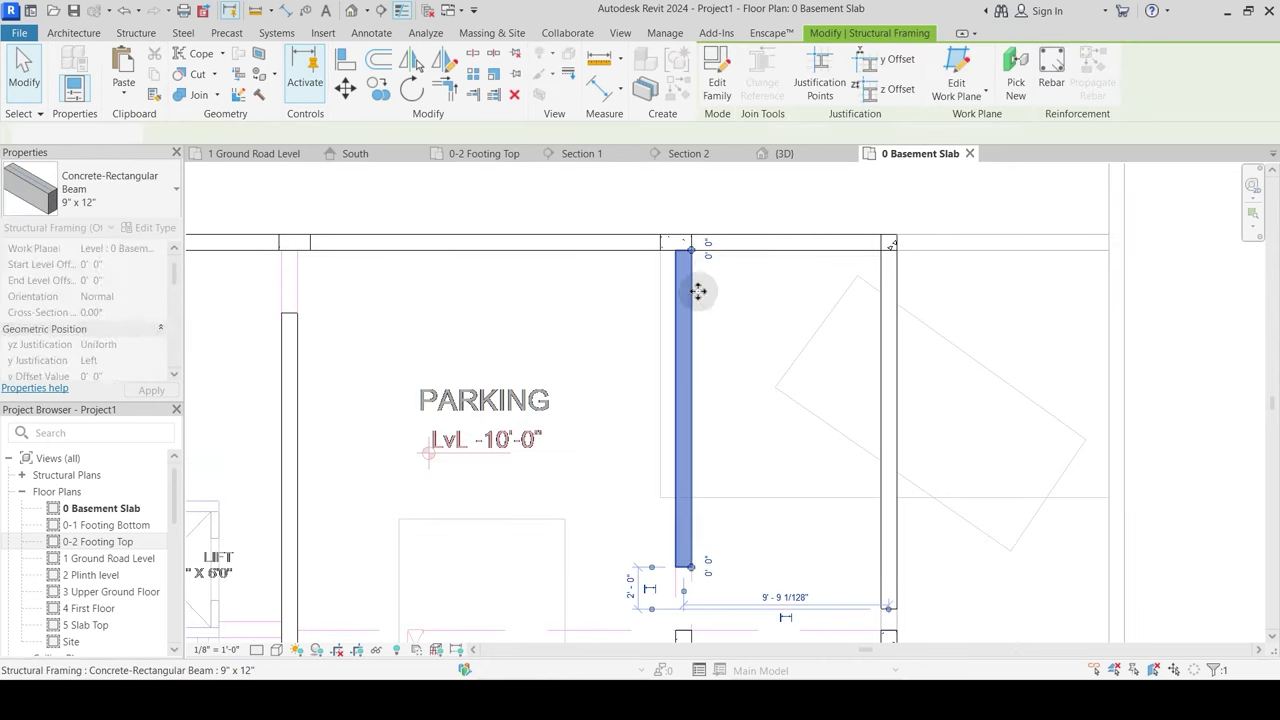
scroll(697, 286, "down", 2)
key("Escape")
Step: Stretch the upper vertical beam down so it meets the lower beam row
middle_click_drag(719, 390, 708, 341)
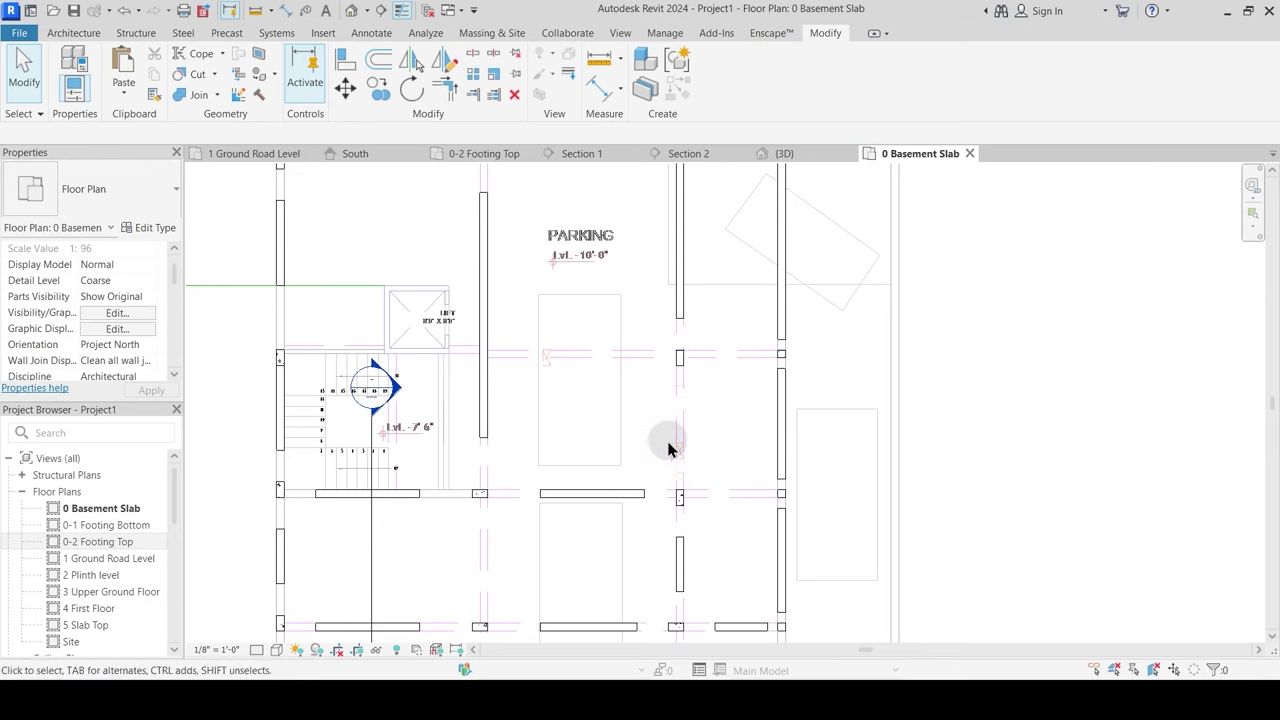
middle_click_drag(681, 531, 677, 457)
left_click(676, 475)
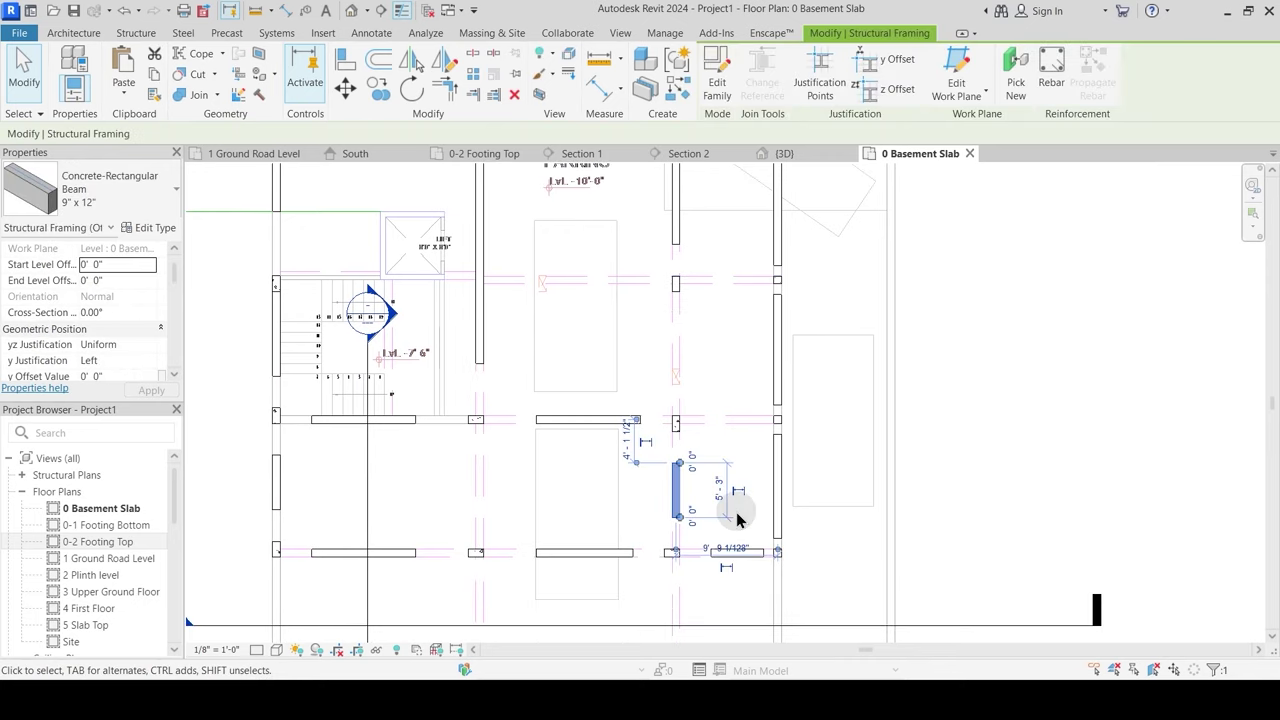
key("Escape")
left_click(677, 228)
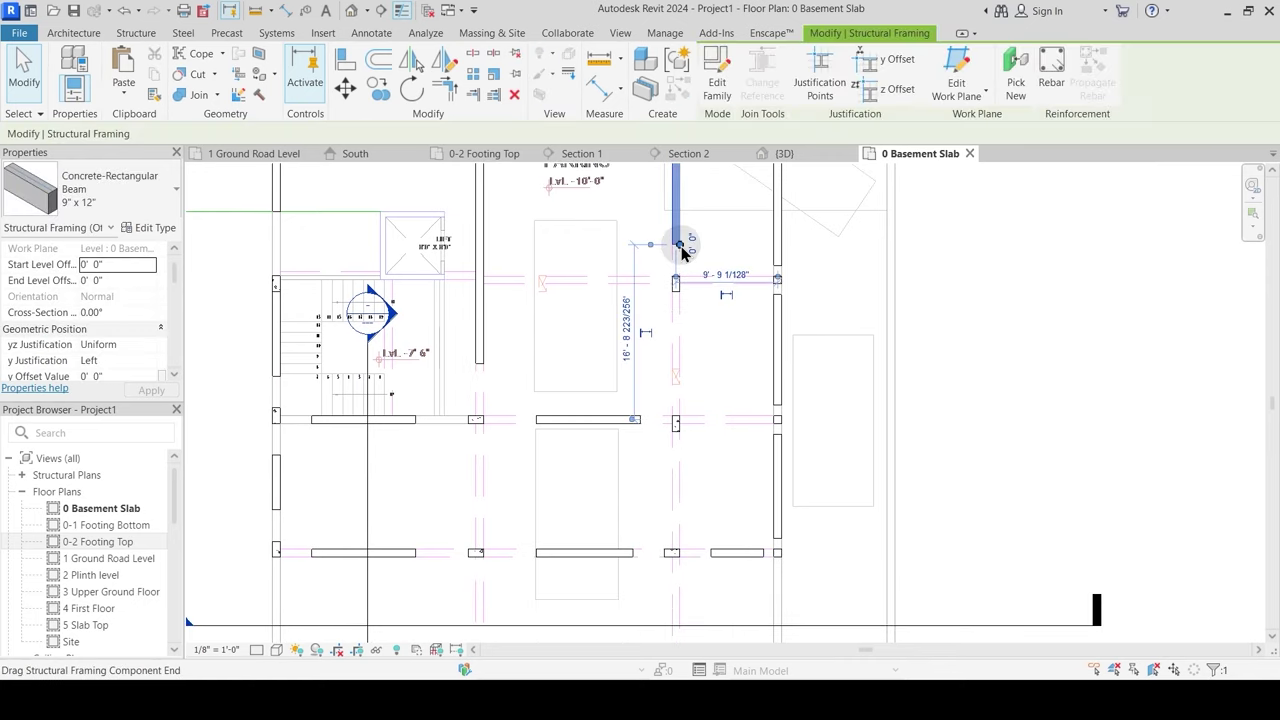
left_click_drag(684, 243, 679, 455)
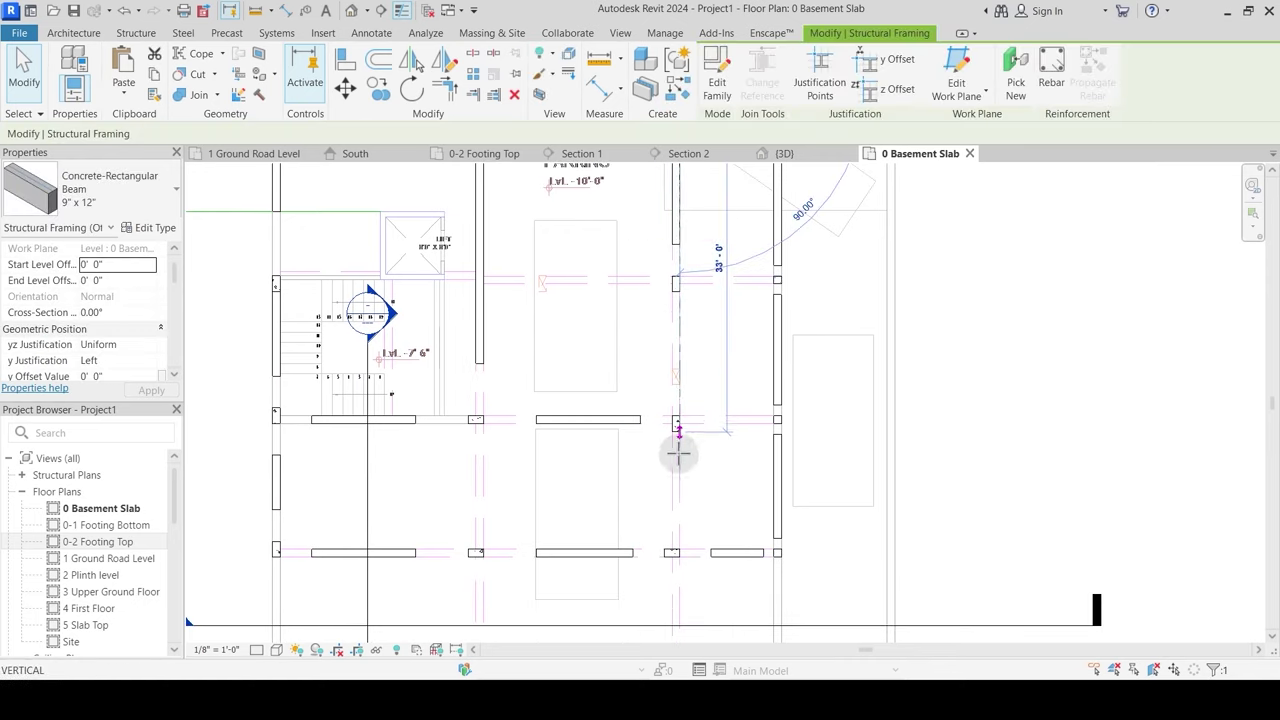
left_click(676, 552)
scroll(716, 540, "up", 3)
key("Escape")
key("Escape")
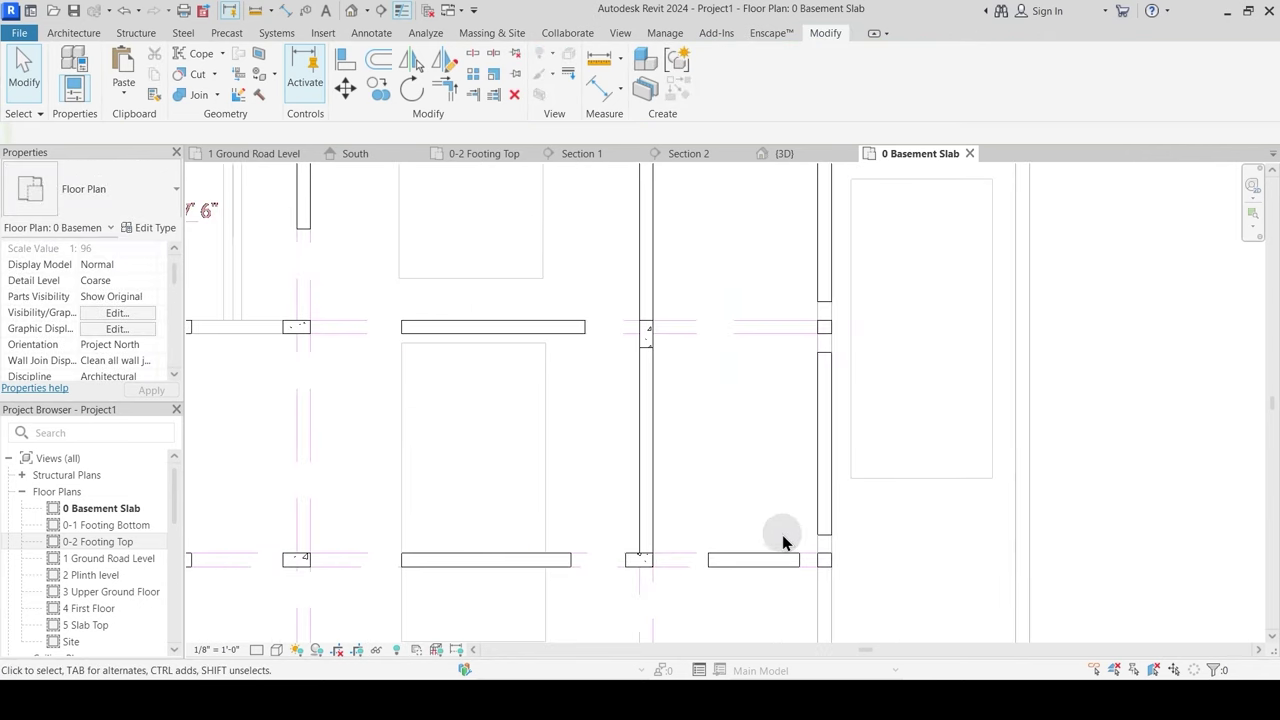
scroll(727, 547, "down", 3)
key("Escape")
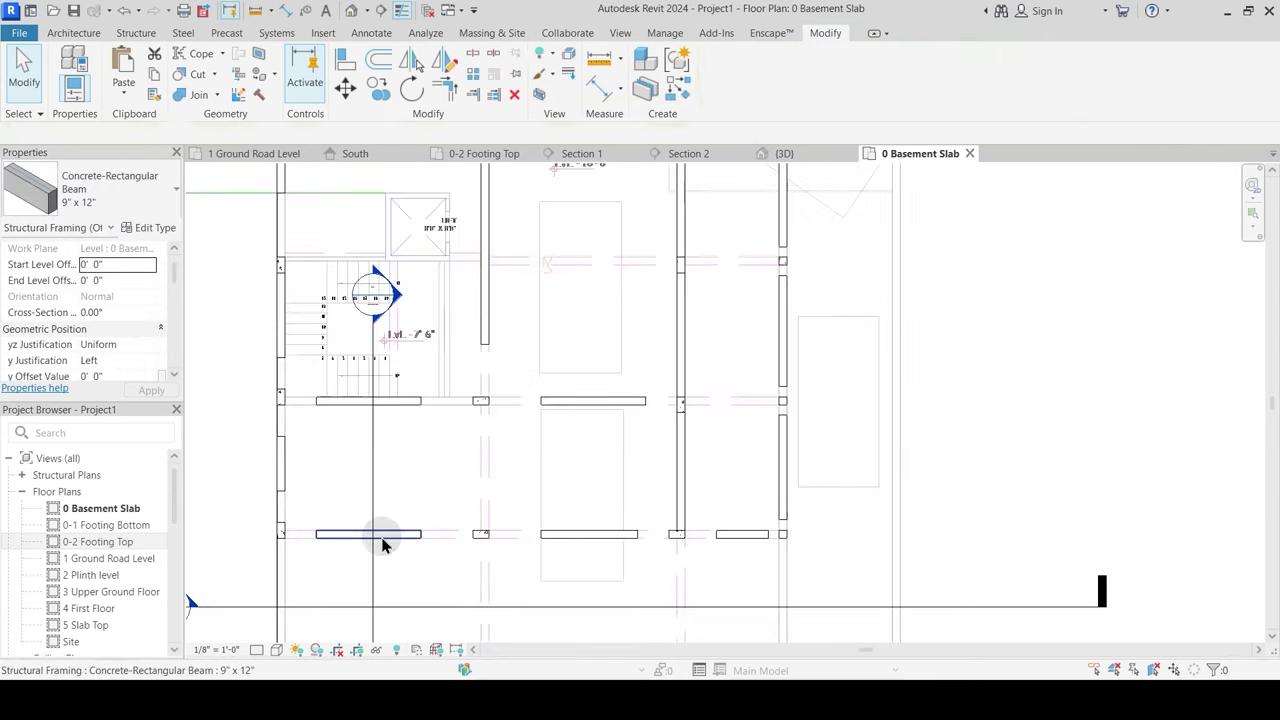
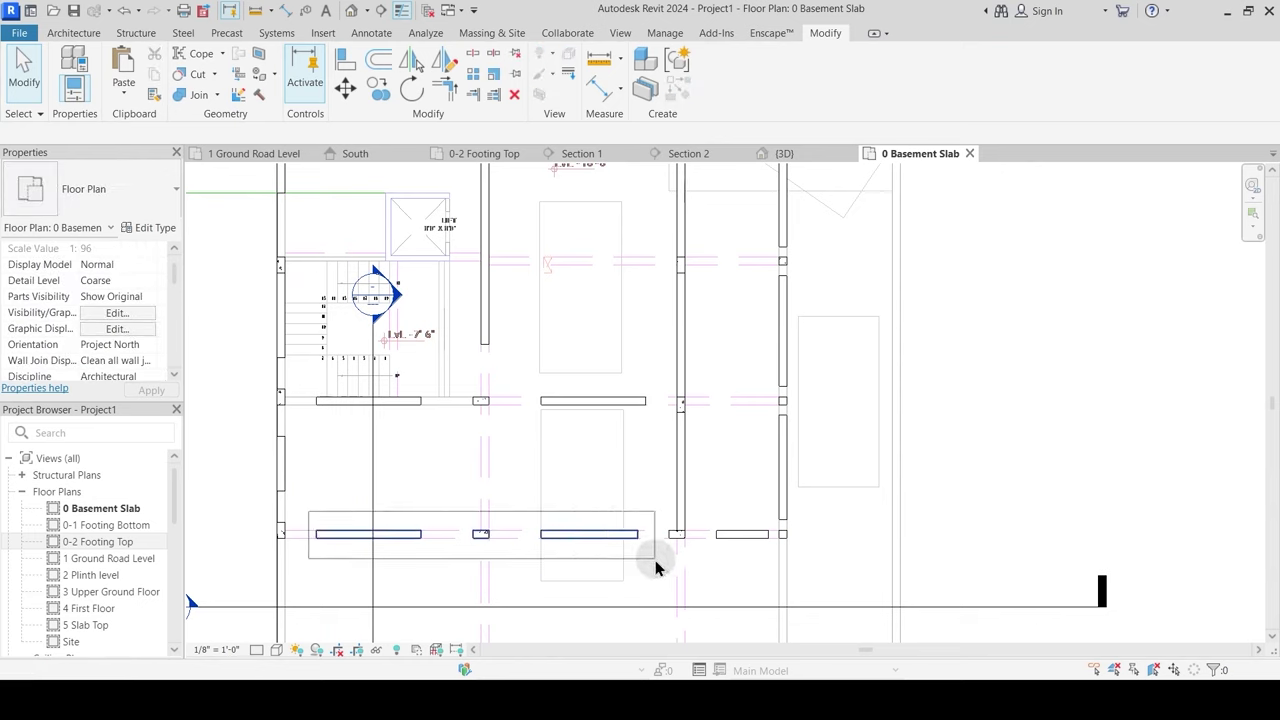
Step: Trim/extend the lower horizontal beam to meet the left beam
left_click_drag(655, 560, 655, 560)
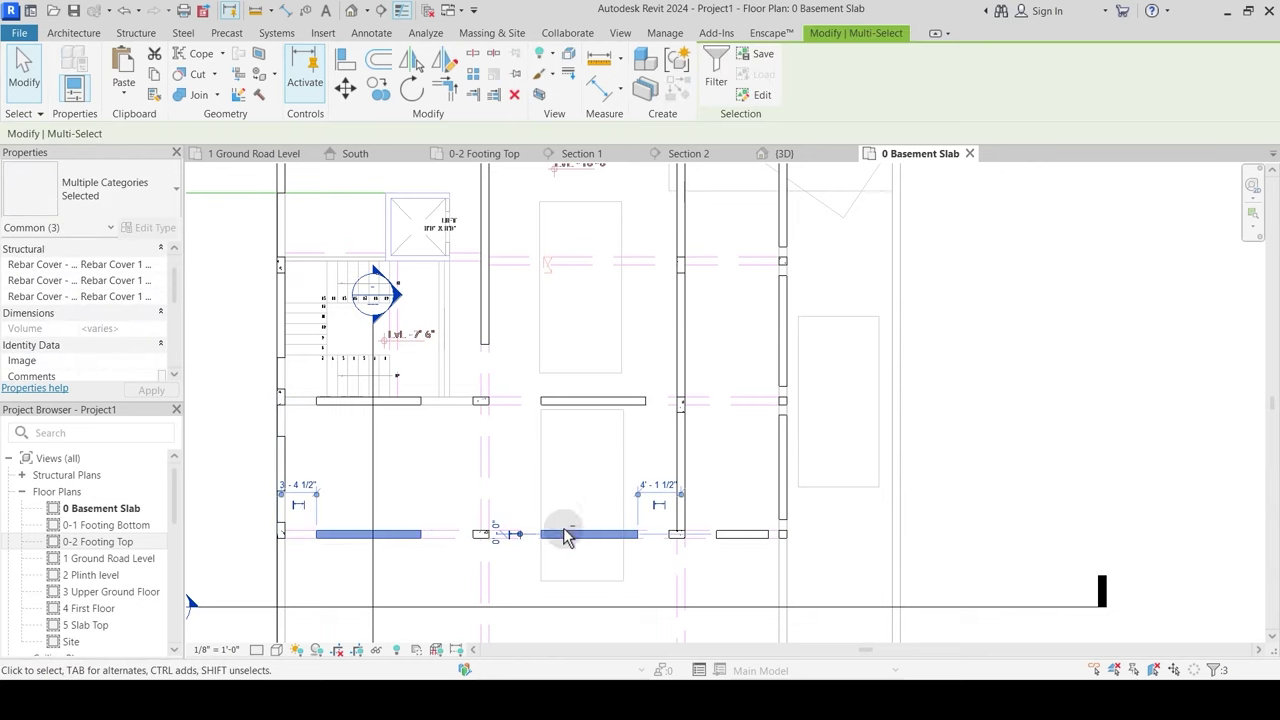
left_click(565, 535)
key("Escape")
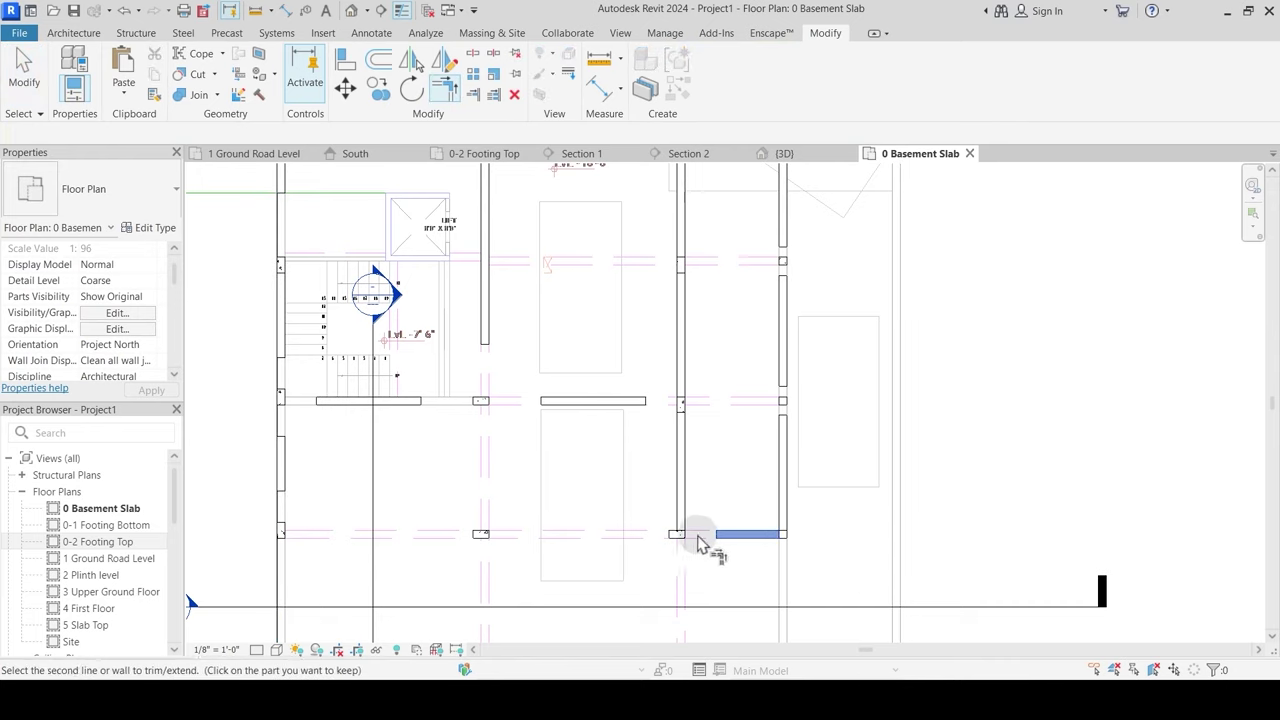
left_click(286, 482)
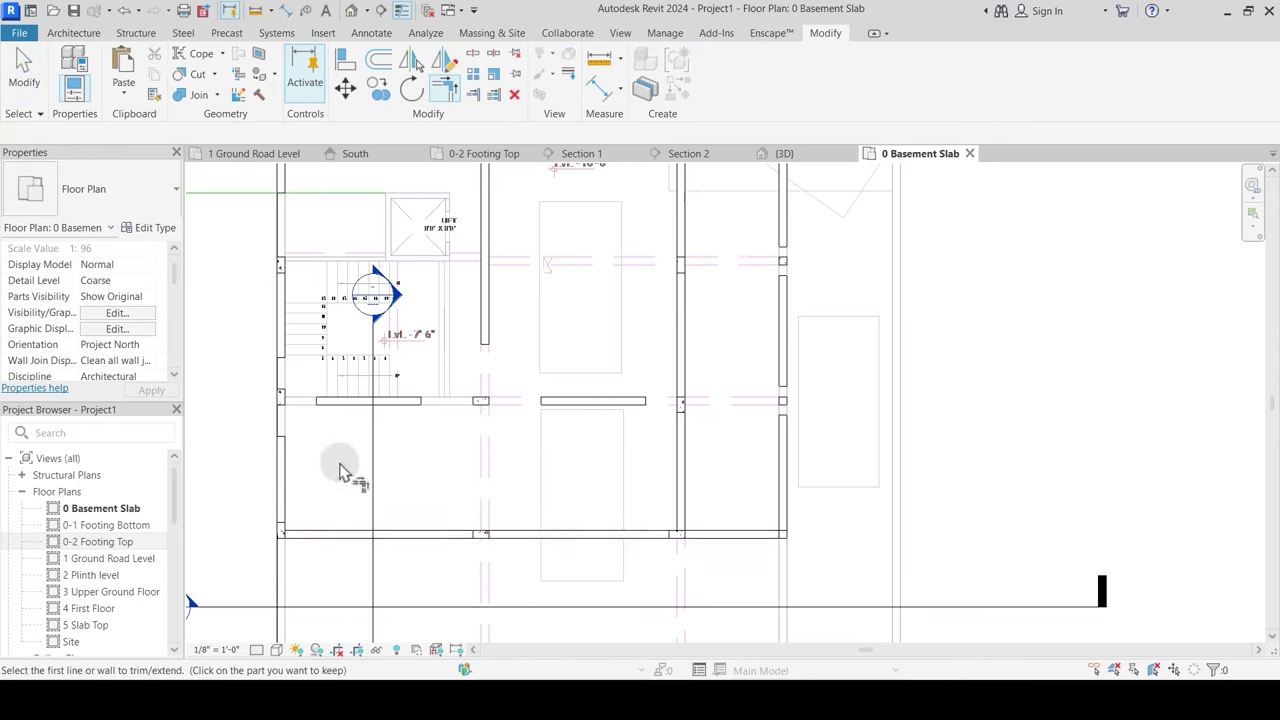
middle_click_drag(296, 454, 346, 512)
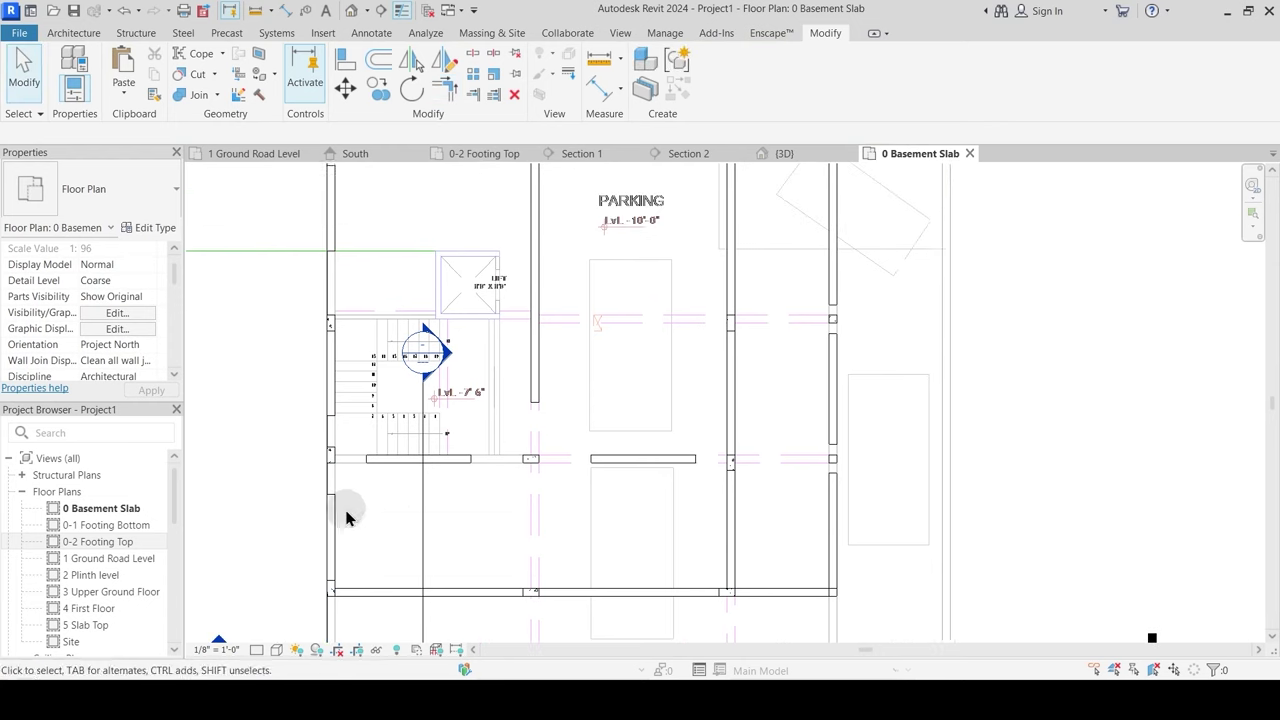
left_click(332, 372)
middle_click_drag(410, 470, 443, 469)
Step: Delete the short beam on the left wall
left_click(382, 292)
key("Delete")
key("t")
key("r")
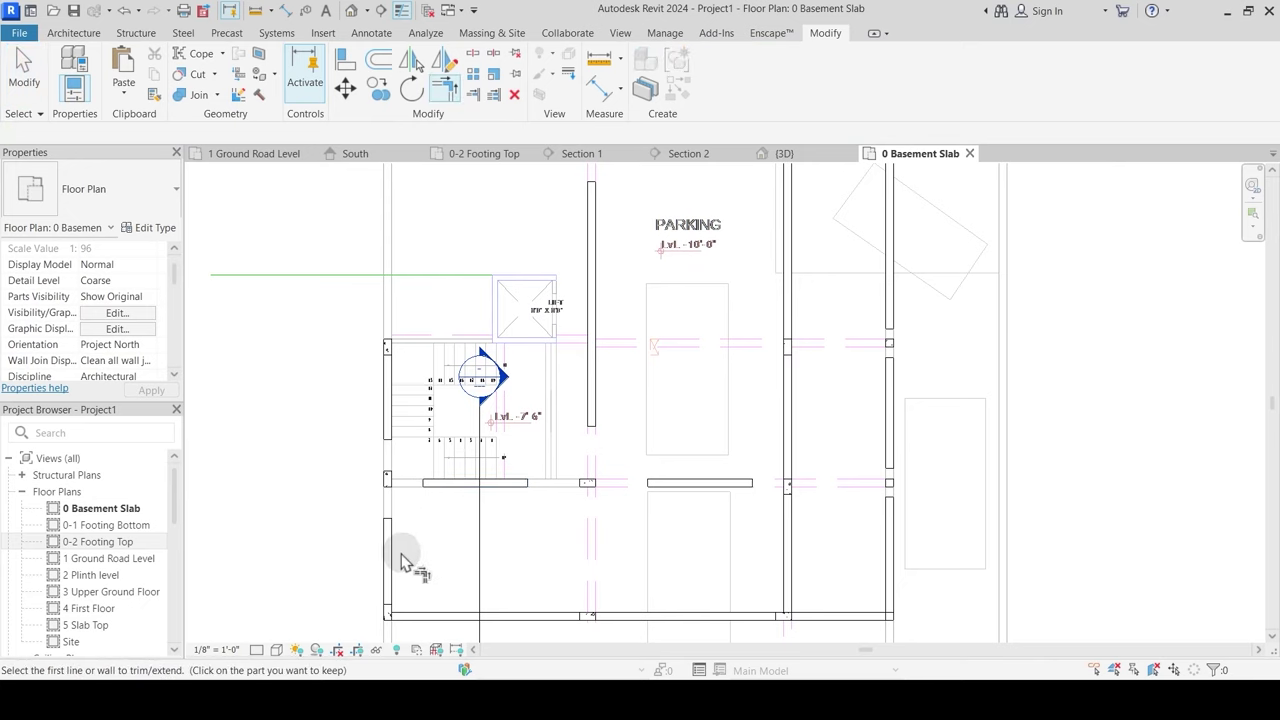
middle_click_drag(444, 204, 447, 297)
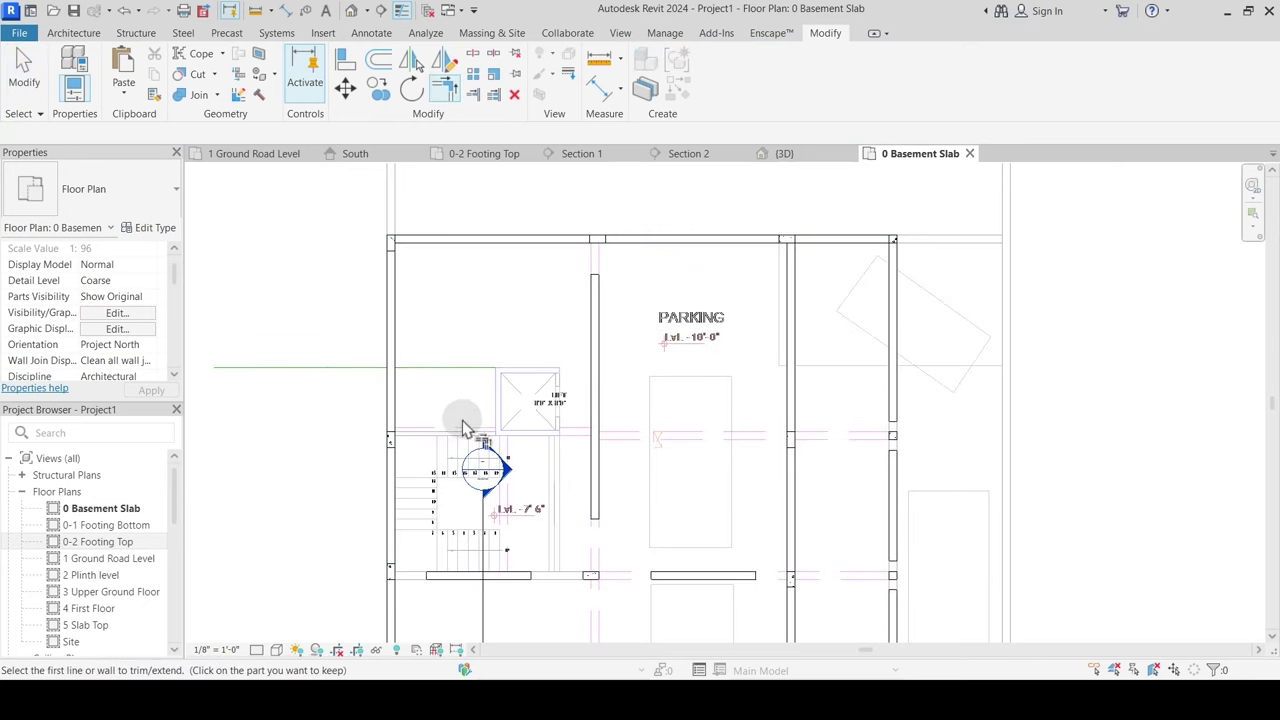
key("Escape")
Step: Delete the beam below the stair and the short beam in the middle bay
middle_click_drag(649, 514, 659, 446)
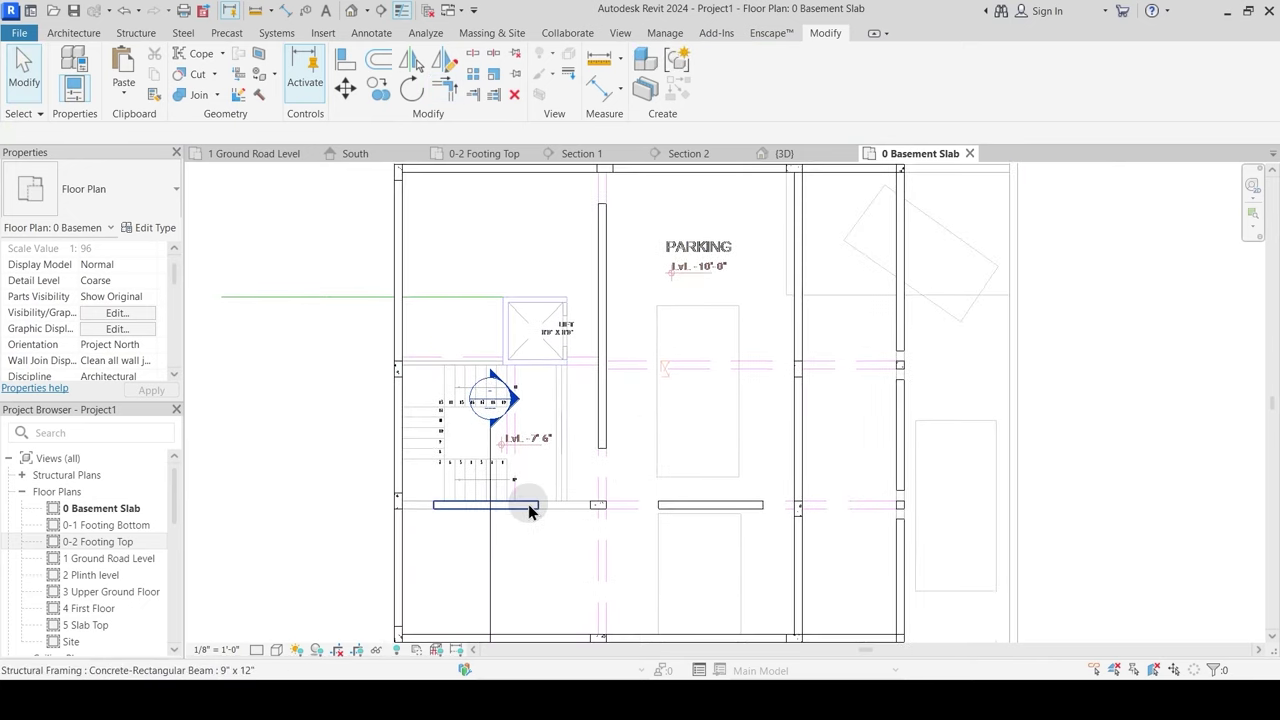
left_click(528, 505)
key("Delete")
left_click(677, 514)
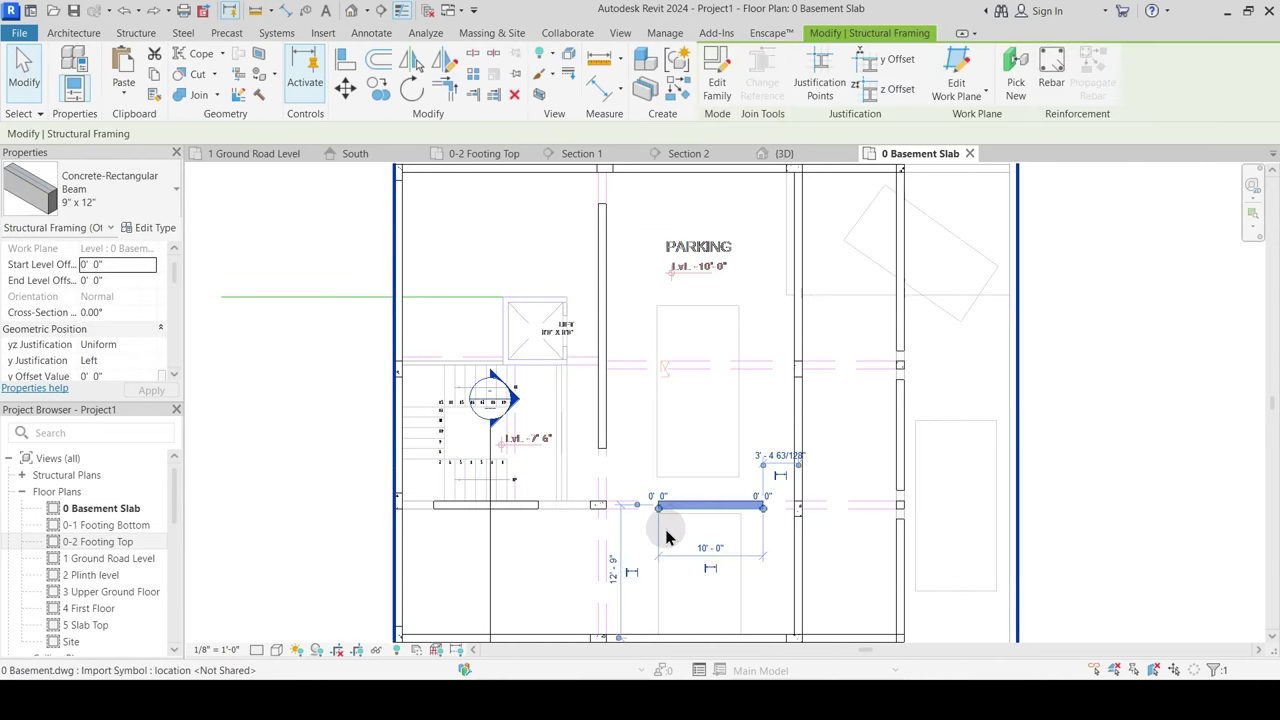
scroll(640, 525, "up", 3)
key("Delete")
Step: Extend the horizontal beam under the stair to the left and right columns
left_click(492, 498)
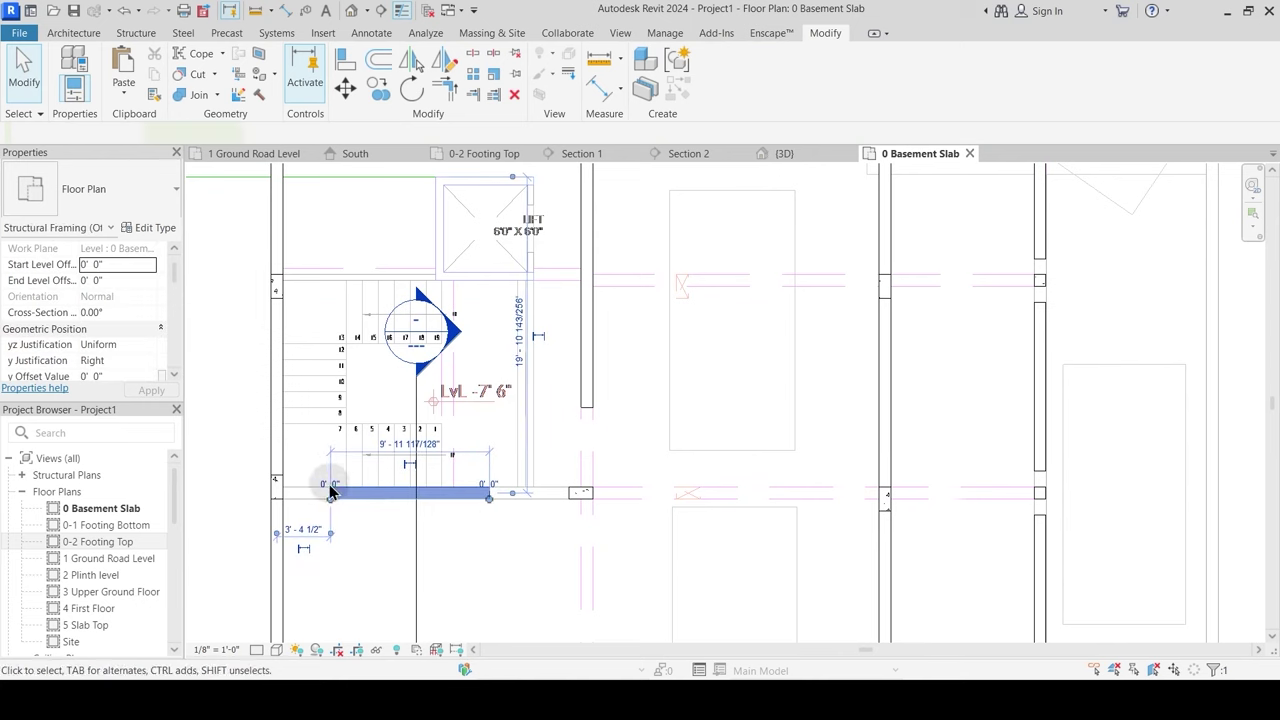
left_click_drag(331, 498, 276, 496)
left_click(441, 543)
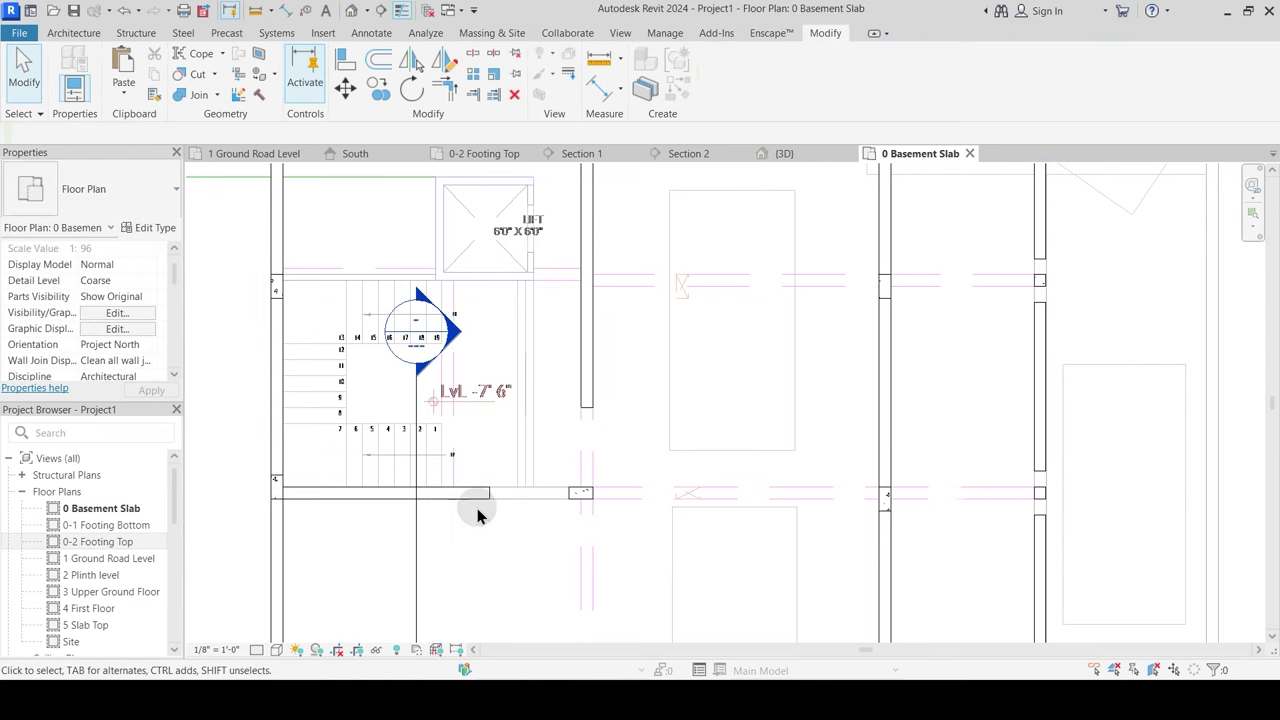
left_click(487, 500)
left_click_drag(489, 496, 855, 497)
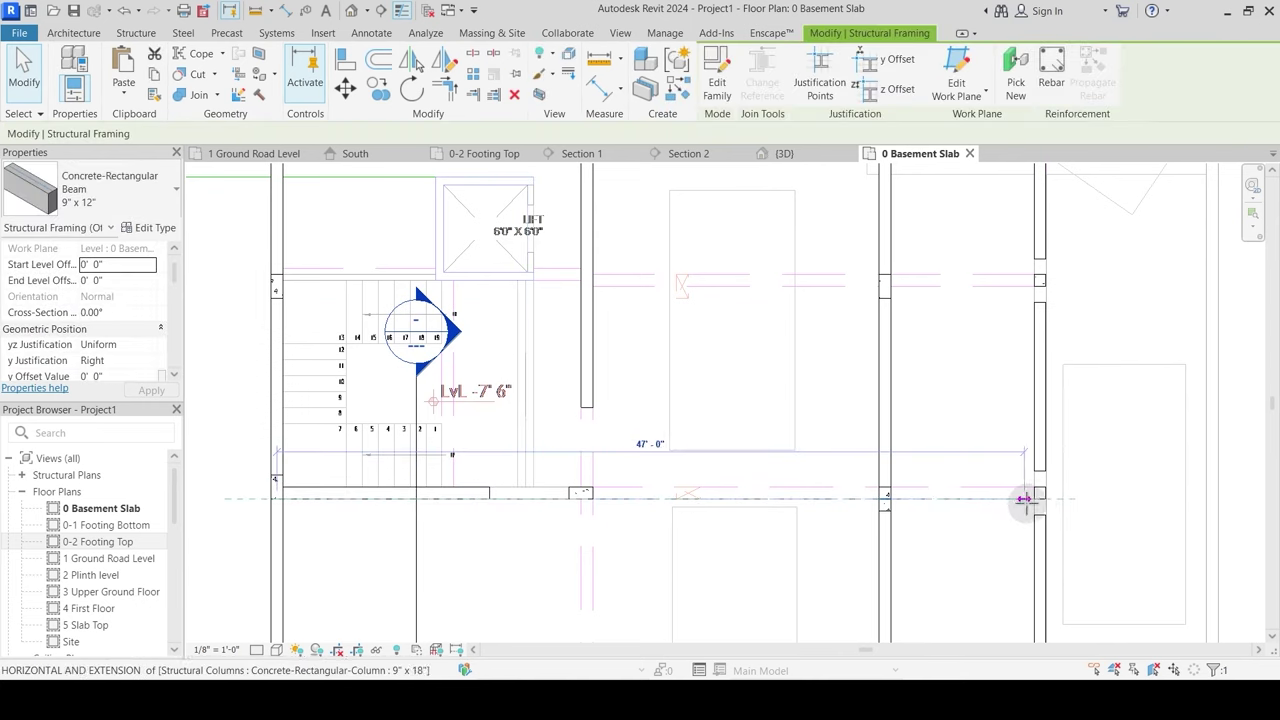
left_click_drag(1026, 502, 1040, 499)
left_click(991, 553)
Step: Delete the short vertical beam in the right-hand bays
middle_click_drag(1057, 478, 868, 474)
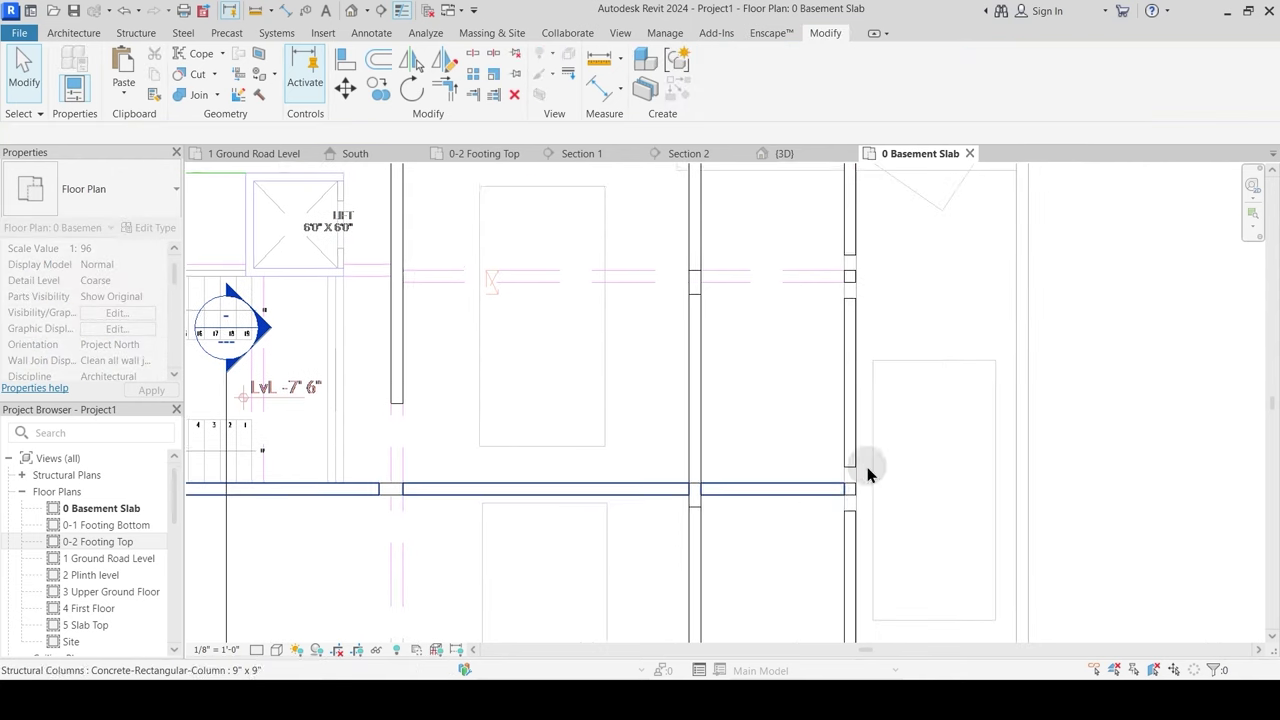
left_click(848, 449)
scroll(751, 450, "down", 3)
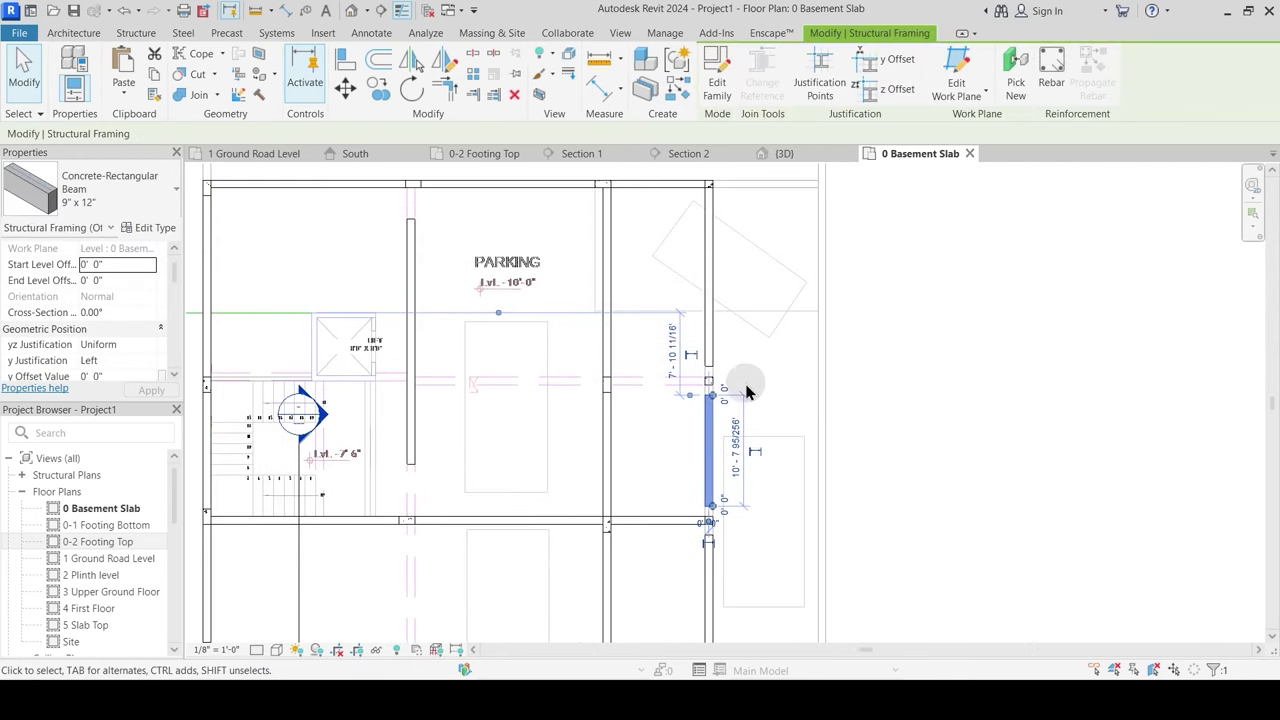
scroll(747, 390, "down", 2)
left_click(762, 430)
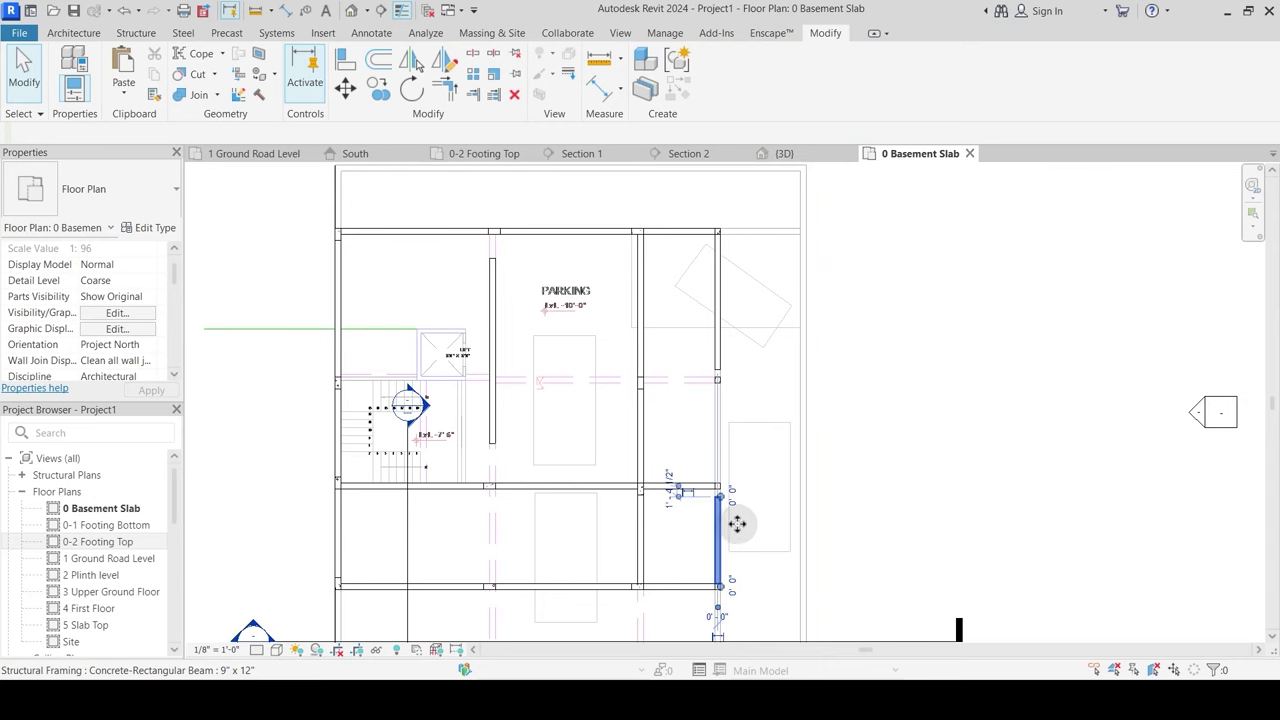
key("Delete")
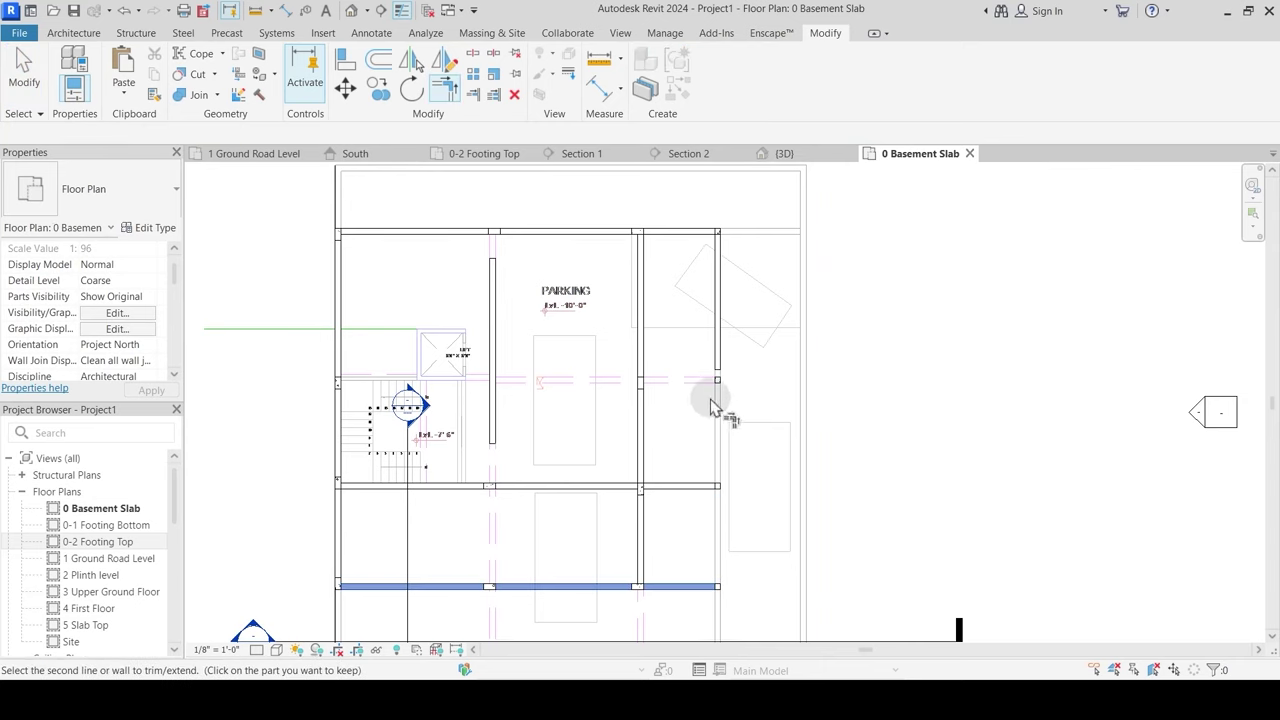
Step: Extend the vertical beam beside the lift up to the top column
middle_click_drag(592, 446, 634, 474)
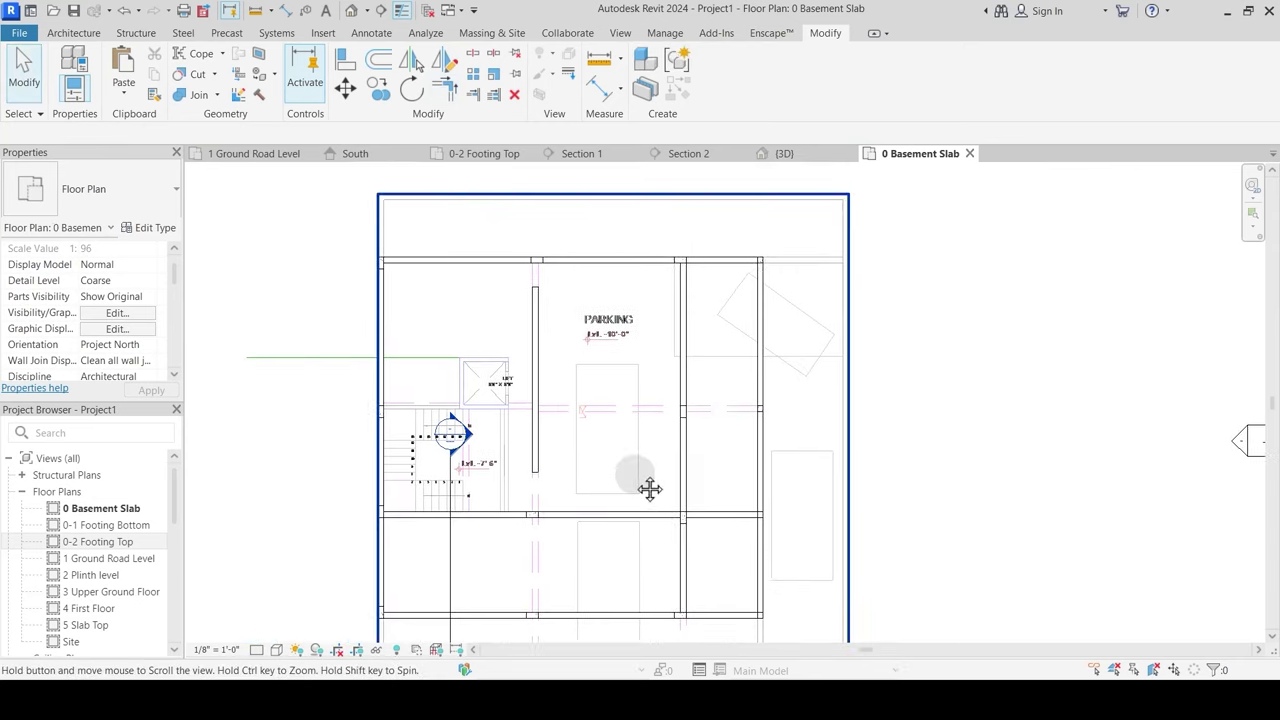
scroll(542, 475, "up", 2)
middle_click_drag(507, 410, 551, 455)
scroll(506, 419, "up", 2)
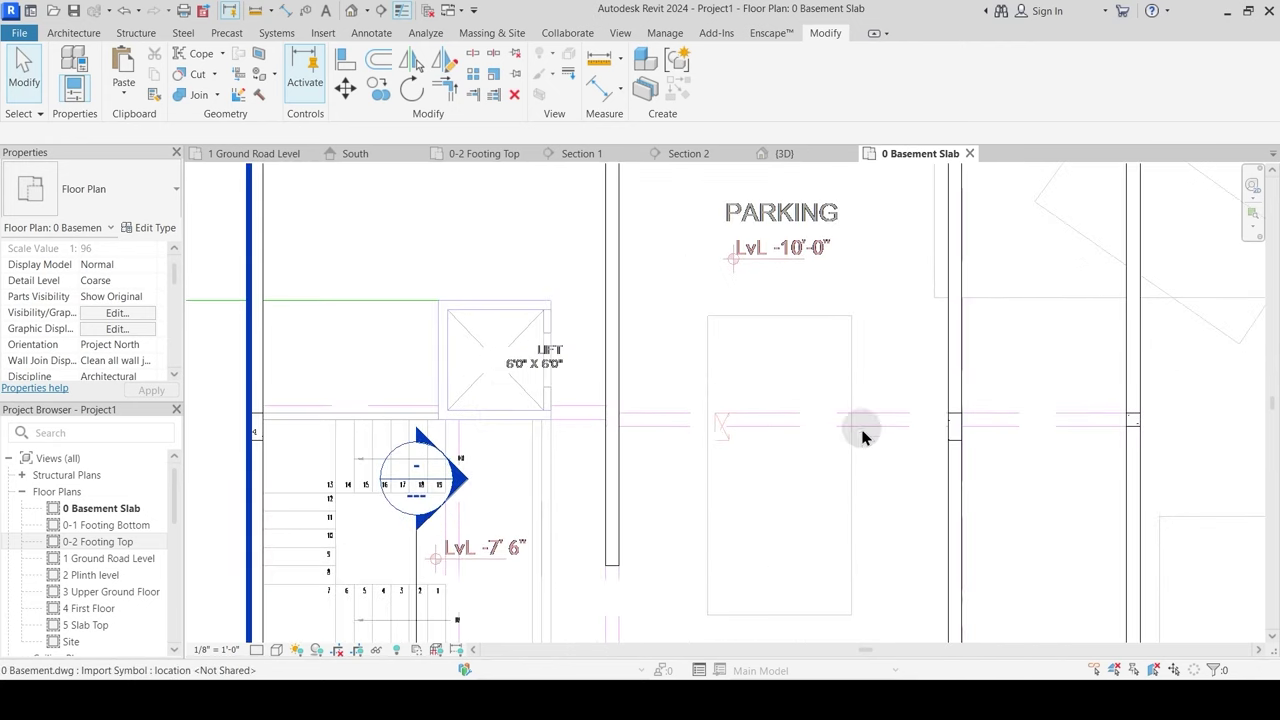
scroll(770, 450, "down", 2)
middle_click_drag(826, 464, 733, 434)
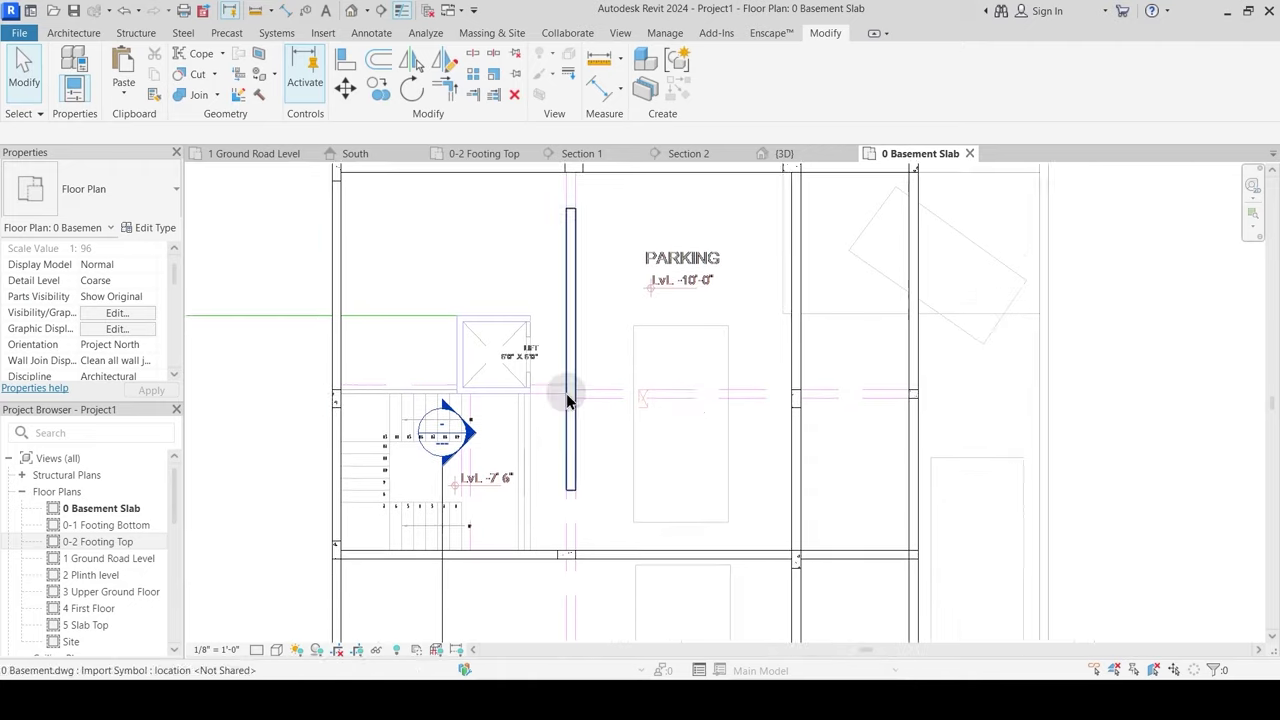
scroll(646, 394, "up", 4)
scroll(693, 396, "down", 1)
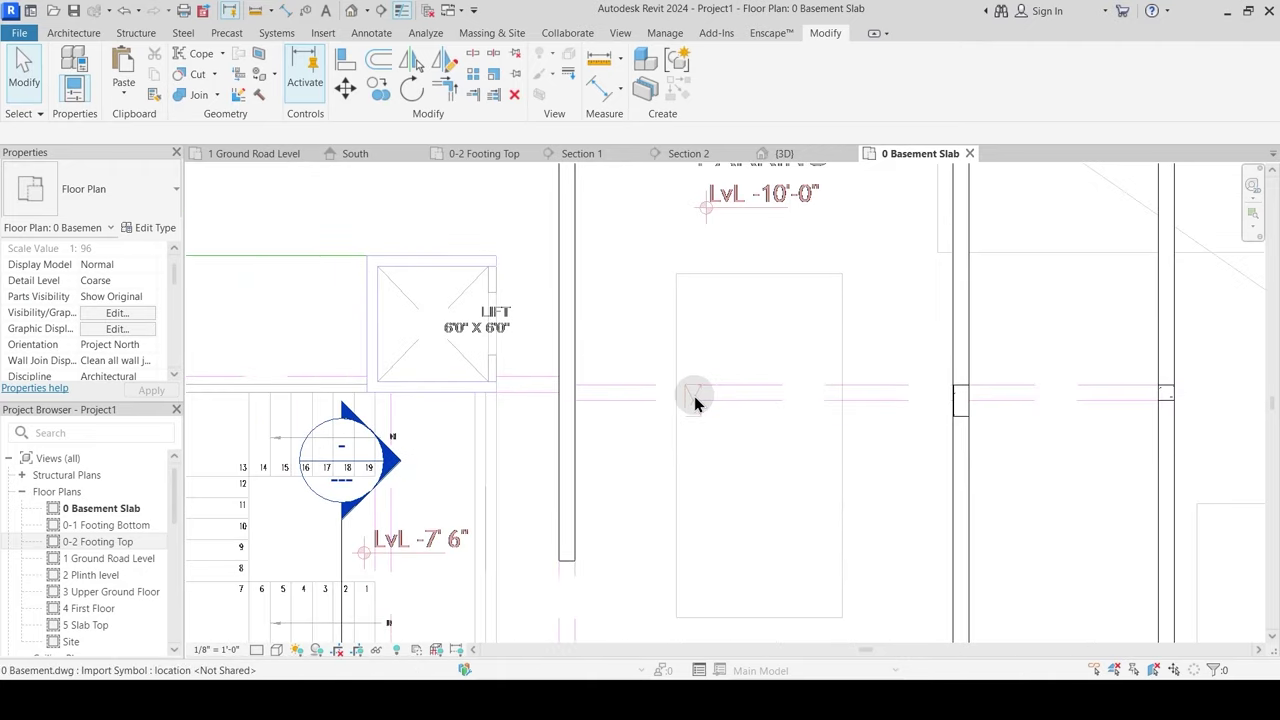
scroll(545, 395, "up", 1)
scroll(644, 412, "down", 3)
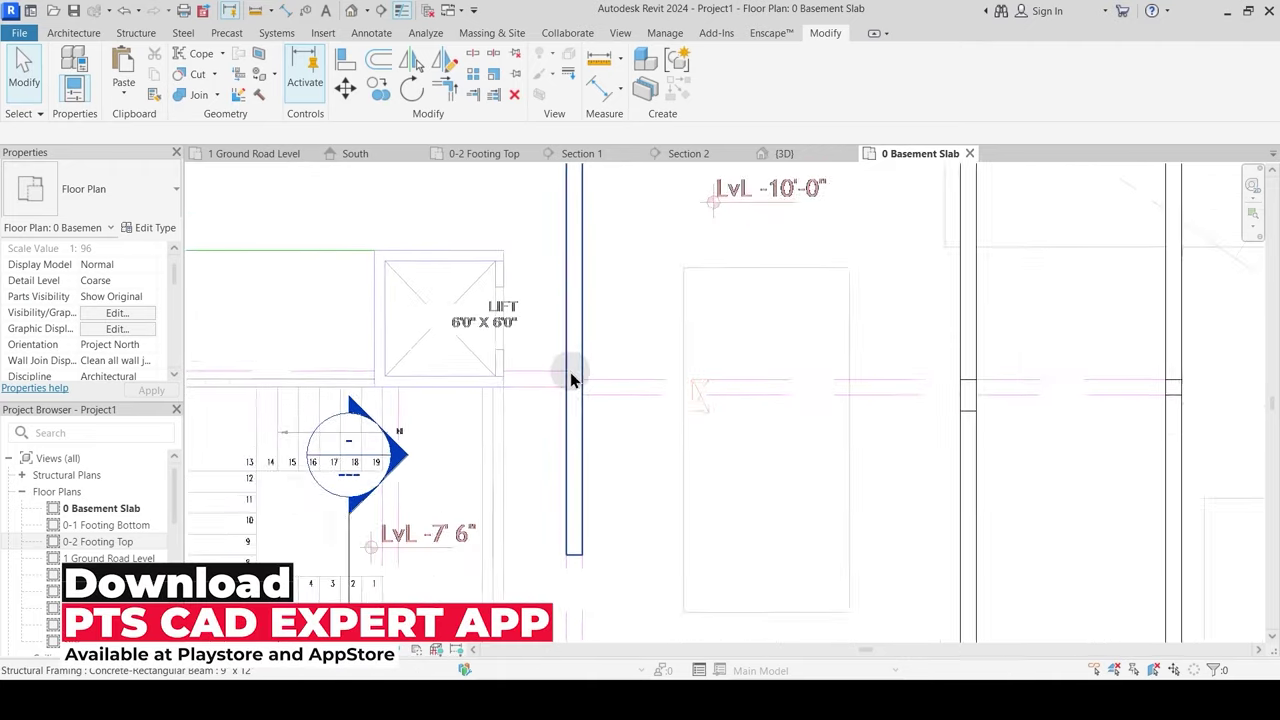
scroll(600, 428, "down", 2)
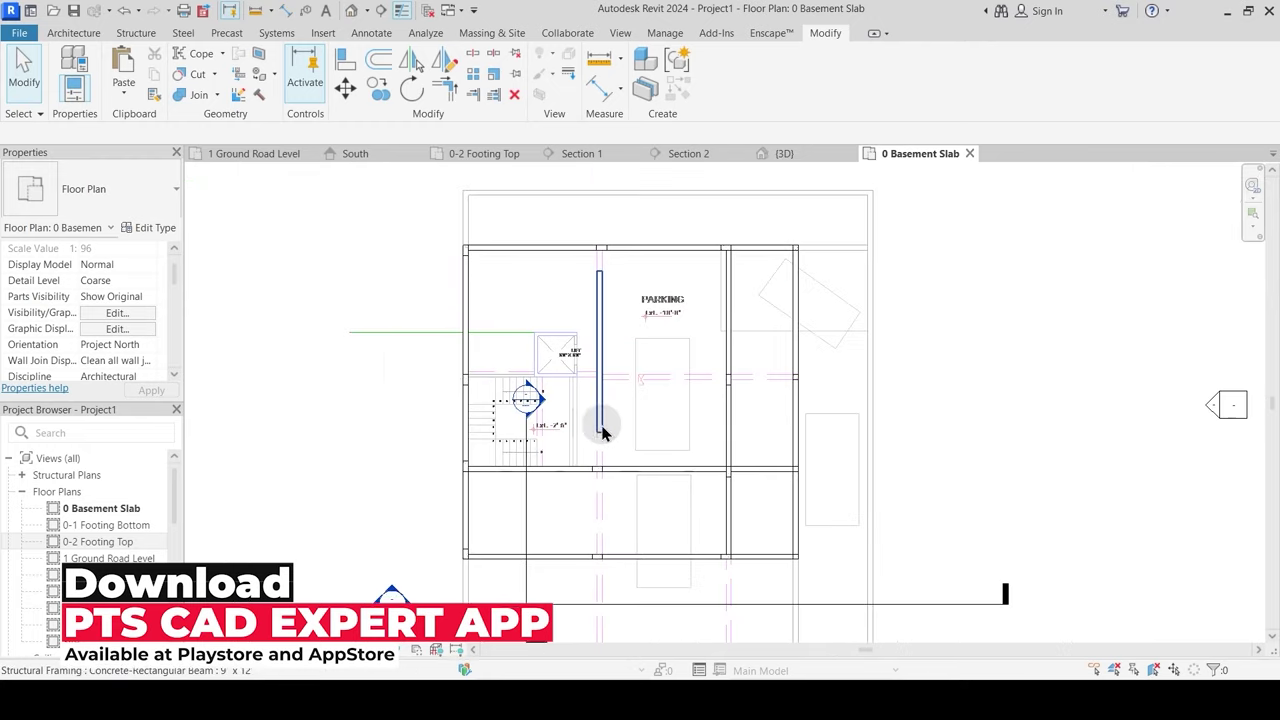
left_click(600, 425)
scroll(588, 253, "up", 2)
left_click_drag(609, 282, 609, 249)
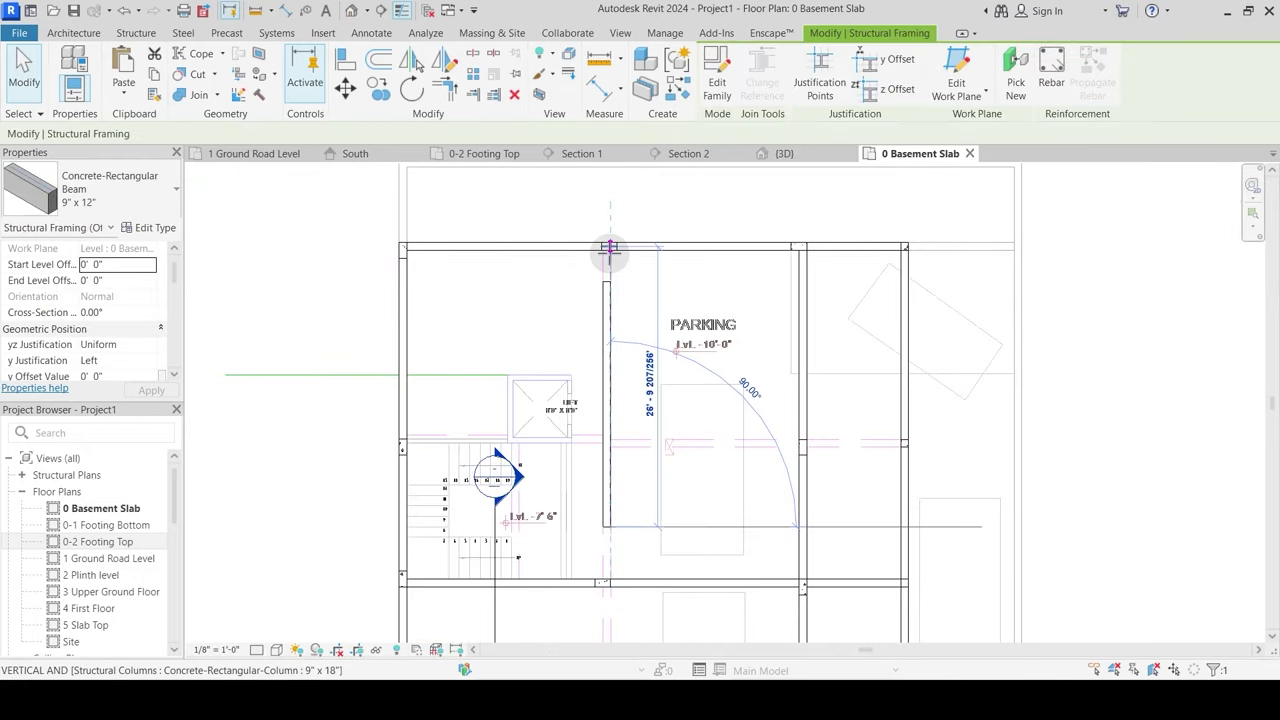
key("Escape")
Step: Extend that beam's lower end down to the lower beam line
middle_click_drag(620, 528, 617, 393)
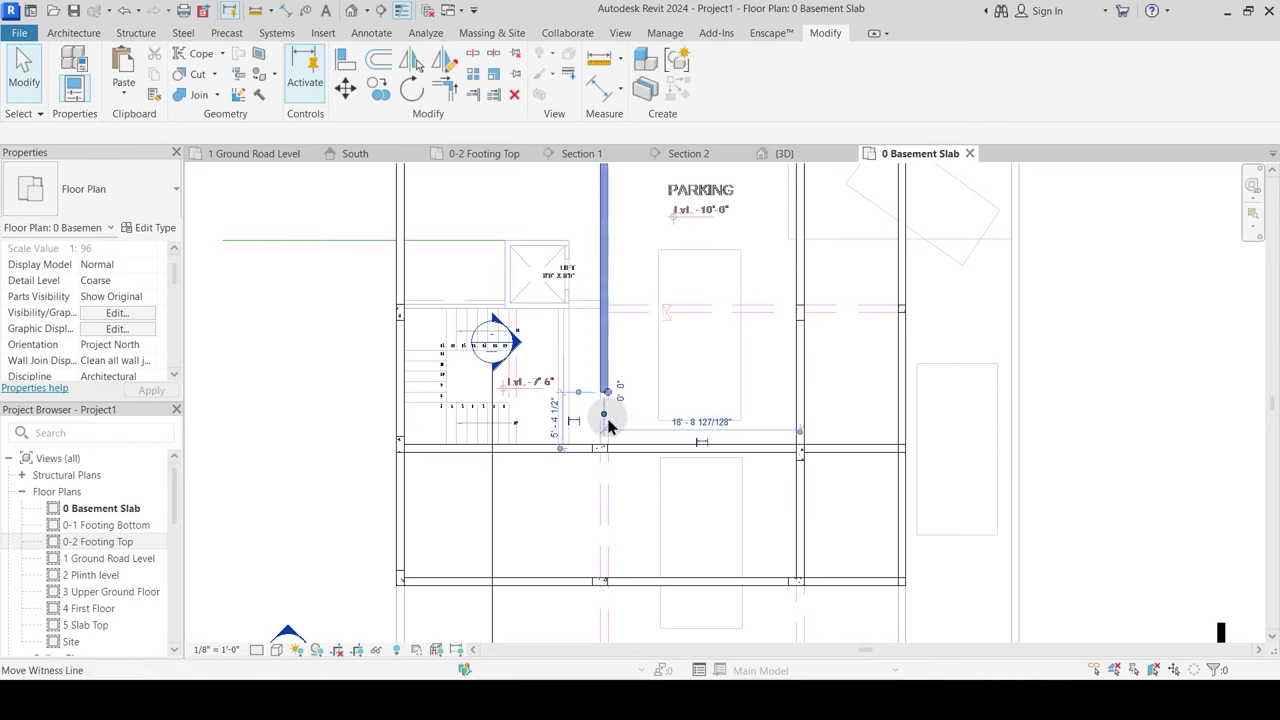
left_click_drag(605, 390, 608, 495)
left_click_drag(610, 558, 609, 569)
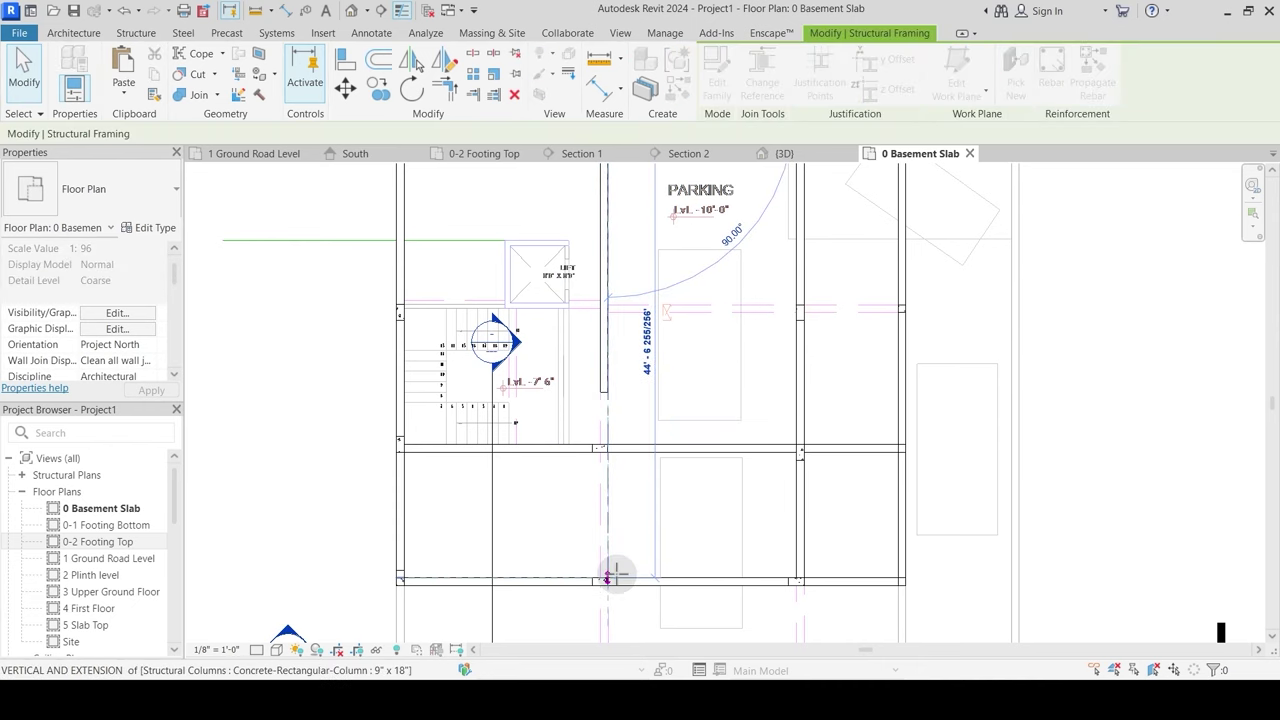
scroll(677, 480, "down", 2)
key("Escape")
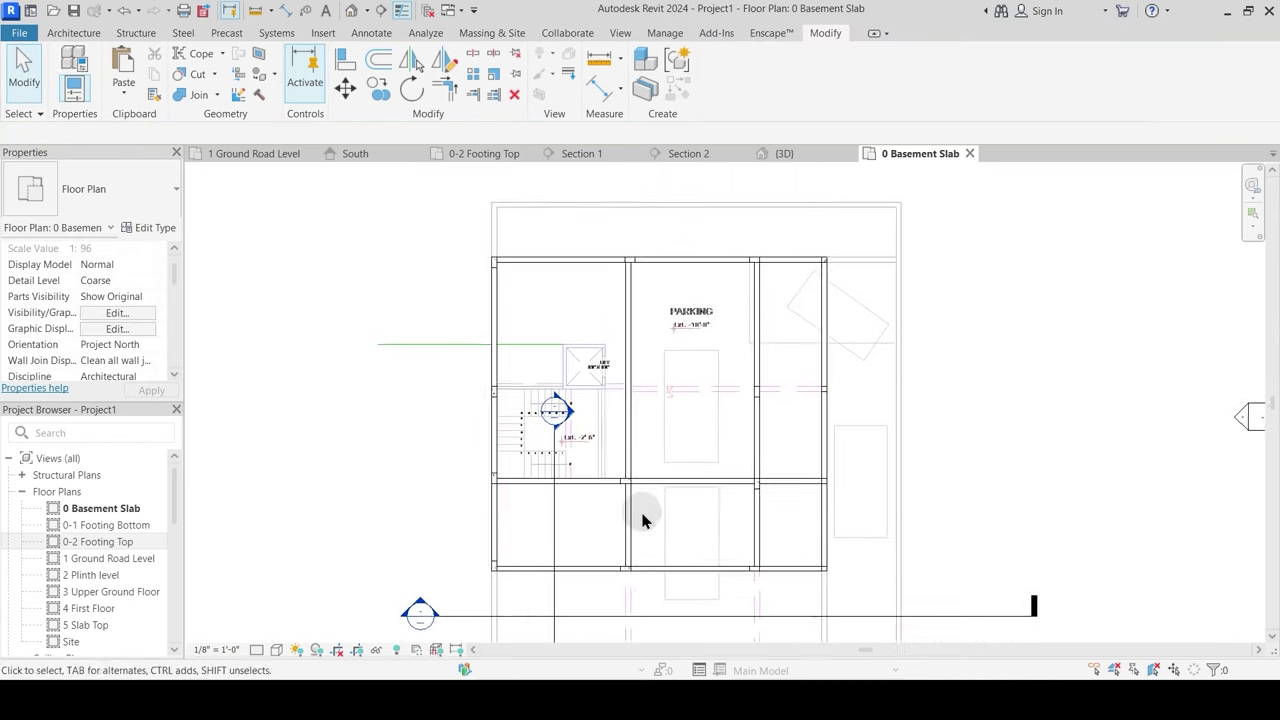
Step: Extend the two vertical beams in the lower bays down to the bottom
scroll(651, 571, "up", 4)
middle_click_drag(651, 571, 623, 337)
scroll(620, 460, "down", 2)
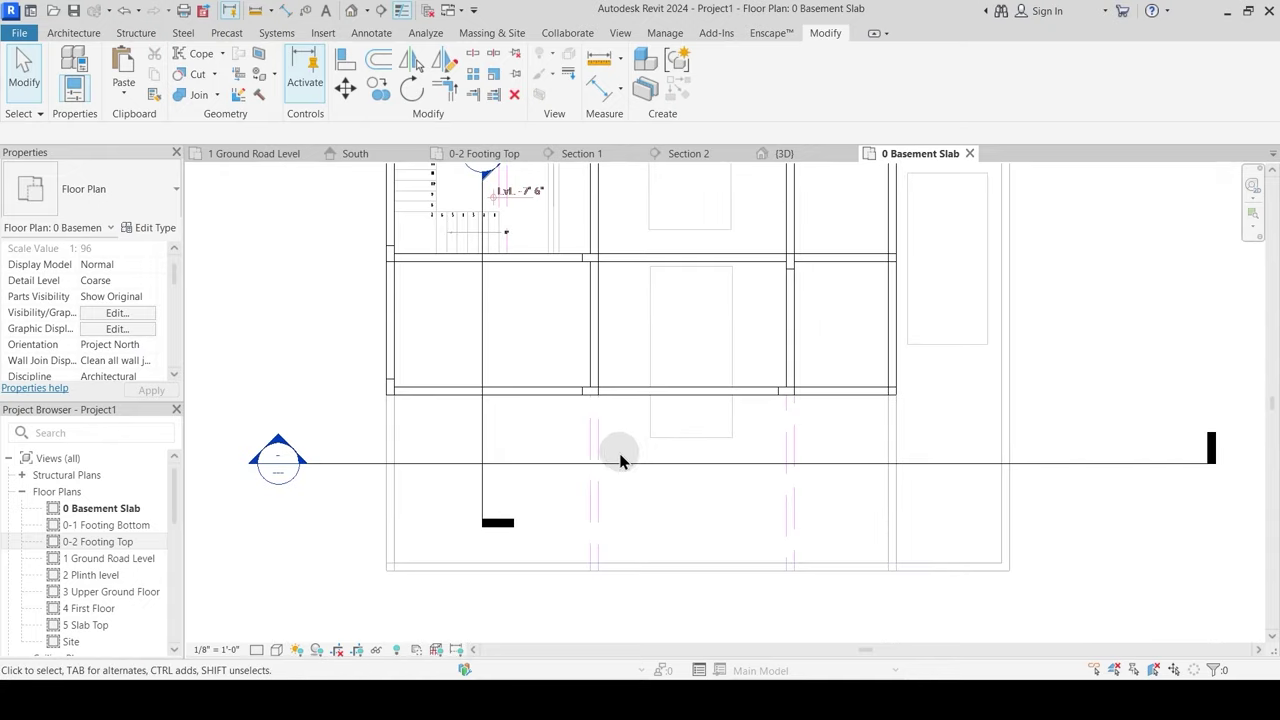
left_click(595, 366)
left_click_drag(603, 514, 600, 557)
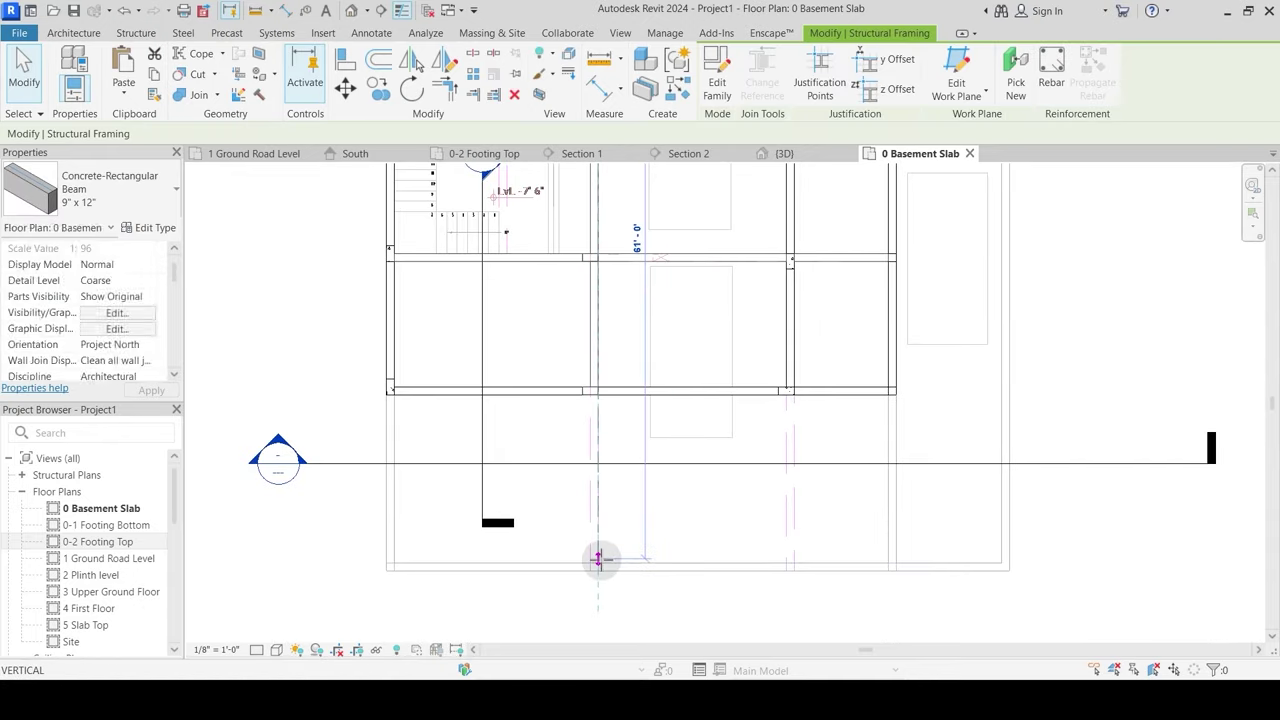
left_click(752, 492)
left_click(794, 396)
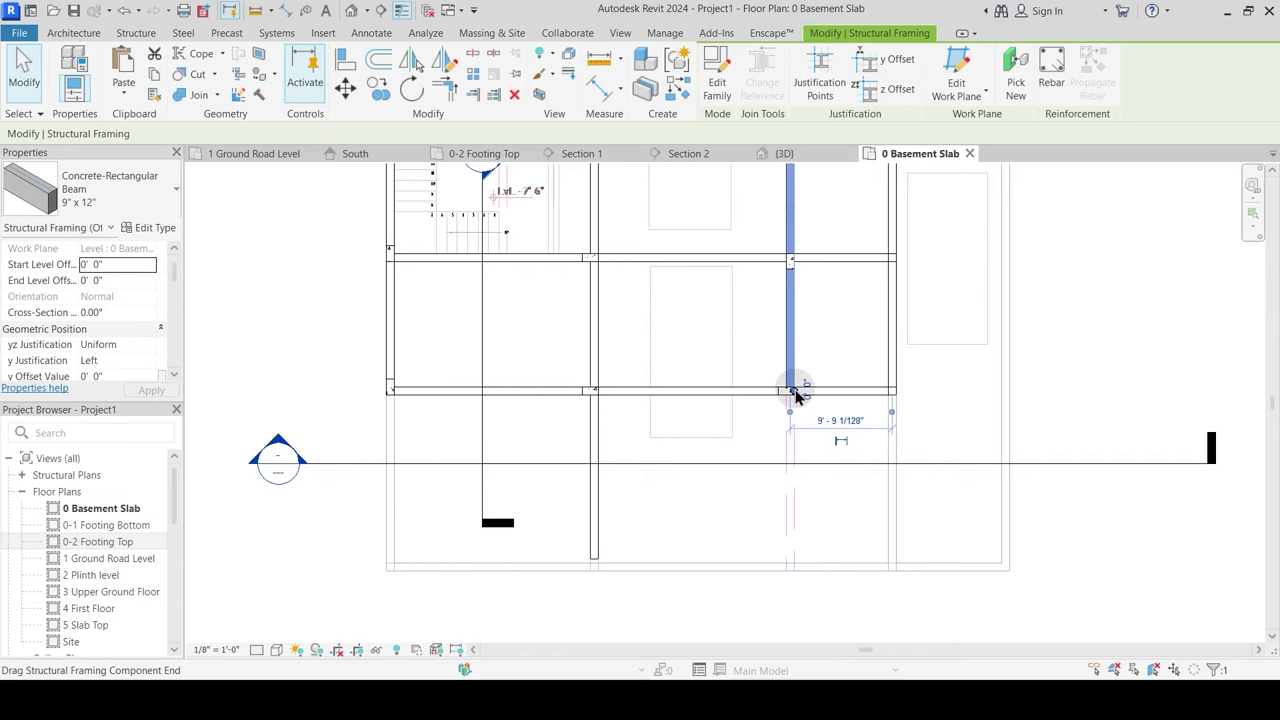
left_click_drag(794, 398, 793, 562)
left_click(843, 502)
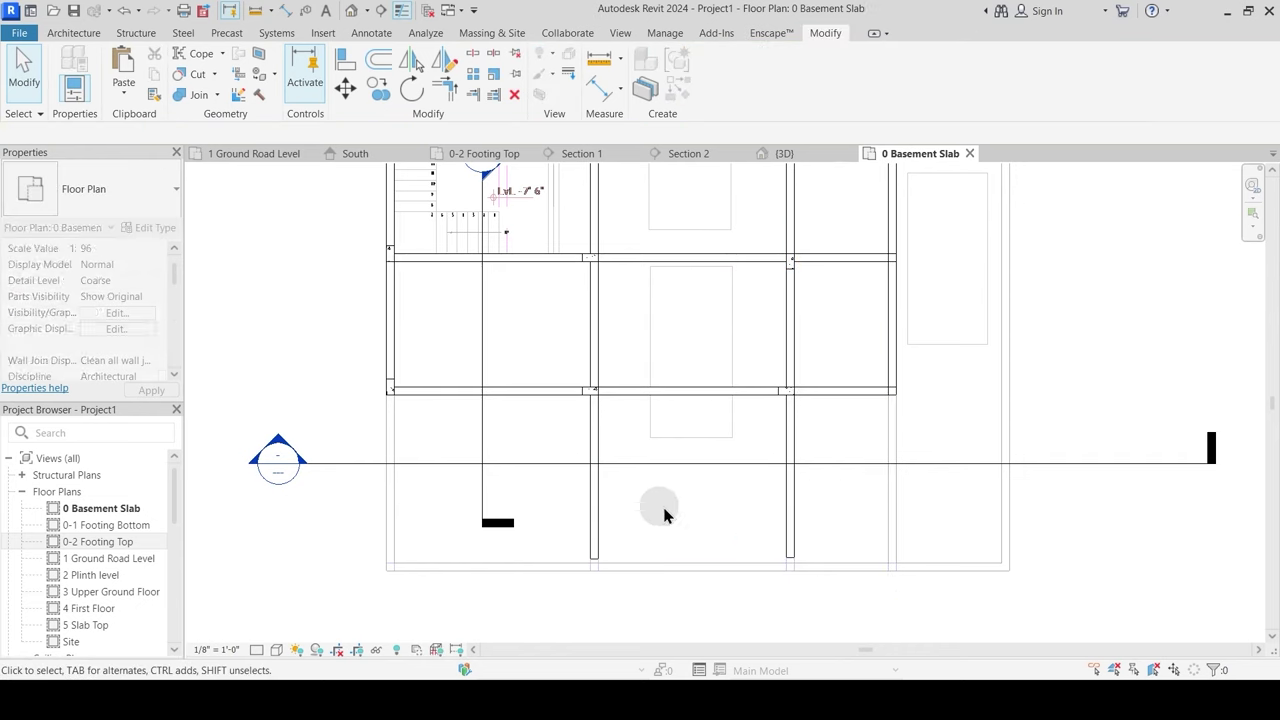
Step: Extend the left two vertical beams near PARKING up to the slab's top edge
scroll(620, 529, "up", 2)
scroll(654, 537, "down", 3)
scroll(617, 402, "up", 2)
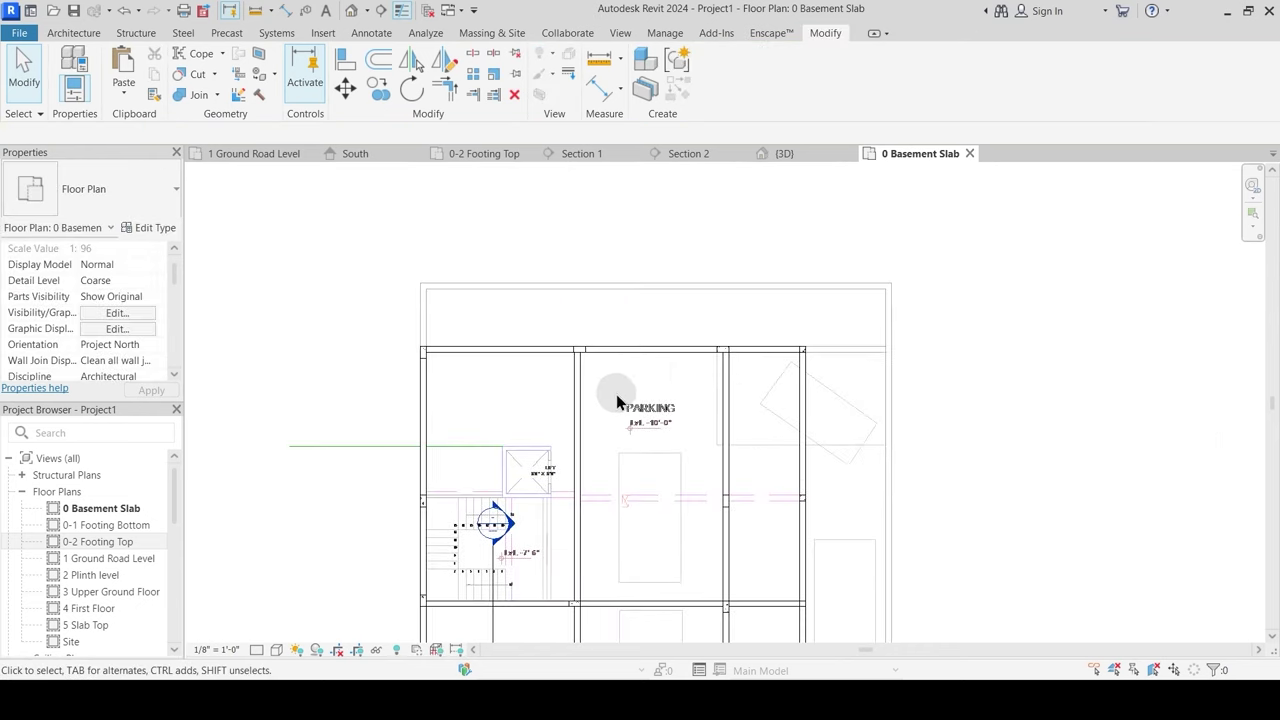
scroll(619, 372, "up", 1)
left_click(565, 388)
scroll(563, 360, "up", 1)
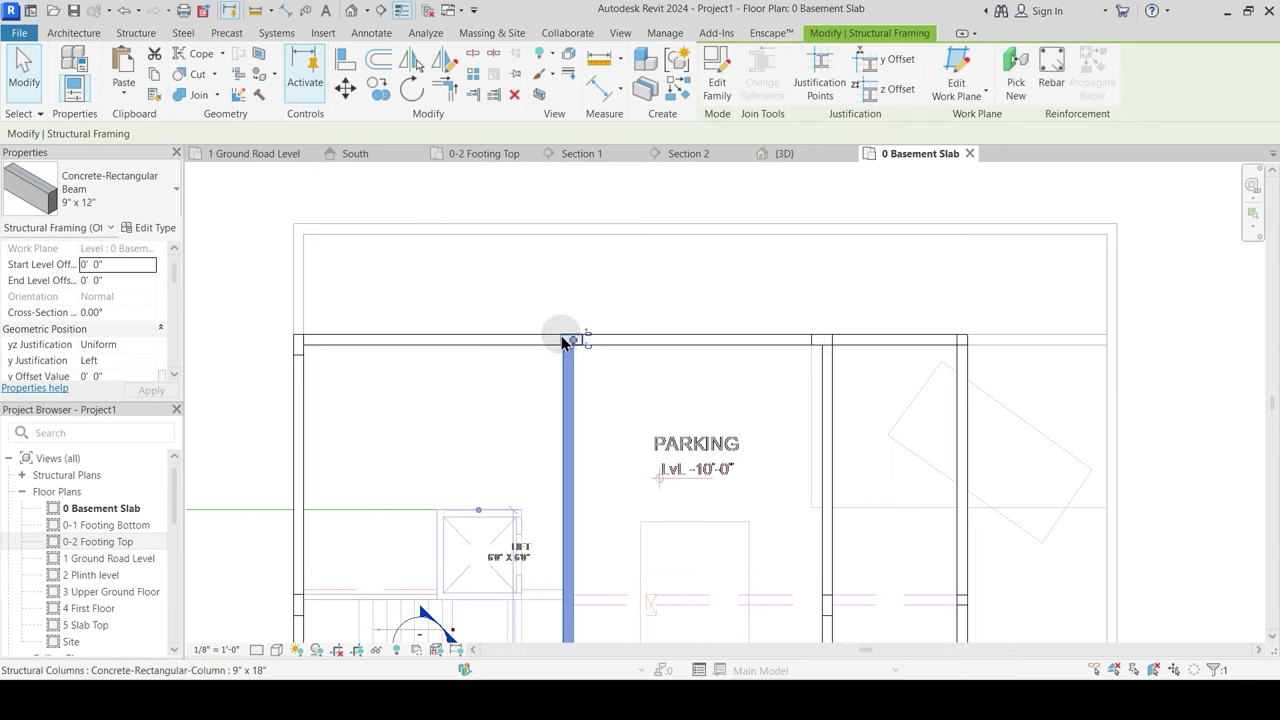
left_click_drag(573, 341, 574, 240)
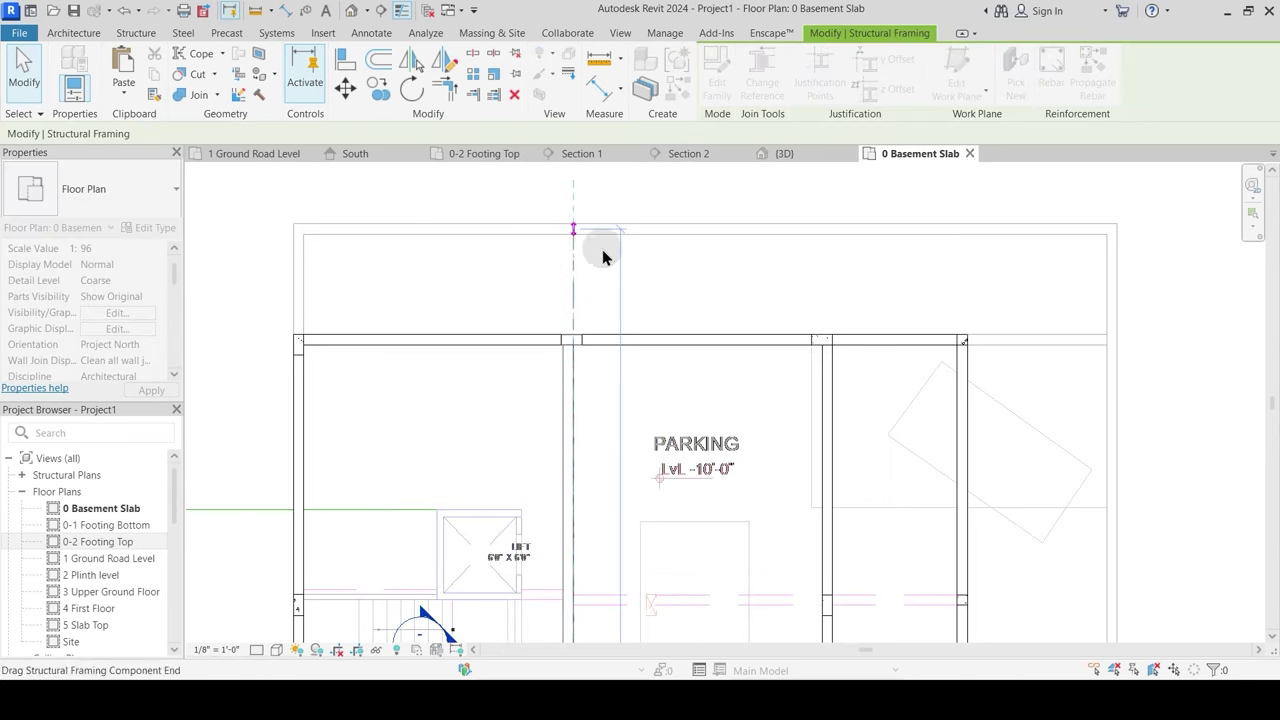
left_click(692, 285)
left_click(828, 362)
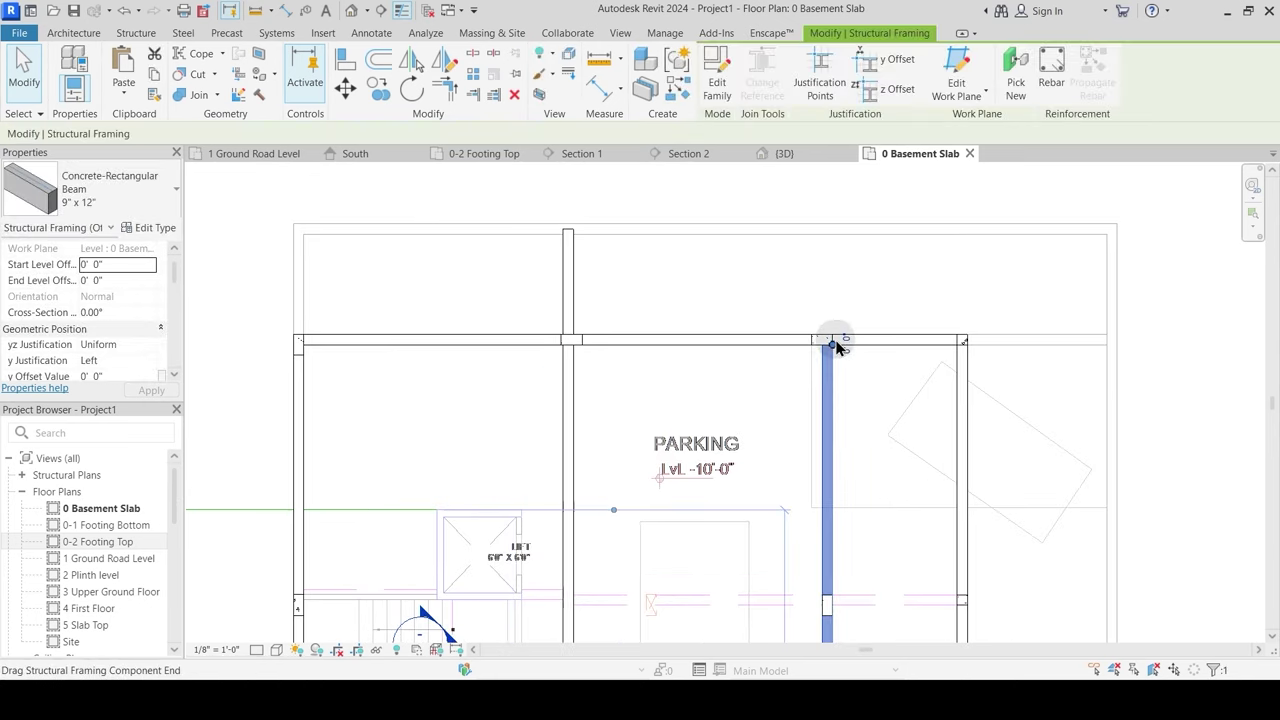
left_click_drag(828, 341, 832, 233)
left_click(884, 290)
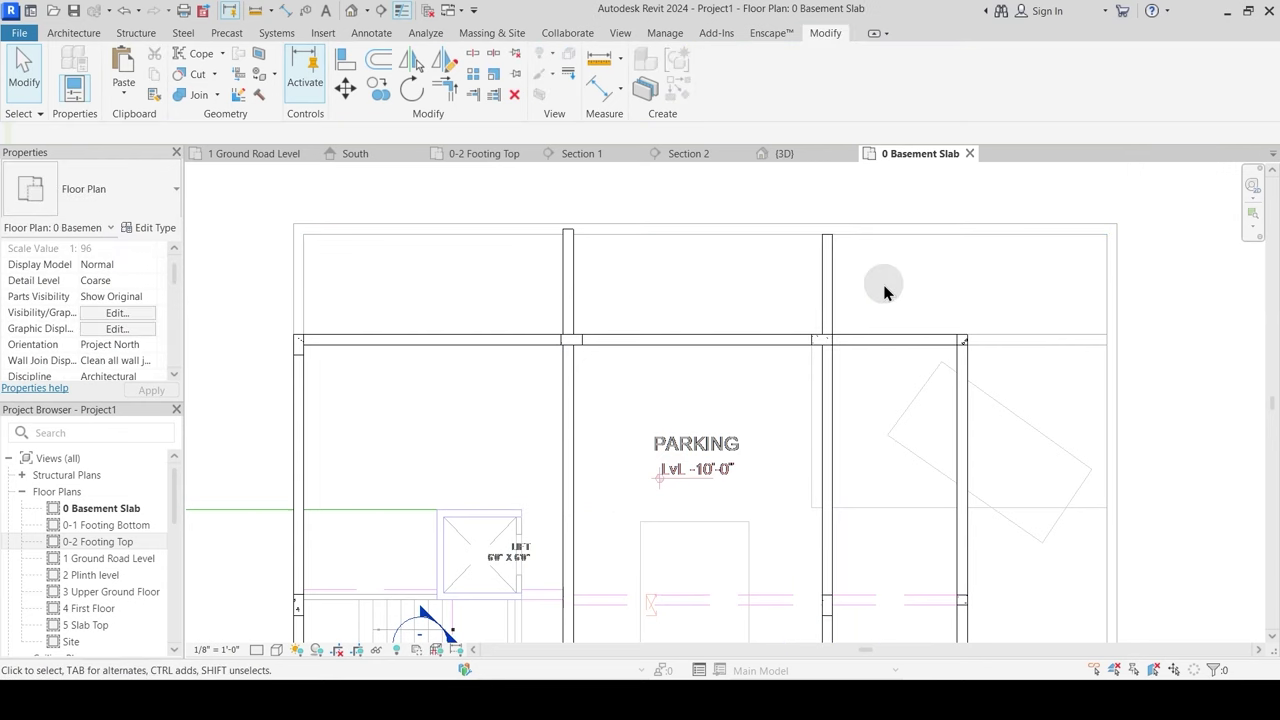
Step: Extend the rightmost PARKING beam to the slab edge and snap the left beam onto it
left_click(966, 372)
left_click_drag(963, 340, 967, 233)
left_click(600, 280)
left_click(567, 268)
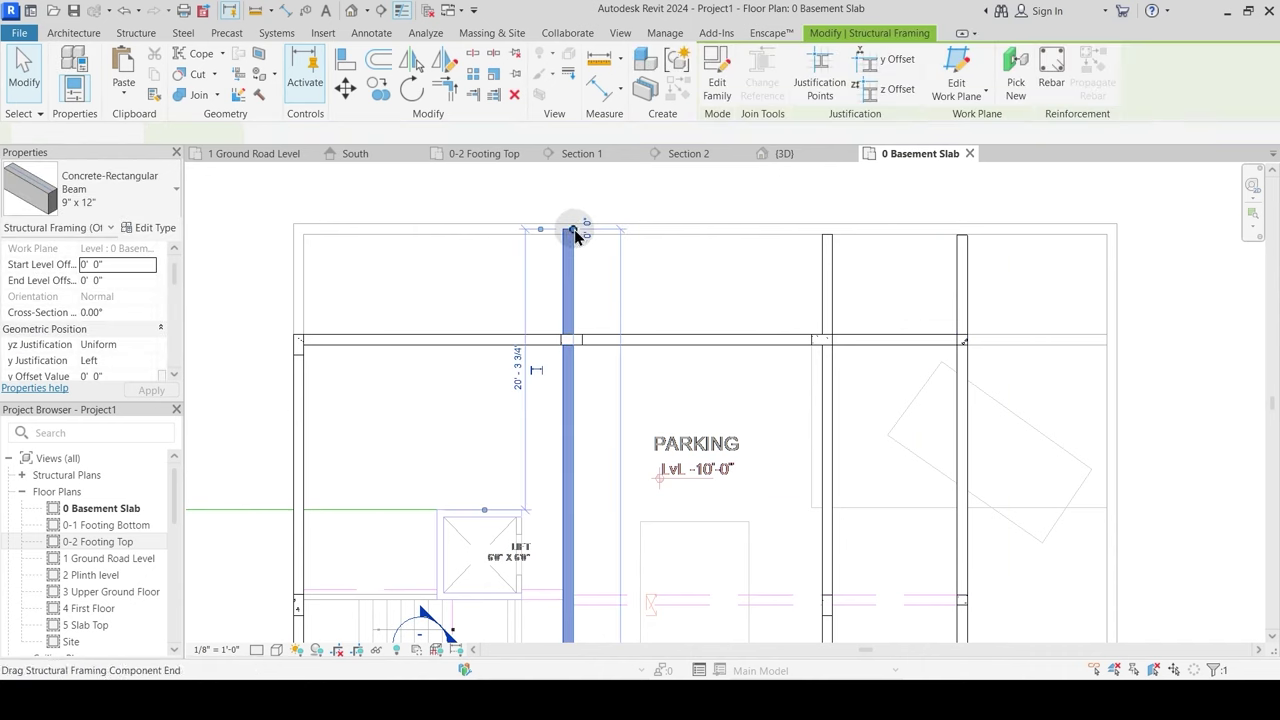
left_click_drag(574, 229, 572, 234)
left_click(644, 304)
Step: Select the bottom horizontal beam near the stair and lift
middle_click_drag(708, 471, 621, 305)
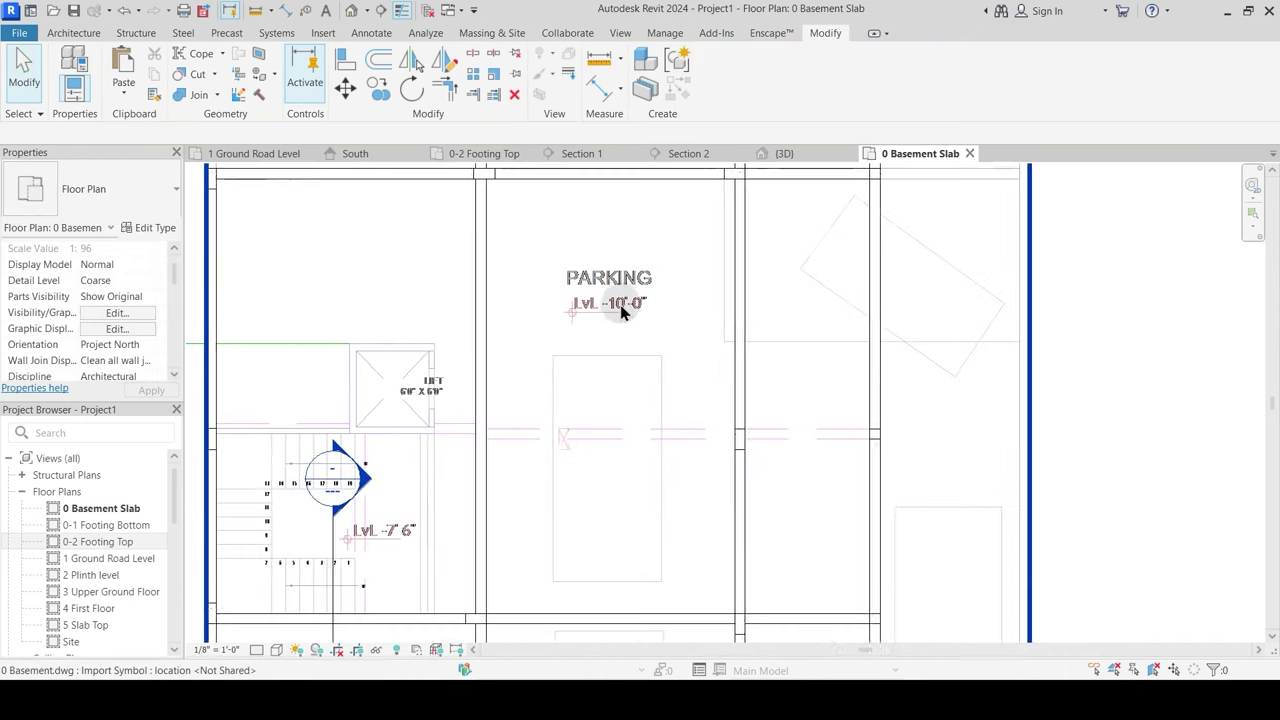
scroll(621, 312, "down", 2)
scroll(517, 417, "up", 4)
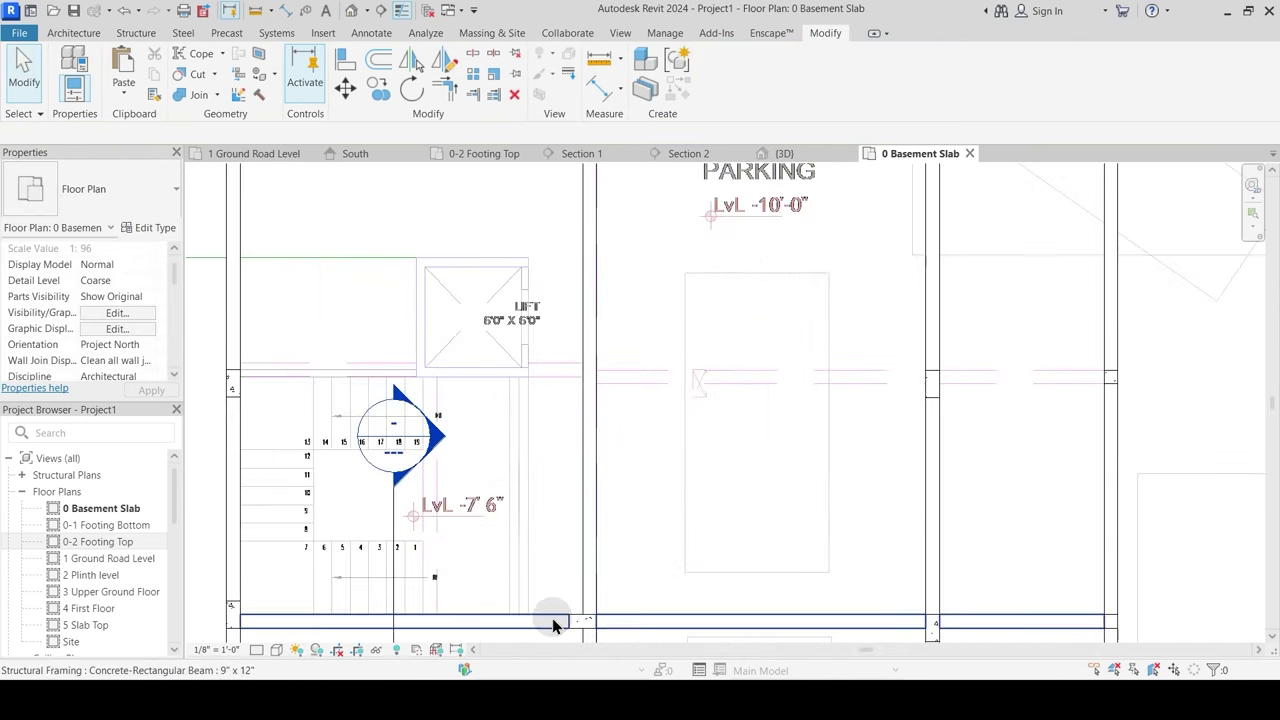
left_click(553, 625)
Step: Place a similar beam along the line right of the lift with y Justification Left
key("c")
key("s")
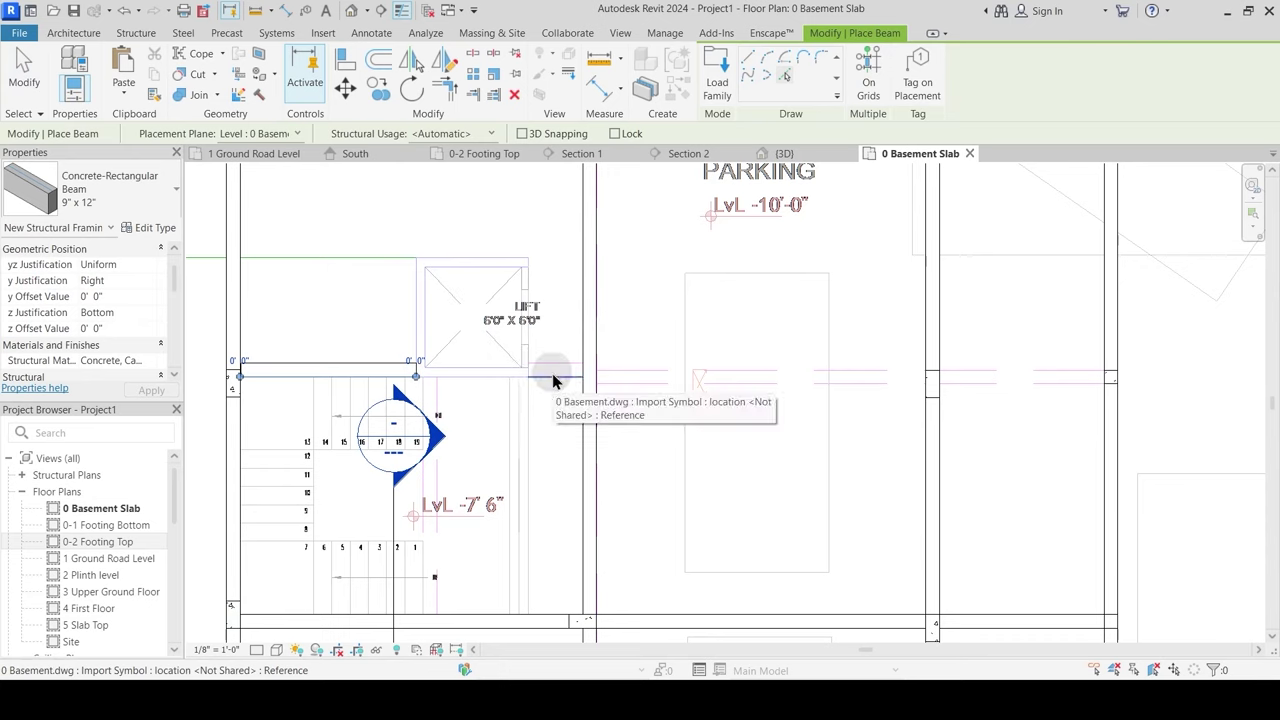
left_click(645, 390)
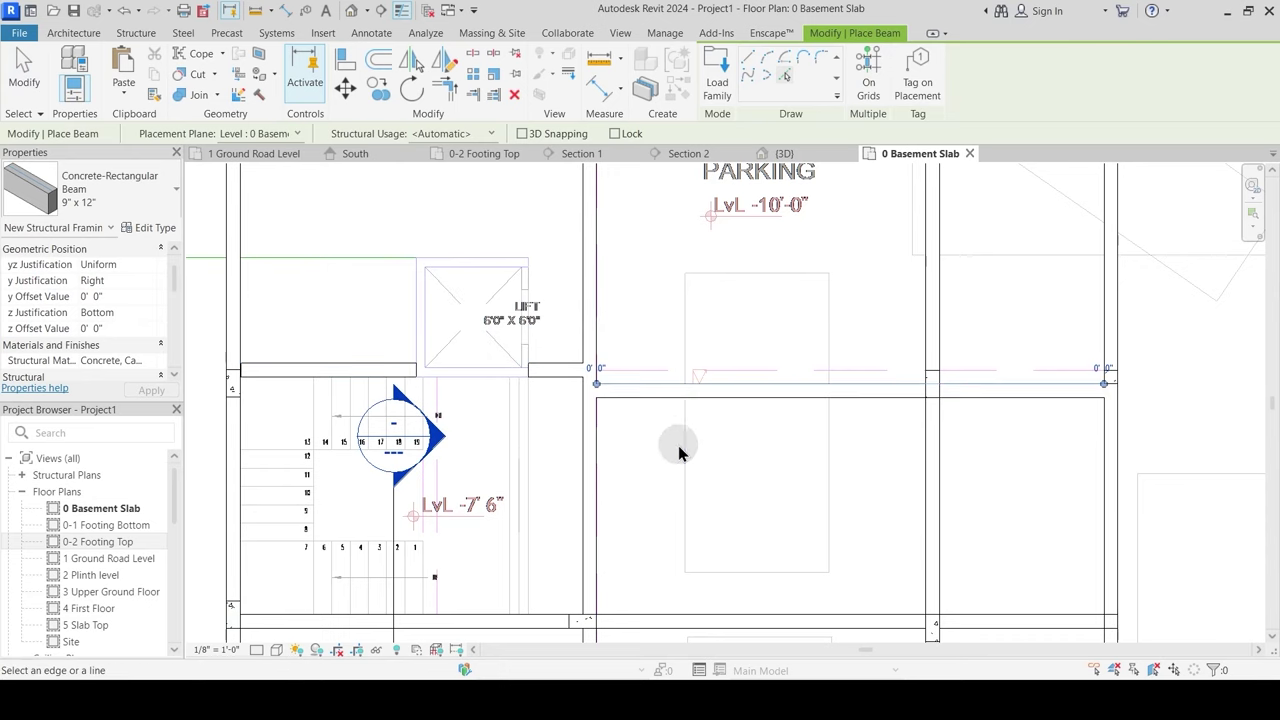
key("Escape")
key("Escape")
left_click(663, 392)
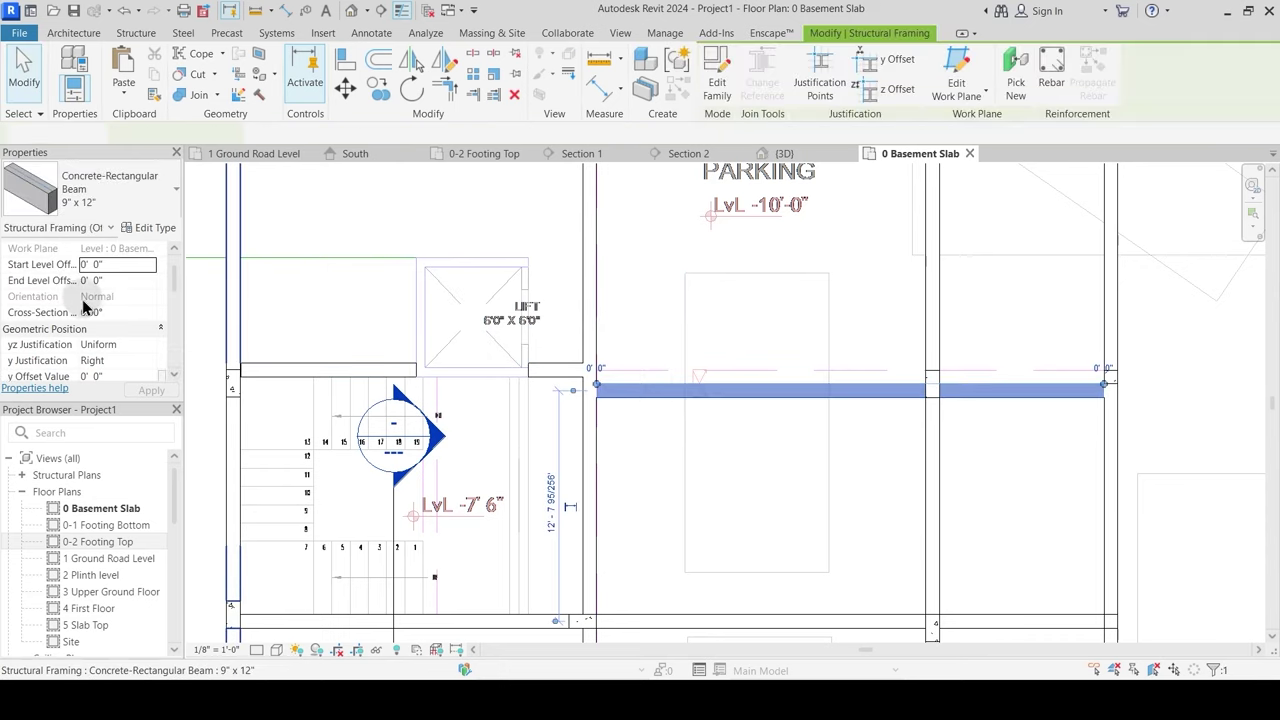
left_click(145, 364)
left_click(695, 446)
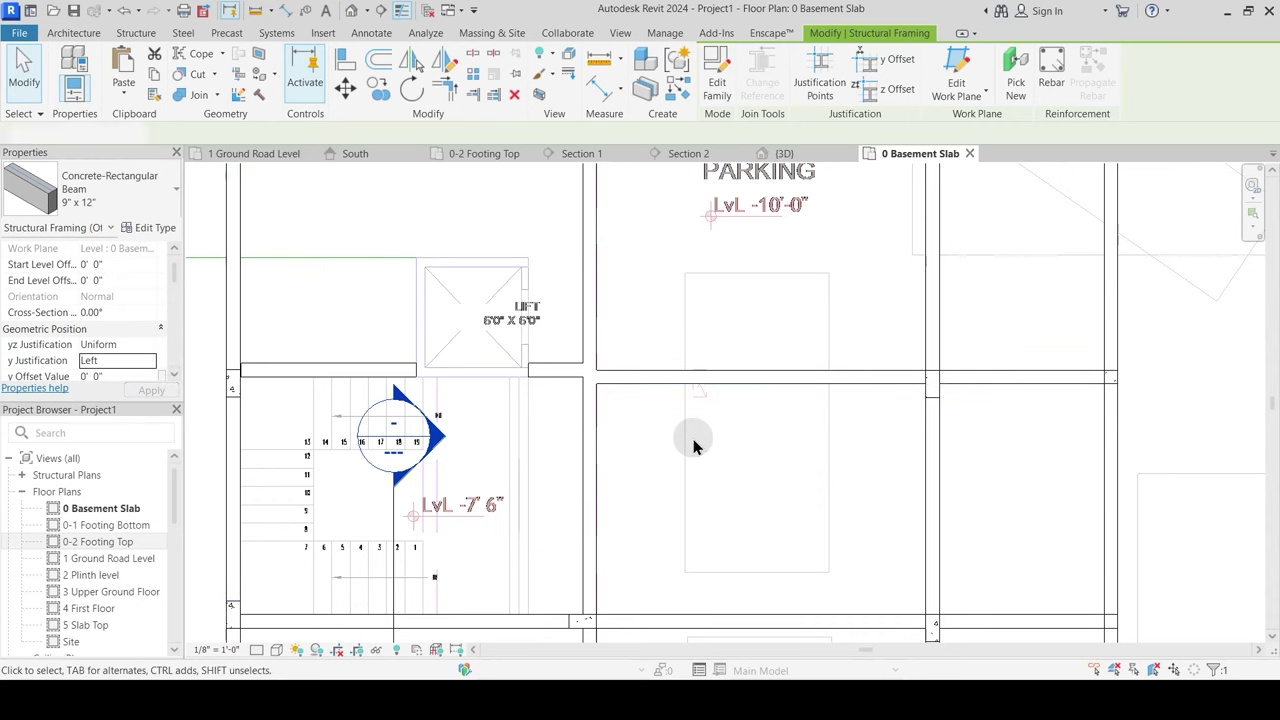
Step: Snap the left top-bay vertical beam's top end onto the edge line
scroll(737, 466, "down", 4)
scroll(785, 314, "down", 2)
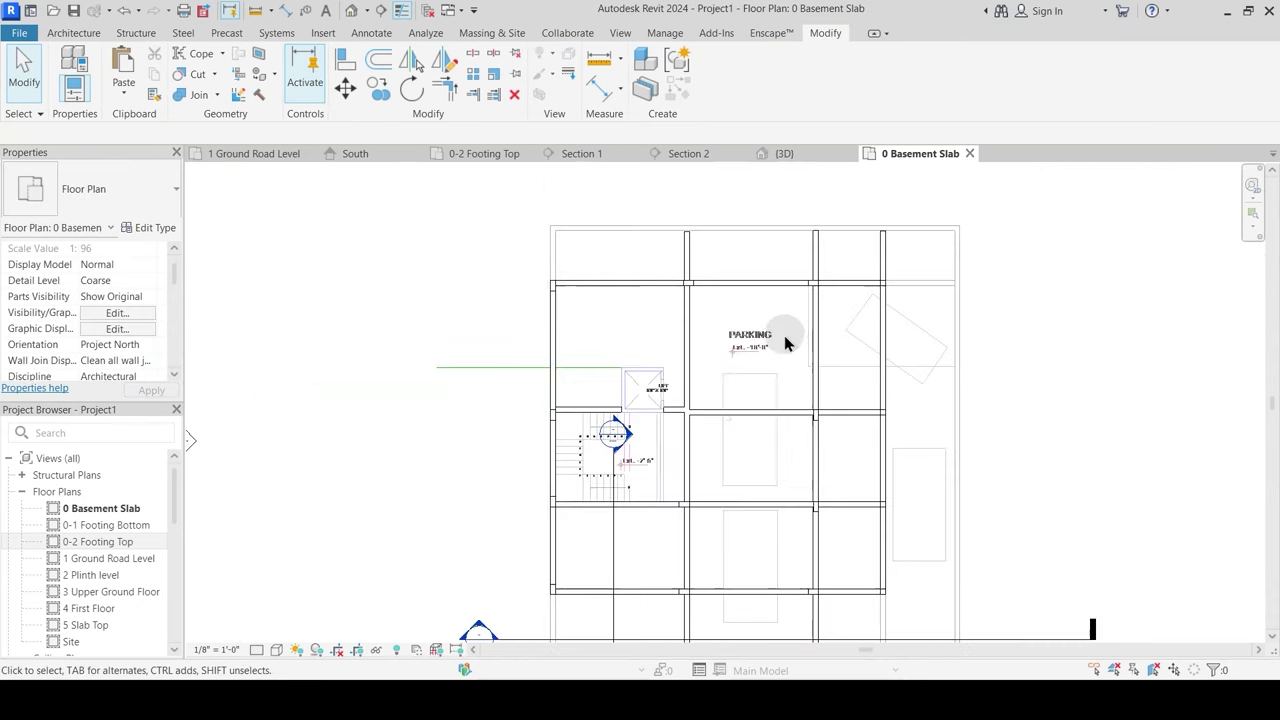
middle_click_drag(653, 374, 537, 374)
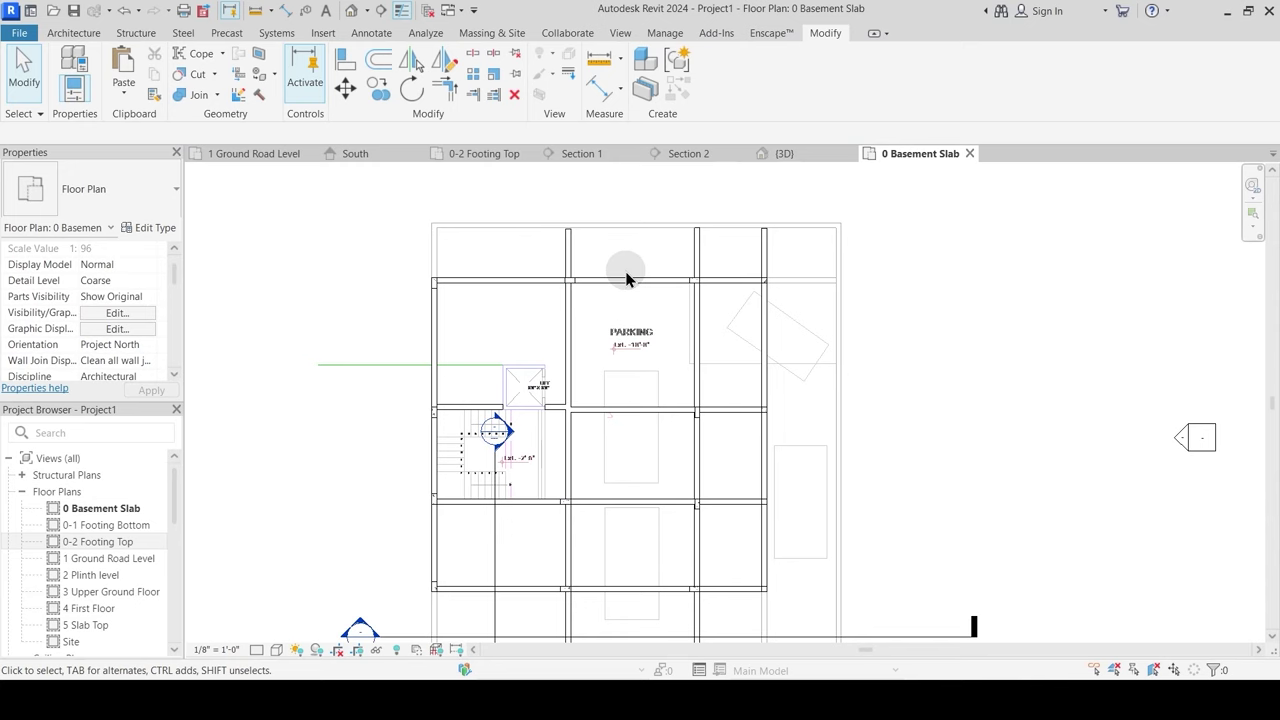
left_click(570, 245)
scroll(573, 250, "up", 4)
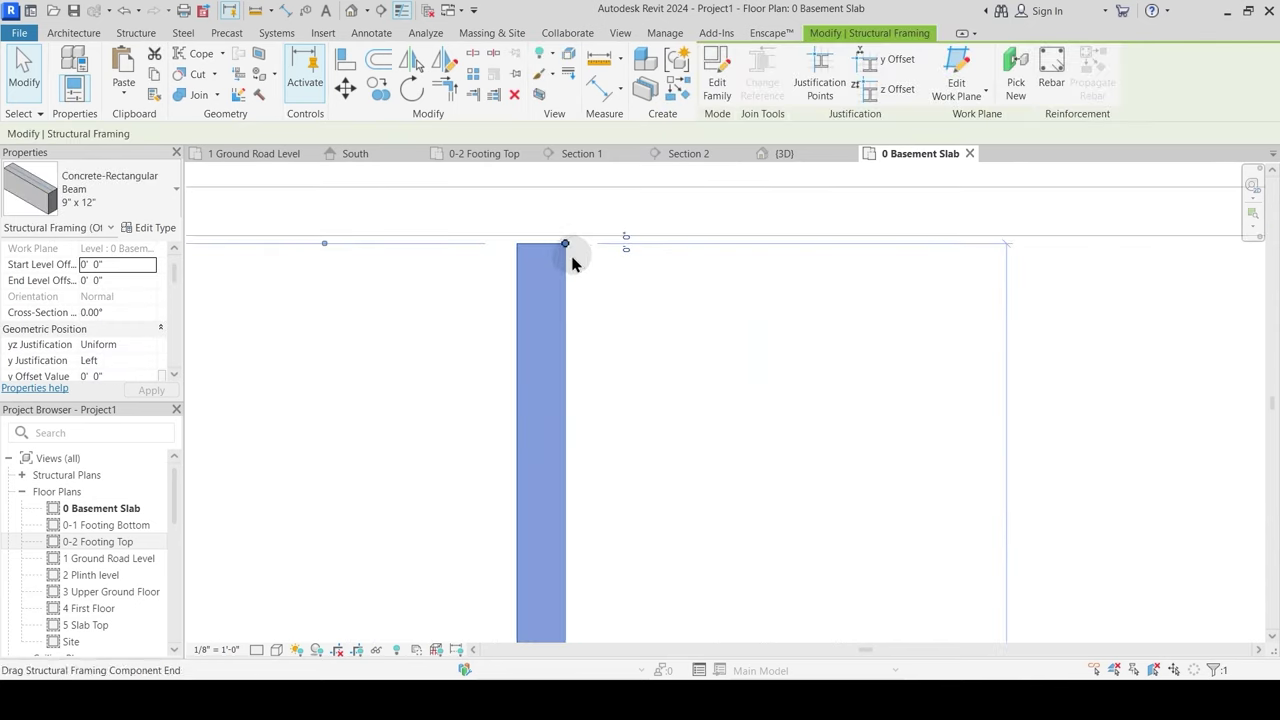
left_click_drag(563, 249, 569, 241)
scroll(562, 230, "up", 2)
scroll(607, 338, "down", 5)
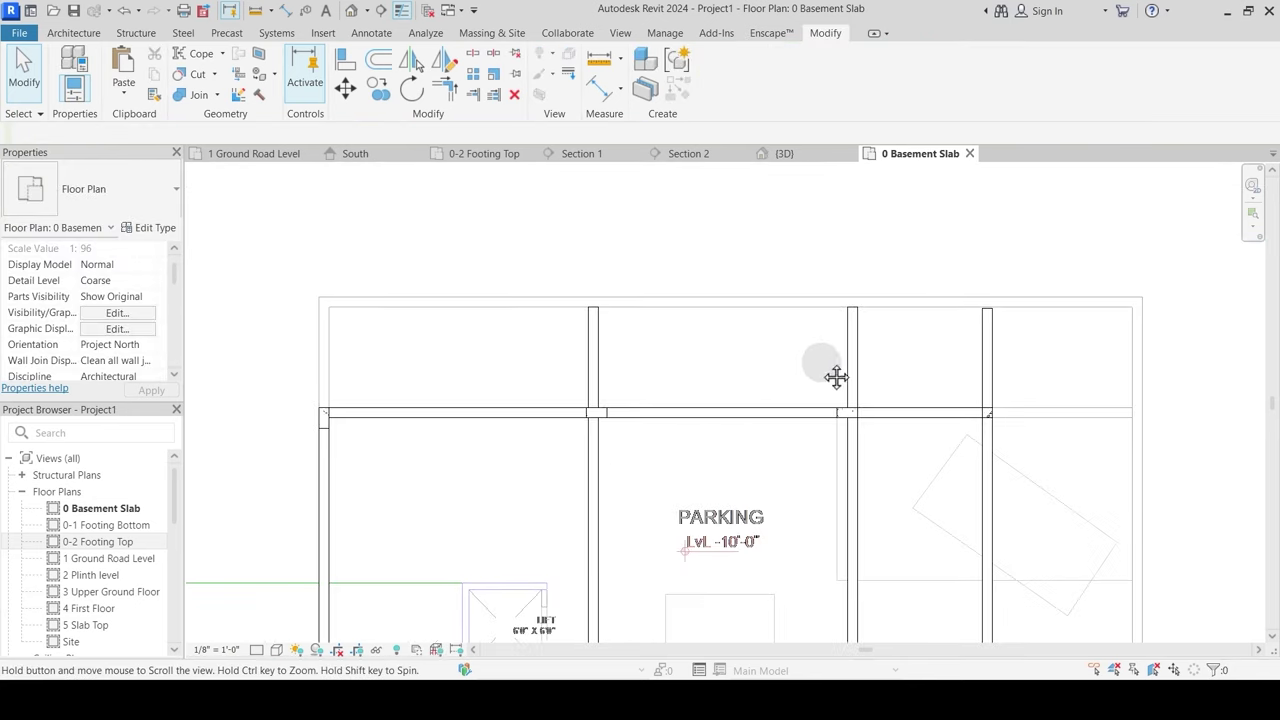
Step: Extend the right-hand vertical beam's top end onto the line above
middle_click_drag(837, 377, 561, 360)
scroll(590, 328, "up", 2)
left_click(574, 288)
scroll(578, 277, "up", 4)
left_click(776, 301)
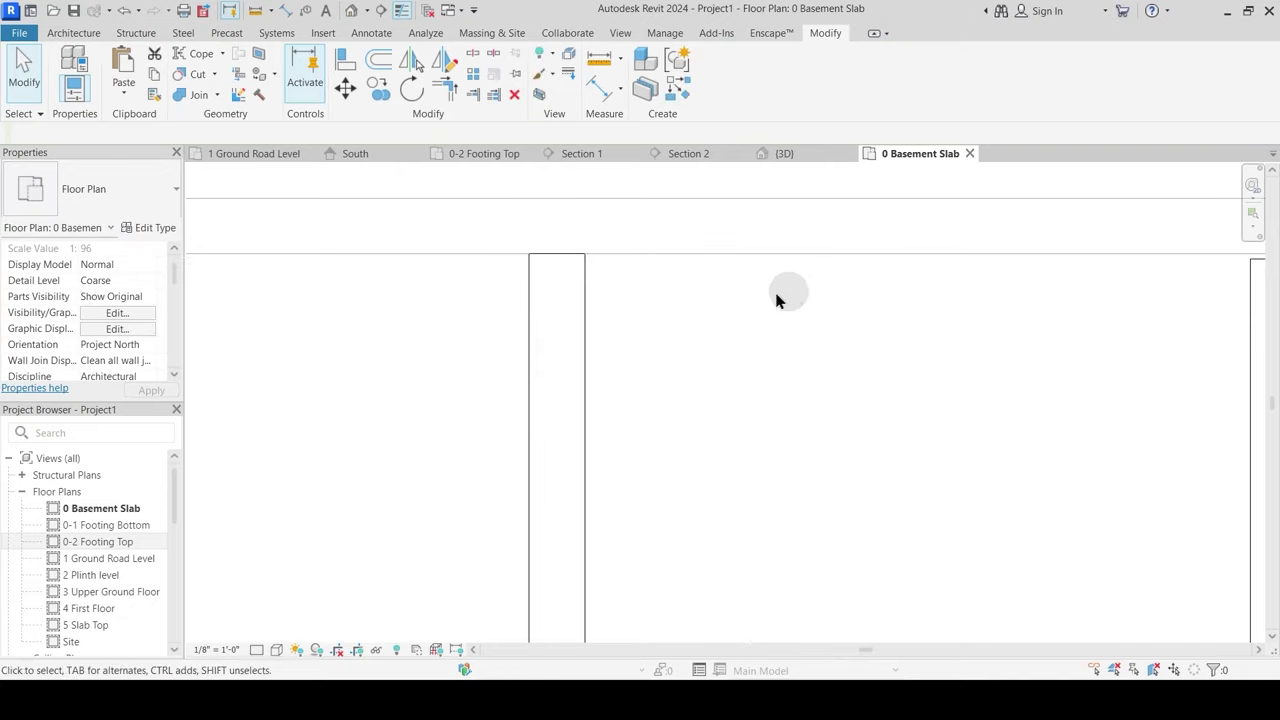
middle_click_drag(1098, 311, 500, 330)
left_click(708, 301)
scroll(709, 285, "up", 2)
mouse_move(709, 280)
left_mouse_down()
mouse_move(710, 262)
mouse_move(709, 294)
left_mouse_up()
key("Escape")
Step: Extend the bottom-bay vertical beam's lower end to the slab's bottom line
scroll(709, 300, "down", 6)
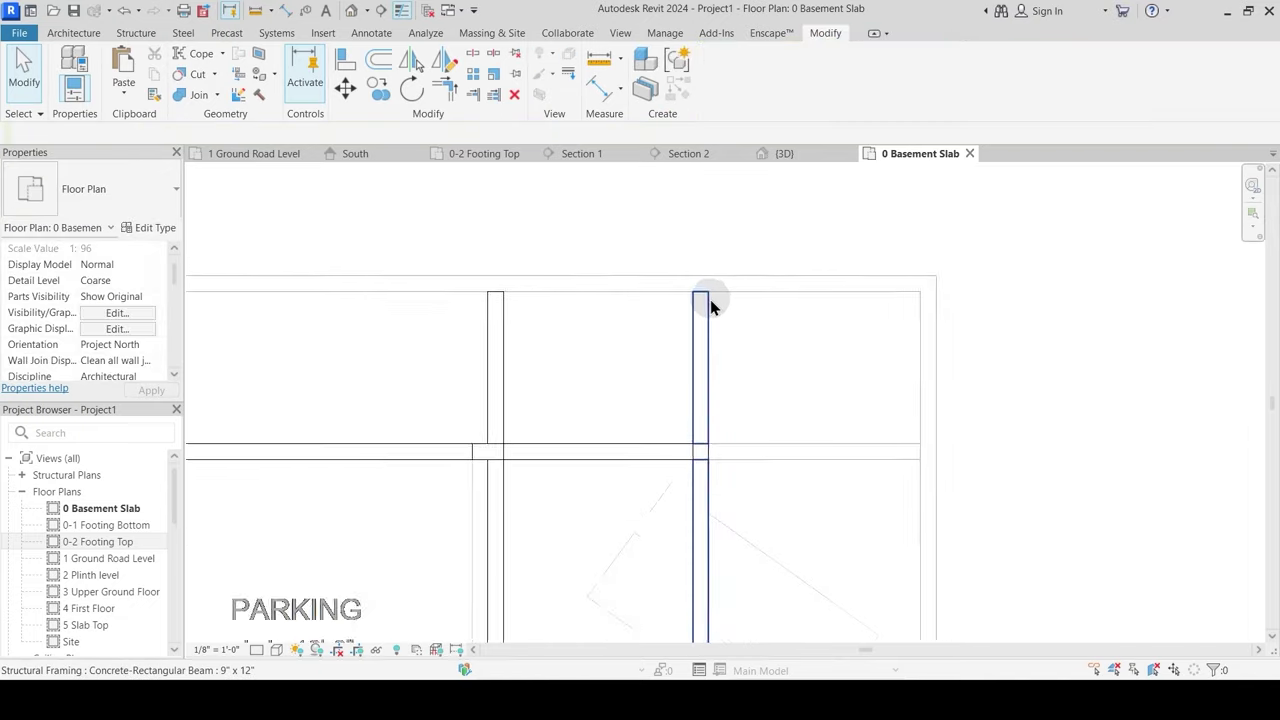
middle_click_drag(676, 524, 657, 380)
scroll(617, 403, "up", 6)
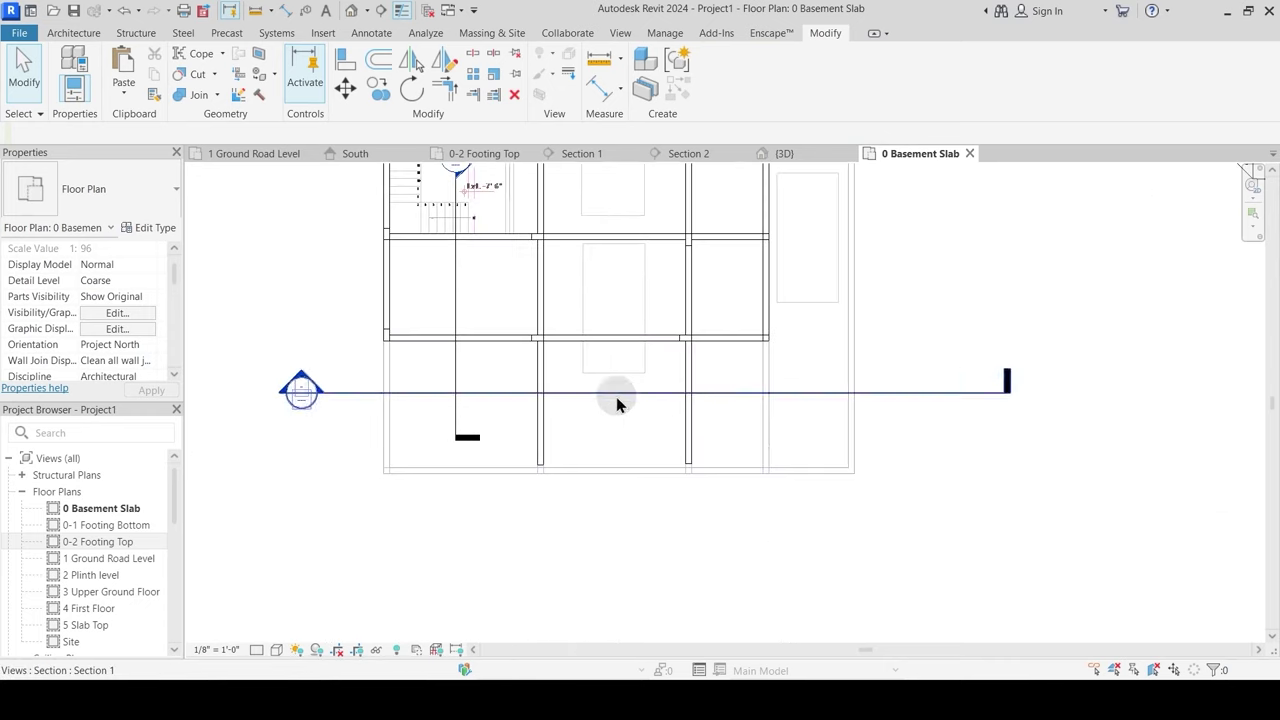
left_click(521, 451)
scroll(522, 482, "up", 3)
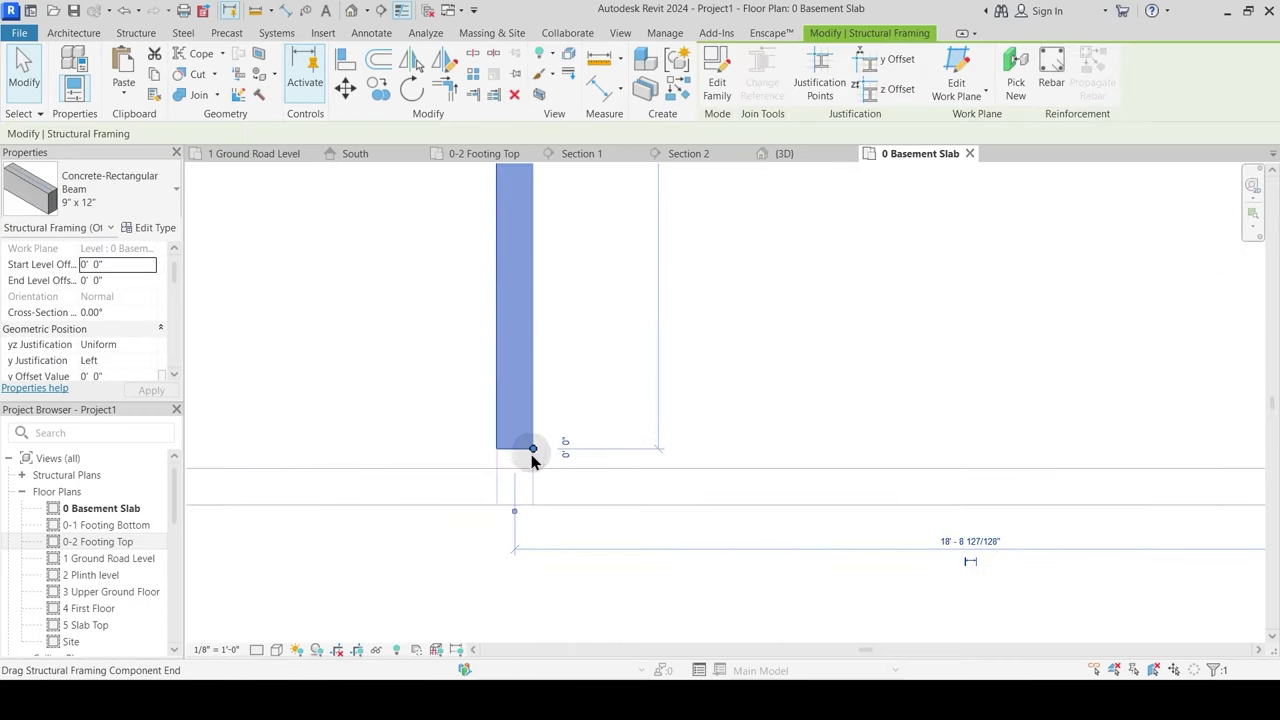
left_click_drag(532, 450, 532, 472)
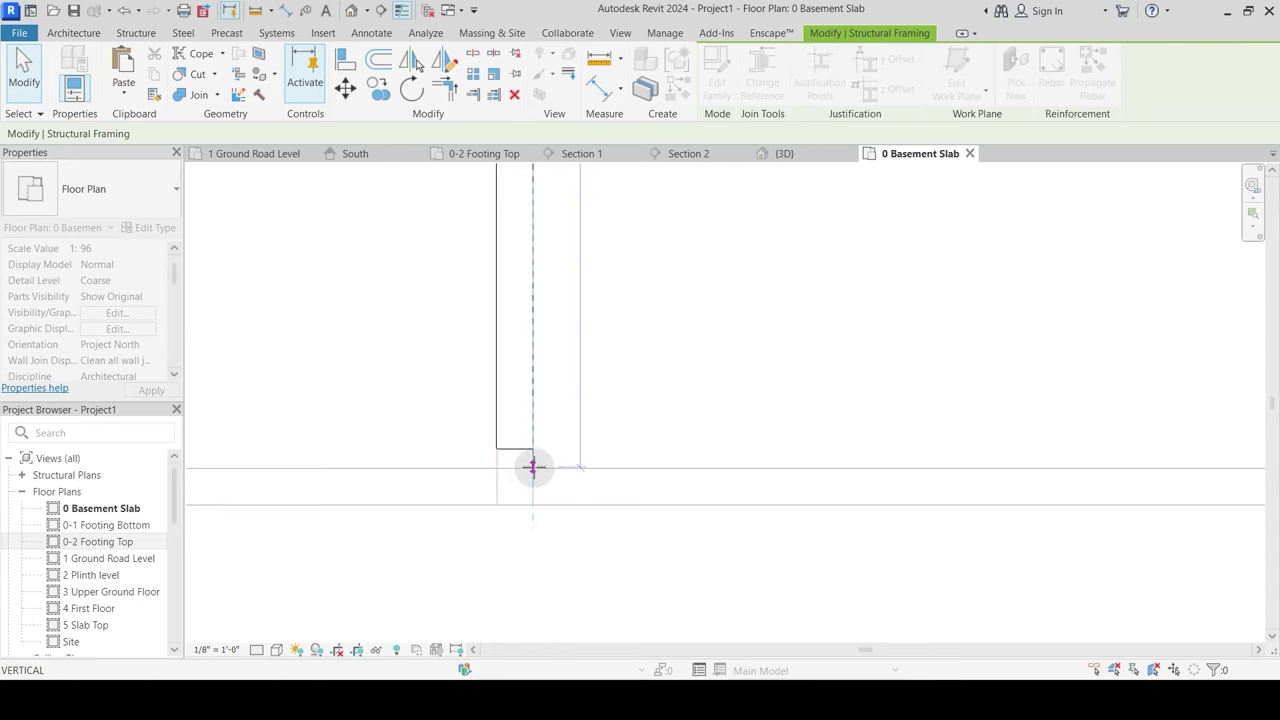
mouse_move(548, 479)
left_mouse_down()
mouse_move(563, 471)
mouse_move(548, 463)
left_mouse_up()
scroll(511, 474, "up", 2)
left_click(596, 439)
scroll(597, 438, "down", 2)
scroll(597, 438, "down", 2)
Step: Lengthen the next vertical beam down to the bottom line
middle_click_drag(905, 373, 515, 394)
left_click(586, 436)
scroll(589, 457, "up", 3)
left_click_drag(588, 450, 586, 466)
scroll(625, 428, "down", 2)
scroll(788, 340, "down", 1)
Step: Extend the vertical beam to the right down to the slab's bottom edge
middle_click_drag(788, 340, 680, 491)
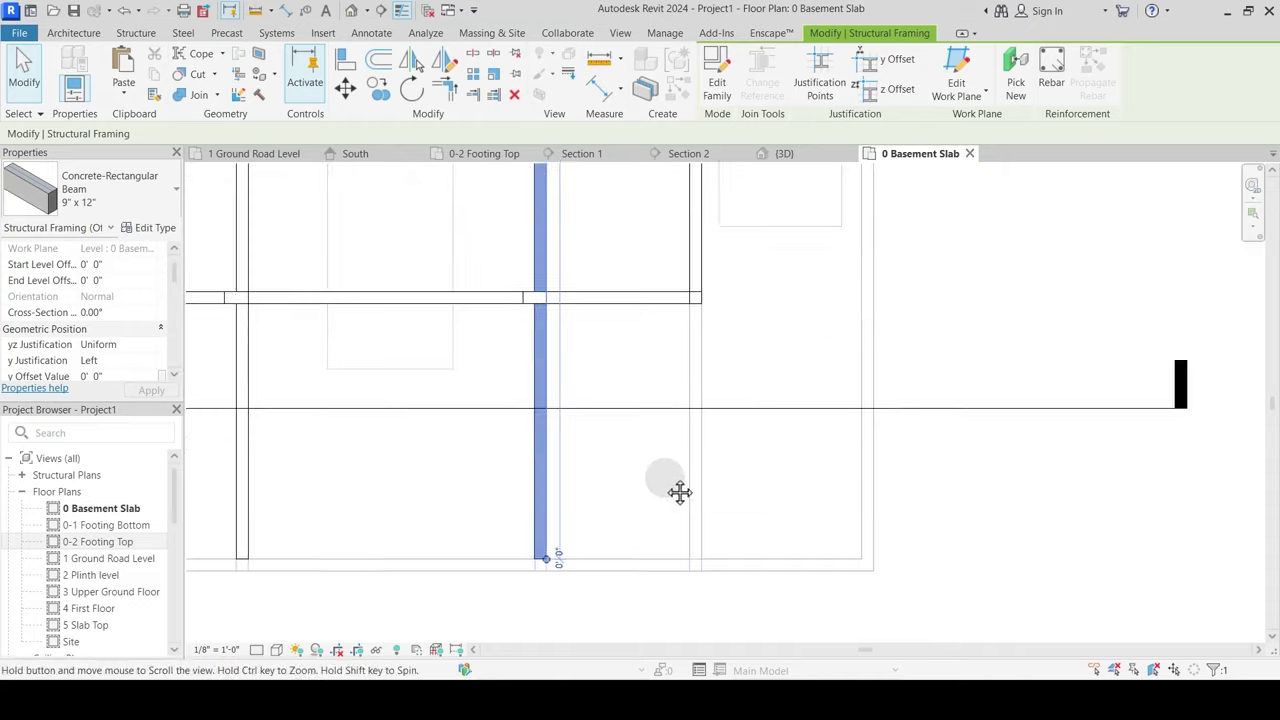
left_click(680, 488)
left_click(700, 272)
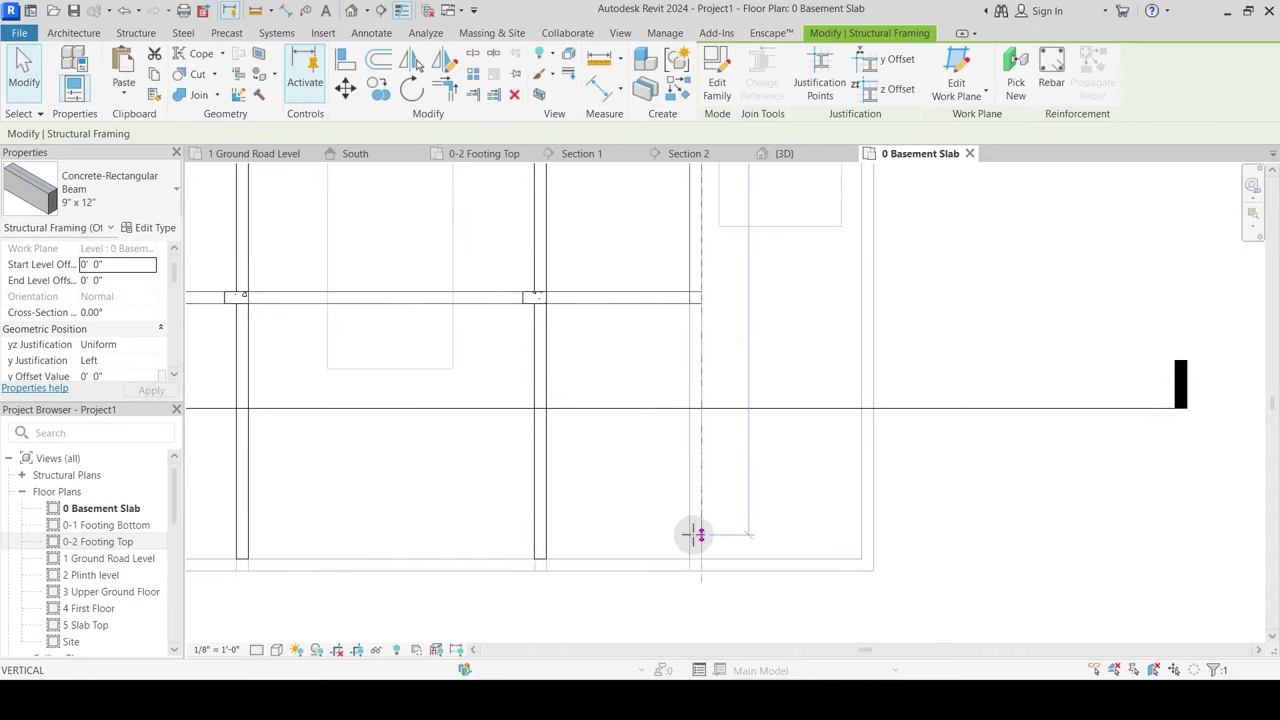
mouse_move(697, 535)
left_mouse_down()
mouse_move(702, 556)
mouse_move(687, 551)
left_mouse_up()
scroll(705, 562, "up", 4)
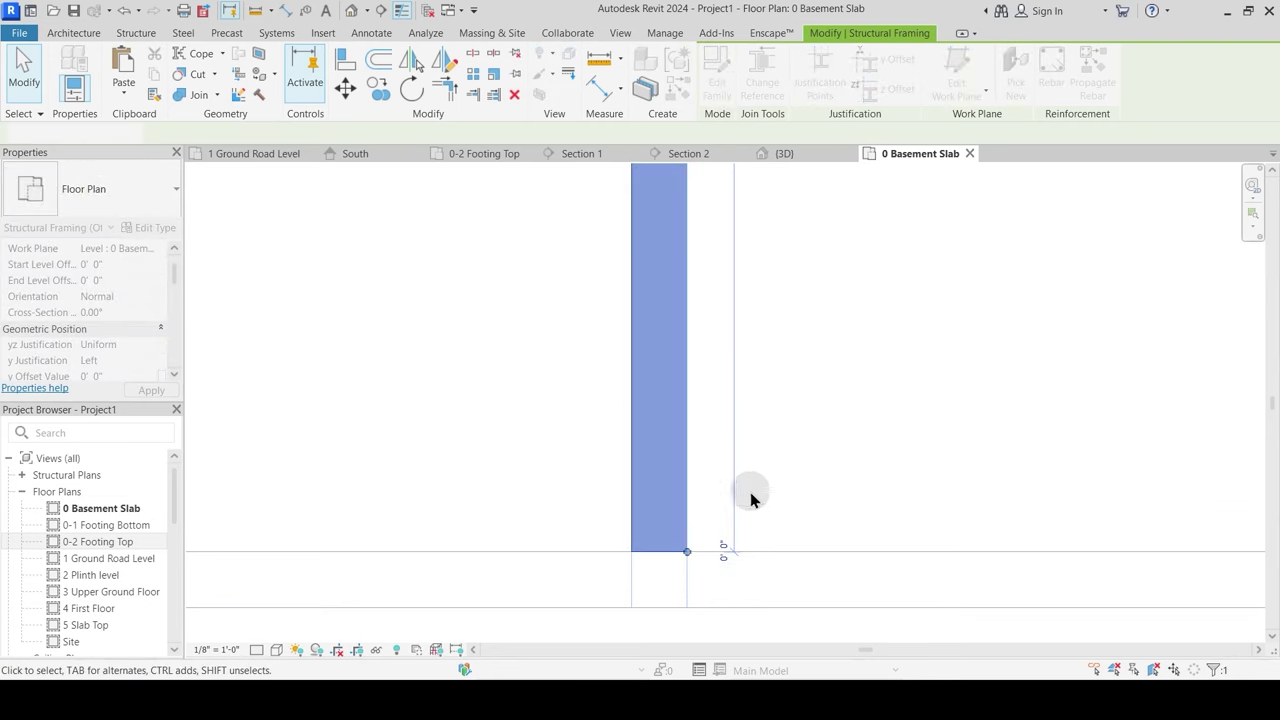
left_click(750, 493)
scroll(751, 494, "down", 5)
middle_click_drag(796, 387, 800, 393)
scroll(785, 385, "down", 5)
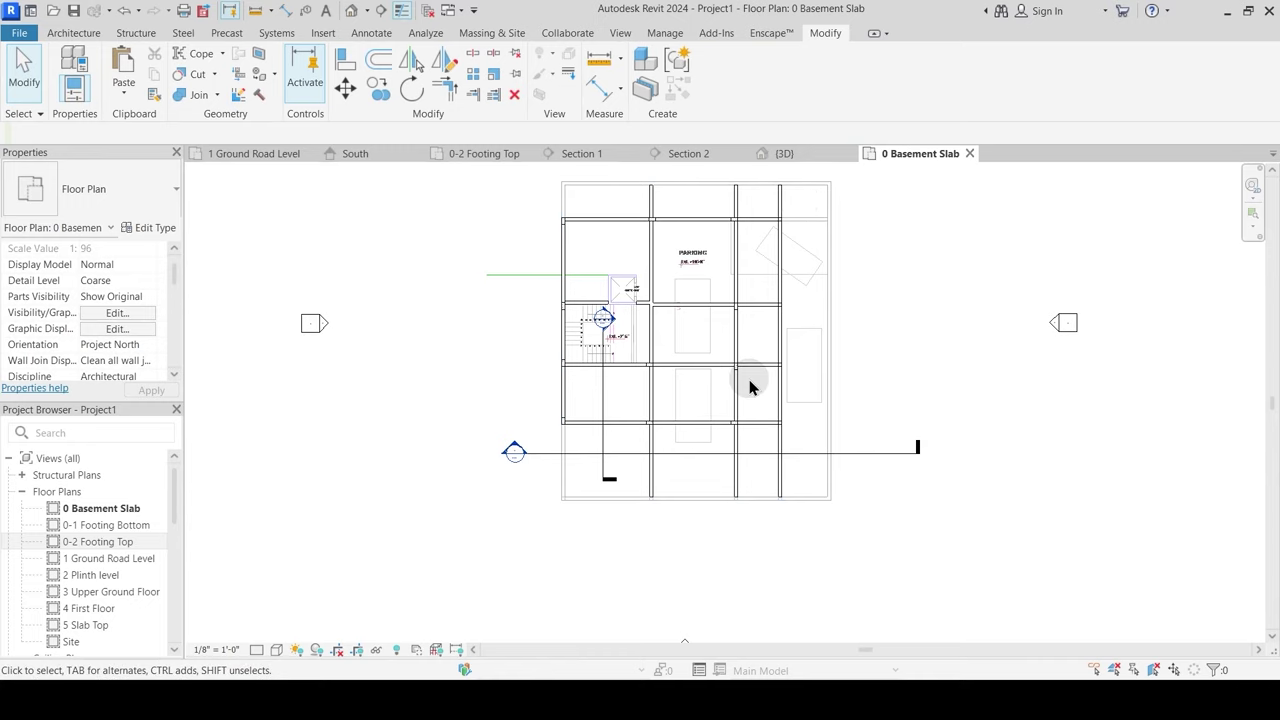
Step: In the 3D view, select all concrete beams of one type with SA, then refine and clear the selection
left_click(784, 153)
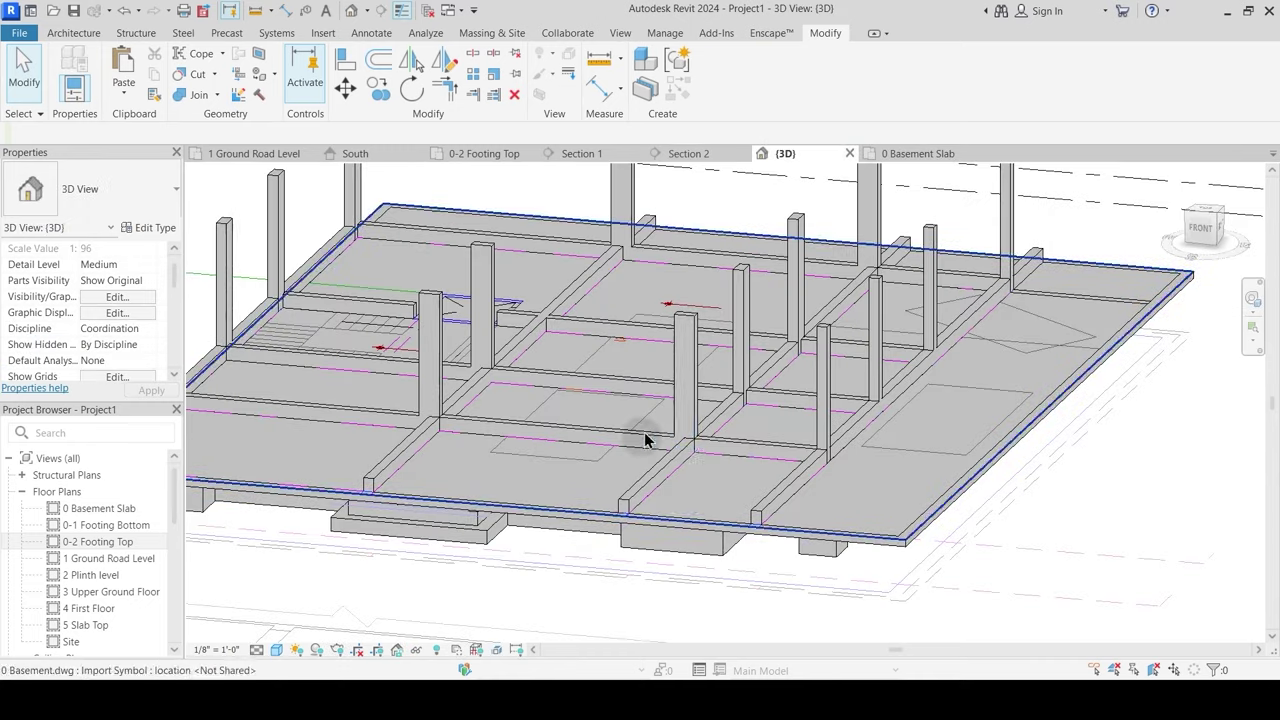
scroll(632, 470, "up", 4)
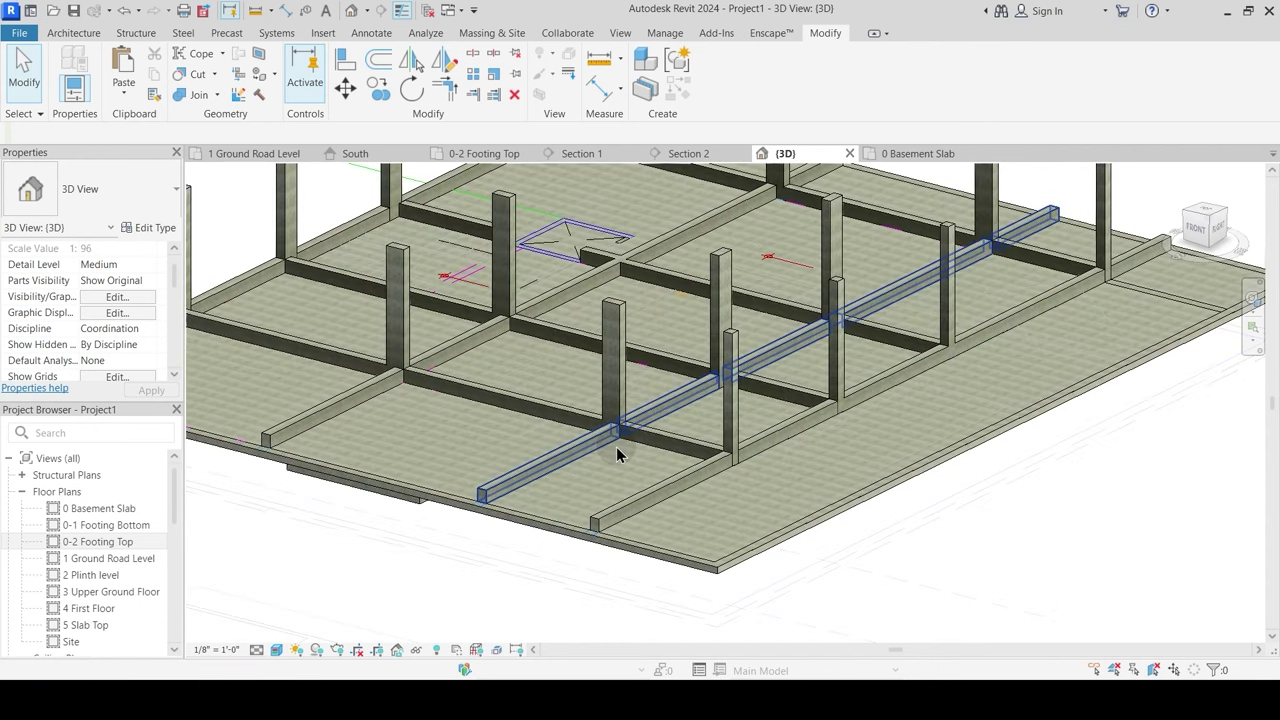
mouse_move(616, 448)
middle_mouse_down("shift")
mouse_move(644, 497)
mouse_move(623, 494)
middle_mouse_up("shift")
left_click(623, 482)
key("s")
key("a")
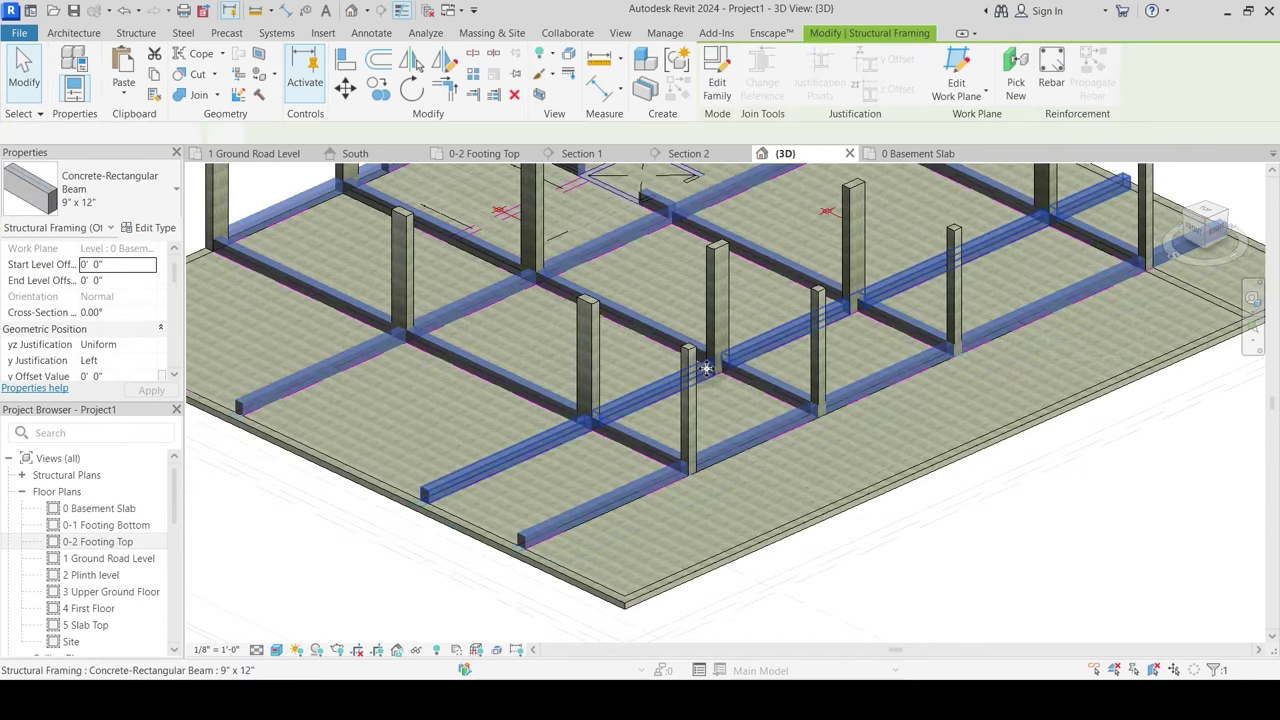
scroll(681, 398, "down", 3)
middle_click_drag(636, 429, 760, 440, "shift")
left_click_drag(627, 405, 426, 388, "shift")
scroll(826, 279, "up", 2)
middle_click_drag(766, 385, 785, 432, "shift")
left_click(873, 534)
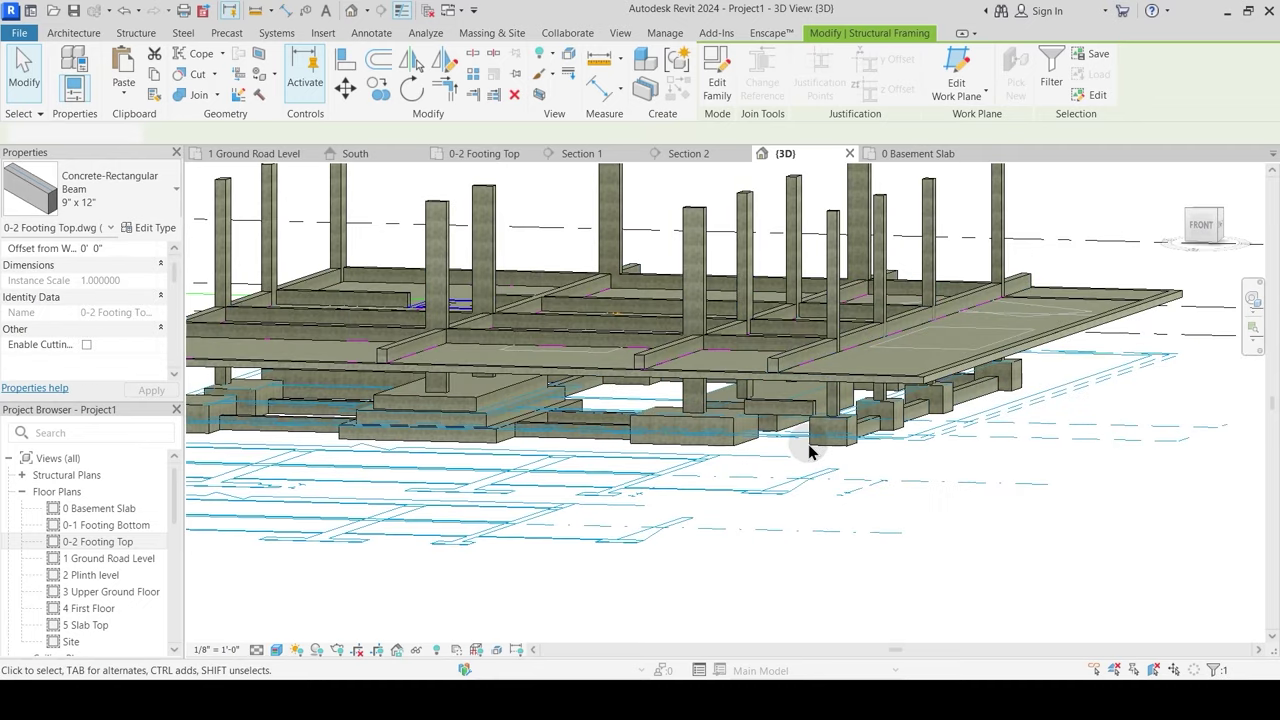
key("Escape")
Step: Reselect the concrete beam type with SA and box-select the beams crossing under the basement slab
left_click(805, 410)
left_click(196, 304)
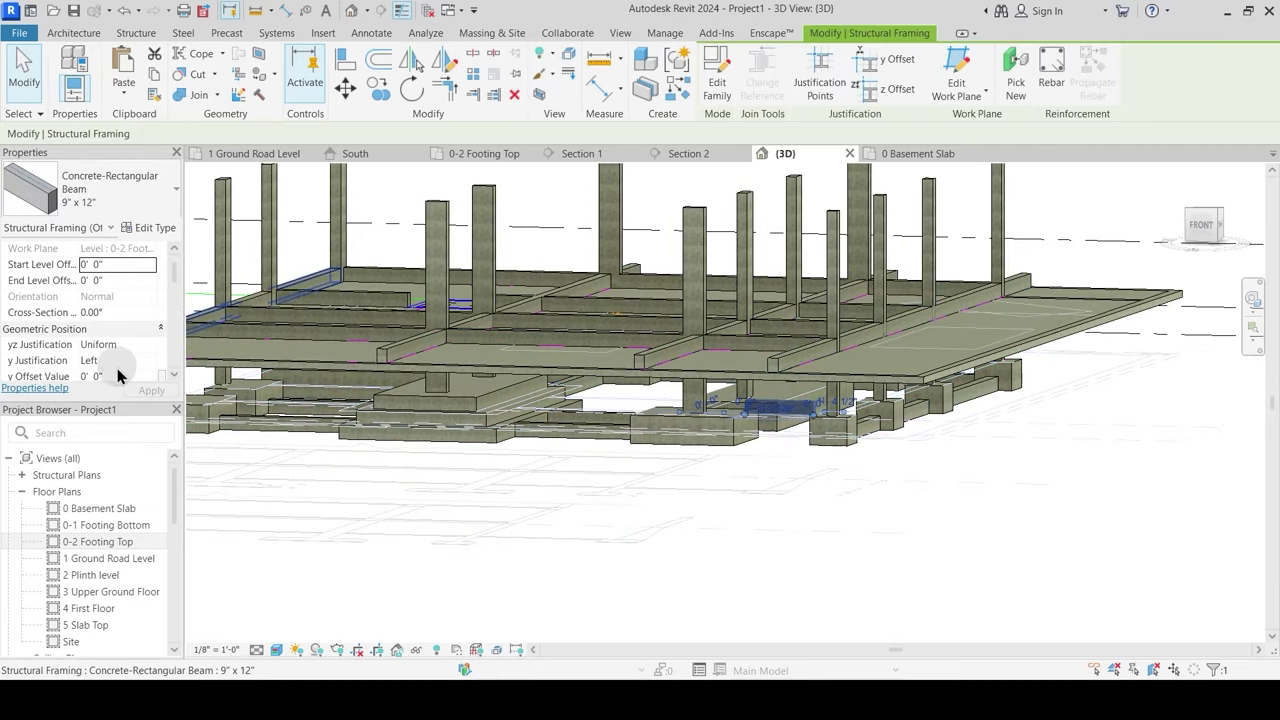
scroll(117, 372, "down", 1)
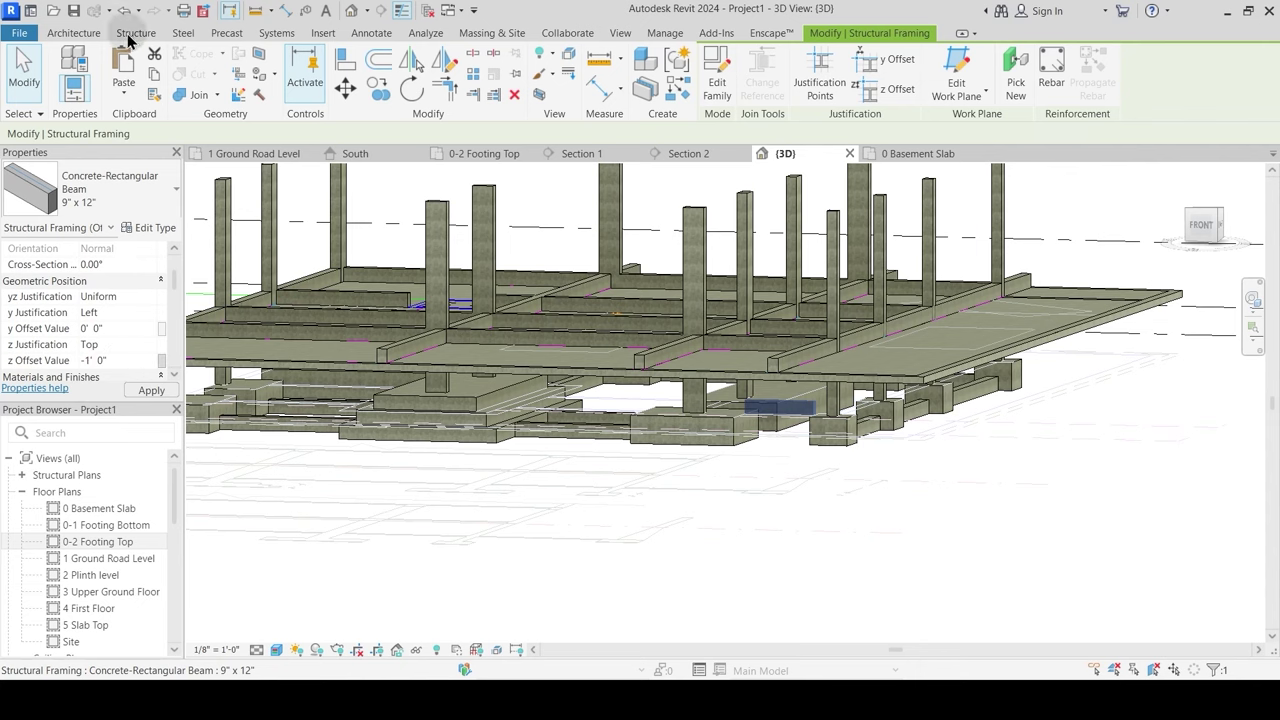
left_click(829, 477)
middle_click_drag(829, 477, 806, 514, "shift")
left_click(660, 381)
key("s")
key("a")
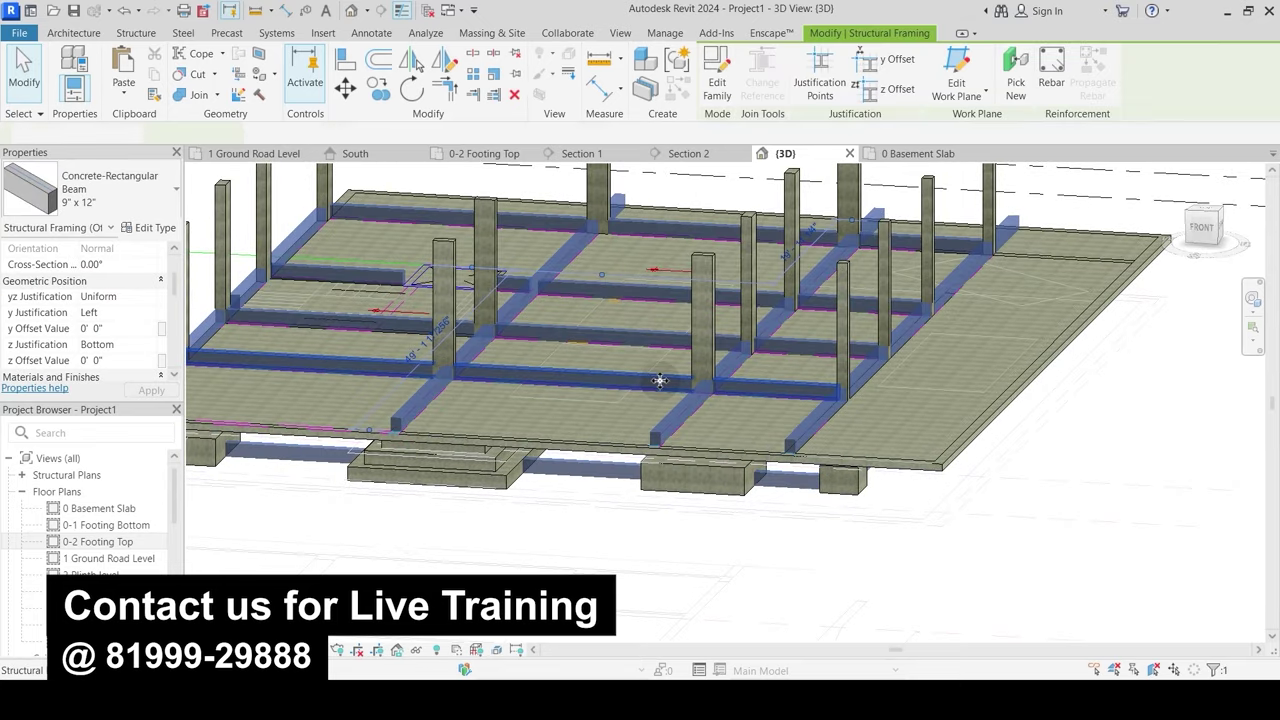
middle_click_drag(660, 390, 1003, 543, "shift")
left_click_drag(999, 535, 299, 355)
middle_click_drag(603, 497, 620, 560, "shift")
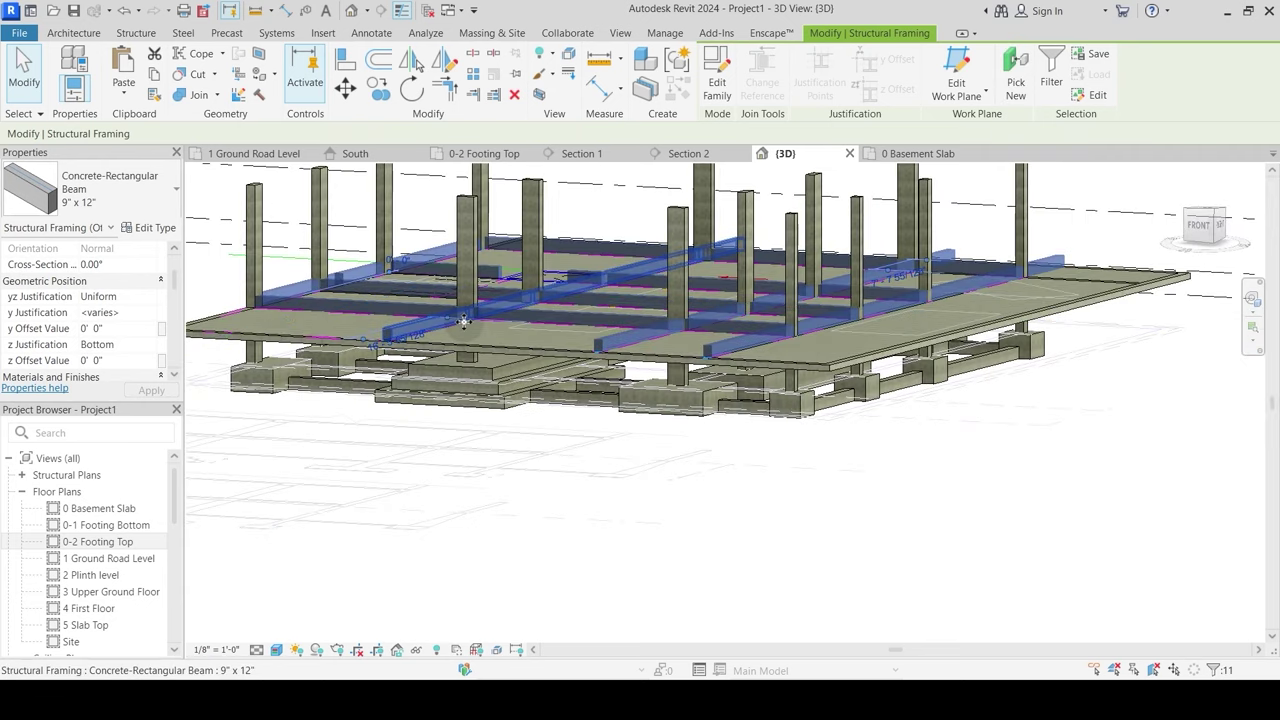
Step: Change the selected beams' z Justification in Properties, then deselect and orbit toward a top-down view
left_click(147, 348)
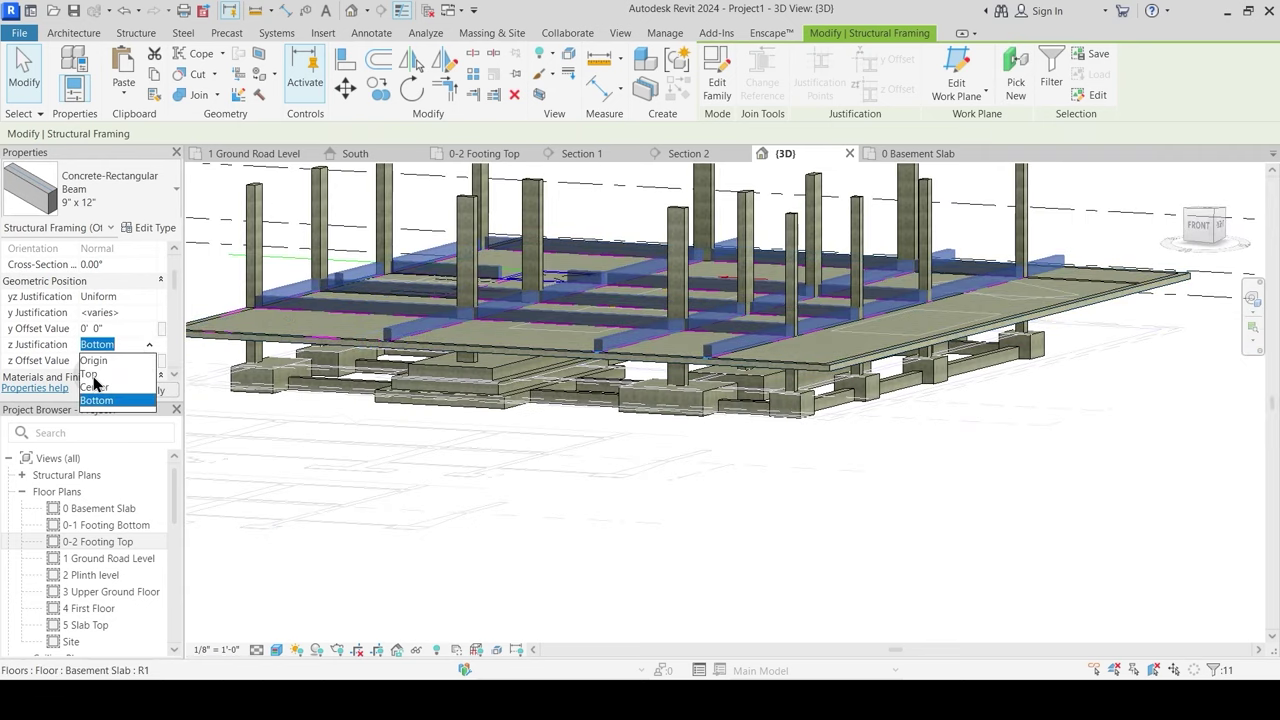
middle_click_drag(682, 438, 866, 435, "shift")
key("Escape")
middle_click_drag(550, 421, 735, 508, "shift")
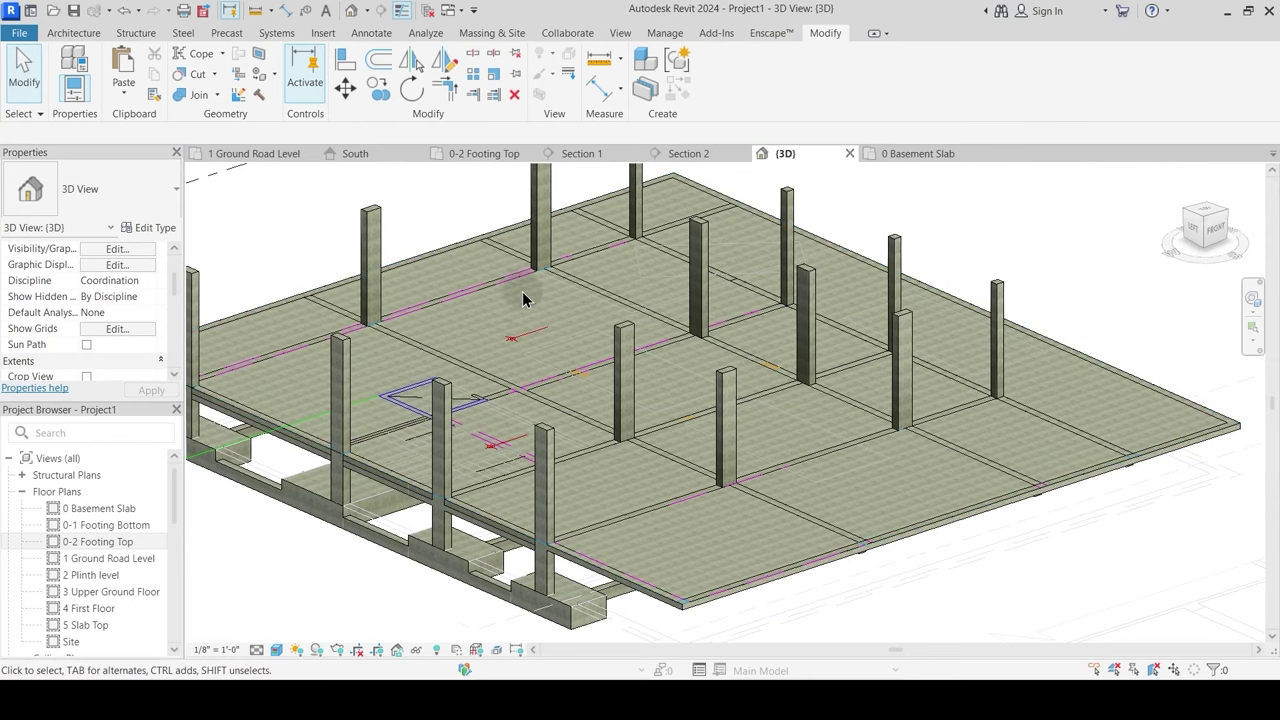
middle_click_drag(555, 377, 521, 344, "shift")
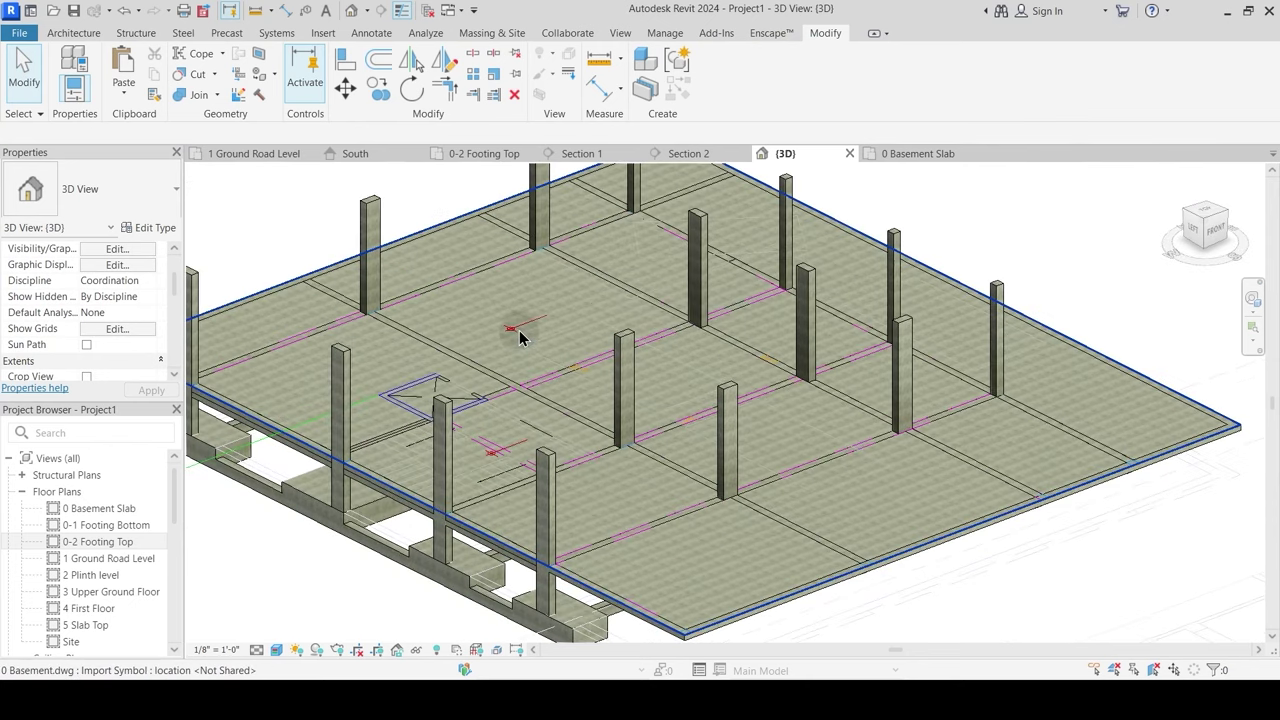
Step: Temporarily hide the imported 0 Basement drawing with HH
left_click(520, 337)
key("h")
key("h")
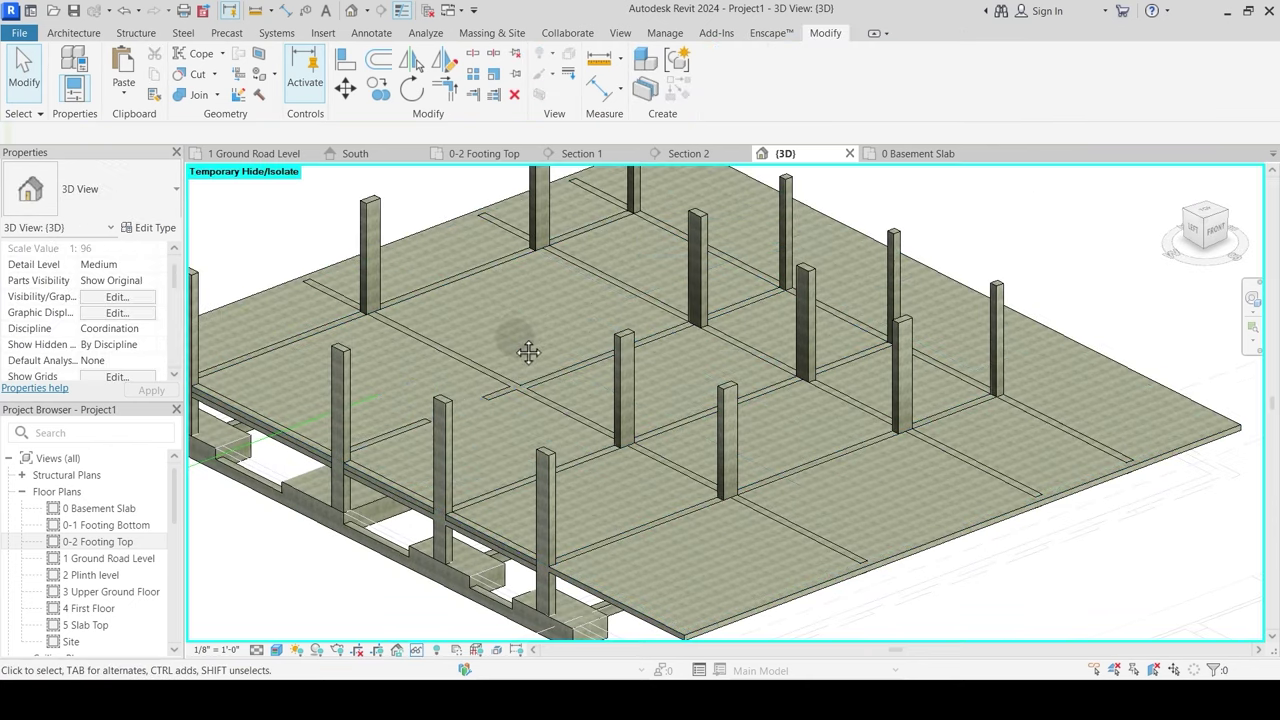
middle_click_drag(520, 343, 650, 310)
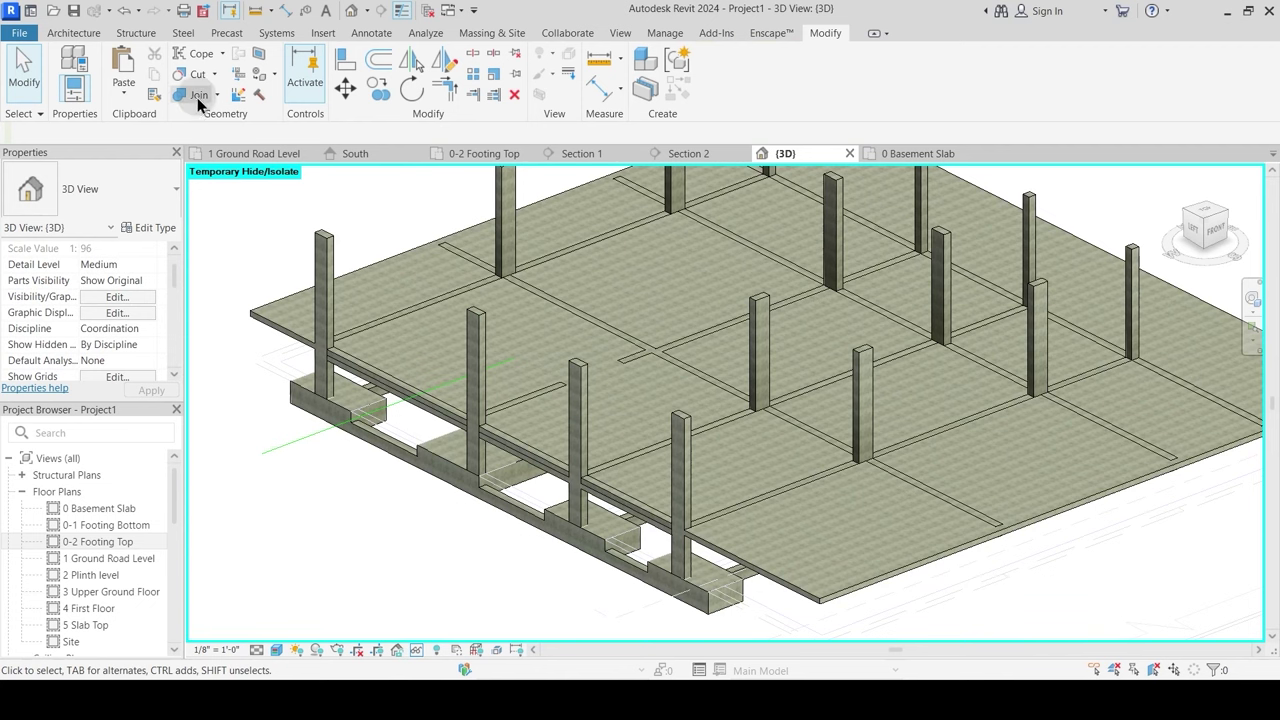
Step: Join the basement slab with two columns and the nearby beams beneath it
left_click(456, 256)
middle_click_drag(584, 205, 564, 271)
left_click(586, 251)
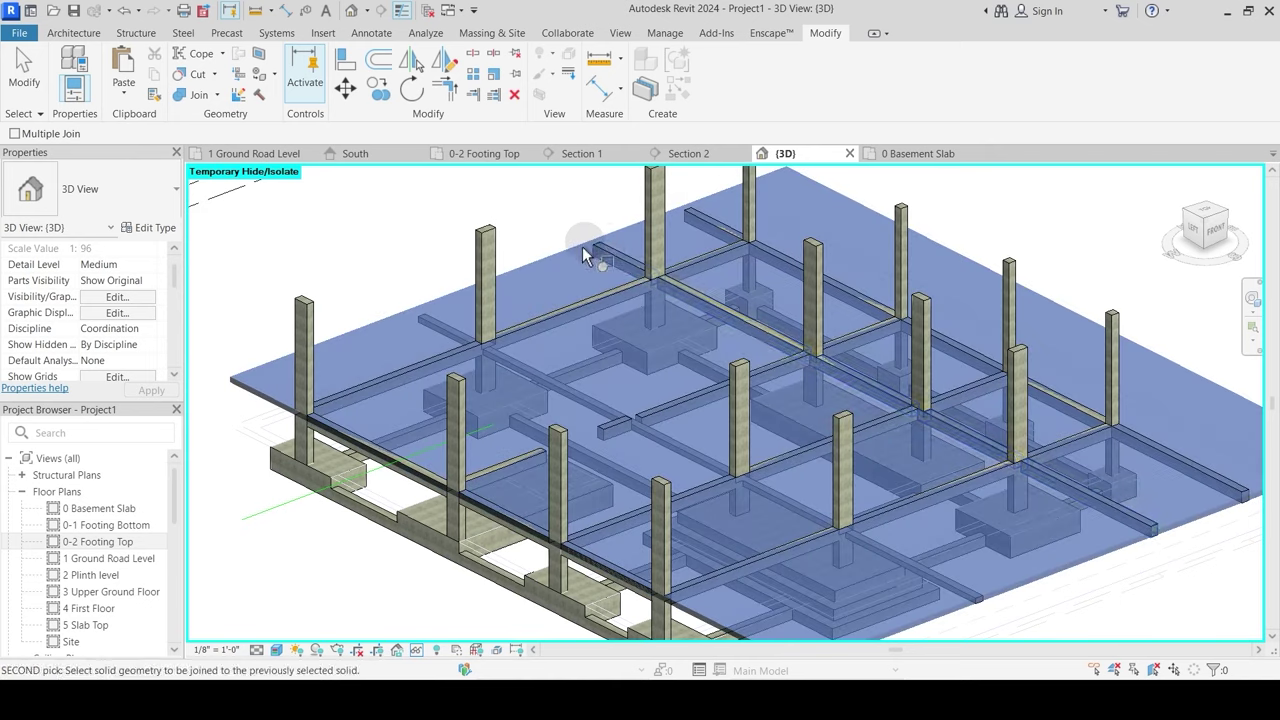
left_click(645, 258)
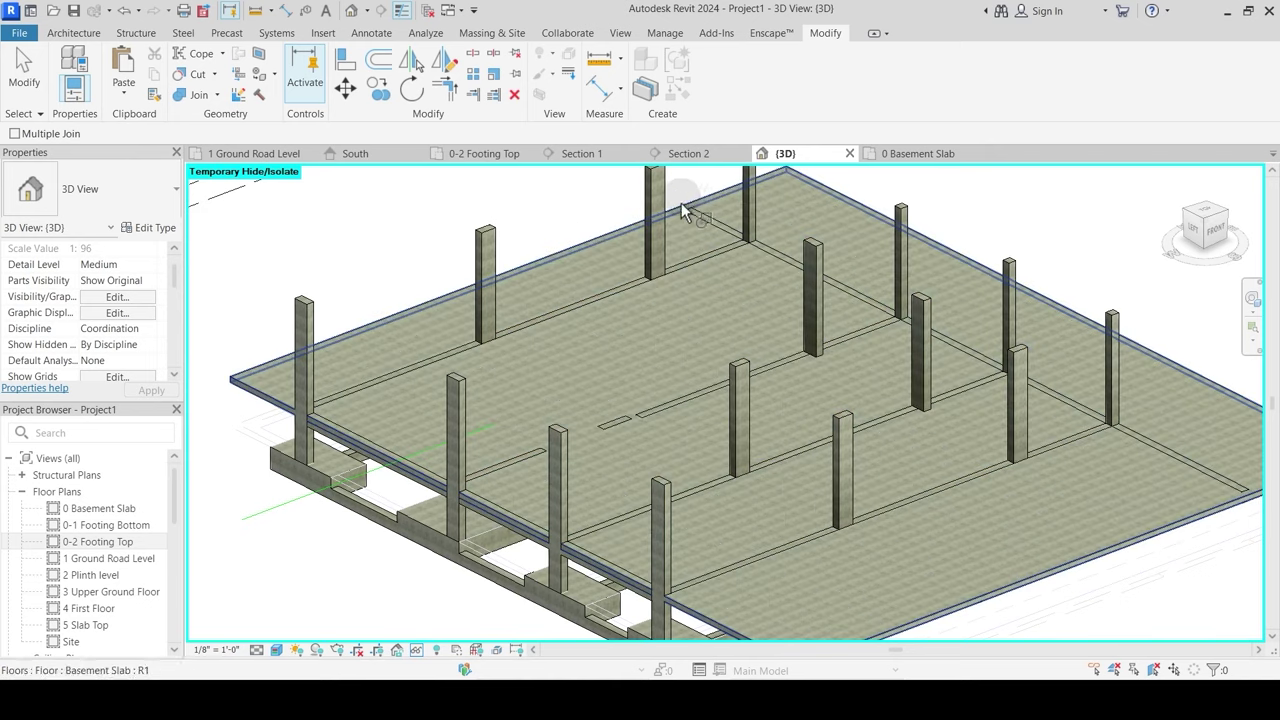
left_click(636, 238)
left_click(822, 248)
left_click(771, 271)
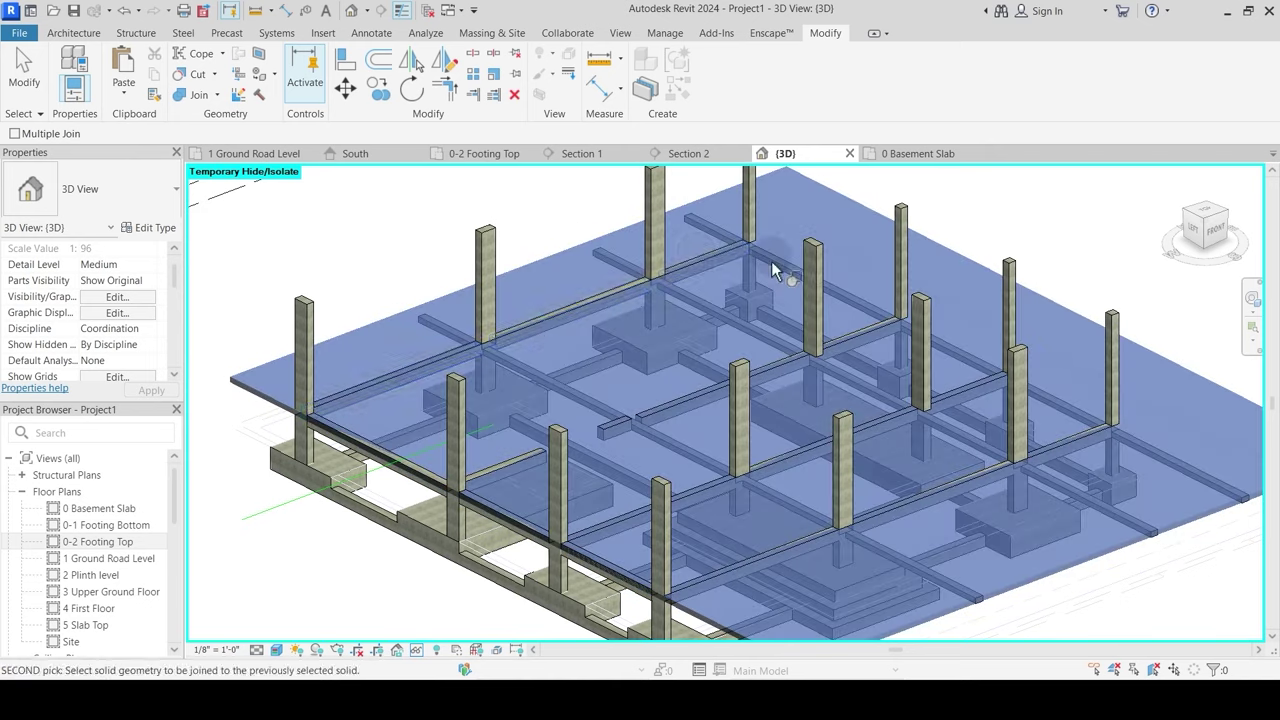
left_click(655, 261)
left_click(587, 251)
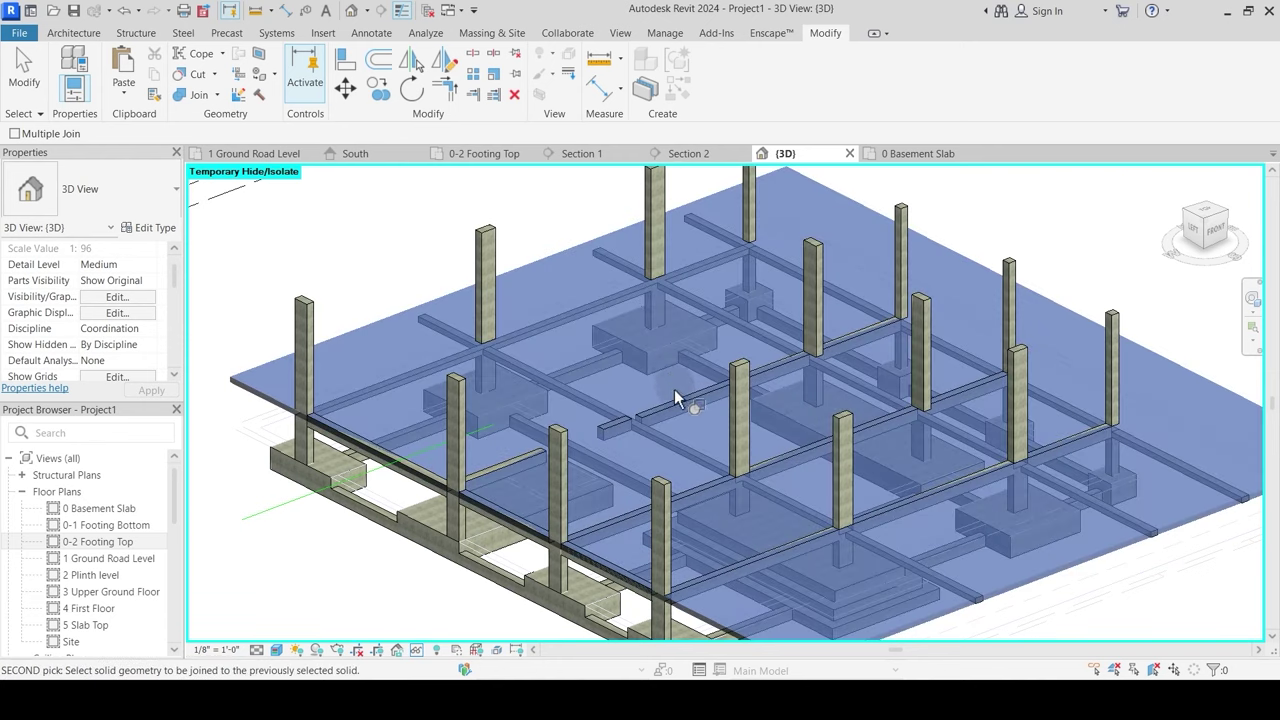
left_click(680, 405)
left_click(557, 257)
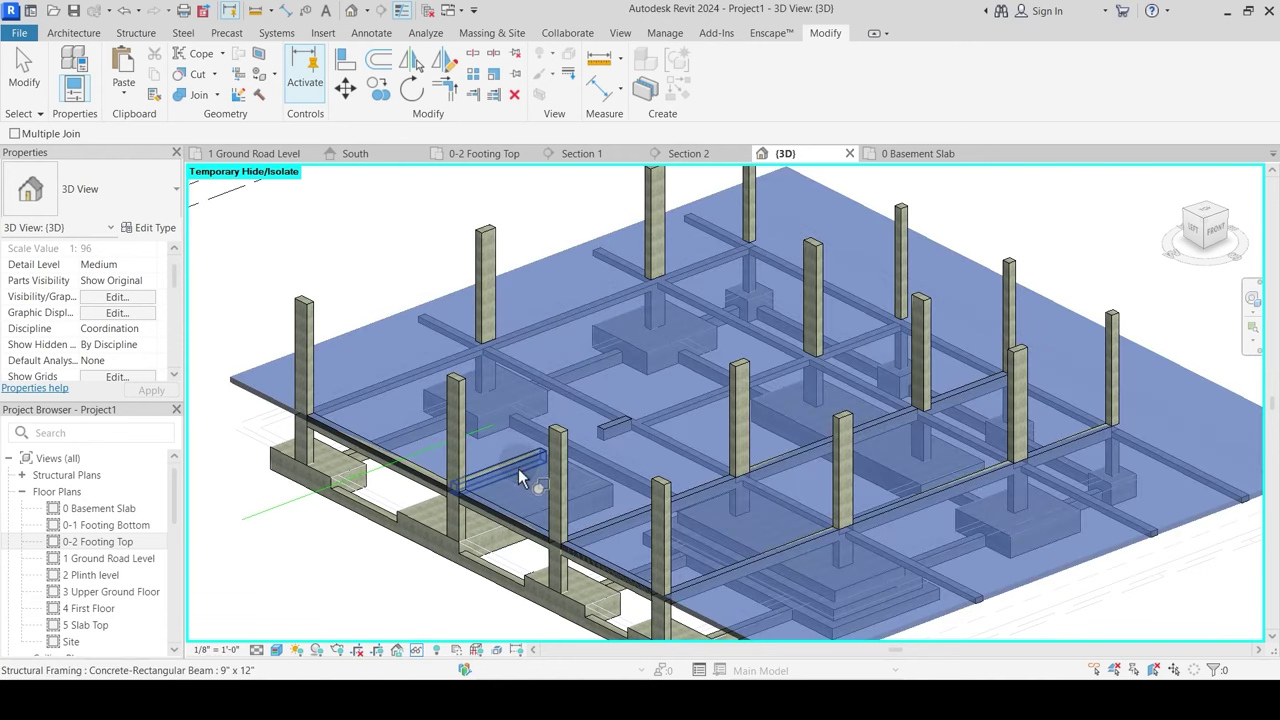
left_click(518, 466)
Step: Join the slab with the remaining beams along its far edge
middle_click_drag(701, 448, 649, 358)
left_click(528, 204)
left_click(572, 368)
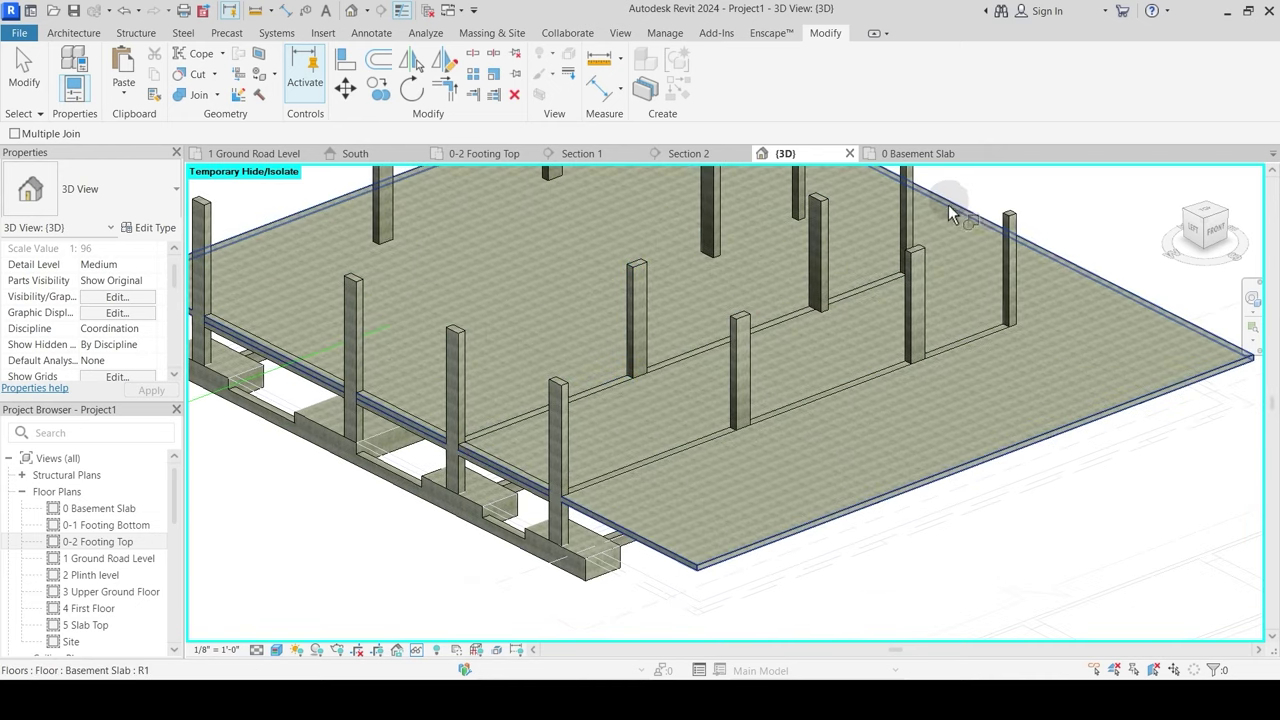
left_click(954, 212)
left_click(860, 298)
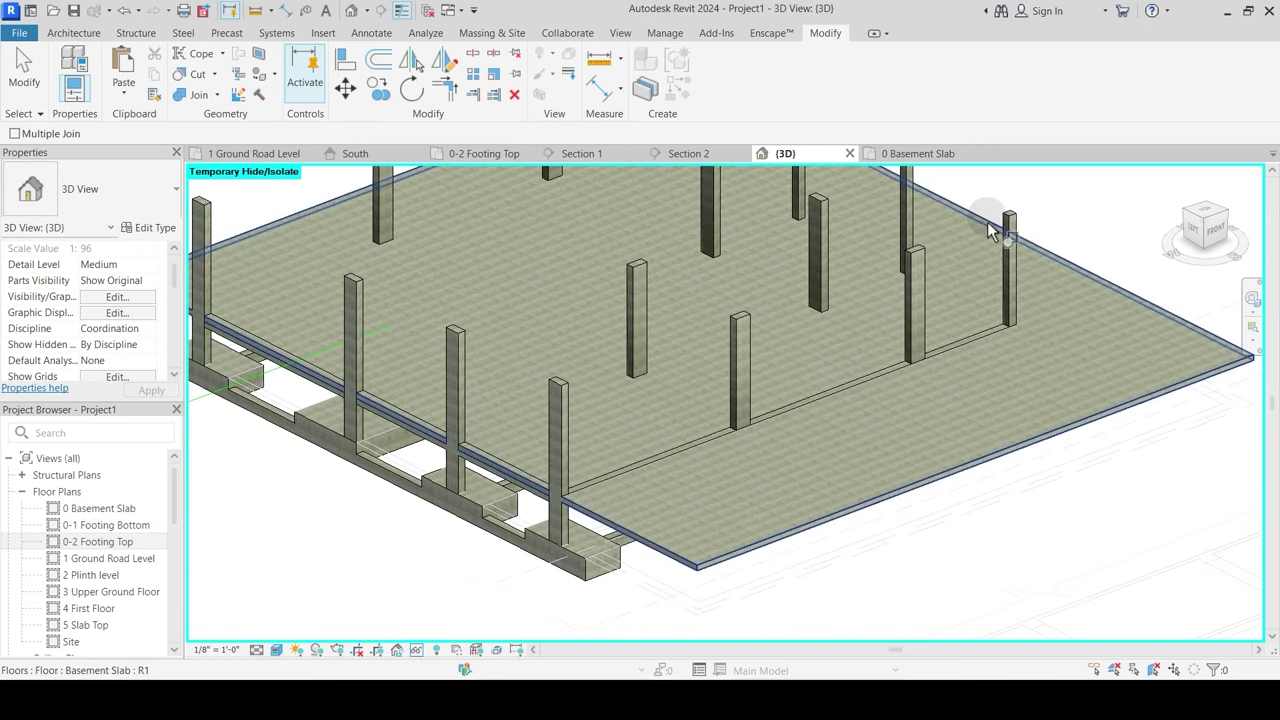
left_click(993, 222)
left_click(877, 388)
Step: End the join, orbit to the structure's underside, and select one 9" x 12" concrete beam
key("Escape")
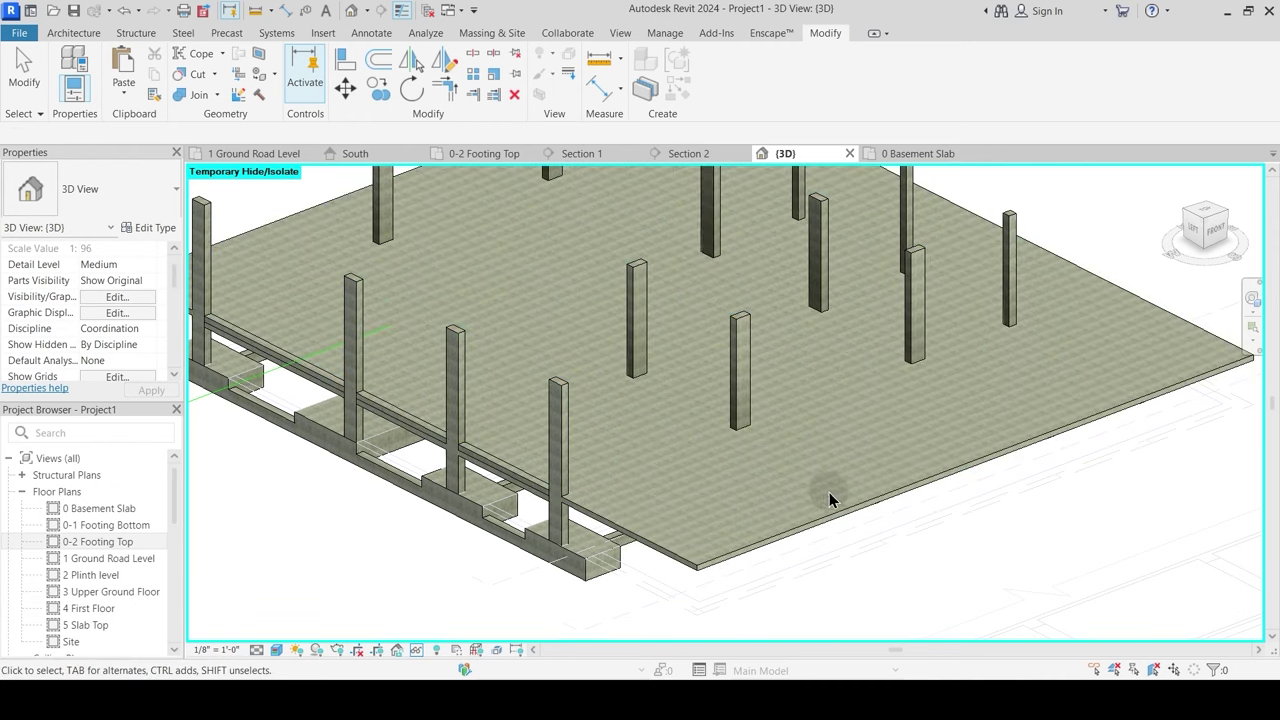
scroll(829, 492, "down", 2)
middle_click_drag(880, 571, 850, 440, "shift")
scroll(722, 450, "up", 2)
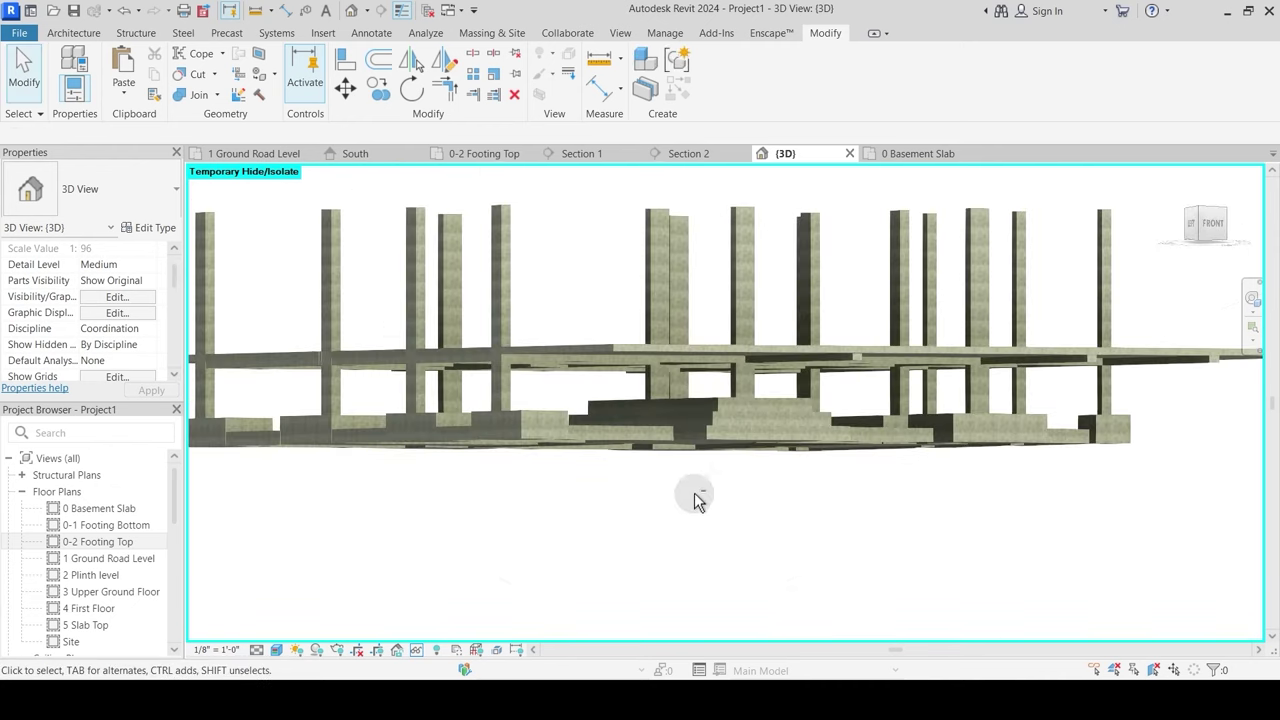
mouse_move(697, 497)
middle_mouse_down("shift")
mouse_move(669, 451)
mouse_move(720, 411)
mouse_move(712, 482)
middle_mouse_up("shift")
scroll(863, 383, "up", 2)
middle_click_drag(866, 383, 698, 360, "shift")
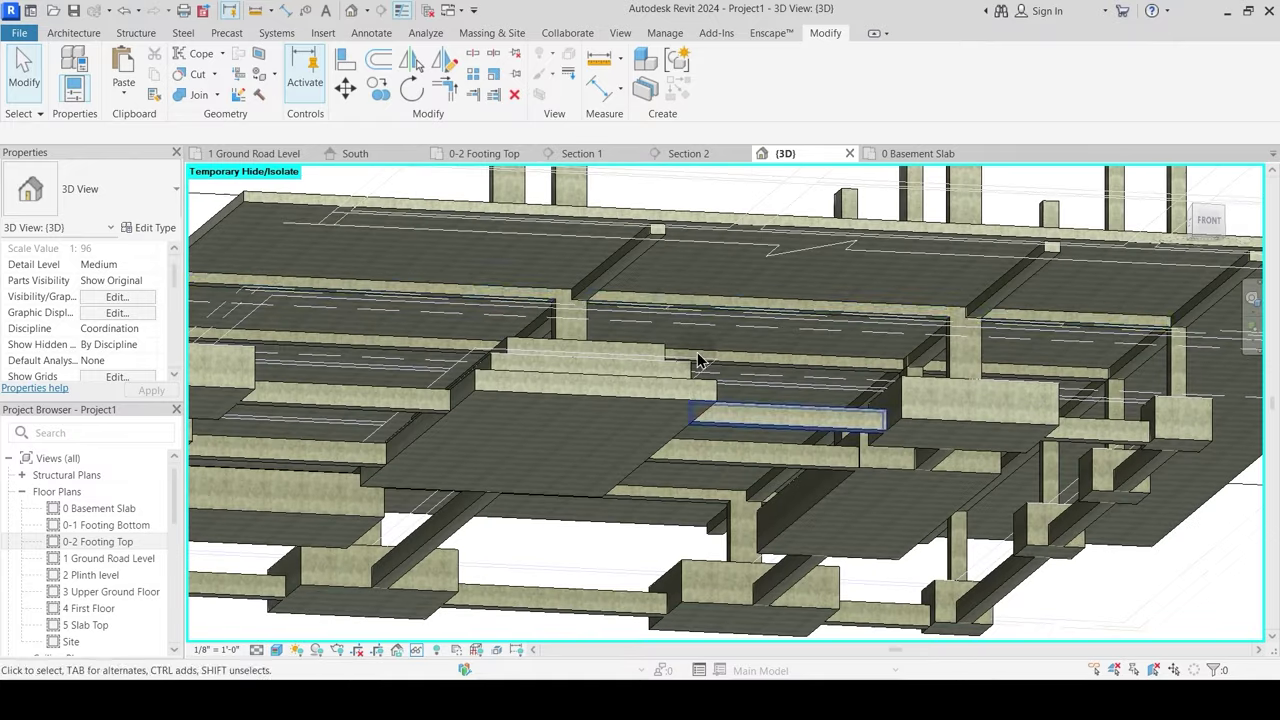
left_click(657, 241)
Step: Select all 28 beams and duplicate their type as 9" x 18" with 1'6" depth
key("s")
key("a")
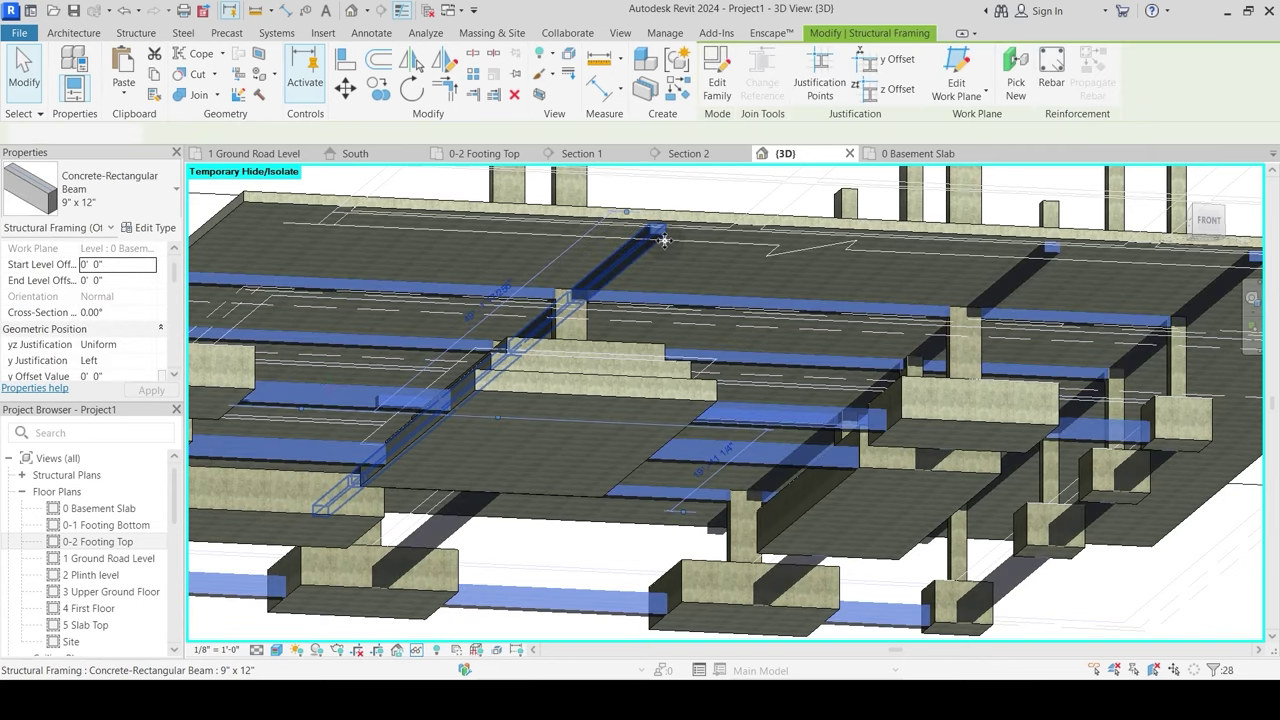
left_click(150, 227)
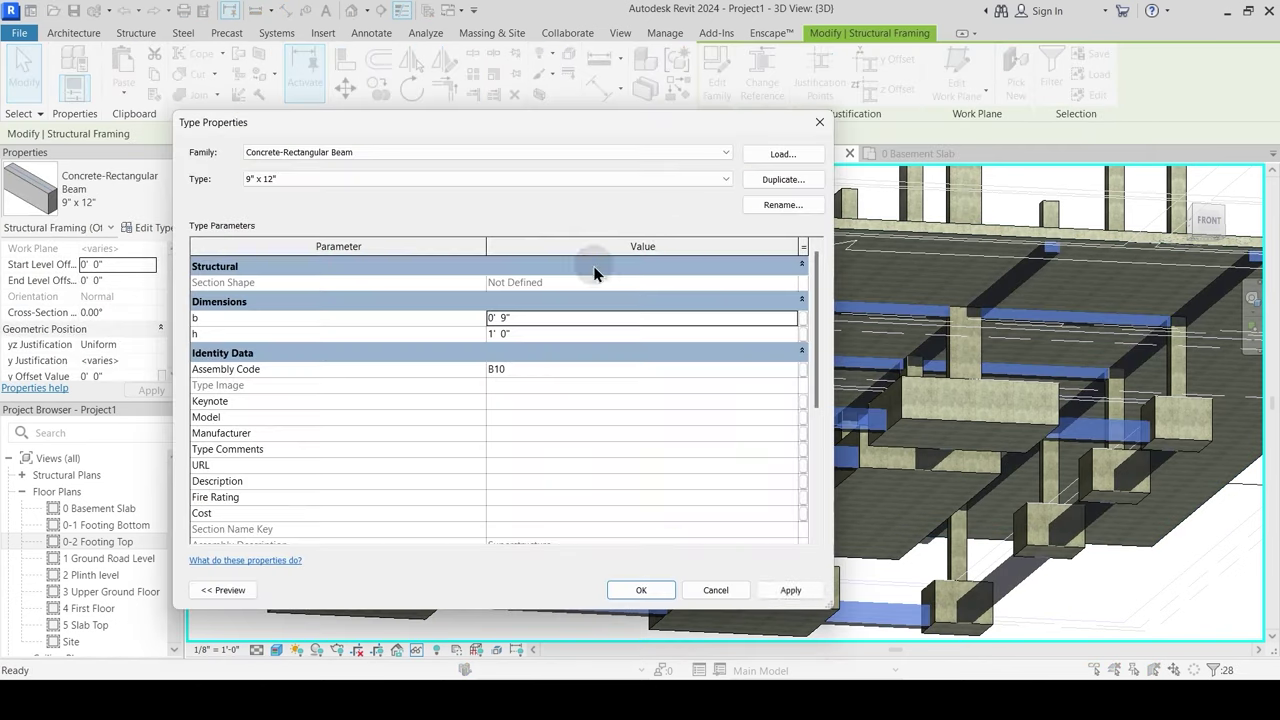
left_click(770, 188)
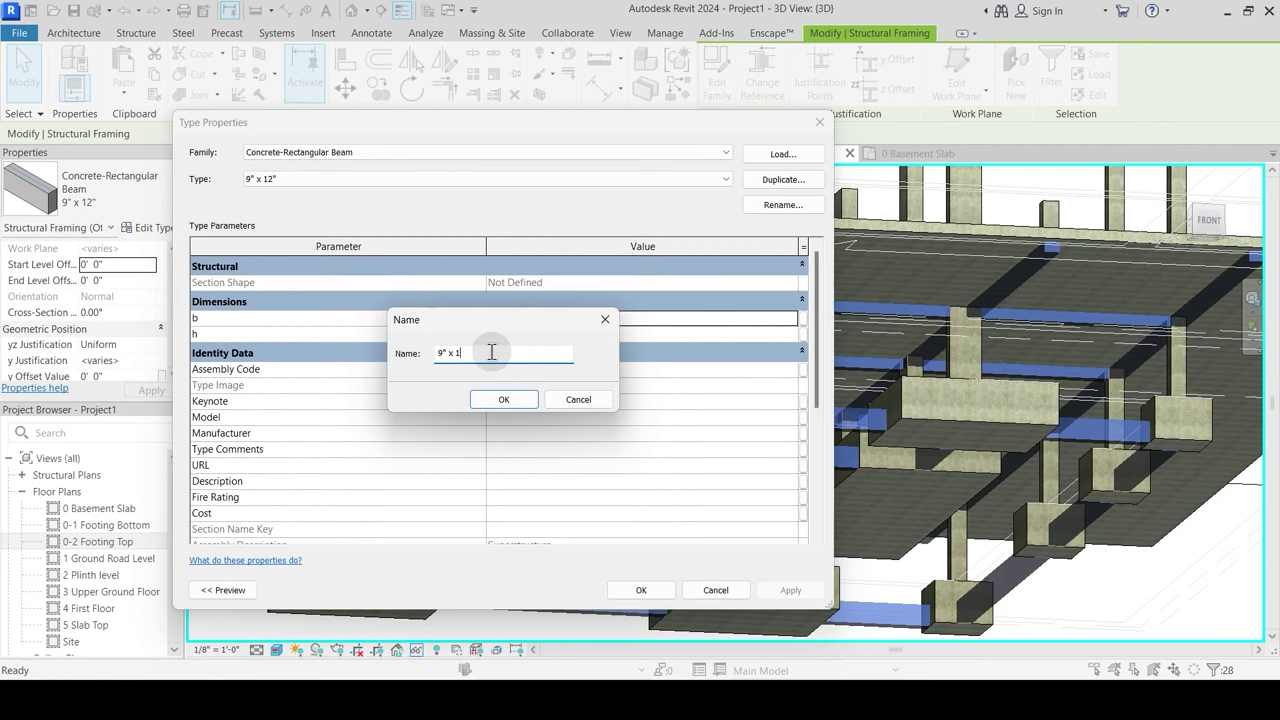
type("9\" x 18\"")
key("Return")
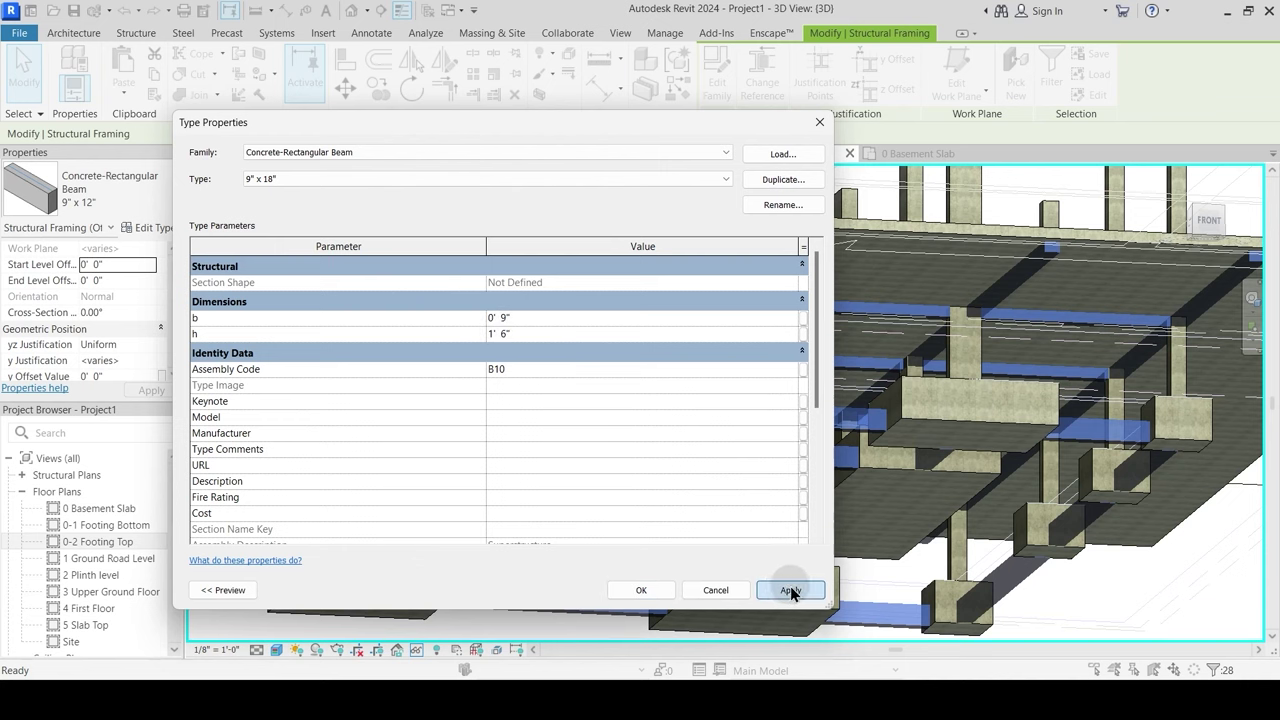
left_click(657, 597)
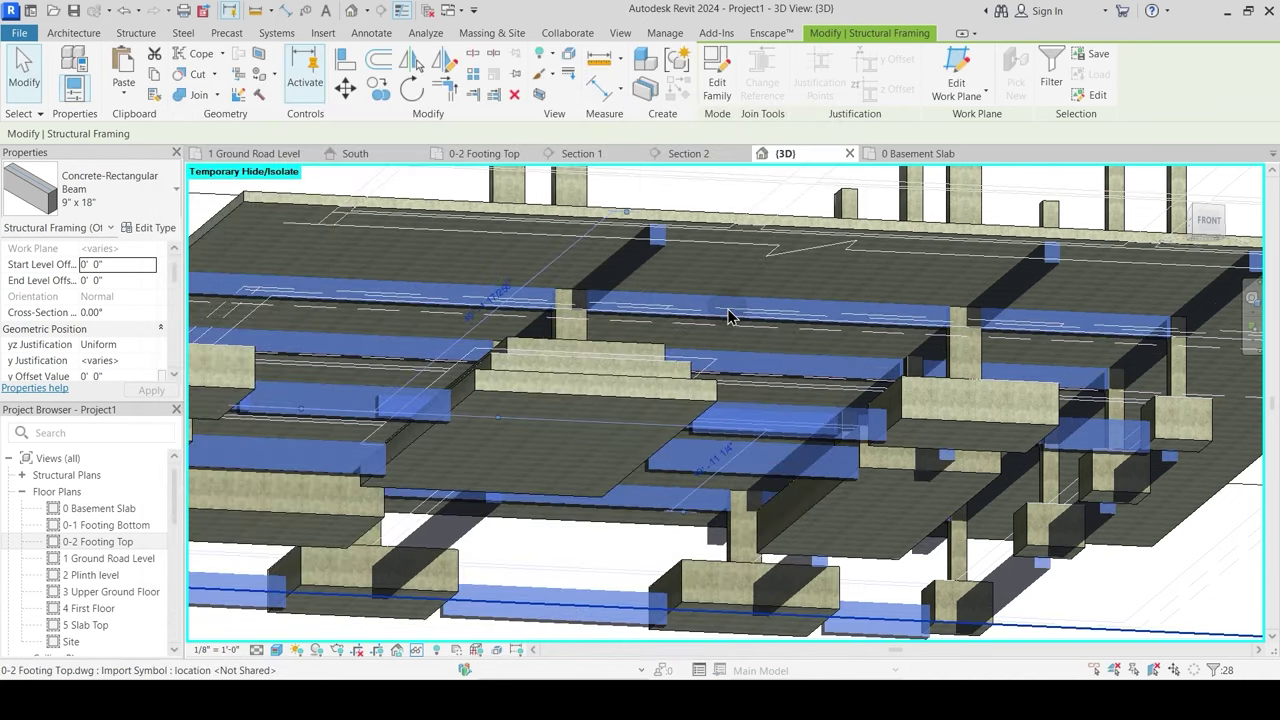
Step: Orbit beneath the slab and check the types of the beams under it
middle_click_drag(665, 425, 715, 487, "shift")
left_click(785, 543)
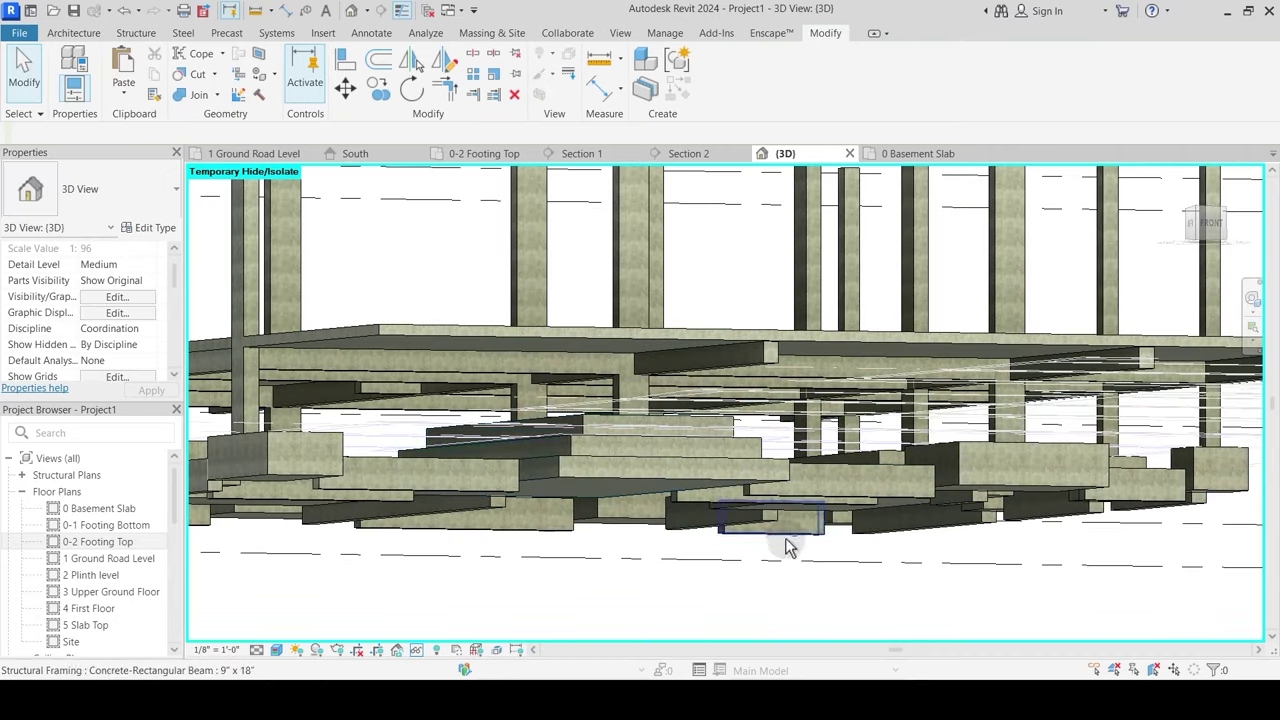
middle_click_drag(785, 543, 722, 566, "shift")
middle_click_drag(612, 530, 653, 530, "shift")
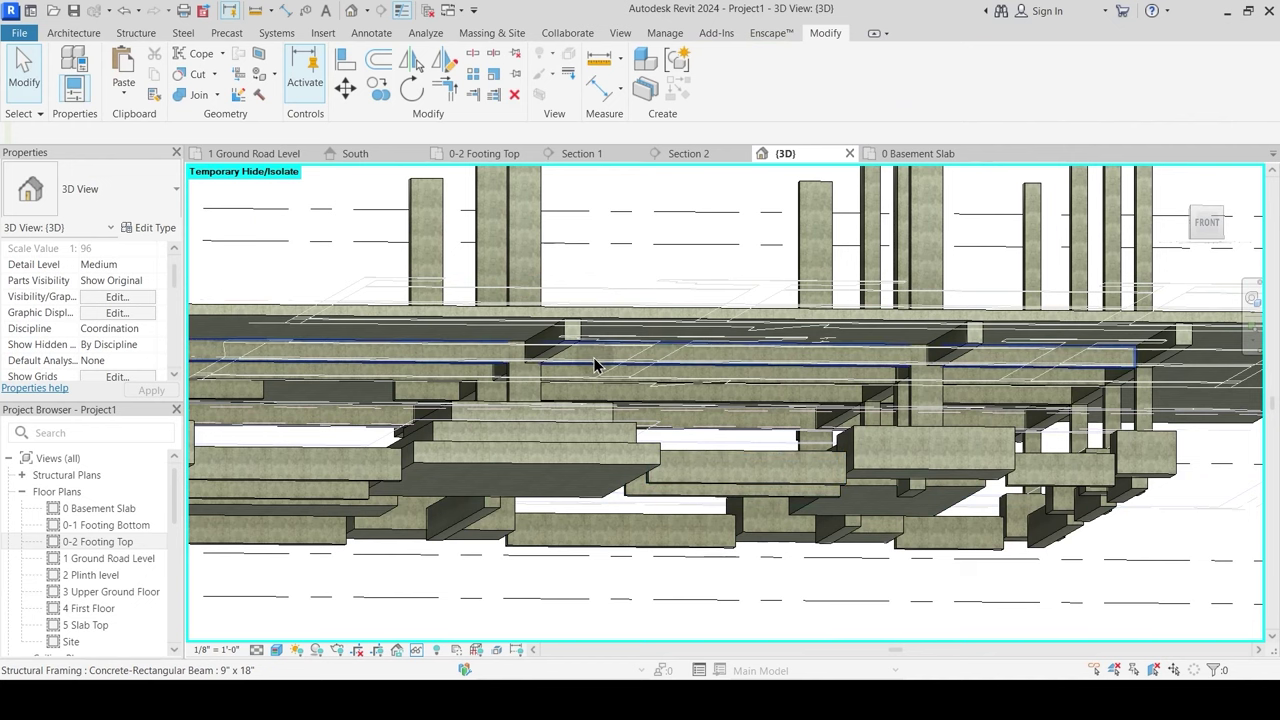
middle_click_drag(594, 360, 726, 478, "shift")
left_click(680, 457)
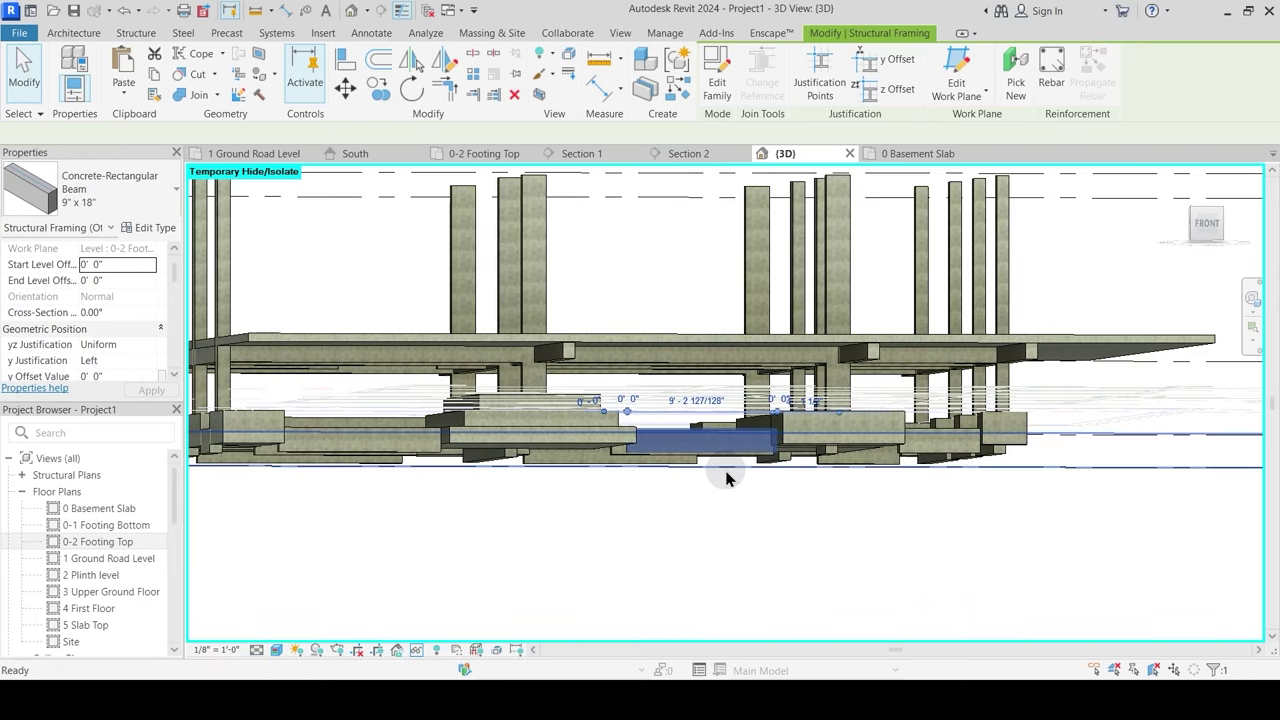
key("Escape")
scroll(726, 471, "up", 1)
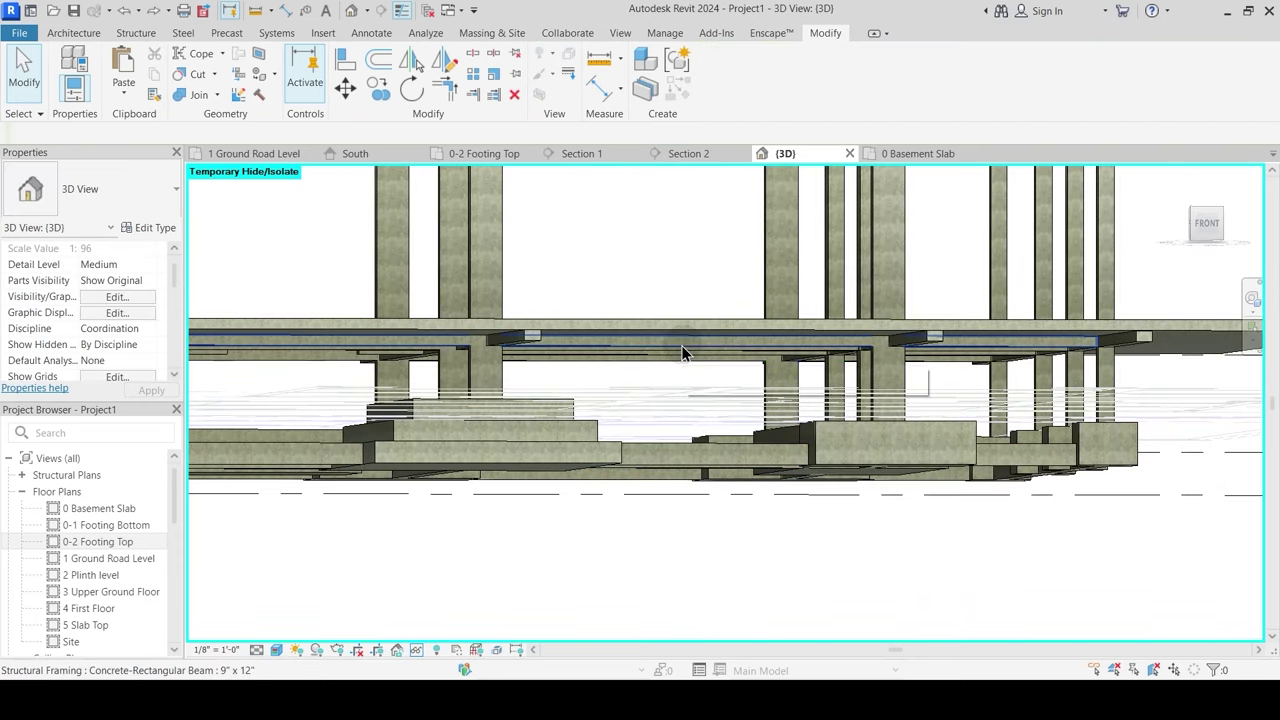
left_click(651, 359)
middle_click_drag(651, 359, 638, 404, "shift")
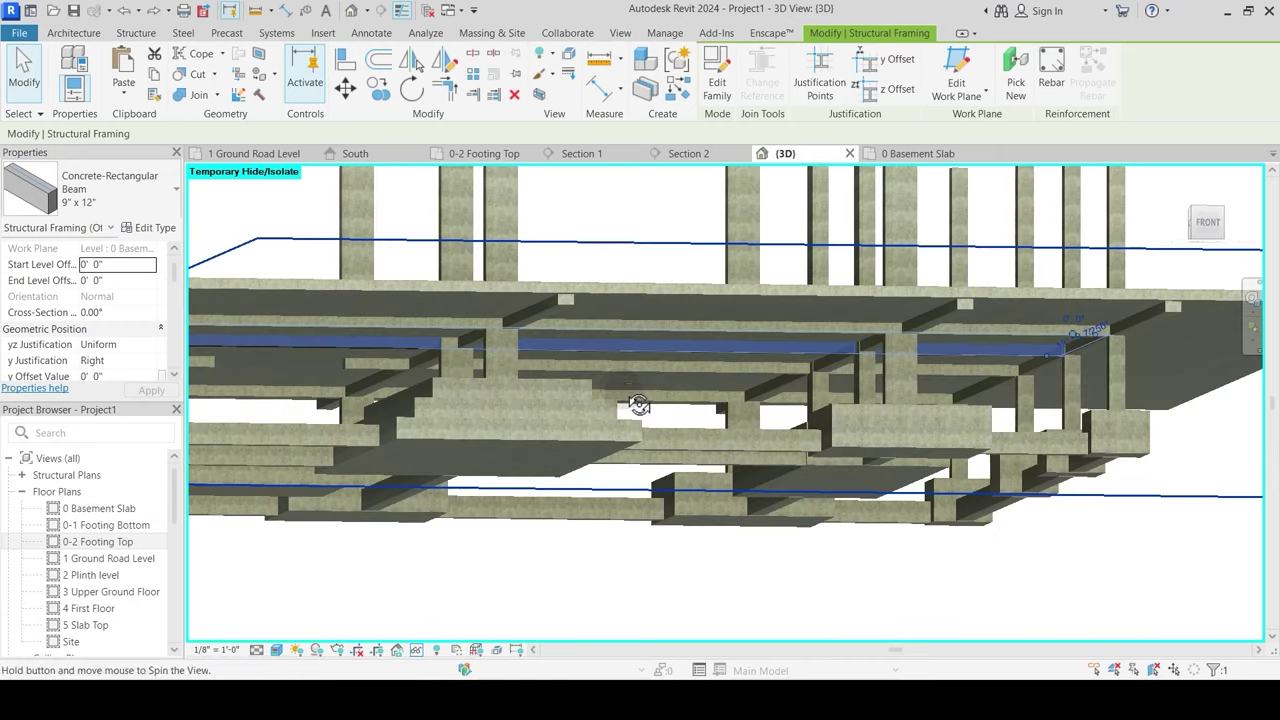
key("Escape")
Step: Select the diagonal beam's instances and the lower beams, and switch them to 9" x 18"
left_click(561, 301)
key("s")
key("a")
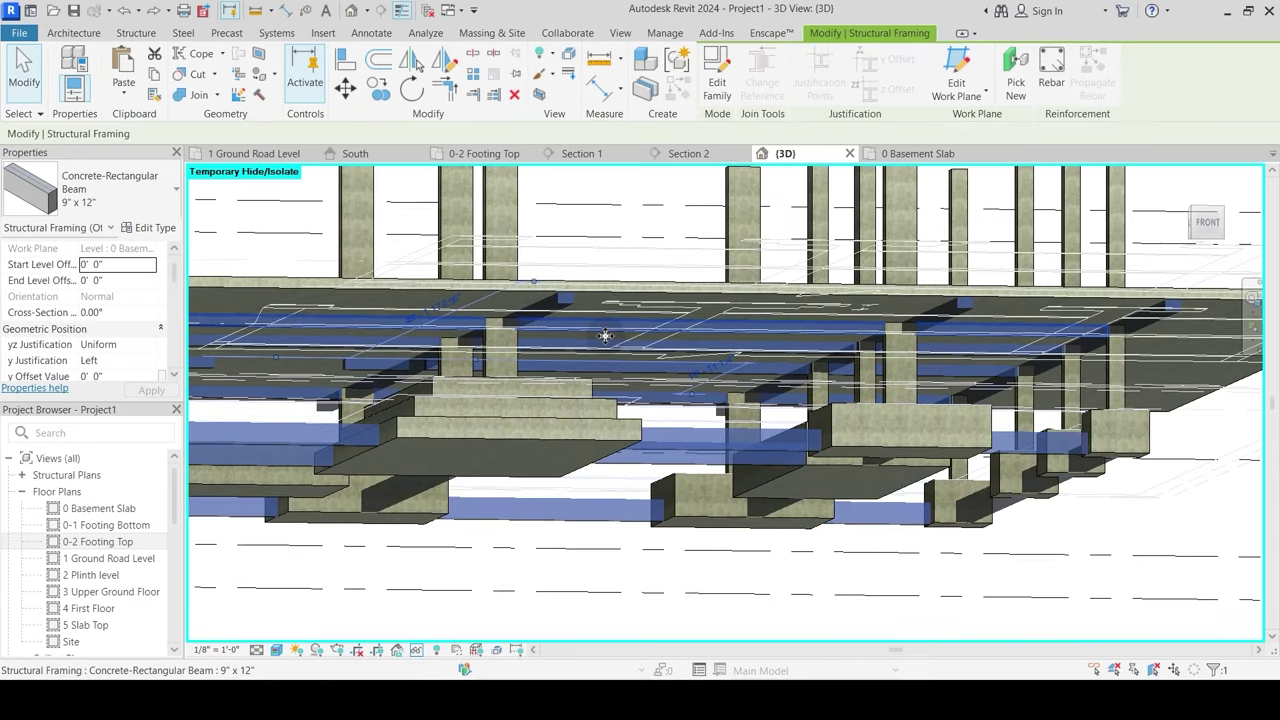
middle_click_drag(605, 335, 940, 573, "shift")
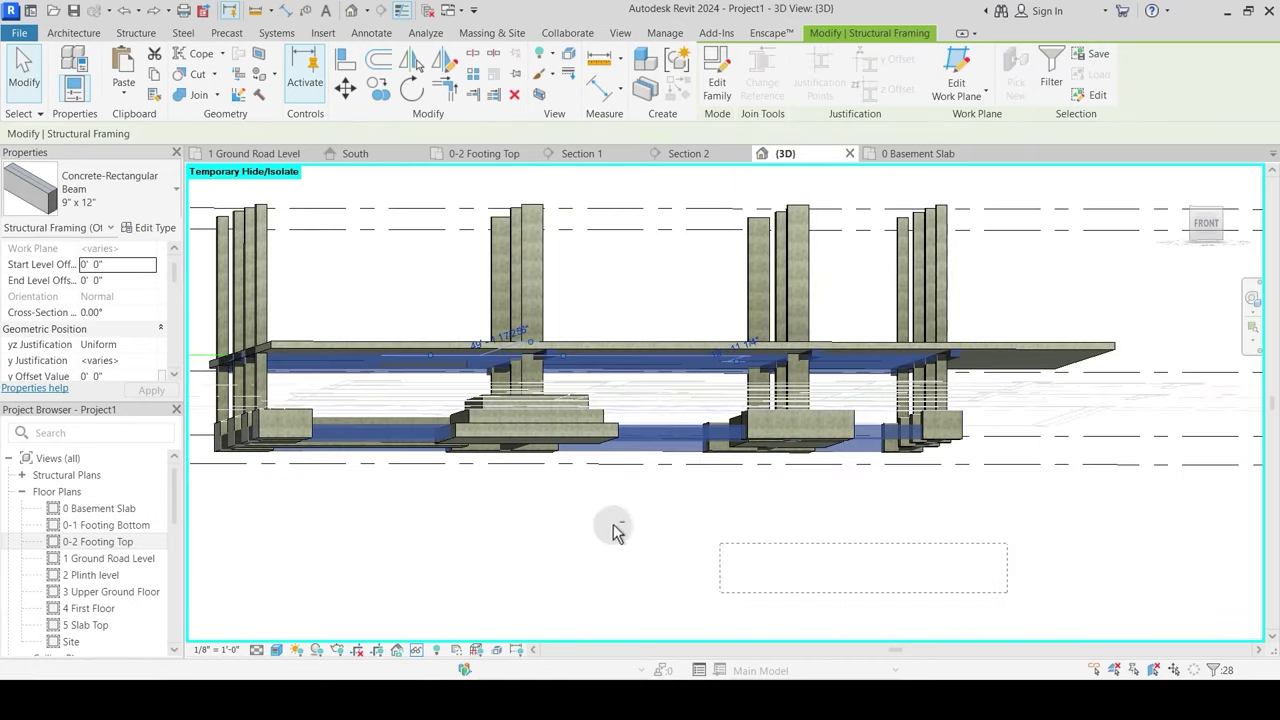
left_click_drag(615, 530, 278, 421)
middle_click_drag(443, 503, 492, 627, "shift")
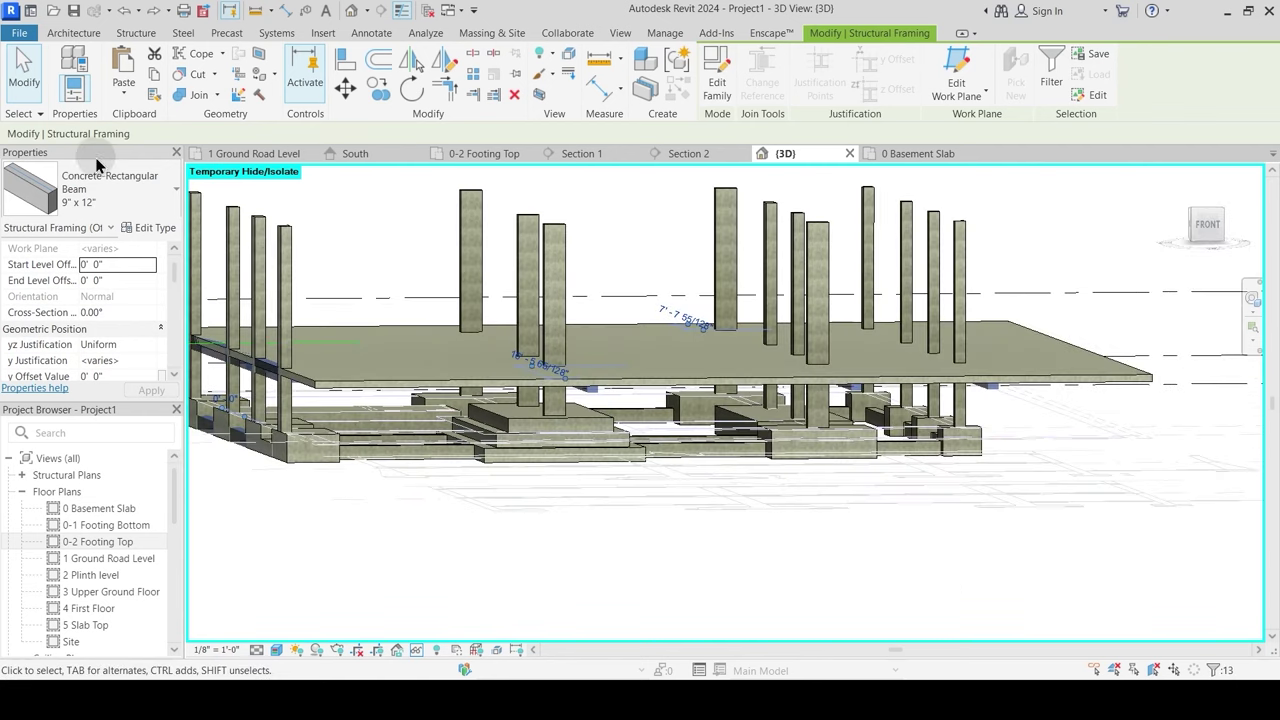
left_click(137, 205)
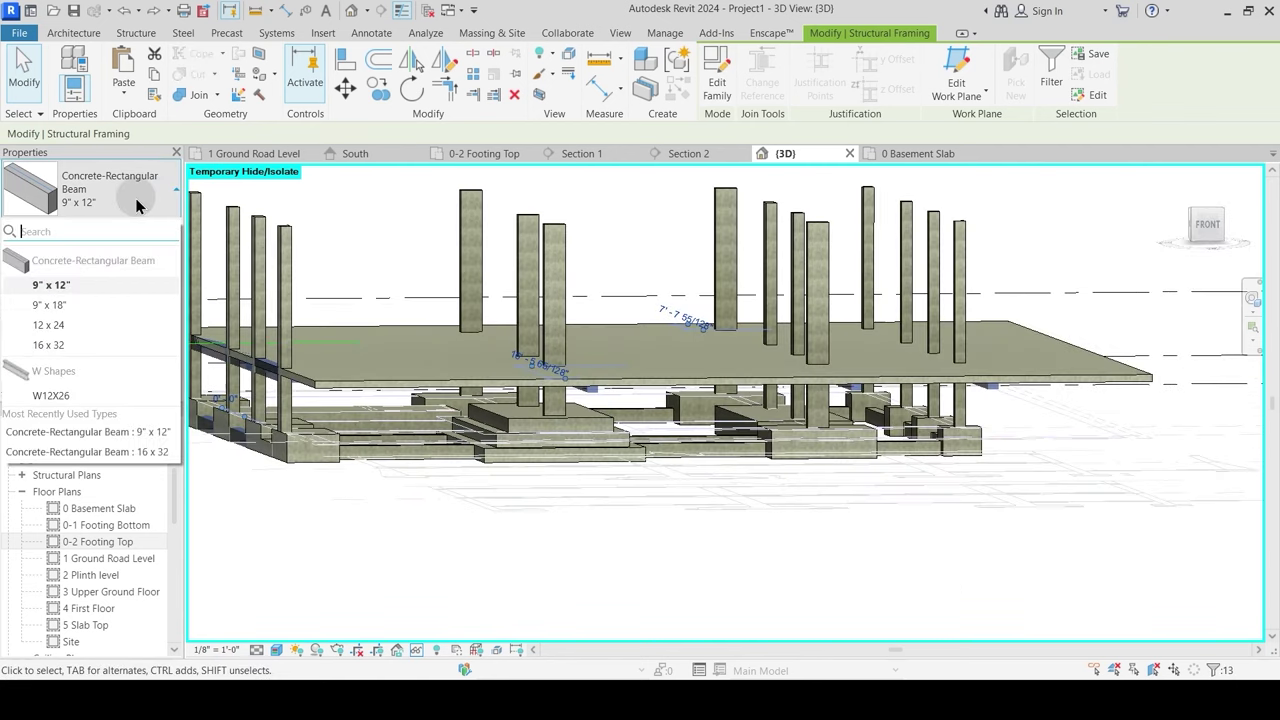
left_click(70, 302)
middle_click_drag(650, 561, 606, 509, "shift")
left_click(640, 540)
scroll(802, 453, "up", 2)
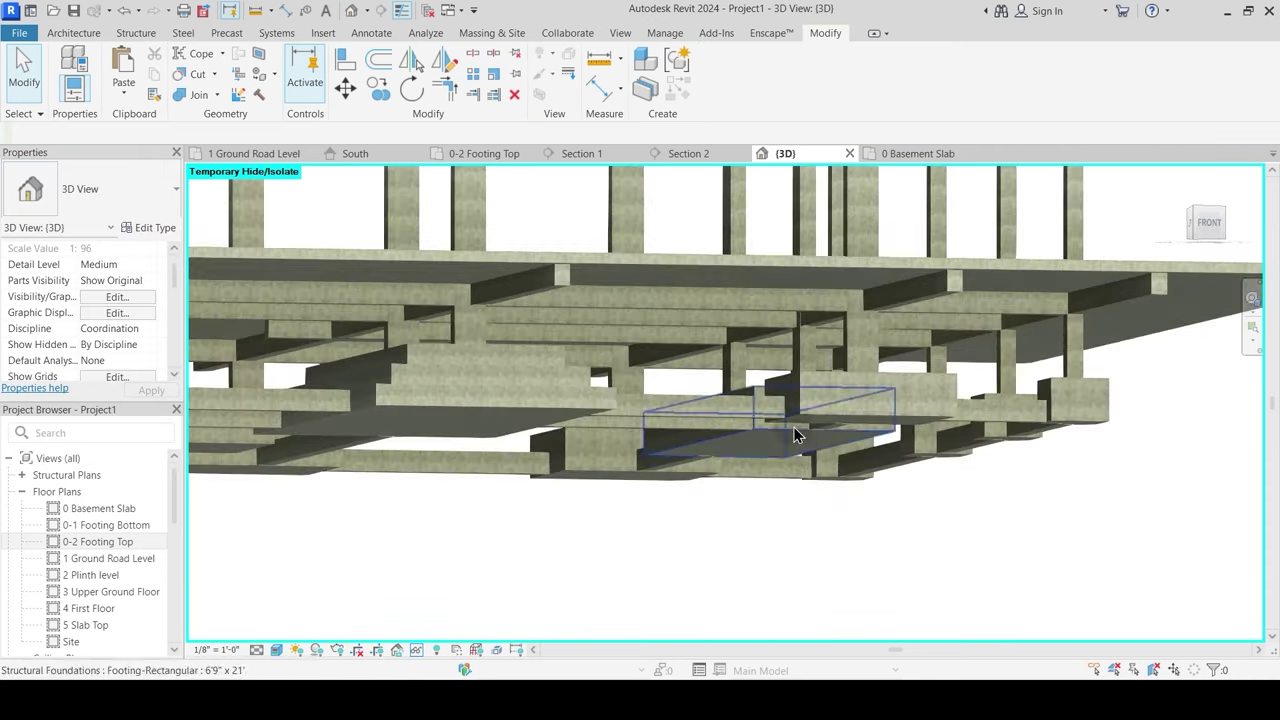
middle_click_drag(705, 484, 690, 350, "shift")
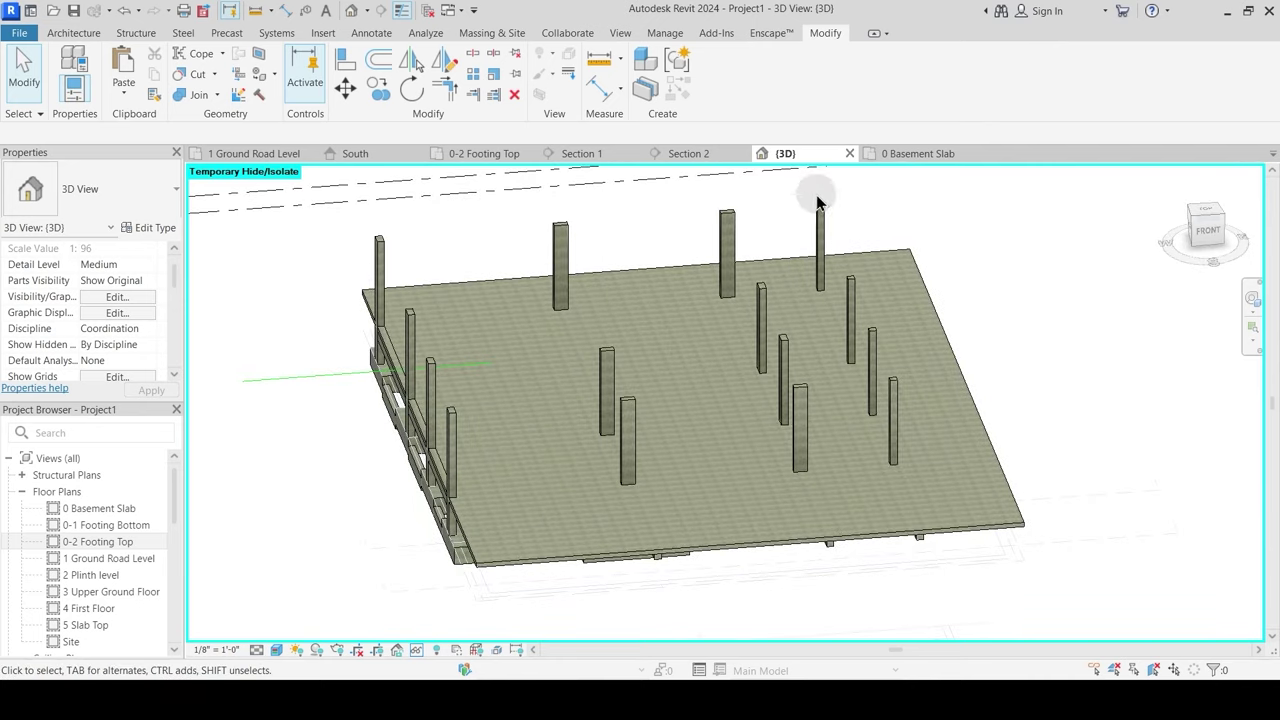
Step: In the 0 Basement Slab plan, select the slab floor and enter its boundary sketch
left_click(910, 153)
middle_click_drag(722, 362, 566, 480)
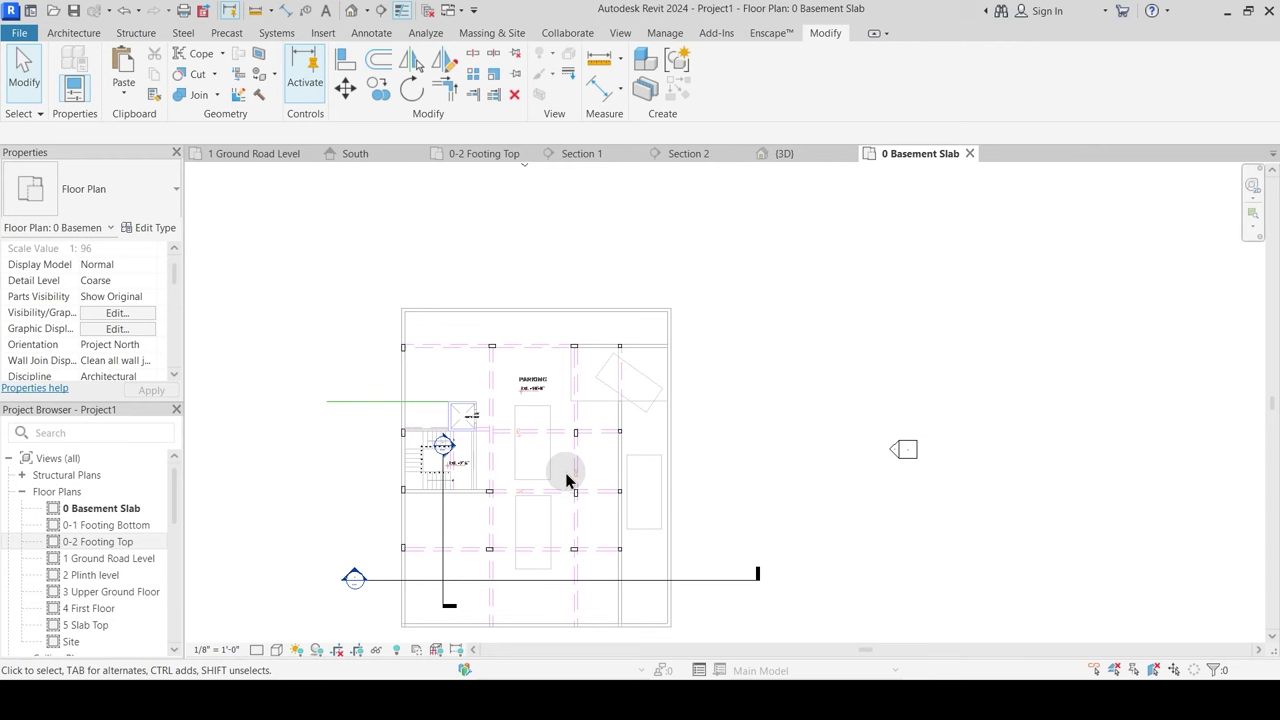
scroll(566, 480, "up", 1)
left_click(443, 289)
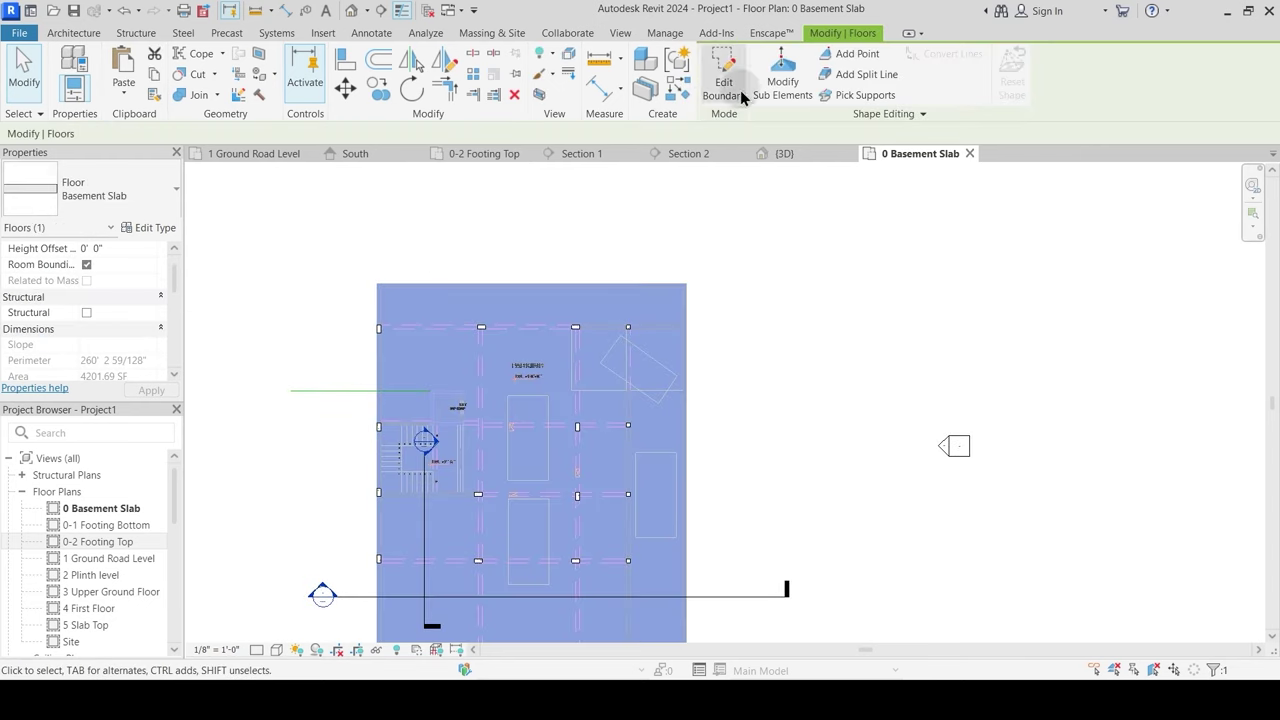
double_click(481, 373)
Step: Sketch a rectangular opening around the 6'0" x 6'0" lift shaft and finish the edit
scroll(405, 406, "up", 5)
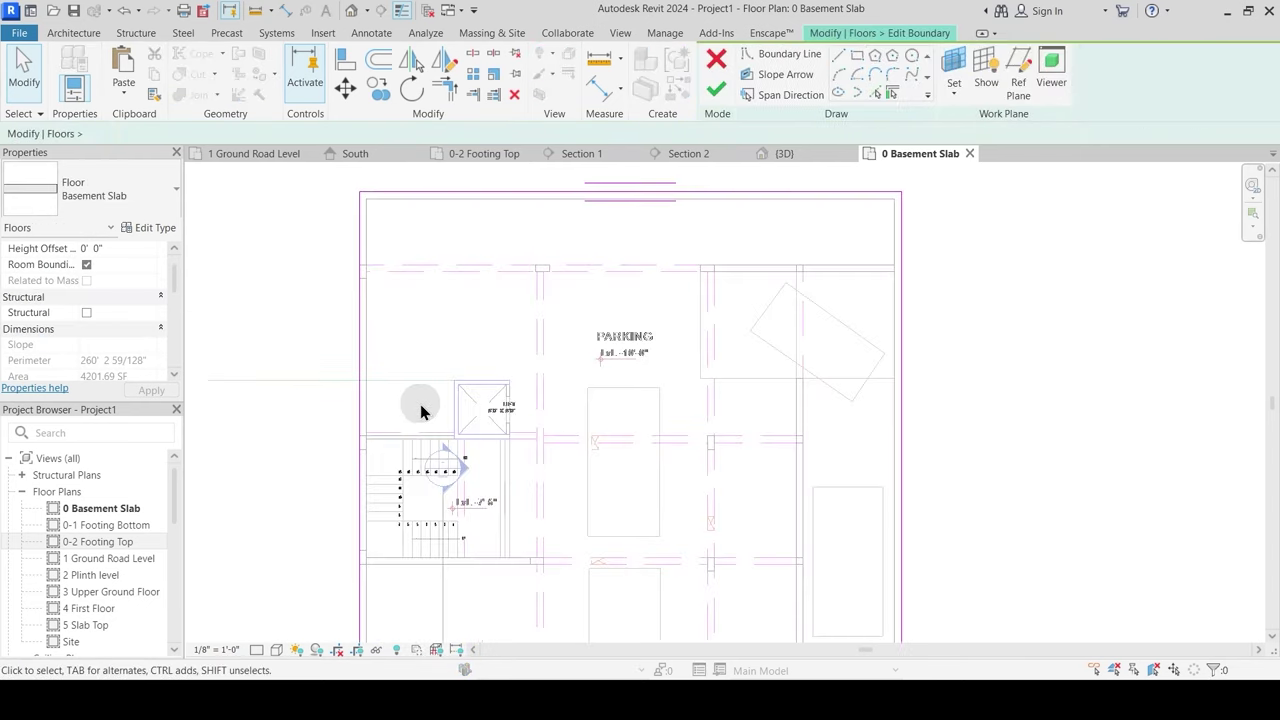
scroll(571, 347, "up", 4)
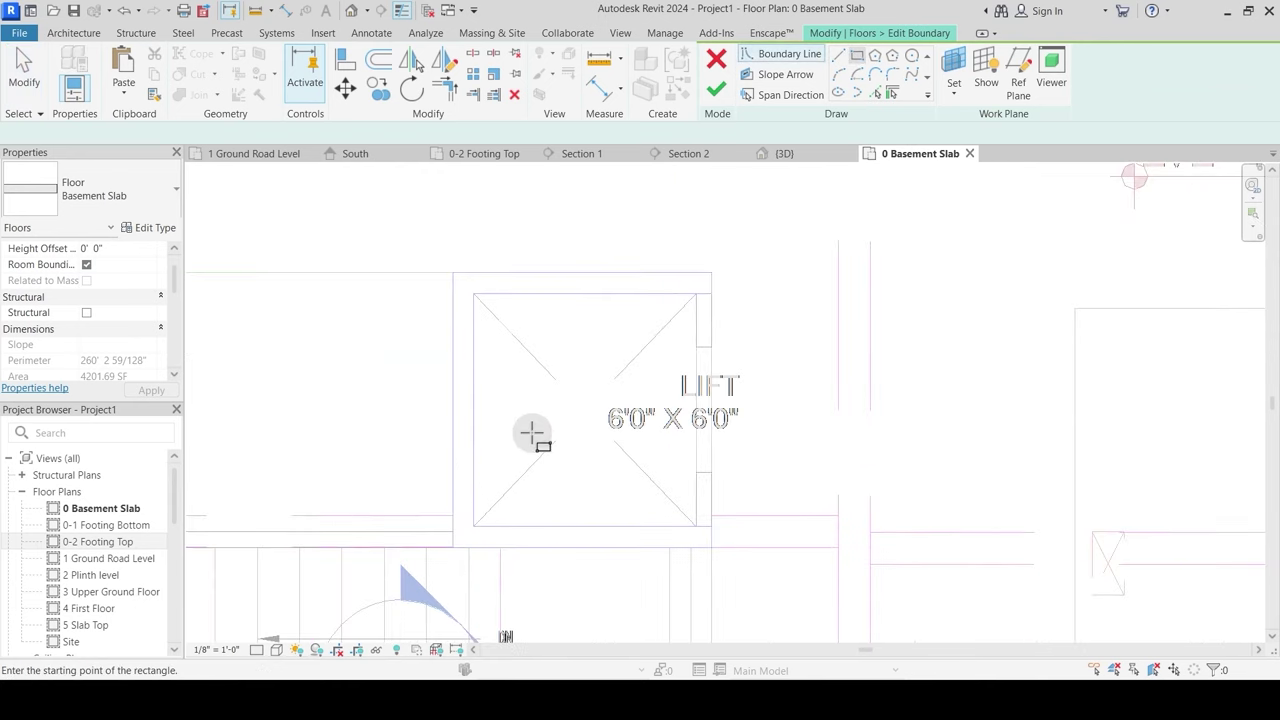
left_click(452, 274)
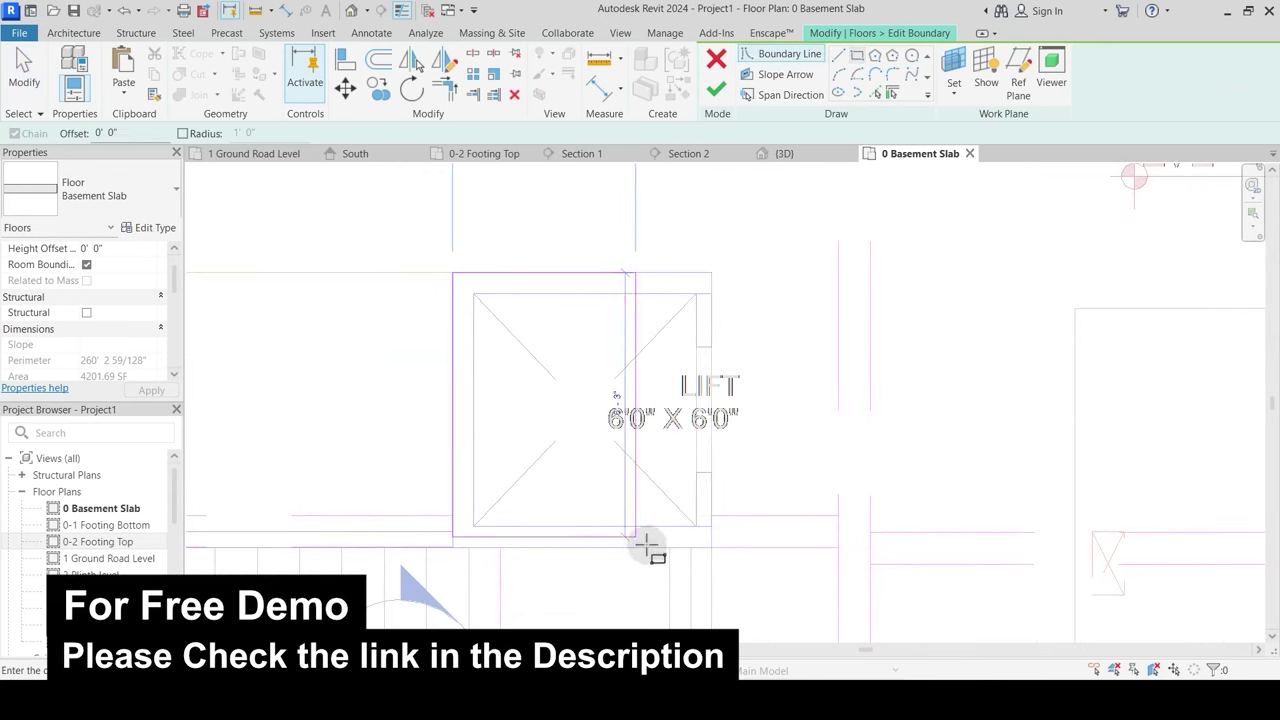
left_click(710, 548)
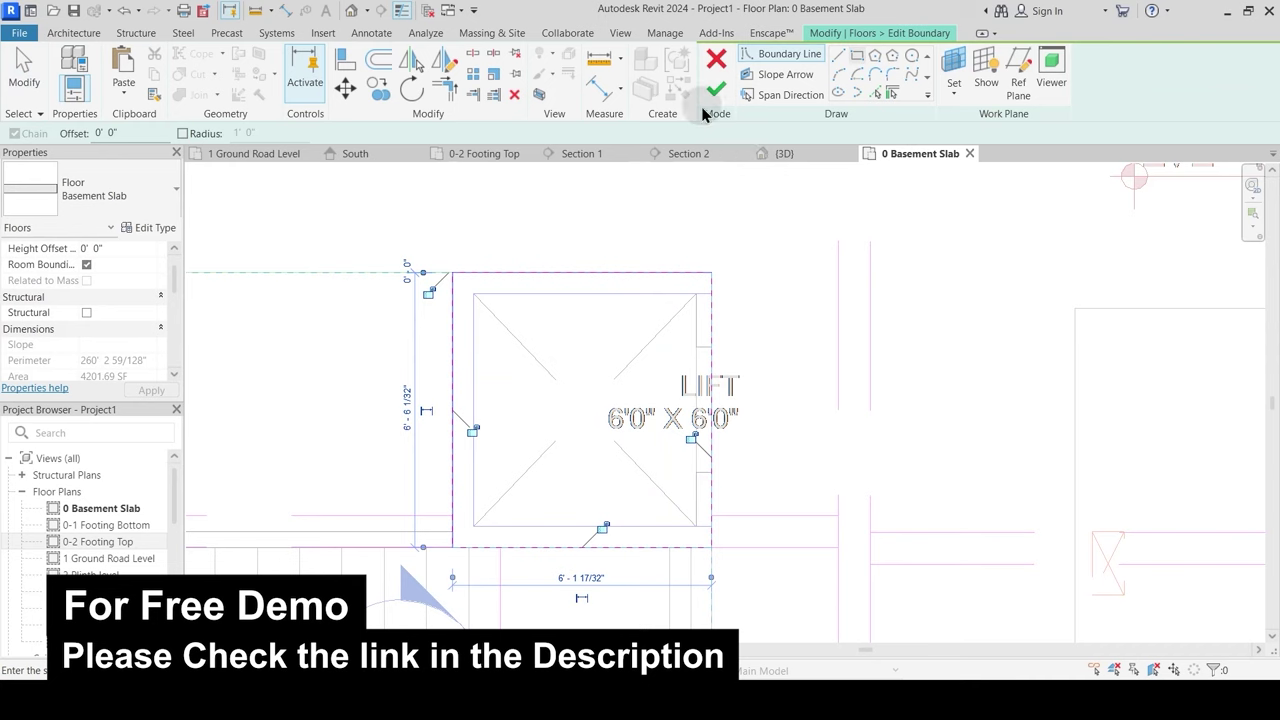
left_click(718, 90)
scroll(607, 249, "down", 5)
key("Escape")
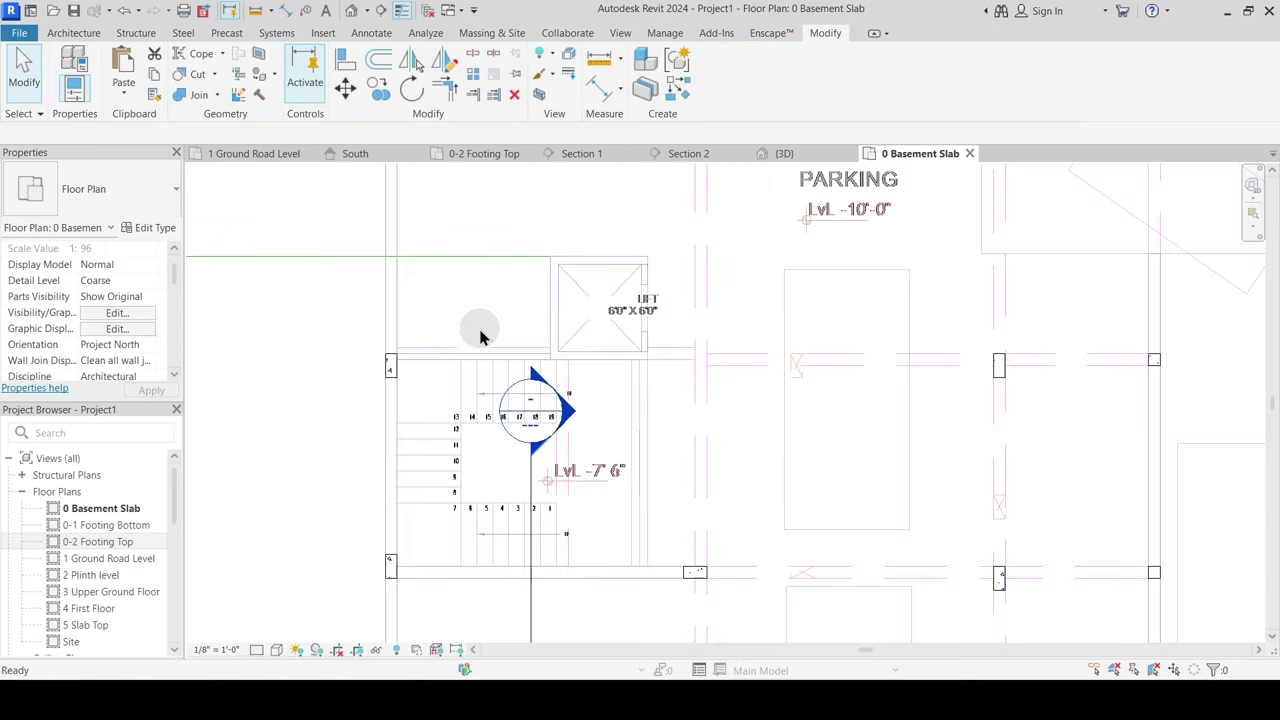
left_click(778, 155)
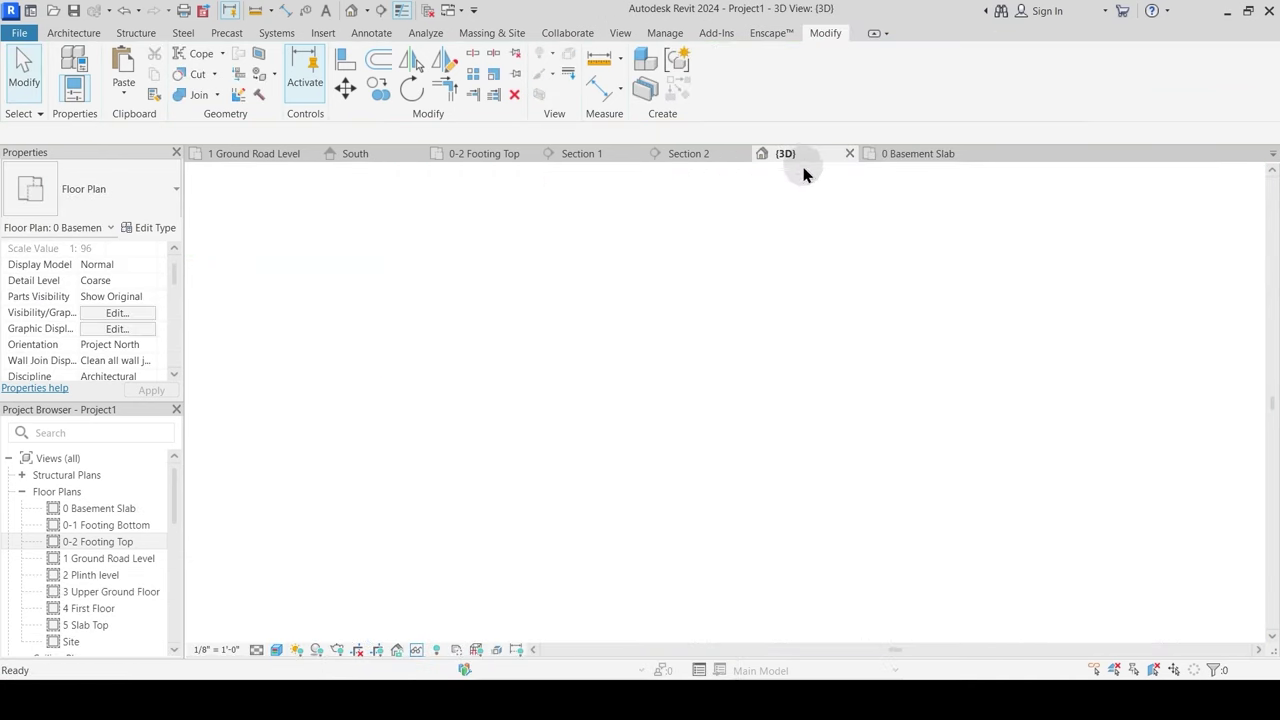
middle_click_drag(651, 397, 710, 410, "shift")
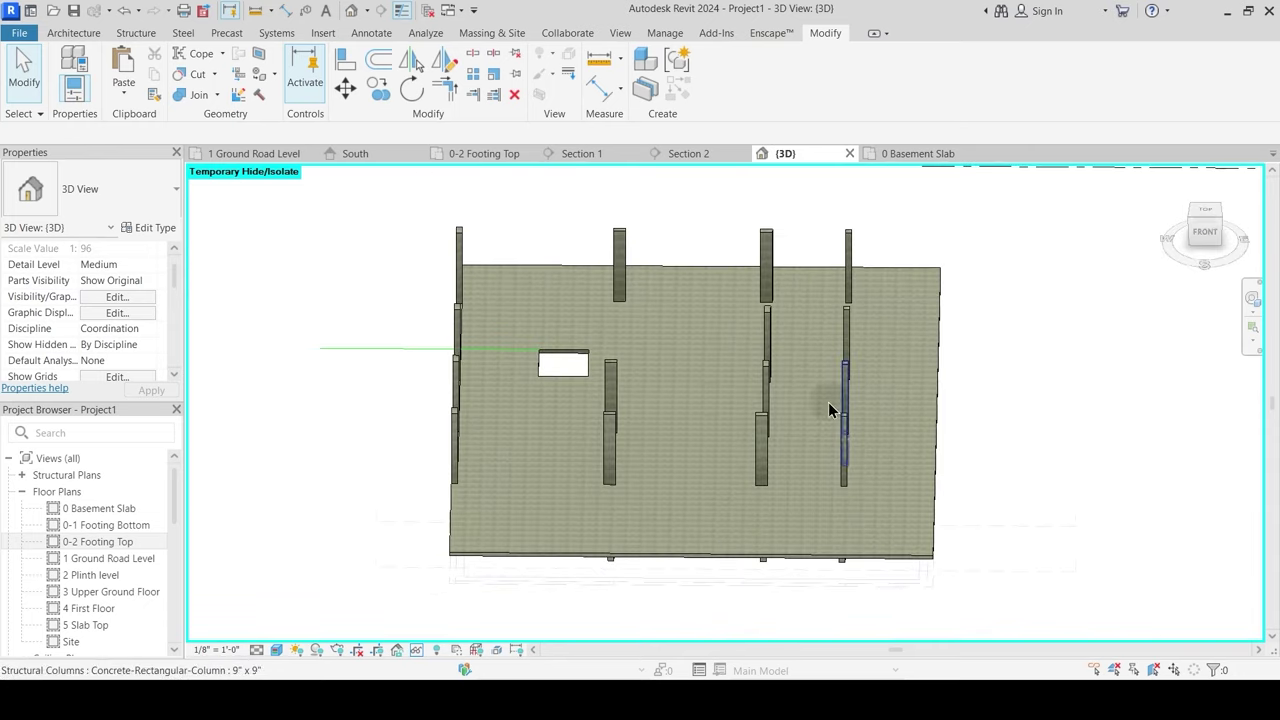
middle_click_drag(828, 403, 668, 207, "shift")
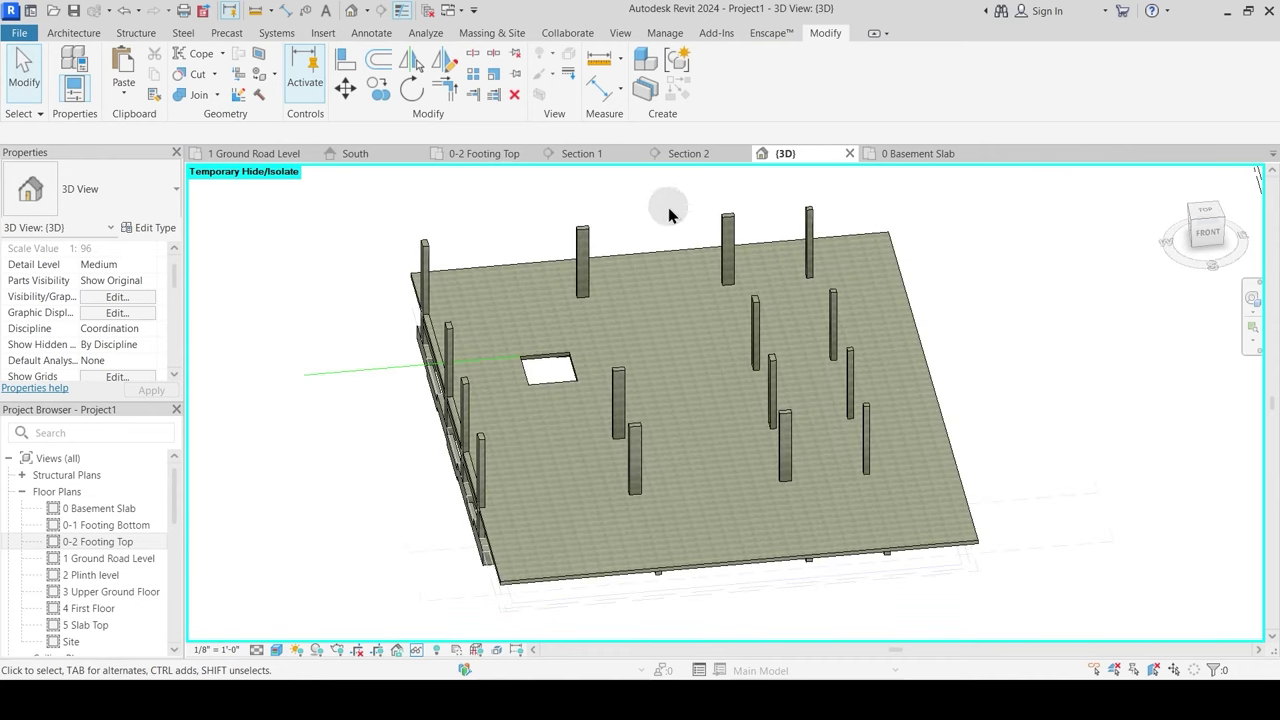
left_click(900, 159)
middle_click_drag(766, 400, 664, 565)
Step: Set up Pick Lines walls with Location Line Finish Face: Exterior and top at 1 Ground Road Level
left_click(74, 33)
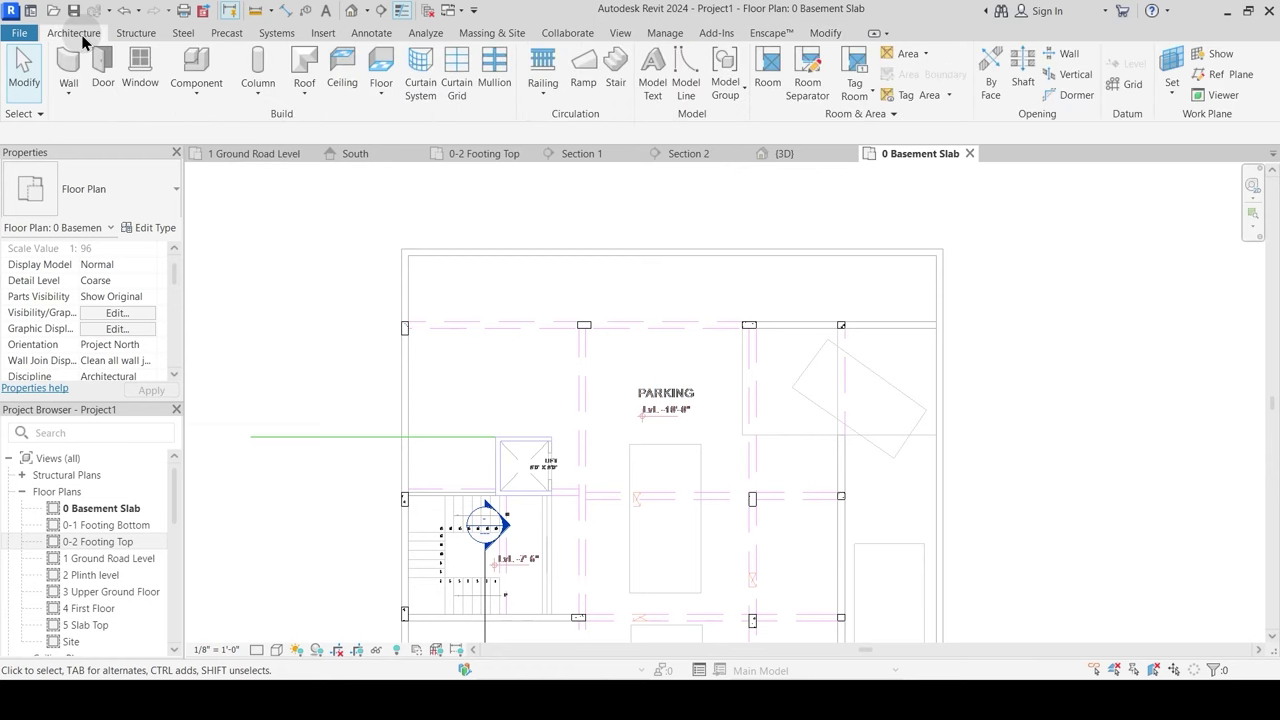
left_click(70, 66)
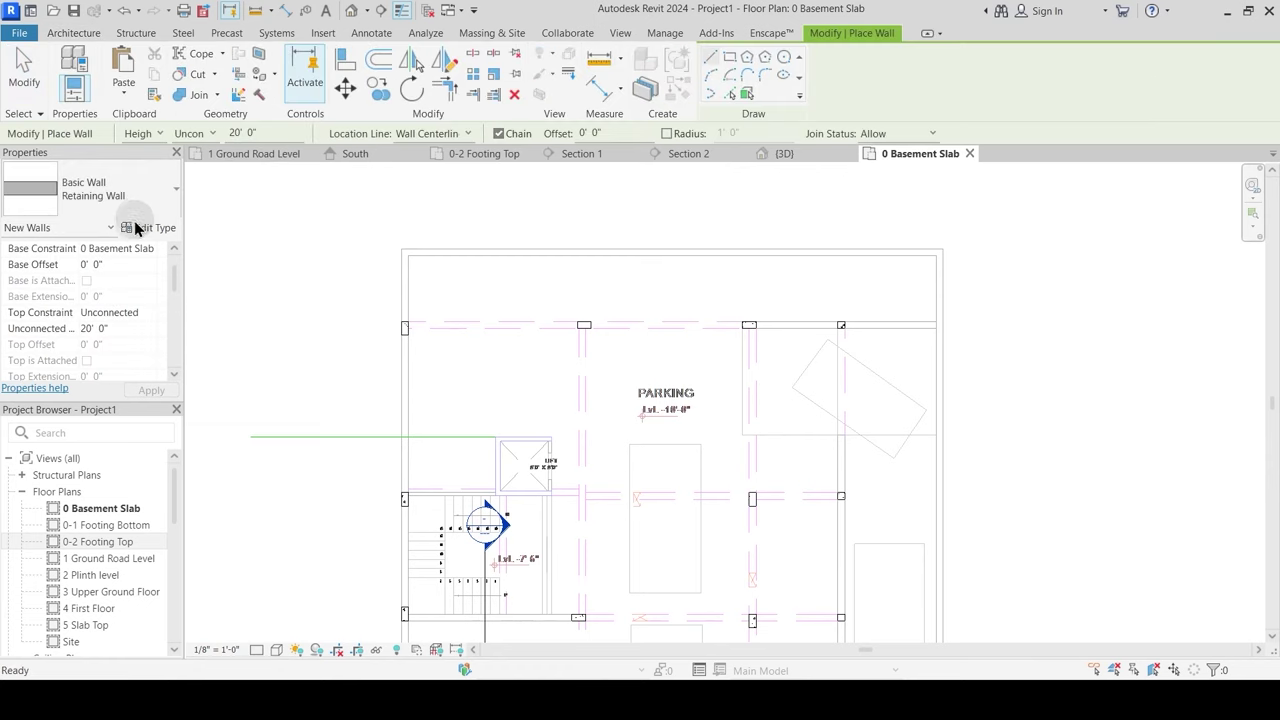
left_click(731, 95)
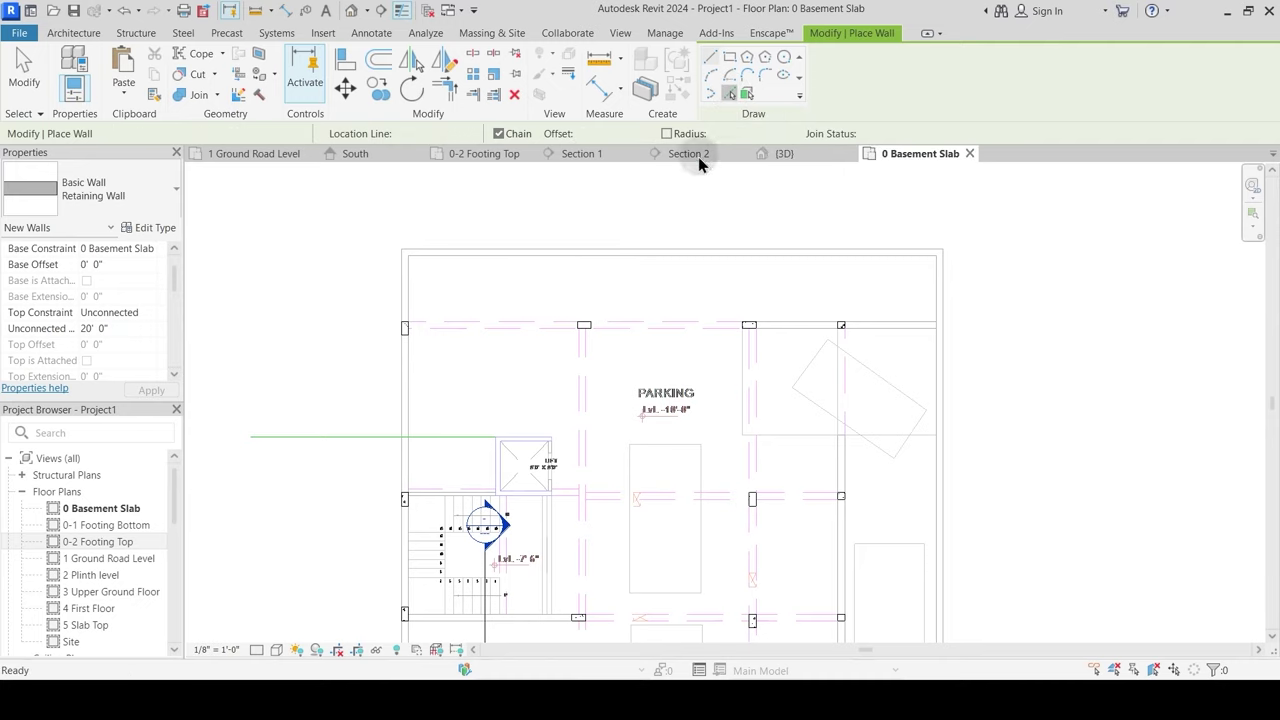
left_click(619, 250)
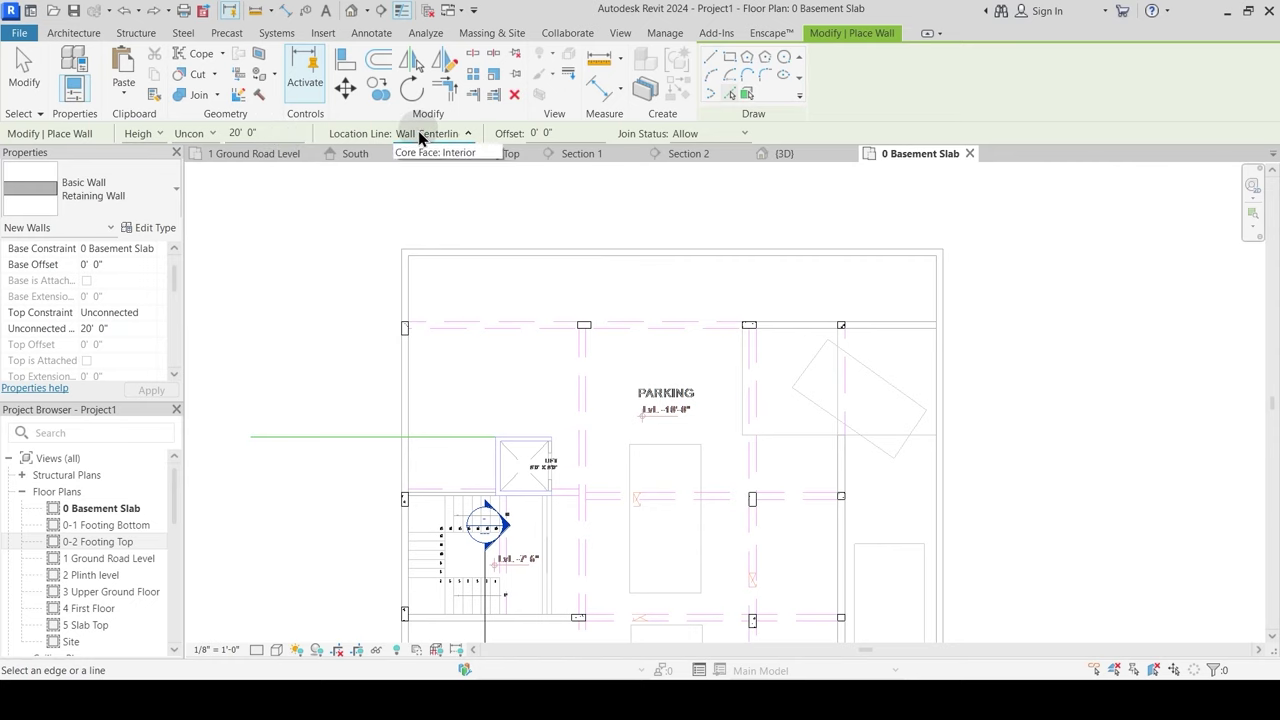
left_click(438, 177)
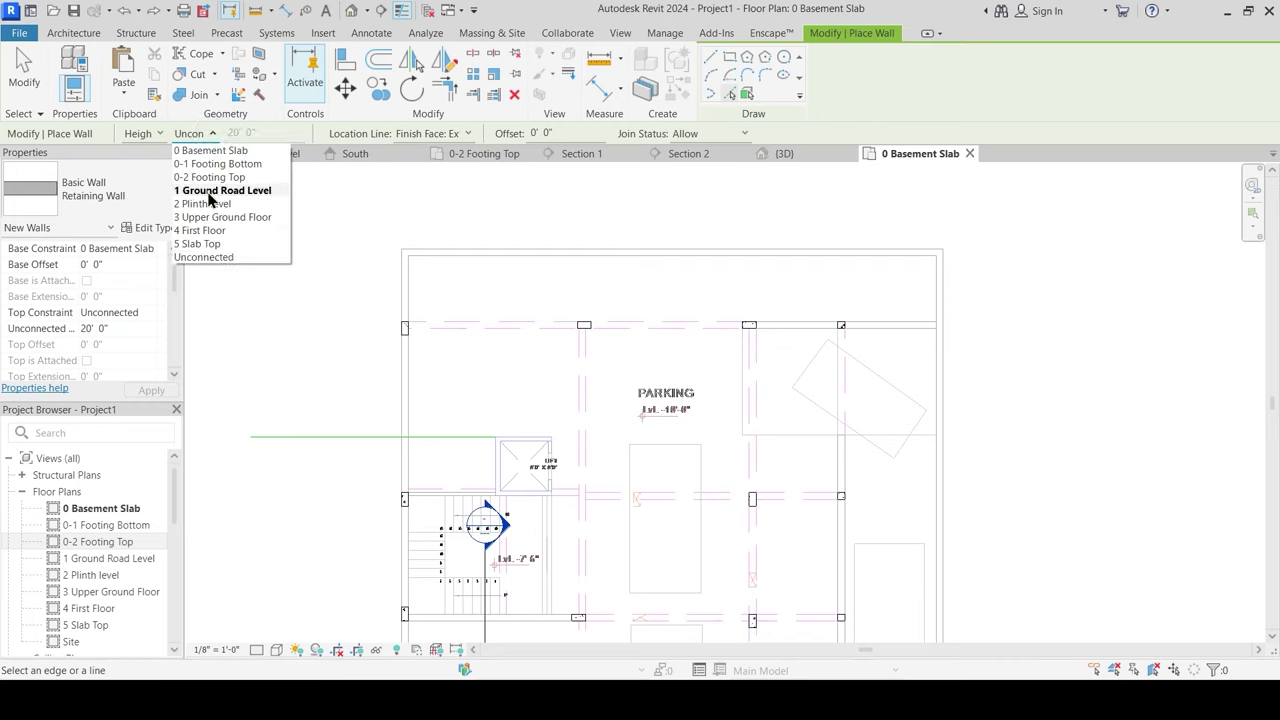
left_click(222, 190)
scroll(524, 240, "up", 2)
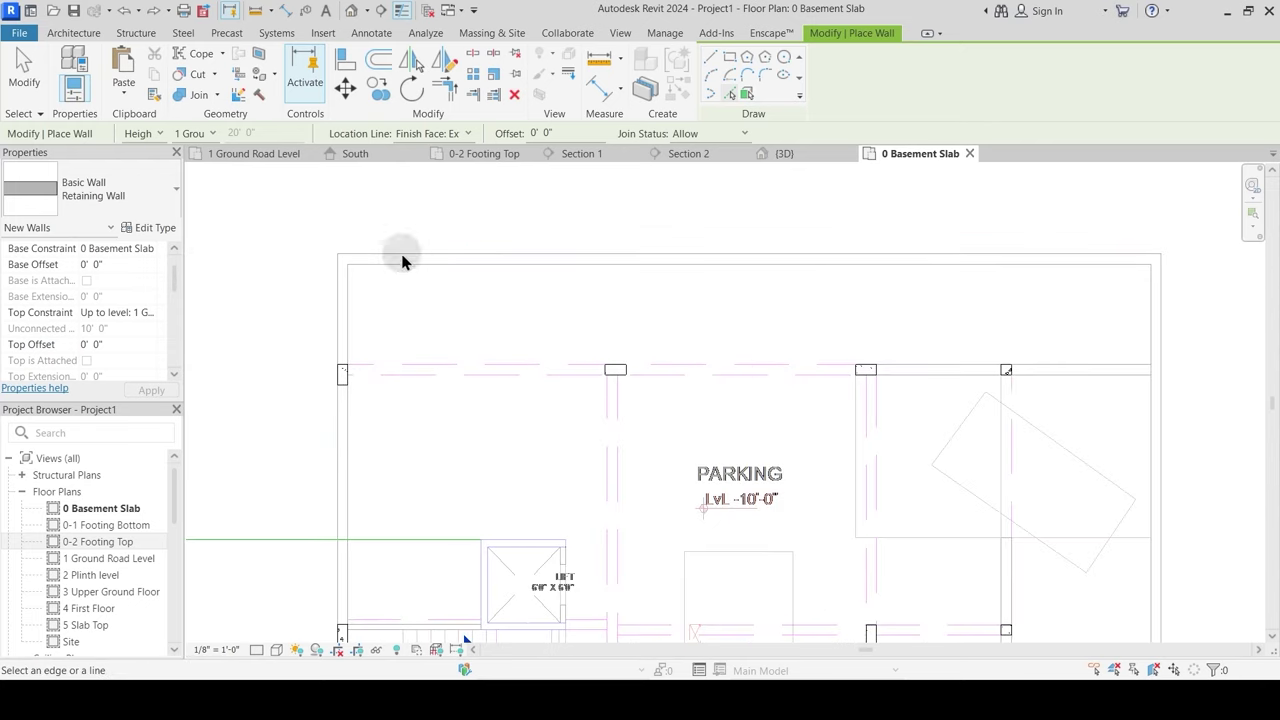
Step: Place Retaining Wall walls along the slab's top, bottom and left edges
left_click(528, 258)
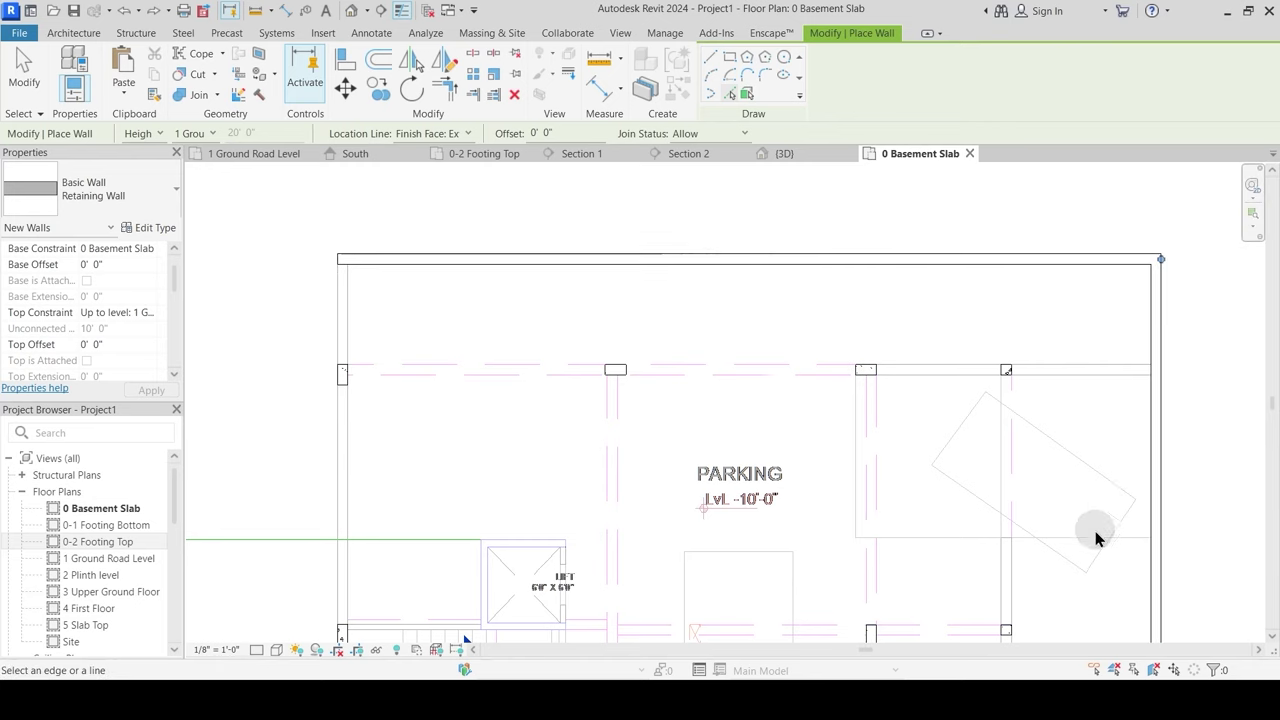
middle_click_drag(1062, 550, 885, 103)
scroll(863, 170, "down", 2)
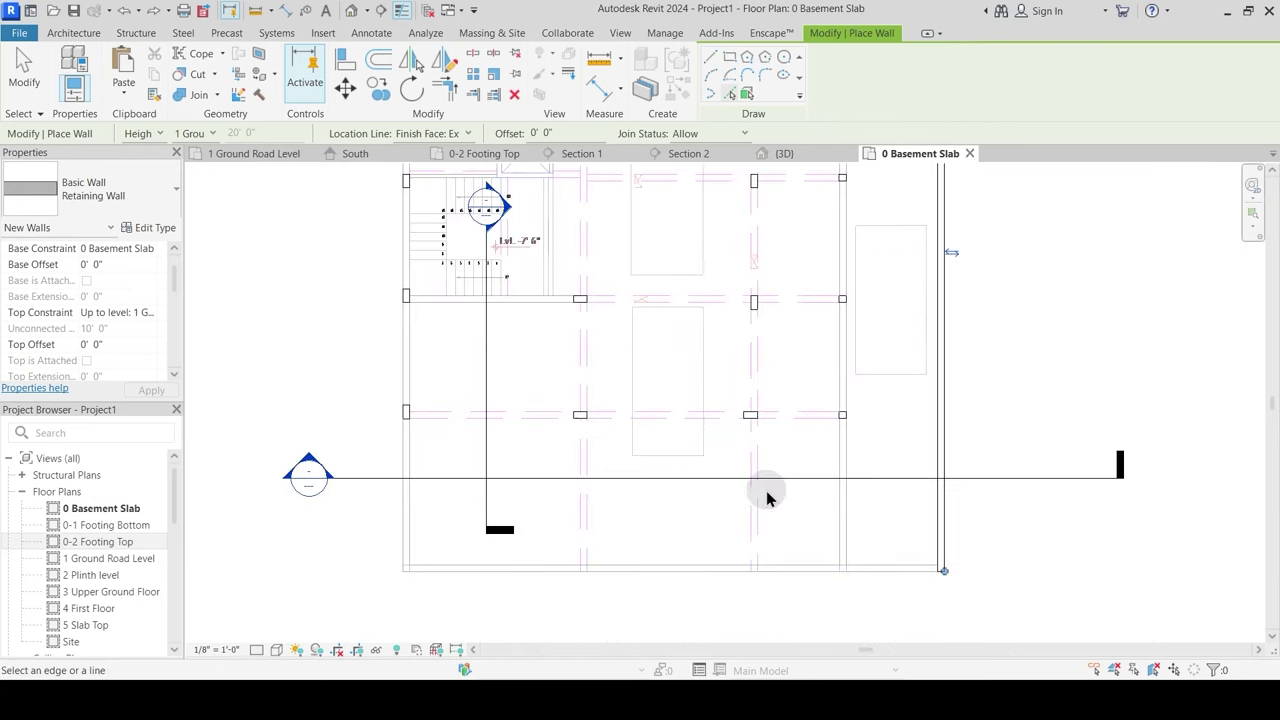
left_click(714, 581)
left_click(403, 535)
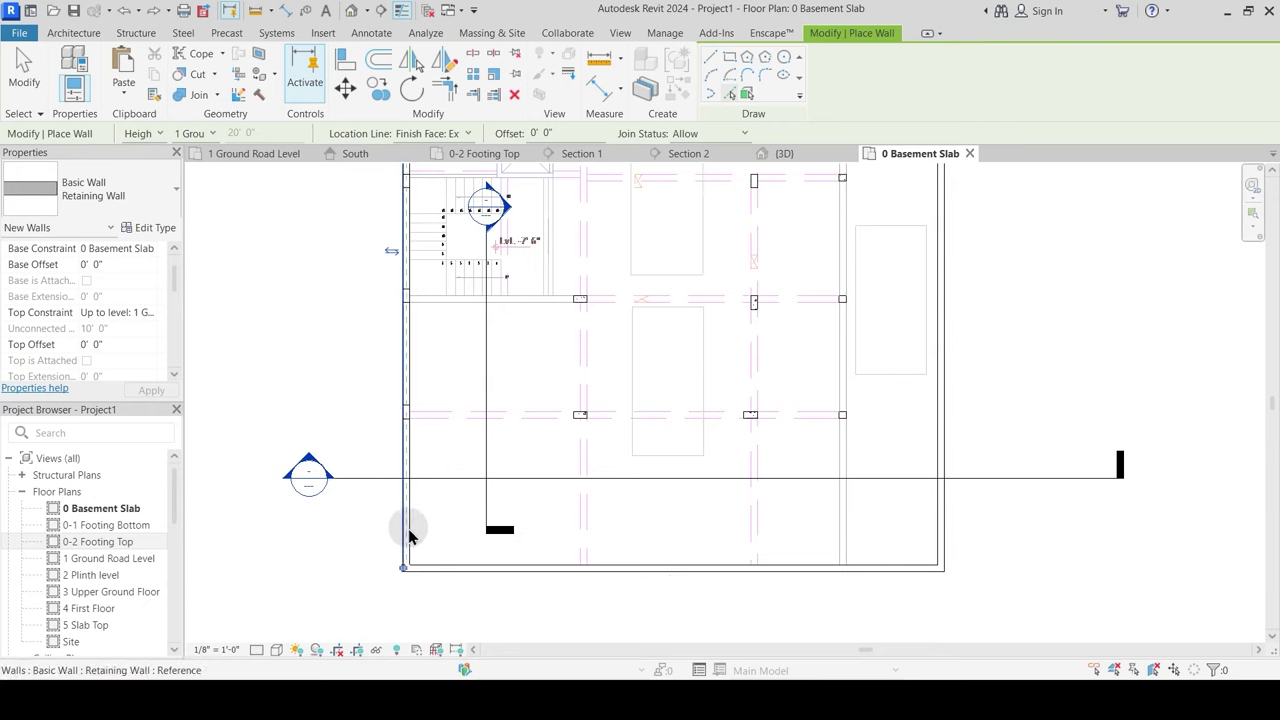
scroll(486, 458, "down", 1)
middle_click_drag(471, 343, 491, 483)
scroll(540, 332, "down", 2)
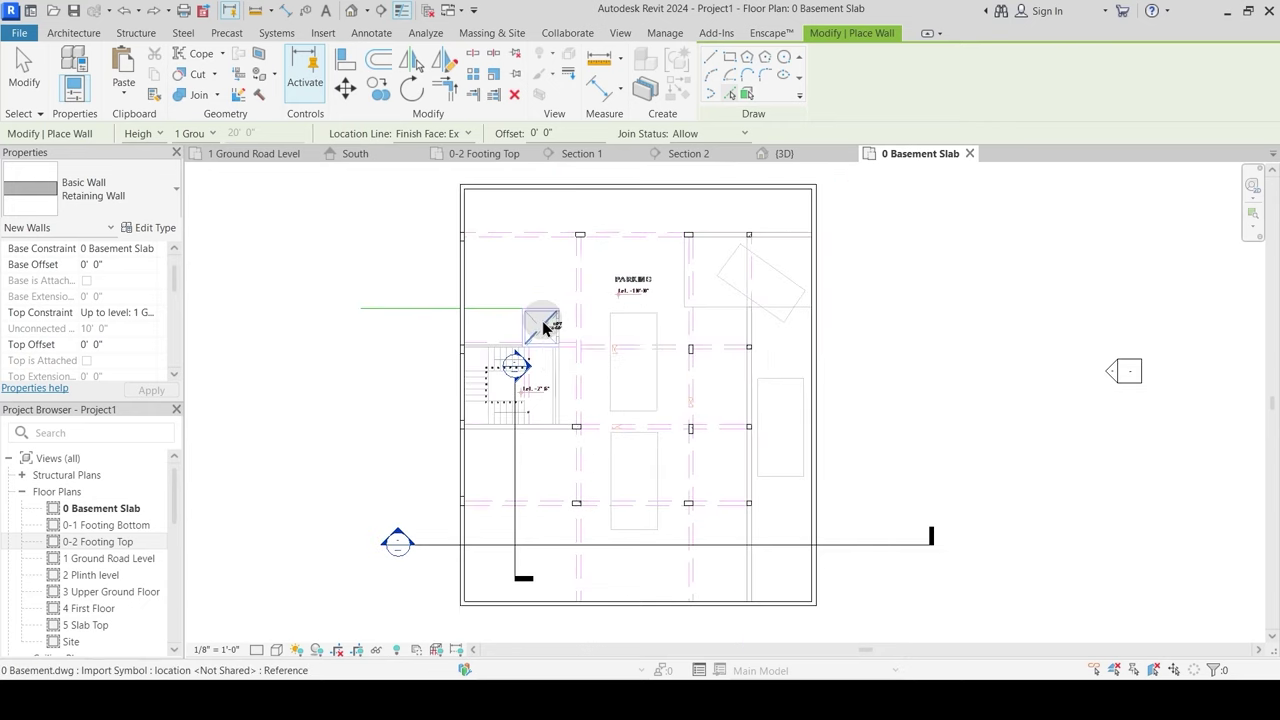
key("Escape")
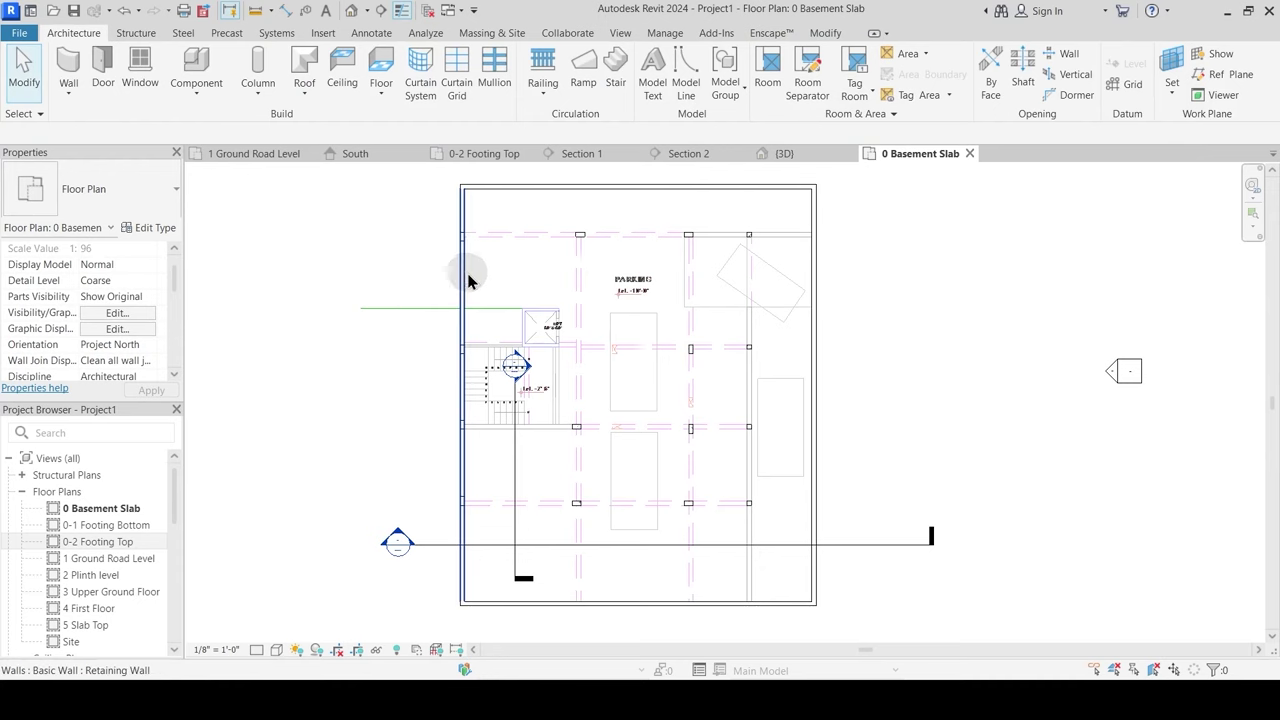
Step: Bring up the Live Project June 23 Batch drawing in AutoCAD and frame the foundation plan
mouse_move(773, 672)
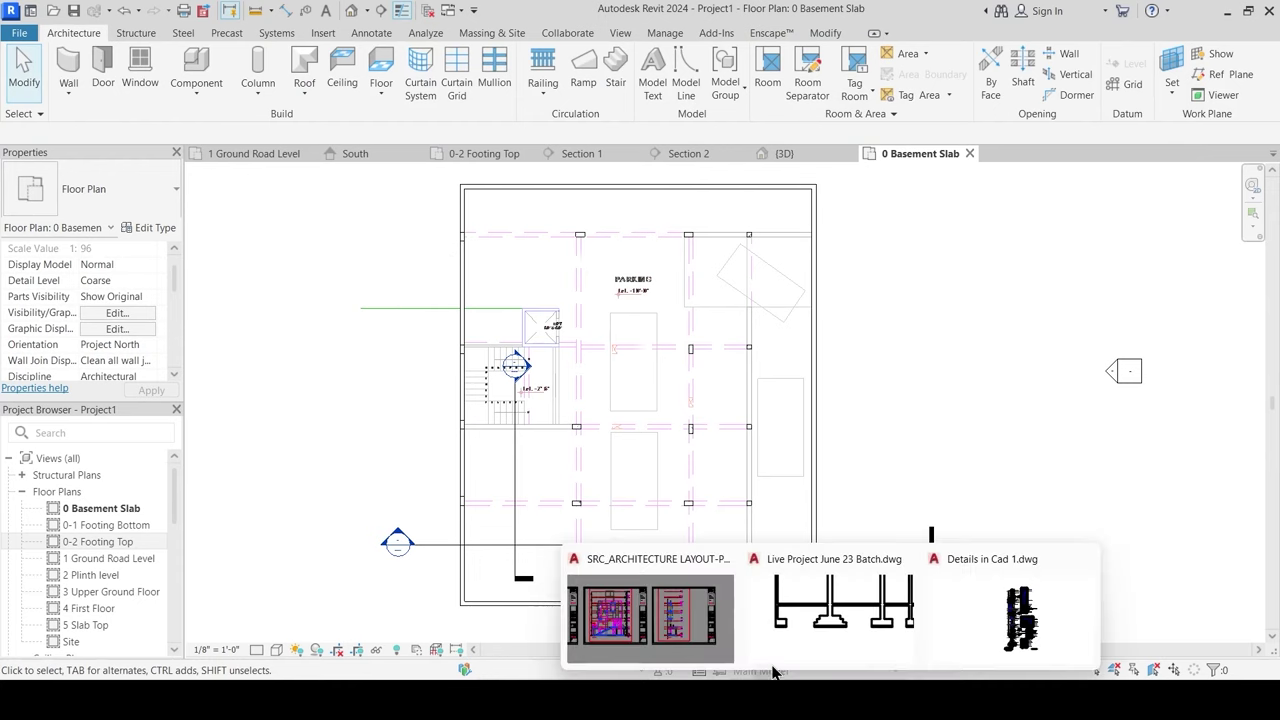
left_click(807, 617)
scroll(486, 343, "down", 1)
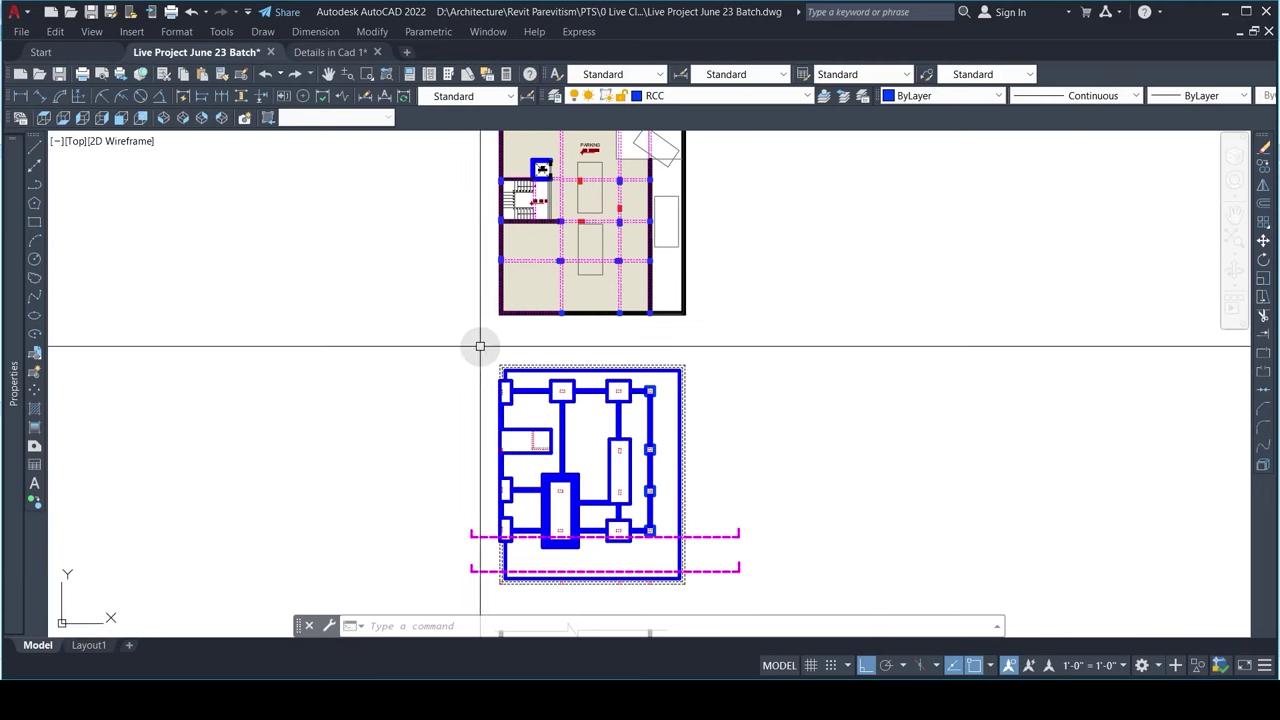
middle_click_drag(449, 376, 468, 288)
scroll(493, 344, "up", 2)
middle_click_drag(494, 344, 512, 286)
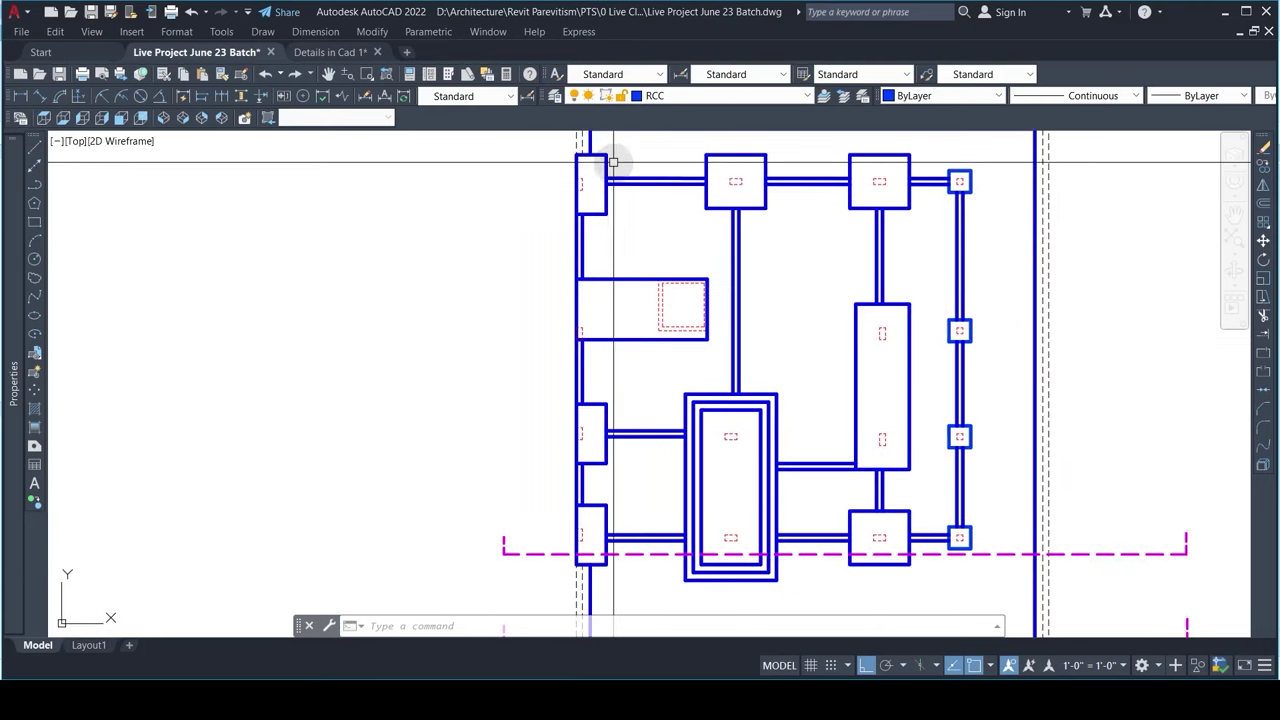
scroll(584, 317, "down", 1)
scroll(583, 320, "down", 2)
scroll(566, 314, "up", 2)
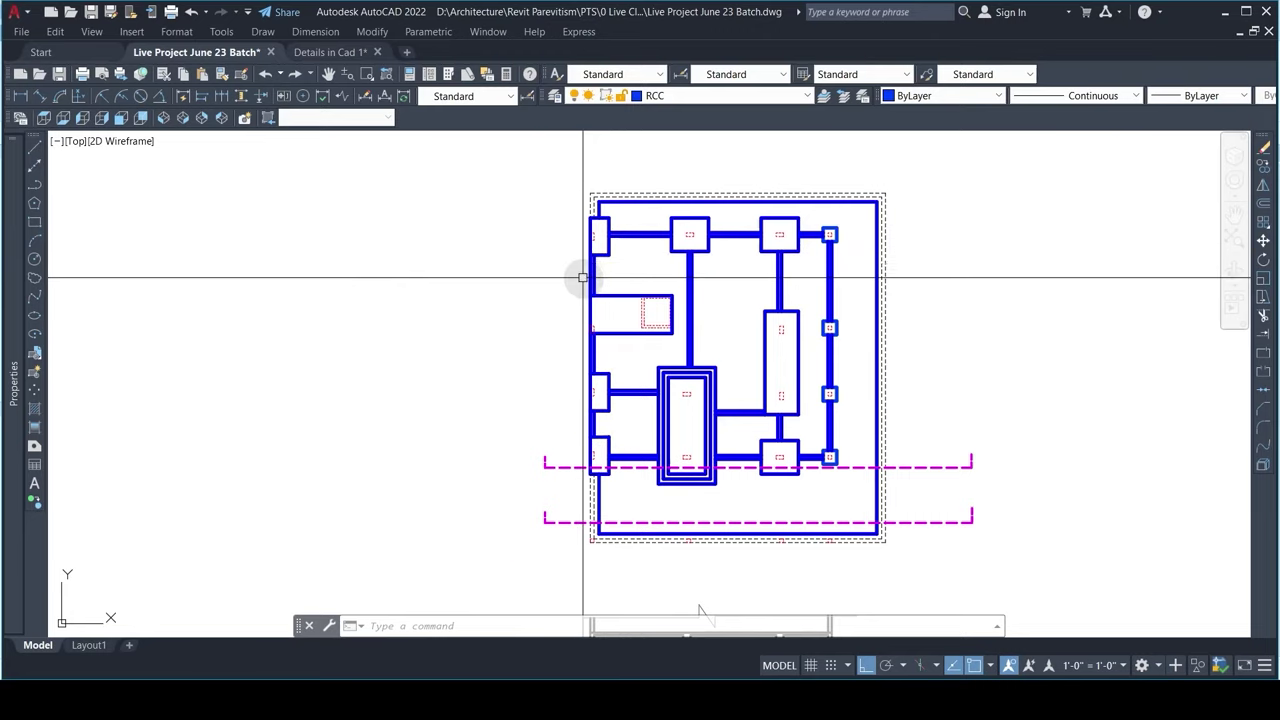
scroll(583, 277, "up", 2)
scroll(614, 258, "down", 2)
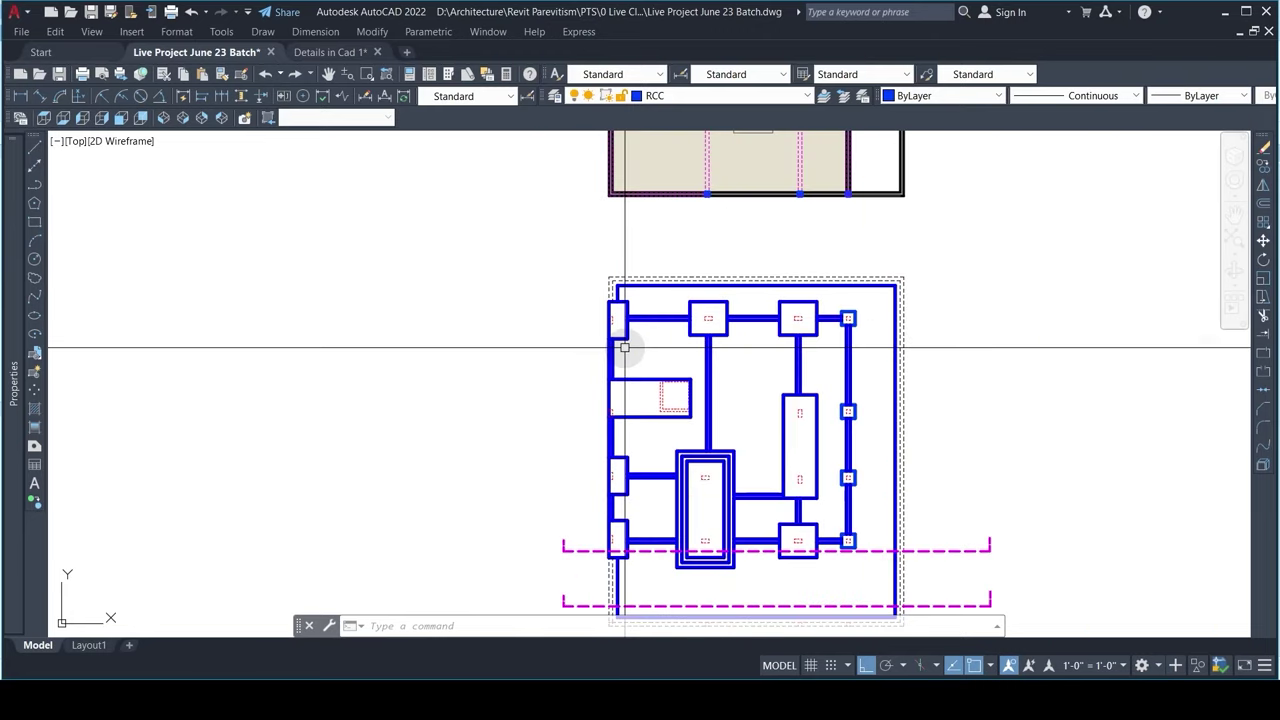
Step: Pan across the basement and ground-floor plans with the column legend
middle_click_drag(630, 372, 621, 319)
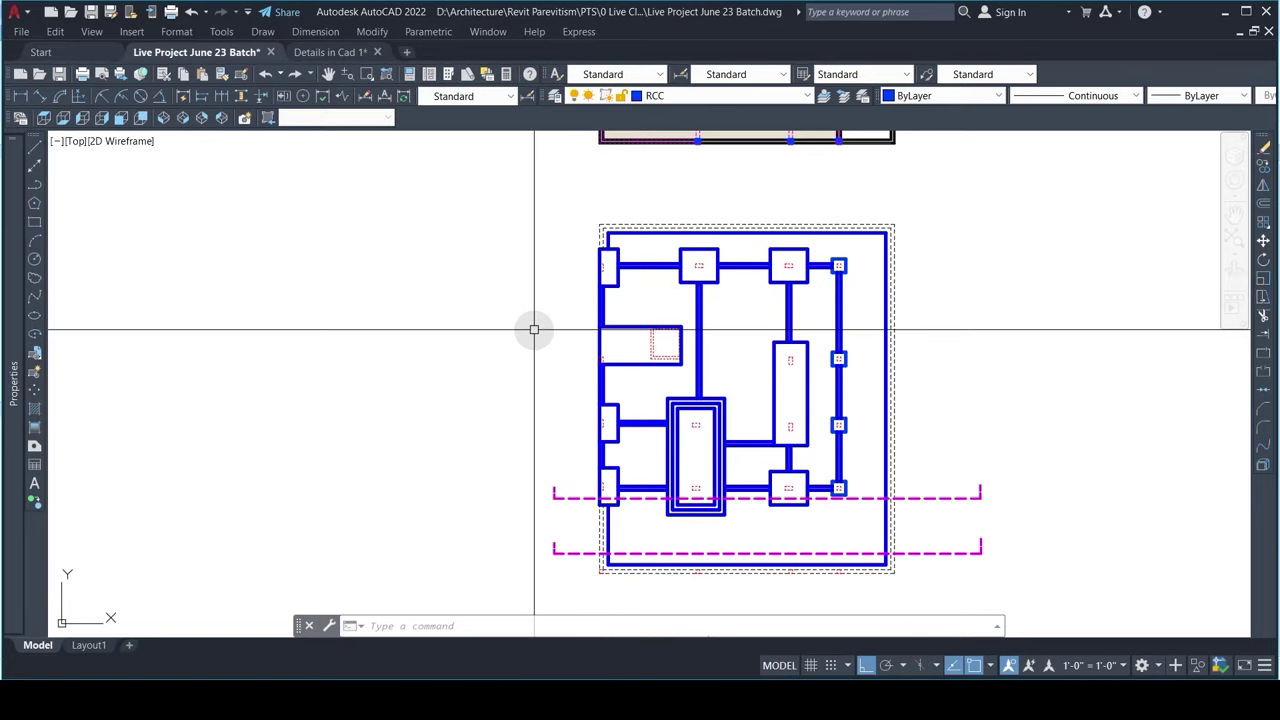
mouse_move(549, 329)
middle_mouse_down()
mouse_move(505, 326)
mouse_move(526, 326)
mouse_move(537, 534)
middle_mouse_up()
scroll(540, 383, "down", 1)
middle_click_drag(558, 260, 556, 395)
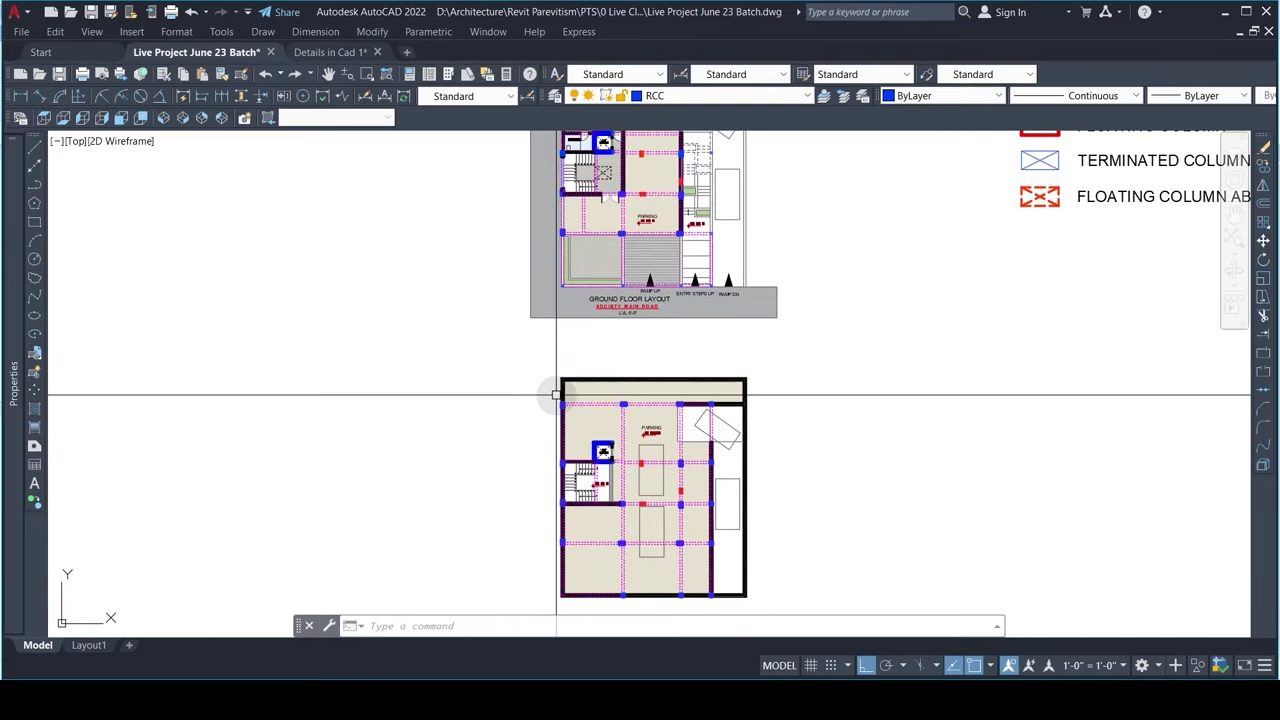
scroll(556, 394, "down", 4)
scroll(551, 277, "up", 8)
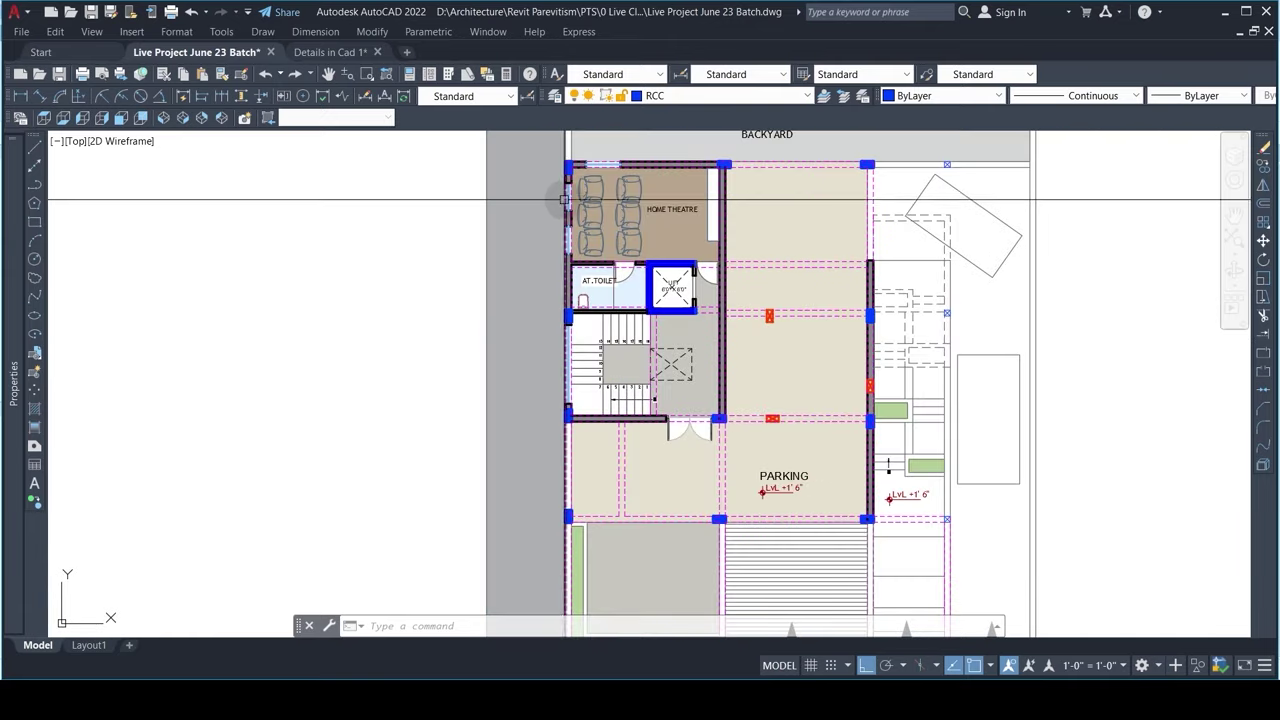
scroll(564, 250, "down", 2)
scroll(565, 400, "down", 3)
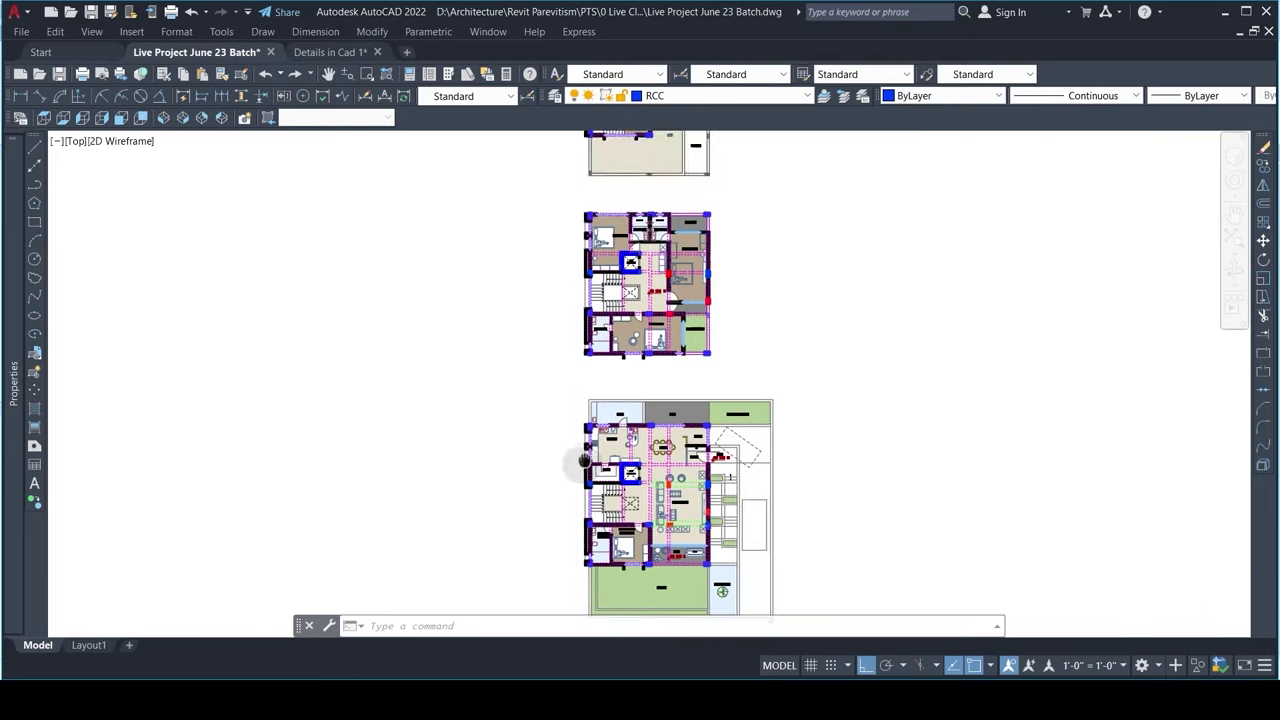
middle_click_drag(584, 461, 577, 466)
middle_click_drag(563, 254, 563, 406)
scroll(574, 283, "down", 2)
middle_click_drag(539, 508, 570, 236)
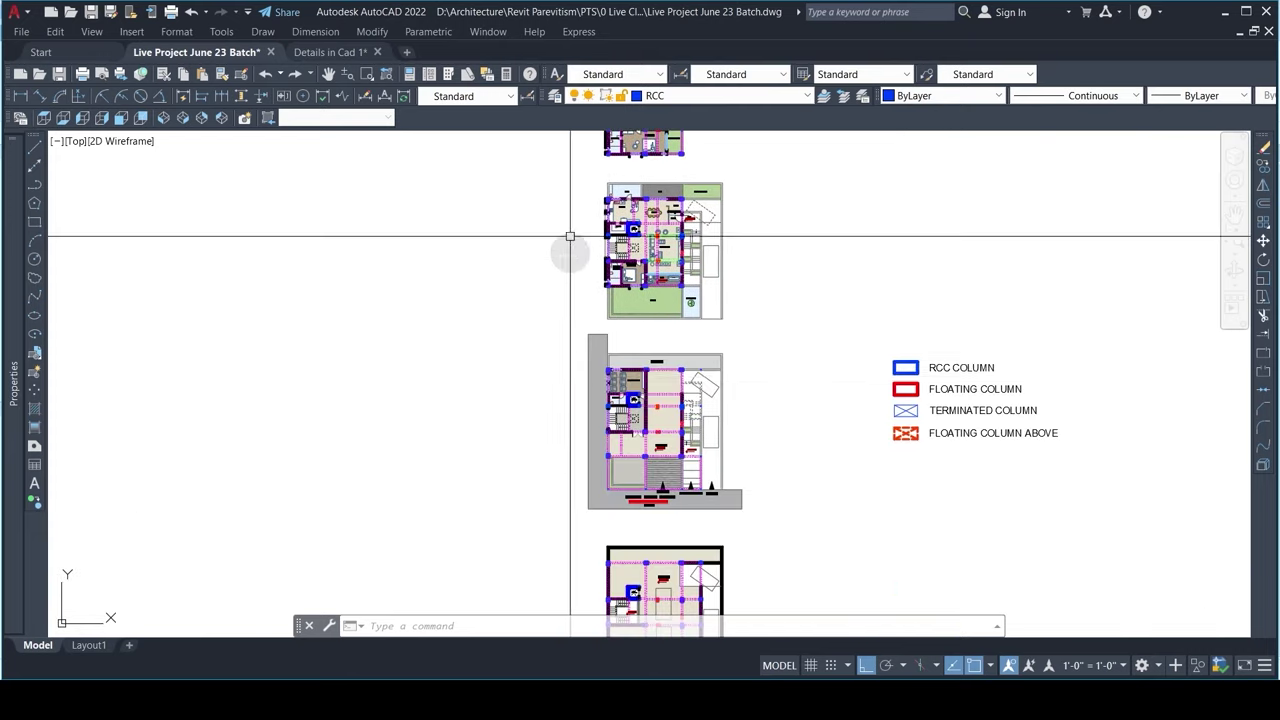
middle_click_drag(575, 390, 576, 293)
middle_click_drag(708, 232, 687, 349)
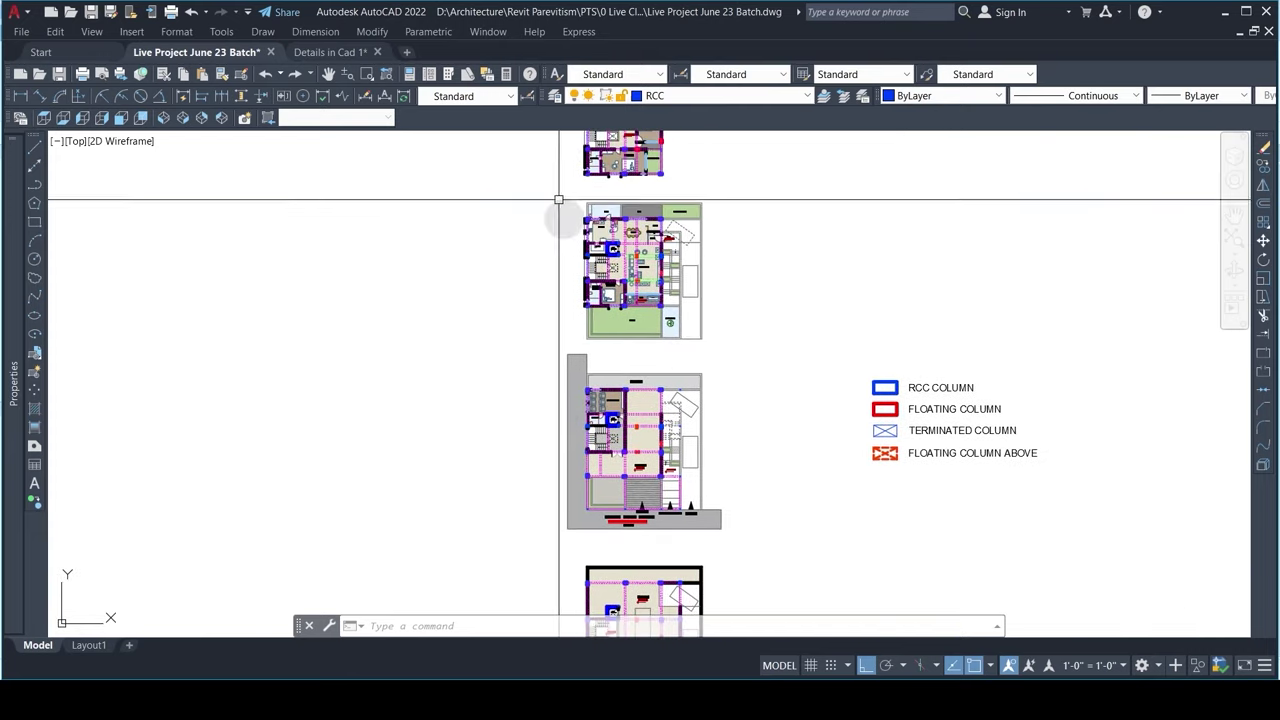
Step: Move down to the footing plan and centre the retaining wall section
middle_click_drag(634, 494, 619, 176)
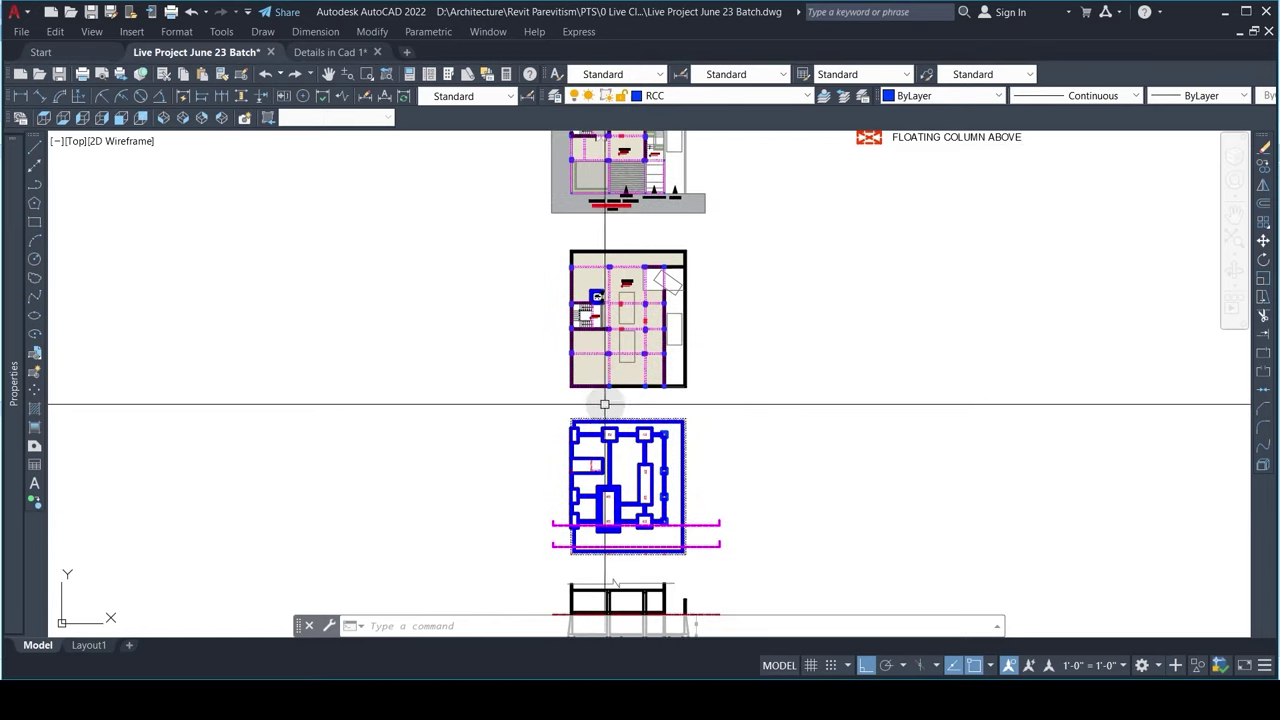
middle_click_drag(598, 497, 612, 385)
scroll(616, 444, "up", 2)
middle_click_drag(646, 511, 631, 362)
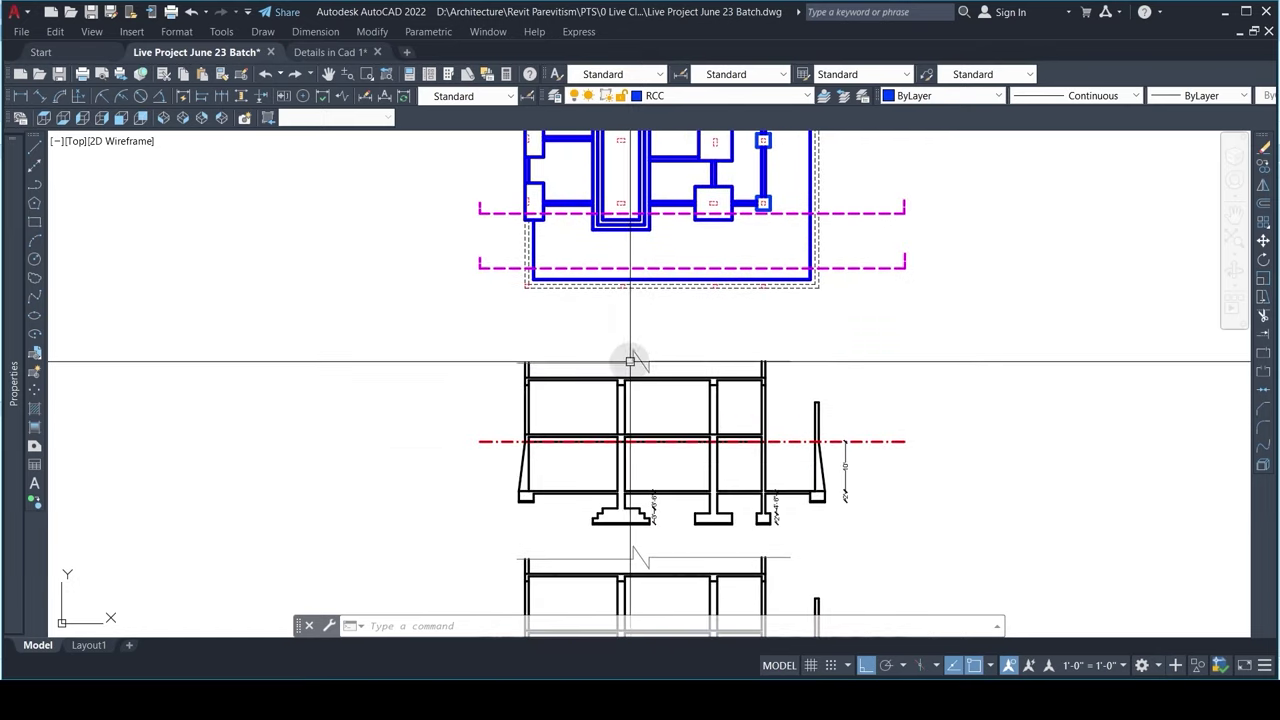
scroll(597, 455, "up", 2)
middle_click_drag(567, 459, 574, 385)
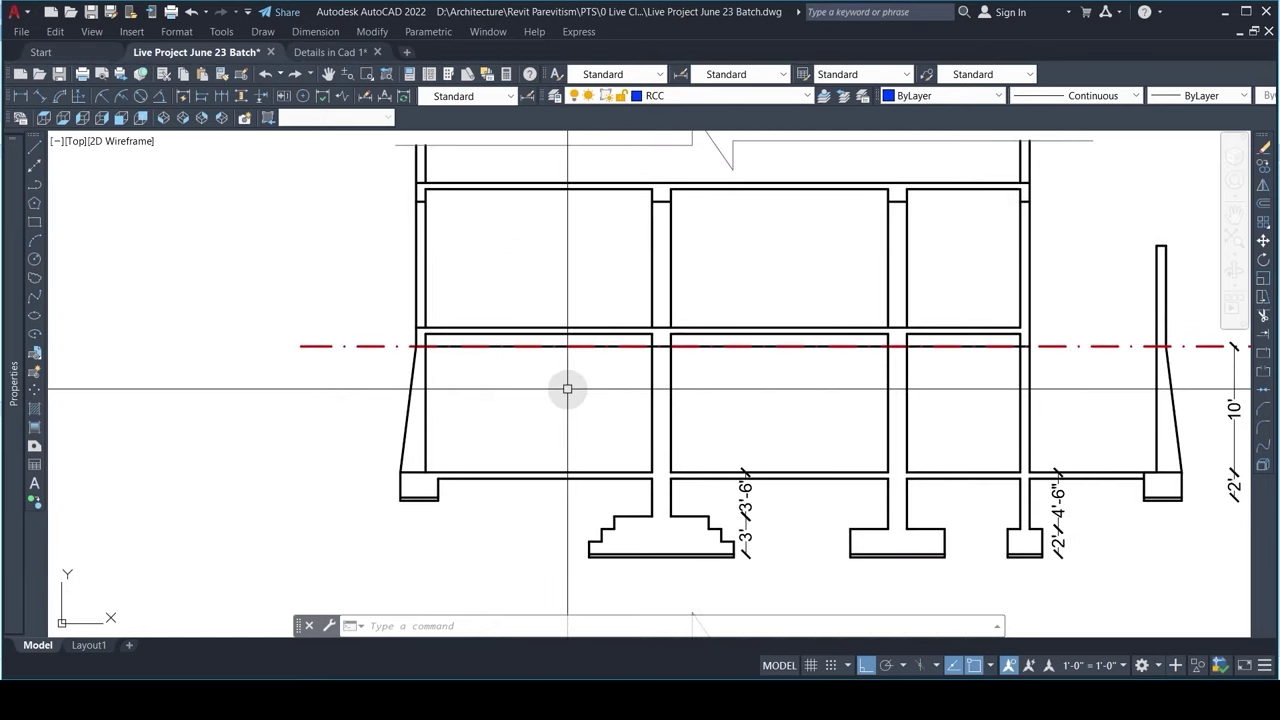
scroll(597, 457, "down", 2)
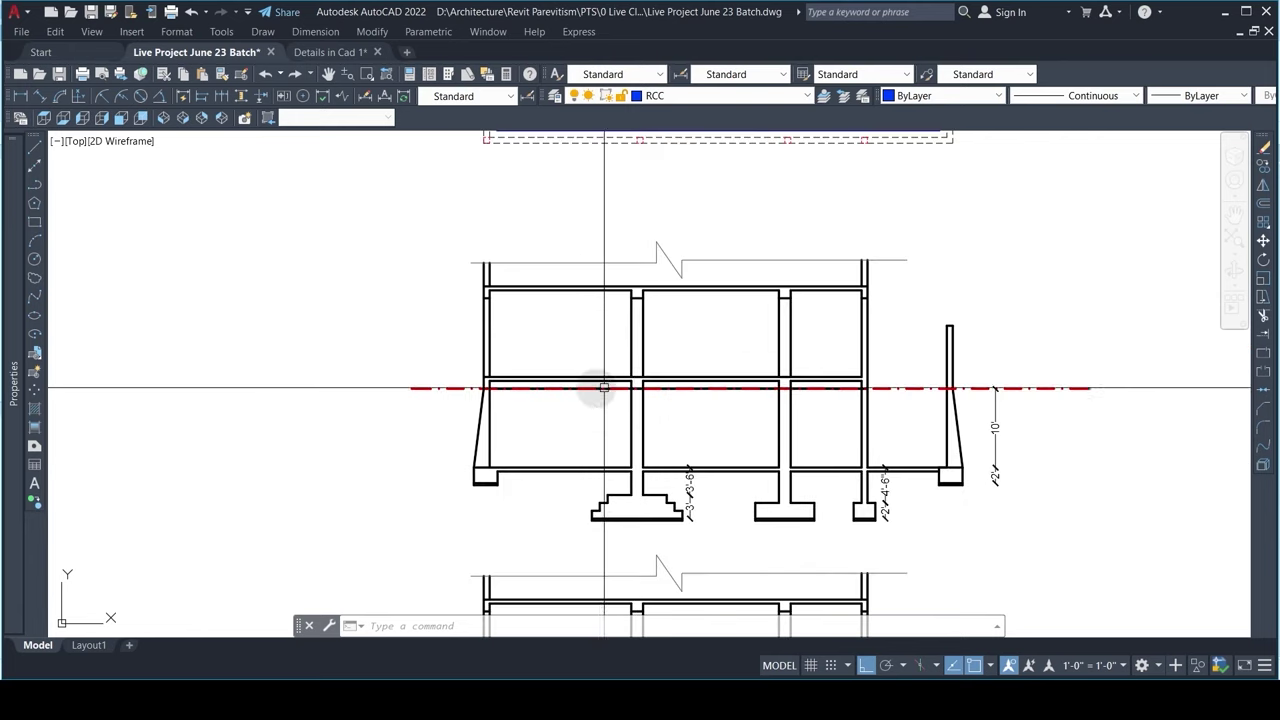
scroll(589, 579, "down", 2)
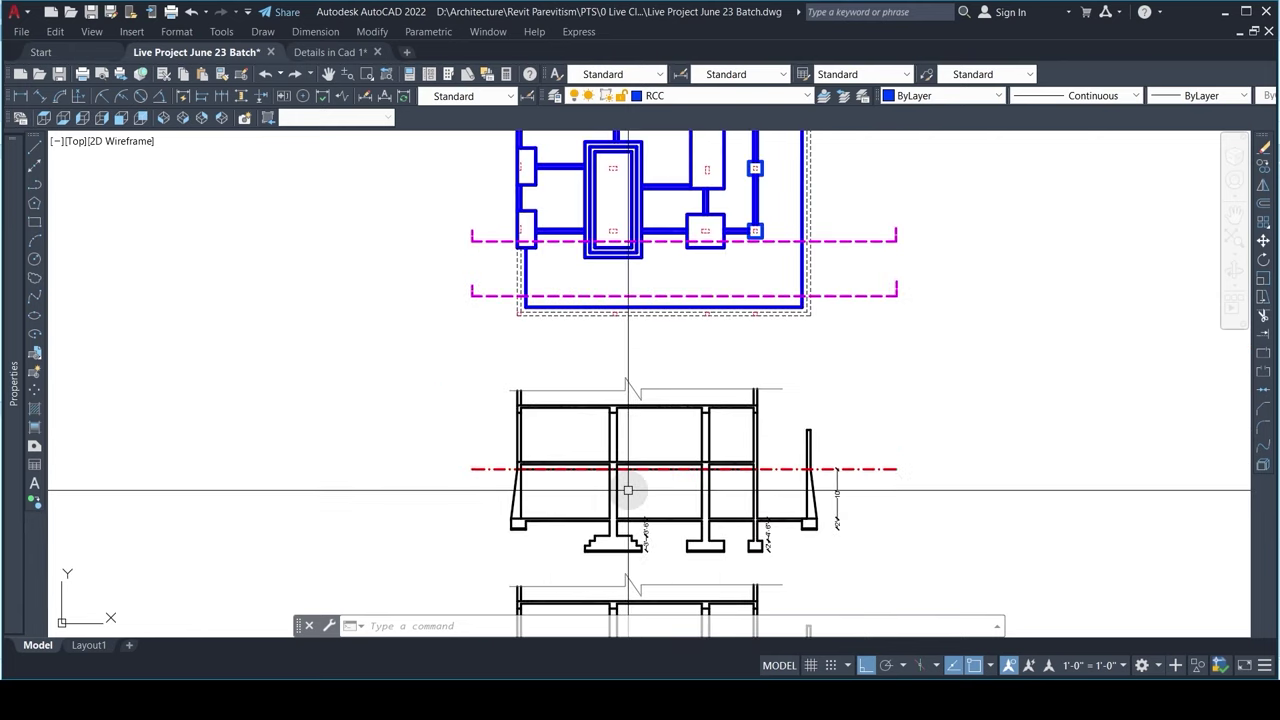
Step: Check the column plan and elevation, then settle on the footing plan above the wall section
middle_click_drag(752, 334, 757, 442)
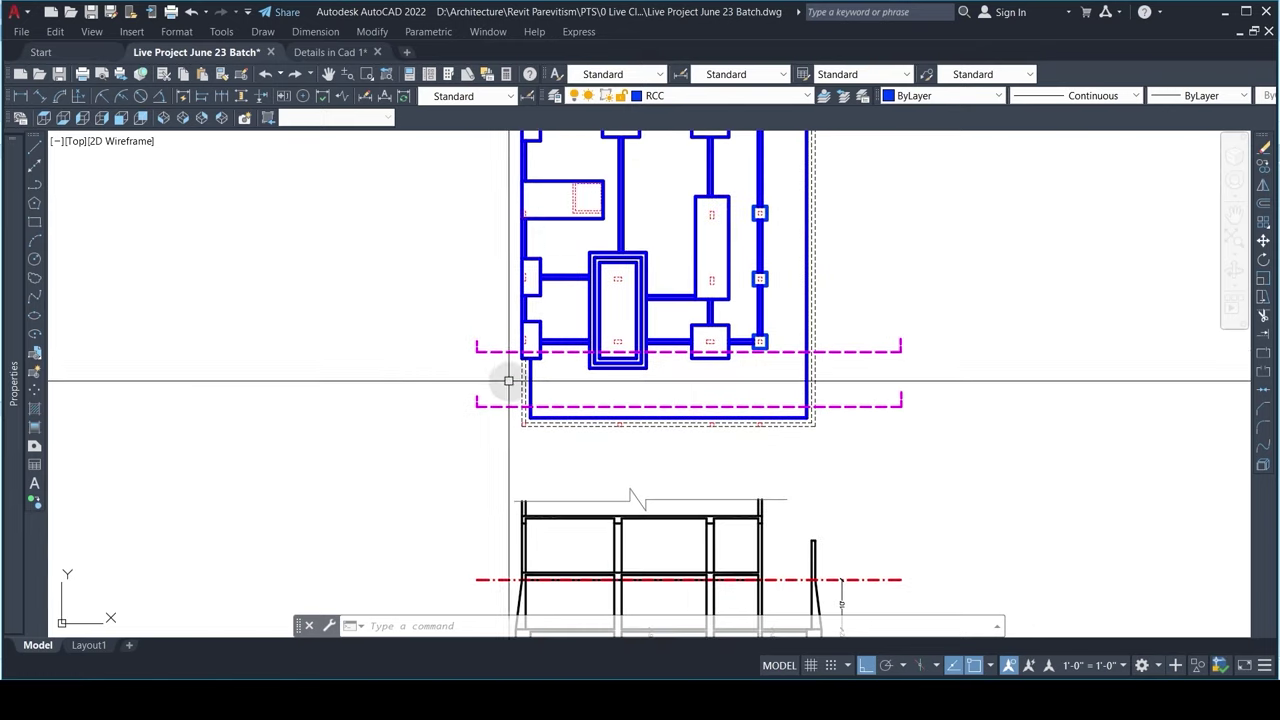
middle_click_drag(852, 351, 852, 482)
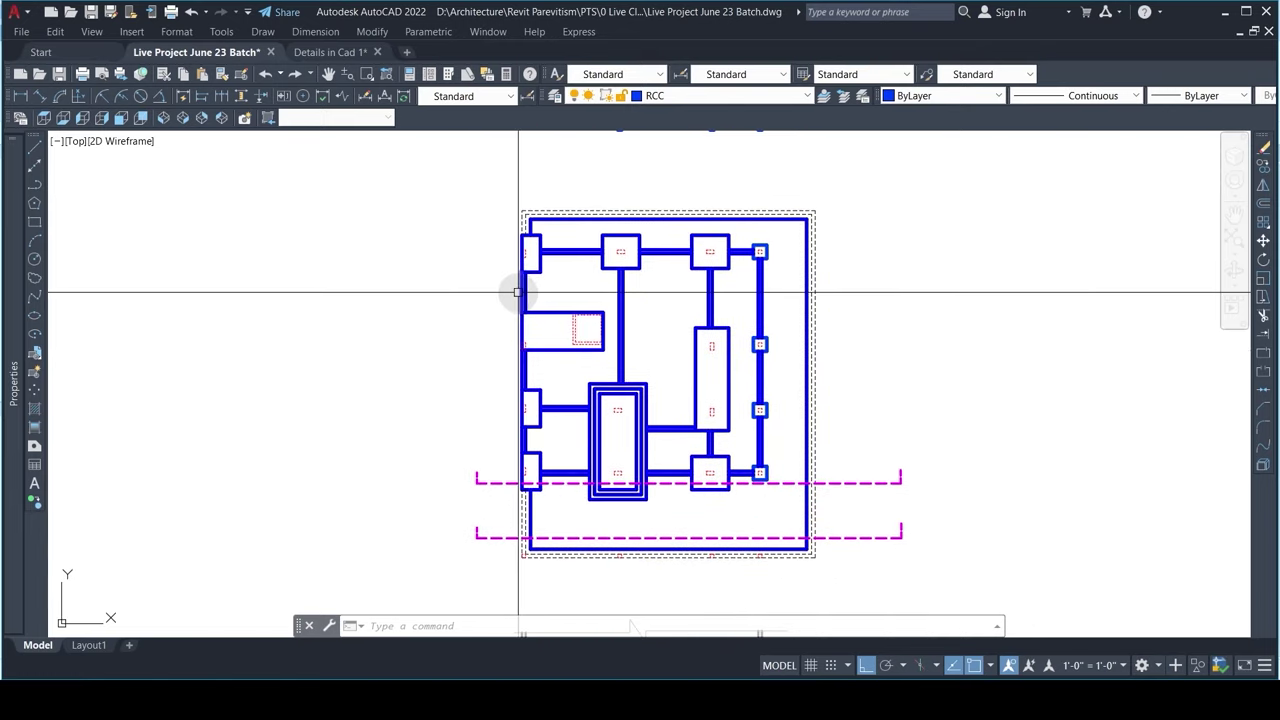
middle_click_drag(736, 323, 691, 255)
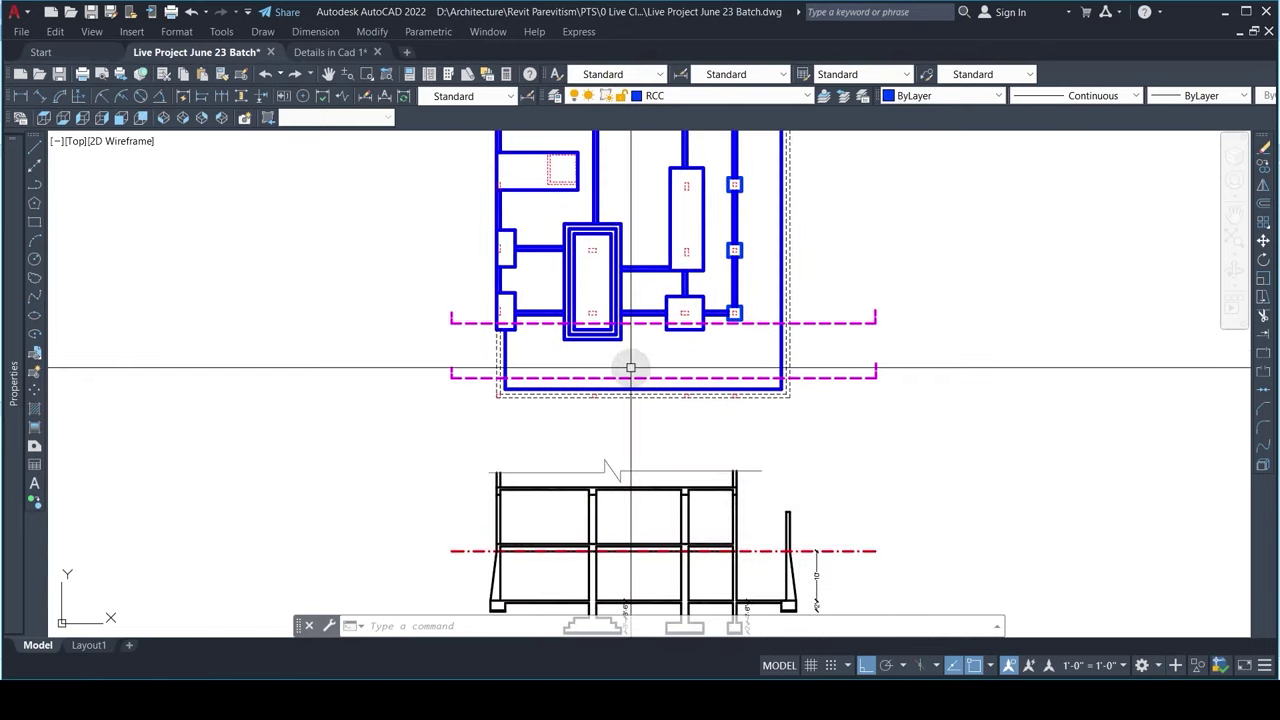
middle_click_drag(630, 368, 635, 298)
scroll(780, 478, "up", 4)
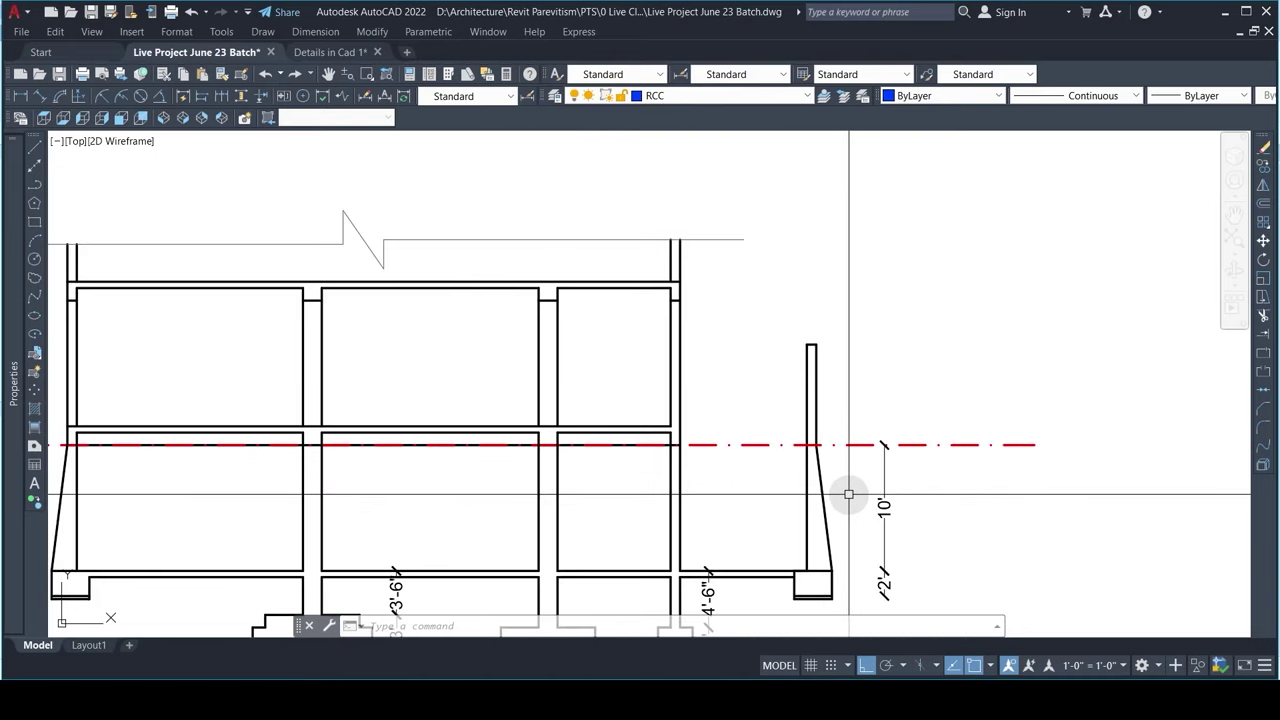
scroll(848, 494, "down", 4)
mouse_move(597, 295)
middle_mouse_down()
mouse_move(597, 410)
mouse_move(619, 499)
middle_mouse_up()
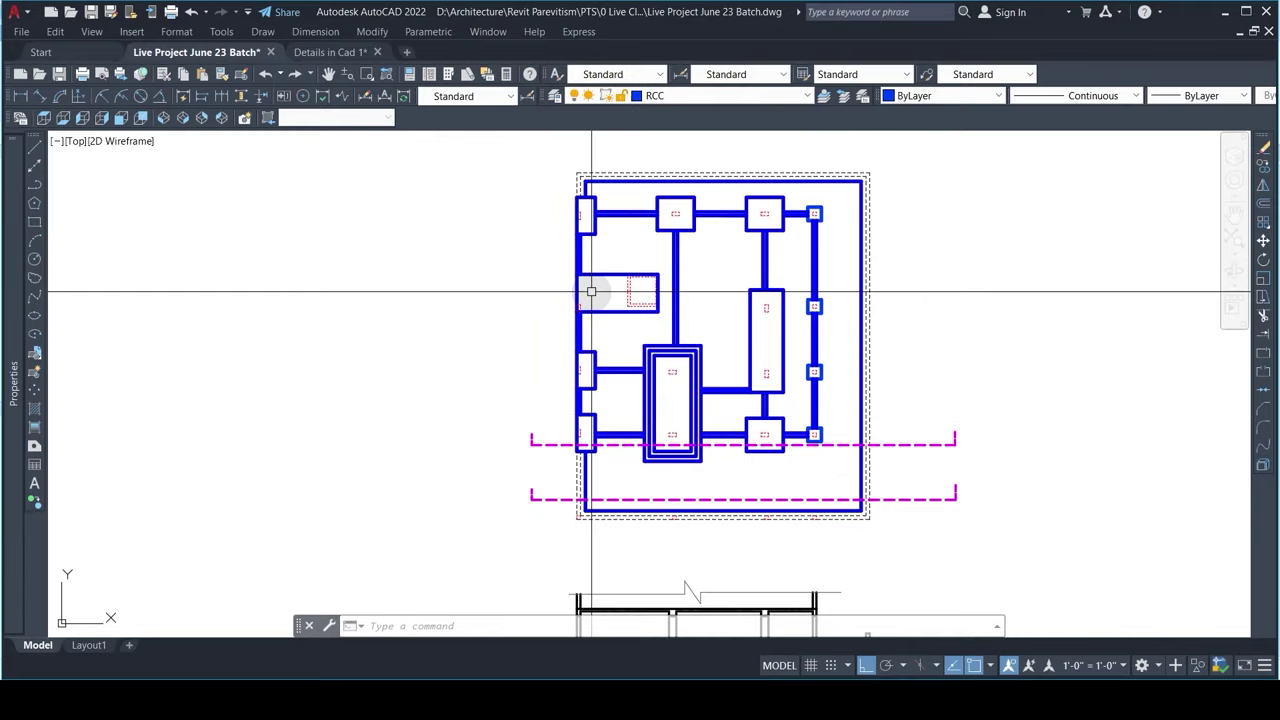
scroll(590, 240, "up", 2)
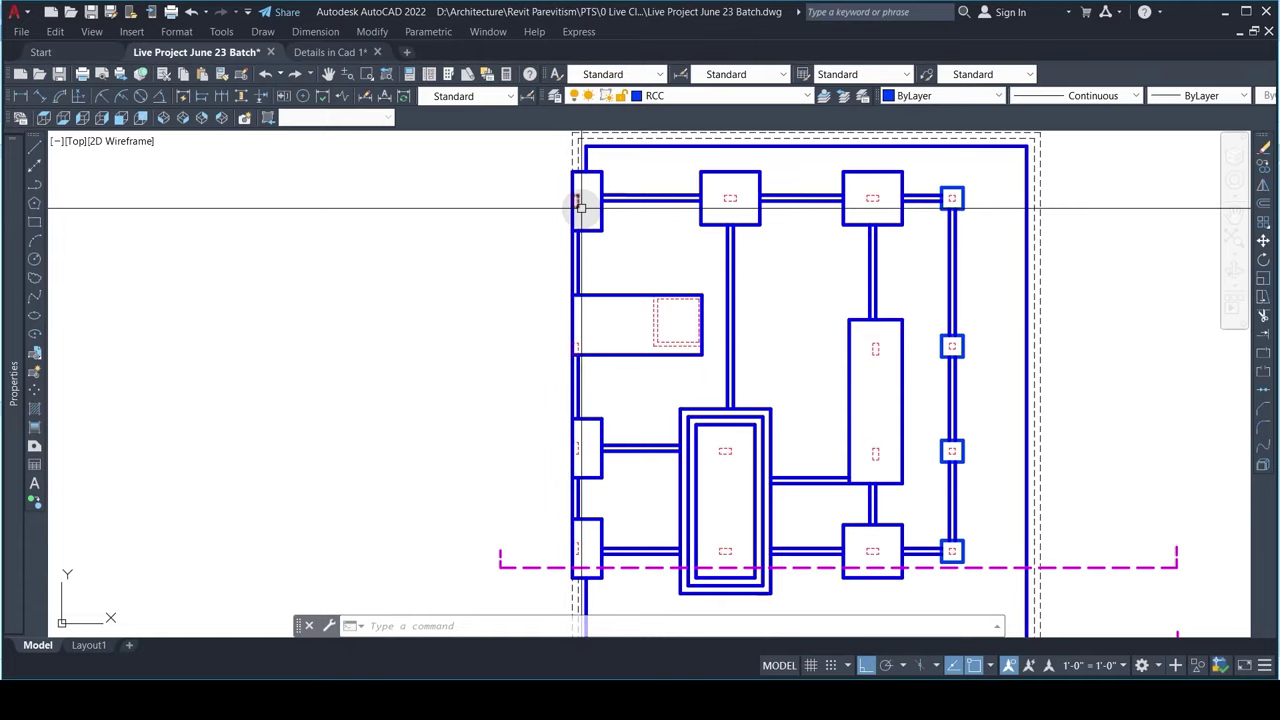
scroll(586, 274, "down", 3)
scroll(609, 343, "down", 4)
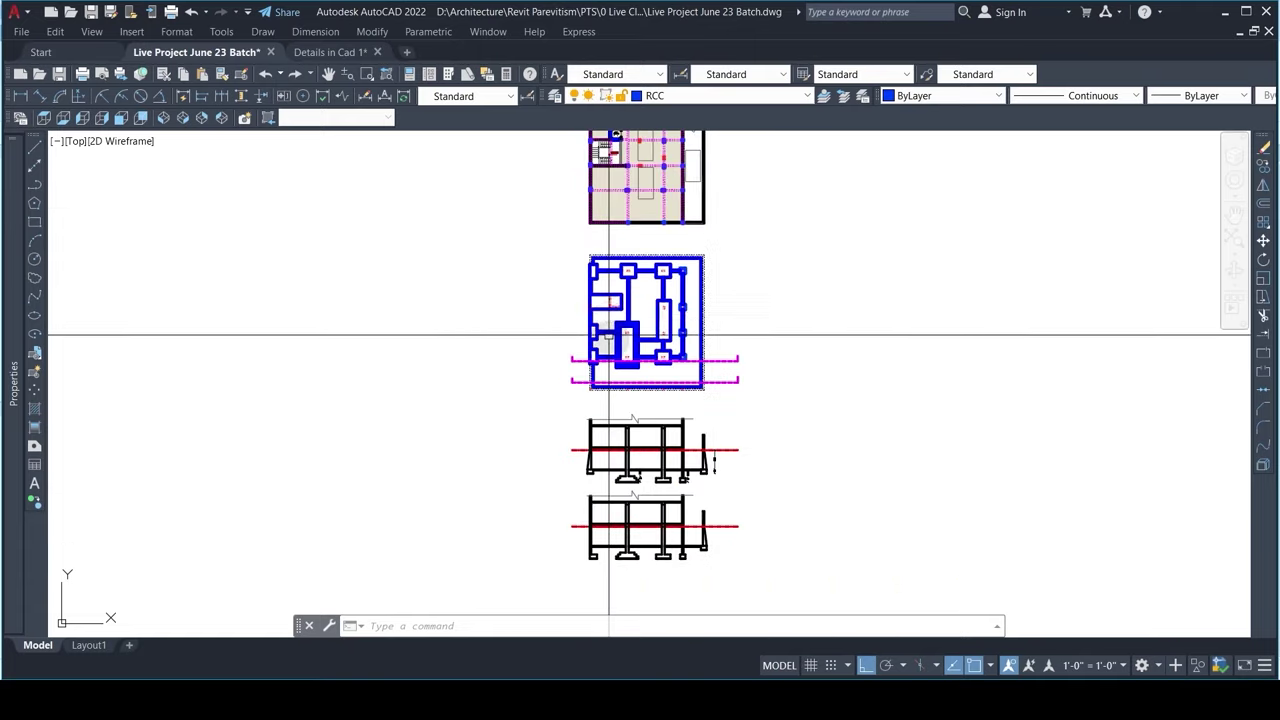
scroll(586, 457, "up", 8)
scroll(560, 430, "up", 2)
scroll(545, 402, "down", 4)
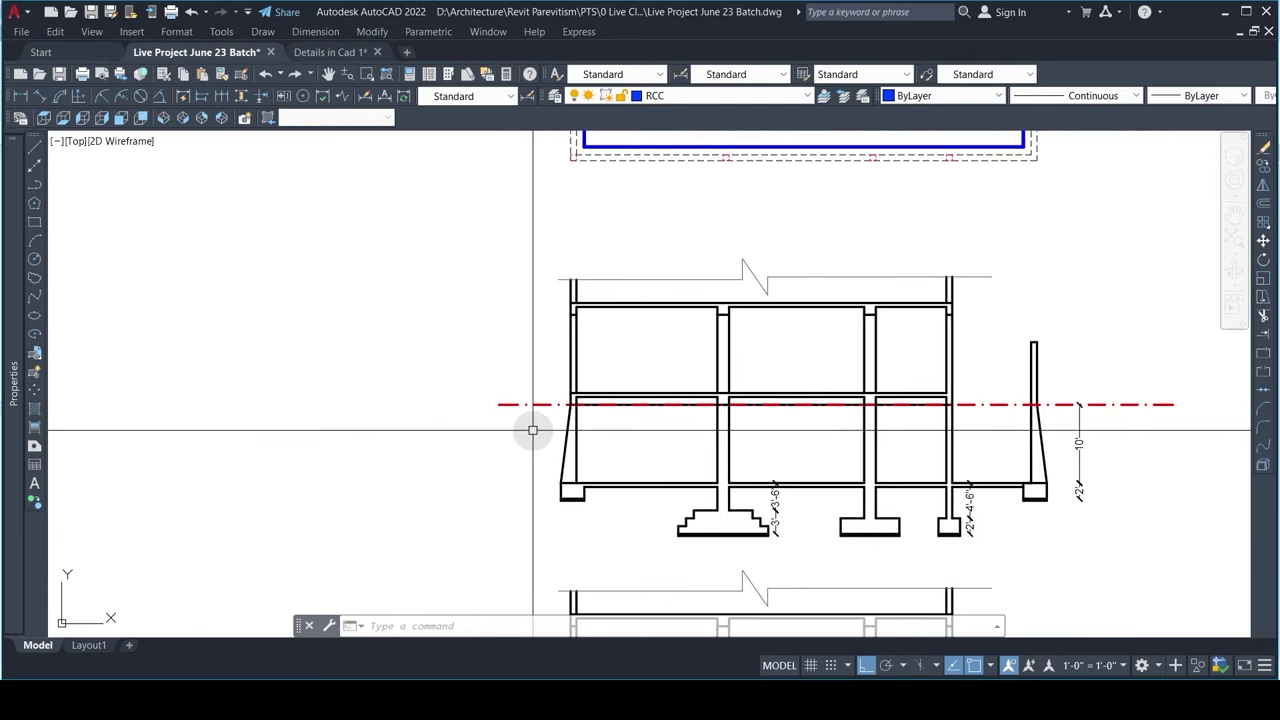
scroll(554, 440, "down", 2)
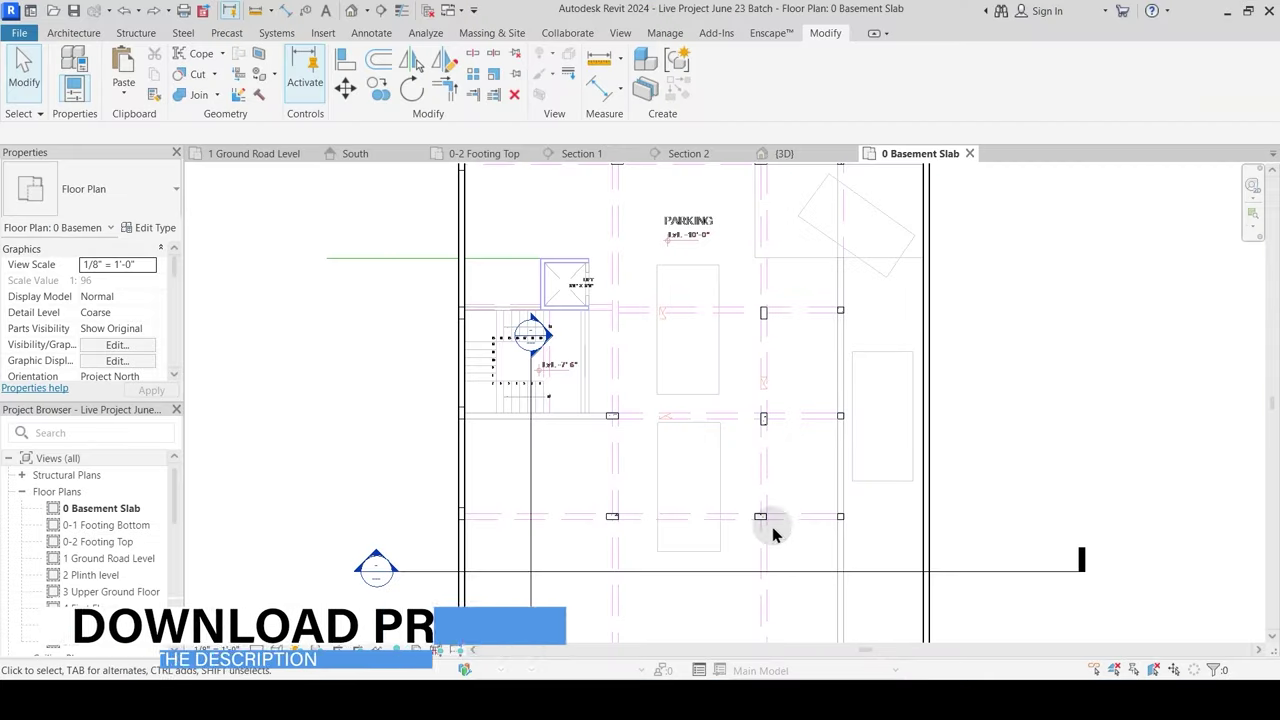
Step: Orbit the 3D view to inspect the basement walls and select the left retaining wall
scroll(700, 400, "up", 4)
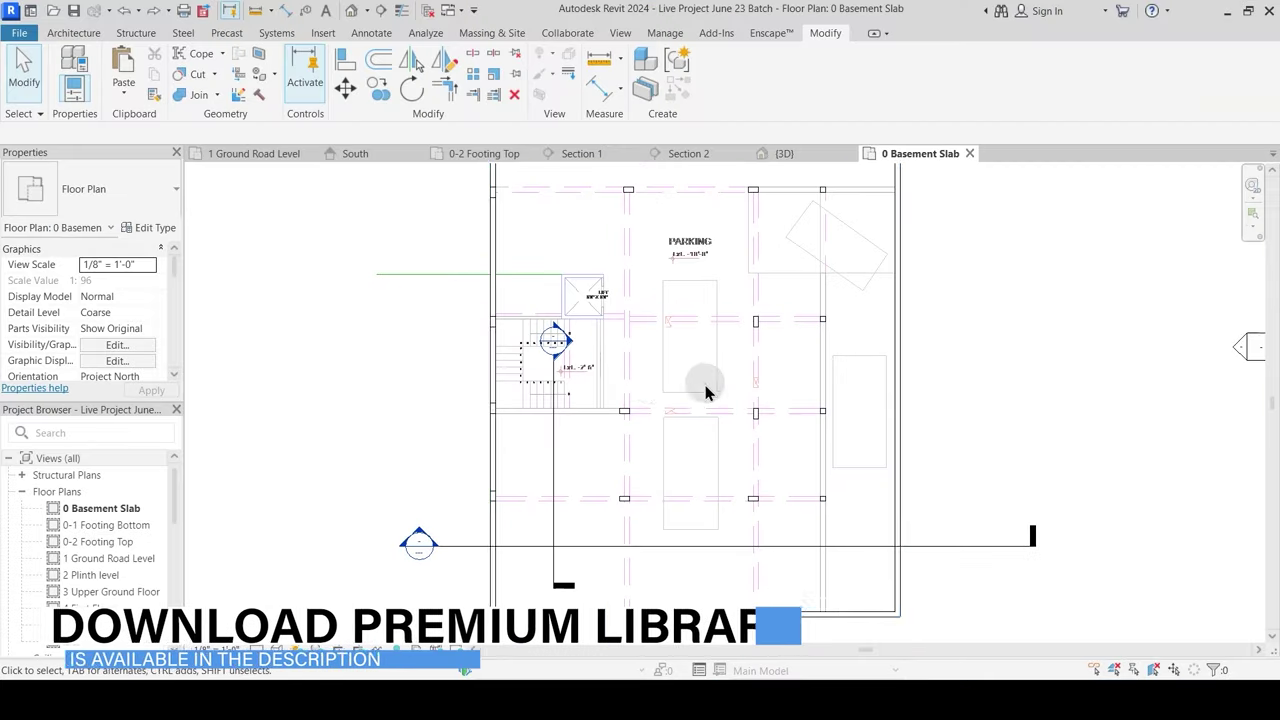
left_click(792, 155)
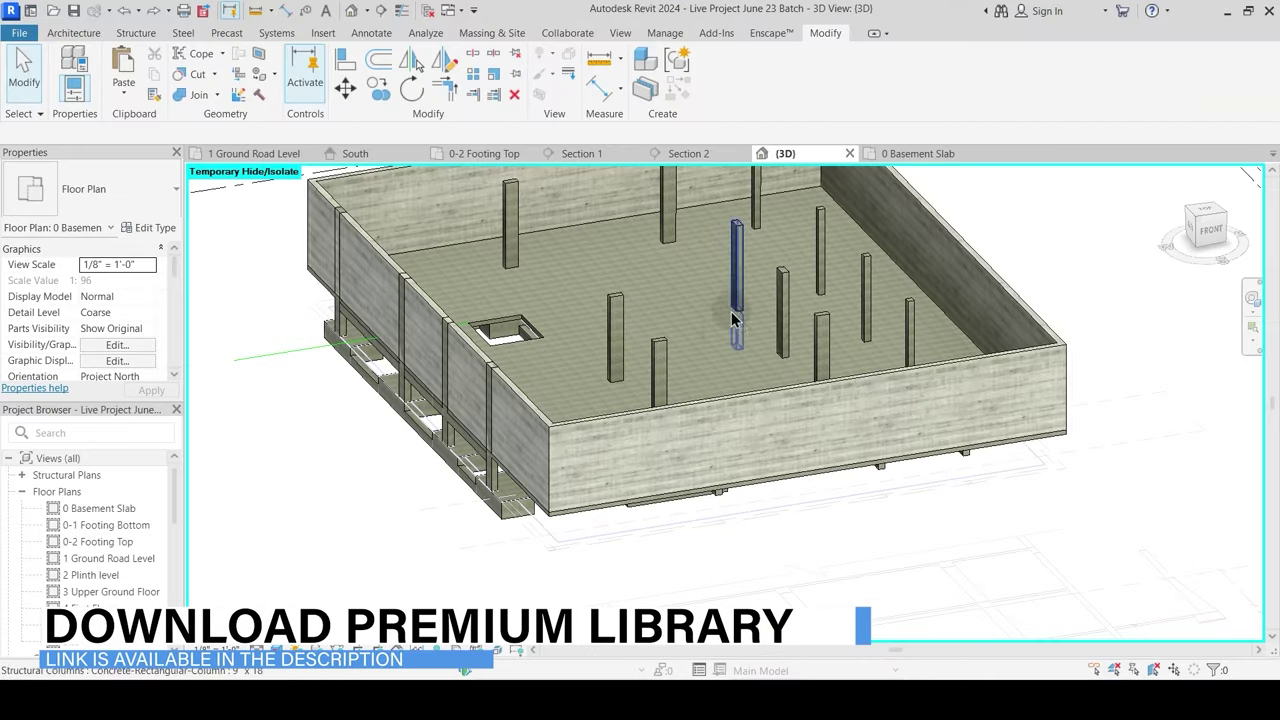
middle_click_drag(494, 443, 545, 420, "shift")
left_click(545, 420)
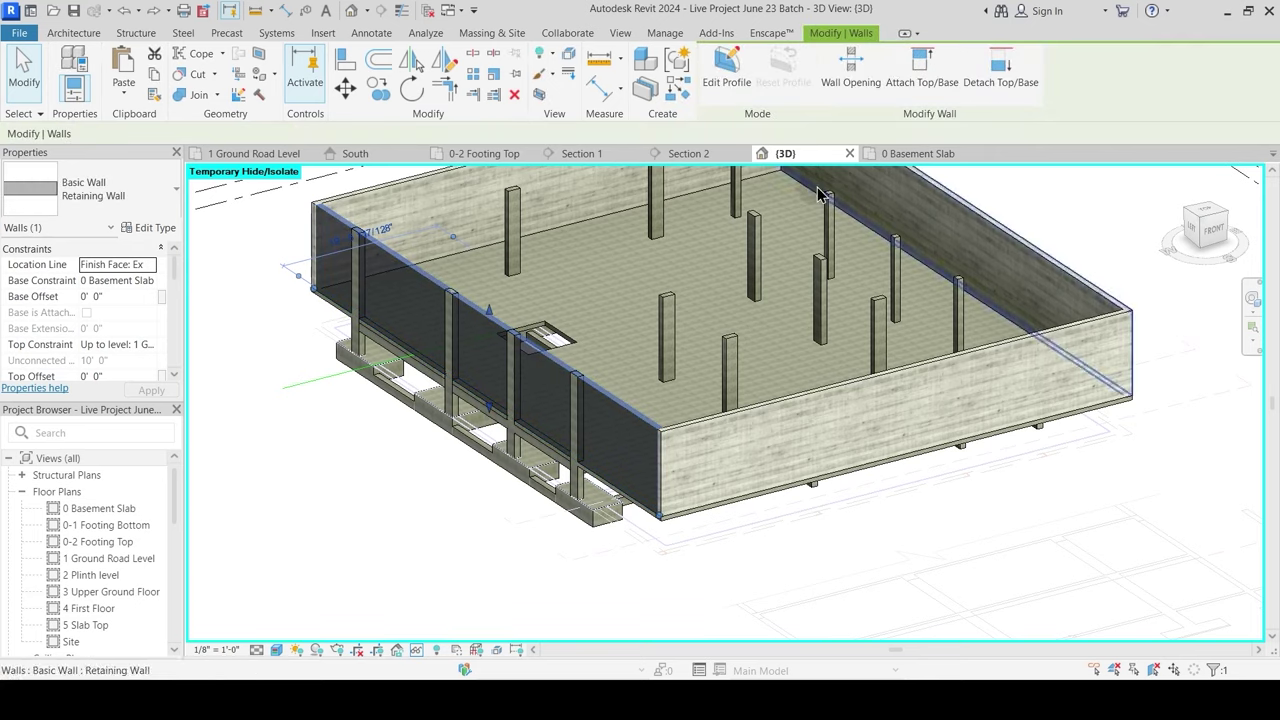
Step: In the 0 Basement Slab plan, shorten the left retaining wall up to the column line
left_click(920, 155)
scroll(689, 286, "up", 2)
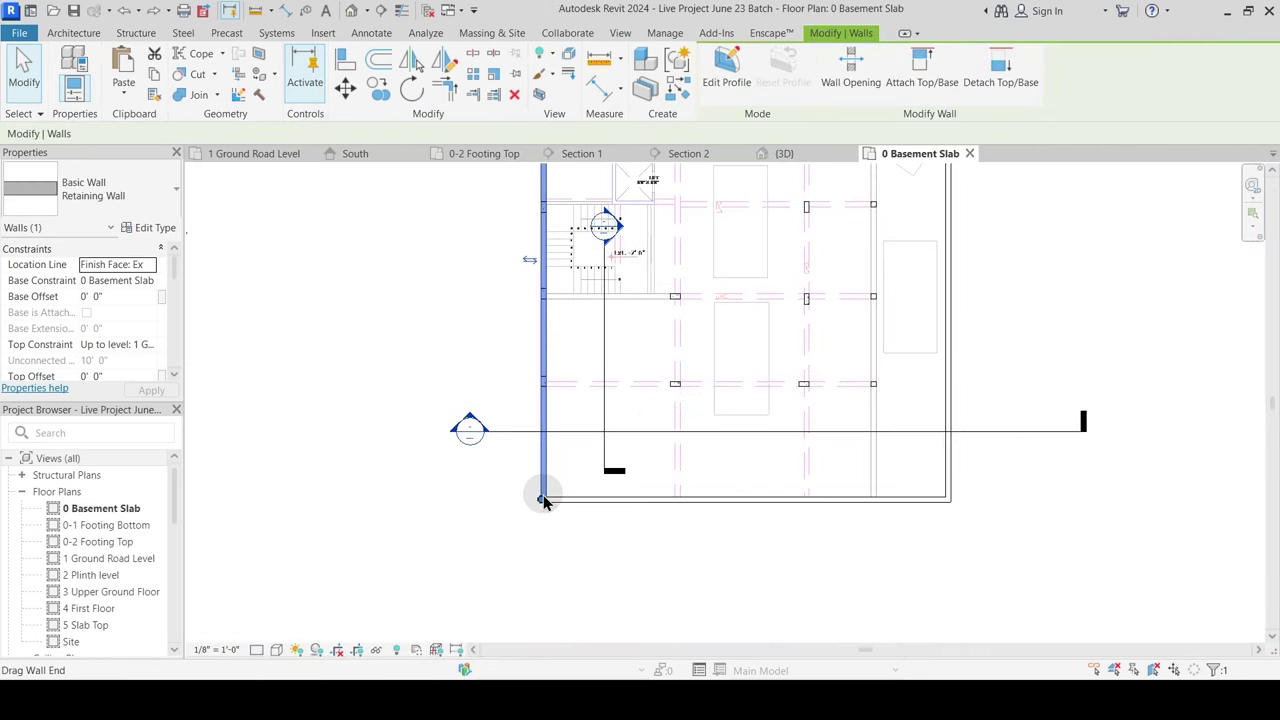
middle_click_drag(543, 491, 560, 558)
left_click_drag(552, 570, 577, 212)
scroll(580, 208, "up", 1)
middle_click_drag(590, 223, 597, 389)
scroll(562, 338, "up", 4)
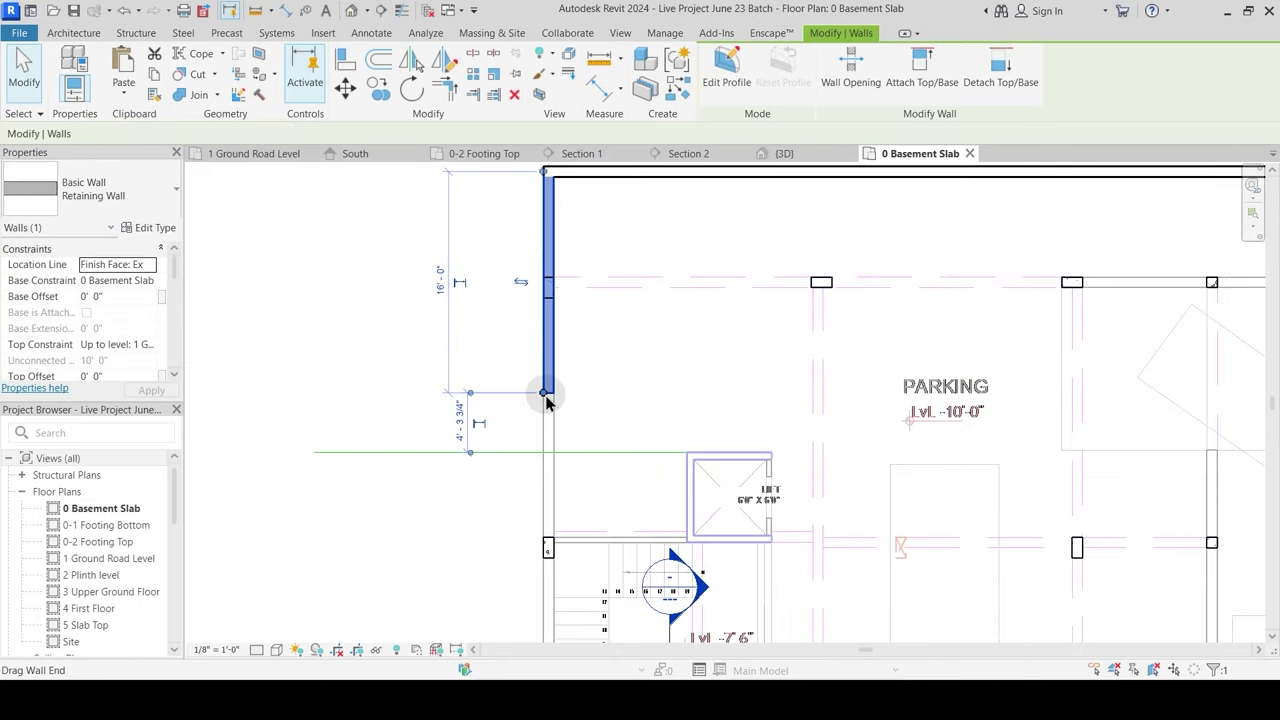
left_click_drag(545, 395, 543, 277)
left_click(581, 269)
Step: Use Create Similar (CS) with Pick Lines to turn the left boundary line into a retaining wall
scroll(582, 269, "down", 4)
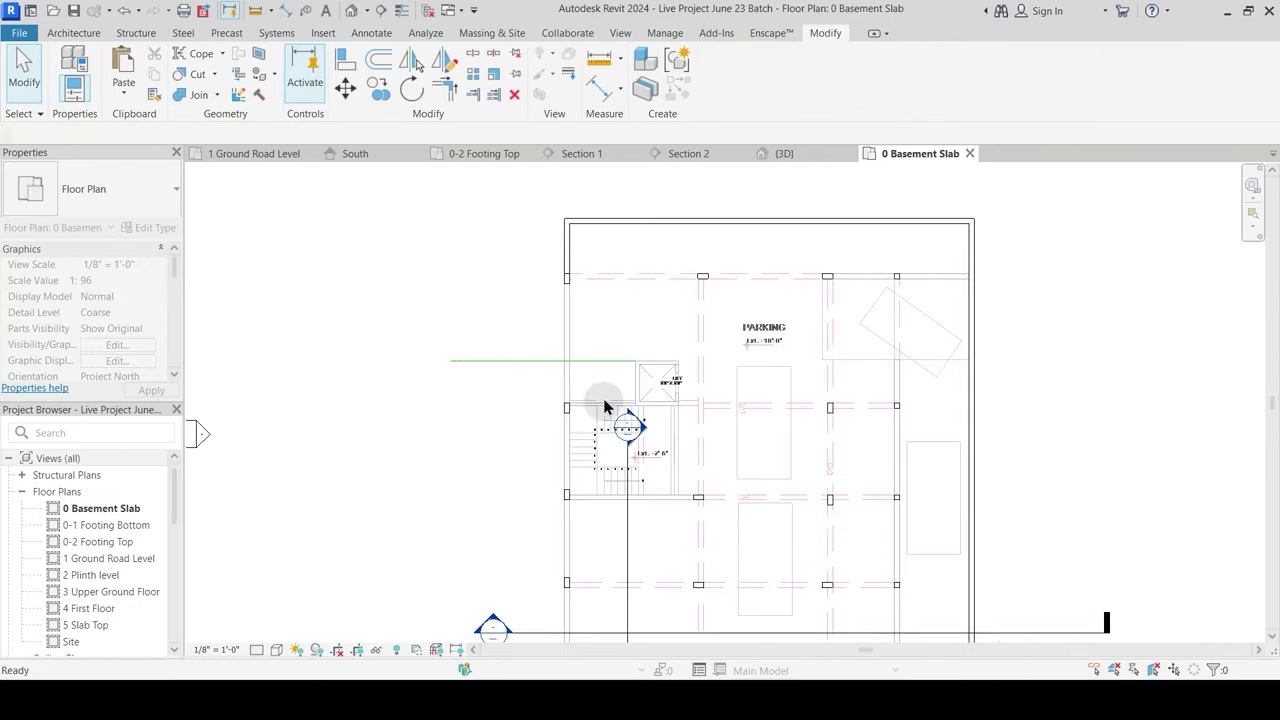
middle_click_drag(604, 407, 591, 288)
middle_click_drag(586, 366, 598, 439)
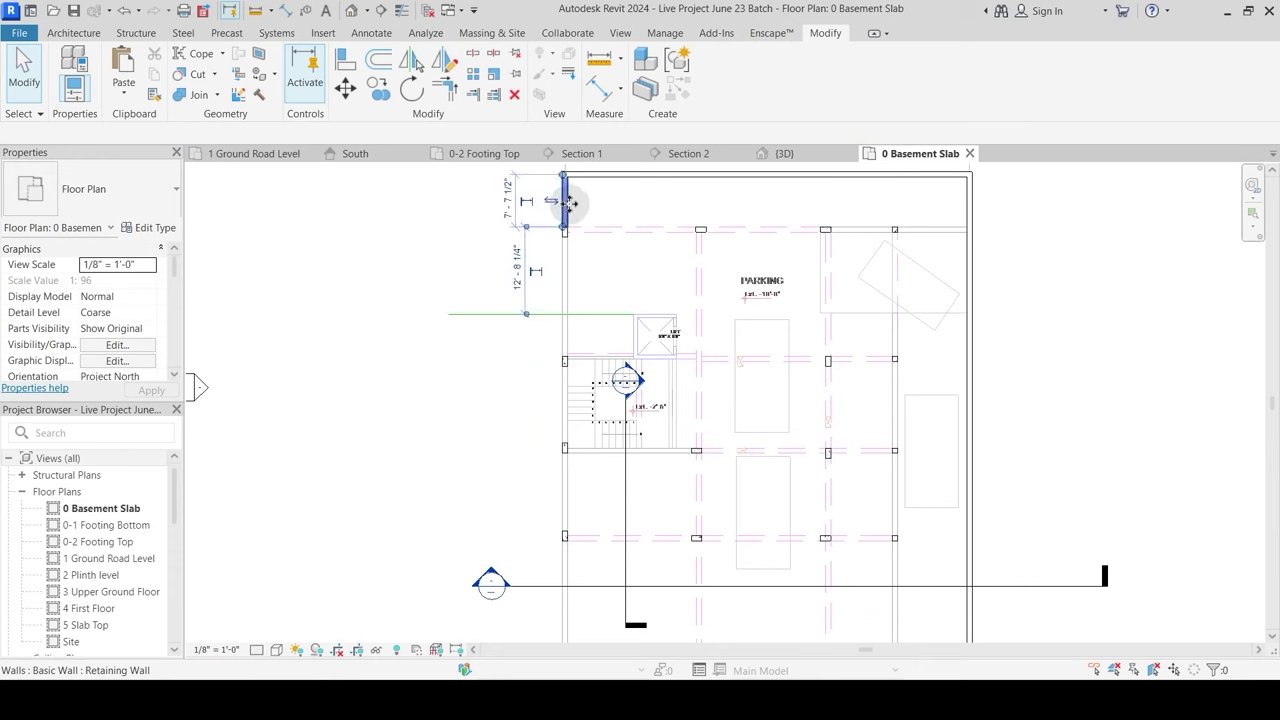
left_click(566, 203)
key("c")
key("s")
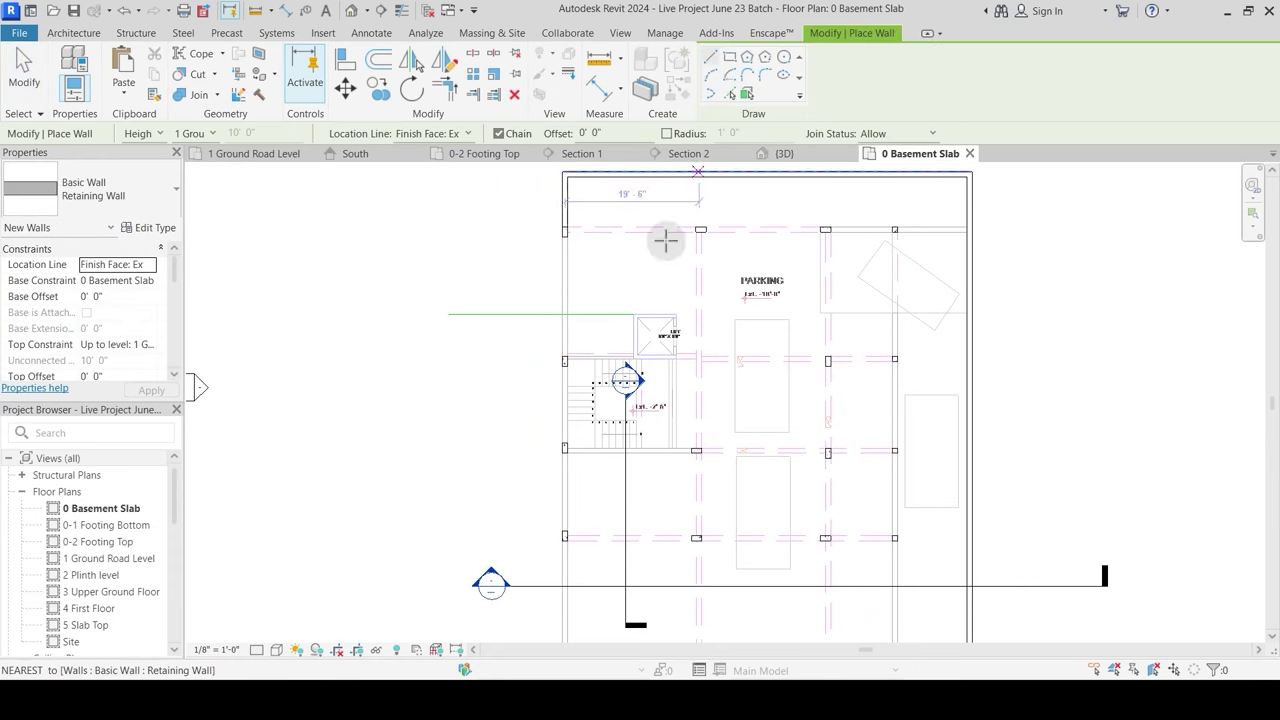
middle_click_drag(616, 434, 631, 286)
scroll(595, 387, "up", 2)
scroll(571, 428, "up", 1)
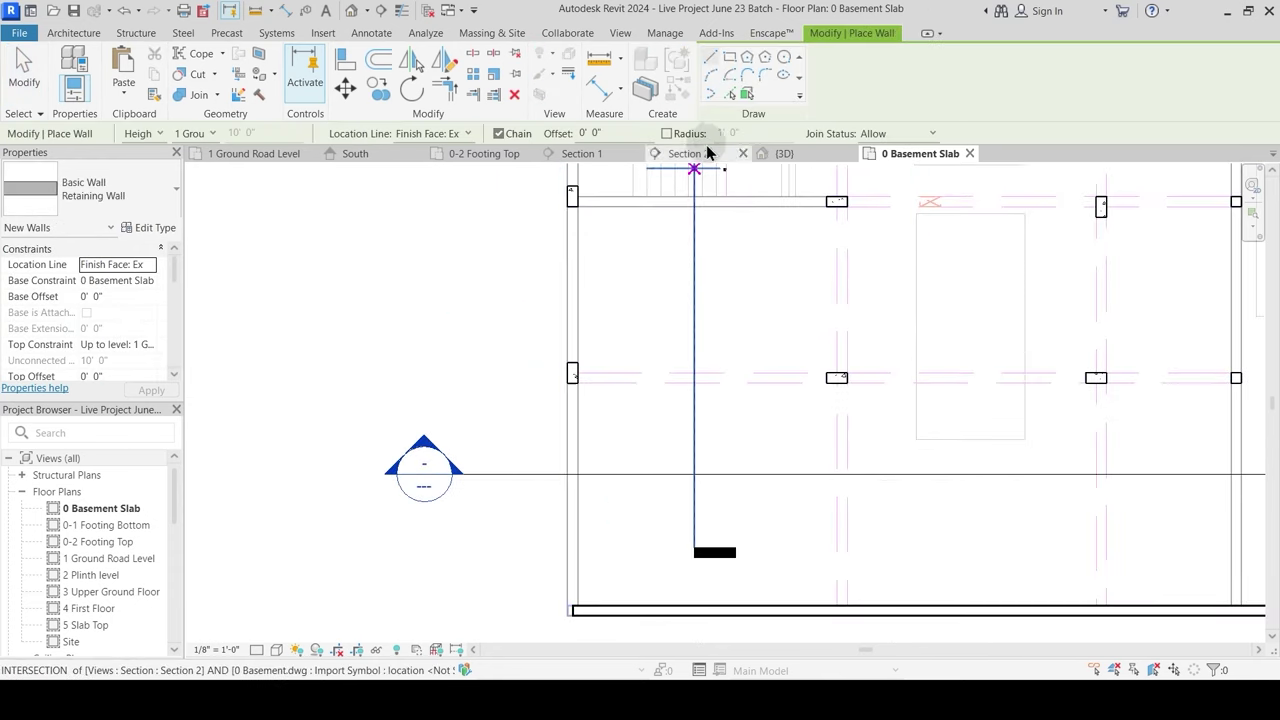
left_click(730, 94)
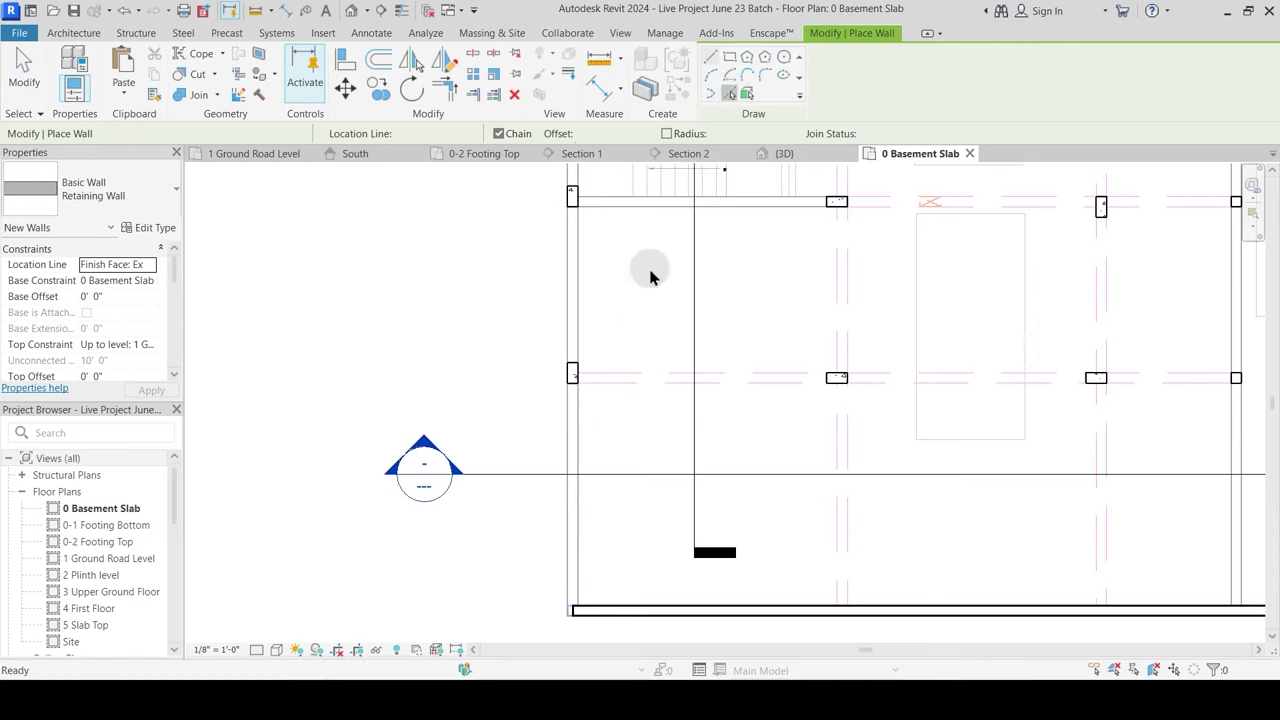
left_click(572, 425)
key("Escape")
key("Escape")
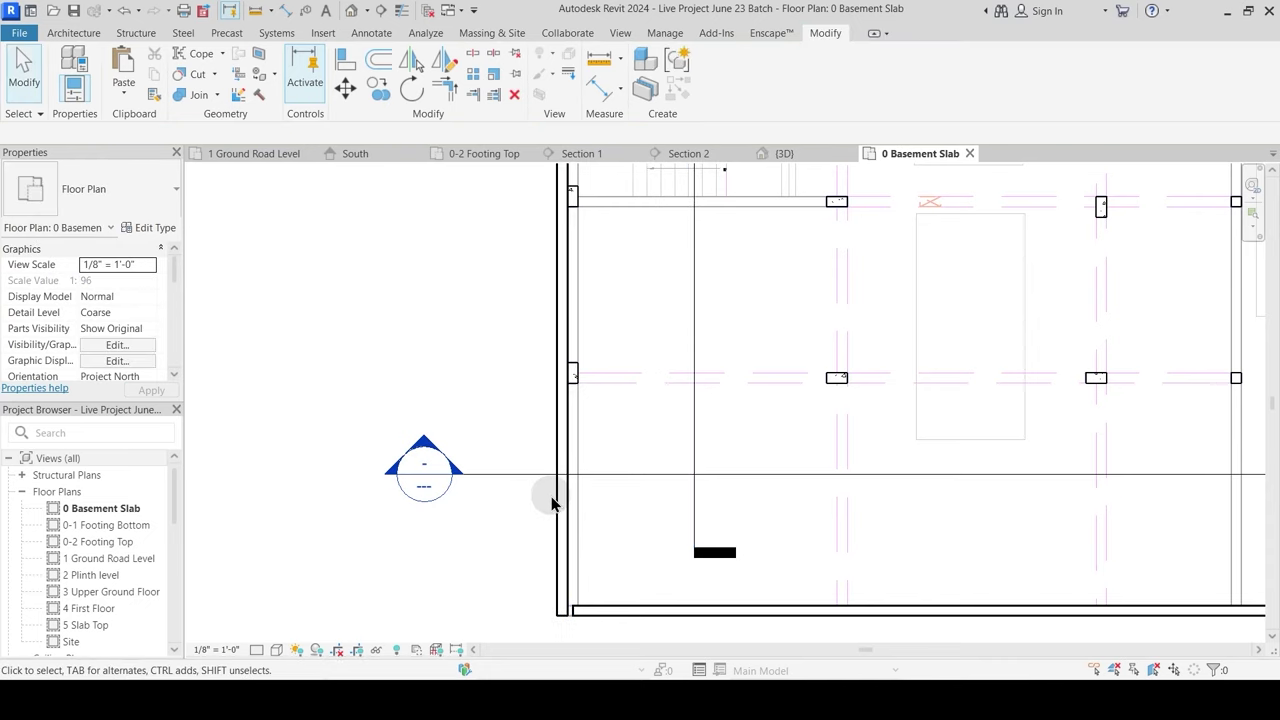
left_click(567, 470)
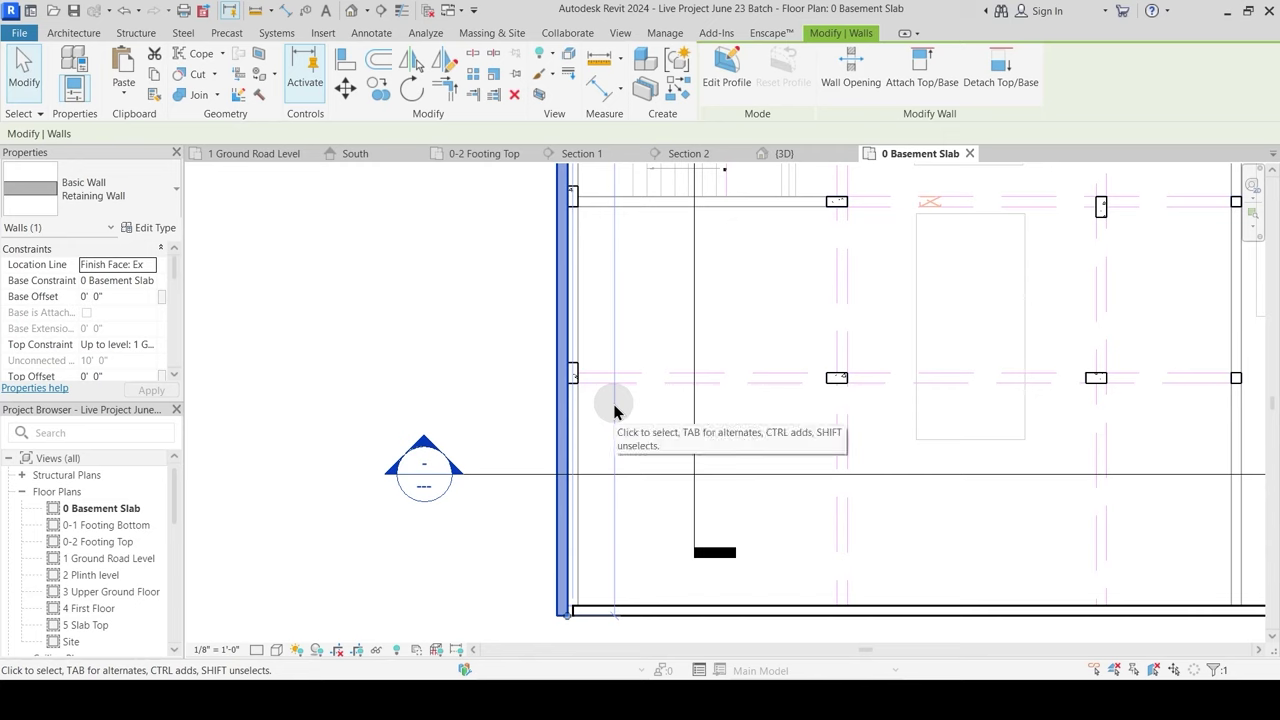
left_click(614, 410)
Step: Draw another matching retaining wall (WA) from the grid corner to below the basement slab
left_click(618, 605)
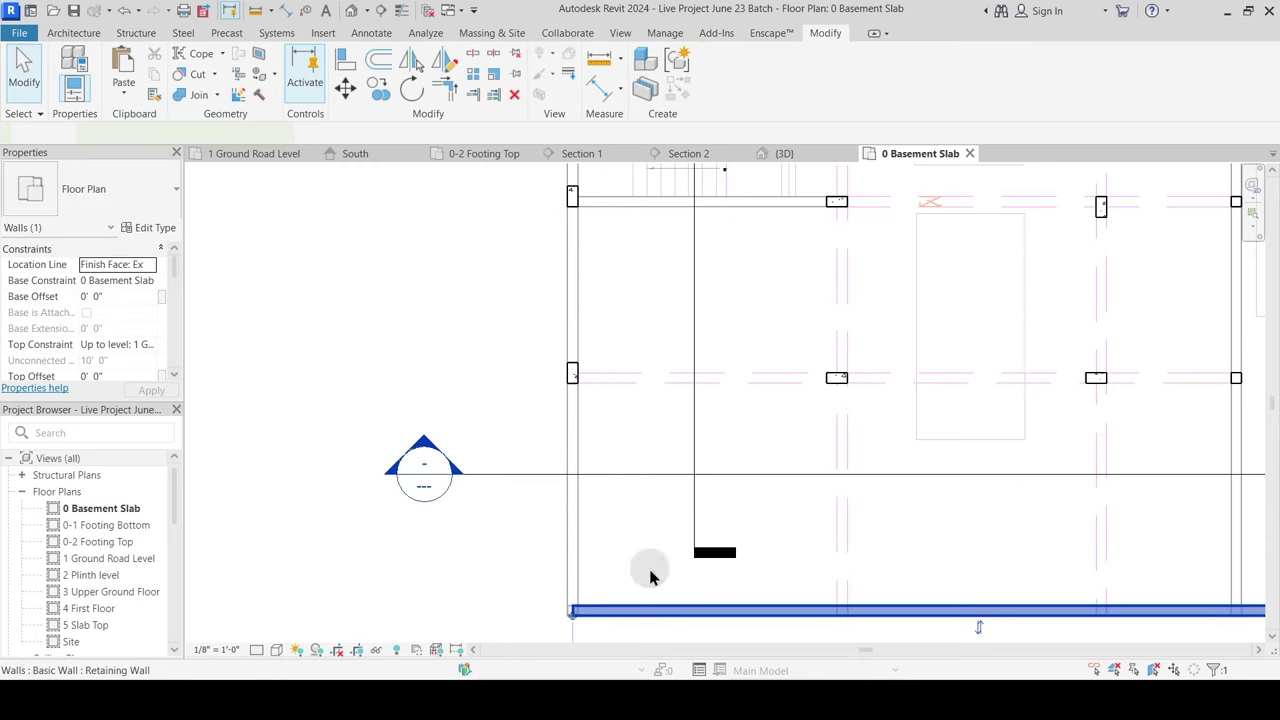
key("w")
key("a")
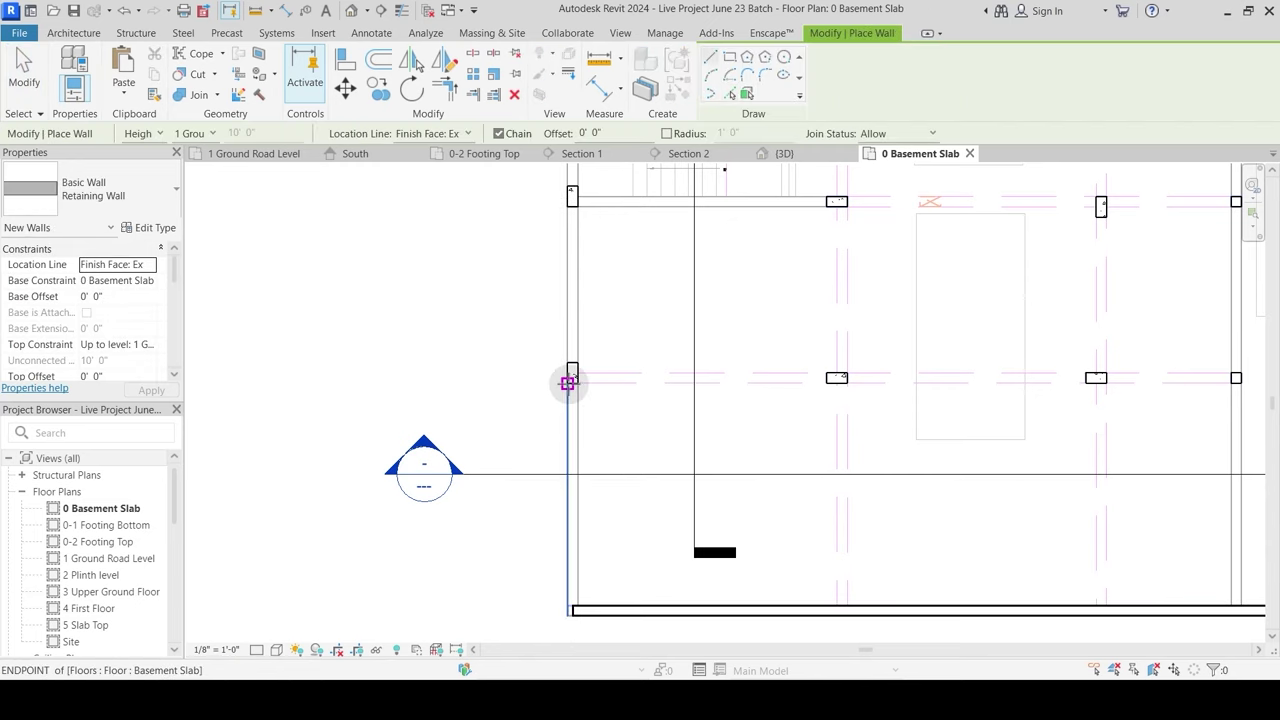
left_click(568, 374)
middle_click_drag(574, 557, 594, 497)
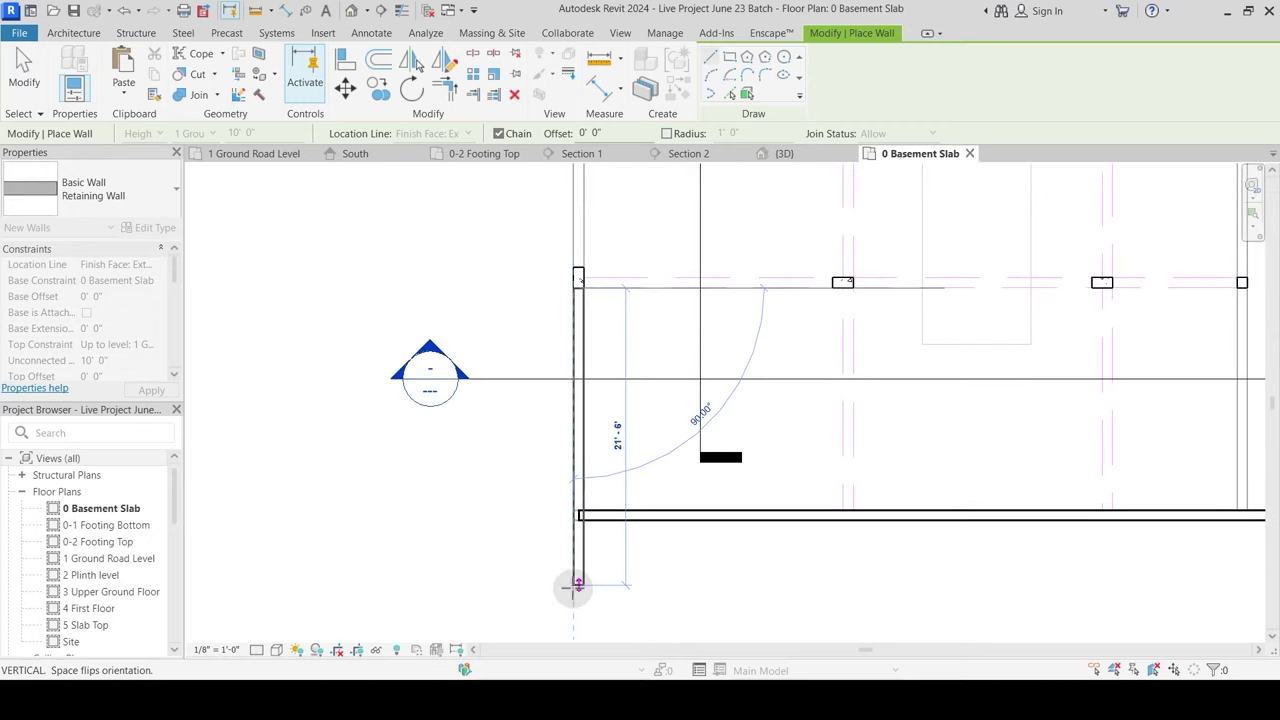
left_click(638, 568)
key("Escape")
key("Escape")
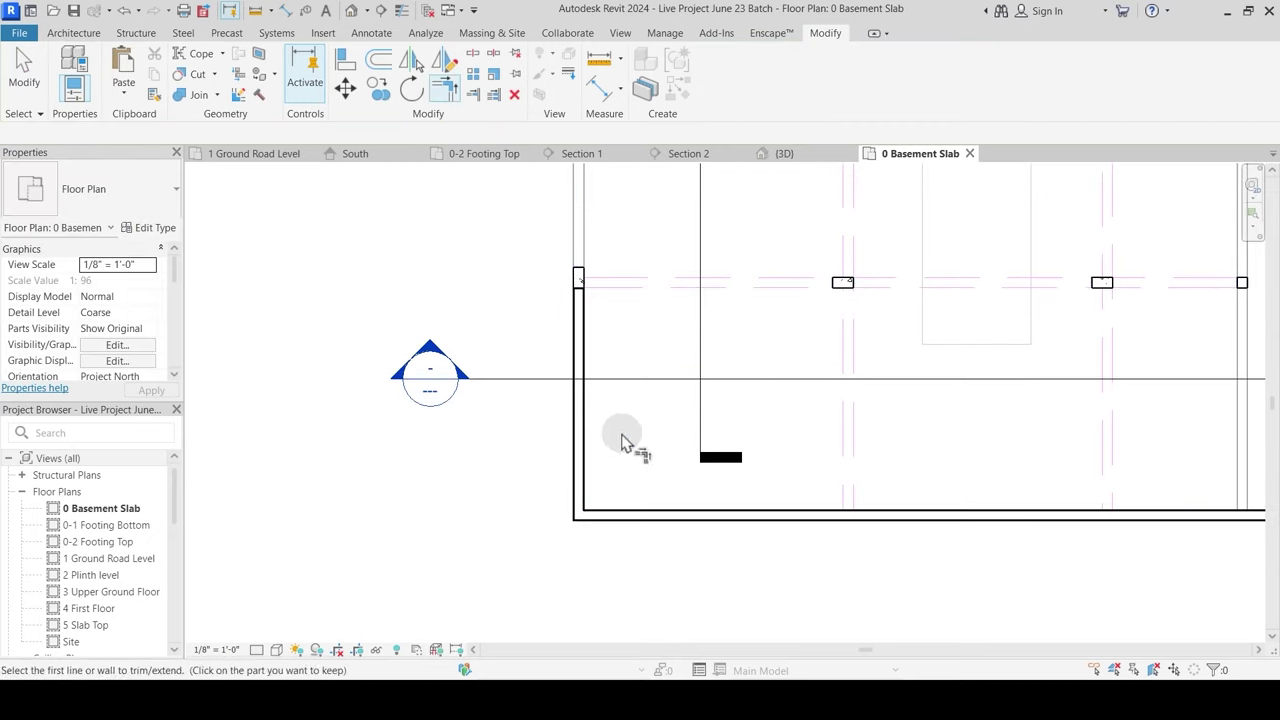
scroll(620, 432, "down", 2)
middle_click_drag(645, 343, 646, 462)
scroll(646, 462, "down", 2)
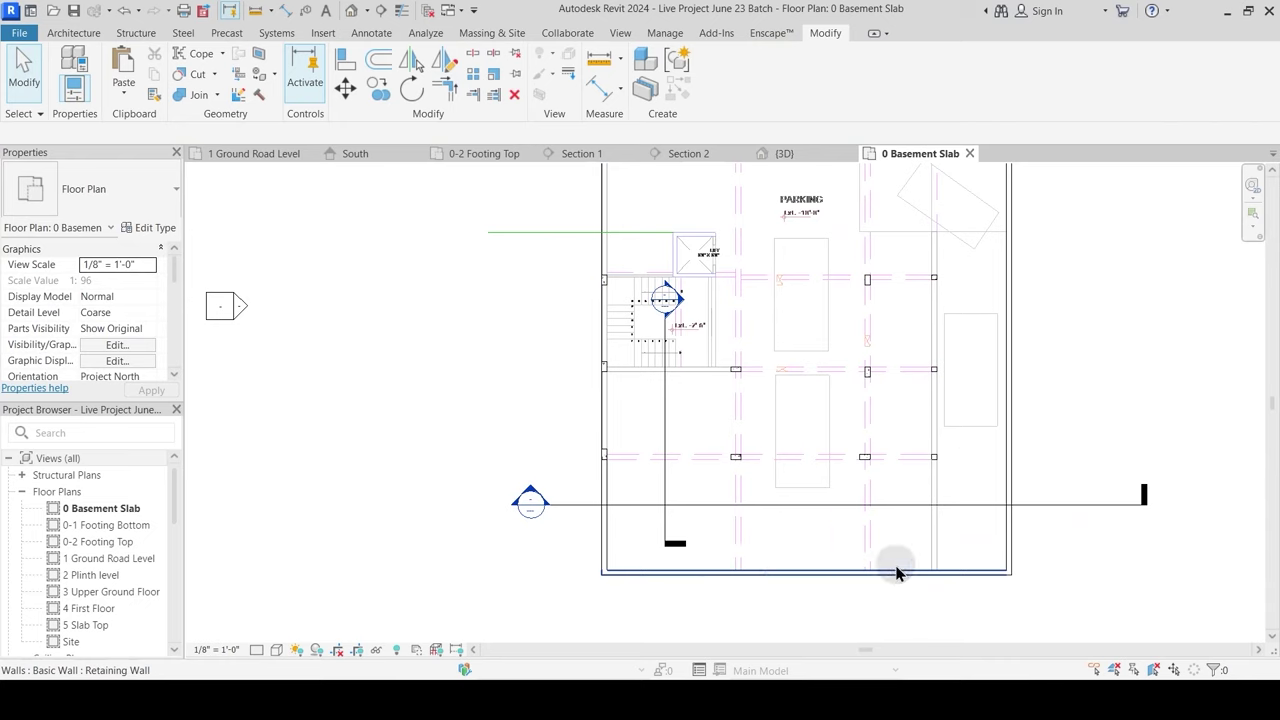
middle_click_drag(982, 444, 969, 553)
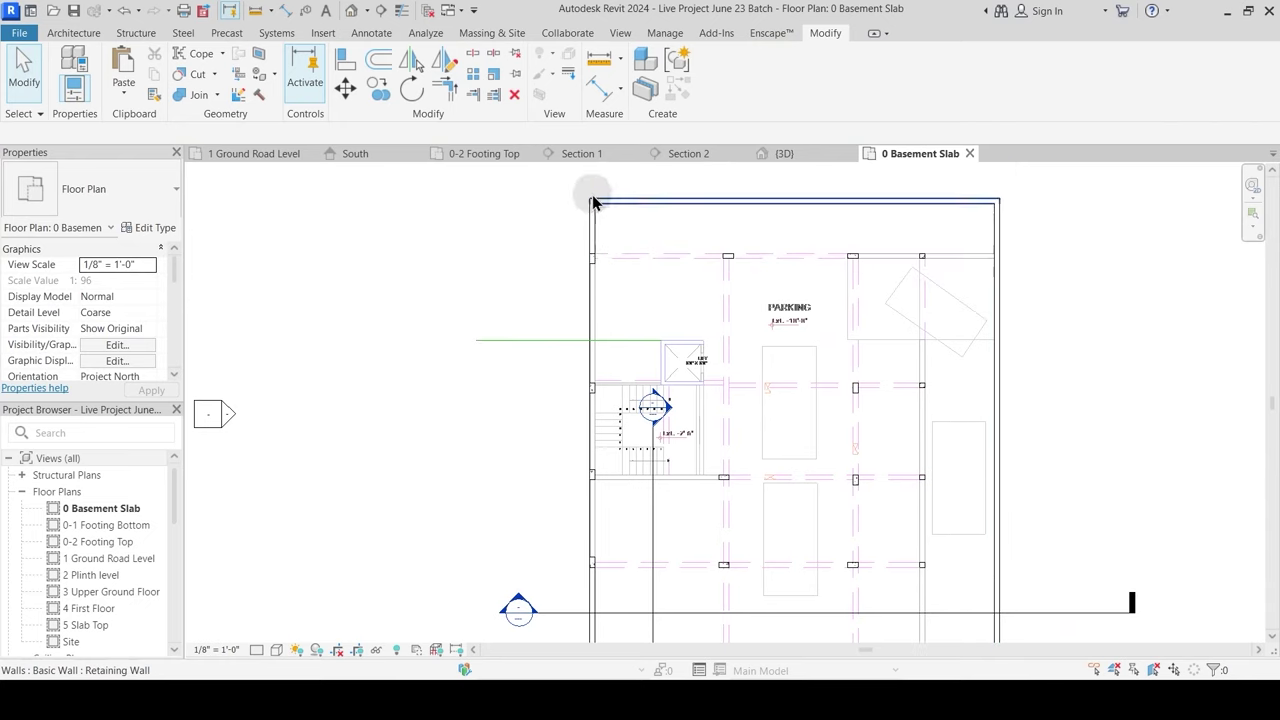
left_click(799, 190)
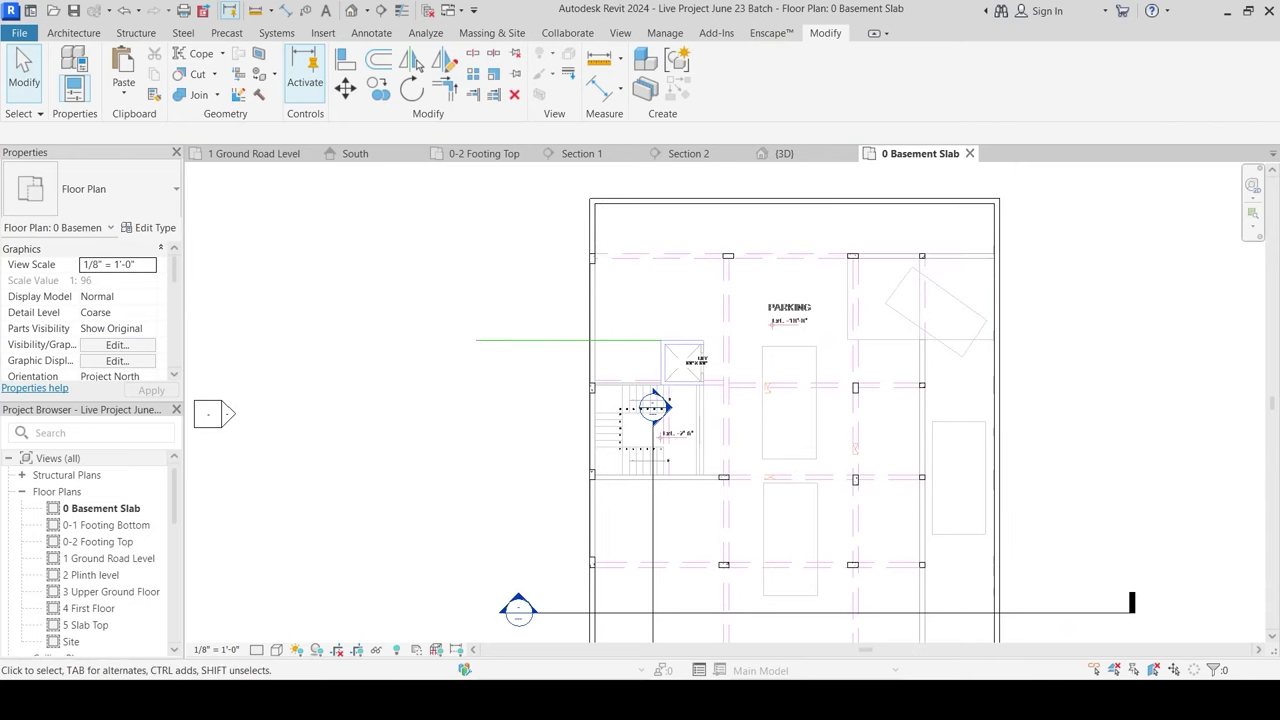
Step: Check the footings in the AutoCAD section, then minimize AutoCAD to return to Revit
mouse_move(830, 700)
left_click(740, 610)
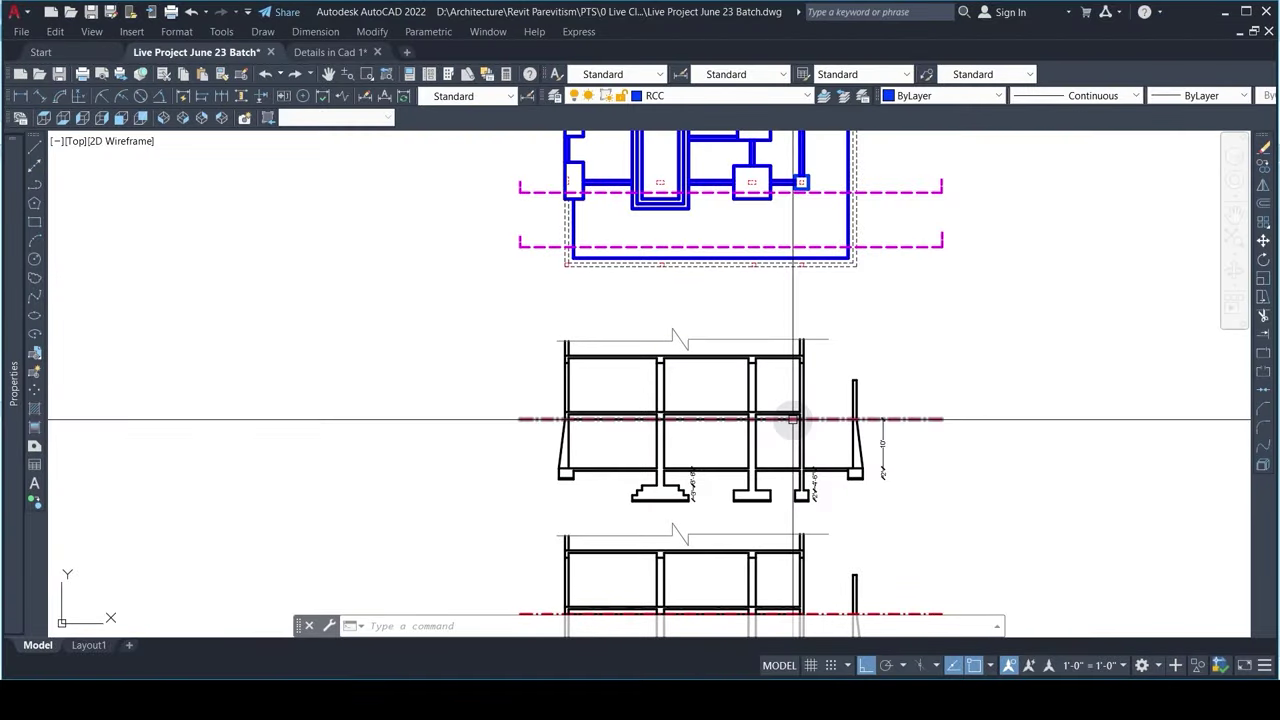
scroll(875, 428, "up", 4)
middle_click_drag(837, 569, 840, 497)
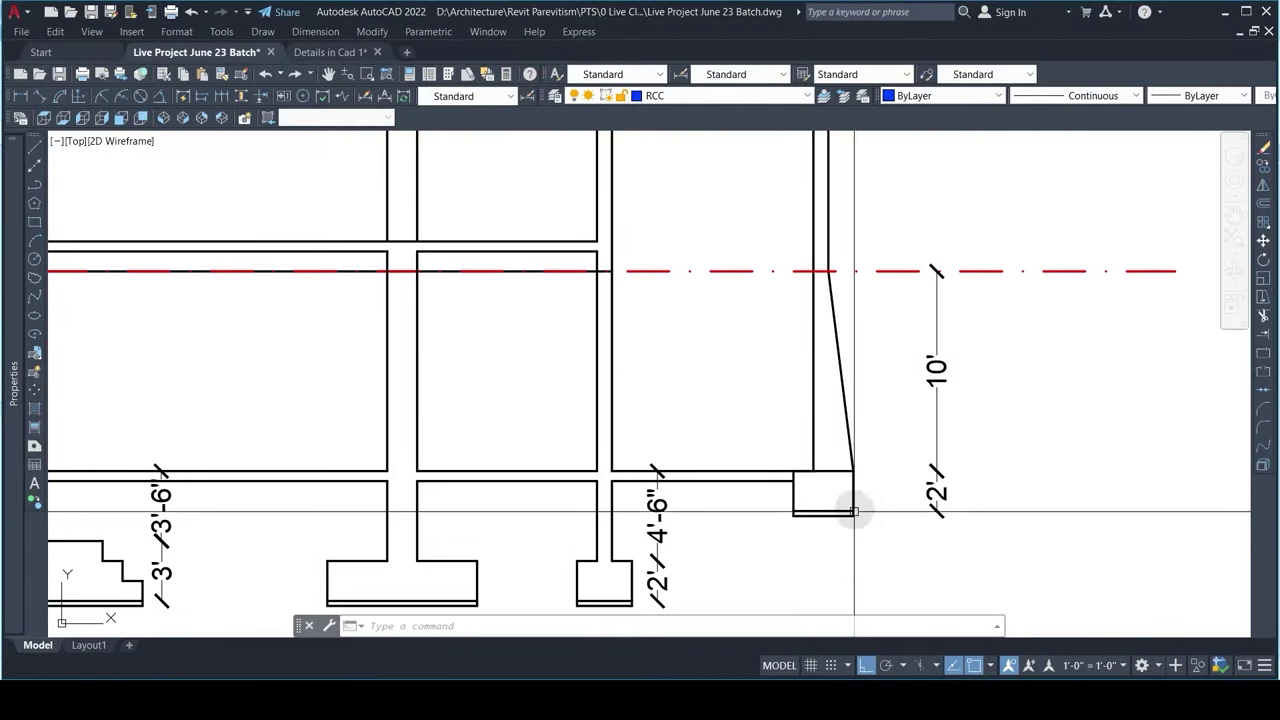
scroll(818, 495, "down", 2)
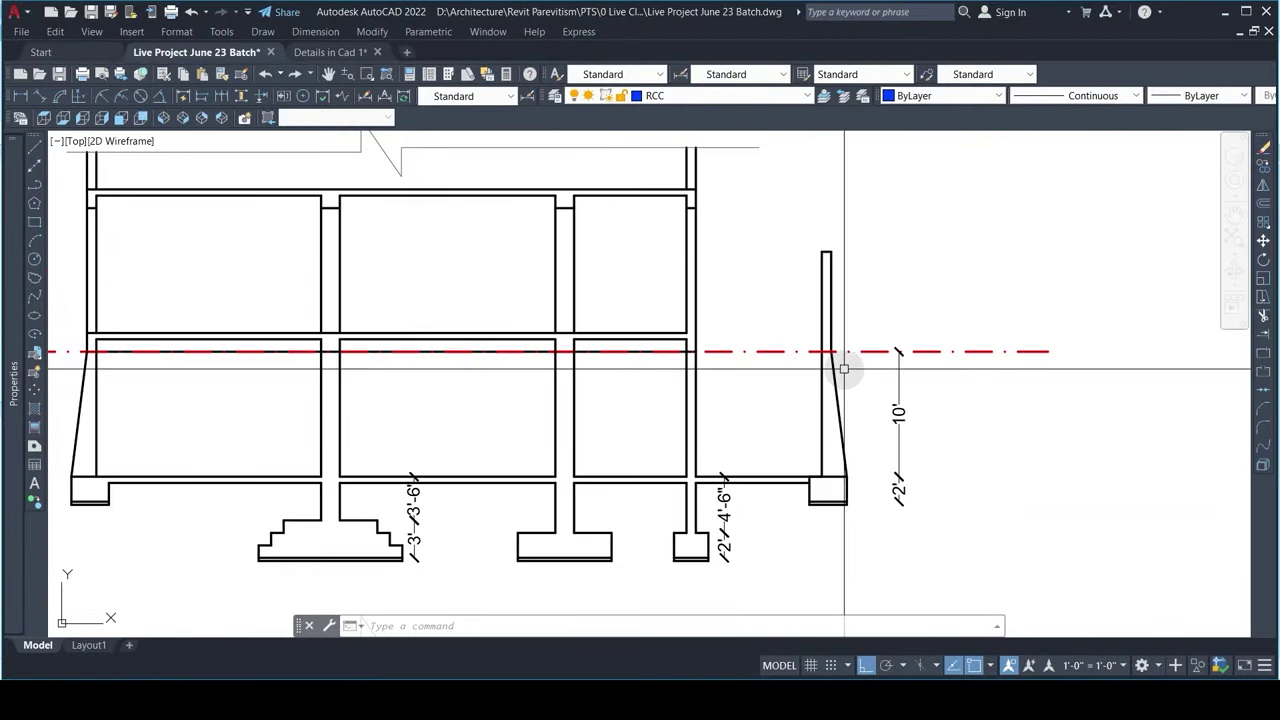
left_click(1226, 12)
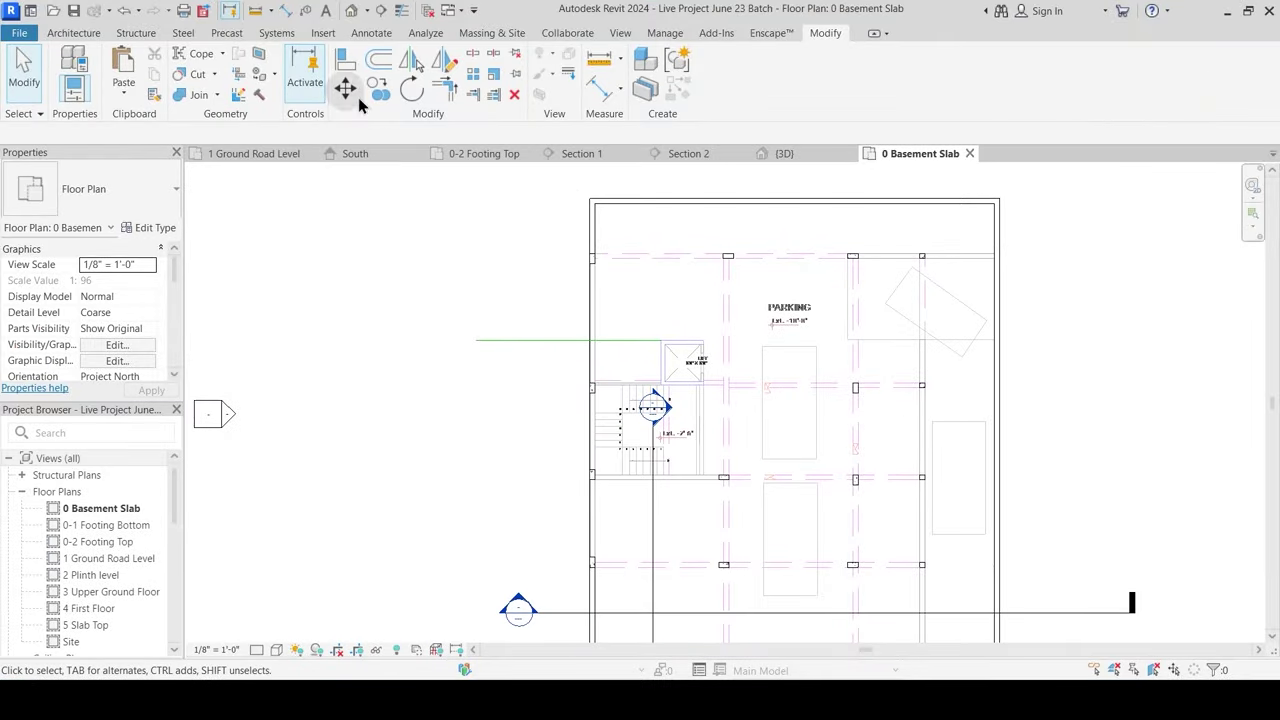
Step: Start a wall foundation from the Structure tab and open its type properties
left_click(135, 32)
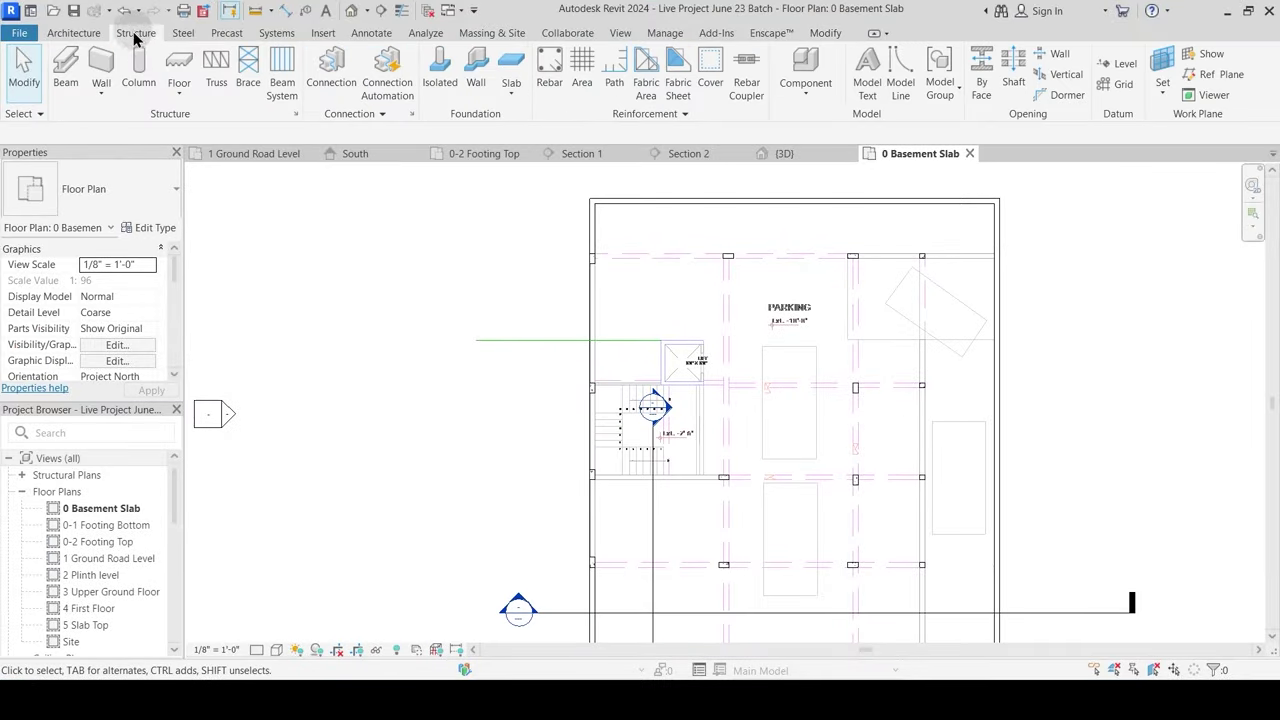
left_click(478, 82)
middle_click_drag(543, 300, 509, 420)
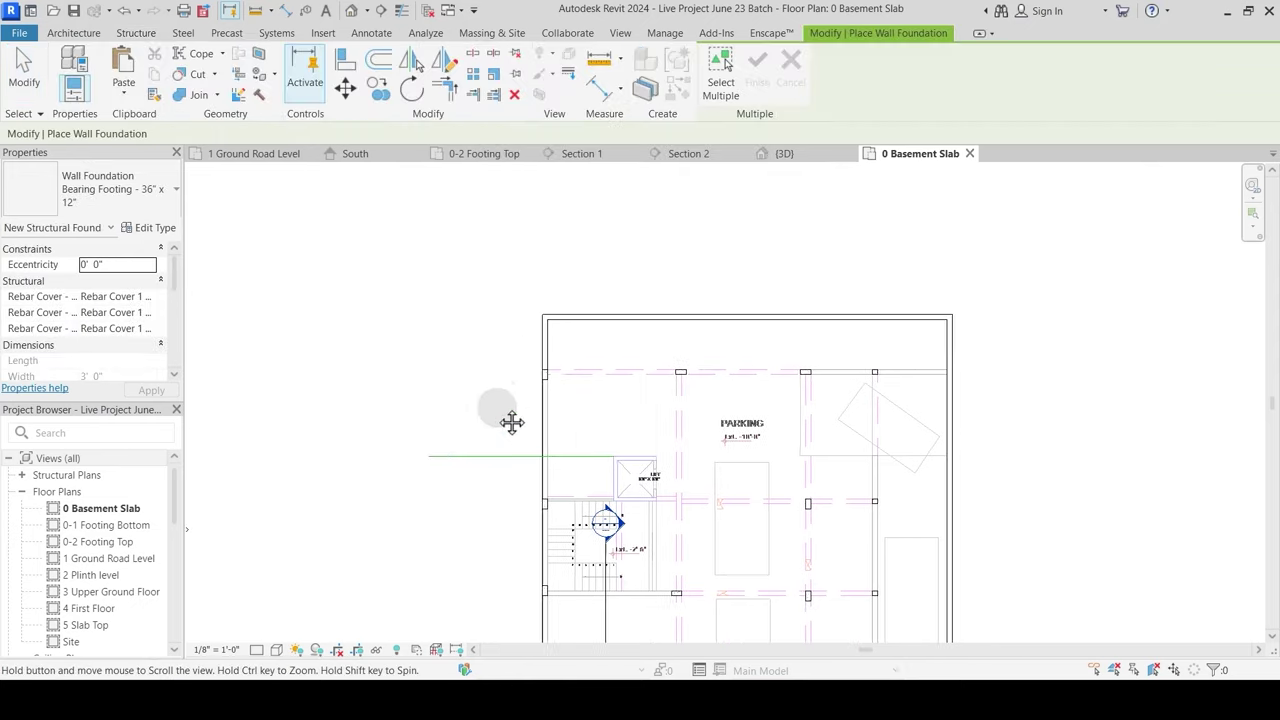
left_click(158, 228)
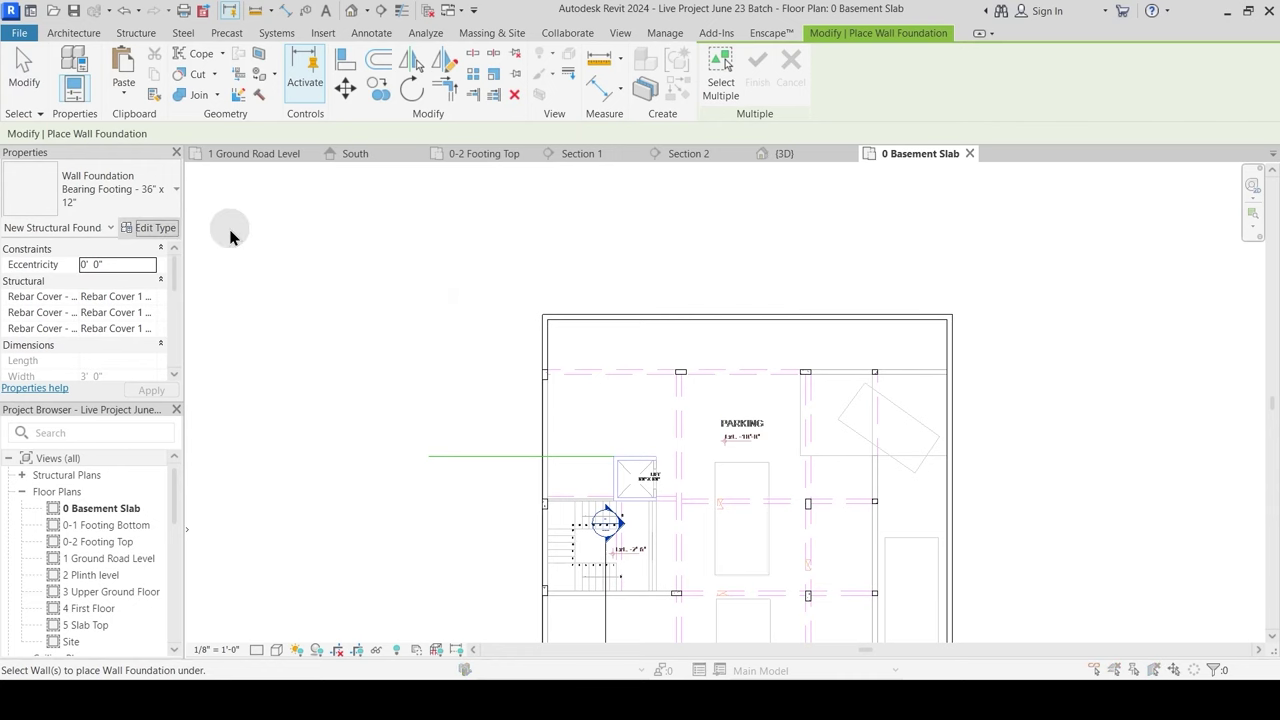
Step: In AutoCAD, measure the footing width from the wall corner to the footing edge
left_click(830, 688)
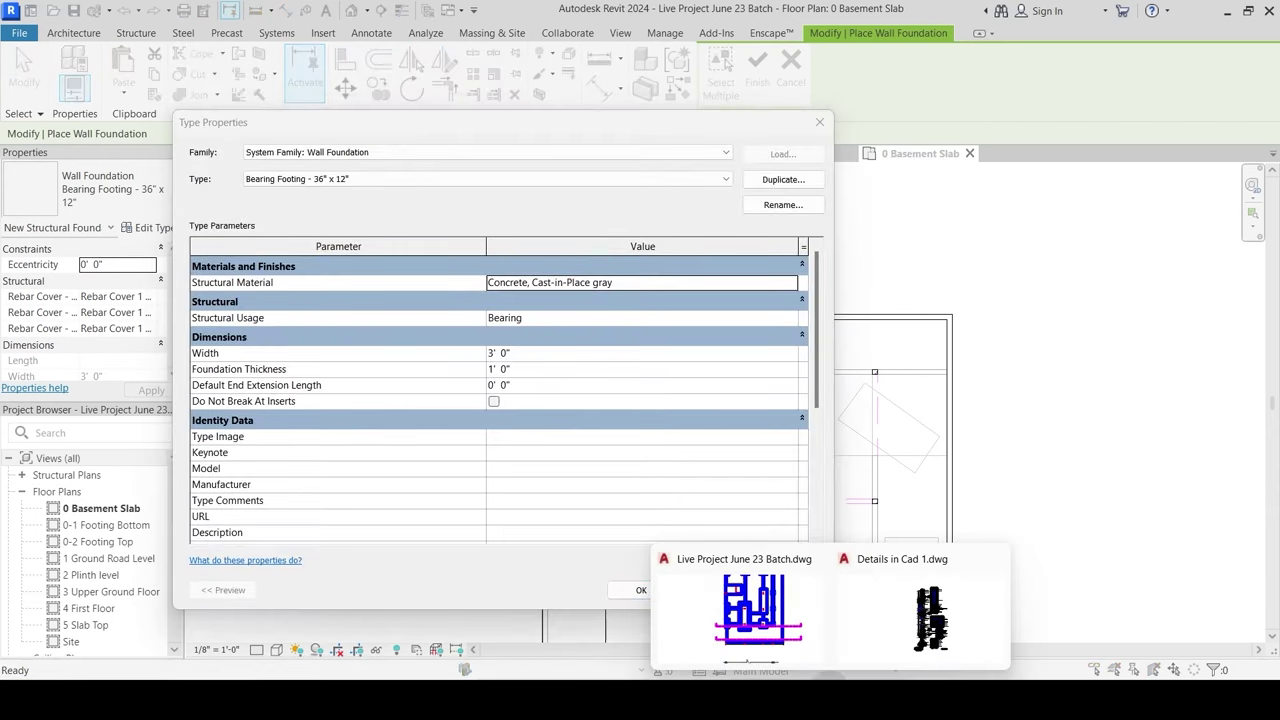
left_click(764, 604)
scroll(766, 400, "up", 4)
type("11")
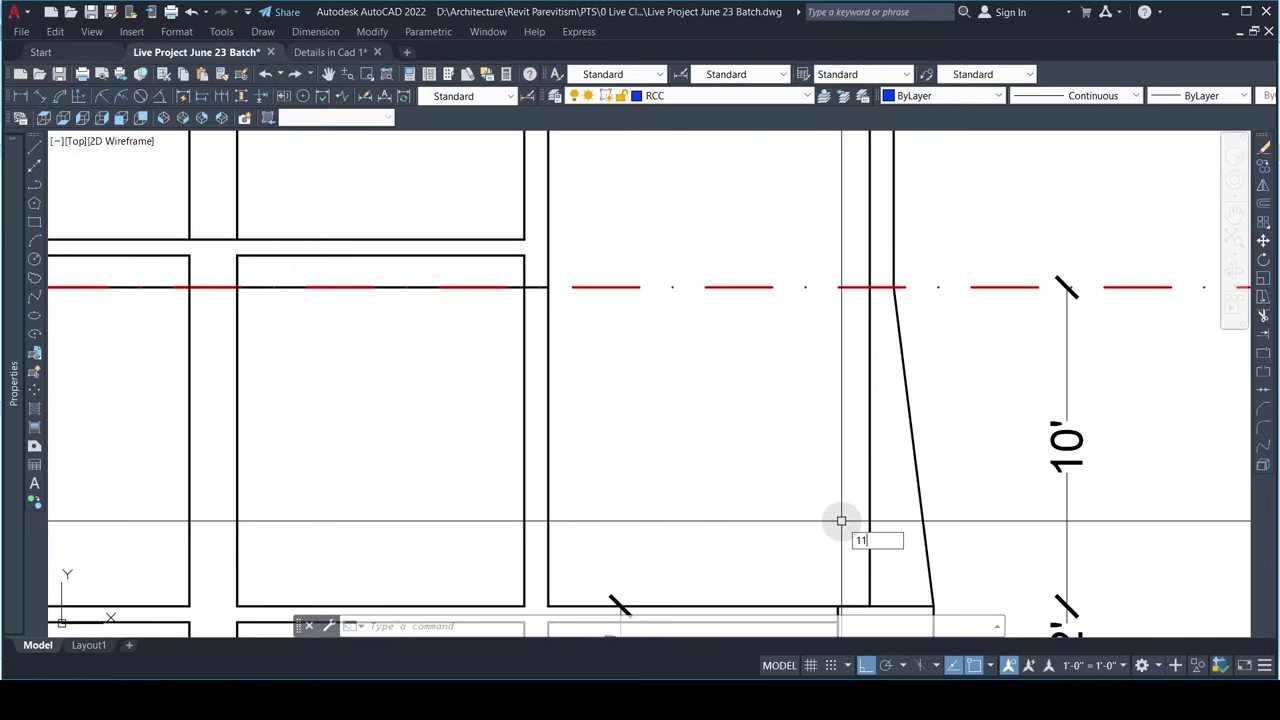
key("space")
middle_click_drag(836, 546, 794, 468)
left_click(795, 526)
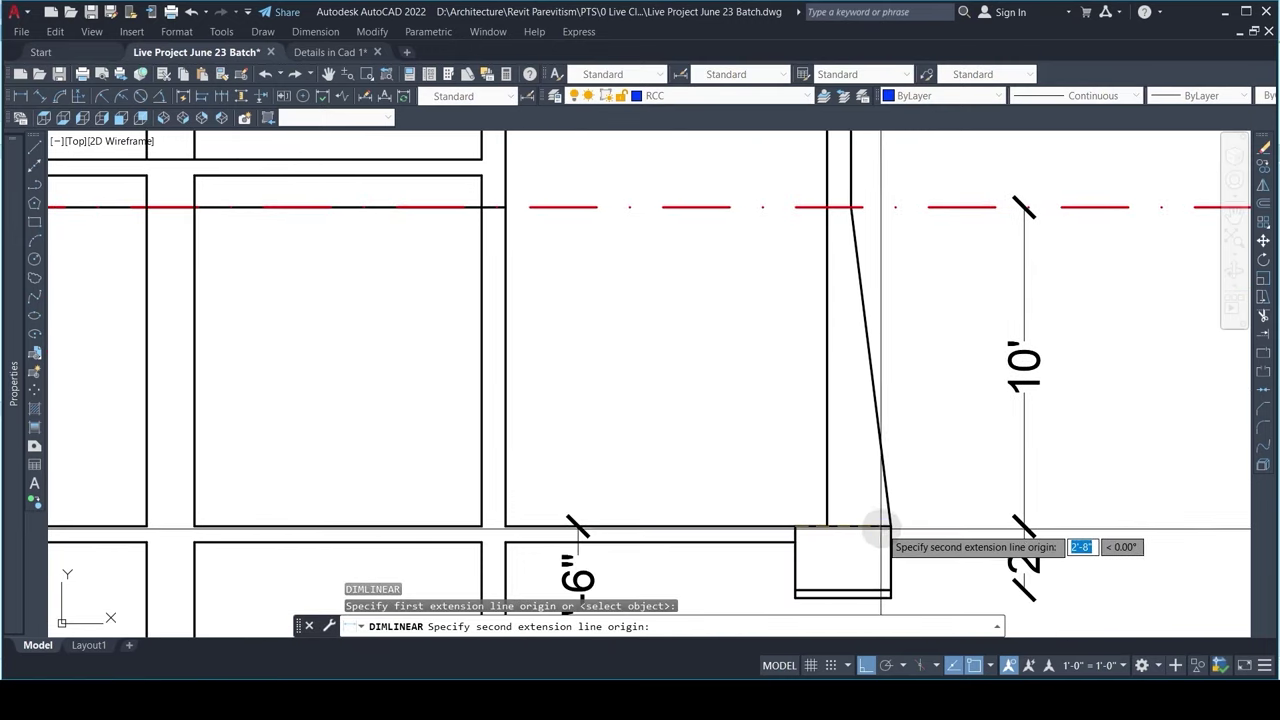
left_click(890, 526)
key("Escape")
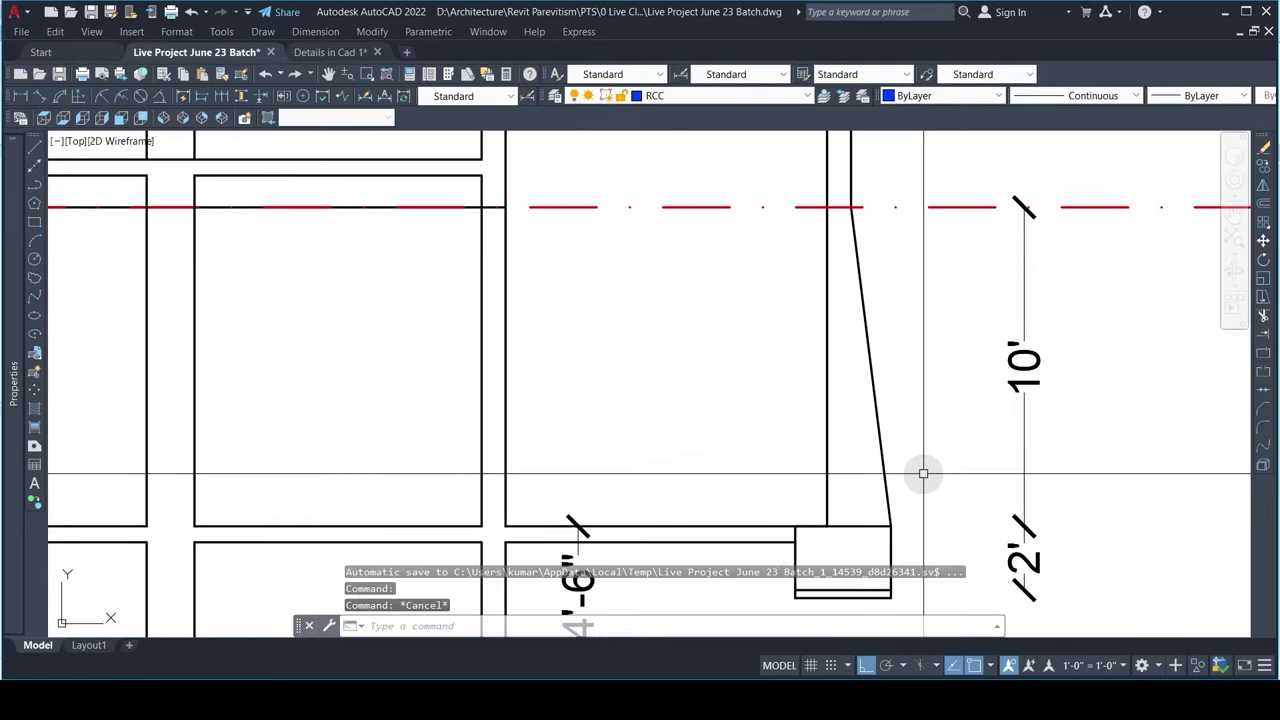
left_click(1229, 11)
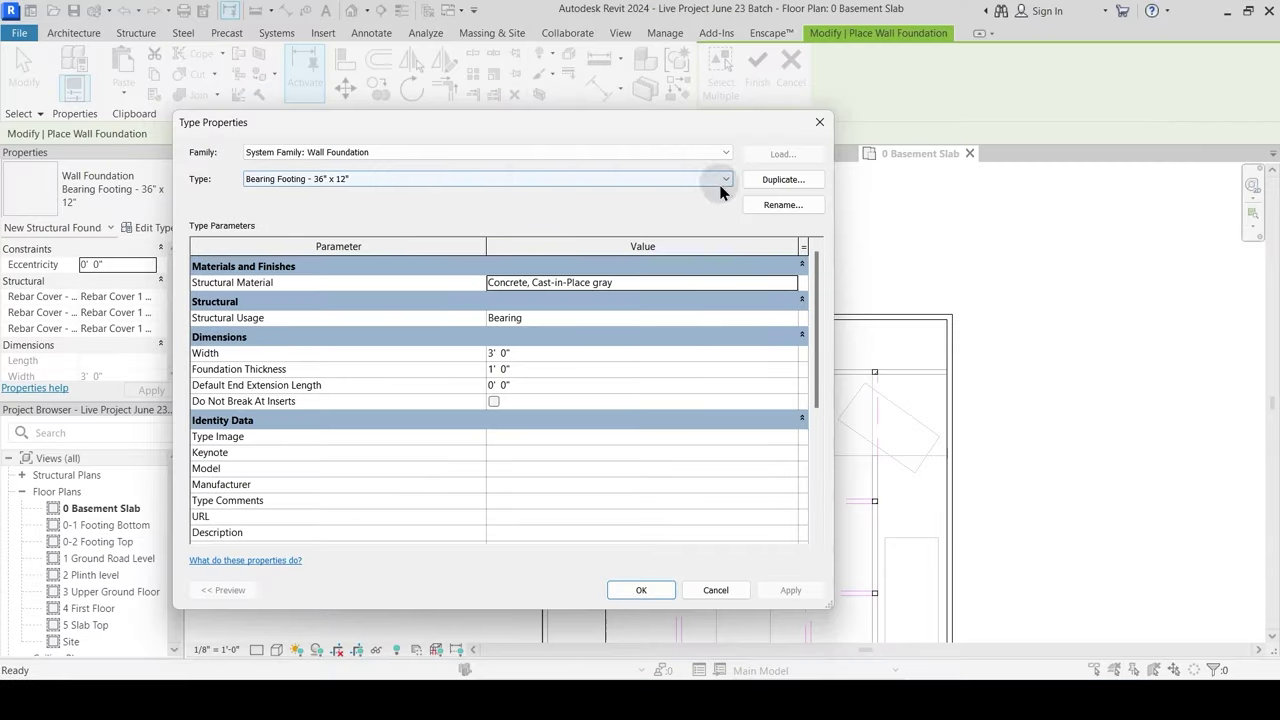
Step: Duplicate the footing type as 'Strip Footing' with a 2' 0" Foundation Thickness
left_click(775, 180)
type("Stri")
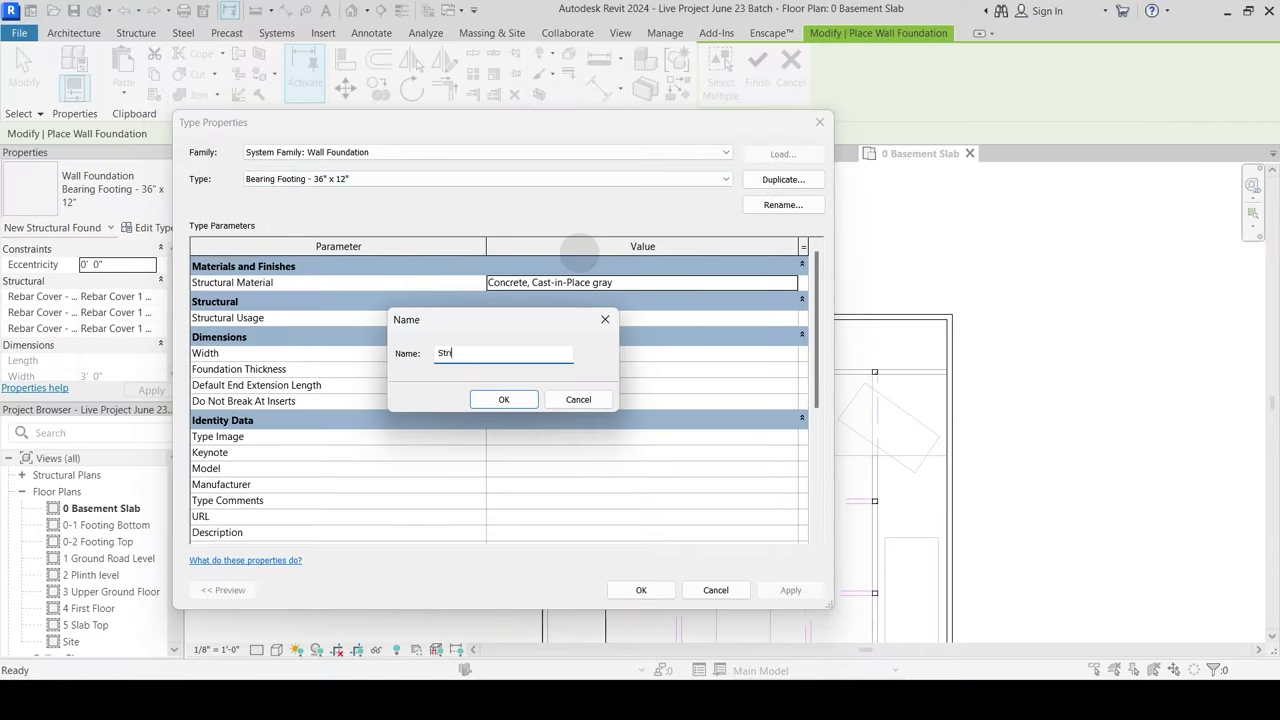
type("p Footing")
key("Return")
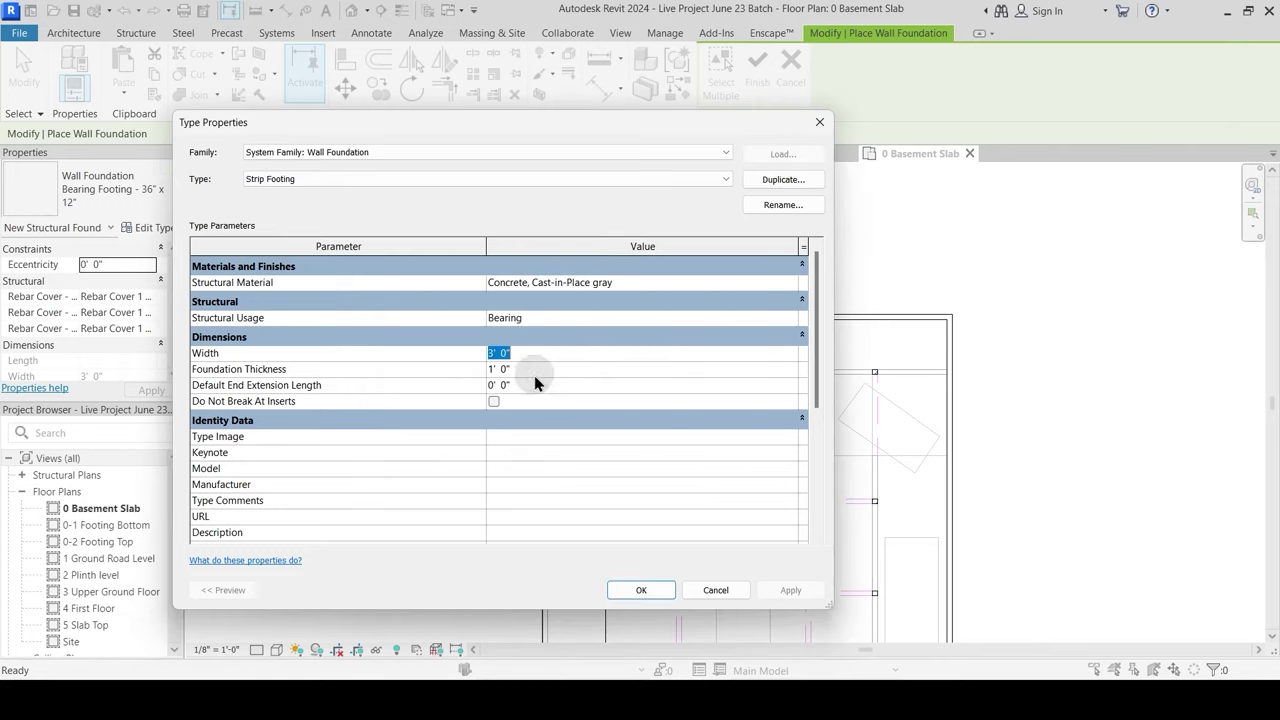
left_click(534, 369)
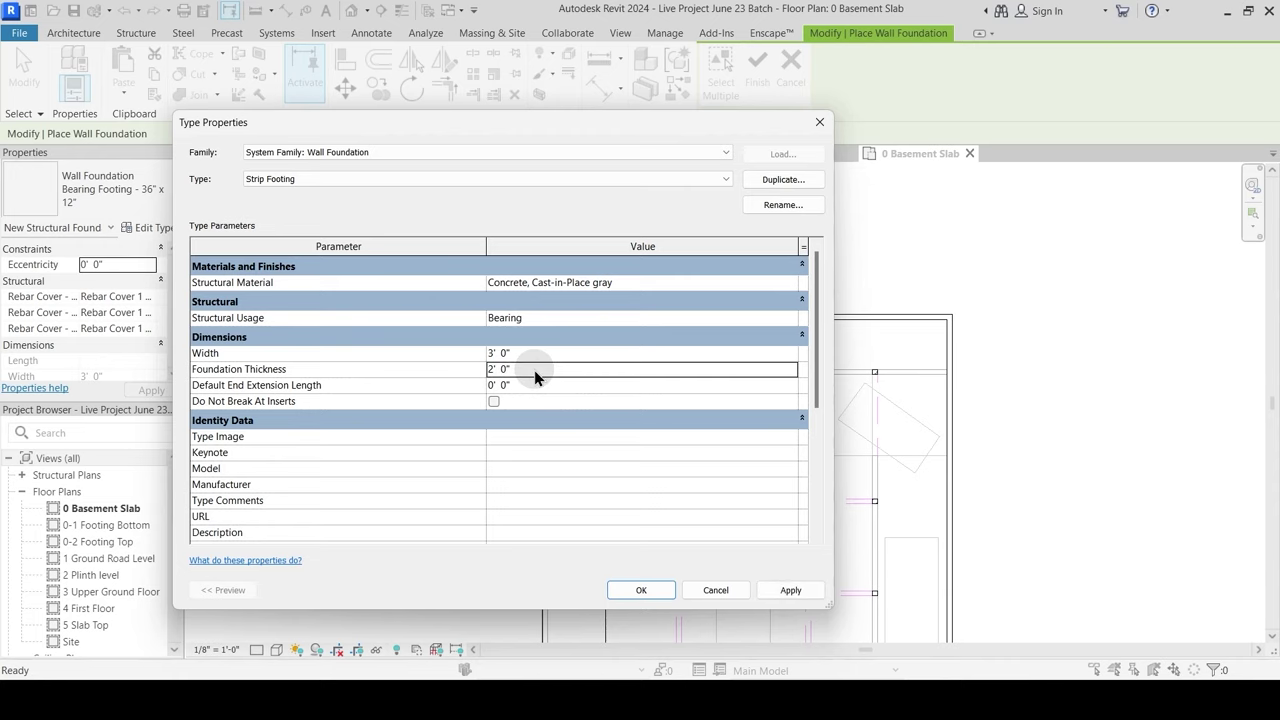
left_click(782, 592)
left_click(641, 590)
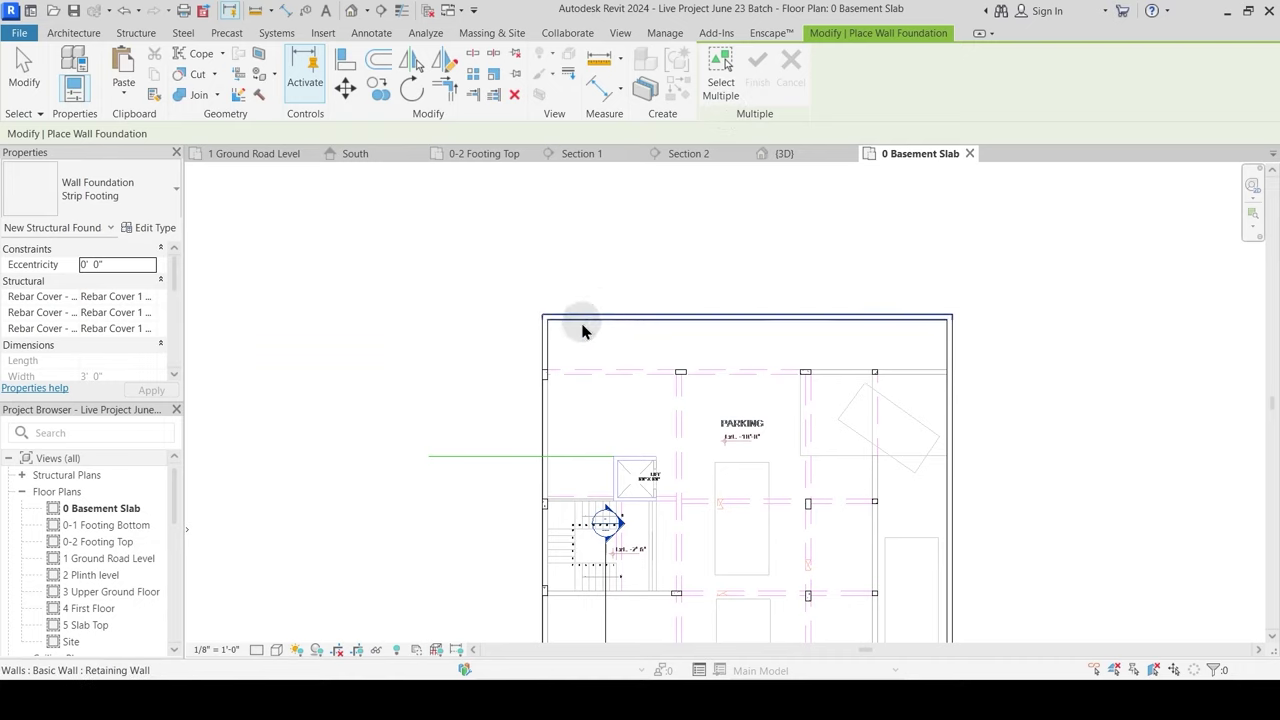
Step: Place Strip Footings under the top, right, bottom and left retaining walls and view in 3D
left_click(548, 330)
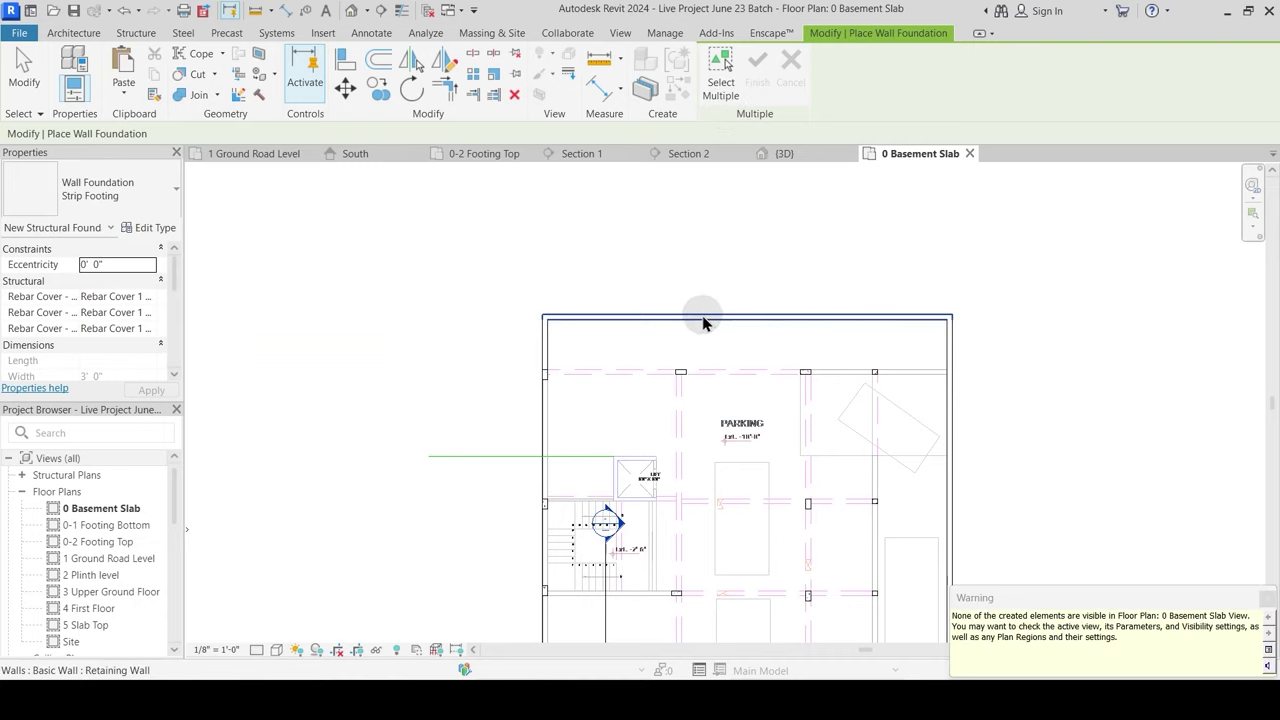
left_click(949, 345)
middle_click_drag(860, 502, 766, 82)
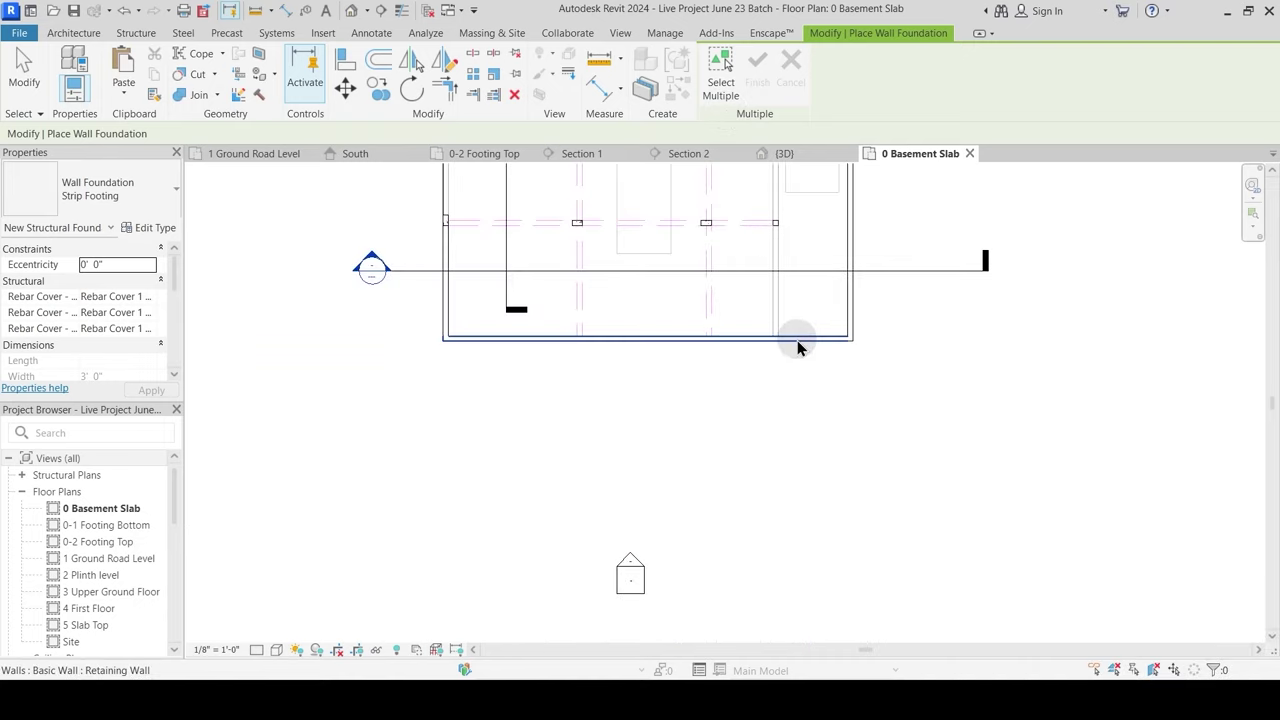
left_click(797, 340)
left_click(449, 309)
middle_click_drag(527, 228, 546, 366)
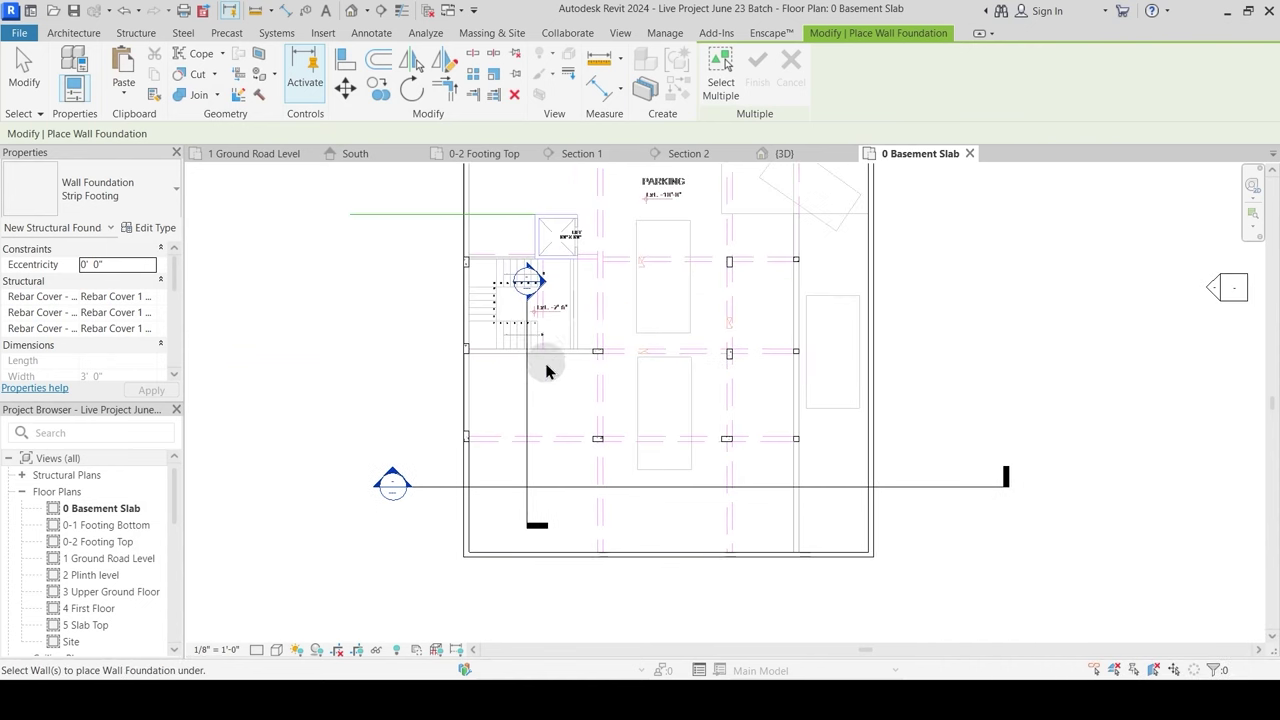
key("Escape")
left_click(795, 156)
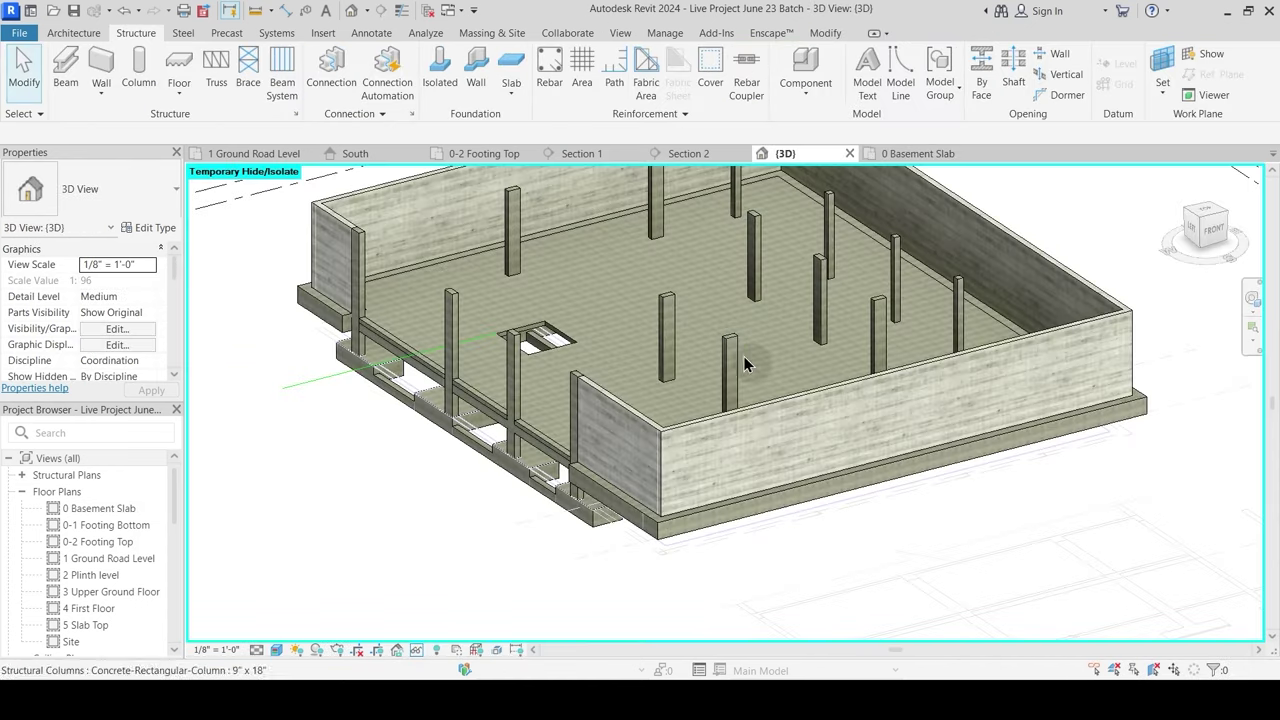
middle_click_drag(911, 523, 935, 495, "shift")
middle_click_drag(655, 527, 658, 554, "shift")
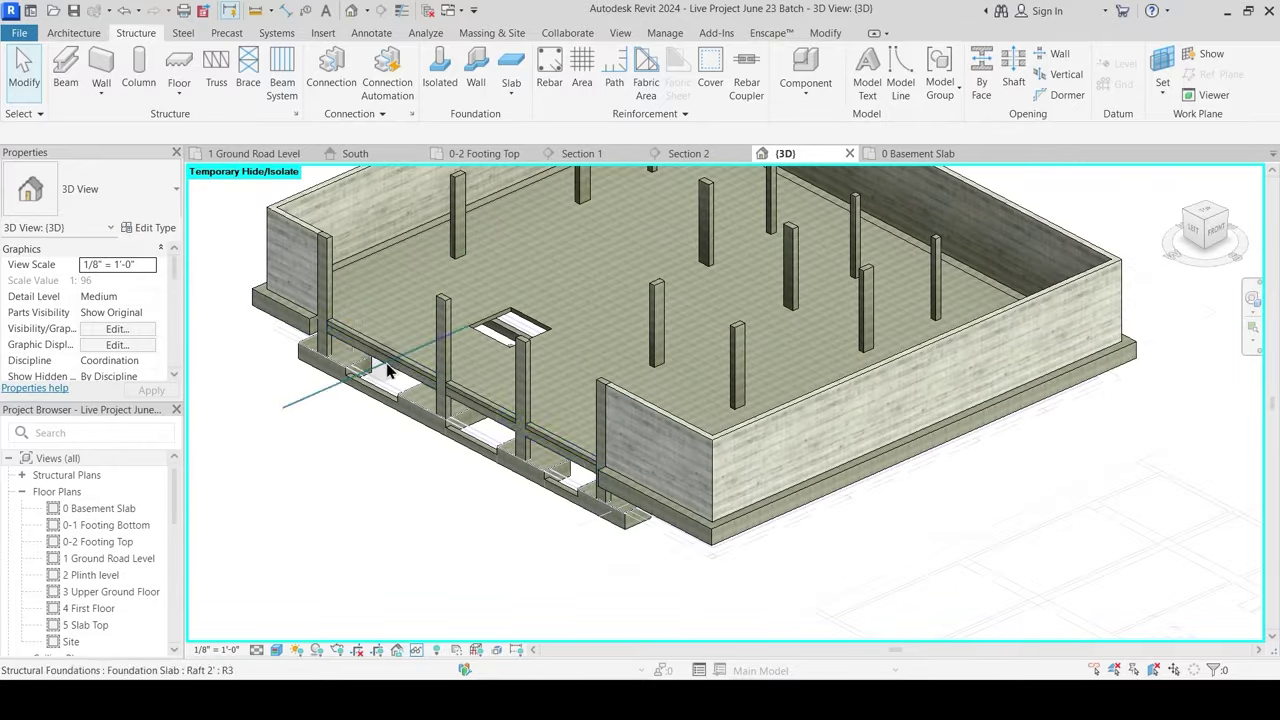
scroll(340, 367, "up", 4)
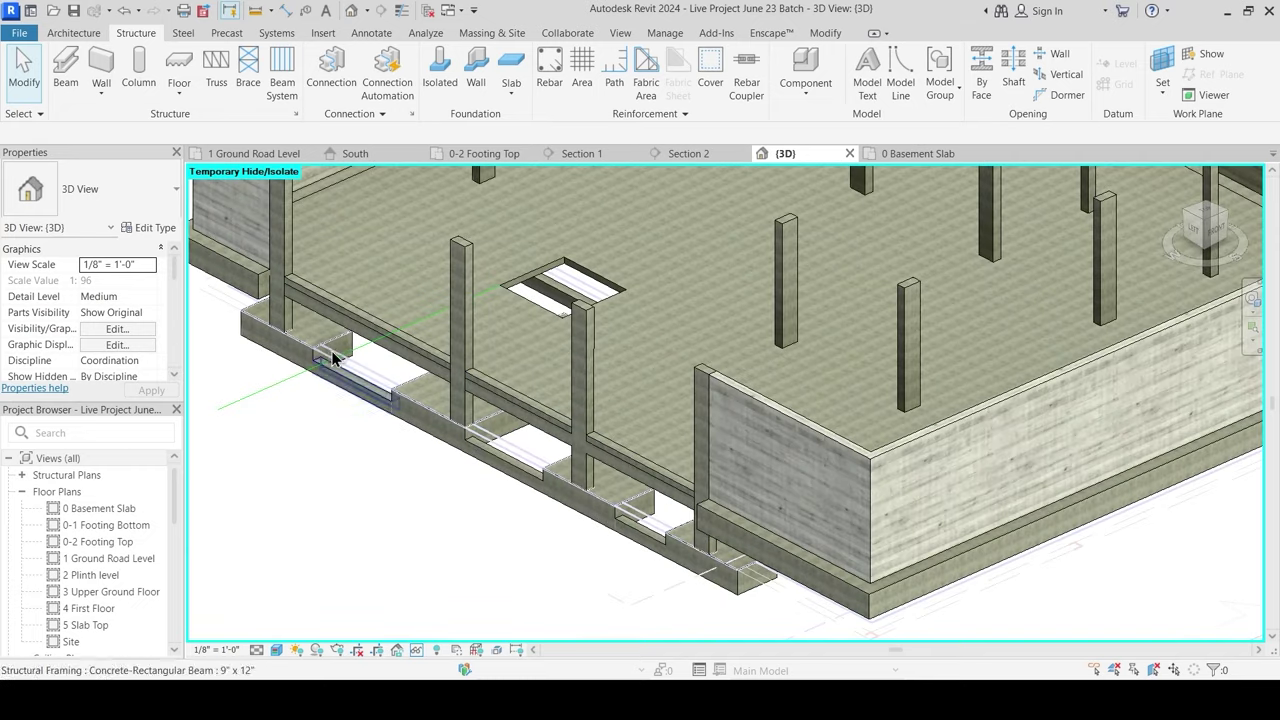
middle_click_drag(410, 364, 443, 503)
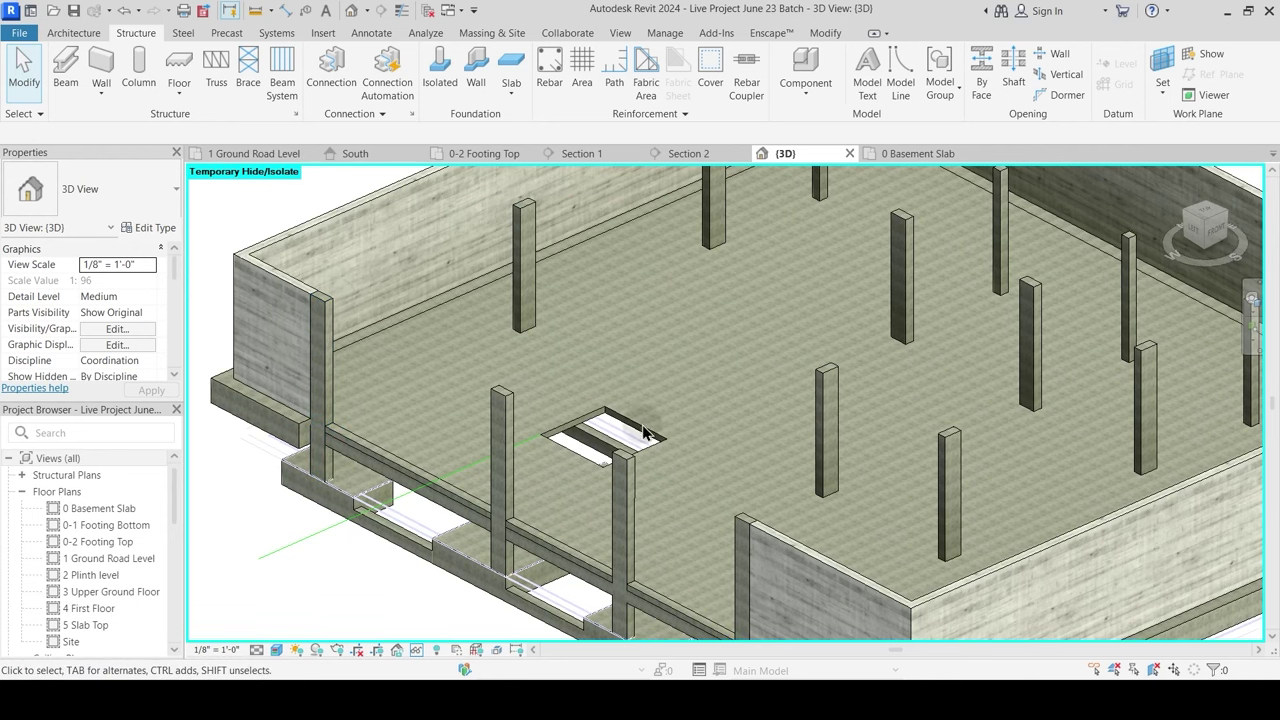
scroll(465, 464, "down", 1)
middle_click_drag(734, 491, 723, 480, "shift")
middle_click_drag(590, 450, 554, 373)
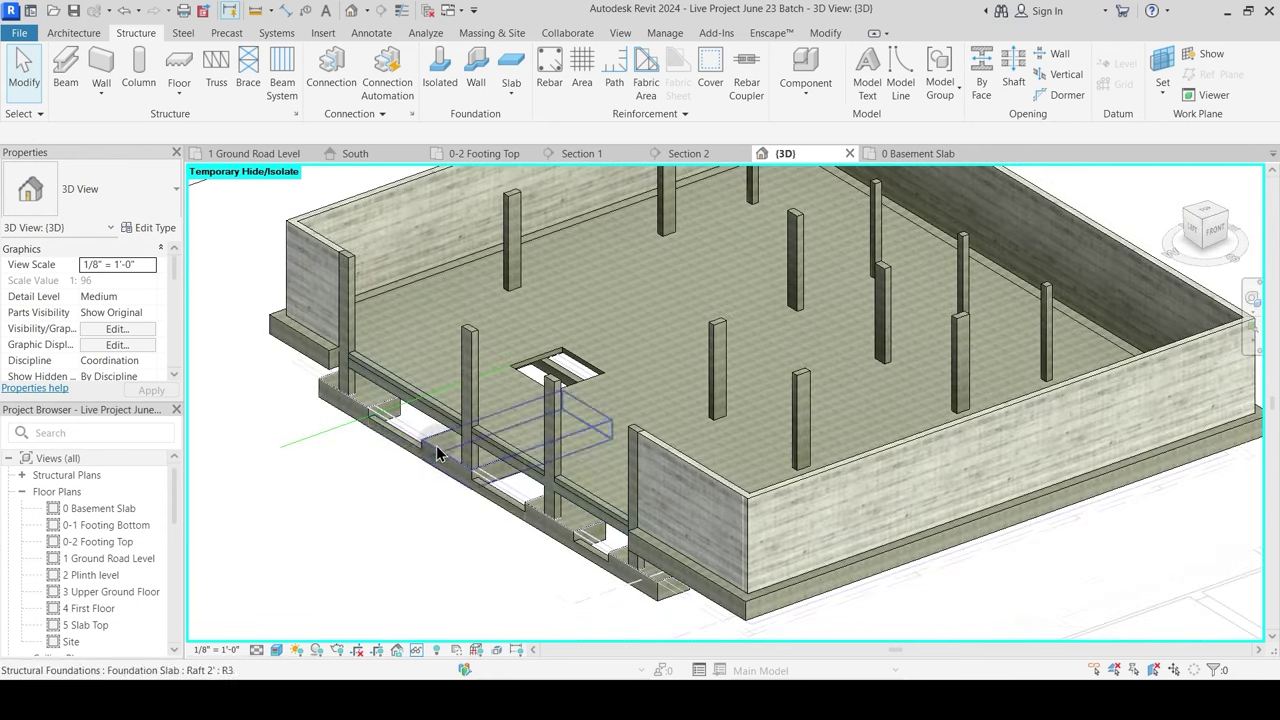
scroll(484, 442, "down", 1)
middle_click_drag(693, 399, 537, 400, "shift")
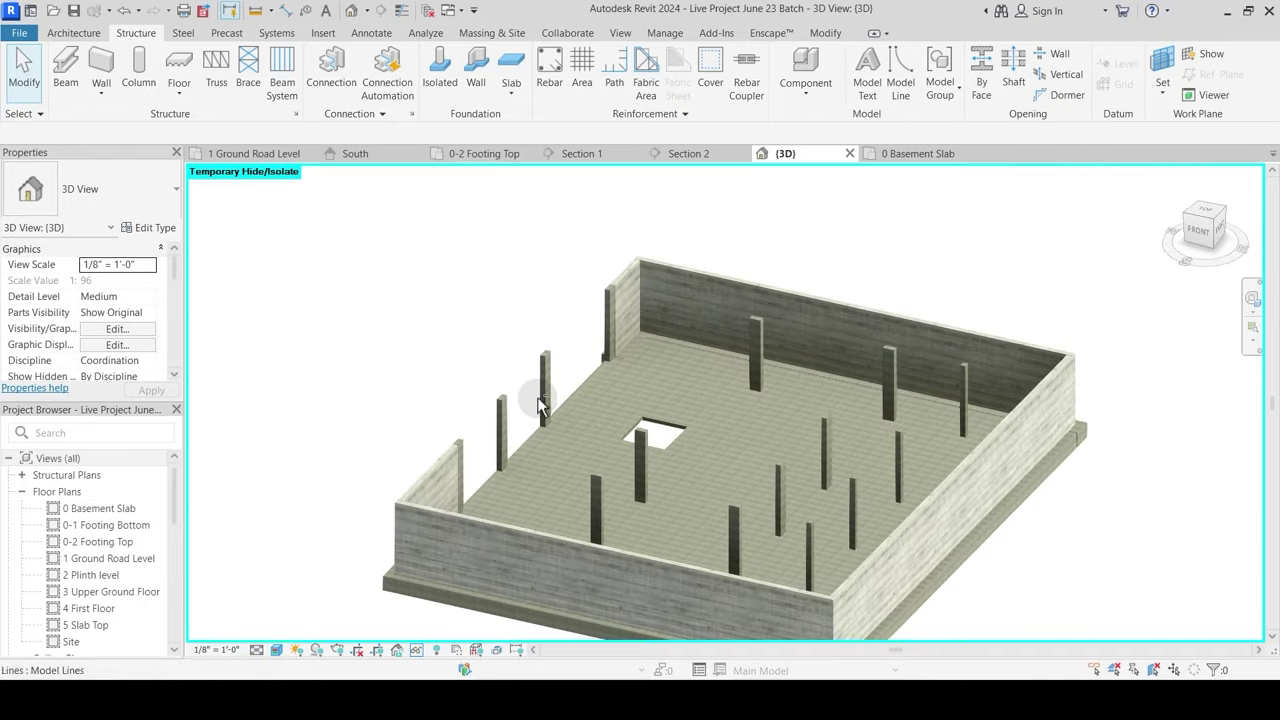
middle_click_drag(825, 495, 822, 421)
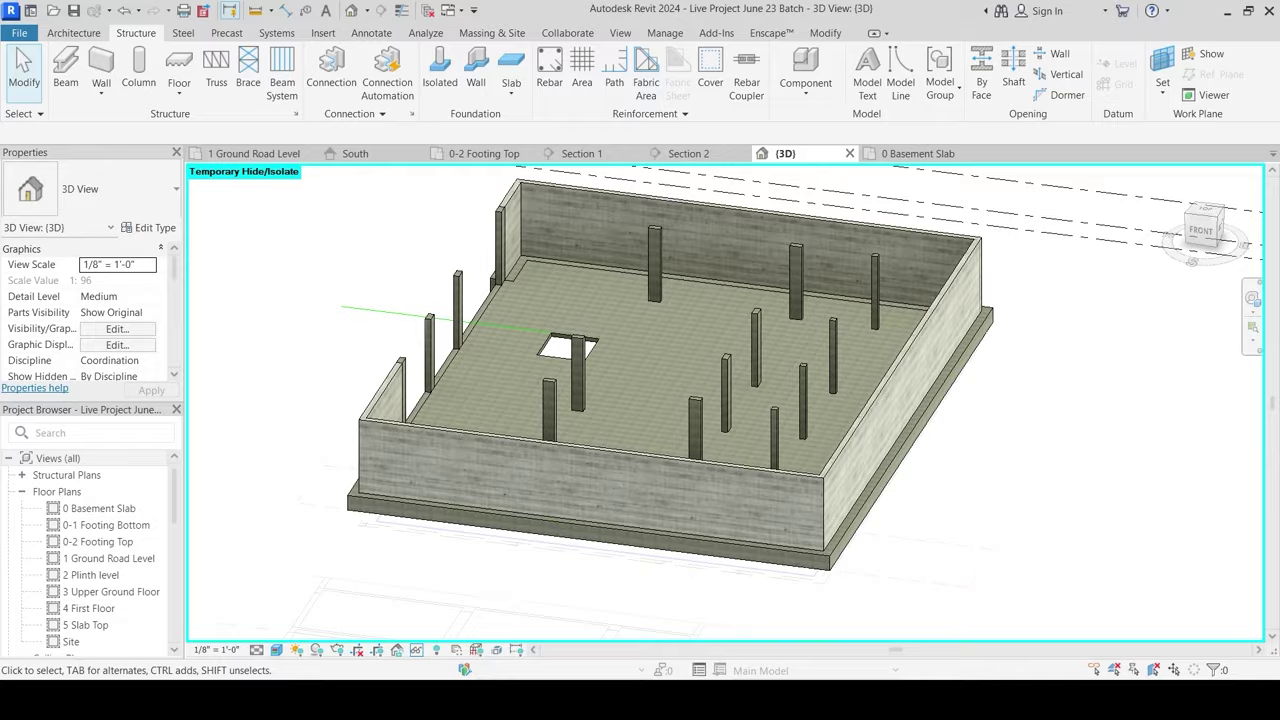
left_click(820, 698)
Step: Scroll through the 'retaining wall' image results, reviewing gravity, cantilever and anchored wall diagrams
scroll(614, 315, "down", 2)
scroll(614, 315, "up", 2)
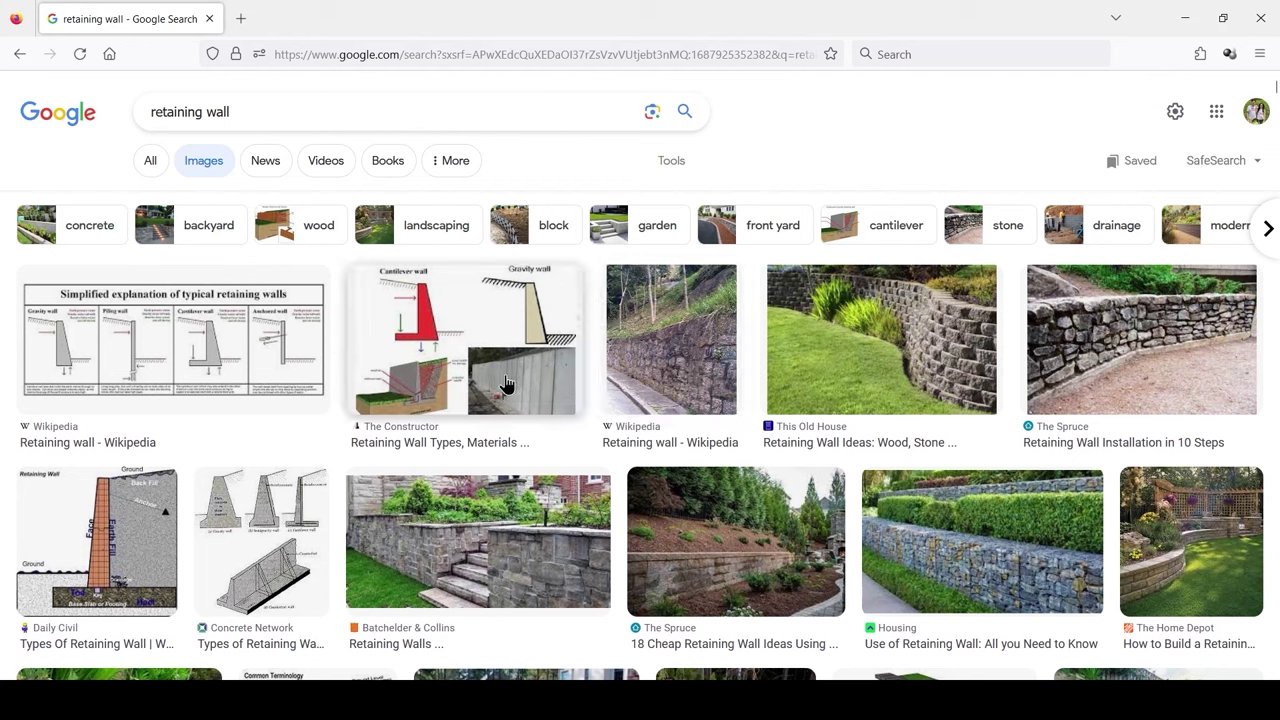
scroll(505, 385, "down", 1)
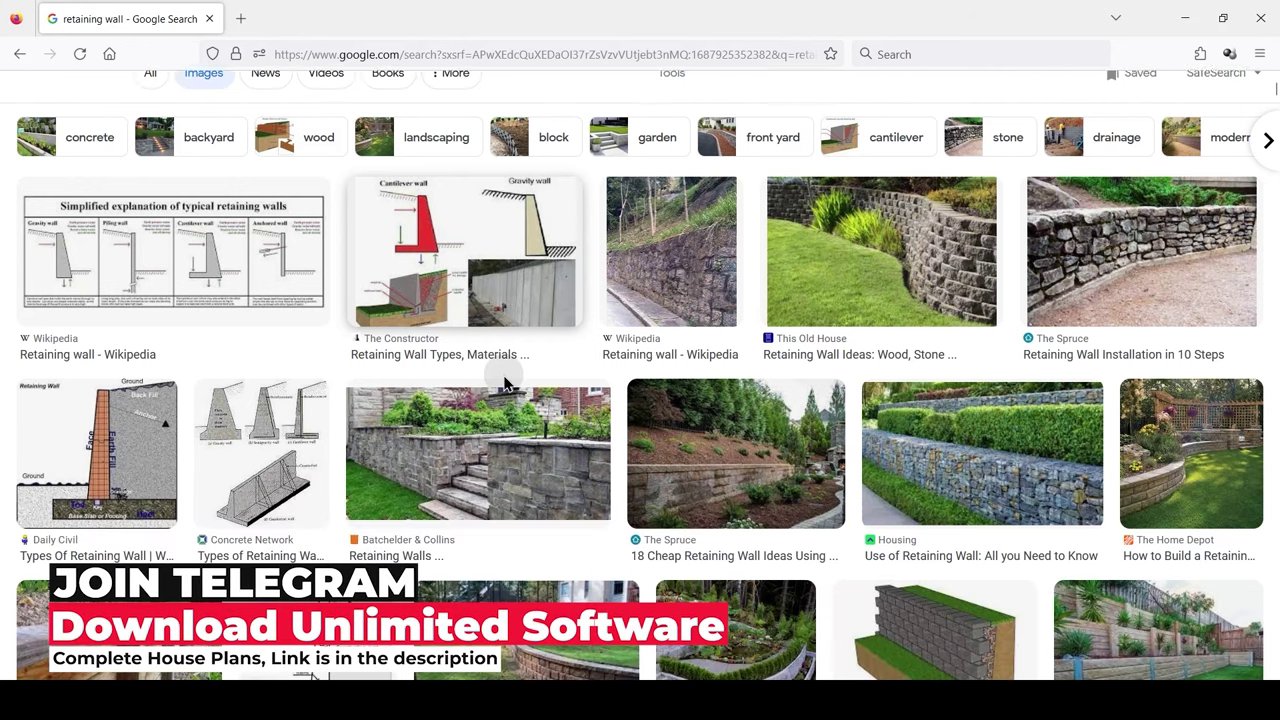
scroll(505, 383, "down", 1)
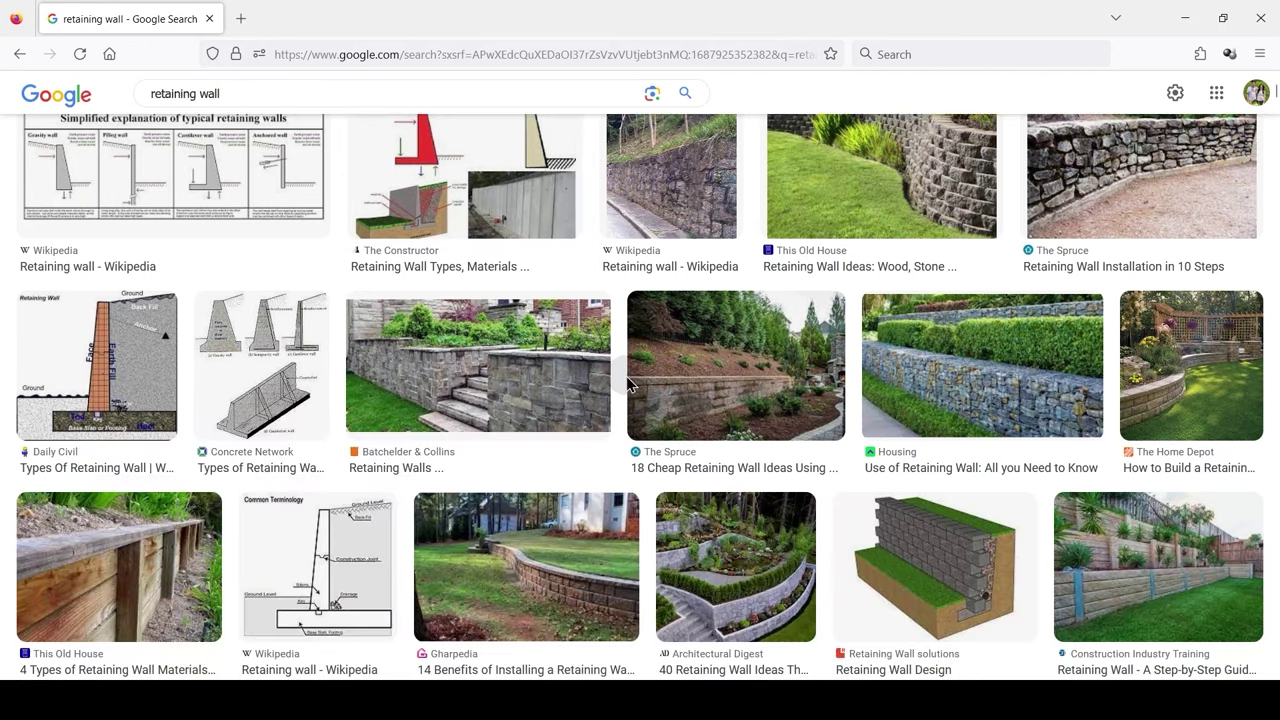
scroll(492, 320, "down", 1)
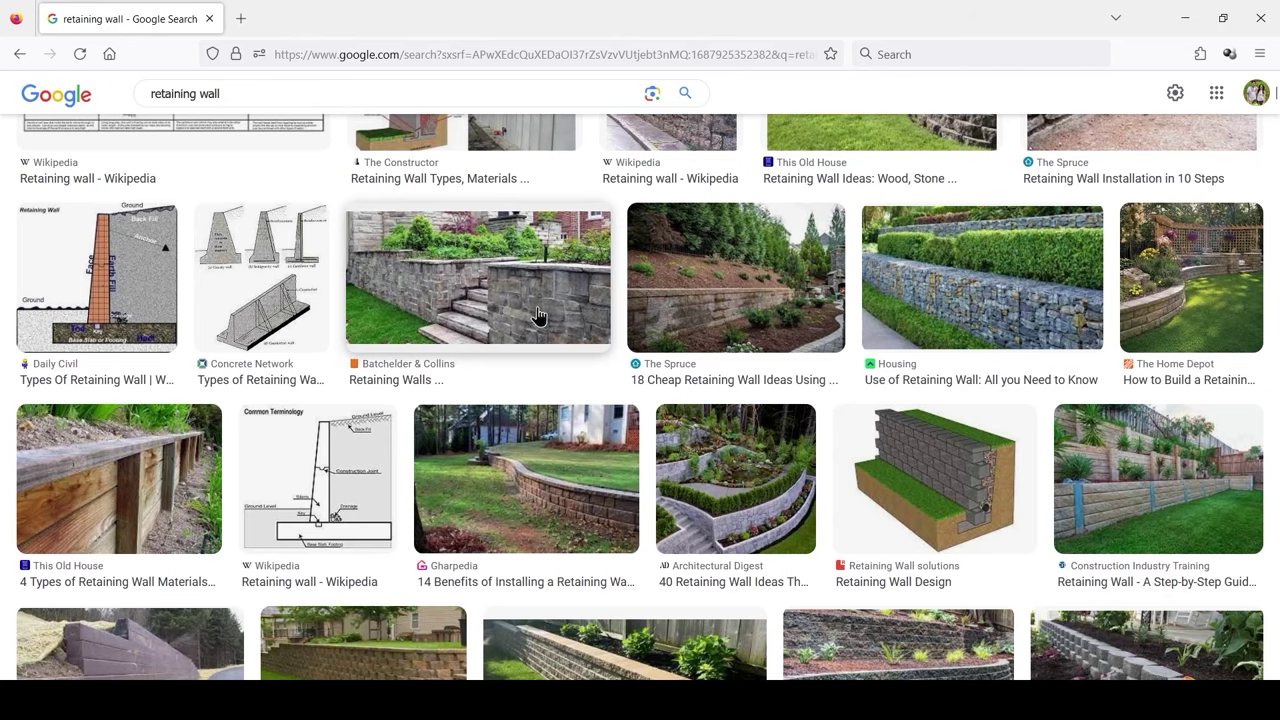
scroll(538, 315, "up", 1)
scroll(820, 387, "up", 2)
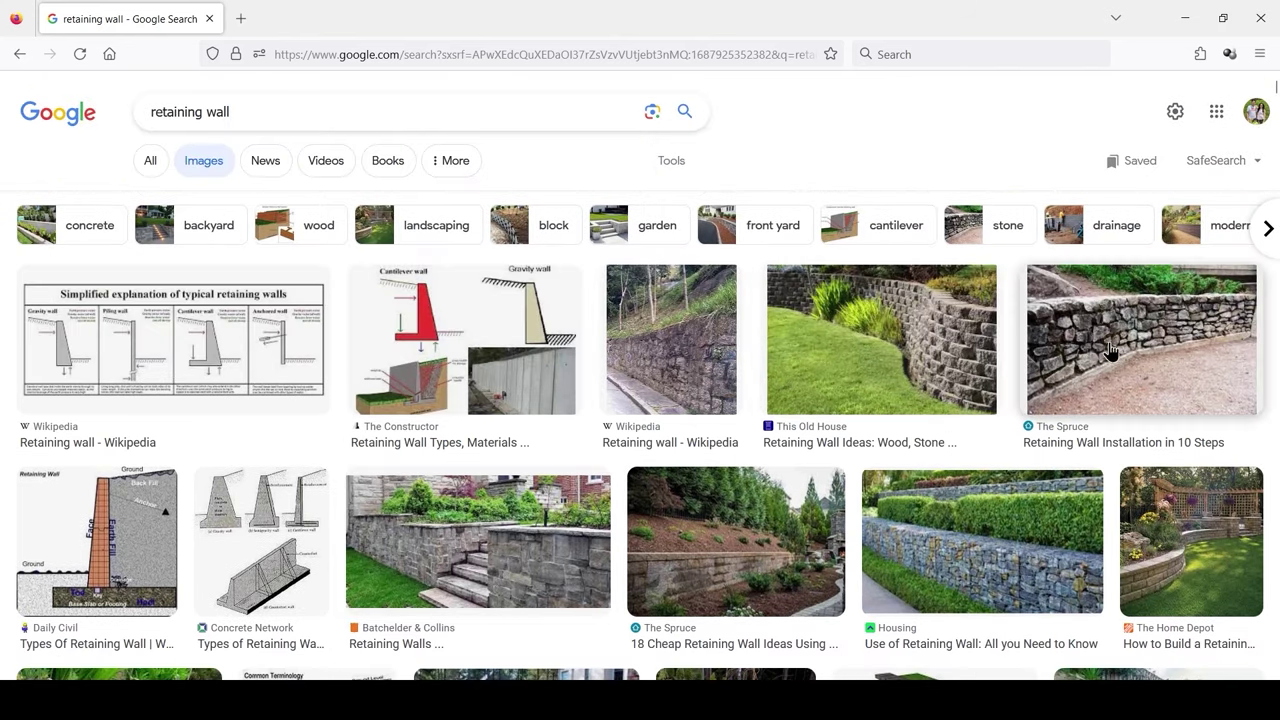
scroll(660, 375, "down", 2)
scroll(446, 386, "down", 1)
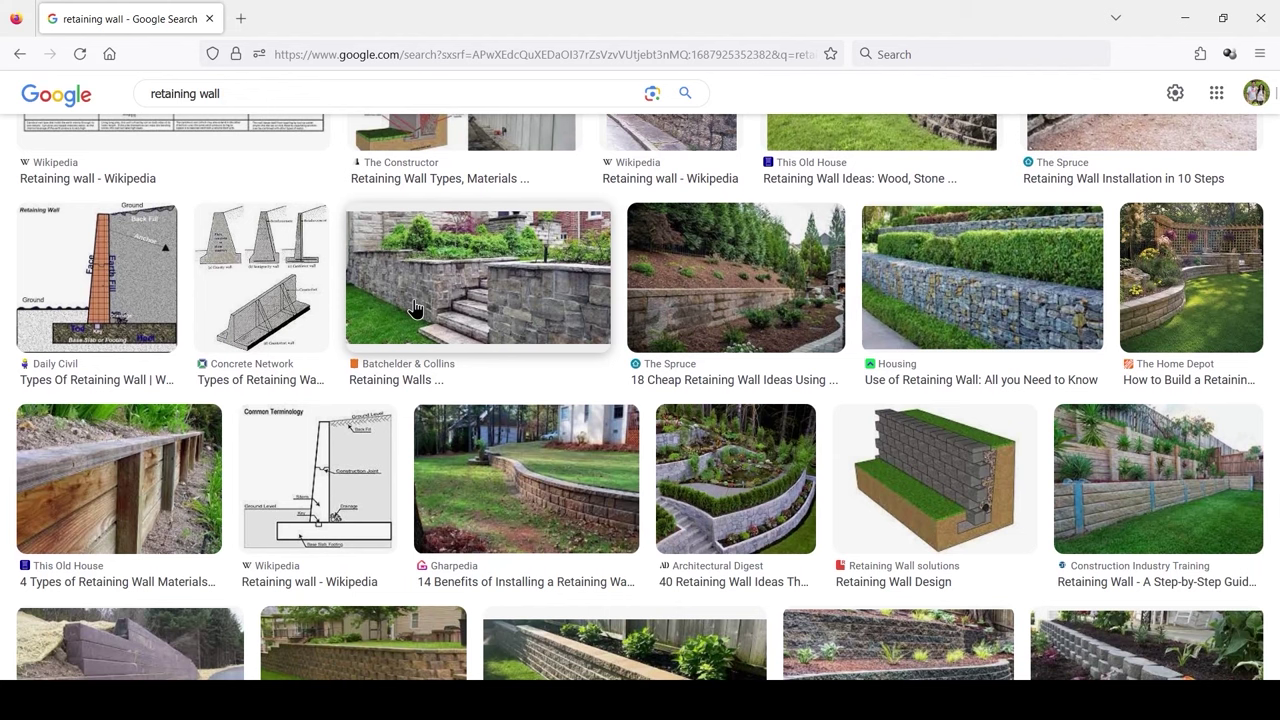
scroll(912, 474, "down", 4)
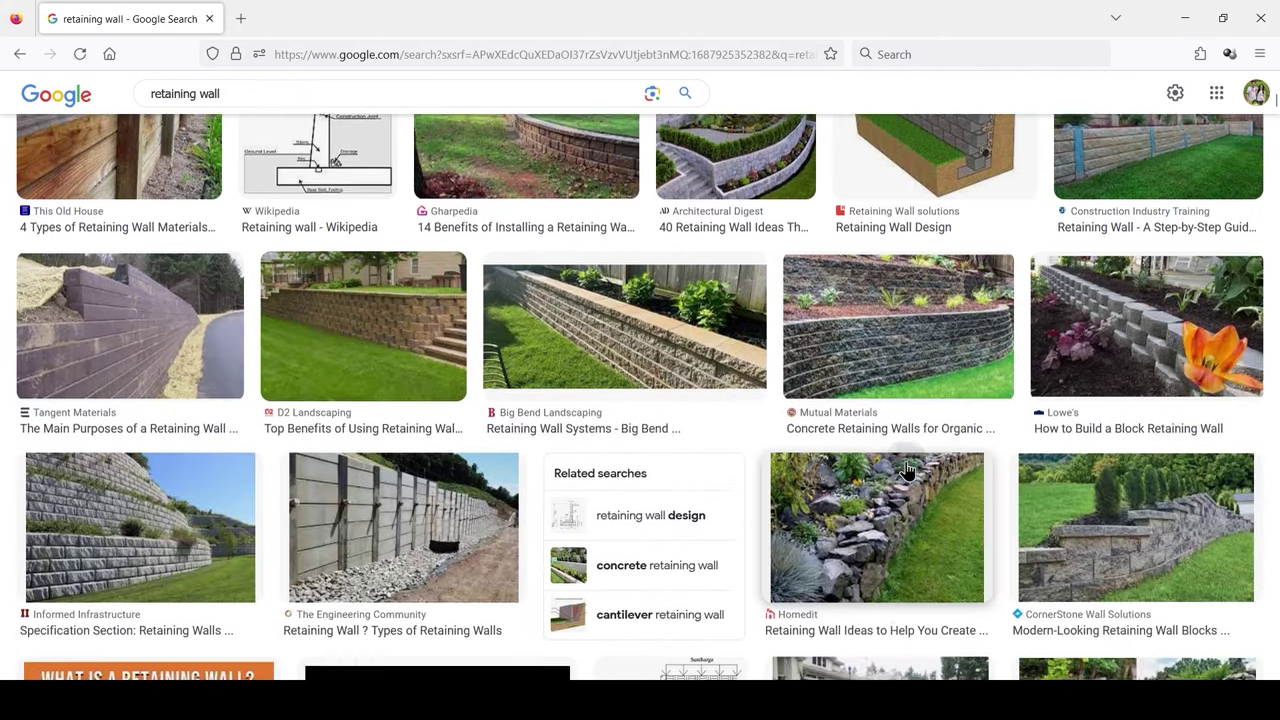
scroll(907, 470, "down", 3)
scroll(880, 495, "down", 2)
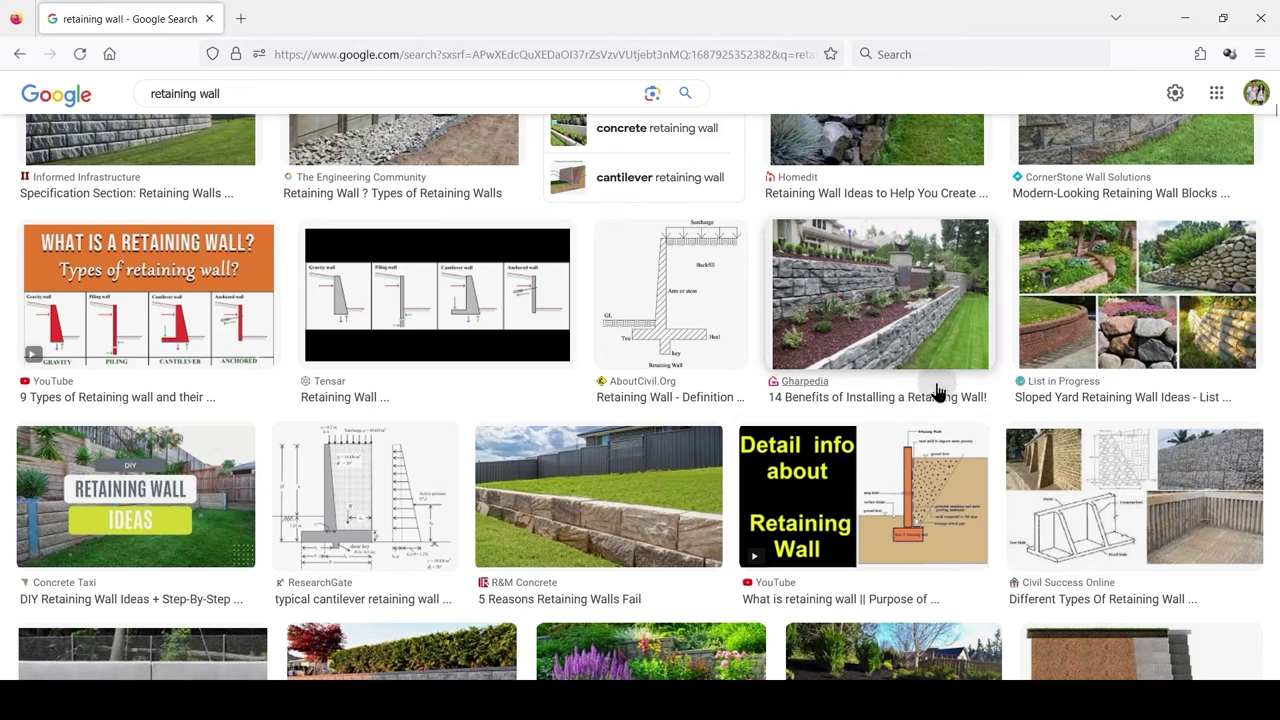
Step: Scroll over the remaining retaining wall results and return to the top of the page
scroll(938, 392, "up", 1)
scroll(935, 397, "up", 2)
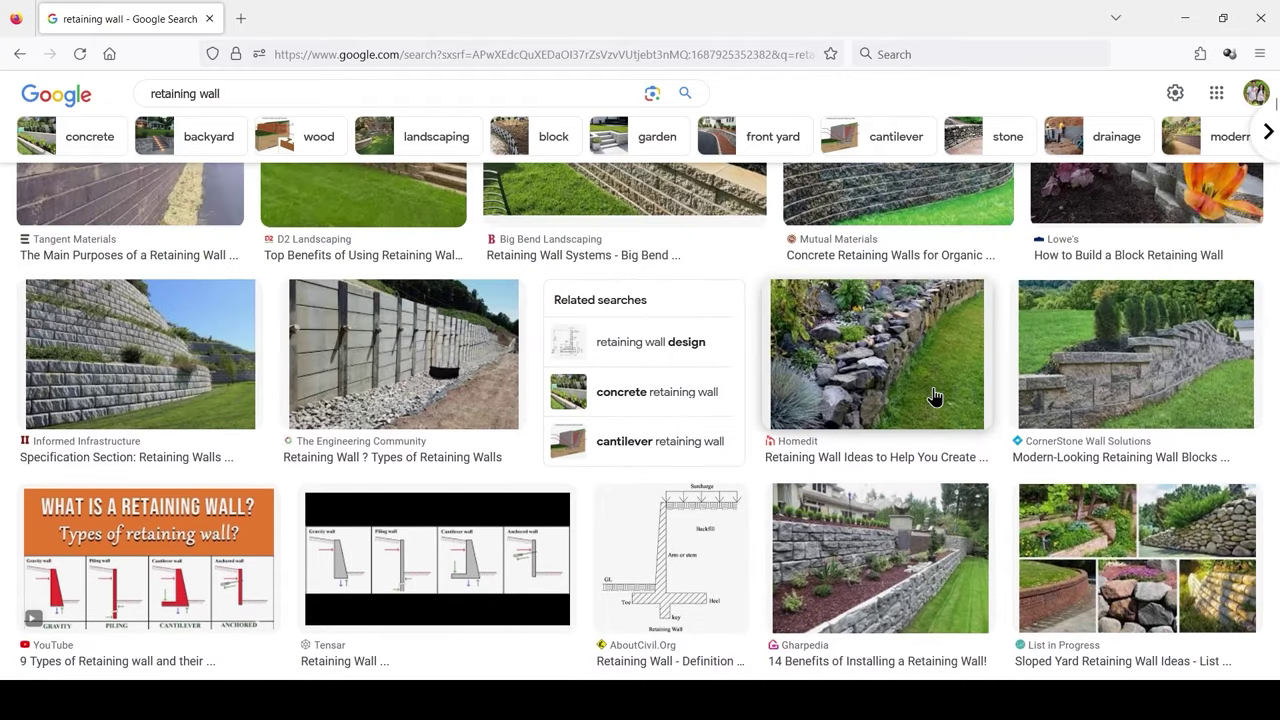
scroll(606, 400, "down", 1)
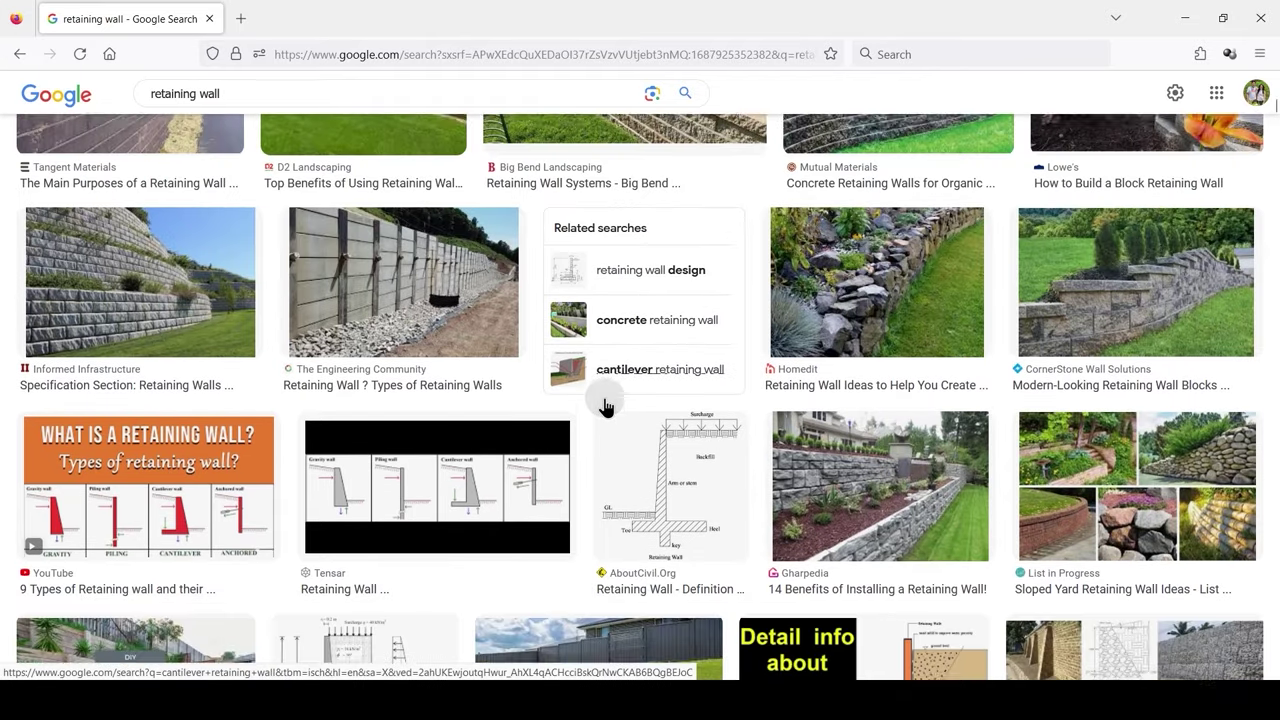
scroll(622, 425, "down", 1)
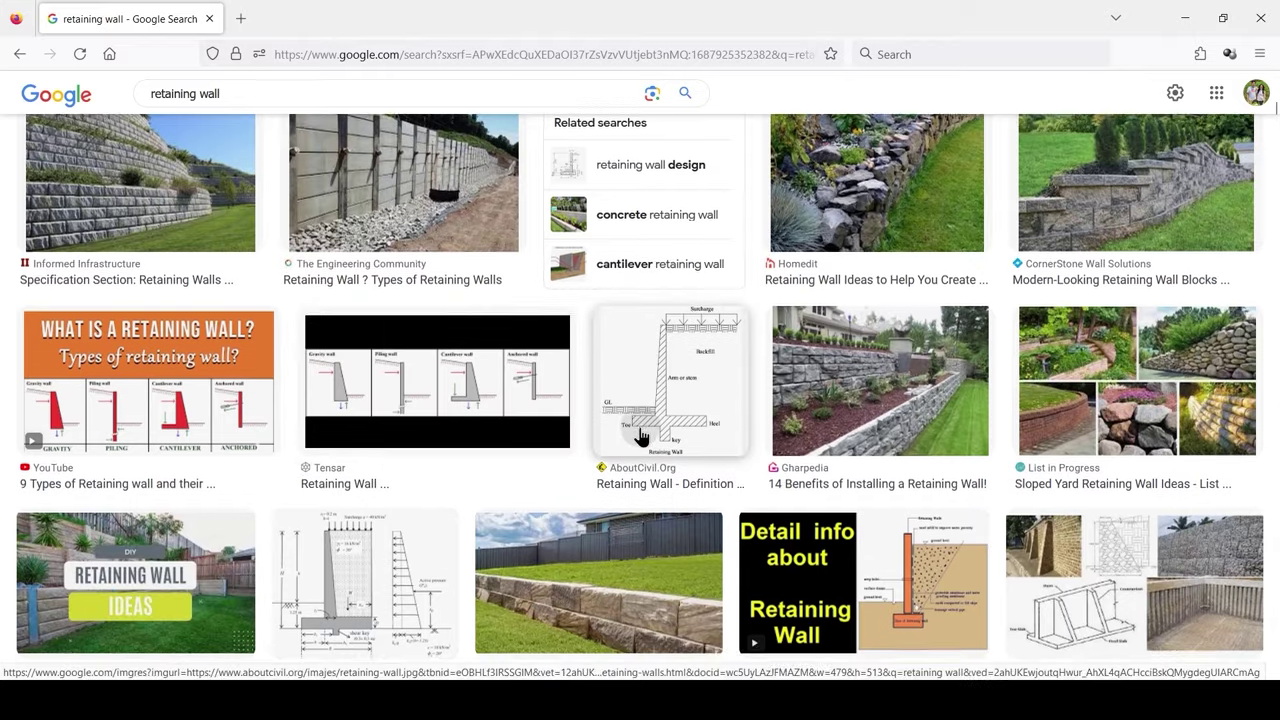
scroll(634, 434, "down", 2)
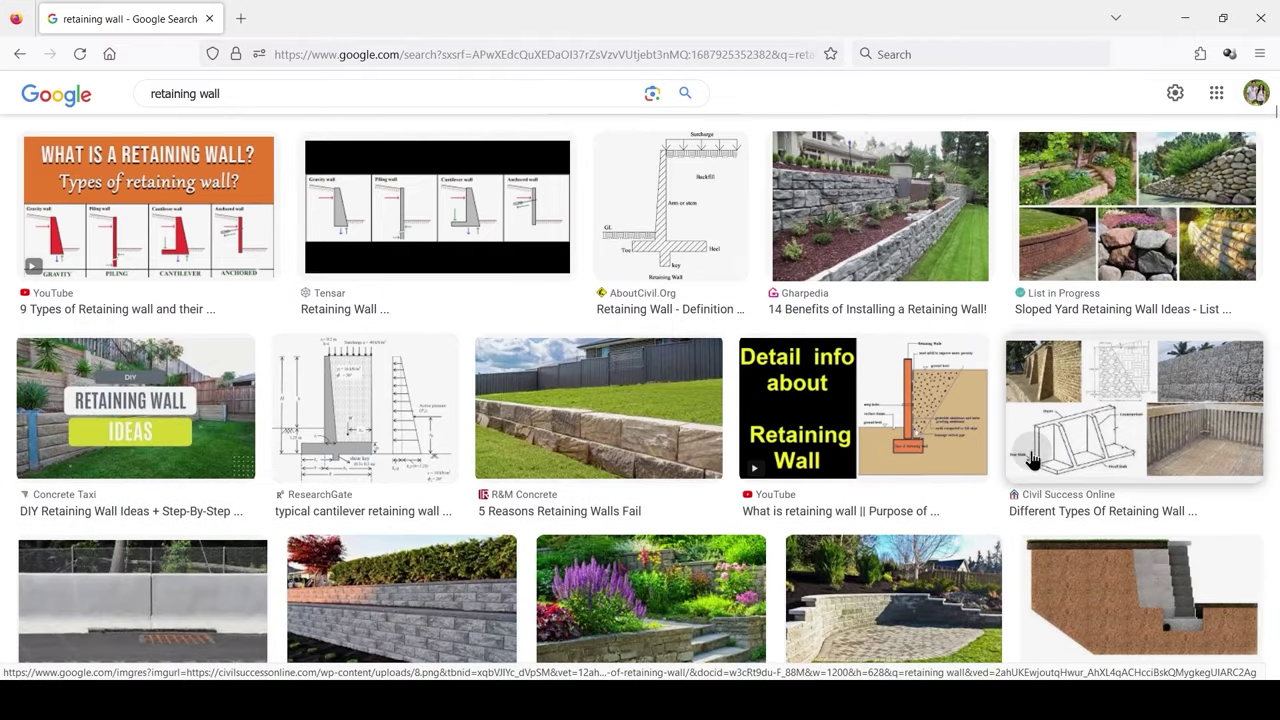
scroll(1053, 452, "down", 1)
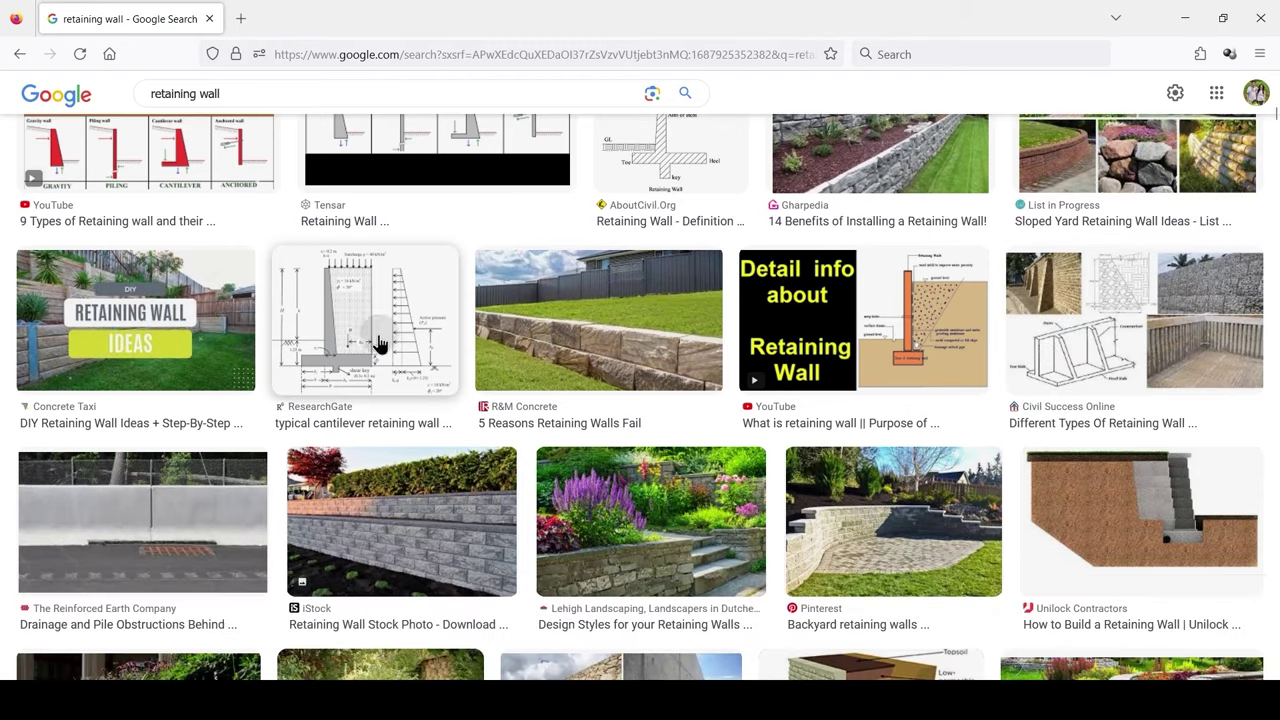
scroll(449, 443, "up", 8)
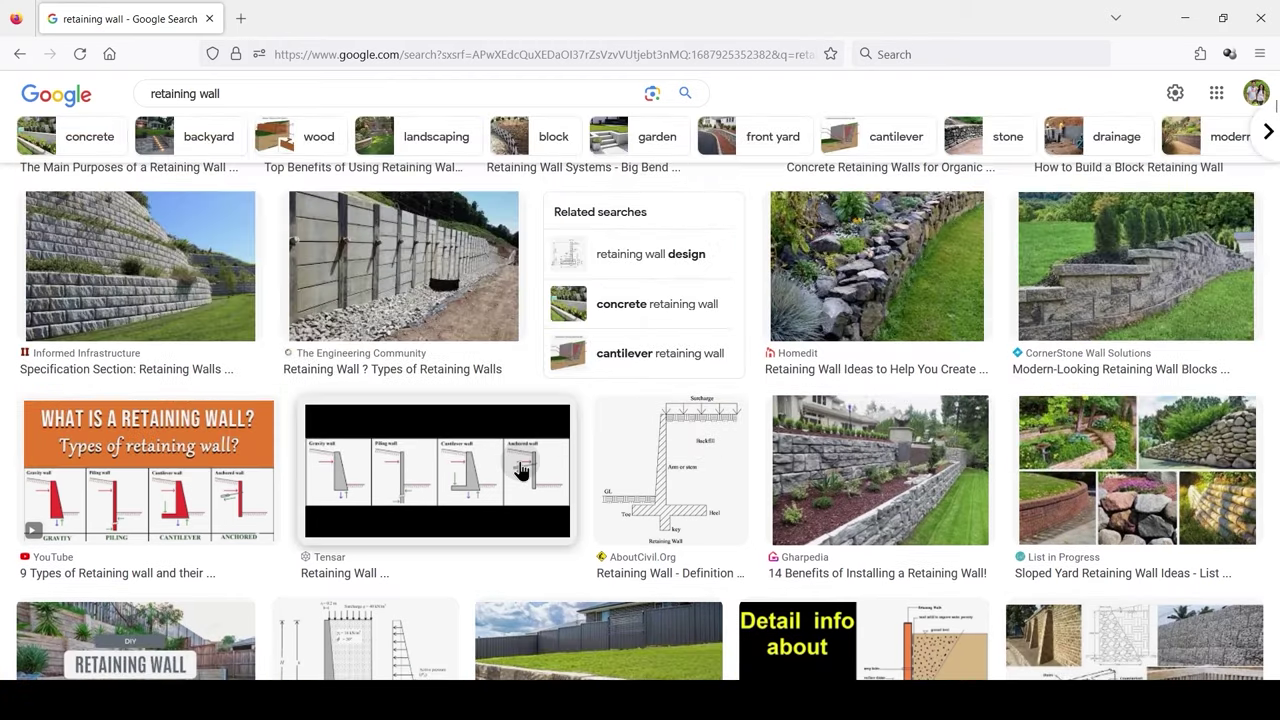
scroll(520, 468, "up", 7)
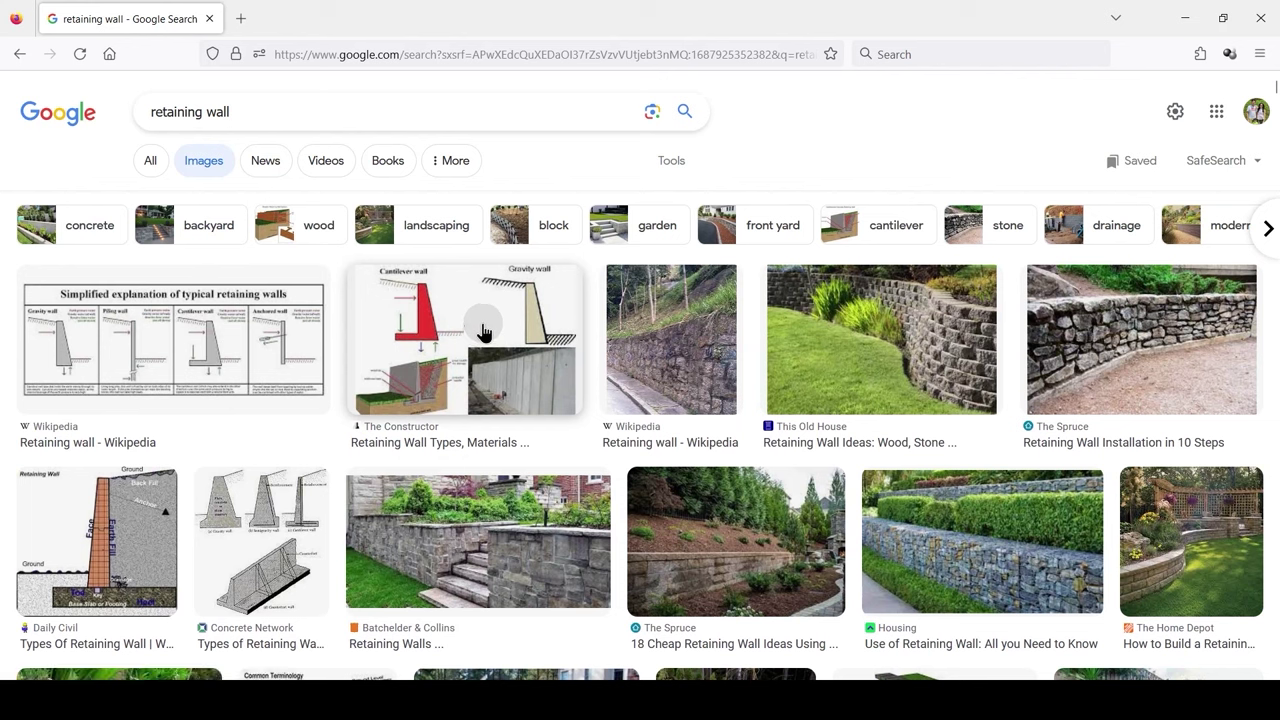
Step: Return to Revit and orbit and pan the 3D basement view to inspect the walls and footings
left_click(848, 700)
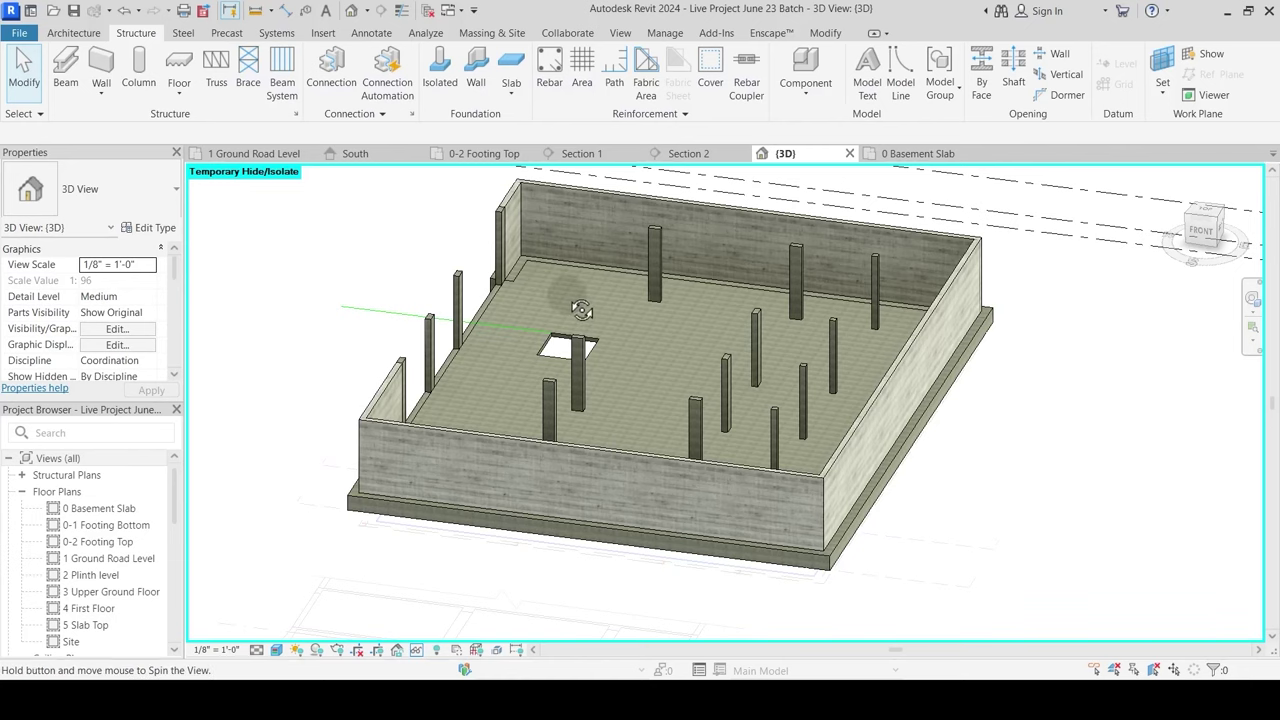
middle_click_drag(713, 261, 803, 410, "shift")
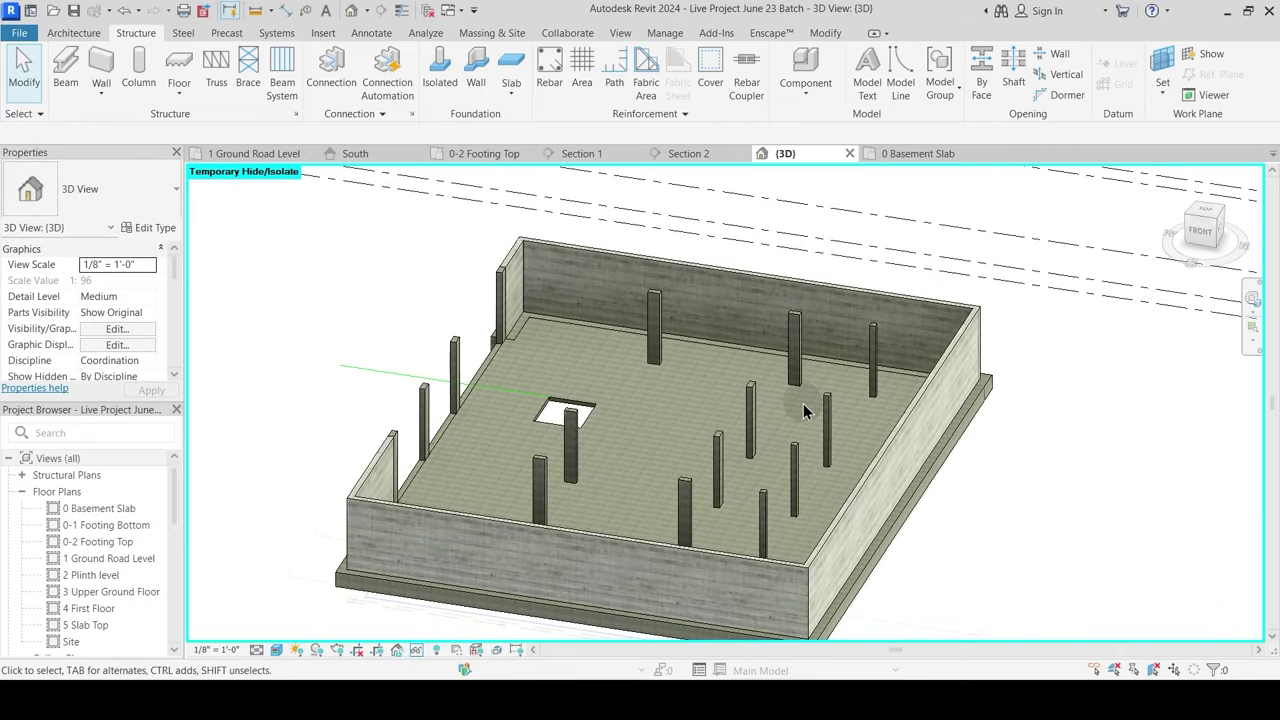
middle_click_drag(943, 500, 918, 468)
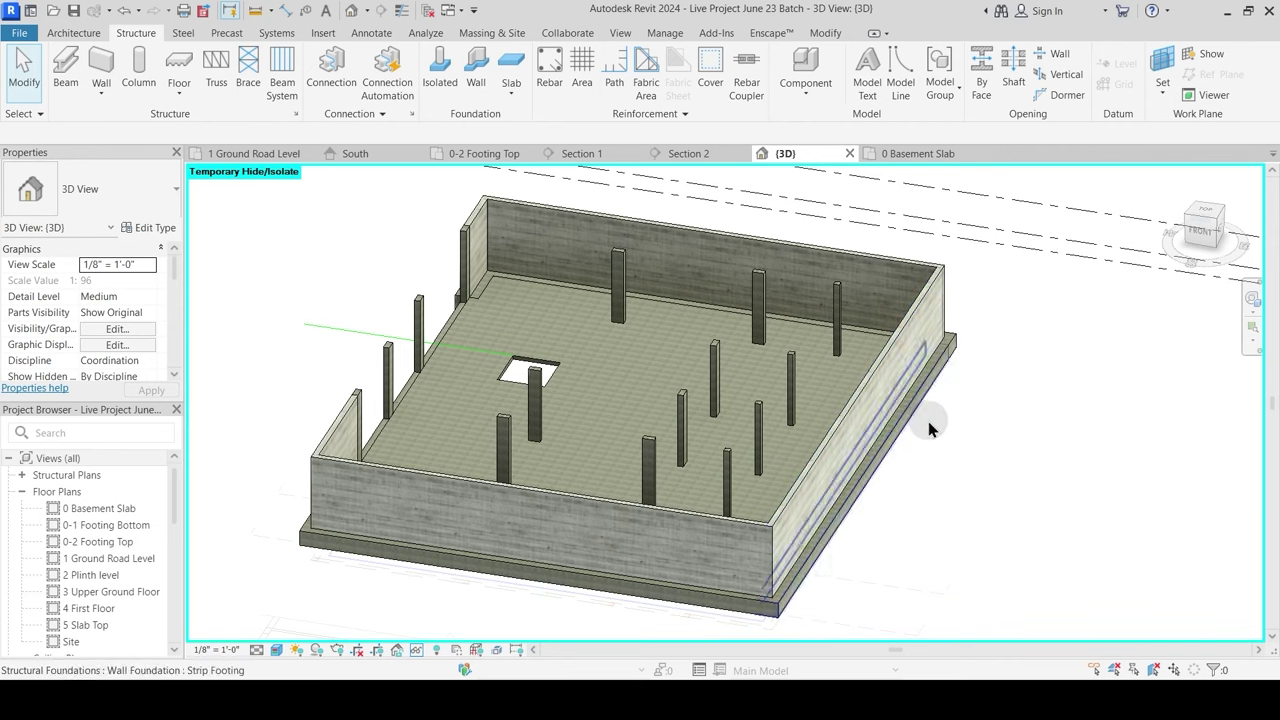
Step: Open and reposition the 0 Basement Slab plan, then expand the Architecture Component dropdown
left_click(917, 154)
middle_click_drag(946, 375, 696, 442)
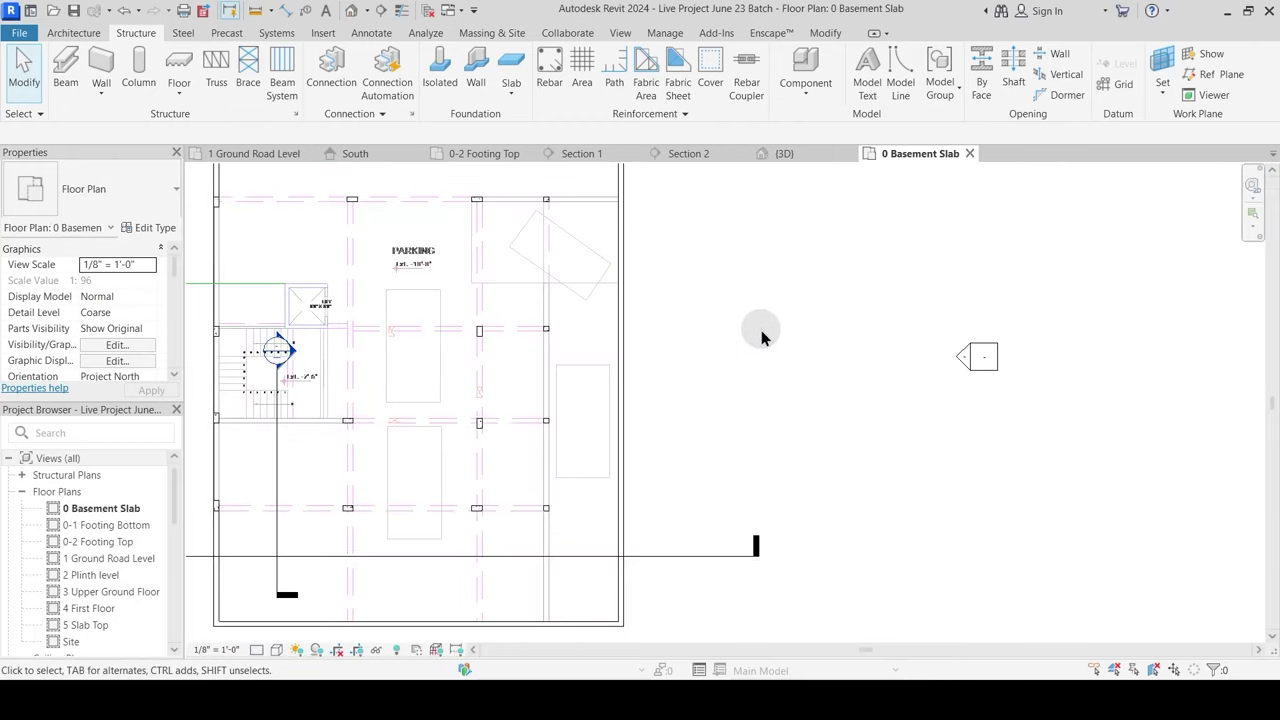
middle_click_drag(761, 330, 732, 393)
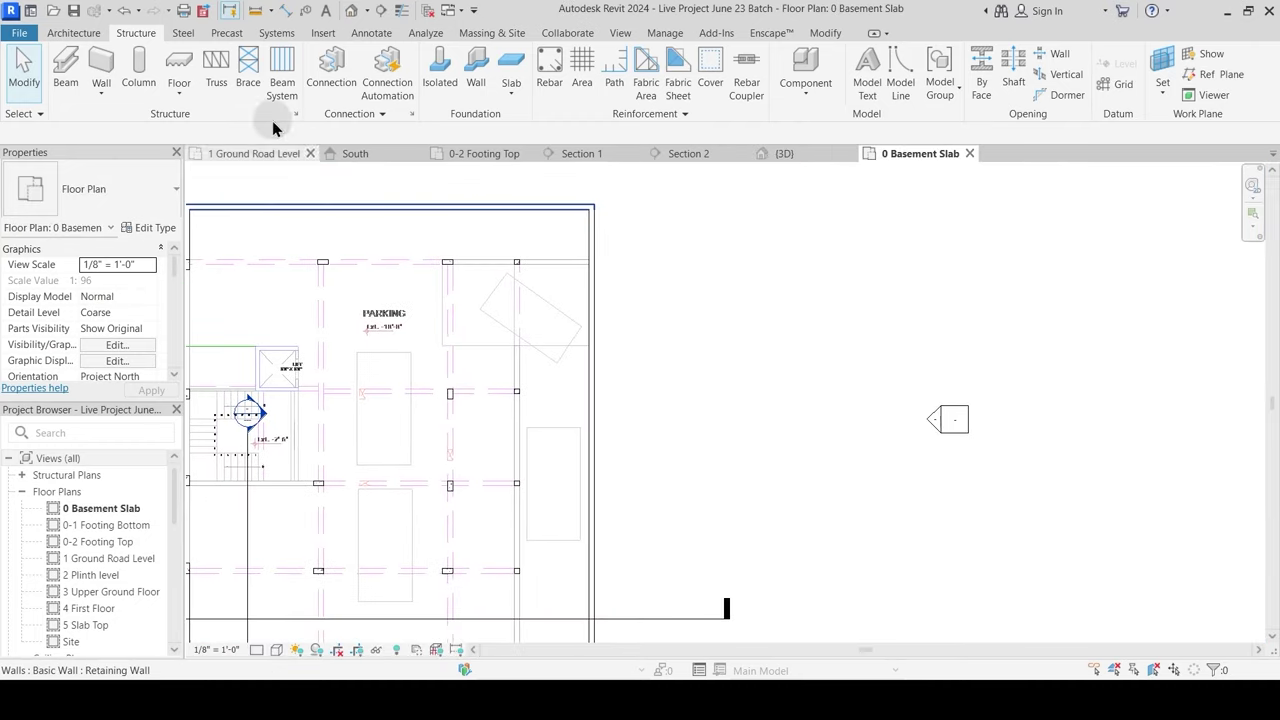
left_click(88, 36)
left_click(195, 90)
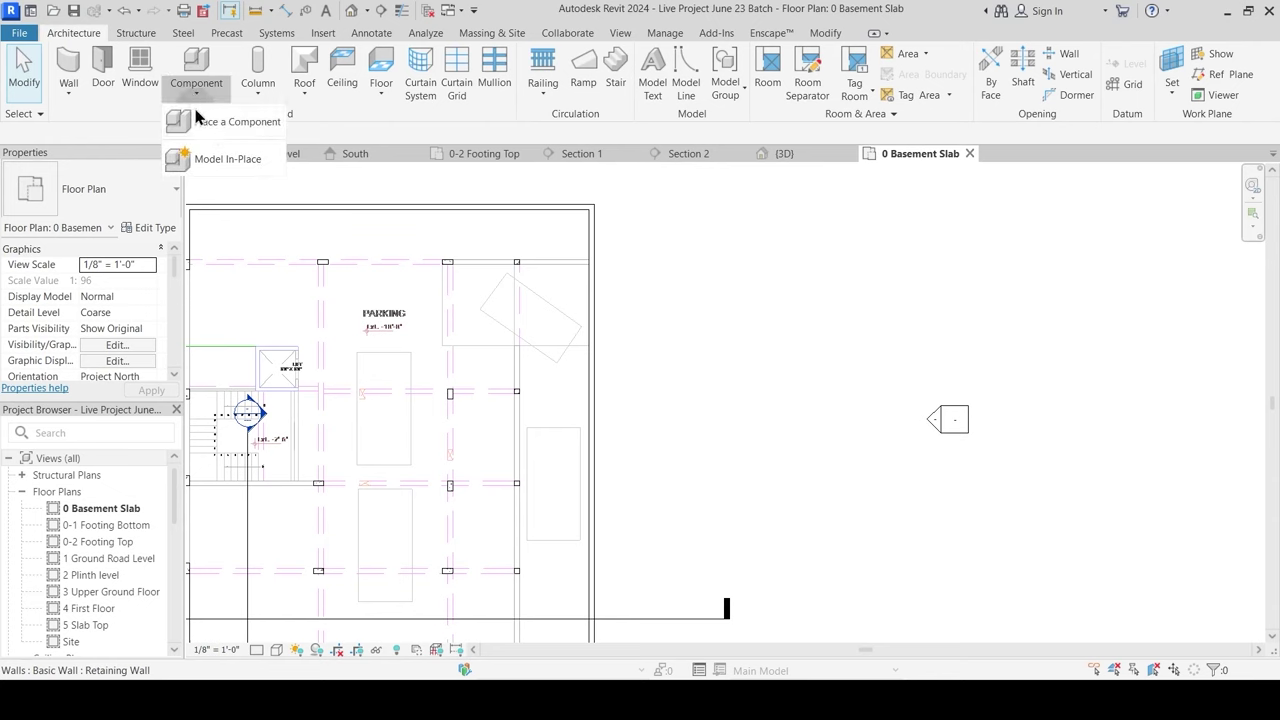
Step: Start a Model In-Place family in the Walls category, keeping the default name Walls 1
left_click(227, 167)
key("w")
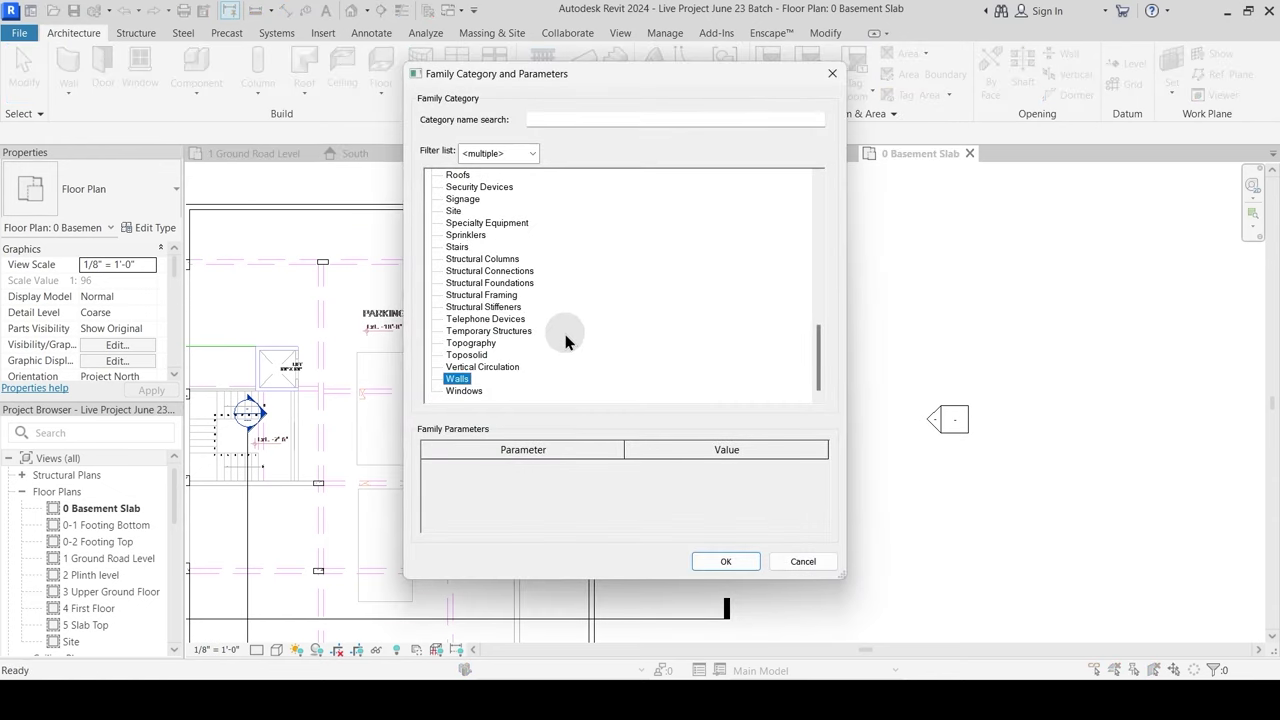
left_click(726, 561)
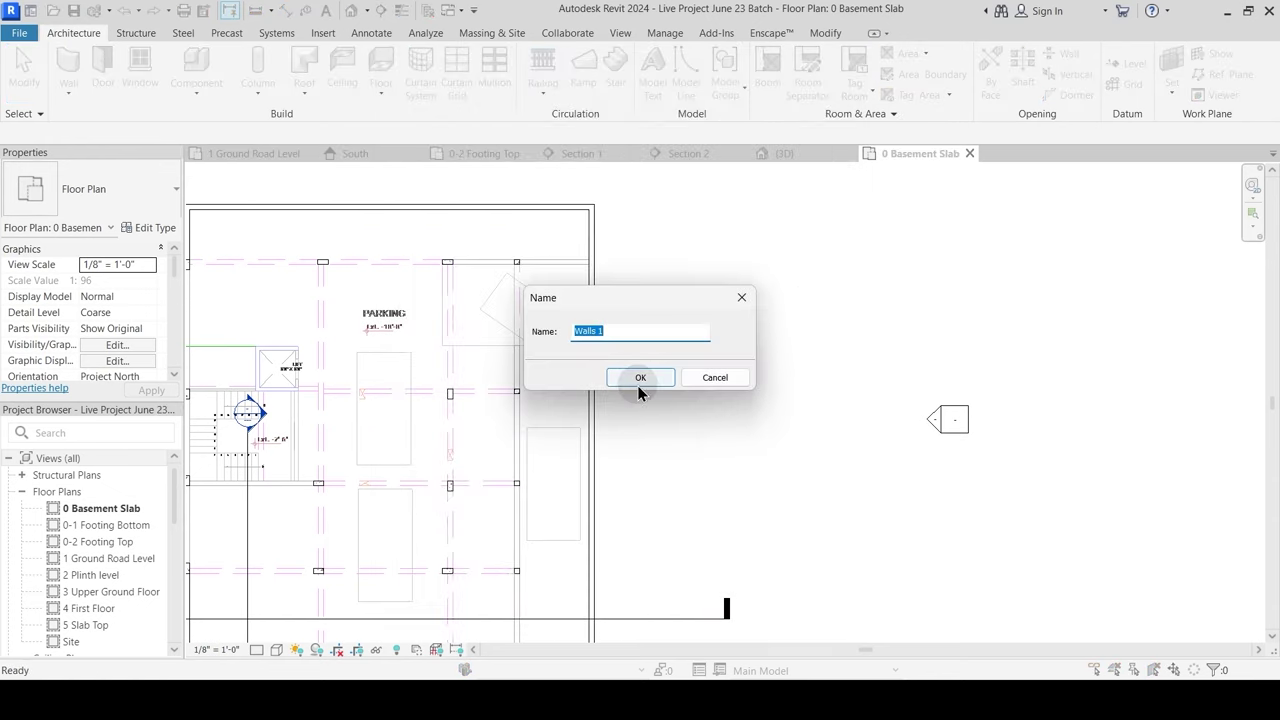
left_click(638, 381)
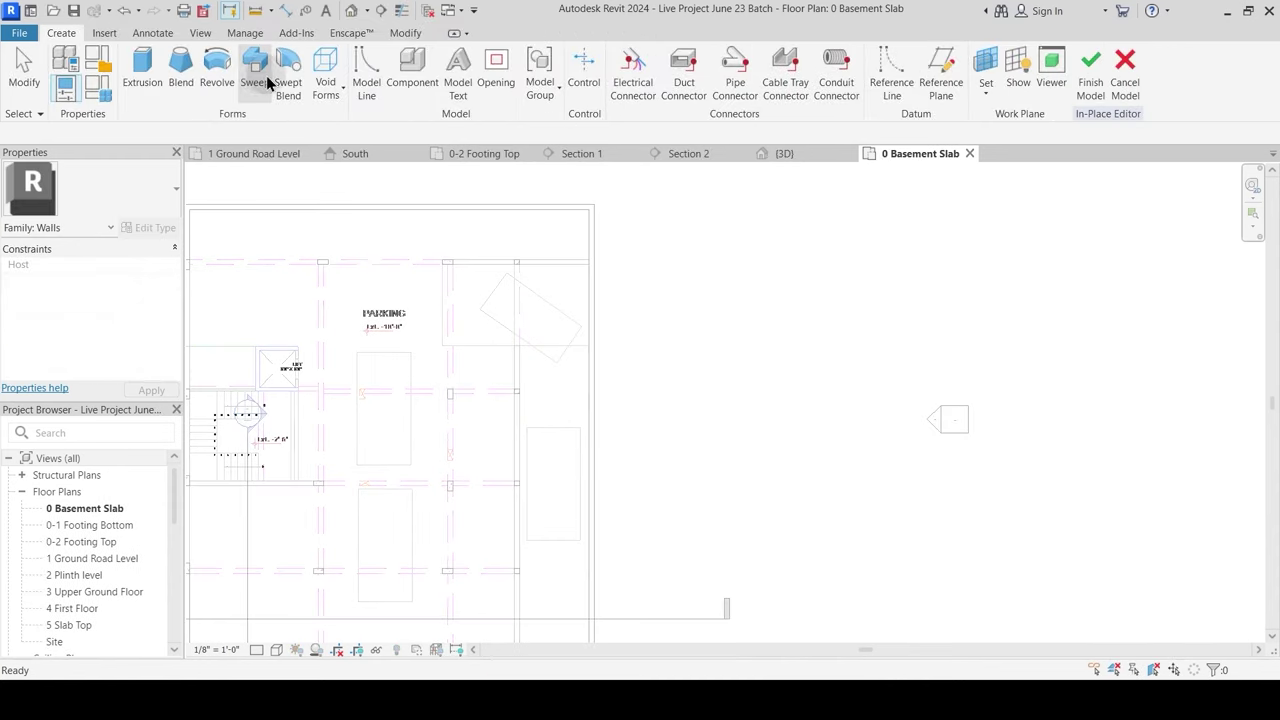
Step: Begin a sweep and sketch a U-shaped path around the basement walls
left_click(252, 72)
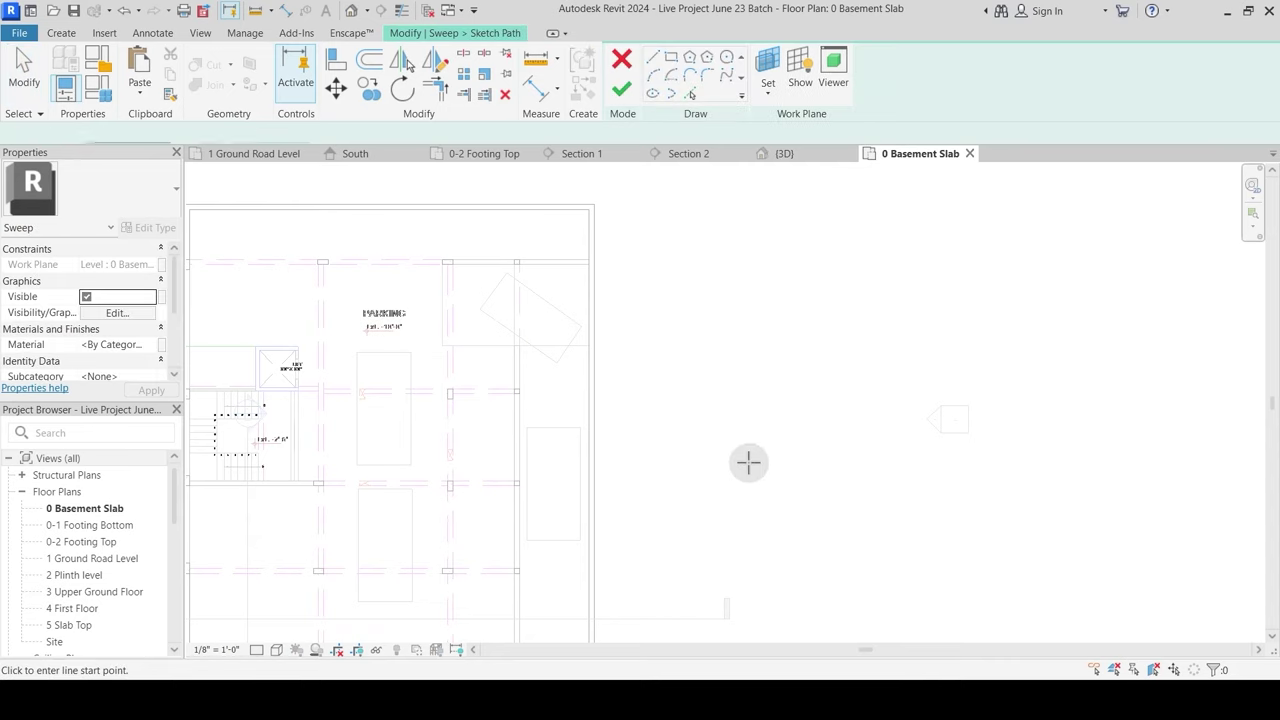
left_click(742, 465)
left_click(866, 465)
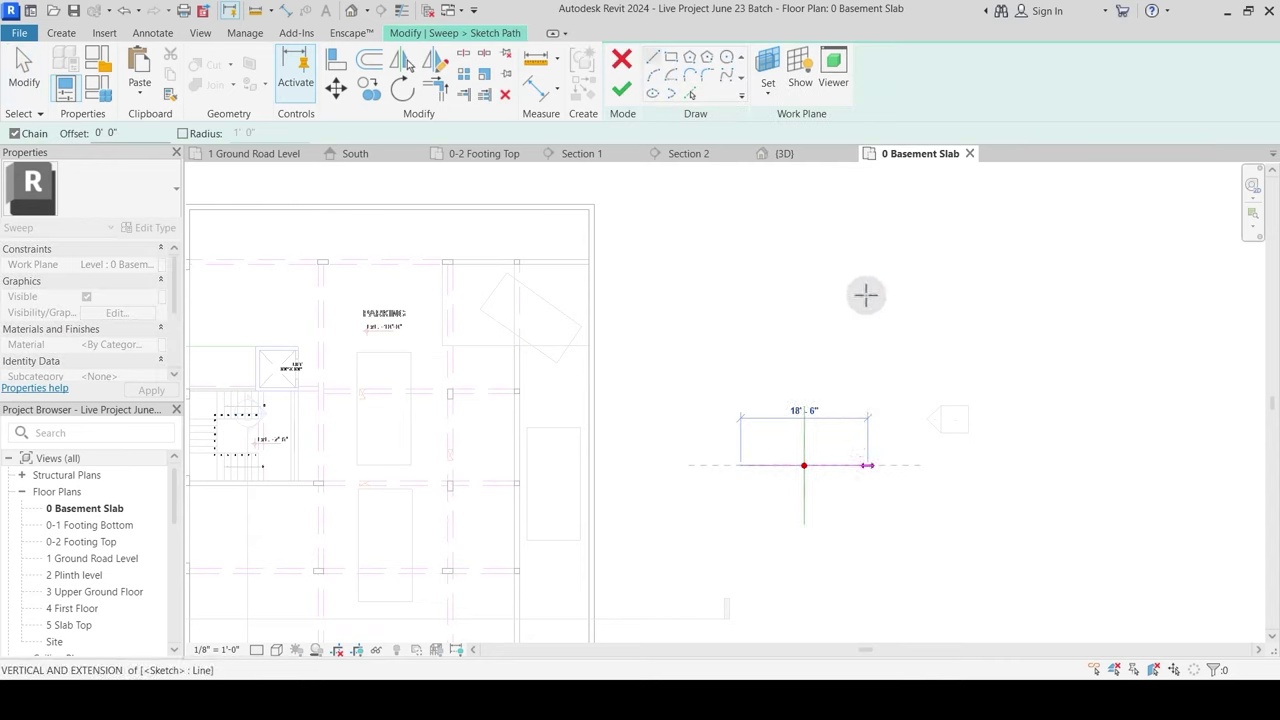
left_click(866, 287)
left_click(771, 288)
key("Escape")
key("Escape")
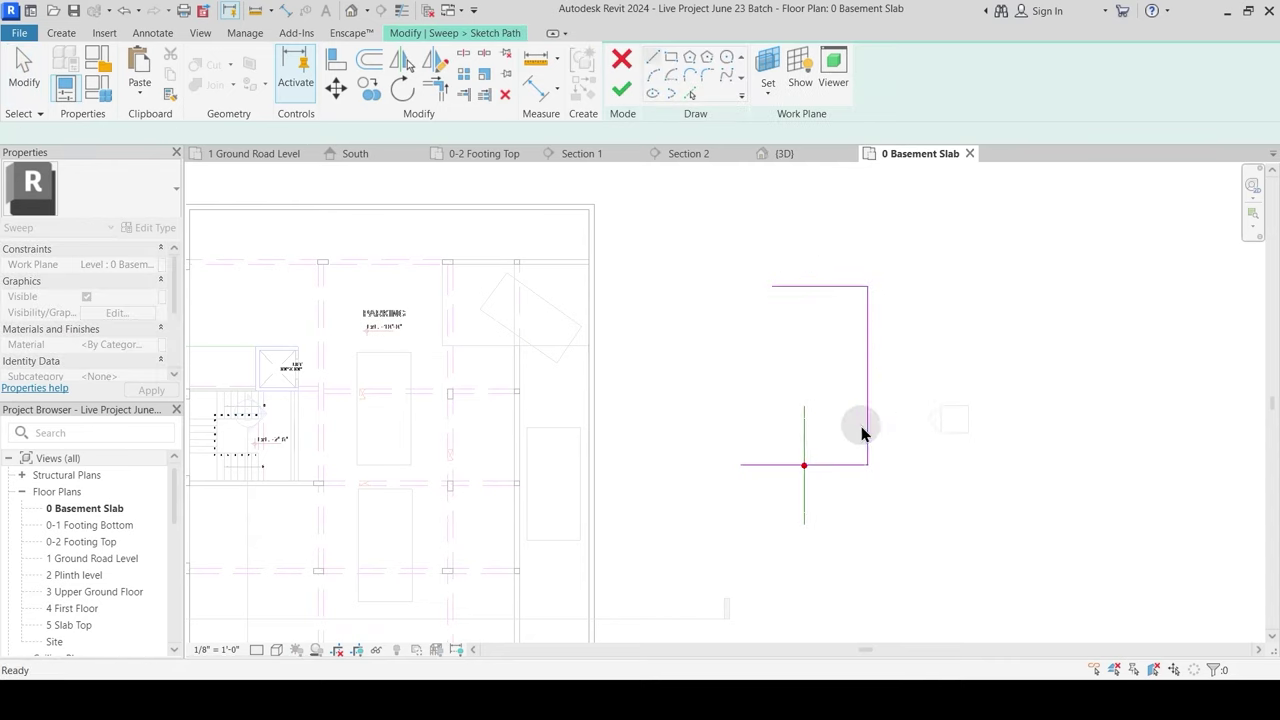
Step: Replace the bottom path line with a shorter line and finish the sweep path
left_click(837, 465)
key("Delete")
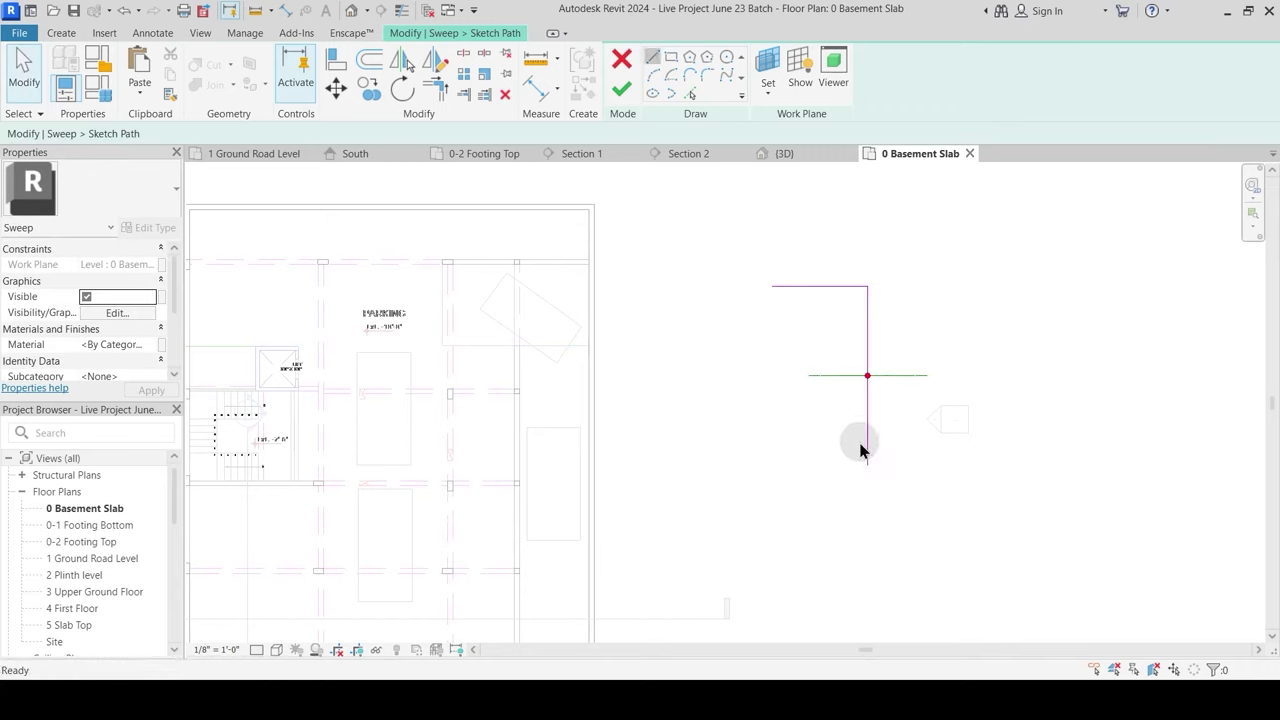
key("l")
key("i")
left_click(866, 465)
left_click(751, 465)
key("Escape")
key("Escape")
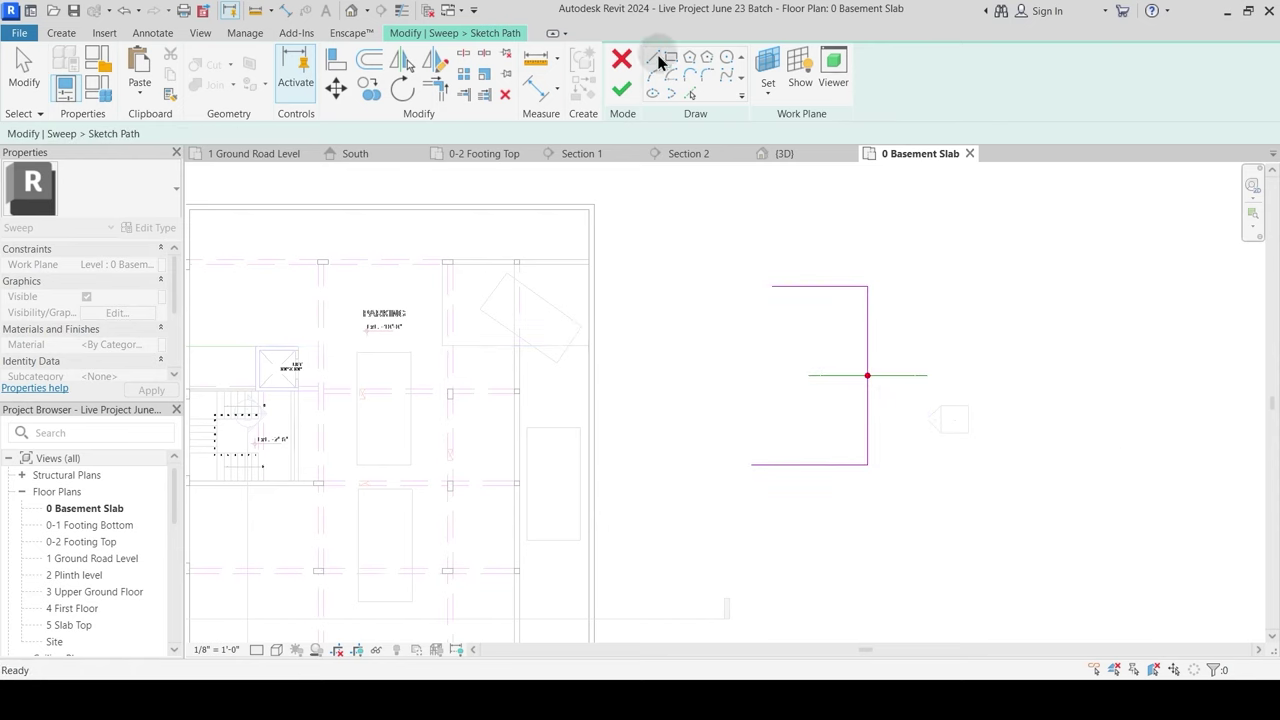
left_click(621, 89)
Step: Edit the sweep profile in the South elevation and zoom in on the slab level
left_click(857, 86)
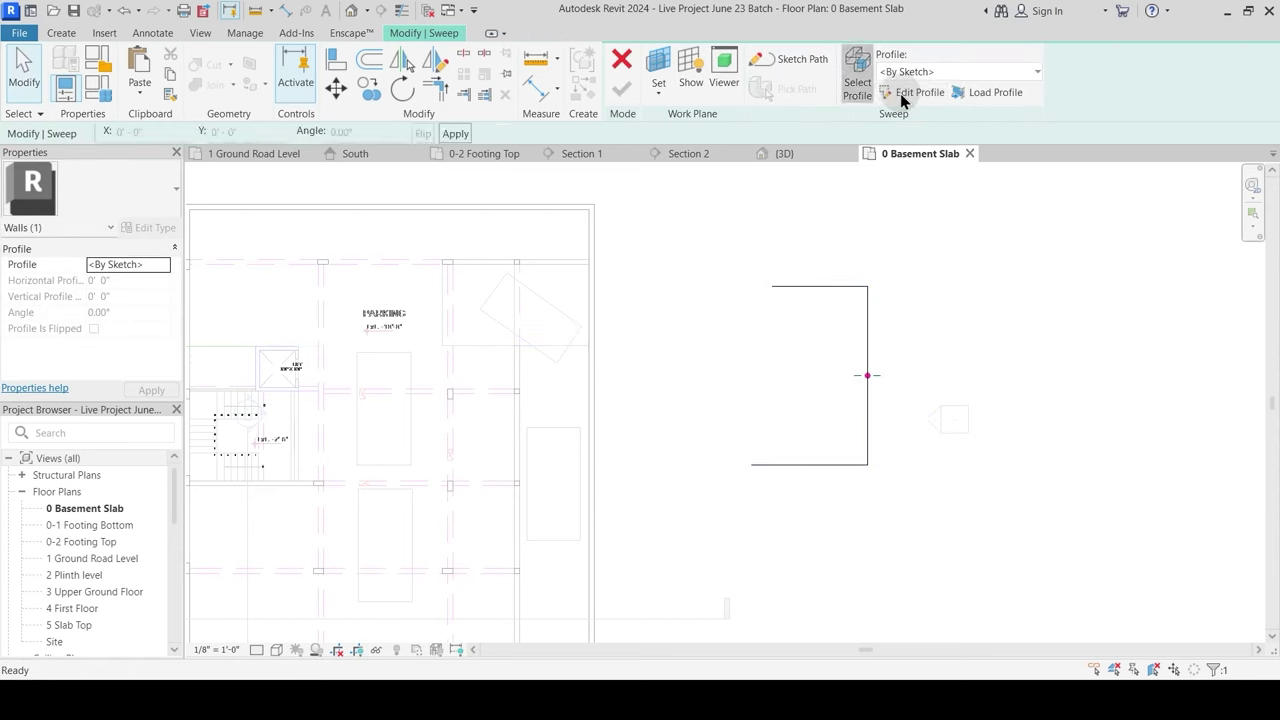
left_click(920, 92)
left_click(570, 227)
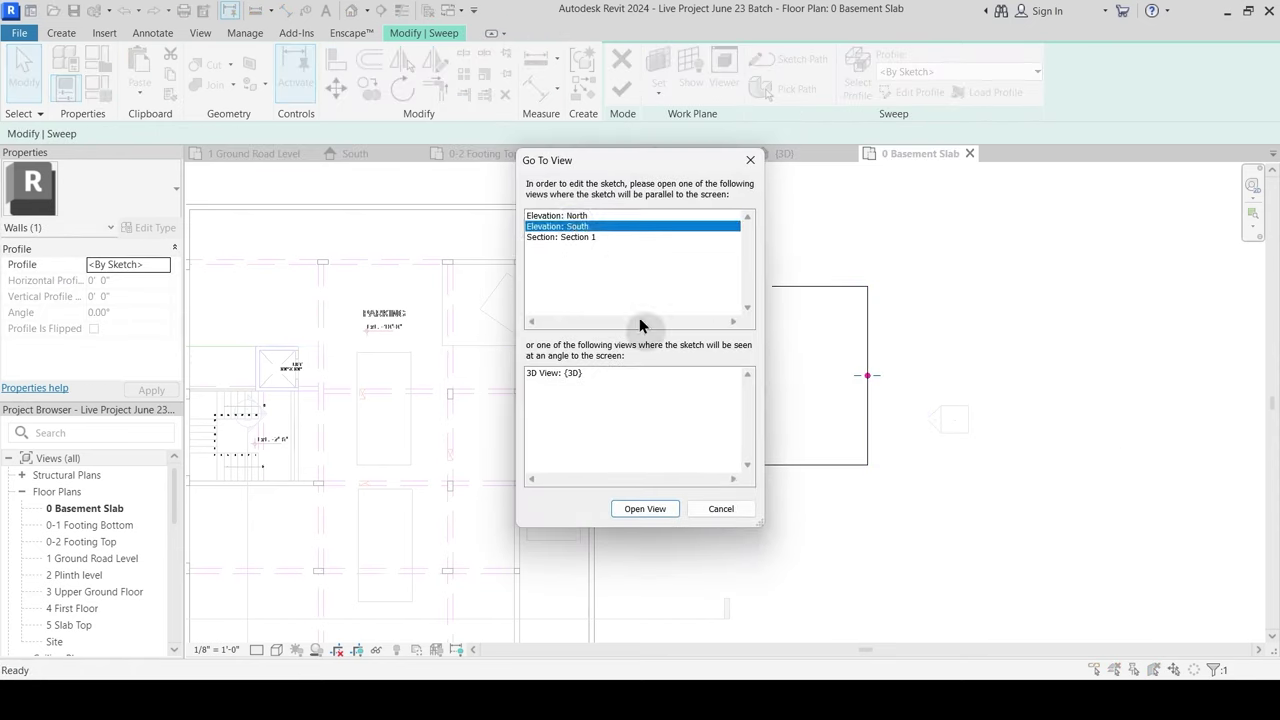
key("Return")
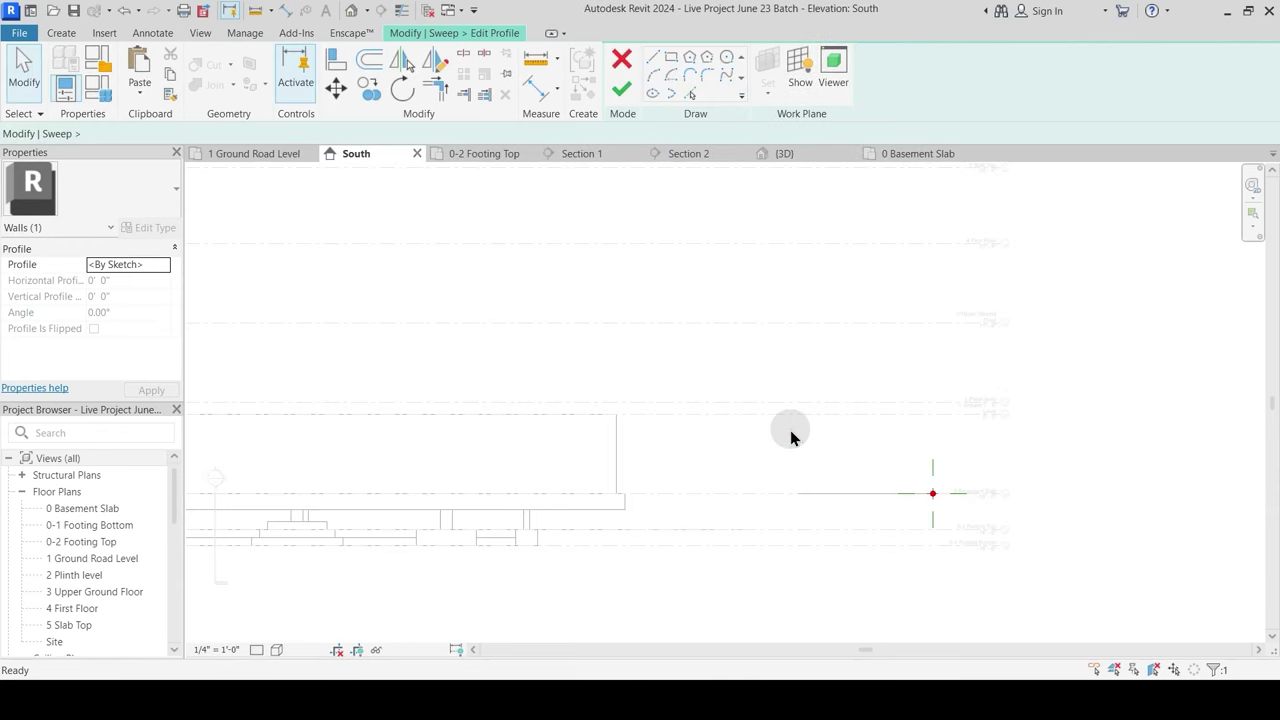
scroll(781, 452, "up", 2)
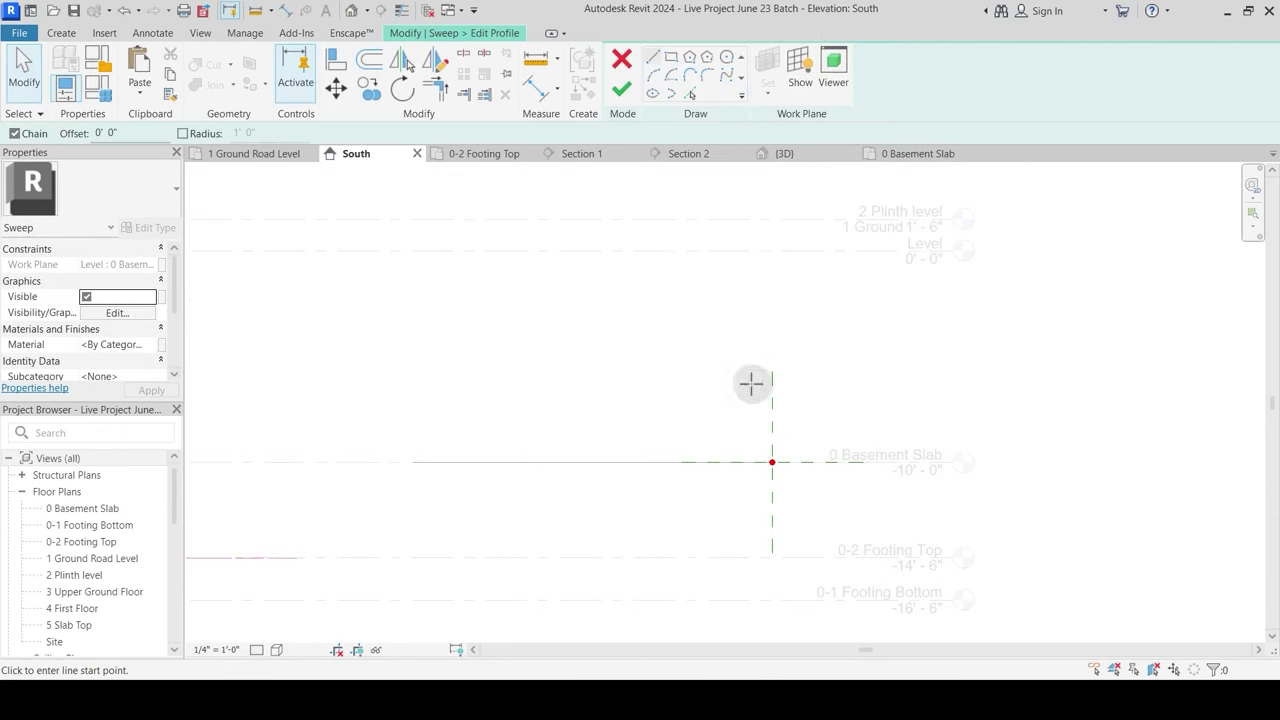
Step: Sketch a closed tapered profile with a slanted side, then finish the profile and the sweep
left_click(771, 460)
left_click(788, 303)
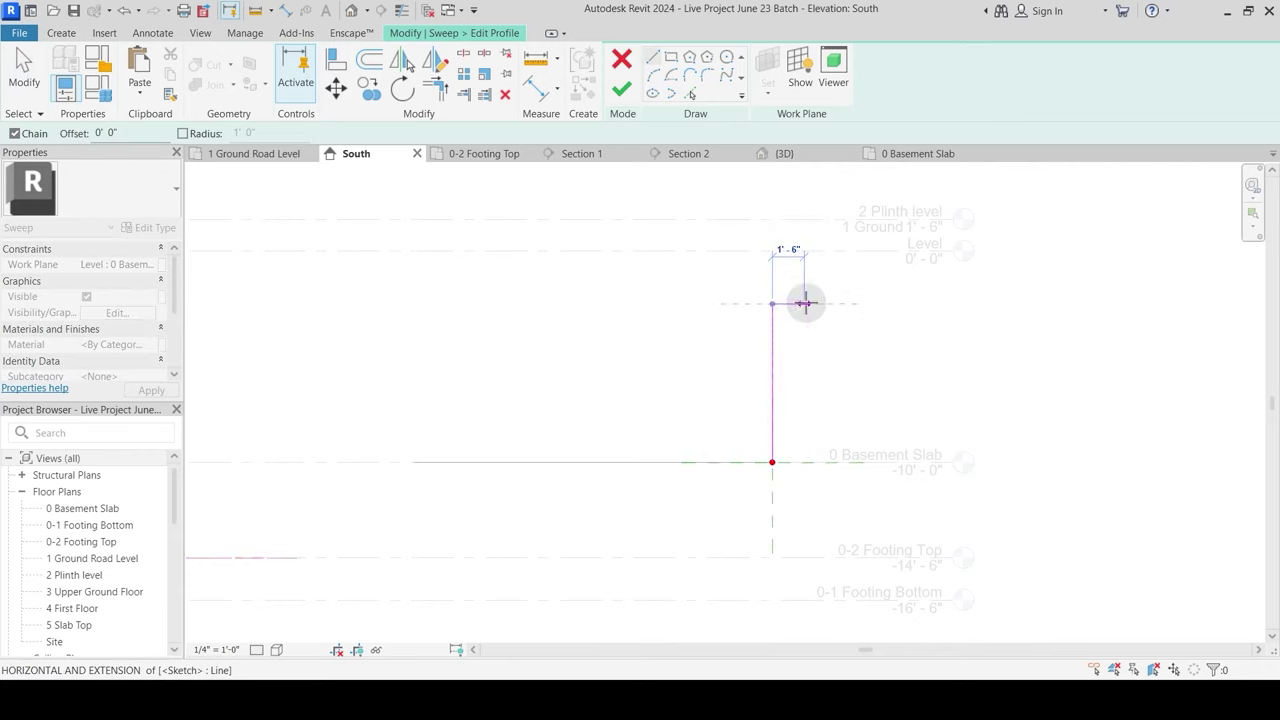
left_click(795, 303)
left_click(829, 461)
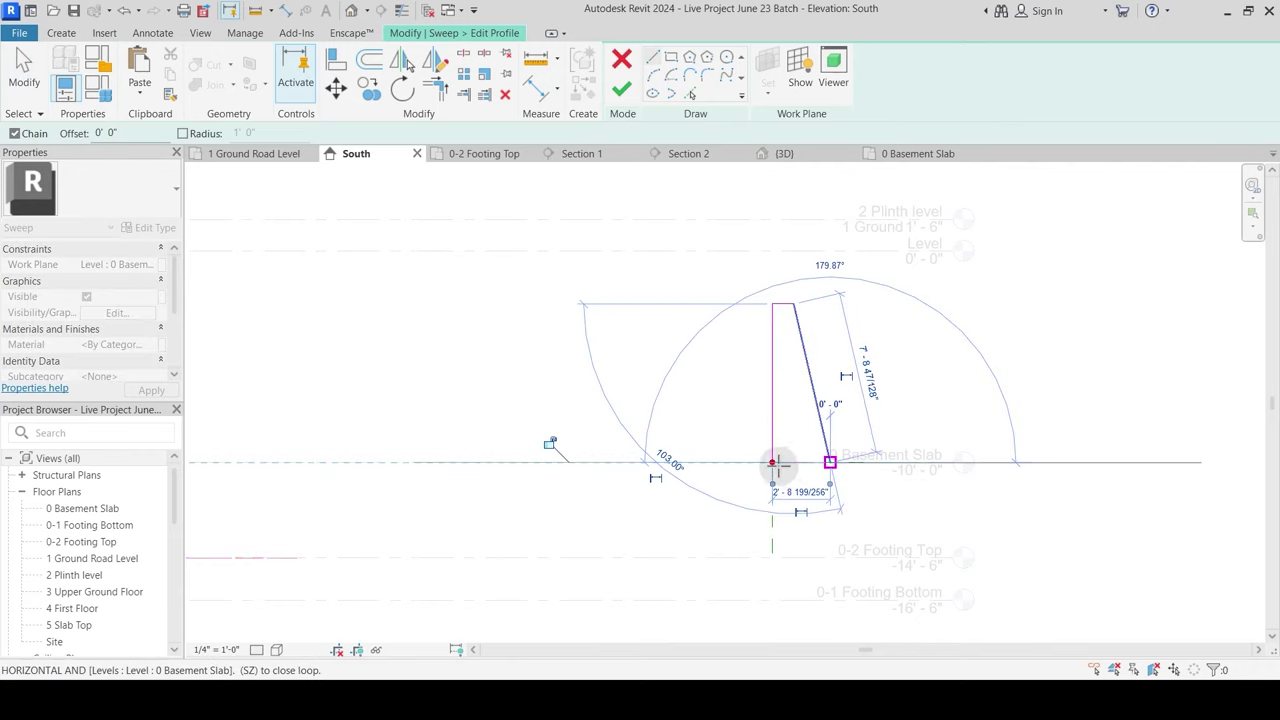
left_click(772, 461)
key("Escape")
key("Escape")
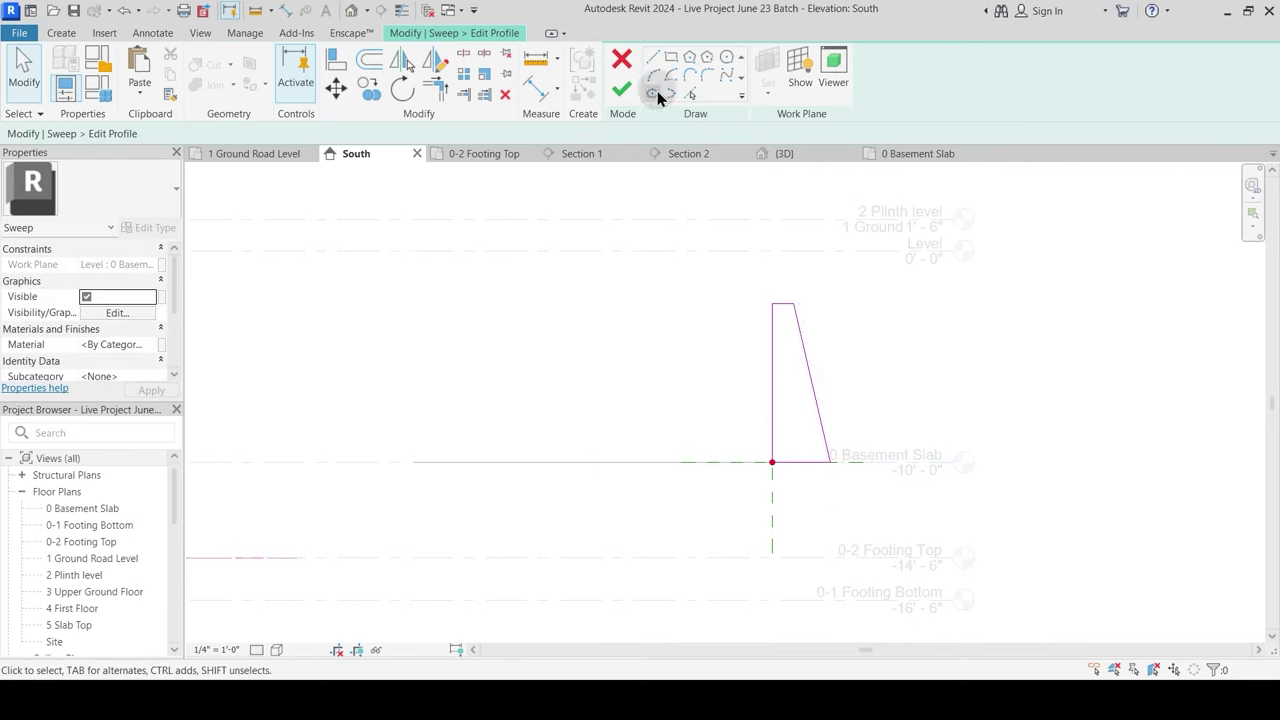
left_click(621, 89)
left_click(621, 89)
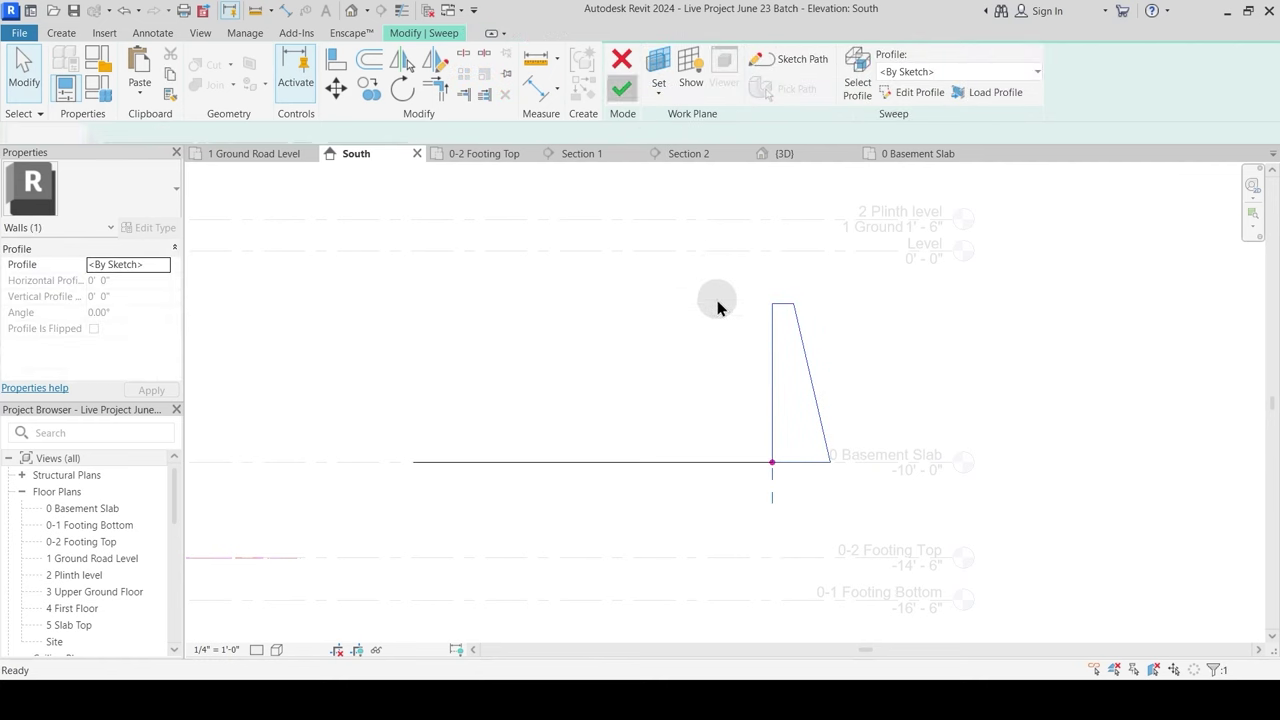
Step: Inspect the new sweep in the 3D view from a rotated angle
left_click(784, 154)
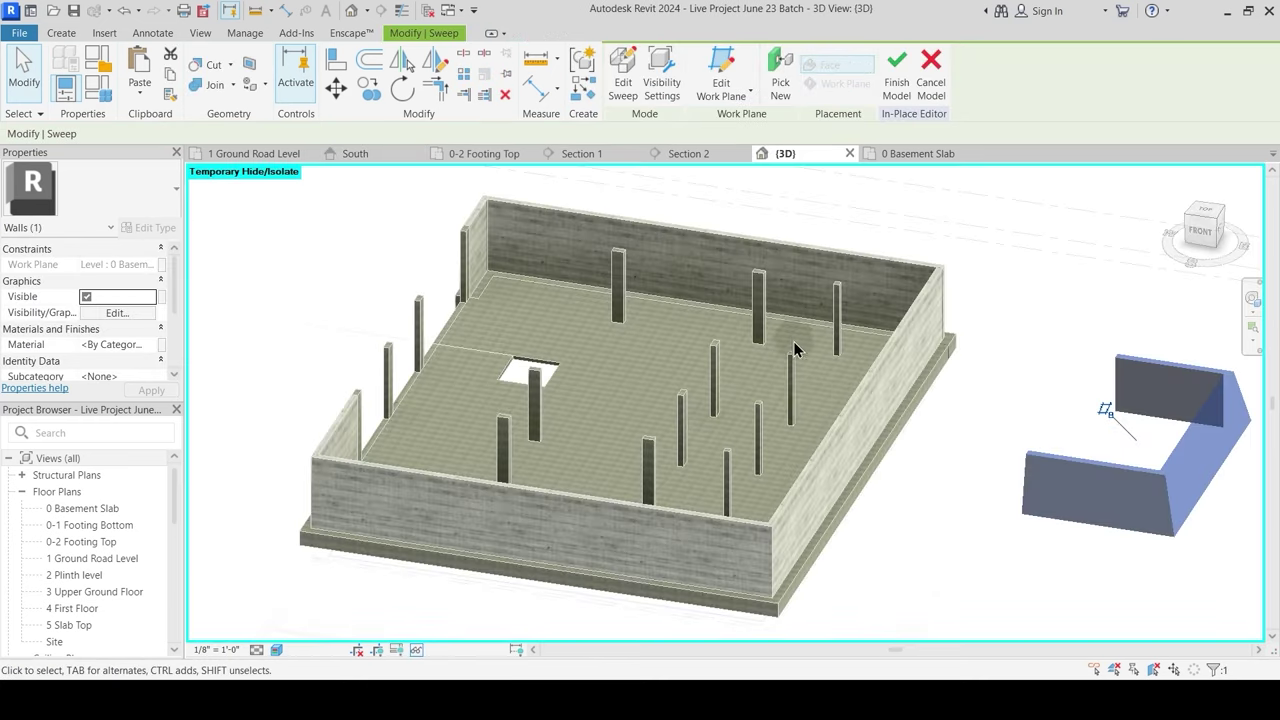
middle_click_drag(959, 458, 826, 433, "shift")
left_click(969, 459)
scroll(966, 457, "up", 3)
left_click(857, 393)
scroll(826, 433, "down", 3)
key("Escape")
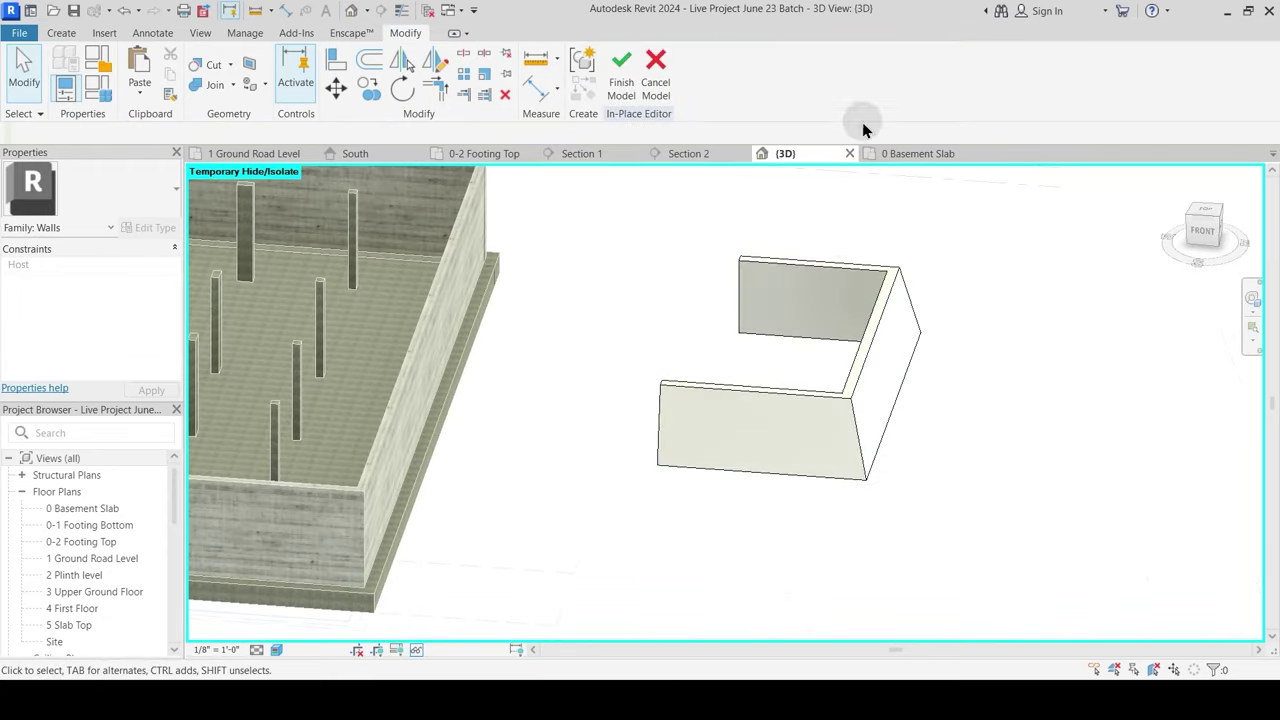
Step: Finish the in-place wall model and check the completed wall sweep
left_click(636, 93)
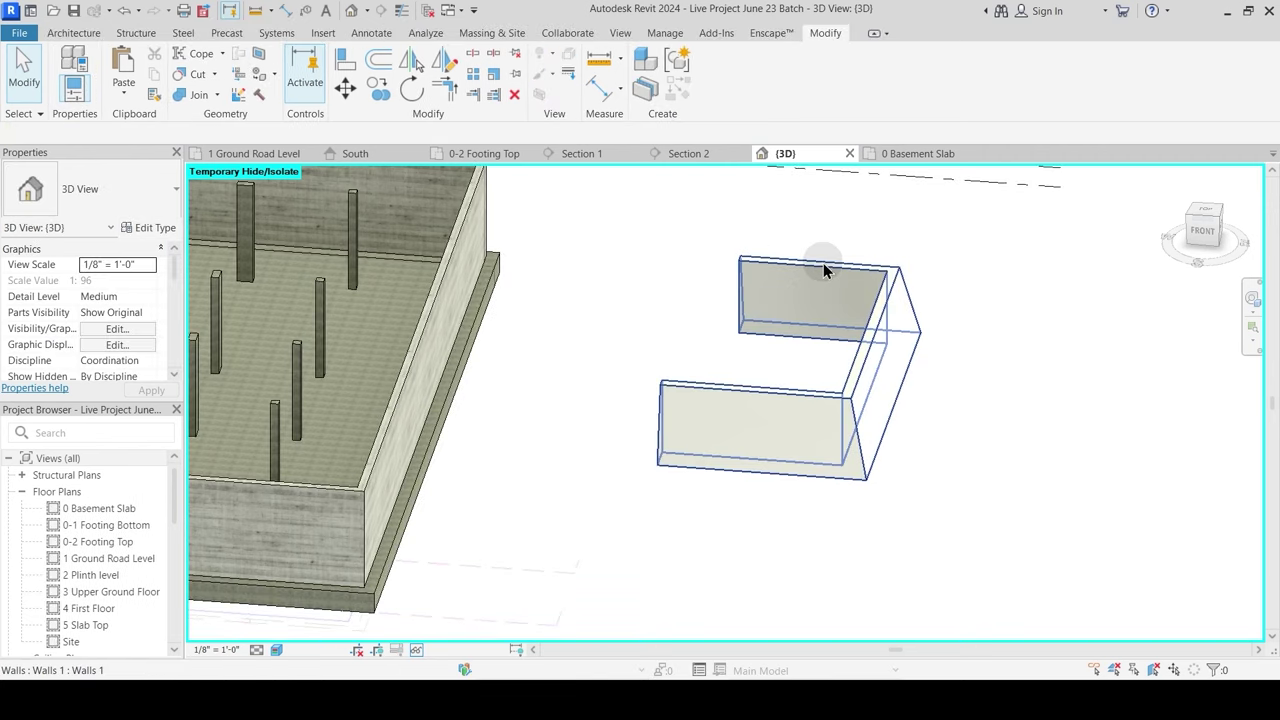
left_click(822, 268)
middle_click_drag(817, 279, 826, 330)
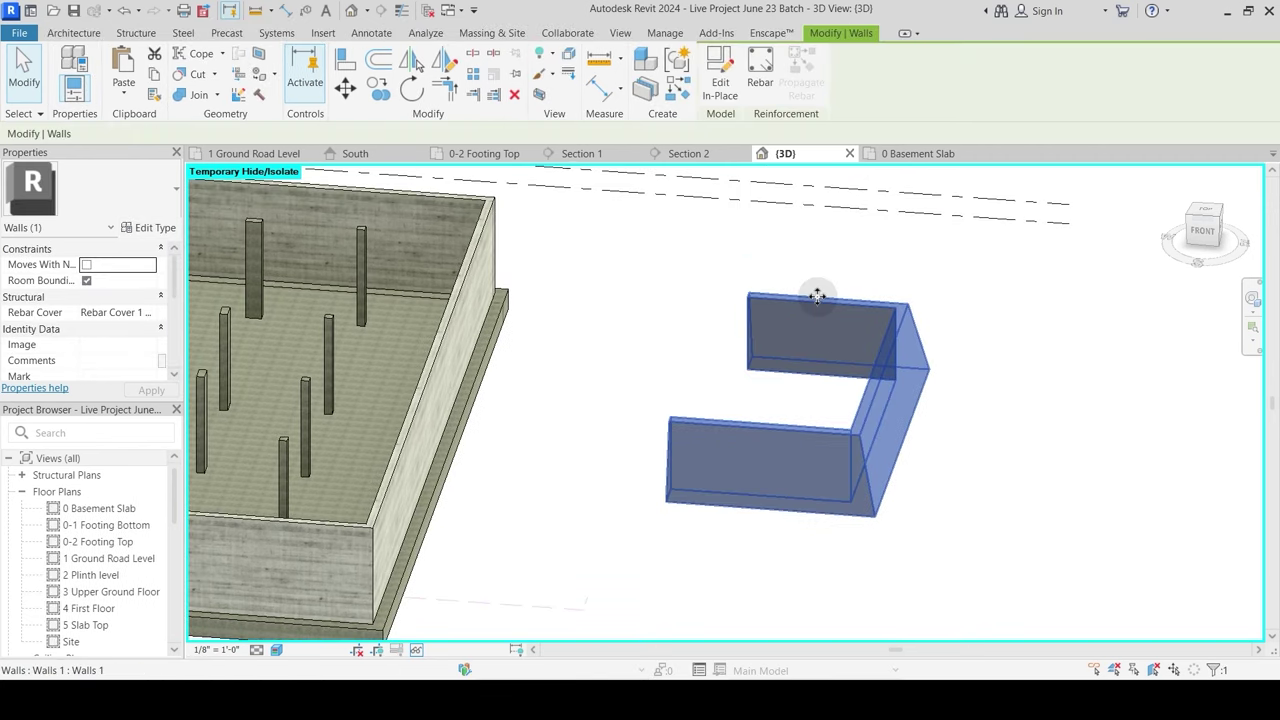
key("Escape")
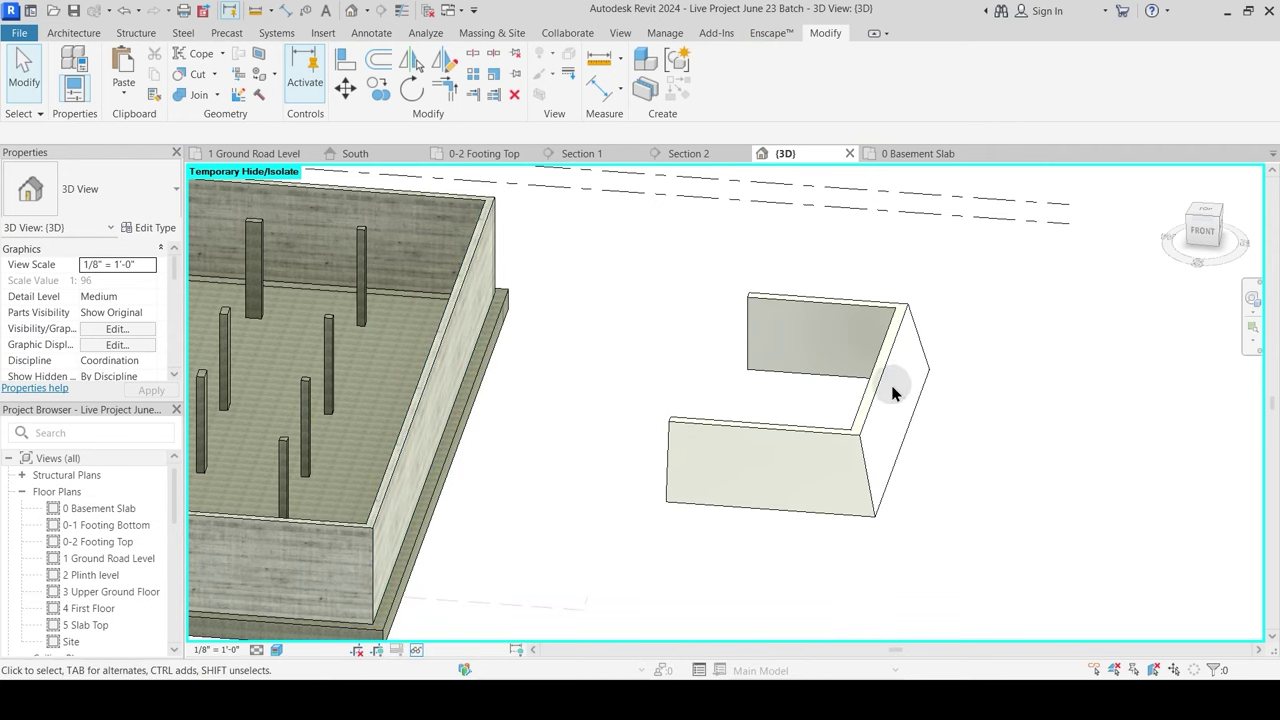
Step: Delete the U-shaped test walls and return to the 0 Basement Slab plan
left_click(802, 440)
key("Delete")
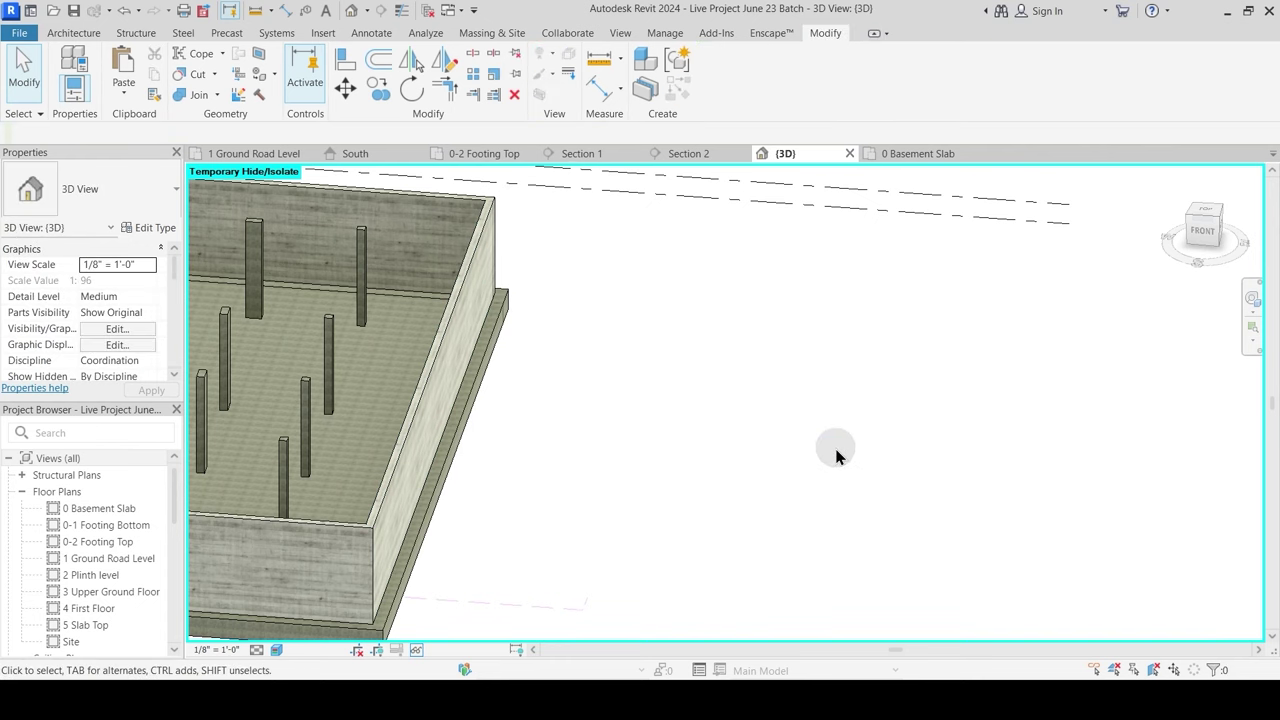
scroll(836, 455, "down", 3)
left_click(915, 154)
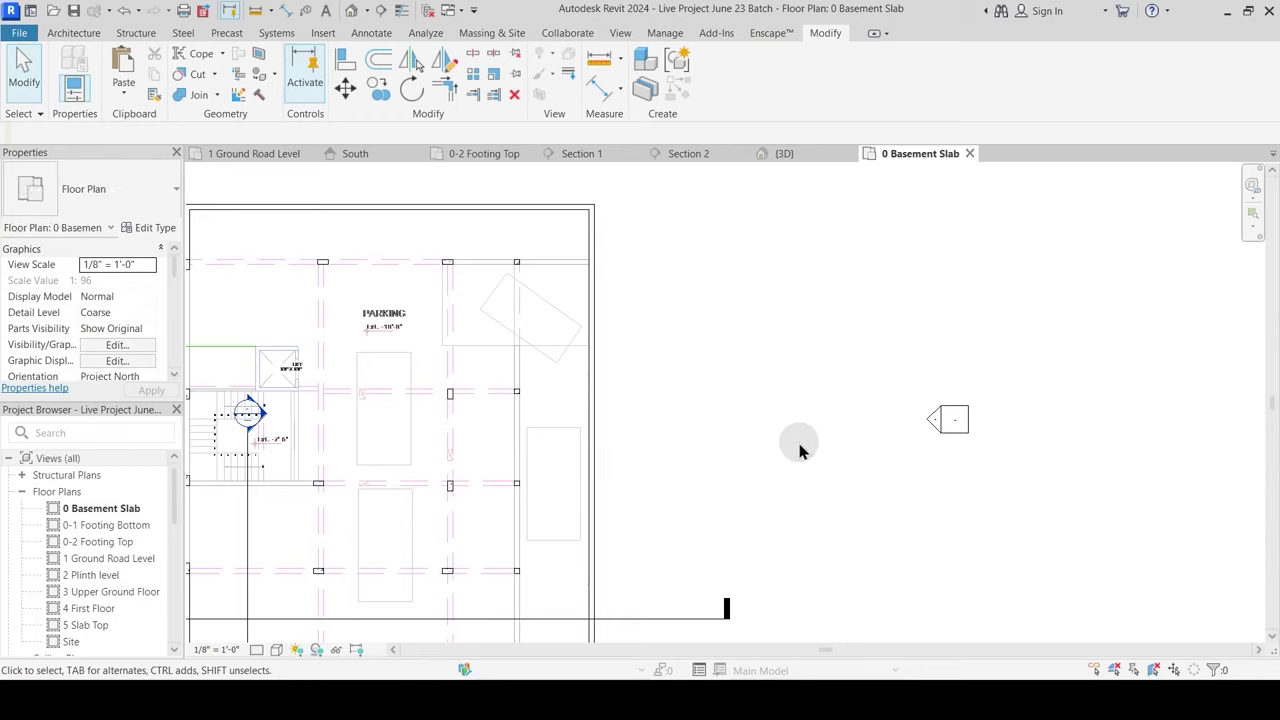
scroll(963, 337, "down", 3)
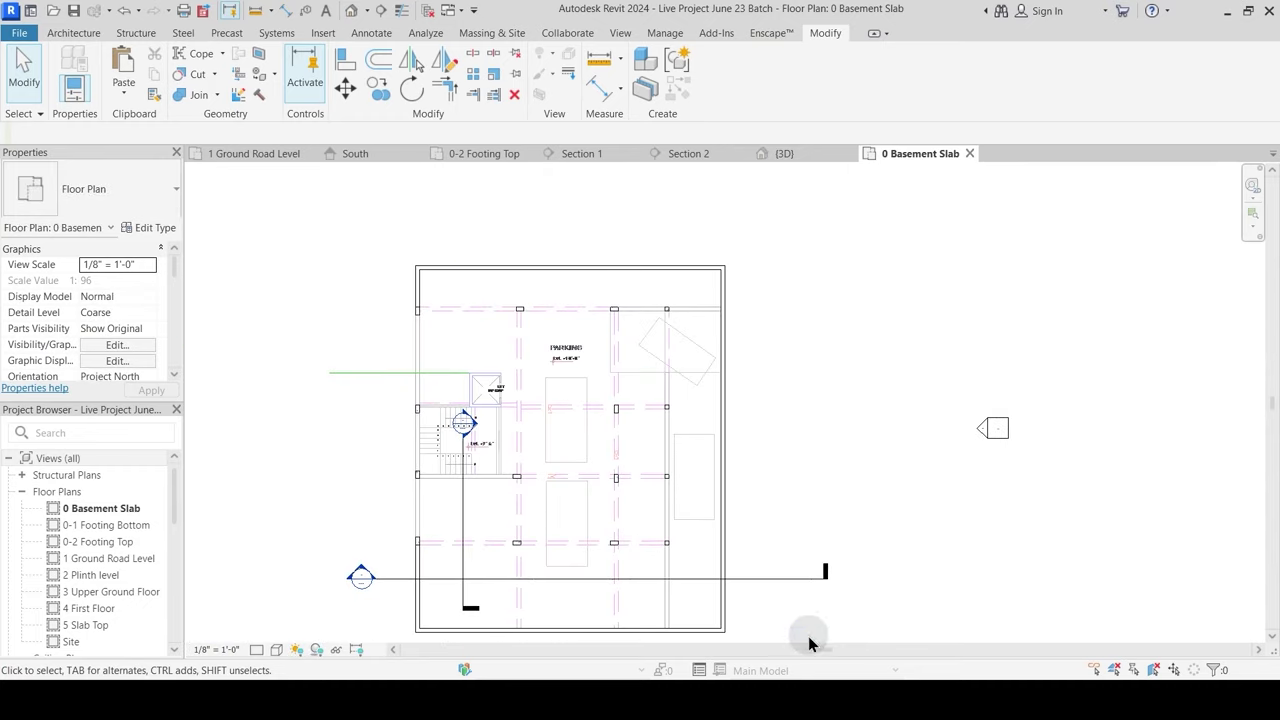
left_click(771, 634)
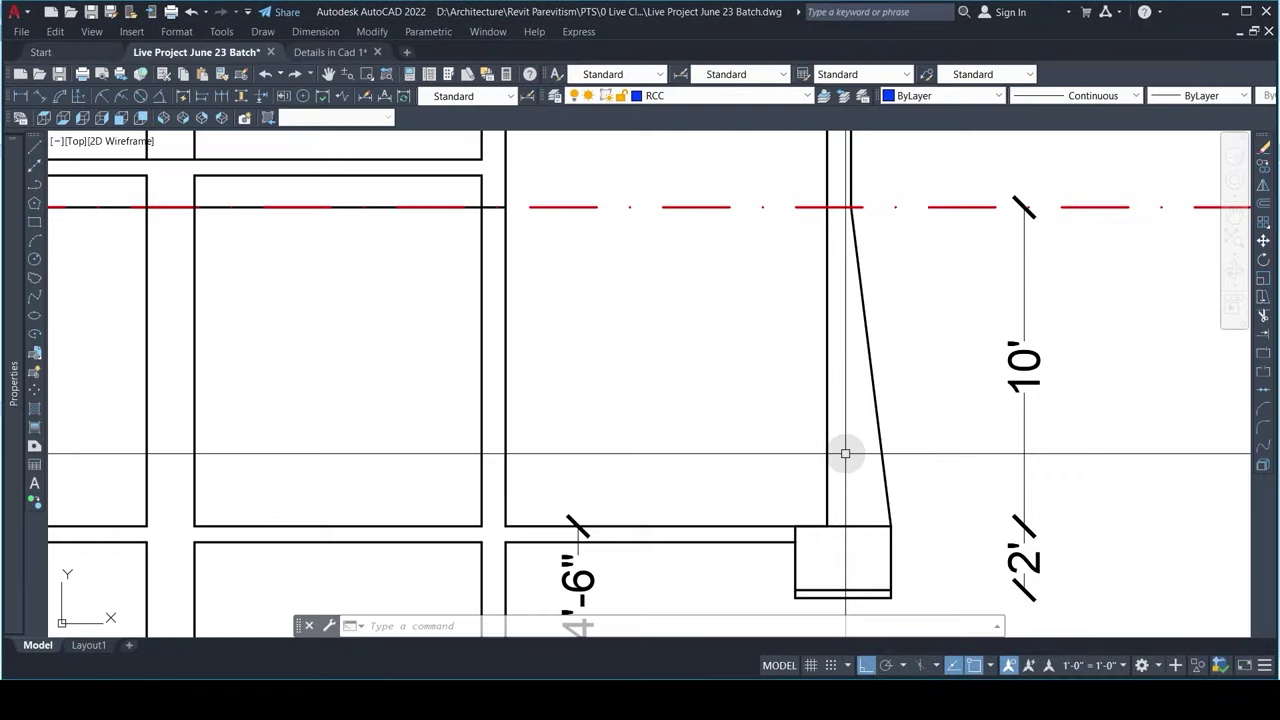
scroll(849, 470, "up", 3)
scroll(817, 463, "down", 2)
middle_click_drag(810, 237, 797, 341)
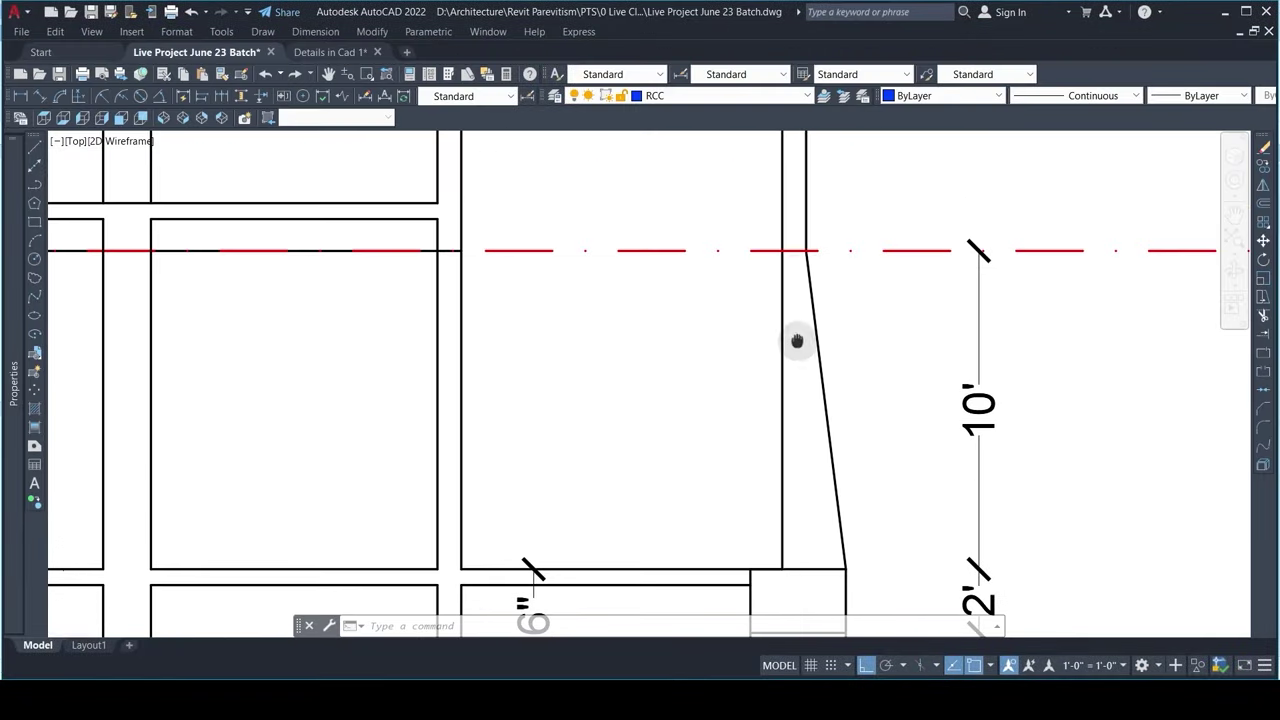
type("ex")
key("Return")
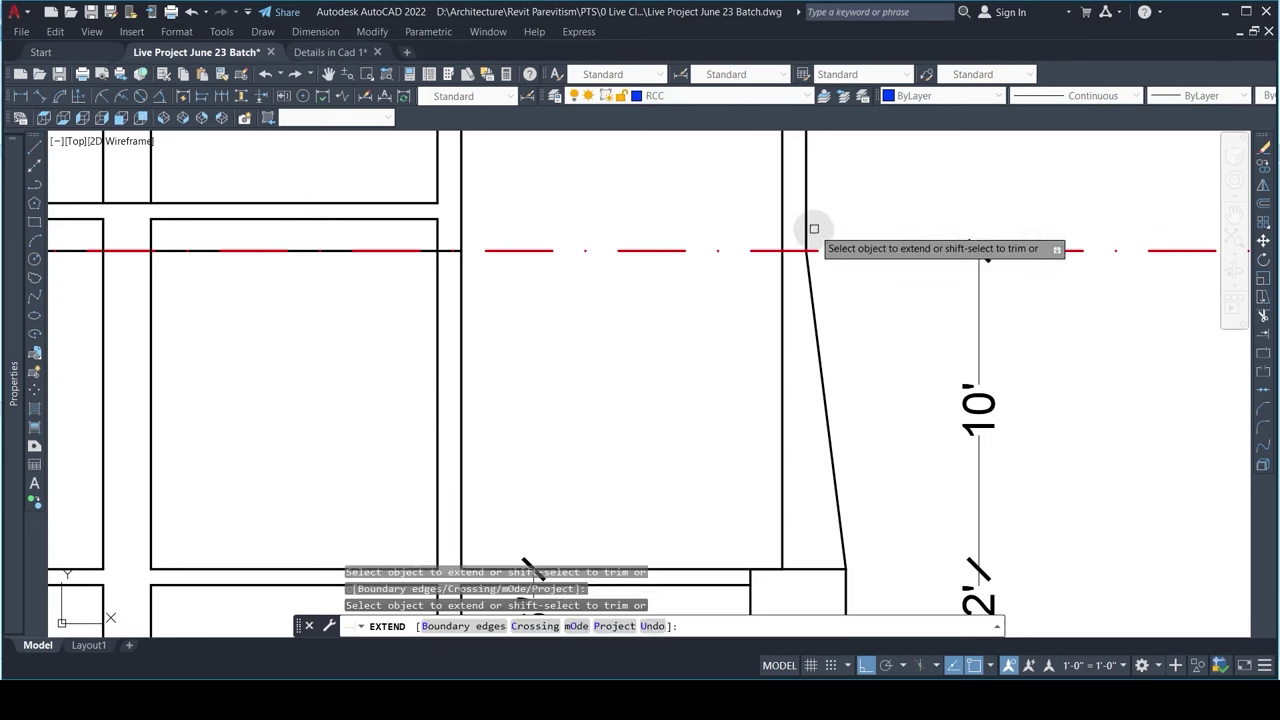
key("Escape")
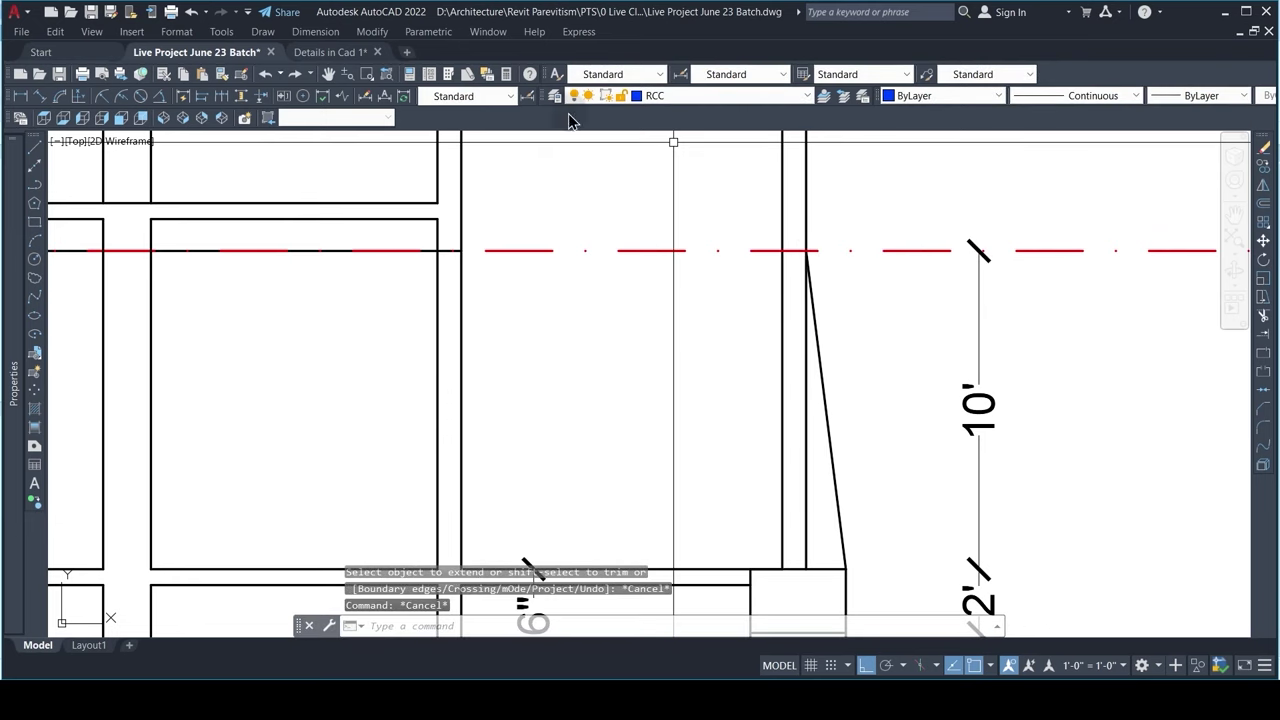
middle_click_drag(801, 504, 773, 412)
type("dli")
key("Return")
left_click(778, 477)
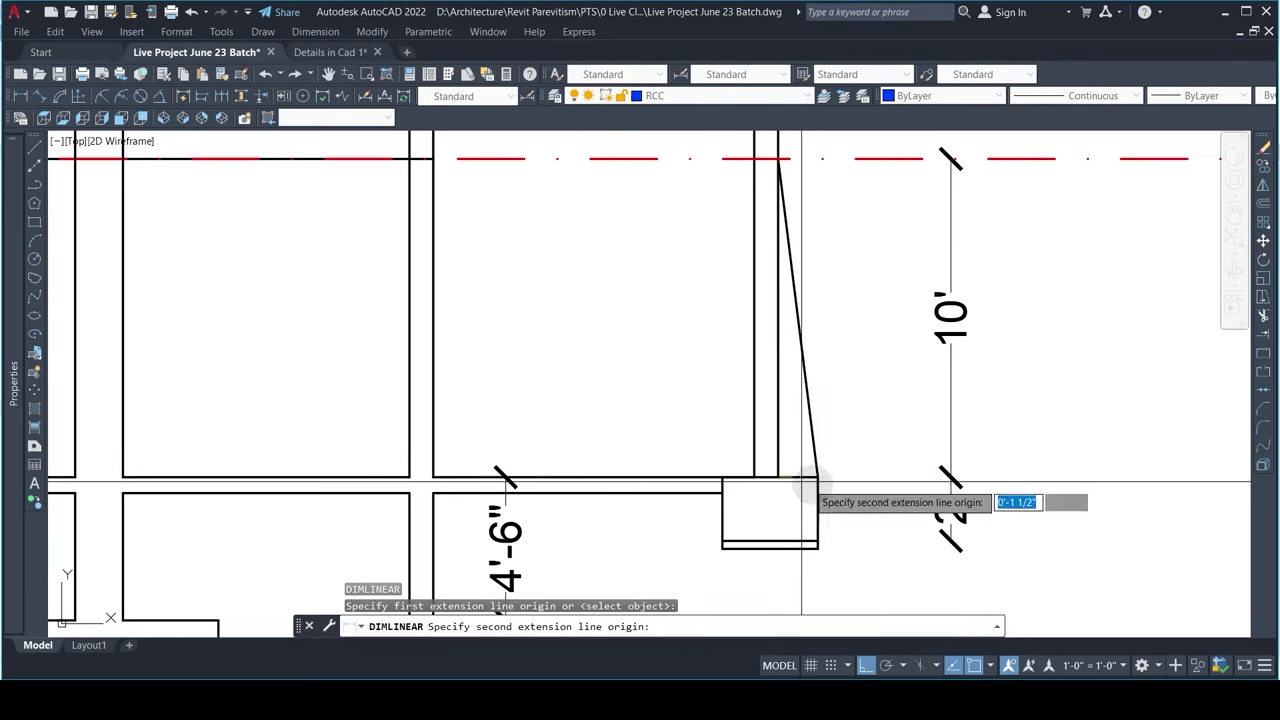
left_click(817, 477)
key("Escape")
scroll(794, 503, "up", 5)
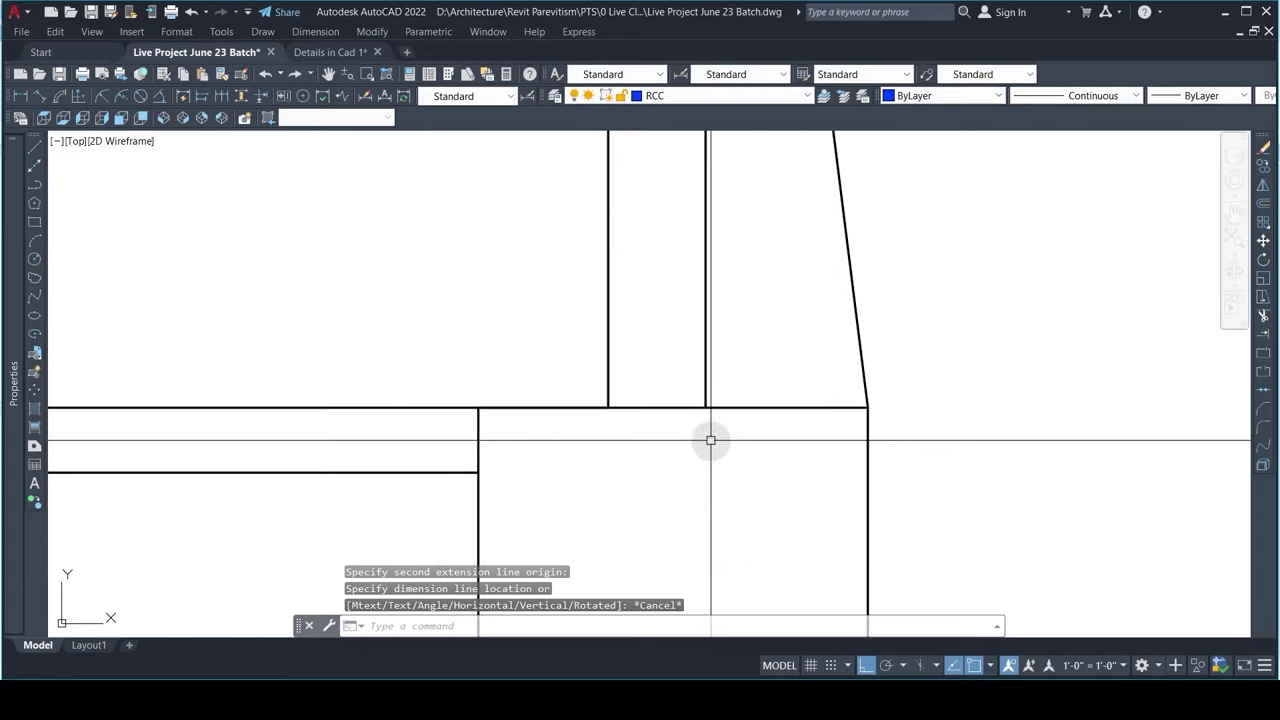
key("Return")
left_click(705, 408)
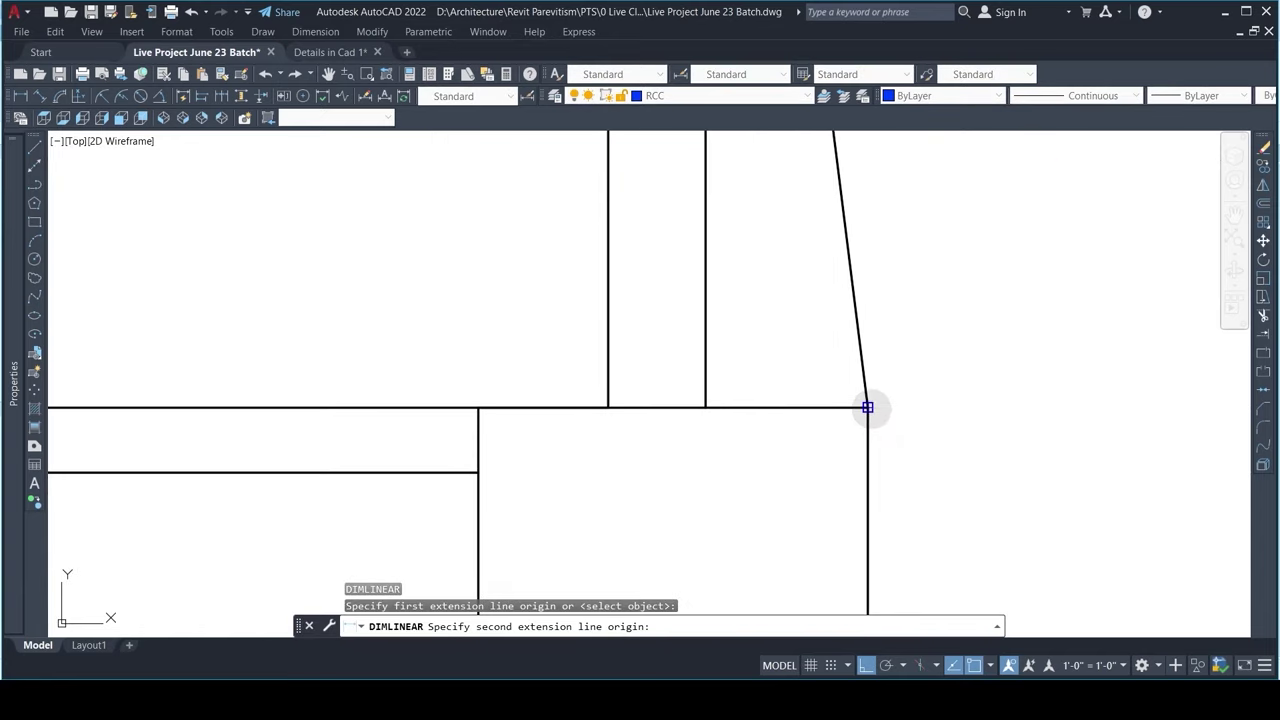
left_click(867, 408)
key("Escape")
scroll(806, 413, "down", 3)
key("Escape")
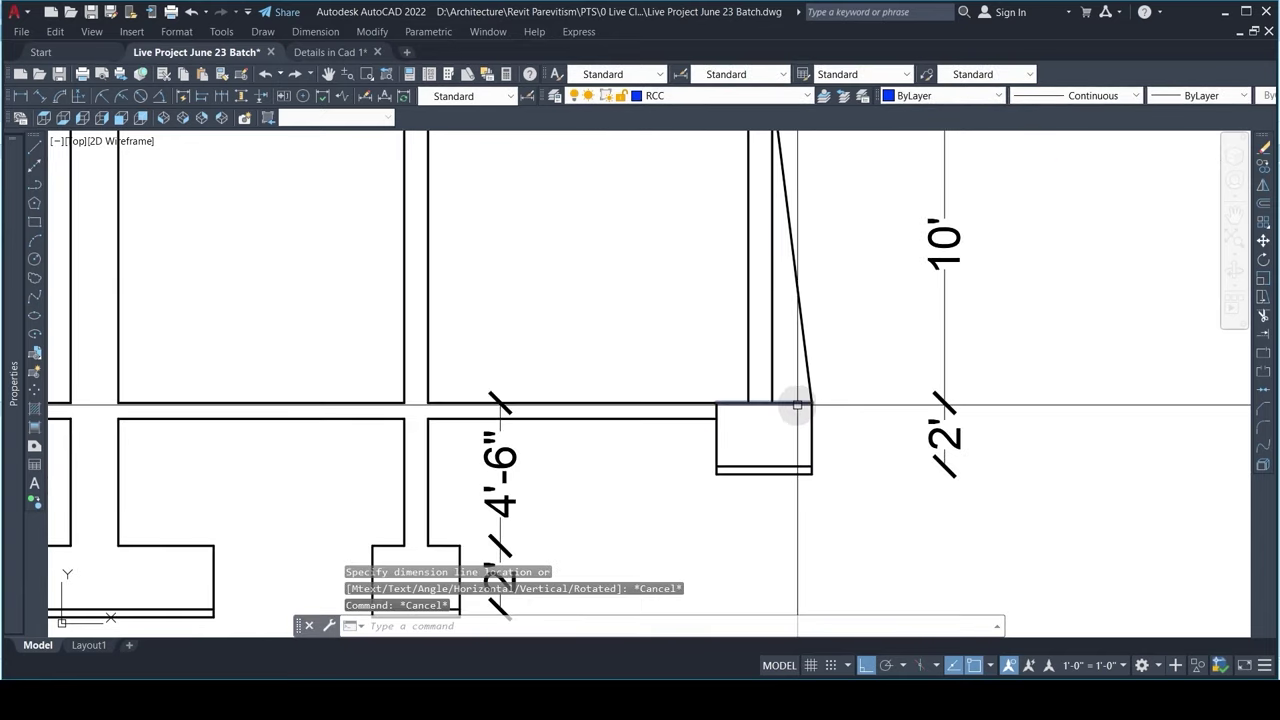
Step: Back in Revit, start a Model In-Place family under Architecture > Component with category Walls
mouse_move(905, 700)
left_click(835, 600)
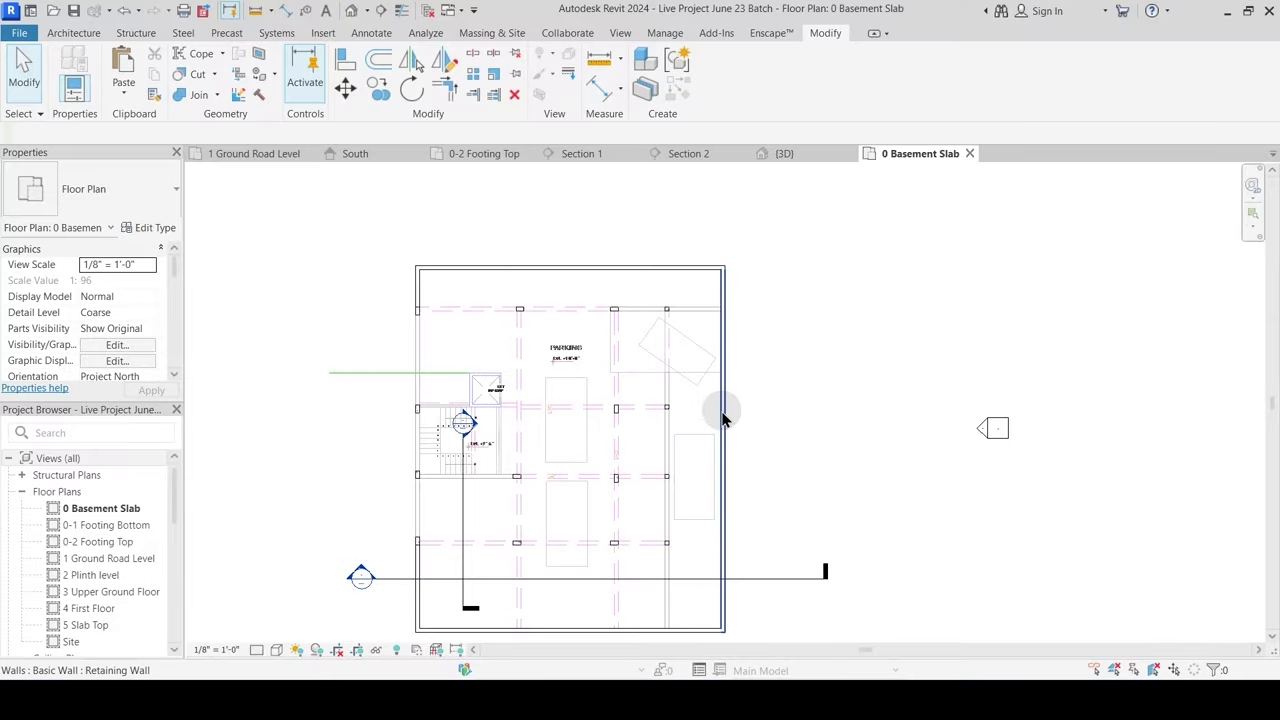
left_click(330, 150)
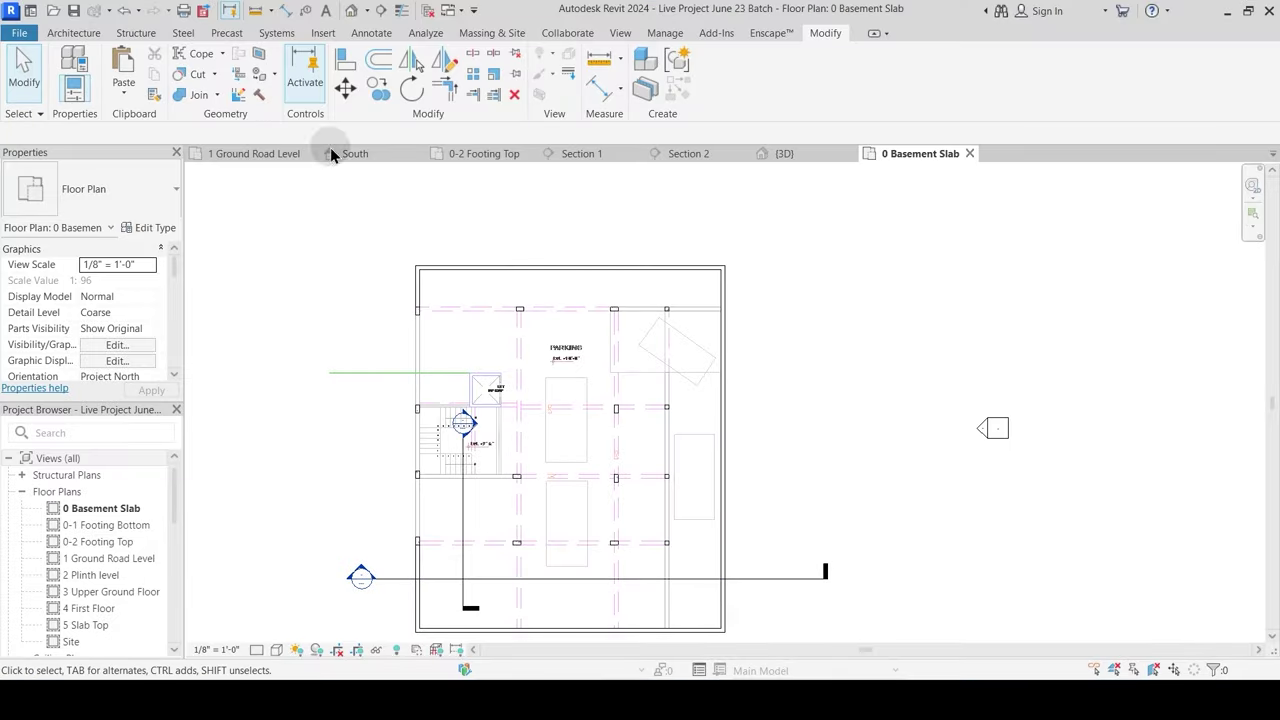
left_click(86, 38)
left_click(205, 93)
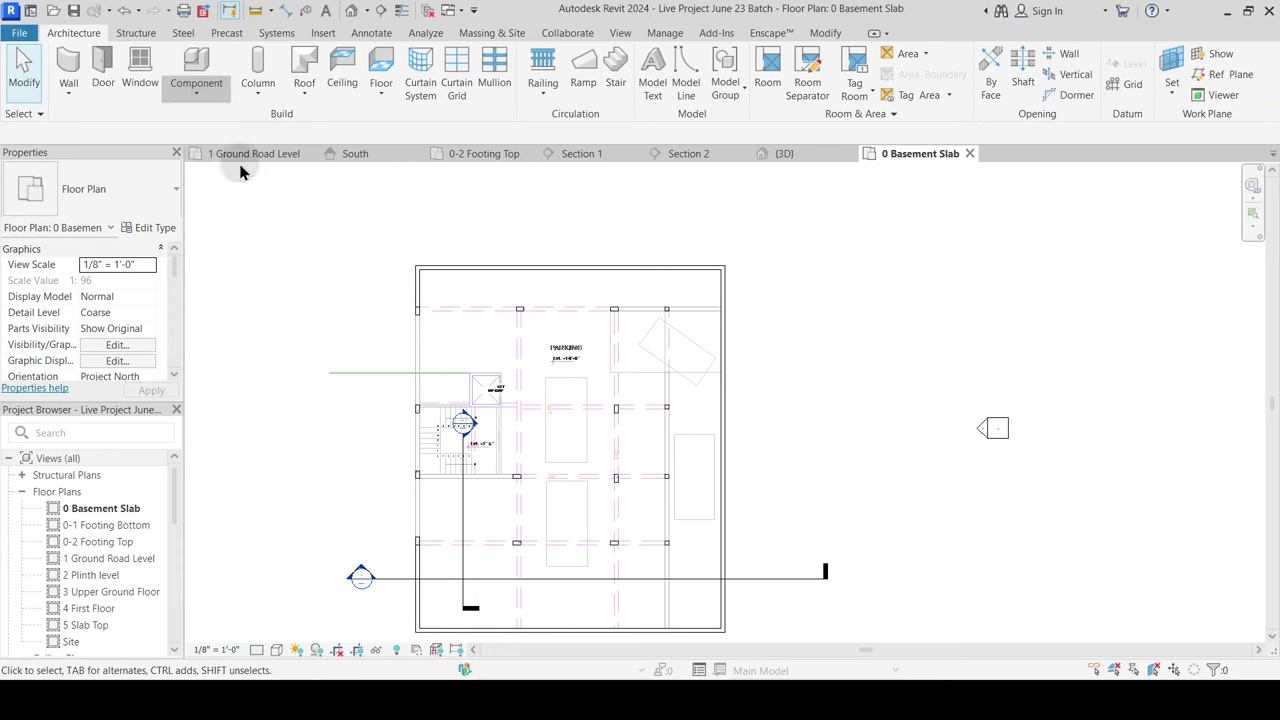
left_click(520, 305)
key("w")
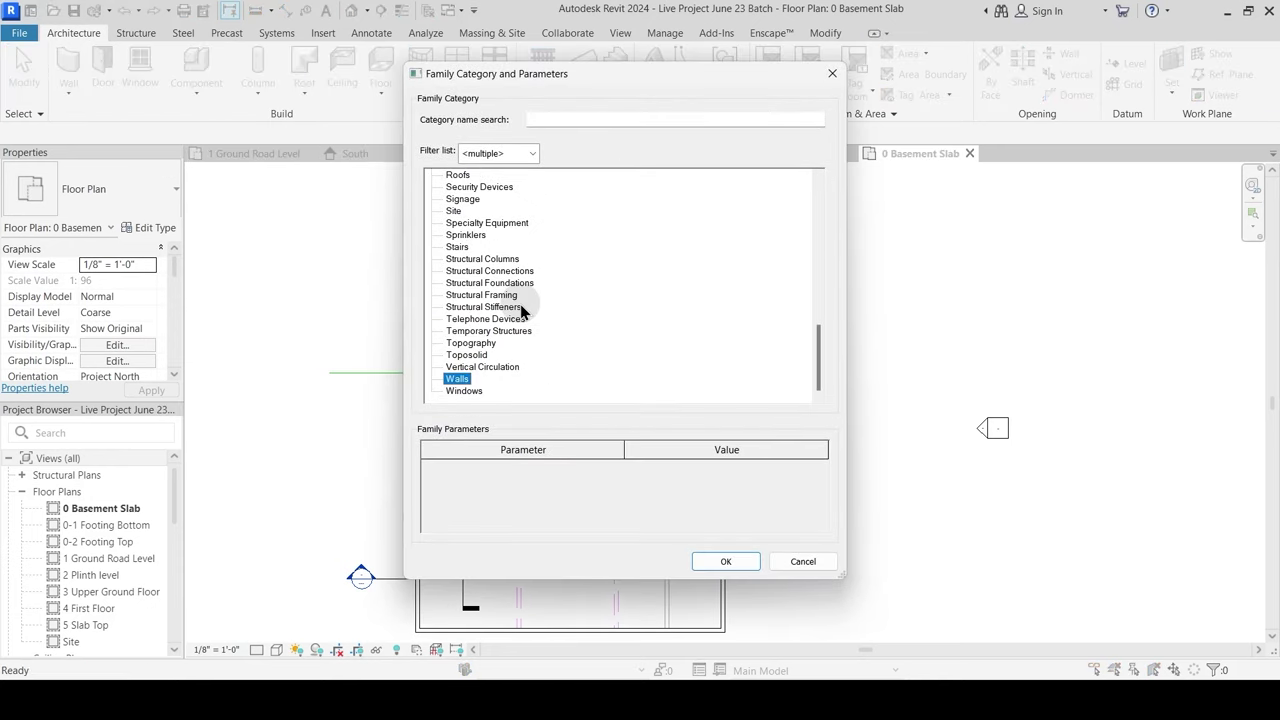
left_click(701, 562)
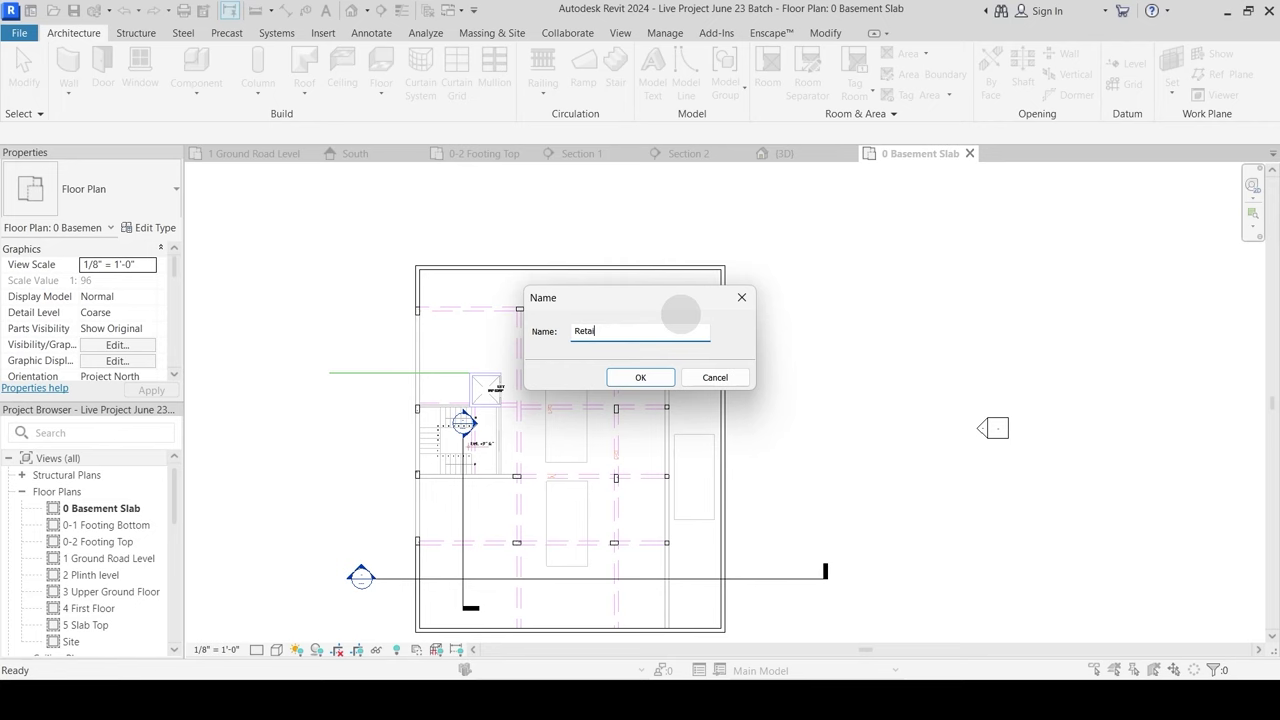
Step: Confirm the in-place wall model's name as Retaining Wall and begin a Sweep form
type("ll")
key("Return")
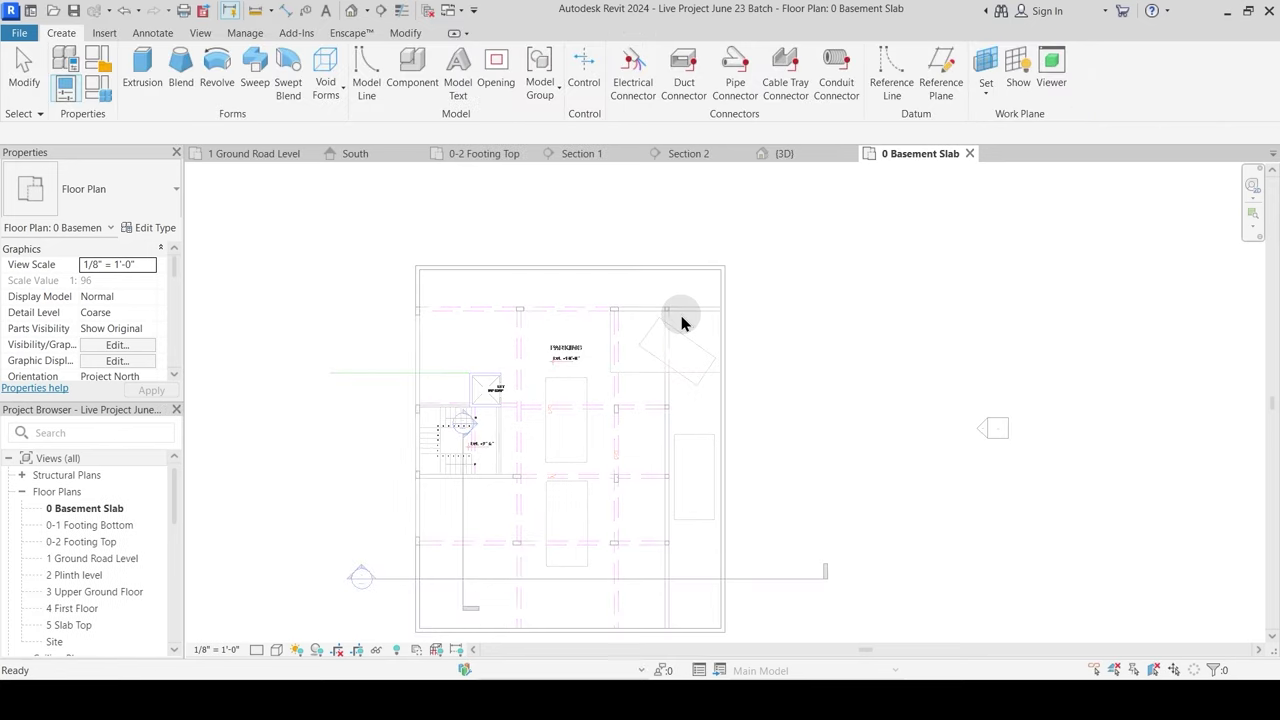
left_click(254, 88)
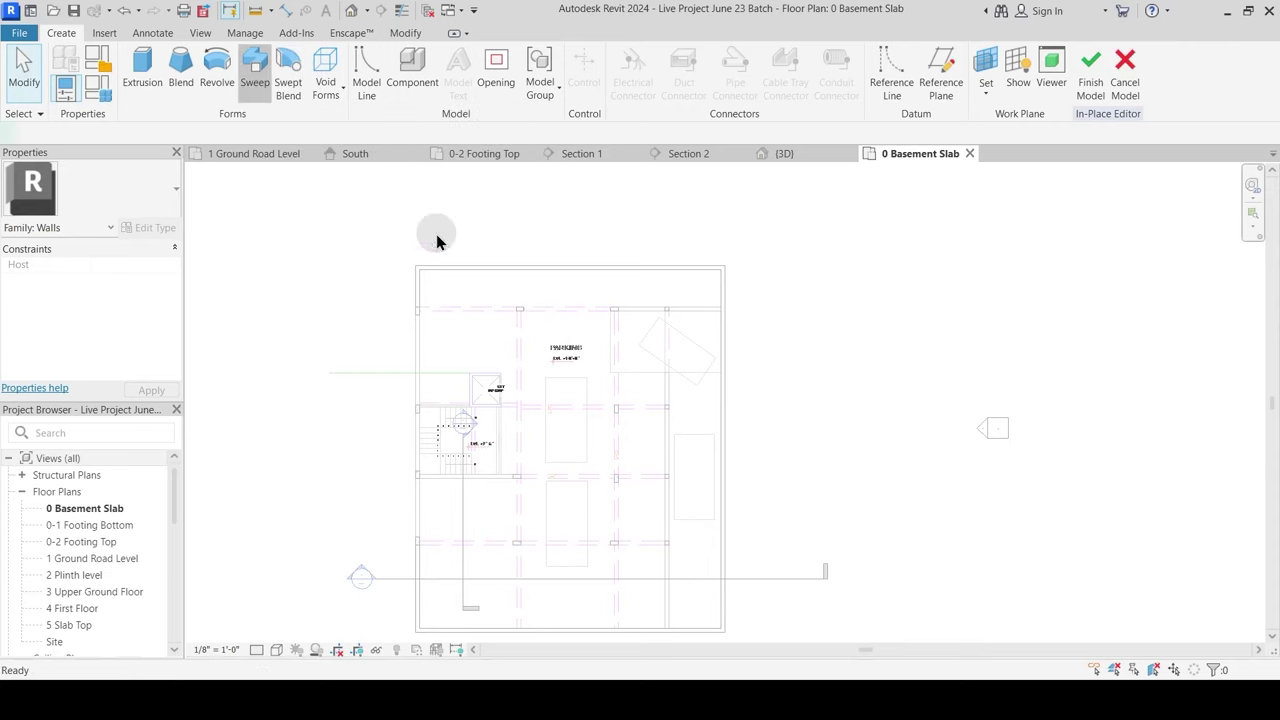
Step: Pick the left, top and right wall edges as the sweep path, then undo the right and top picks
left_click(790, 62)
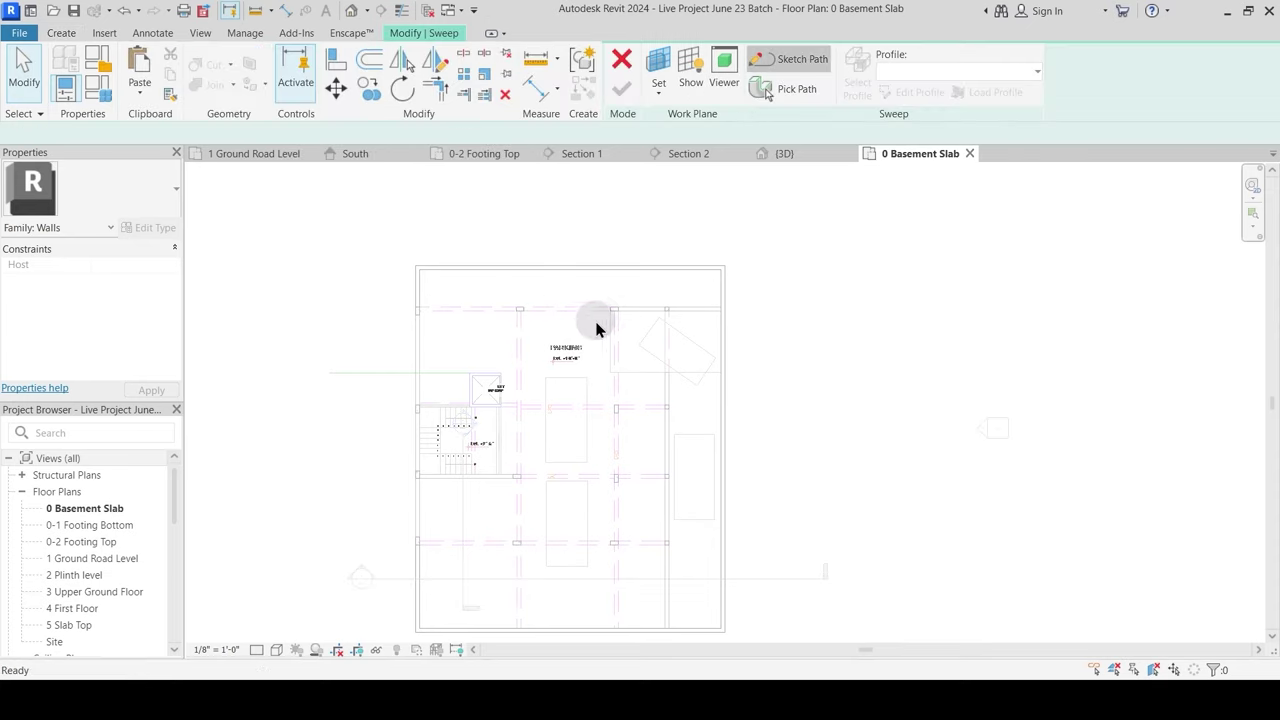
scroll(420, 290, "up", 3)
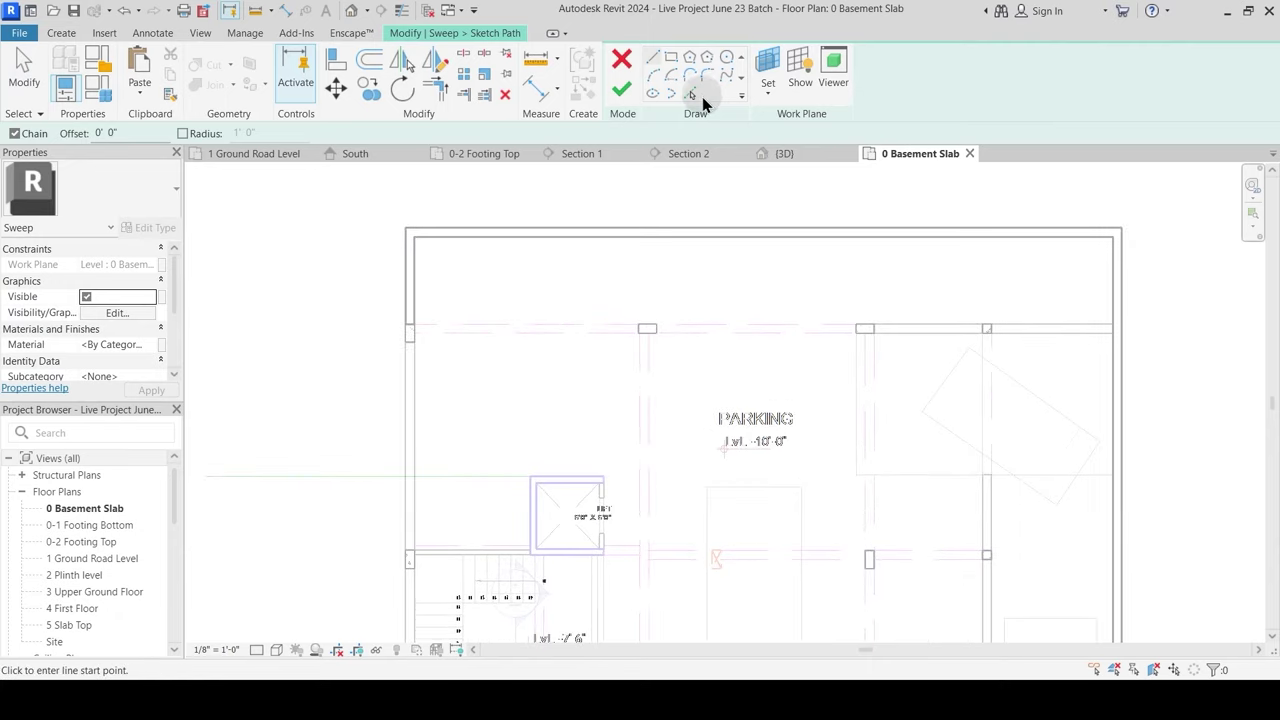
left_click(420, 287)
left_click(464, 239)
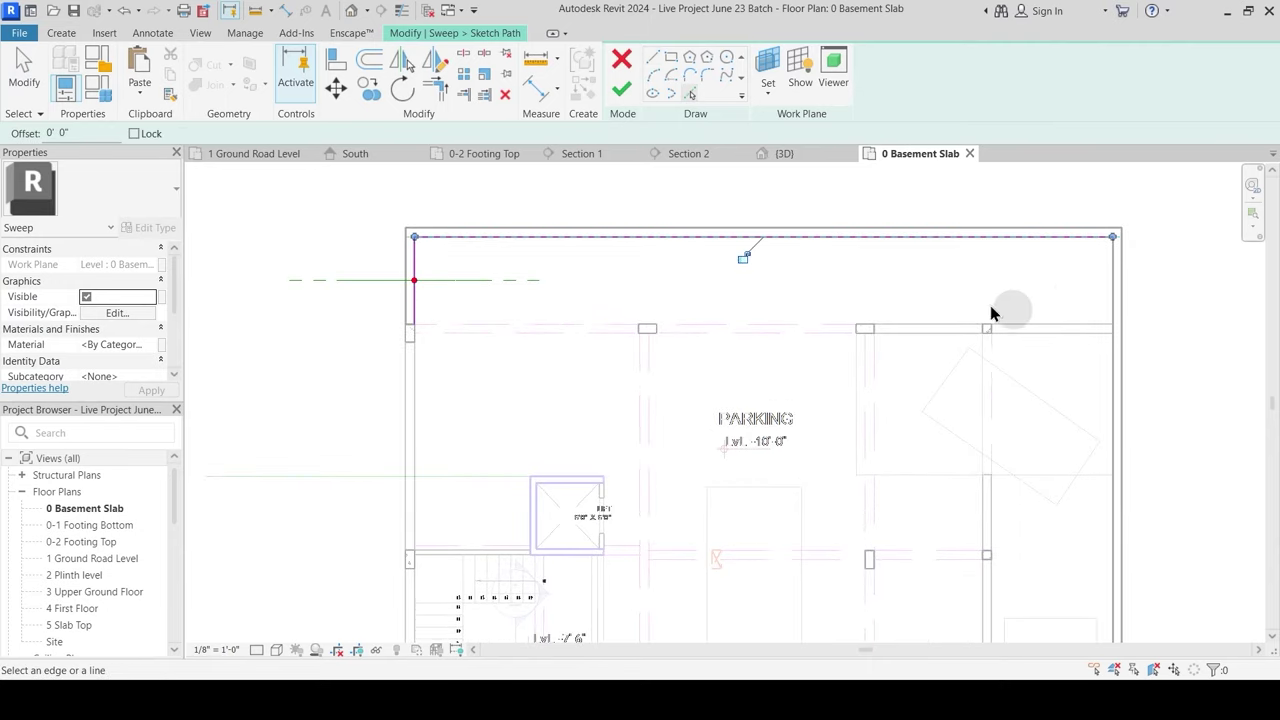
left_click(1108, 280)
scroll(943, 260, "down", 3)
middle_click_drag(940, 481, 868, 160)
middle_click_drag(903, 445, 855, 710)
key("ctrl+z")
key("ctrl+z")
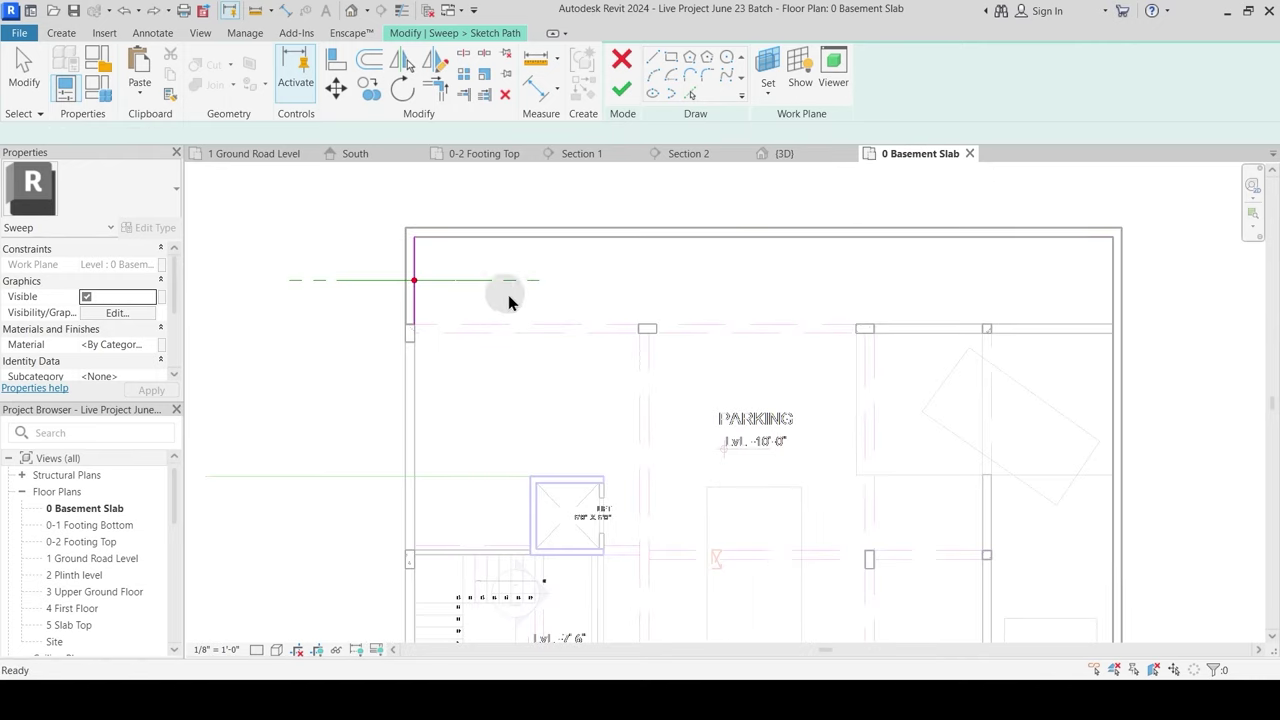
key("ctrl+z")
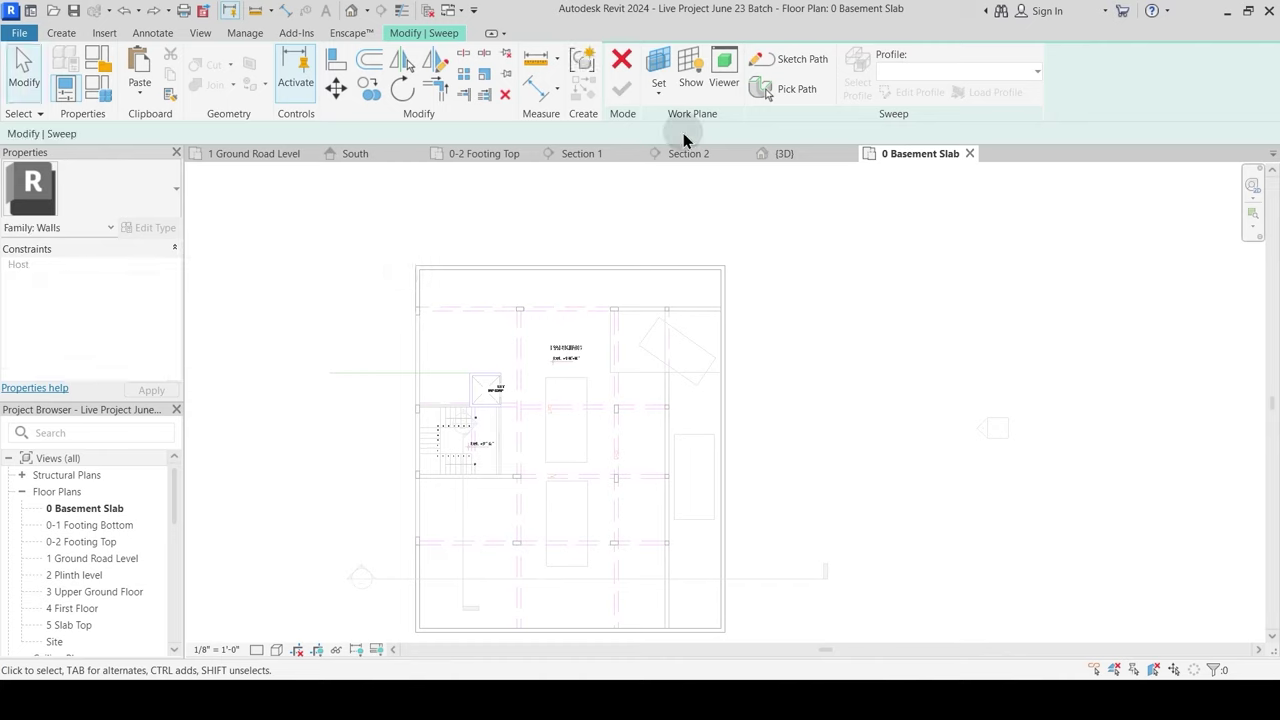
Step: Re-pick the left, top slab, top wall and right edges around the basement and finish the path
left_click(786, 58)
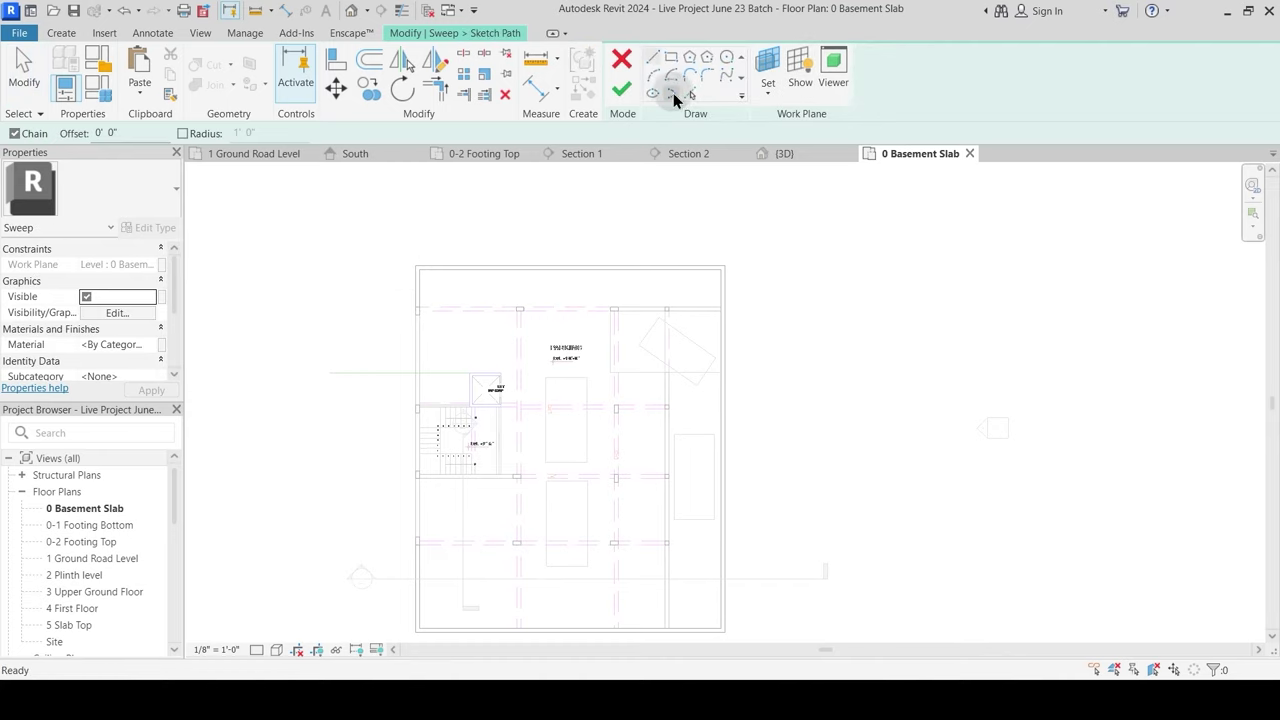
scroll(419, 298, "up", 2)
left_click(443, 270)
left_click(530, 237)
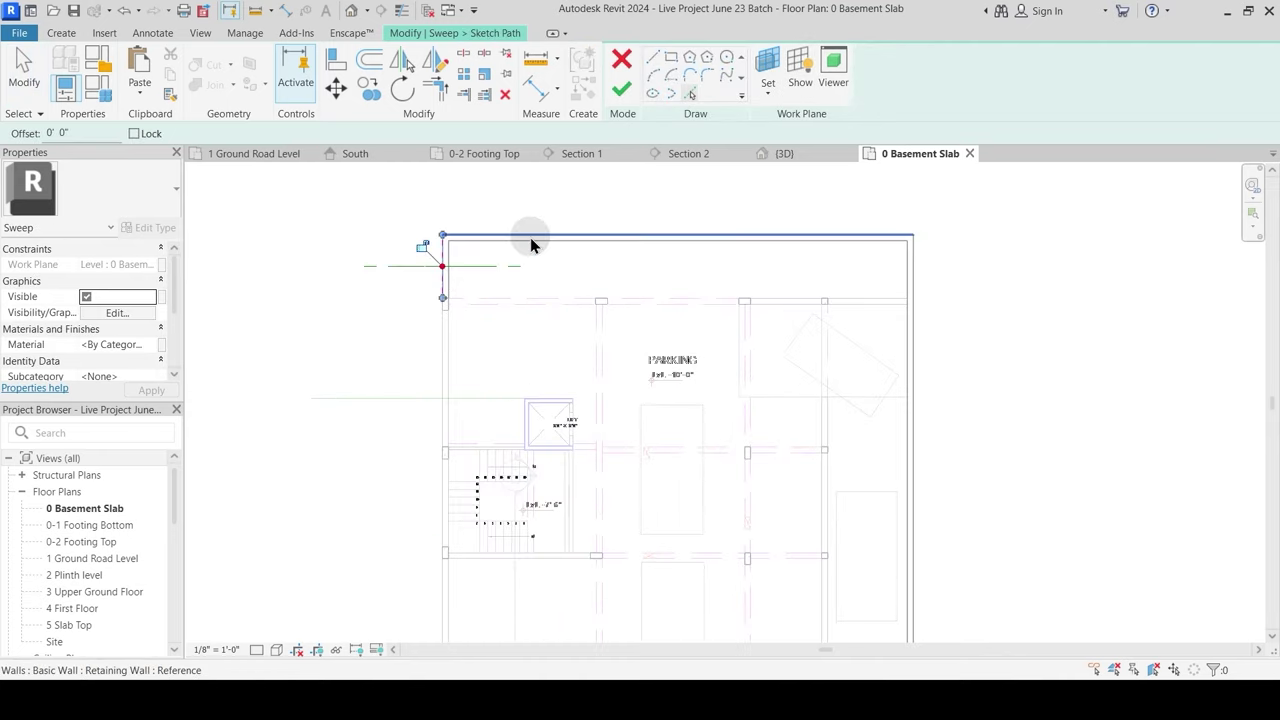
left_click(726, 238)
left_click(916, 294)
scroll(959, 251, "down", 3)
middle_click_drag(905, 620, 873, 394)
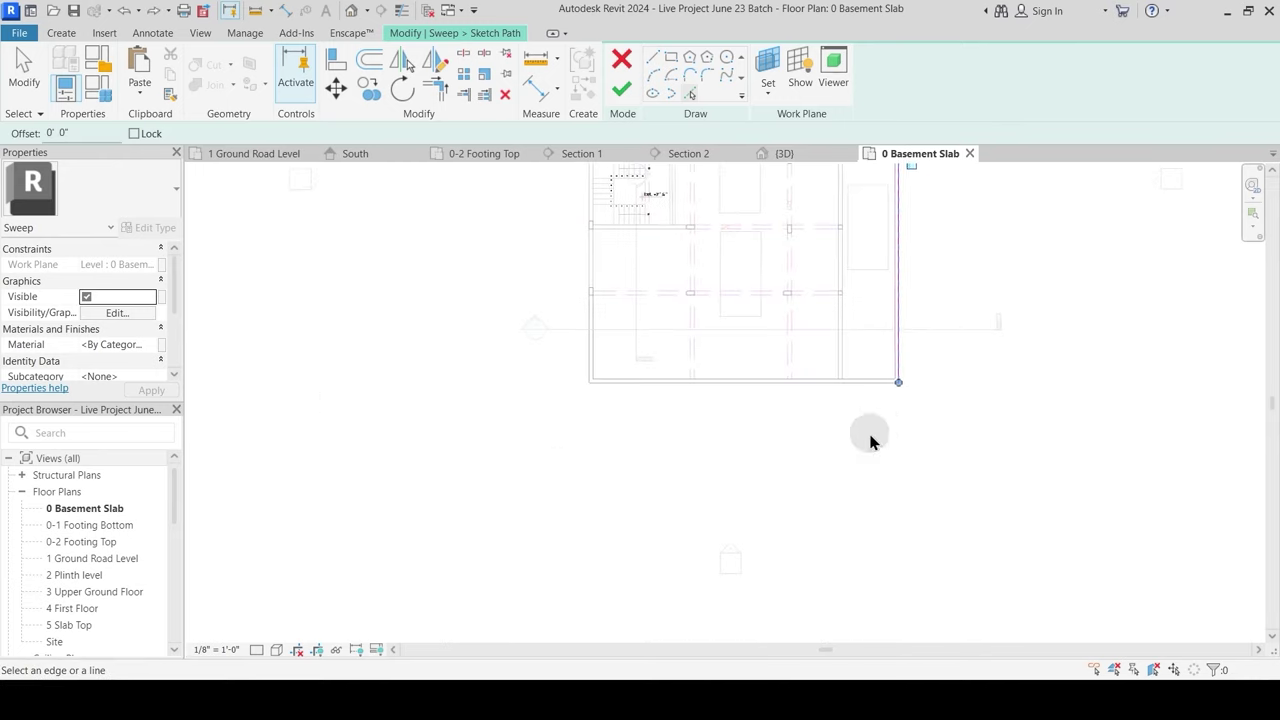
scroll(856, 423, "up", 2)
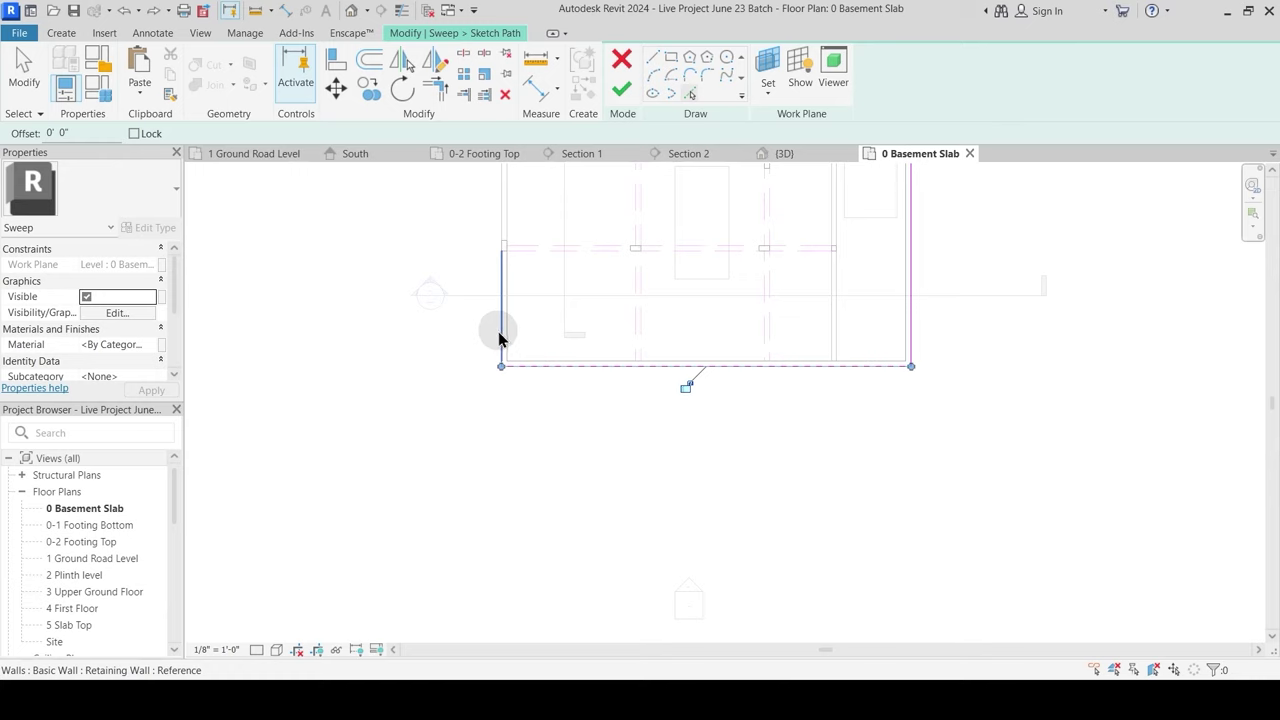
scroll(617, 574, "down", 4)
key("Escape")
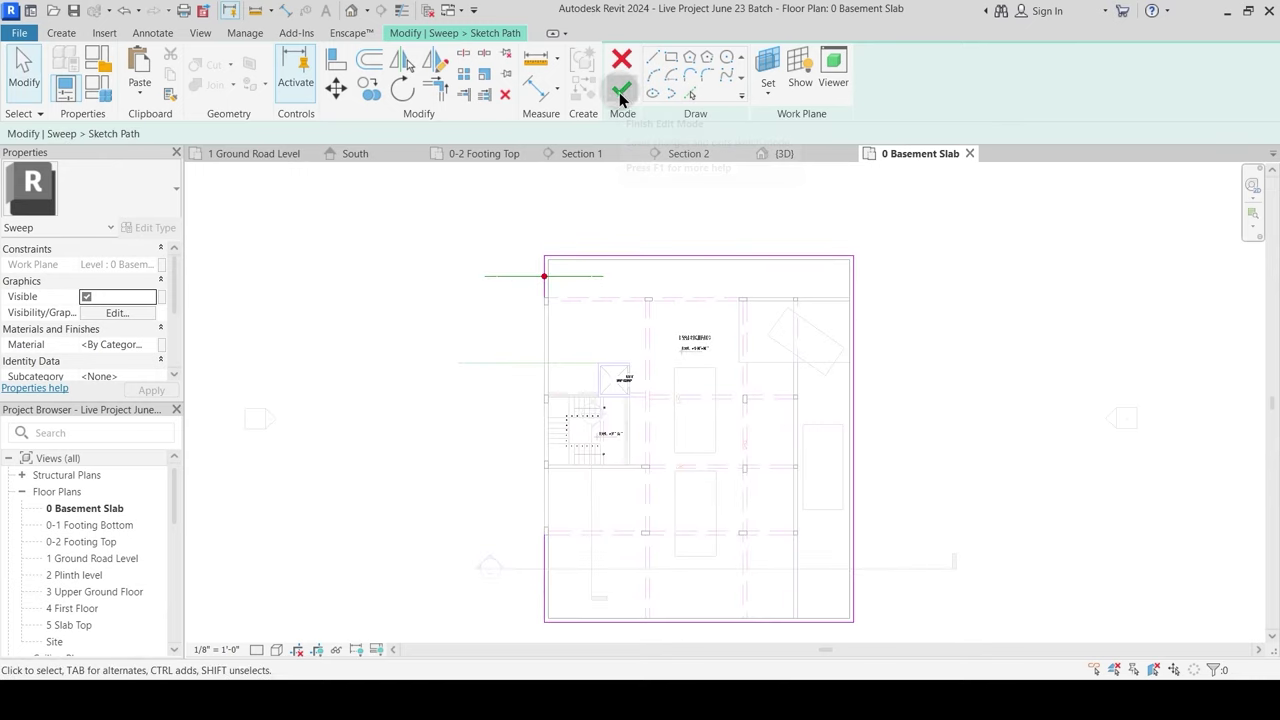
left_click(620, 93)
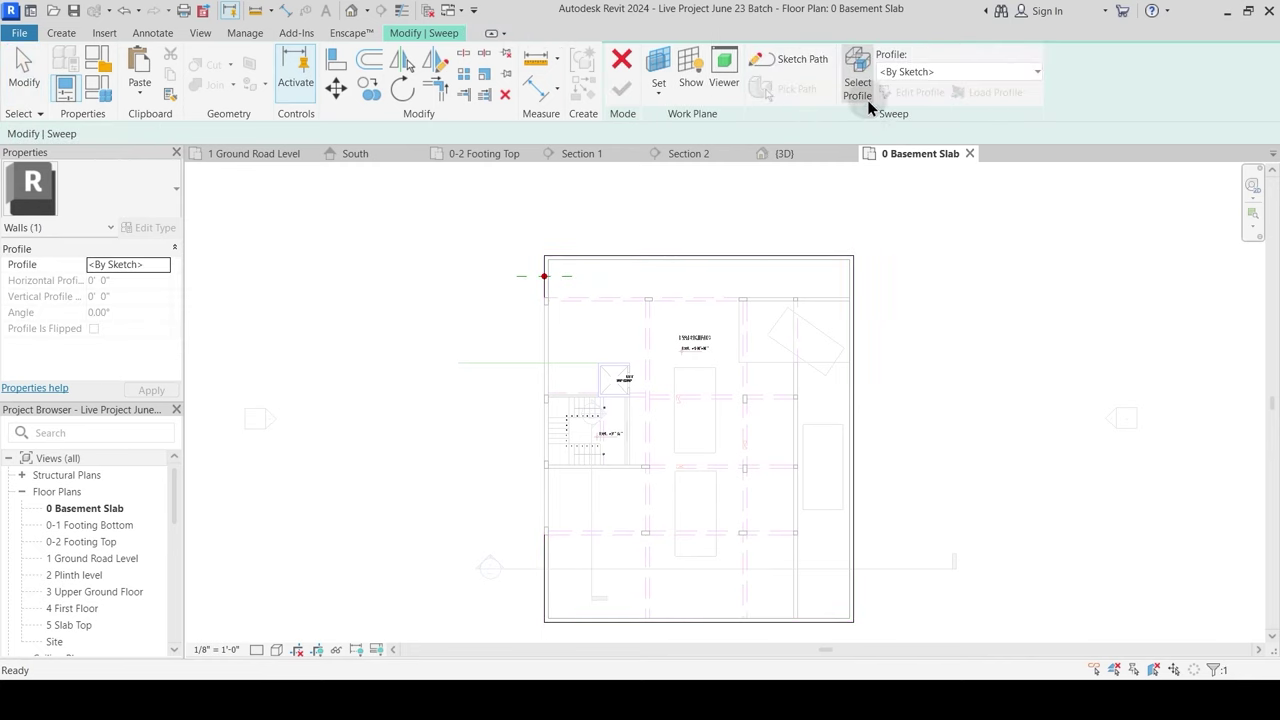
left_click(867, 100)
Step: Edit the sweep profile in Elevation: South, framing the profile's reference point
left_click(920, 93)
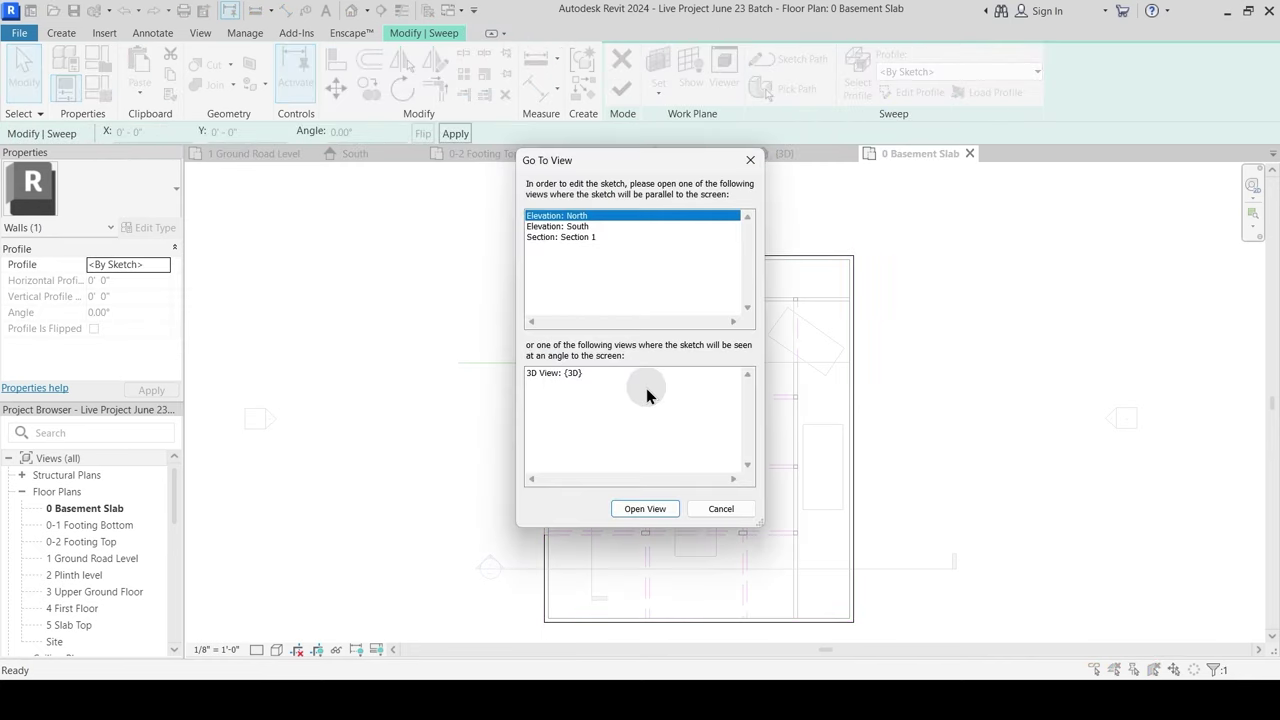
left_click(584, 228)
key("Return")
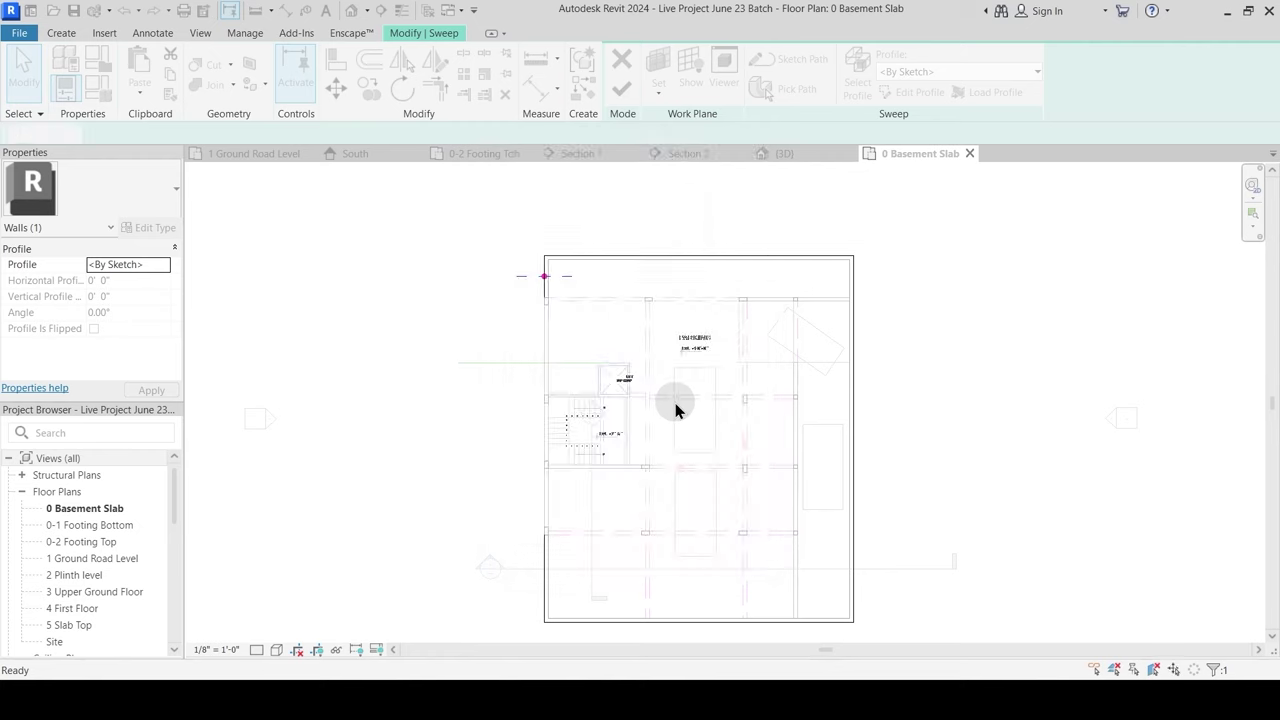
scroll(600, 385, "down", 2)
middle_click_drag(604, 386, 1125, 375)
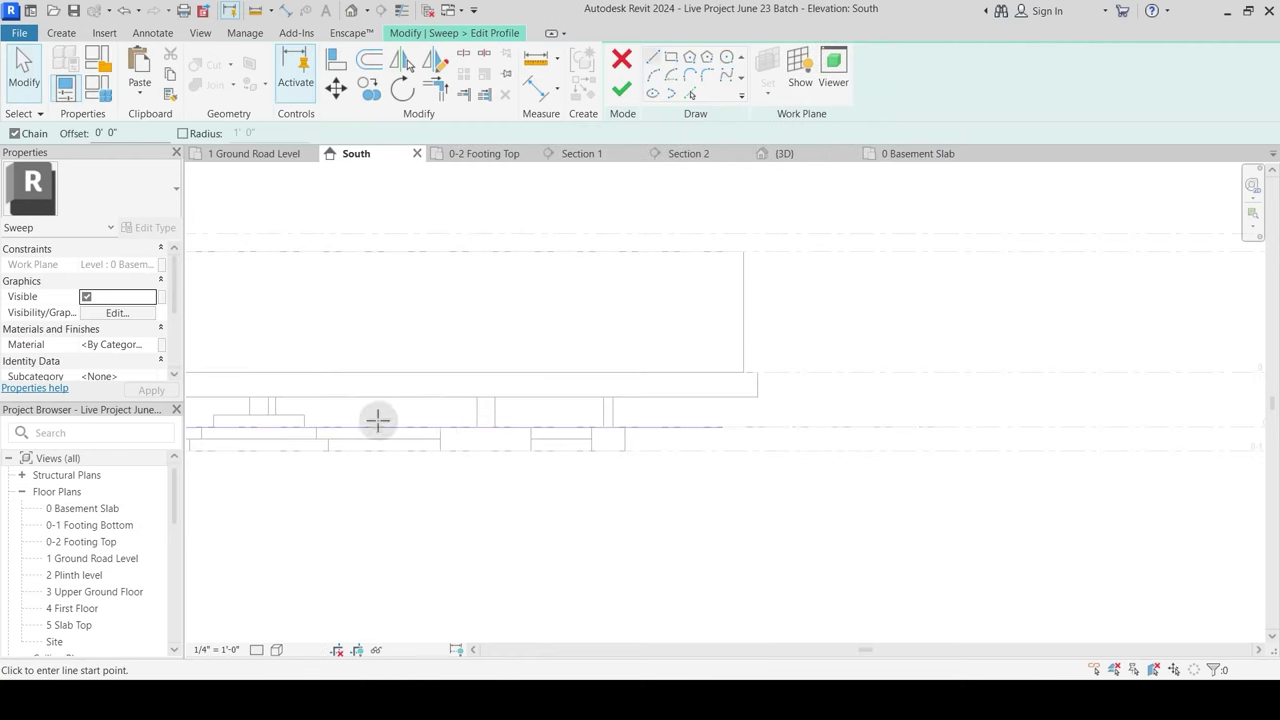
middle_click_drag(377, 420, 1150, 425)
scroll(925, 334, "up", 2)
middle_click_drag(925, 334, 729, 505)
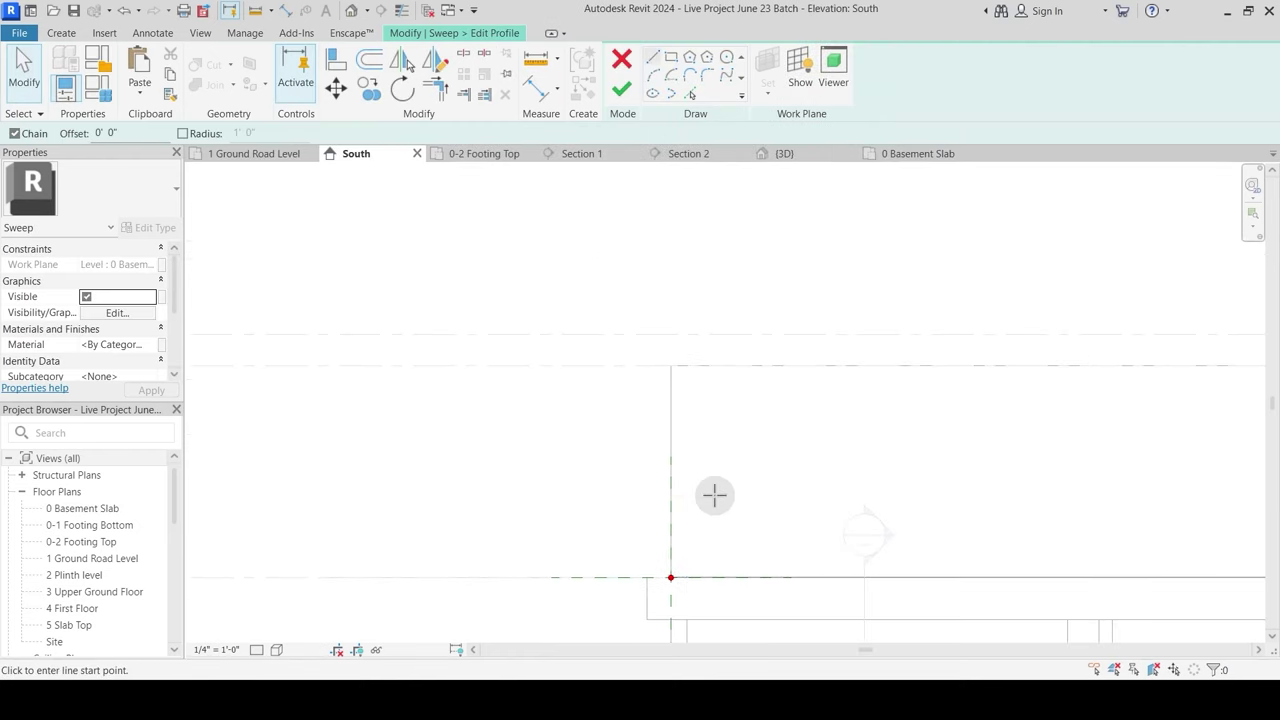
scroll(688, 566, "up", 1)
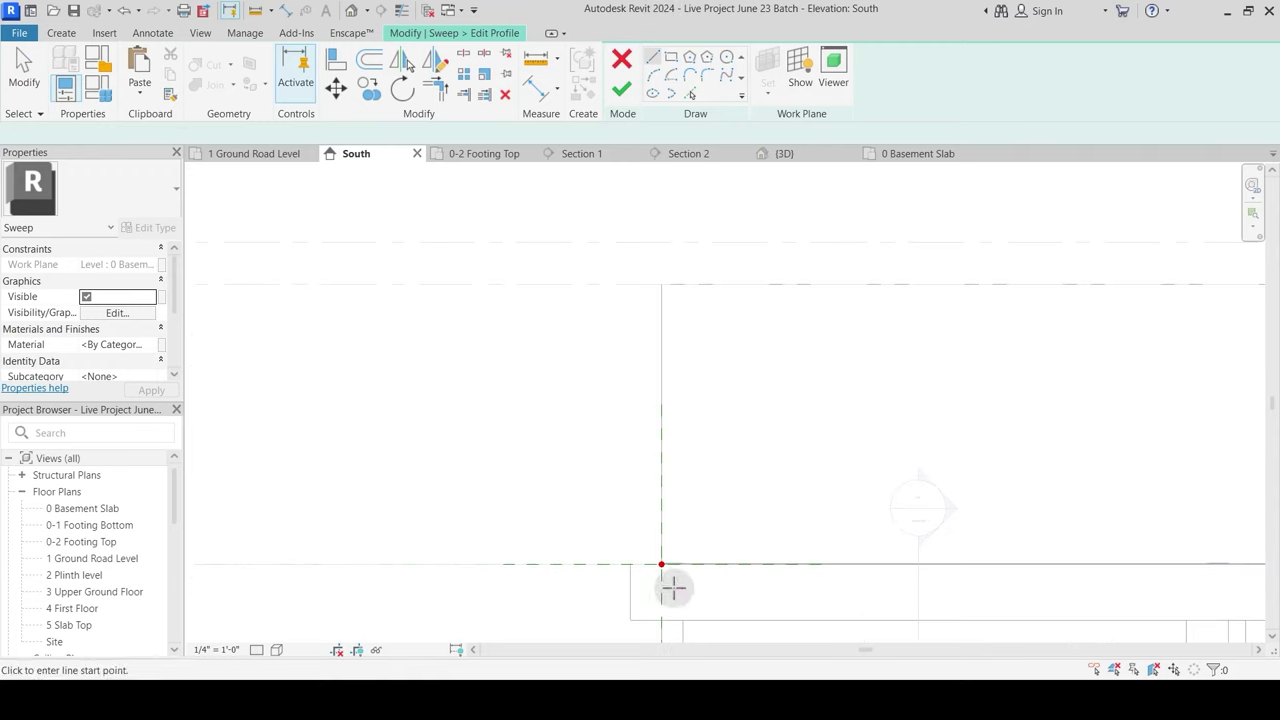
Step: Sketch the tapered profile: a vertical line and a slanted line from the footing edge to the top
left_click(661, 565)
left_click(660, 285)
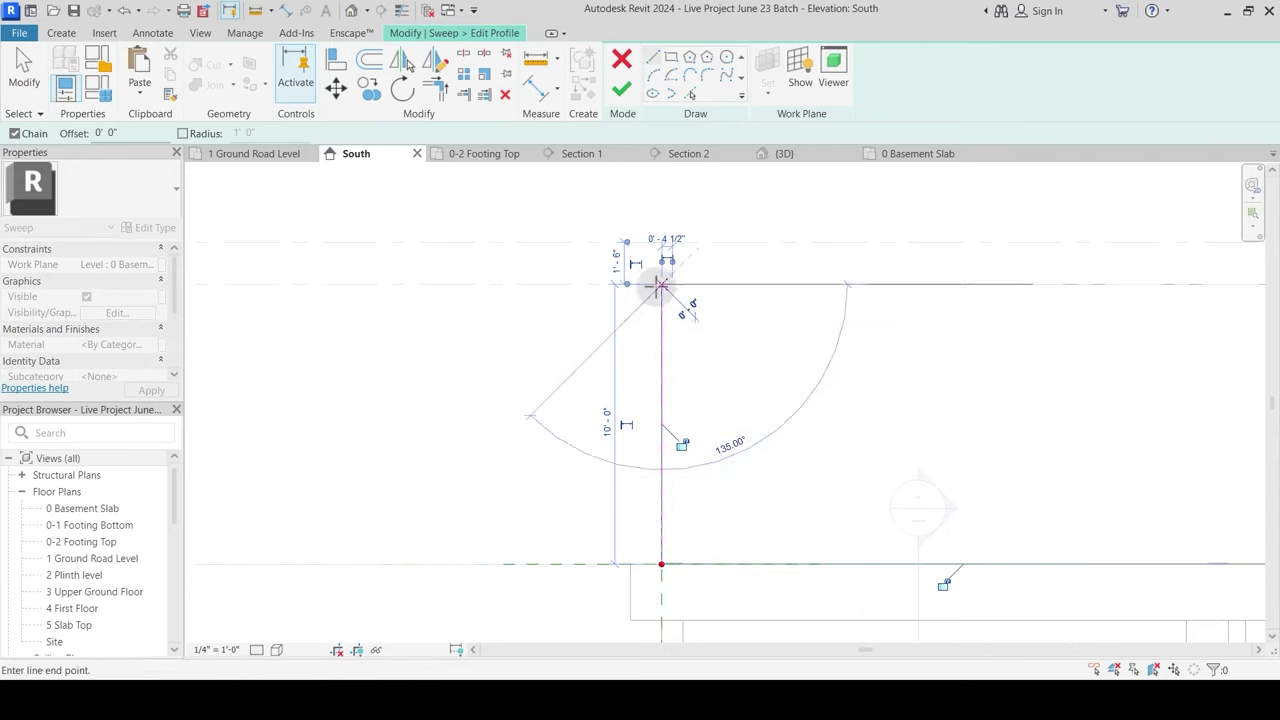
key("Escape")
key("Escape")
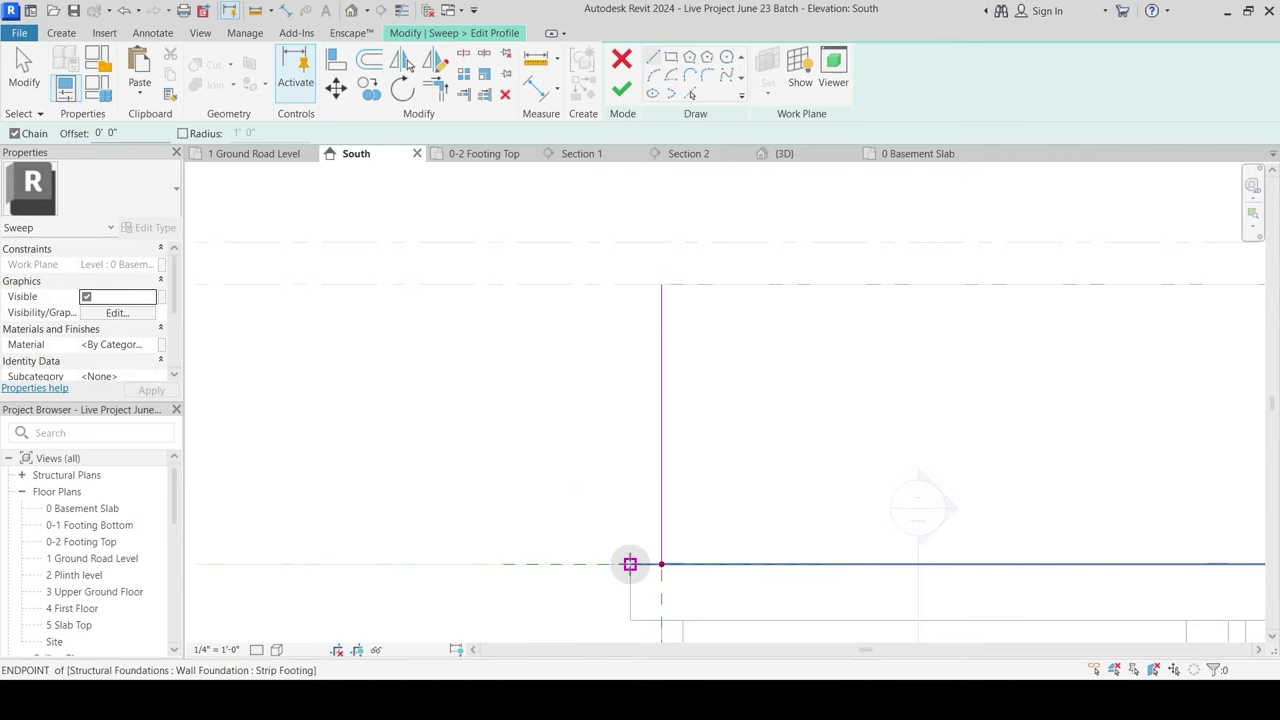
left_click(631, 564)
left_click(660, 285)
key("Escape")
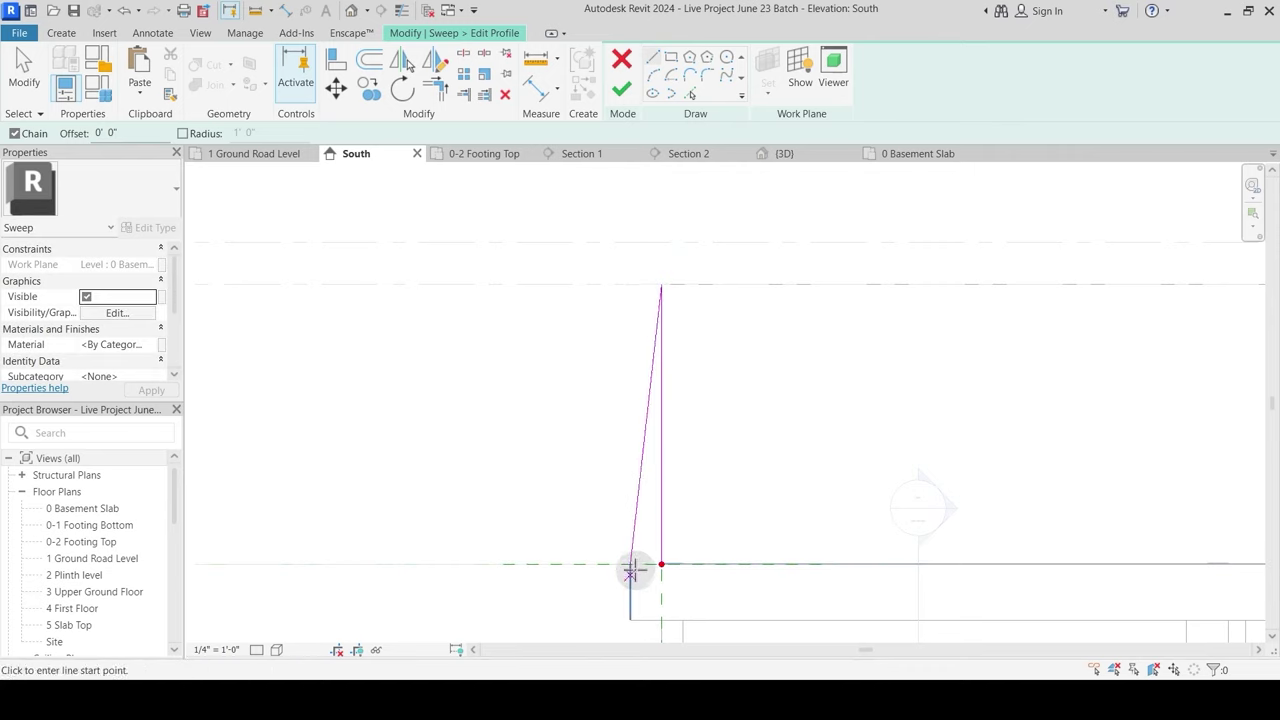
key("Escape")
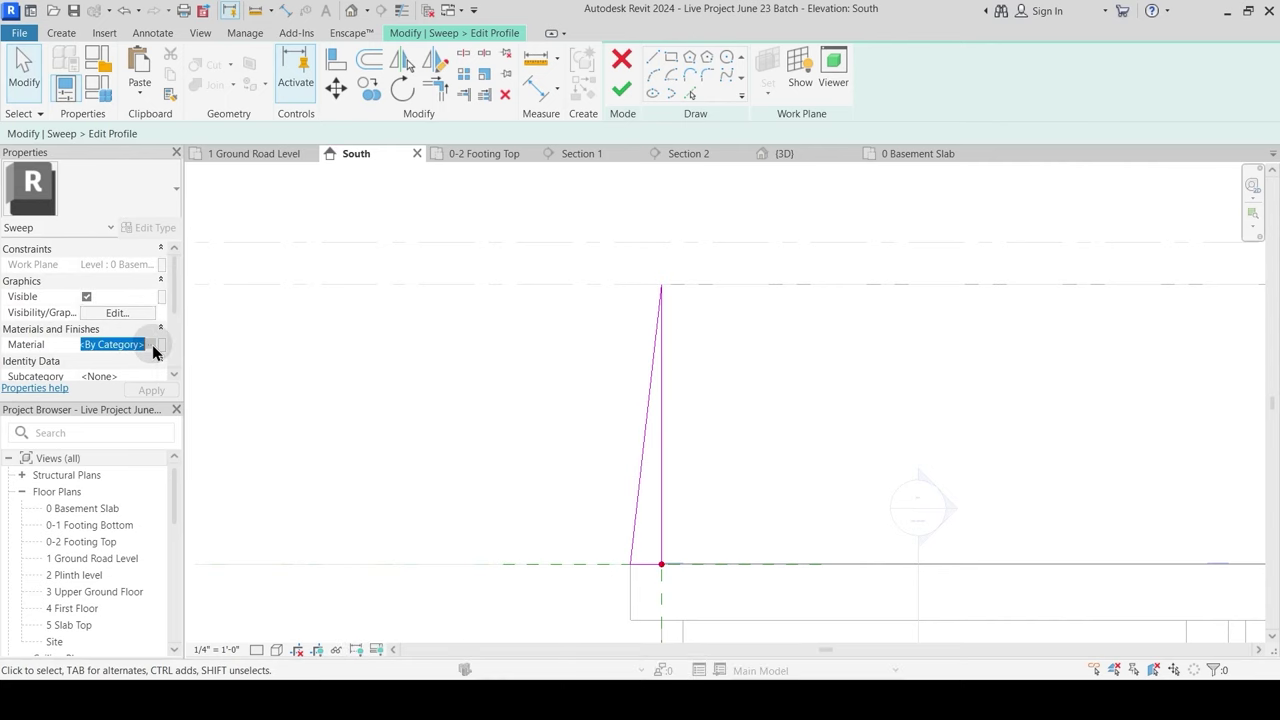
Step: Set the sweep material to 1 Retaining Wall and finish the profile
left_click(565, 333)
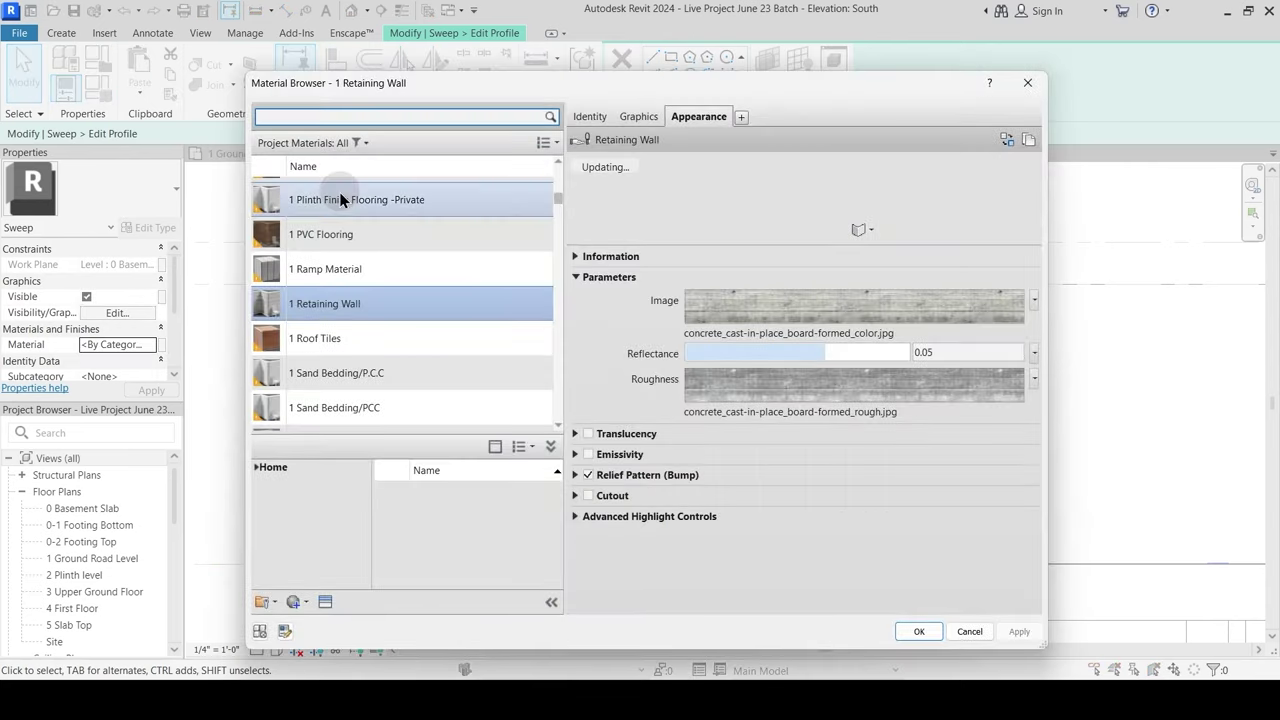
left_click(920, 631)
left_click(620, 92)
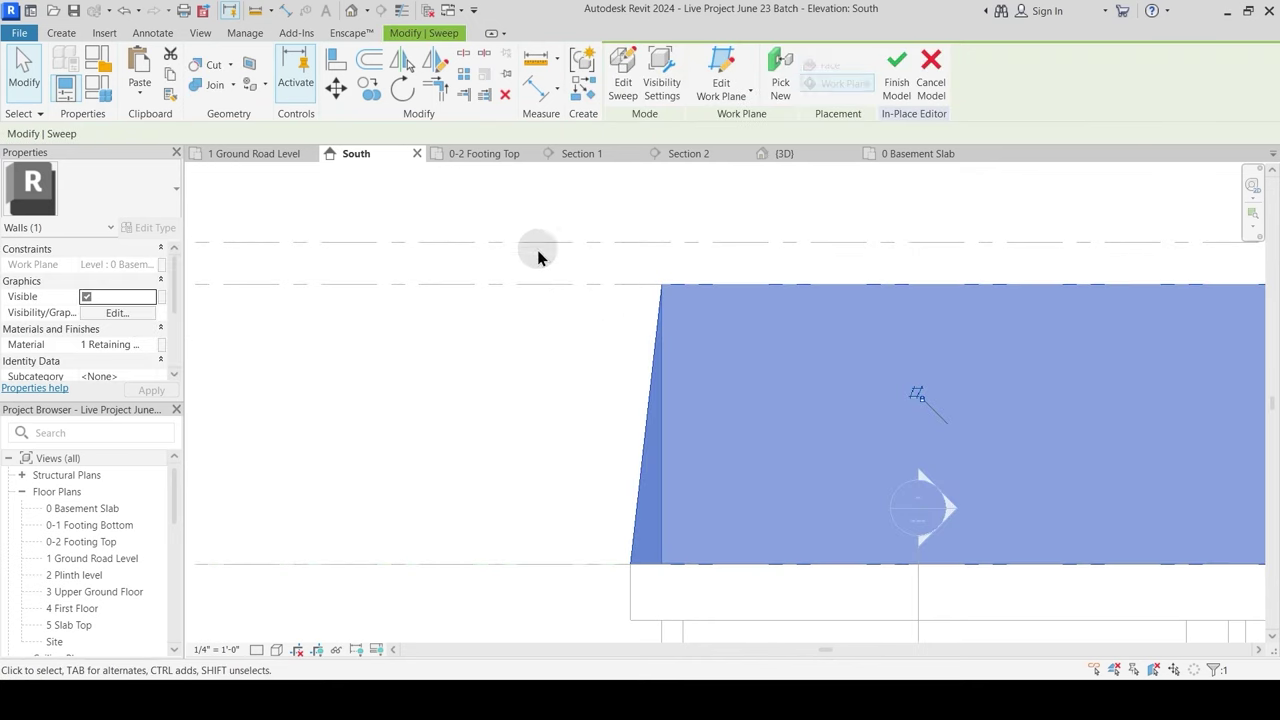
Step: In the {3D} view, orbit and zoom around the corner to inspect the tapered retaining wall
left_click(796, 155)
middle_click_drag(671, 446, 650, 487, "shift")
left_click(723, 537)
scroll(722, 518, "up", 3)
middle_click_drag(577, 577, 509, 491, "shift")
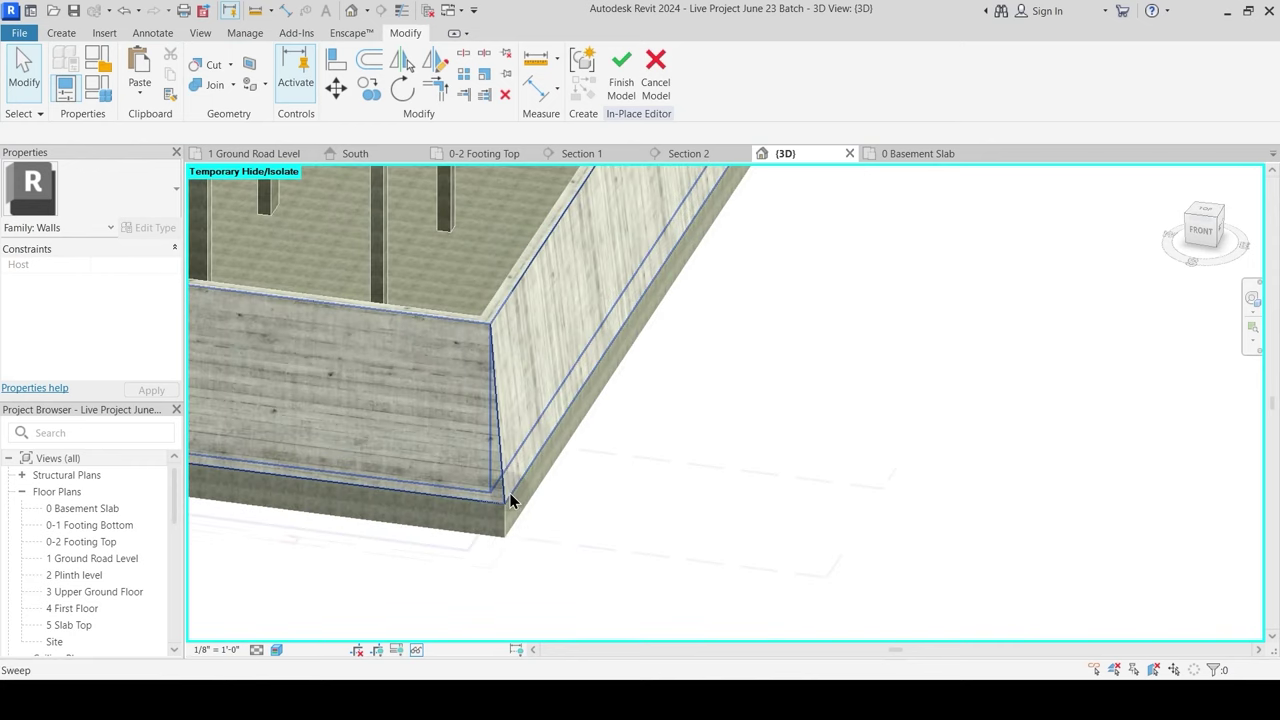
scroll(620, 506, "up", 2)
scroll(663, 323, "down", 3)
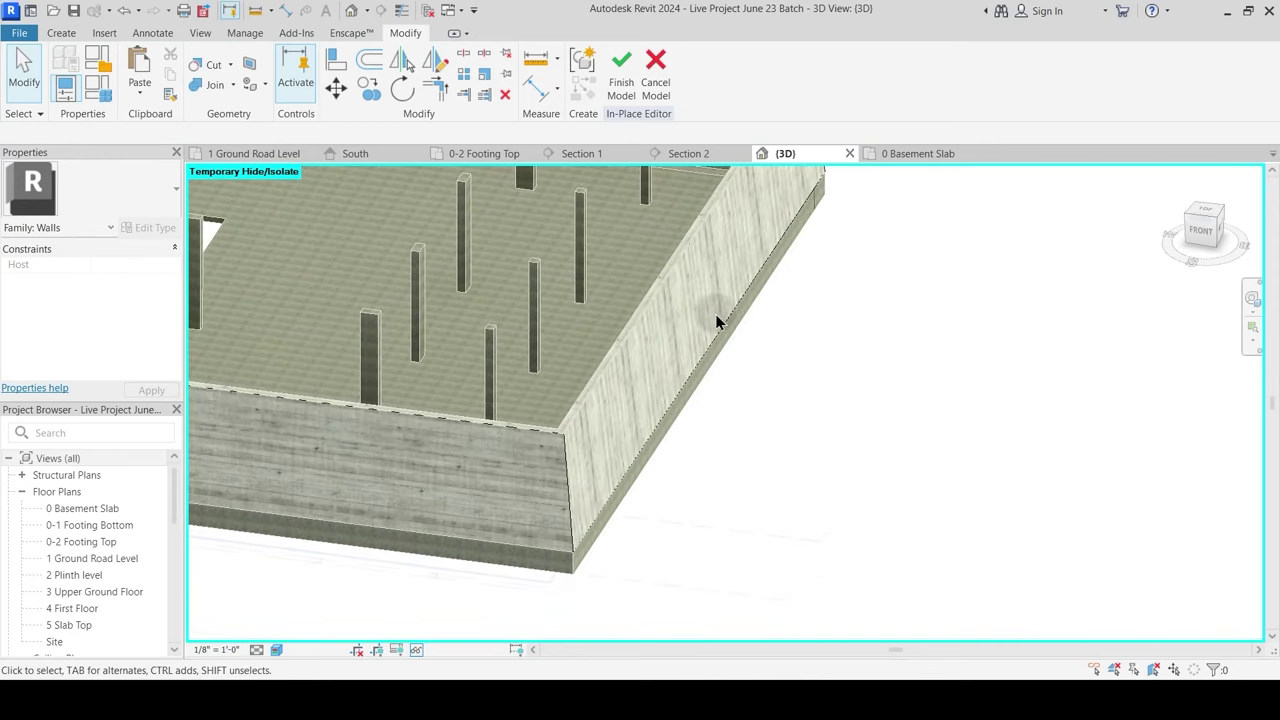
scroll(712, 330, "up", 2)
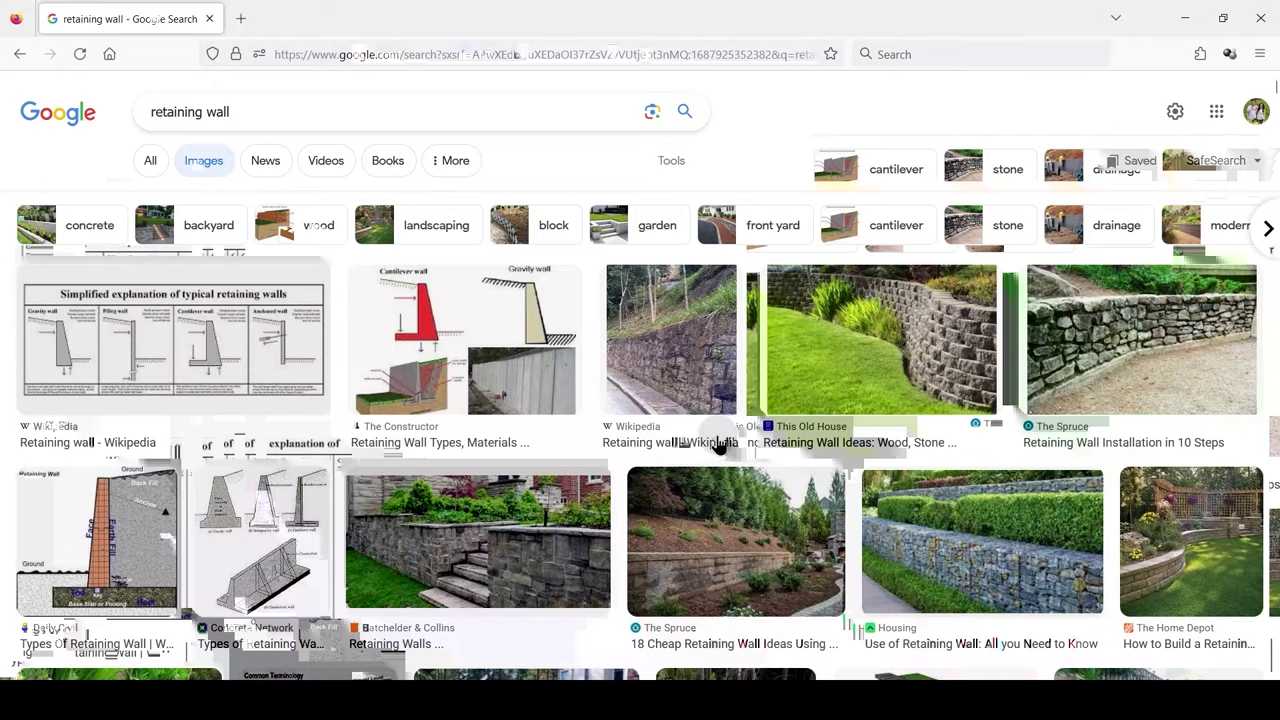
Step: Search Google images for 'counterfort retaining wall', then minimize the browser back to Revit
left_click_drag(236, 114, 116, 118)
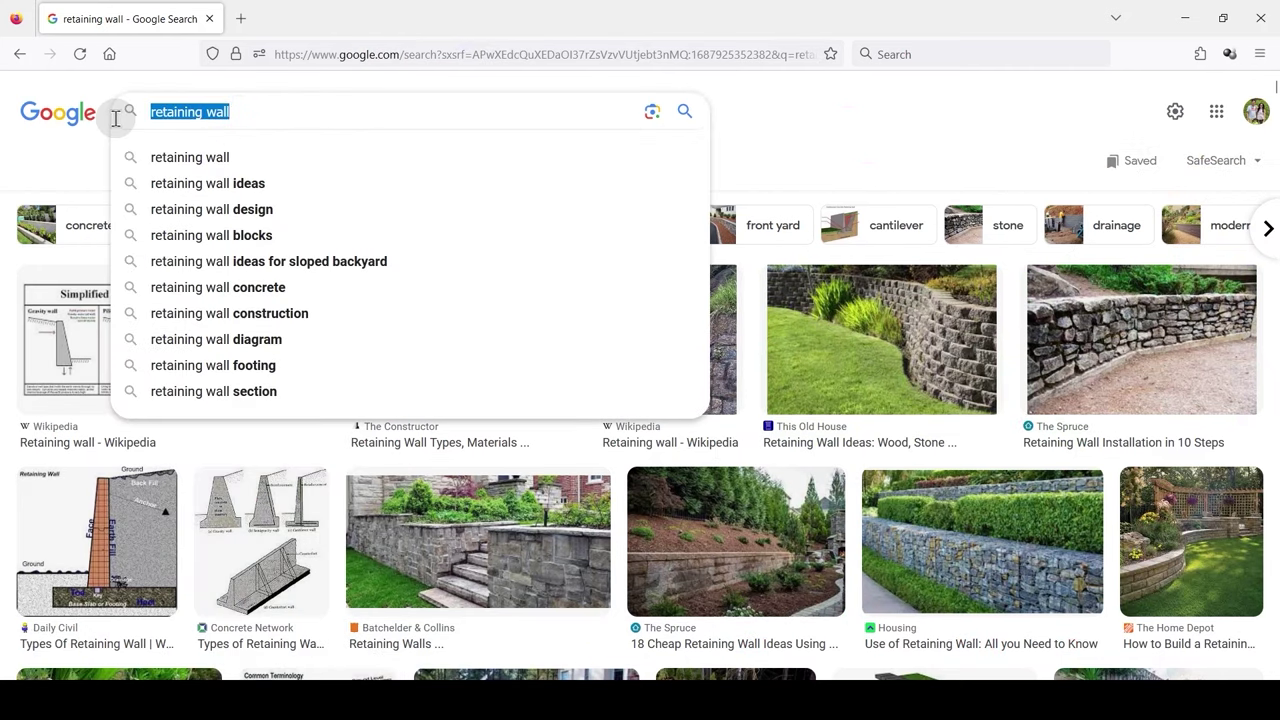
type("counter")
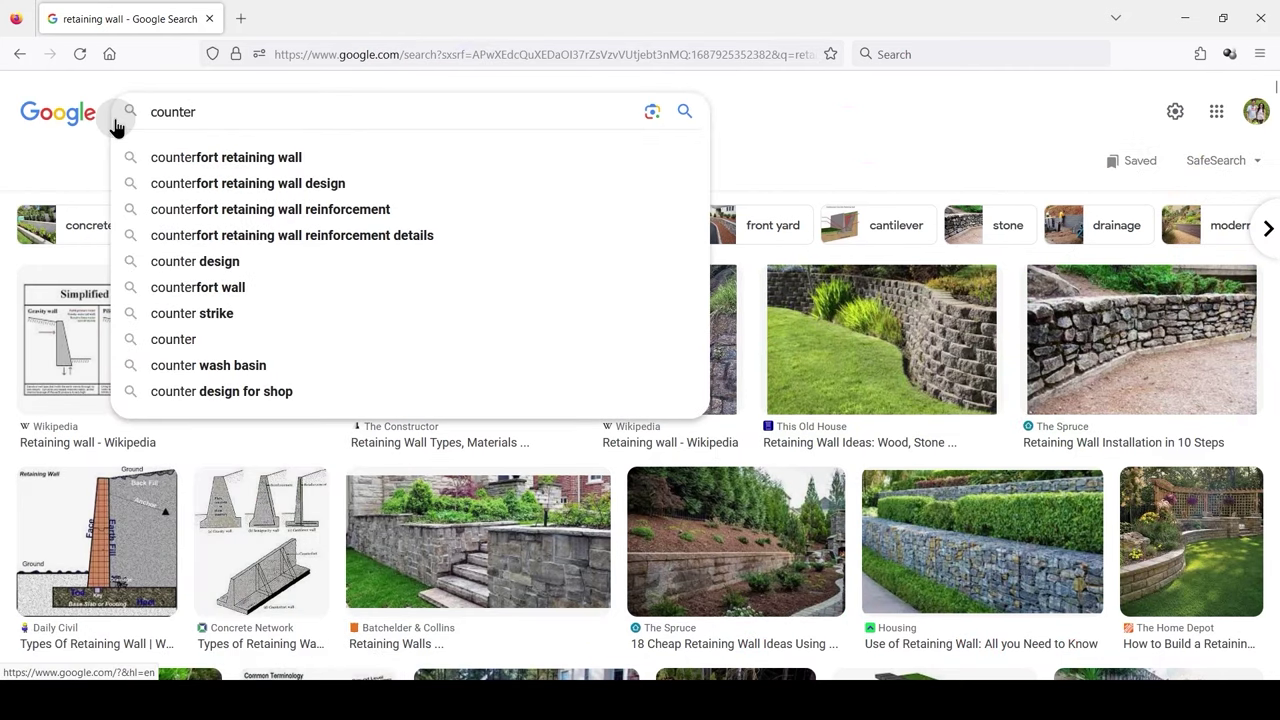
key("Down")
key("Return")
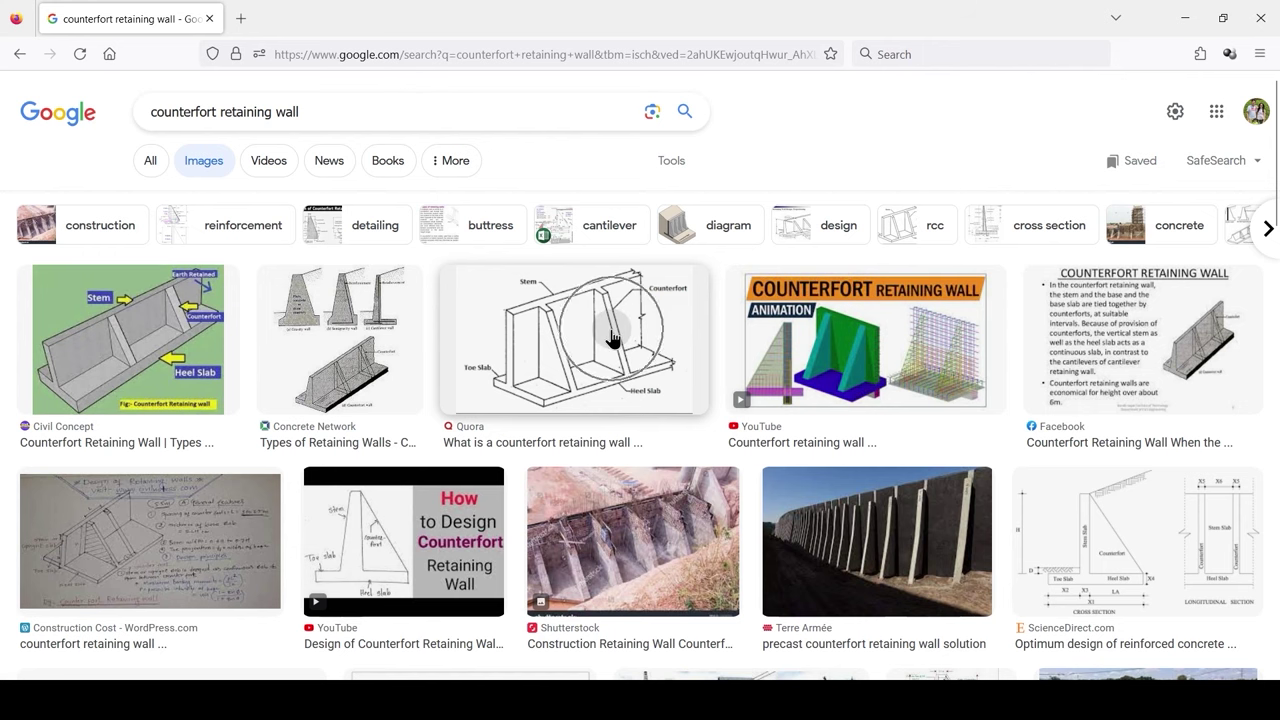
left_click(1185, 18)
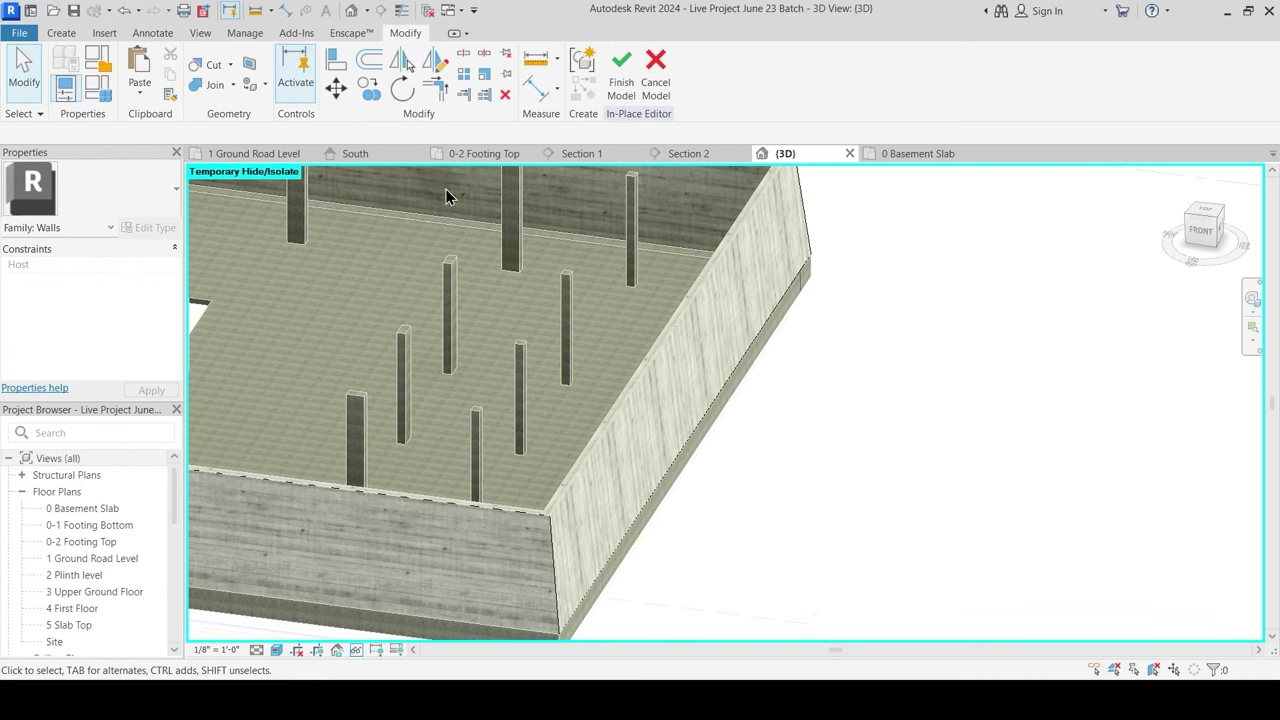
Step: On the 0 Basement Slab plan, start a Void Extrusion near the right retaining wall
left_click(912, 153)
middle_click_drag(887, 408, 731, 332)
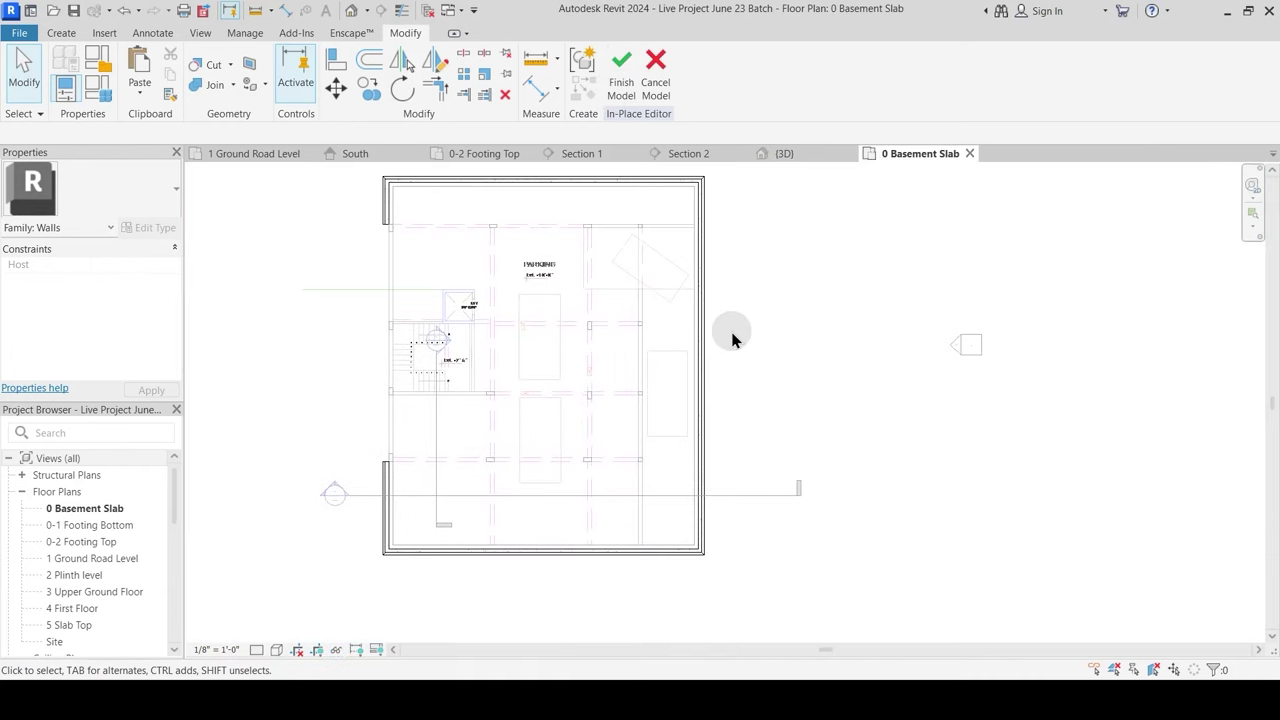
scroll(736, 246, "up", 2)
middle_click_drag(736, 246, 681, 415)
left_click(61, 36)
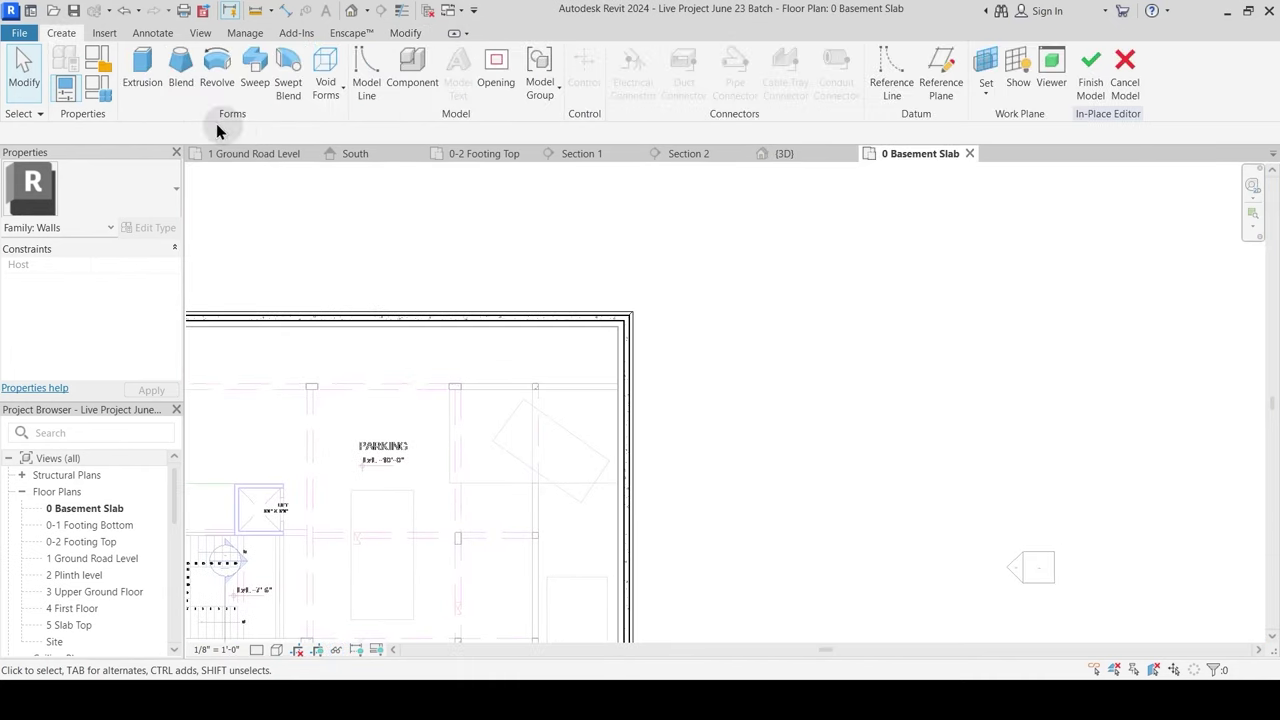
left_click(334, 94)
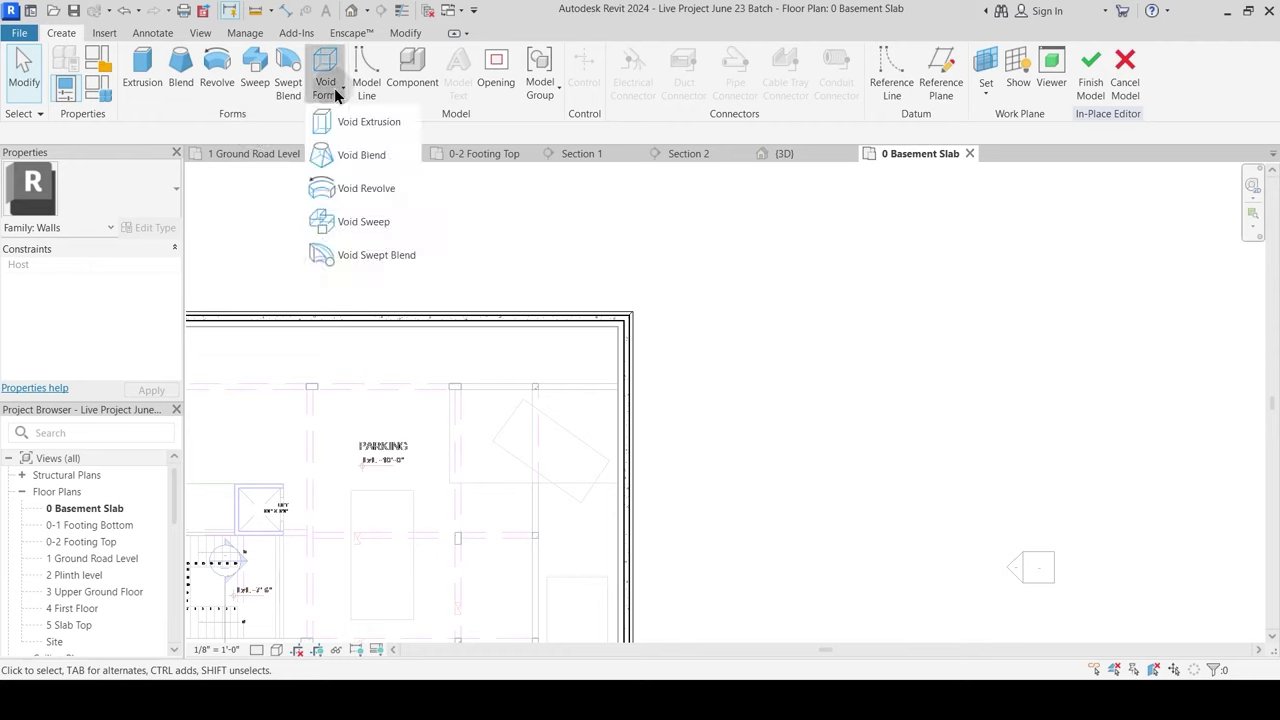
left_click(372, 130)
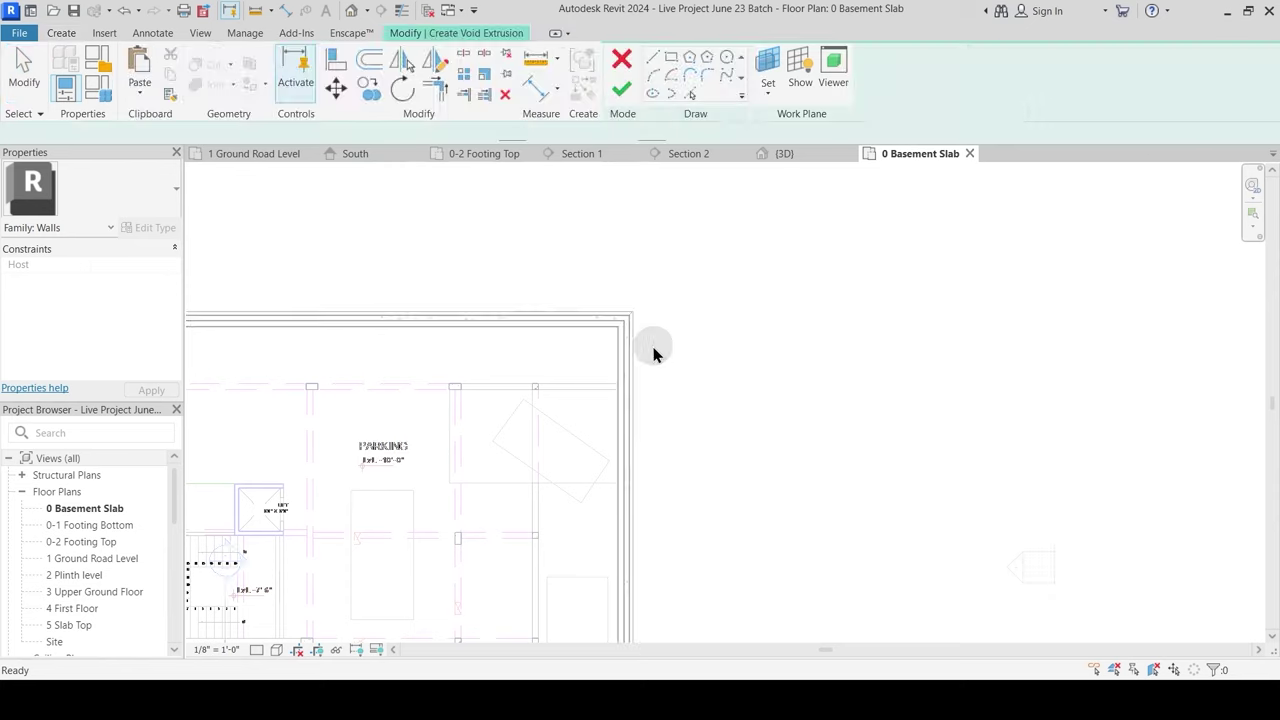
scroll(648, 352, "up", 4)
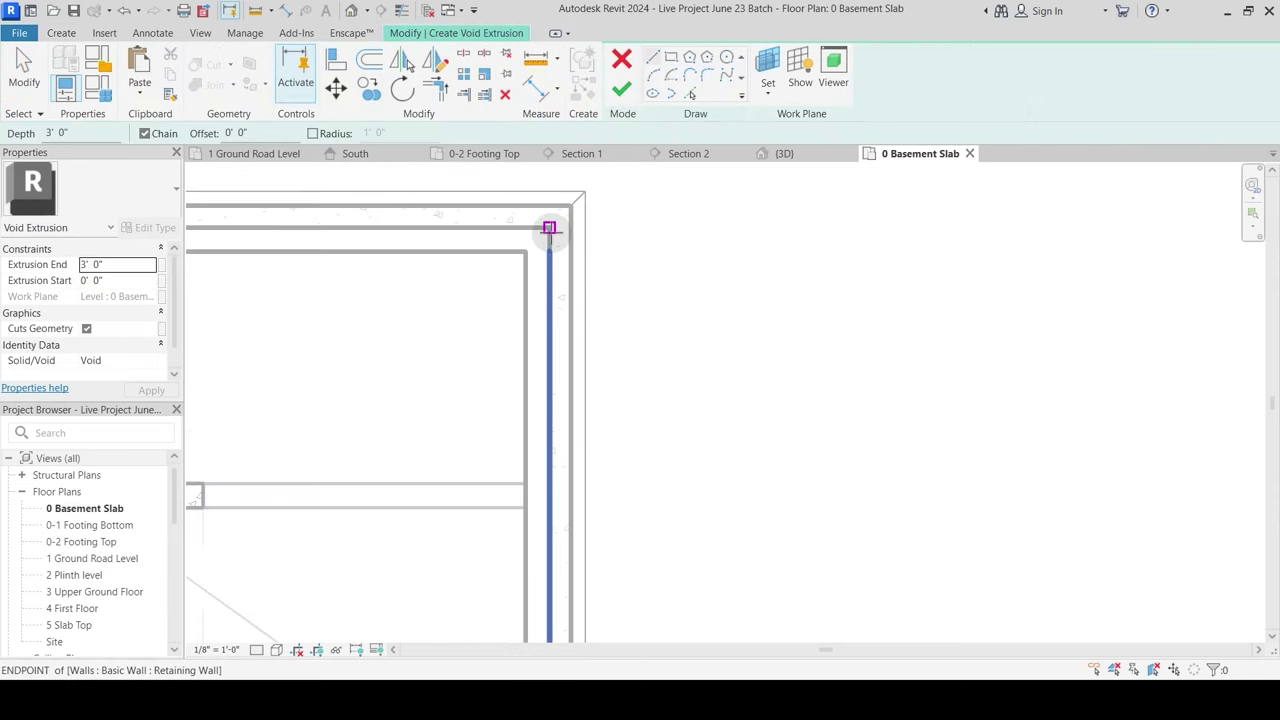
Step: Draw a narrow void rectangle along the right retaining wall from its corner
left_click(550, 228)
left_click(671, 57)
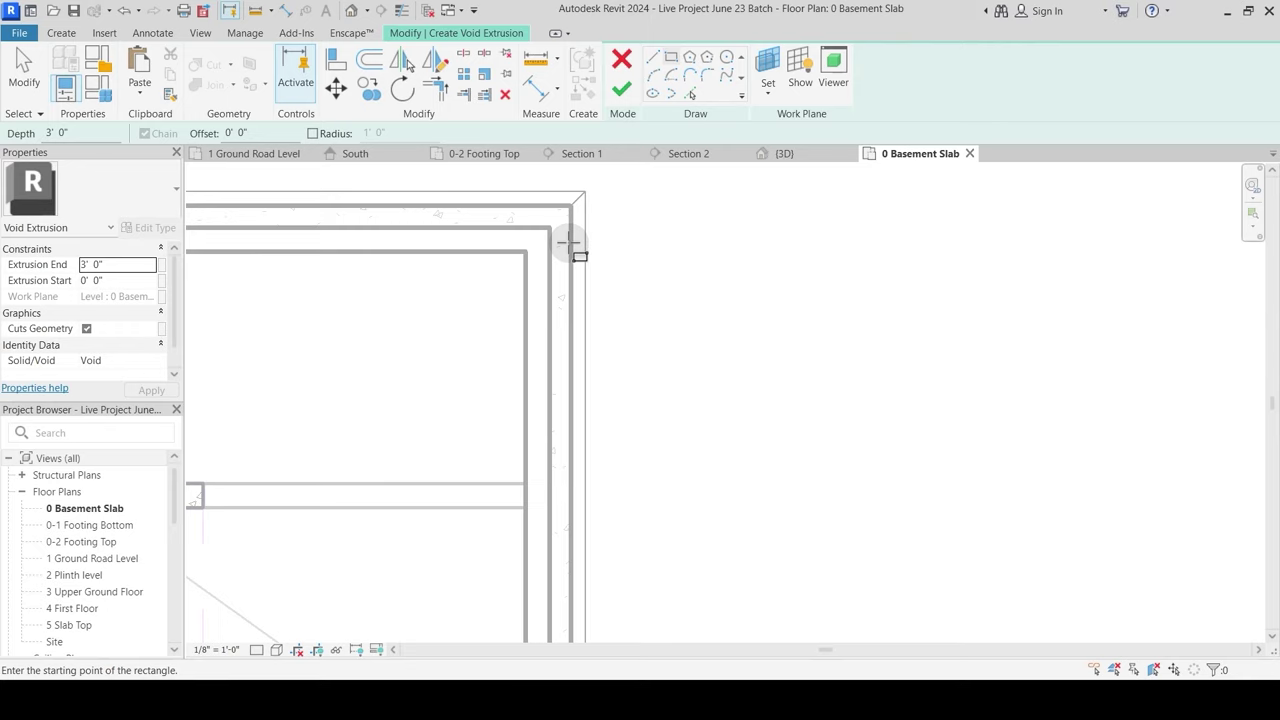
scroll(556, 251, "up", 1)
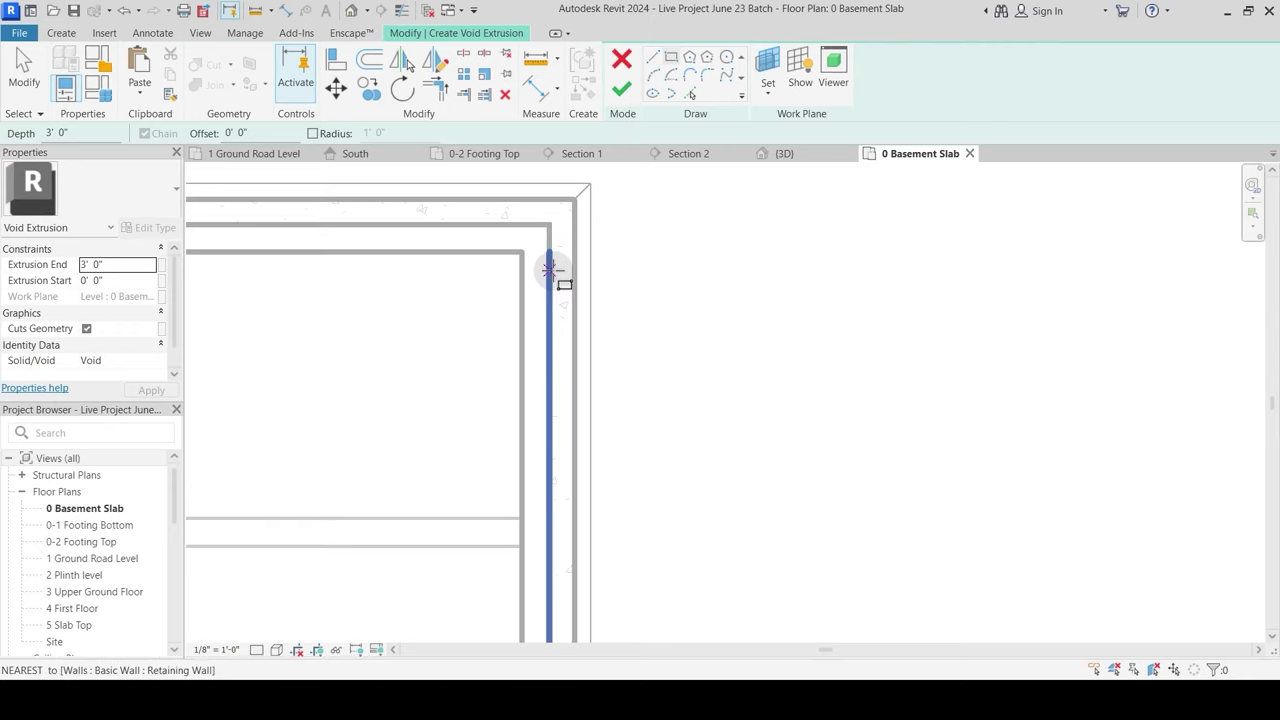
left_click(551, 270)
middle_click_drag(597, 571, 594, 406)
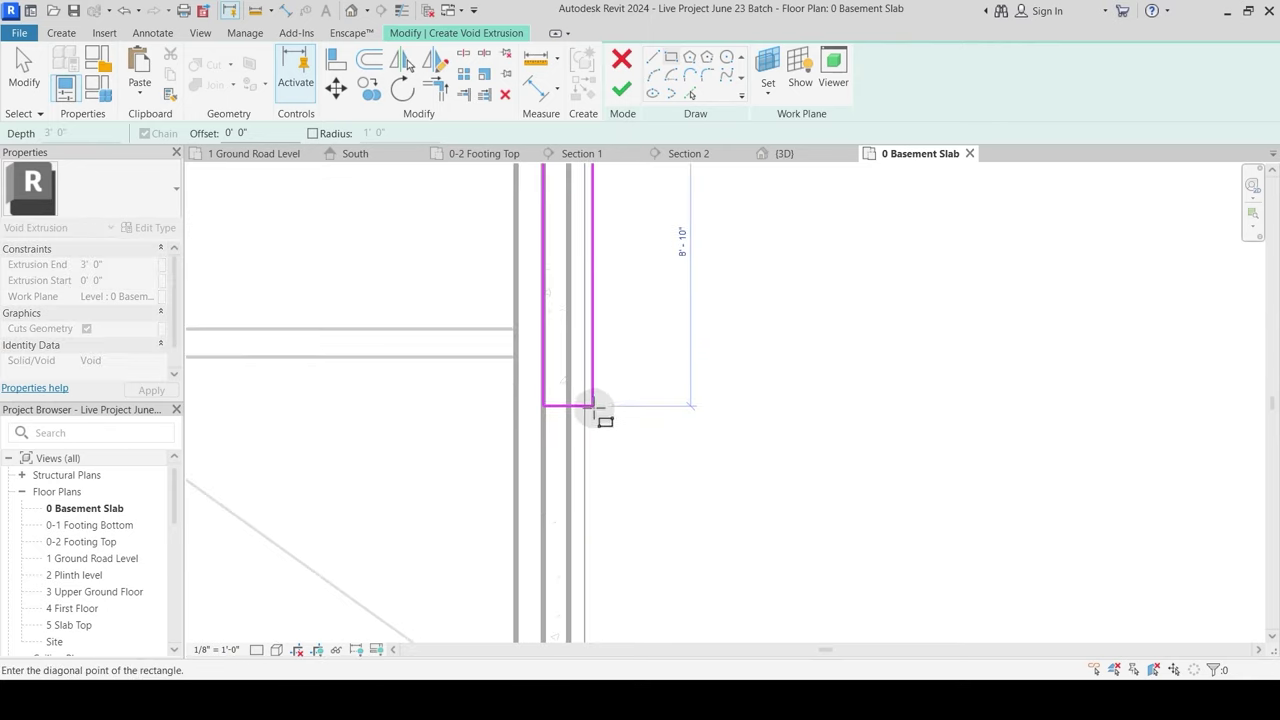
left_click(585, 443)
key("Escape")
key("Escape")
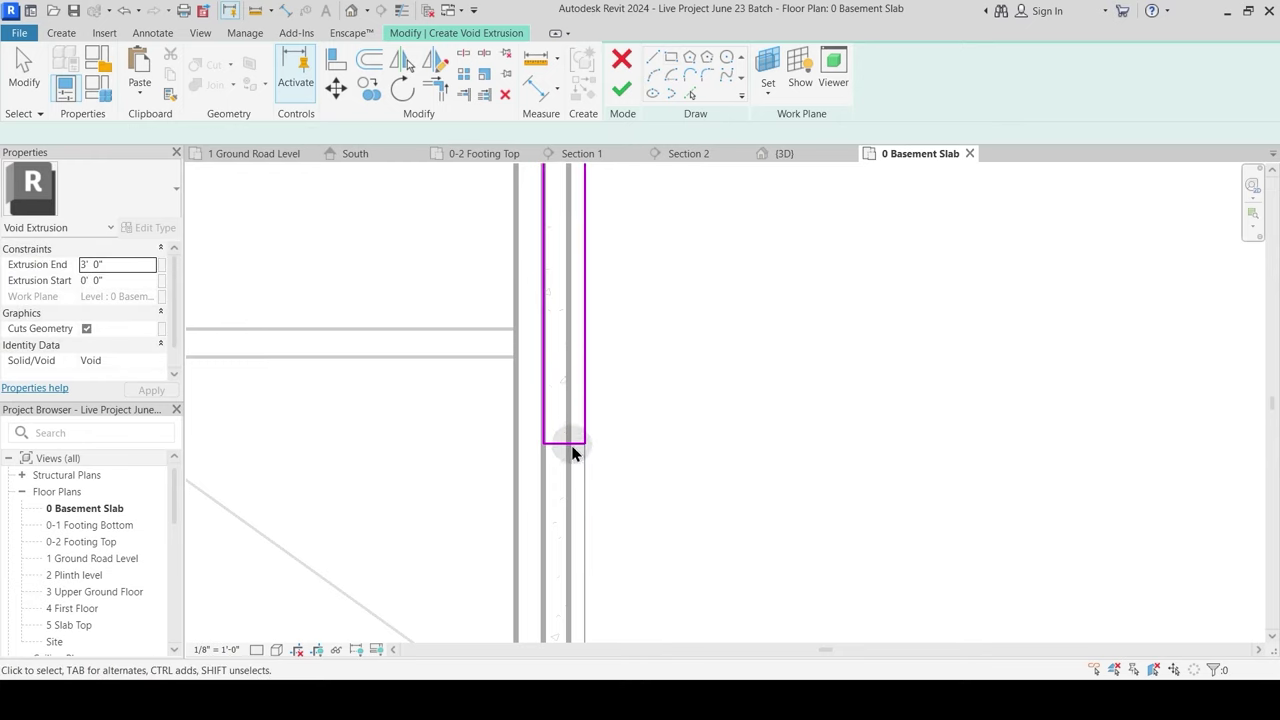
Step: Check the void rectangle's edges and its length value, leaving it unchanged
left_click(568, 444)
middle_click_drag(663, 405, 671, 635)
left_click(586, 303)
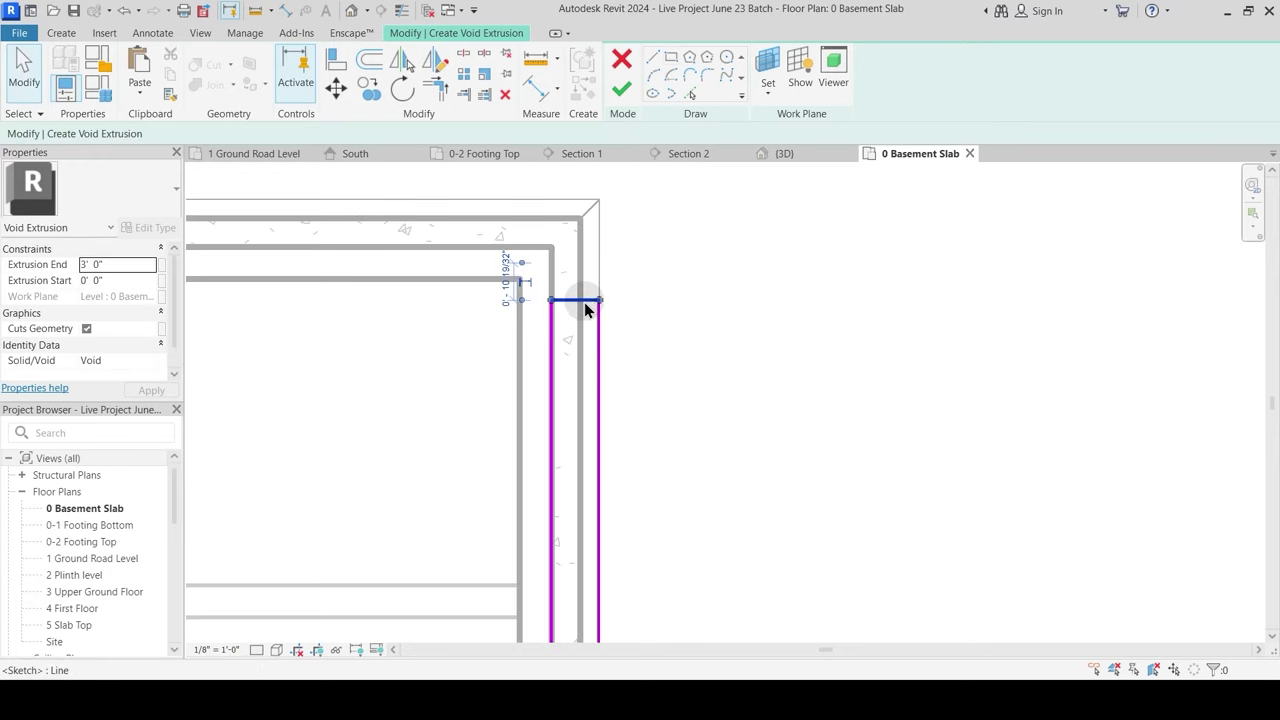
scroll(615, 318, "down", 1)
left_click(578, 458)
left_click(604, 450)
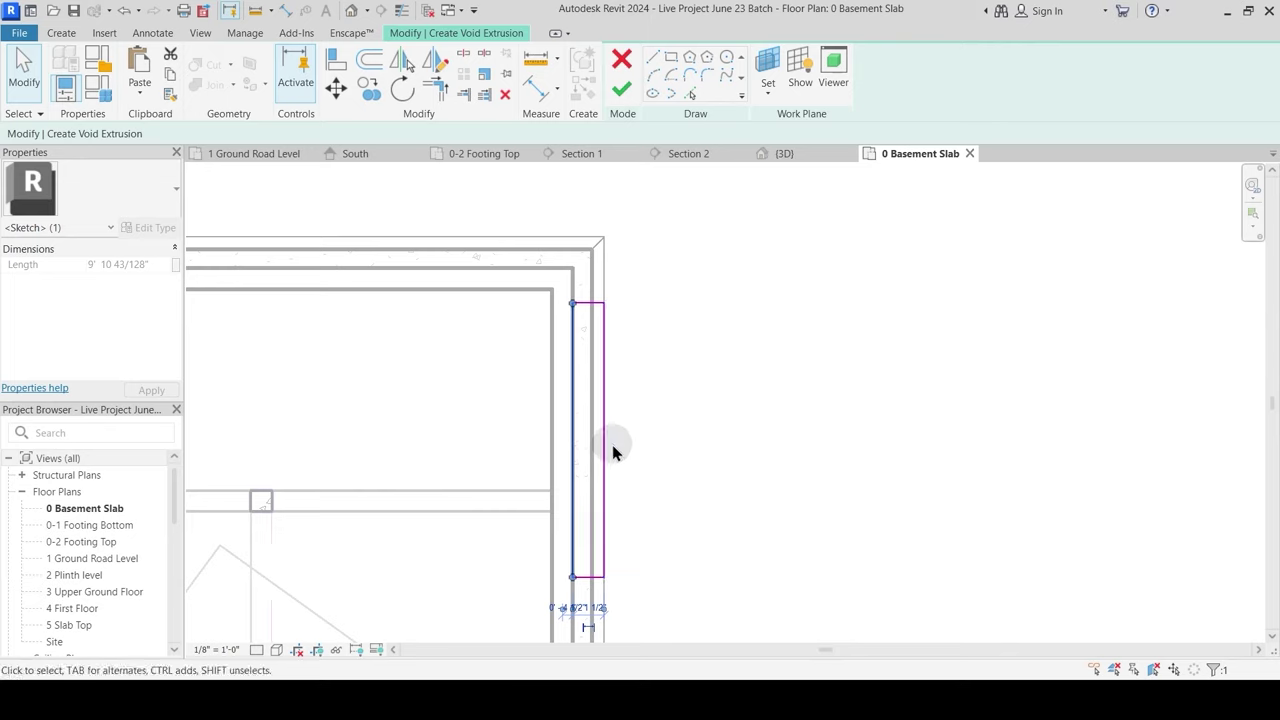
left_click(594, 560)
left_click(594, 577)
left_click(527, 442)
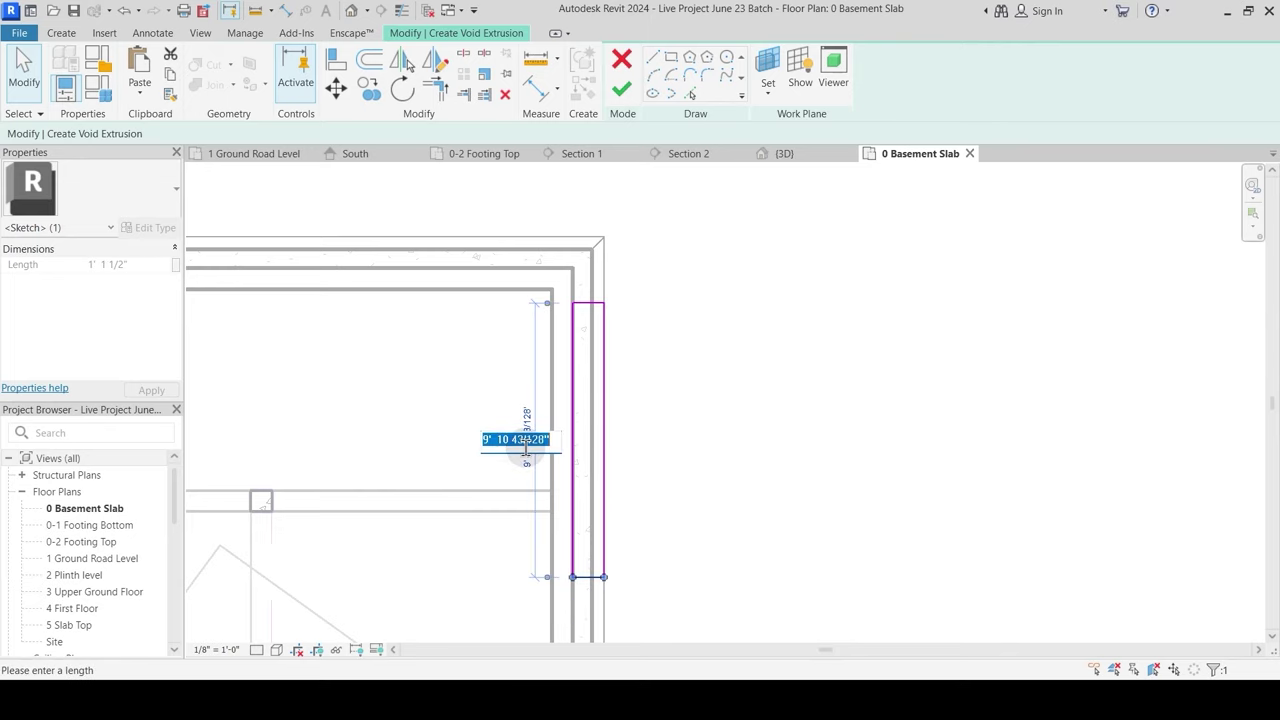
key("Escape")
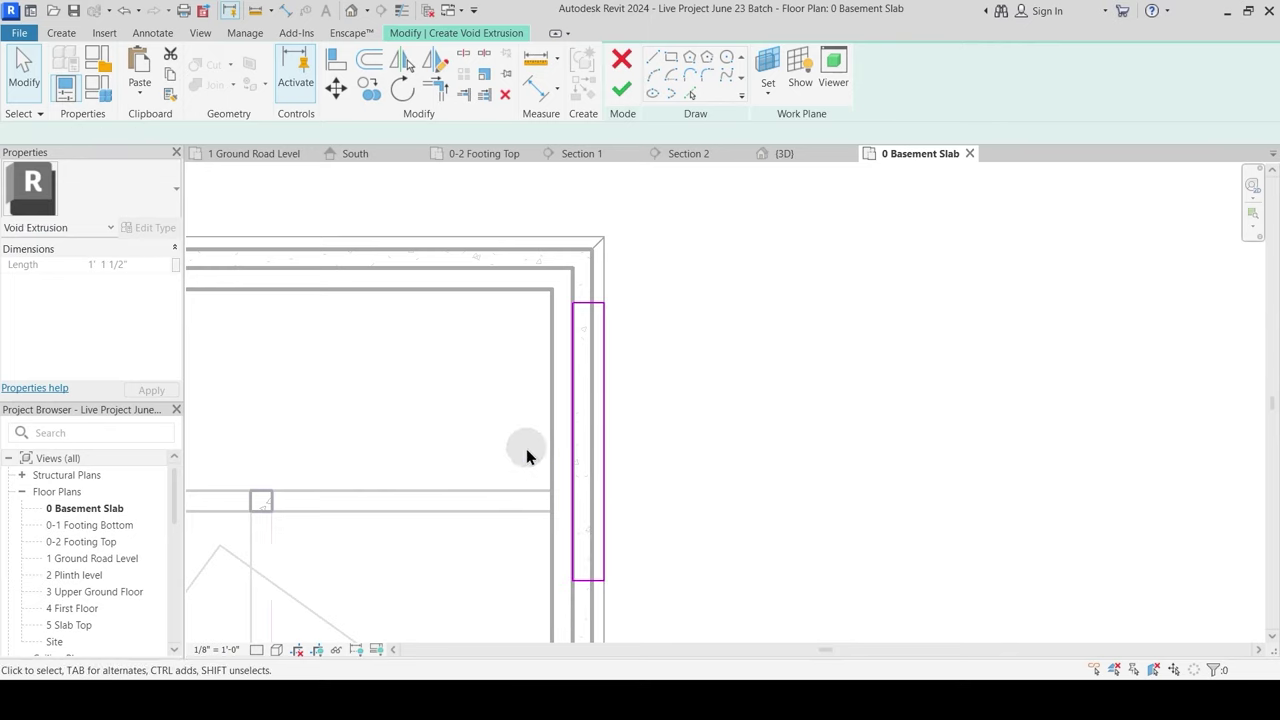
middle_click_drag(646, 369, 654, 264)
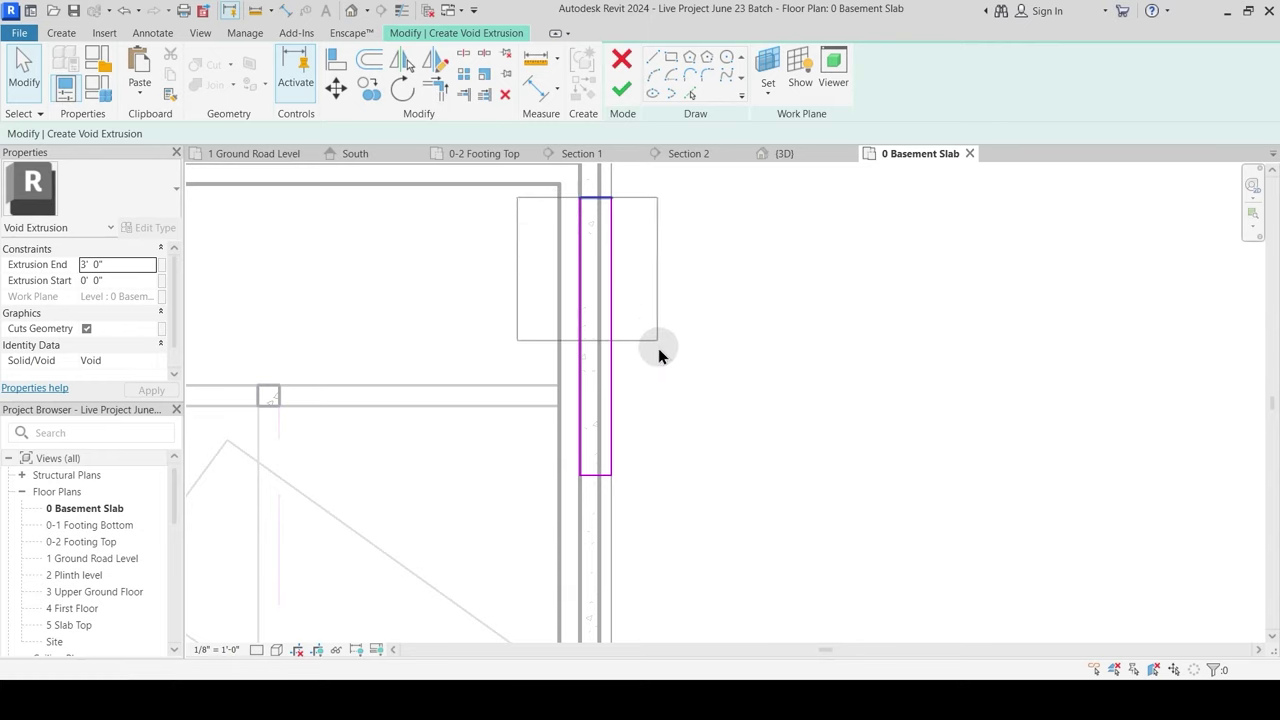
left_click_drag(658, 349, 665, 404)
Step: Copy the void rectangle to a position just below the first one
left_click_drag(551, 186, 680, 505)
key("o")
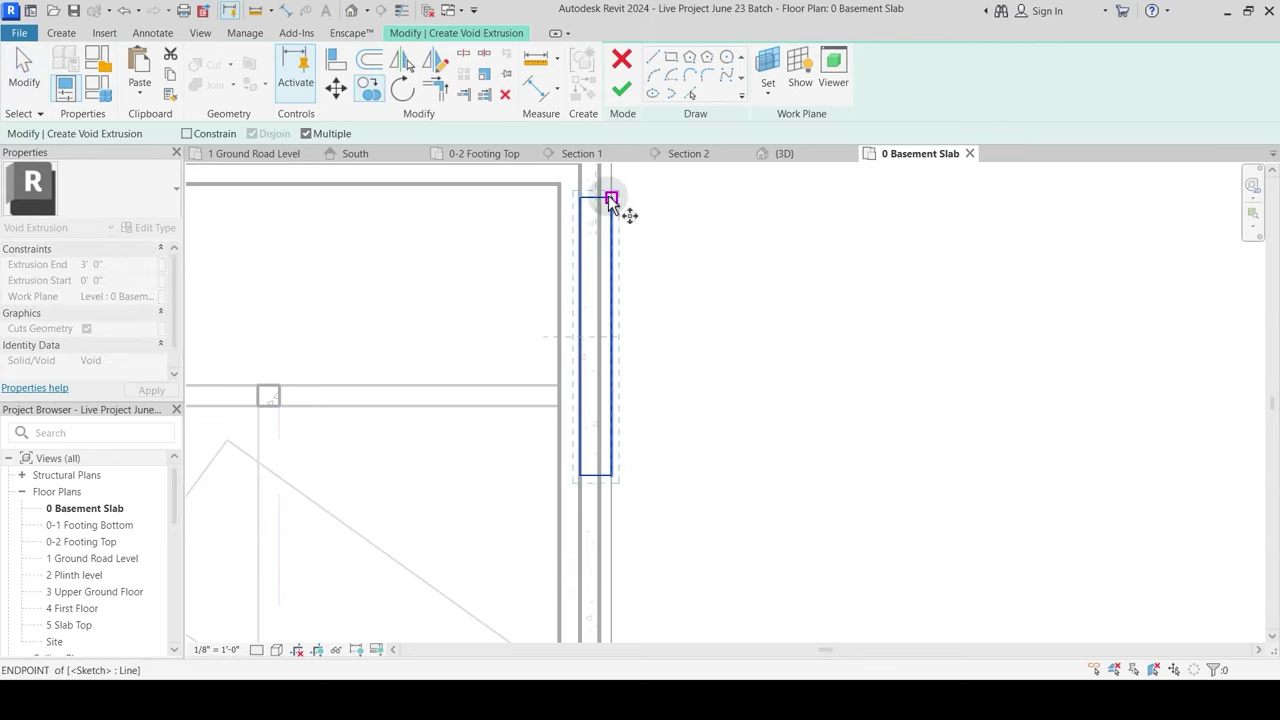
left_click(611, 197)
left_click(611, 506)
key("Escape")
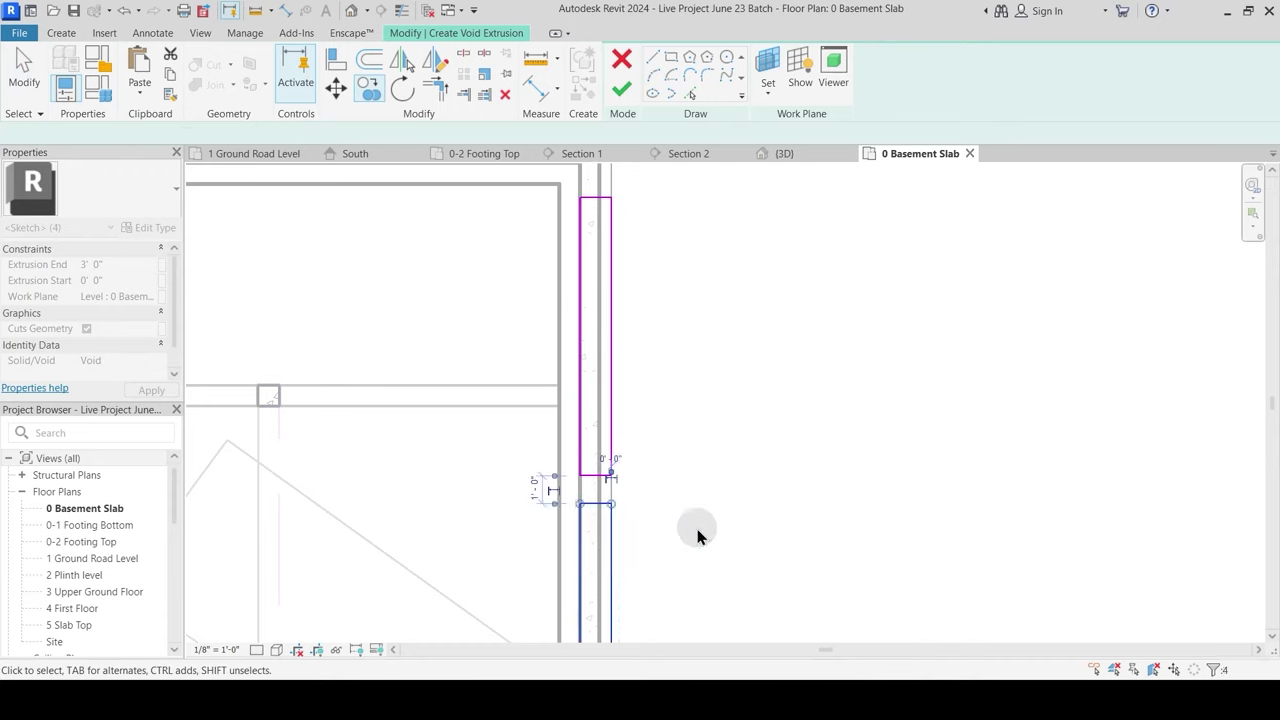
key("Escape")
middle_click_drag(682, 538, 680, 420)
scroll(630, 232, "up", 1)
scroll(631, 231, "up", 1)
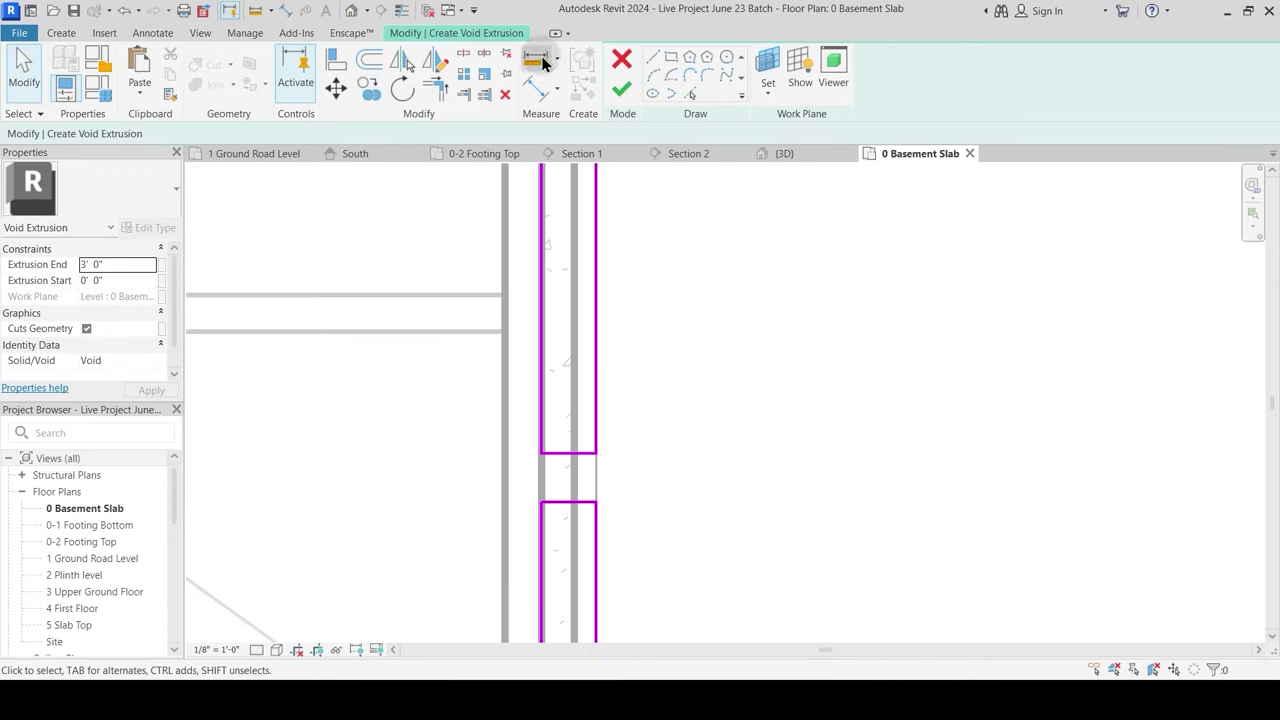
Step: Measure the gap between the two rectangles, then select the lower rectangle's four lines
left_click(536, 60)
scroll(555, 444, "up", 1)
left_click(587, 533)
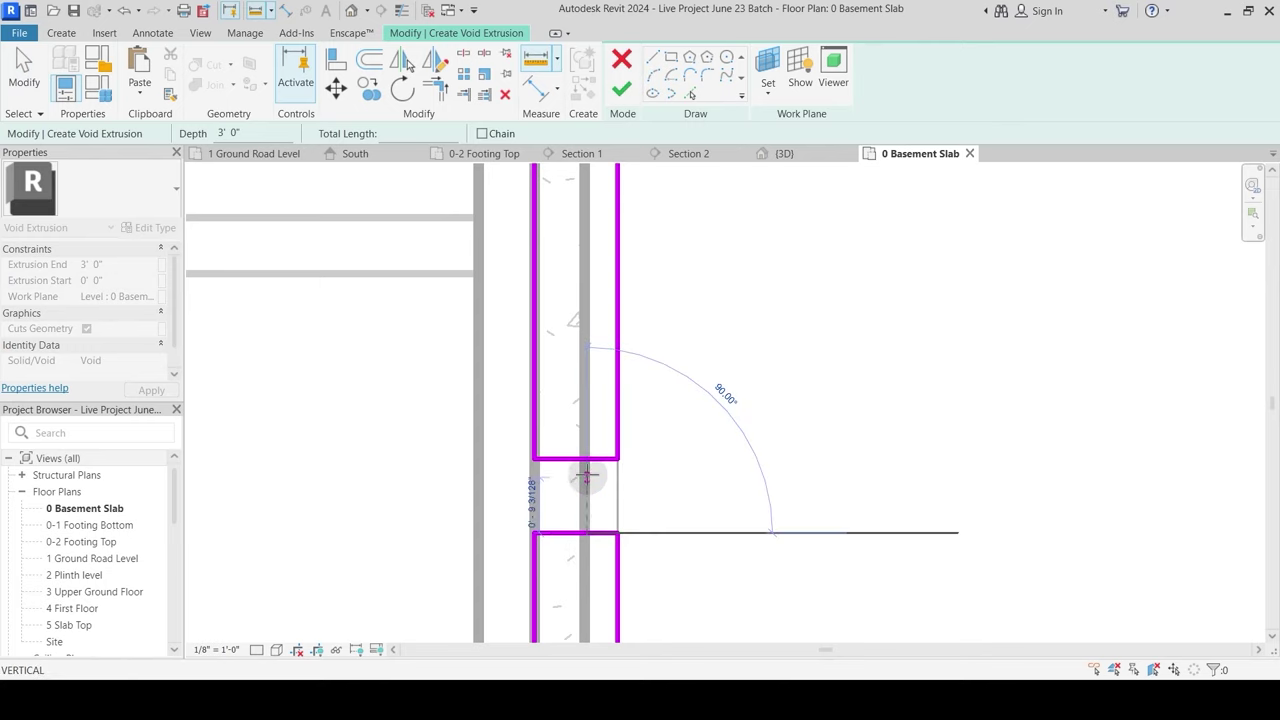
key("Escape")
key("Escape")
scroll(590, 389, "down", 4)
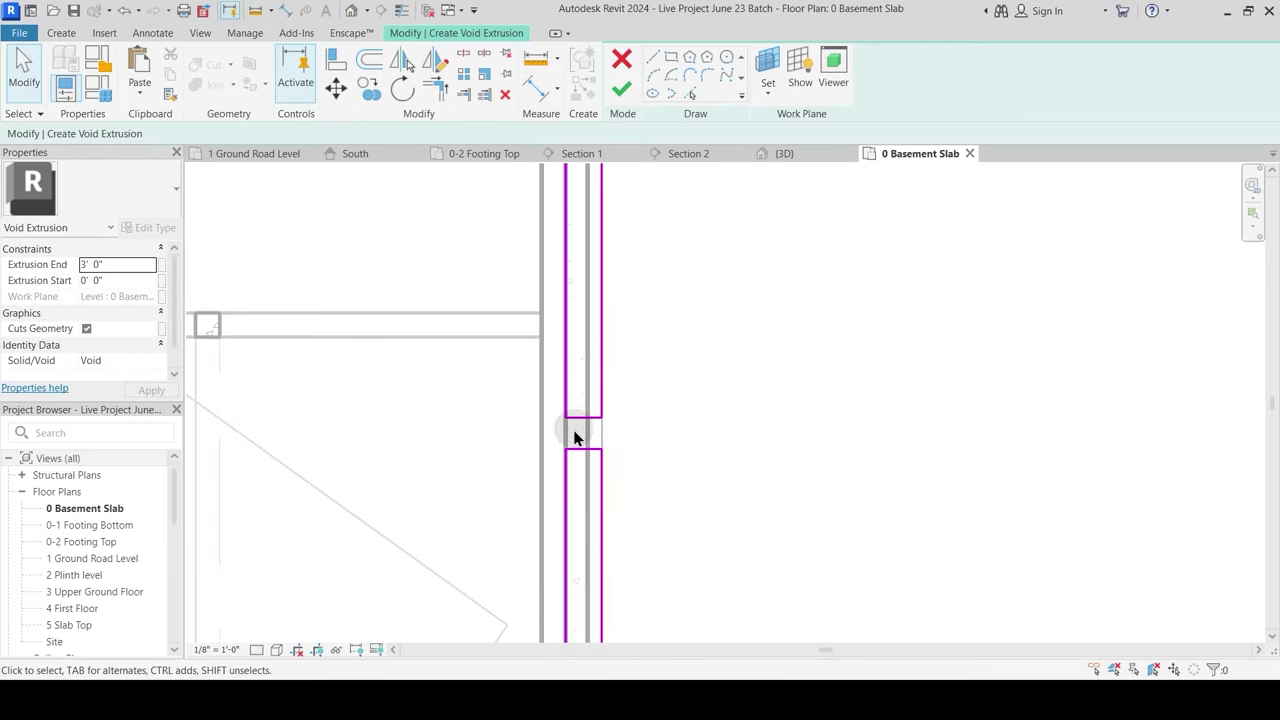
scroll(574, 434, "down", 1)
scroll(594, 486, "down", 2)
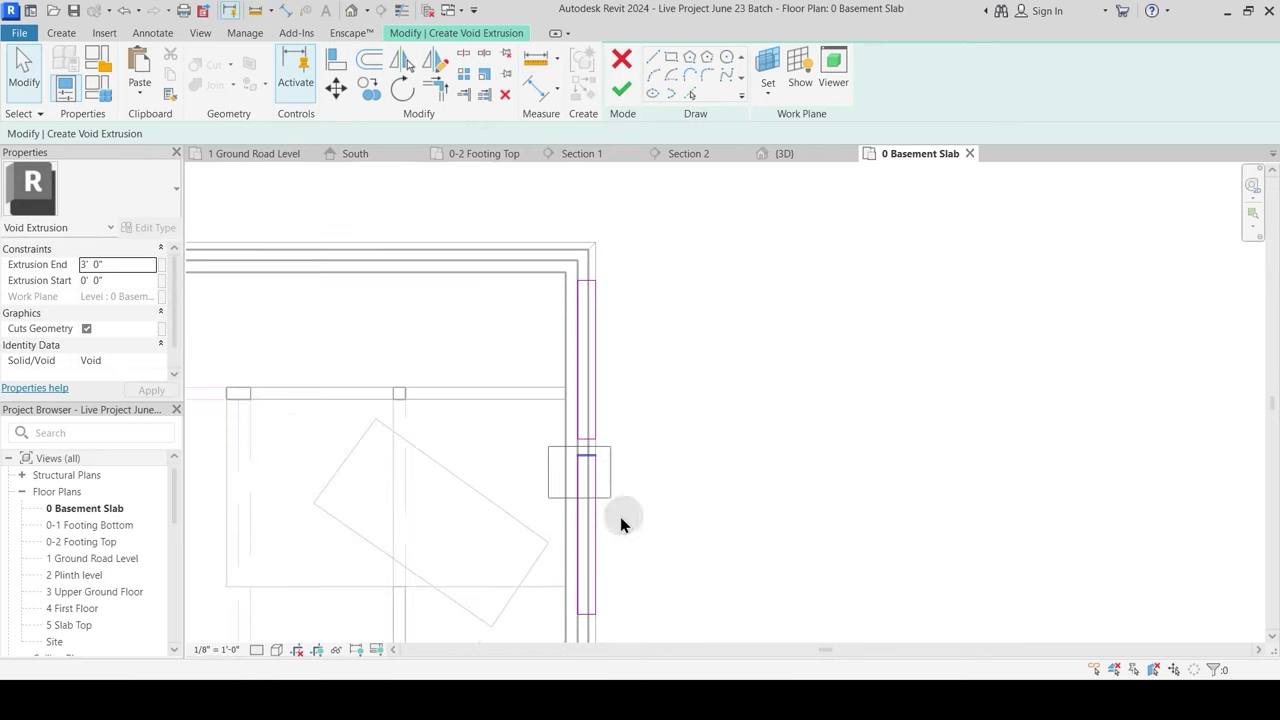
left_click_drag(548, 446, 655, 648)
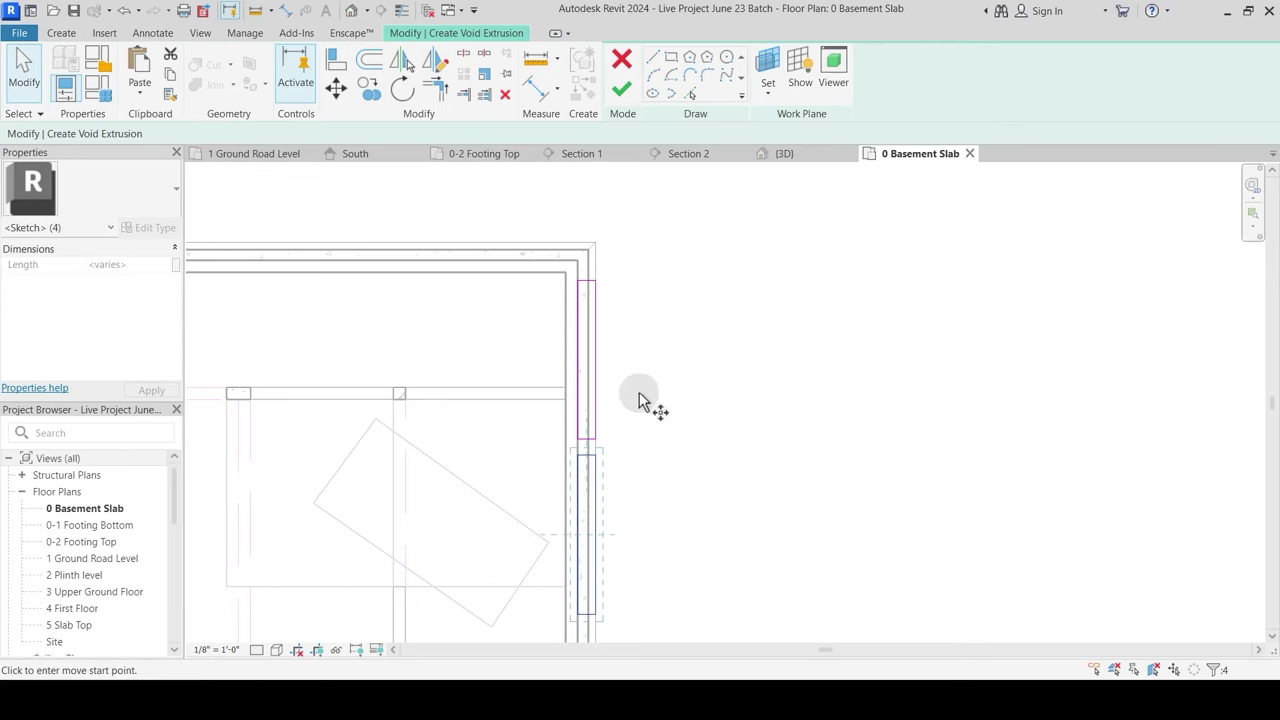
Step: Place four more rectangle copies spaced down the right retaining wall
left_click(595, 281)
middle_click_drag(574, 606, 549, 485)
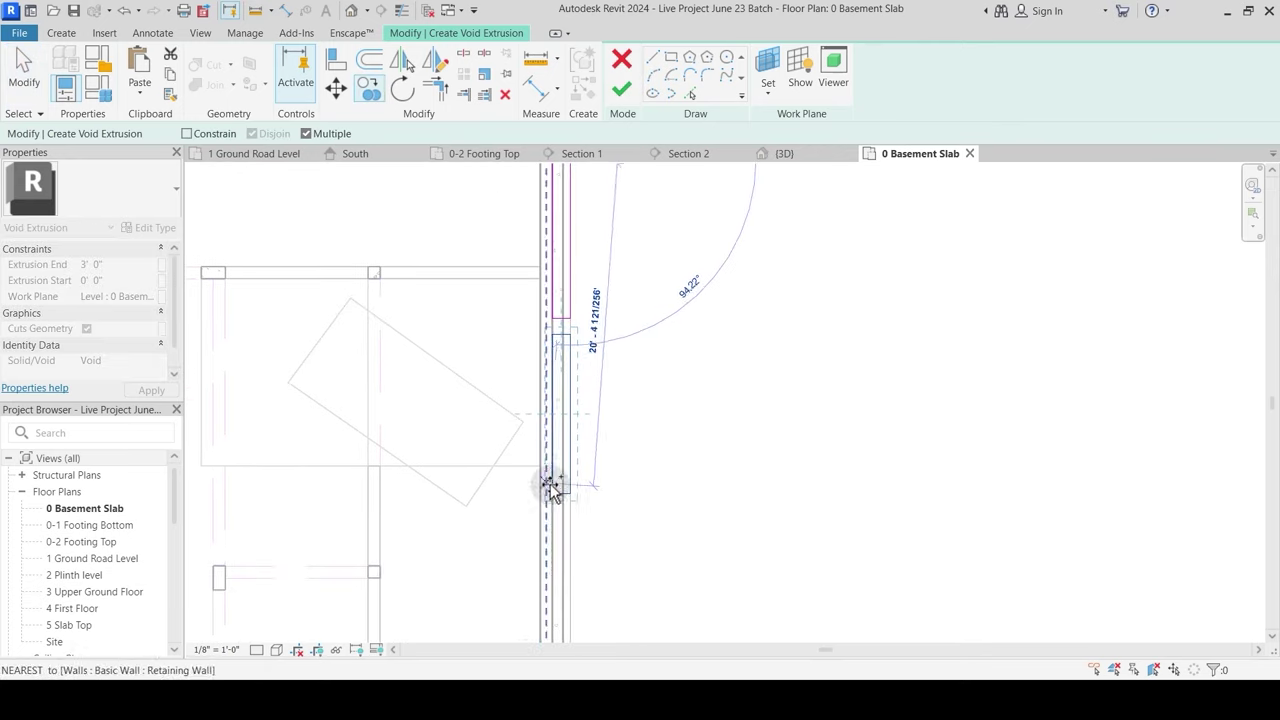
left_click(566, 334)
middle_click_drag(646, 490, 637, 307)
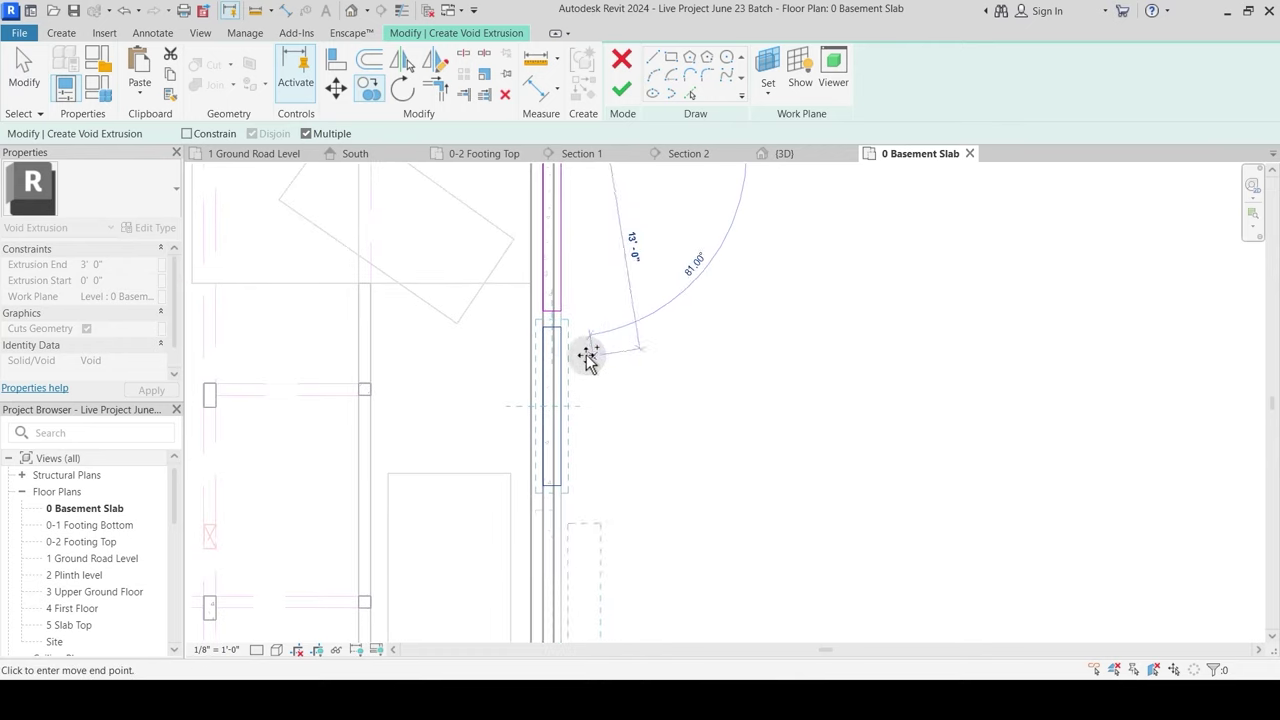
left_click(560, 327)
middle_click_drag(694, 489, 706, 239)
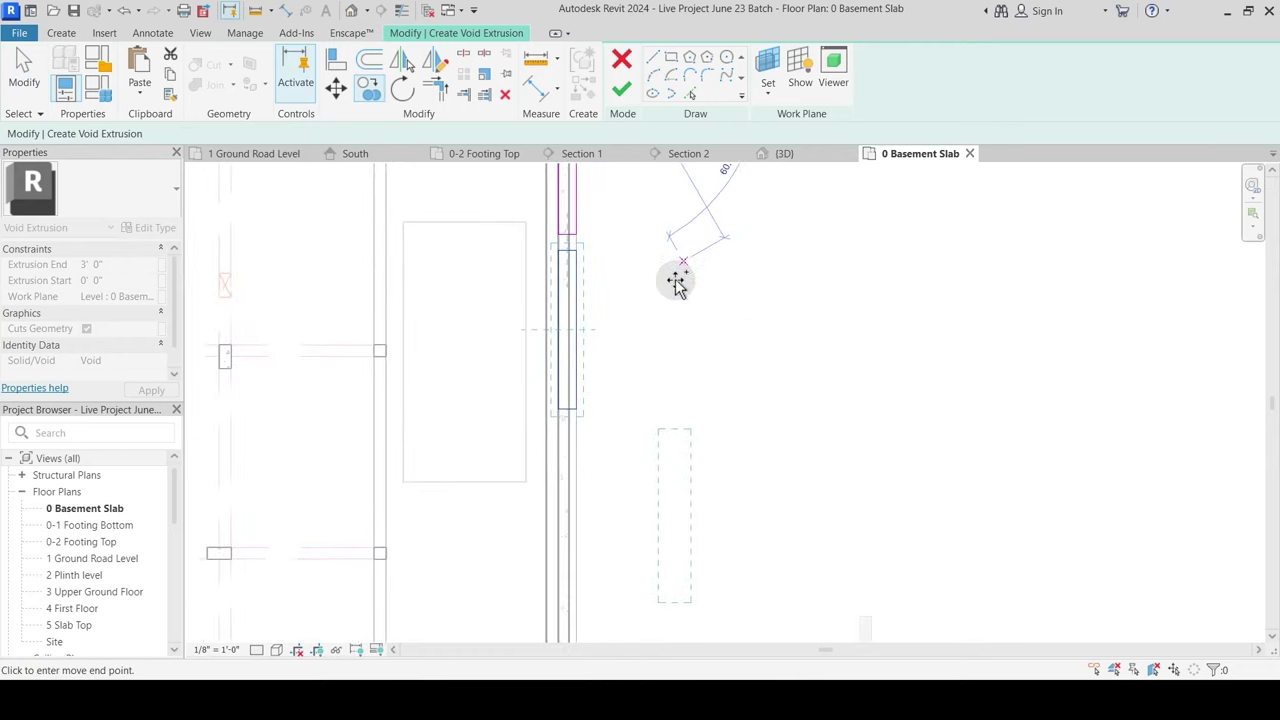
left_click(576, 250)
scroll(675, 250, "down", 1)
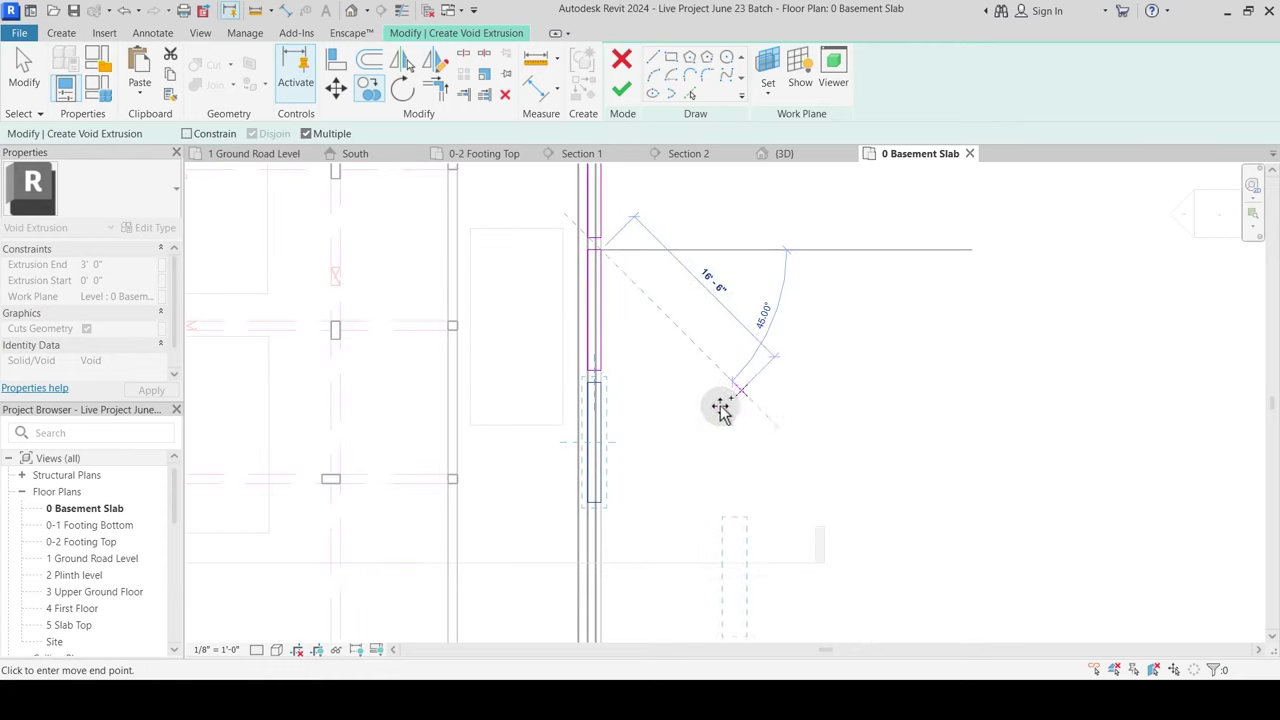
middle_click_drag(611, 433, 621, 295)
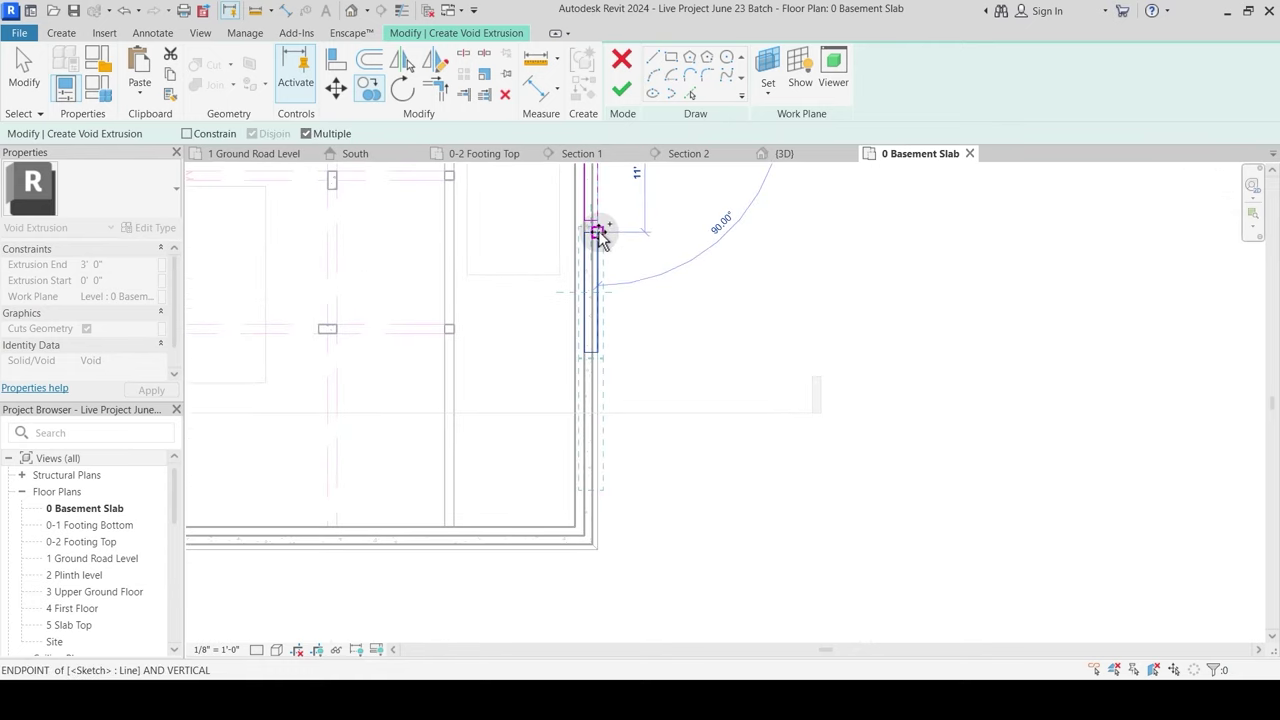
left_click(598, 232)
key("Escape")
key("Escape")
Step: Review the full row of rectangles and finish the void extrusion
scroll(853, 285, "down", 1)
middle_click_drag(853, 285, 774, 426)
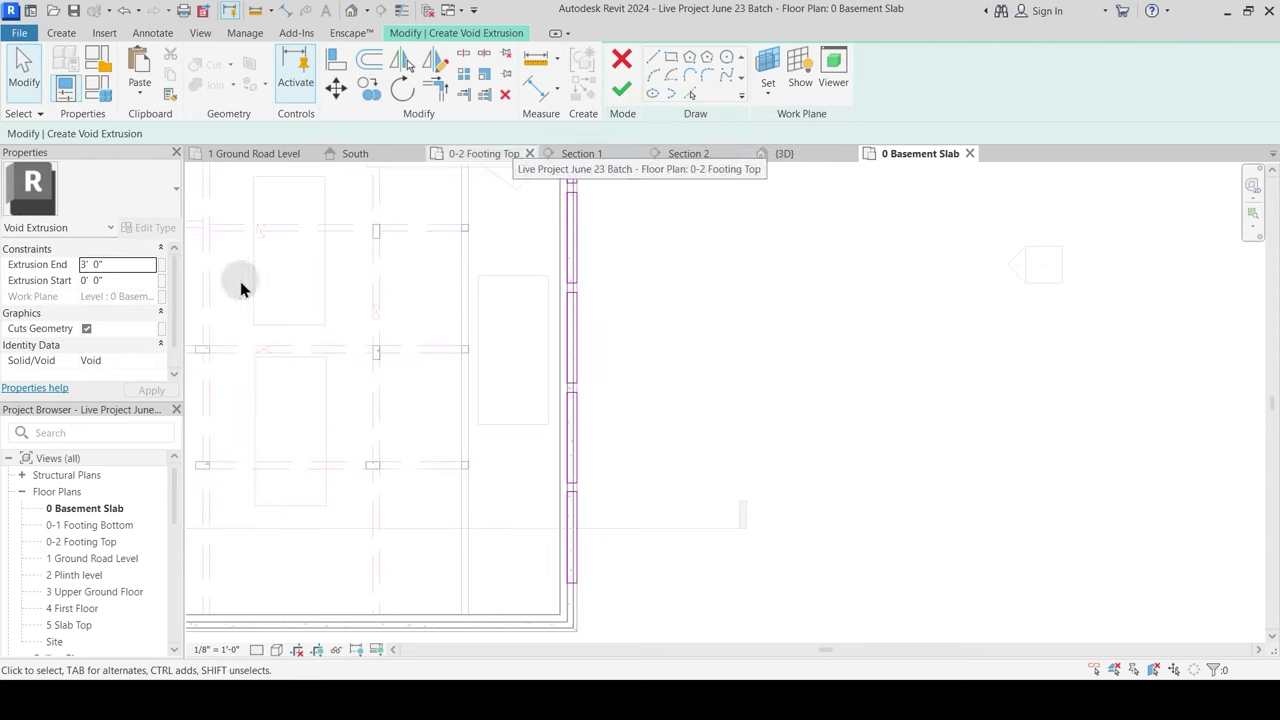
left_click(622, 90)
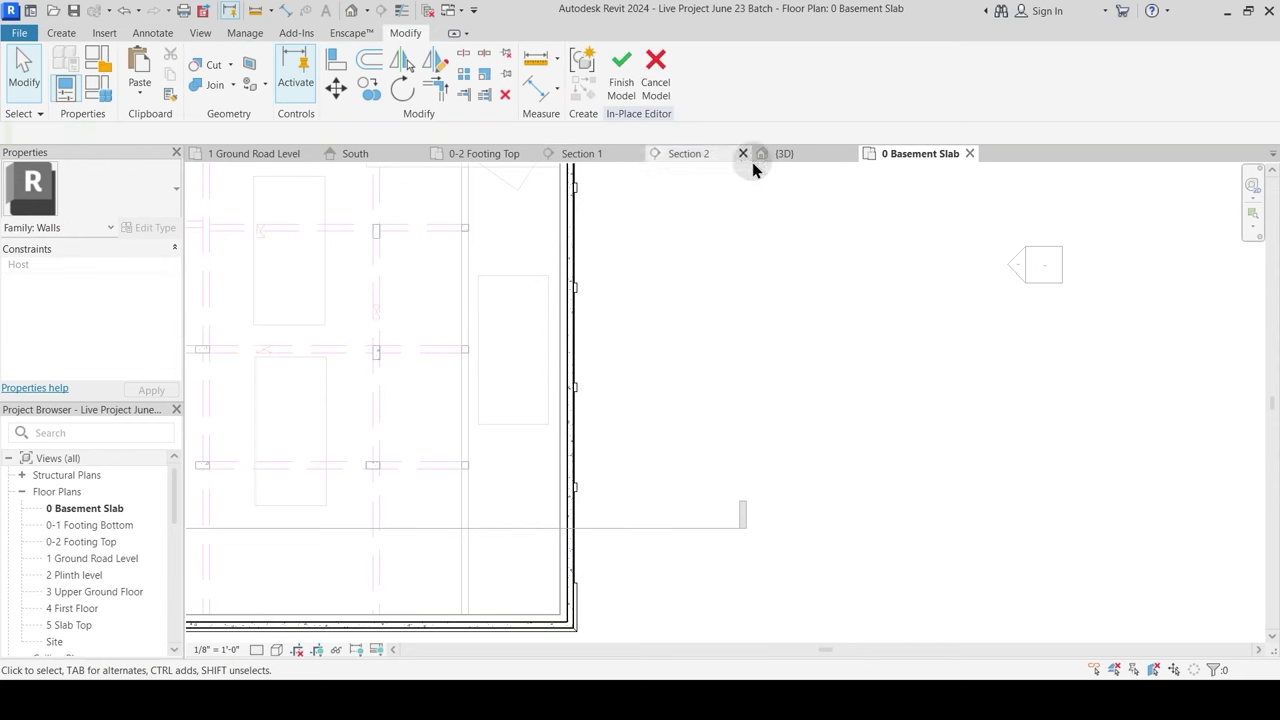
Step: In 3D, select the wall's void extrusions and stretch them up above the wall top
left_click(784, 155)
middle_click_drag(725, 369, 531, 563, "shift")
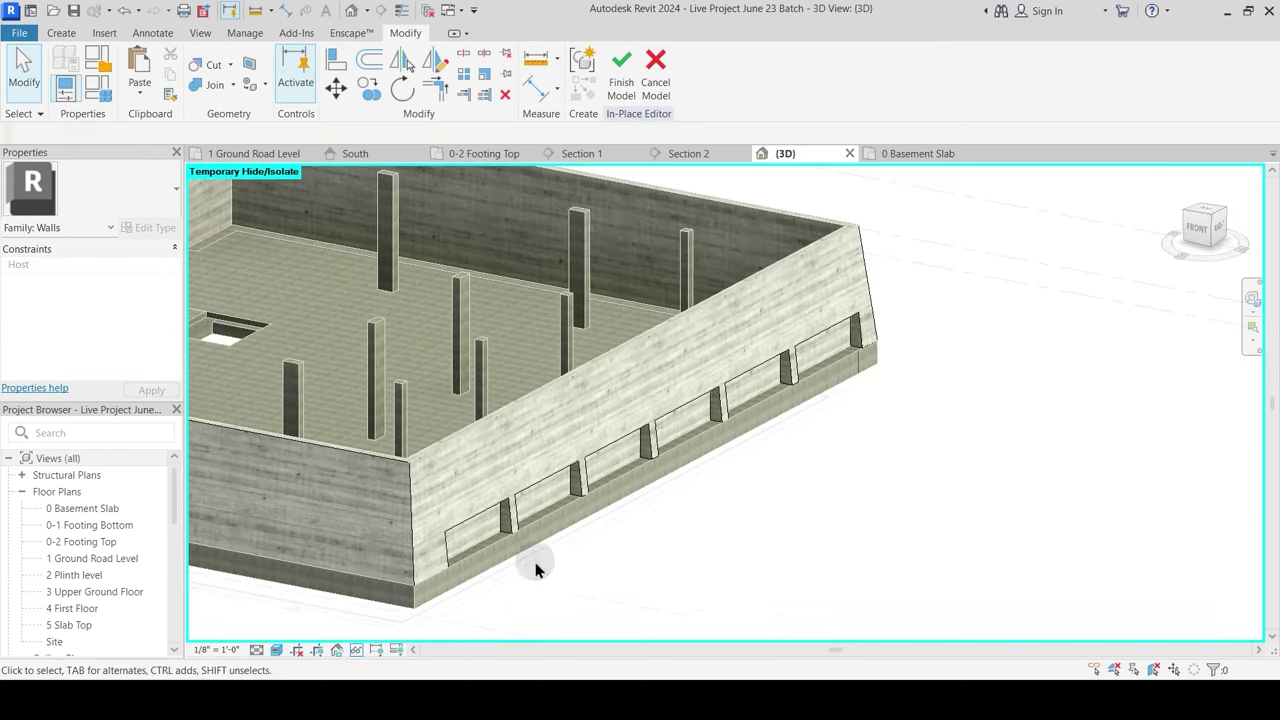
left_click(491, 521)
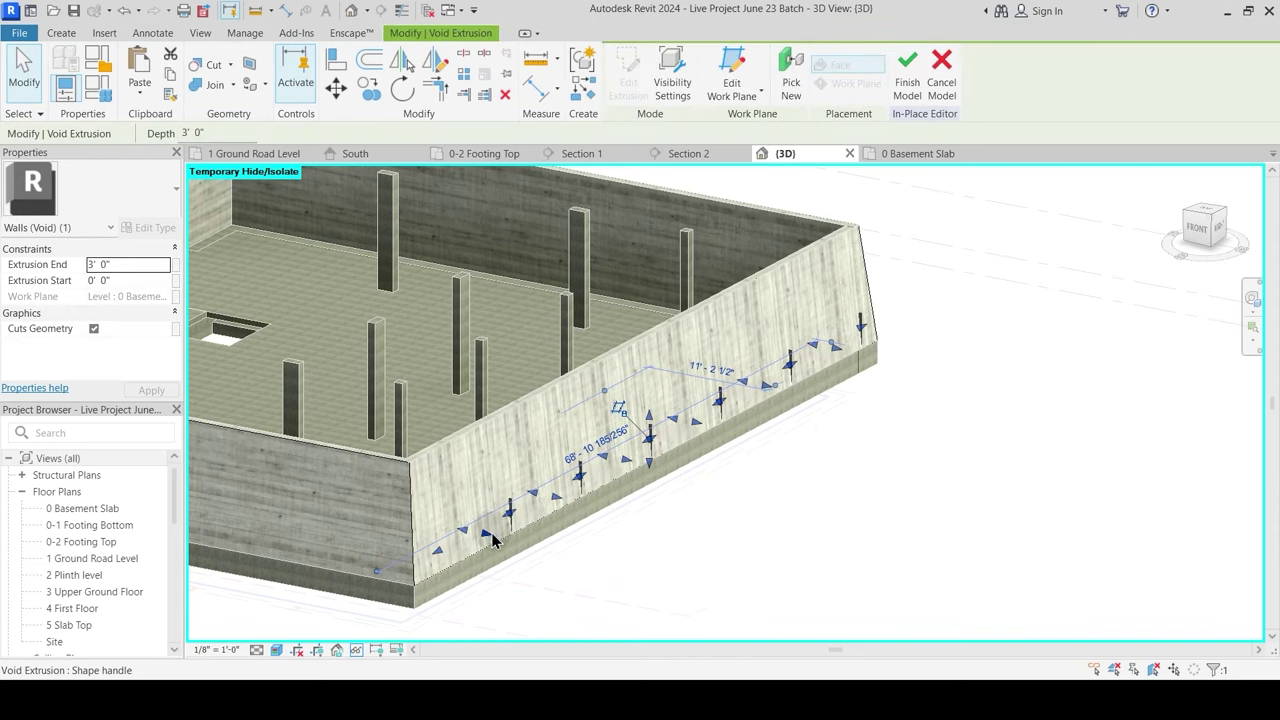
scroll(458, 540, "up", 2)
key("Escape")
scroll(465, 550, "up", 1)
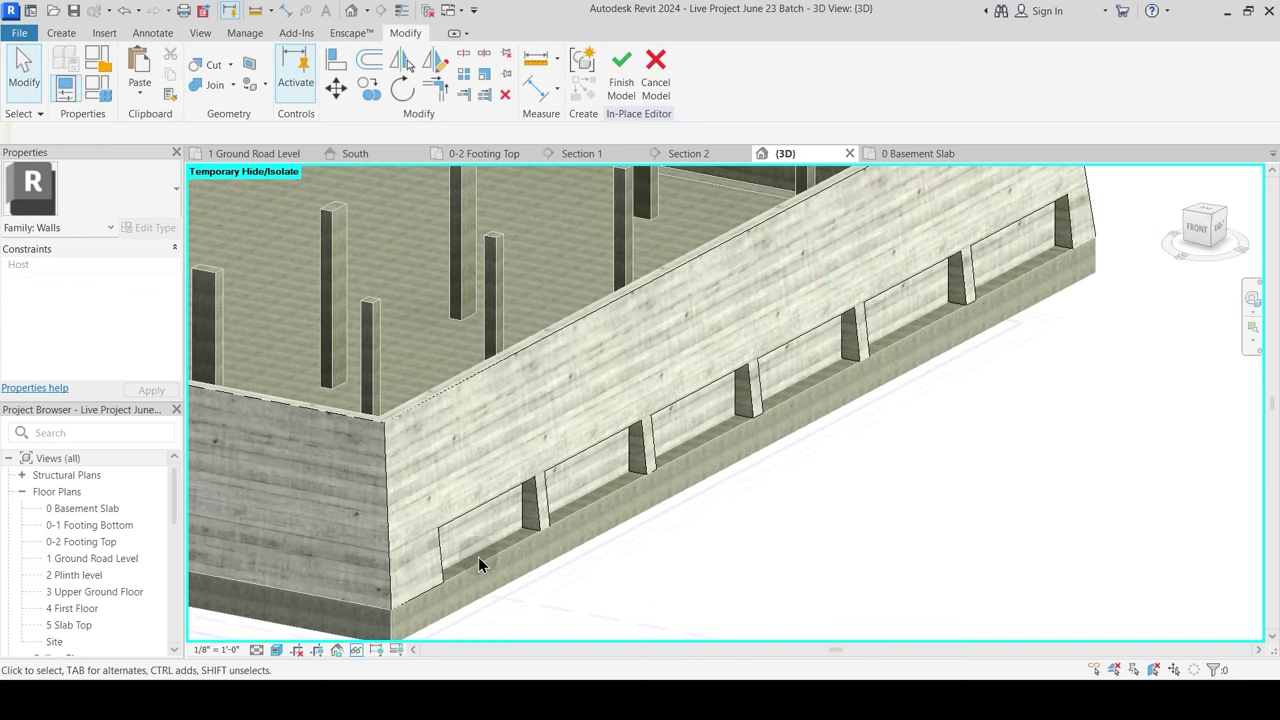
left_click(465, 560)
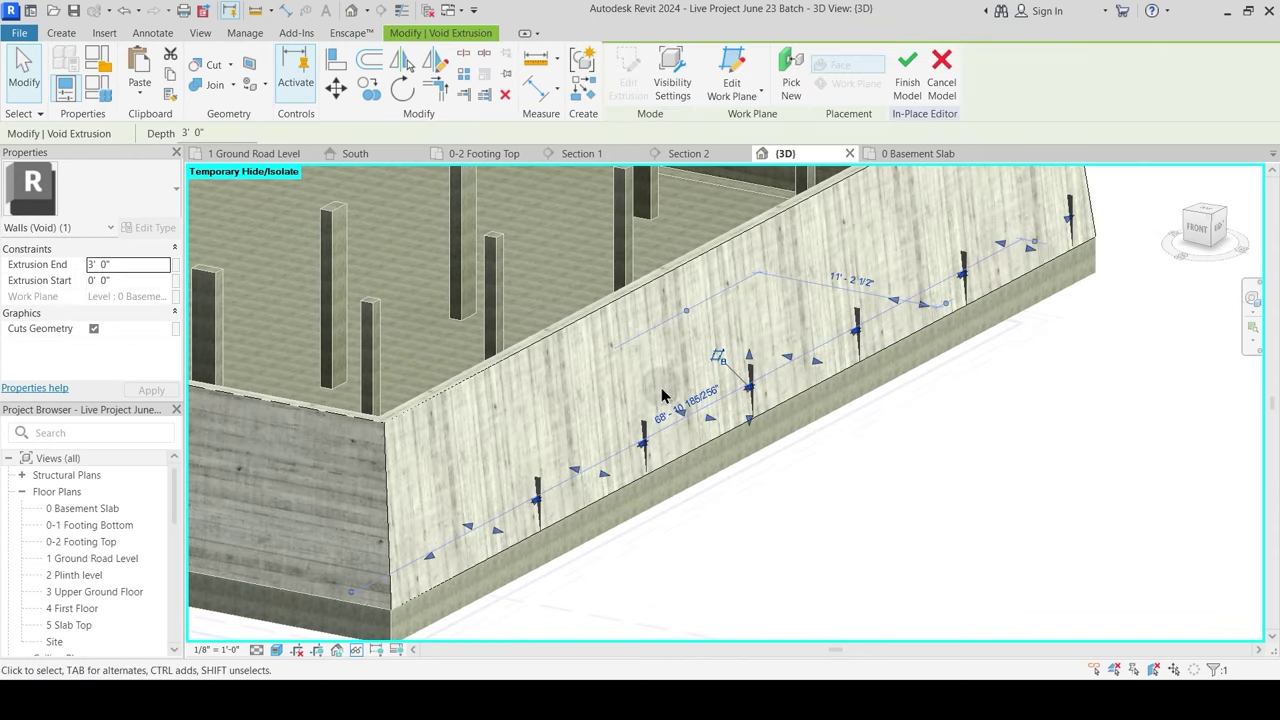
middle_click_drag(733, 383, 699, 530)
left_click_drag(716, 502, 716, 336)
key("Escape")
Step: Orbit to check the tapered counterforts along the long wall, then finish the in-place model
middle_click_drag(791, 415, 531, 566, "shift")
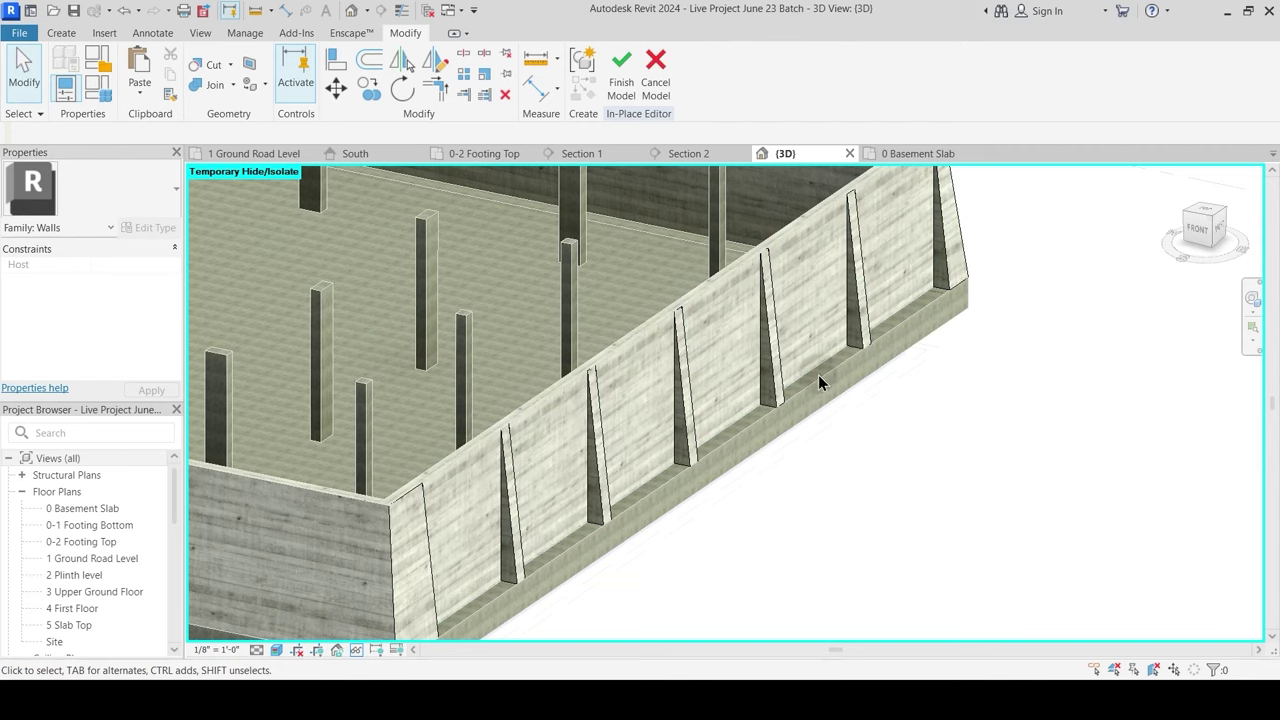
scroll(818, 382, "down", 4)
middle_click_drag(829, 520, 960, 491, "shift")
middle_click_drag(820, 489, 785, 470, "shift")
scroll(791, 474, "down", 3)
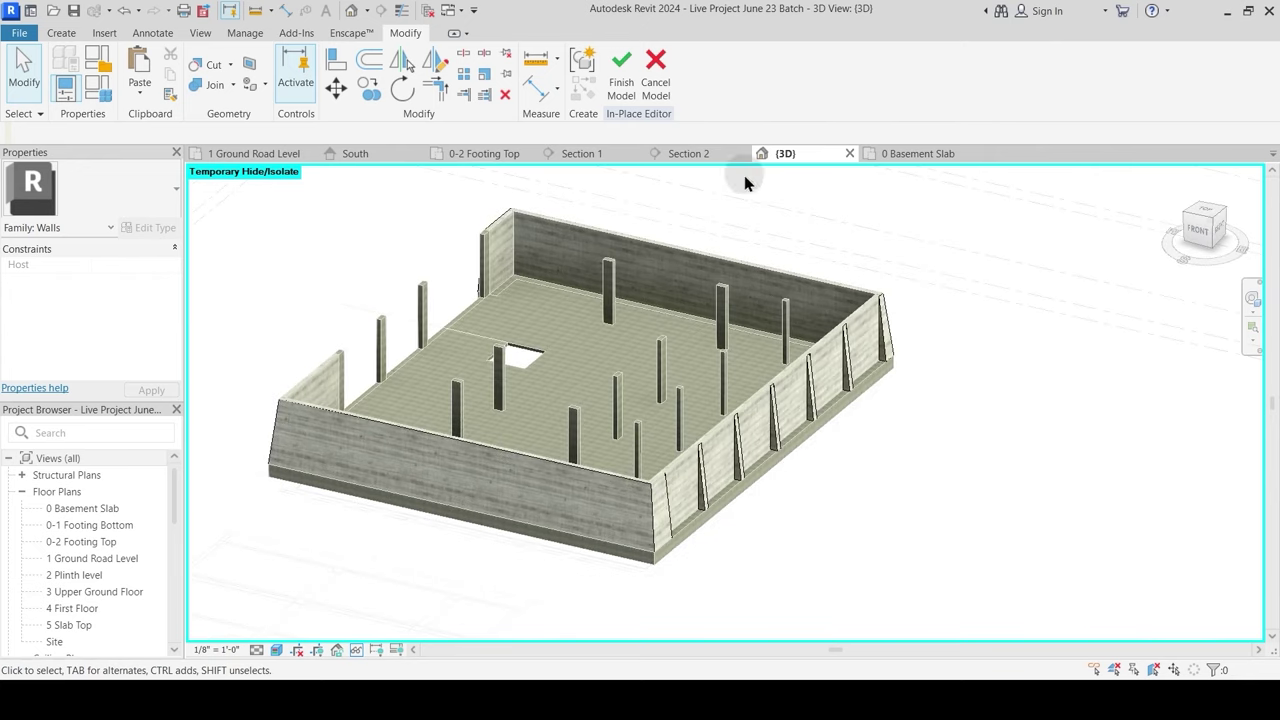
left_click(622, 85)
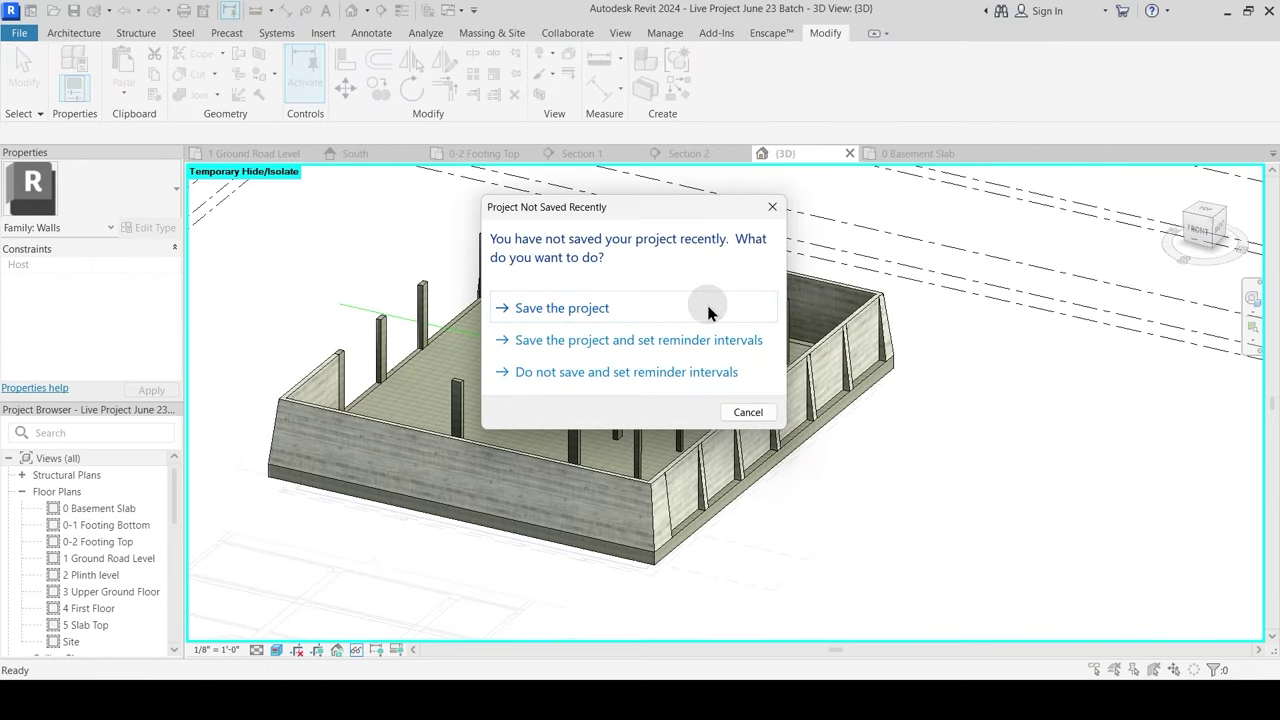
Step: Save the project and switch to the 0 Basement Slab floor plan
left_click(596, 318)
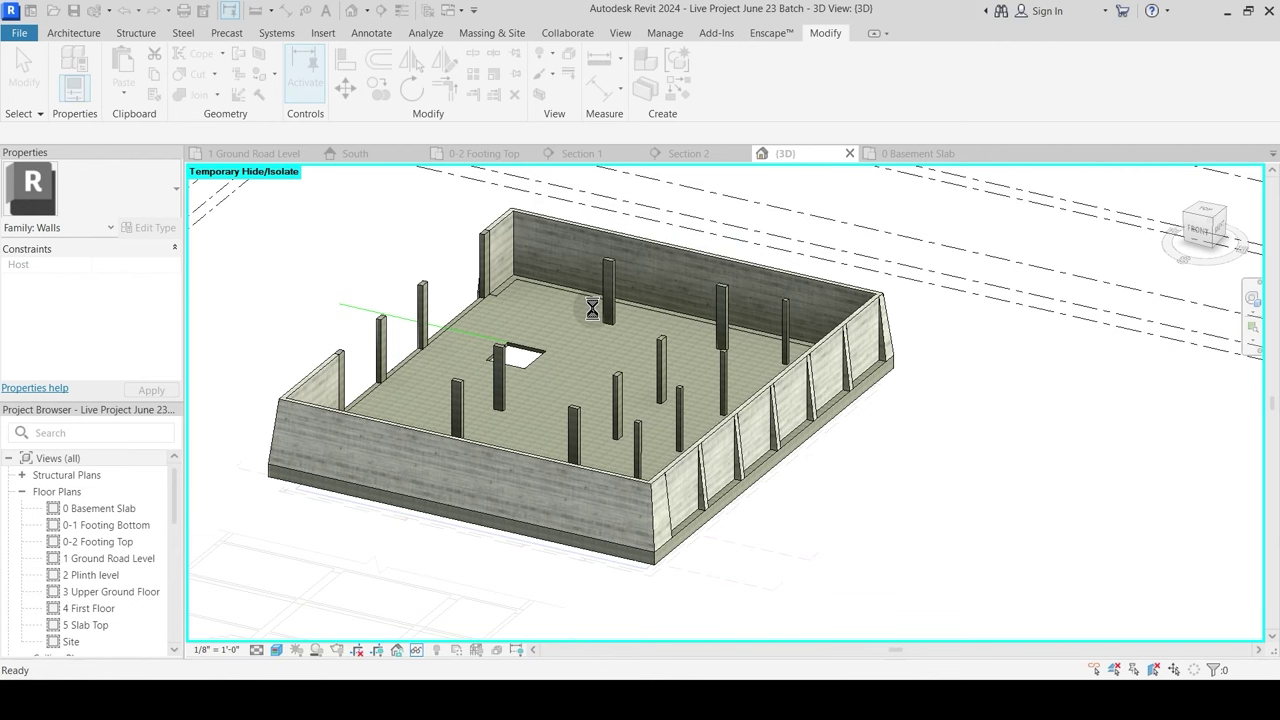
middle_click_drag(660, 431, 665, 498, "shift")
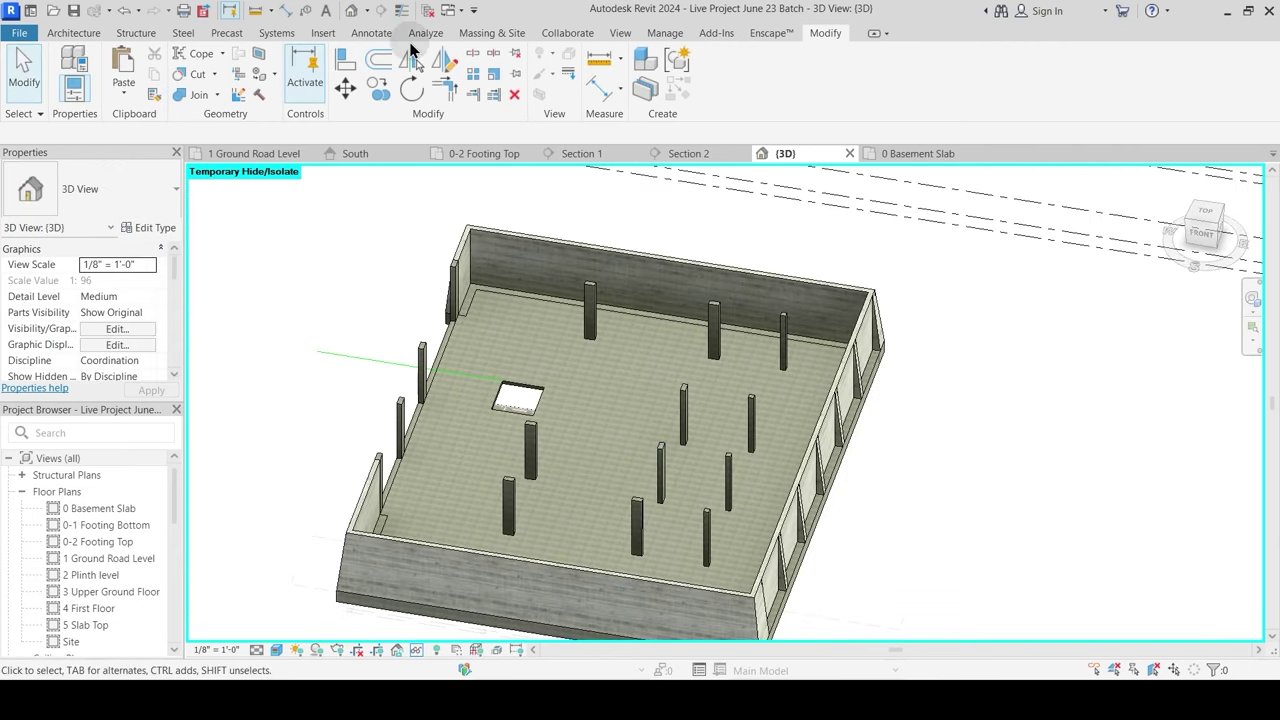
left_click(918, 153)
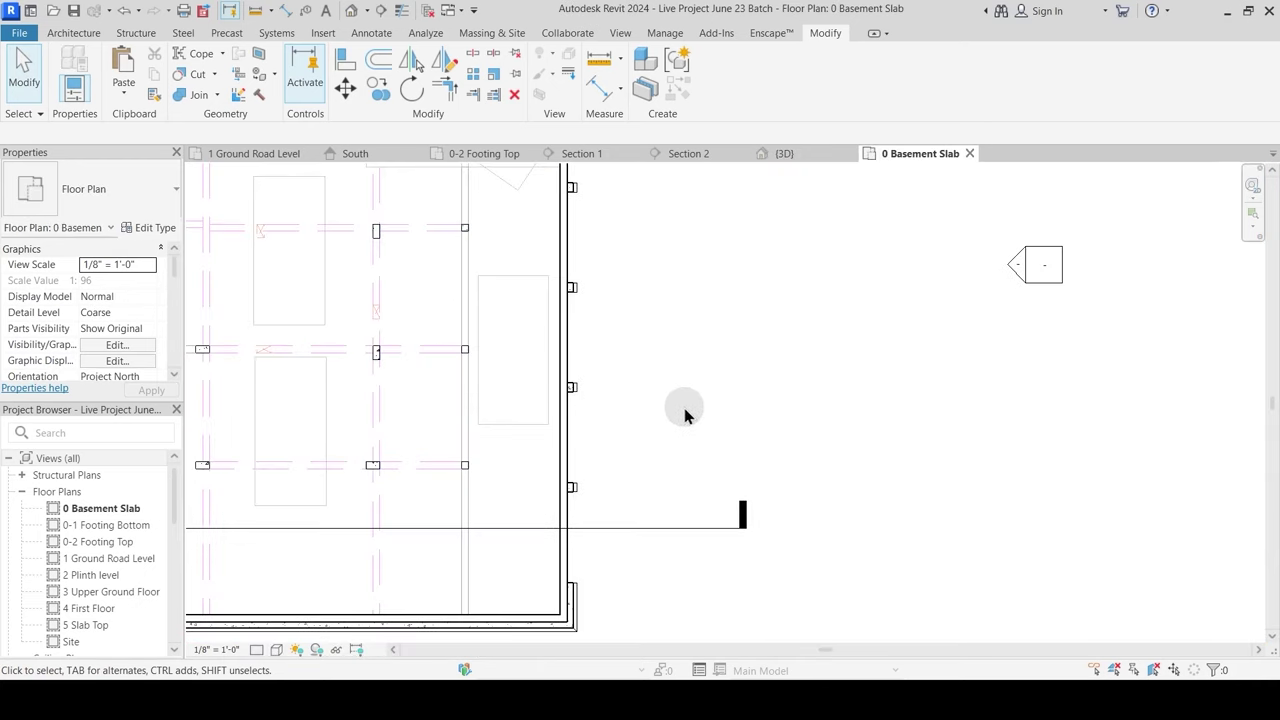
middle_click_drag(742, 434, 917, 445)
scroll(806, 478, "down", 1)
middle_click_drag(508, 421, 555, 525)
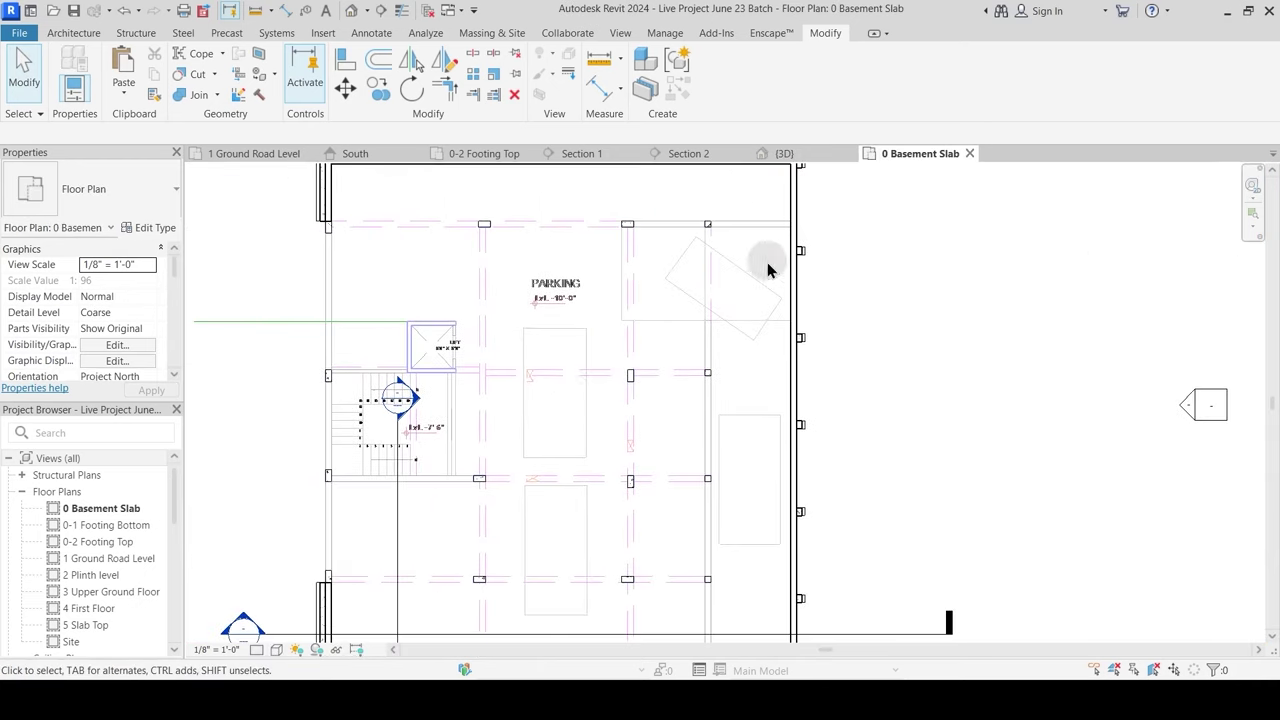
Step: Turn on Thin Lines in the basement plan and start the Wall tool with WA
left_click(402, 12)
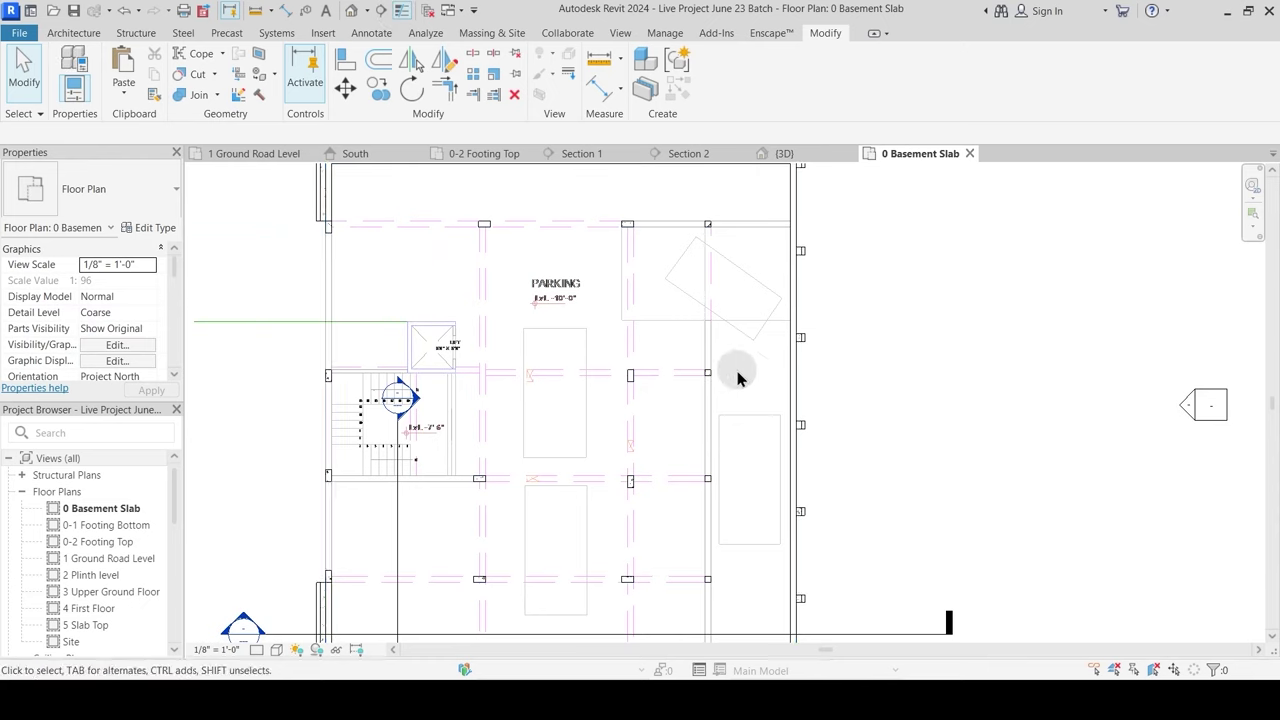
middle_click_drag(723, 466, 705, 412)
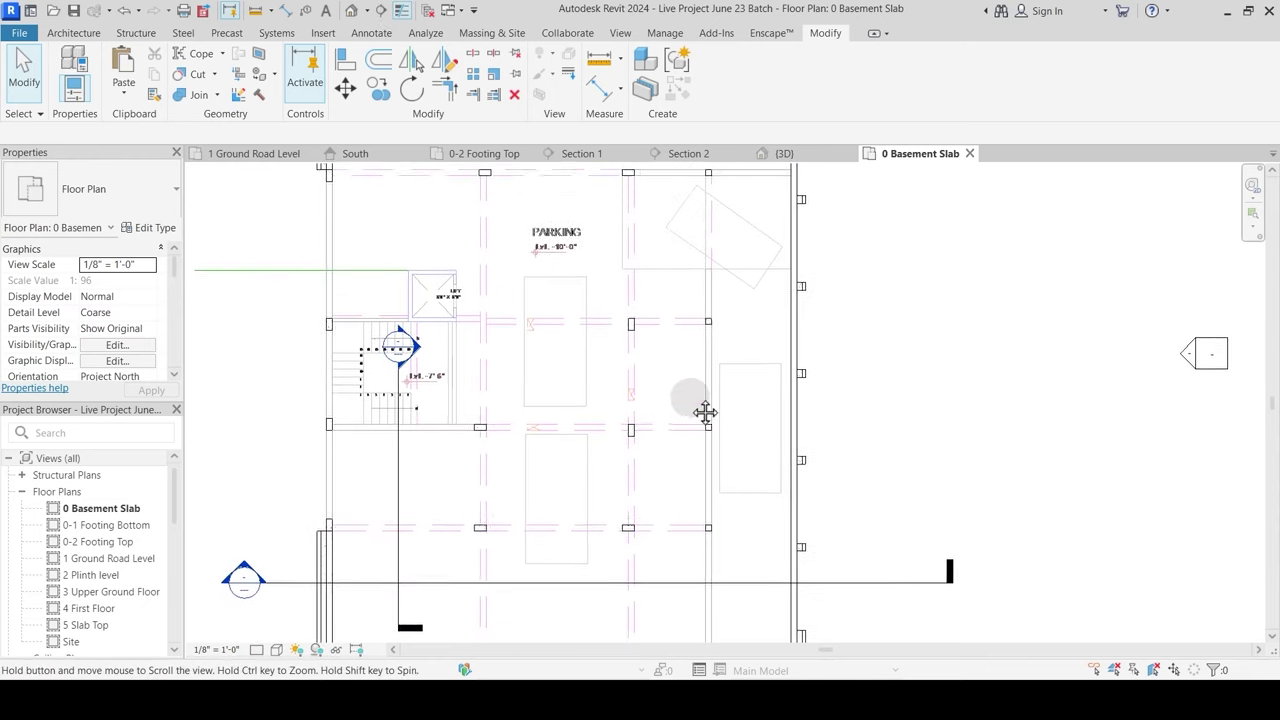
left_click(775, 153)
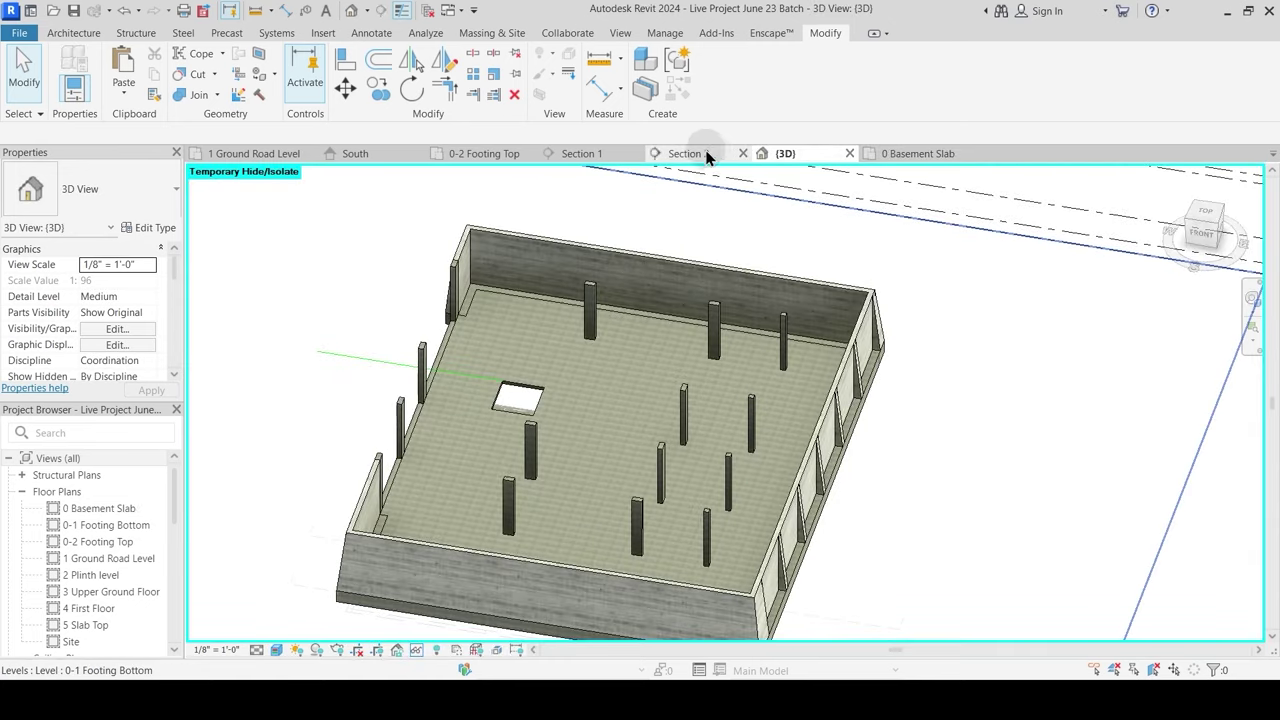
left_click(886, 154)
middle_click_drag(823, 334, 826, 455)
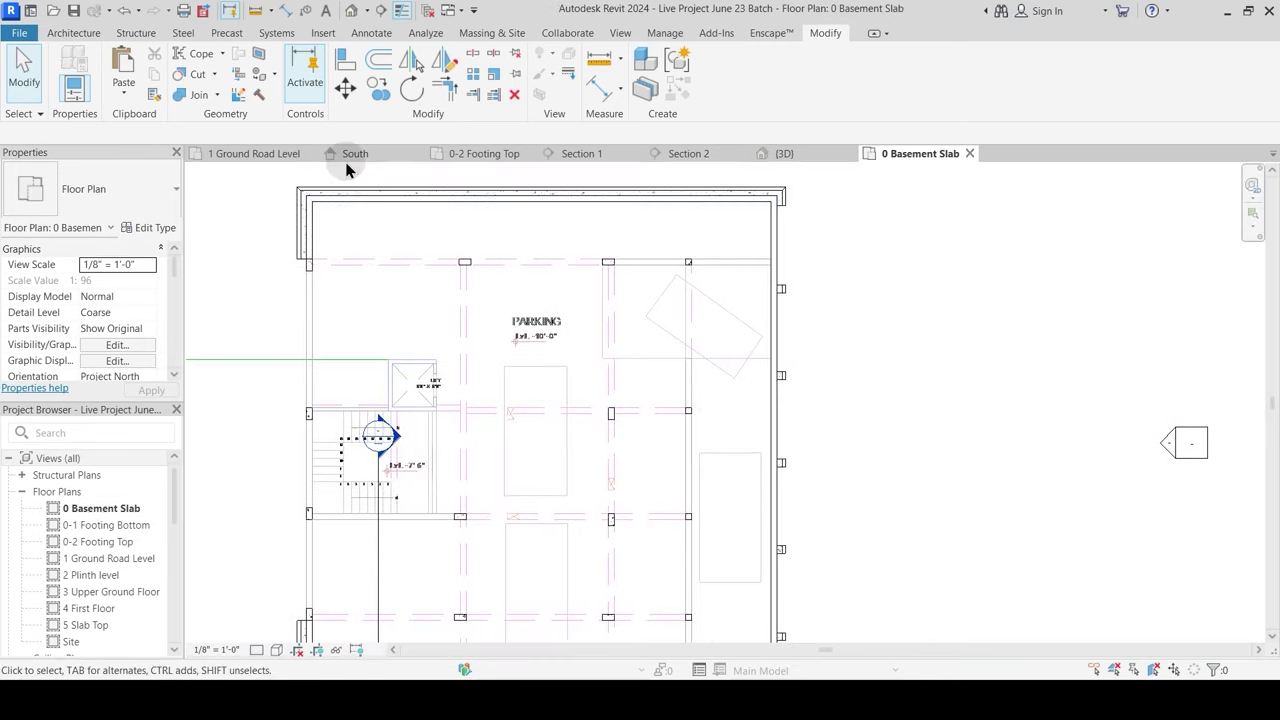
key("w")
key("a")
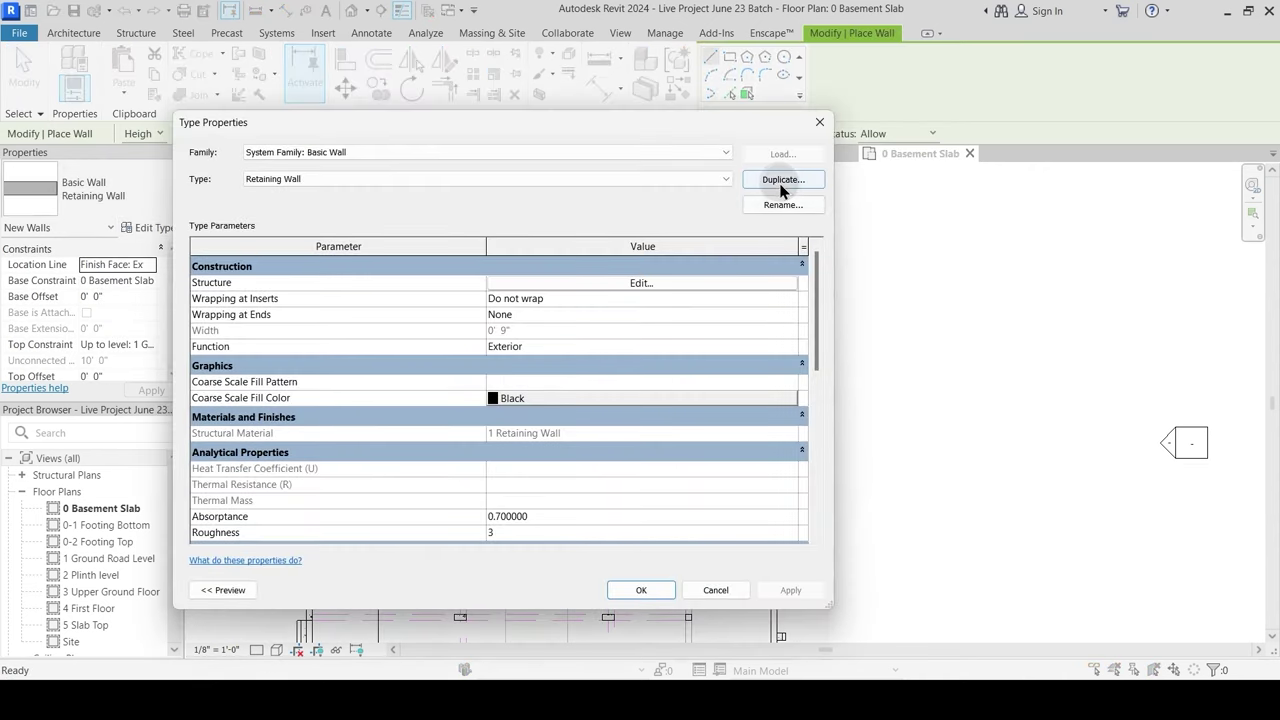
Step: Duplicate the Retaining Wall type as a new type named Main Wall 9"
left_click(782, 180)
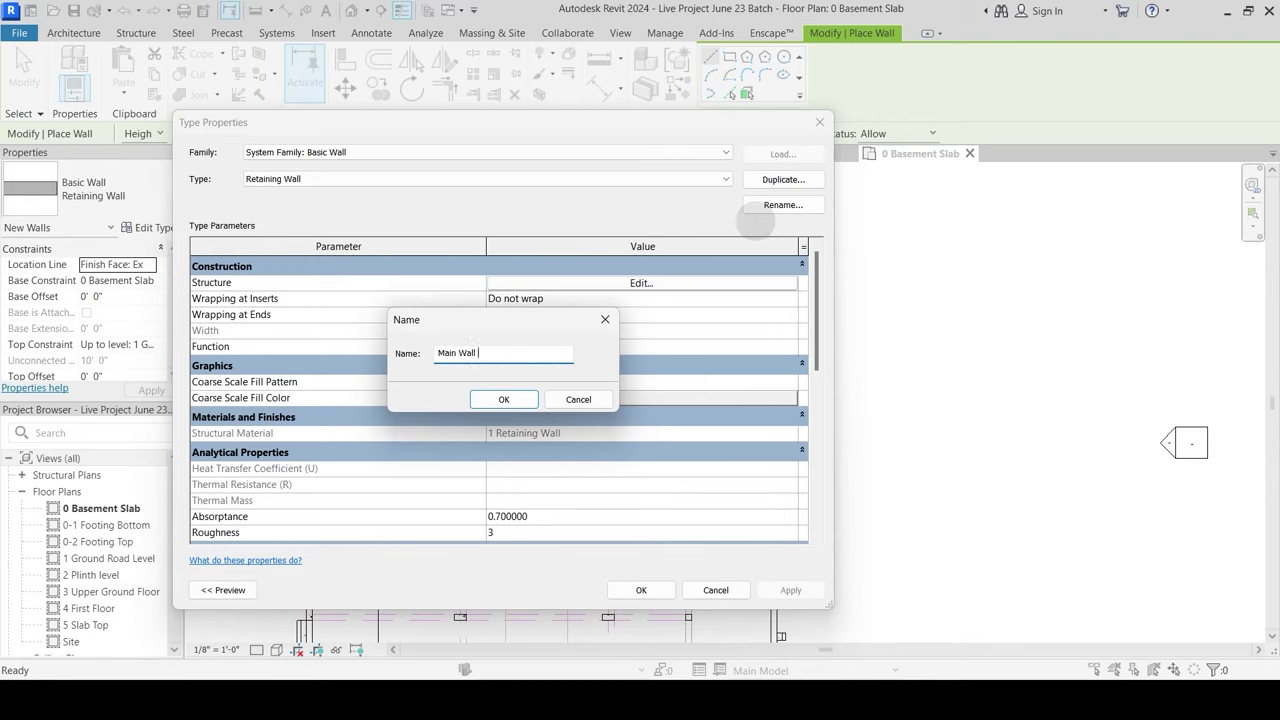
type("Main Wall 9\"")
key("Return")
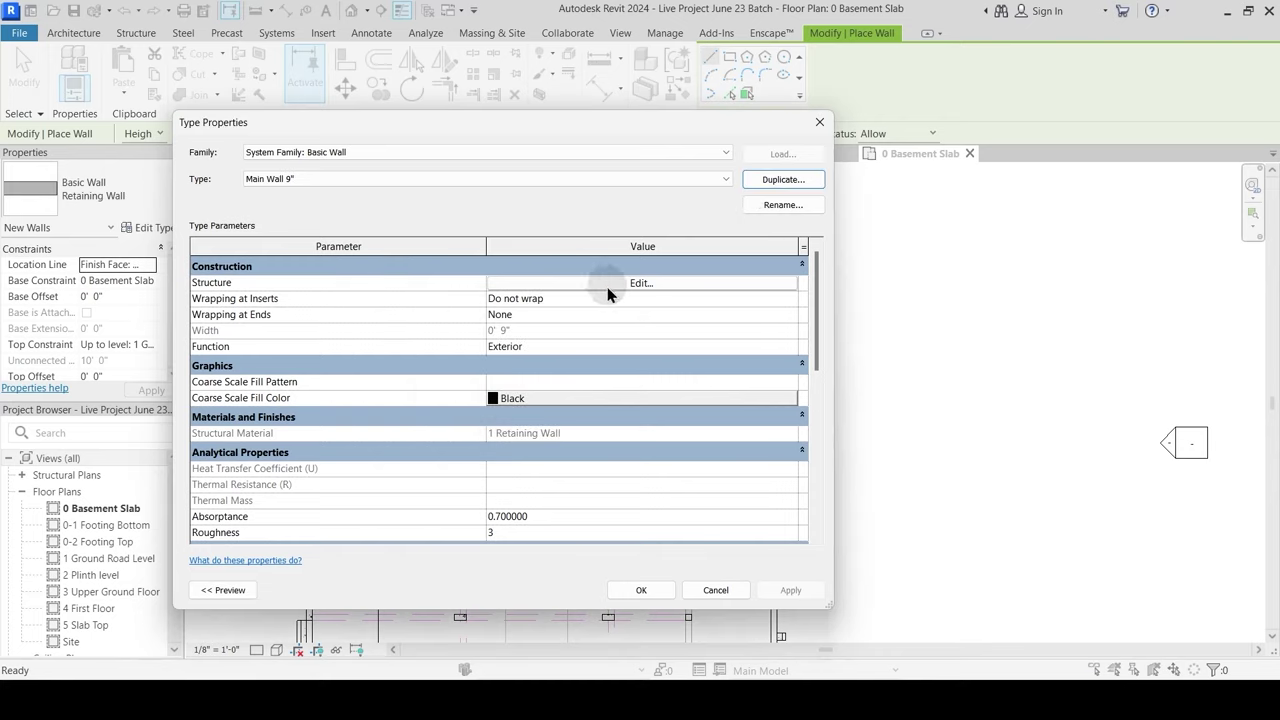
Step: Set the structure layer's material to 1 Wall Paint in Edit Assembly
left_click(640, 283)
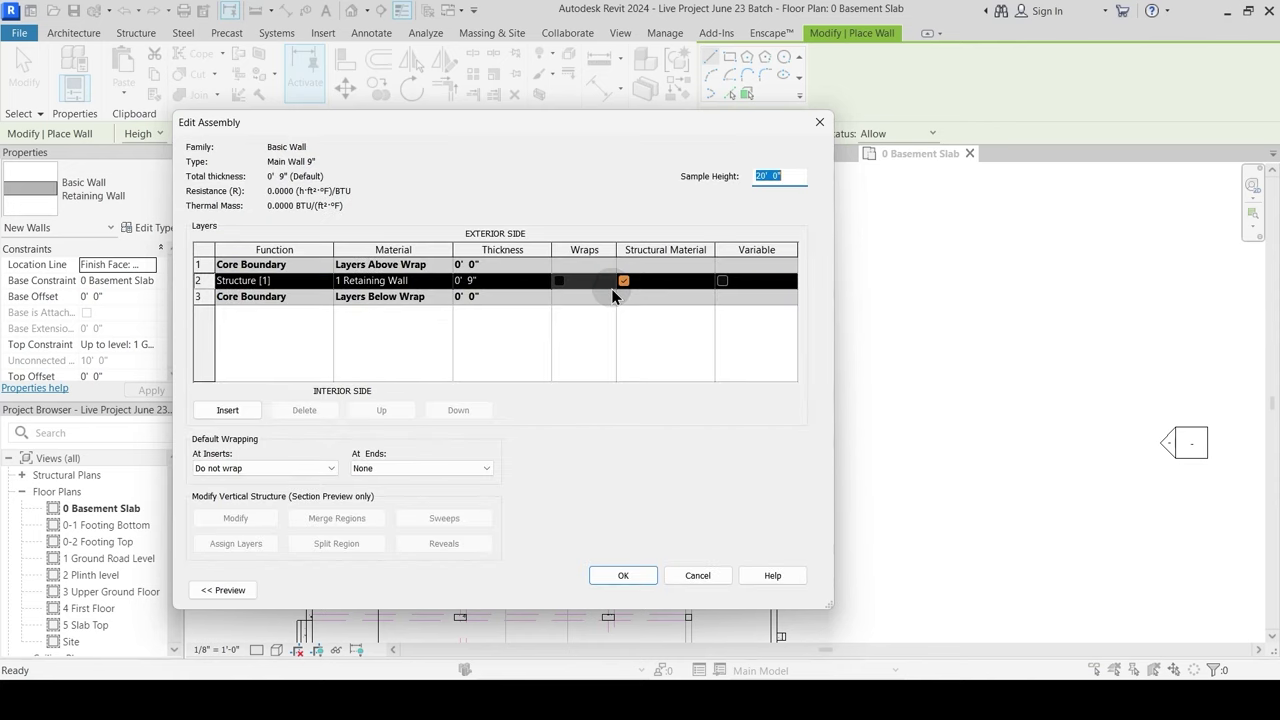
left_click(444, 283)
left_click(444, 282)
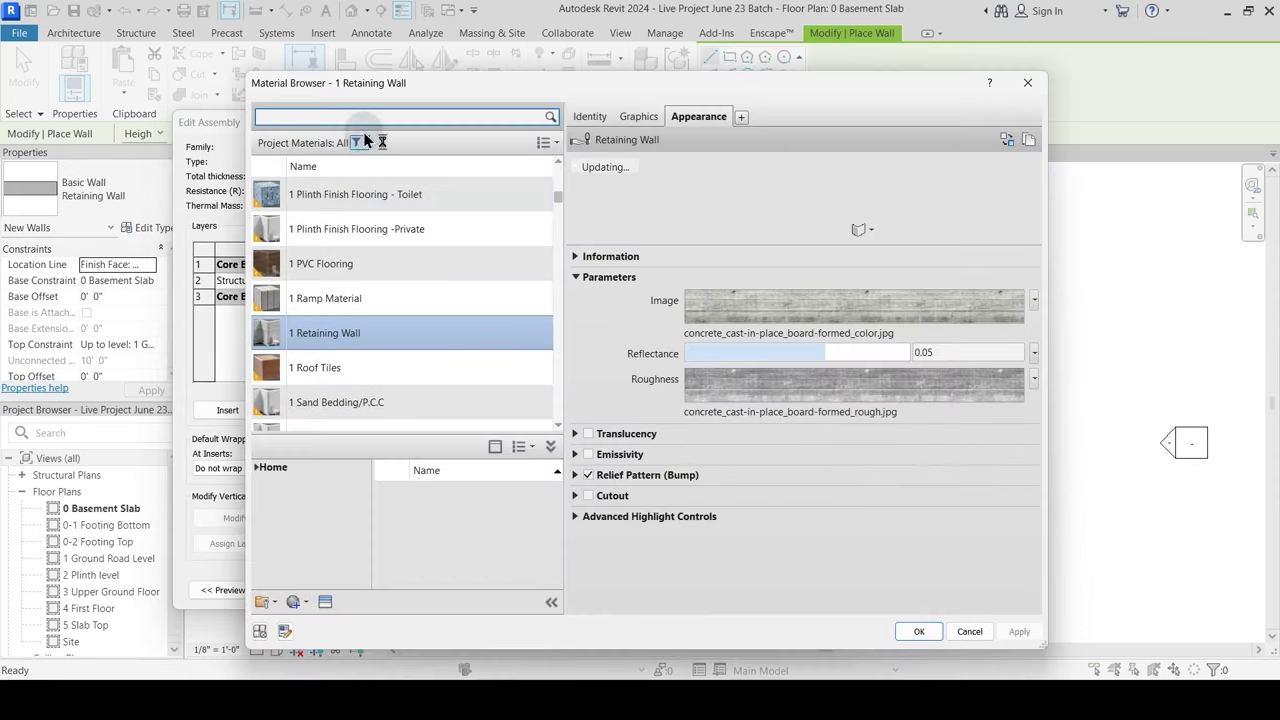
scroll(400, 285, "down", 1)
scroll(389, 347, "down", 1)
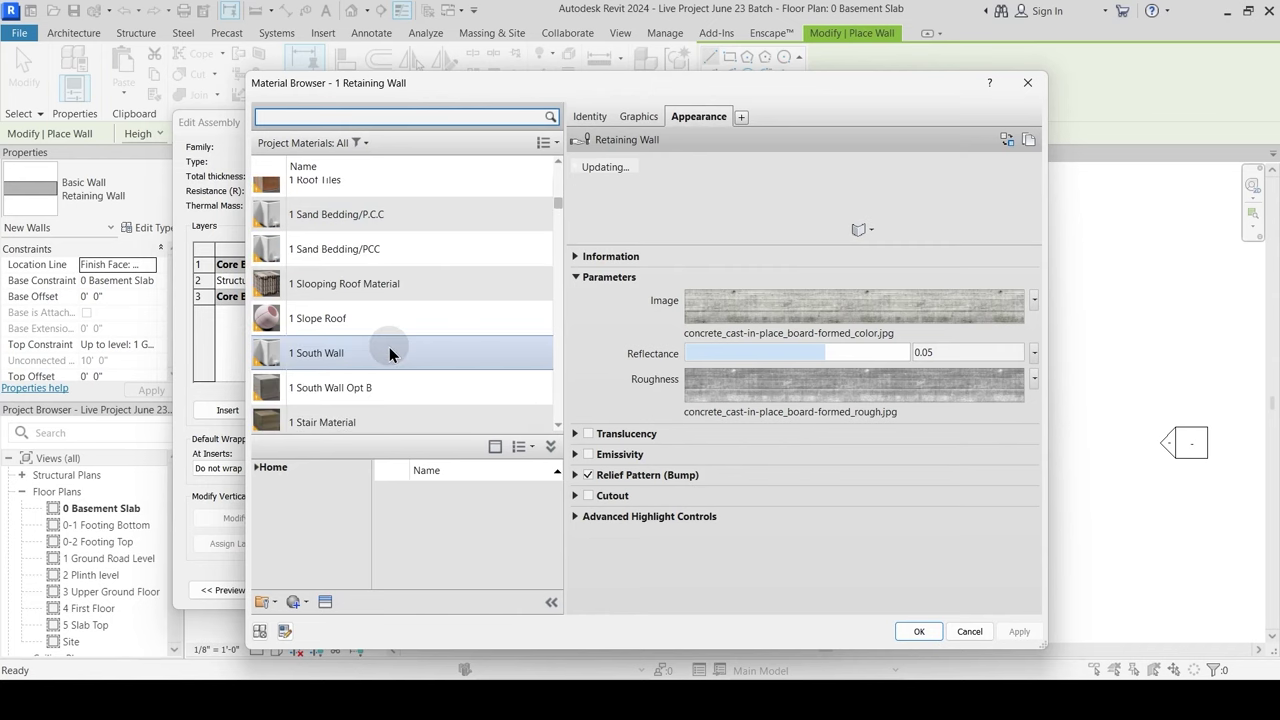
scroll(381, 323, "up", 1)
scroll(381, 323, "down", 2)
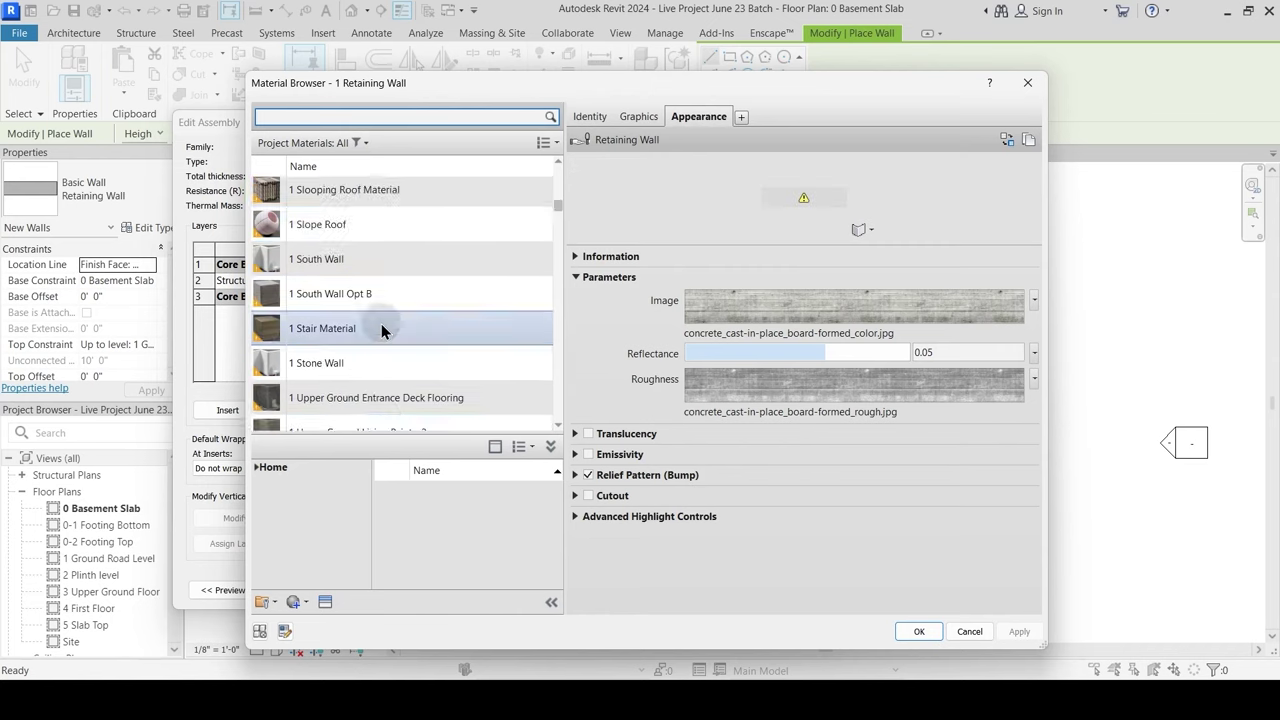
scroll(381, 323, "down", 1)
scroll(360, 240, "up", 1)
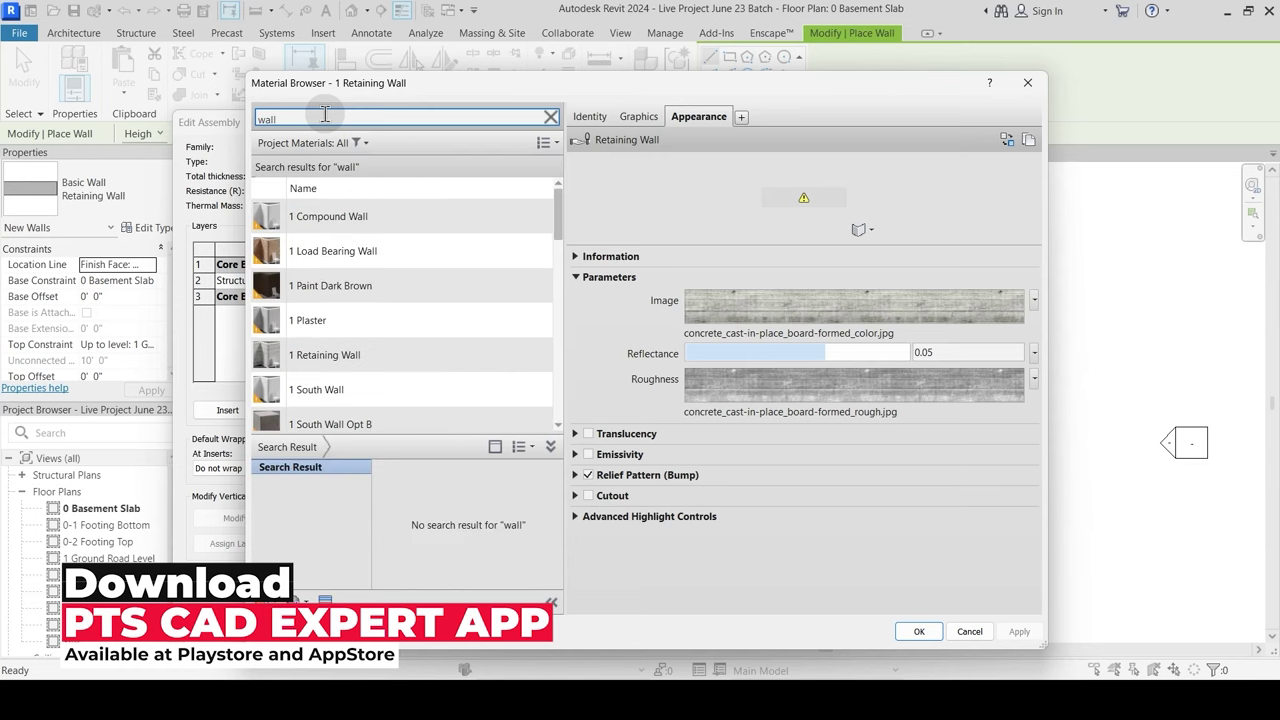
scroll(396, 262, "down", 1)
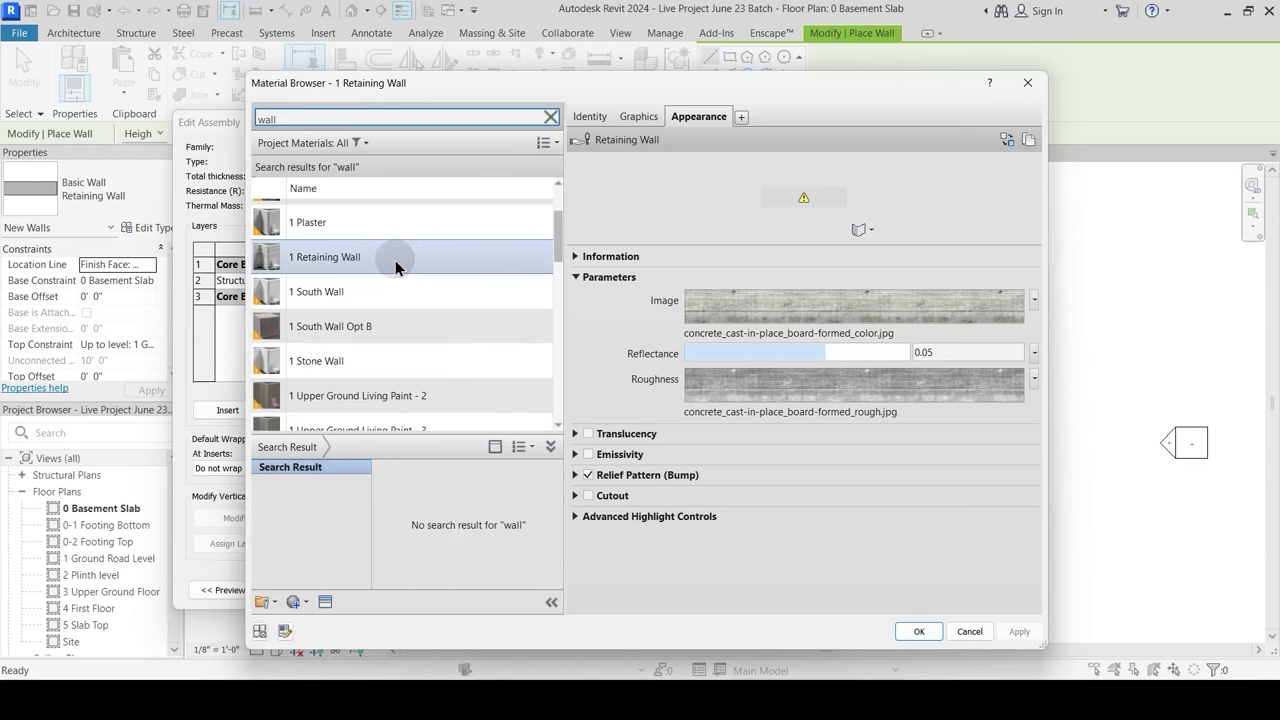
scroll(394, 314, "down", 1)
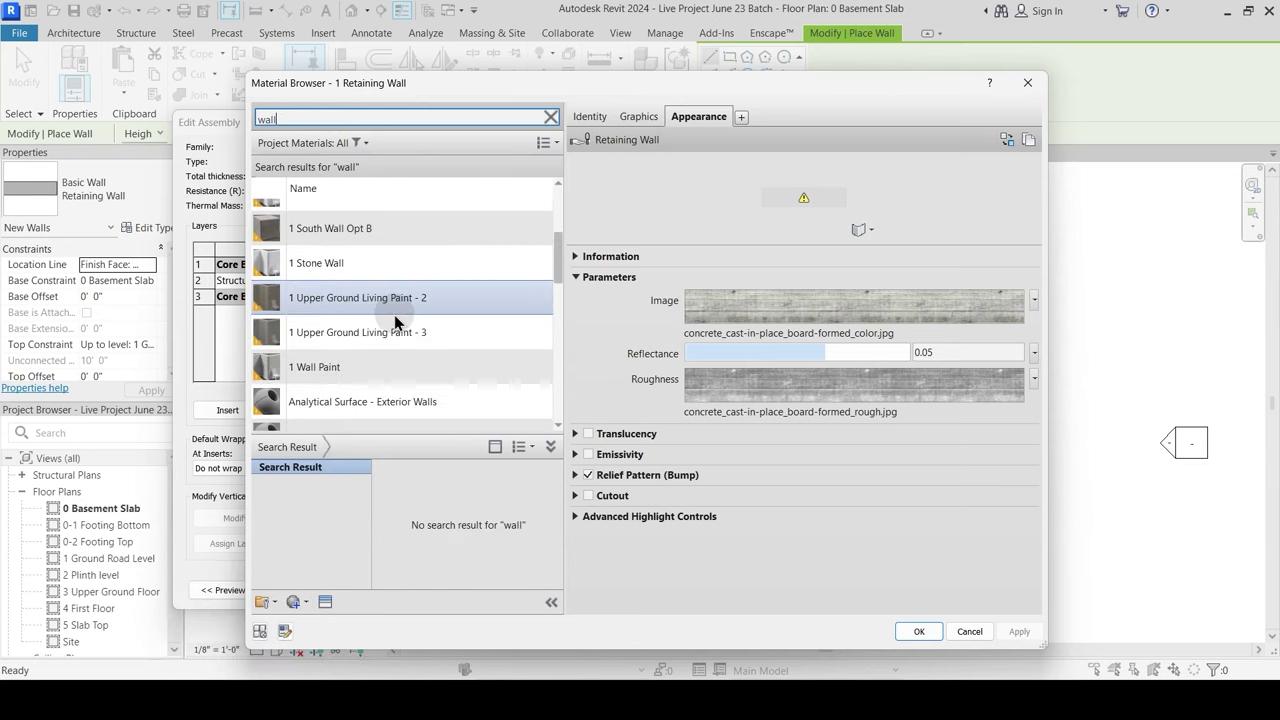
left_click(345, 268)
scroll(367, 287, "up", 1)
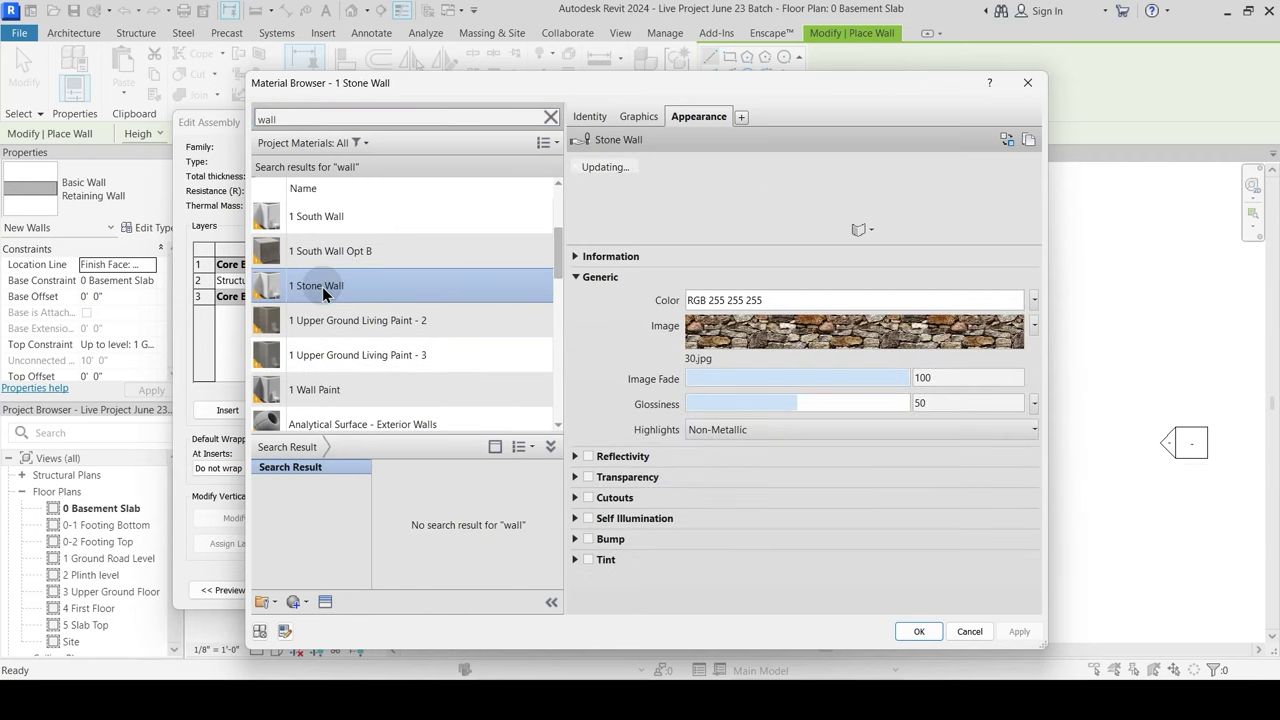
left_click(343, 393)
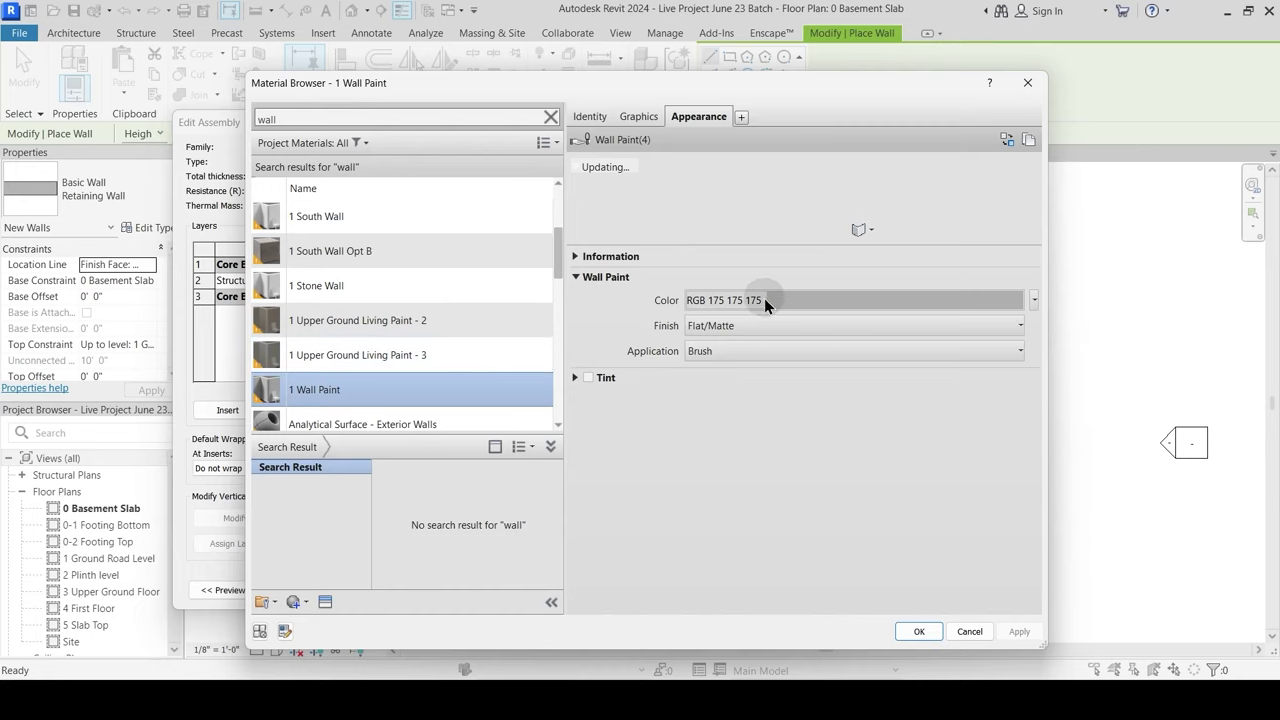
Step: Check 1 Wall Paint's cut pattern, keep Aluminum, and confirm all wall type dialogs
left_click(641, 117)
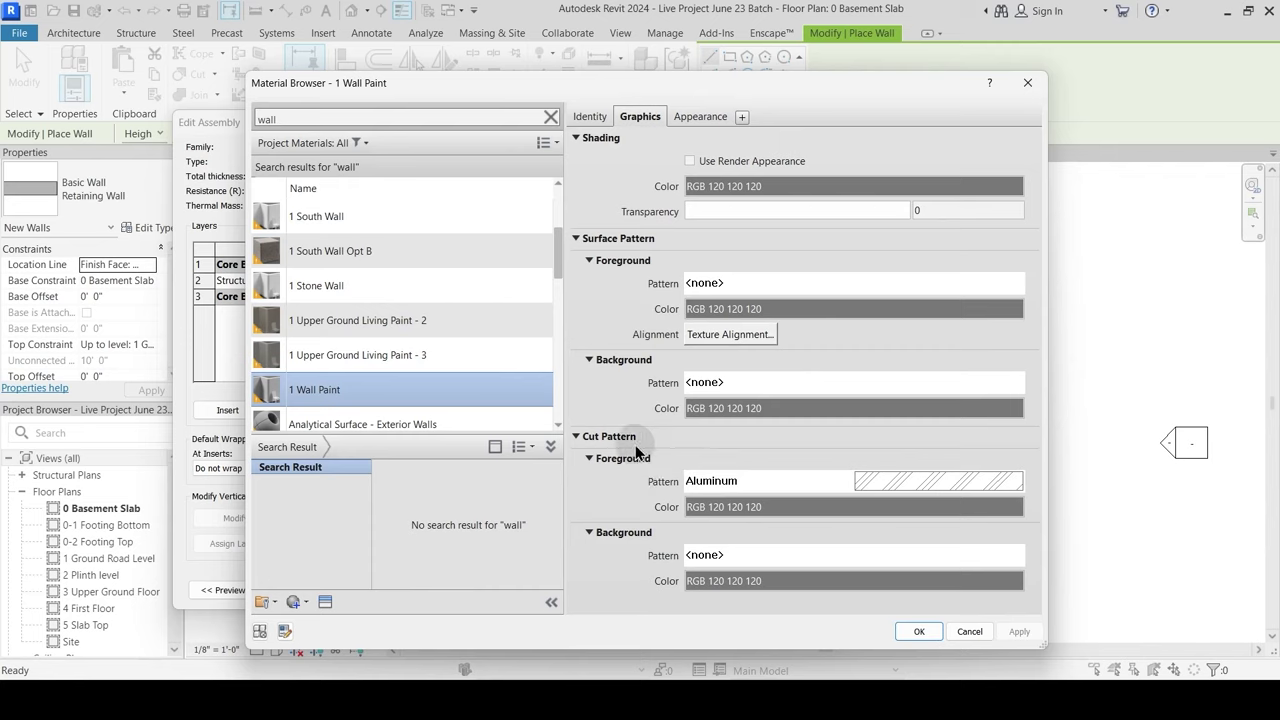
left_click(930, 481)
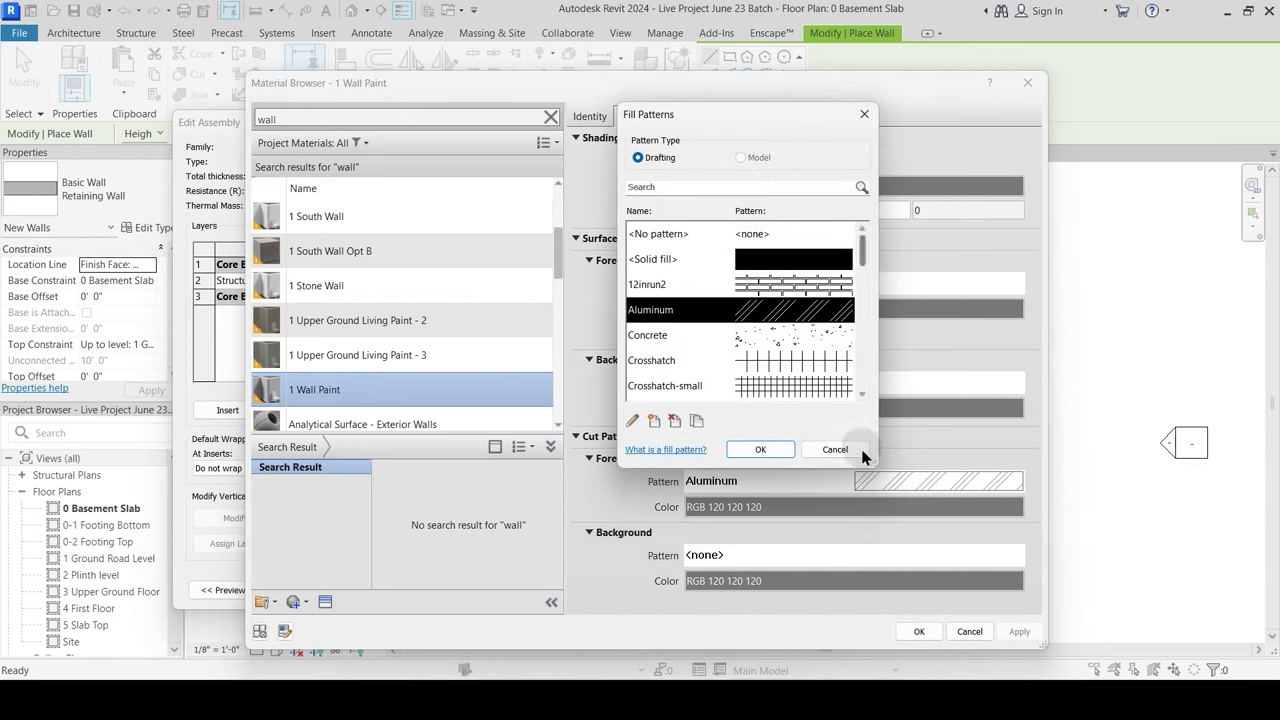
mouse_move(861, 240)
left_mouse_down()
mouse_move(866, 266)
mouse_move(871, 243)
left_mouse_up()
double_click(793, 316)
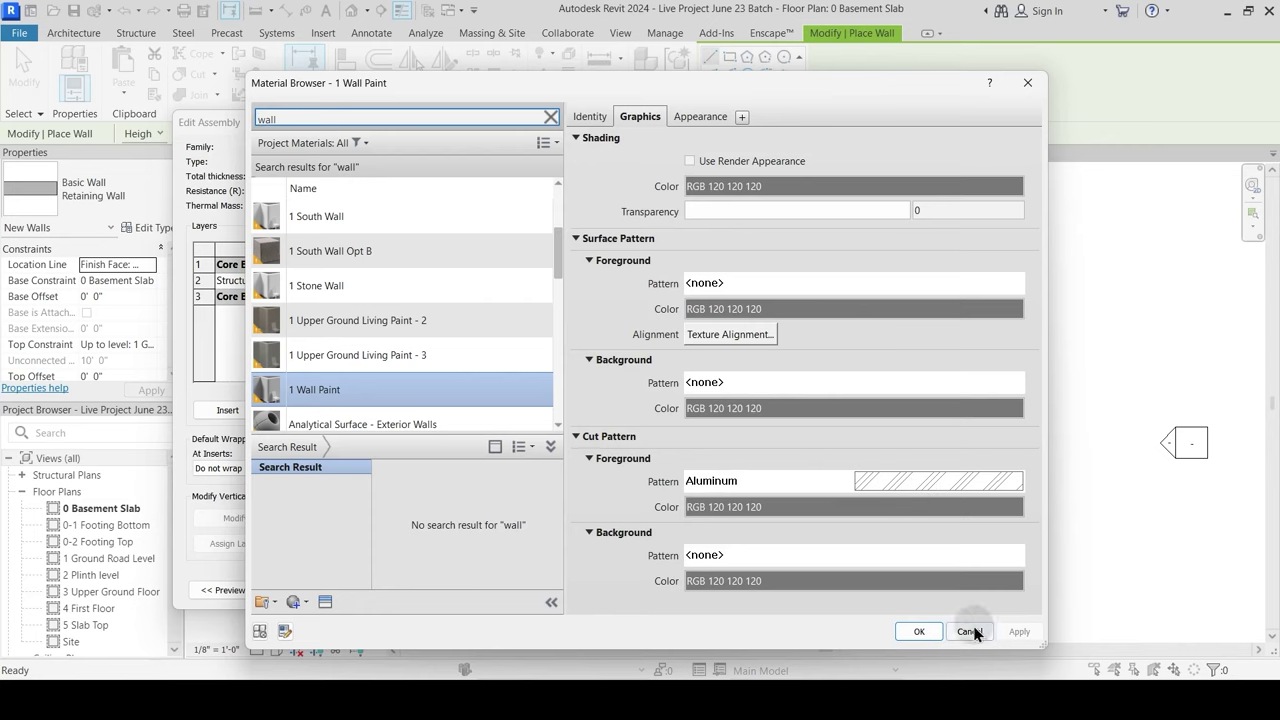
left_click(917, 631)
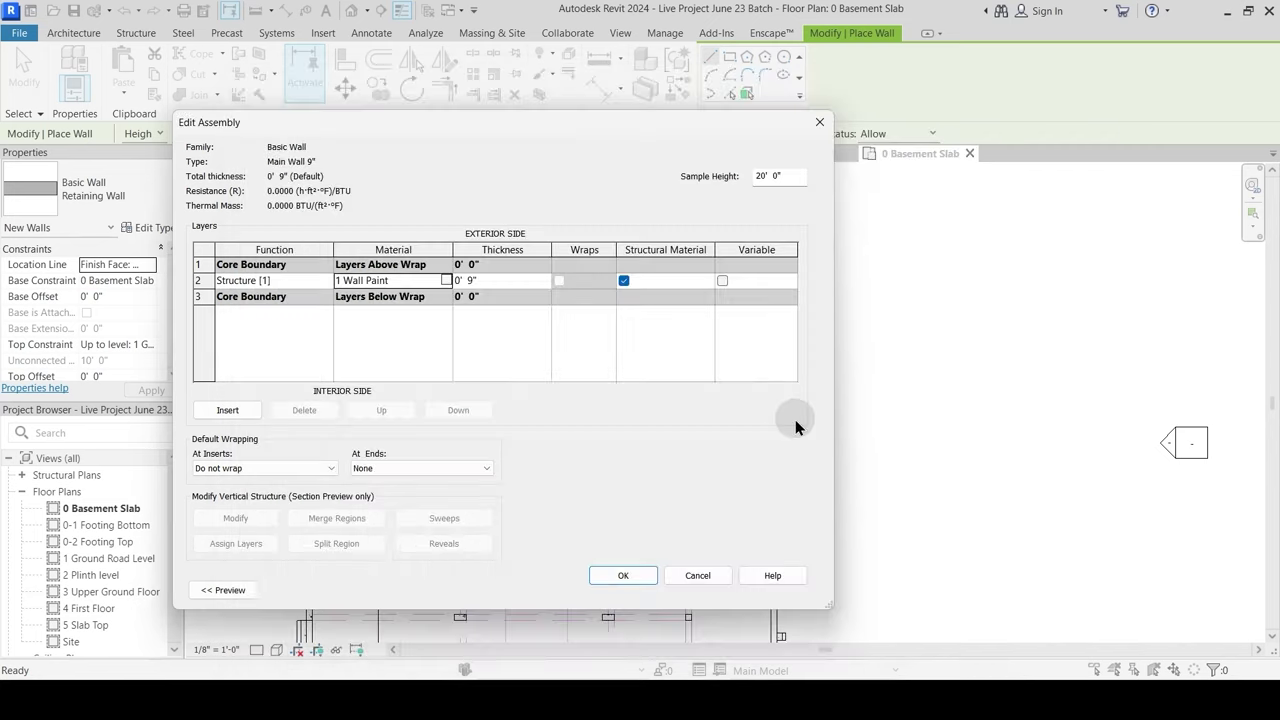
left_click(624, 575)
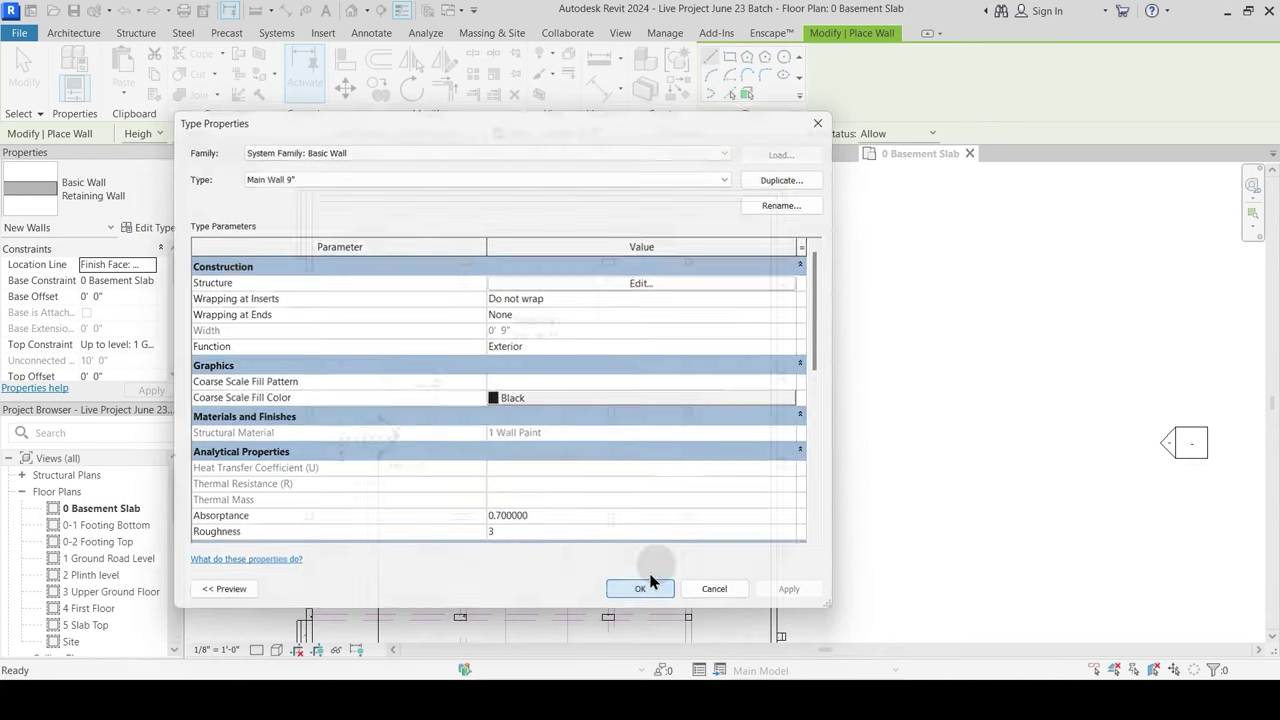
left_click(645, 588)
Step: Choose the level the new wall's top reaches in Top Constraint
scroll(674, 260, "up", 1)
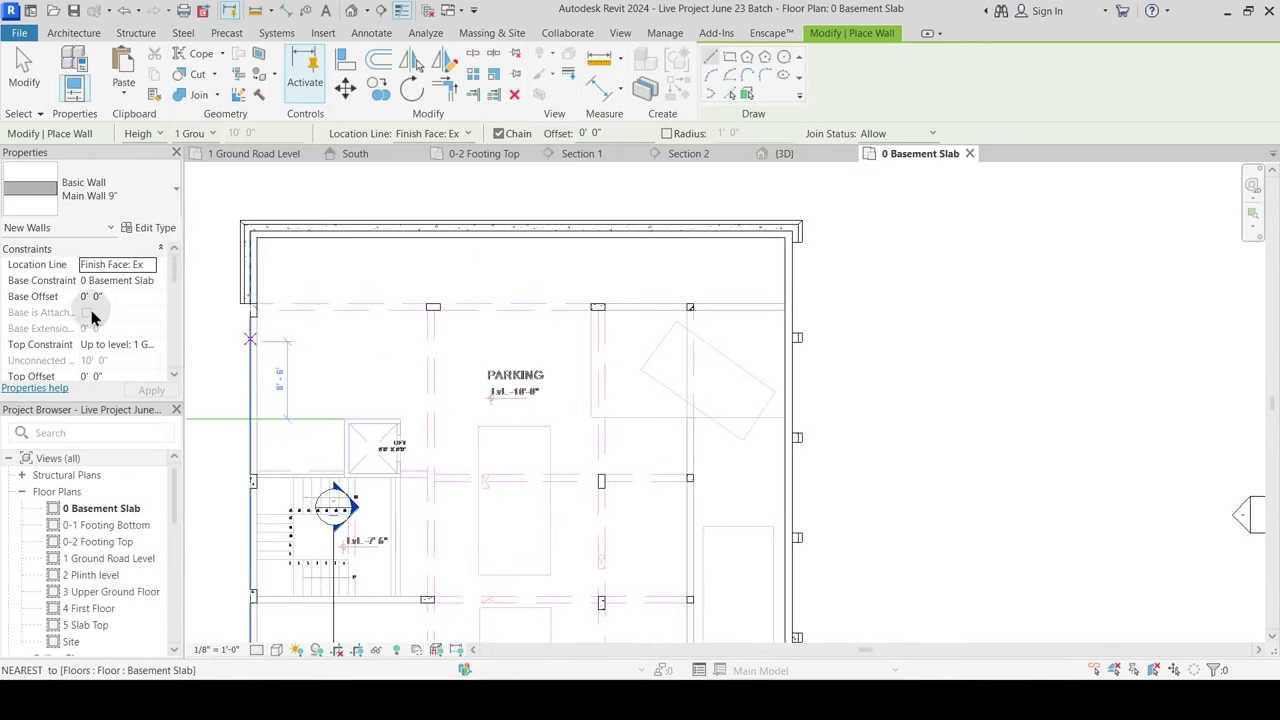
left_click(151, 344)
left_click(150, 376)
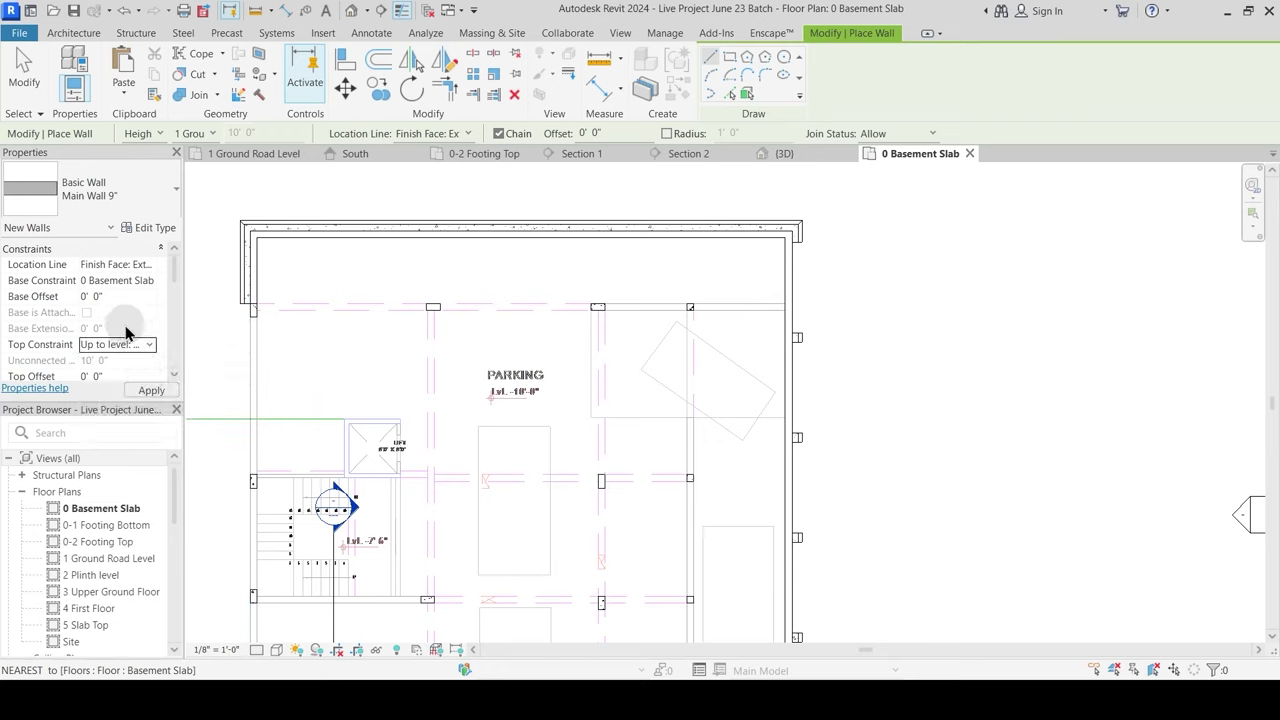
scroll(125, 325, "down", 3)
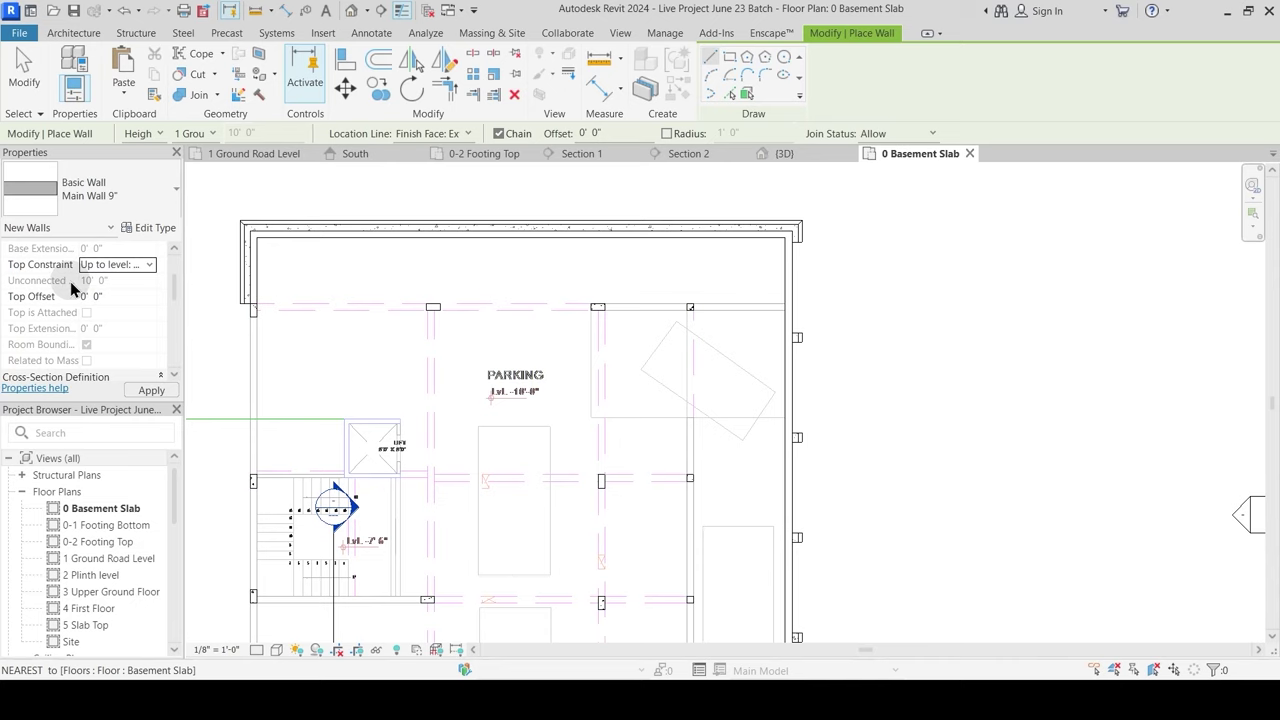
scroll(82, 300, "up", 2)
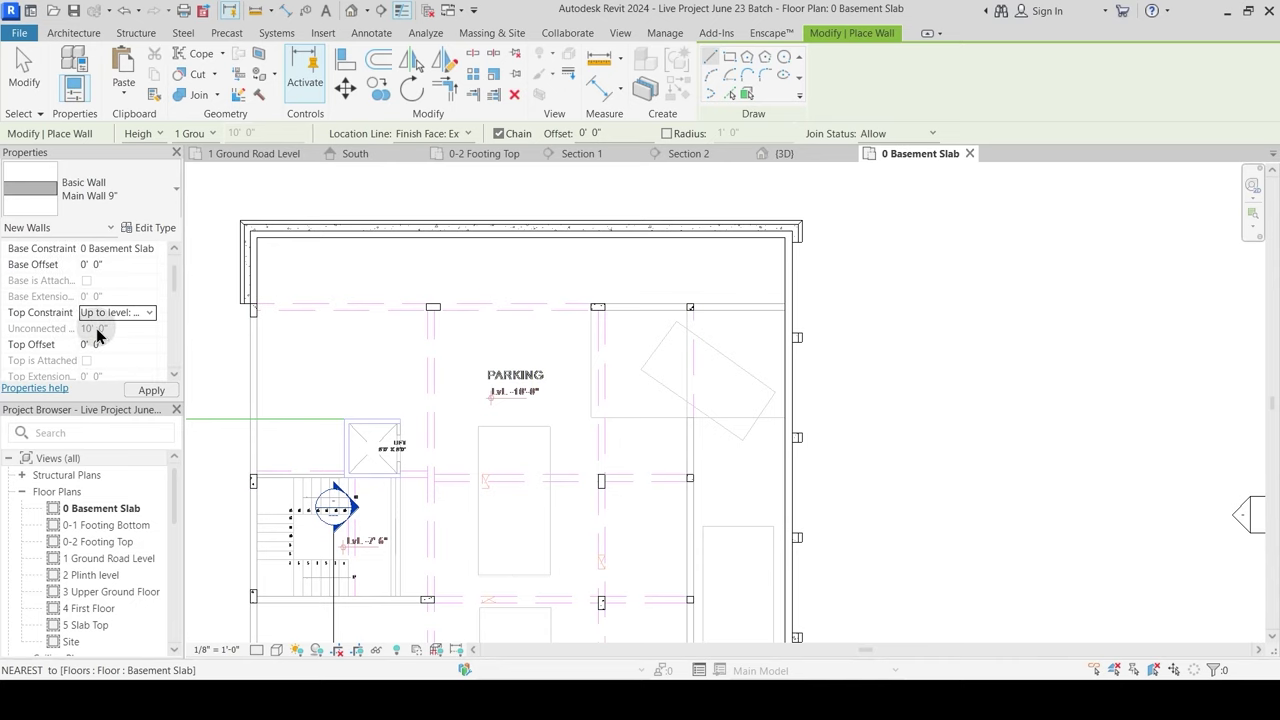
scroll(702, 271, "up", 2)
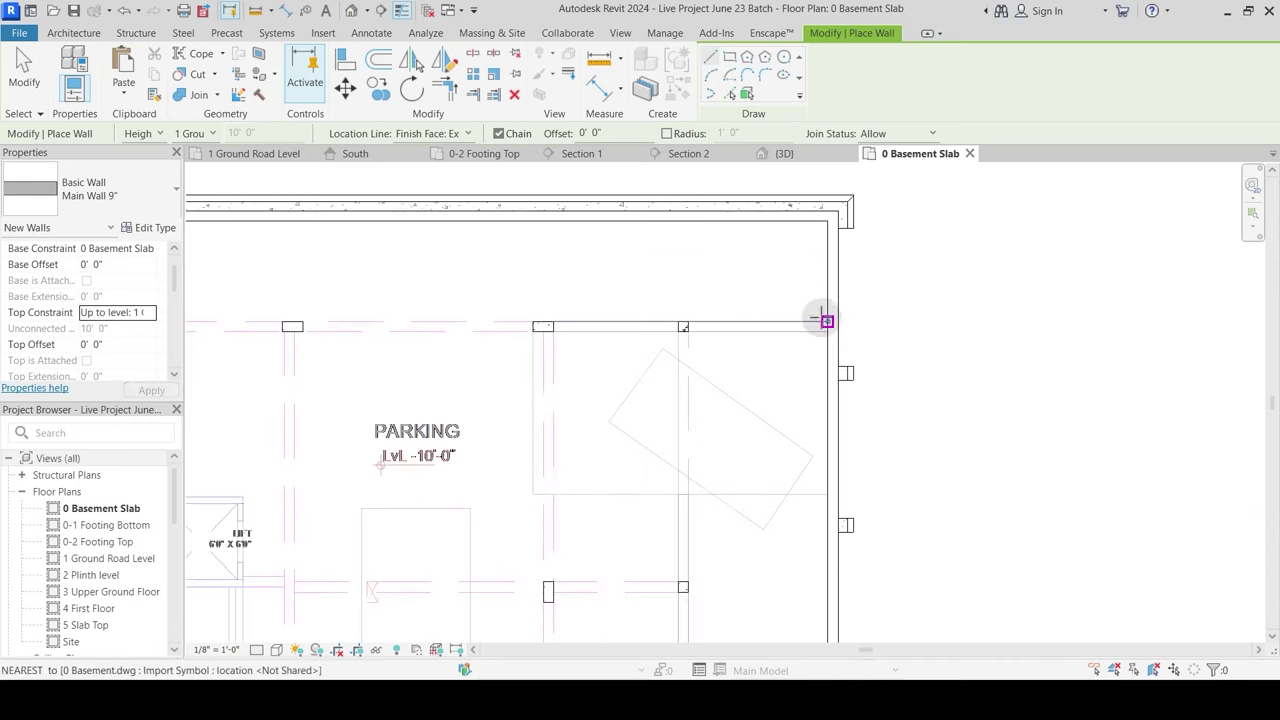
Step: Draw a Main Wall 9" wall from the right beam intersection down to the bottom retaining wall
left_click(827, 319)
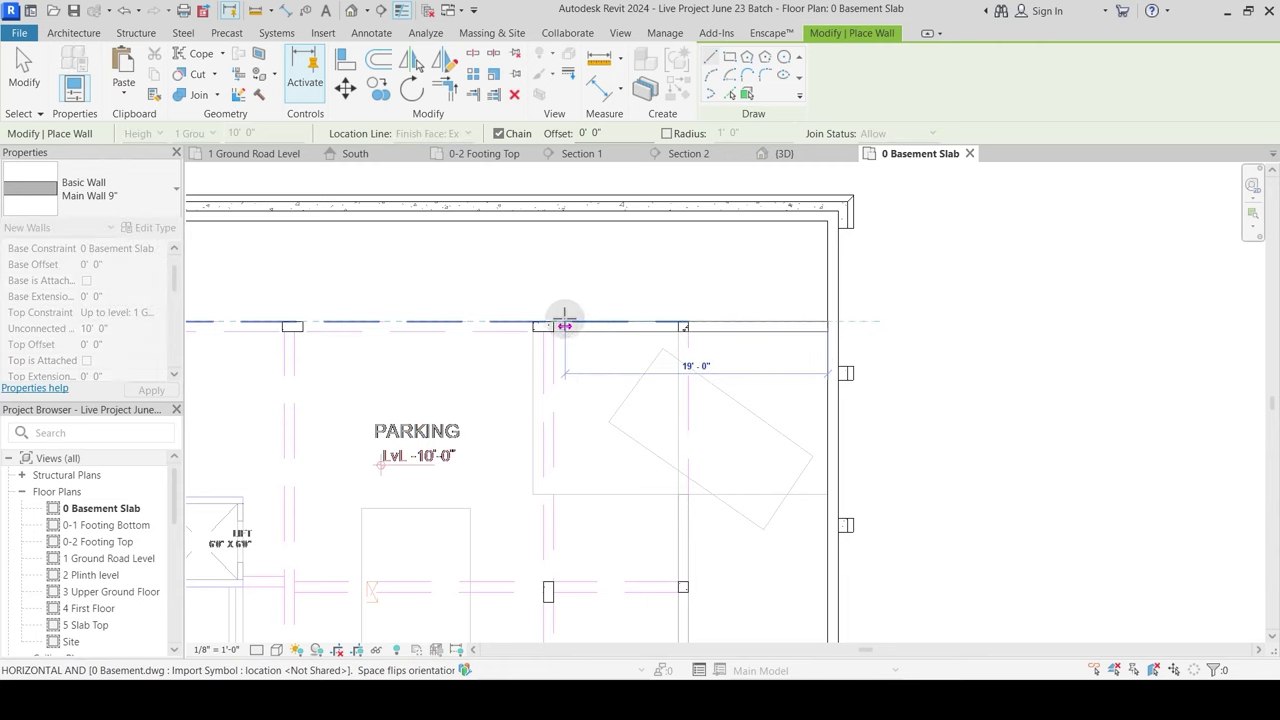
key("Escape")
middle_click_drag(679, 431, 672, 233)
left_click(669, 297)
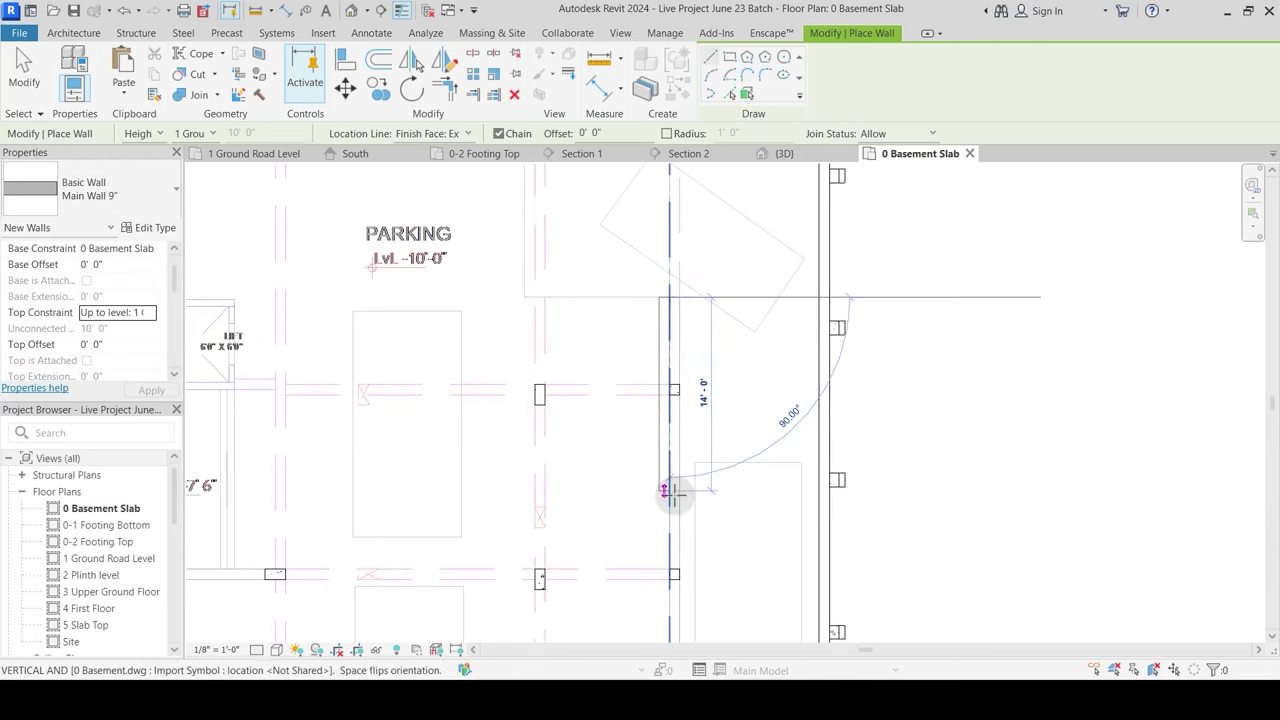
middle_click_drag(672, 490, 677, 417)
middle_click_drag(688, 537, 680, 466)
key("Escape")
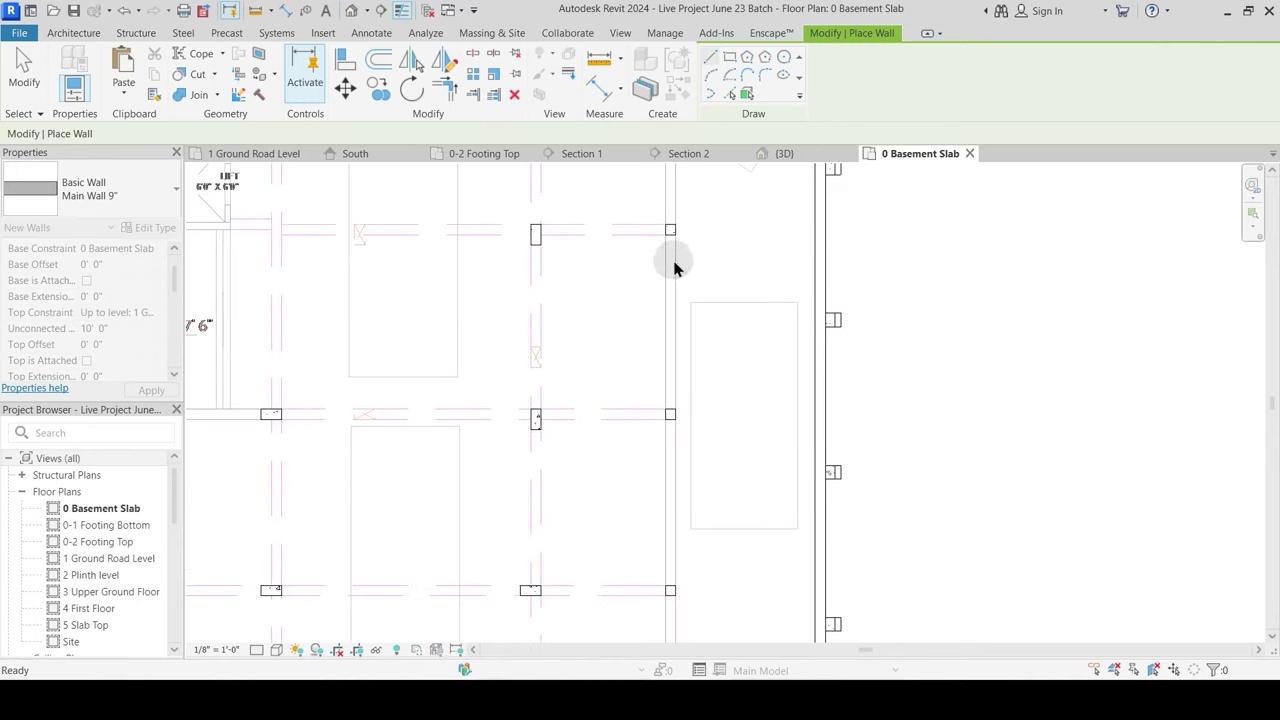
middle_click_drag(674, 268, 674, 283)
left_click(664, 251)
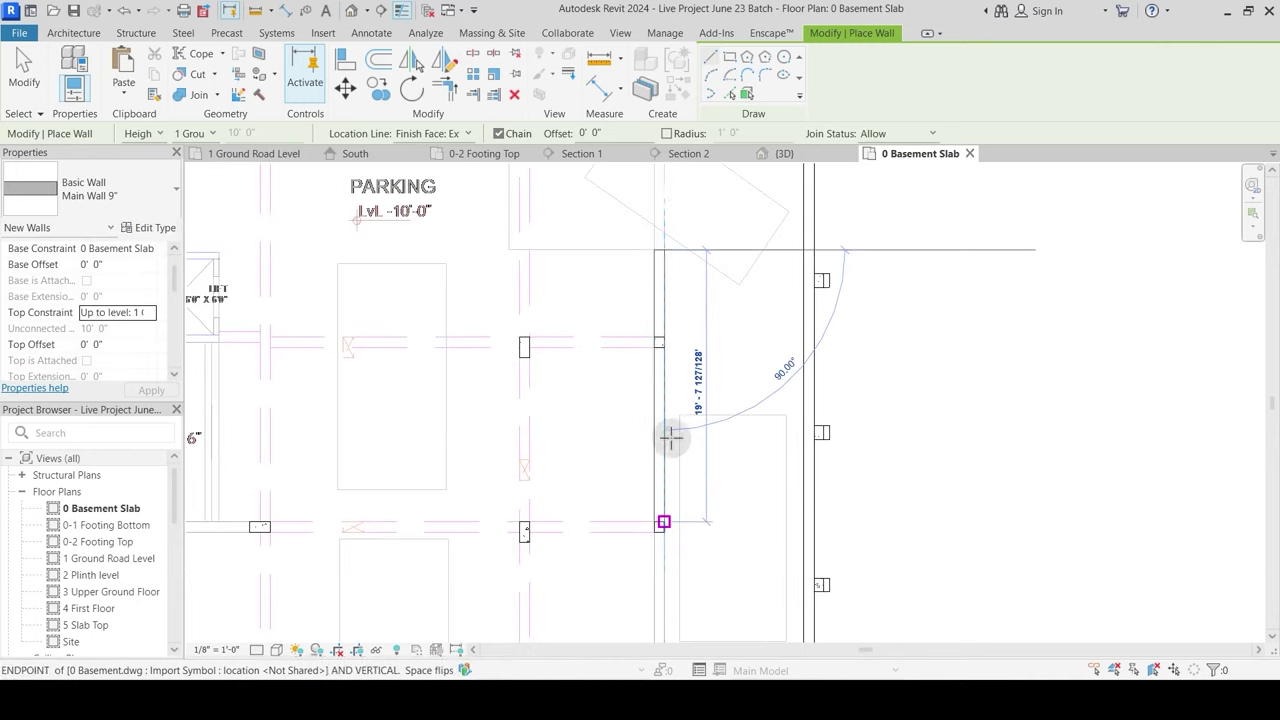
middle_click_drag(672, 525, 654, 330)
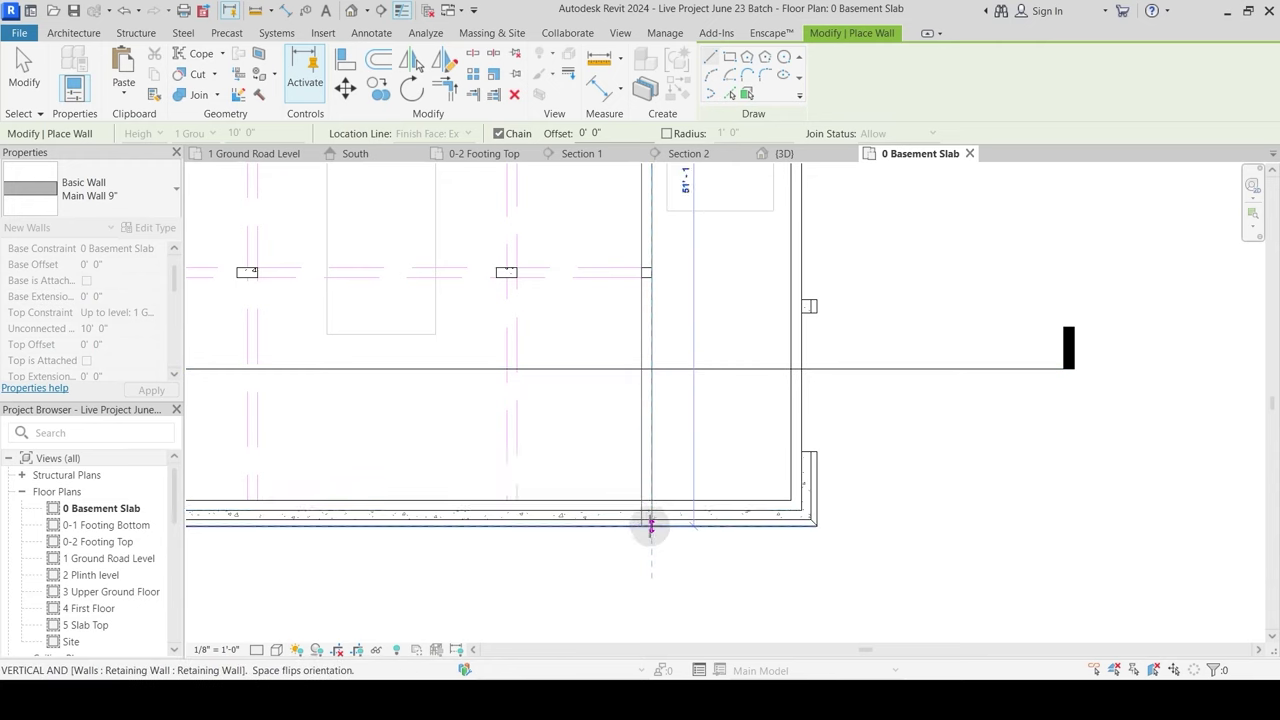
scroll(650, 525, "up", 2)
left_click(651, 491)
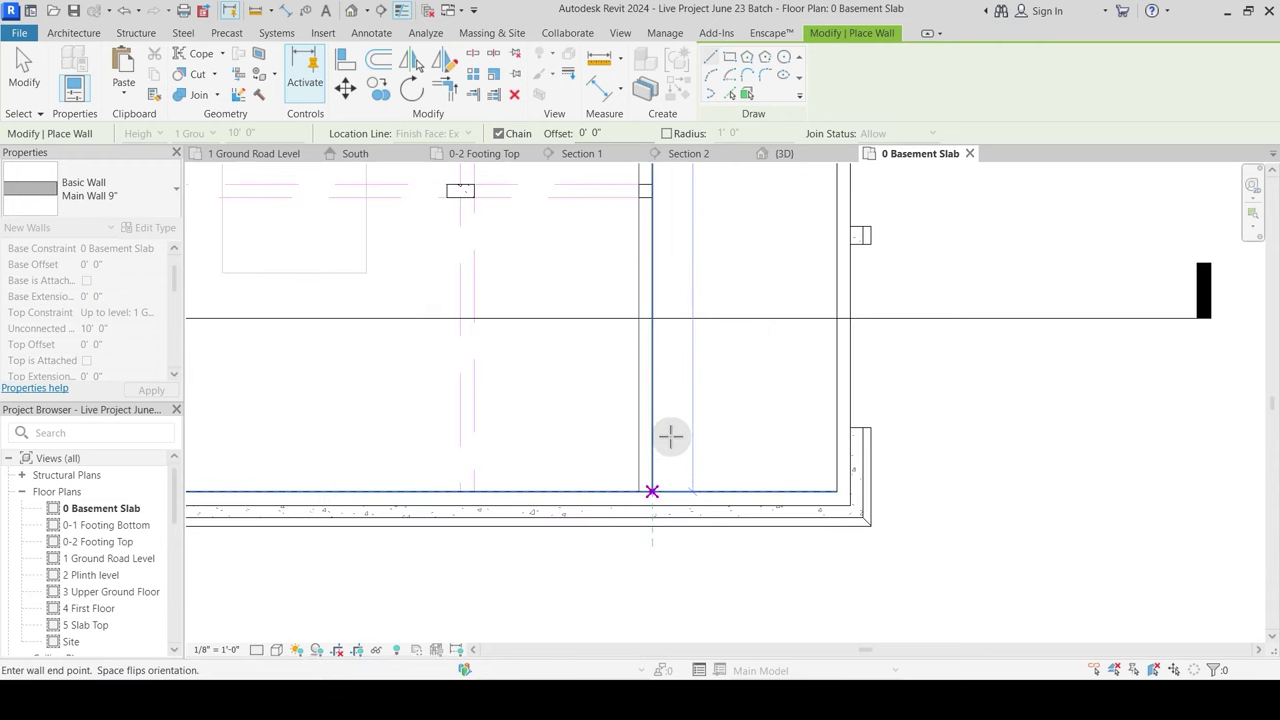
key("Escape")
key("Escape")
scroll(670, 315, "down", 2)
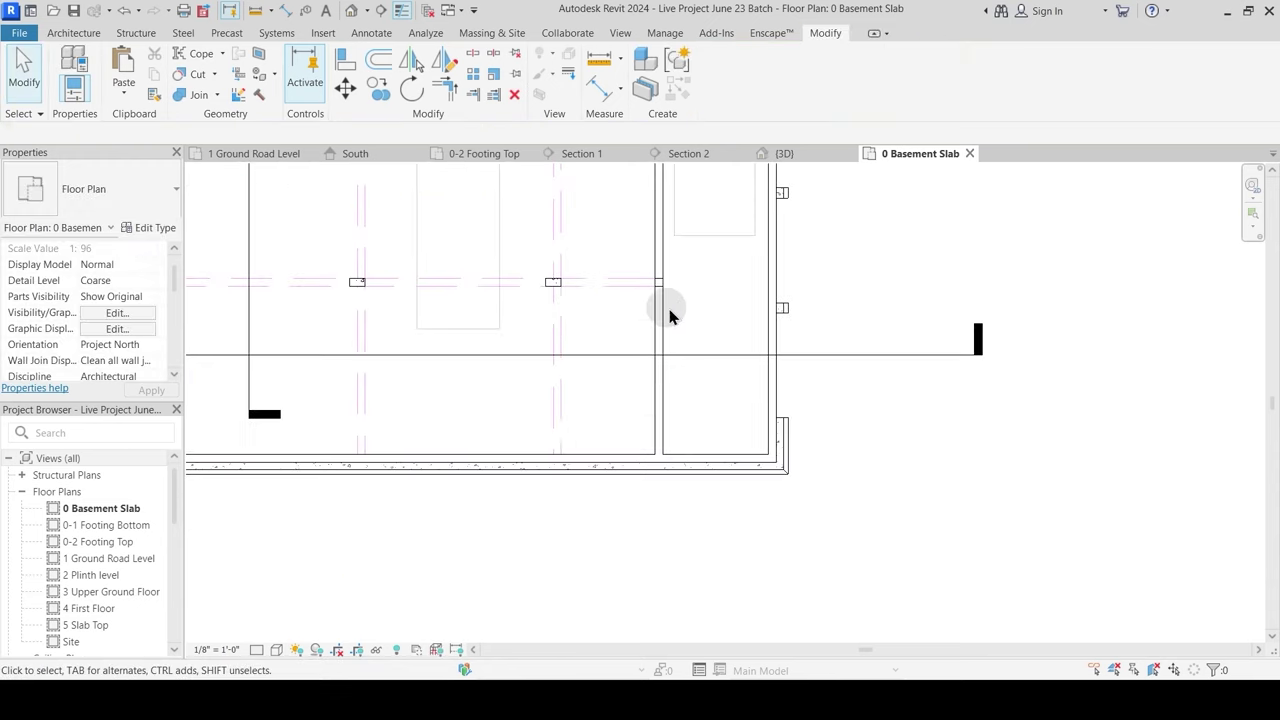
left_click(782, 153)
middle_click_drag(769, 417, 714, 483, "shift")
scroll(740, 440, "up", 5)
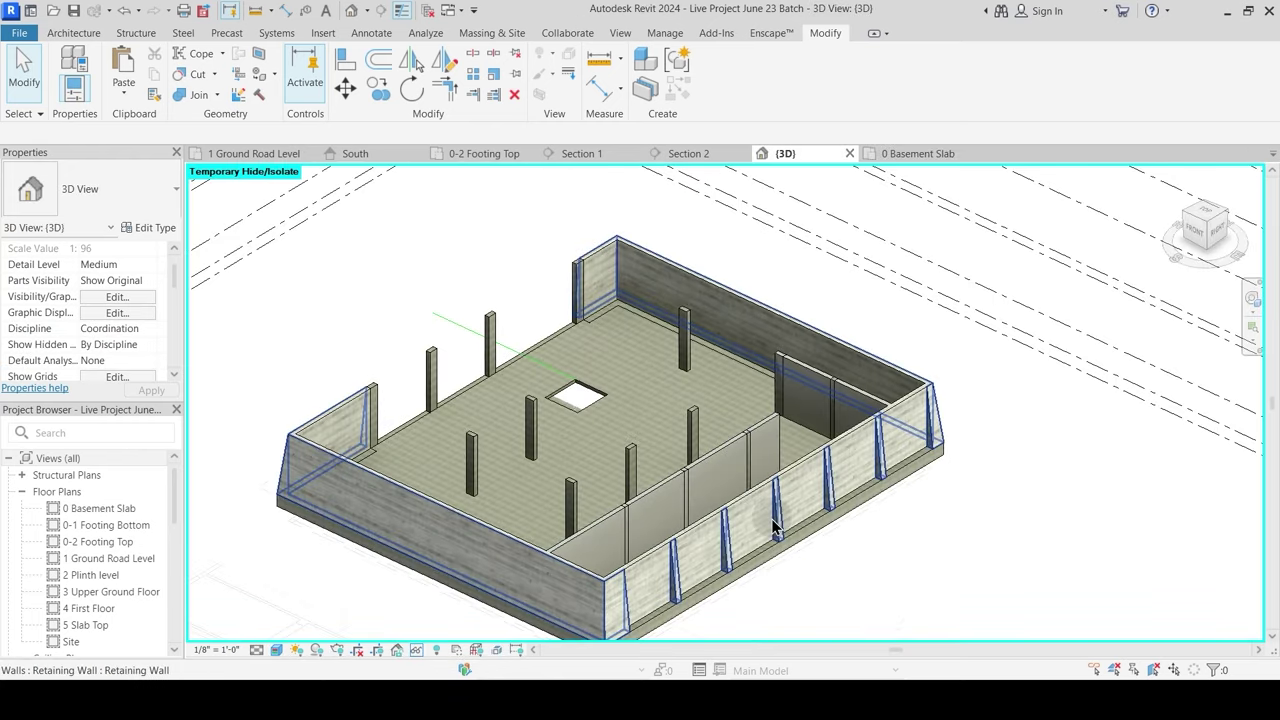
middle_click_drag(765, 398, 935, 422, "shift")
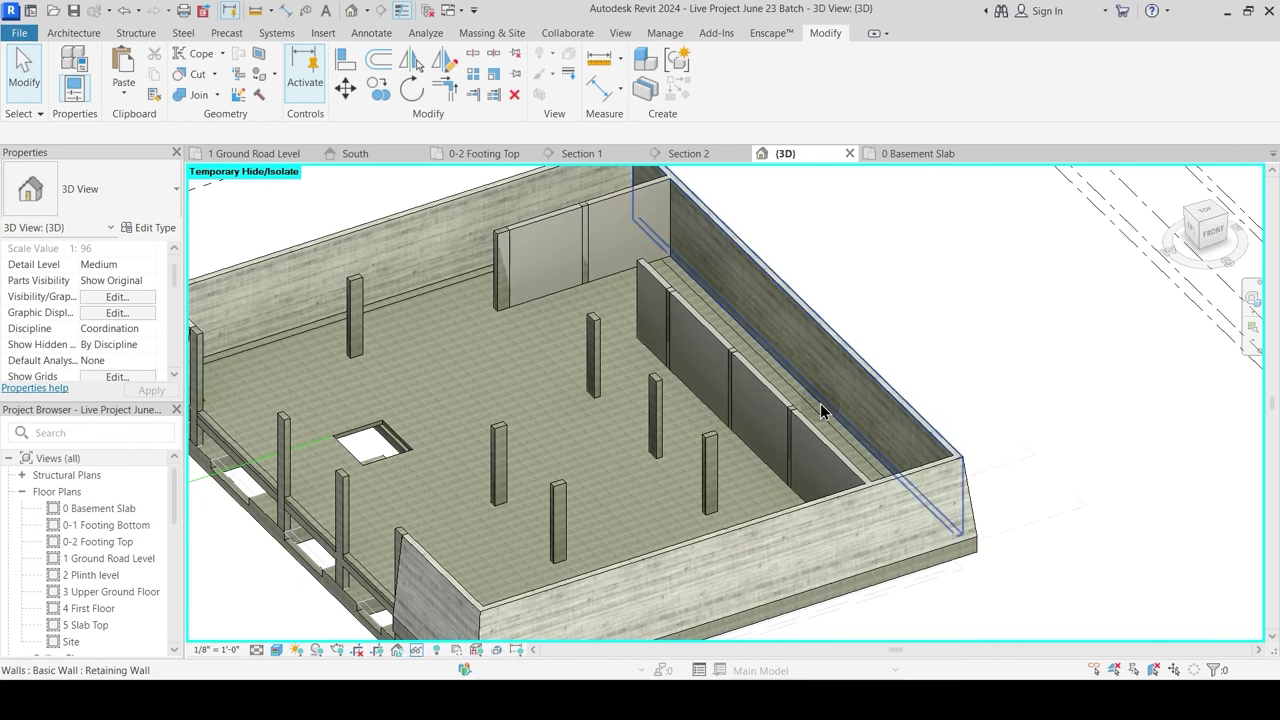
middle_click_drag(711, 463, 750, 450, "shift")
middle_click_drag(664, 500, 855, 425)
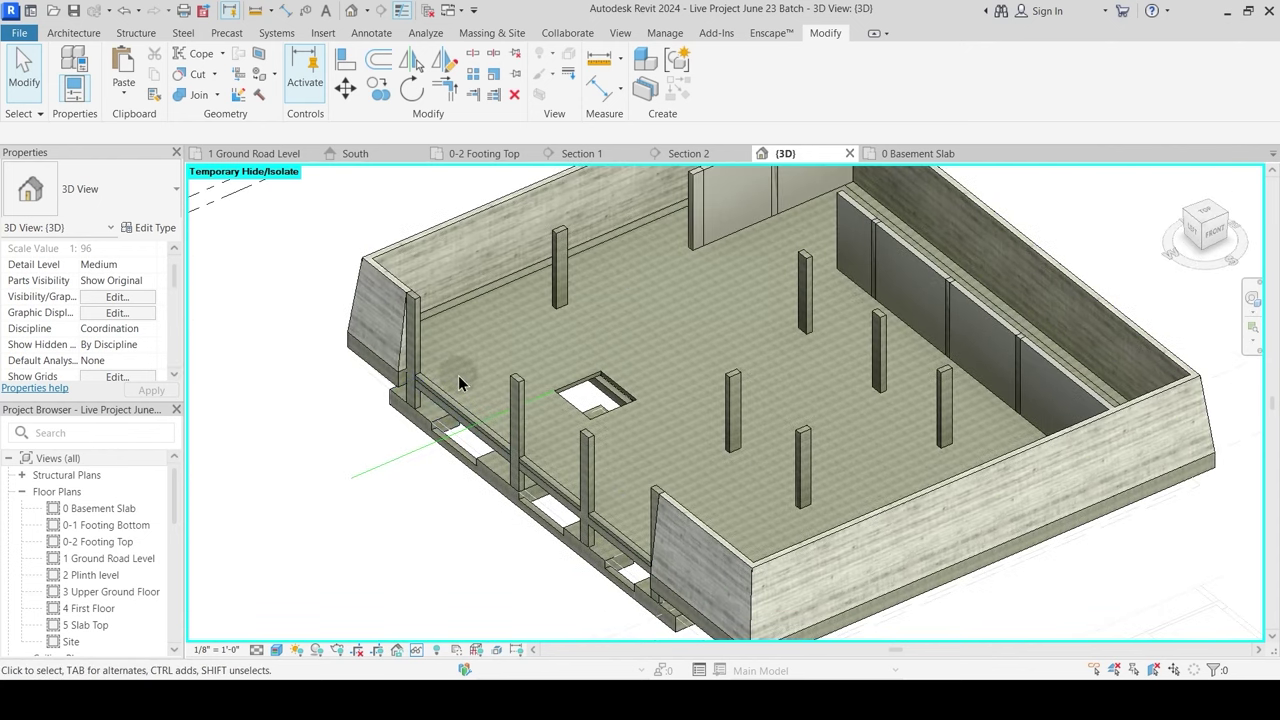
middle_click_drag(499, 468, 503, 477)
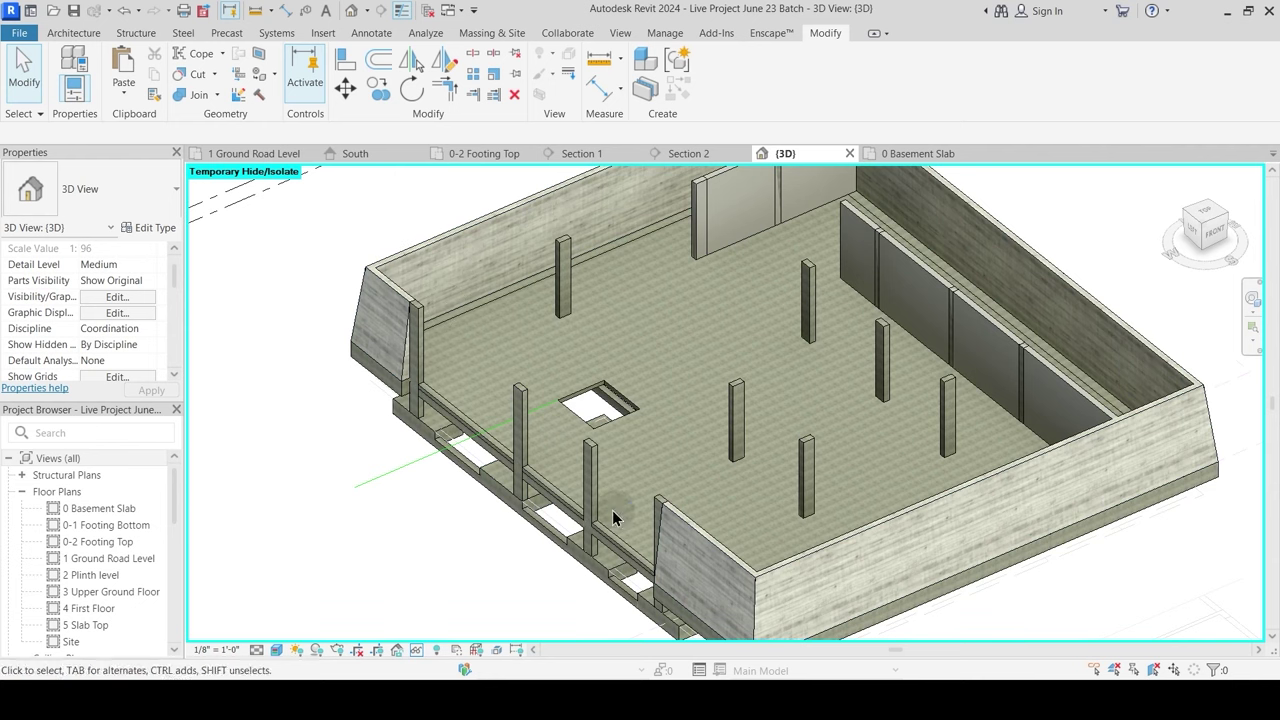
middle_click_drag(694, 400, 604, 414, "shift")
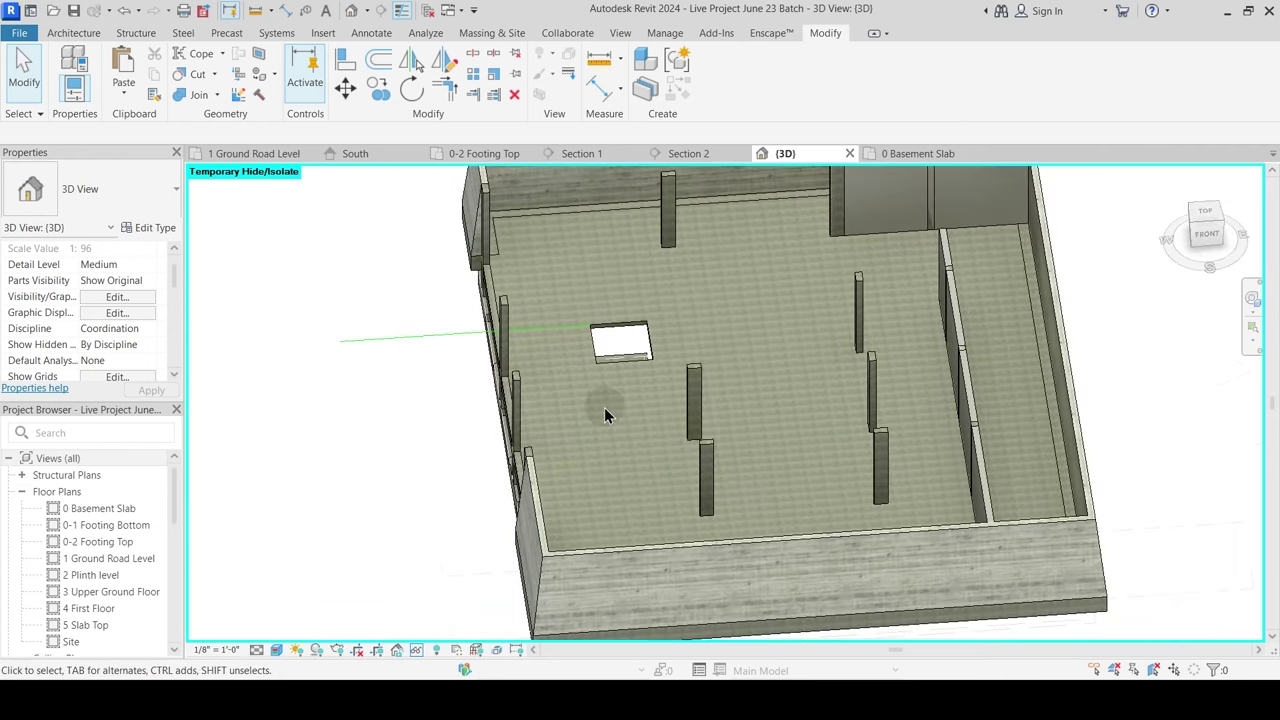
middle_click_drag(786, 423, 623, 363, "shift")
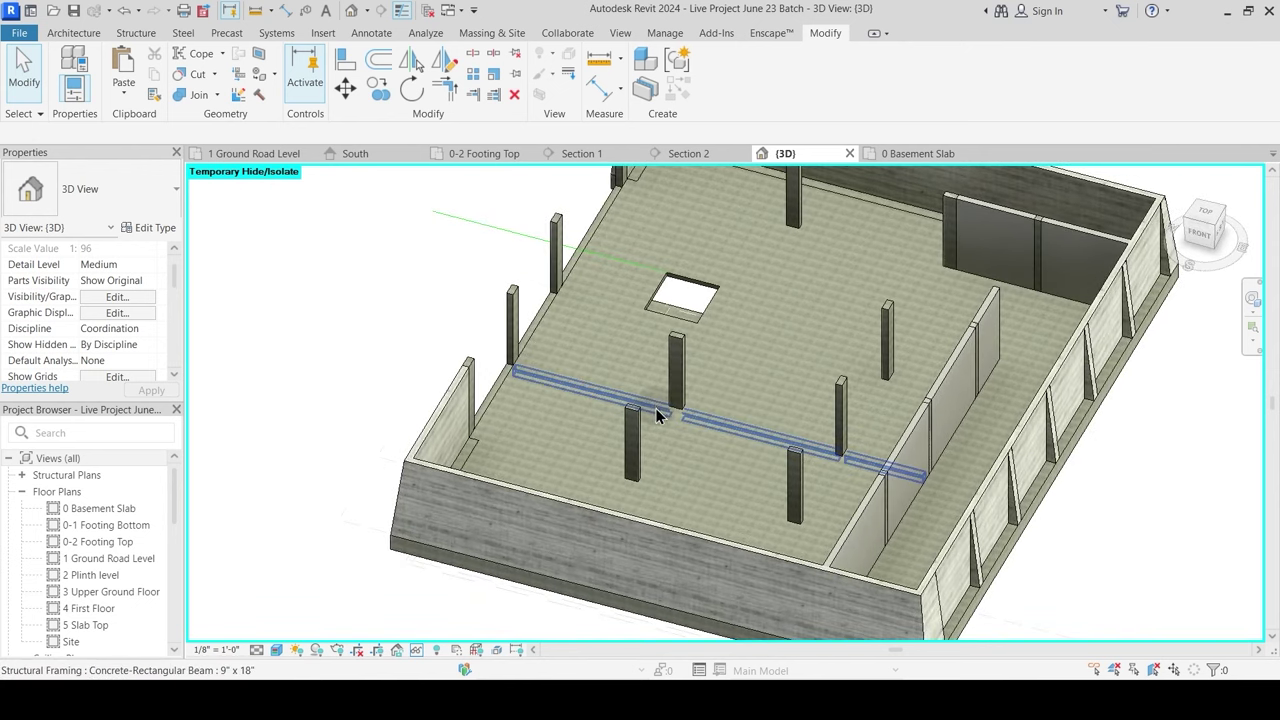
middle_click_drag(657, 416, 805, 330, "shift")
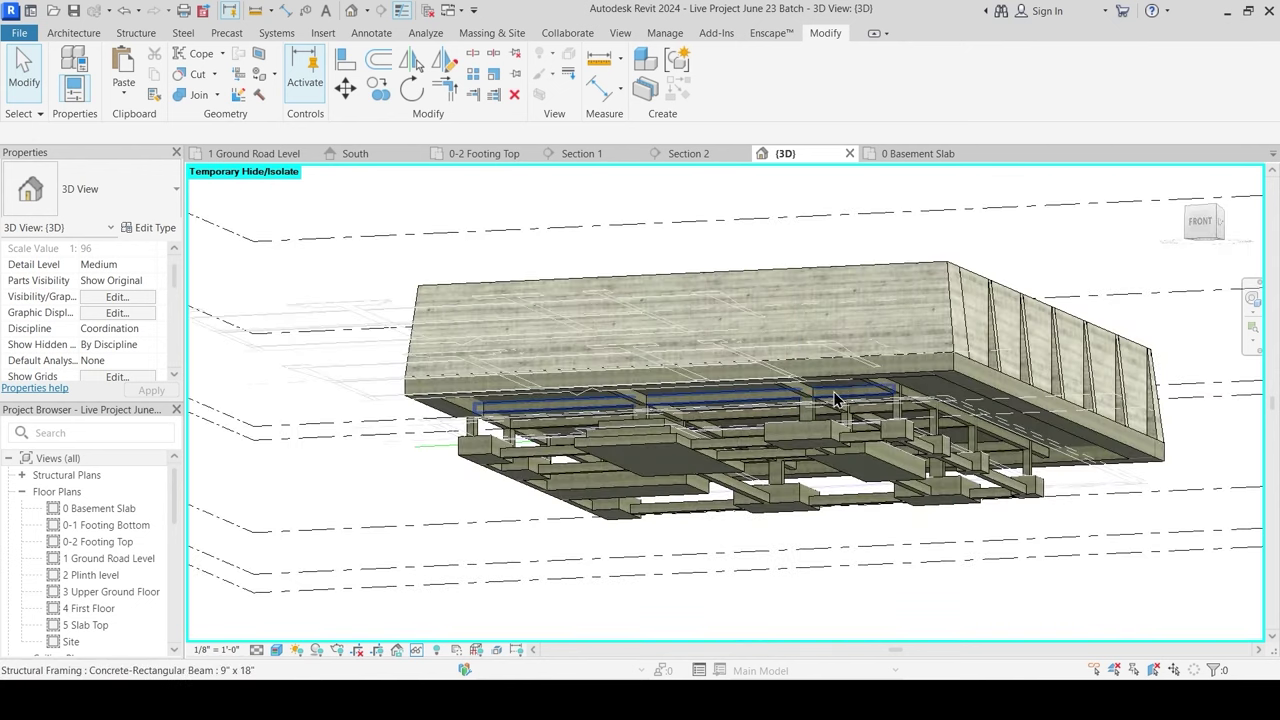
middle_click_drag(838, 410, 760, 480, "shift")
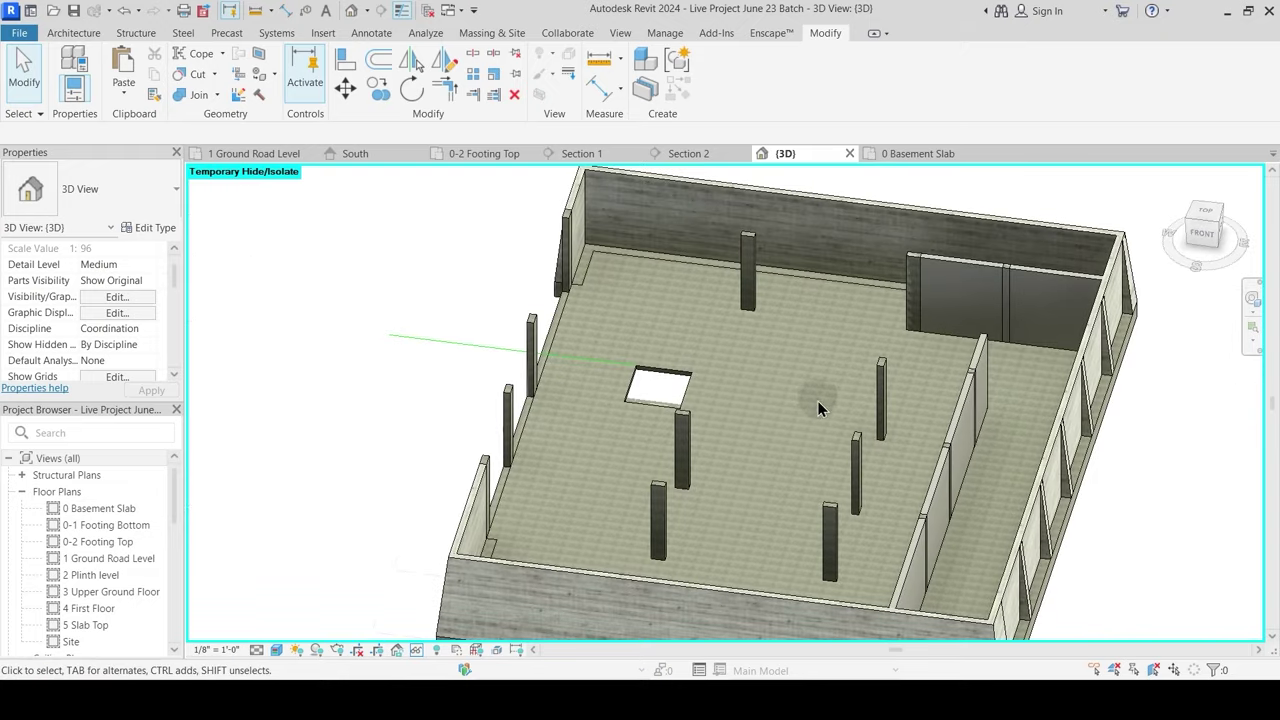
mouse_move(817, 400)
middle_mouse_down("shift")
mouse_move(877, 423)
mouse_move(836, 393)
middle_mouse_up("shift")
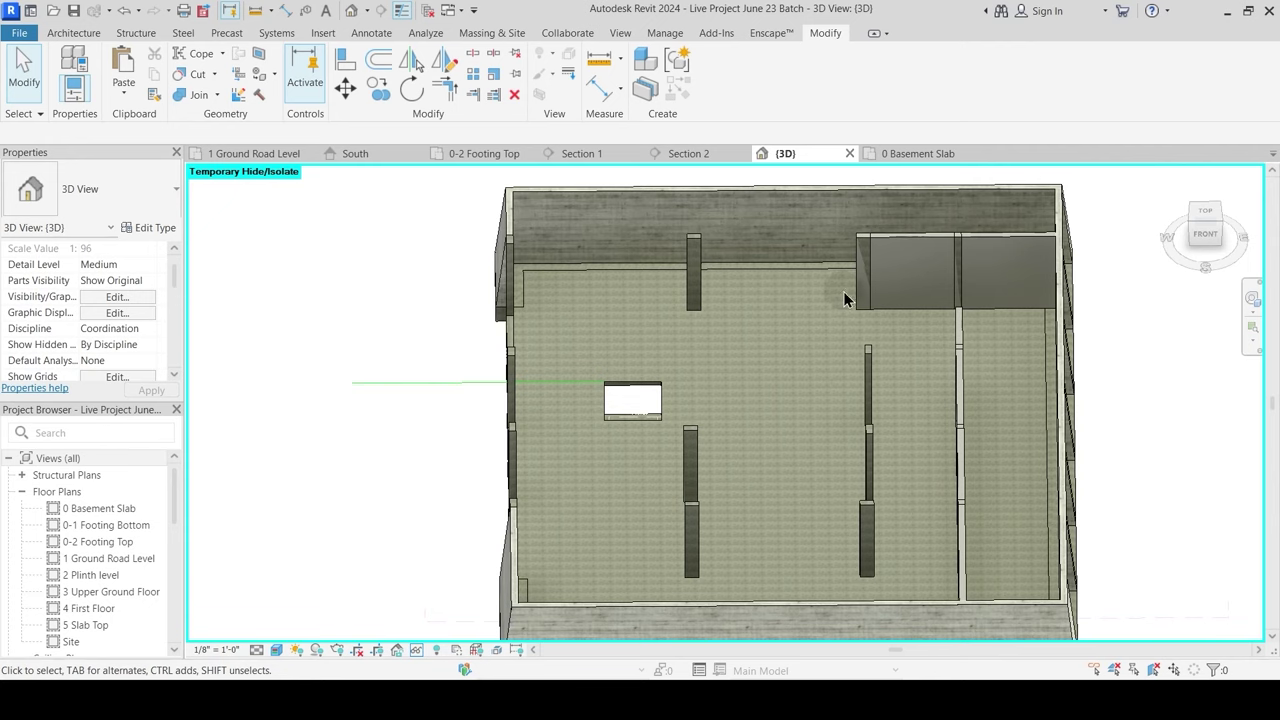
left_click(914, 154)
Step: Start a ramp sketch on the basement plan and change the Ramp 2 type's Shape to Solid
middle_click_drag(713, 343, 755, 574)
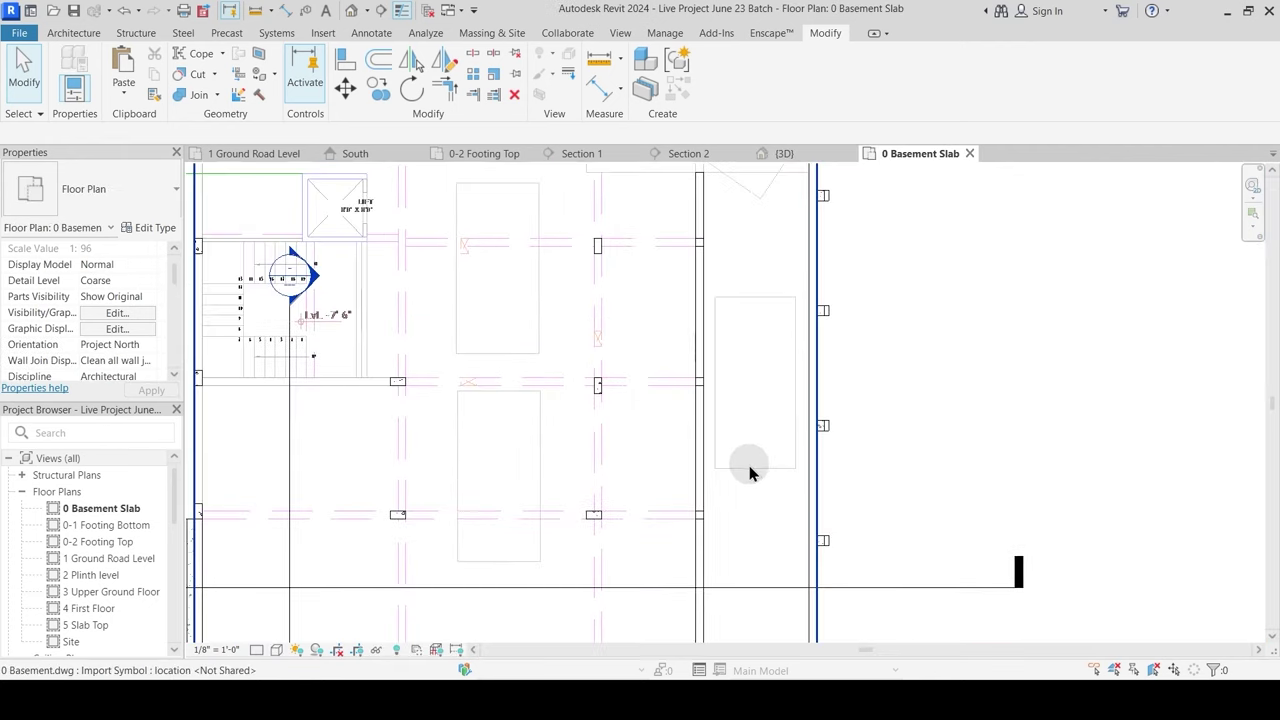
scroll(749, 471, "down", 1)
middle_click_drag(803, 469, 789, 585)
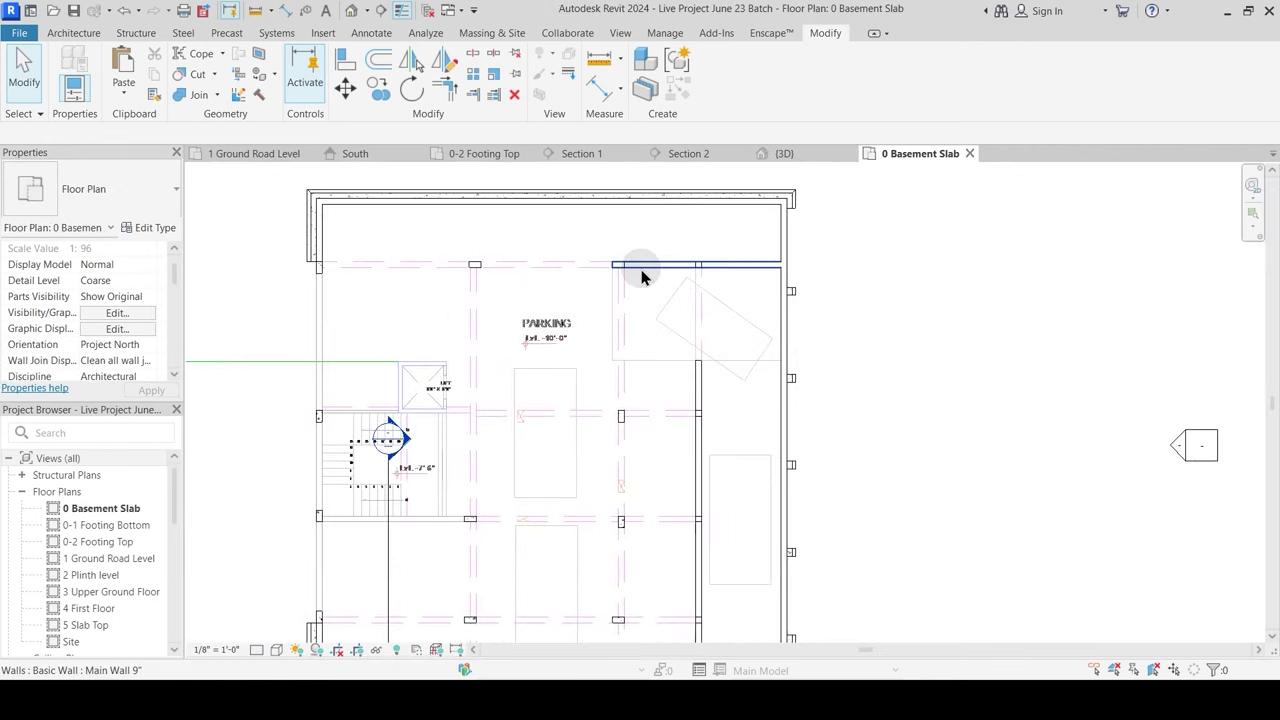
left_click(60, 33)
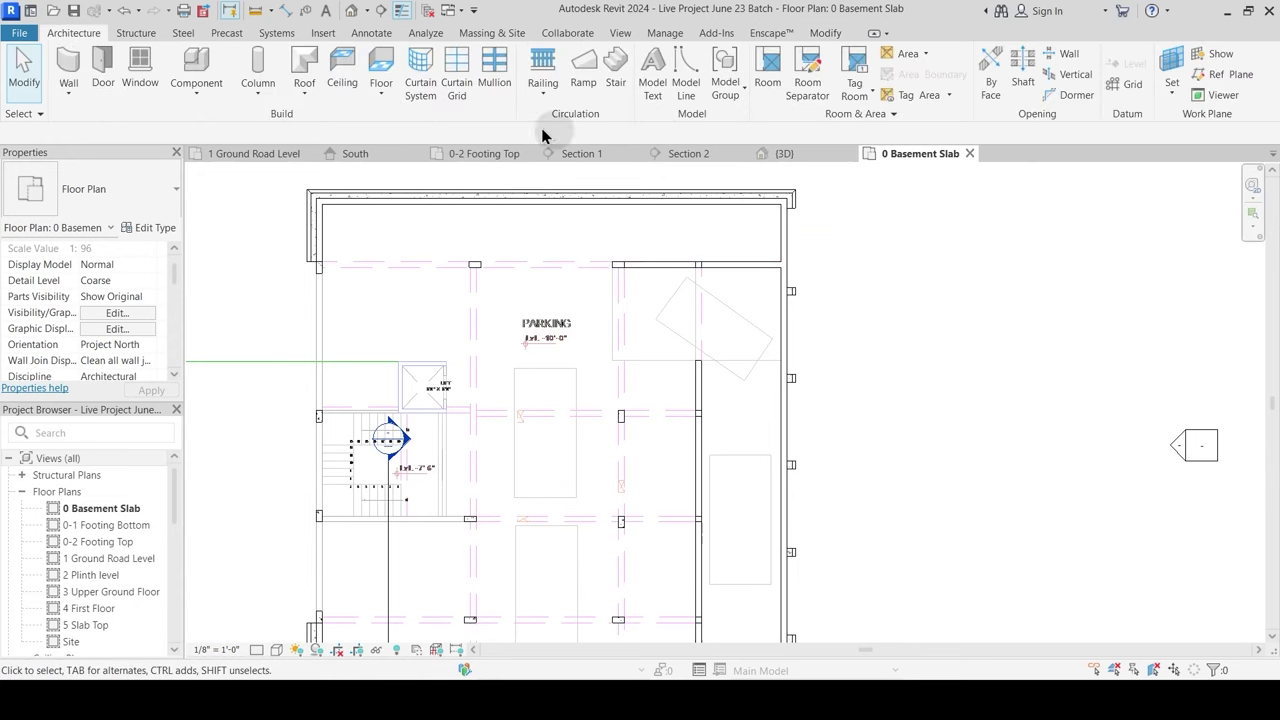
left_click(589, 84)
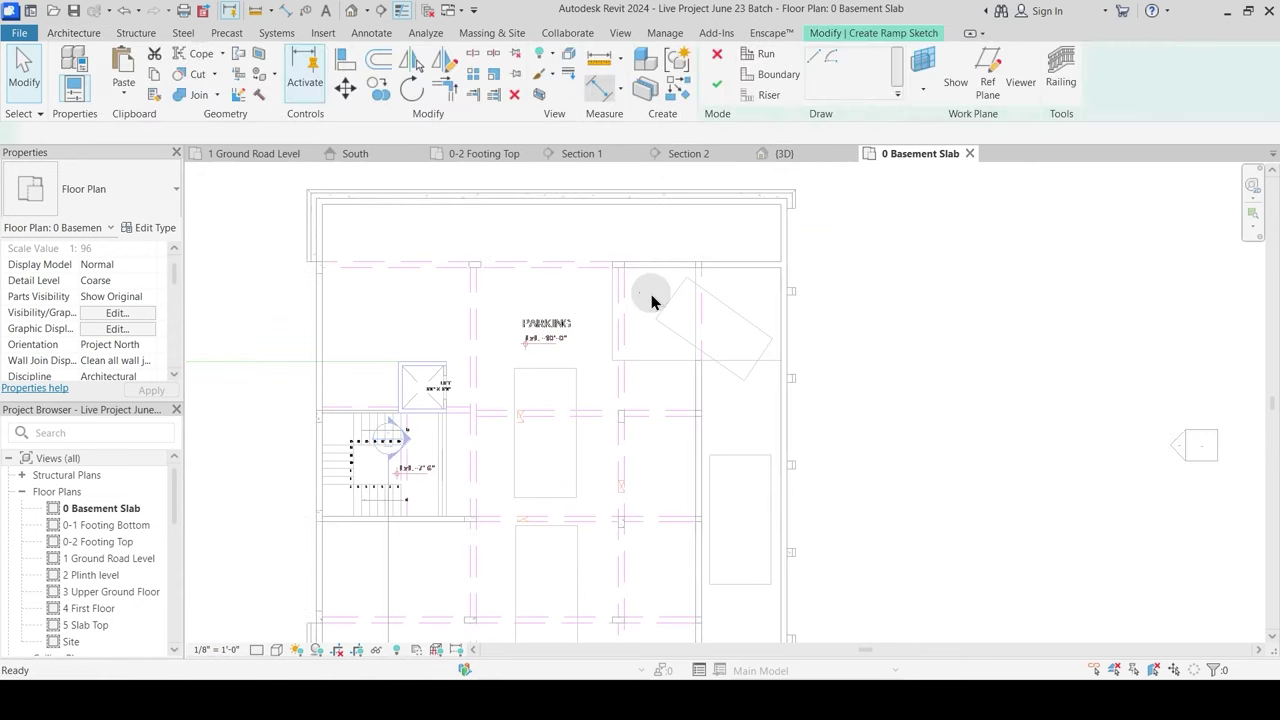
left_click(160, 229)
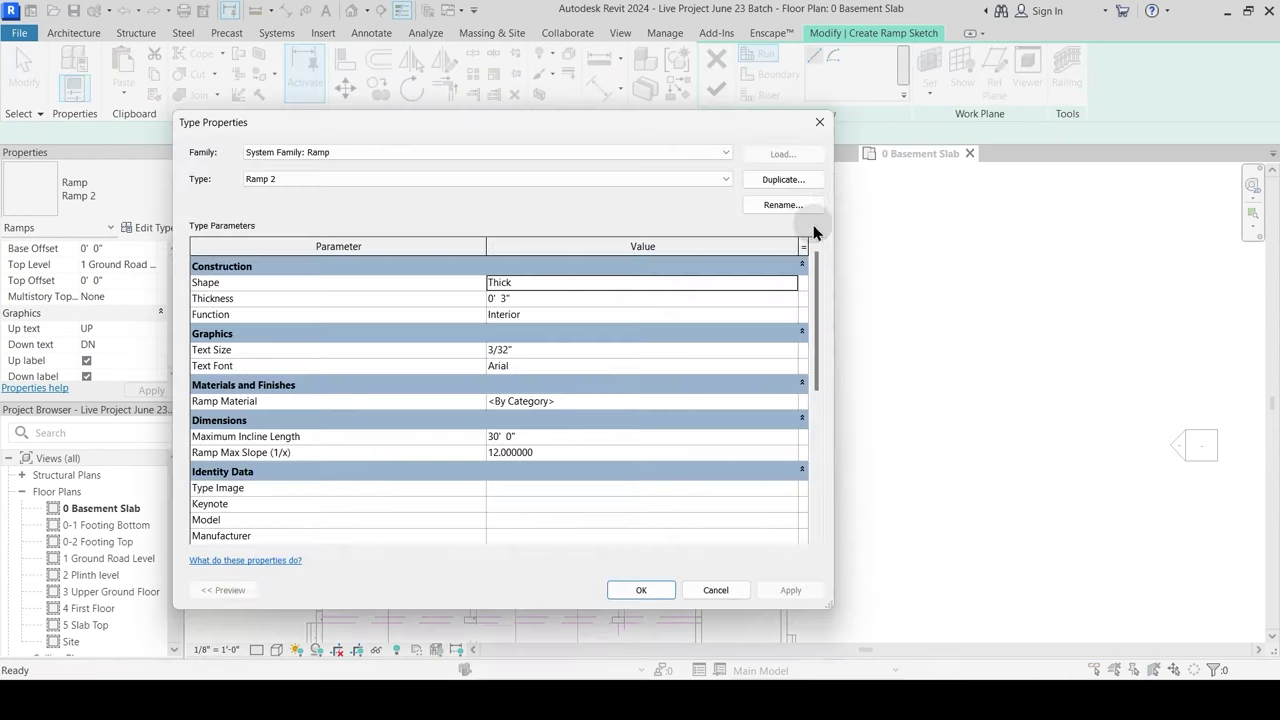
left_click(792, 284)
left_click(497, 312)
key("Return")
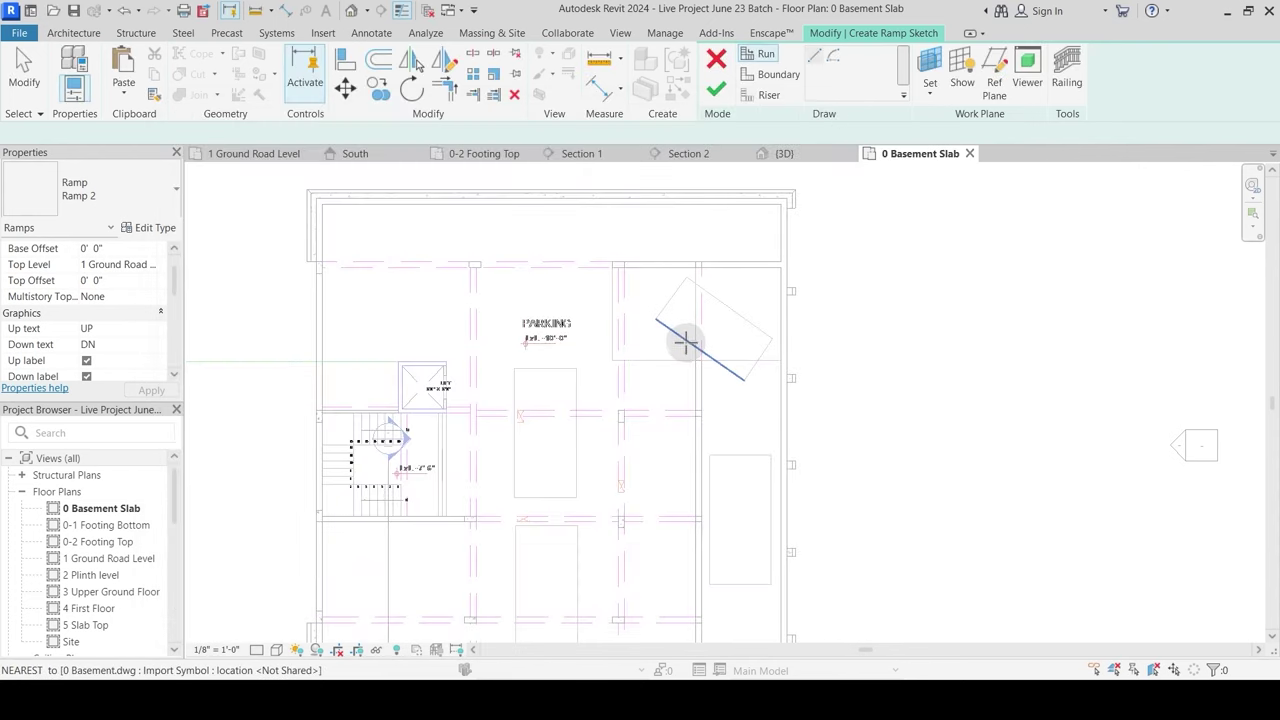
Step: Measure distances across the basement plan toward the bottom wall for the ramp layout
middle_click_drag(685, 343, 663, 273)
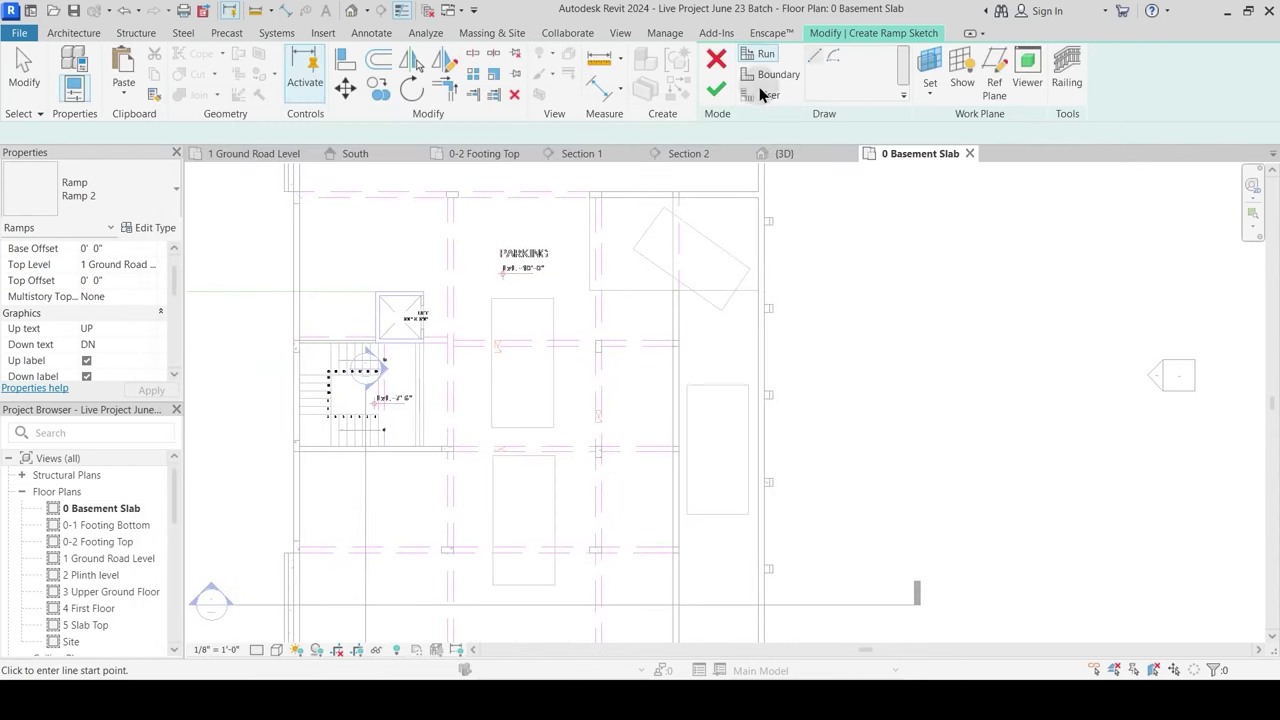
left_click(617, 97)
scroll(629, 214, "up", 3)
left_click(543, 264)
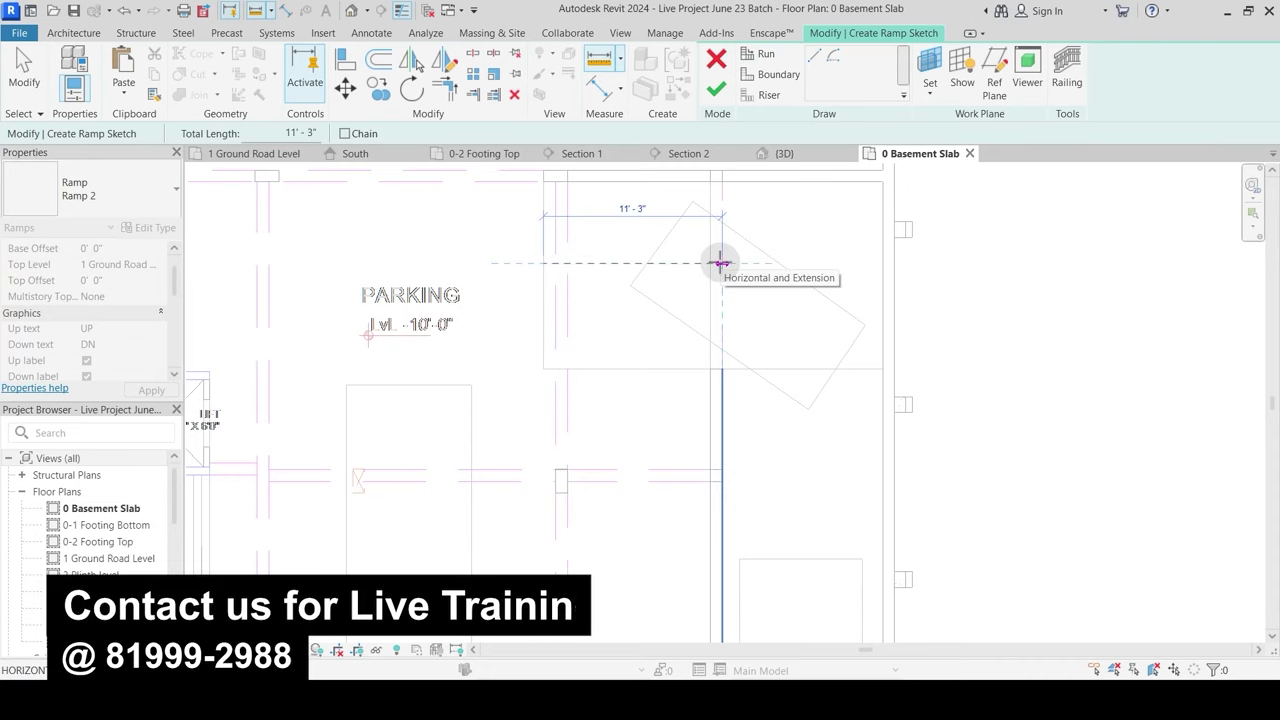
key("Escape")
key("Escape")
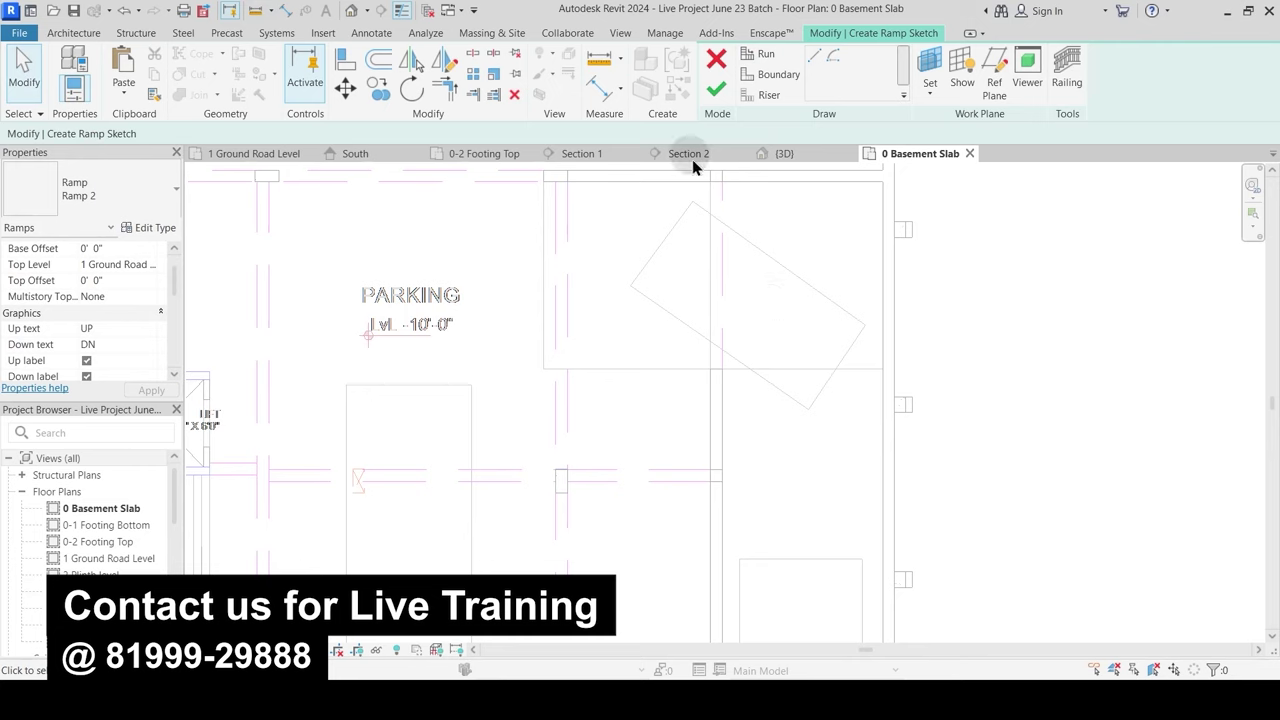
left_click(809, 369)
middle_click_drag(814, 556, 757, 169)
scroll(758, 378, "down", 2)
middle_click_drag(752, 514, 746, 342)
scroll(748, 462, "up", 2)
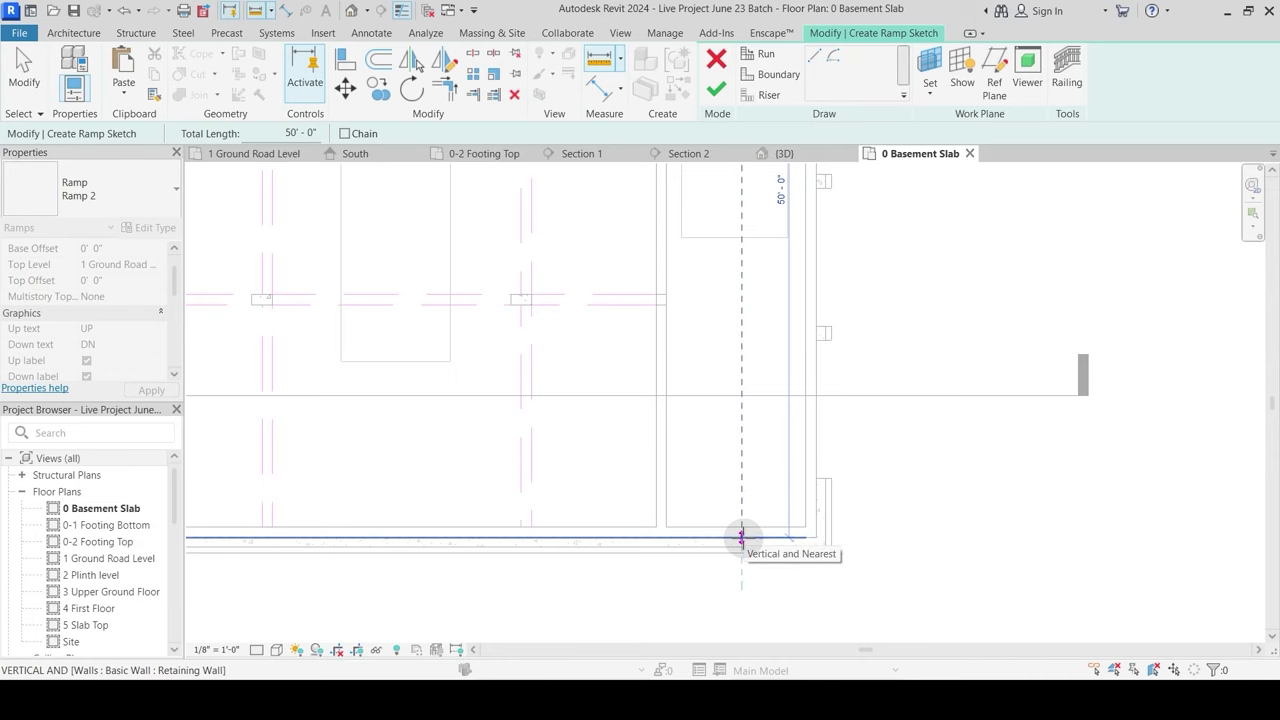
key("Escape")
key("Escape")
Step: Open the Ramp 2 type properties again from the Properties palette
scroll(723, 403, "down", 3)
middle_click_drag(734, 395, 721, 622)
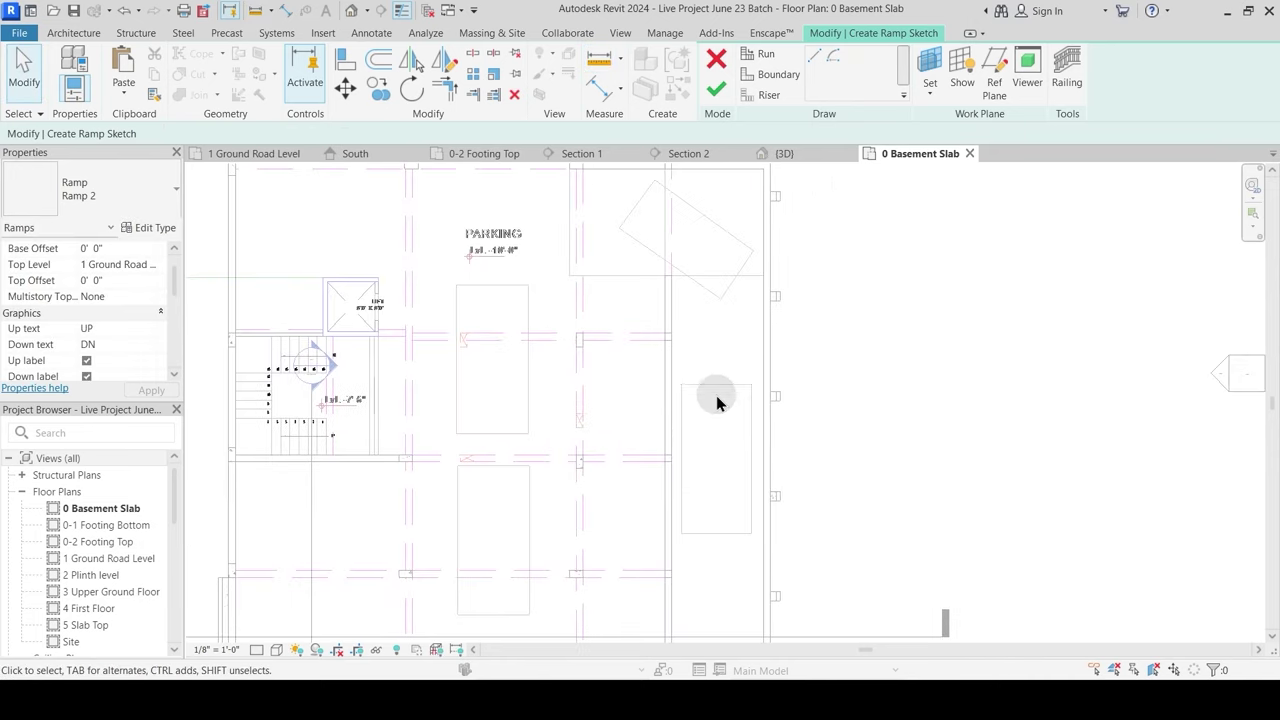
scroll(716, 395, "down", 2)
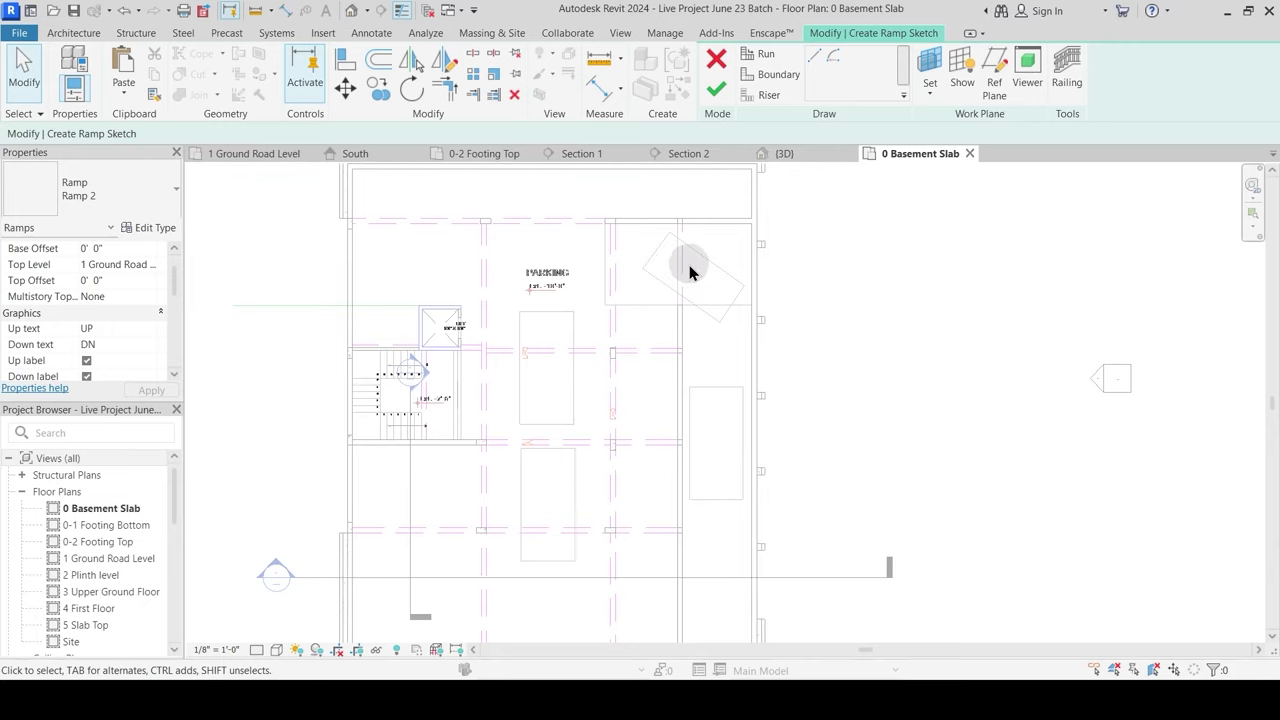
scroll(690, 270, "down", 1)
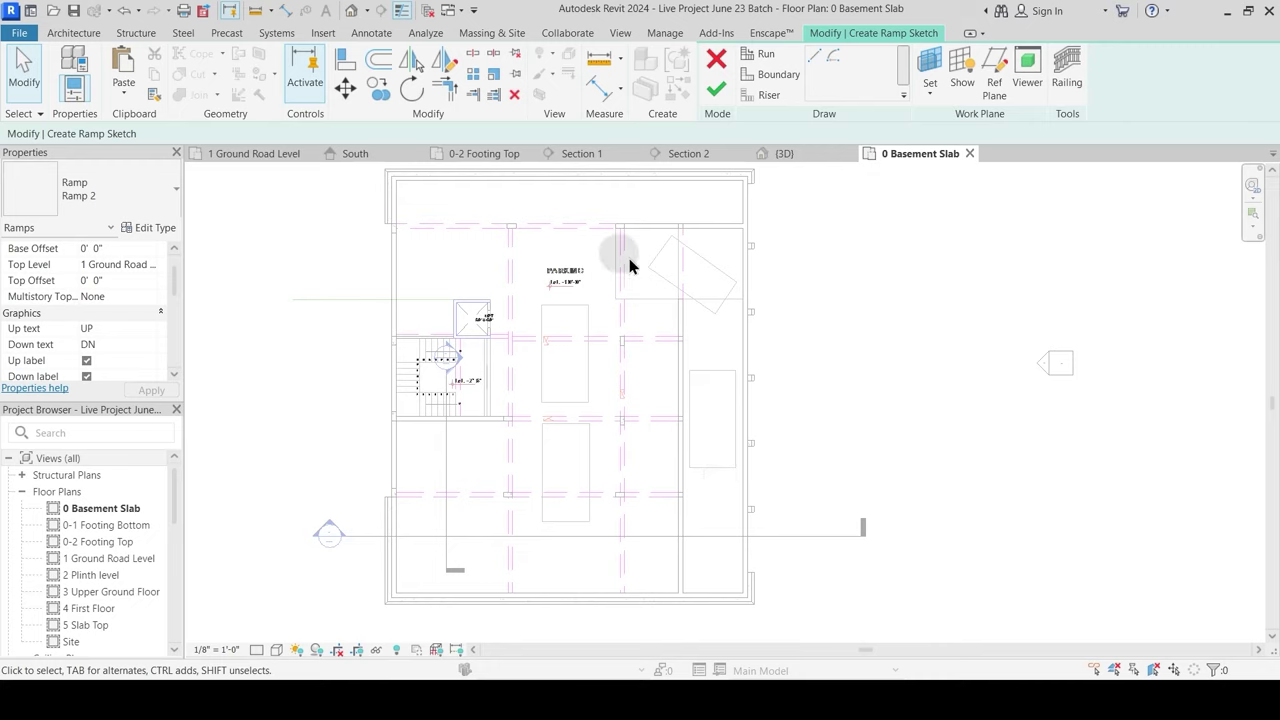
left_click(155, 228)
Step: Set the Ramp 2 type's Maximum Incline Length to 61' 0" and Ramp Max Slope to 1/6
left_click(540, 437)
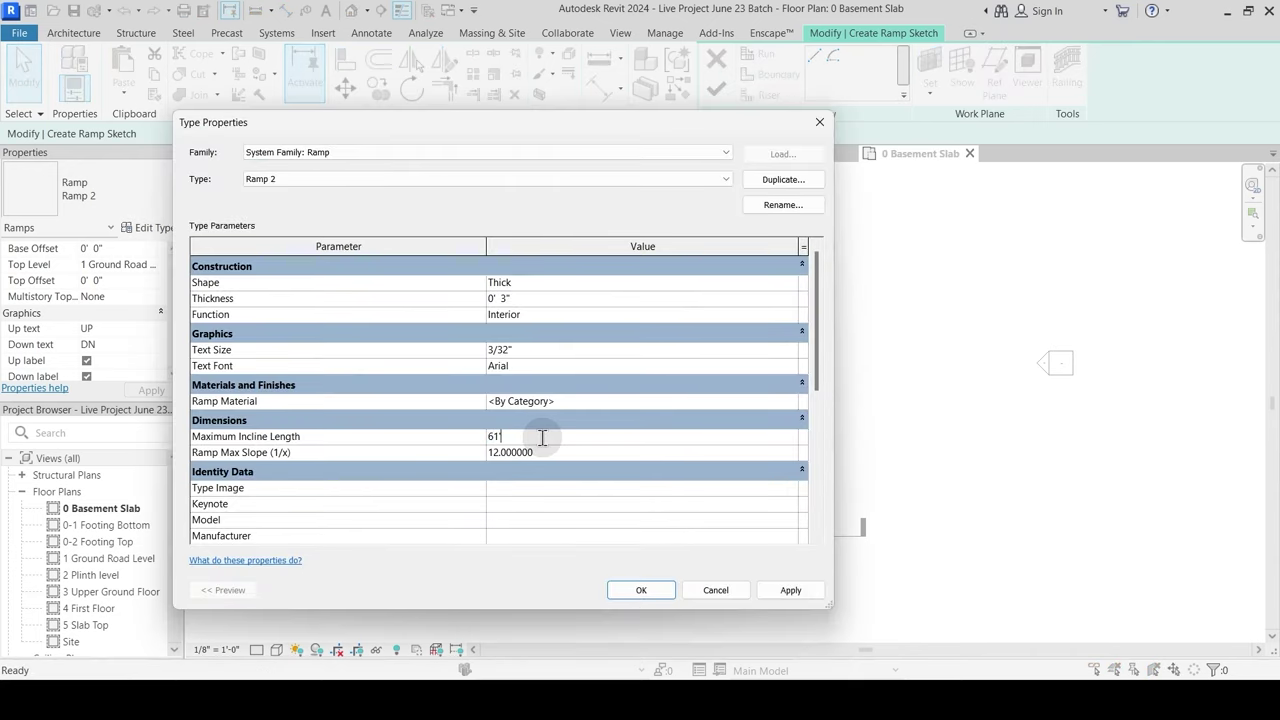
key("Return")
left_click(547, 453)
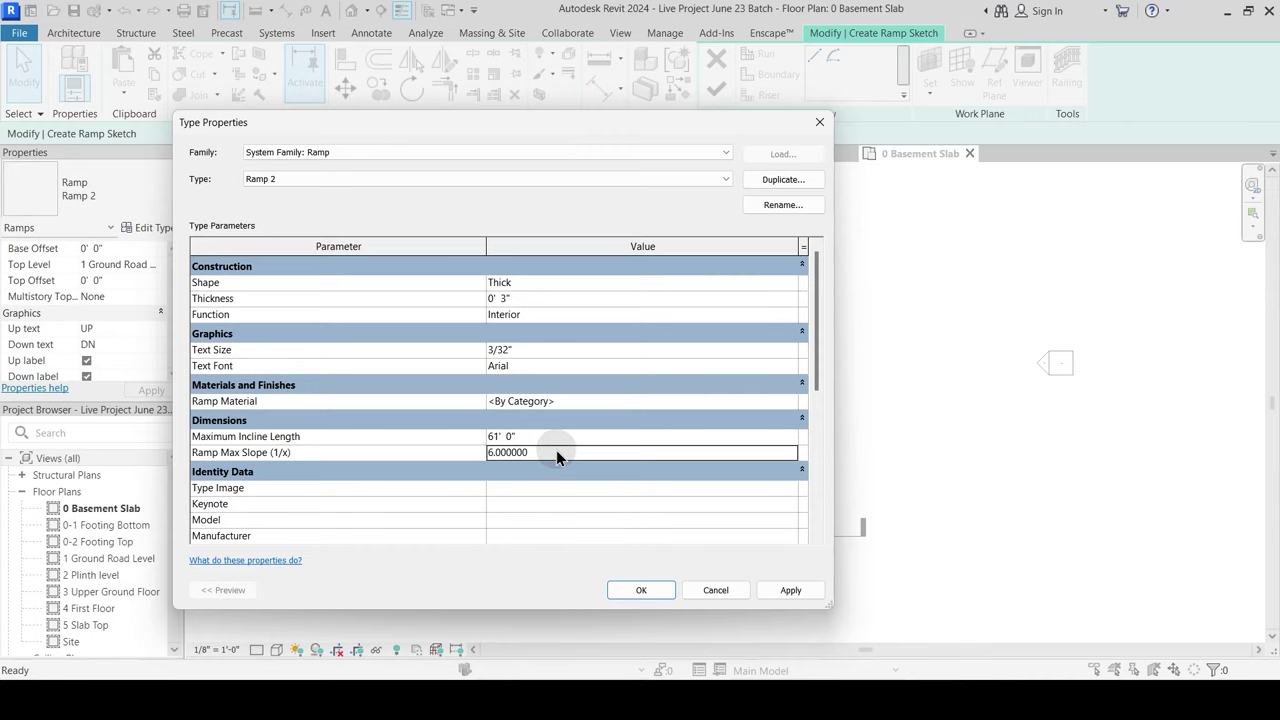
left_click(795, 592)
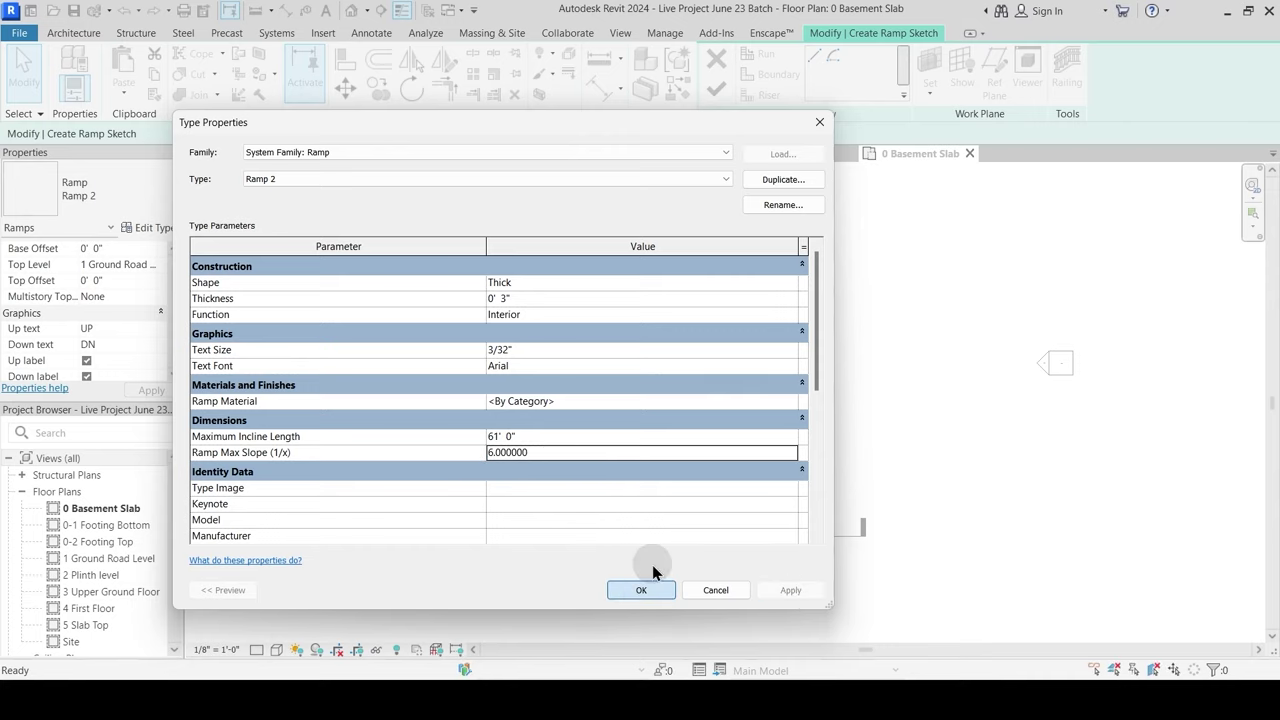
left_click(645, 589)
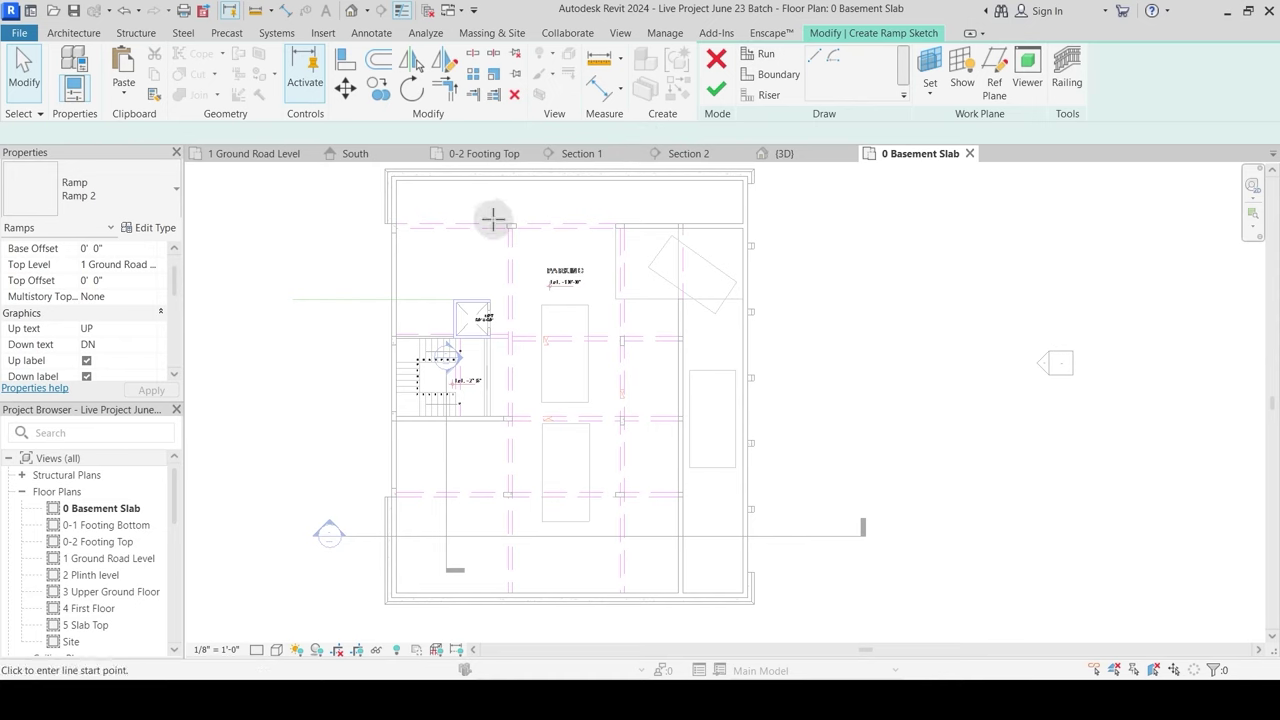
Step: Sketch the first ramp run, 11'-3" long, across the top of the parking area
scroll(618, 263, "up", 4)
left_click(618, 260)
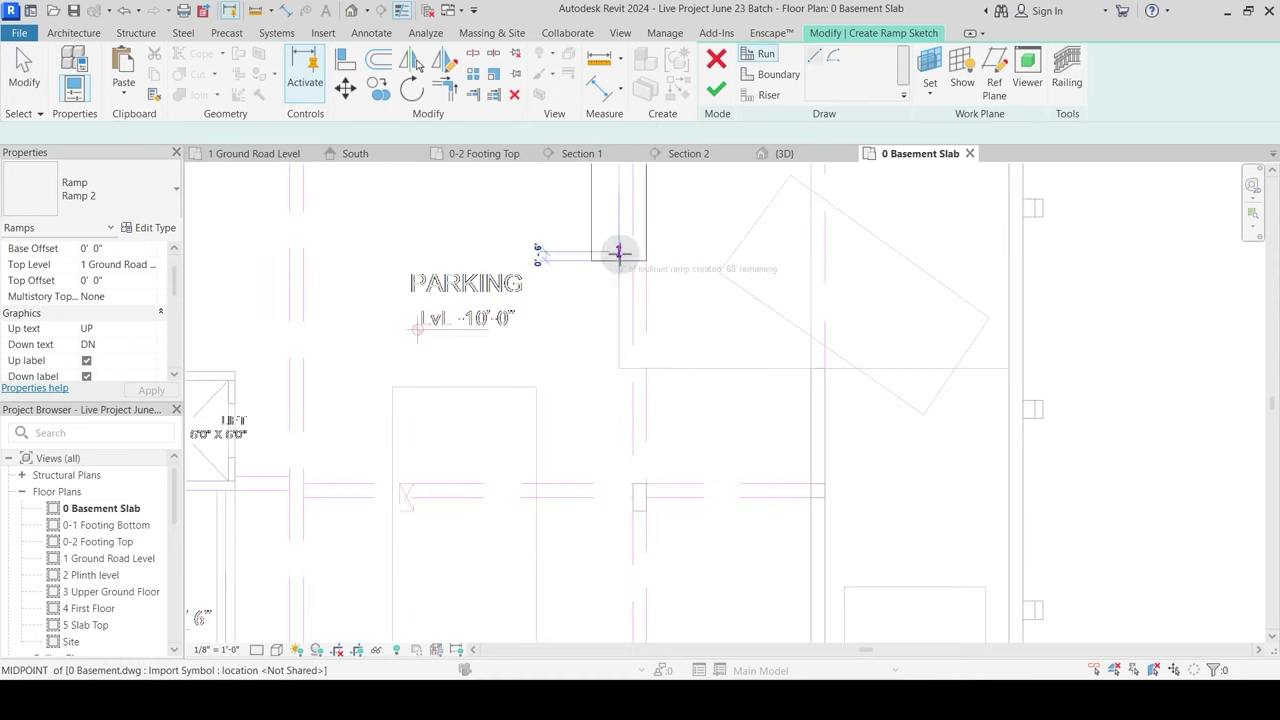
left_click(823, 261)
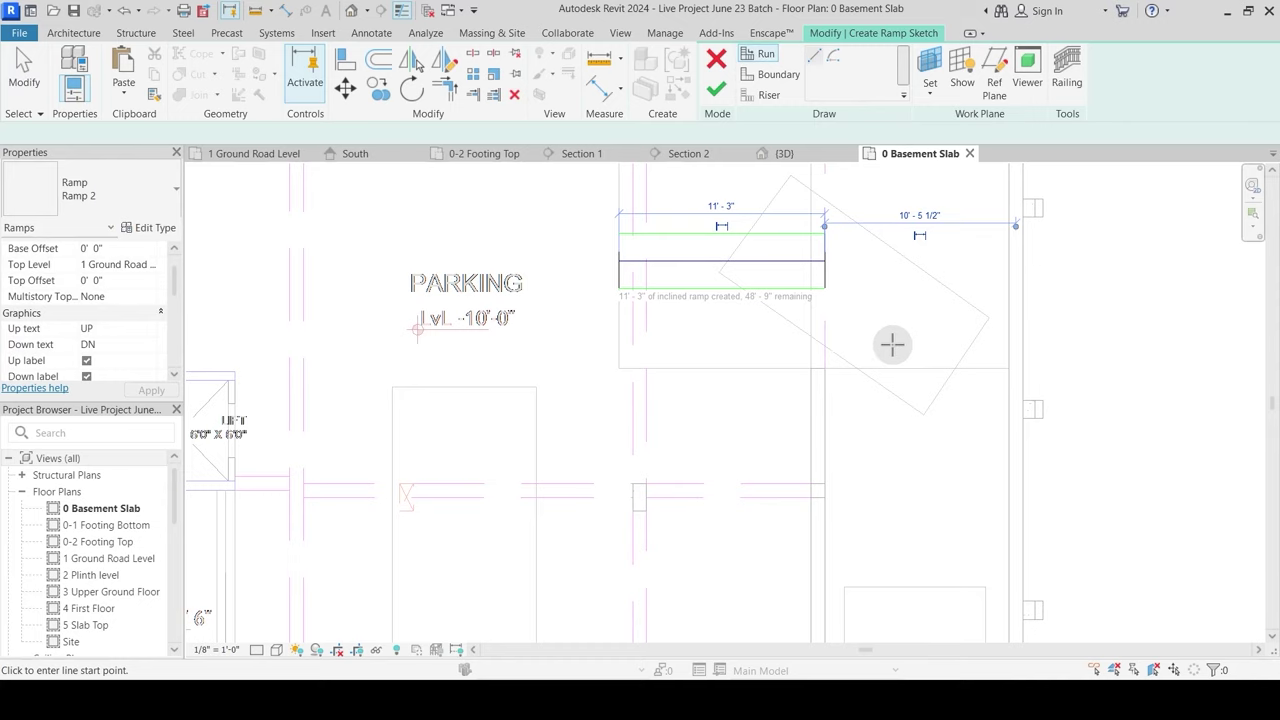
middle_click_drag(916, 390, 763, 340)
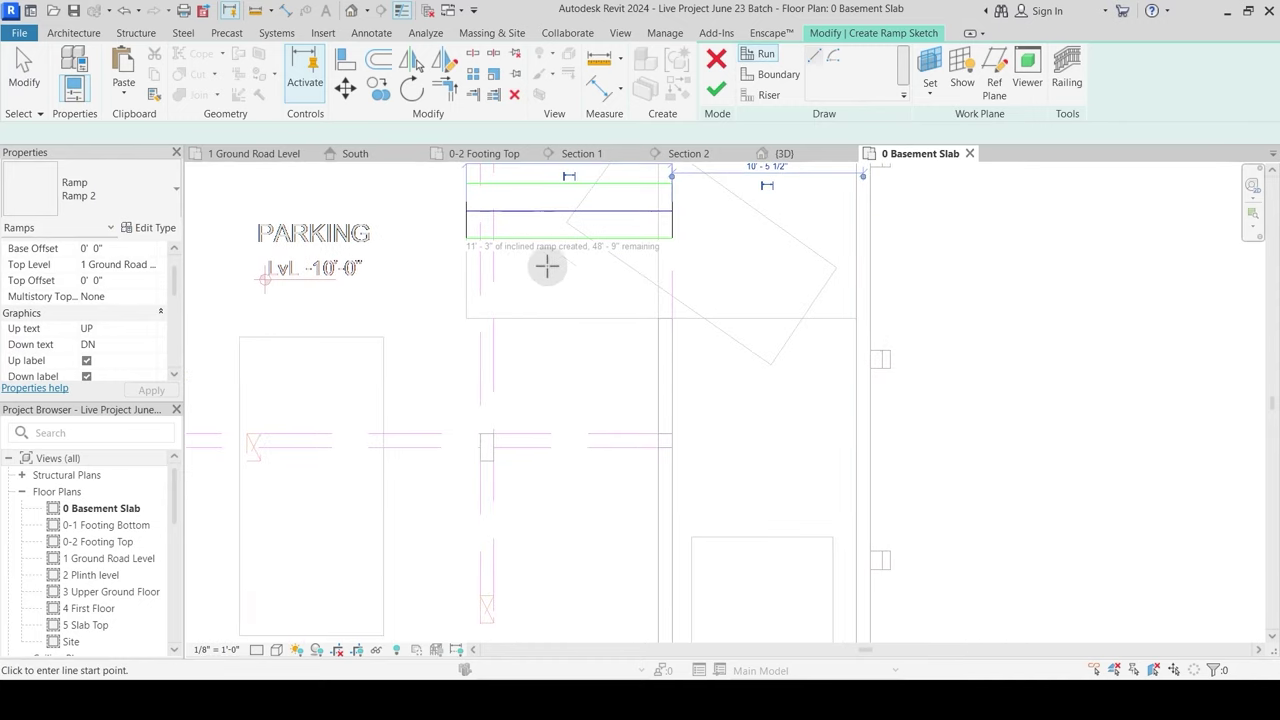
middle_click_drag(752, 400, 711, 323)
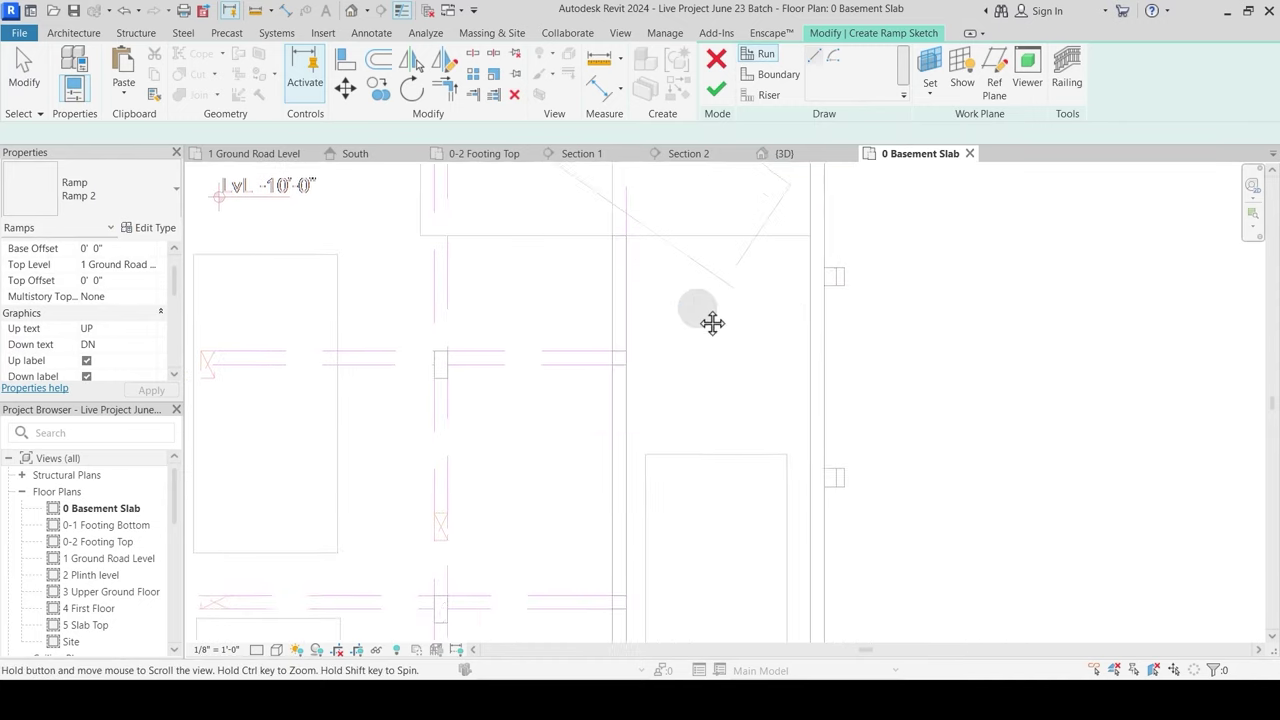
Step: Sketch the second ramp run from the corner down to the bottom retaining wall
left_click(737, 234)
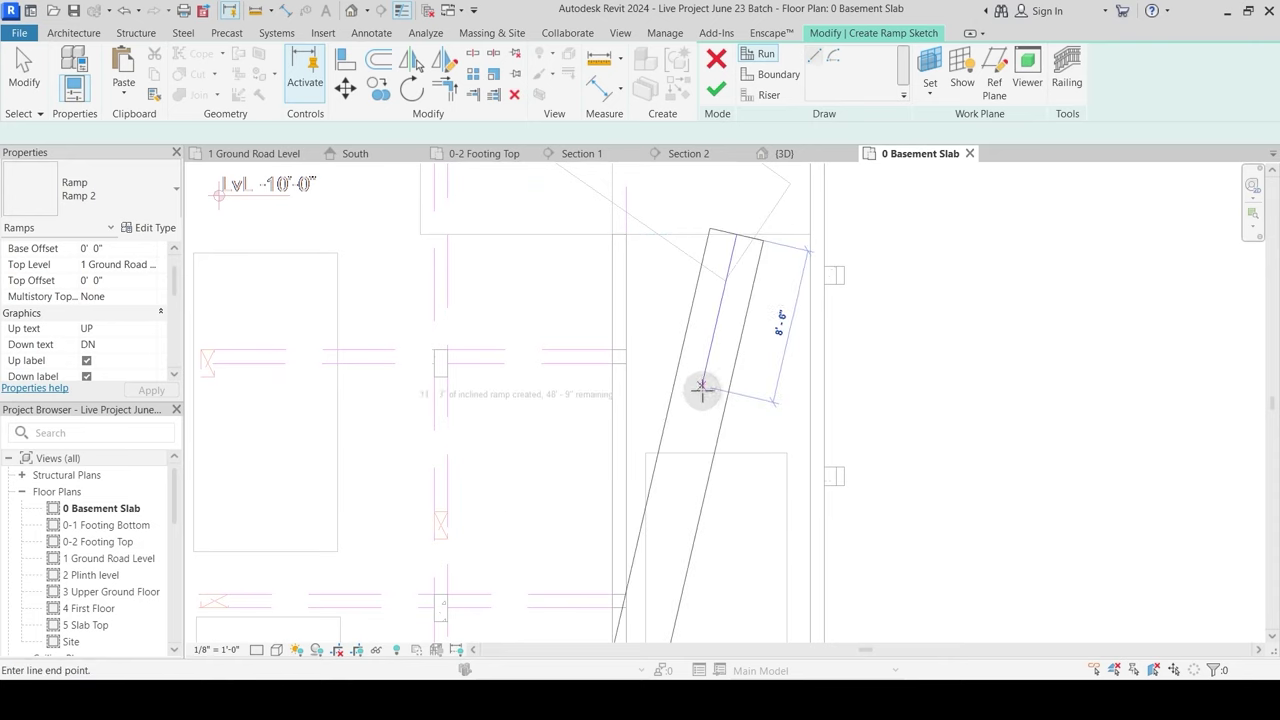
middle_click_drag(737, 503, 700, 254)
scroll(693, 303, "down", 2)
middle_click_drag(686, 521, 686, 329)
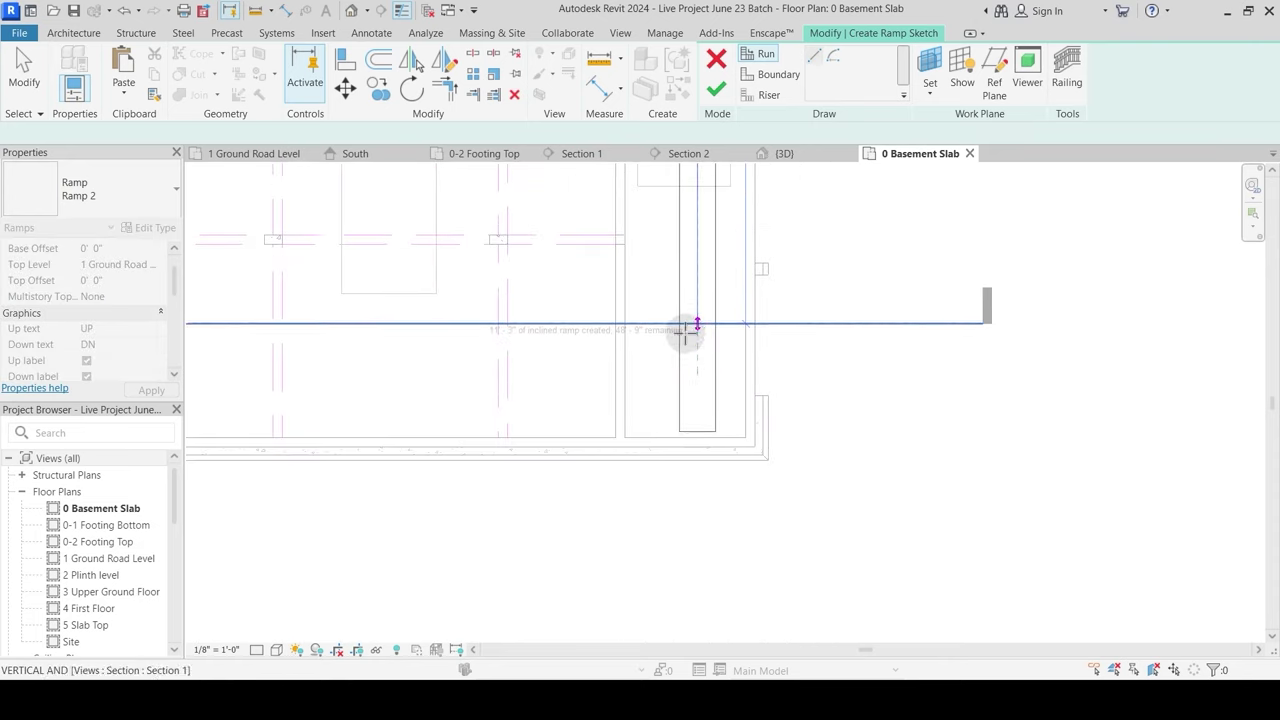
scroll(688, 457, "up", 2)
left_click(702, 430)
scroll(702, 432, "up", 1)
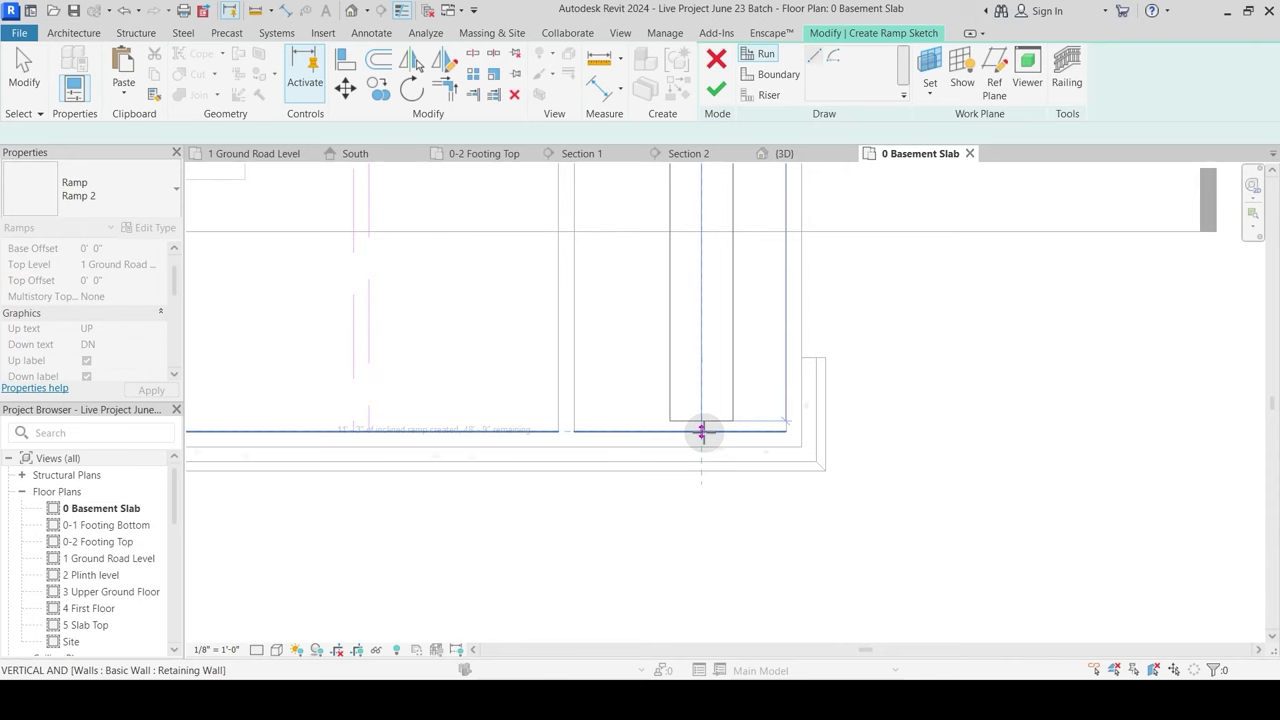
scroll(721, 438, "up", 2)
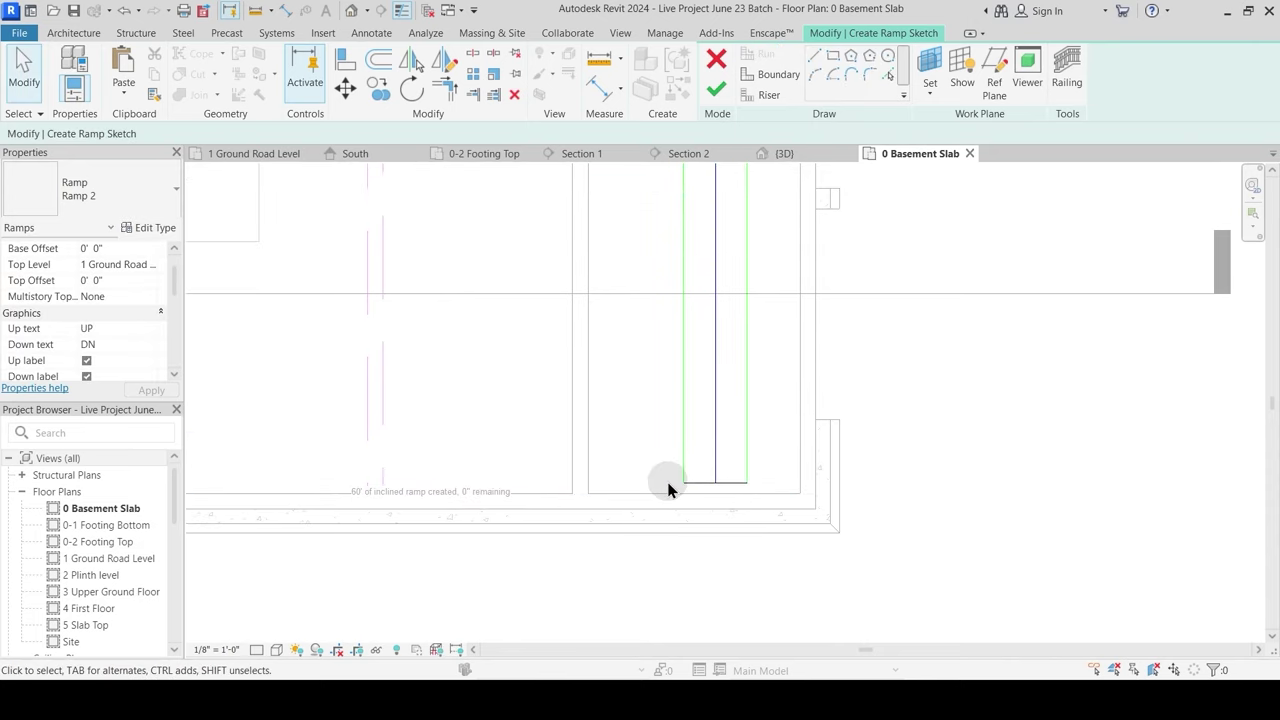
Step: Extend the bottom riser line to the wall edge and stretch the run line down to it
left_click_drag(751, 481, 776, 525)
left_click(725, 467)
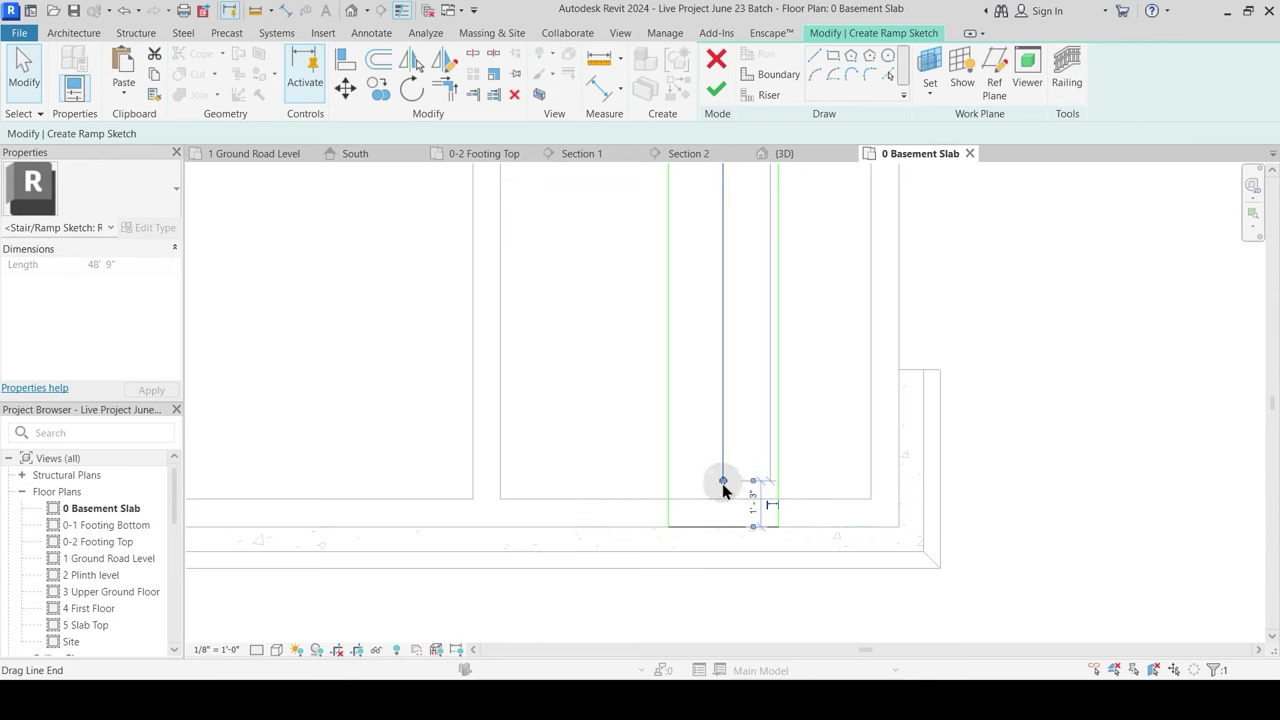
left_click_drag(723, 482, 723, 526)
scroll(780, 560, "down", 4)
middle_click_drag(708, 247, 734, 613)
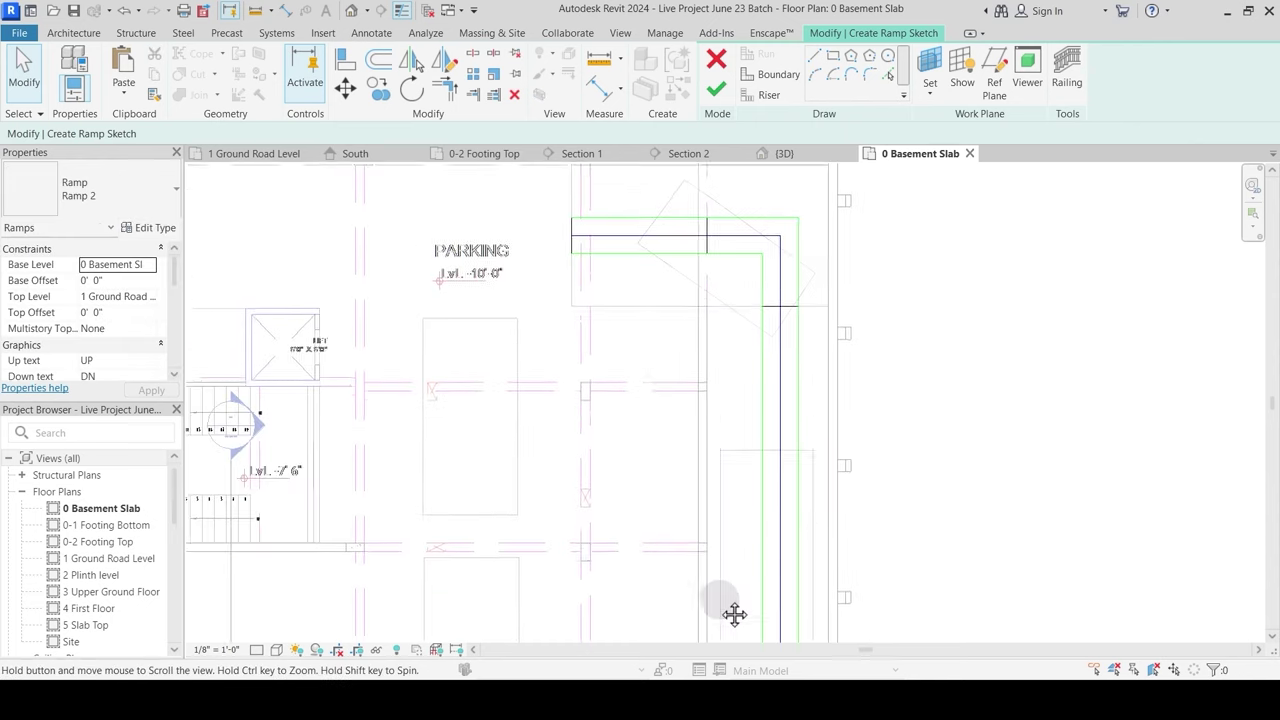
middle_click_drag(644, 354, 612, 420)
scroll(449, 349, "up", 2)
middle_click_drag(708, 328, 462, 429)
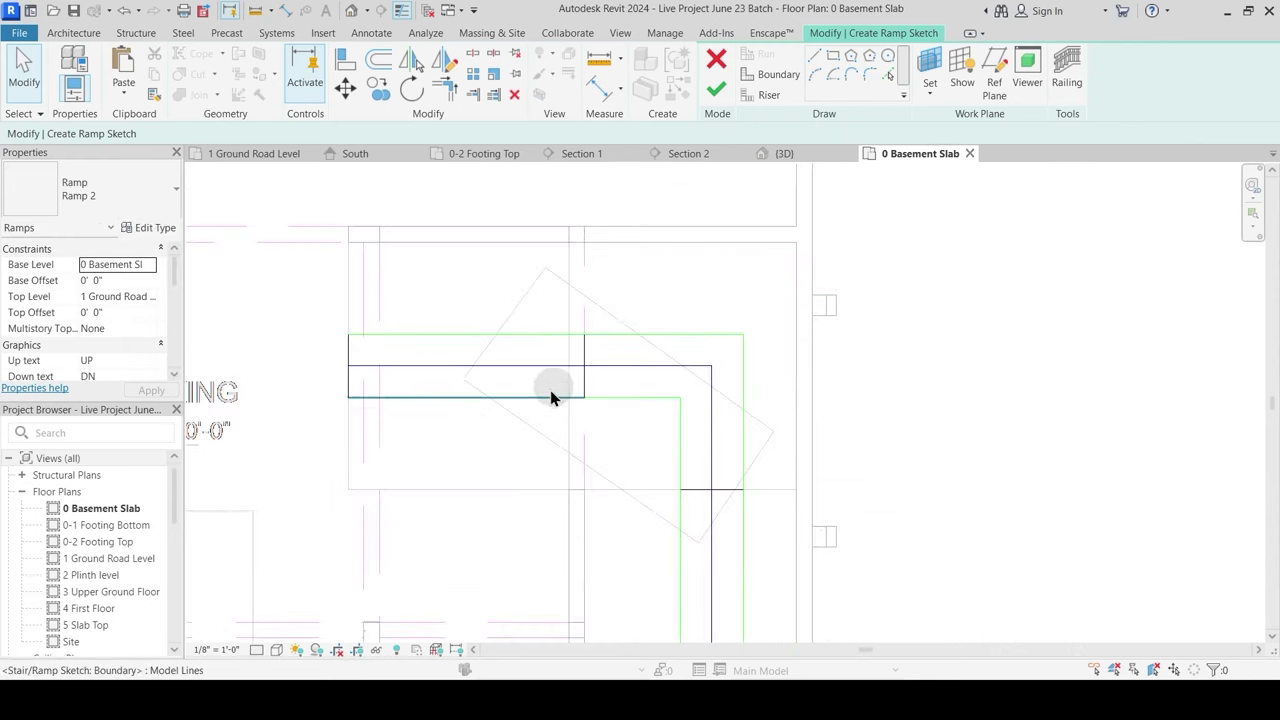
scroll(583, 368, "up", 2)
scroll(587, 351, "down", 4)
scroll(553, 350, "up", 3)
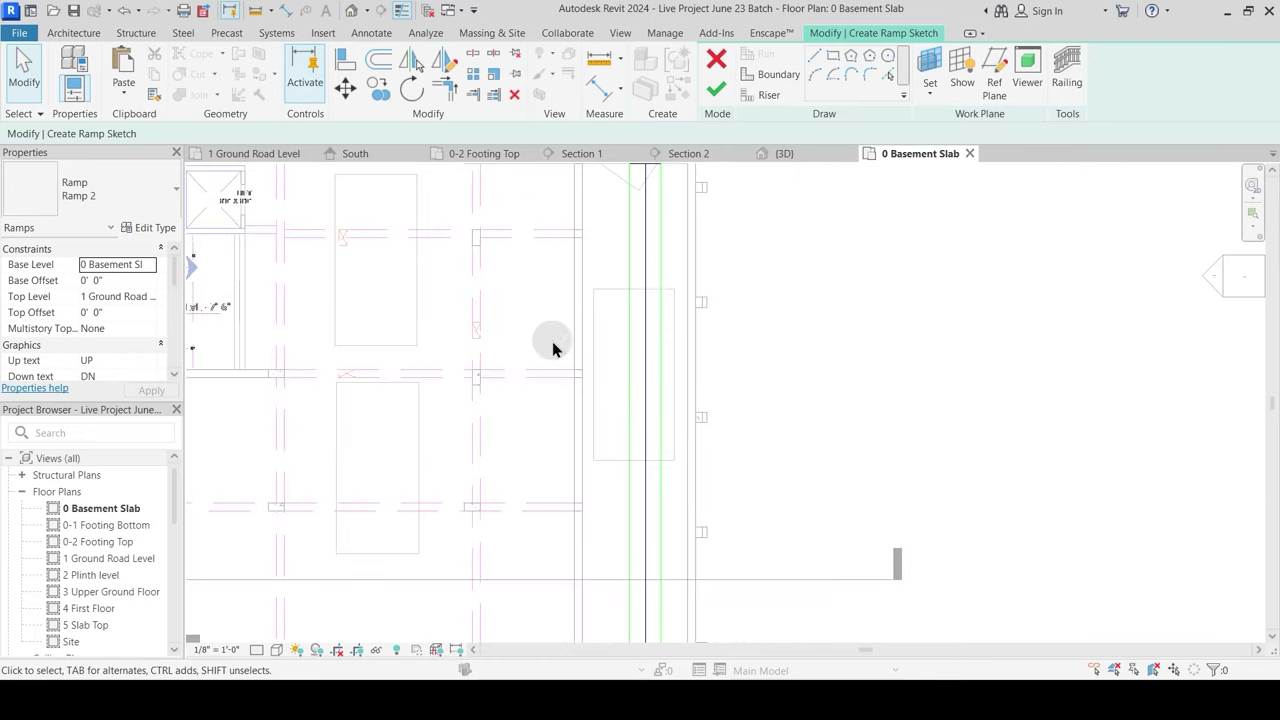
scroll(586, 511, "down", 4)
scroll(507, 322, "up", 3)
scroll(507, 322, "up", 2)
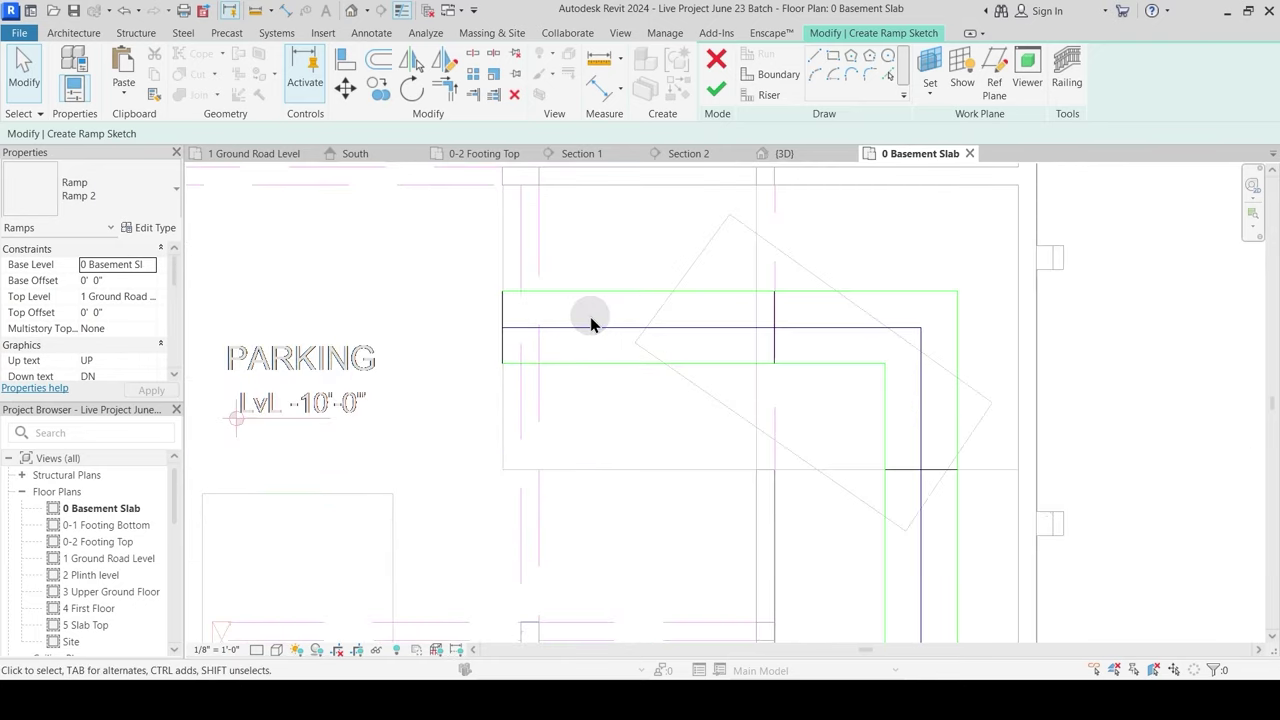
scroll(620, 320, "down", 4)
scroll(634, 329, "down", 2)
Step: Move the ramp's top boundary line up and its lower boundary down, removing the too-short line
middle_click_drag(730, 454, 700, 200)
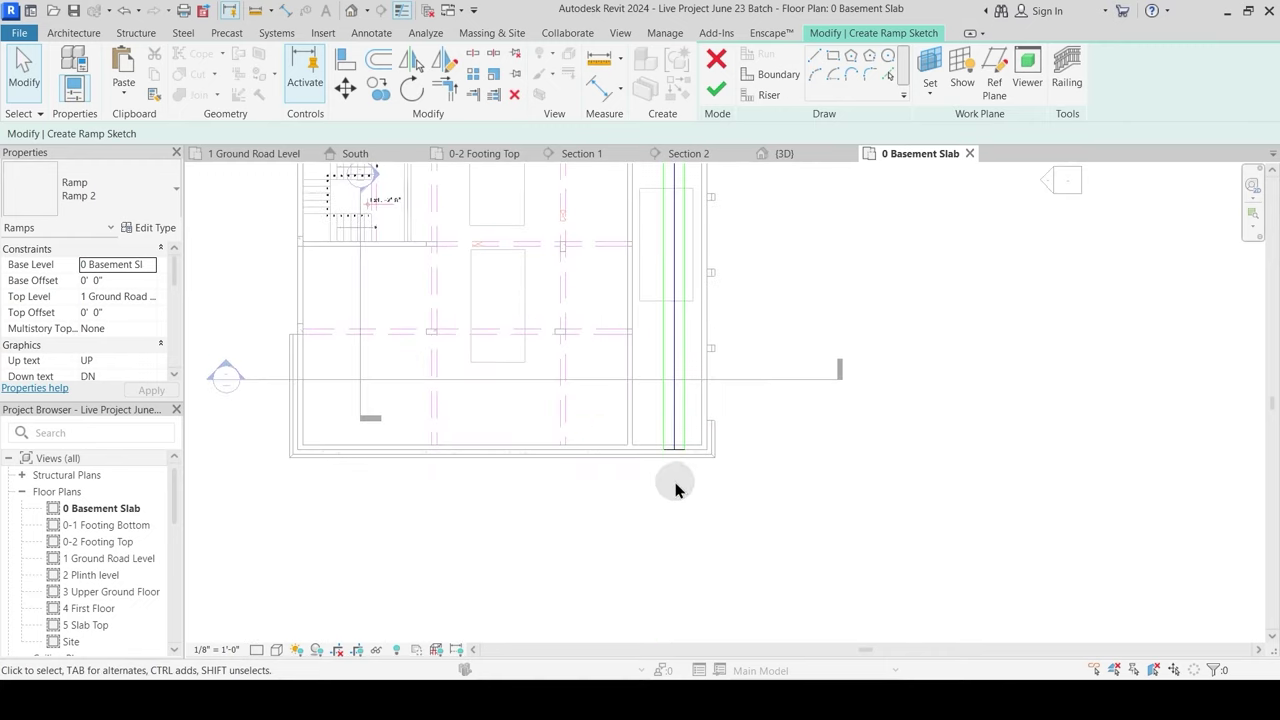
middle_click_drag(698, 543, 706, 692)
middle_click_drag(695, 254, 663, 323)
scroll(663, 323, "up", 2)
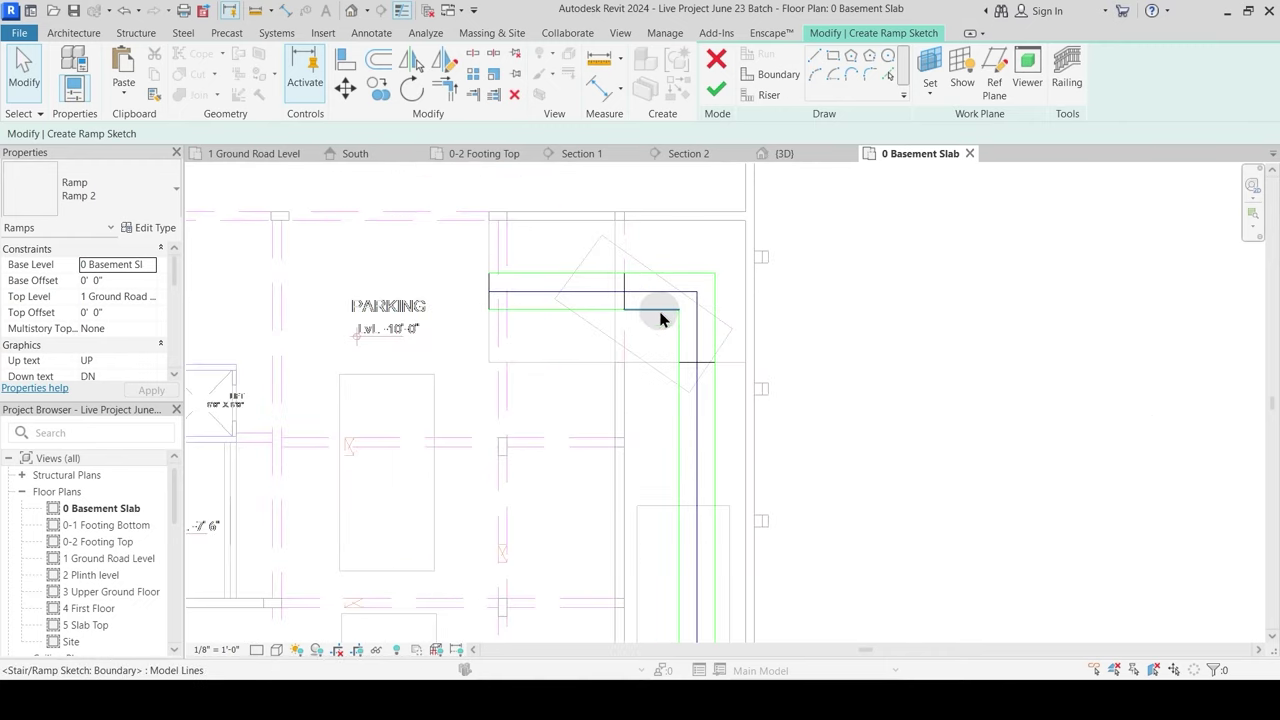
scroll(568, 283, "up", 2)
left_click_drag(570, 278, 571, 190)
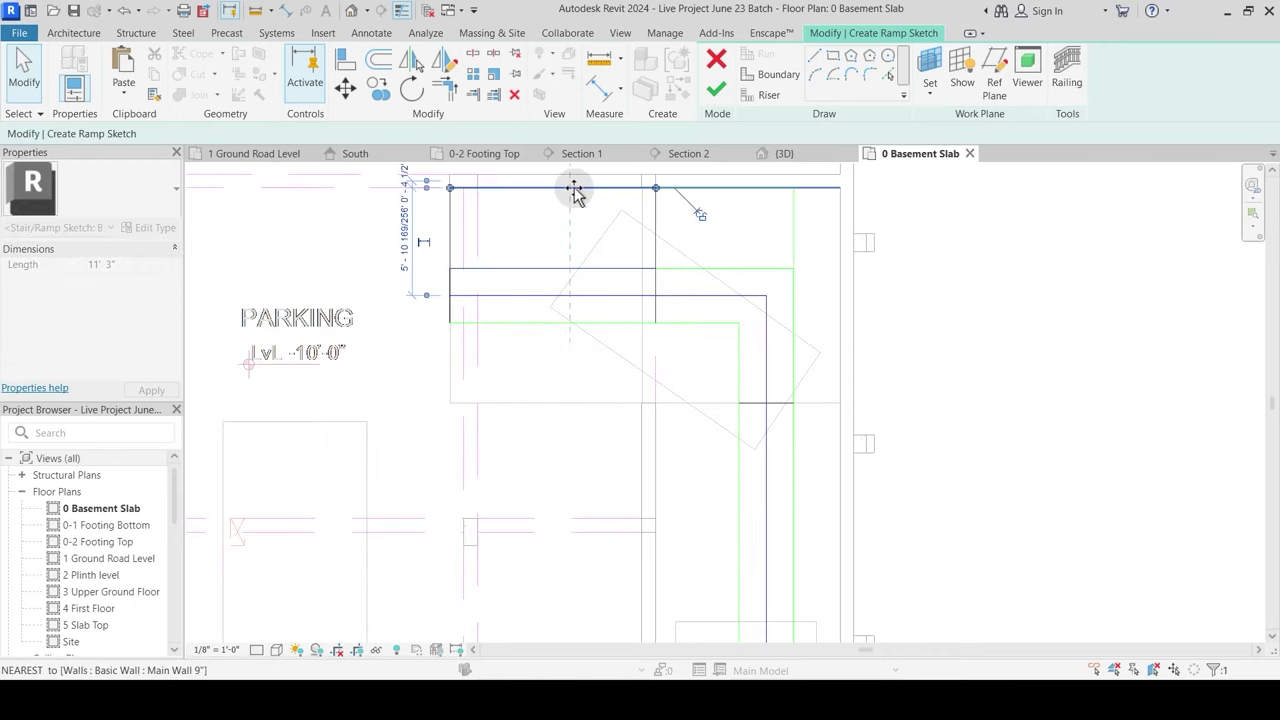
middle_click_drag(707, 280, 706, 315)
mouse_move(605, 358)
left_mouse_down()
mouse_move(614, 457)
mouse_move(614, 437)
left_mouse_up()
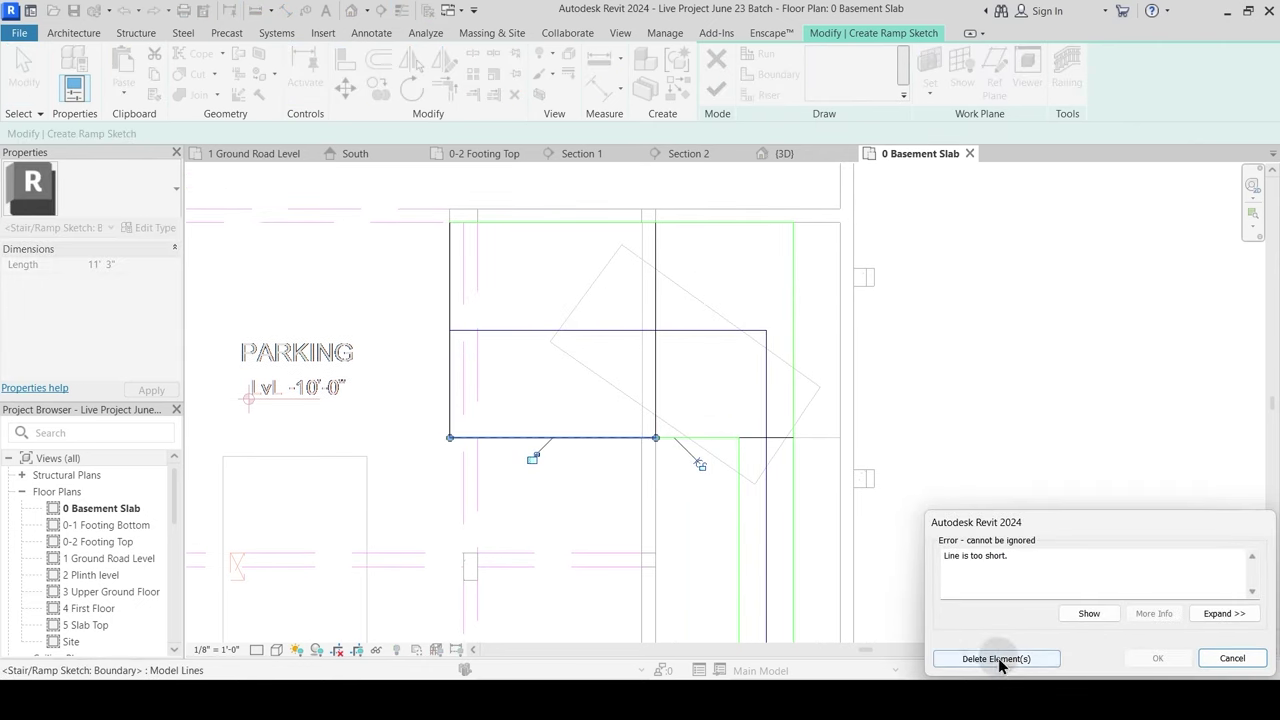
left_click(917, 658)
Step: Shift the vertical ramp boundary line left and the right boundary line right, then deselect
middle_click_drag(758, 460, 729, 226)
left_click_drag(706, 306, 624, 304)
left_click(686, 325)
middle_click_drag(746, 340, 638, 471)
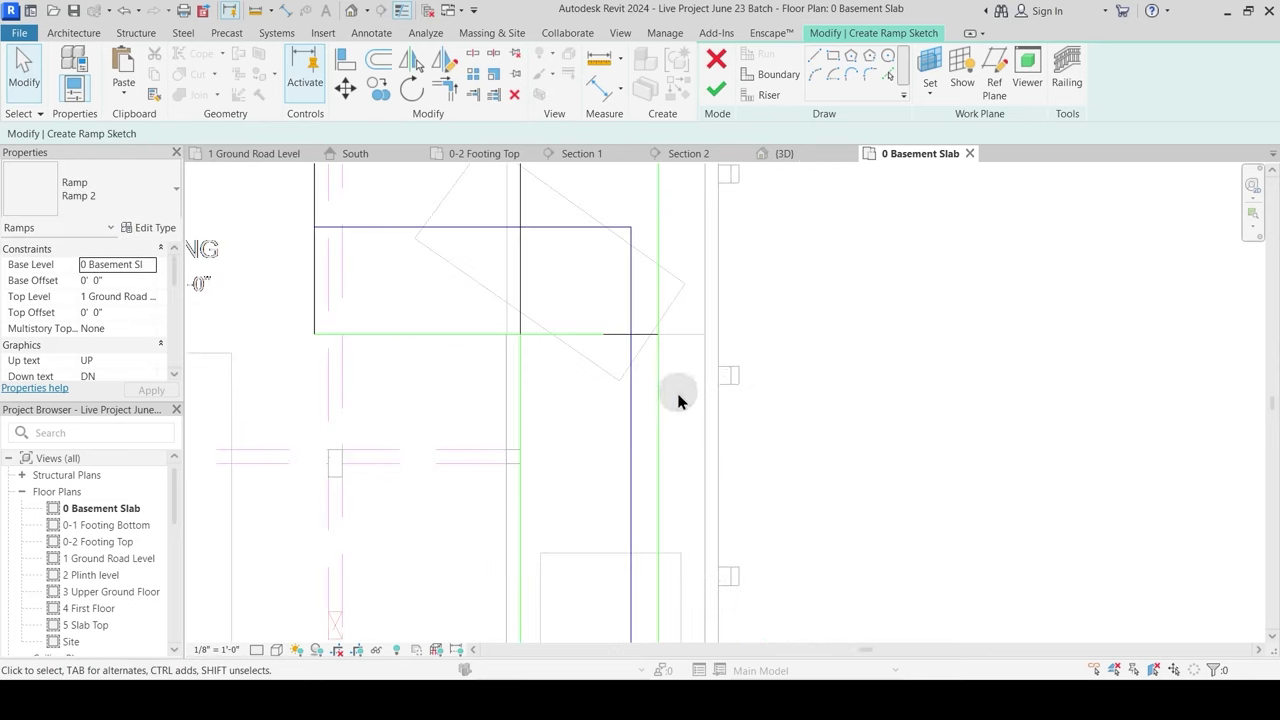
left_click_drag(659, 396, 704, 395)
left_click(663, 387)
scroll(647, 371, "down", 1)
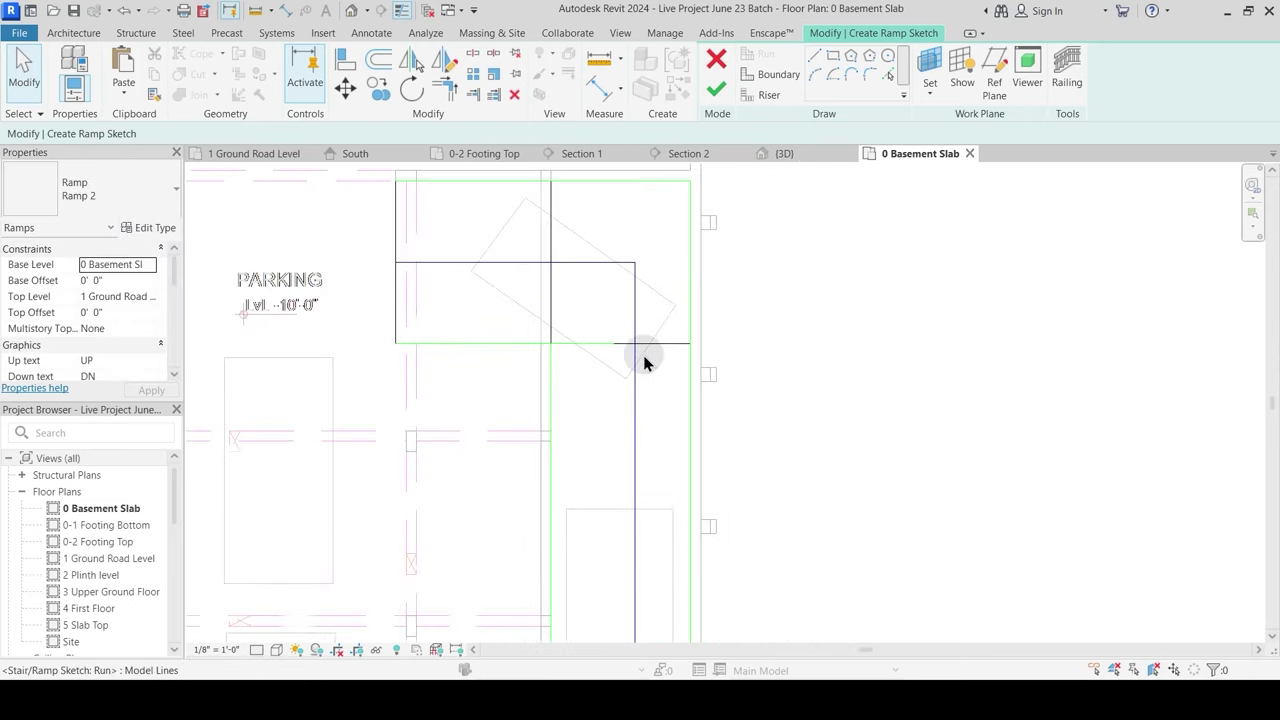
left_click(622, 346)
left_click(616, 355)
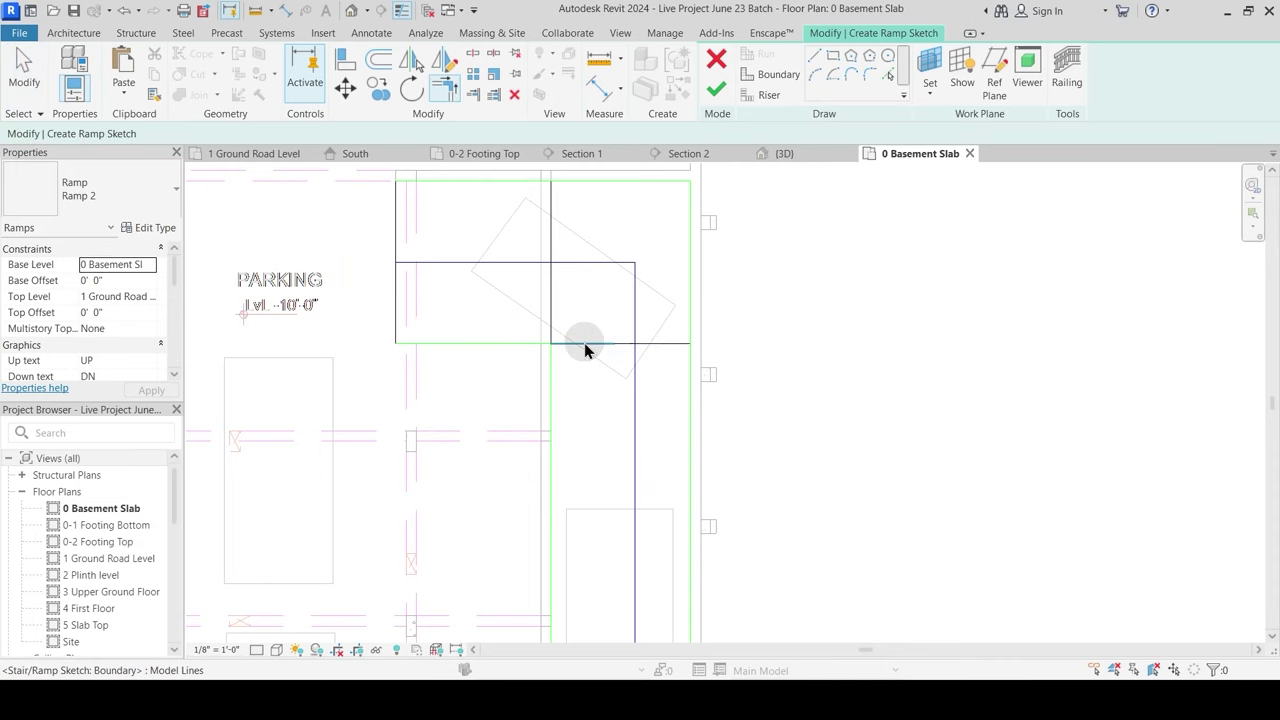
left_click(585, 344)
key("Escape")
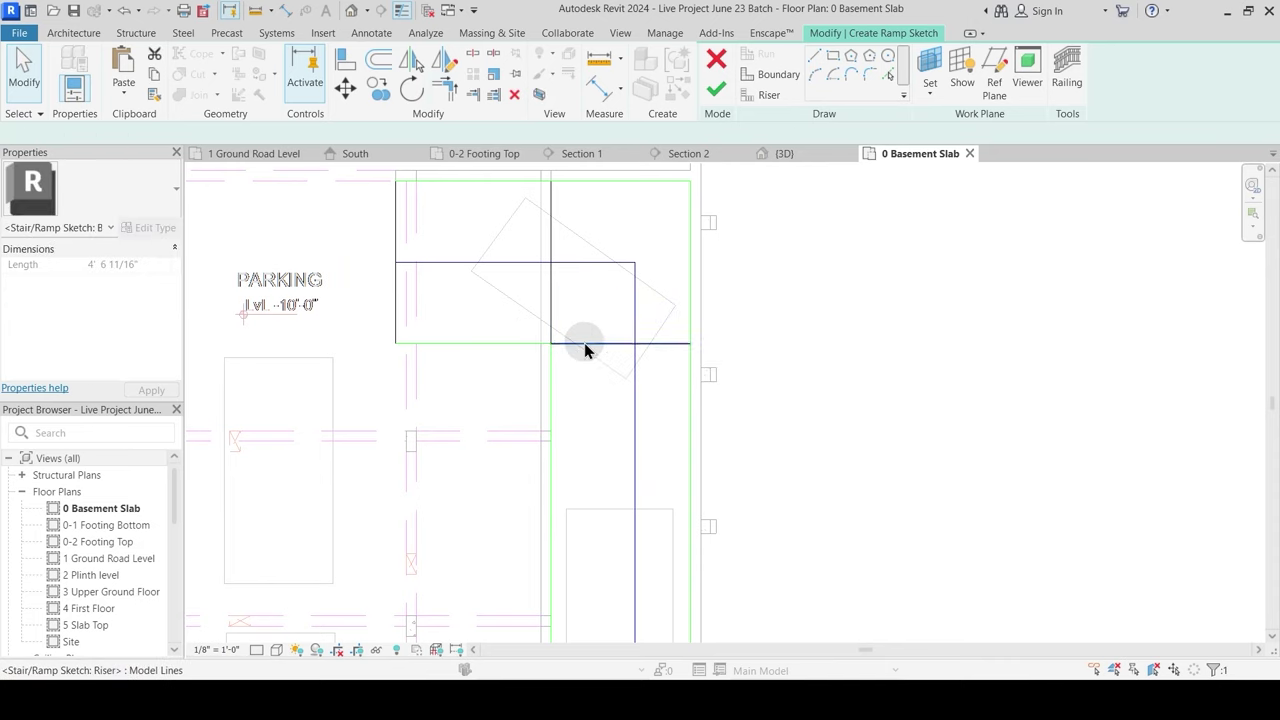
Step: Pan and zoom to check the full L-shaped ramp run down to the bottom wall
scroll(606, 377, "down", 1)
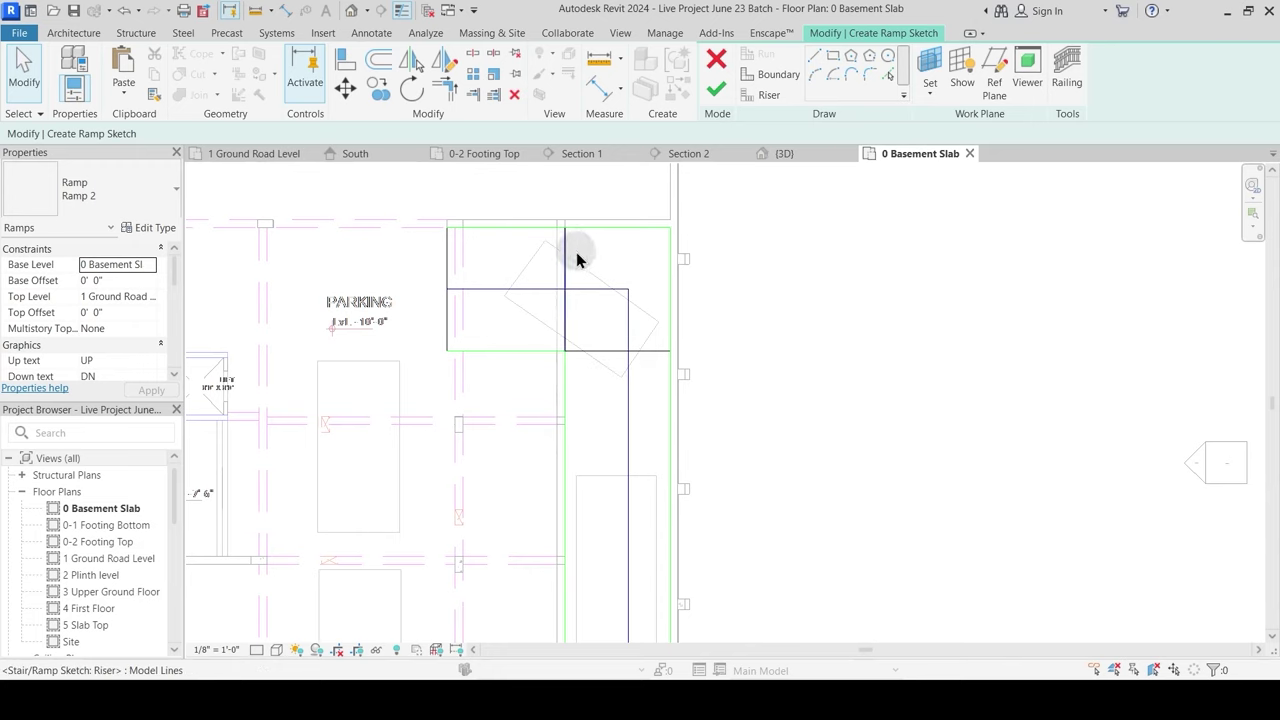
middle_click_drag(606, 392, 619, 192)
scroll(612, 275, "down", 1)
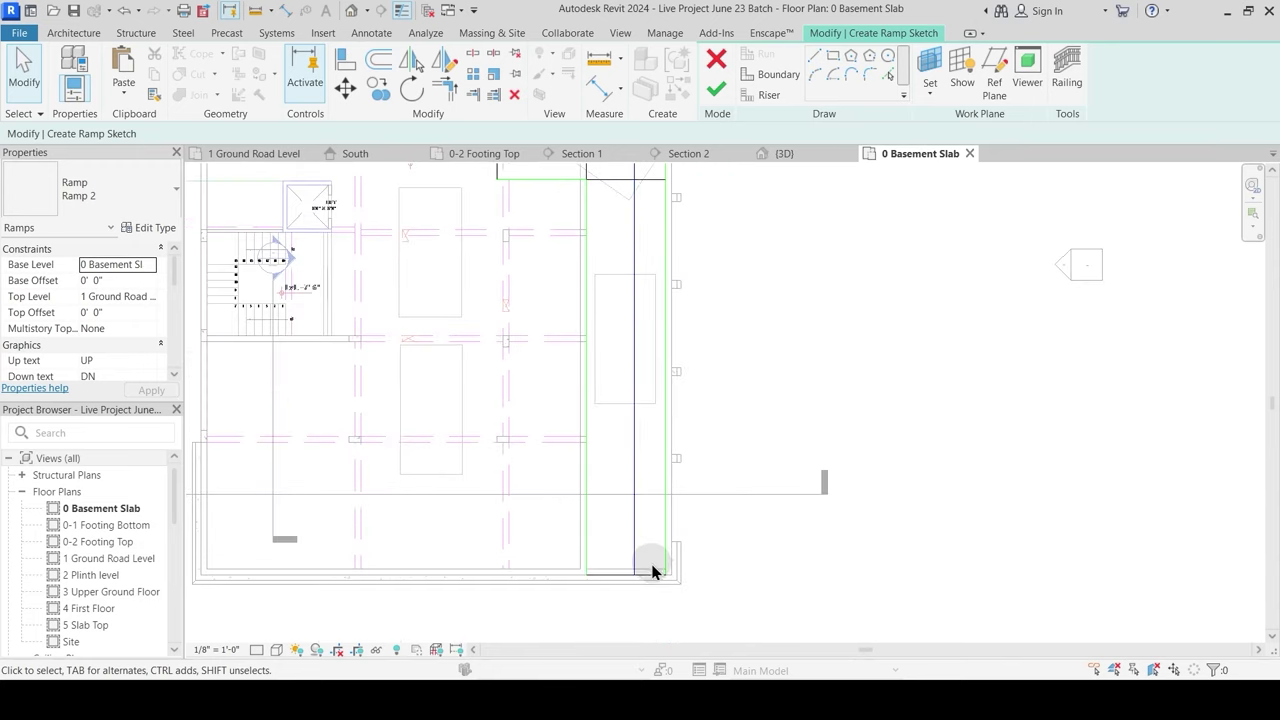
scroll(621, 600, "up", 1)
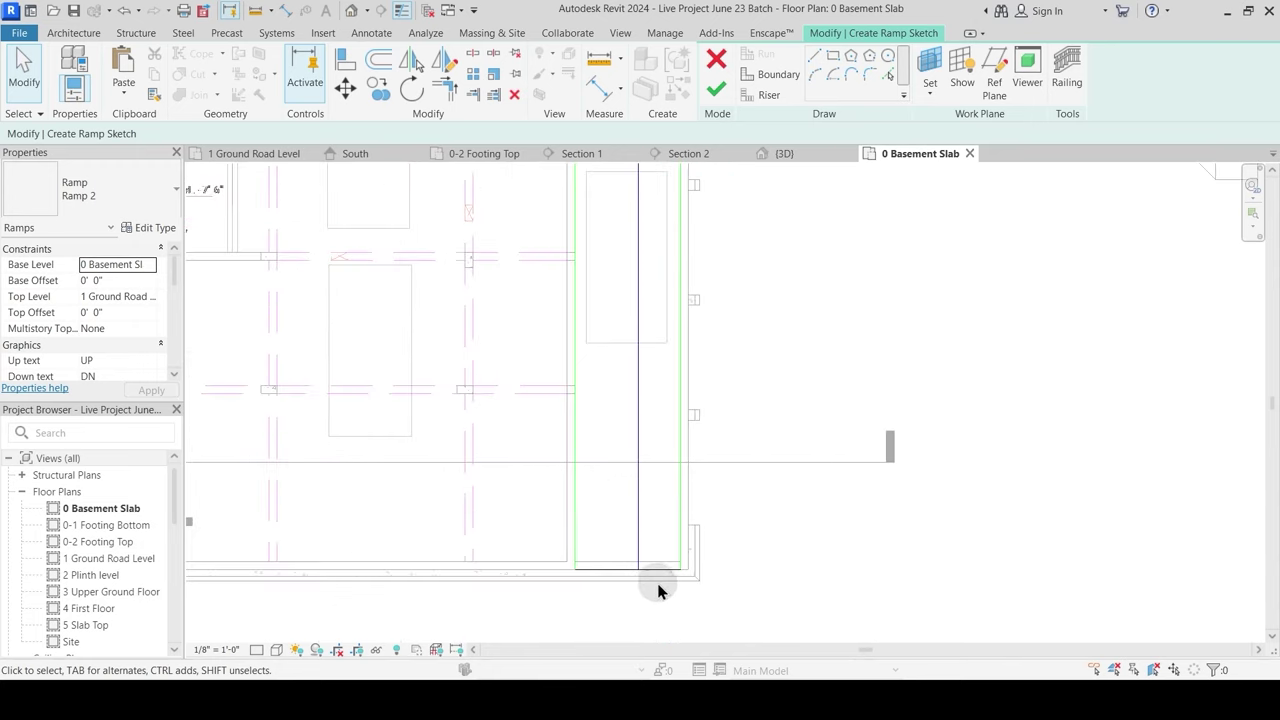
scroll(658, 590, "up", 2)
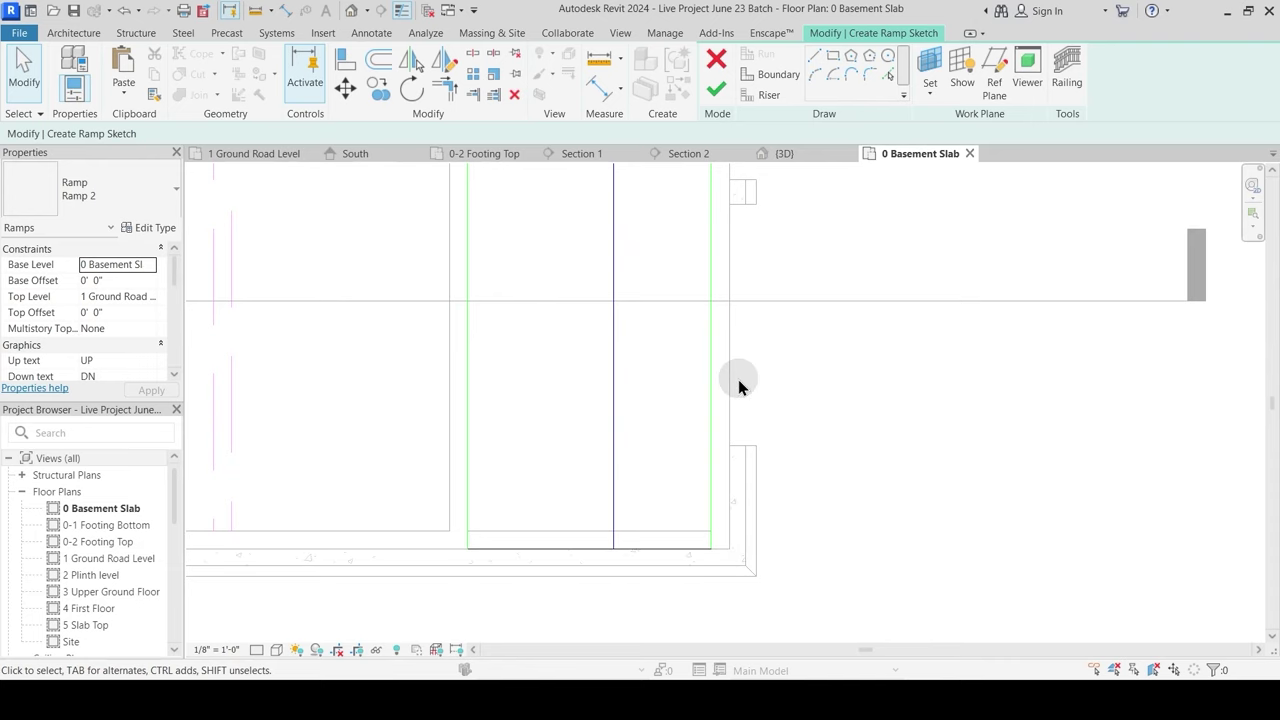
scroll(620, 514, "down", 3)
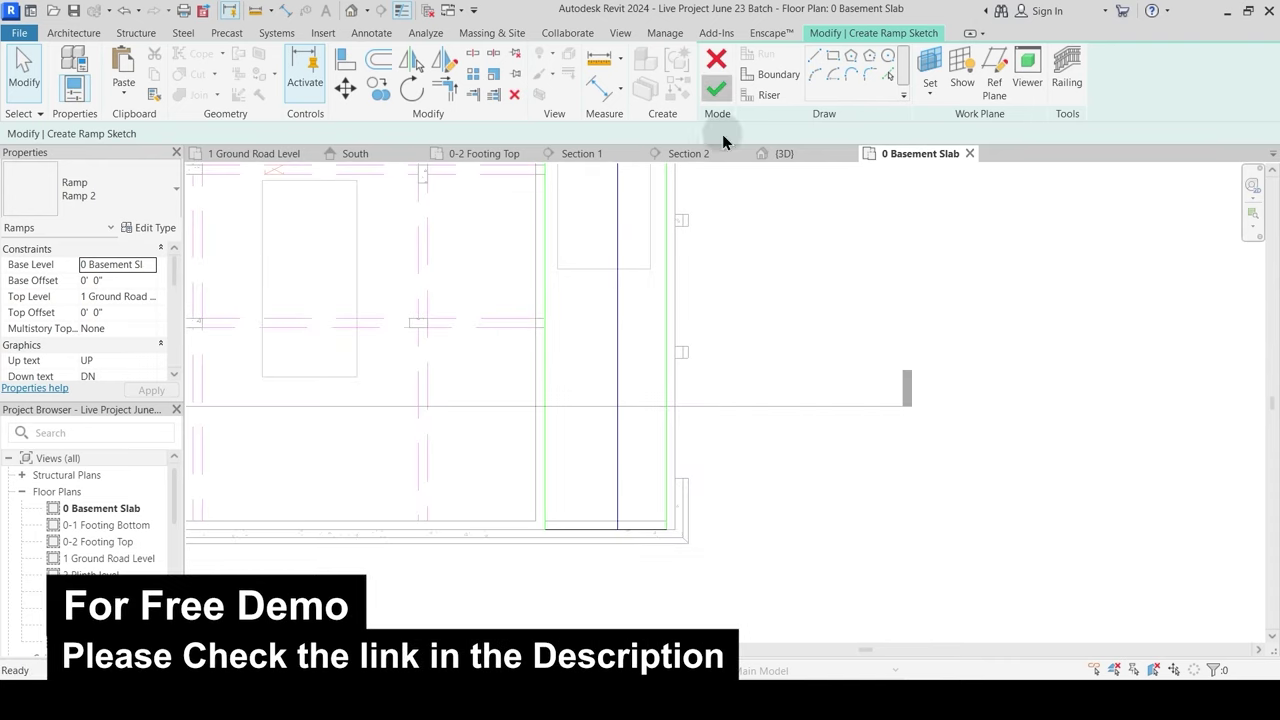
Step: Finish the Ramp 2 sketch to create the ramp on 0 Basement Slab
left_click(716, 89)
scroll(660, 380, "up", 2)
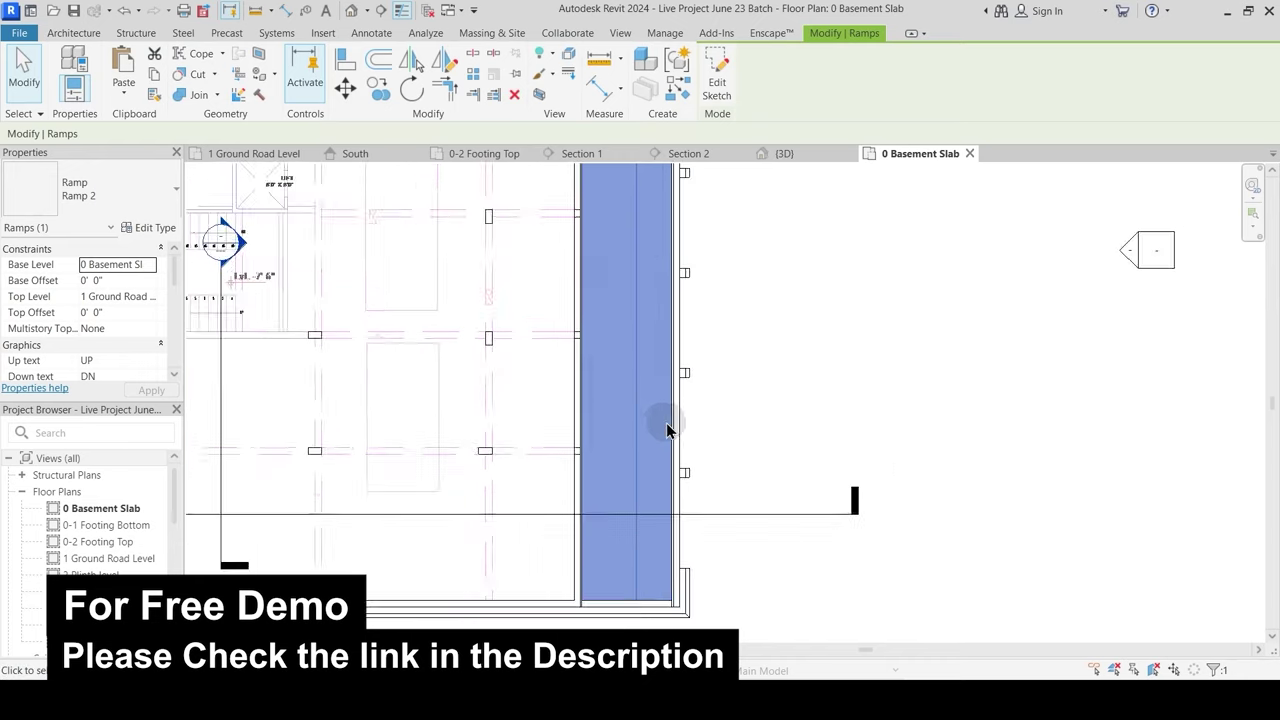
scroll(667, 430, "down", 1)
left_click(743, 286)
middle_click_drag(732, 352, 704, 492)
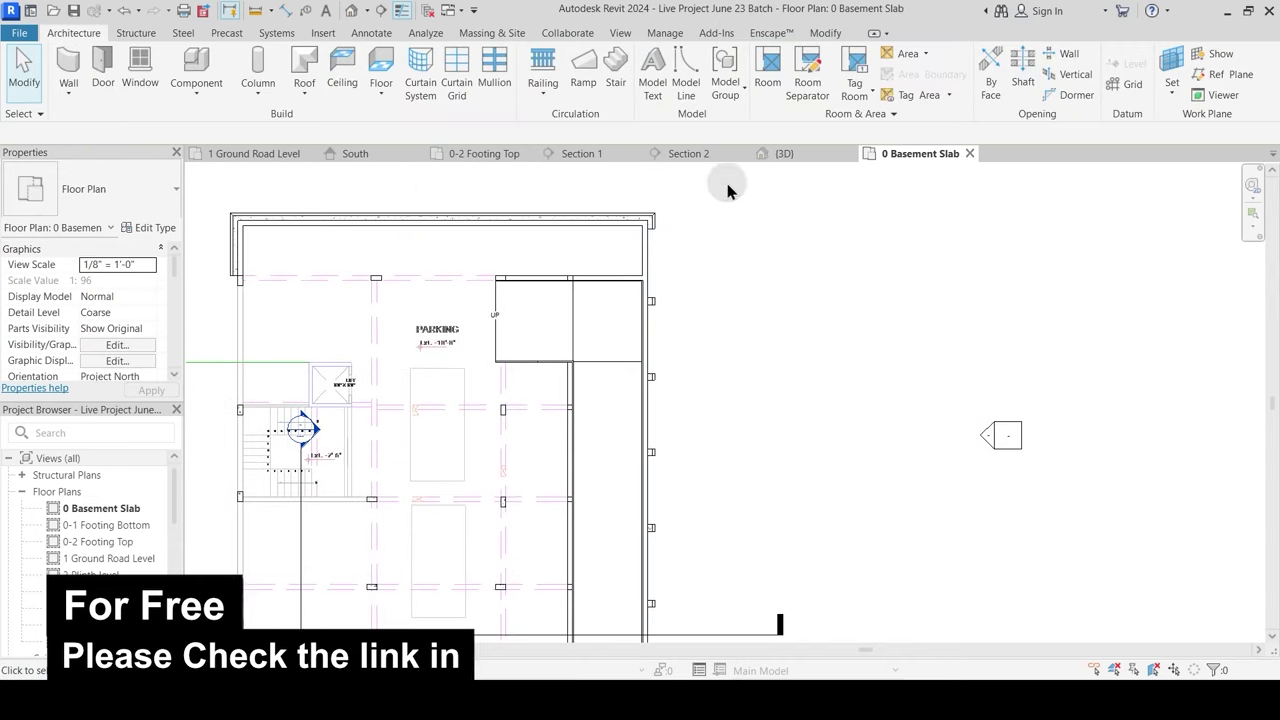
Step: In the 3D view, hide both ramp railings with EH and select the ramp
left_click(803, 158)
middle_click_drag(759, 402, 910, 402, "shift")
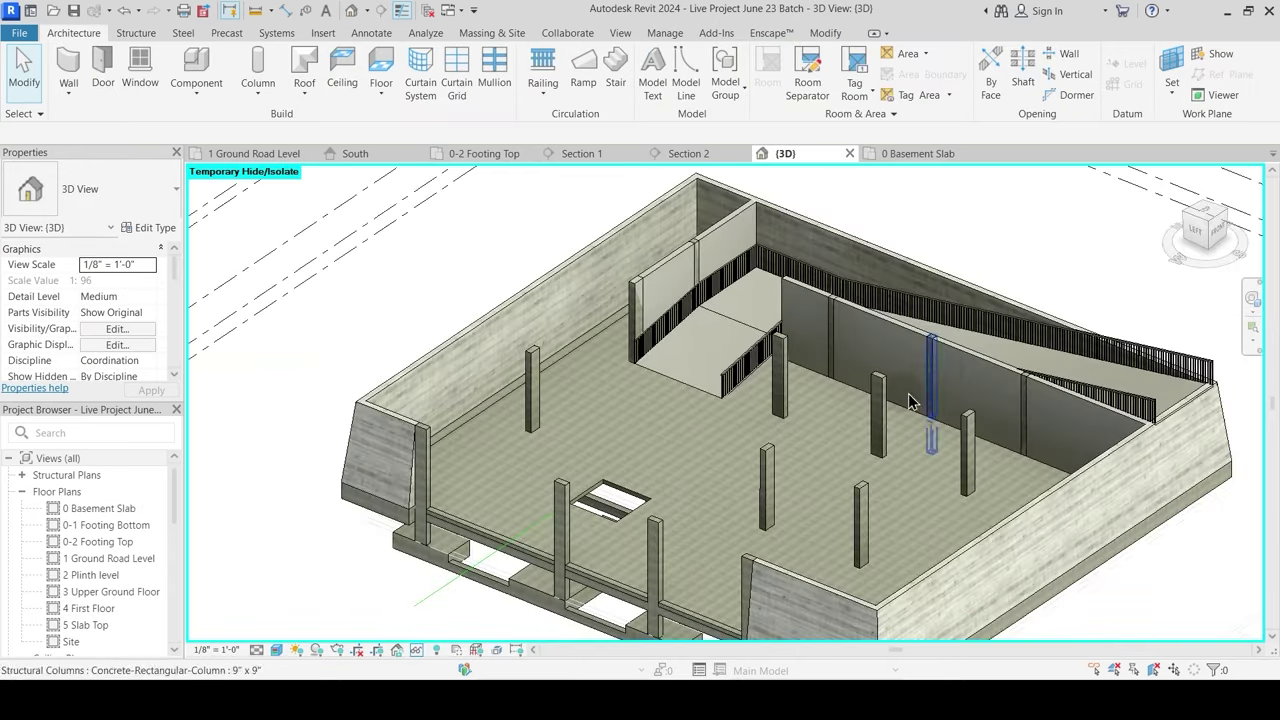
scroll(910, 402, "up", 5)
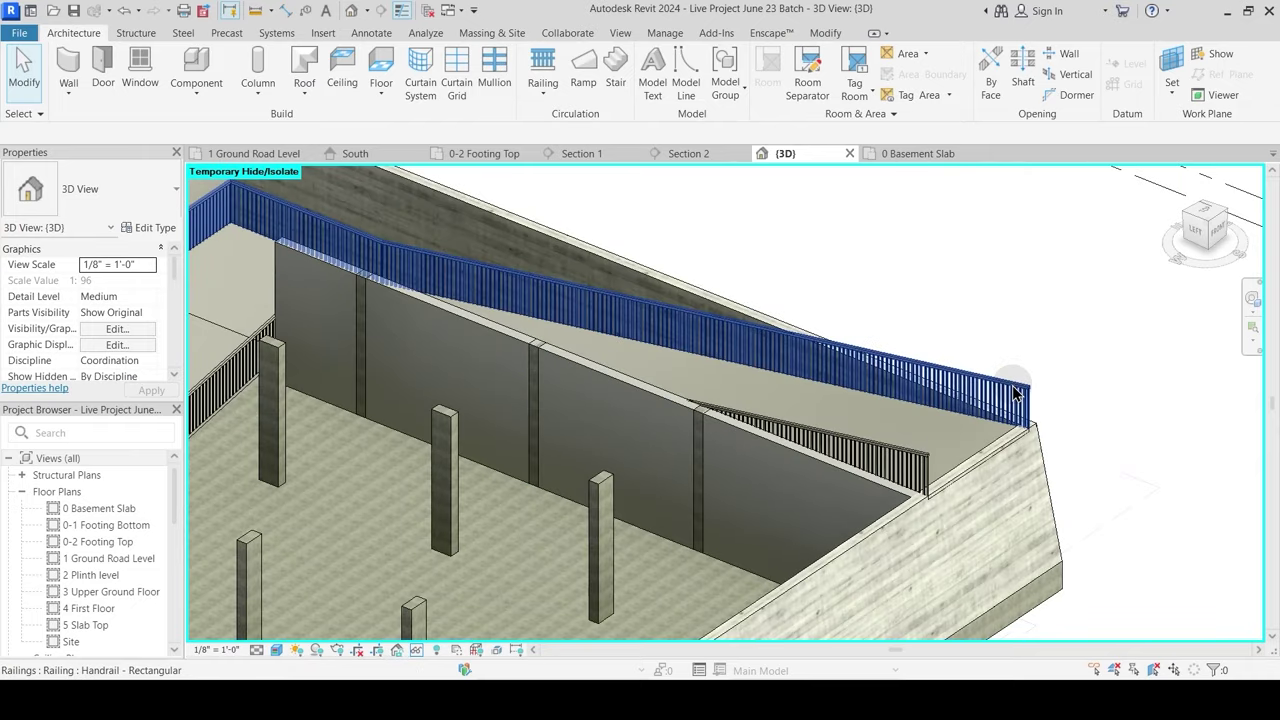
left_click(1015, 392)
key("h")
key("h")
middle_click_drag(397, 306, 543, 486, "shift")
left_click(423, 363)
key("h")
key("h")
left_click(512, 449)
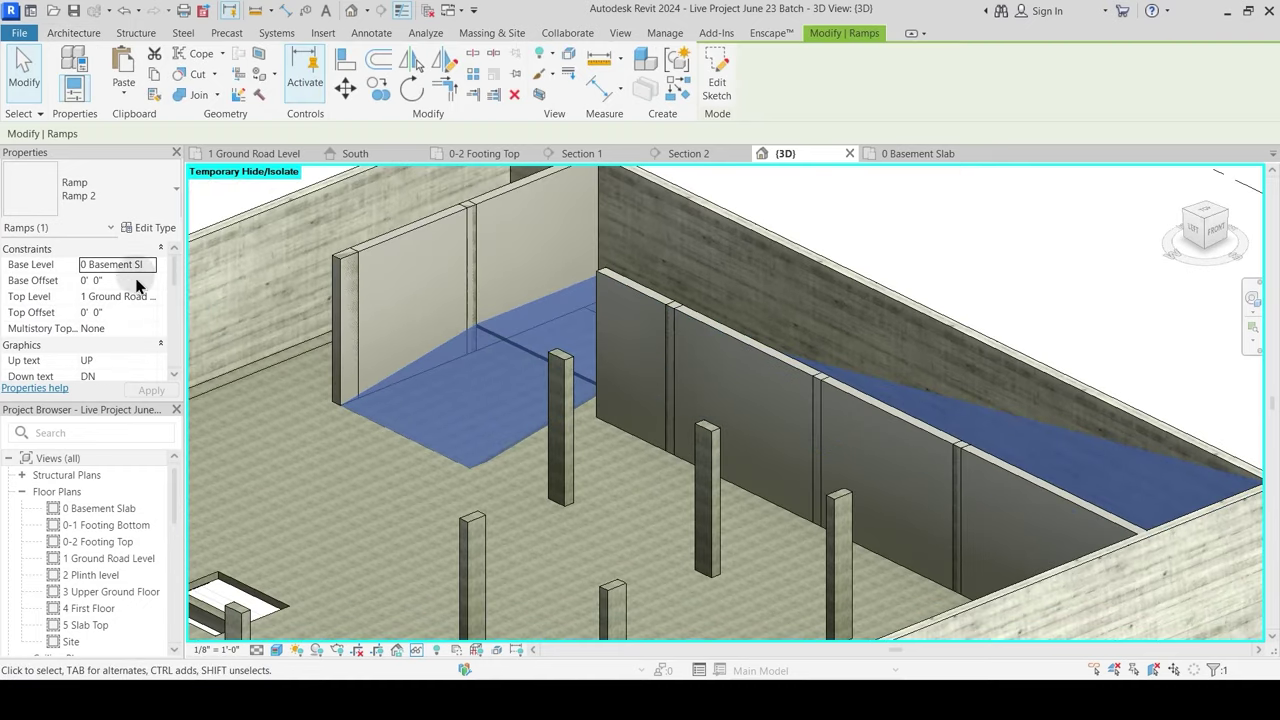
Step: Set the ramp type's Shape to Solid in Type Properties
left_click(152, 228)
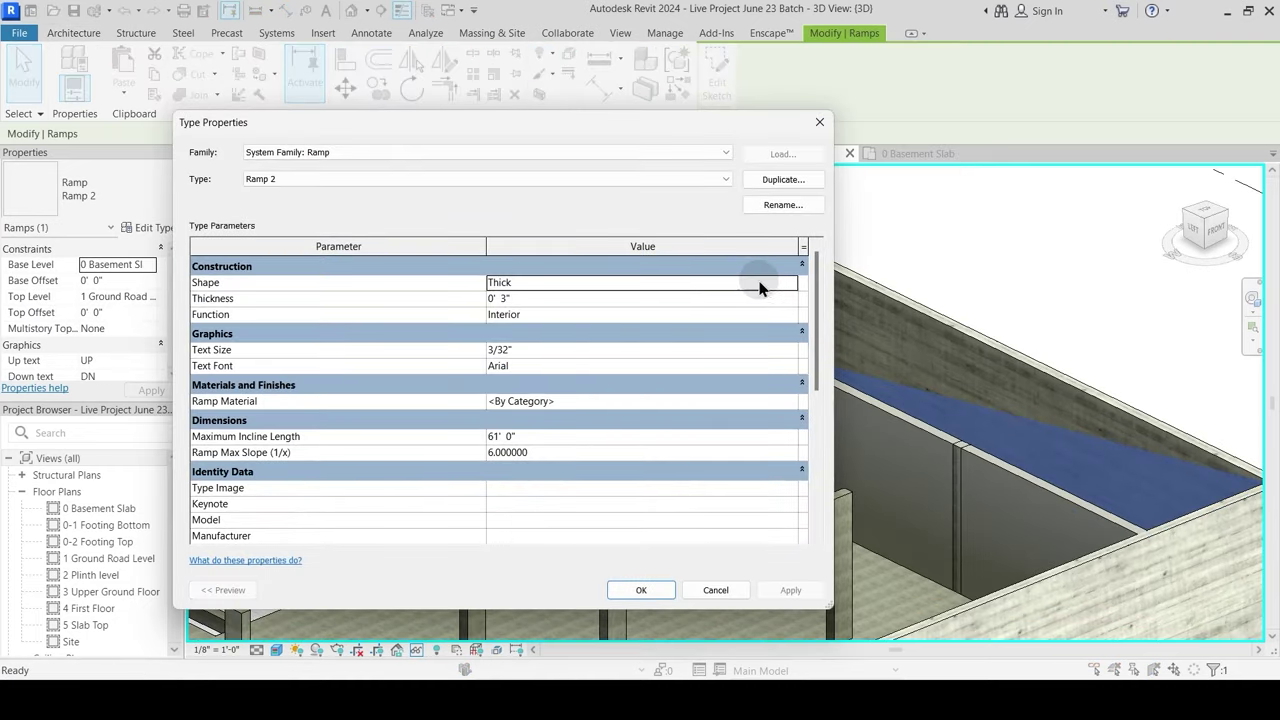
left_click(800, 265)
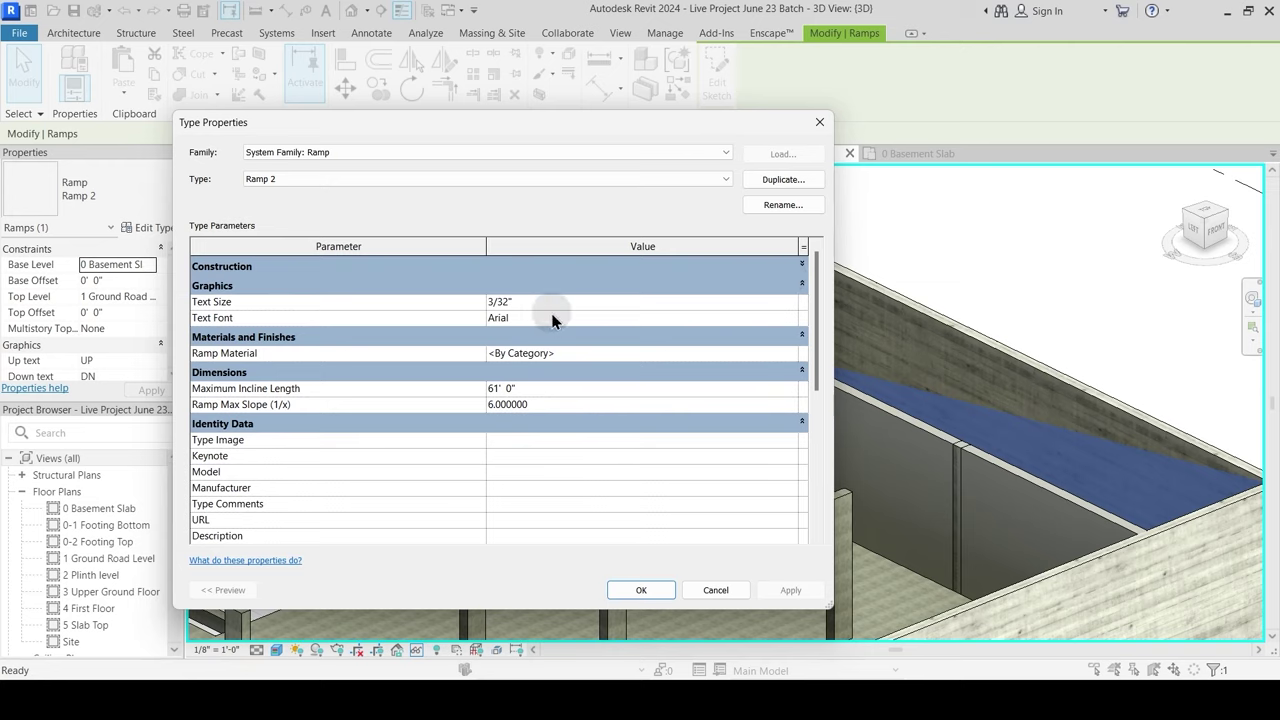
left_click(802, 265)
left_click(802, 265)
left_click(801, 265)
left_click(797, 288)
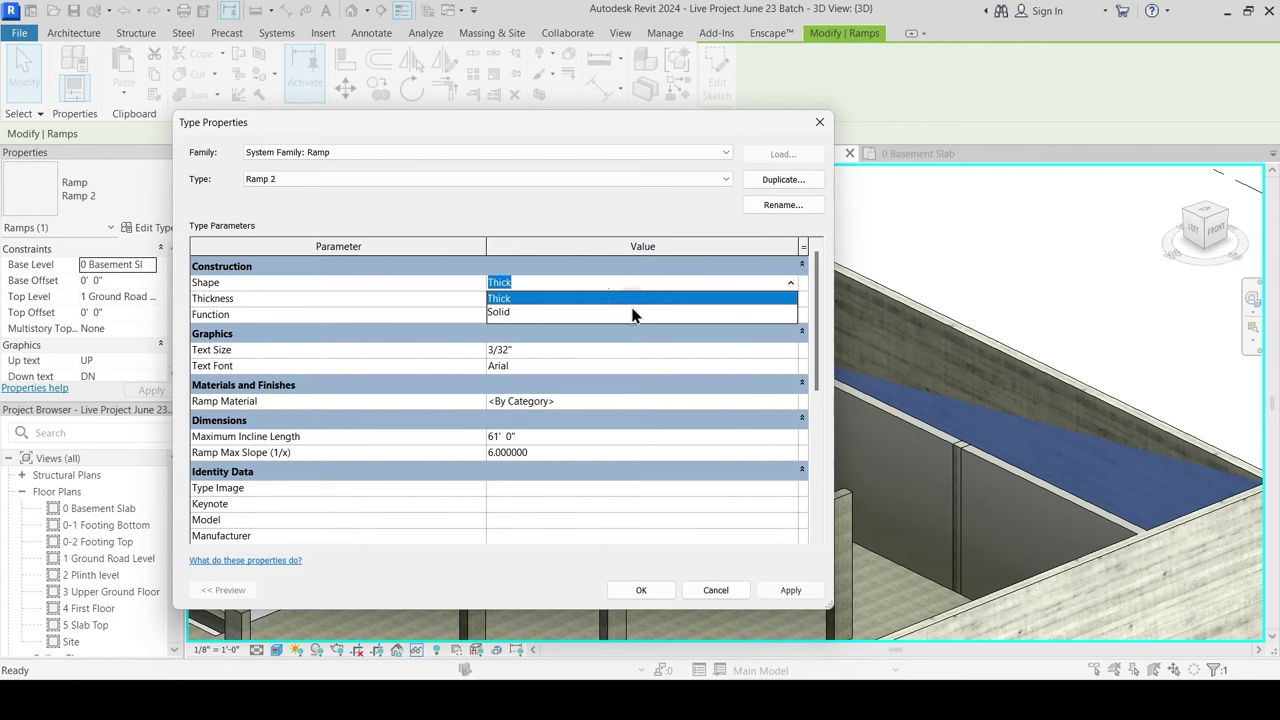
left_click(634, 315)
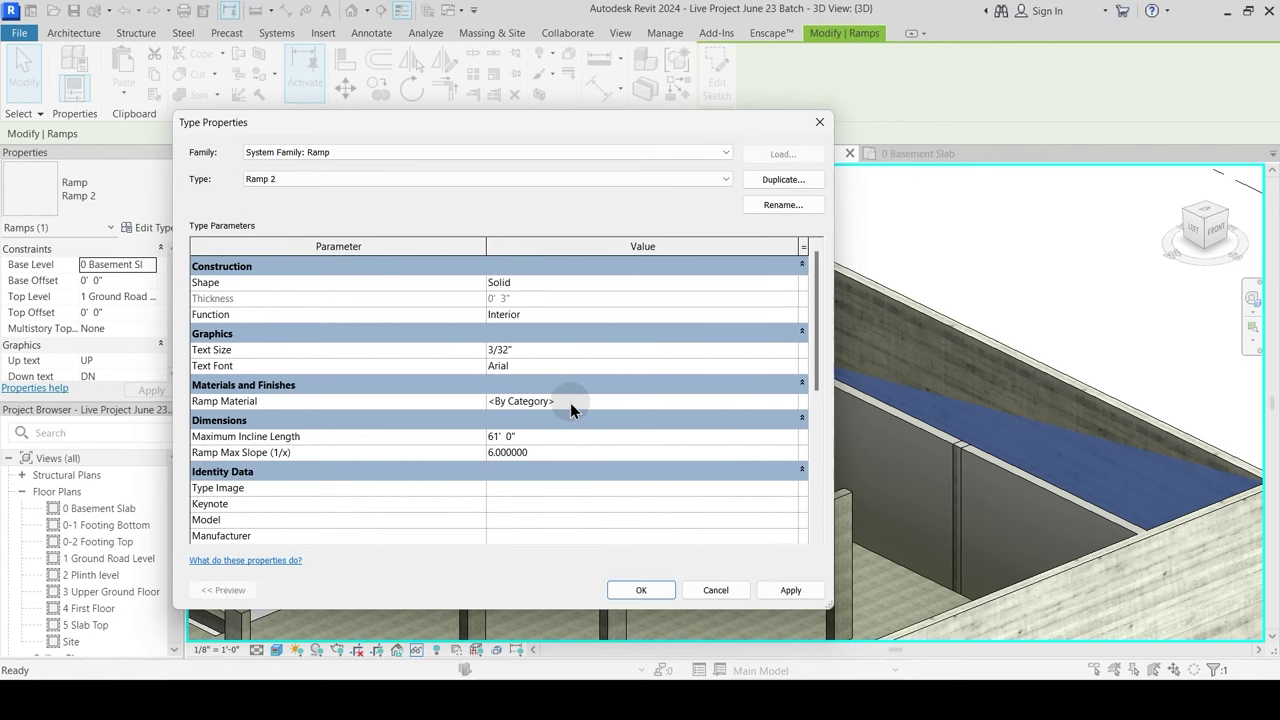
Step: Pick 1 Ramp Material as the Ramp Material by searching 'ramp'
left_click(791, 400)
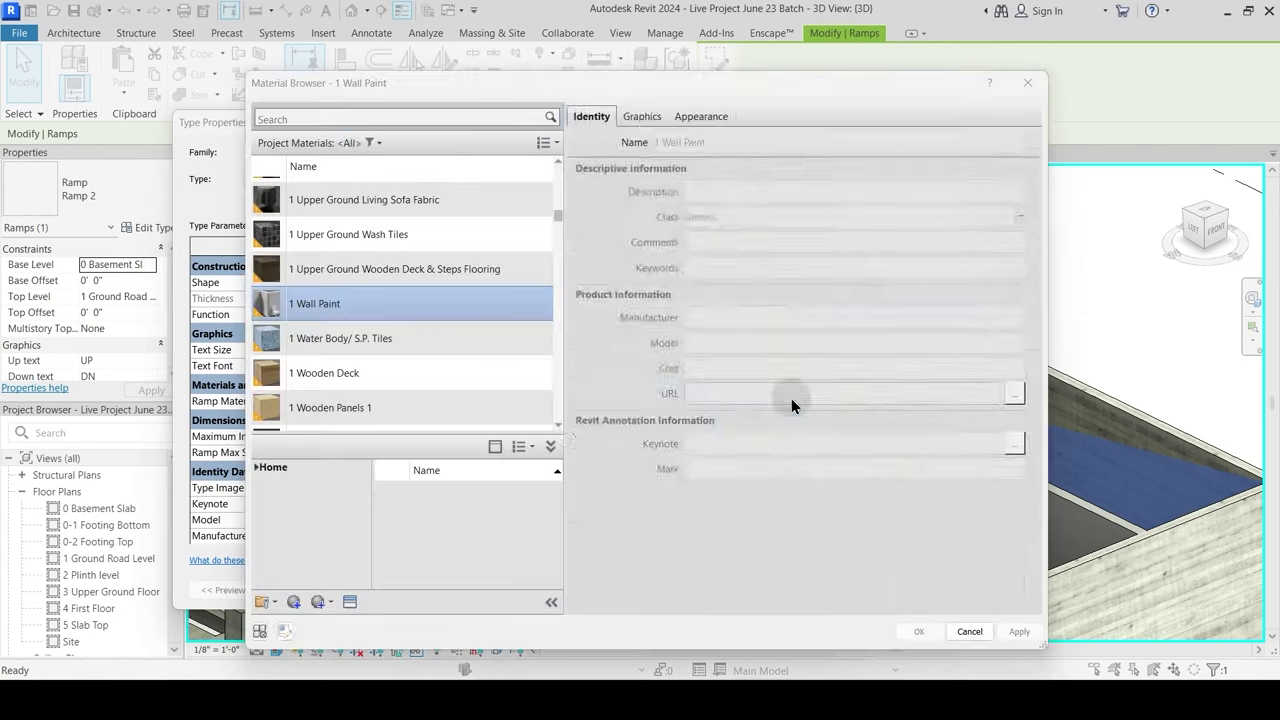
scroll(391, 285, "down", 1)
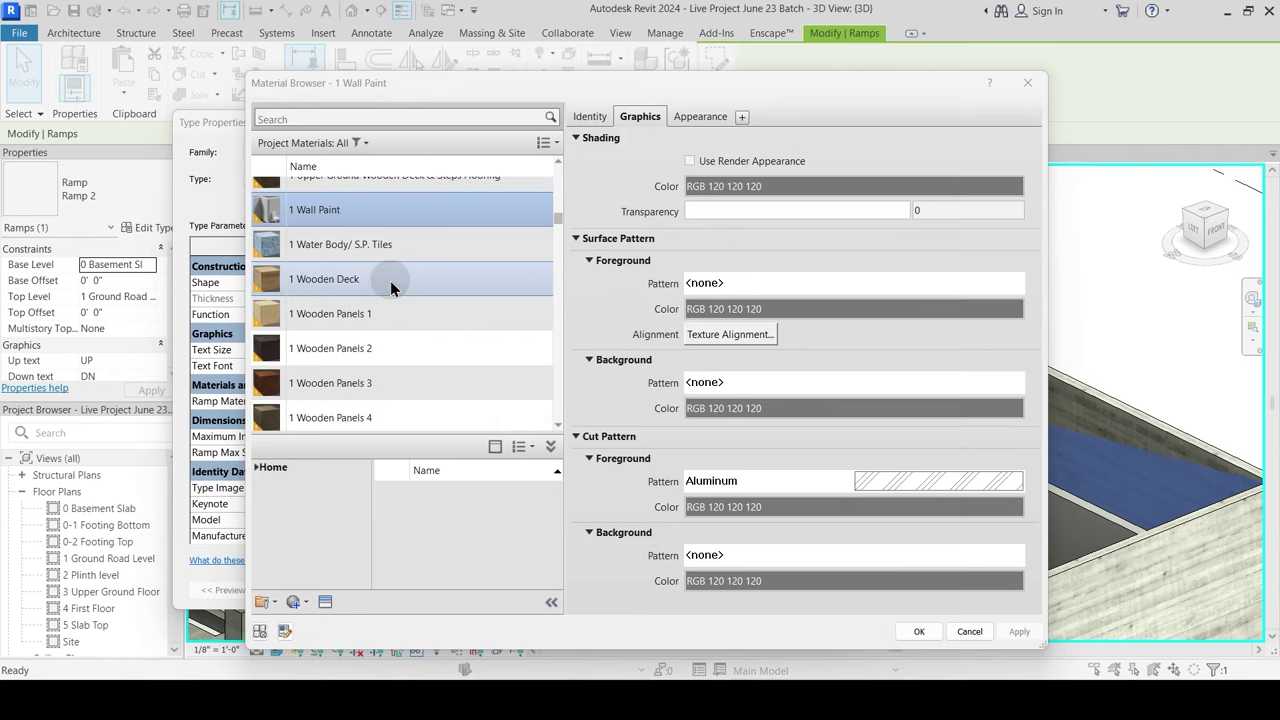
scroll(390, 280, "up", 1)
left_click(351, 117)
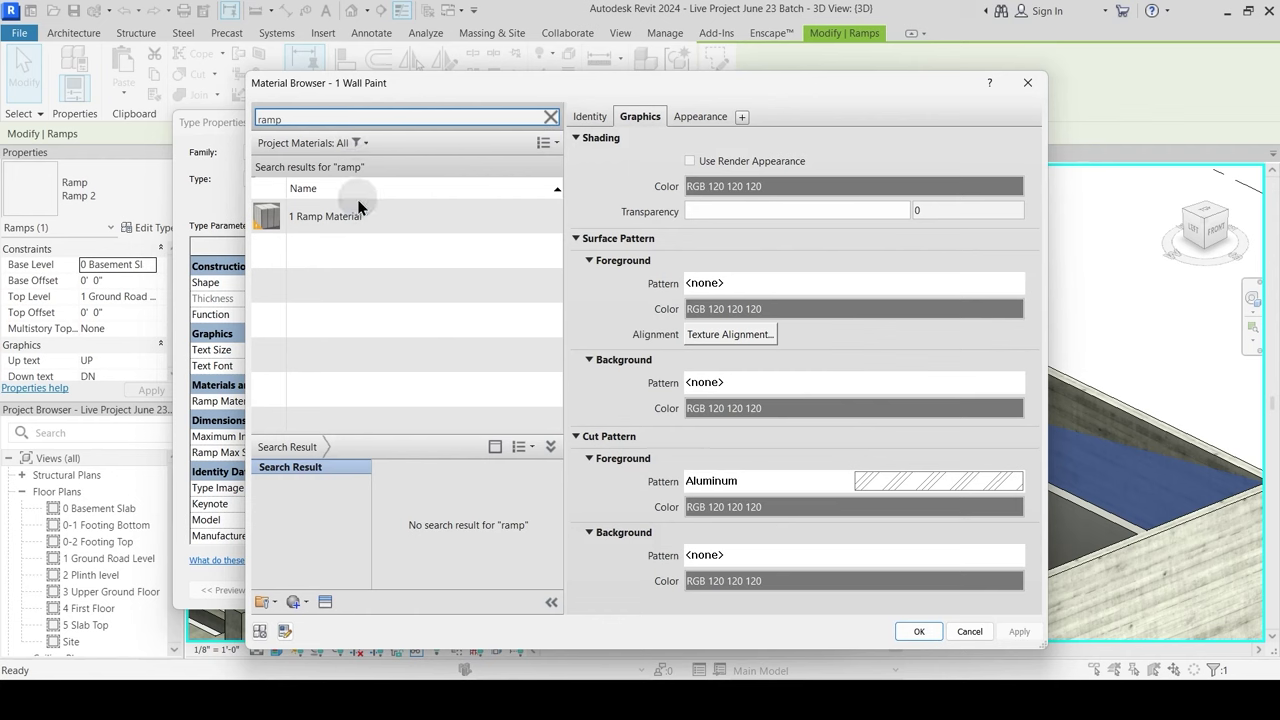
left_click(358, 210)
Step: Confirm 1 Ramp Material and apply the type changes to the ramp
left_click(919, 632)
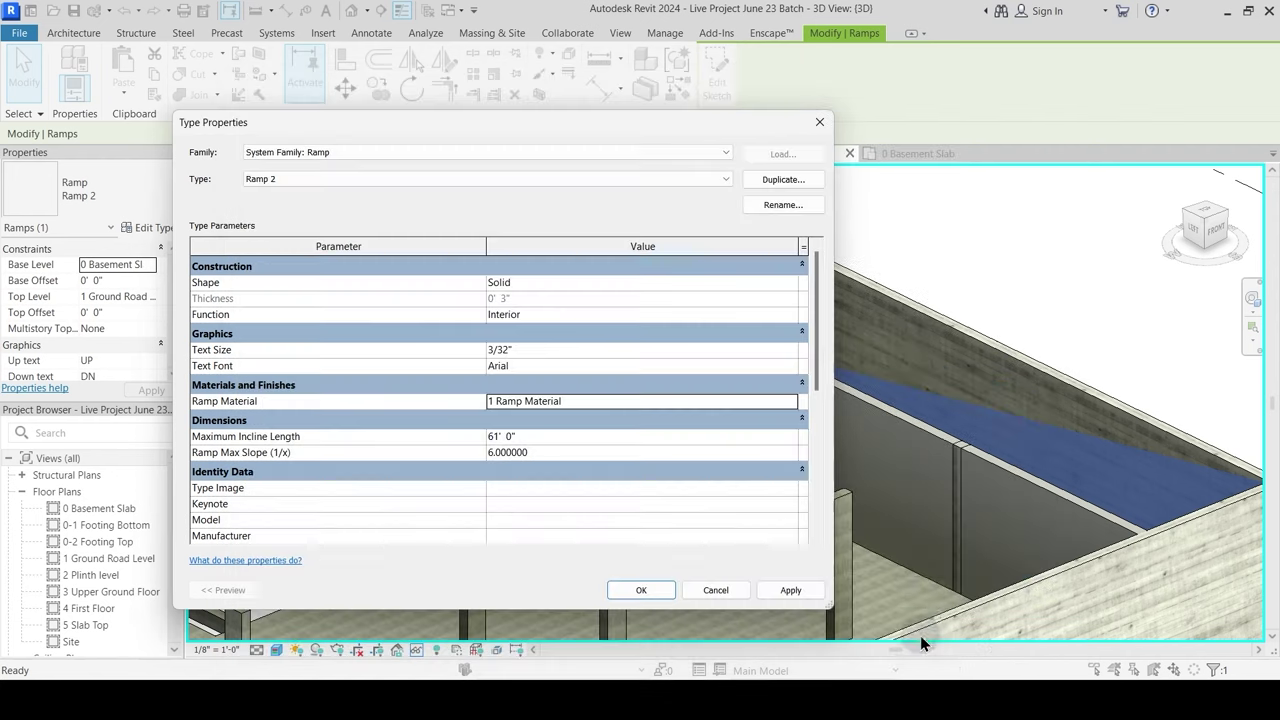
left_click(790, 592)
left_click(638, 591)
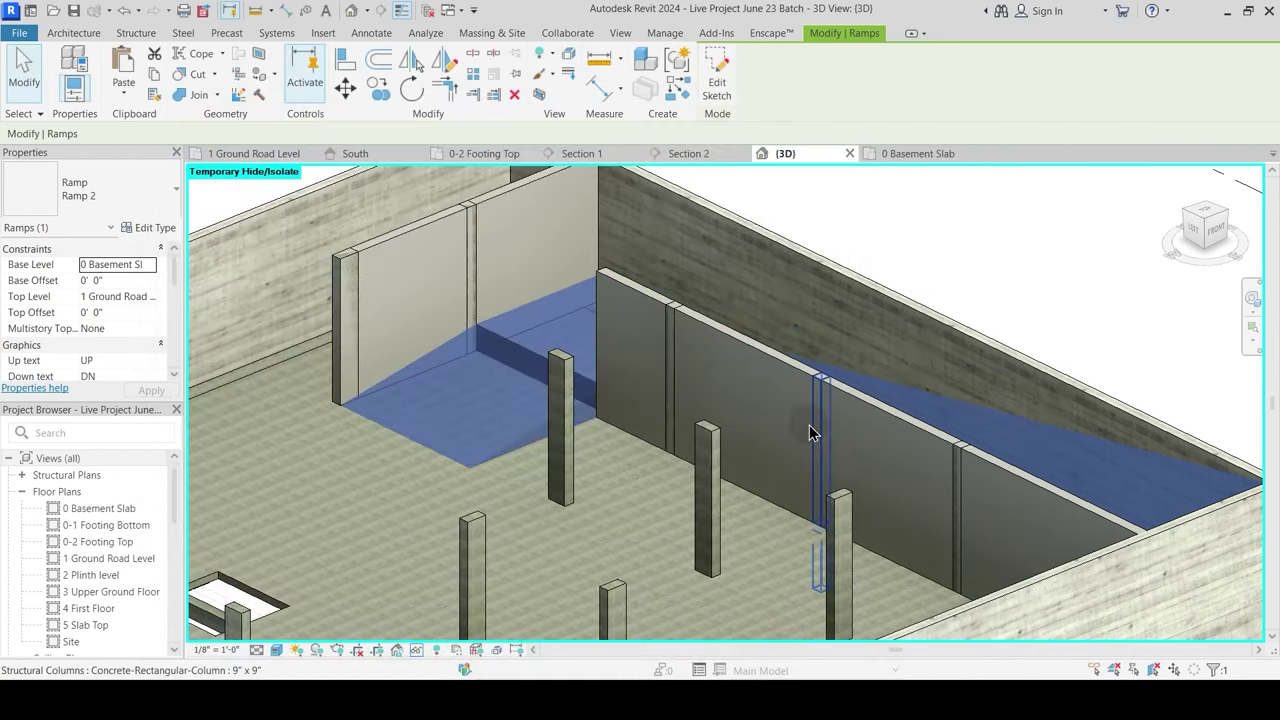
key("Escape")
Step: Orbit the 3D view to inspect the solid ramp, then bring the AutoCAD project drawing forward
middle_click_drag(690, 480, 975, 421, "shift")
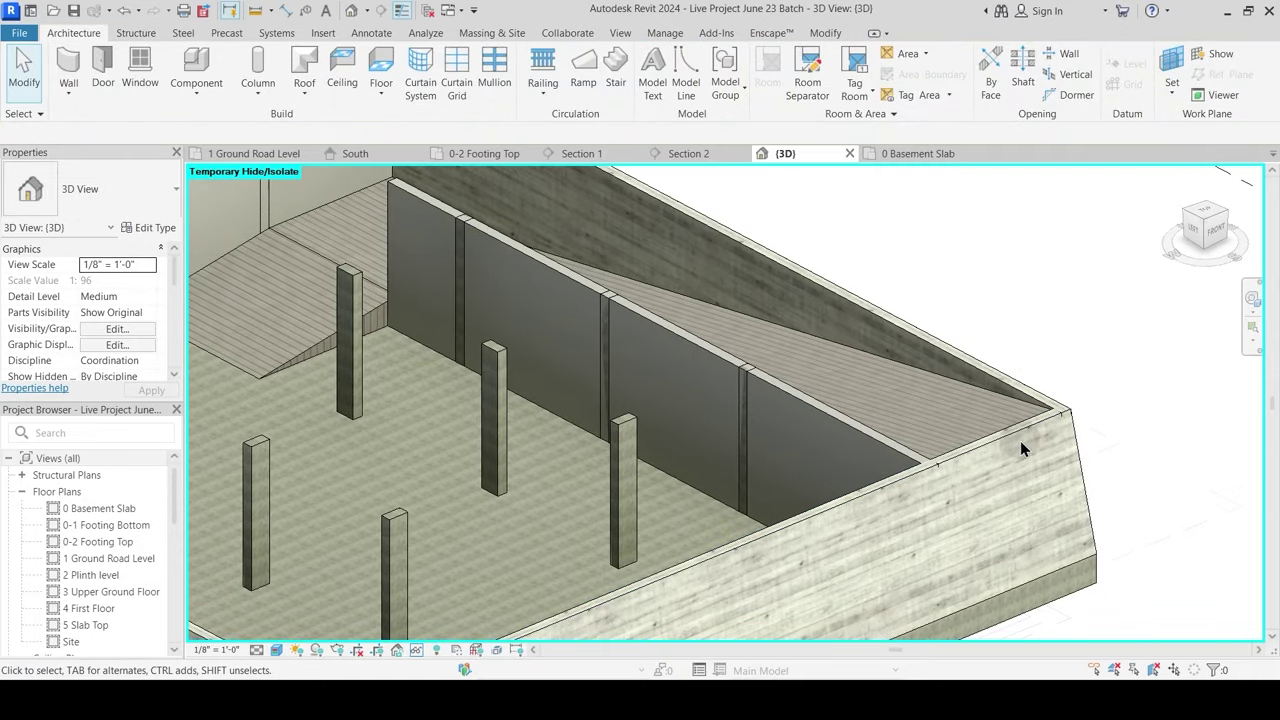
middle_click_drag(1144, 508, 1250, 546)
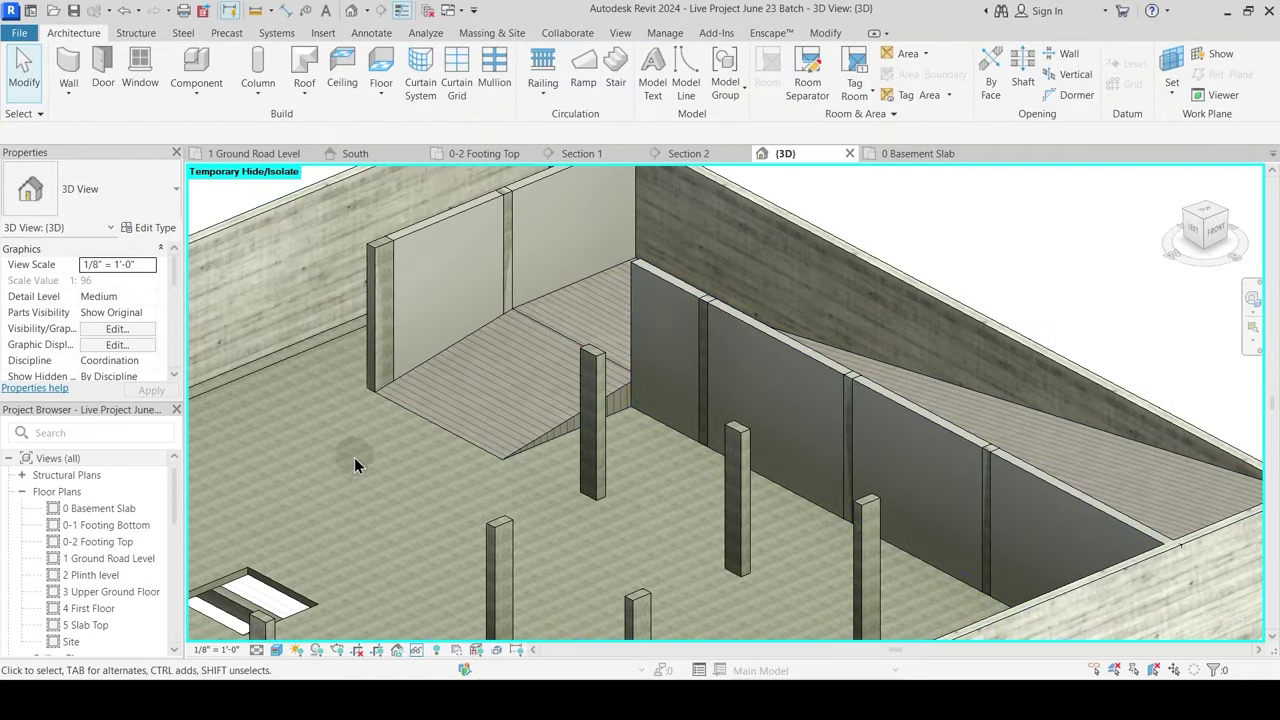
scroll(428, 463, "down", 2)
middle_click_drag(425, 461, 711, 386, "shift")
middle_click_drag(691, 432, 555, 360, "shift")
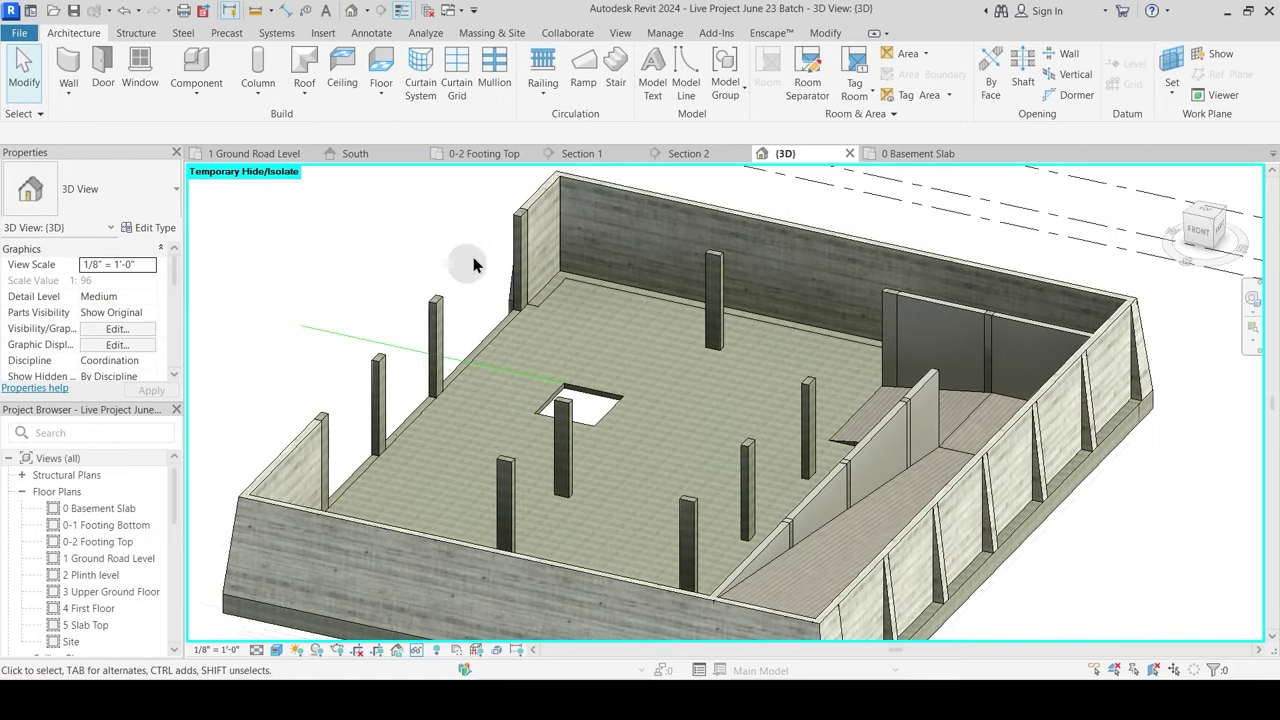
middle_click_drag(680, 426, 708, 405, "shift")
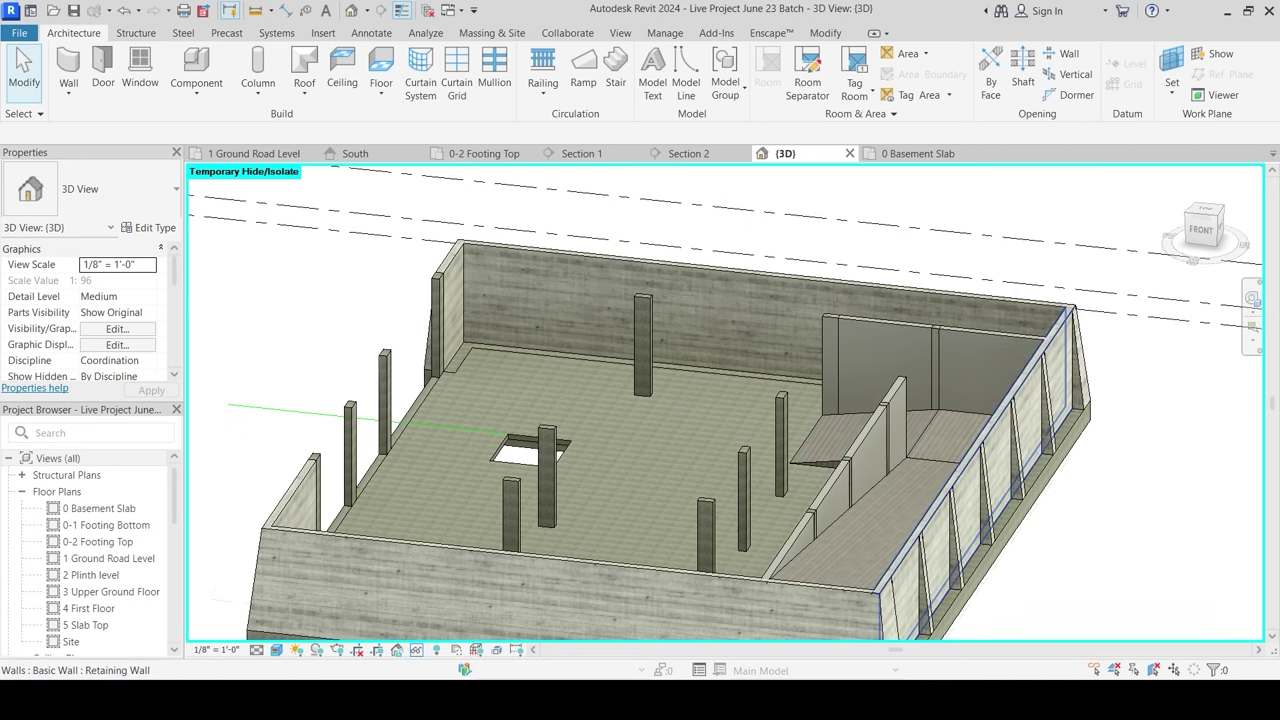
left_click(808, 650)
Step: Zoom in on the upper section's left retaining wall and footing
scroll(714, 457, "down", 5)
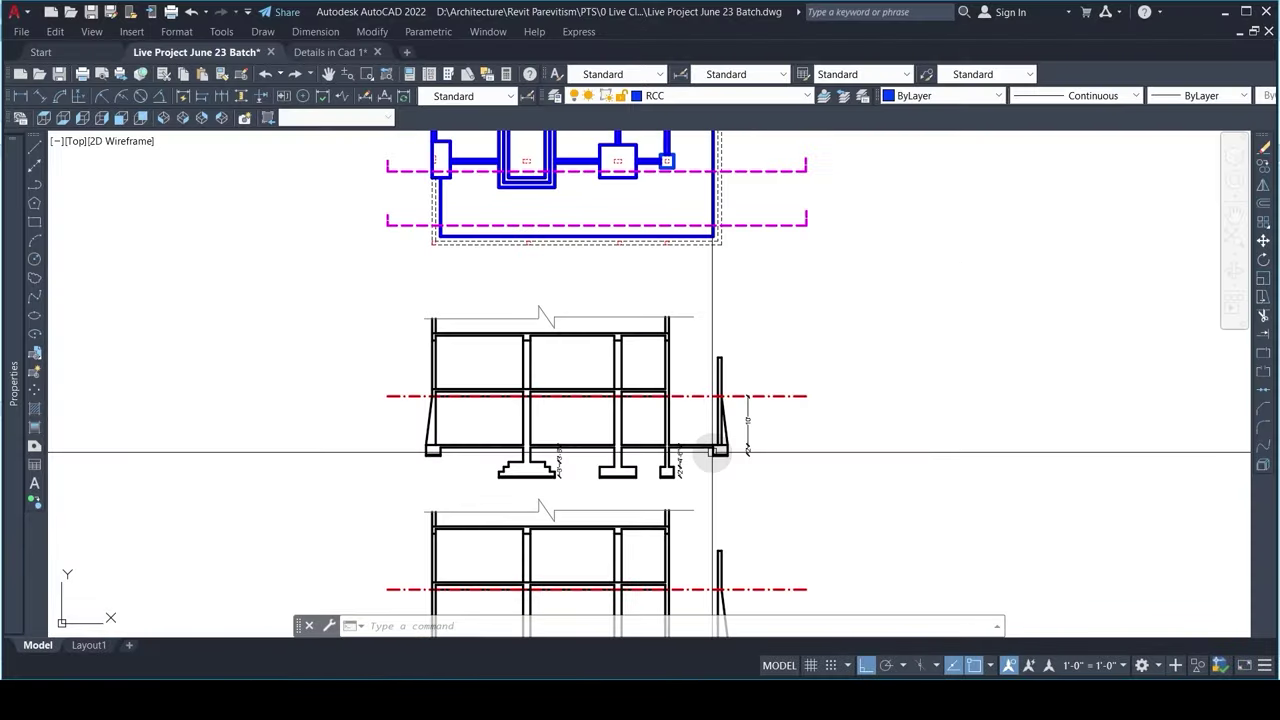
scroll(623, 340, "up", 3)
middle_click_drag(634, 346, 612, 507)
scroll(597, 460, "down", 2)
mouse_move(604, 306)
middle_mouse_down()
mouse_move(600, 434)
mouse_move(568, 589)
middle_mouse_up()
scroll(605, 298, "down", 4)
middle_click_drag(605, 511, 606, 423)
scroll(590, 464, "up", 12)
middle_click_drag(590, 326, 447, 445)
scroll(430, 330, "up", 5)
Step: Measure the section height between two points with DLI, cancelling without placing the dimension
type("dli")
key("Return")
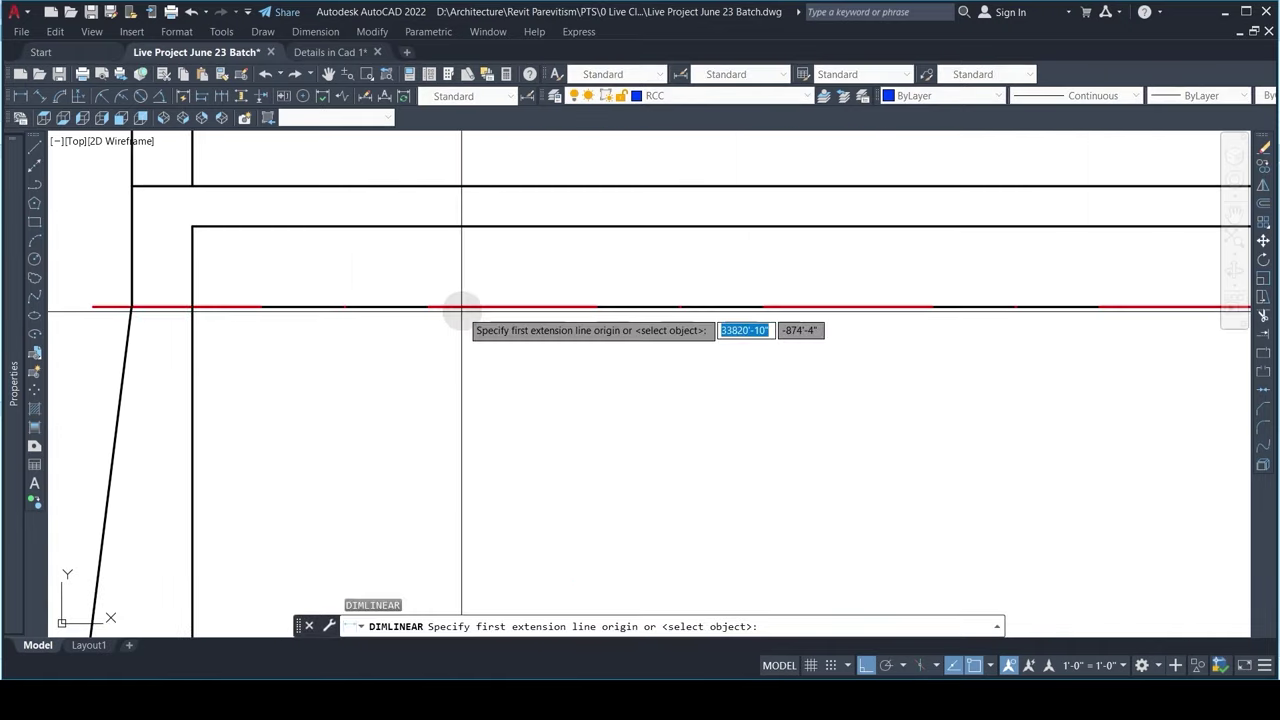
left_click(463, 210)
left_click(463, 186)
scroll(470, 237, "down", 5)
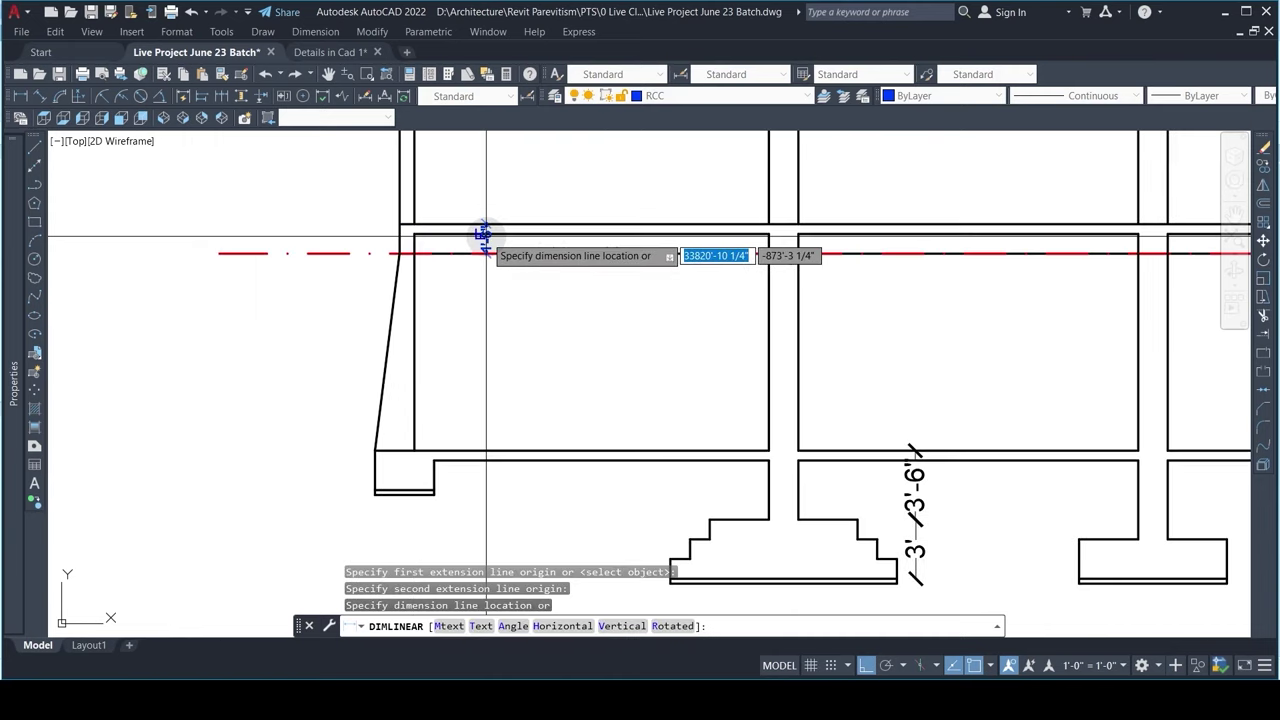
key("Escape")
scroll(479, 243, "down", 4)
middle_click_drag(466, 249, 429, 323)
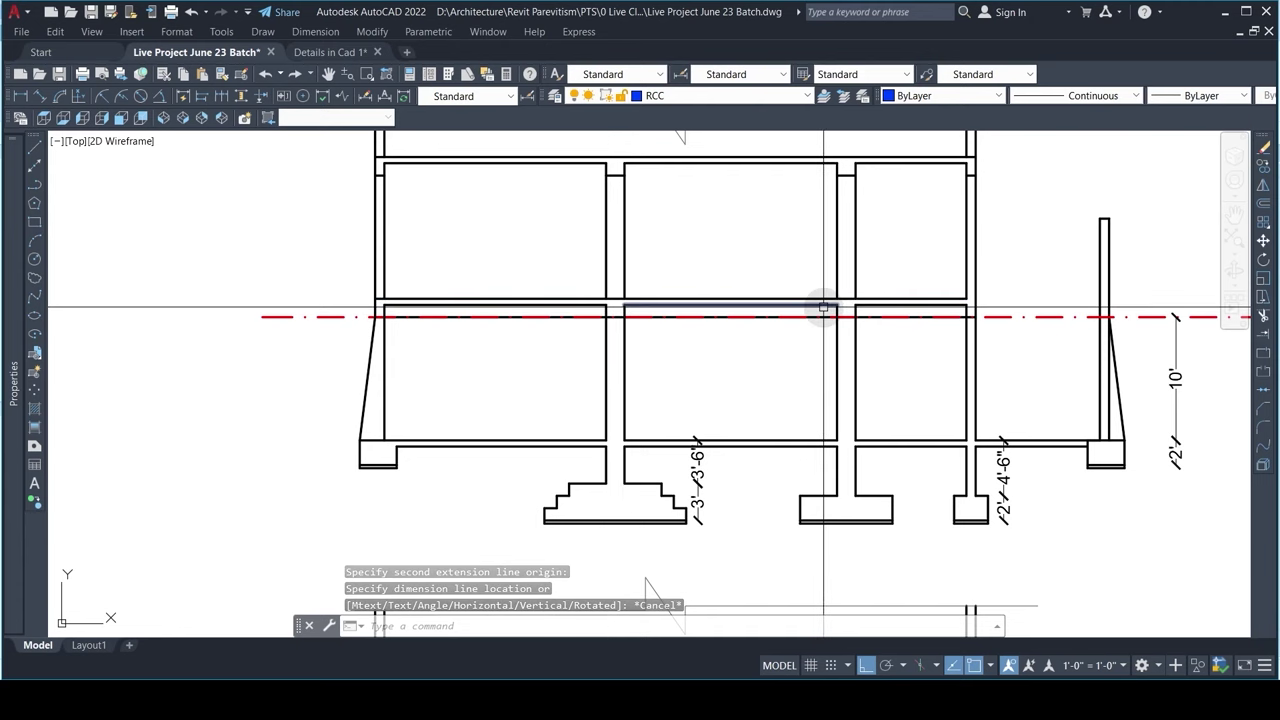
Step: Return to Revit and open the 0 Basement Slab floor plan
mouse_move(903, 700)
left_click(905, 605)
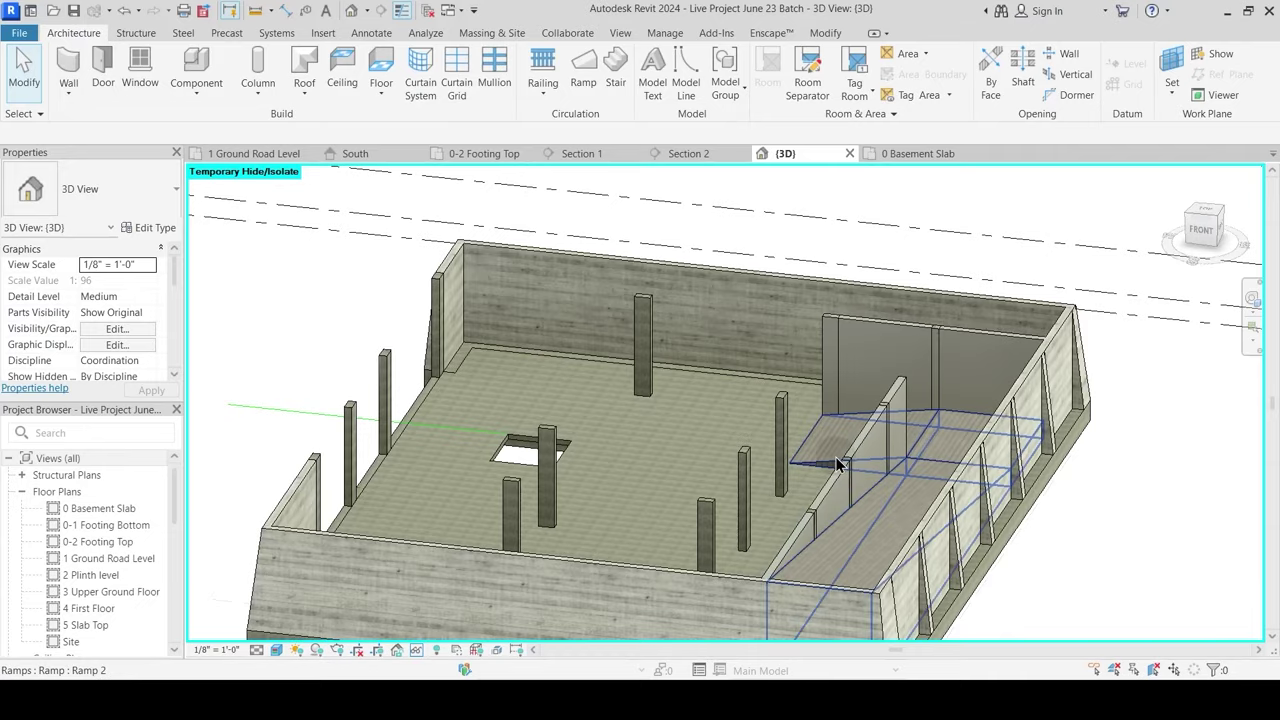
left_click(911, 158)
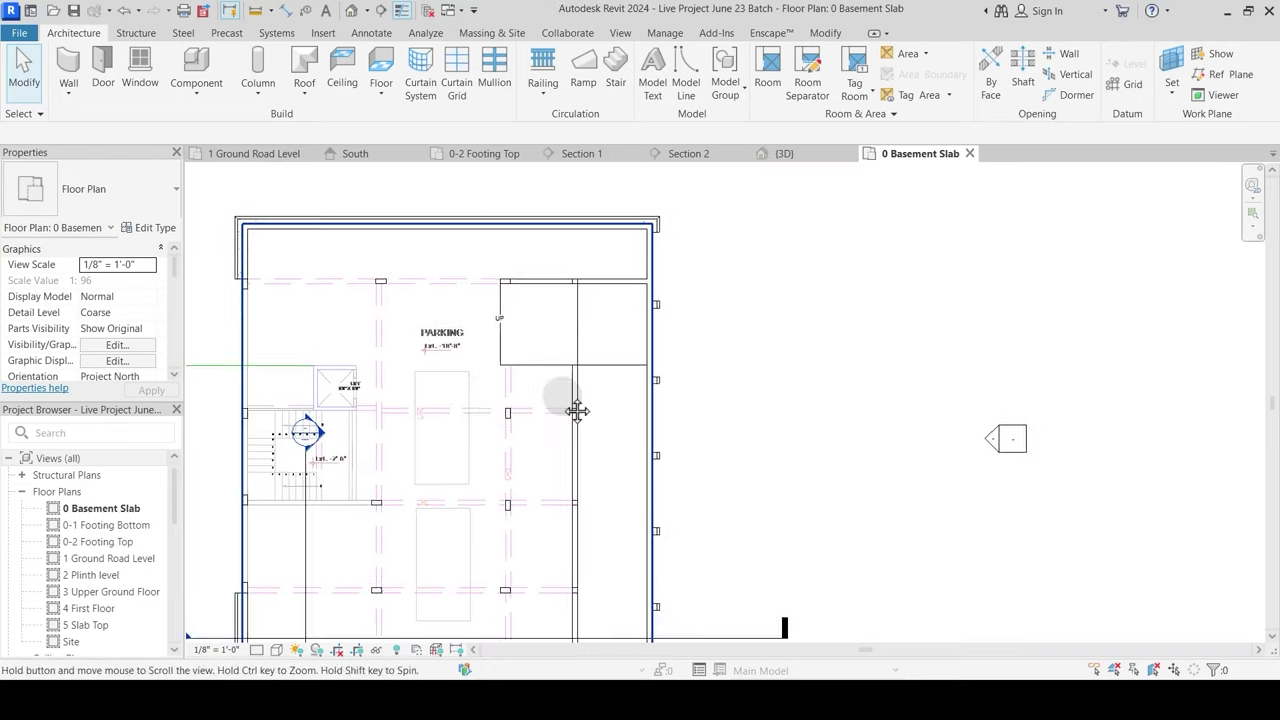
scroll(505, 393, "down", 2)
Step: Move the selected model line onto the Level : 1 Ground Road Level work plane
left_click(454, 372)
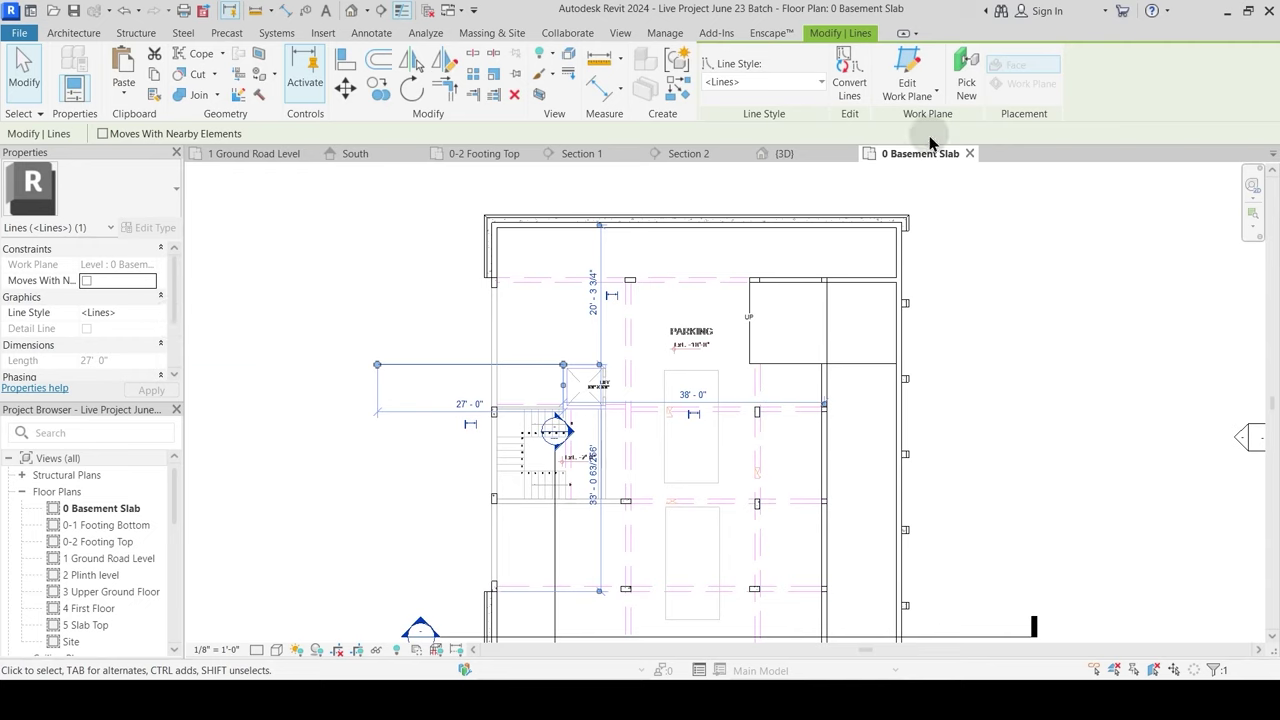
left_click(913, 100)
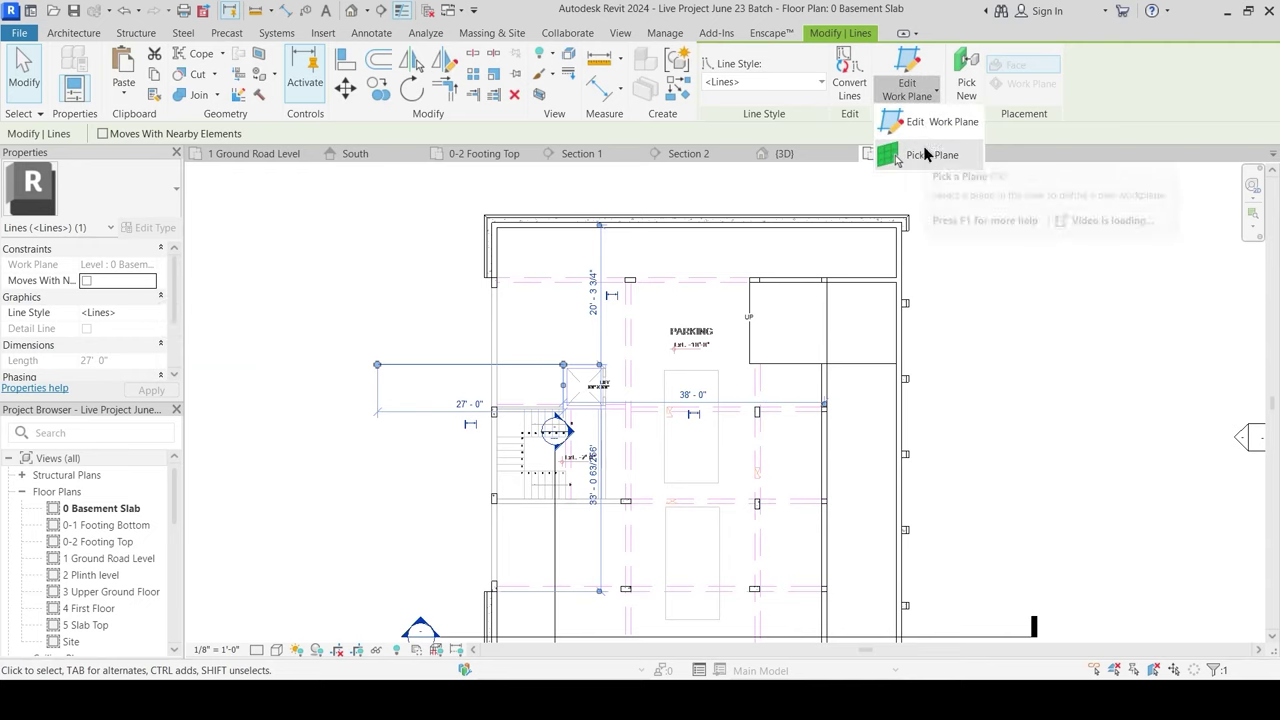
left_click(928, 123)
left_click(800, 312)
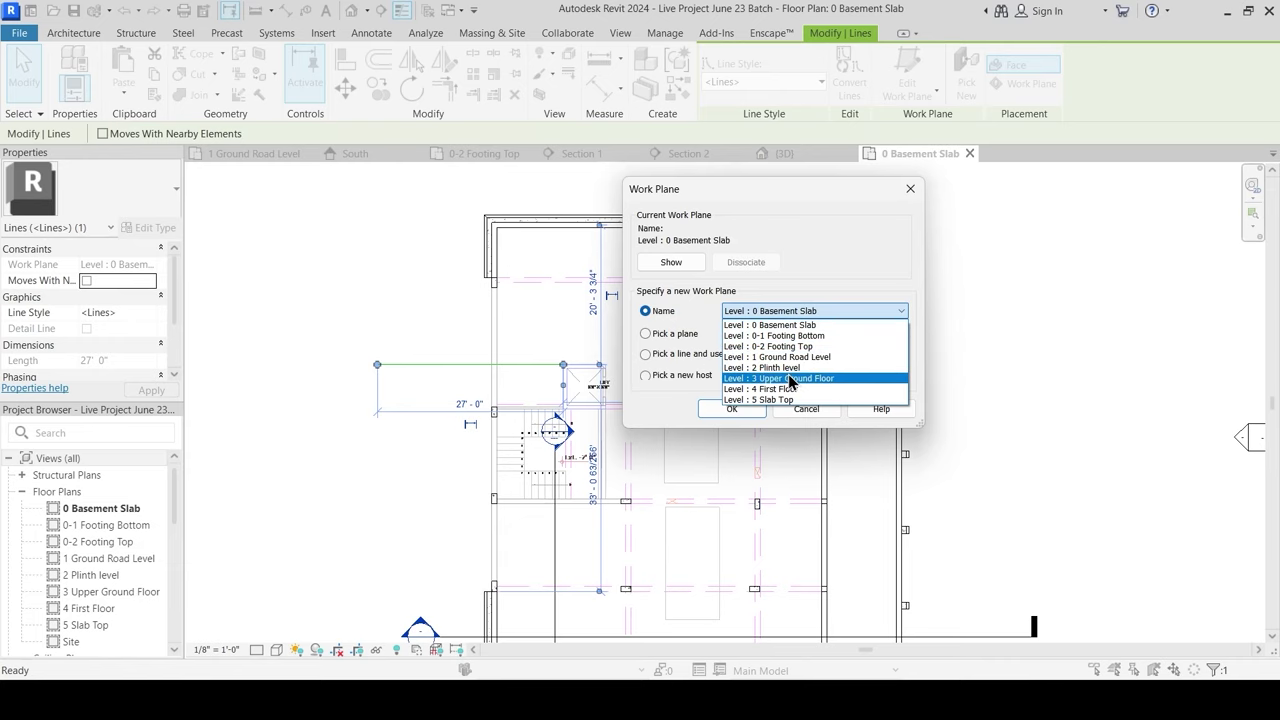
left_click(791, 358)
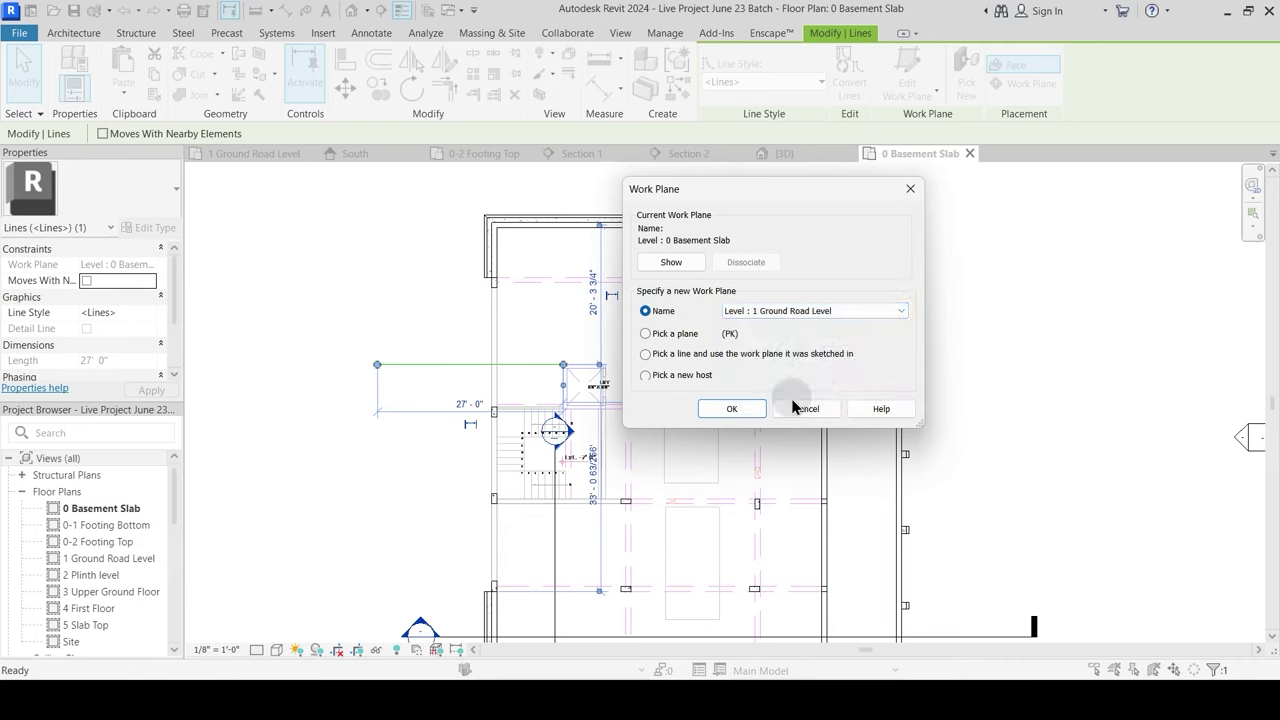
left_click(733, 409)
left_click(408, 309)
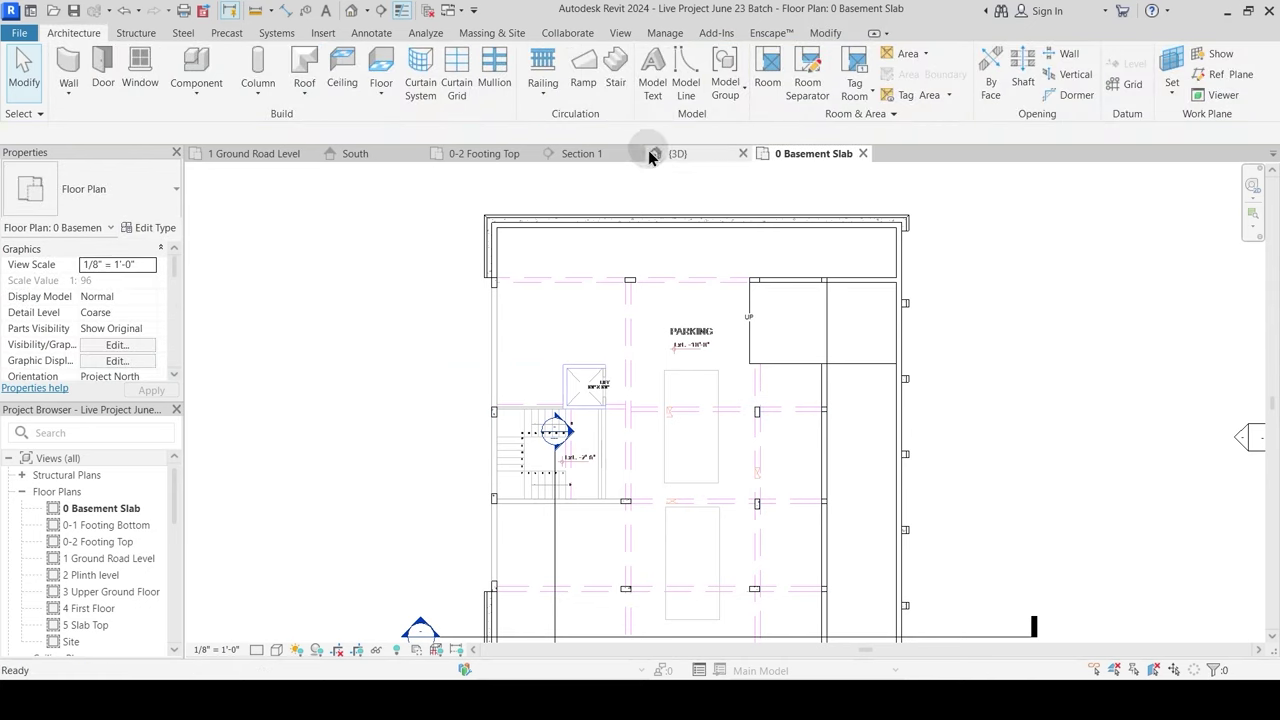
Step: Close the Section 1 and 0-2 Footing Top views and open the 1 Ground Road Level plan
left_click(636, 153)
left_click(529, 153)
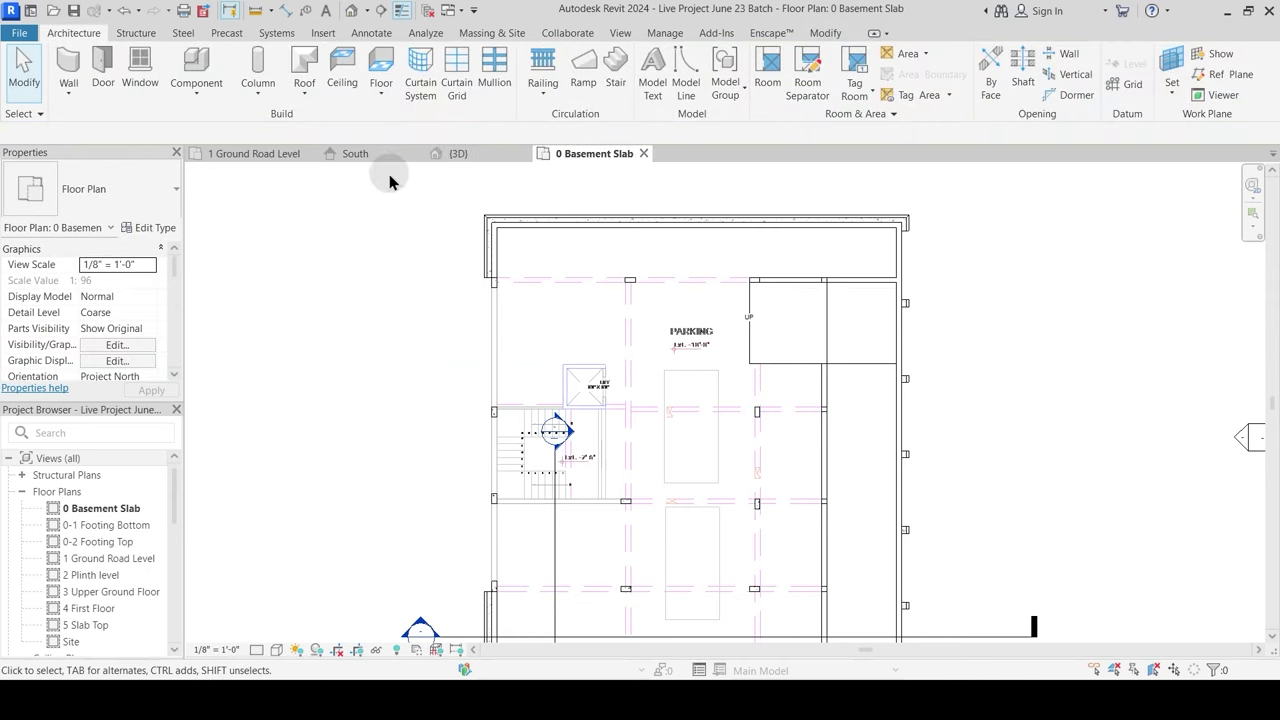
left_click(257, 153)
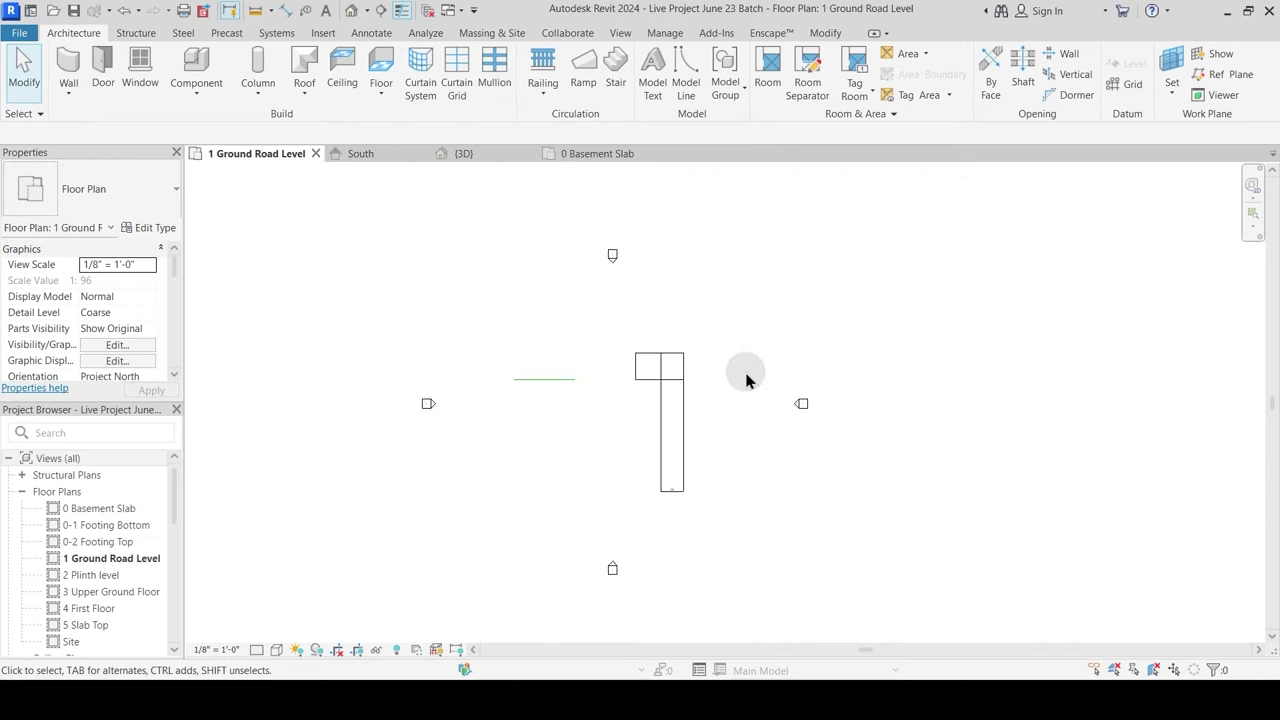
scroll(564, 389, "up", 2)
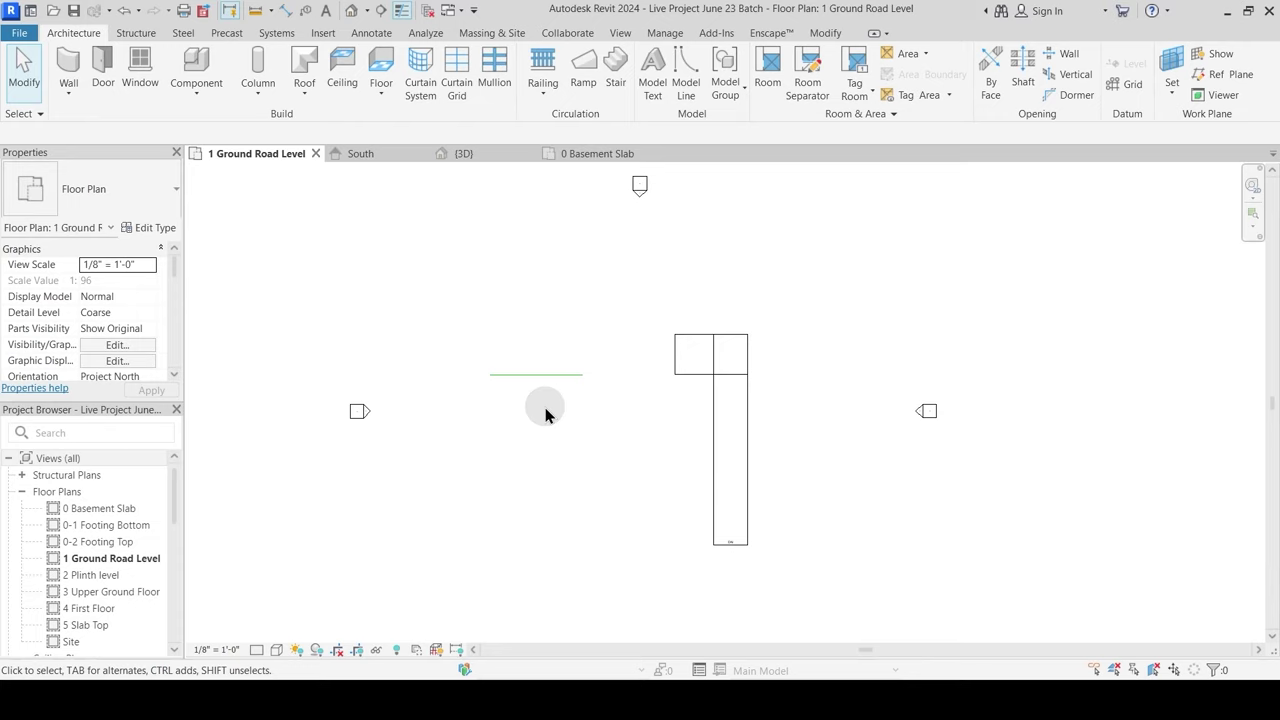
Step: Import the CAD file 1-2 Ground Plinth level.dwg into the plan
left_click(322, 33)
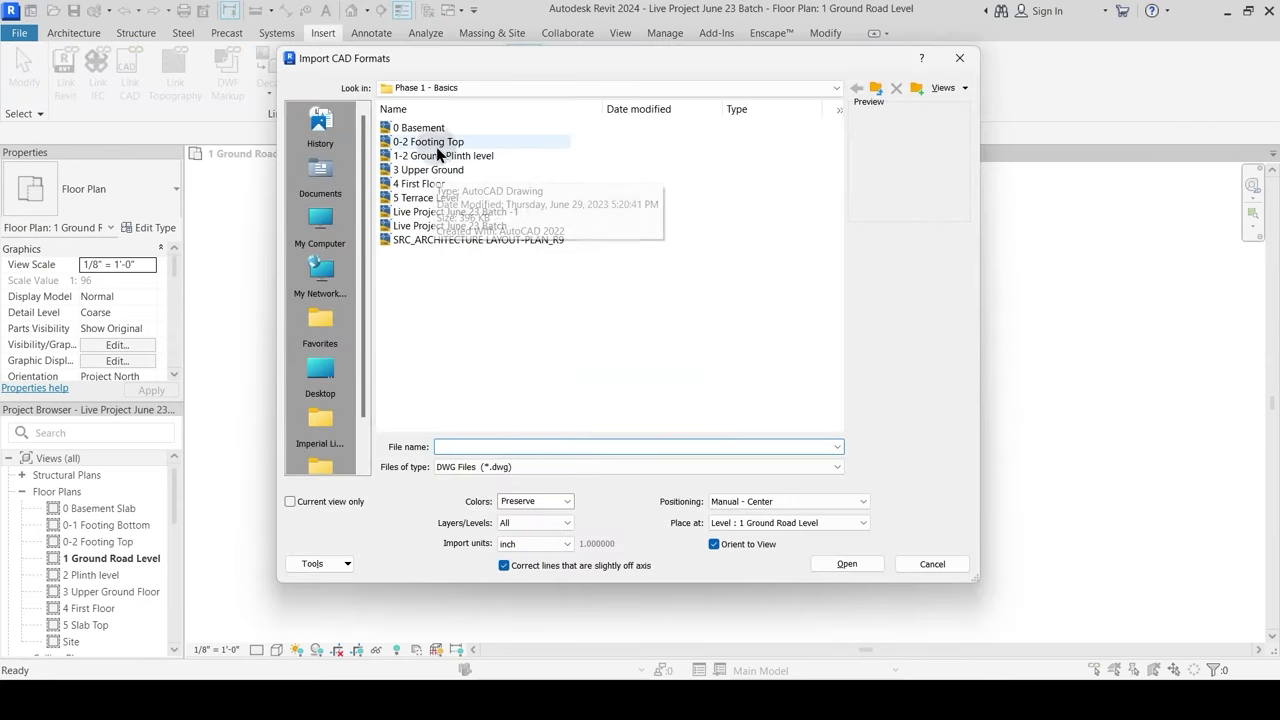
left_click(474, 158)
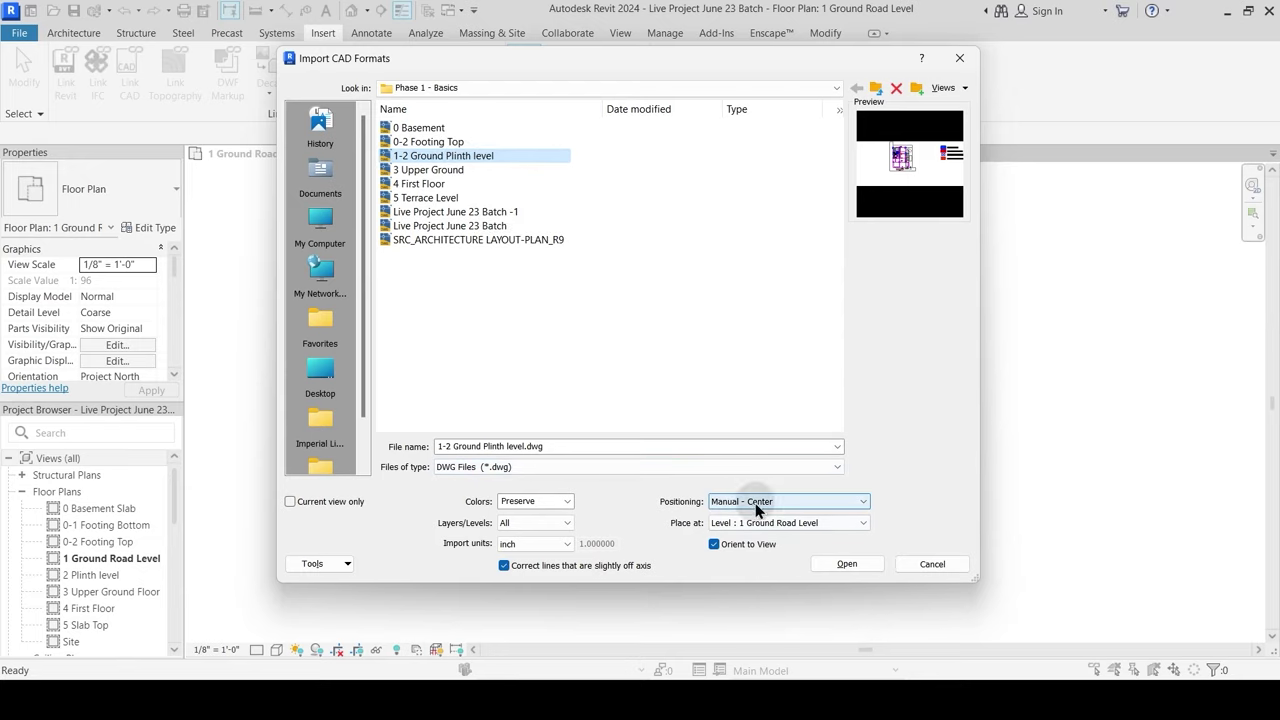
left_click(846, 564)
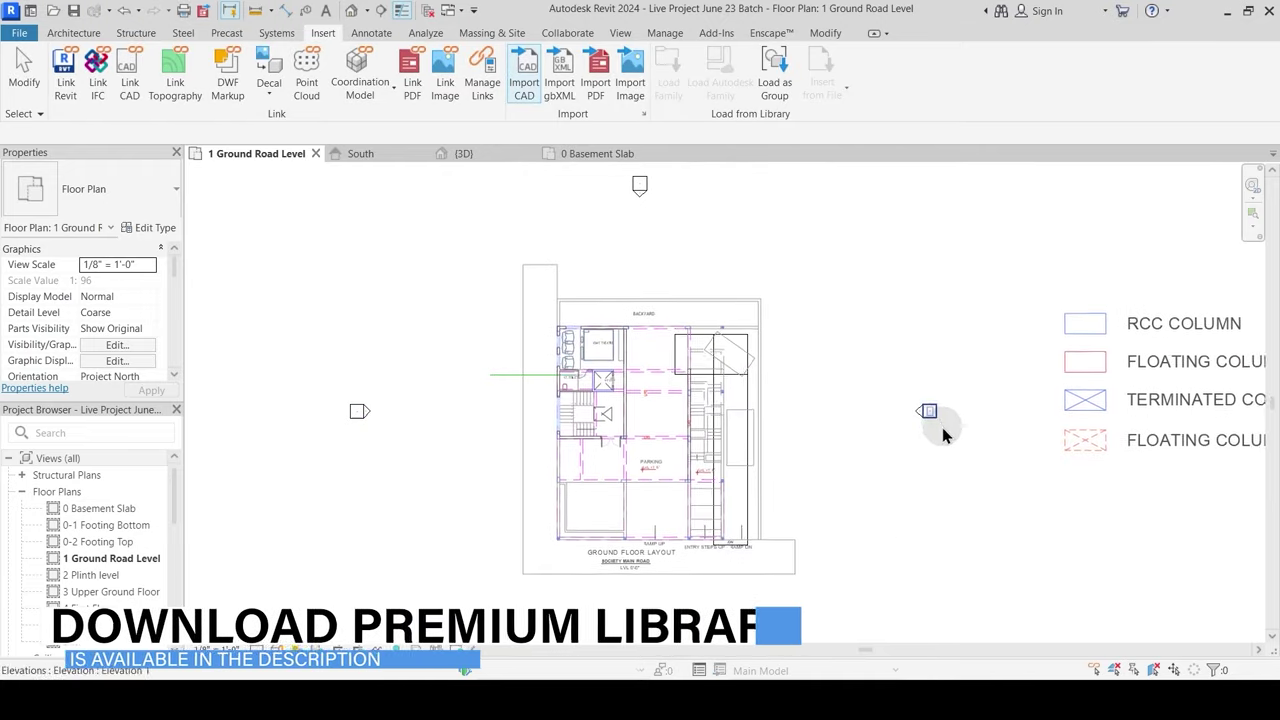
Step: Place the imported 1-2 Ground Plinth level drawing in the plan
left_click(988, 450)
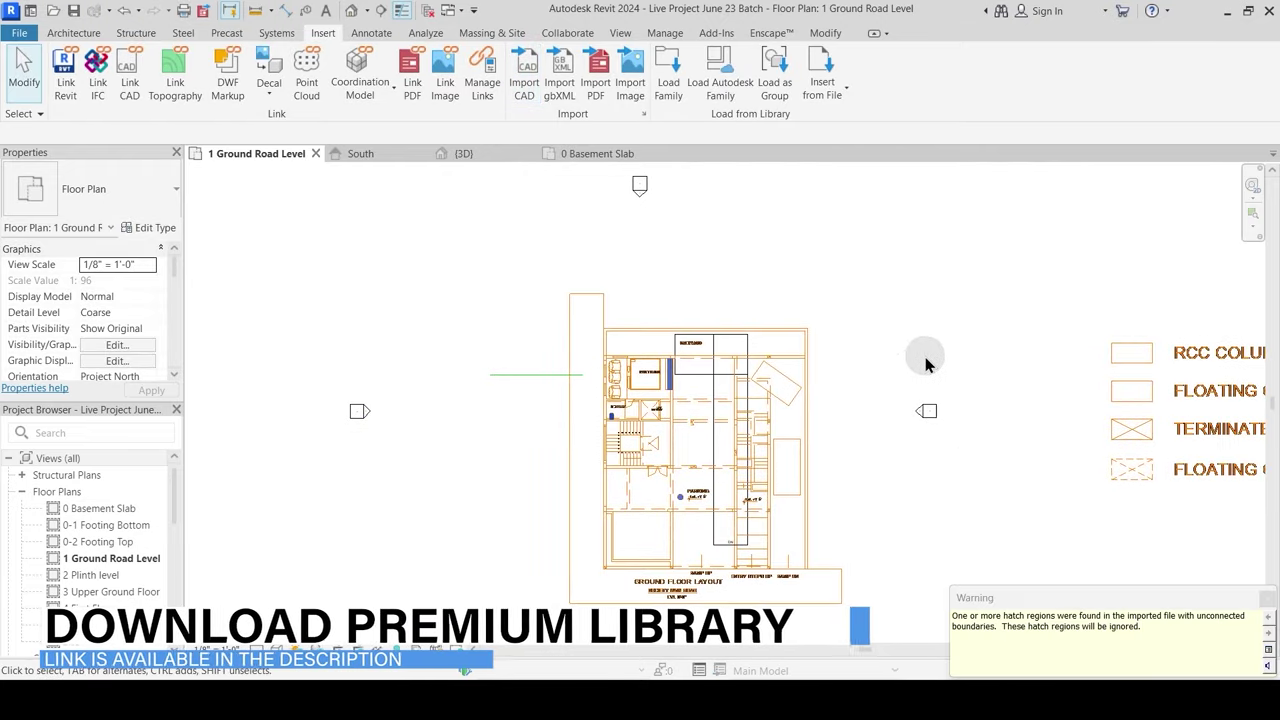
scroll(568, 365, "up", 4)
scroll(553, 342, "down", 1)
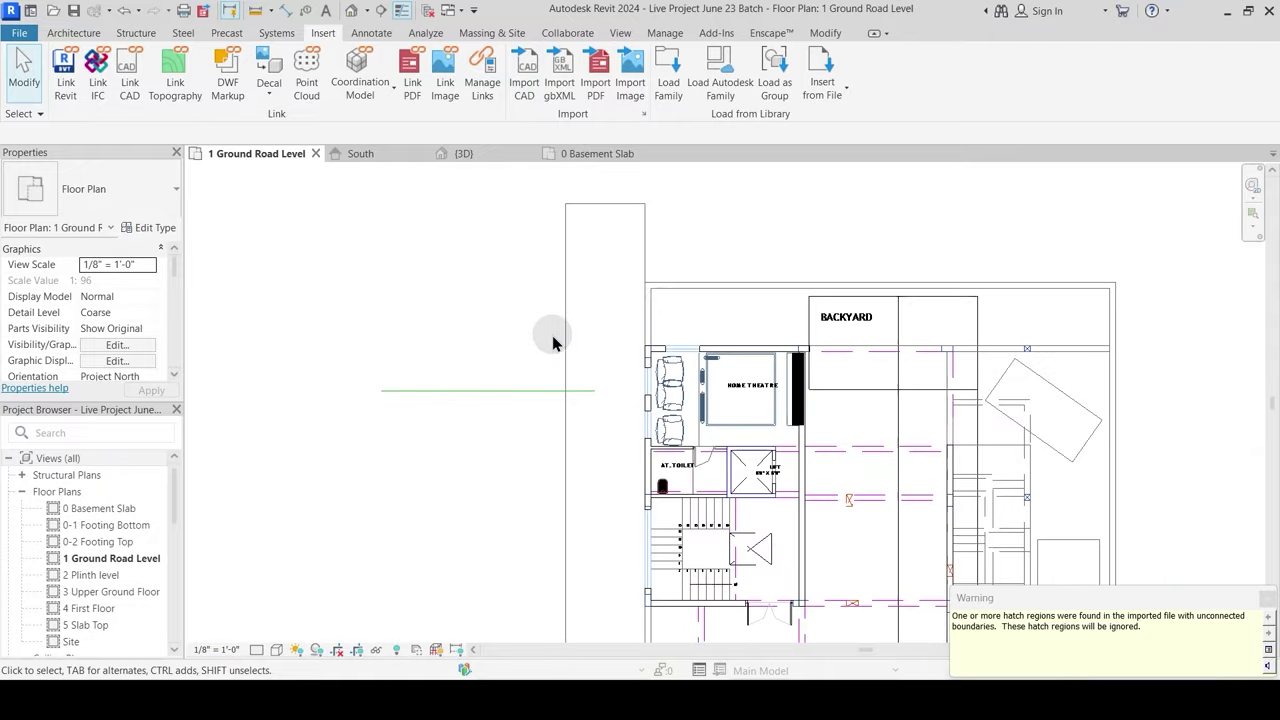
middle_click_drag(662, 314, 568, 291)
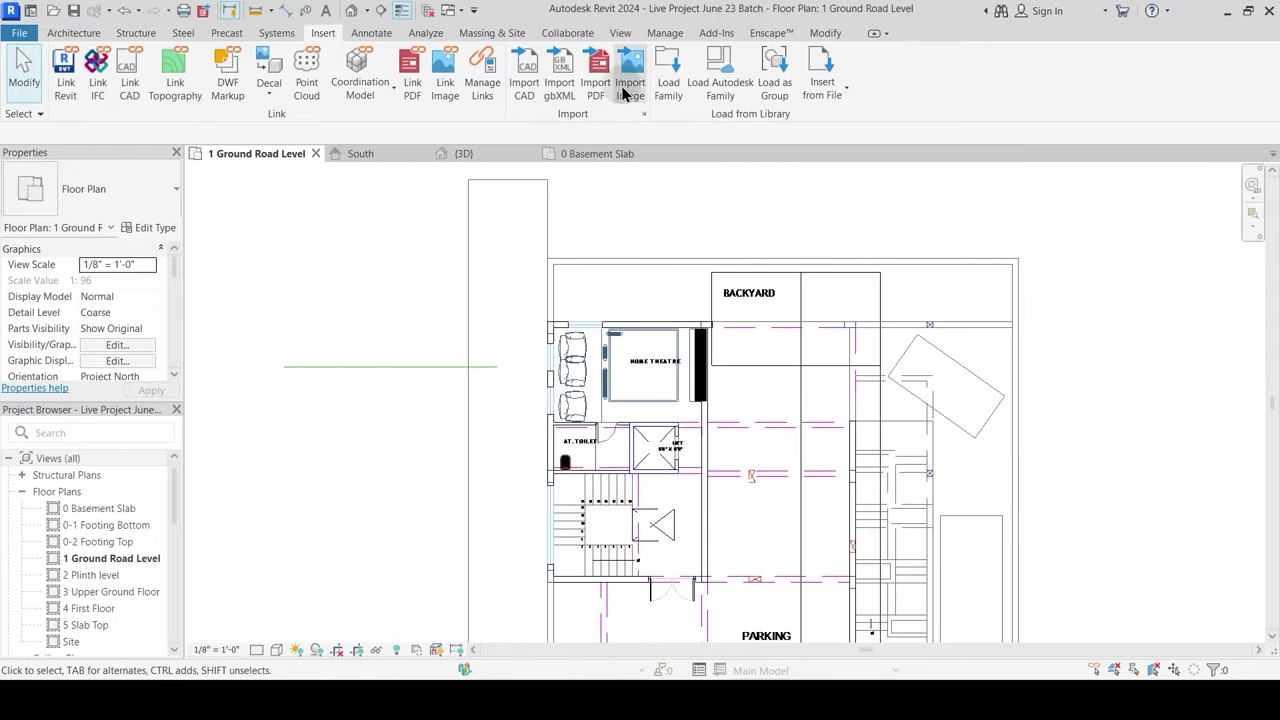
Step: Align the drawing's lift top and left edges to the existing reference lines
left_click(826, 33)
left_click(345, 62)
scroll(630, 428, "up", 2)
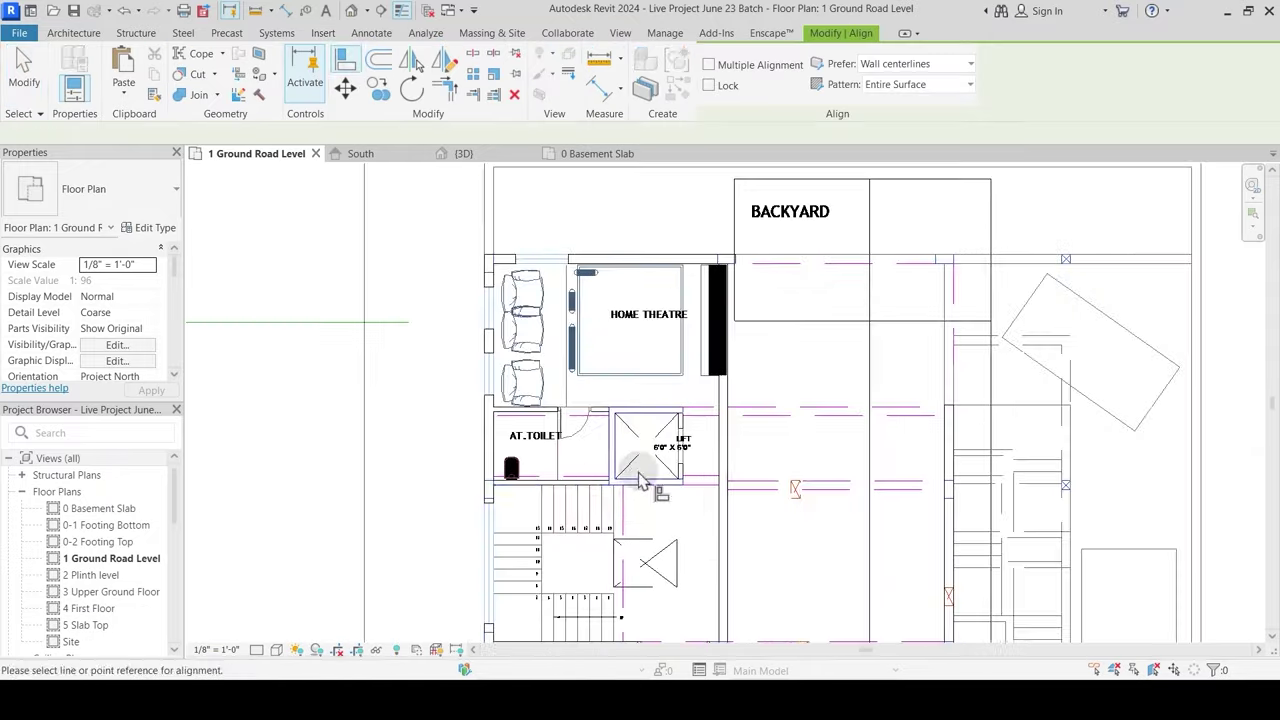
left_click(371, 322)
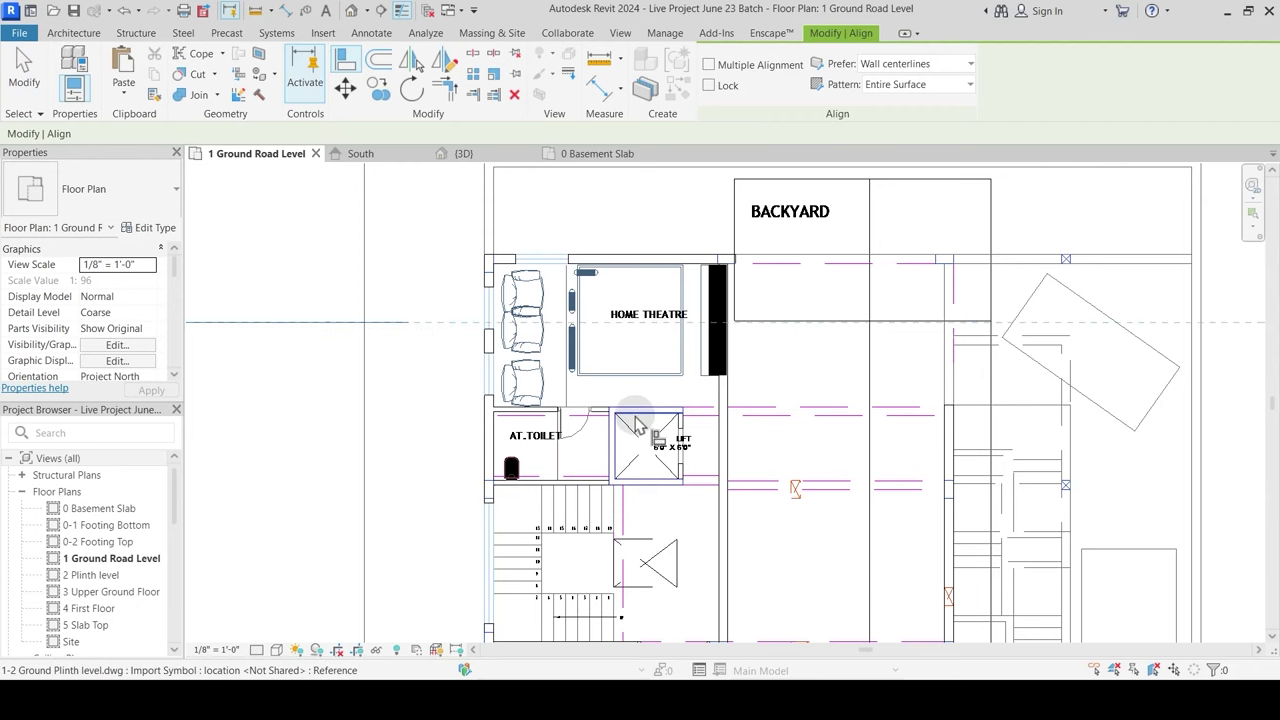
left_click(638, 410)
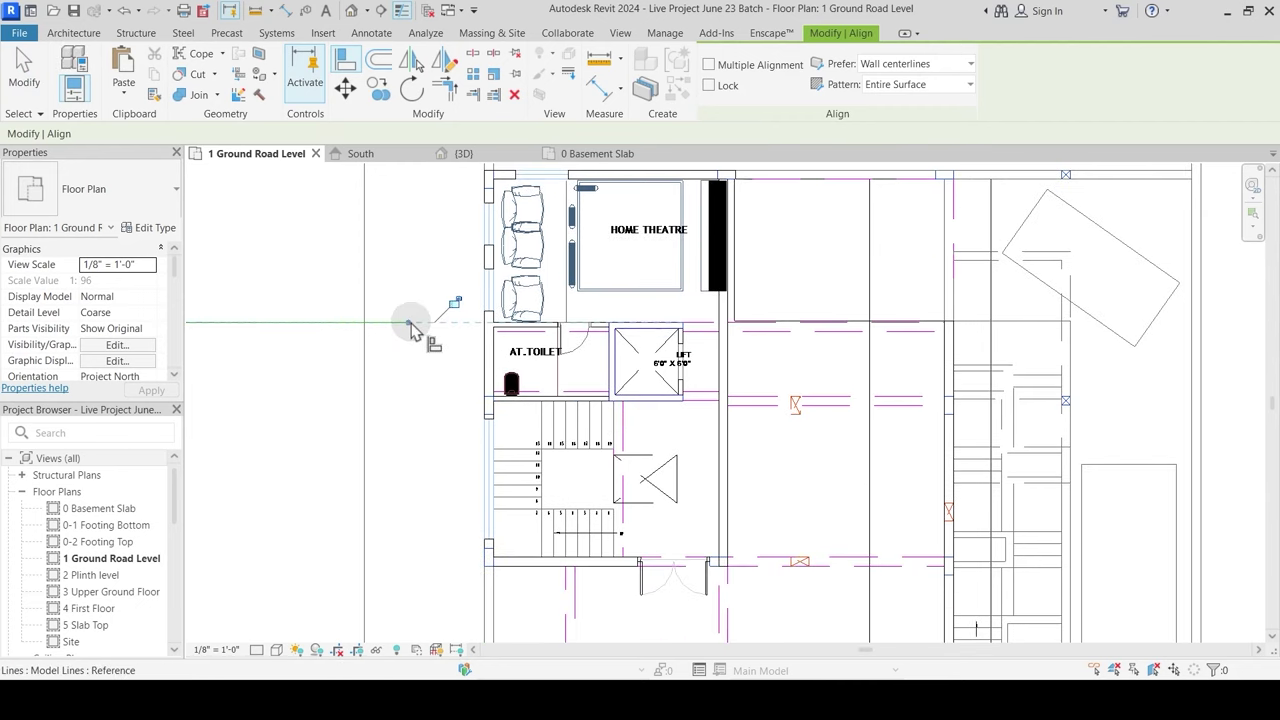
left_click(607, 360)
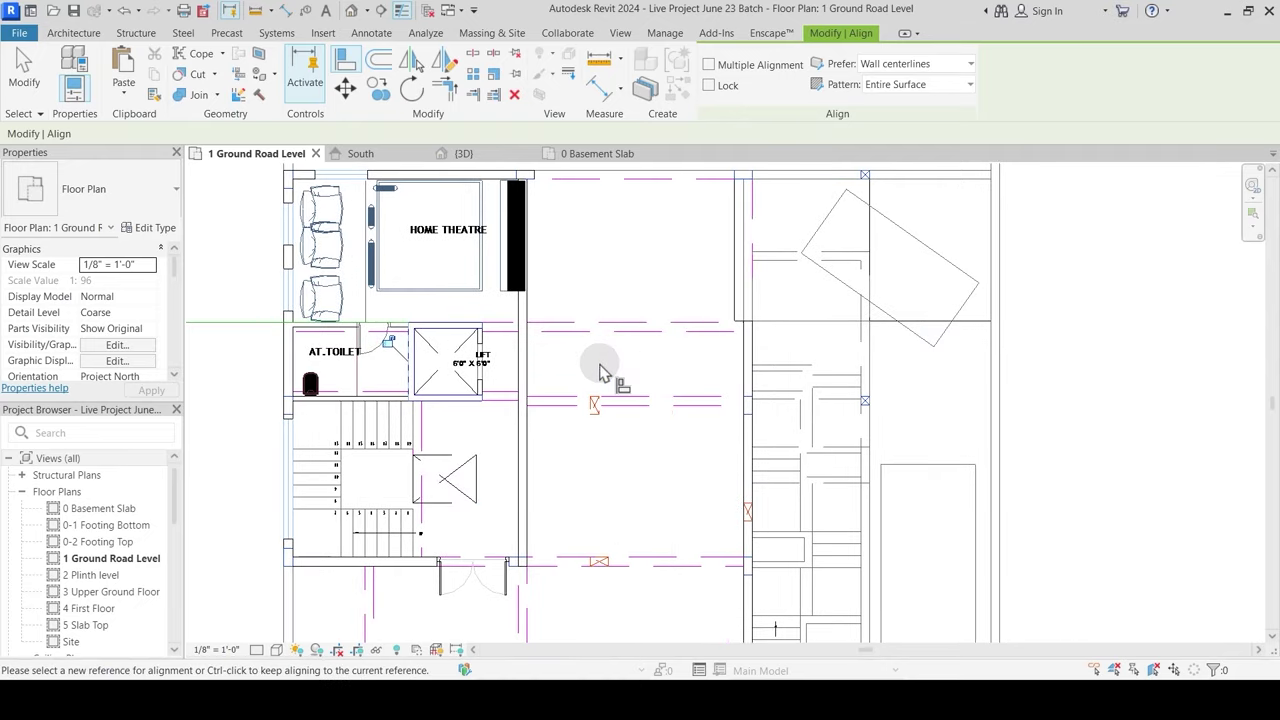
scroll(600, 372, "down", 4)
key("Escape")
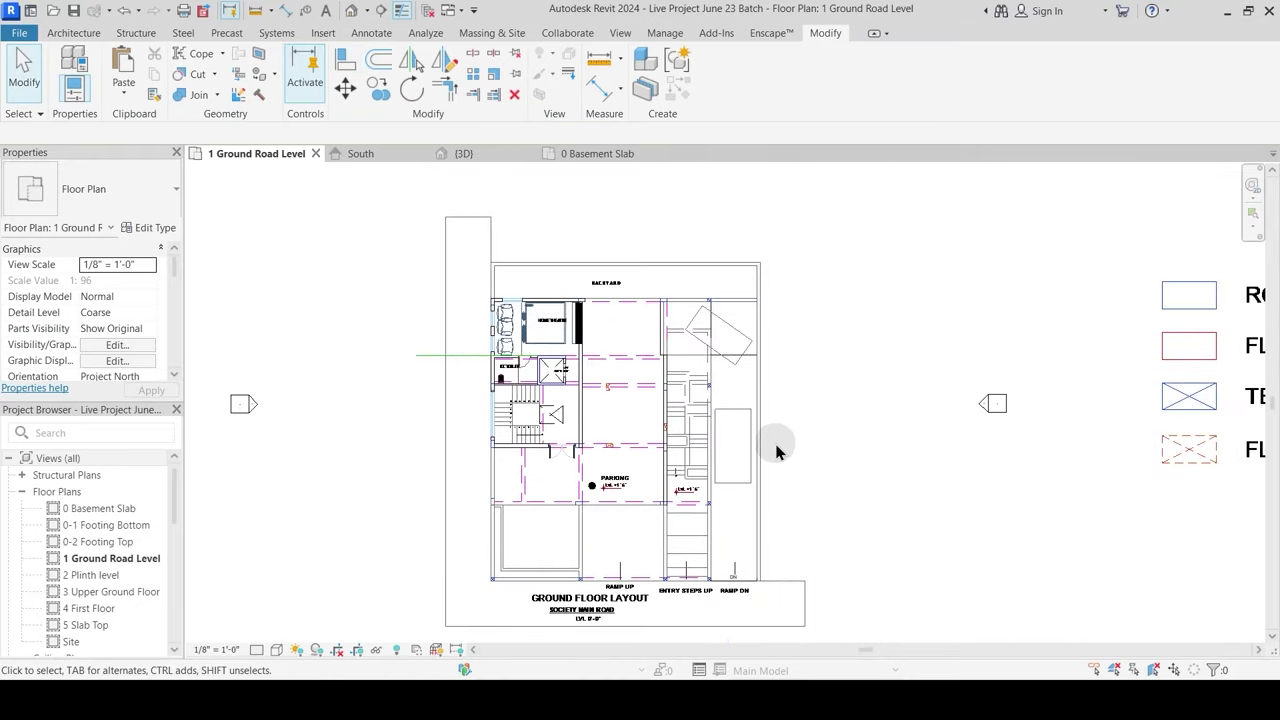
scroll(683, 434, "down", 1)
scroll(686, 434, "up", 1)
scroll(669, 389, "up", 1)
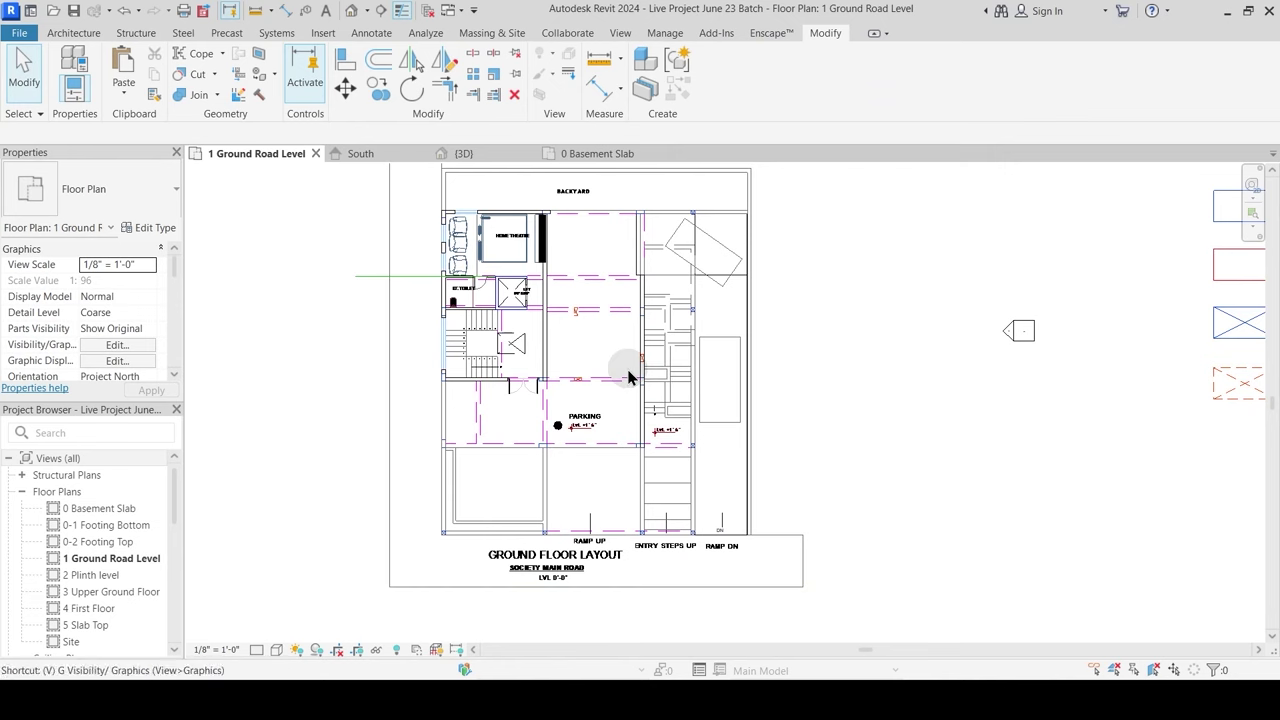
Step: Use VG to set Halftone on every imported DWG, including 1-2 Ground Plinth, and apply
key("v")
key("g")
left_click(622, 143)
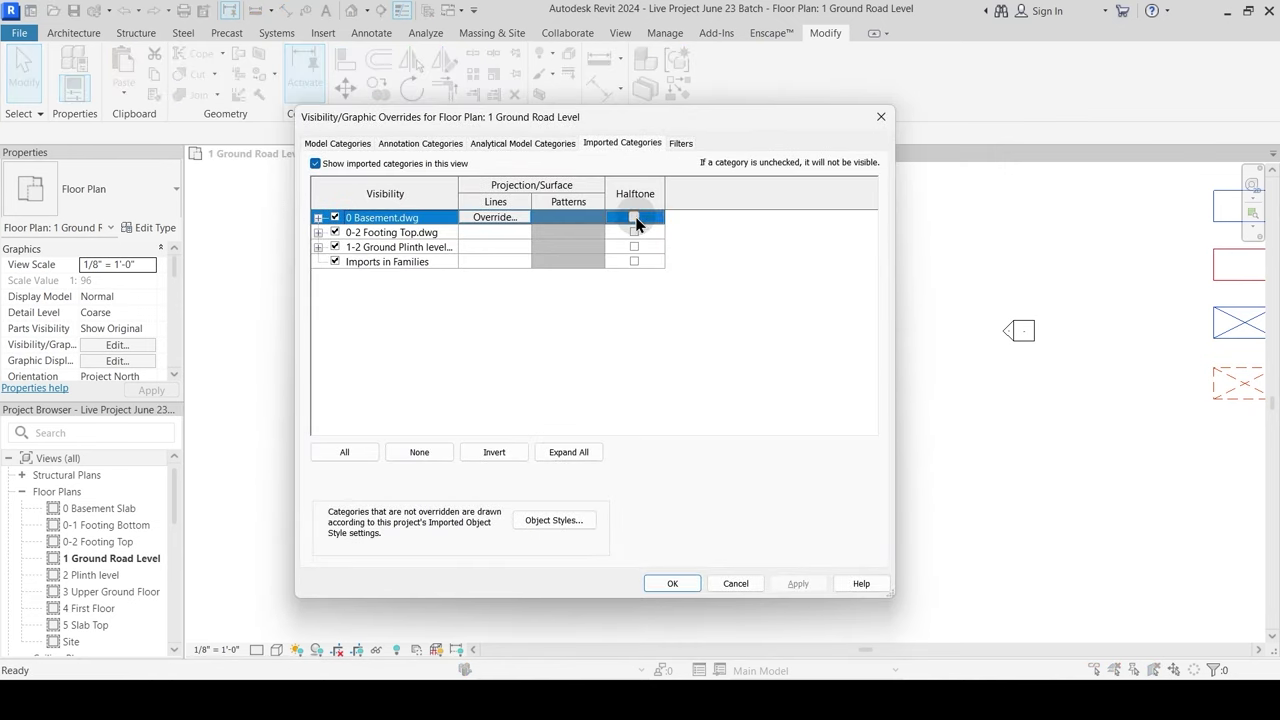
left_click(635, 217)
left_click(634, 232)
left_click(634, 247)
left_click(634, 261)
left_click(634, 247)
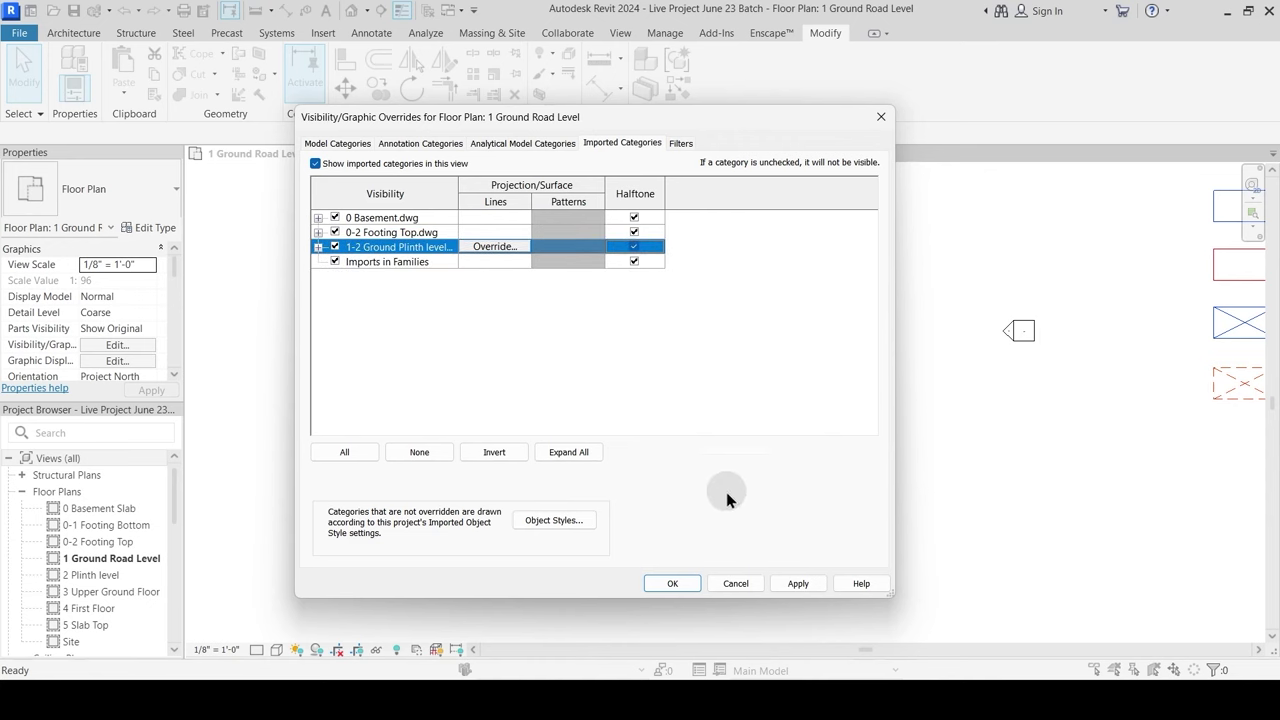
left_click(797, 584)
left_click(670, 584)
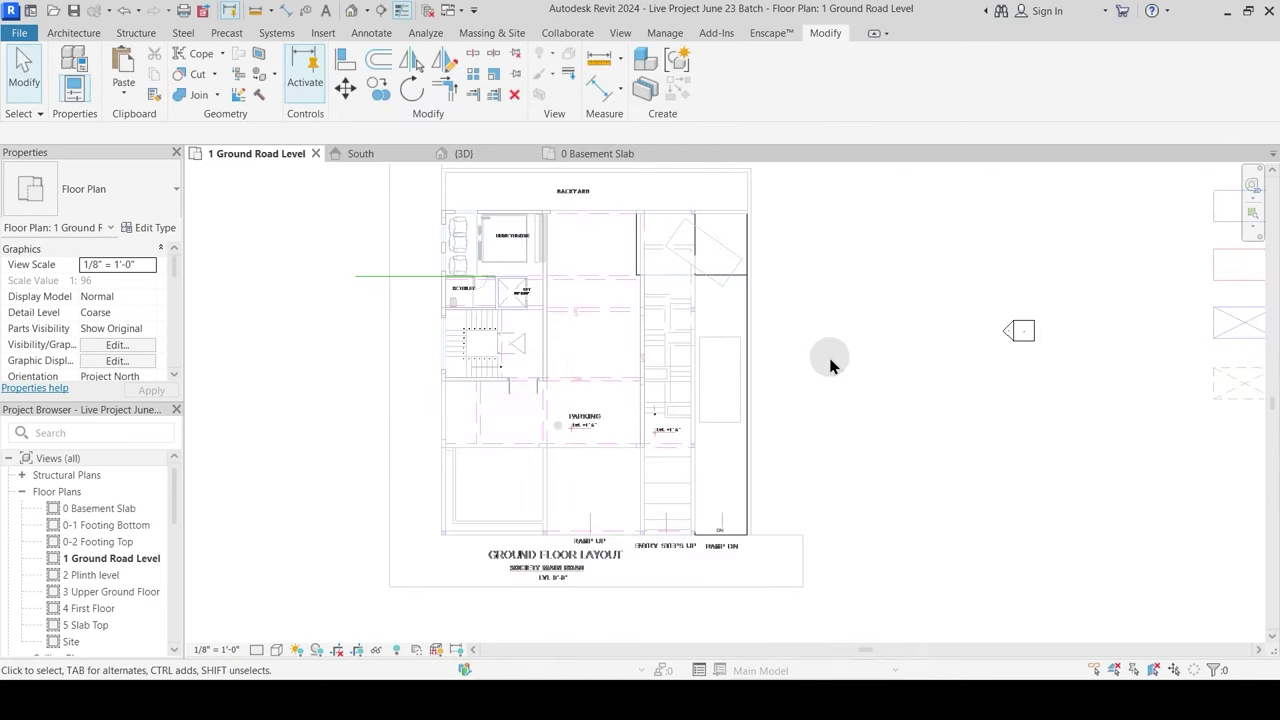
Step: Pan and zoom around the plan to review the stair, parking, backyard and upper rooms
middle_click_drag(837, 349, 830, 375)
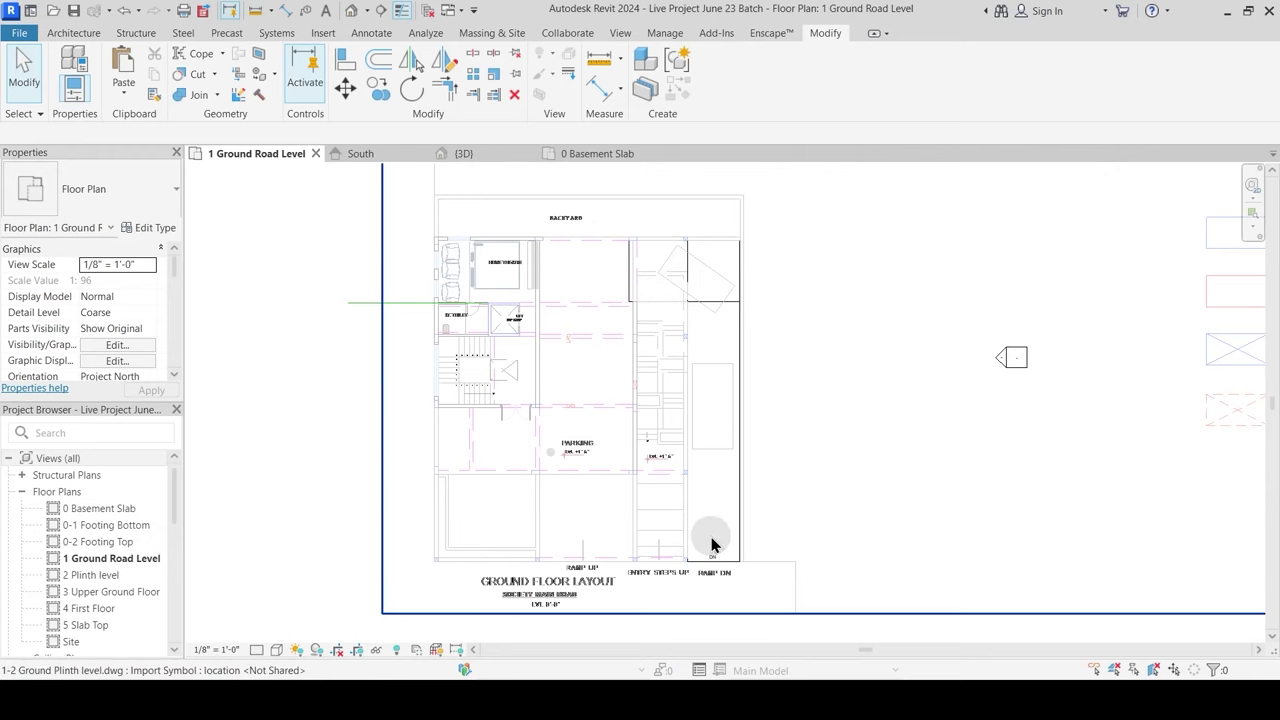
middle_click_drag(525, 422, 548, 403)
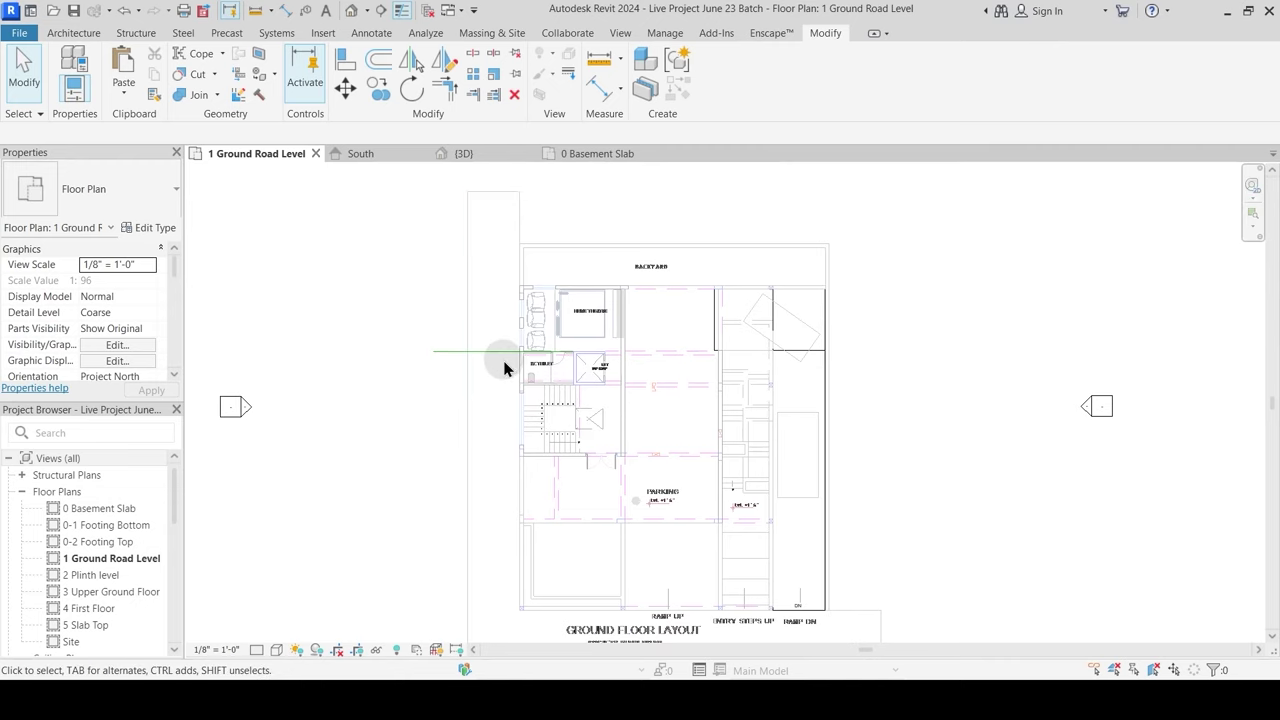
middle_click_drag(621, 405, 627, 334)
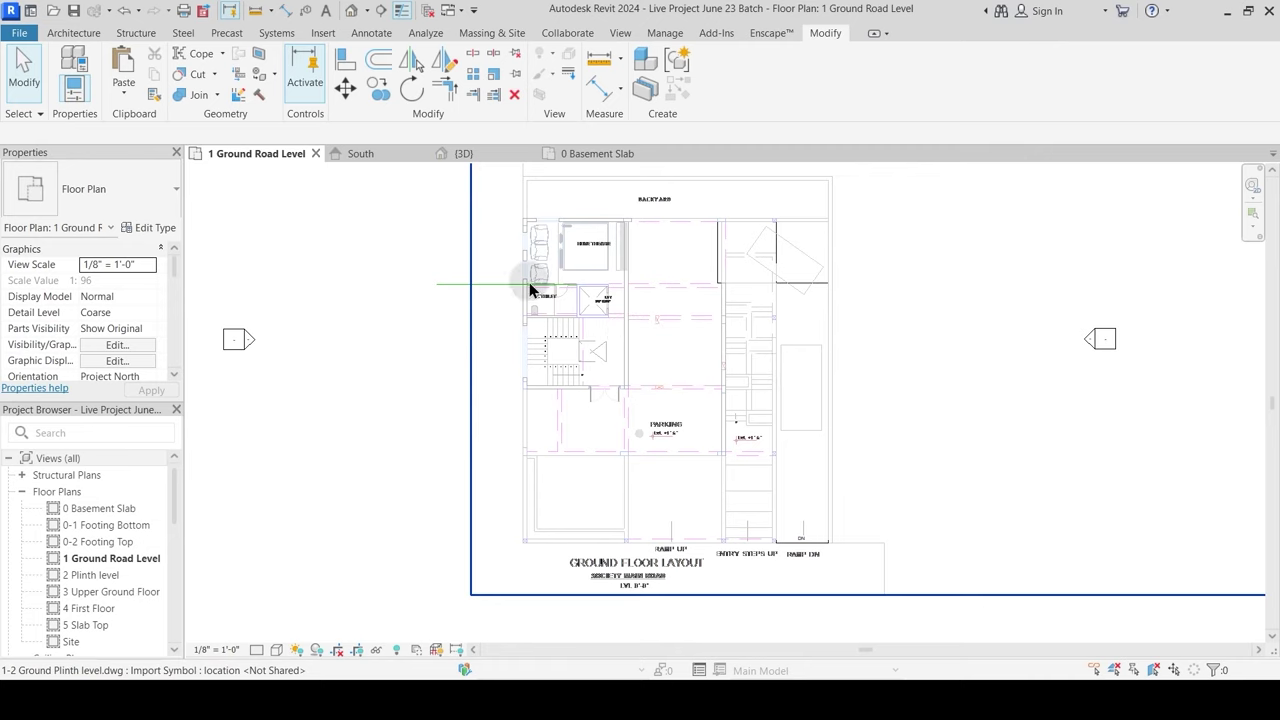
scroll(557, 478, "up", 1)
scroll(557, 478, "up", 4)
middle_click_drag(621, 372, 605, 437)
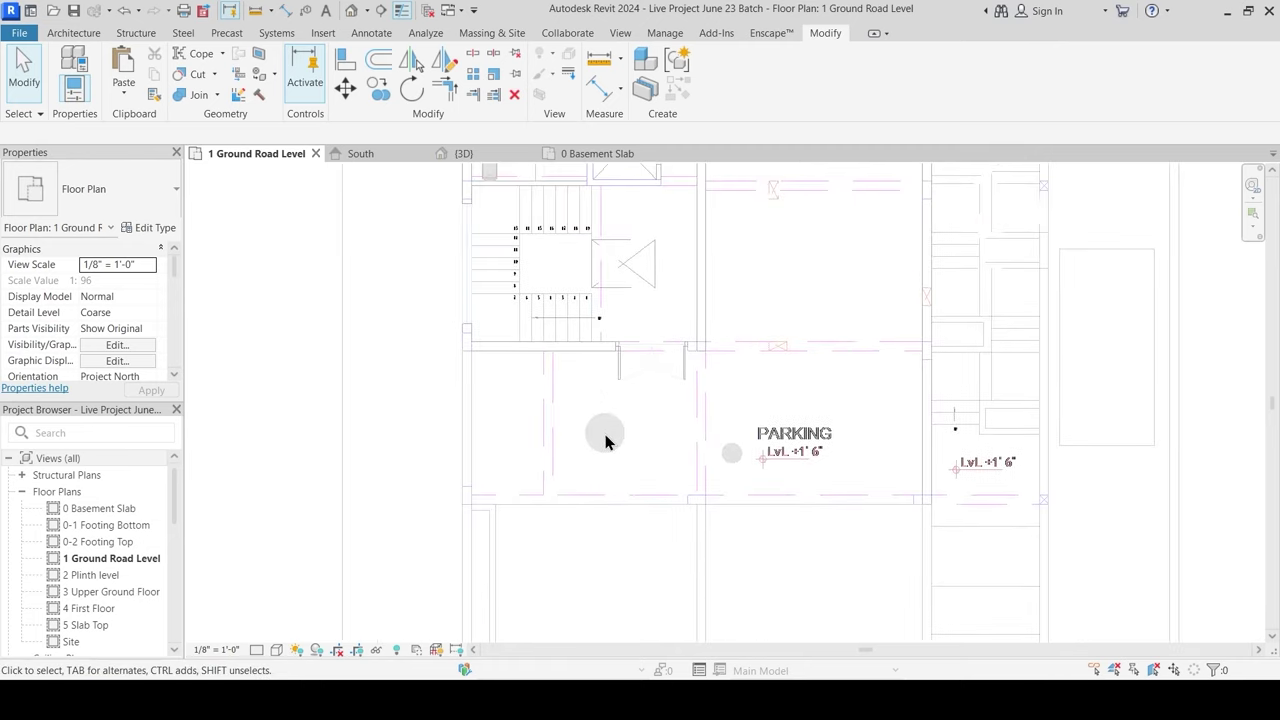
scroll(605, 434, "down", 2)
middle_click_drag(695, 429, 674, 312)
middle_click_drag(775, 410, 778, 459)
middle_click_drag(649, 429, 639, 576)
scroll(600, 394, "down", 2)
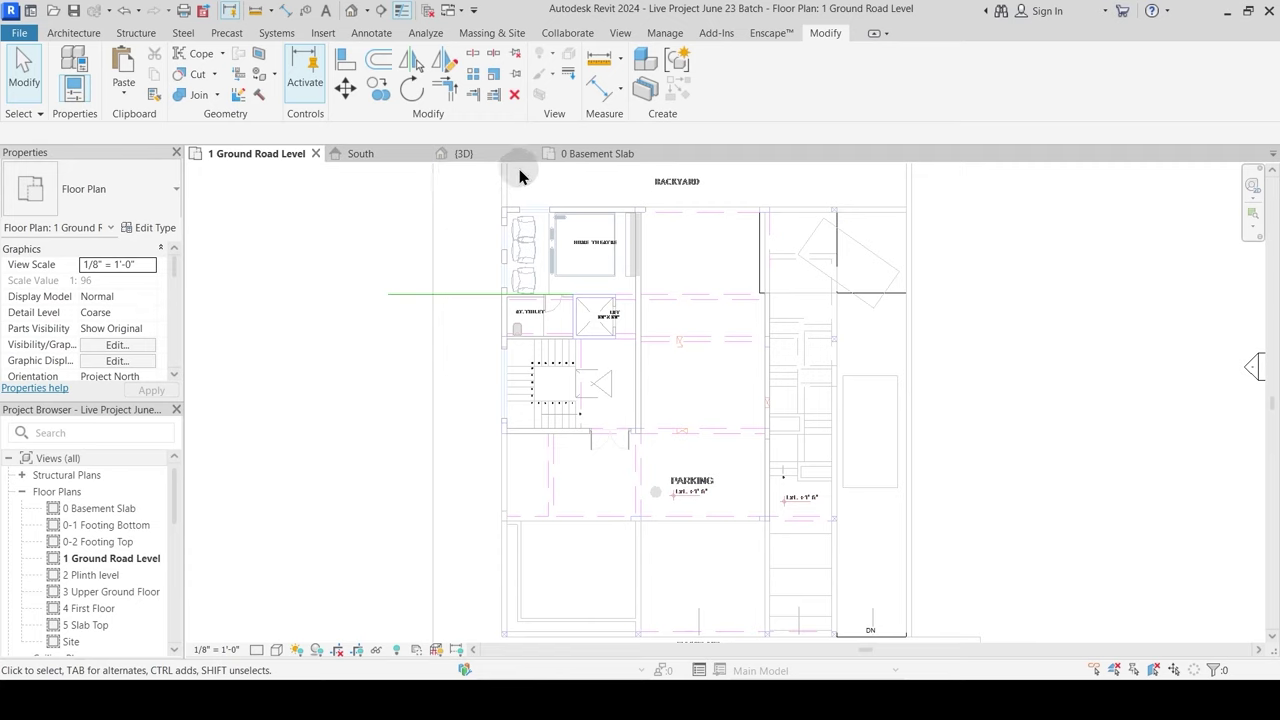
Step: In the 3D view, select all the 9" x 18" concrete basement beams (SA)
left_click(465, 155)
middle_click_drag(634, 320, 619, 414, "shift")
left_click(583, 454)
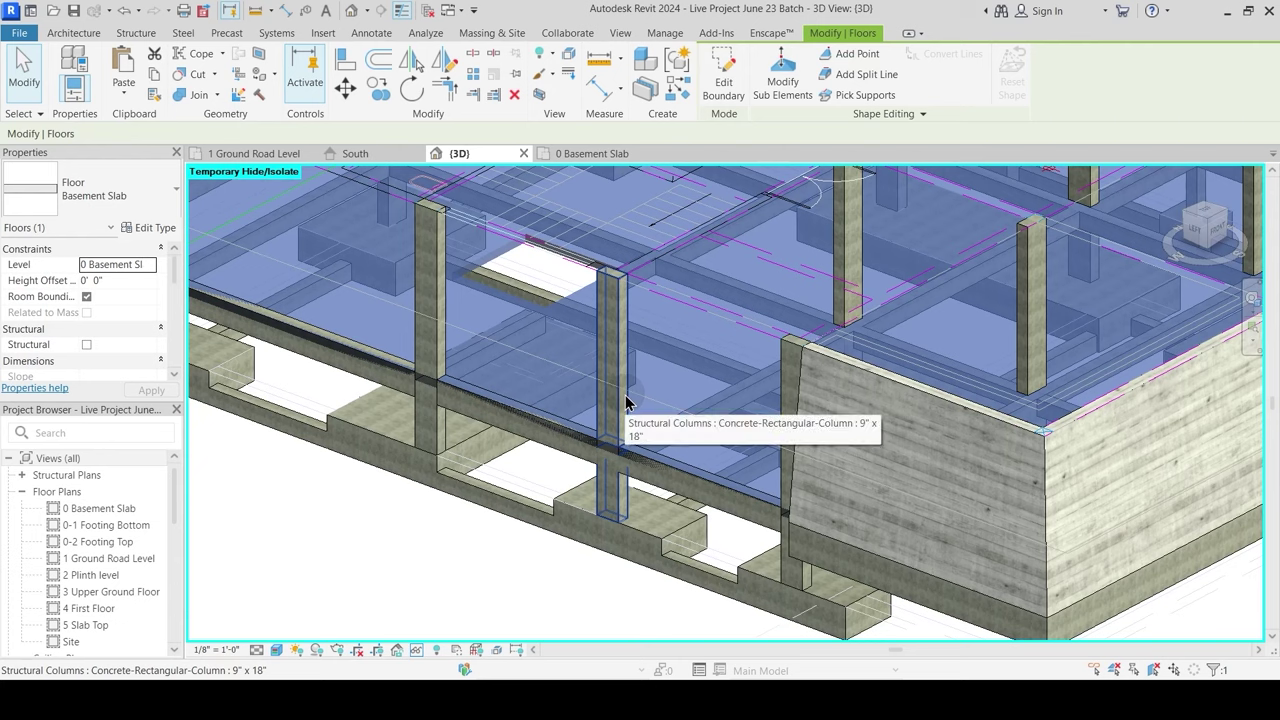
key("Escape")
left_click(500, 432)
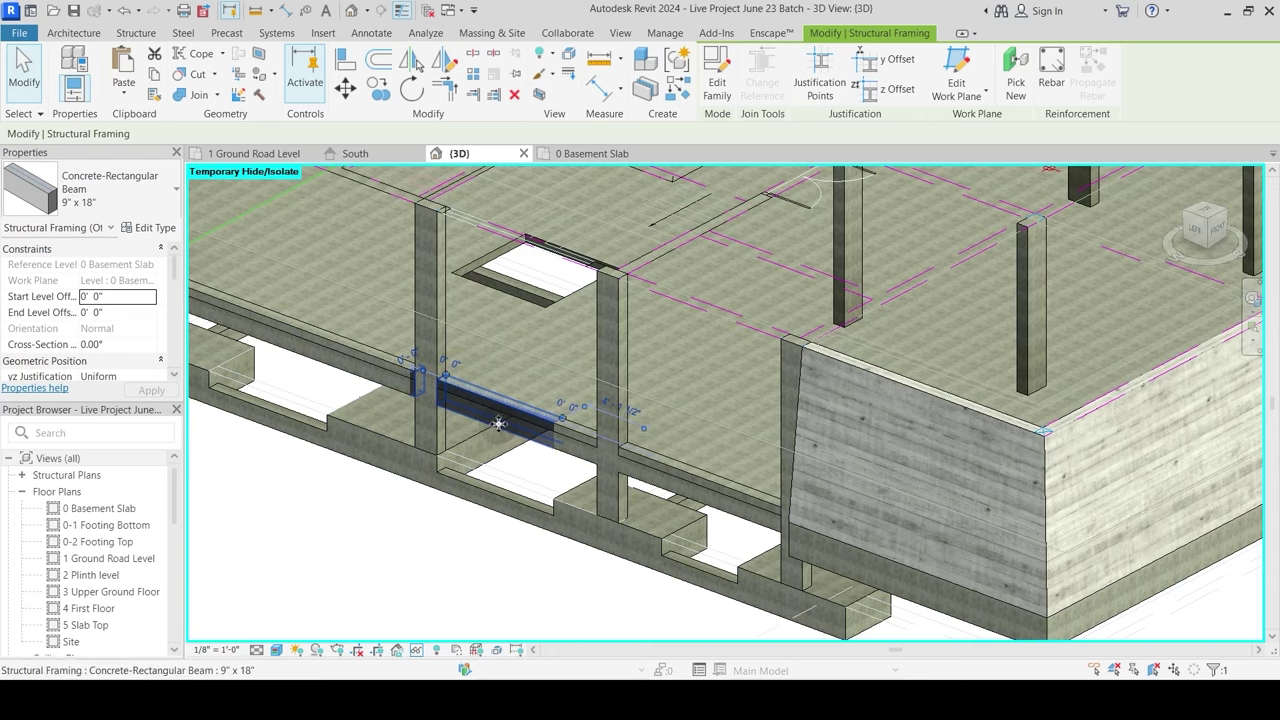
key("s")
key("a")
scroll(566, 449, "down", 1)
middle_click_drag(566, 449, 636, 388, "shift")
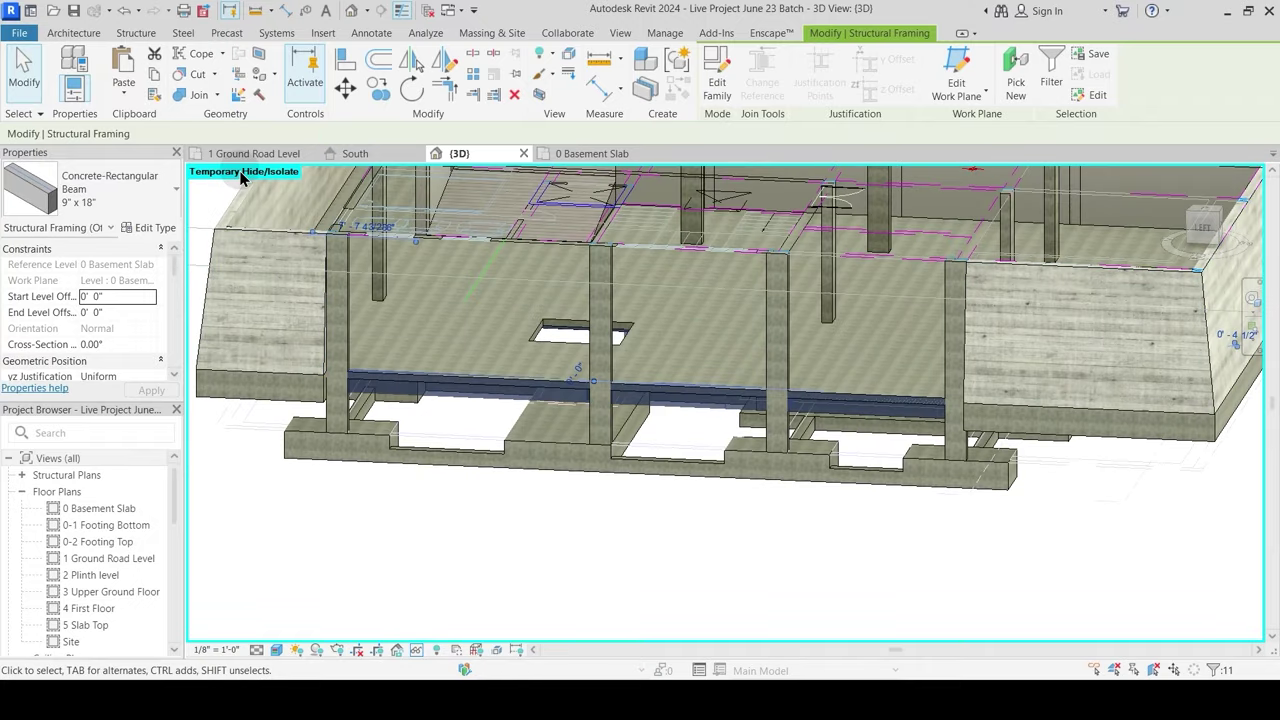
Step: Paste the beams Aligned to Selected Levels onto 1 Ground Road Level
left_click(125, 97)
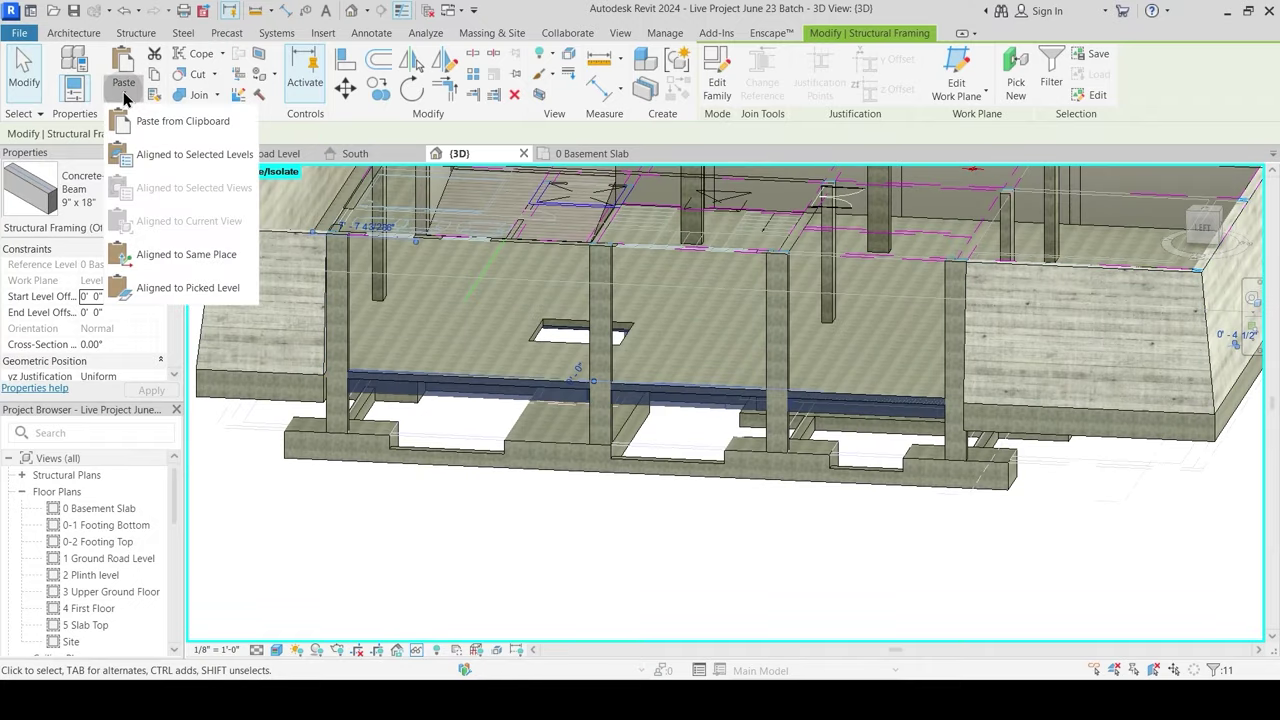
left_click(162, 152)
left_click(606, 275)
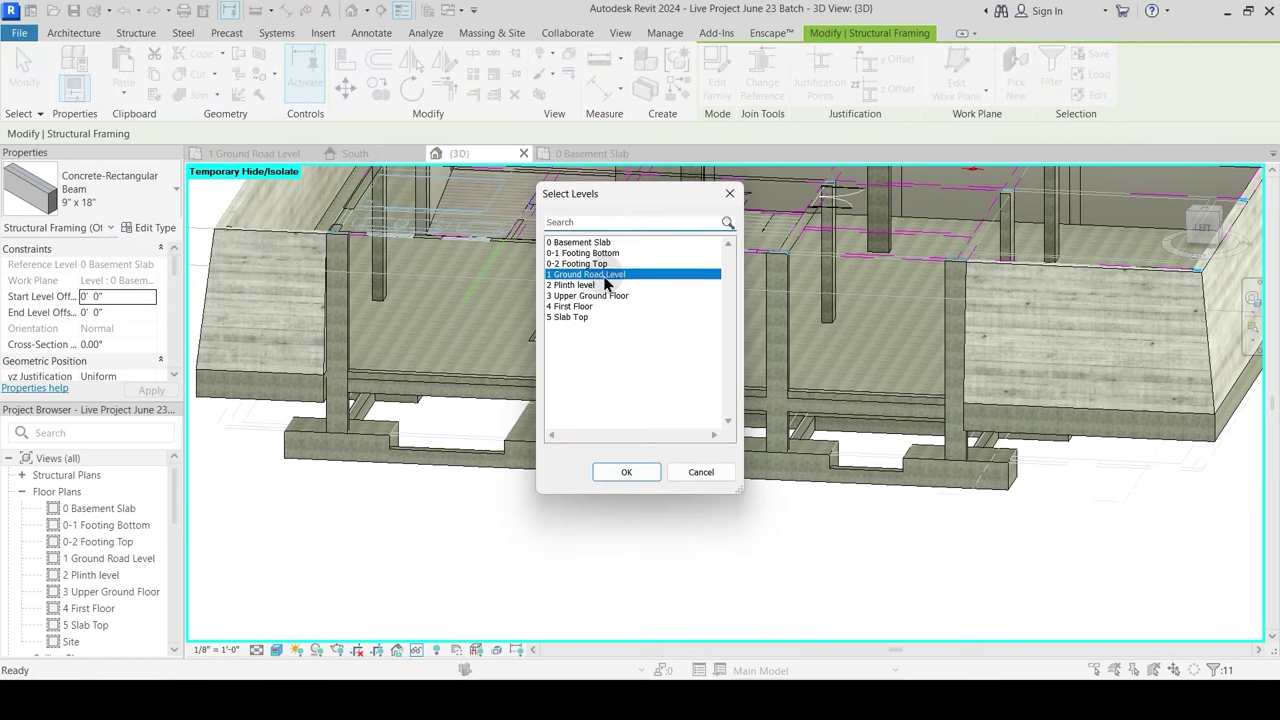
left_click(633, 472)
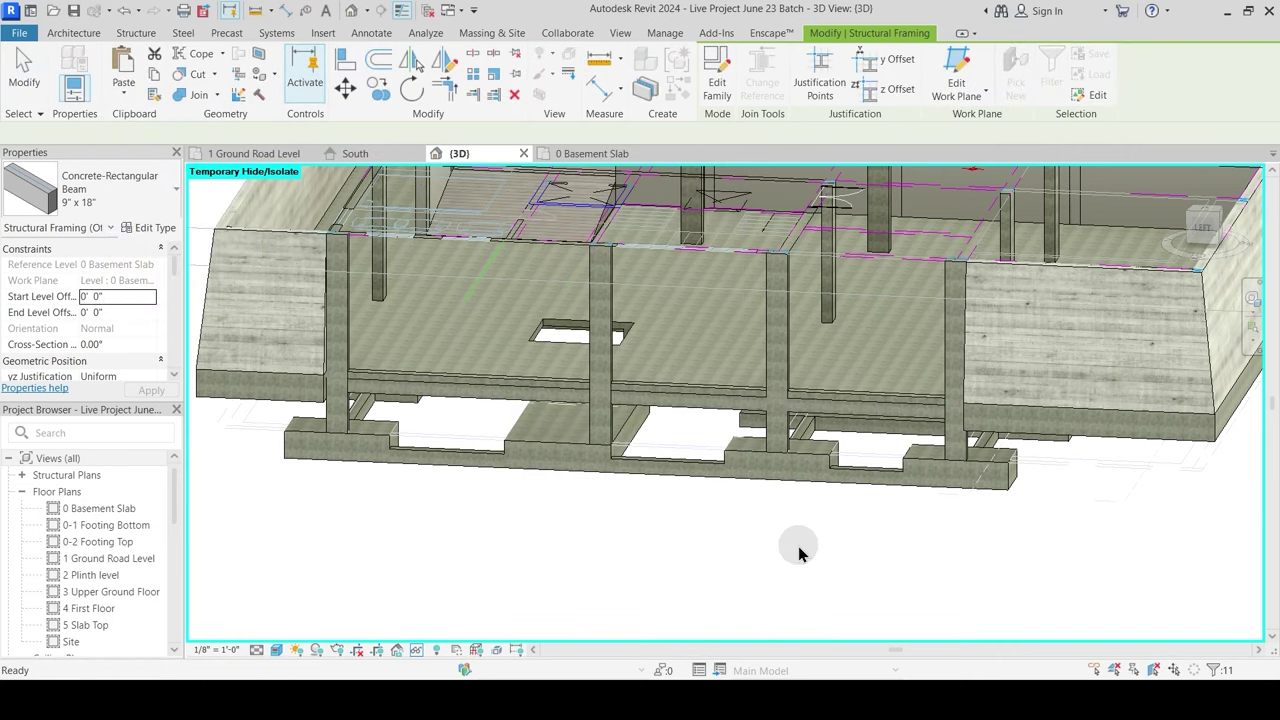
Step: Select all the pasted beams at ground level in the 3D view
middle_click_drag(798, 546, 604, 405, "shift")
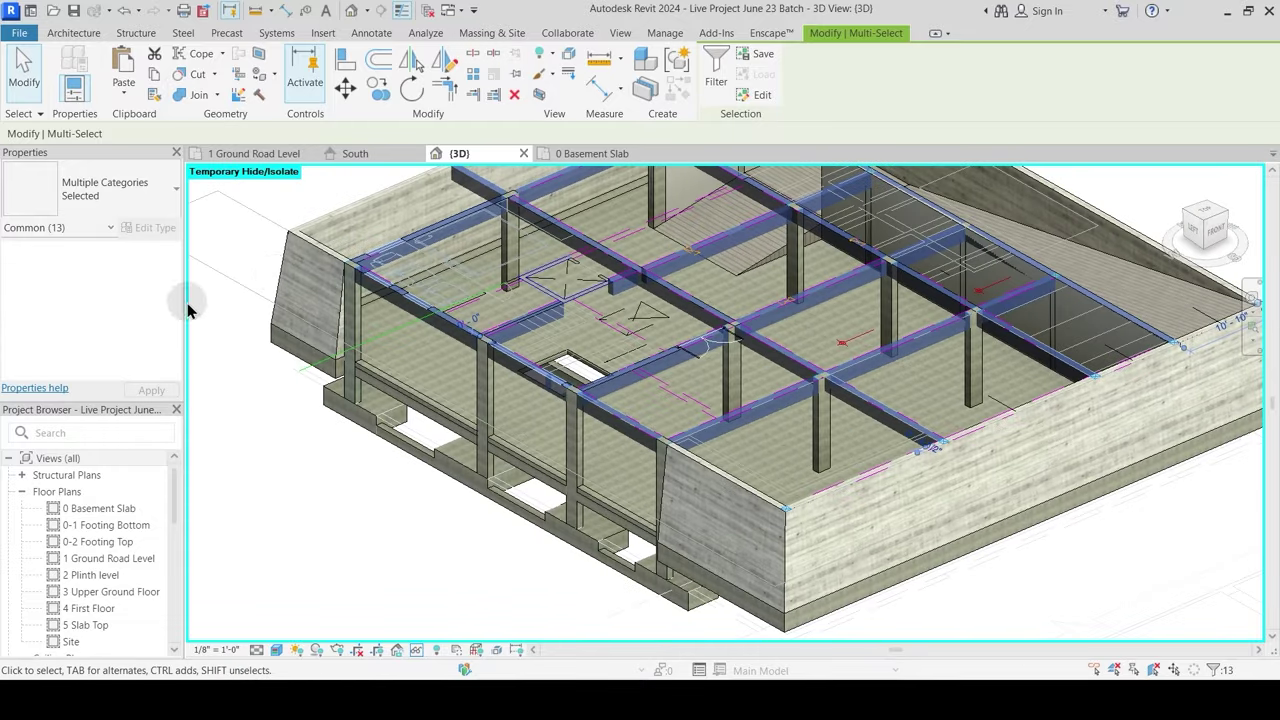
middle_click_drag(188, 310, 571, 343, "shift")
key("Escape")
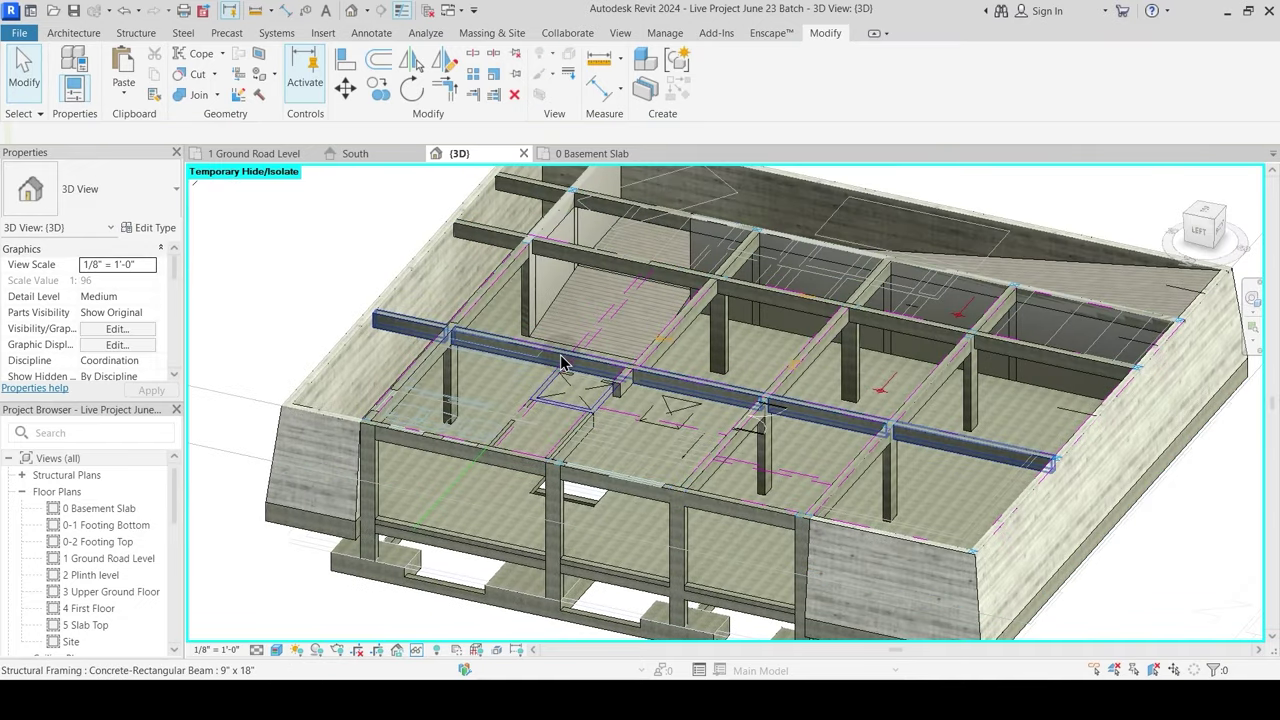
left_click(561, 362)
key("s")
key("a")
middle_click_drag(623, 414, 654, 277, "shift")
left_click_drag(1192, 593, 303, 349)
middle_click_drag(690, 490, 665, 540, "shift")
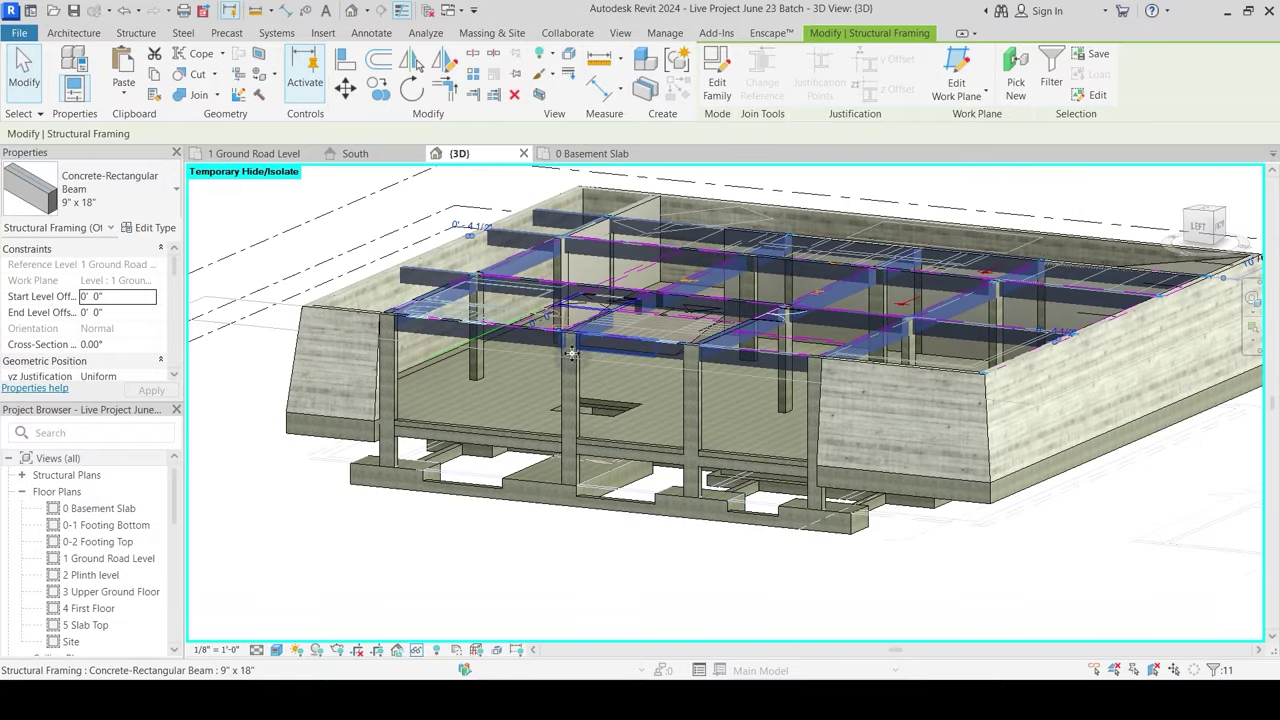
scroll(144, 355, "down", 2)
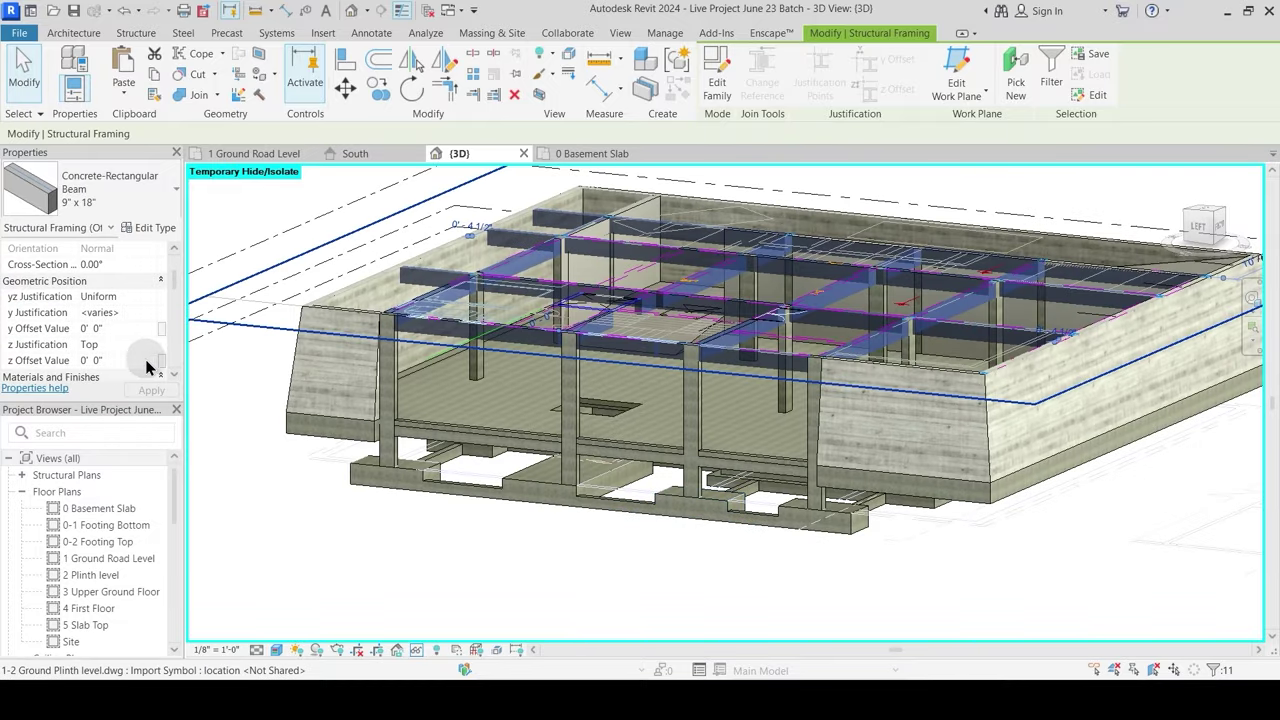
Step: Set the pasted beams' z Justification to Bottom and orbit to check the framing
left_click(153, 349)
left_click(97, 400)
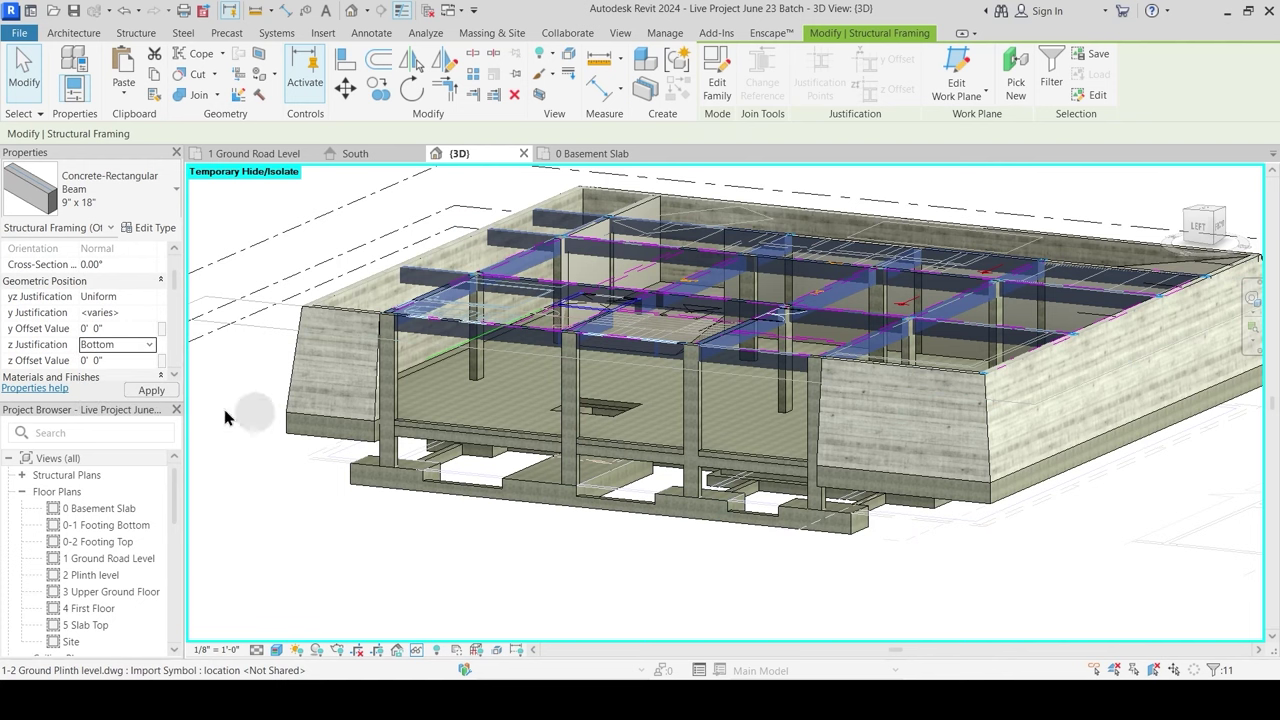
middle_click_drag(1074, 484, 691, 300, "shift")
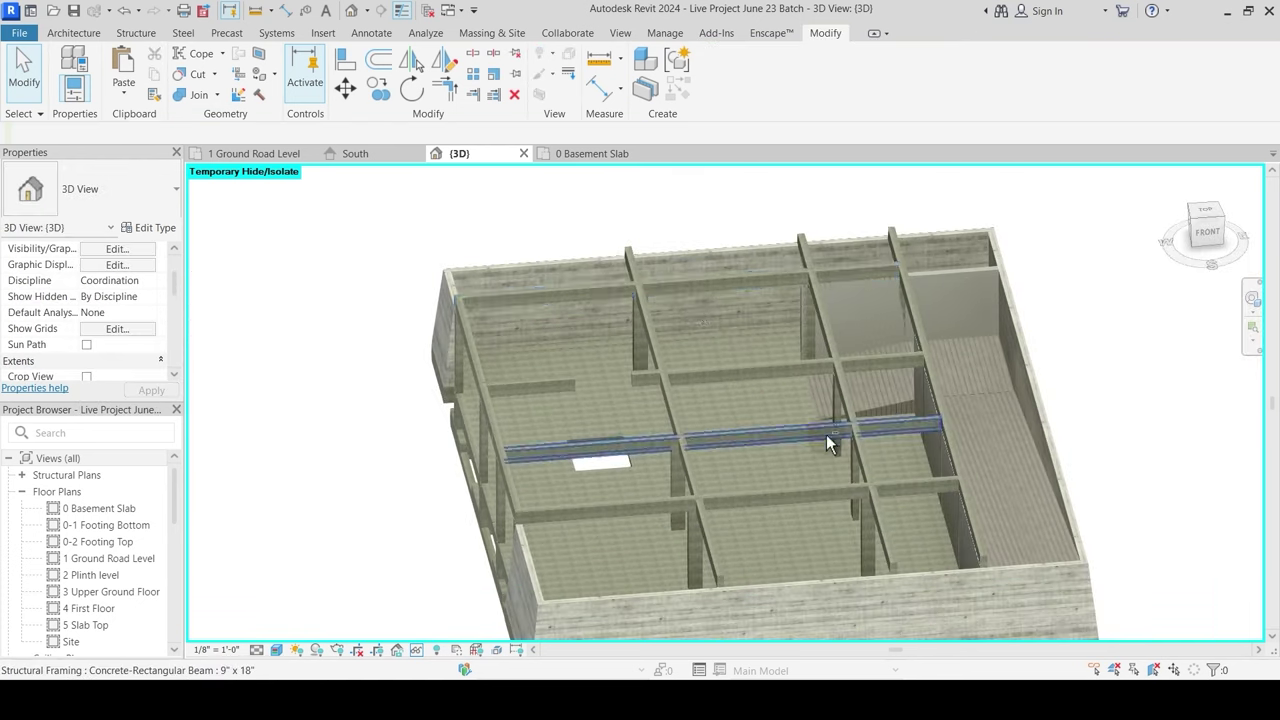
middle_click_drag(826, 434, 733, 415, "shift")
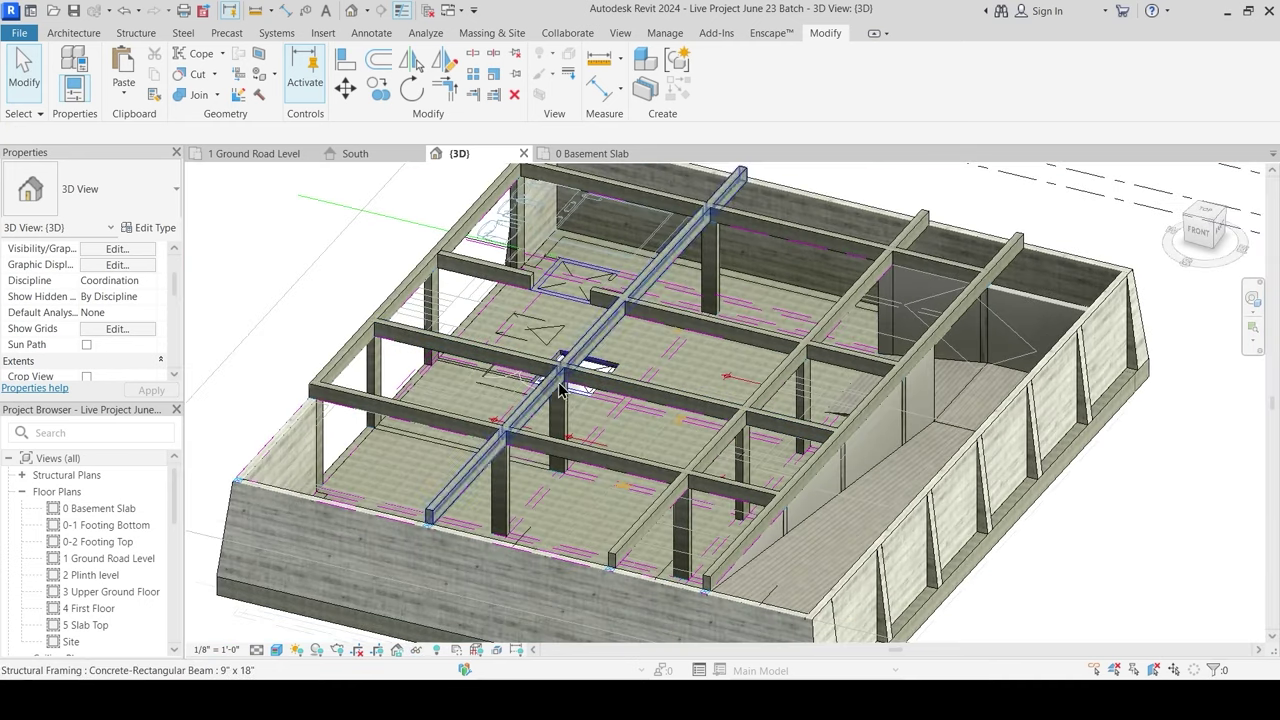
middle_click_drag(565, 404, 558, 384)
middle_click_drag(460, 316, 465, 345)
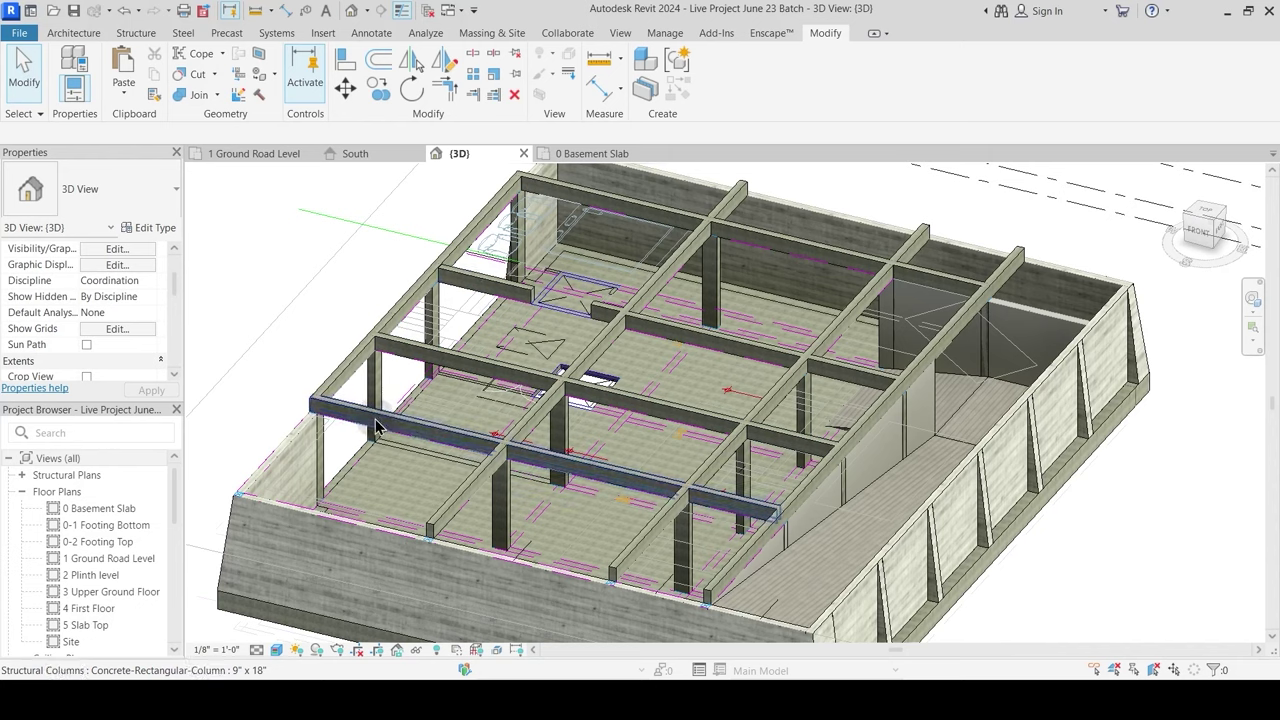
middle_click_drag(385, 428, 529, 220, "shift")
Step: On the 0 Basement Slab plan, start a wall matching the left retaining wall (CS)
left_click(586, 157)
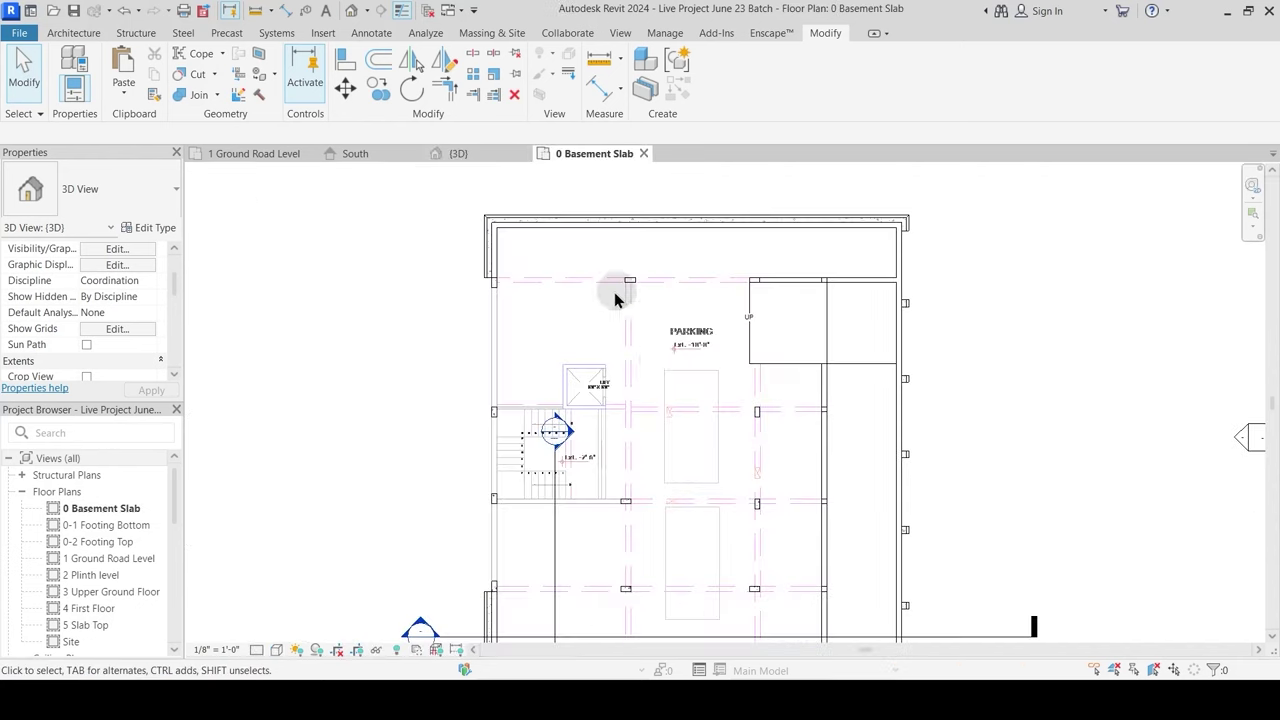
middle_click_drag(512, 364, 532, 324)
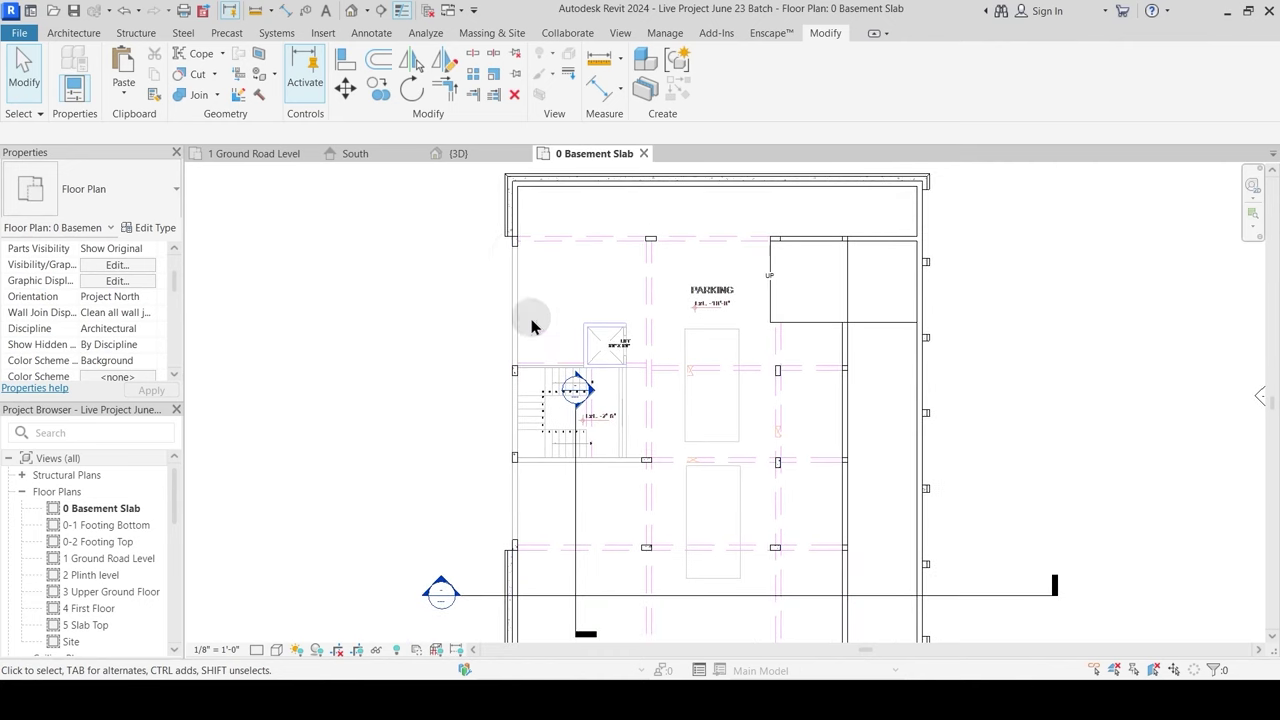
left_click(517, 220)
key("c")
key("s")
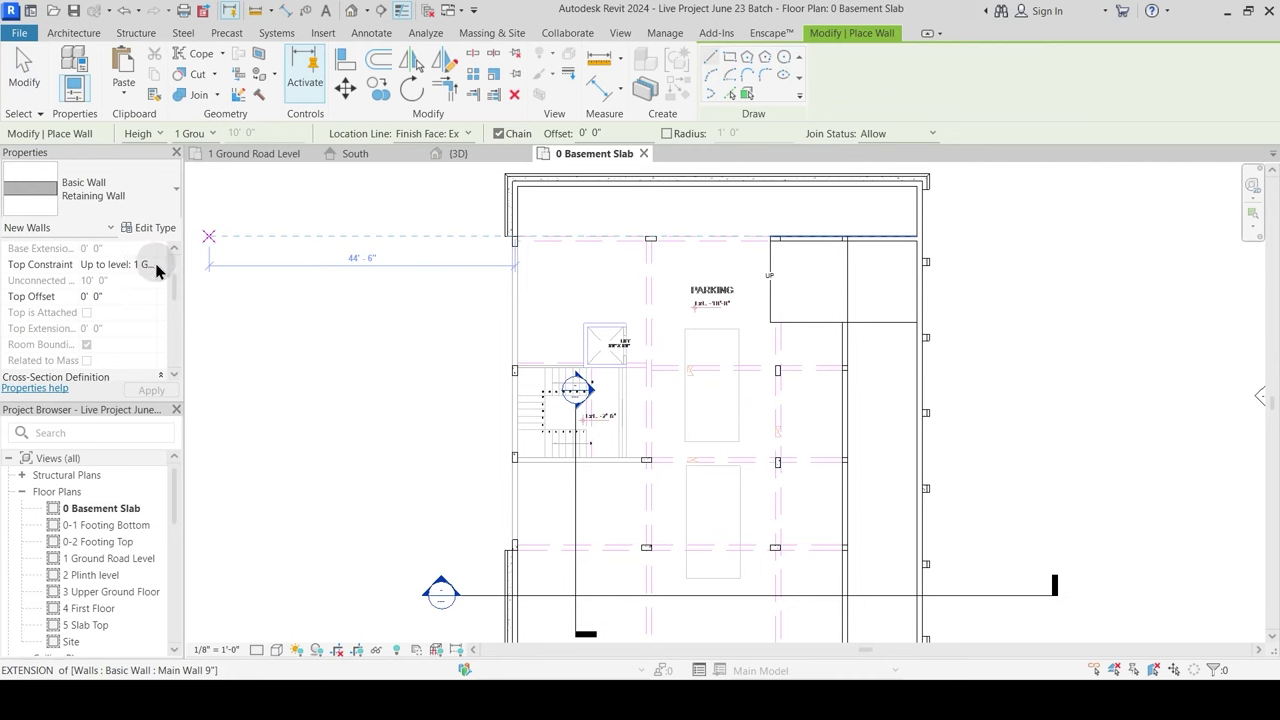
scroll(134, 320, "down", 1)
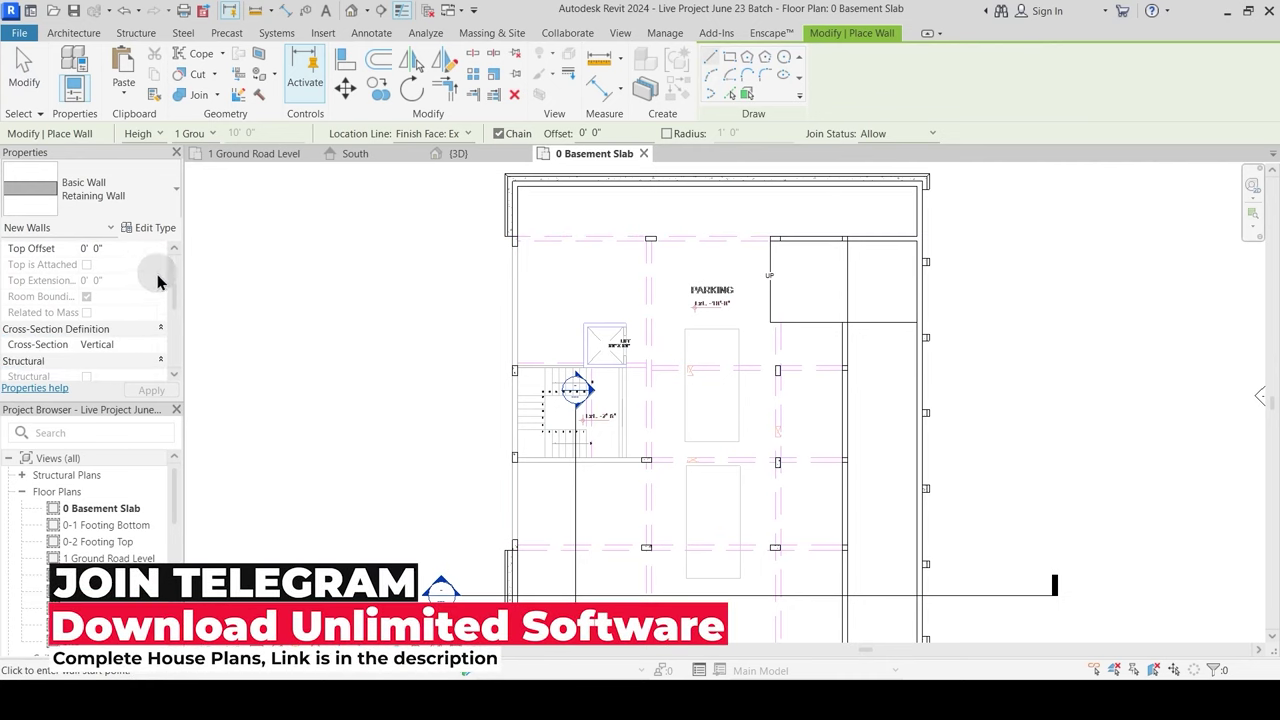
scroll(150, 295, "up", 3)
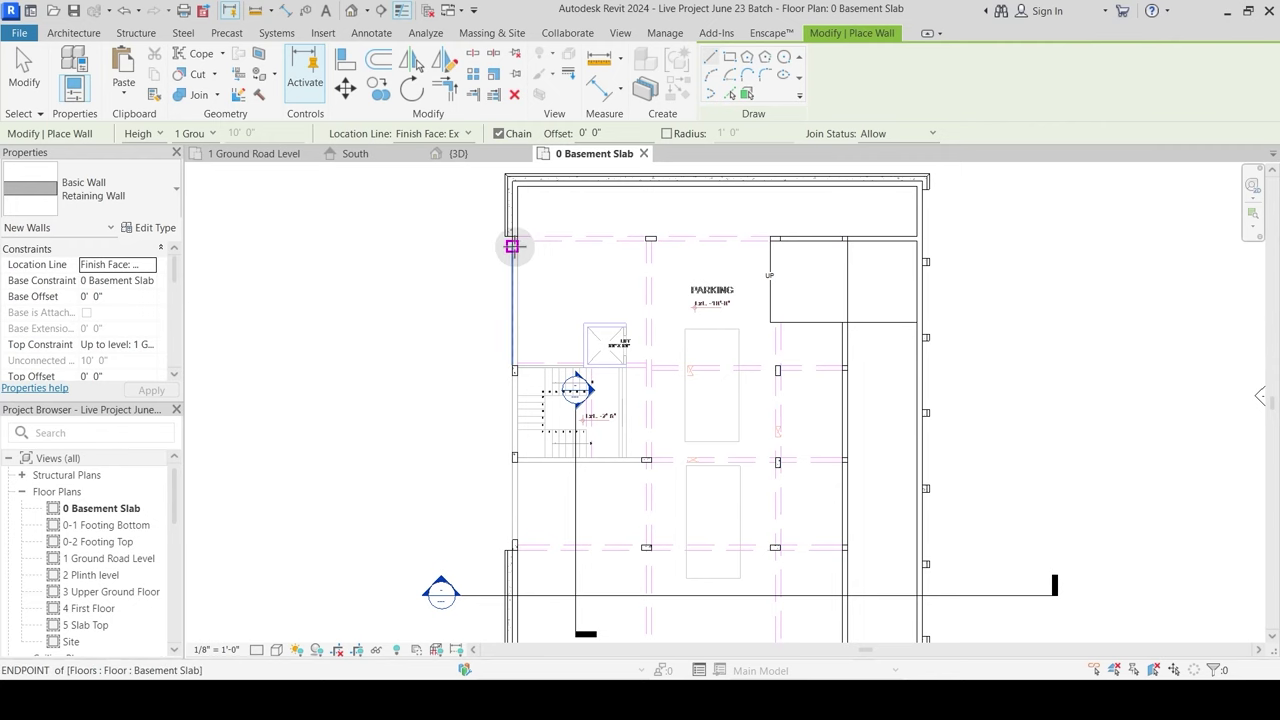
scroll(516, 246, "up", 2)
Step: Draw the retaining wall from the upper-left corner down to the left edge's lower endpoint
left_click(518, 228)
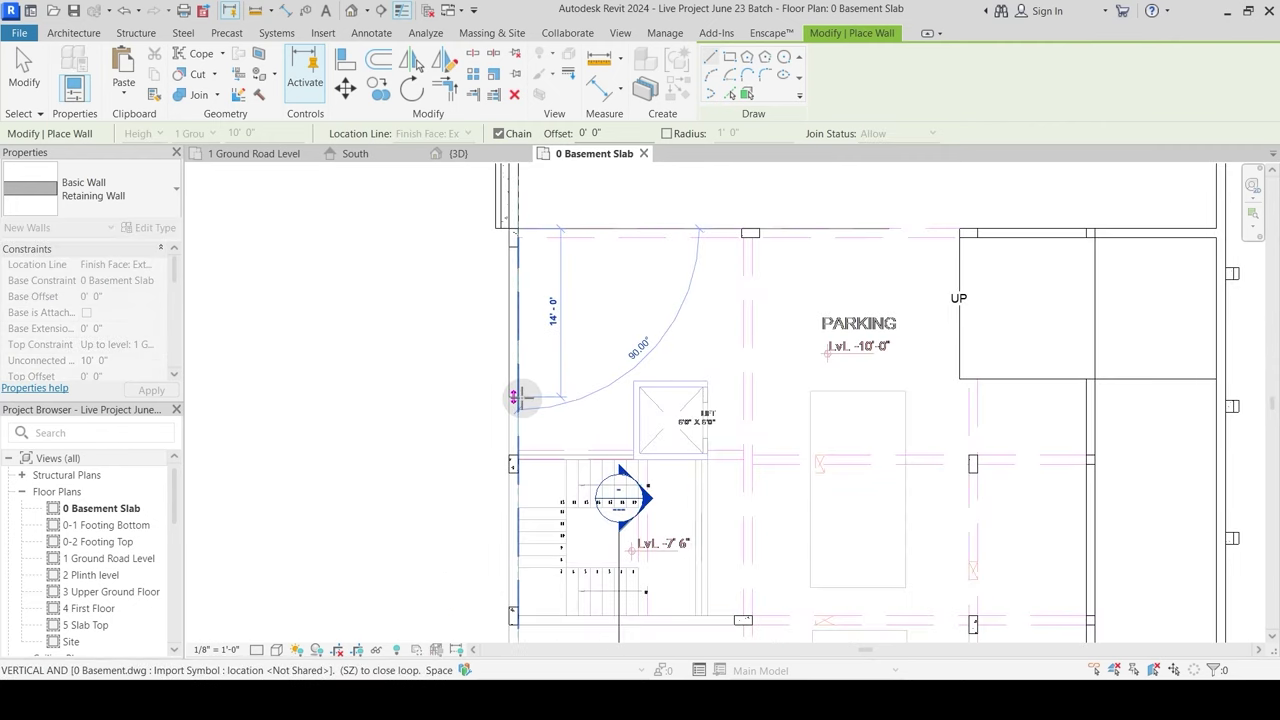
middle_click_drag(514, 523, 520, 372)
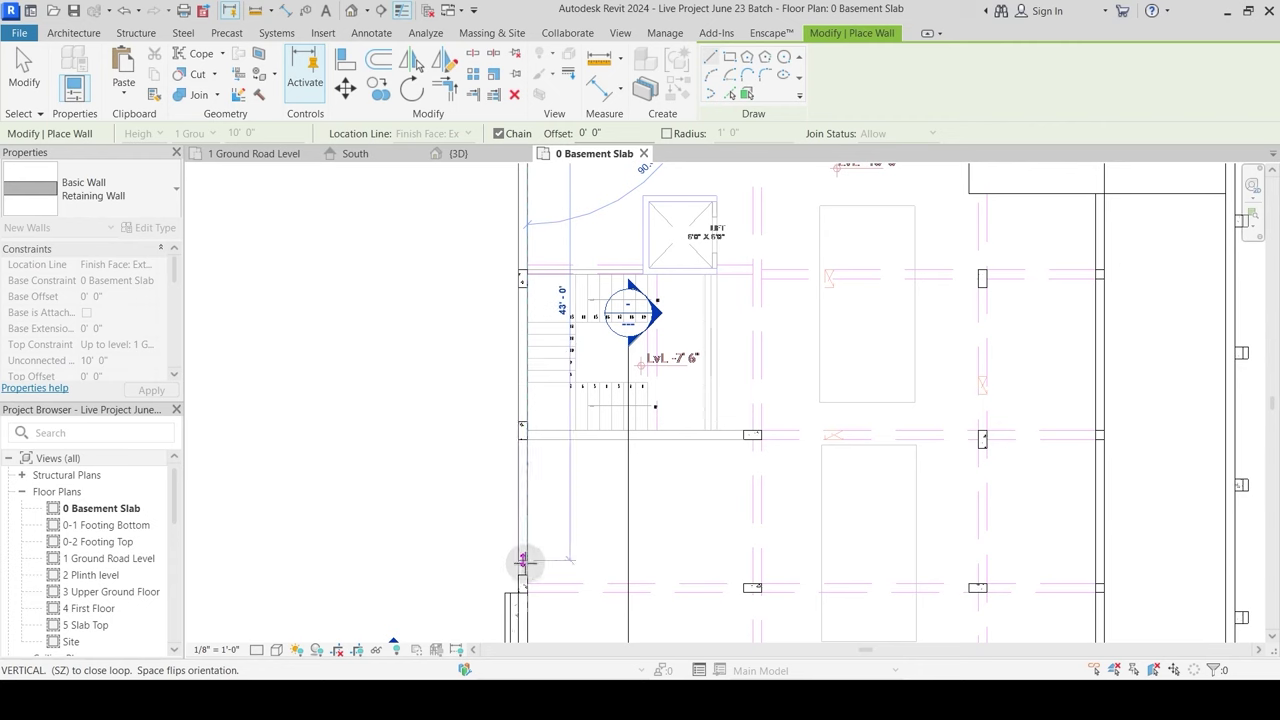
scroll(523, 600, "up", 2)
left_click(526, 593)
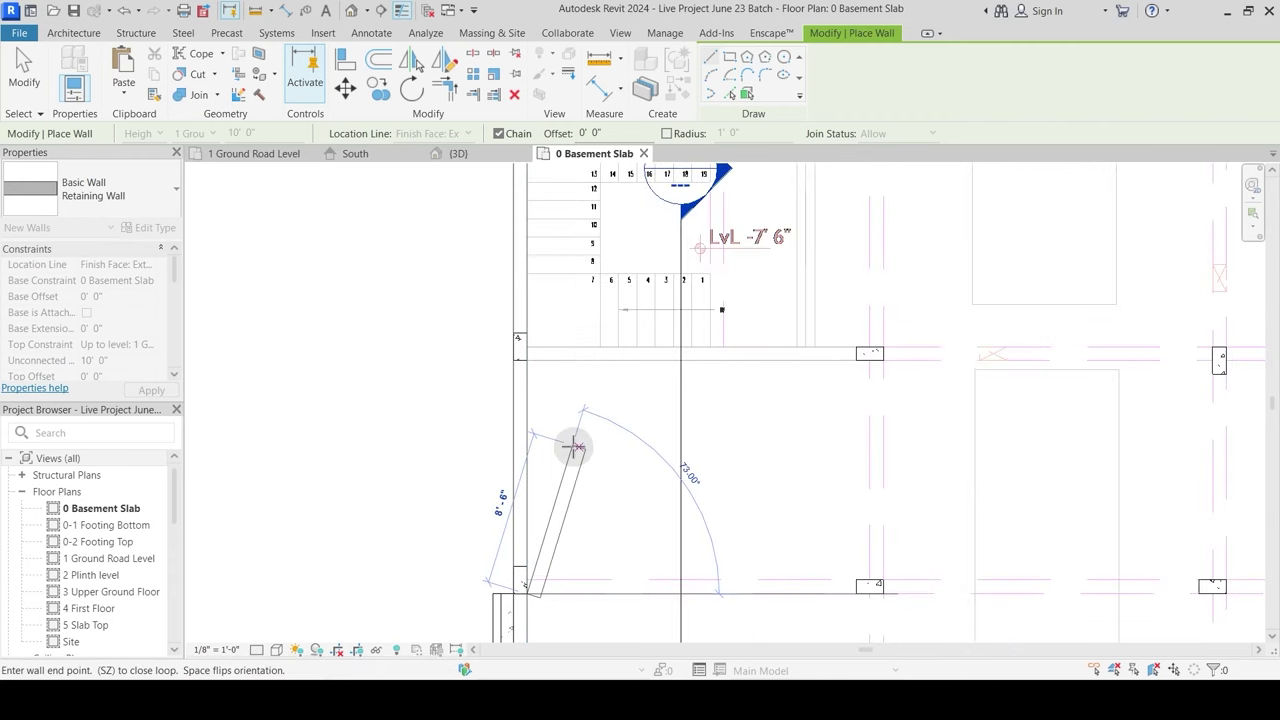
key("Escape")
key("Escape")
scroll(548, 300, "down", 5)
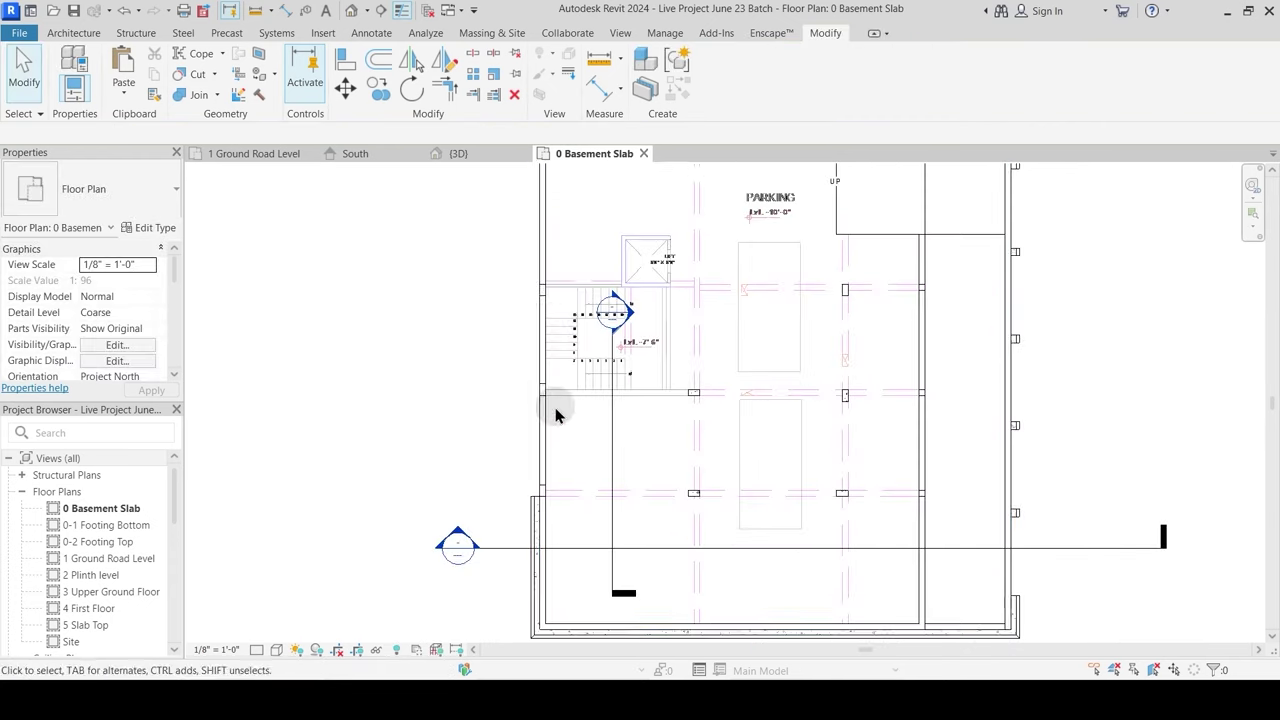
scroll(586, 310, "up", 2)
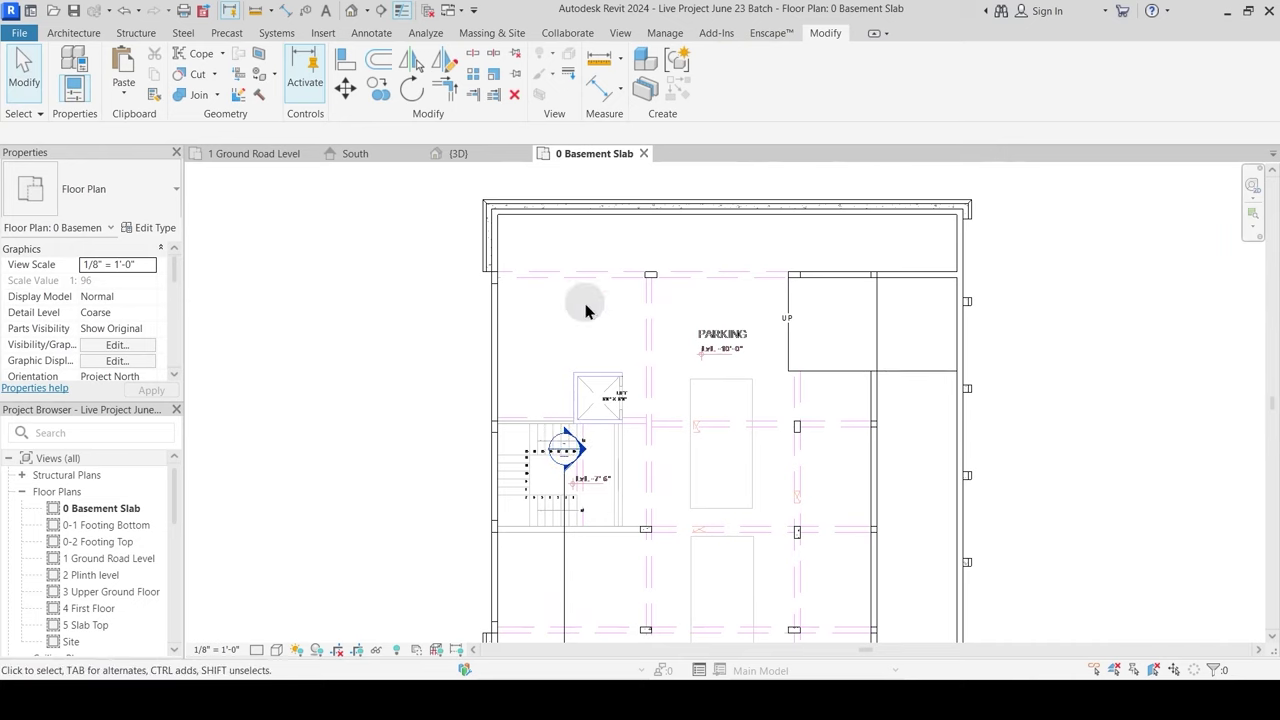
Step: Inspect the new retaining wall in the 3D view
left_click(460, 153)
middle_click_drag(646, 343, 571, 352, "shift")
scroll(571, 352, "up", 2)
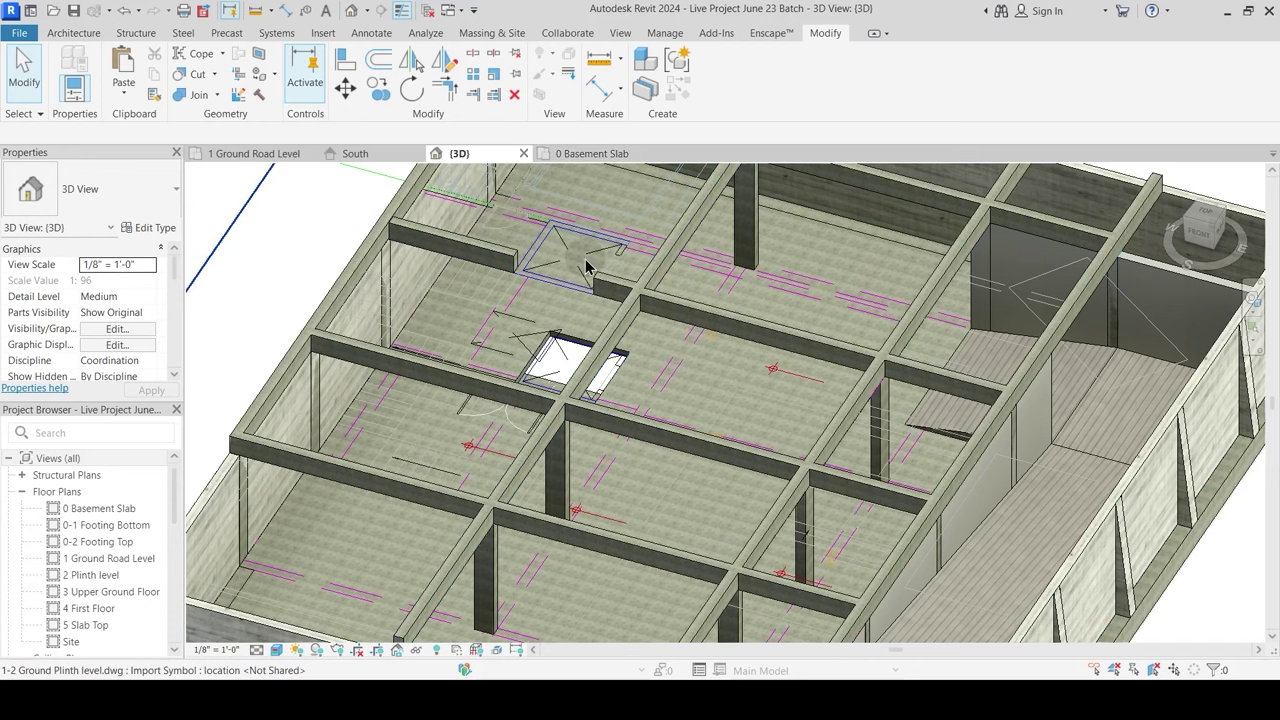
Step: Return to the 0 Basement Slab plan, zoom to the lift, and start Wall (WA)
left_click(592, 155)
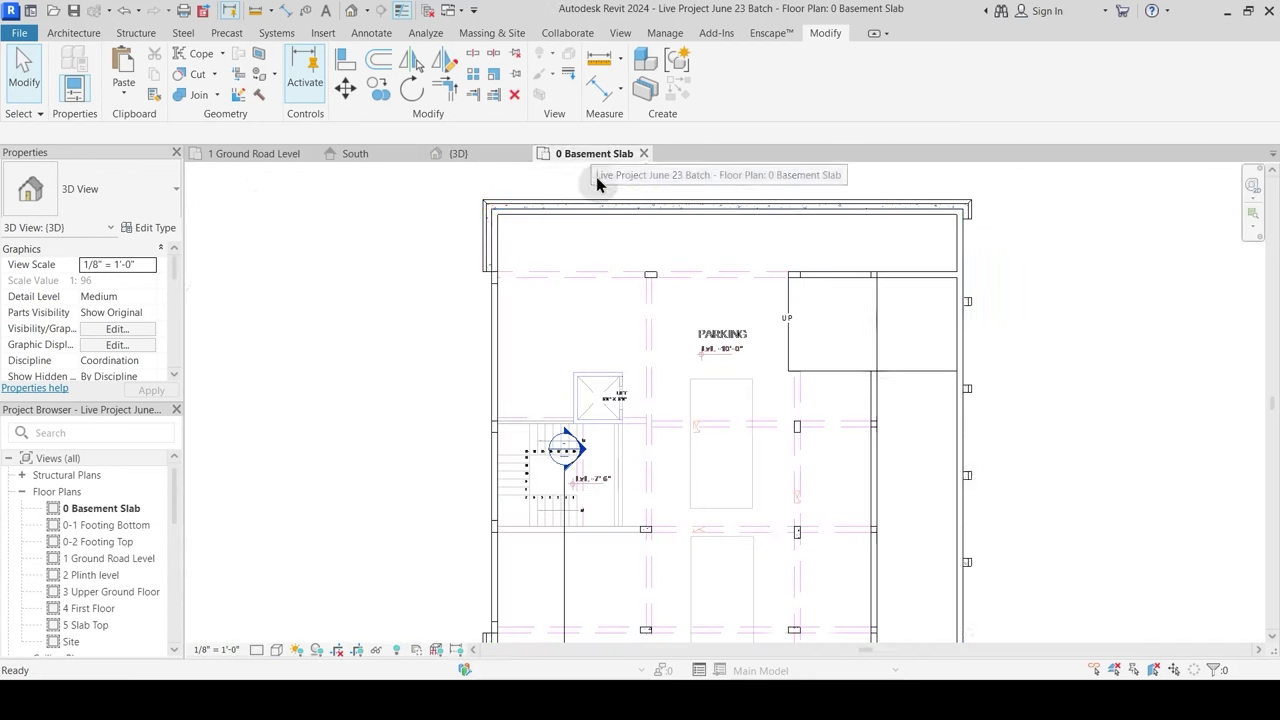
scroll(620, 400, "up", 3)
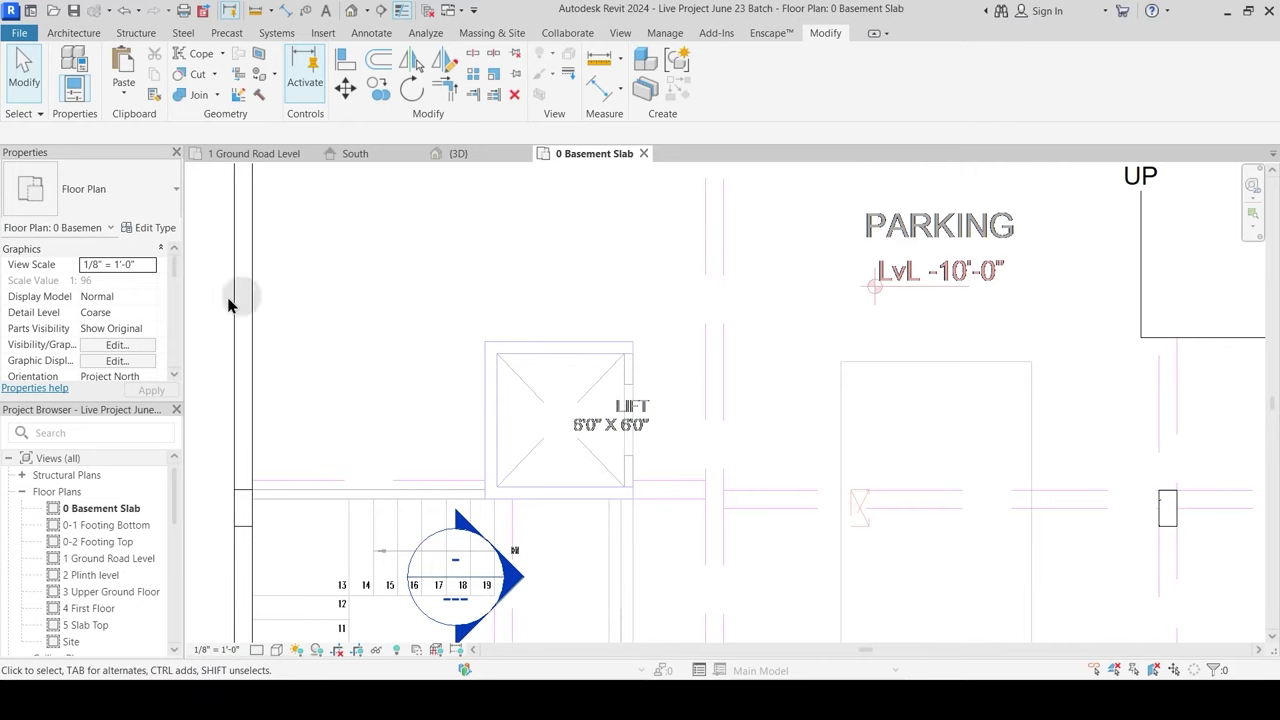
key("w")
key("a")
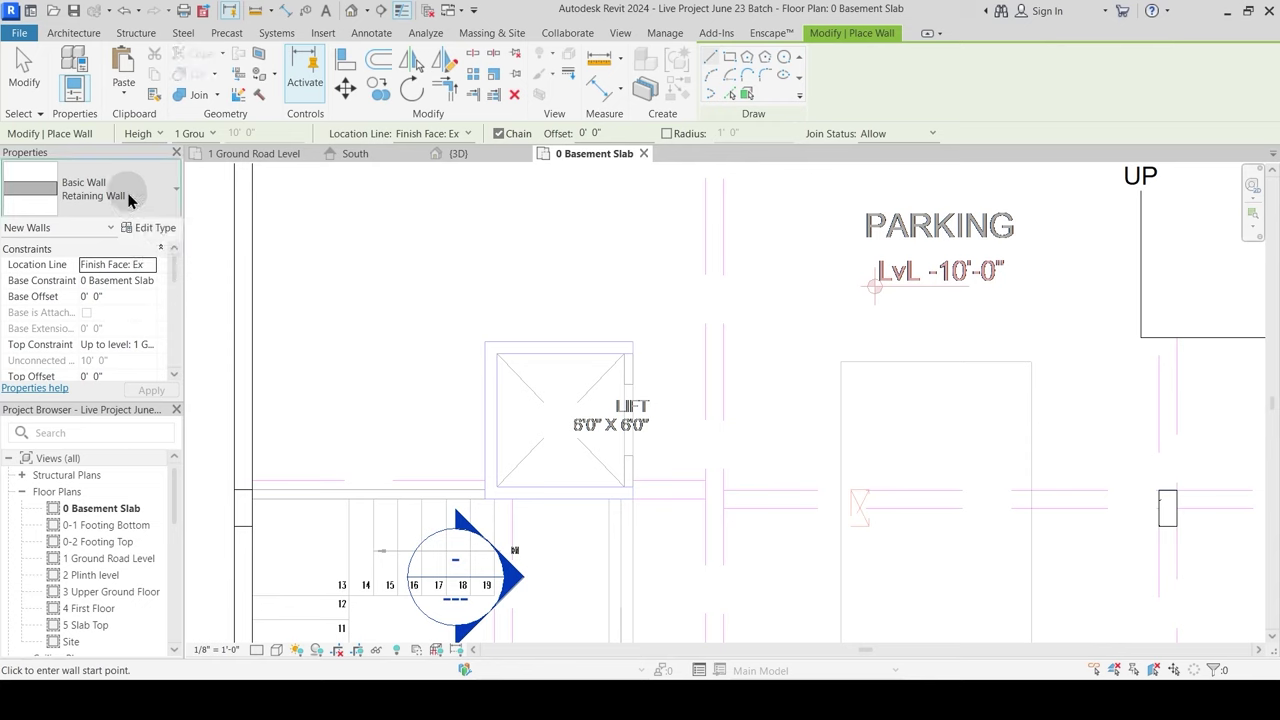
Step: For the Retaining Wall type, set Base Constraint 0-2 Footing Top and Top Constraint 1 Ground Road Level
left_click(127, 192)
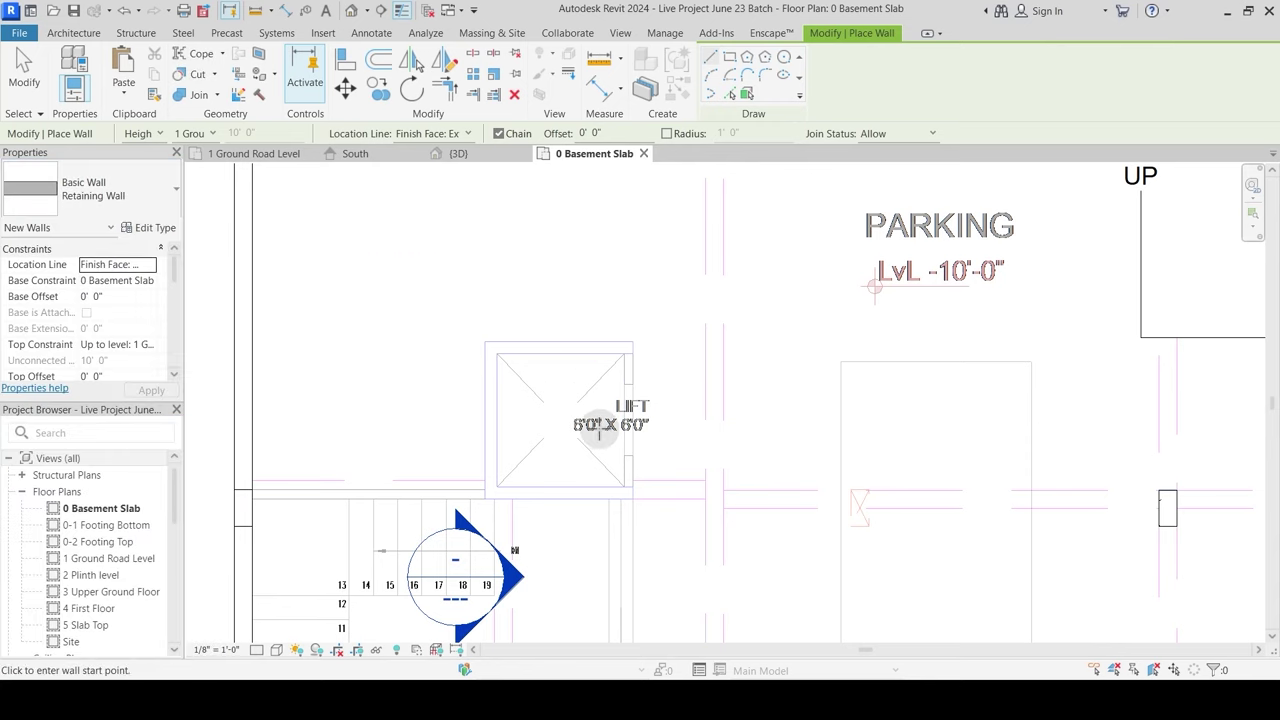
scroll(598, 432, "up", 3)
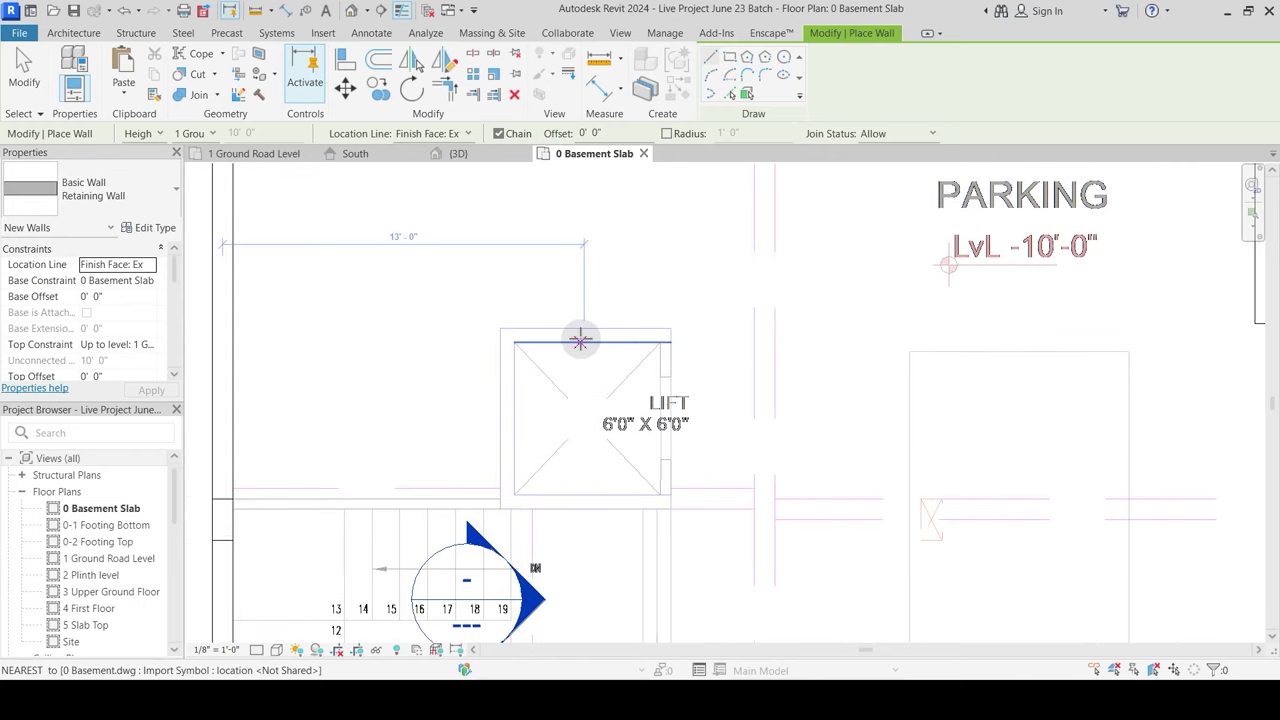
scroll(570, 378, "down", 1)
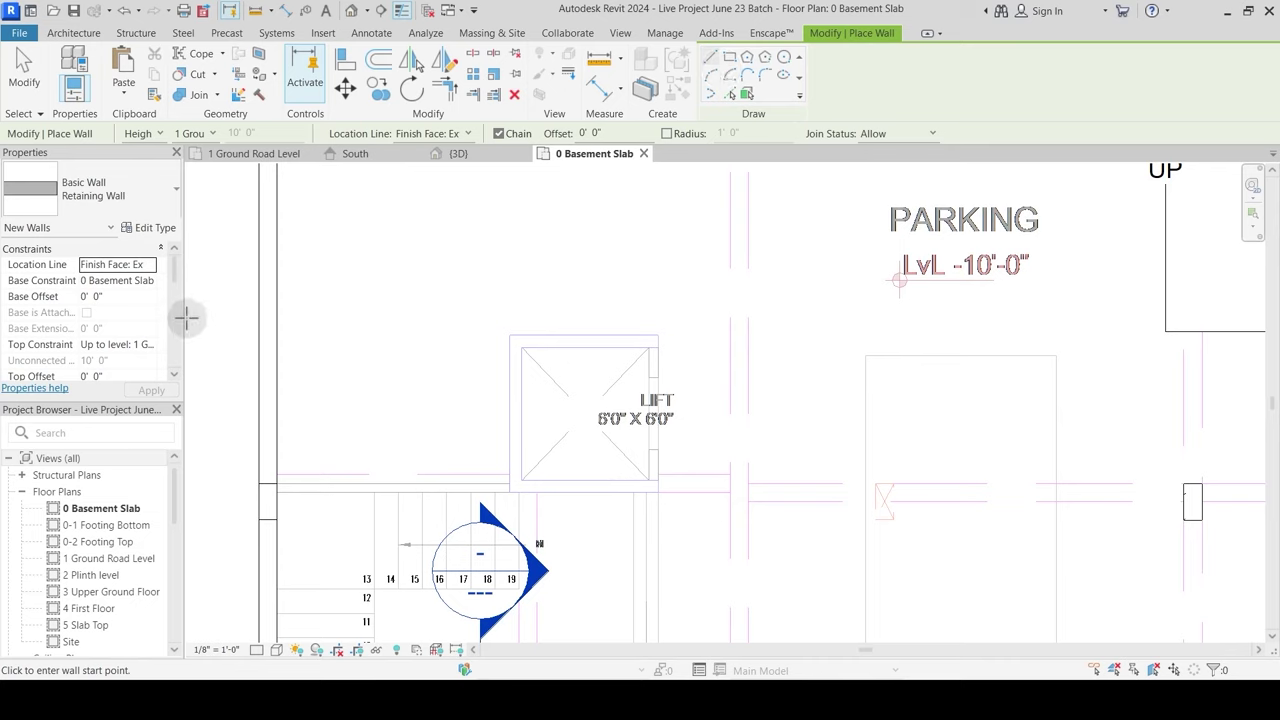
left_click(150, 284)
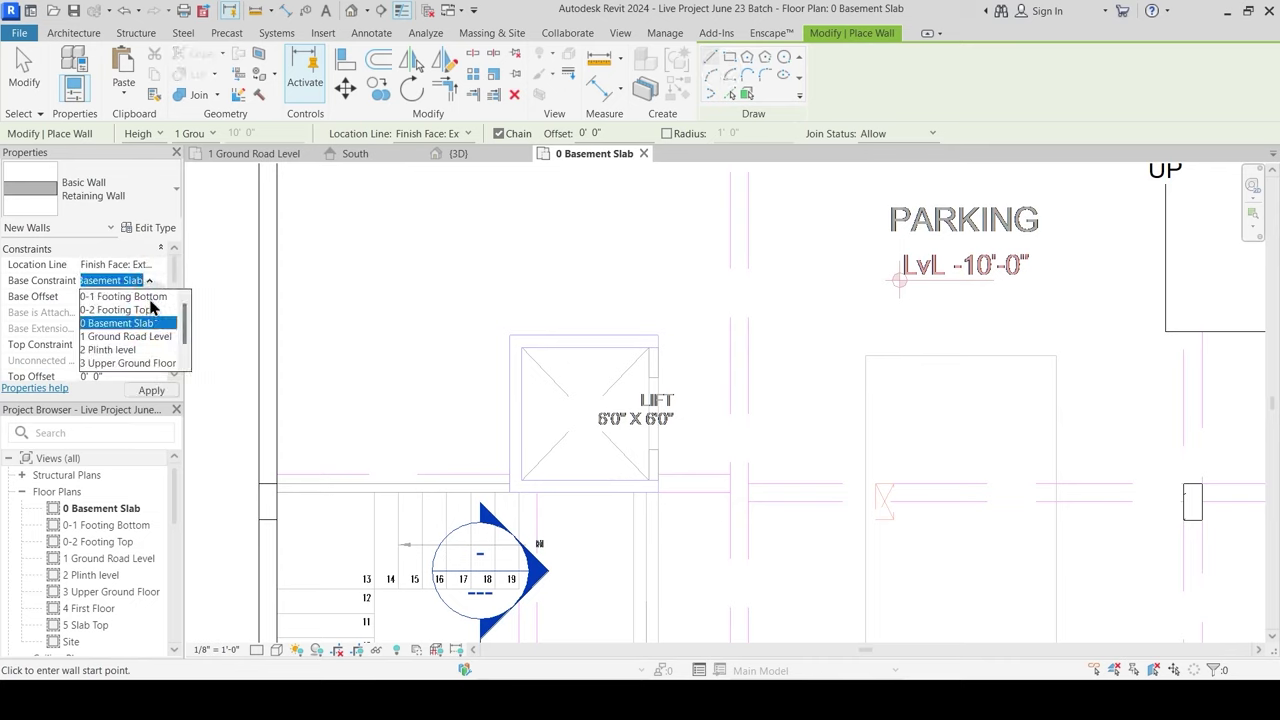
left_click(140, 309)
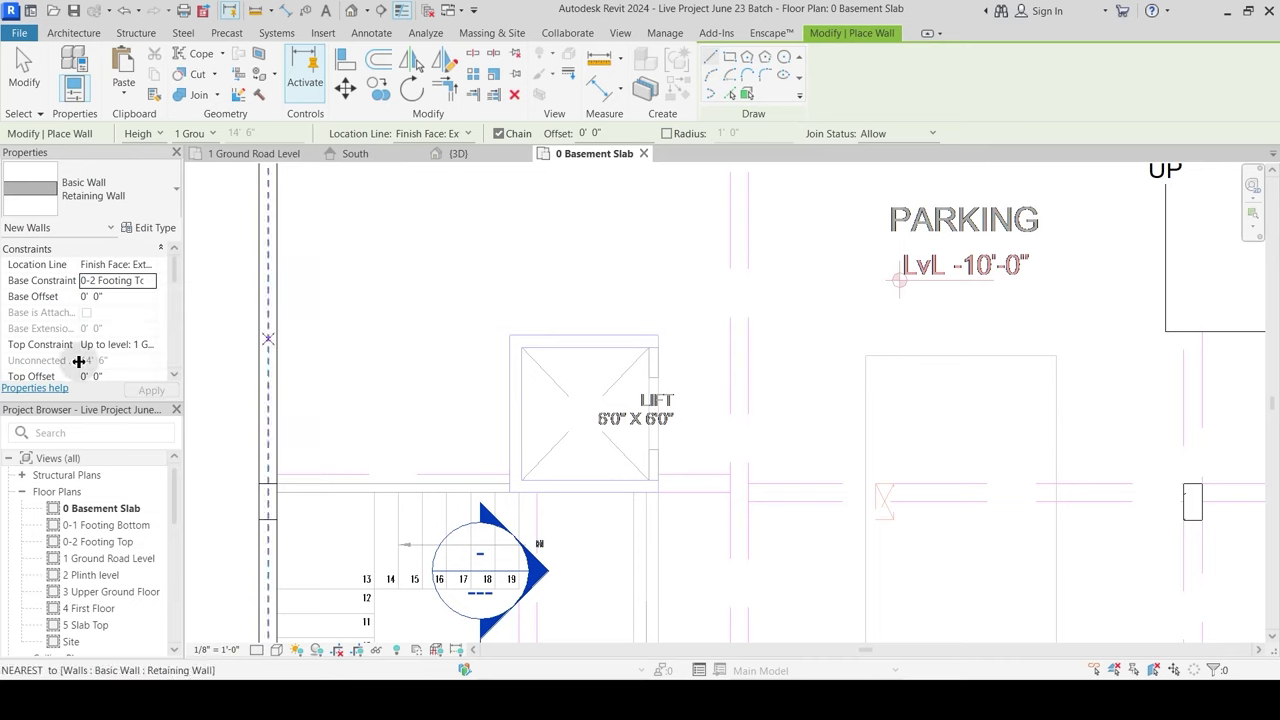
left_click(155, 344)
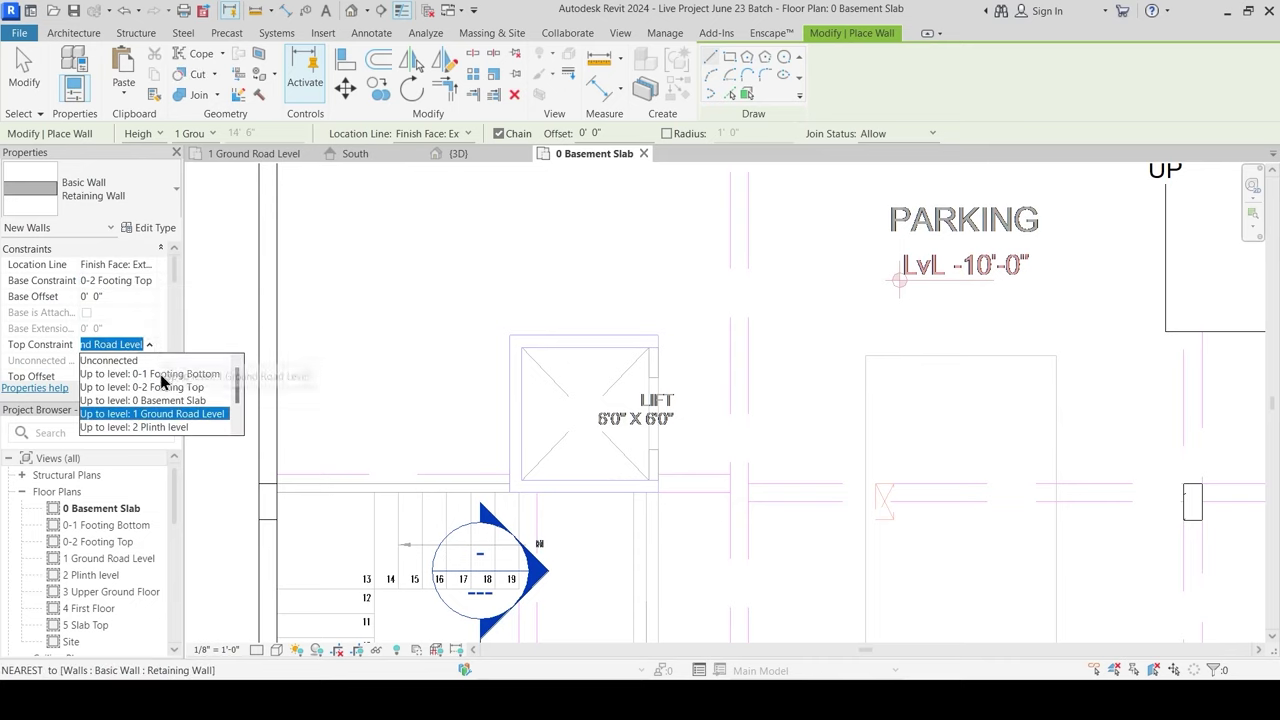
scroll(160, 412, "down", 1)
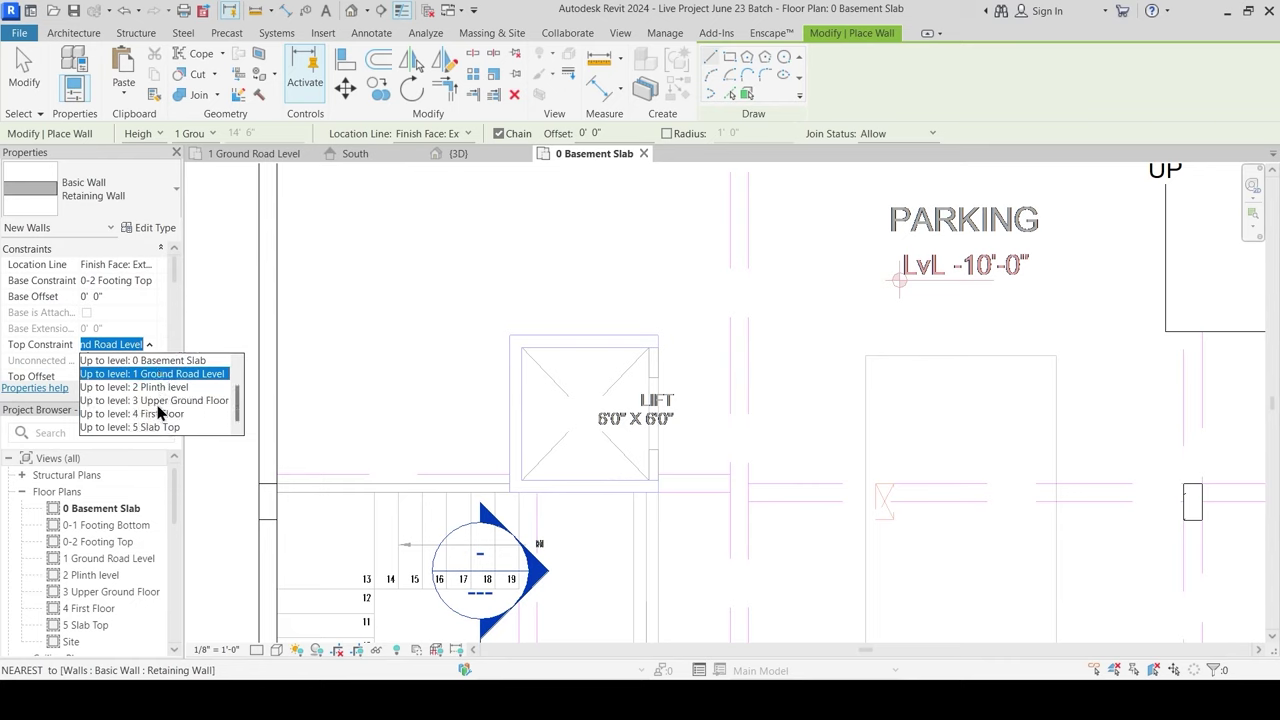
left_click(175, 376)
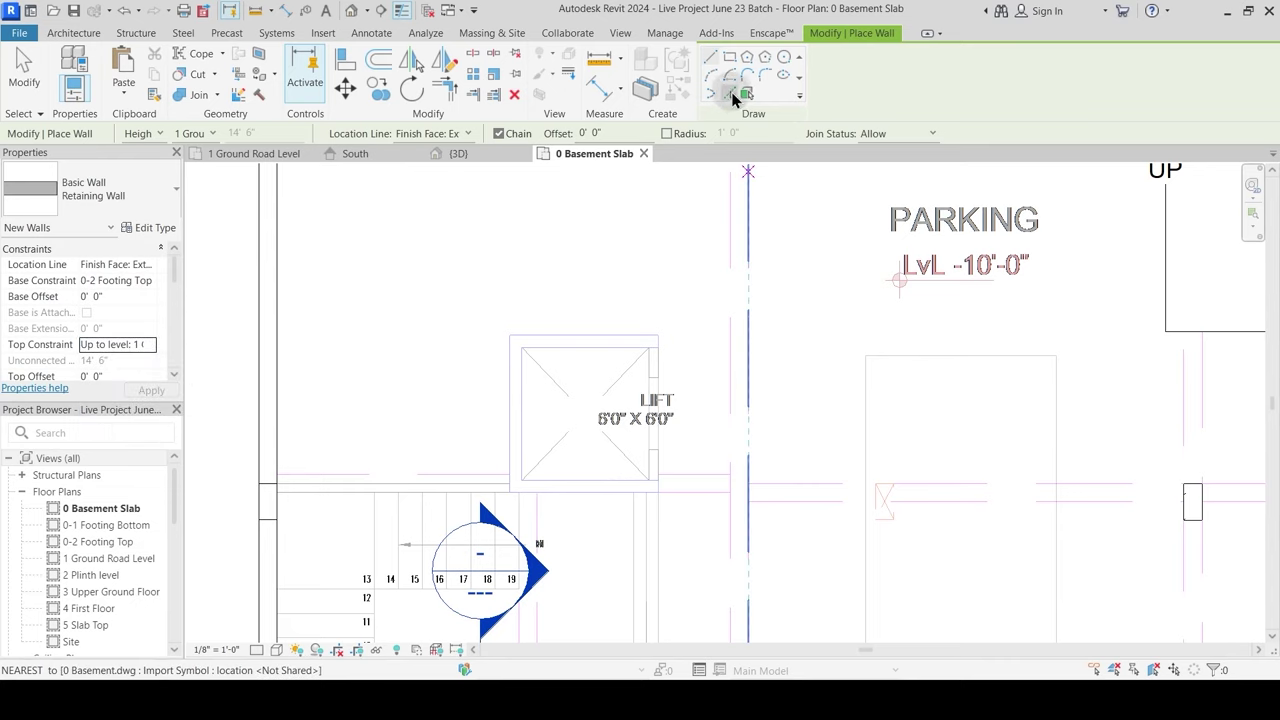
Step: Place walls with Pick Lines along the lift box's top, left and bottom edges
left_click(733, 95)
left_click(614, 371)
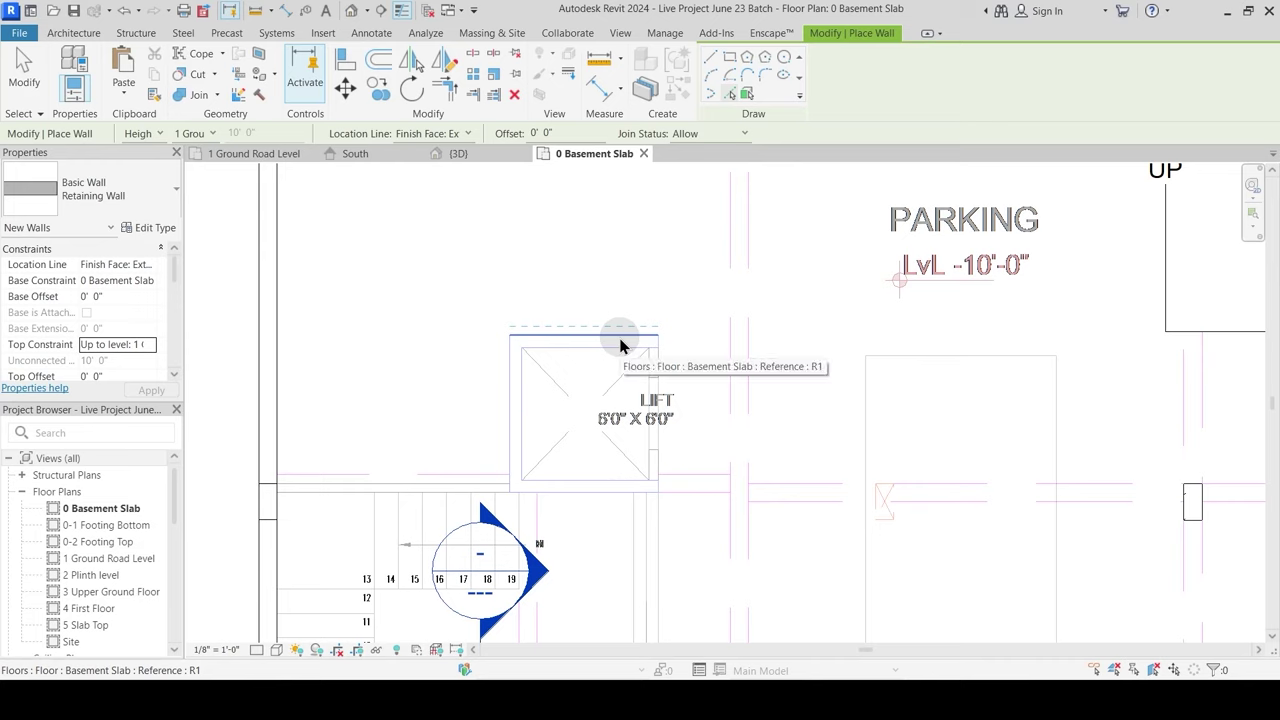
left_click(620, 338)
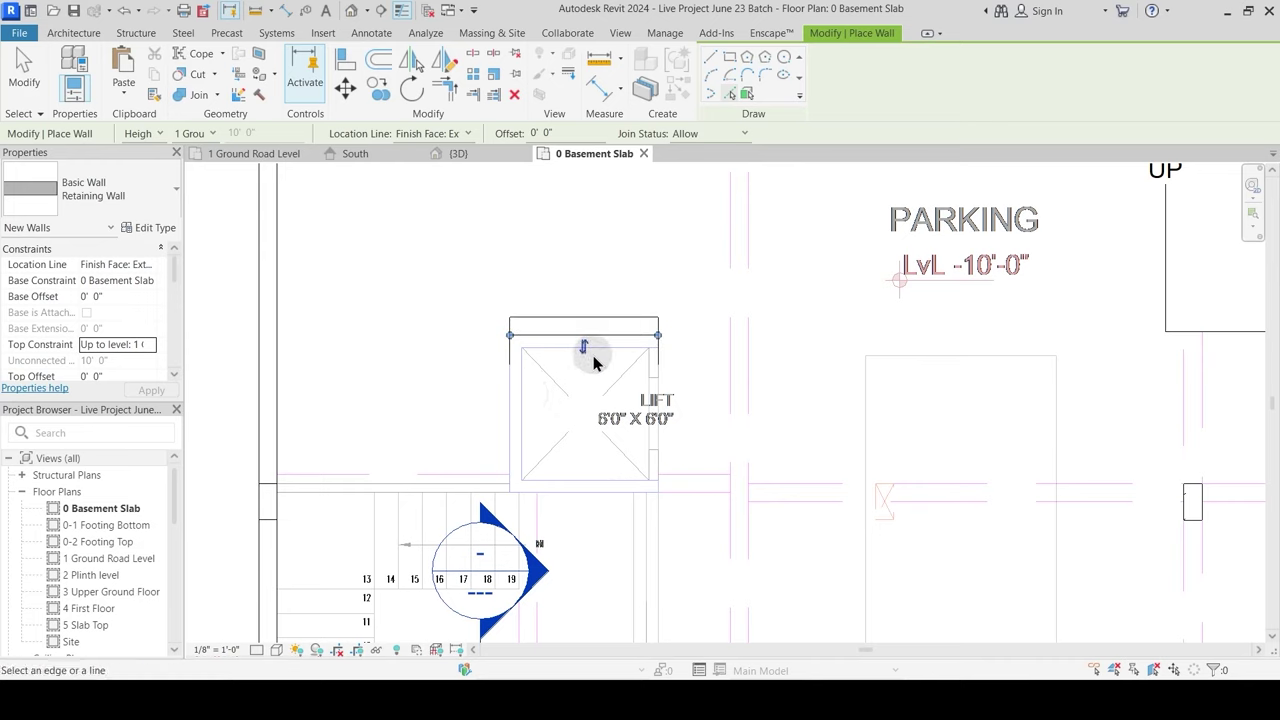
left_click(525, 394)
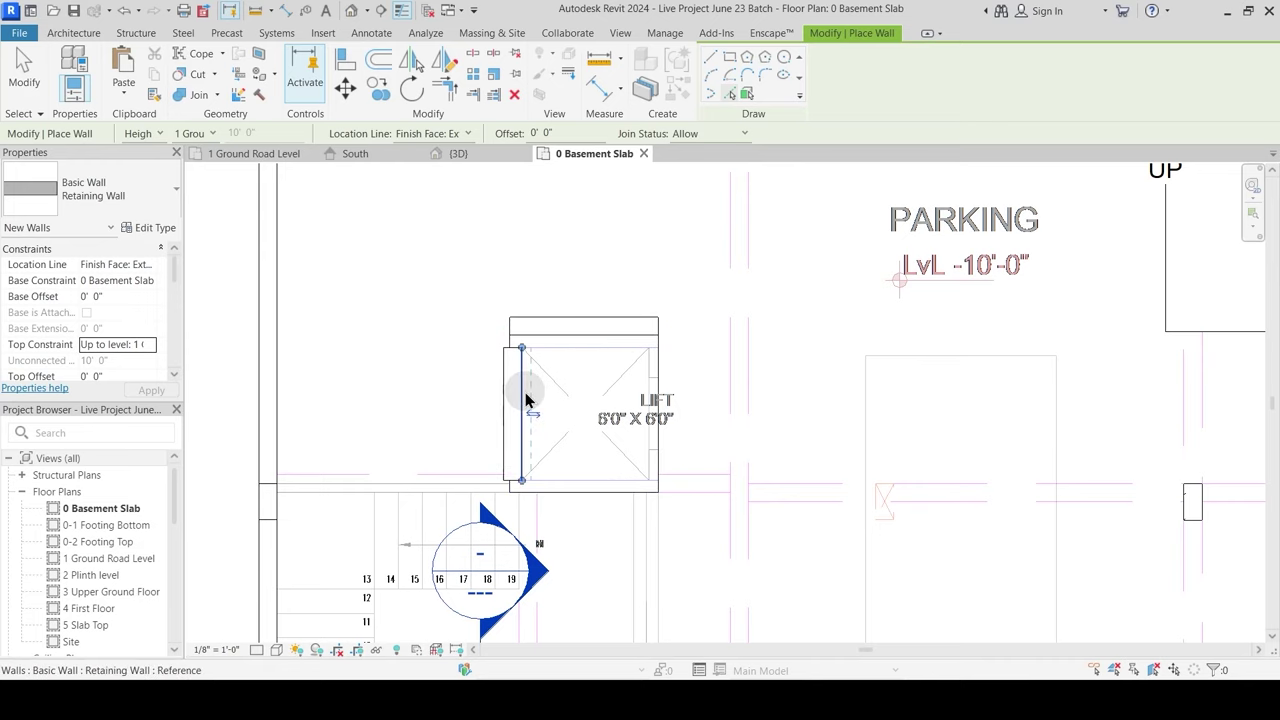
left_click(586, 481)
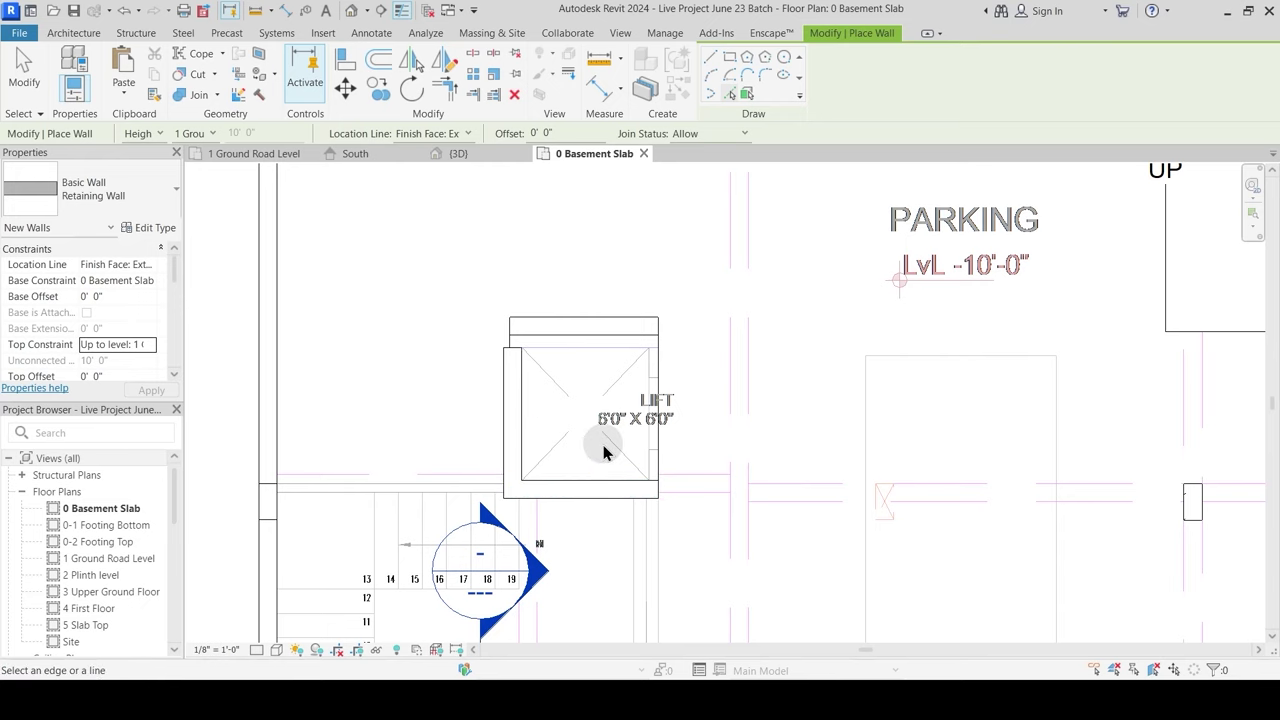
key("Escape")
key("Escape")
Step: Delete the three trial walls from the lift box's top, left and bottom edges
scroll(571, 384, "up", 2)
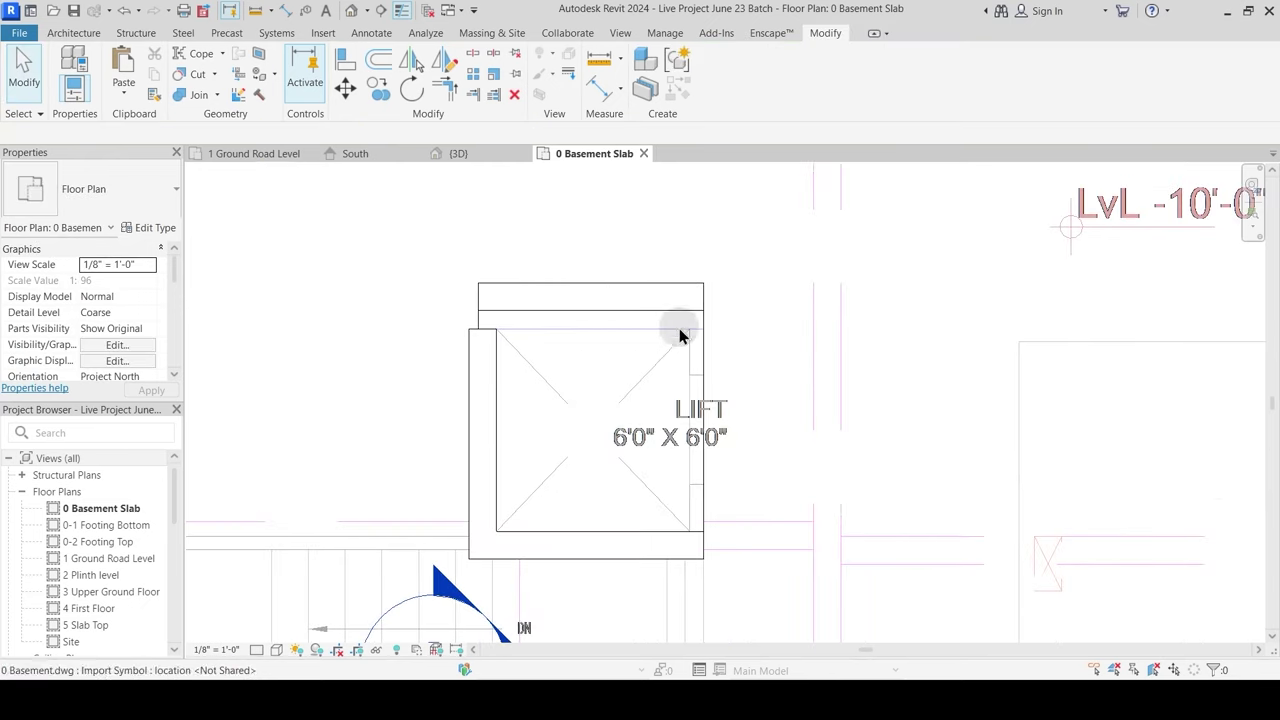
left_click(596, 290)
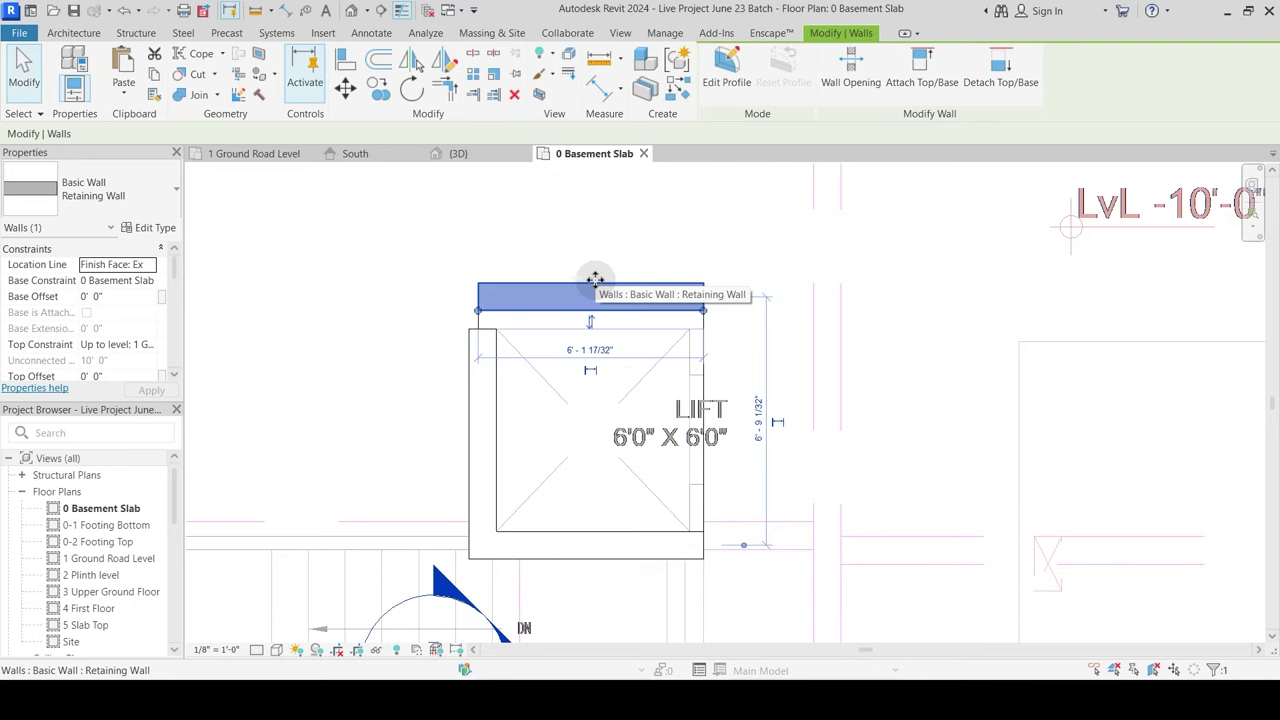
key("Delete")
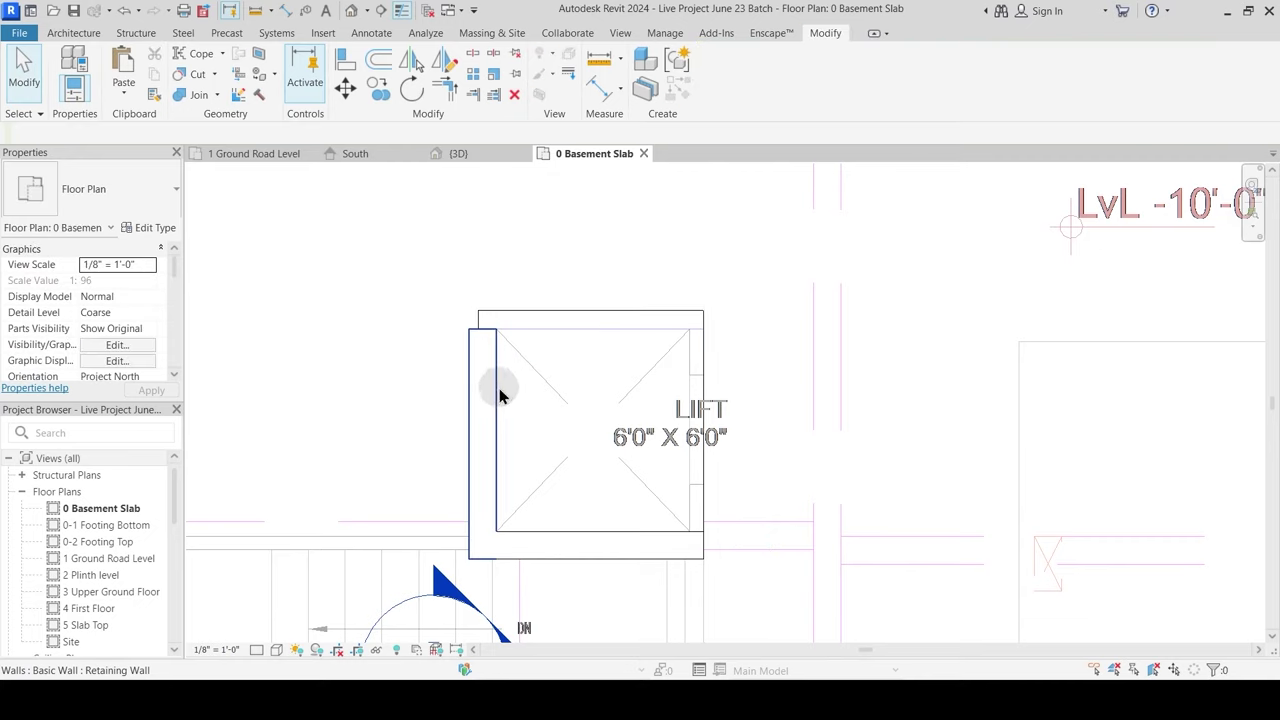
left_click(499, 388)
key("Delete")
left_click(571, 534)
key("Delete")
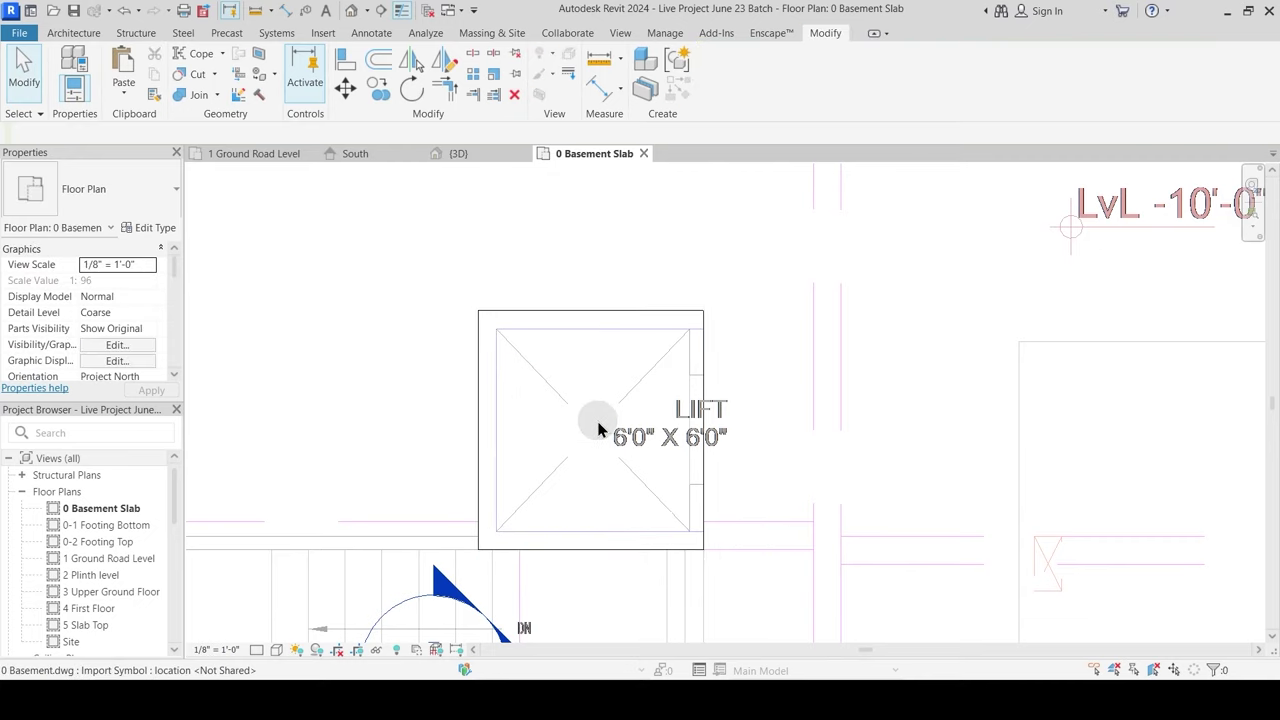
Step: Duplicate the wall type as Shear Wall Life Babin with a 6" structure layer
key("w")
key("a")
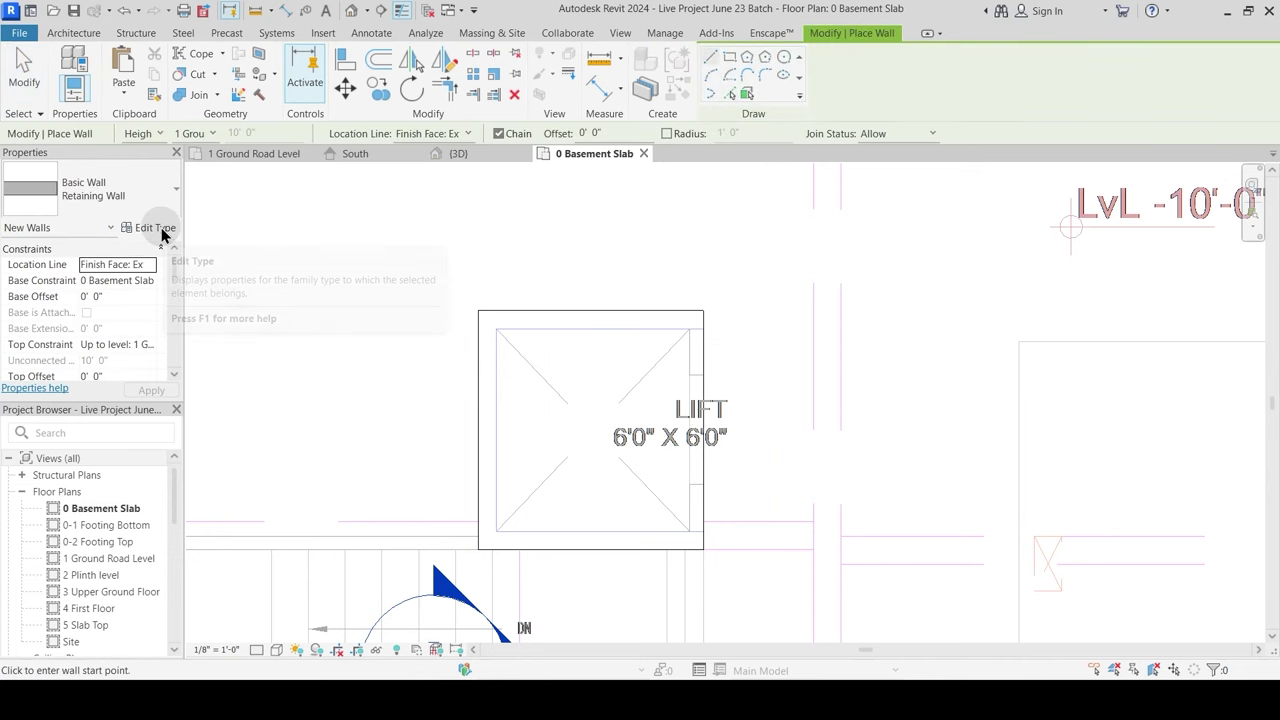
left_click(161, 227)
left_click(782, 179)
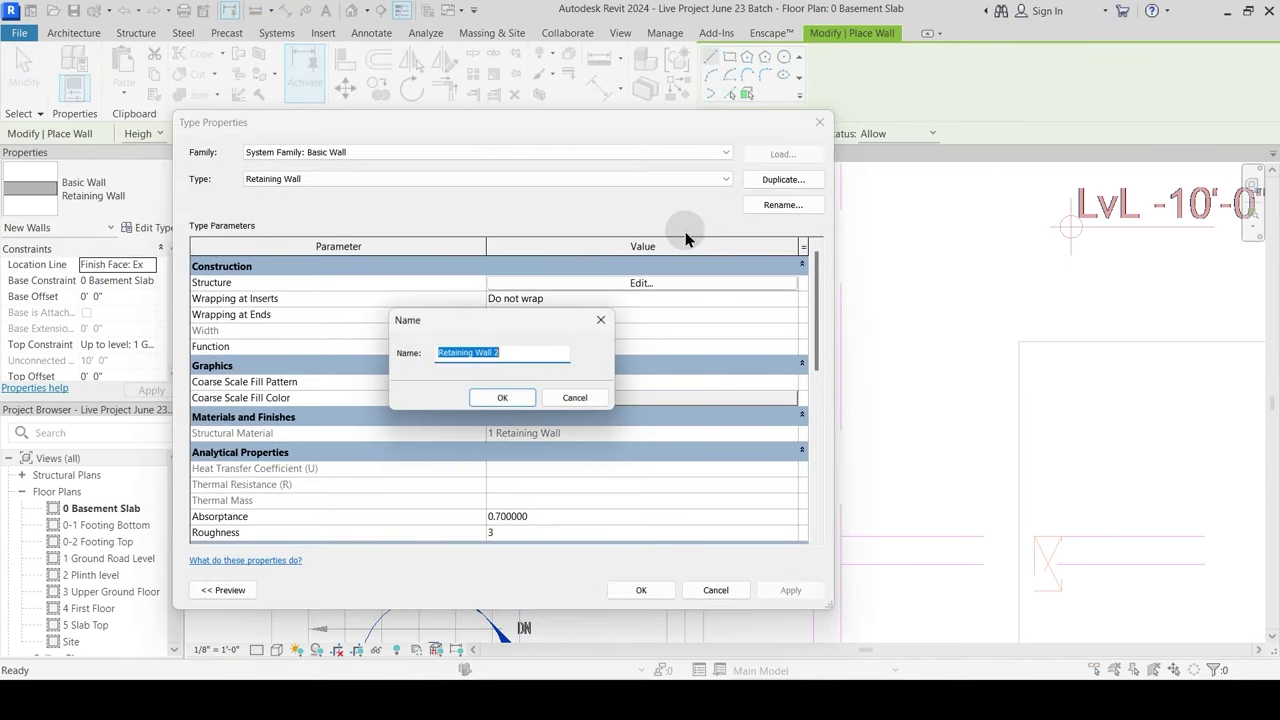
type("Shear")
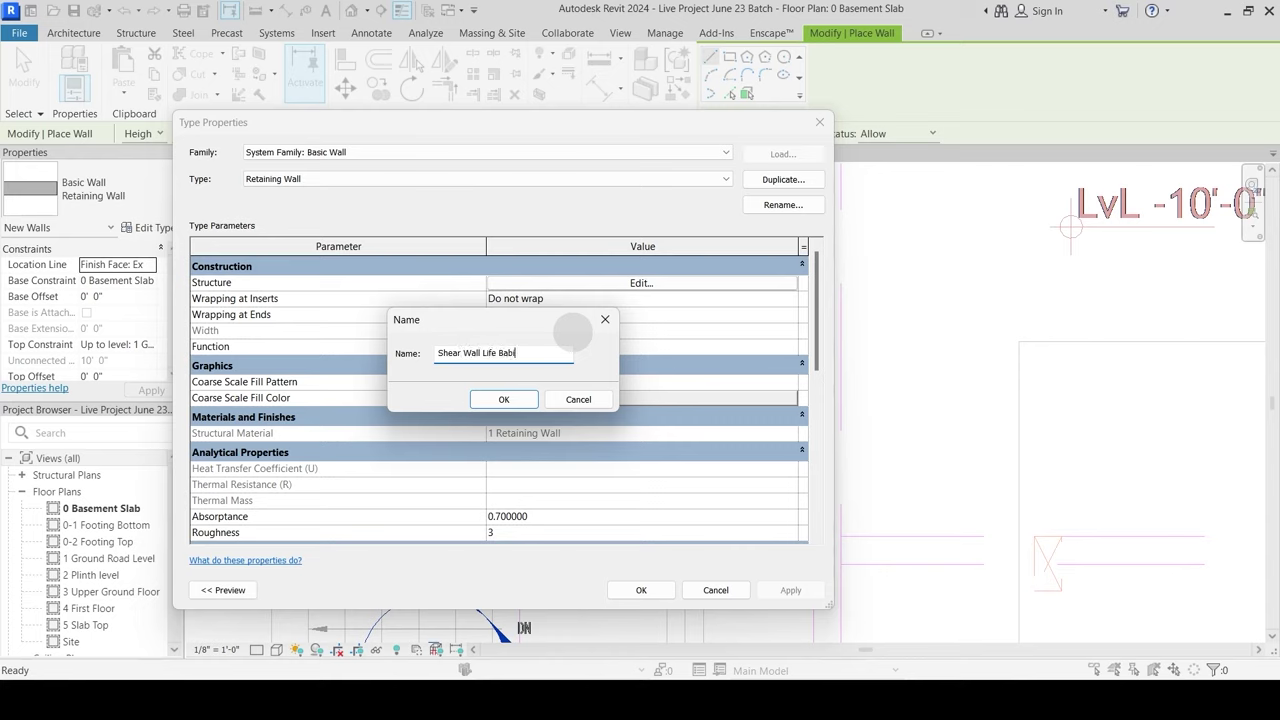
key("Return")
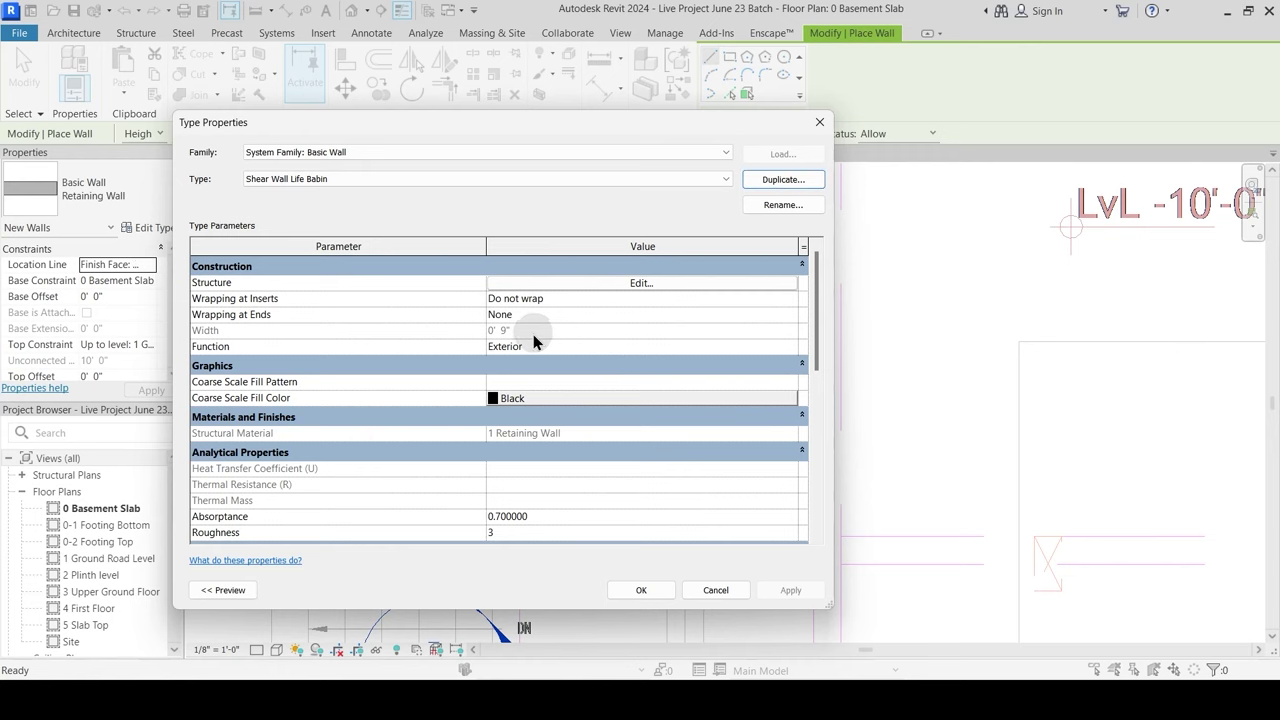
left_click(582, 280)
left_click(482, 283)
left_click_drag(483, 286, 410, 298)
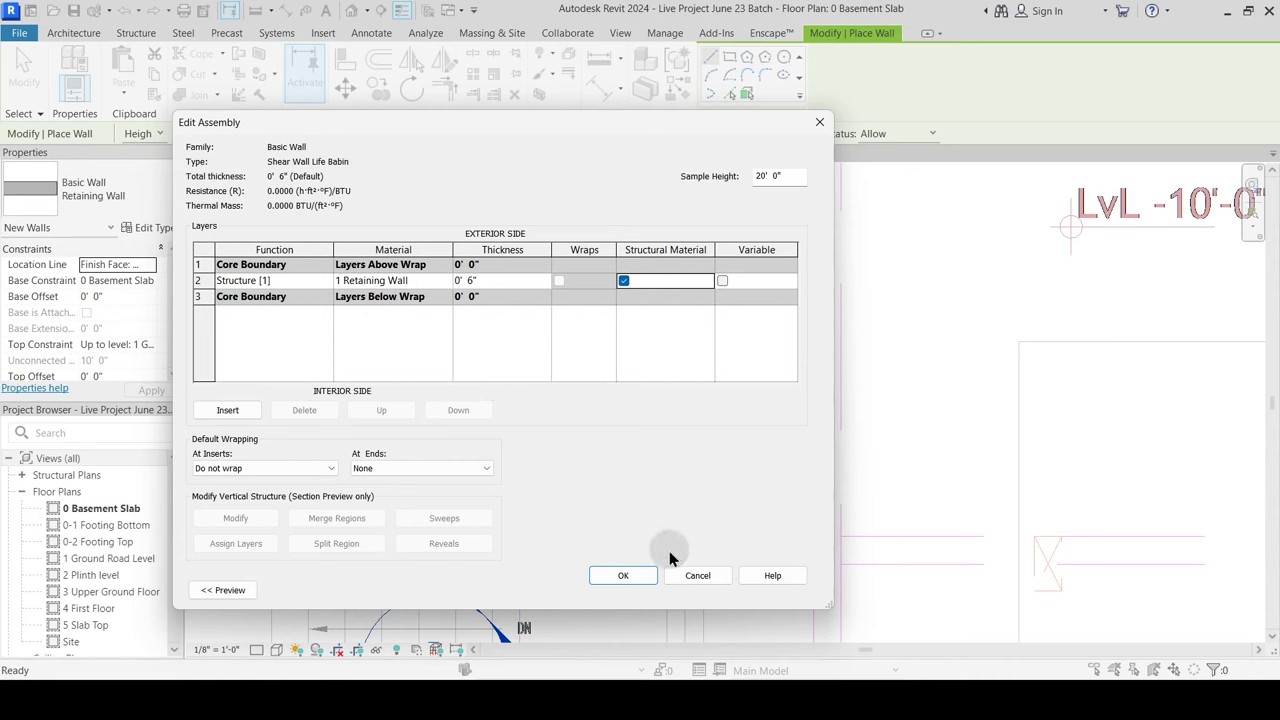
left_click(623, 576)
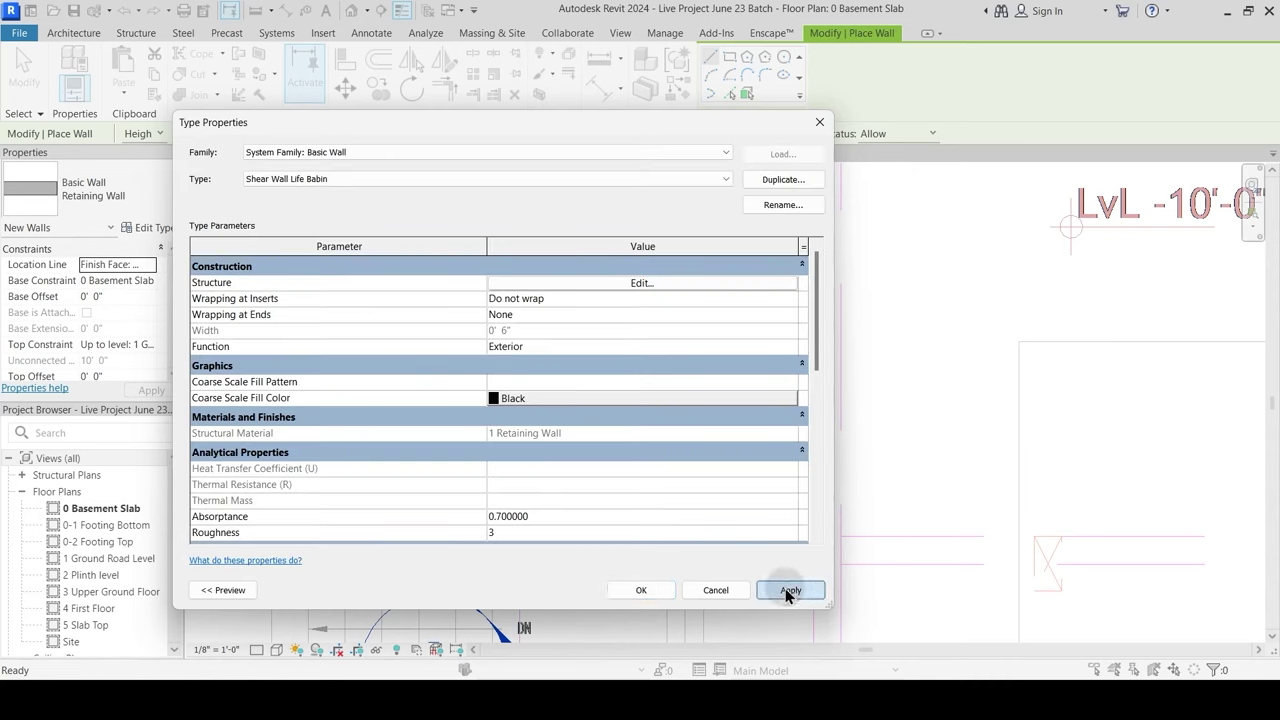
left_click(641, 590)
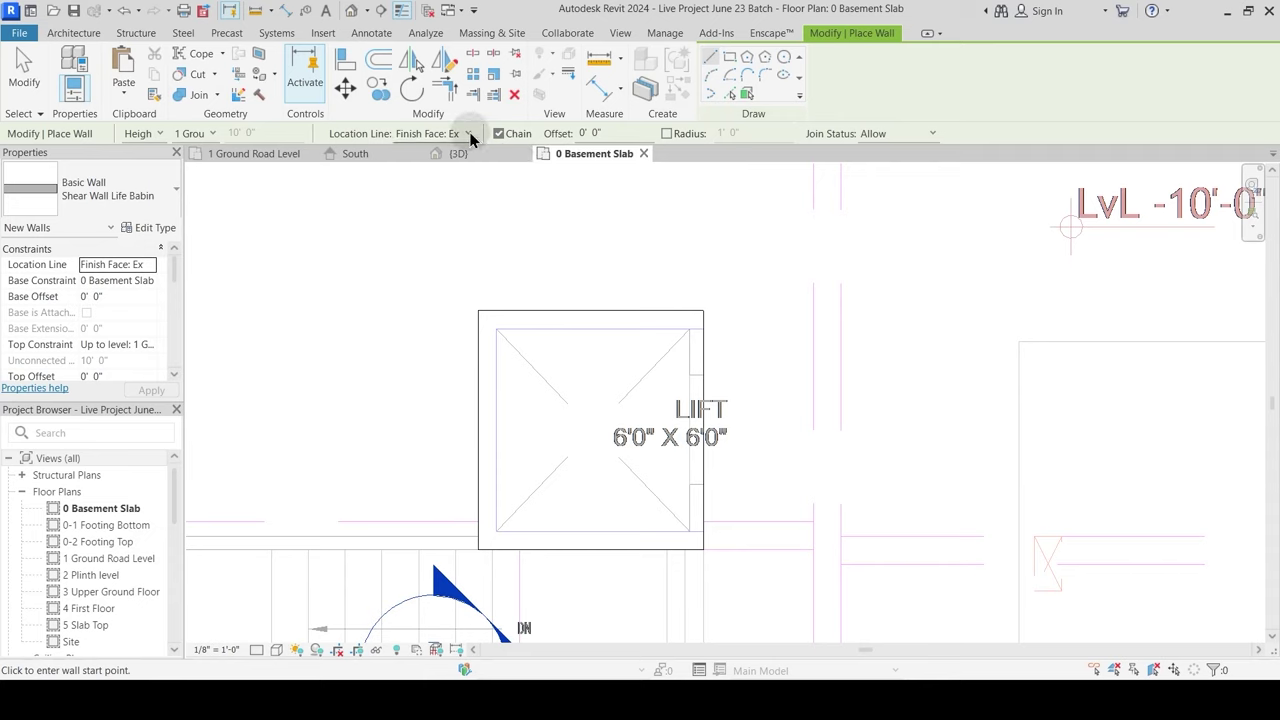
Step: Place shear walls with Pick Lines along the lift box's top, left and bottom edges
left_click(729, 94)
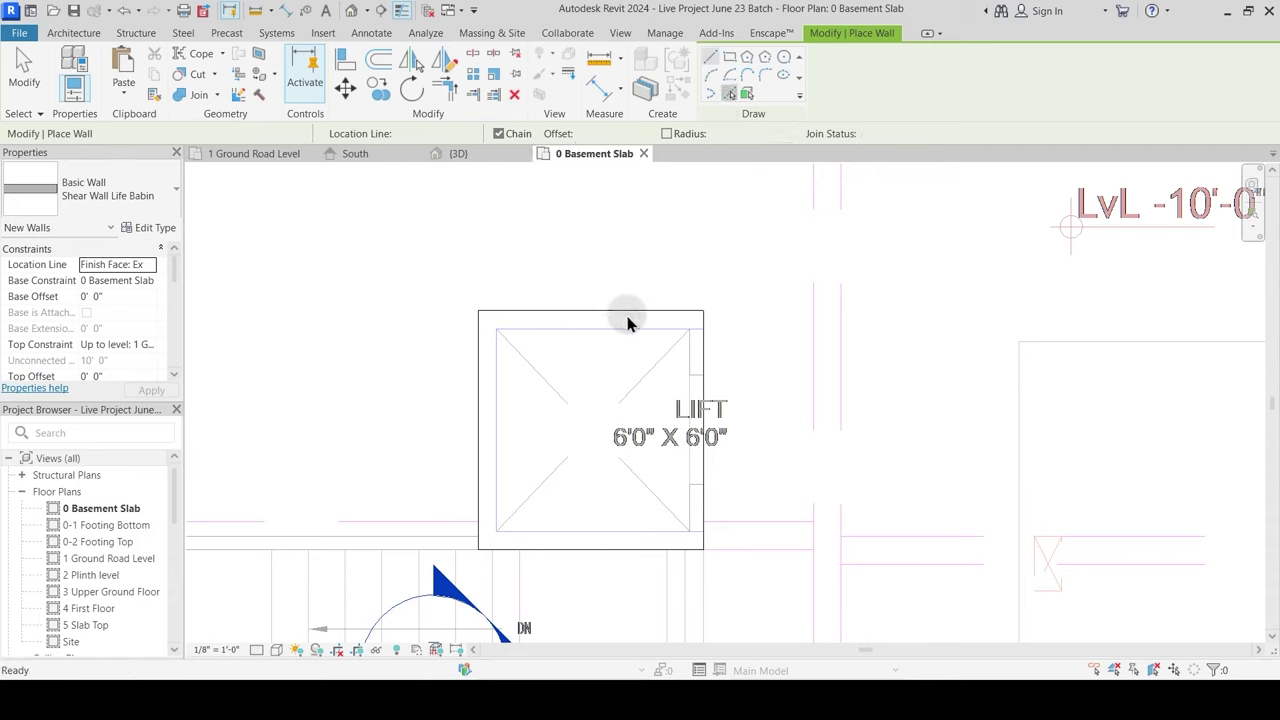
left_click(625, 312)
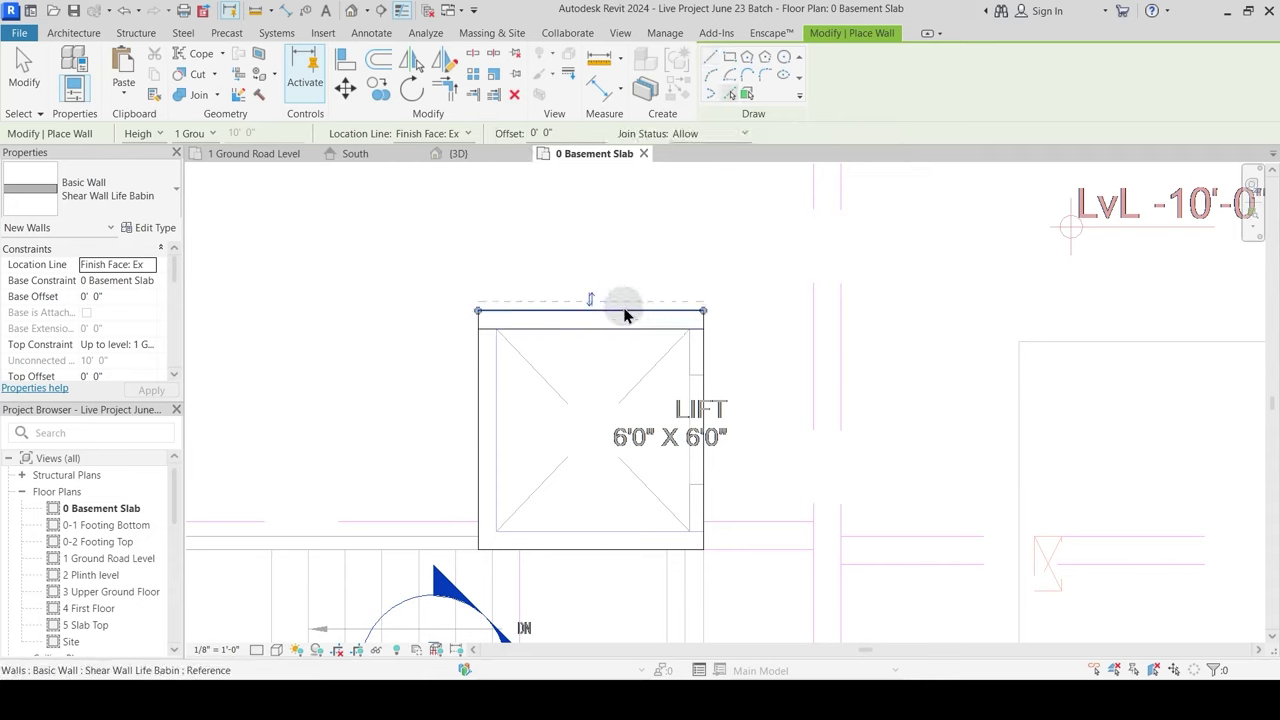
left_click(498, 393)
left_click(585, 531)
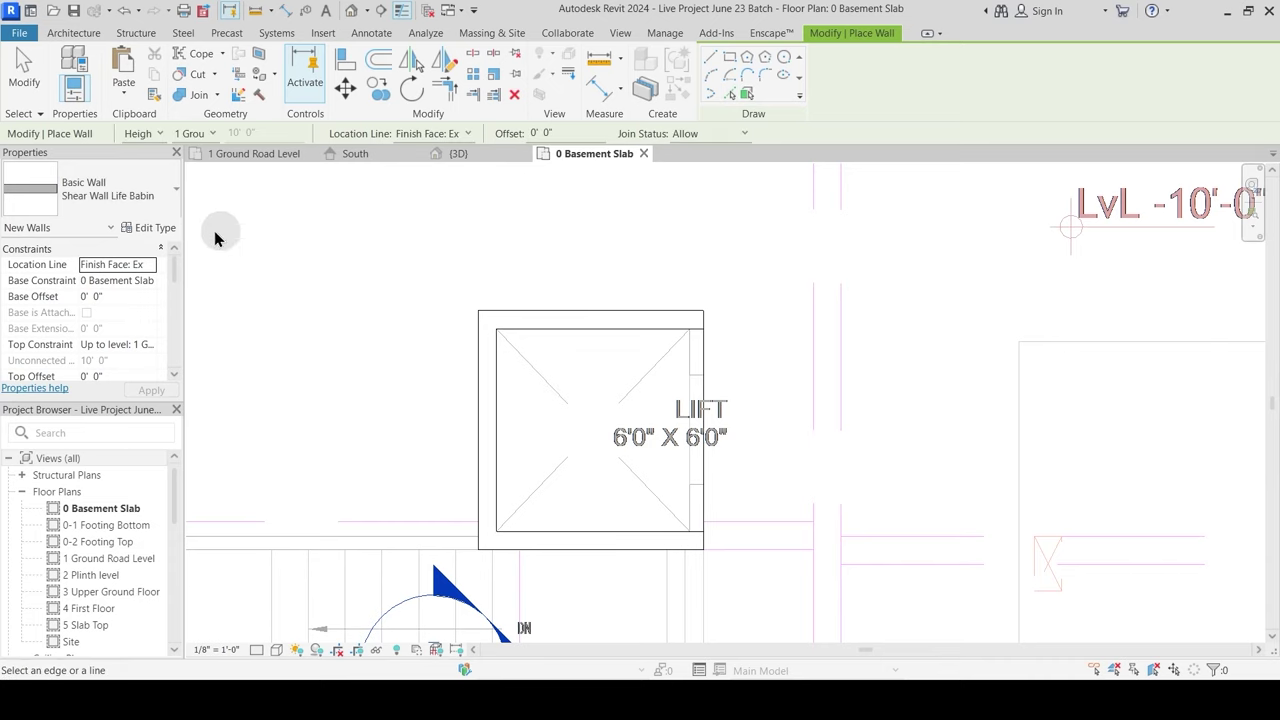
Step: Duplicate the shear wall type as a new type named Wall 4.5"
left_click(168, 233)
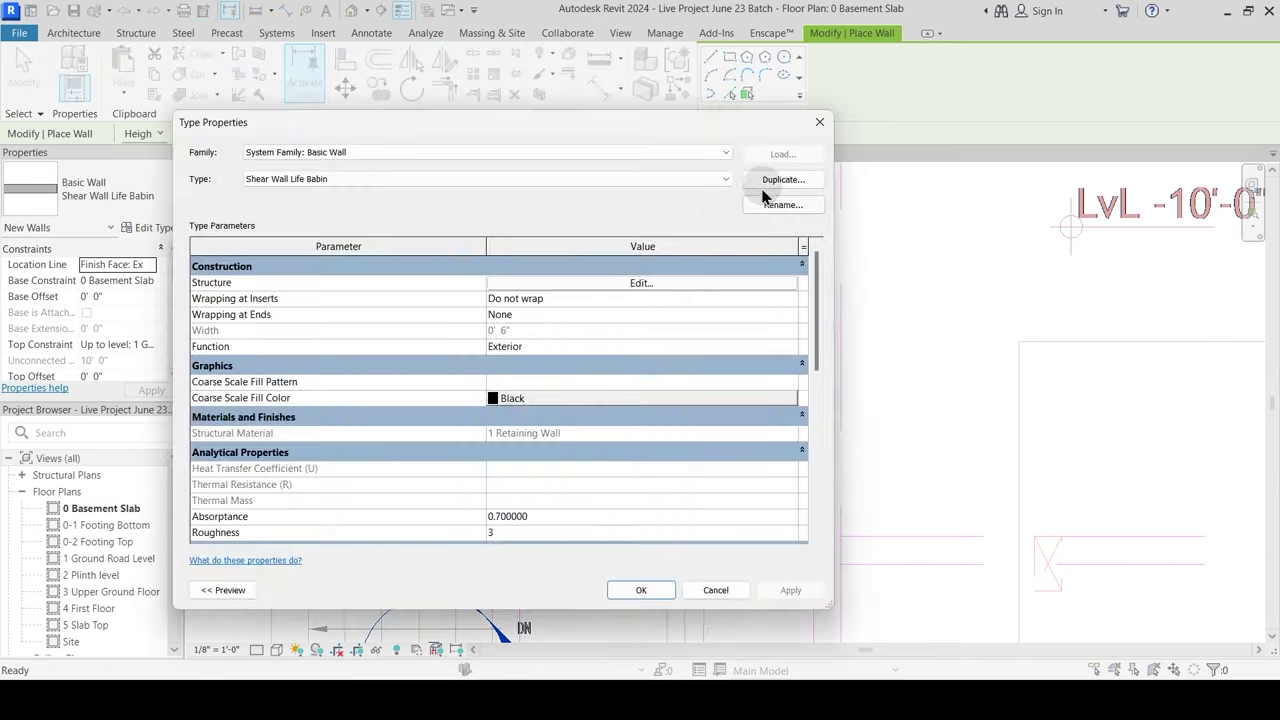
left_click(783, 180)
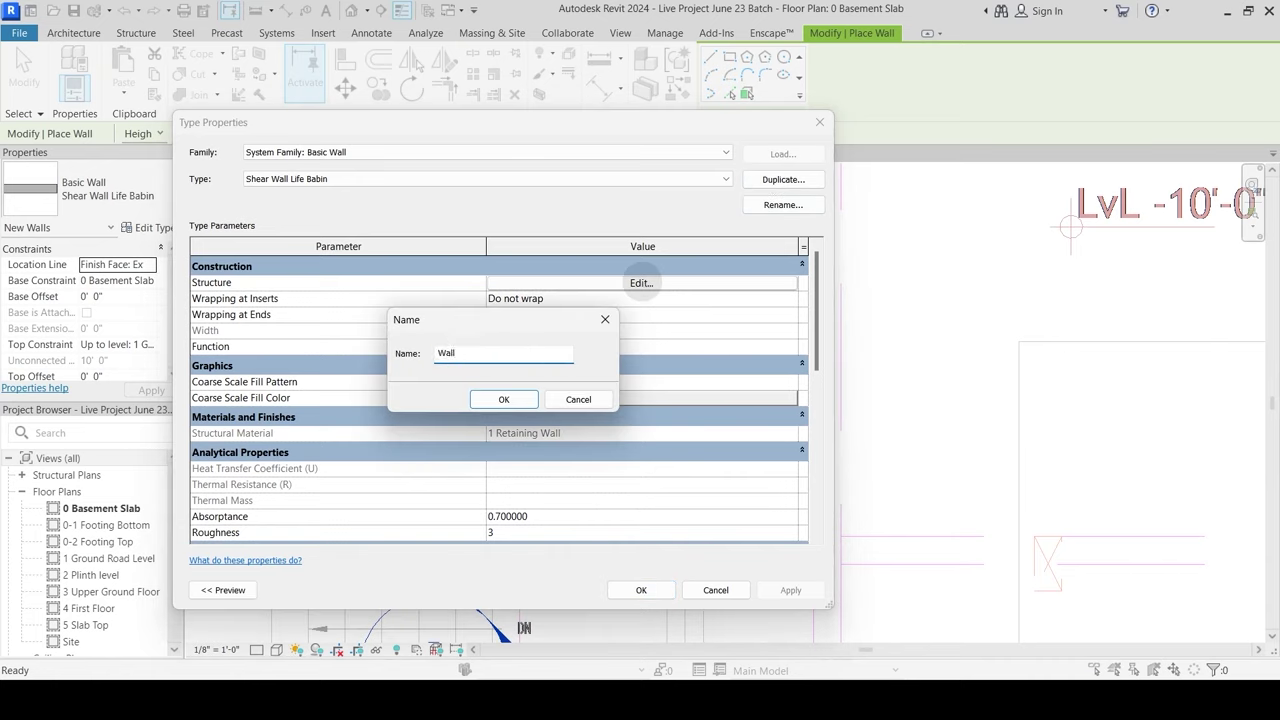
type("Wall 4.5\"")
key("Return")
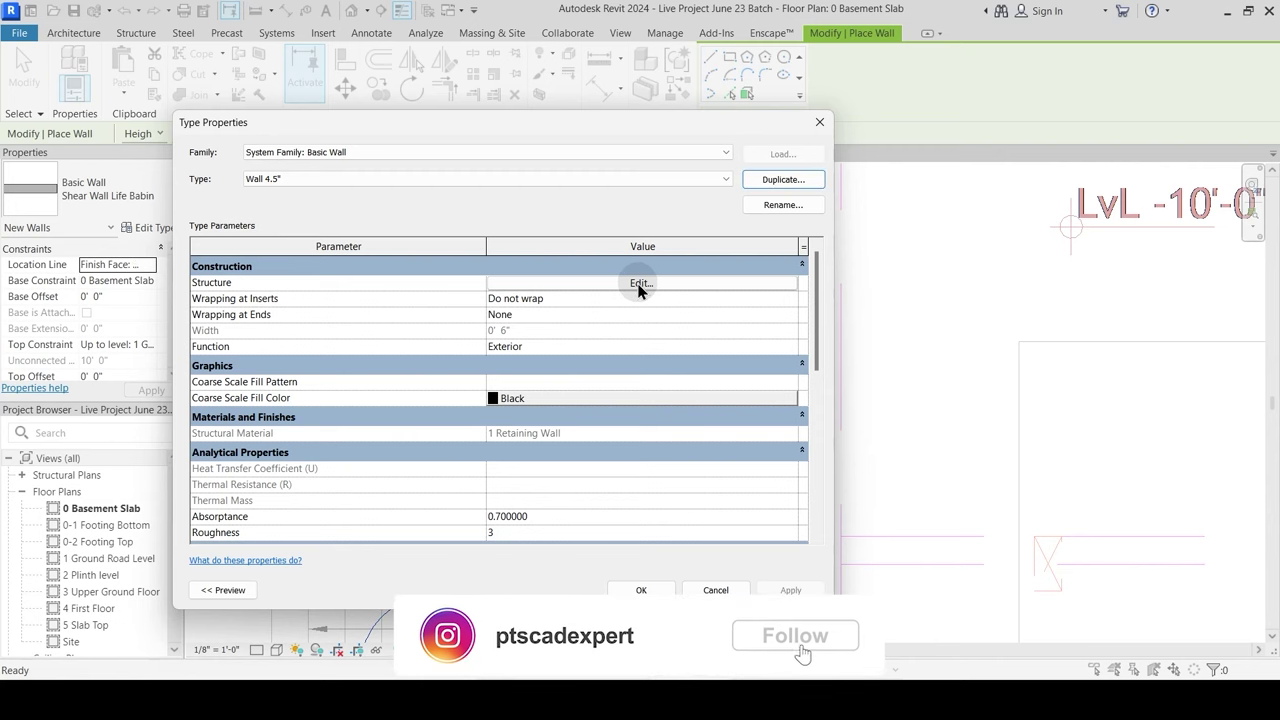
Step: Assign the 1 Wall Paint material to the Wall 4.5" structure layer
left_click(640, 284)
left_click(448, 281)
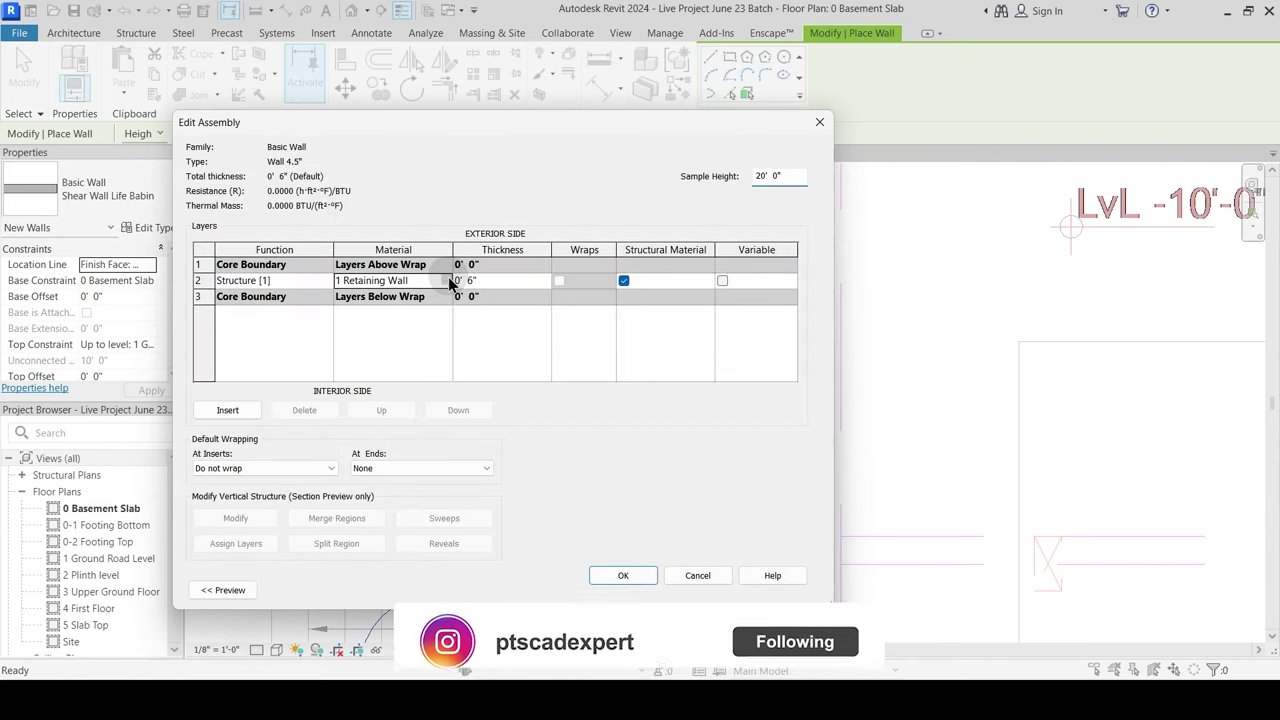
left_click(448, 281)
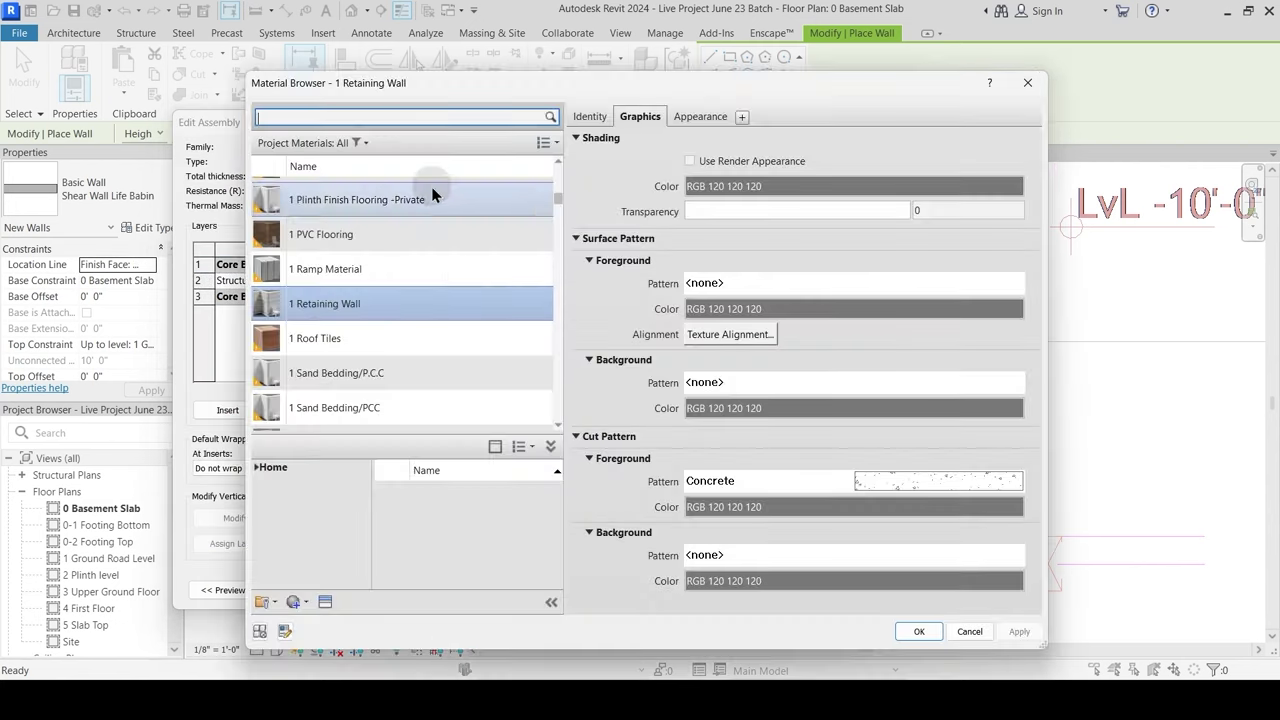
scroll(393, 320, "down", 1)
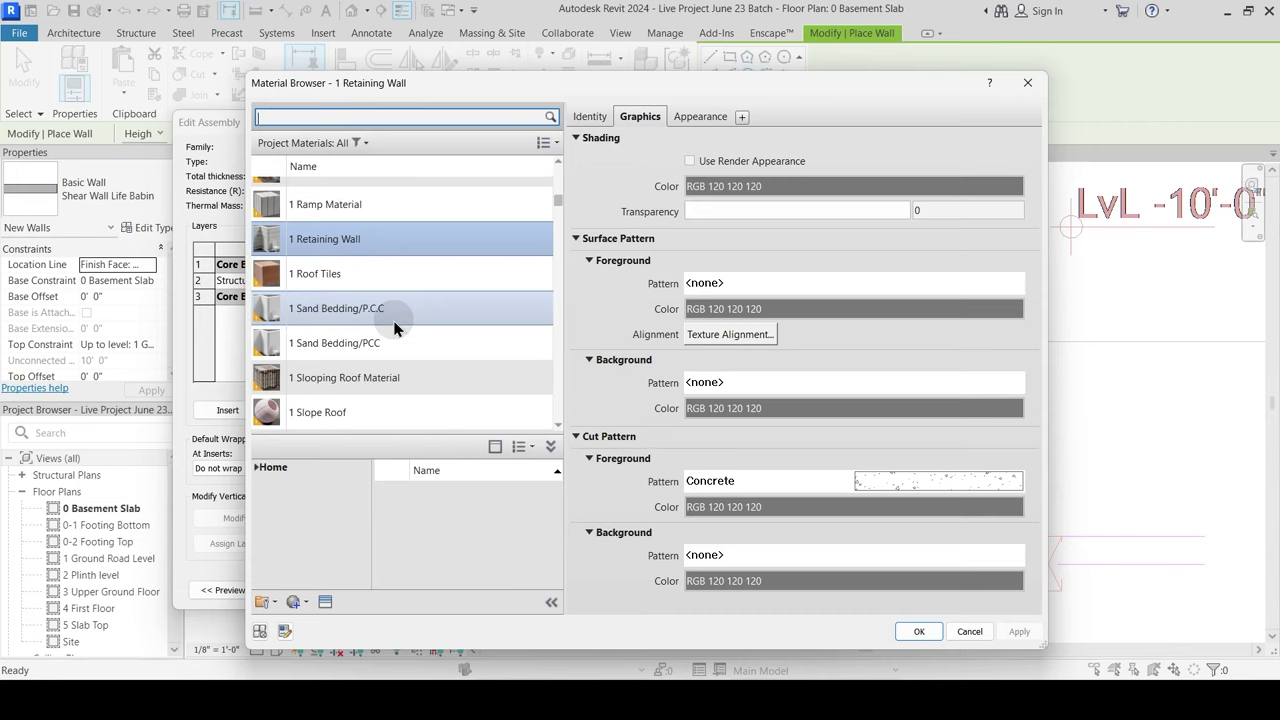
left_click(386, 114)
type("wall")
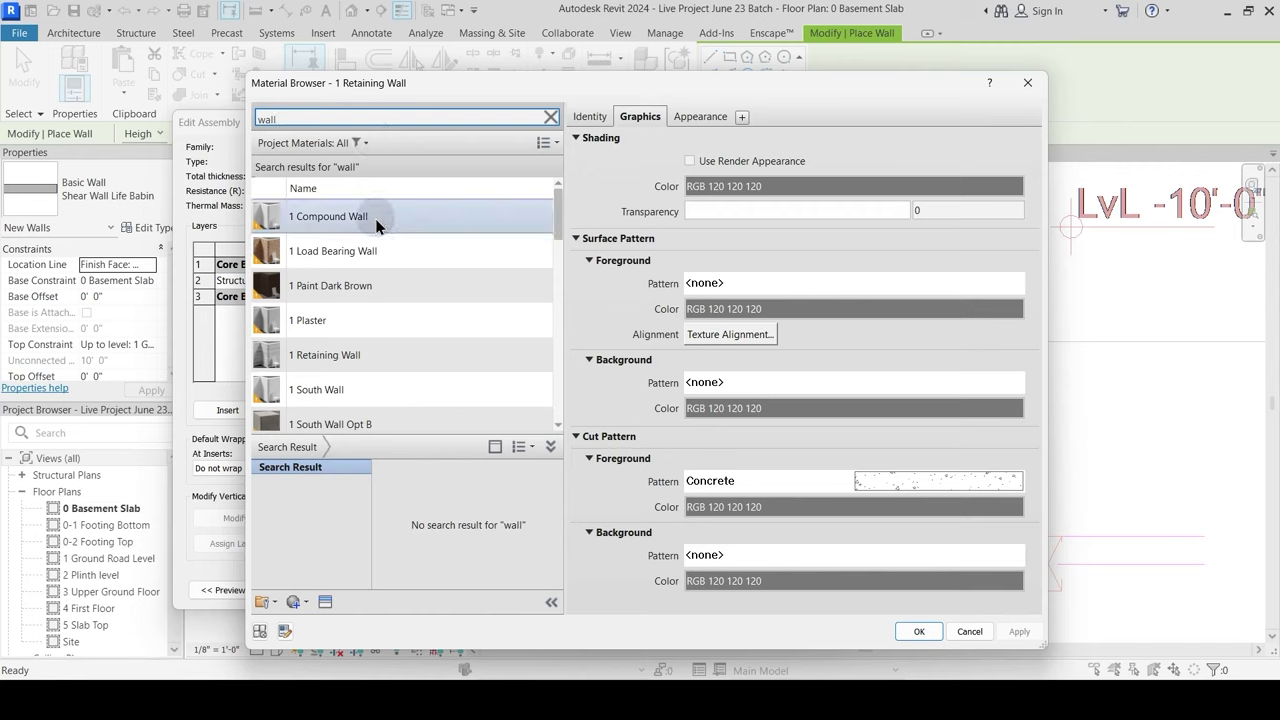
type(" paint")
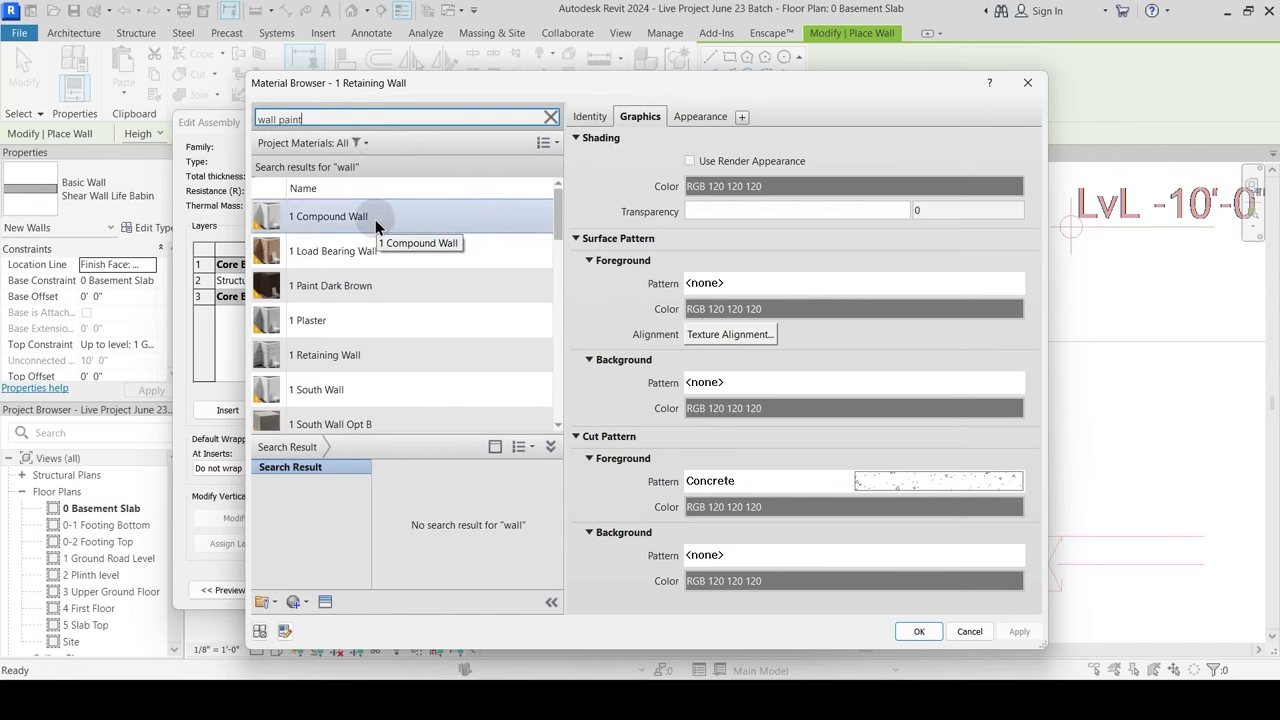
left_click(528, 350)
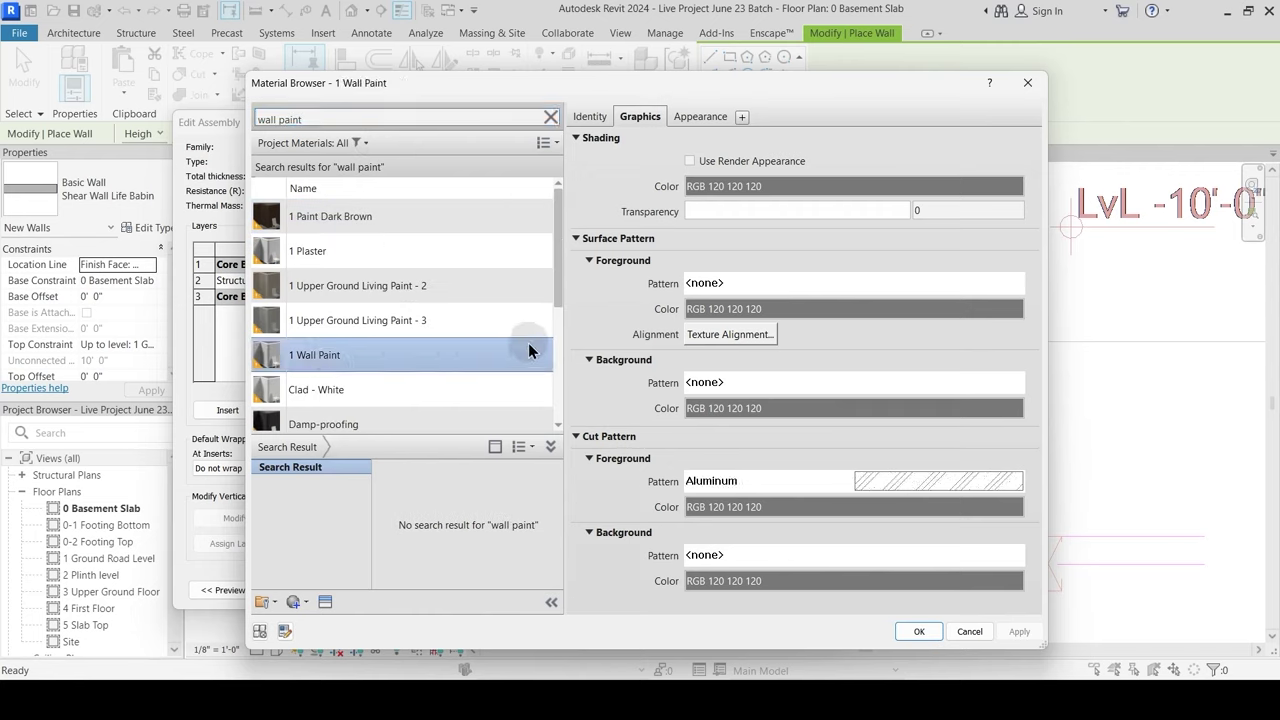
left_click(715, 118)
left_click(652, 121)
left_click(919, 633)
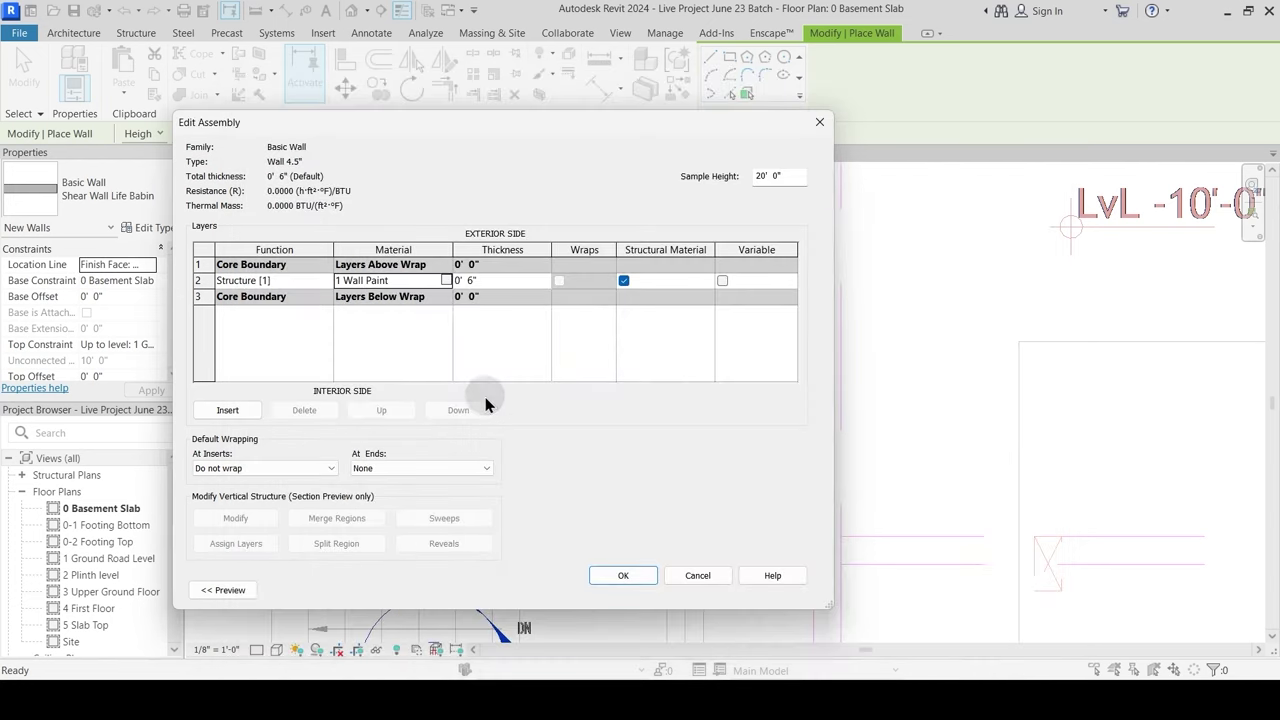
left_click(623, 576)
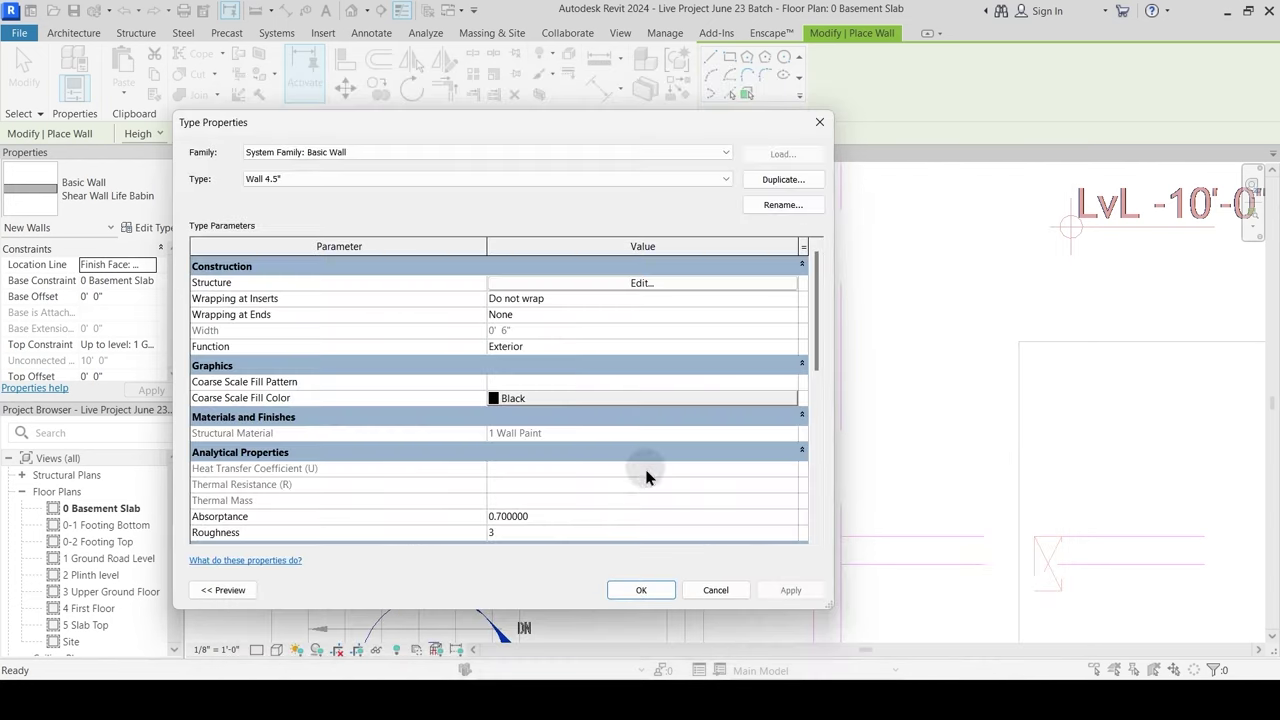
Step: Set the Wall 4.5" structure layer thickness to 4 1/2" and apply the type
left_click(612, 285)
left_click(477, 286)
left_click_drag(477, 280, 437, 290)
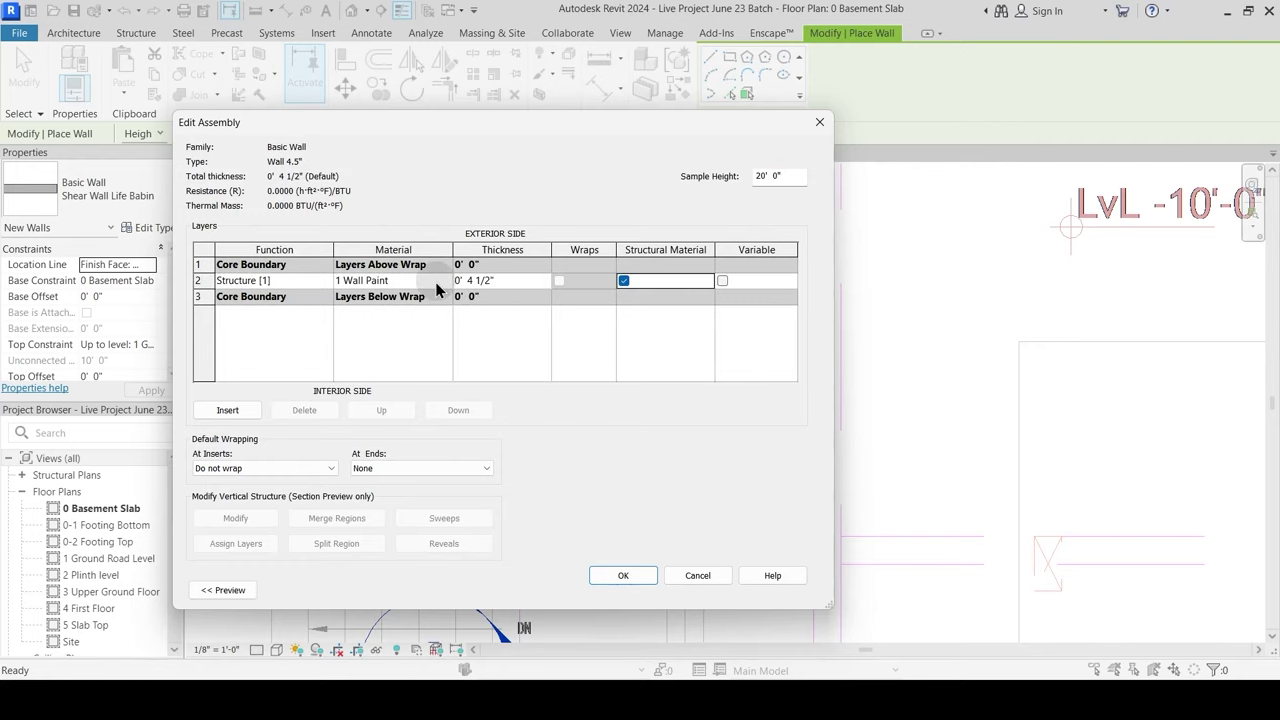
left_click(640, 574)
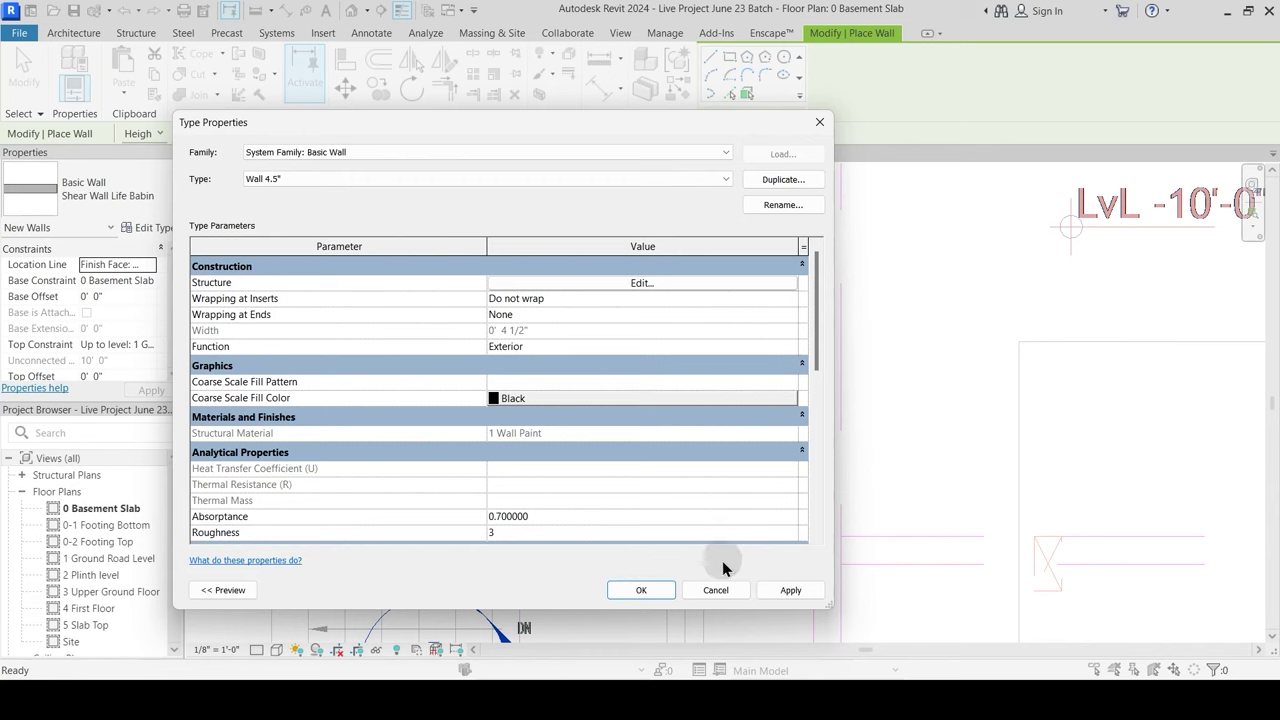
left_click(645, 597)
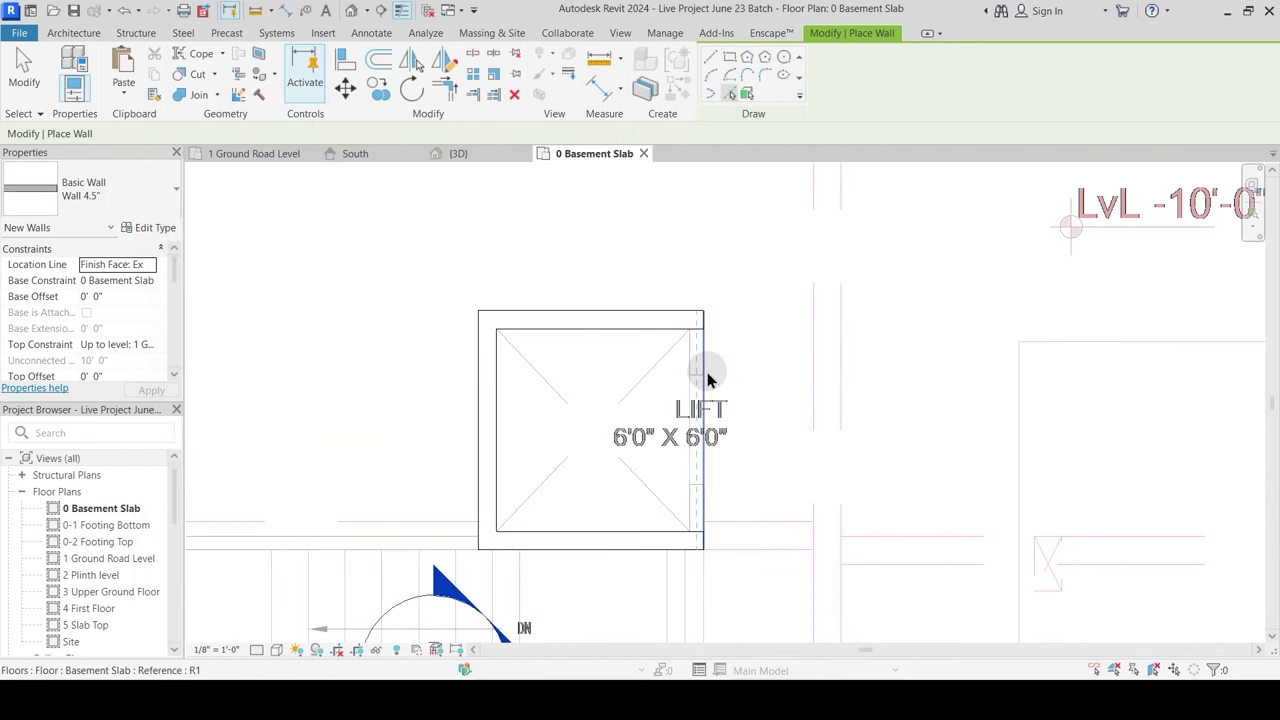
Step: End the Wall command and open the {3D} view of the basement structure
key("Escape")
key("Escape")
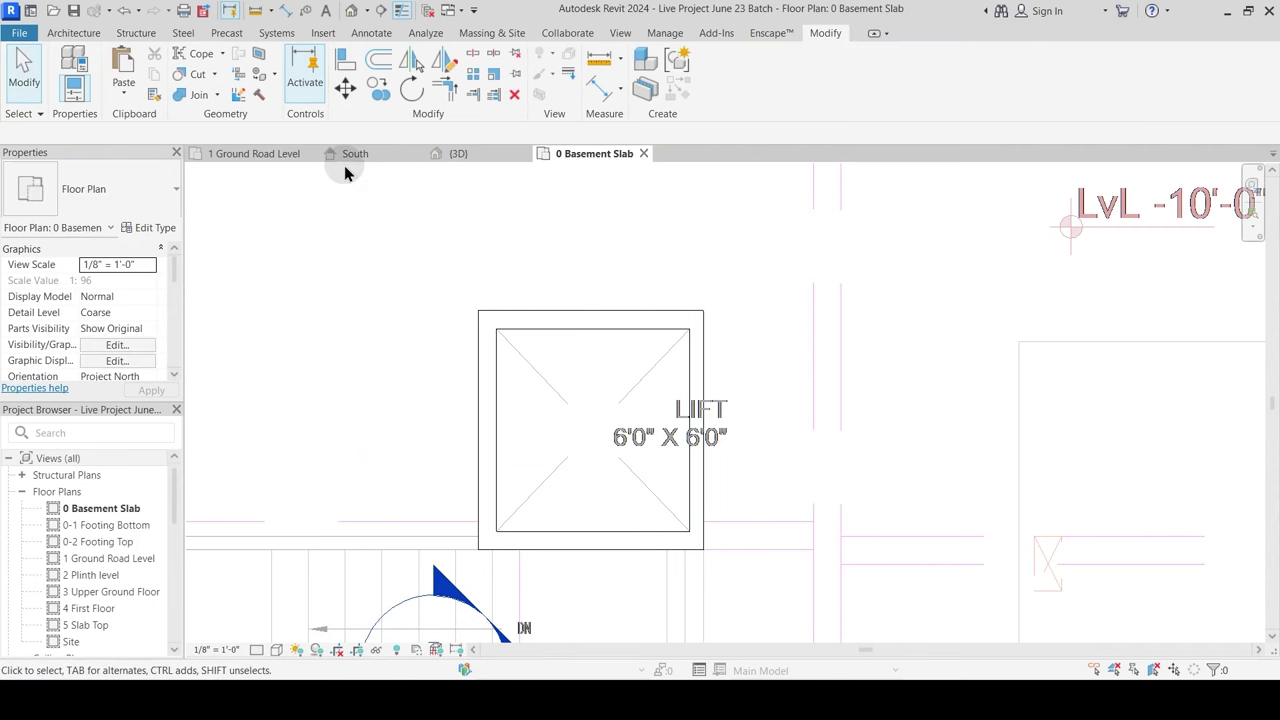
left_click(459, 153)
middle_click_drag(651, 429, 680, 400, "shift")
scroll(711, 249, "up", 6)
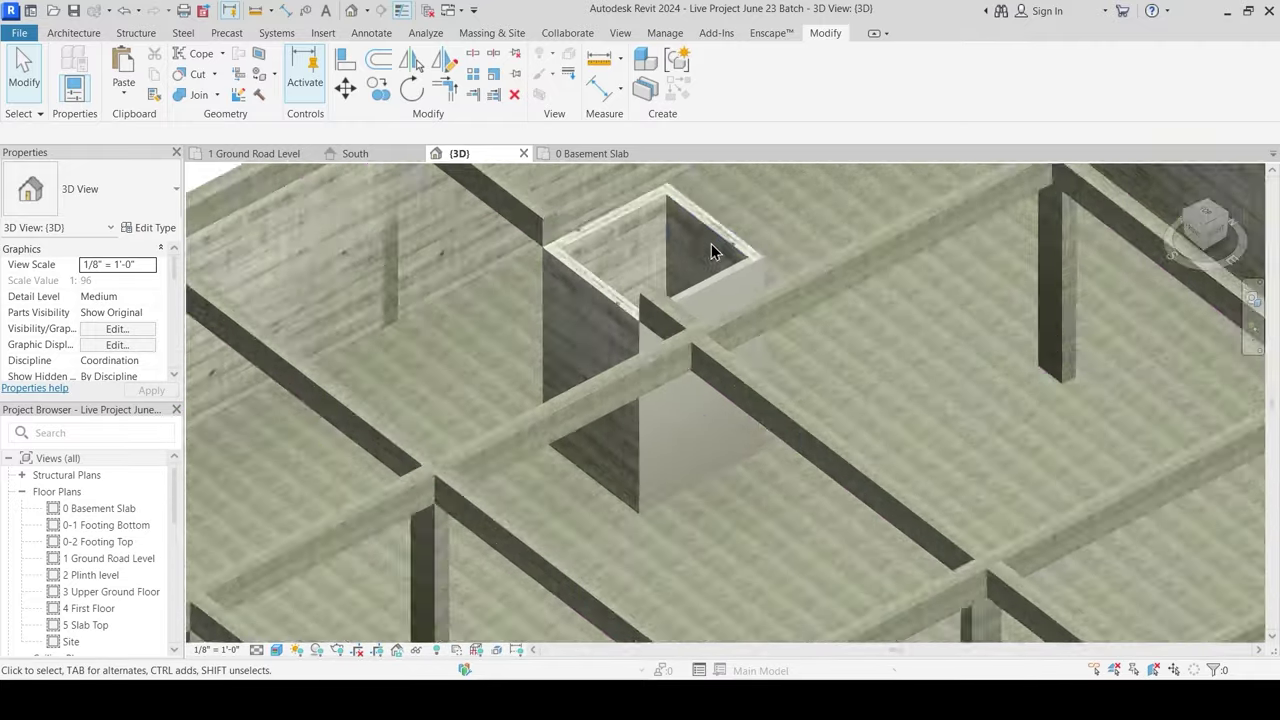
scroll(691, 349, "down", 5)
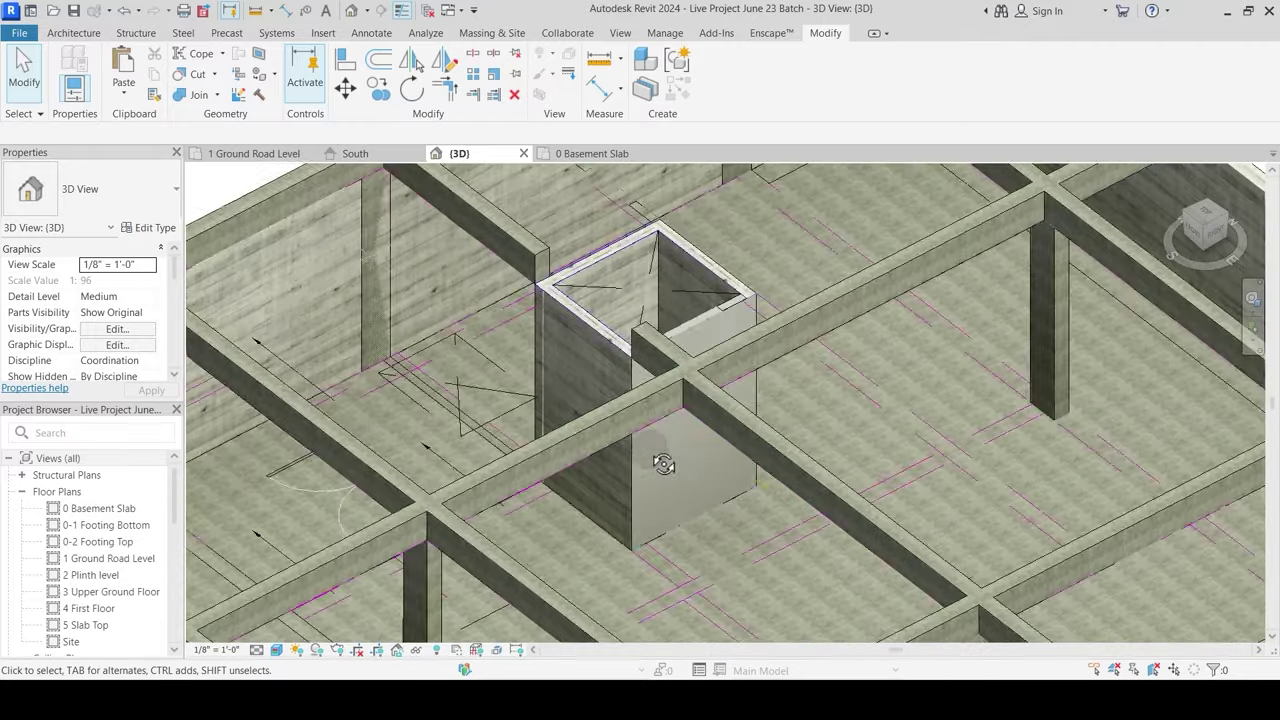
middle_click_drag(663, 457, 666, 351, "shift")
scroll(655, 348, "up", 2)
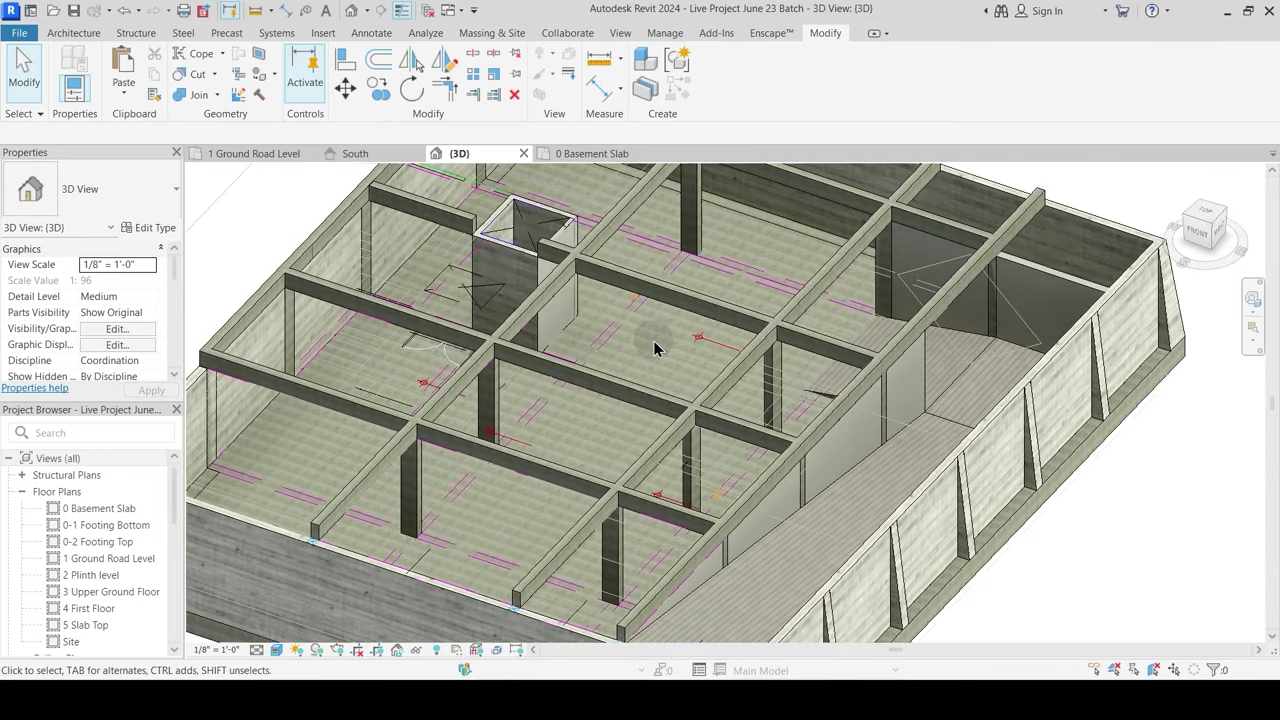
scroll(655, 348, "down", 2)
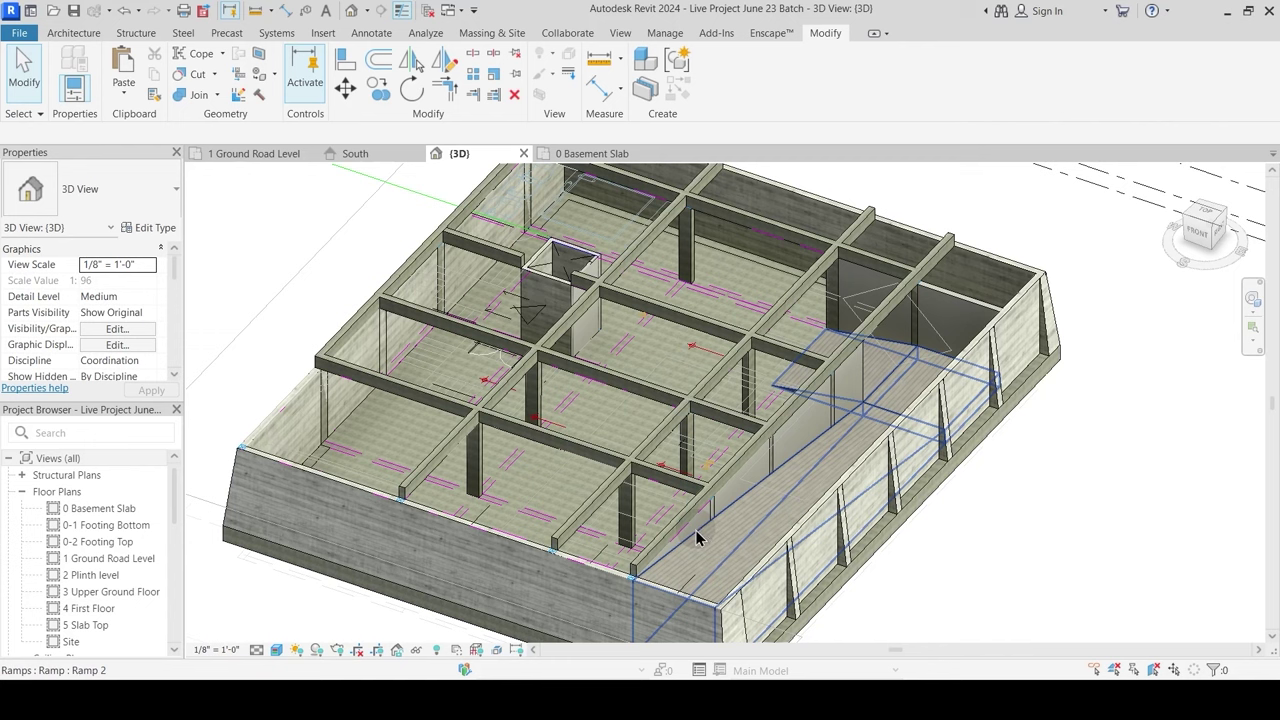
Step: Orbit around the basement bays and select the ground plinth DWG import
middle_click_drag(697, 507, 660, 470, "shift")
mouse_move(603, 389)
middle_mouse_down("shift")
mouse_move(614, 431)
mouse_move(621, 406)
middle_mouse_up("shift")
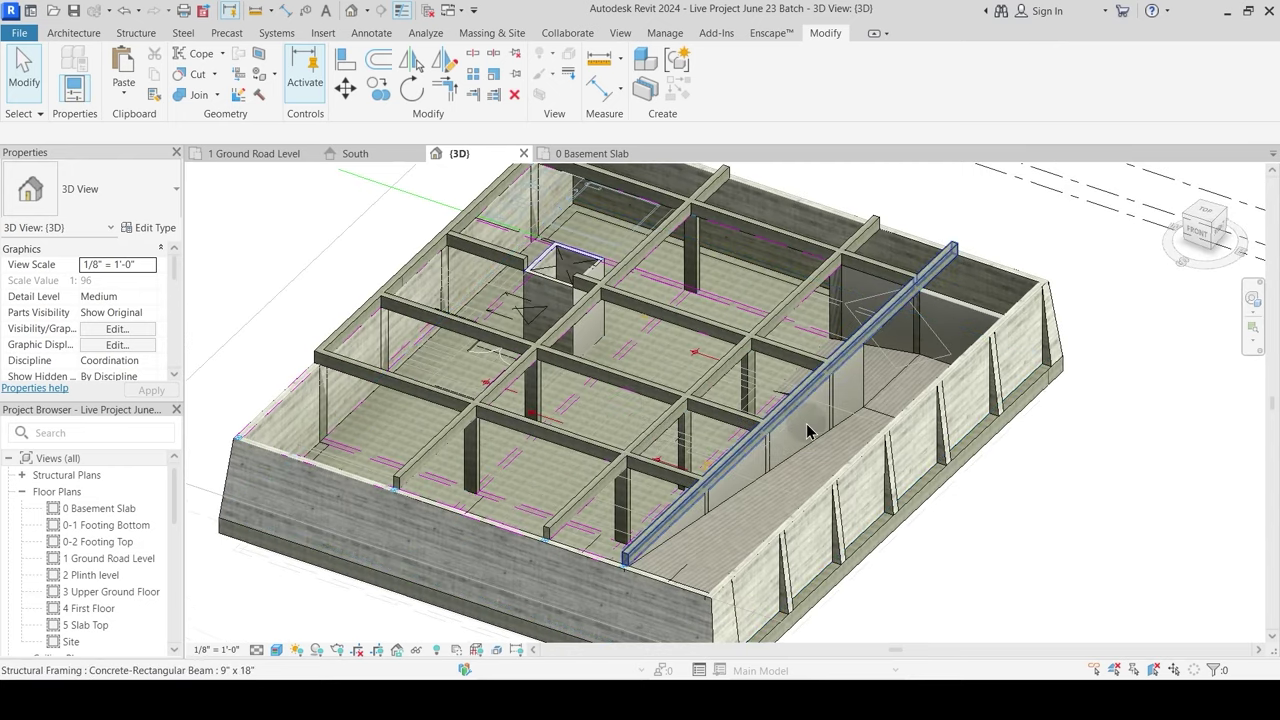
scroll(866, 346, "up", 3)
middle_click_drag(761, 414, 966, 423, "shift")
middle_click_drag(763, 326, 817, 457)
scroll(814, 400, "down", 8)
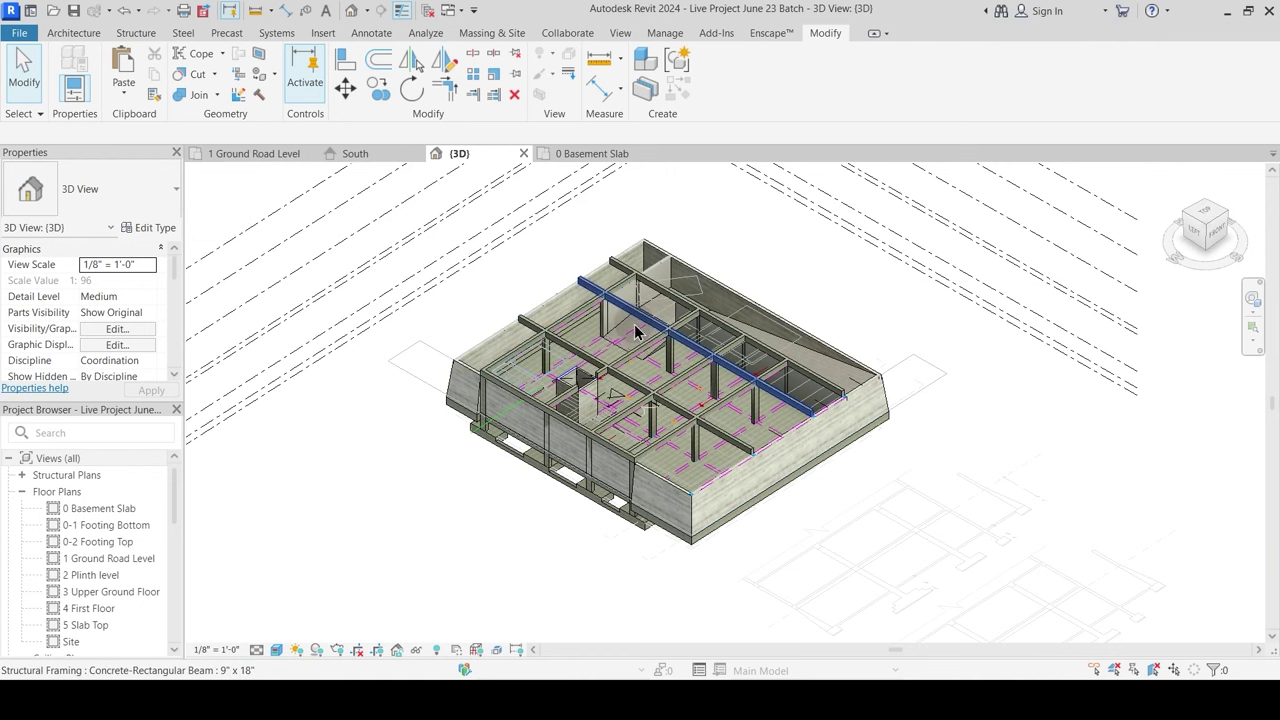
left_click(628, 347)
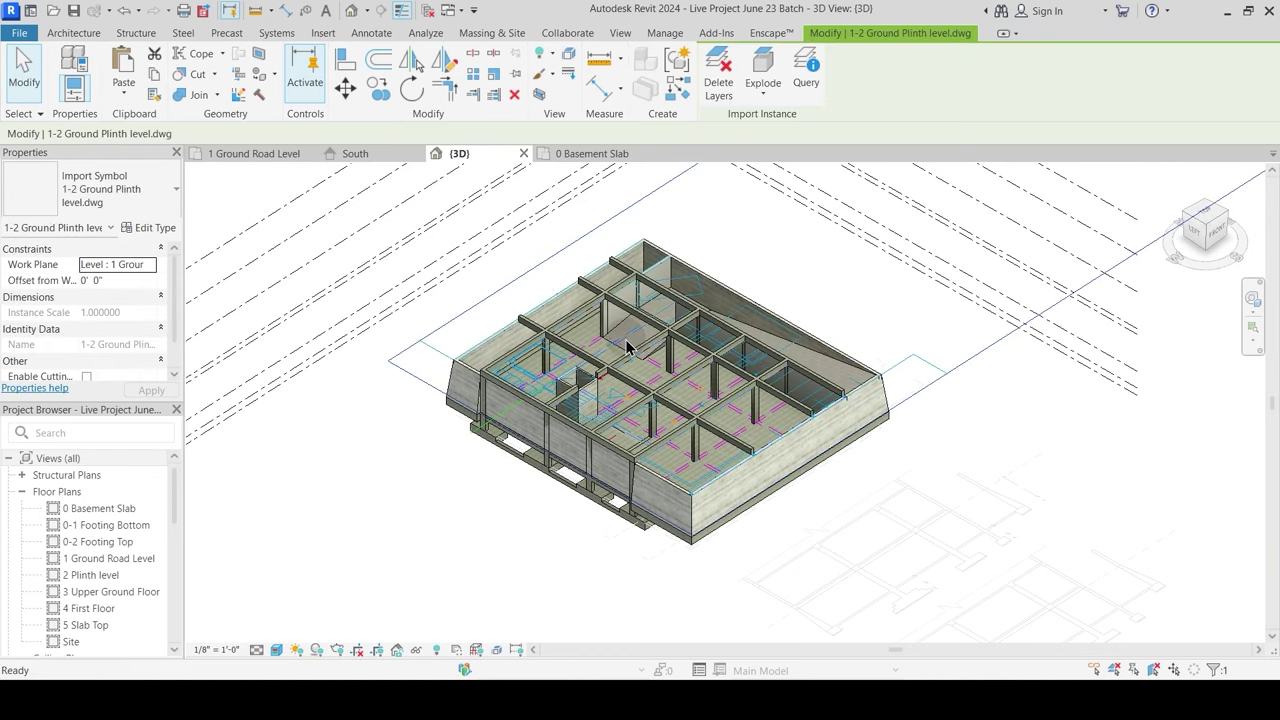
Step: Temporarily hide the plinth DWG import in the 3D view with HH
key("h")
key("h")
scroll(628, 347, "up", 6)
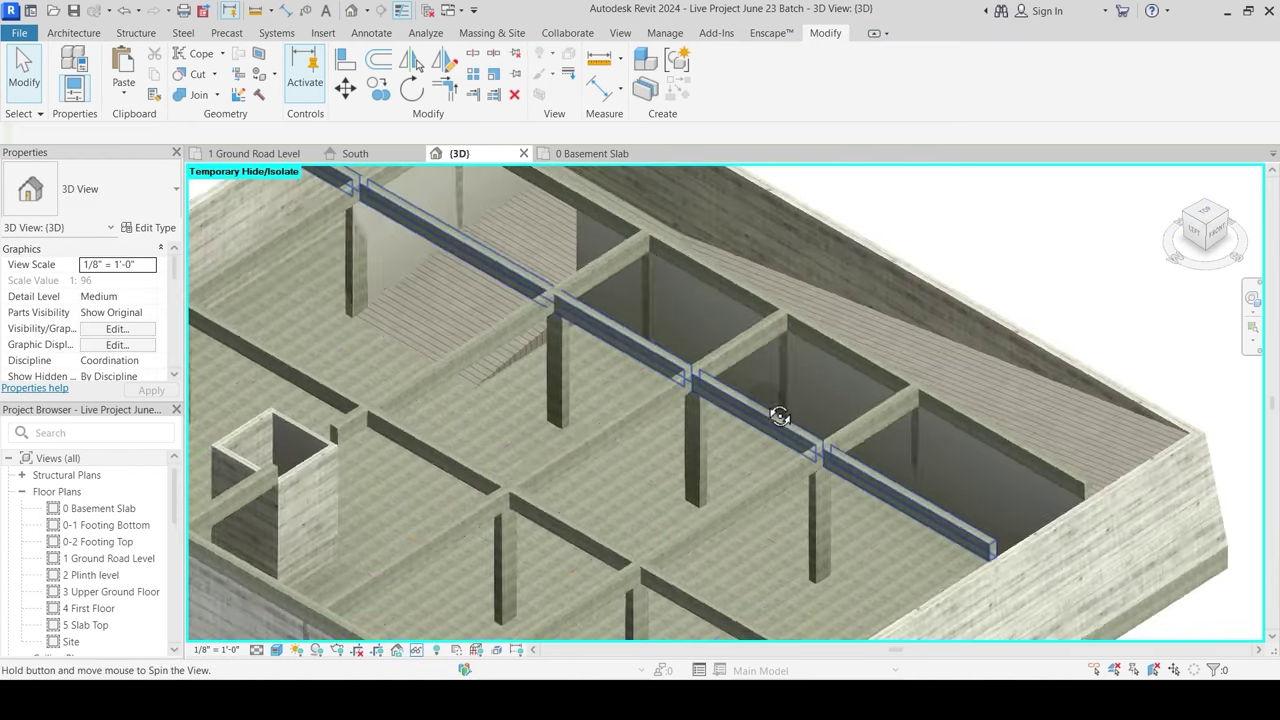
scroll(796, 393, "up", 2)
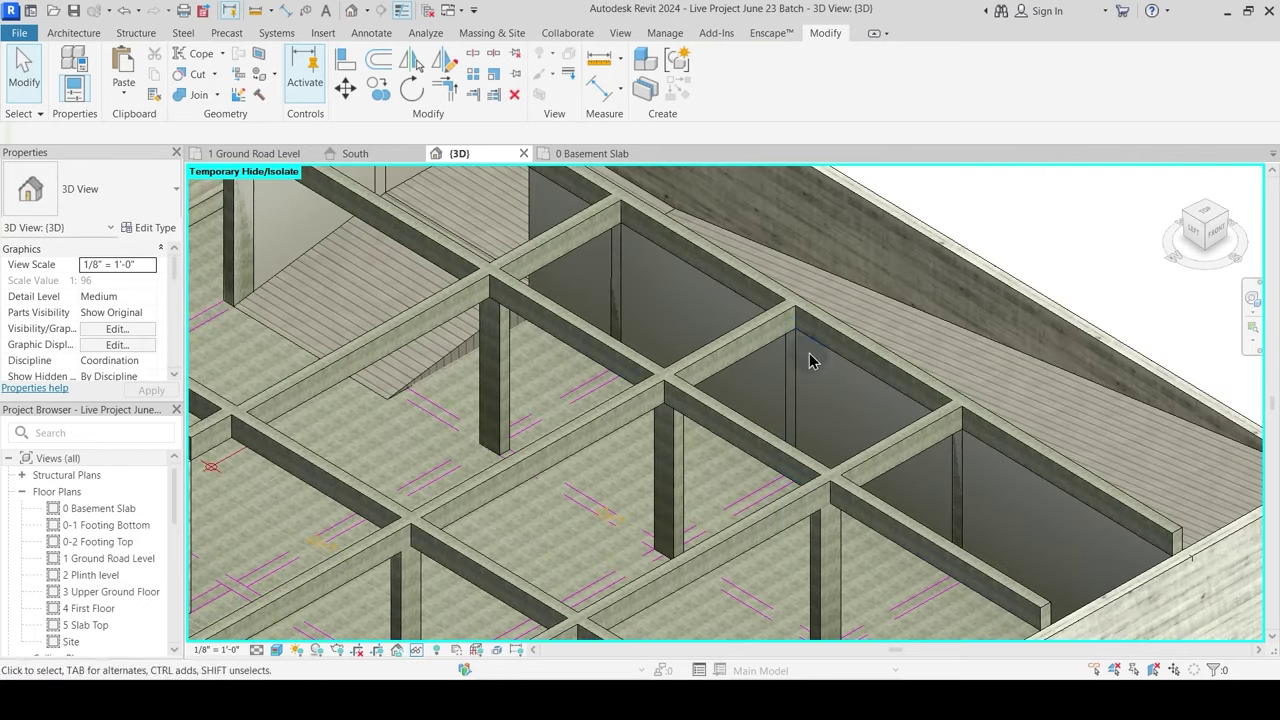
scroll(841, 373, "down", 4)
middle_click_drag(711, 380, 380, 257, "shift")
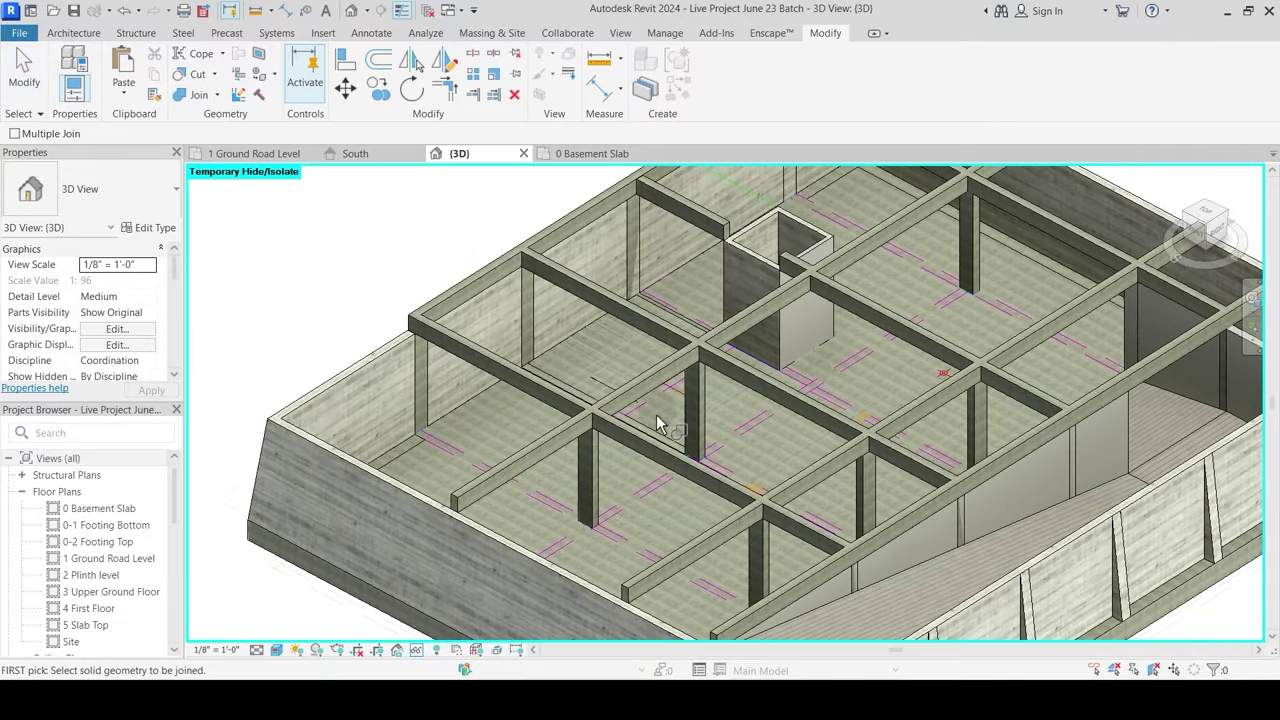
middle_click_drag(657, 424, 677, 325, "shift")
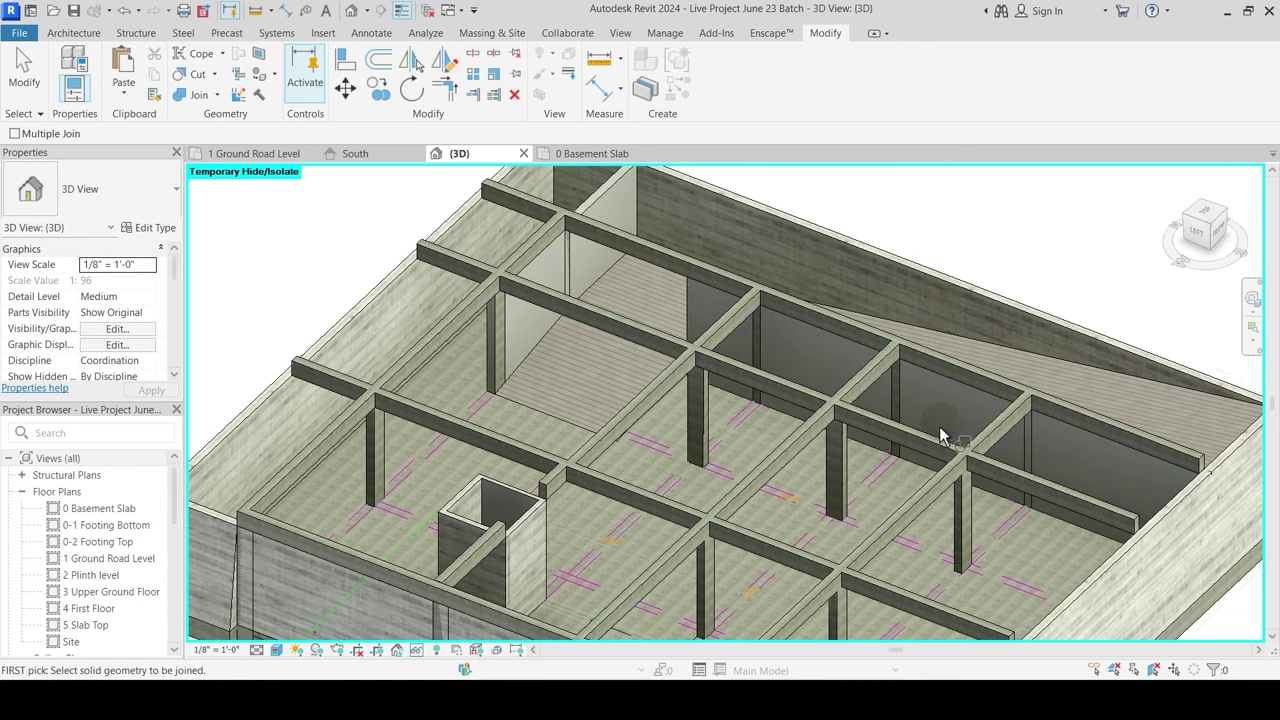
Step: Join the basement wall to its neighbouring column with Join Geometry
left_click(686, 316)
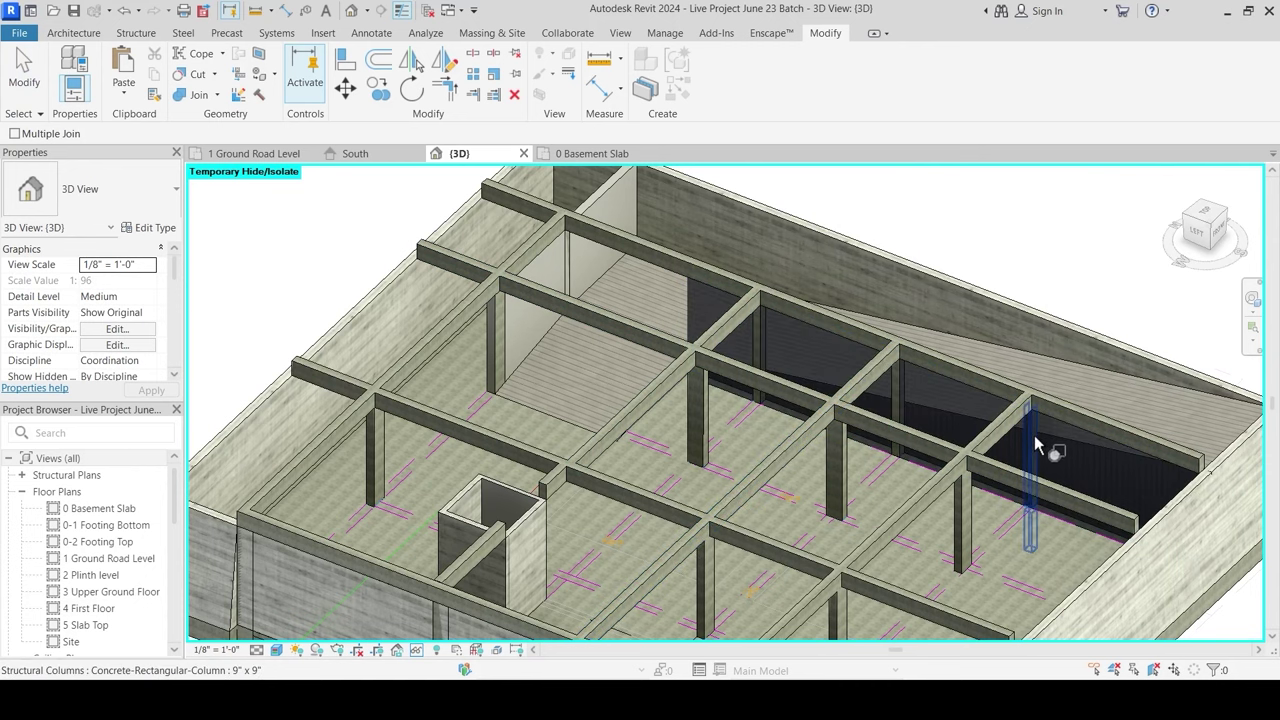
left_click(1034, 437)
middle_click_drag(1036, 448, 830, 324, "shift")
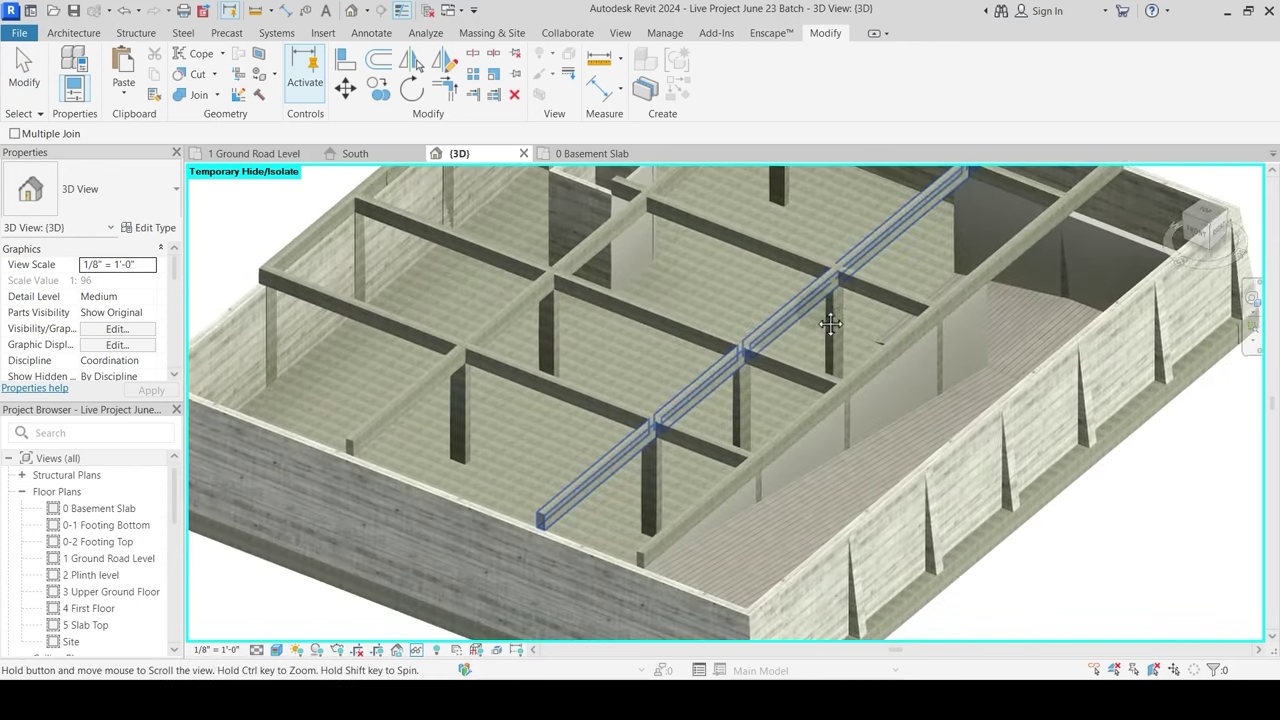
key("Escape")
middle_click_drag(868, 484, 797, 471, "shift")
scroll(797, 471, "up", 2)
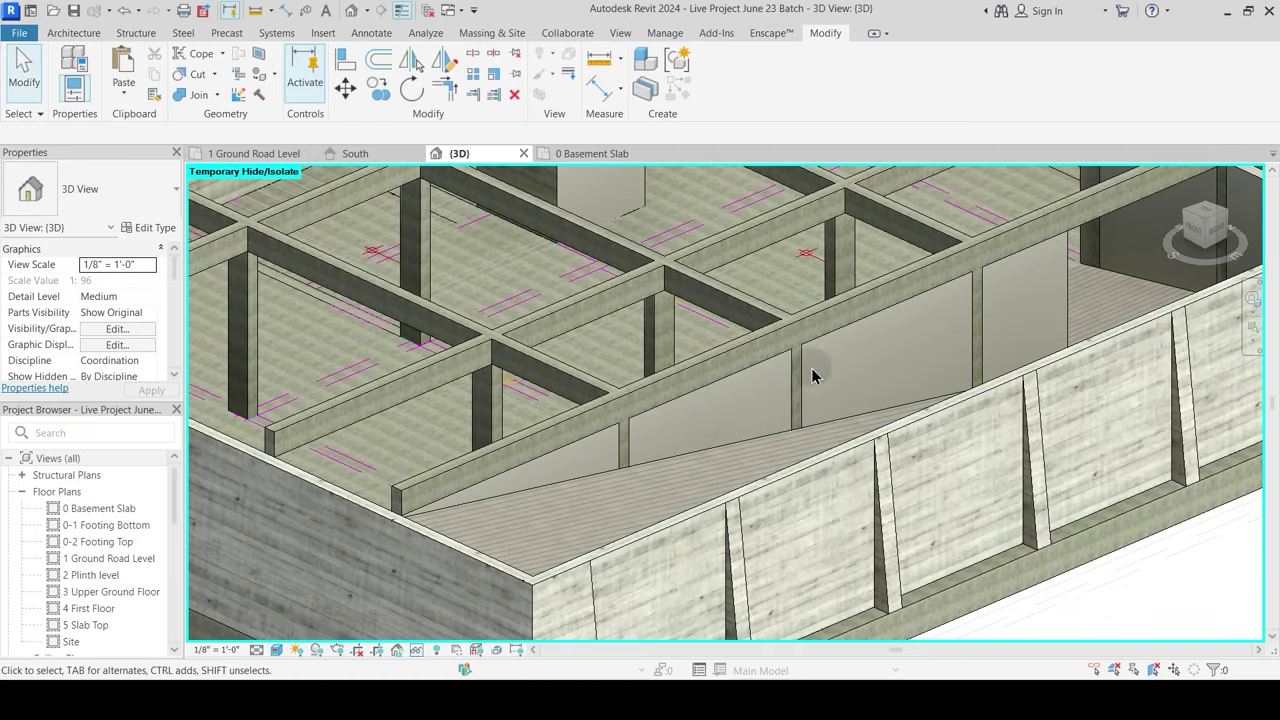
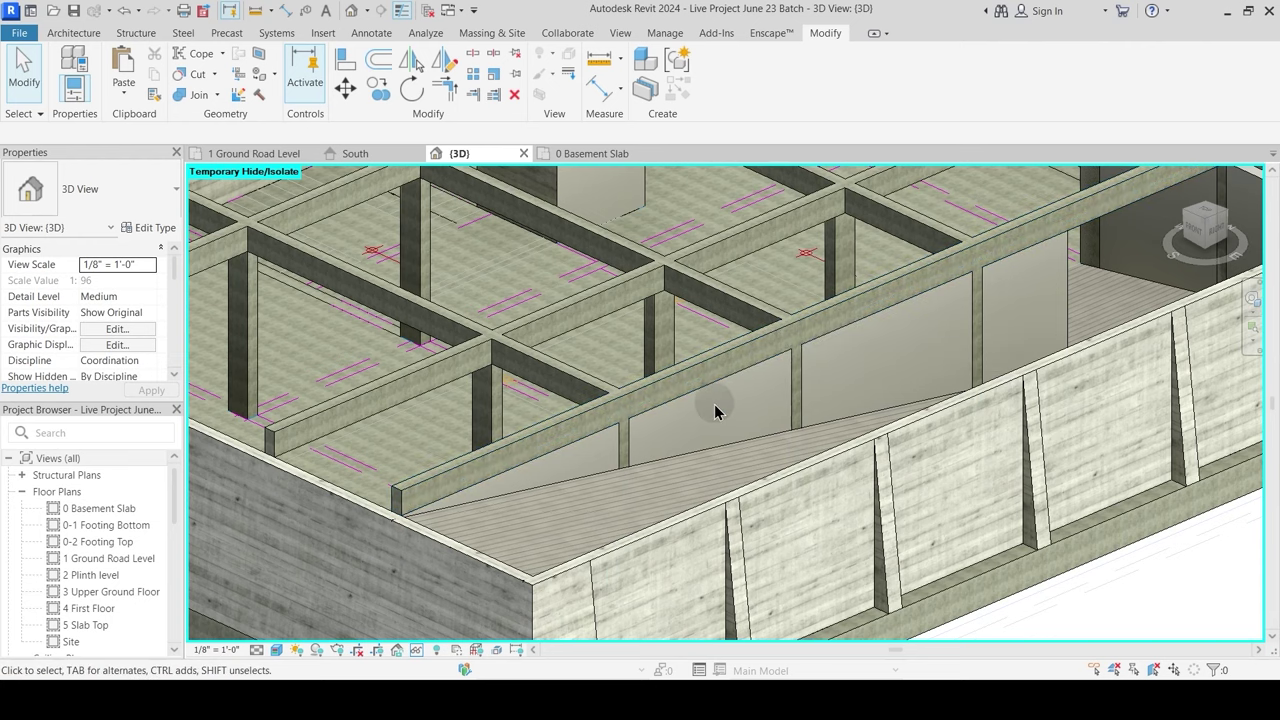
Step: Delete the two thin interior walls standing beside the basement ramp
scroll(736, 418, "up", 2)
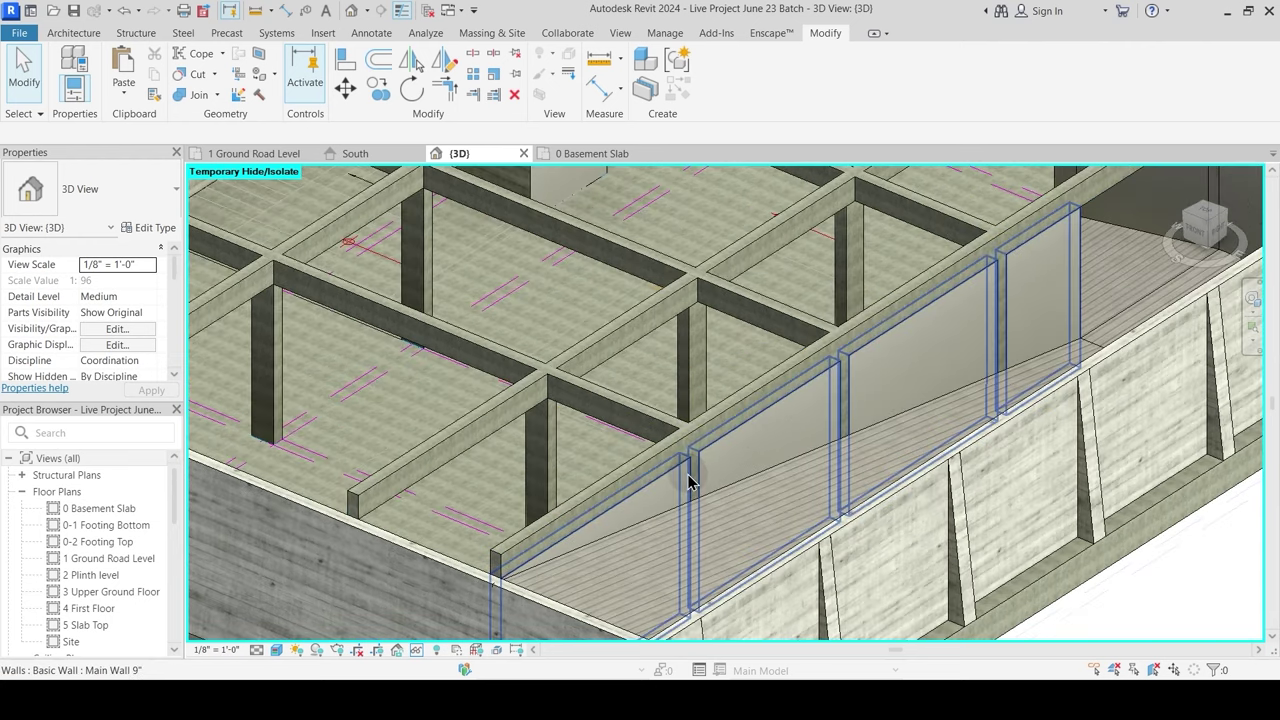
middle_click_drag(1039, 321, 820, 436)
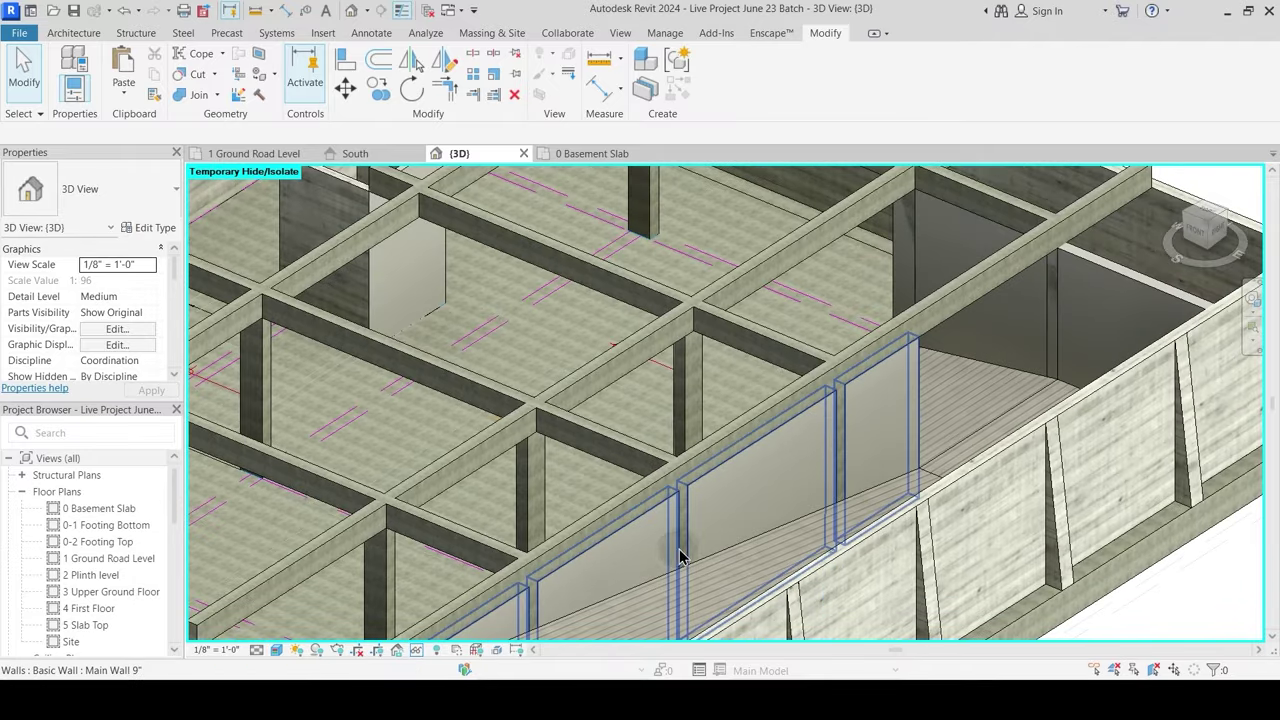
scroll(814, 477, "down", 2)
scroll(760, 436, "down", 1)
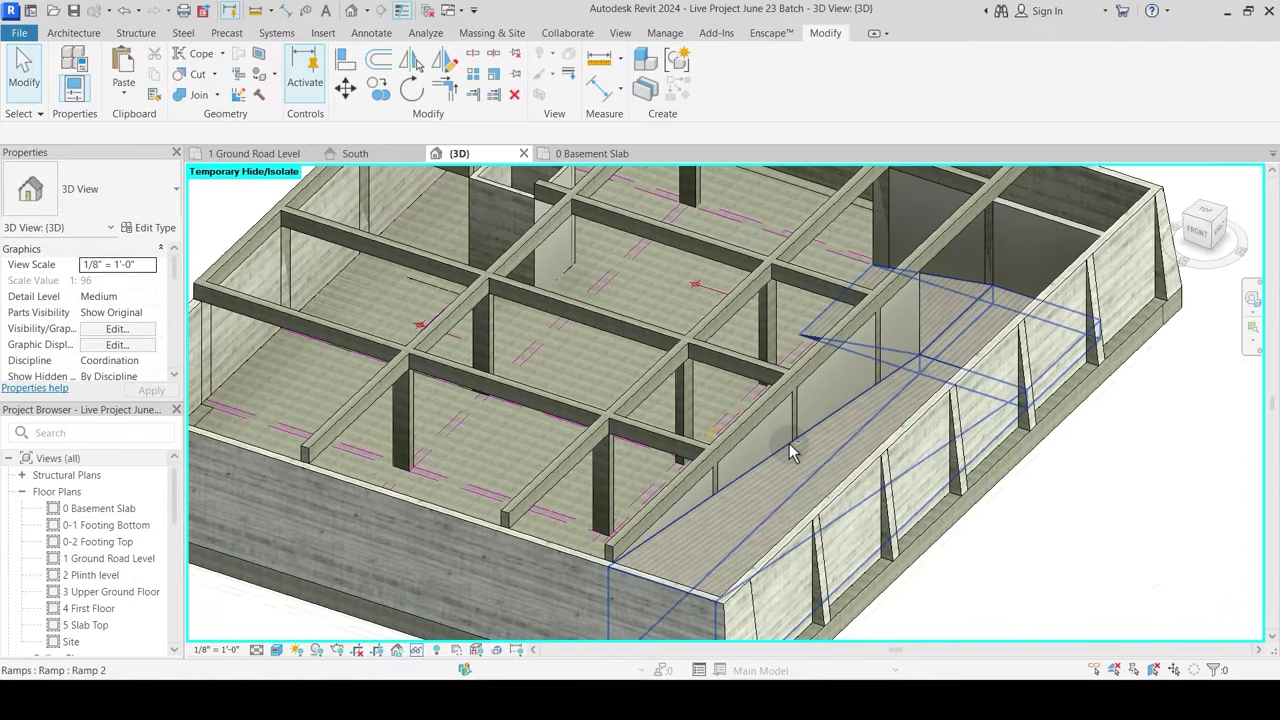
scroll(855, 438, "up", 2)
scroll(828, 441, "down", 1)
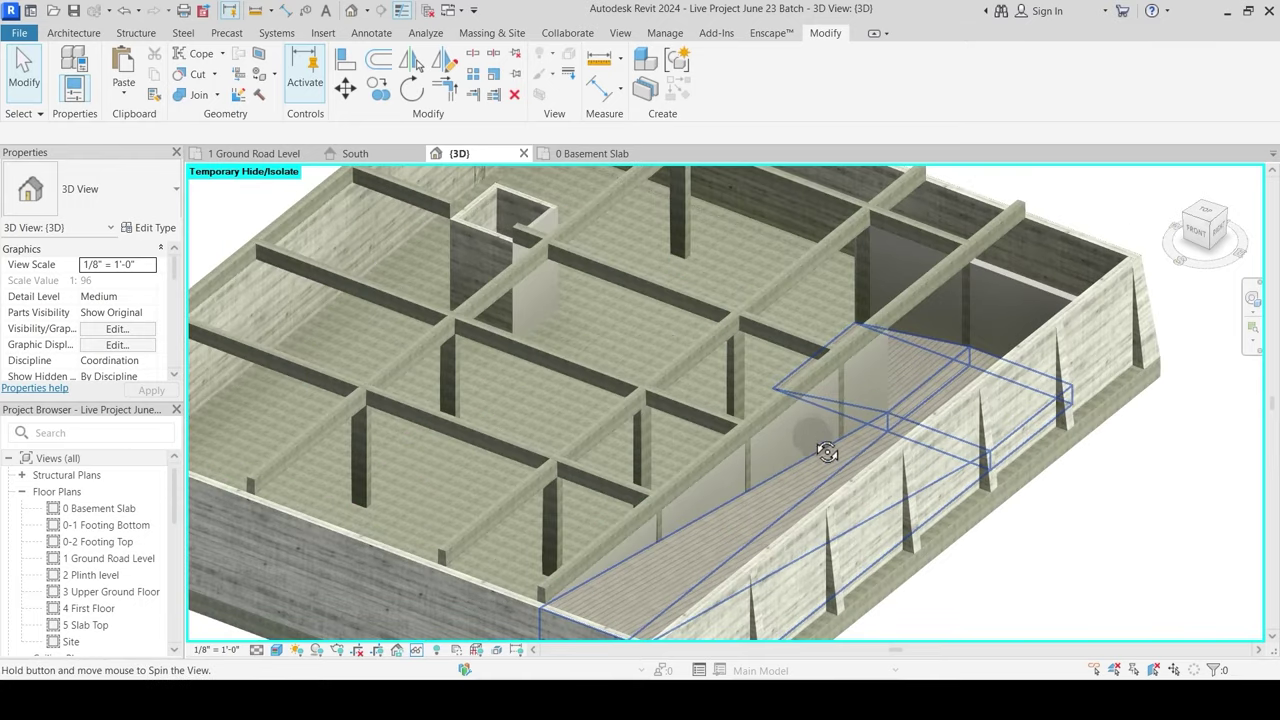
scroll(815, 440, "up", 1)
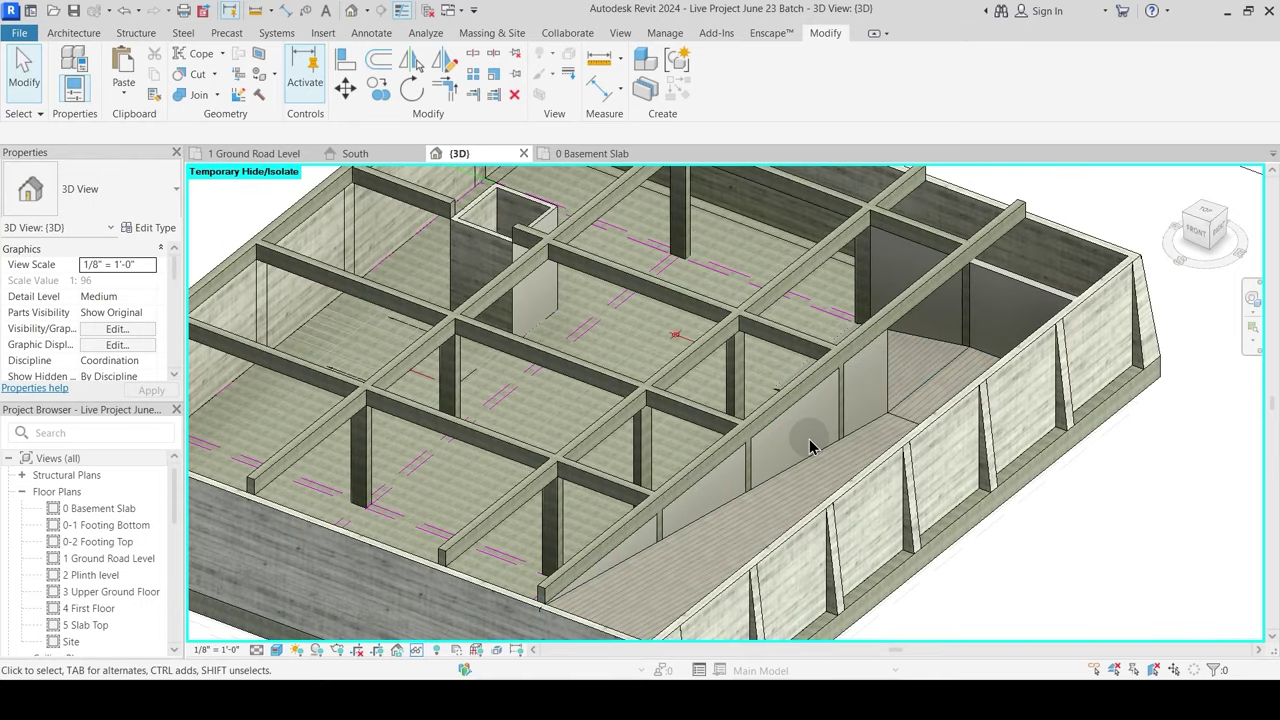
left_click(889, 374)
key("Delete")
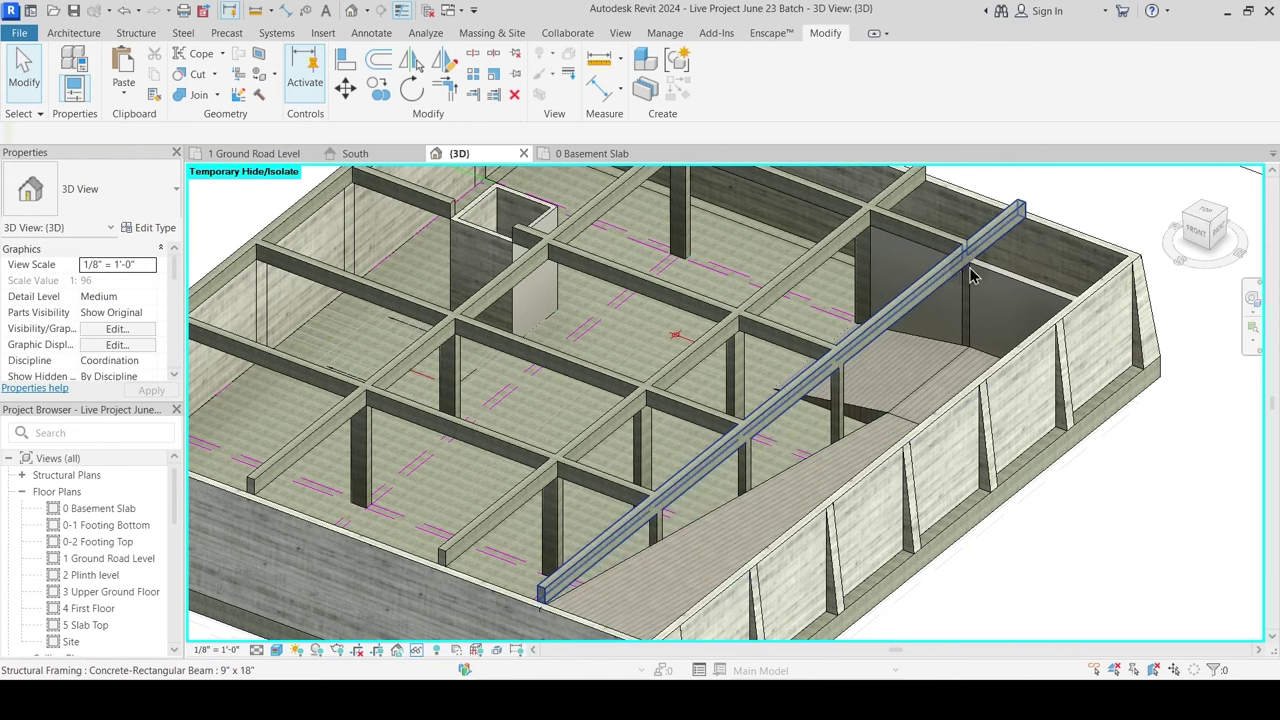
left_click(988, 325)
key("Delete")
middle_click_drag(421, 313, 525, 373)
scroll(368, 386, "down", 3)
scroll(368, 386, "up", 3)
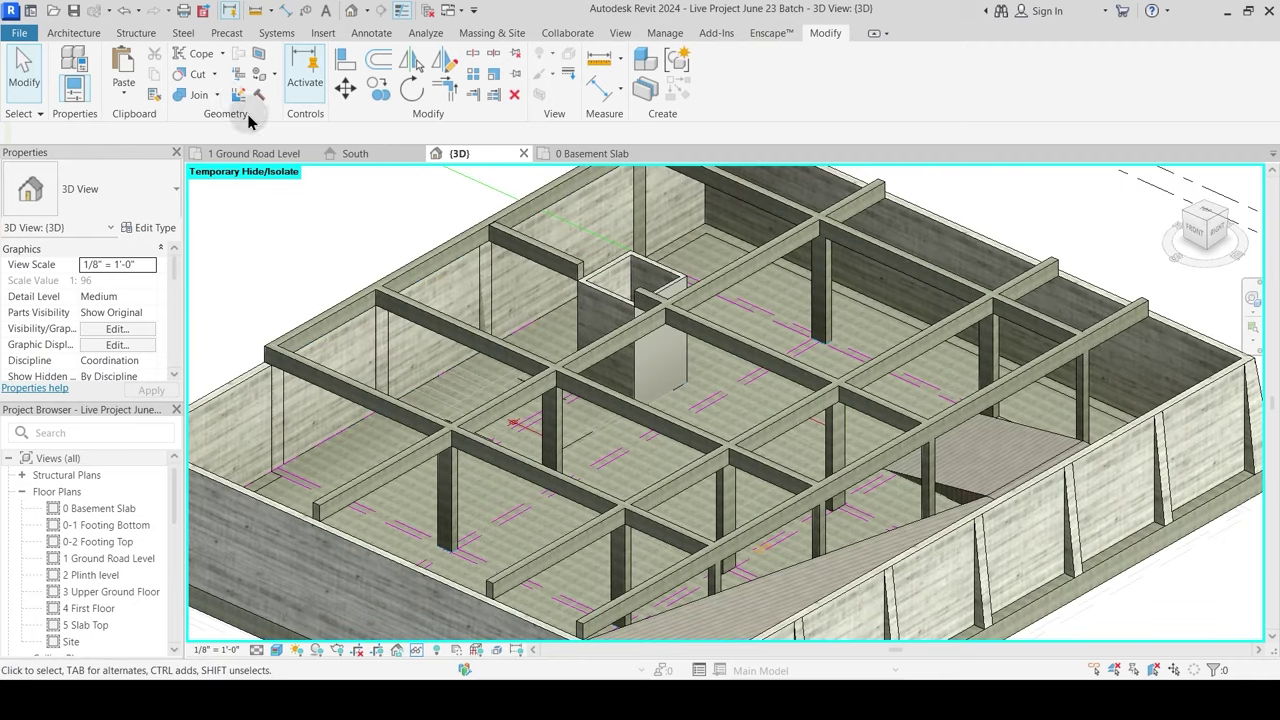
Step: Join the perimeter retaining wall with each of the four adjacent concrete columns
left_click(197, 97)
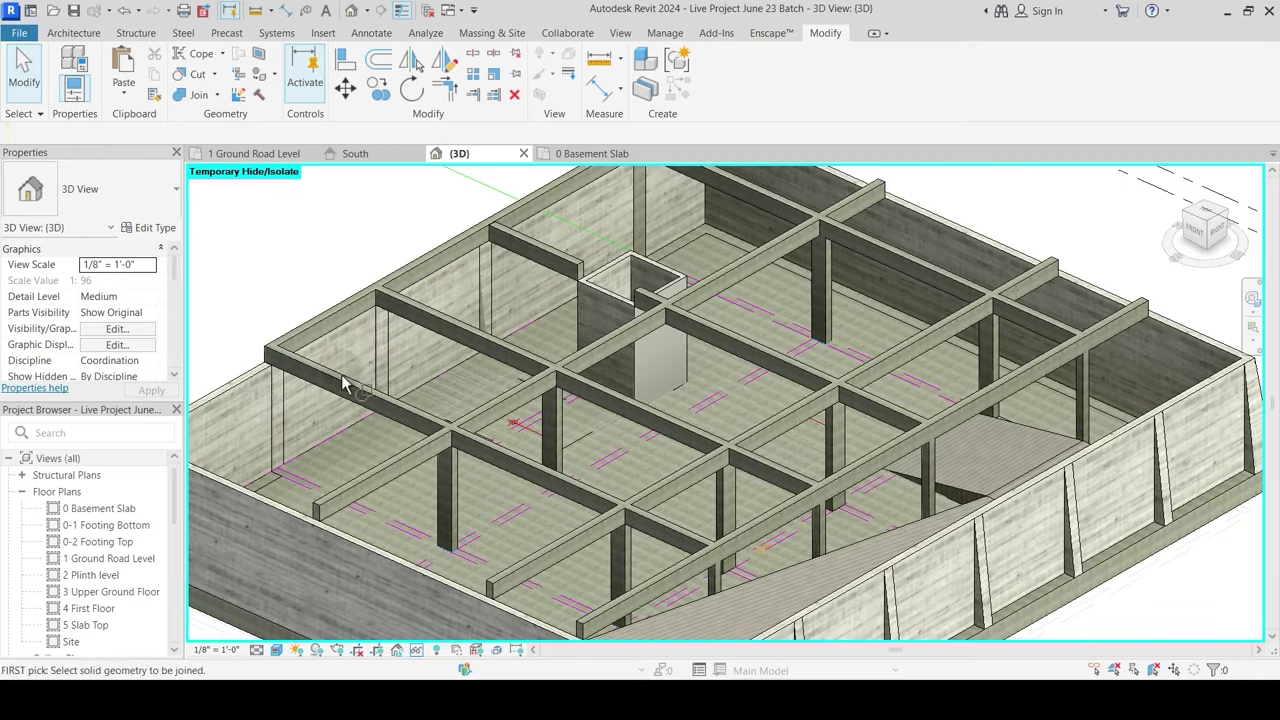
left_click(419, 386)
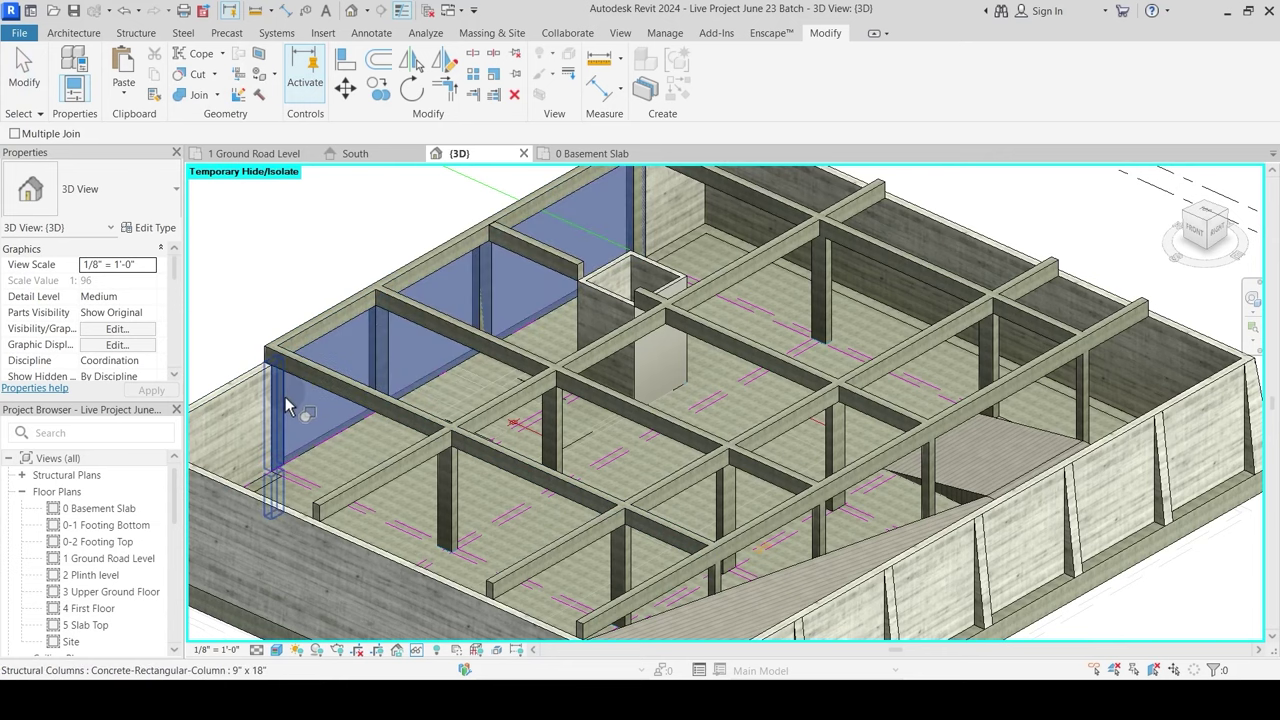
left_click(285, 397)
left_click(443, 382)
left_click(386, 357)
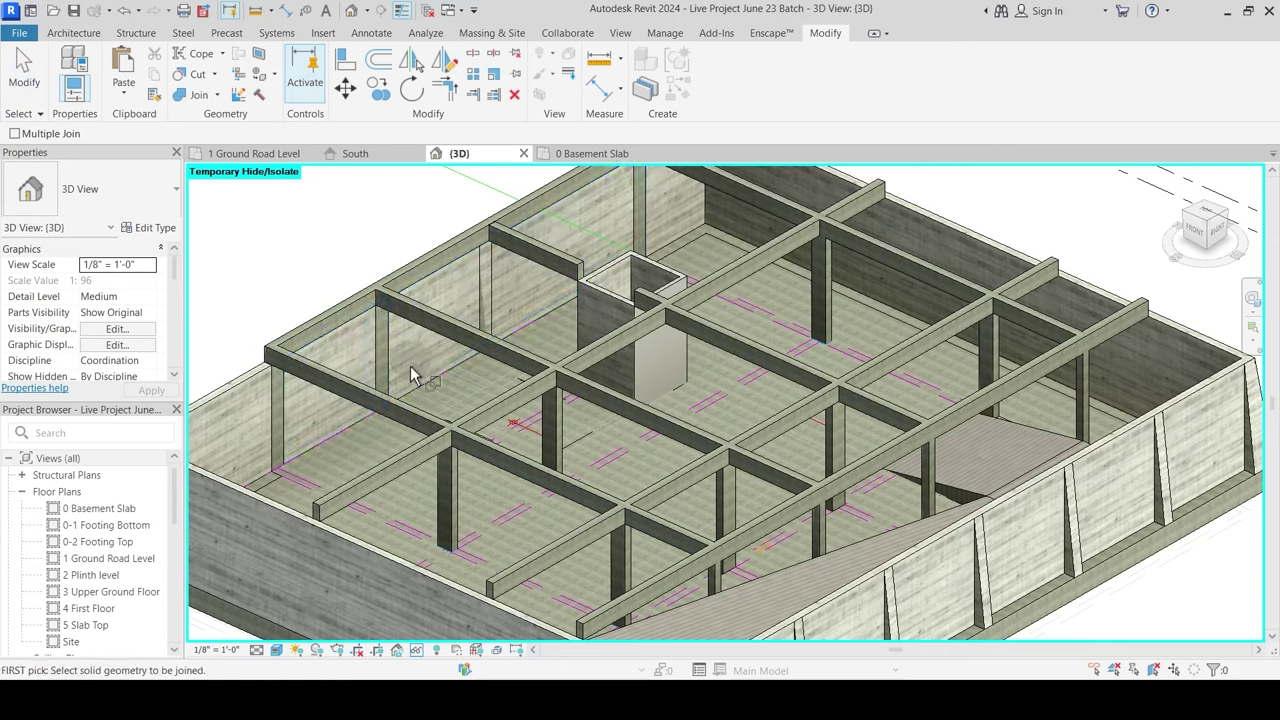
left_click(443, 386)
left_click(486, 296)
middle_click_drag(486, 290, 476, 326)
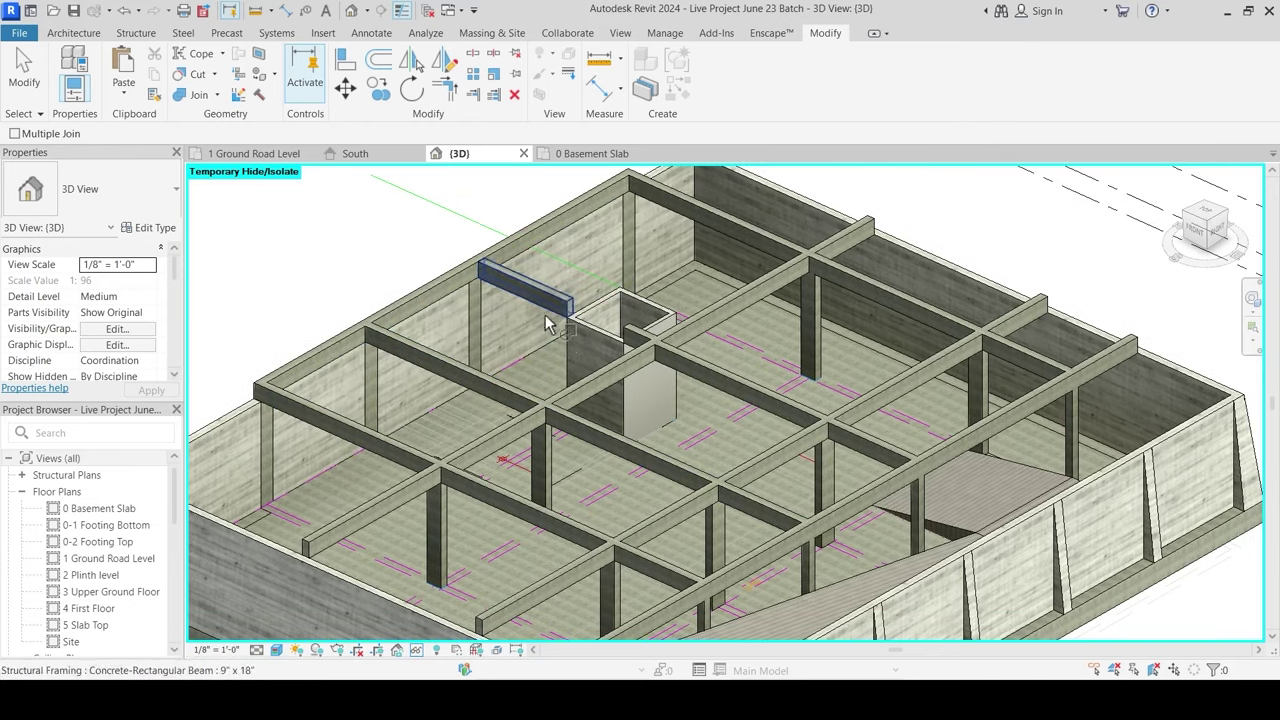
left_click(540, 355)
left_click(630, 248)
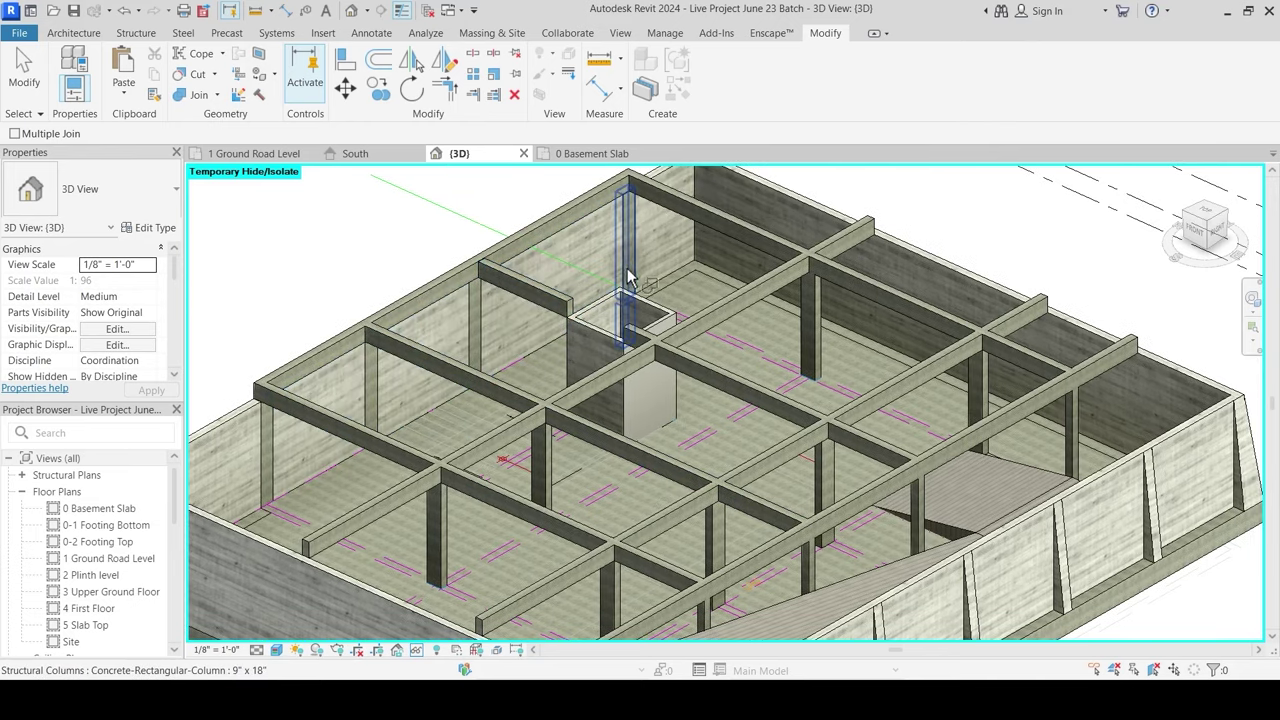
key("Escape")
Step: Orbit the basement model to check the new wall-column joins
scroll(523, 323, "down", 3)
middle_click_drag(691, 443, 722, 478, "shift")
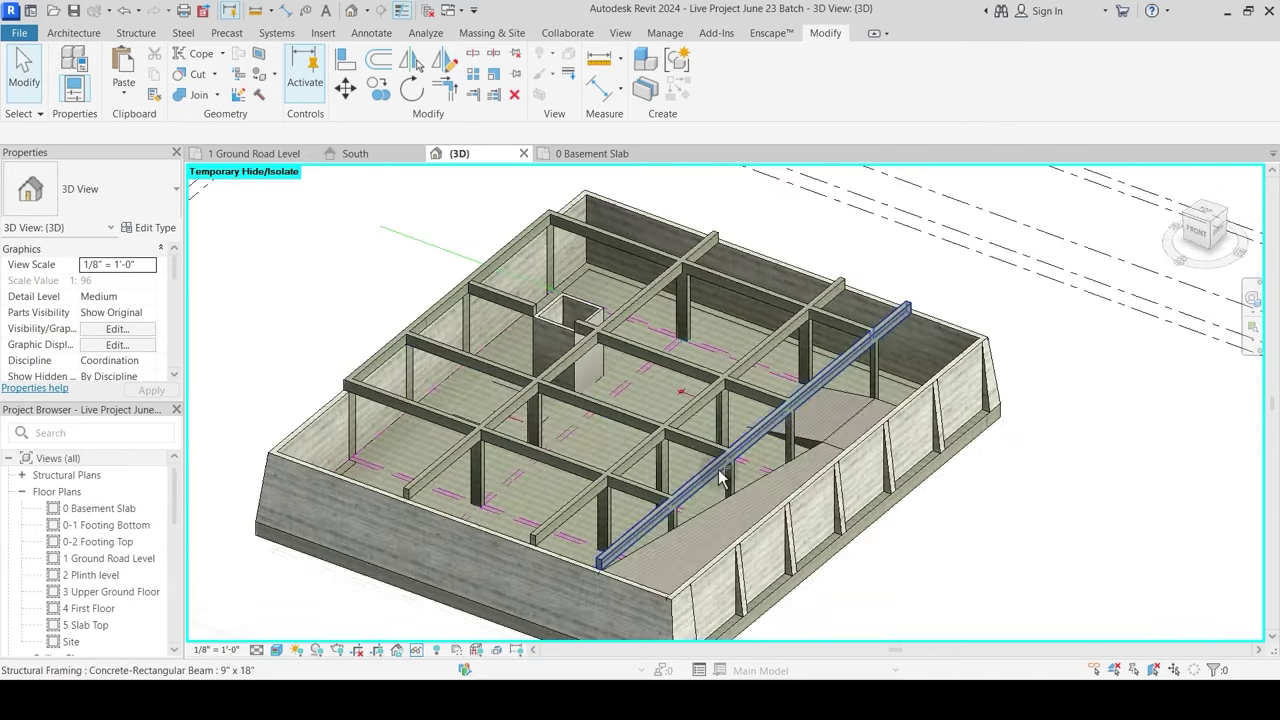
middle_click_drag(792, 425, 656, 310, "shift")
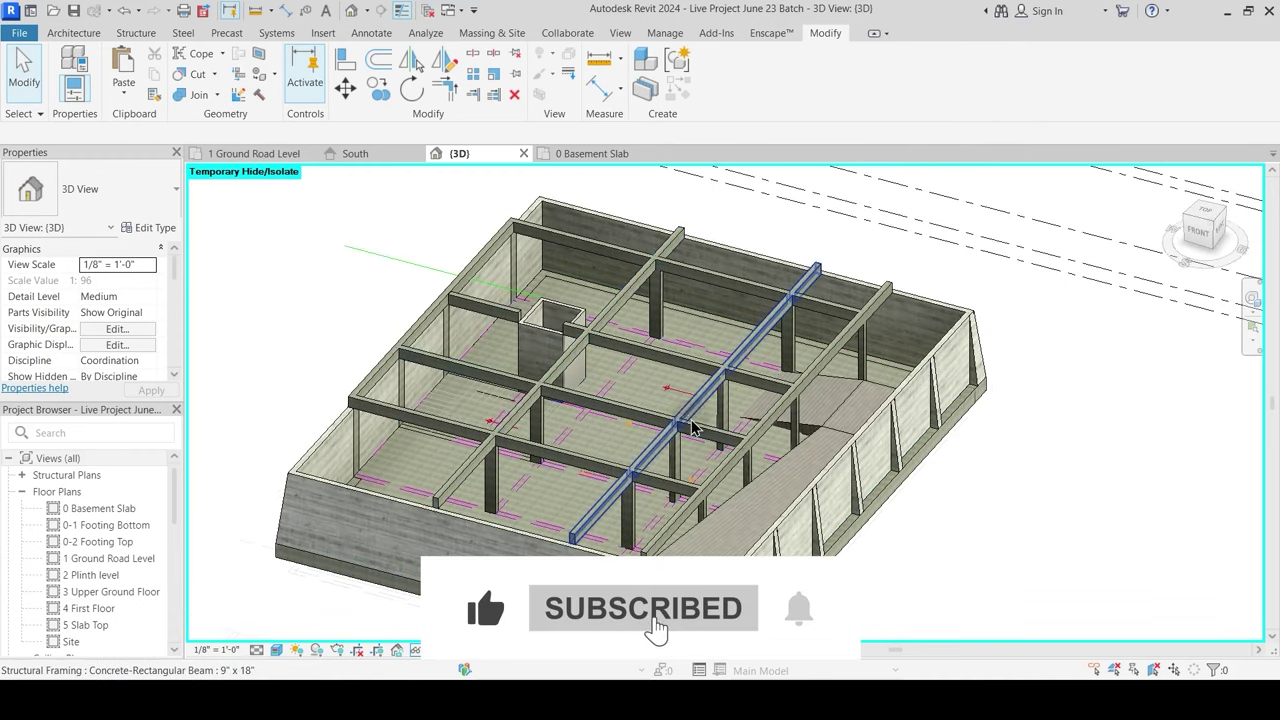
middle_click_drag(750, 420, 587, 452, "shift")
scroll(587, 452, "up", 5)
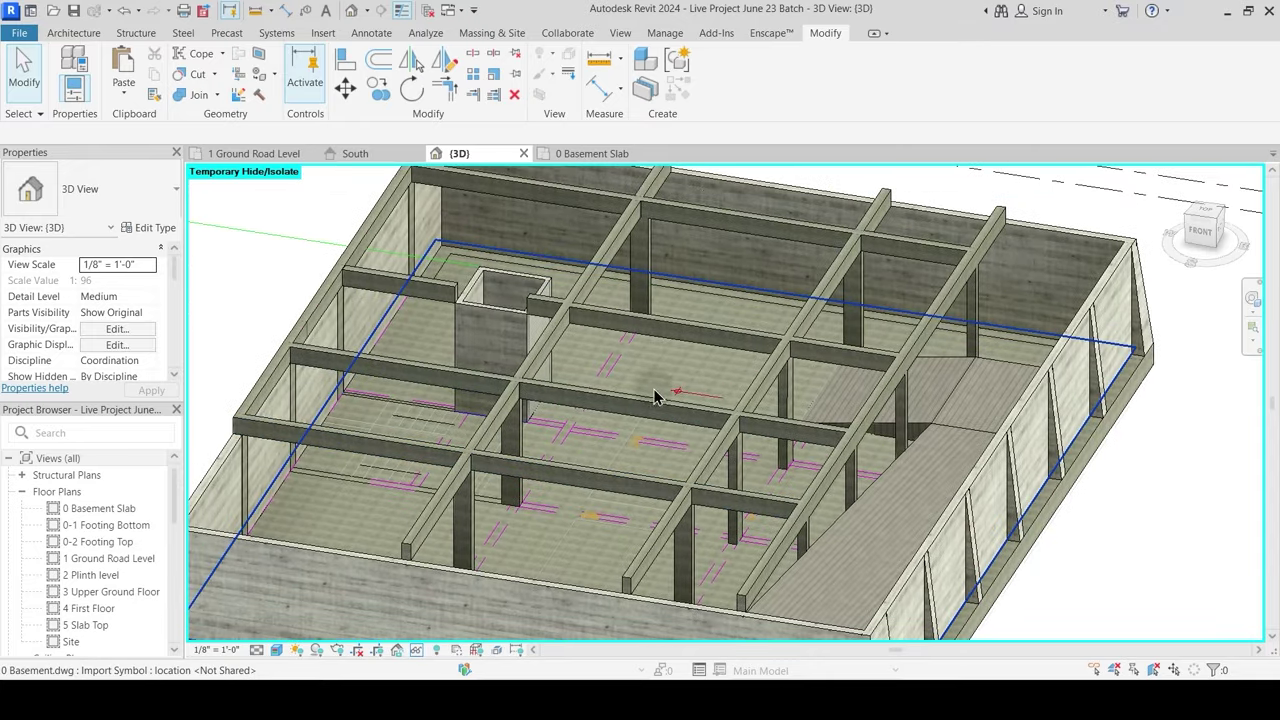
mouse_move(575, 375)
middle_mouse_down("shift")
mouse_move(606, 437)
mouse_move(580, 371)
middle_mouse_up("shift")
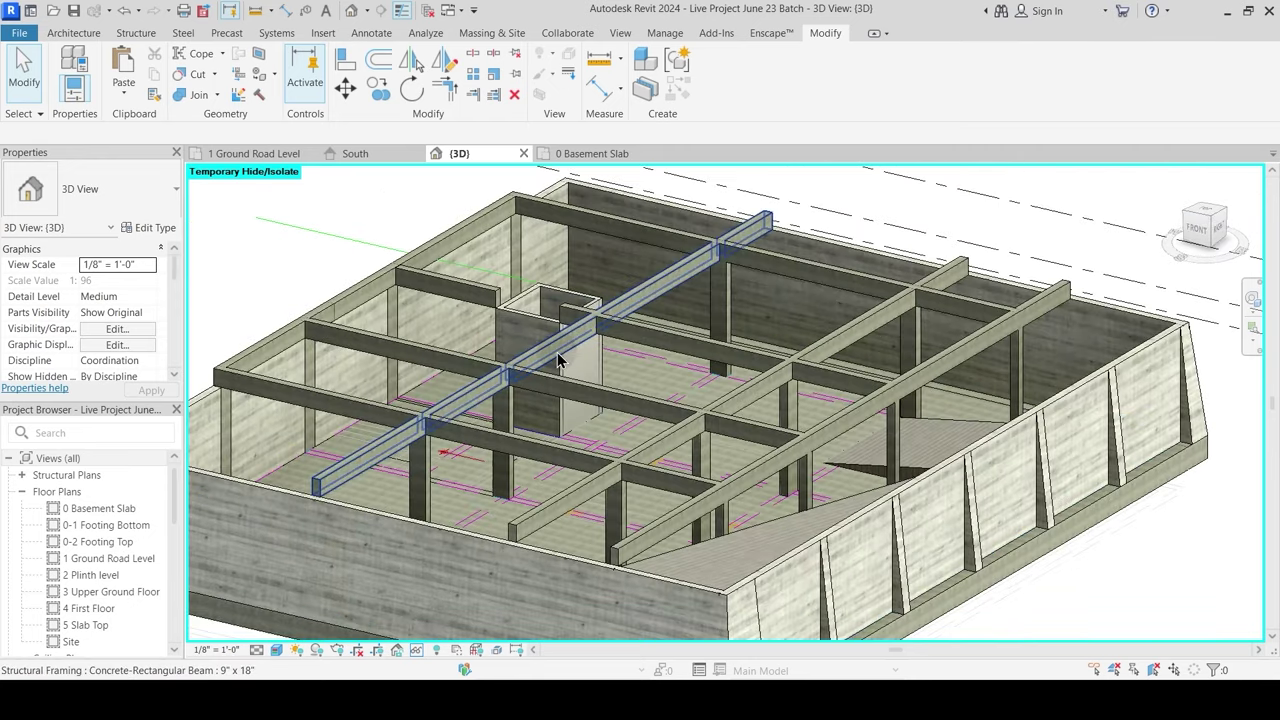
middle_click_drag(528, 432, 690, 450, "shift")
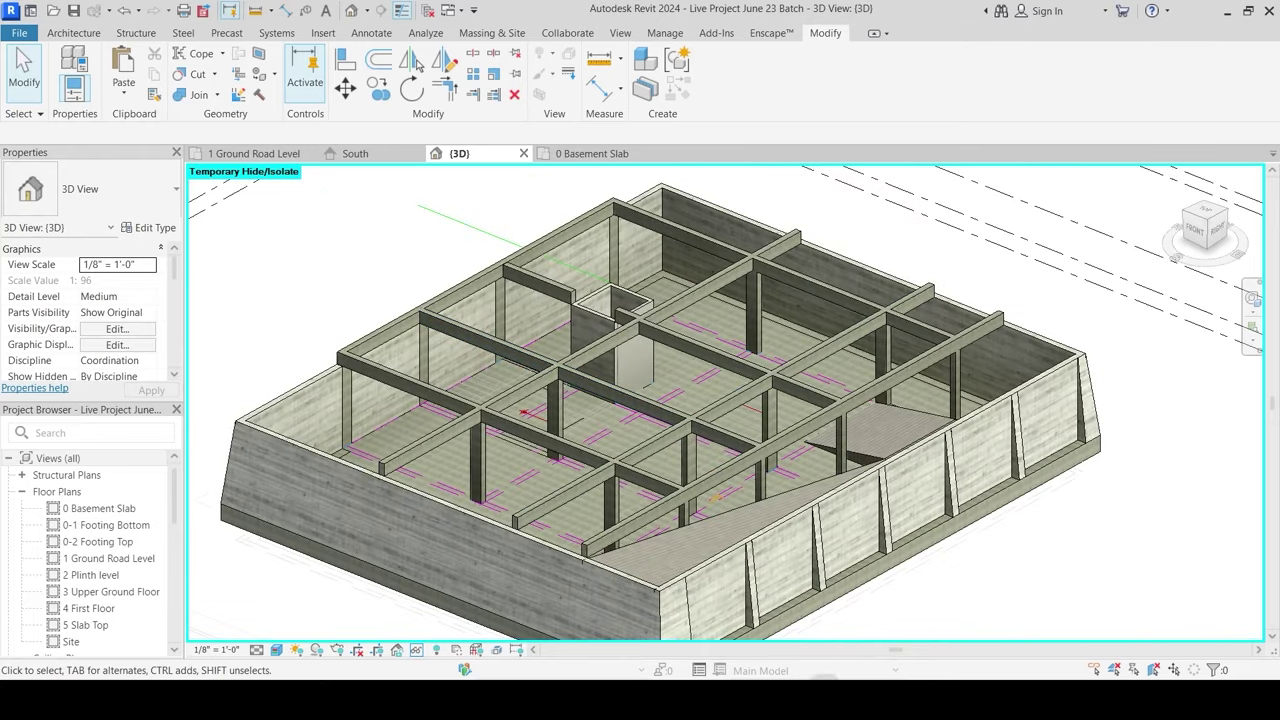
mouse_move(829, 698)
left_click(904, 636)
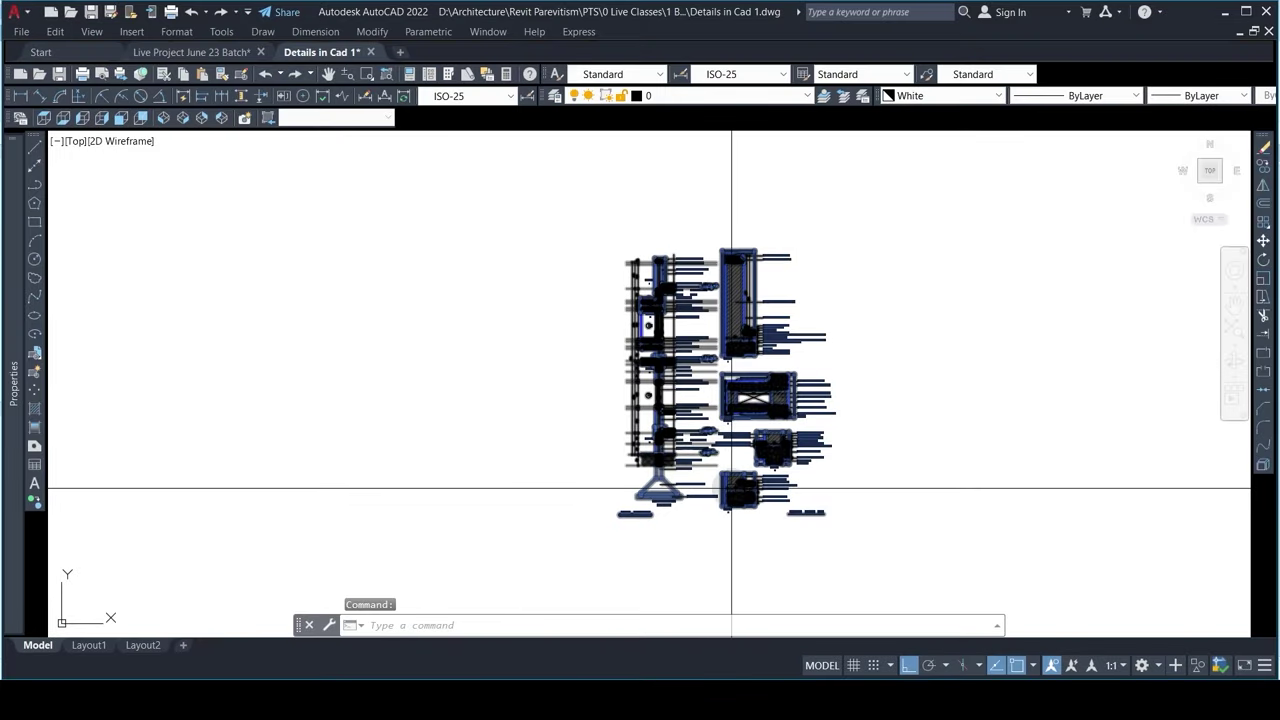
scroll(726, 445, "up", 5)
mouse_move(830, 700)
left_click(783, 698)
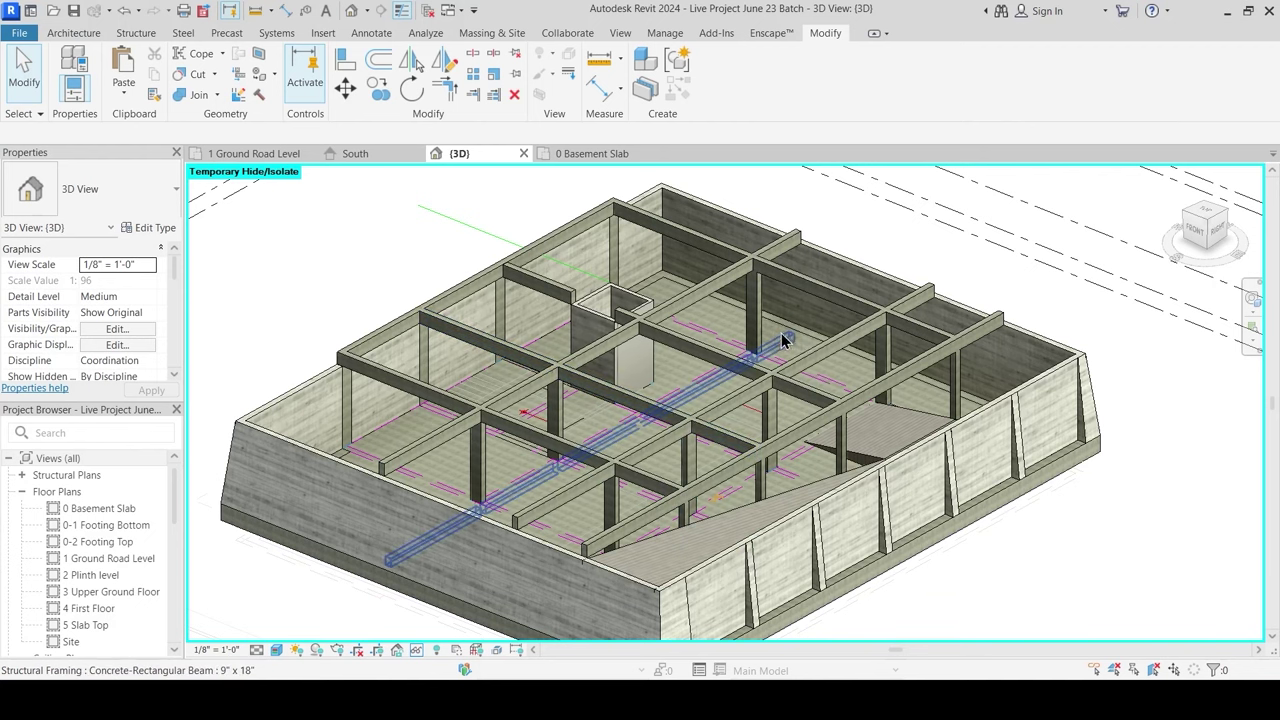
mouse_move(830, 700)
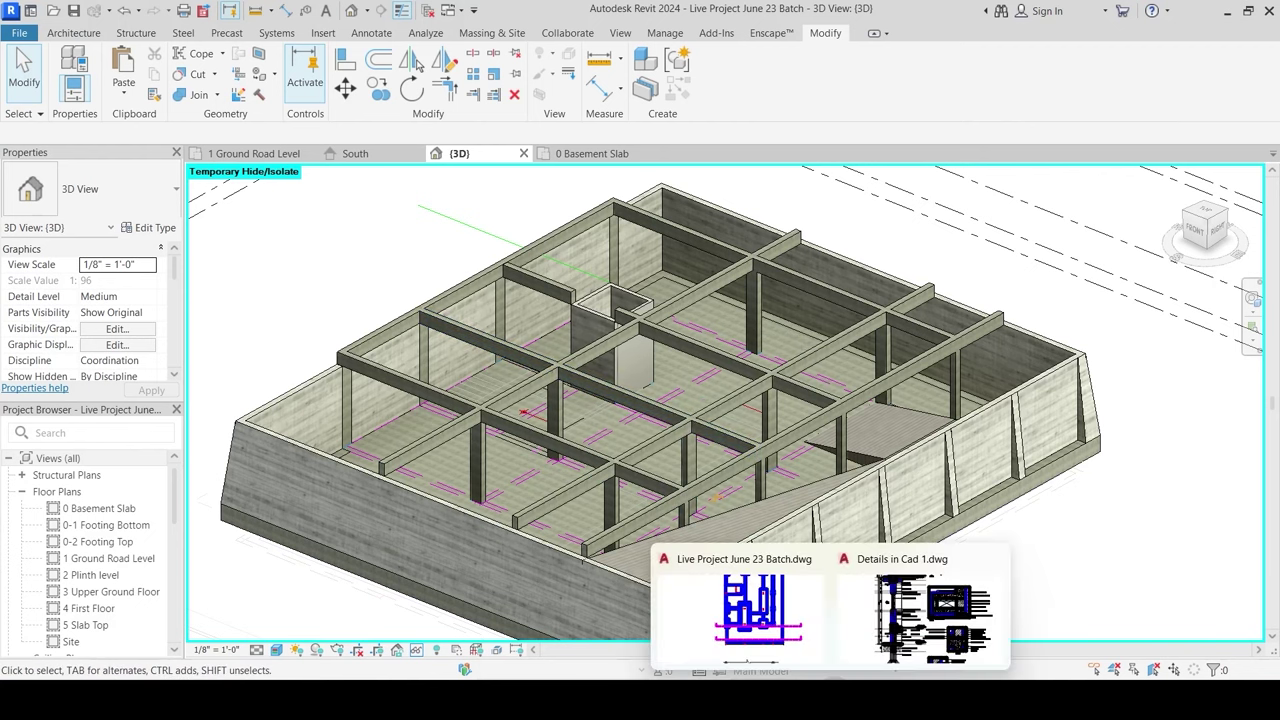
left_click(958, 612)
middle_click_drag(607, 416, 619, 454)
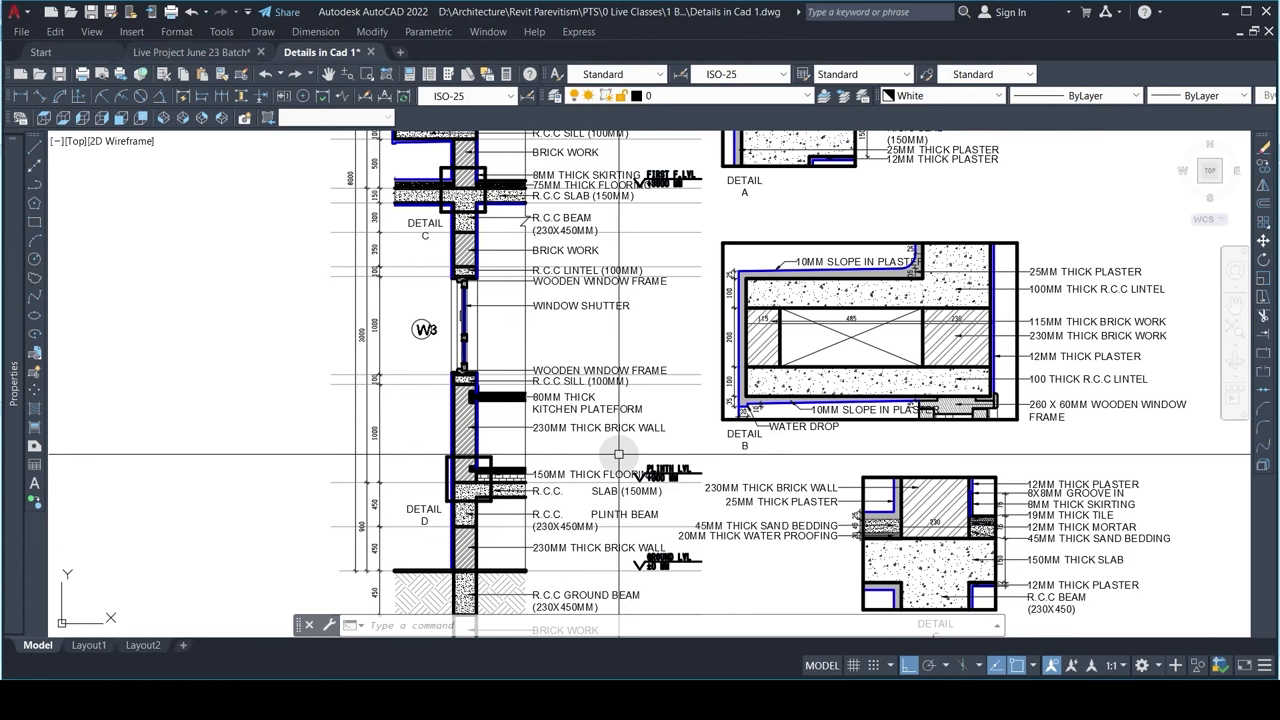
scroll(619, 454, "up", 5)
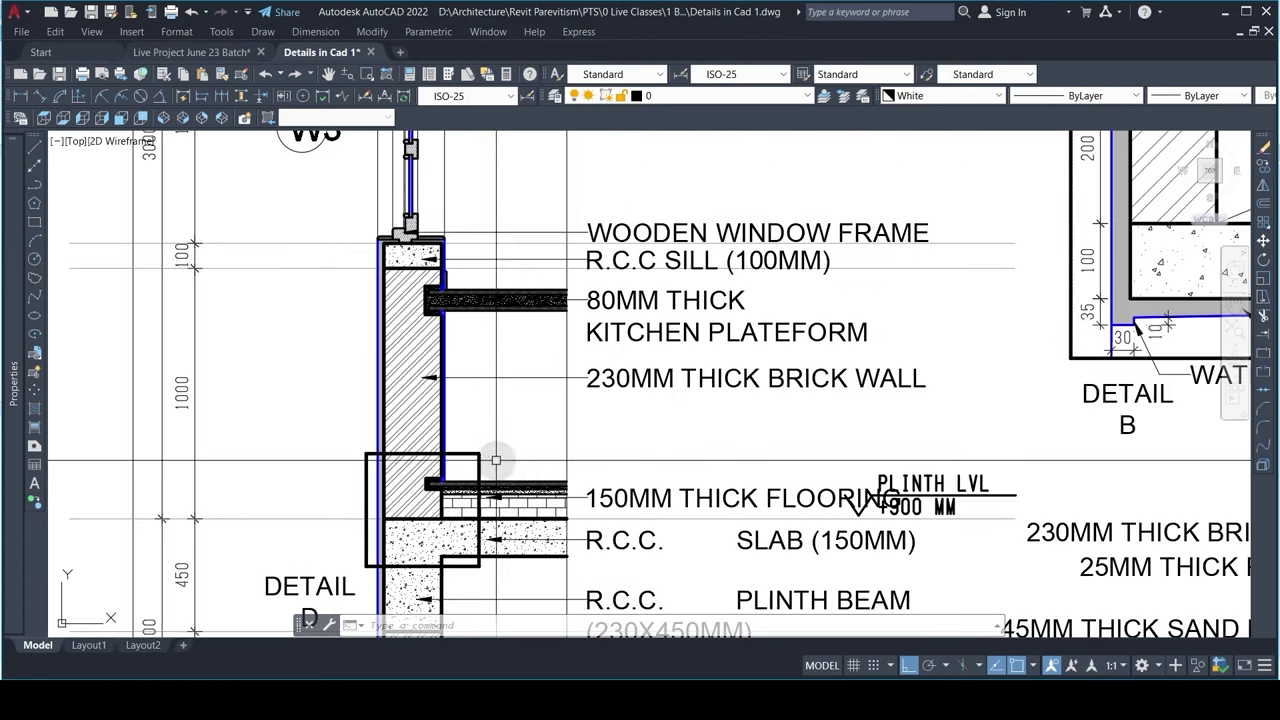
scroll(604, 469, "down", 4)
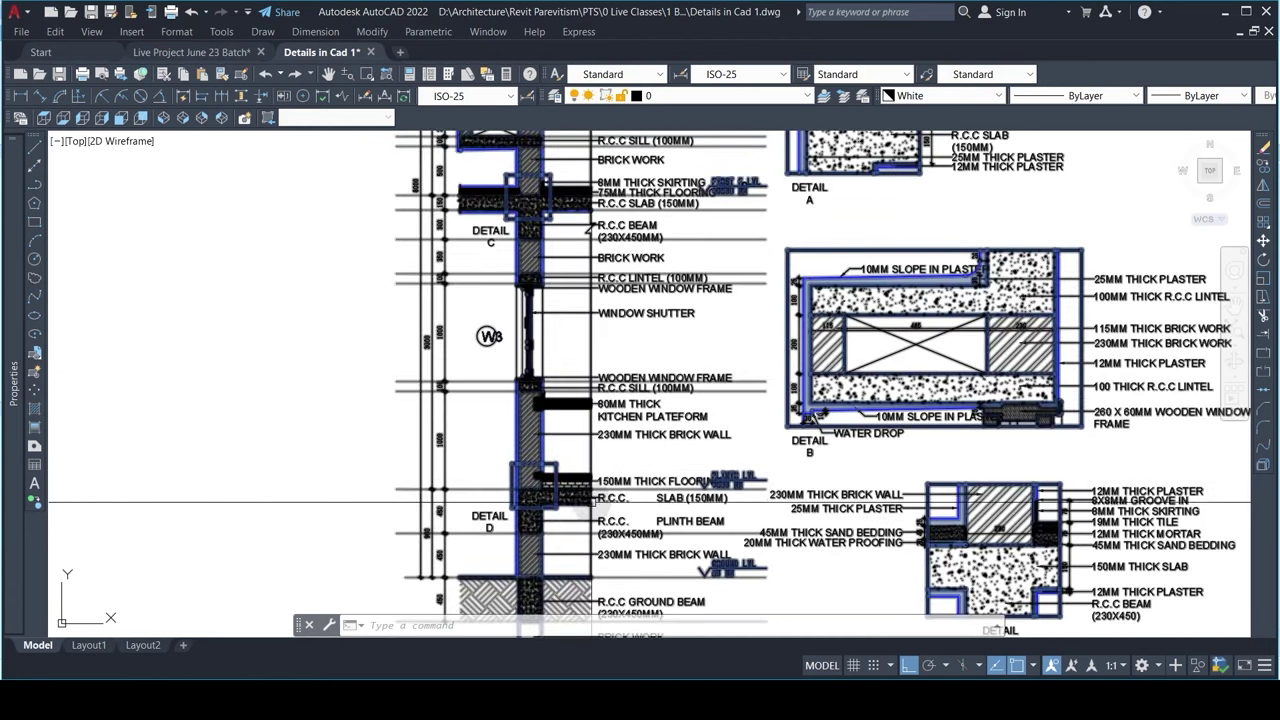
middle_click_drag(605, 529, 590, 489)
scroll(590, 489, "up", 2)
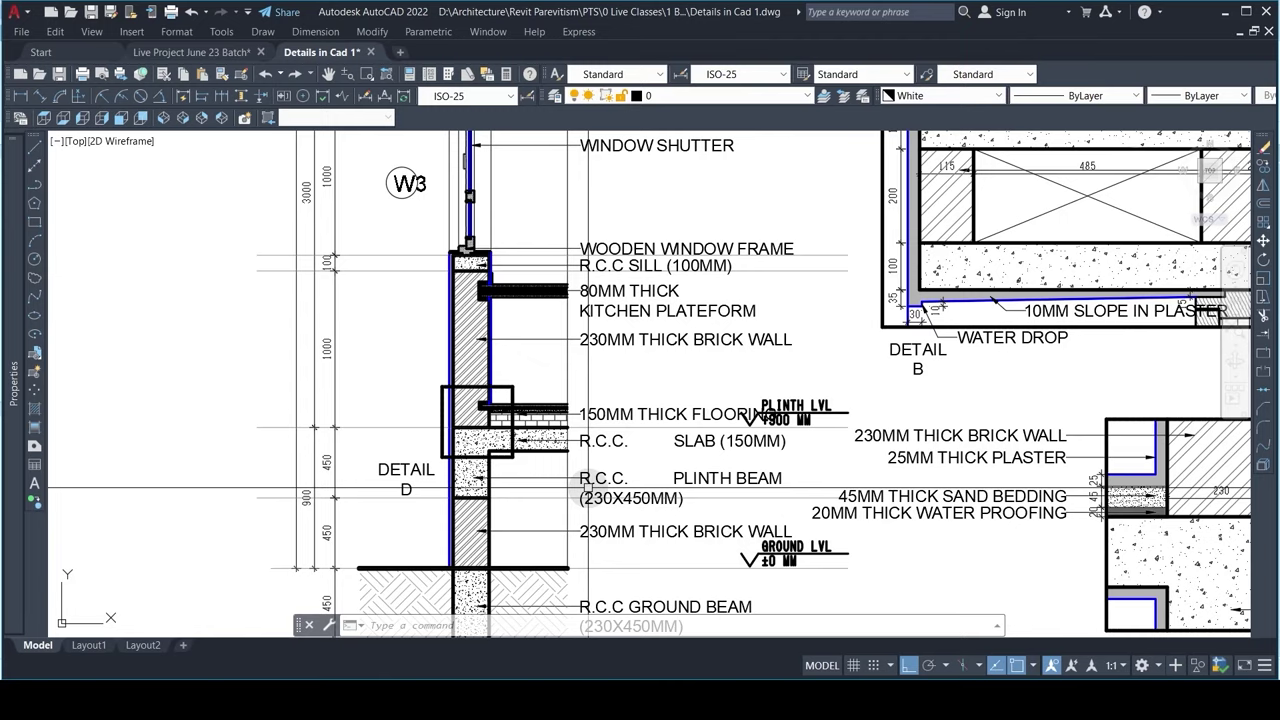
middle_click_drag(569, 404, 590, 463)
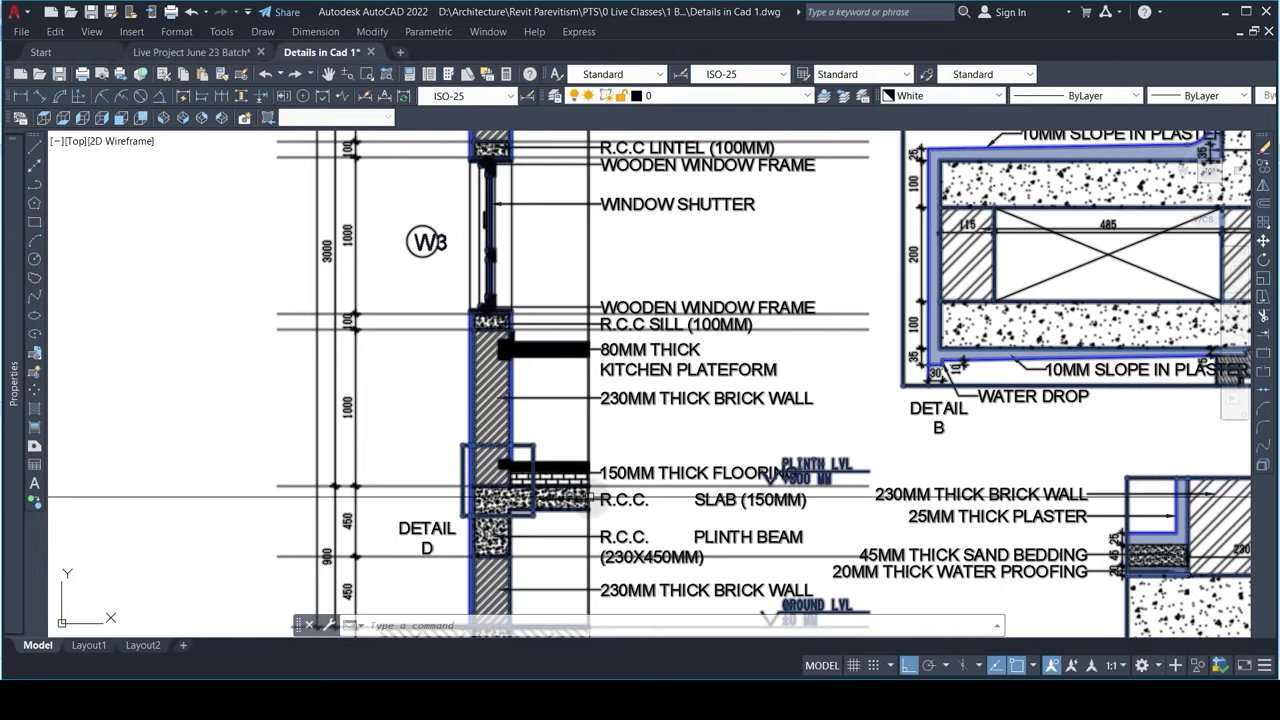
middle_click_drag(560, 518, 567, 451)
middle_click_drag(517, 341, 526, 563)
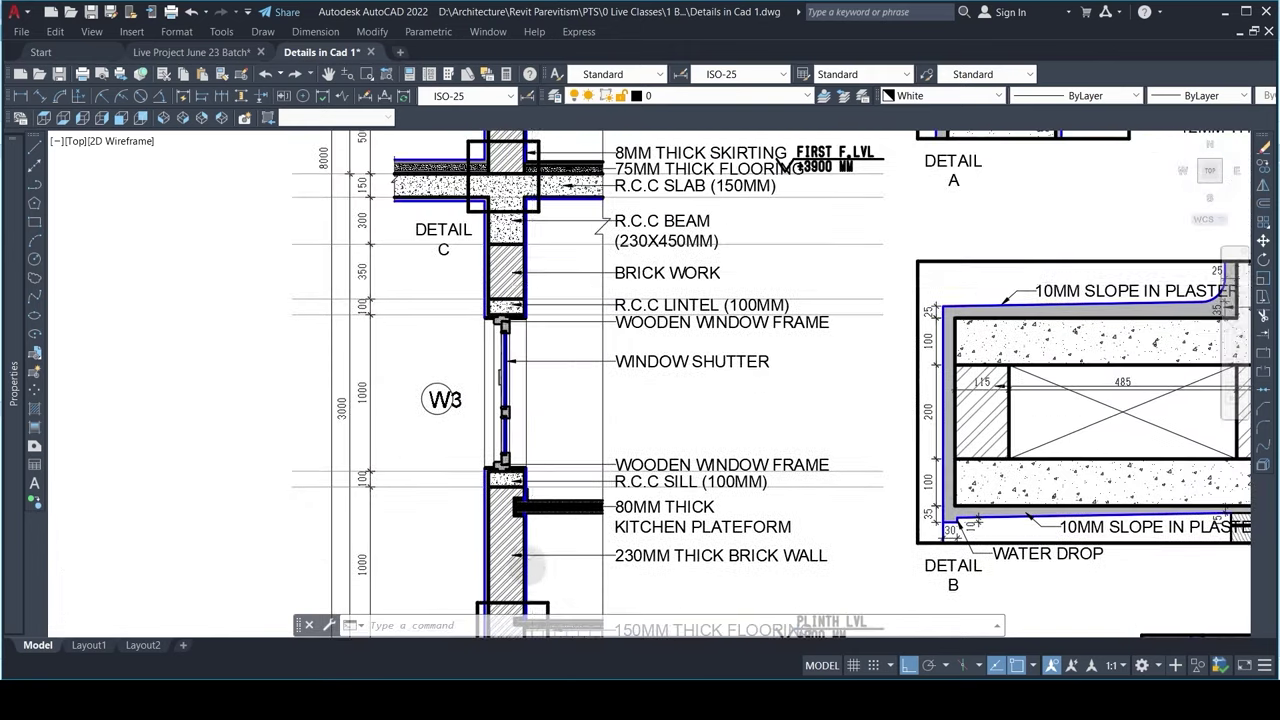
middle_click_drag(531, 272, 540, 338)
scroll(538, 300, "up", 4)
scroll(491, 316, "down", 1)
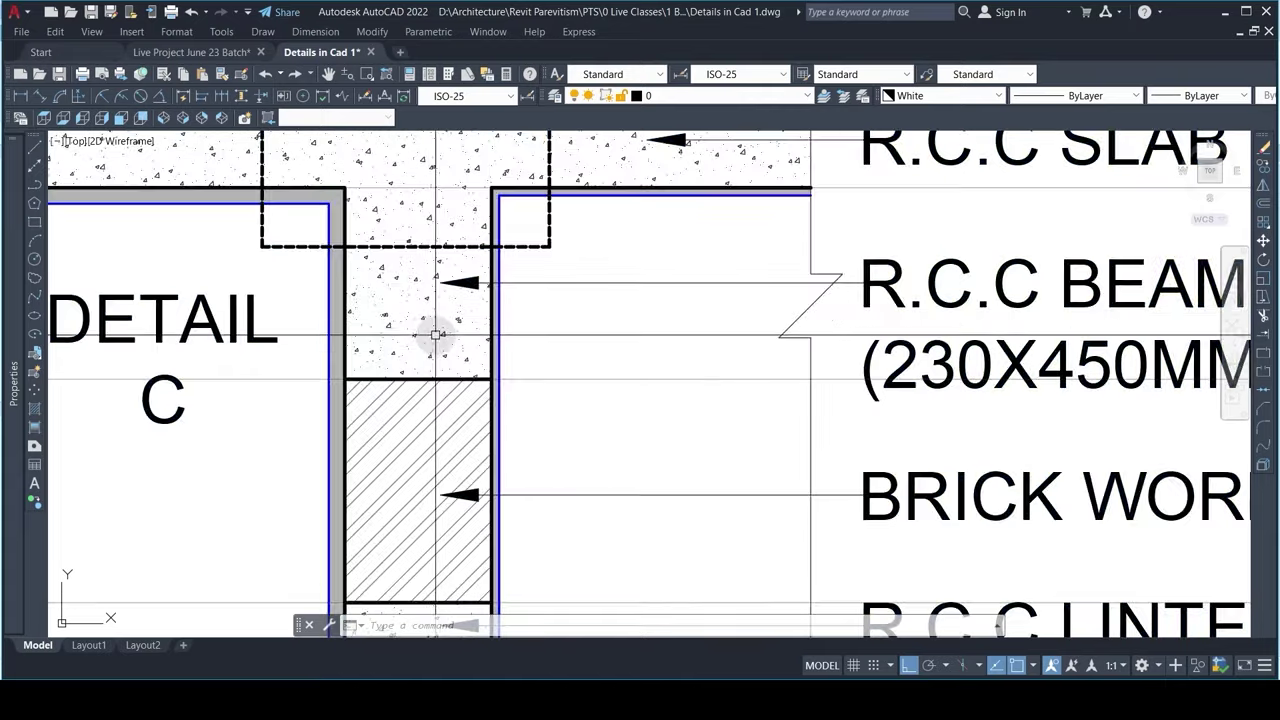
scroll(440, 385, "down", 4)
scroll(438, 388, "up", 3)
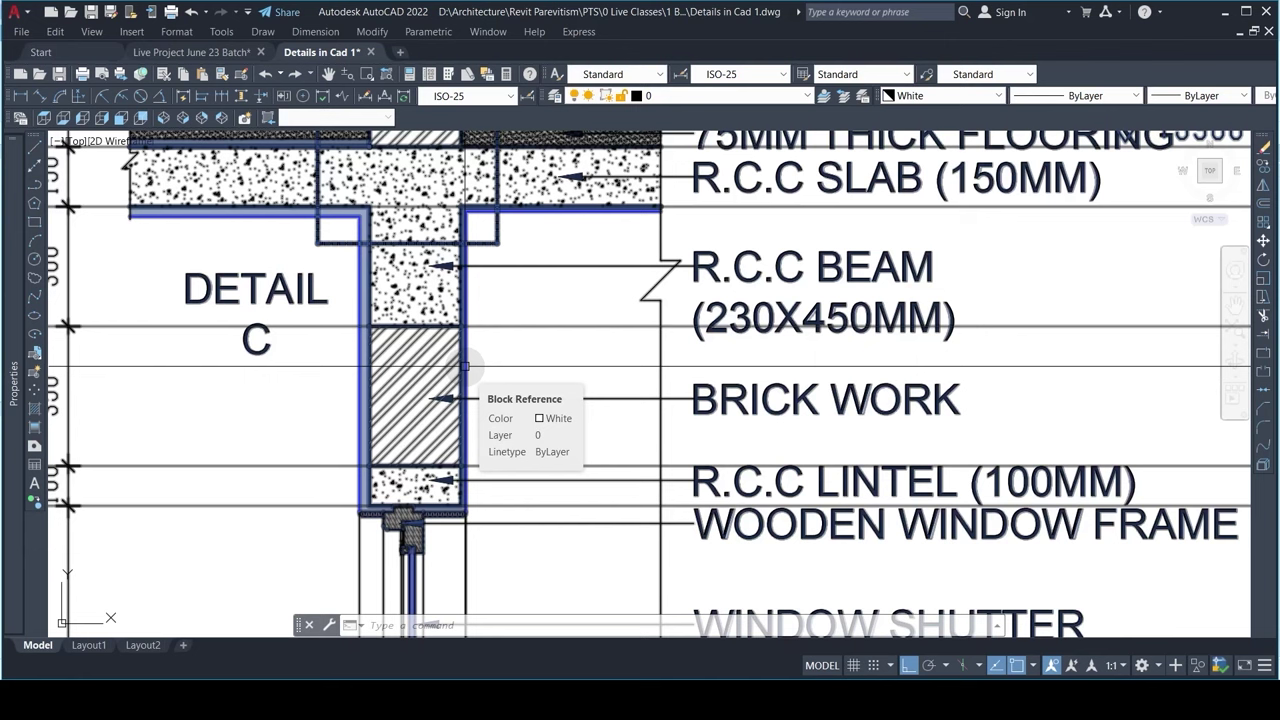
scroll(551, 354, "down", 2)
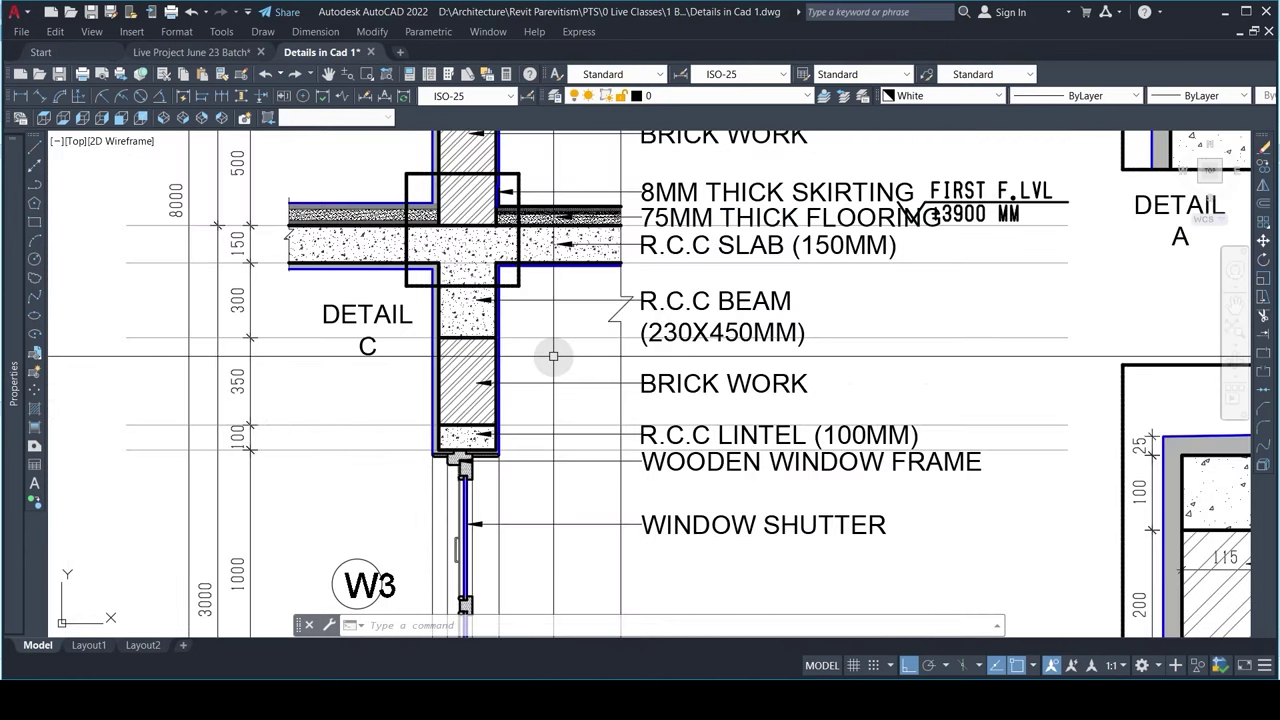
middle_click_drag(526, 310, 507, 395)
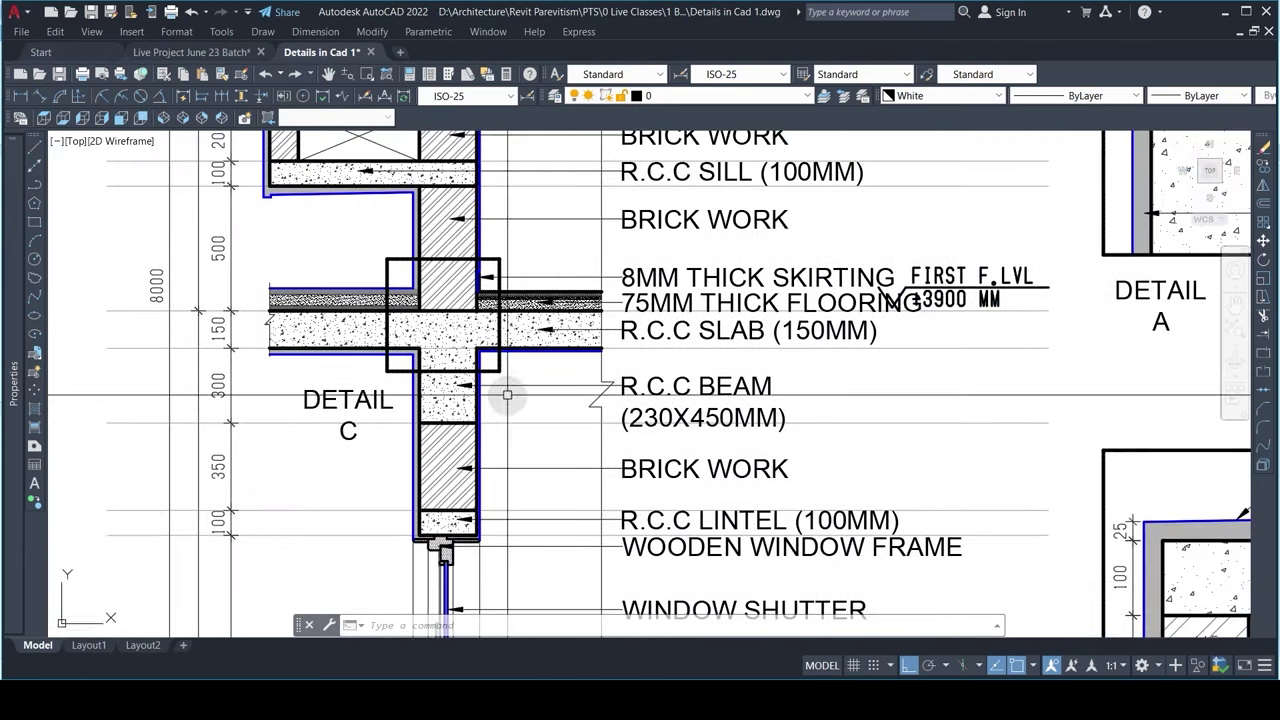
scroll(507, 395, "down", 1)
scroll(508, 390, "down", 1)
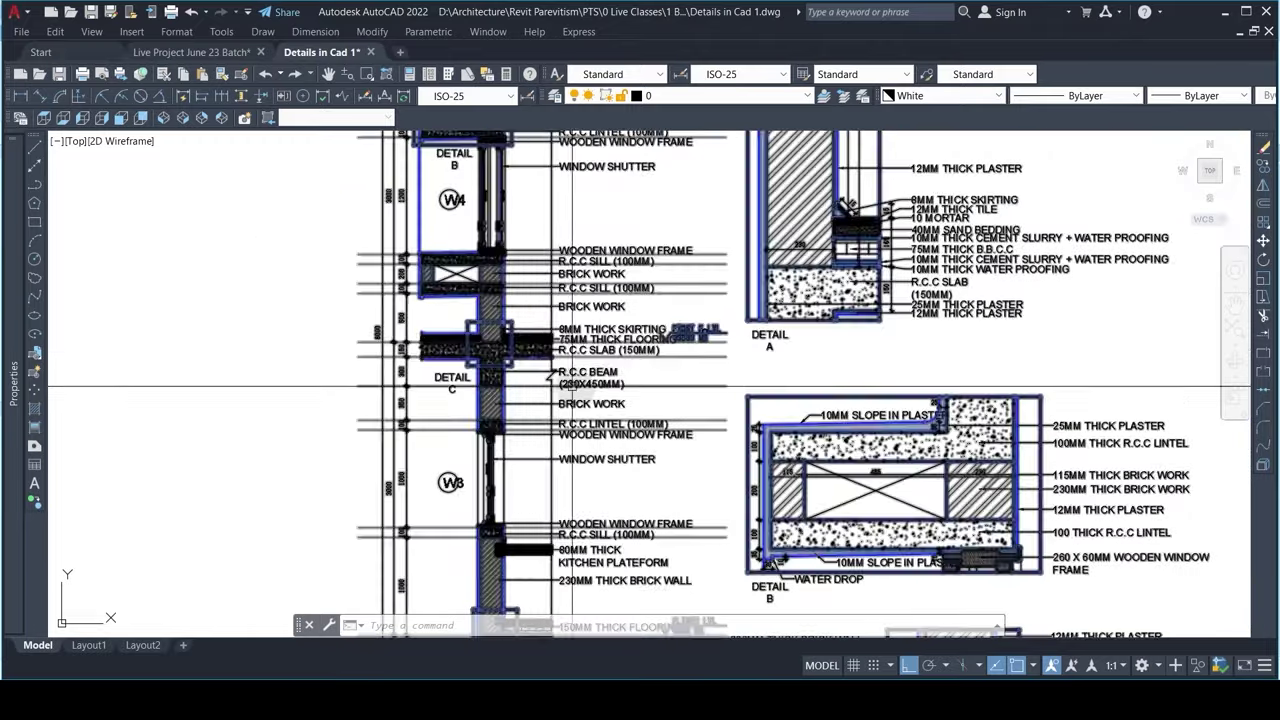
middle_click_drag(607, 435, 557, 247)
scroll(479, 383, "up", 1)
mouse_move(511, 500)
middle_mouse_down()
mouse_move(505, 302)
mouse_move(500, 445)
middle_mouse_up()
scroll(495, 400, "up", 2)
scroll(495, 392, "up", 2)
scroll(486, 377, "down", 4)
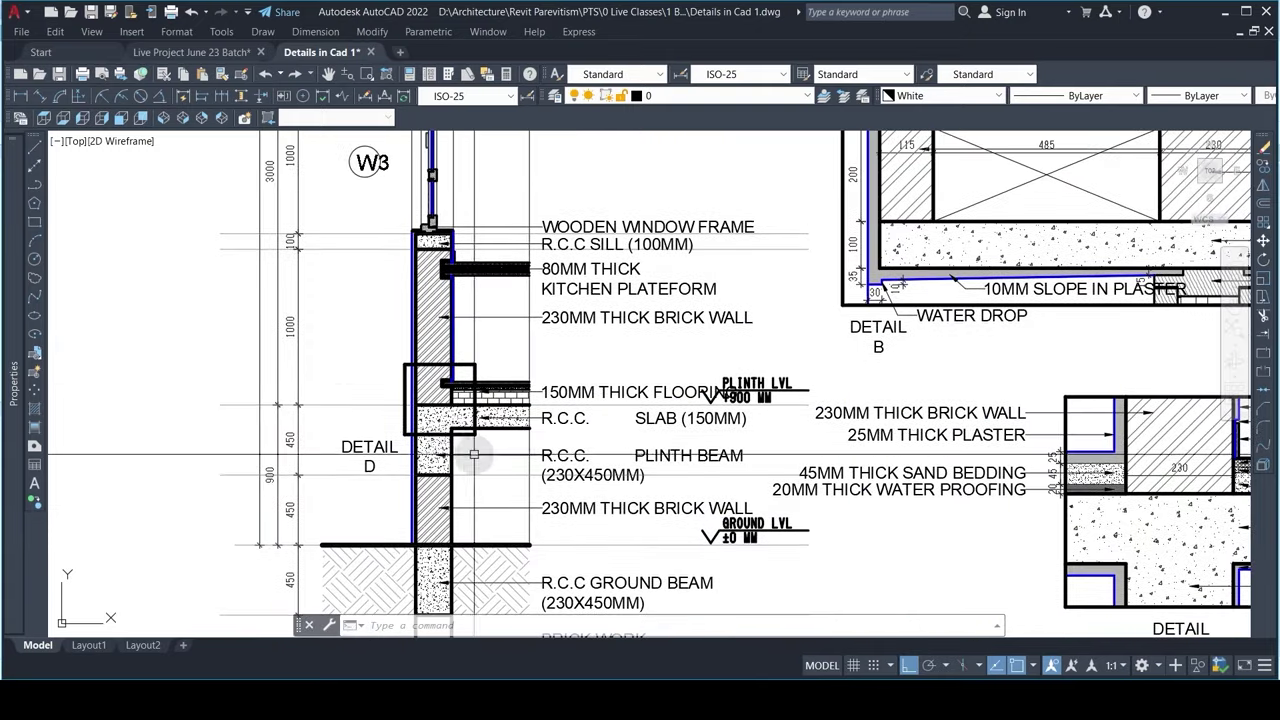
scroll(502, 449, "up", 4)
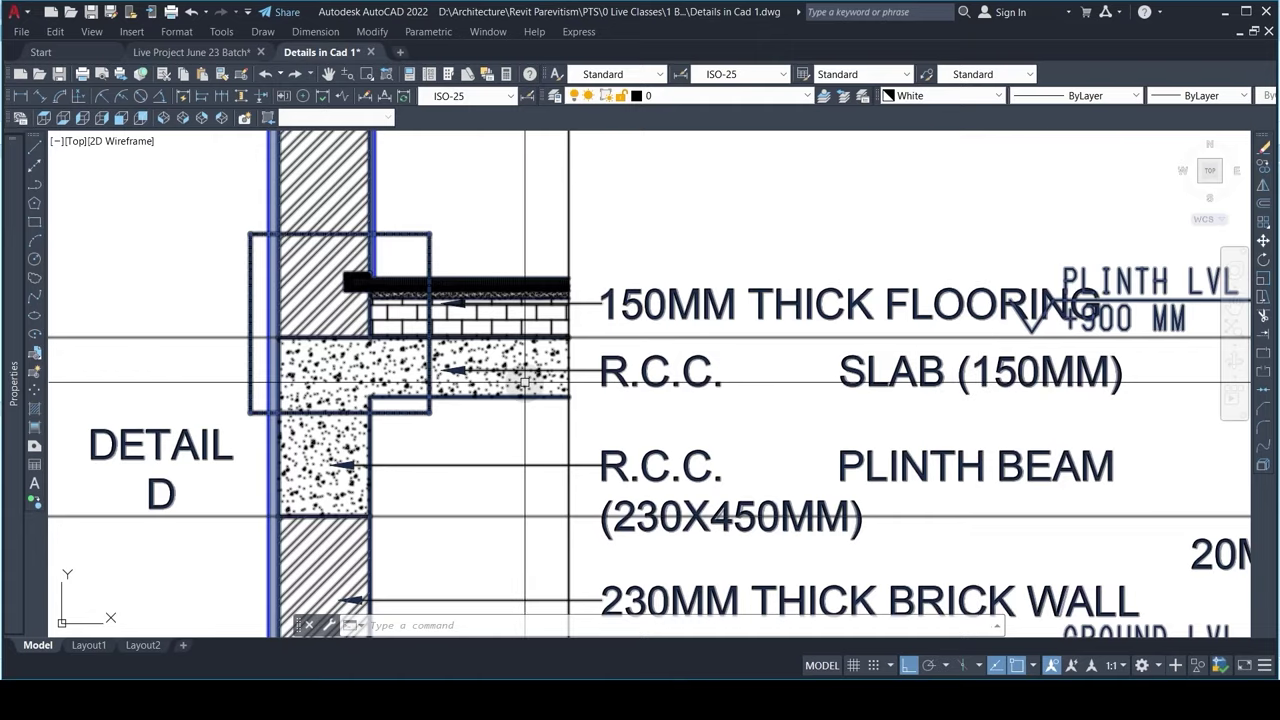
middle_click_drag(524, 381, 496, 505)
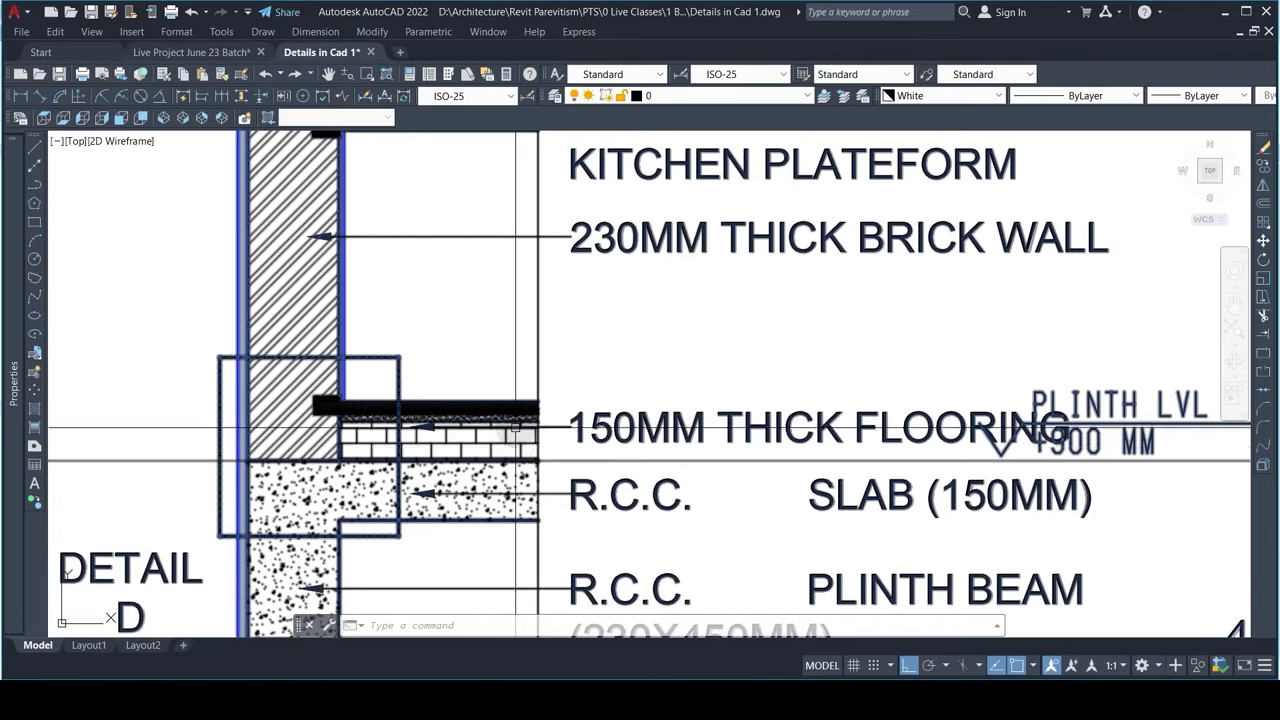
scroll(512, 461, "down", 5)
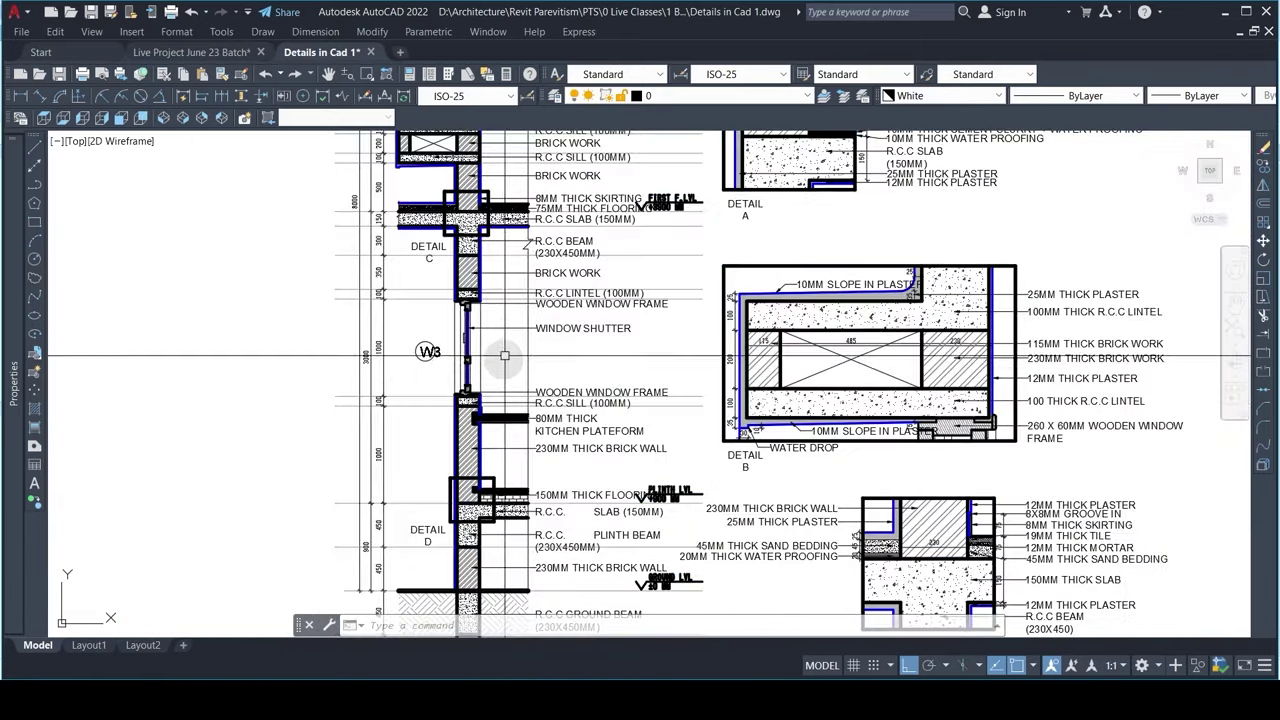
middle_click_drag(506, 474, 506, 494)
scroll(506, 527, "up", 1)
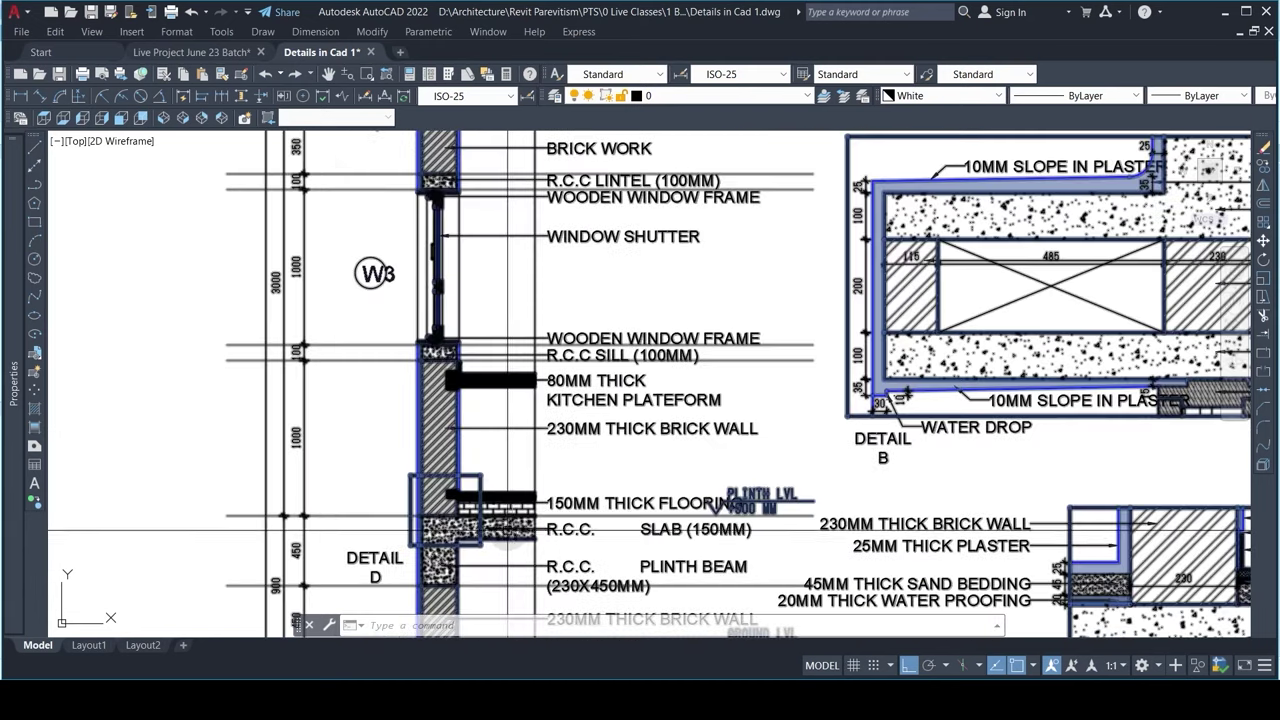
scroll(509, 530, "down", 2)
middle_click_drag(506, 267, 505, 395)
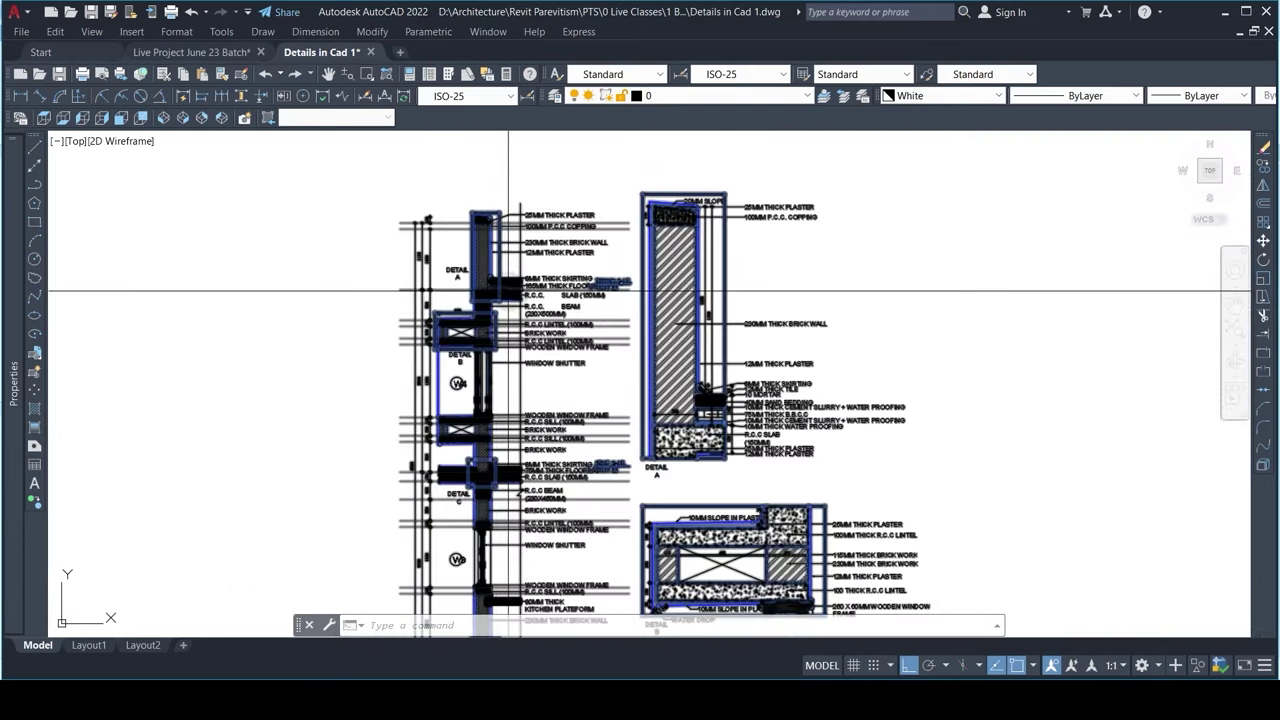
scroll(509, 290, "up", 6)
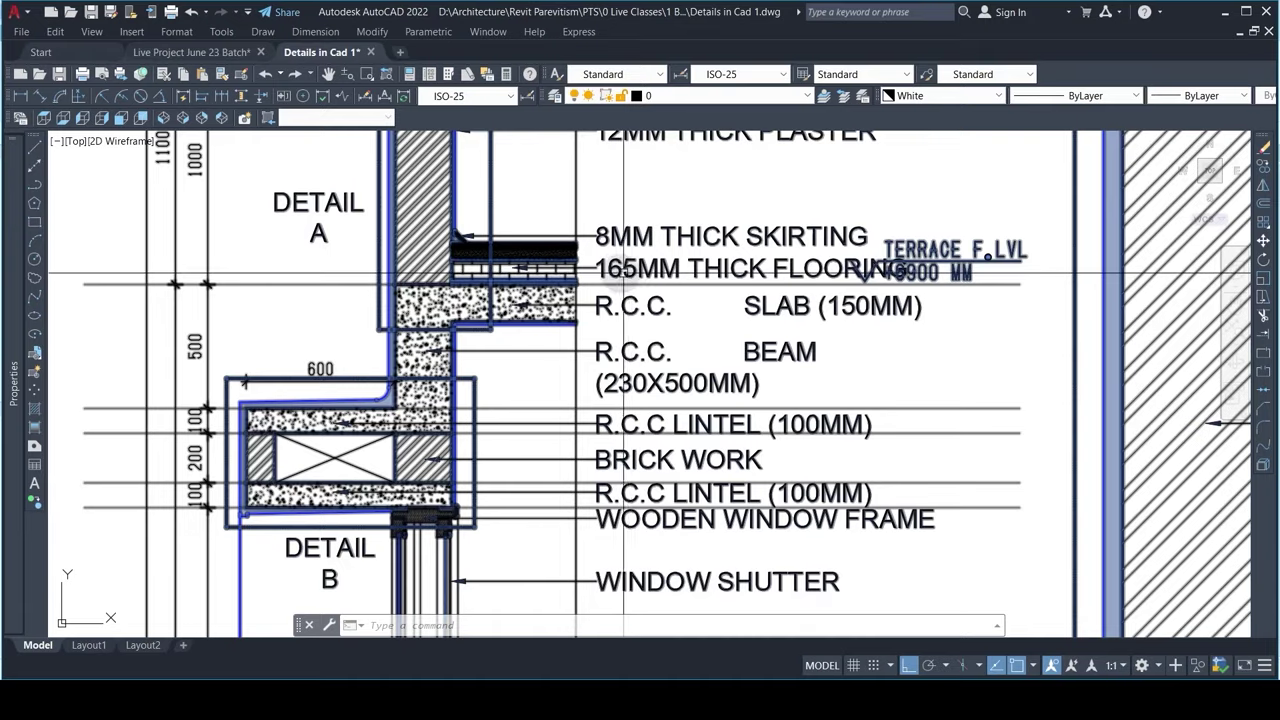
scroll(640, 270, "up", 4)
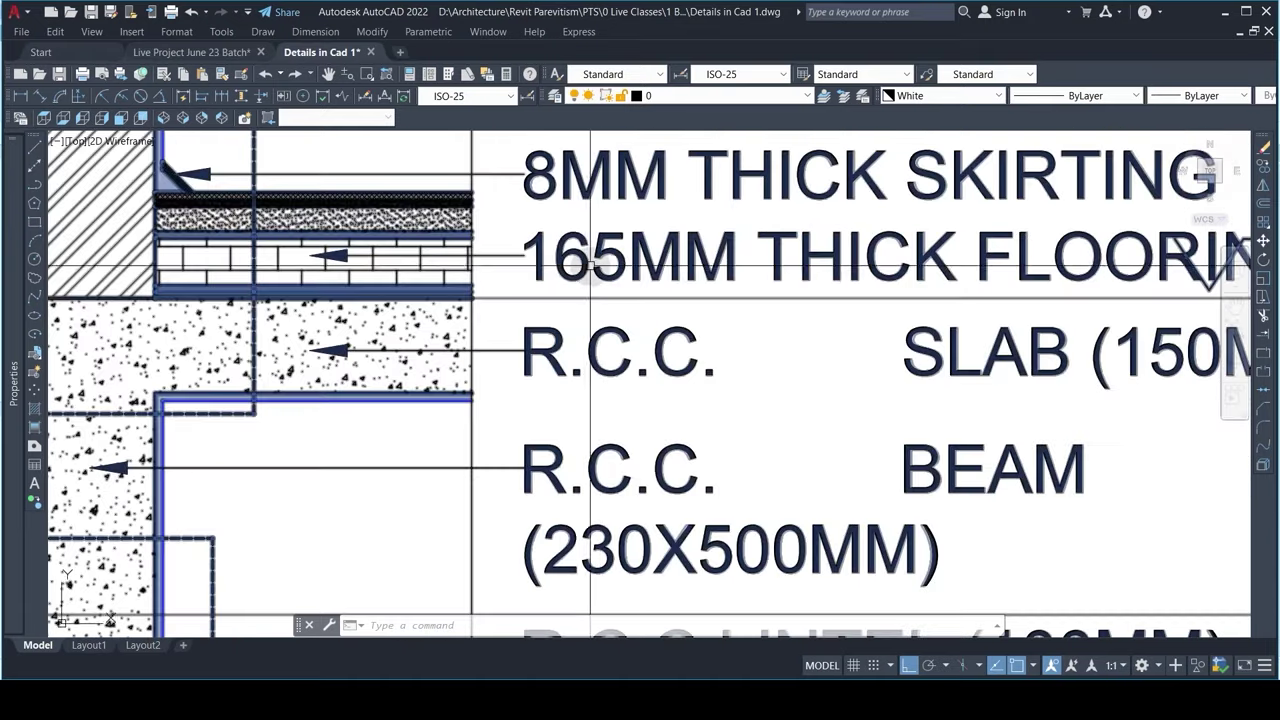
scroll(603, 268, "down", 2)
scroll(603, 268, "down", 4)
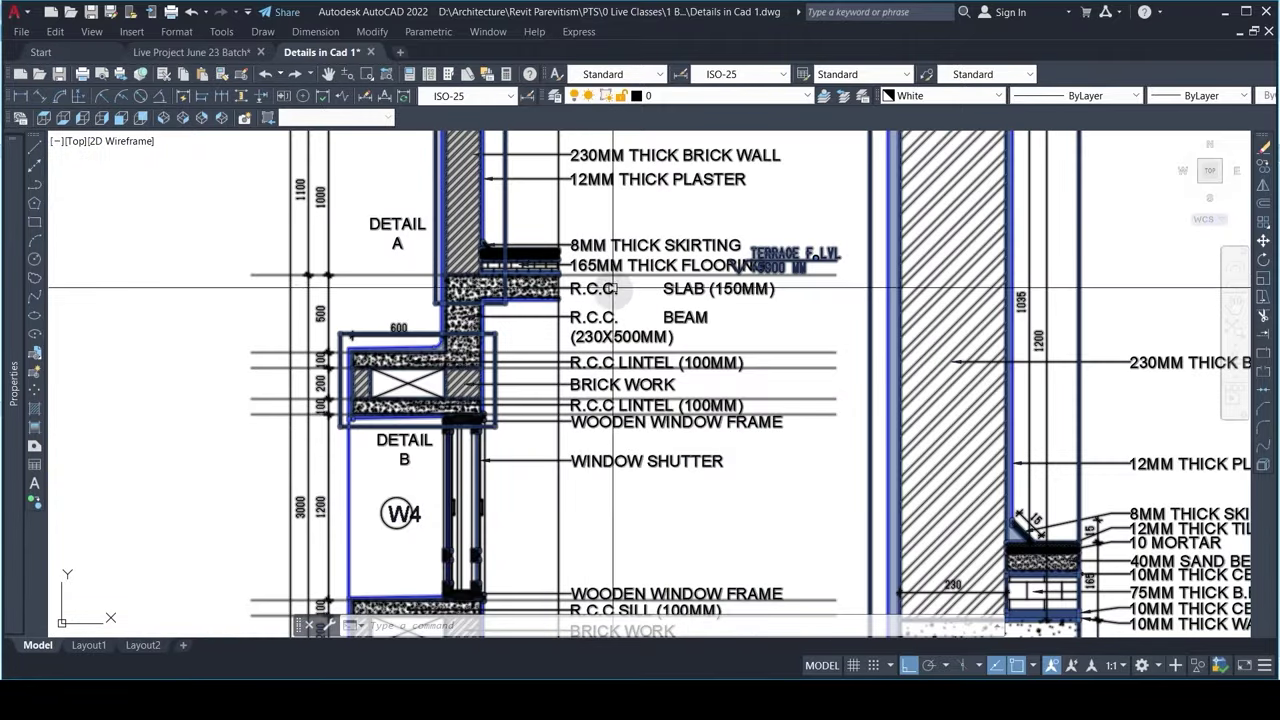
middle_click_drag(594, 474, 560, 166)
middle_click_drag(483, 474, 488, 176)
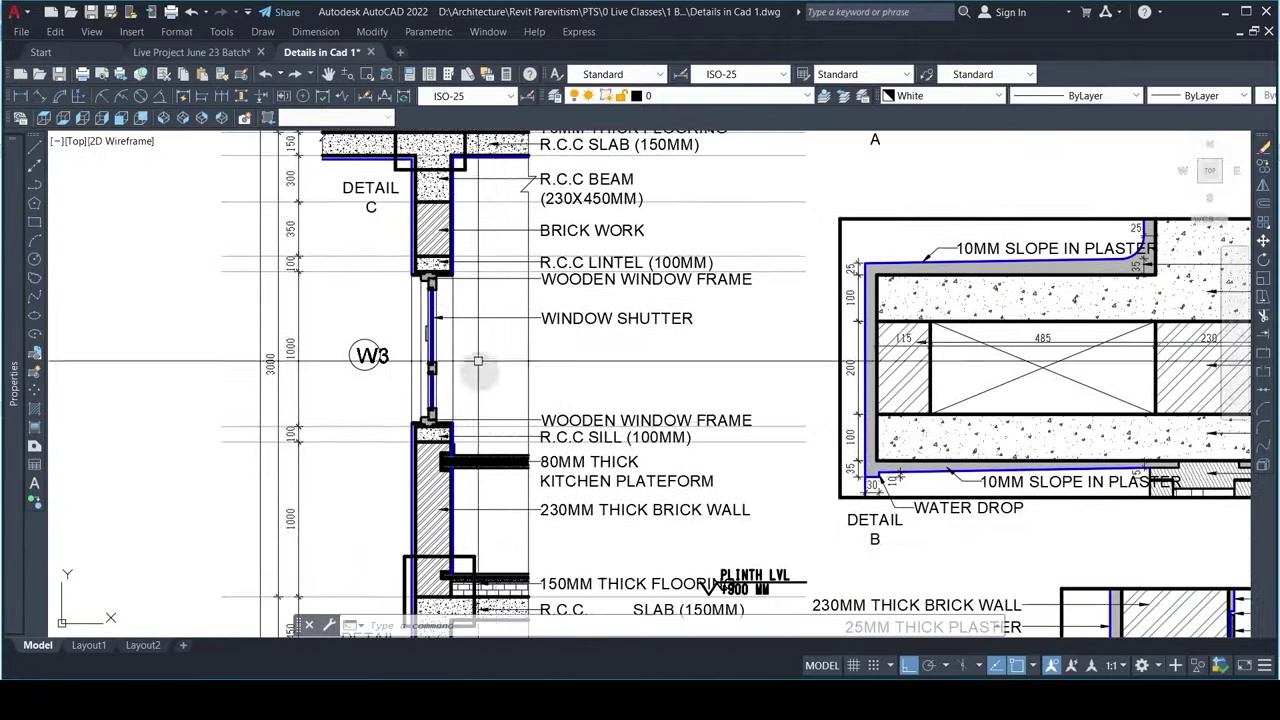
middle_click_drag(495, 590, 508, 422)
scroll(508, 422, "up", 4)
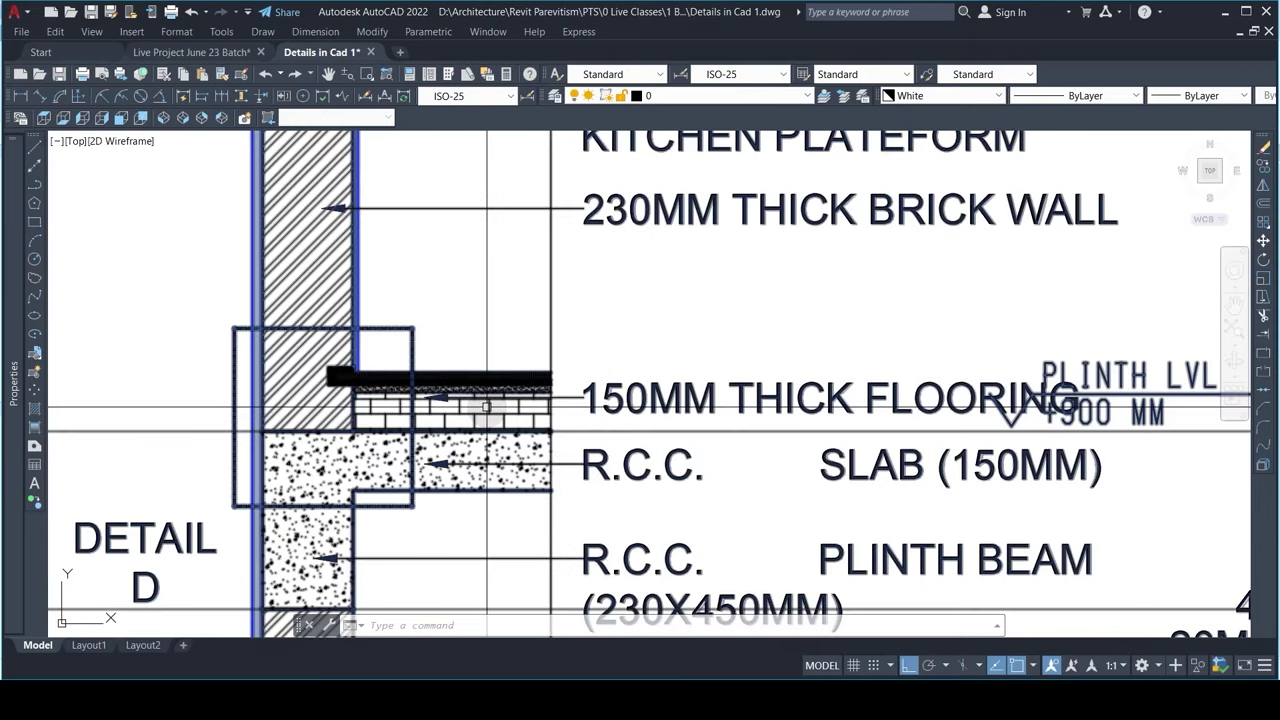
scroll(485, 407, "down", 2)
scroll(471, 410, "up", 3)
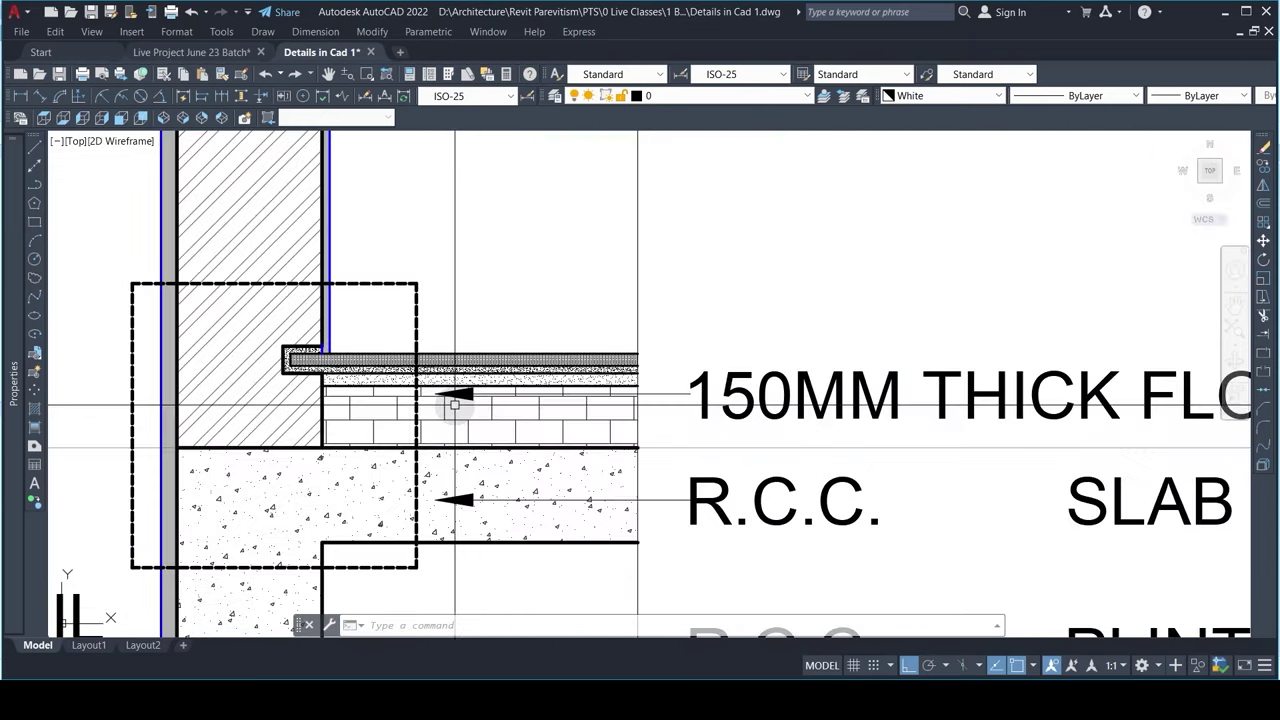
scroll(491, 394, "down", 3)
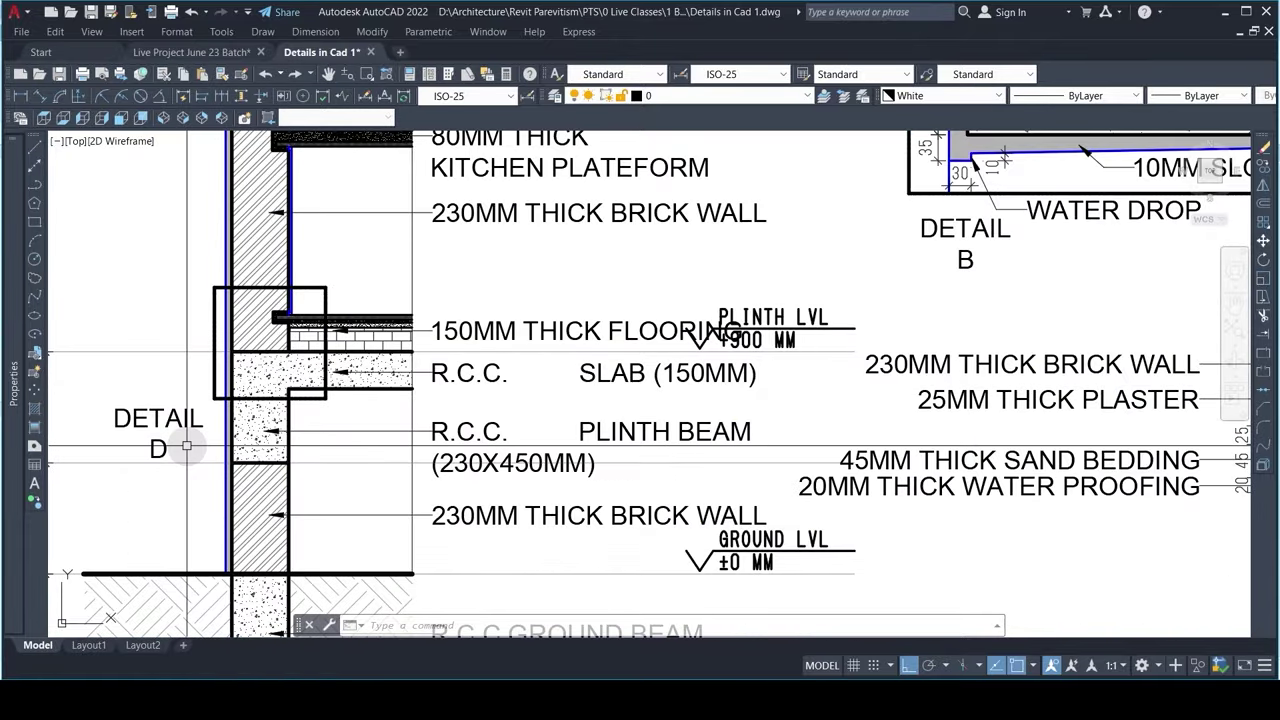
scroll(198, 429, "down", 2)
middle_click_drag(760, 432, 234, 340)
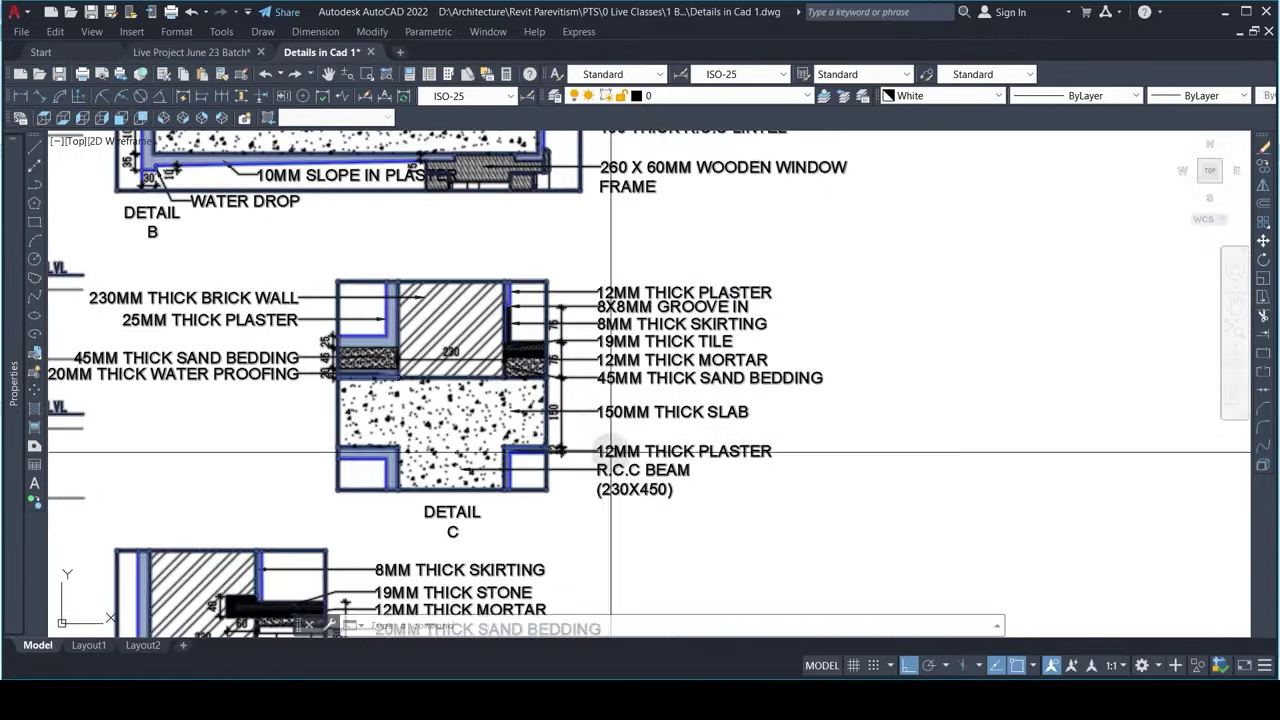
middle_click_drag(534, 484, 731, 193)
scroll(449, 406, "up", 2)
middle_click_drag(549, 354, 506, 467)
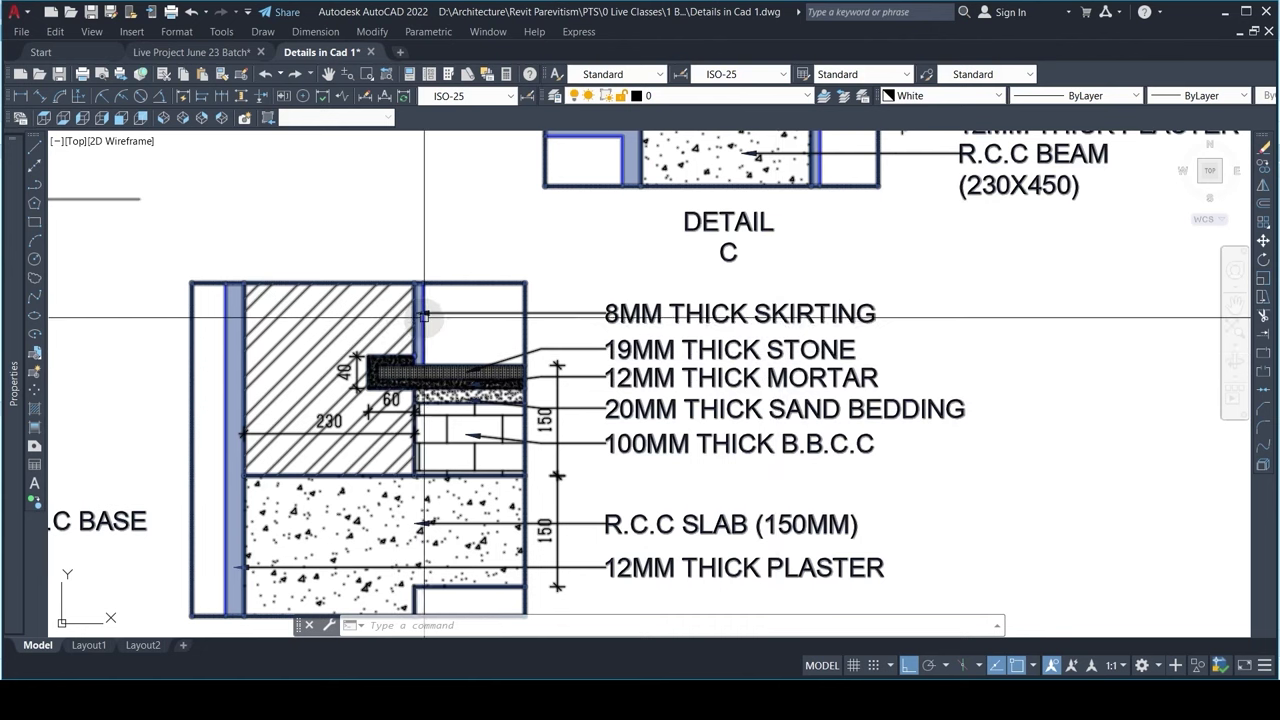
scroll(503, 407, "down", 4)
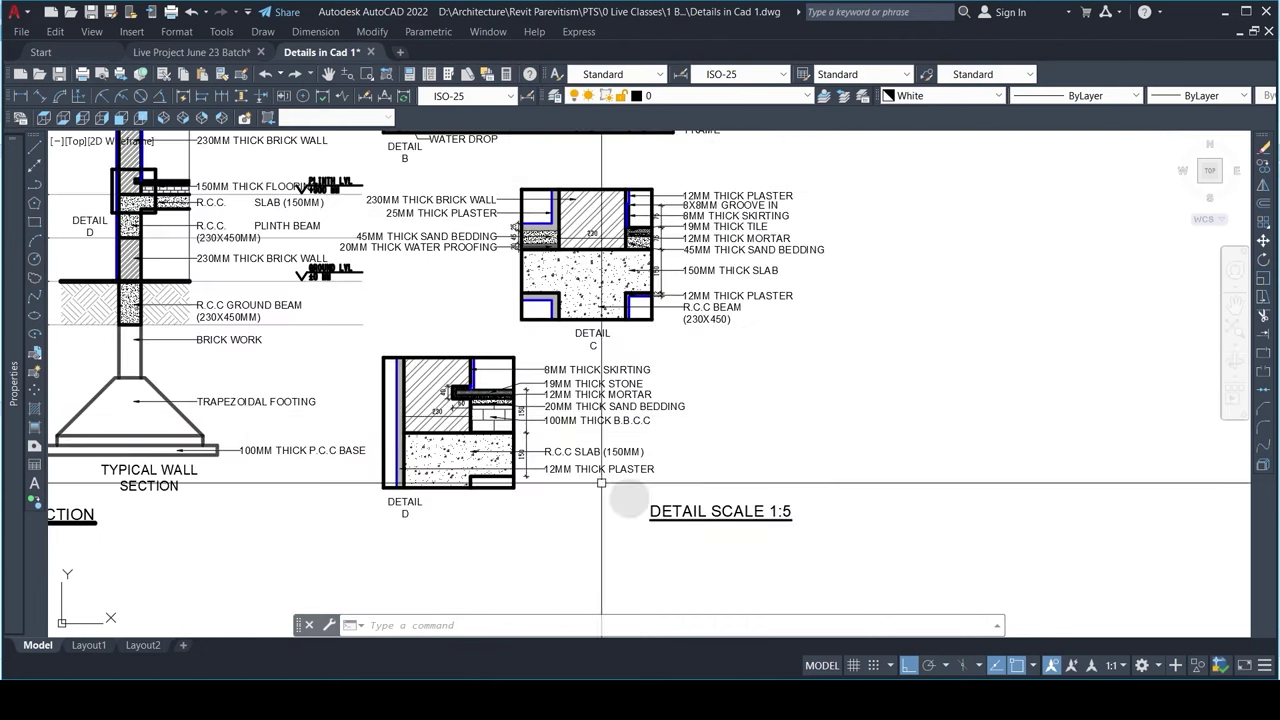
Step: Back in Revit, inspect the front strip footing's type properties and close them unchanged
mouse_move(880, 700)
left_click(880, 612)
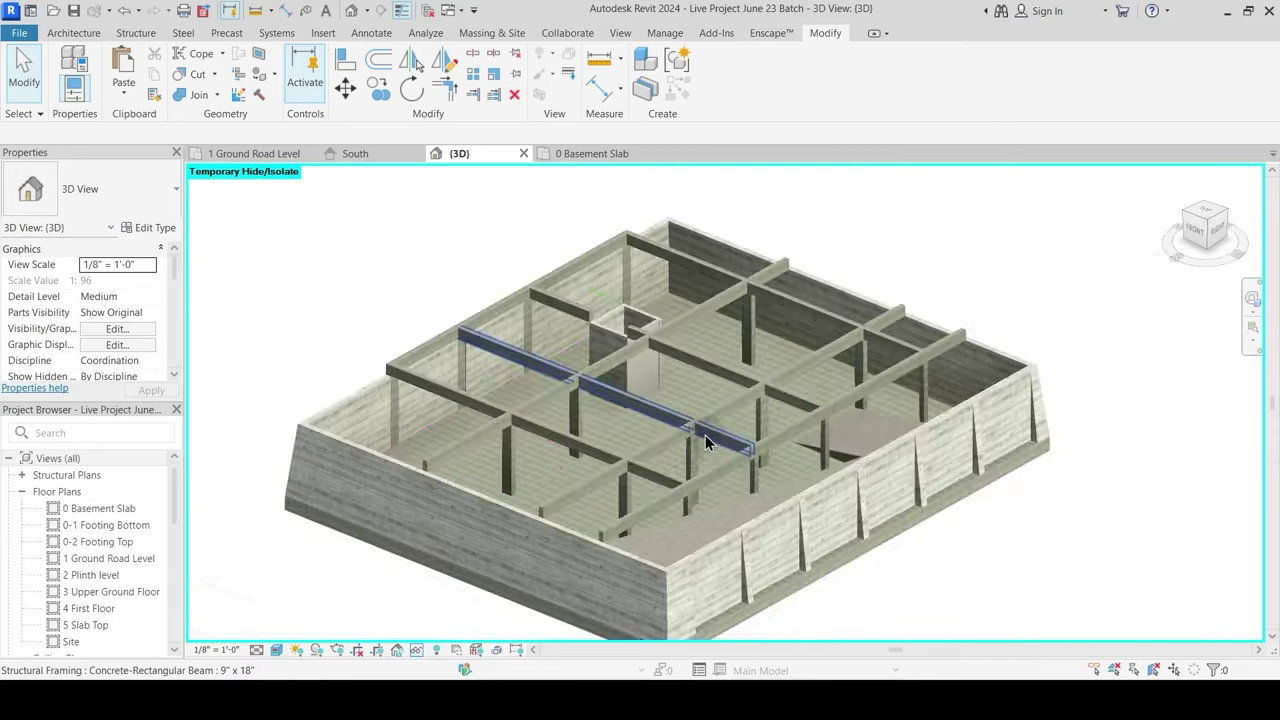
mouse_move(706, 442)
middle_mouse_down("shift")
mouse_move(903, 443)
mouse_move(774, 491)
mouse_move(677, 469)
mouse_move(709, 457)
mouse_move(697, 460)
middle_mouse_up("shift")
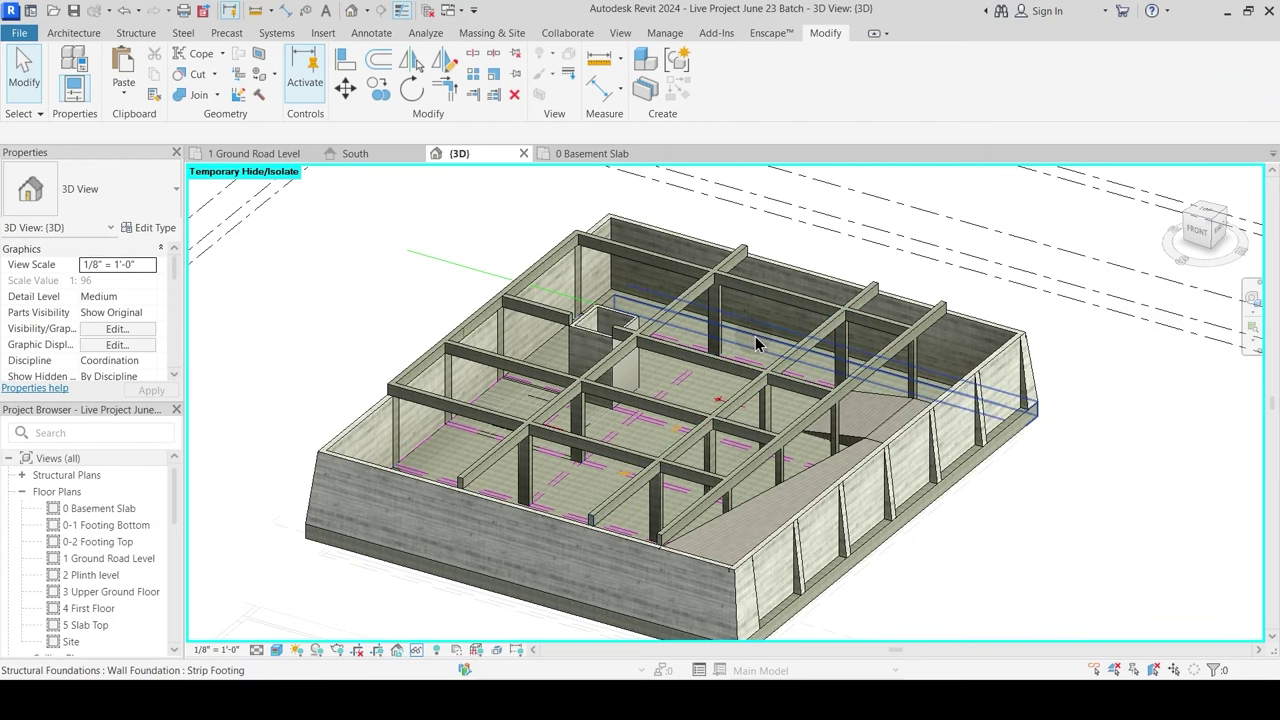
left_click(914, 514)
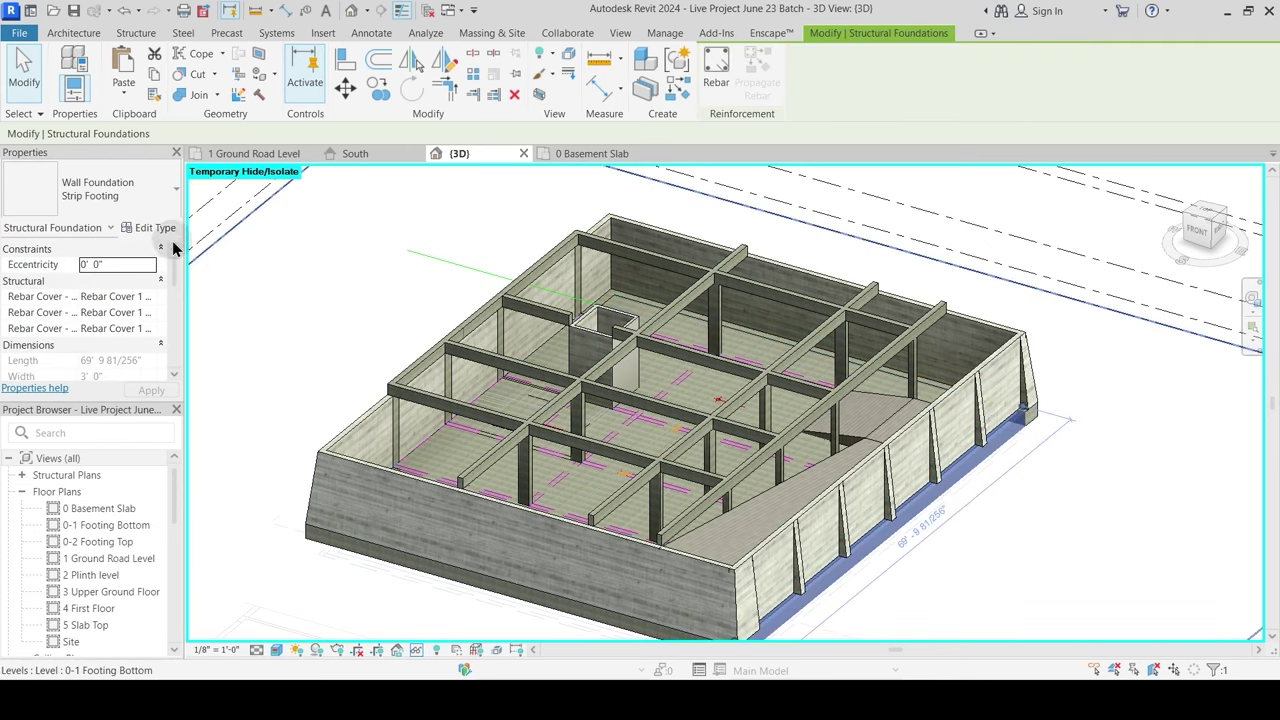
left_click(158, 228)
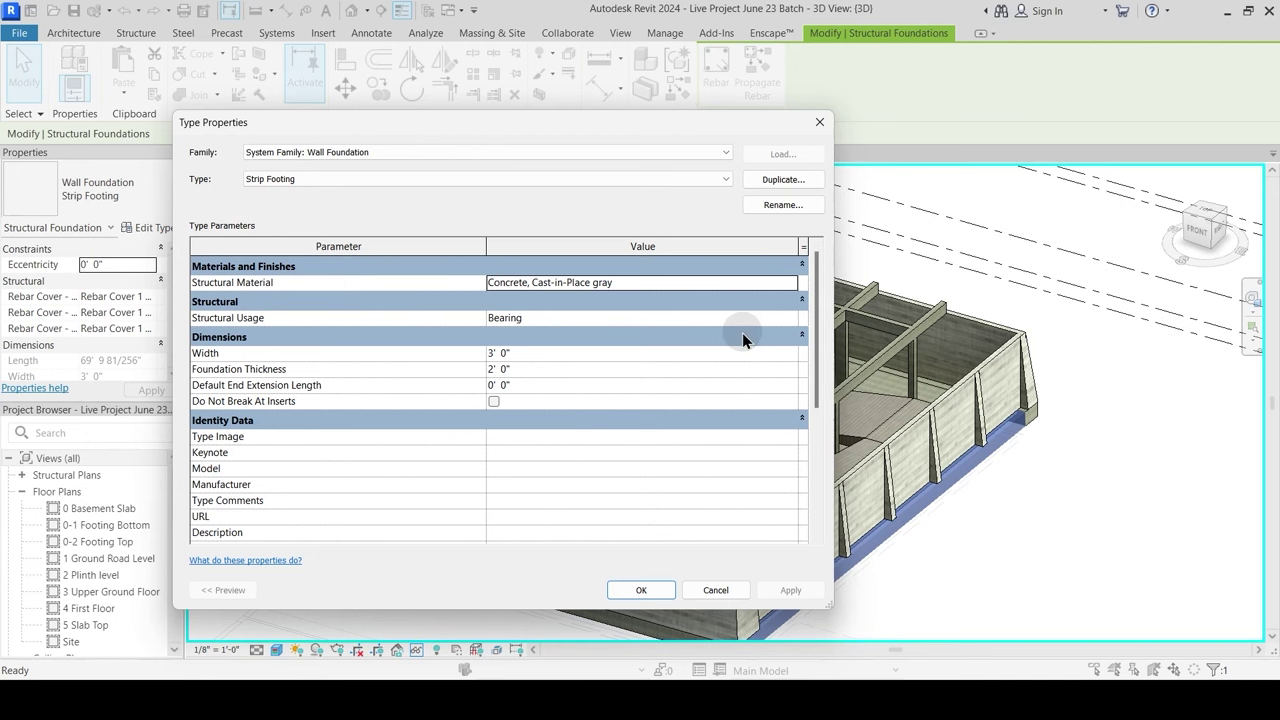
key("Escape")
left_click(983, 563)
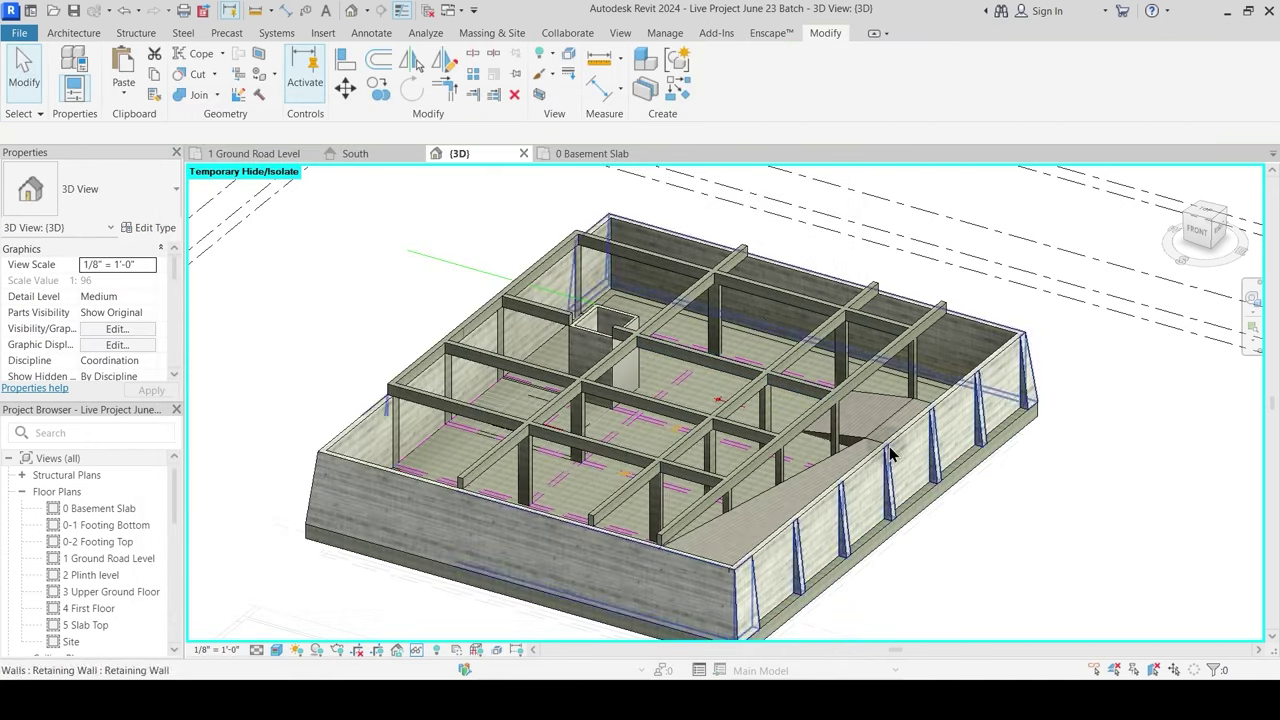
Step: Hide the front retaining wall with H to expose the basement slab
middle_click_drag(883, 387, 900, 525, "shift")
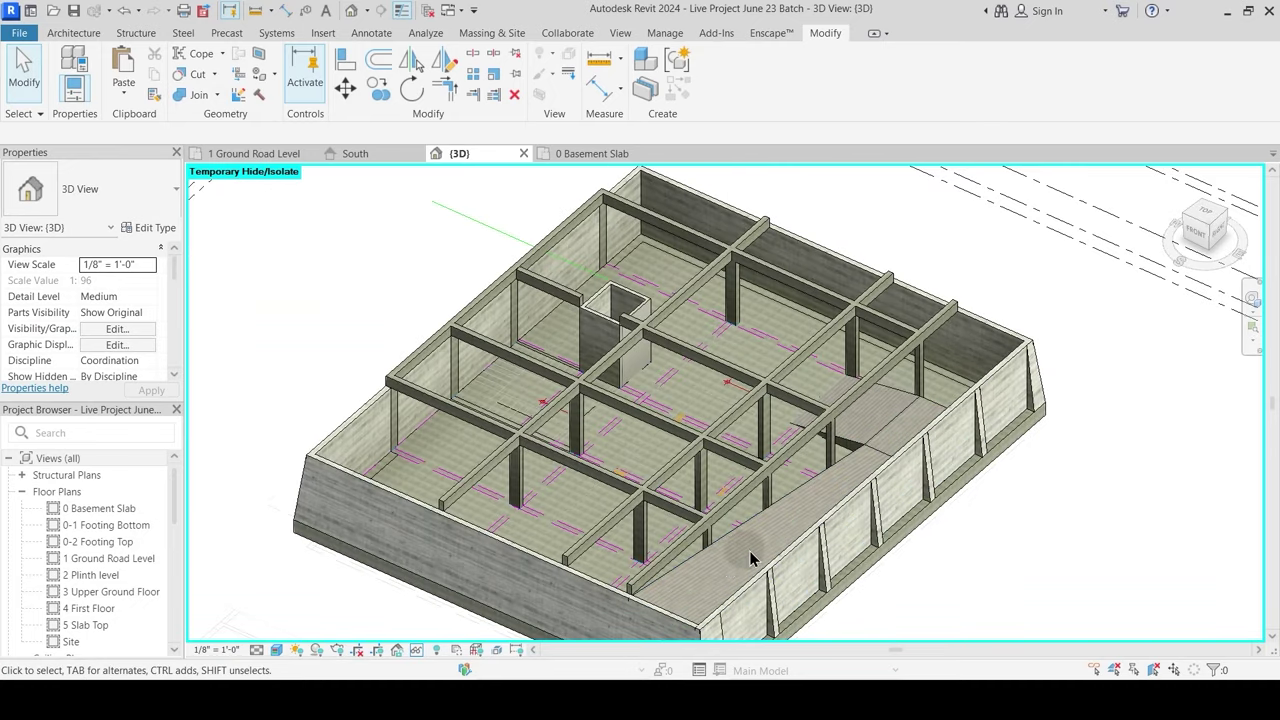
scroll(866, 340, "up", 3)
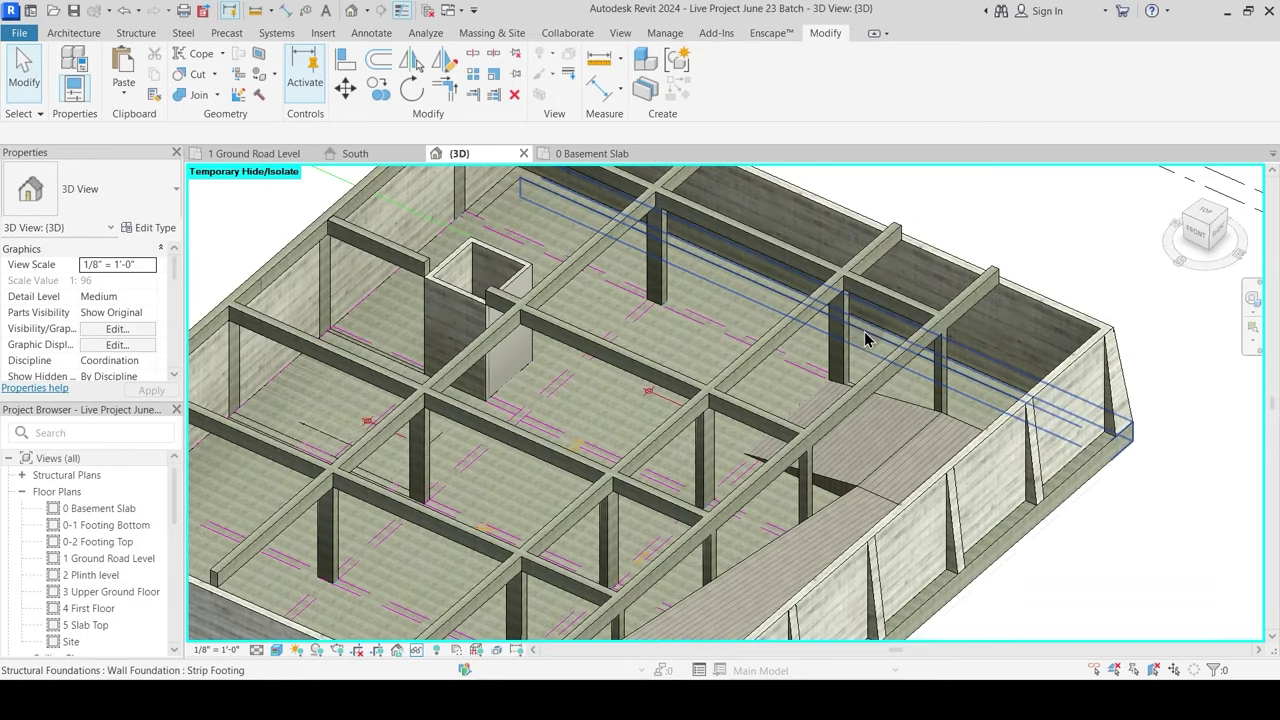
left_click(866, 328)
key("Escape")
left_click(857, 337)
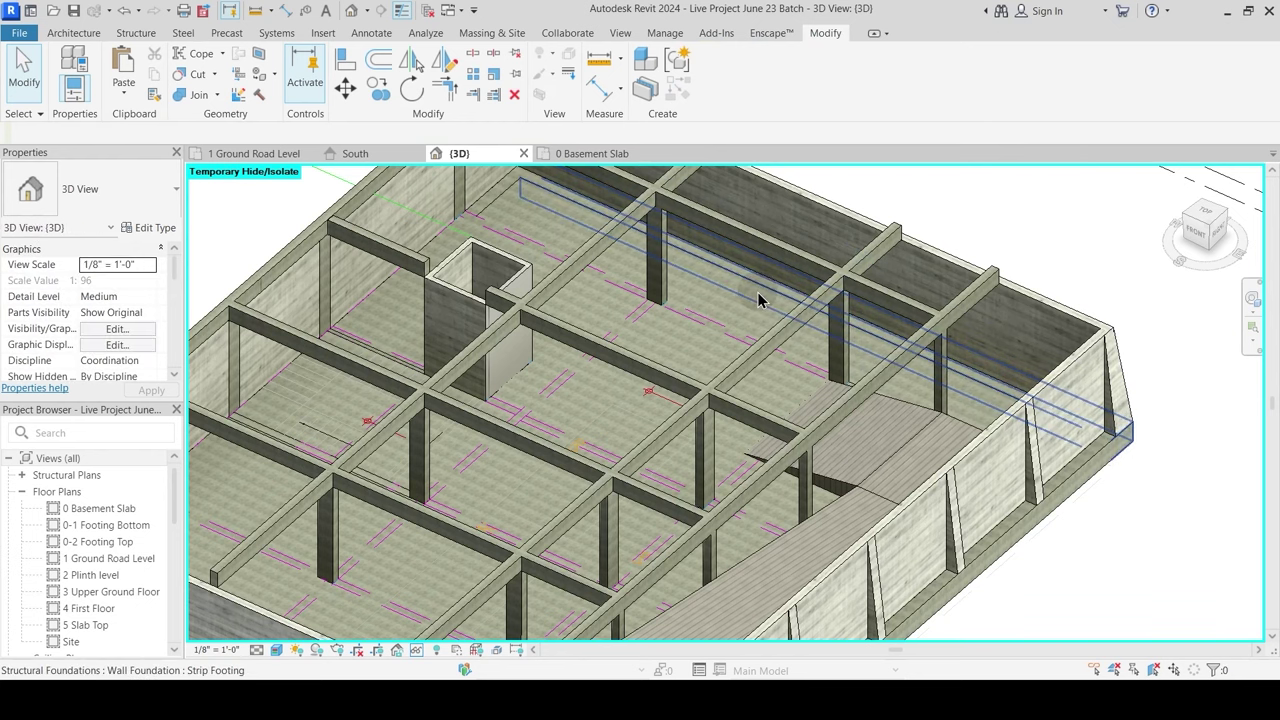
middle_click_drag(466, 526, 609, 280)
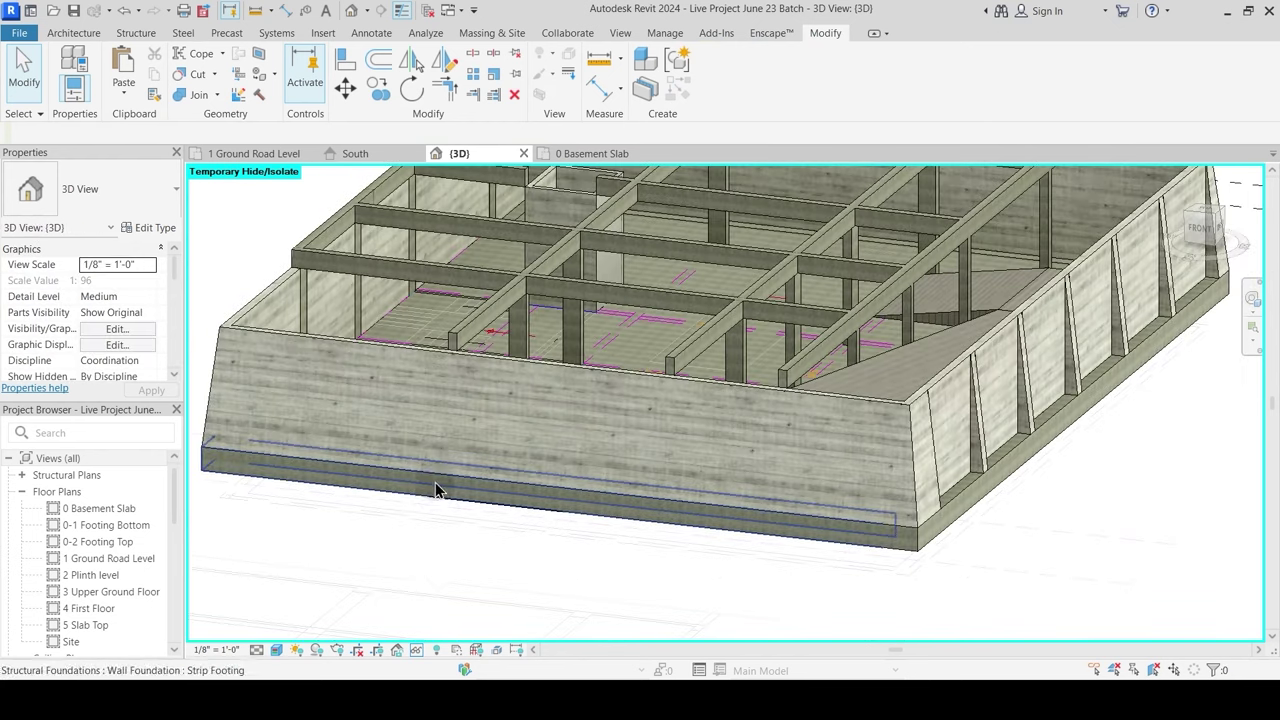
left_click(460, 505)
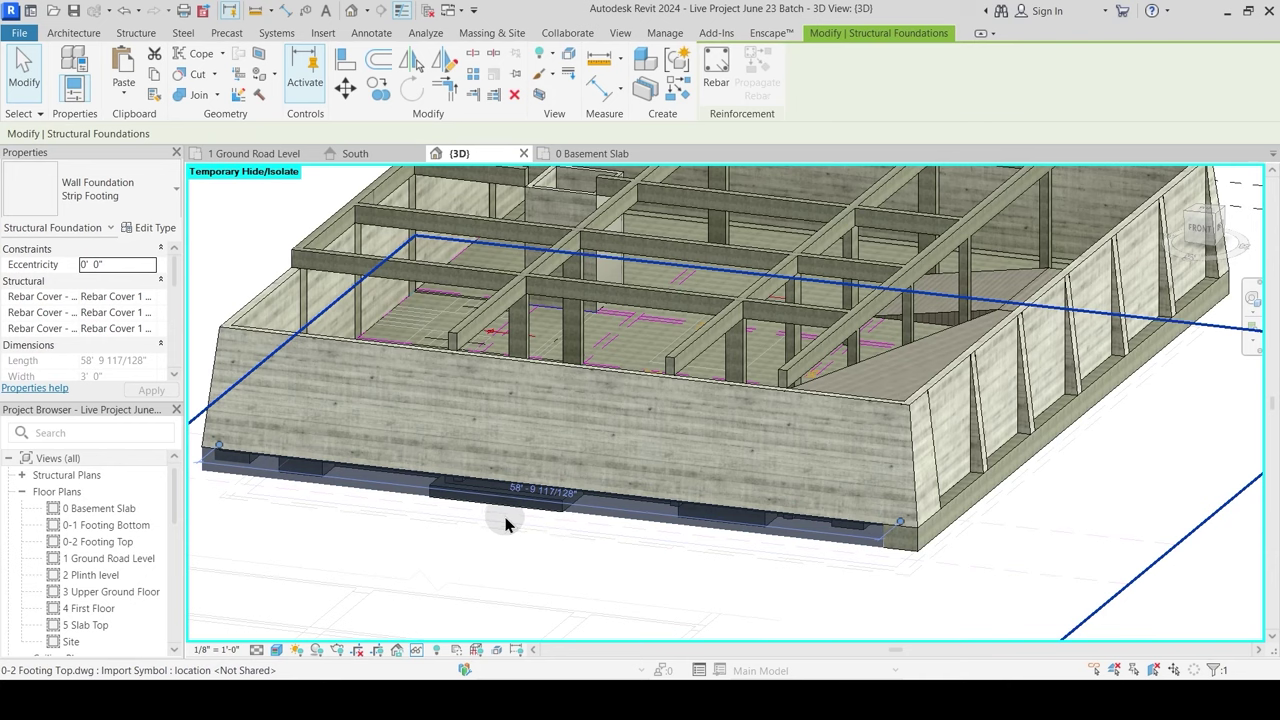
key("Escape")
left_click(608, 385)
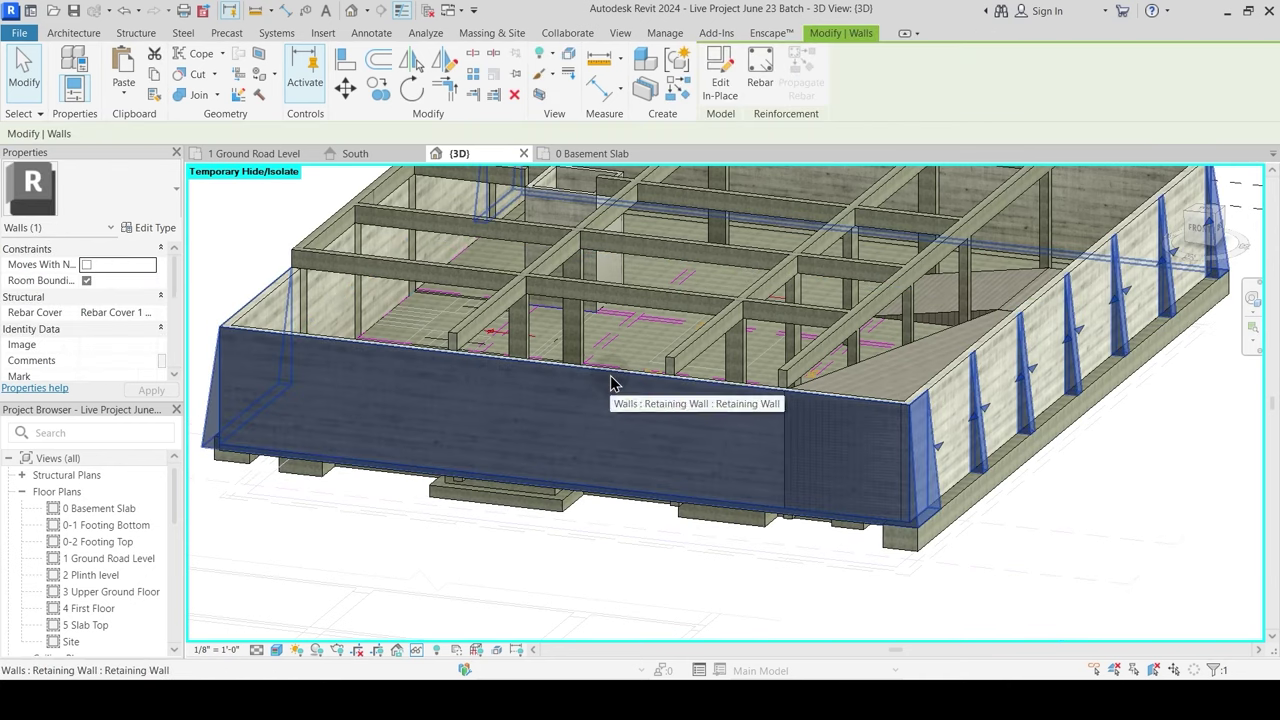
key("h")
key("h")
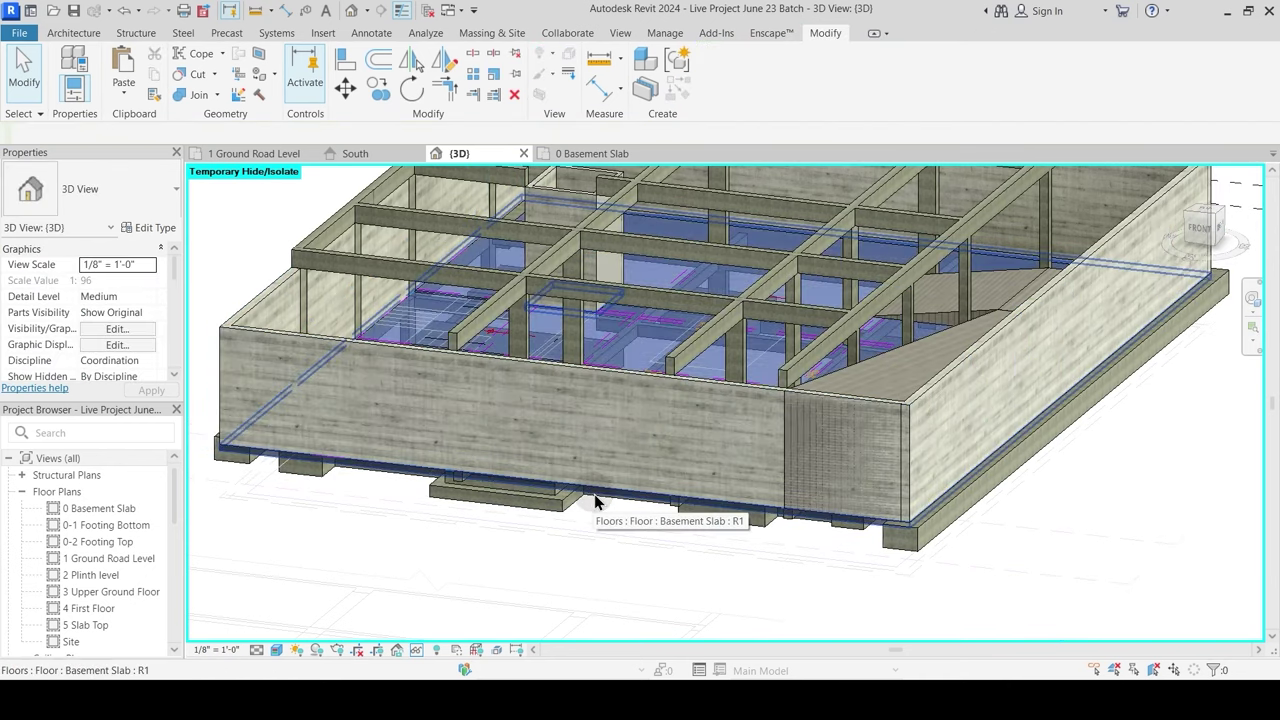
left_click(590, 497)
middle_click_drag(590, 497, 588, 573, "shift")
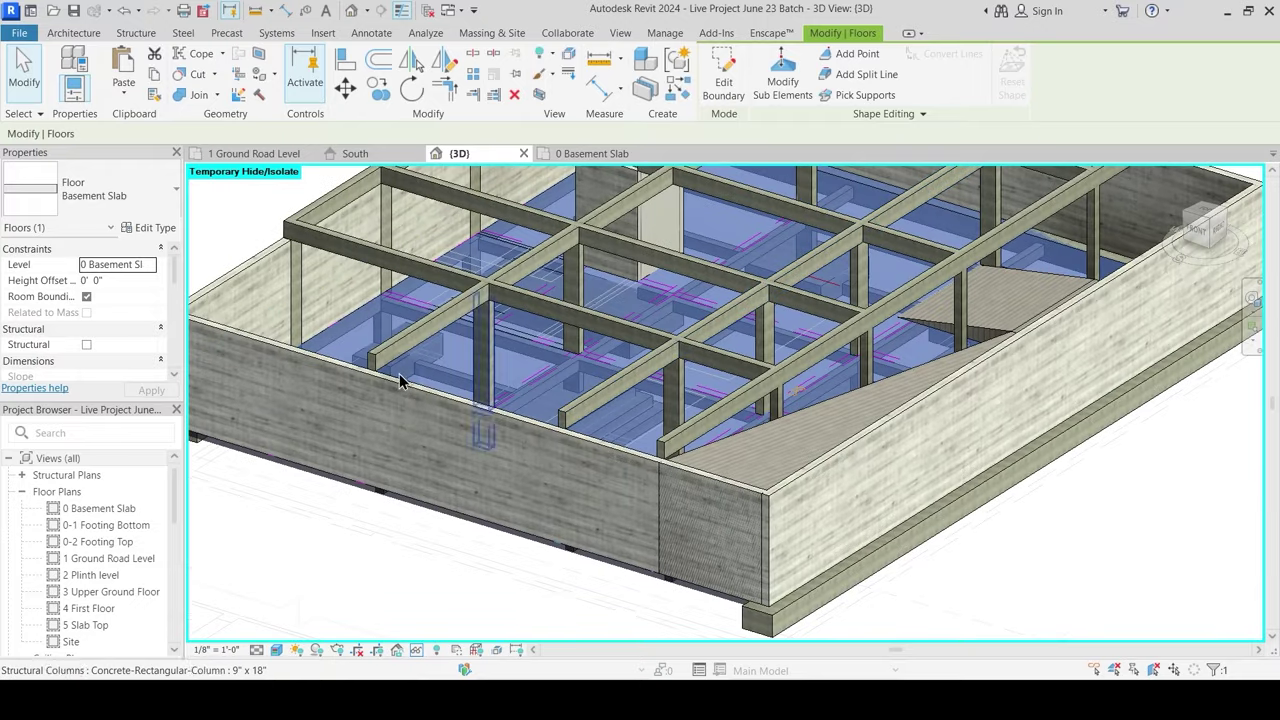
Step: Open the Basement Slab type's structure, trying Insert and Delete, then select the top core boundary
left_click(150, 228)
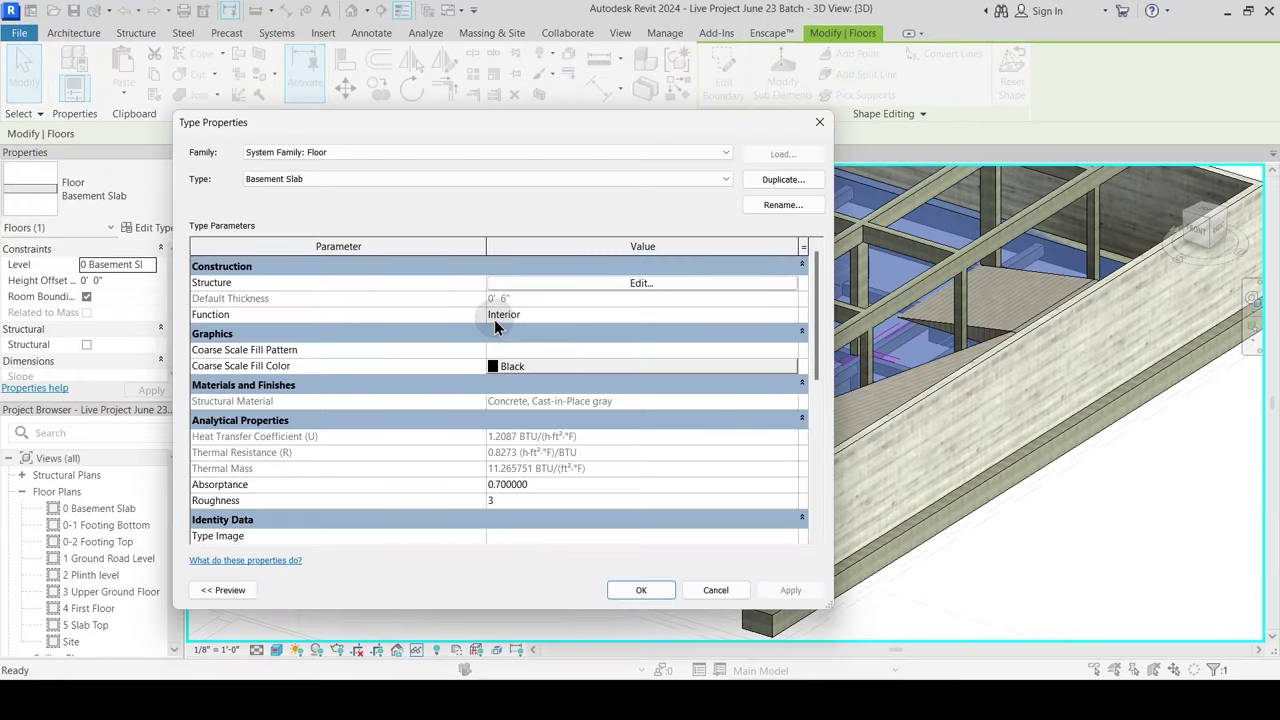
left_click_drag(587, 132, 696, 134)
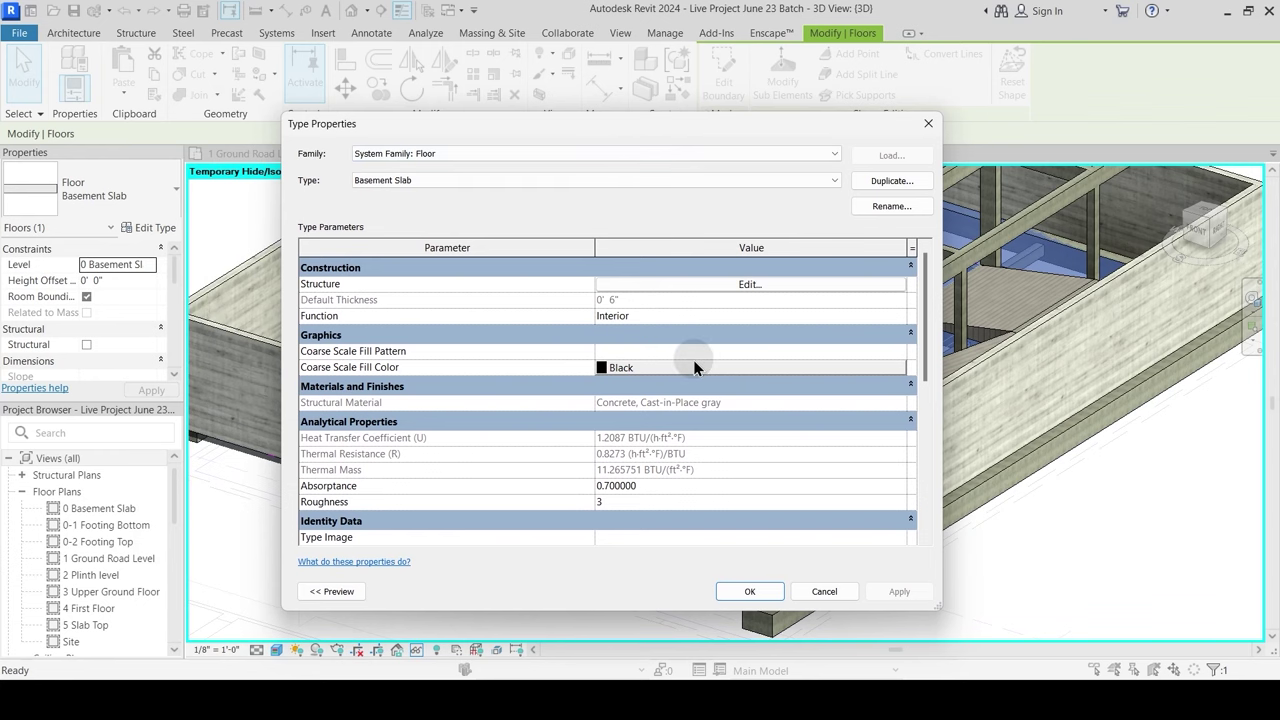
left_click(712, 288)
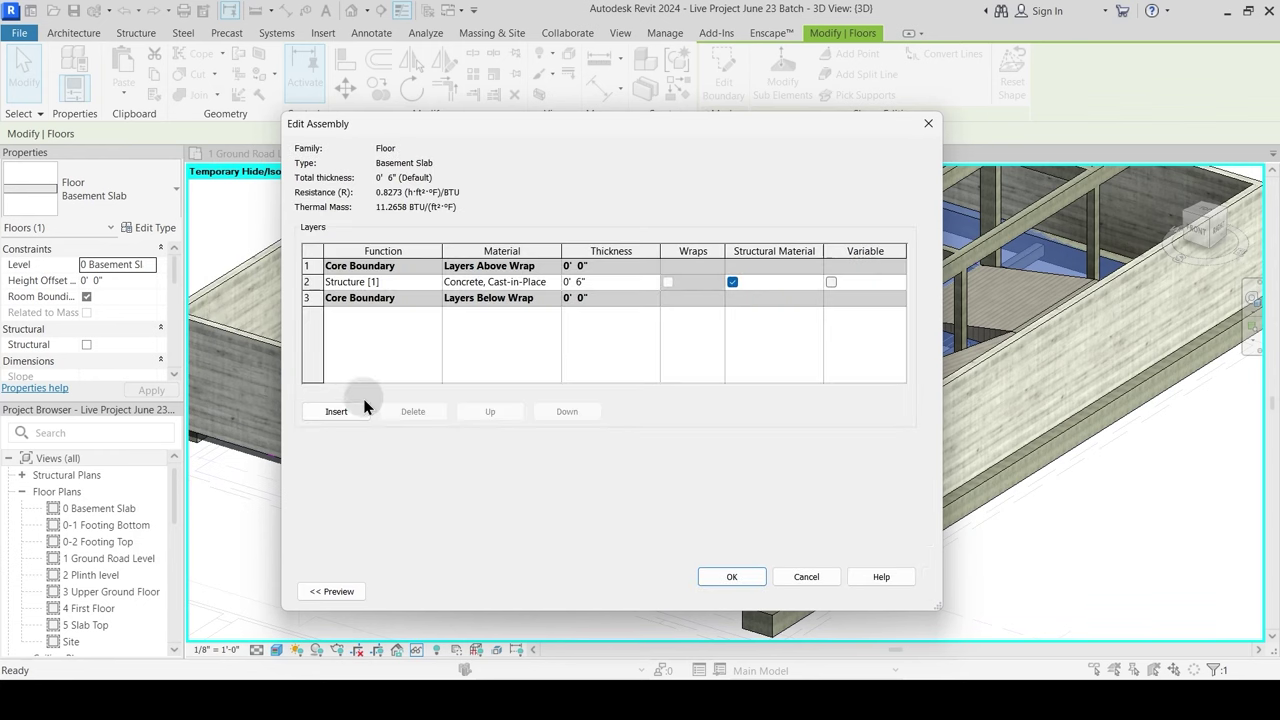
left_click(333, 411)
left_click(333, 411)
left_click(333, 411)
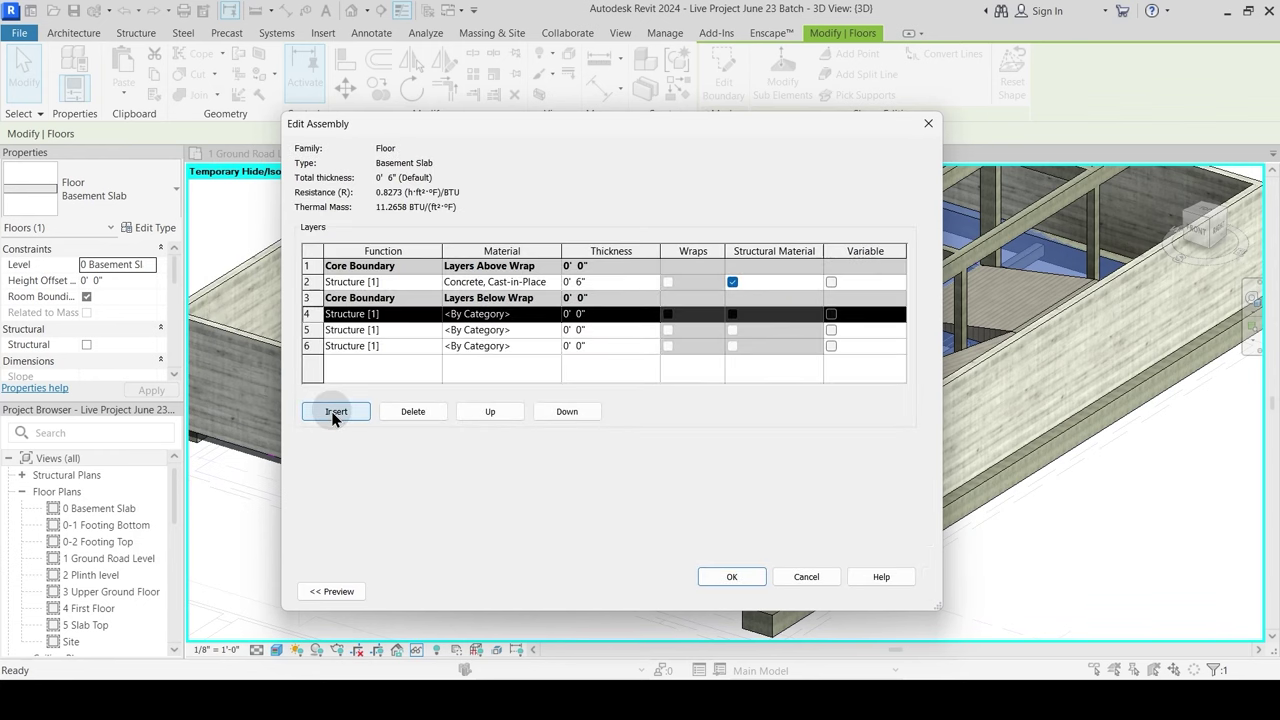
left_click(433, 411)
left_click(433, 411)
left_click(433, 411)
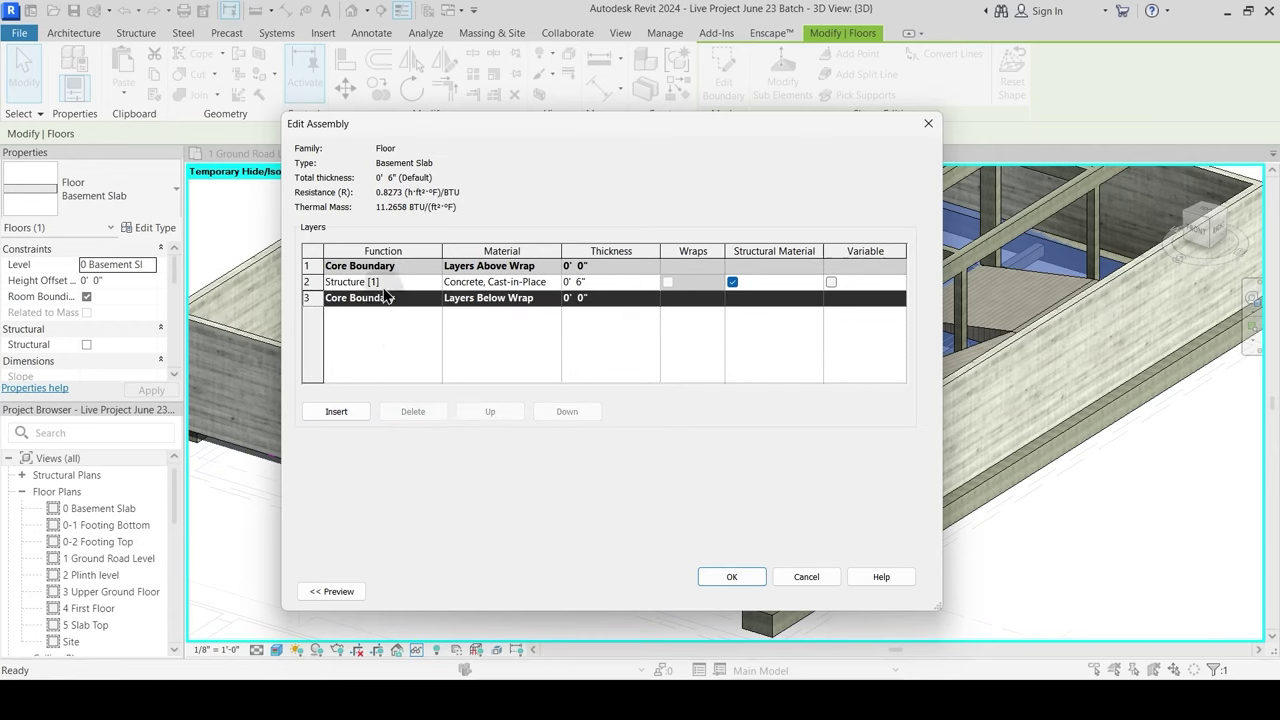
left_click(313, 265)
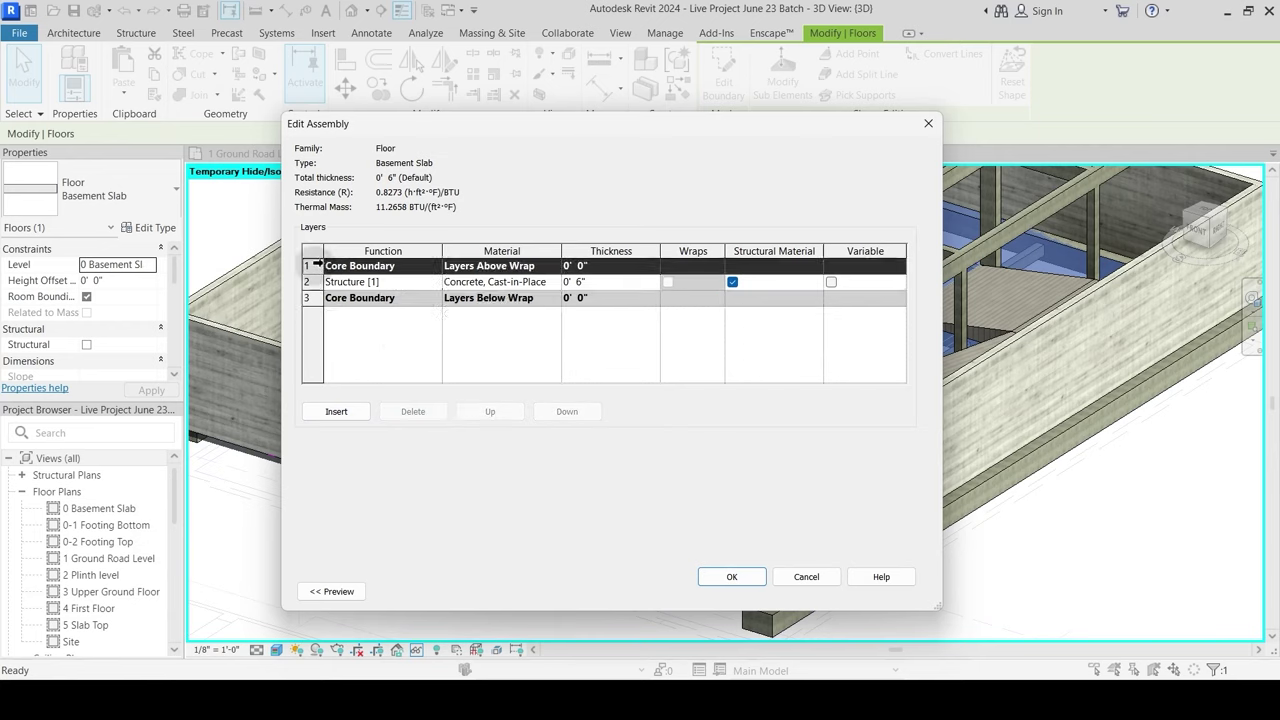
Step: Insert layers above the 6" concrete core, making layer 4 Substrate [2] and layer 3 Finish 1 [4]
left_click(345, 412)
left_click(345, 412)
left_click(345, 412)
left_click(345, 412)
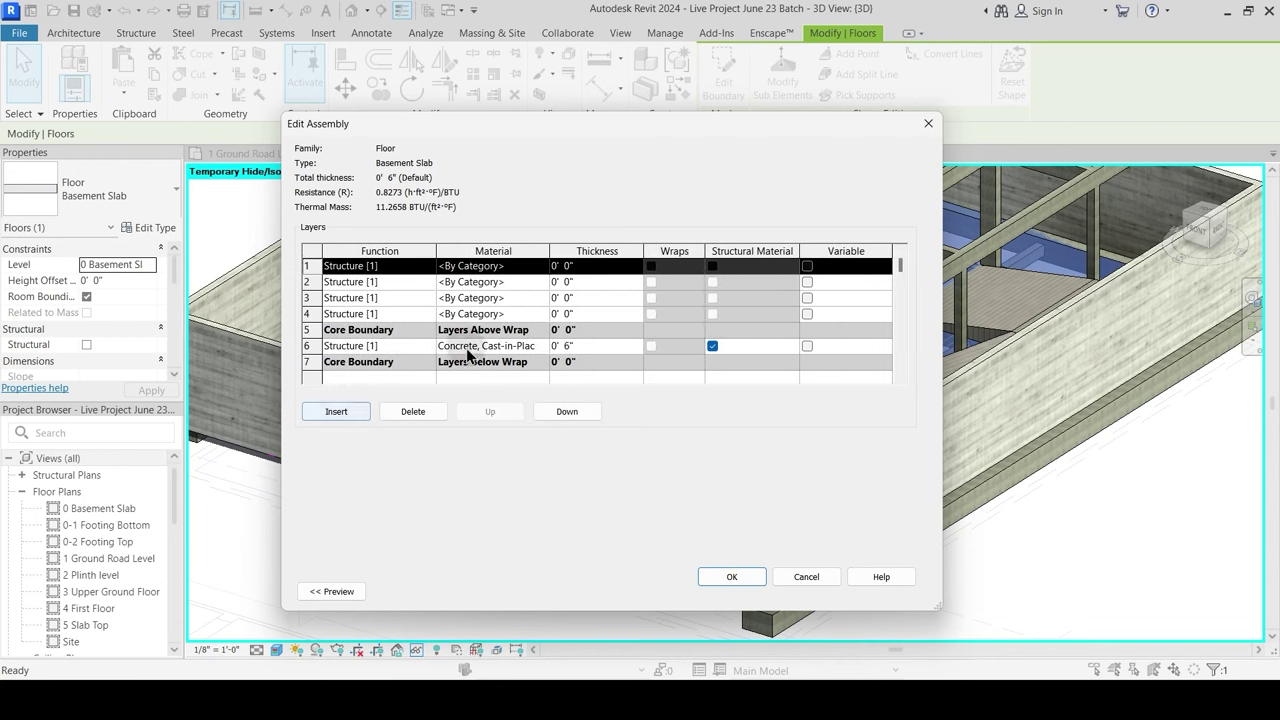
left_click(430, 311)
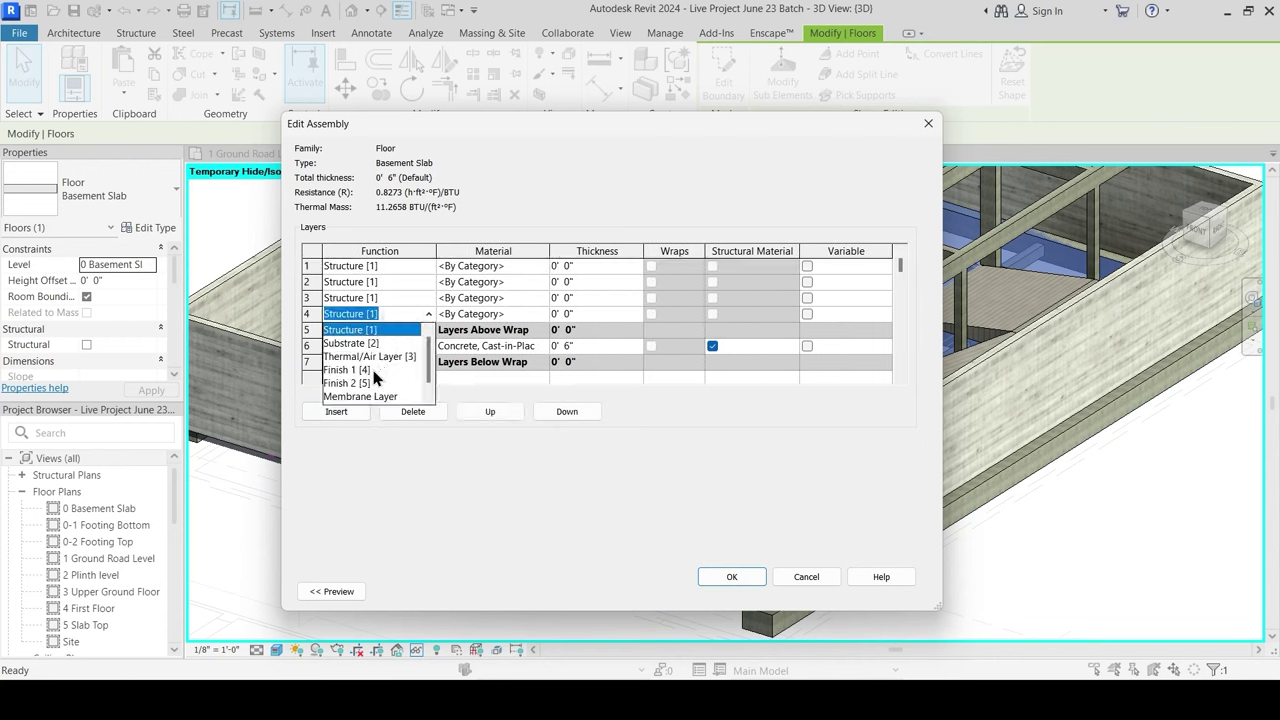
left_click(389, 341)
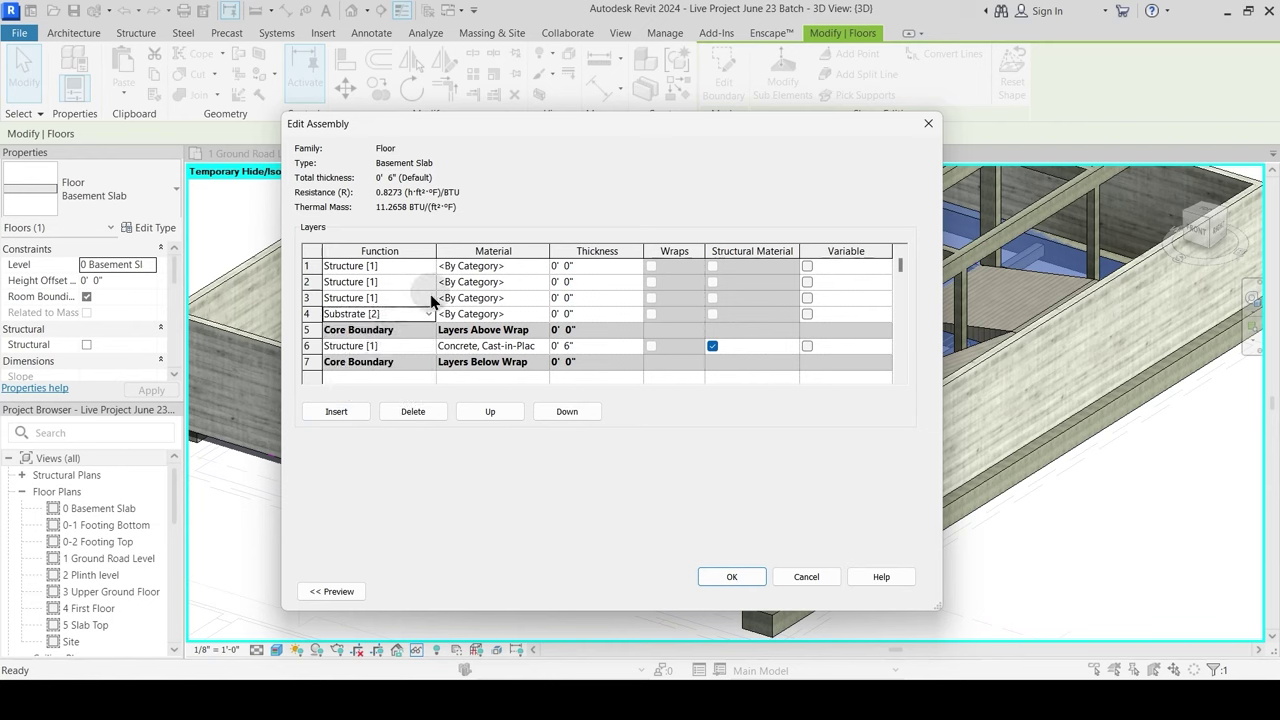
left_click(430, 296)
left_click(369, 360)
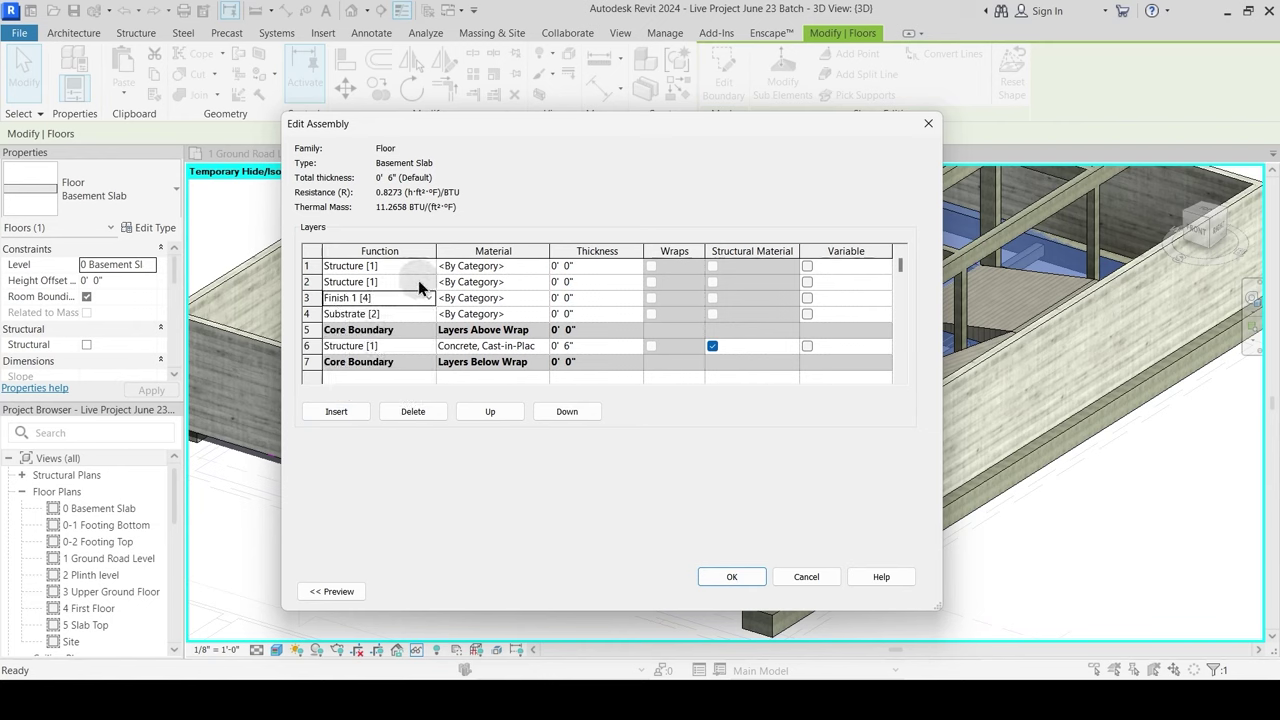
Step: Set layers 2, 1 and 4 to Finish 1 [4] as well
left_click(428, 281)
left_click(369, 324)
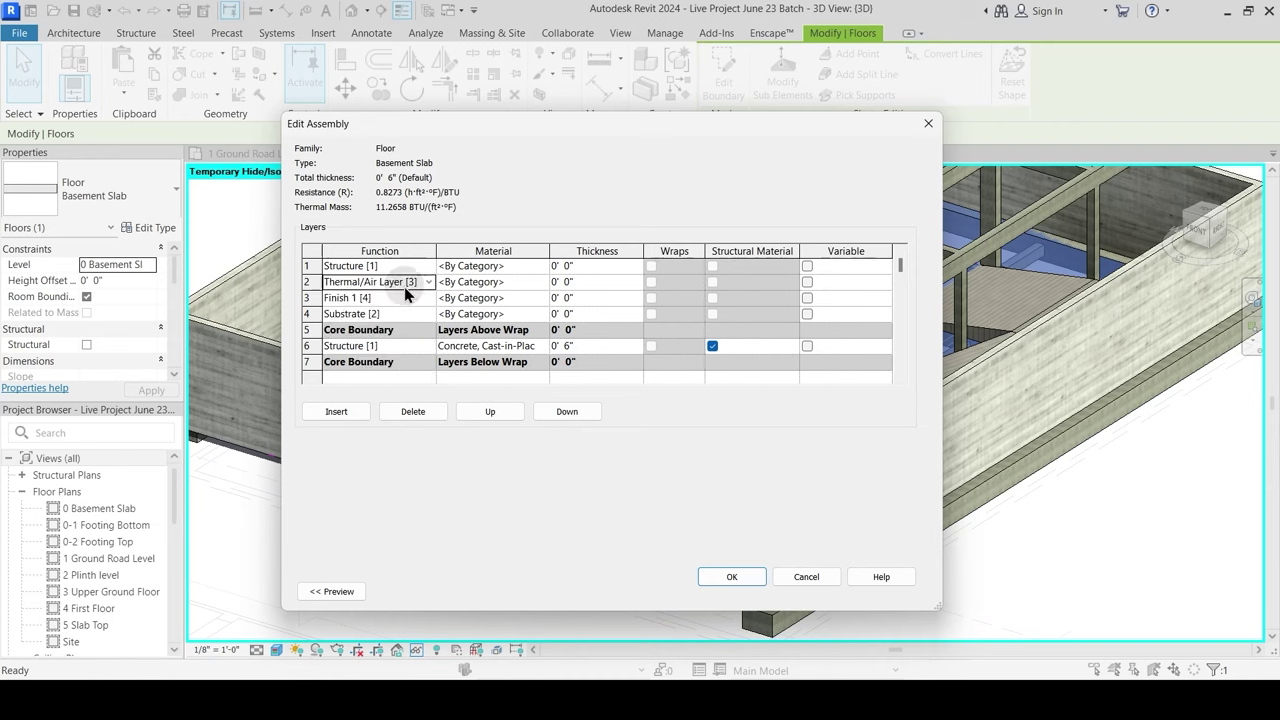
left_click(428, 281)
left_click(428, 281)
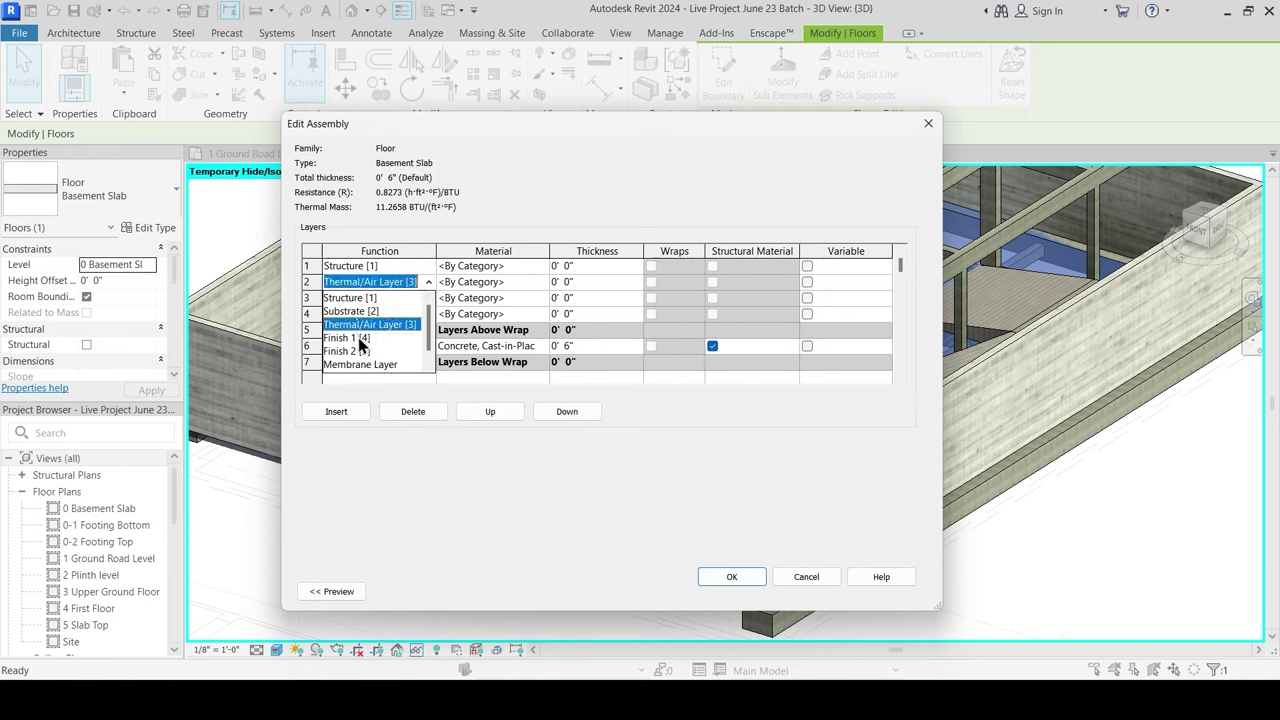
left_click(358, 337)
left_click(429, 266)
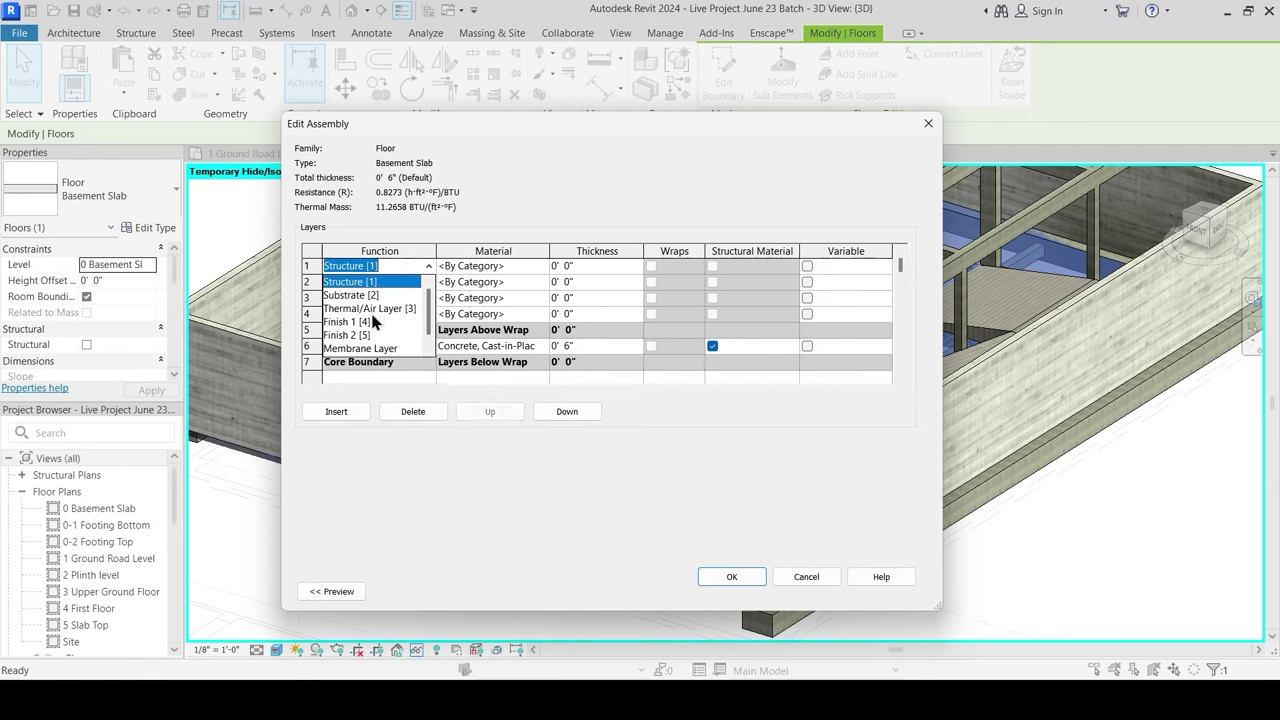
left_click(365, 322)
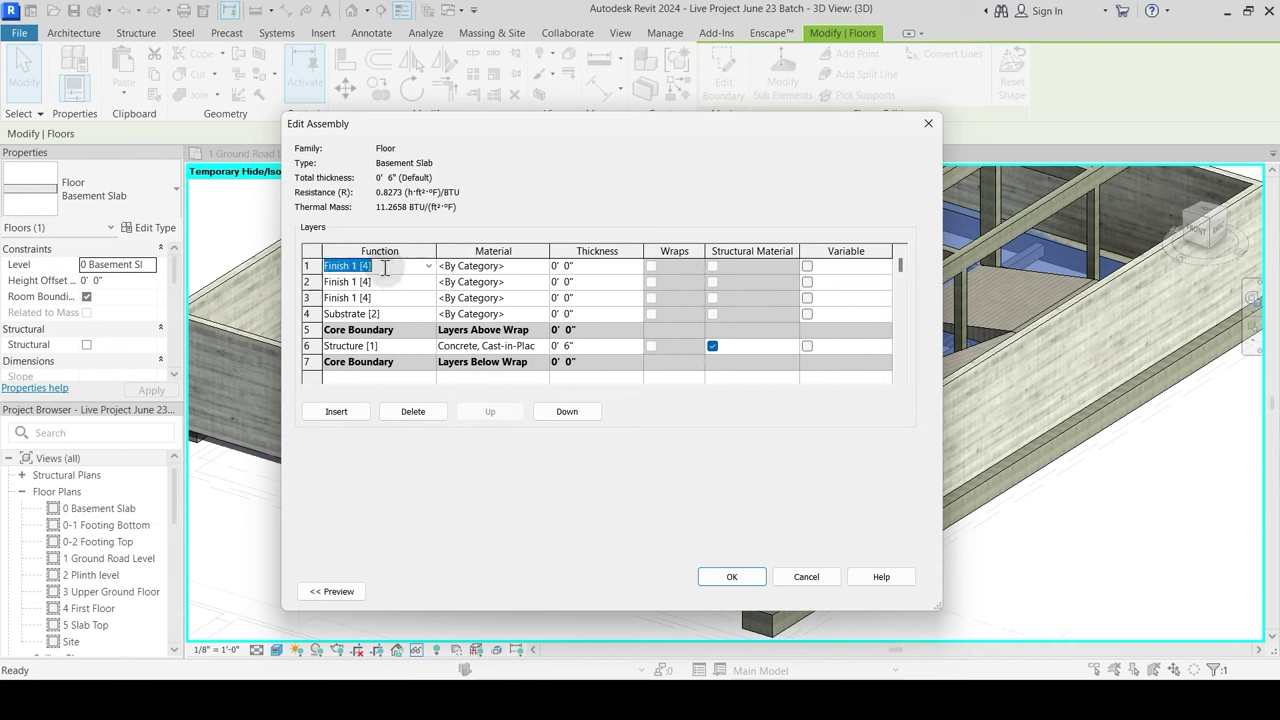
left_click(391, 314)
type("Finish 1 [4]")
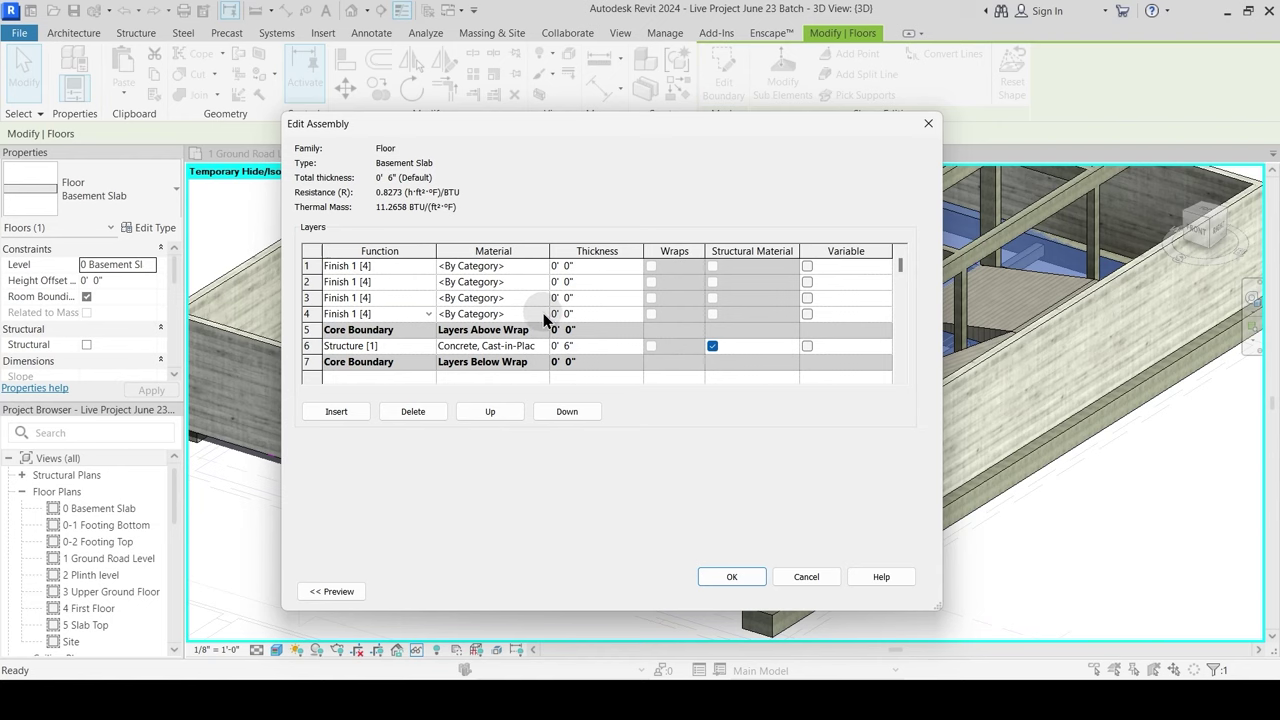
Step: Make layer 4 100 mm thick and layer 3 20 mm thick
left_click(600, 316)
key("Tab")
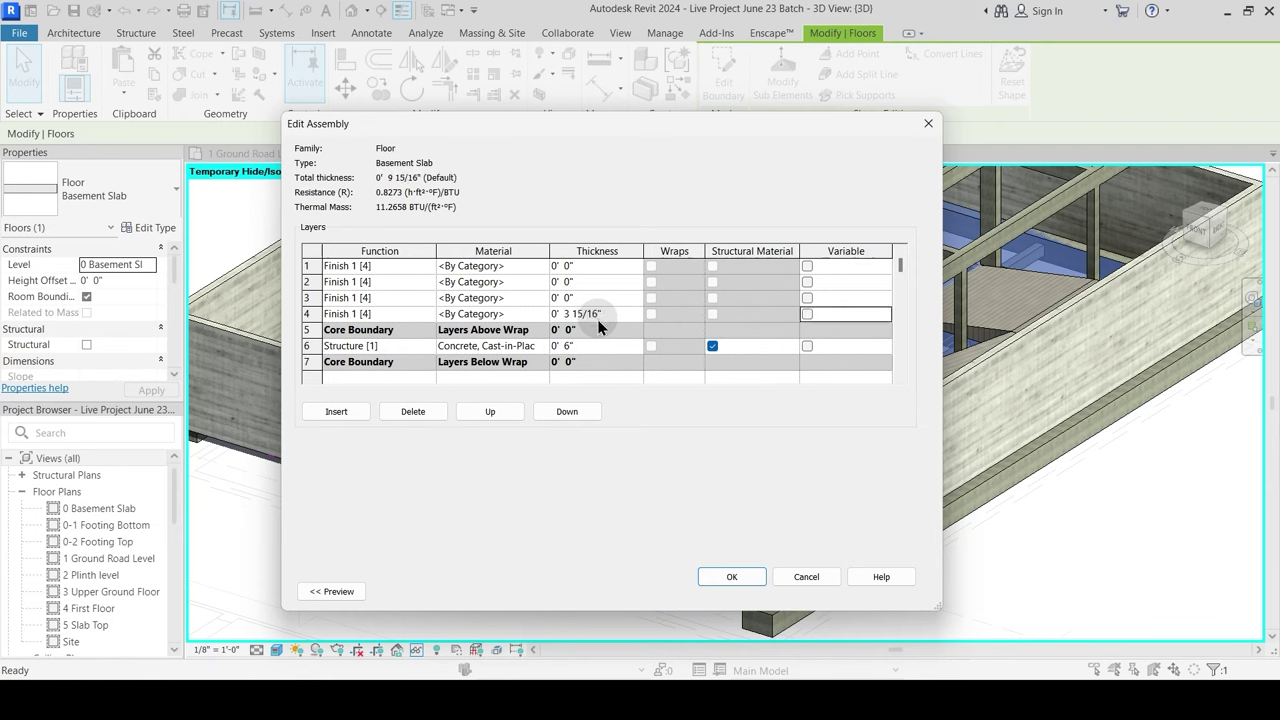
left_click(581, 298)
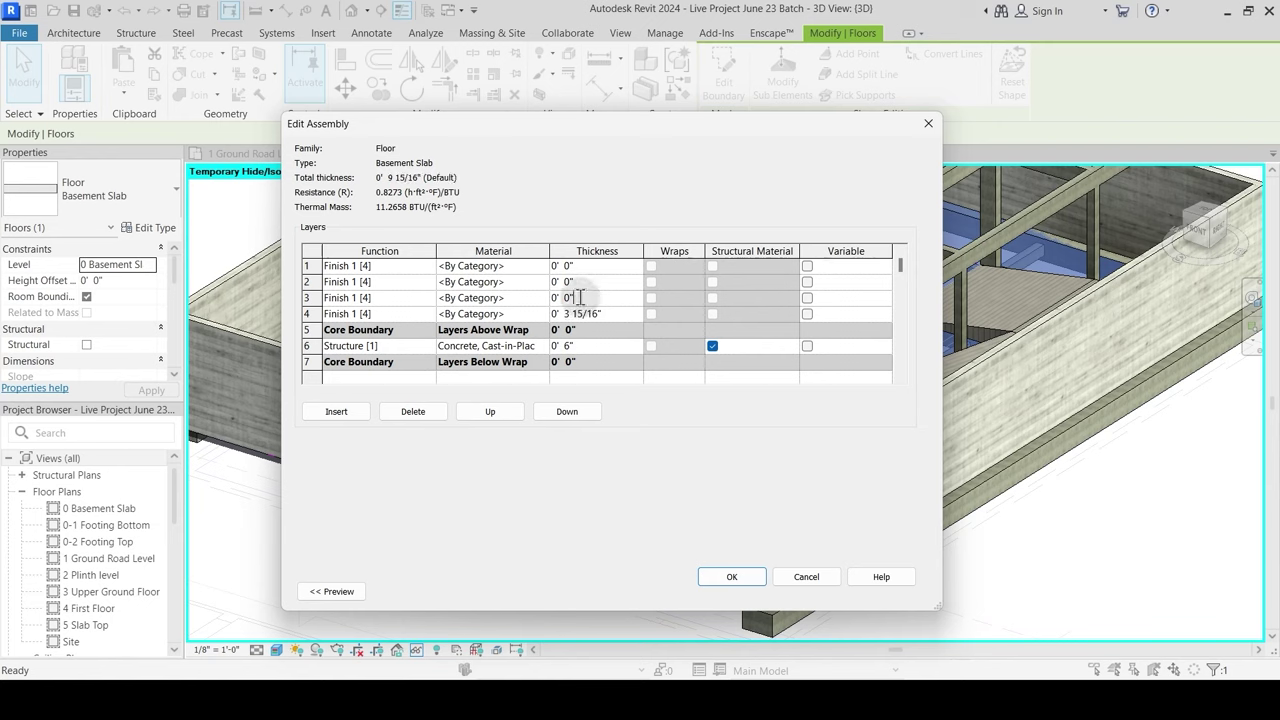
left_click_drag(586, 298, 553, 298)
key("Tab")
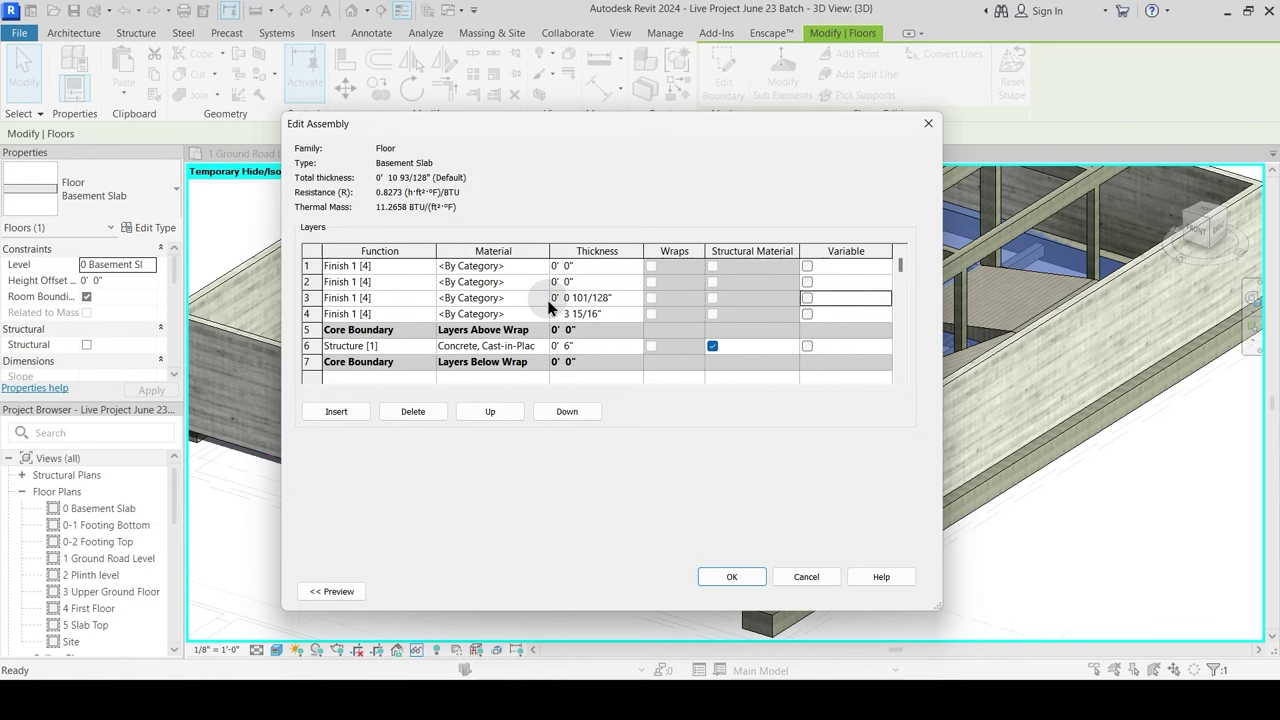
Step: Make layer 2 12 mm and layer 1 19 mm thick, then browse layer 4's materials
left_click(545, 282)
double_click(545, 282)
type("12mm")
key("Tab")
double_click(585, 266)
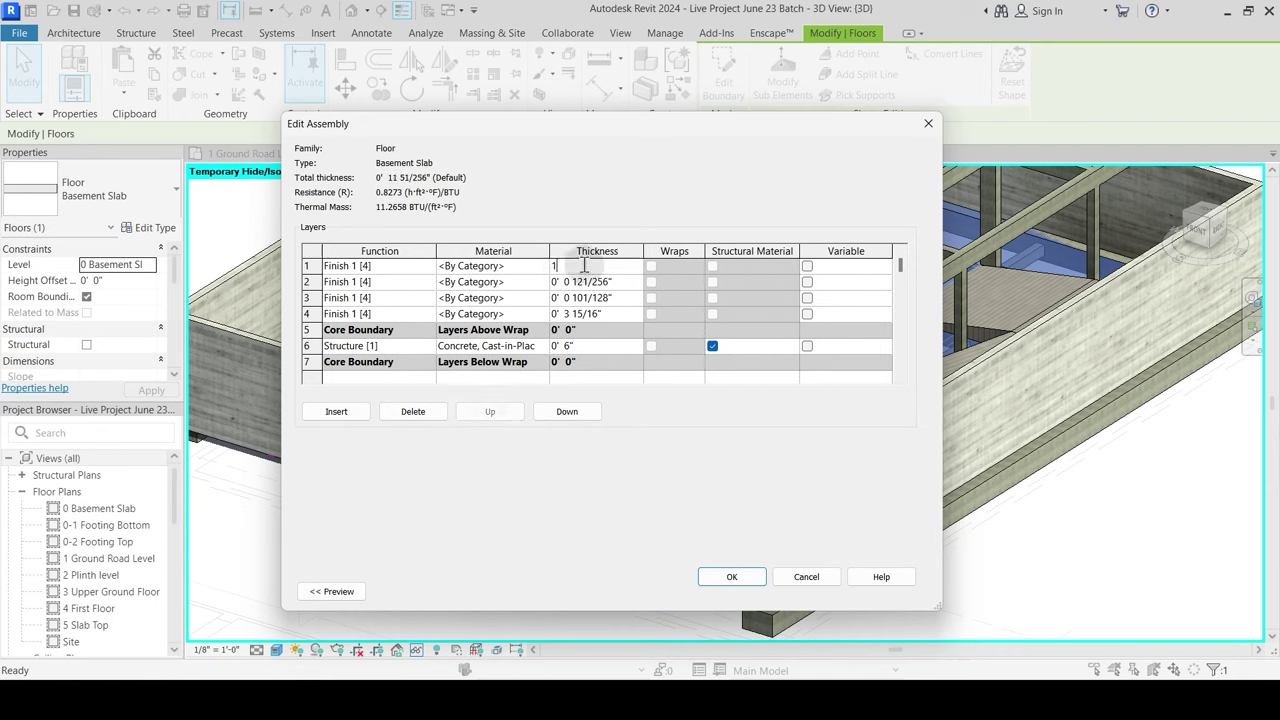
key("Tab")
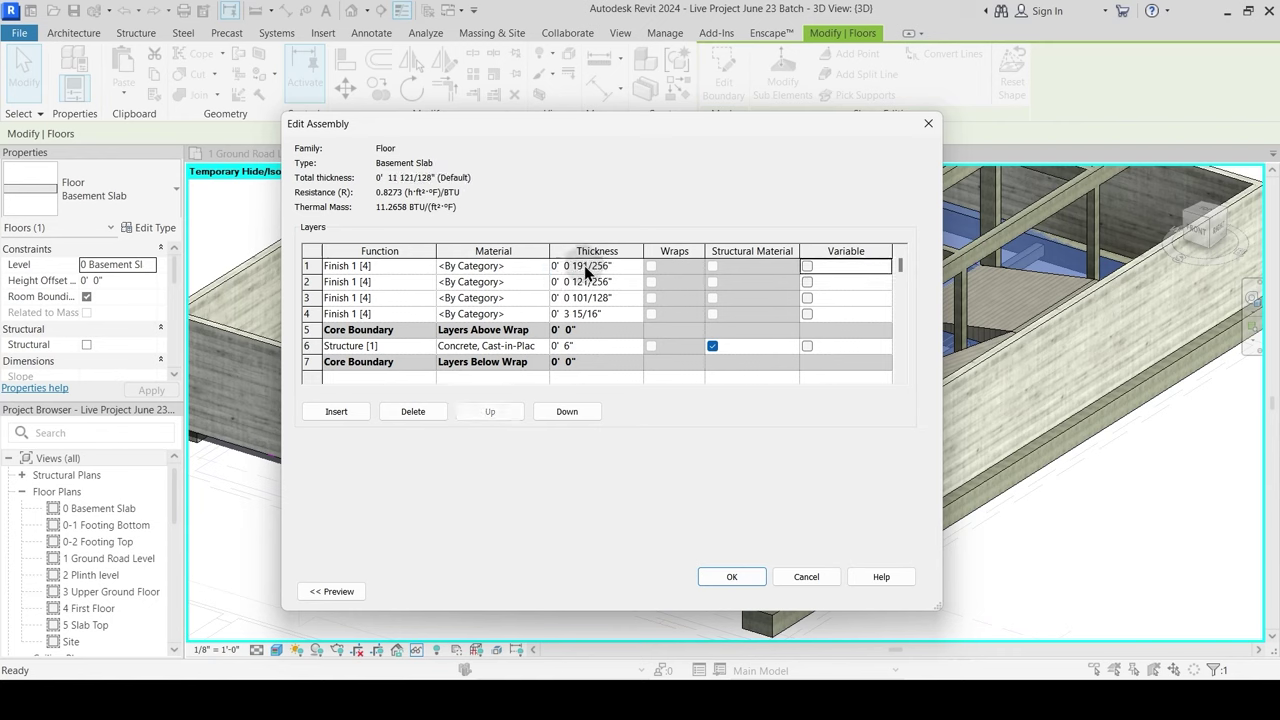
left_click(540, 313)
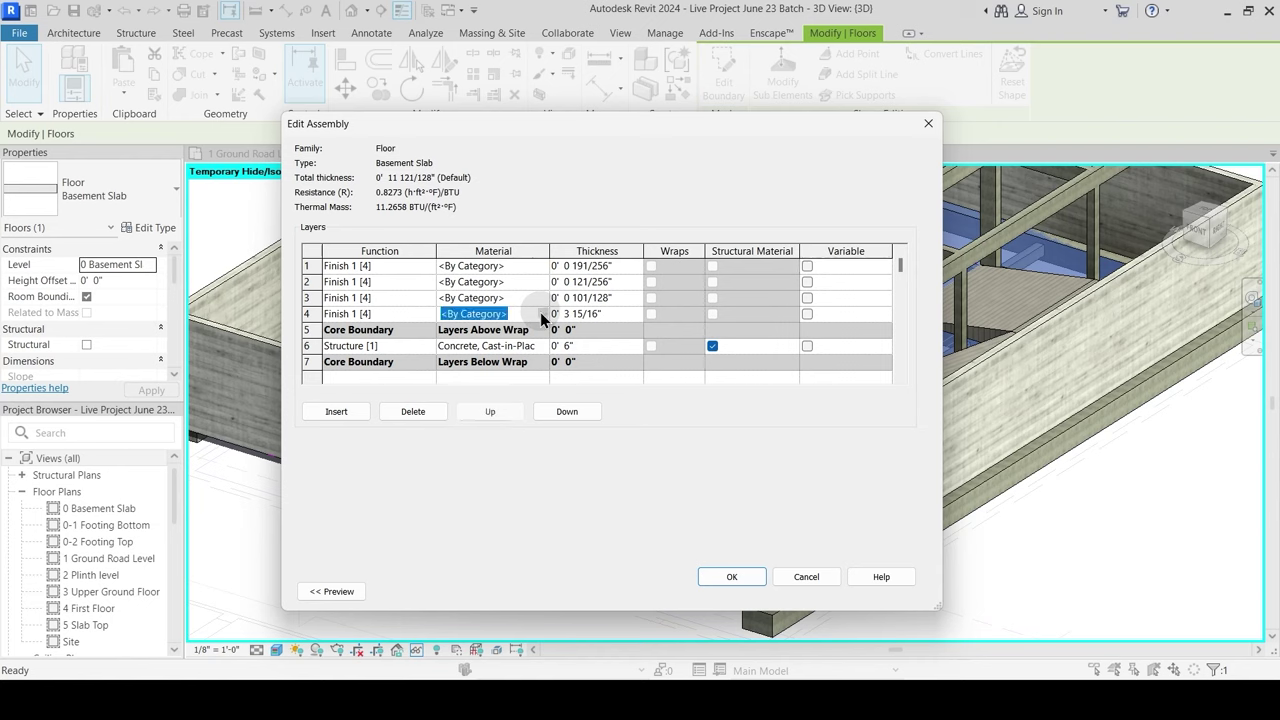
left_click(540, 313)
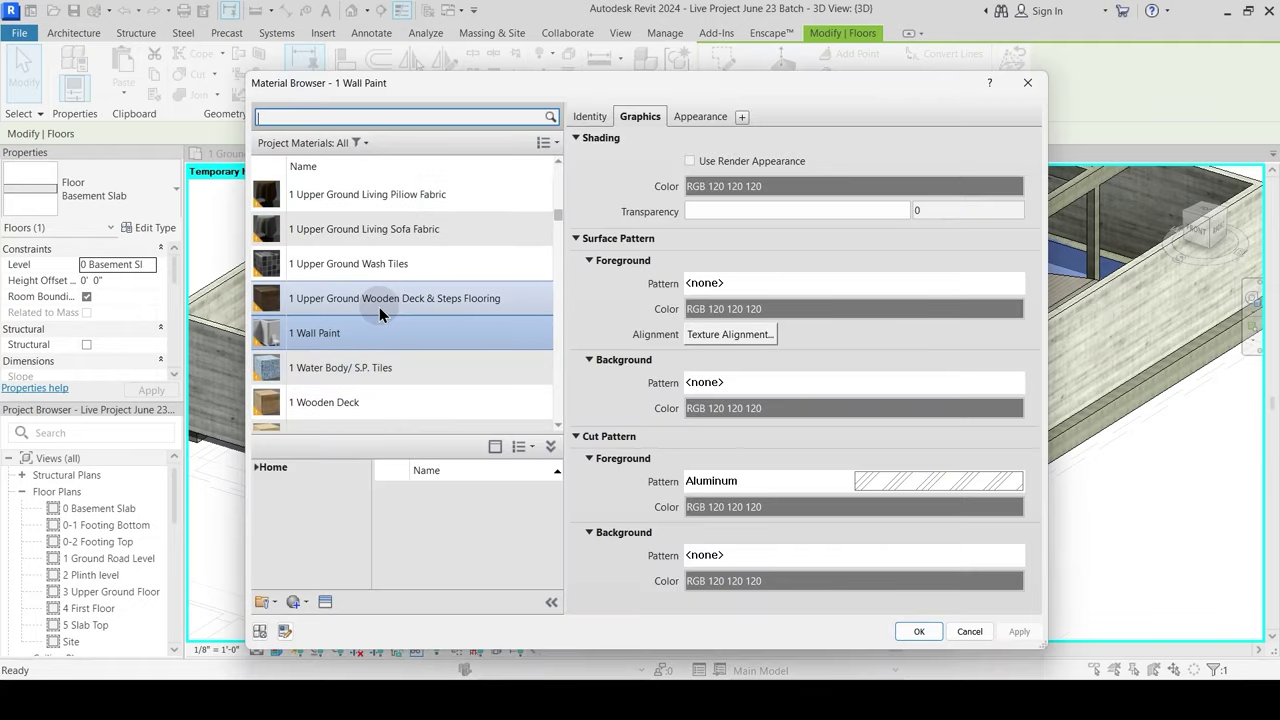
Step: Pick 1 Brick Bets, review its appearance, and bring up its 12inrun2 cut pattern choices
scroll(379, 307, "up", 3)
scroll(379, 307, "up", 10)
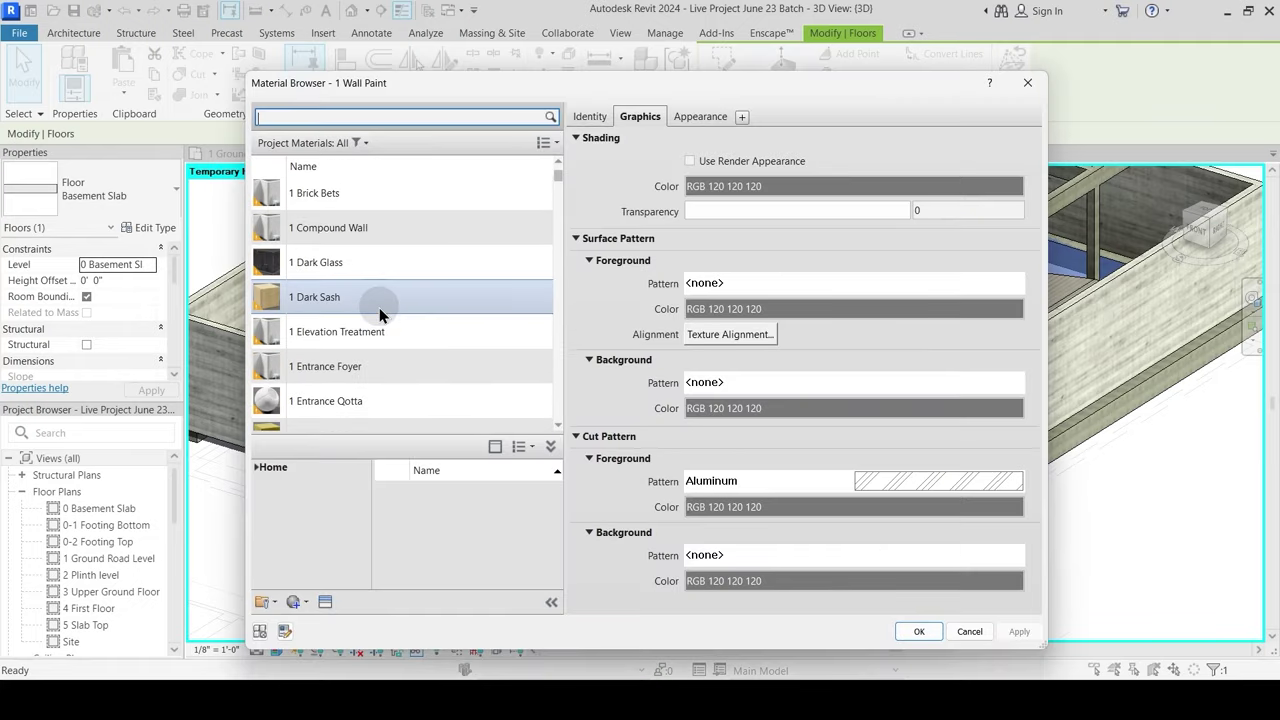
left_click(337, 197)
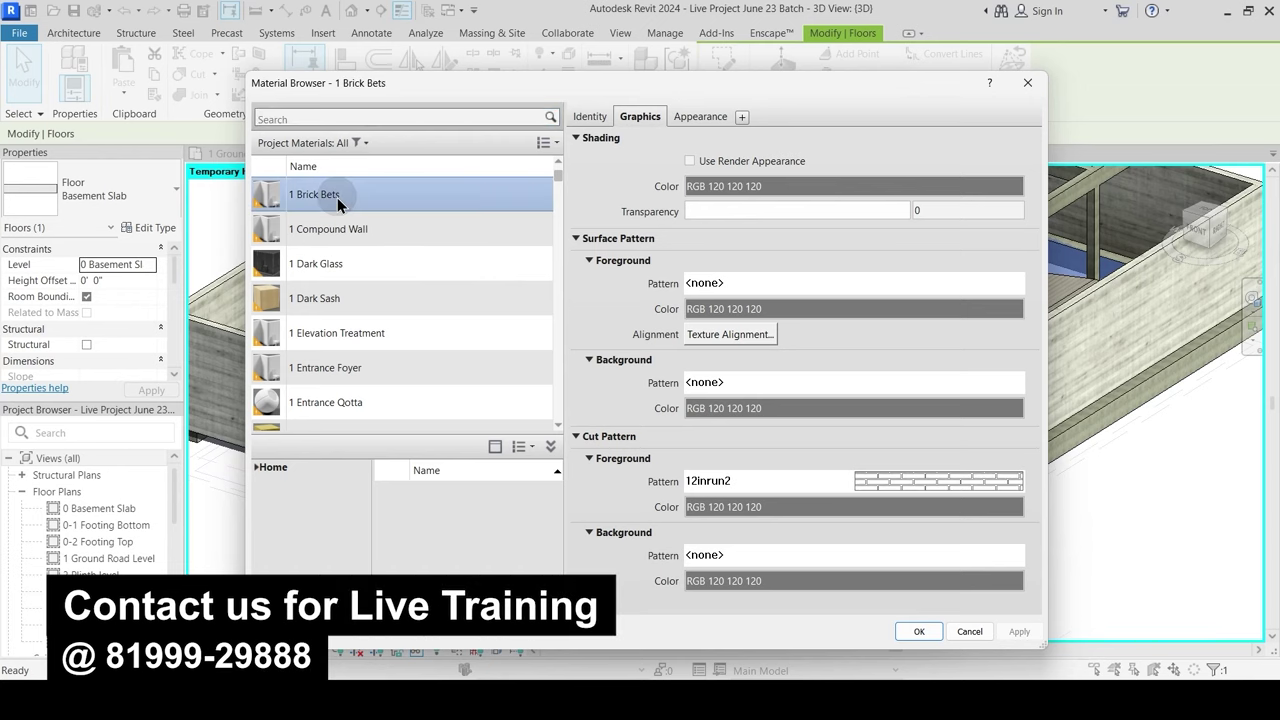
left_click(711, 122)
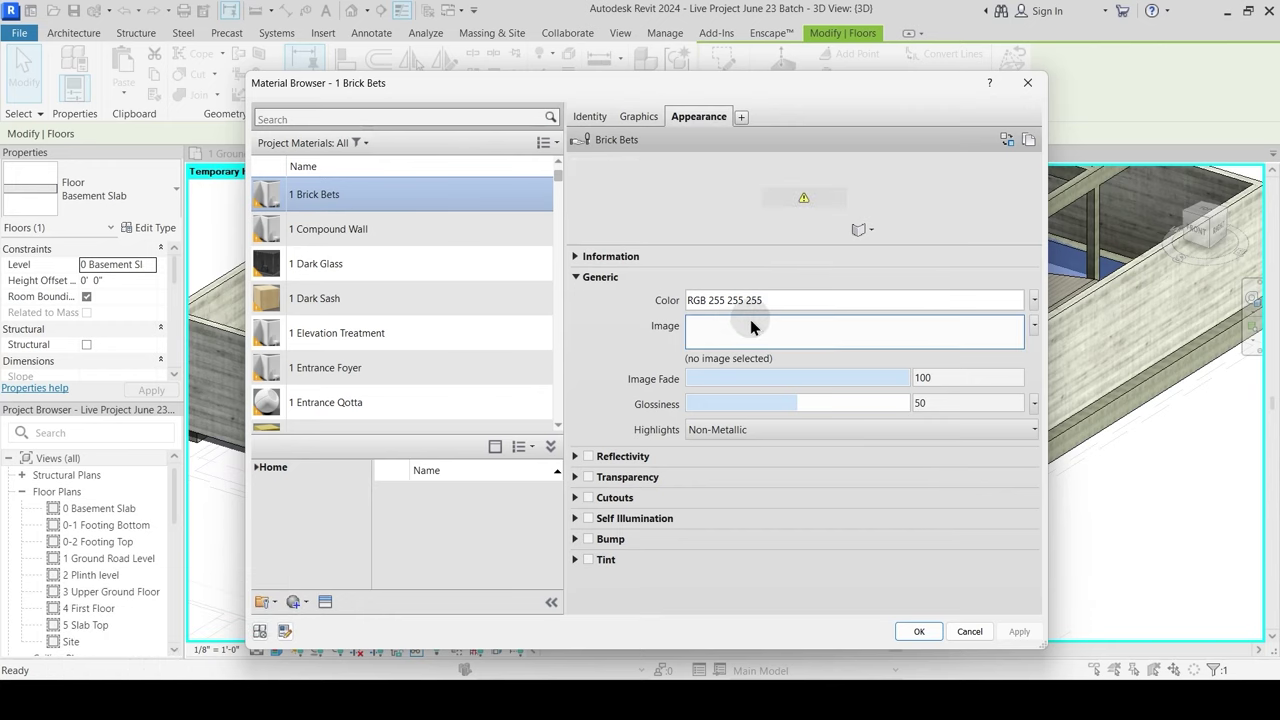
left_click(633, 115)
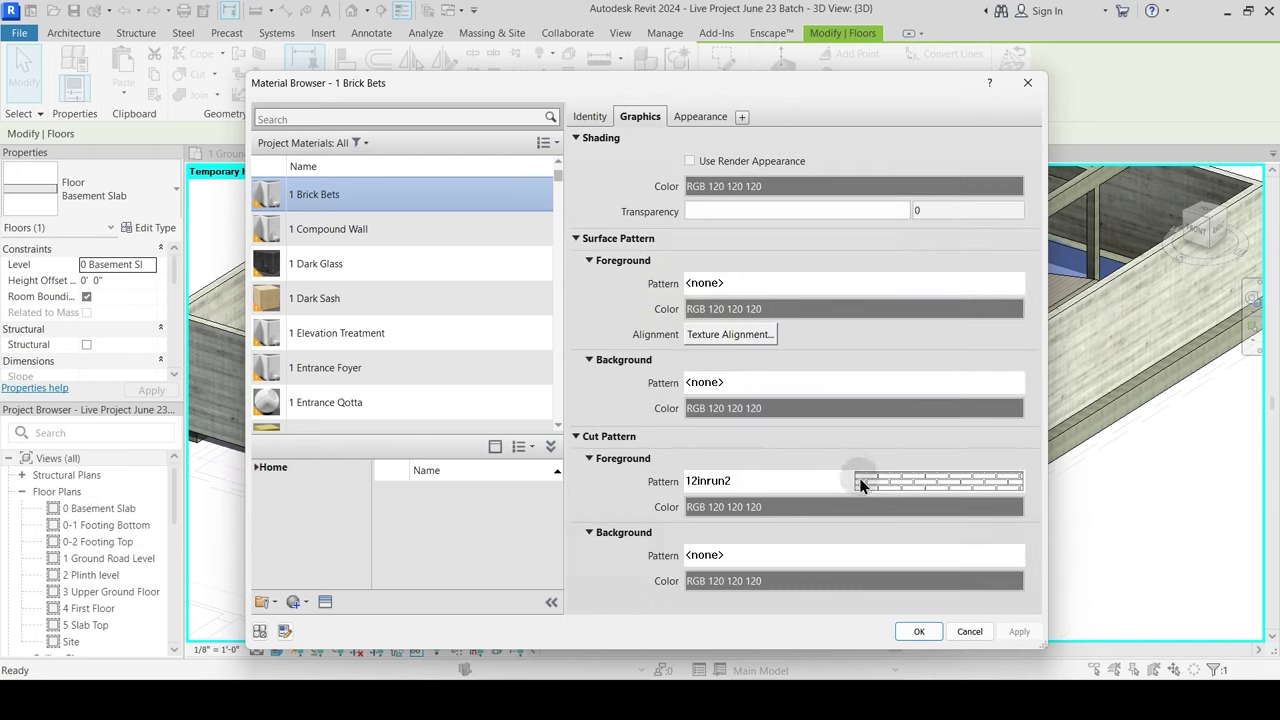
left_click(891, 481)
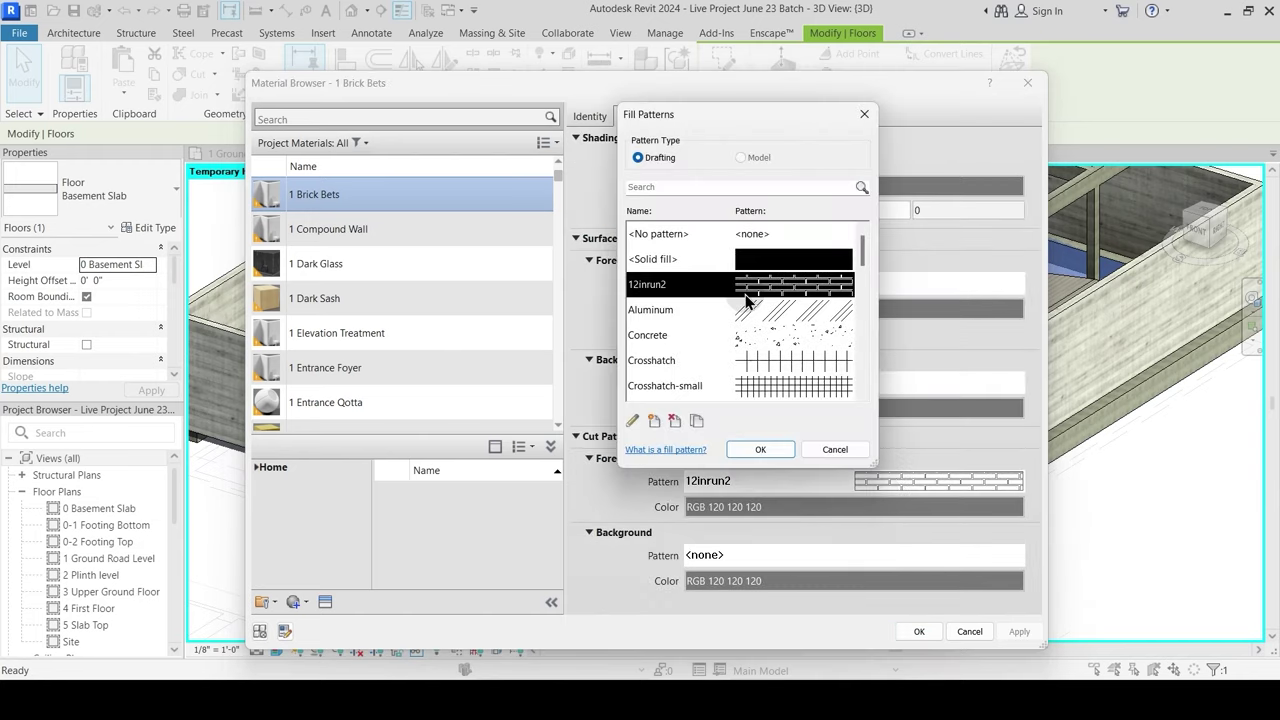
Step: Browse Architecture and Softwares folders for a pattern file to import, then cancel, keeping 12inrun2
left_click(633, 419)
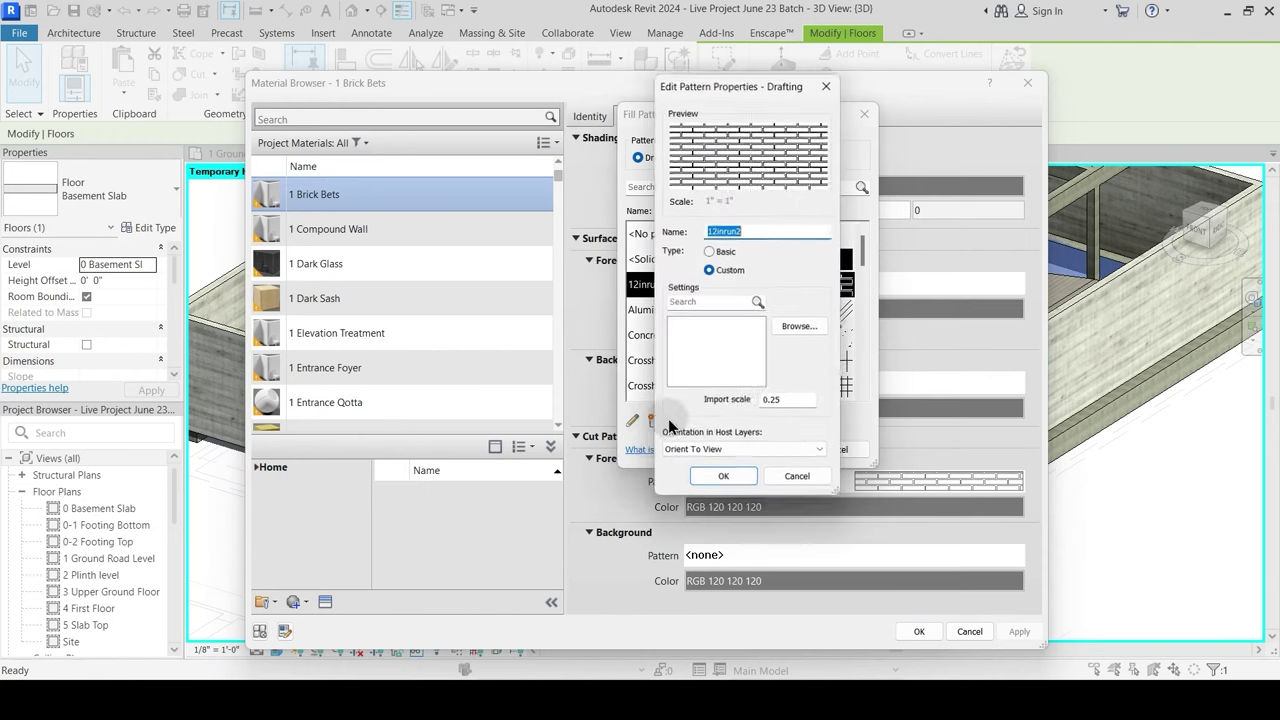
left_click(798, 327)
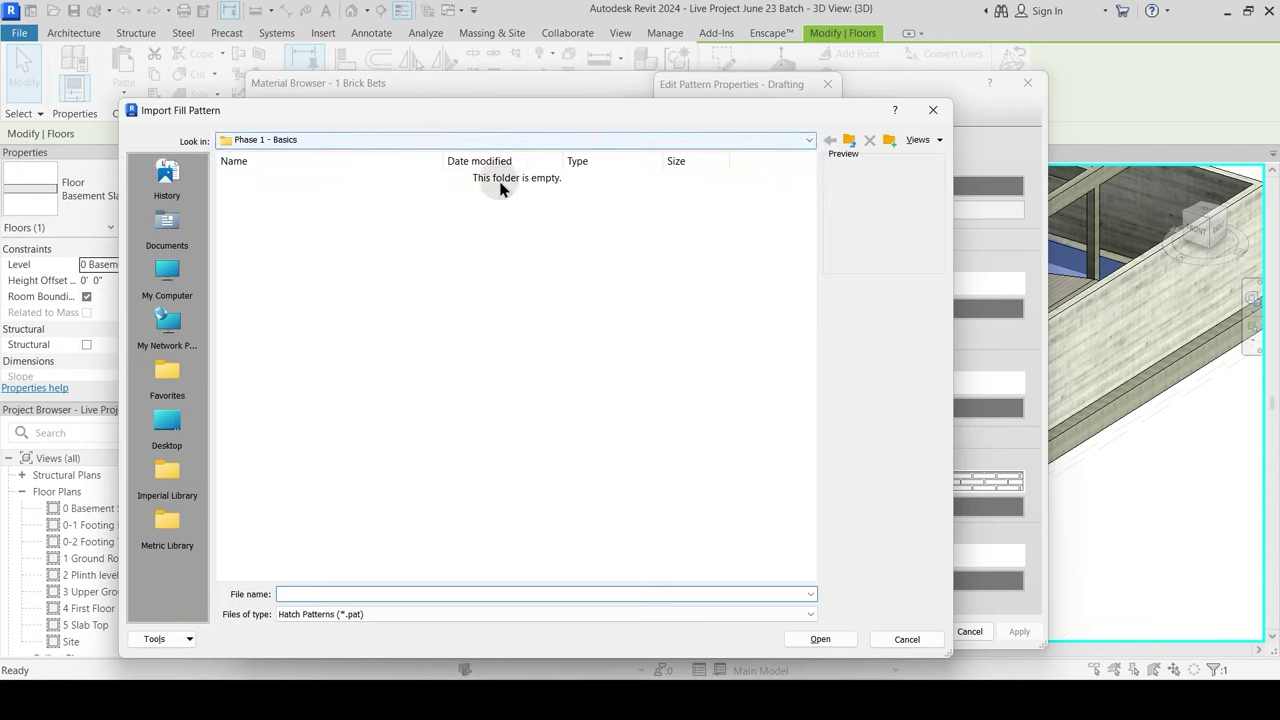
left_click(386, 139)
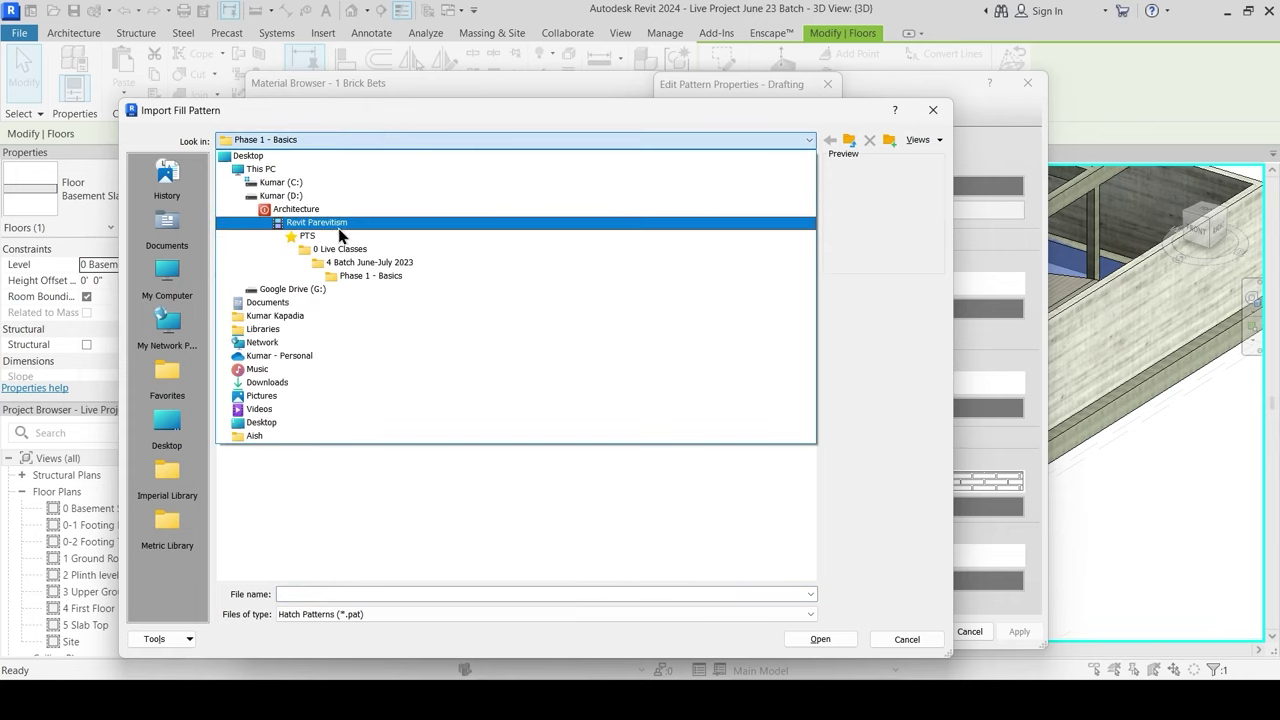
left_click(321, 210)
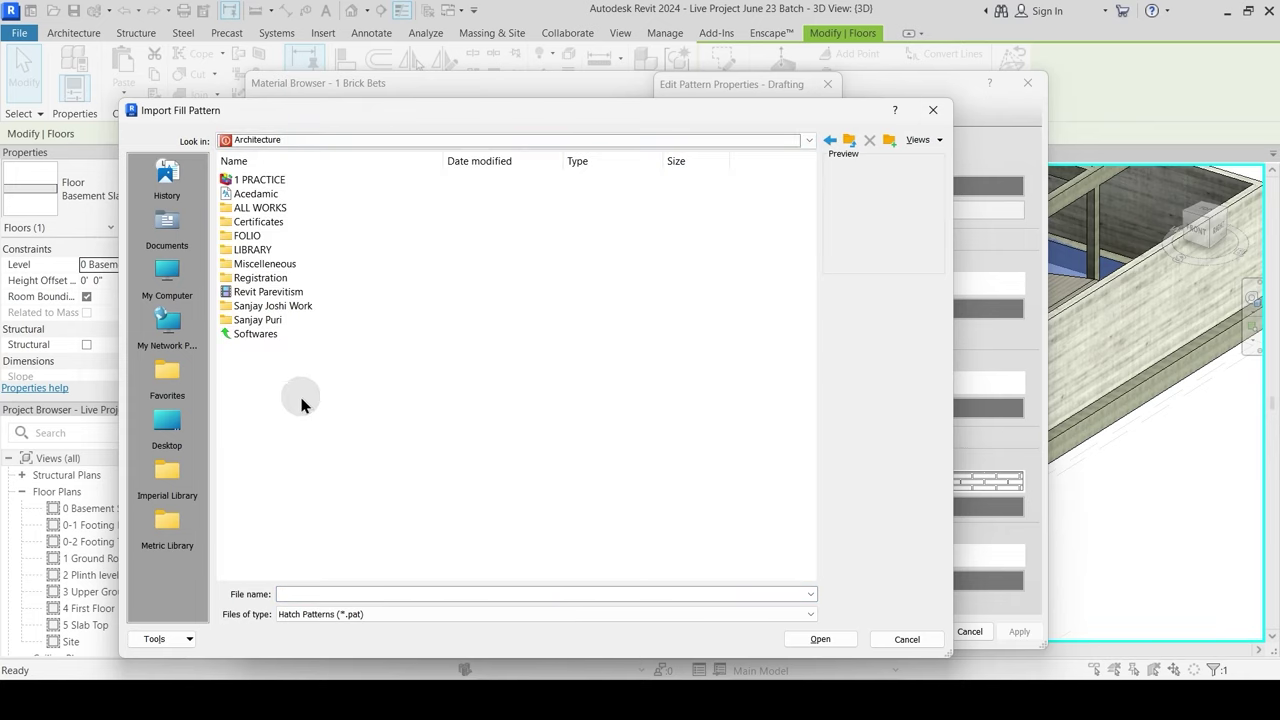
double_click(258, 334)
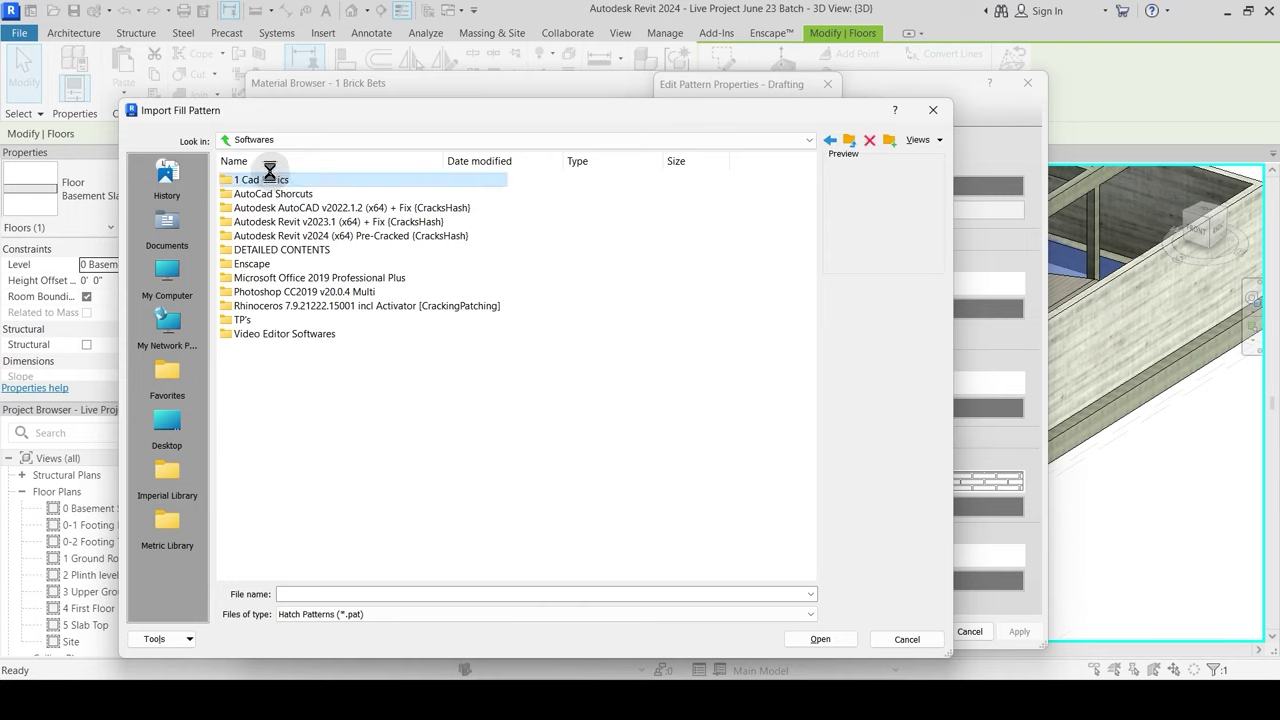
double_click(266, 179)
left_click(849, 140)
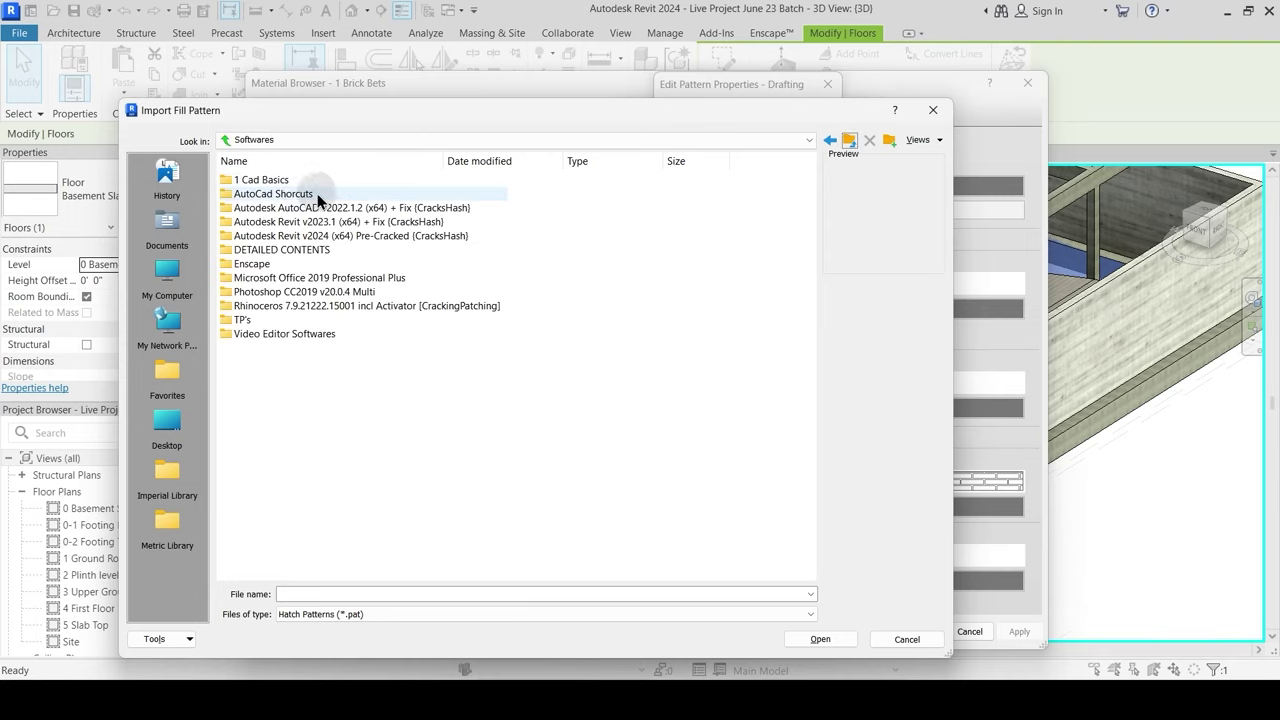
double_click(300, 195)
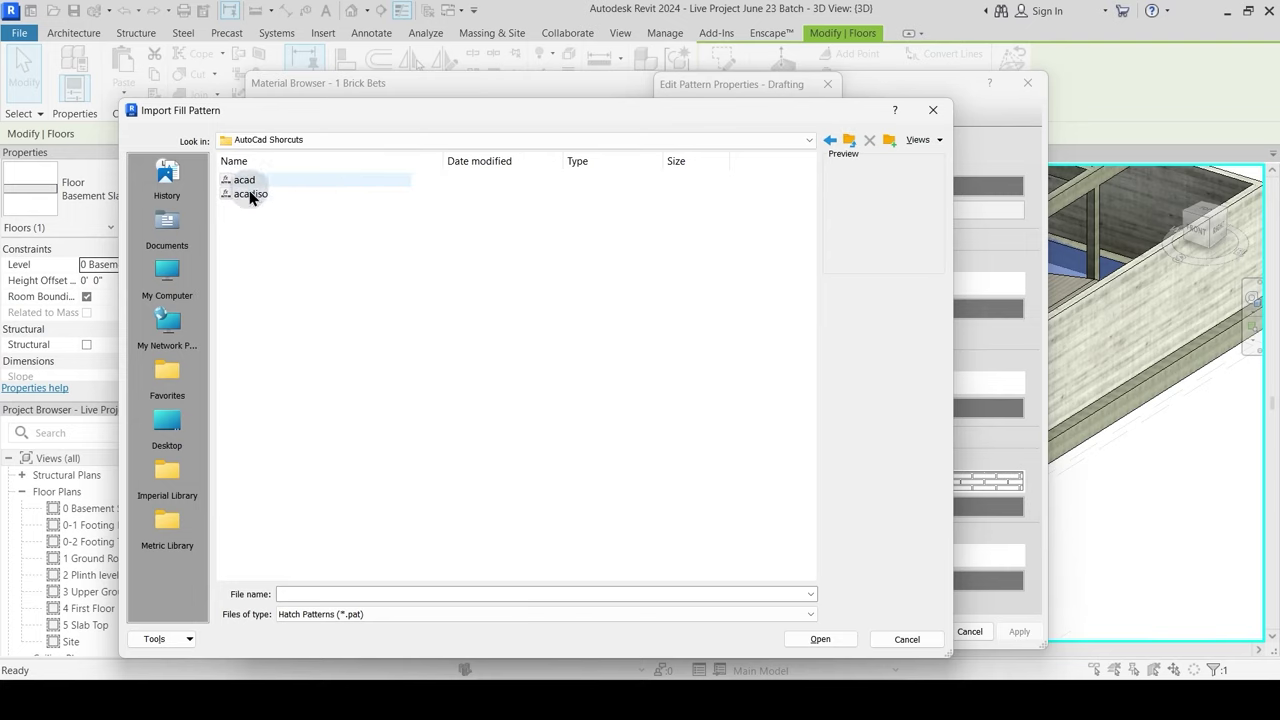
key("Escape")
key("Escape")
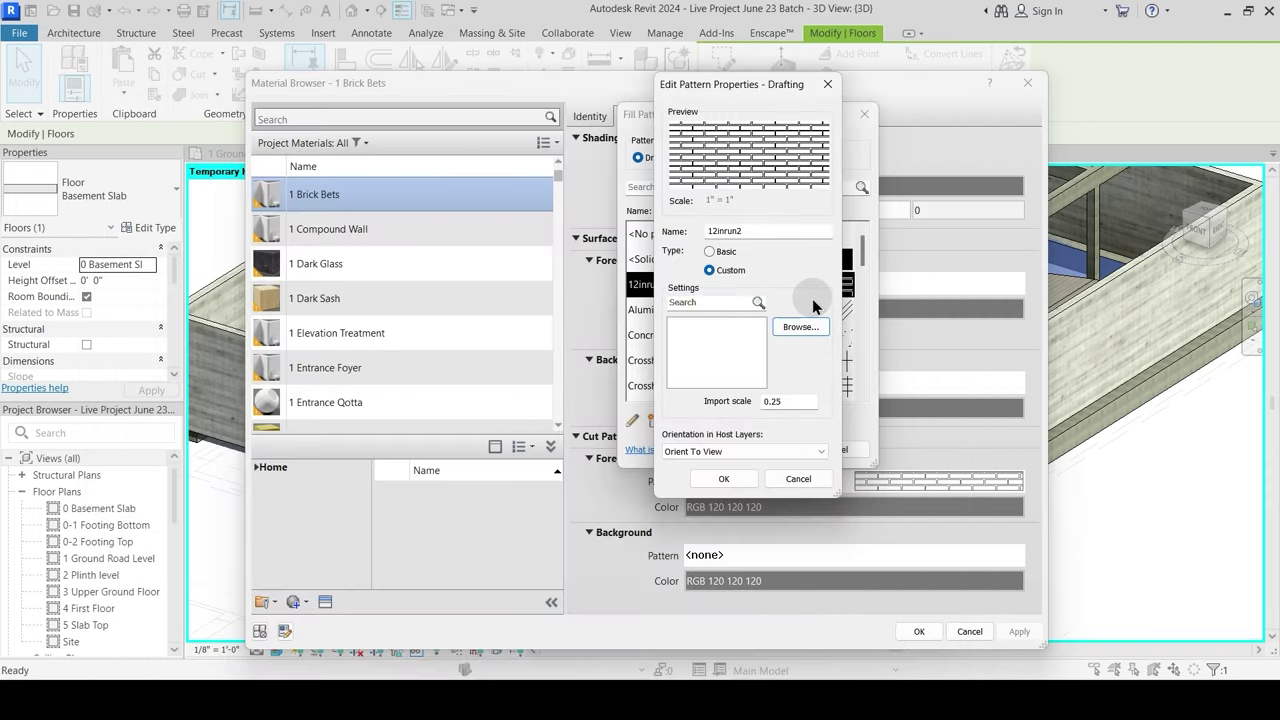
key("Escape")
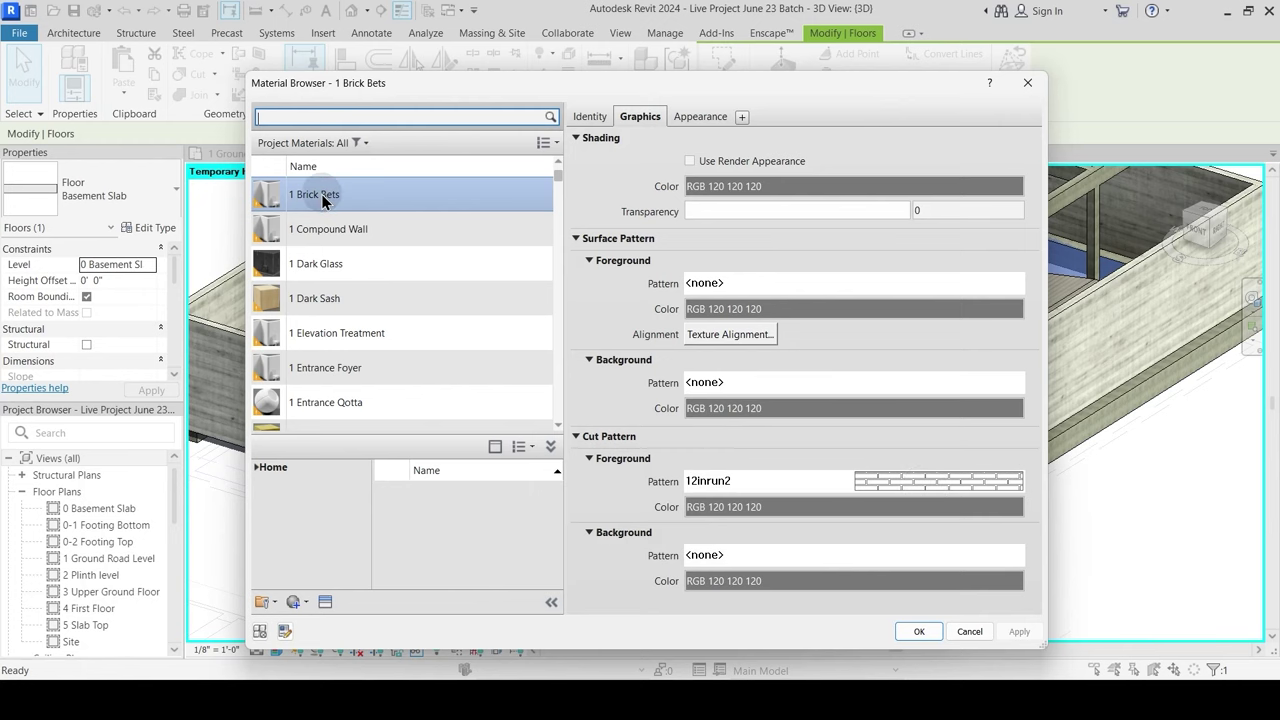
Step: Confirm 1 Brick Bets for layer 4, then search 'pc' and assign 1 Sand Bedding/PCC to layer 3
left_click(912, 631)
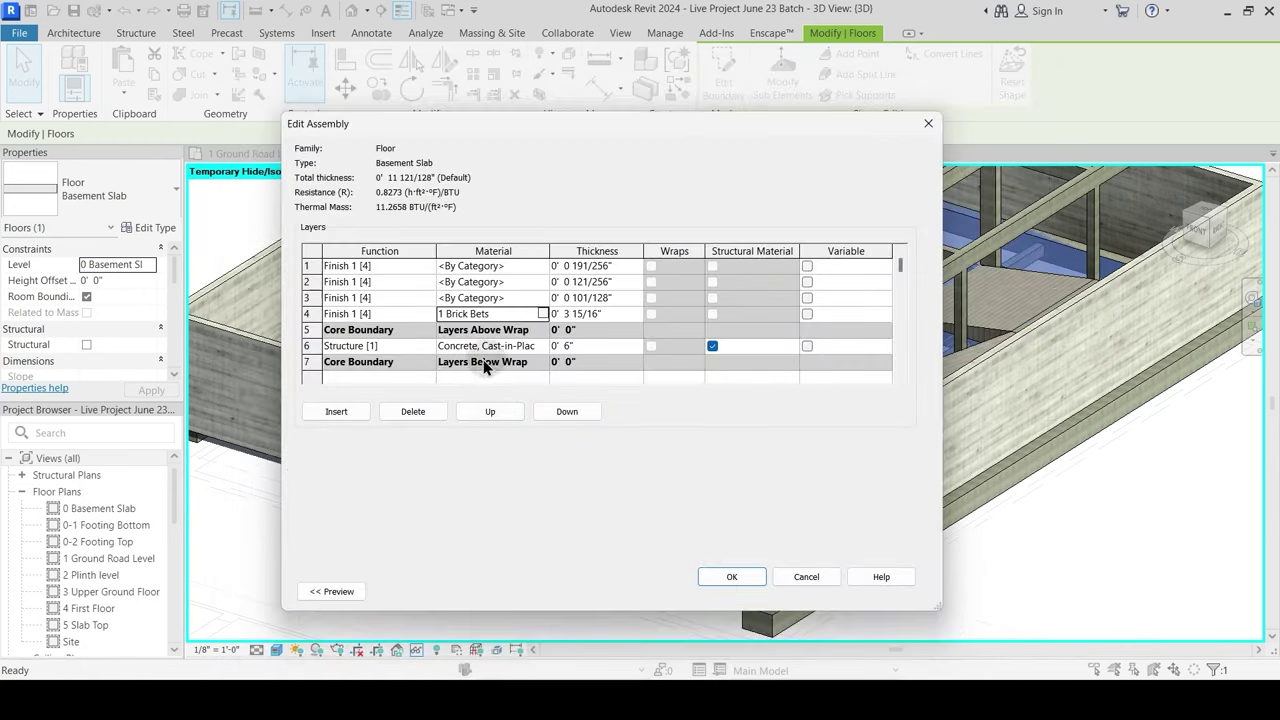
left_click(542, 296)
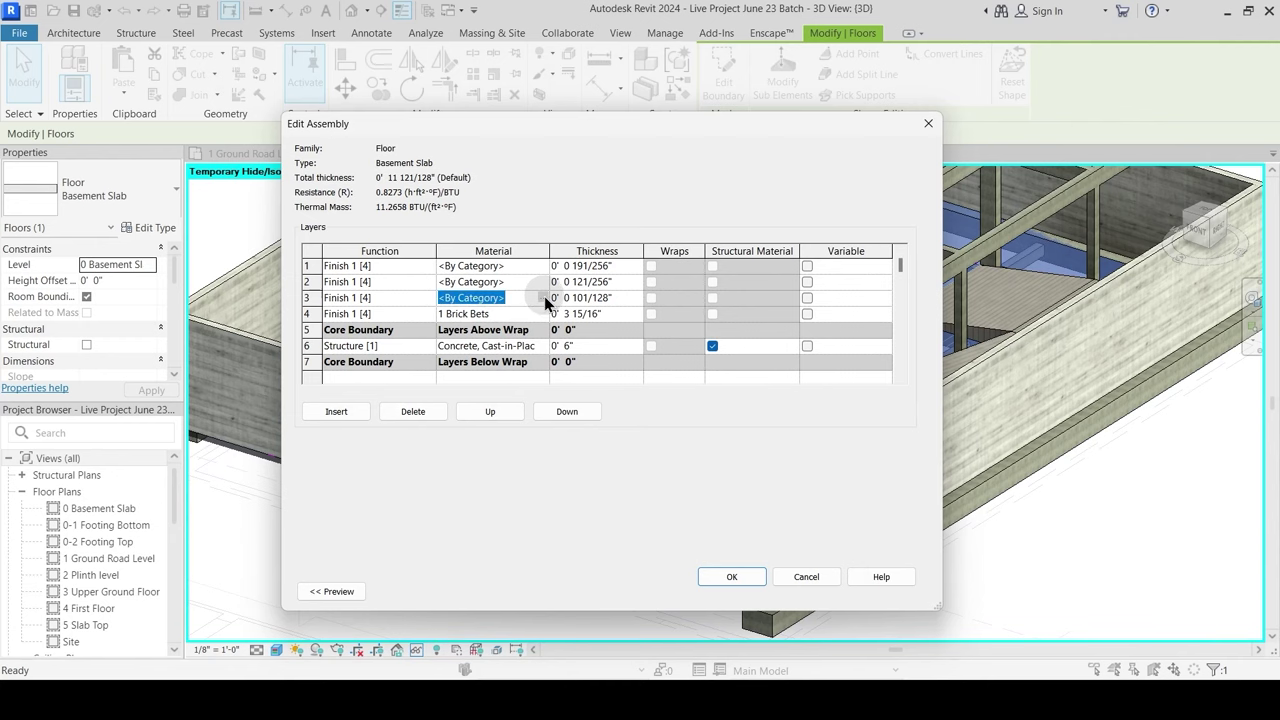
left_click(544, 296)
left_click(356, 118)
type("p")
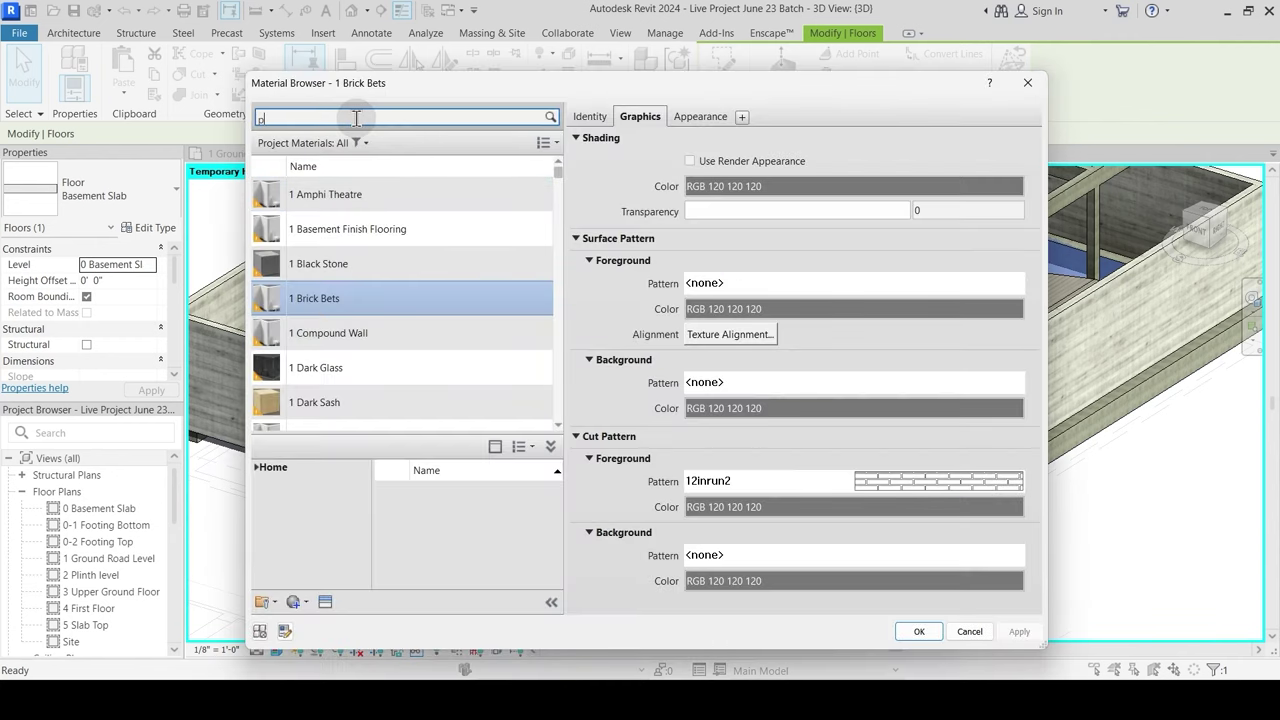
type("c")
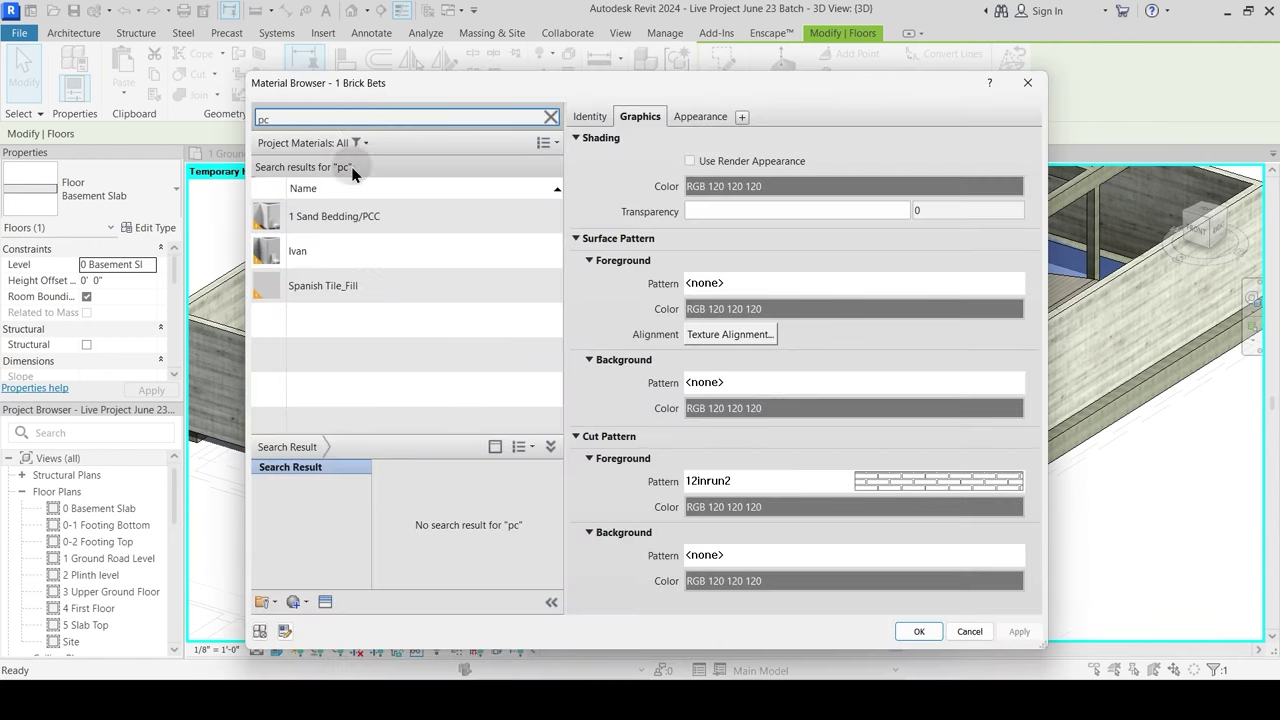
left_click(349, 231)
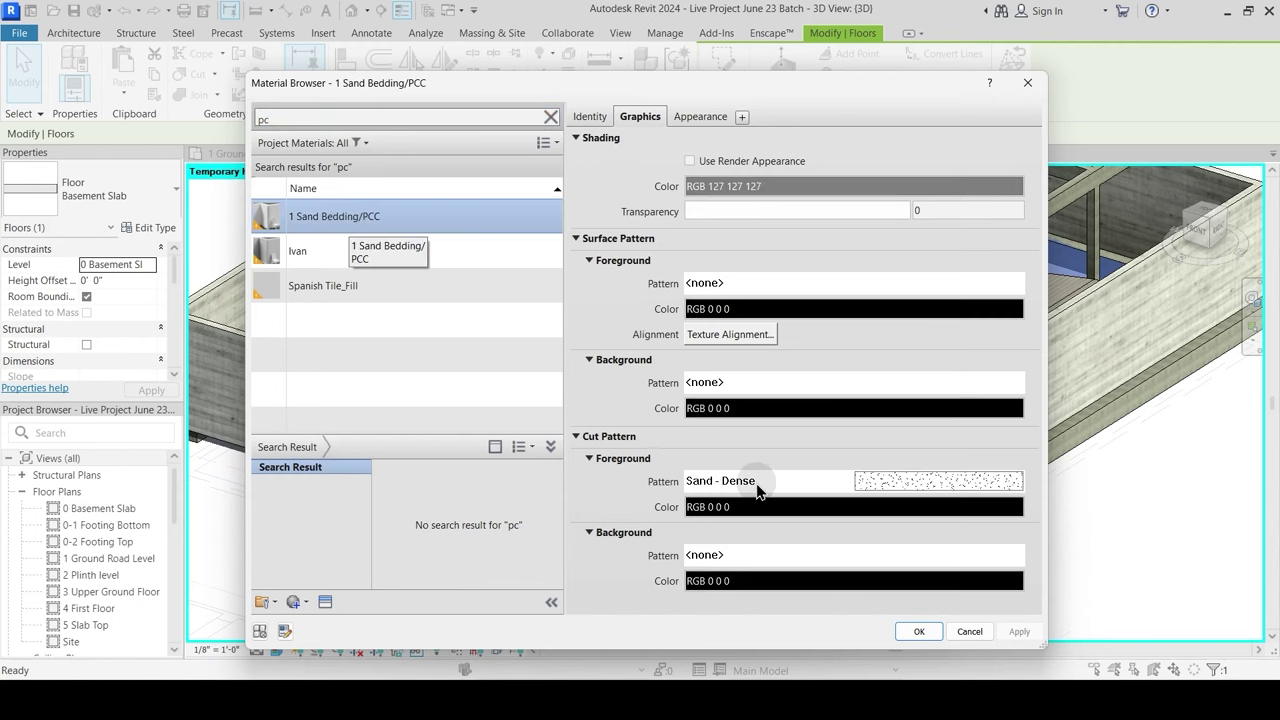
left_click(910, 488)
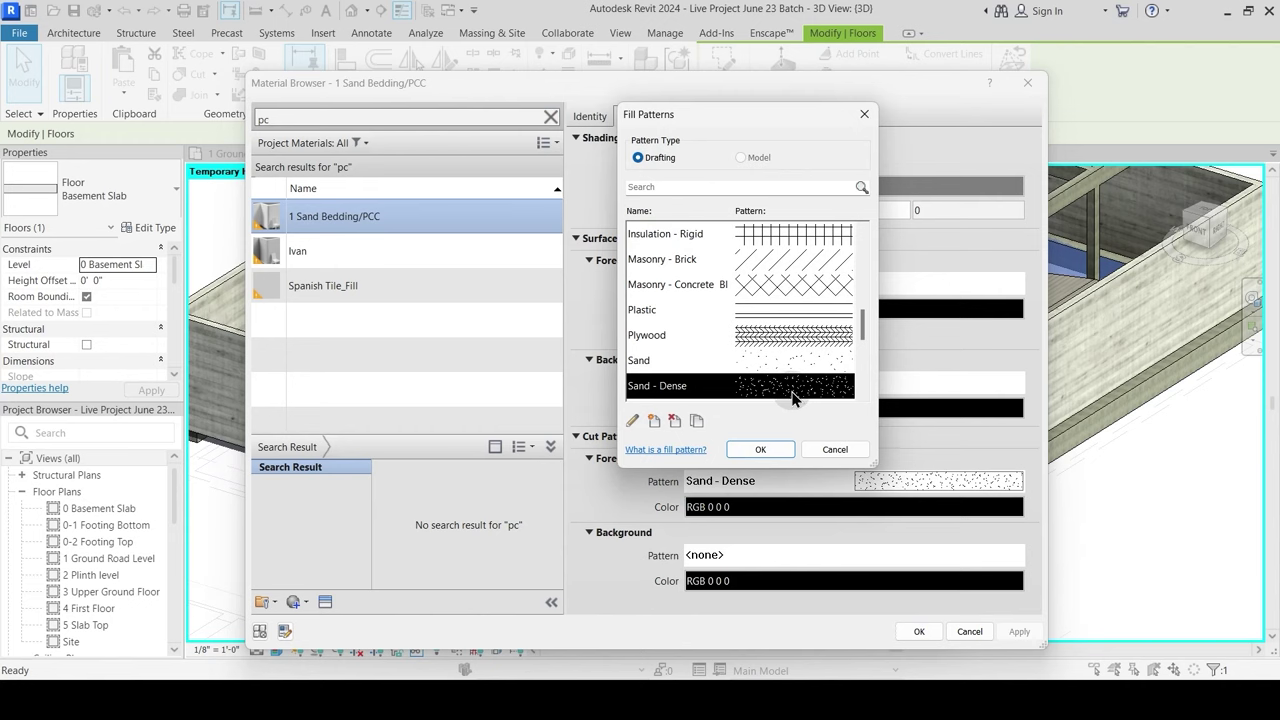
left_click(771, 451)
left_click(710, 114)
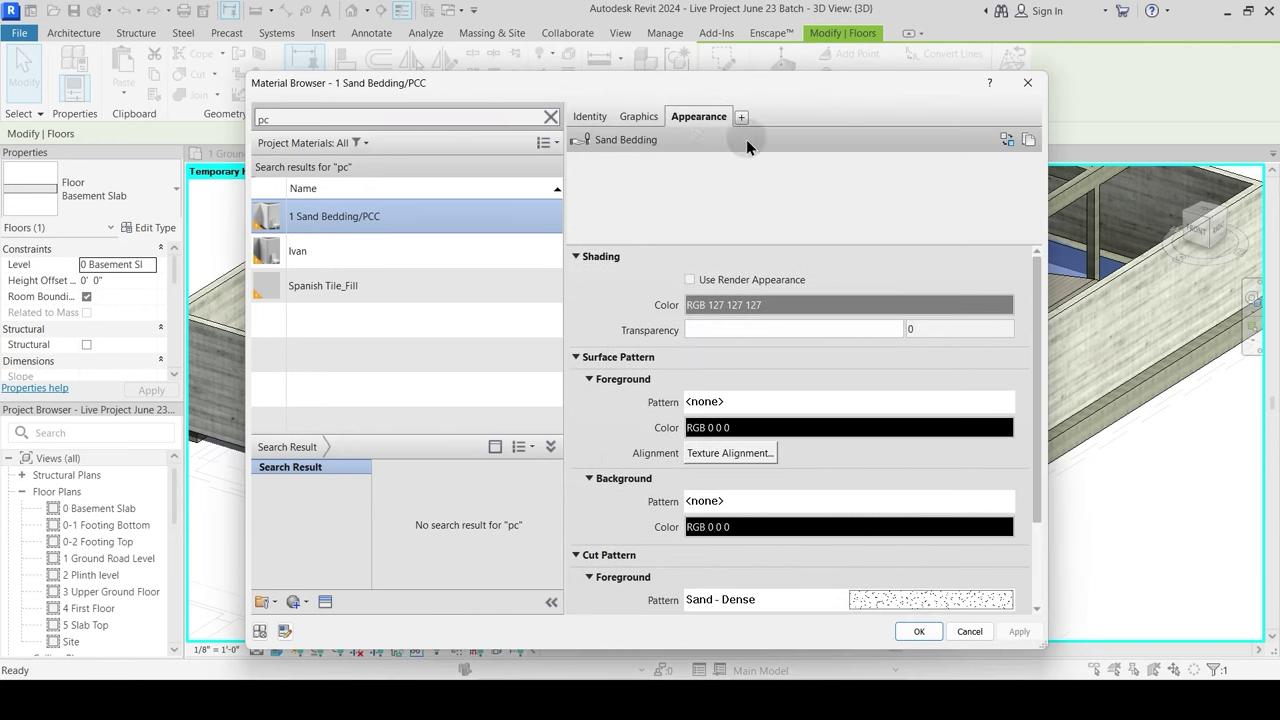
left_click(918, 631)
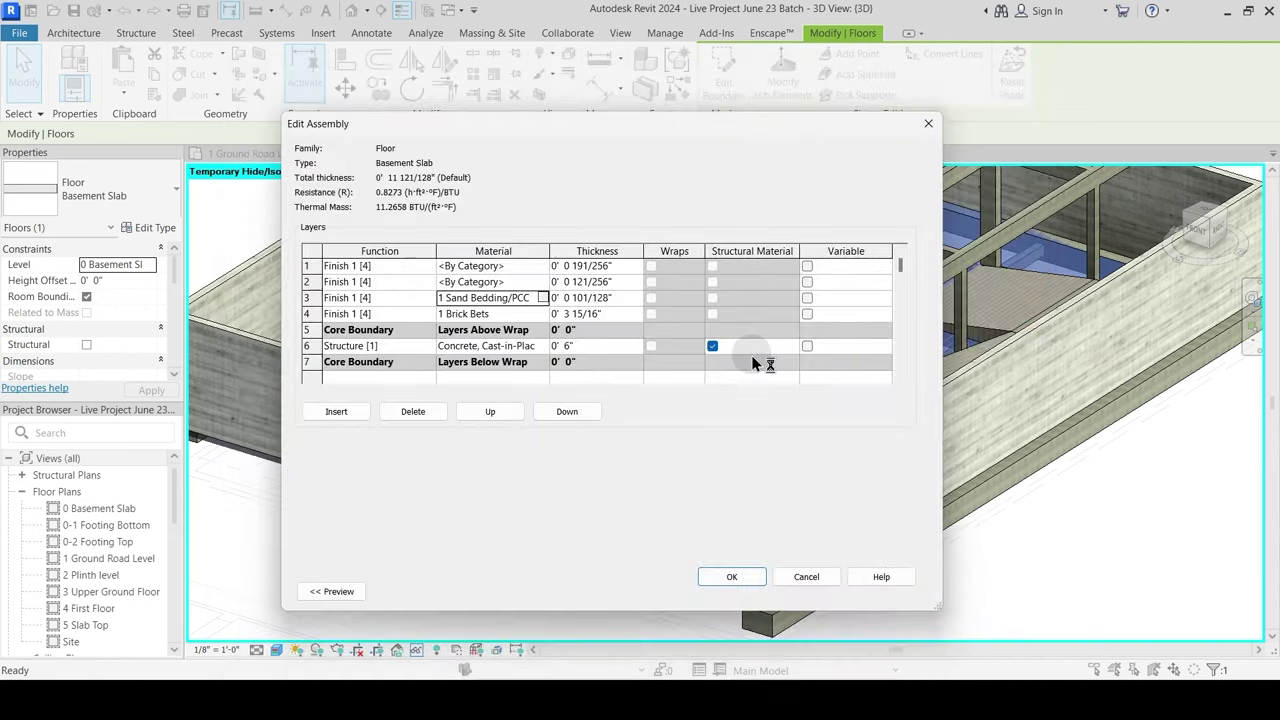
left_click(546, 283)
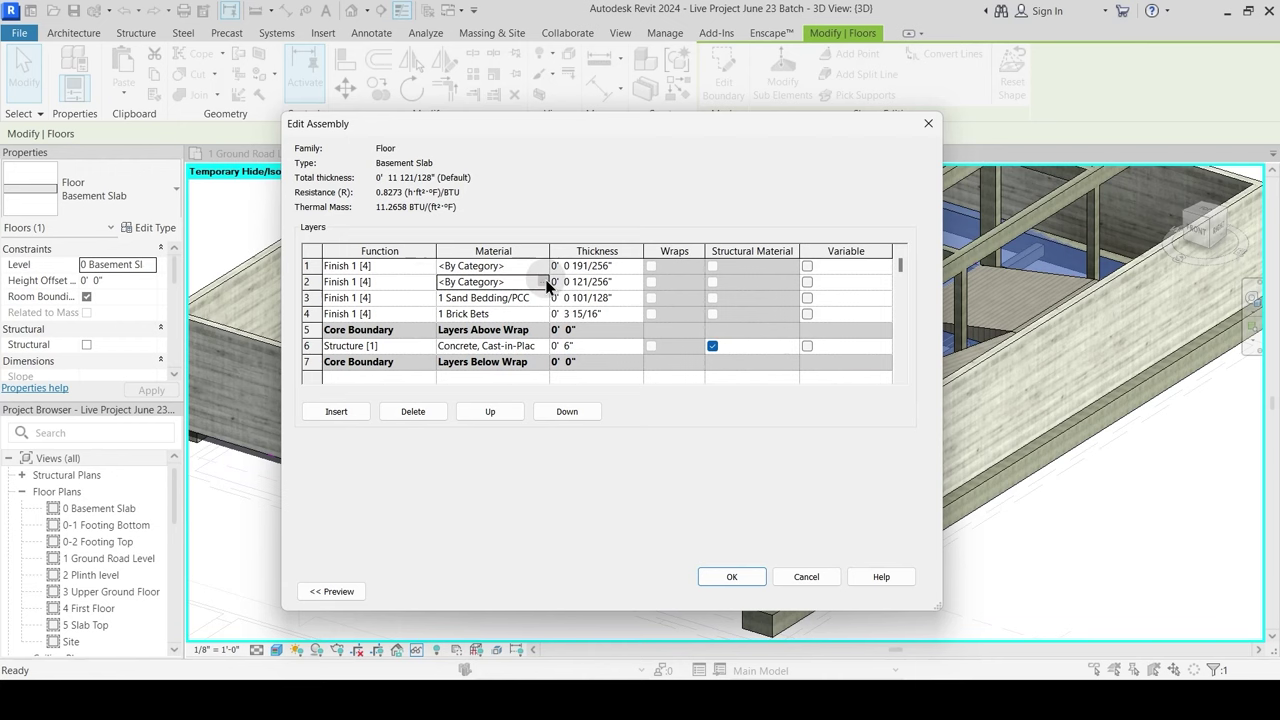
Step: Search 'mortar' and assign 1 Mortar, with its Gypsum-Plaster cut pattern, to layer 2
left_click(546, 284)
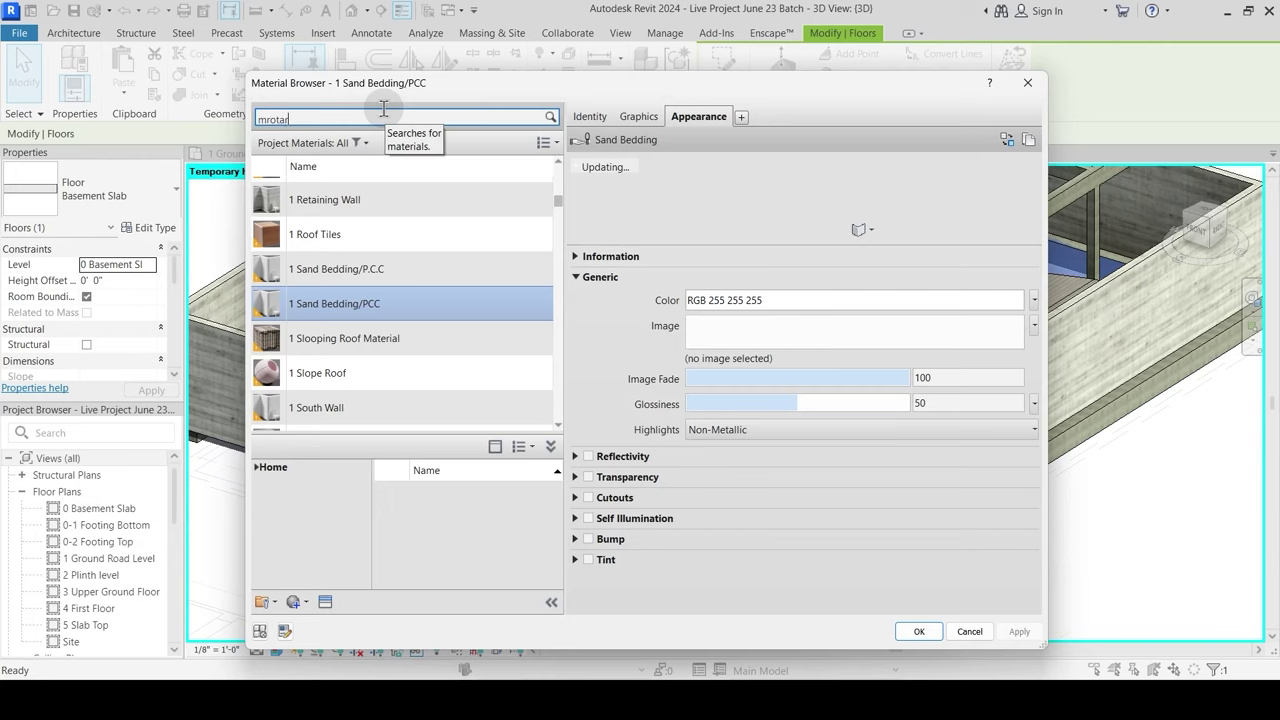
key("Return")
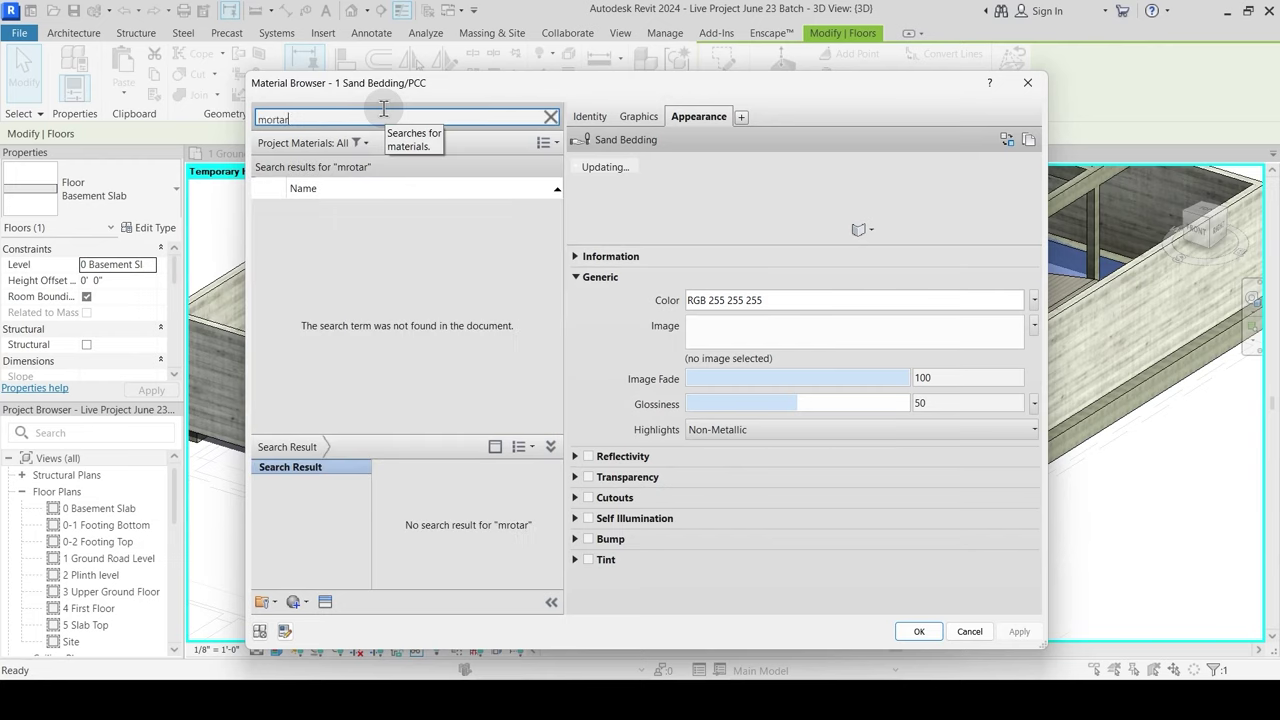
type("mortar")
key("Return")
left_click(324, 218)
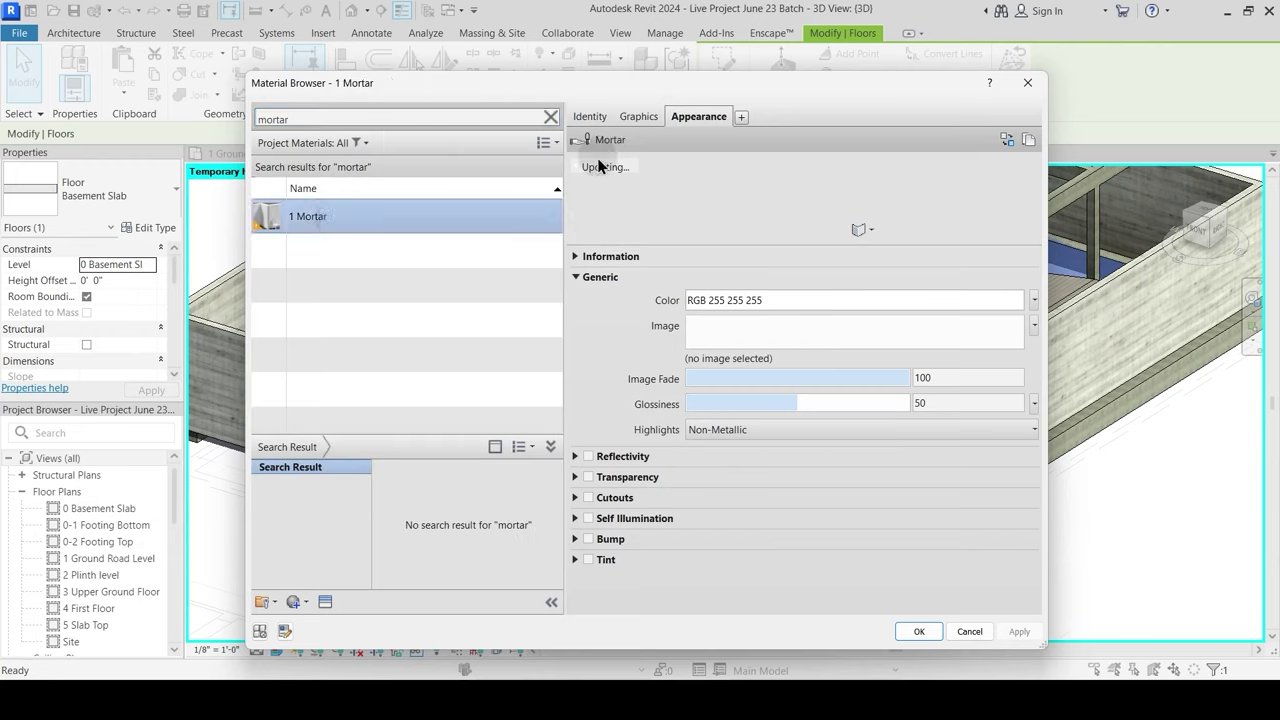
left_click(641, 116)
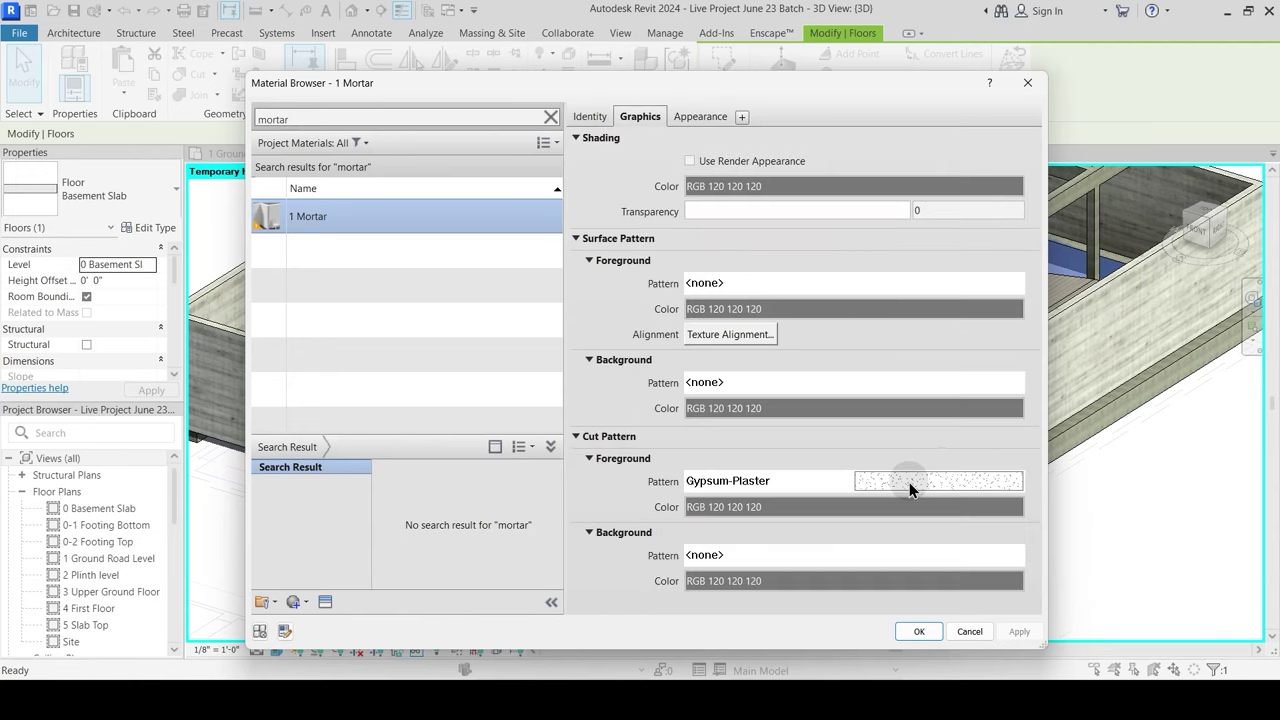
left_click(909, 482)
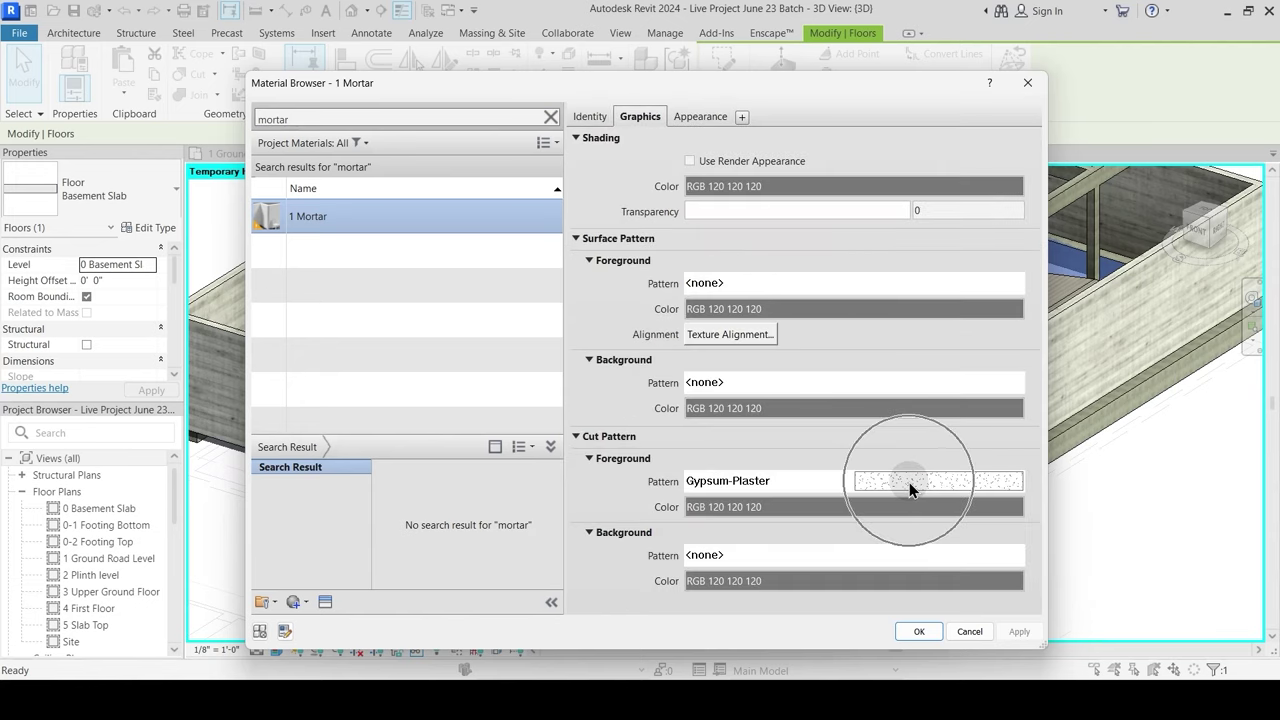
left_click(935, 633)
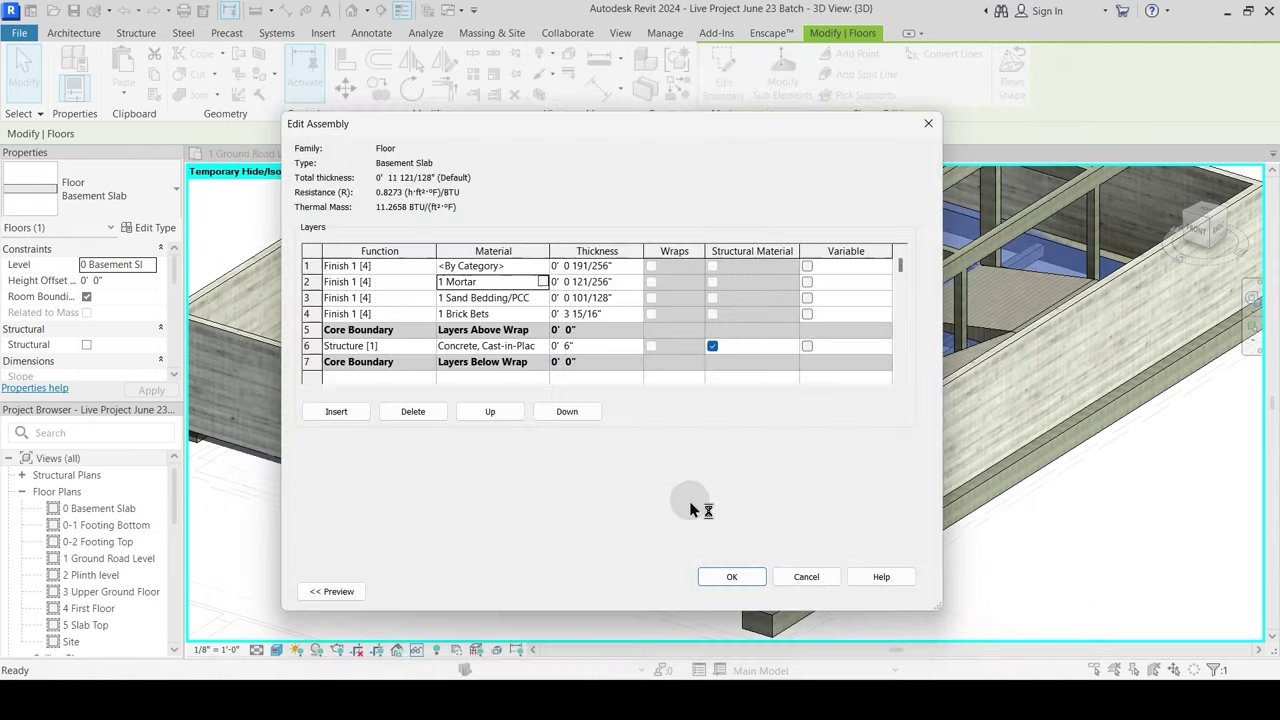
Step: Open the material for layer 1 and browse the library, viewing 1 Plaster
left_click(545, 264)
left_click(545, 263)
scroll(440, 190, "up", 1)
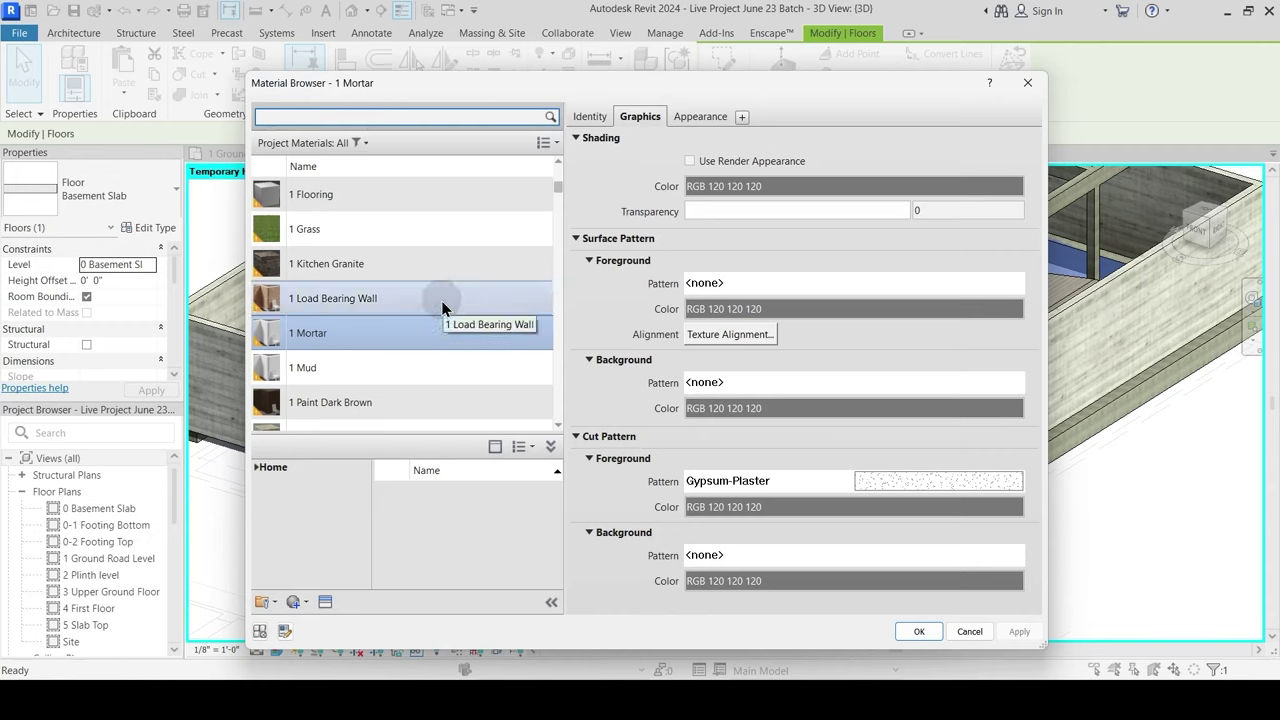
scroll(441, 300, "down", 2)
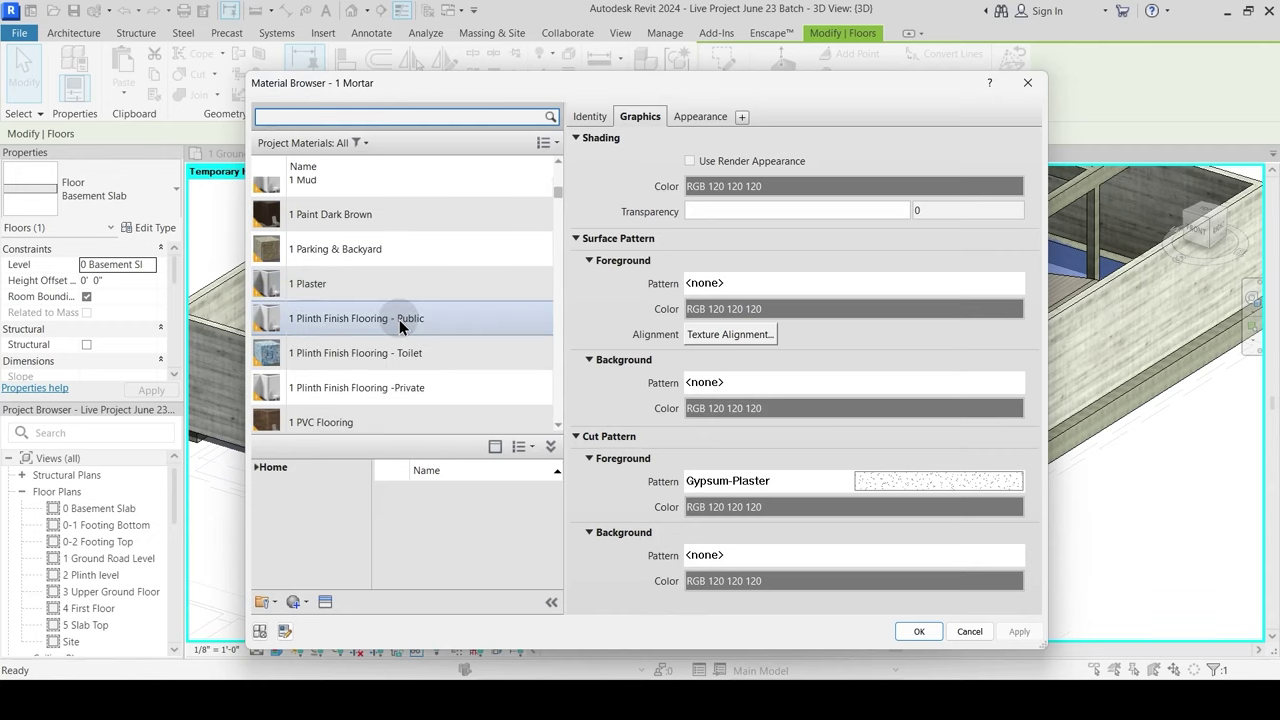
left_click(389, 290)
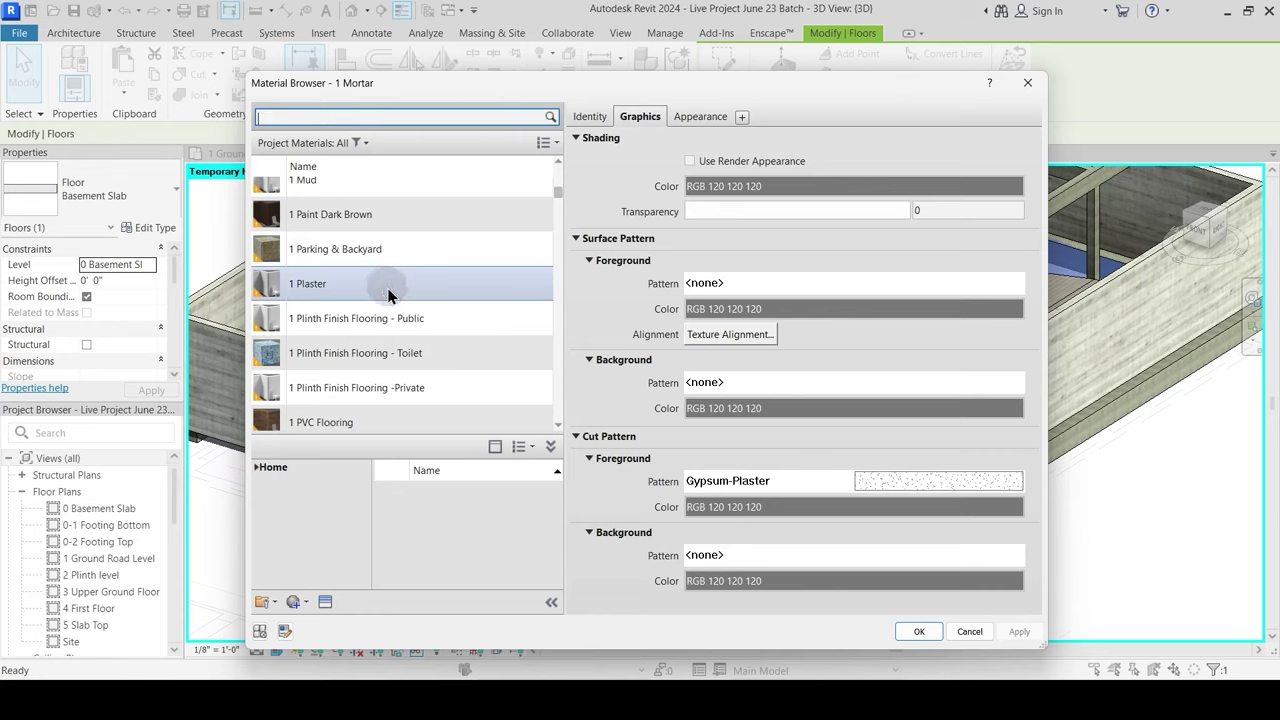
scroll(389, 295, "down", 2)
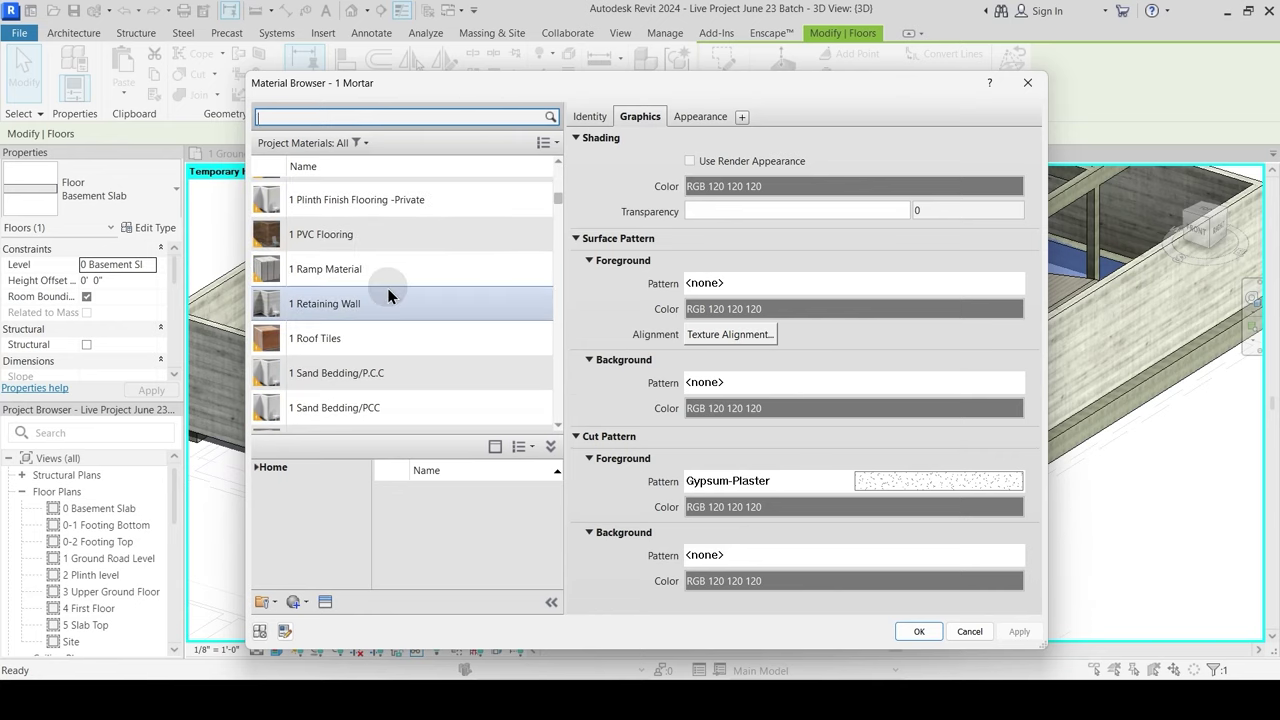
scroll(397, 316, "down", 1)
scroll(397, 313, "down", 1)
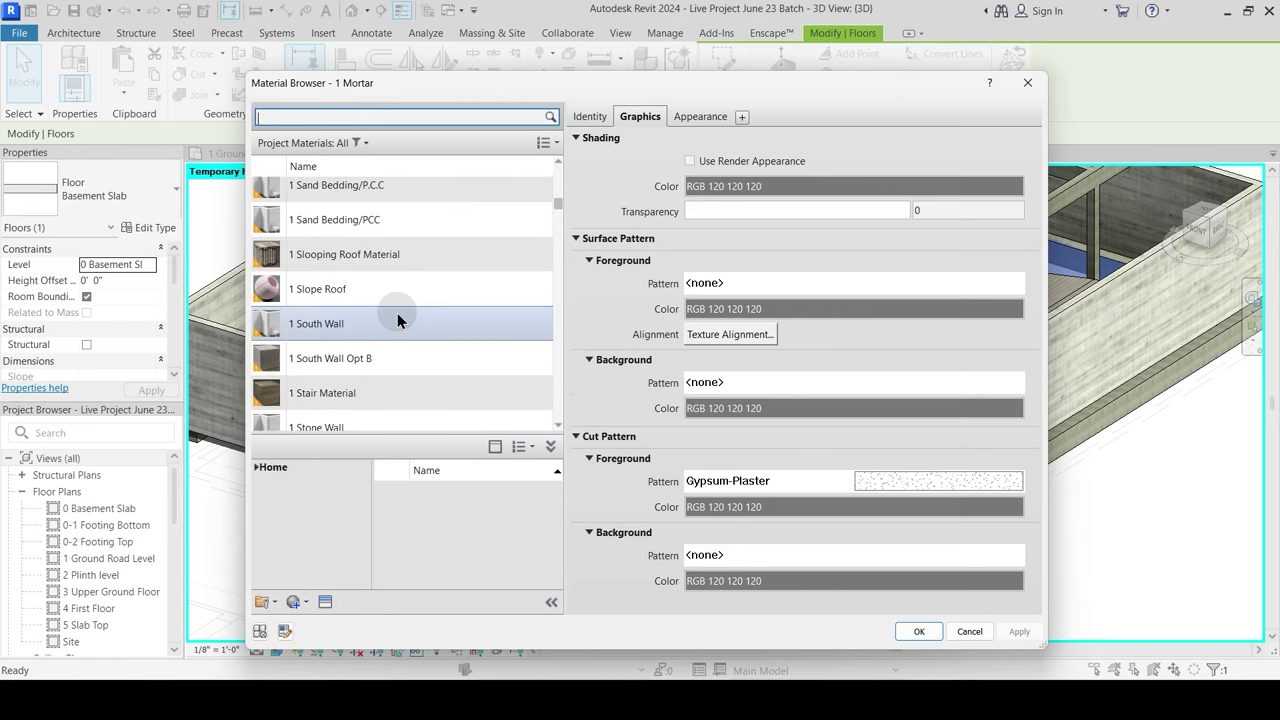
scroll(397, 313, "down", 2)
scroll(396, 175, "up", 1)
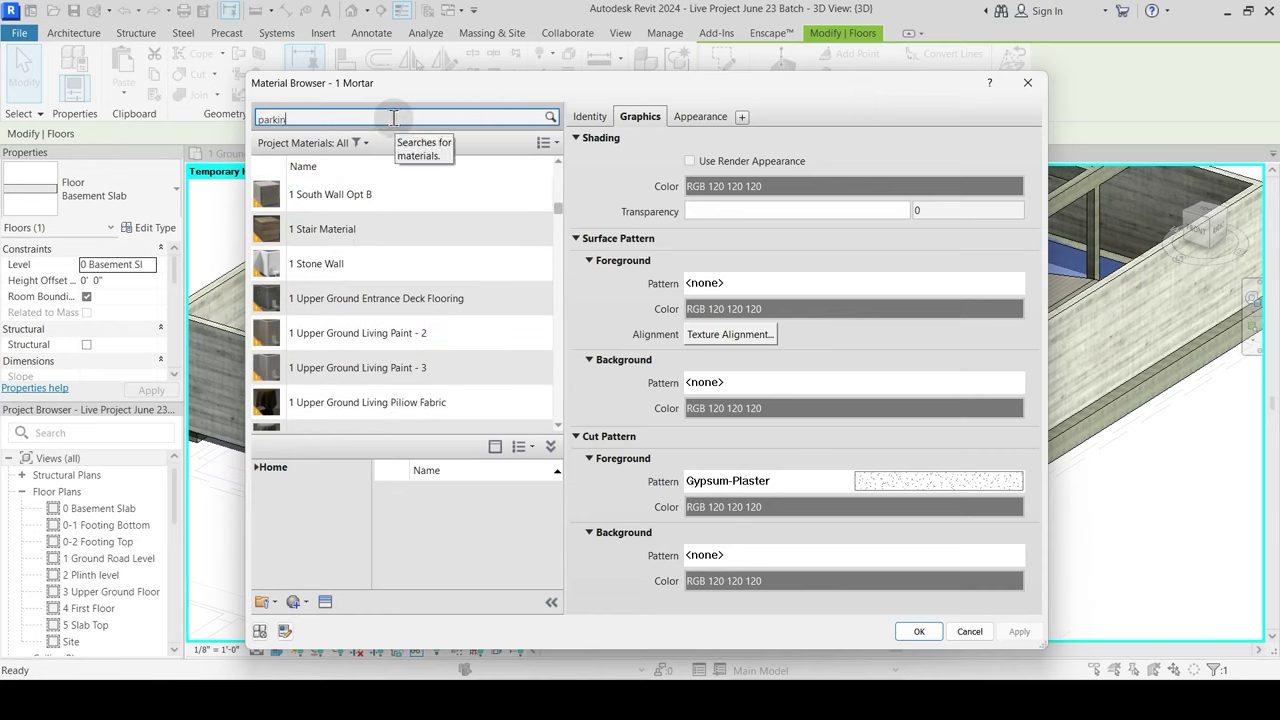
Step: Check 1 Parking & Backyard's appearance, then select the 1 Basement Finish Flooring material
left_click(369, 217)
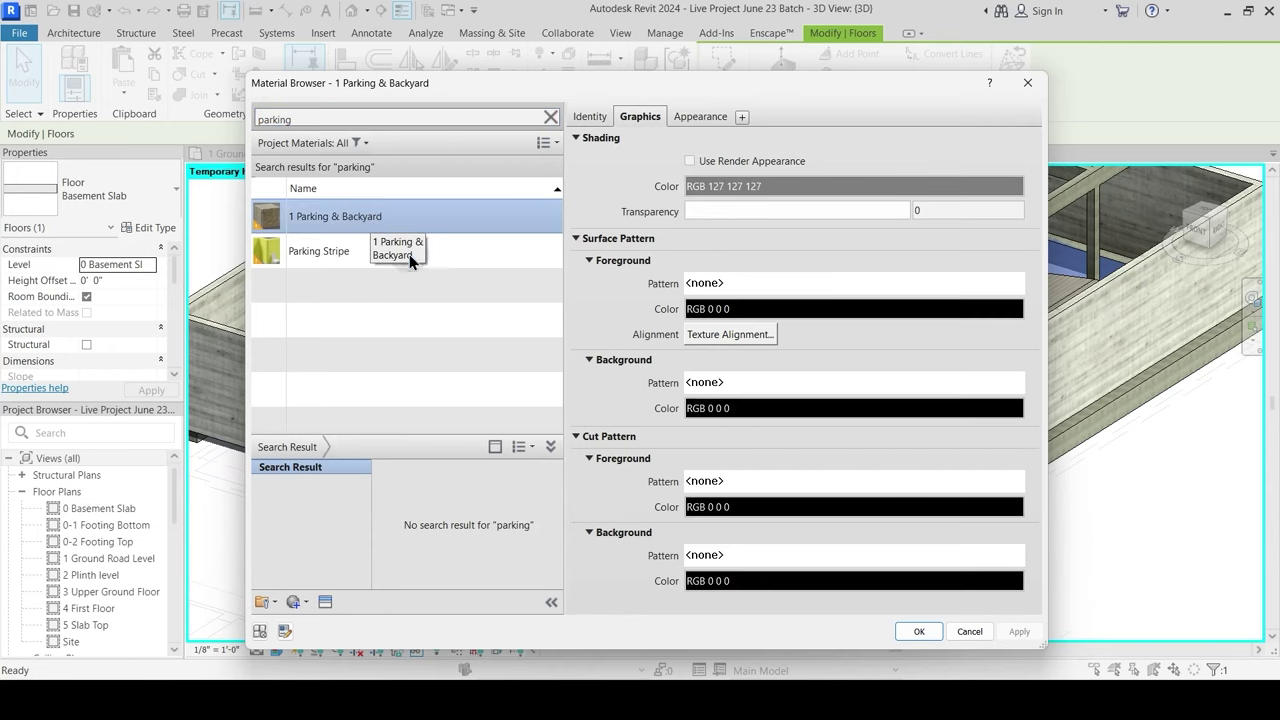
left_click(697, 117)
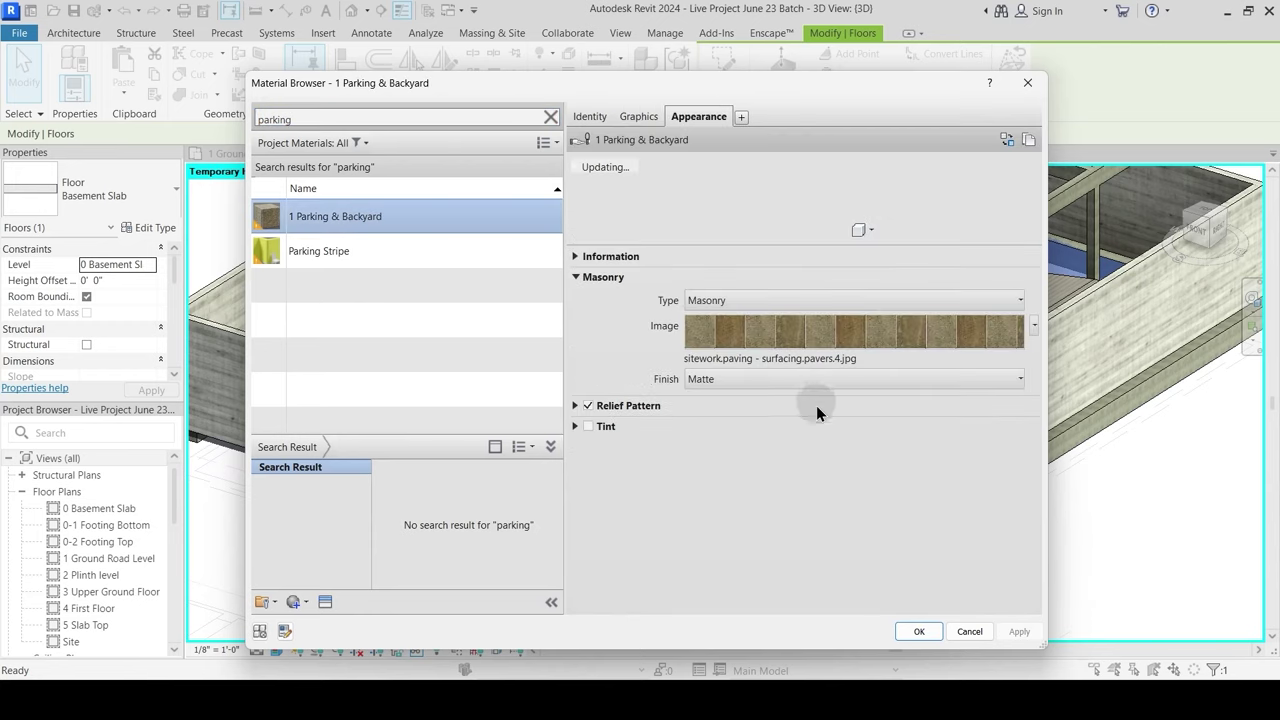
left_click(551, 118)
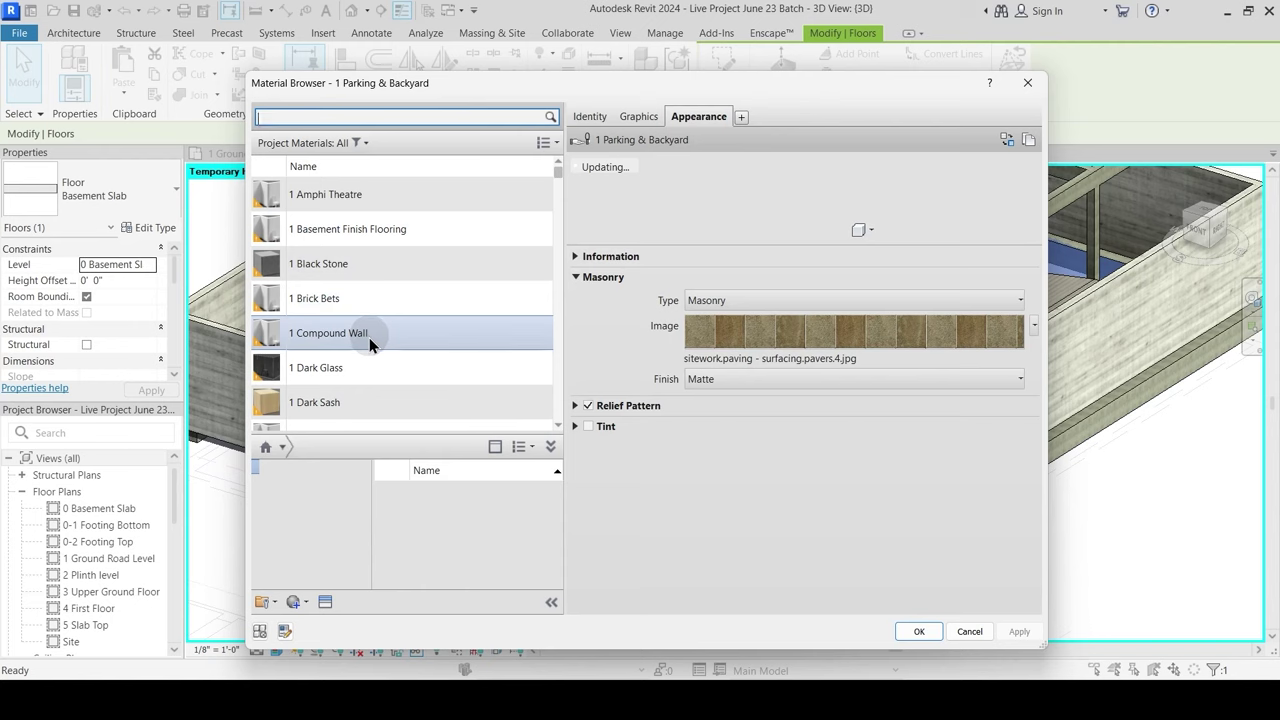
left_click(385, 238)
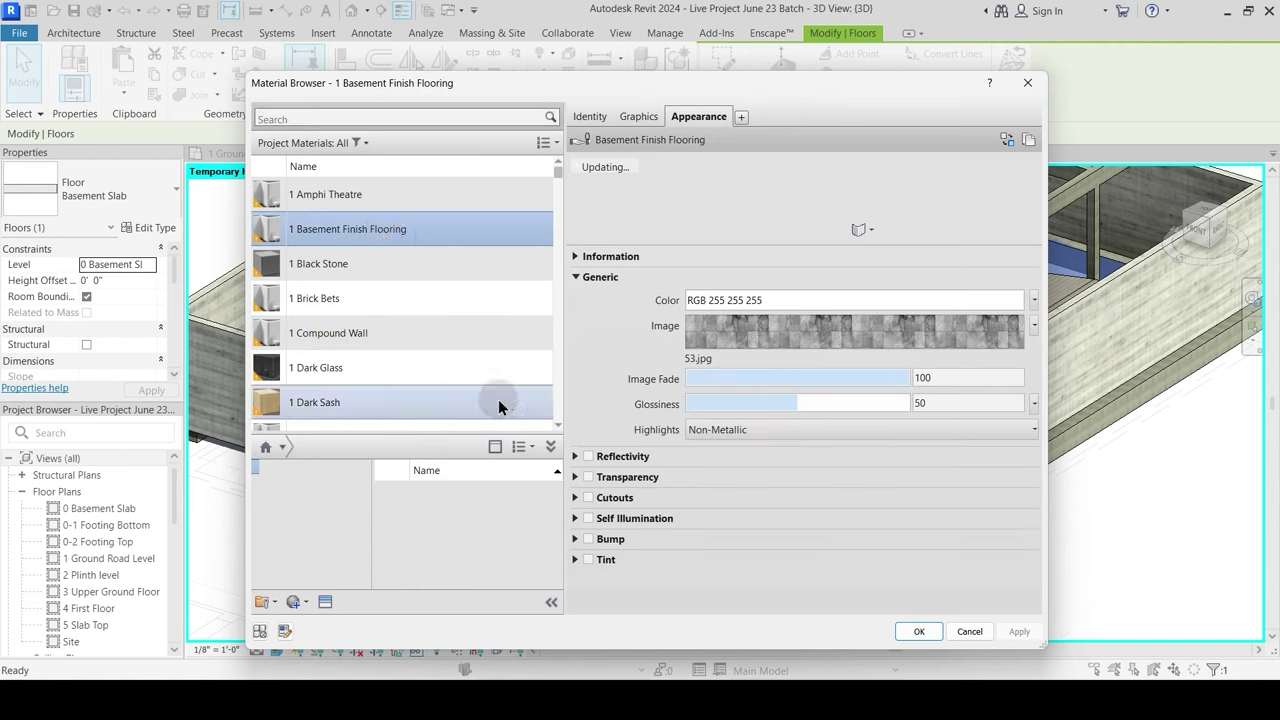
scroll(480, 340, "down", 1)
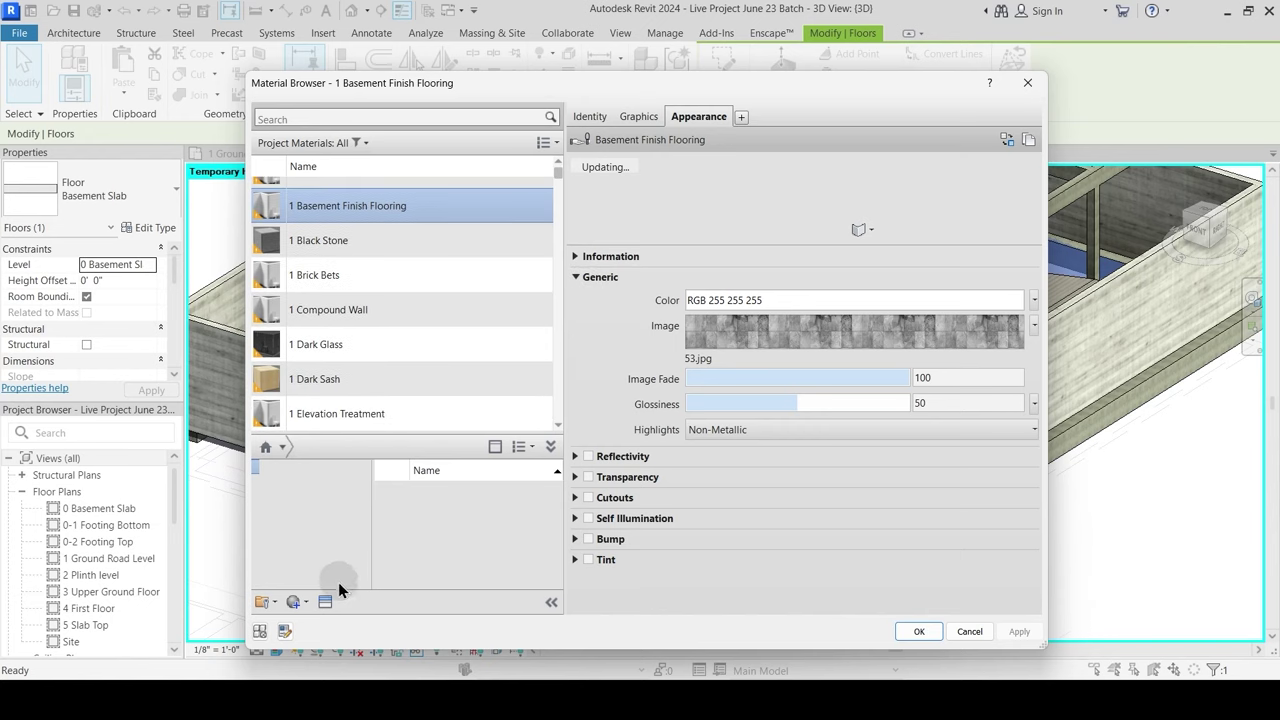
left_click(296, 603)
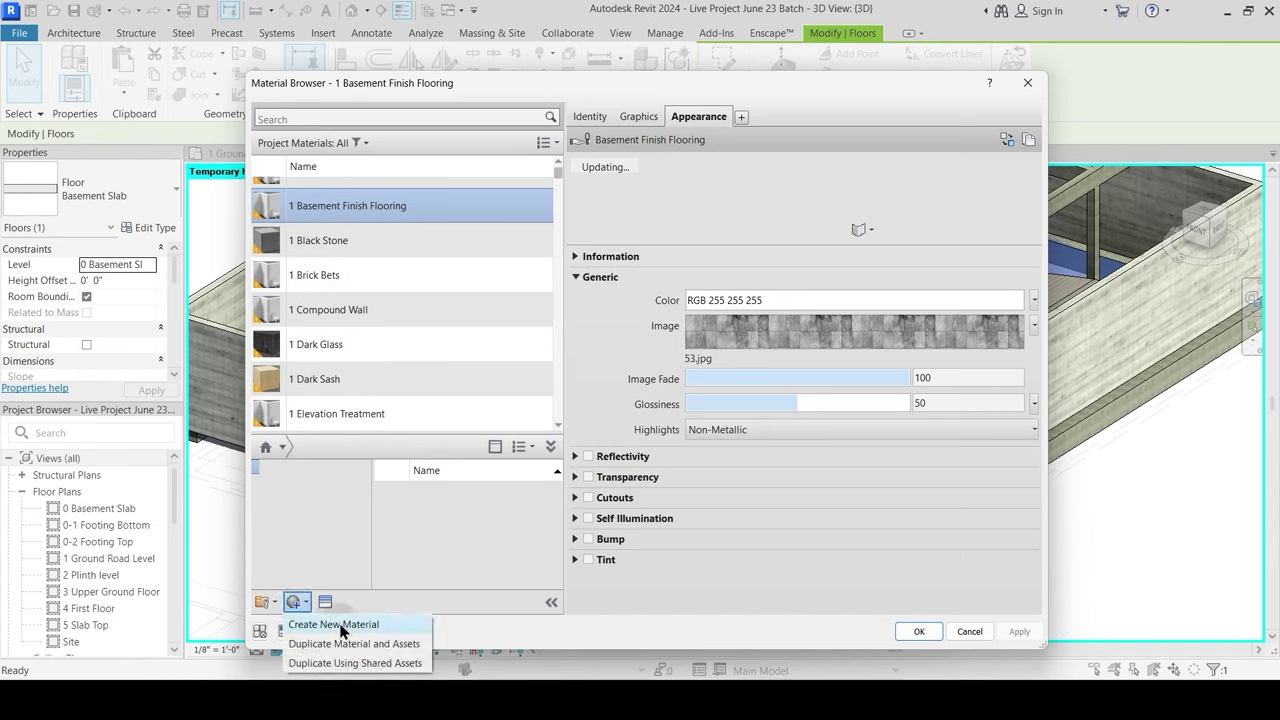
left_click(633, 317)
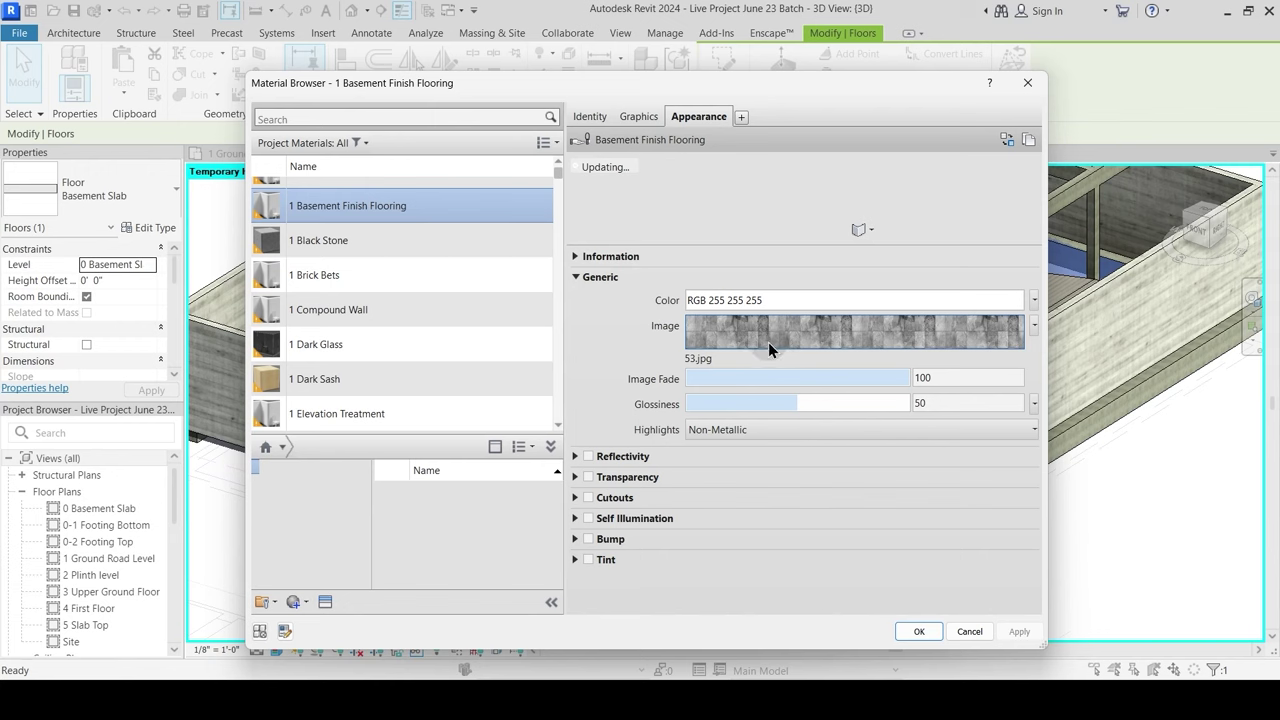
Step: Replace the flooring's appearance image with 53.jpg and open its texture settings
left_click(700, 358)
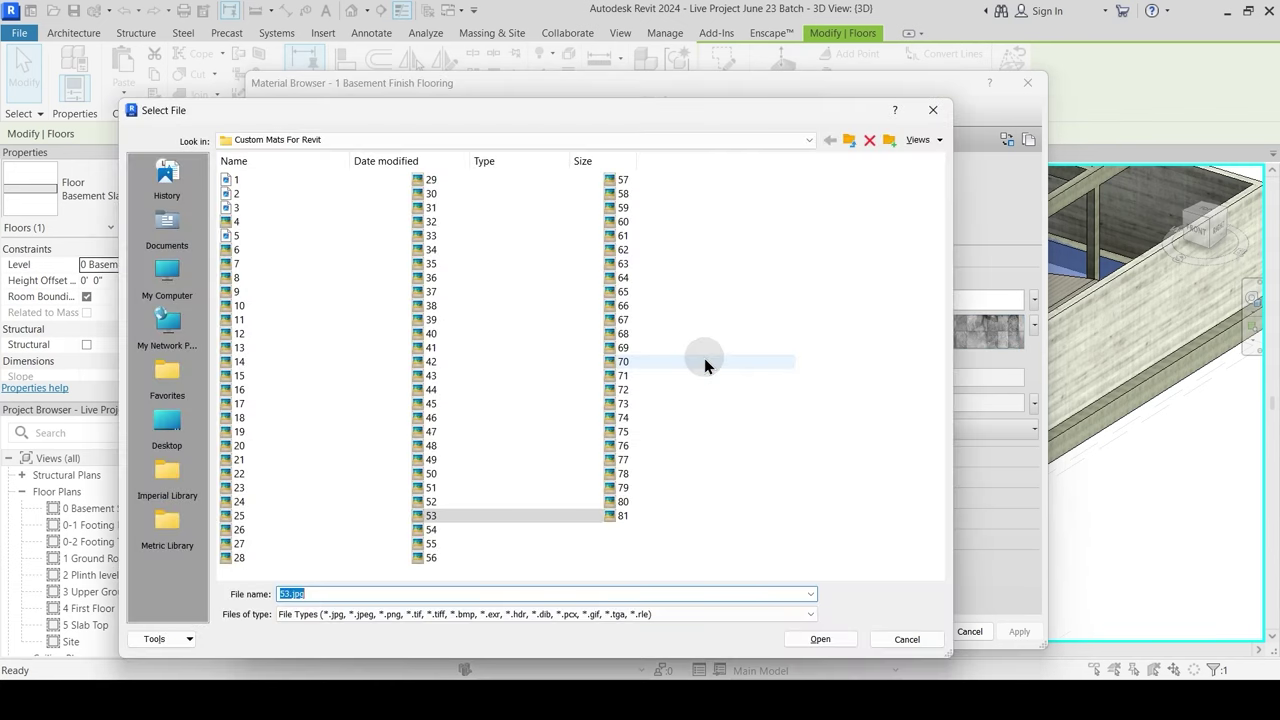
left_click(934, 139)
left_click(953, 194)
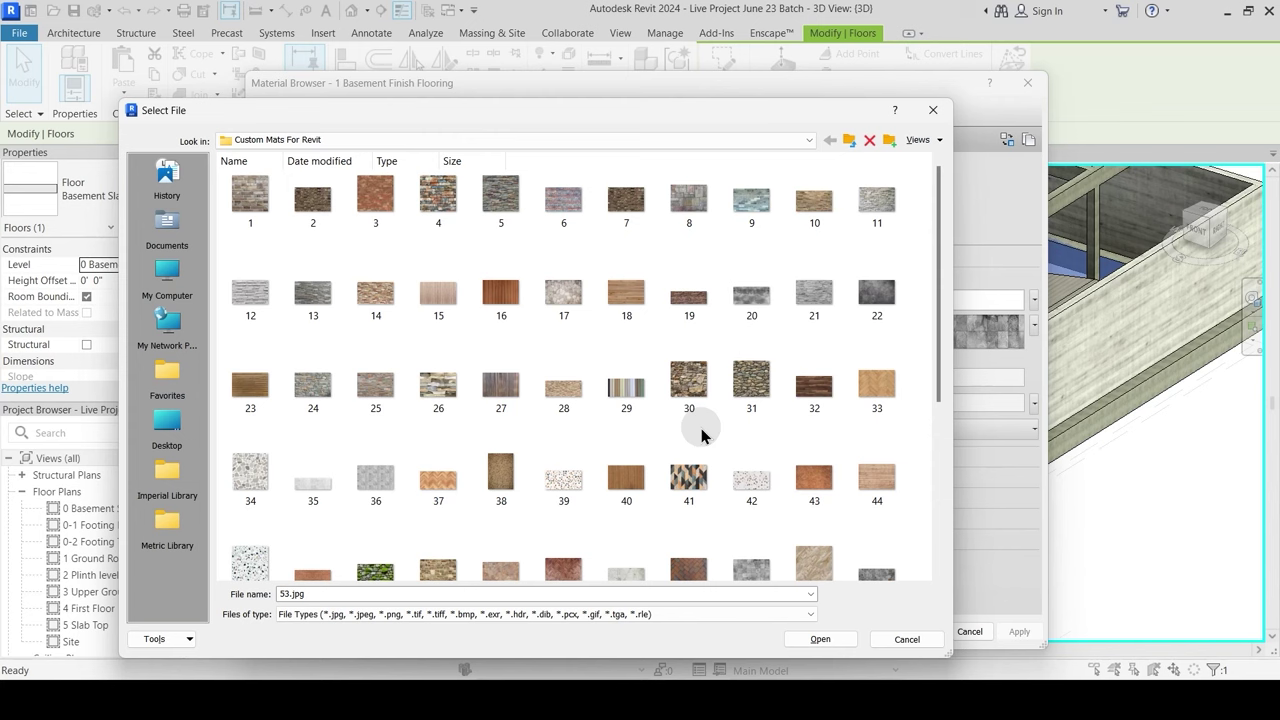
scroll(620, 335, "down", 3)
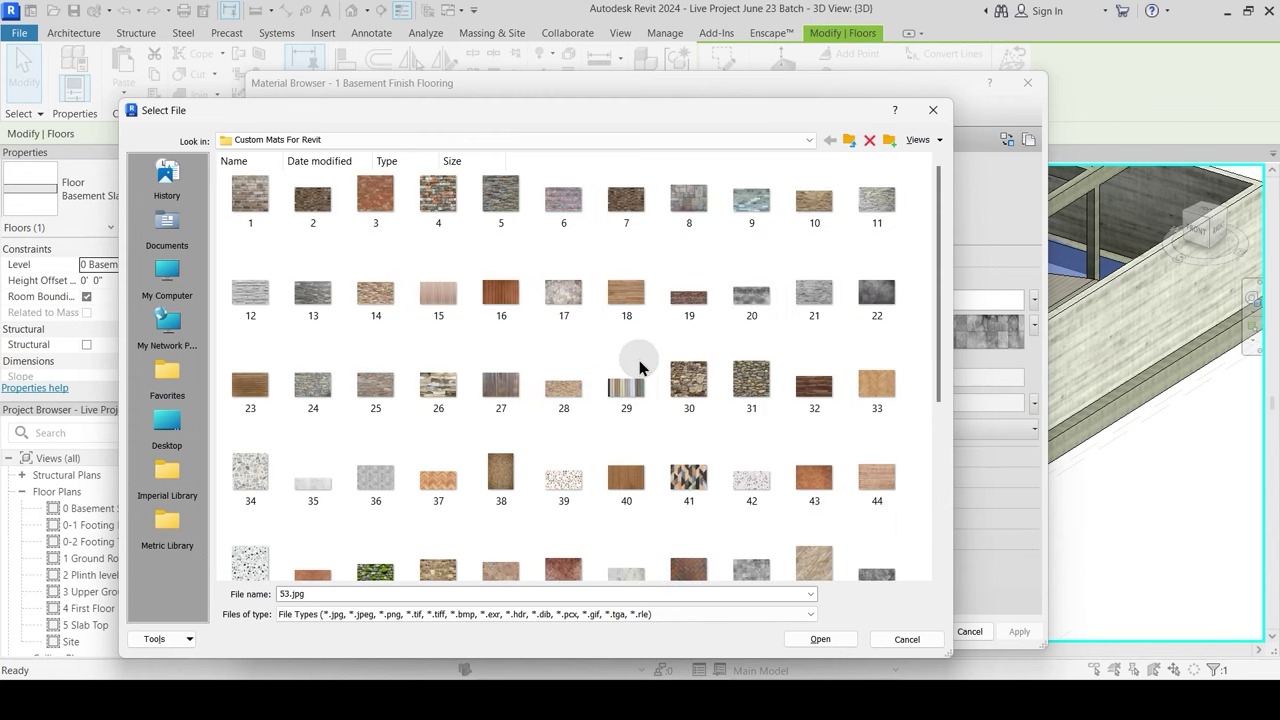
scroll(753, 382, "down", 1)
double_click(753, 383)
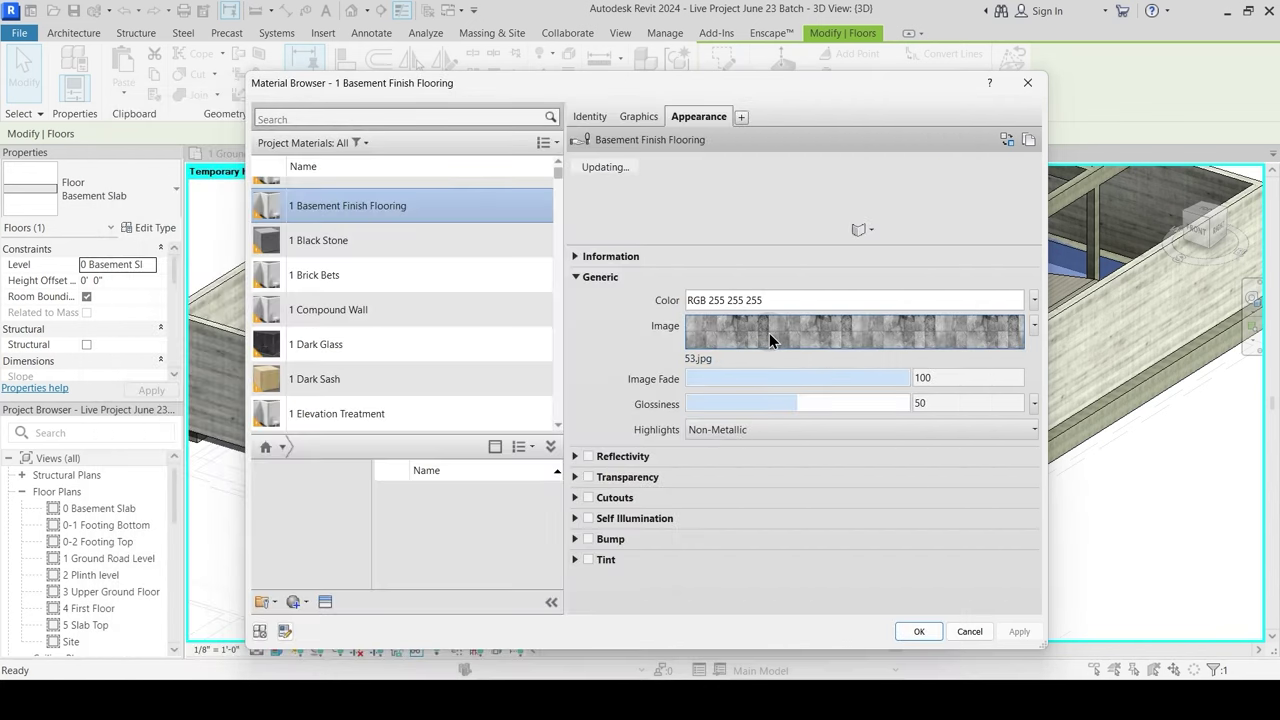
left_click(775, 328)
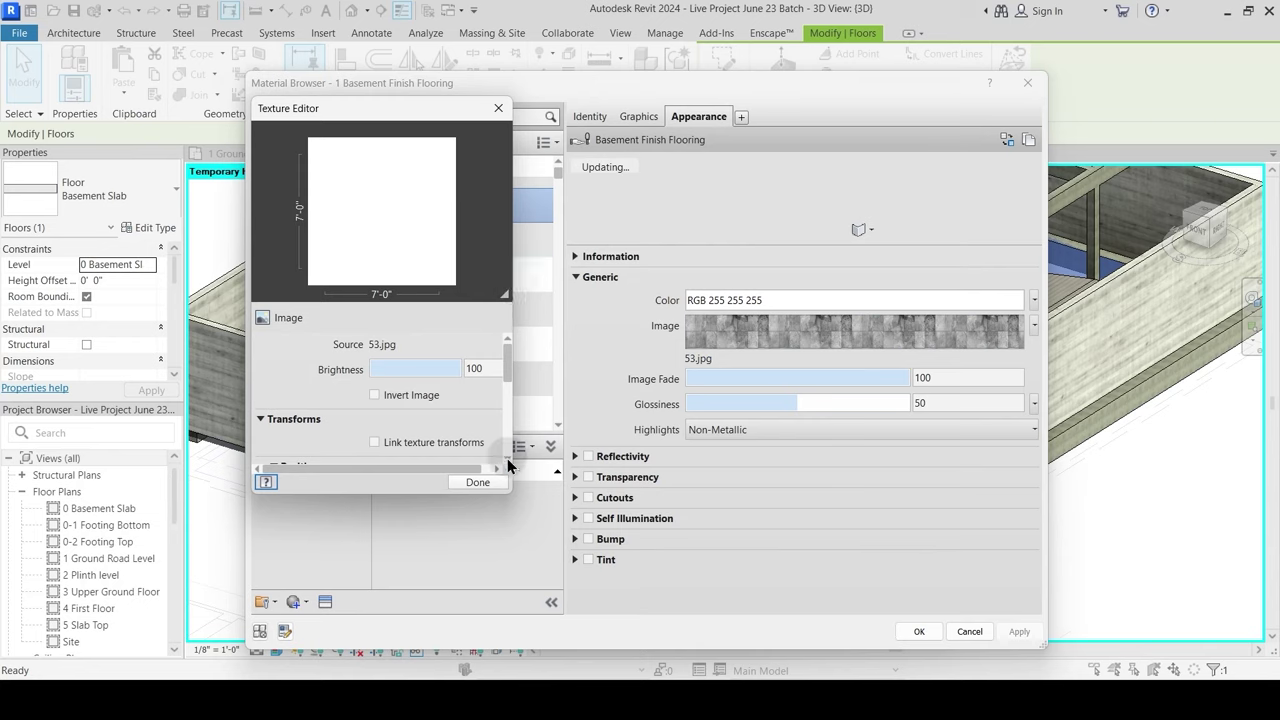
Step: Set the 53.jpg texture sample size to 7'-0" by 7'-0" in the Texture Editor
left_click_drag(509, 490, 847, 675)
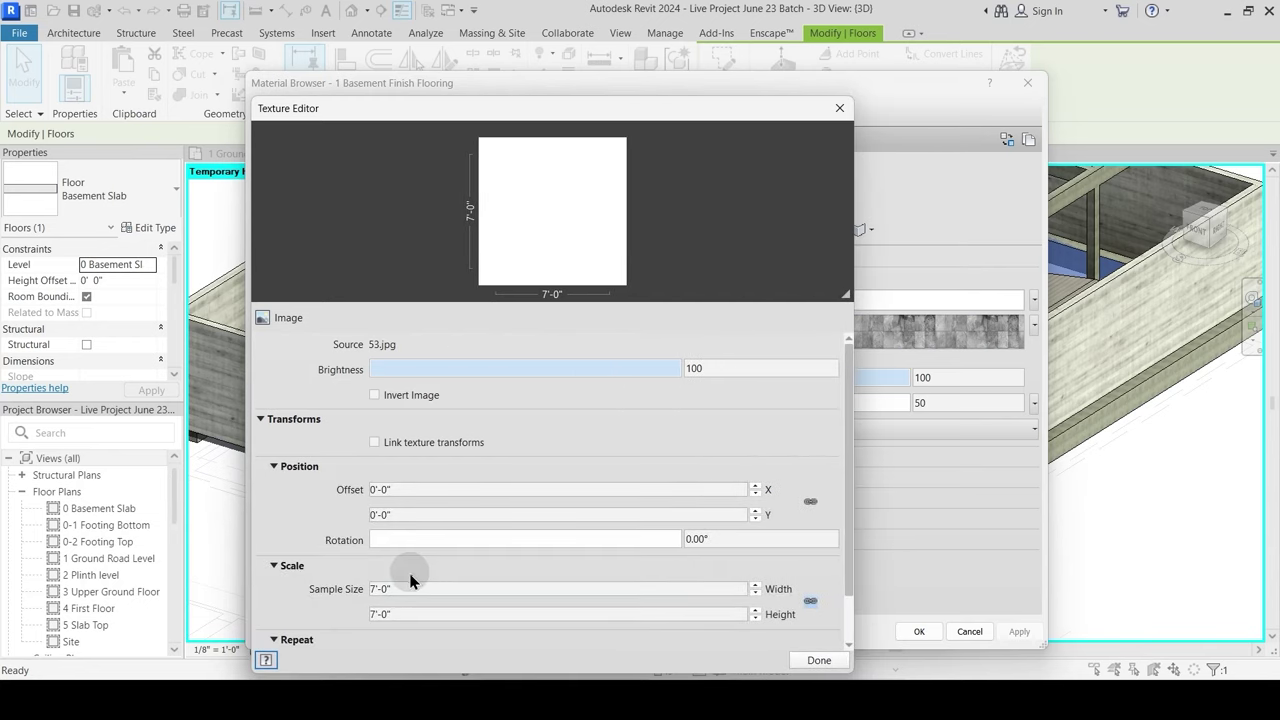
left_click(380, 589)
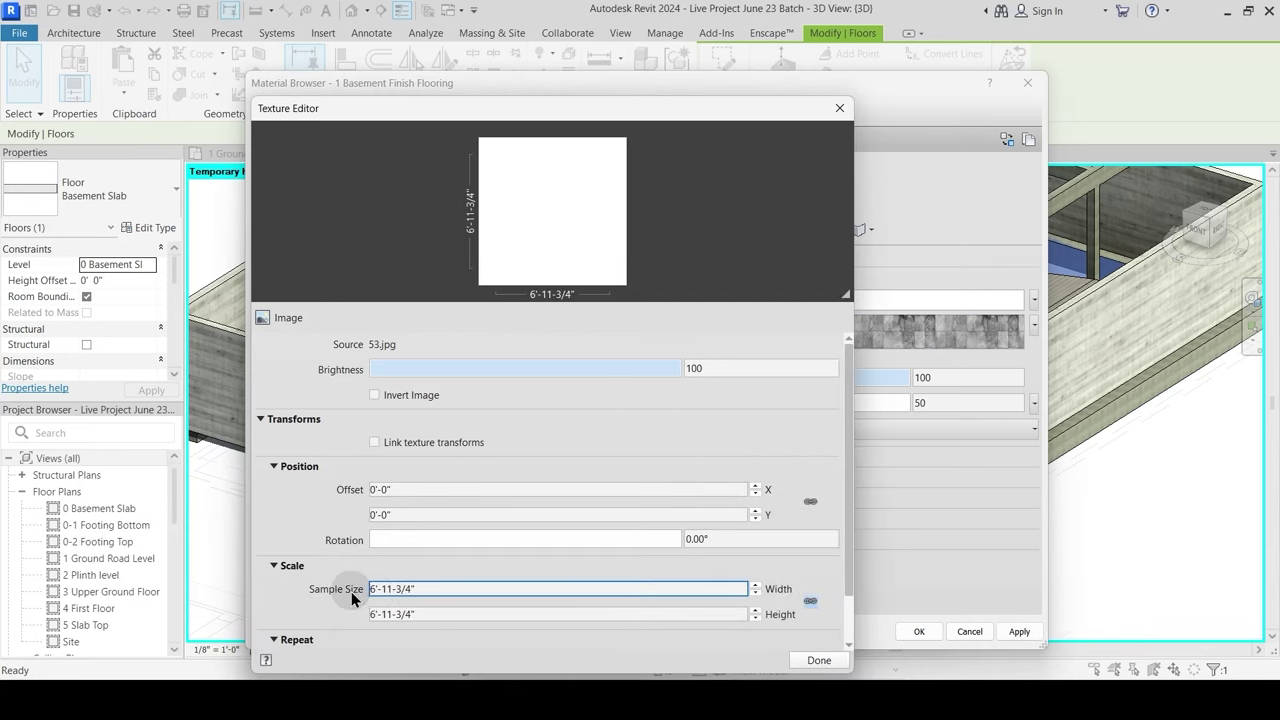
left_click(806, 660)
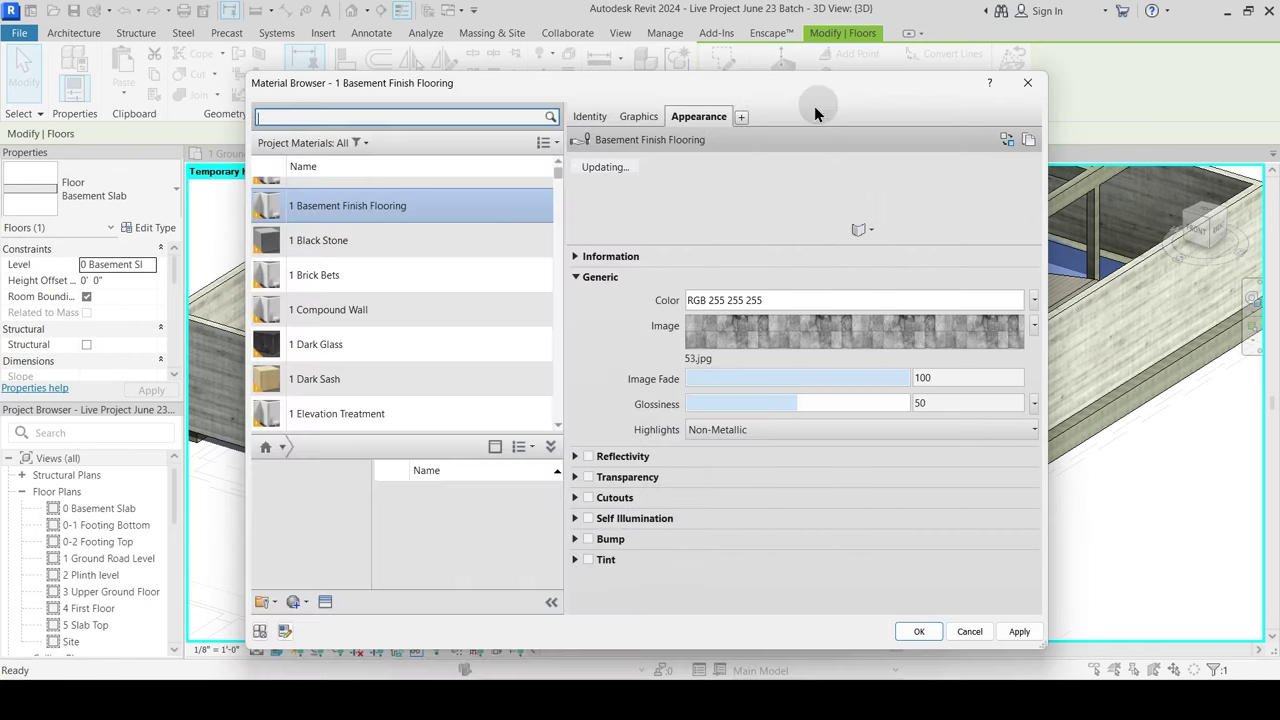
left_click(808, 338)
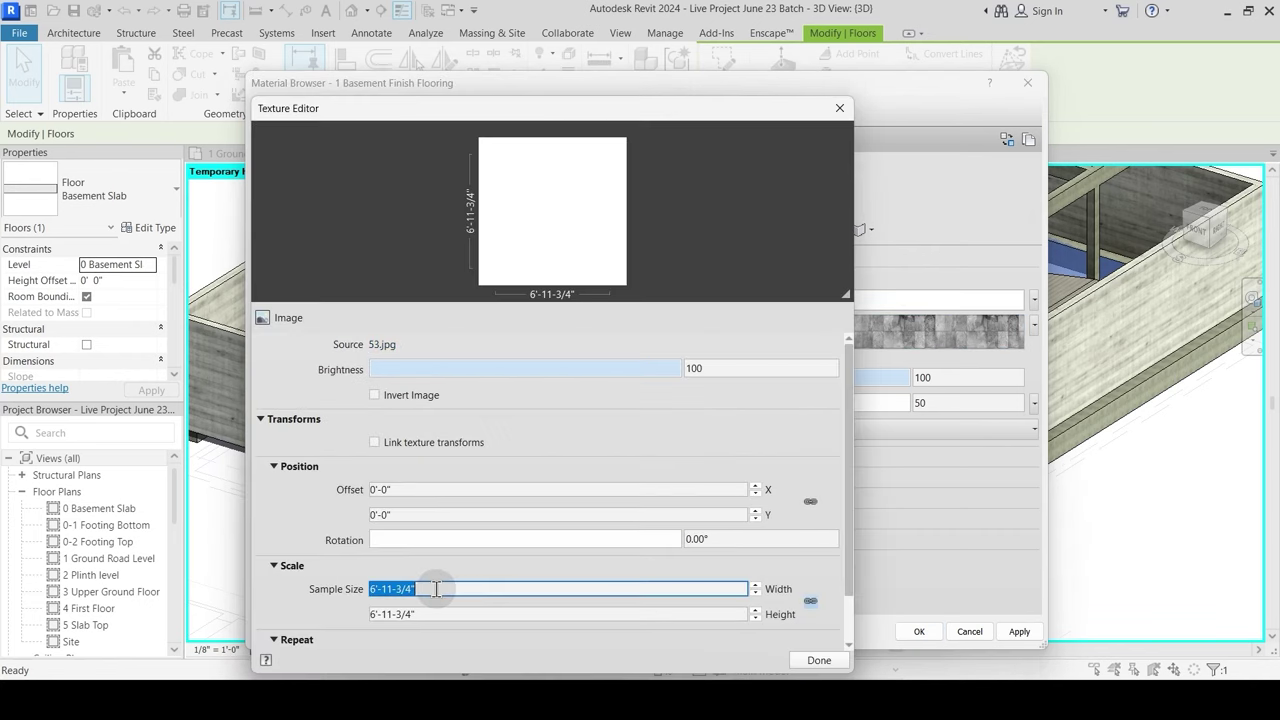
type("7'-0")
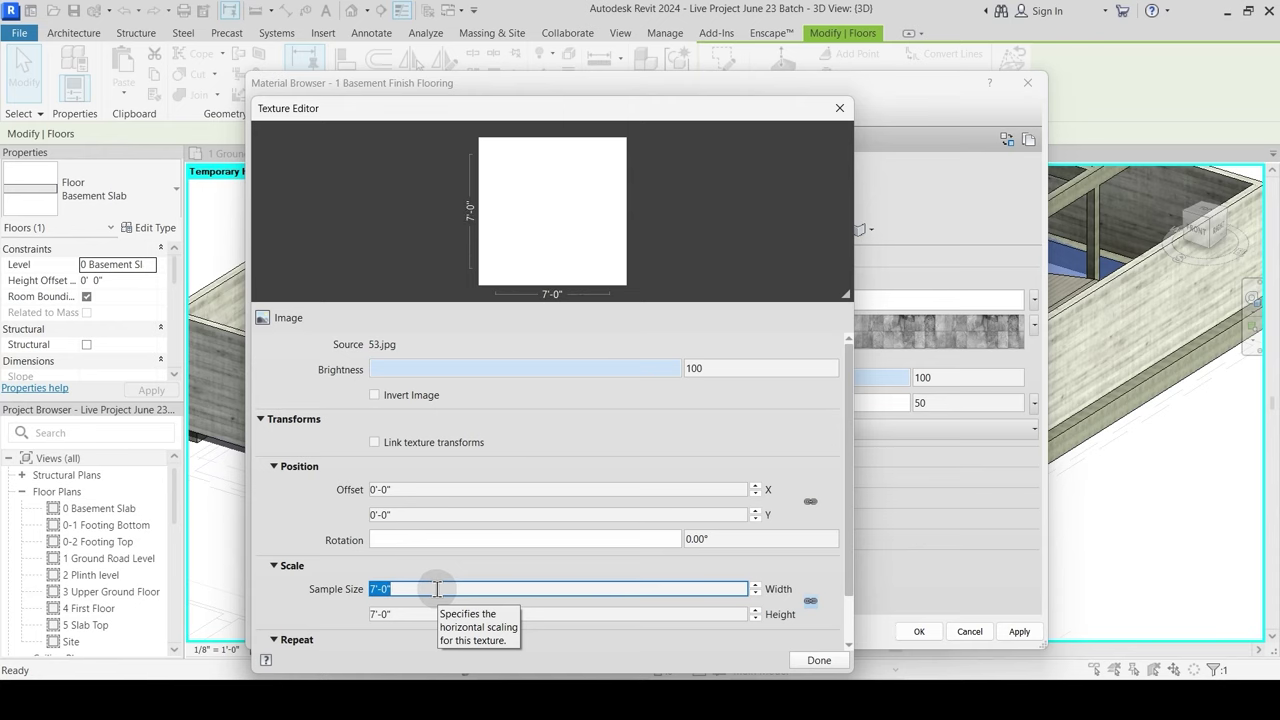
scroll(851, 460, "down", 2)
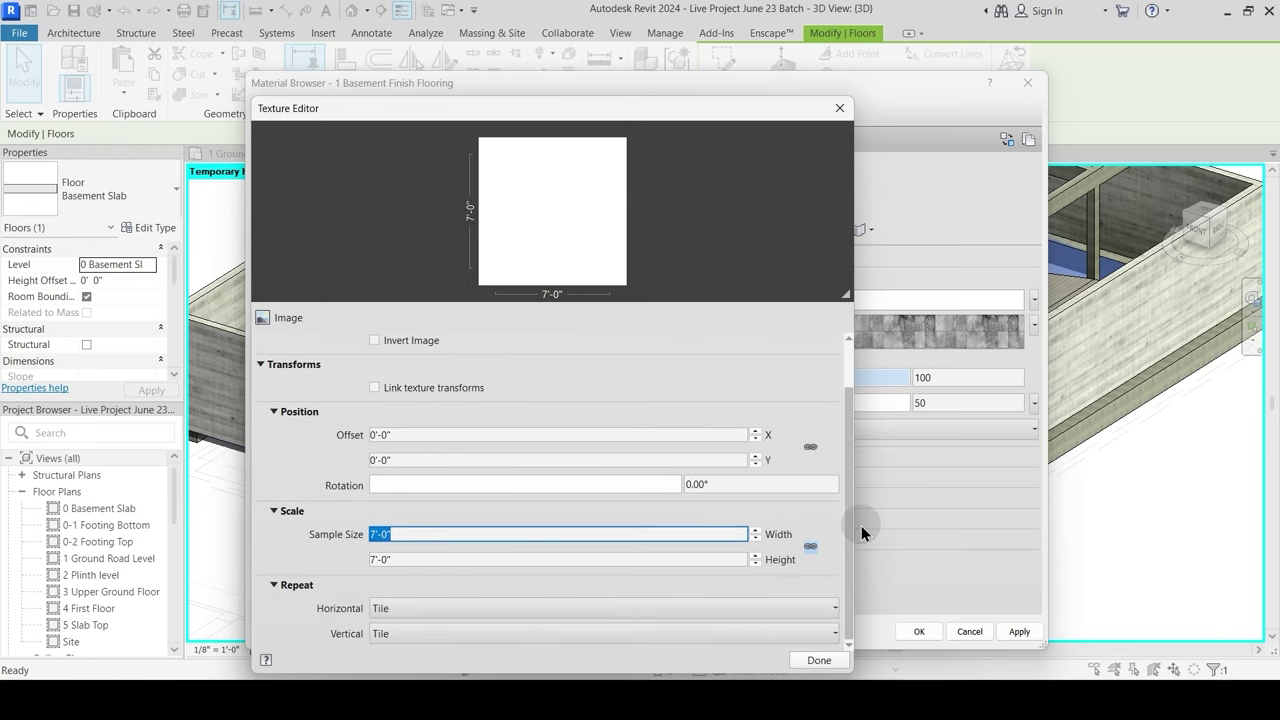
scroll(860, 525, "up", 2)
left_click(820, 662)
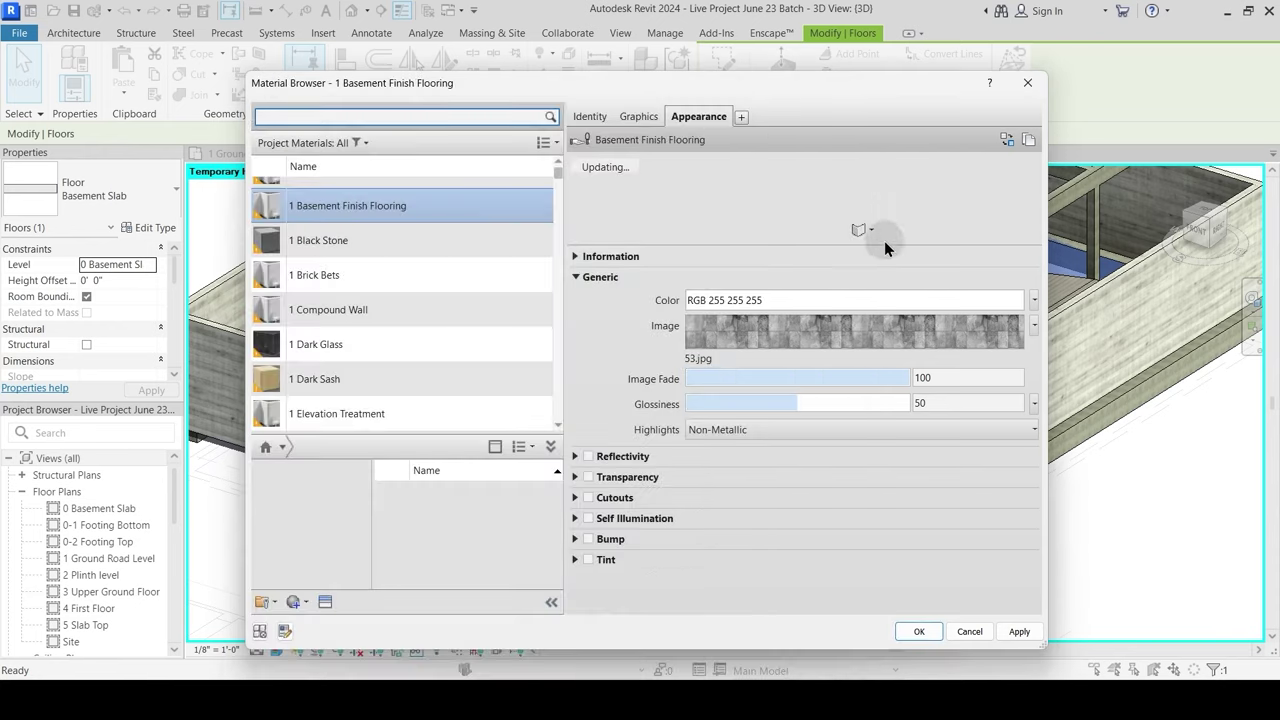
Step: Apply 1 Basement Finish Flooring to the Basement Slab's top layer, closing all dialogs
left_click(921, 633)
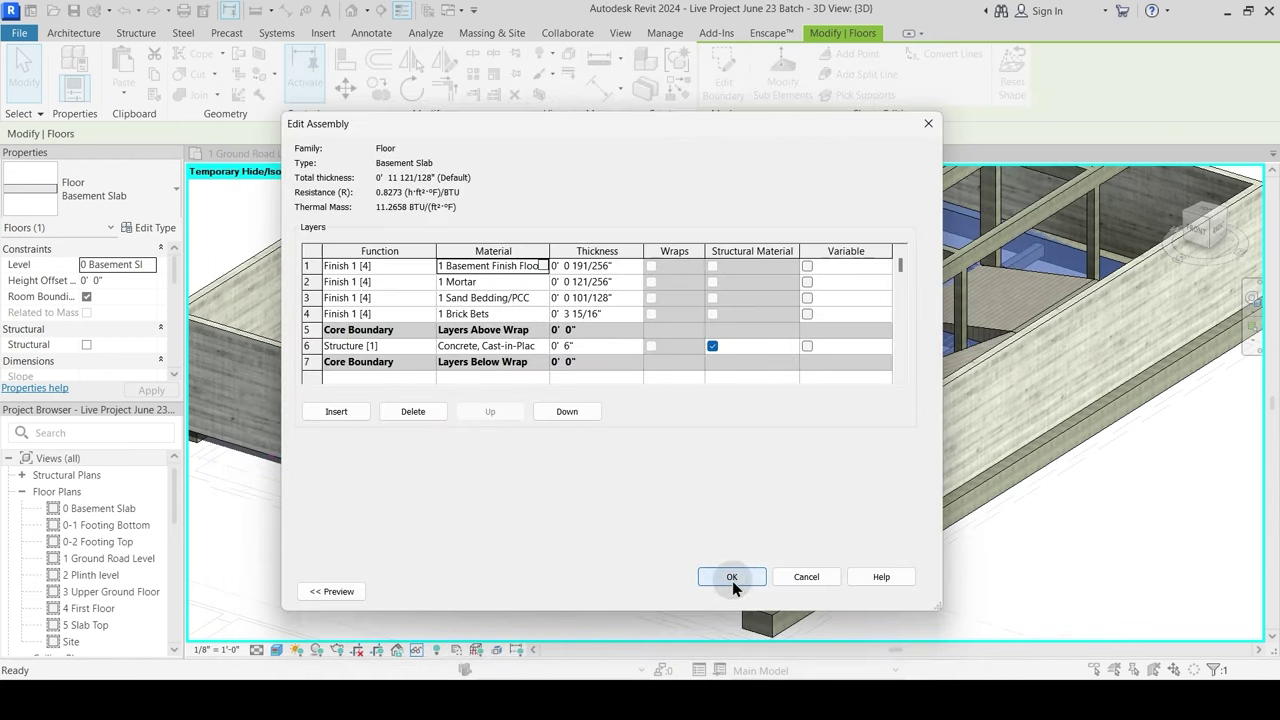
left_click(732, 577)
left_click(897, 590)
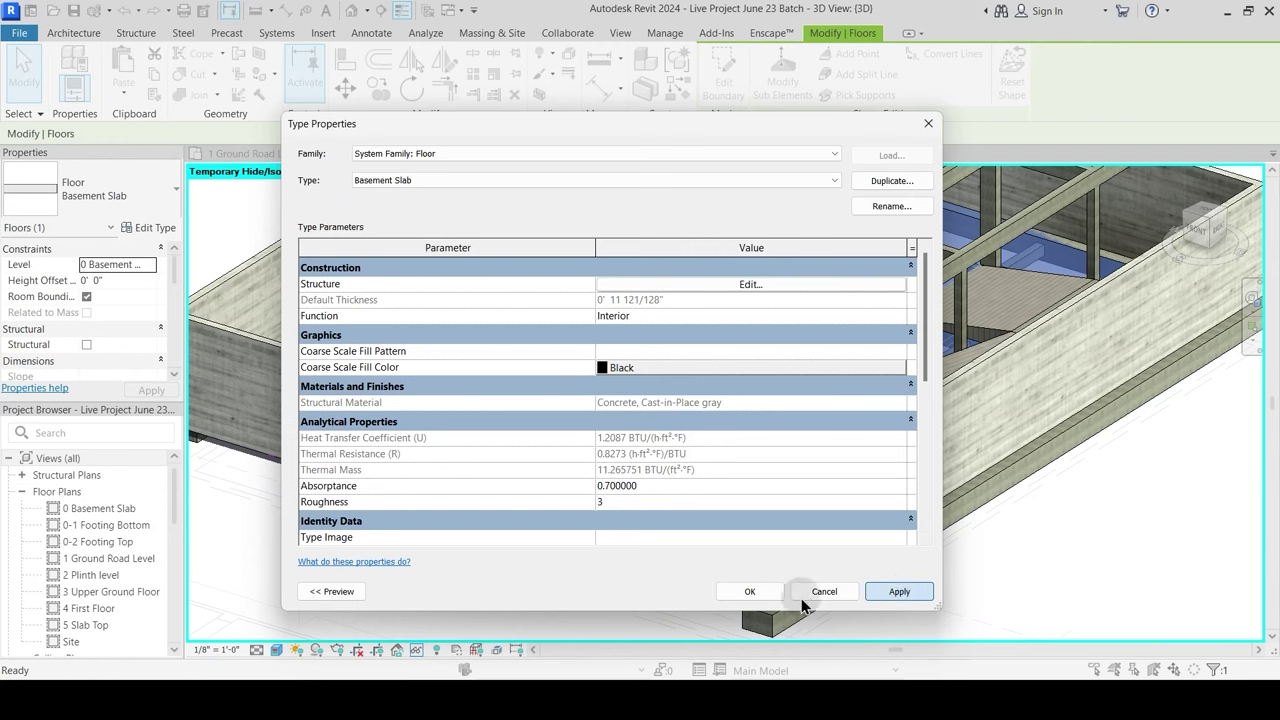
left_click(749, 591)
key("Escape")
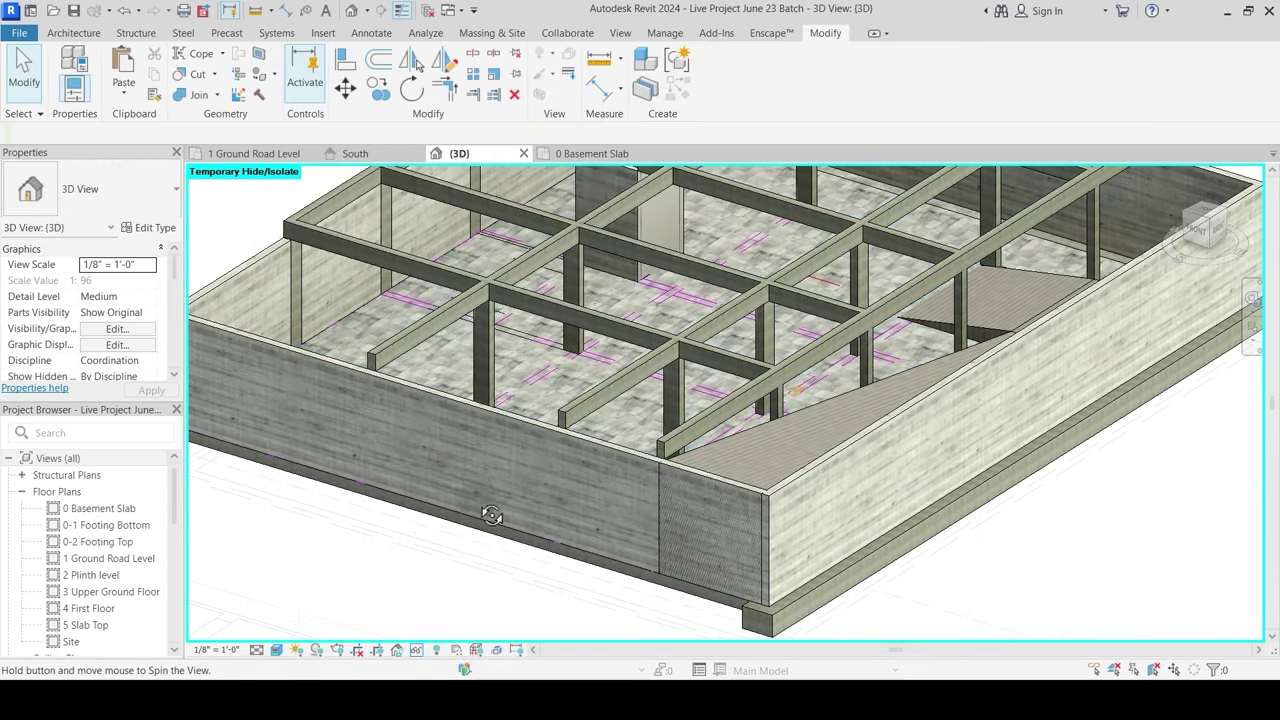
Step: Orbit the 3D view to check the textured floor, then go to 1 Ground Road Level
middle_click_drag(492, 515, 532, 515, "shift")
middle_click_drag(766, 391, 716, 484)
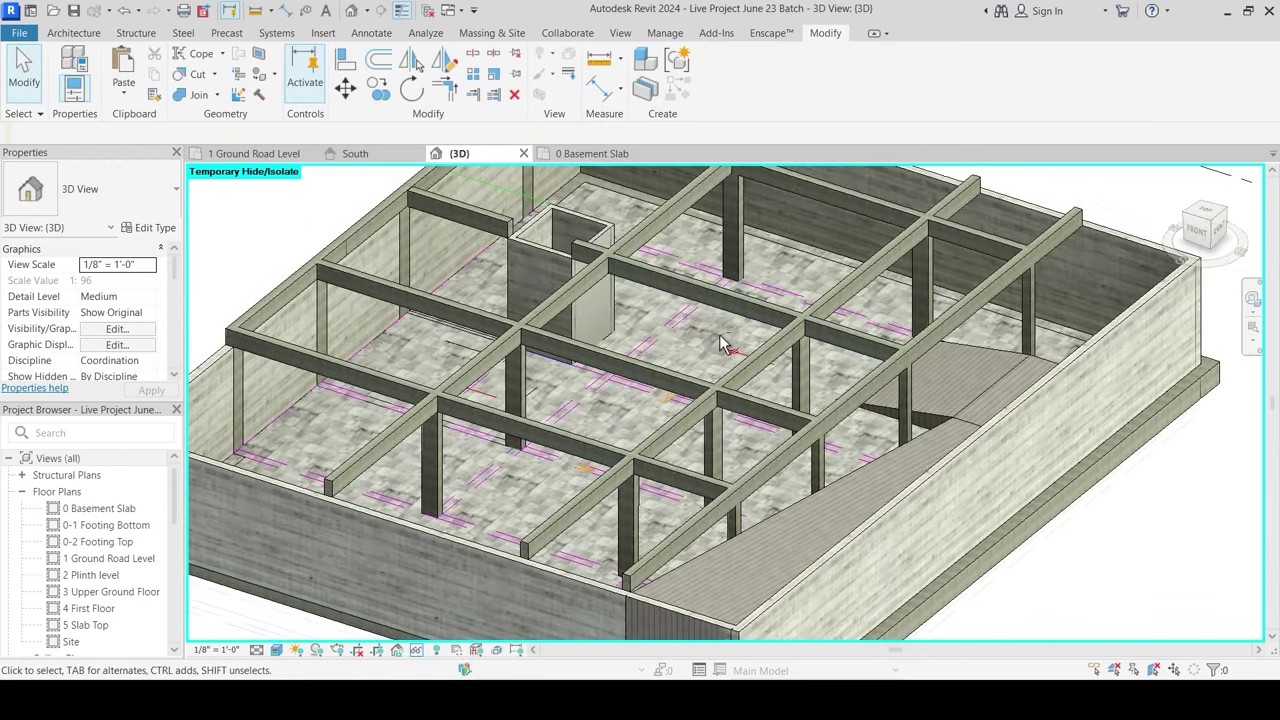
mouse_move(720, 335)
middle_mouse_down("shift")
mouse_move(937, 317)
mouse_move(766, 360)
mouse_move(733, 343)
middle_mouse_up("shift")
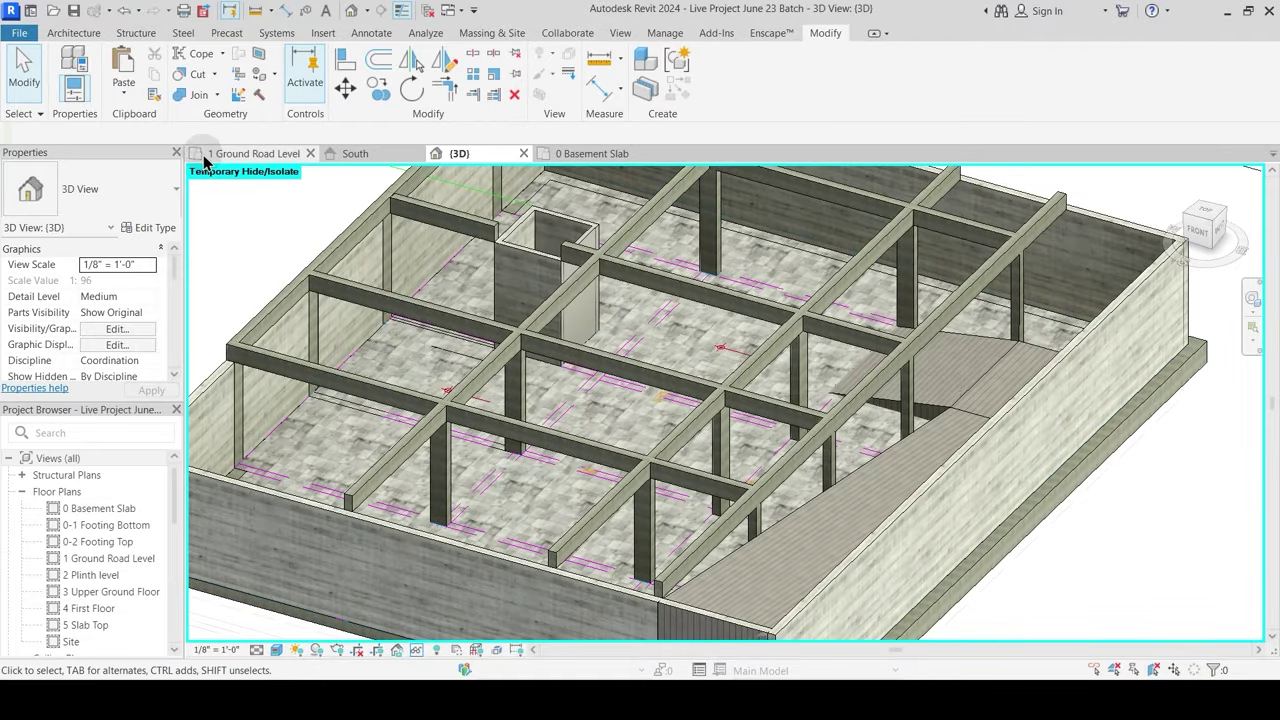
left_click(241, 163)
middle_click_drag(594, 329, 663, 389)
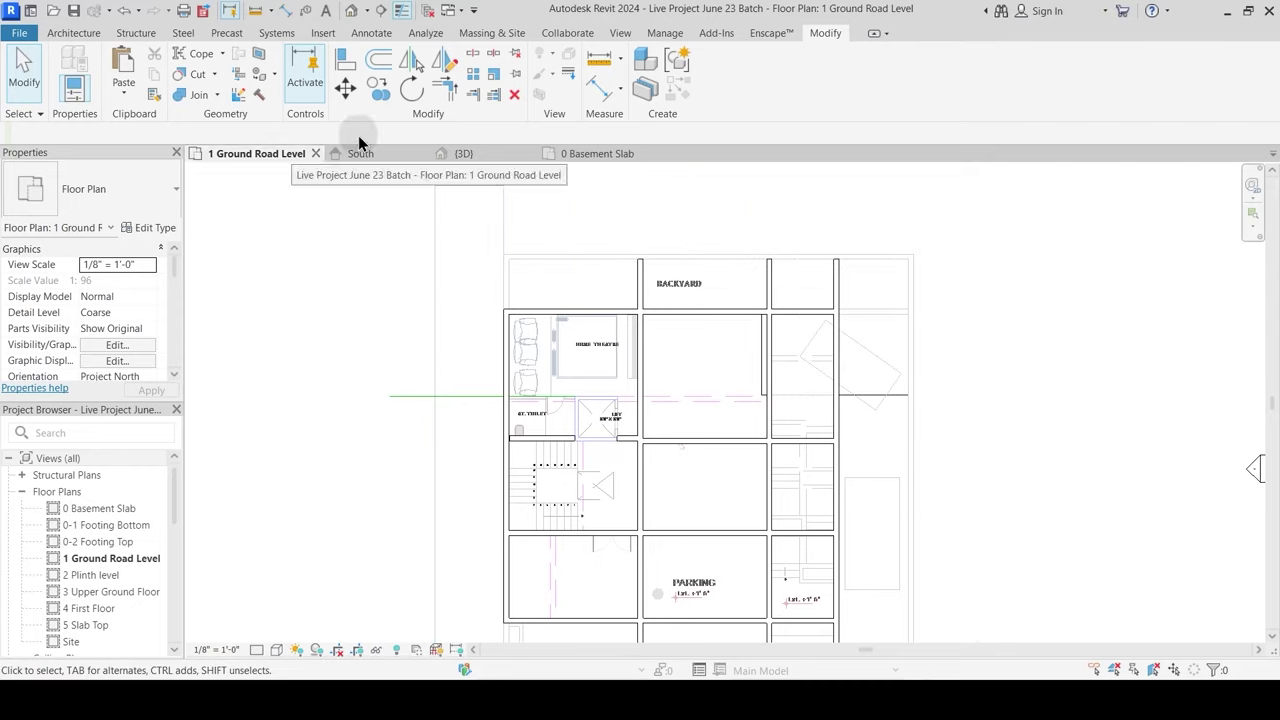
Step: Draw a section line across the building from left to right and open the section
left_click(380, 10)
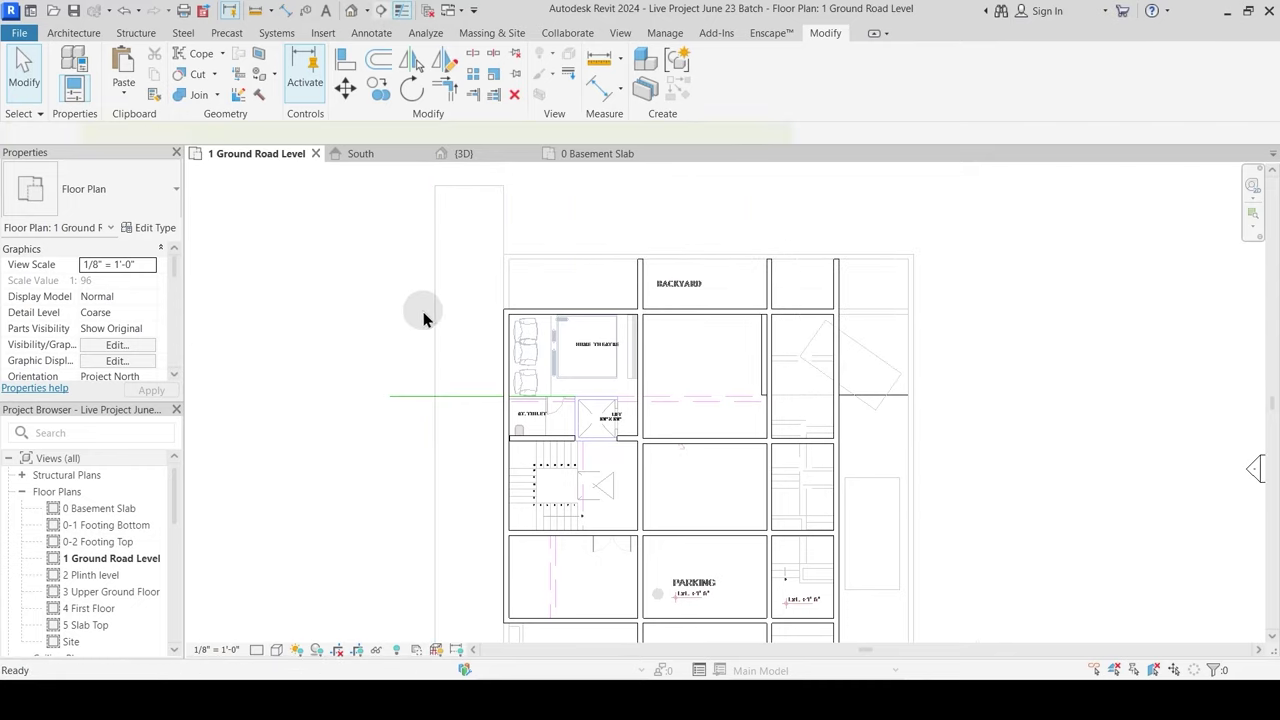
left_click(369, 350)
left_click(995, 351)
key("Escape")
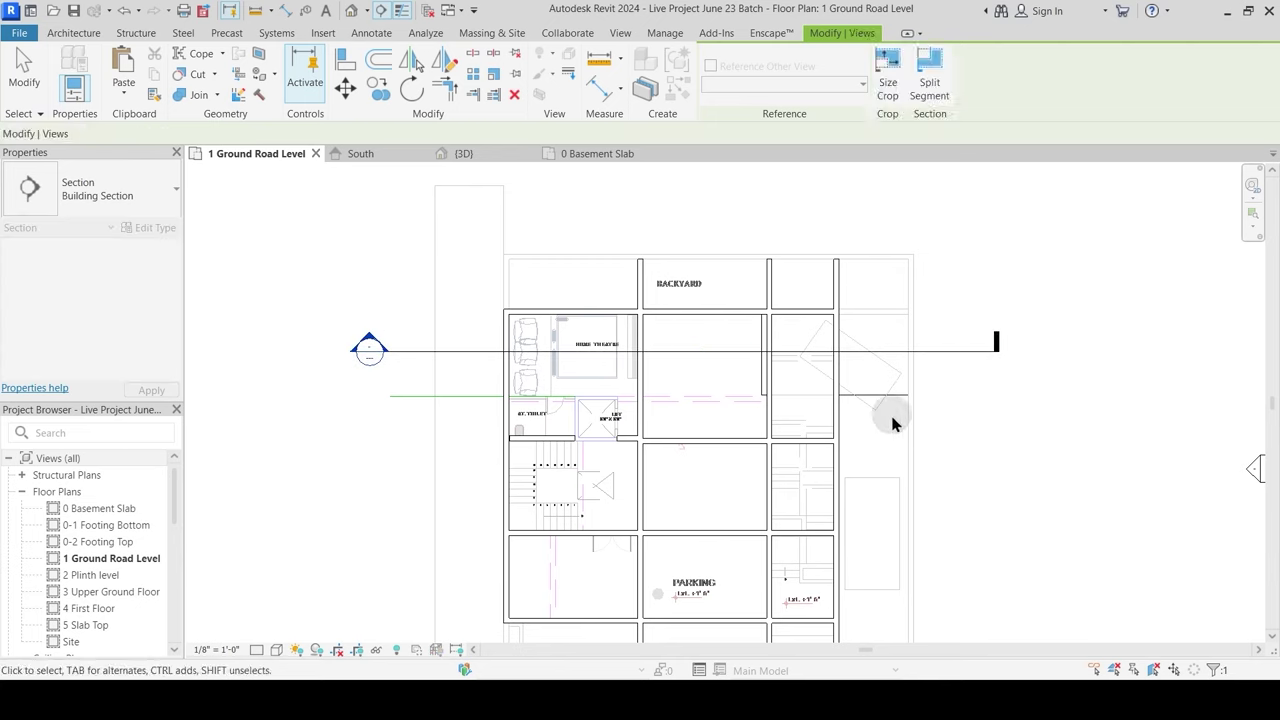
key("Escape")
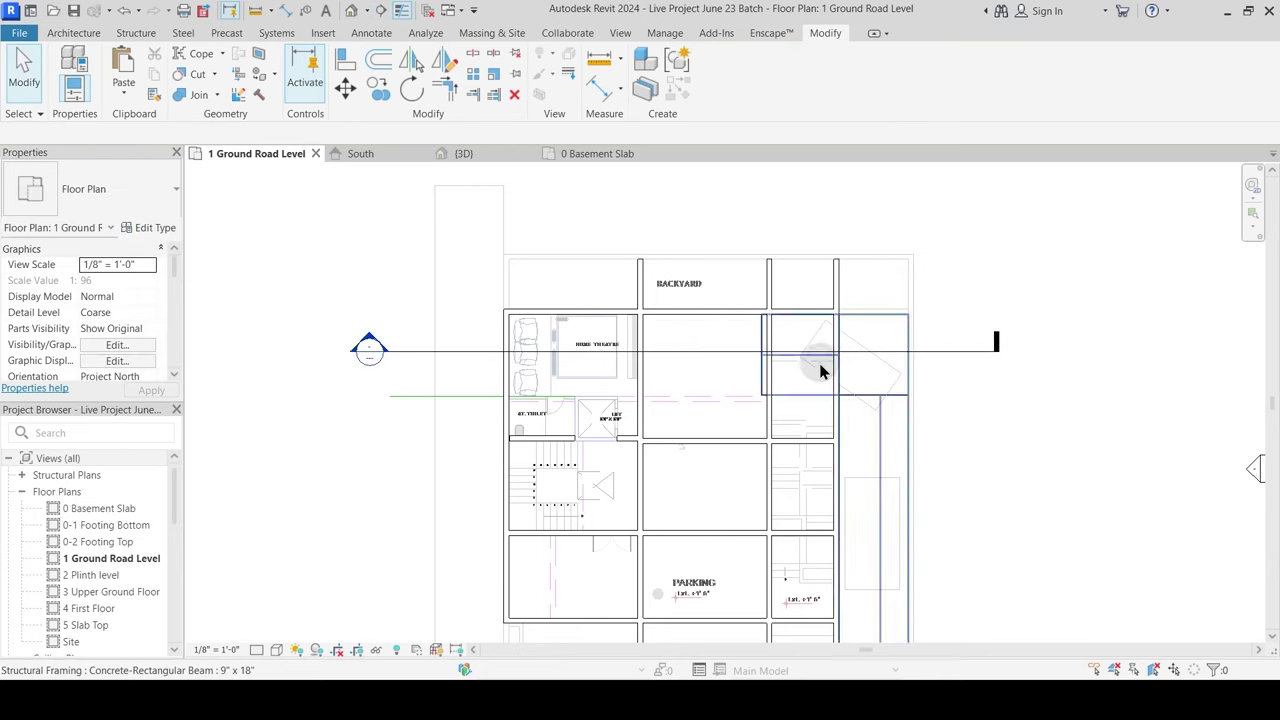
double_click(369, 347)
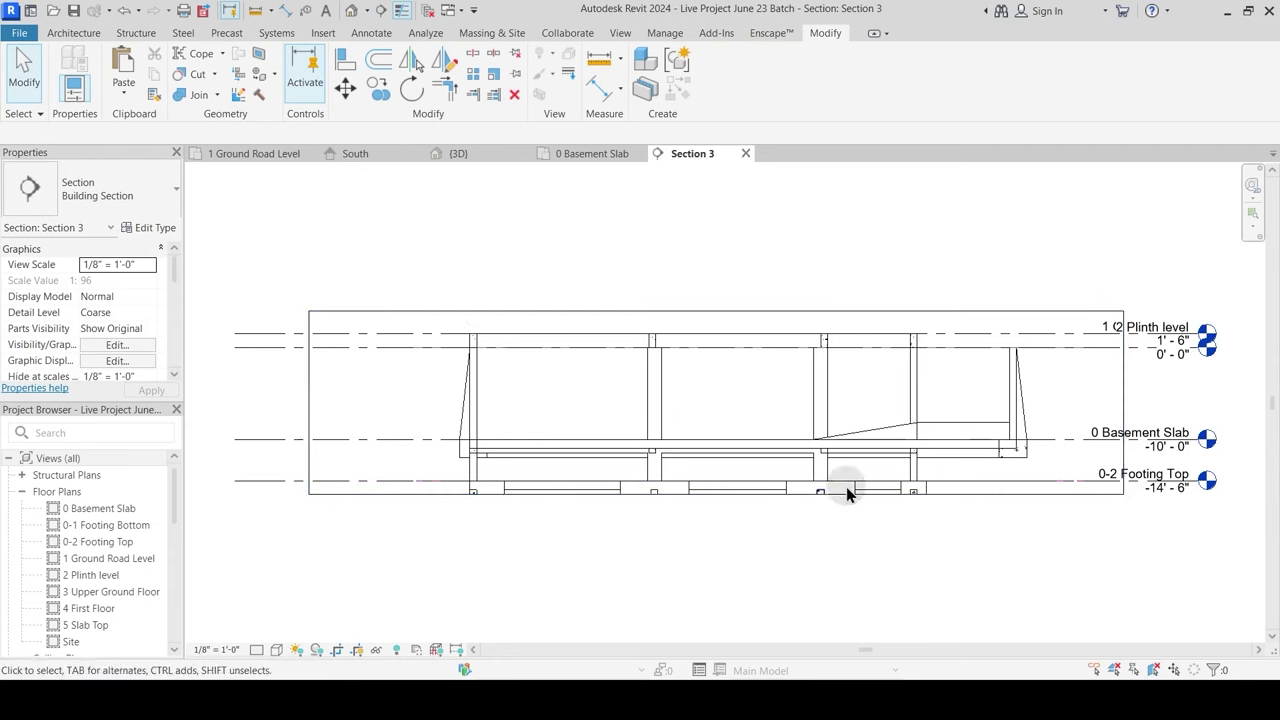
Step: Extend the section crop up to 3 Upper Ground Floor and set detail level to Fine
middle_click_drag(742, 343, 753, 399)
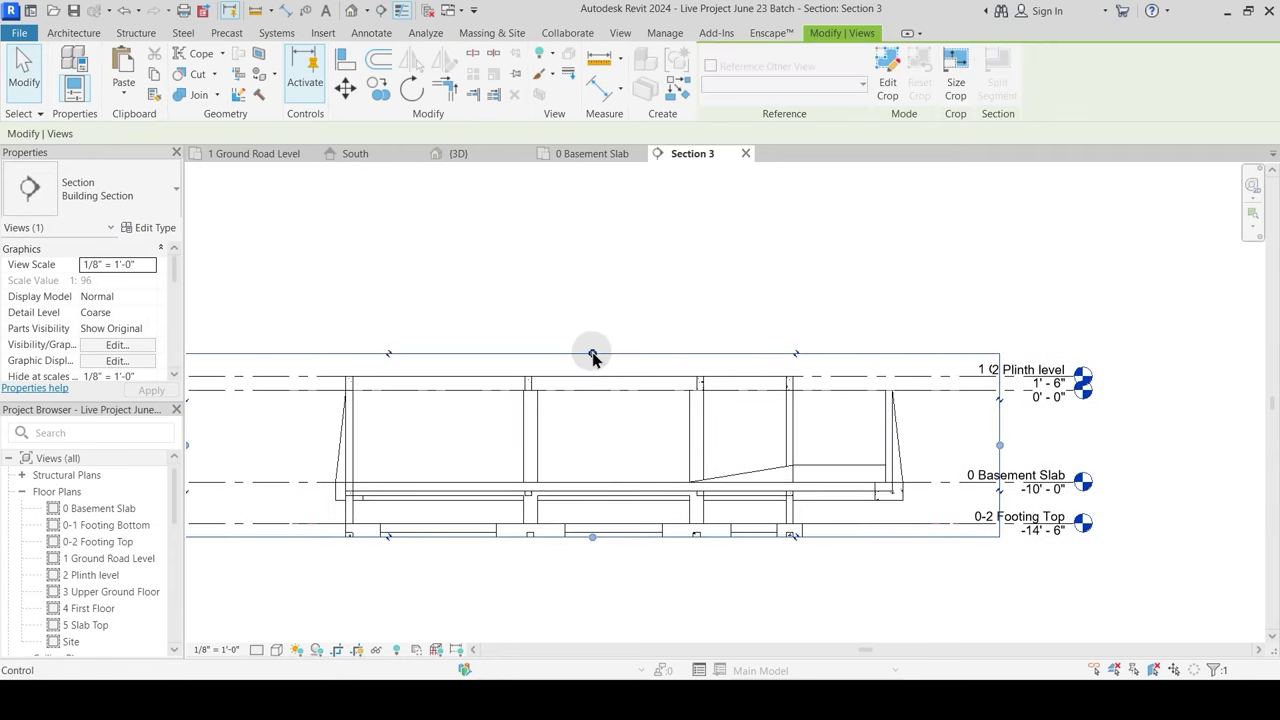
left_click_drag(592, 353, 586, 243)
left_click(443, 569)
left_click(255, 650)
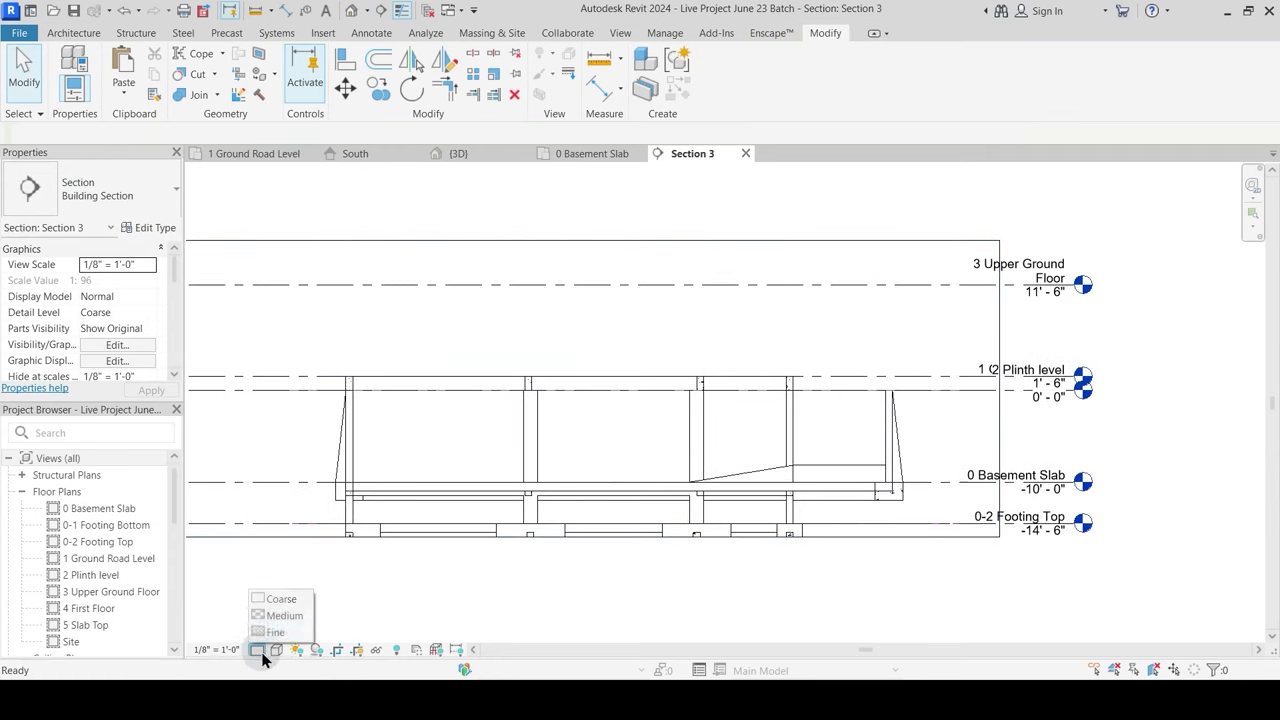
left_click(276, 628)
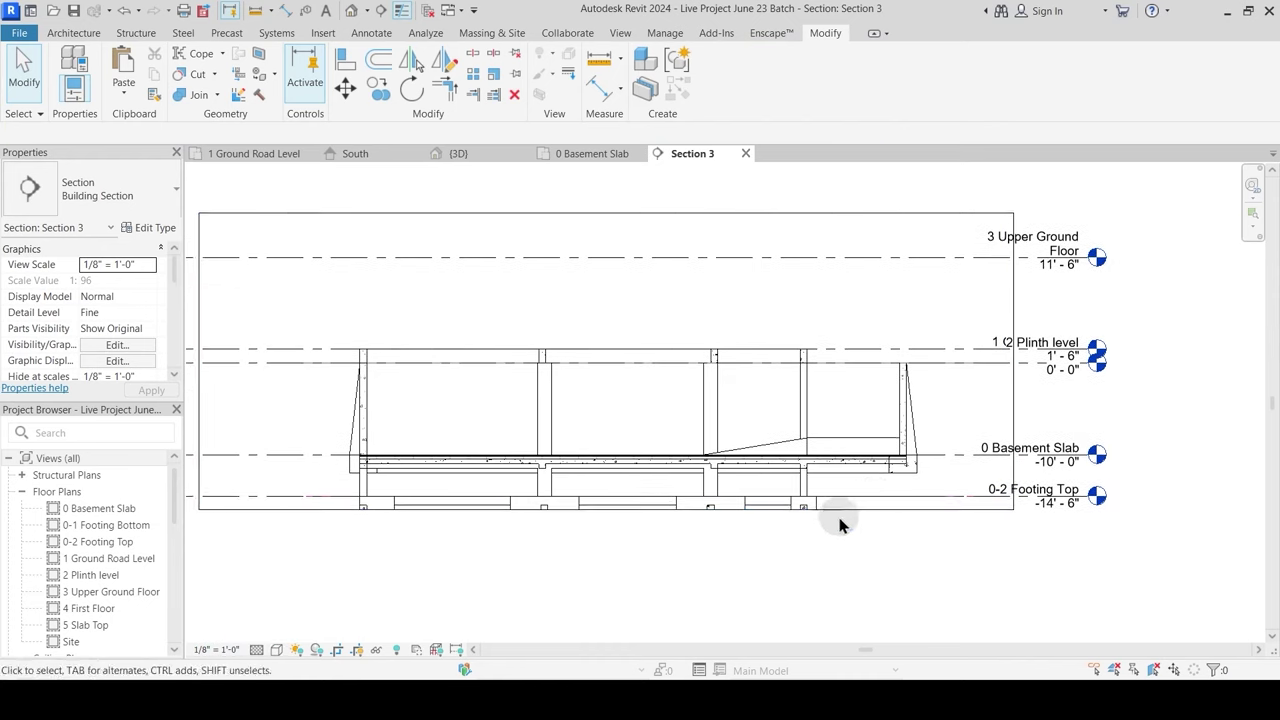
Step: Set Section 3's scale to 1/4" = 1'-0" and zoom to the slab's right end
scroll(905, 460, "up", 3)
middle_click_drag(334, 566, 444, 514)
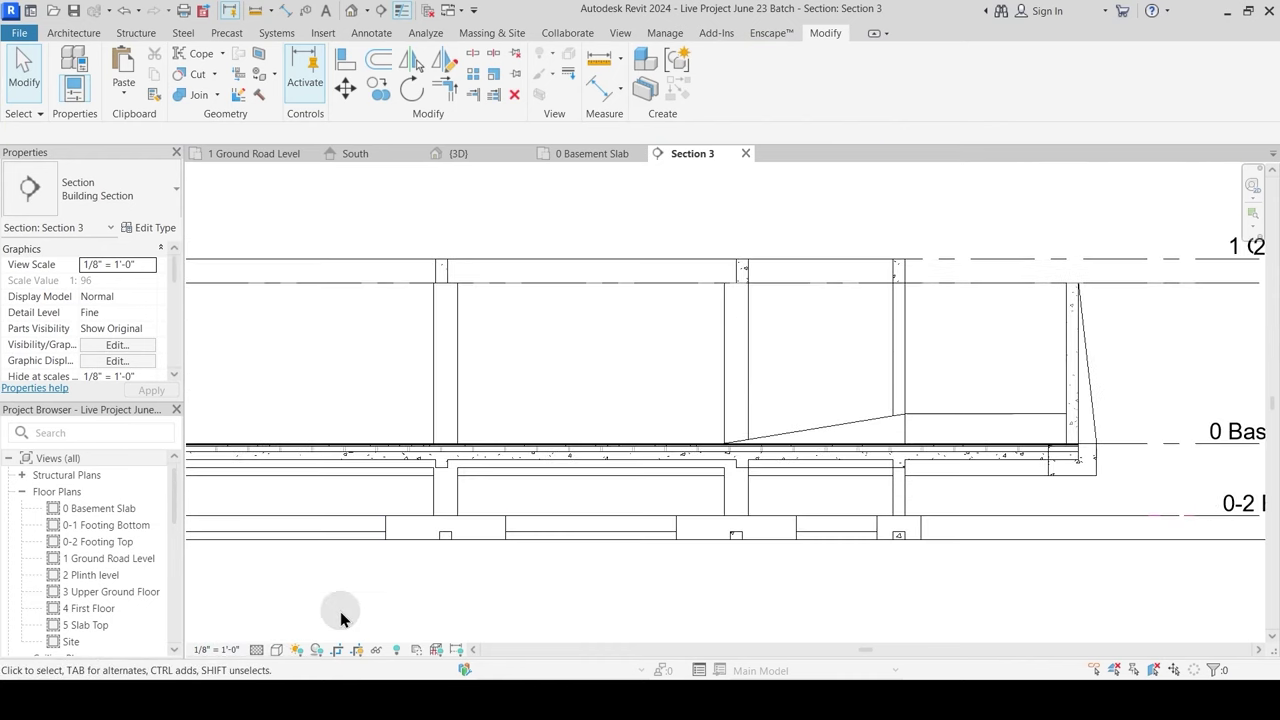
left_click(220, 650)
left_click(260, 305)
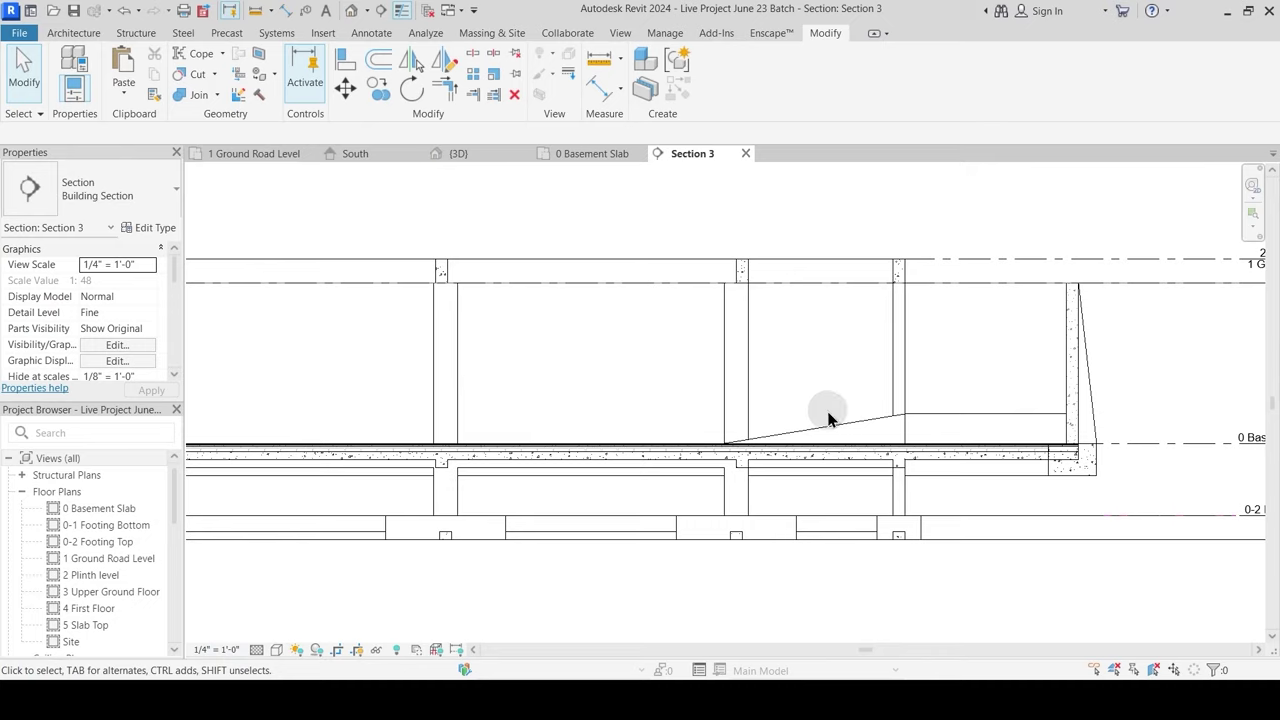
middle_click_drag(882, 410, 696, 436)
scroll(790, 478, "up", 2)
middle_click_drag(876, 524, 870, 524)
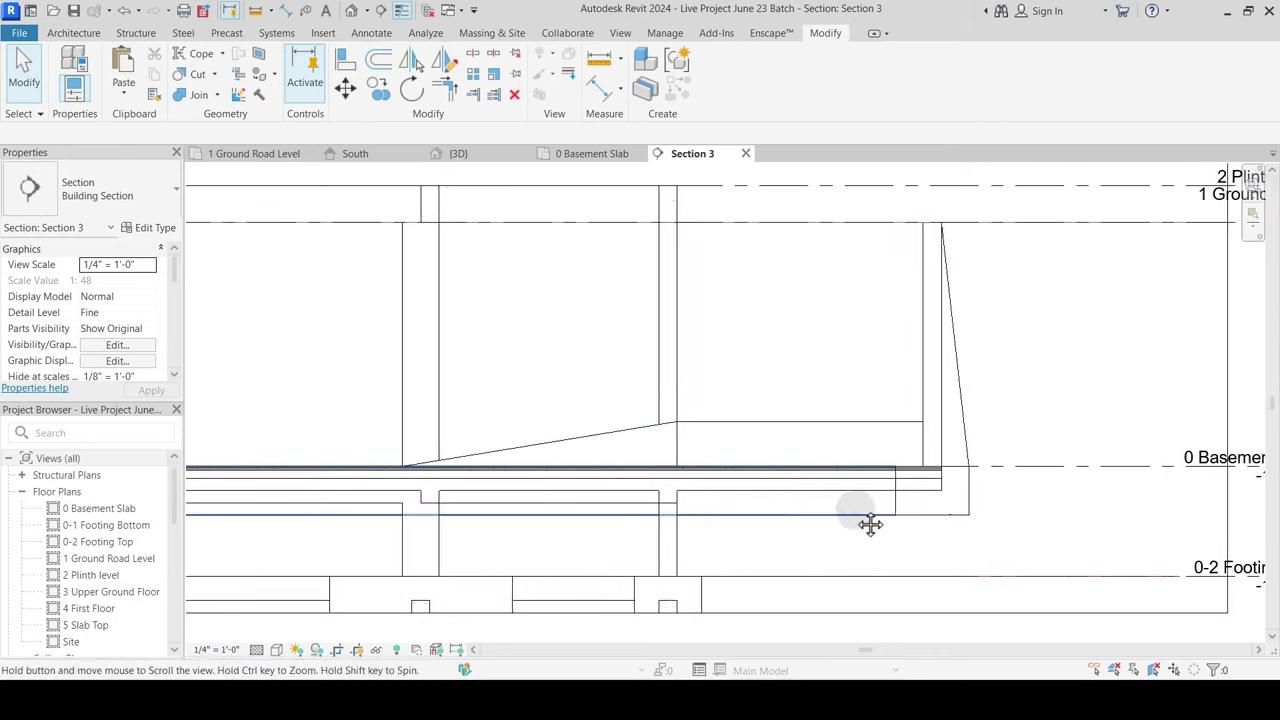
scroll(760, 507, "up", 2)
scroll(850, 489, "up", 2)
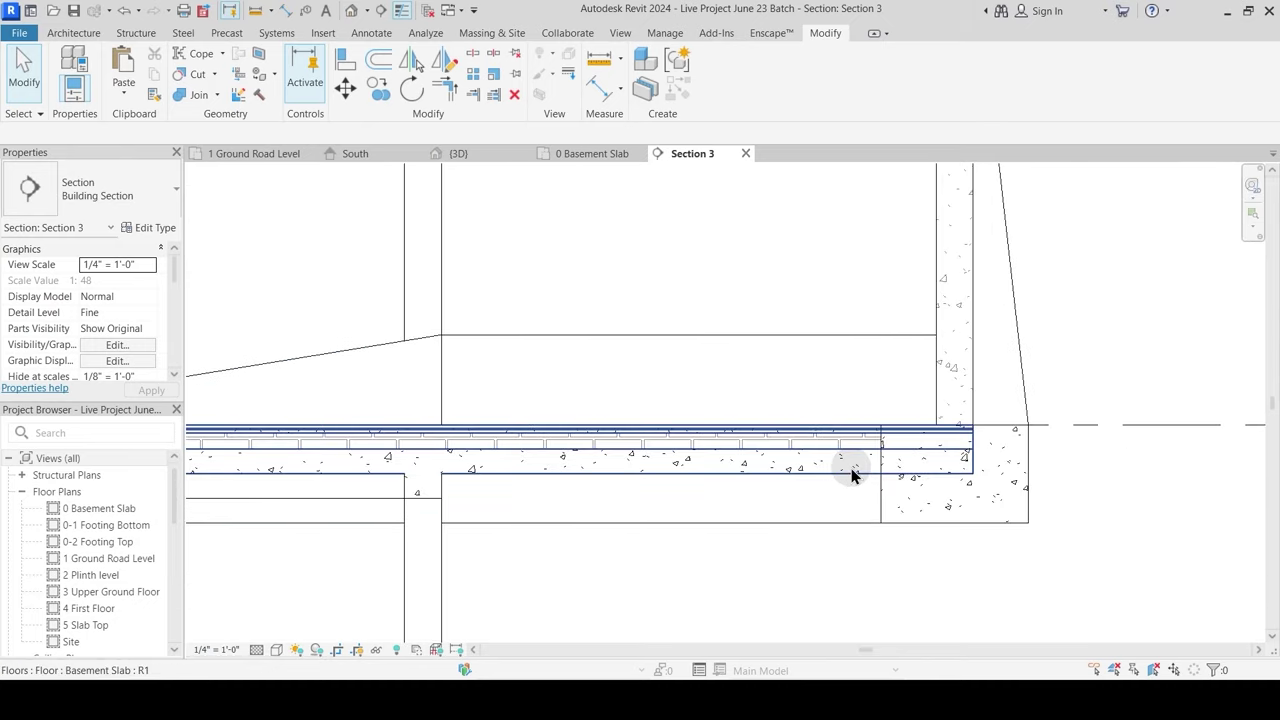
scroll(851, 468, "up", 1)
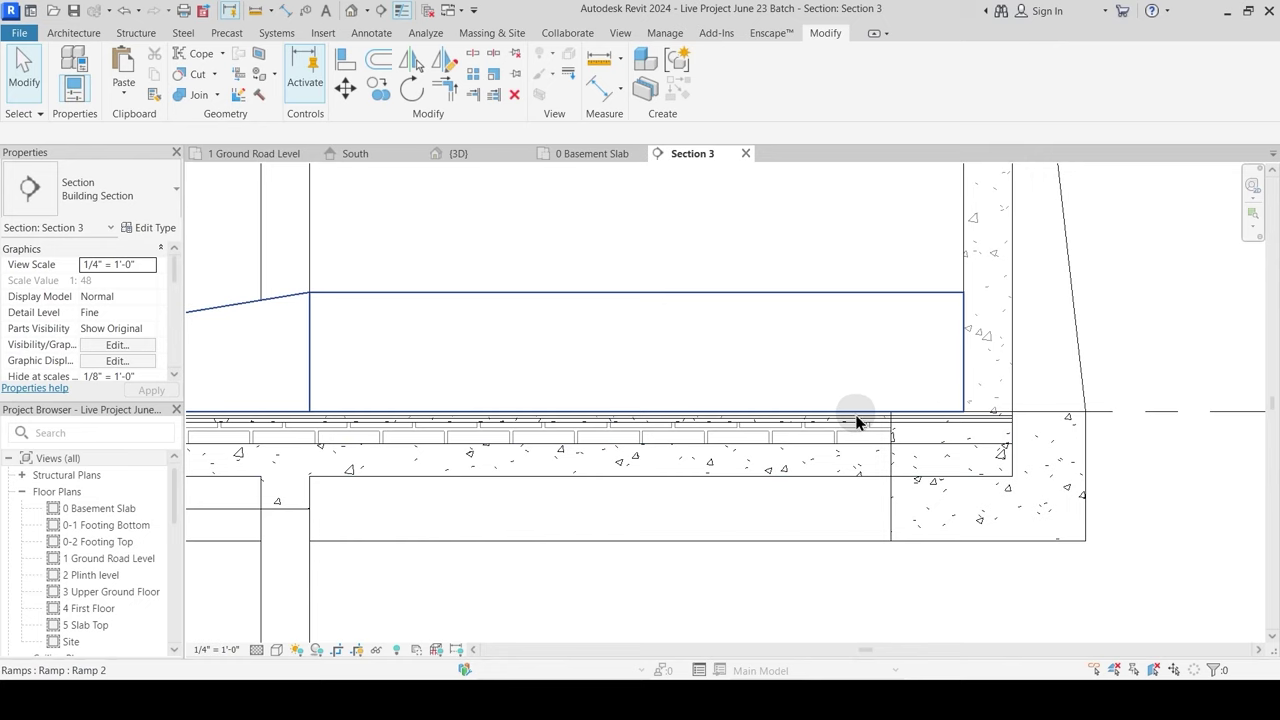
Step: Cancel a started slab measurement and turn off Thin Lines to show thick line weights
left_click(599, 68)
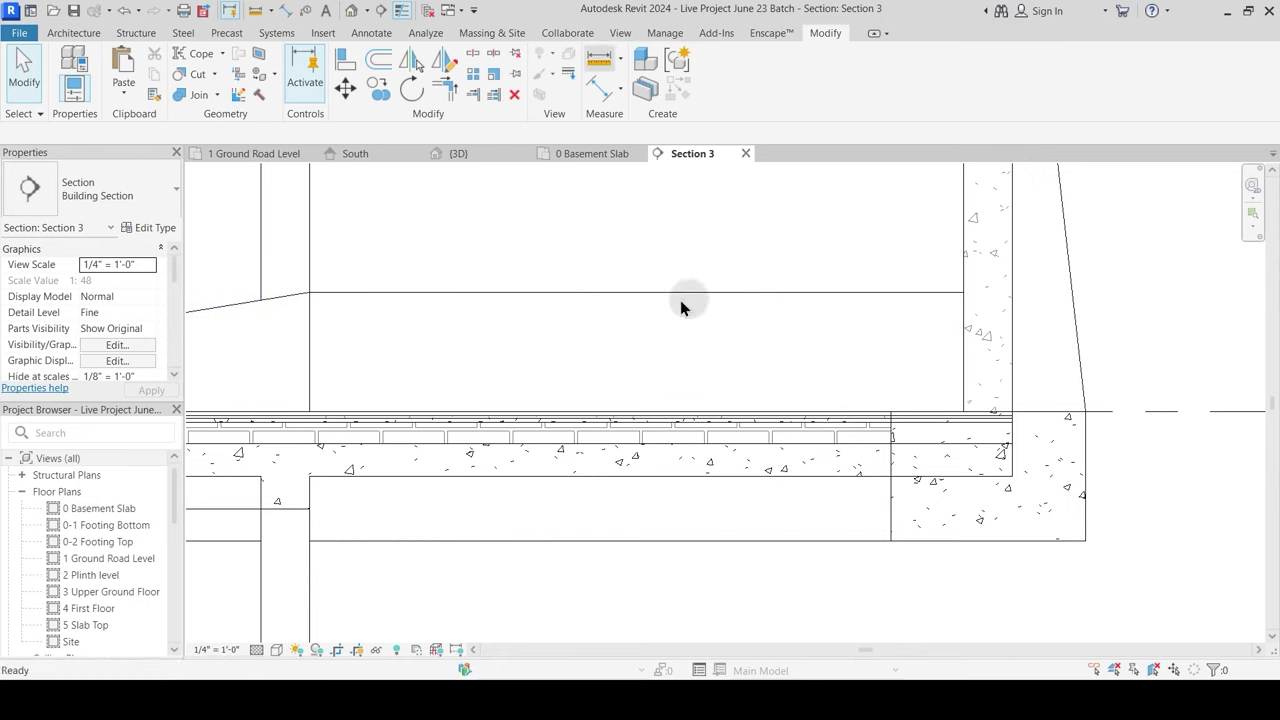
left_click(787, 442)
key("Escape")
key("Escape")
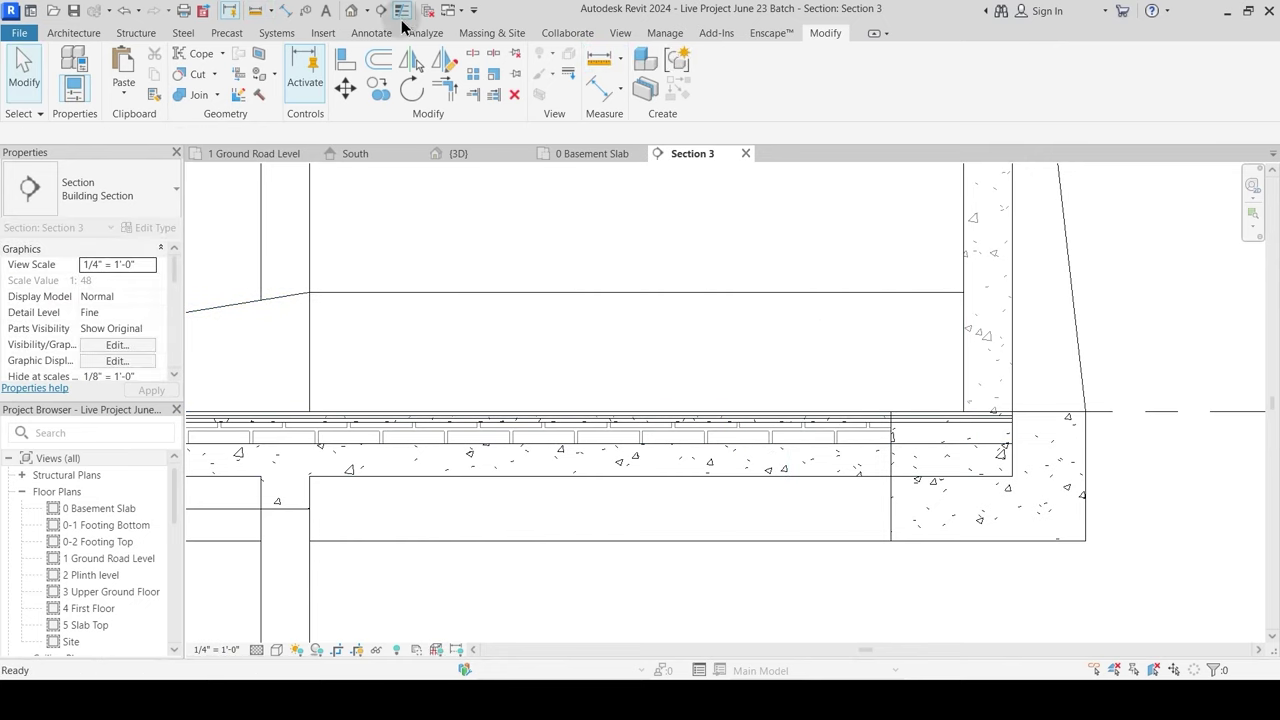
left_click(403, 11)
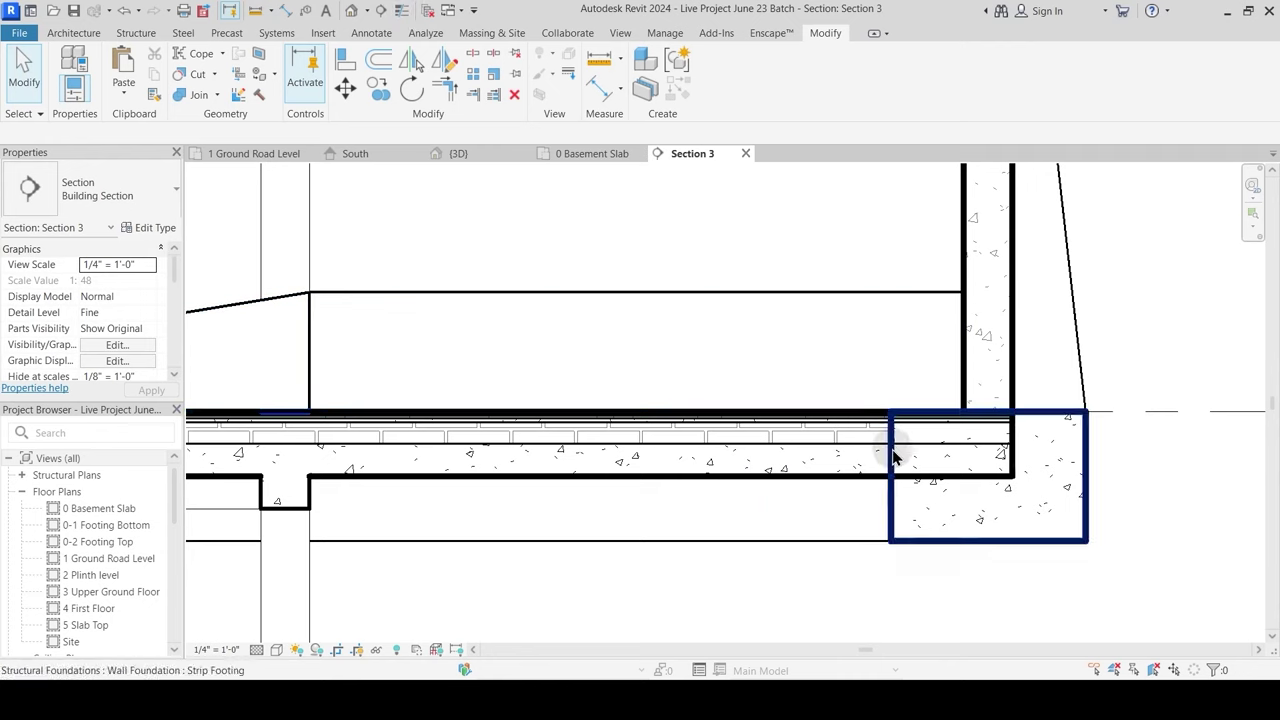
Step: Select the Basement Slab to inspect its layers, then clear the selection
left_click(869, 487)
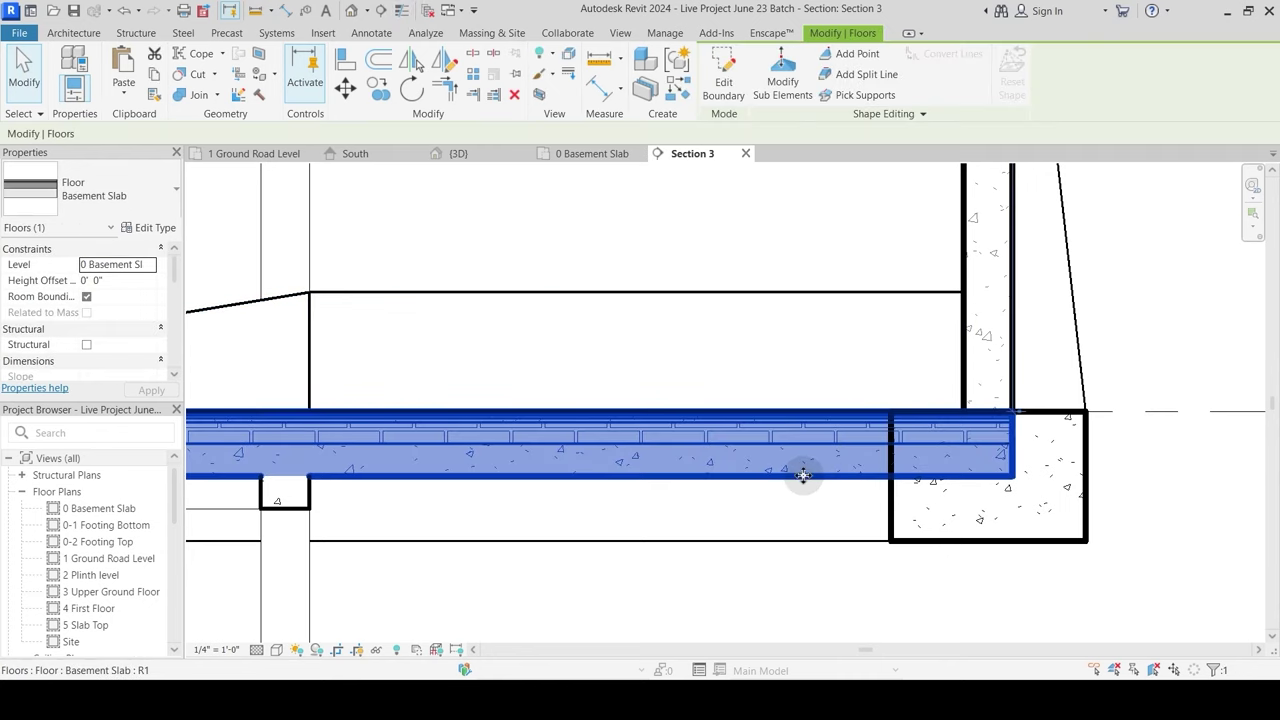
scroll(803, 475, "down", 1)
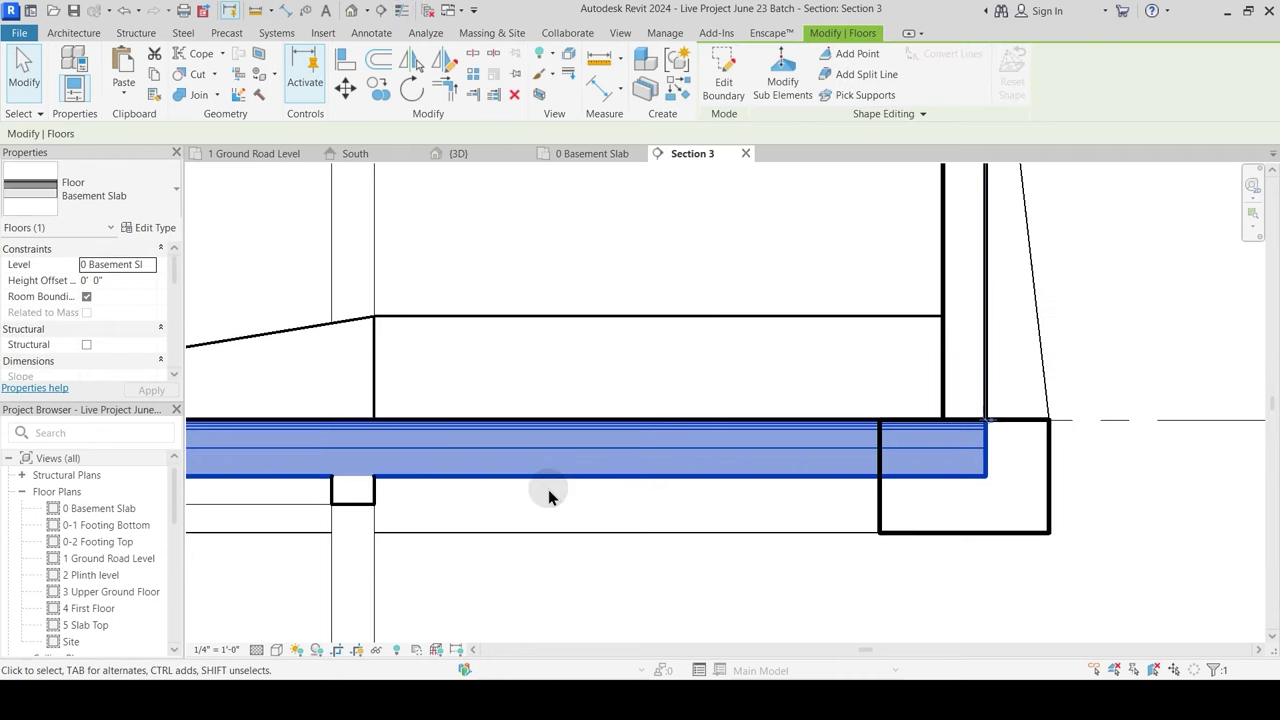
left_click(843, 488)
scroll(848, 482, "up", 2)
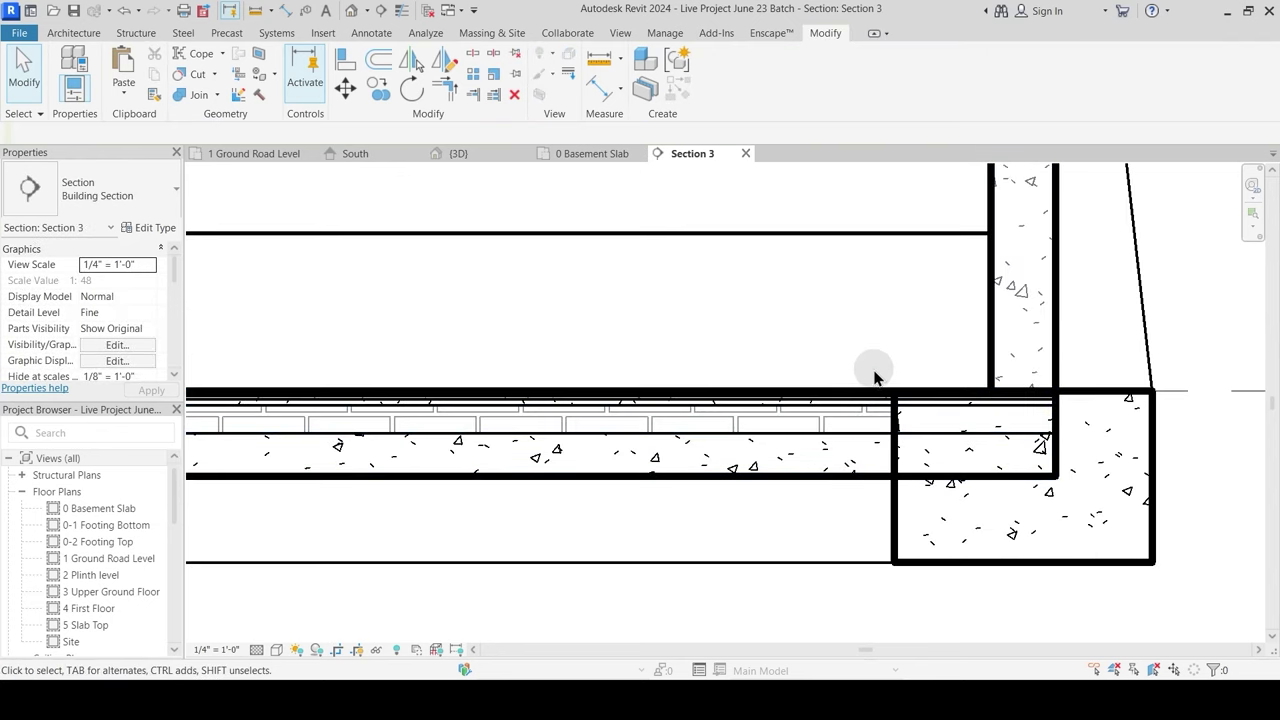
left_click(850, 479)
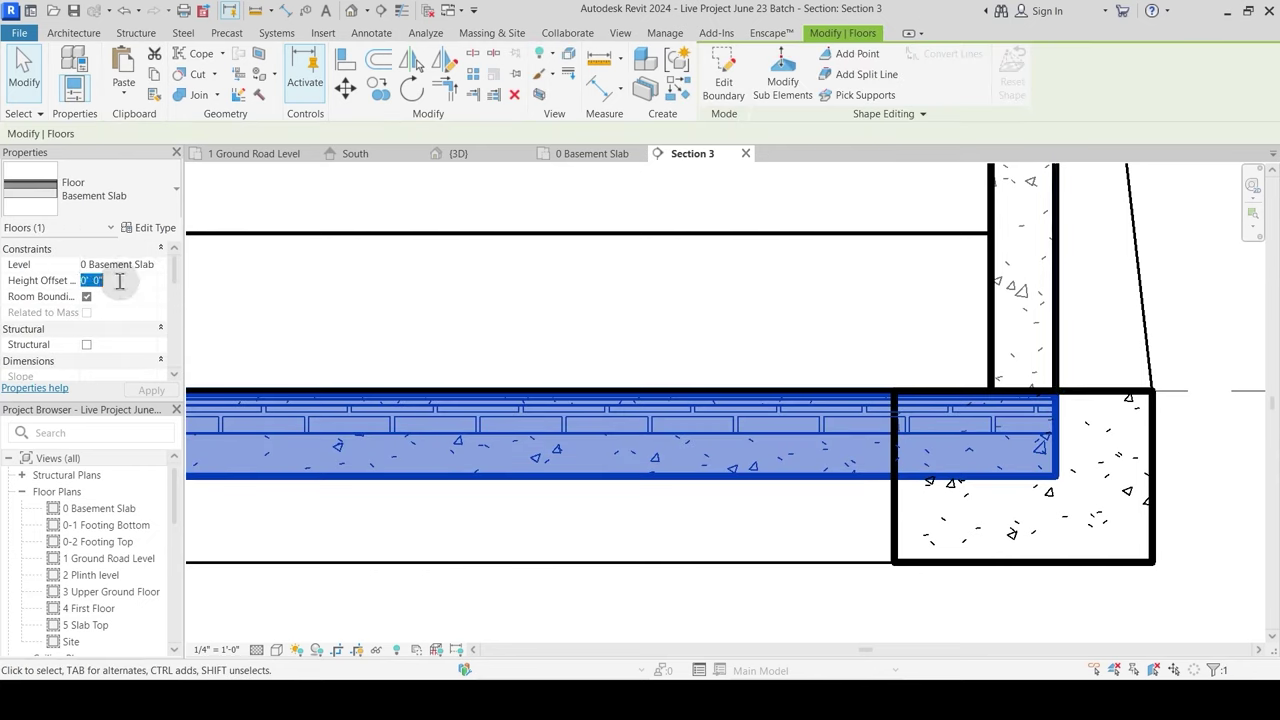
left_click(466, 271)
left_click(625, 340)
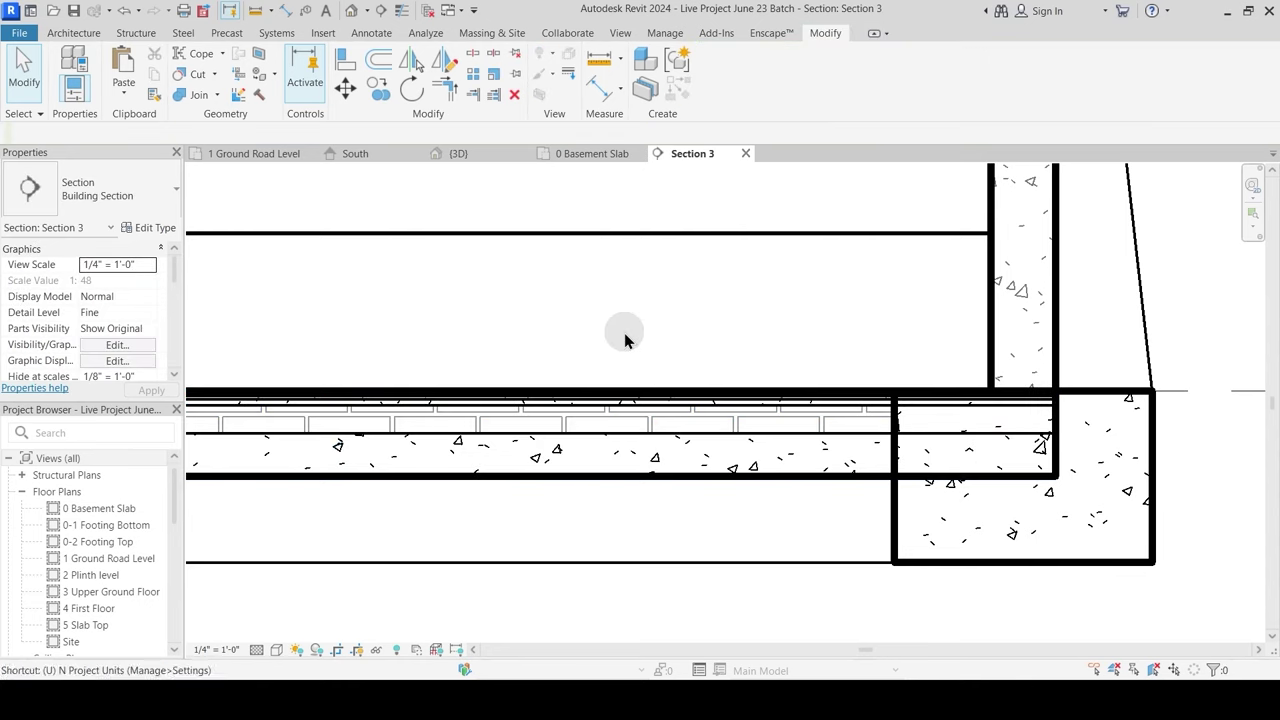
Step: Set the project's length units to Millimeters in Project Units
key("n")
left_click(853, 312)
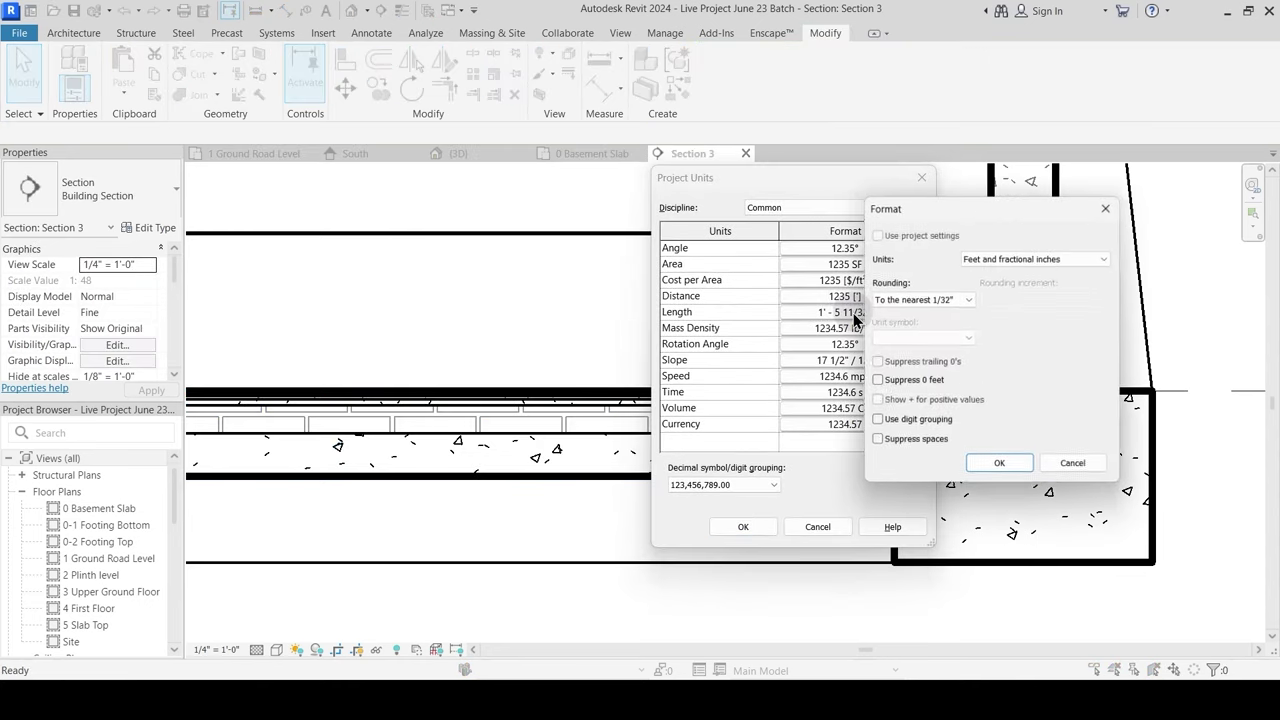
left_click(984, 261)
left_click(1003, 326)
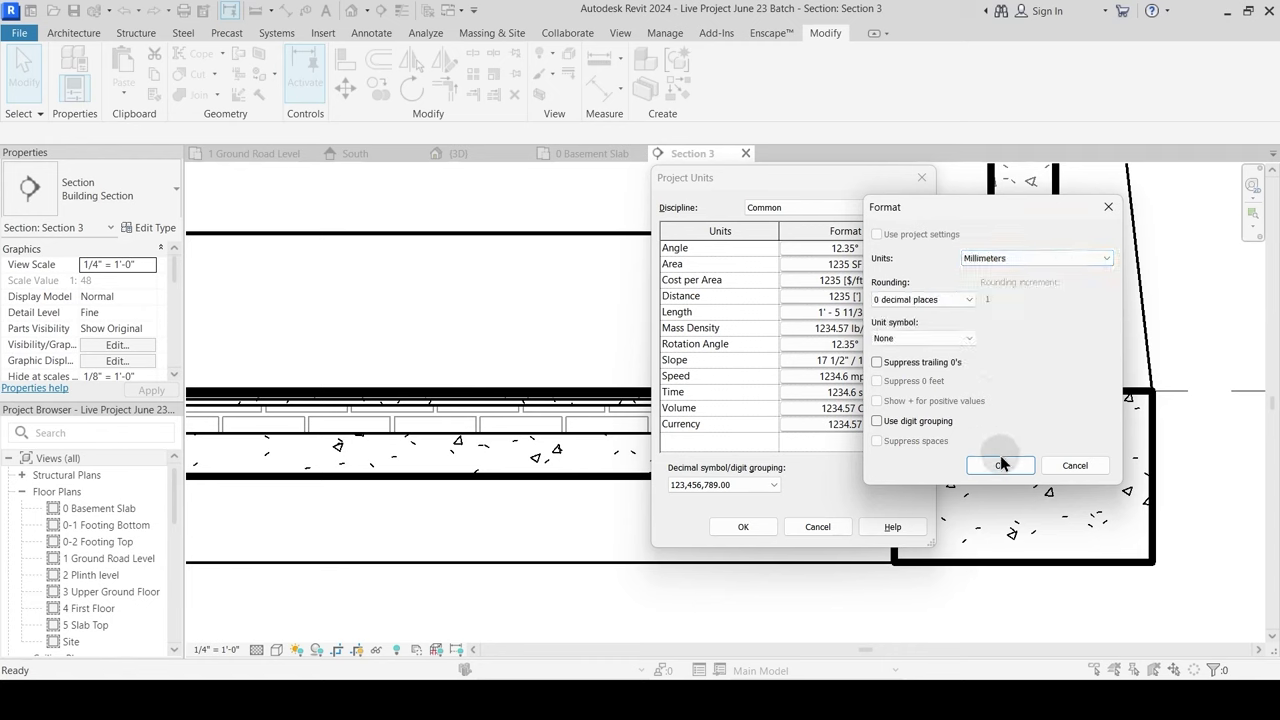
left_click(1000, 465)
left_click(743, 526)
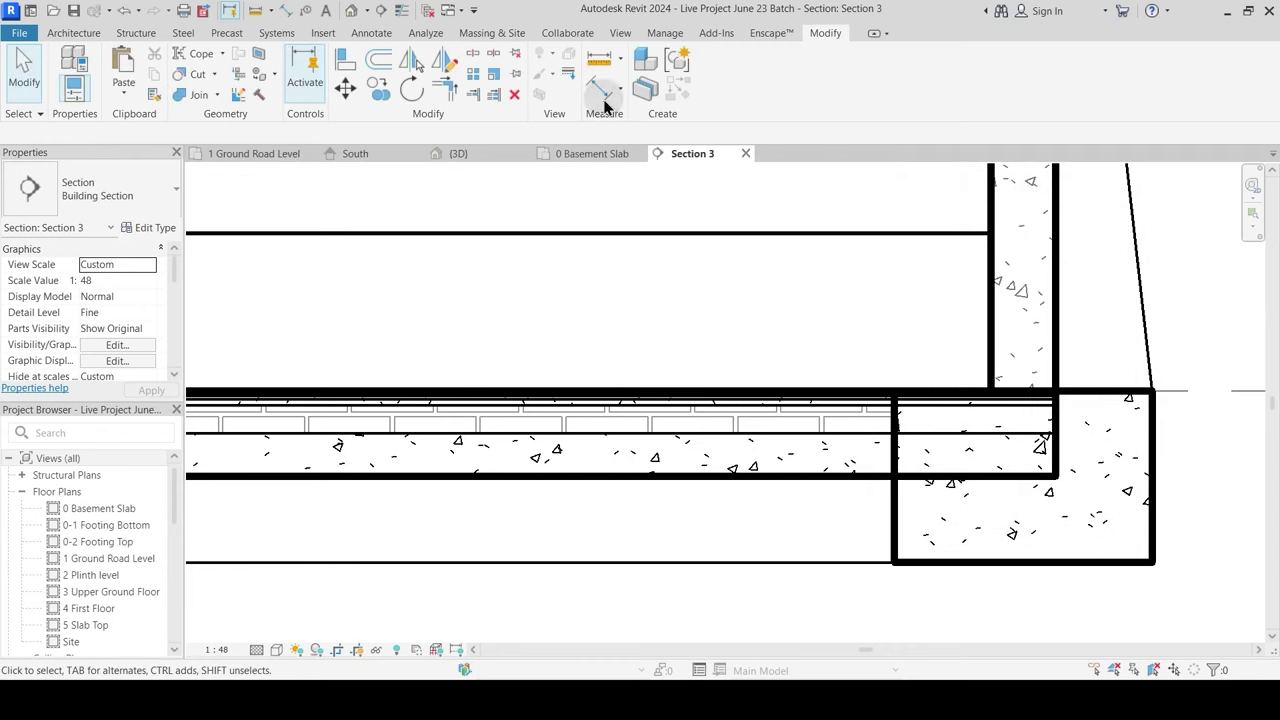
Step: Reopen Project Units (UN) and round lengths to 2 decimal places
key("u")
key("n")
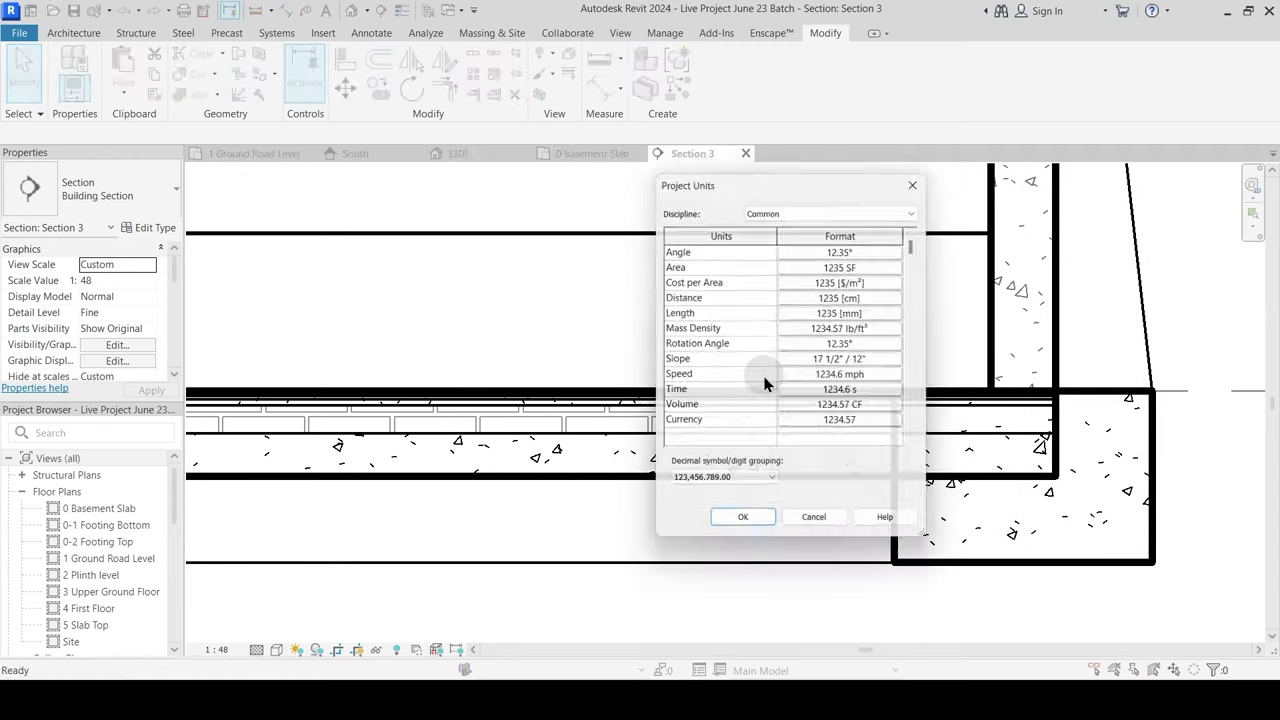
left_click(849, 313)
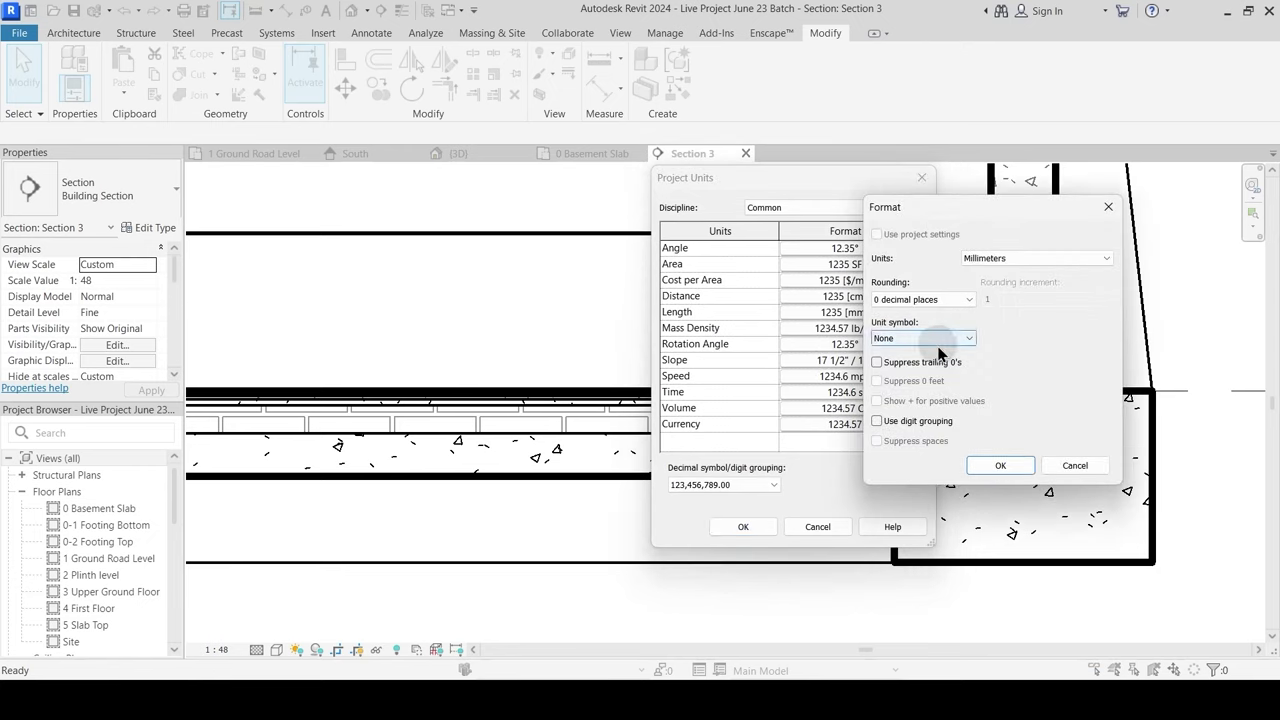
left_click(937, 302)
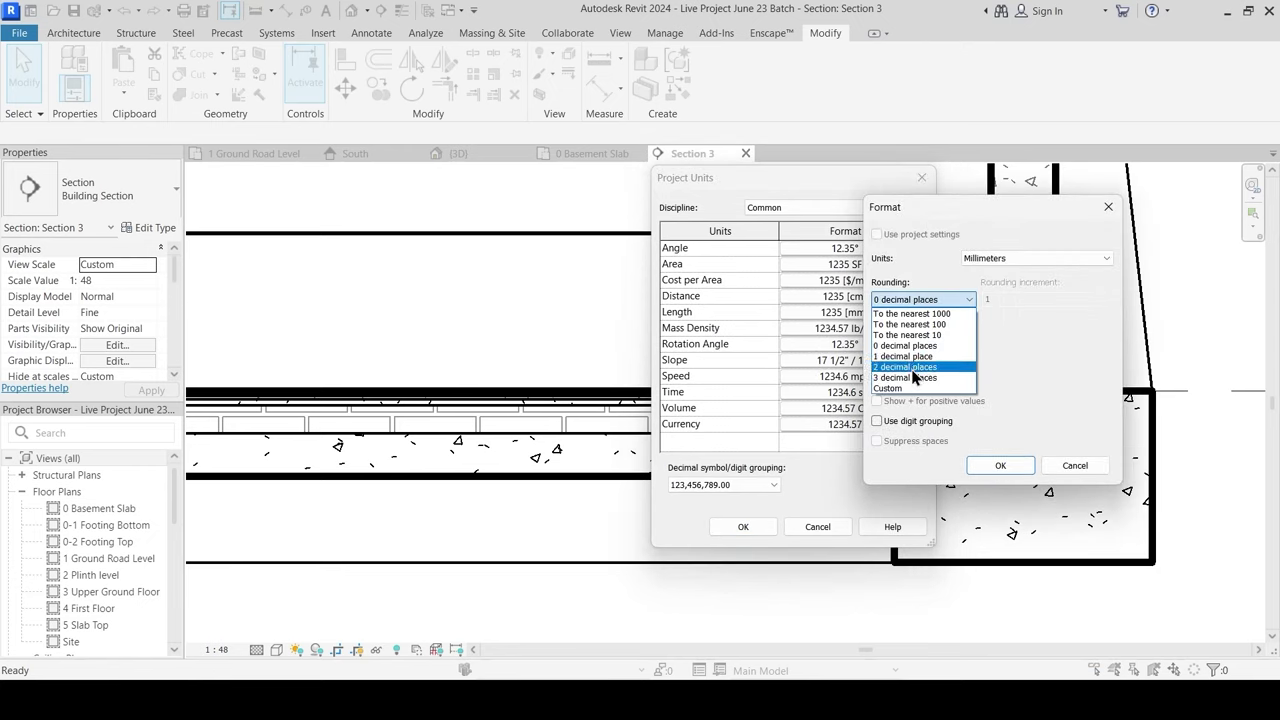
left_click(925, 367)
left_click(997, 466)
left_click(748, 527)
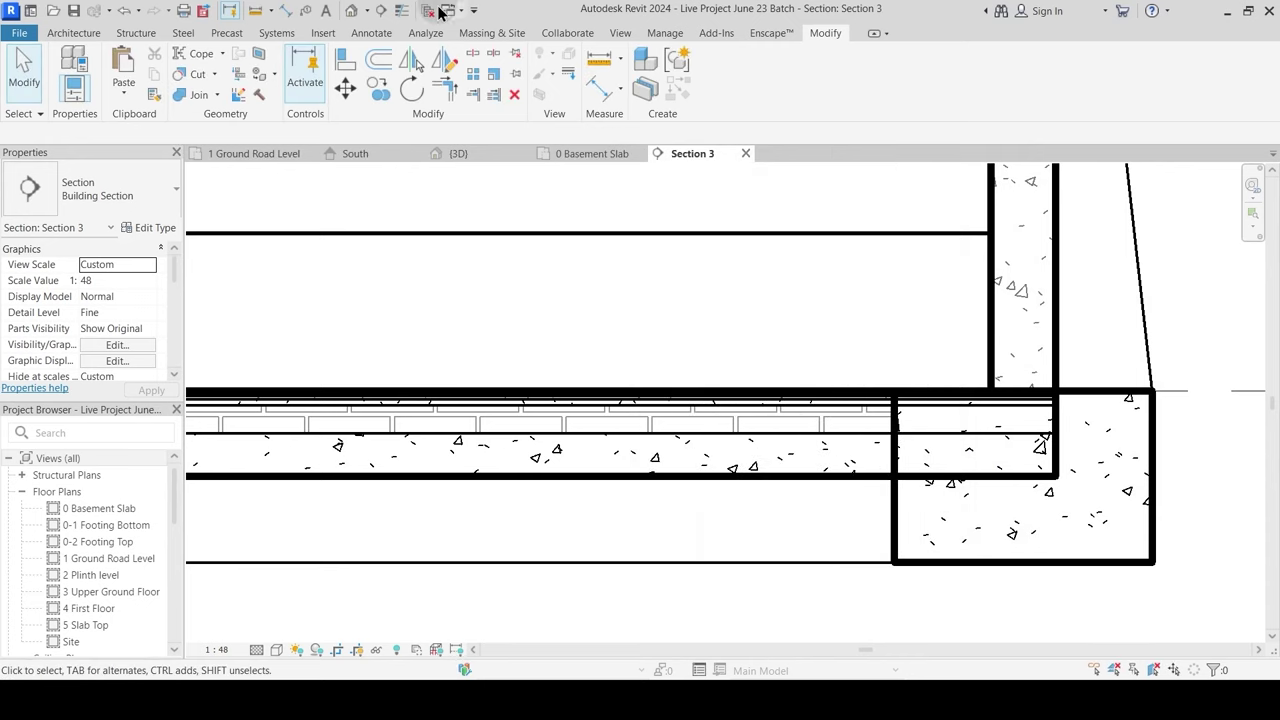
Step: Switch back to thin lines and measure the 151.01 gap above the slab's top edge
left_click(397, 11)
left_click(599, 58)
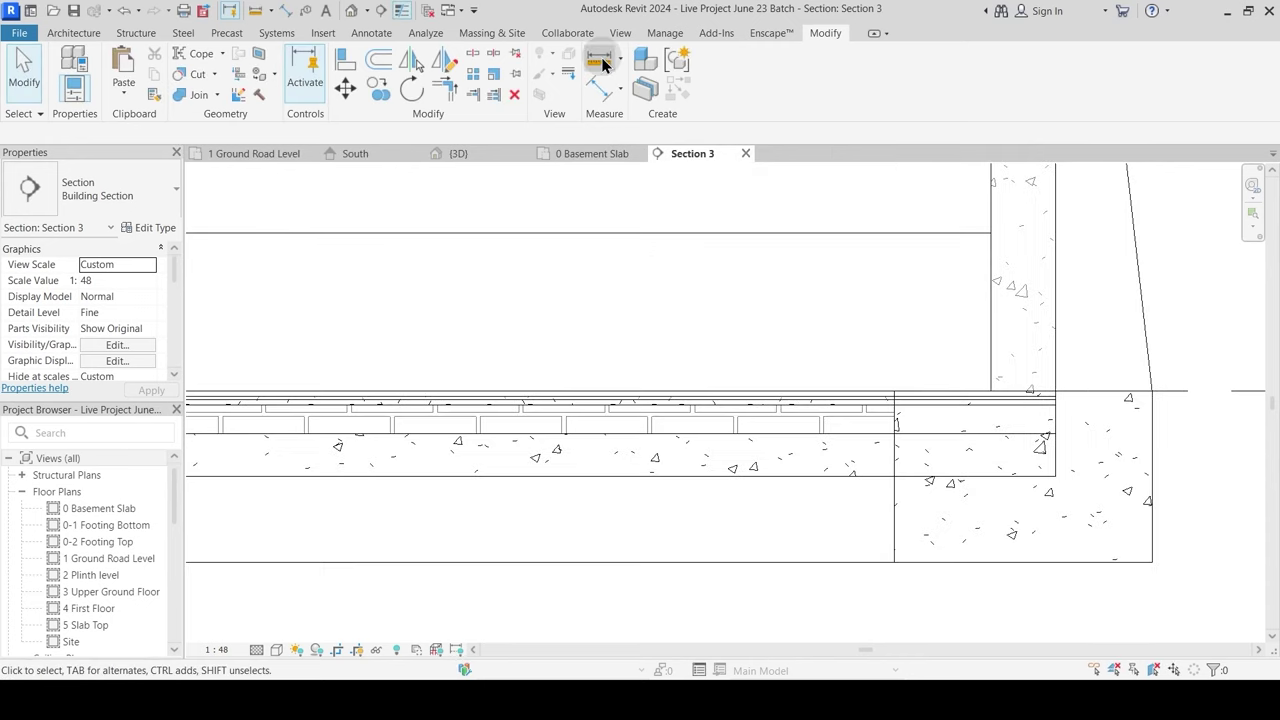
left_click(809, 445)
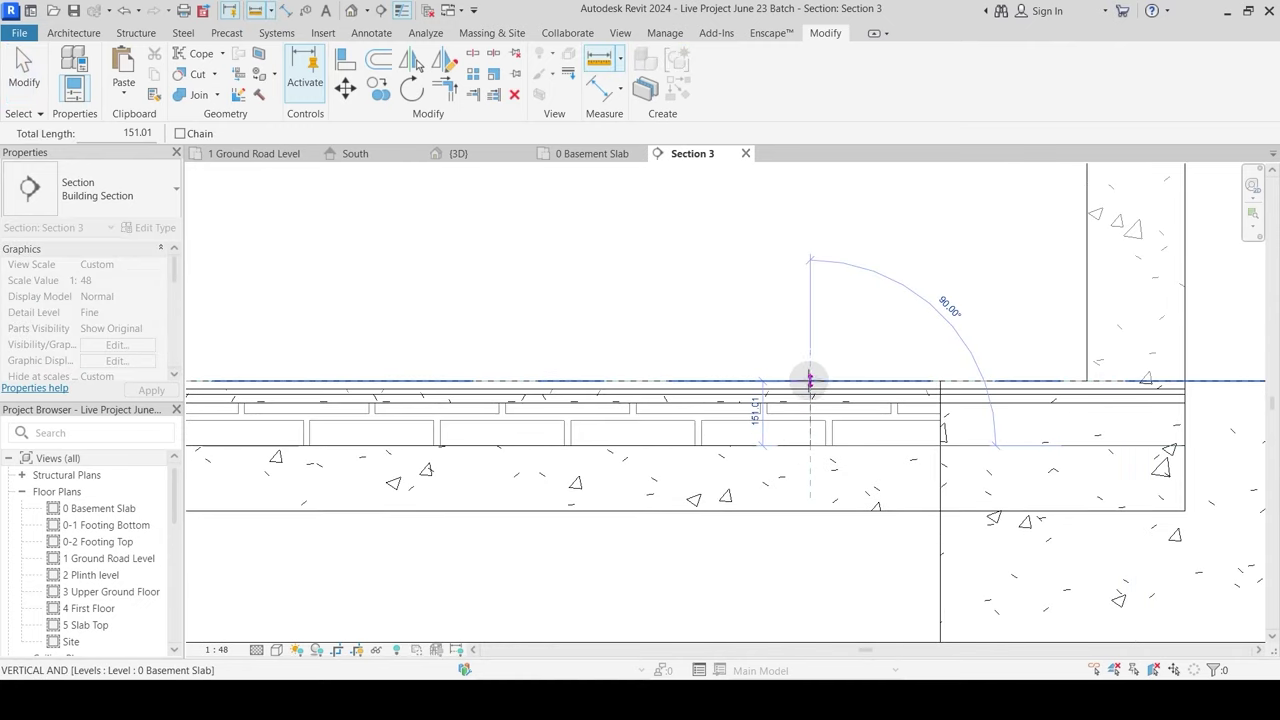
key("Escape")
key("Escape")
scroll(841, 386, "down", 2)
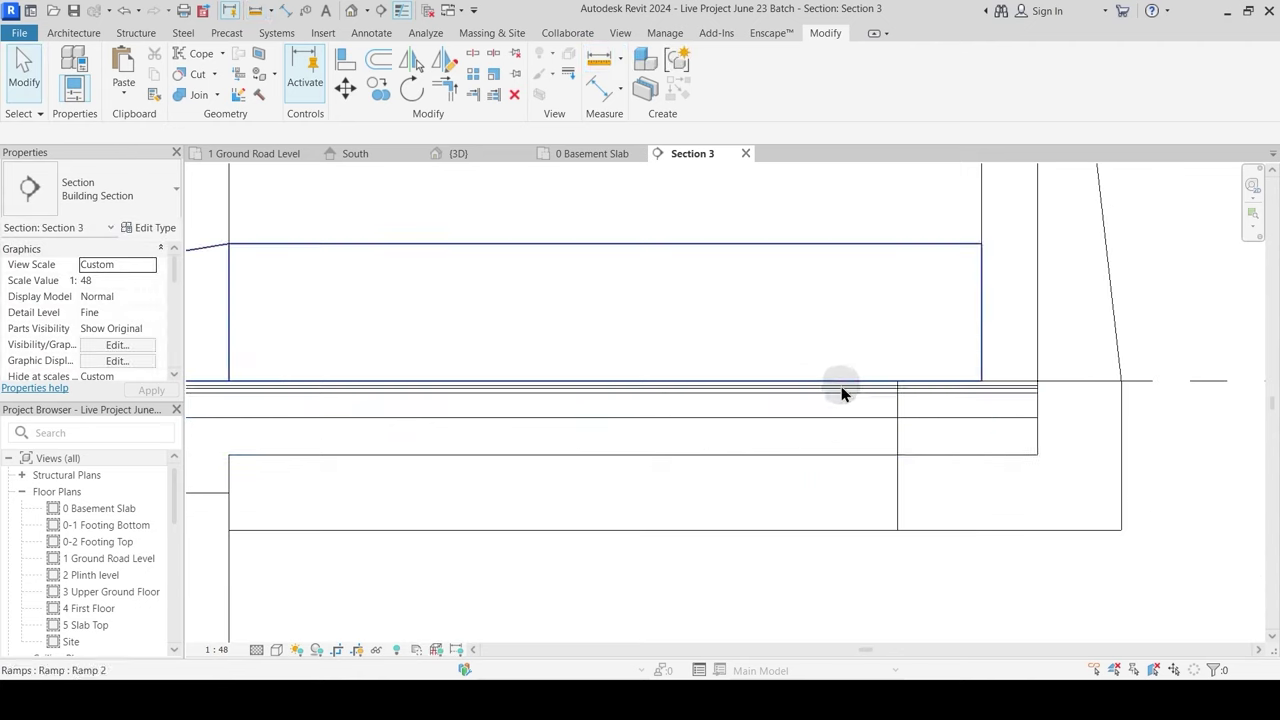
Step: Give the Basement Slab a Height Offset of 151.00
left_click(837, 420)
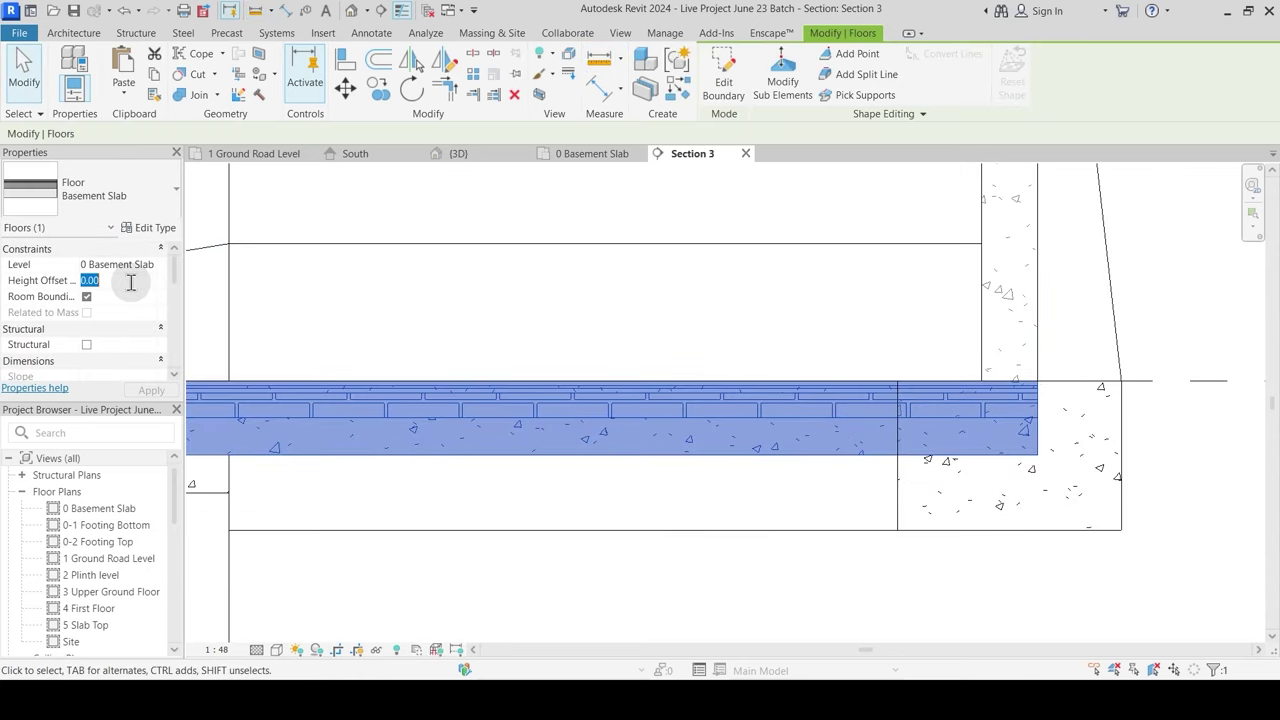
type("151.00")
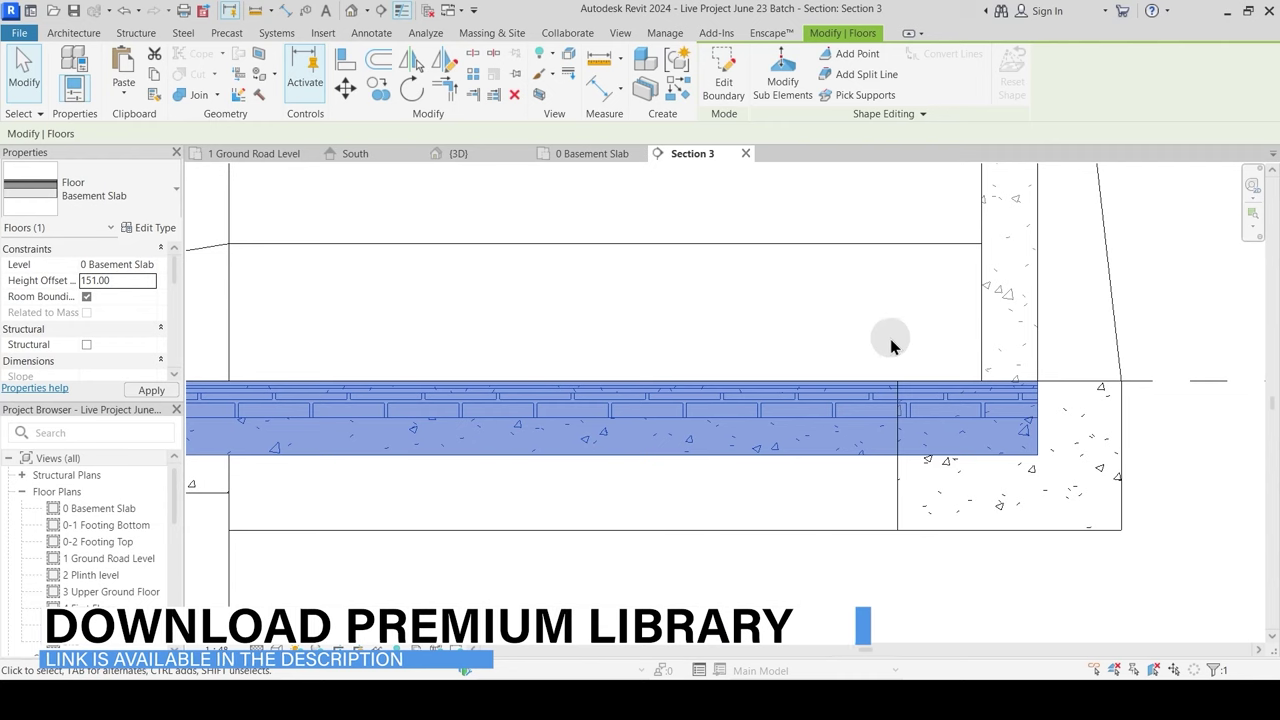
key("Return")
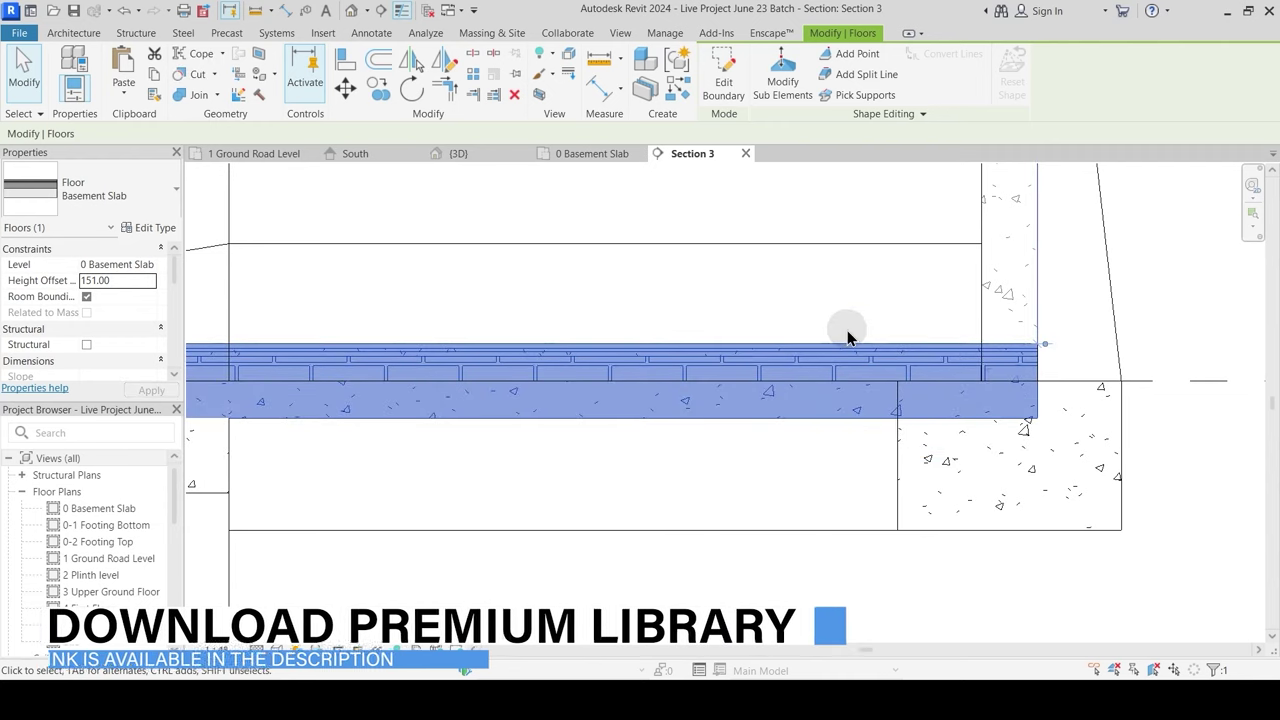
left_click(838, 448)
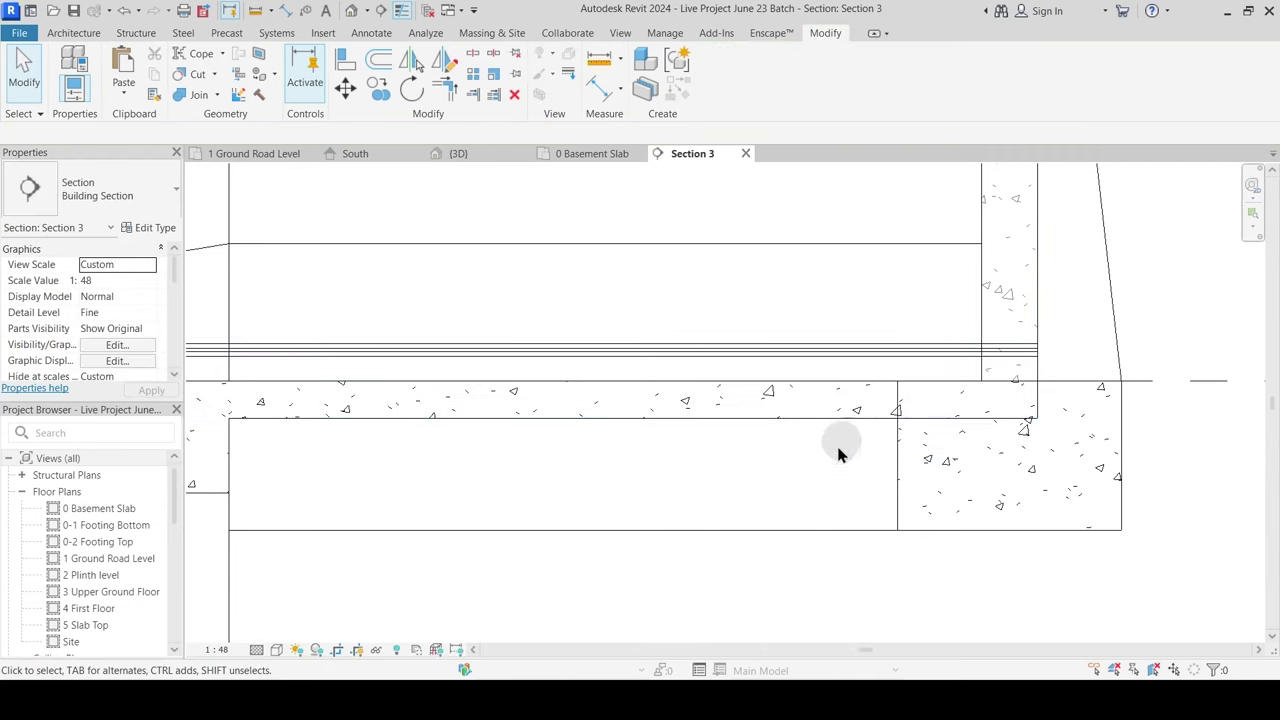
scroll(820, 424, "down", 4)
middle_click_drag(812, 424, 608, 293)
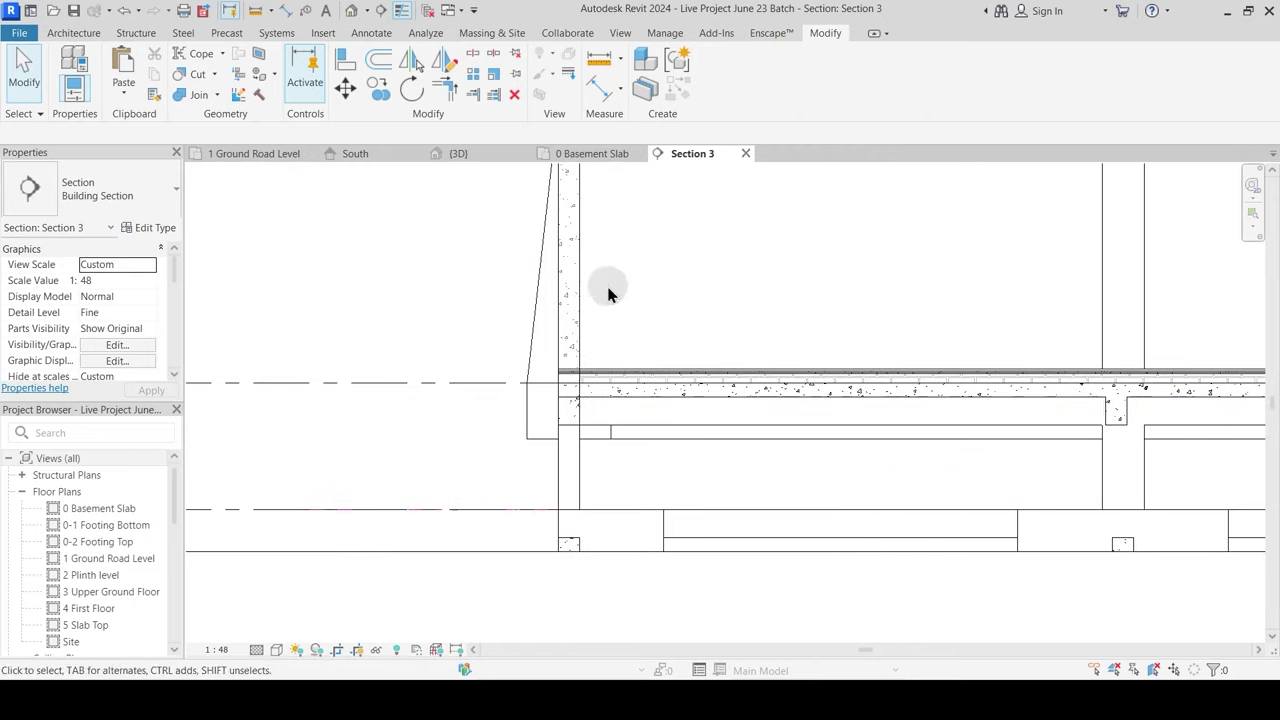
left_click(401, 10)
scroll(637, 409, "up", 2)
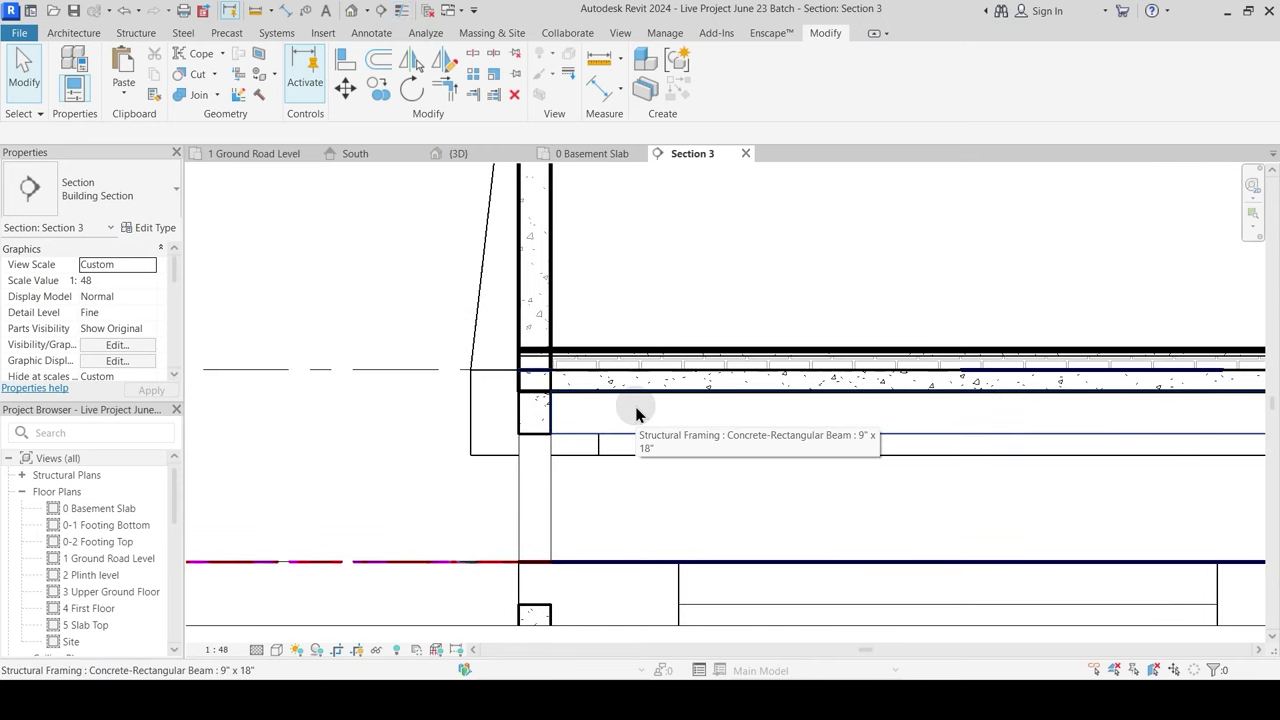
middle_click_drag(617, 382, 525, 433)
scroll(525, 433, "up", 2)
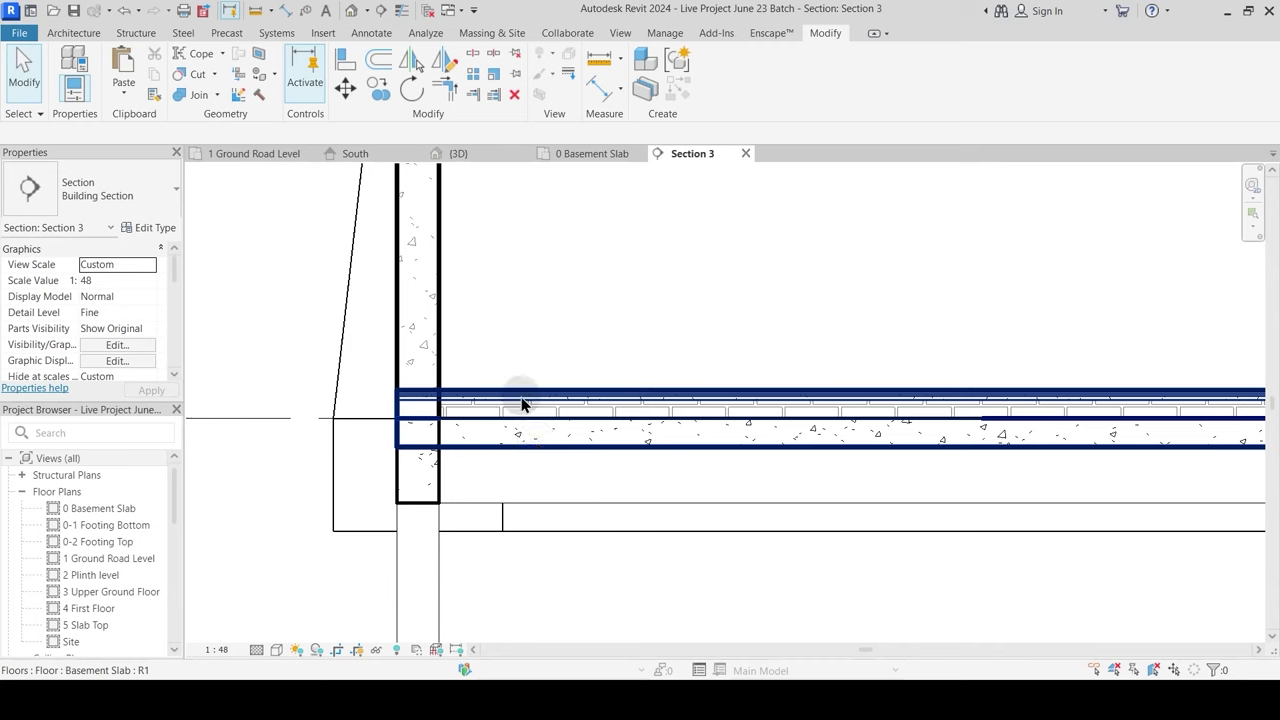
middle_click_drag(522, 403, 549, 366)
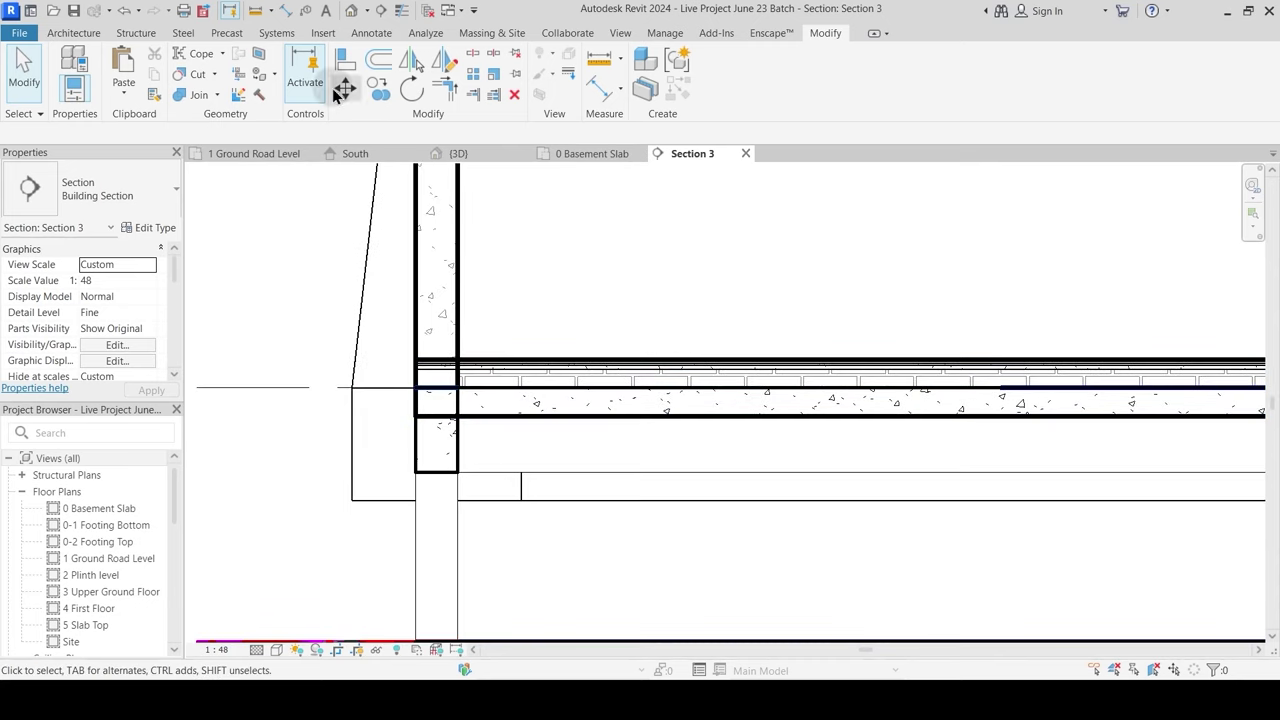
left_click(182, 94)
scroll(445, 468, "up", 2)
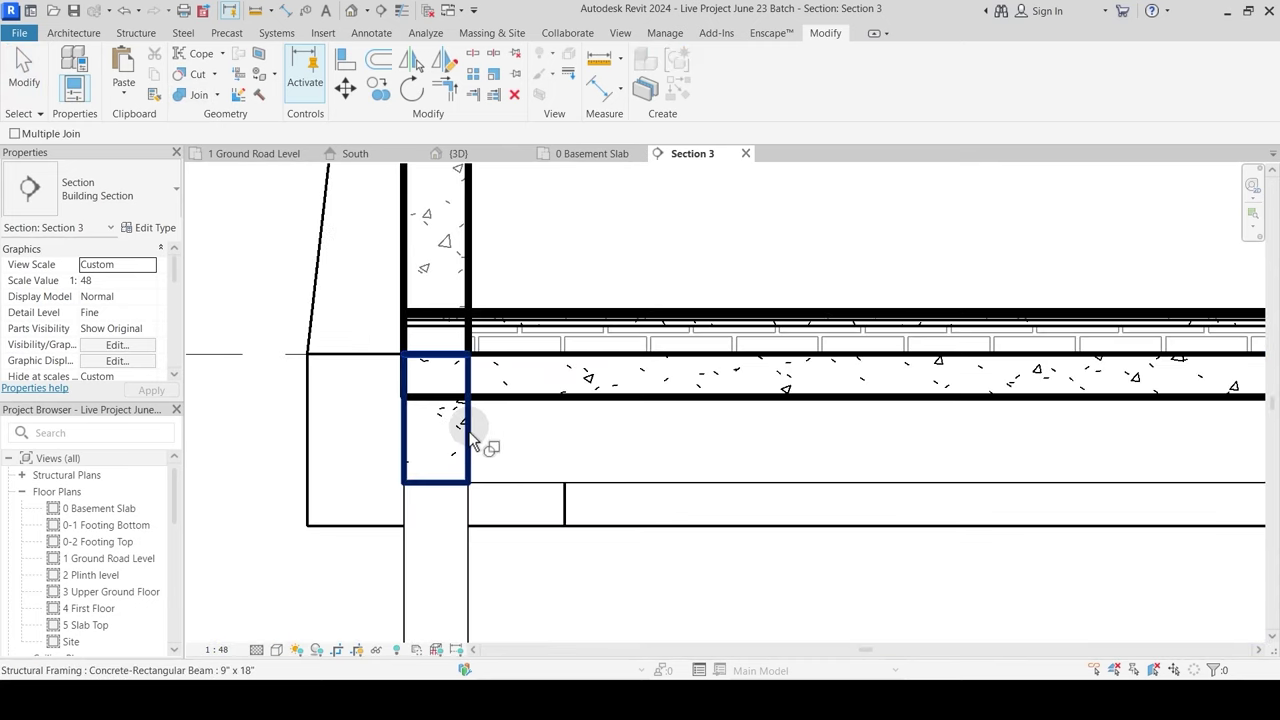
left_click(462, 445)
left_click(494, 398)
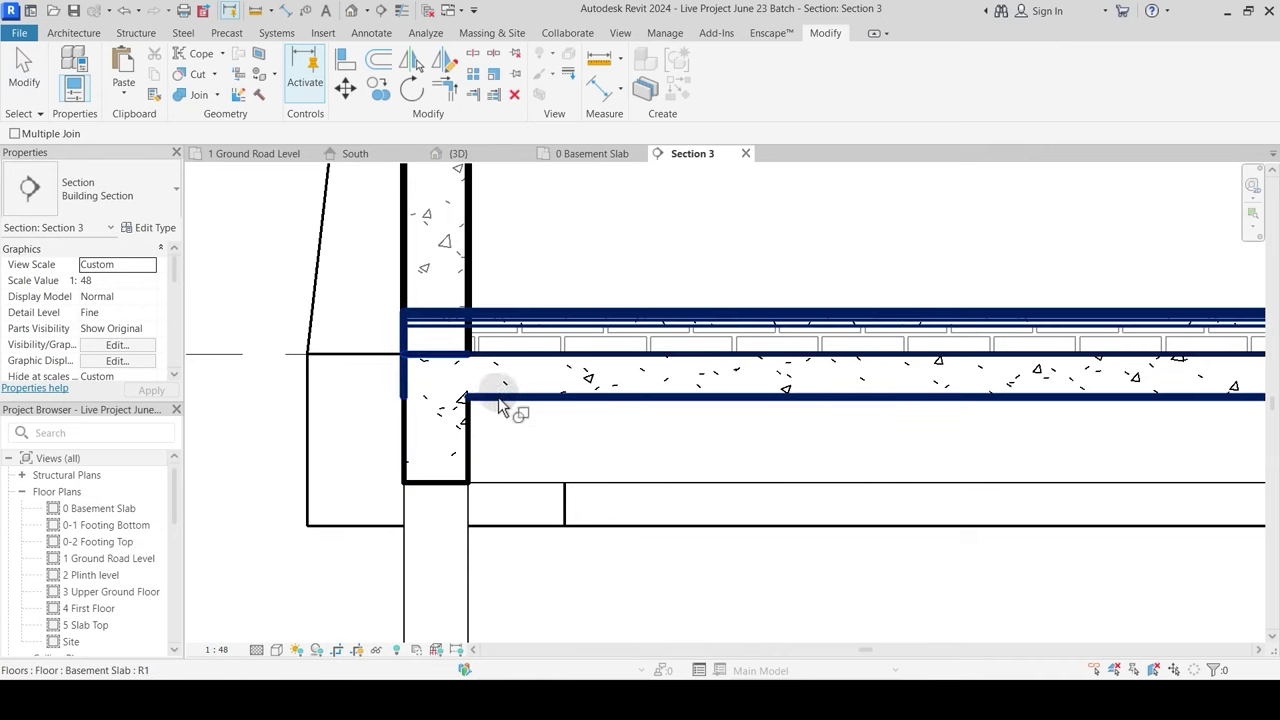
left_click(472, 275)
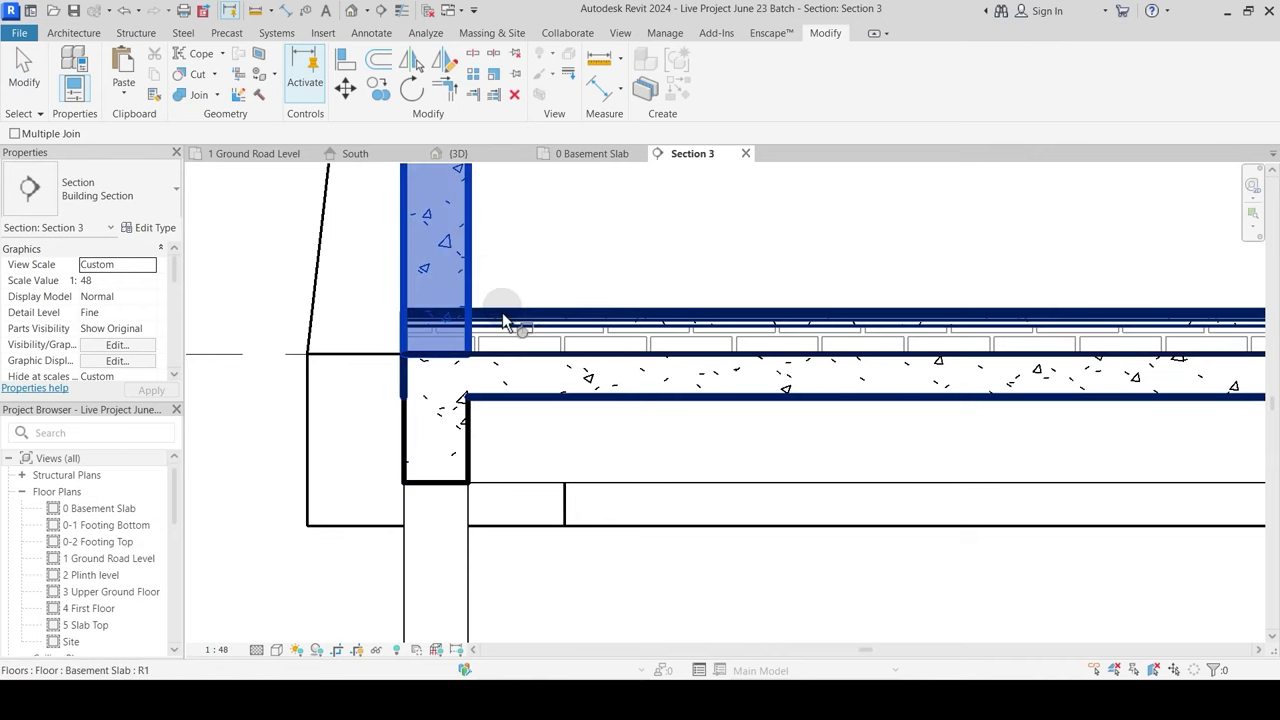
scroll(507, 327, "down", 2)
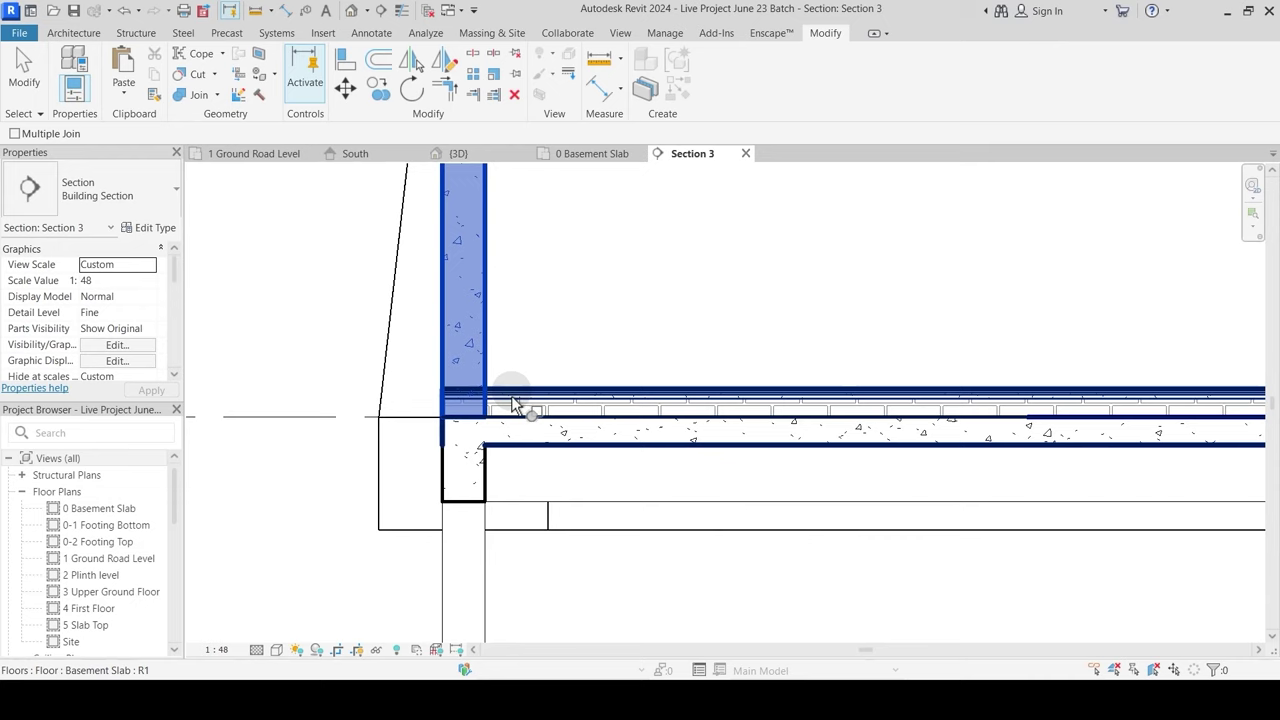
left_click(517, 405)
key("Escape")
scroll(450, 440, "up", 2)
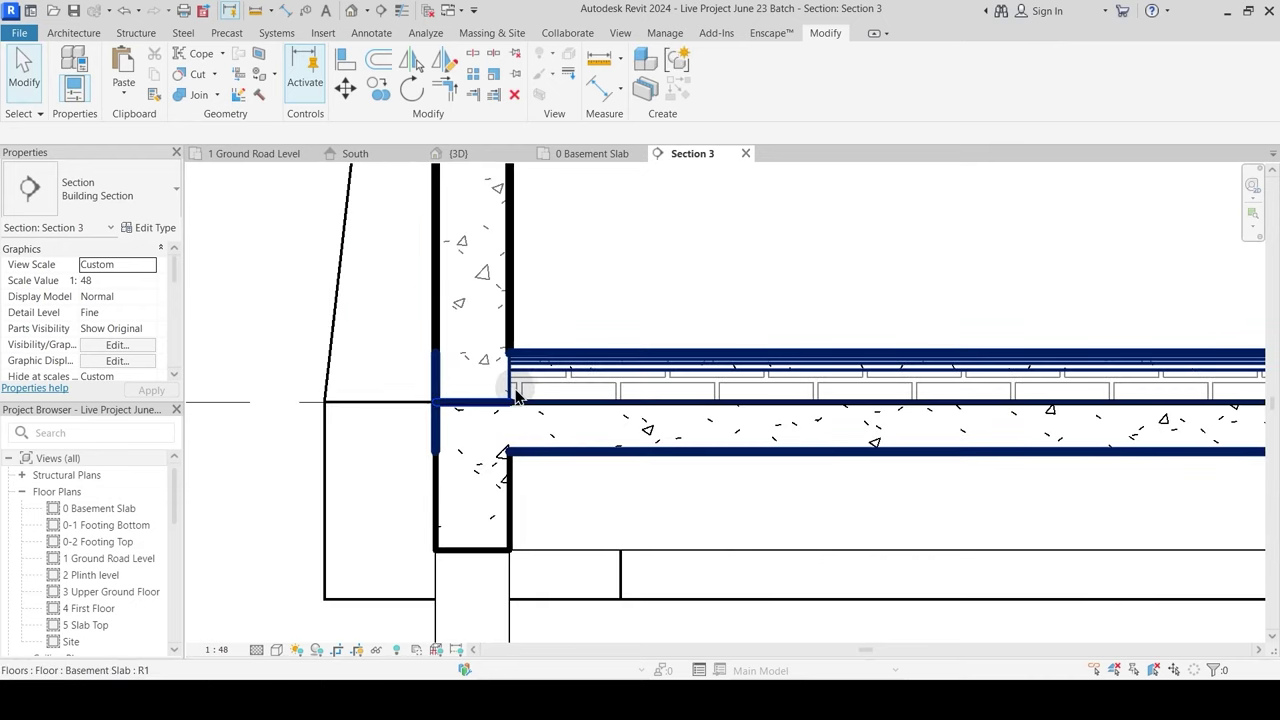
scroll(554, 380, "down", 1)
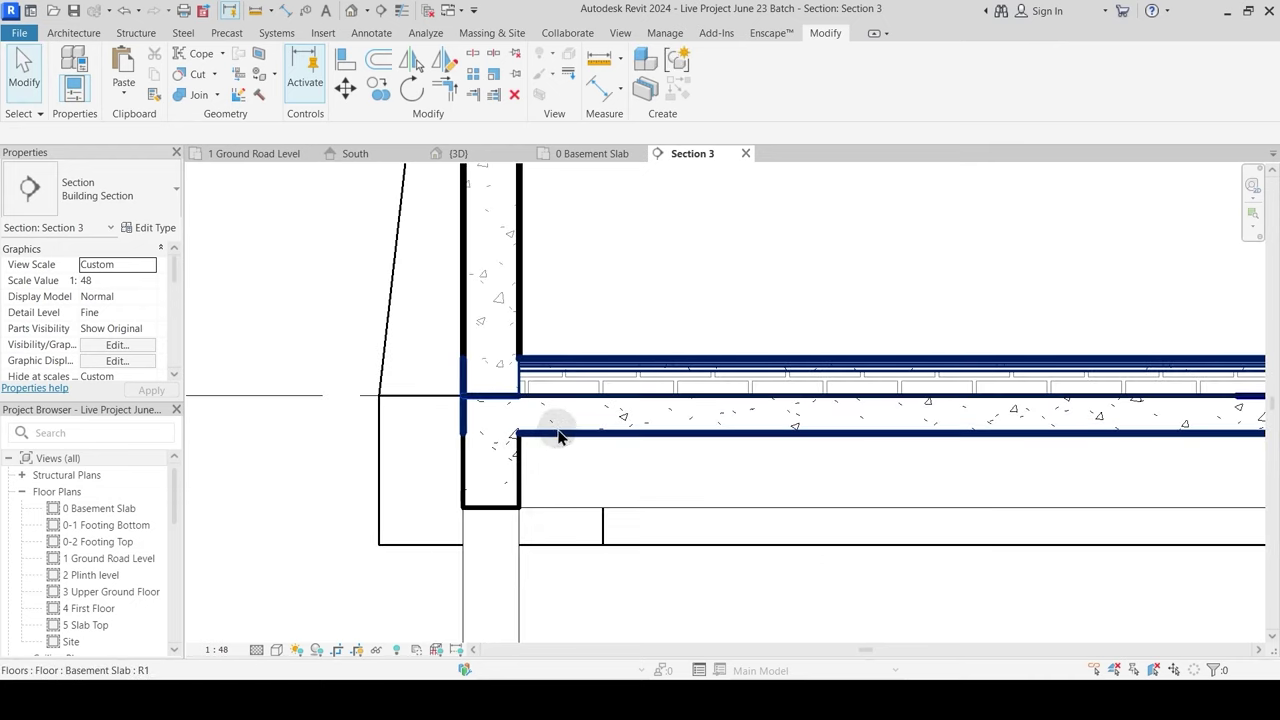
middle_click_drag(497, 409, 482, 508)
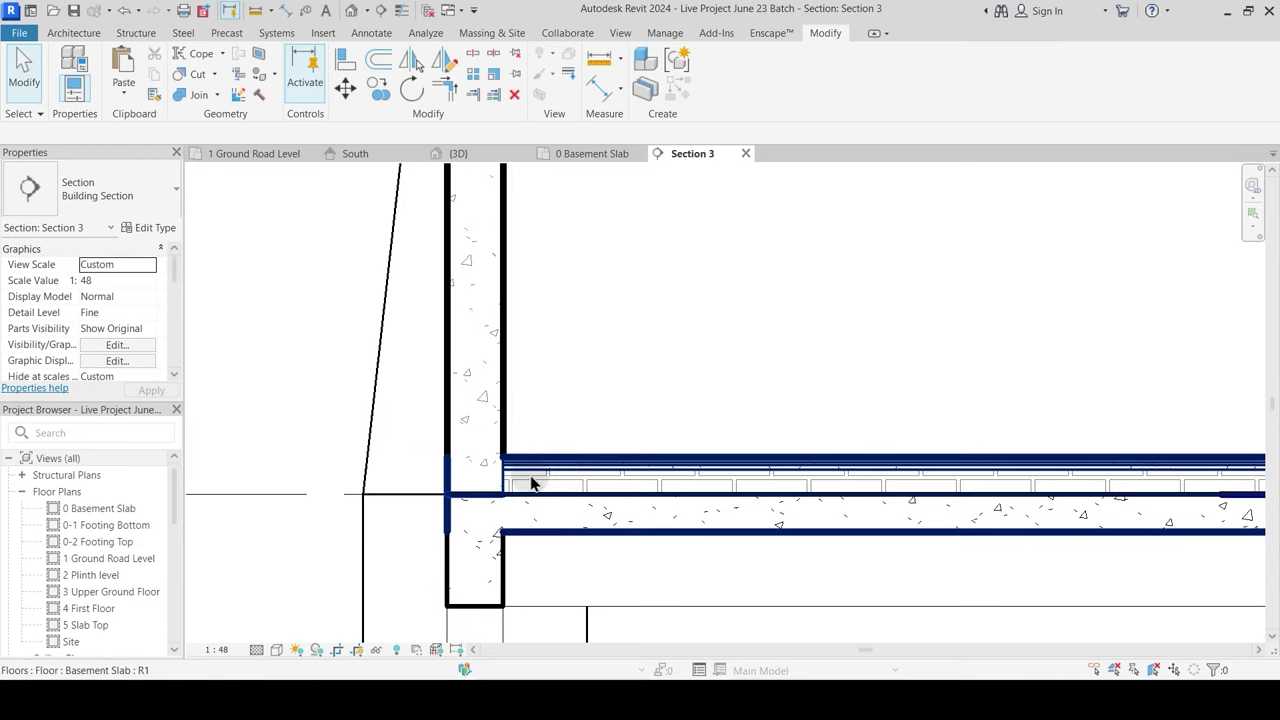
scroll(545, 472, "down", 6)
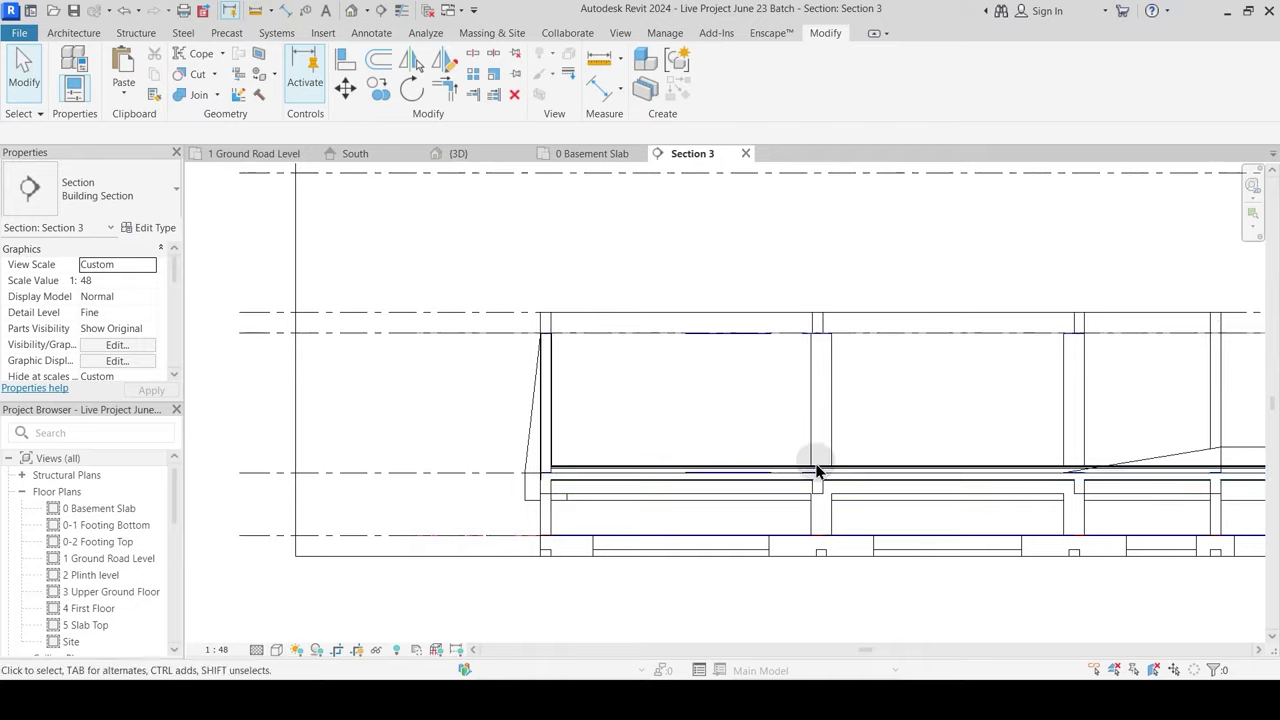
middle_click_drag(1043, 462, 717, 460)
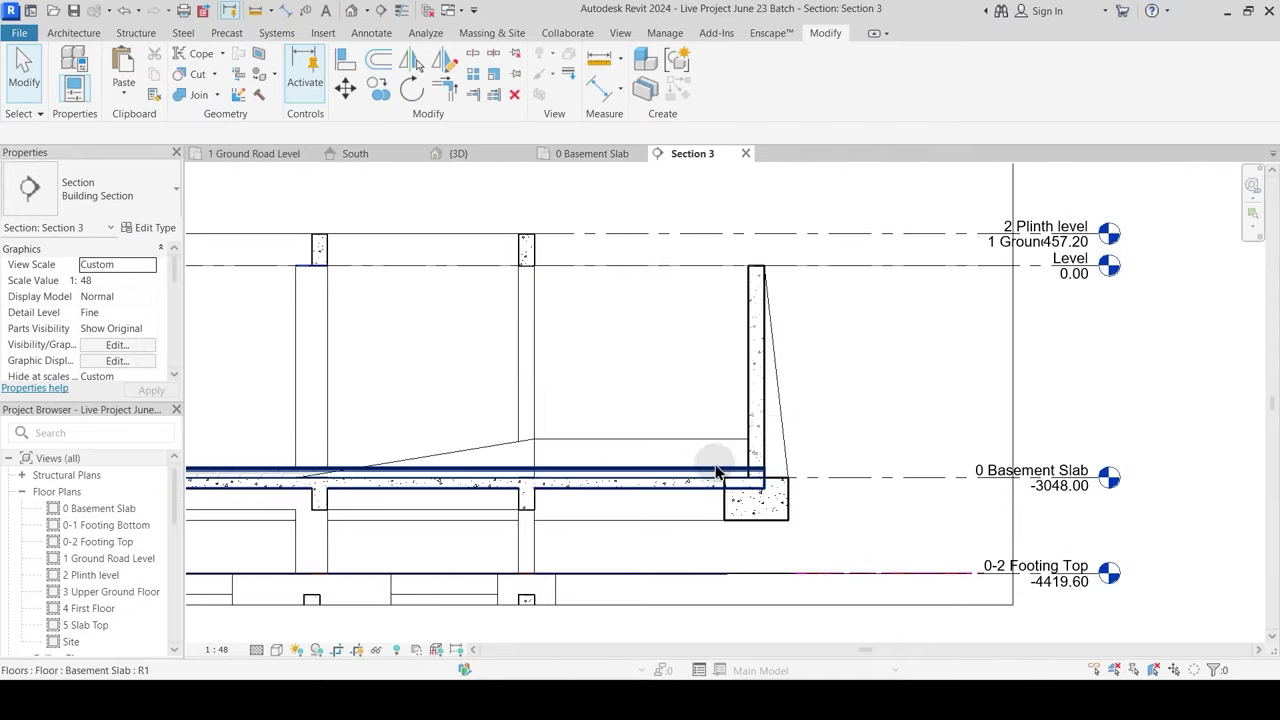
scroll(738, 463, "up", 3)
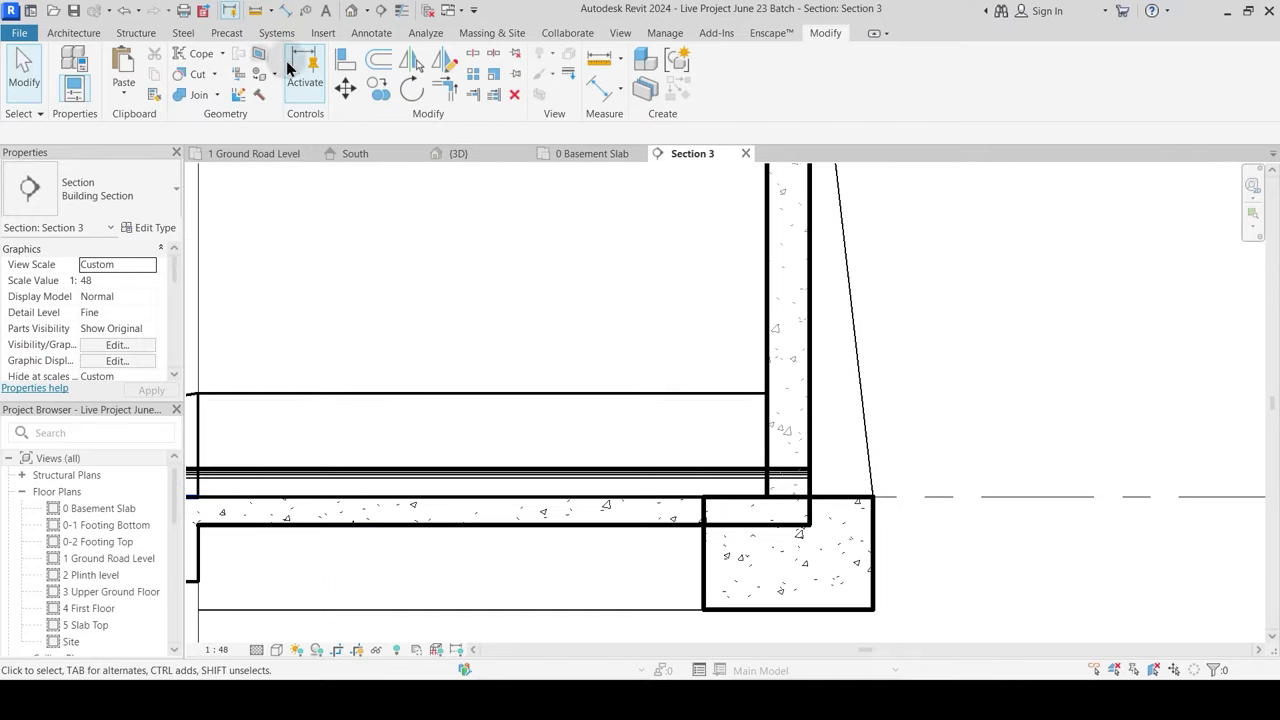
Step: Try aligning the slab's top line to the wall with Align, then cancel
left_click(345, 57)
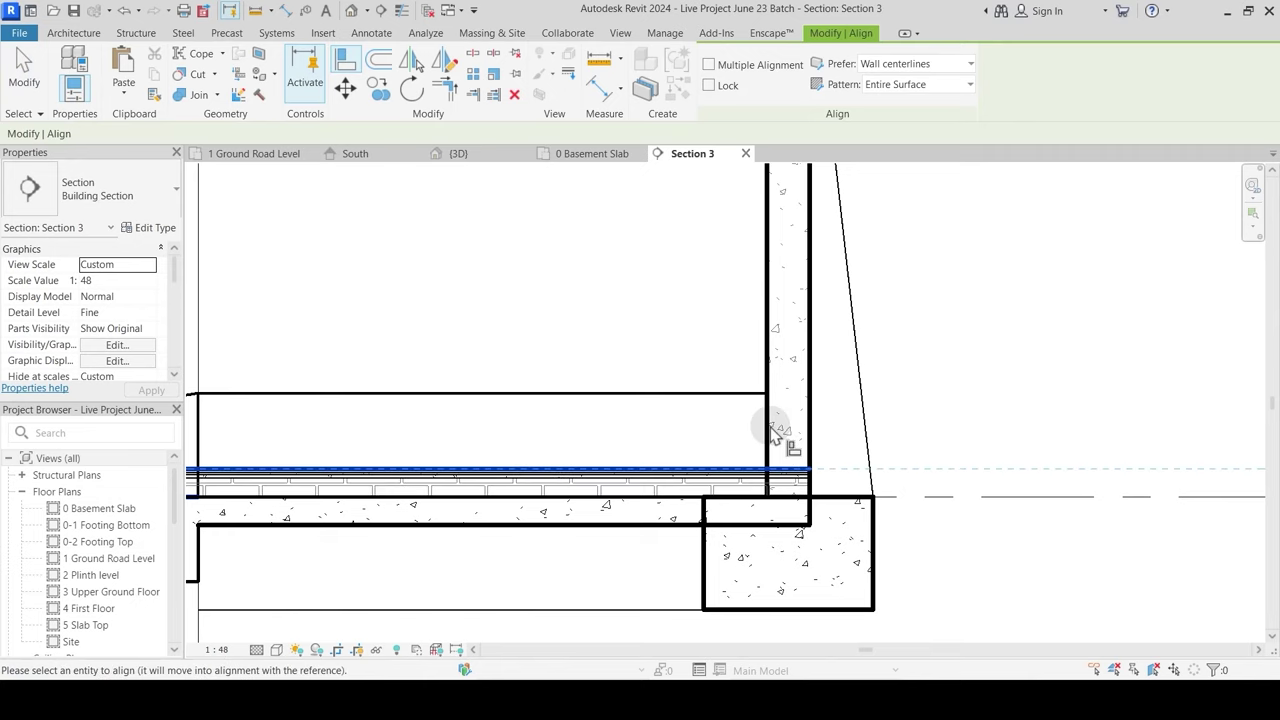
scroll(757, 482, "up", 1)
scroll(755, 472, "up", 1)
key("Escape")
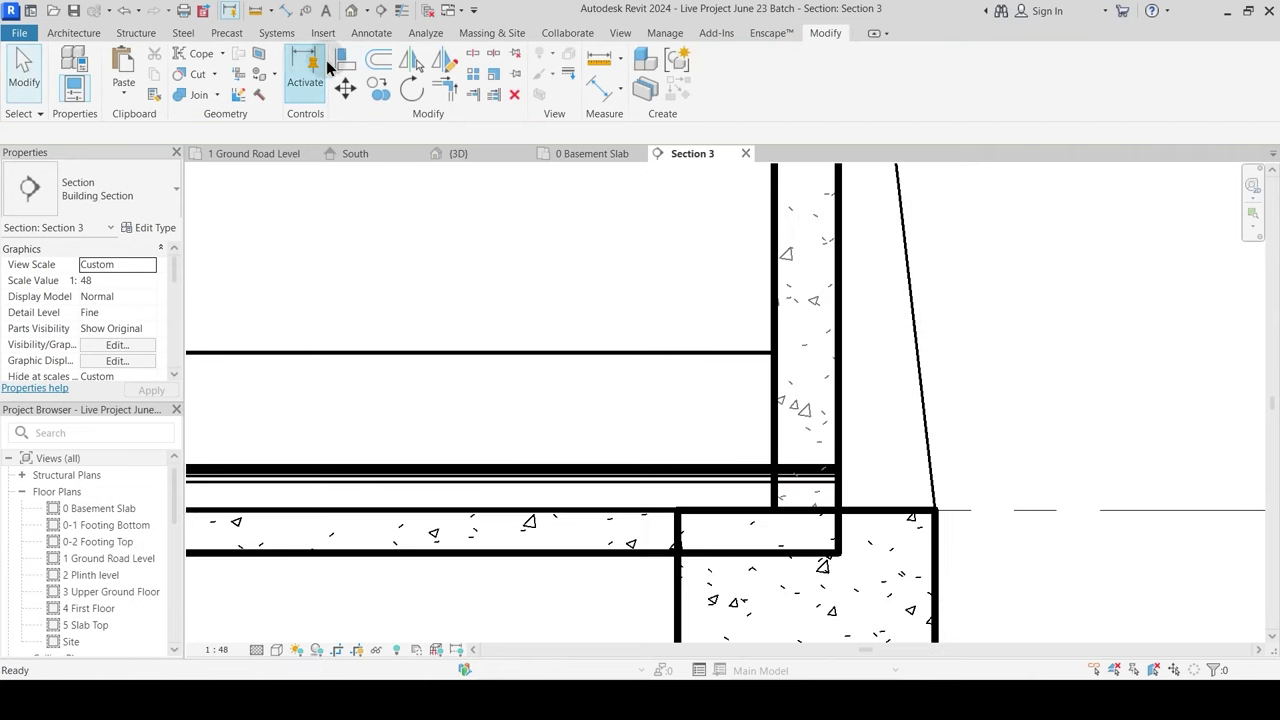
left_click(347, 60)
left_click(755, 467)
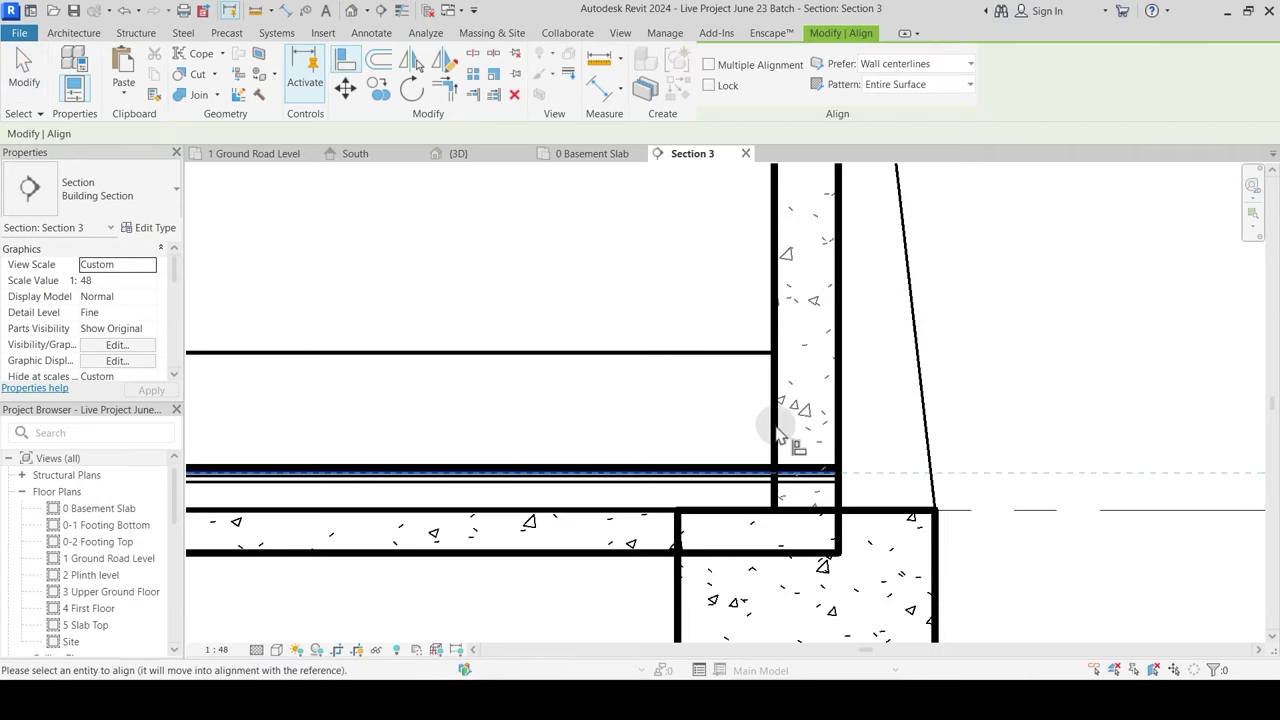
key("Escape")
key("Escape")
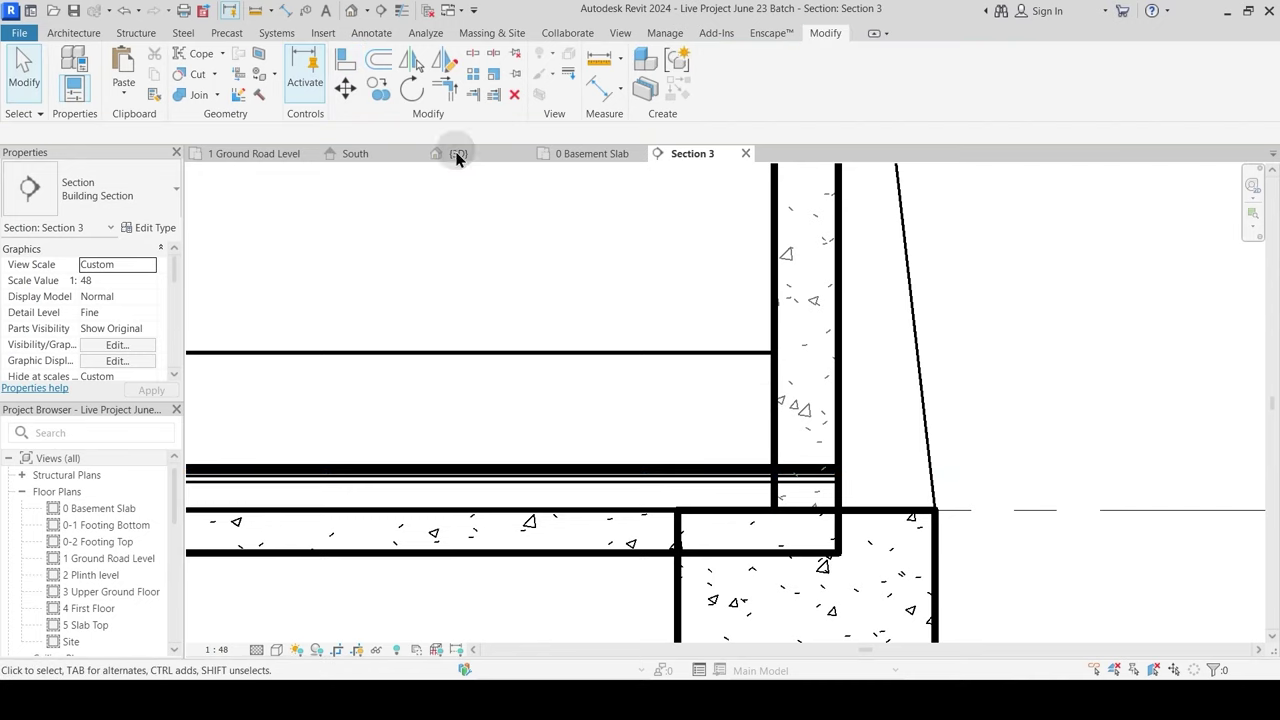
Step: Turn on Thin Lines and pick the retaining wall as an alignment reference
left_click(401, 11)
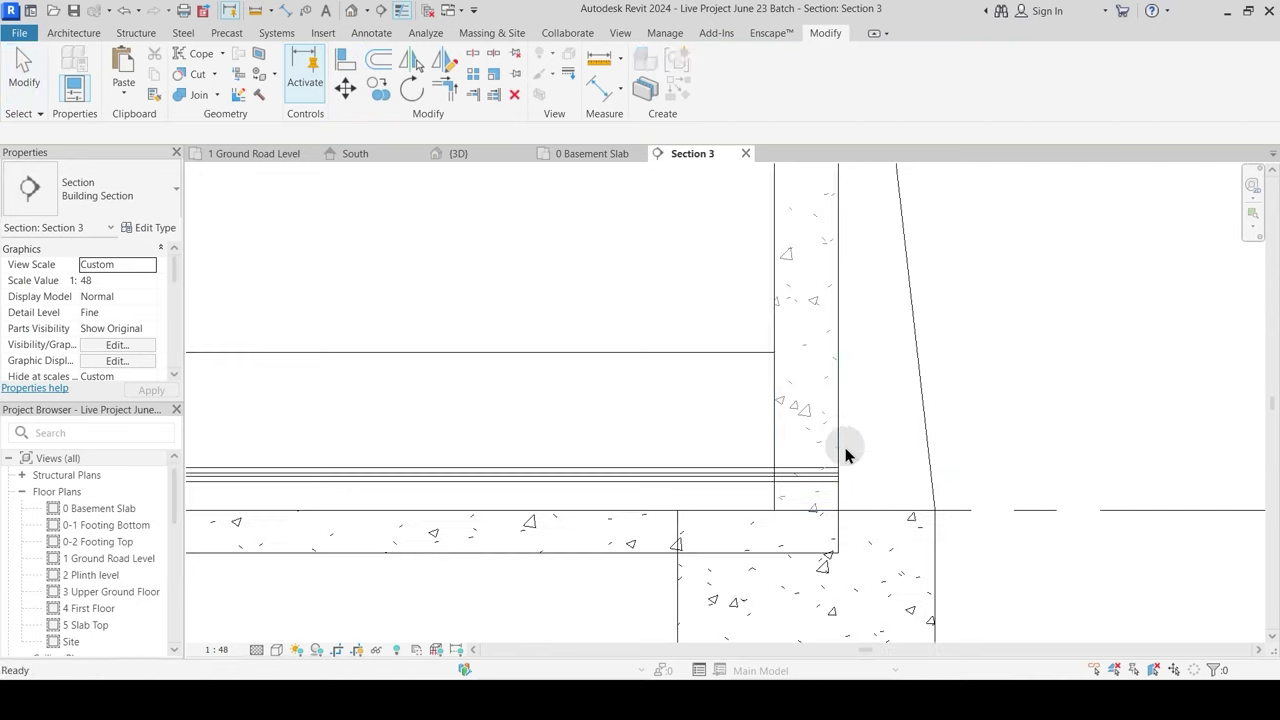
left_click(343, 62)
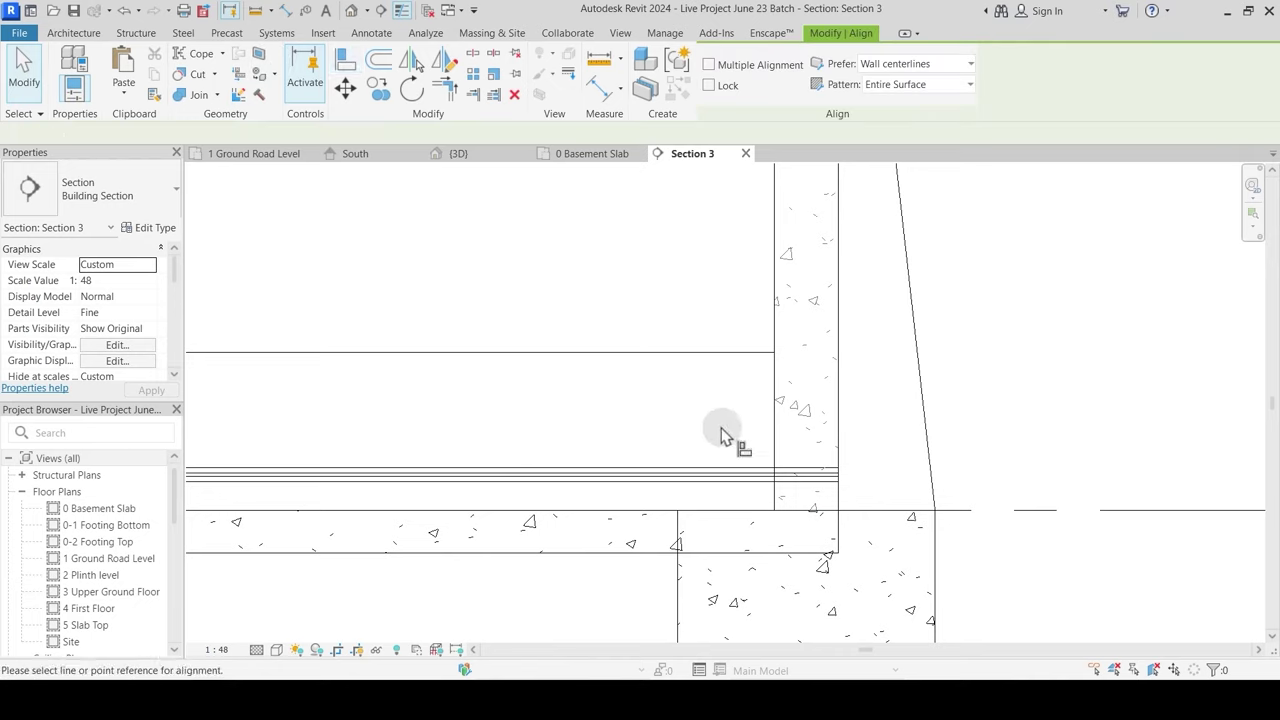
left_click(836, 356)
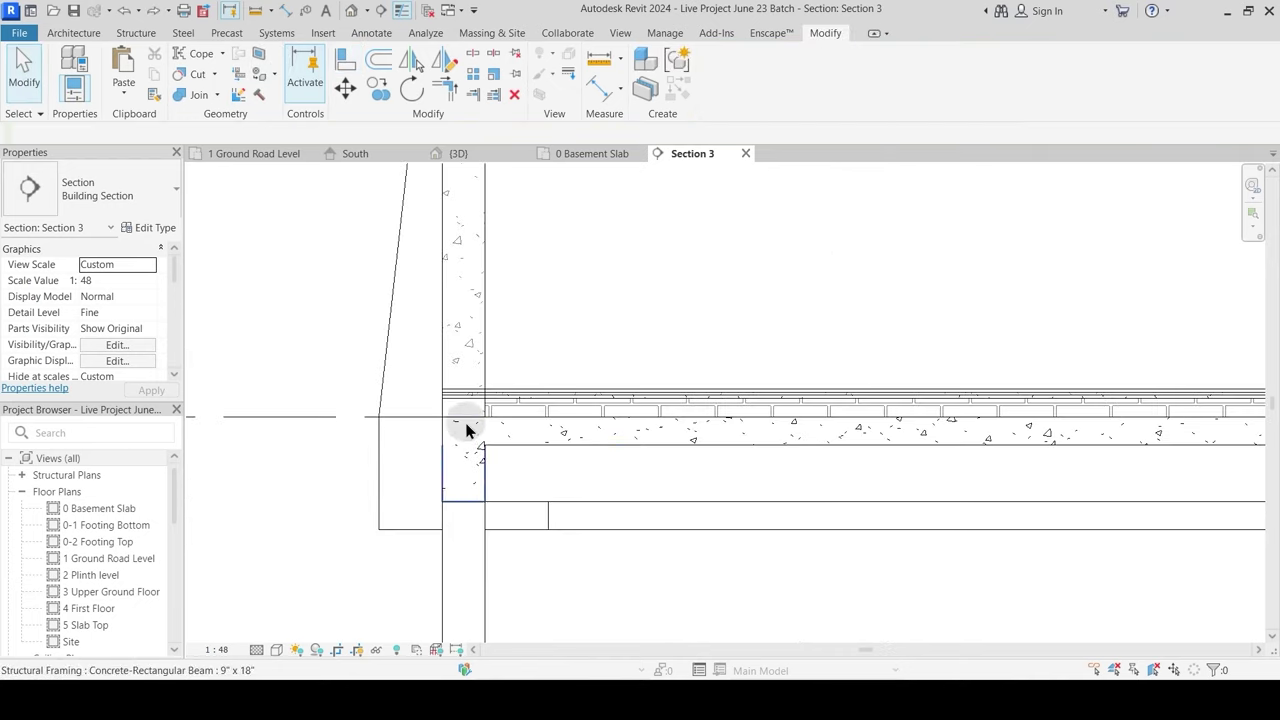
scroll(466, 429, "down", 2)
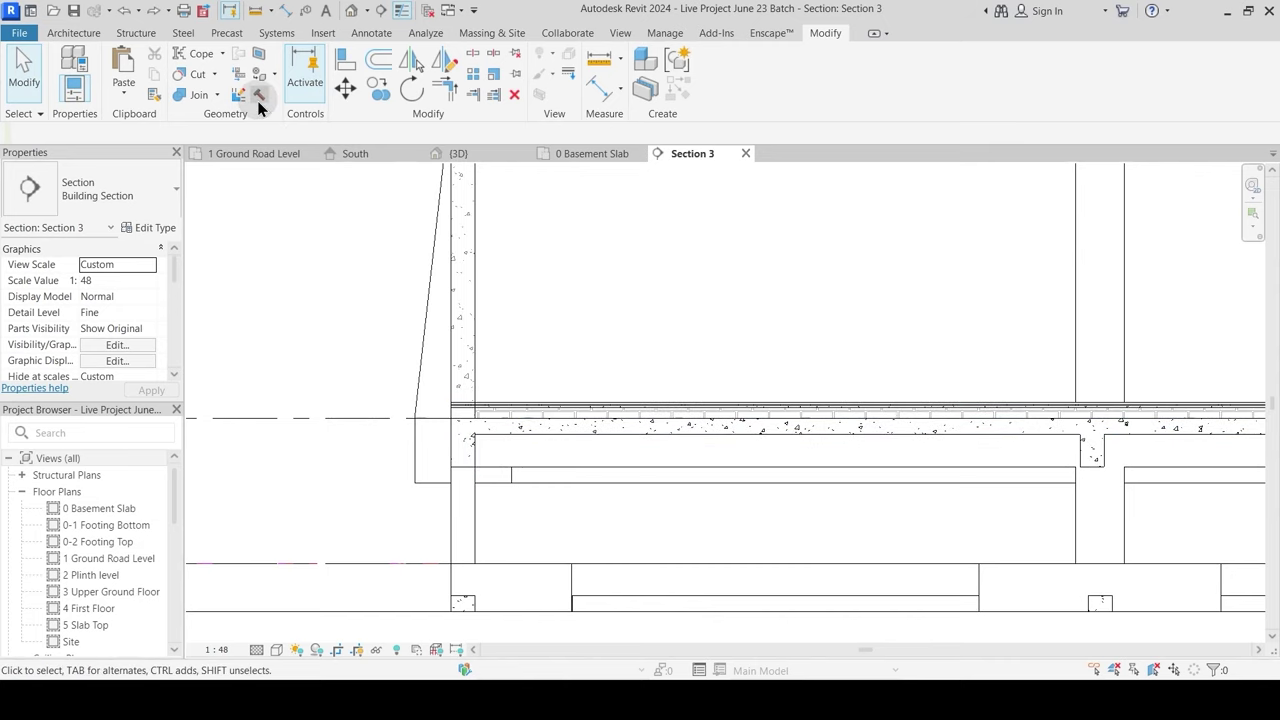
Step: Join the basement slab to the retaining walls at both ends of the section
left_click(196, 95)
left_click(491, 411)
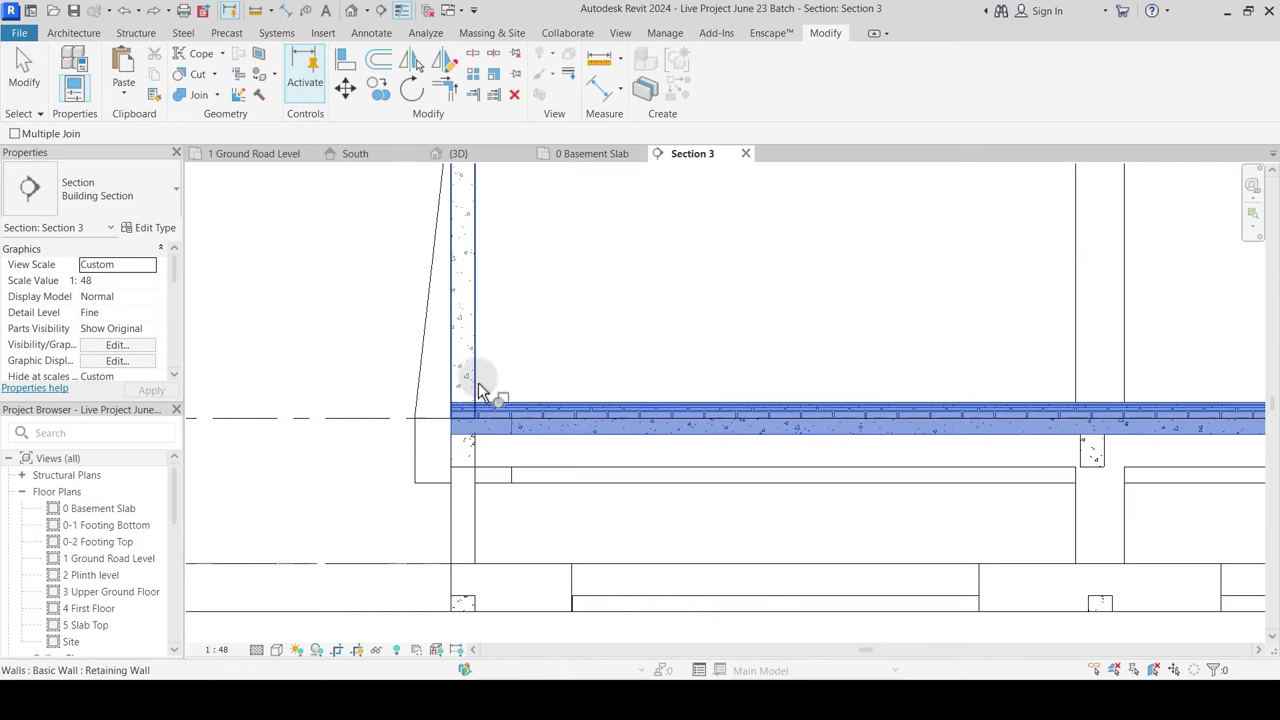
left_click(473, 379)
scroll(488, 381, "down", 2)
middle_click_drag(1062, 446, 239, 497)
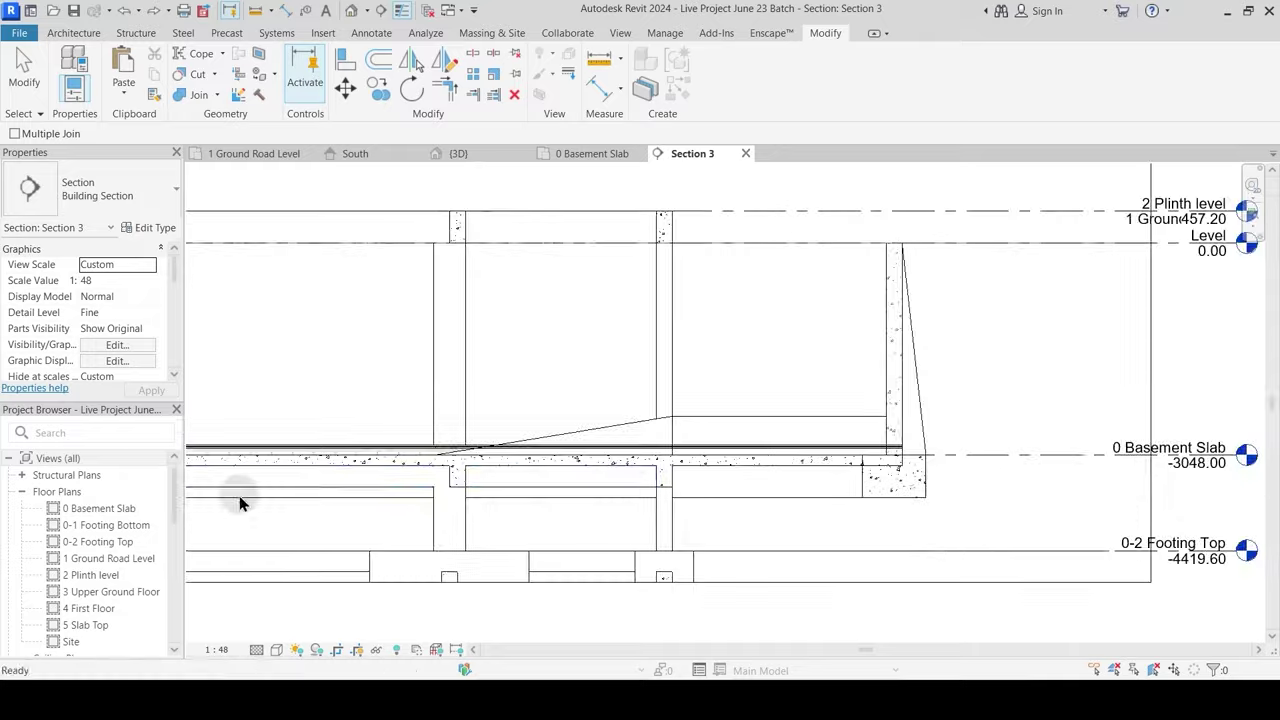
scroll(879, 455, "up", 4)
left_click(889, 452)
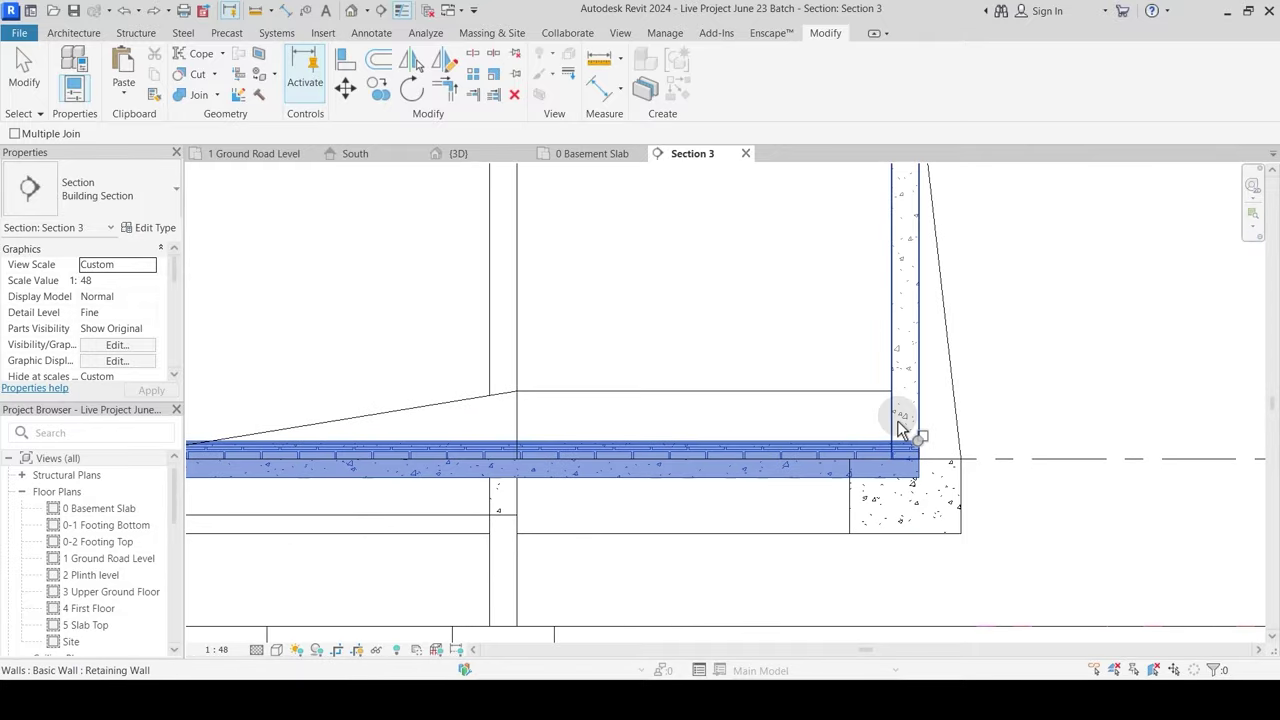
left_click(897, 438)
scroll(897, 445, "down", 2)
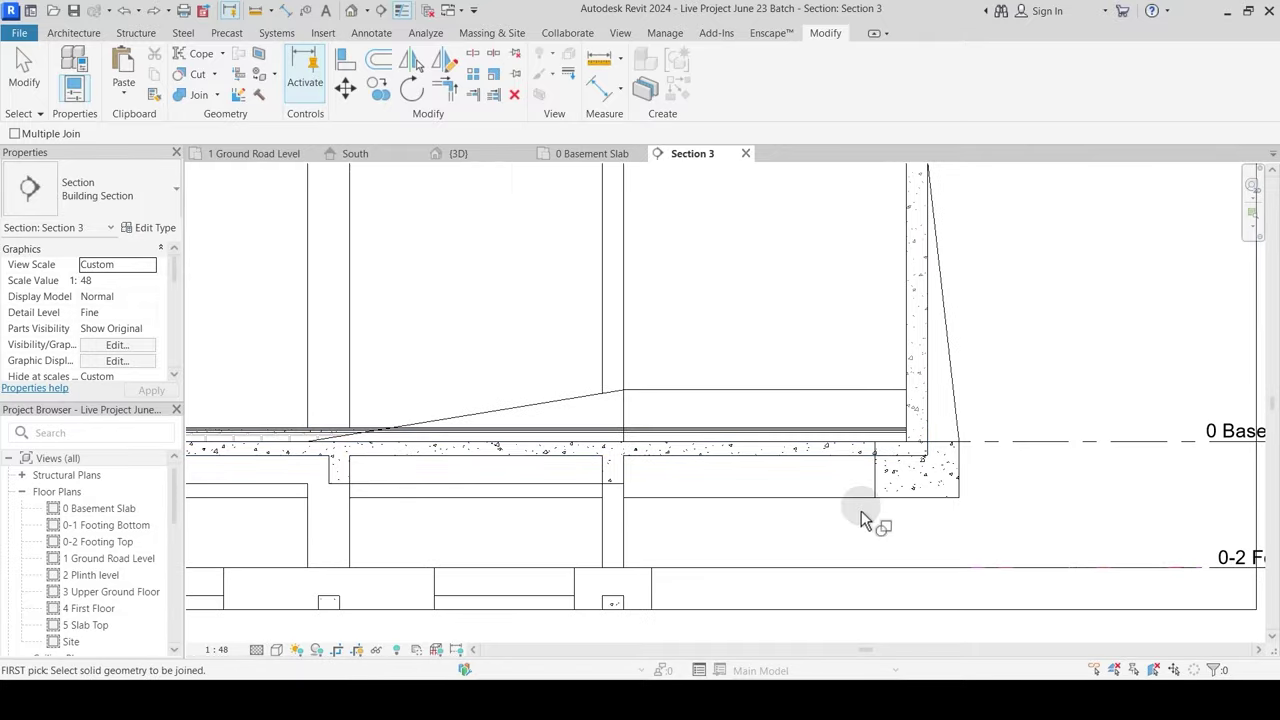
scroll(795, 463, "up", 3)
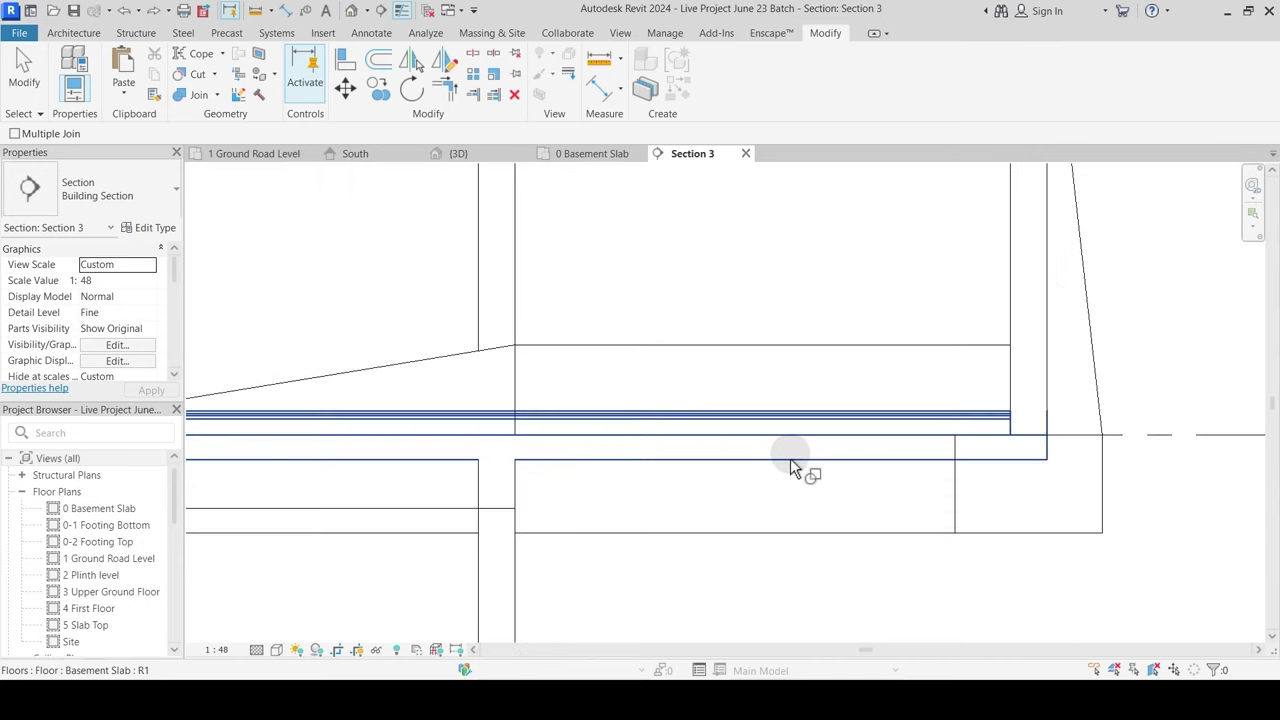
key("Escape")
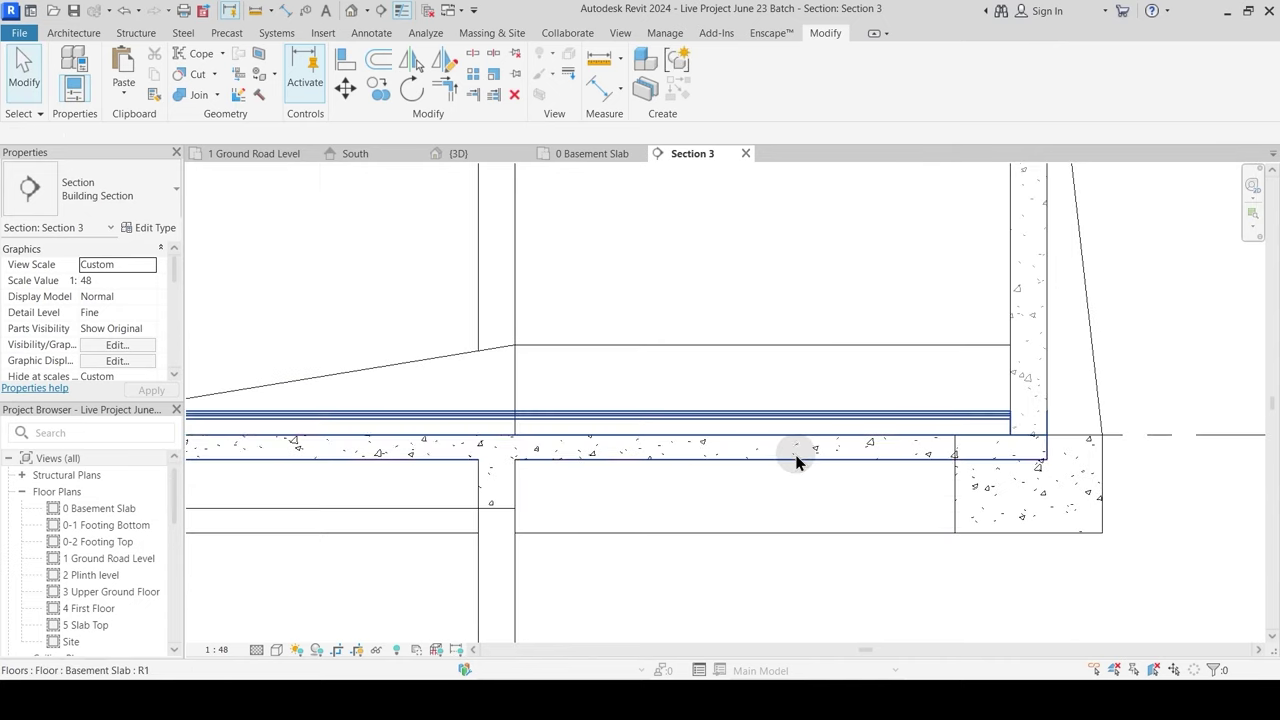
Step: Set Section 3's detail level to Medium
left_click(257, 650)
left_click(285, 612)
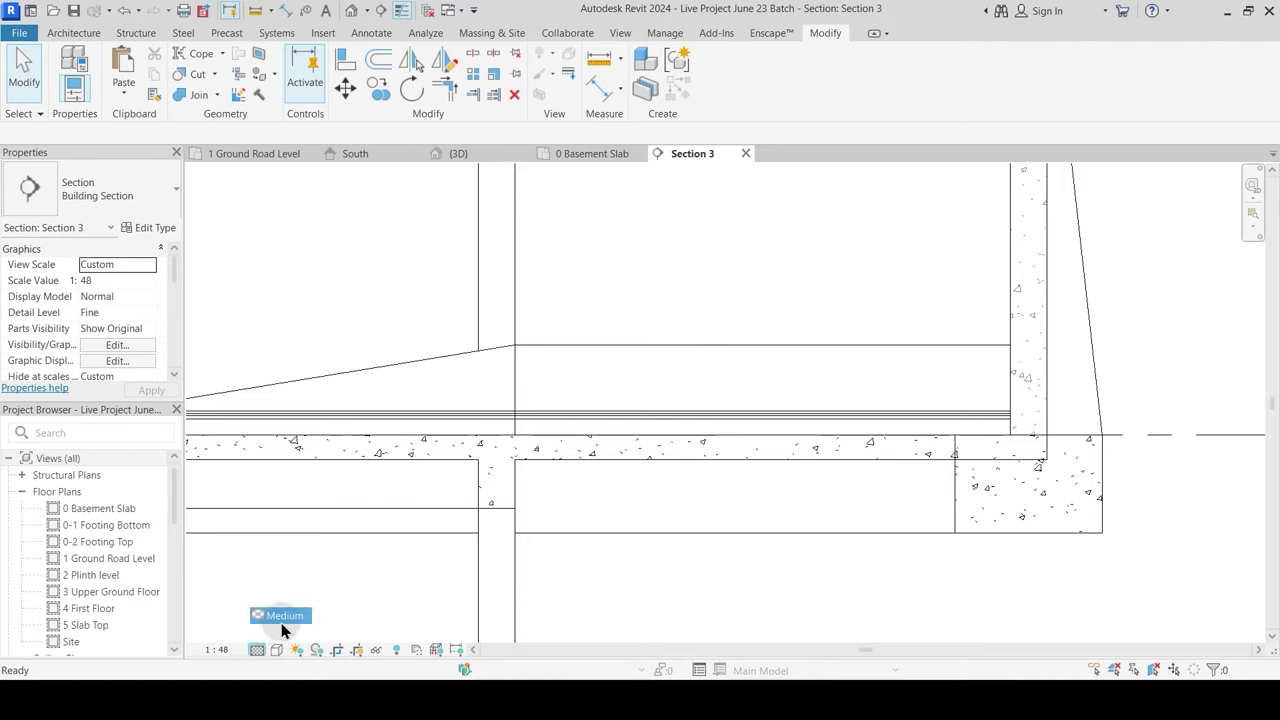
left_click(218, 649)
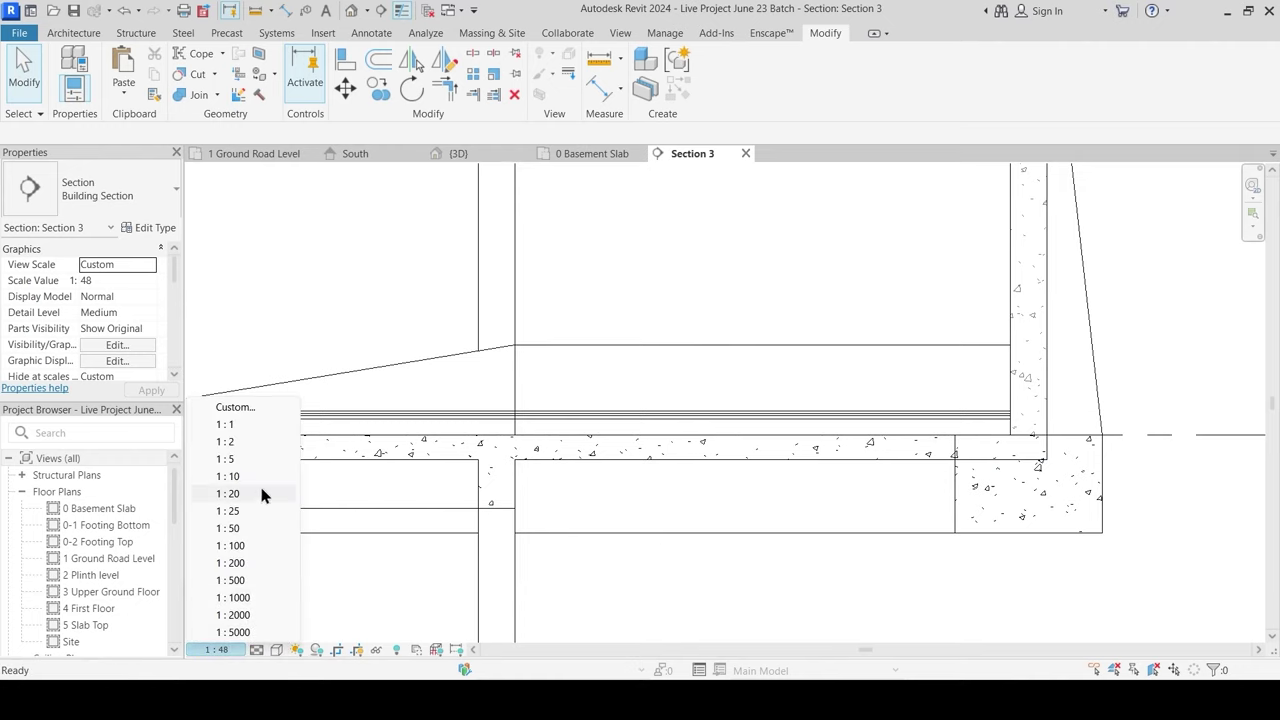
Step: Set Section 3's view scale to 1:100 and pan over to the ramp
left_click(236, 546)
middle_click_drag(529, 491, 963, 449)
middle_click_drag(545, 450, 651, 437)
middle_click_drag(789, 460, 400, 497)
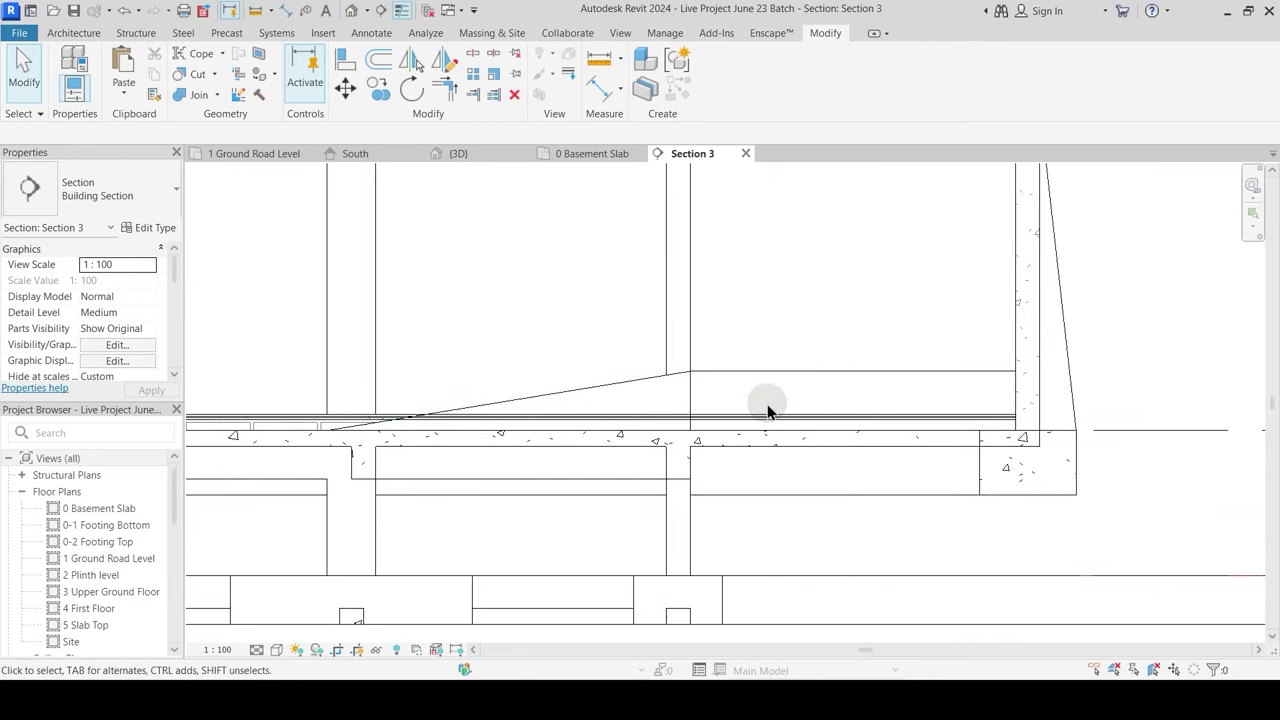
middle_click_drag(406, 411, 627, 426)
Step: Give Ramp 2 a Base Offset of 151 to raise its lower end
left_click(740, 396)
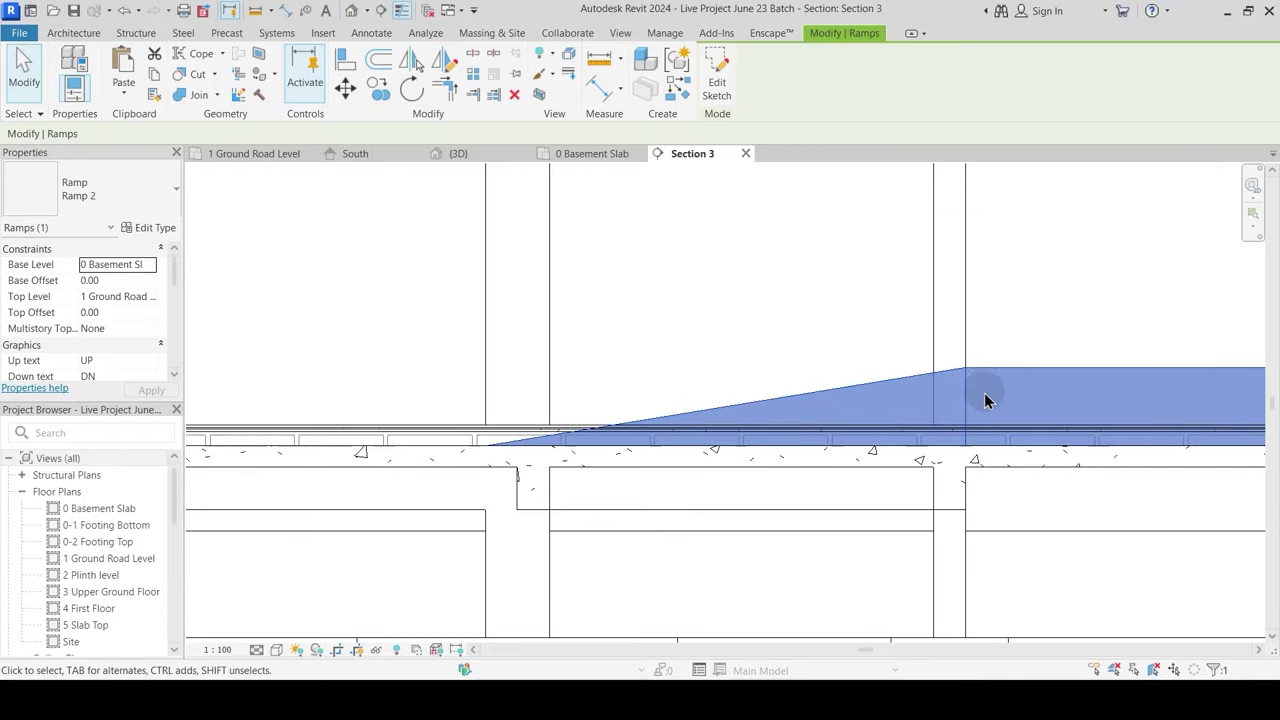
middle_click_drag(986, 397, 863, 397)
key("Escape")
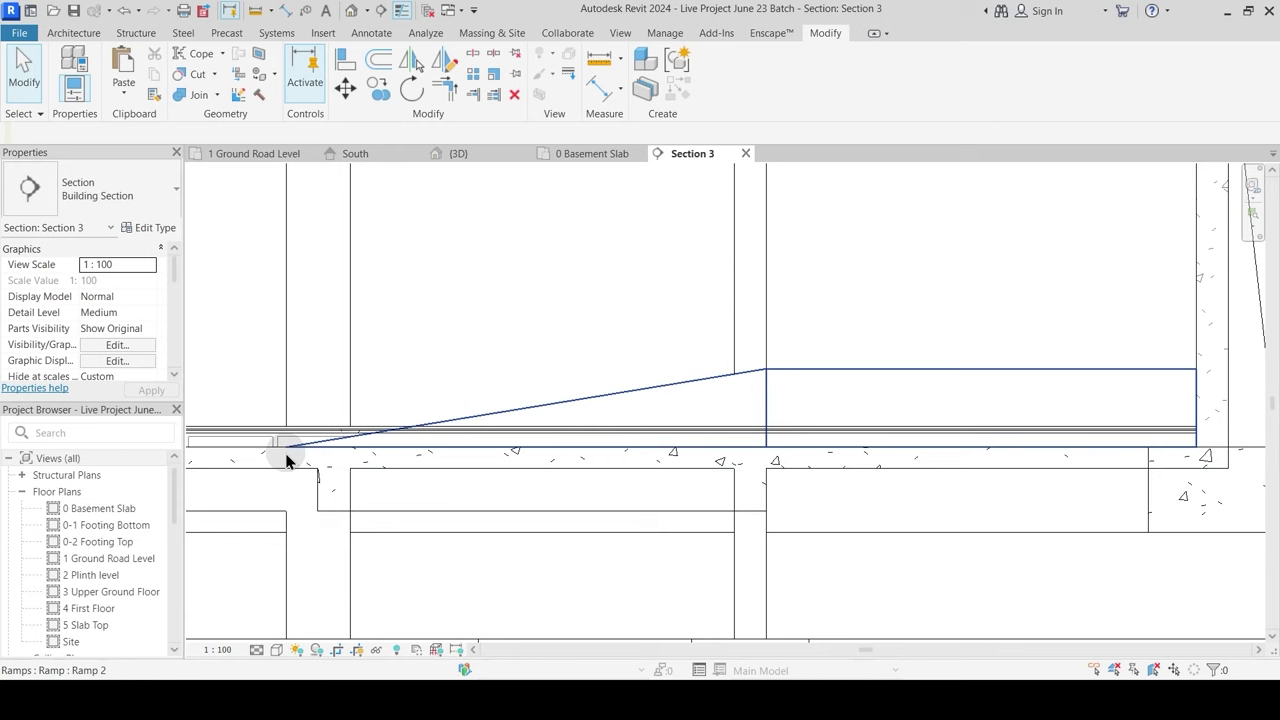
middle_click_drag(437, 463, 486, 466)
left_click(559, 416)
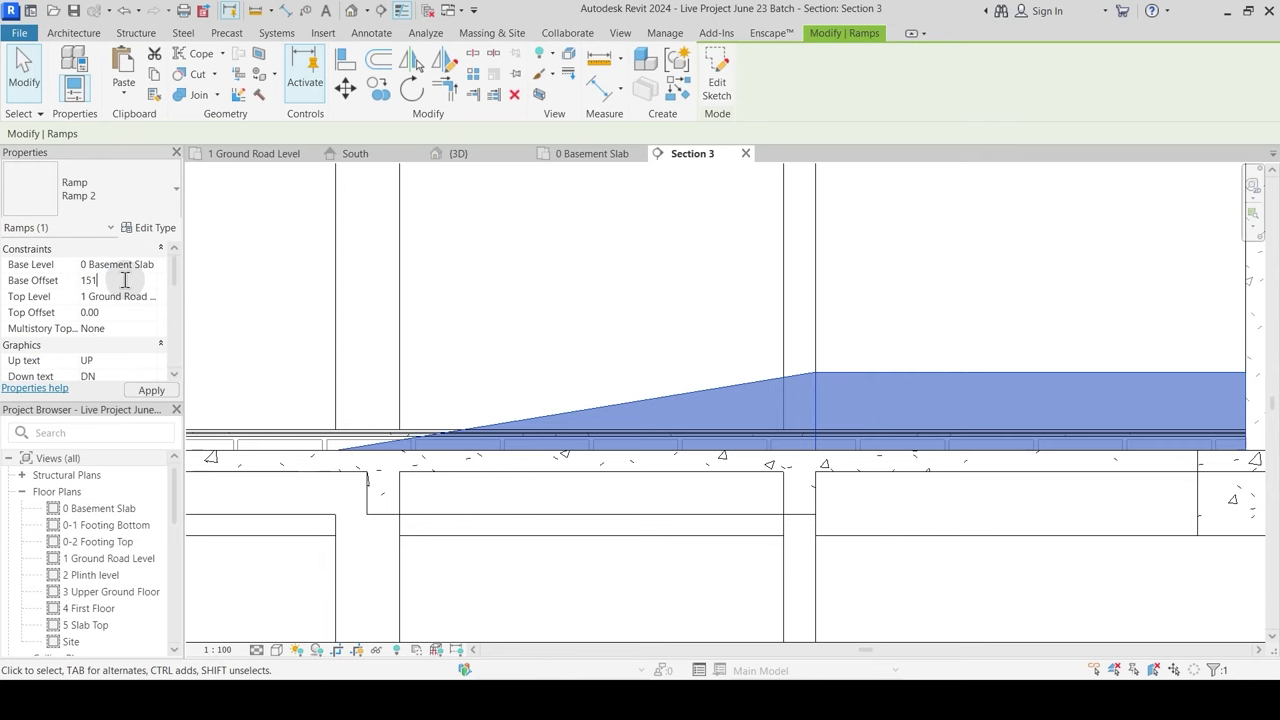
key("Return")
left_click(548, 310)
Step: Pan and zoom the section so the Plinth and Basement level heads are in view
scroll(650, 380, "down", 4)
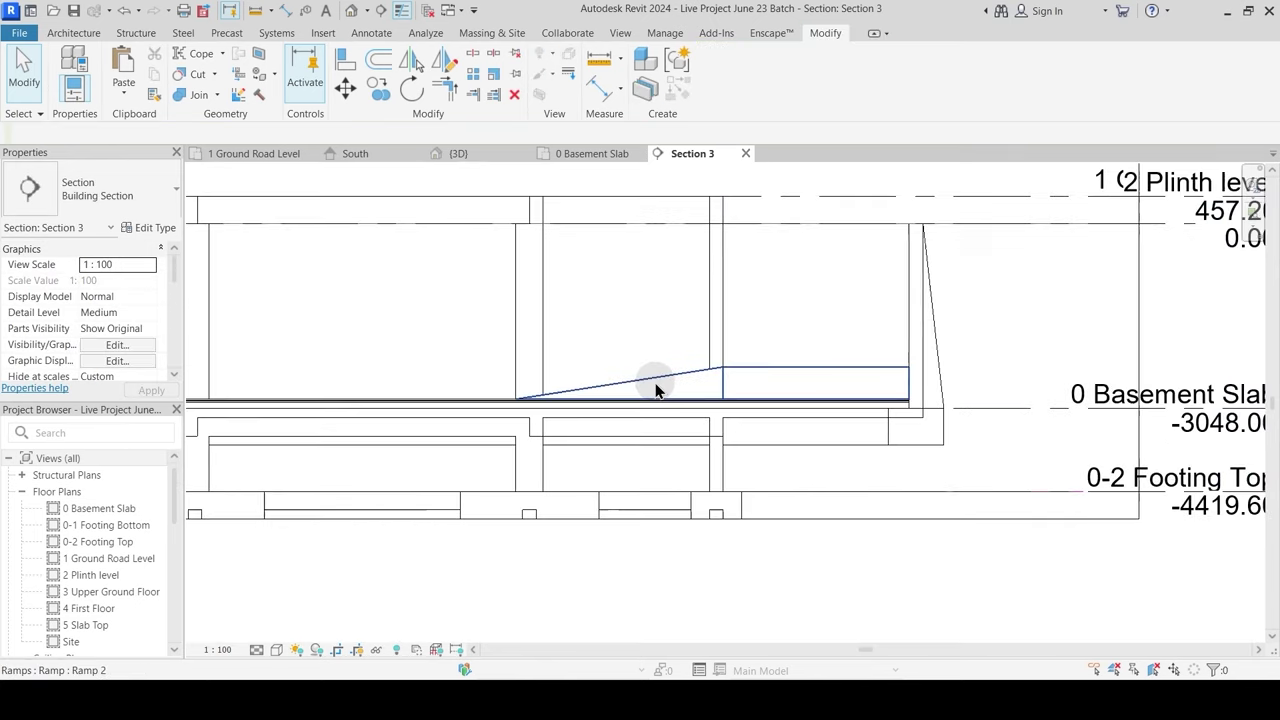
middle_click_drag(632, 432, 694, 476)
scroll(686, 466, "up", 2)
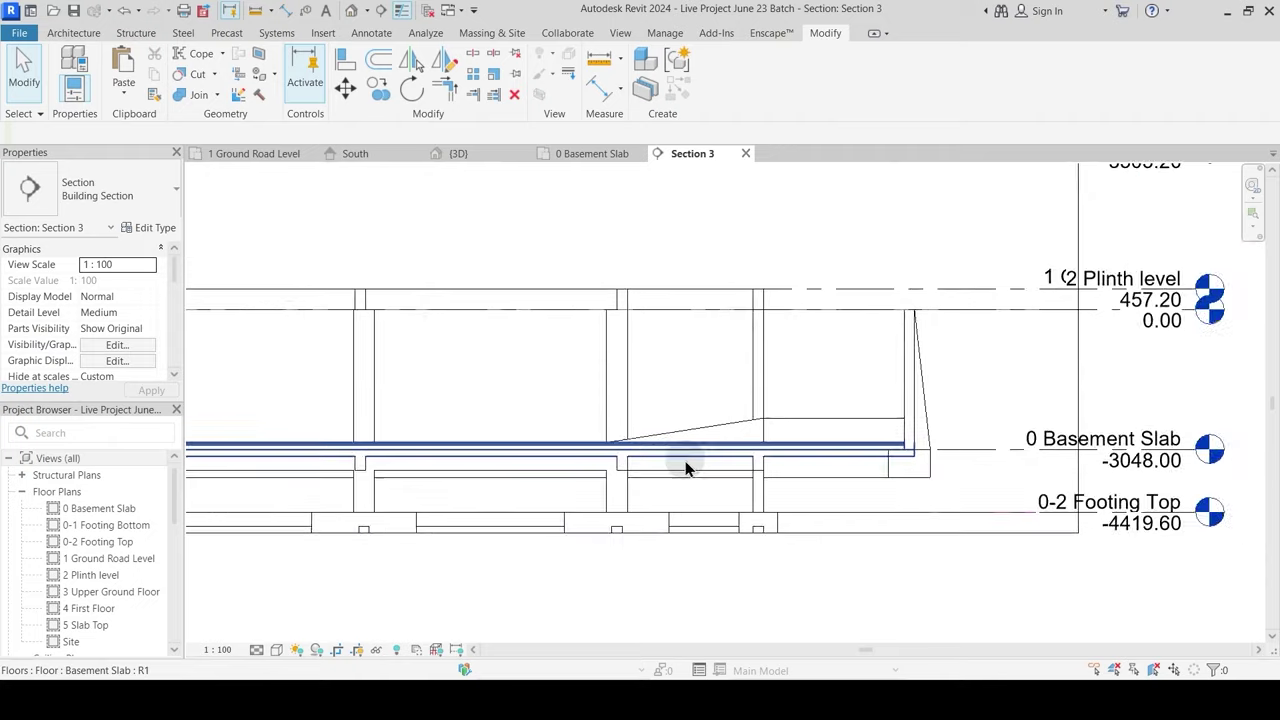
scroll(922, 457, "up", 2)
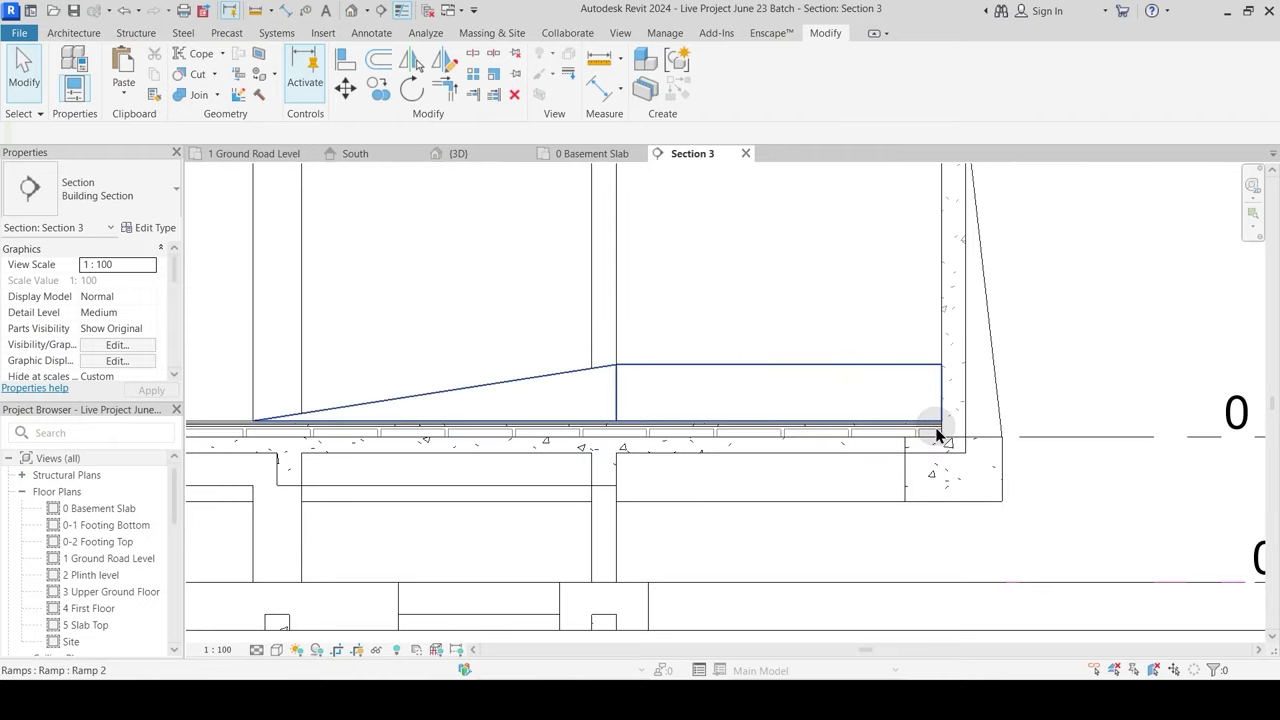
scroll(909, 457, "down", 3)
middle_click_drag(556, 448, 922, 471)
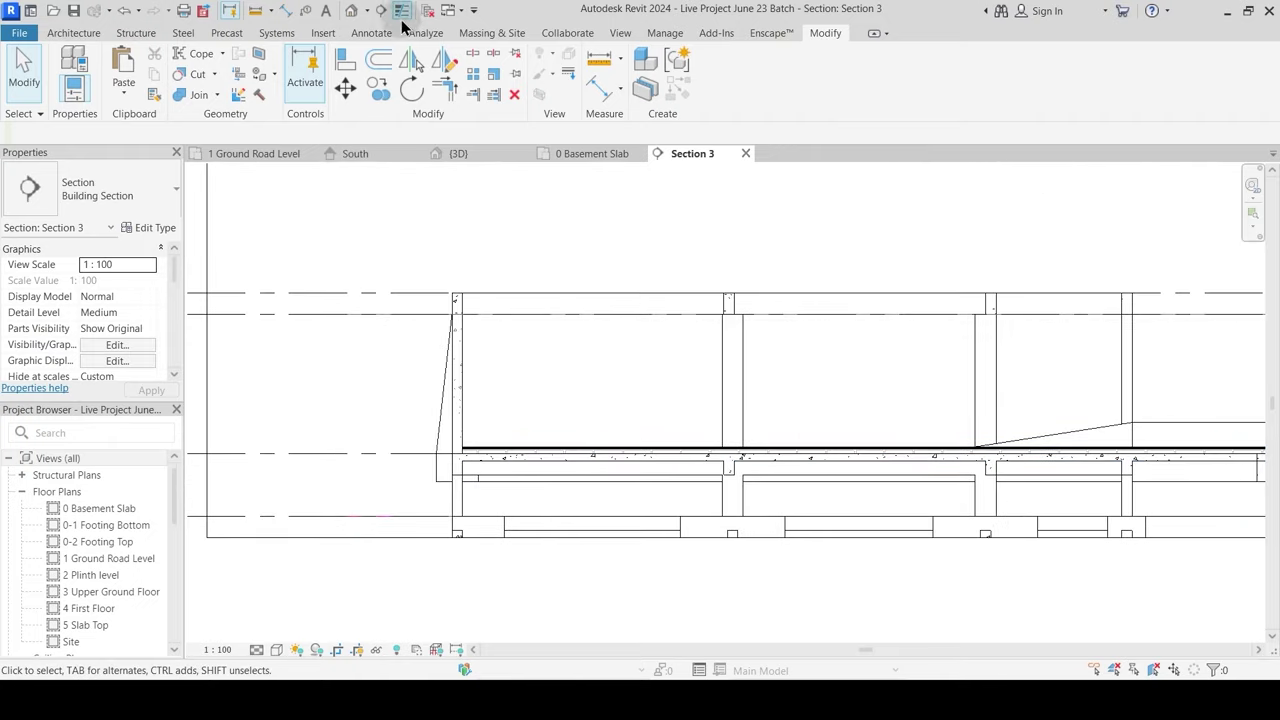
middle_click_drag(857, 426, 583, 383)
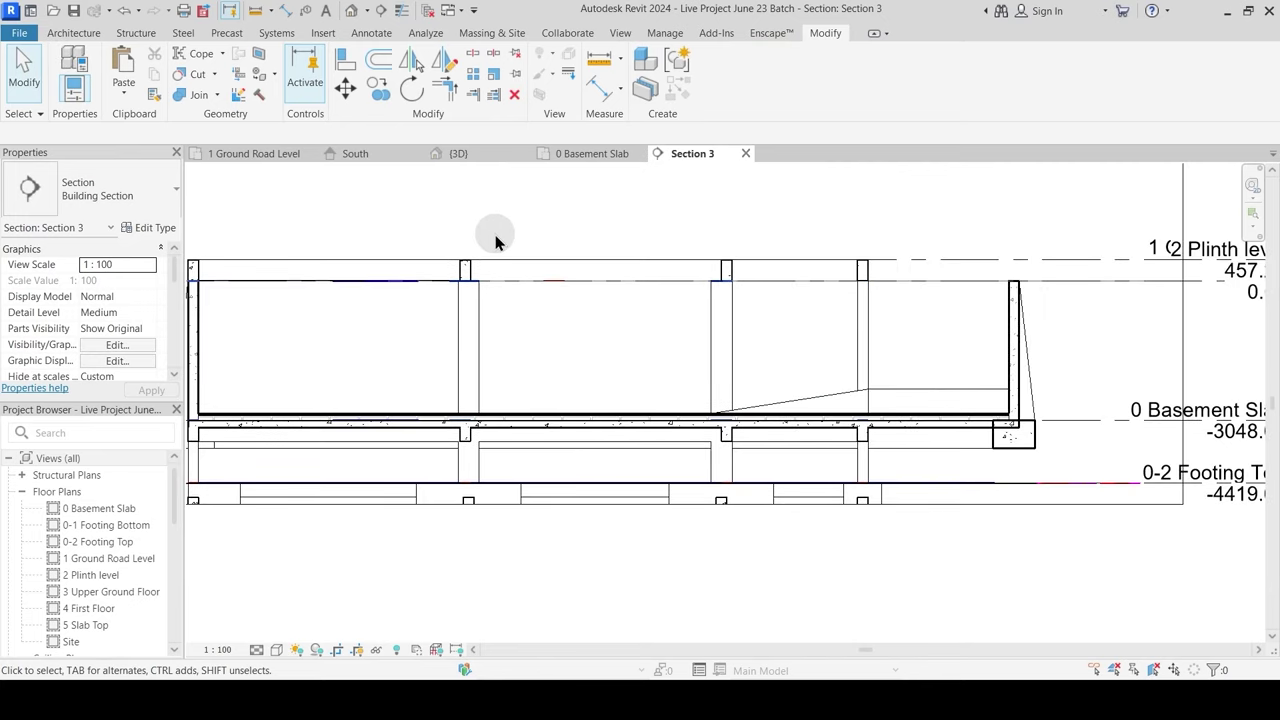
Step: Orbit the 3D model, check the 0 Basement Slab plan, then return to 3D
left_click(452, 153)
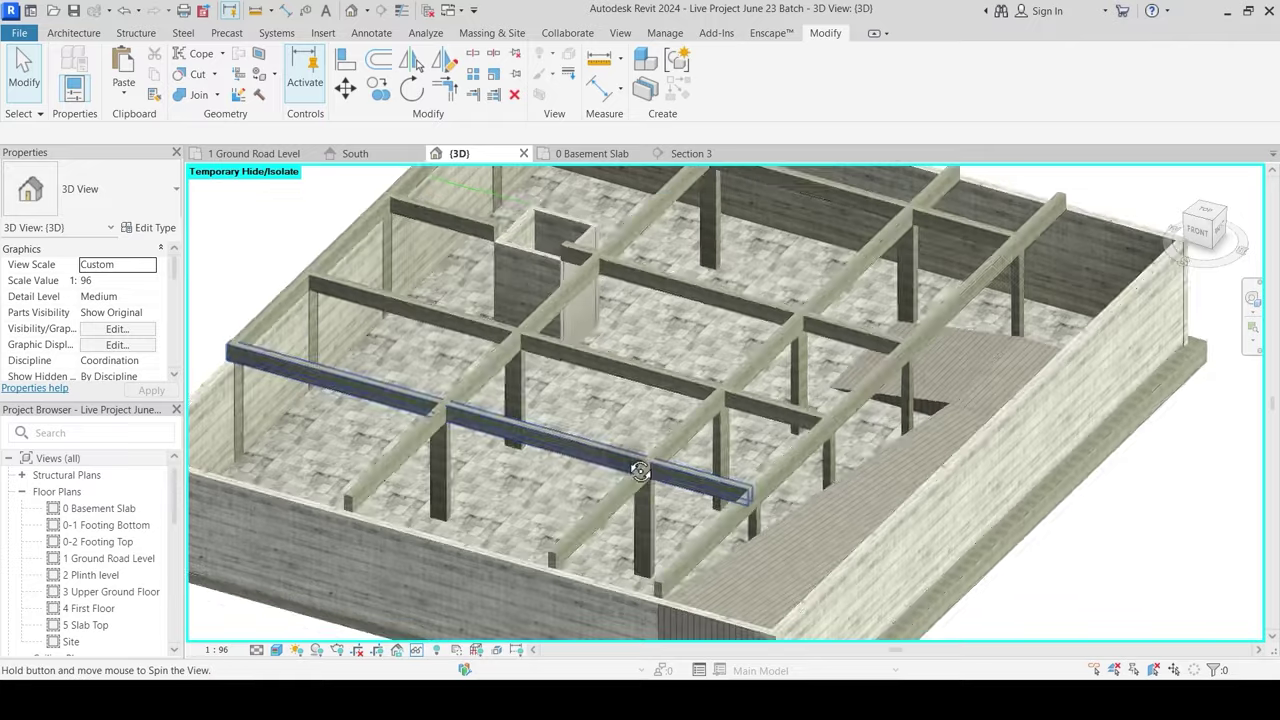
middle_click_drag(640, 466, 538, 430, "shift")
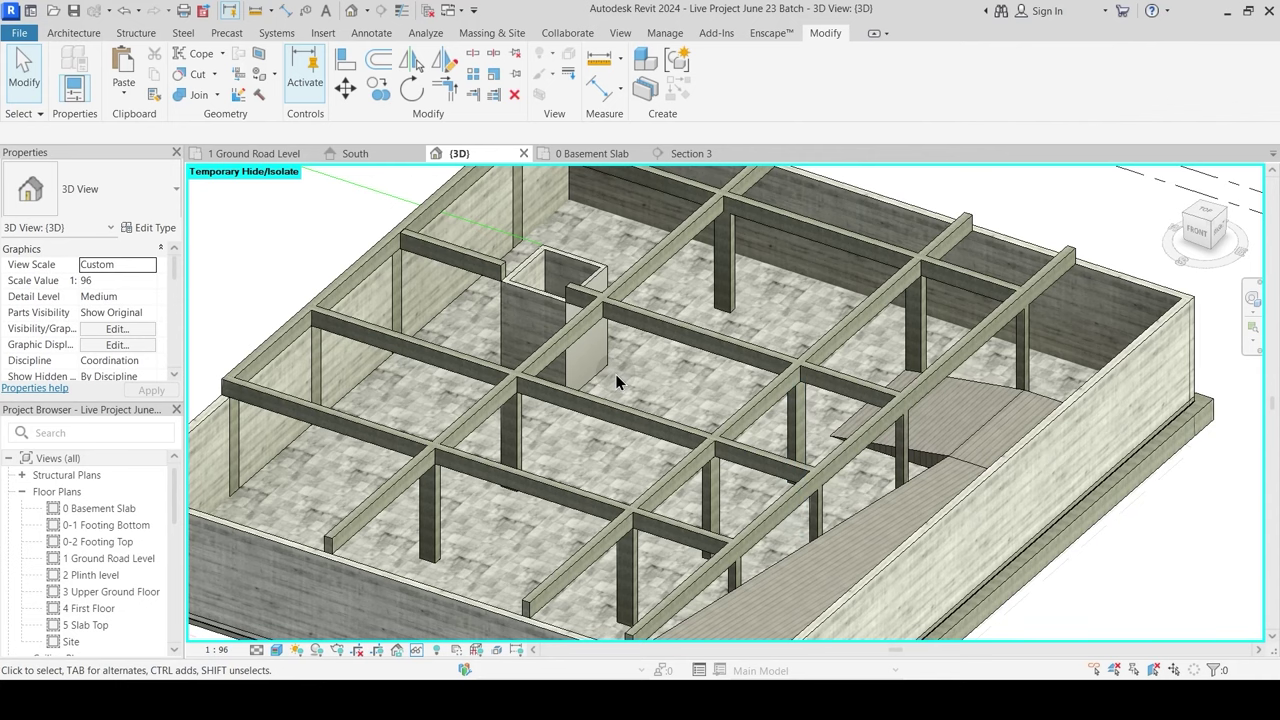
left_click(564, 155)
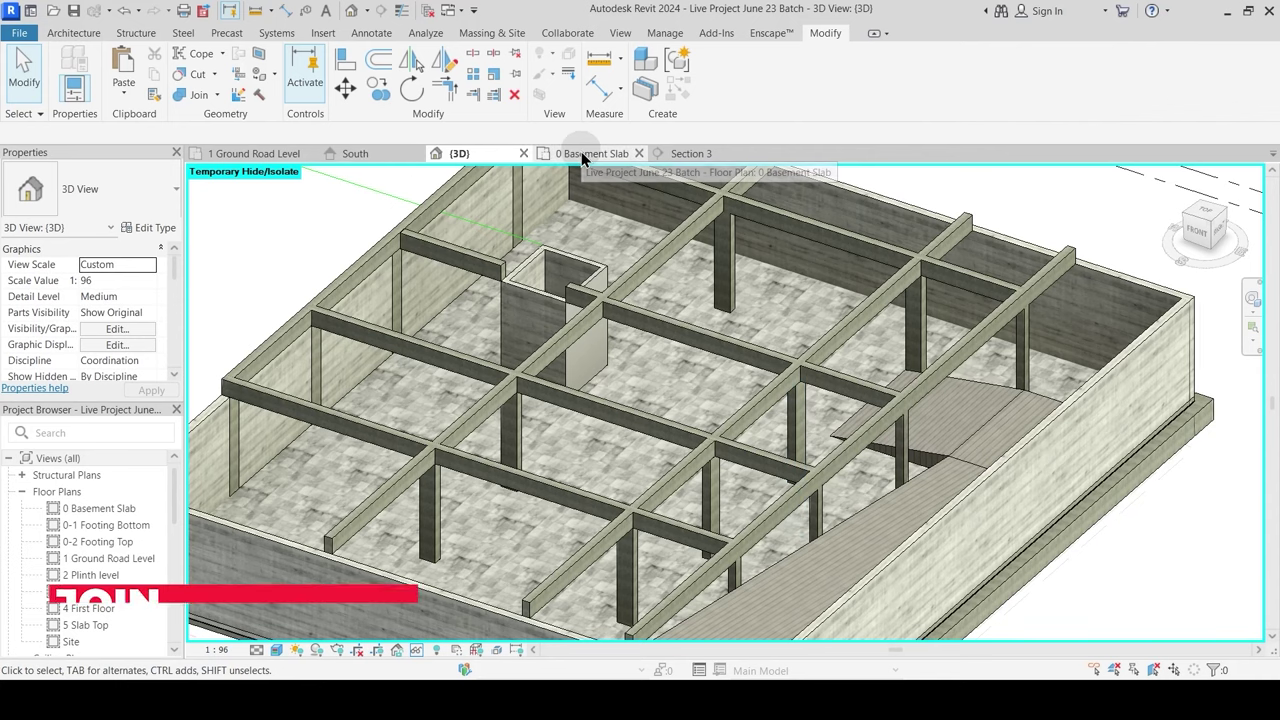
scroll(660, 377, "down", 6)
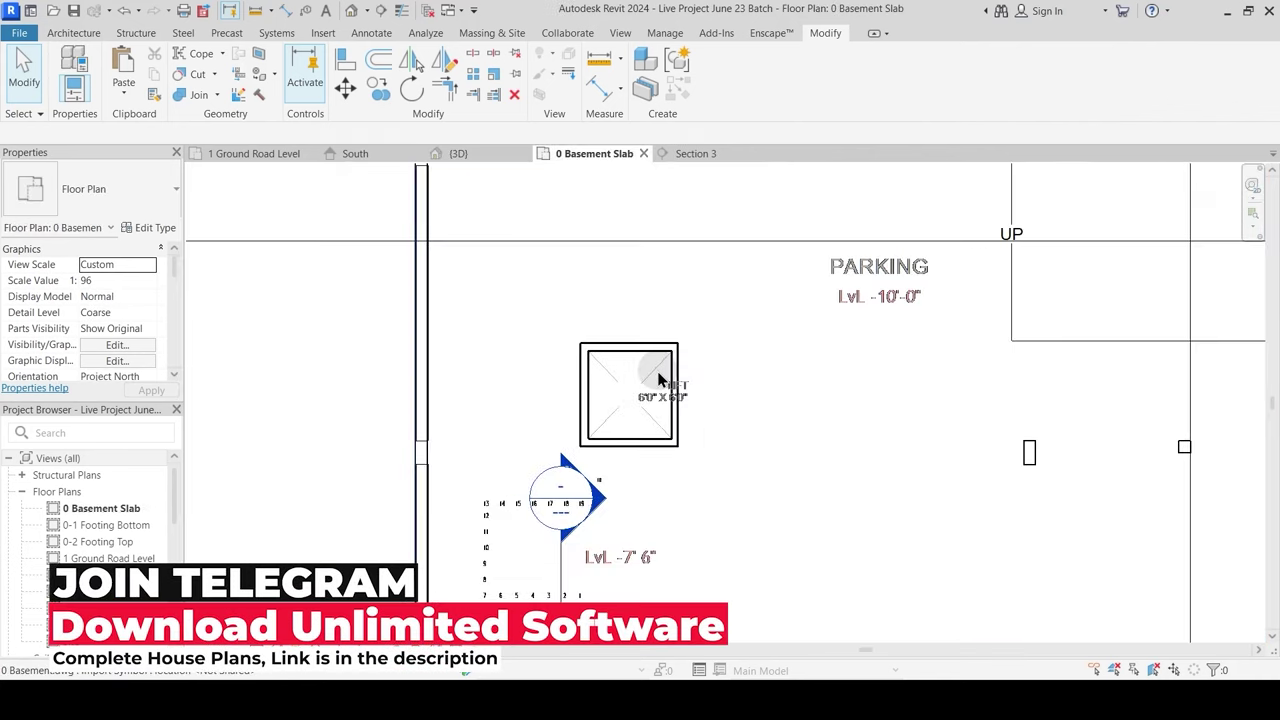
scroll(706, 451, "up", 3)
scroll(588, 383, "up", 2)
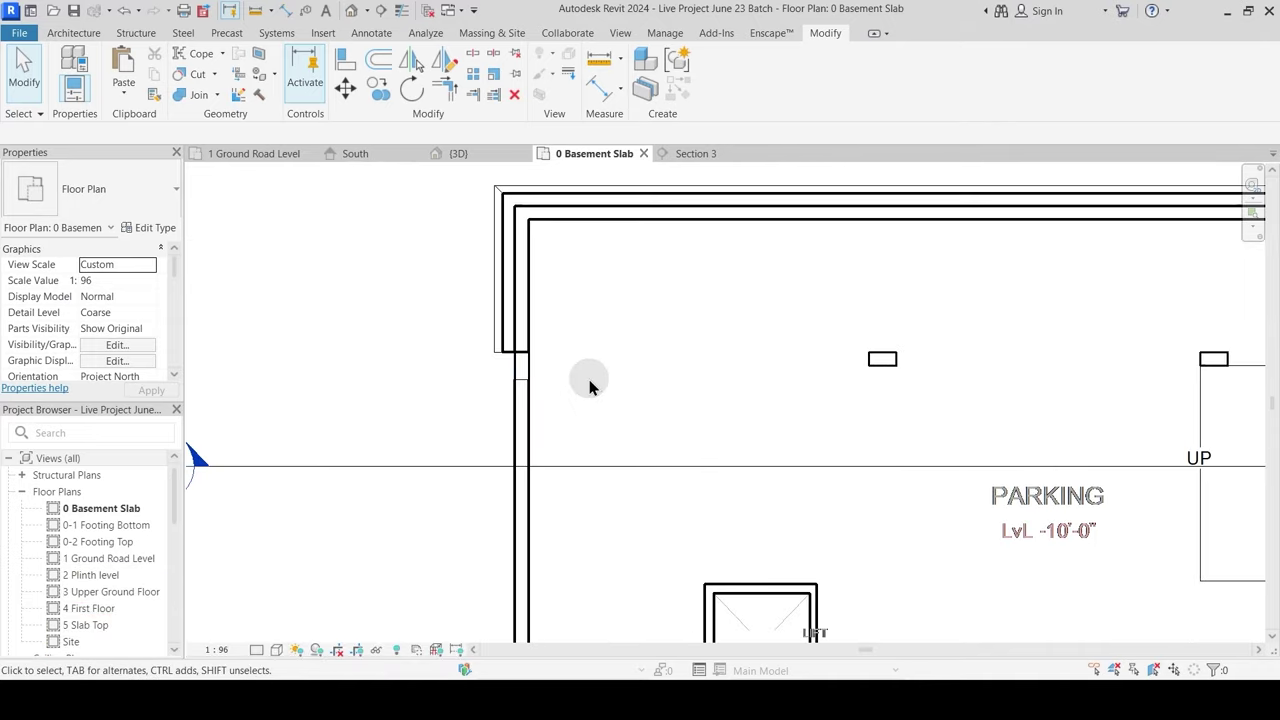
scroll(595, 392, "down", 5)
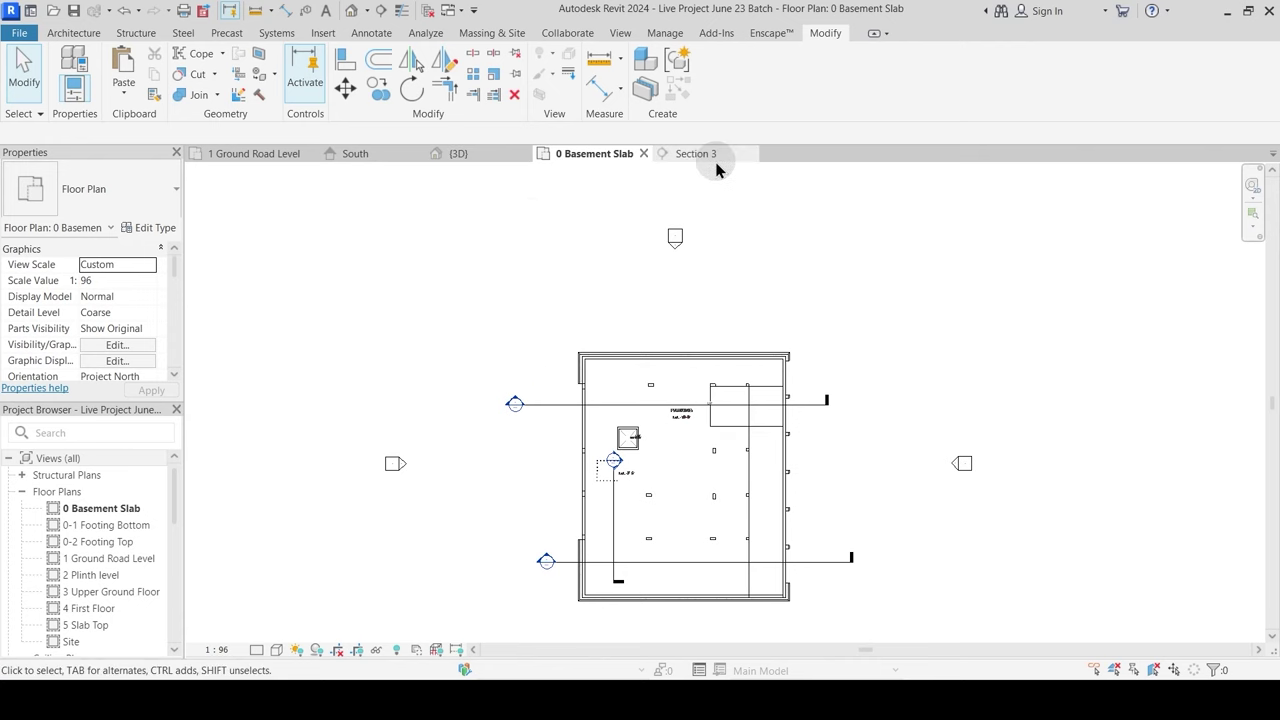
left_click(460, 155)
scroll(585, 370, "down", 3)
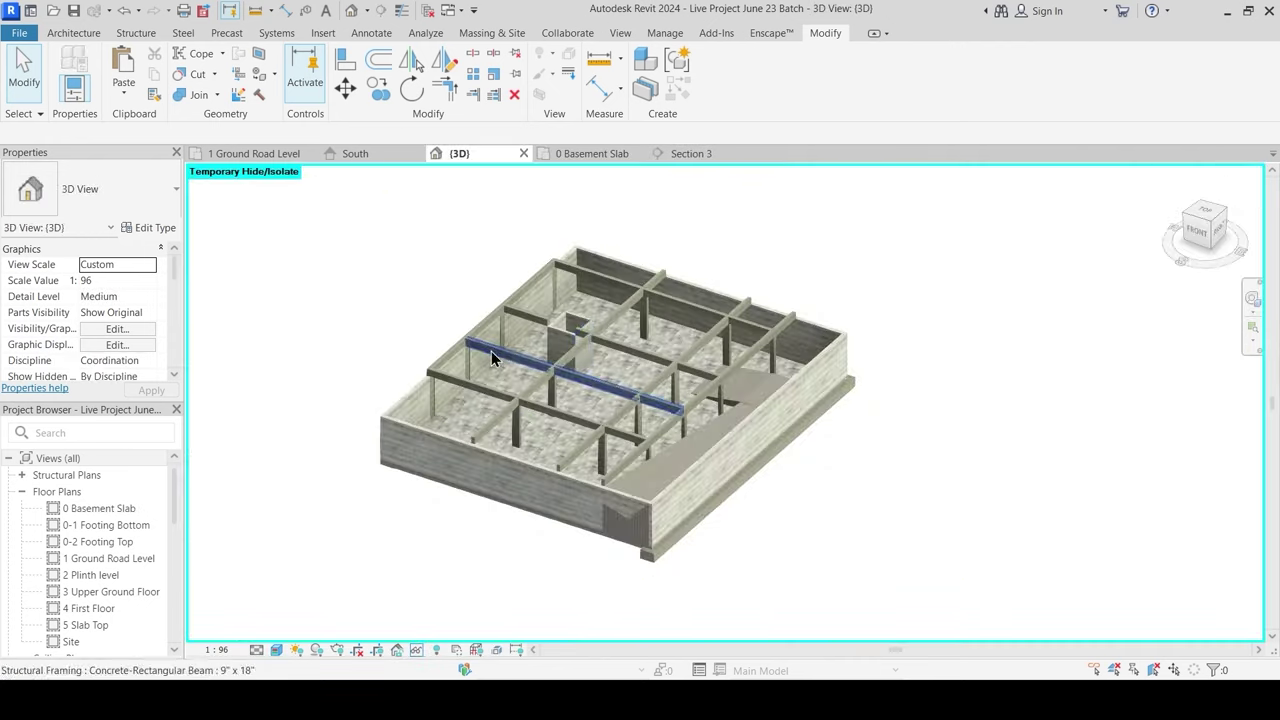
Step: Reset Temporary Hide/Isolate with RH so the imported plinth DWG reappears, then deselect it
key("h")
key("r")
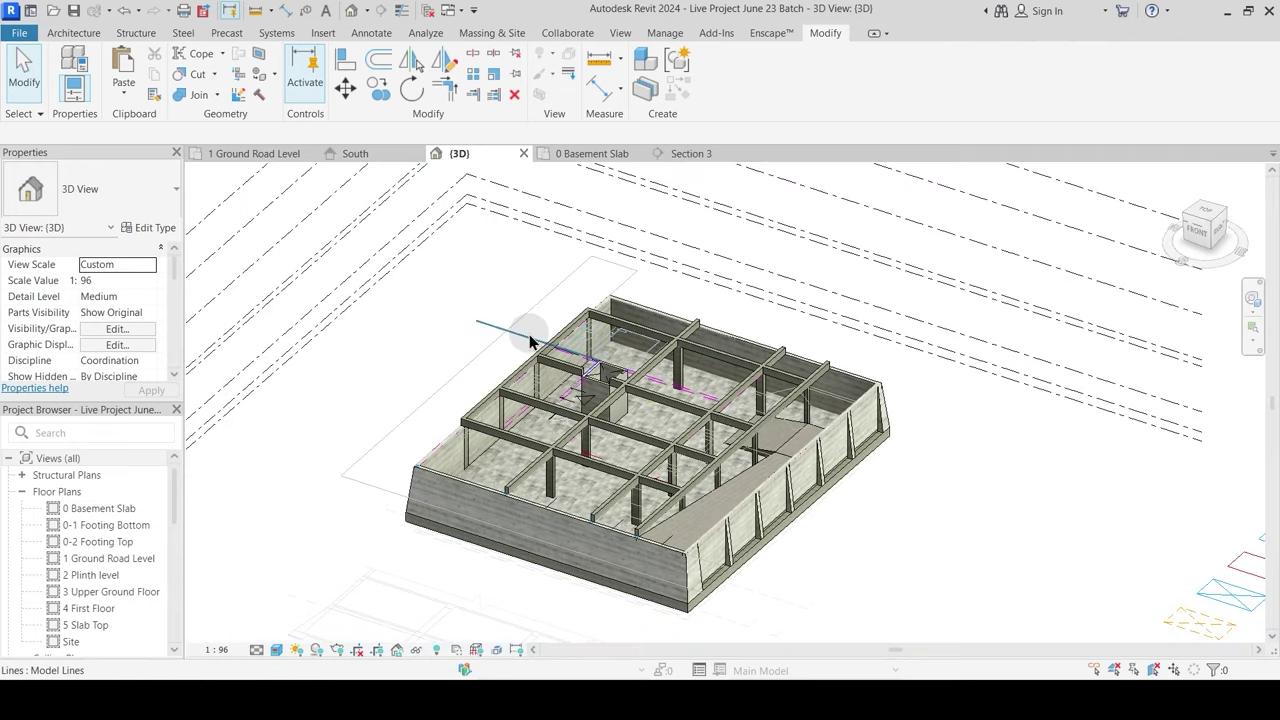
left_click(552, 294)
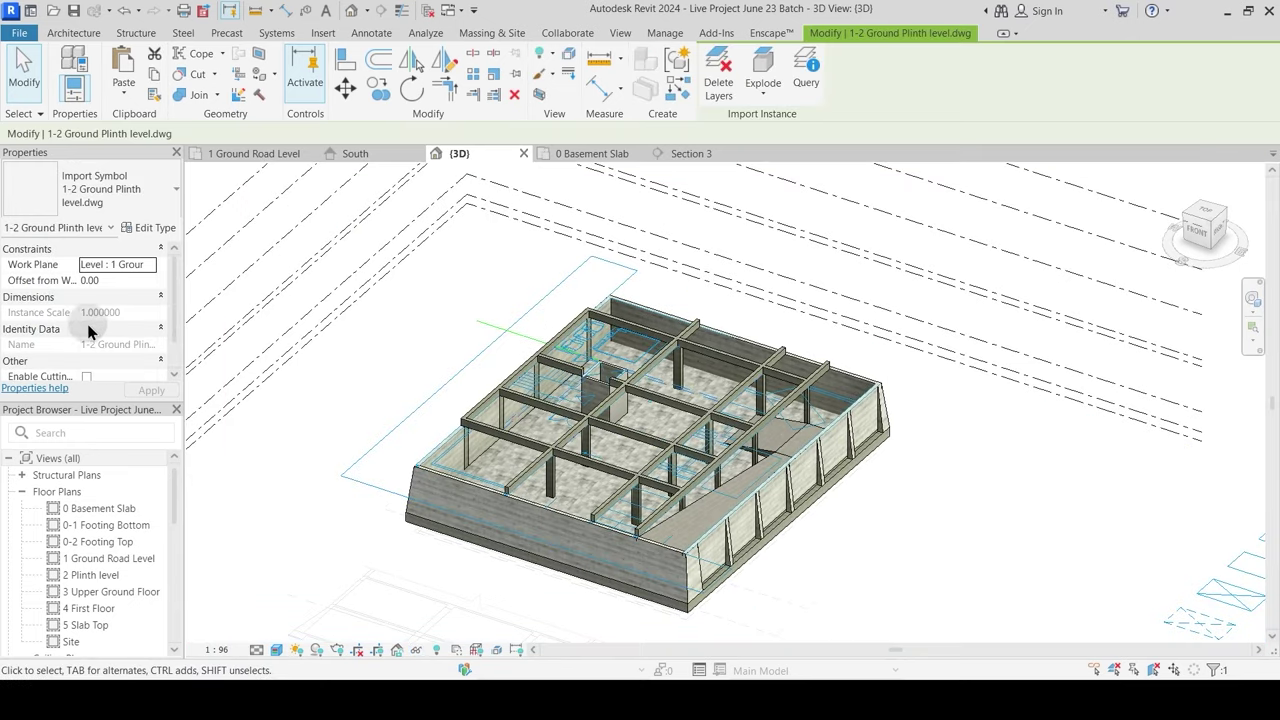
key("Escape")
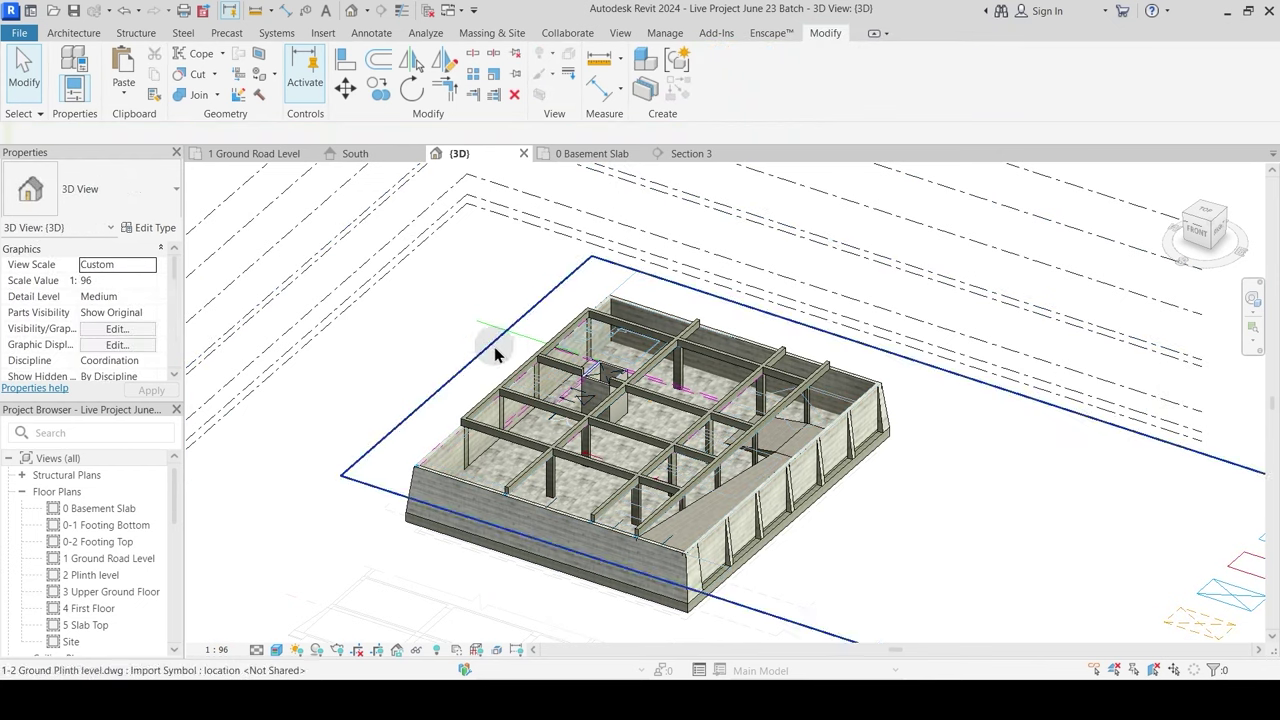
Step: In the 0 Basement Slab plan, inspect a 9" x 18" column and turn on Thin Lines
left_click(608, 158)
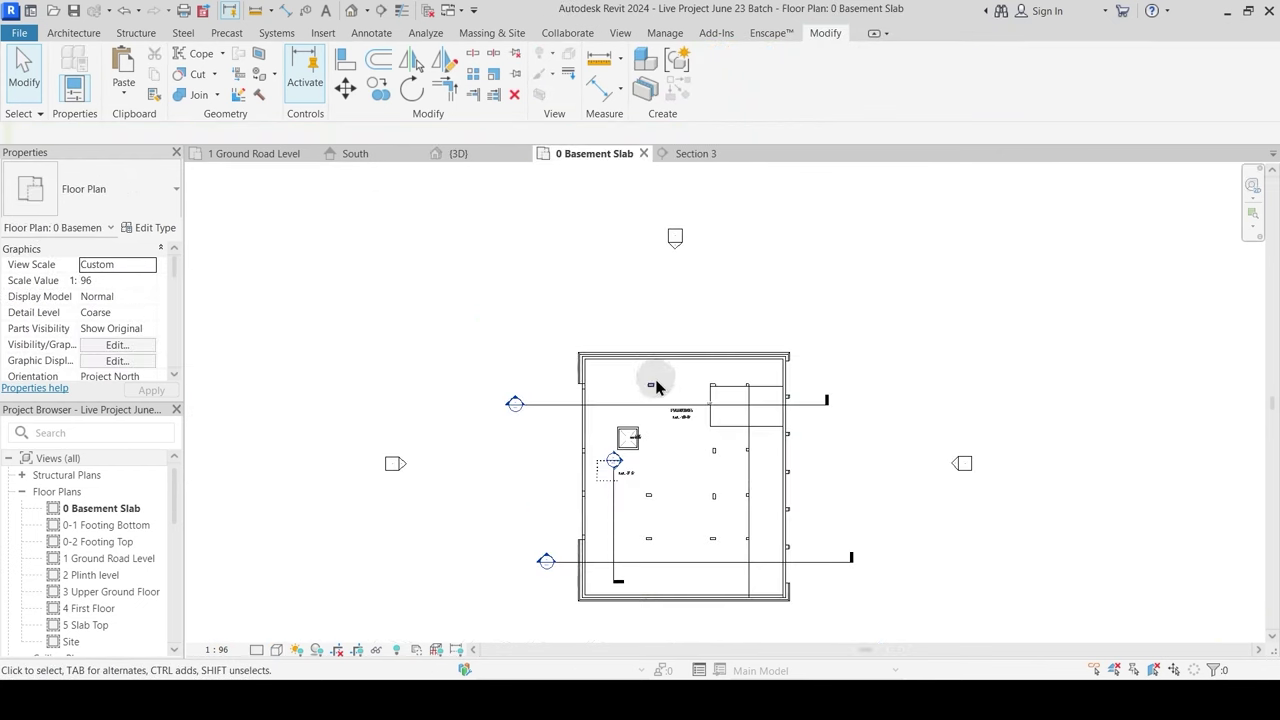
scroll(651, 385, "up", 8)
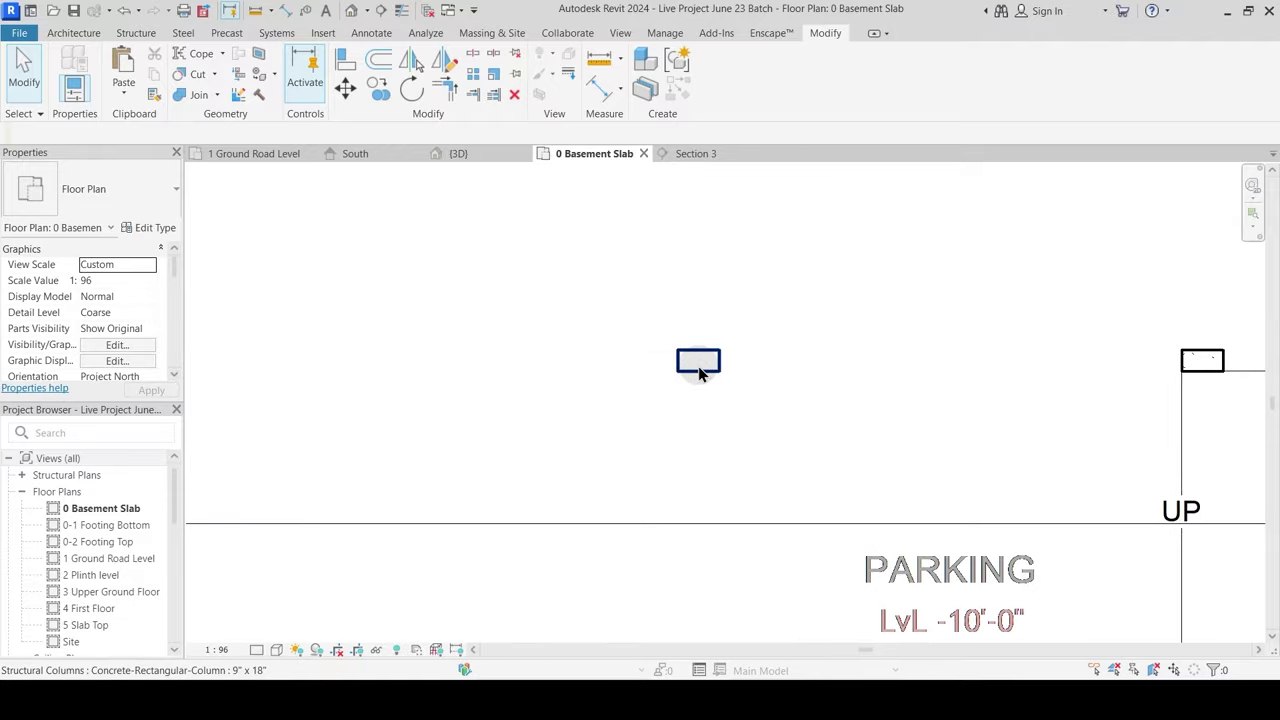
left_click(700, 373)
middle_click_drag(731, 423, 606, 420)
scroll(586, 357, "up", 2)
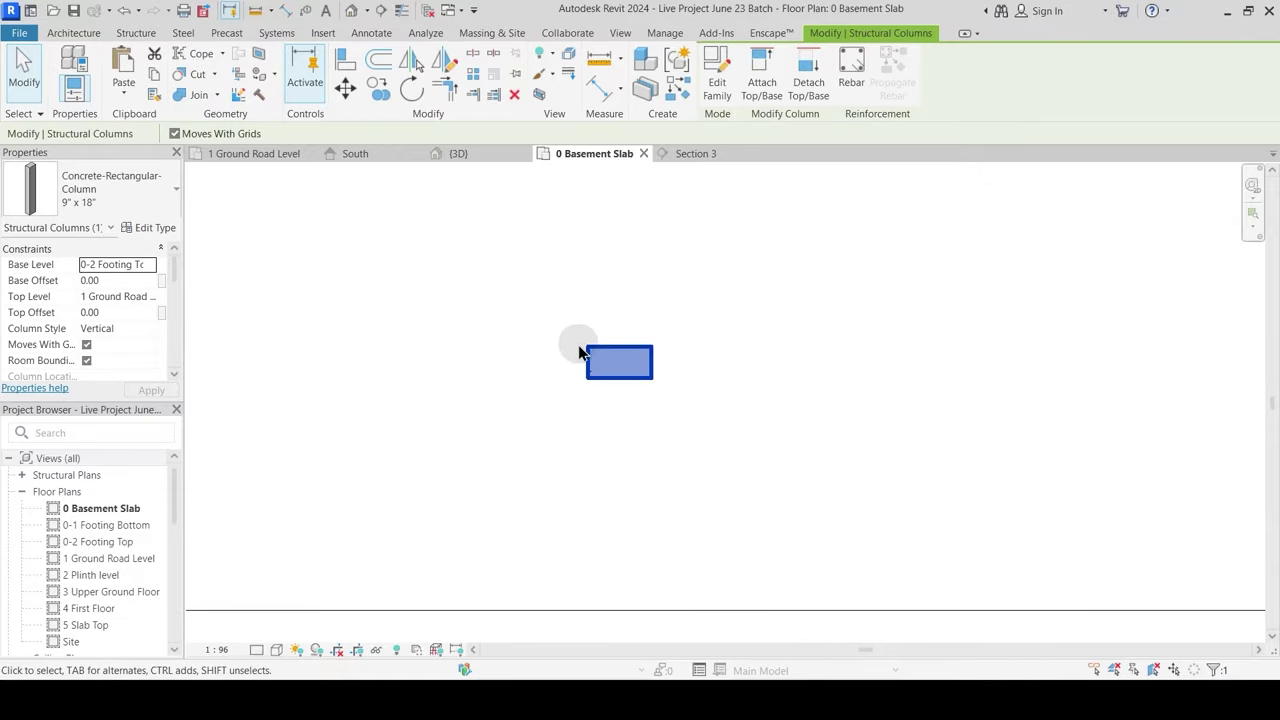
left_click(658, 381)
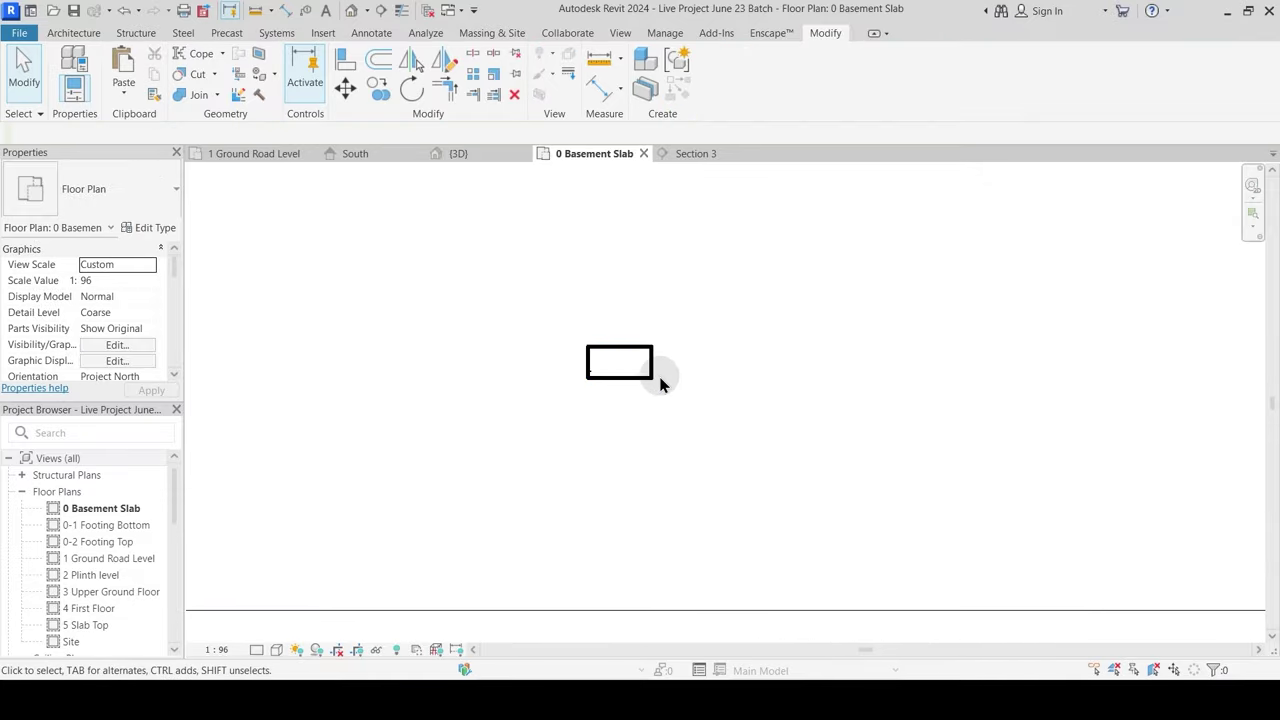
left_click(402, 12)
Step: Start placing a Column: Architectural from the Architecture tab
scroll(629, 368, "up", 1)
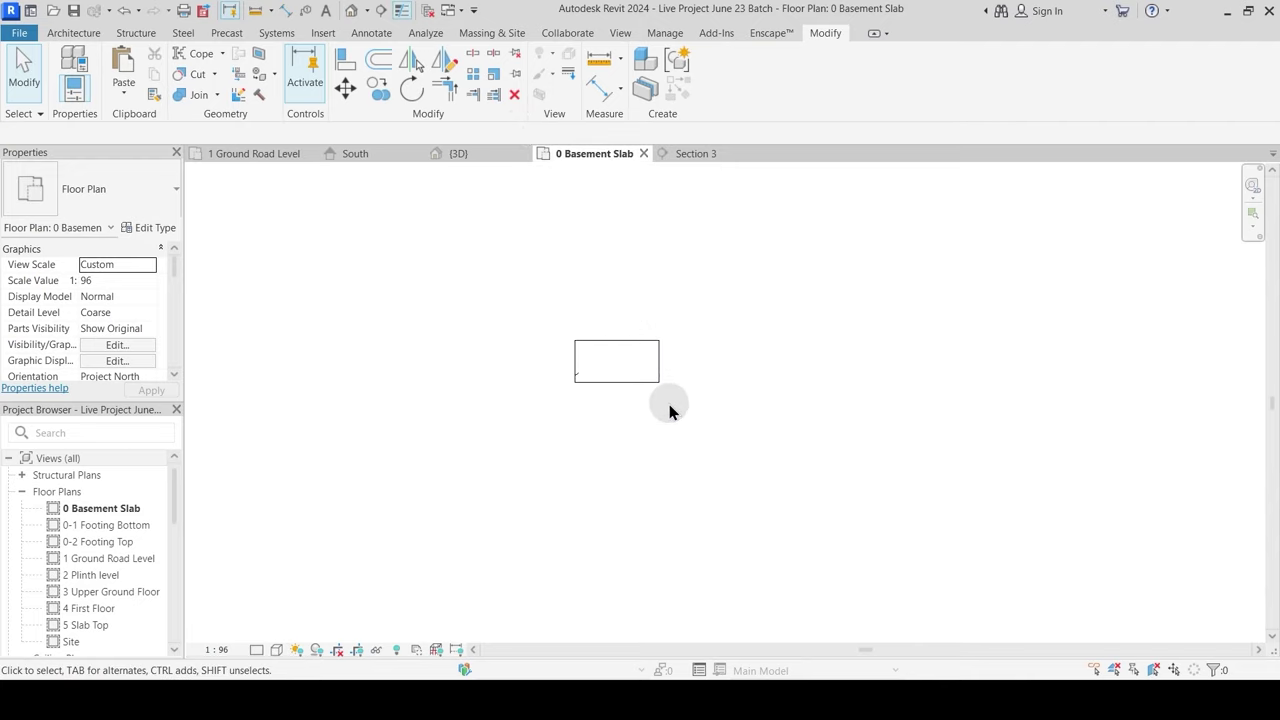
left_click(89, 33)
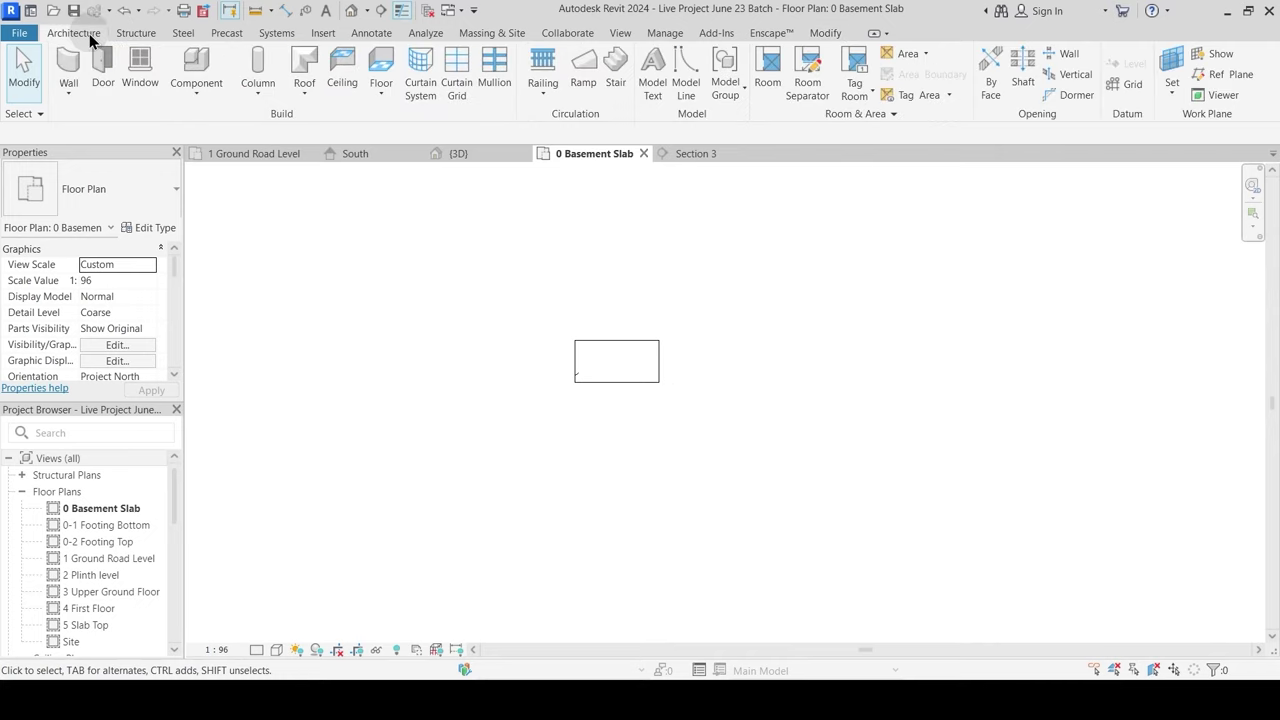
left_click(258, 86)
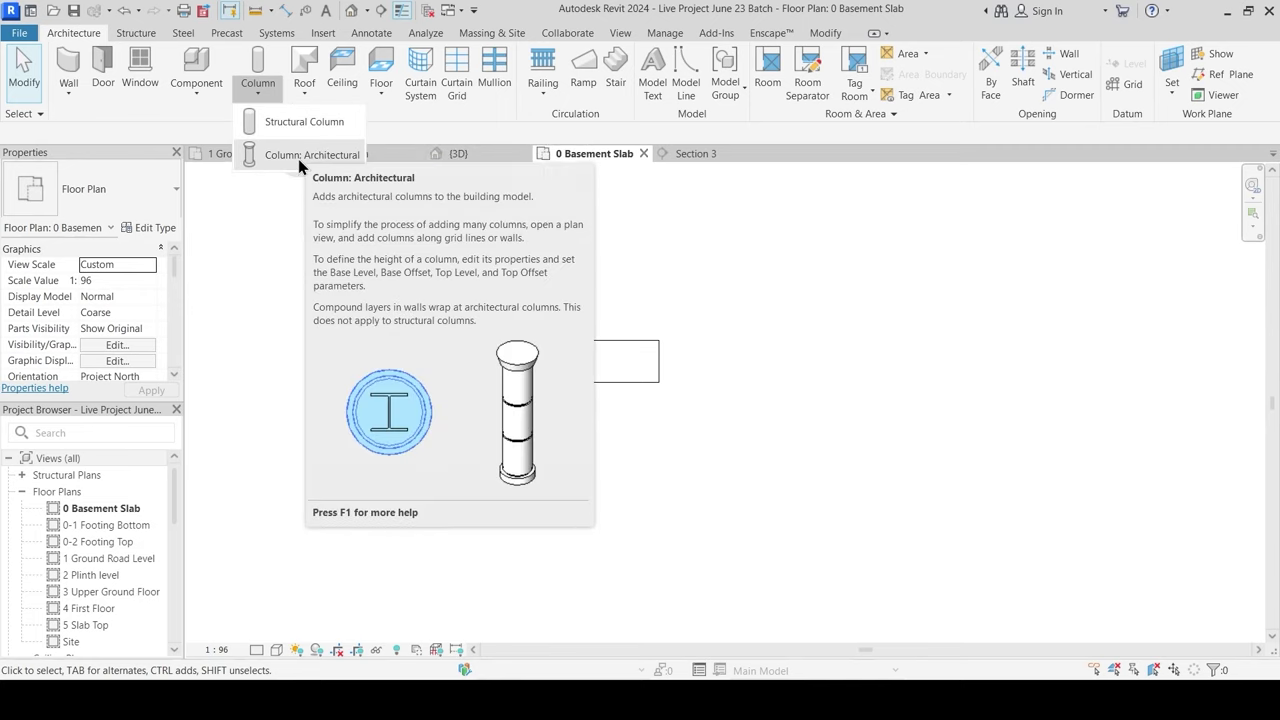
left_click(299, 162)
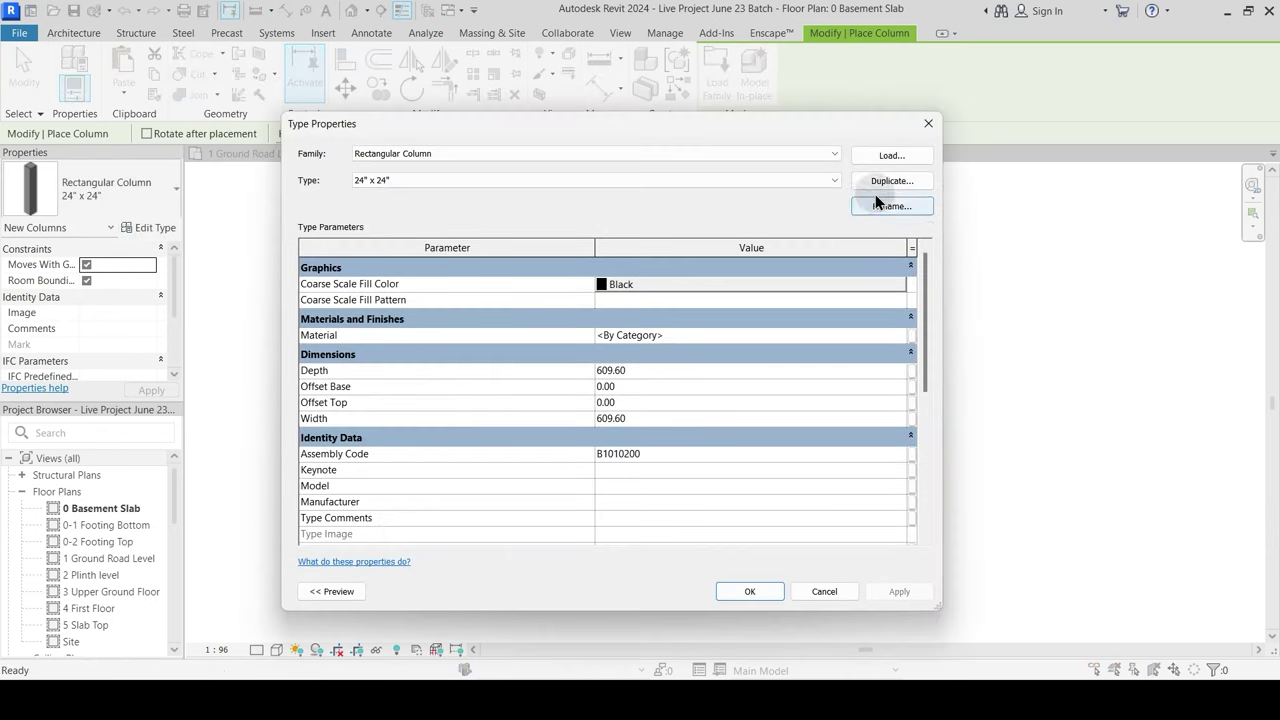
Step: Duplicate the 24" x 24" column type as 10" x 19", then cancel and exit placement
left_click(880, 187)
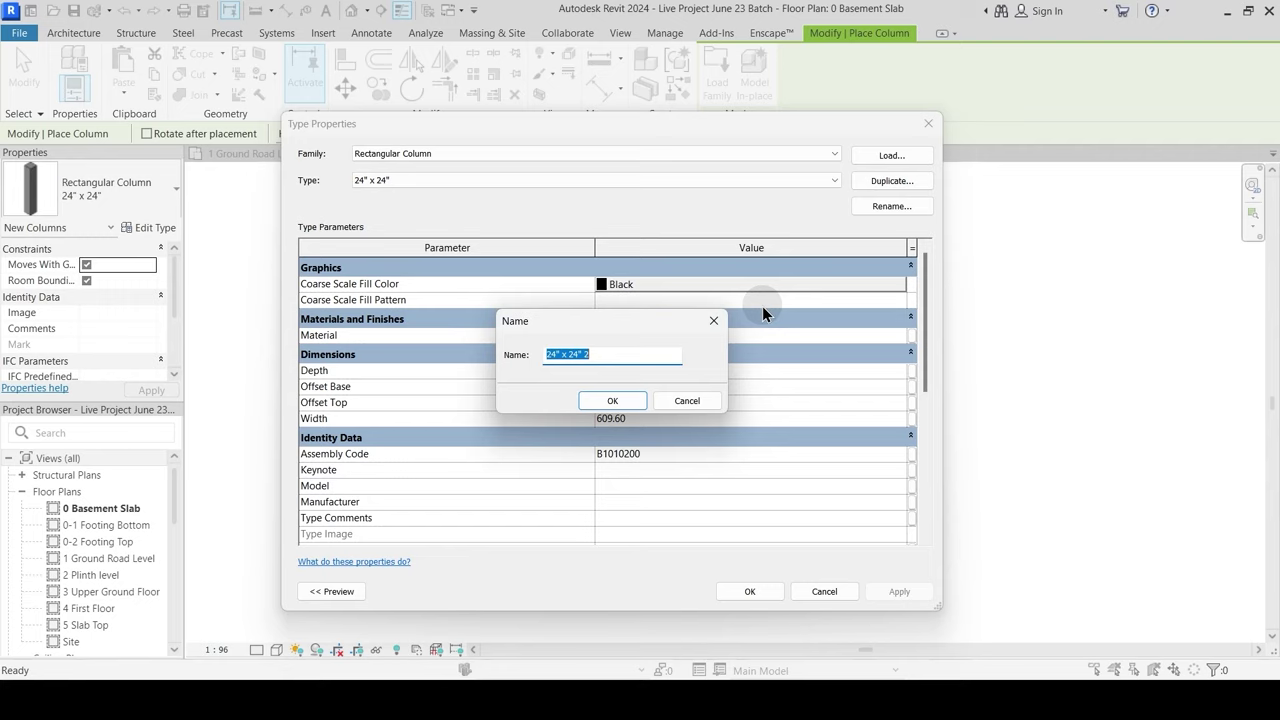
type("9")
key("Return")
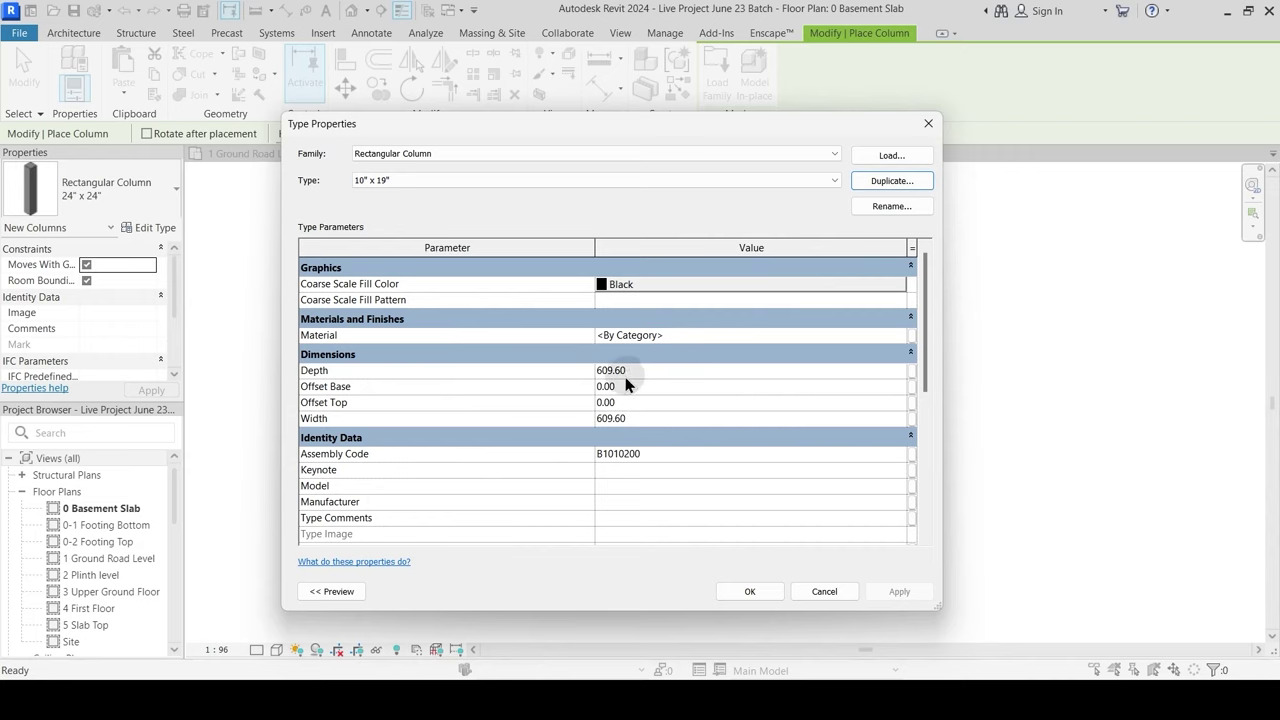
left_click(824, 591)
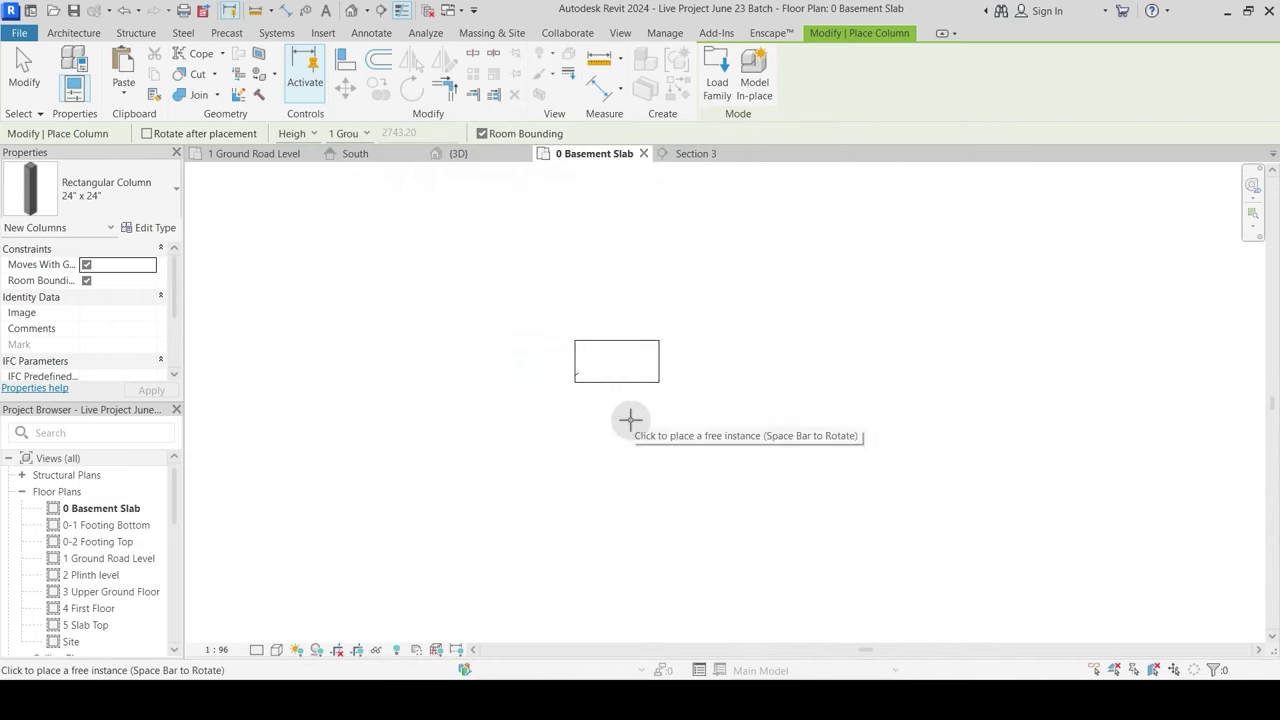
key("Escape")
Step: Set project length units to Feet and fractional inches, rounded to the nearest 1/4"
key("u")
key("n")
left_click(843, 310)
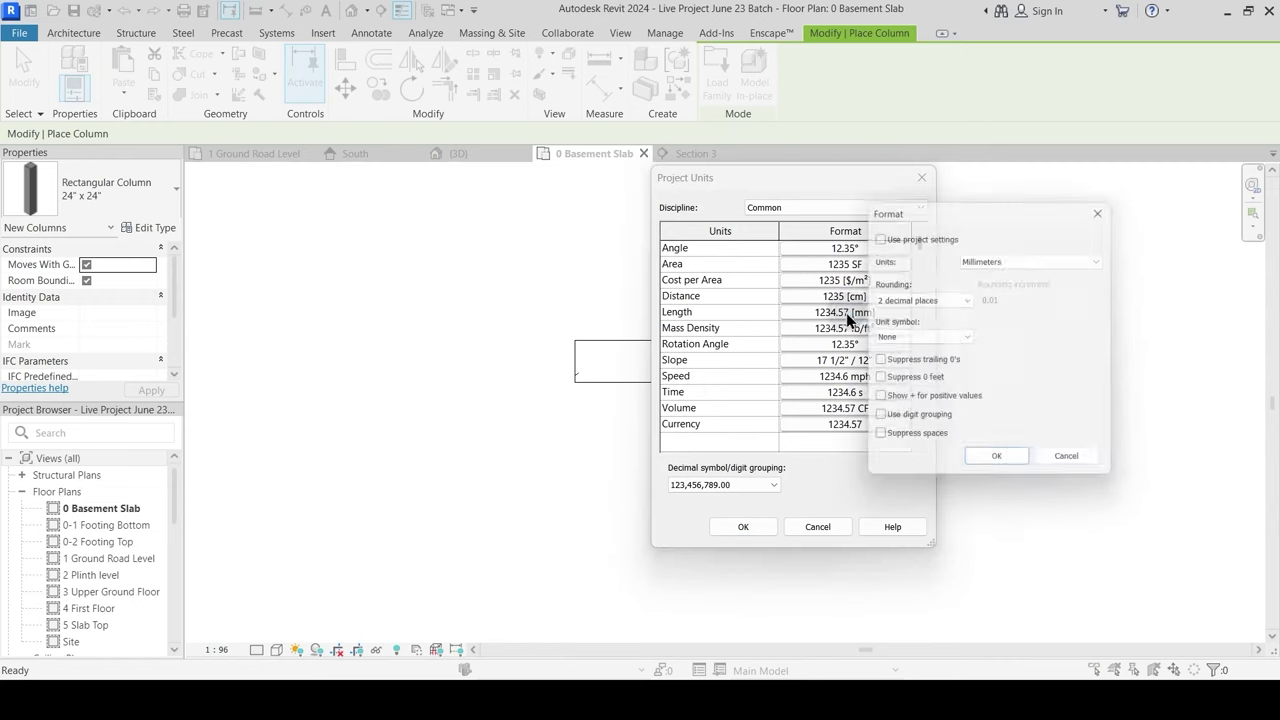
left_click(976, 260)
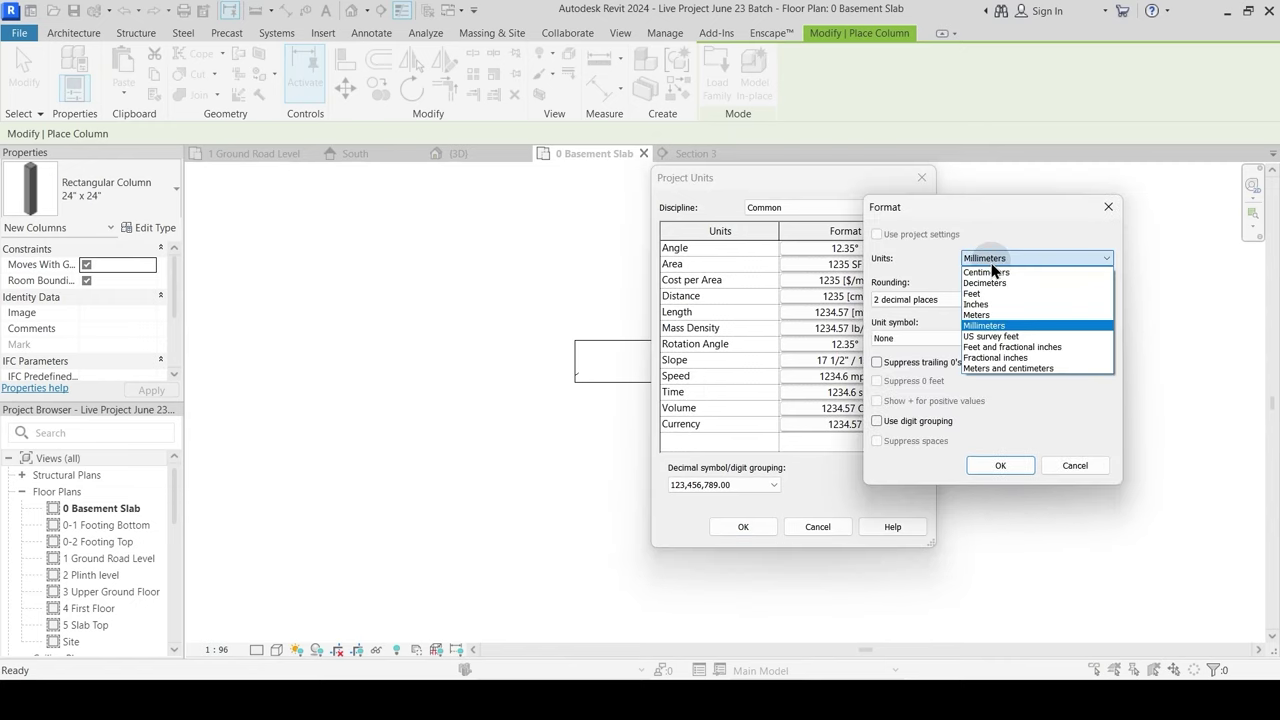
left_click(1017, 348)
left_click(997, 465)
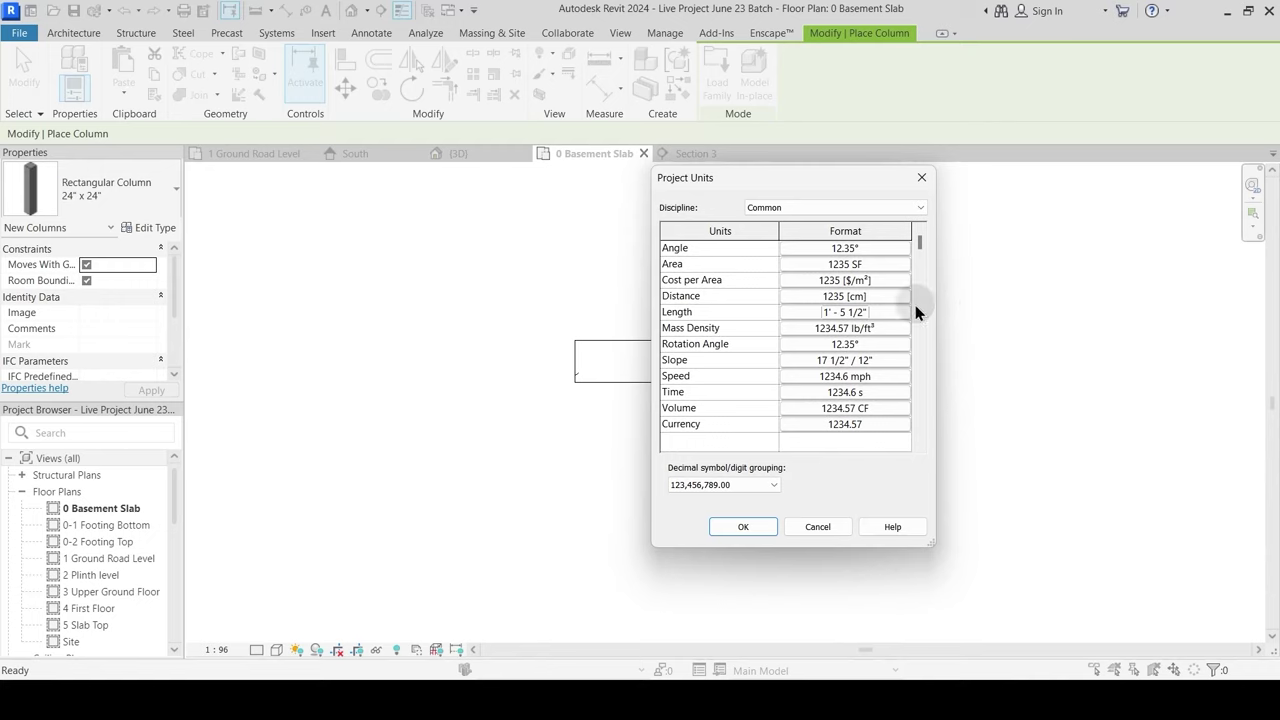
left_click(863, 316)
left_click(920, 300)
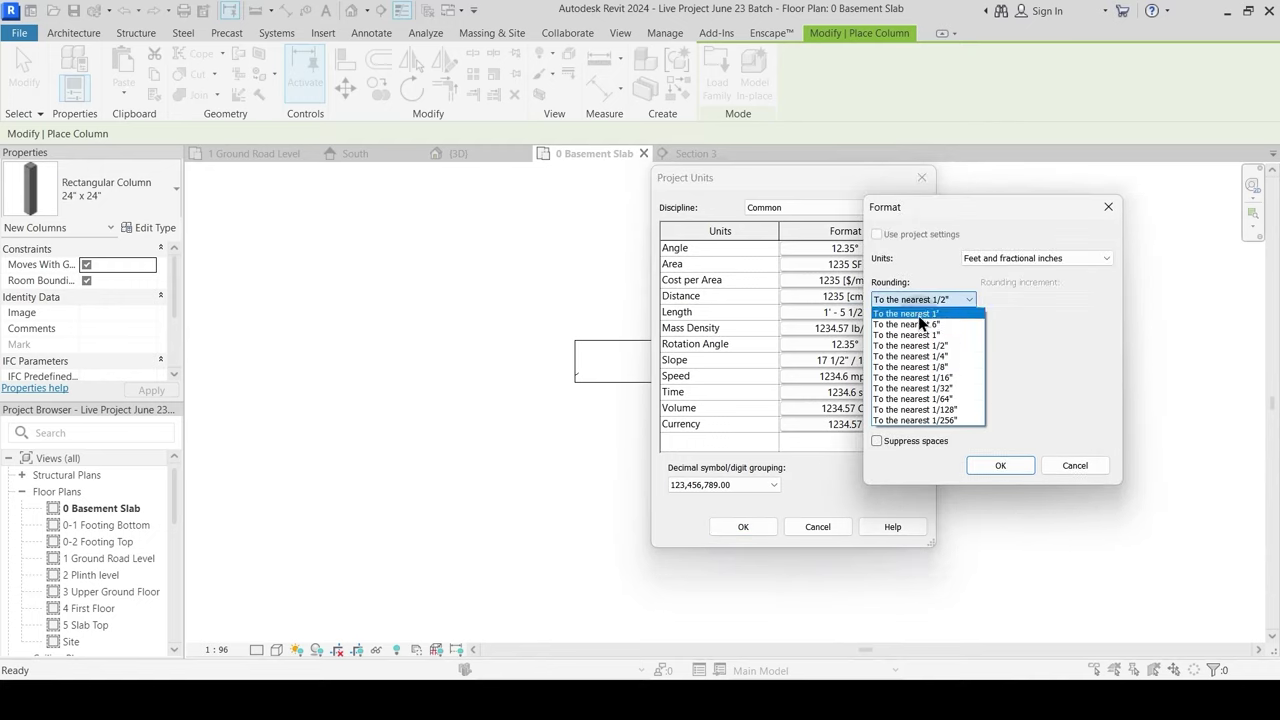
left_click(922, 362)
left_click(997, 465)
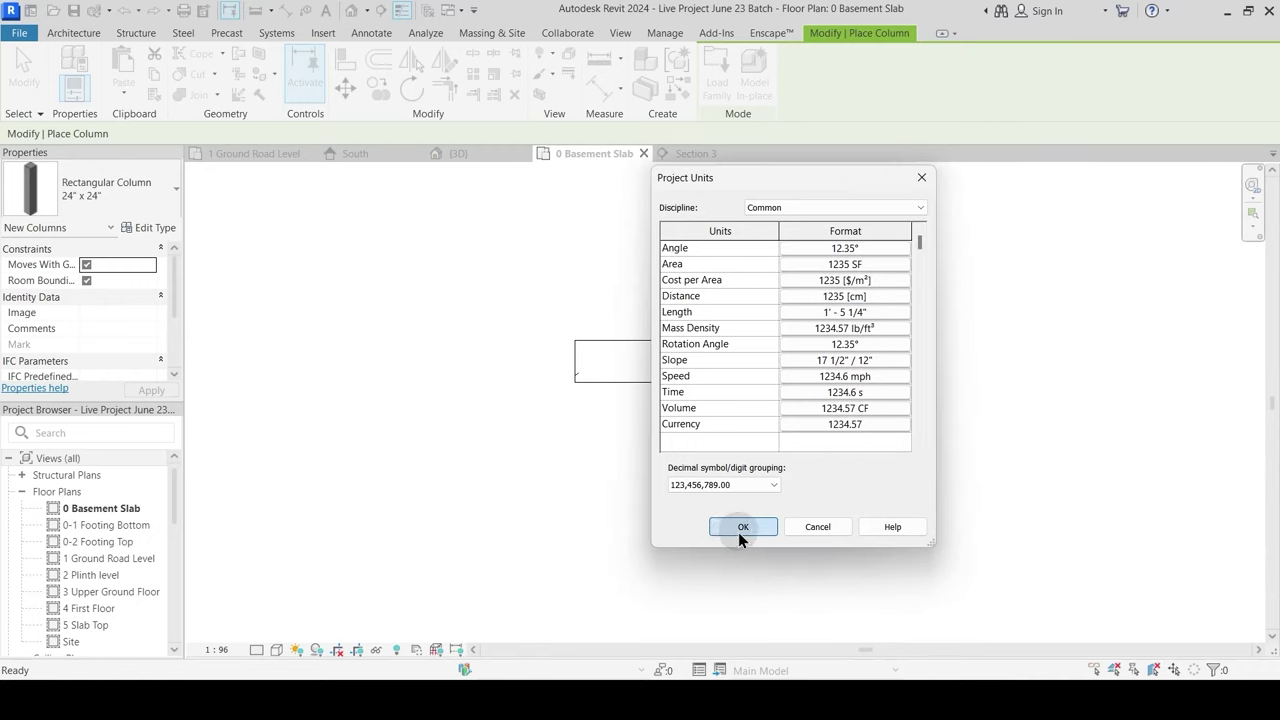
left_click(741, 529)
Step: Duplicate the column type as 10" x 19" and set its Depth to 10"
left_click(150, 229)
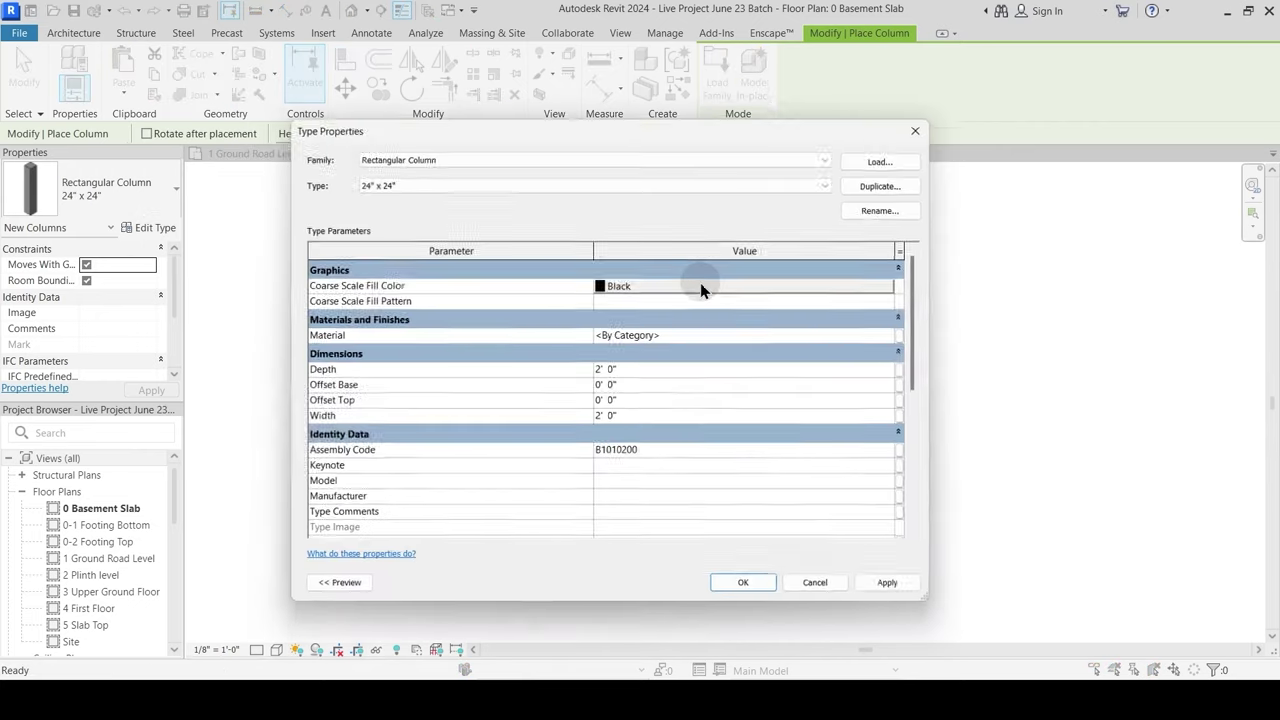
left_click(880, 186)
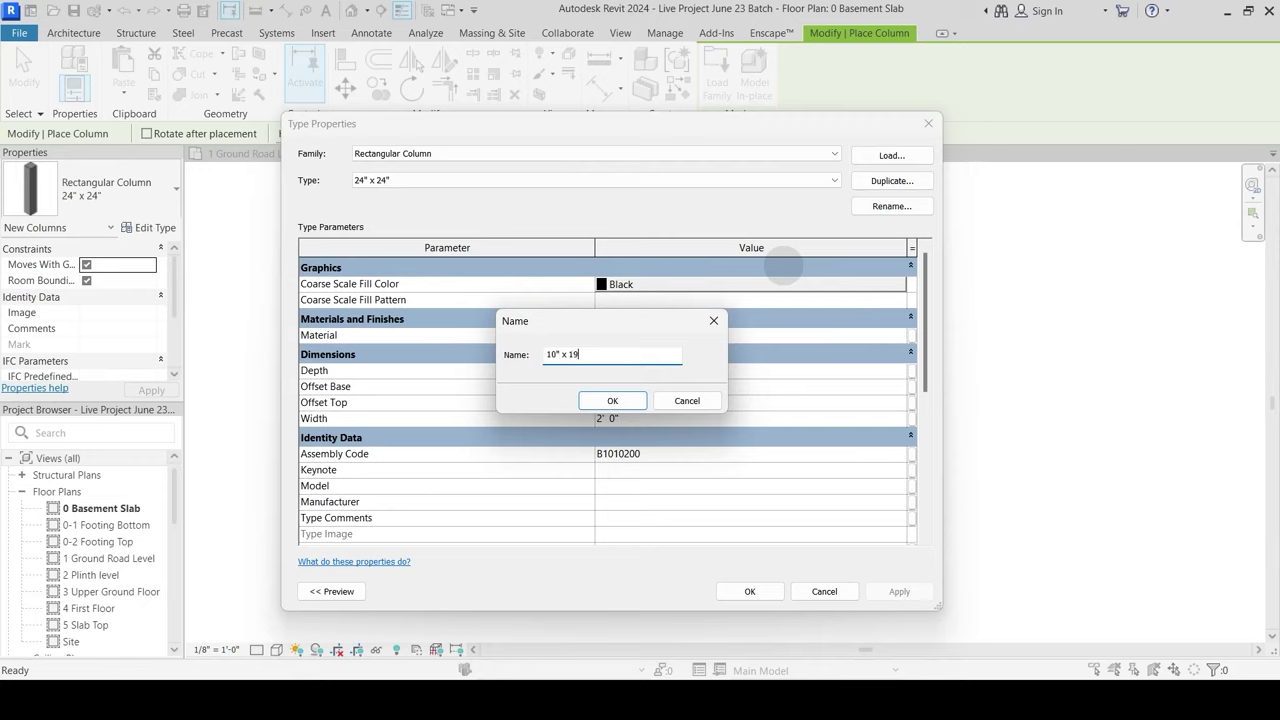
key("Return")
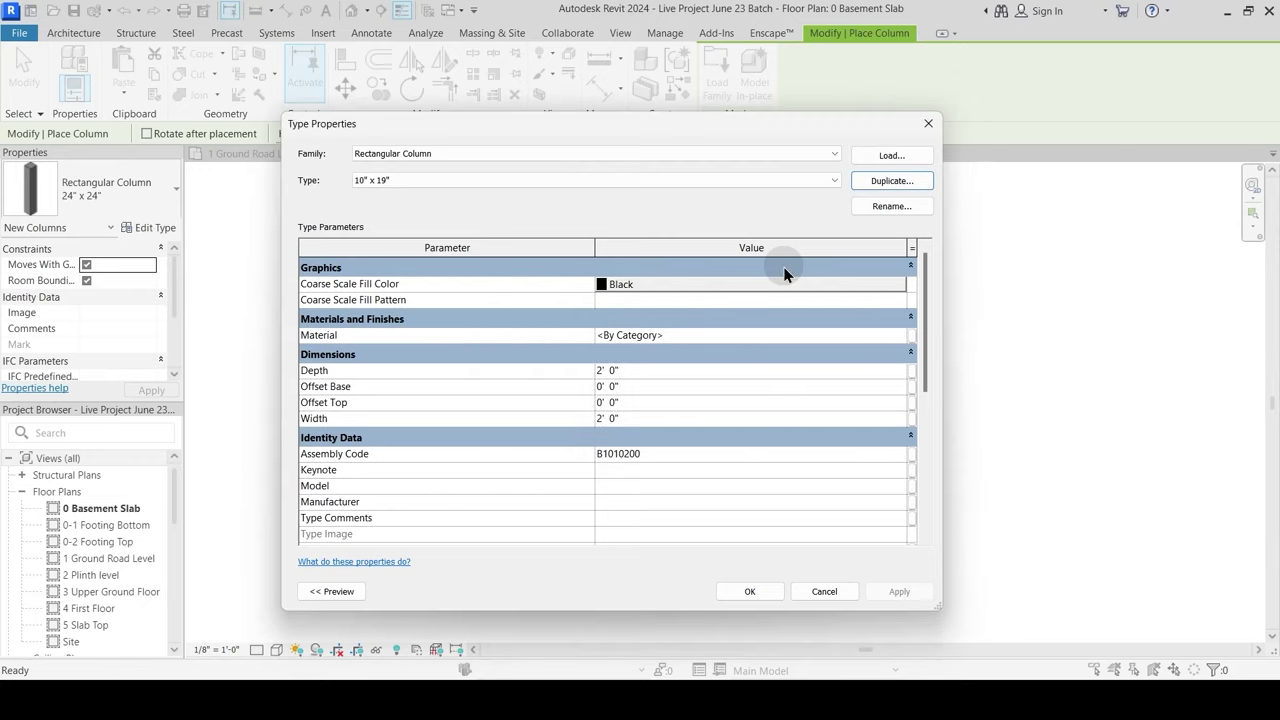
left_click(640, 370)
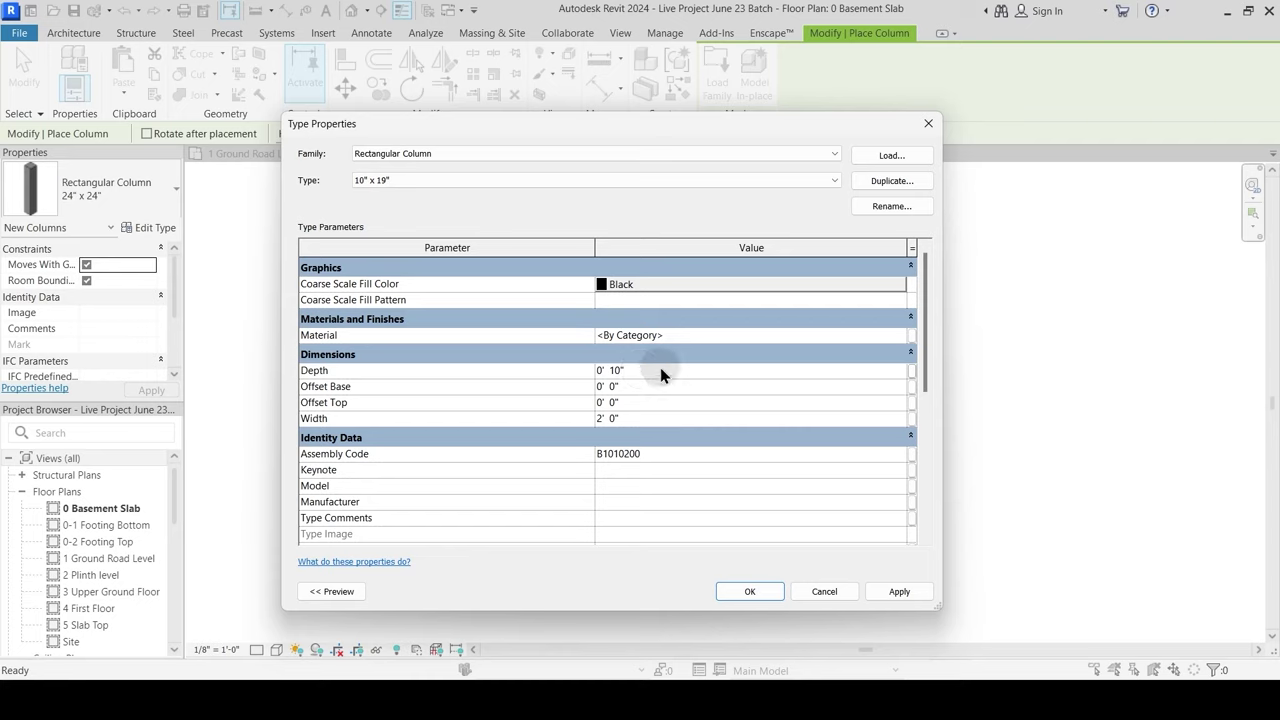
left_click(645, 419)
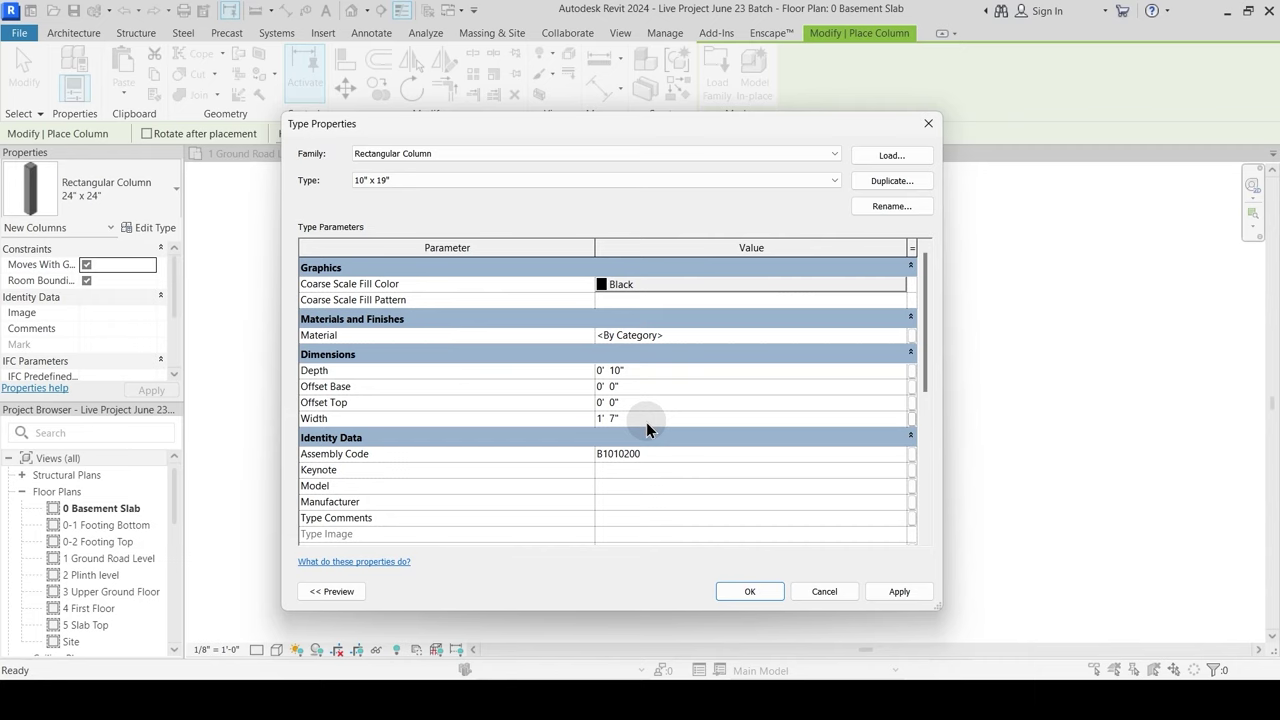
Step: Confirm the 10" x 19" column type and place one column in the 0 Basement Slab plan
left_click(749, 591)
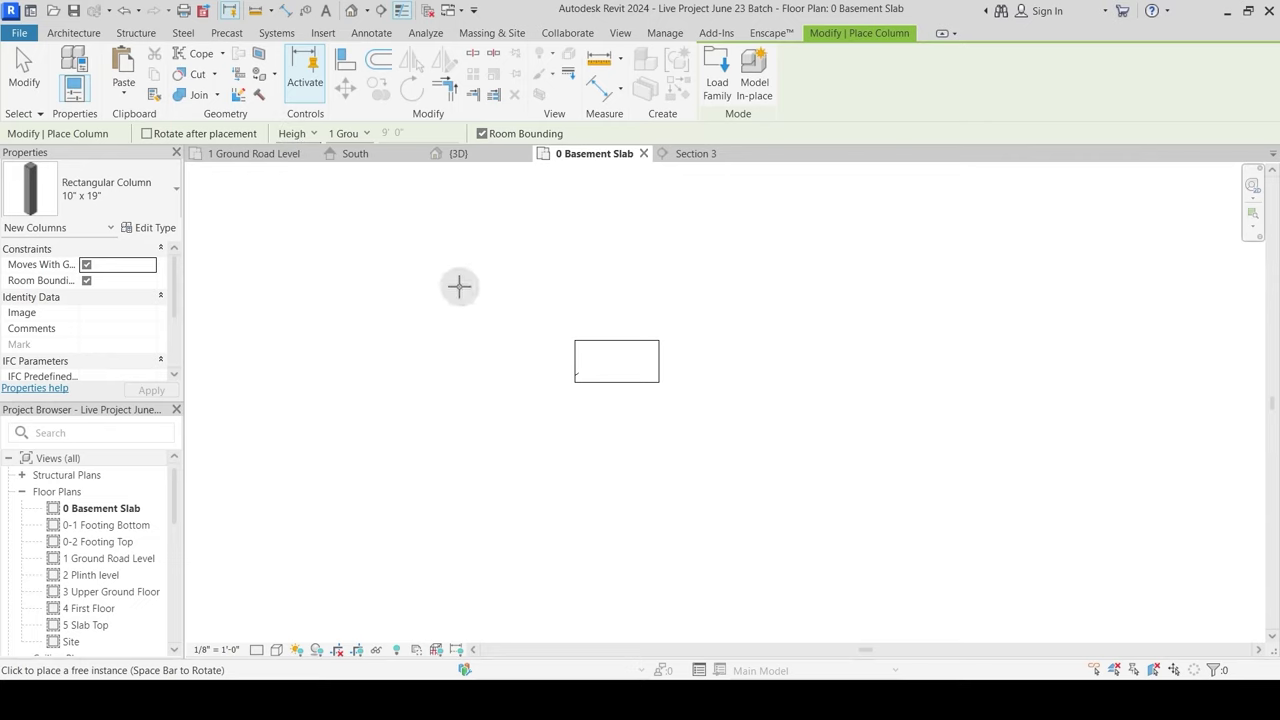
scroll(603, 368, "up", 2)
left_click(603, 358)
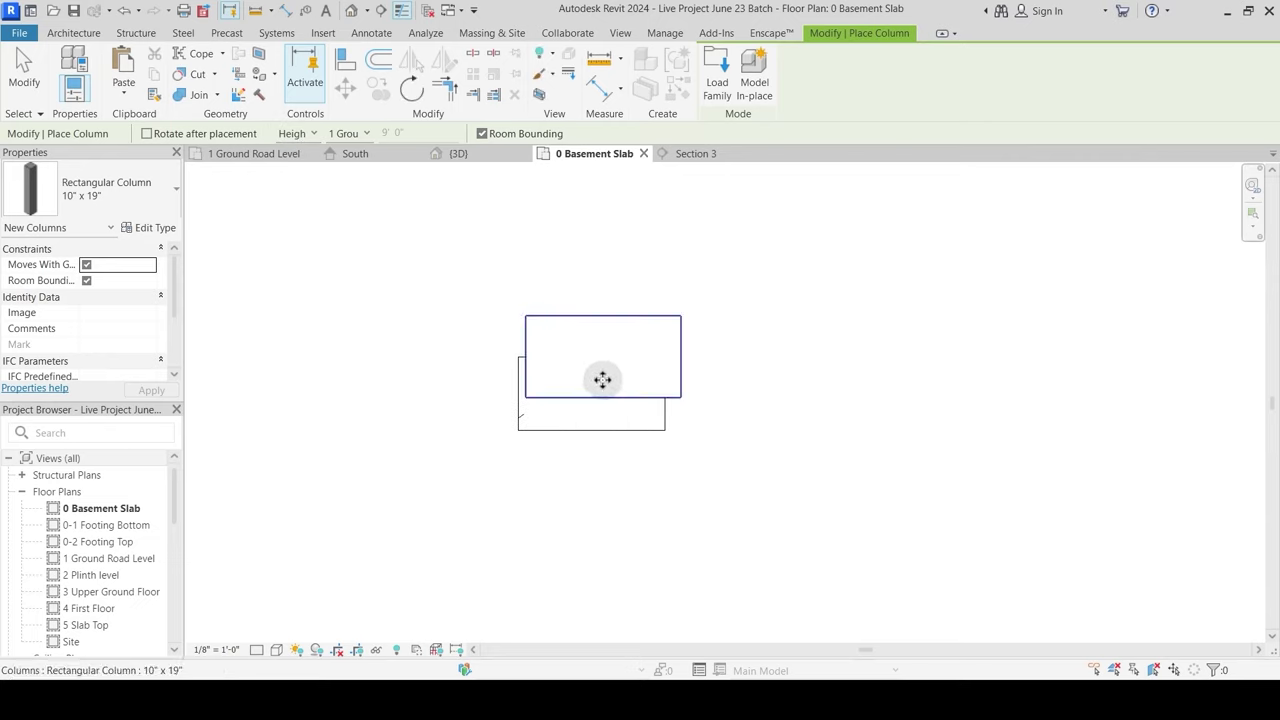
key("Escape")
key("Escape")
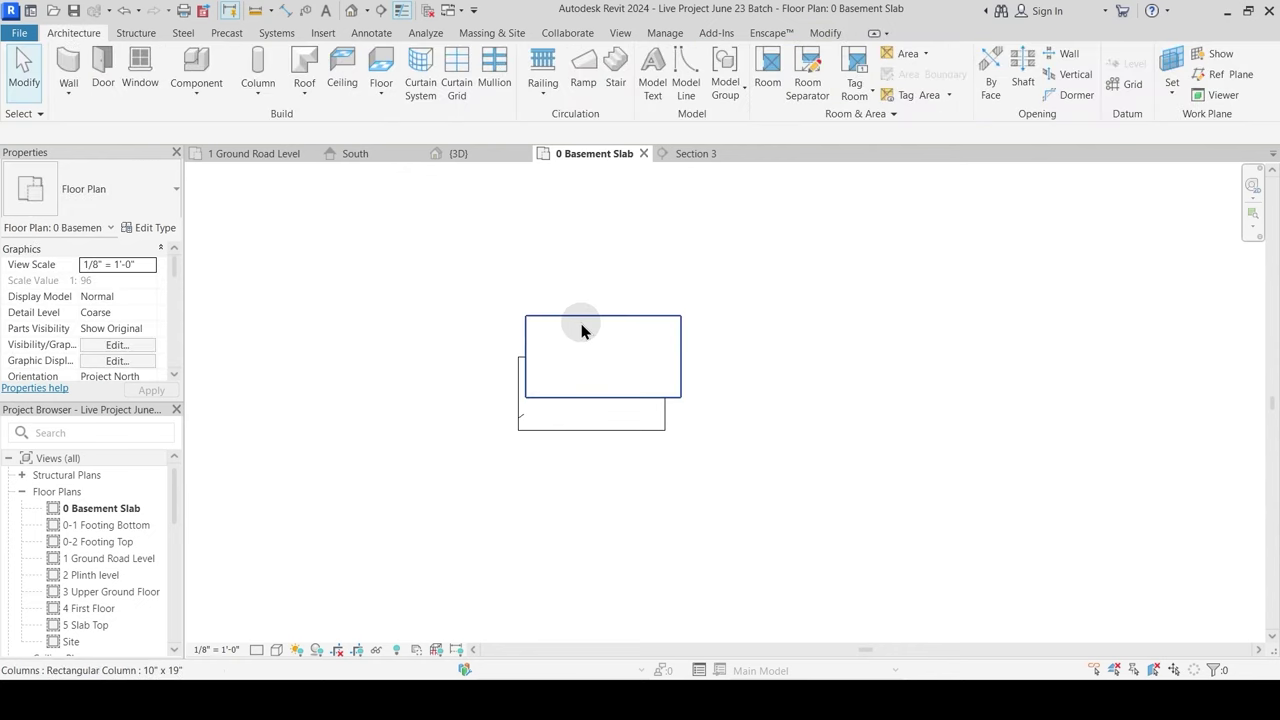
Step: Select the newly placed 10" x 19" column to check its position against the existing outline
left_click(582, 324)
middle_click_drag(418, 336, 528, 371)
left_click(475, 308)
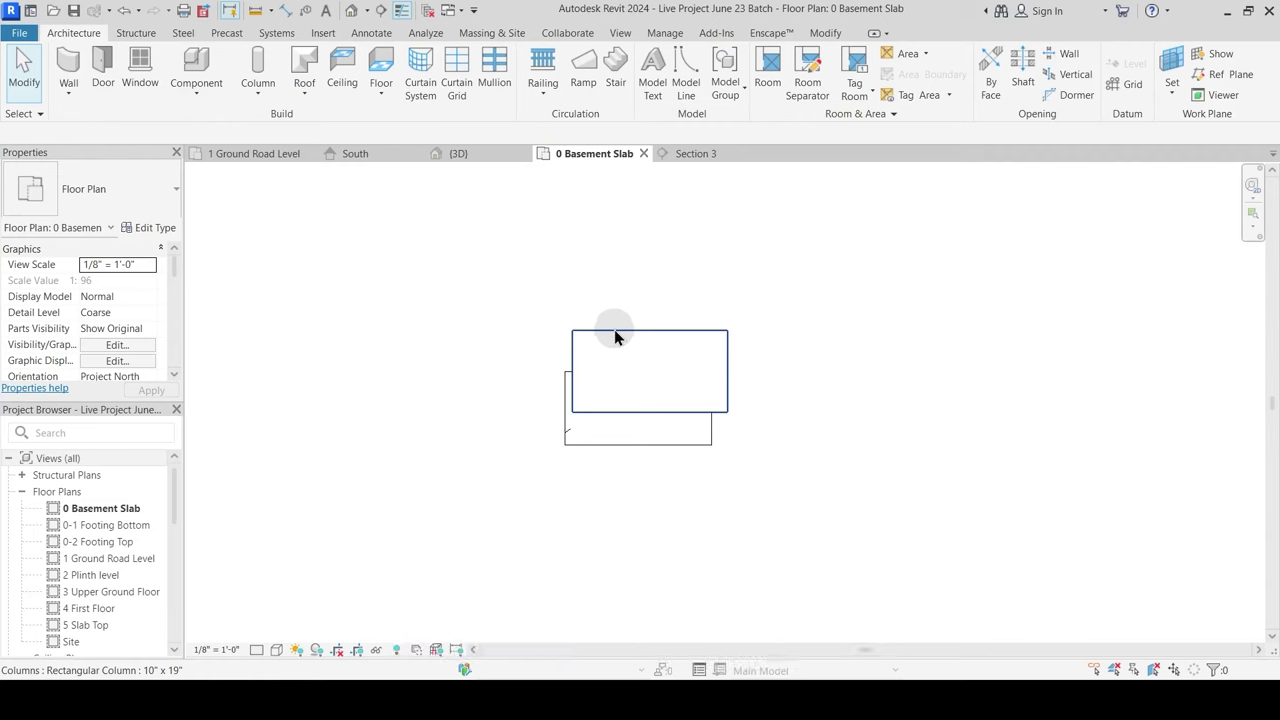
left_click(614, 337)
scroll(551, 389, "up", 2)
left_click(507, 397)
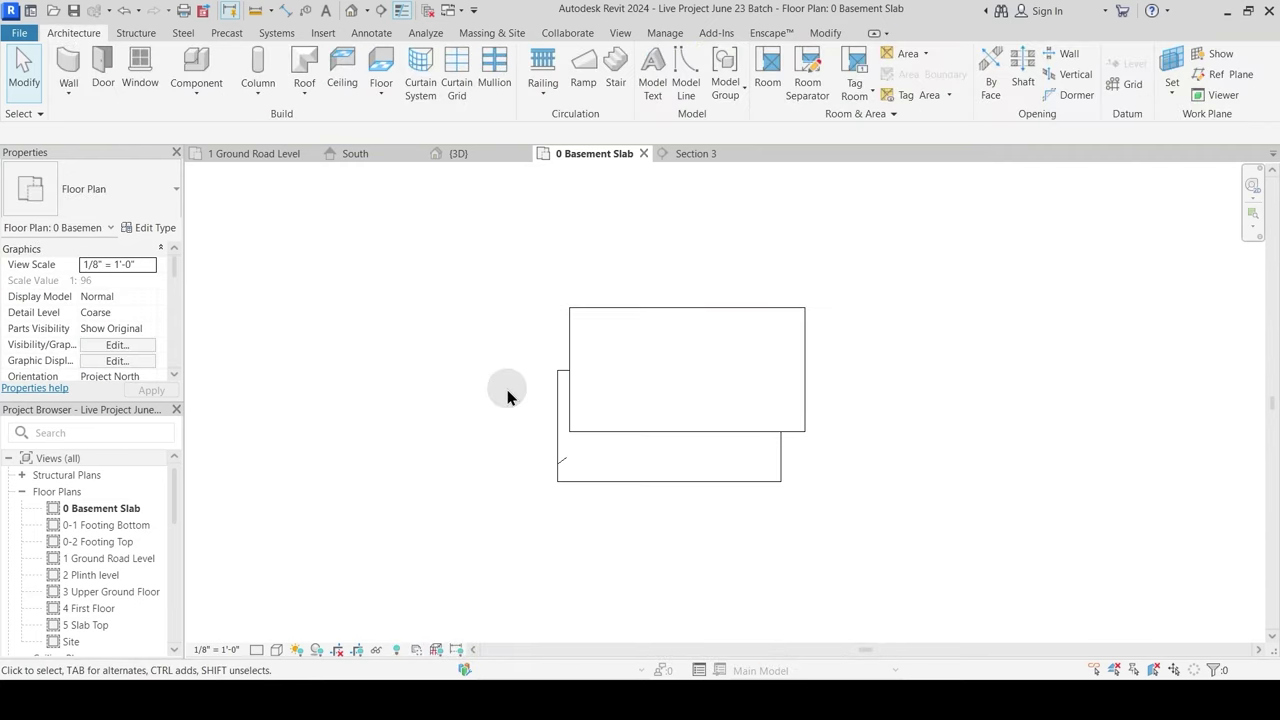
Step: Start the model line (LI) and wall (WA) tools, cancelling each without drawing
key("l")
key("i")
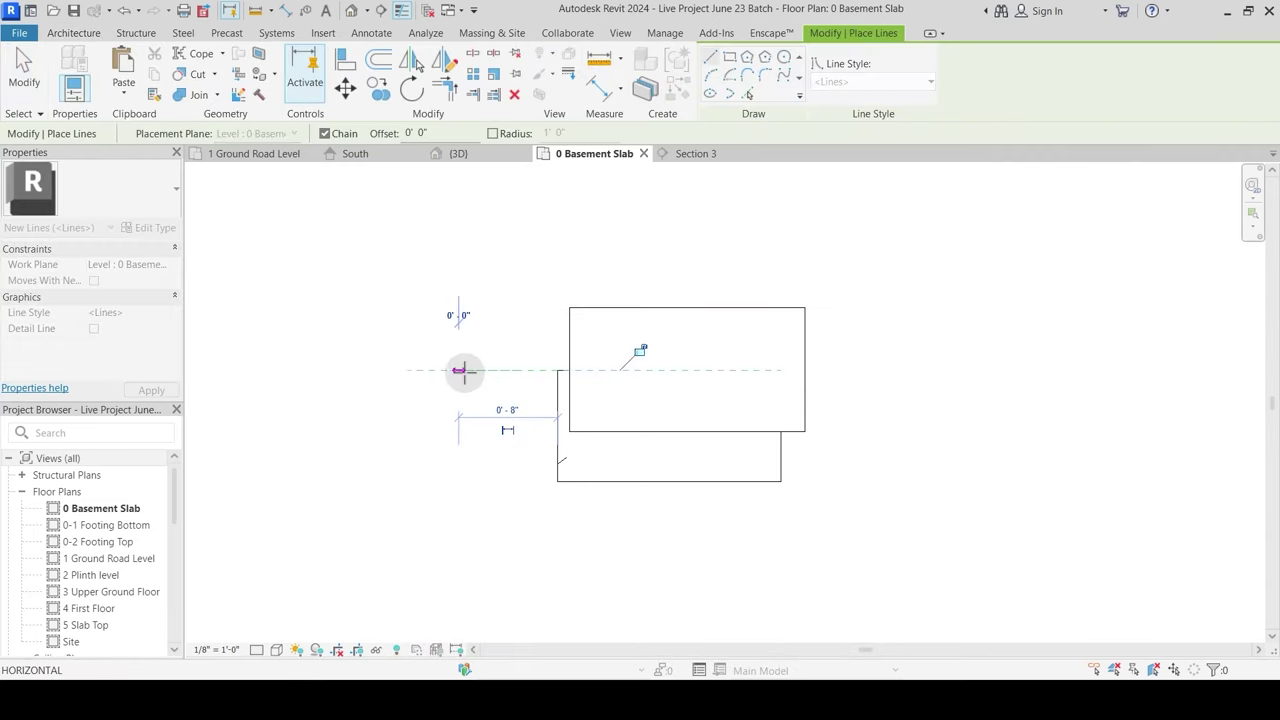
key("Escape")
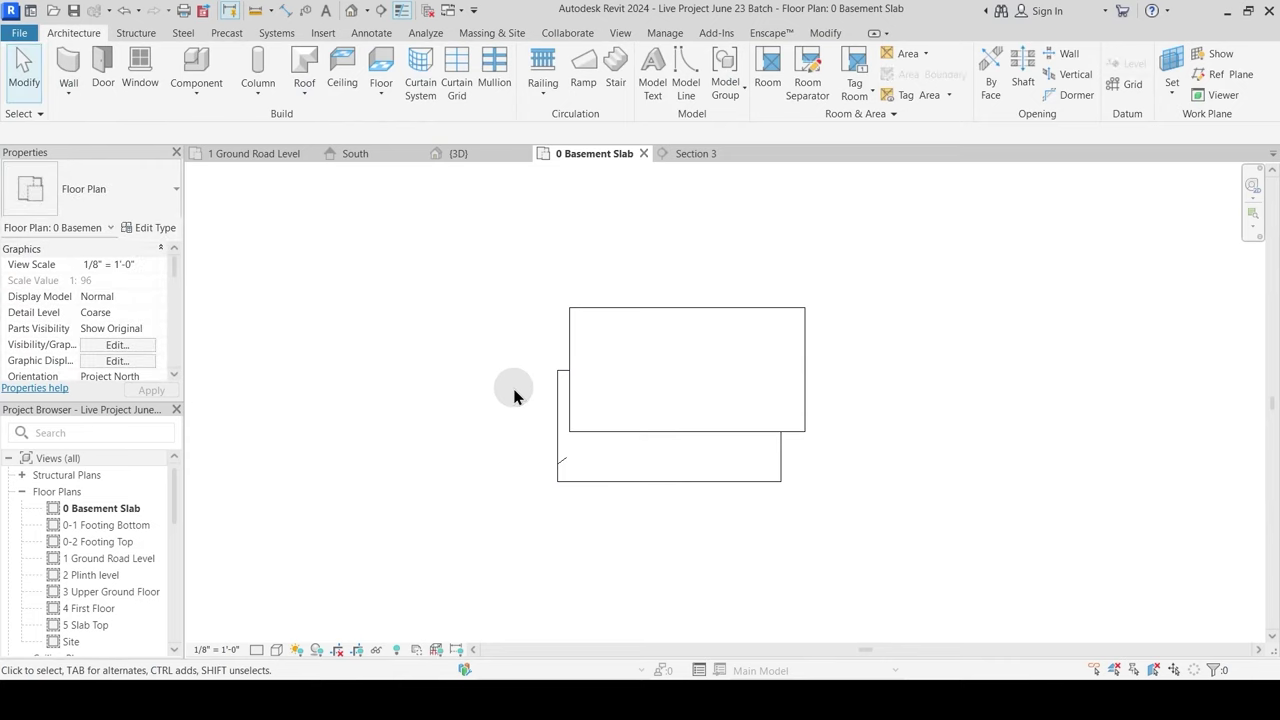
scroll(533, 380, "down", 2)
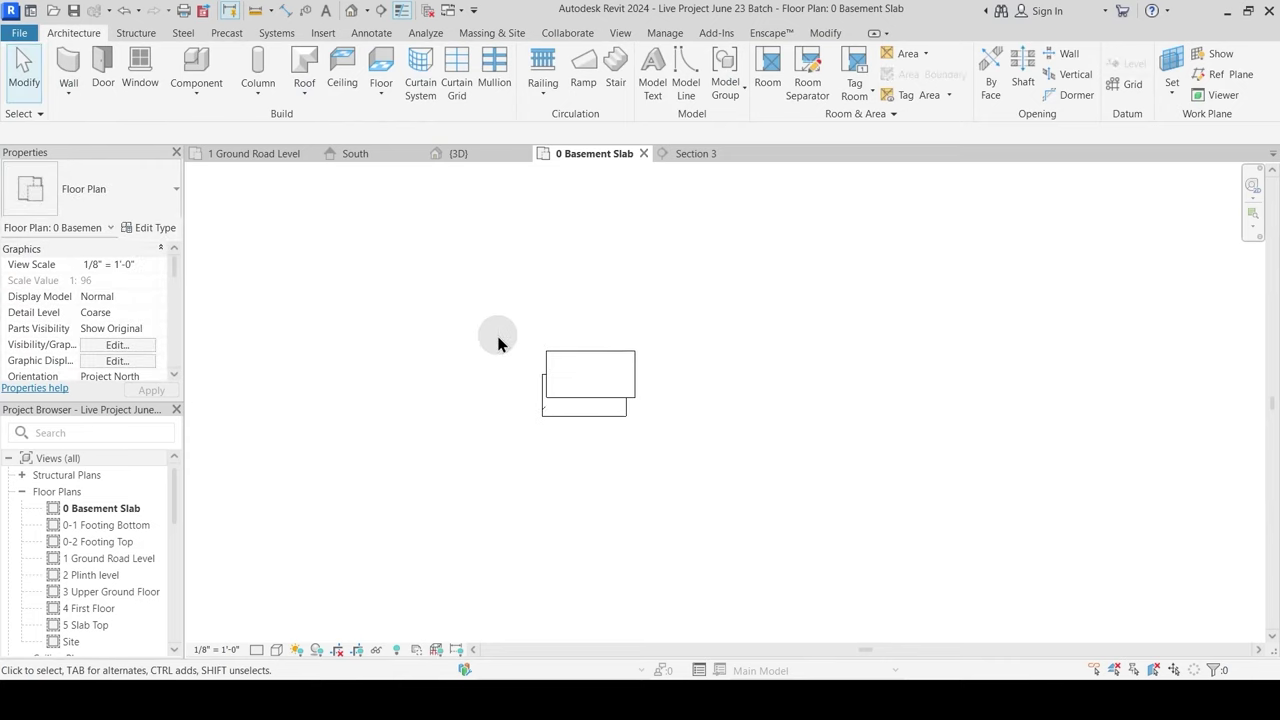
scroll(555, 319, "up", 5)
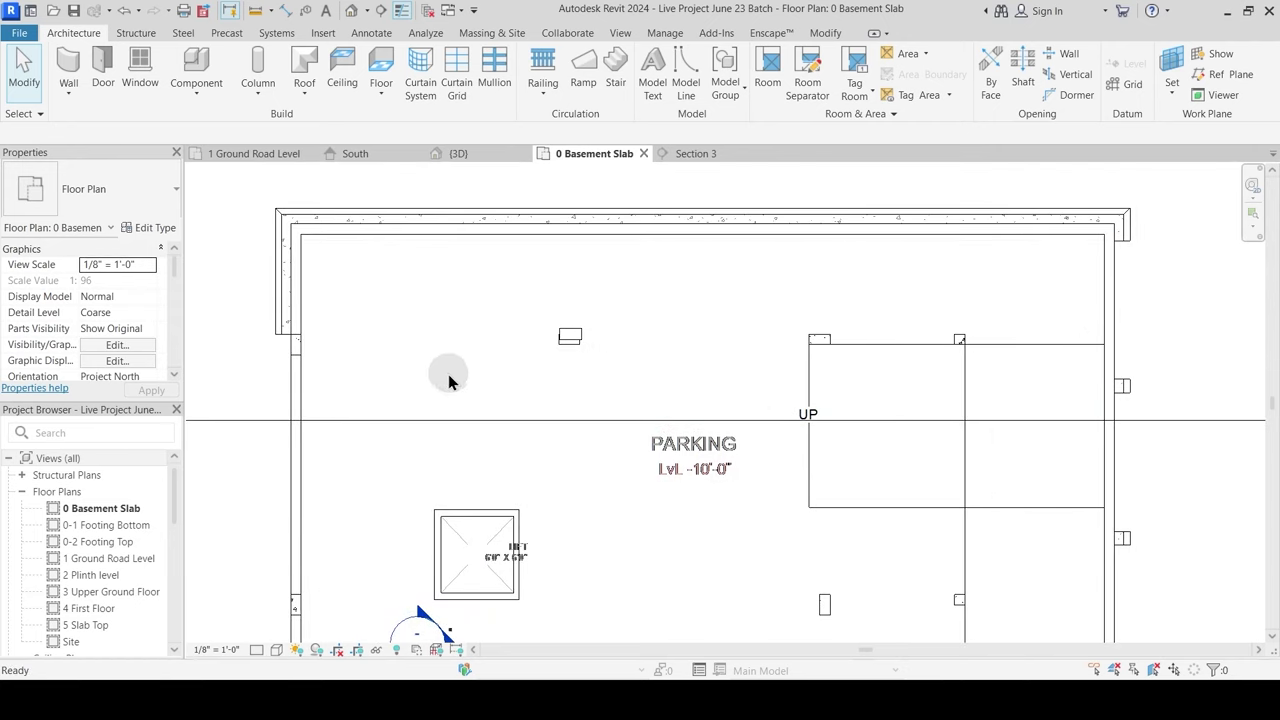
key("w")
key("a")
scroll(507, 371, "up", 5)
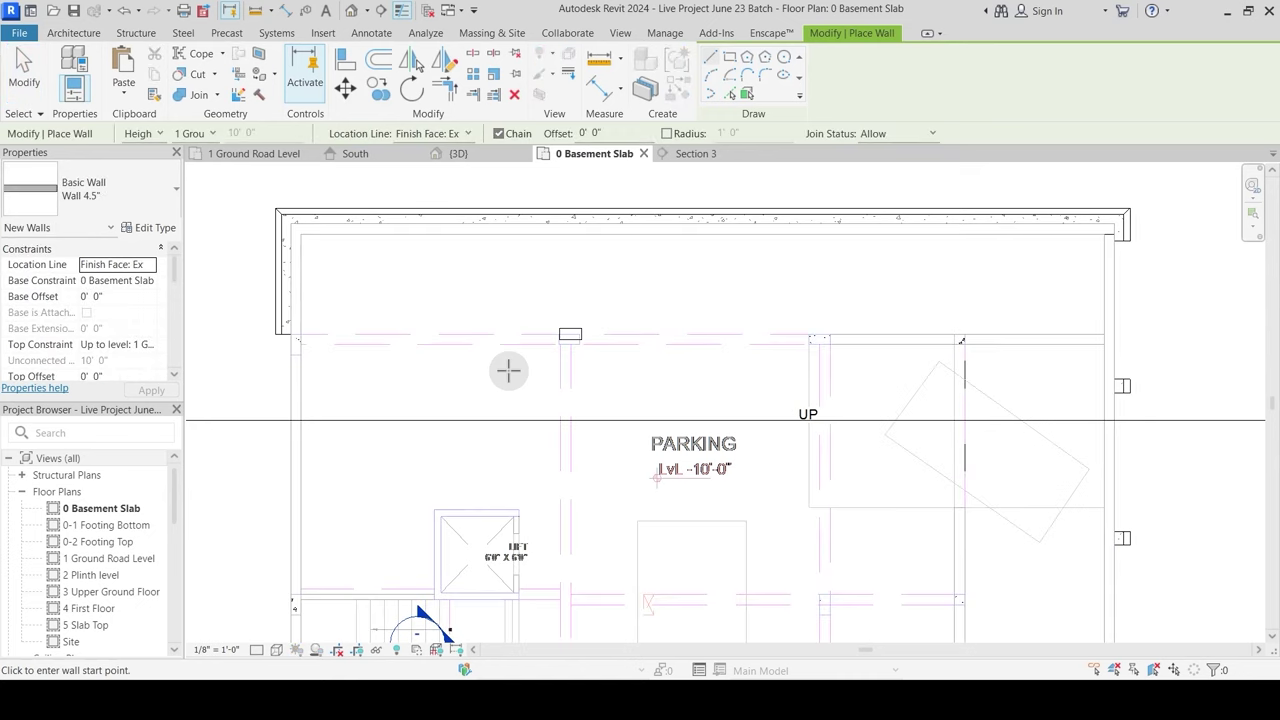
scroll(555, 430, "up", 3)
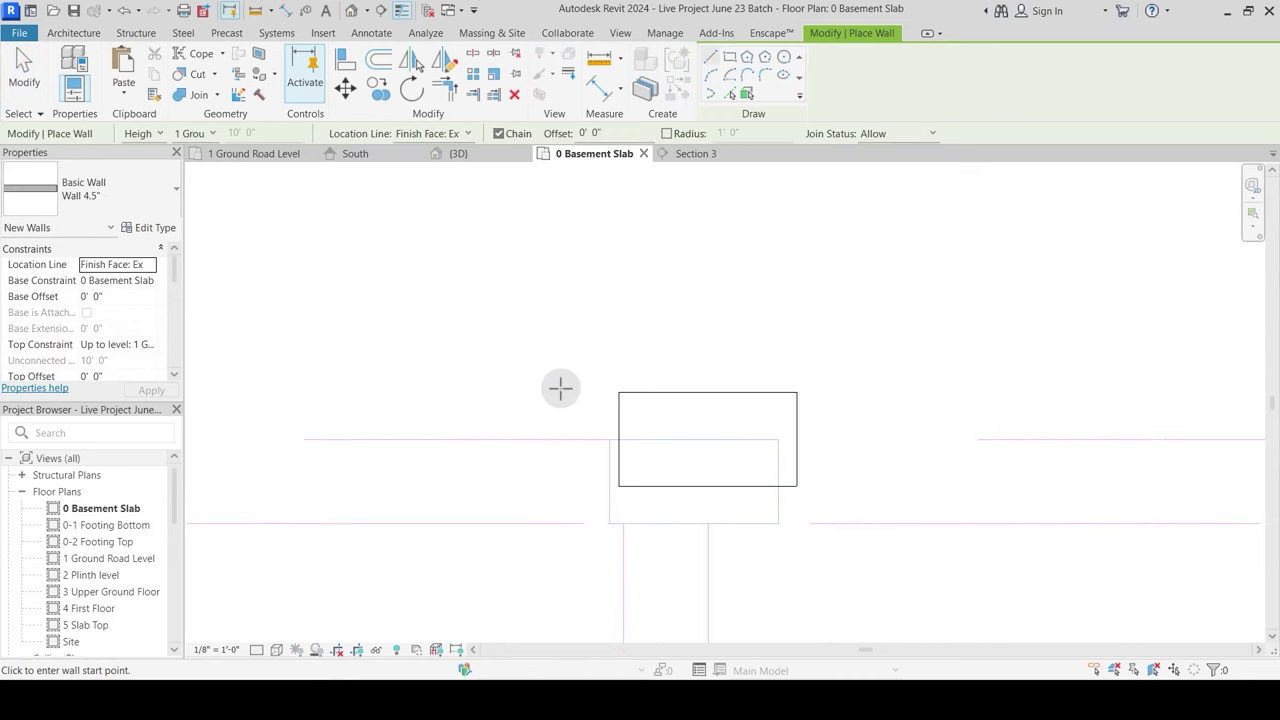
key("Escape")
Step: Select the short model line beside the columns and begin a move, then cancel it
left_click(586, 444)
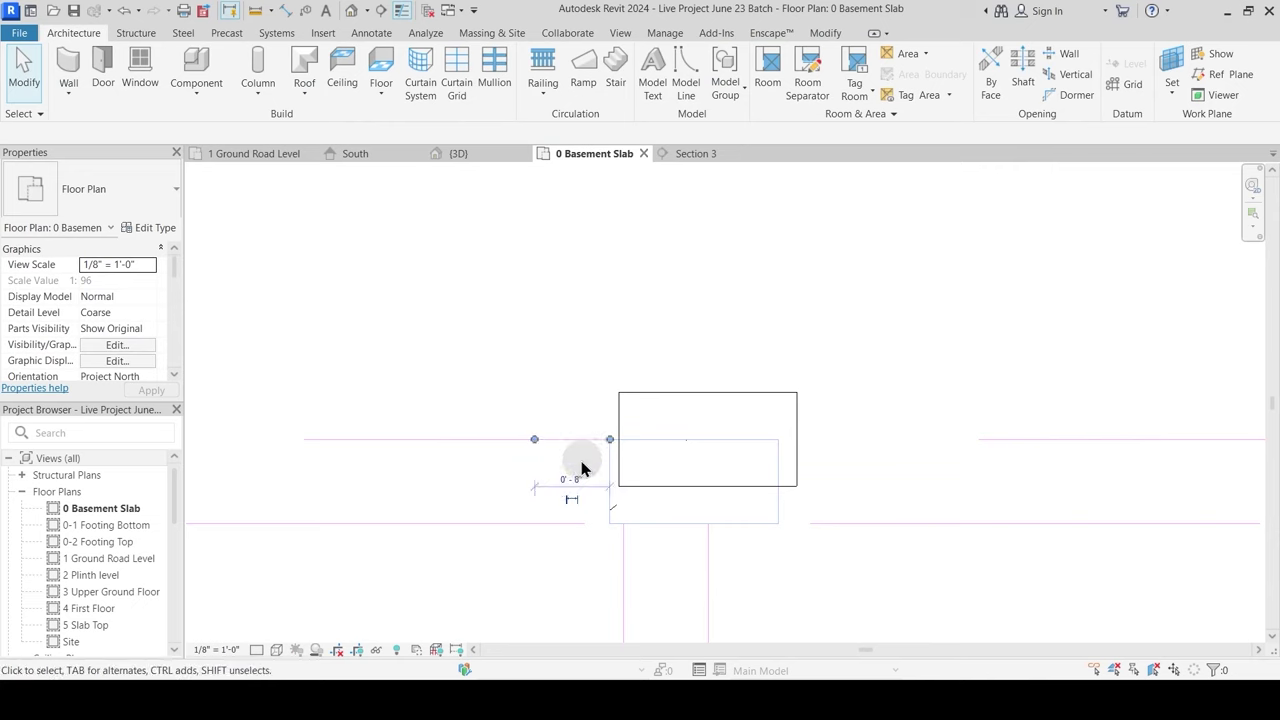
scroll(590, 470, "up", 2)
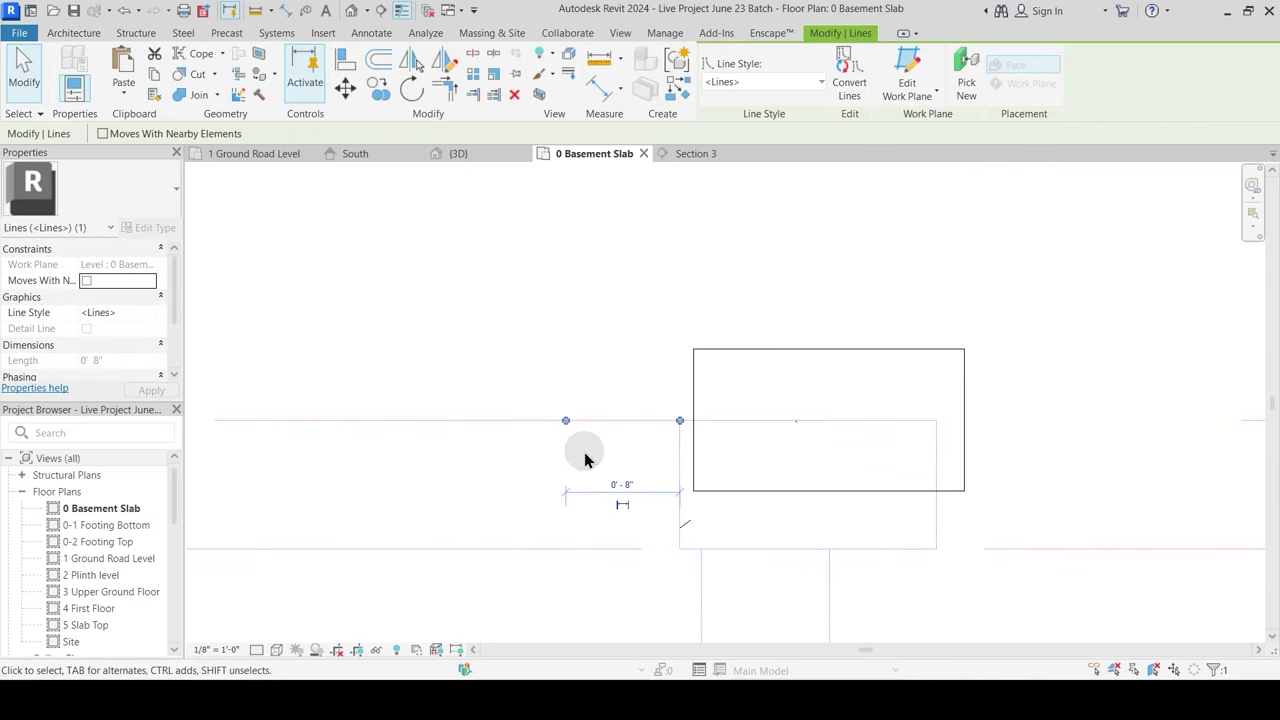
key("space")
left_click(583, 385)
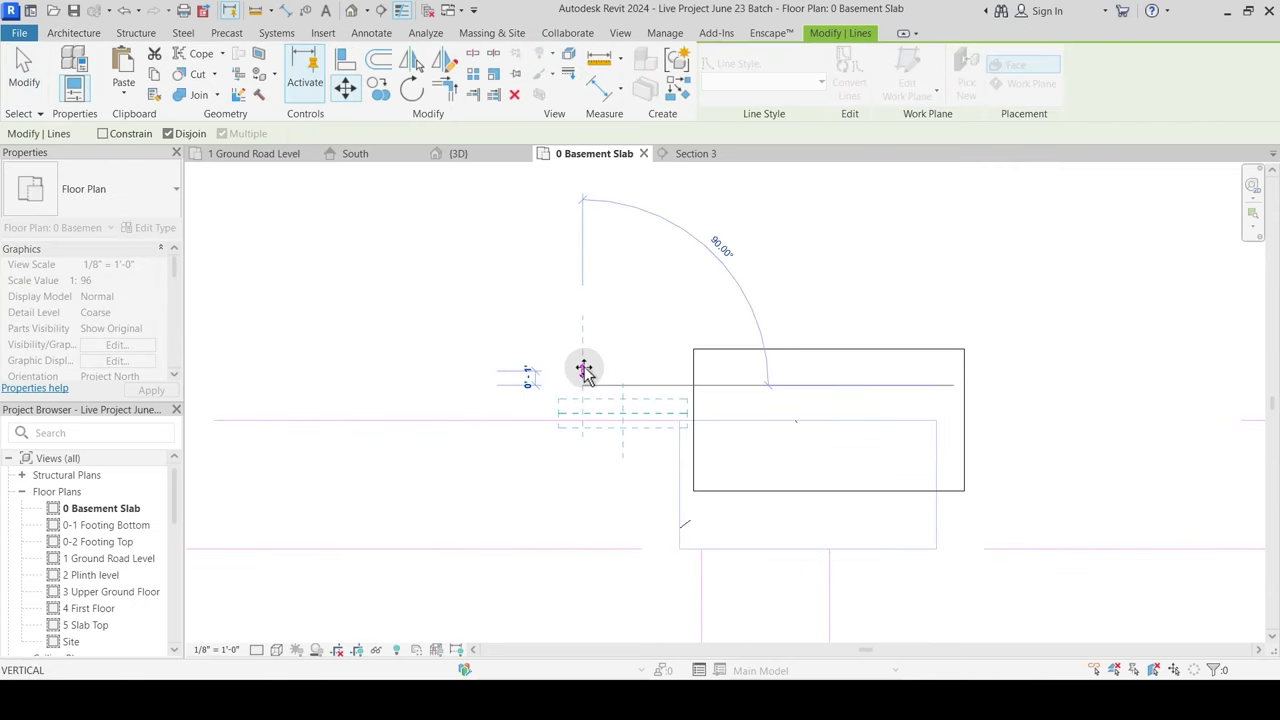
key("Escape")
key("Escape")
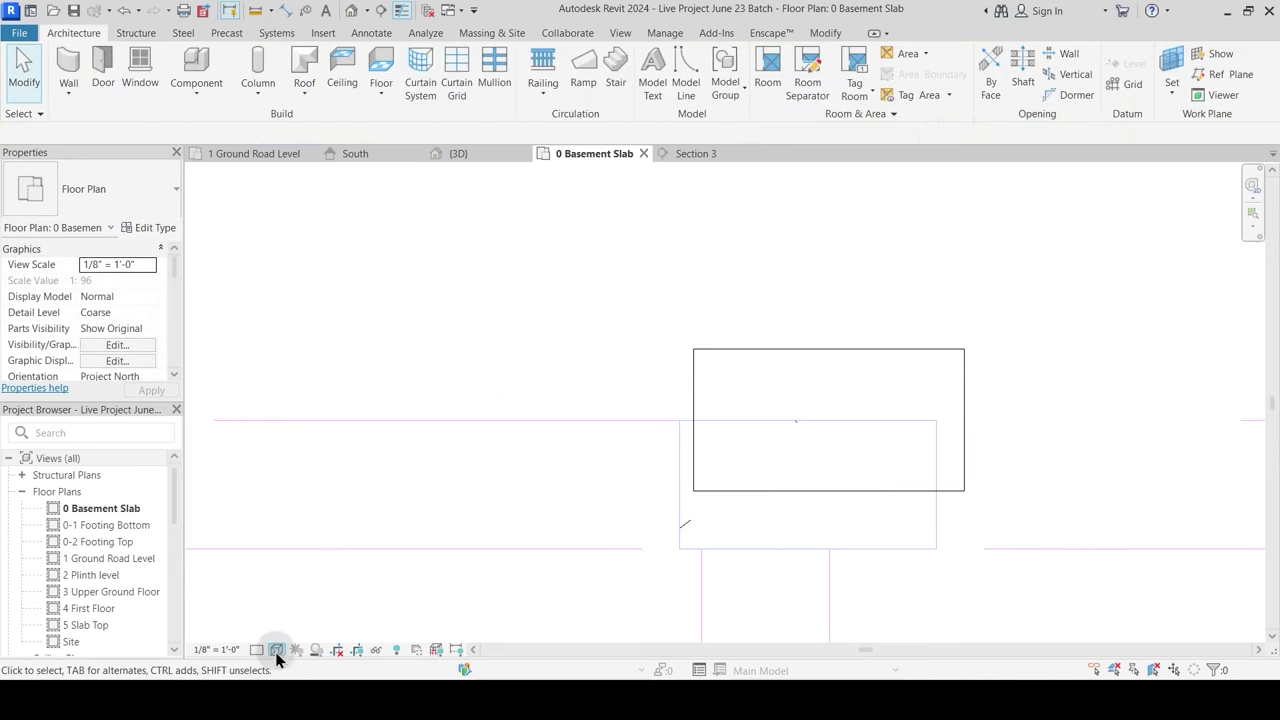
Step: Switch the plan's visual style to Hidden Line, then to Wireframe
left_click(277, 649)
left_click(305, 566)
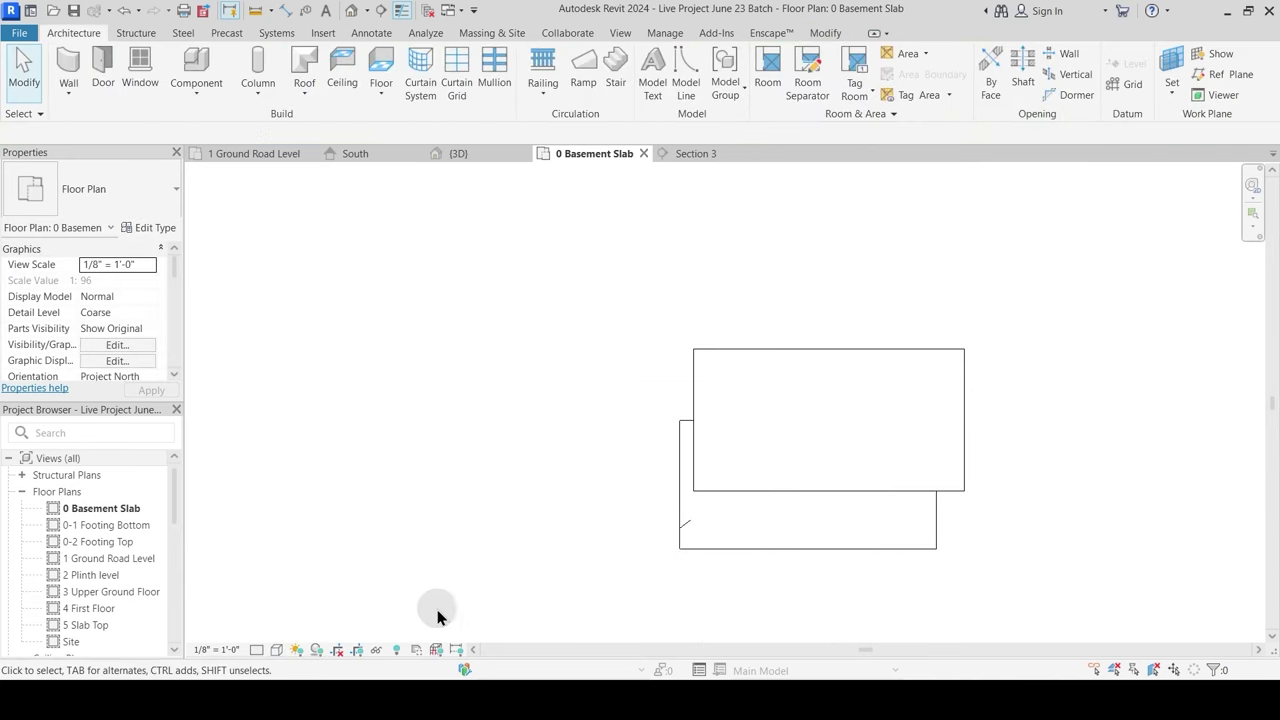
left_click(259, 649)
left_click(305, 548)
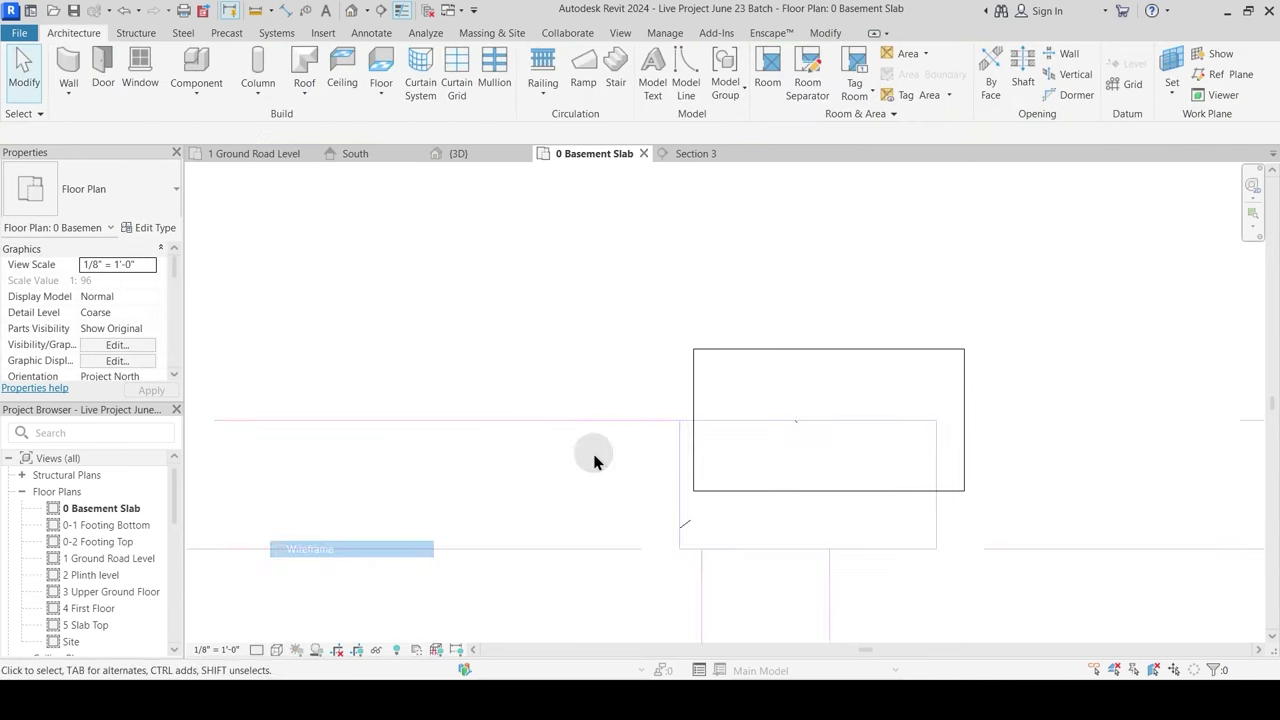
Step: Move the short horizontal model line upward by 0.5"
left_click(643, 421)
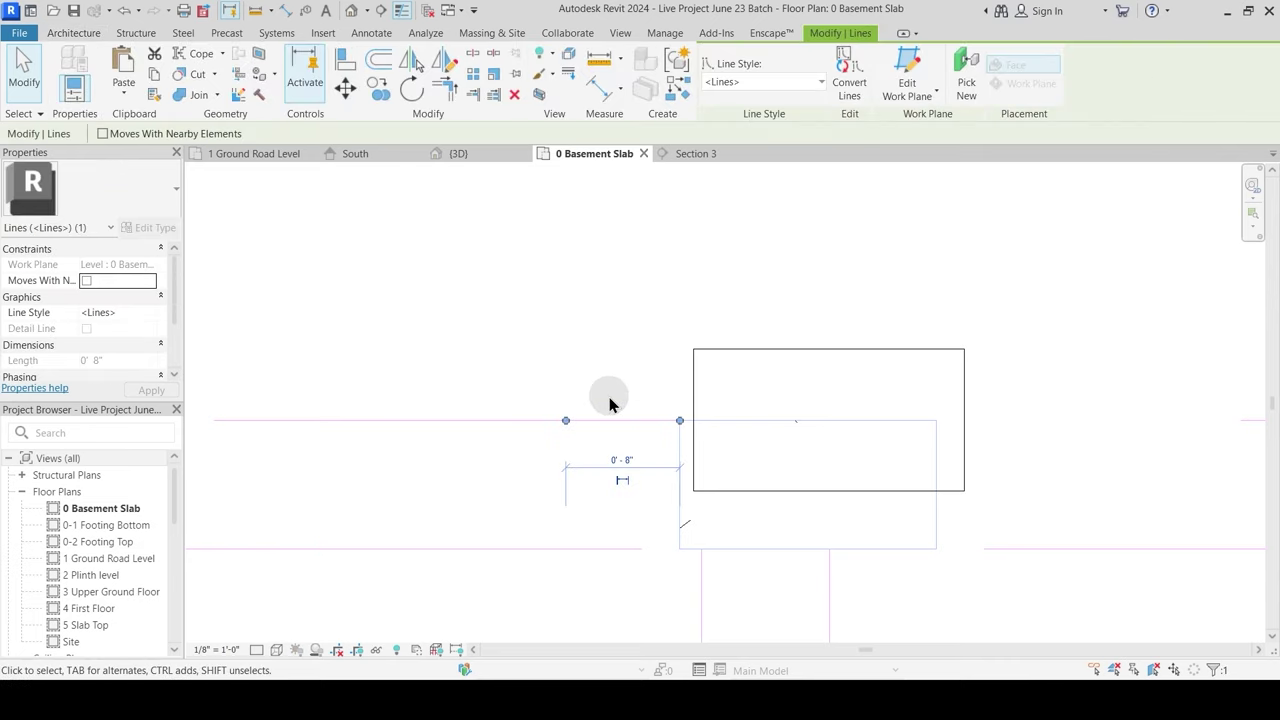
left_click(609, 380)
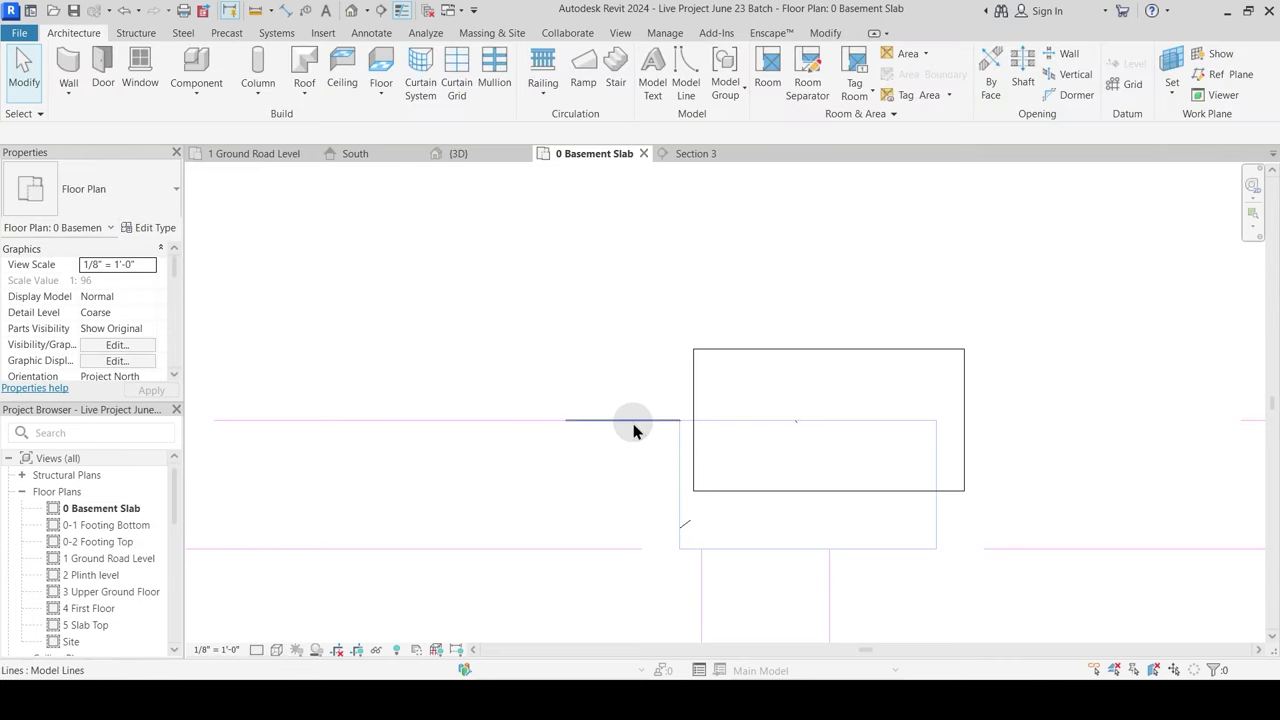
left_click_drag(609, 410, 613, 362)
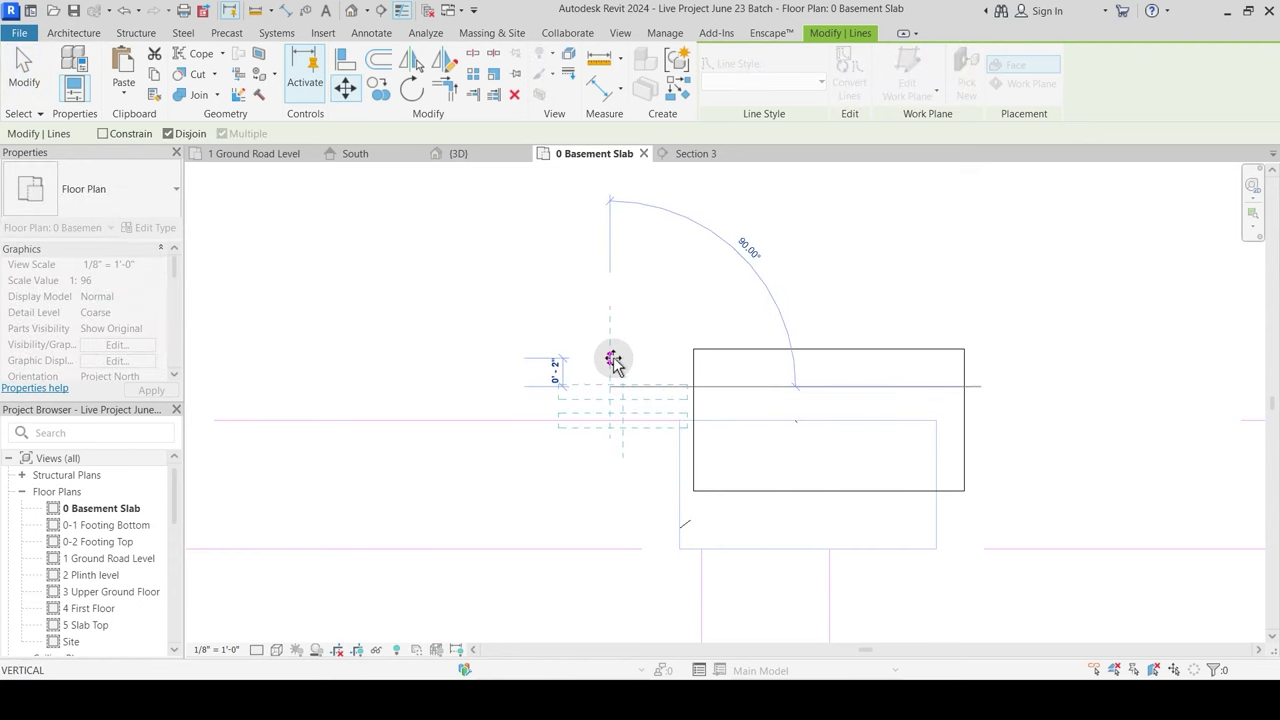
type(".5")
key("Return")
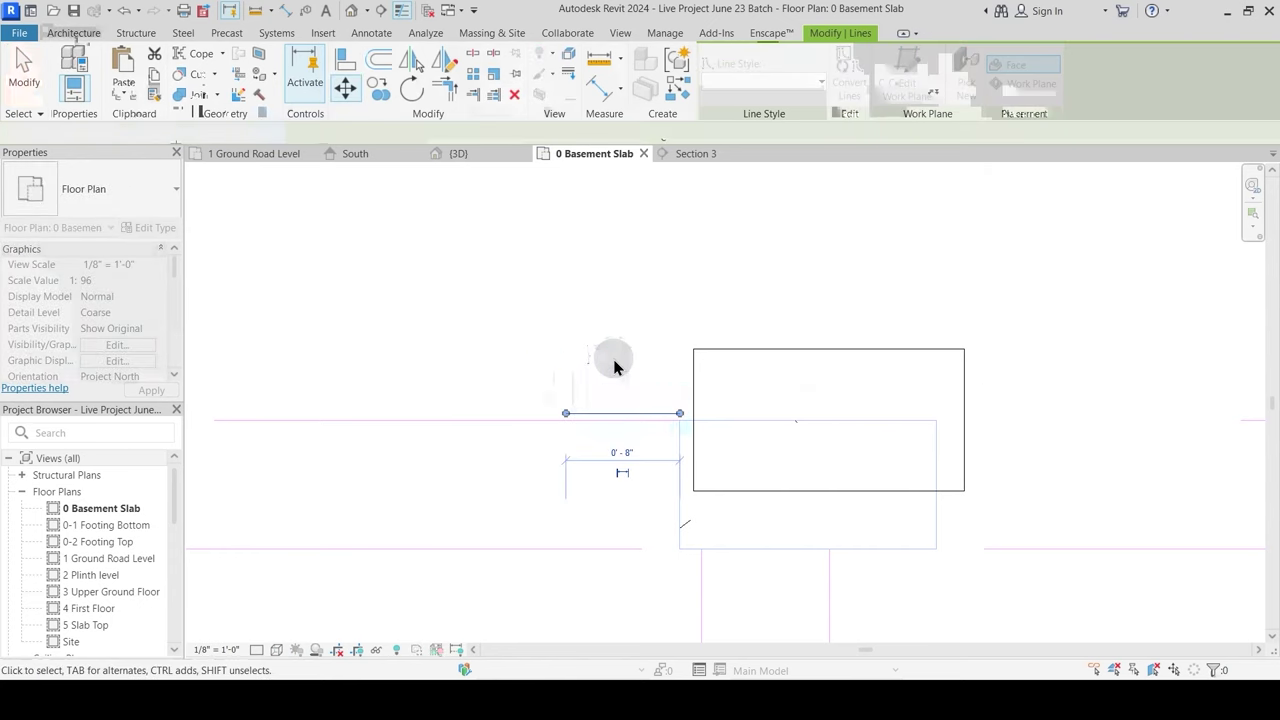
key("Escape")
scroll(676, 430, "up", 2)
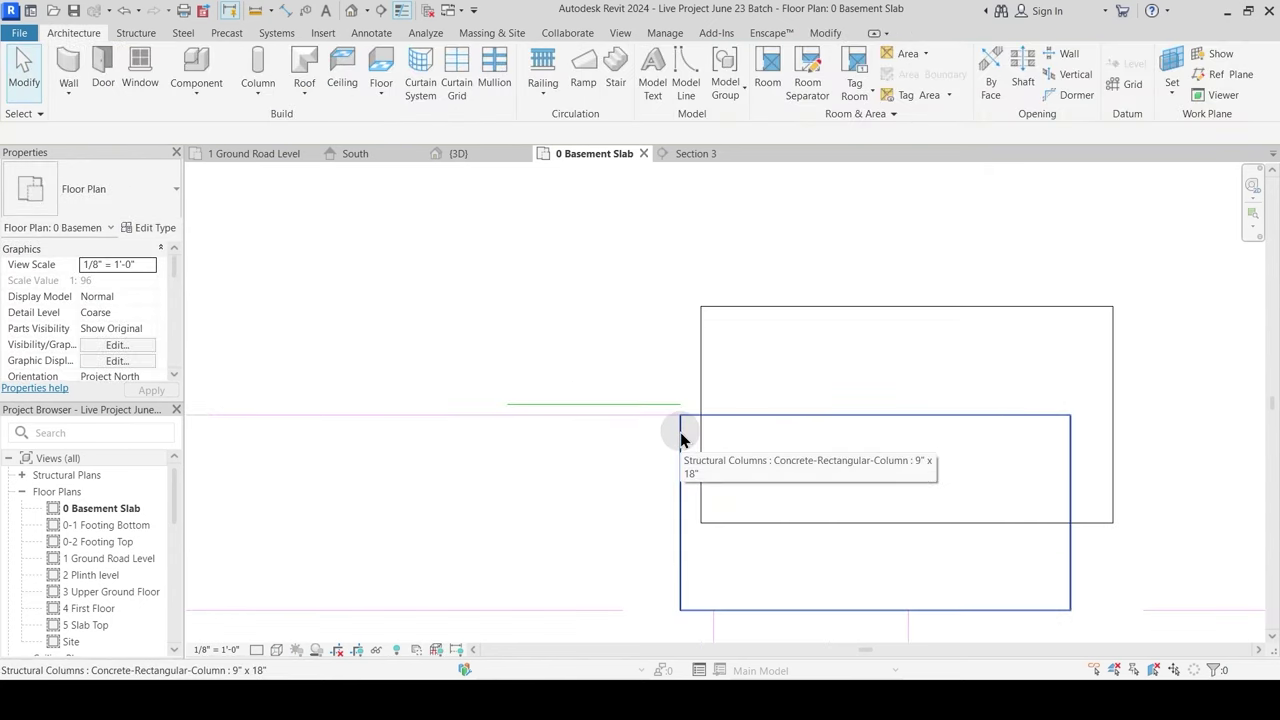
Step: Draw a vertical model line from the horizontal line's end and move it 0.5" off the column edge
key("l")
key("i")
left_click(679, 414)
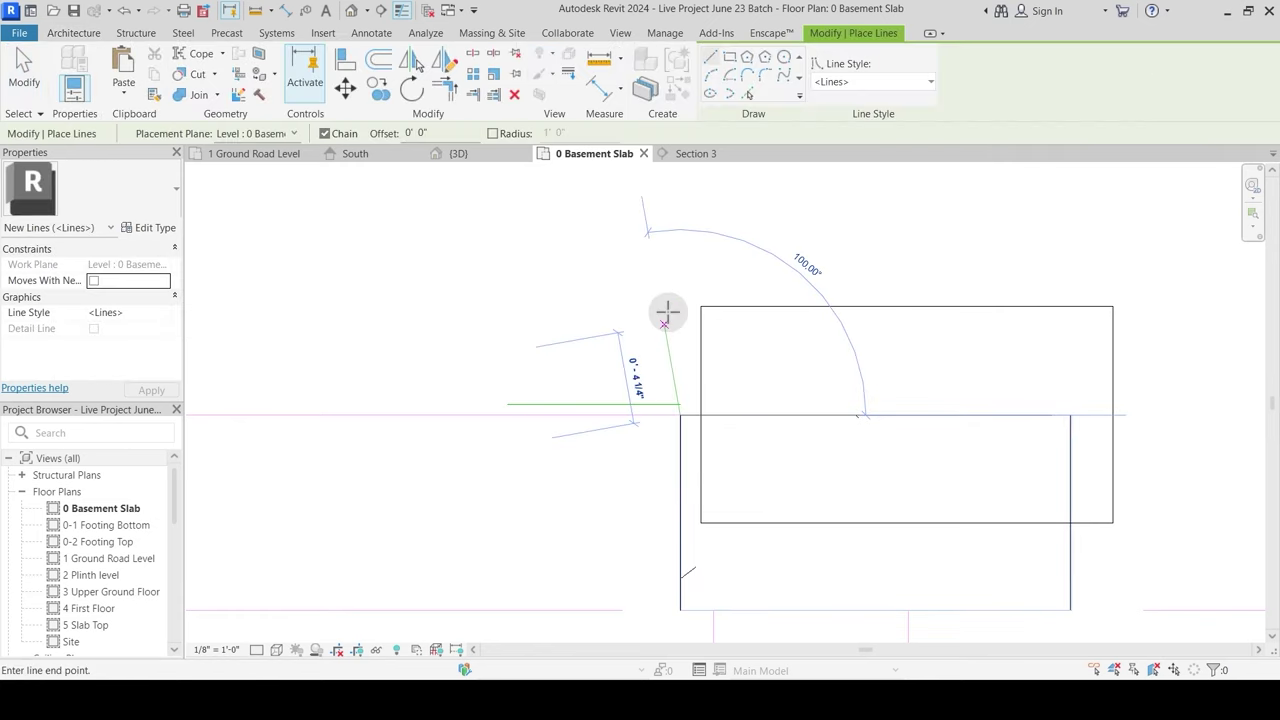
left_click(680, 287)
key("Escape")
key("Escape")
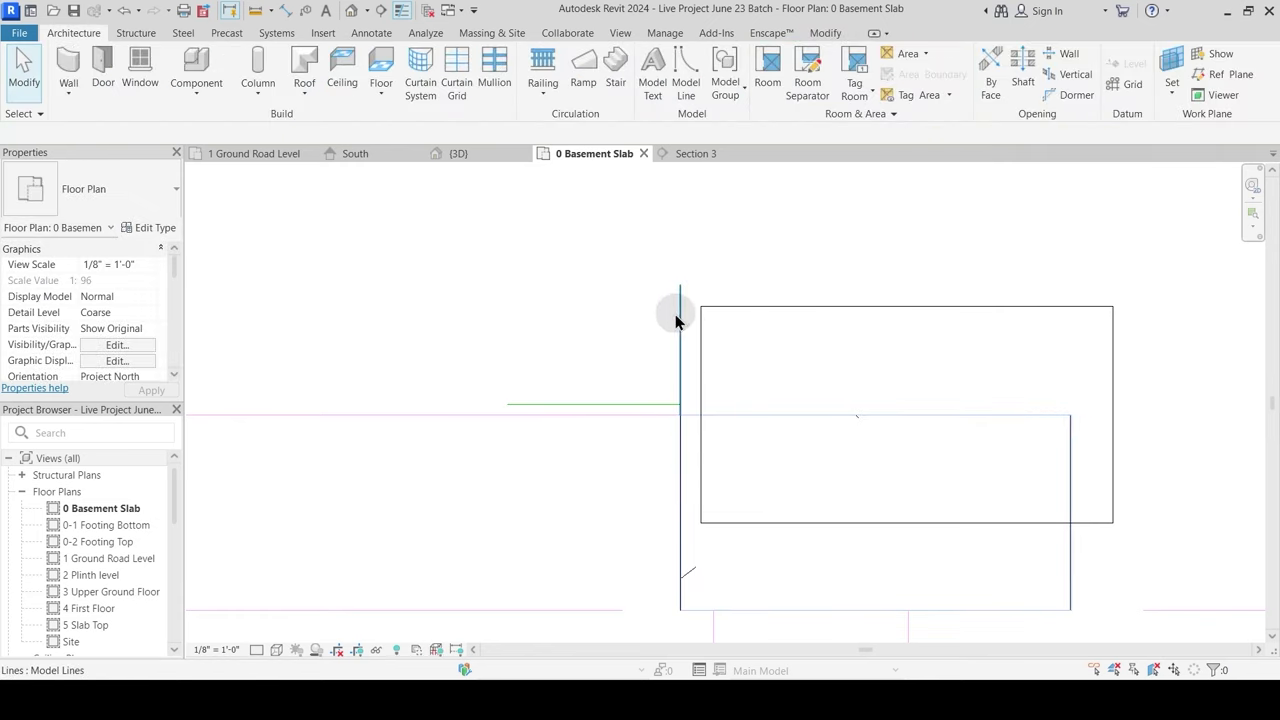
left_click(680, 318)
key("m")
key("v")
left_click(633, 309)
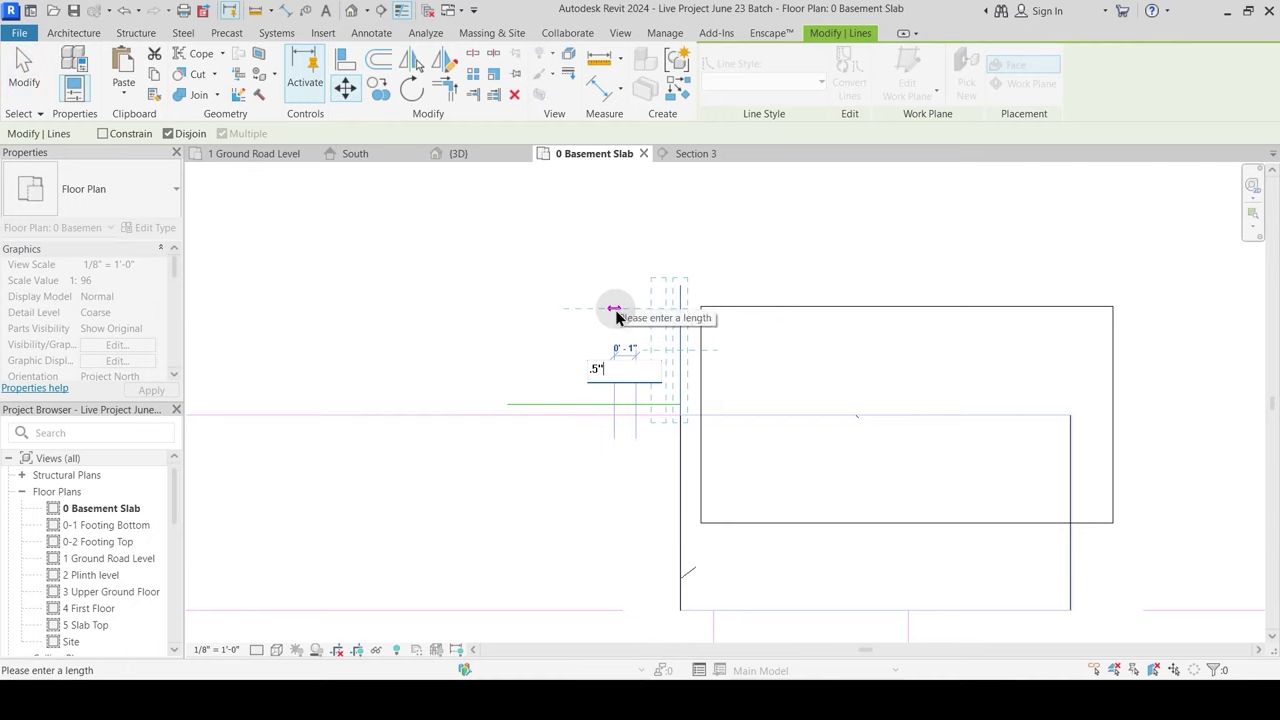
key("Return")
key("Escape")
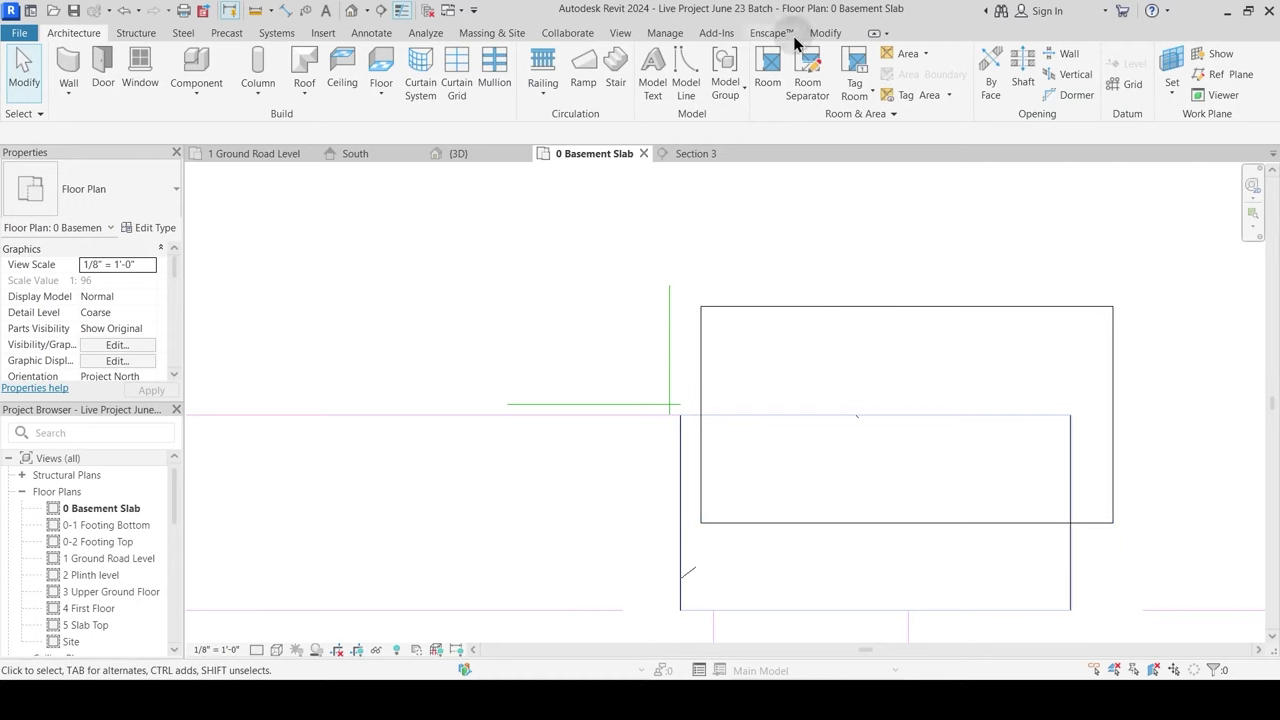
Step: Align the 10" x 19" column's left and top edges to the green guide lines
left_click(826, 34)
left_click(342, 62)
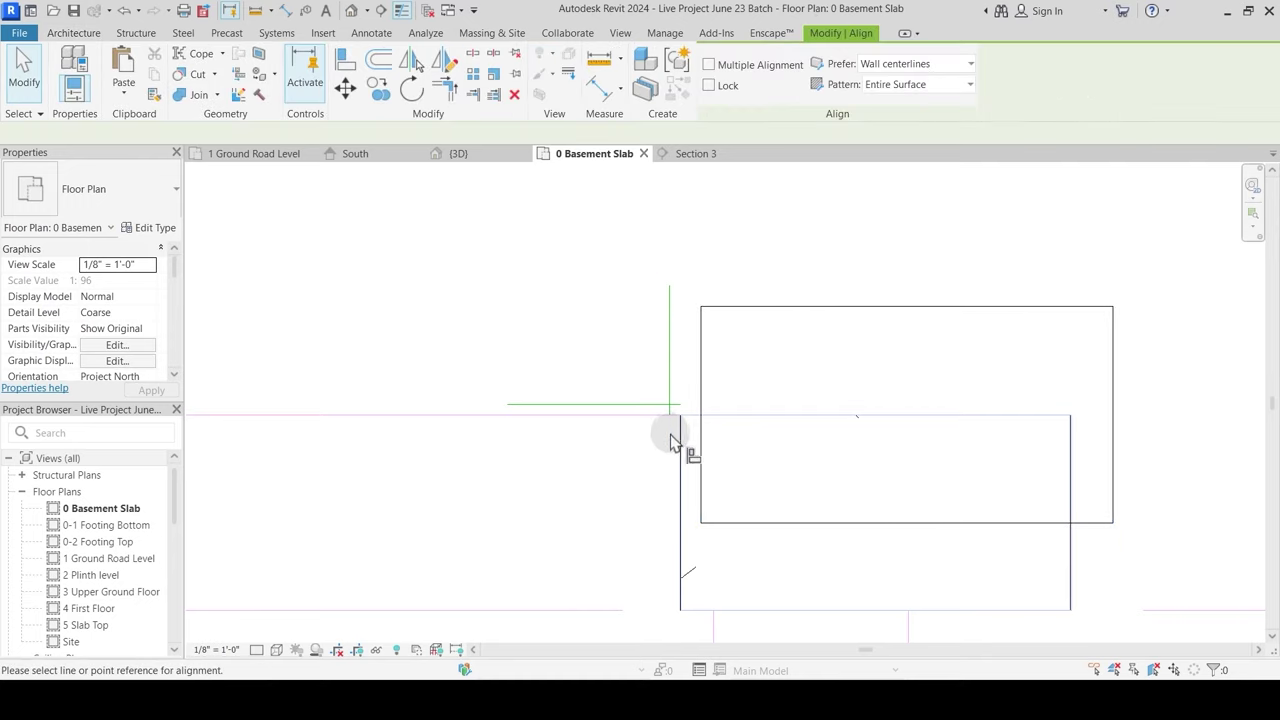
scroll(668, 419, "up", 1)
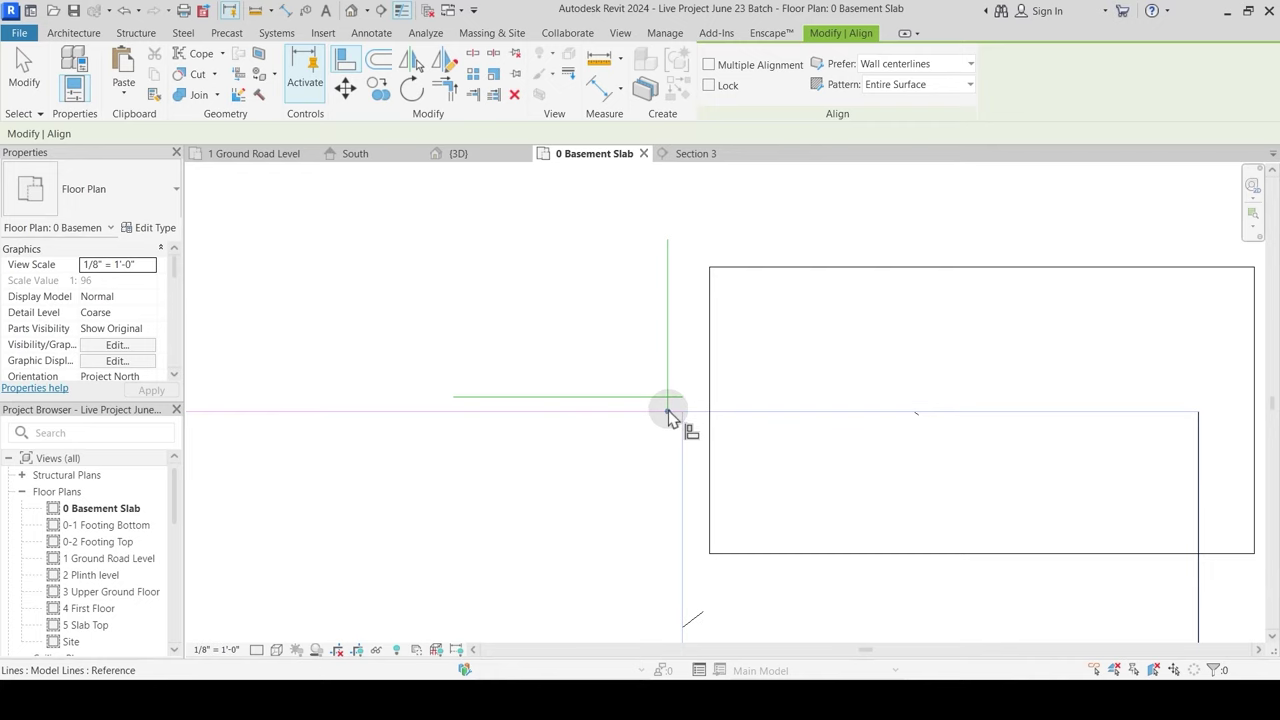
left_click(669, 413)
left_click(711, 429)
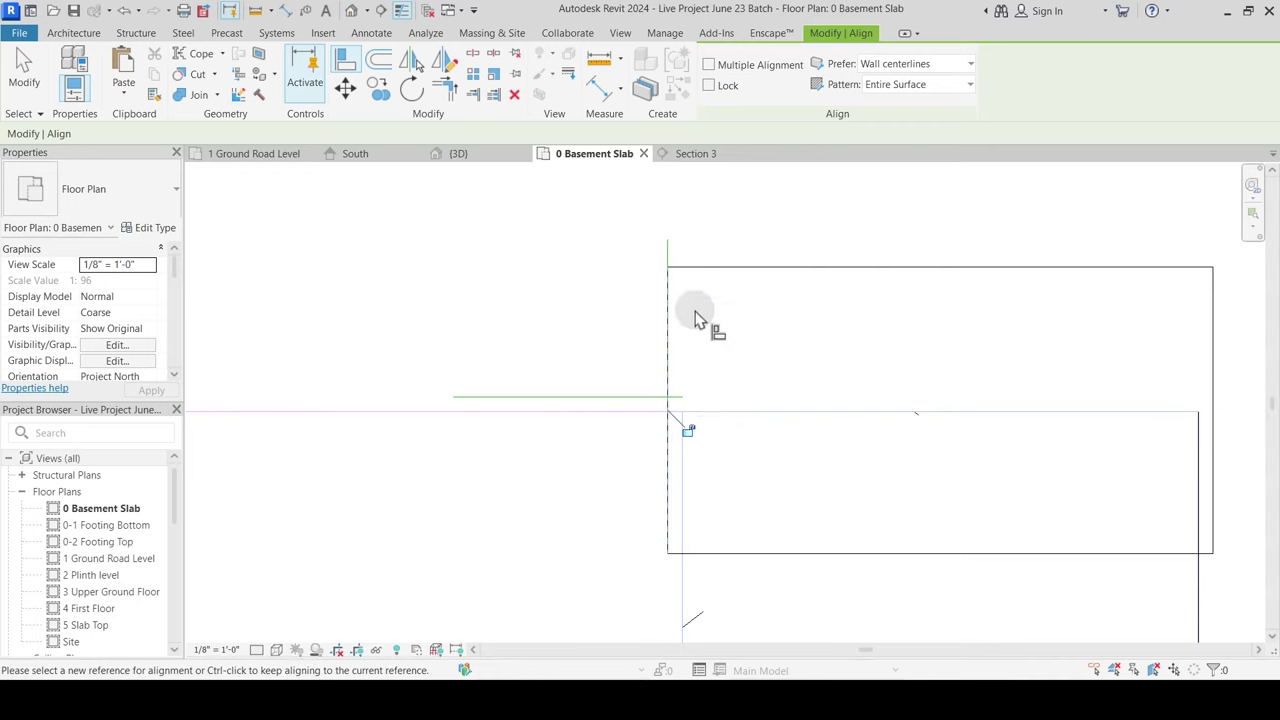
left_click(684, 398)
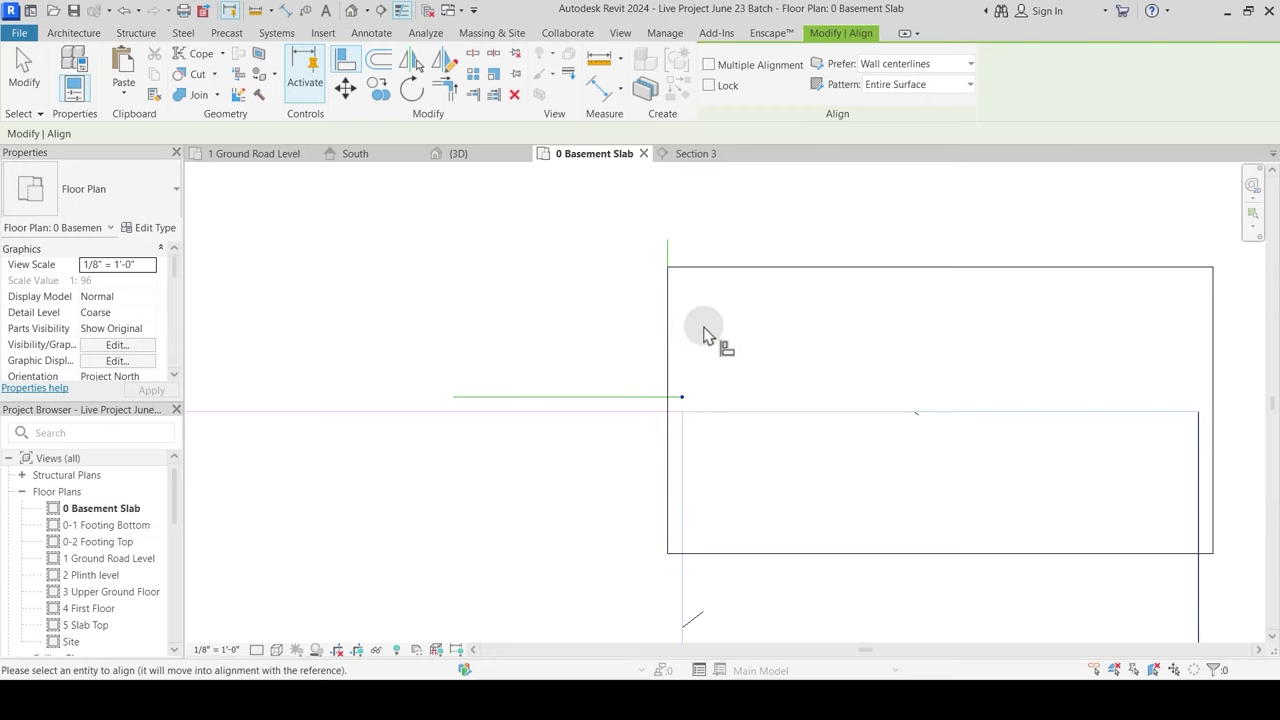
left_click(706, 268)
scroll(720, 330, "down", 2)
key("Escape")
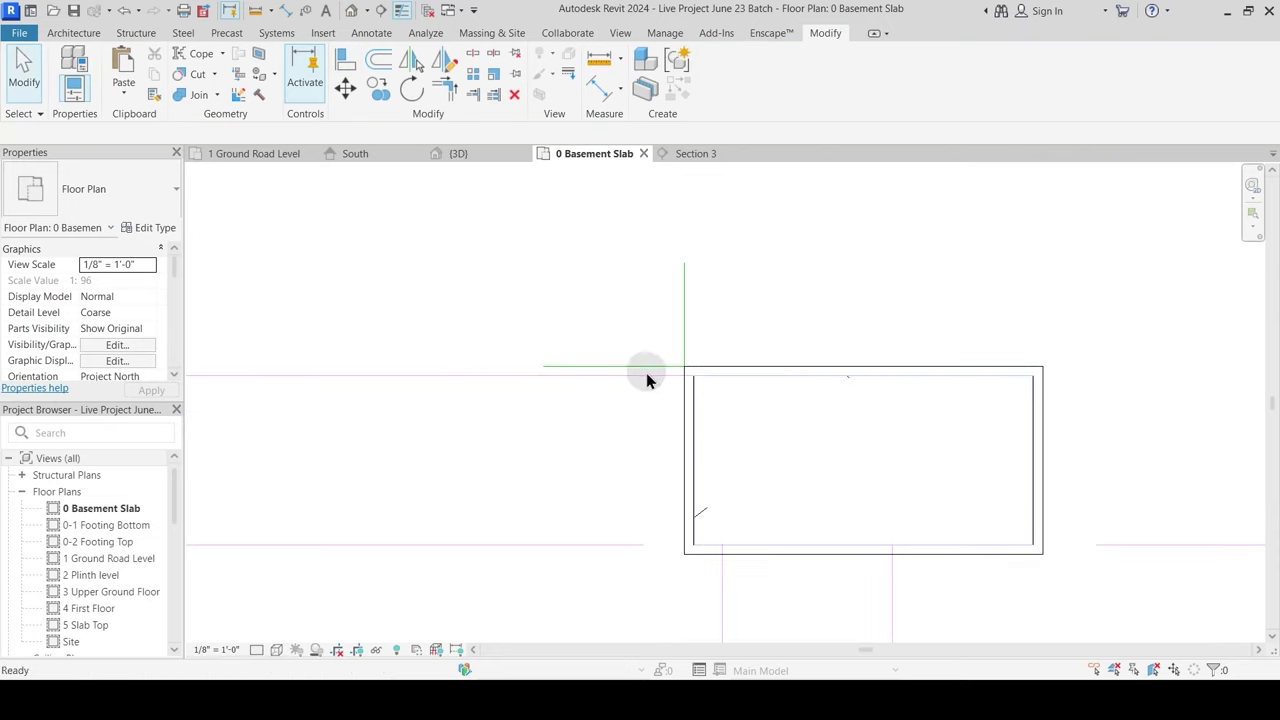
Step: Delete the horizontal green guide line
left_click(646, 367)
key("Delete")
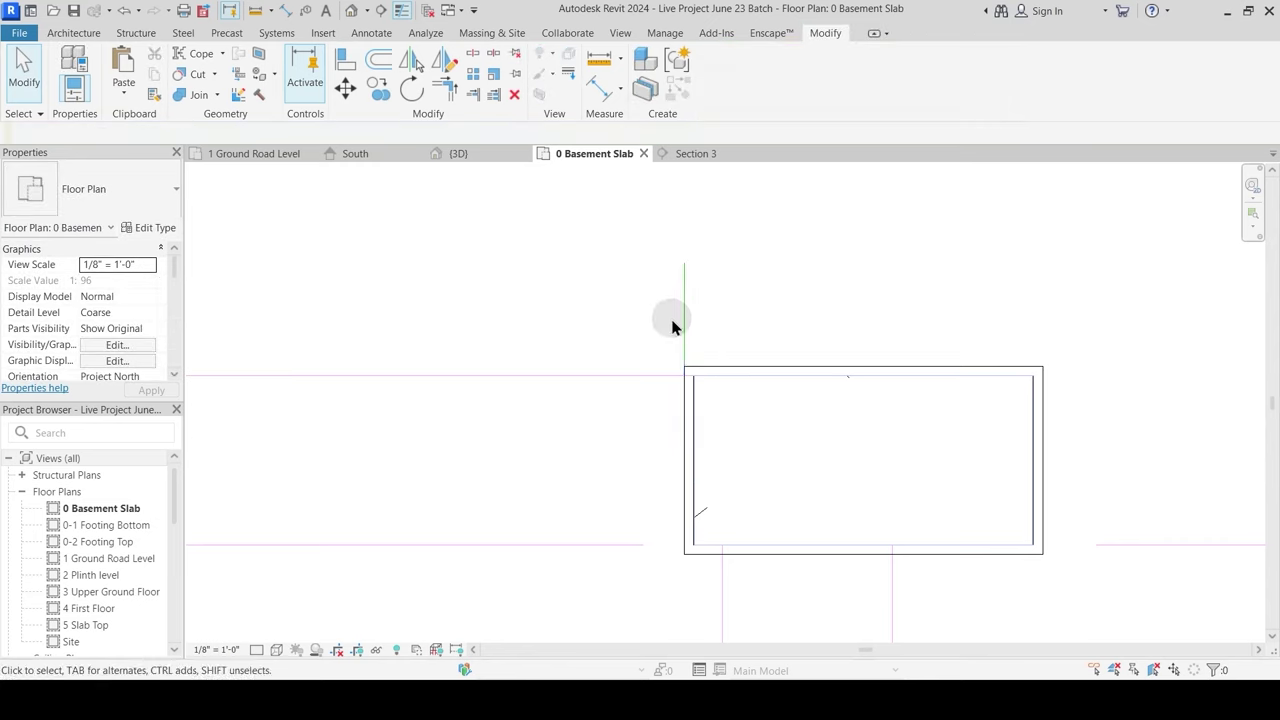
scroll(745, 330, "down", 2)
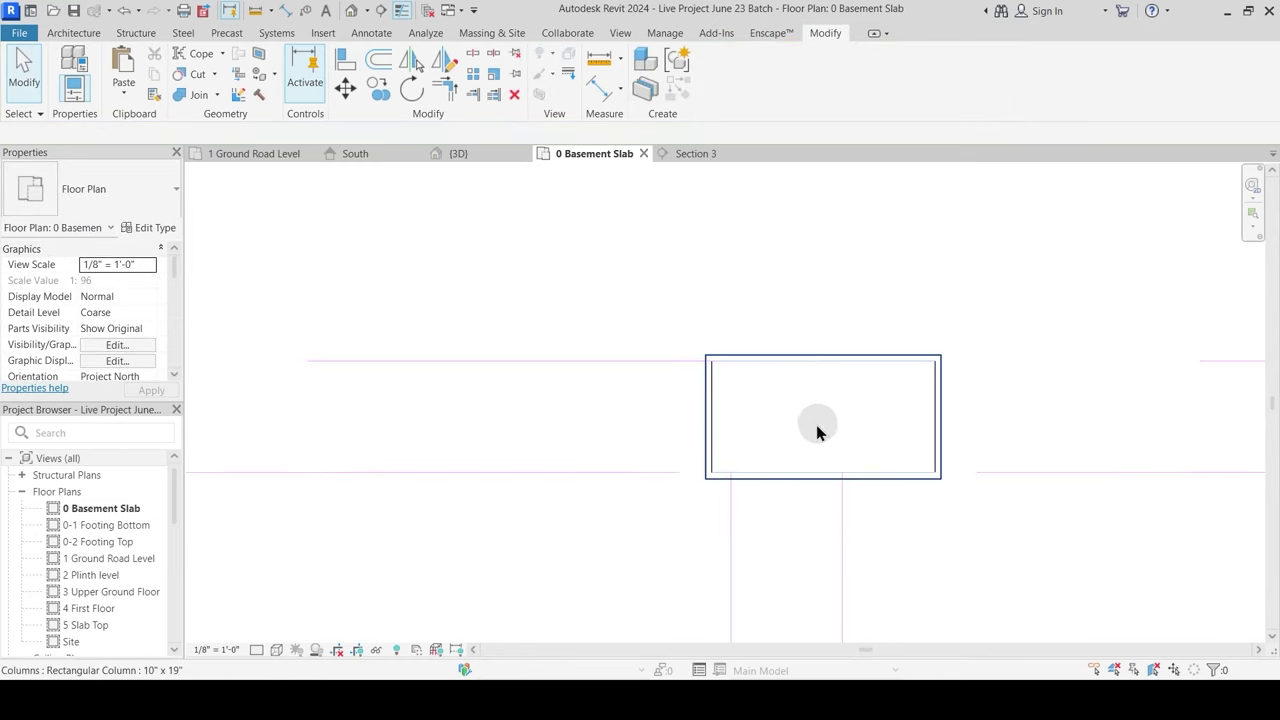
middle_click_drag(820, 429, 620, 420)
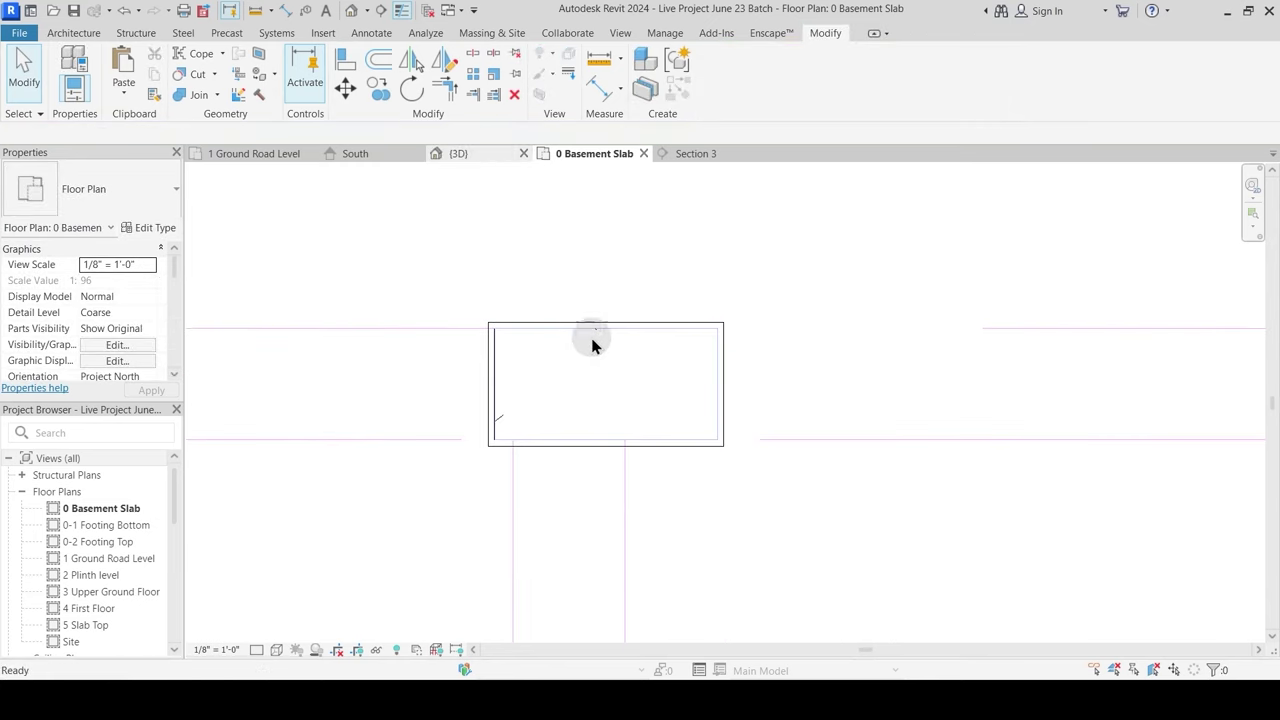
key("ctrl+Tab")
scroll(670, 375, "up", 5)
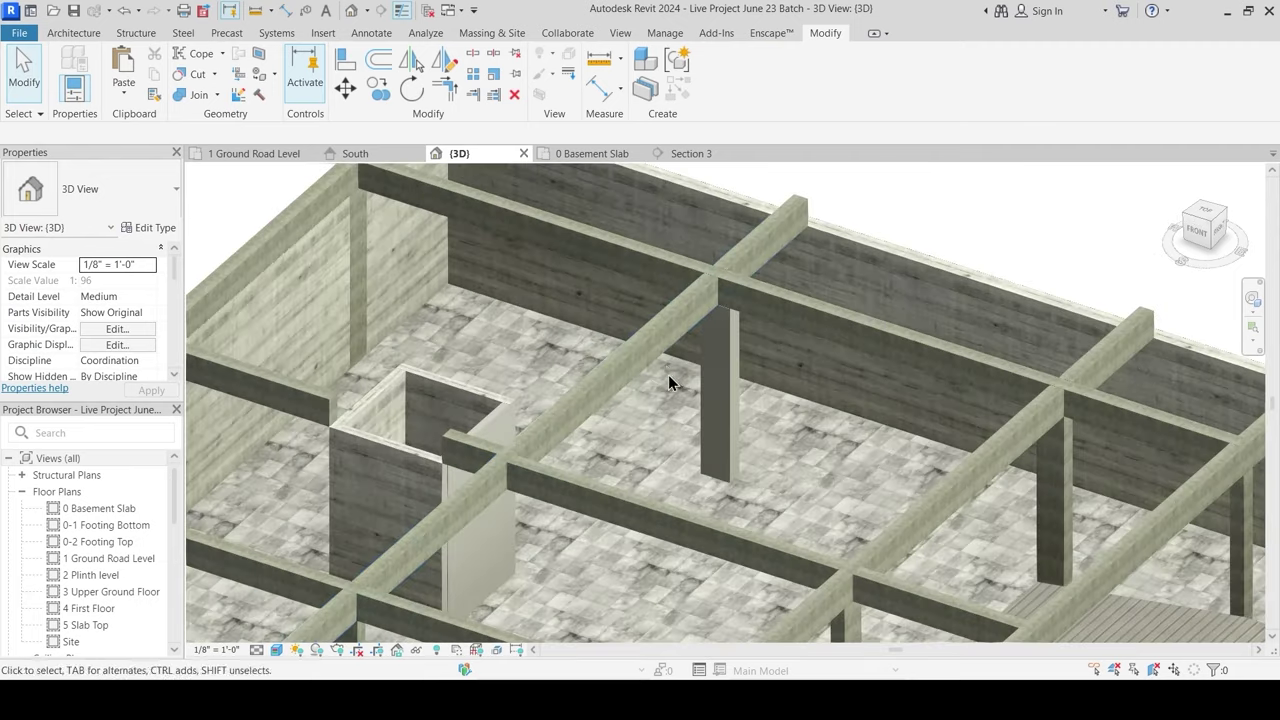
middle_click_drag(669, 383, 683, 454, "shift")
scroll(683, 454, "up", 2)
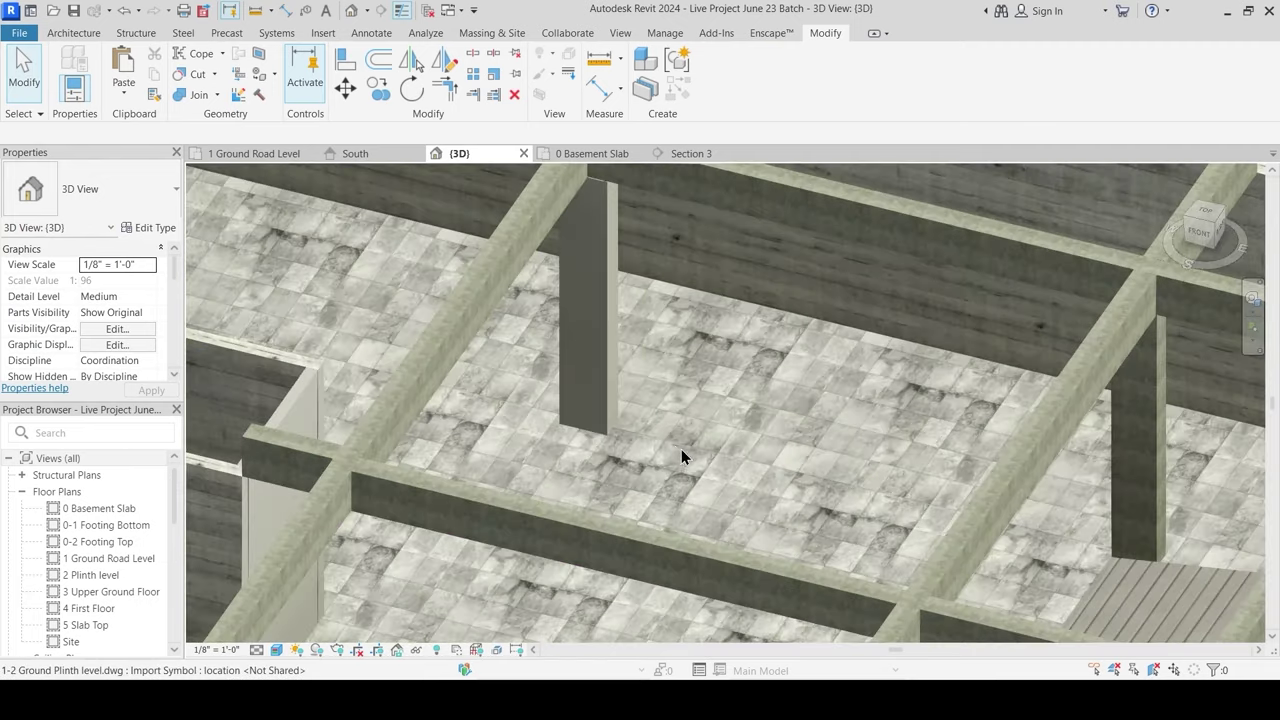
left_click(612, 393)
middle_click_drag(612, 393, 660, 343, "shift")
key("Escape")
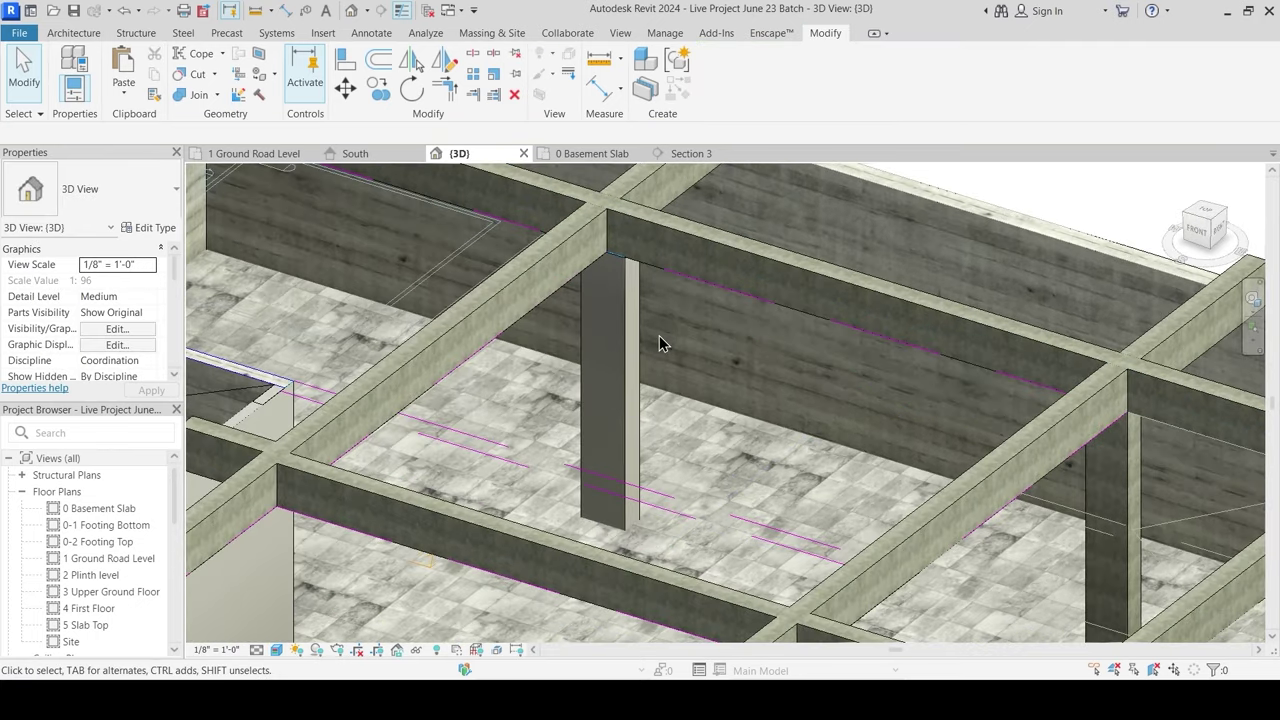
left_click(630, 383)
middle_click_drag(649, 400, 686, 536, "shift")
key("Escape")
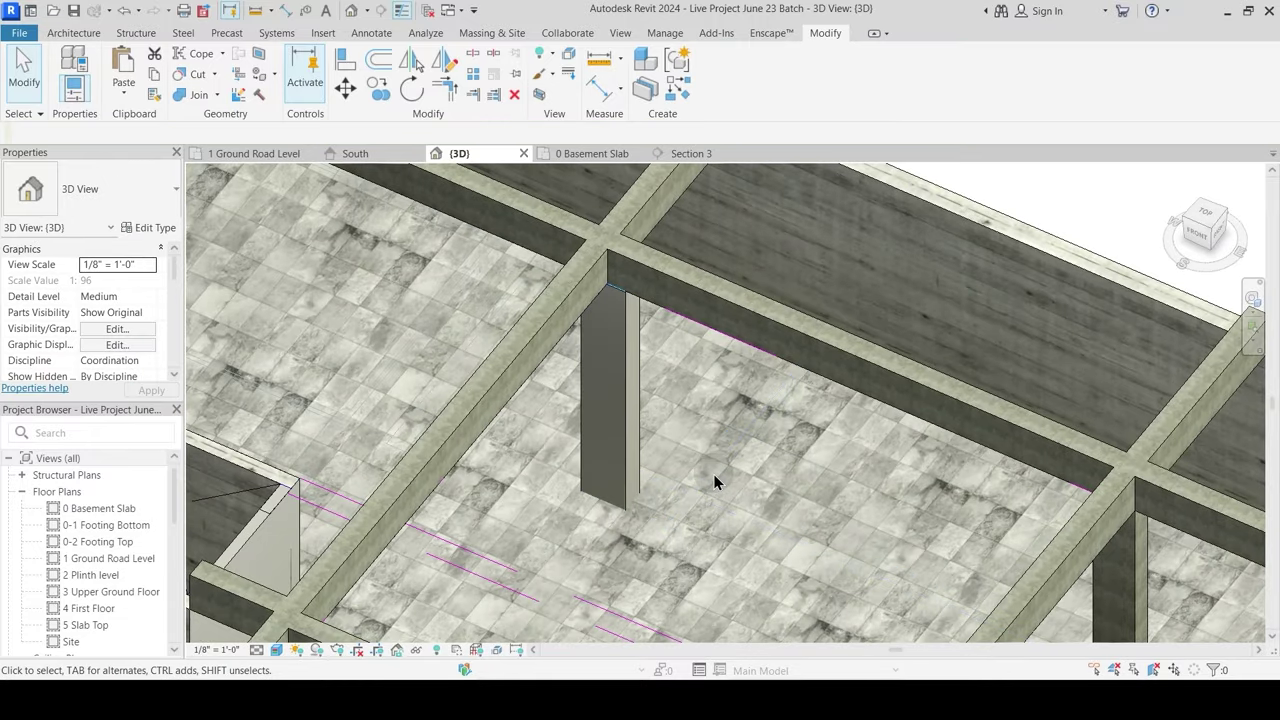
left_click(636, 358)
key("Escape")
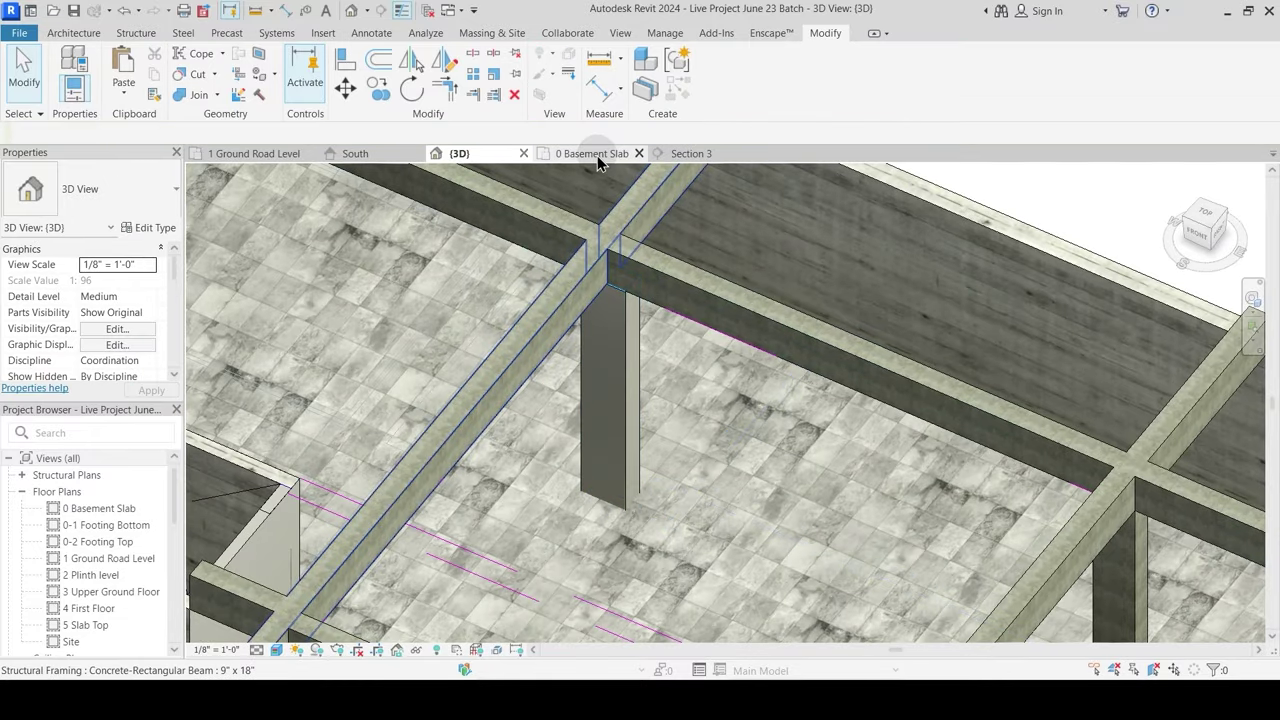
left_click(593, 155)
middle_click_drag(494, 346, 534, 346)
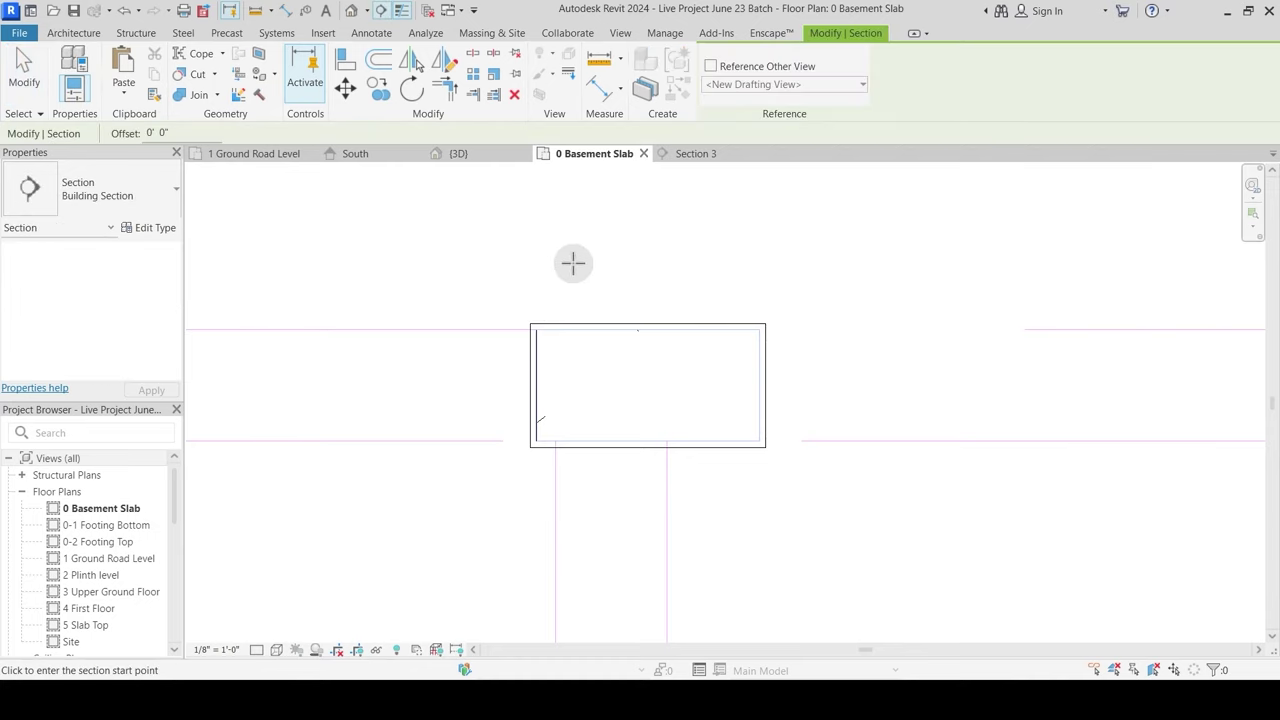
Step: Draw a vertical section line from above the top wall down through the column
scroll(596, 242, "down", 4)
middle_click_drag(606, 256, 614, 381)
scroll(609, 350, "down", 1)
left_click(611, 296)
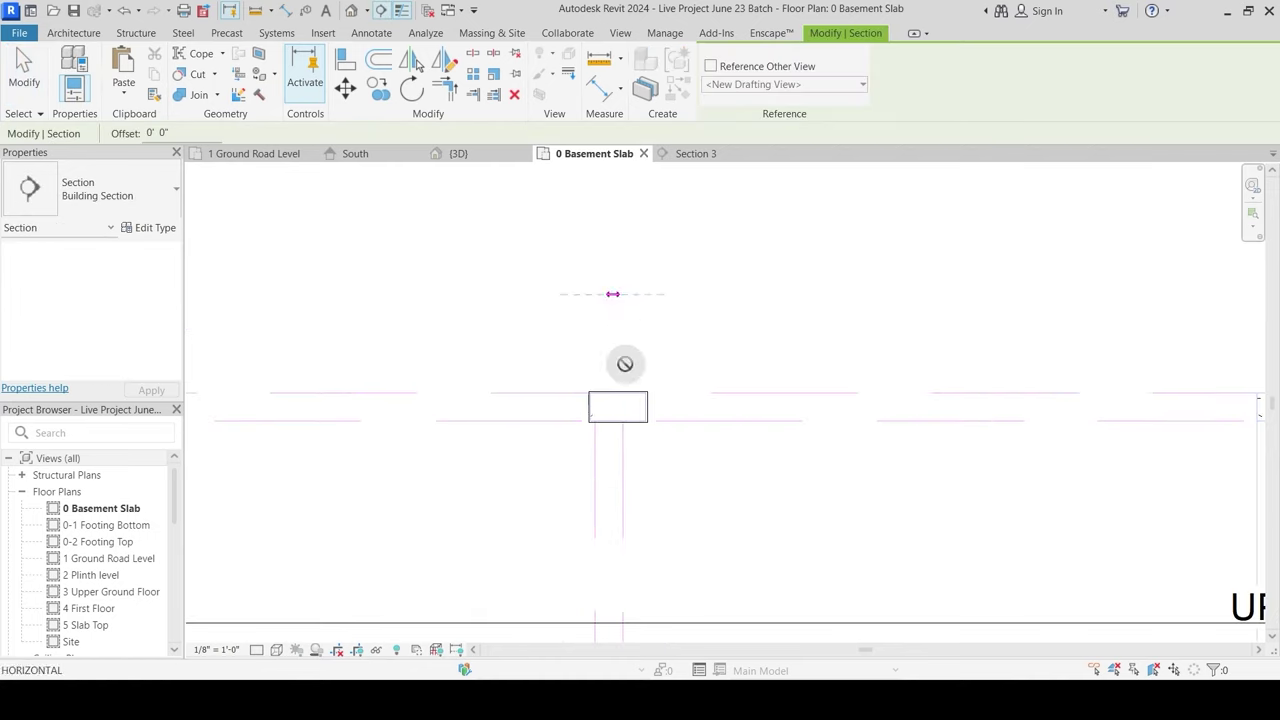
scroll(622, 449, "down", 4)
key("Escape")
left_click(621, 264)
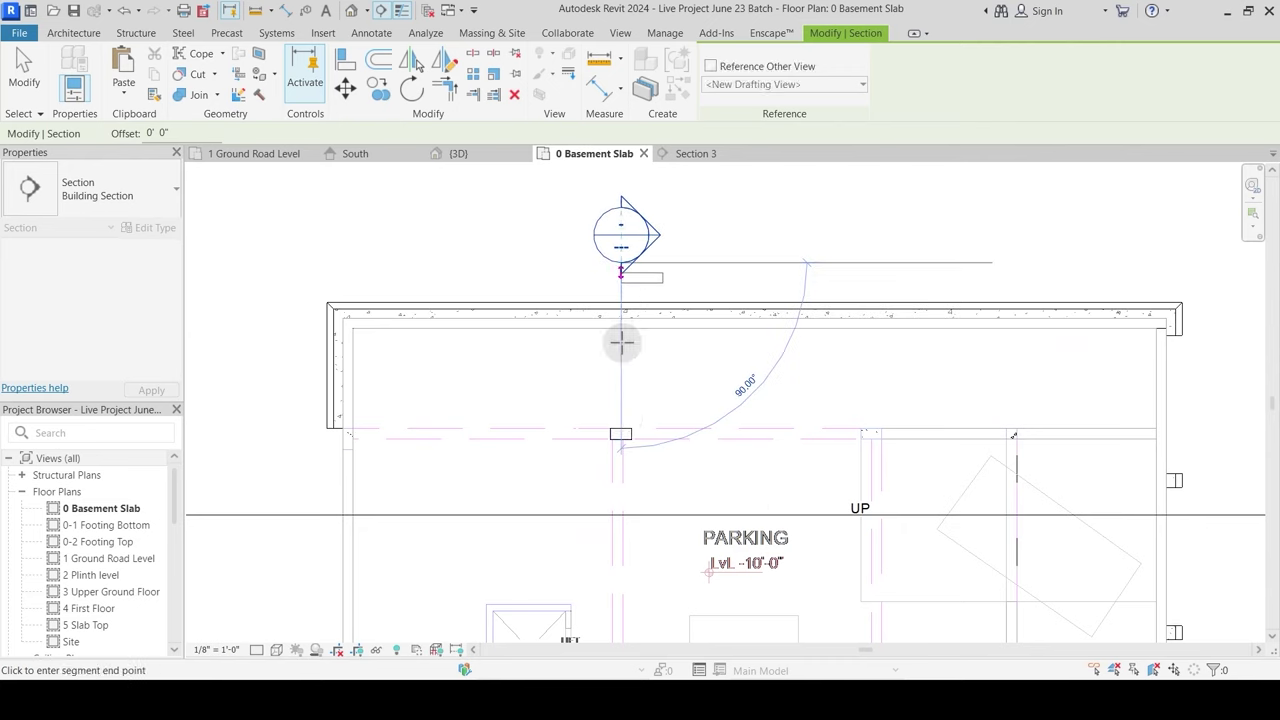
left_click(620, 570)
key("Escape")
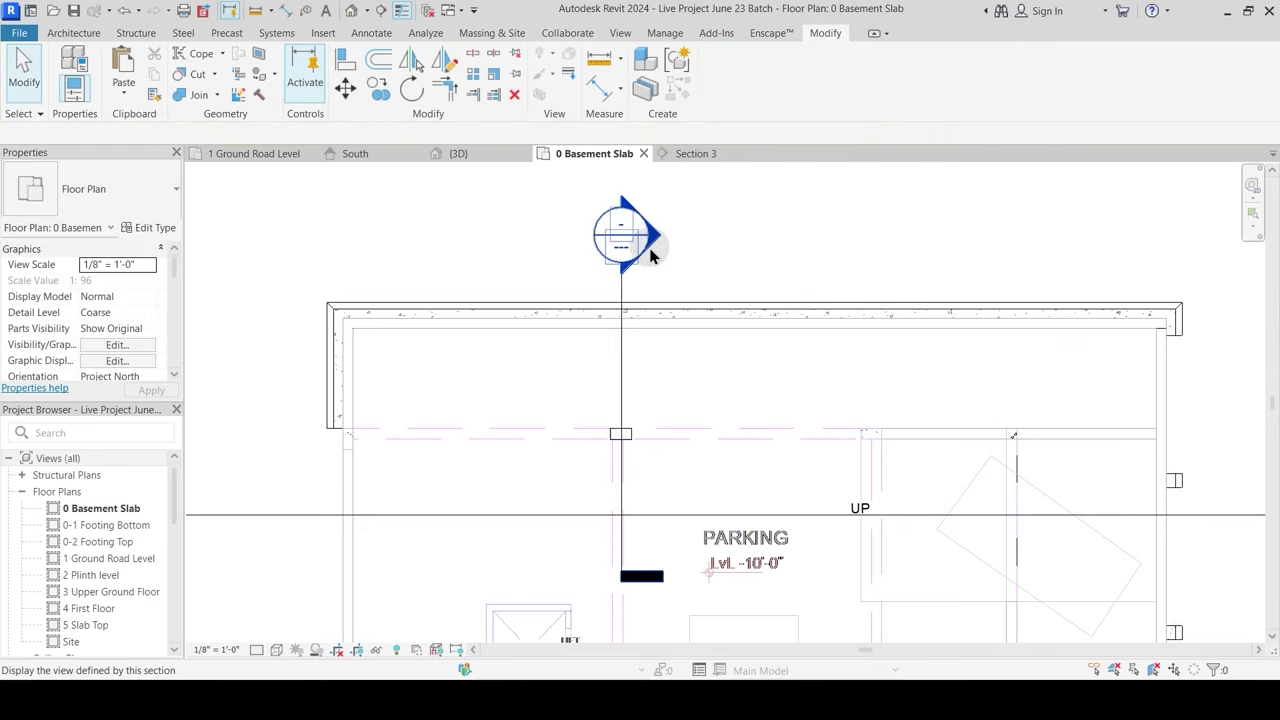
Step: Open Section 4, set its detail level to Fine, and close the view
double_click(645, 238)
scroll(740, 386, "up", 6)
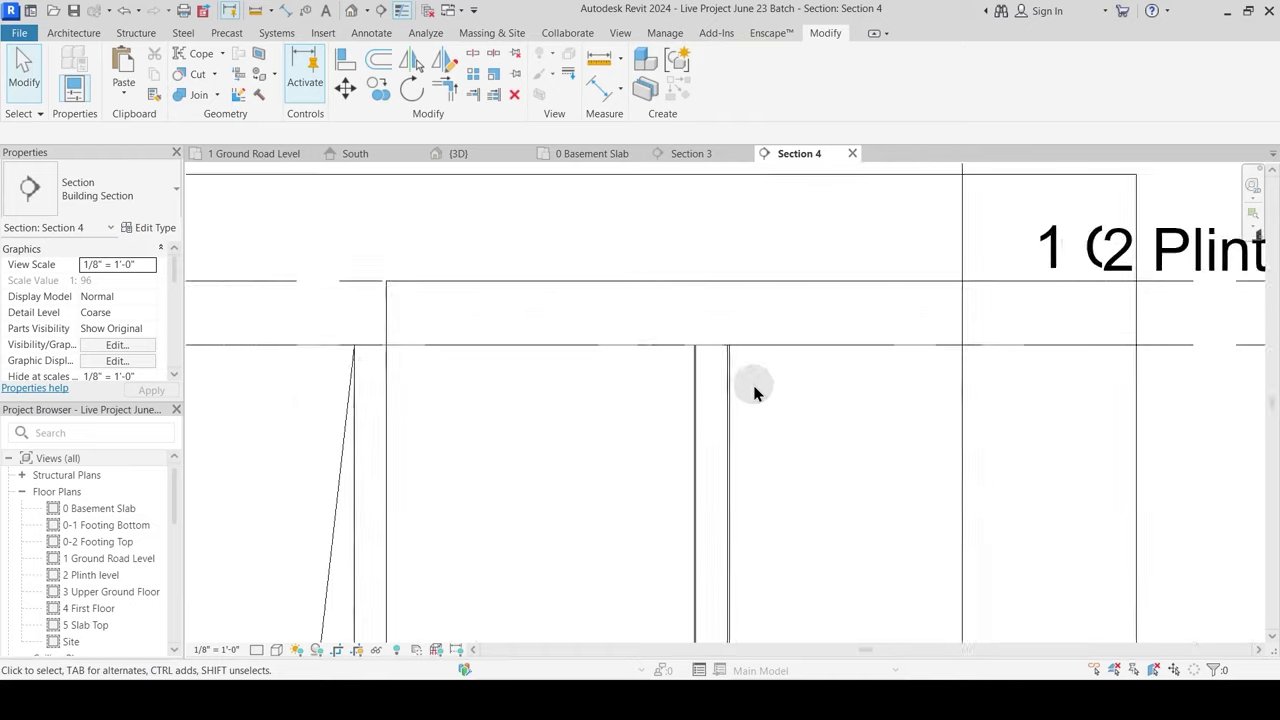
scroll(754, 384, "down", 5)
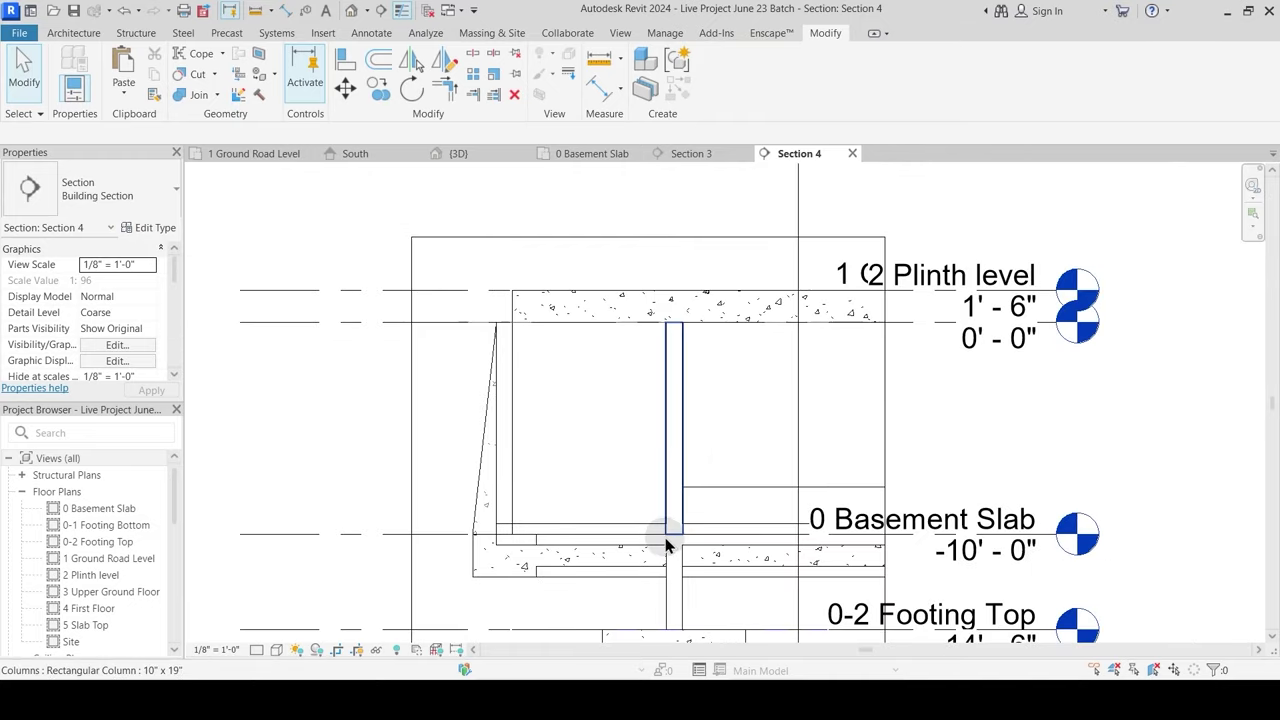
scroll(716, 543, "up", 5)
scroll(651, 535, "up", 4)
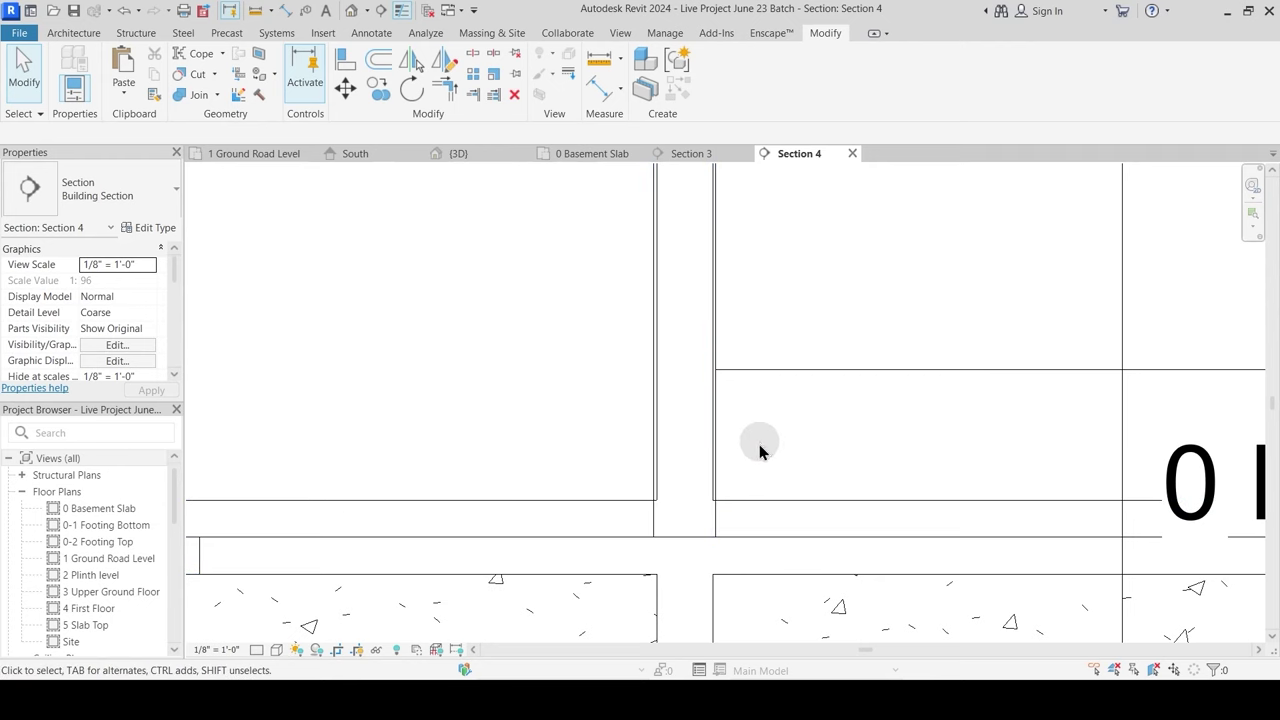
scroll(714, 471, "down", 3)
scroll(714, 471, "down", 2)
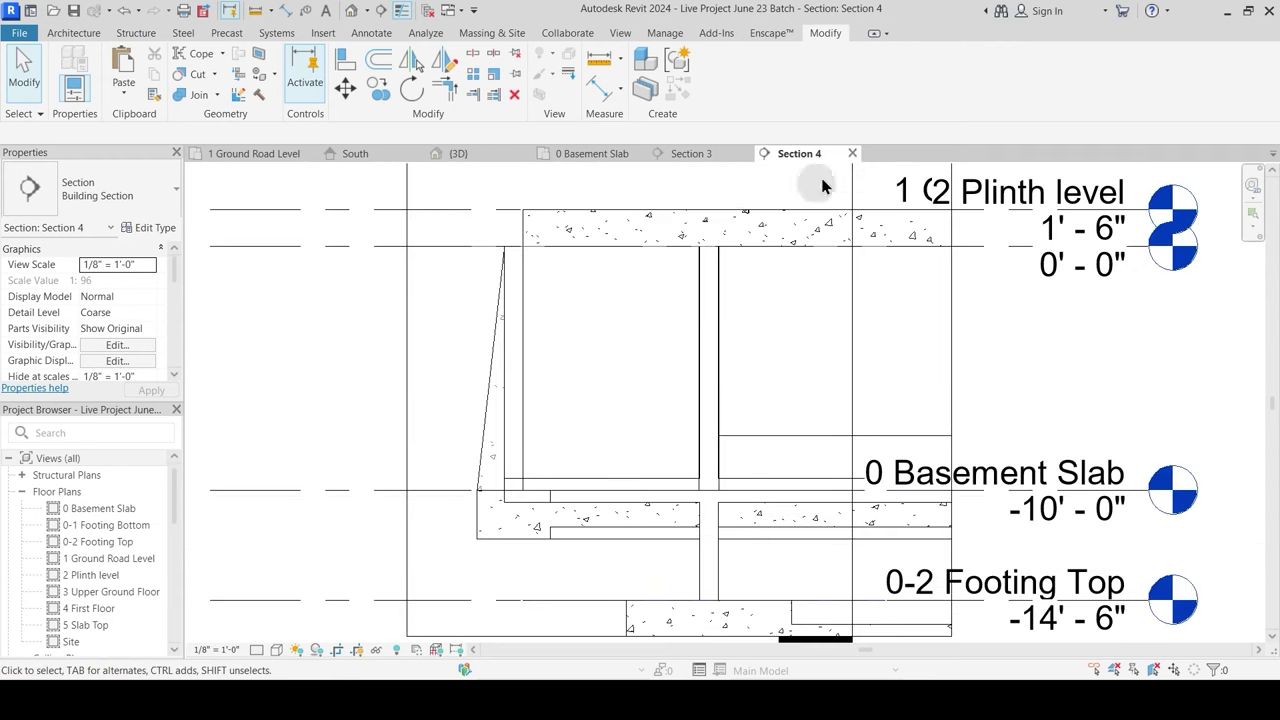
left_click(276, 633)
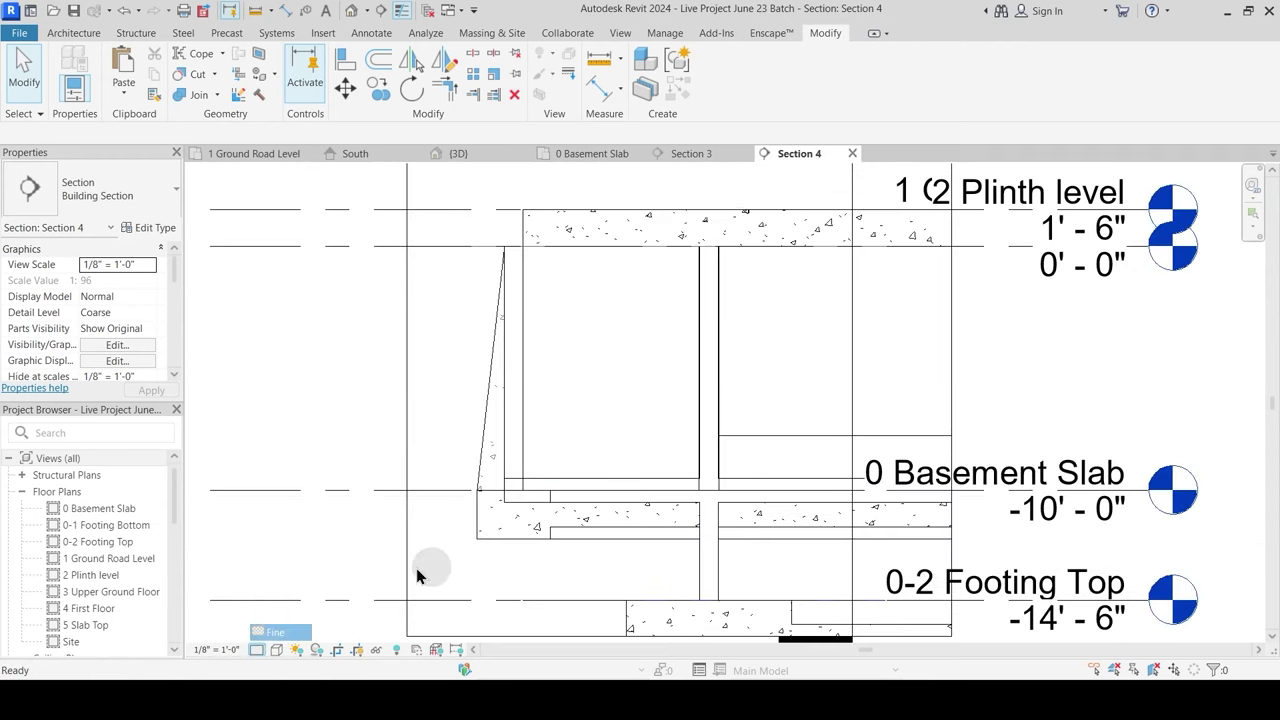
scroll(756, 366, "up", 2)
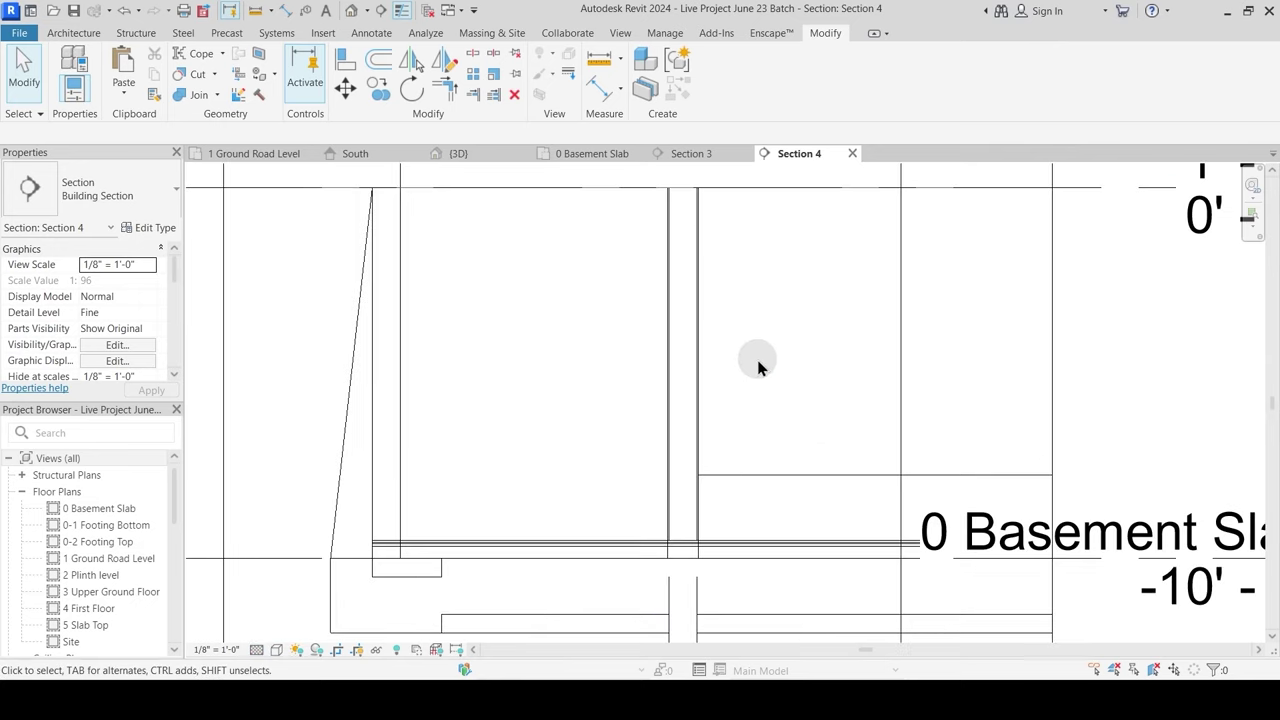
left_click(852, 153)
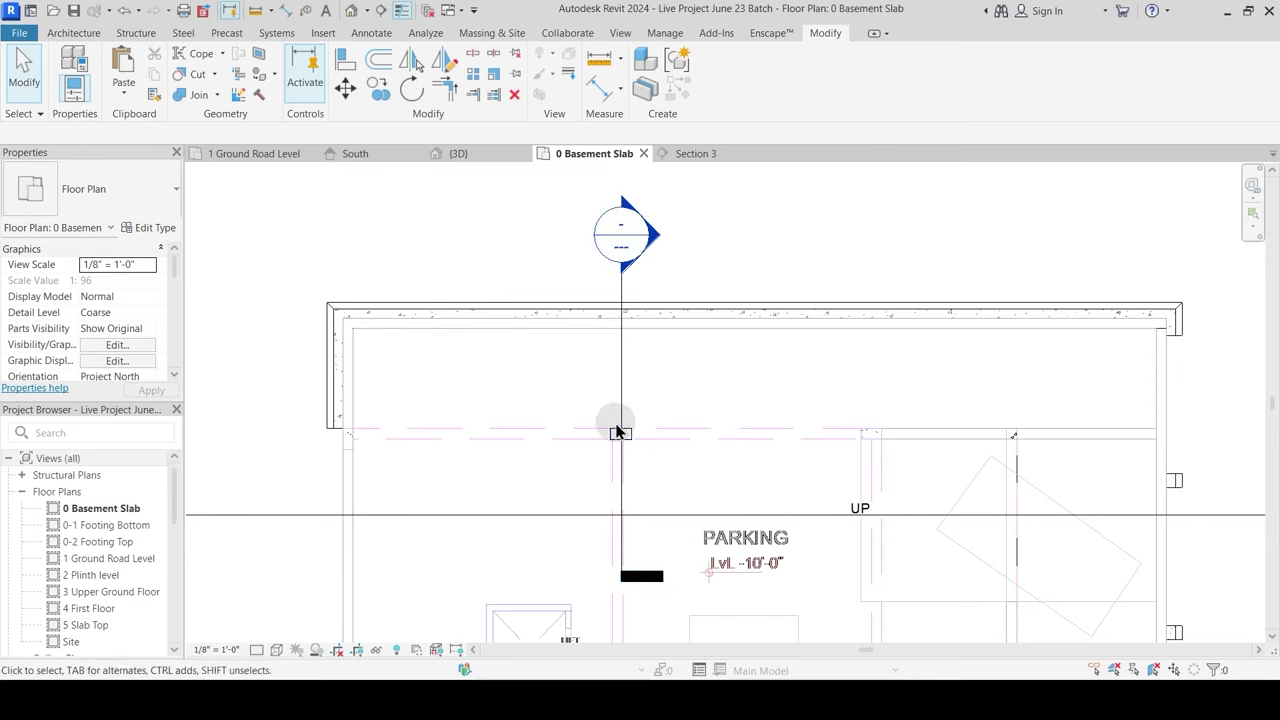
scroll(627, 450, "up", 2)
scroll(620, 435, "up", 4)
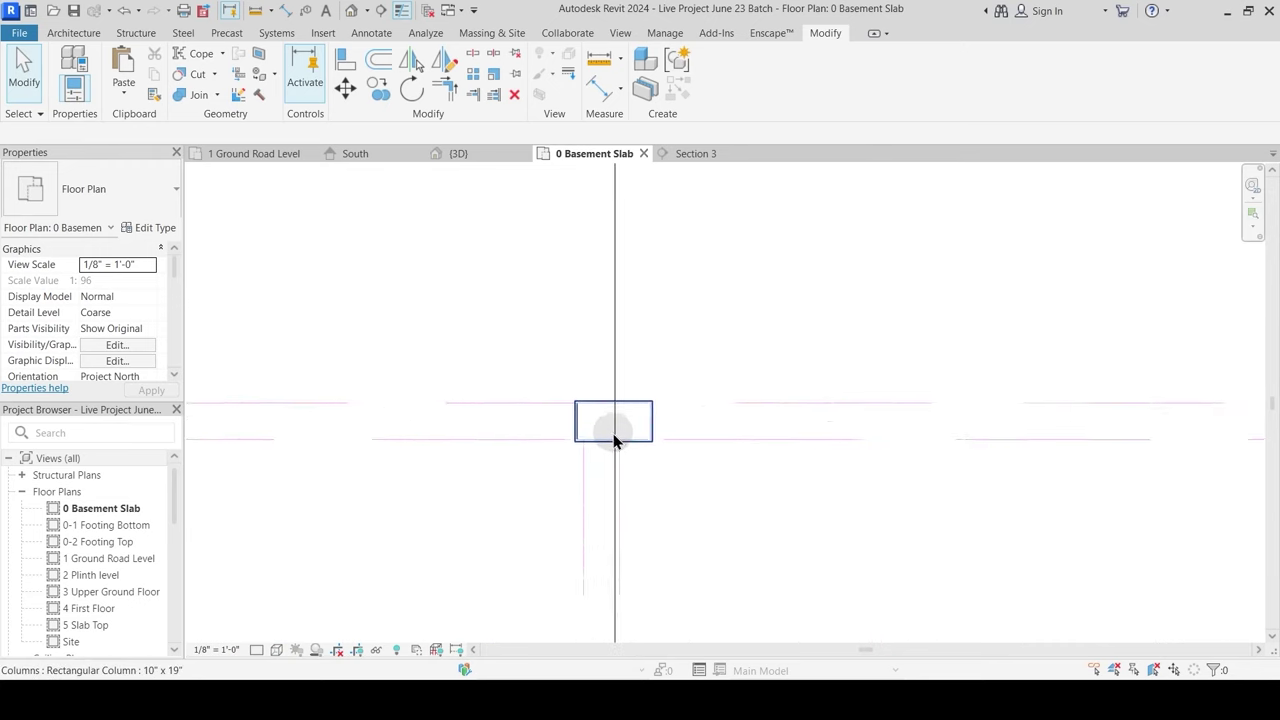
left_click(486, 156)
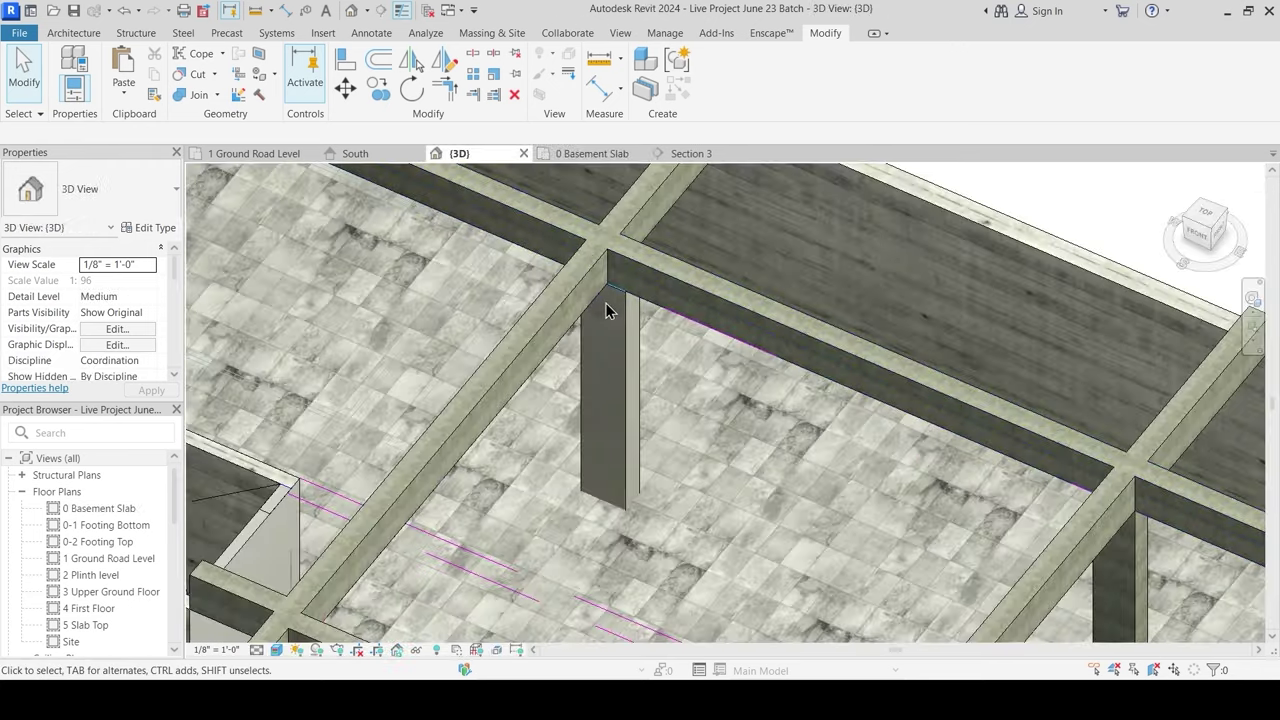
left_click(632, 318)
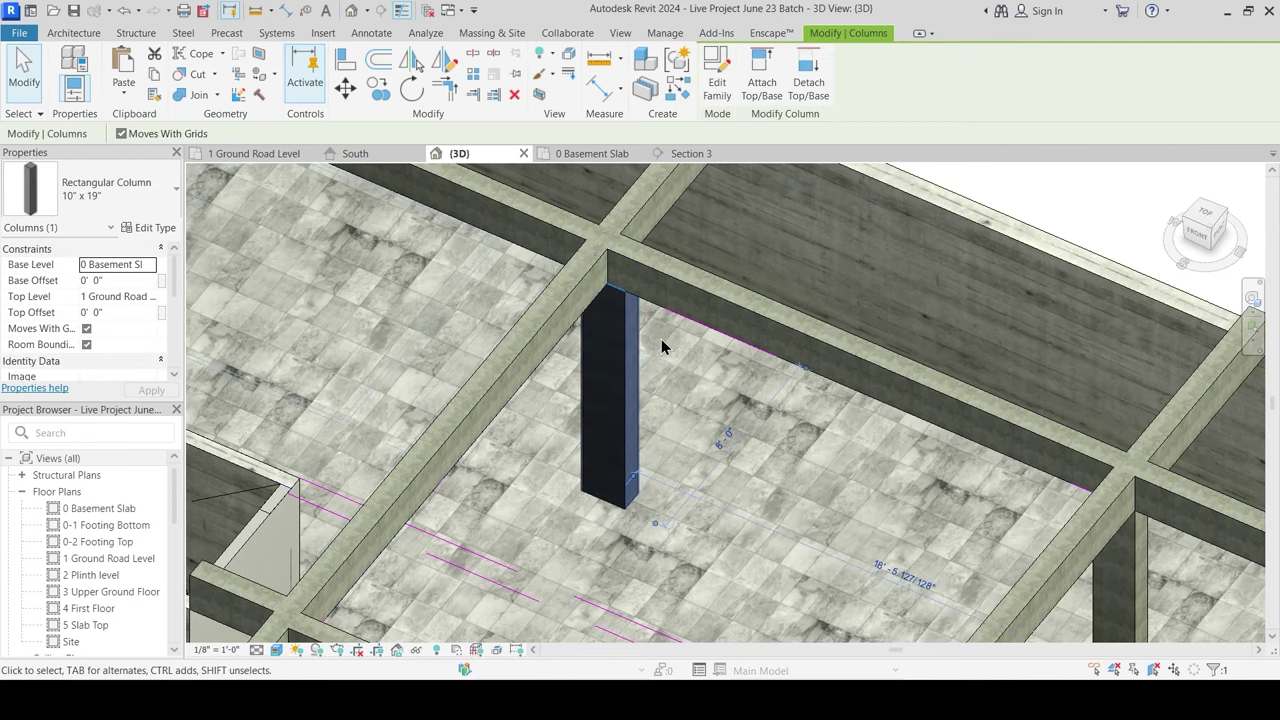
key("Escape")
left_click(657, 280)
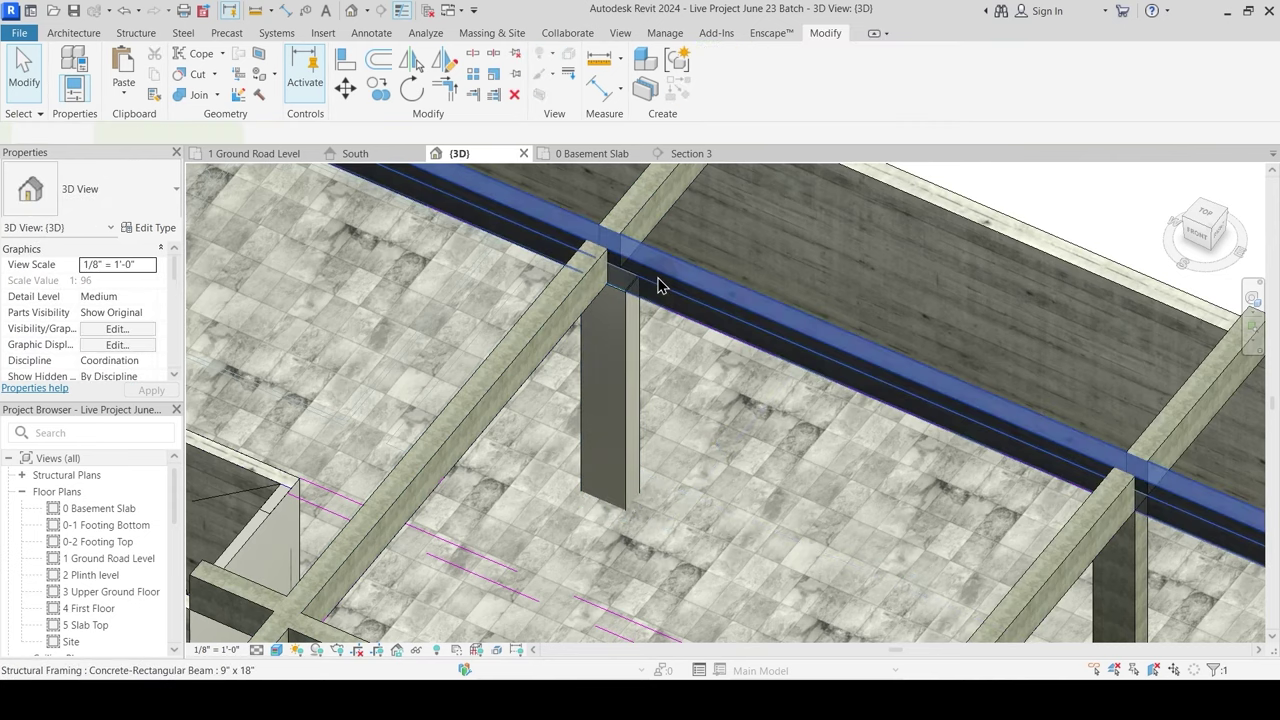
left_click(412, 650)
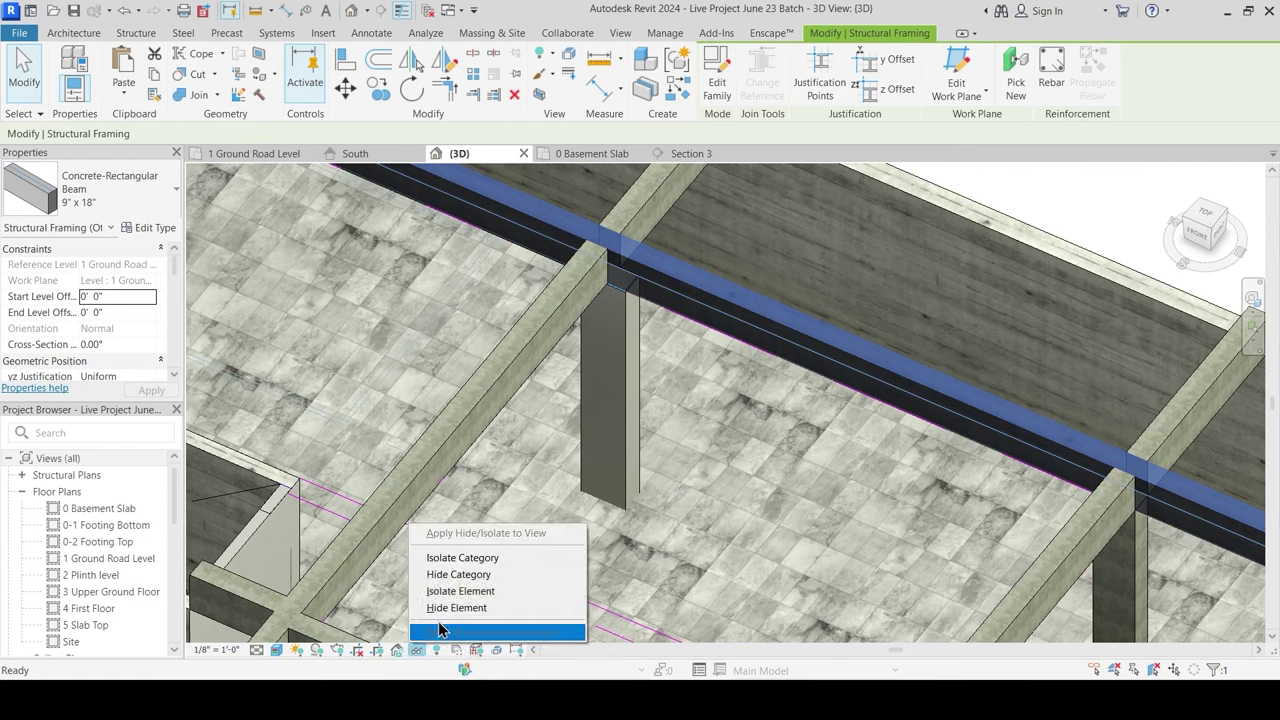
left_click(458, 574)
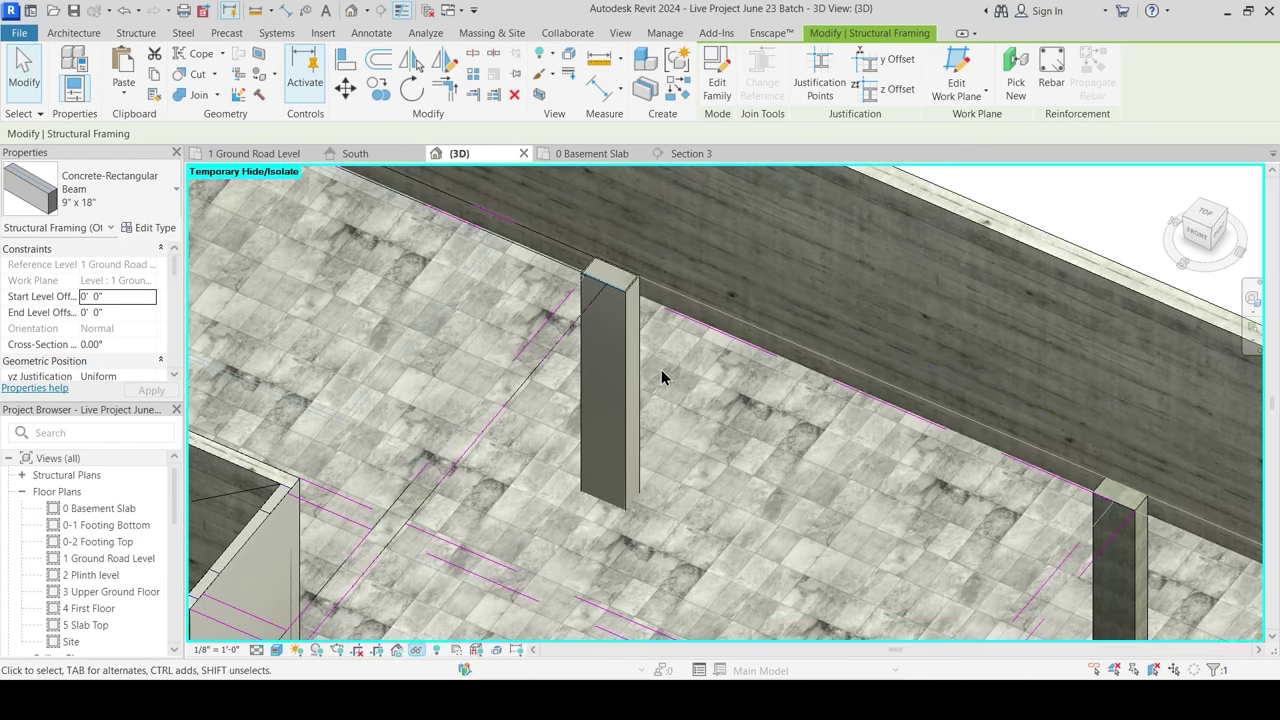
scroll(624, 273, "up", 3)
scroll(624, 267, "up", 2)
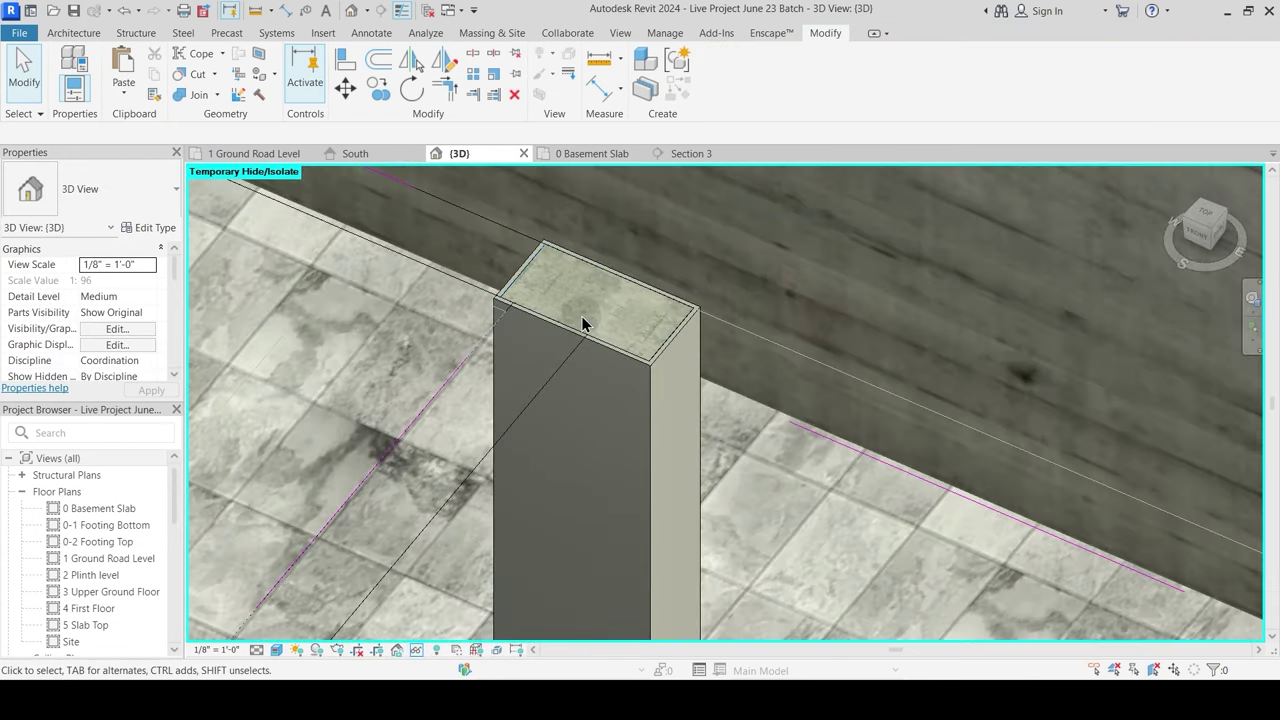
middle_click_drag(583, 320, 584, 372, "shift")
scroll(592, 318, "up", 2)
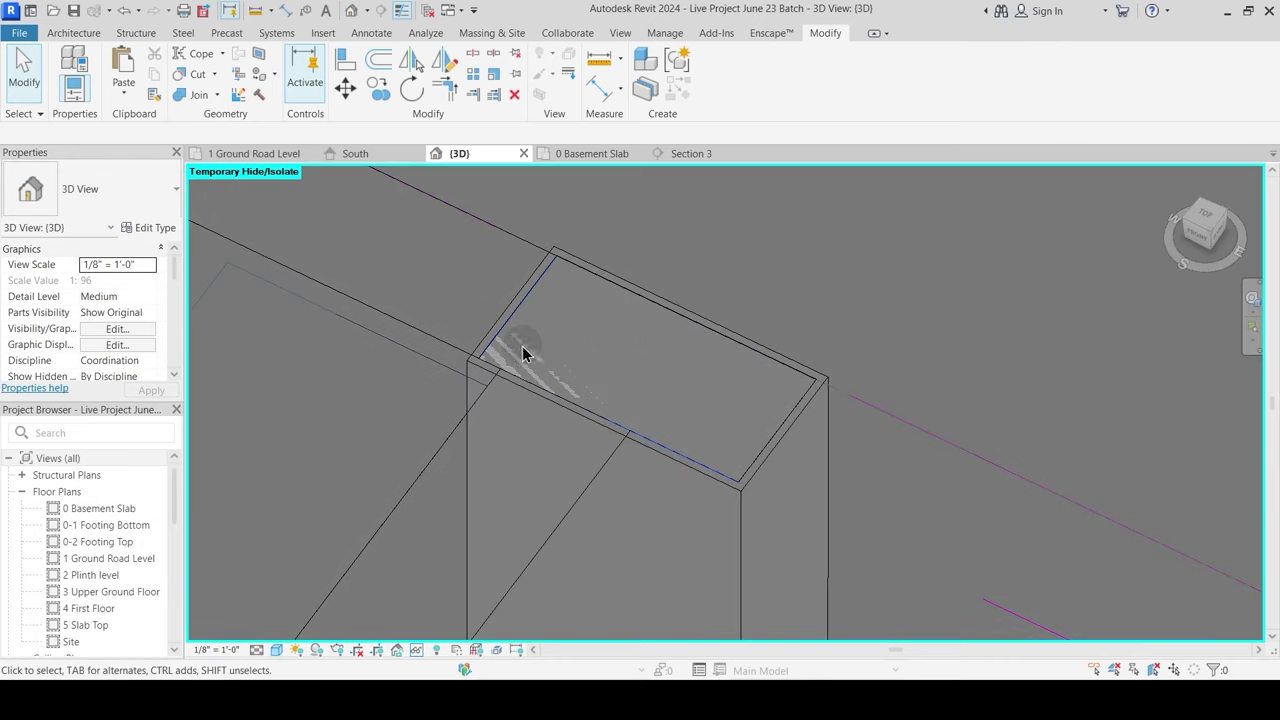
middle_click_drag(563, 406, 612, 362, "shift")
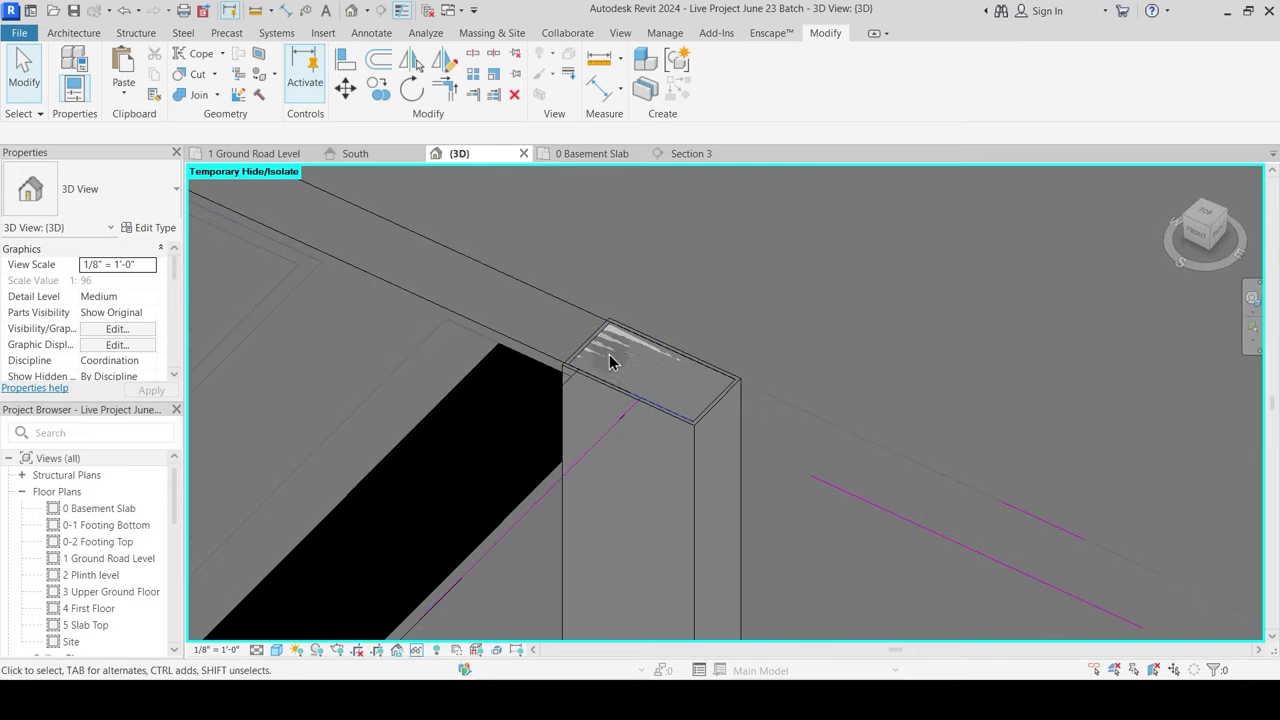
scroll(645, 360, "down", 7)
scroll(649, 366, "up", 4)
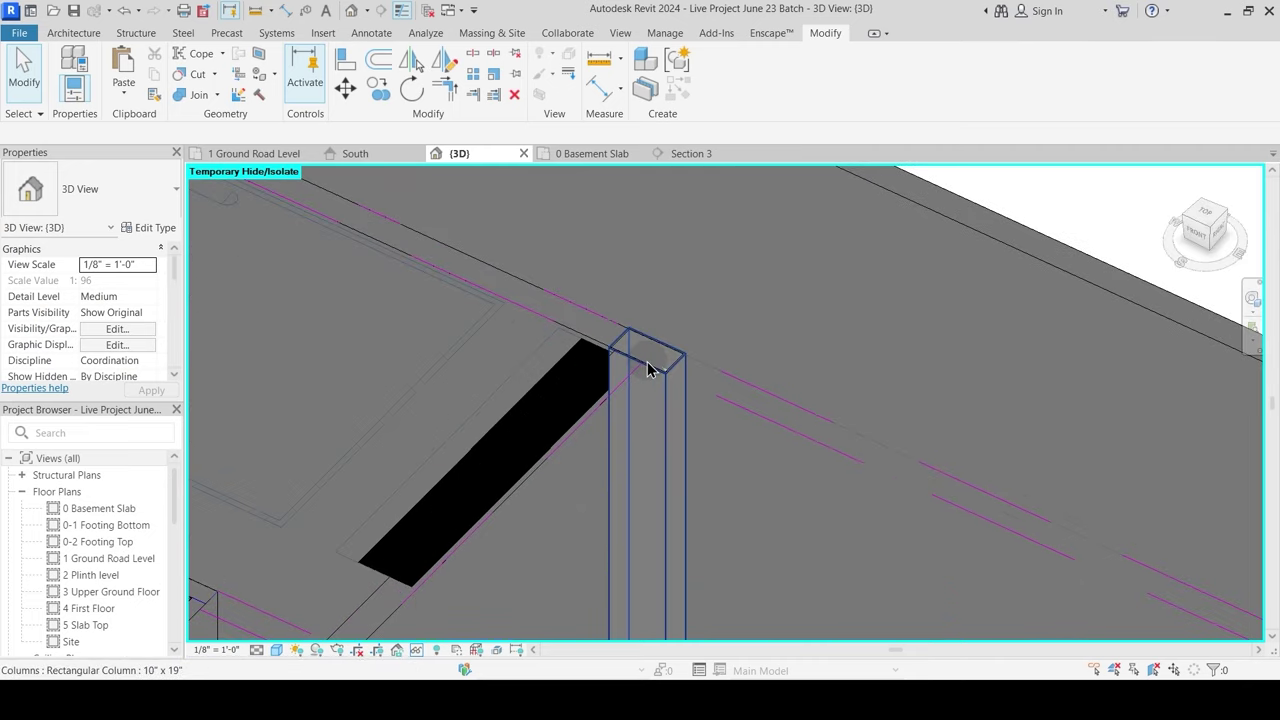
scroll(648, 369, "up", 3)
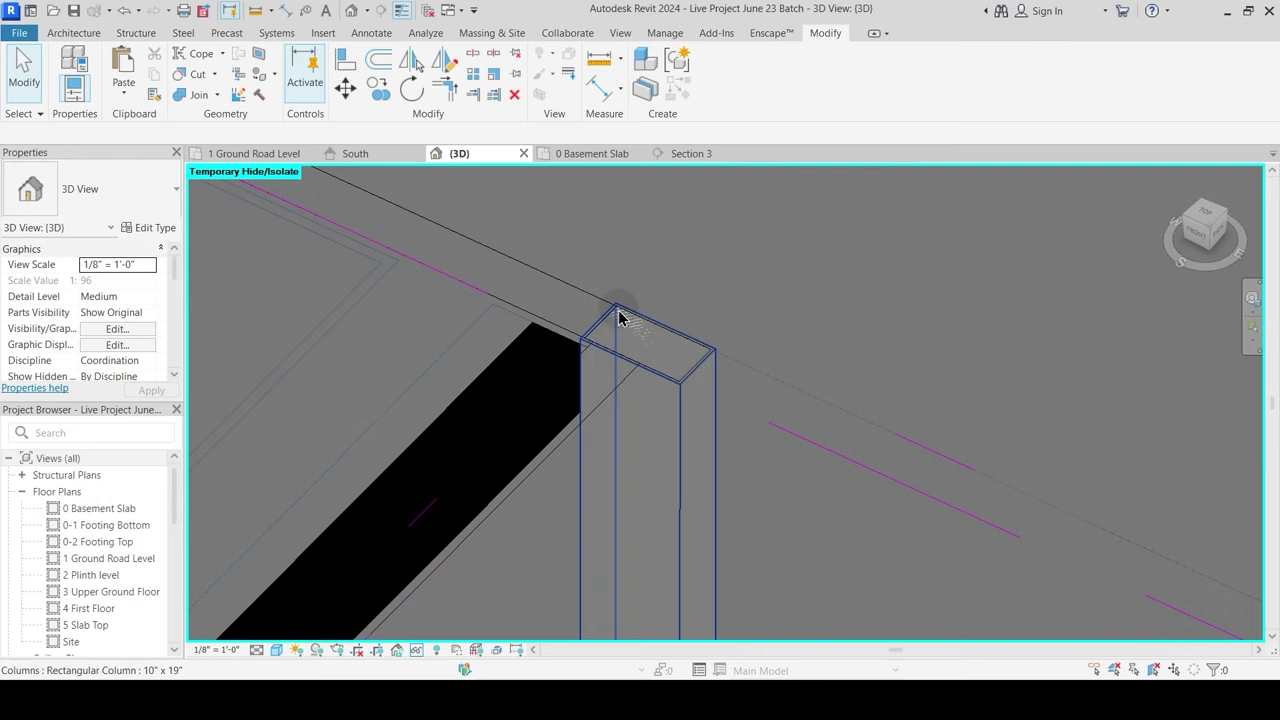
Step: Join the 10" x 19" column's geometry with the beam above it
left_click(195, 97)
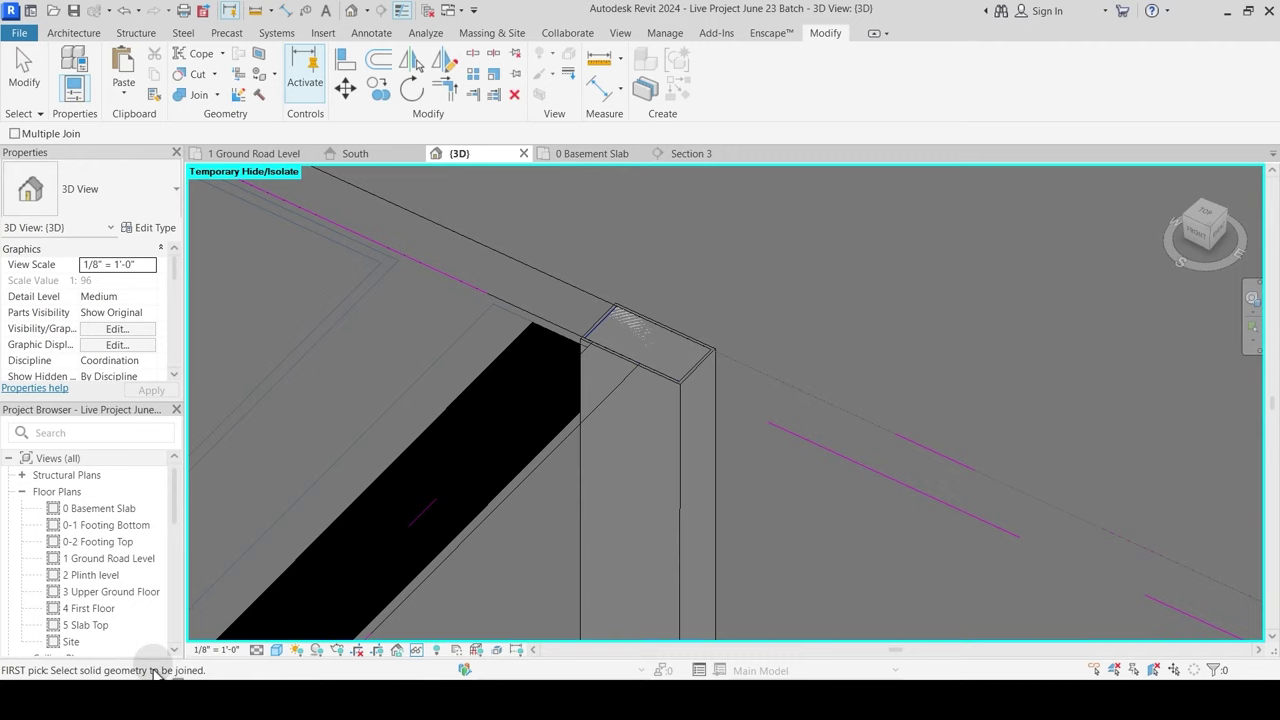
left_click(640, 338)
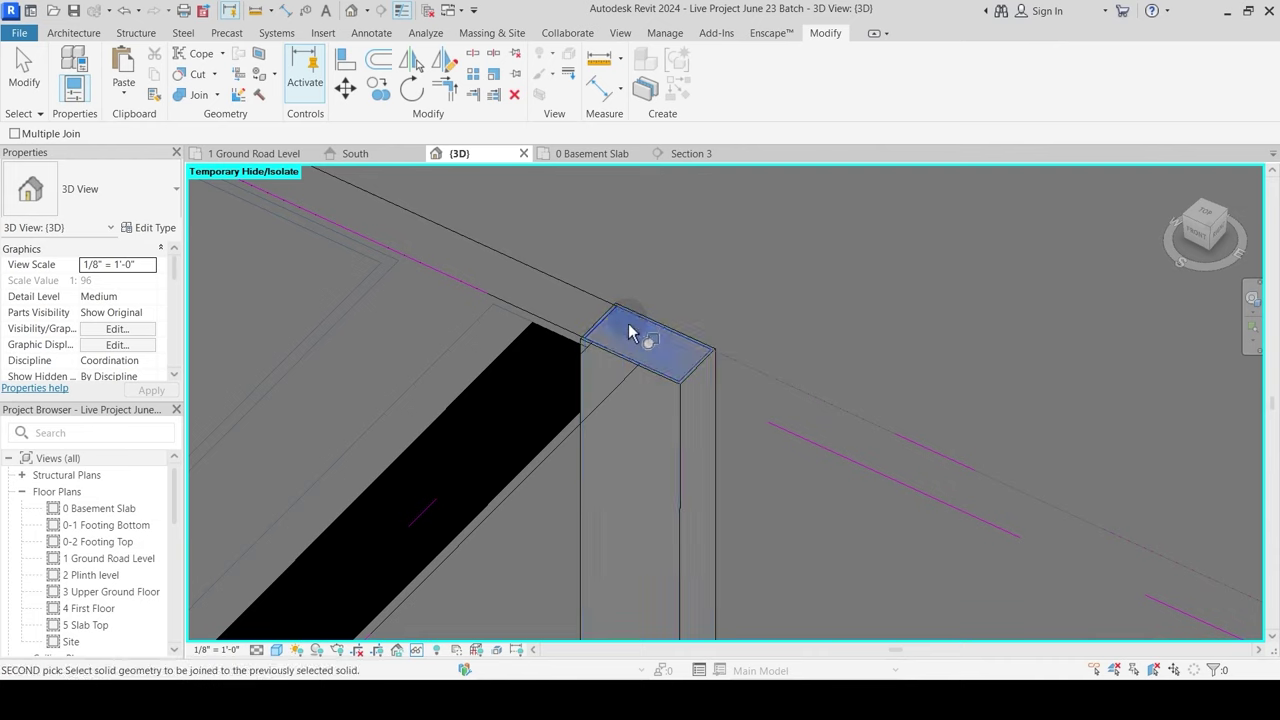
left_click(684, 343)
key("Escape")
Step: Pan and orbit the 3D view to inspect the wall and columns from the front
scroll(714, 300, "down", 2)
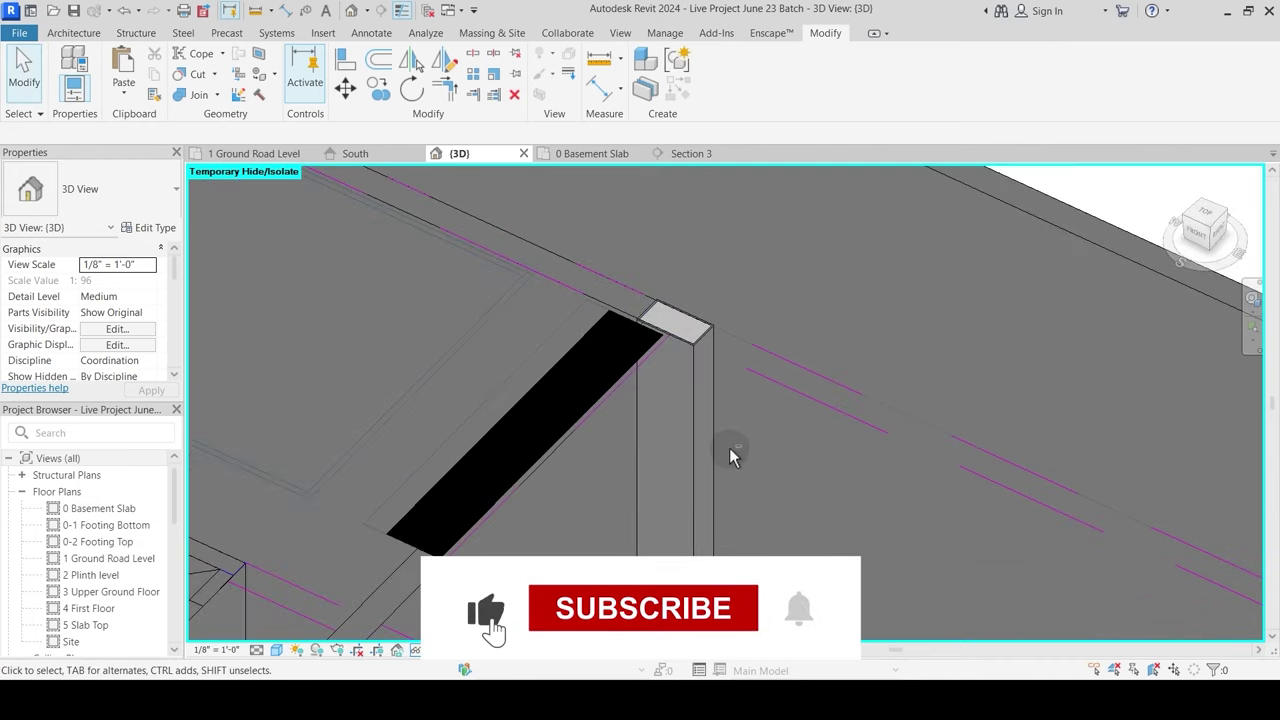
middle_click_drag(733, 453, 663, 396)
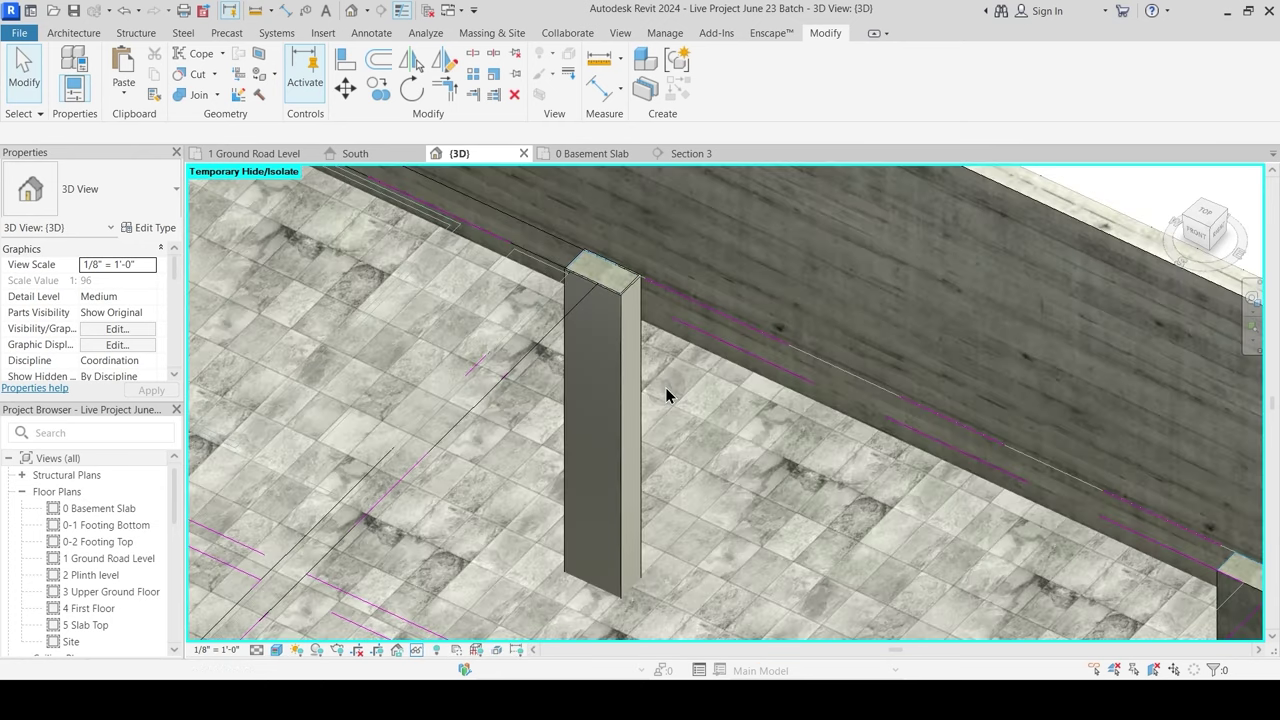
scroll(639, 305, "up", 3)
scroll(639, 312, "down", 4)
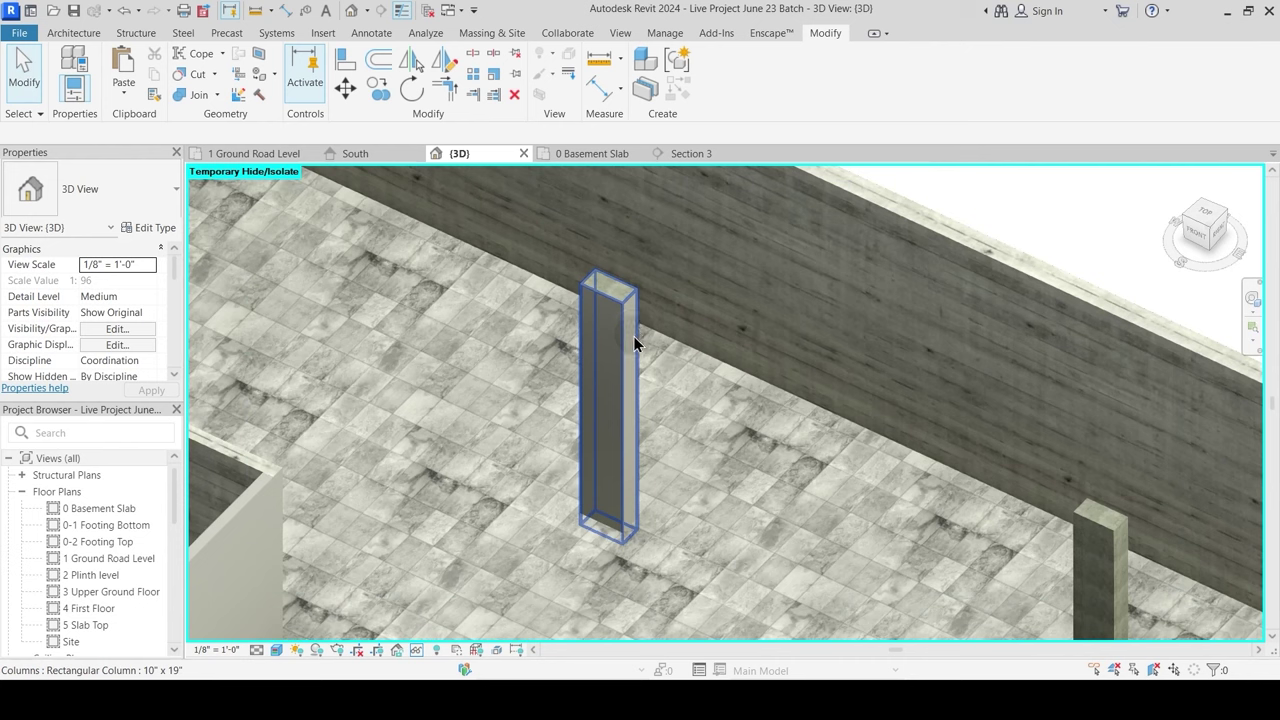
middle_click_drag(625, 457, 653, 401, "shift")
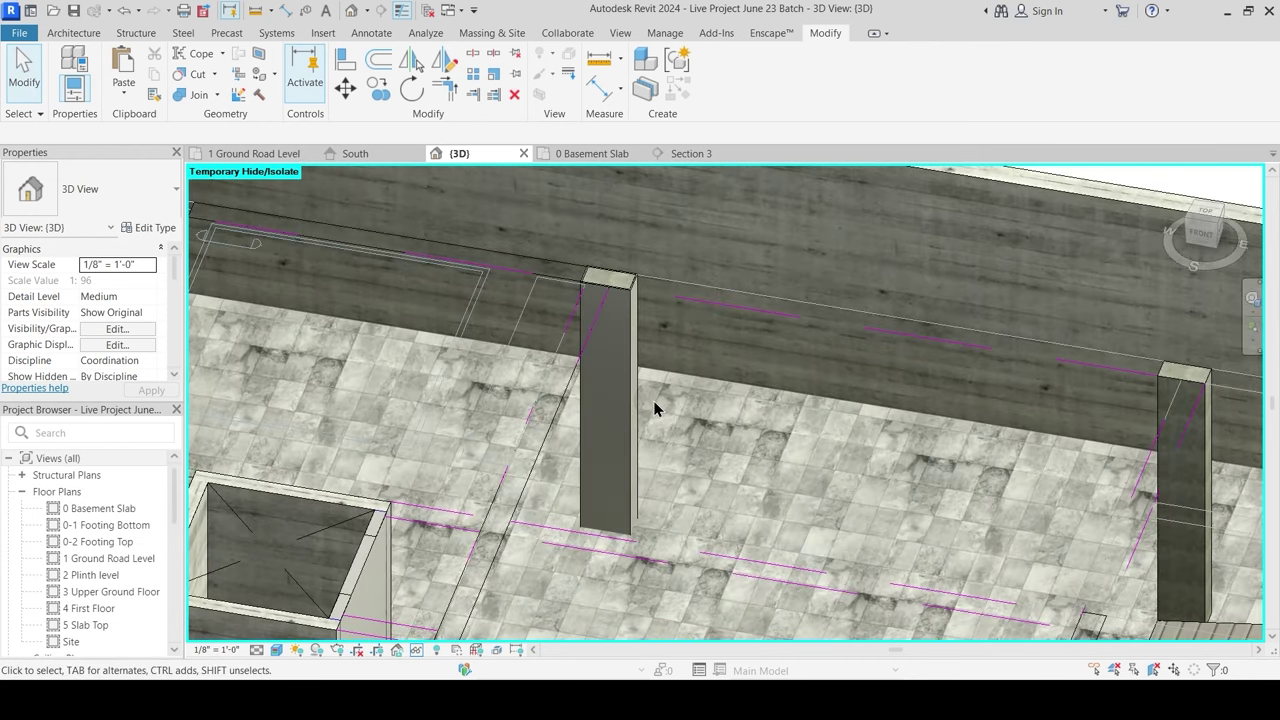
scroll(659, 395, "down", 5)
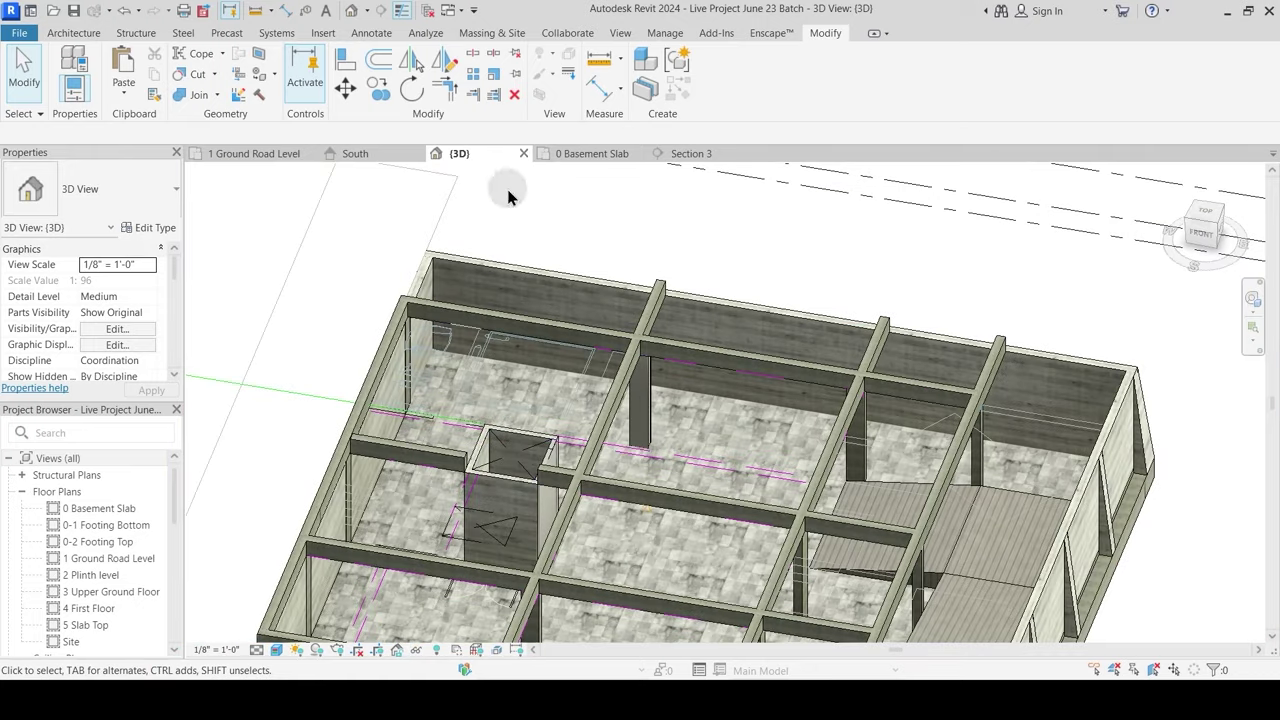
Step: In the 0 Basement Slab plan, start copying the 10" x 19" column from its corner
left_click(580, 154)
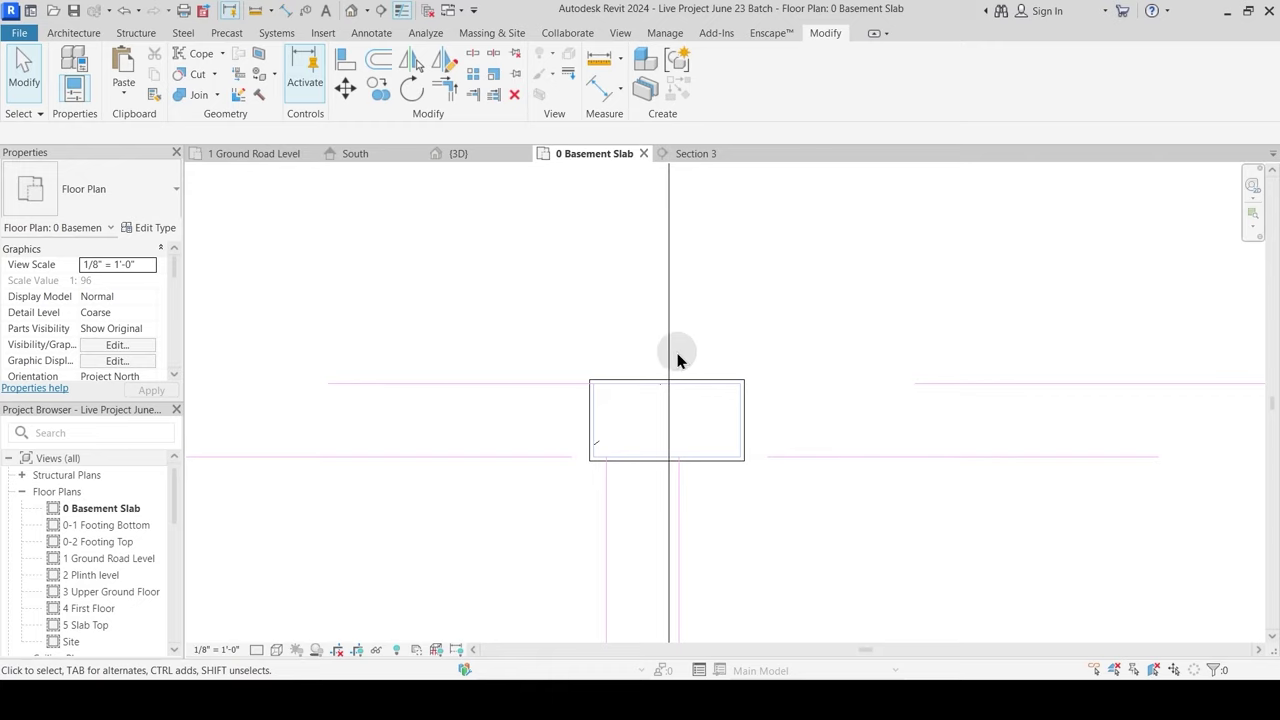
left_click(648, 375)
scroll(634, 380, "up", 5)
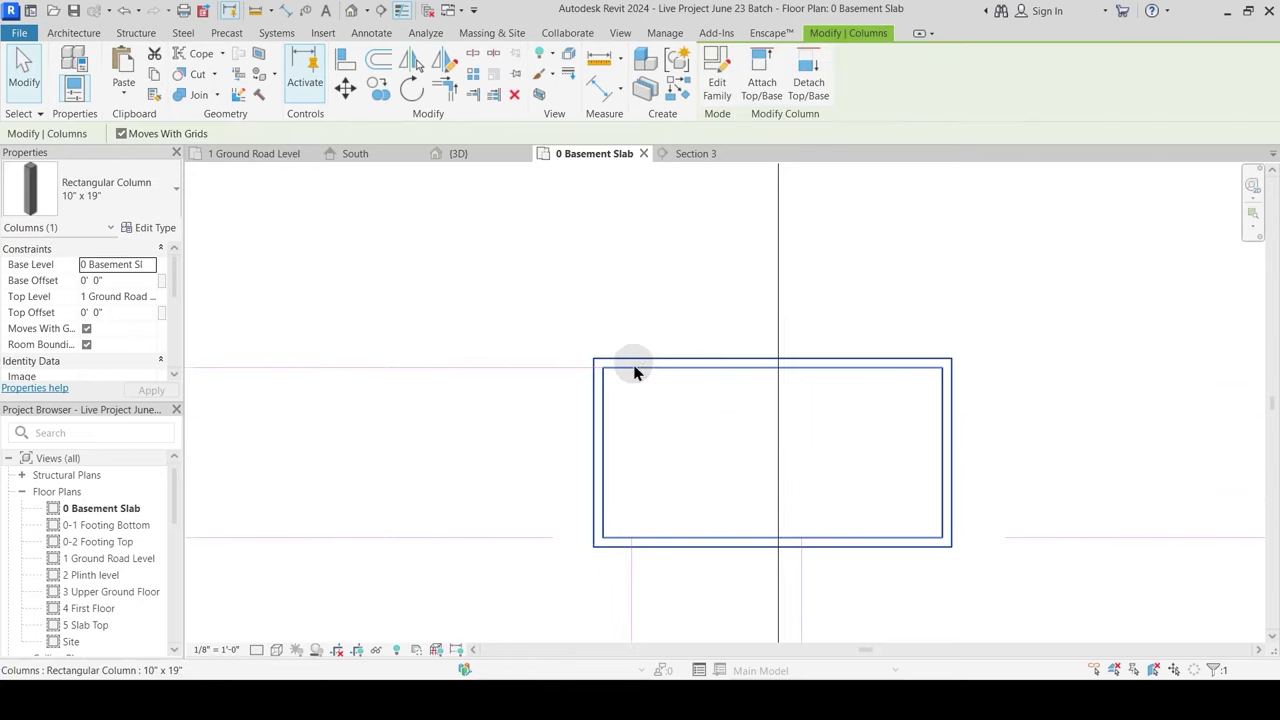
key("Escape")
left_click(635, 358)
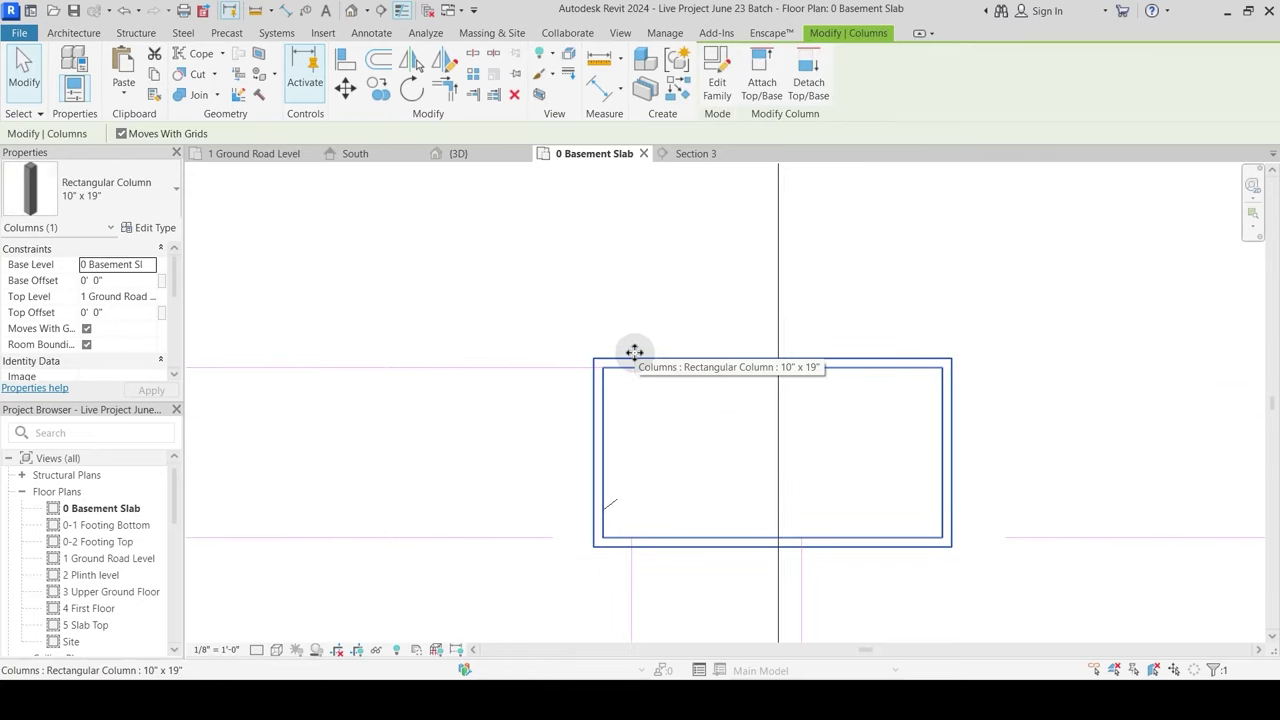
key("c")
key("o")
scroll(630, 385, "up", 2)
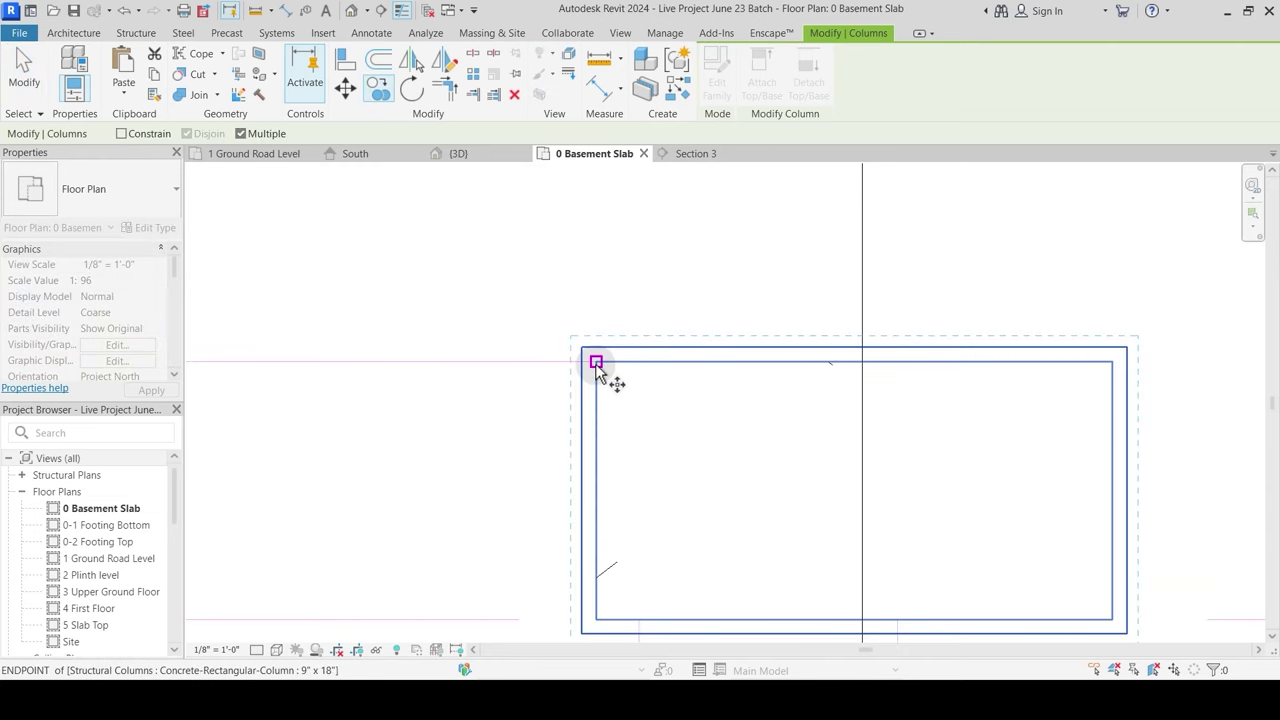
left_click(596, 362)
Step: Place a column copy at a grid corner, then undo the misplaced copy
scroll(670, 300, "down", 8)
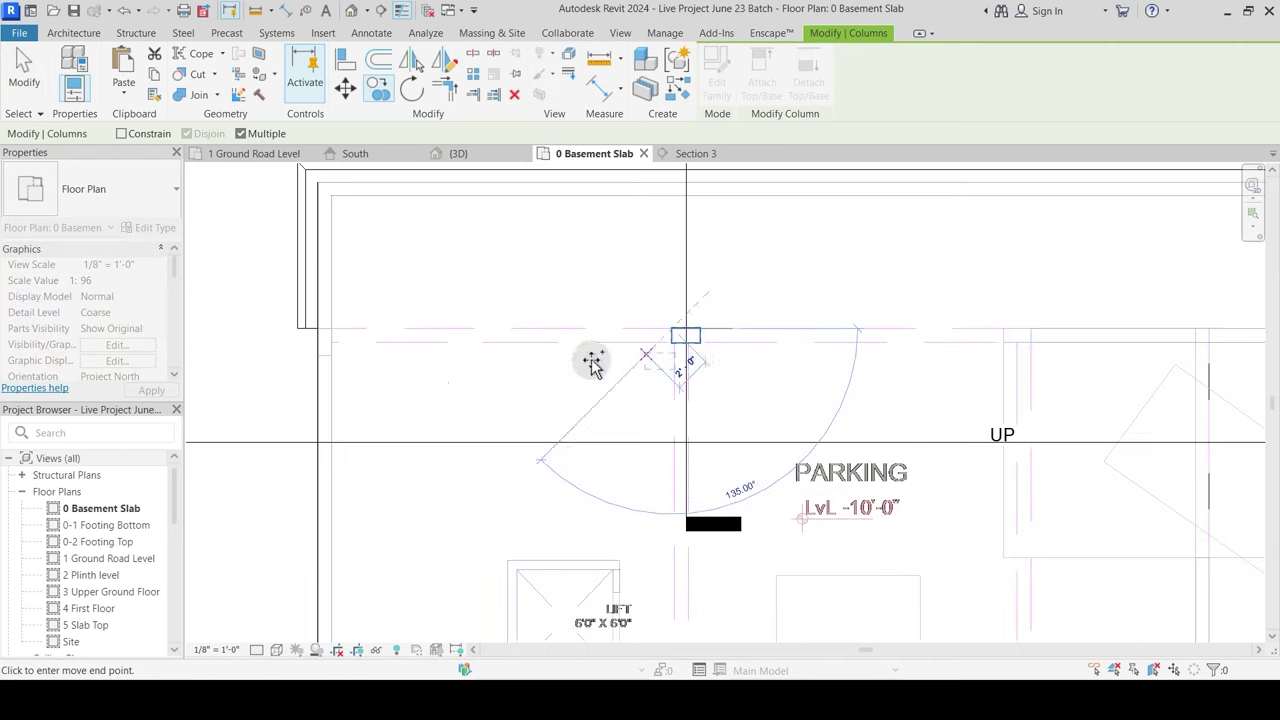
middle_click_drag(442, 393, 514, 402)
scroll(452, 374, "down", 2)
middle_click_drag(843, 429, 663, 429)
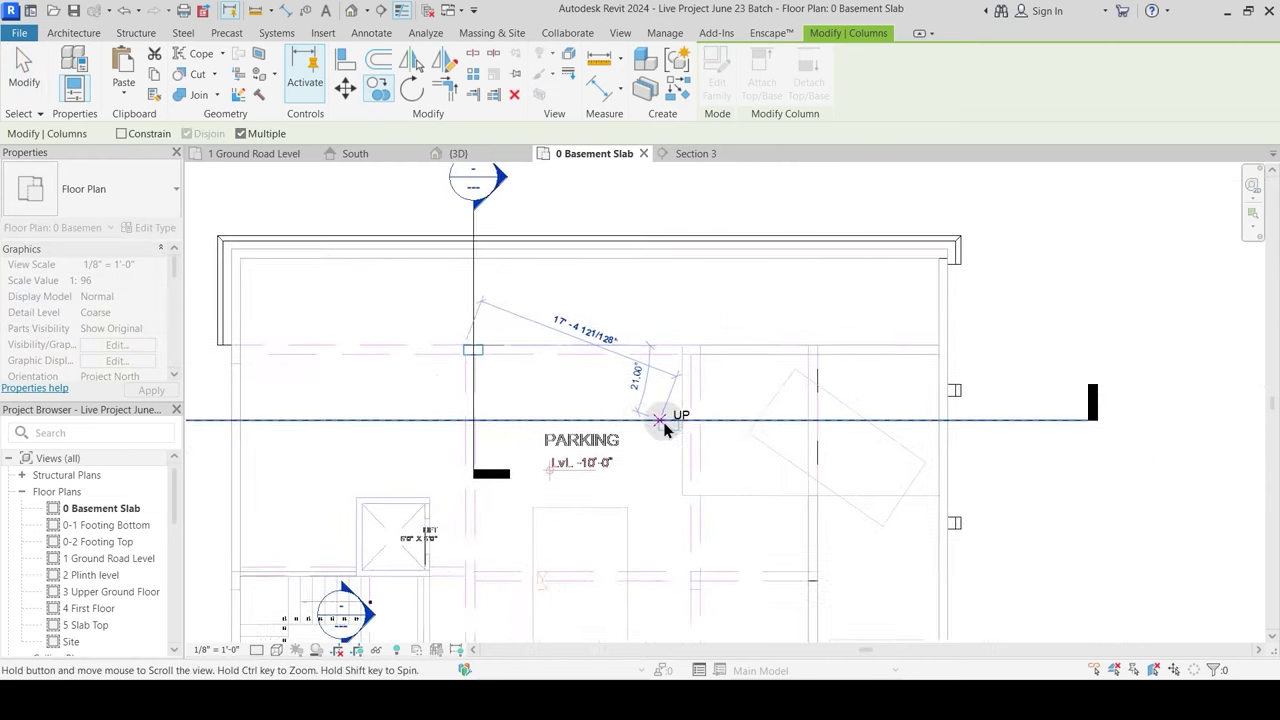
scroll(716, 383, "up", 5)
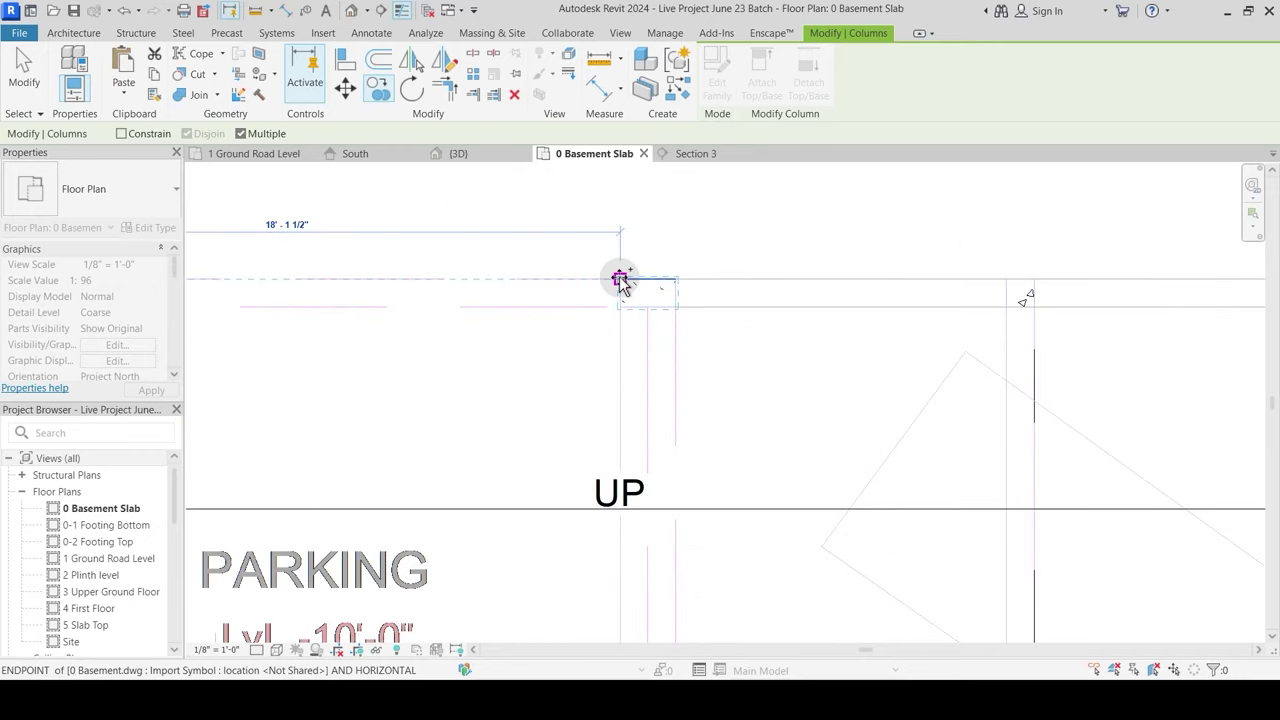
scroll(687, 211, "down", 4)
middle_click_drag(740, 538, 731, 449)
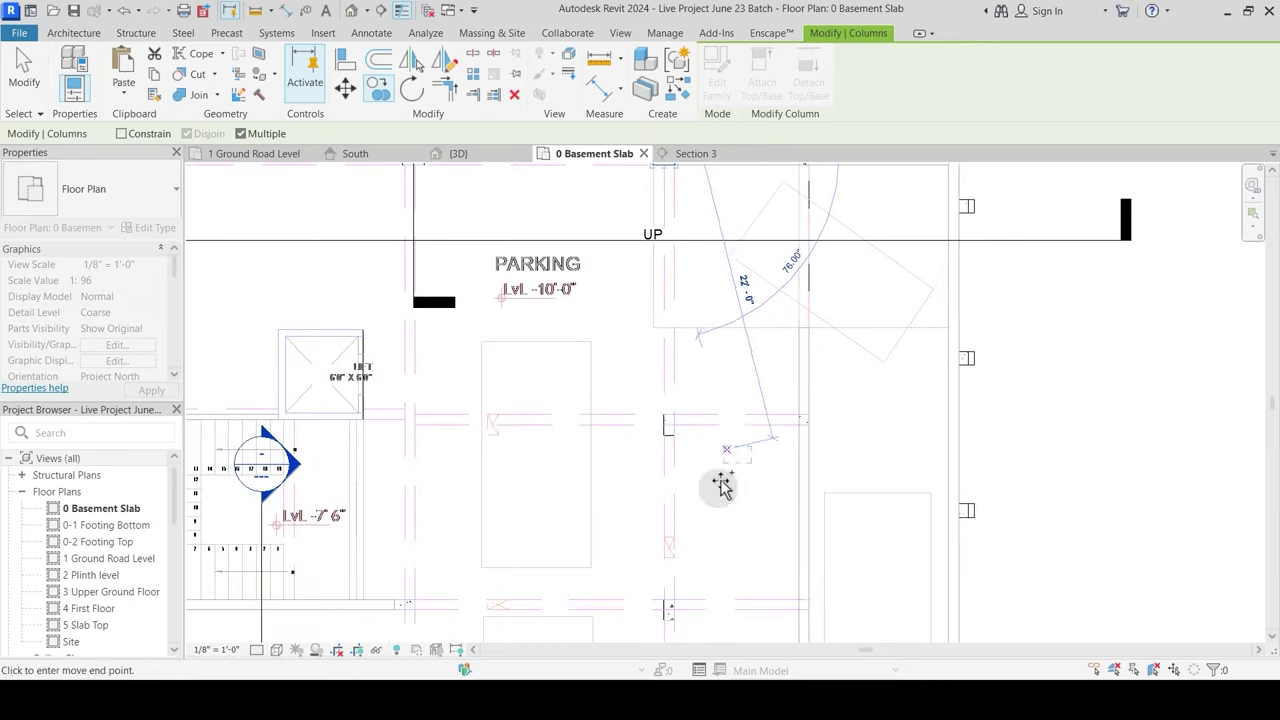
middle_click_drag(696, 575, 692, 369)
scroll(677, 426, "up", 3)
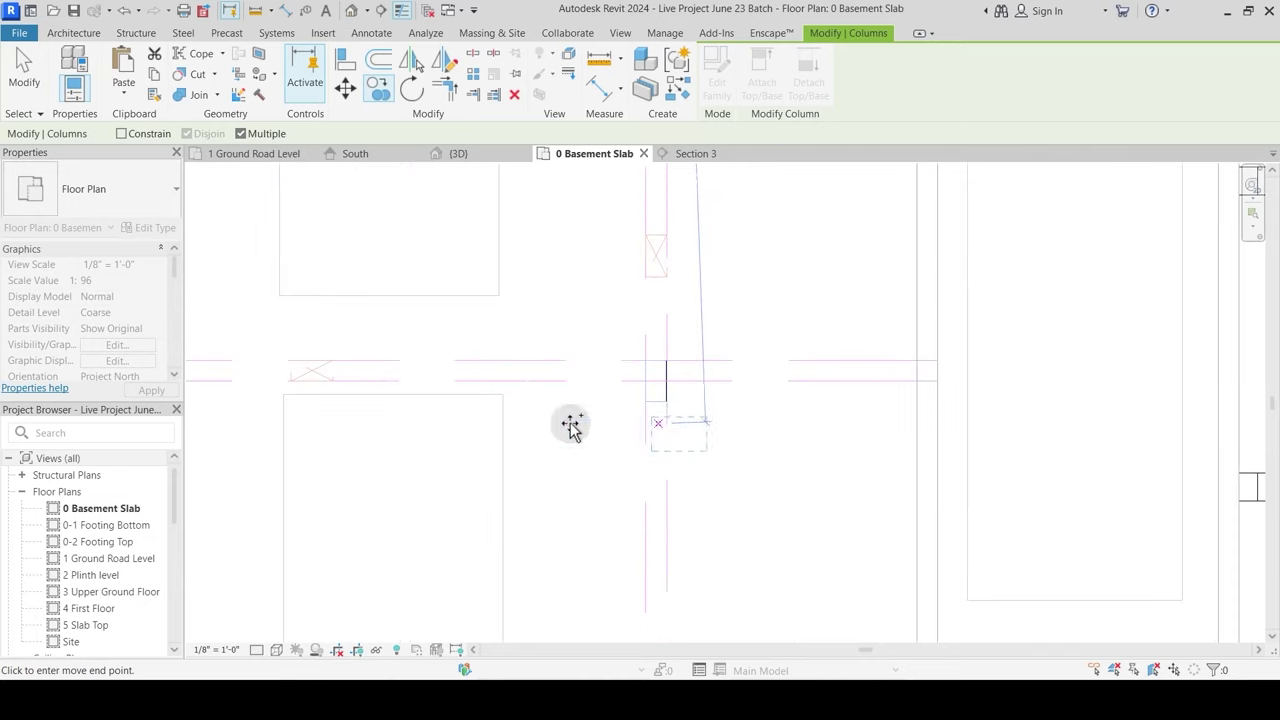
middle_click_drag(452, 407, 642, 435)
scroll(746, 451, "down", 3)
scroll(711, 426, "up", 4)
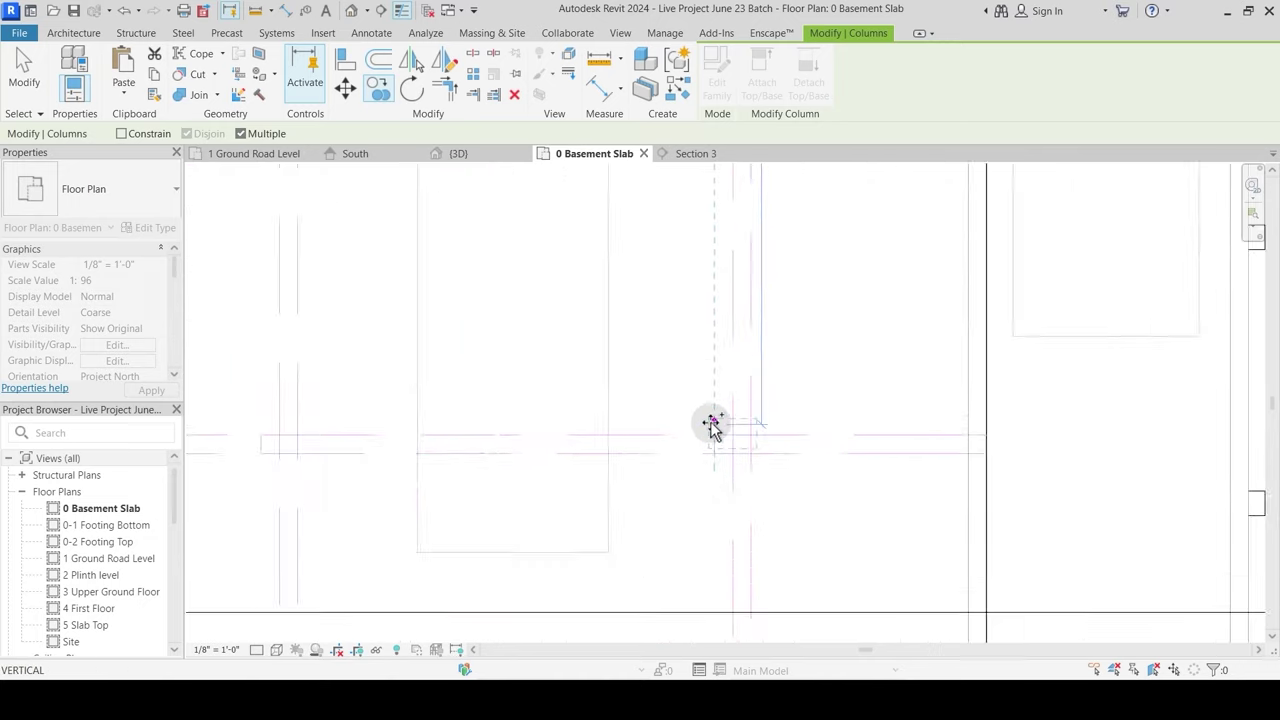
scroll(735, 458, "up", 2)
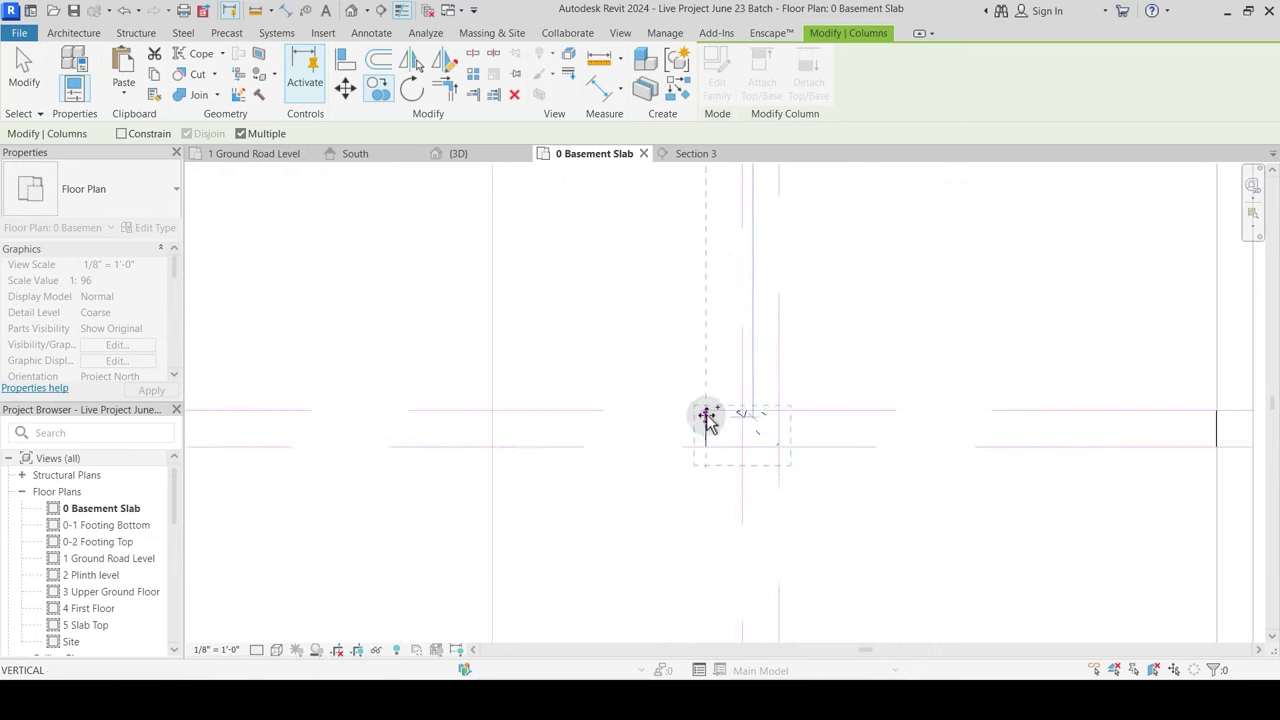
scroll(708, 417, "up", 1)
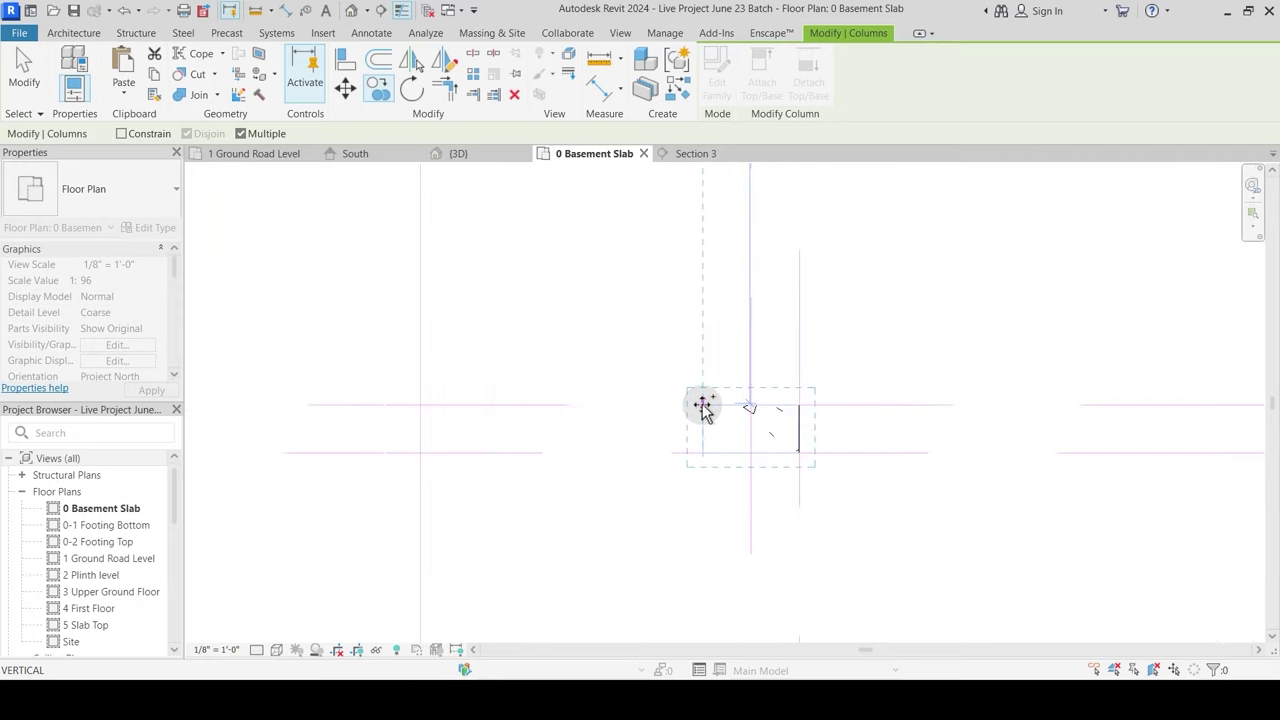
scroll(706, 410, "up", 3)
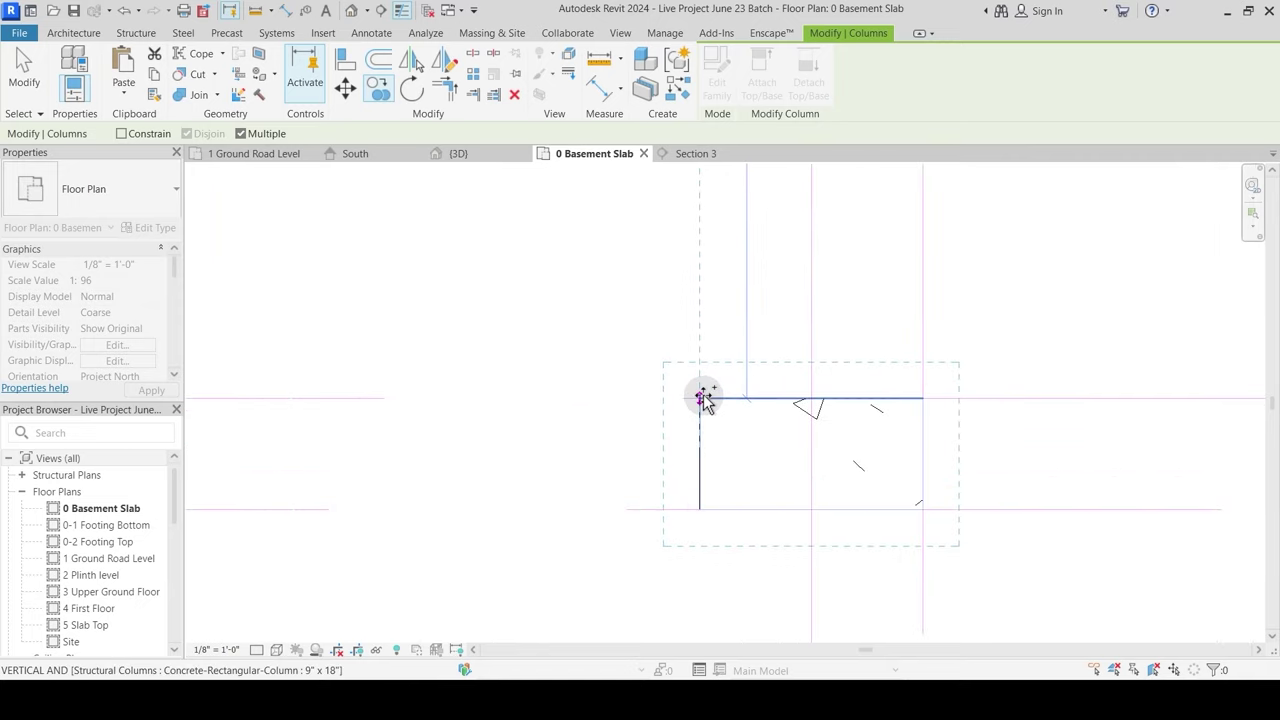
left_click(518, 256)
left_click(598, 268)
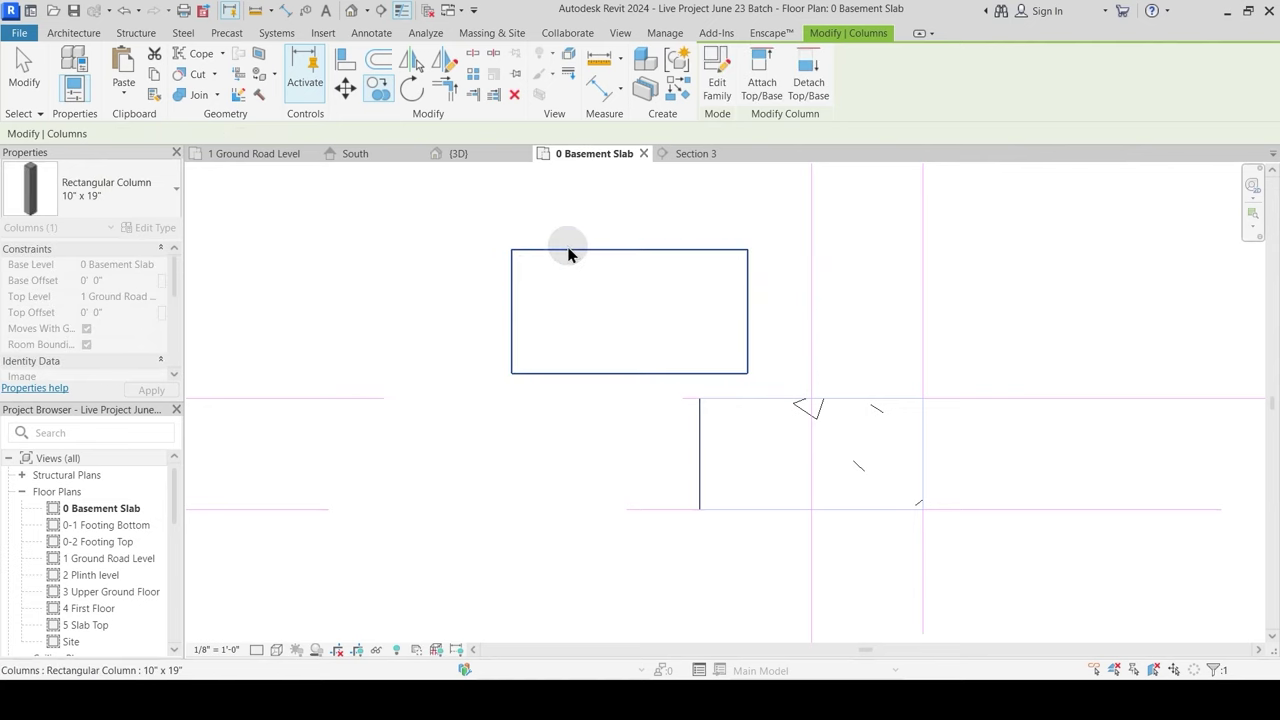
middle_click_drag(552, 291, 556, 315)
key("ctrl+z")
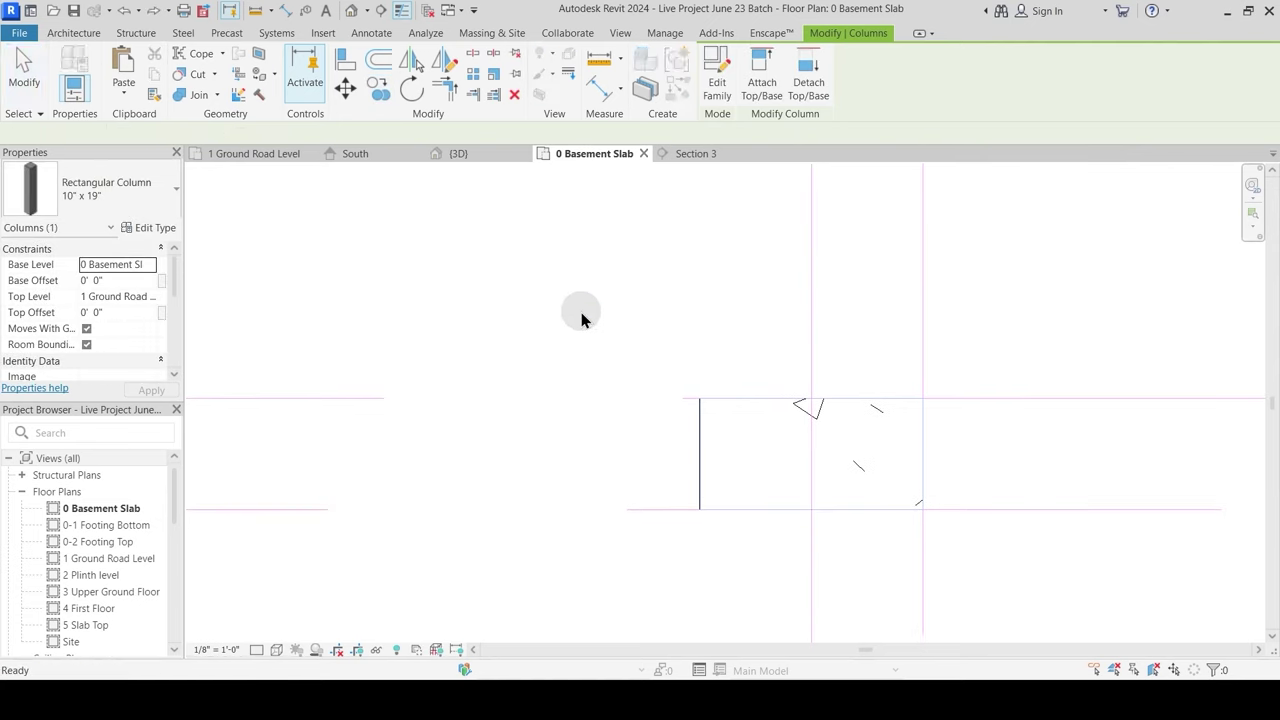
Step: Select the column above PARKING and start a Copy from its corner
scroll(607, 339, "down", 7)
middle_click_drag(620, 419, 697, 531)
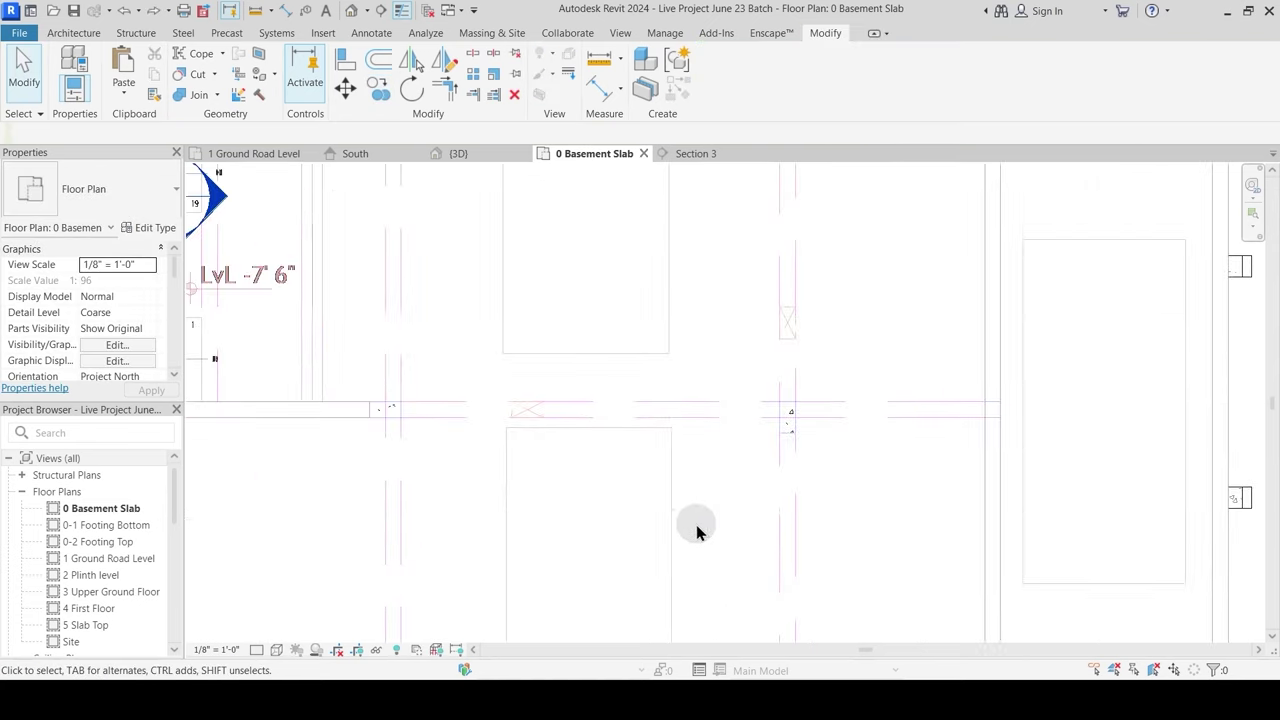
scroll(697, 531, "down", 2)
middle_click_drag(666, 322, 646, 510)
scroll(716, 256, "up", 4)
scroll(718, 254, "up", 4)
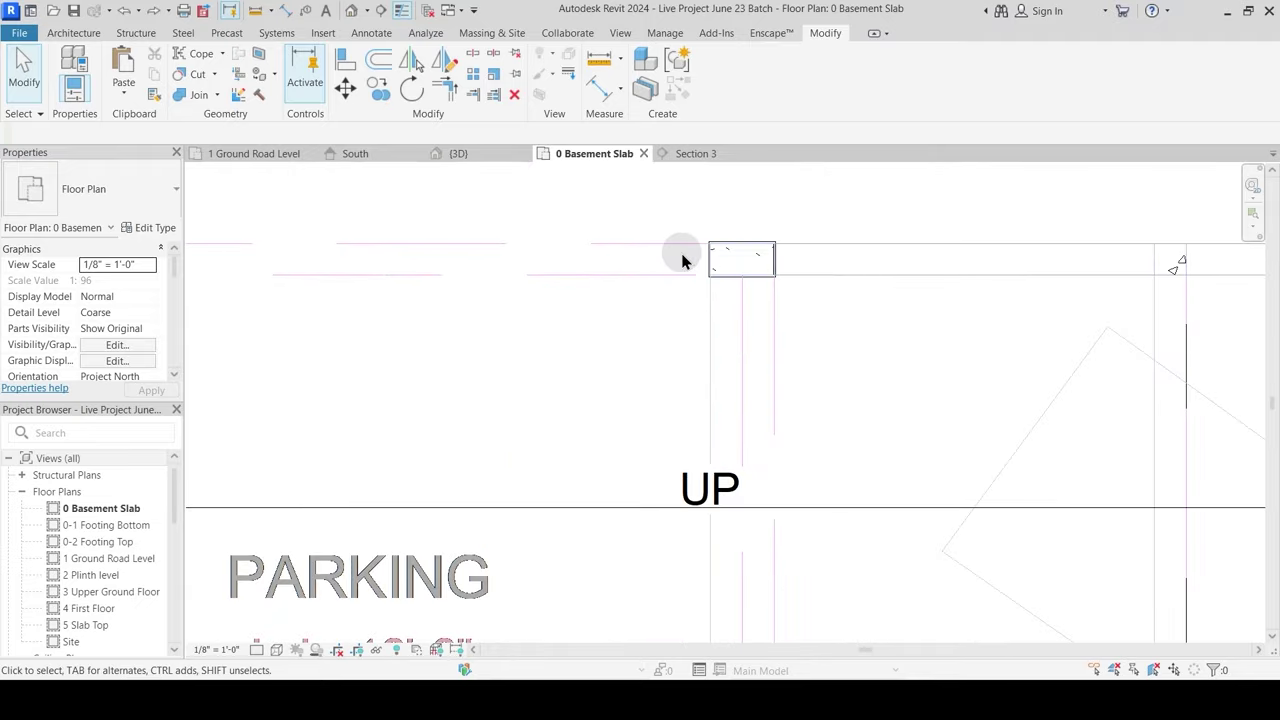
left_click(745, 262)
middle_click_drag(782, 260, 714, 330)
scroll(714, 330, "up", 1)
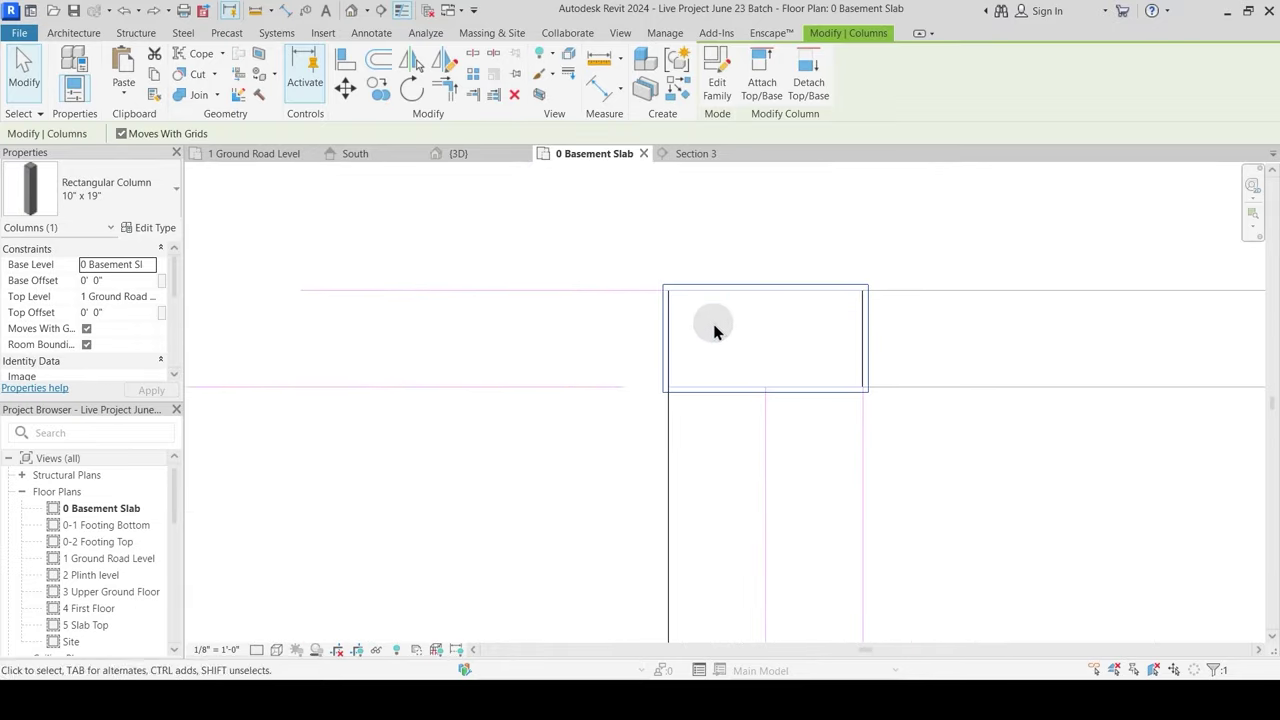
key("c")
key("o")
scroll(691, 323, "up", 3)
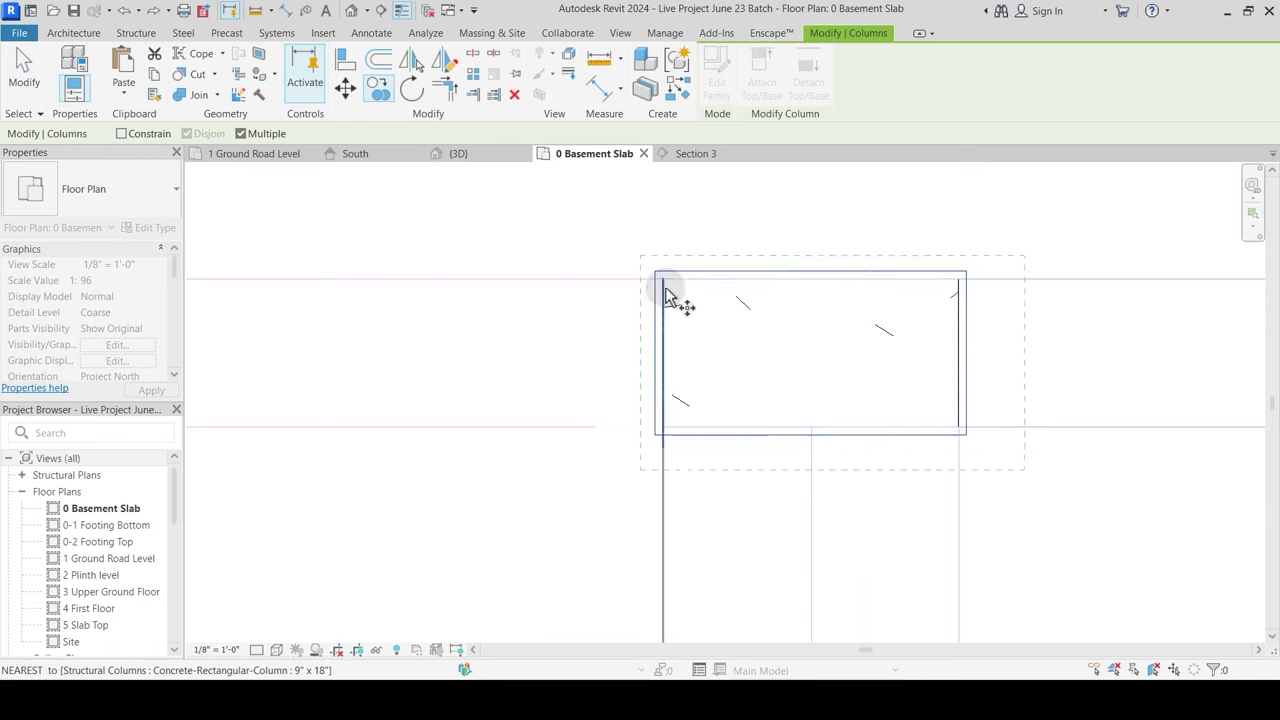
scroll(663, 278, "up", 2)
left_click(663, 275)
Step: Re-pick the column corner as the copy base point
scroll(712, 250, "down", 6)
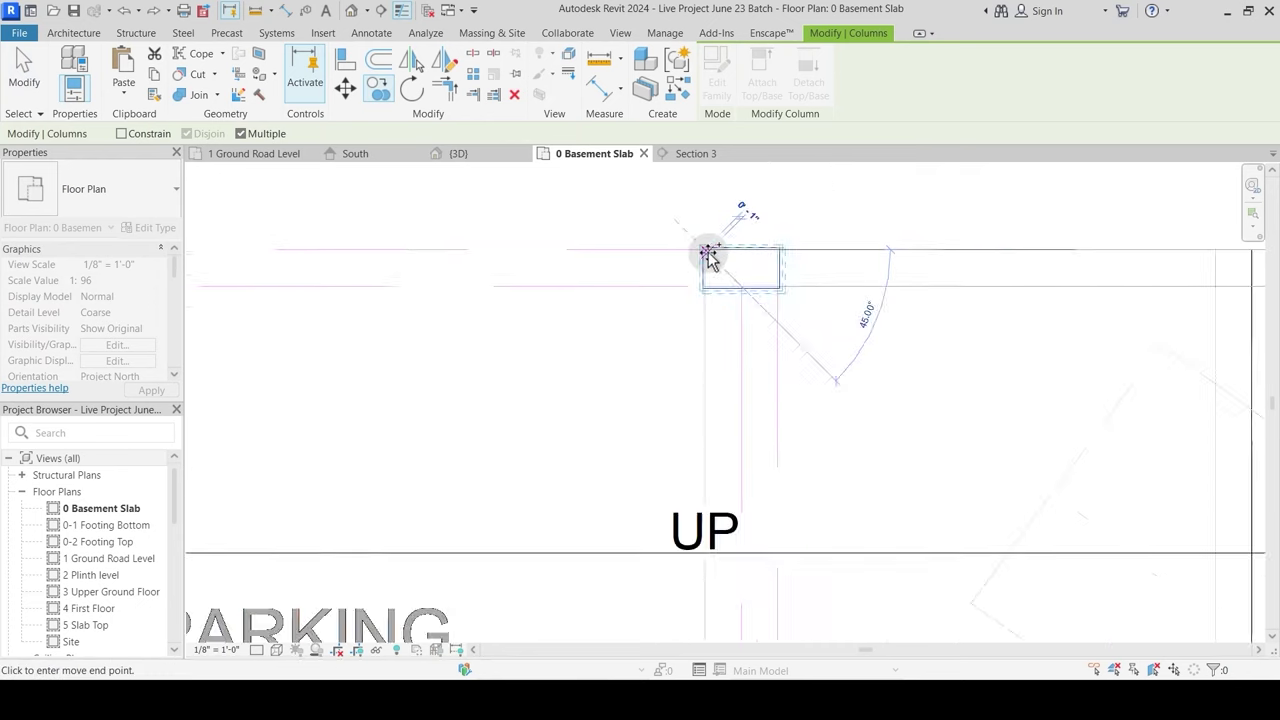
middle_click_drag(613, 528, 692, 129)
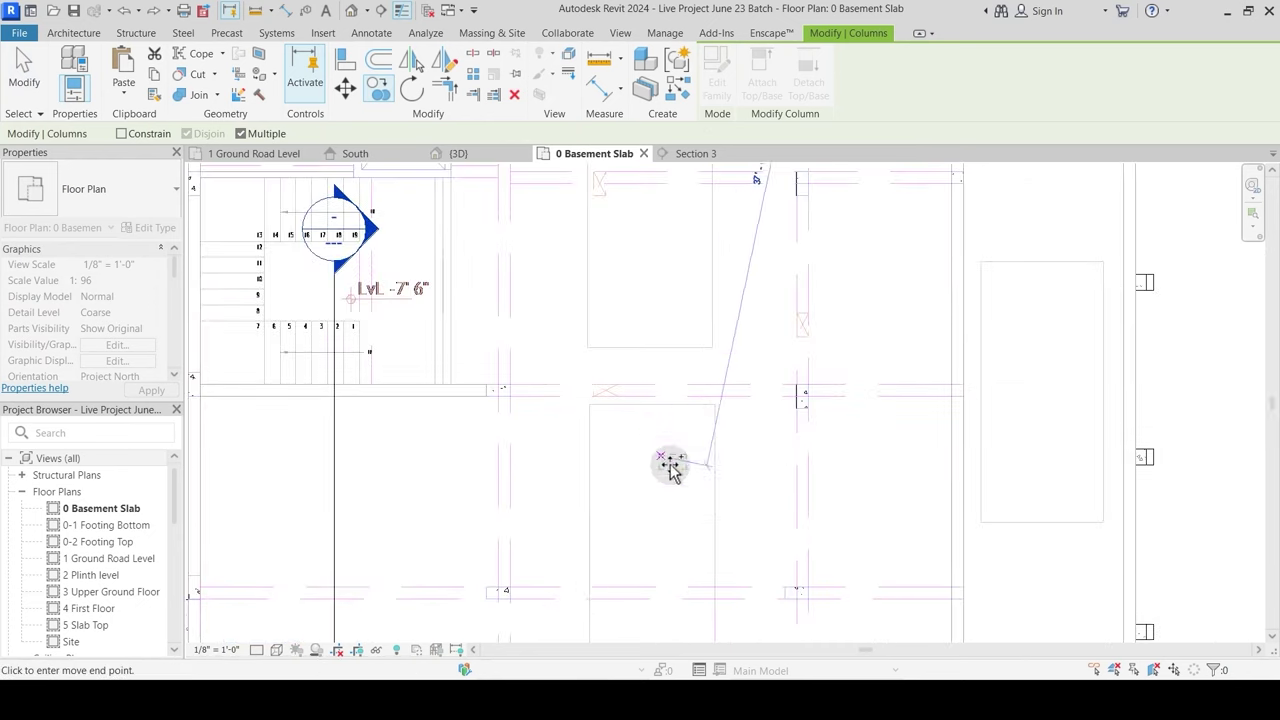
middle_click_drag(668, 500, 614, 243)
scroll(729, 336, "up", 2)
scroll(731, 342, "up", 2)
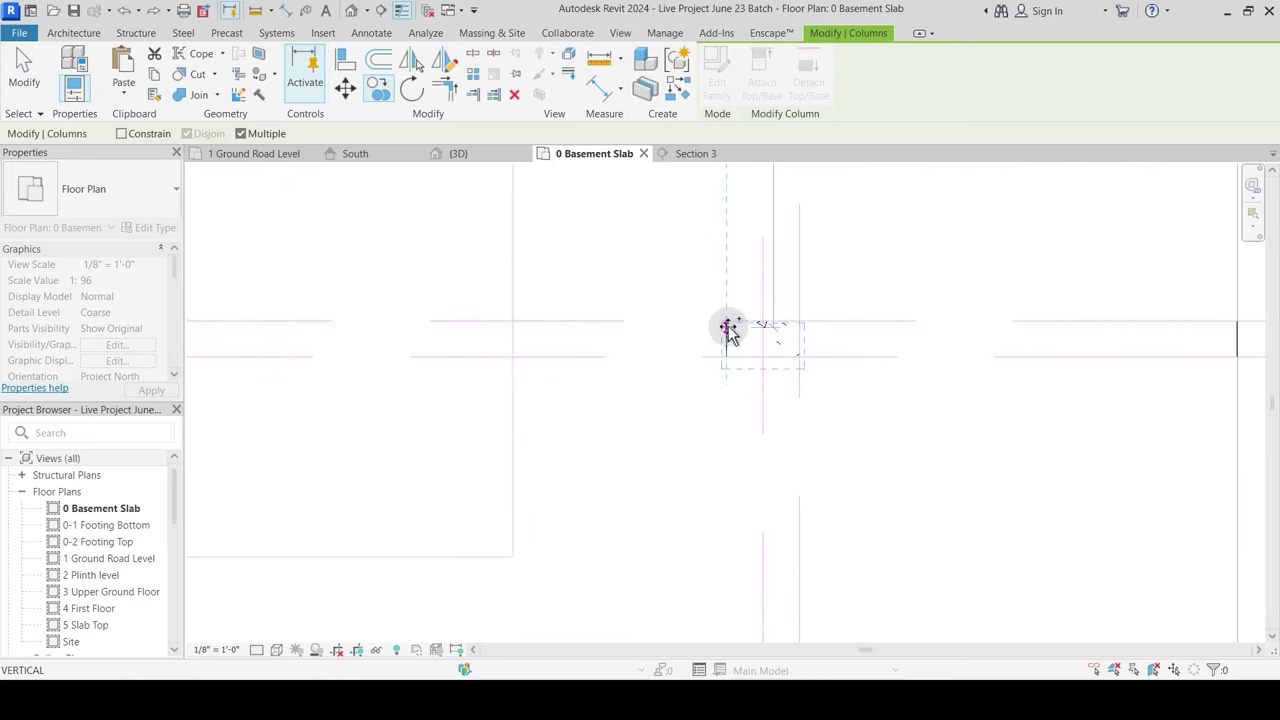
scroll(729, 327, "up", 3)
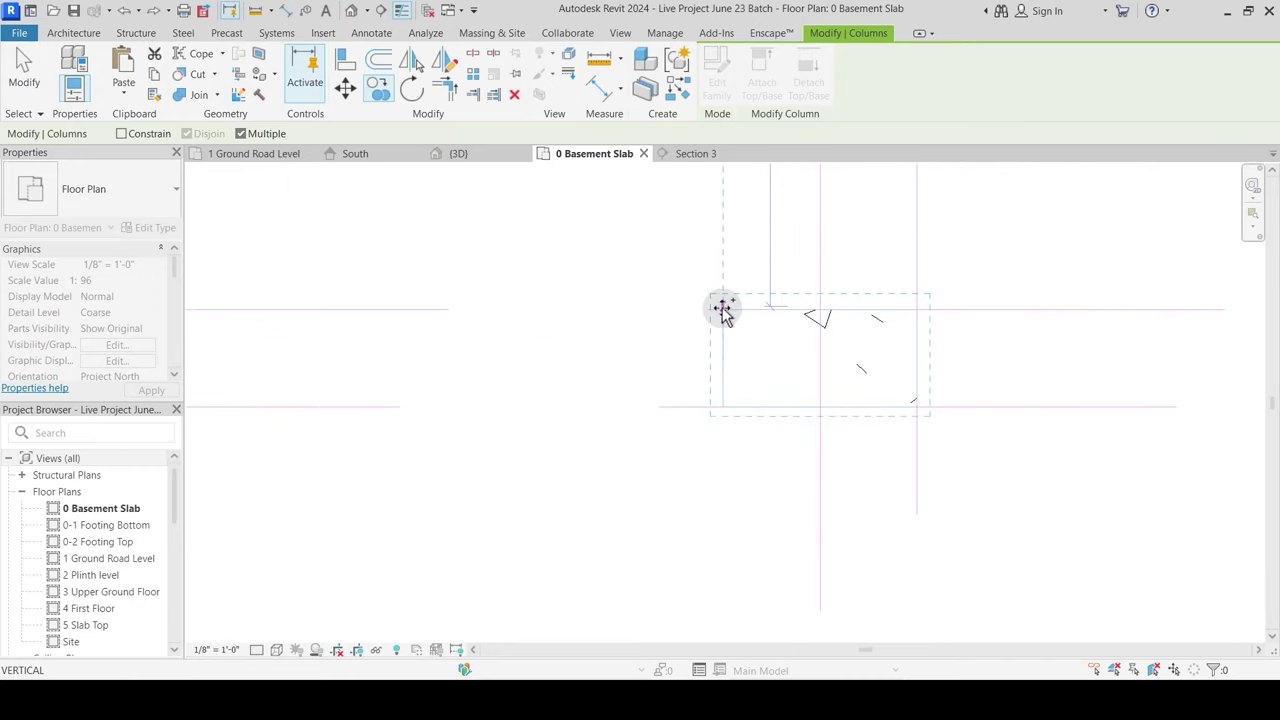
scroll(727, 320, "up", 2)
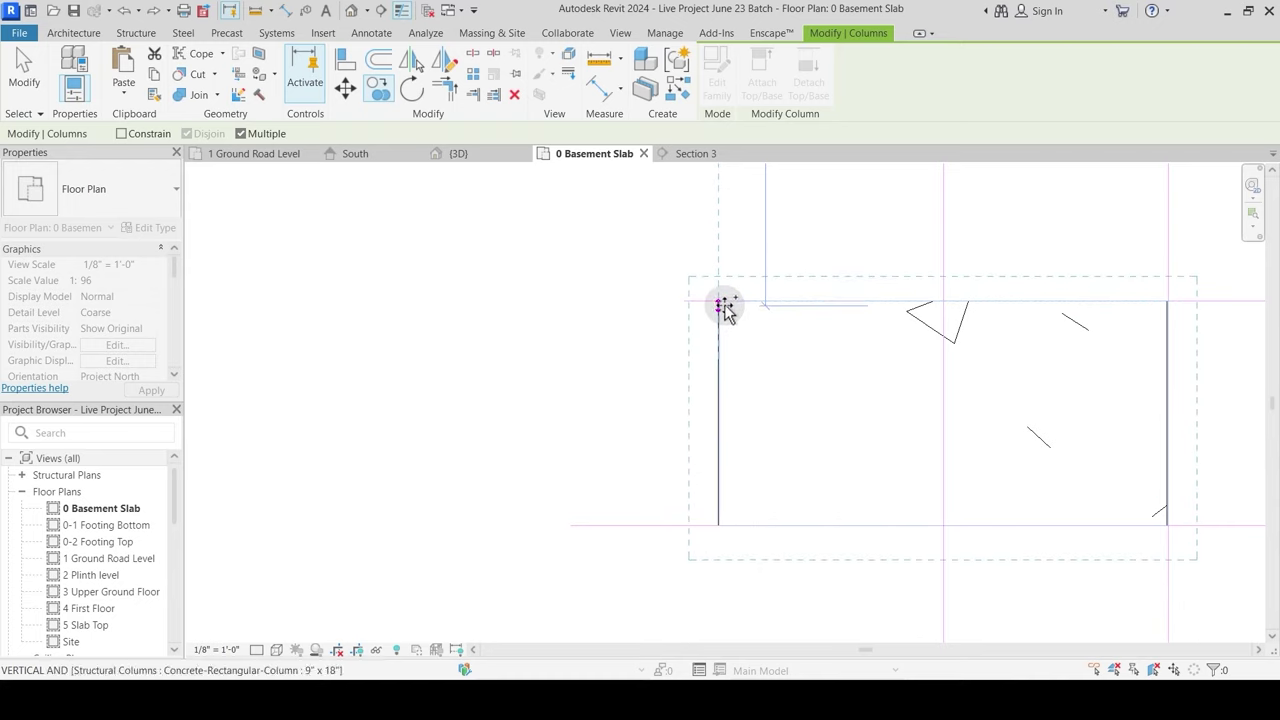
scroll(718, 397, "down", 5)
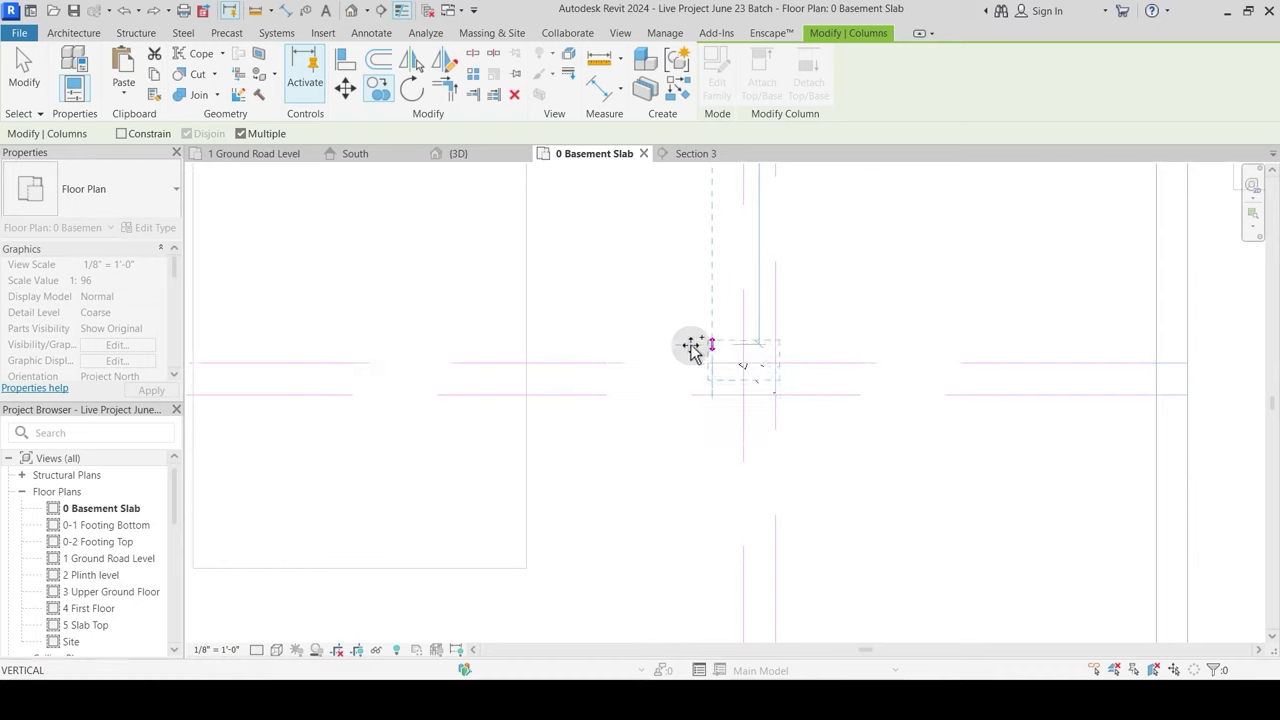
scroll(732, 370, "down", 4)
middle_click_drag(426, 408, 706, 474)
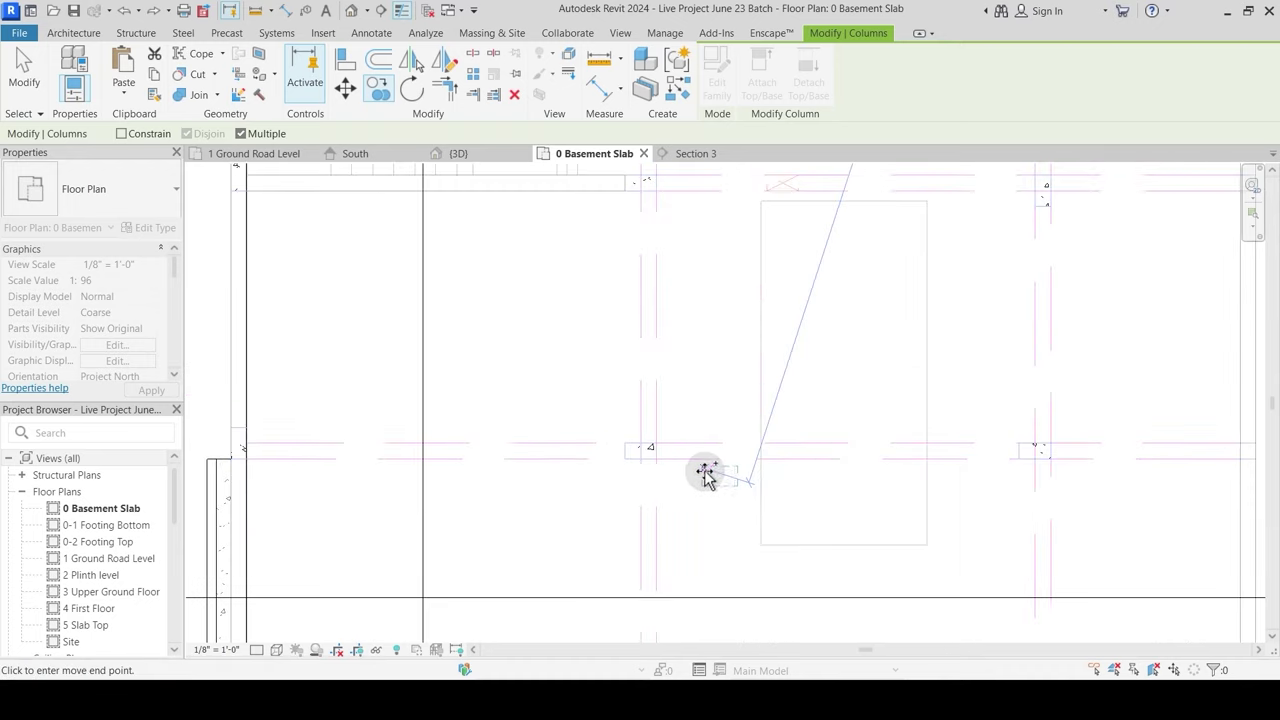
scroll(681, 473, "up", 3)
left_click(533, 397)
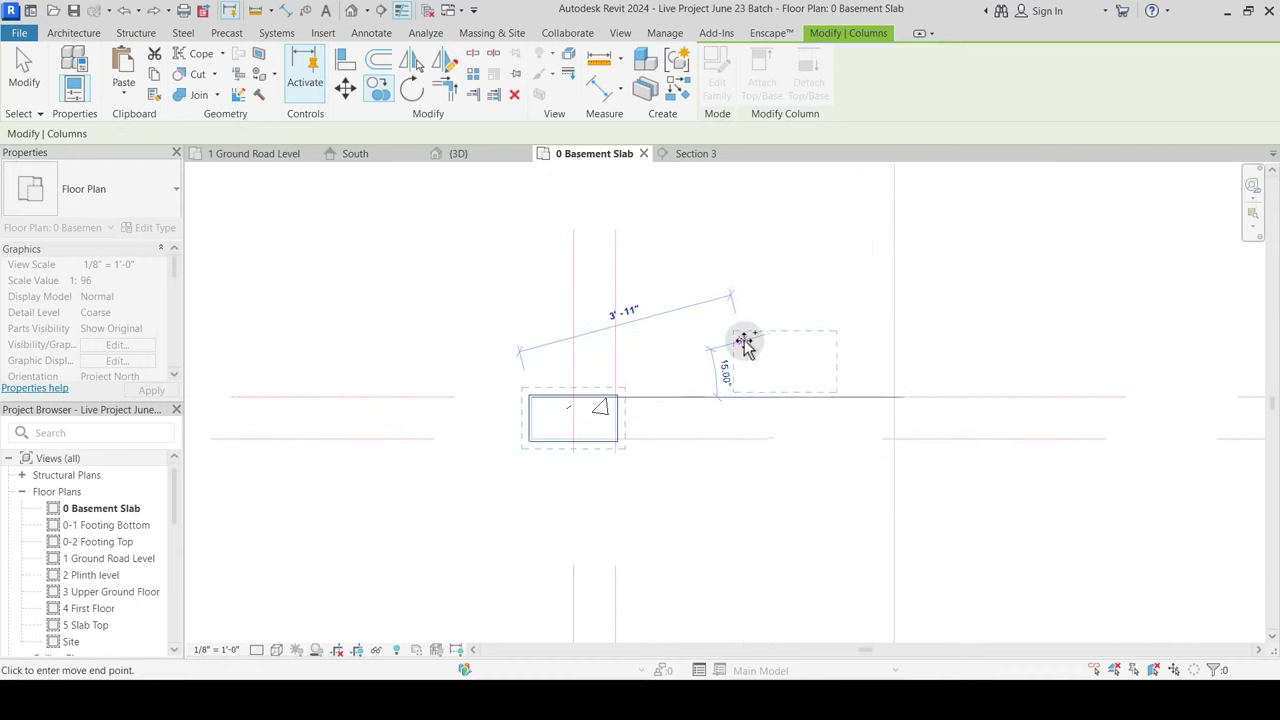
Step: Place the 10" x 19" column copy at the destination grid intersection
scroll(500, 337, "down", 4)
middle_click_drag(500, 352, 510, 515)
scroll(529, 384, "down", 2)
middle_click_drag(678, 501, 597, 343)
middle_click_drag(644, 447, 552, 578)
middle_click_drag(733, 464, 624, 574)
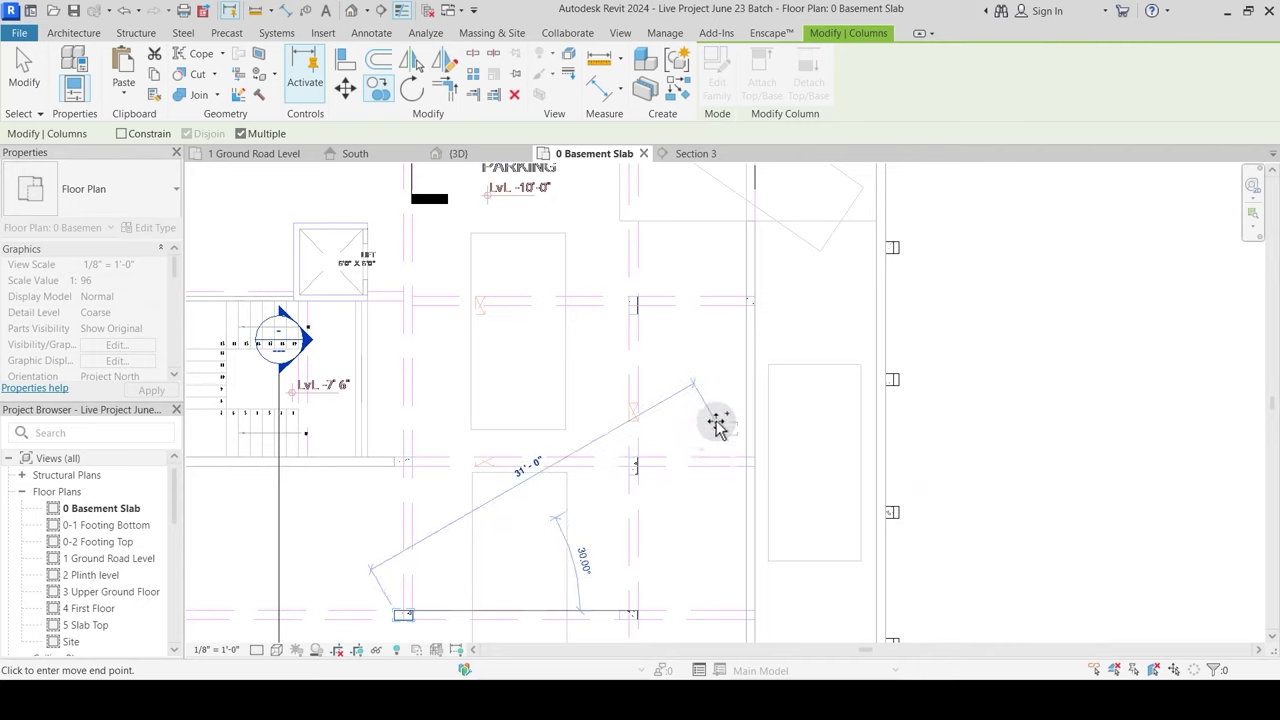
middle_click_drag(716, 396, 706, 494)
middle_click_drag(697, 357, 699, 494)
middle_click_drag(512, 400, 686, 306)
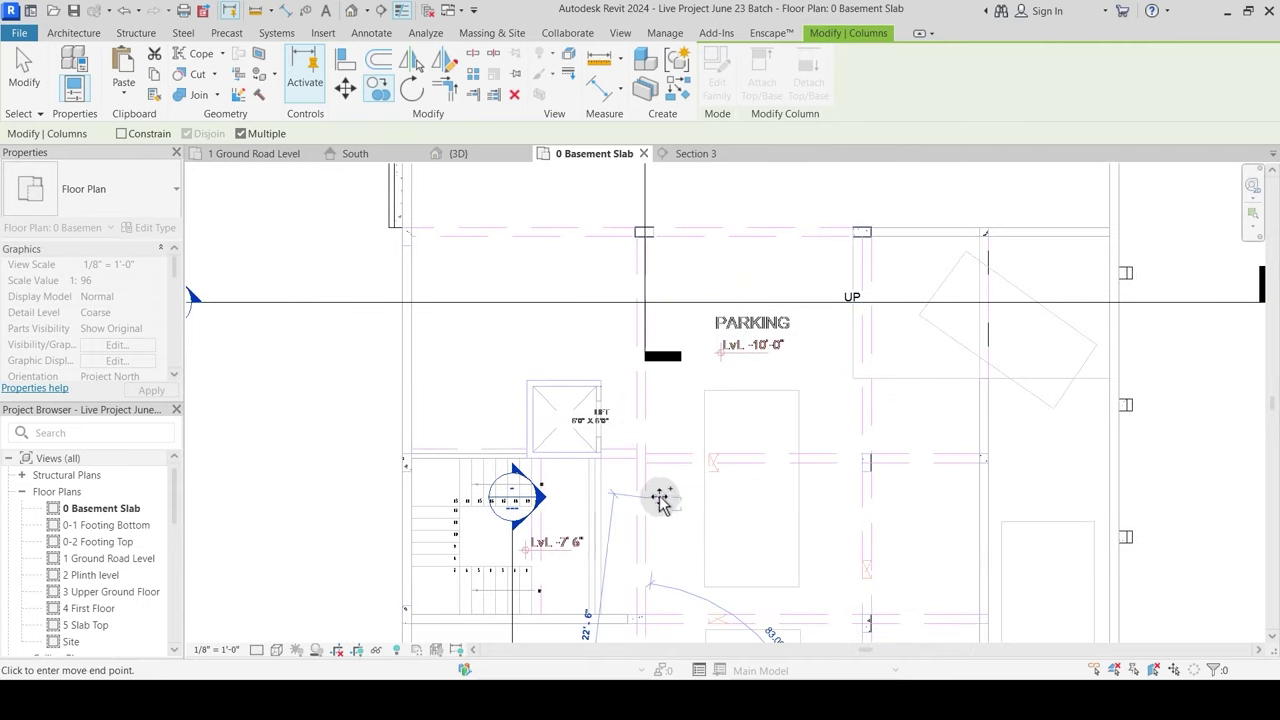
scroll(594, 351, "down", 2)
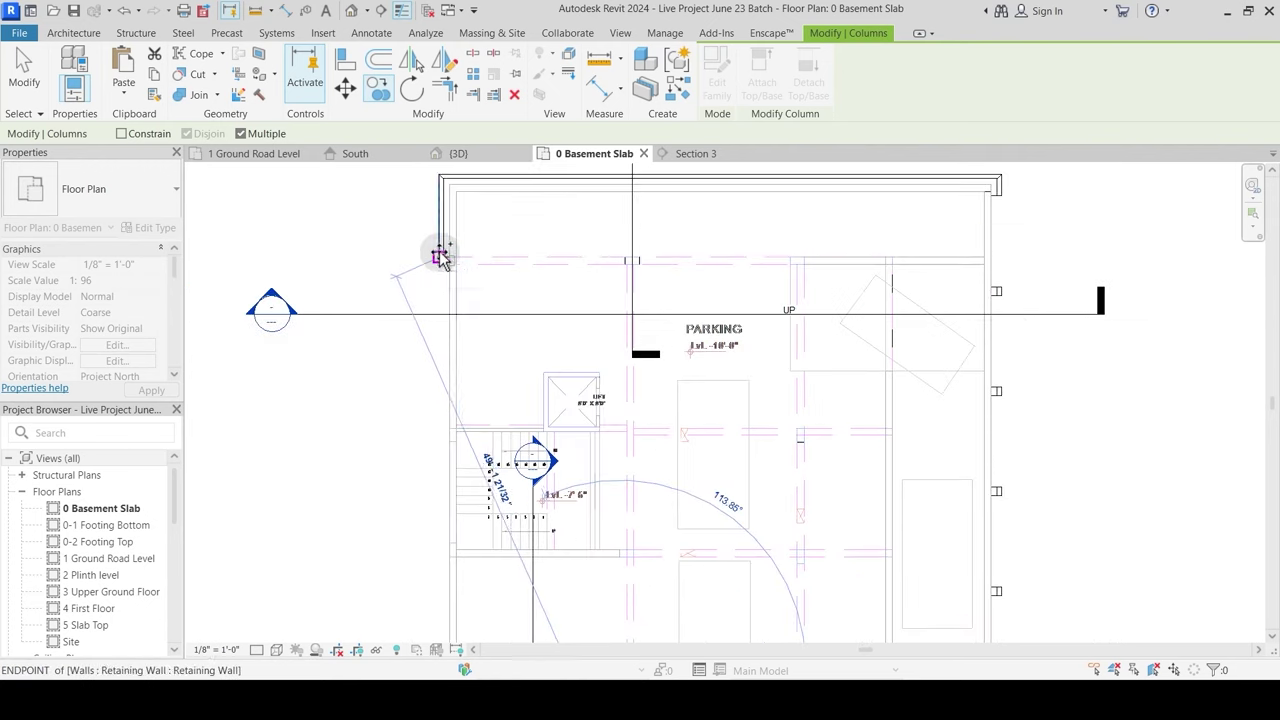
middle_click_drag(451, 557, 460, 380)
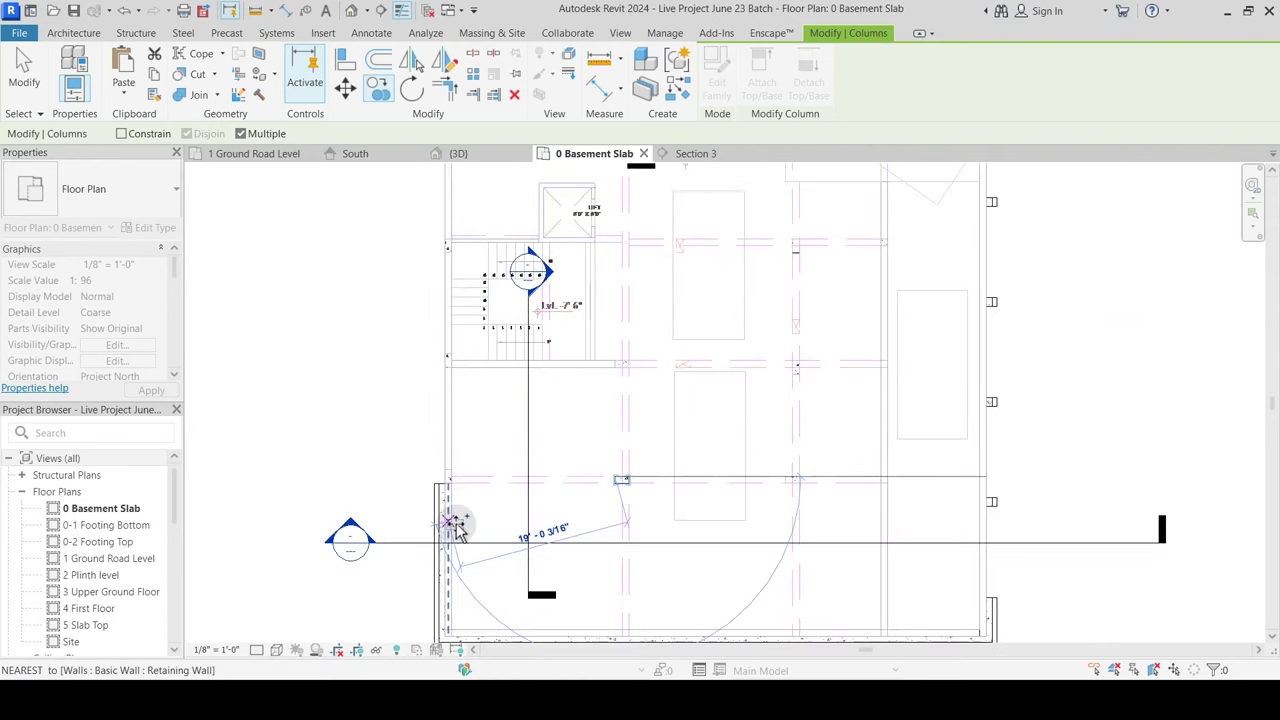
scroll(455, 483, "up", 5)
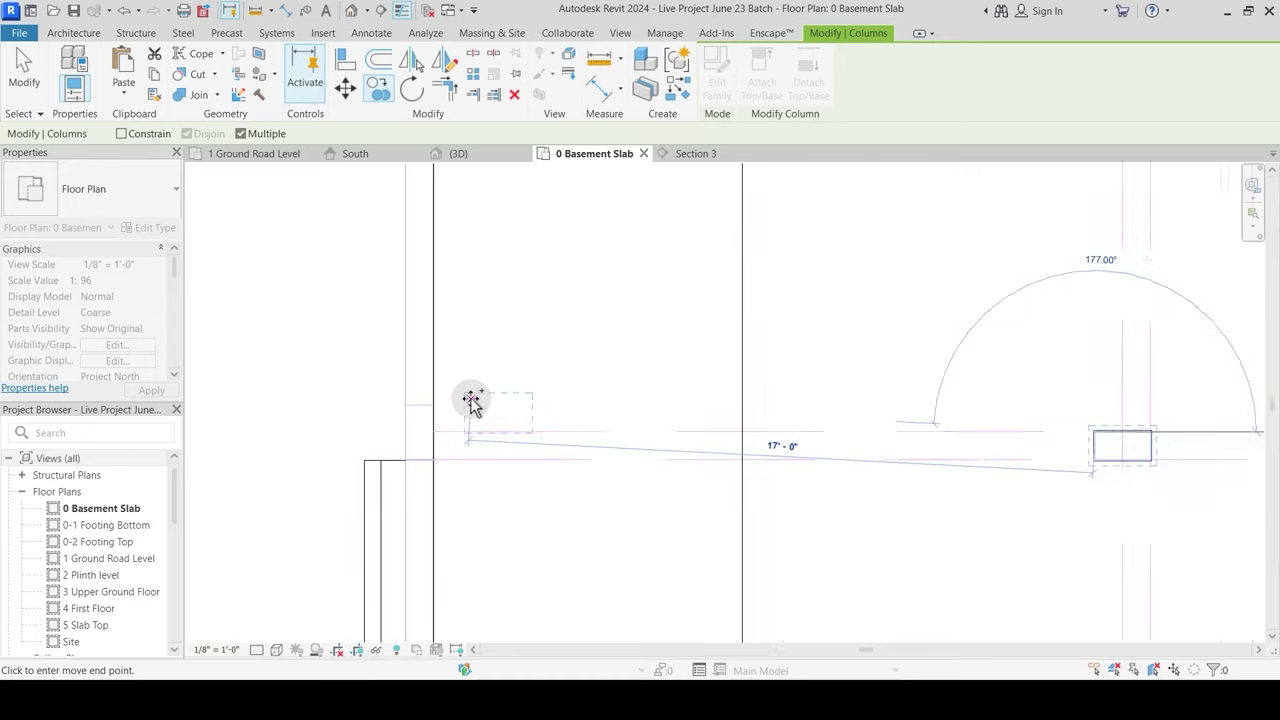
scroll(541, 325, "down", 3)
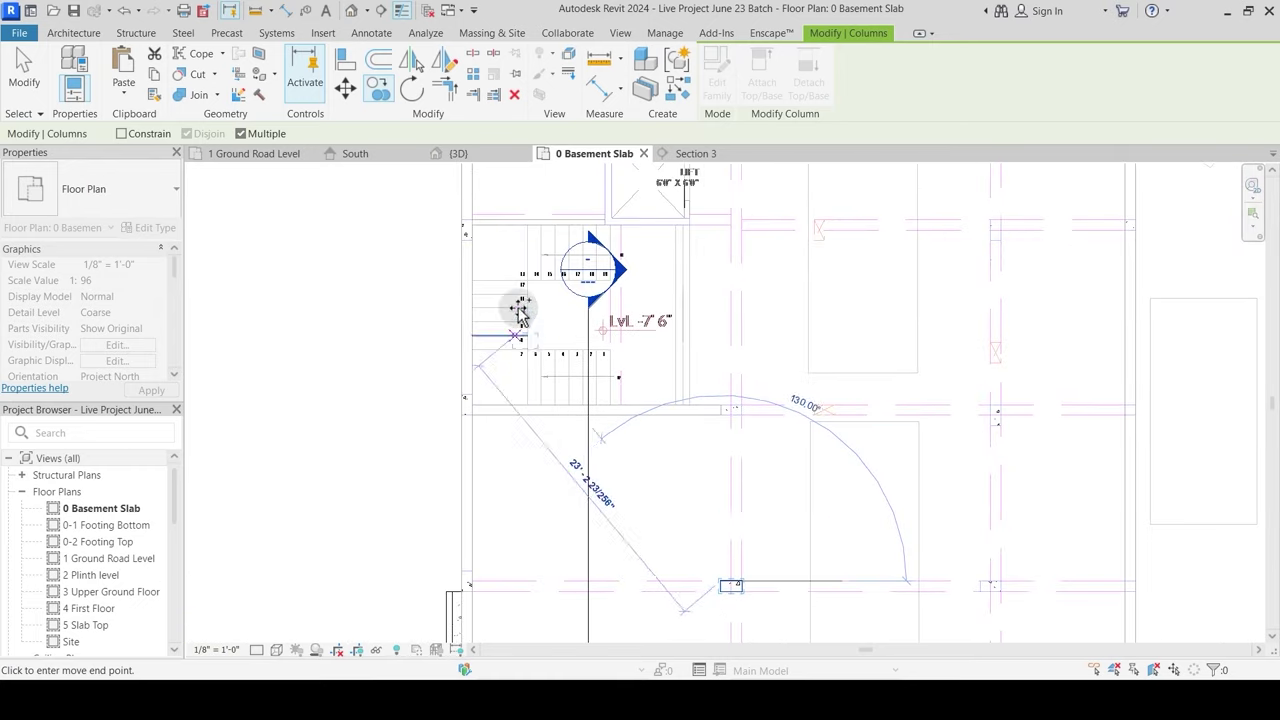
middle_click_drag(517, 303, 517, 423)
middle_click_drag(777, 391, 701, 396)
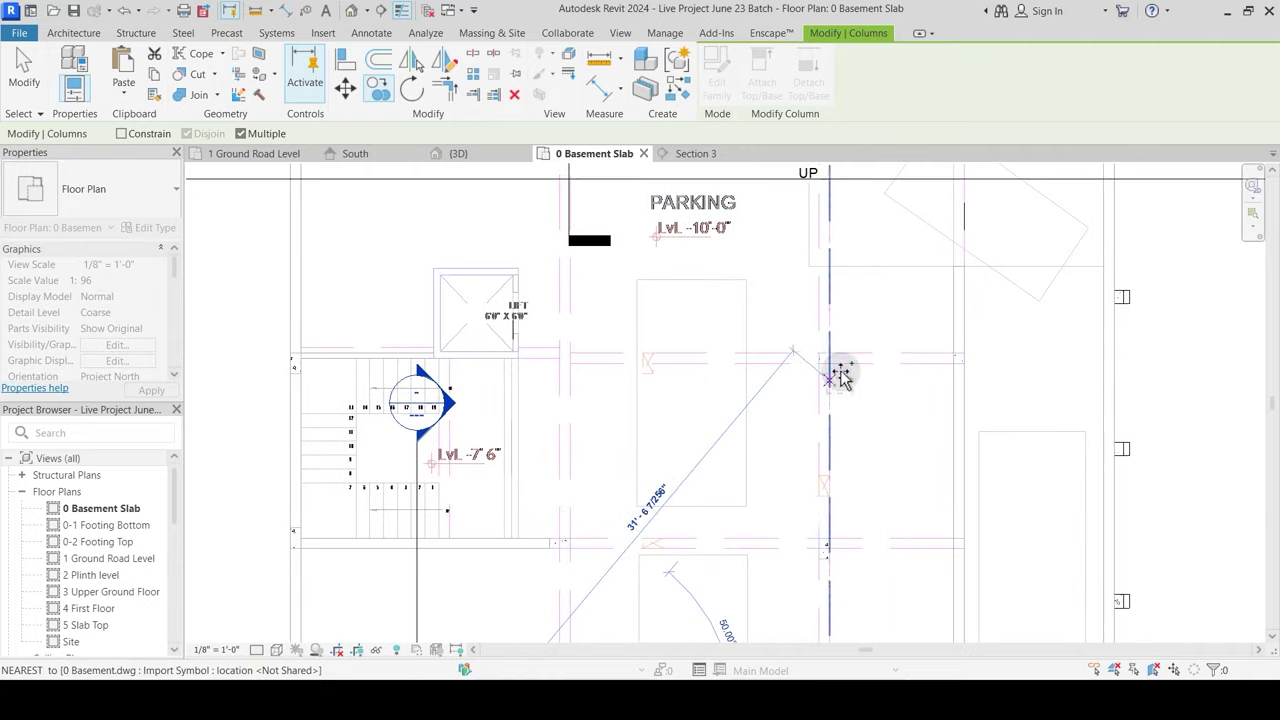
scroll(843, 371, "up", 4)
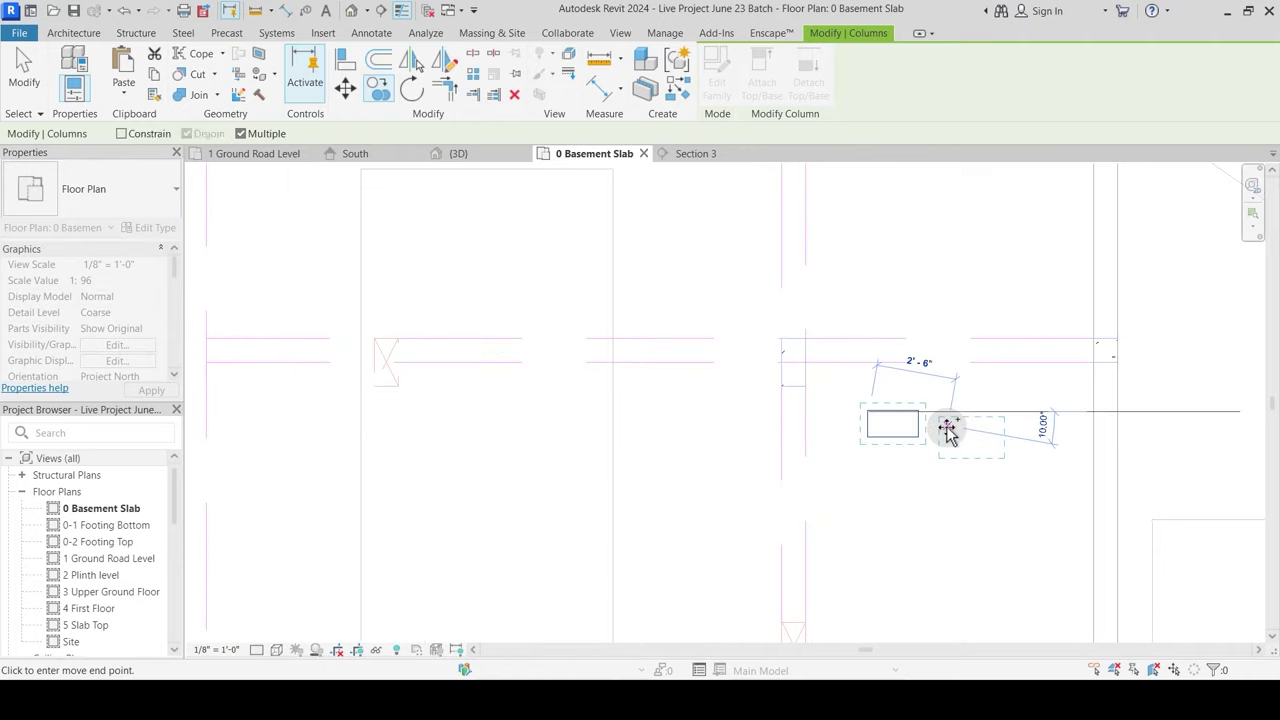
left_click(911, 432)
middle_click_drag(891, 429, 794, 471)
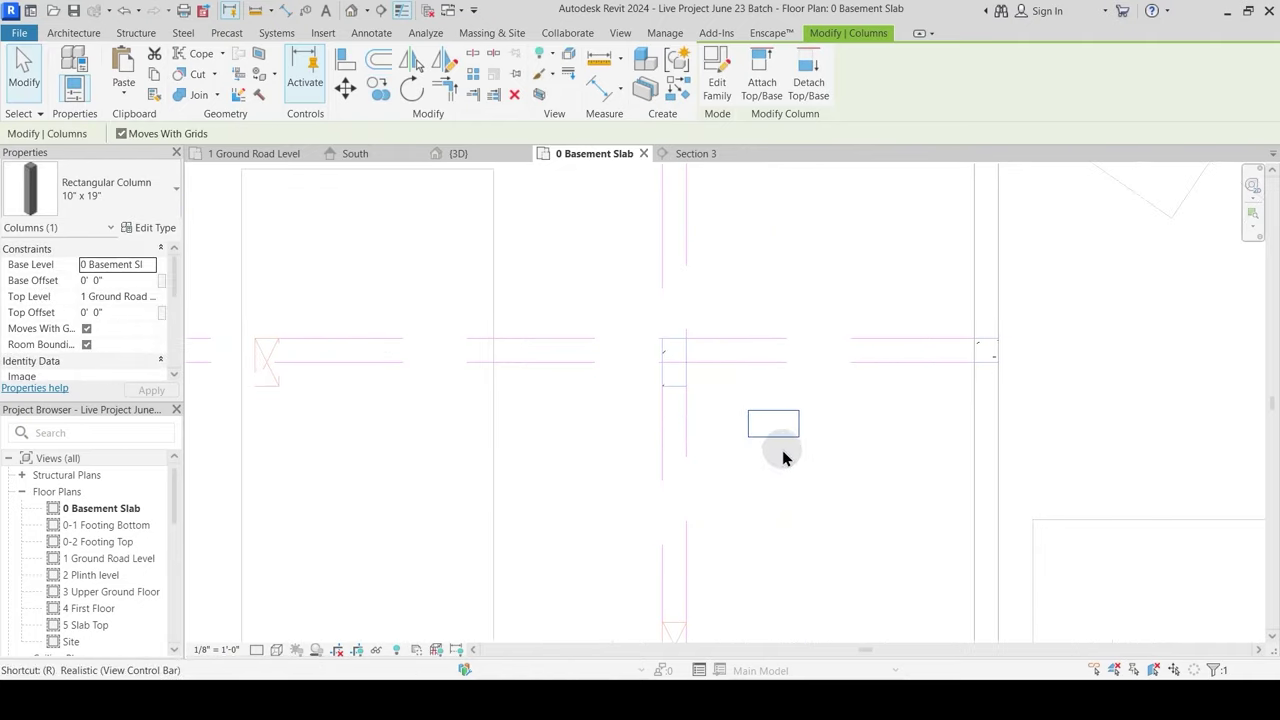
Step: Rotate the copied column 90° to a vertical orientation
key("r")
key("o")
left_click(855, 430)
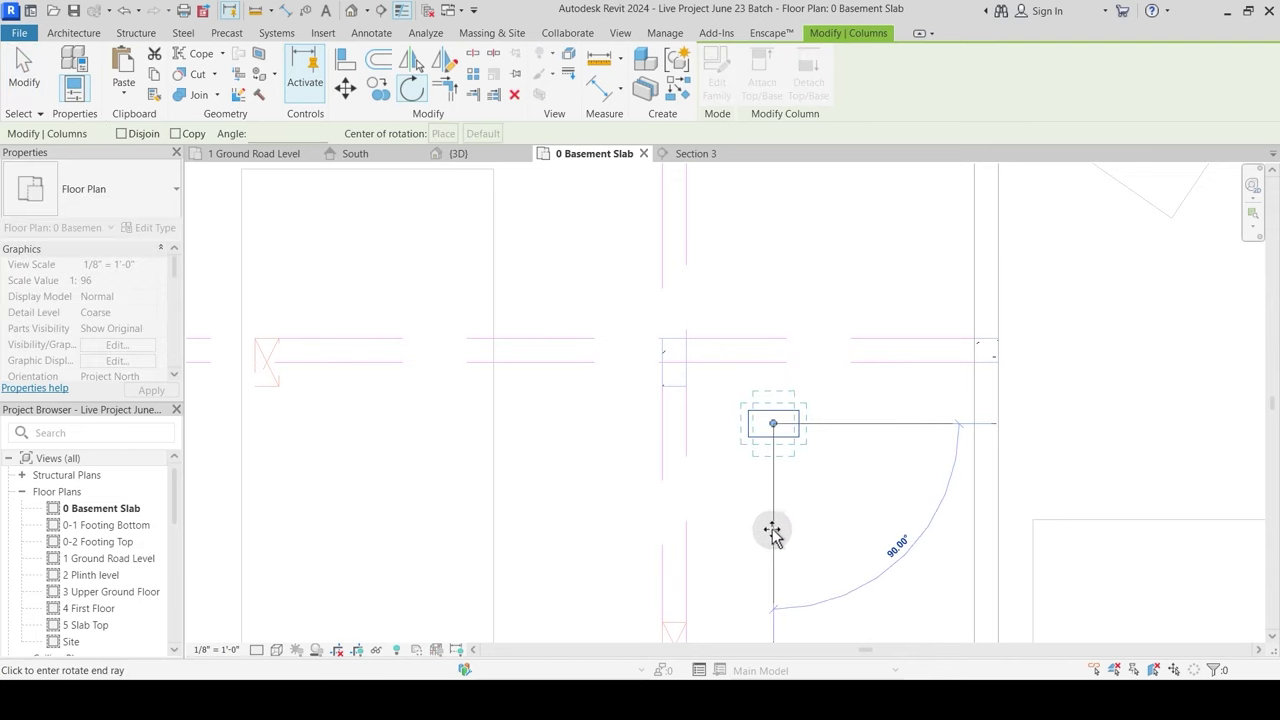
left_click(770, 535)
key("Escape")
scroll(723, 371, "up", 2)
middle_click_drag(723, 371, 689, 429)
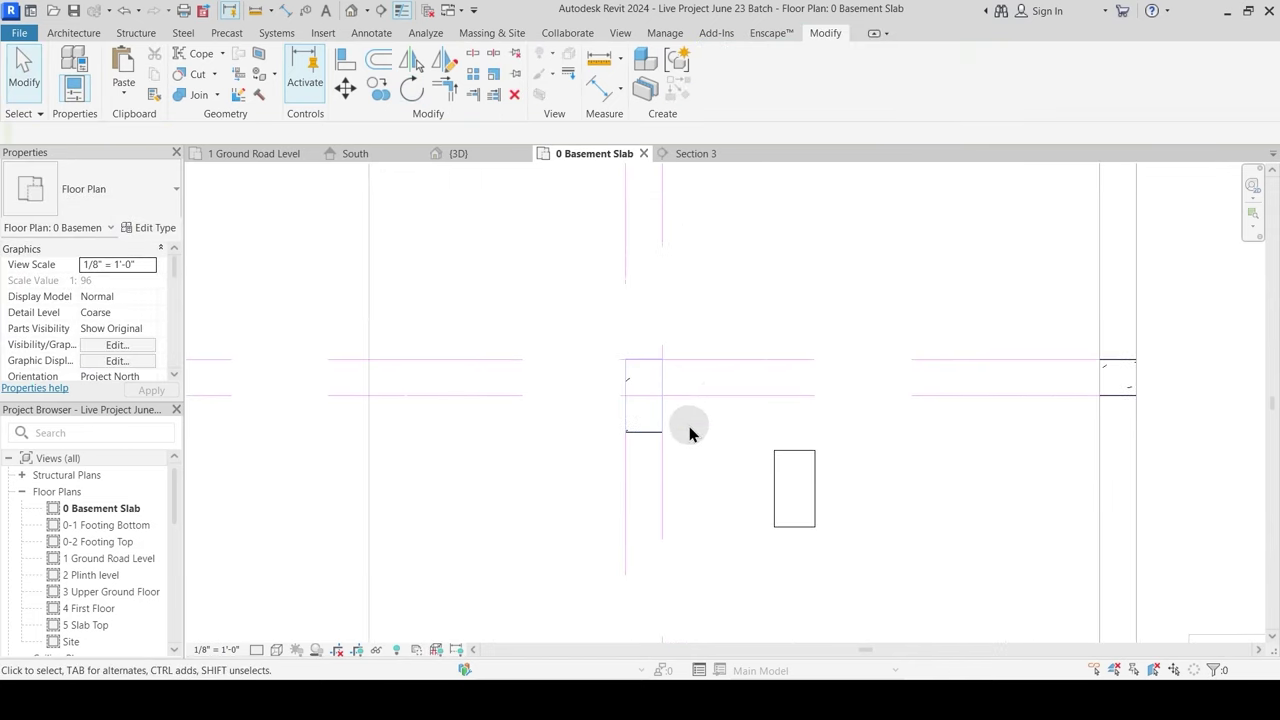
Step: Draw a horizontal model line starting at the grid corner
key("l")
key("i")
left_click(663, 358)
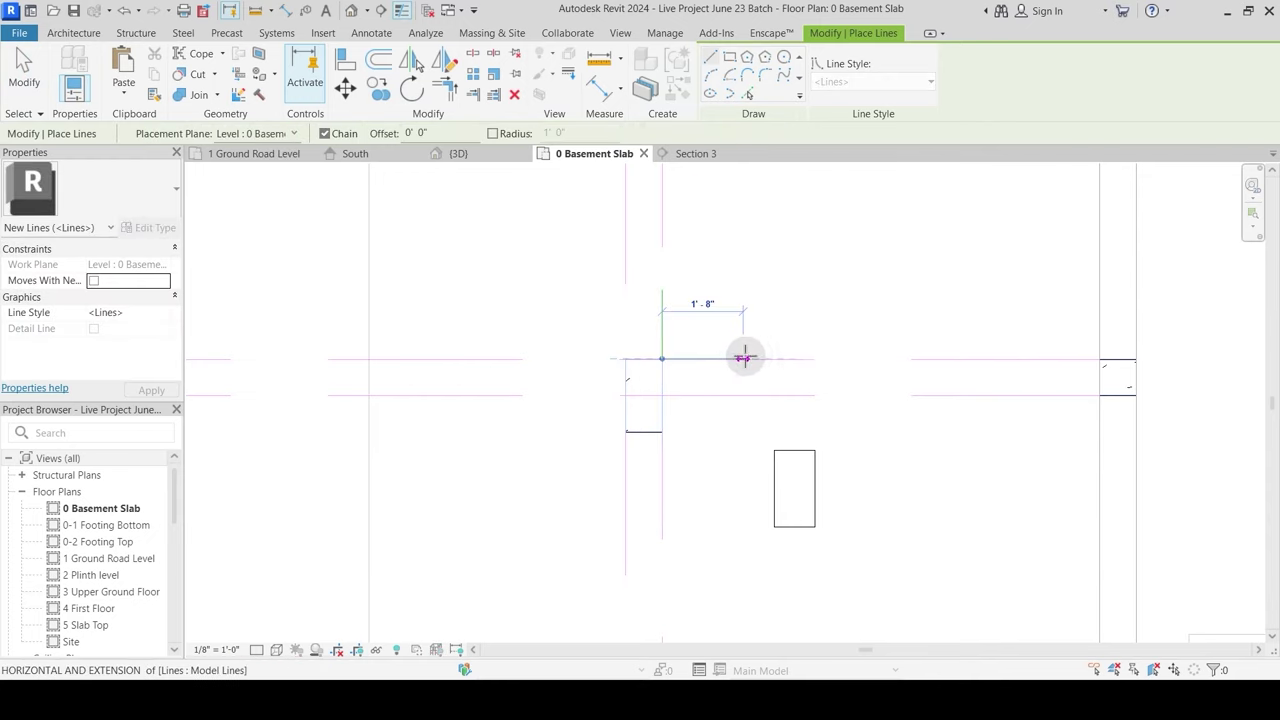
left_click(777, 358)
key("Escape")
key("Escape")
scroll(691, 343, "up", 2)
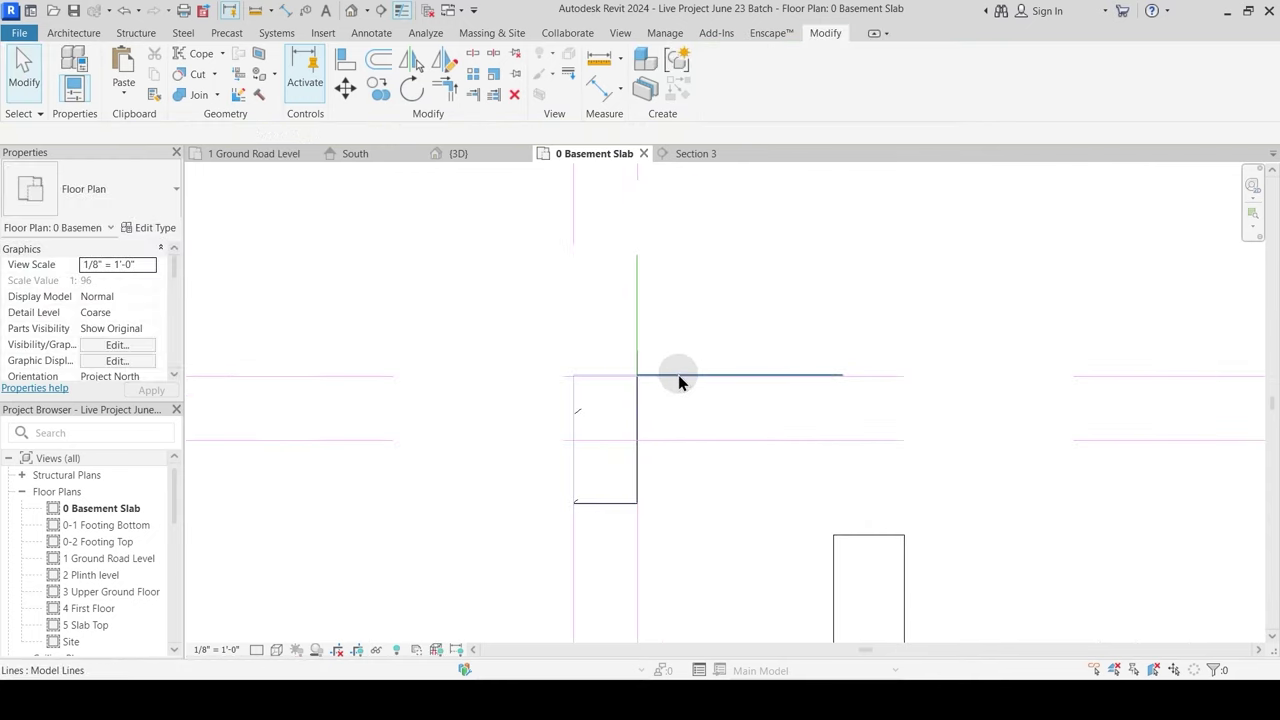
Step: Move the horizontal model line 0.5" upward
left_click(684, 342)
left_click(683, 340)
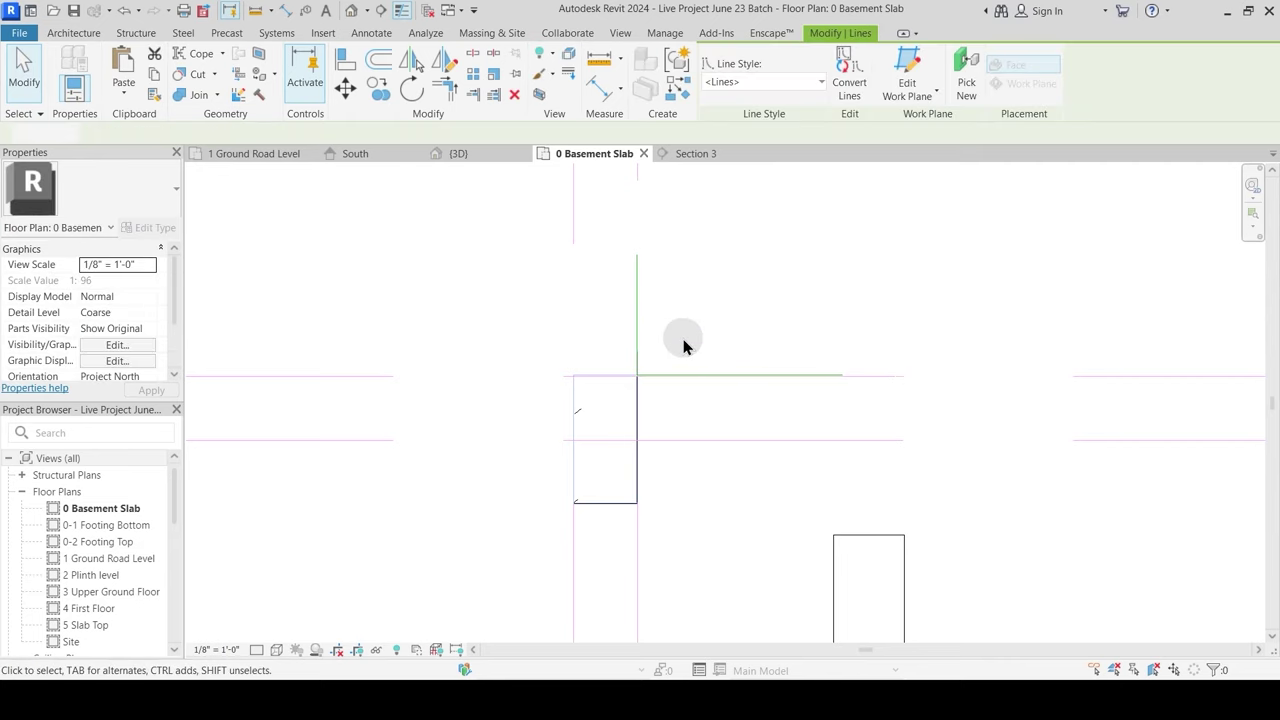
left_click(684, 377)
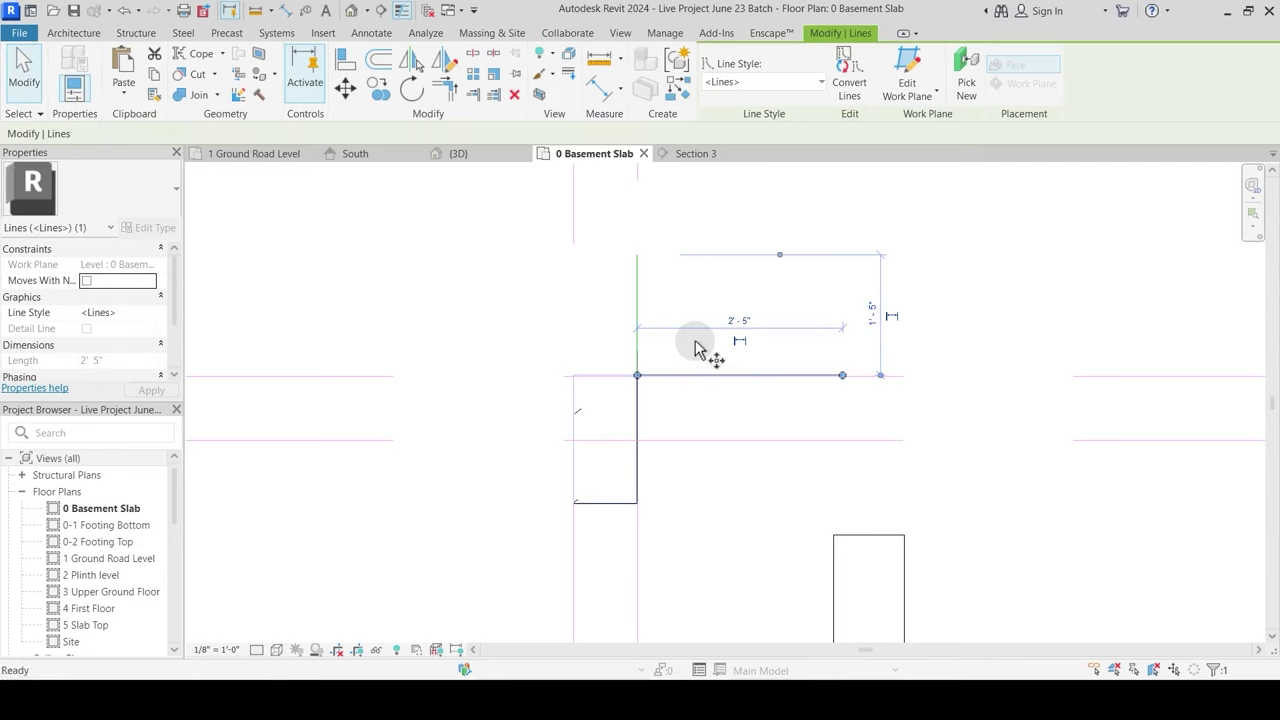
left_click_drag(703, 358, 698, 325)
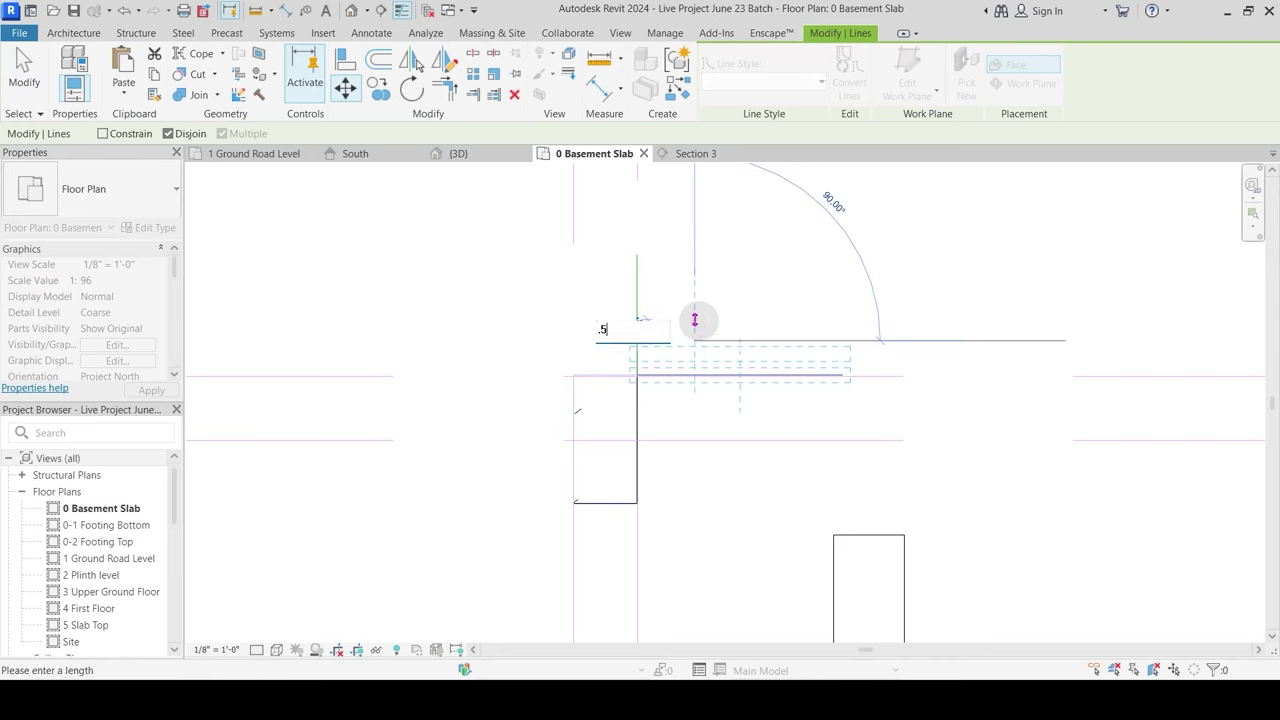
key("Return")
left_click(699, 322)
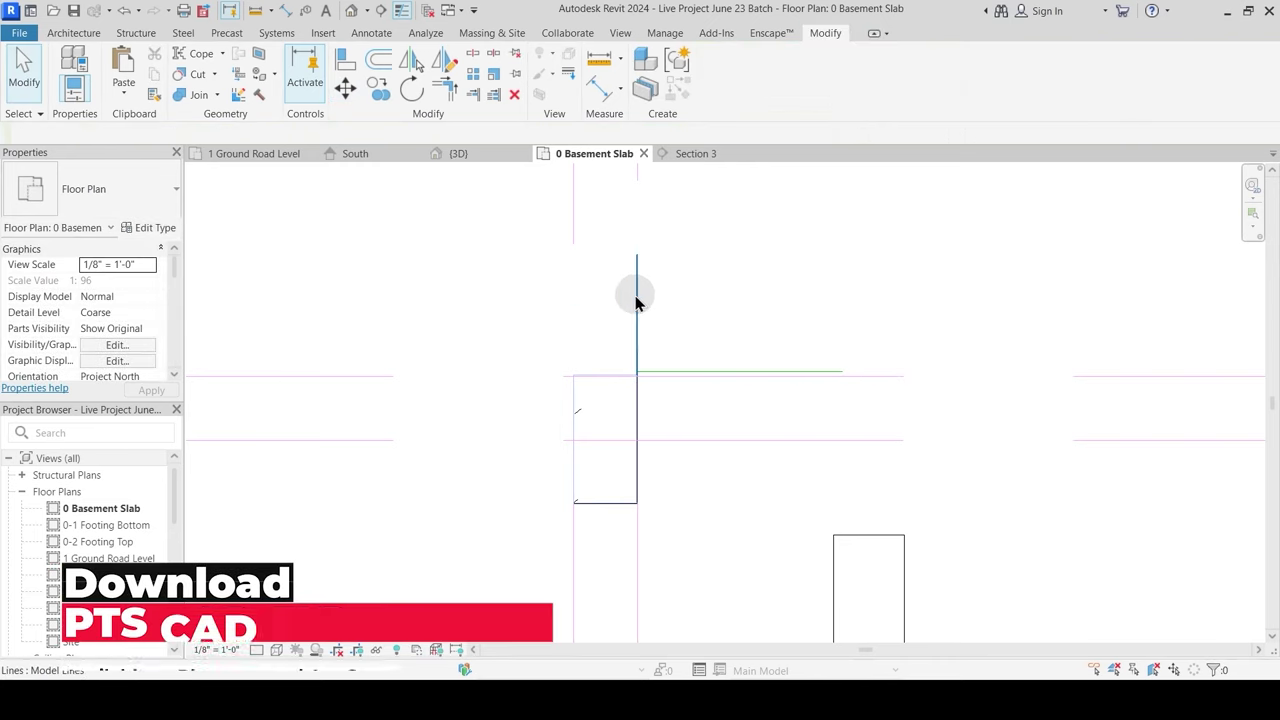
Step: Shift the vertical model line 0.5" using Move with a typed distance
left_click(637, 297)
left_click(704, 302)
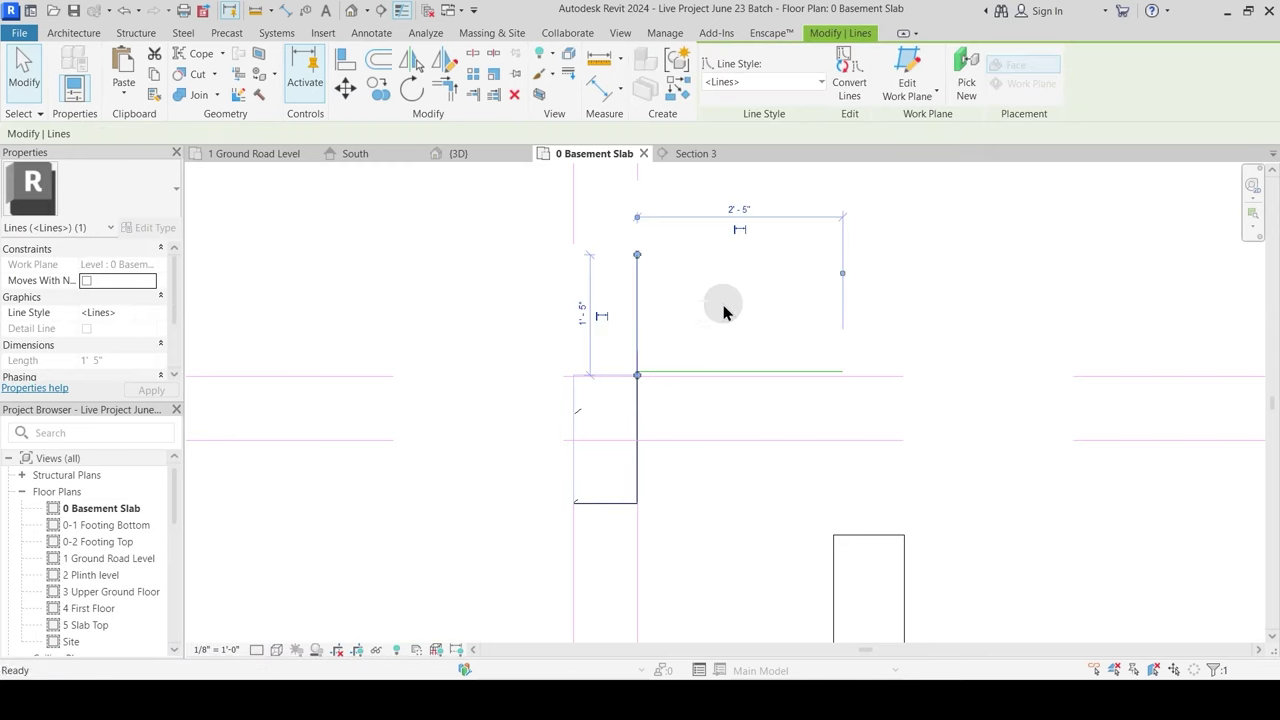
key("m")
key("v")
left_click(724, 303)
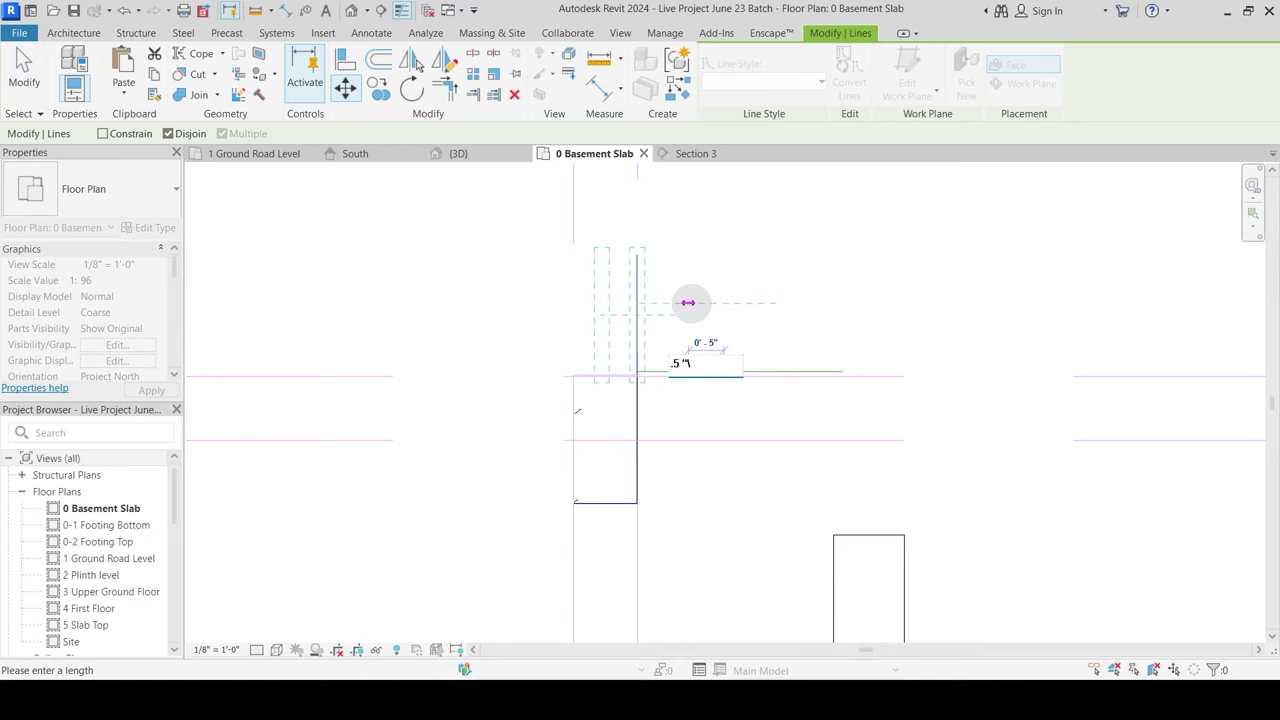
type(".5\"")
key("Return")
left_click(692, 310)
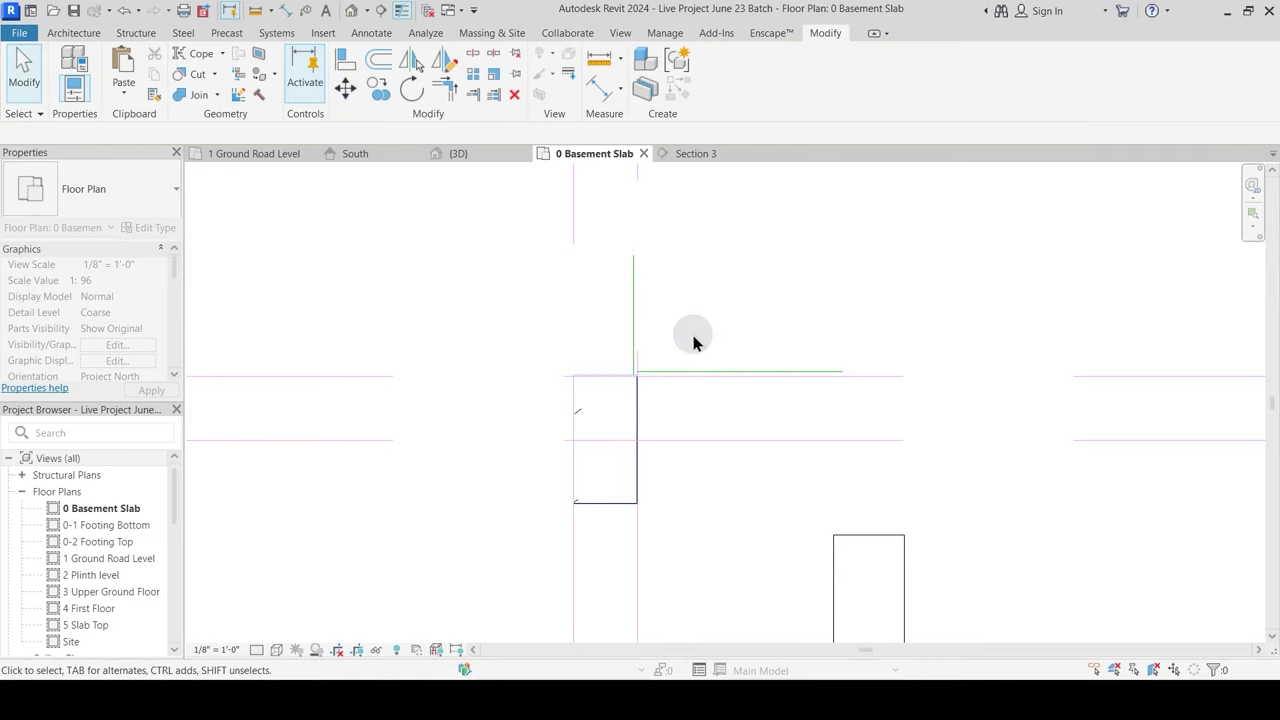
left_click(850, 537)
Step: Move the 10"x19" column from its corner to the wall corner
middle_click_drag(868, 537, 851, 495)
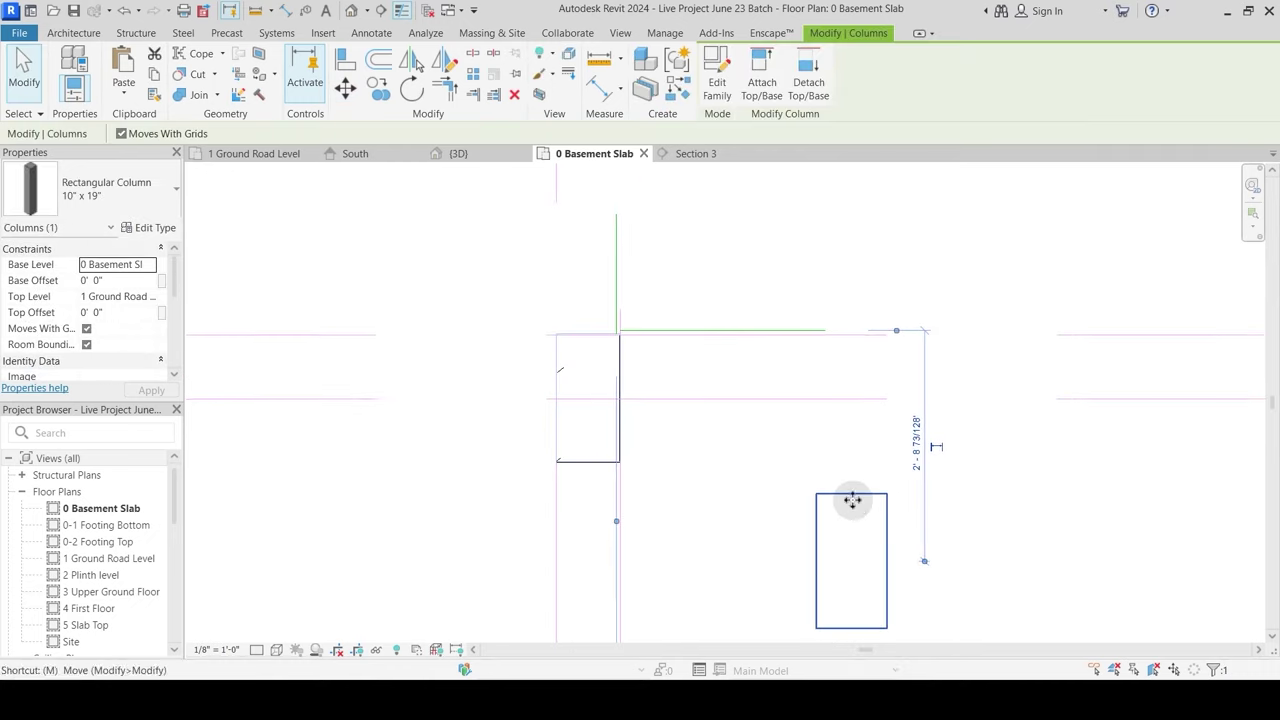
key("m")
key("v")
left_click(887, 495)
scroll(614, 337, "up", 3)
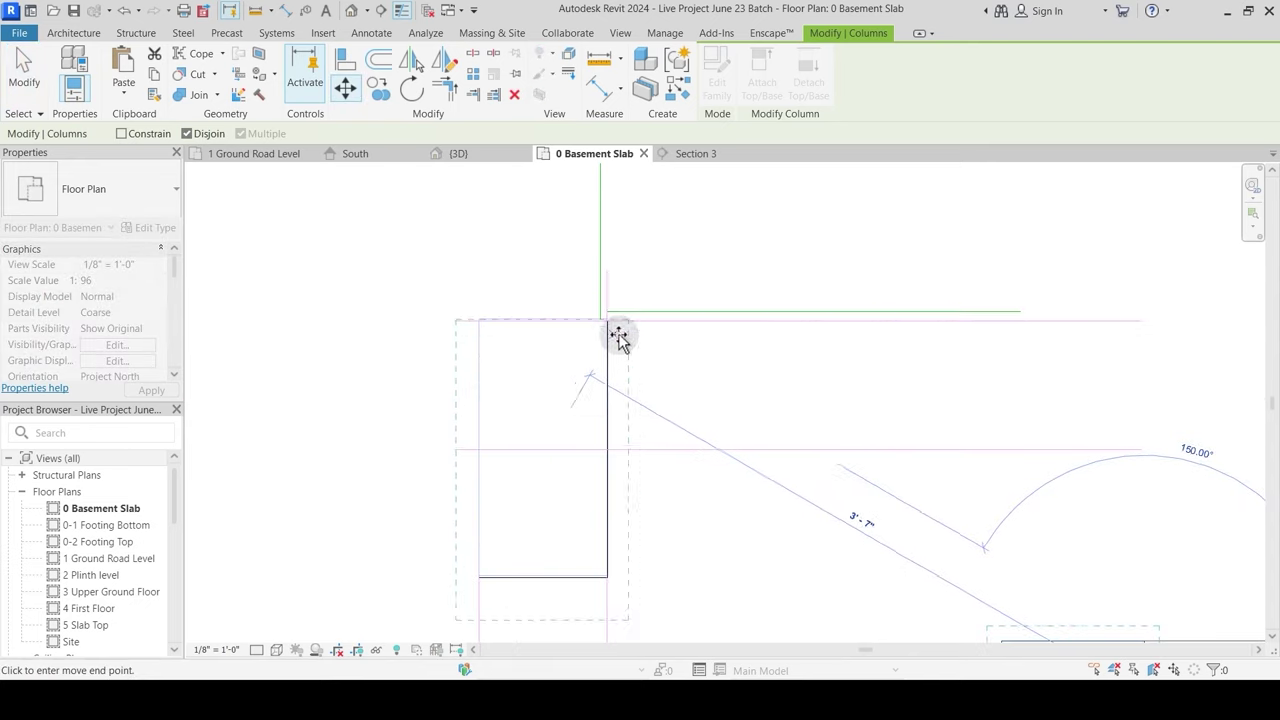
left_click(609, 311)
key("Escape")
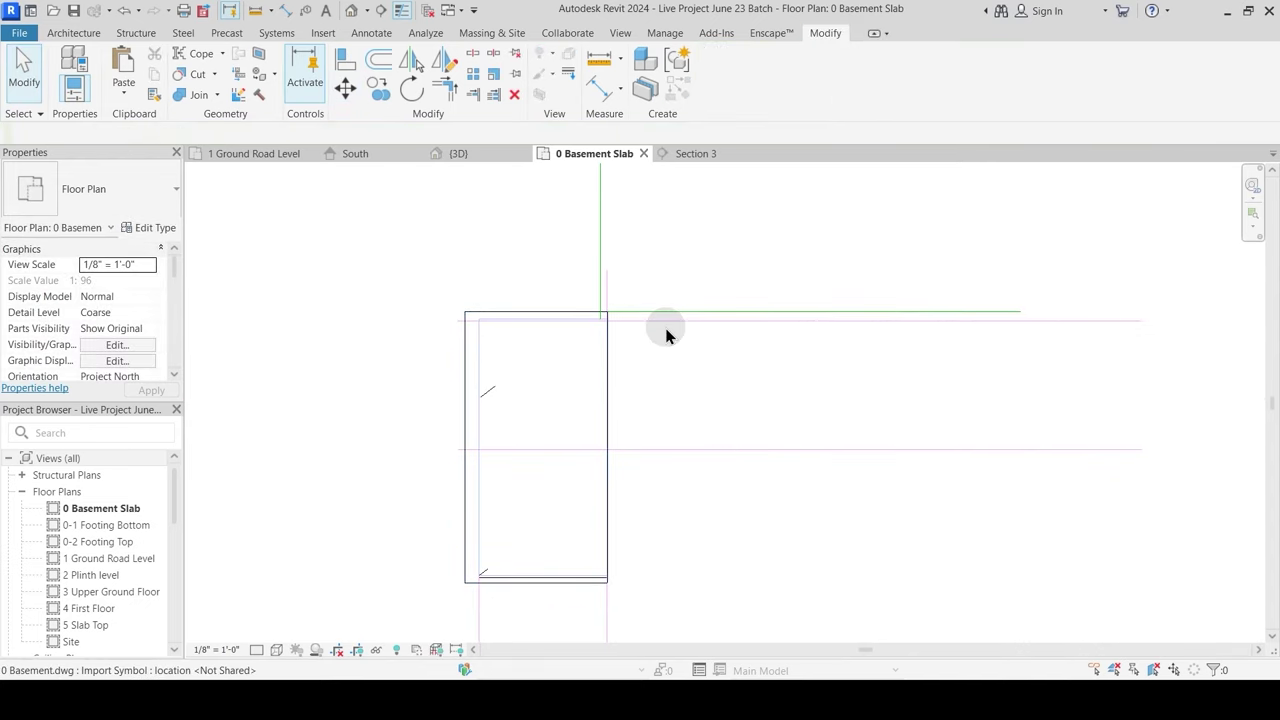
Step: Move the column again so its corner snaps flush onto the wall corner
scroll(612, 313, "up", 2)
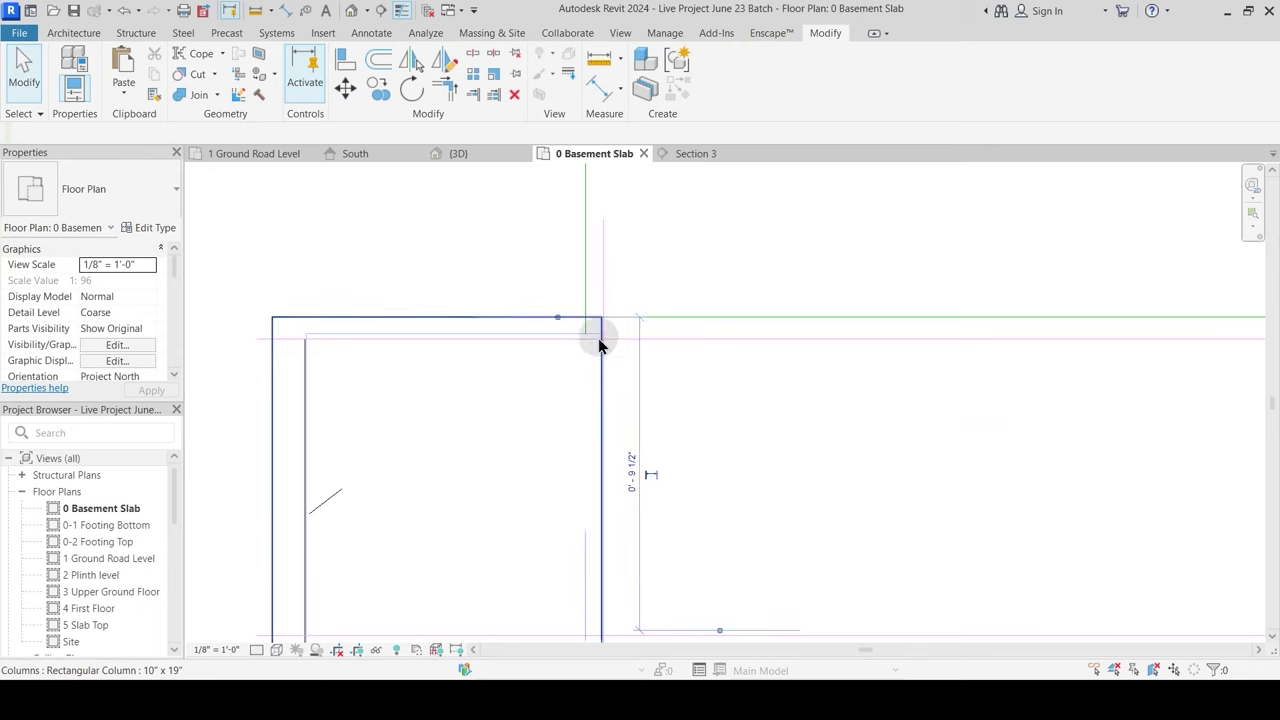
left_click(598, 338)
middle_click_drag(598, 338, 624, 388)
key("m")
key("v")
left_click(699, 240)
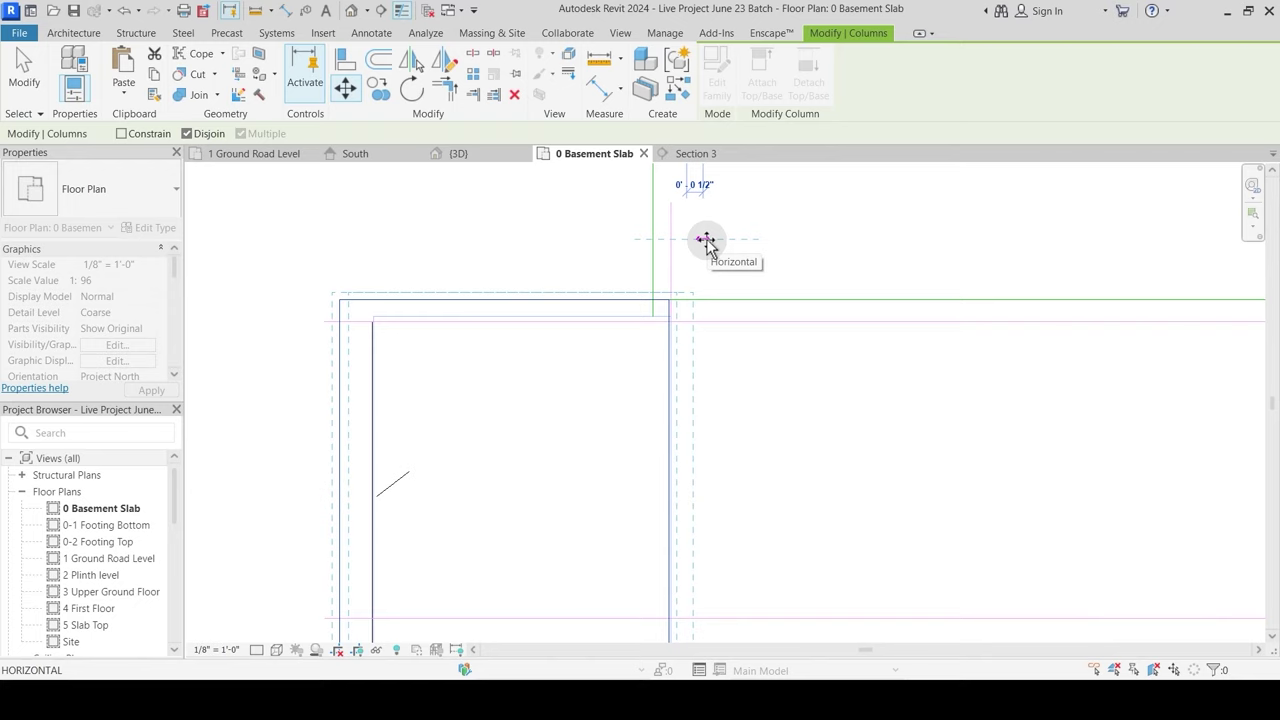
left_click(666, 319)
key("Escape")
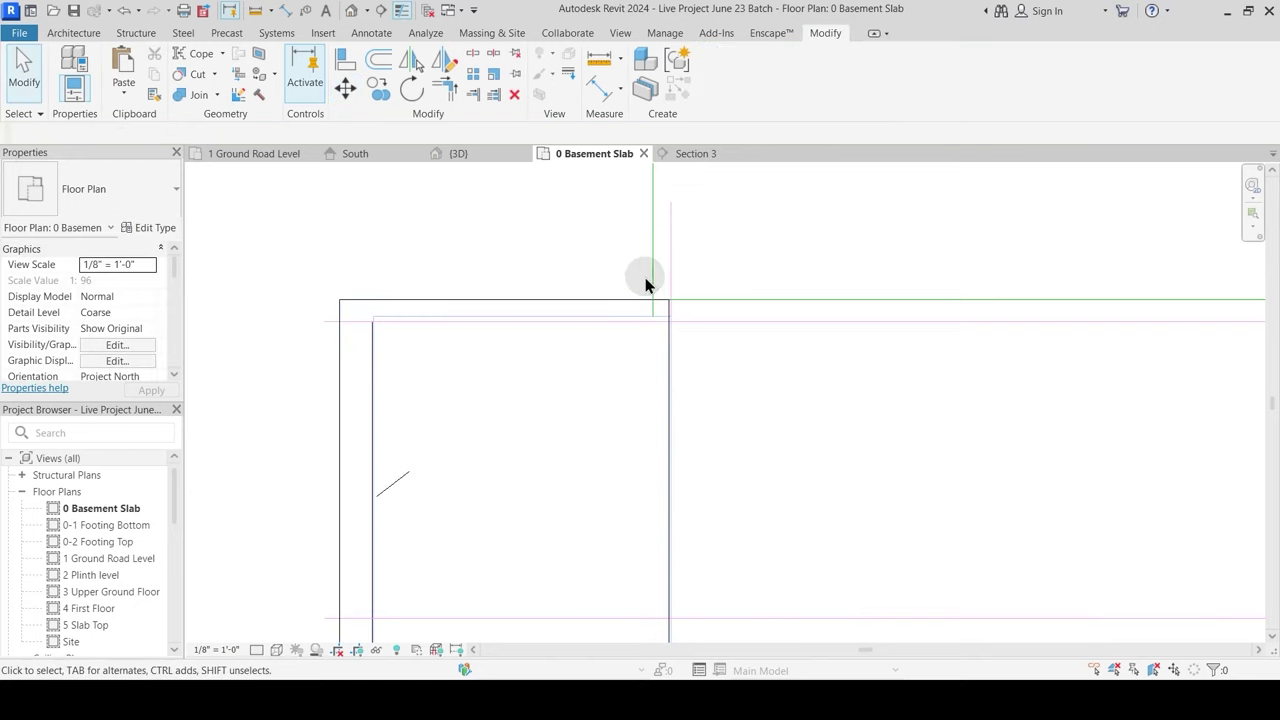
Step: Delete the stray vertical model line
left_click(652, 283)
middle_click_drag(743, 234, 729, 318)
key("Delete")
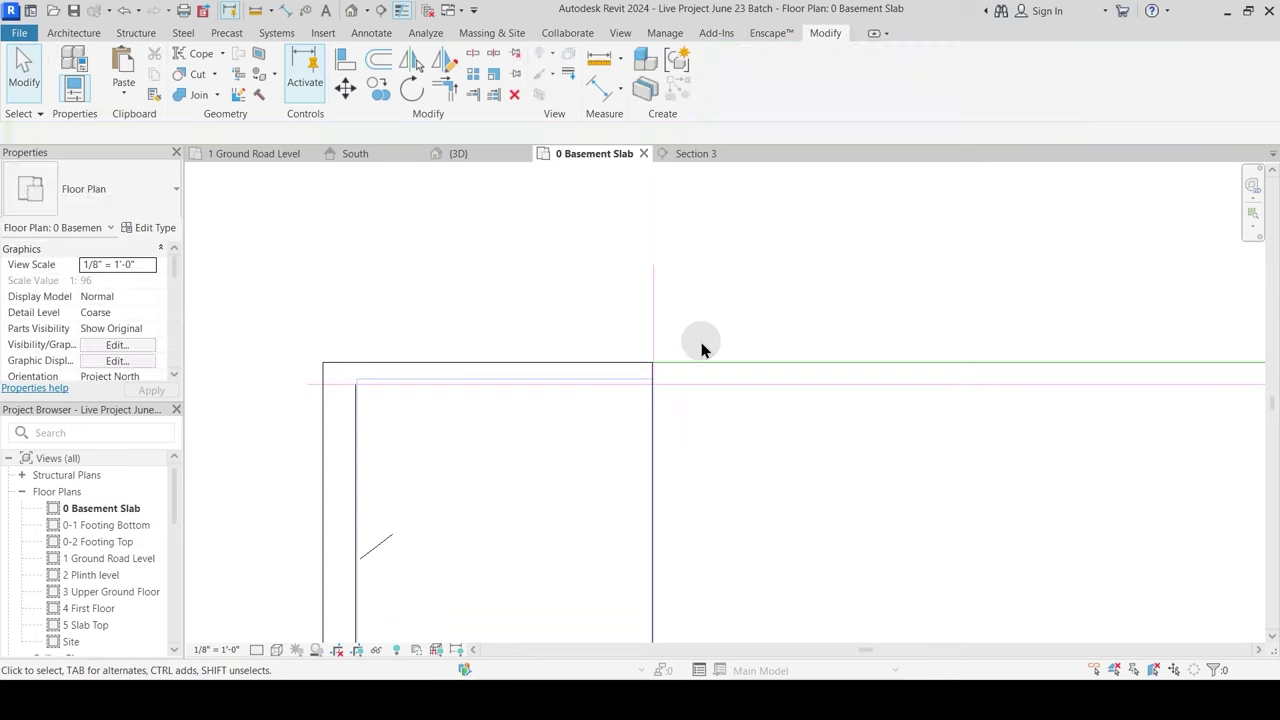
Step: Move the column 0.5" horizontally toward the guide lines
left_click(652, 374)
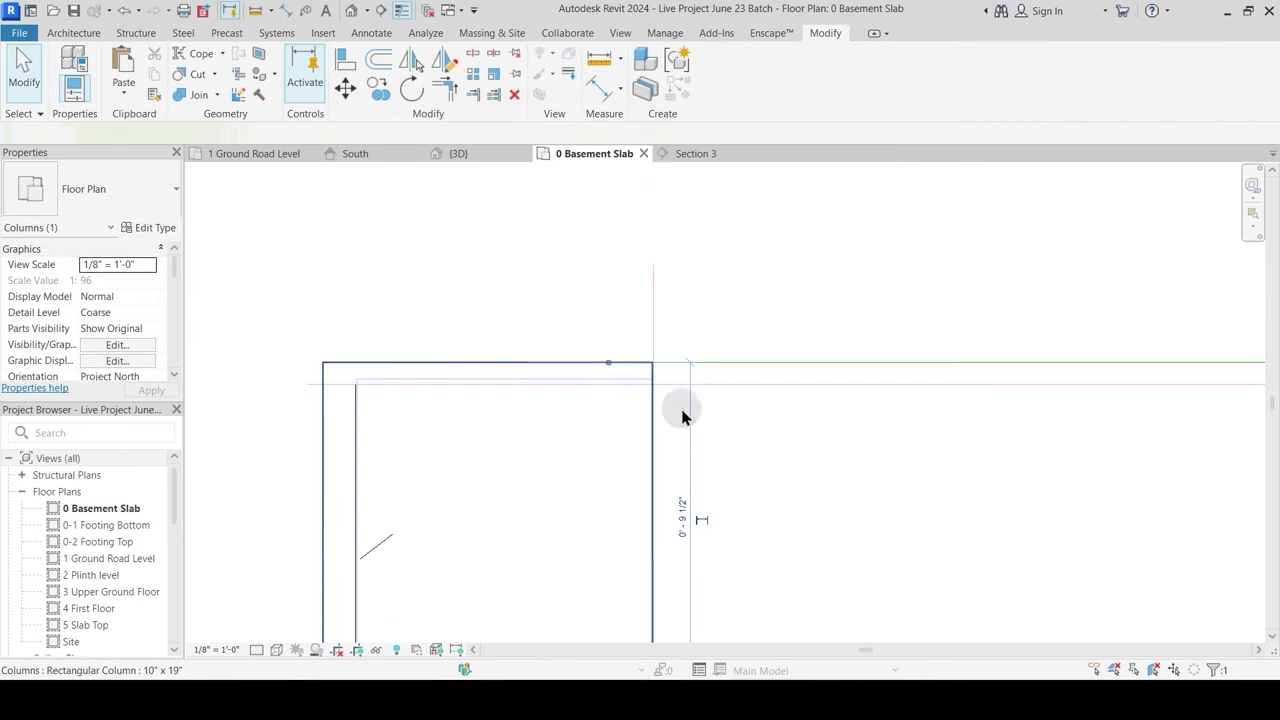
middle_click_drag(683, 414, 677, 366)
key("v")
left_click(685, 242)
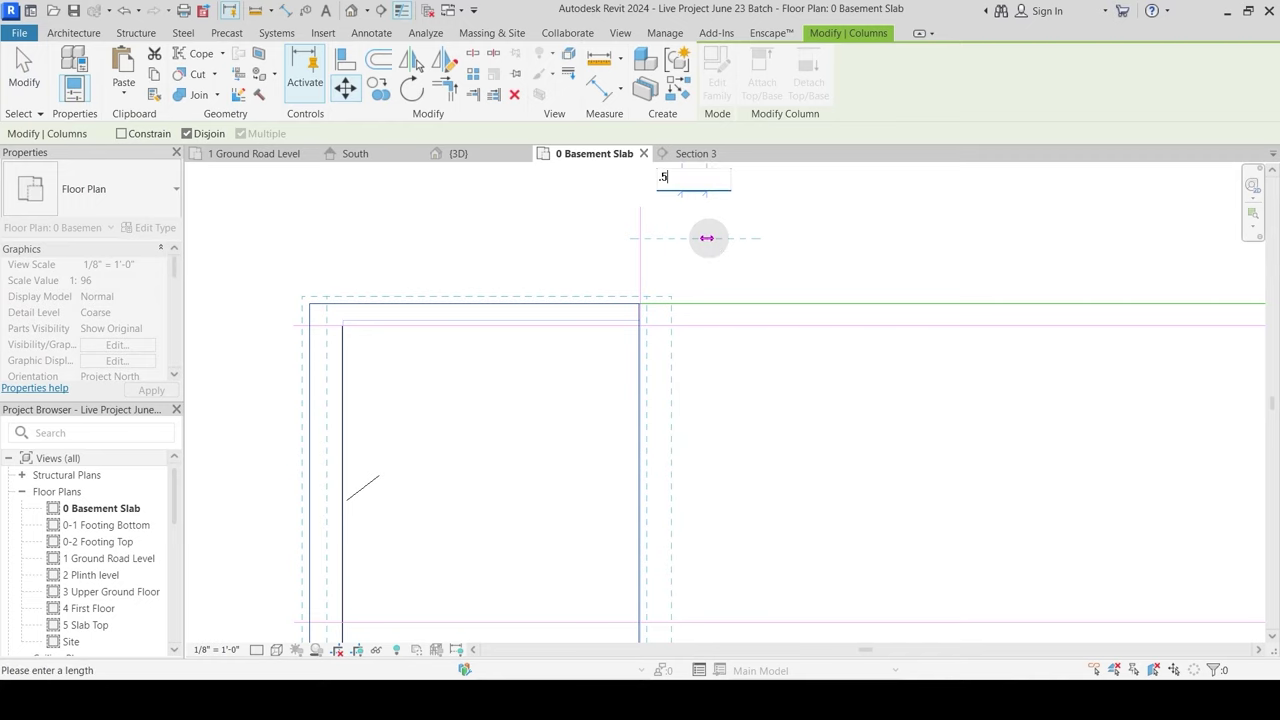
key("Return")
key("Escape")
scroll(710, 335, "down", 3)
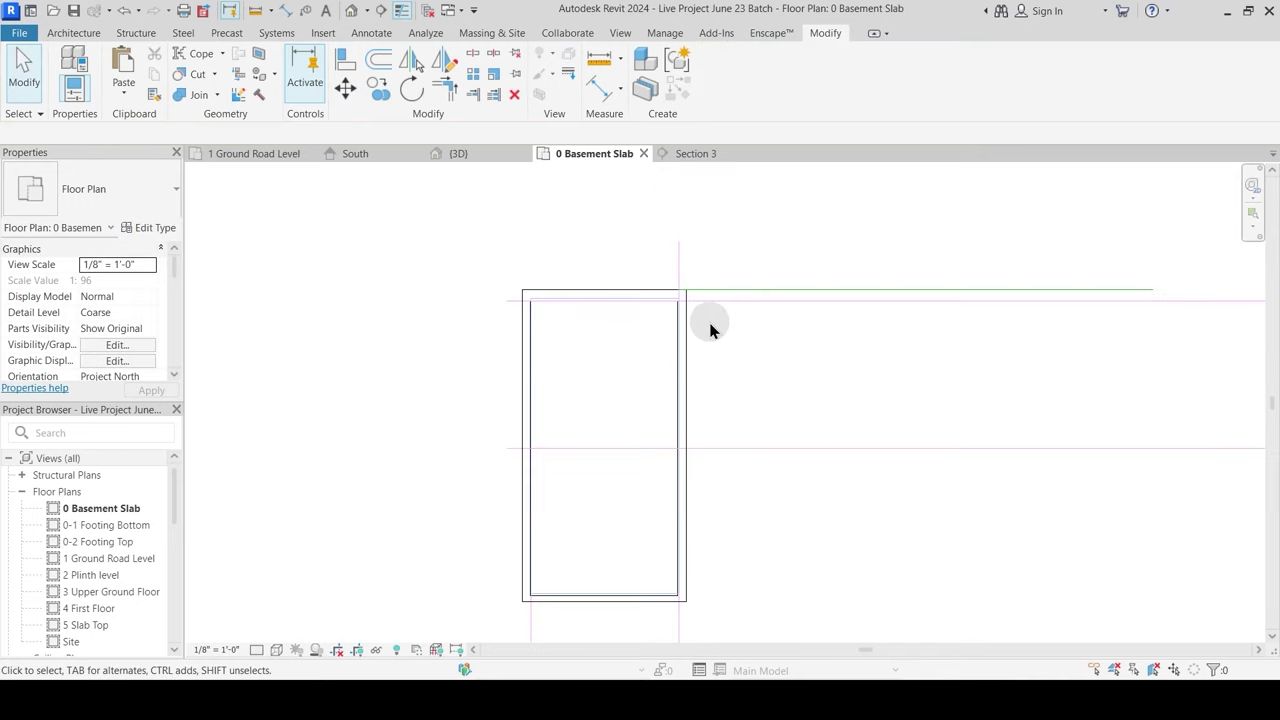
scroll(714, 332, "up", 2)
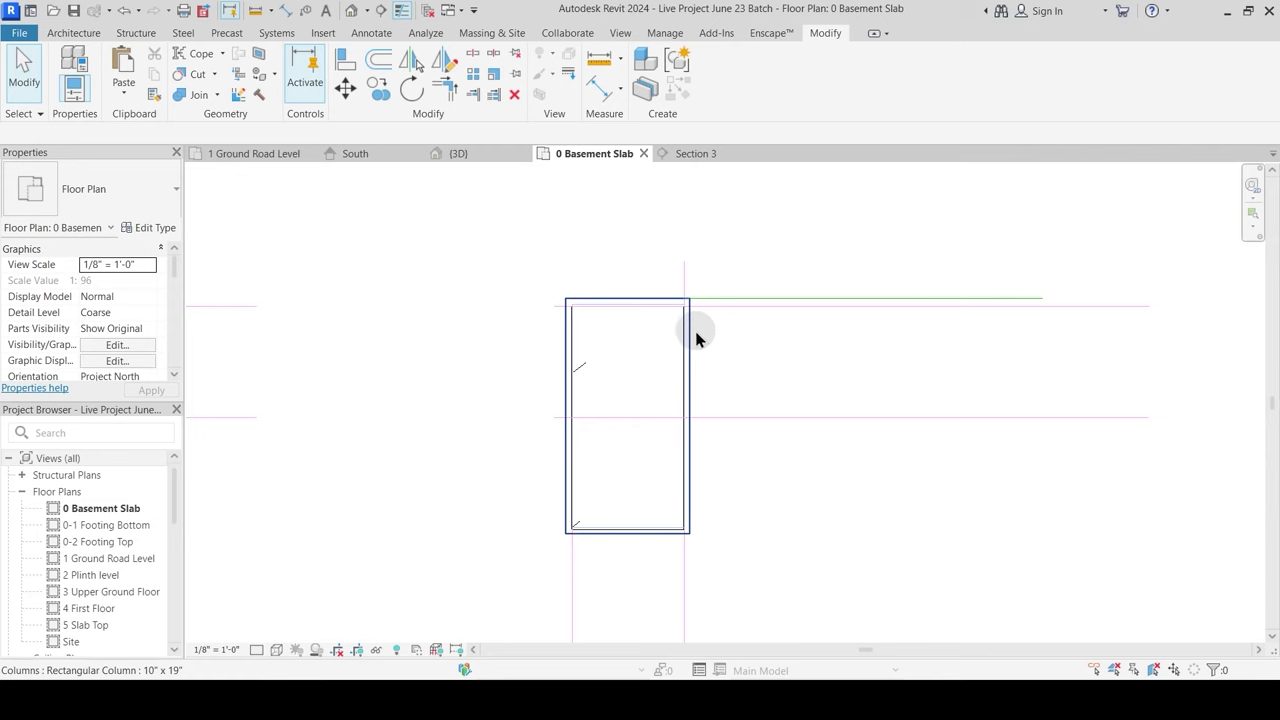
left_click(584, 330)
scroll(569, 322, "up", 2)
Step: Copy the 10" x 19" column with CO from its corner to a first new snapped column position
key("c")
key("o")
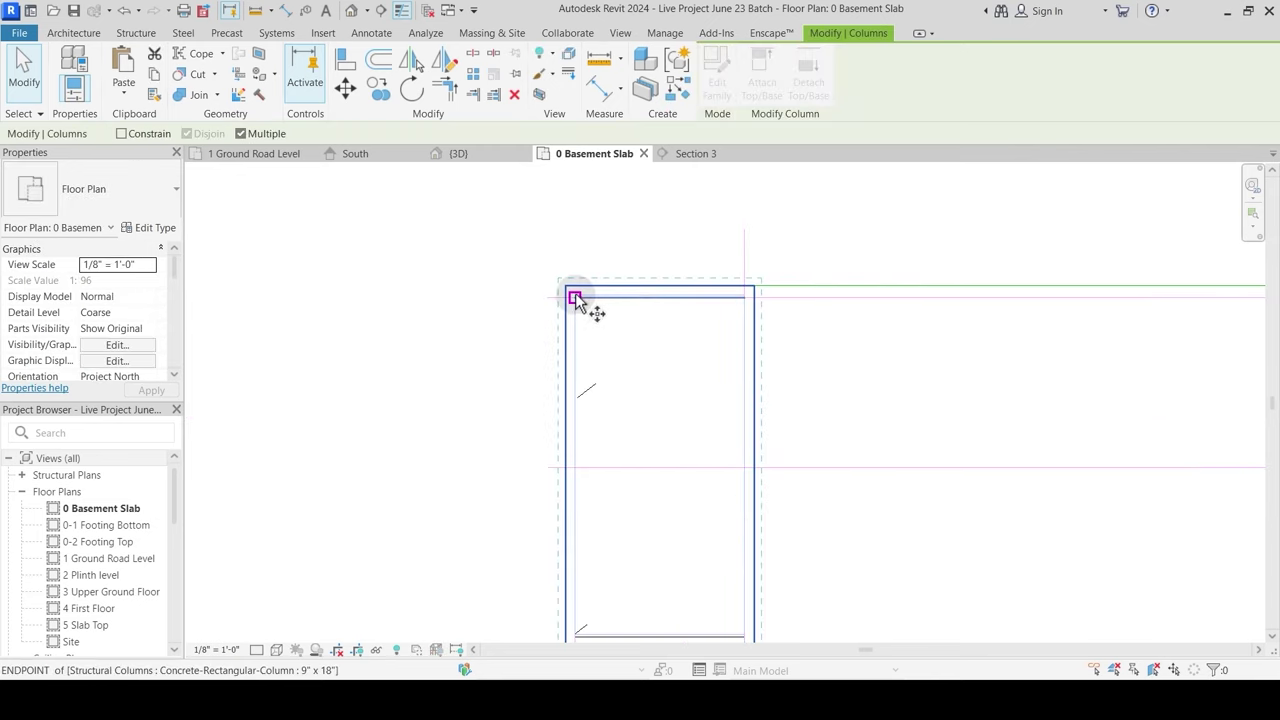
left_click(567, 288)
scroll(601, 238, "down", 6)
scroll(661, 414, "down", 2)
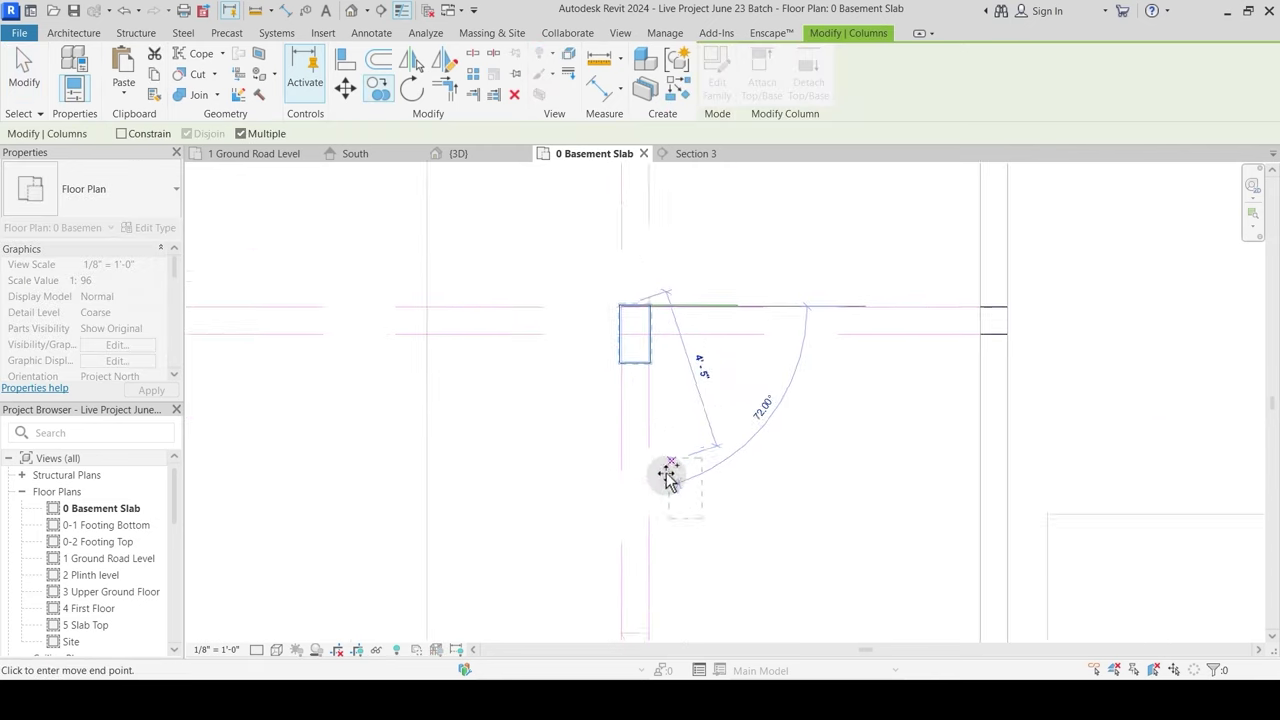
middle_click_drag(645, 625, 651, 320)
scroll(649, 318, "up", 2)
scroll(643, 336, "down", 3)
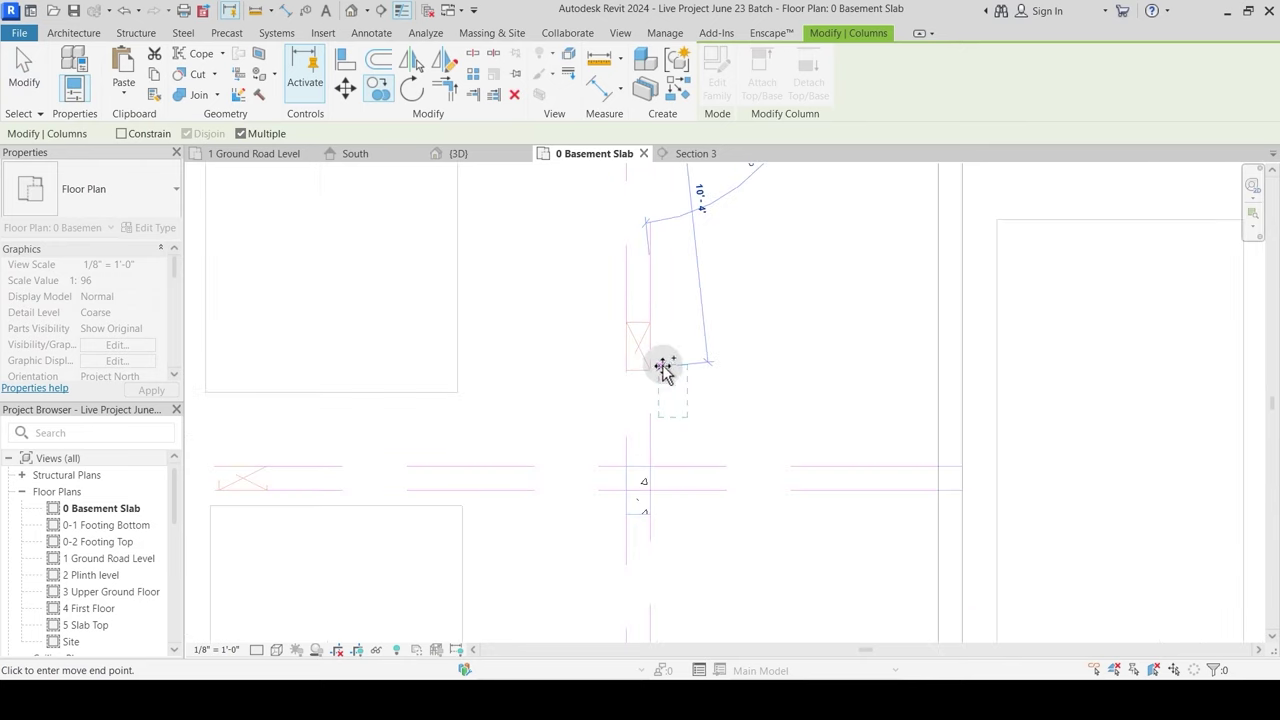
middle_click_drag(670, 430, 672, 162)
scroll(635, 204, "up", 2)
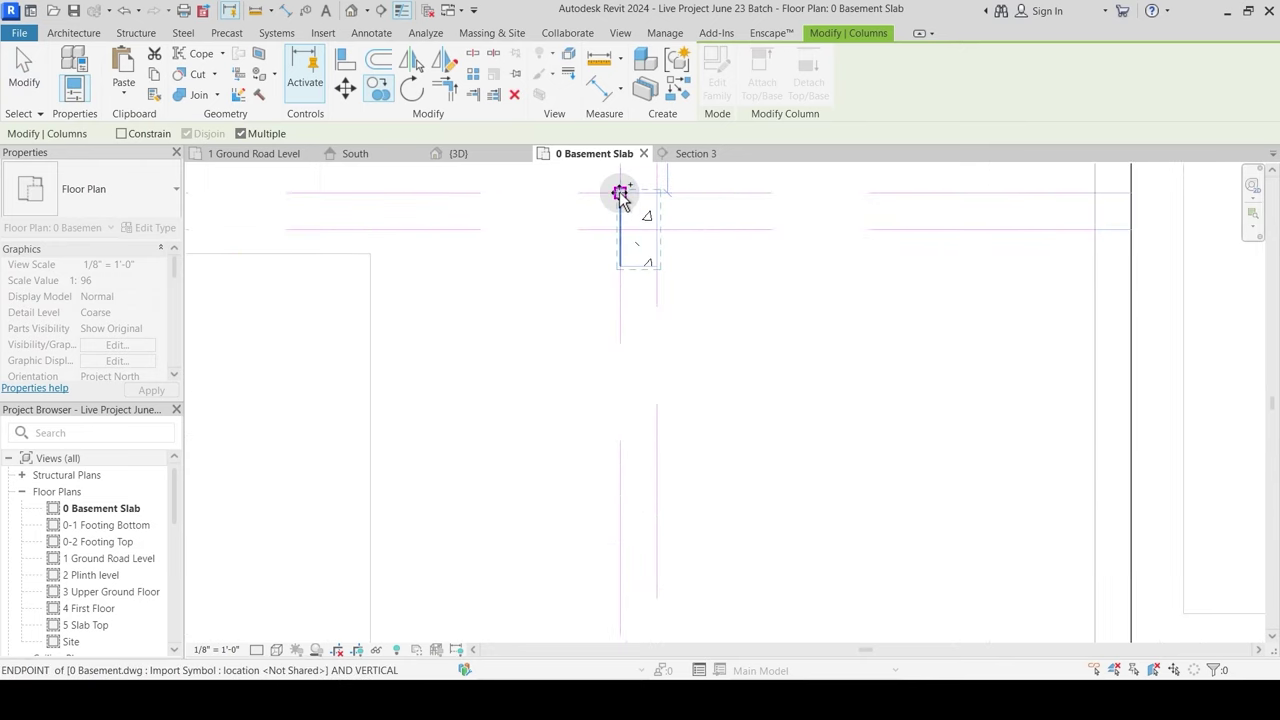
left_click(620, 193)
Step: Place another copy at the lower parking column location near the stair and finish copying
scroll(587, 237, "down", 3)
scroll(687, 340, "down", 1)
middle_click_drag(570, 500, 668, 541)
middle_click_drag(506, 364, 541, 499)
scroll(544, 428, "down", 1)
middle_click_drag(586, 338, 574, 485)
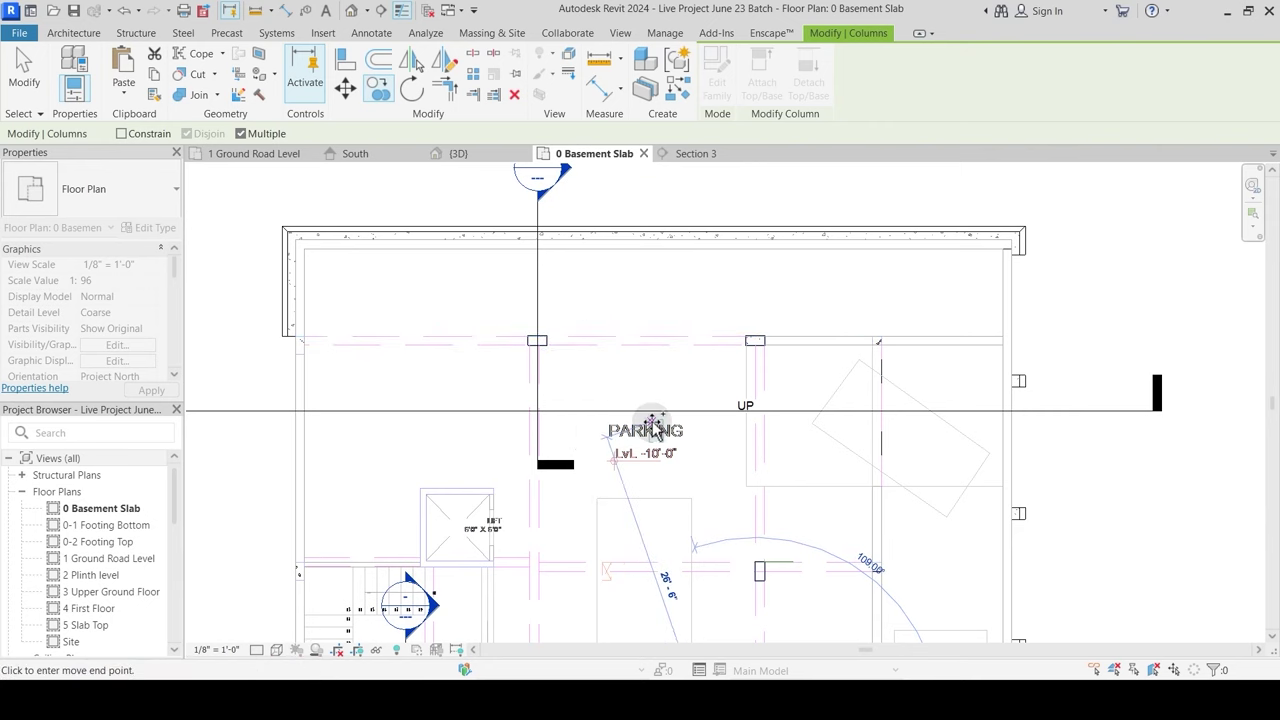
scroll(906, 371, "up", 1)
scroll(615, 400, "down", 3)
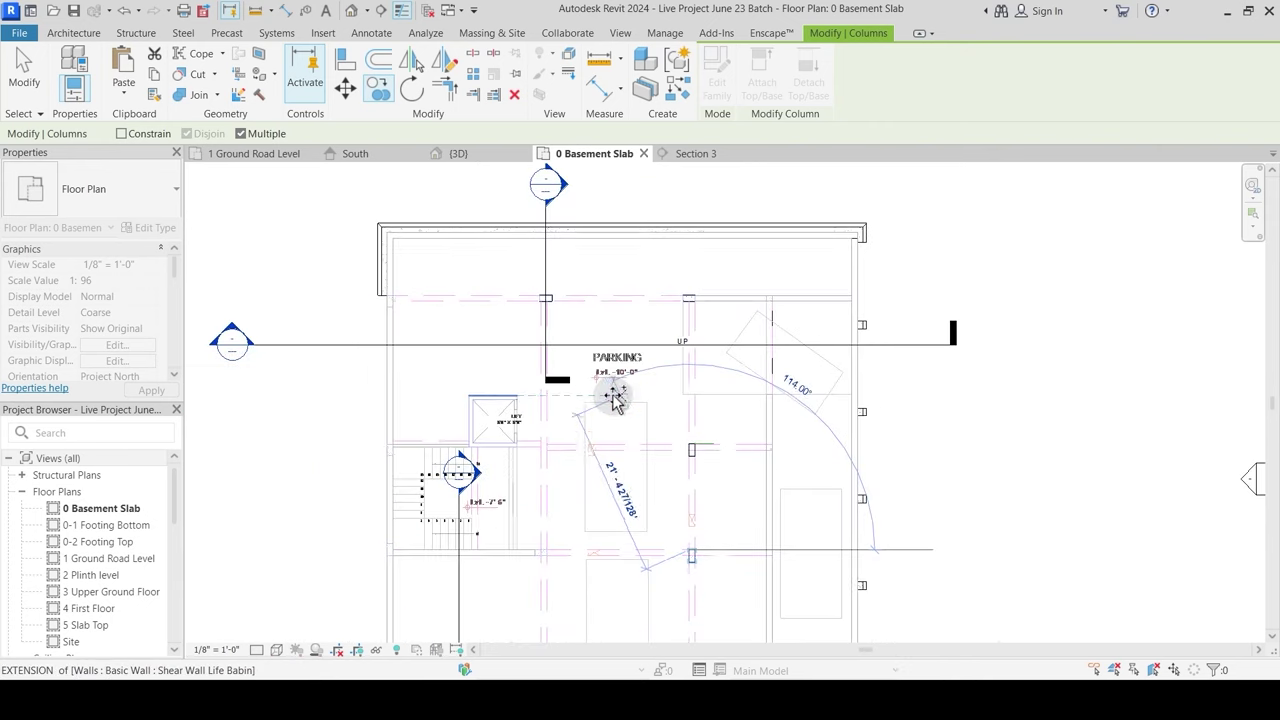
middle_click_drag(587, 432, 598, 234)
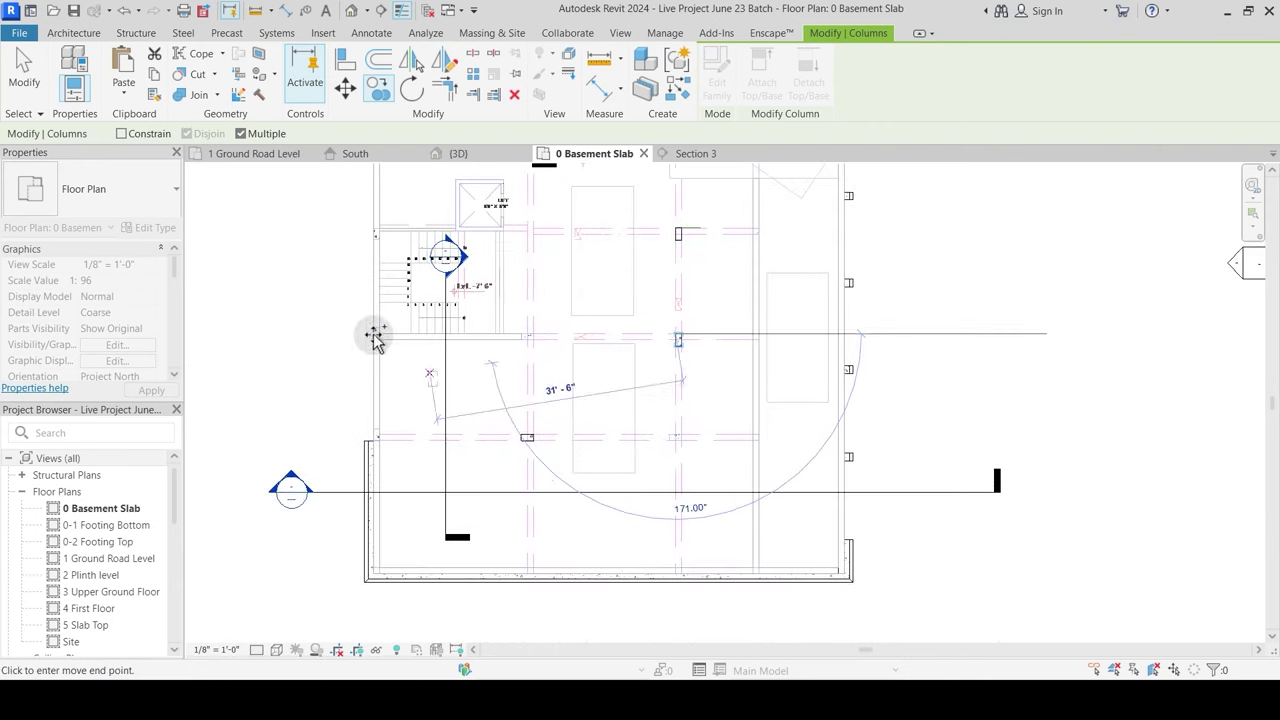
scroll(410, 360, "up", 7)
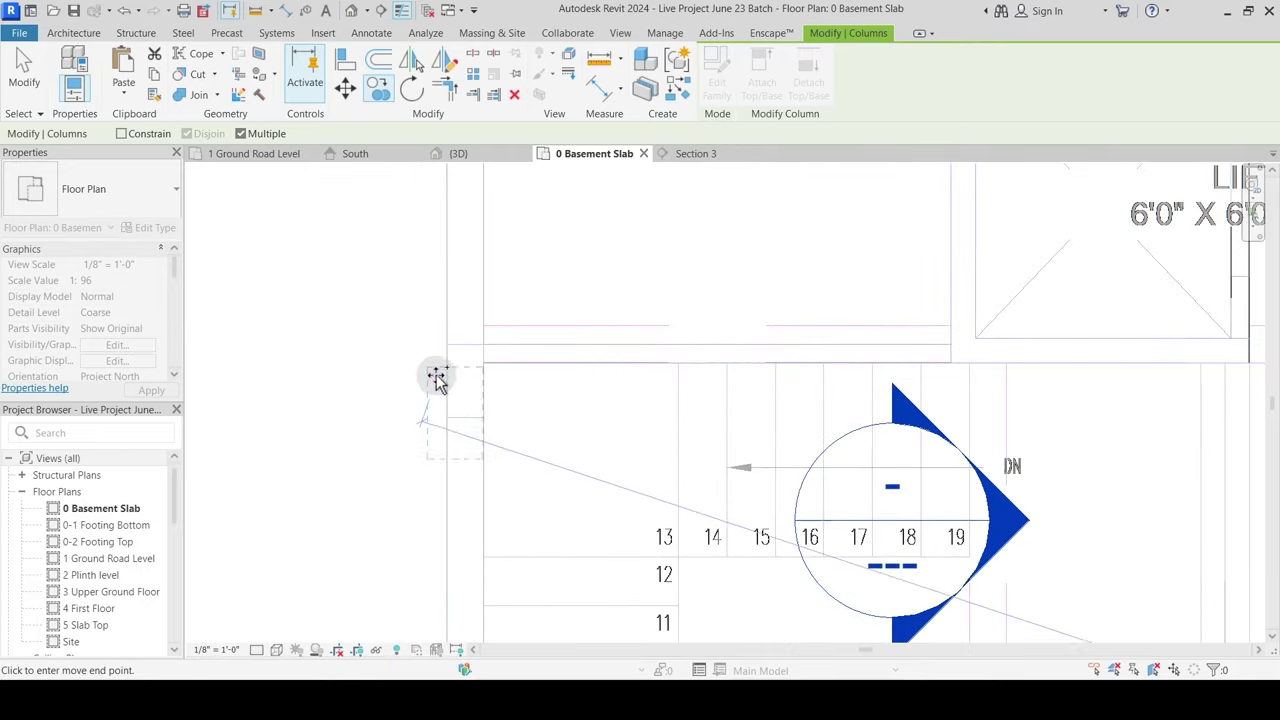
scroll(505, 291, "down", 6)
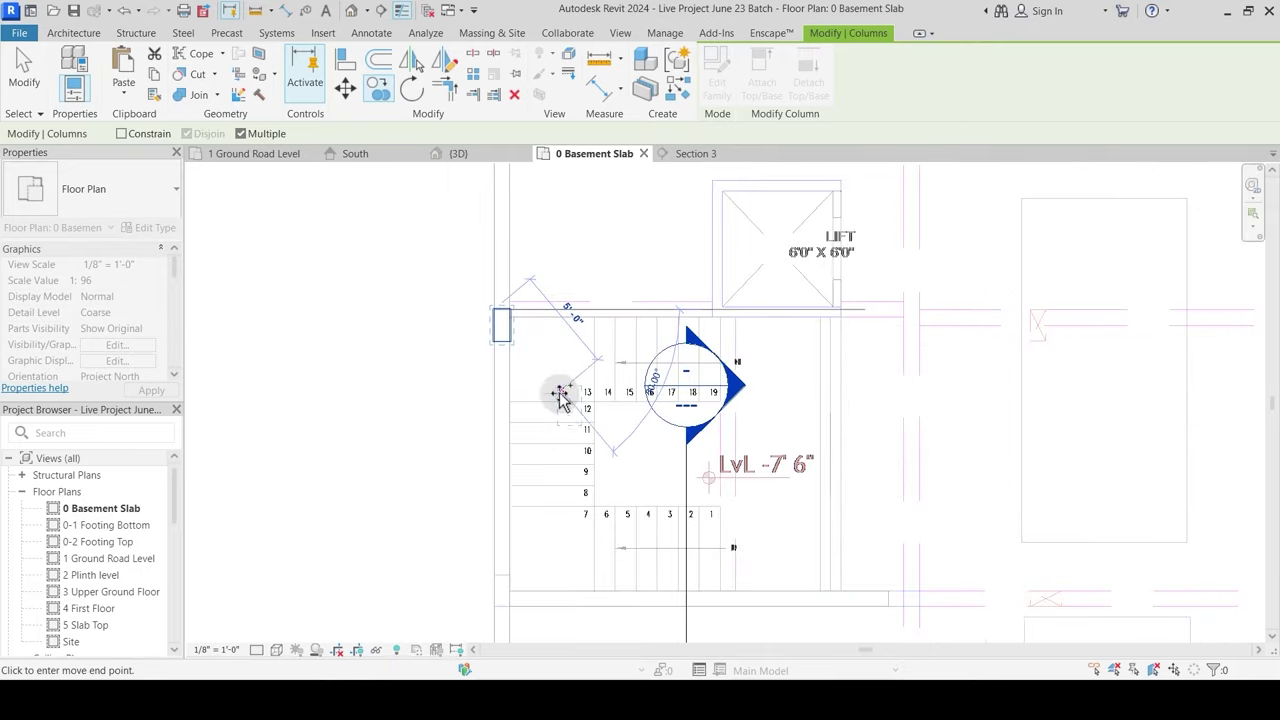
middle_click_drag(535, 453, 563, 569)
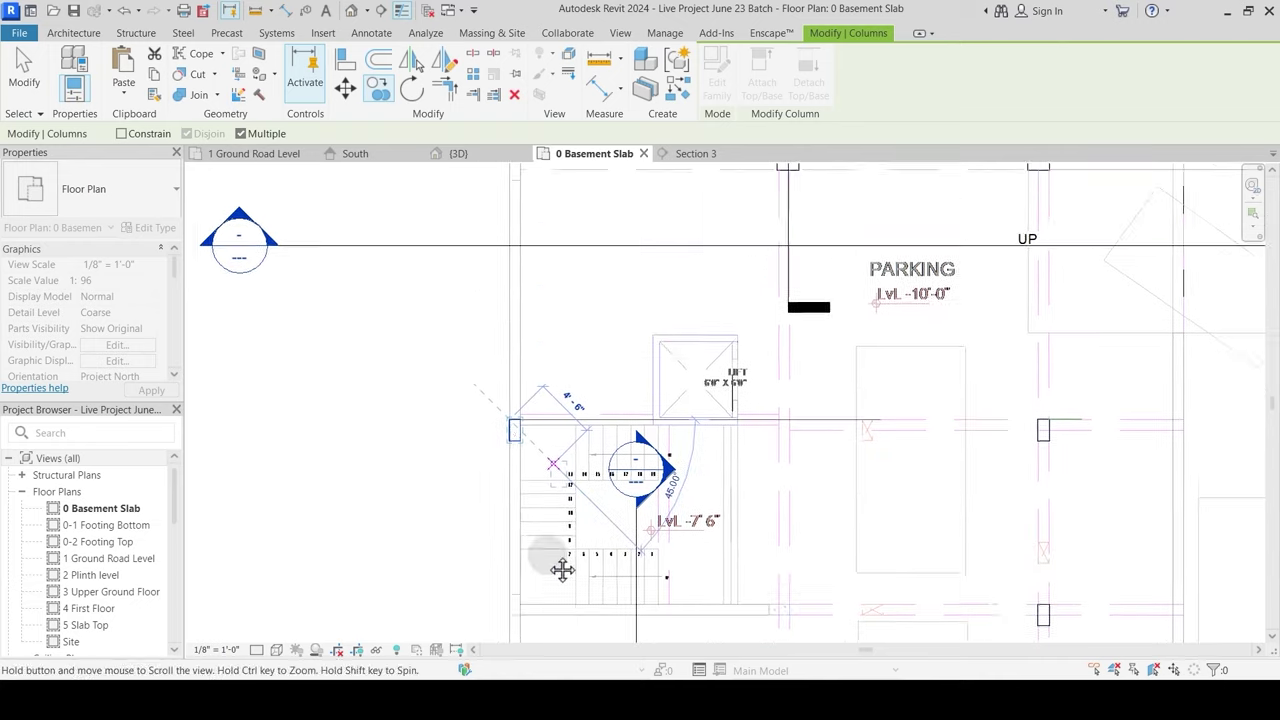
scroll(520, 257, "up", 5)
scroll(557, 214, "down", 5)
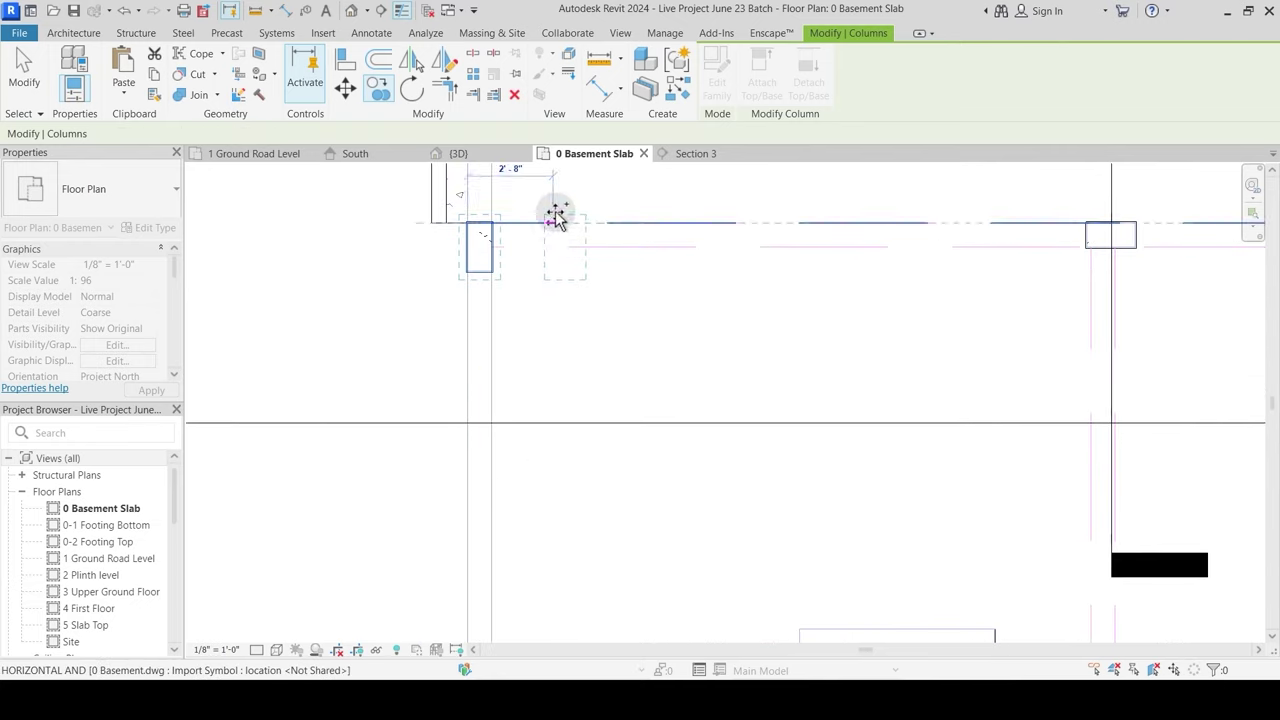
middle_click_drag(556, 537, 537, 363)
scroll(510, 383, "up", 3)
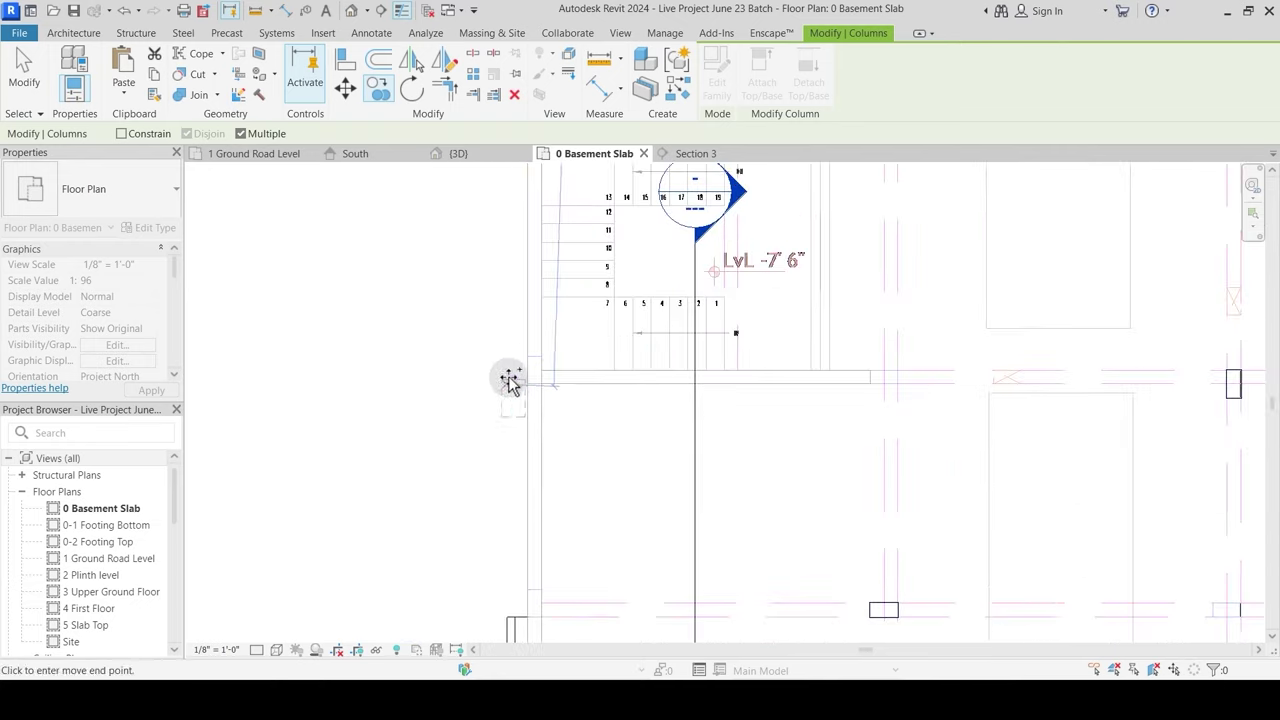
middle_click_drag(505, 497, 474, 286)
scroll(470, 392, "up", 2)
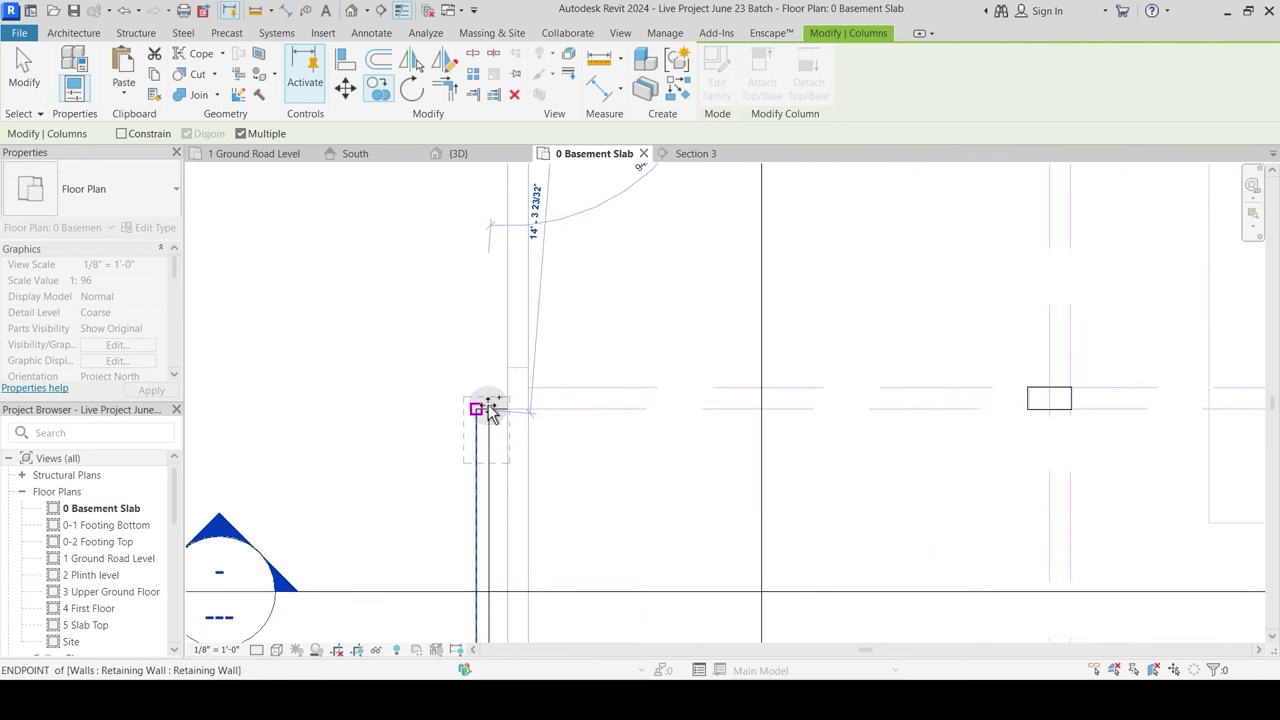
scroll(486, 323, "down", 2)
scroll(571, 334, "down", 2)
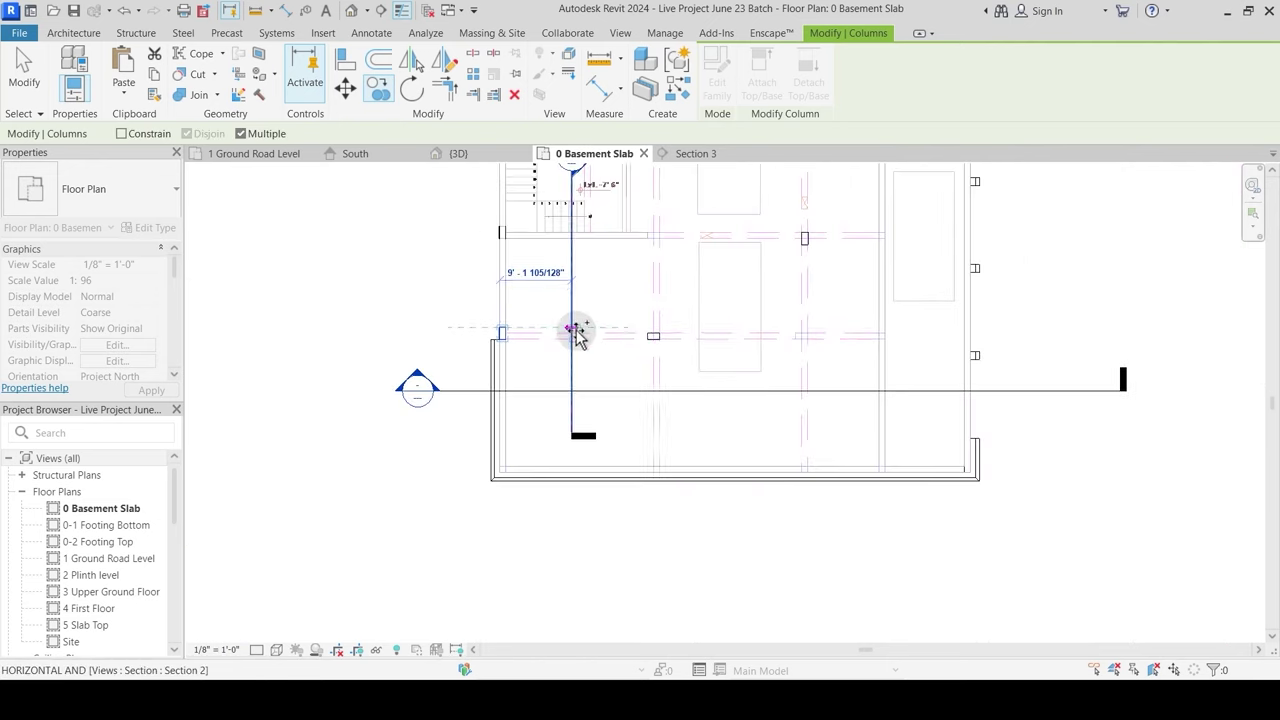
middle_click_drag(849, 220, 685, 361)
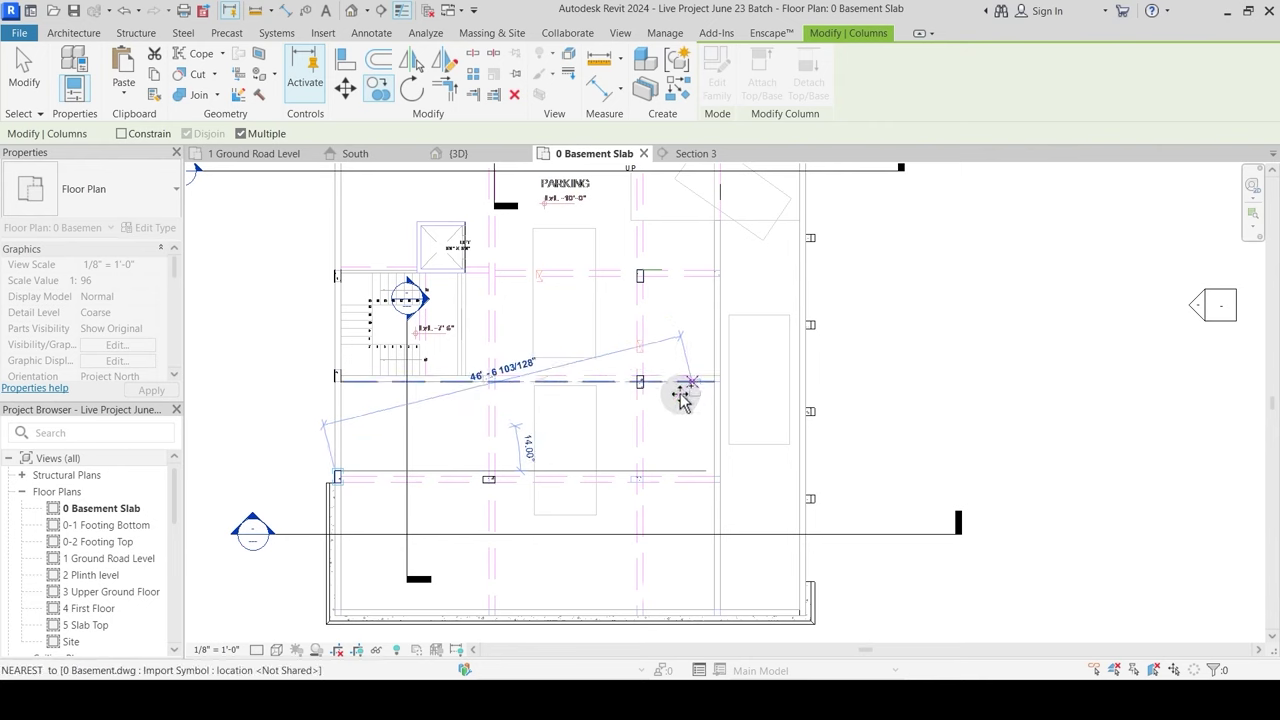
middle_click_drag(673, 457, 665, 540)
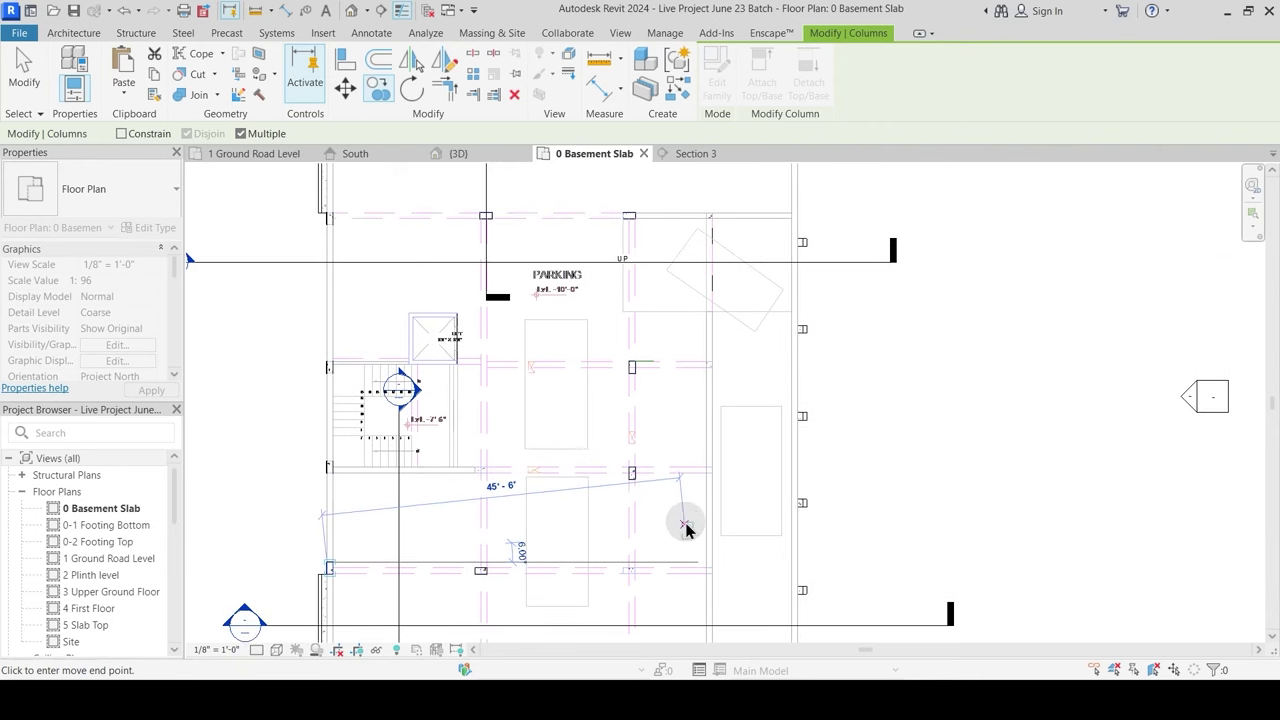
left_click(686, 530)
key("Escape")
Step: Select the upper 10" x 19" column near the UP stair arrow
scroll(657, 420, "up", 4)
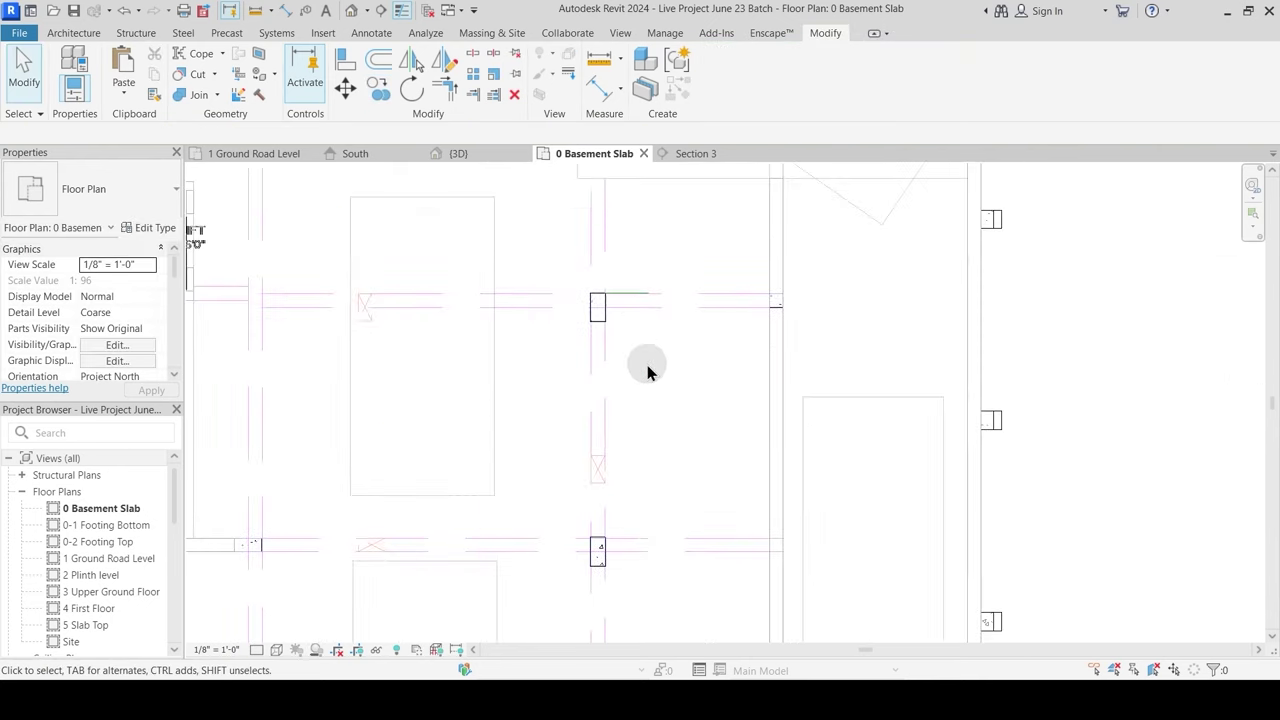
scroll(636, 320, "up", 2)
middle_click_drag(636, 320, 647, 634)
scroll(647, 634, "down", 2)
middle_click_drag(630, 262, 623, 337)
scroll(623, 314, "up", 3)
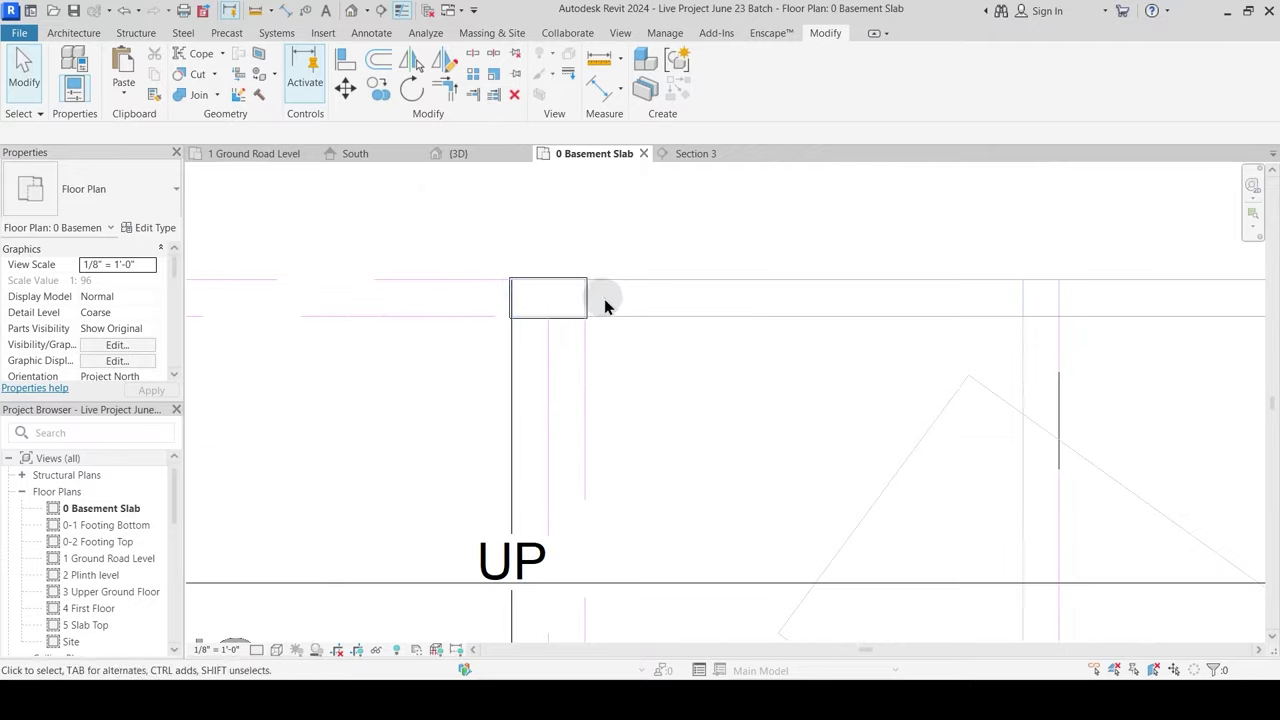
left_click(590, 298)
scroll(596, 305, "up", 4)
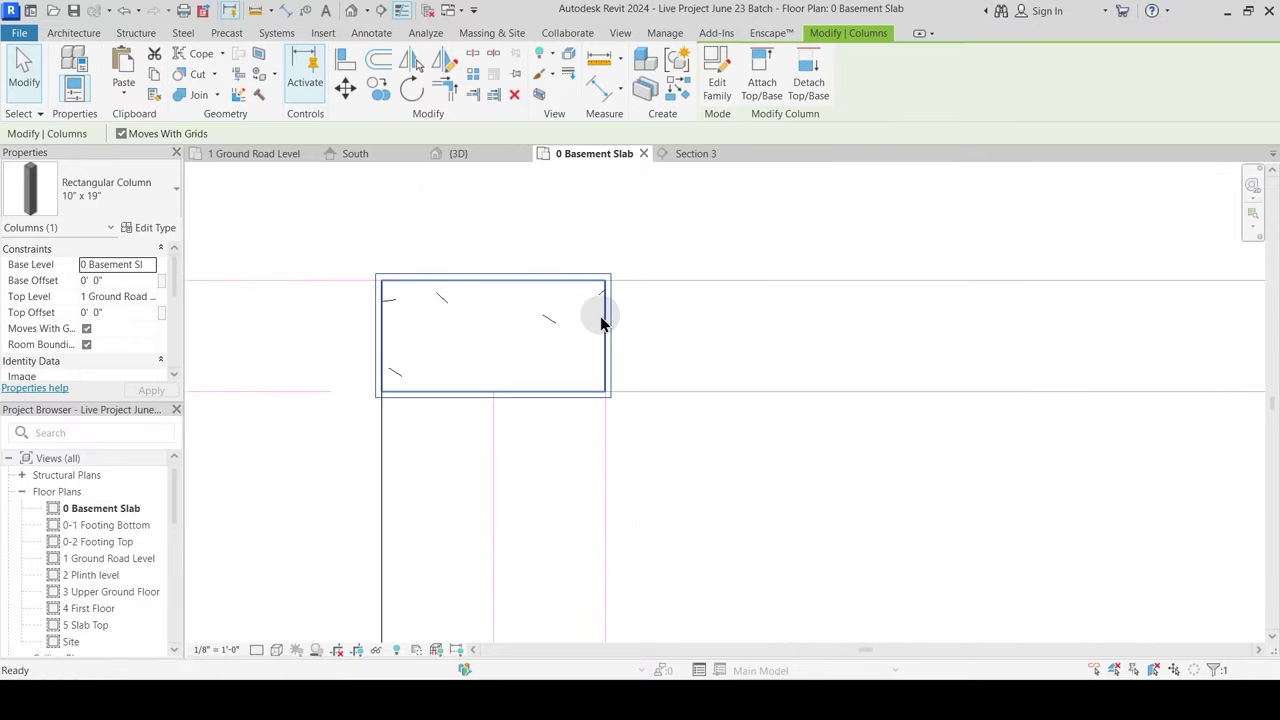
Step: Start moving the 10" x 19" column, then cancel, leaving it in place
key("m")
key("v")
scroll(600, 316, "up", 2)
left_click(608, 262)
scroll(537, 210, "down", 5)
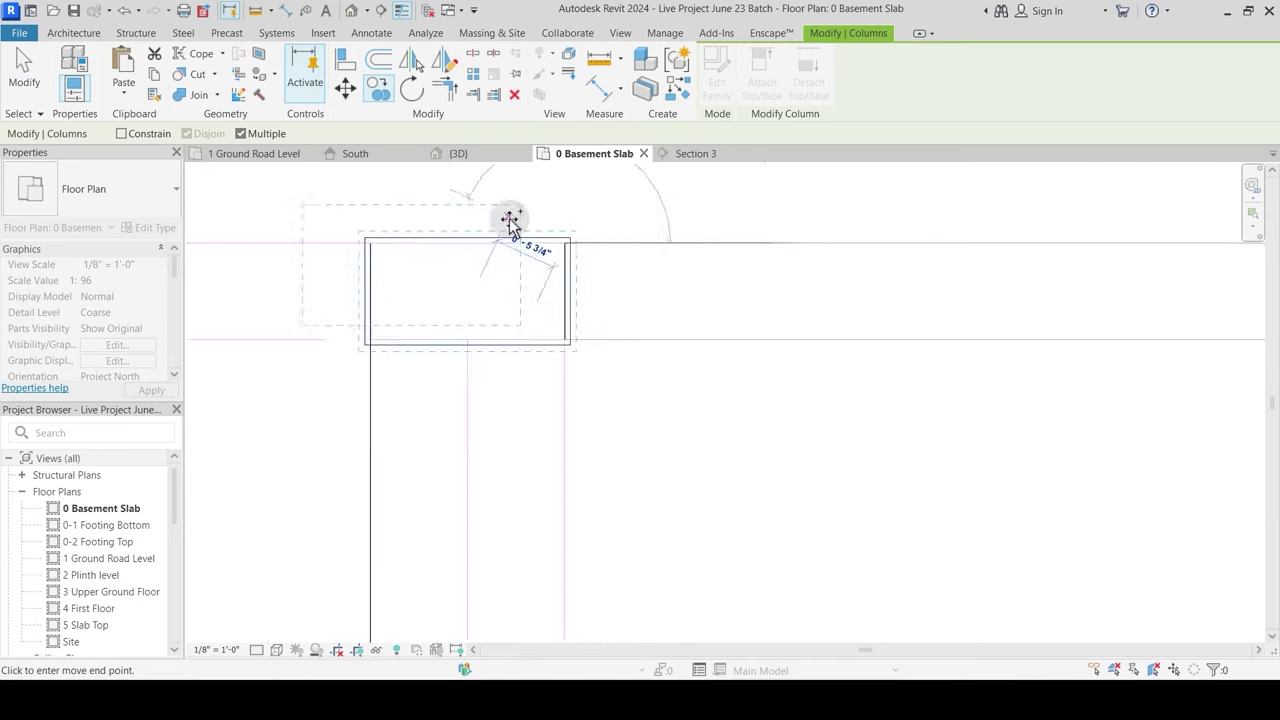
scroll(555, 530, "up", 6)
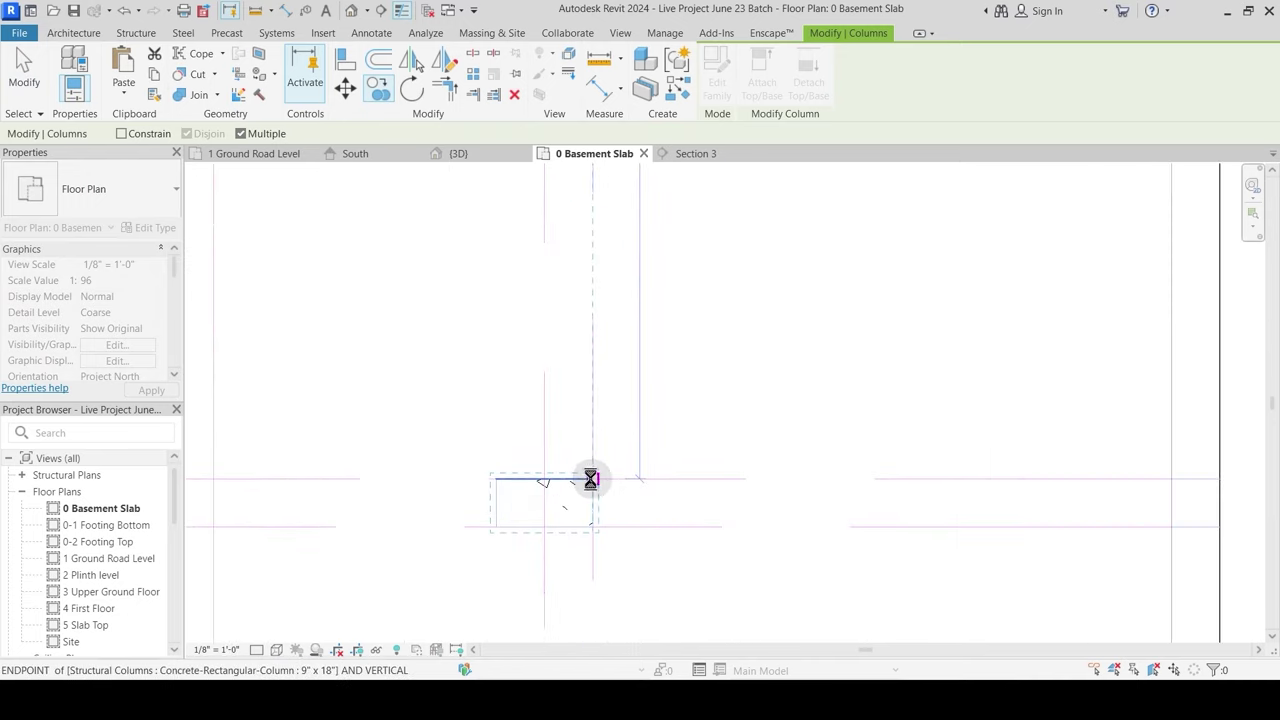
key("Escape")
key("Escape")
Step: Move across the parking area and select the left 10" x 19" column
scroll(660, 402, "down", 4)
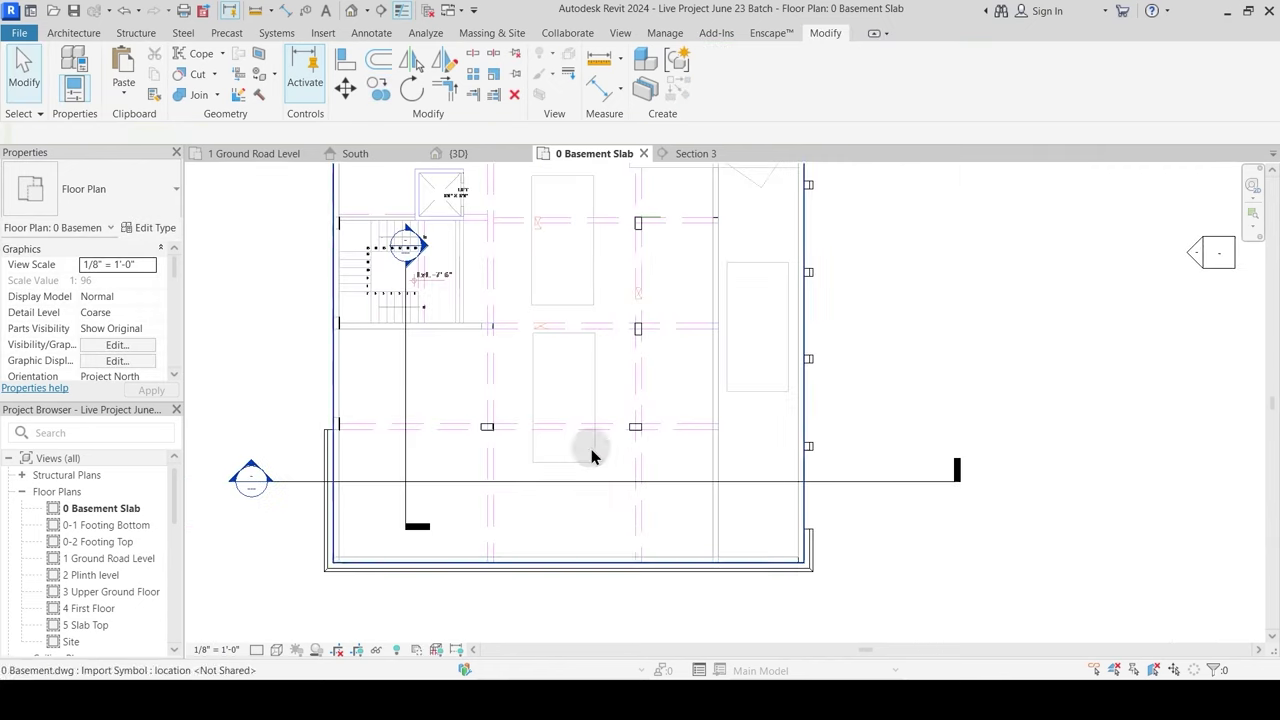
middle_click_drag(614, 373, 619, 474)
scroll(650, 430, "up", 3)
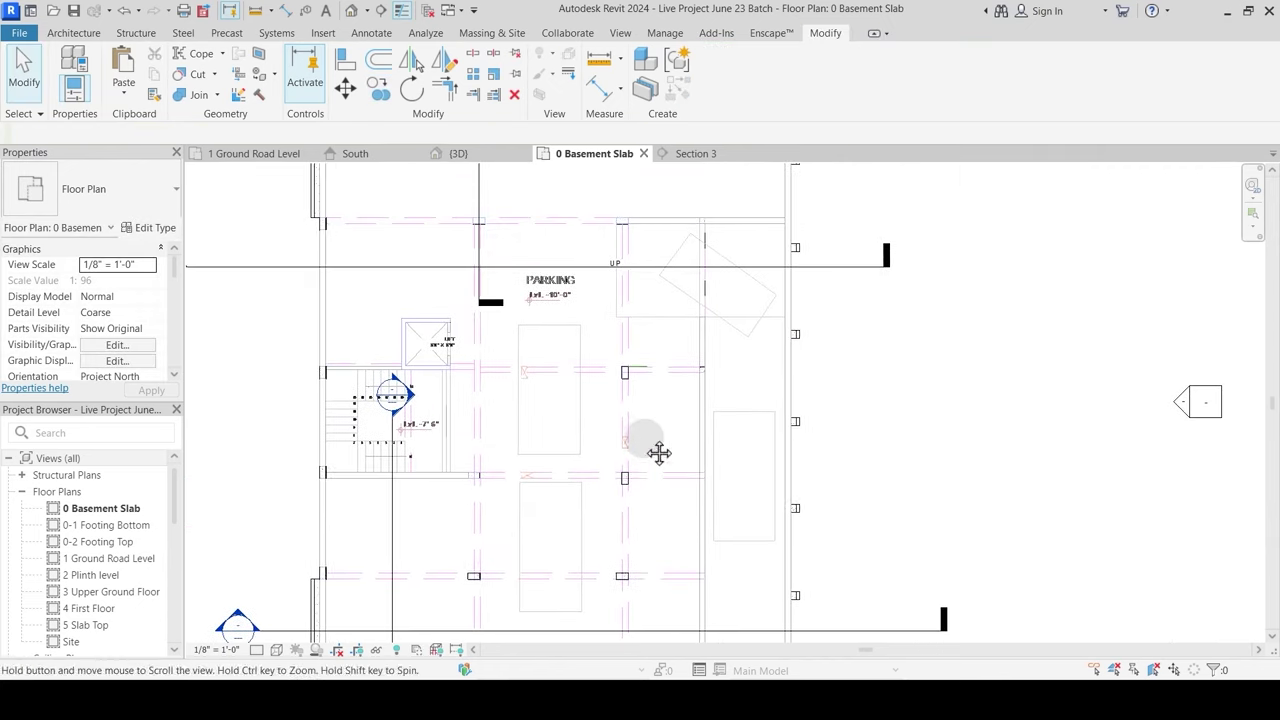
middle_click_drag(695, 393, 668, 521)
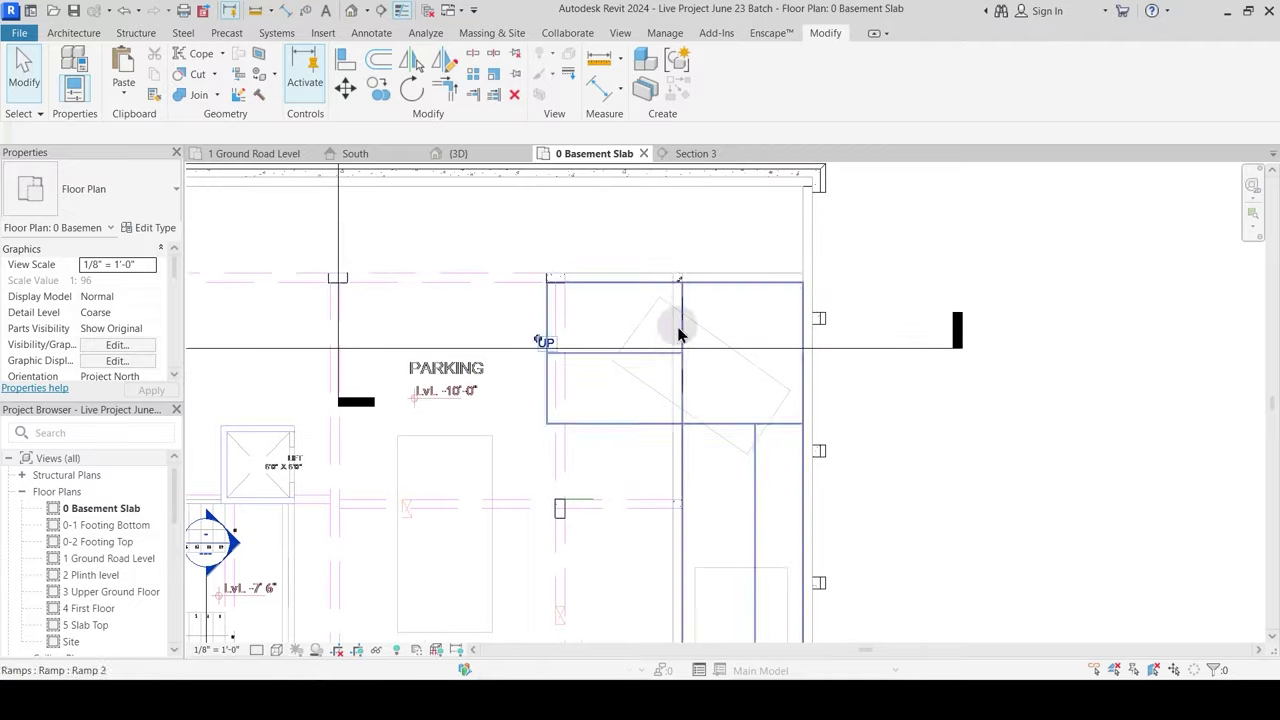
scroll(680, 281, "up", 3)
middle_click_drag(674, 268, 663, 368)
scroll(662, 371, "up", 4)
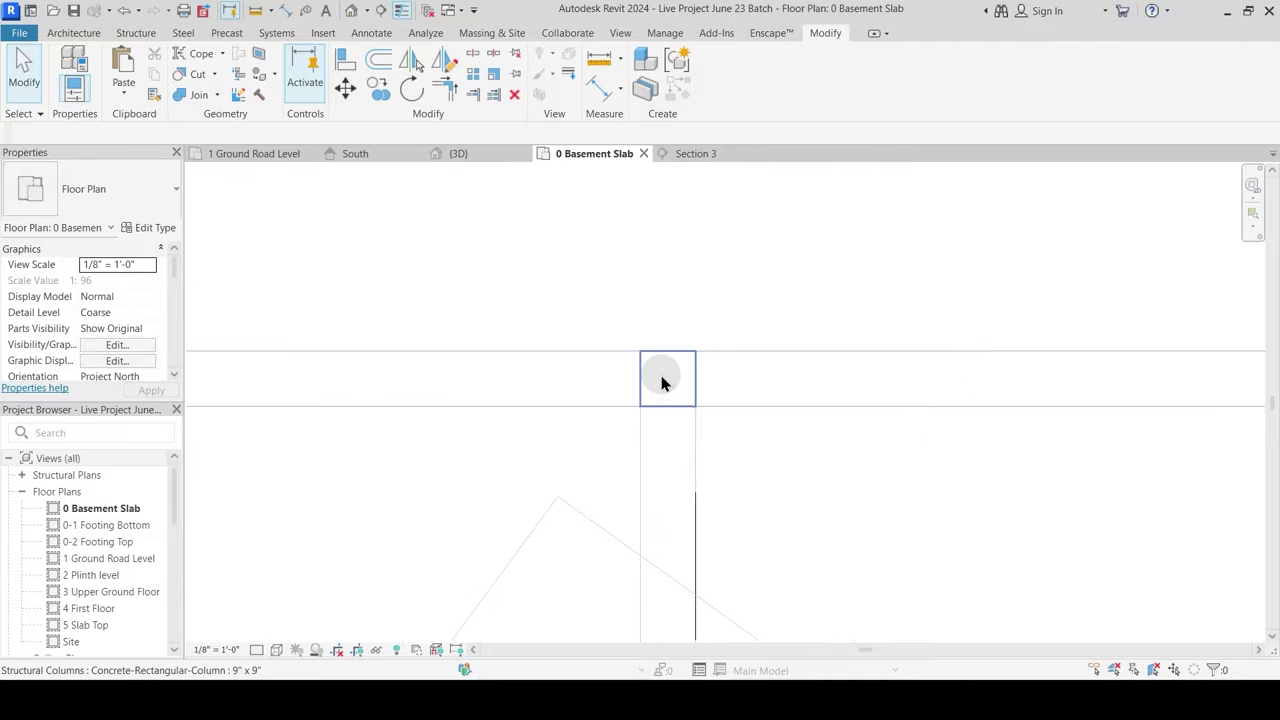
scroll(579, 374, "down", 4)
middle_click_drag(272, 379, 397, 374)
scroll(397, 374, "up", 1)
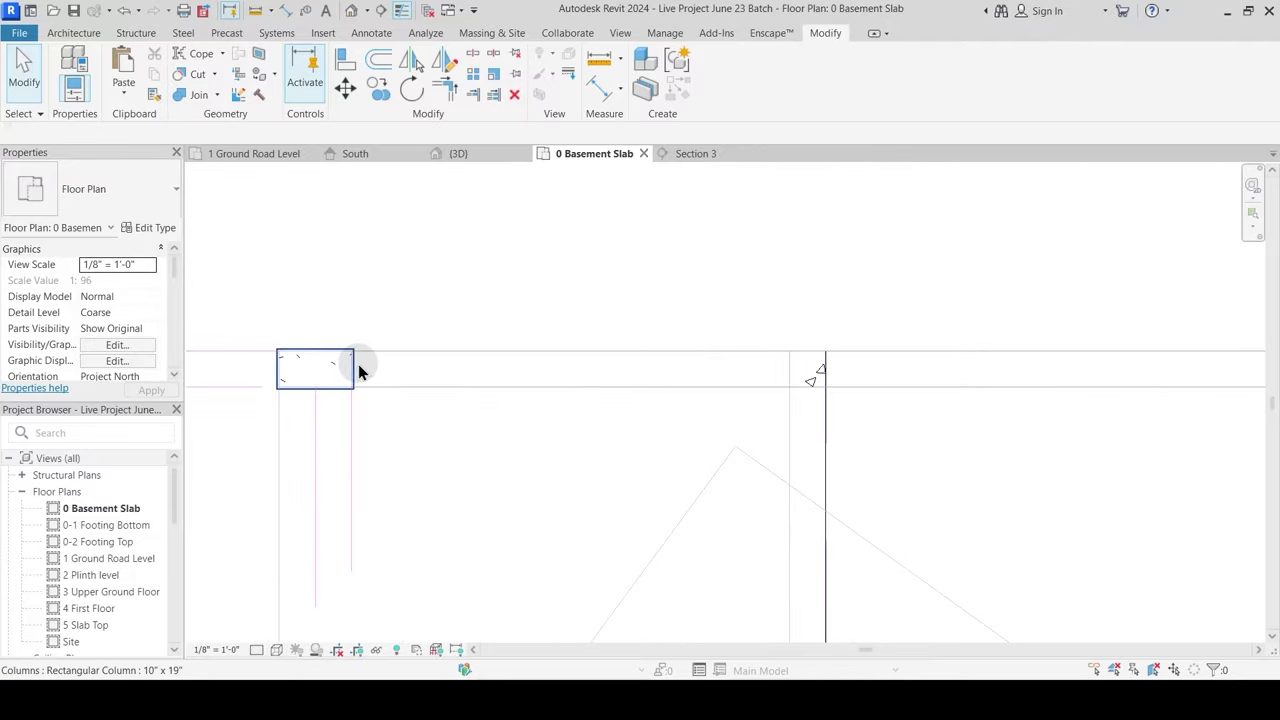
left_click(360, 372)
Step: Copy the column above the grid lines, up and right of the original, and select the copy
key("o")
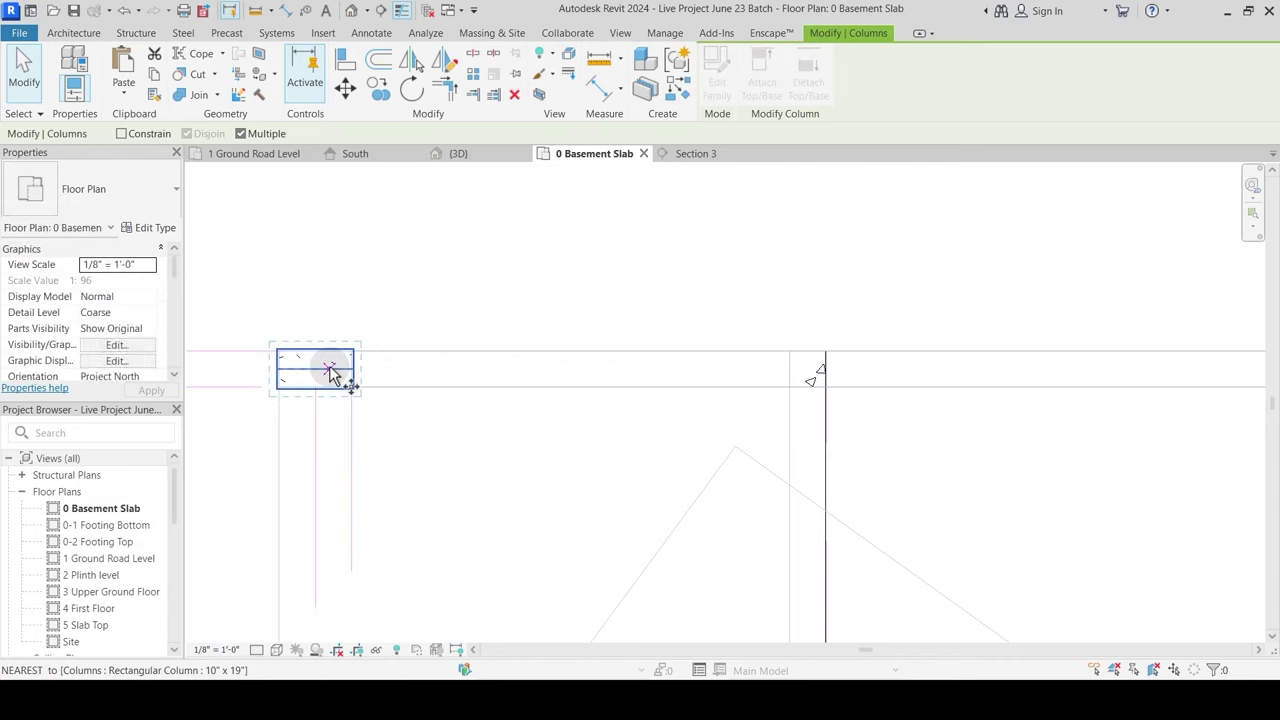
left_click(334, 371)
left_click(796, 294)
key("Escape")
scroll(852, 323, "up", 2)
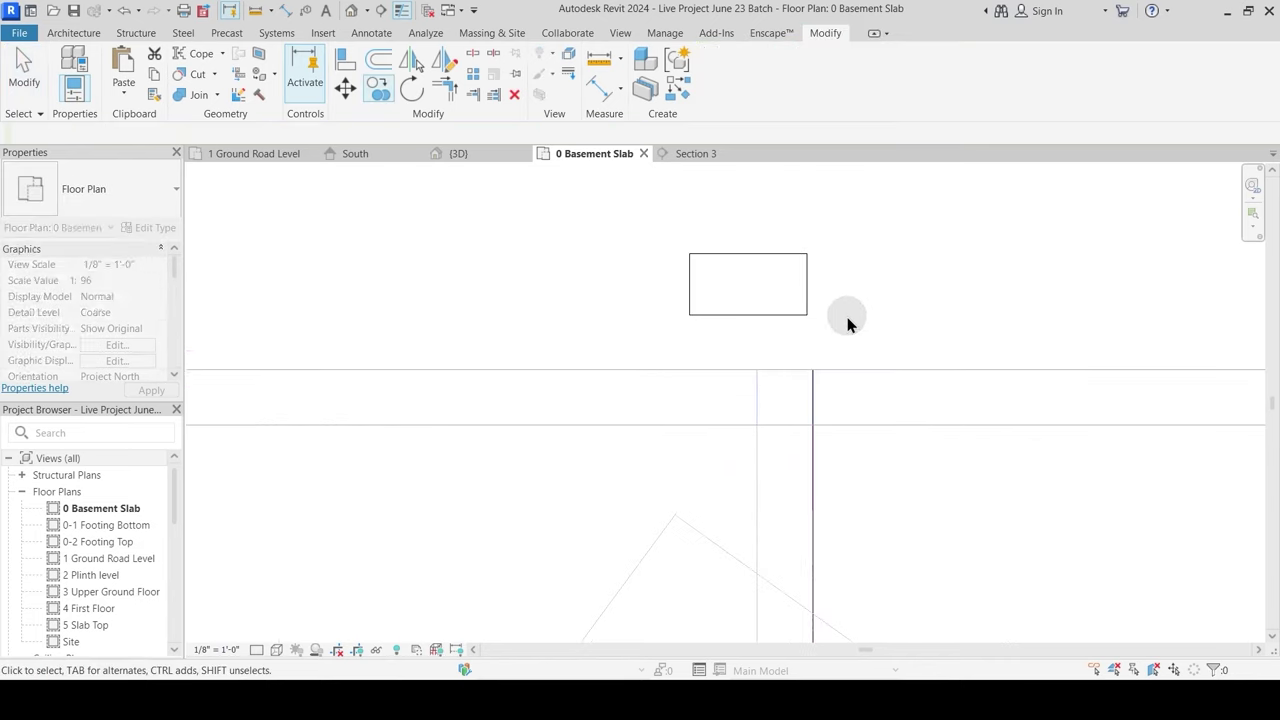
left_click(689, 286)
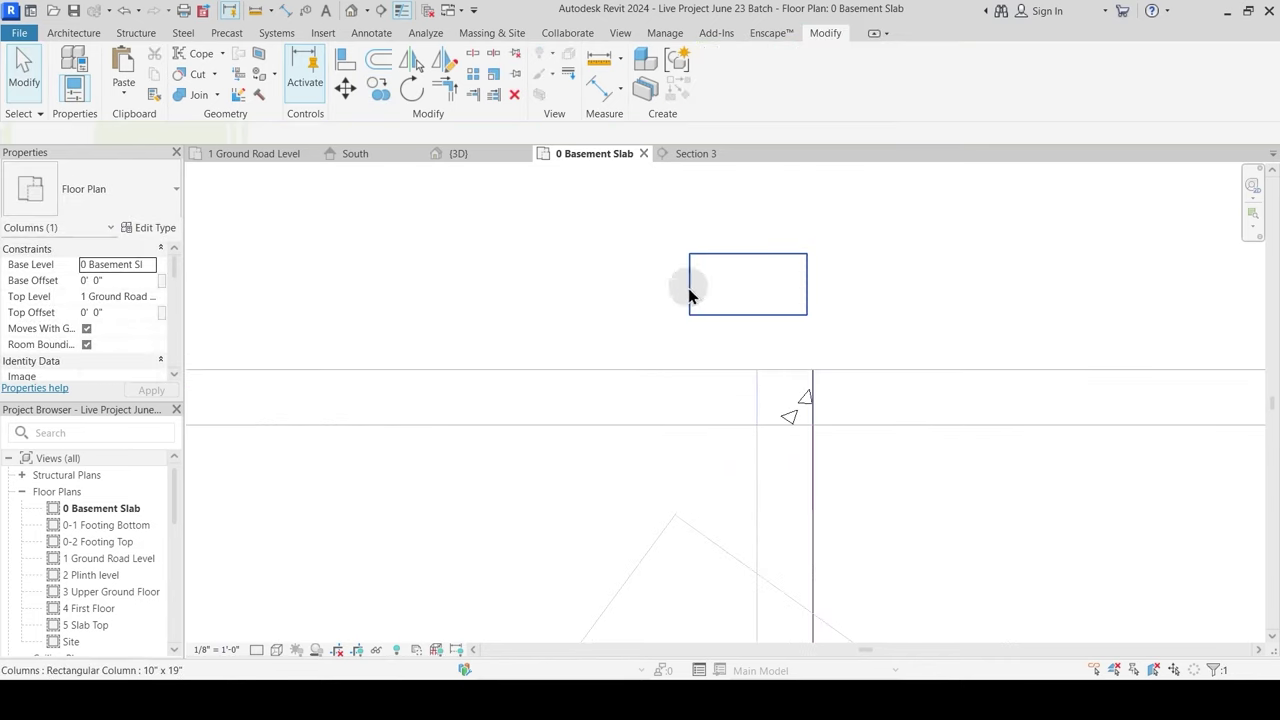
Step: Duplicate the column type as 10" x 10" with 10" depth and width, and apply it
left_click(155, 228)
left_click(891, 181)
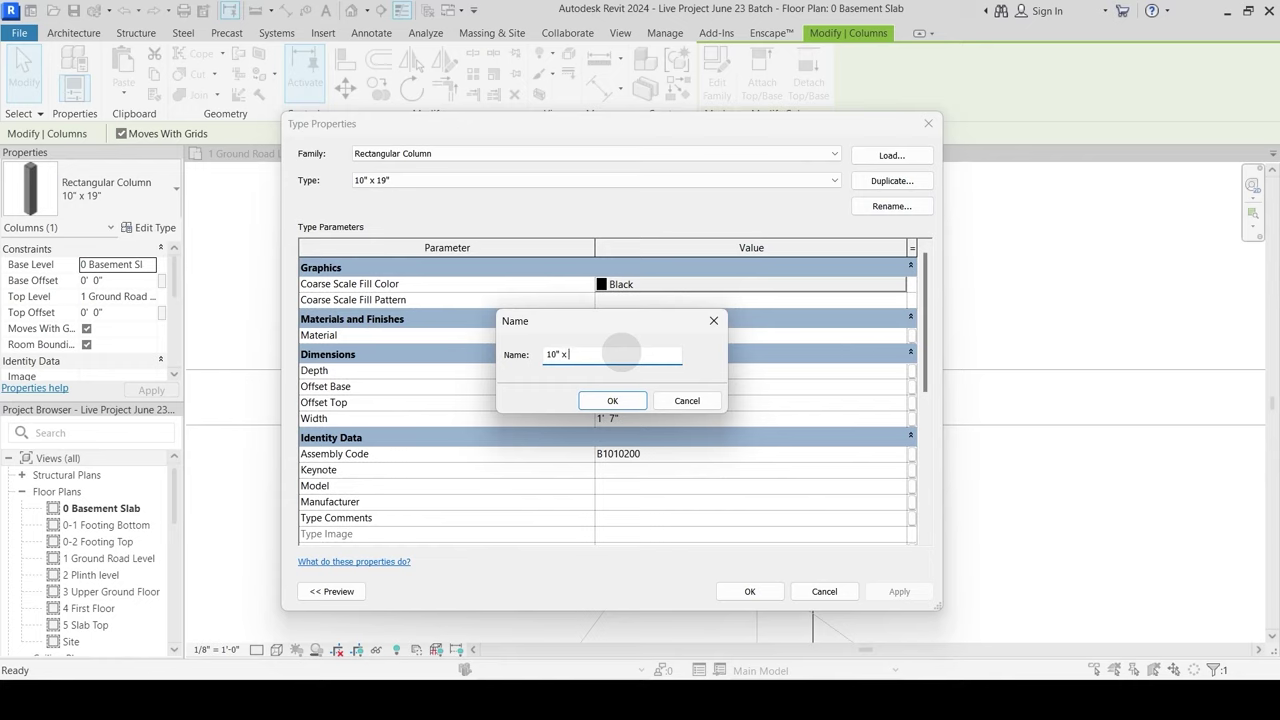
key("Return")
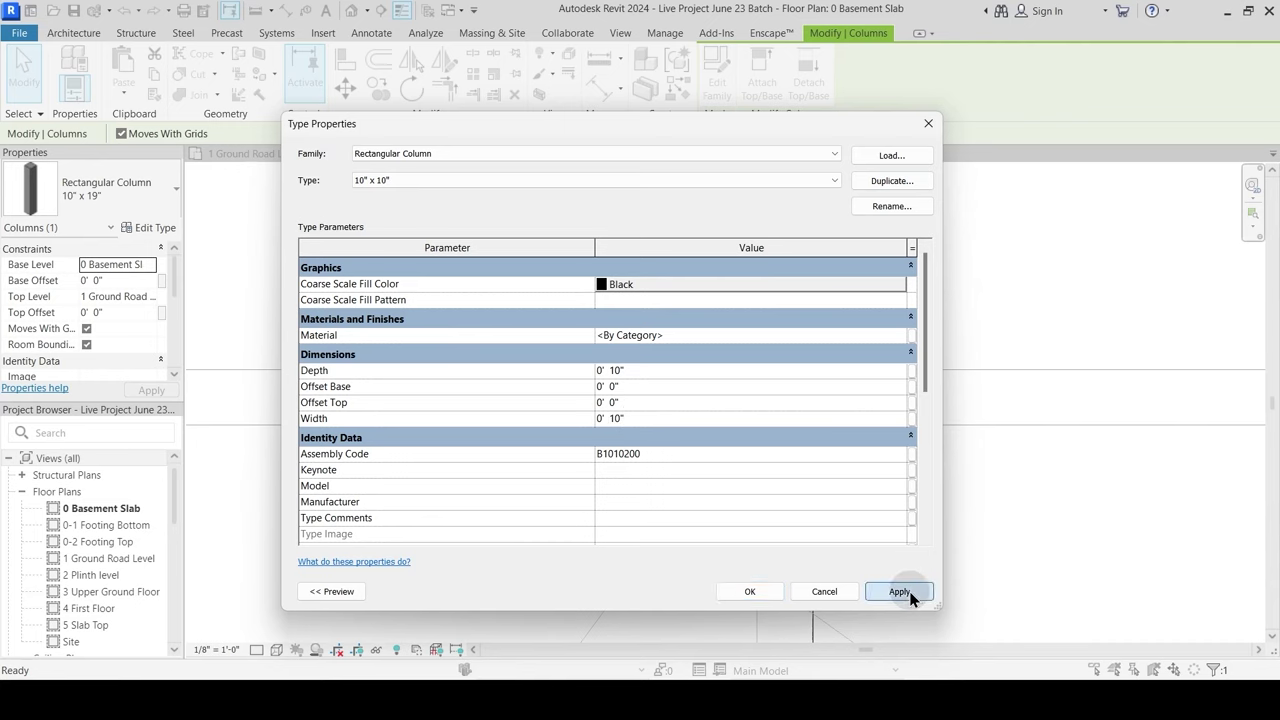
left_click(745, 591)
Step: Draw a vertical model line upward from the grid intersection beside the 10" x 10" column
key("Escape")
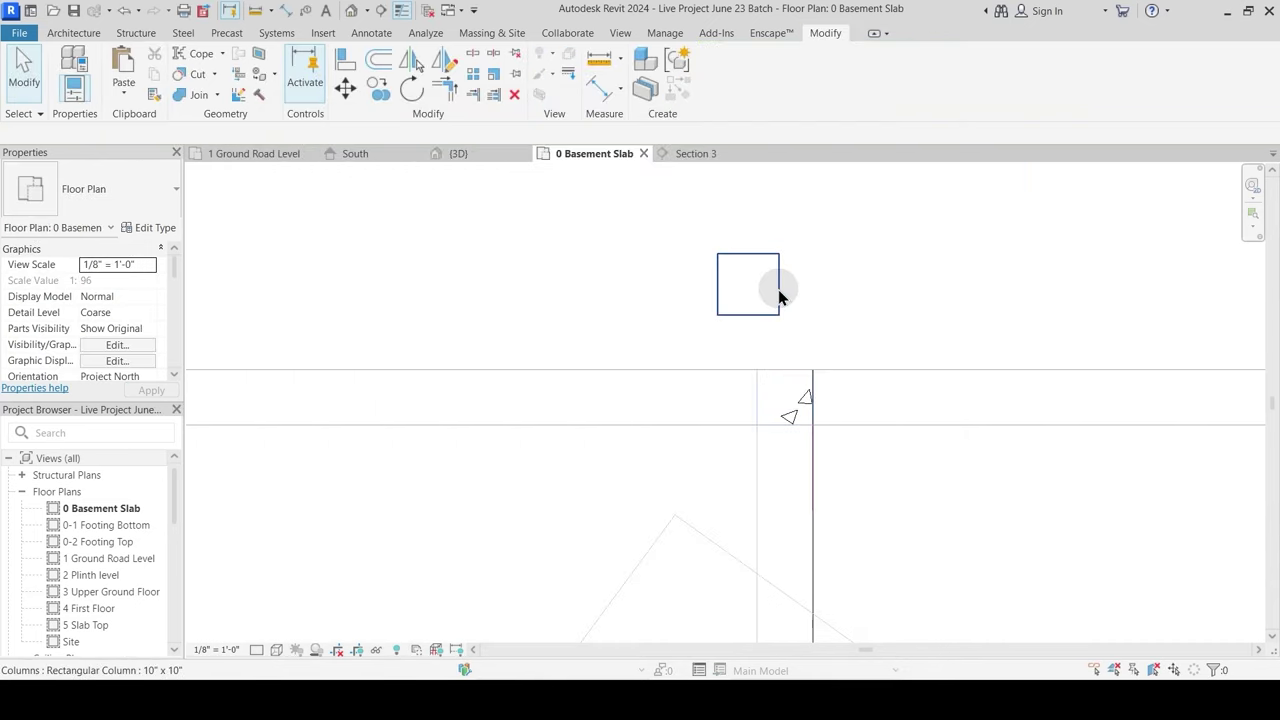
middle_click_drag(778, 290, 688, 313)
scroll(727, 264, "down", 1)
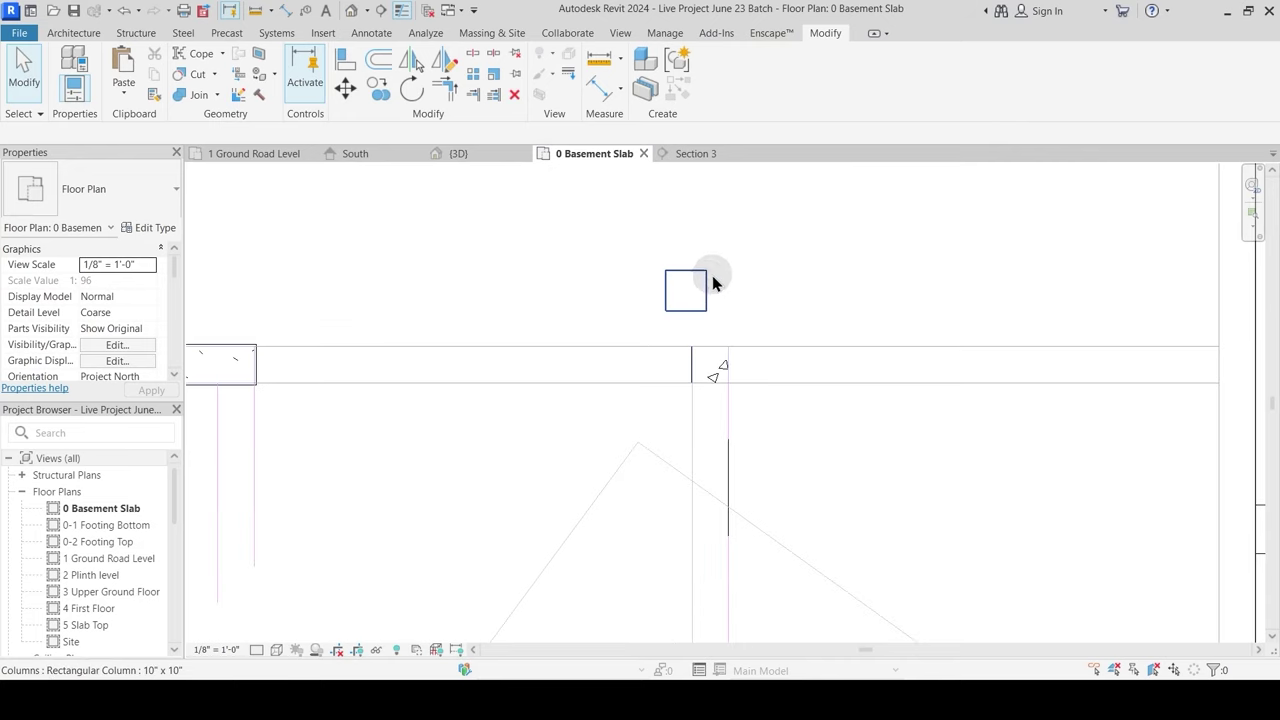
left_click(708, 283)
scroll(729, 289, "up", 1)
left_click(727, 293)
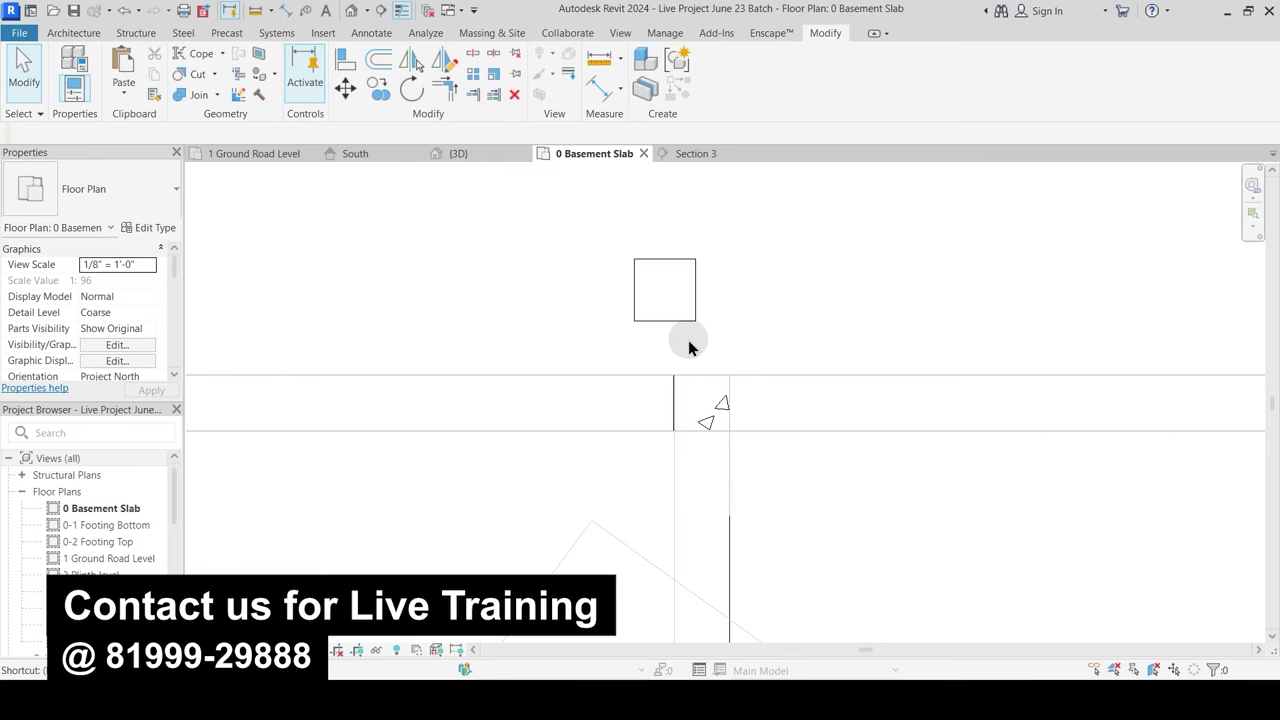
key("l")
key("i")
left_click(673, 374)
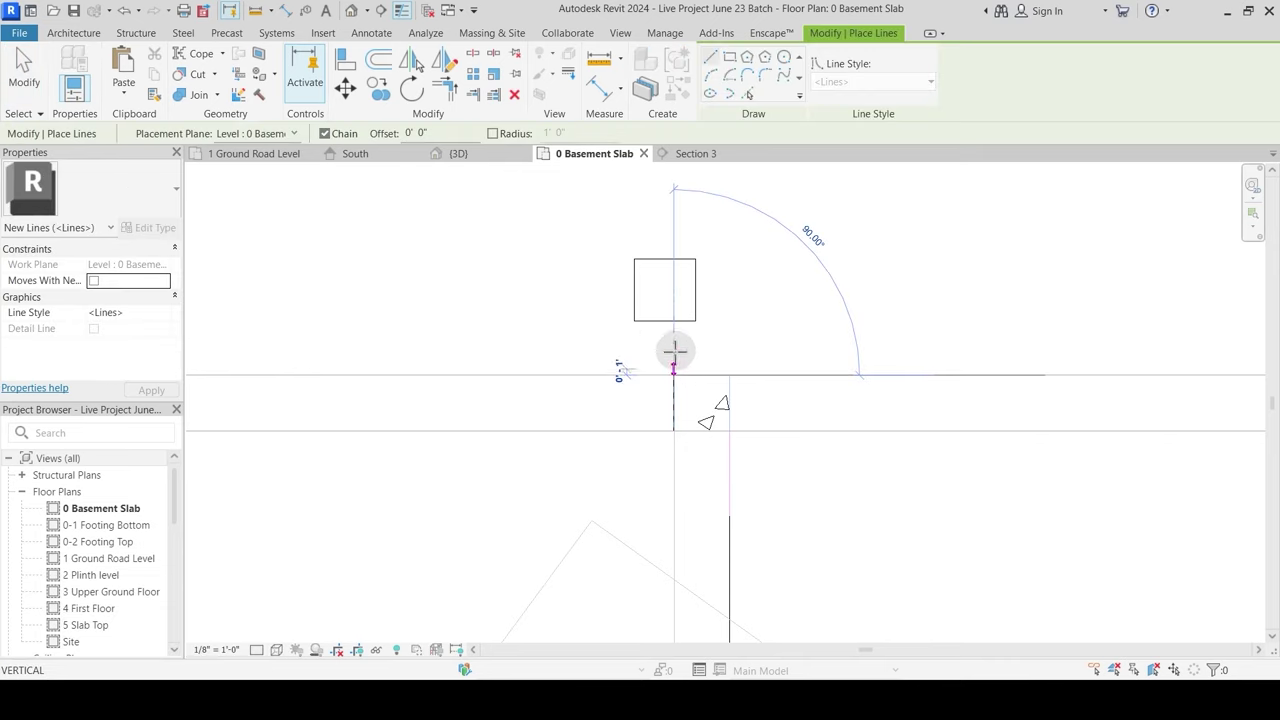
middle_click_drag(660, 329, 664, 373)
key("Escape")
key("Escape")
left_click(732, 418)
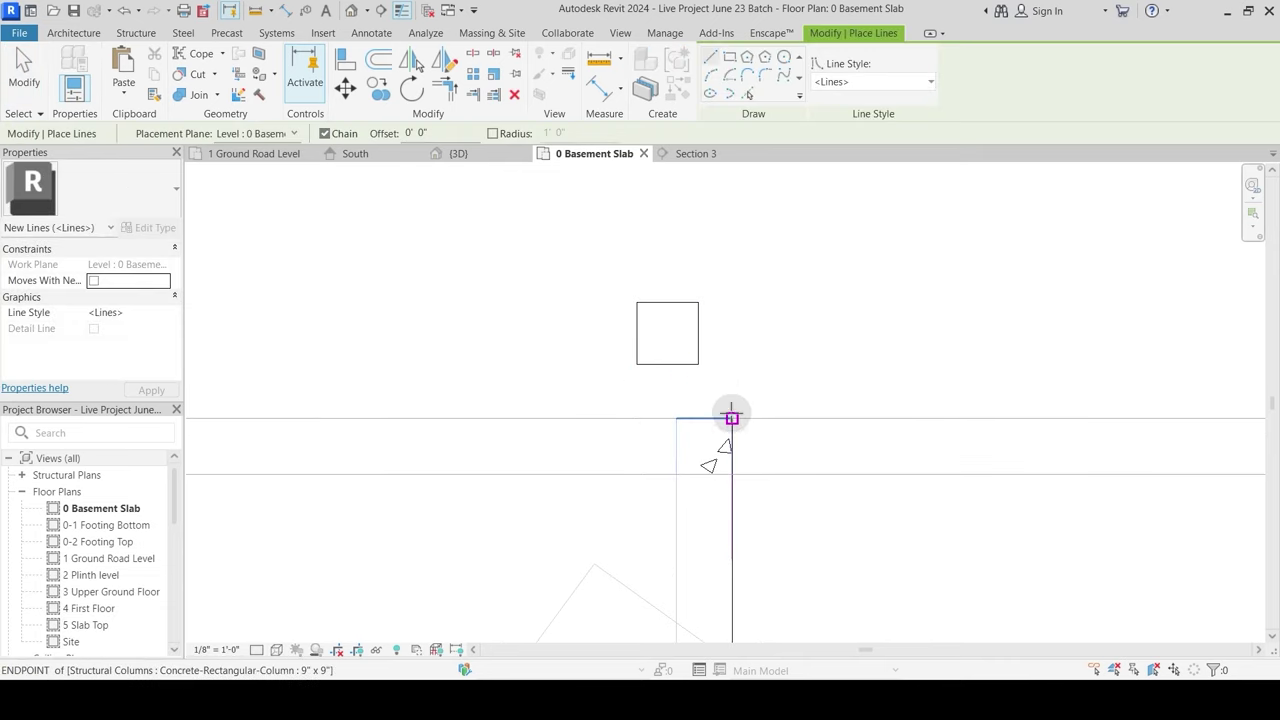
left_click(732, 321)
key("Escape")
key("Escape")
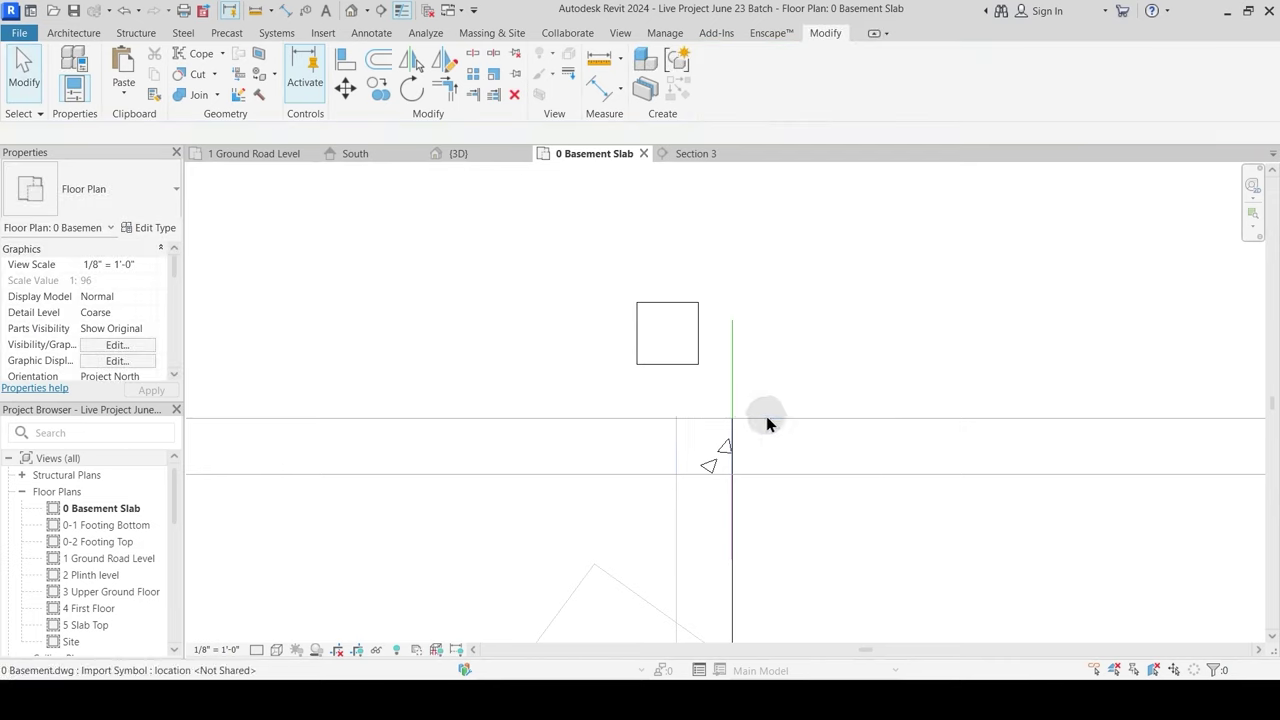
Step: Draw a horizontal model line rightward from the same grid intersection
key("l")
key("i")
left_click(732, 418)
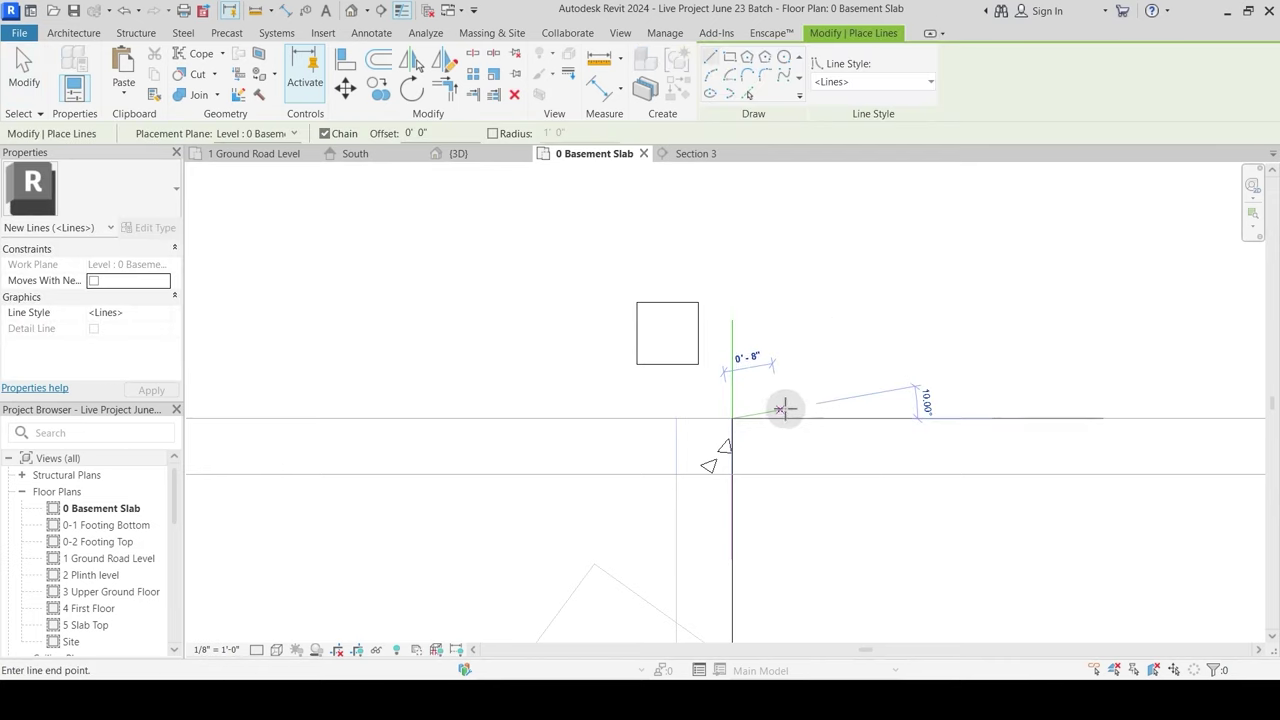
left_click(798, 418)
key("Escape")
key("Escape")
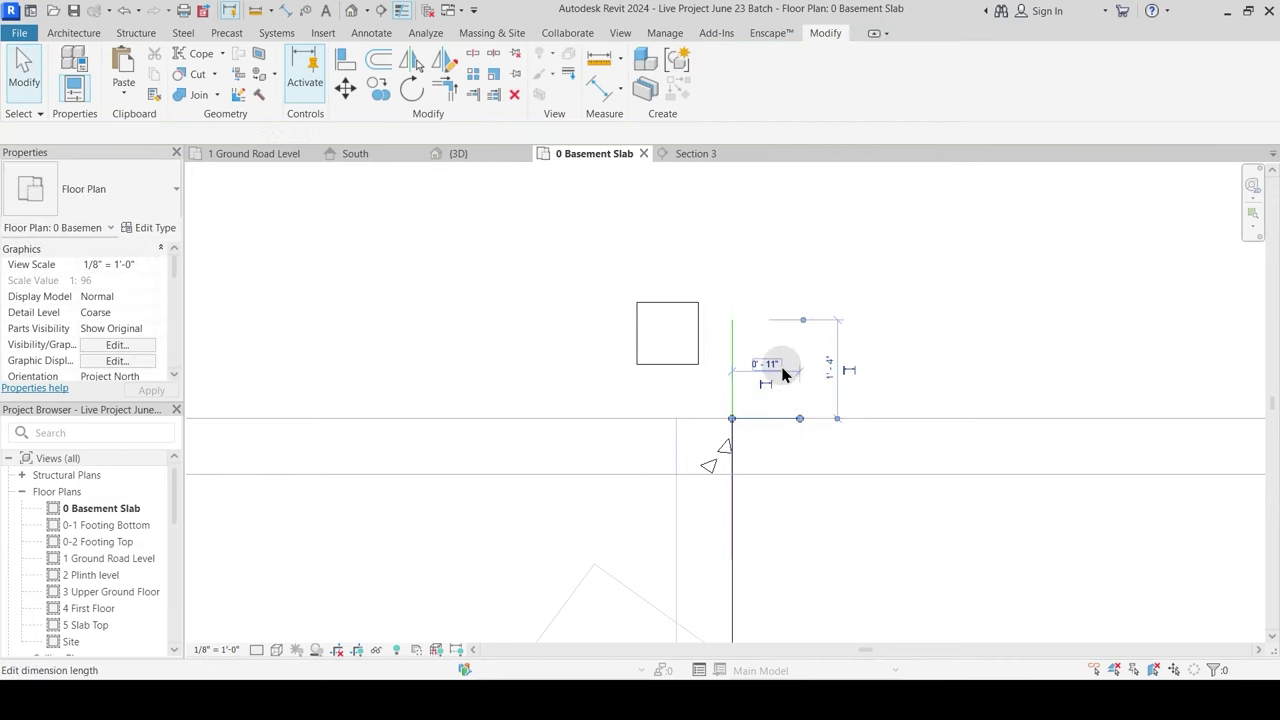
Step: Offset each of the two model lines by 0.5" with Move
key("m")
key("v")
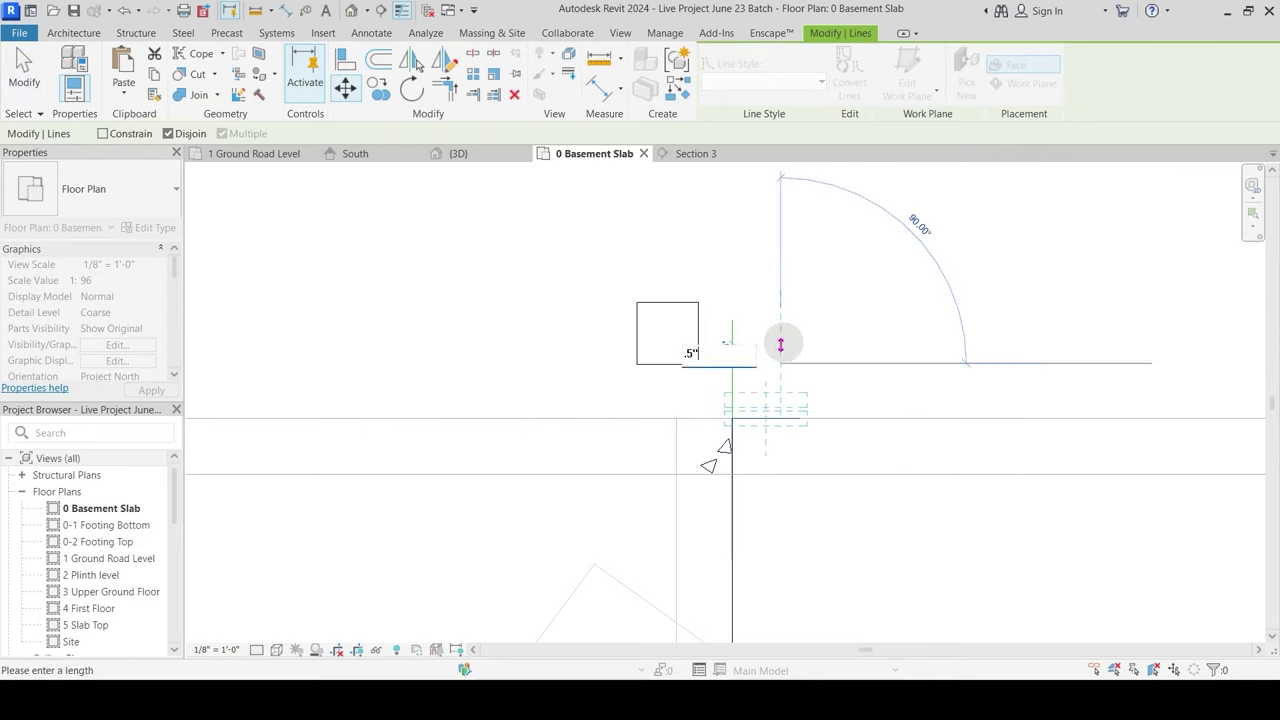
key("Return")
key("Escape")
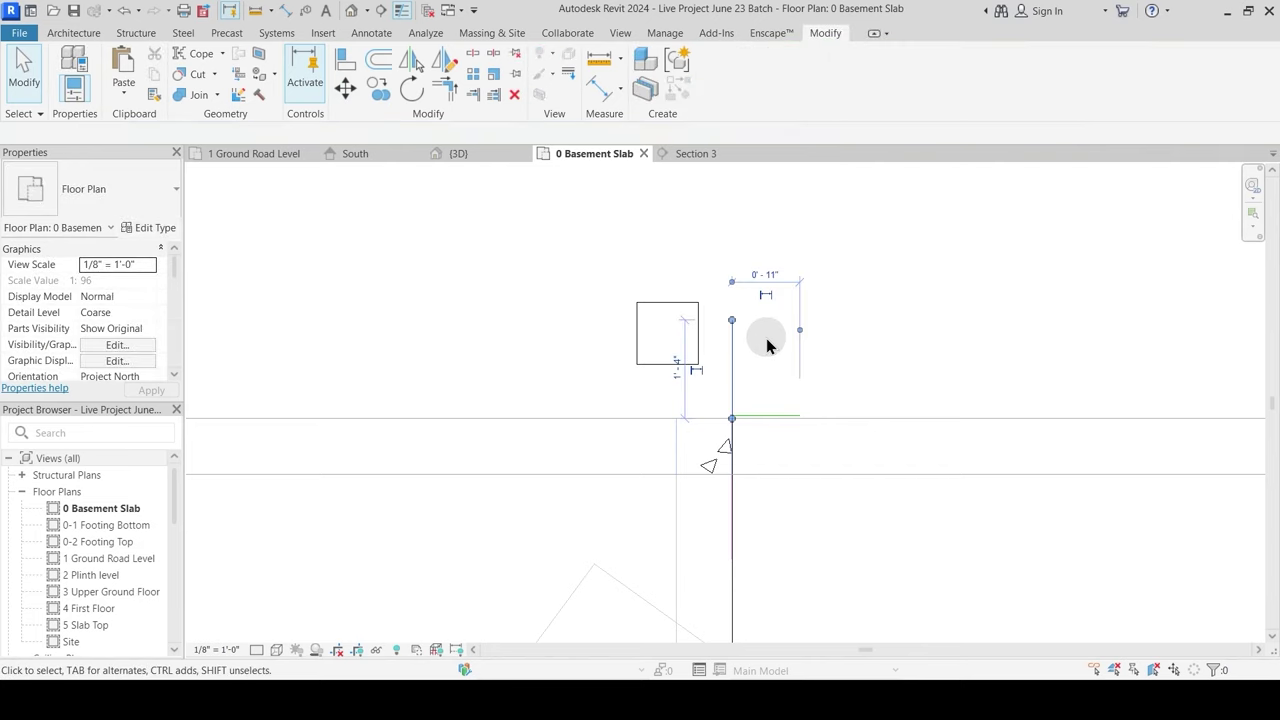
key("ctrl+Left")
key("m")
key("v")
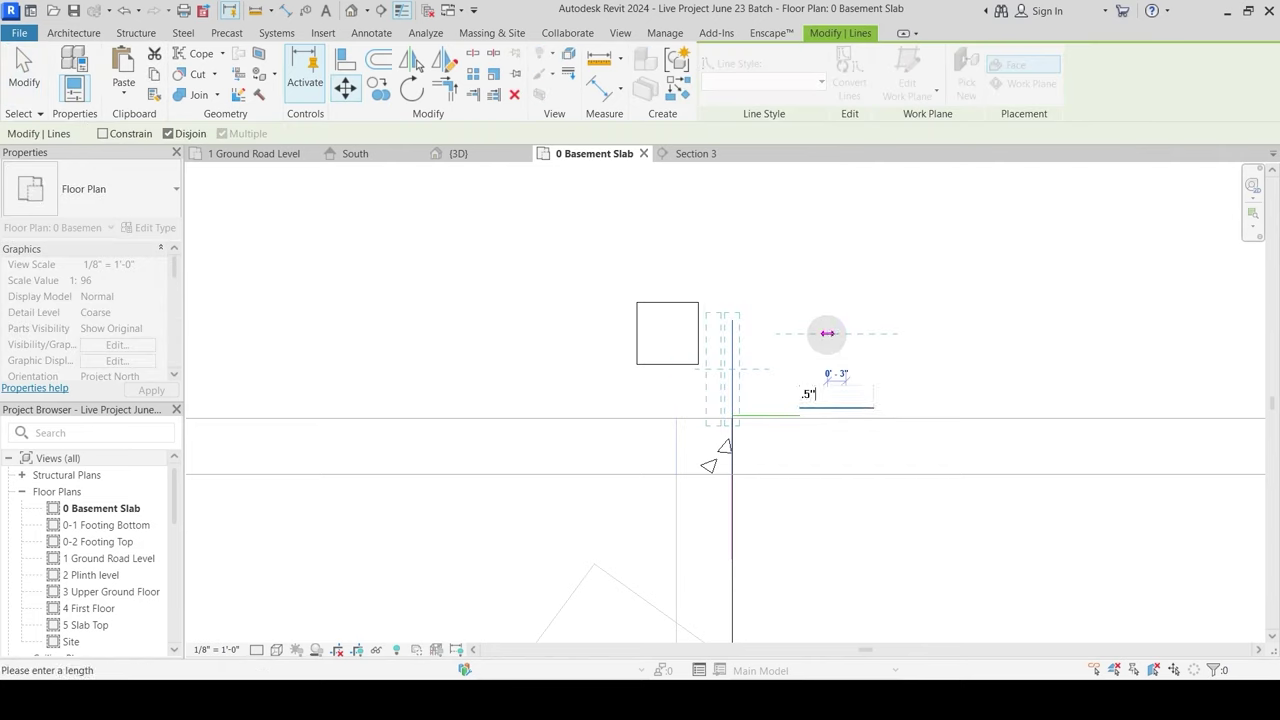
key("Escape")
Step: Select the 10" x 10" column and start the Move (MV) command on it
scroll(770, 397, "up", 2)
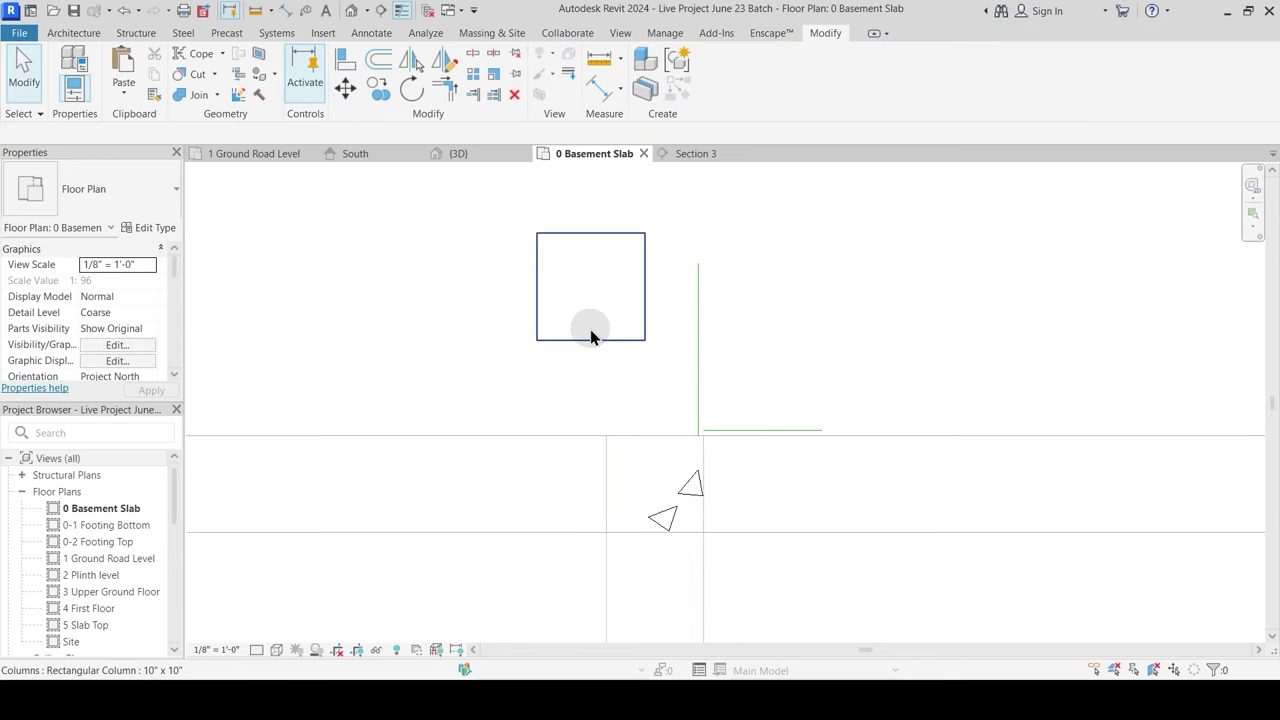
left_click(684, 306)
key("m")
key("v")
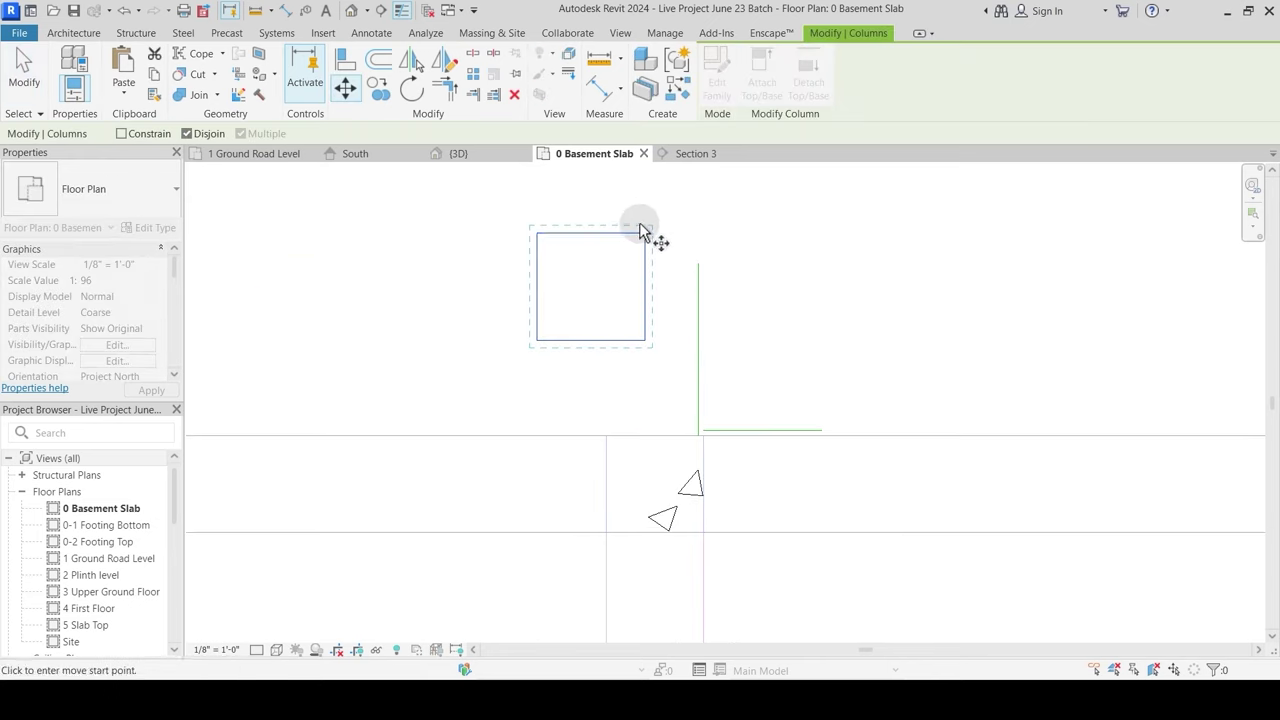
Step: Drop the 10" x 10" column at the guide lines' corner and nudge it into place
scroll(706, 432, "up", 3)
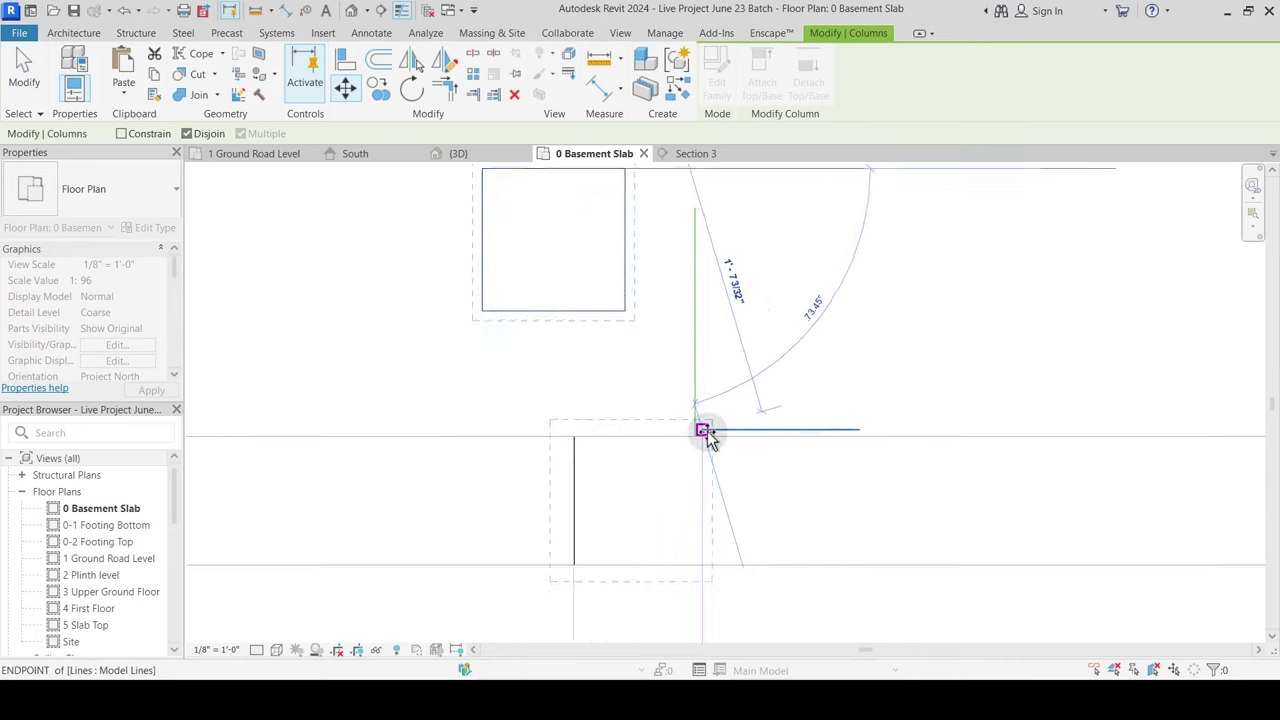
left_click(709, 413)
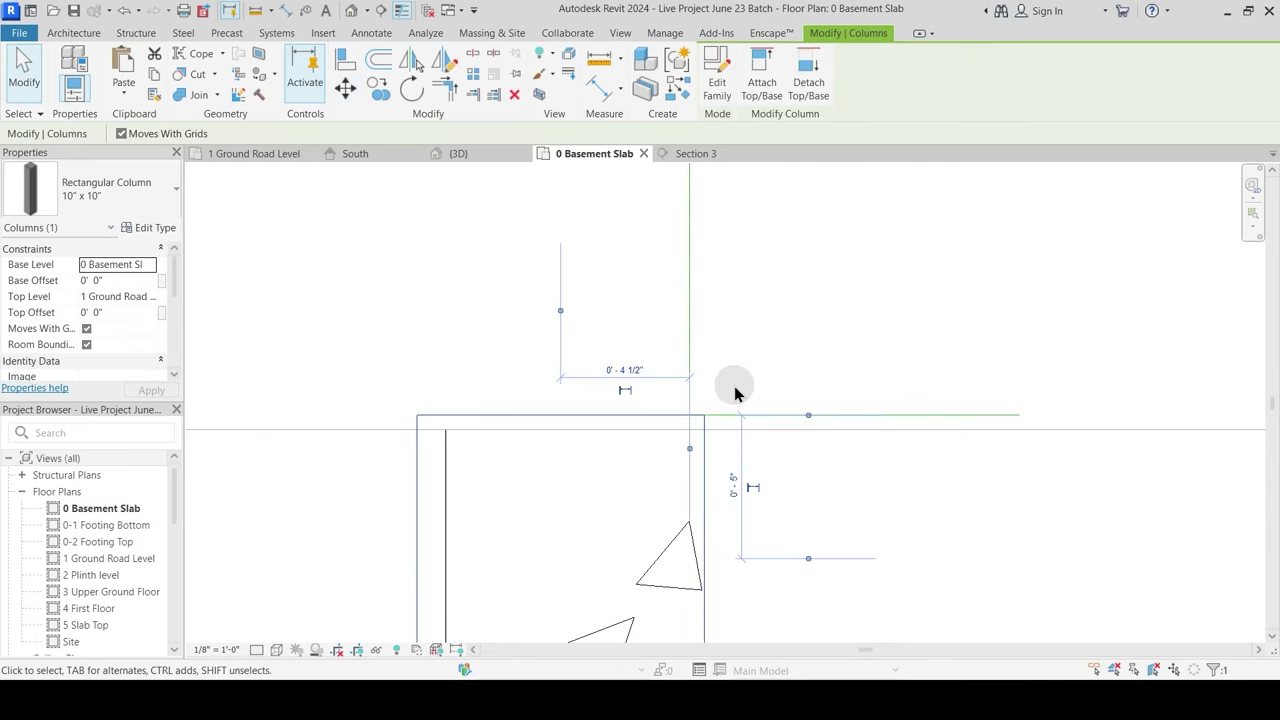
key("Escape")
left_click(700, 436)
middle_click_drag(762, 296, 719, 362)
key("m")
key("v")
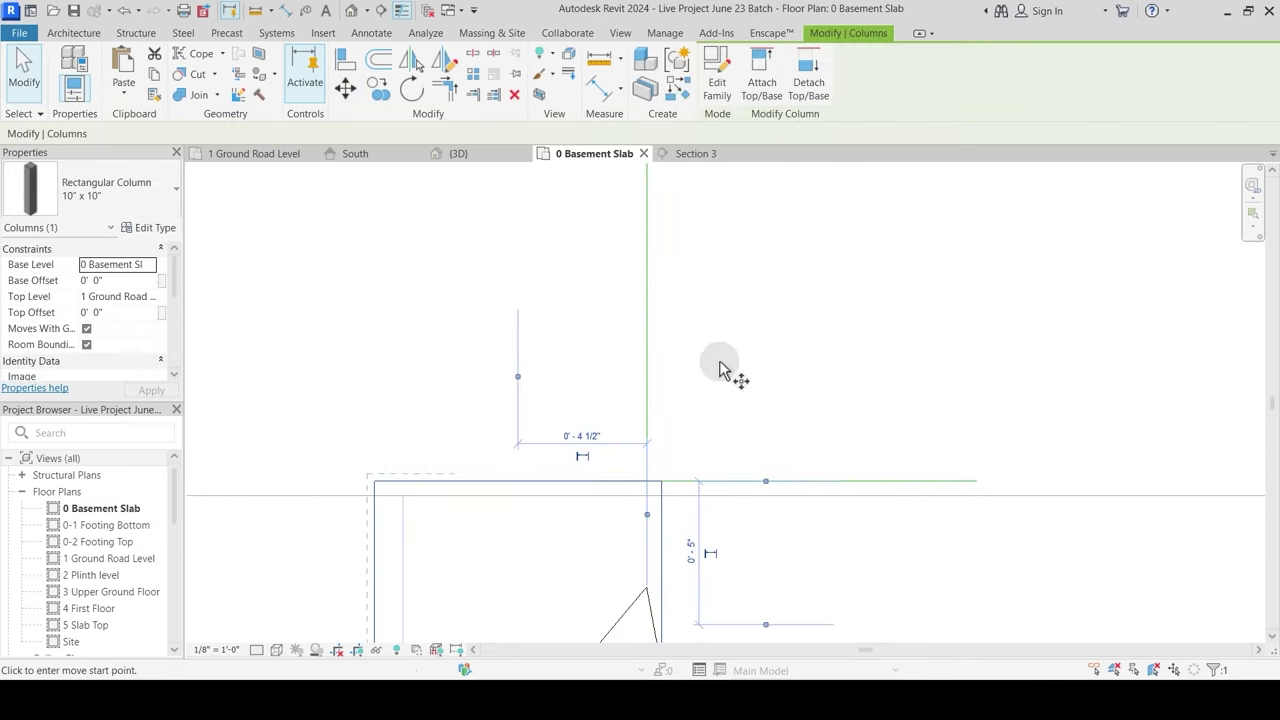
left_click(713, 362)
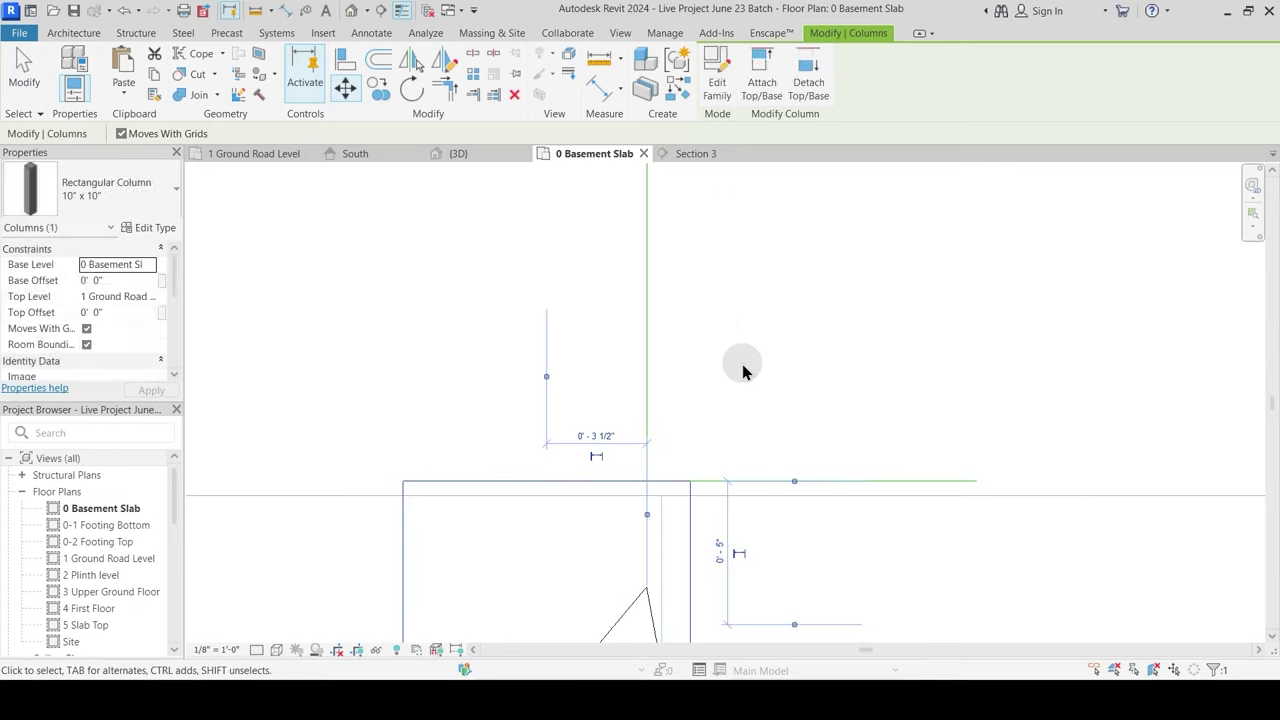
left_click(741, 368)
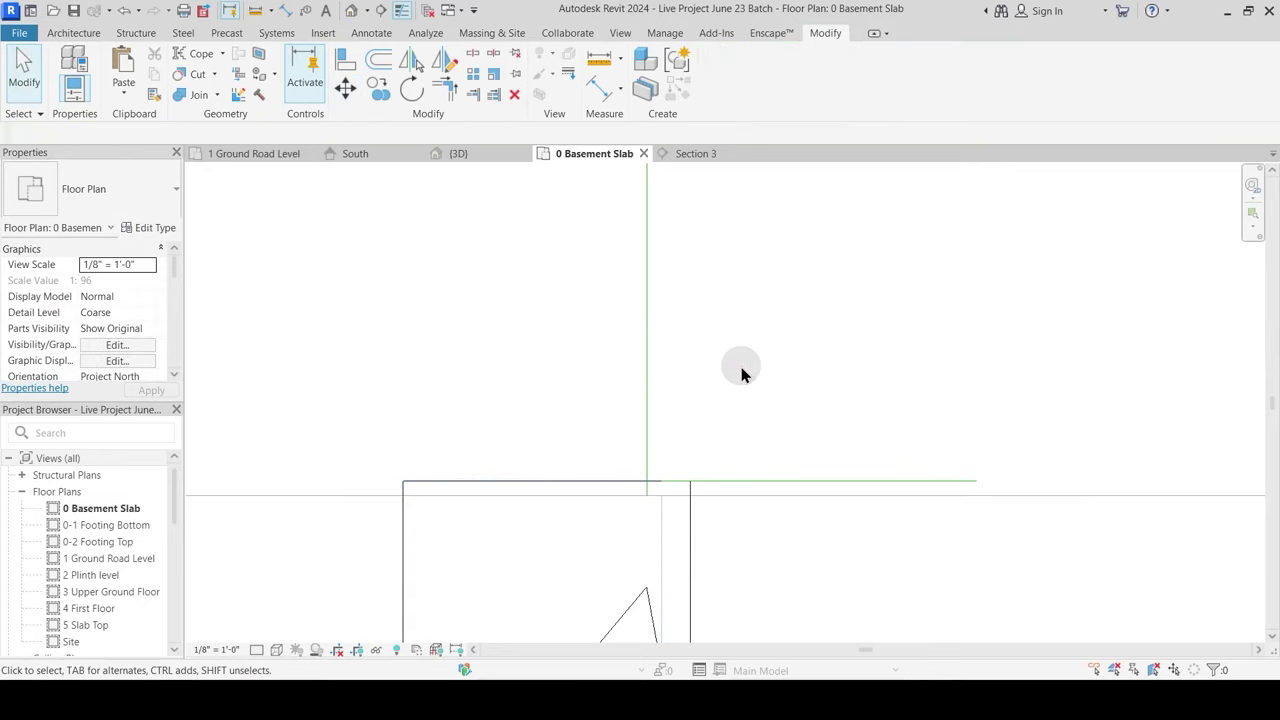
Step: Reposition the 10" x 10" column once more so its edges meet the corner
left_click(669, 511)
key("m")
key("v")
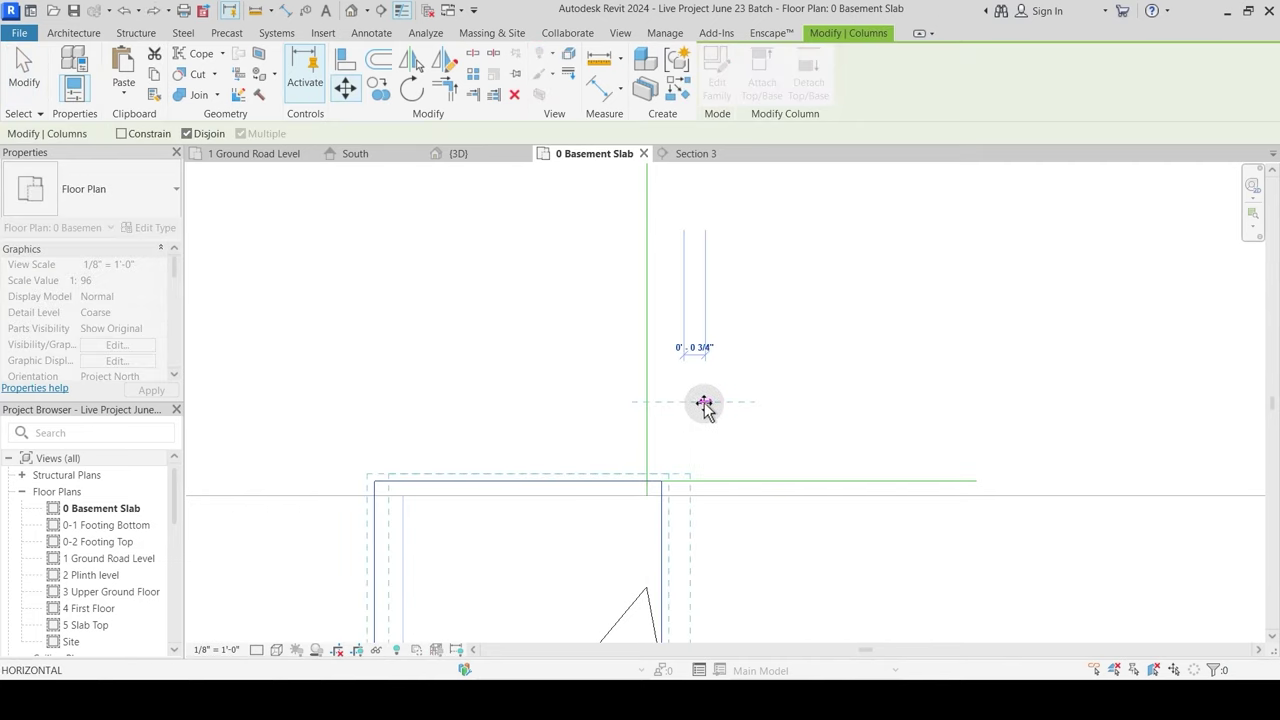
left_click(704, 404)
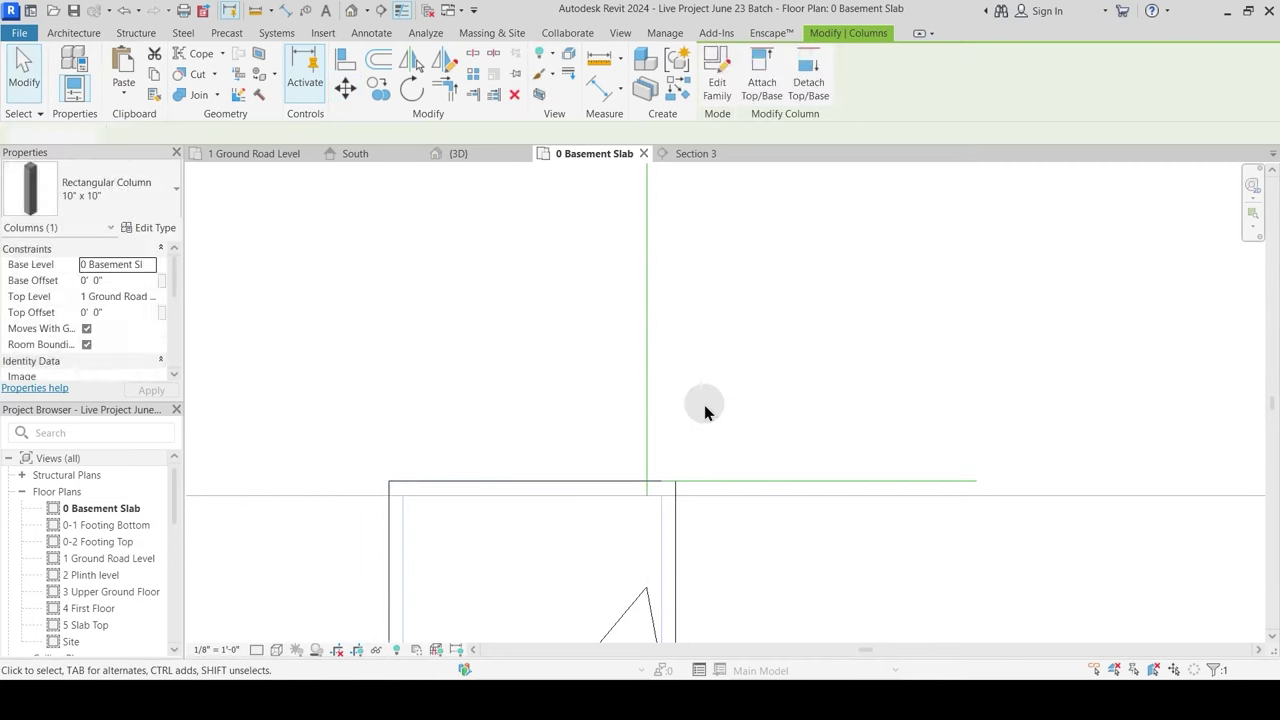
left_click(704, 404)
Step: Delete the horizontal and vertical helper model lines
left_click(725, 480)
key("Delete")
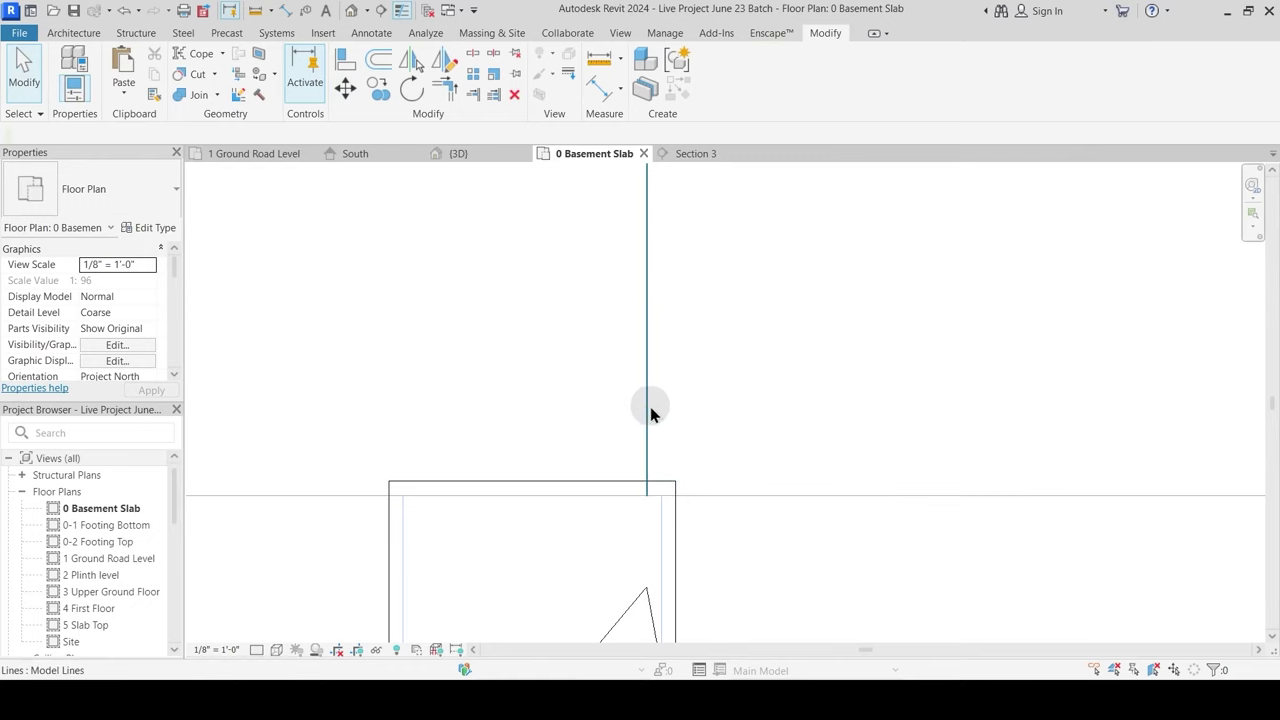
scroll(674, 360, "down", 2)
key("Delete")
left_click(674, 455)
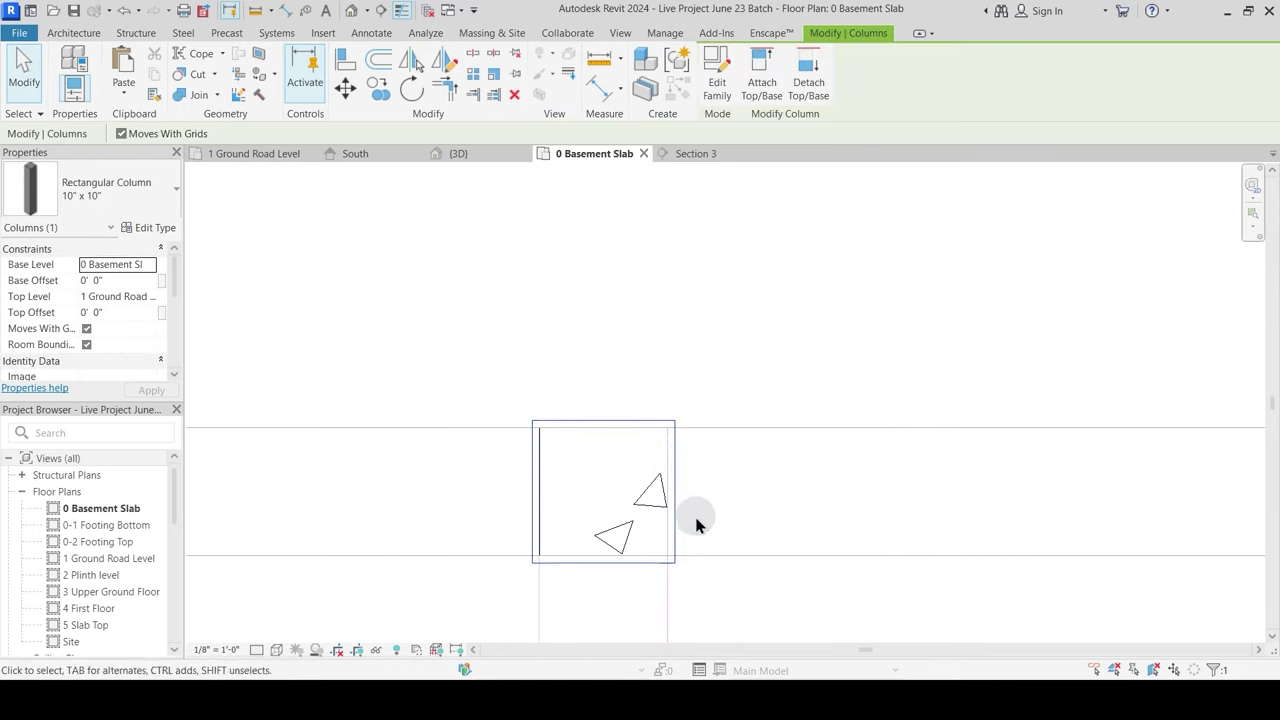
middle_click_drag(685, 513, 676, 439)
key("o")
scroll(645, 400, "up", 2)
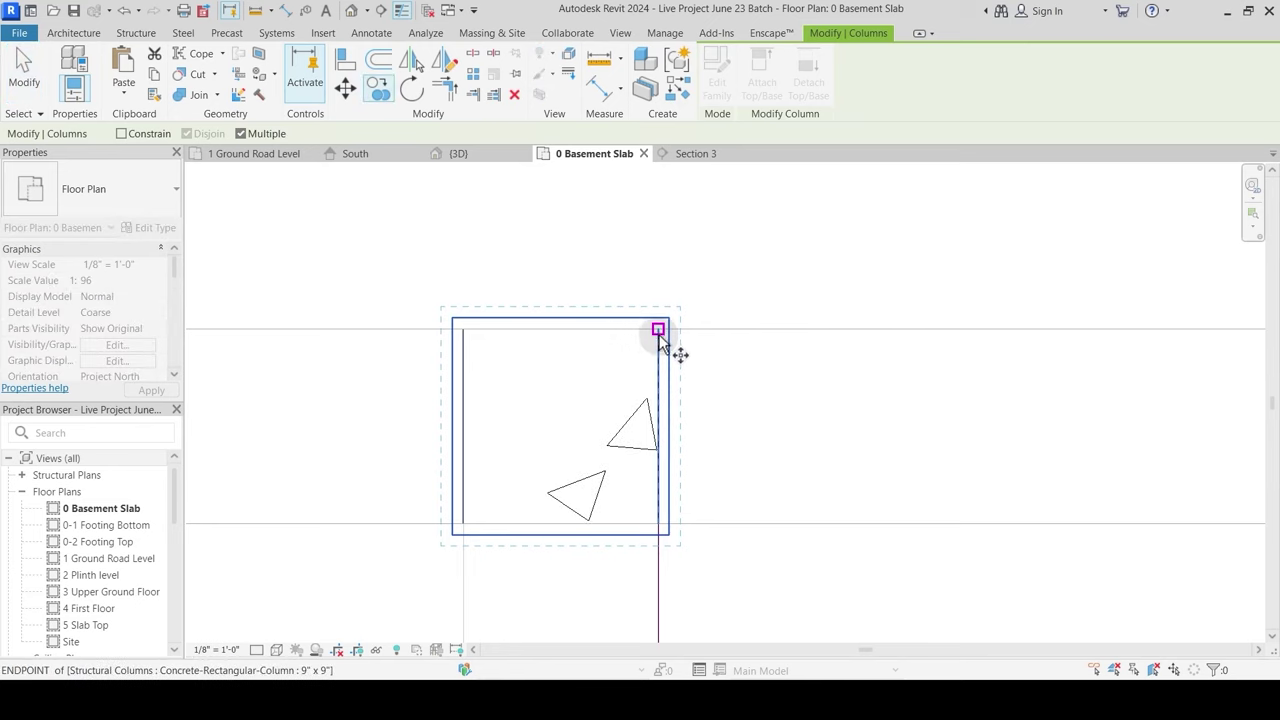
left_click(660, 331)
scroll(560, 245, "down", 3)
scroll(564, 240, "down", 4)
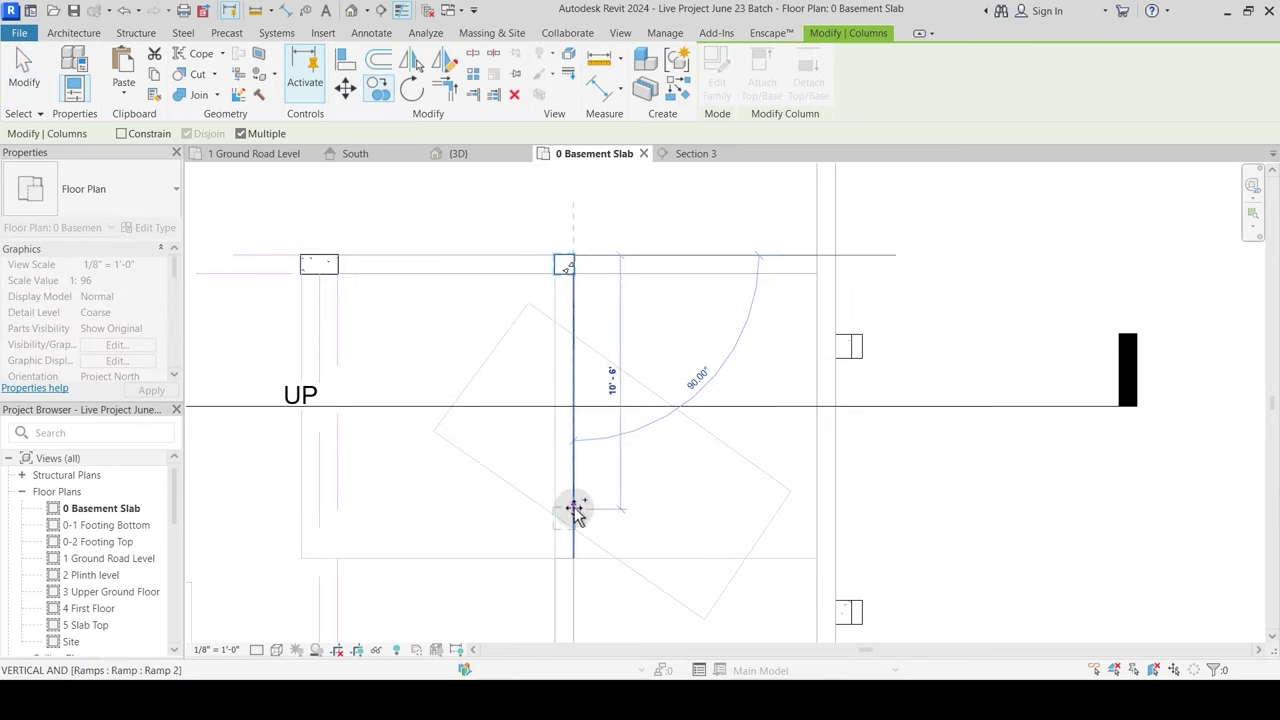
middle_click_drag(571, 511, 568, 294)
scroll(554, 485, "up", 1)
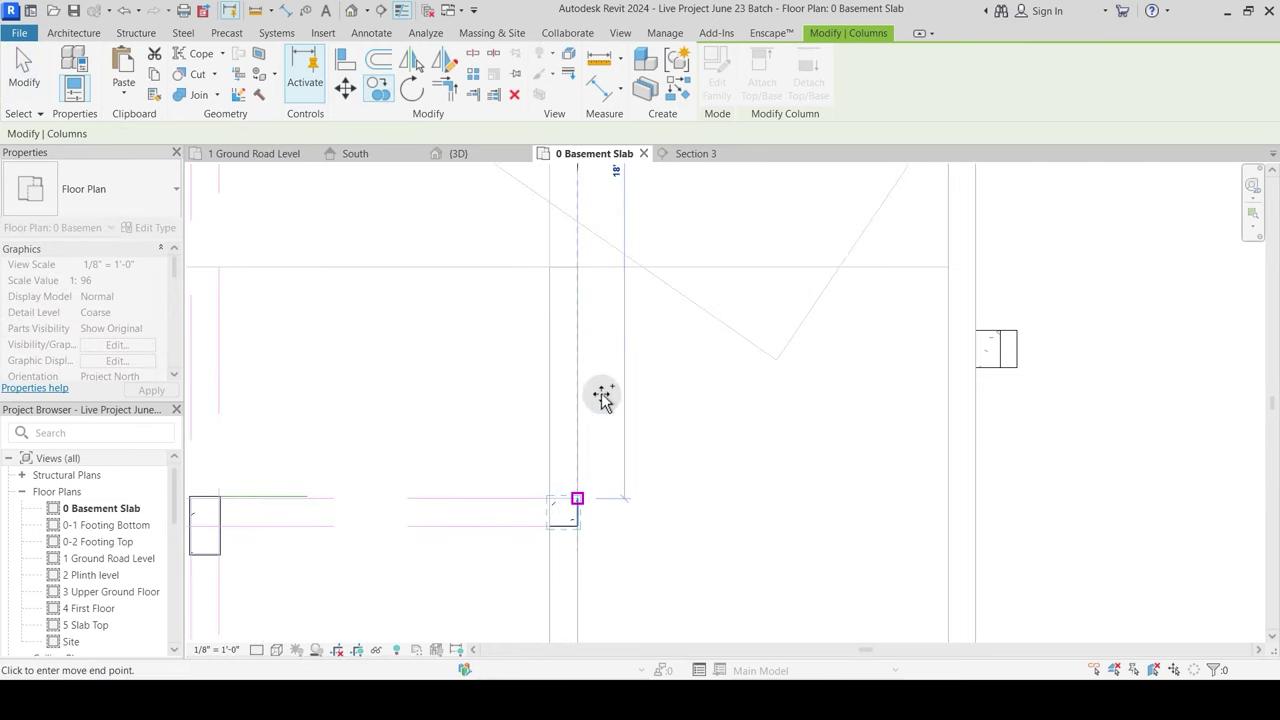
scroll(620, 308, "down", 4)
middle_click_drag(548, 515, 590, 352)
scroll(619, 412, "up", 2)
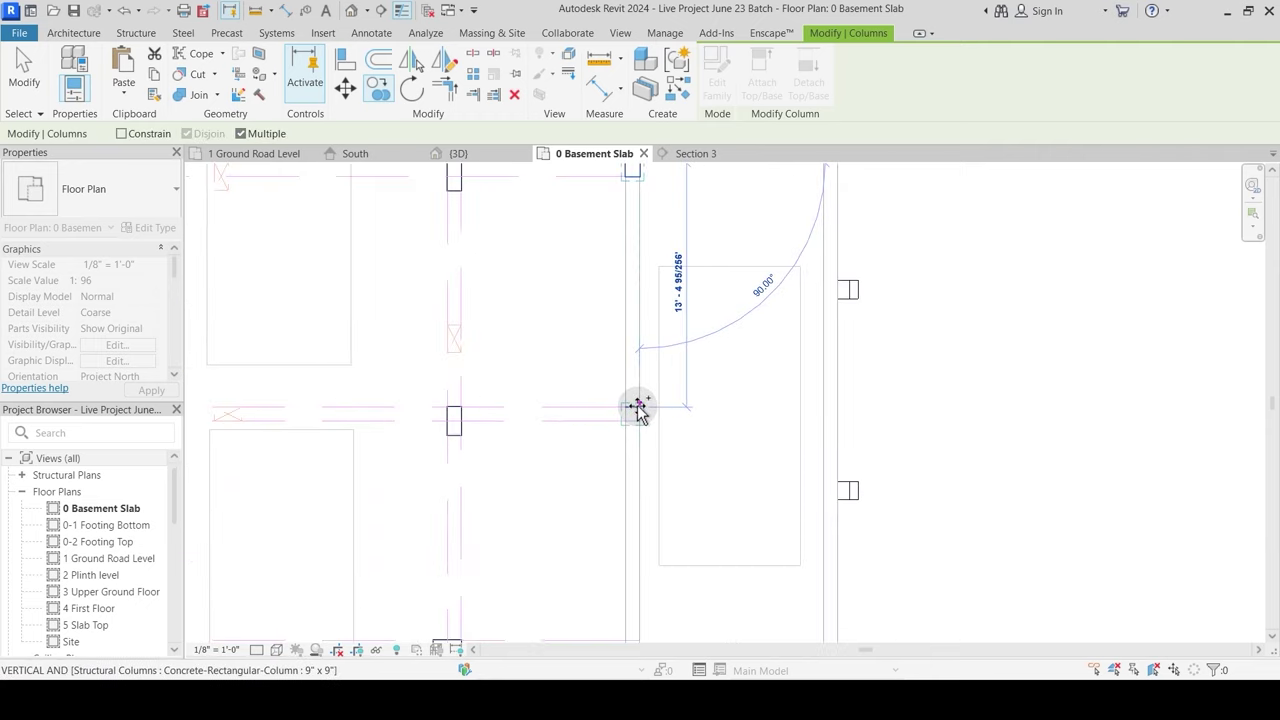
left_click(623, 430)
middle_click_drag(590, 462, 564, 243)
scroll(601, 463, "up", 2)
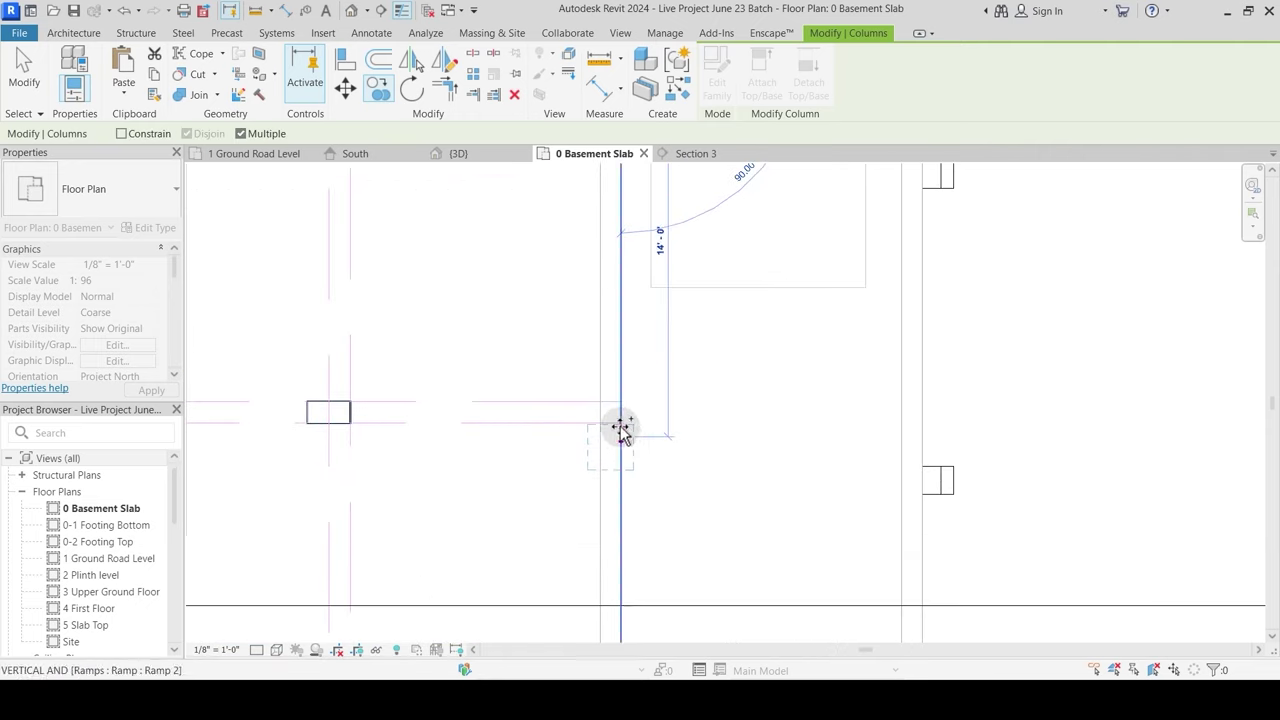
scroll(677, 323, "down", 3)
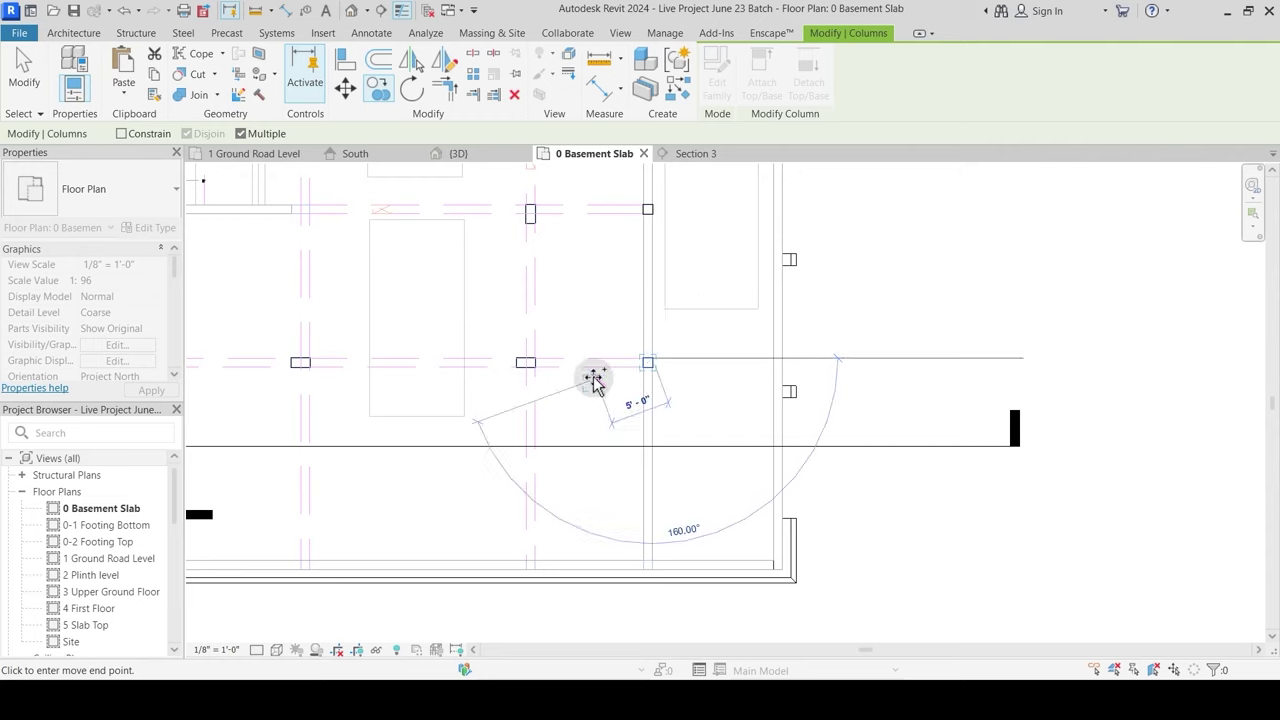
middle_click_drag(598, 270, 655, 355)
scroll(655, 350, "down", 1)
scroll(603, 543, "up", 2)
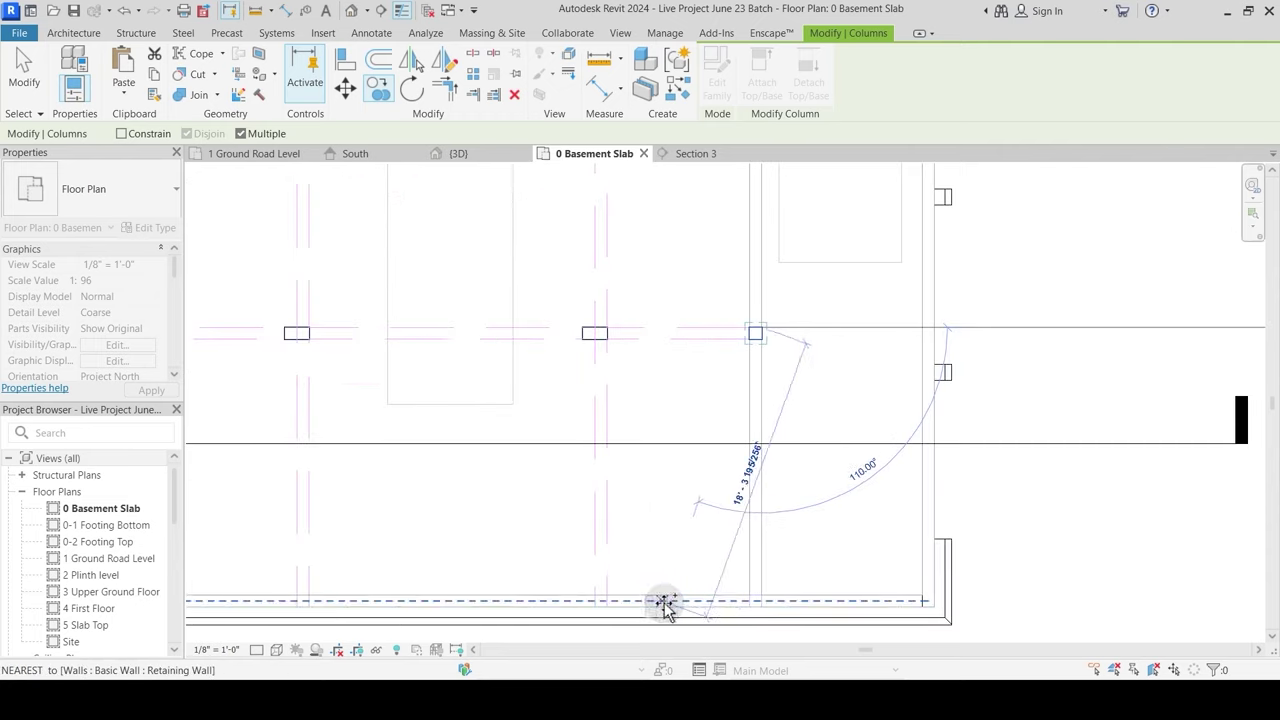
middle_click_drag(615, 609, 655, 490)
scroll(655, 490, "up", 1)
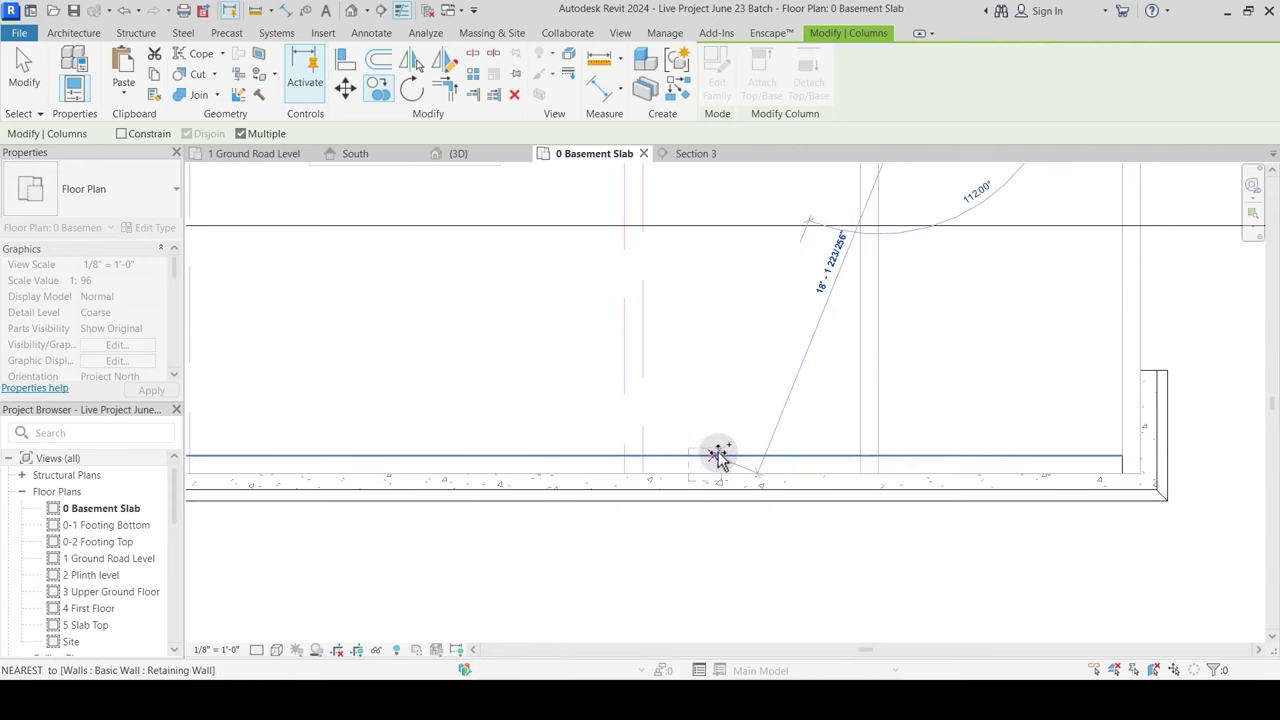
middle_click_drag(530, 411, 873, 474)
scroll(623, 515, "down", 1)
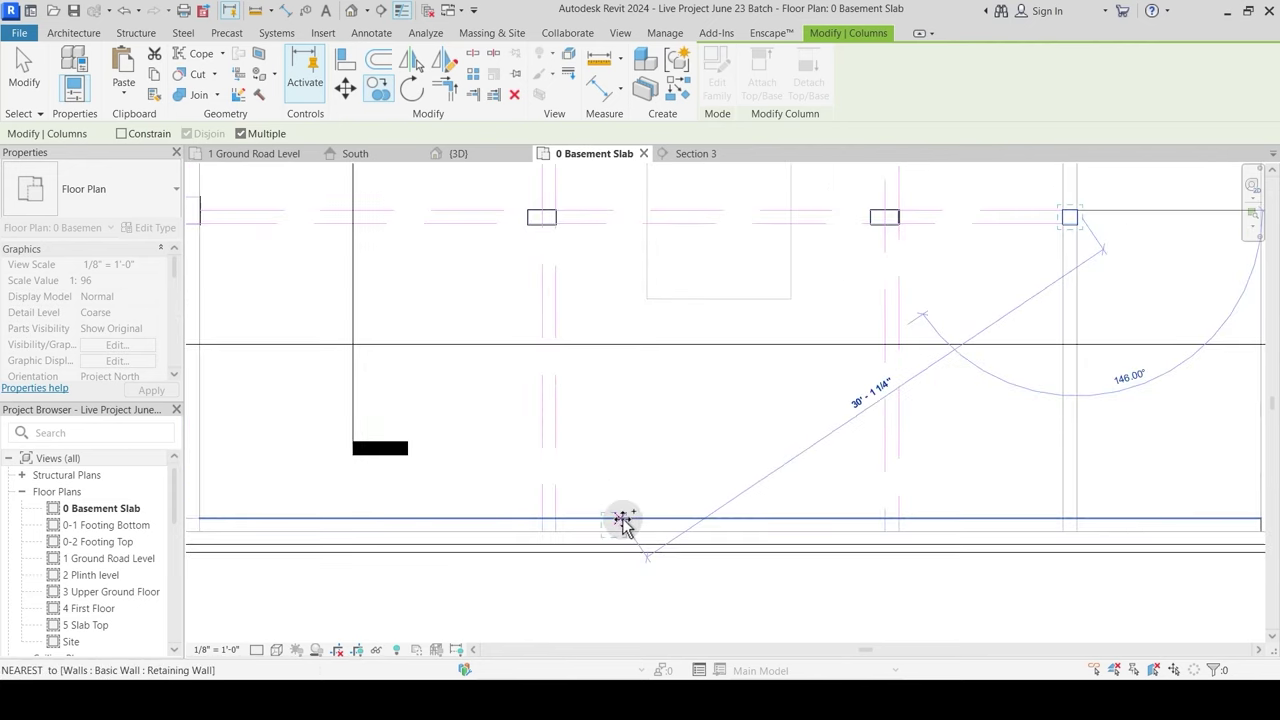
middle_click_drag(186, 566, 414, 500)
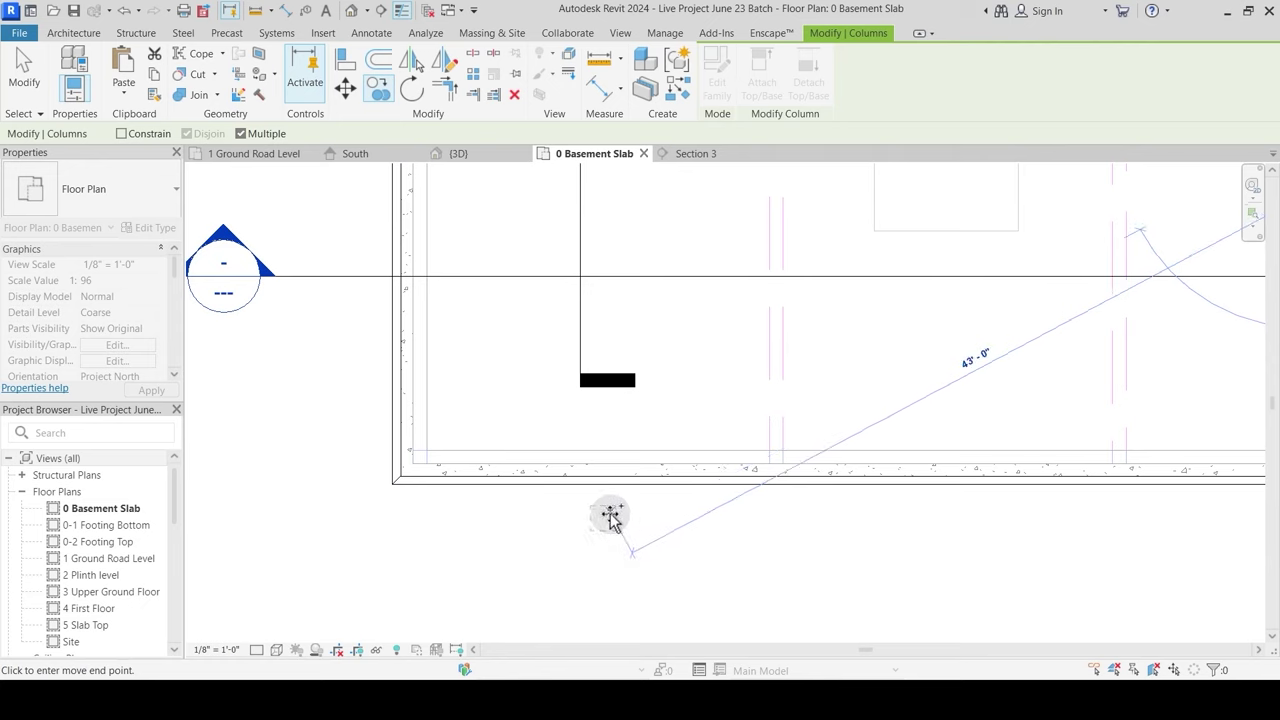
scroll(610, 516, "down", 1)
middle_click_drag(903, 532, 443, 546)
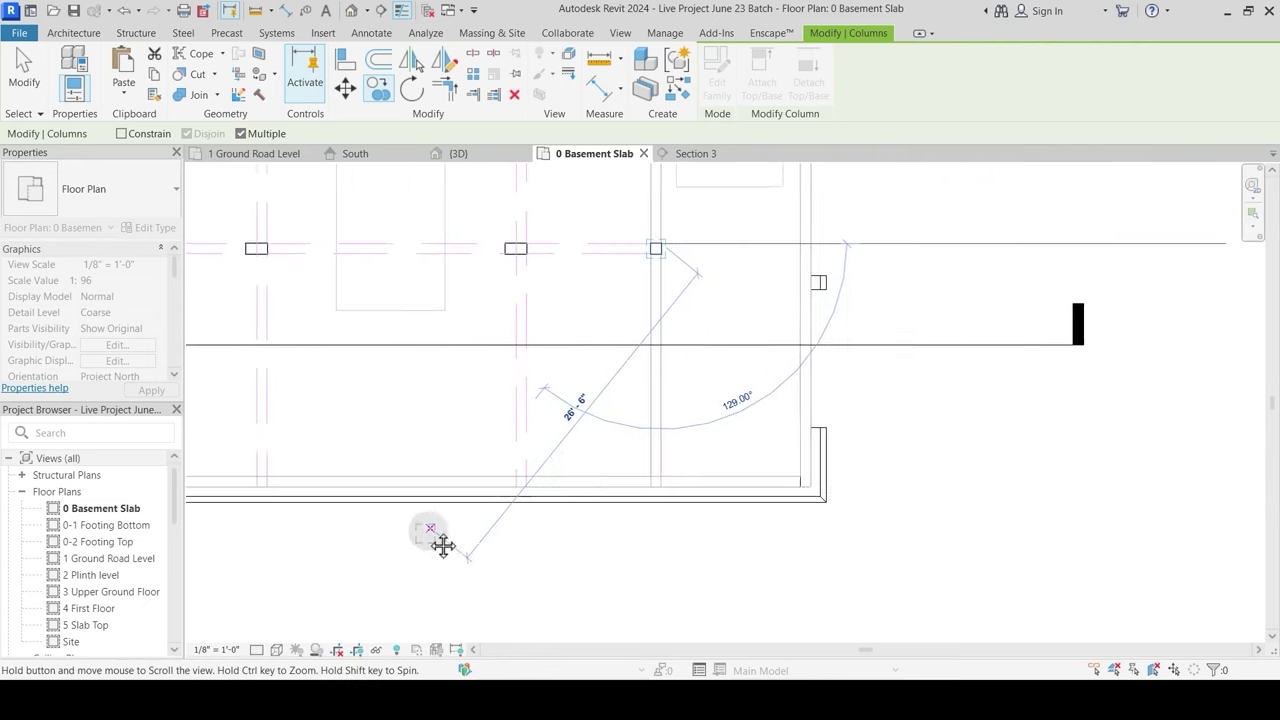
key("Escape")
key("Escape")
scroll(608, 498, "up", 2)
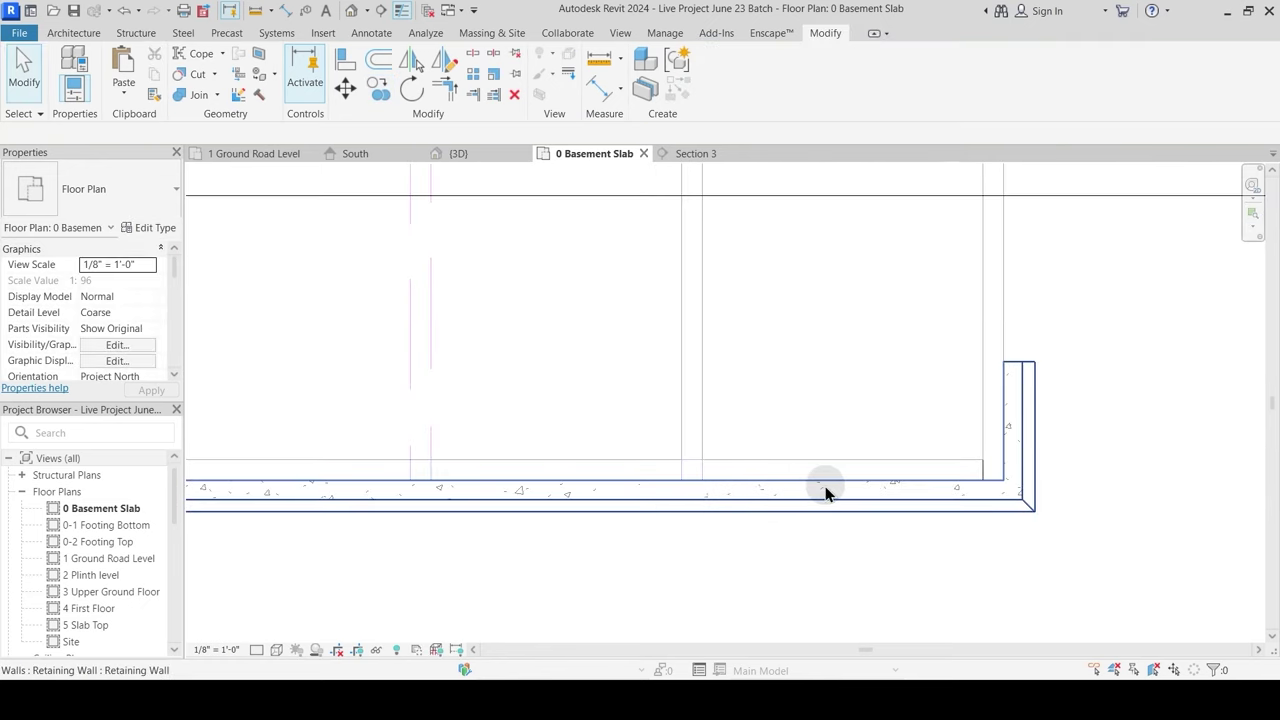
Step: Check the retaining walls in plan, then pan over to the parking area
left_click(735, 466)
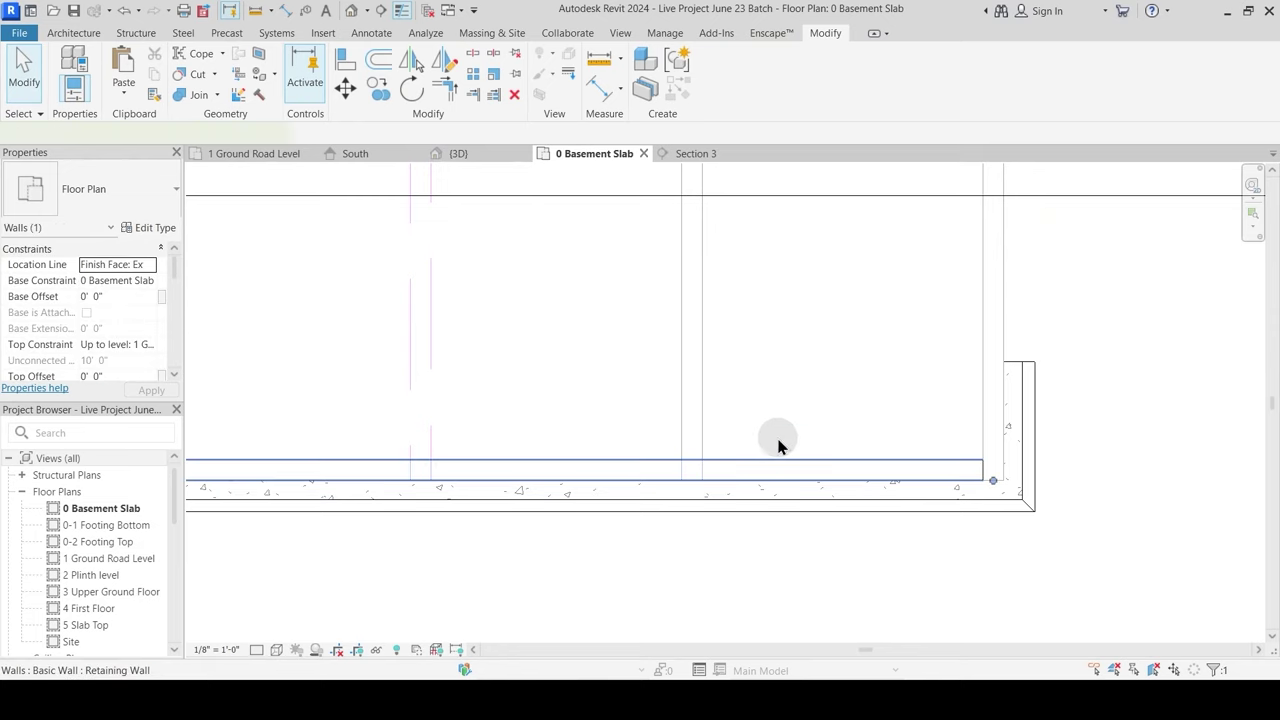
left_click(782, 441)
left_click(785, 435)
scroll(786, 440, "down", 2)
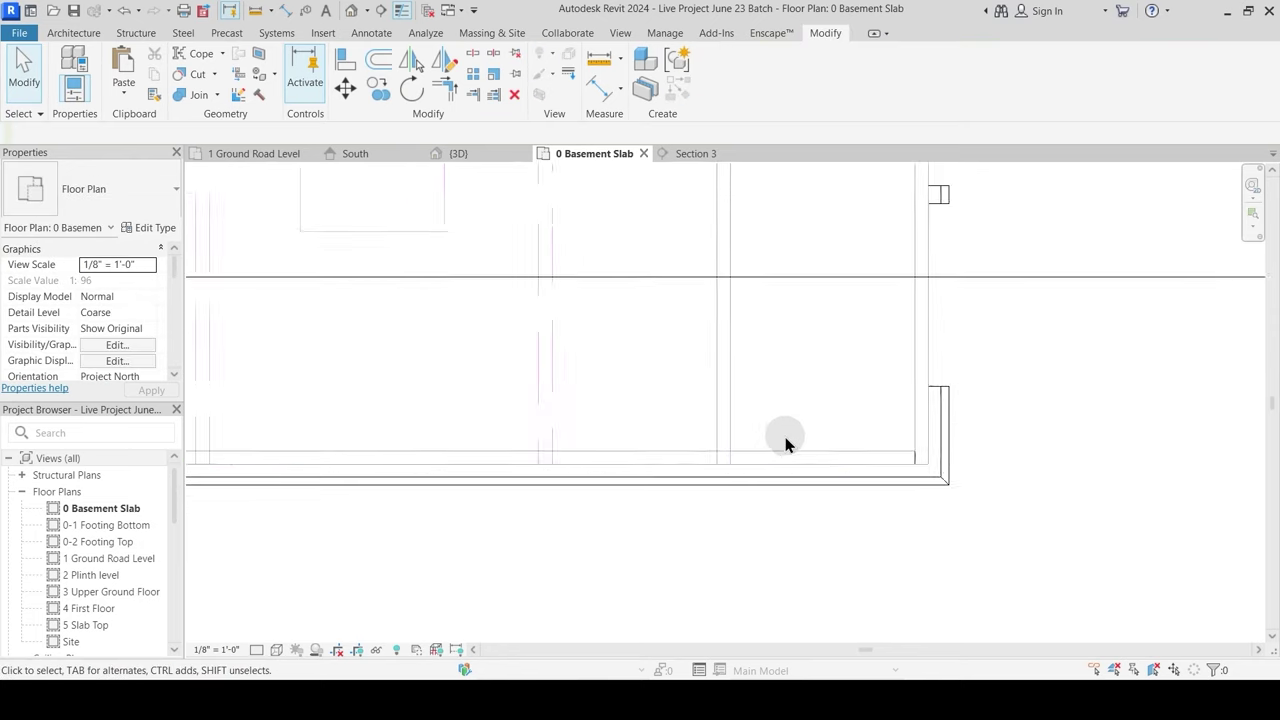
middle_click_drag(738, 448, 750, 630)
scroll(782, 498, "down", 1)
middle_click_drag(792, 405, 784, 525)
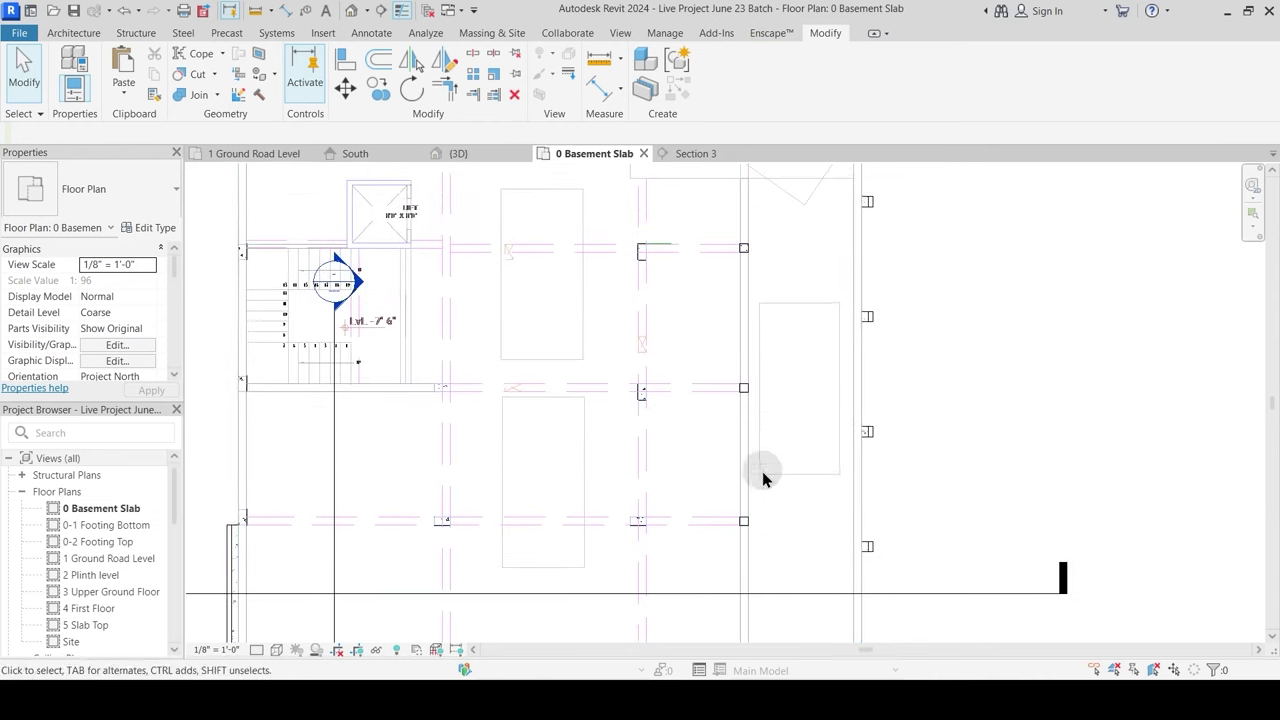
scroll(766, 459, "down", 1)
mouse_move(678, 338)
middle_mouse_down()
mouse_move(655, 389)
mouse_move(661, 356)
middle_mouse_up()
Step: Switch to the 3D view and temporarily hide the beam category
left_click(497, 153)
middle_click_drag(654, 432, 629, 371, "shift")
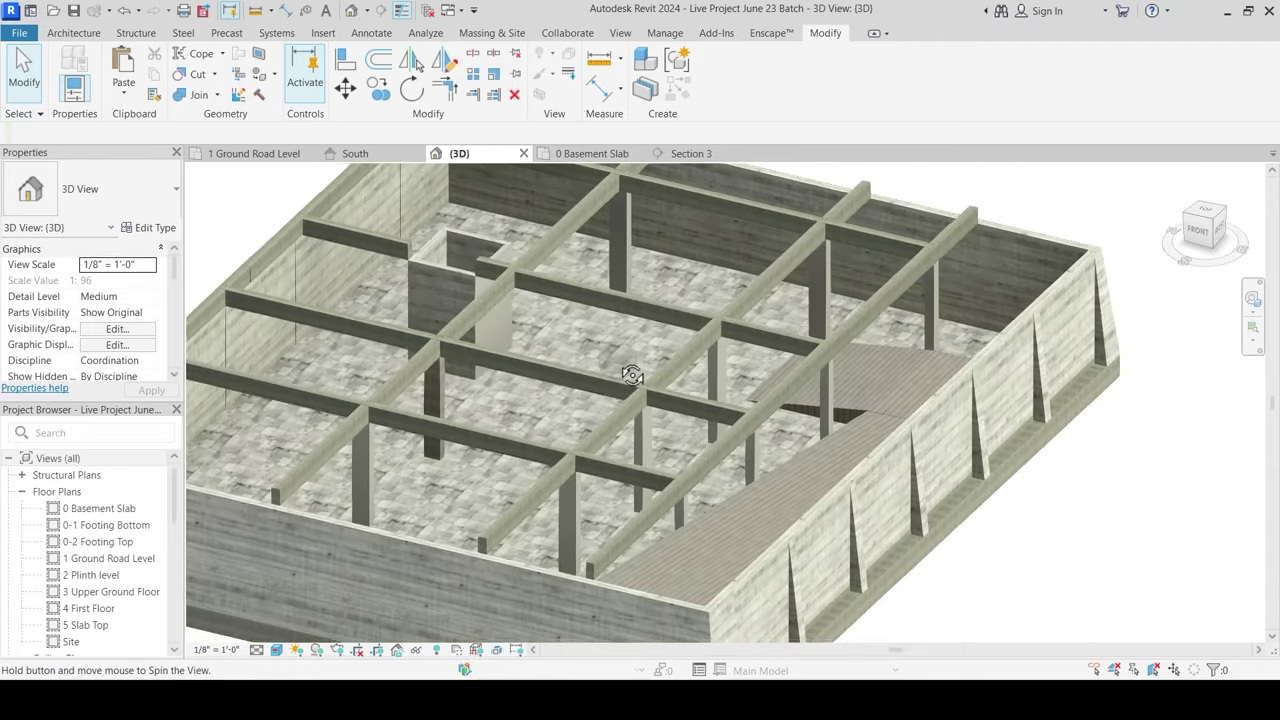
left_click(533, 262)
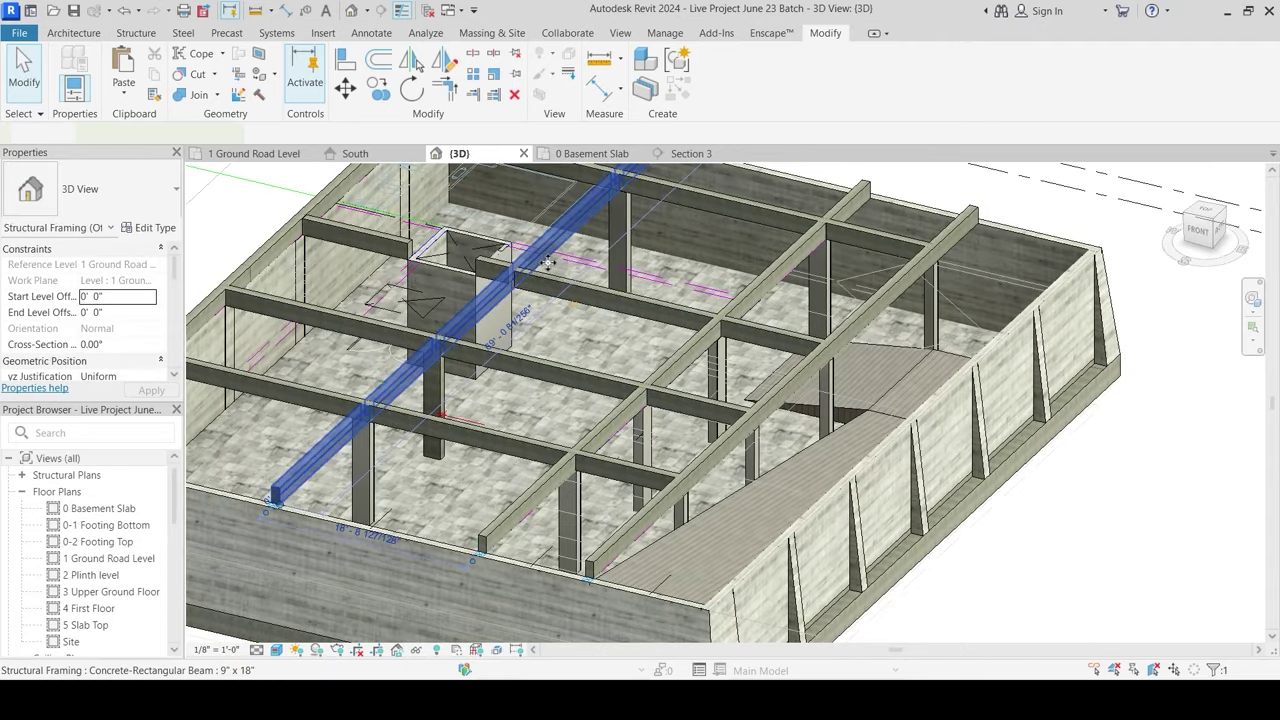
left_click(418, 652)
left_click(458, 574)
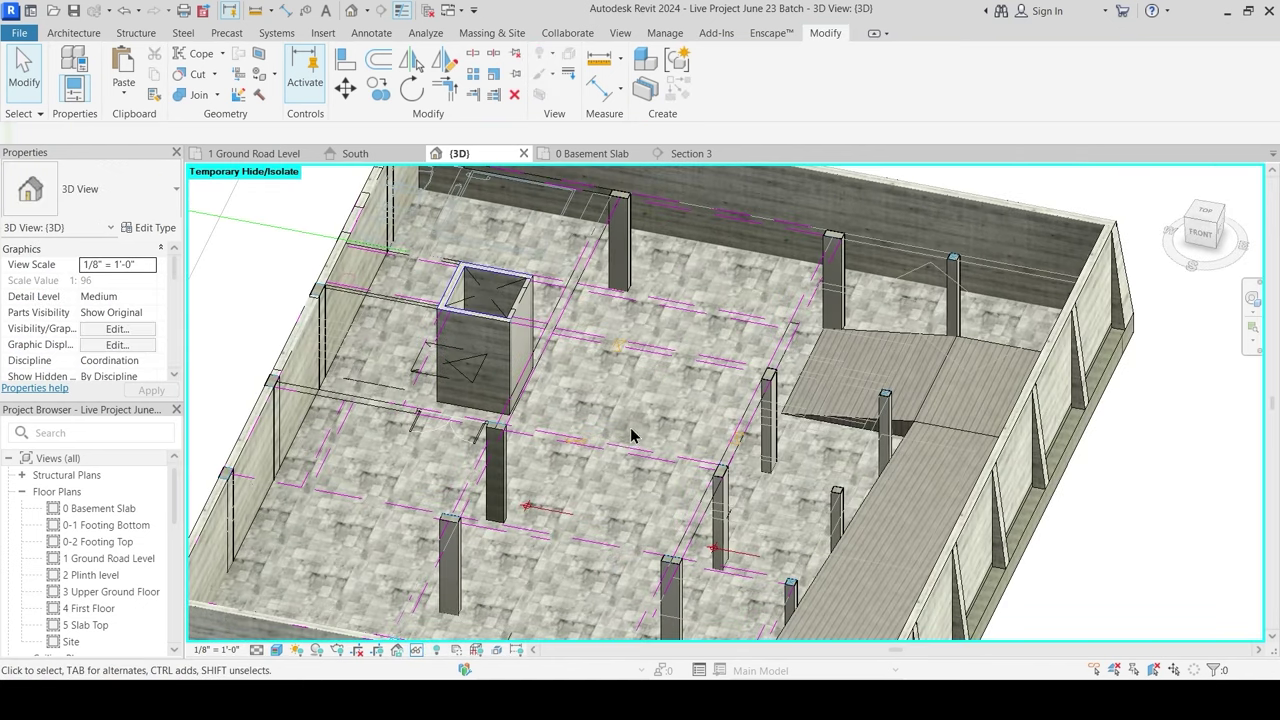
Step: Hide the imported plinth drawing, frame the back-wall columns, and start Join Geometry
left_click(612, 346)
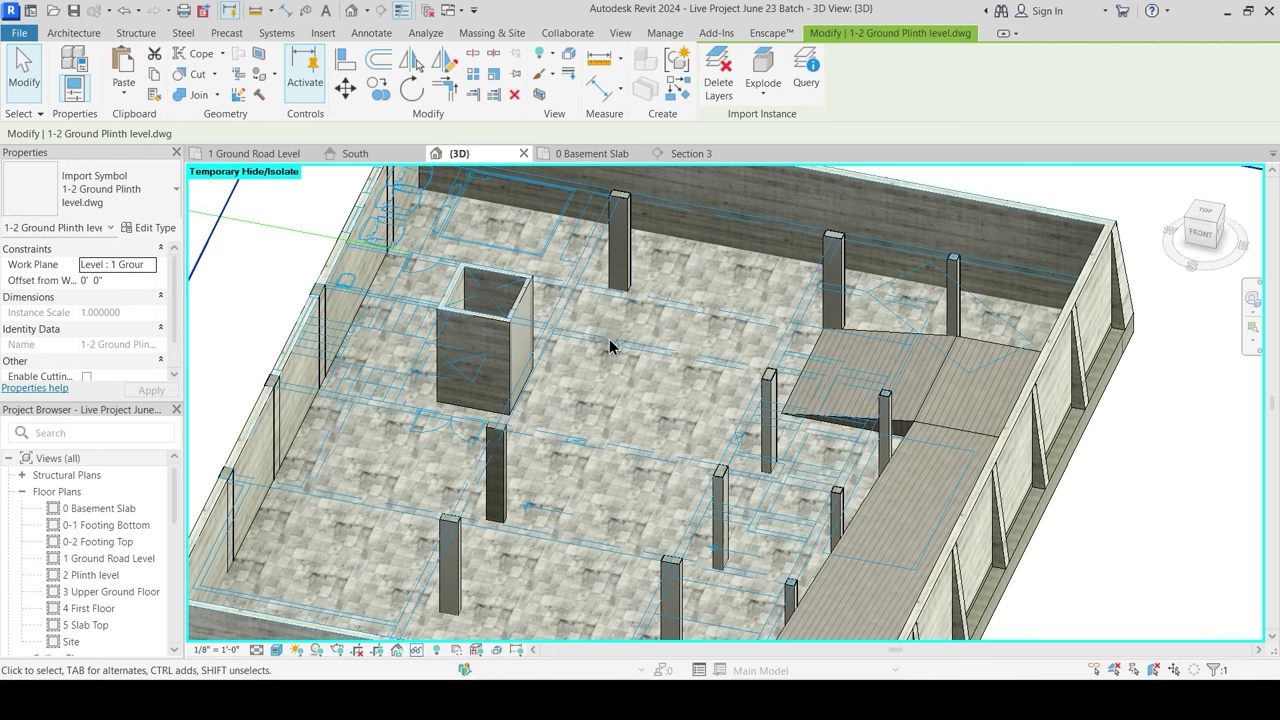
key("h")
key("h")
middle_click_drag(645, 356, 638, 431)
scroll(858, 329, "up", 3)
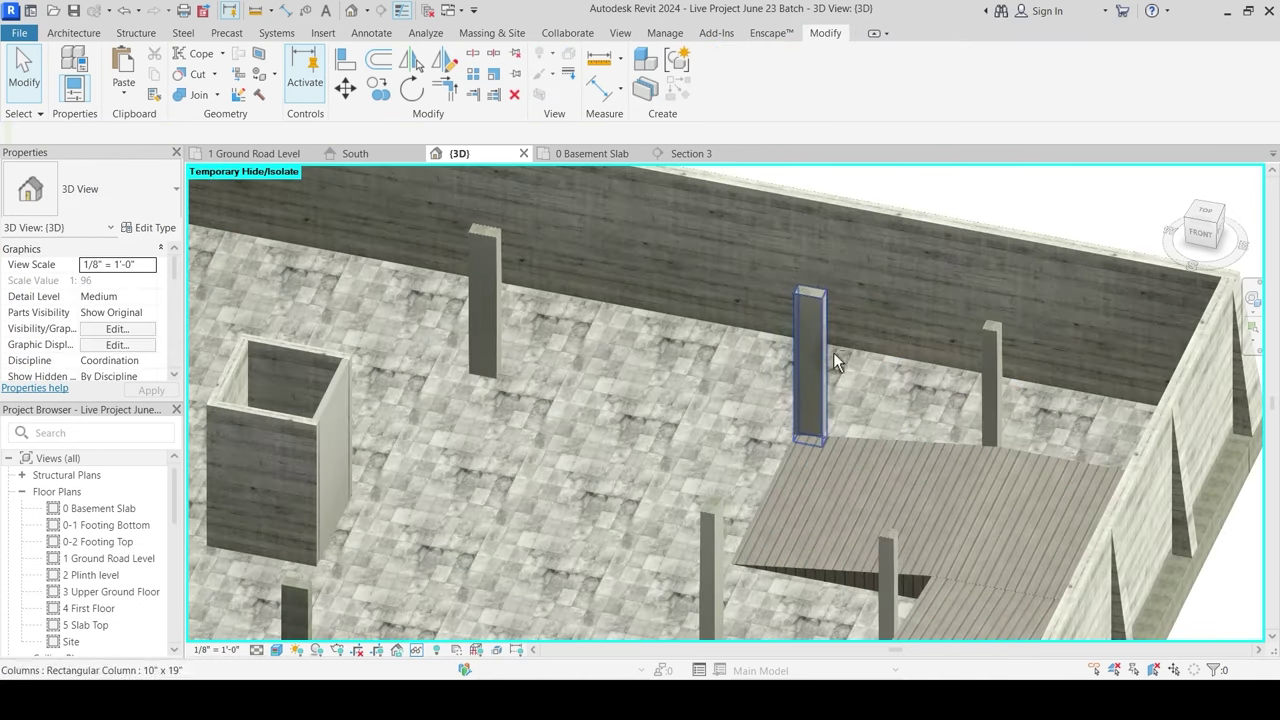
scroll(836, 362, "up", 5)
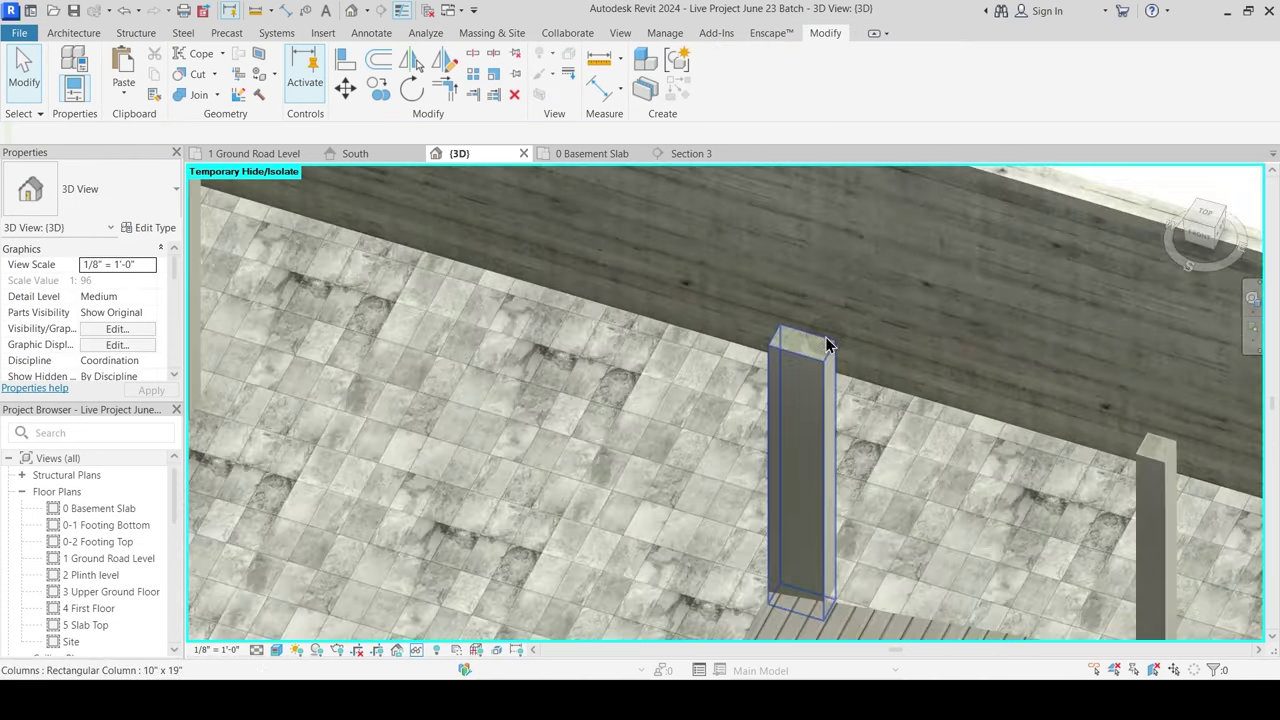
scroll(826, 344, "down", 6)
scroll(772, 330, "up", 3)
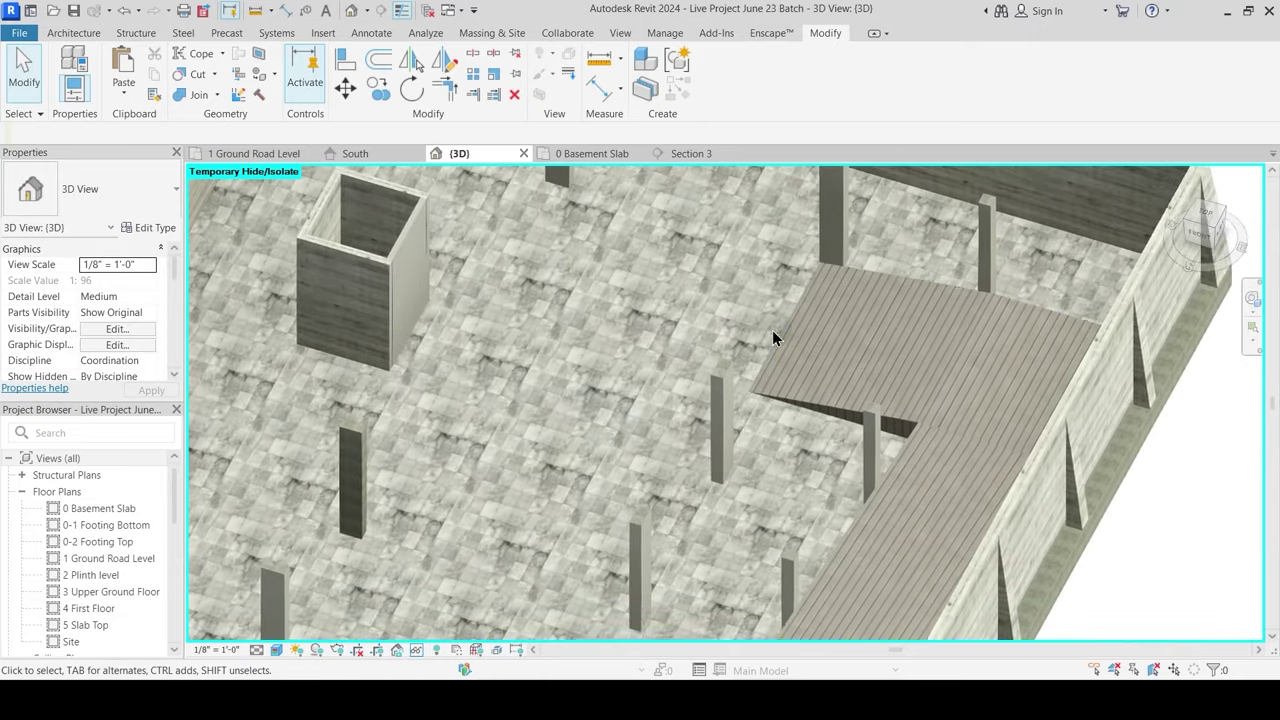
middle_click_drag(824, 257, 706, 459)
scroll(724, 367, "up", 3)
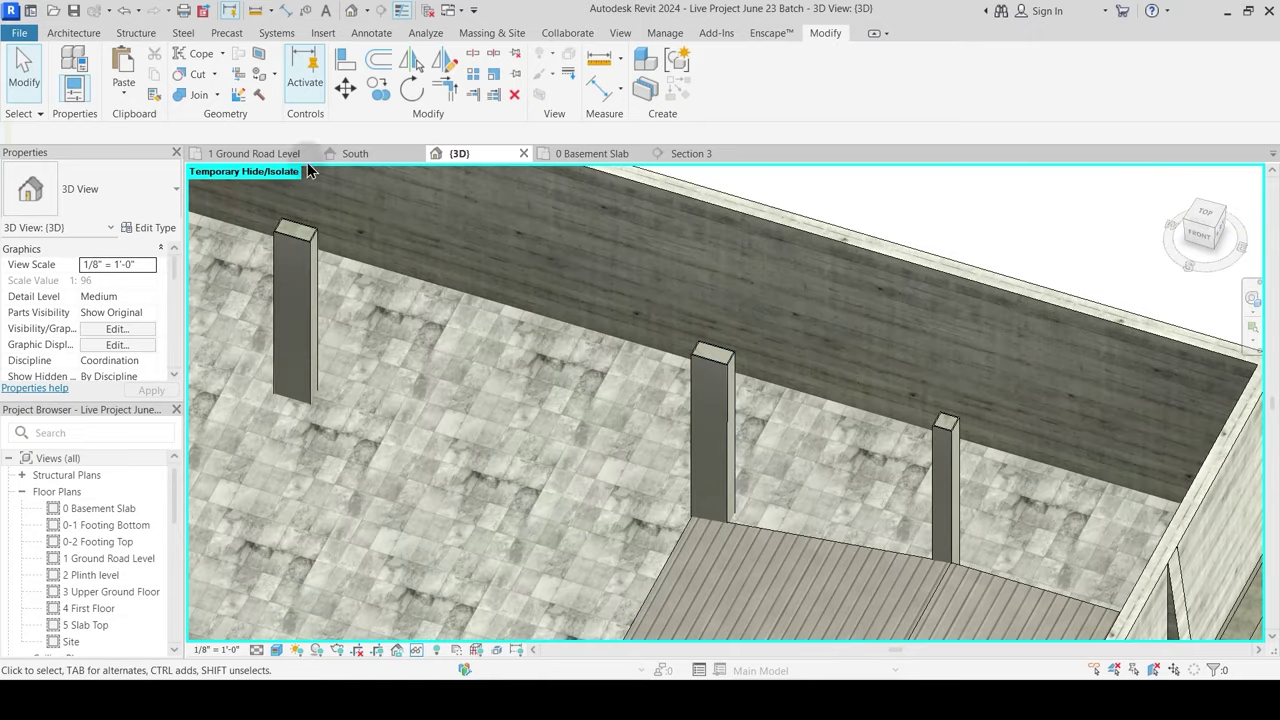
left_click(199, 95)
Step: Join the first two columns to the floor slab
scroll(779, 392, "up", 4)
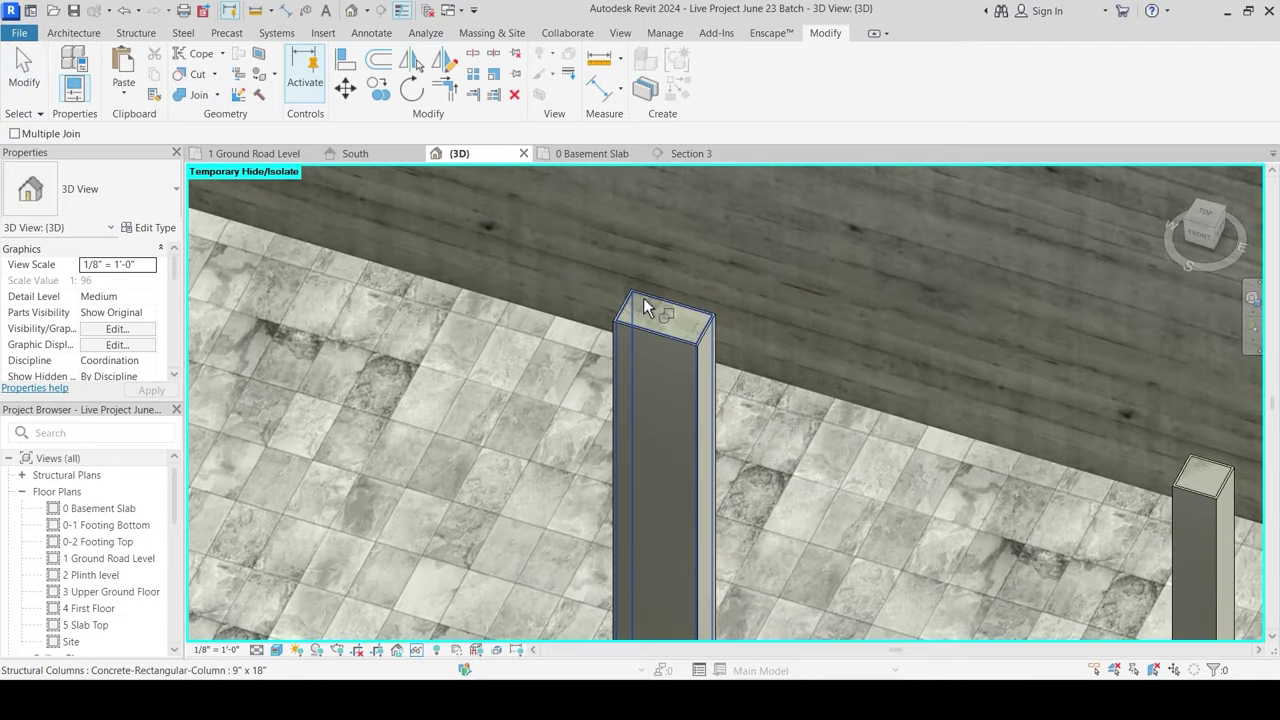
left_click(645, 302)
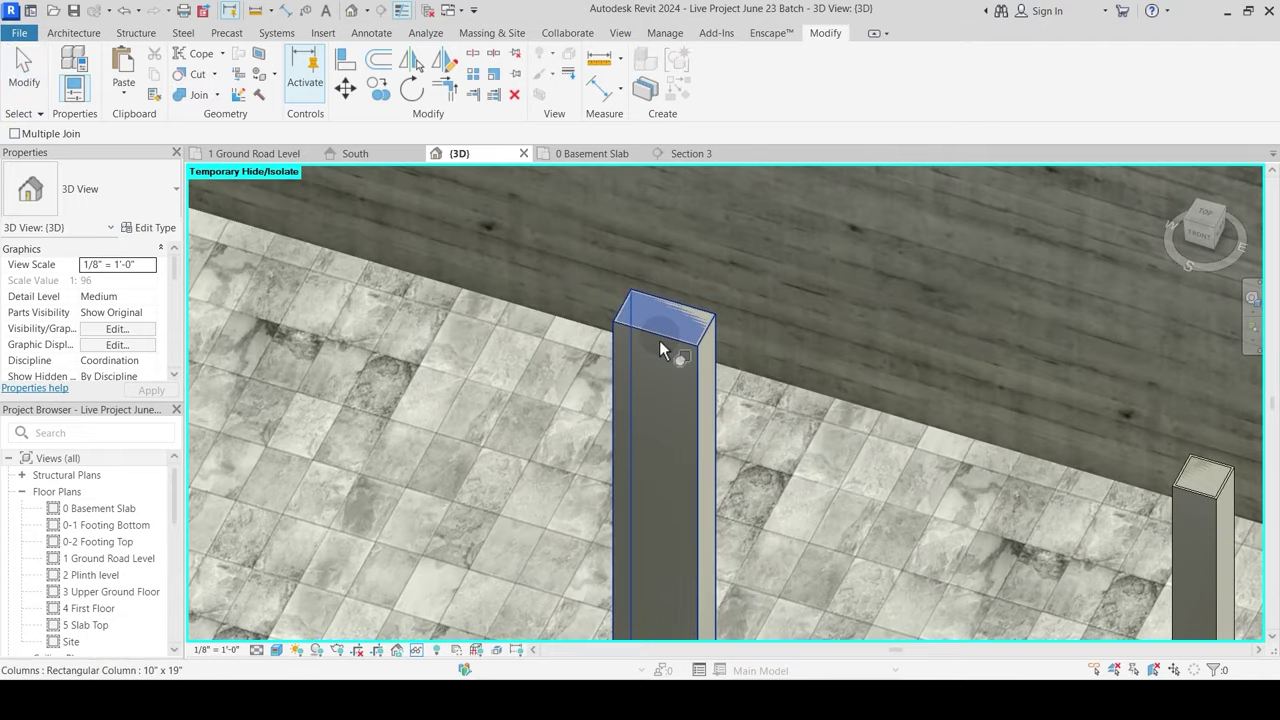
left_click(660, 345)
middle_click_drag(928, 484, 411, 404)
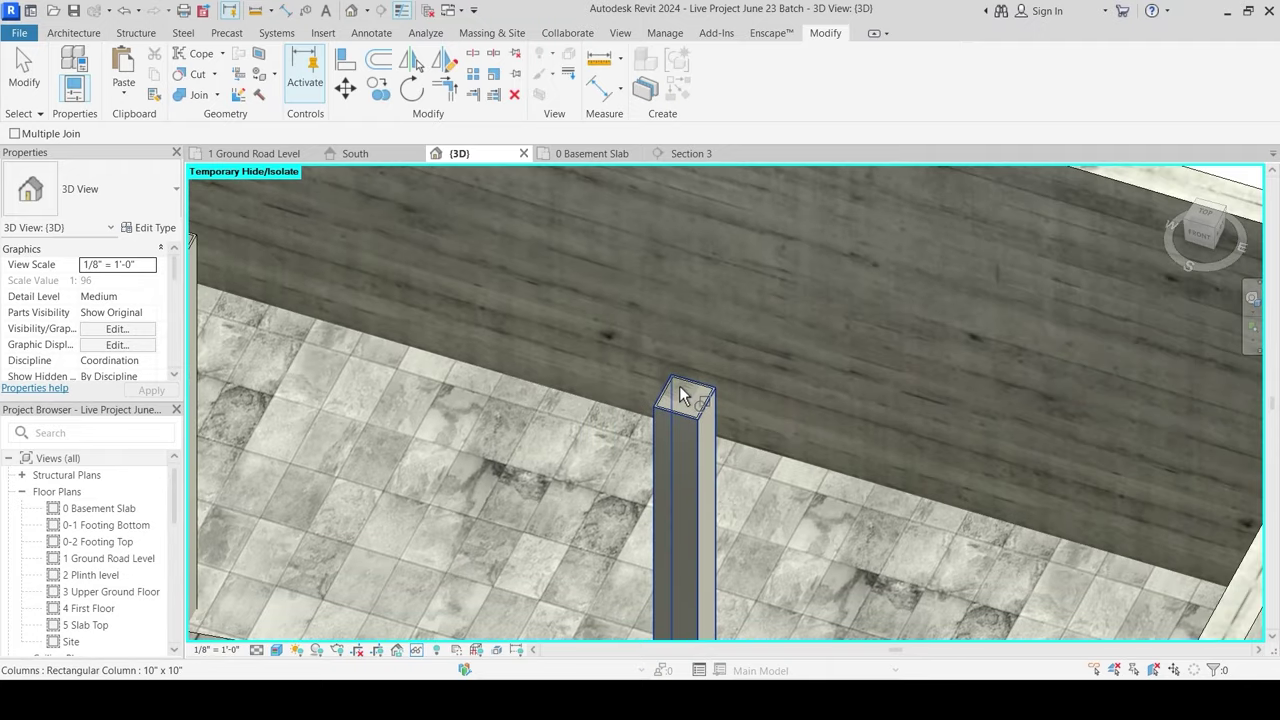
scroll(681, 386, "up", 2)
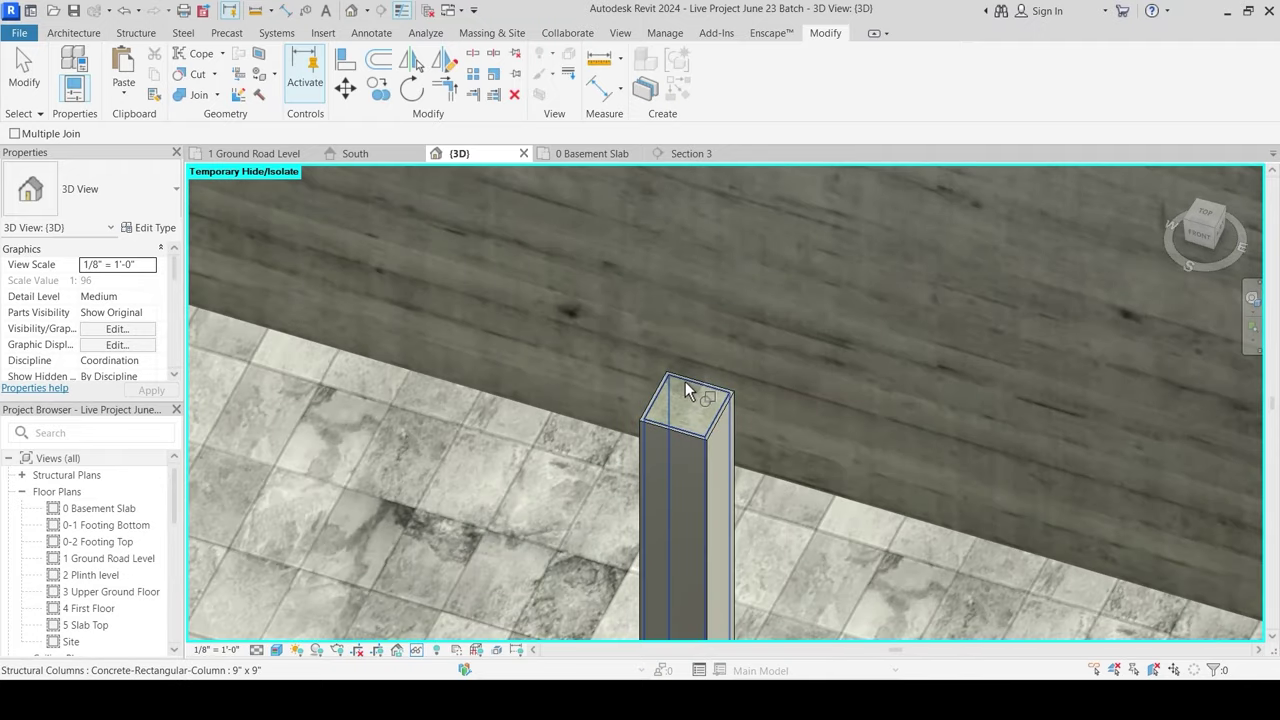
left_click(668, 433)
left_click(666, 428)
scroll(707, 287, "down", 4)
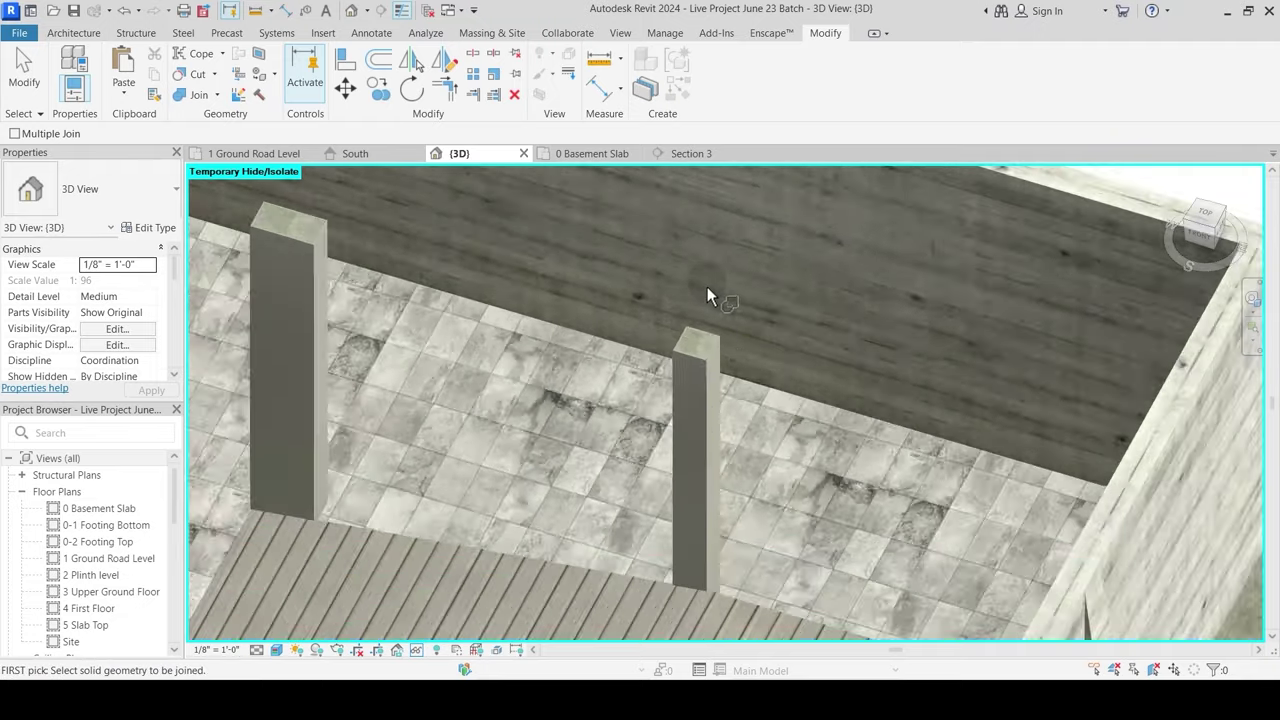
middle_click_drag(577, 510, 714, 204)
scroll(637, 400, "up", 3)
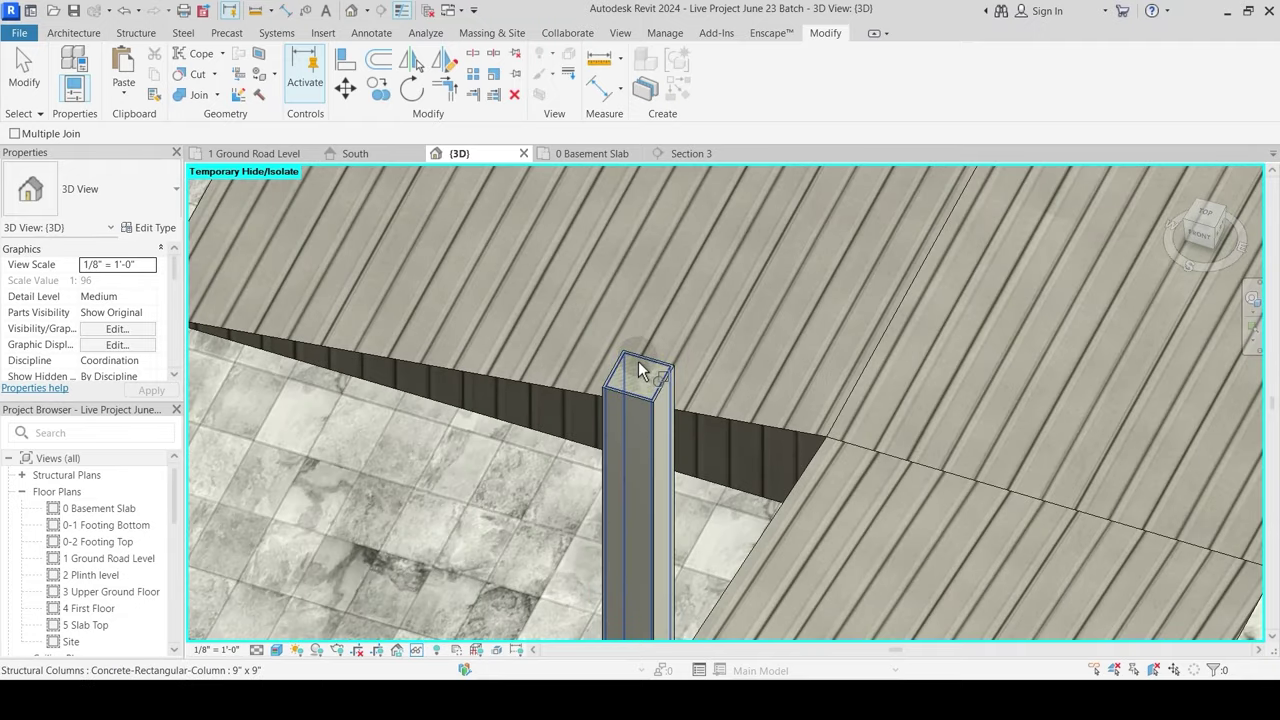
Step: Join the column beside the ramp to the ramp slab and the 10" x 10" column to the floor
left_click(640, 372)
left_click(629, 399)
scroll(579, 497, "down", 5)
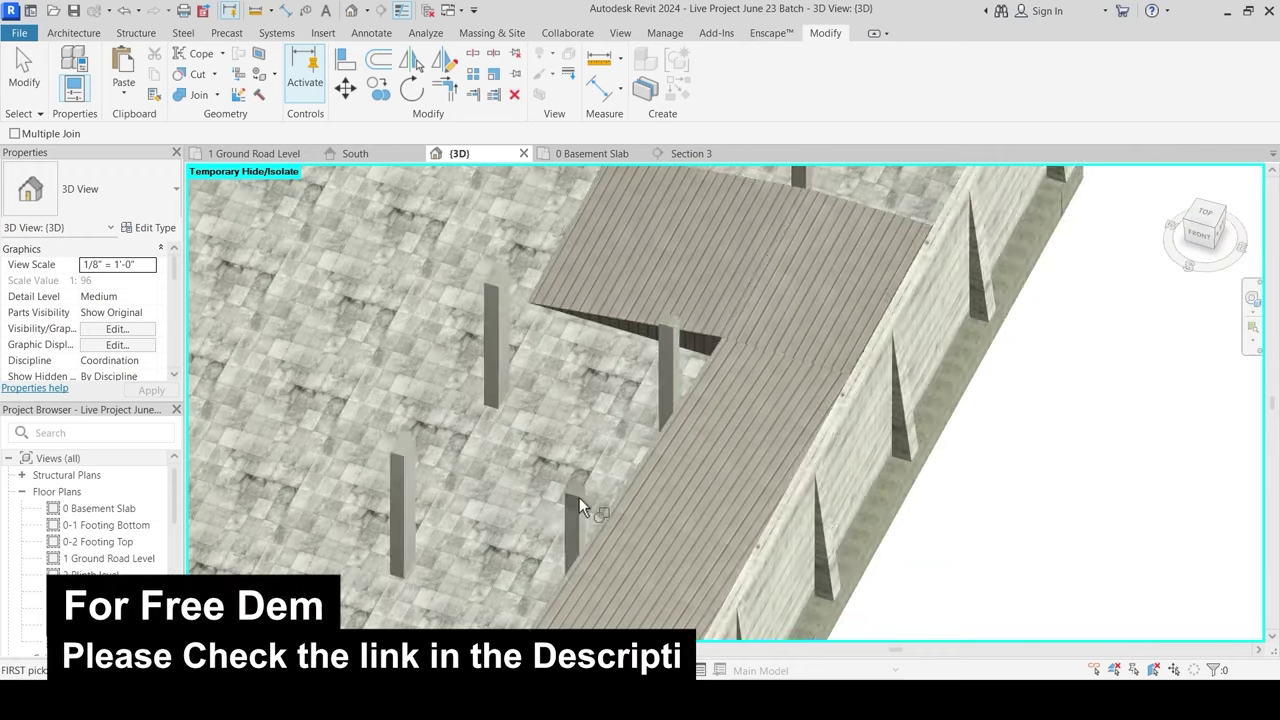
scroll(605, 411, "up", 5)
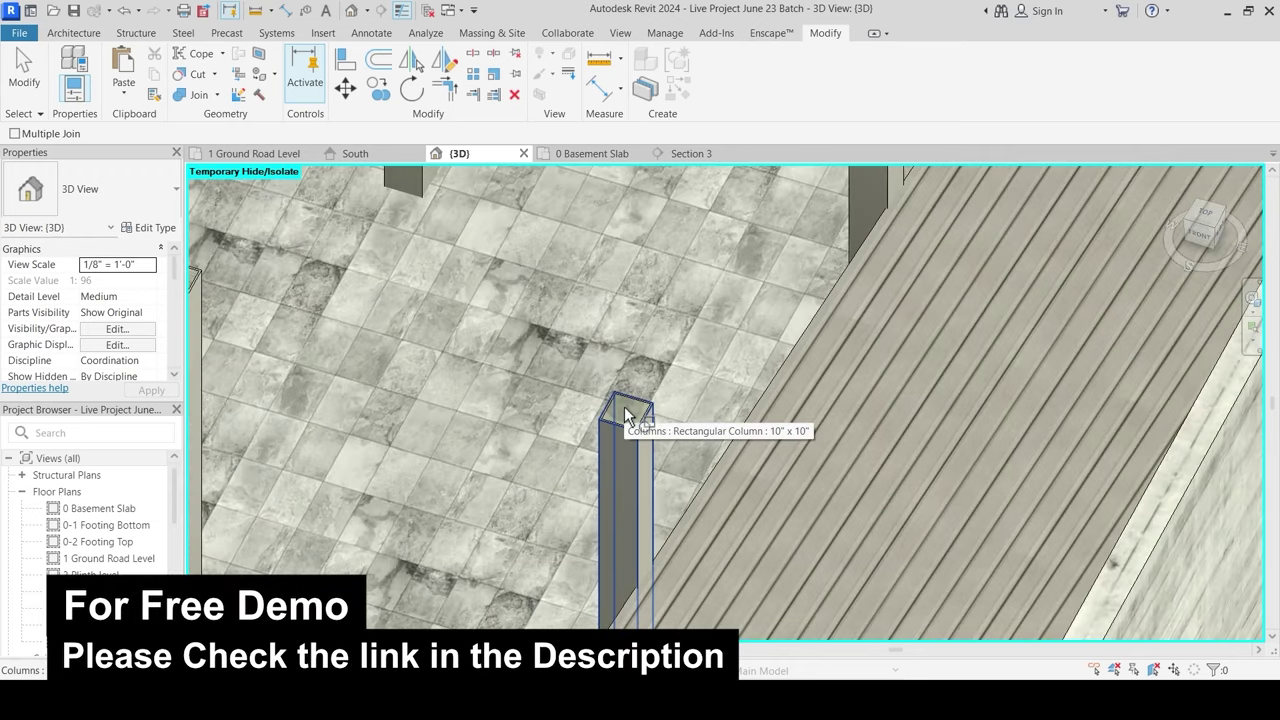
left_click(624, 406)
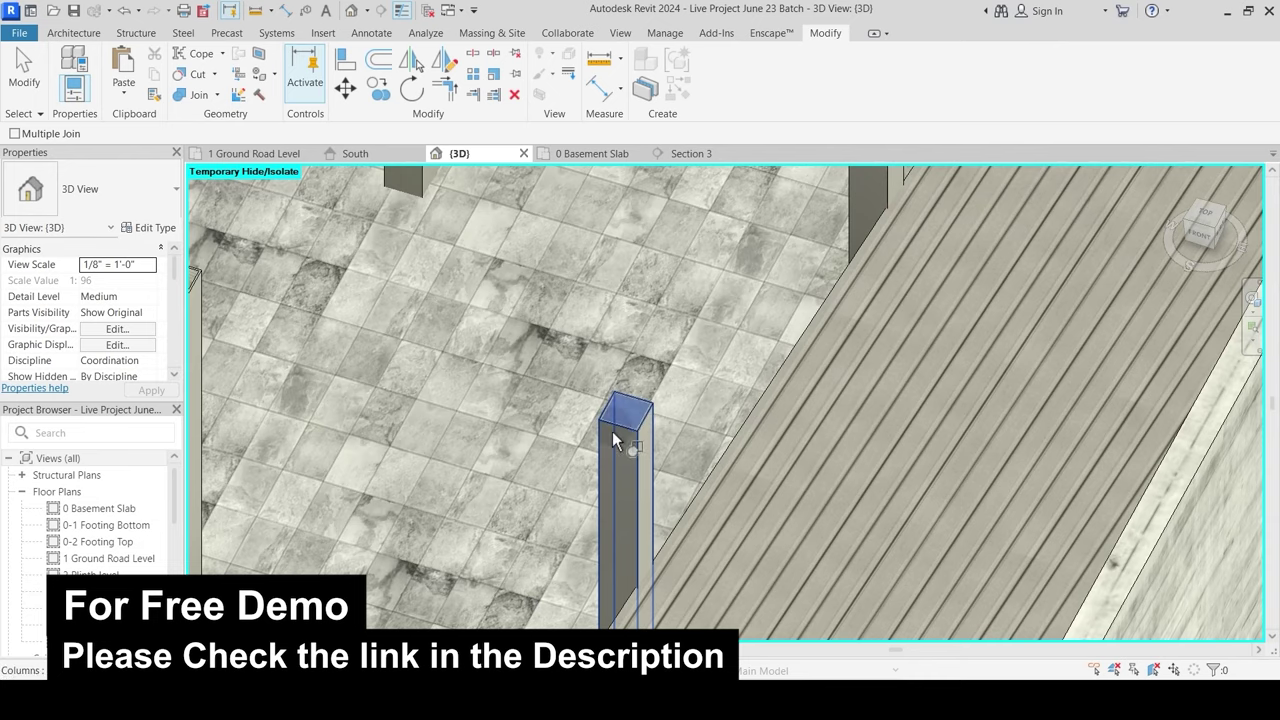
left_click(612, 431)
scroll(657, 350, "down", 1)
scroll(657, 360, "down", 3)
scroll(580, 479, "up", 3)
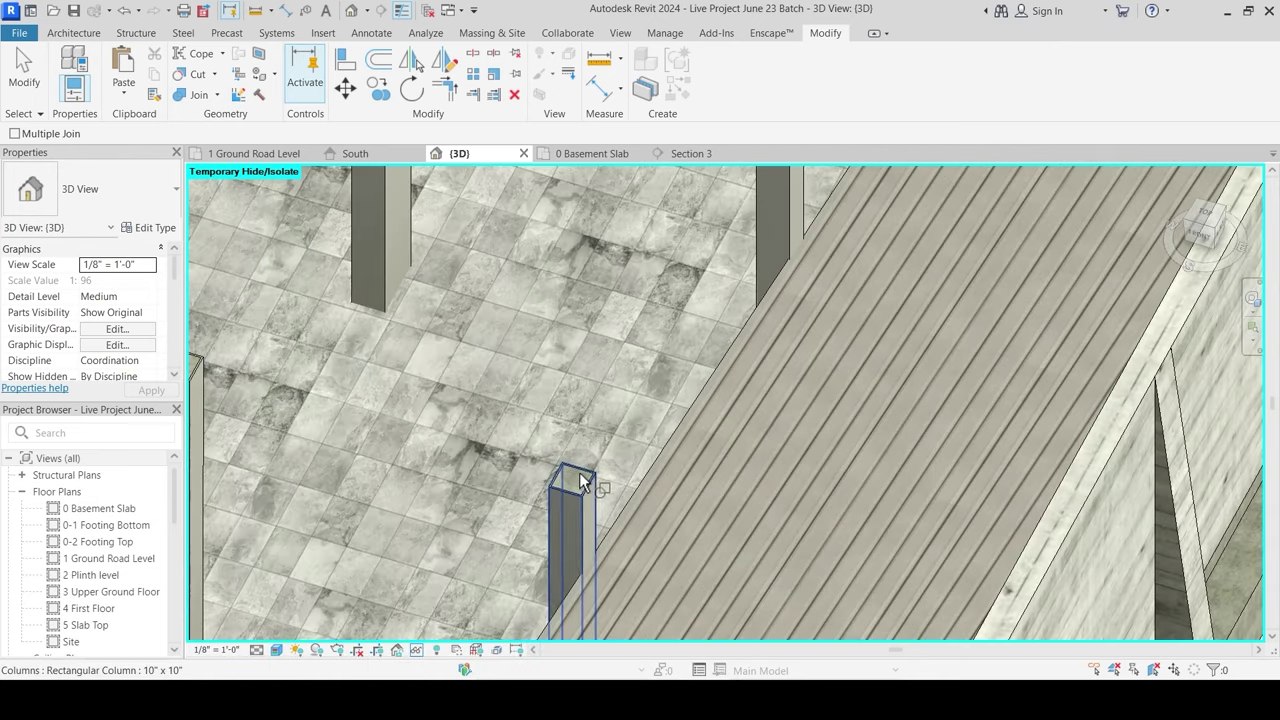
scroll(636, 423, "down", 2)
scroll(551, 418, "up", 4)
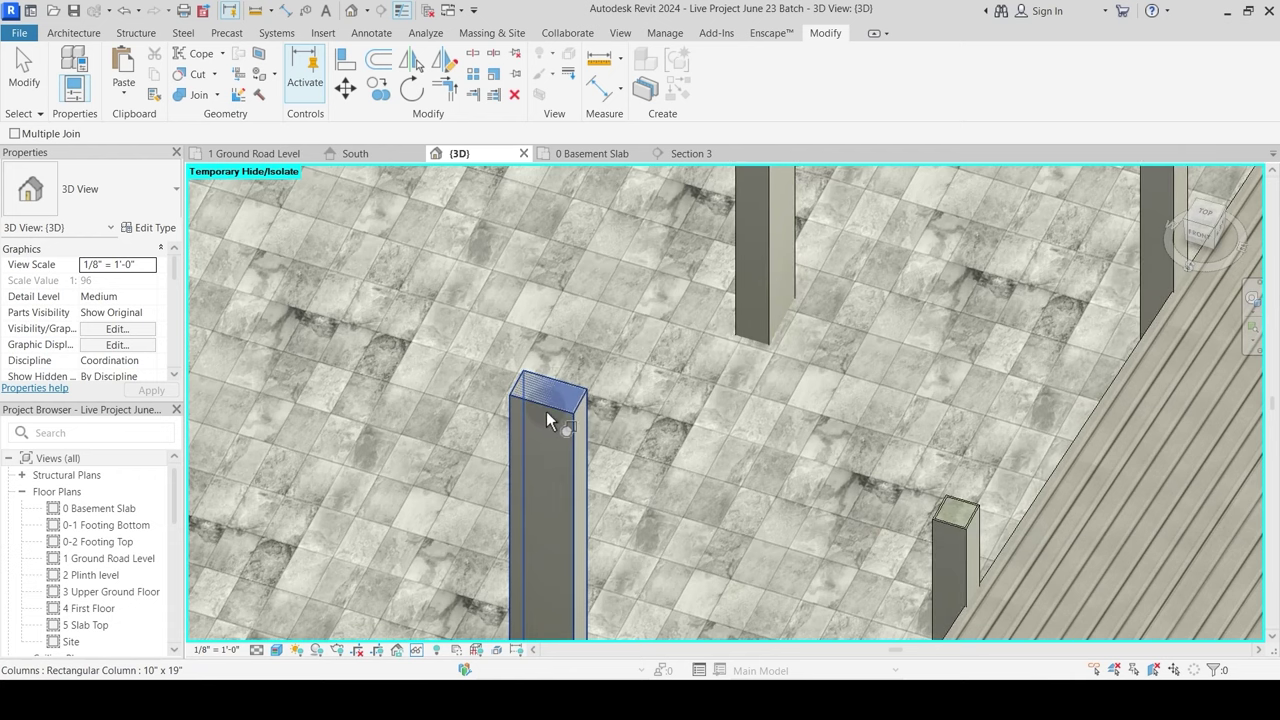
scroll(629, 387, "down", 3)
scroll(608, 402, "up", 2)
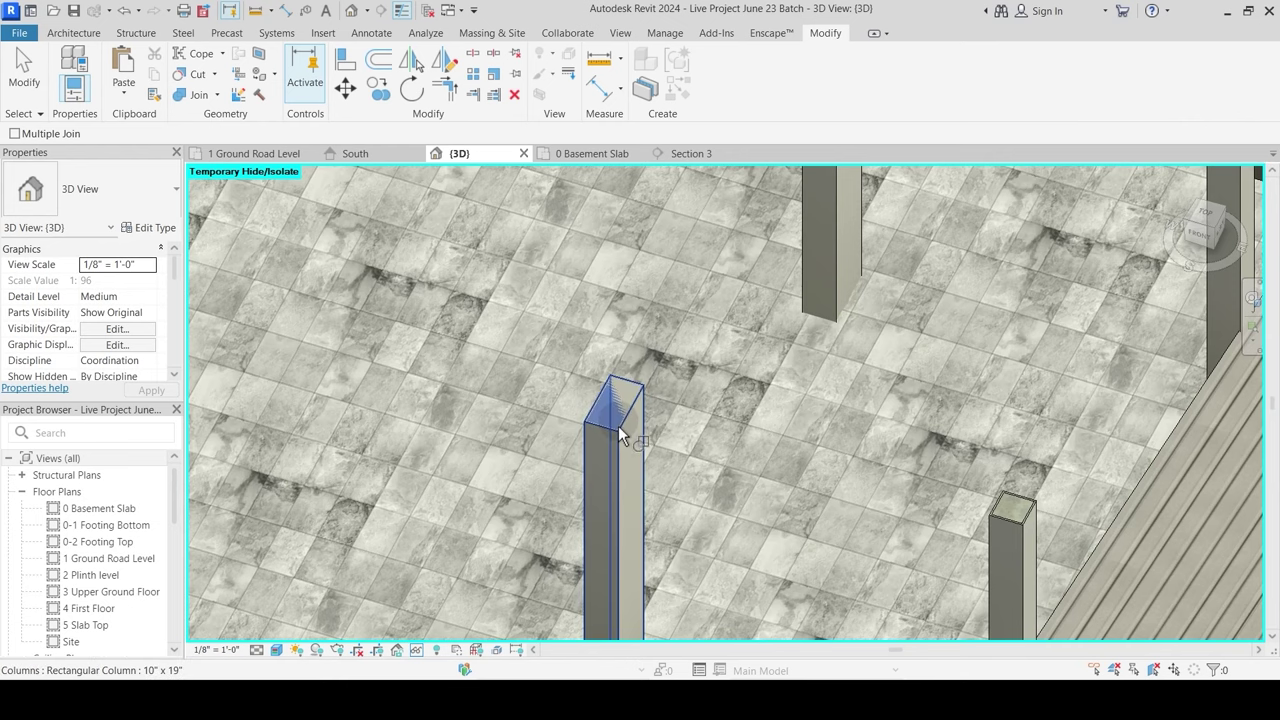
scroll(680, 416, "down", 1)
Step: Join the 10" x 19" column, then the left and lower columns, to the floor slab
middle_click_drag(733, 334, 613, 565)
scroll(697, 342, "up", 3)
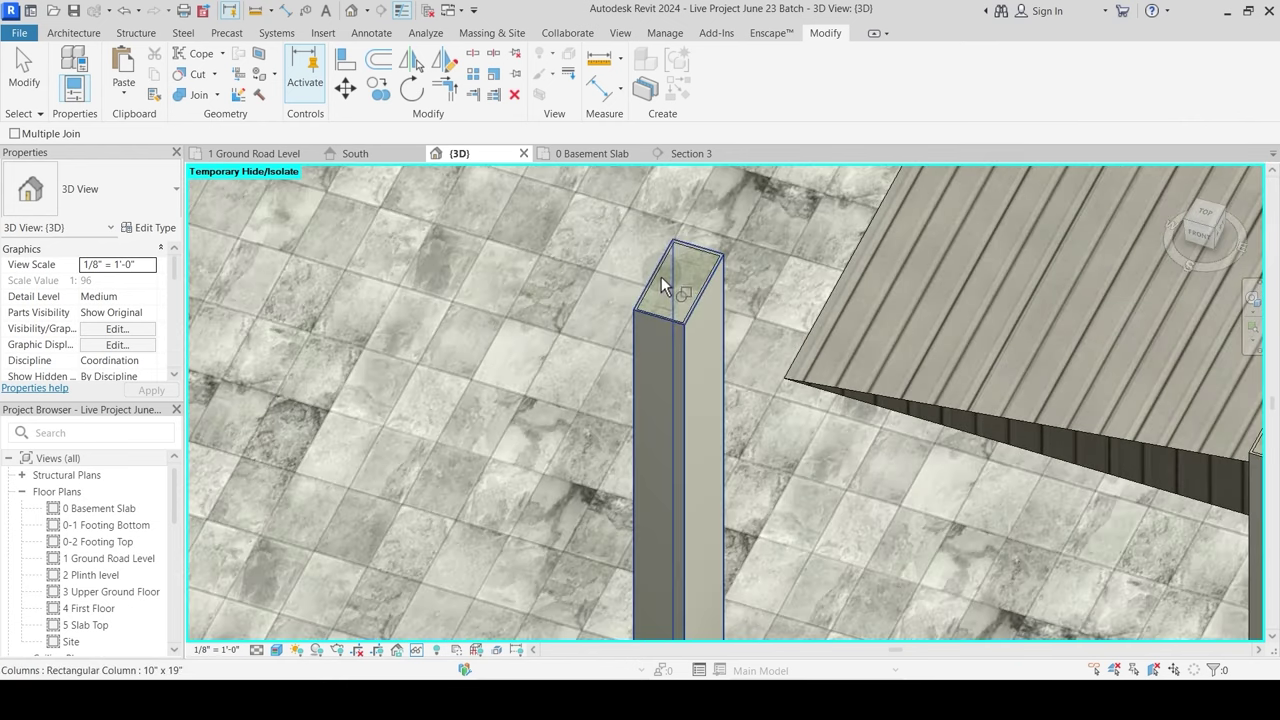
left_click(663, 275)
scroll(672, 331, "down", 10)
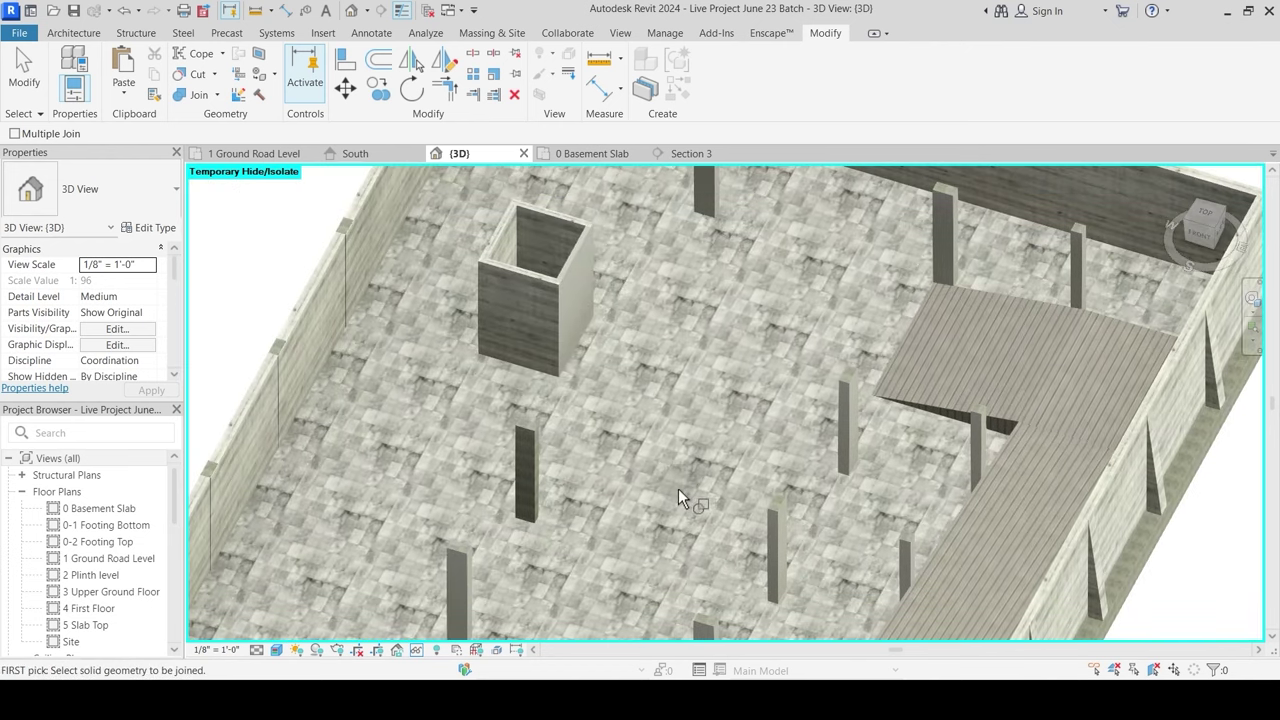
scroll(480, 575, "up", 8)
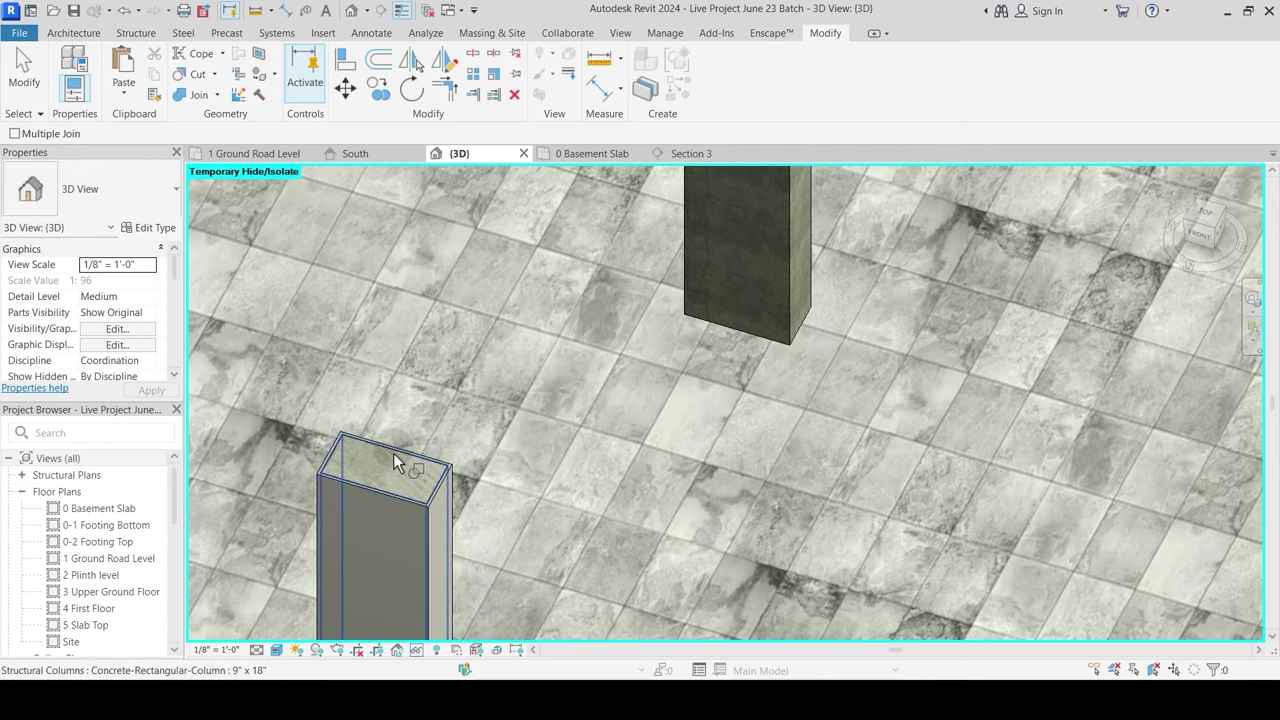
left_click(394, 459)
left_click(382, 508)
scroll(425, 432, "down", 2)
scroll(393, 512, "up", 3)
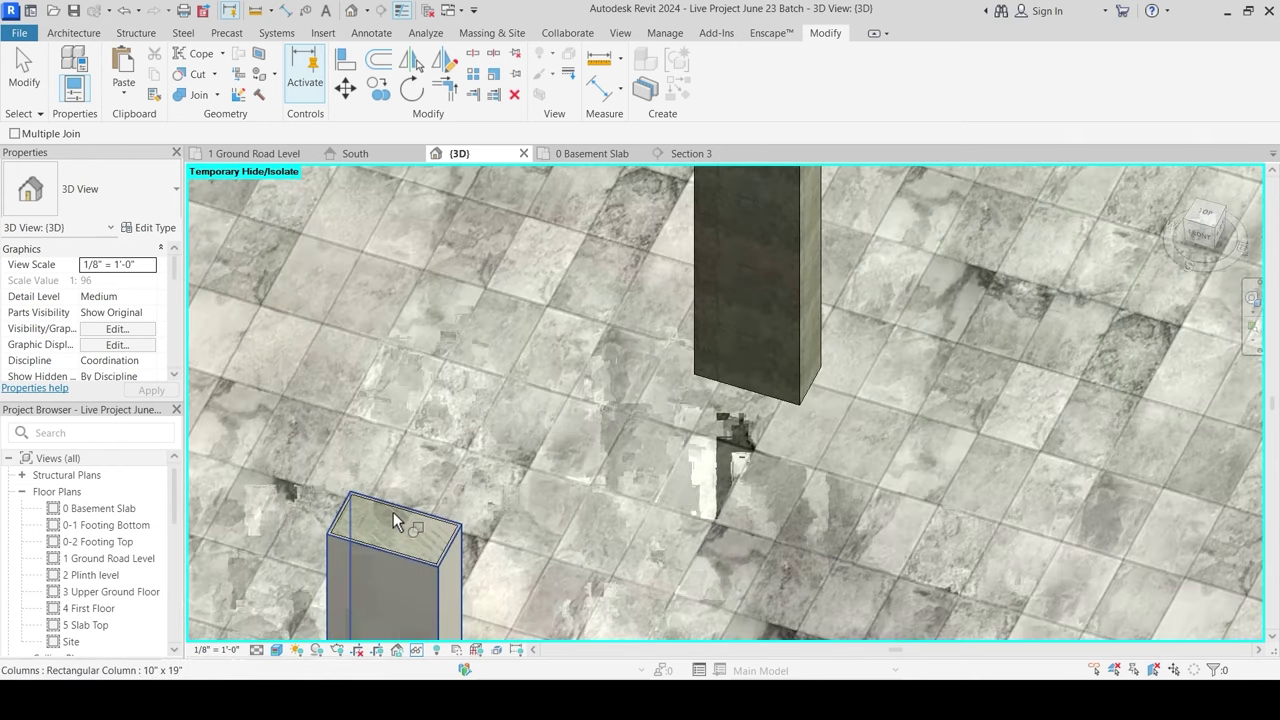
left_click(393, 512)
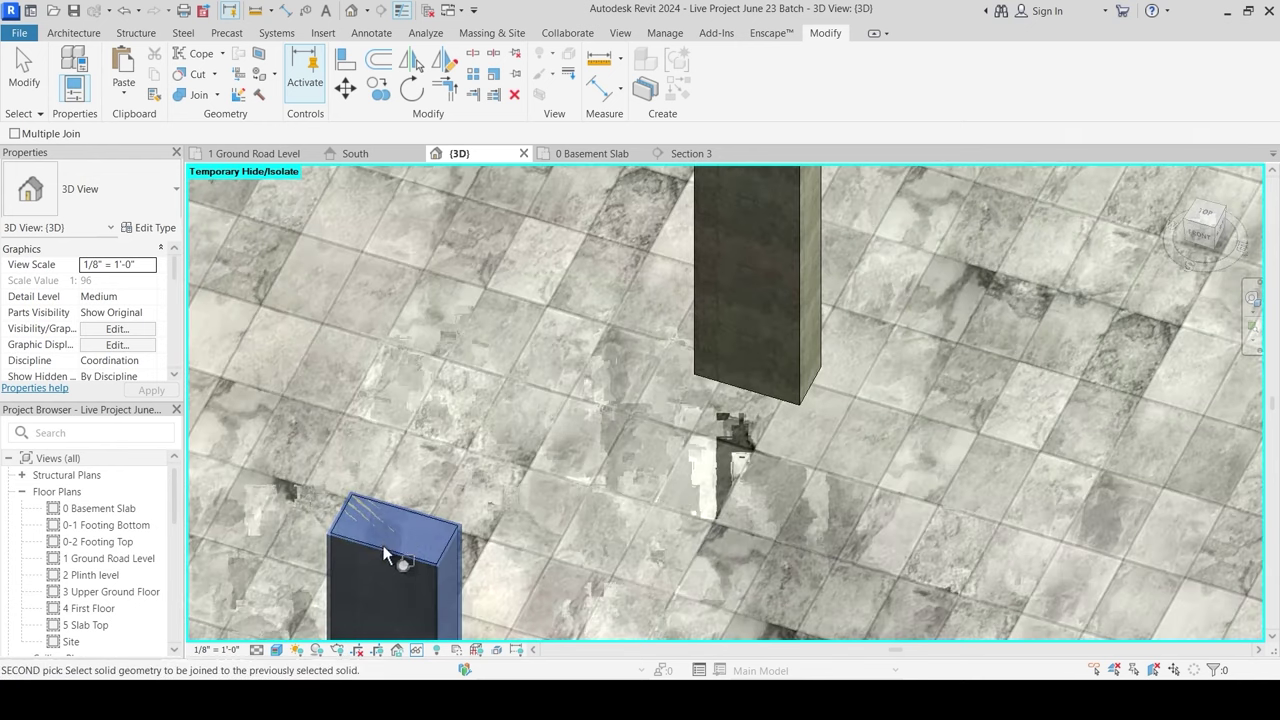
left_click(389, 543)
Step: Join one more column, then orbit the model to inspect the near and left walls
scroll(448, 484, "down", 2)
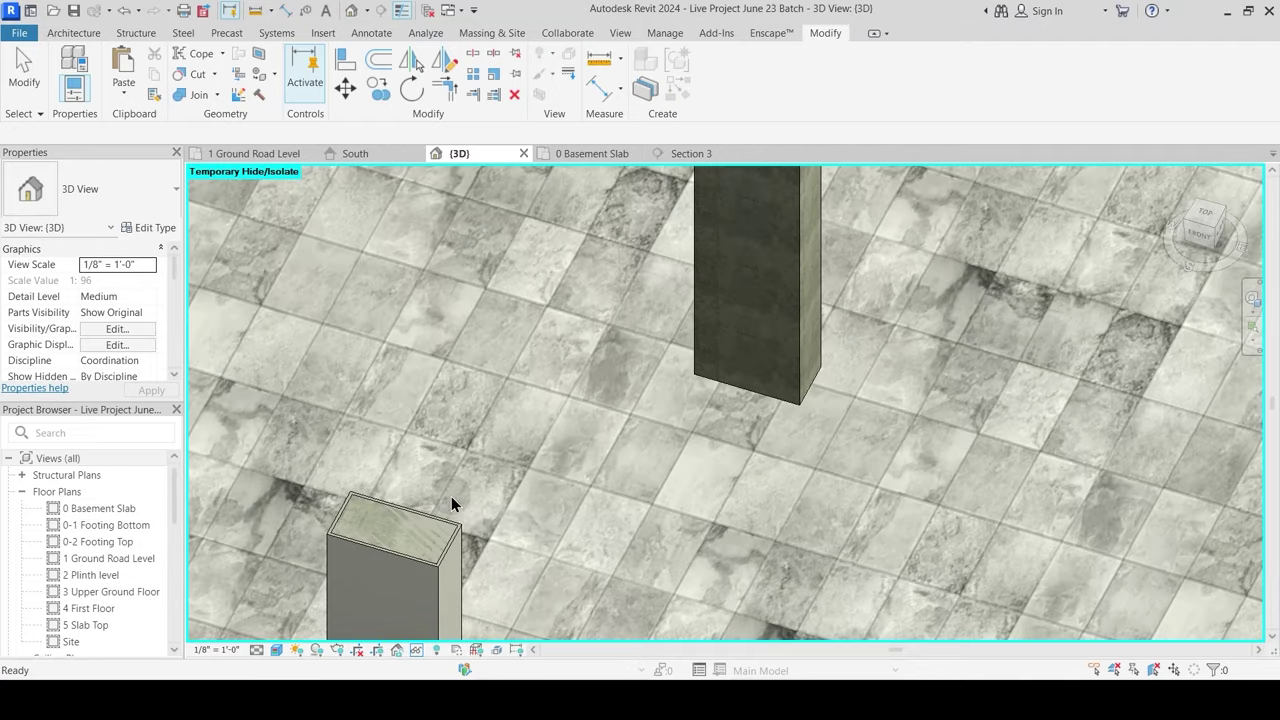
scroll(380, 530, "up", 3)
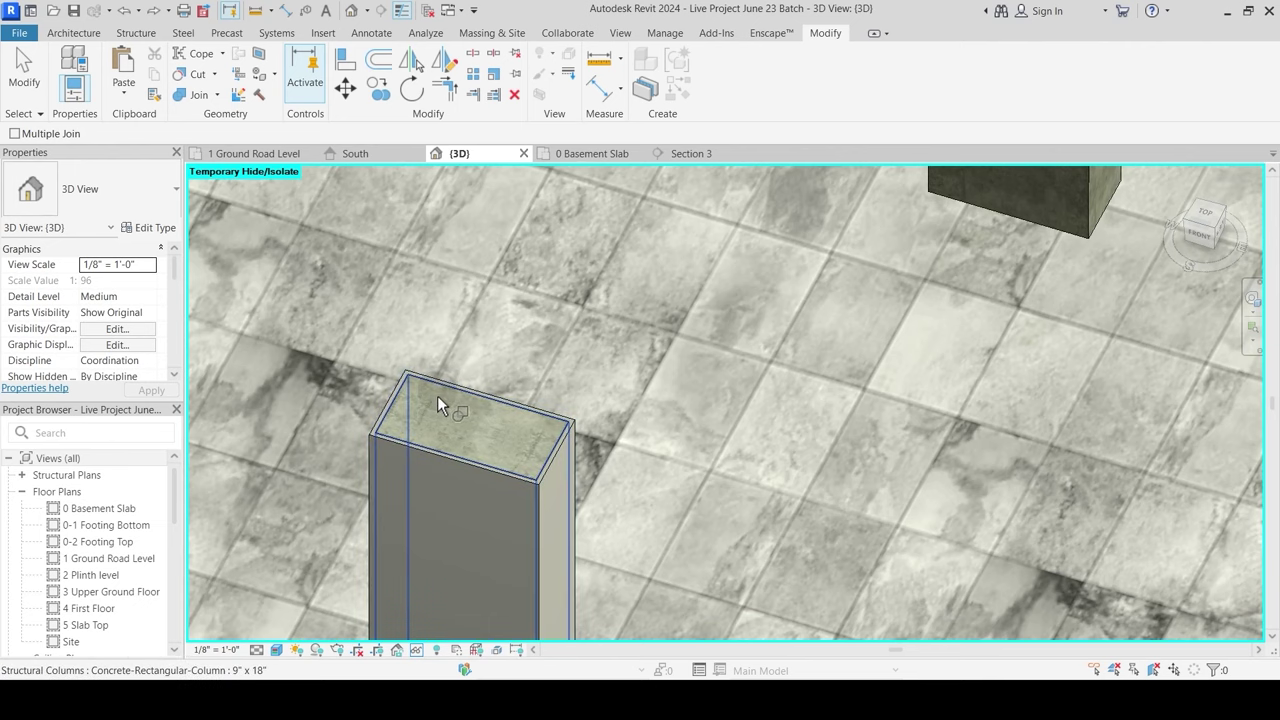
left_click(414, 442)
left_click(411, 453)
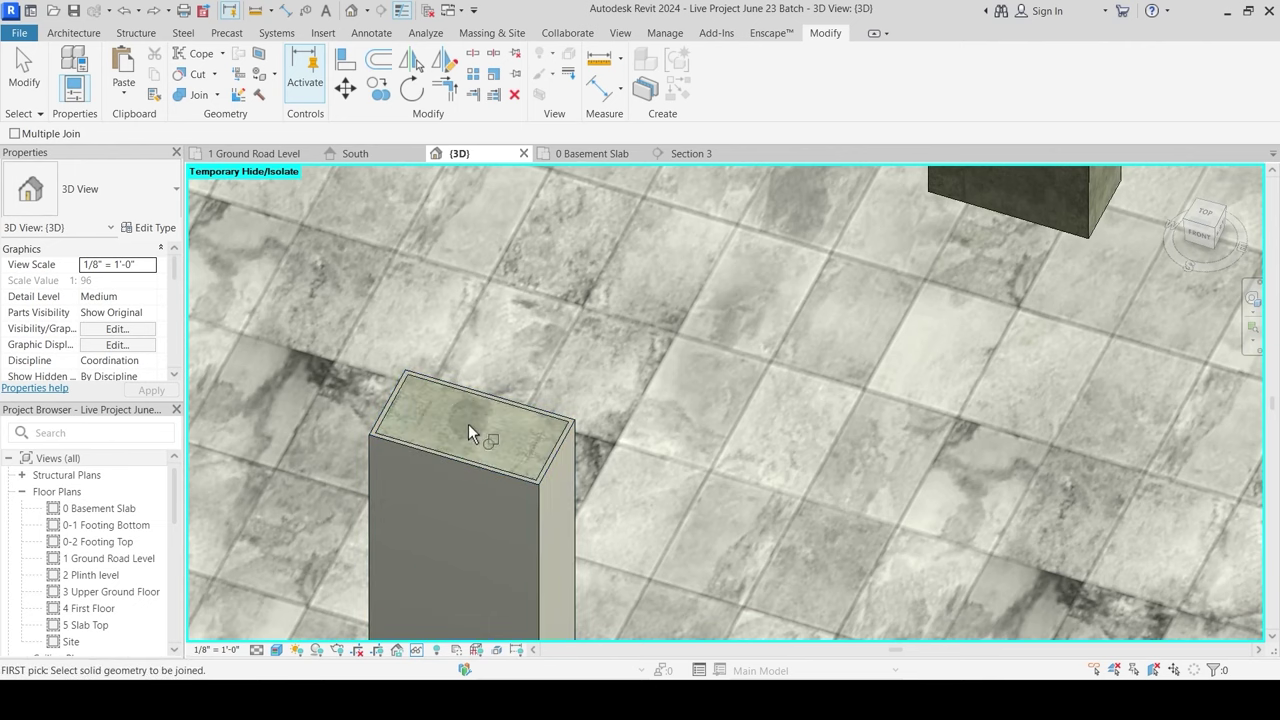
scroll(468, 424, "down", 3)
middle_click_drag(767, 269, 598, 541)
middle_click_drag(632, 322, 517, 497, "shift")
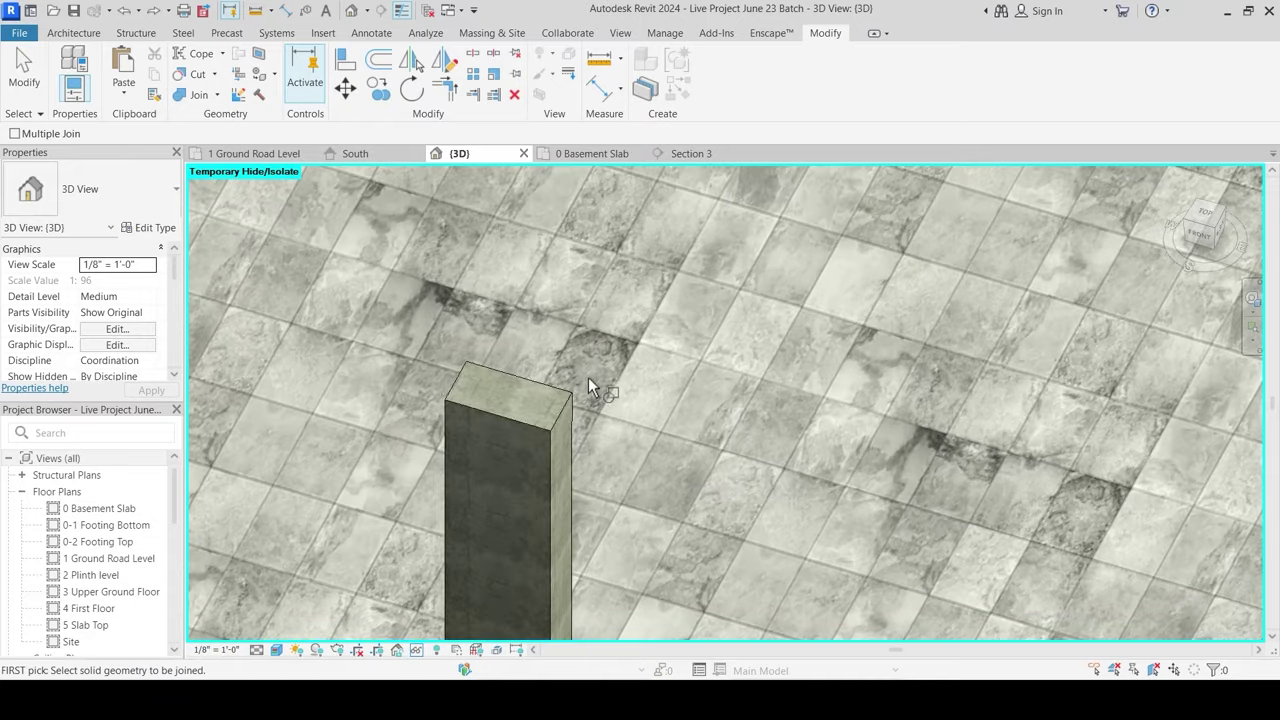
scroll(588, 377, "down", 5)
scroll(587, 470, "up", 2)
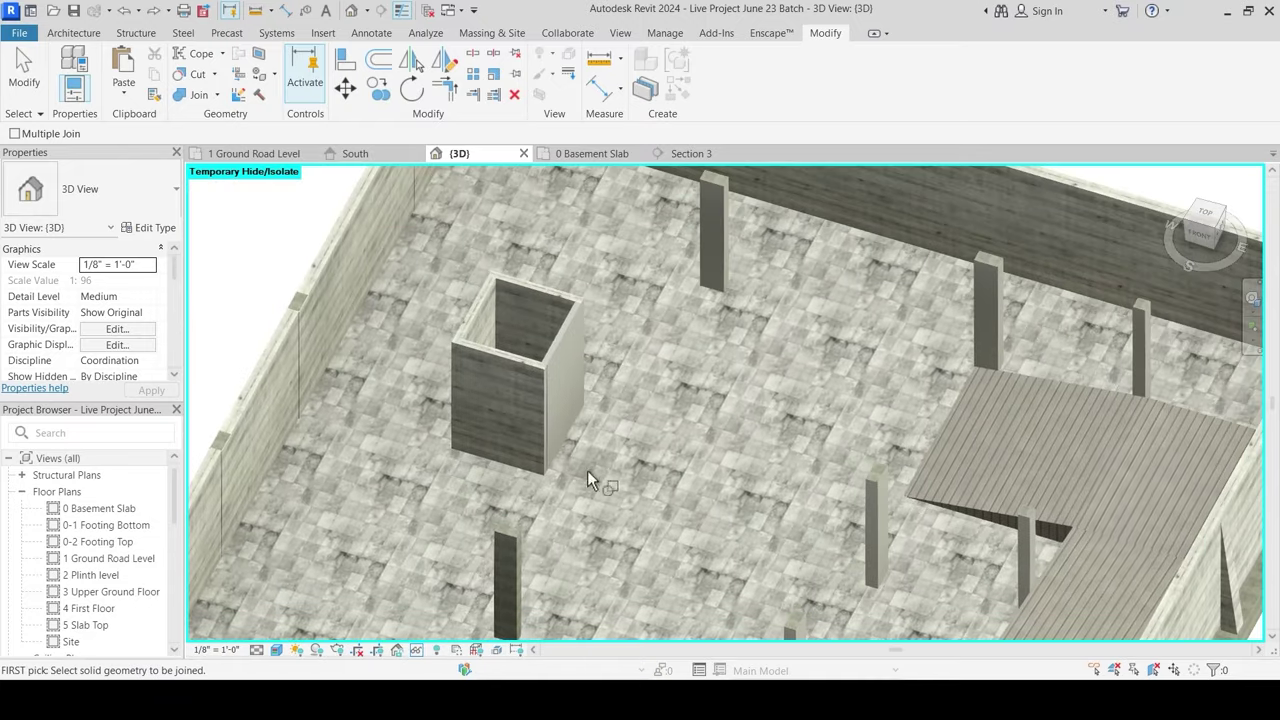
scroll(634, 337, "down", 1)
middle_click_drag(620, 506, 628, 326)
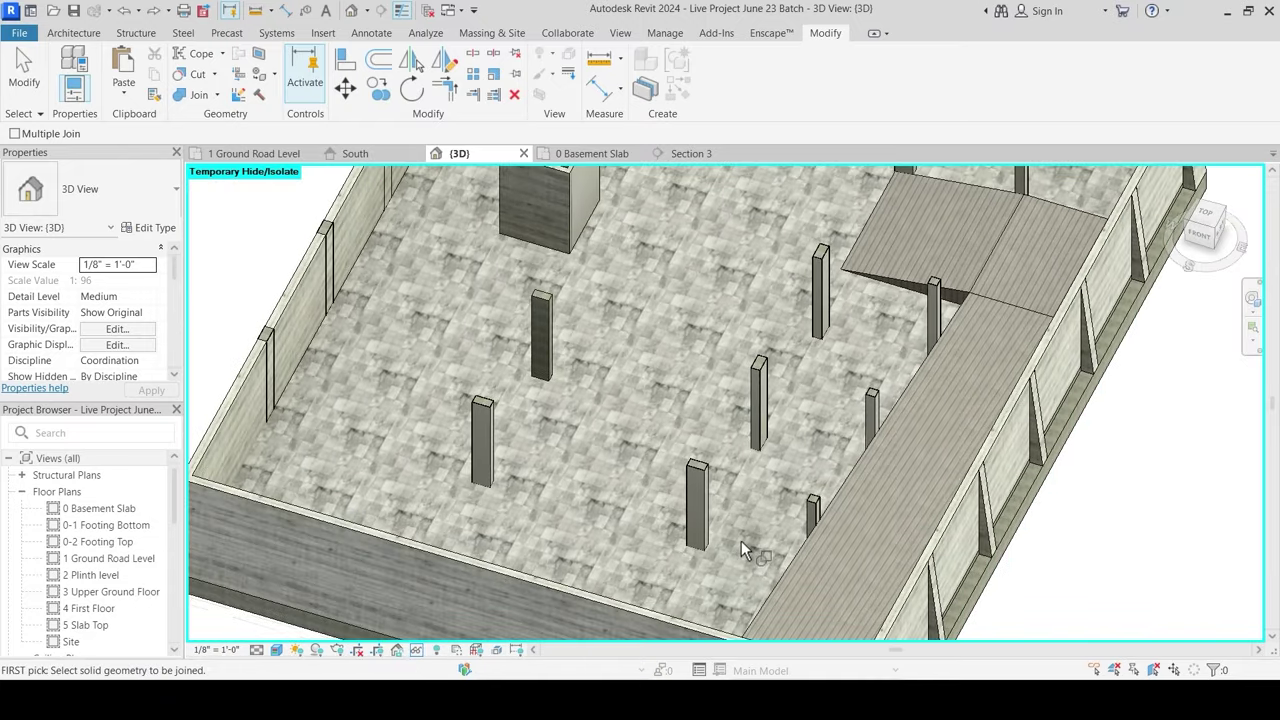
middle_click_drag(600, 527, 551, 543, "shift")
scroll(364, 416, "up", 2)
scroll(452, 462, "up", 4)
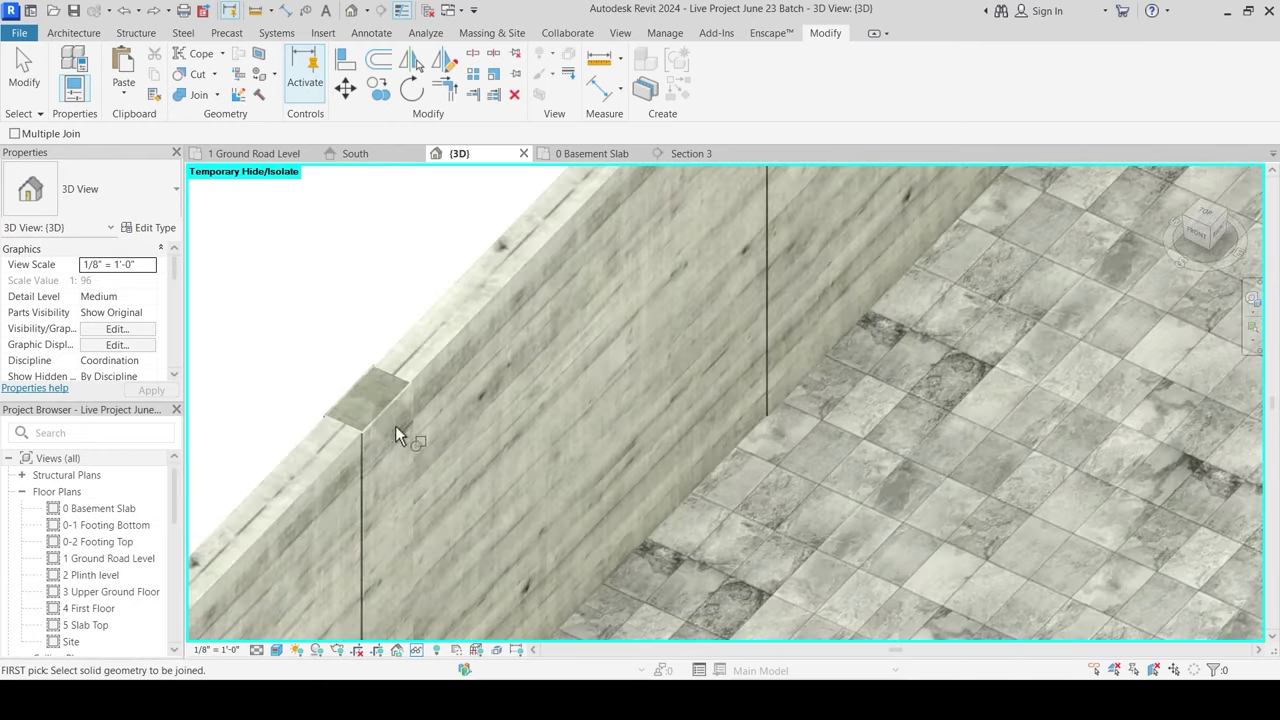
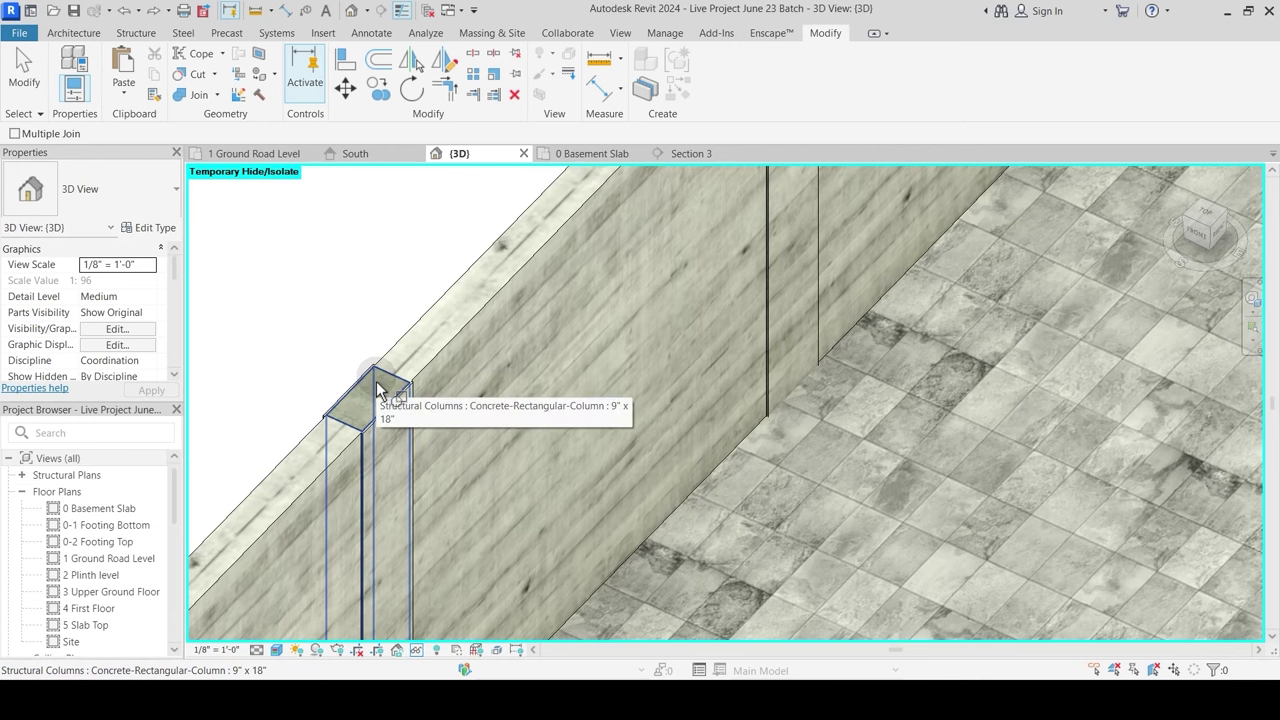
Step: Join the first two columns along the basement retaining wall into the wall
left_click(378, 388)
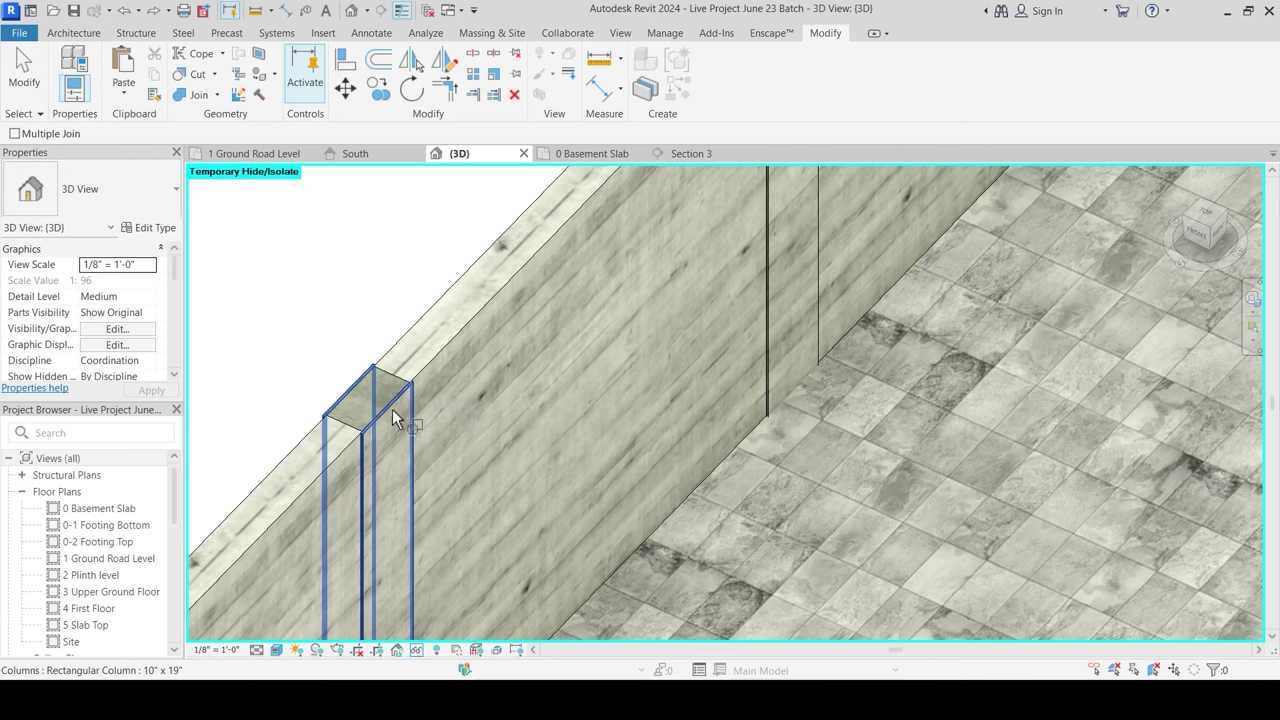
left_click(403, 398)
scroll(372, 414, "up", 2)
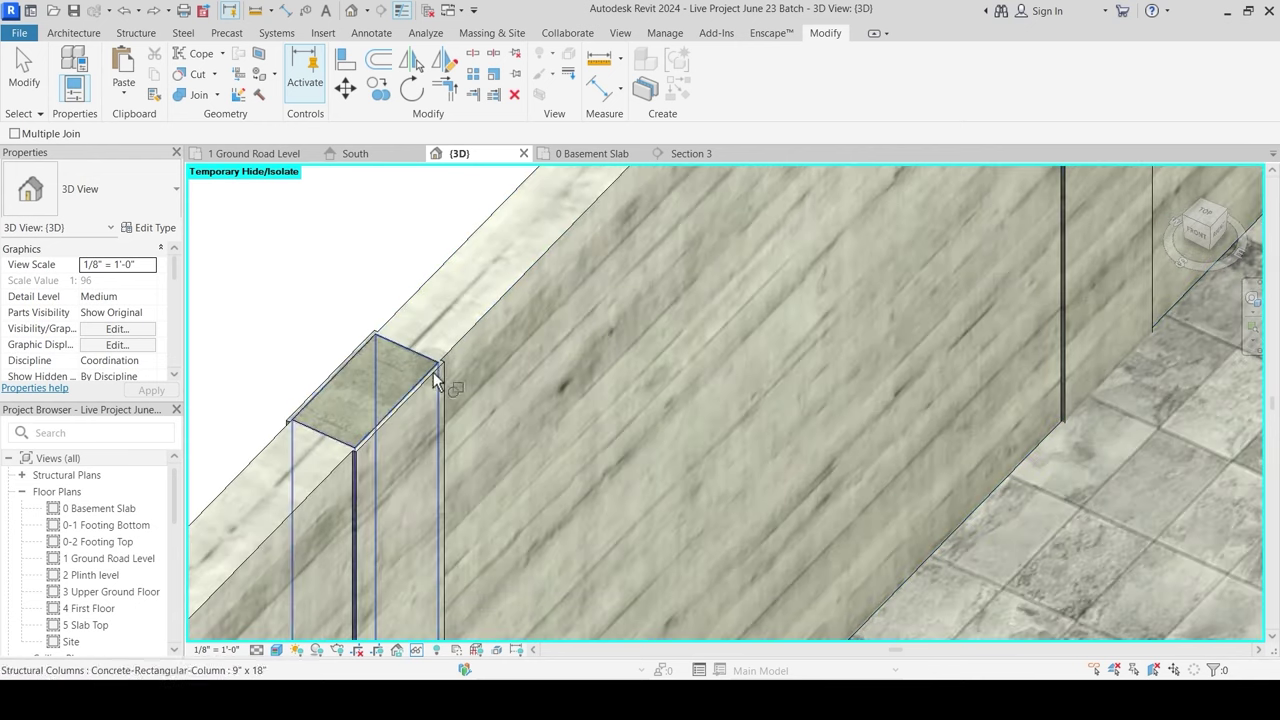
scroll(389, 404, "up", 3)
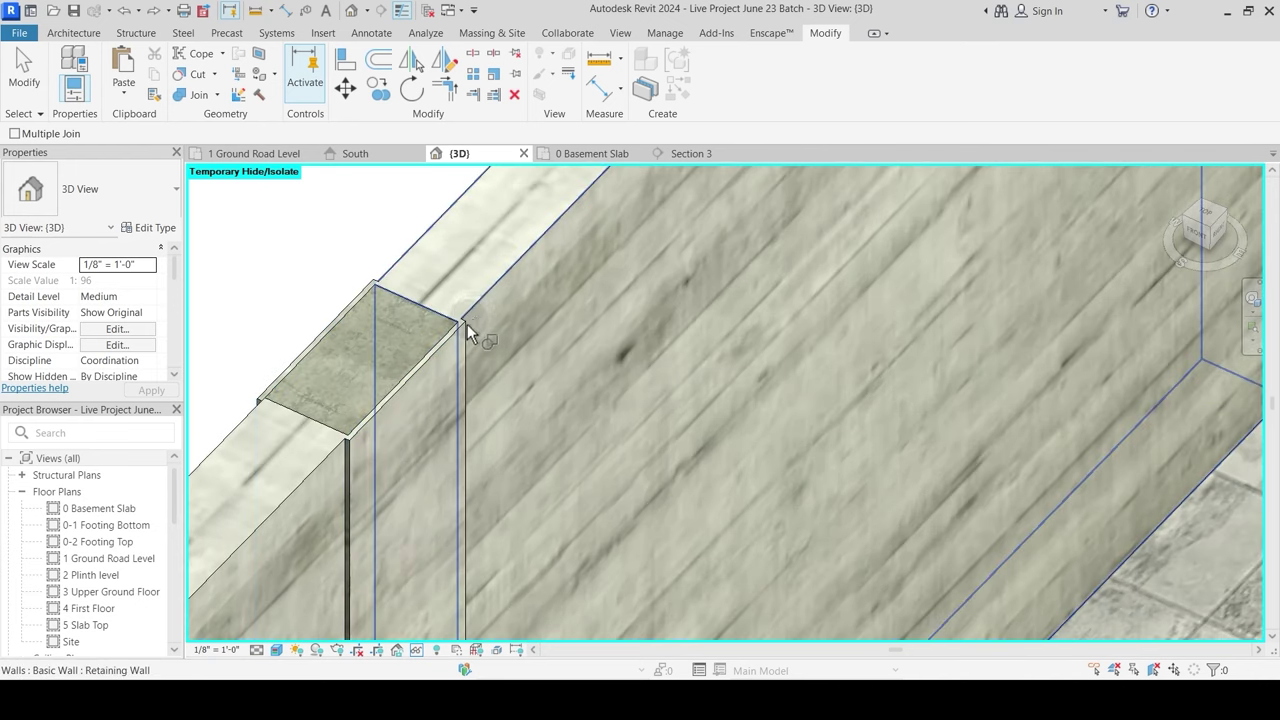
left_click(464, 328)
left_click(429, 380)
scroll(440, 388, "down", 3)
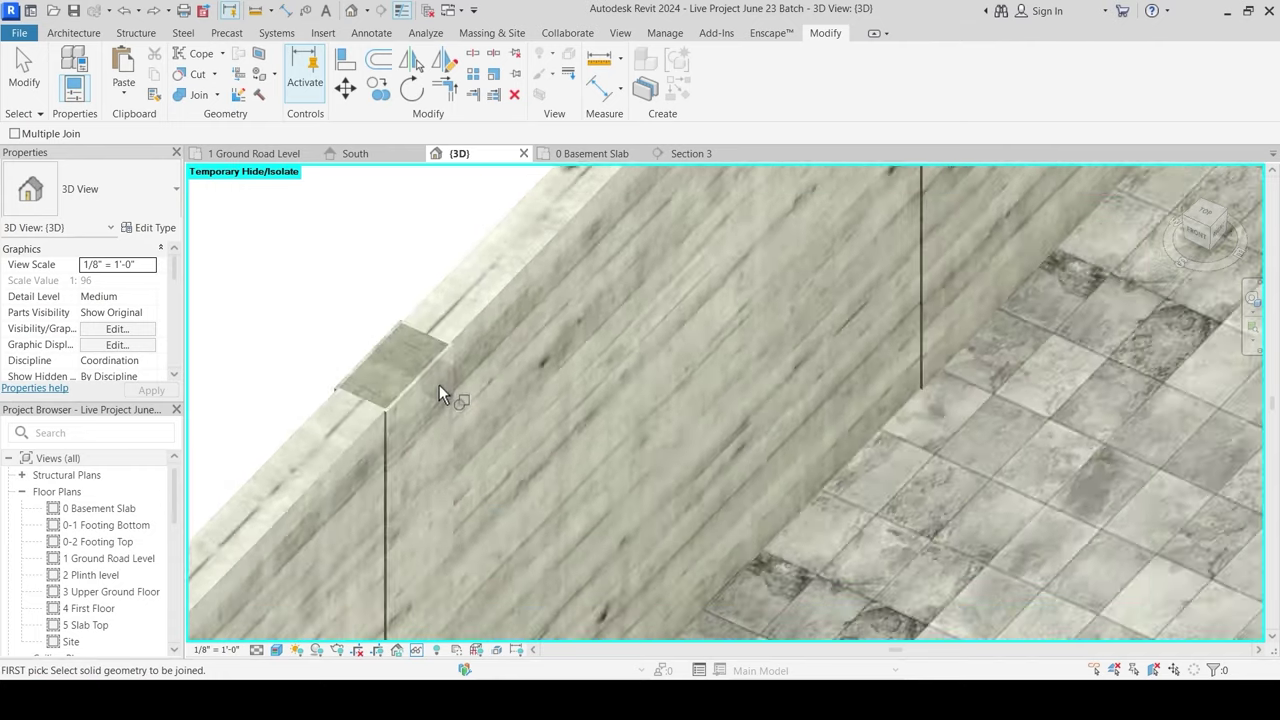
scroll(565, 425, "up", 3)
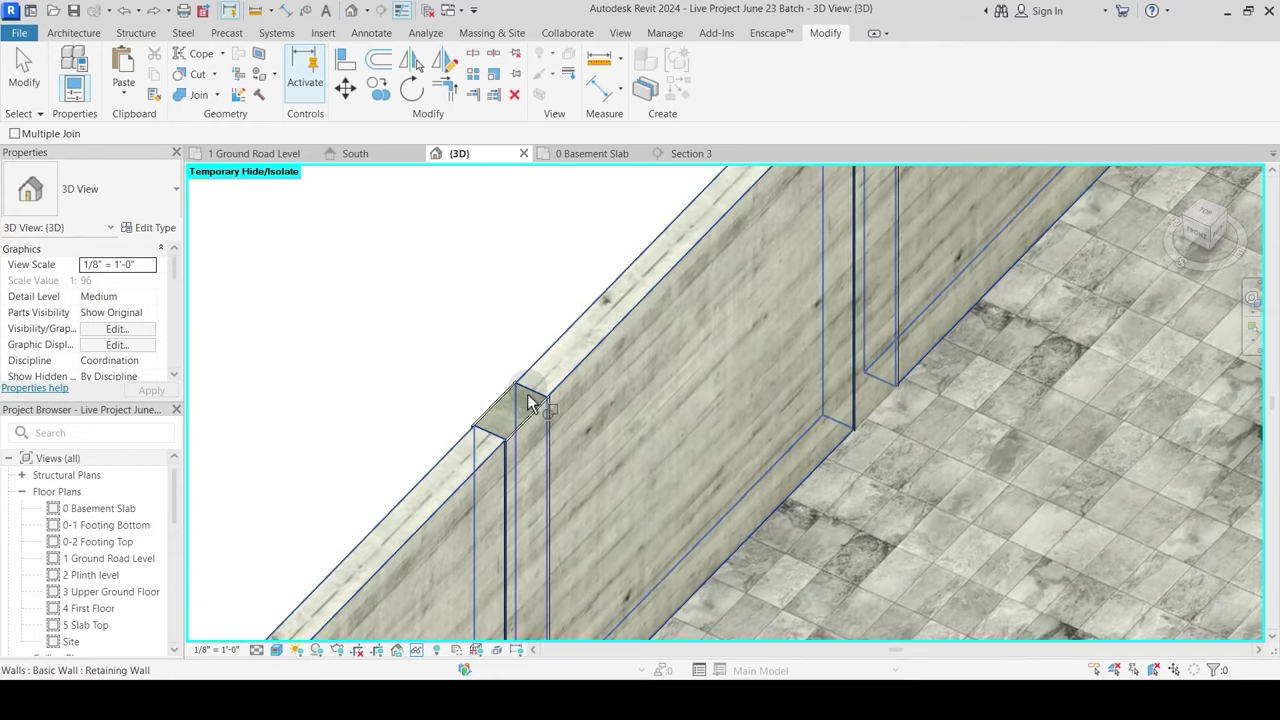
Step: Join the next column and the corner column to the retaining wall
left_click(560, 421)
middle_click_drag(714, 306, 388, 582)
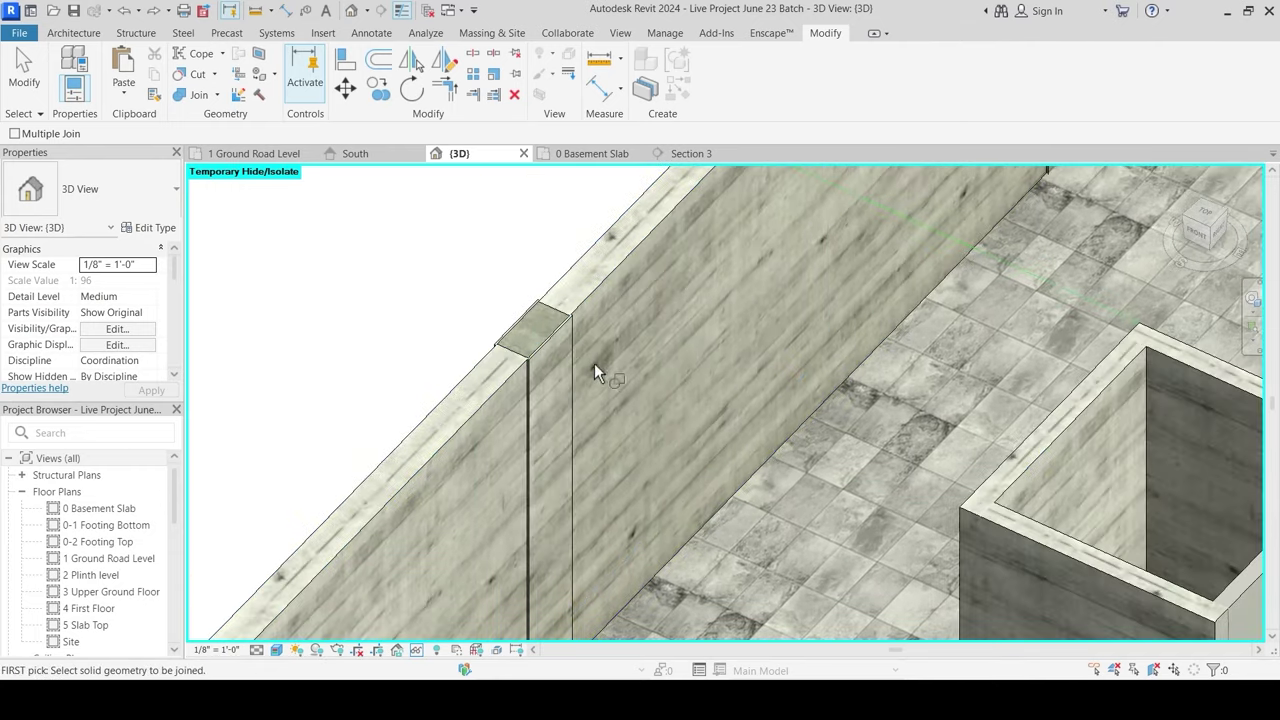
left_click(550, 325)
left_click(557, 340)
scroll(737, 320, "up", 4)
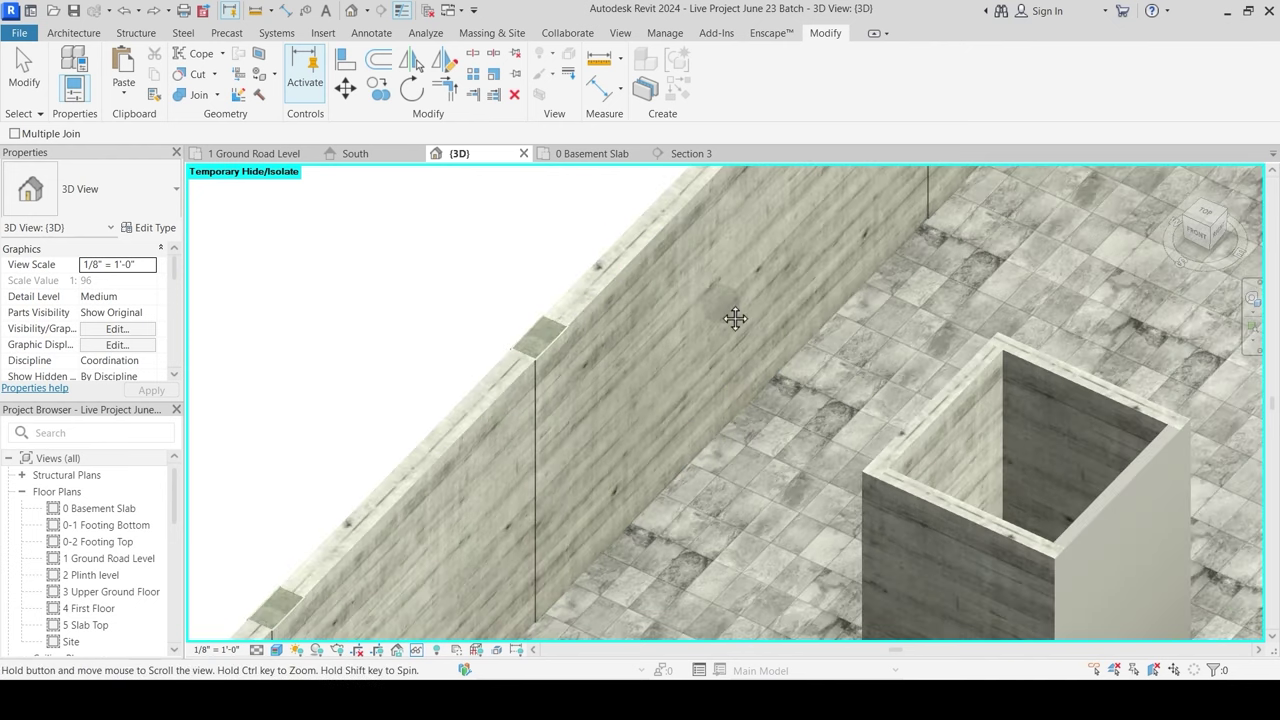
scroll(675, 315, "down", 2)
left_click(605, 380)
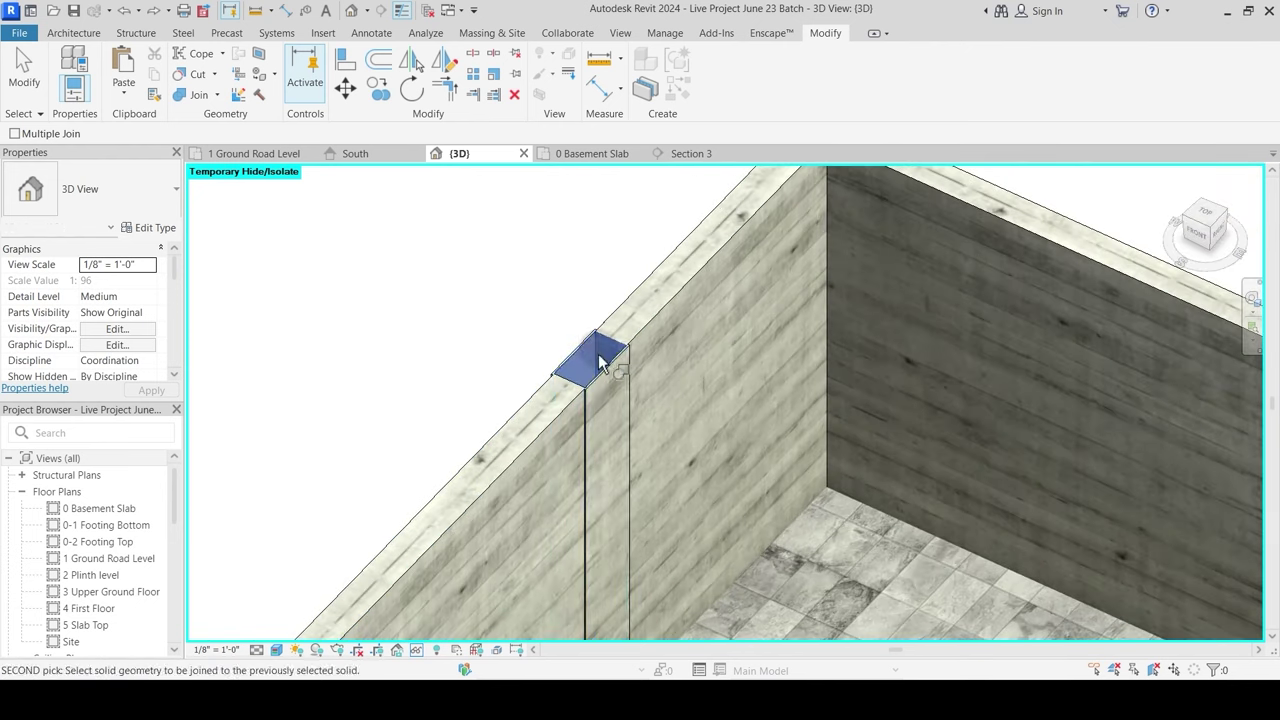
left_click(645, 320)
scroll(659, 291, "down", 5)
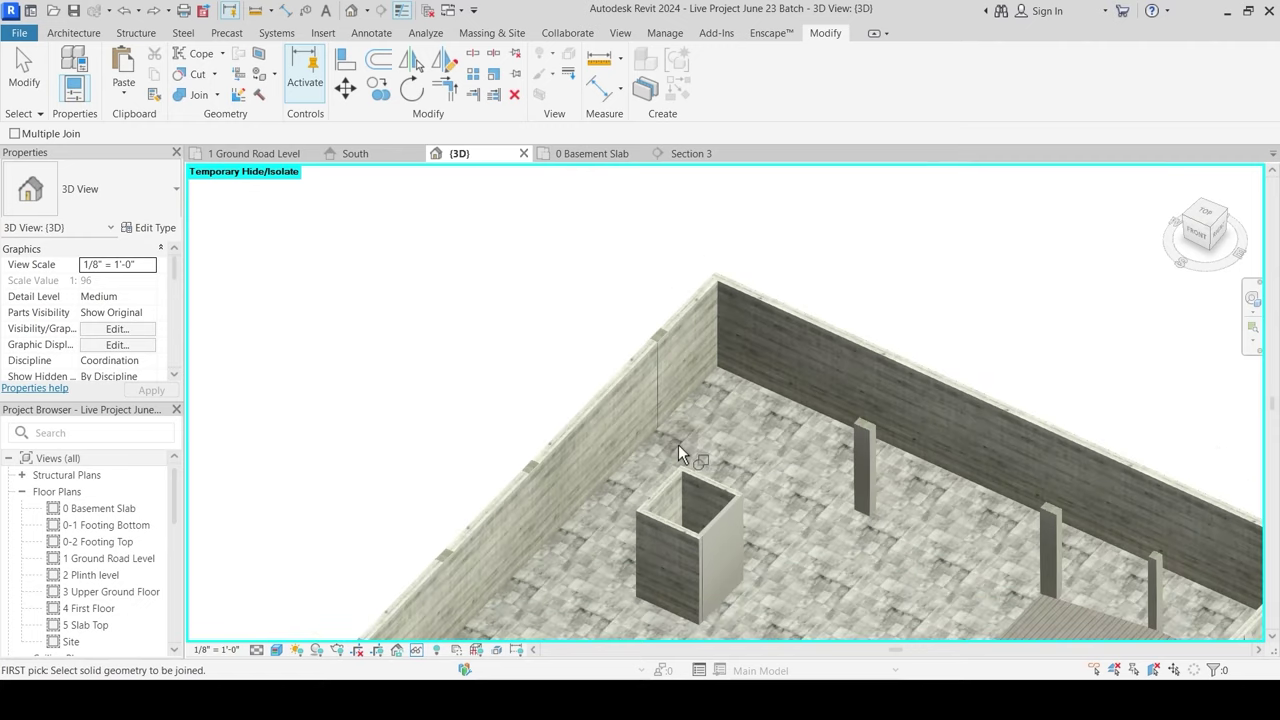
scroll(672, 440, "up", 2)
scroll(633, 445, "up", 1)
middle_click_drag(563, 488, 682, 240)
Step: Orbit the 3D view and select a free-standing interior basement column
scroll(682, 240, "down", 3)
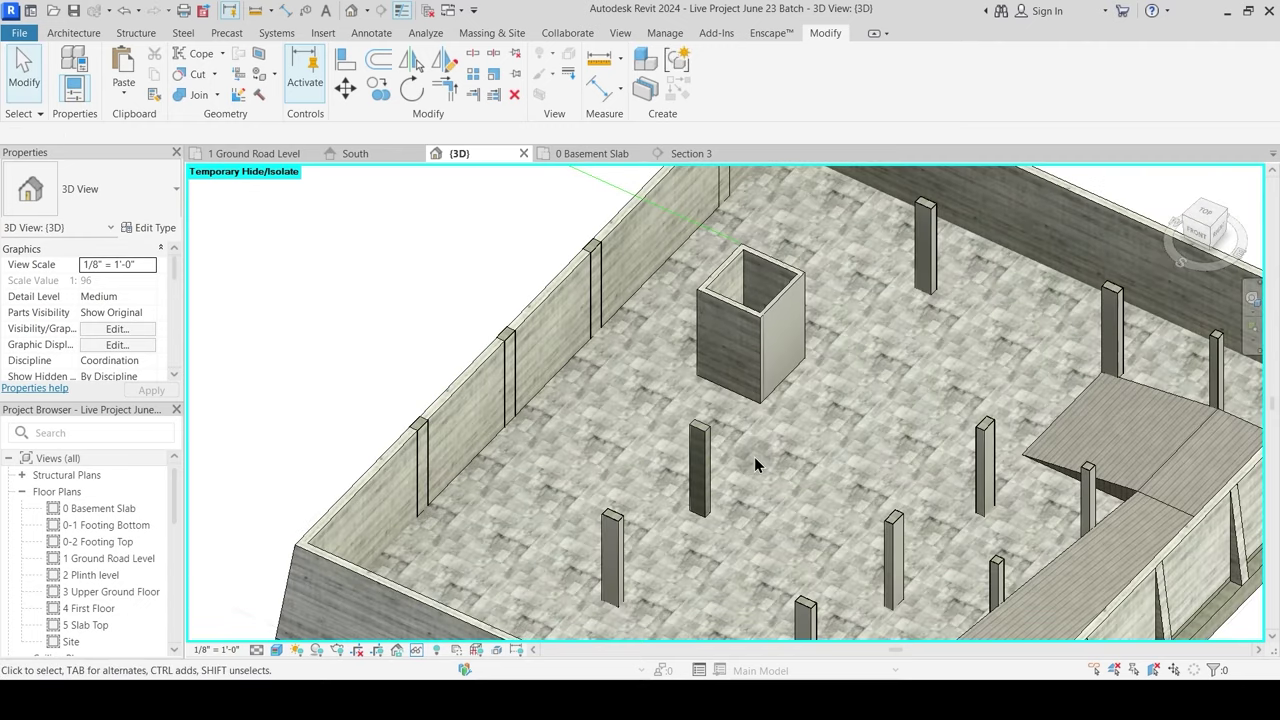
middle_click_drag(755, 459, 714, 378, "shift")
middle_click_drag(805, 388, 653, 386, "shift")
scroll(684, 360, "up", 3)
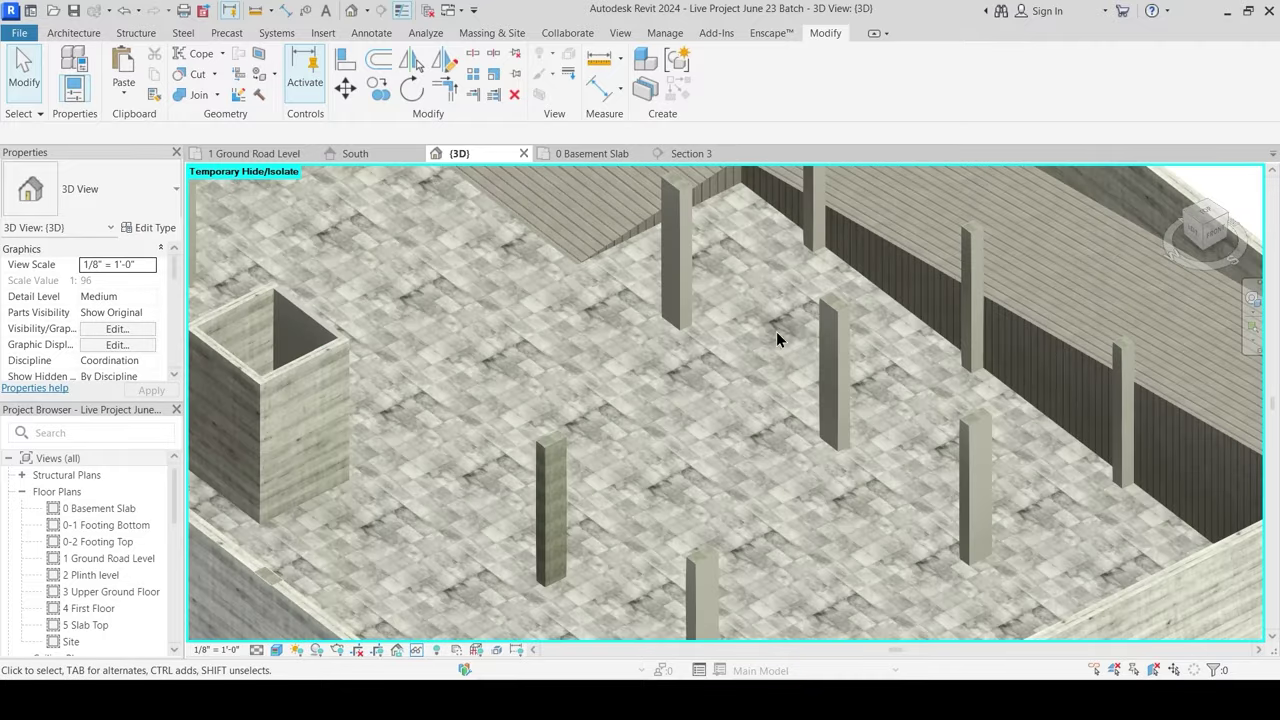
left_click(845, 344)
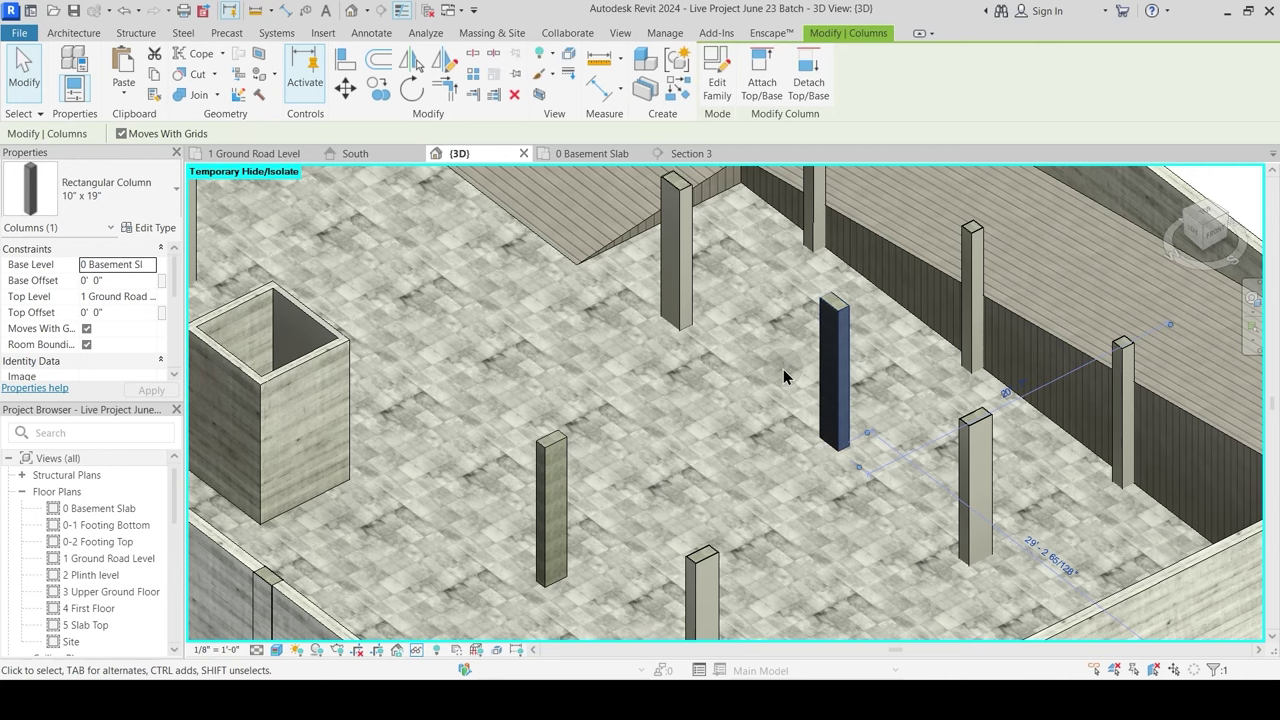
Step: In the 0 Basement Slab plan, start copying a rectangular column, then cancel it
key("o")
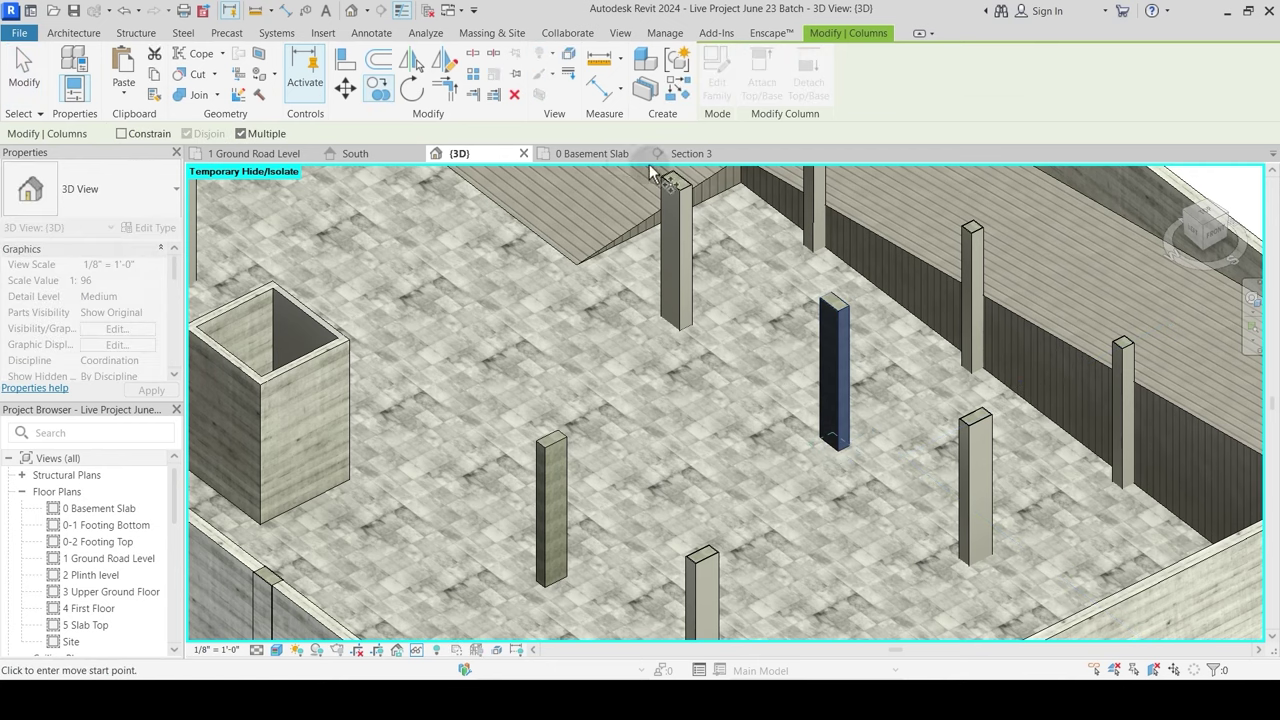
left_click(620, 154)
scroll(640, 450, "up", 5)
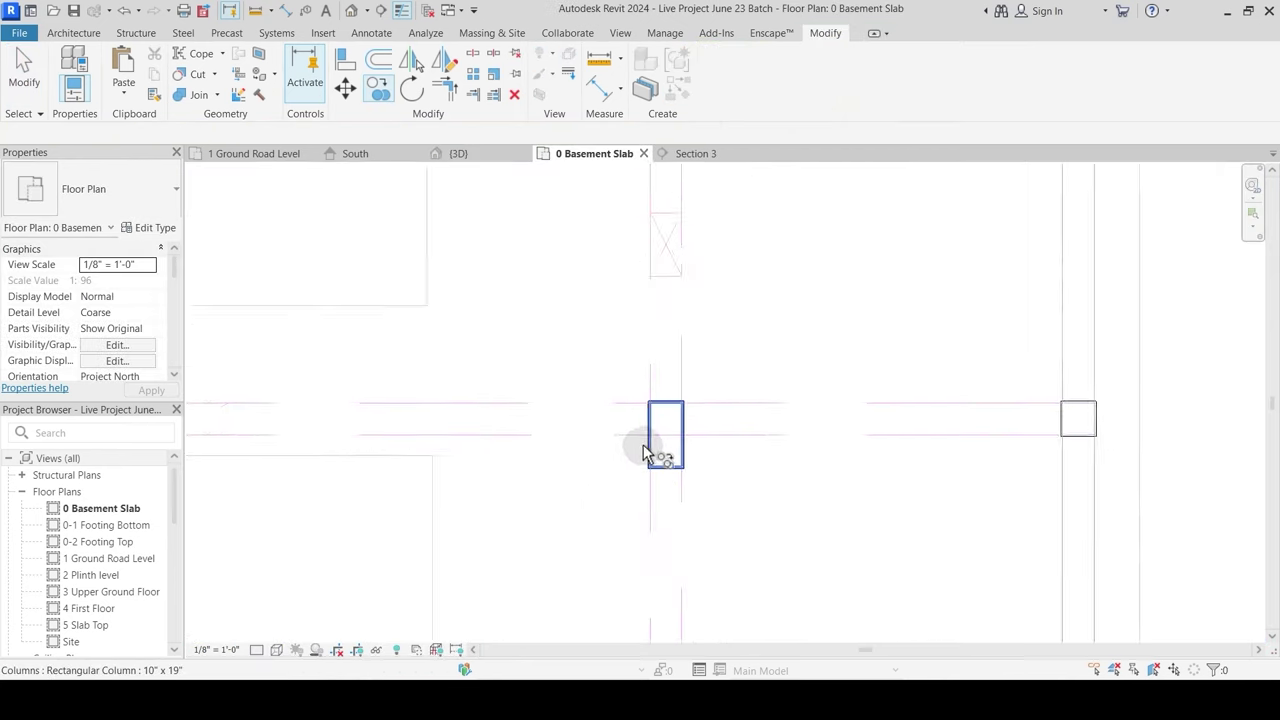
scroll(686, 418, "up", 3)
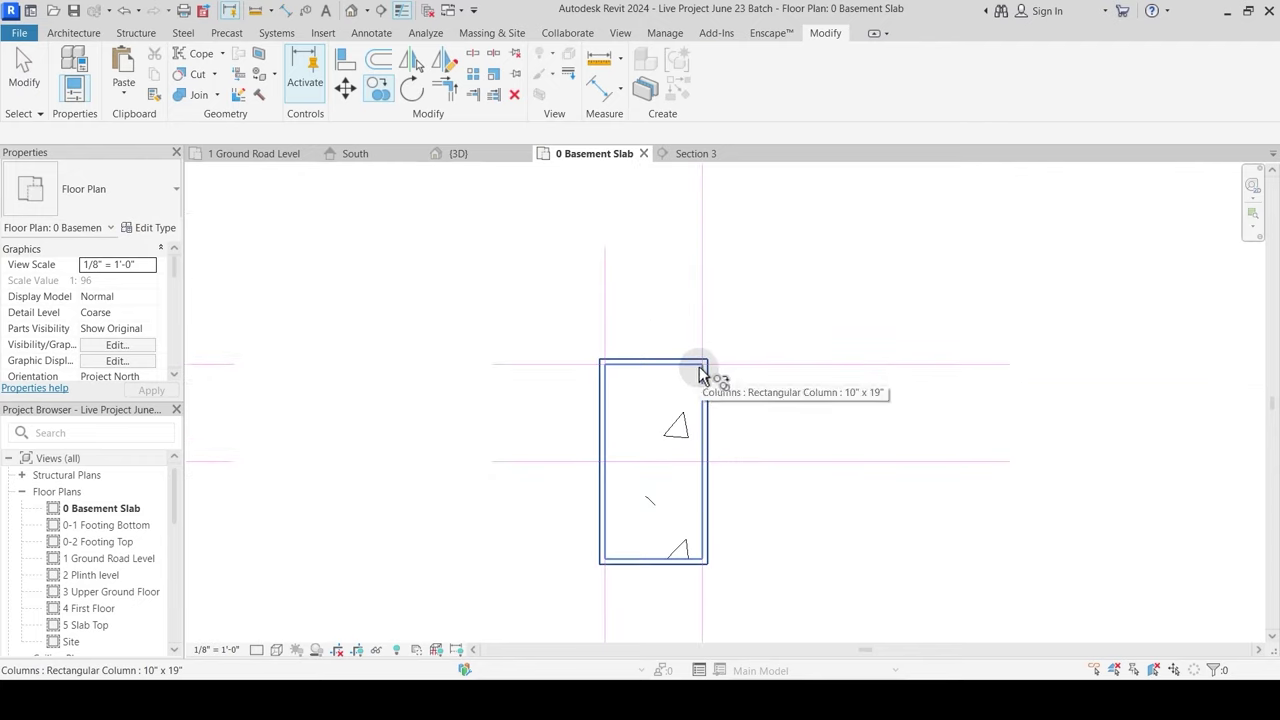
left_click(708, 384)
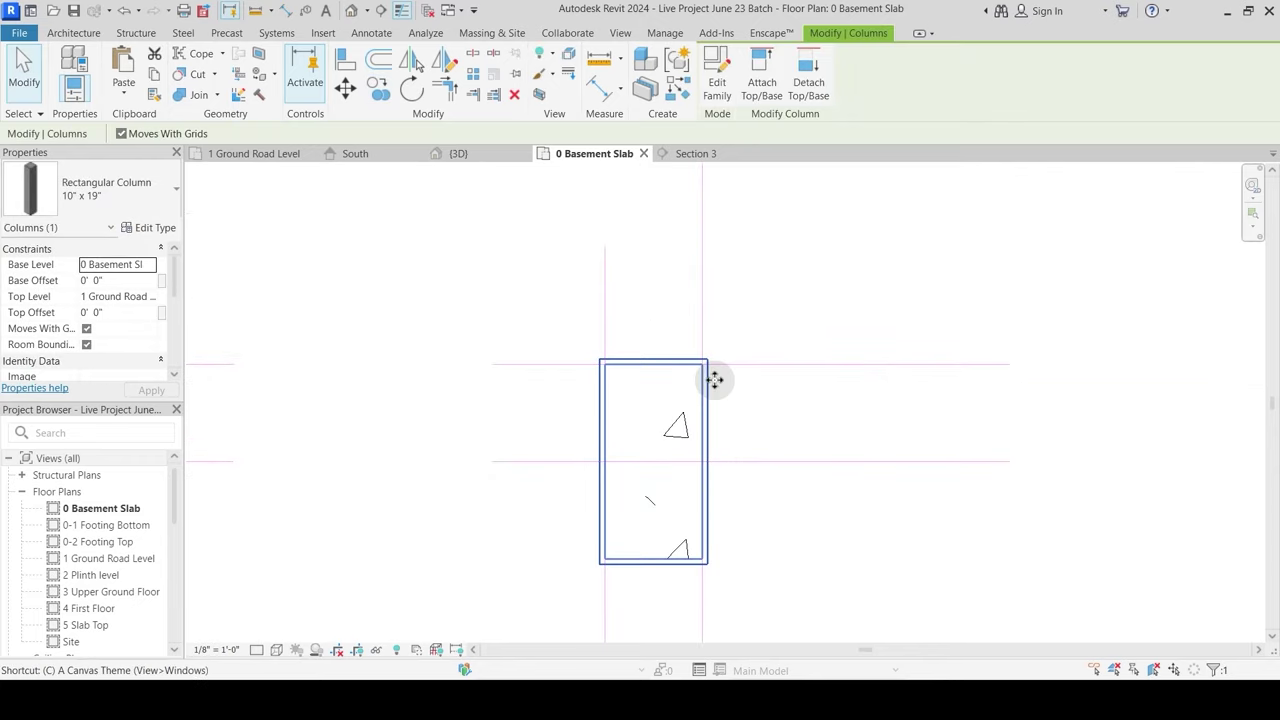
key("c")
key("o")
scroll(707, 366, "up", 3)
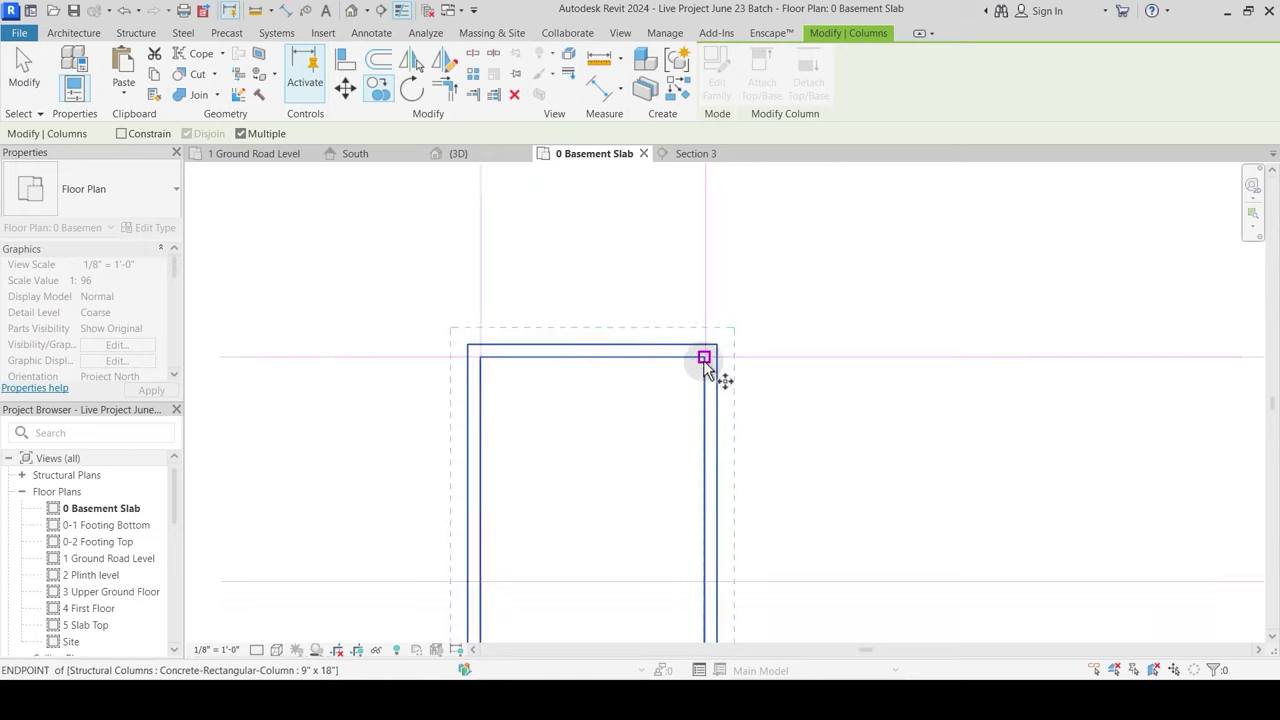
left_click(704, 357)
scroll(823, 309, "down", 5)
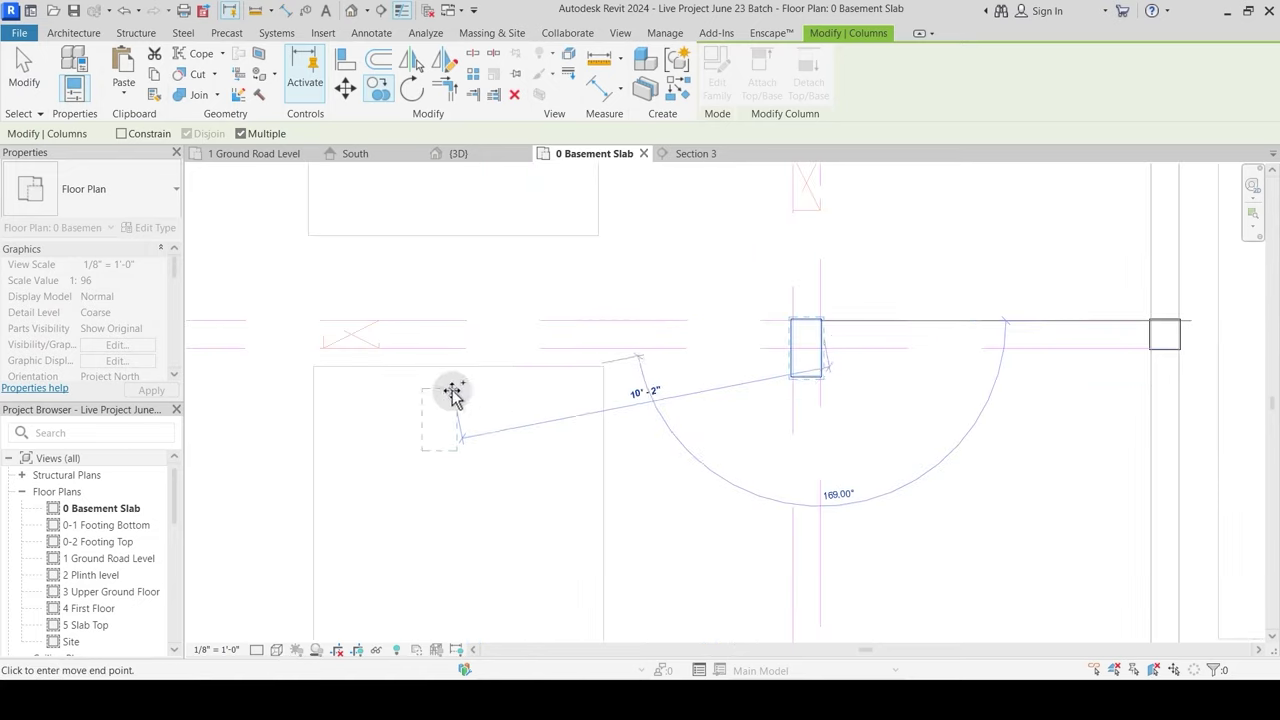
middle_click_drag(452, 390, 923, 451)
middle_click_drag(486, 408, 508, 411)
scroll(566, 410, "up", 2)
scroll(626, 391, "down", 1)
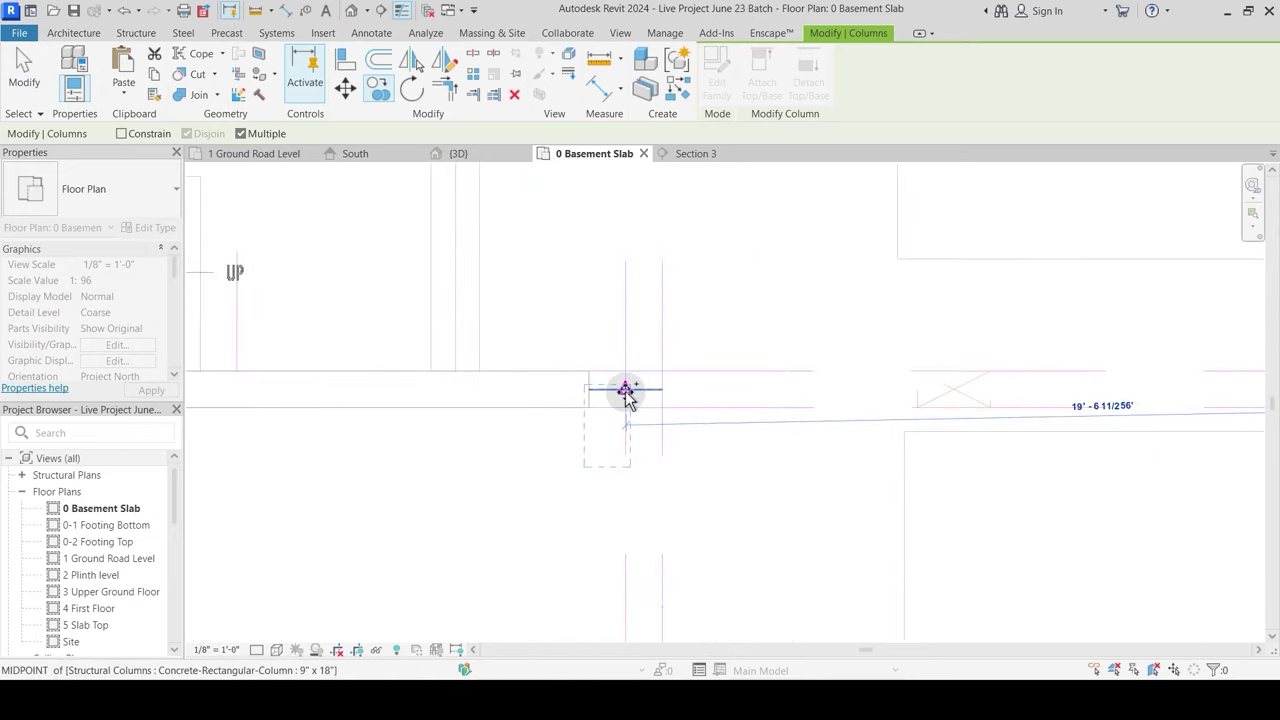
scroll(632, 454, "down", 4)
key("Escape")
scroll(634, 448, "down", 3)
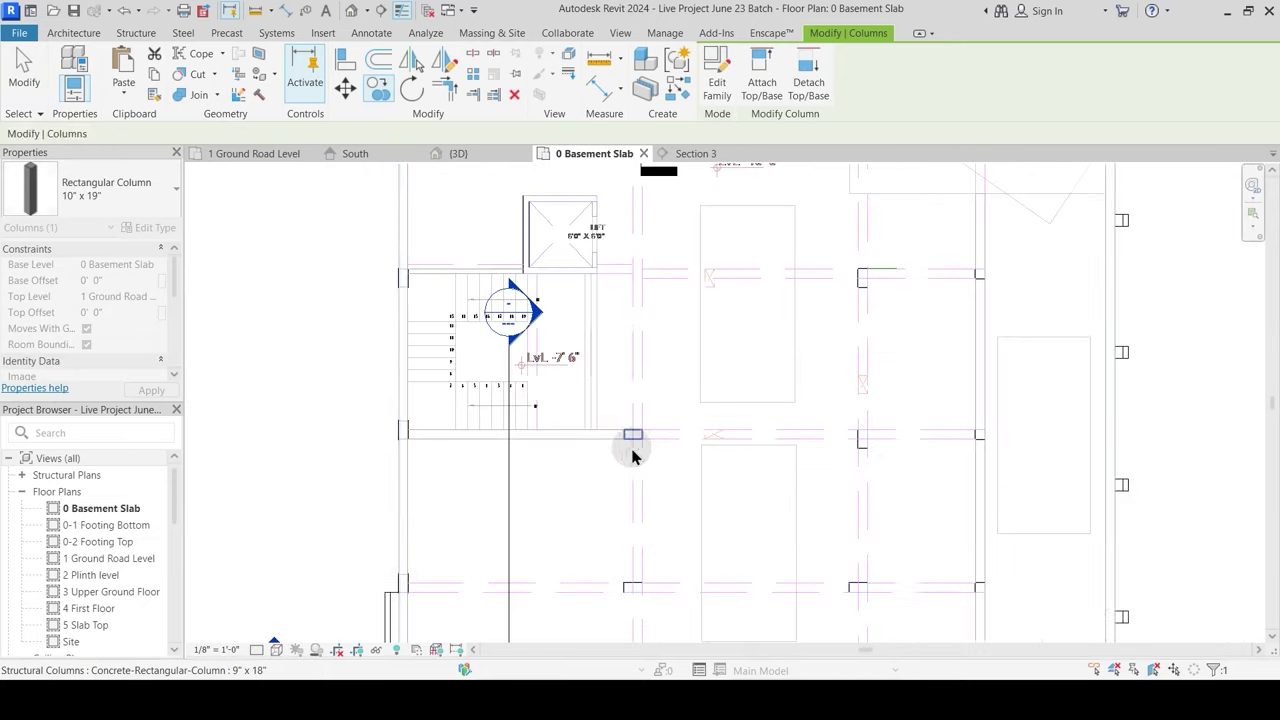
left_click(654, 306)
scroll(637, 531, "down", 2)
scroll(606, 437, "up", 6)
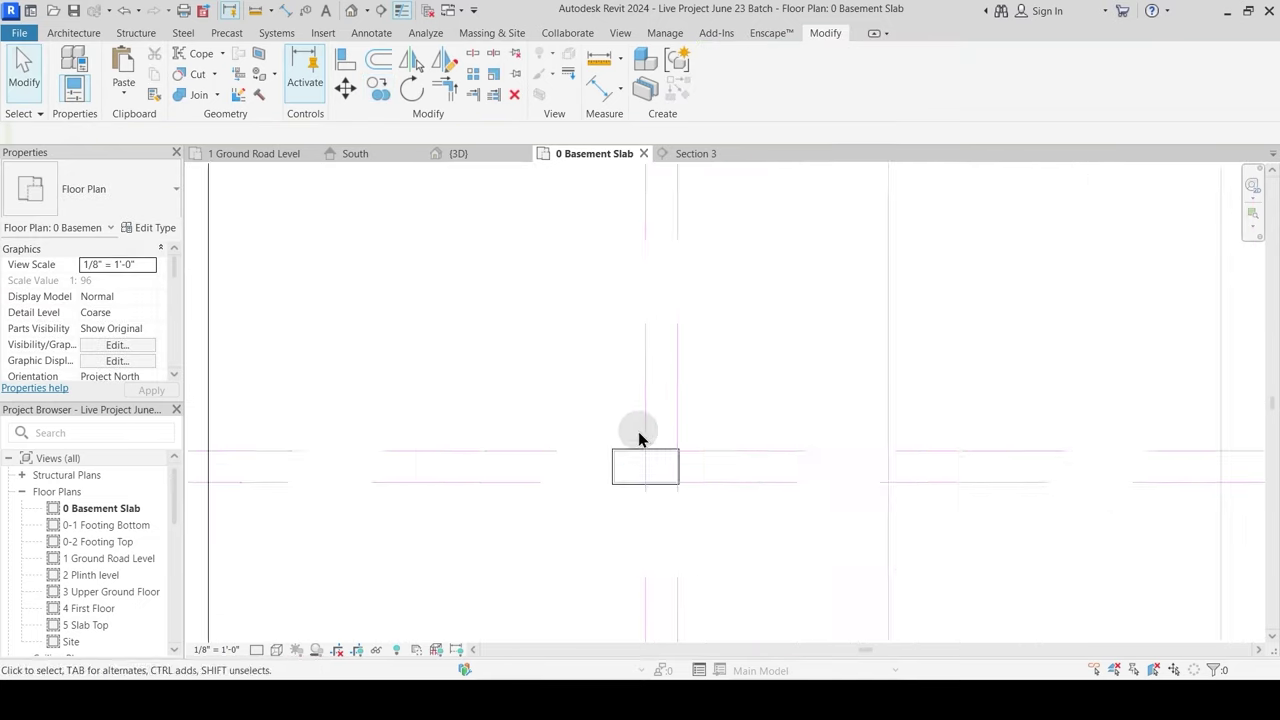
scroll(625, 455, "up", 3)
Step: Copy another column from its corner to the beam intersection near the stair, then return to 3D
left_click(621, 466)
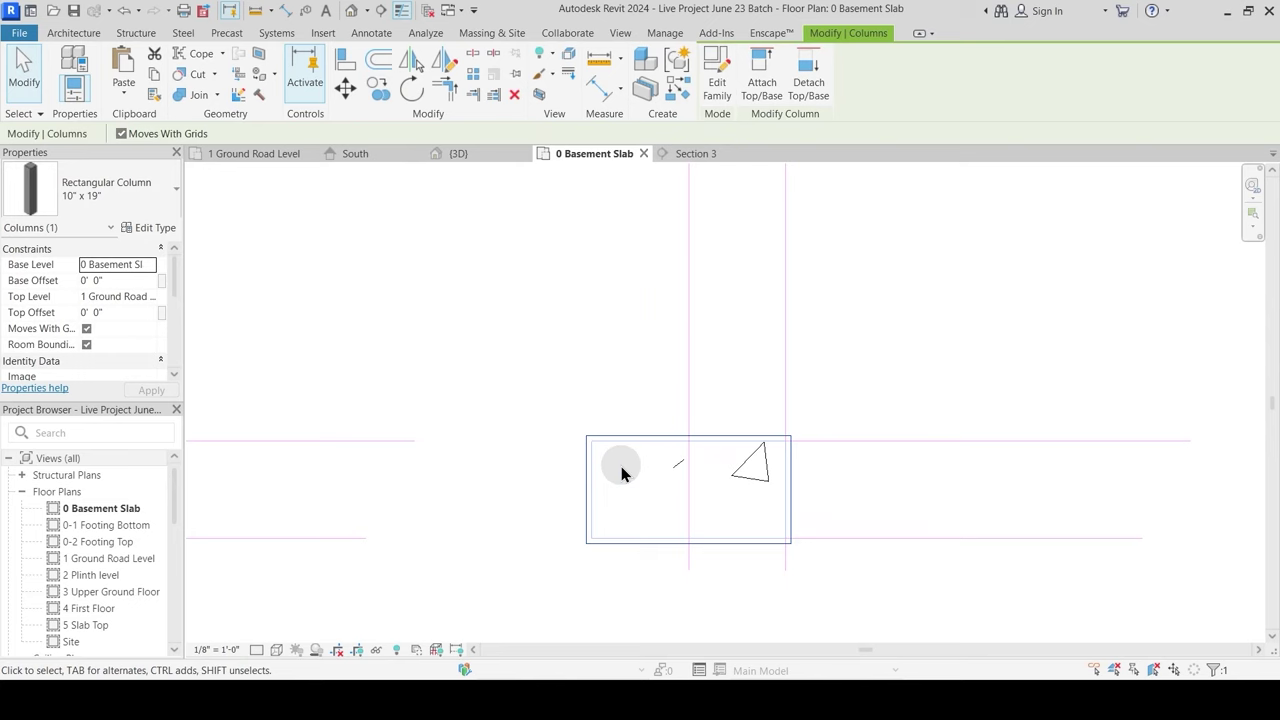
key("c")
key("o")
scroll(600, 465, "up", 2)
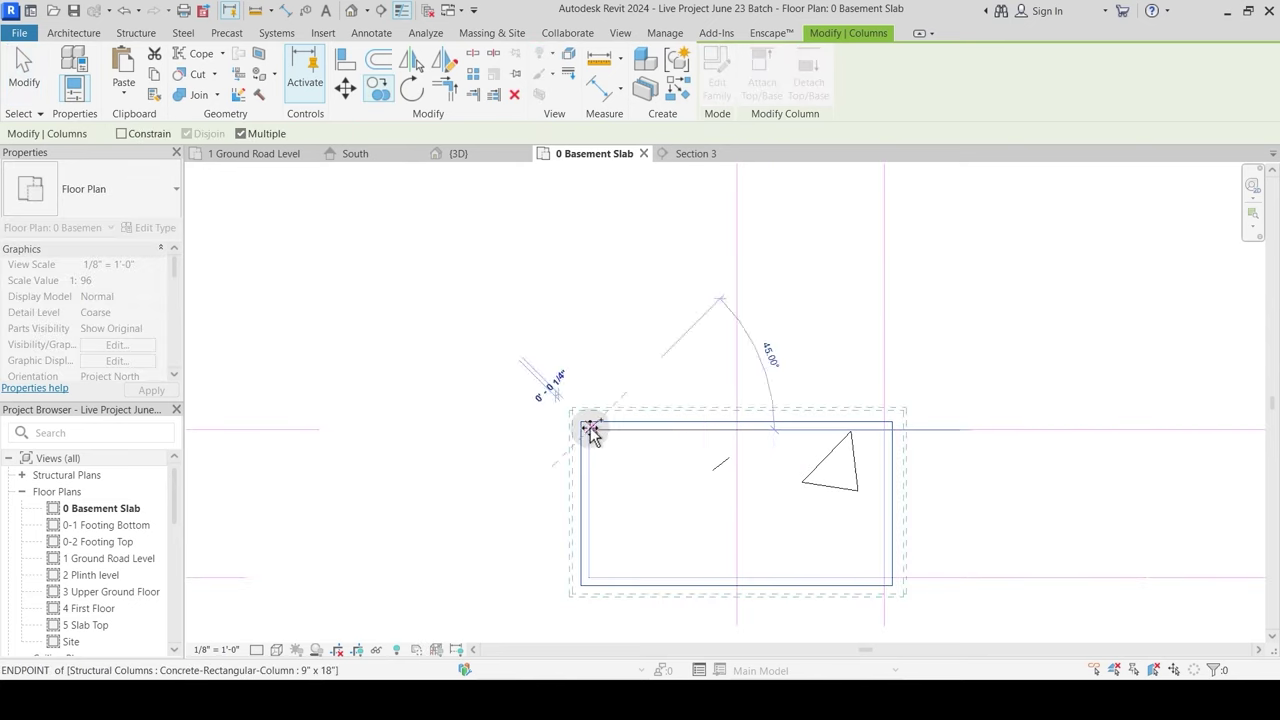
left_click(590, 430)
scroll(657, 512, "down", 7)
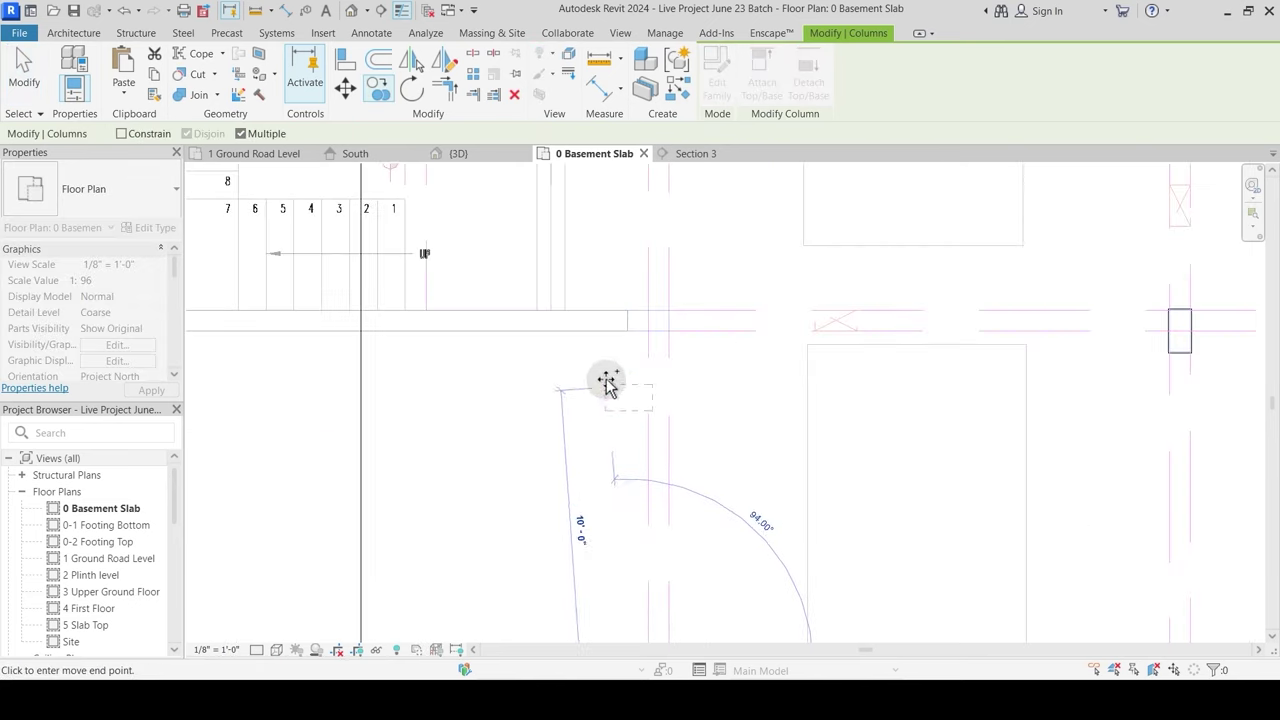
scroll(630, 317, "up", 2)
left_click(632, 291)
key("Escape")
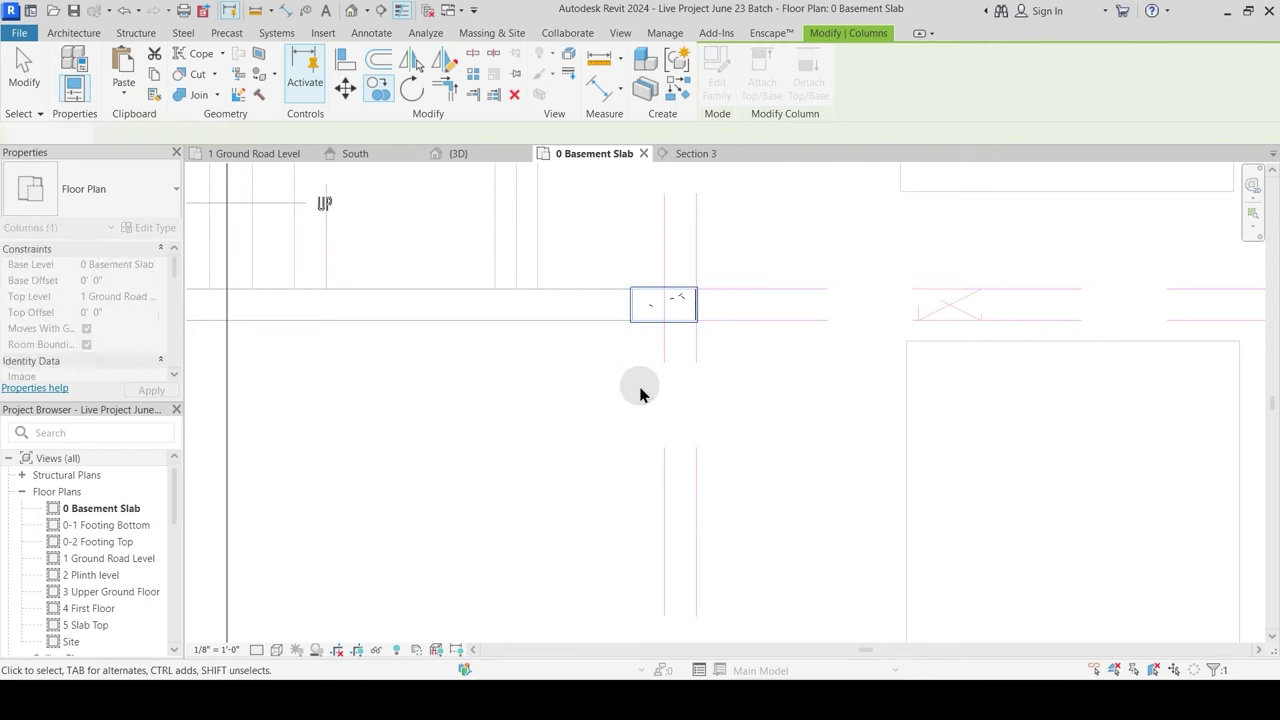
key("Escape")
left_click(479, 153)
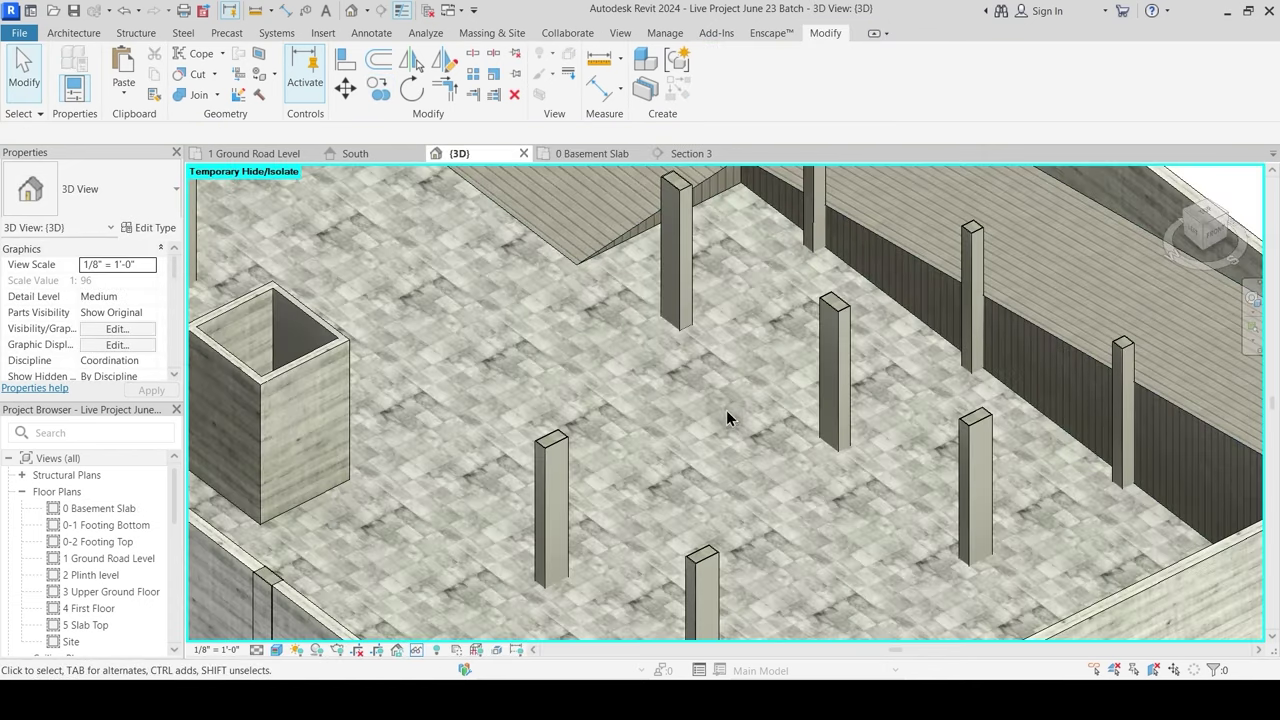
Step: Join the inner column top to the column beneath it, using Tab to pick it
scroll(720, 436, "down", 2)
middle_click_drag(703, 457, 401, 411, "shift")
scroll(400, 418, "down", 3)
scroll(398, 422, "up", 6)
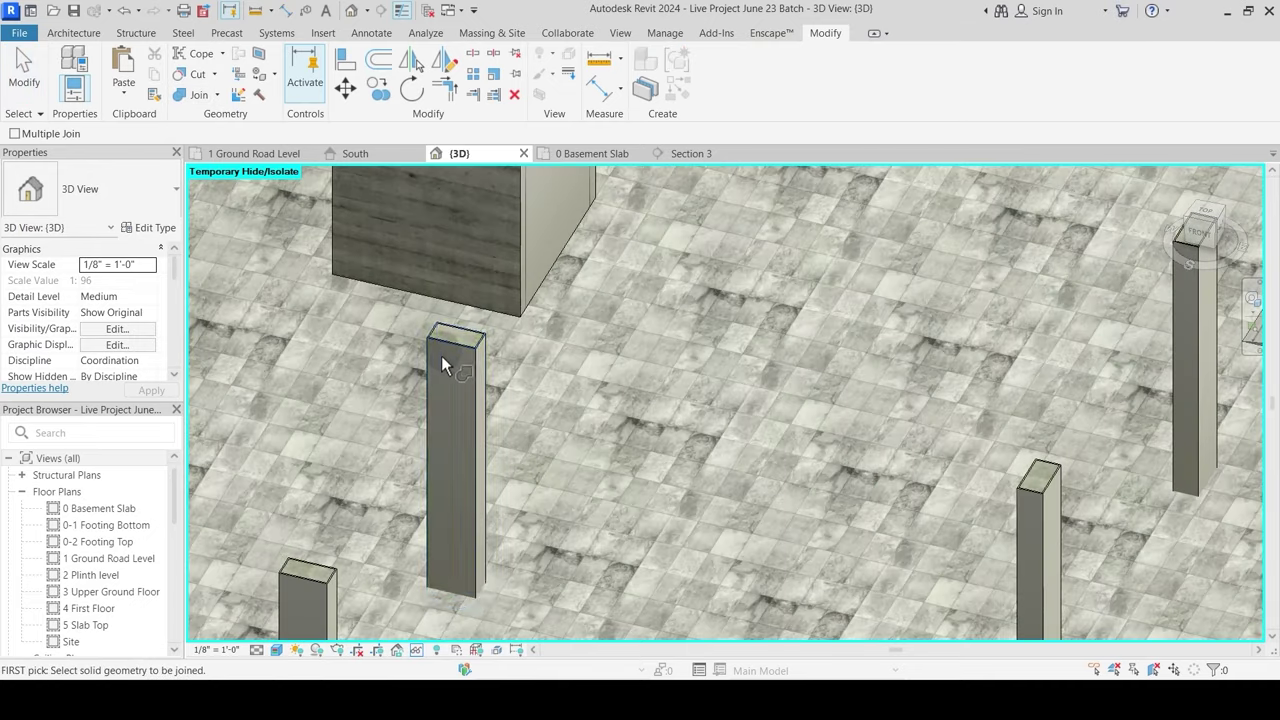
scroll(442, 357, "up", 1)
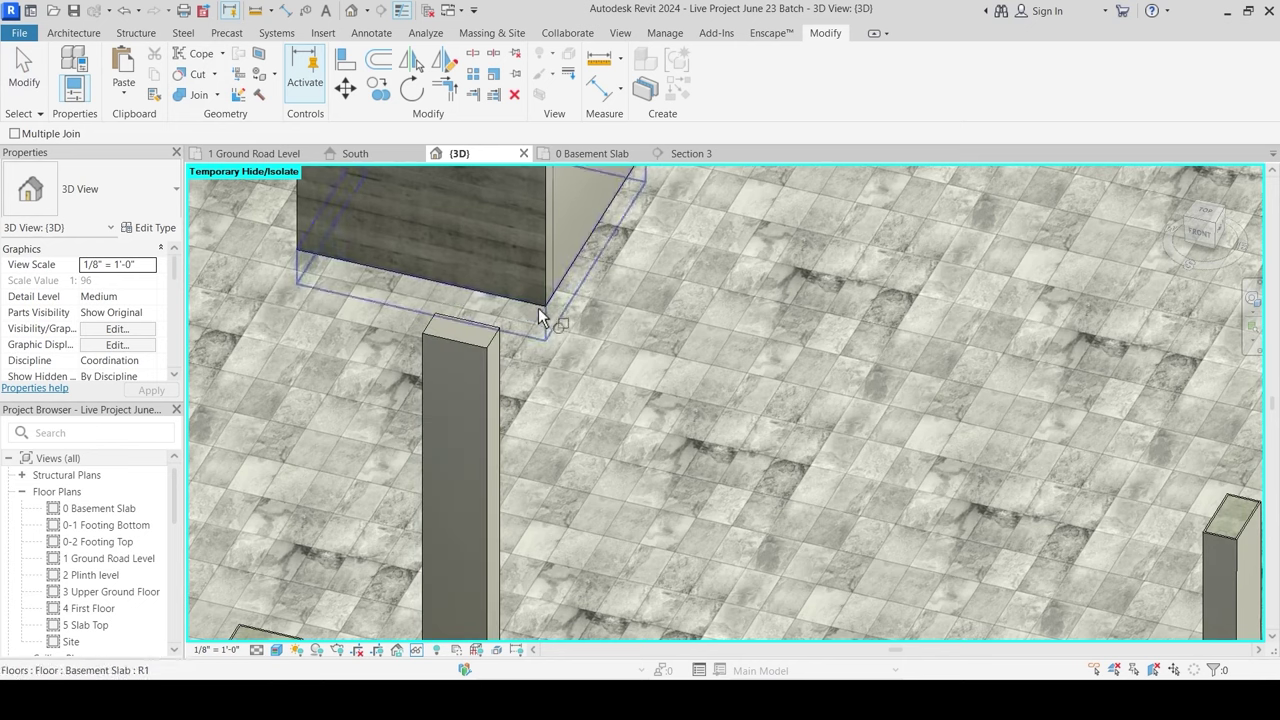
scroll(452, 358, "up", 4)
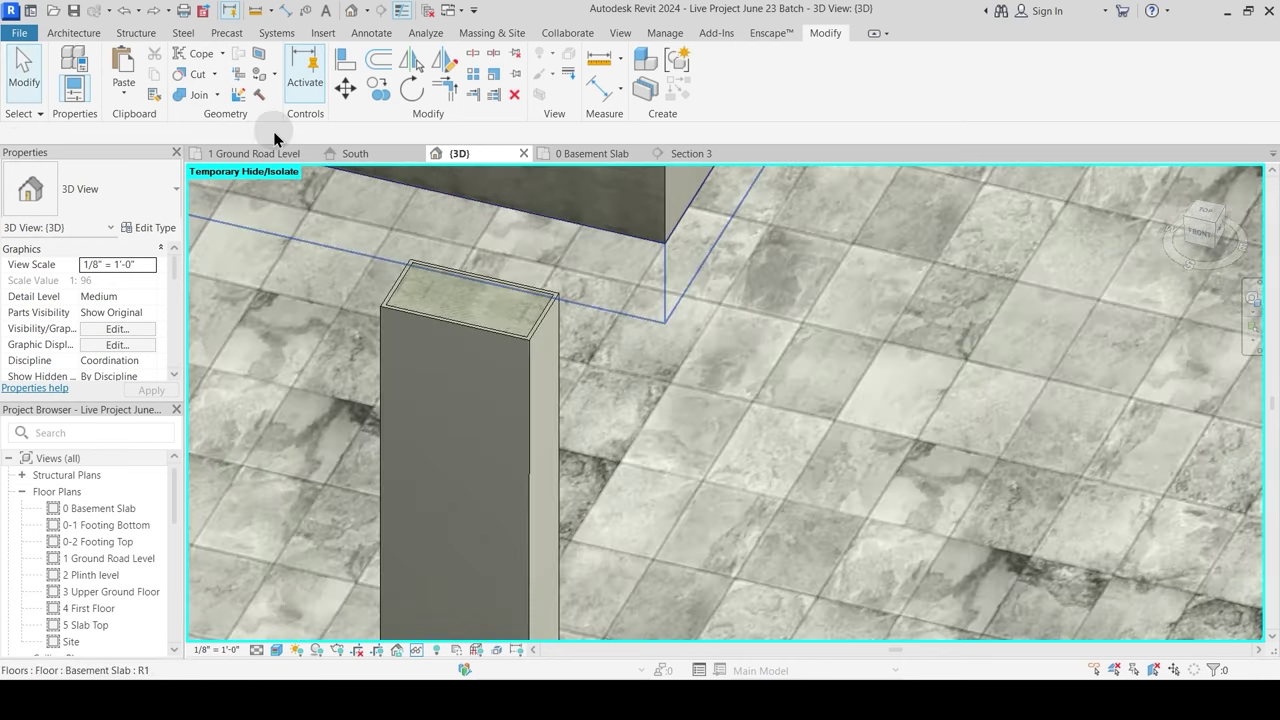
left_click(186, 95)
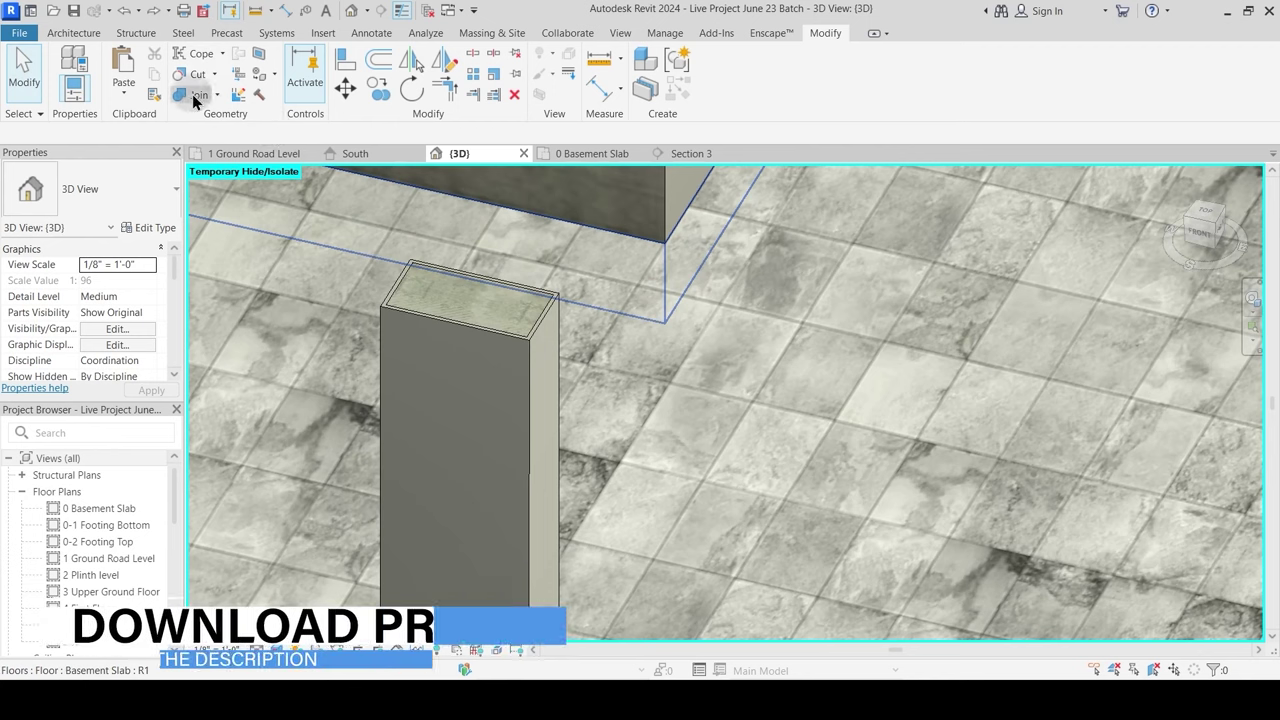
key("Tab")
left_click(447, 280)
left_click(439, 322)
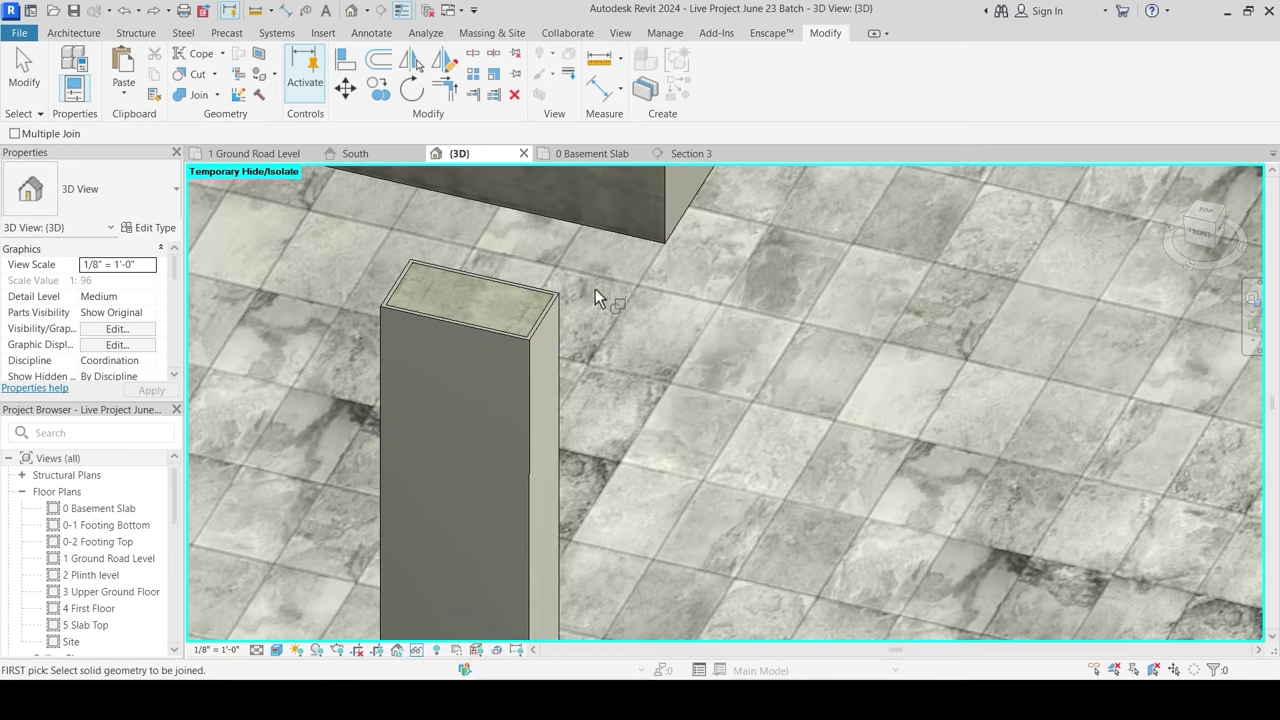
Step: Orbit and pan to view the whole basement, then return to the 0 Basement Slab plan
scroll(610, 295, "down", 3)
scroll(622, 300, "down", 5)
middle_click_drag(663, 374, 686, 449, "shift")
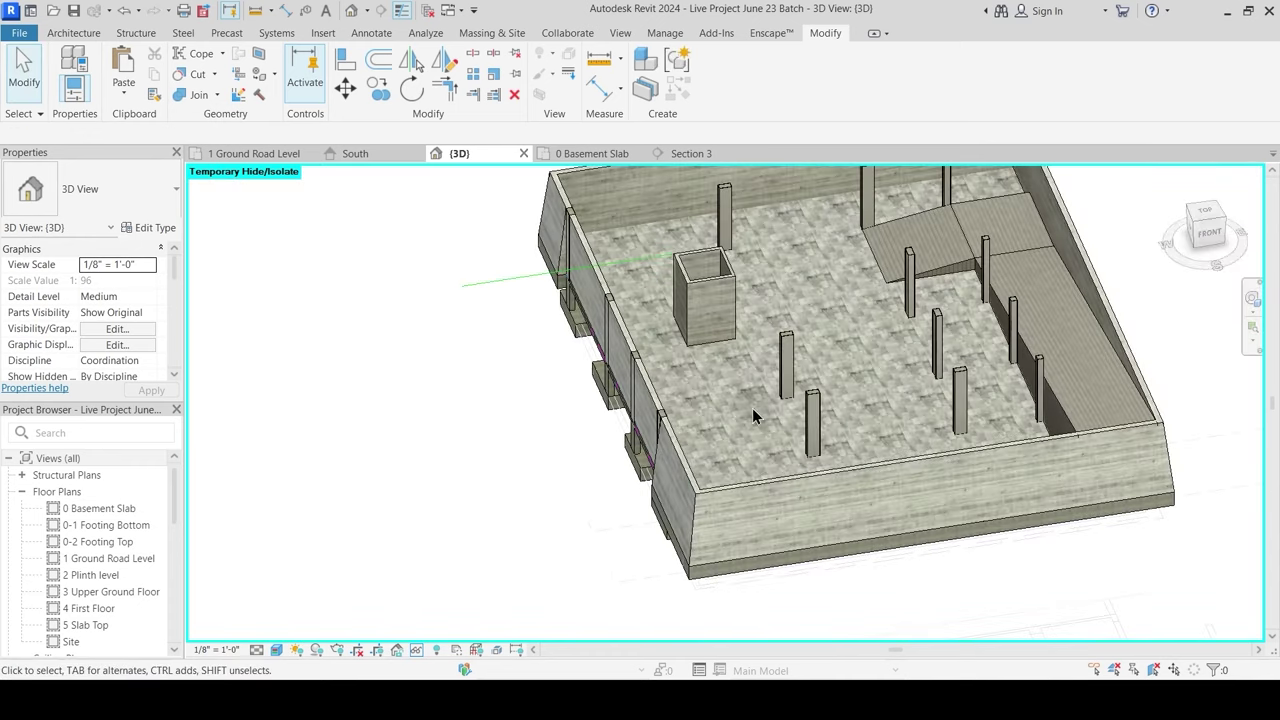
middle_click_drag(754, 417, 707, 418)
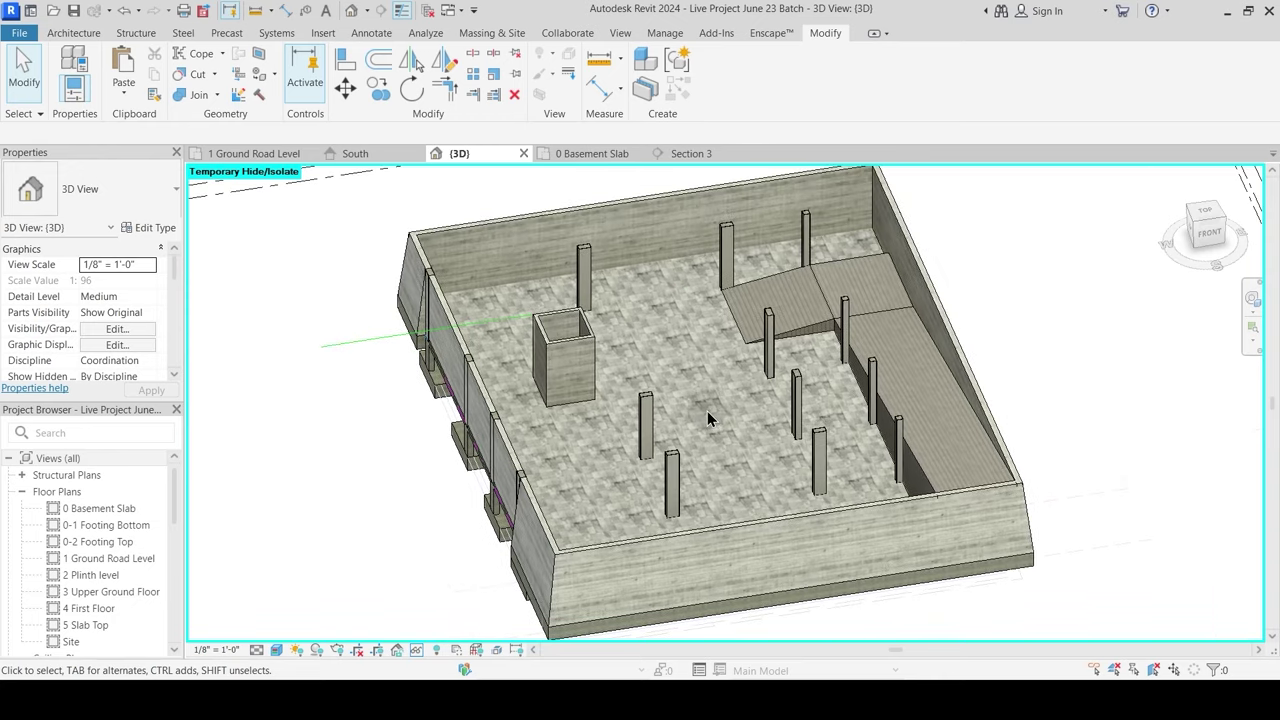
left_click(596, 153)
Step: Adjust the section line across the 0 Basement Slab plan and pan to its head
scroll(660, 390, "down", 6)
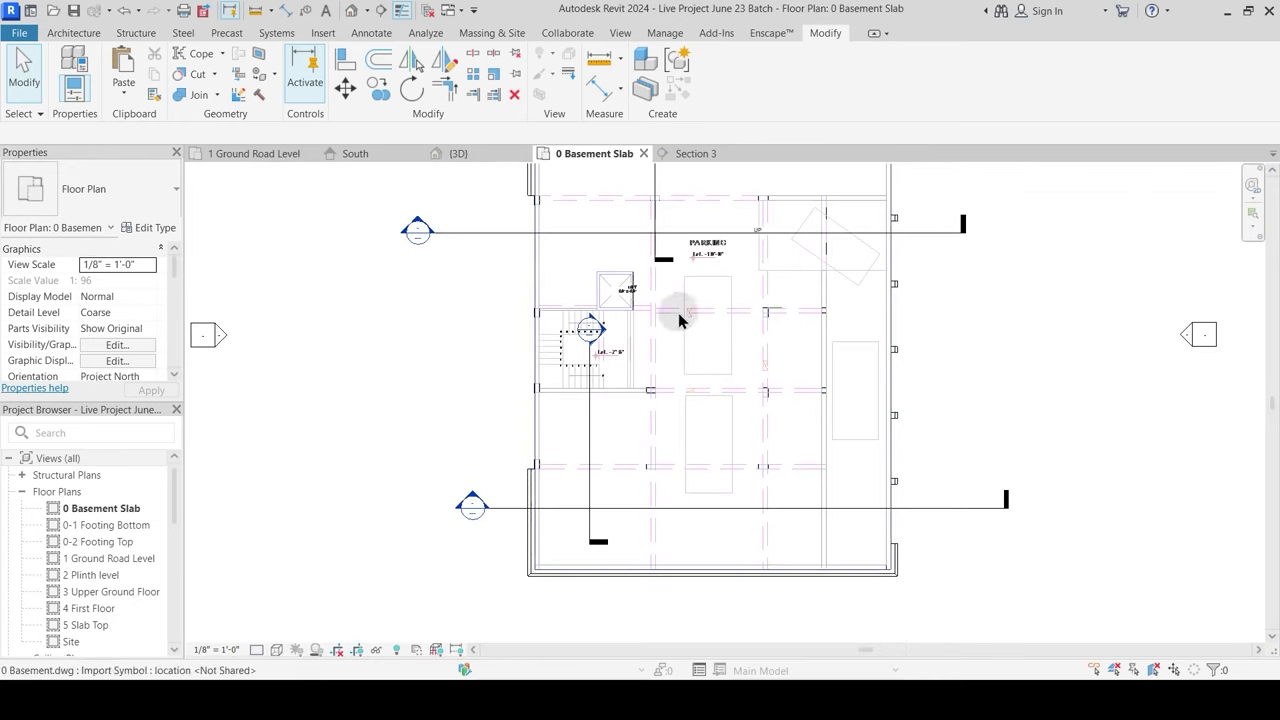
left_click(681, 258)
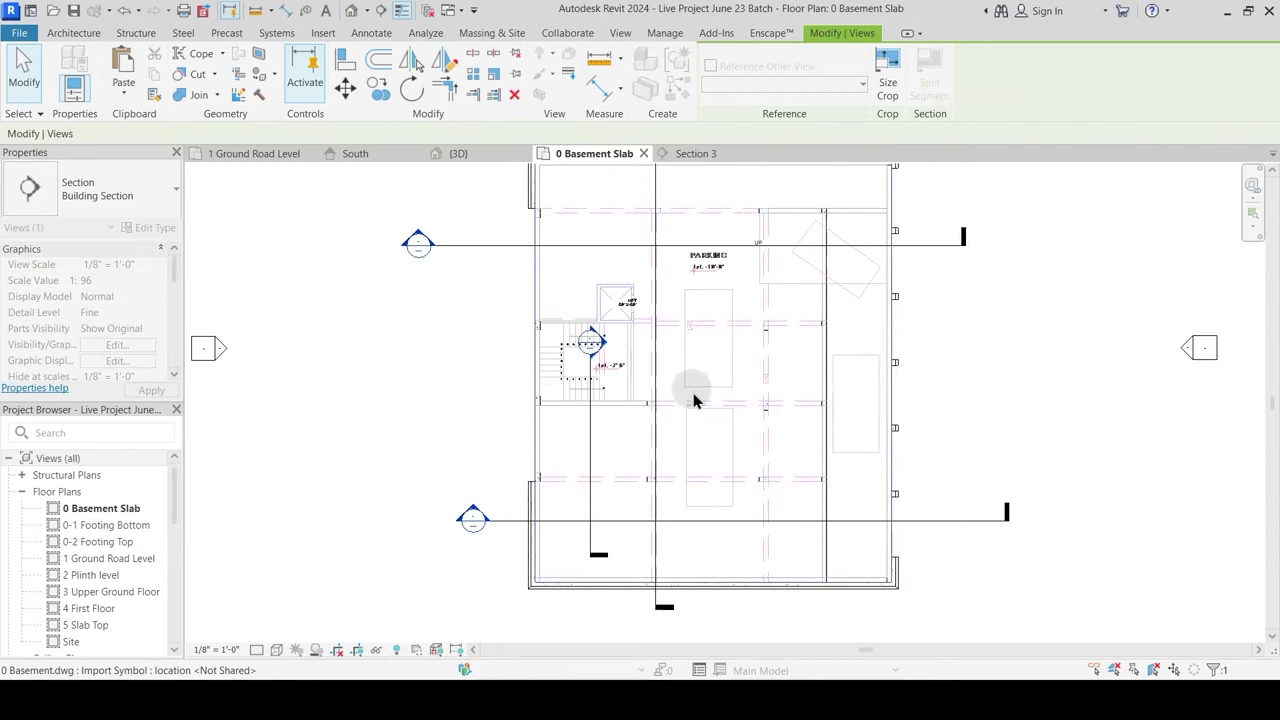
key("Escape")
scroll(665, 347, "up", 3)
mouse_move(649, 394)
left_mouse_down()
mouse_move(617, 394)
mouse_move(640, 394)
left_mouse_up()
middle_click_drag(711, 309, 711, 471)
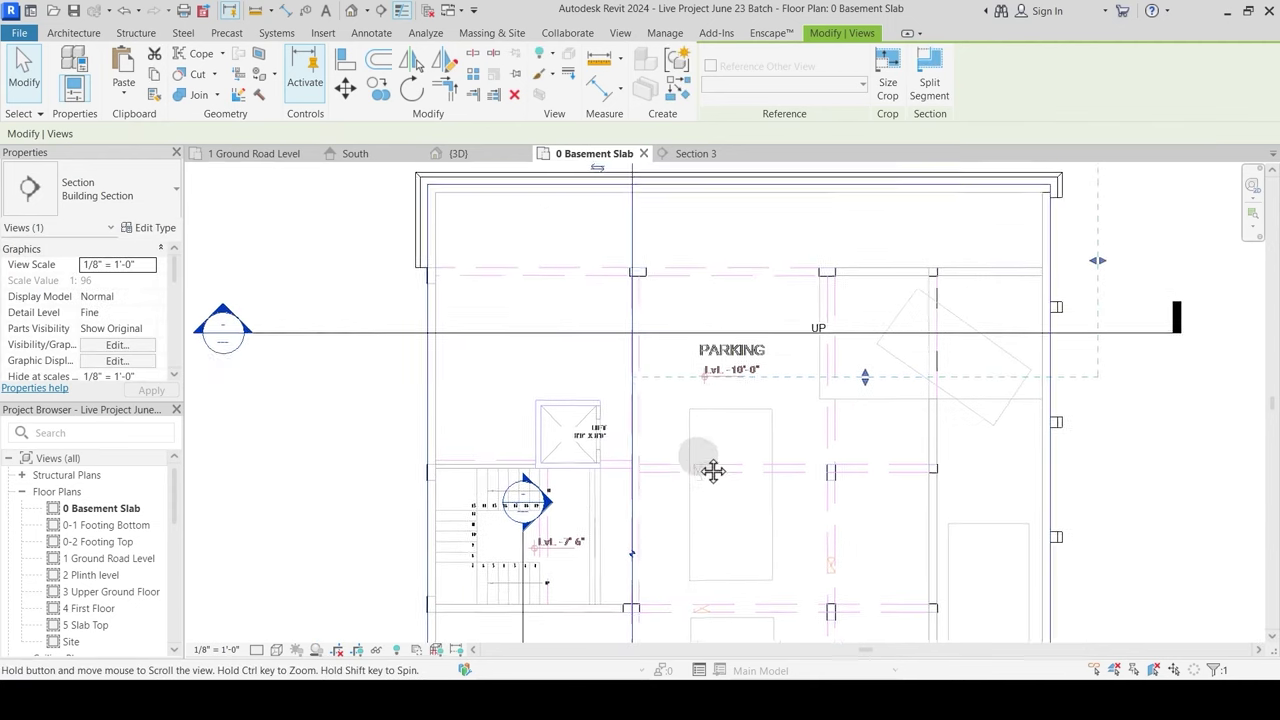
scroll(729, 400, "up", 1)
middle_click_drag(729, 390, 709, 620)
left_click(652, 320)
Step: Open Section 4 and drag its crop region right to show the full basement cut
double_click(632, 298)
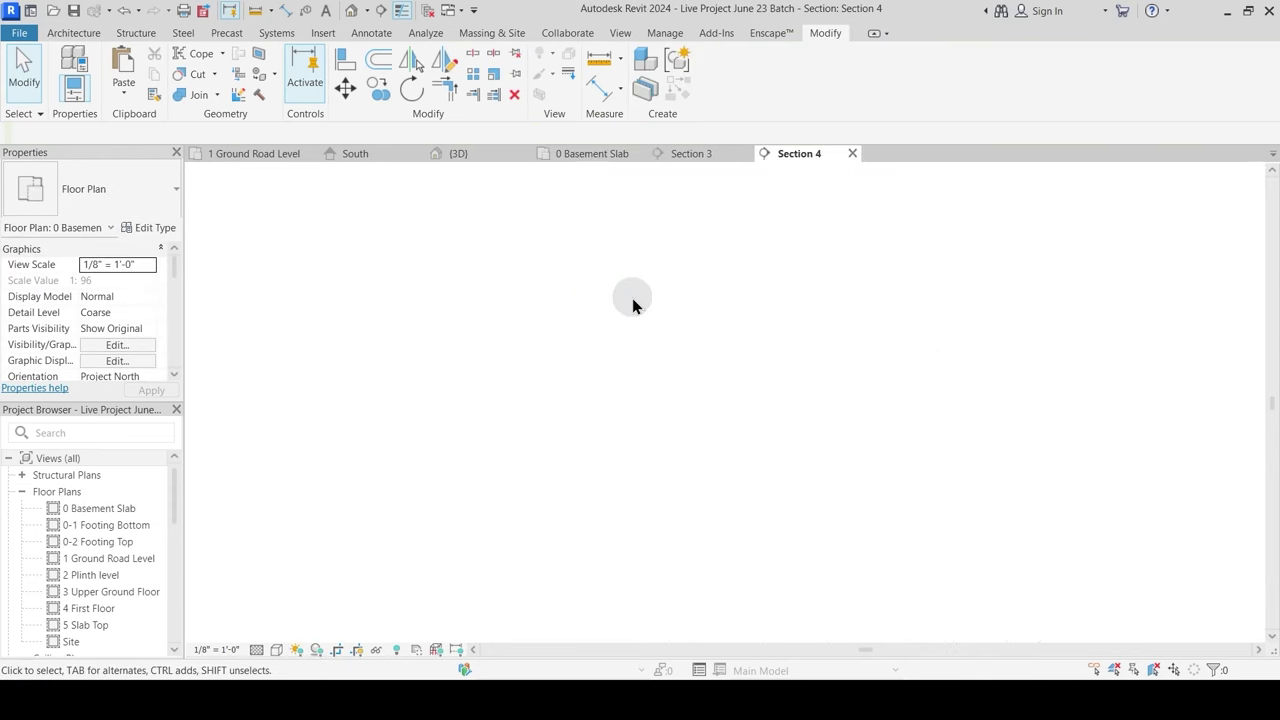
scroll(816, 455, "up", 2)
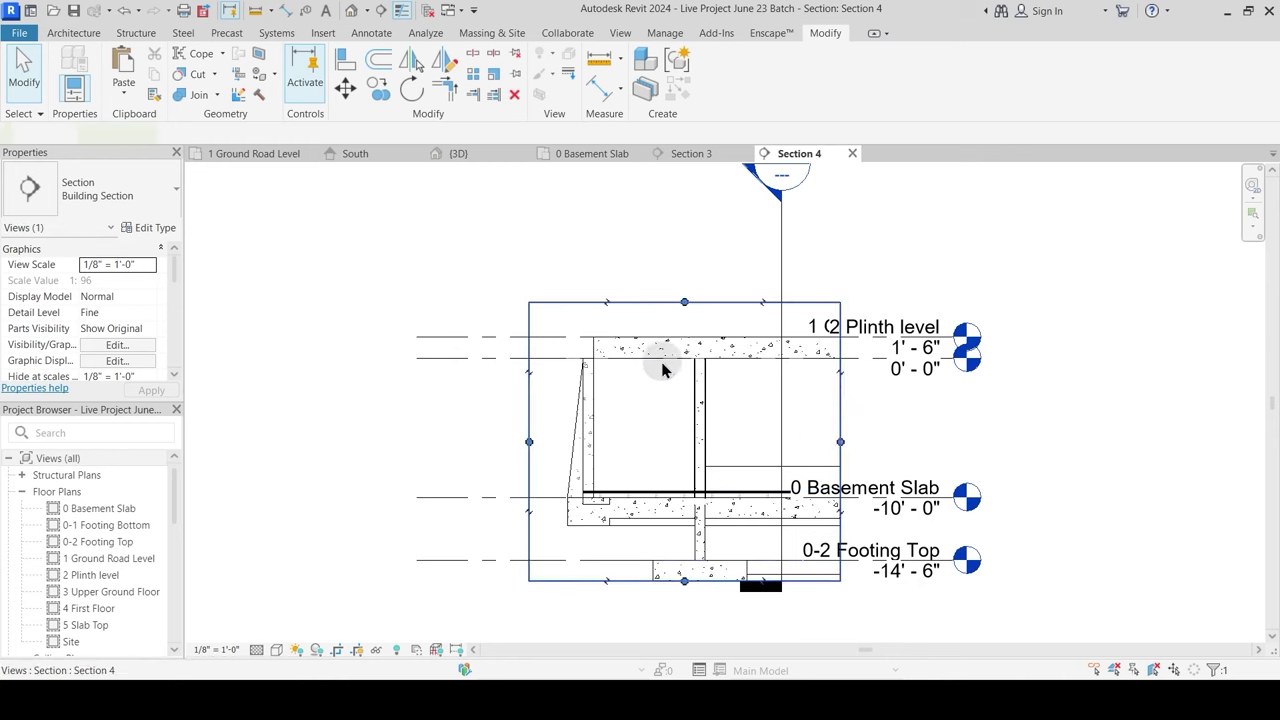
scroll(662, 370, "down", 2)
middle_click_drag(700, 477, 545, 515)
left_click_drag(608, 449, 1162, 449)
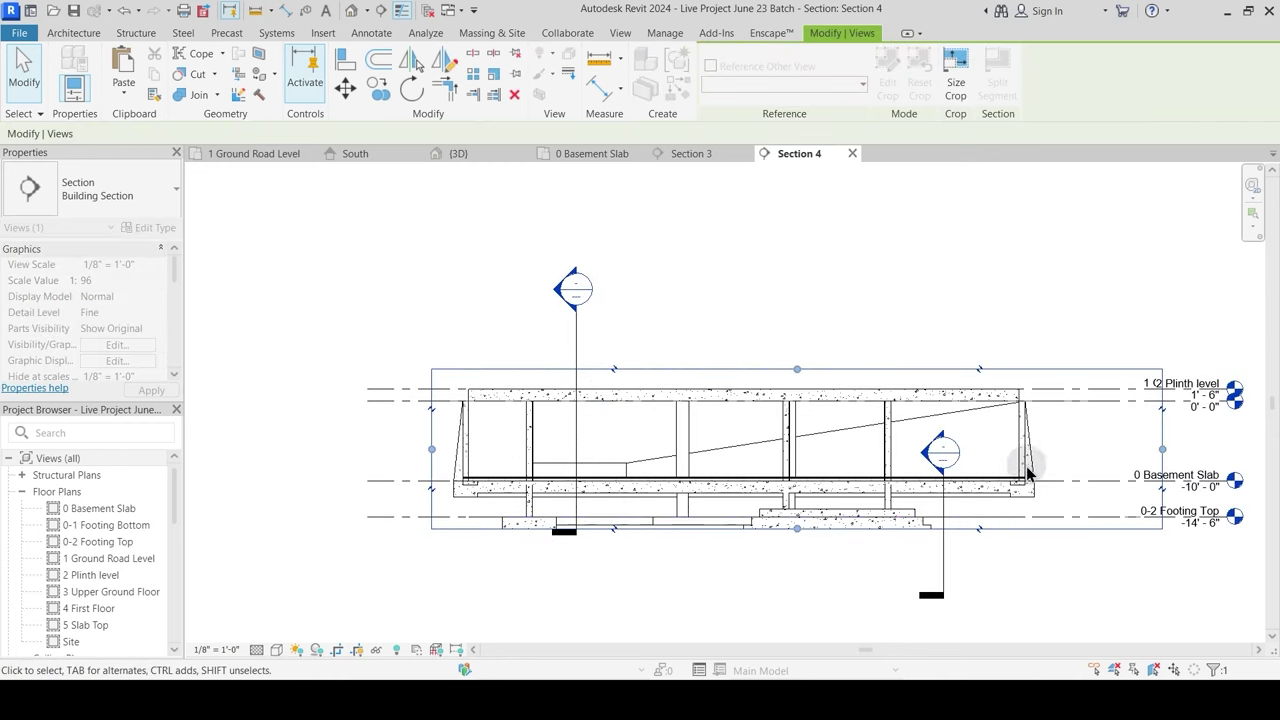
scroll(890, 495, "up", 5)
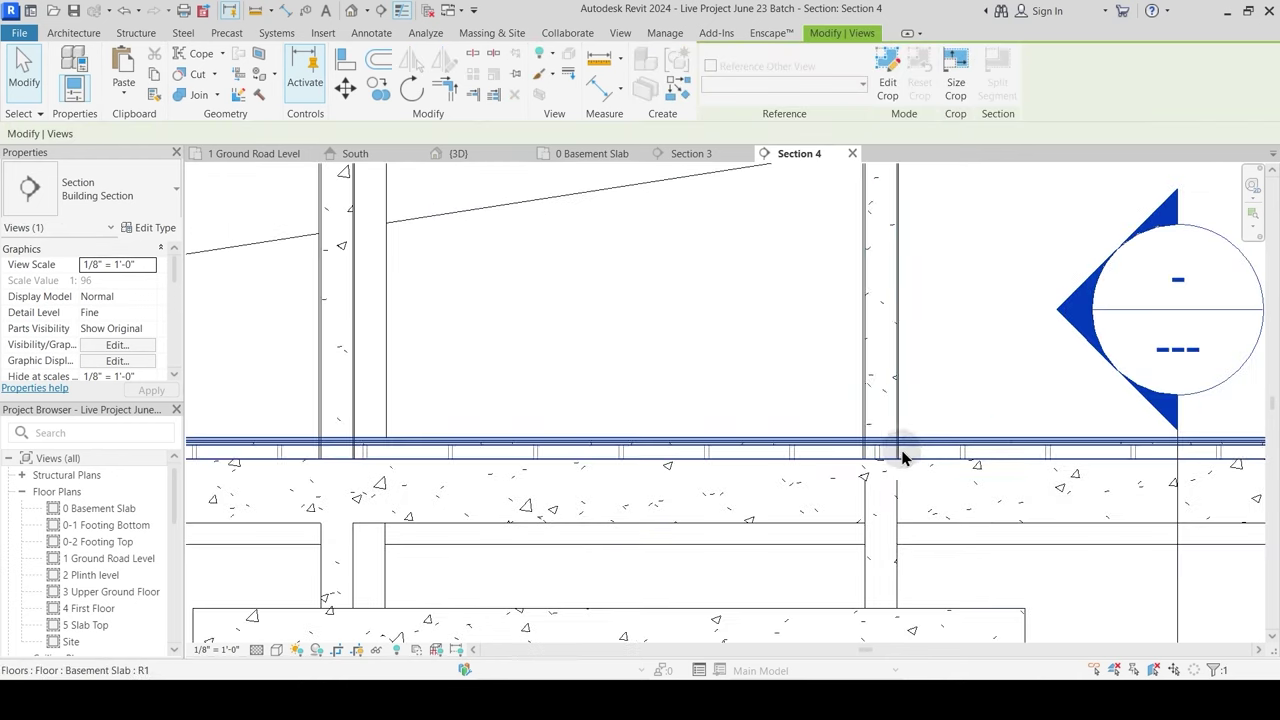
scroll(811, 463, "down", 3)
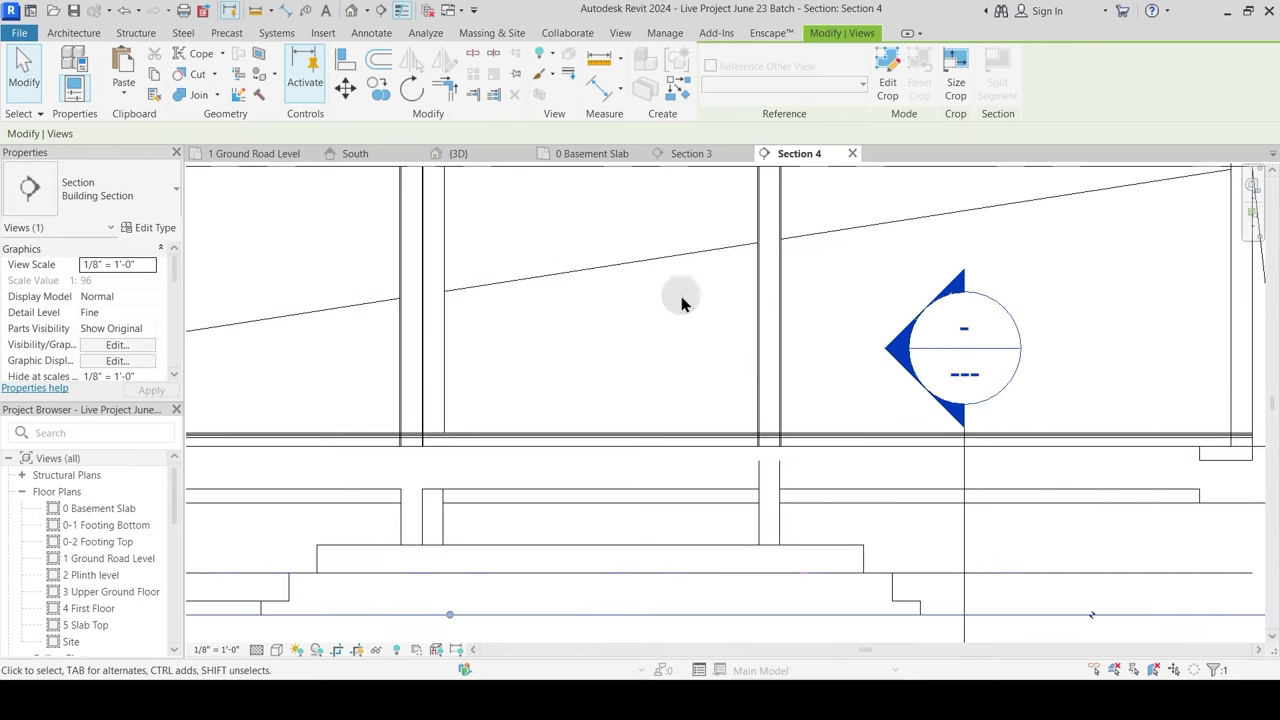
scroll(780, 400, "down", 2)
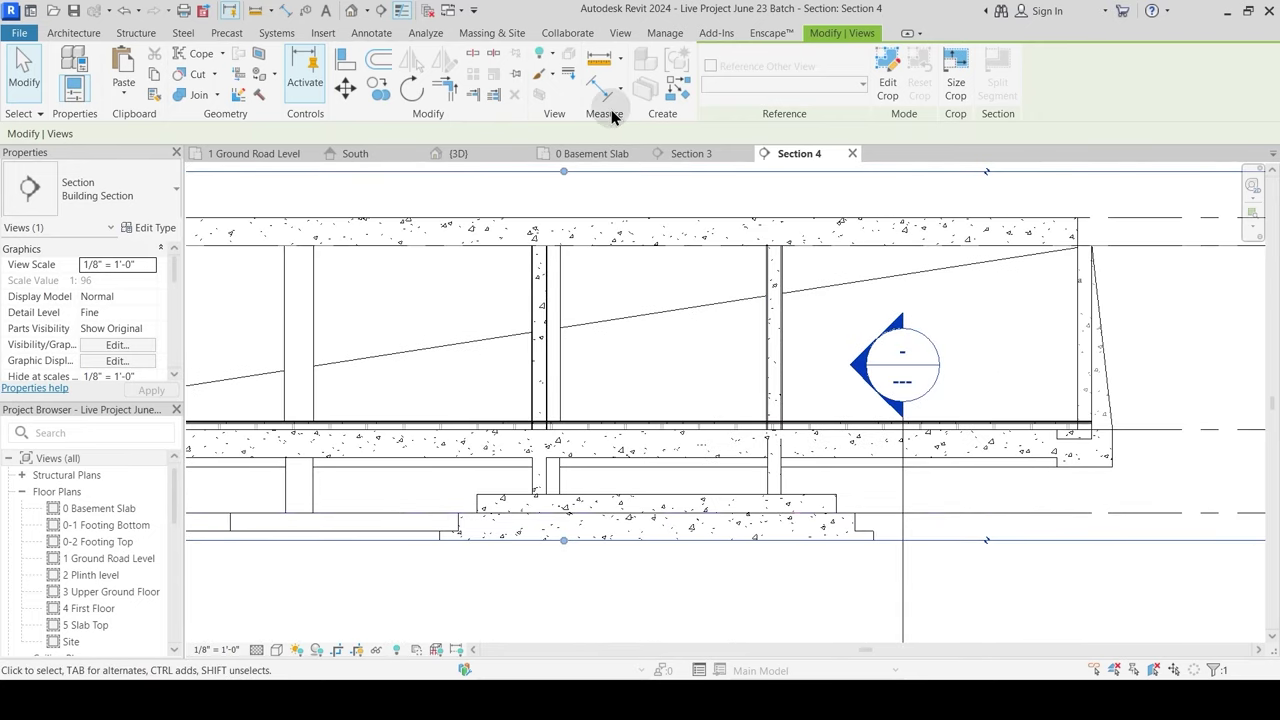
left_click(208, 104)
Step: Join the basement slab with the first two columns meeting it in Section 4
scroll(716, 423, "up", 3)
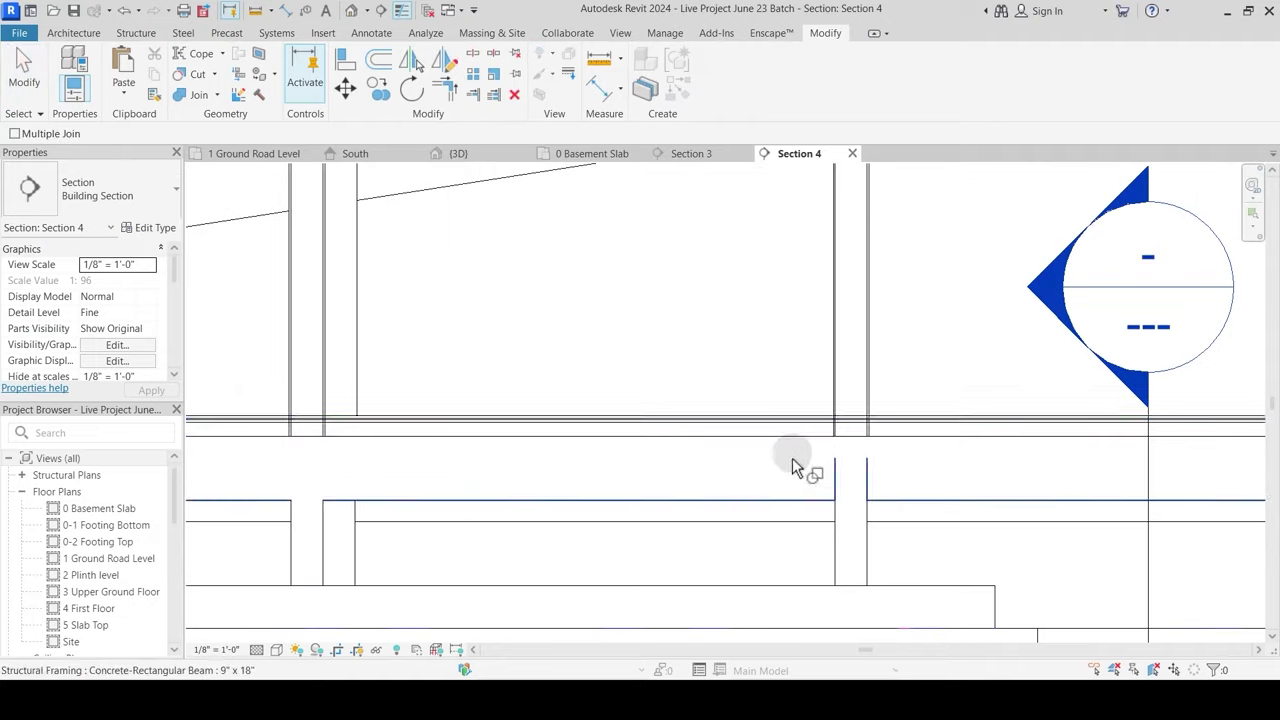
left_click(884, 414)
left_click(872, 397)
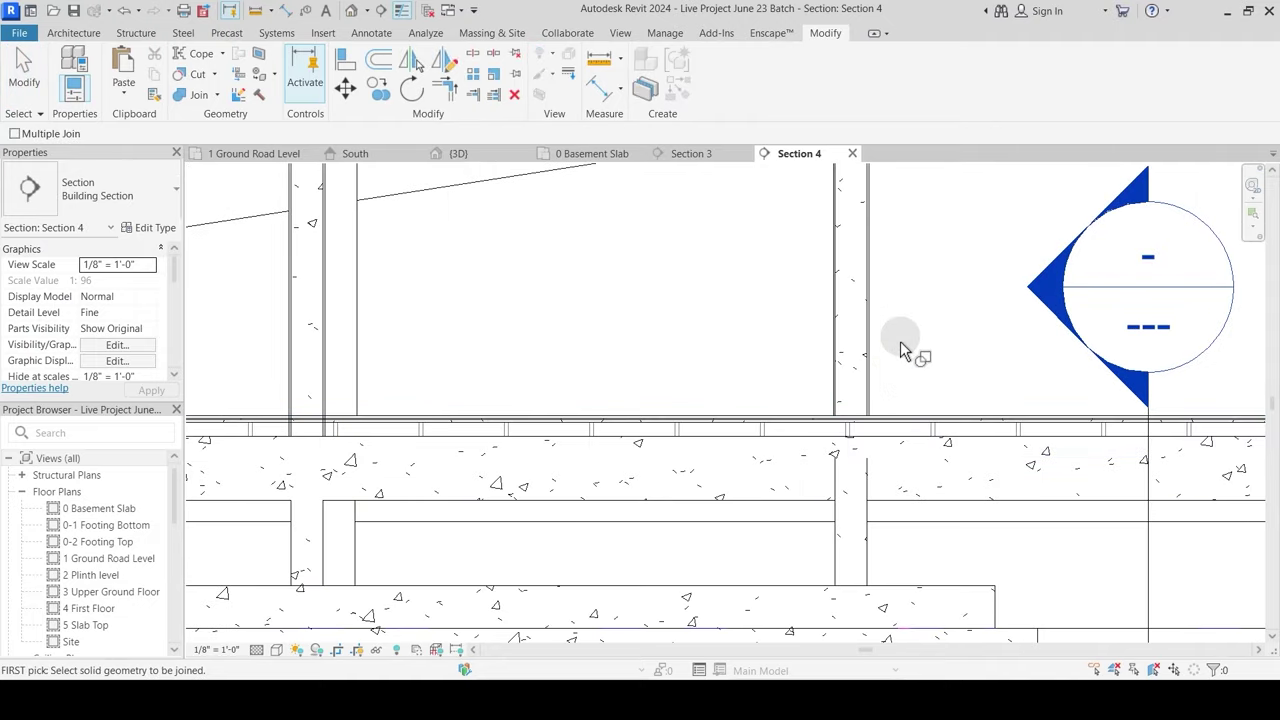
scroll(760, 370, "down", 2)
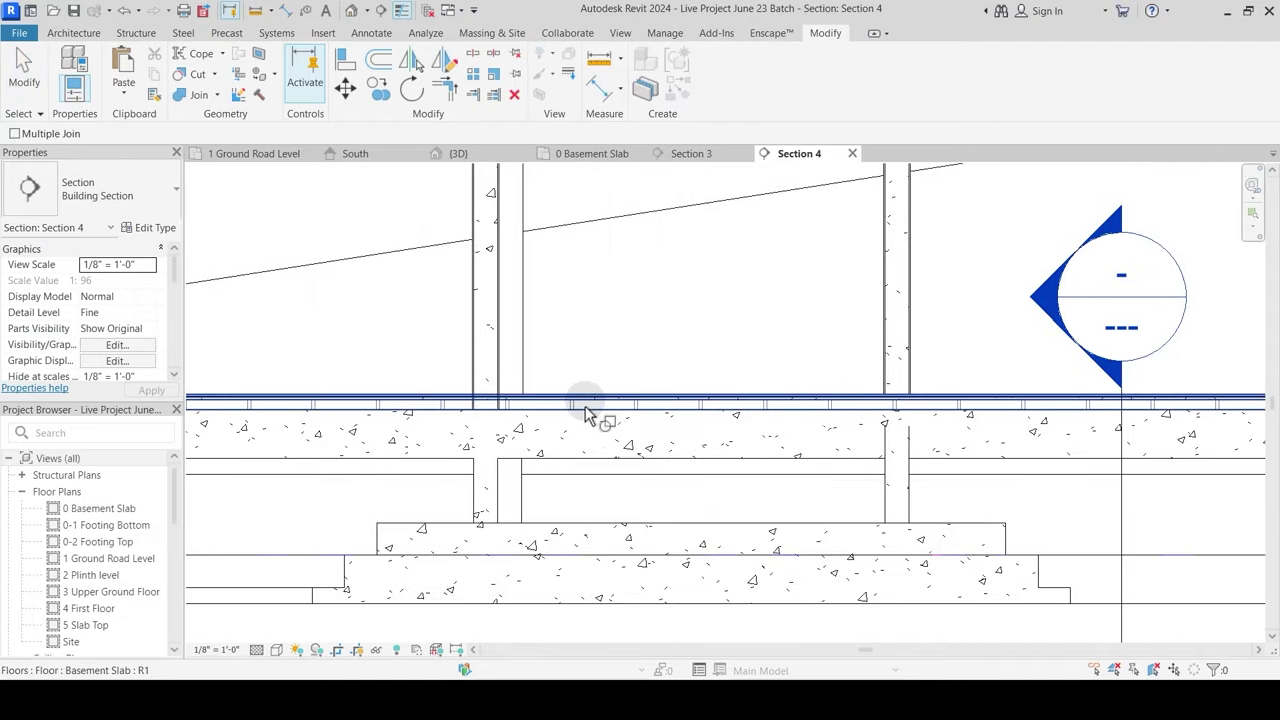
left_click(514, 395)
left_click(509, 388)
middle_click_drag(457, 359, 874, 395)
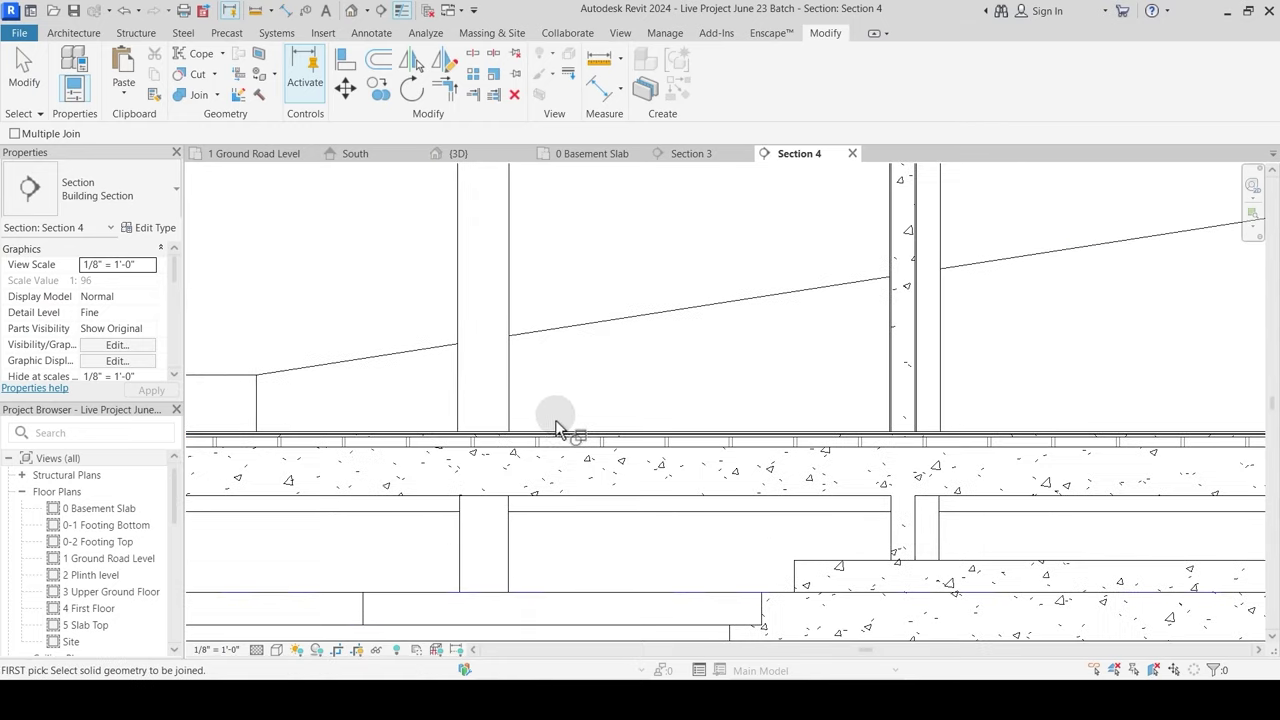
Step: Join the slab with the next column and the outer wall, then finish the Join tool
left_click(531, 439)
middle_click_drag(390, 432, 769, 434)
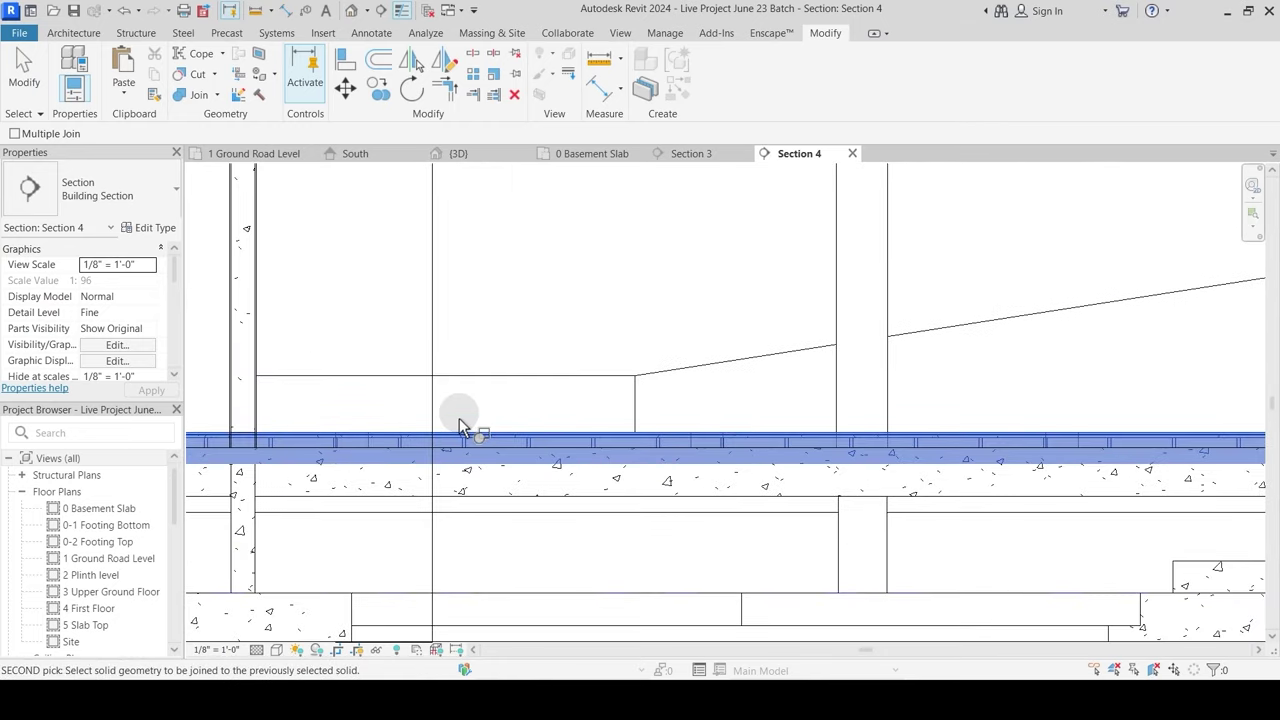
scroll(460, 428, "down", 2)
left_click(337, 399)
middle_click_drag(337, 399, 543, 429)
scroll(429, 442, "up", 2)
left_click(399, 440)
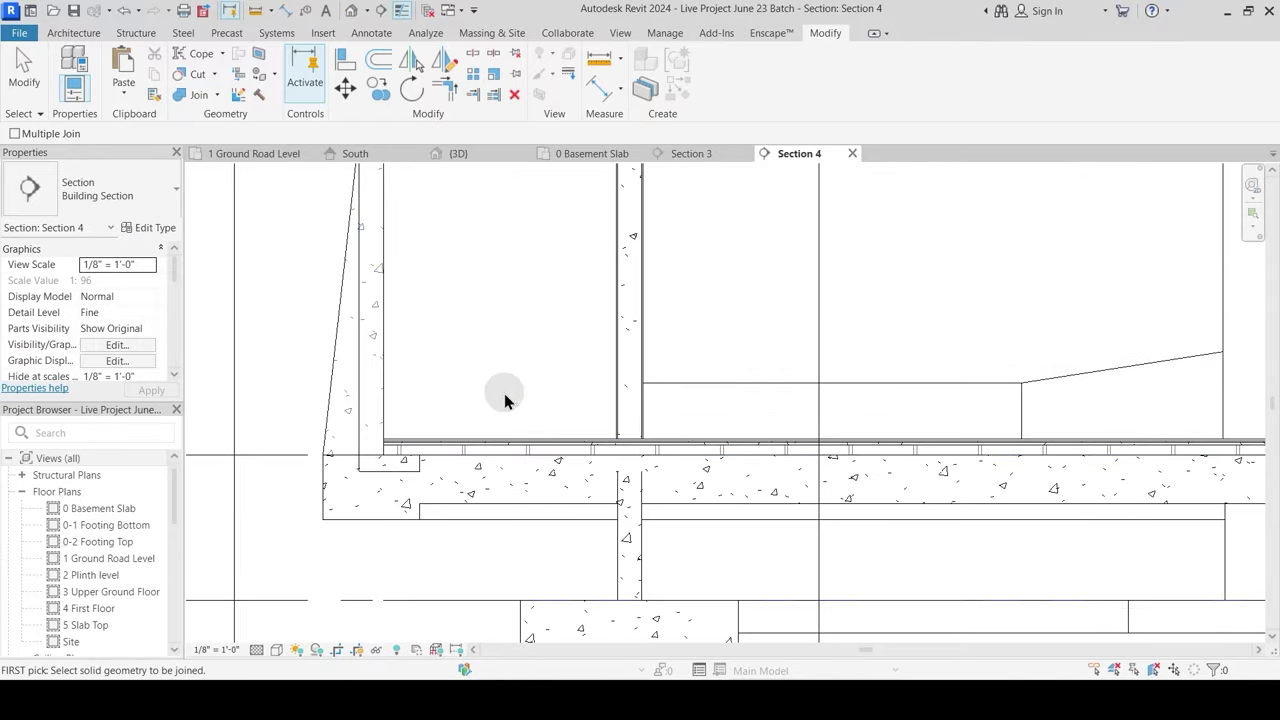
key("Escape")
scroll(676, 422, "up", 2)
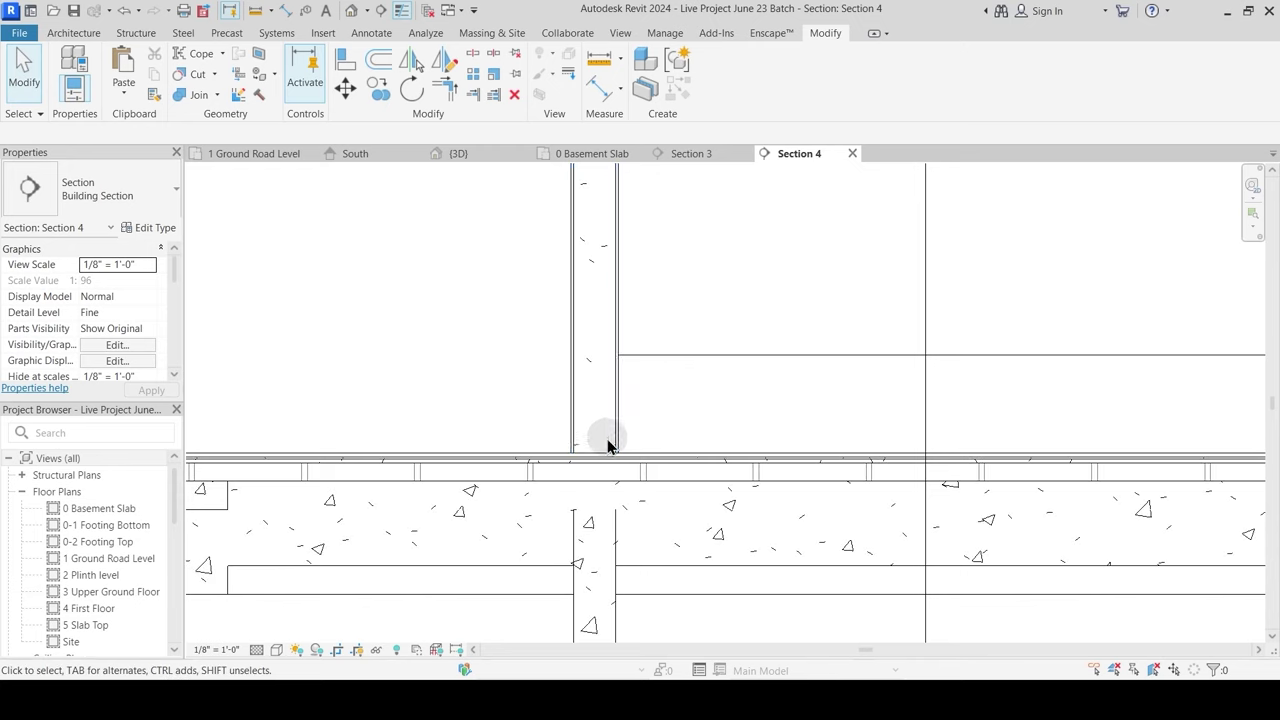
scroll(594, 490, "down", 2)
scroll(592, 498, "up", 2)
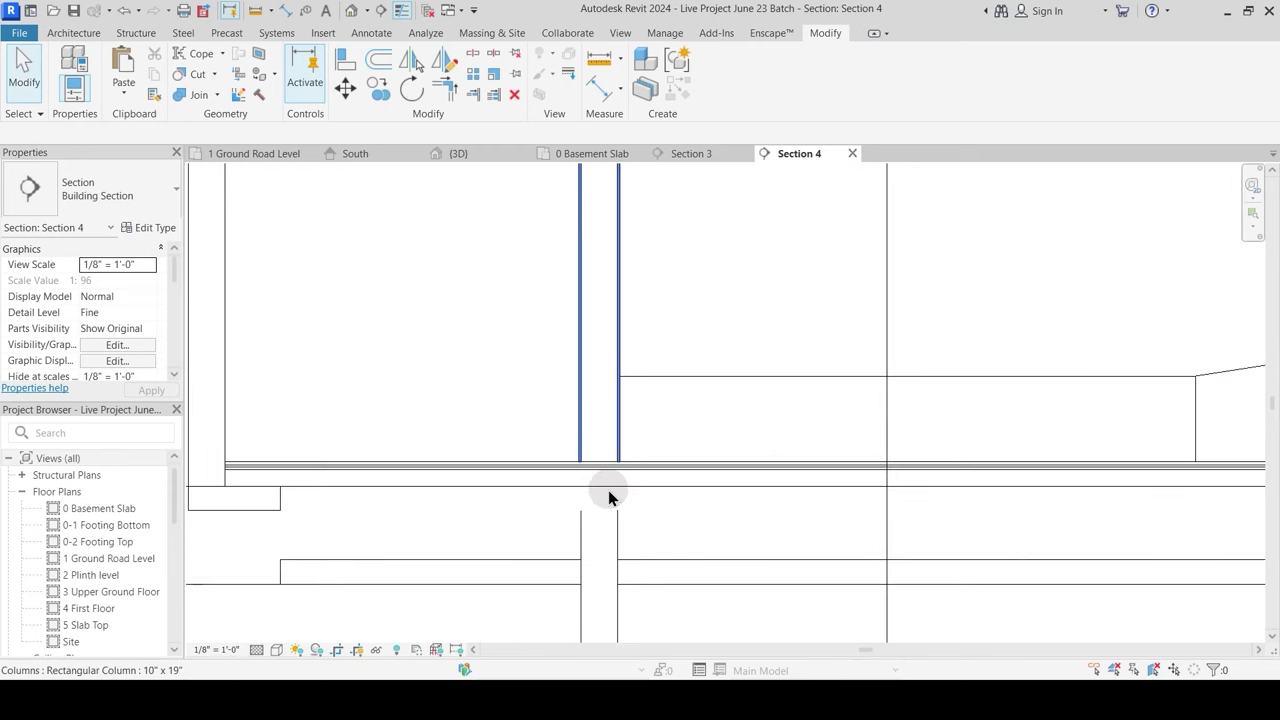
Step: Switch the join order so the column cuts through the basement slab
left_click(216, 95)
left_click(241, 192)
scroll(598, 472, "up", 2)
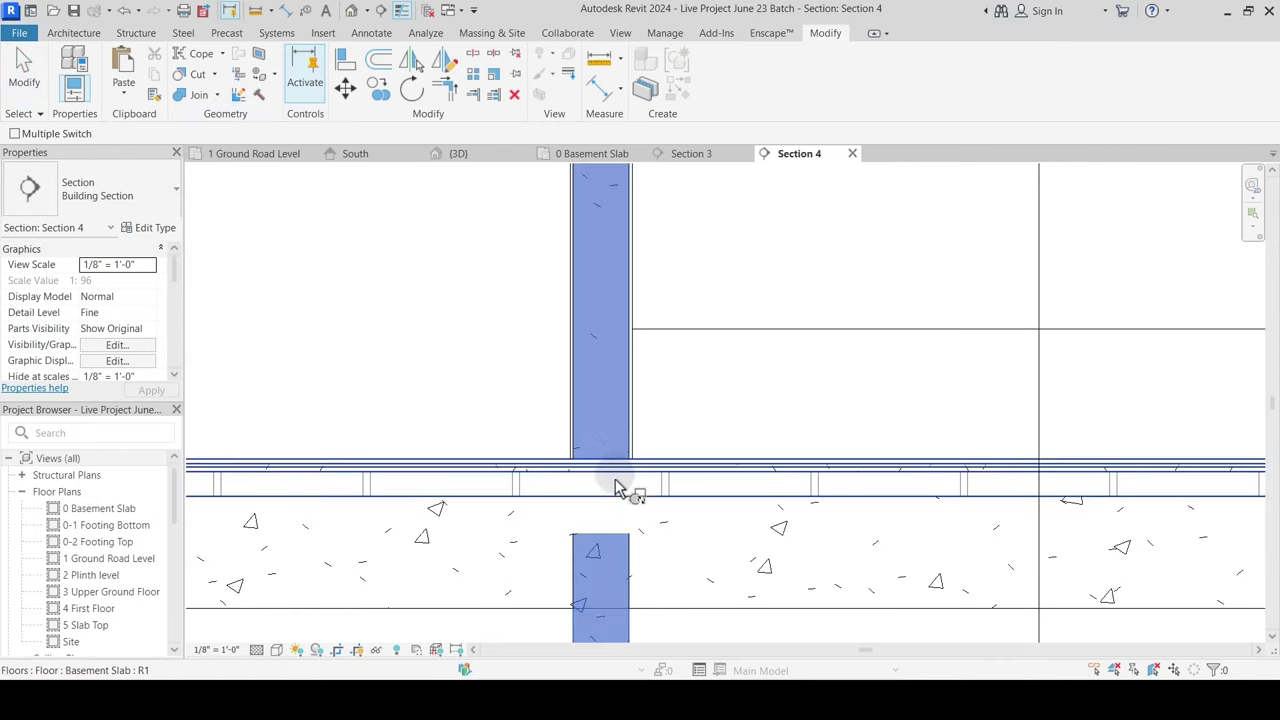
scroll(663, 437, "down", 4)
middle_click_drag(990, 437, 926, 450)
scroll(460, 426, "up", 4)
scroll(408, 444, "down", 3)
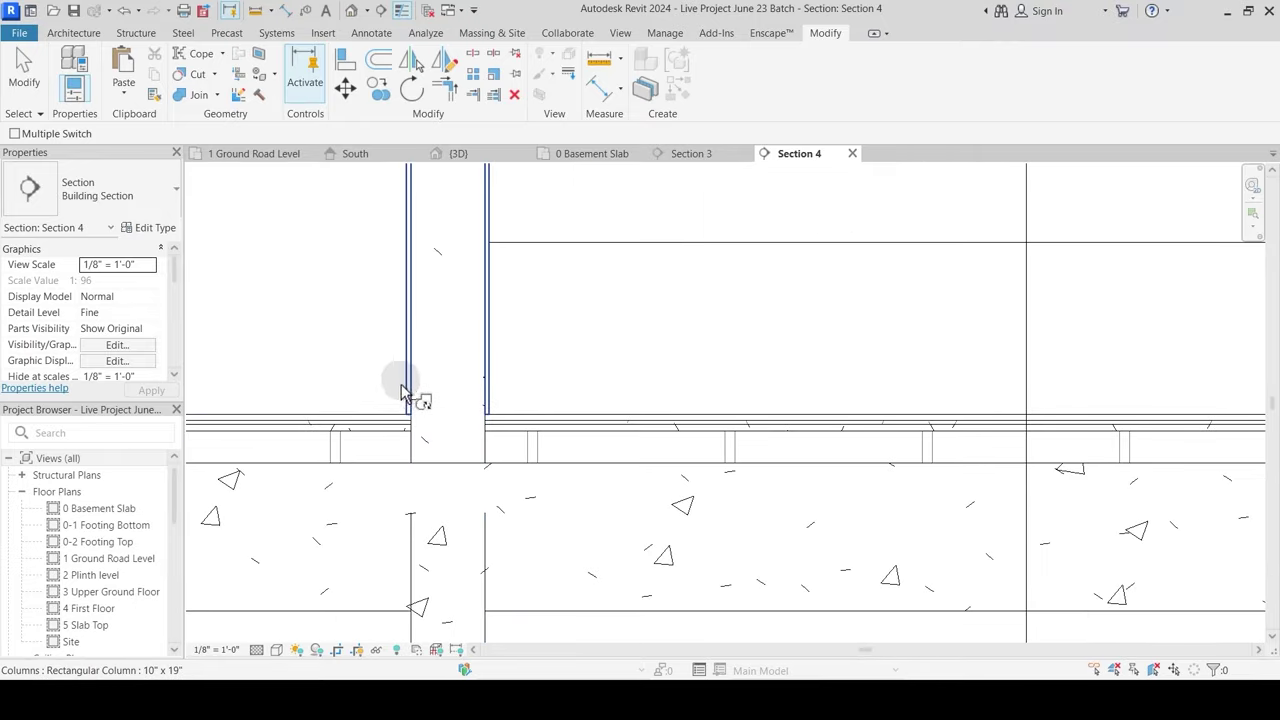
scroll(408, 430, "up", 4)
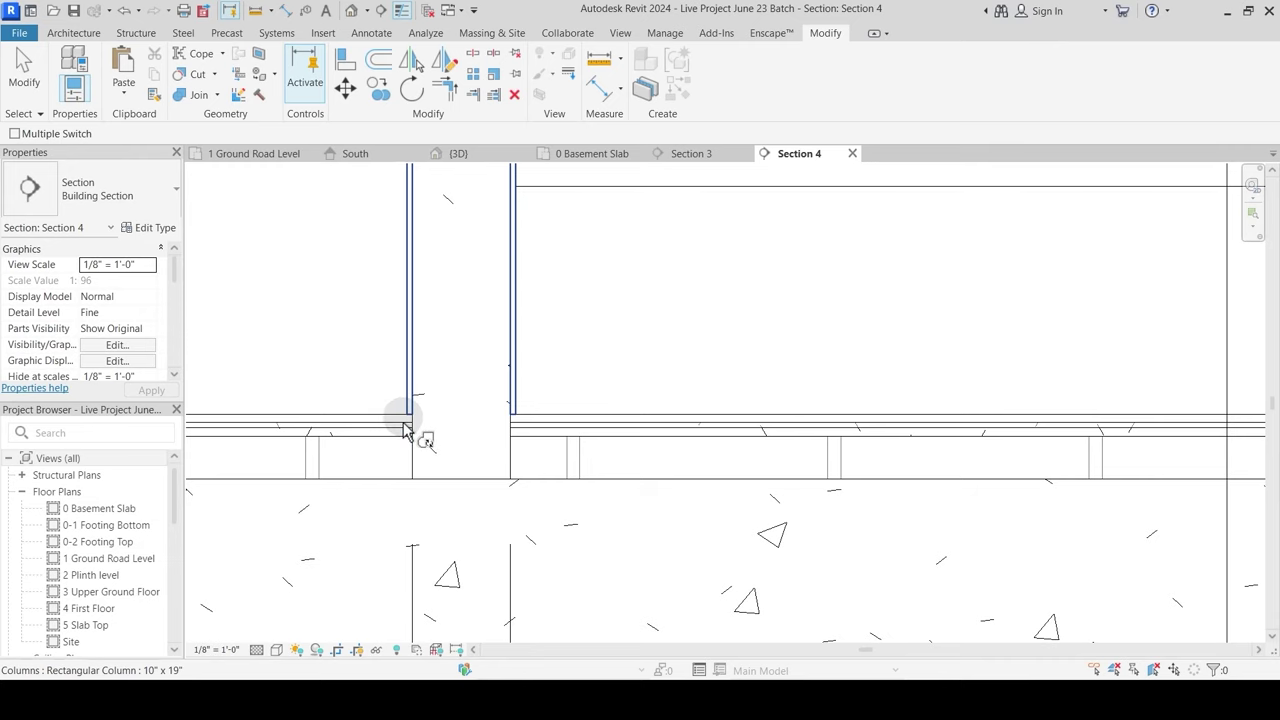
scroll(408, 434, "up", 4)
scroll(408, 434, "down", 2)
middle_click_drag(855, 458, 507, 473)
scroll(869, 454, "up", 5)
scroll(900, 422, "up", 2)
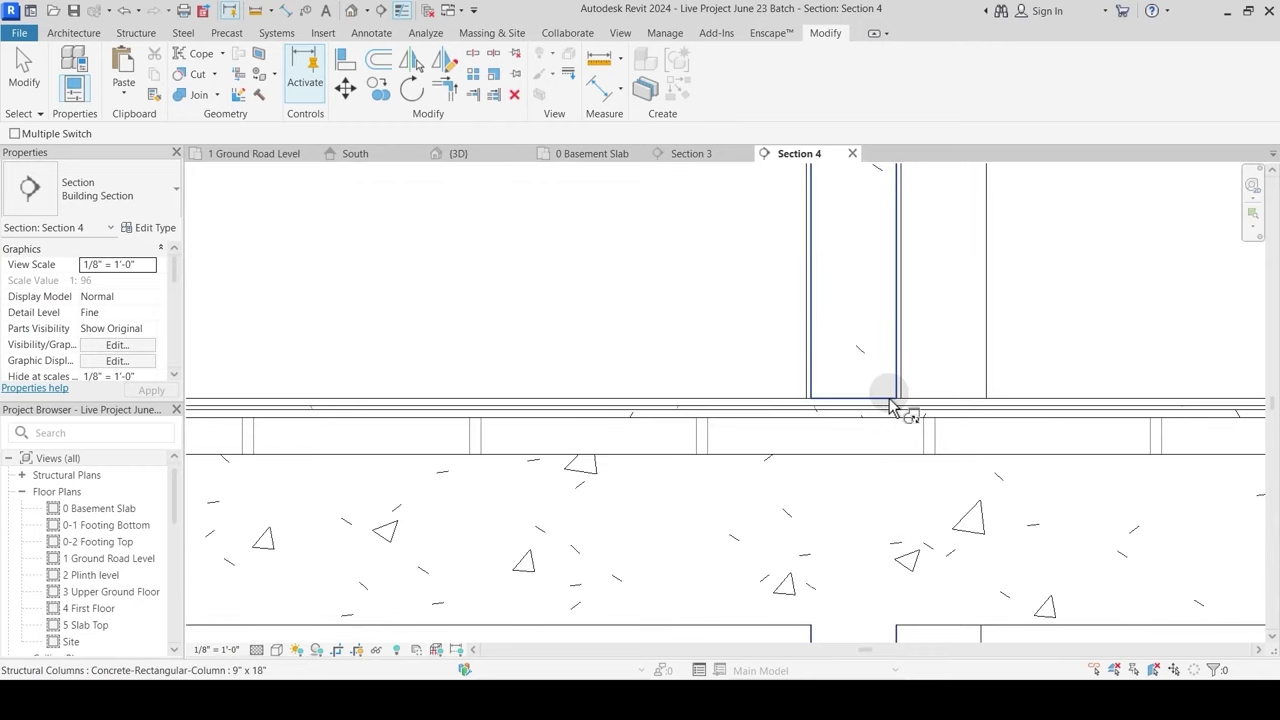
left_click(886, 405)
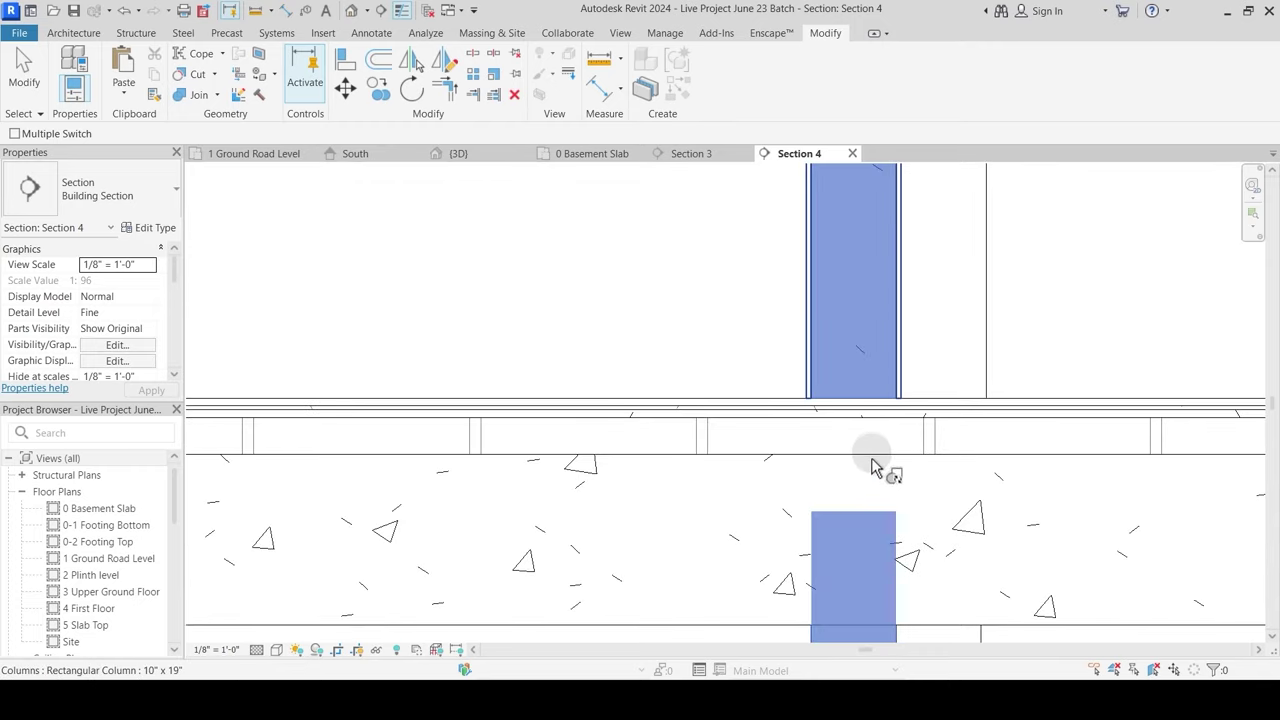
left_click(885, 408)
Step: Join the next column into the basement slab, then join the slab with the wall
scroll(556, 408, "down", 3)
middle_click_drag(1062, 420, 369, 397)
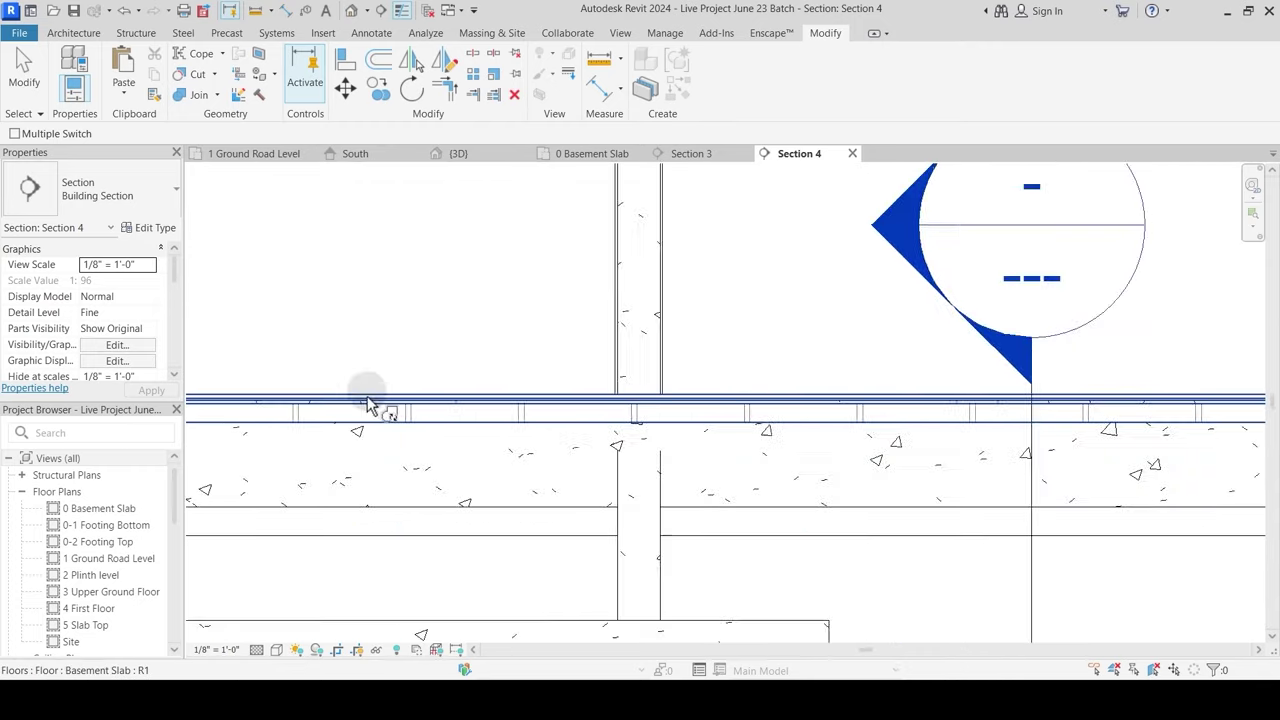
scroll(700, 385, "up", 2)
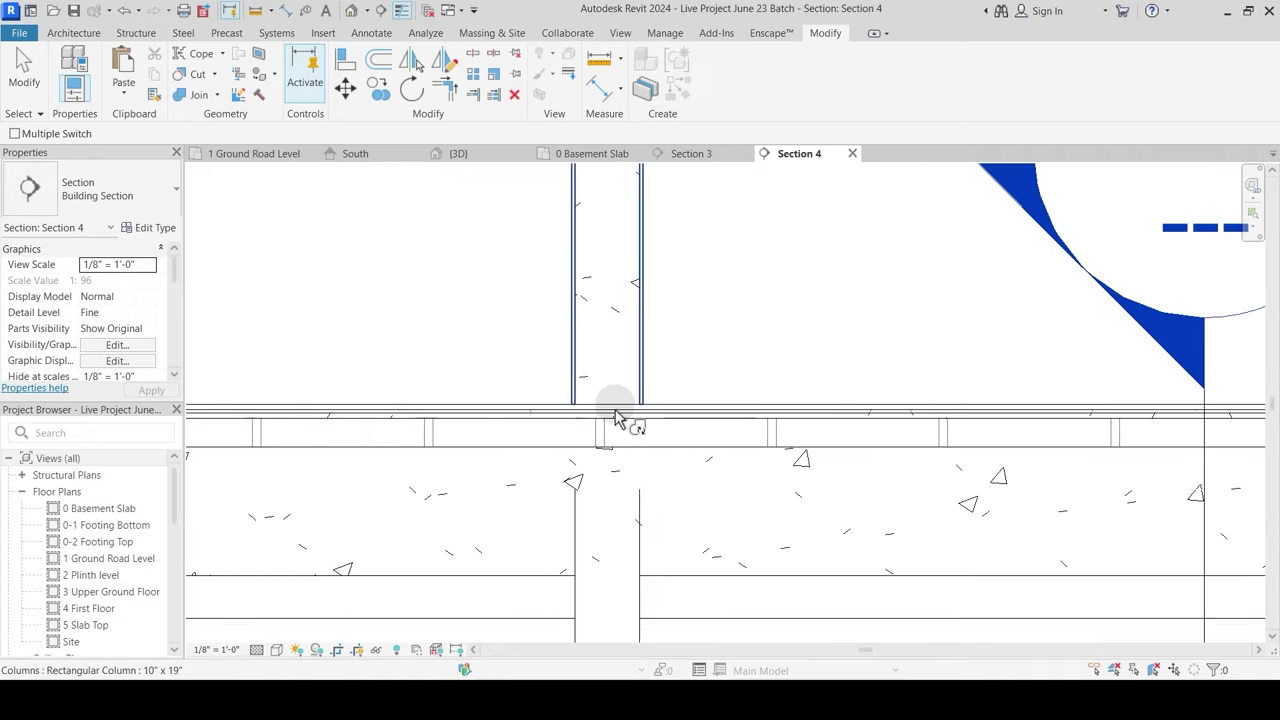
left_click(630, 414)
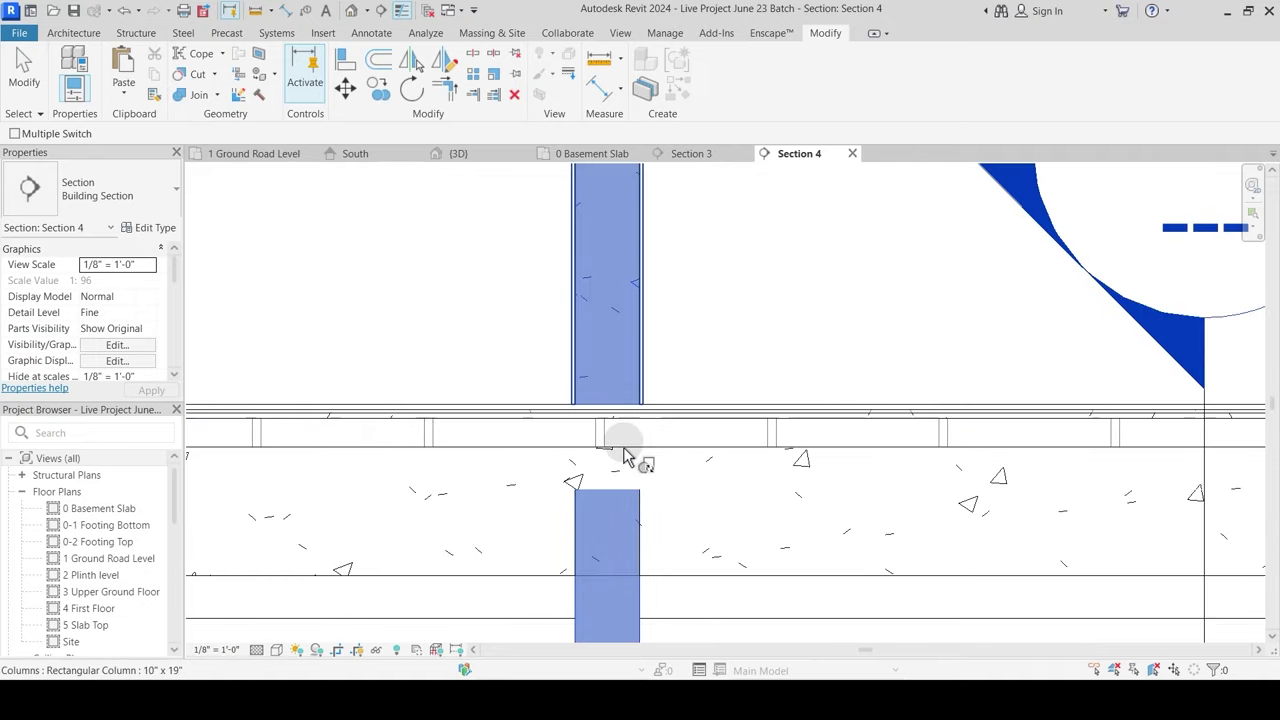
left_click(643, 429)
scroll(622, 440, "down", 5)
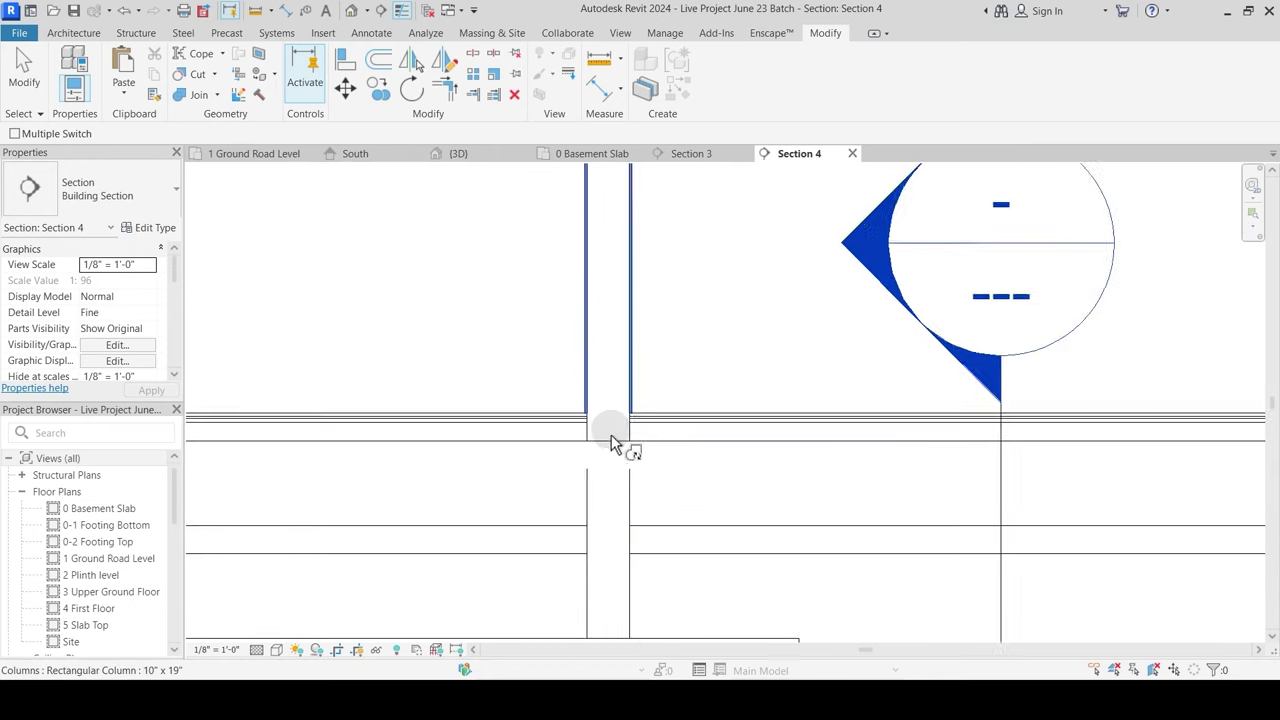
scroll(916, 429, "down", 2)
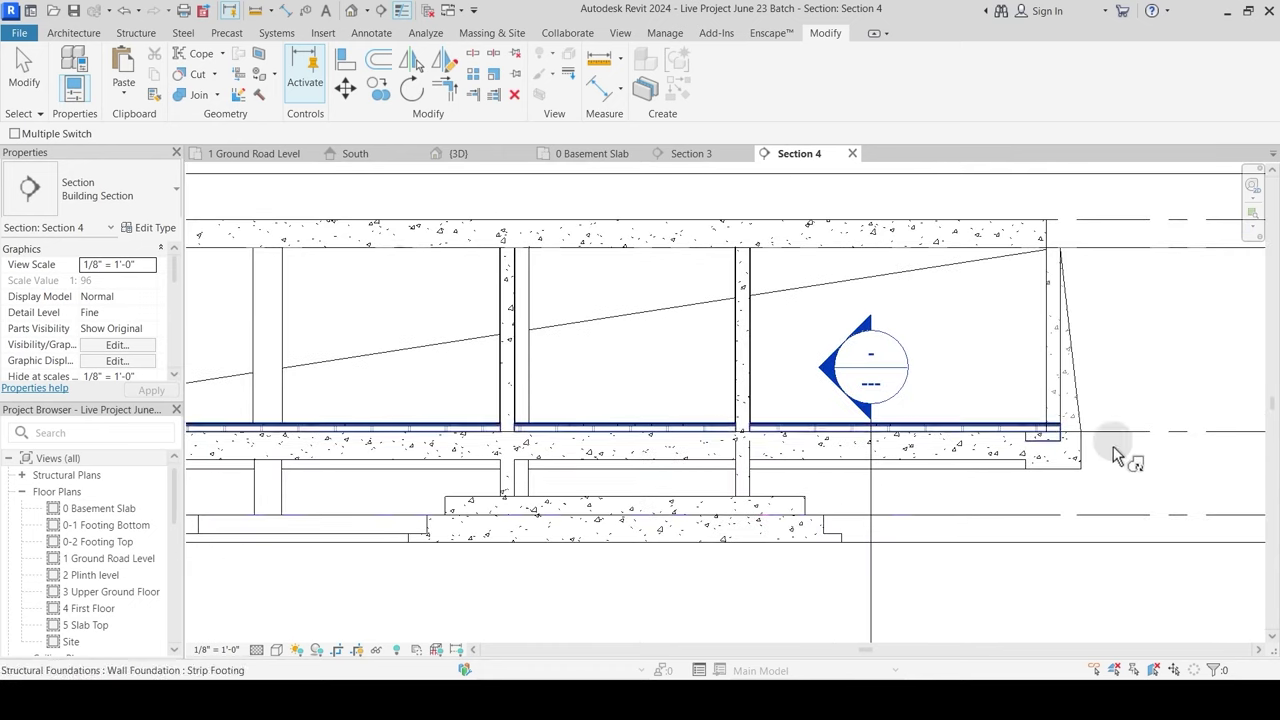
scroll(1059, 452, "up", 3)
scroll(975, 410, "up", 2)
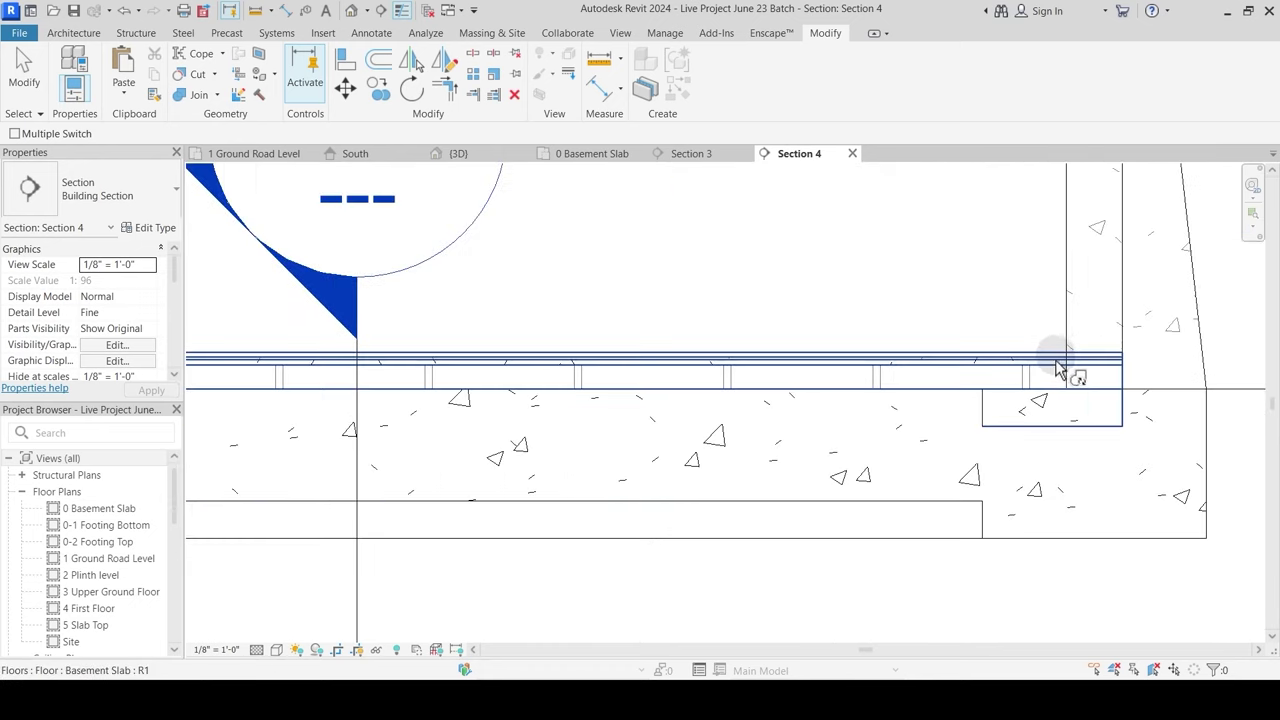
left_click(1066, 366)
left_click(1066, 326)
scroll(868, 369, "down", 3)
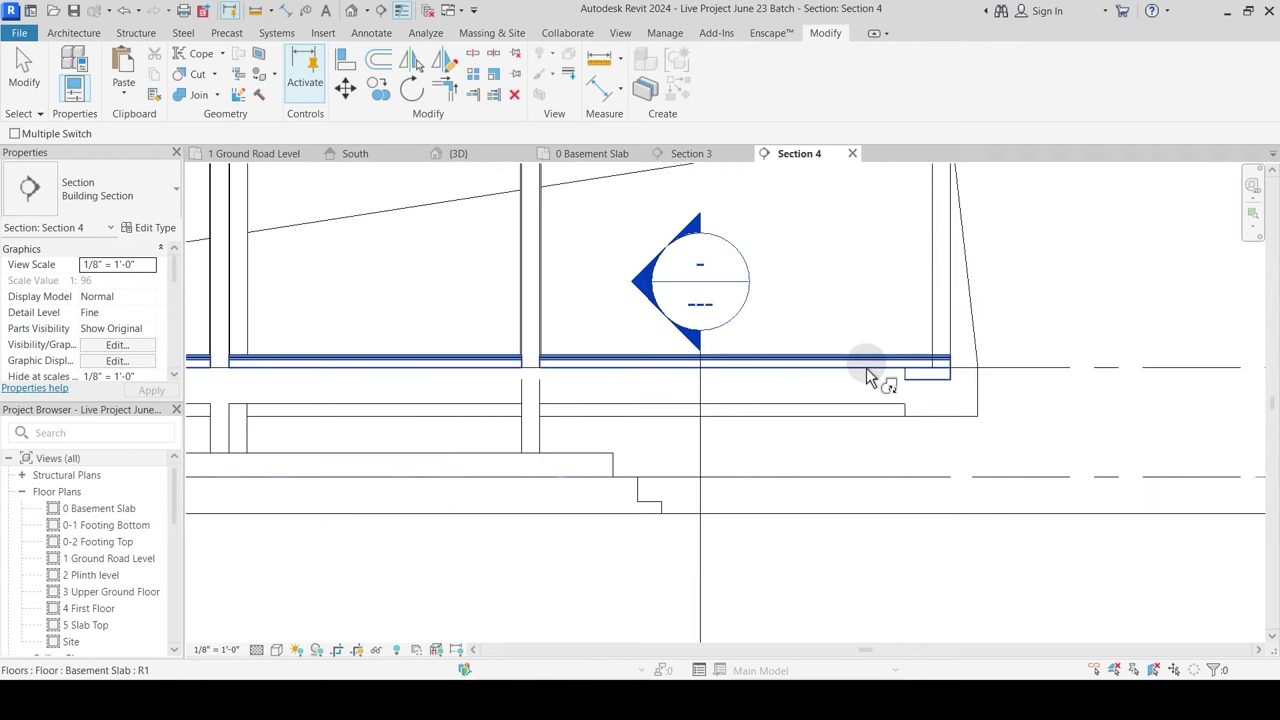
middle_click_drag(886, 382, 757, 591)
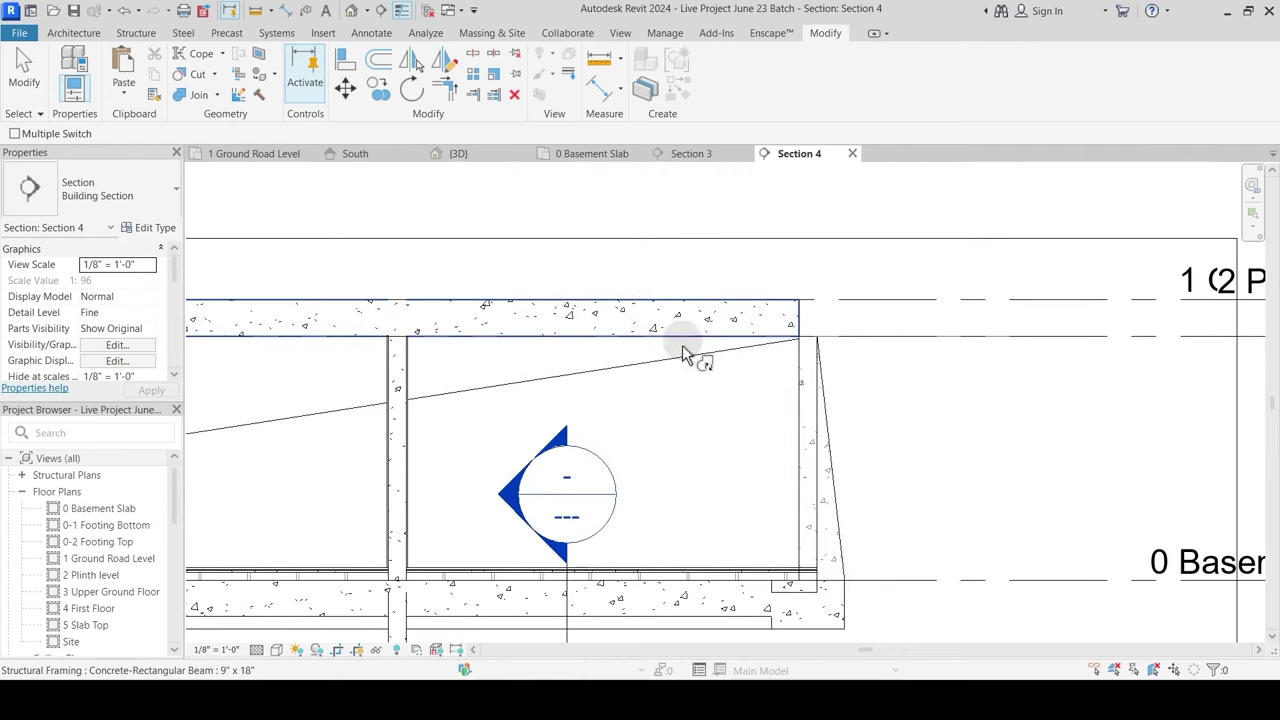
Step: Toggle Thin Lines and use Align (AL) to line the slab top up with the retaining wall base
left_click(401, 11)
scroll(814, 620, "up", 4)
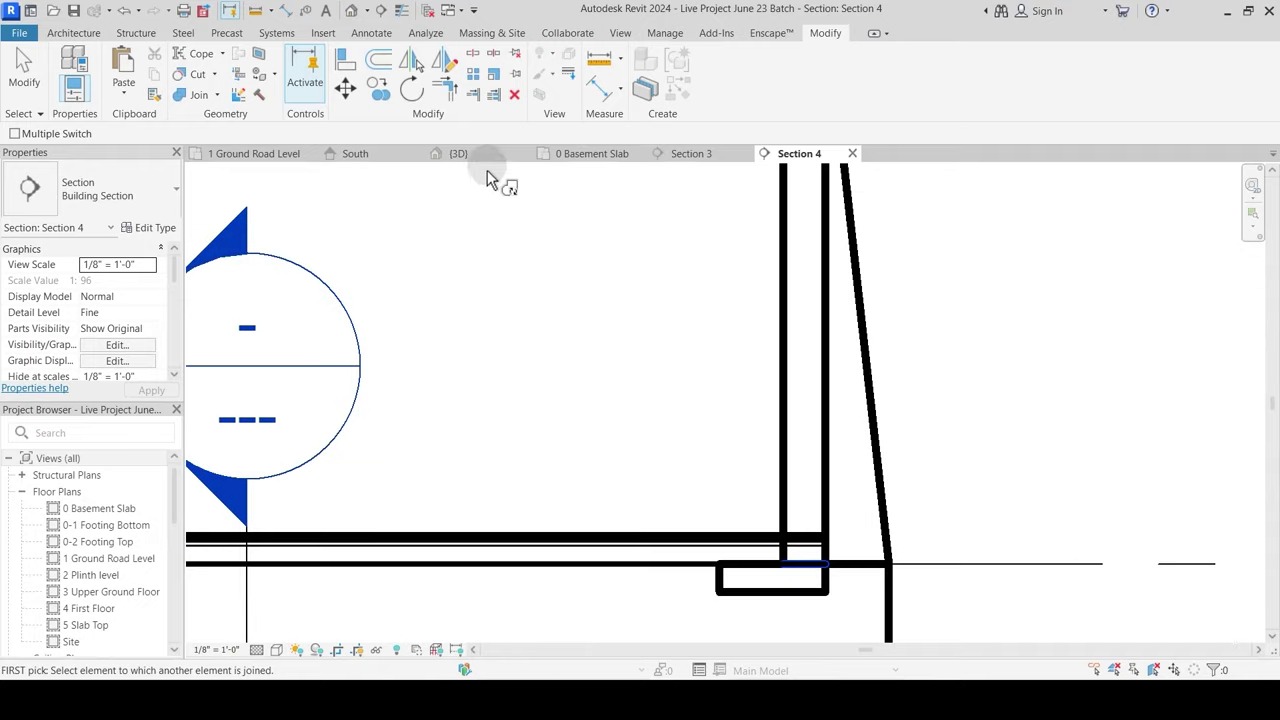
left_click(345, 62)
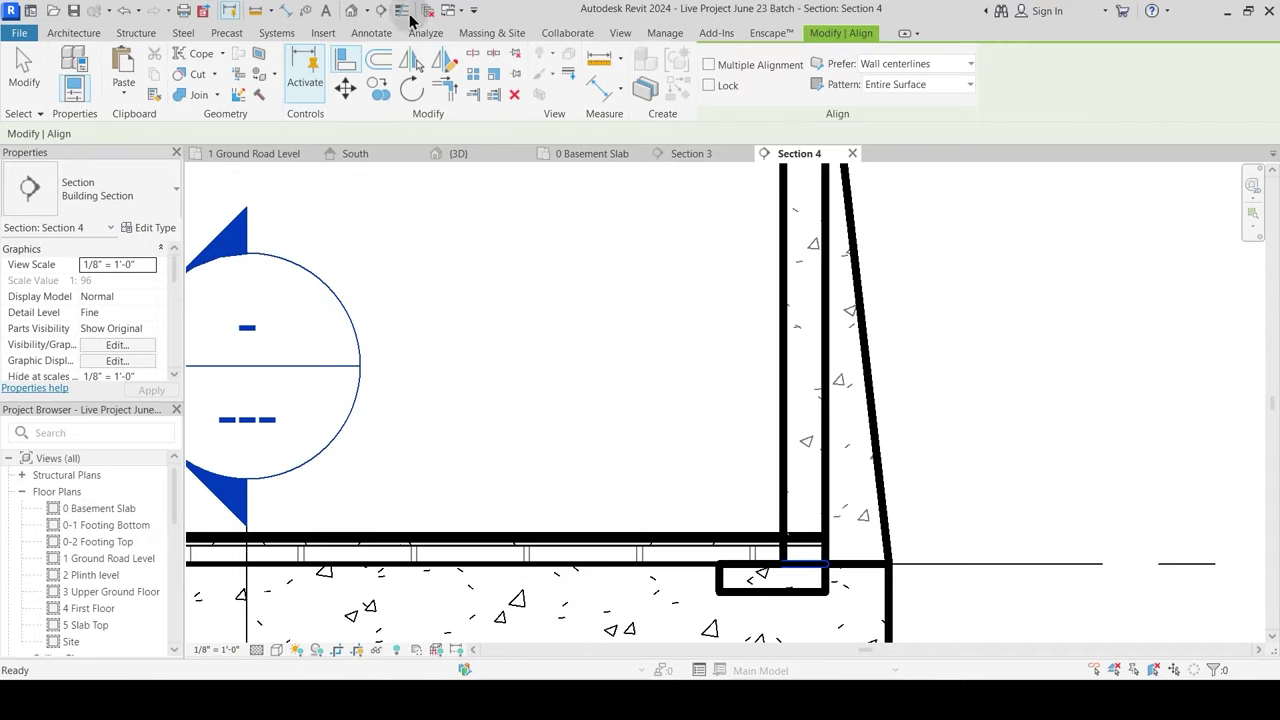
left_click(401, 11)
left_click(768, 540)
left_click(785, 525)
key("Escape")
key("Escape")
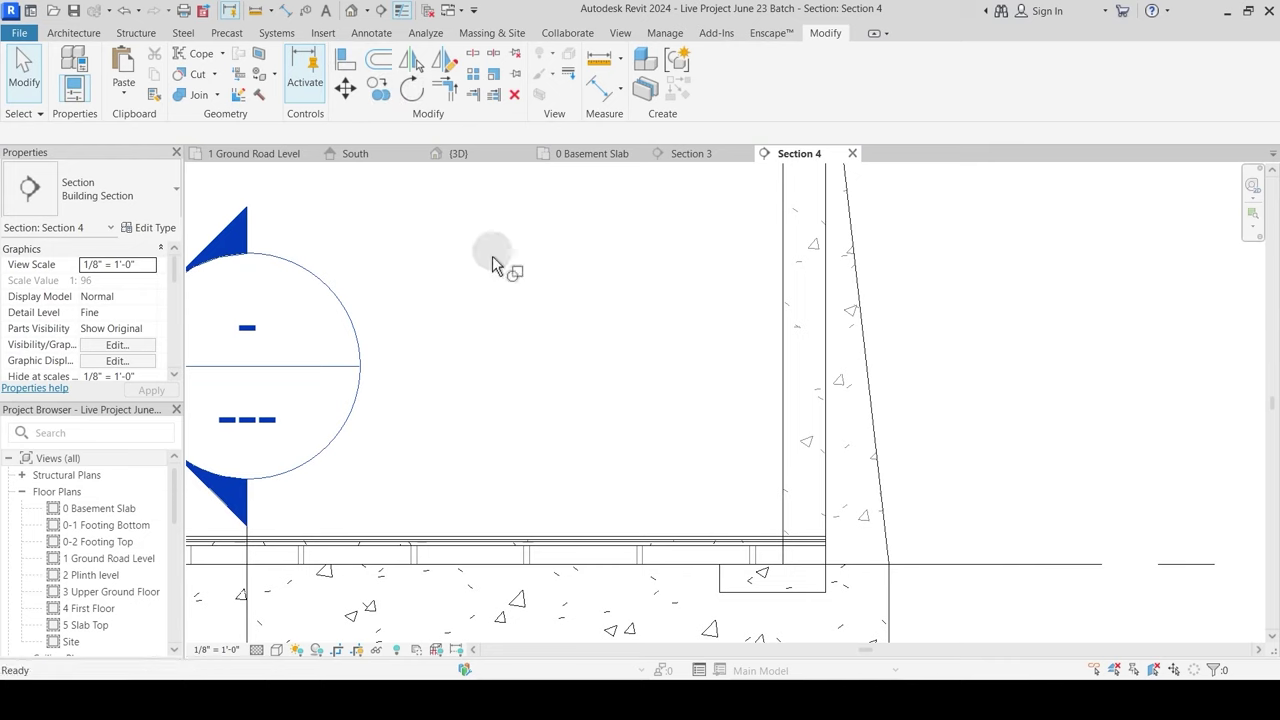
Step: Join Geometry (JG) the basement slab with the right-hand retaining wall, then zoom back out
key("j")
key("g")
left_click(800, 545)
left_click(800, 522)
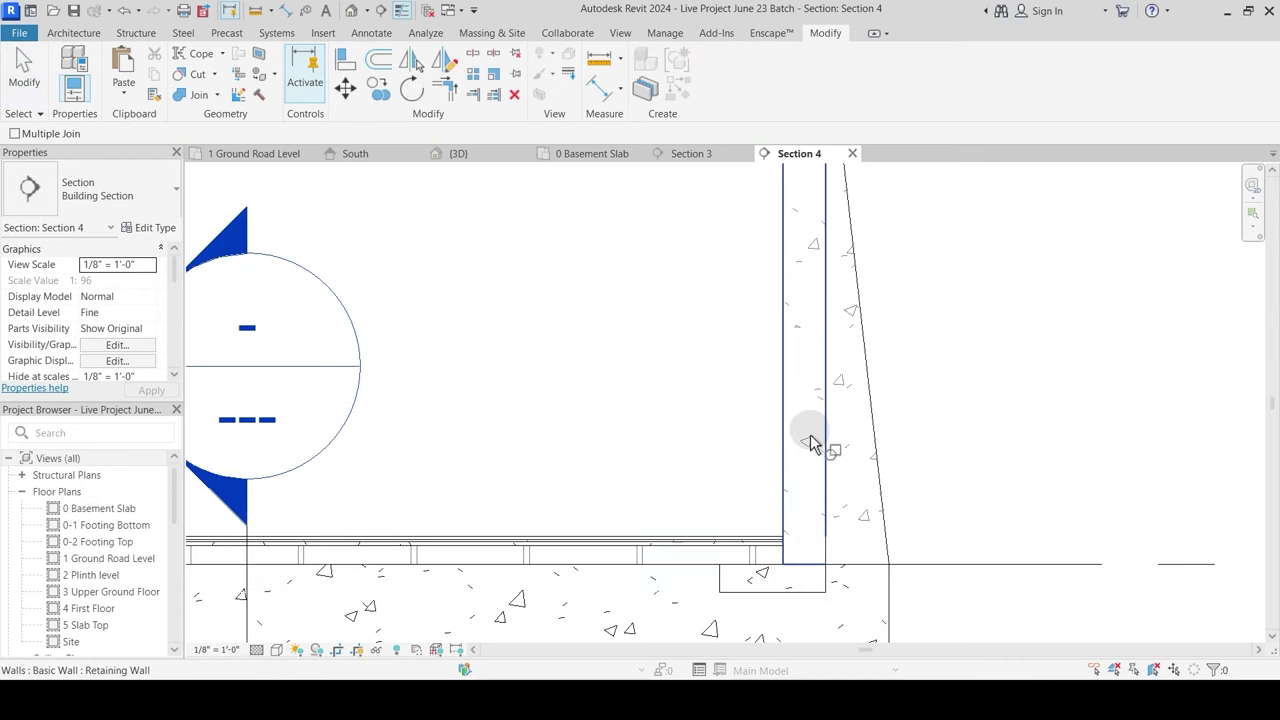
scroll(830, 436, "down", 4)
scroll(617, 463, "down", 1)
middle_click_drag(486, 466, 731, 432)
key("Escape")
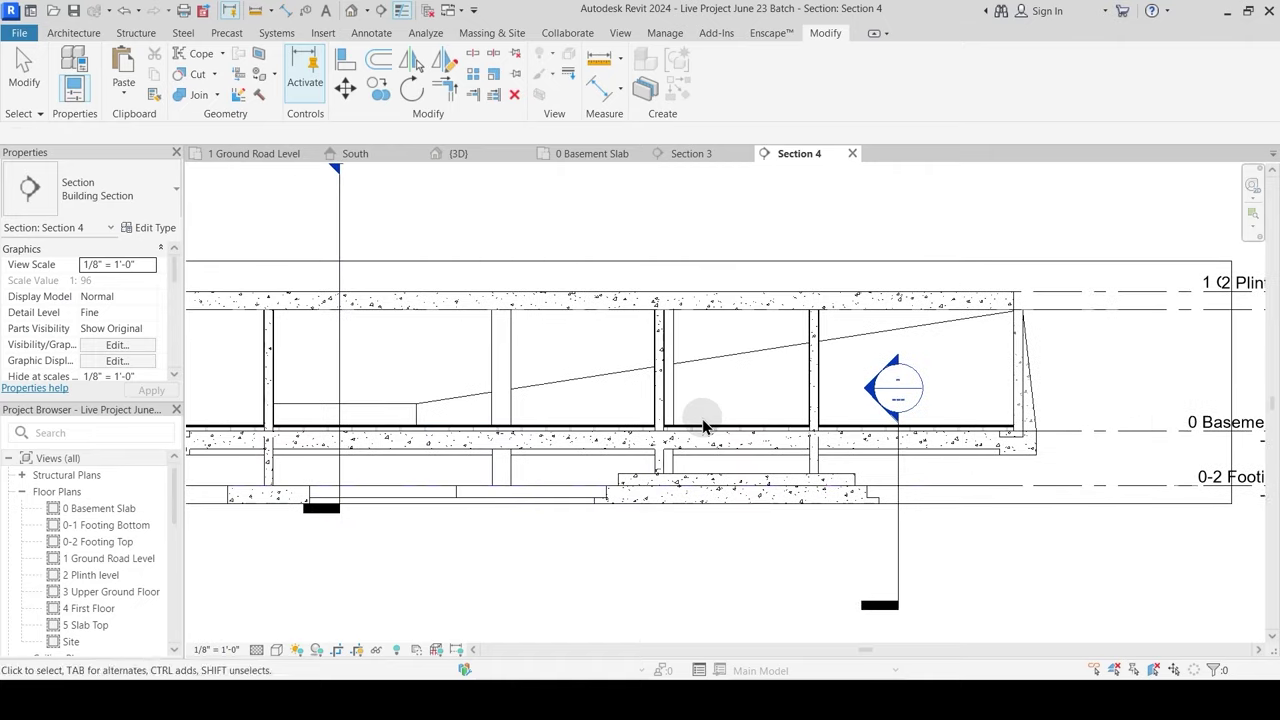
scroll(703, 425, "down", 4)
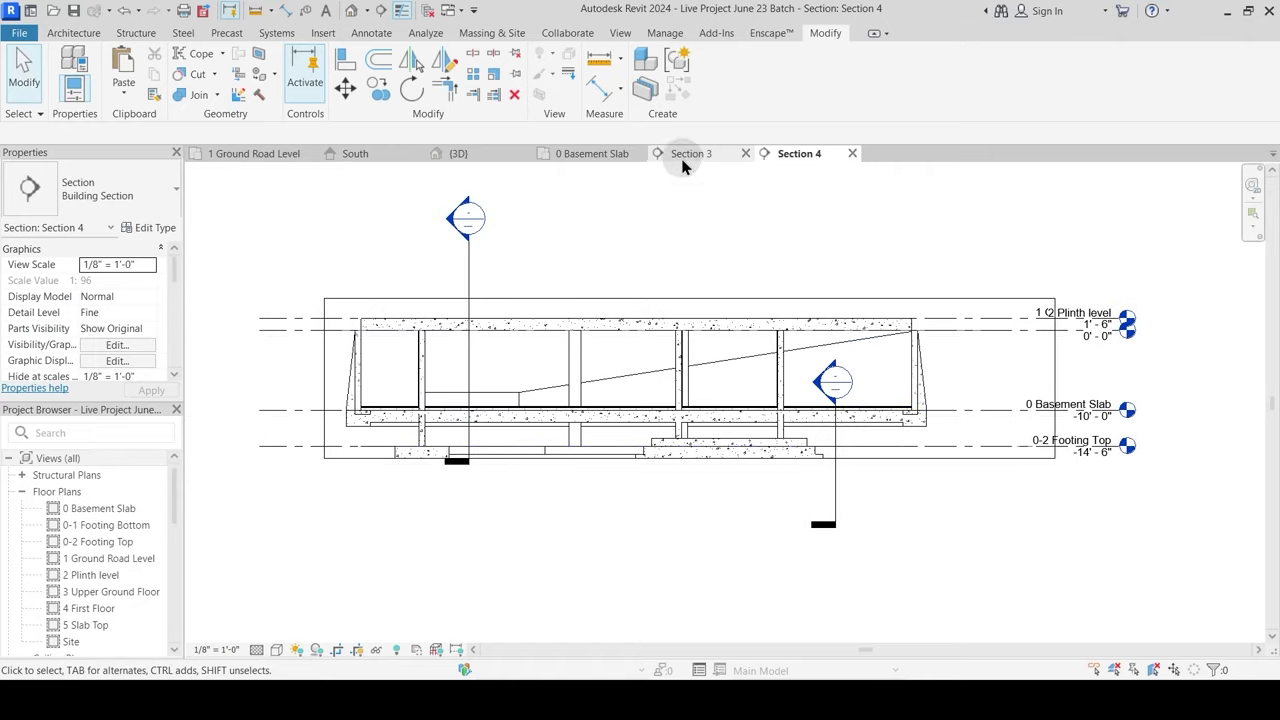
Step: Switch to the 0 Basement Slab floor plan and pan across the basement
left_click(588, 158)
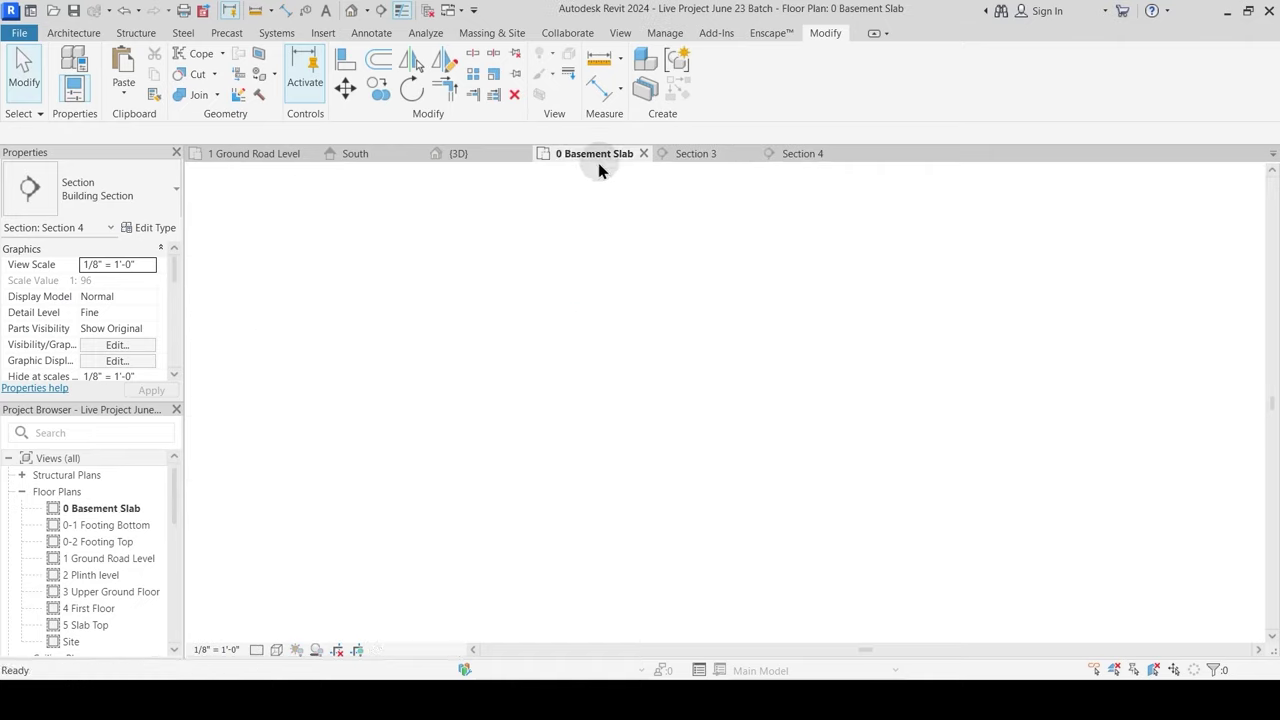
scroll(690, 418, "down", 2)
middle_click_drag(658, 564, 618, 394)
scroll(646, 437, "down", 1)
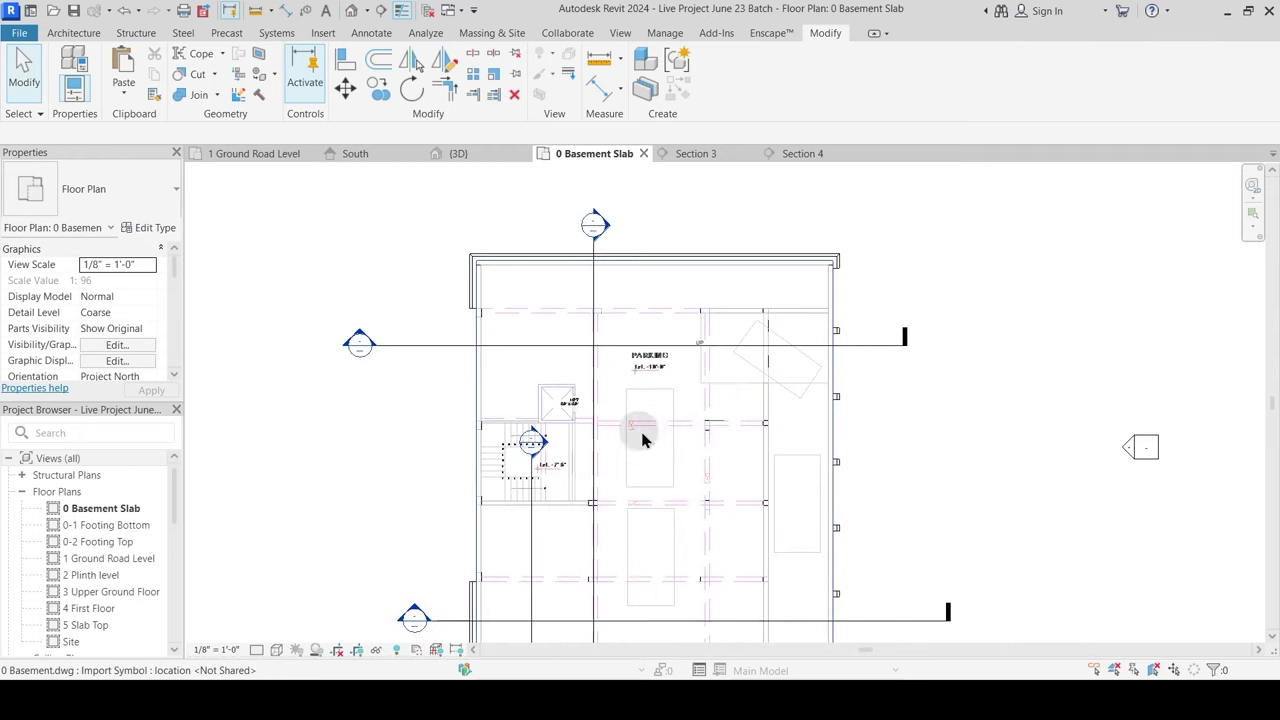
scroll(586, 371, "down", 1)
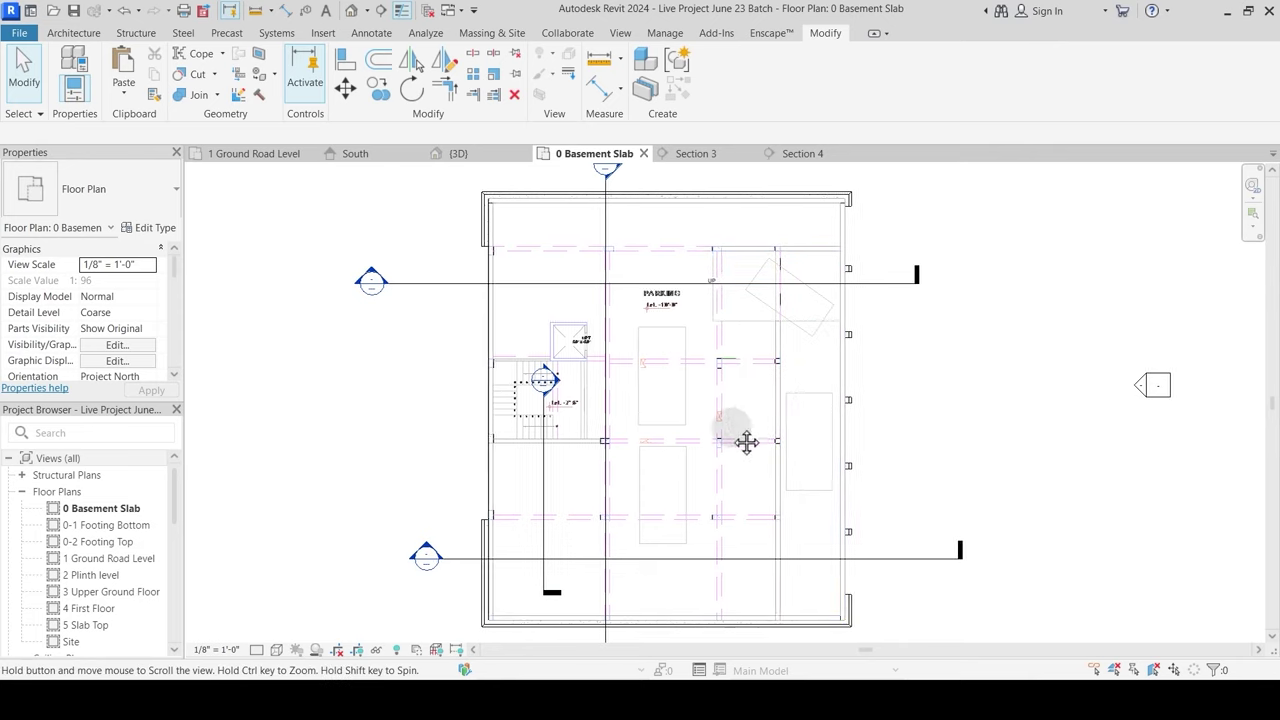
middle_click_drag(743, 437, 652, 435)
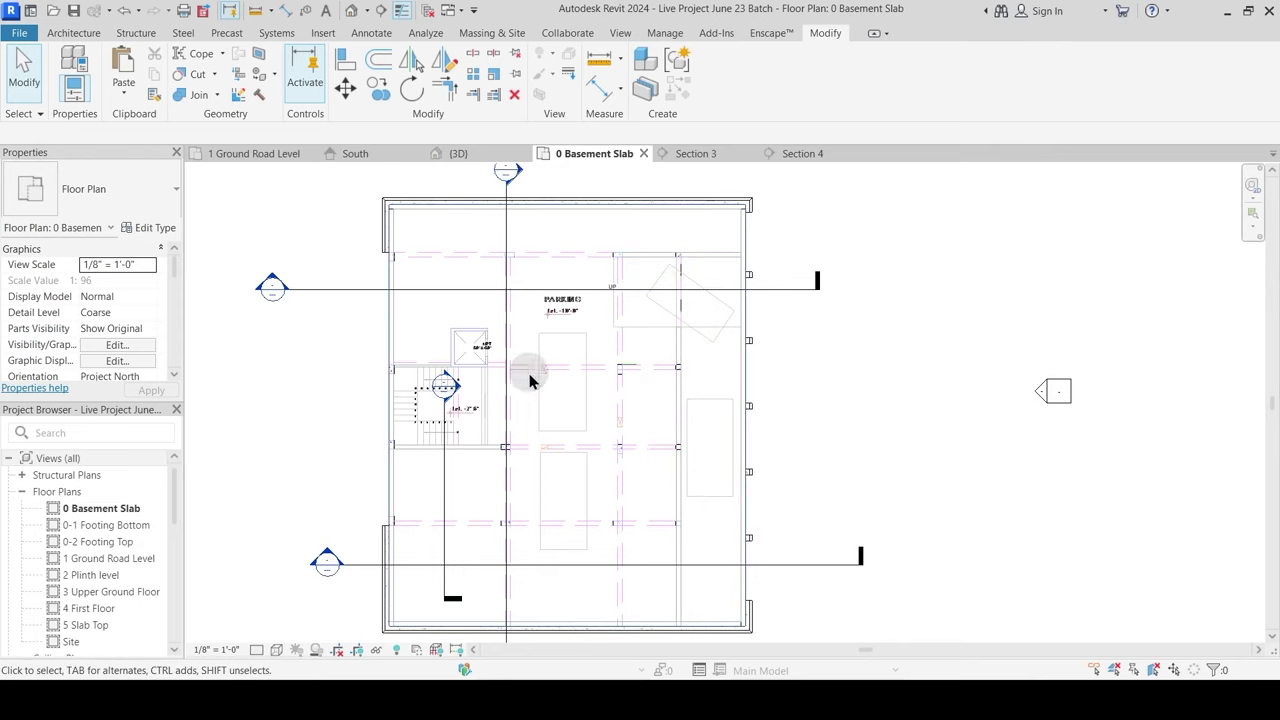
Step: Reset Temporary Hide/Isolate (HR) in the 3D view to reveal the beams, review them, then return to the plan
left_click(460, 154)
mouse_move(694, 437)
middle_mouse_down("shift")
mouse_move(671, 491)
mouse_move(591, 466)
mouse_move(482, 401)
mouse_move(500, 393)
middle_mouse_up("shift")
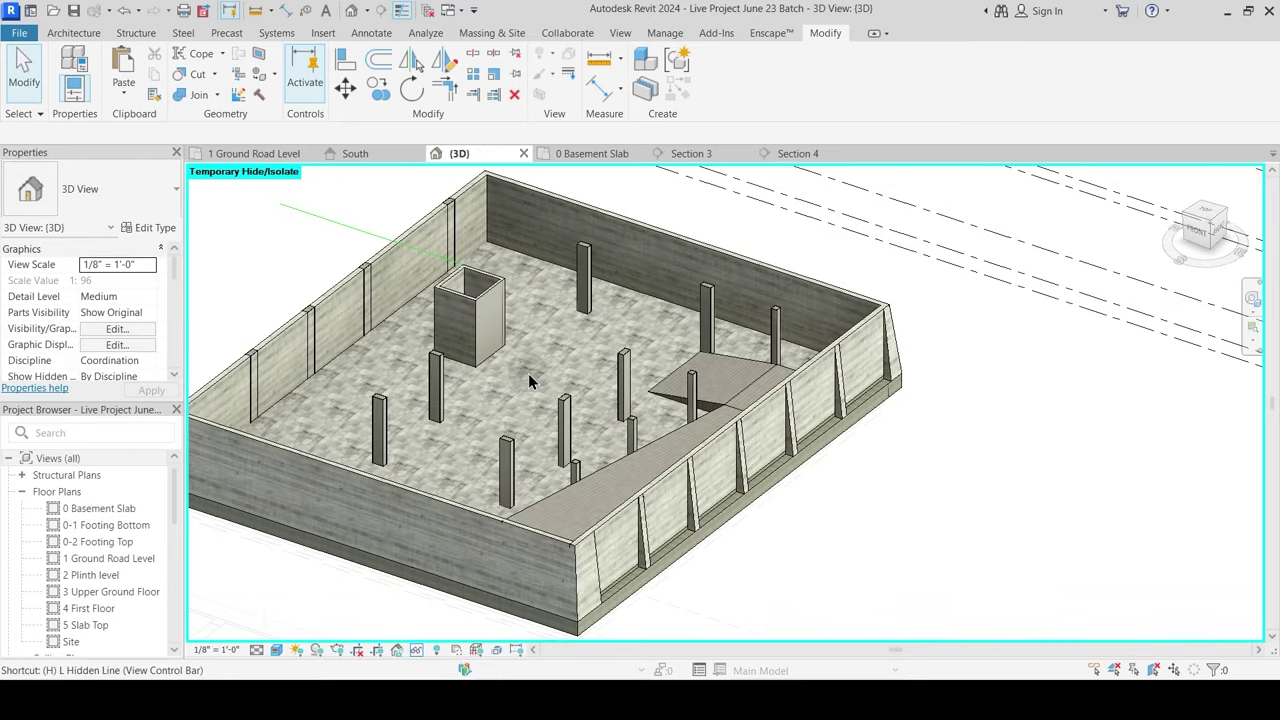
key("r")
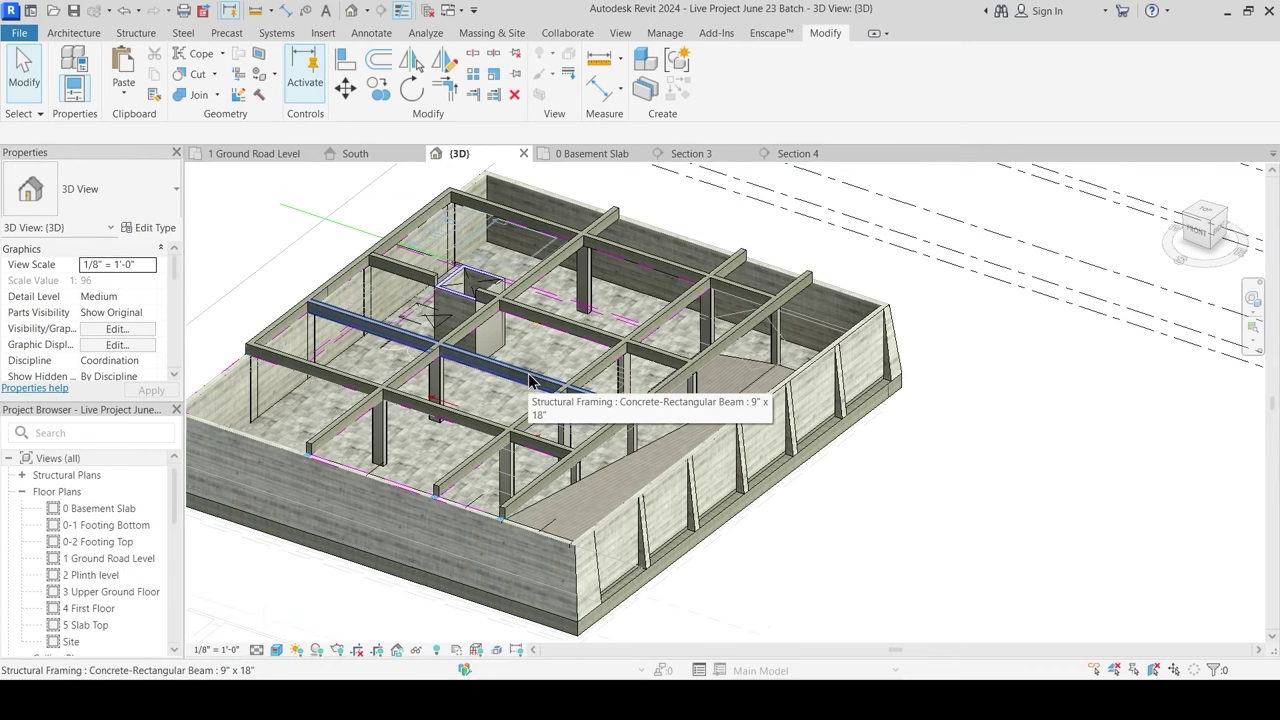
scroll(530, 381, "up", 3)
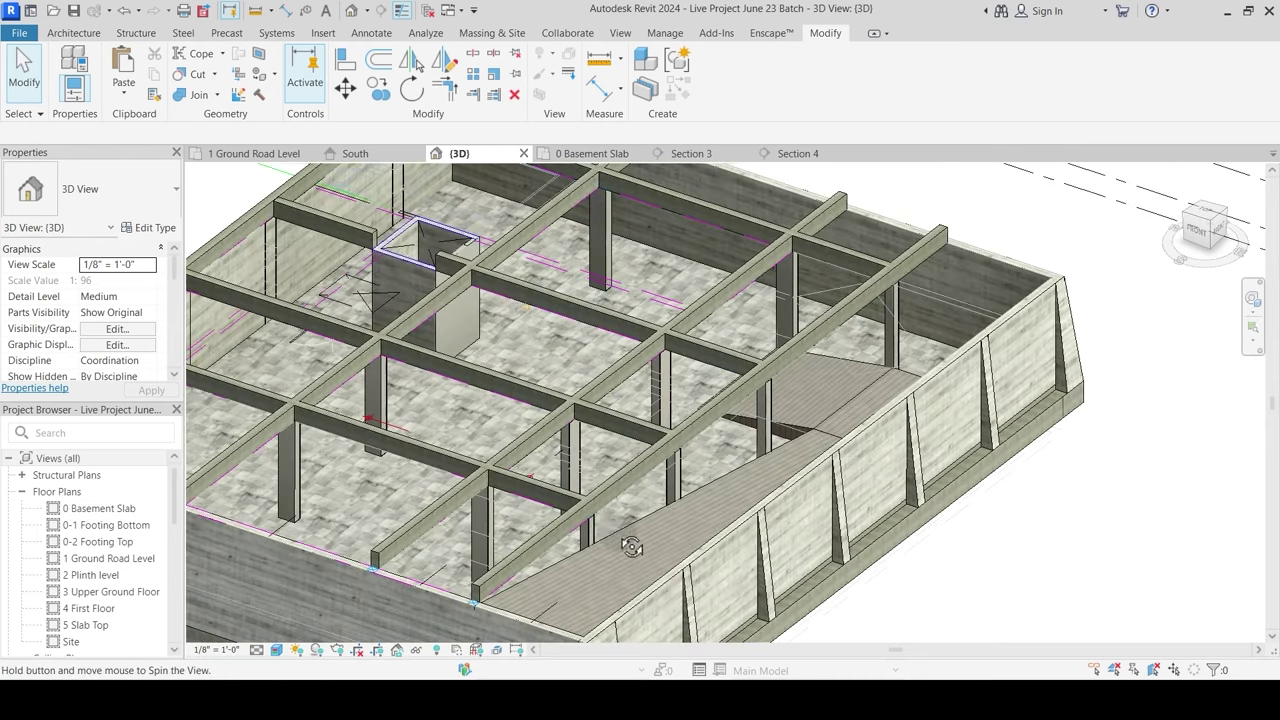
middle_click_drag(632, 547, 760, 535, "shift")
middle_click_drag(943, 443, 836, 470, "shift")
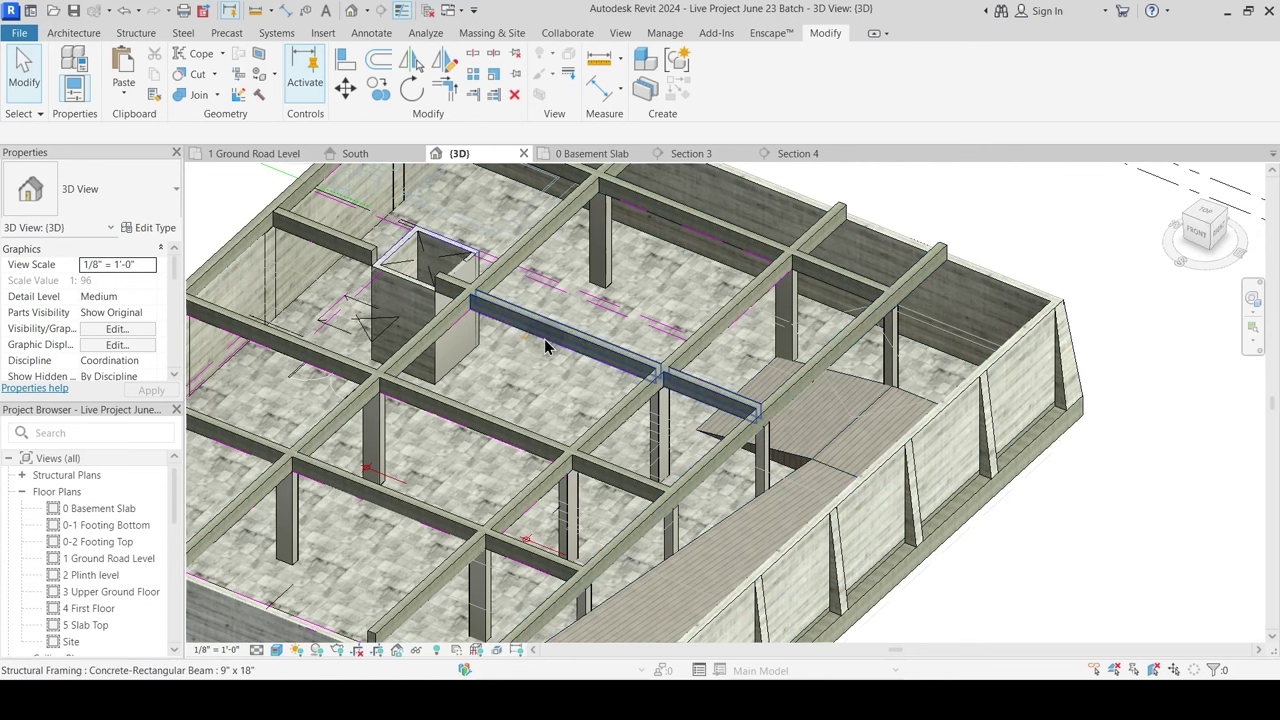
scroll(560, 280, "down", 3)
left_click(585, 153)
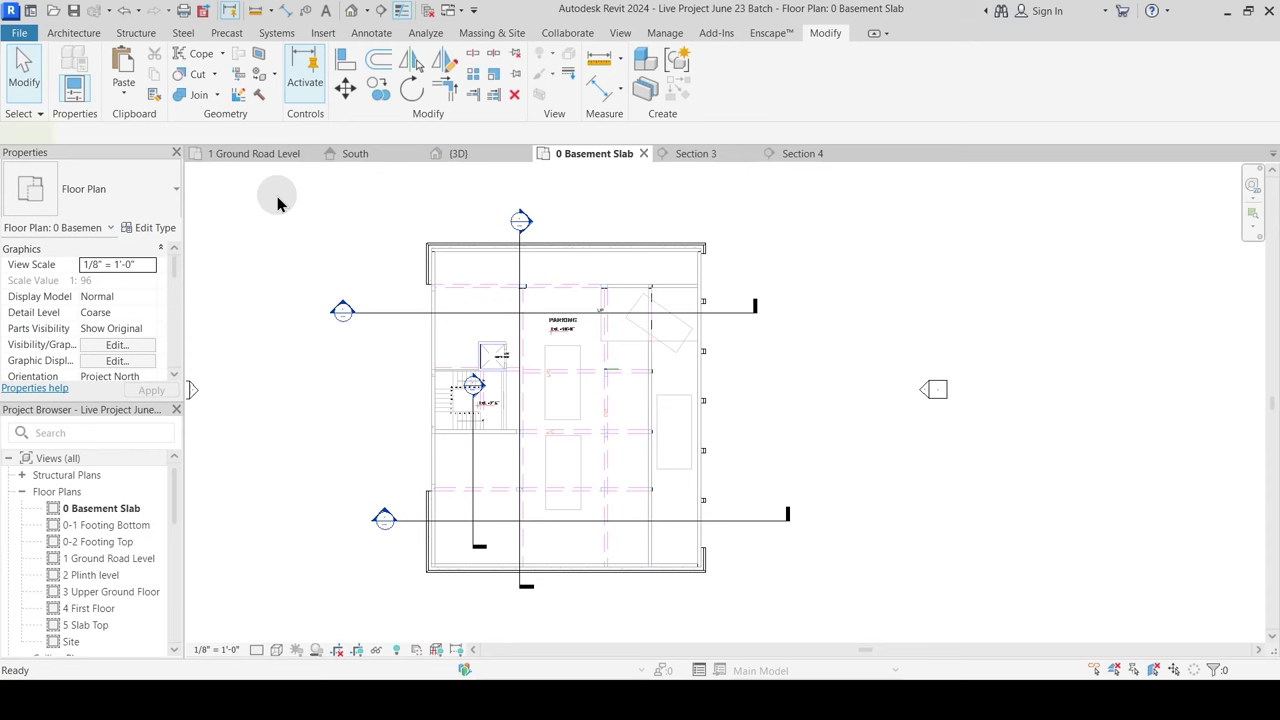
Step: Start the Wall tool (WA) with the Main Wall 9" type
key("w")
key("a")
left_click(128, 196)
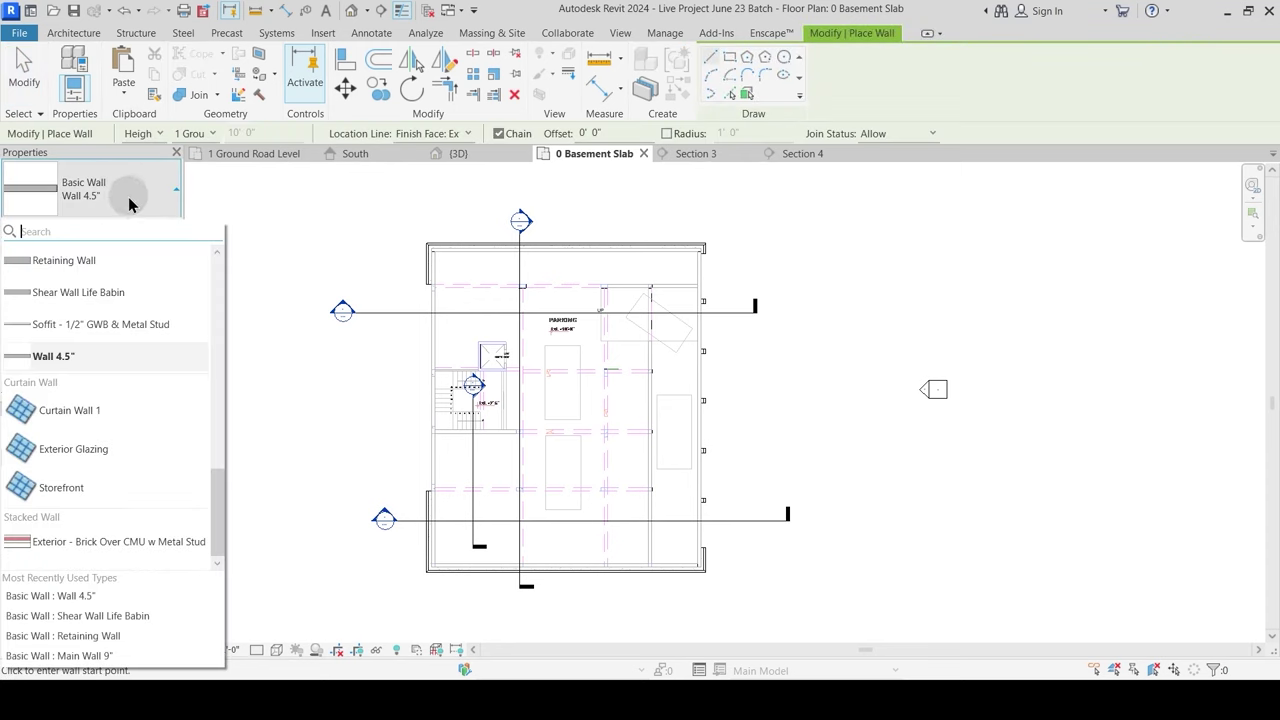
scroll(106, 349, "up", 1)
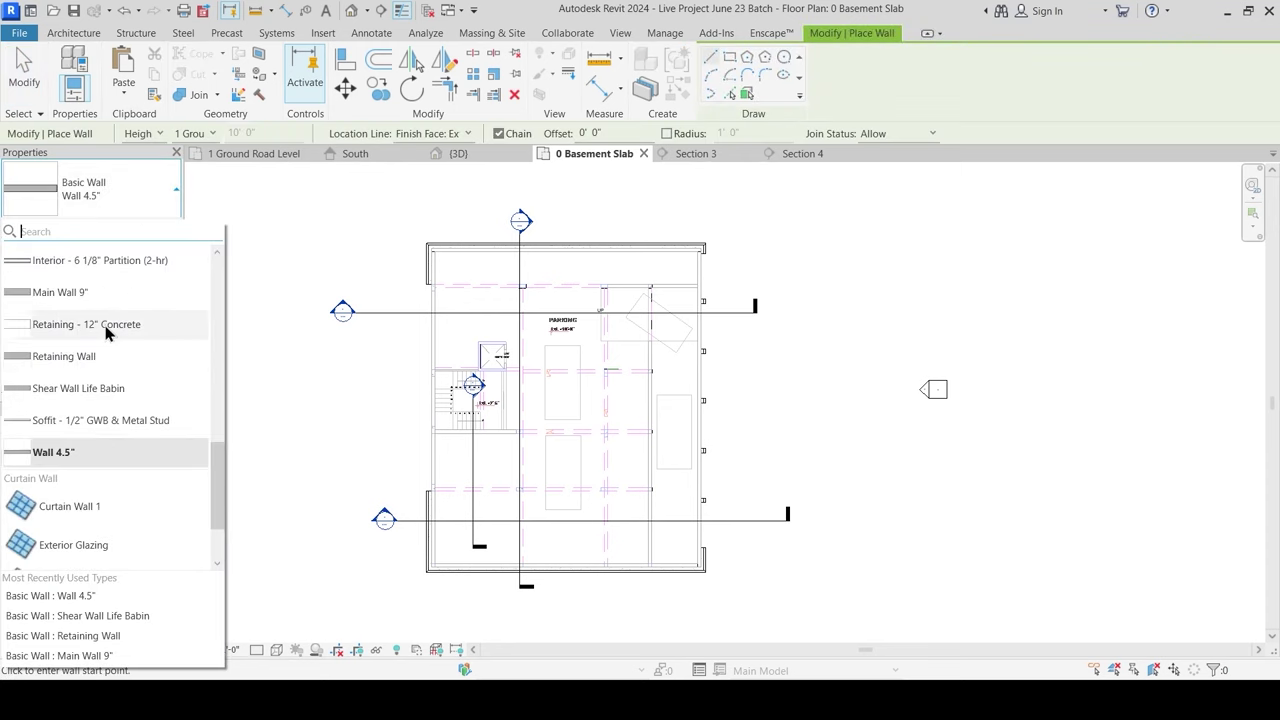
left_click(116, 299)
scroll(679, 353, "up", 3)
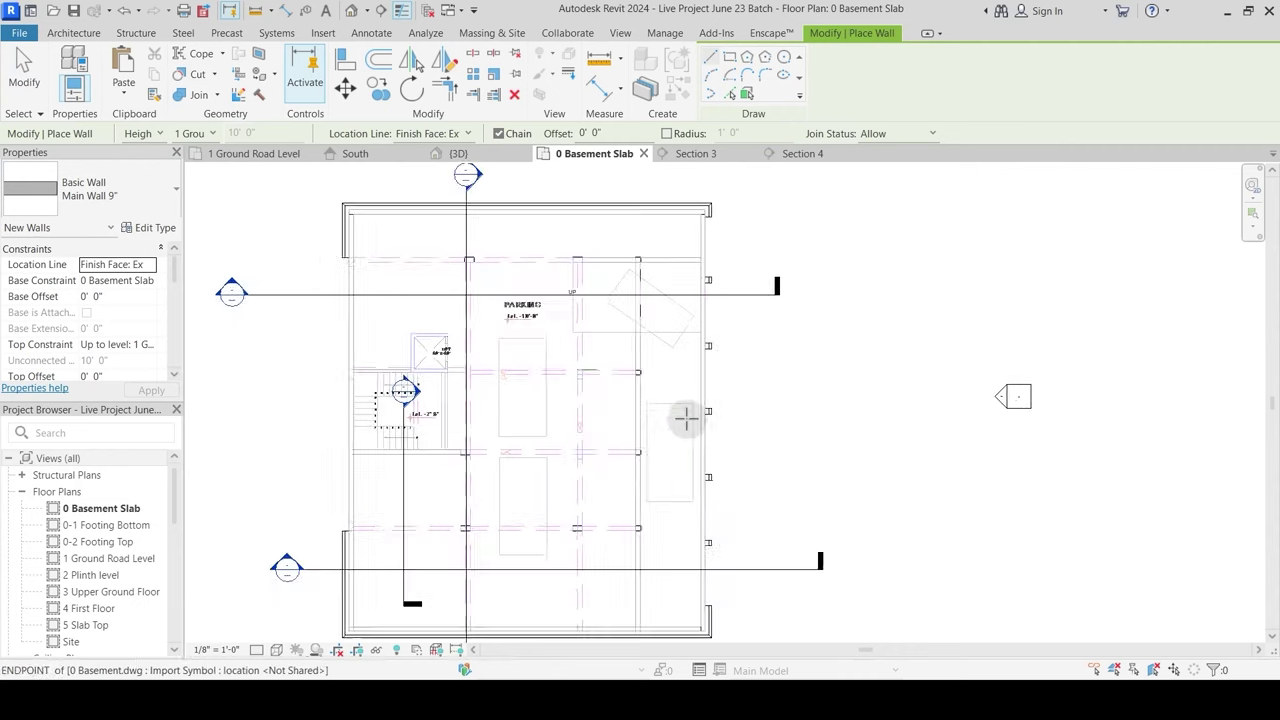
scroll(660, 530, "up", 4)
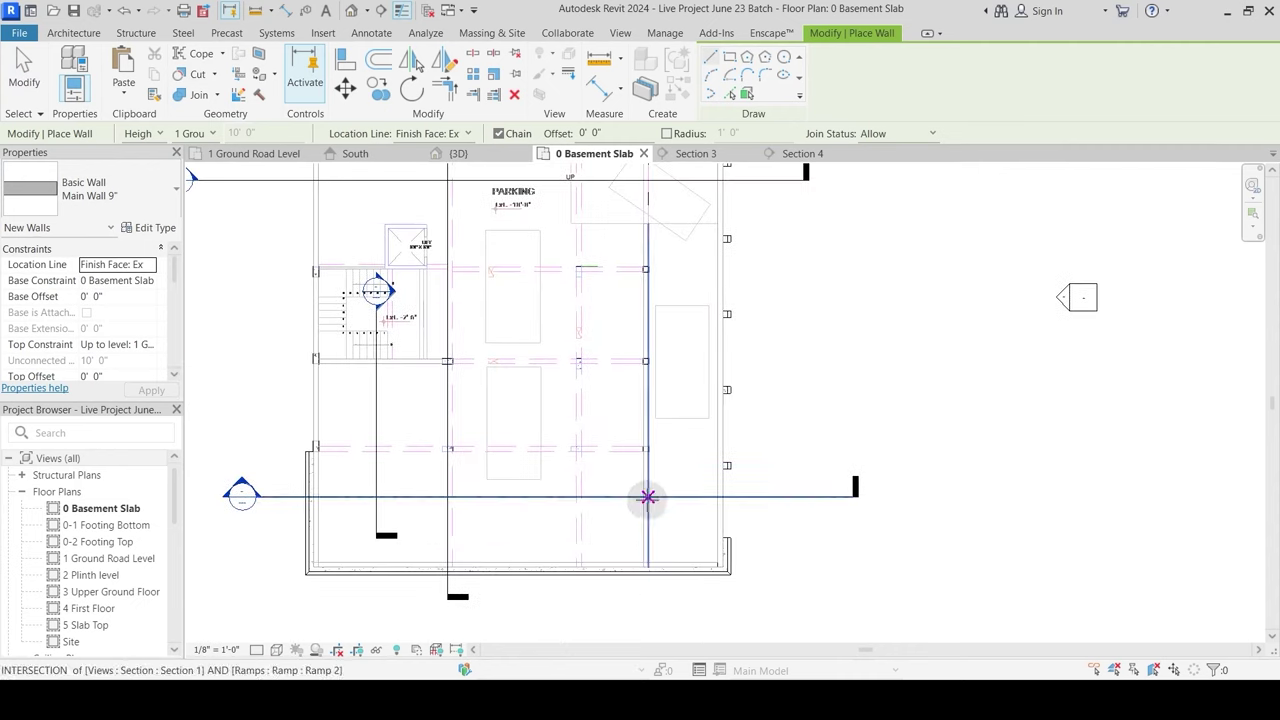
Step: Draw a wall from the ramp corner up to the ramp's top corner
left_click(657, 593)
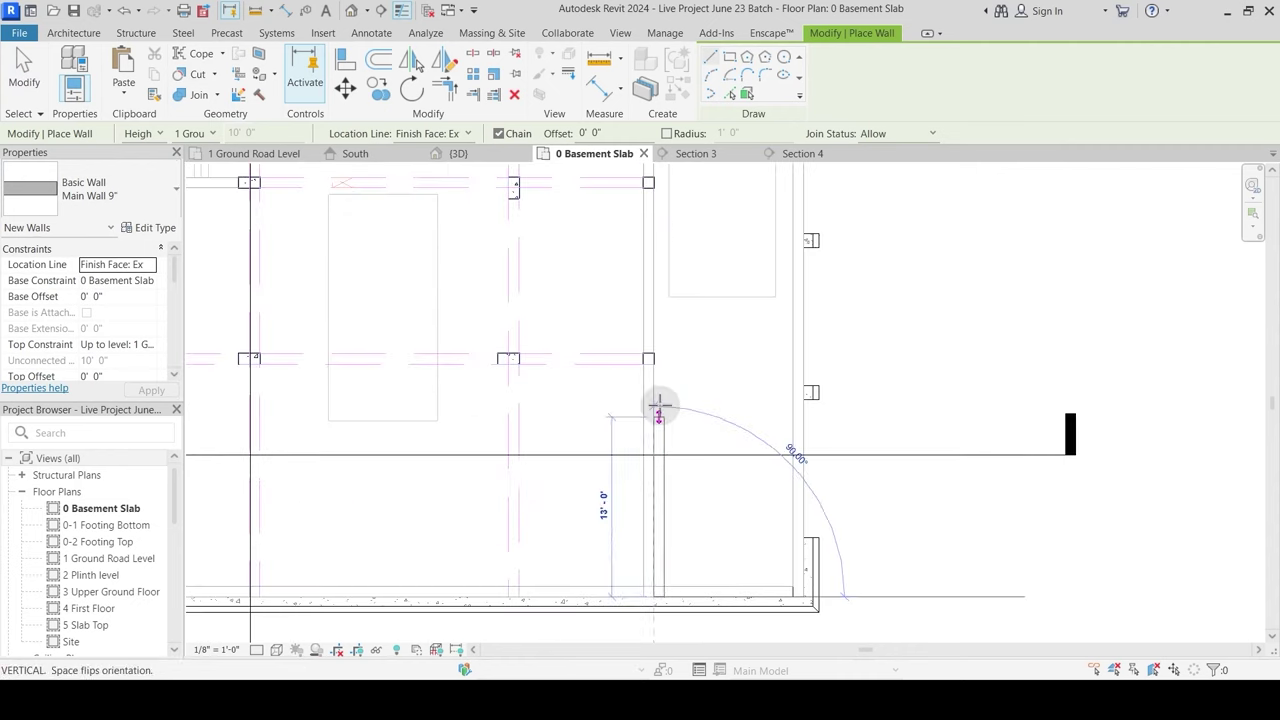
middle_click_drag(666, 323, 621, 443)
middle_click_drag(628, 300, 620, 459)
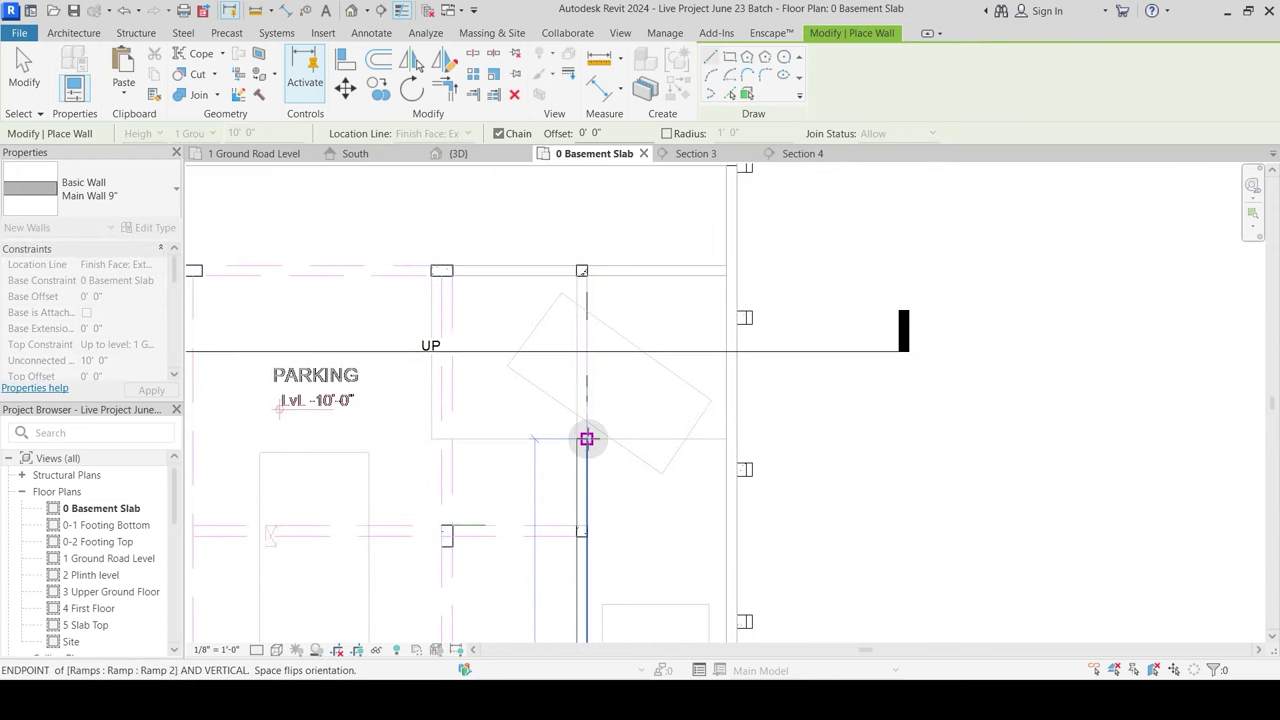
left_click(586, 438)
key("Escape")
key("Escape")
Step: Draw a wall along the beam, ending at the column
left_click(726, 265)
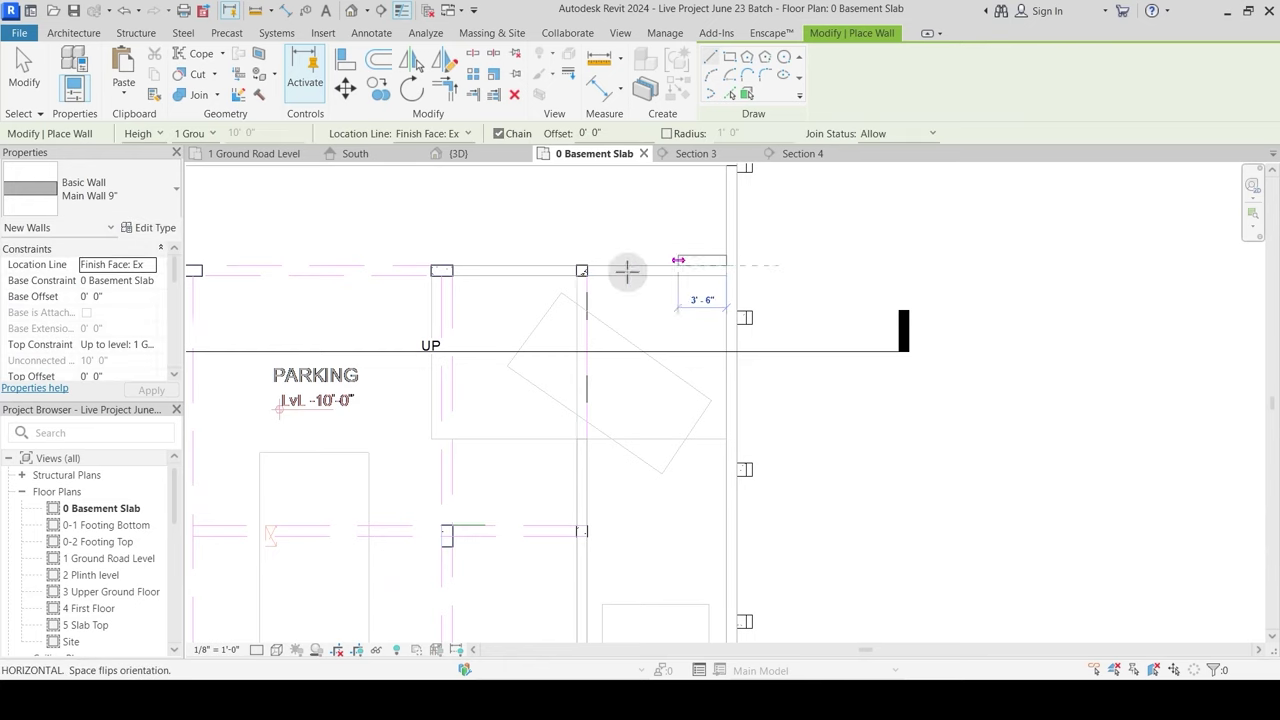
scroll(428, 265, "up", 2)
left_click(428, 263)
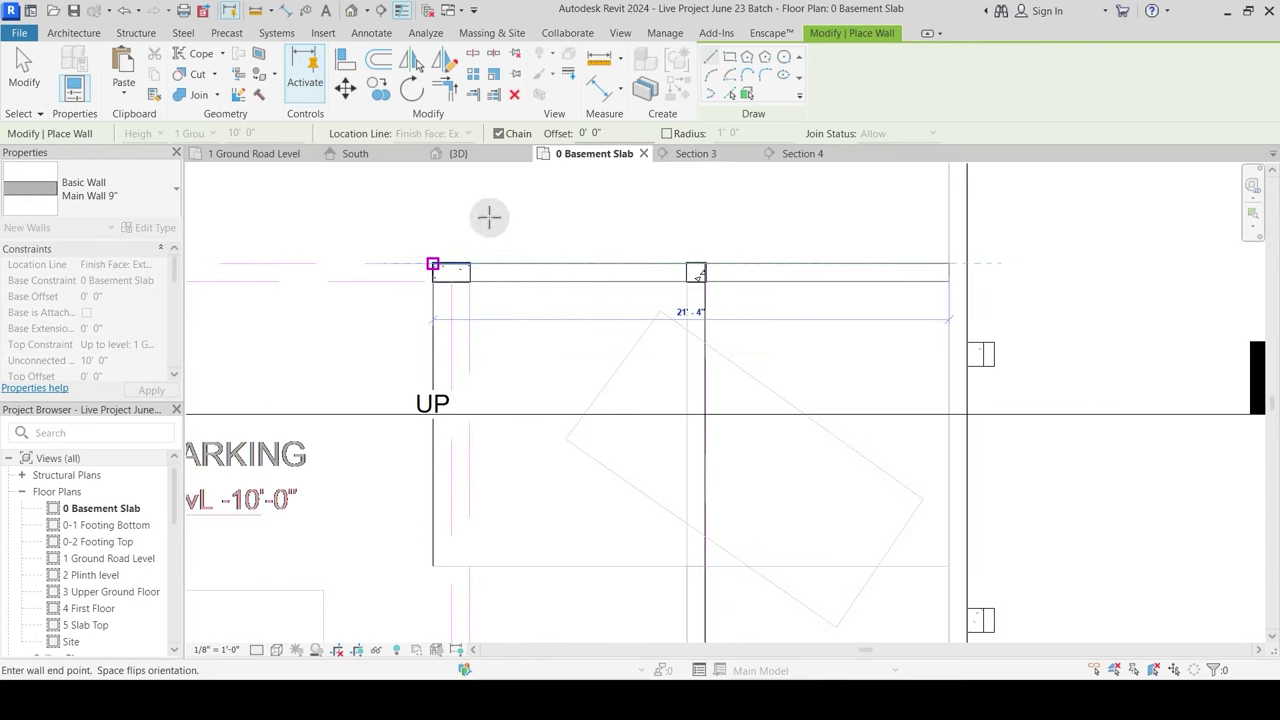
Step: Finish the wall chain, go to the {3D} view and select the new ramp-side wall
key("Escape")
key("Escape")
left_click(460, 154)
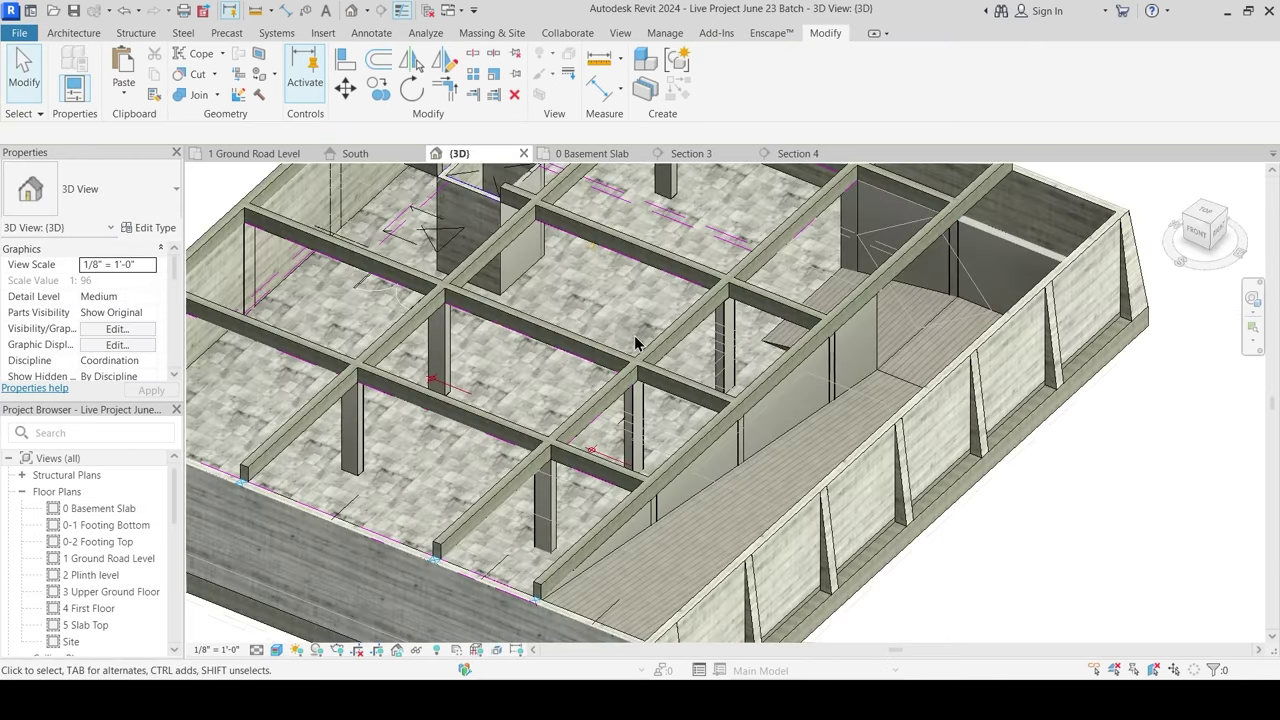
scroll(633, 453, "up", 5)
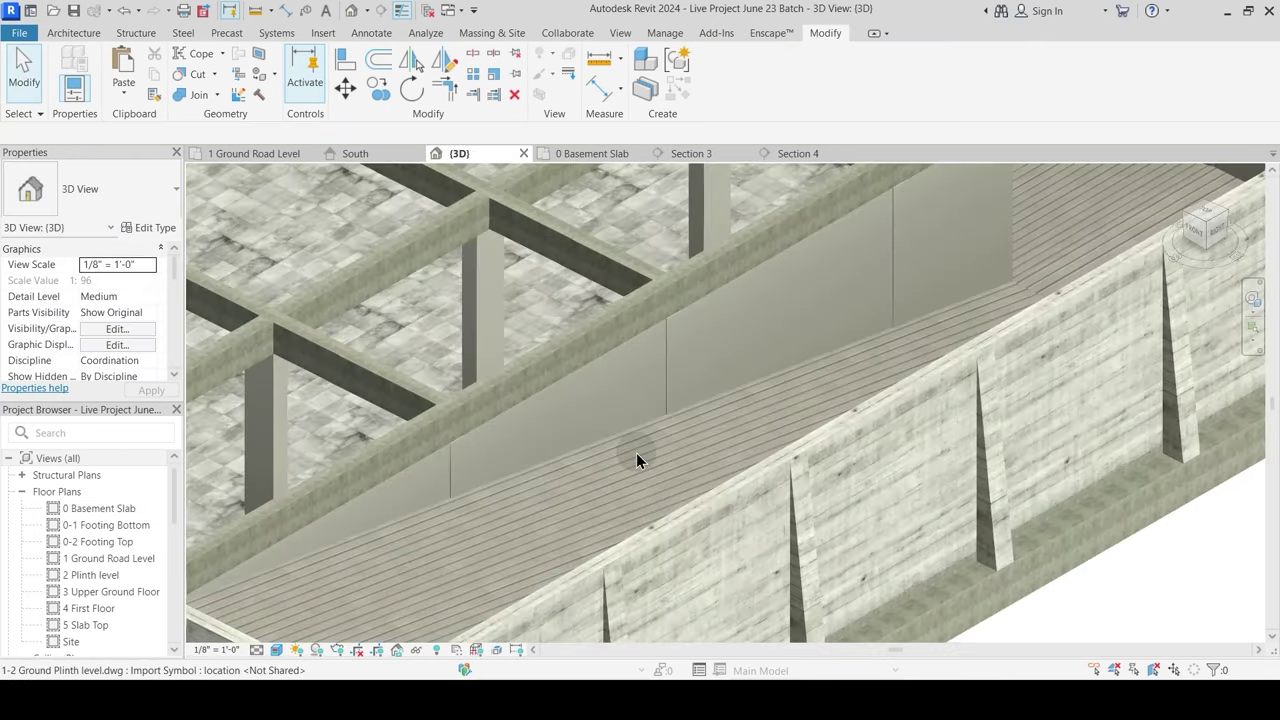
scroll(483, 463, "up", 4)
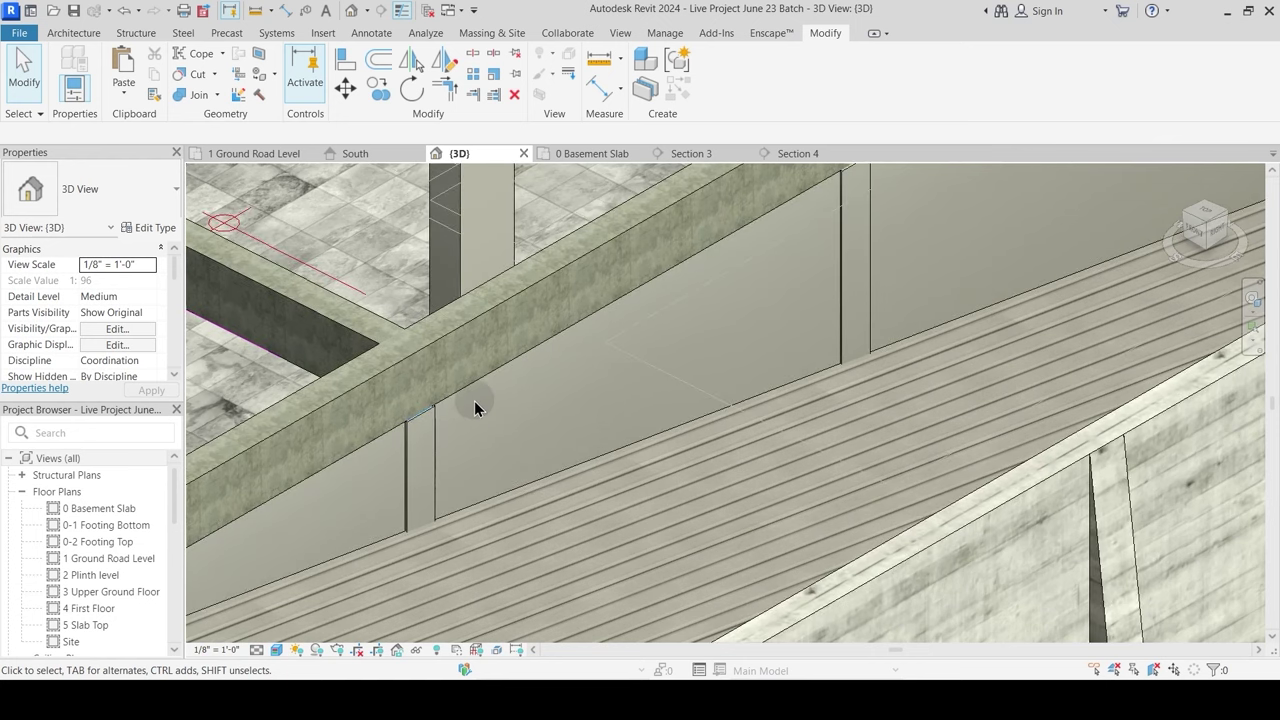
scroll(490, 399, "down", 5)
middle_click_drag(508, 400, 594, 394, "shift")
left_click(832, 267)
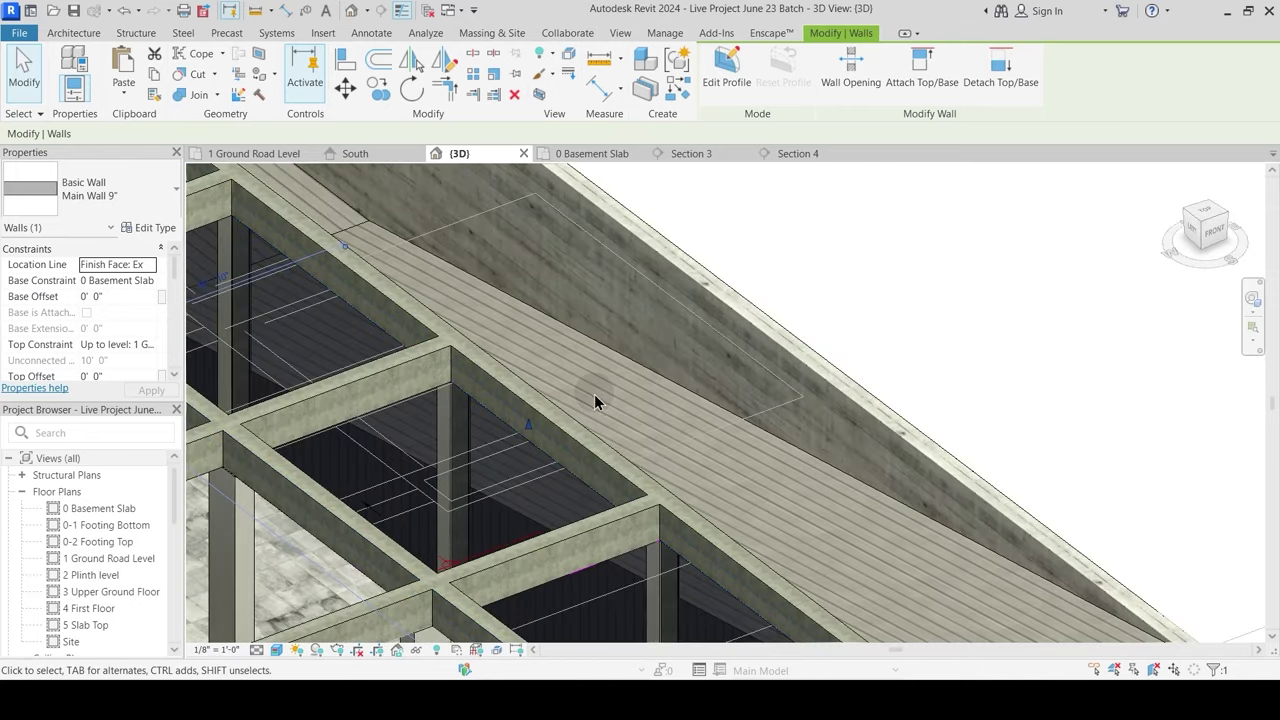
Step: Orbit to view the beams, slabs and walls together, then select the wall under the beam
middle_click_drag(538, 430, 637, 400)
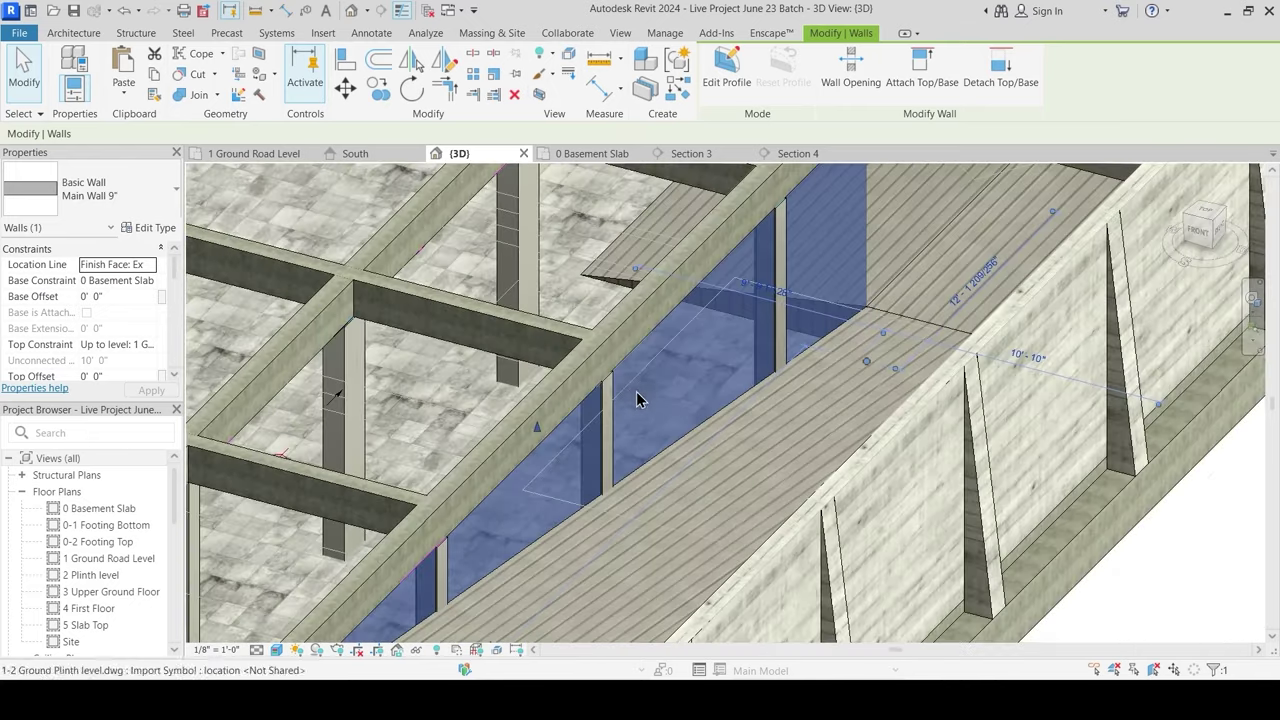
scroll(590, 400, "up", 4)
key("Escape")
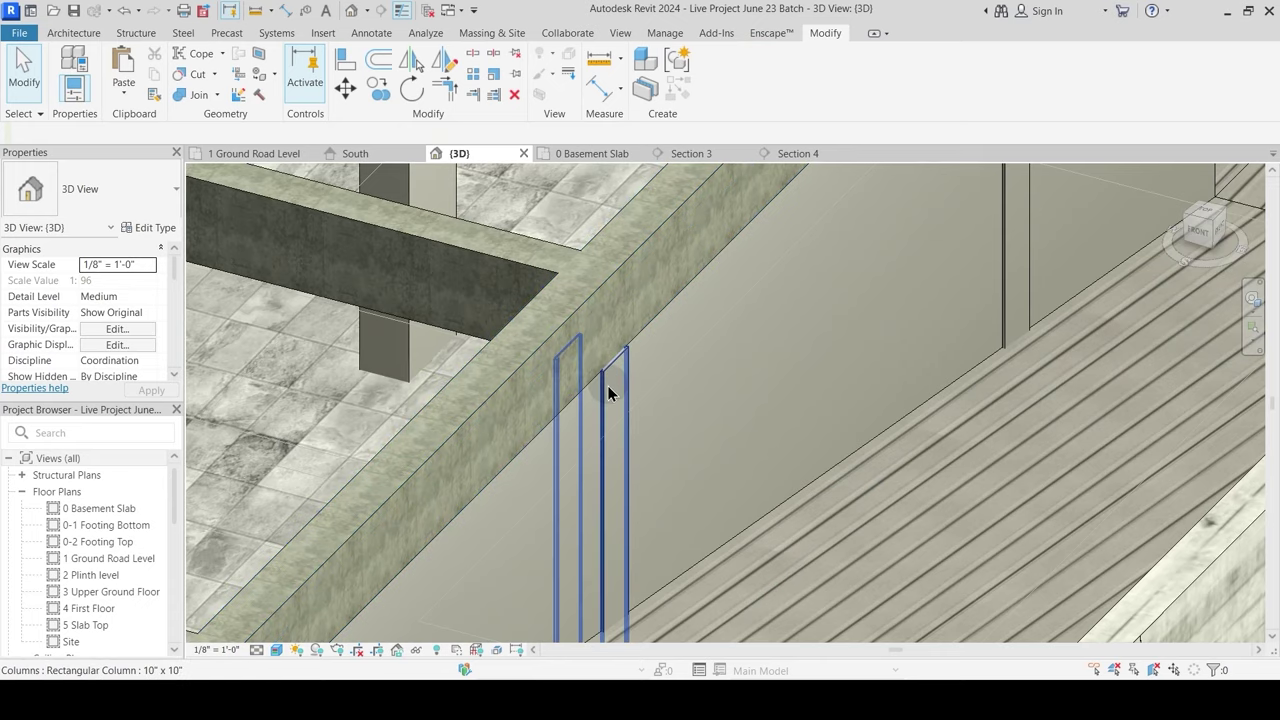
scroll(607, 385, "up", 2)
scroll(640, 360, "down", 3)
middle_click_drag(652, 348, 815, 328, "shift")
left_click(817, 326)
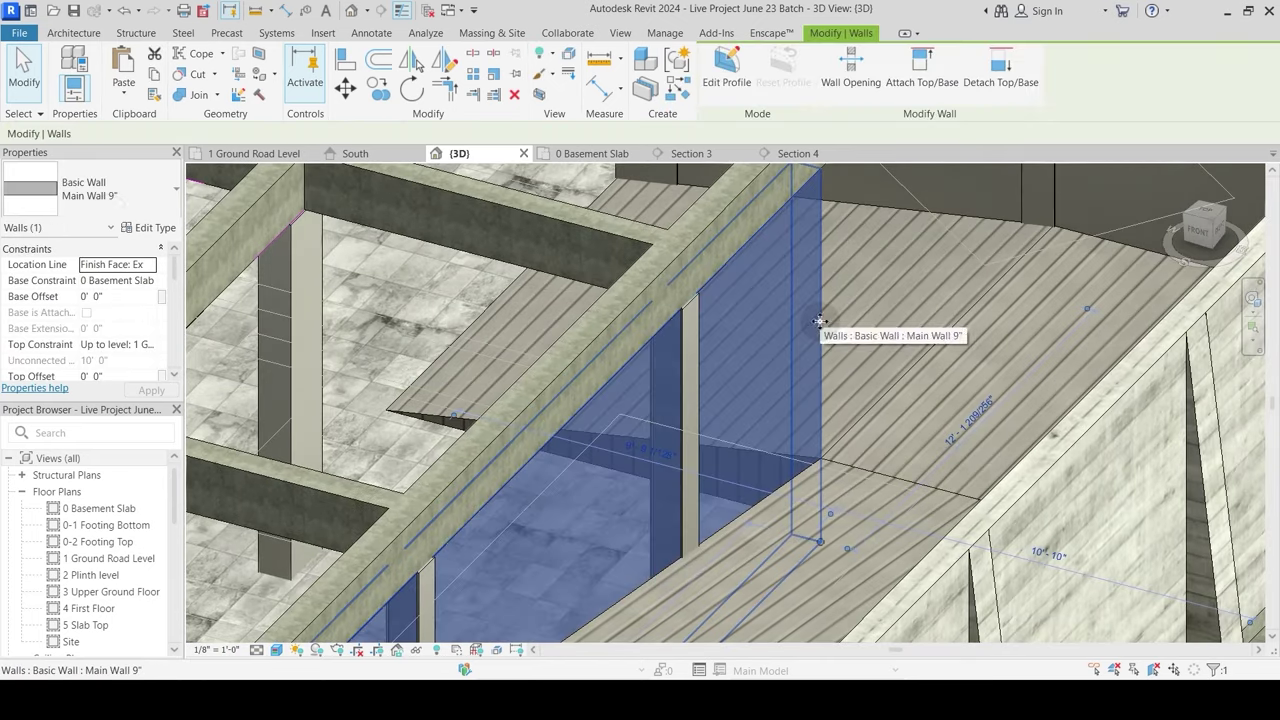
Step: In the wall type's structure, insert exterior and interior layers set to Finish 1 and Finish 2
left_click(155, 229)
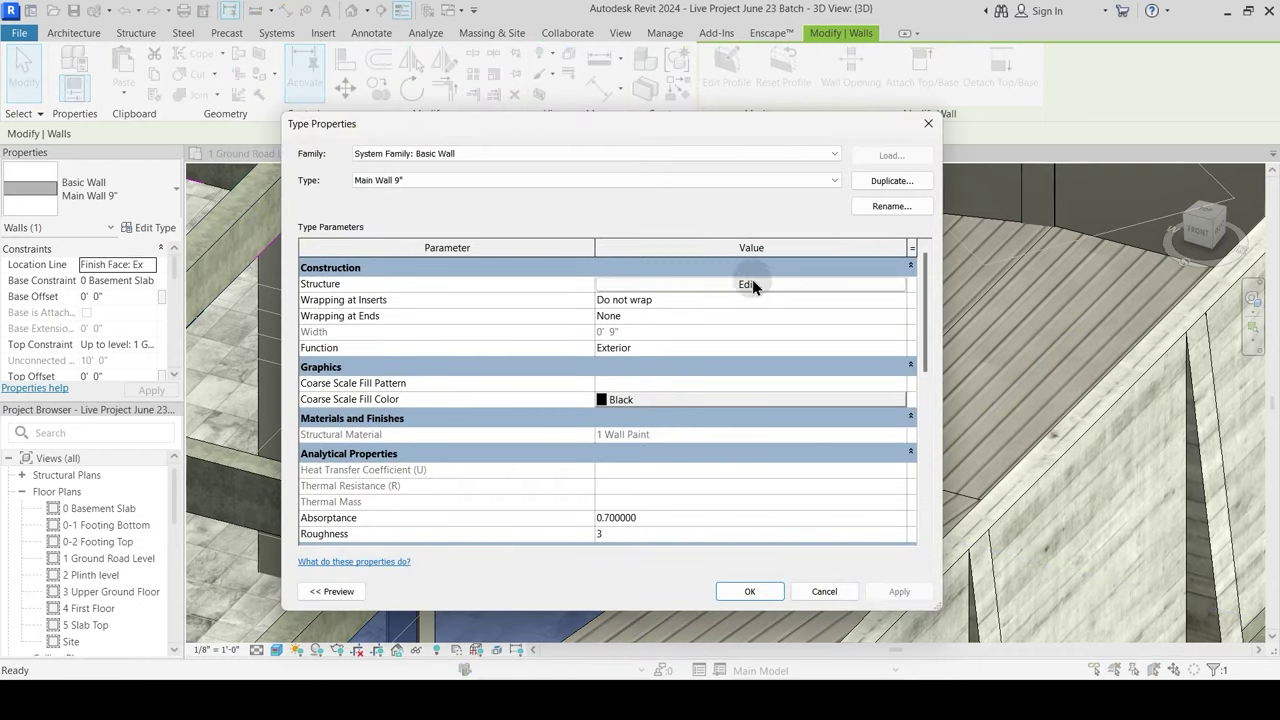
left_click(750, 285)
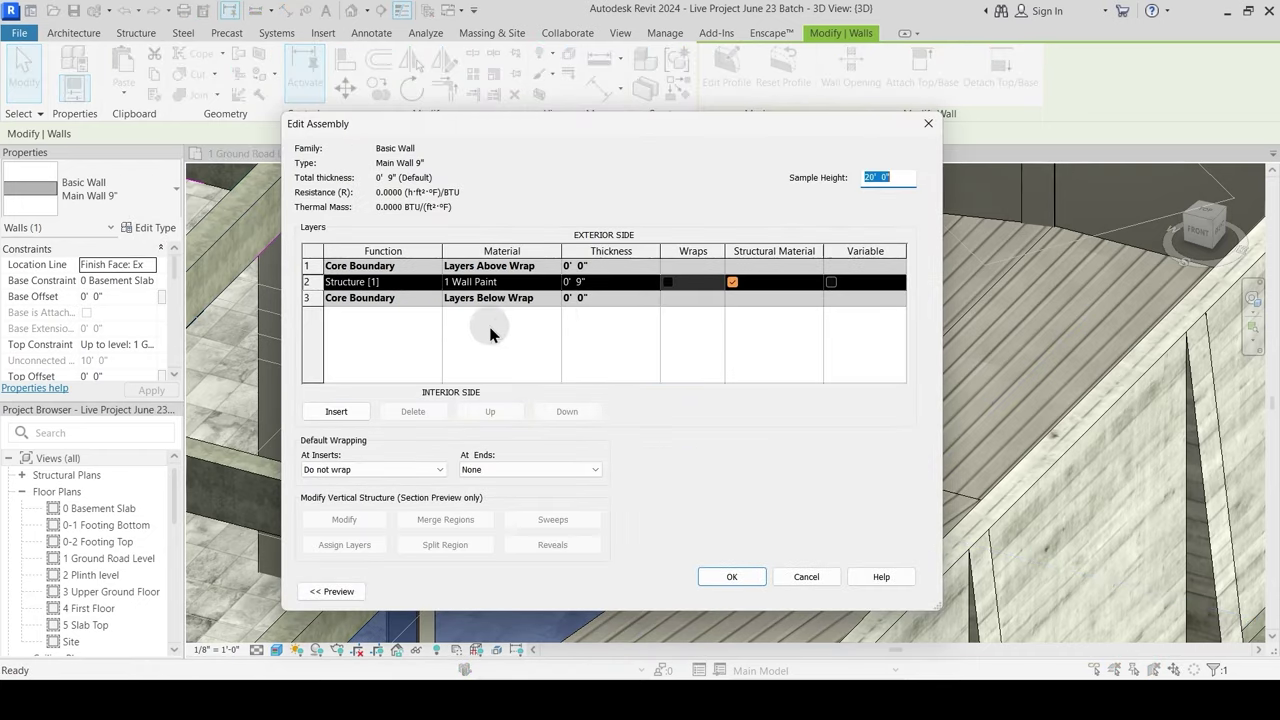
left_click(319, 266)
left_click(336, 411)
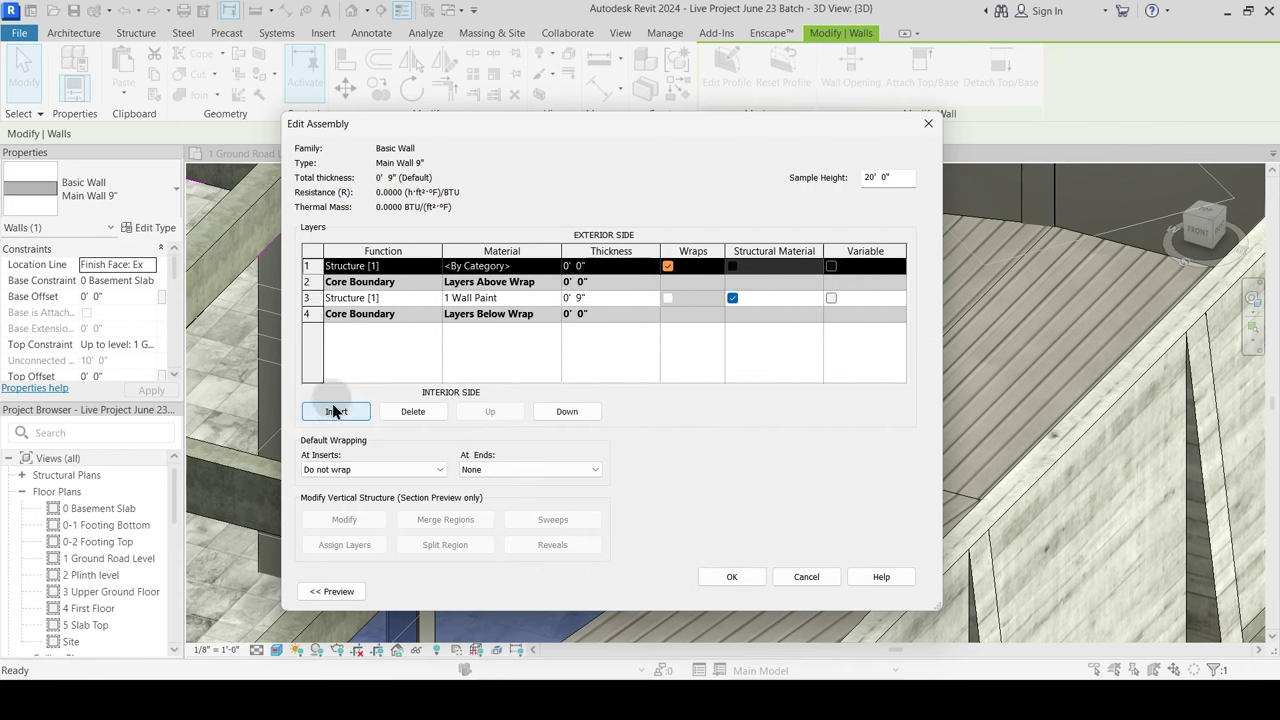
left_click(316, 314)
left_click(335, 411)
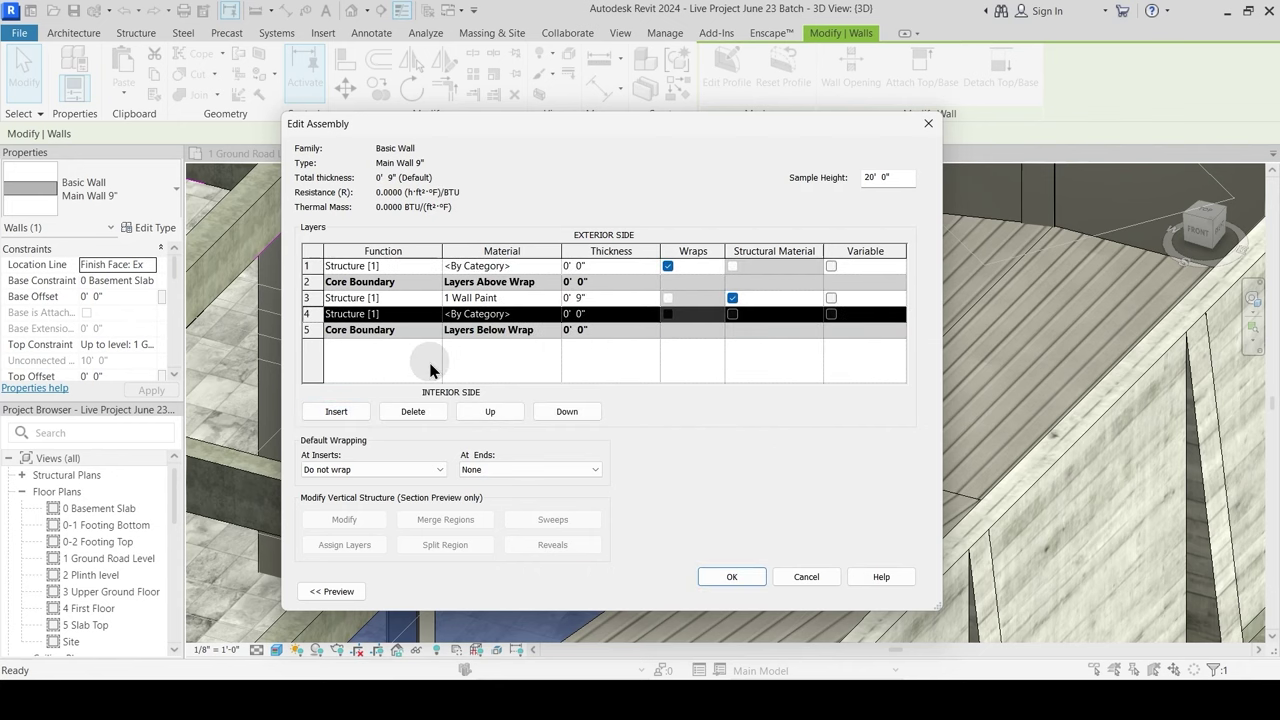
left_click(567, 411)
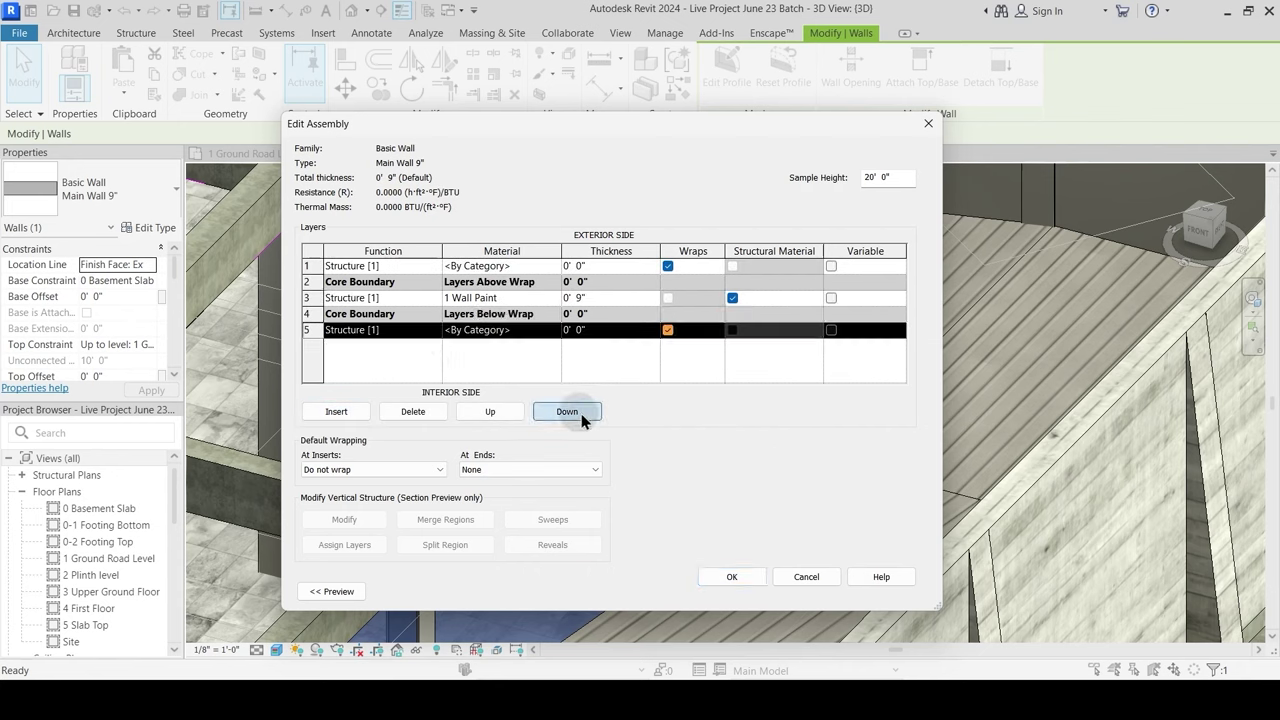
left_click(429, 267)
left_click(366, 323)
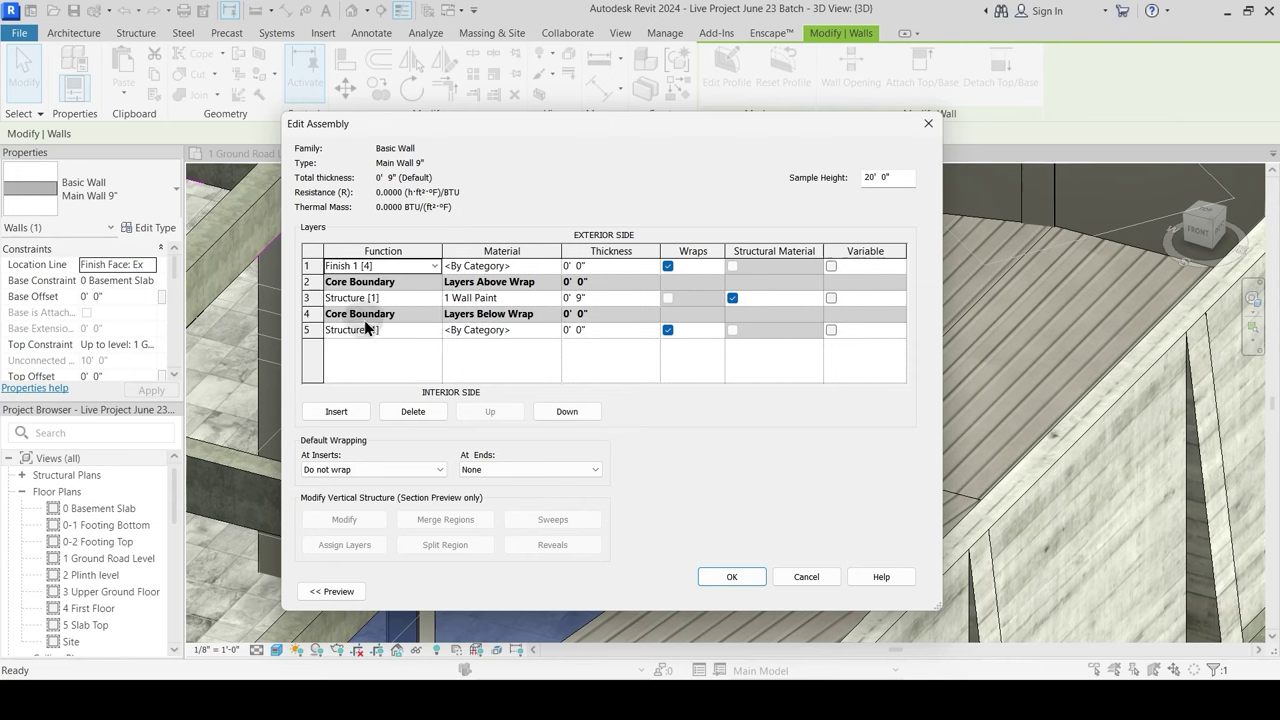
left_click(433, 331)
left_click(372, 398)
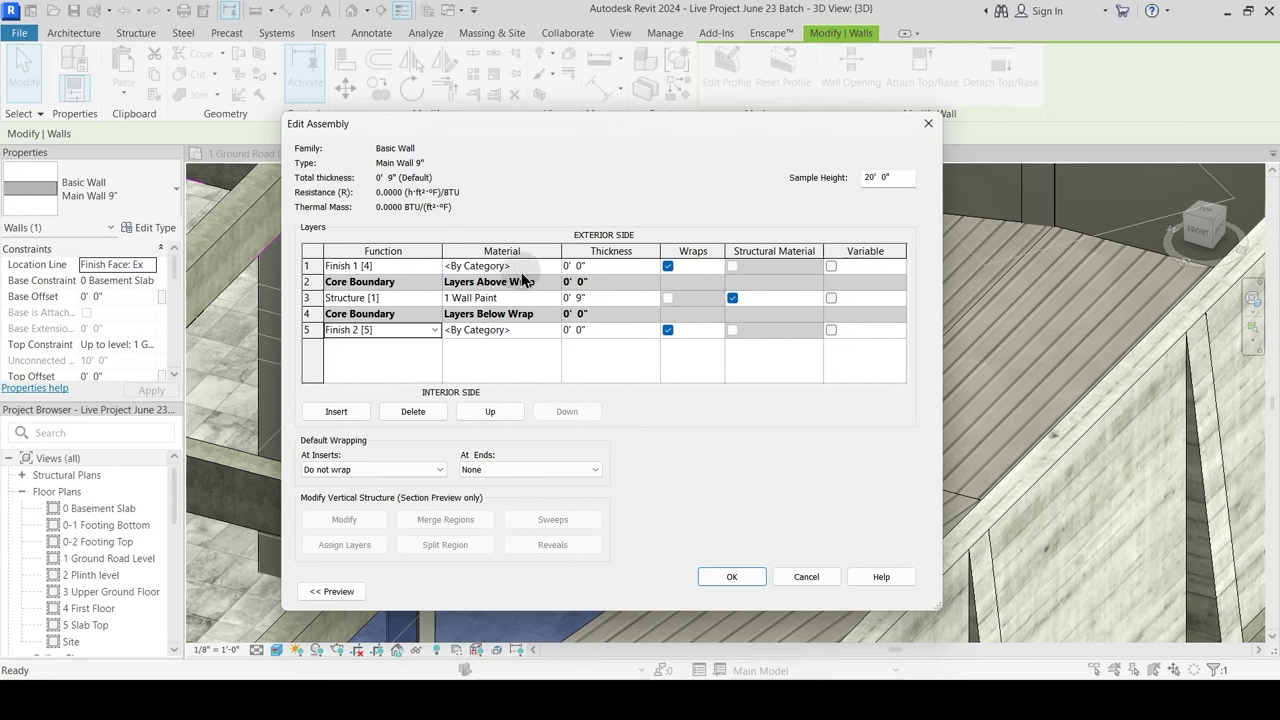
Step: Assign the 1 Plaster material to the exterior finish layer
left_click(557, 266)
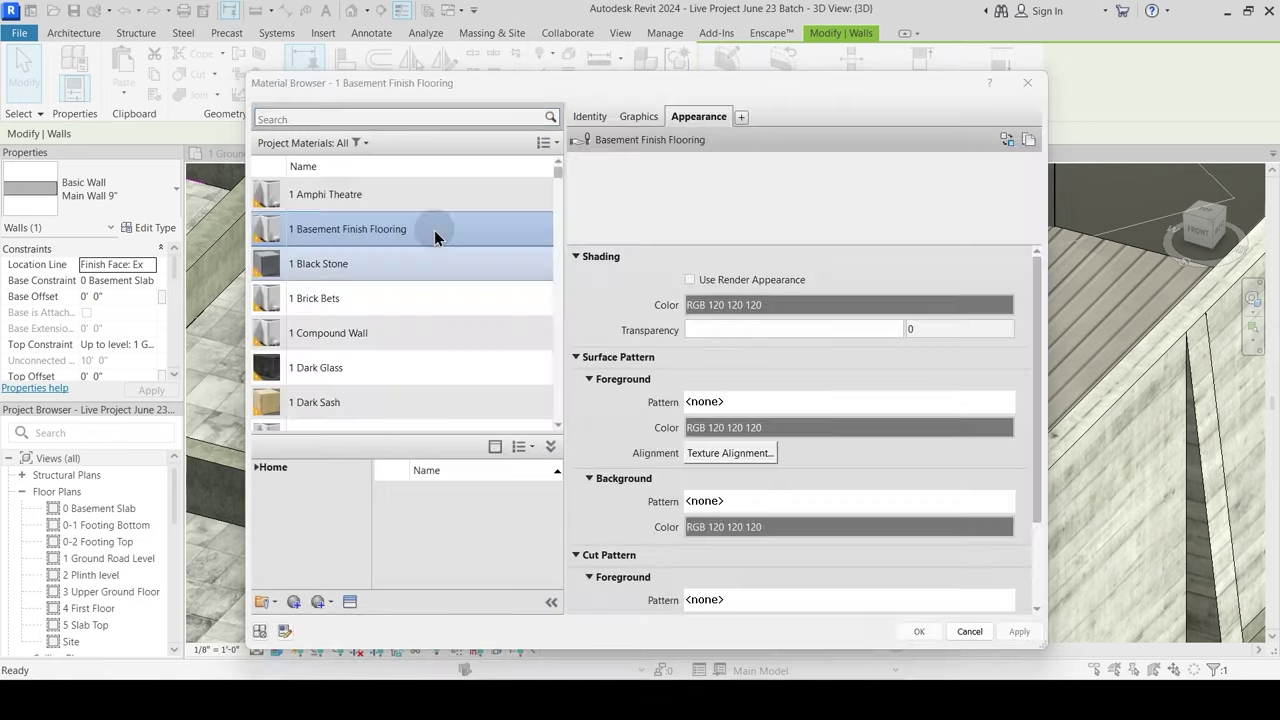
left_click(382, 116)
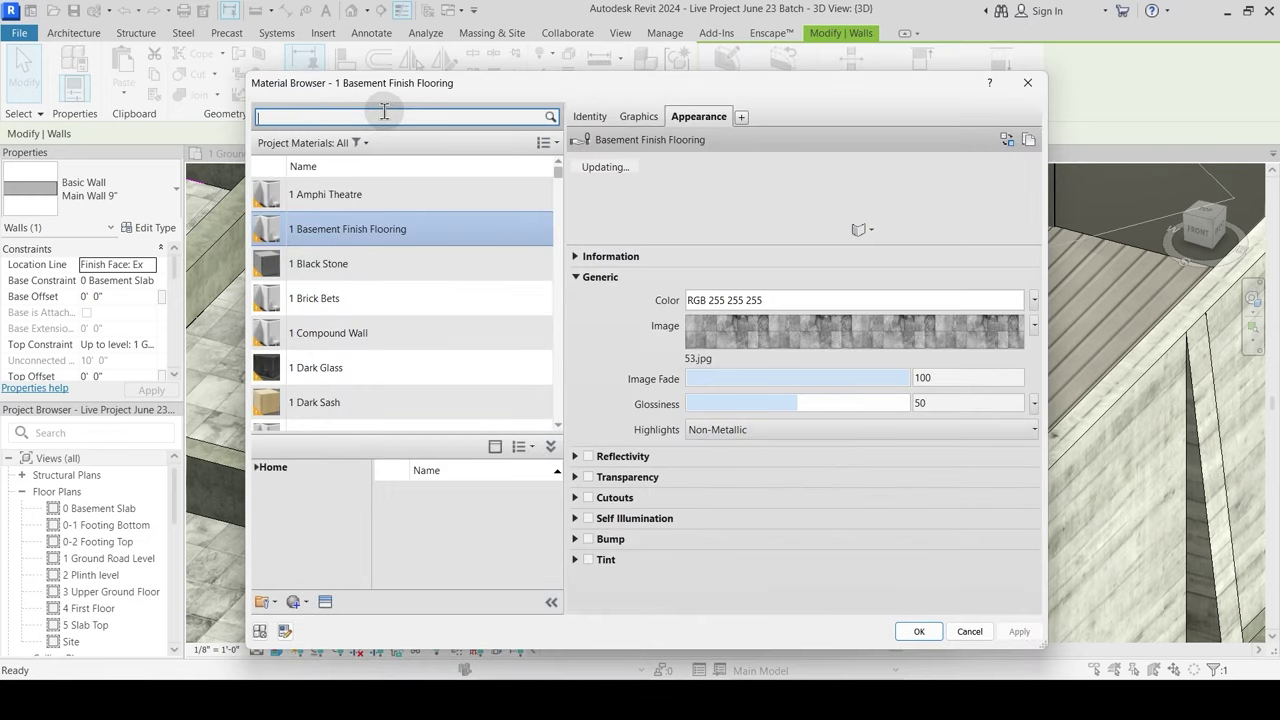
type("plaster")
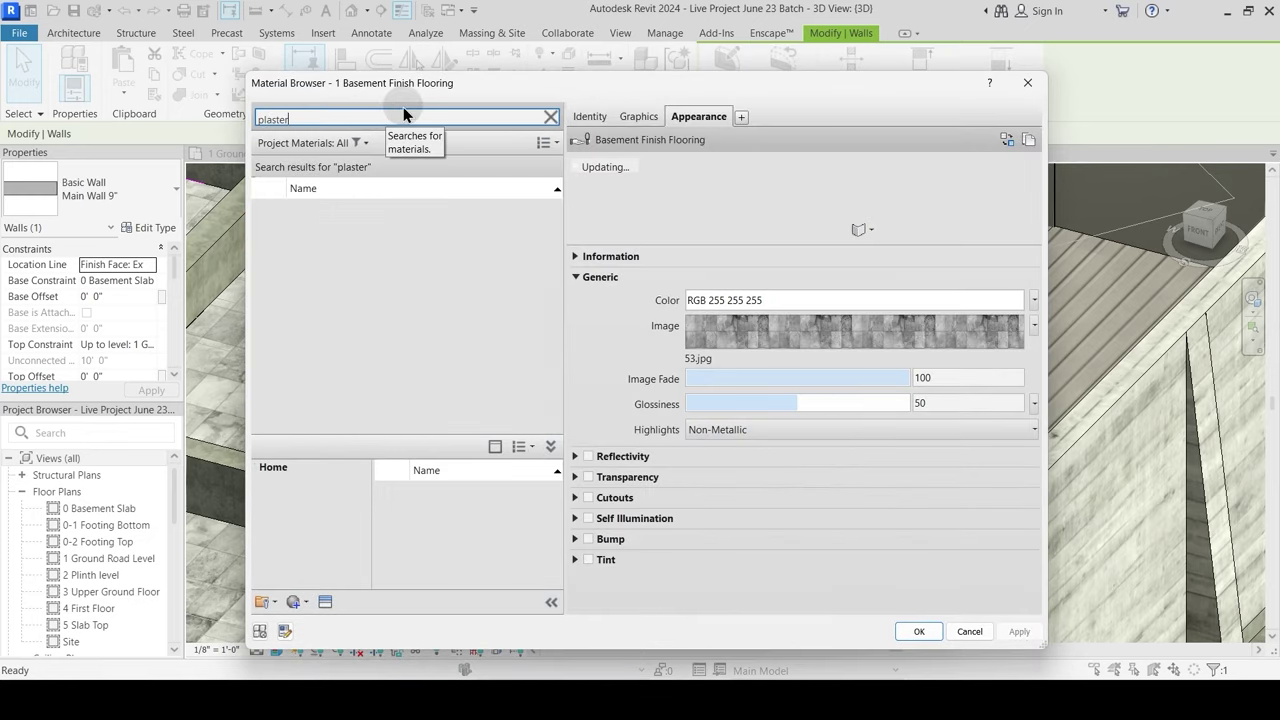
left_click(339, 225)
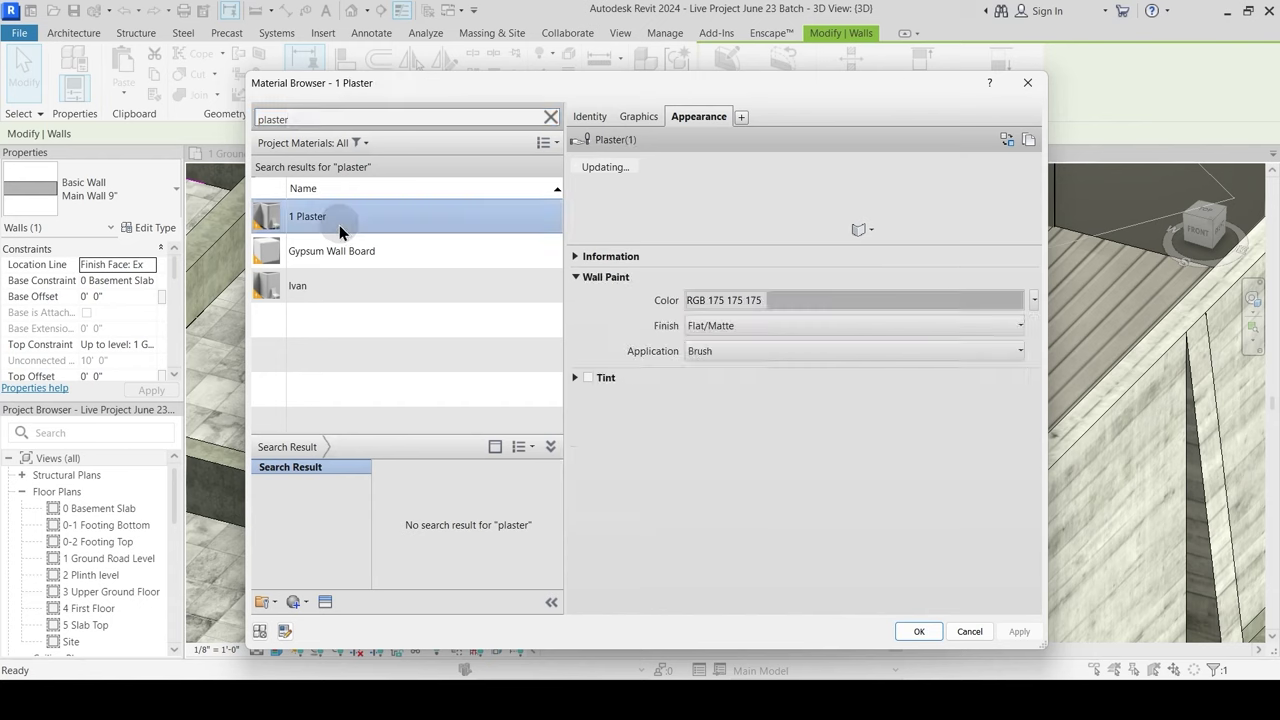
left_click(640, 117)
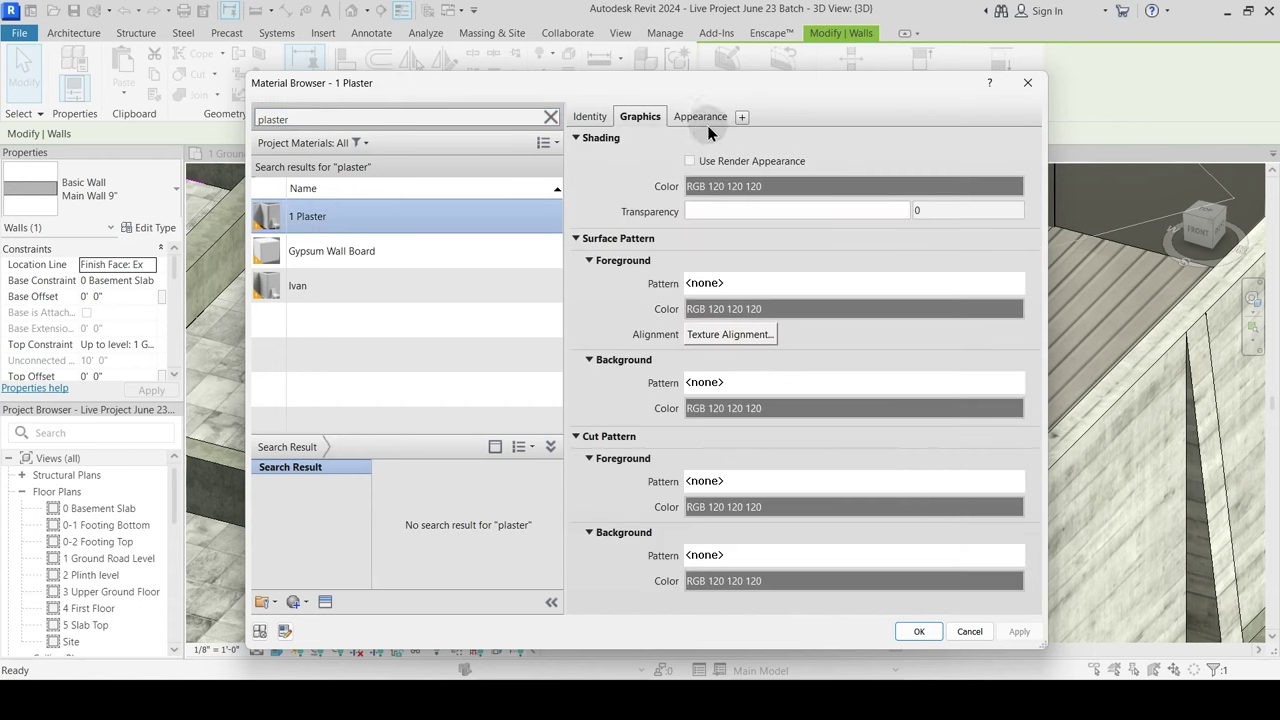
left_click(705, 120)
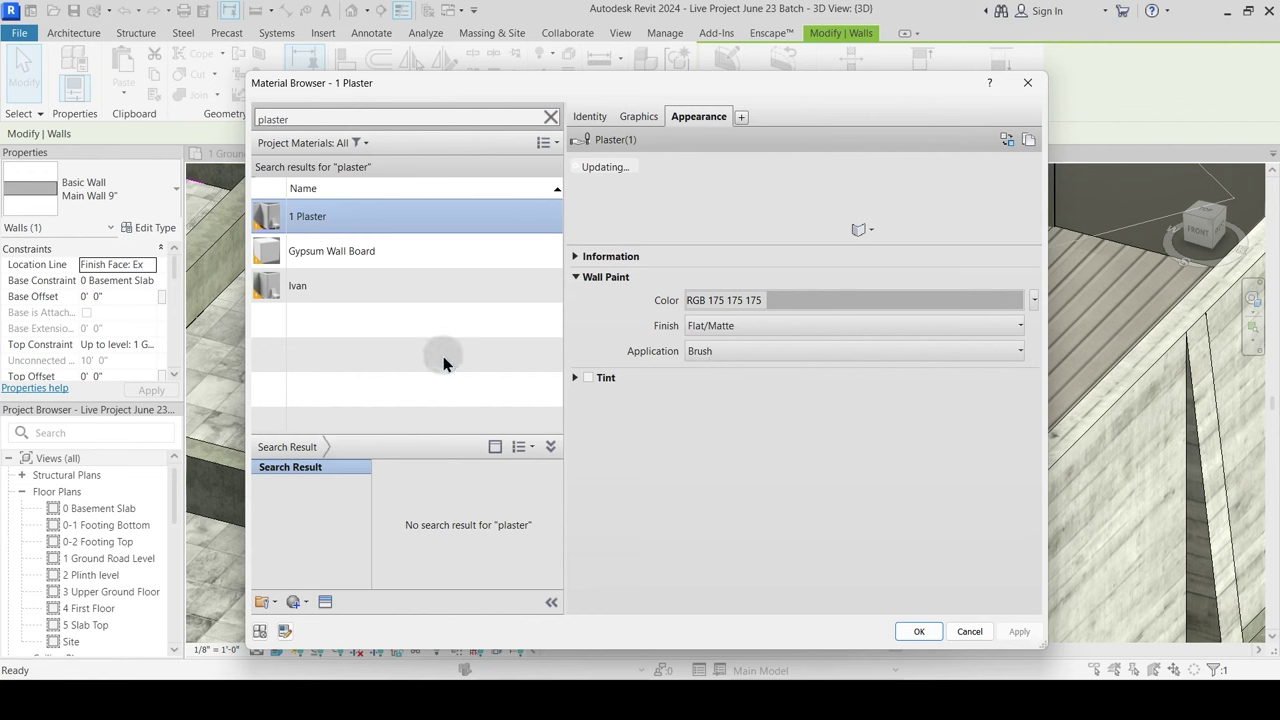
left_click(919, 631)
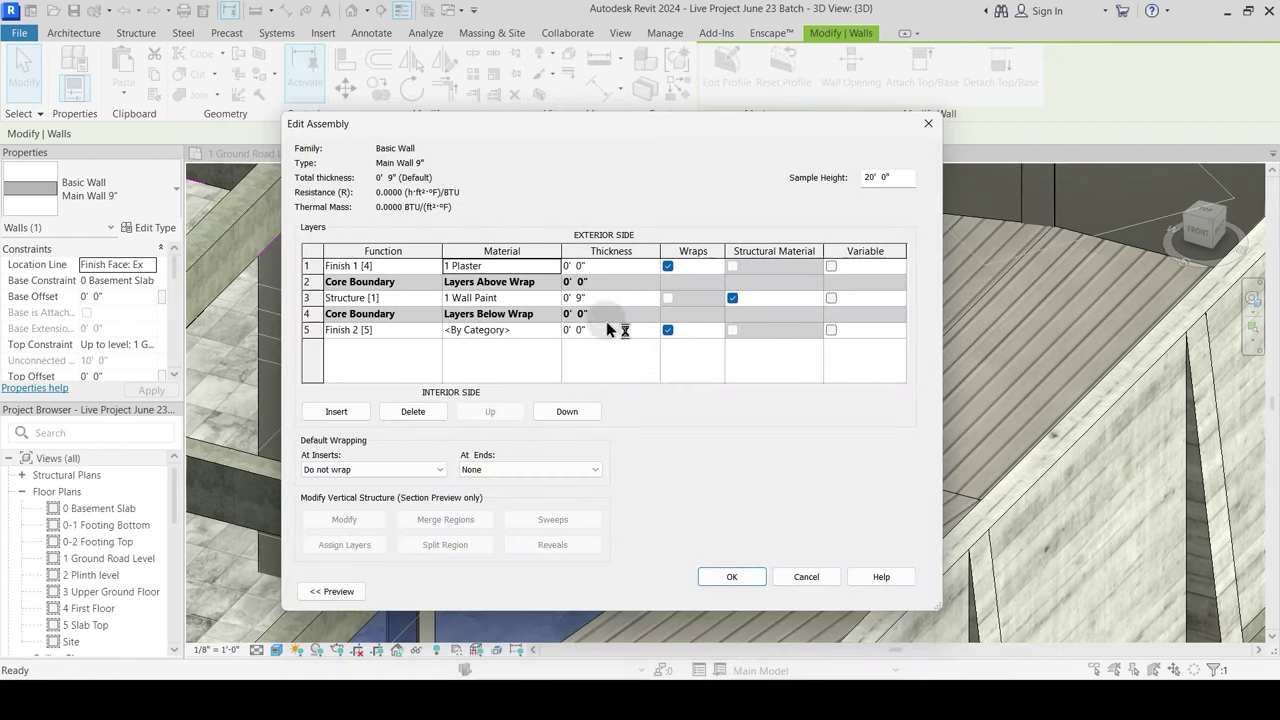
Step: Make the finish layers 12 mm thick and apply the updated wall type
left_click(607, 265)
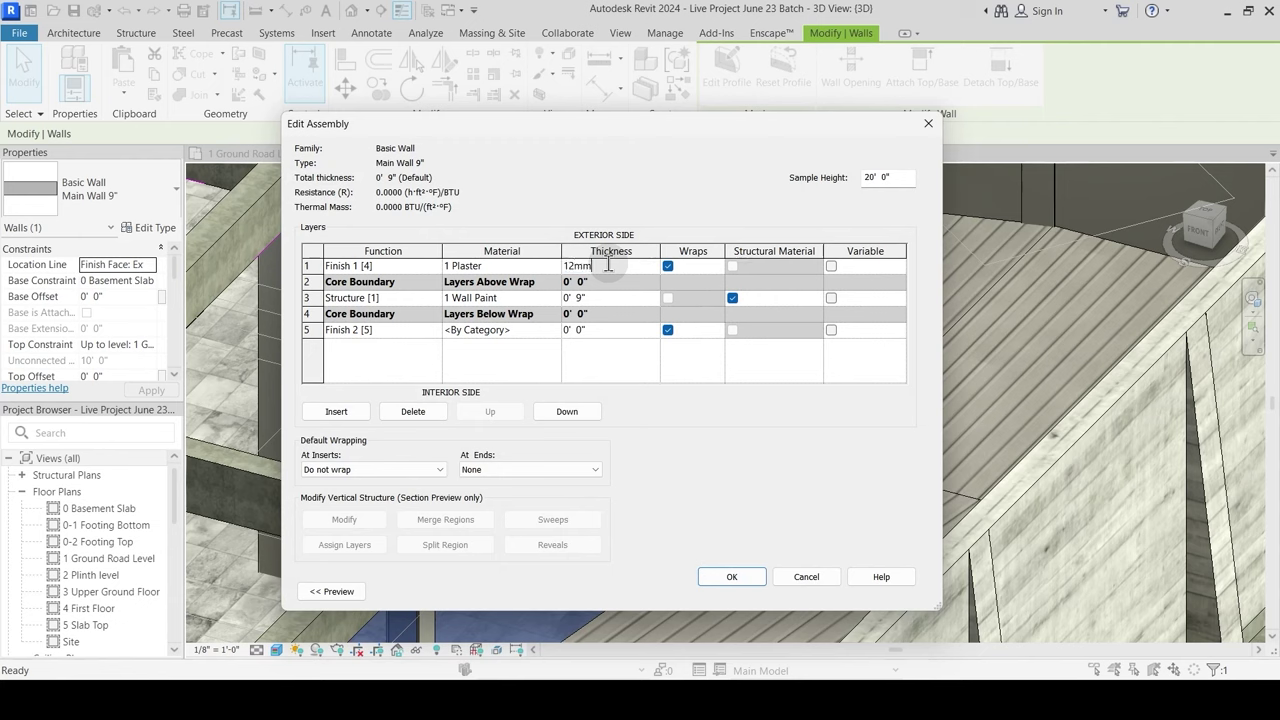
left_click(608, 330)
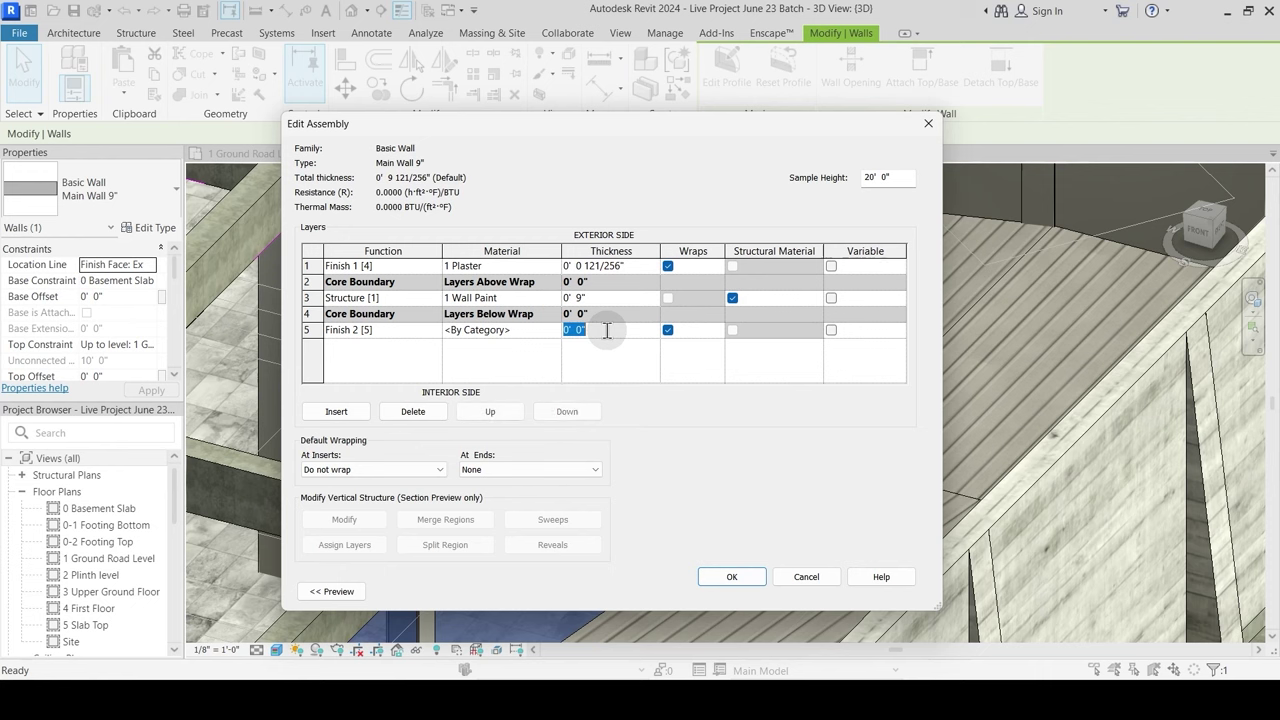
type("121/256")
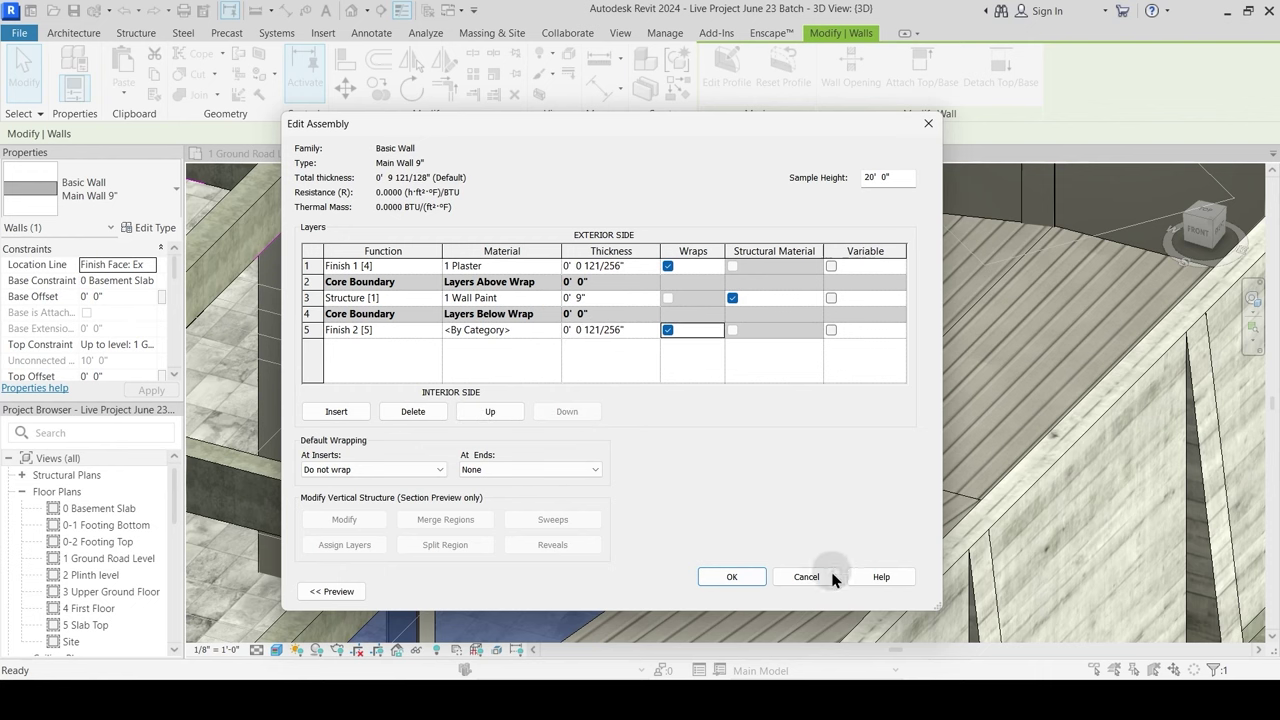
left_click(731, 577)
left_click(900, 591)
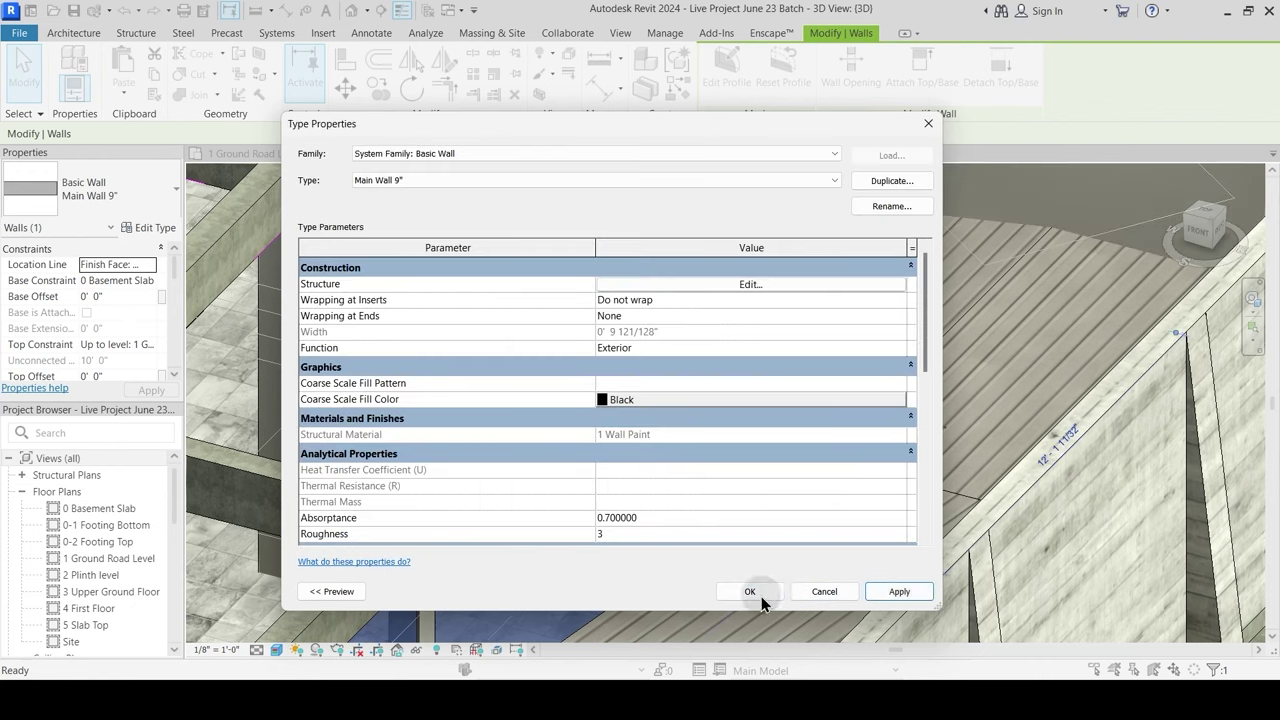
left_click(750, 591)
key("Escape")
Step: Reselect the Main Wall 9" wall and reopen its type layer structure
scroll(749, 380, "down", 2)
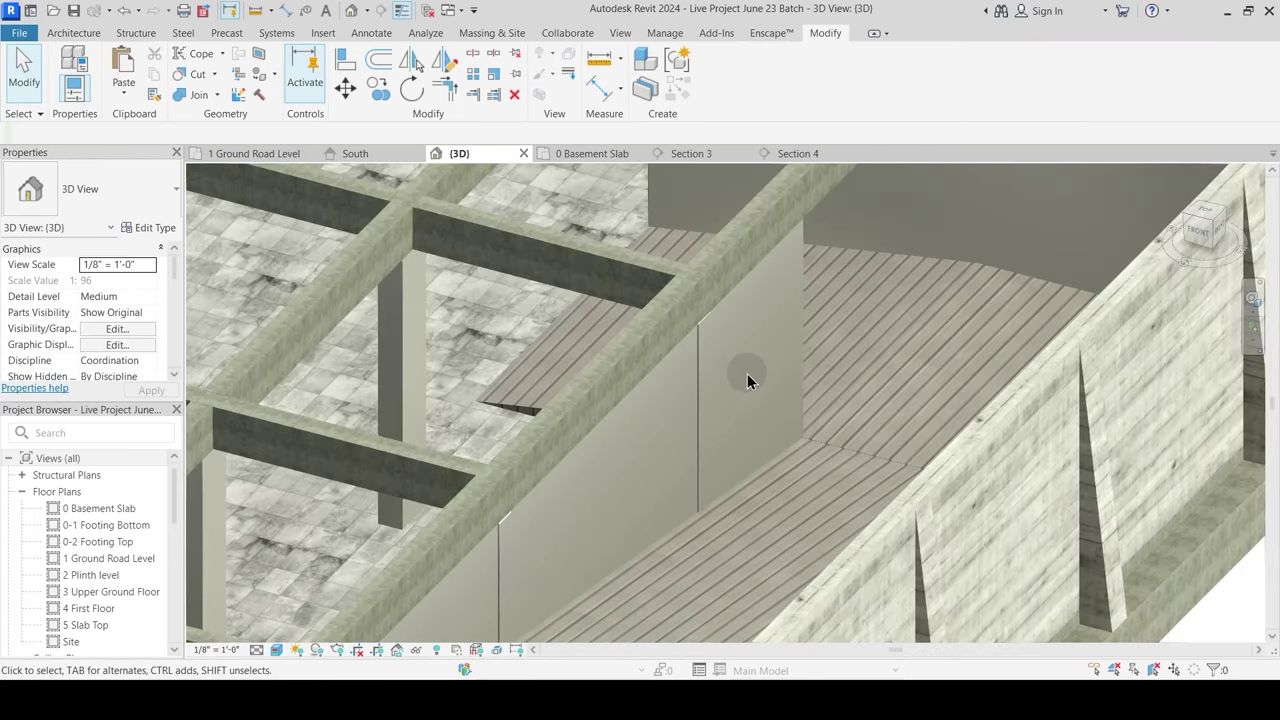
middle_click_drag(712, 478, 695, 530, "shift")
left_click(858, 308)
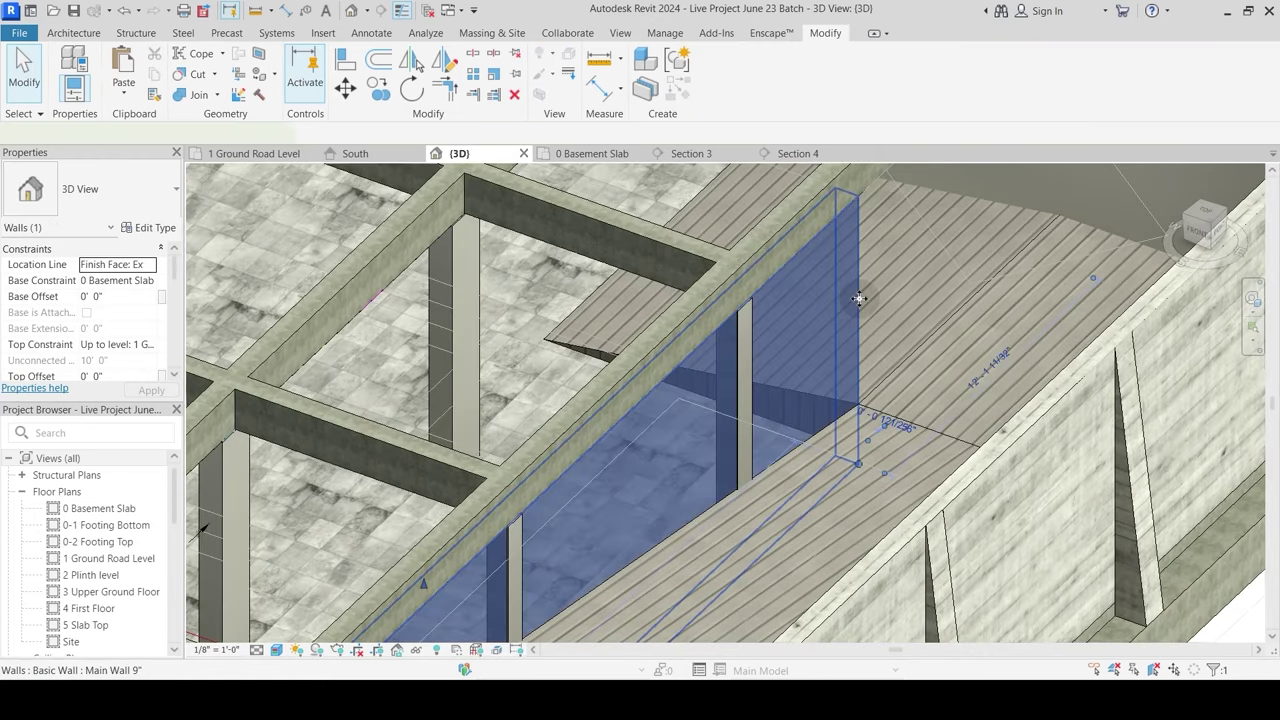
left_click(158, 228)
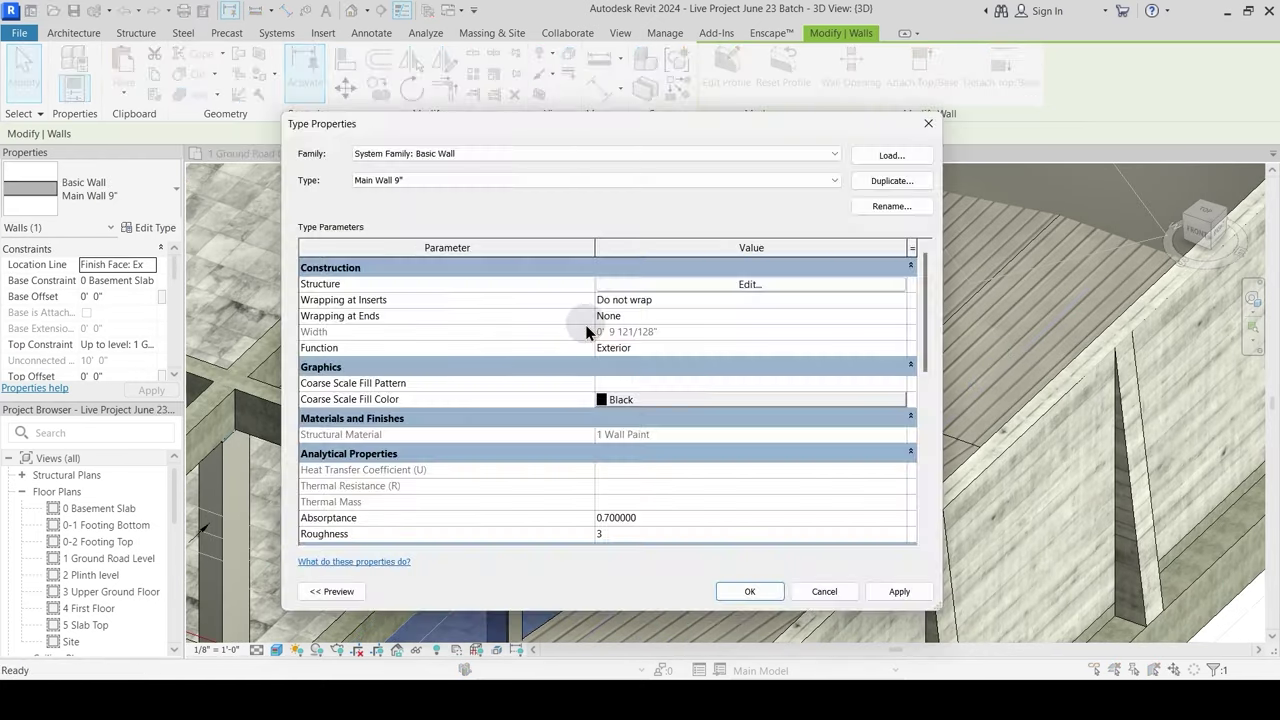
left_click(638, 286)
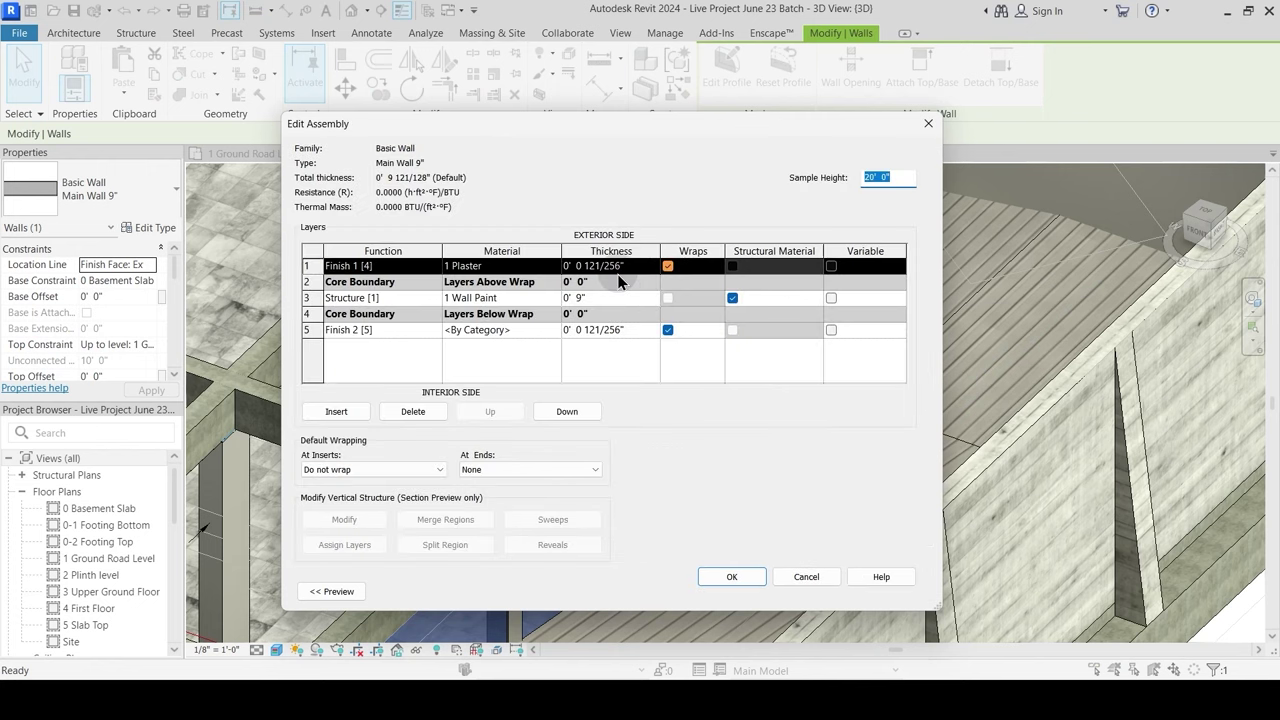
Step: Set the Finish 2 layer thickness to 1/2" and confirm and close the type settings
left_click(640, 266)
left_click_drag(638, 265, 490, 276)
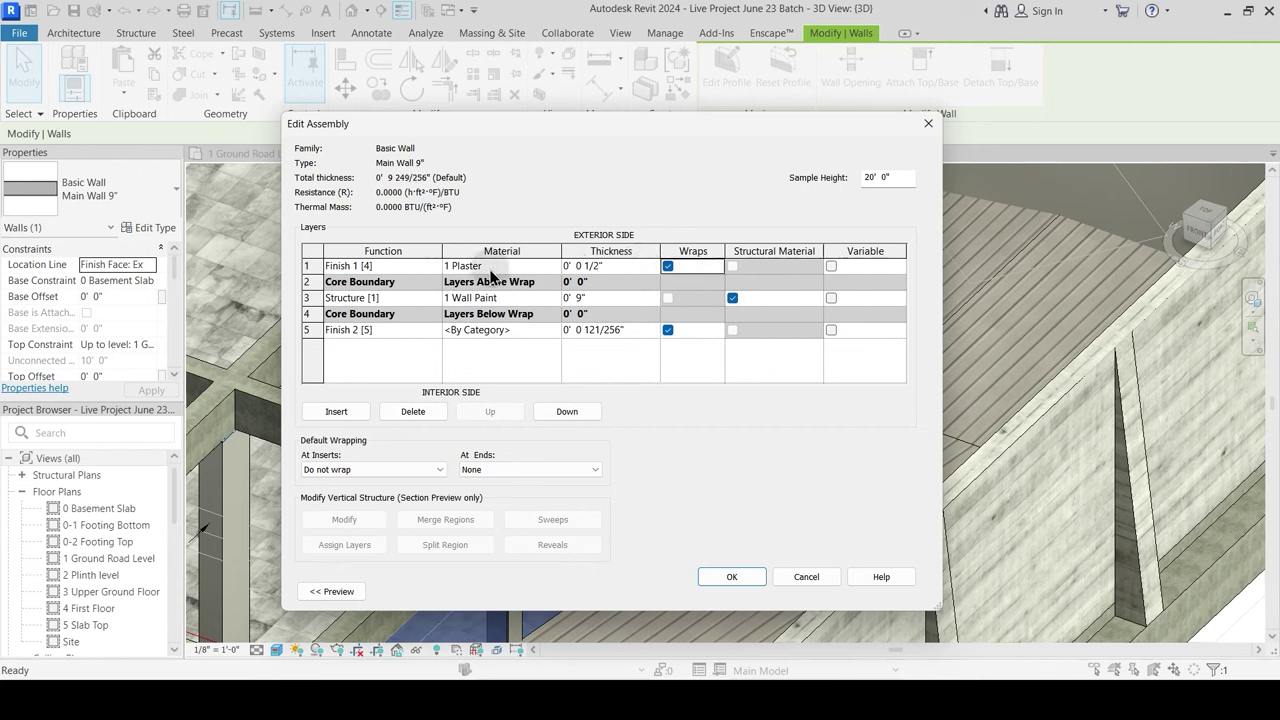
left_click_drag(623, 337, 518, 331)
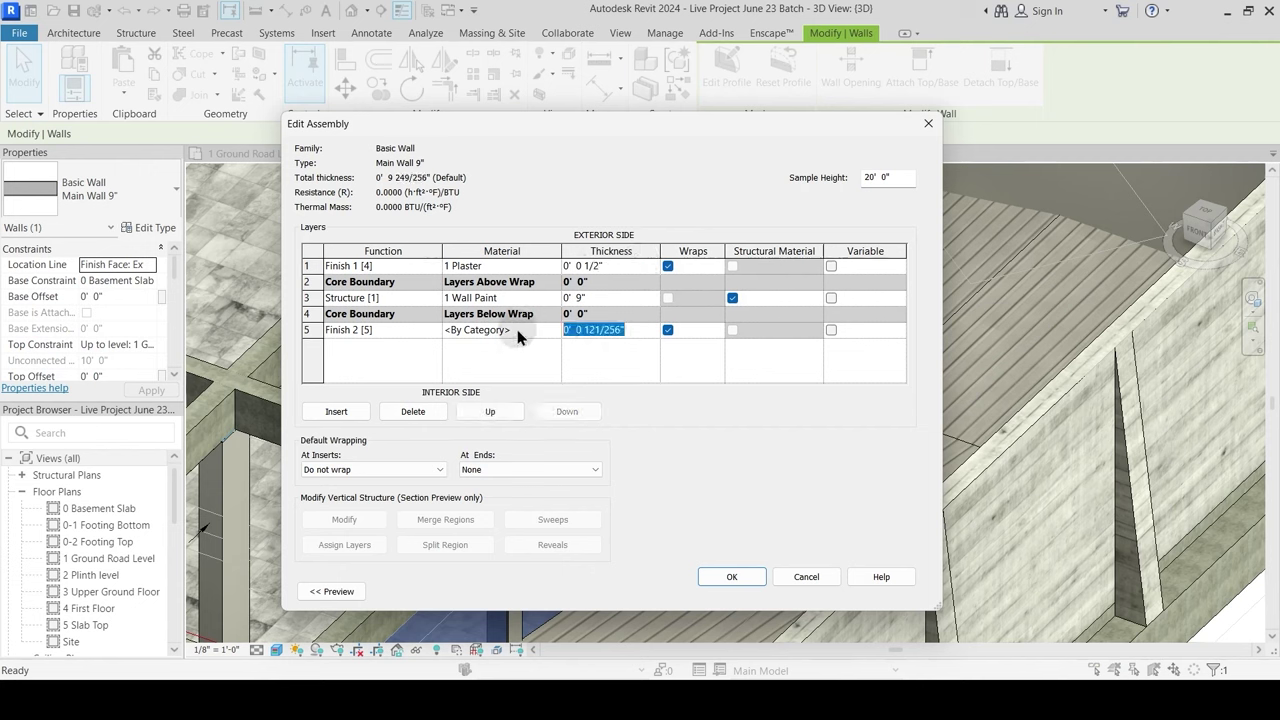
type("1/2\"")
key("Tab")
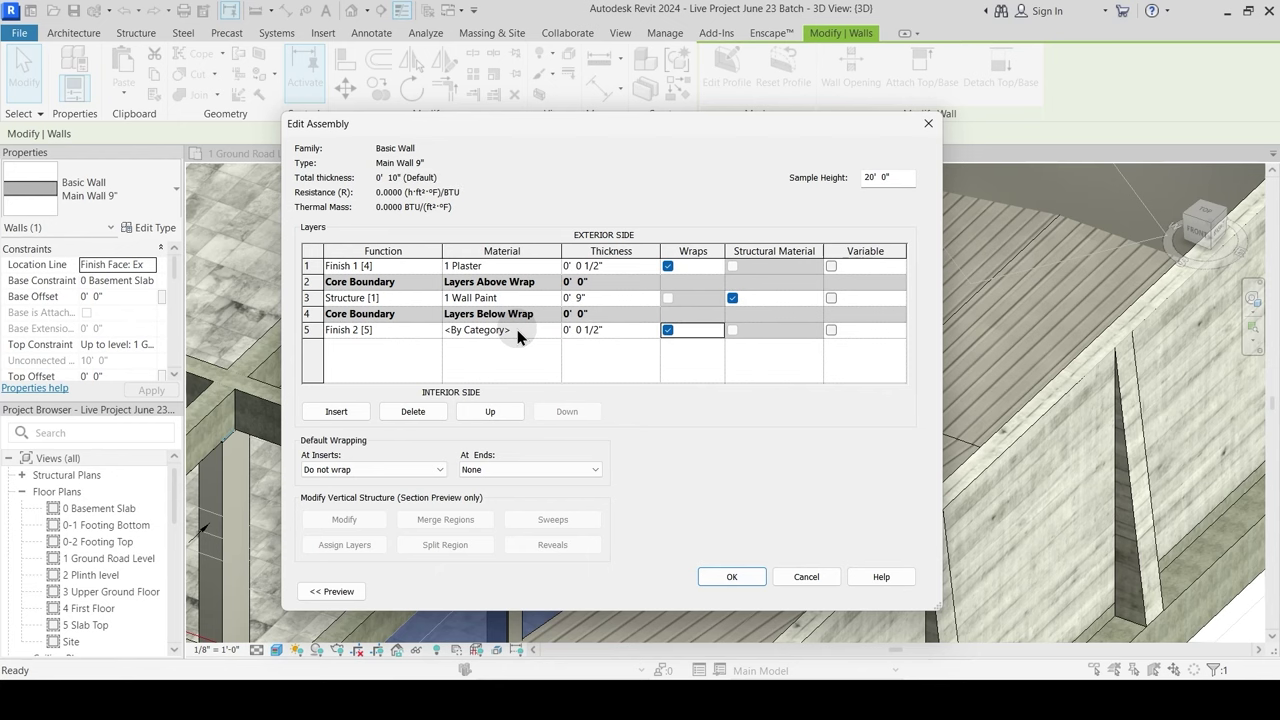
left_click(731, 577)
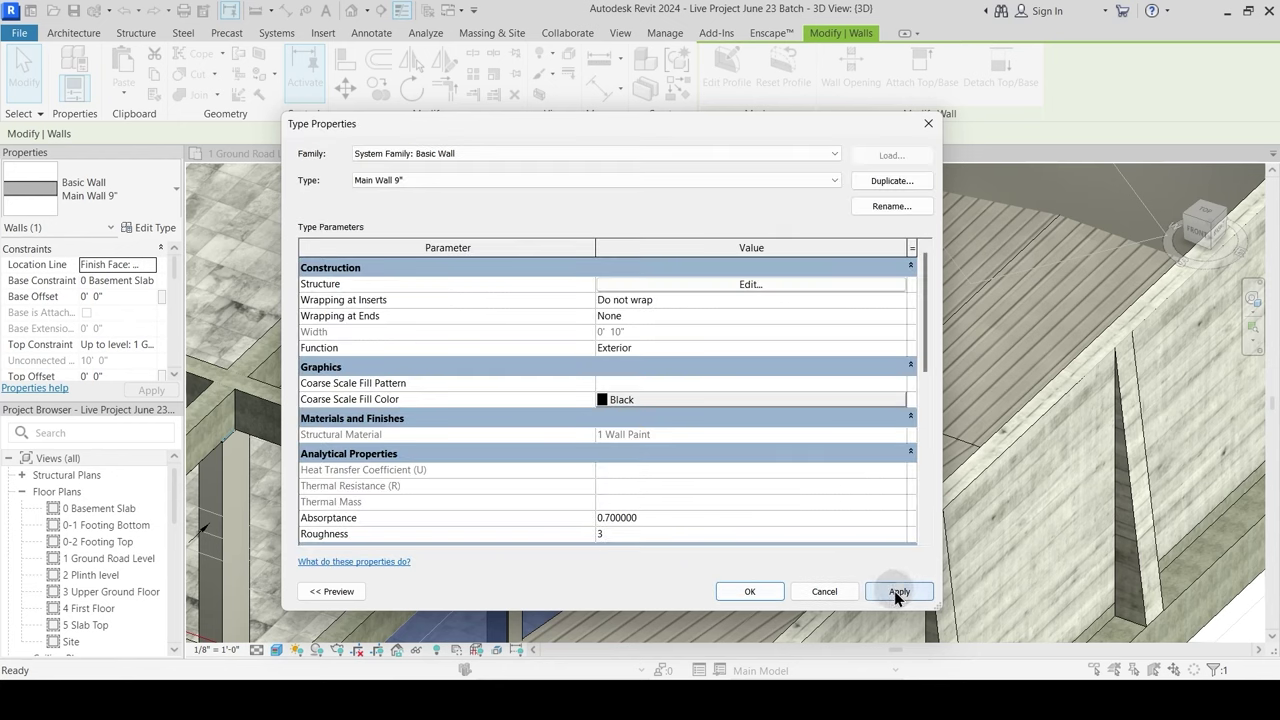
left_click(749, 591)
left_click(893, 428)
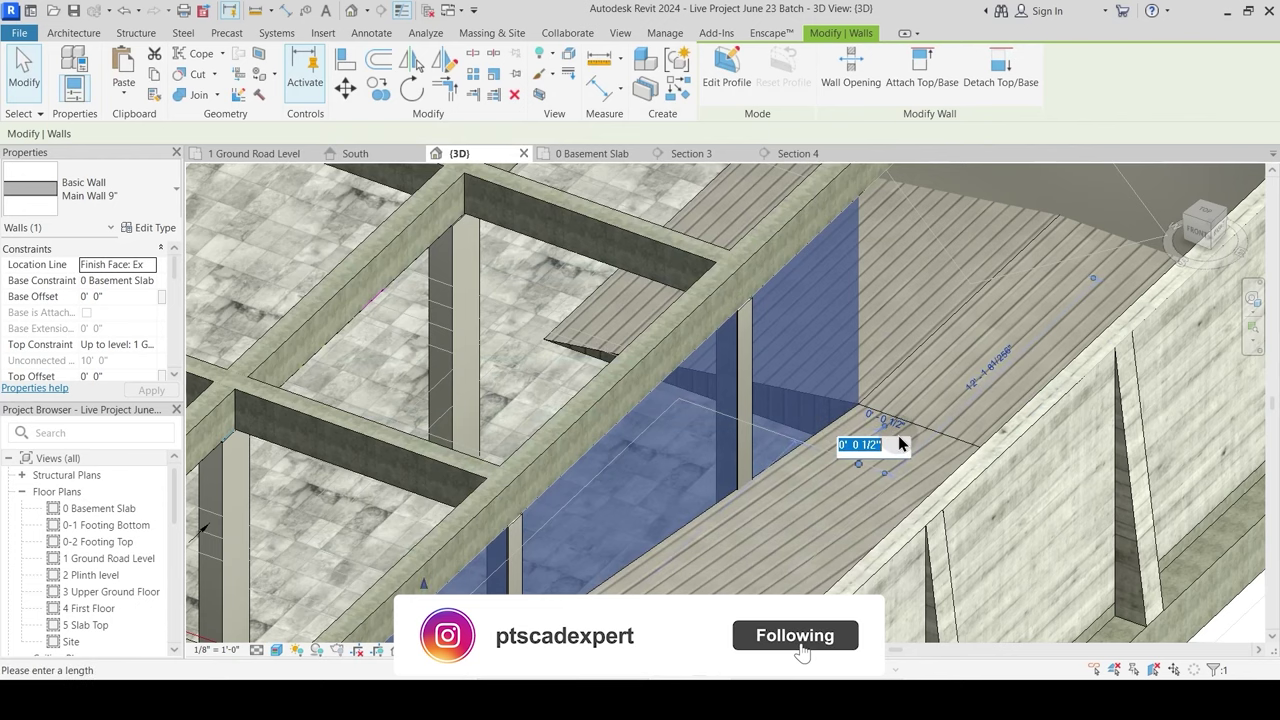
key("Escape")
key("Escape")
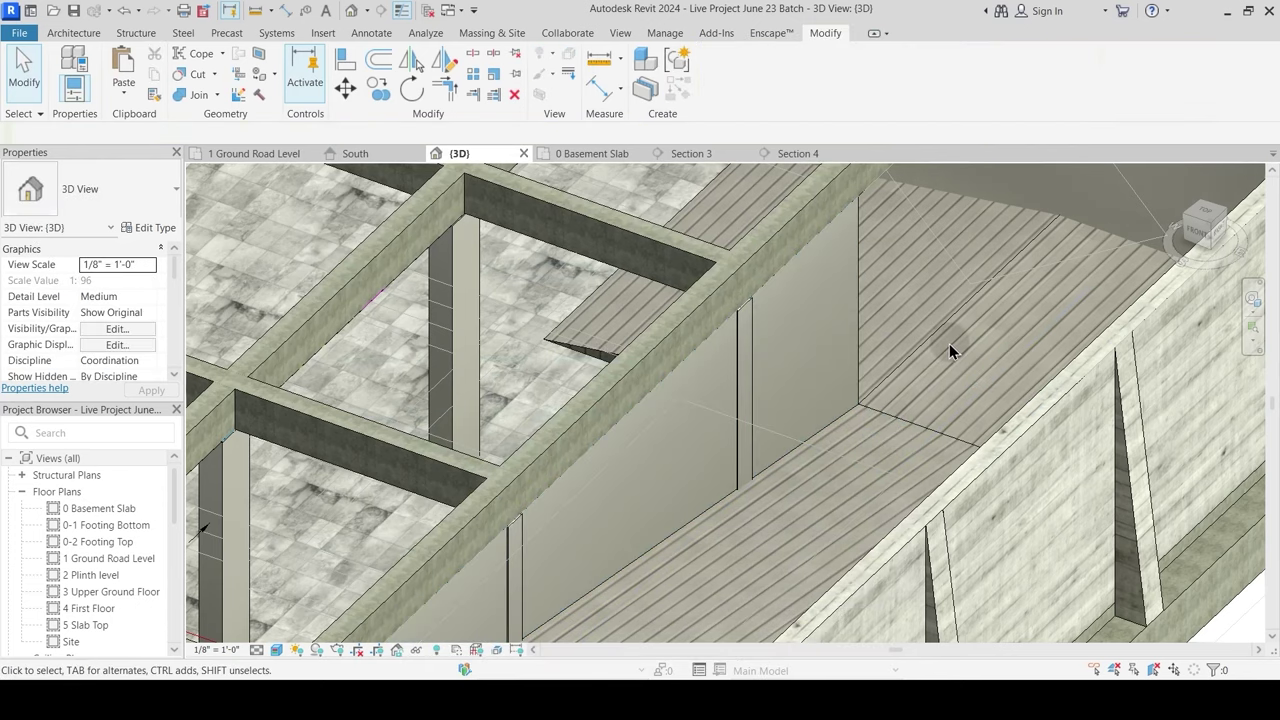
Step: Delete the old wall on the 0 Basement Slab plan
middle_click_drag(949, 343, 684, 329, "shift")
left_click(601, 151)
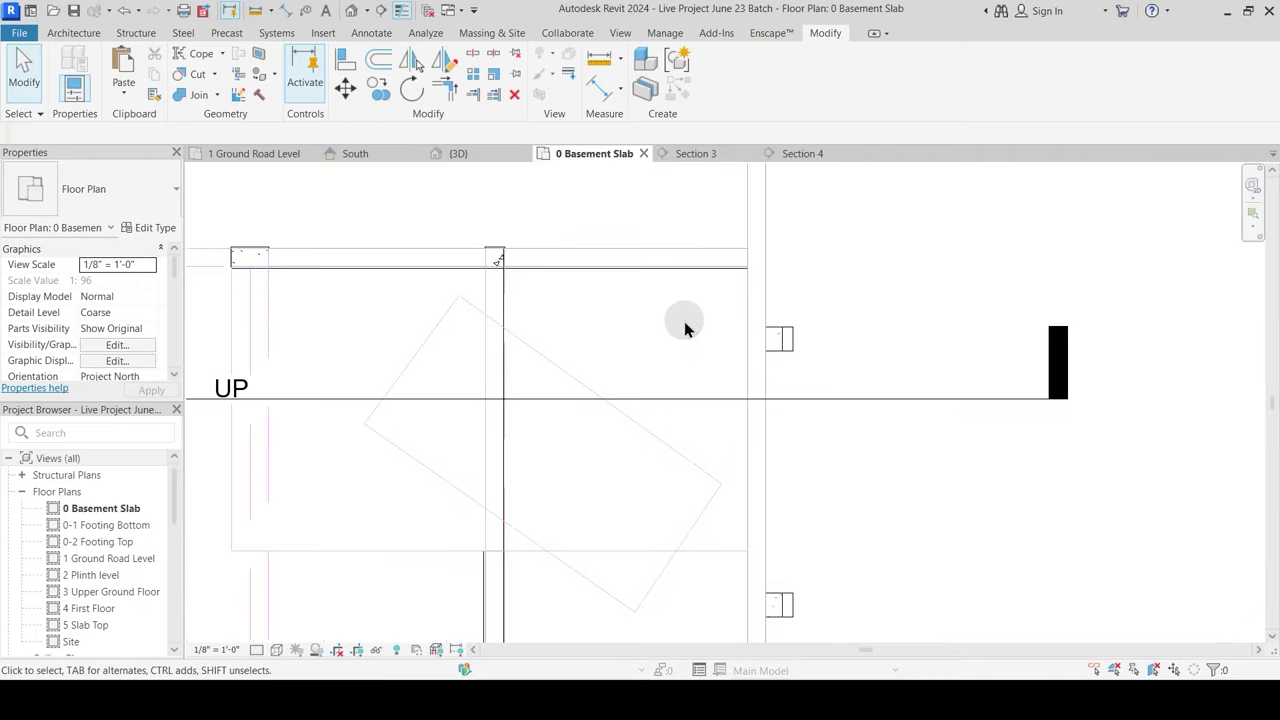
scroll(684, 321, "down", 3)
scroll(560, 466, "up", 6)
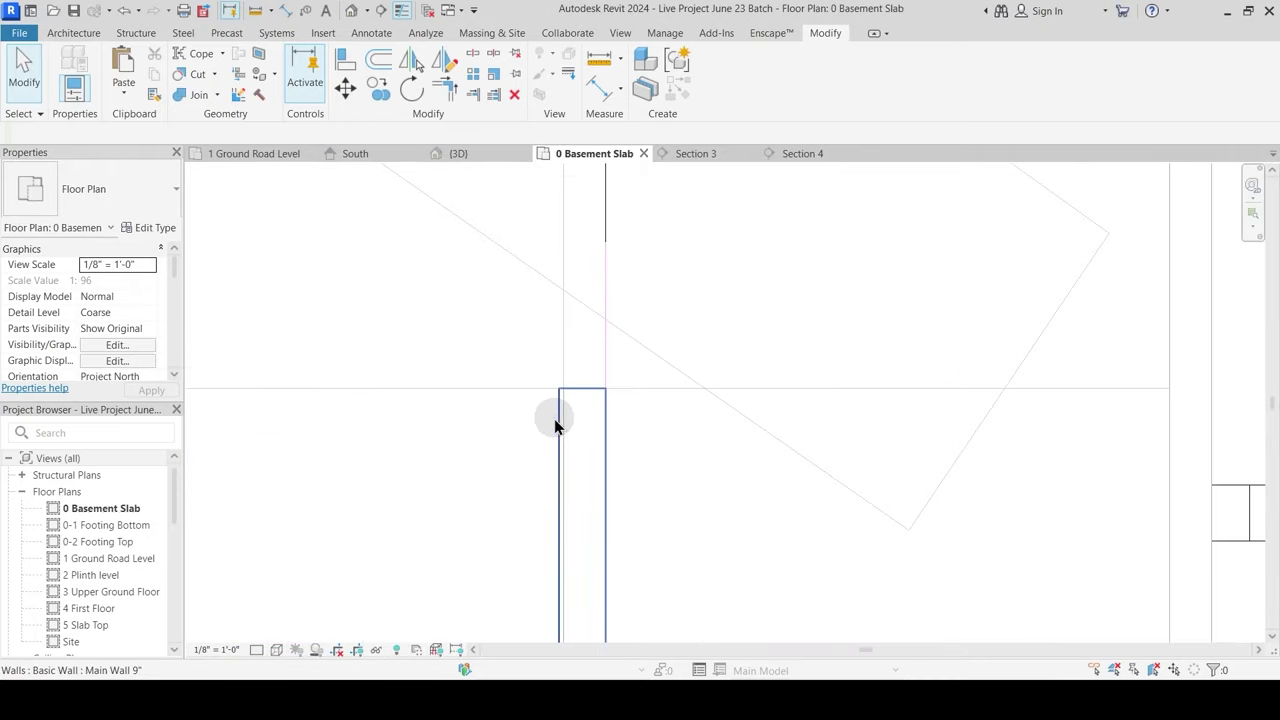
left_click(555, 420)
middle_click_drag(626, 456, 663, 434)
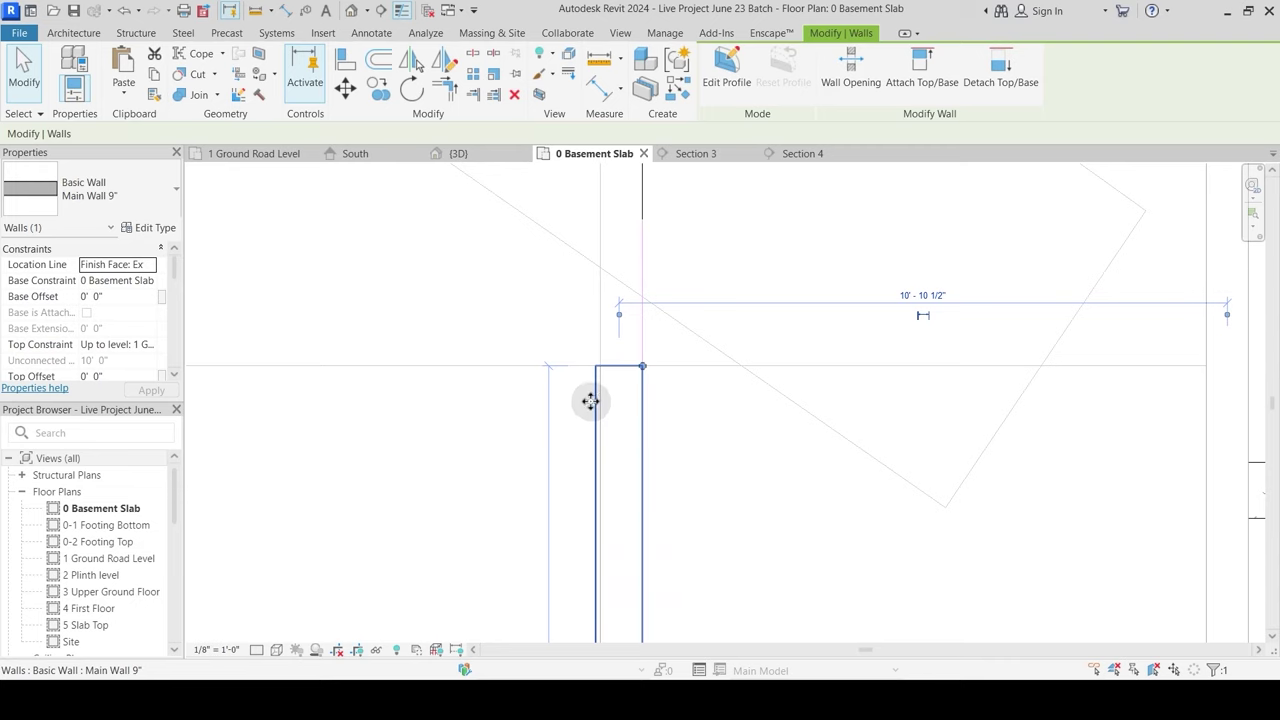
key("Delete")
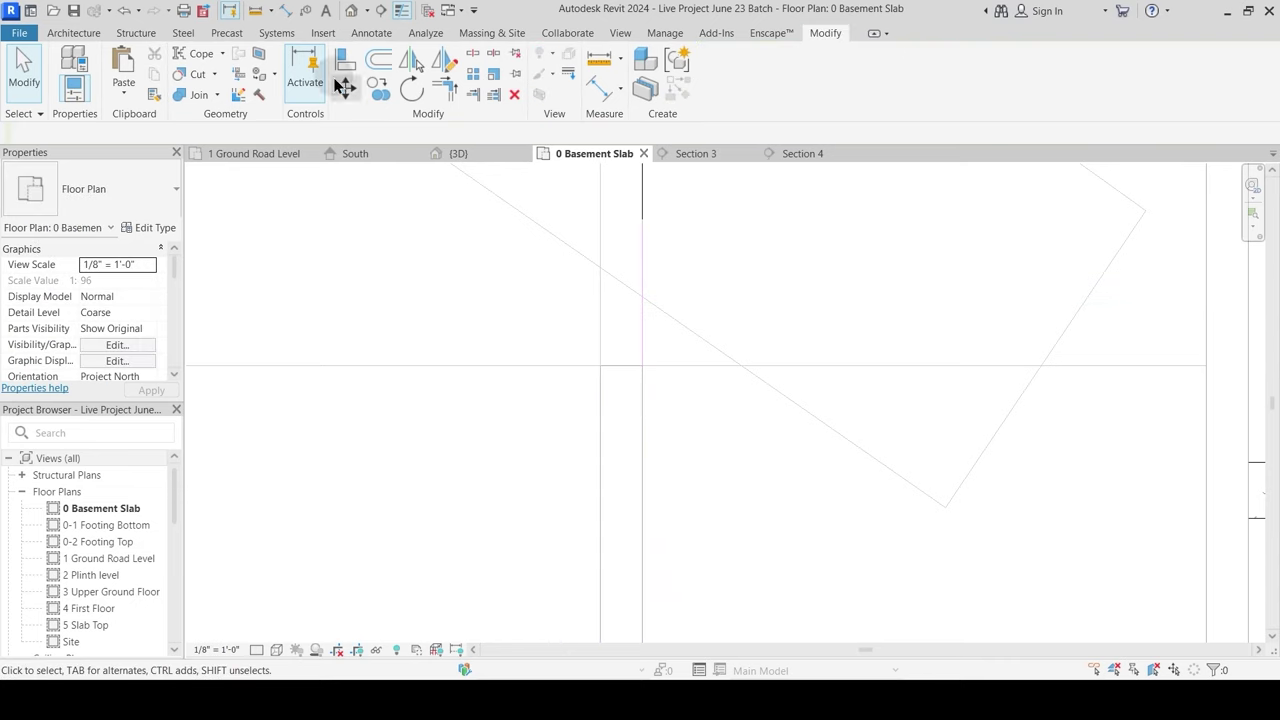
Step: Start the Wall tool (WA) with Location Line set to Core Face: Exterior
key("Escape")
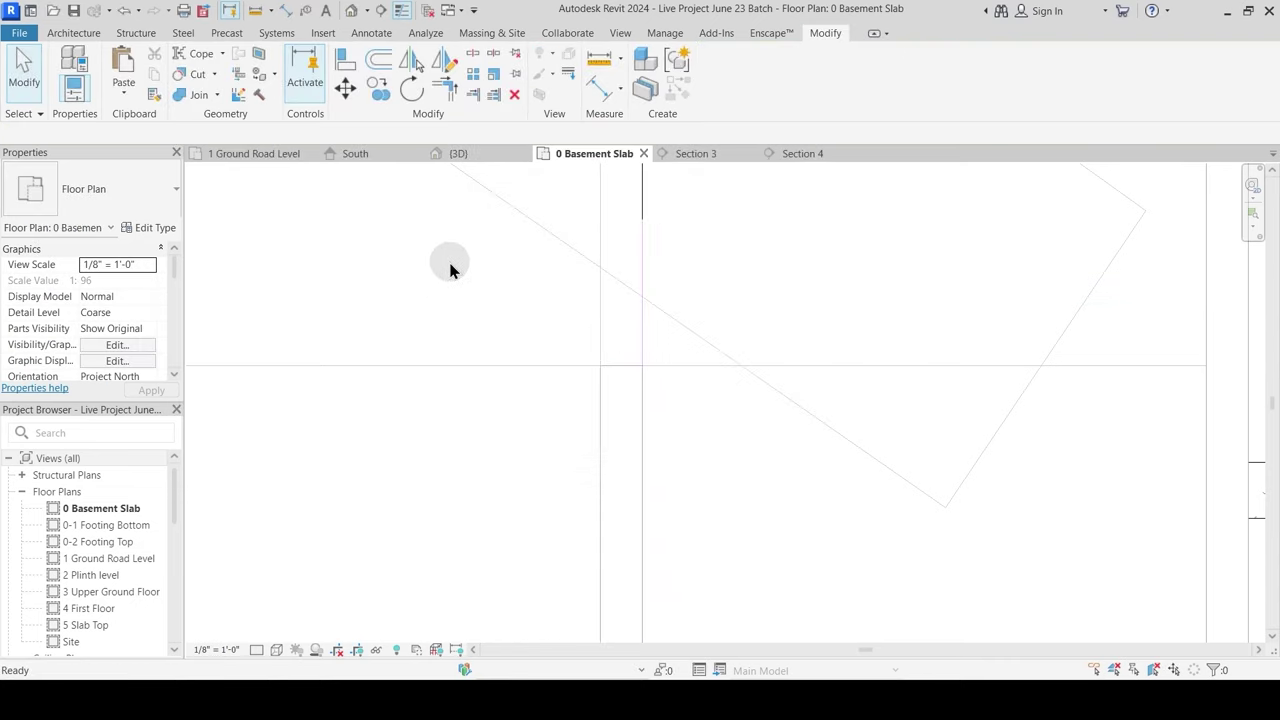
key("w")
key("a")
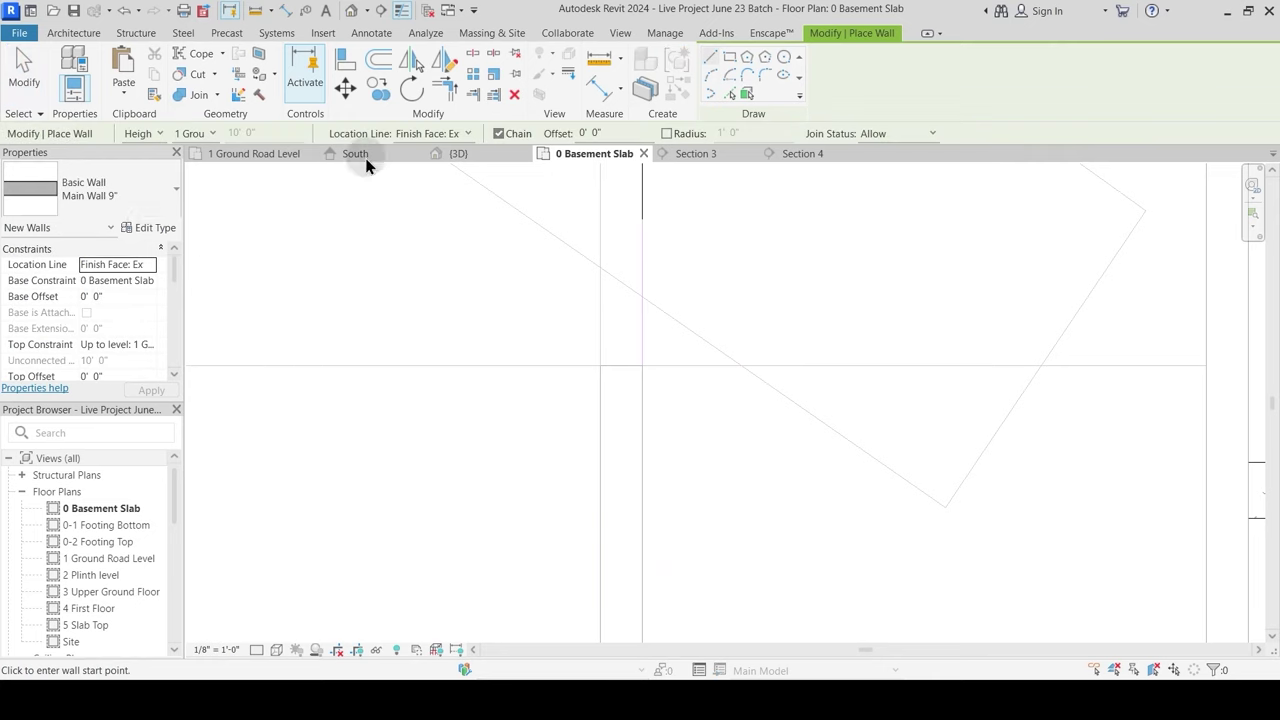
left_click(420, 134)
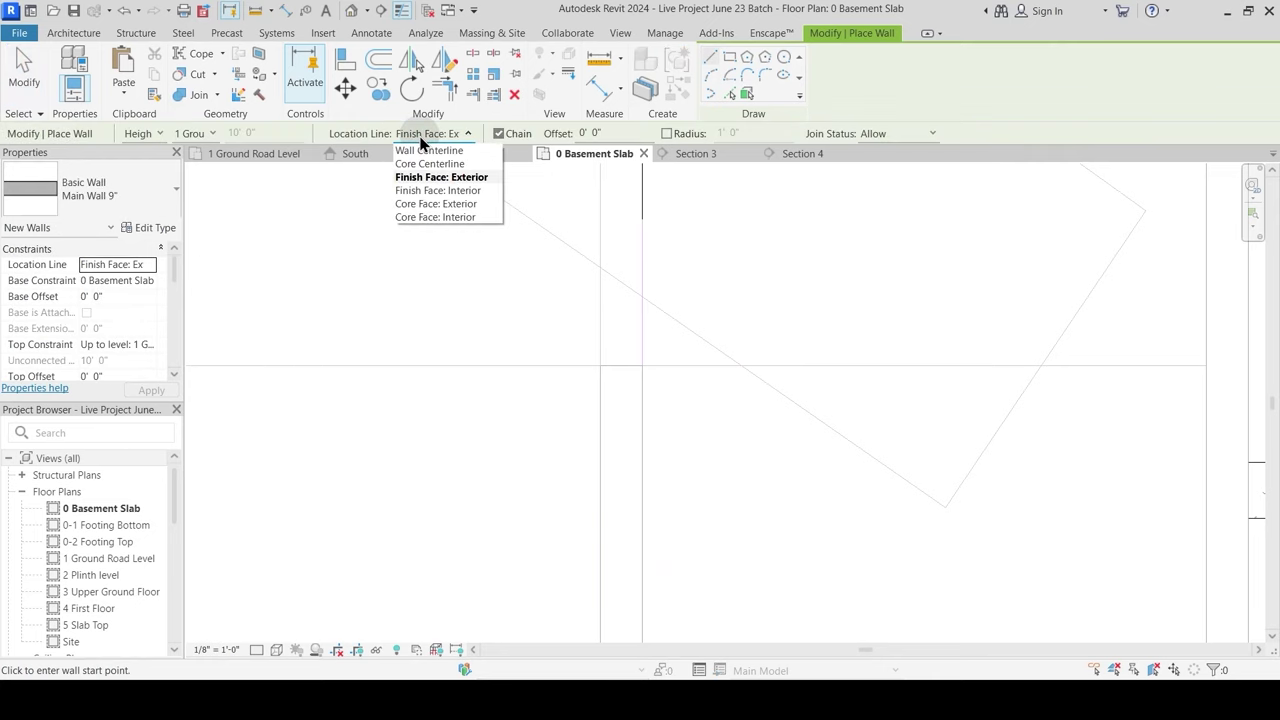
left_click(435, 205)
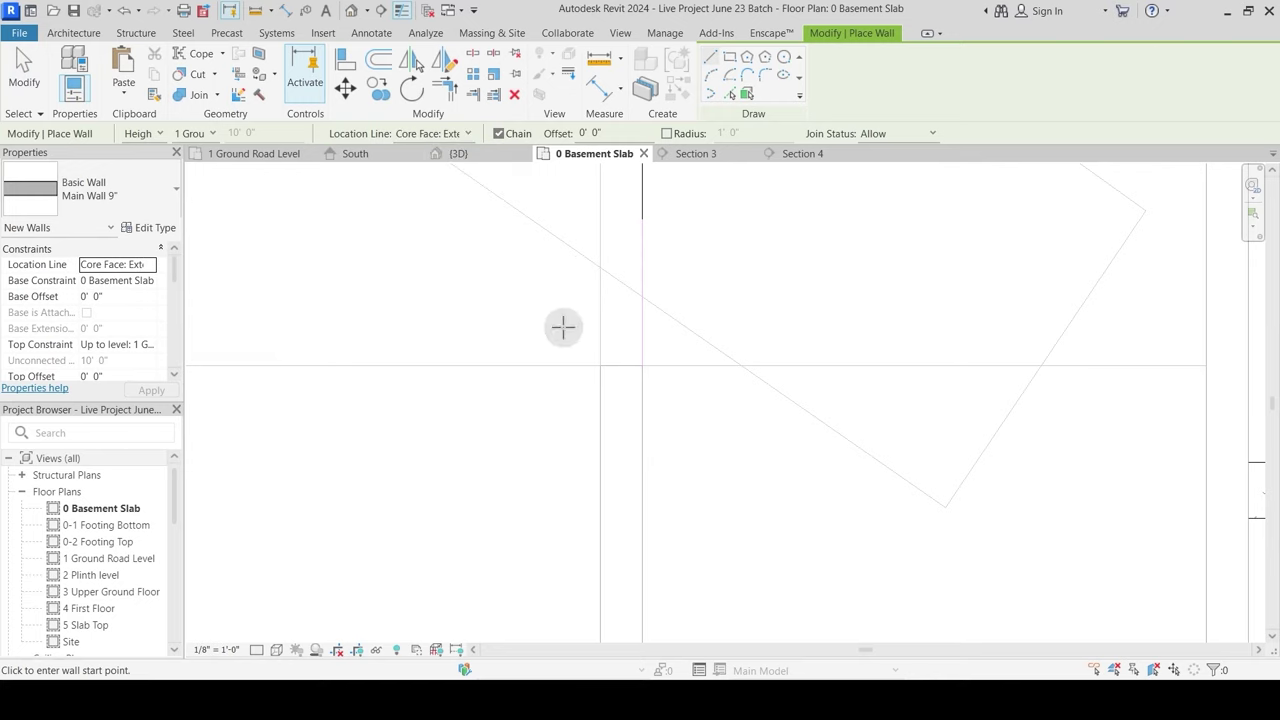
Step: Draw a wall from the grid intersection along the column line to the retaining wall
left_click(600, 366)
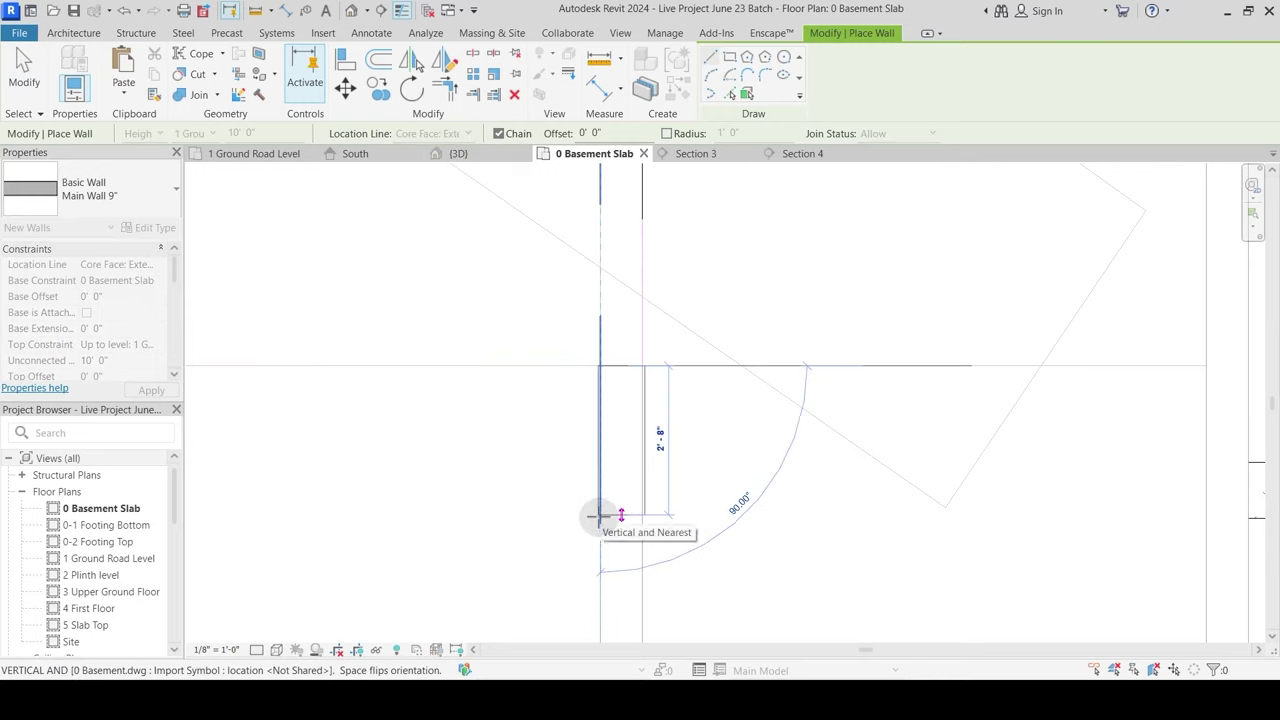
scroll(596, 500, "up", 3)
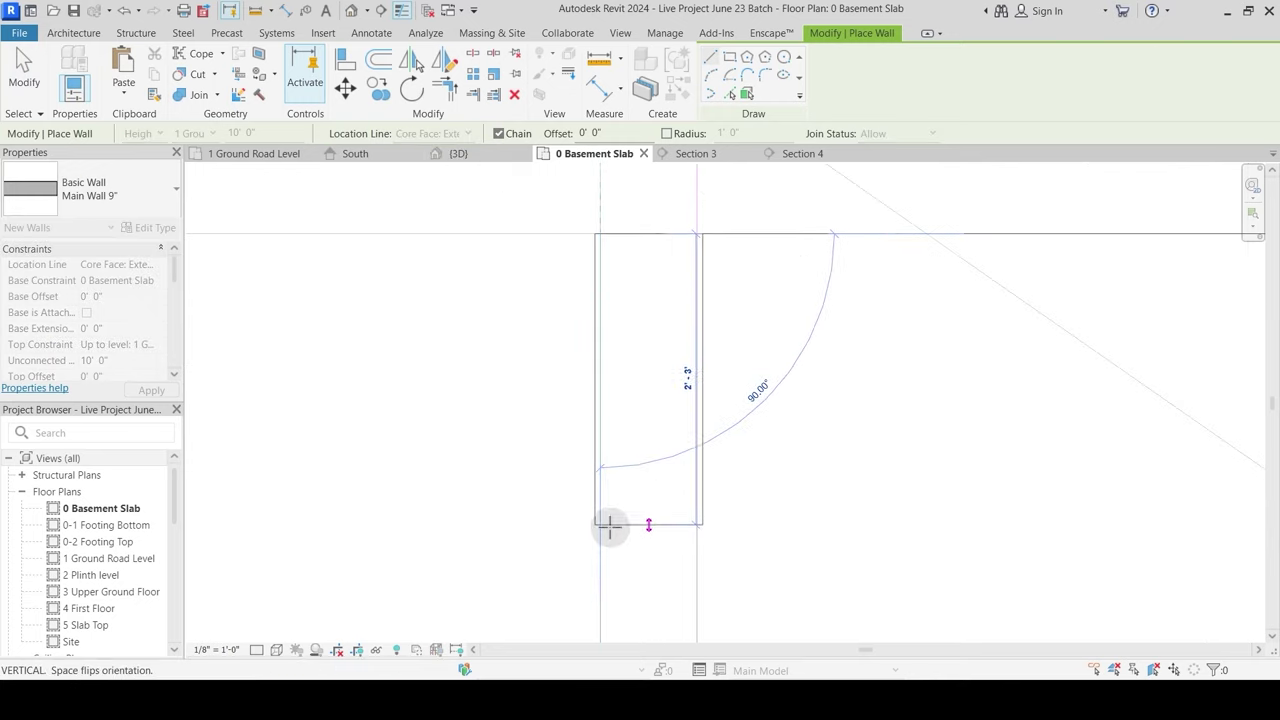
scroll(600, 540, "down", 1)
scroll(601, 540, "down", 5)
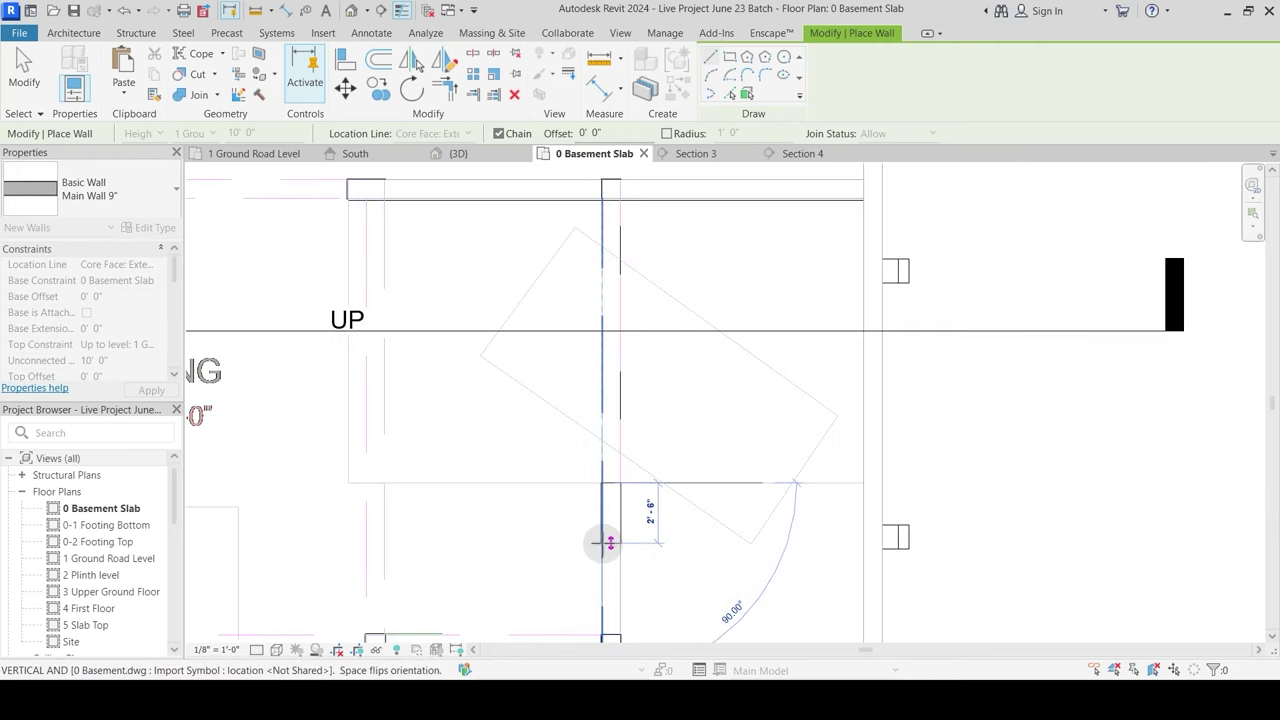
middle_click_drag(608, 603, 602, 82)
middle_click_drag(603, 604, 611, 426)
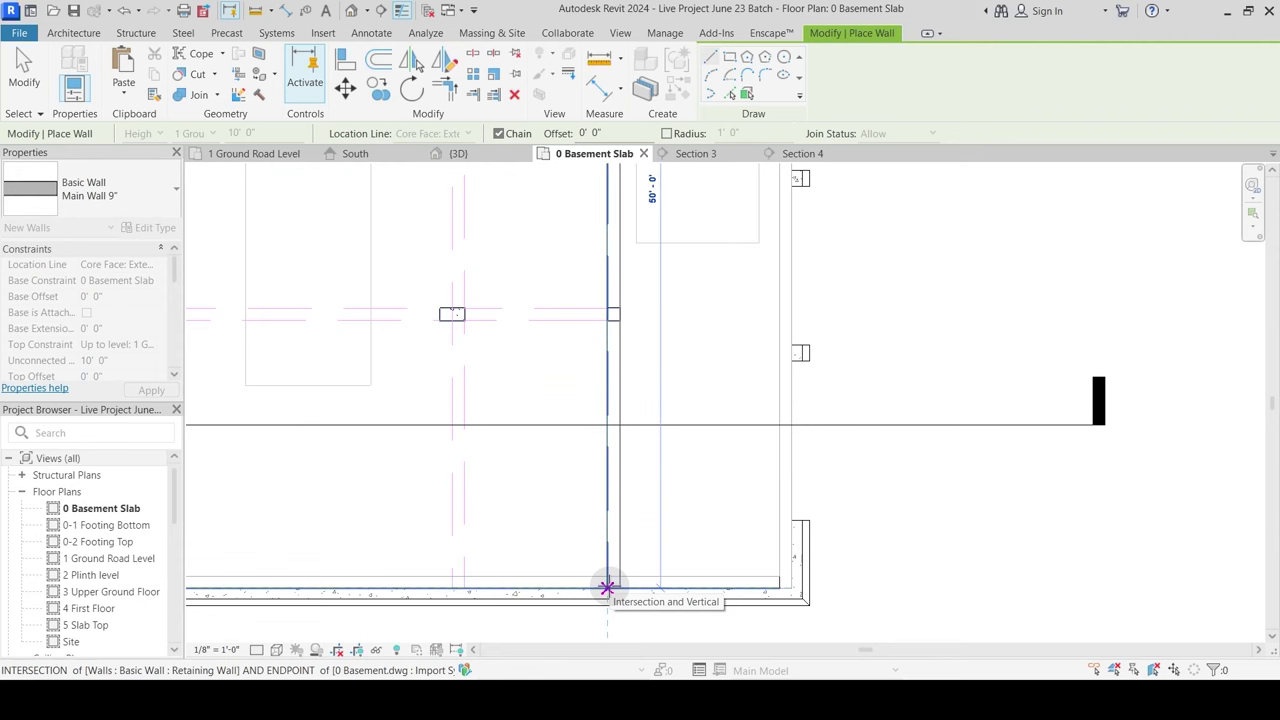
left_click(607, 587)
scroll(649, 462, "down", 1)
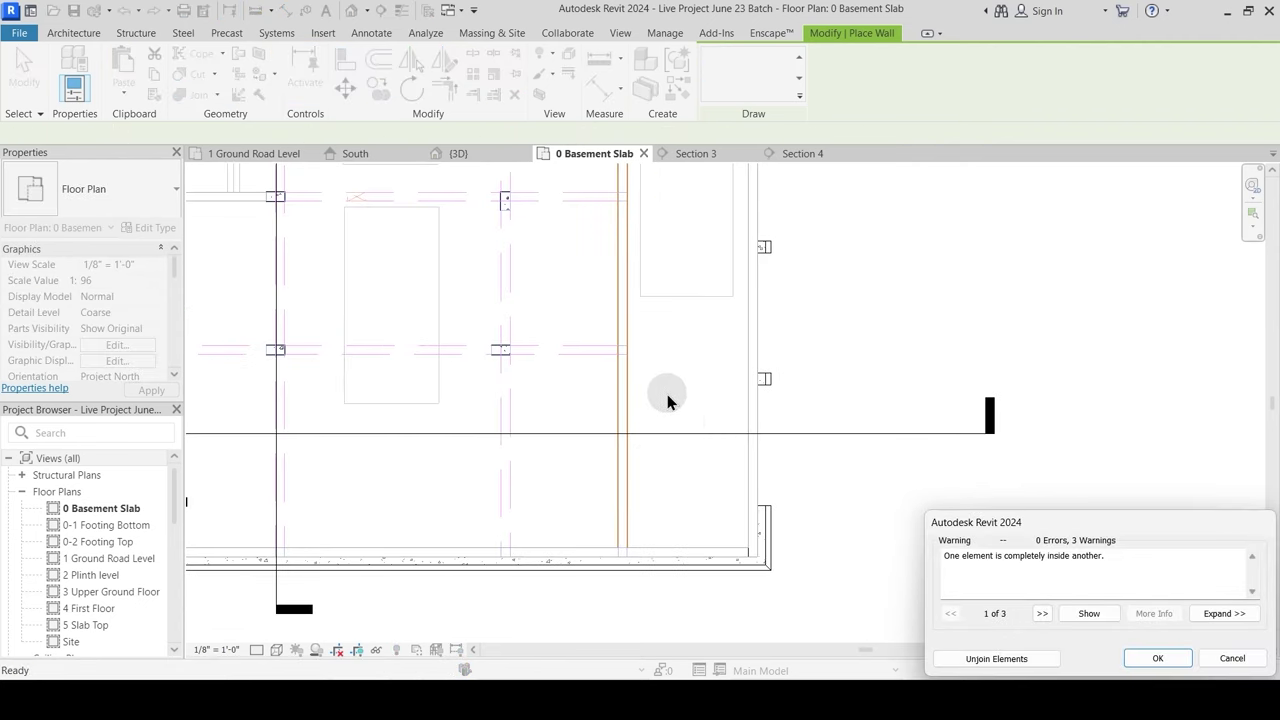
key("Escape")
Step: Draw another wall from the beam endpoint to the bottom wall, unjoining the overlapping walls
middle_click_drag(708, 283, 715, 489)
scroll(671, 374, "down", 2)
middle_click_drag(641, 242, 648, 306)
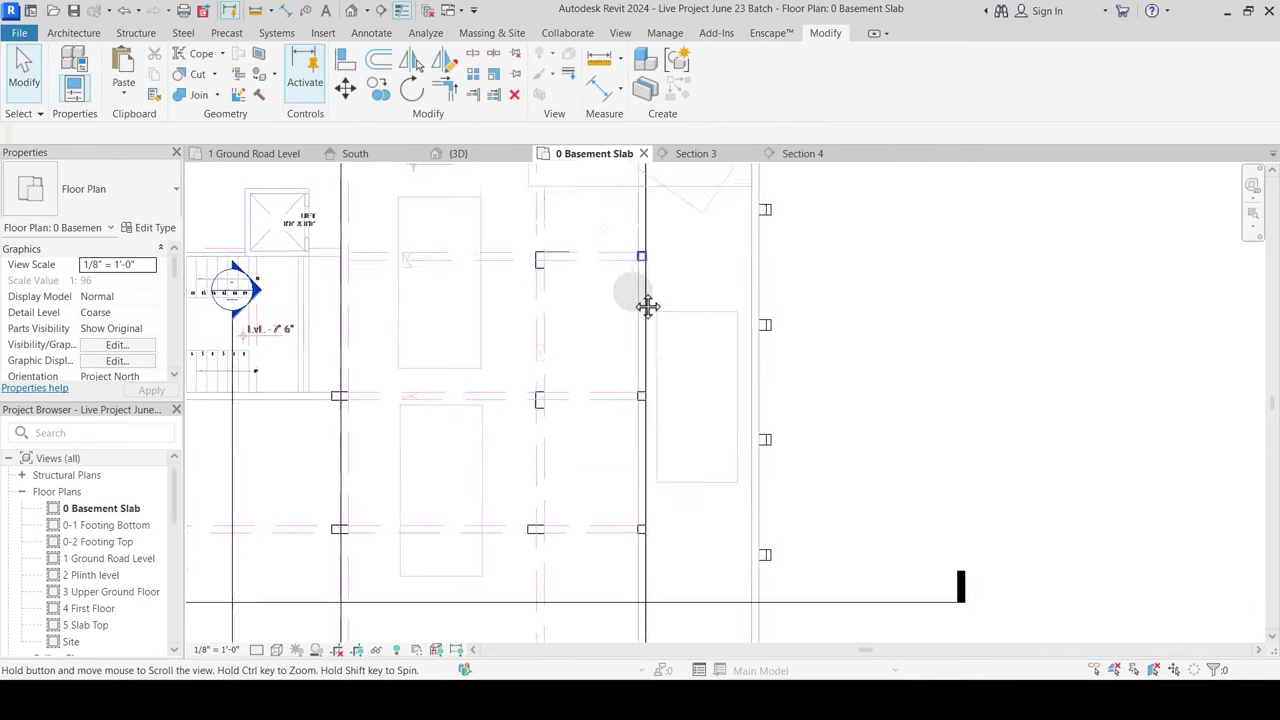
scroll(625, 275, "up", 5)
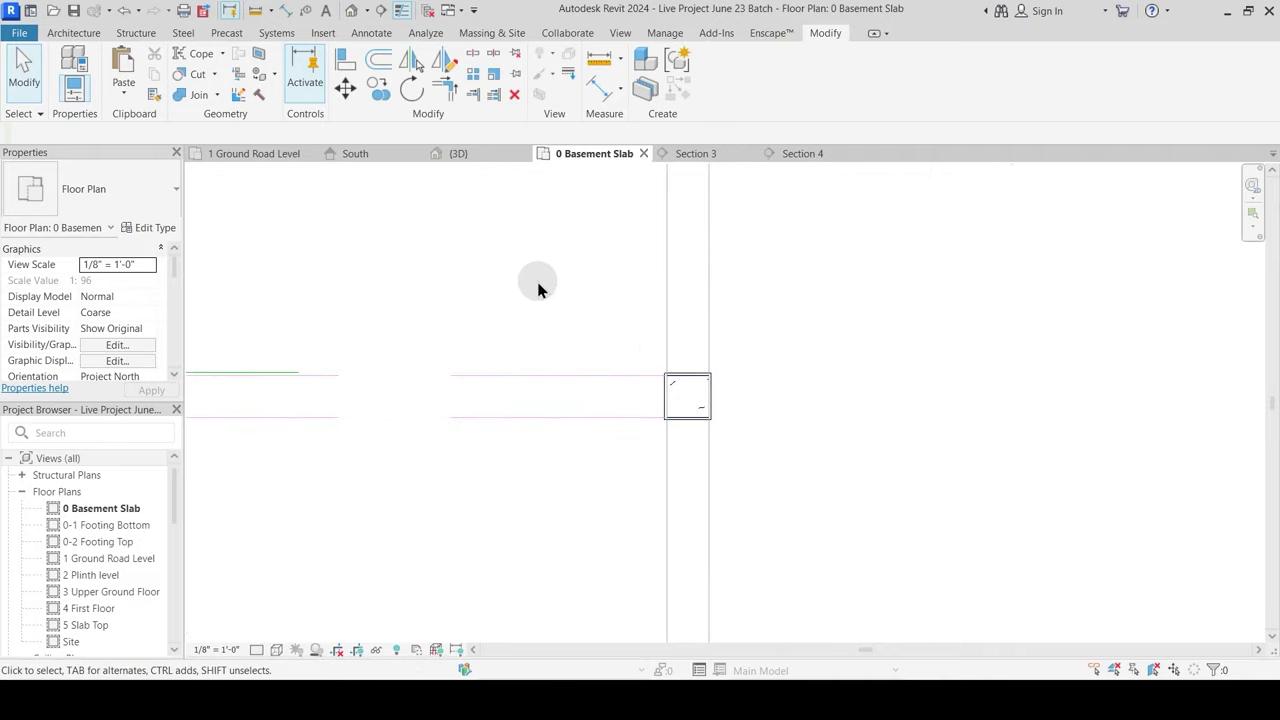
key("w")
key("a")
scroll(659, 388, "down", 3)
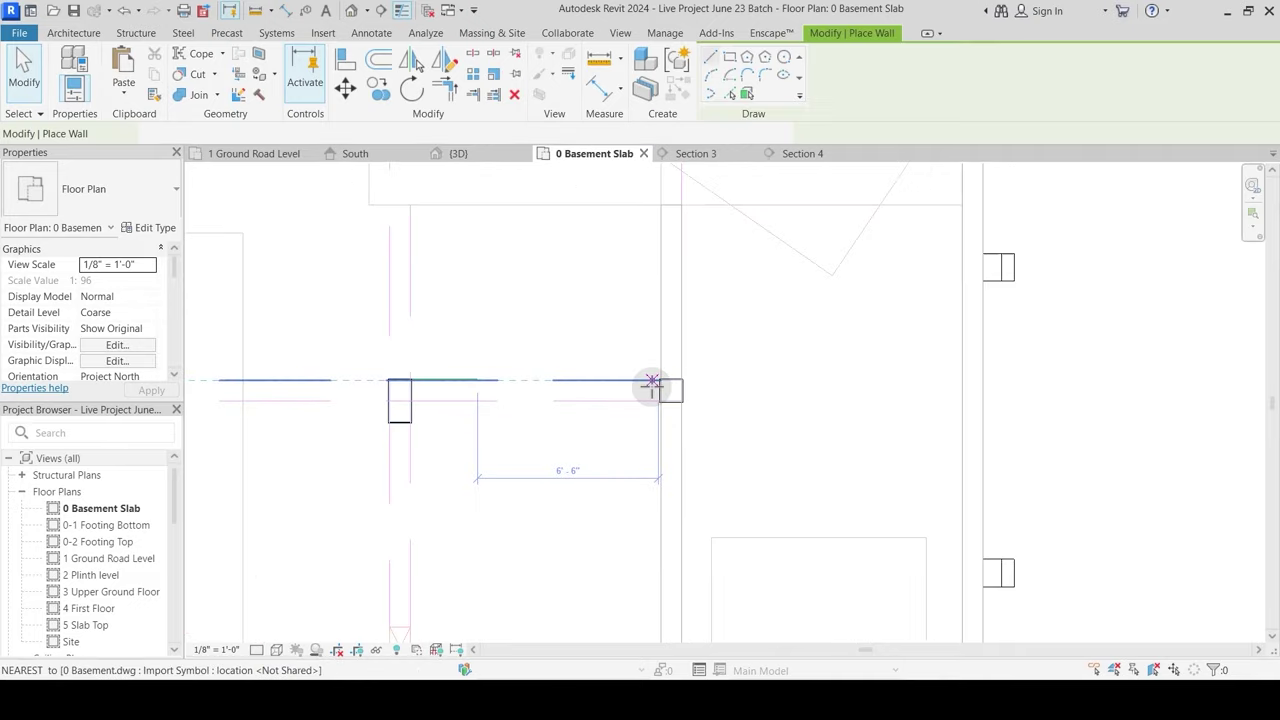
middle_click_drag(616, 318, 609, 475)
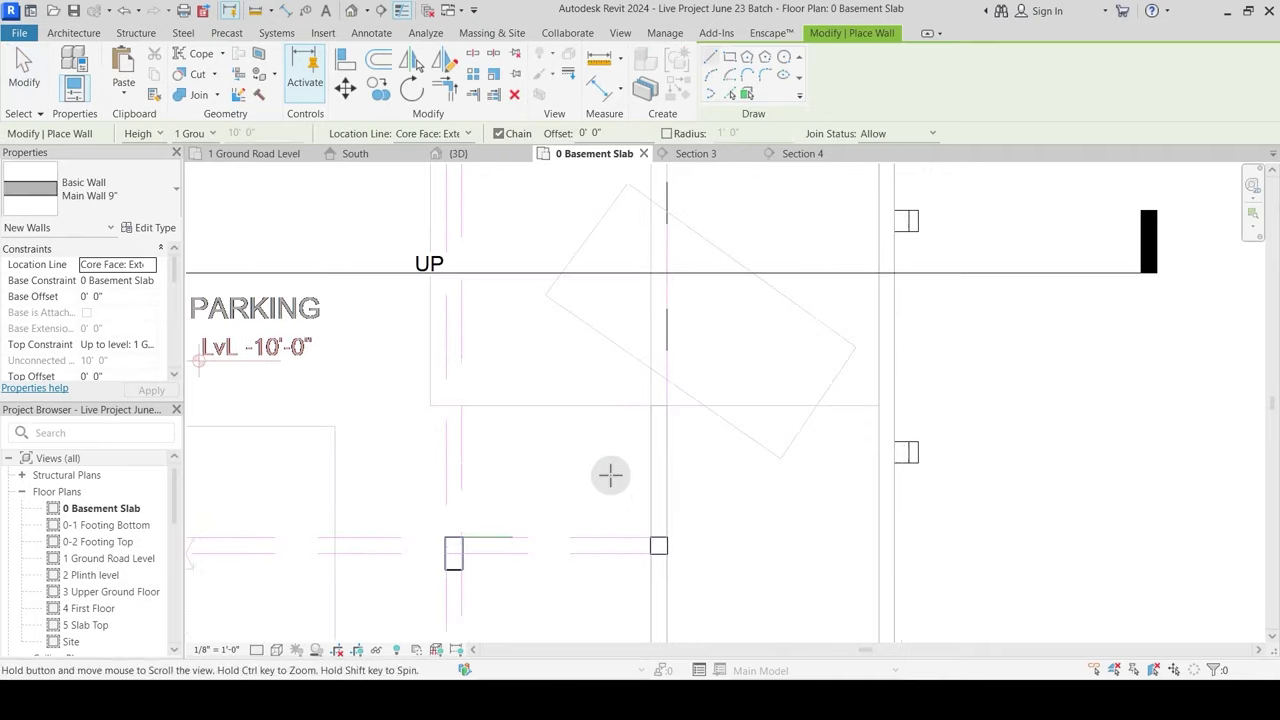
left_click(651, 405)
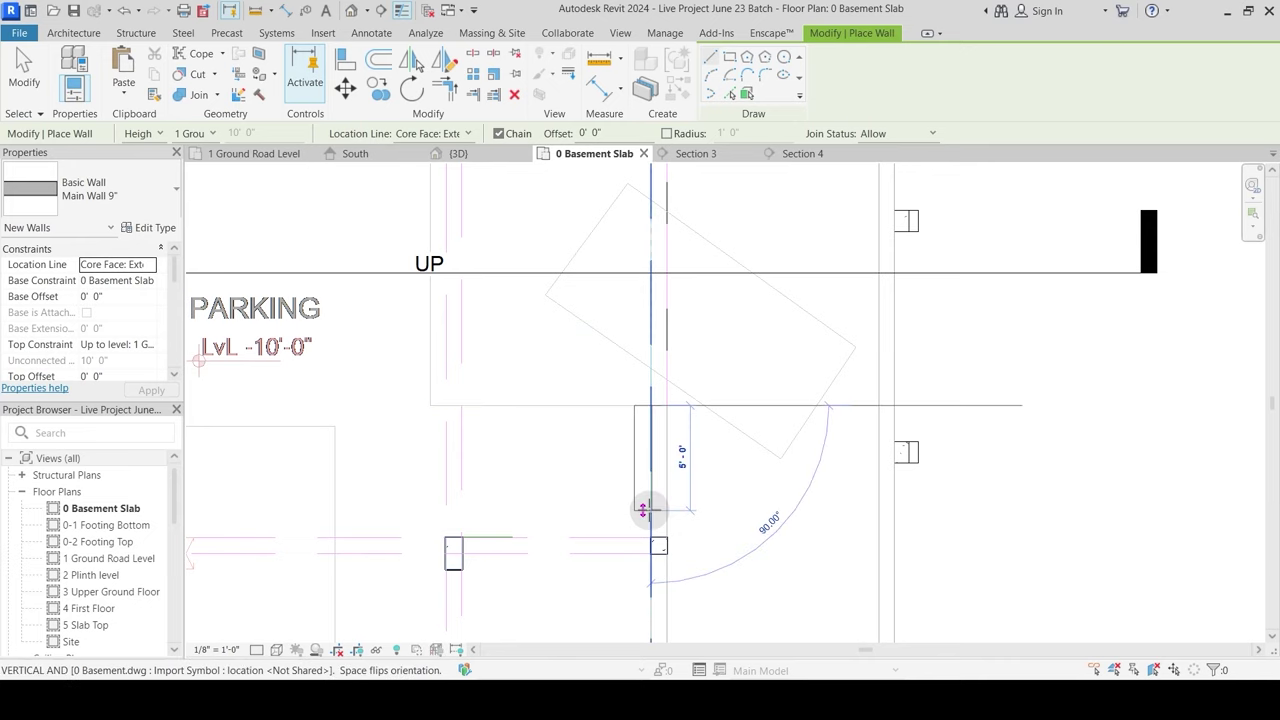
middle_click_drag(654, 594, 645, 198)
middle_click_drag(640, 546, 648, 270)
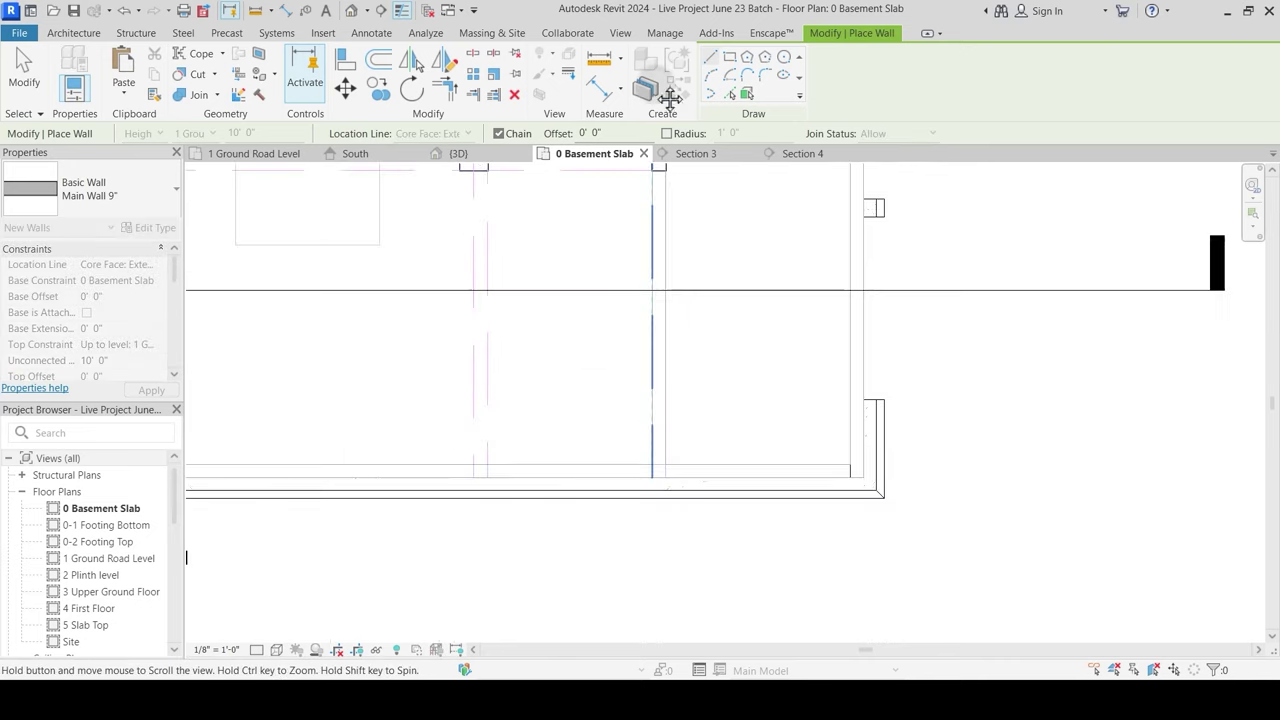
left_click(651, 463)
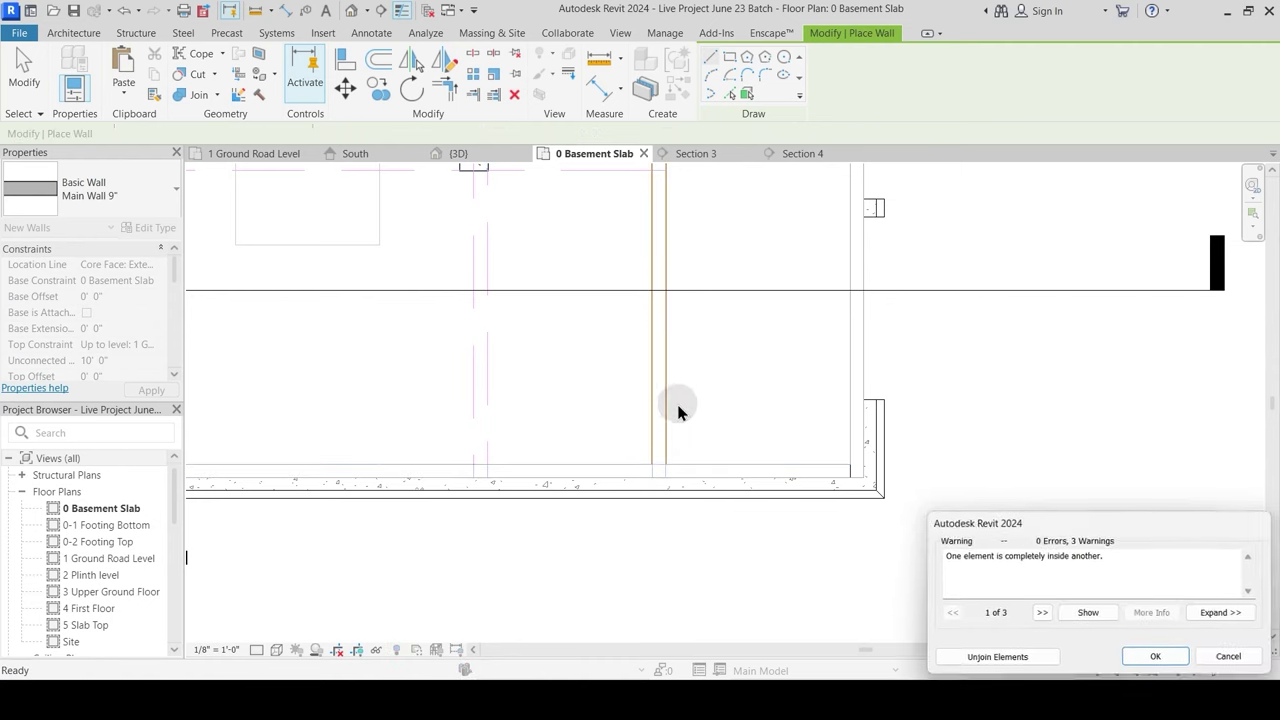
left_click(1019, 663)
Step: End wall placement and select the top wall to check its type
key("Escape")
key("Escape")
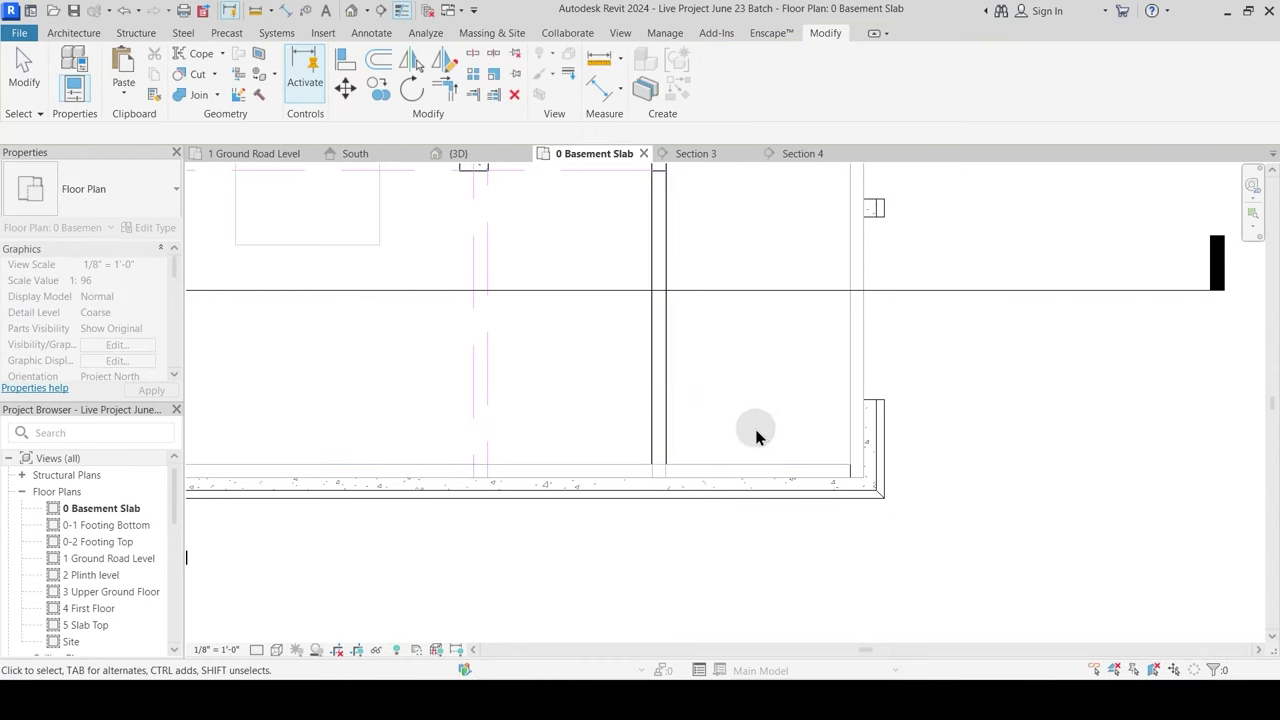
scroll(758, 432, "down", 2)
middle_click_drag(762, 192, 706, 542)
middle_click_drag(740, 350, 729, 575)
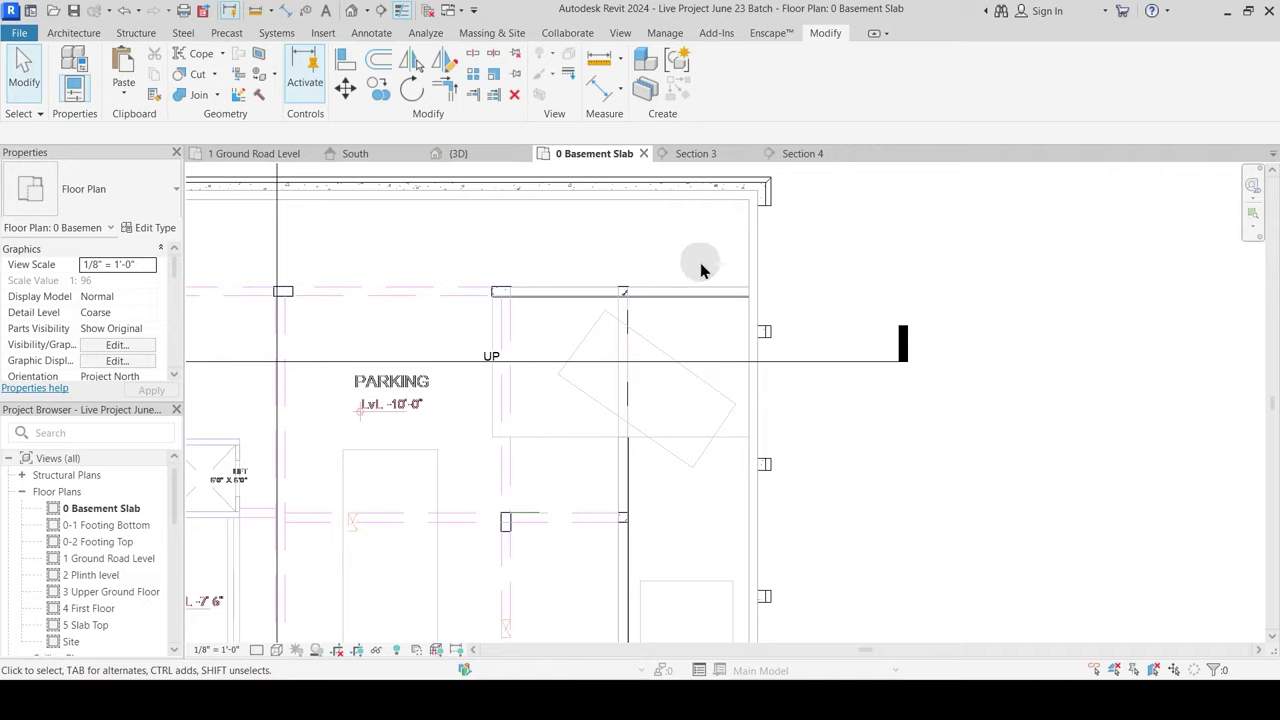
scroll(701, 270, "up", 3)
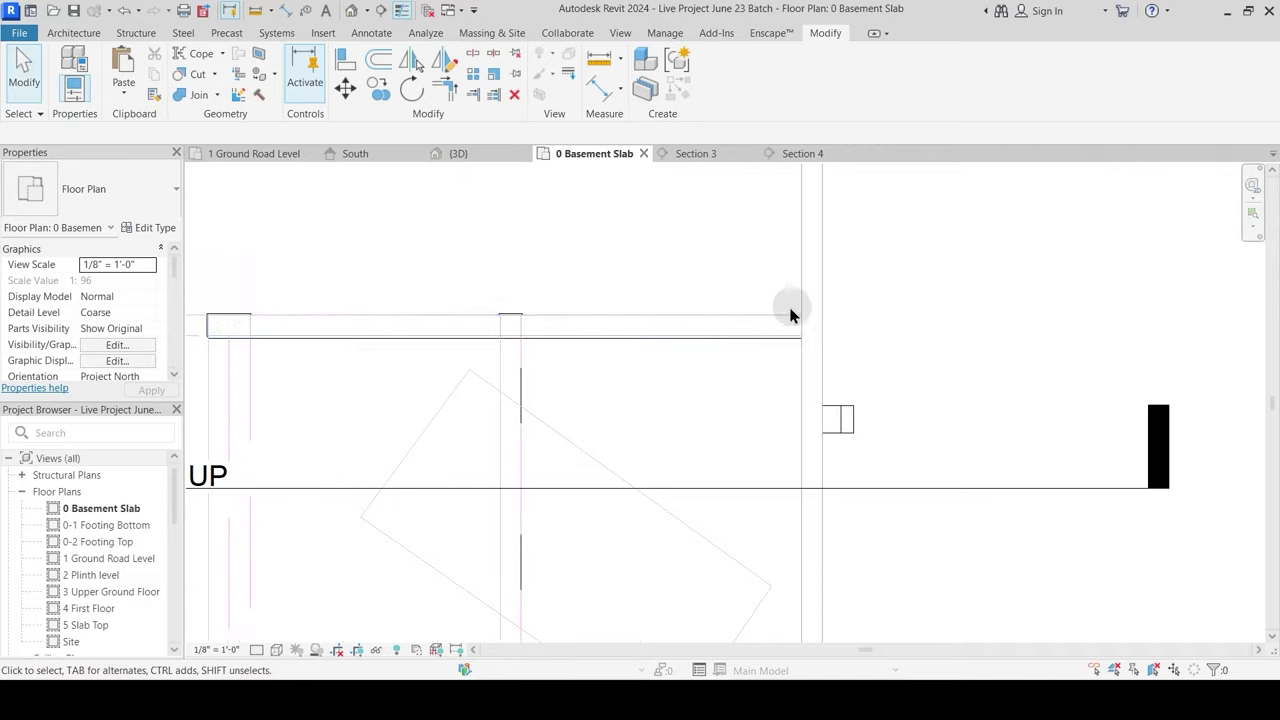
left_click(654, 326)
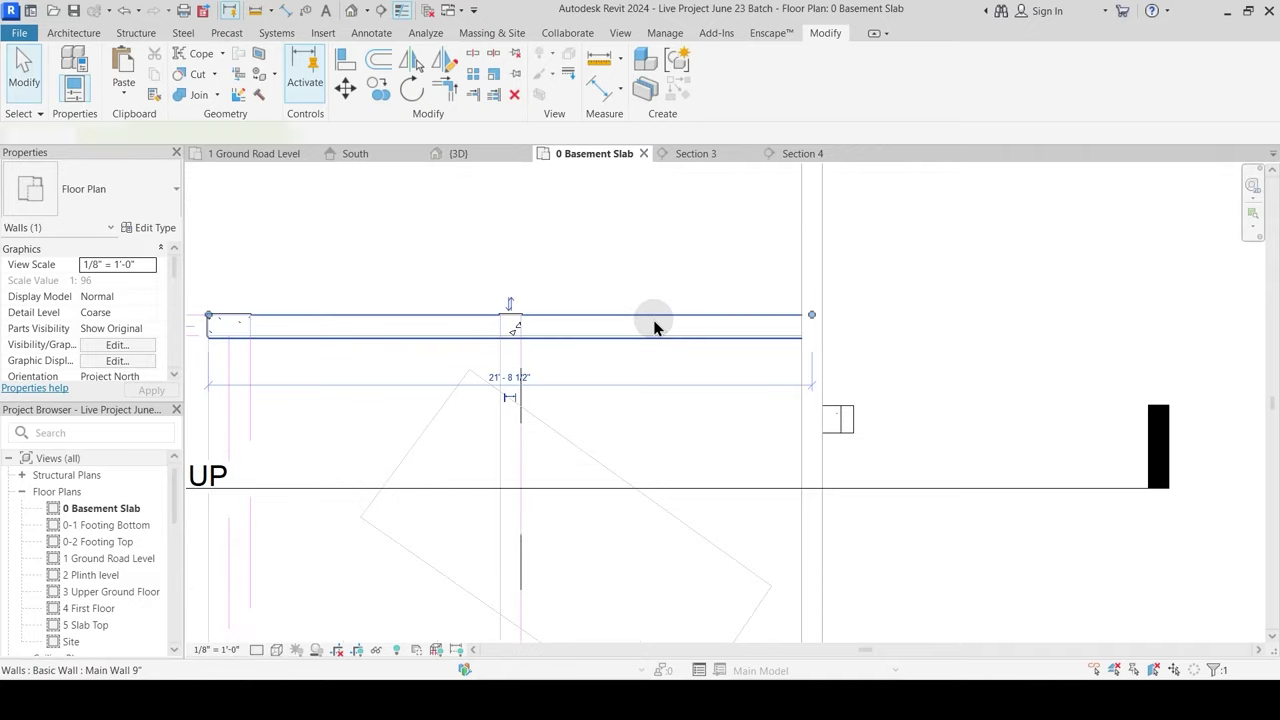
left_click(558, 258)
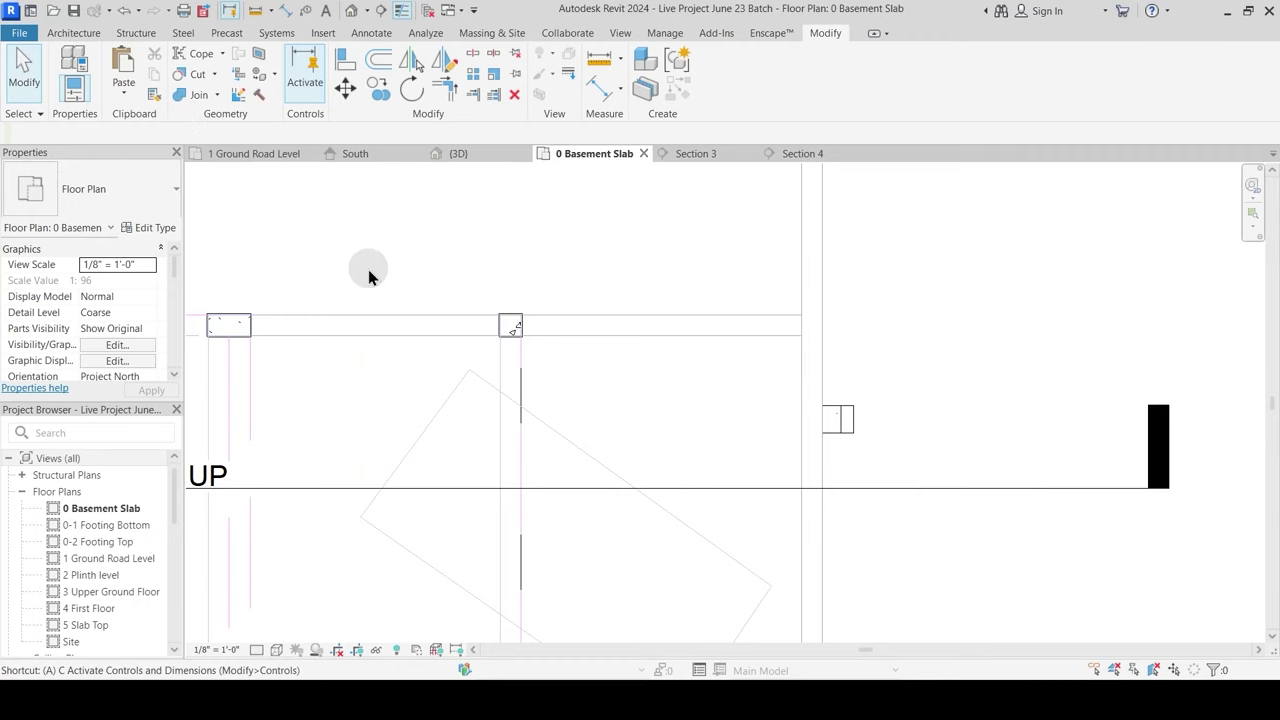
Step: Cancel the wire placement accidentally started with EW
key("e")
key("w")
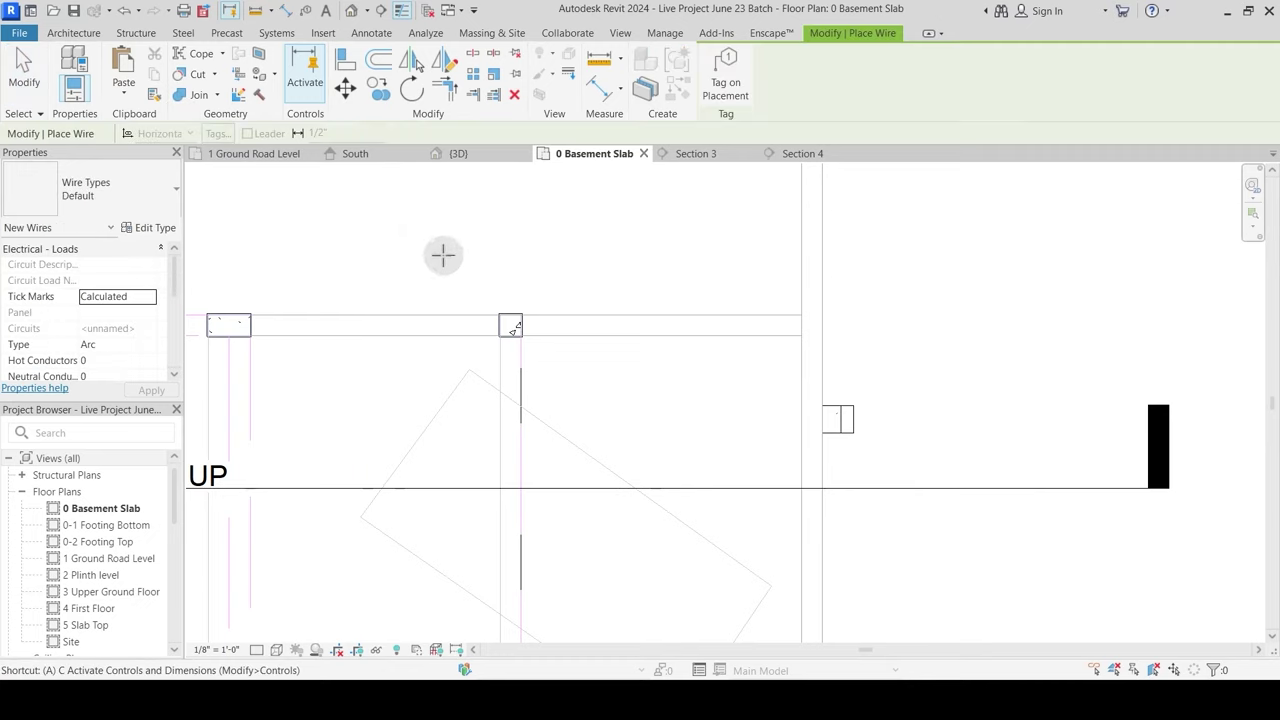
middle_click_drag(405, 265, 454, 277)
key("Escape")
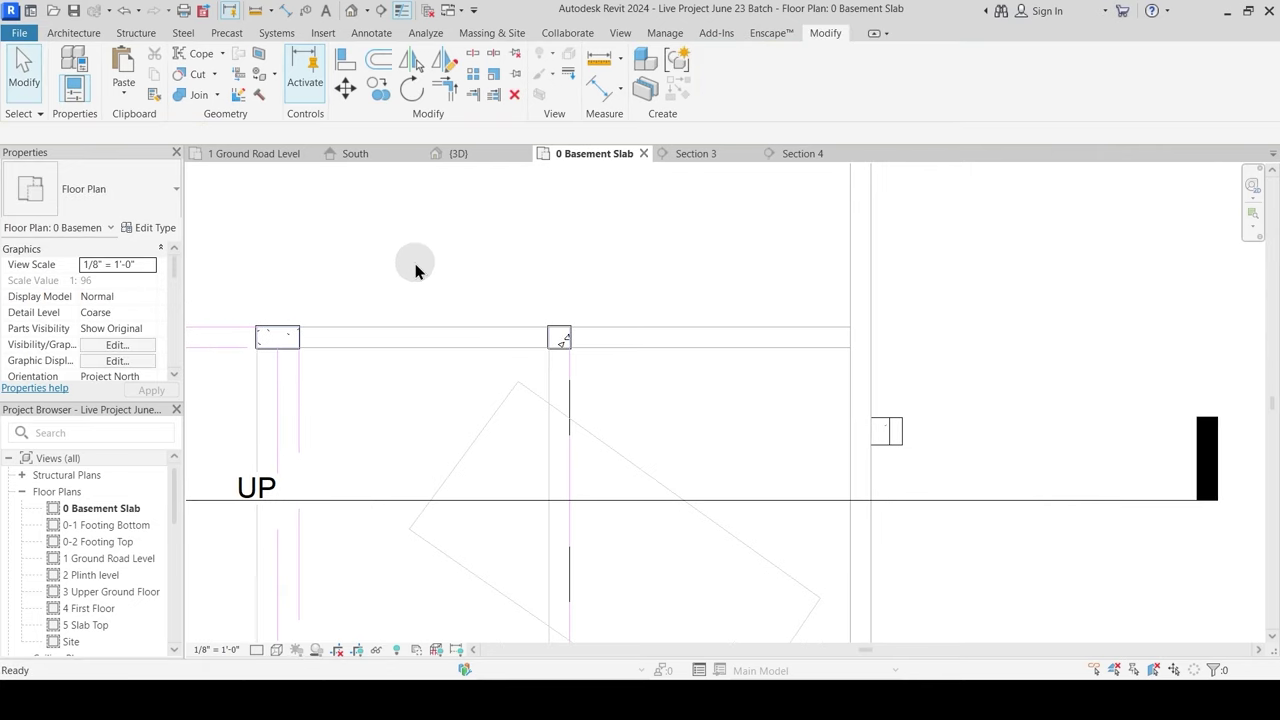
Step: Draw a Main Wall 9" from the beam's right end to the left column, unjoining elements, then view 3D
key("w")
key("a")
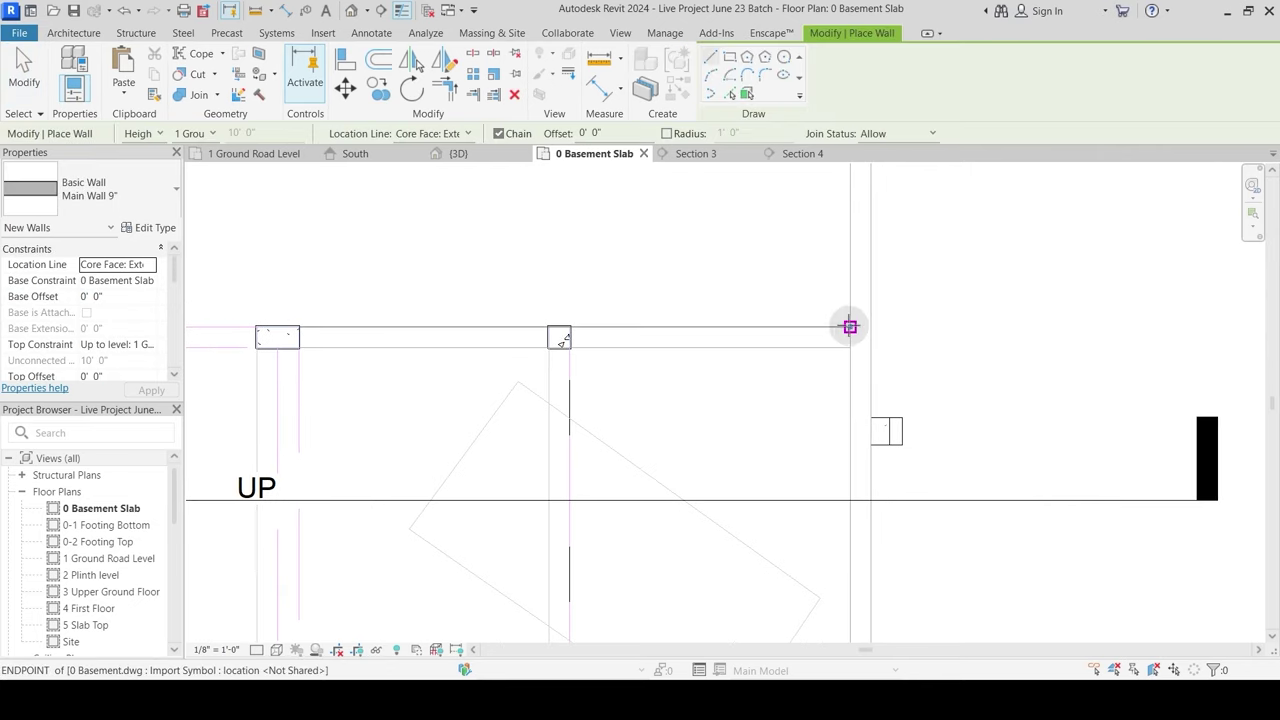
left_click(850, 327)
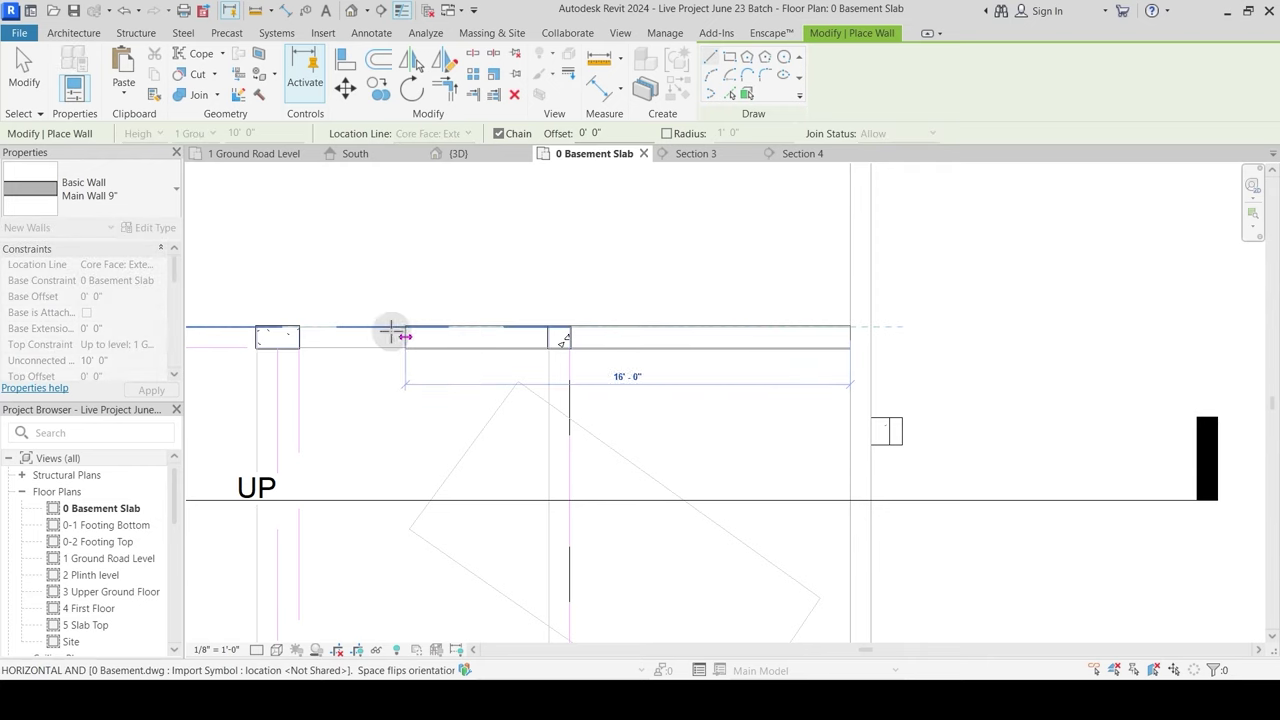
scroll(270, 327, "up", 2)
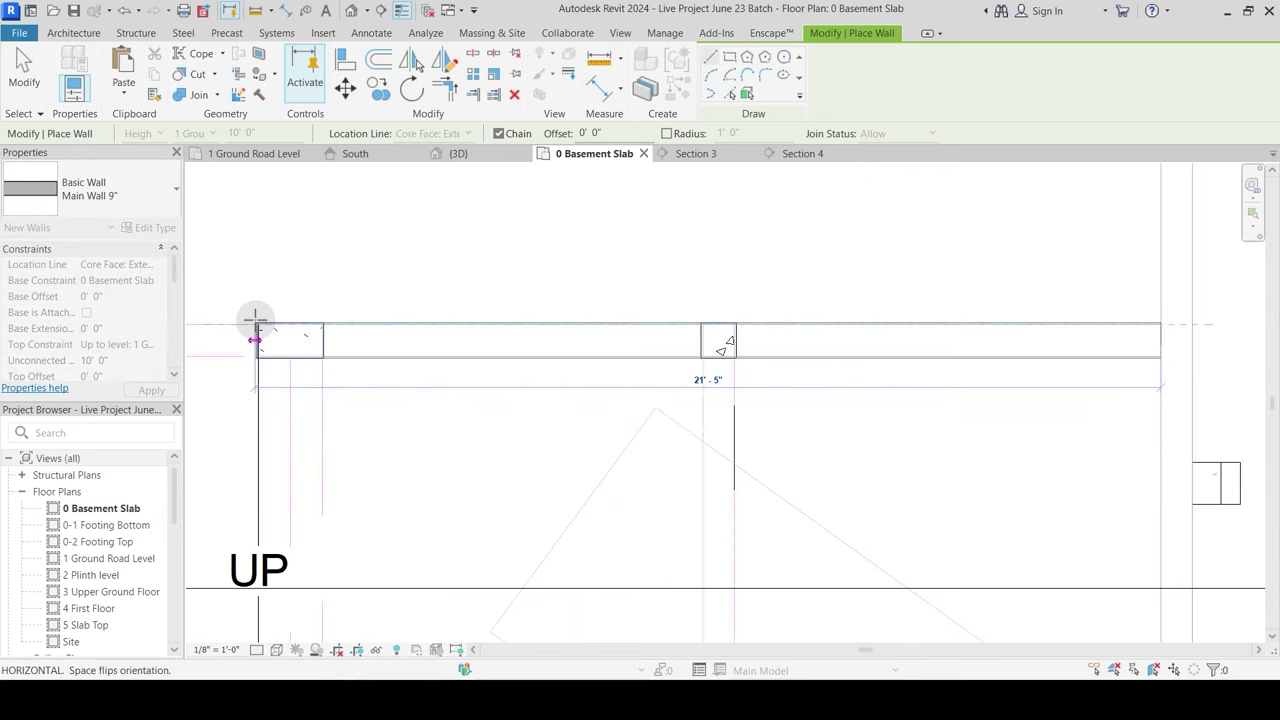
left_click(258, 324)
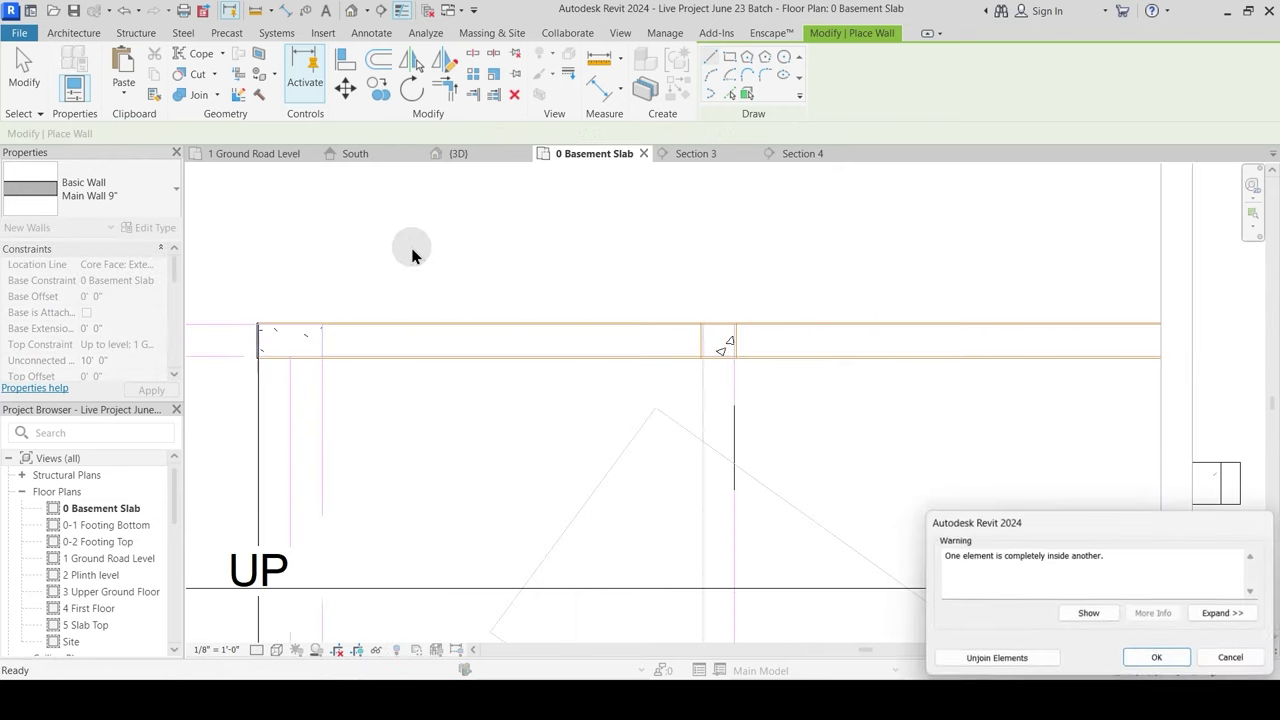
left_click(1023, 657)
key("Escape")
key("Escape")
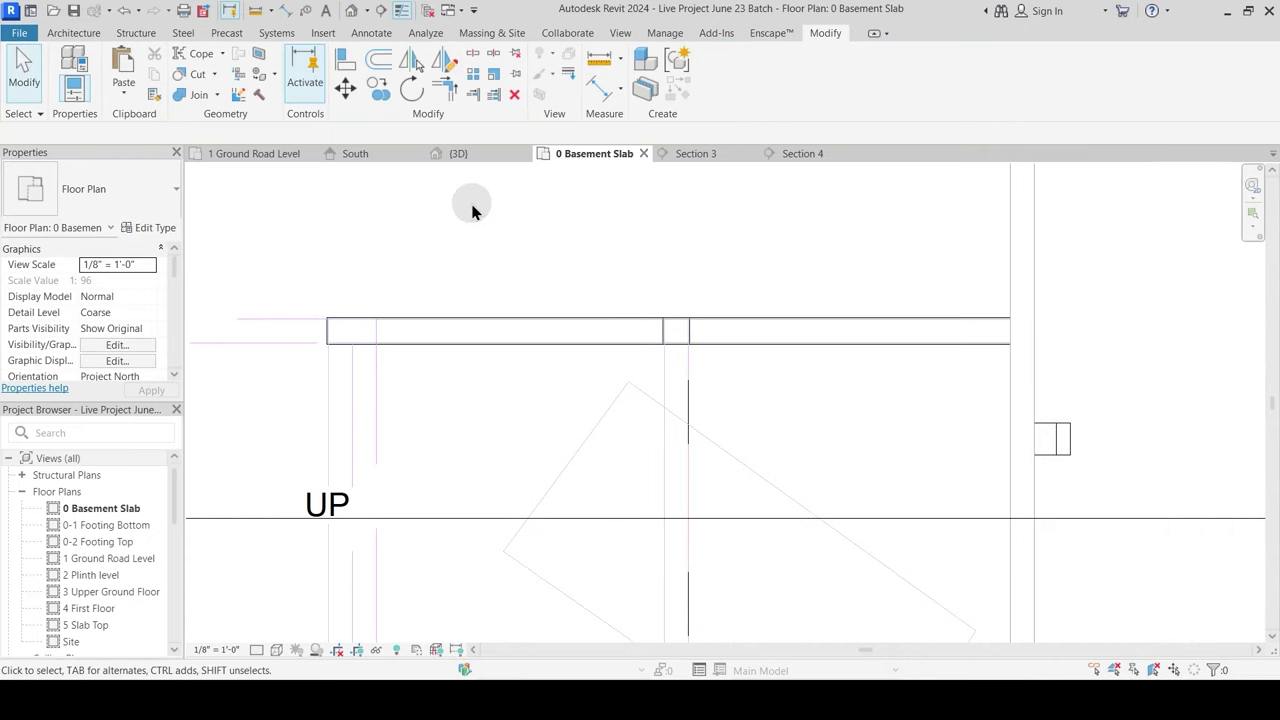
left_click(477, 156)
Step: Orbit, pan and zoom the 3D view to bring the basement beam grid into view
middle_click_drag(752, 378, 665, 558, "shift")
scroll(689, 304, "up", 3)
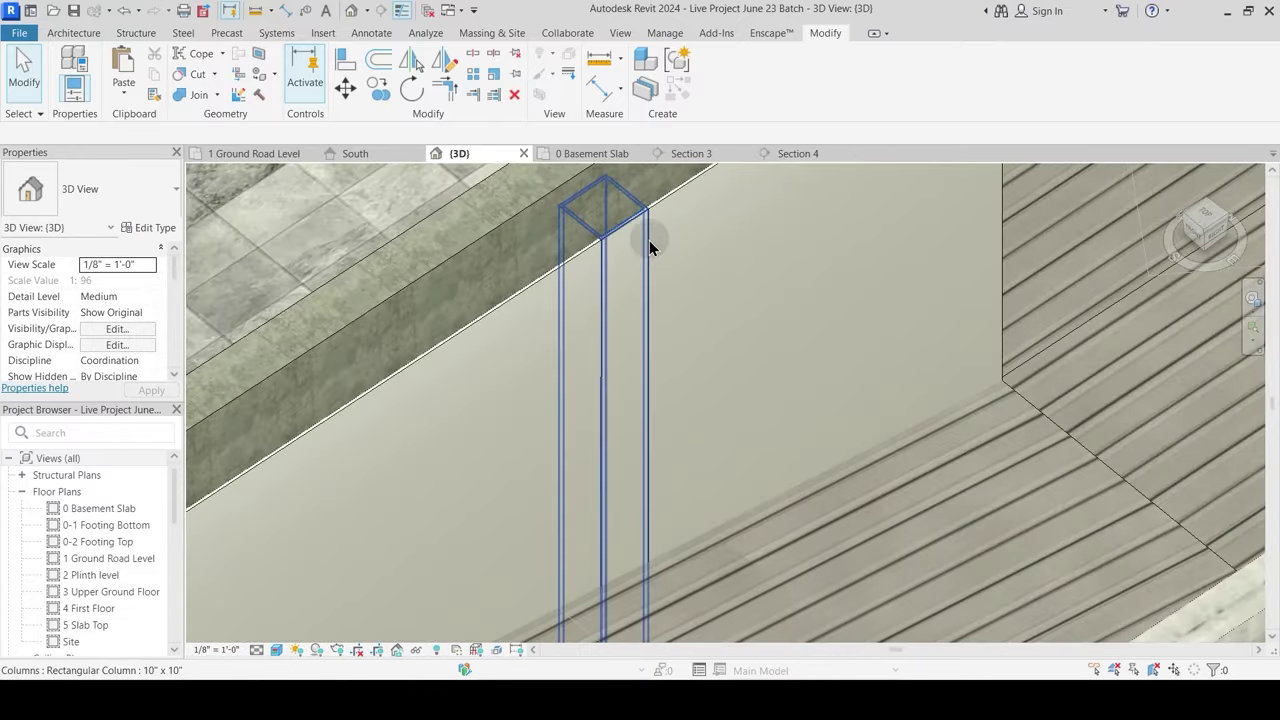
scroll(649, 239, "up", 2)
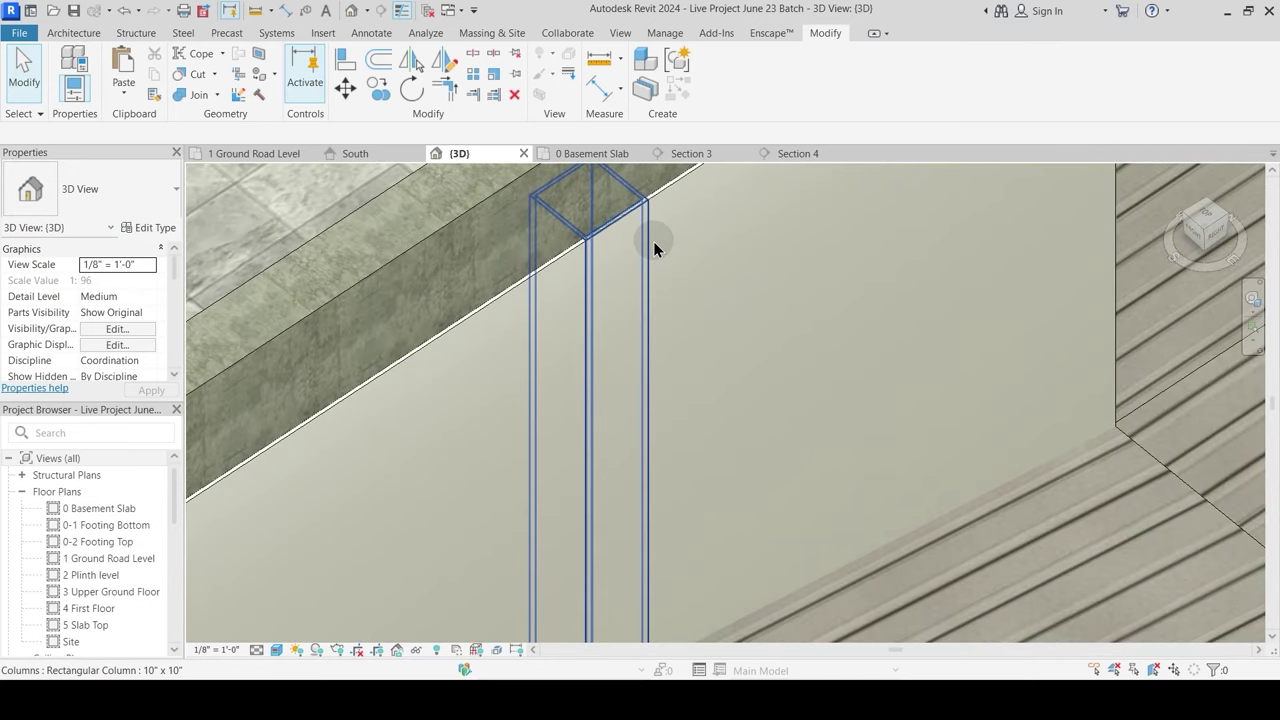
scroll(677, 290, "down", 4)
middle_click_drag(575, 385, 689, 463, "shift")
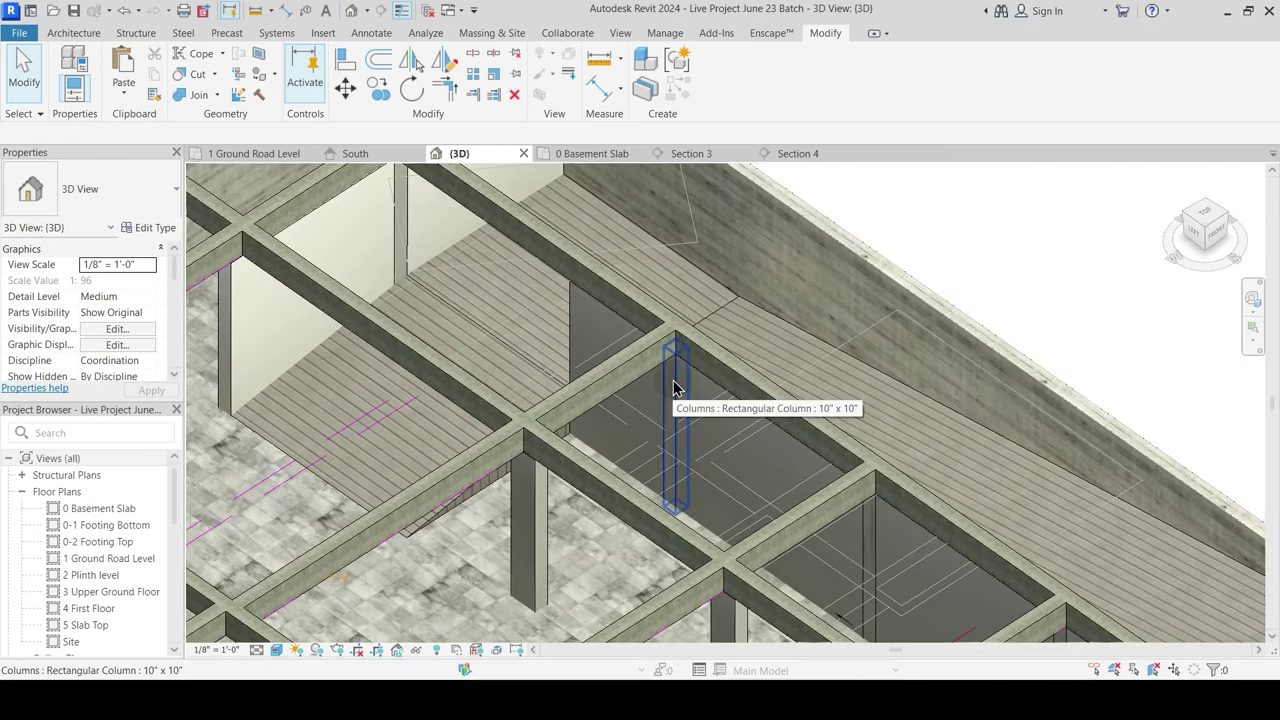
middle_click_drag(679, 442, 675, 373)
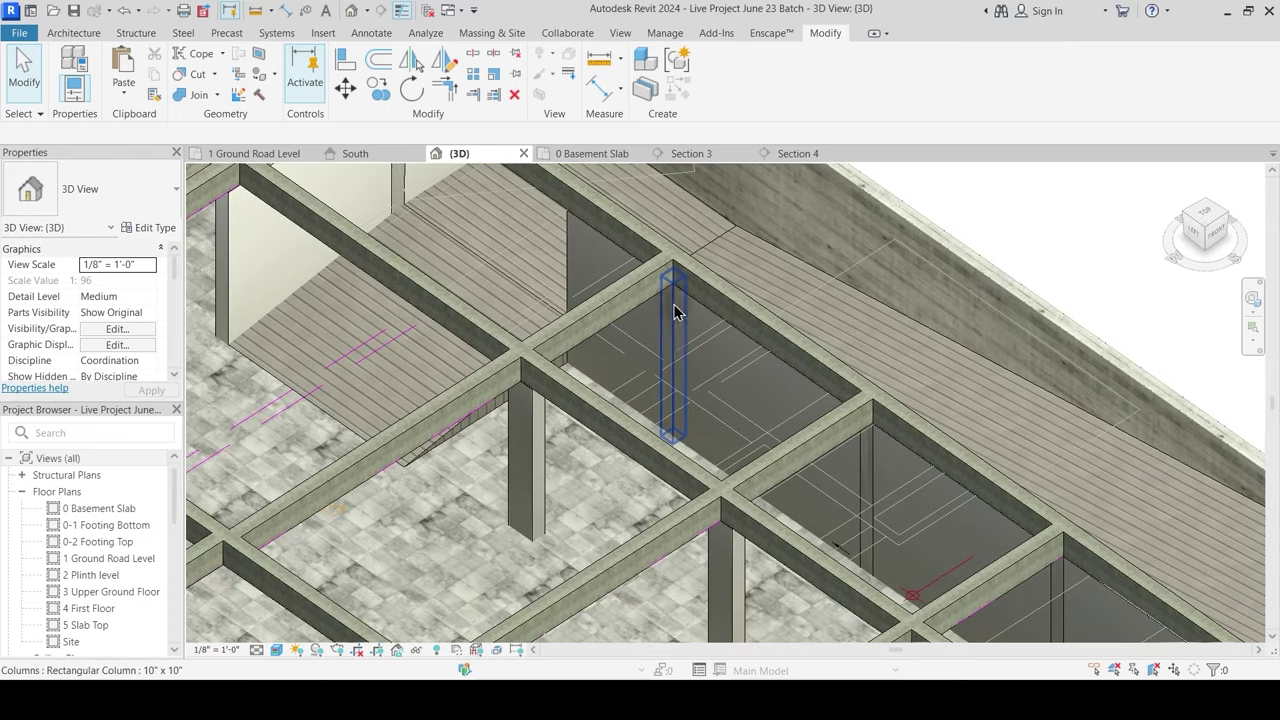
scroll(700, 348, "down", 2)
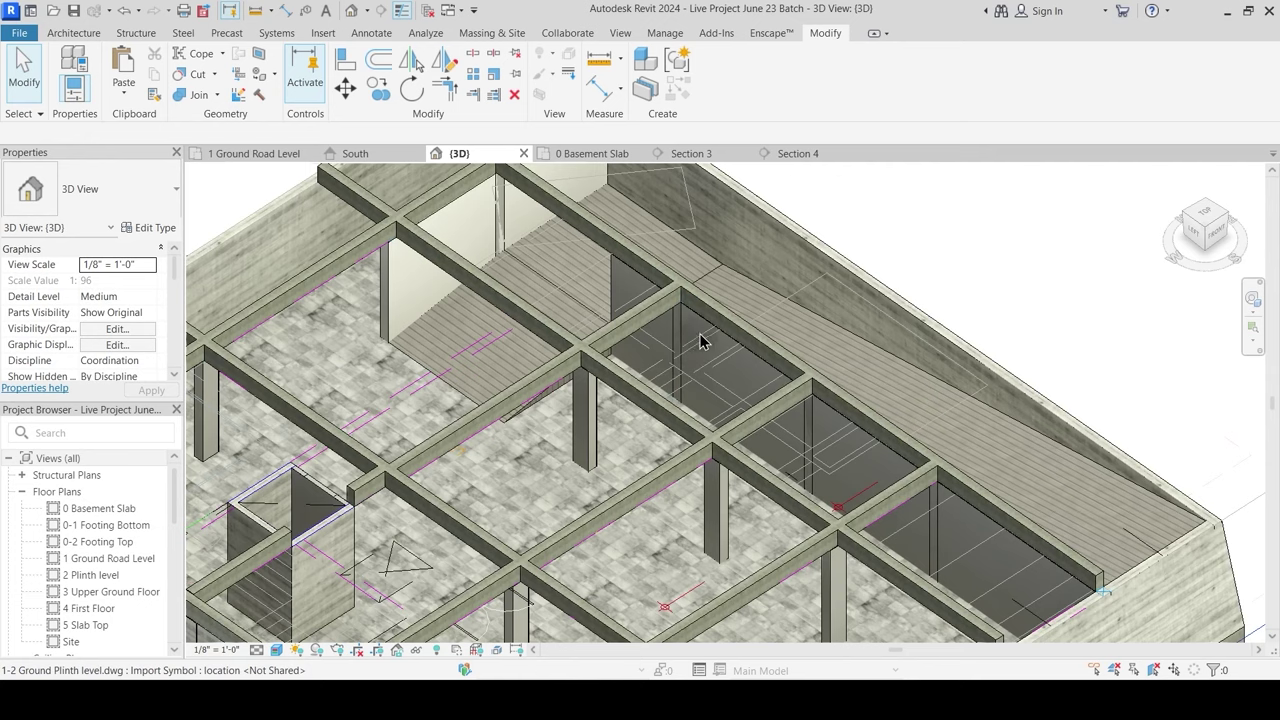
middle_click_drag(700, 341, 697, 343, "shift")
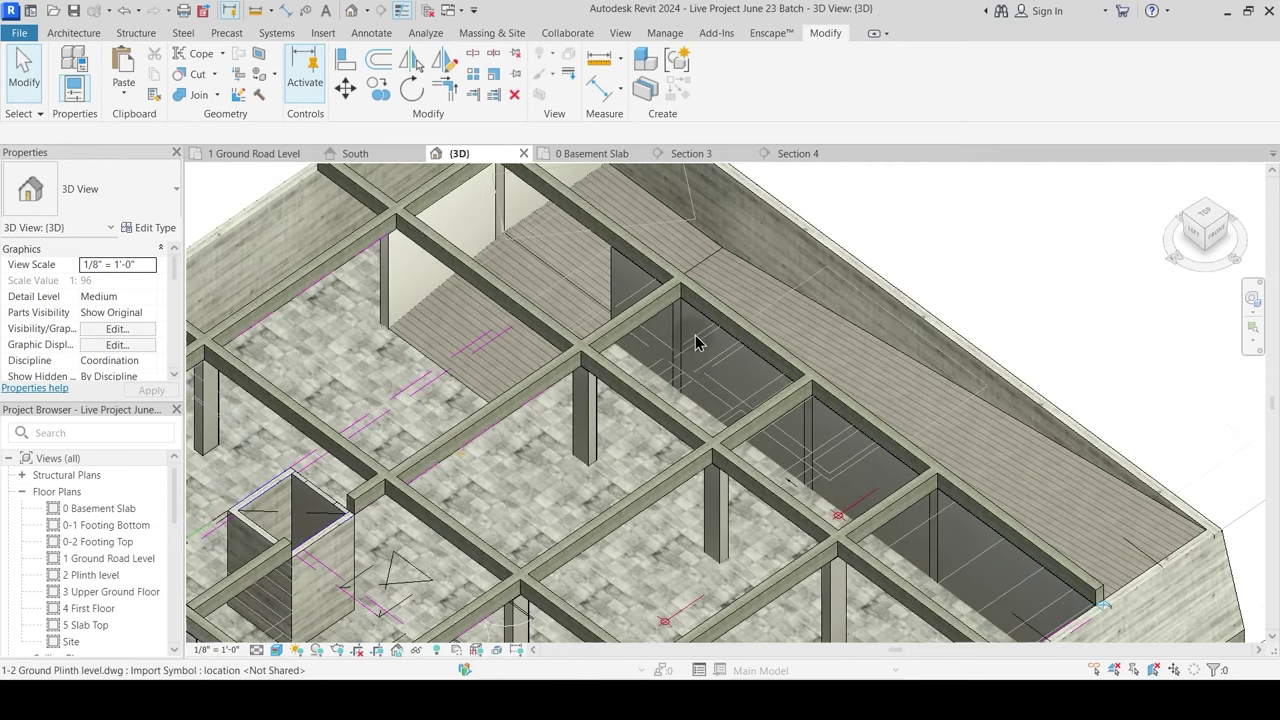
Step: Move and delete the stray 10" x 10" rectangular column, then select the remaining one
left_click(680, 331)
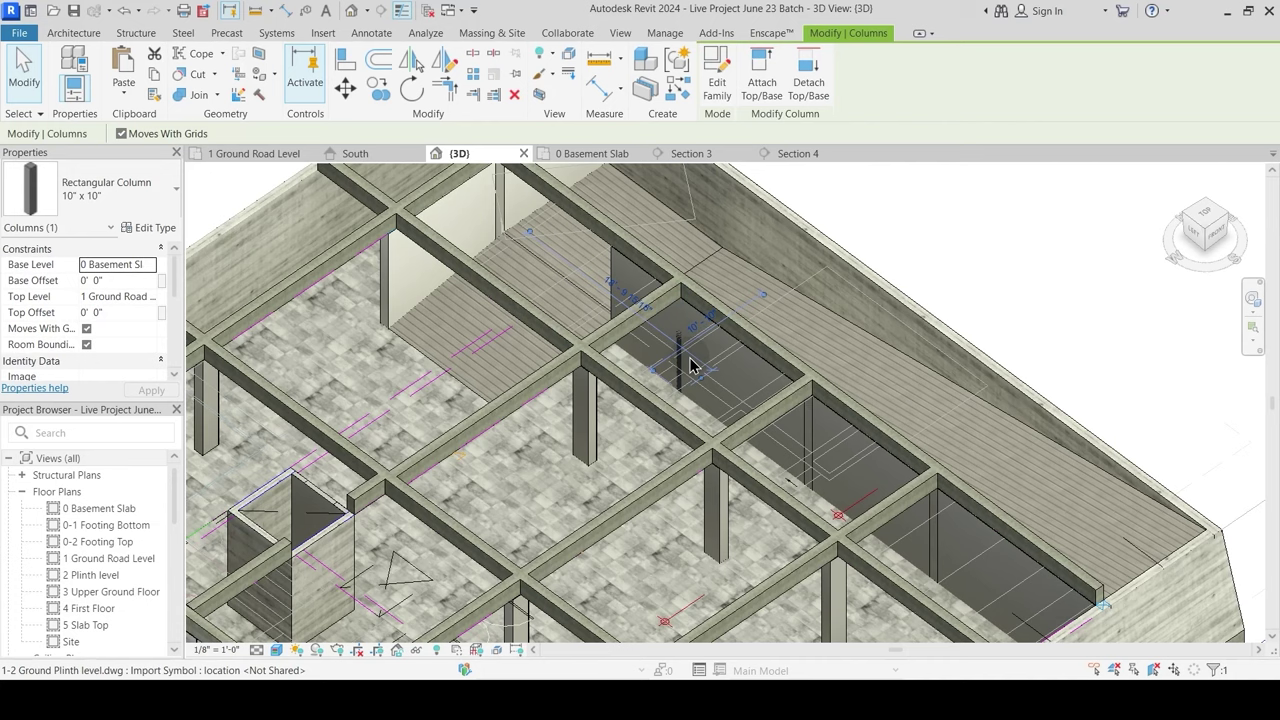
left_click_drag(690, 365, 865, 487)
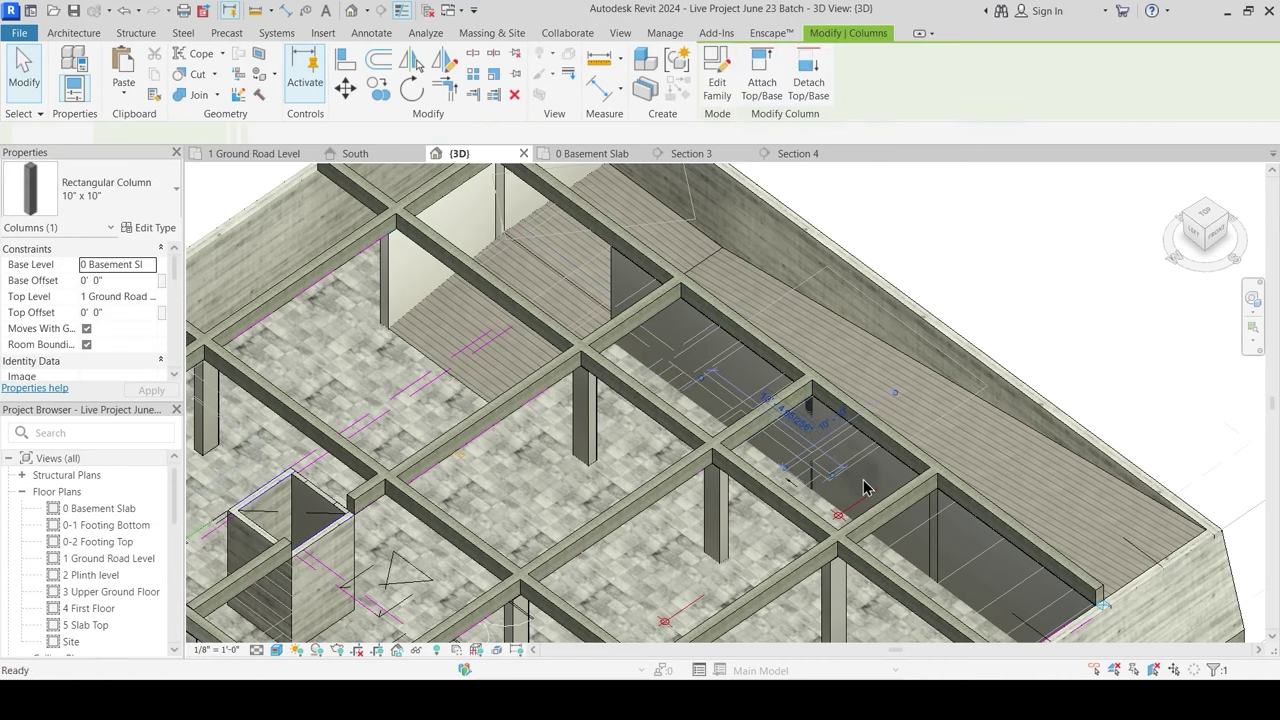
key("Delete")
left_click(936, 538)
key("Delete")
middle_click_drag(937, 554, 728, 290)
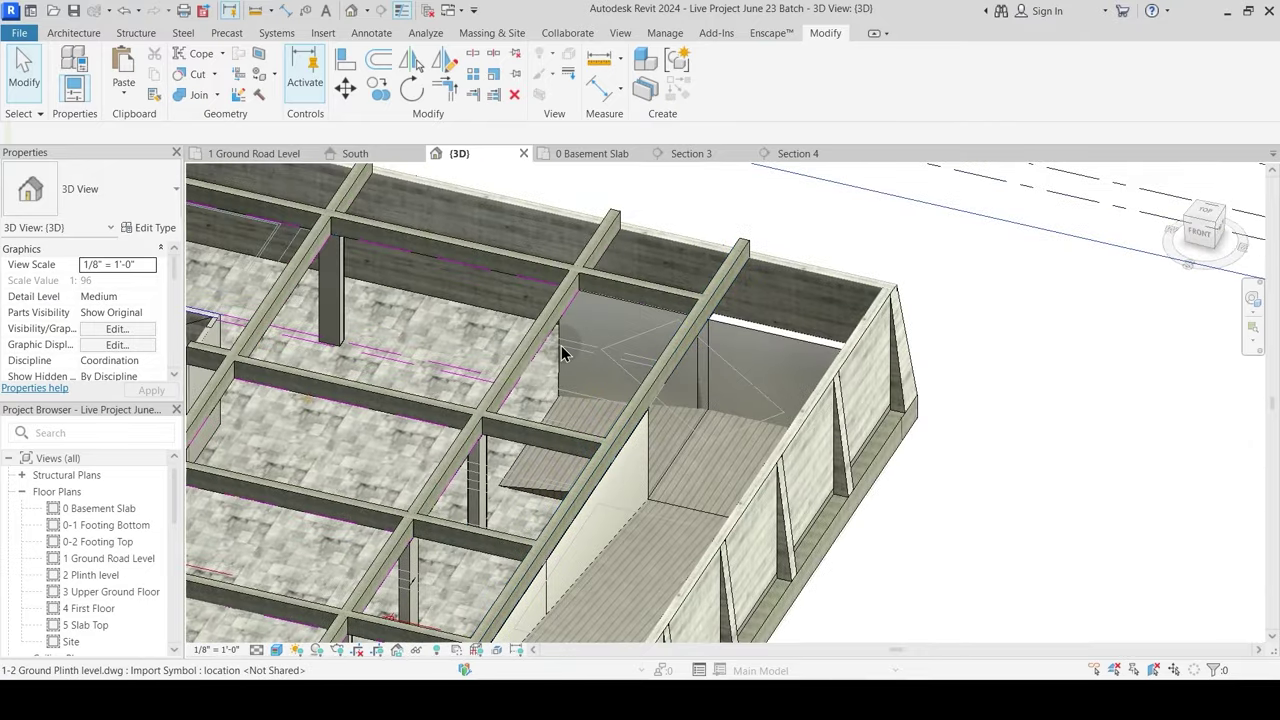
left_click(733, 359)
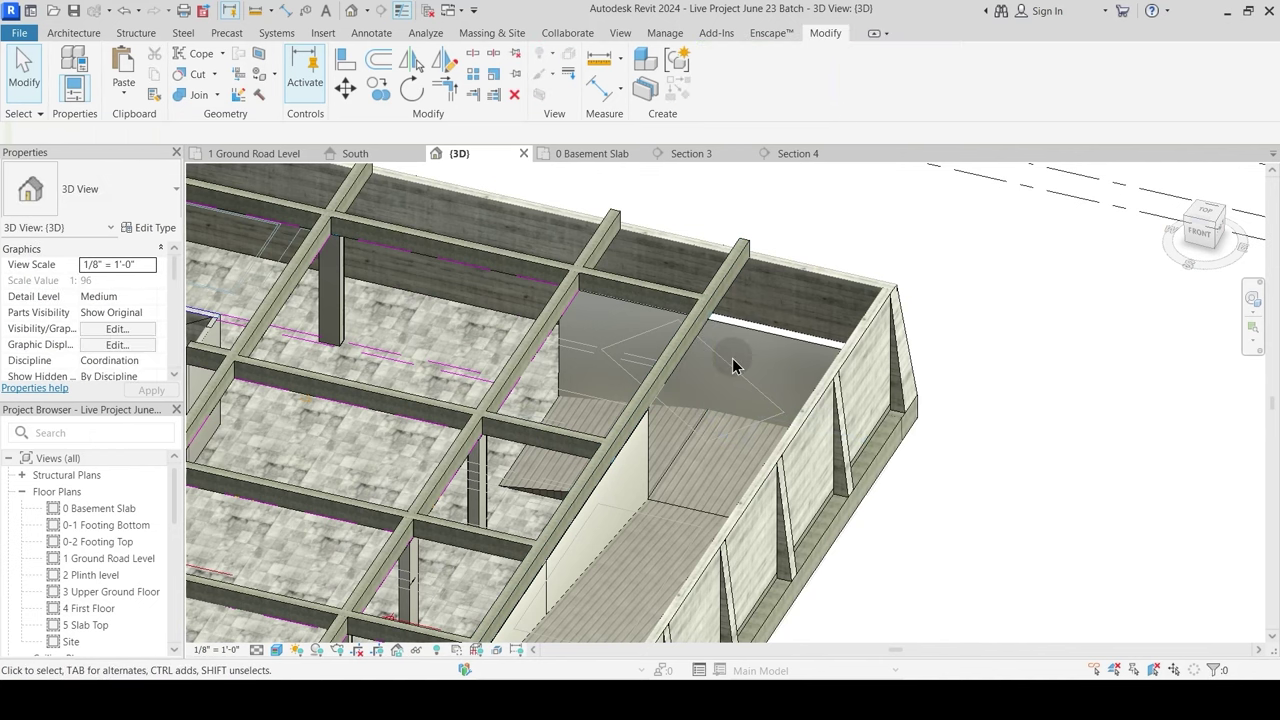
scroll(733, 360, "down", 1)
middle_click_drag(551, 411, 687, 370)
middle_click_drag(588, 427, 534, 449, "shift")
scroll(315, 378, "up", 3)
scroll(330, 375, "down", 2)
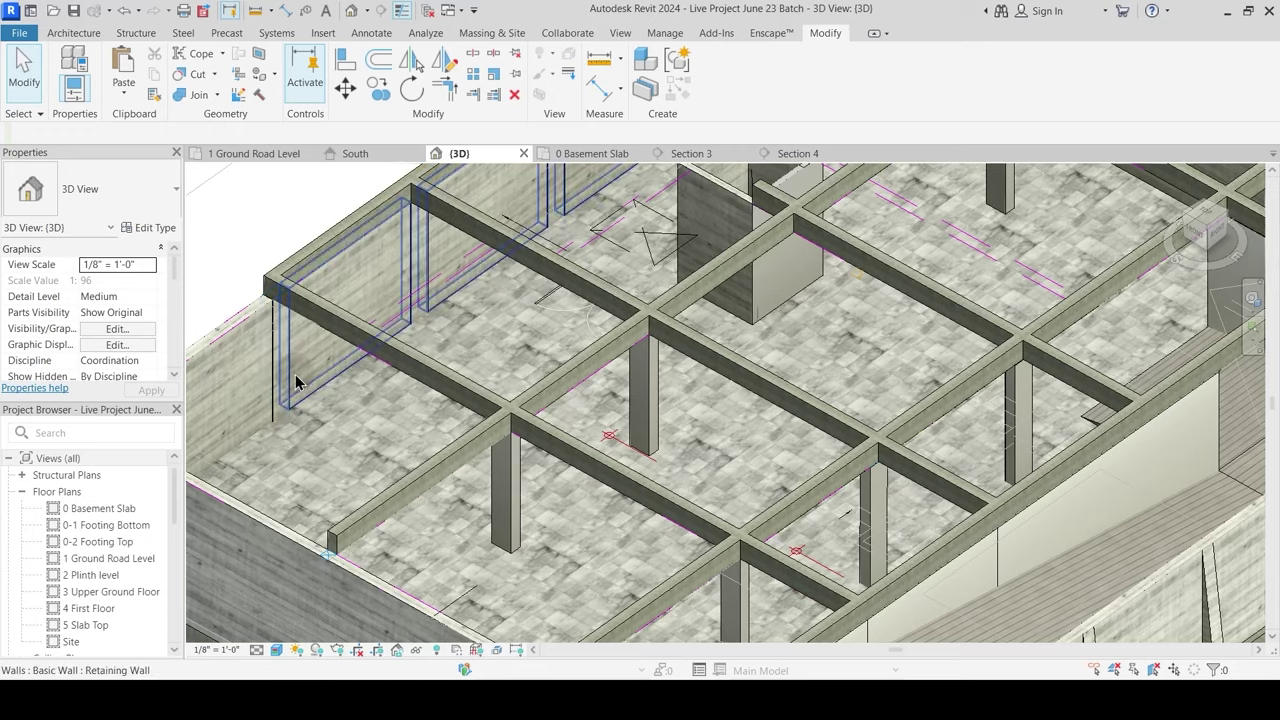
scroll(391, 366, "down", 3)
middle_click_drag(454, 368, 575, 480, "shift")
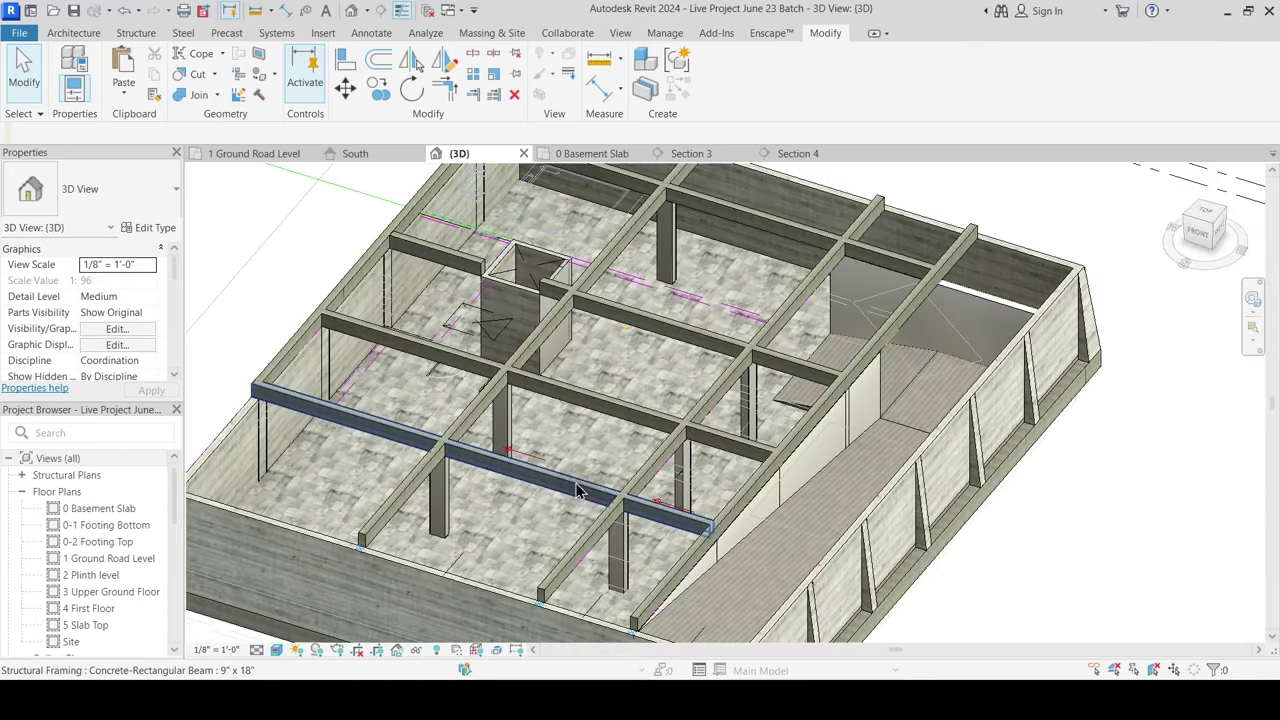
scroll(599, 477, "up", 3)
scroll(605, 394, "down", 3)
middle_click_drag(613, 401, 640, 451, "shift")
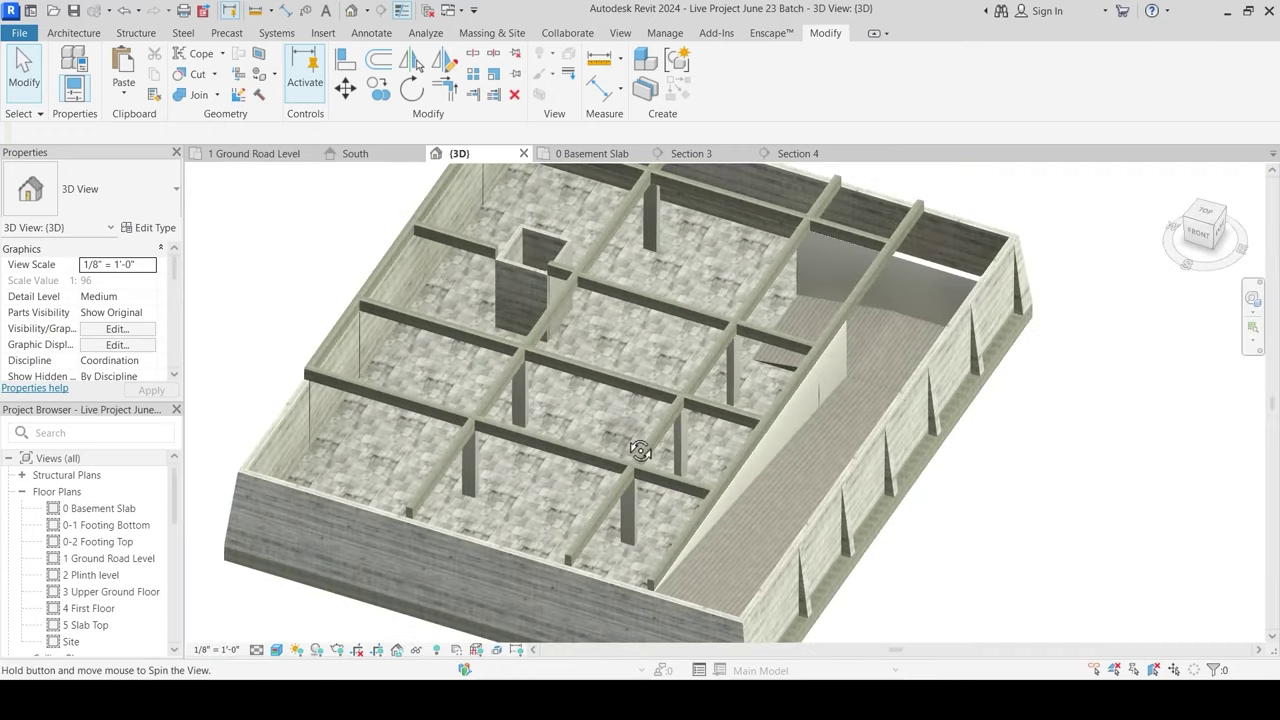
middle_click_drag(849, 320, 780, 368)
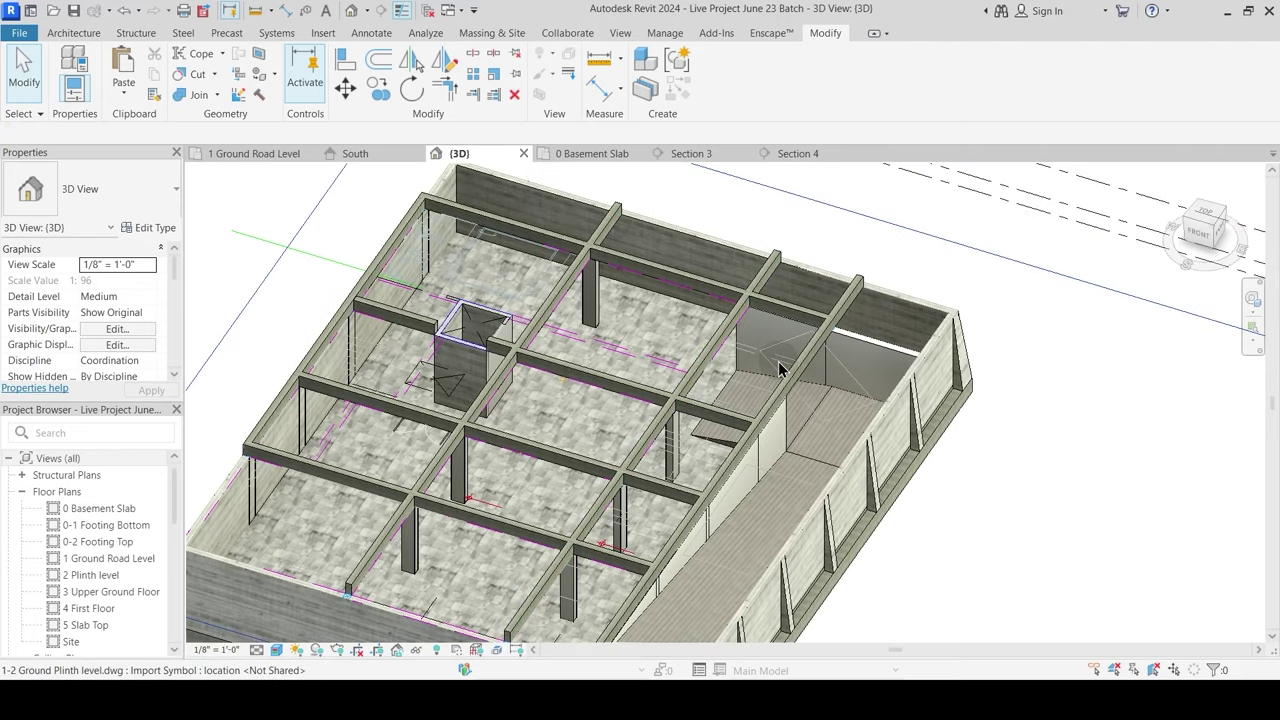
scroll(595, 279, "up", 3)
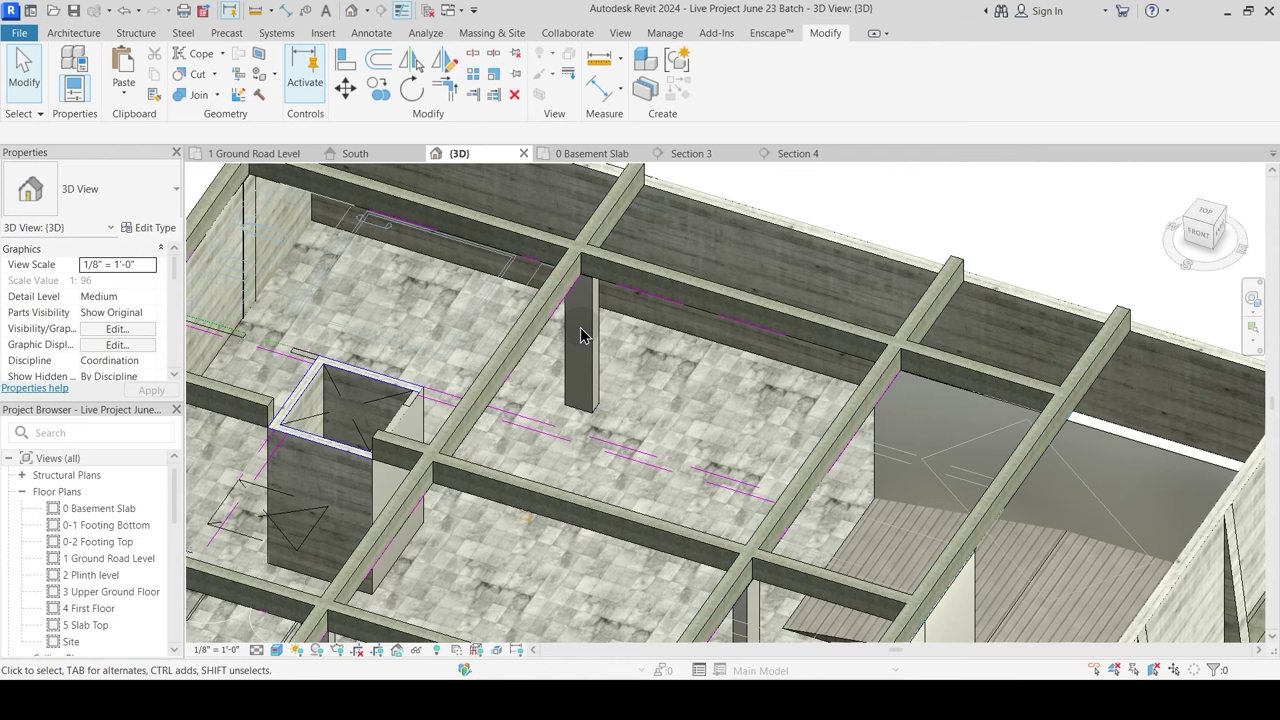
middle_click_drag(540, 412, 578, 345)
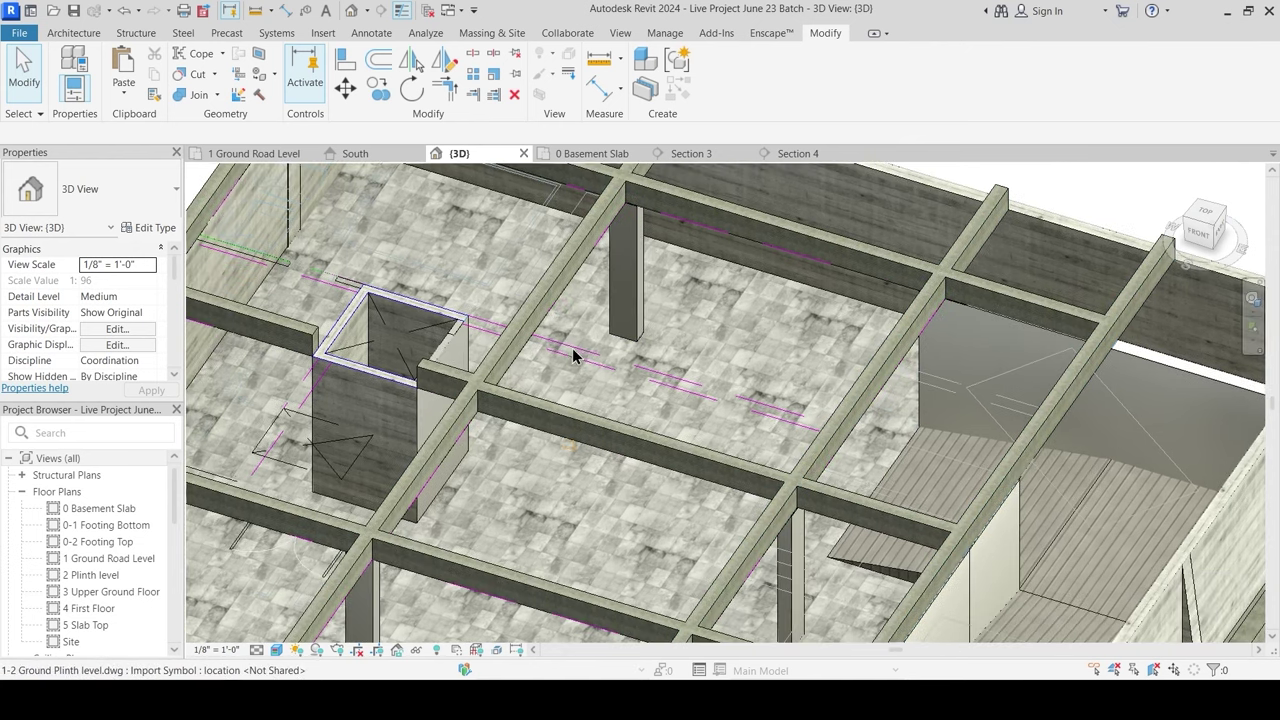
scroll(507, 366, "down", 5)
scroll(666, 444, "up", 3)
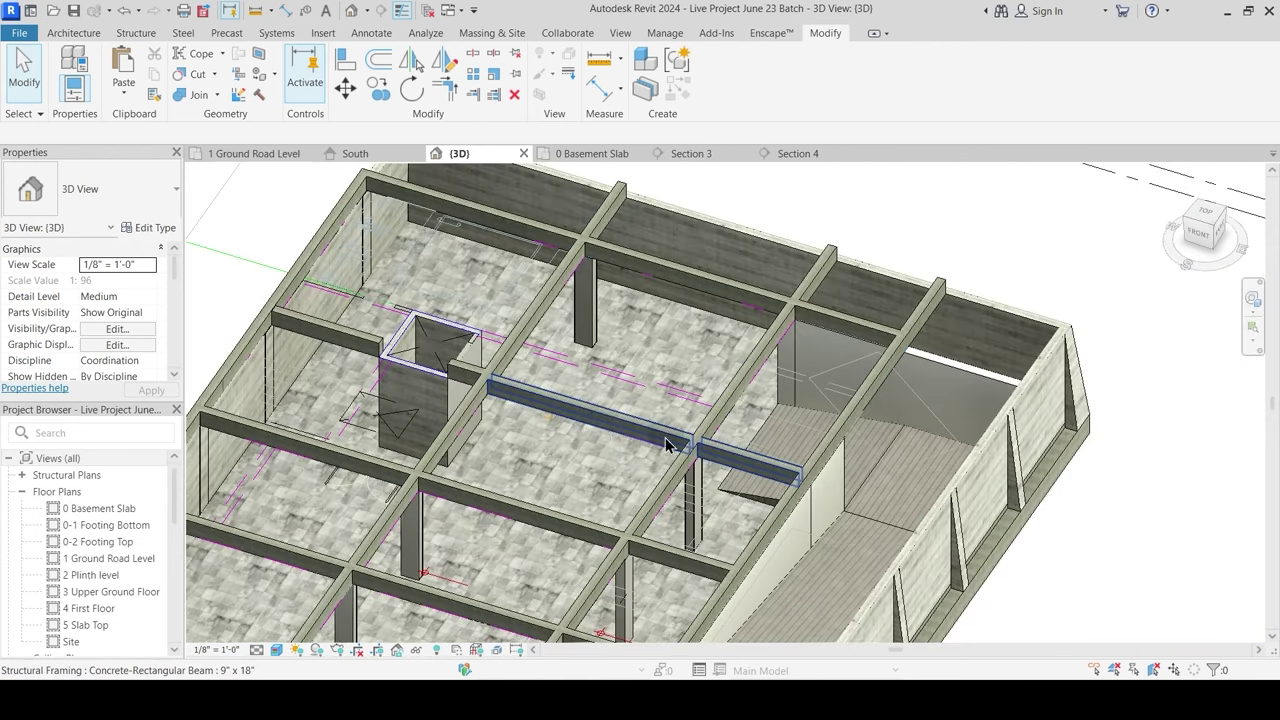
middle_click_drag(516, 500, 578, 387)
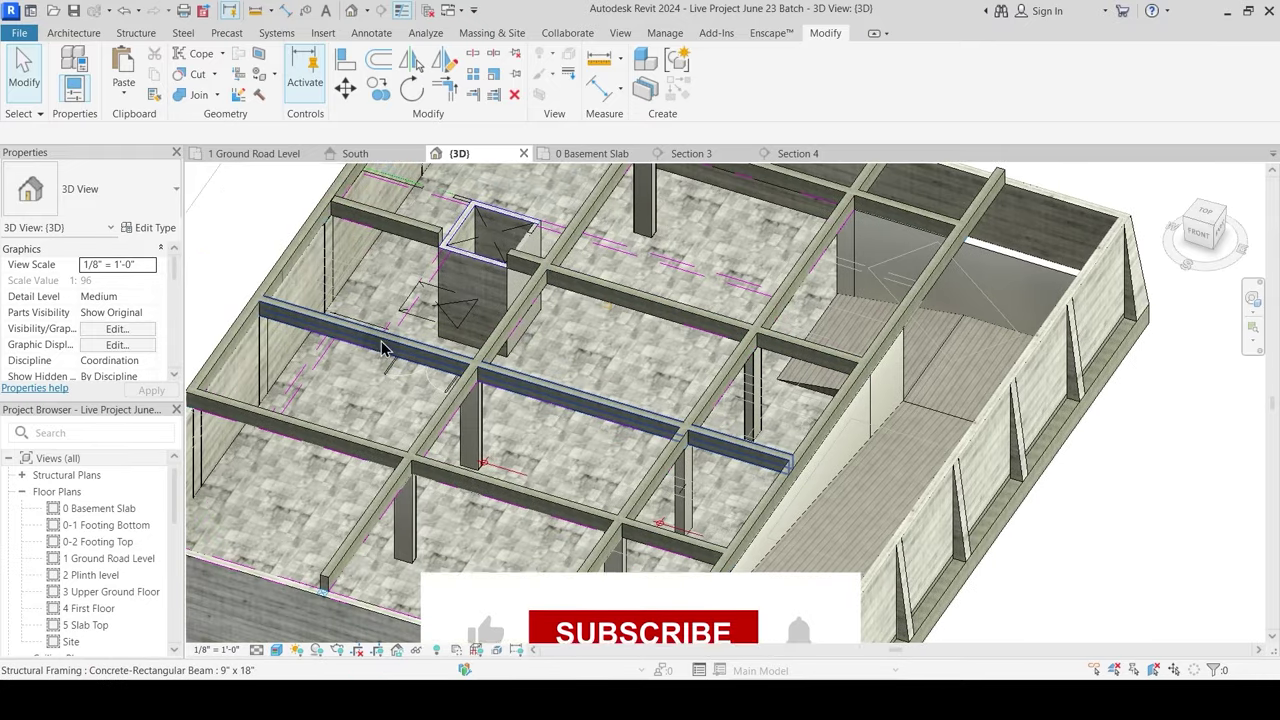
scroll(378, 342, "up", 1)
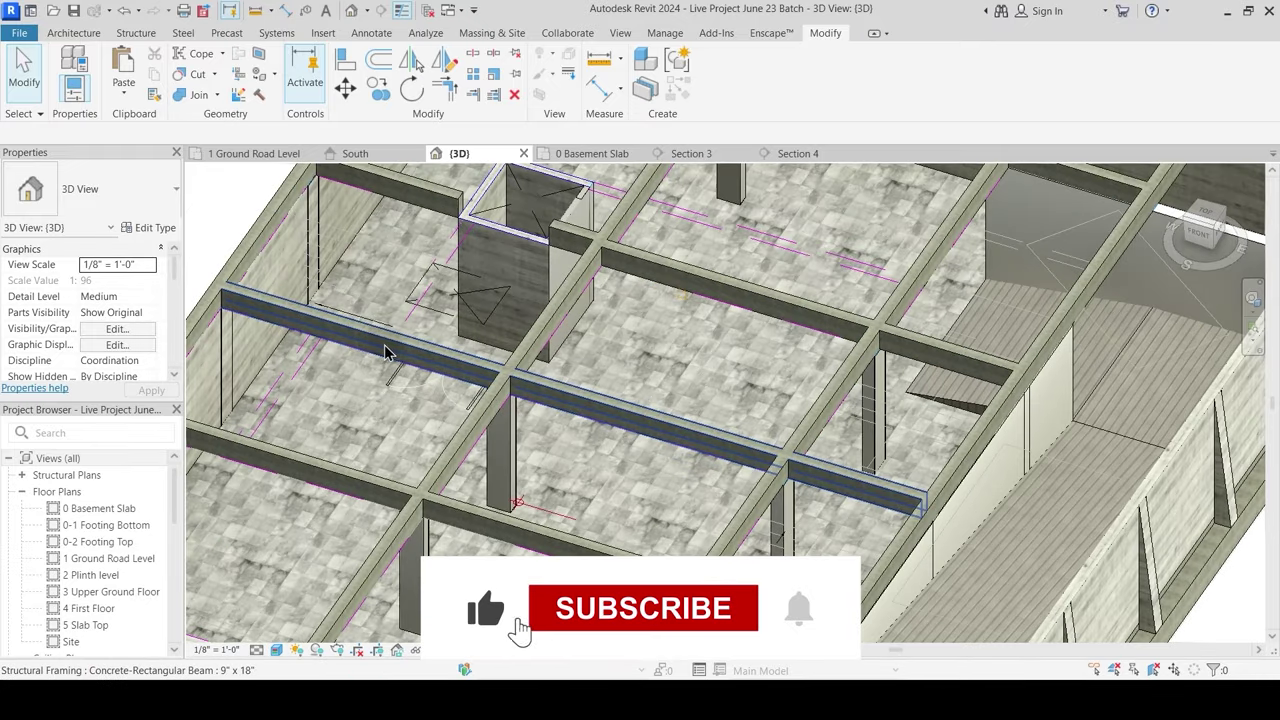
Step: Paste 1 Plaster as the Main Wall 9" interior finish layer material and apply the type change
left_click(95, 36)
left_click(258, 88)
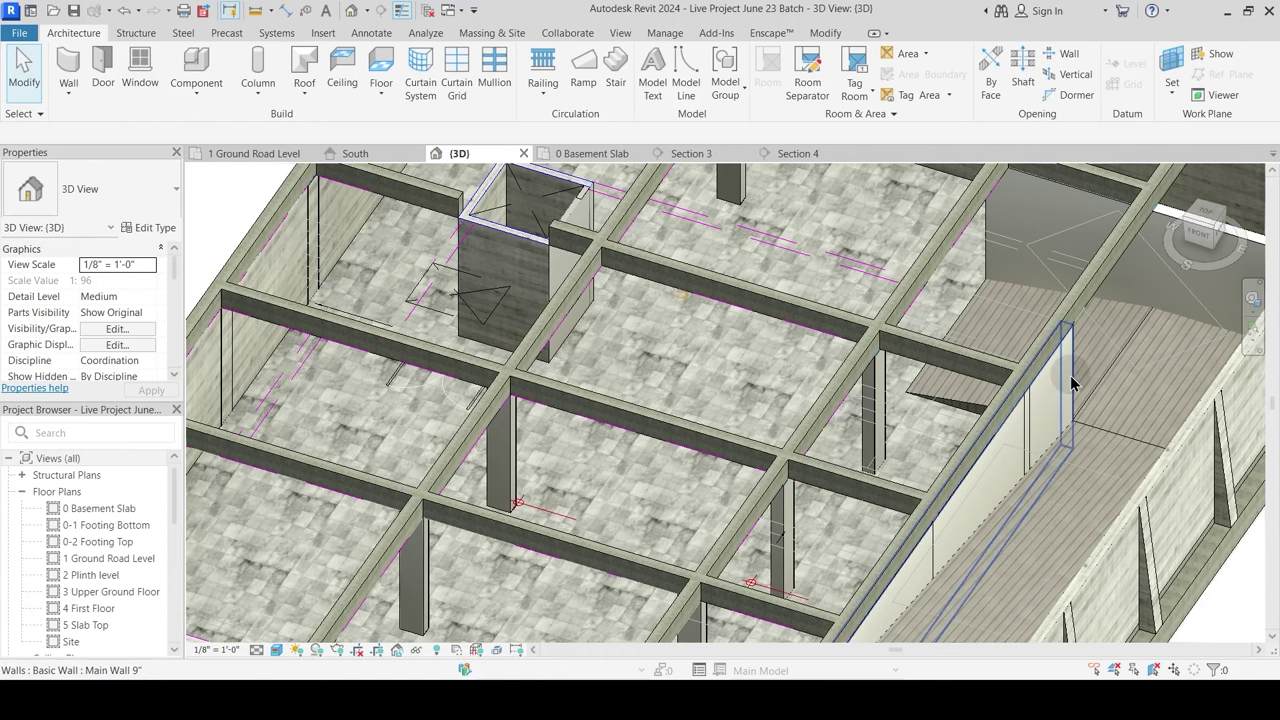
left_click(1034, 440)
left_click(166, 236)
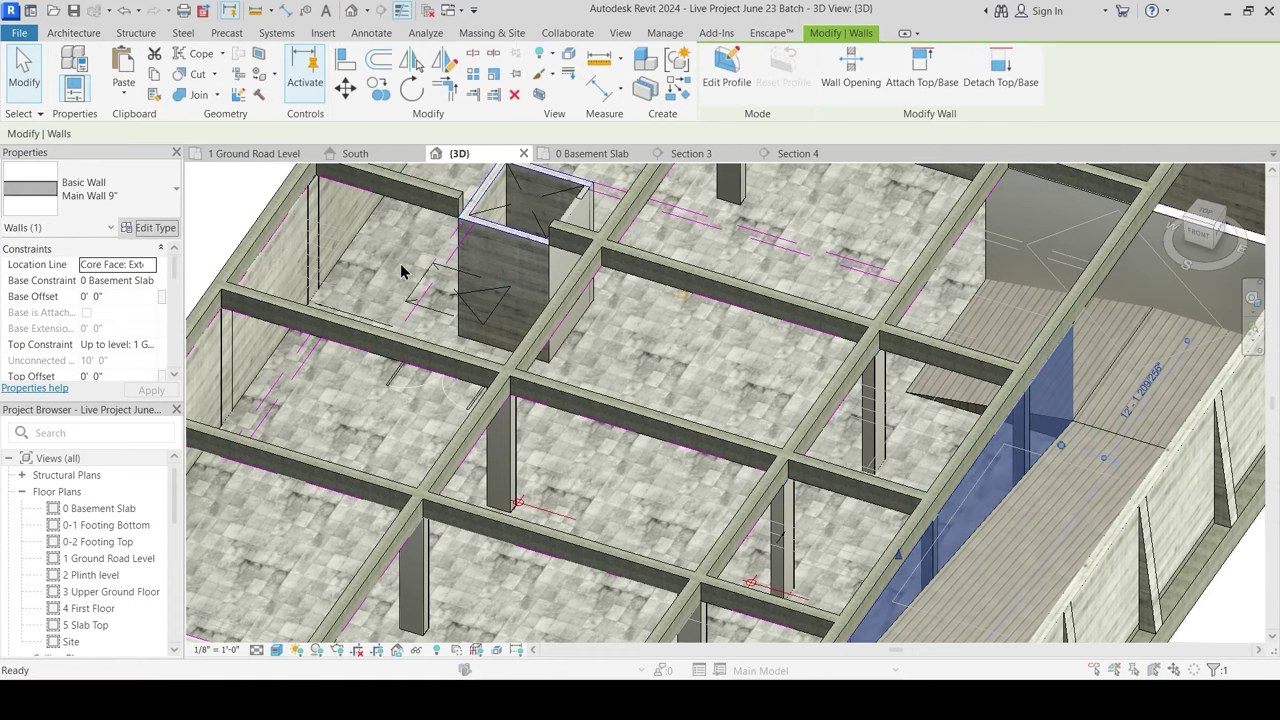
left_click(688, 283)
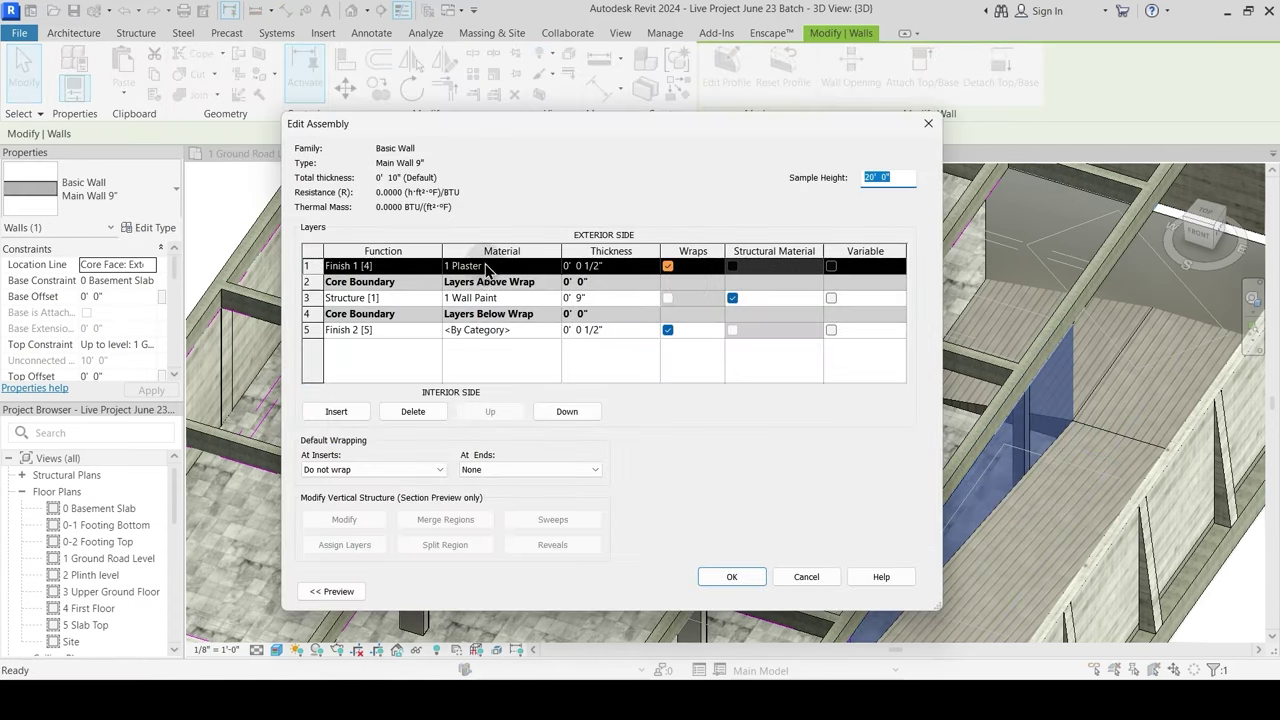
left_click(546, 330)
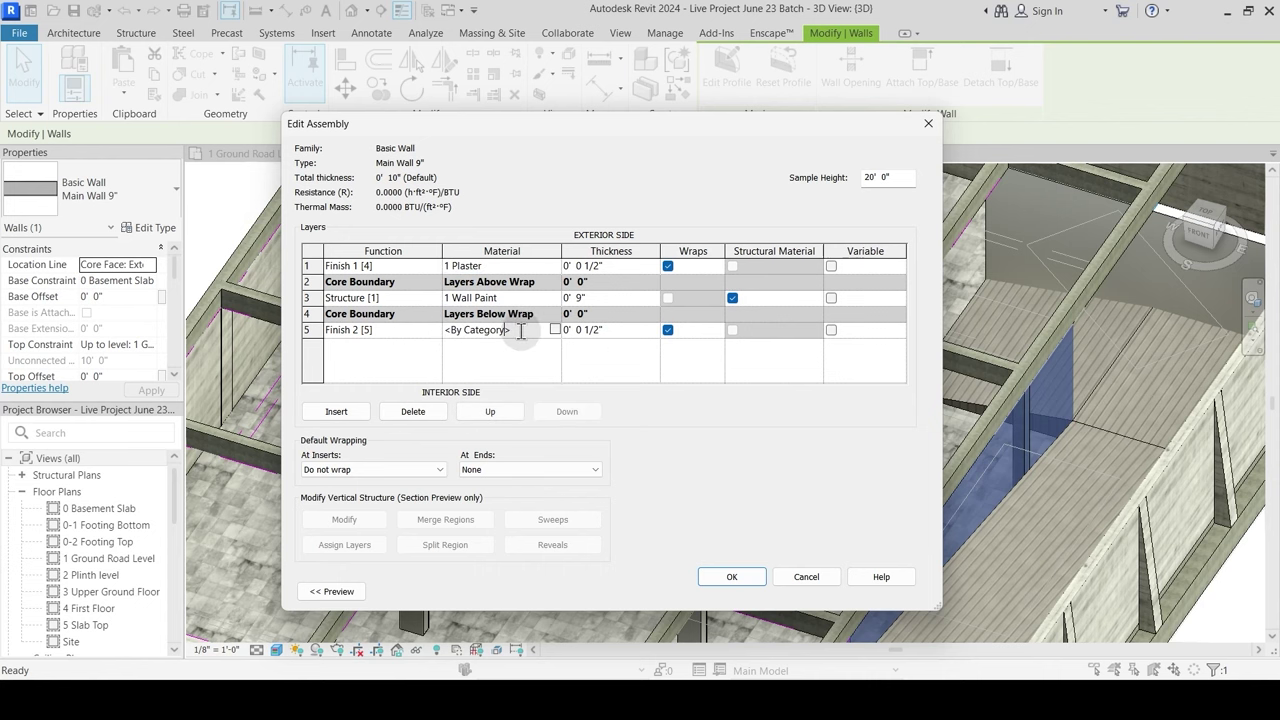
left_click_drag(521, 331, 426, 334)
type("1 Plaster")
left_click(730, 578)
left_click(752, 588)
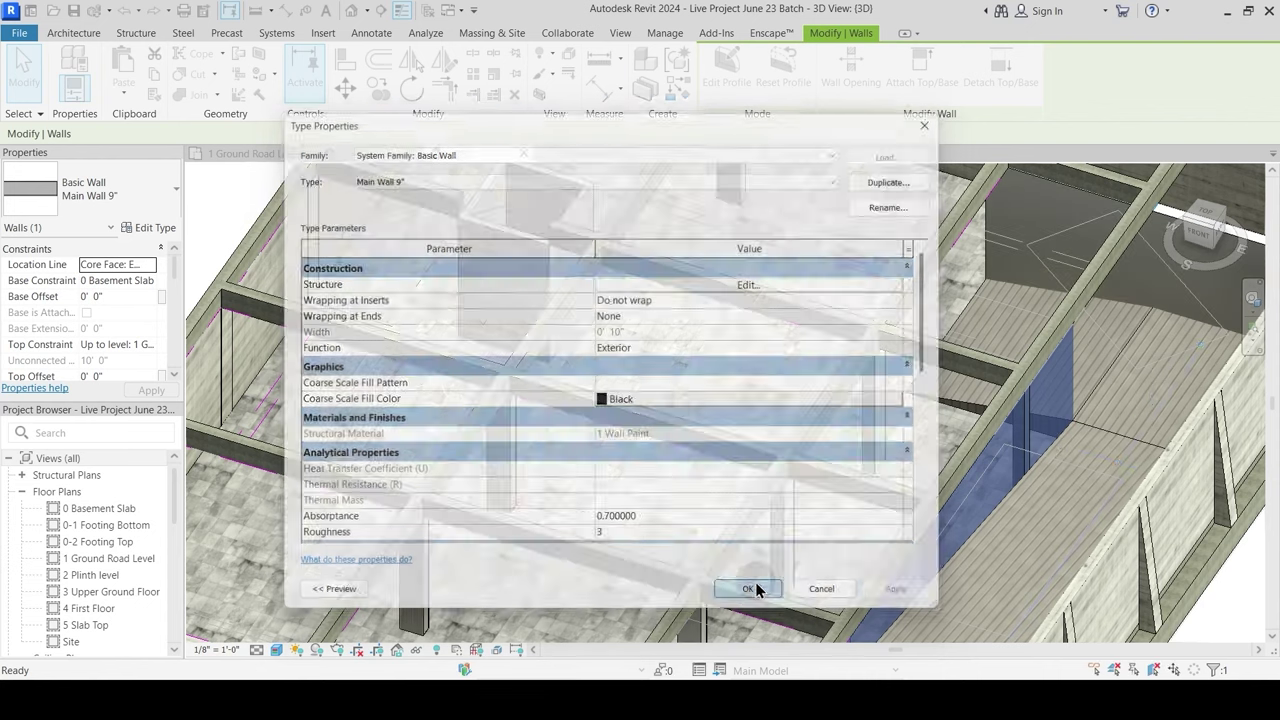
key("Escape")
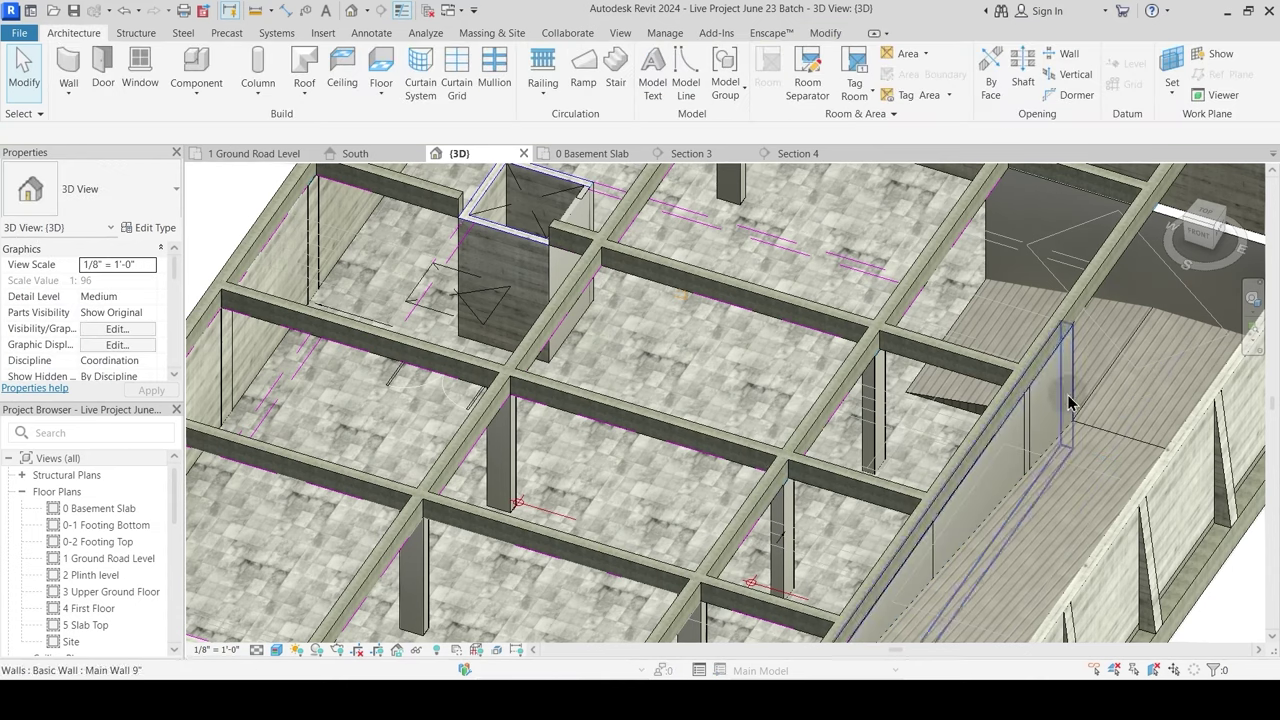
Step: Select and orbit around the basement beams in 3D, then return to the 0 Basement Slab plan
middle_click_drag(583, 313, 612, 327)
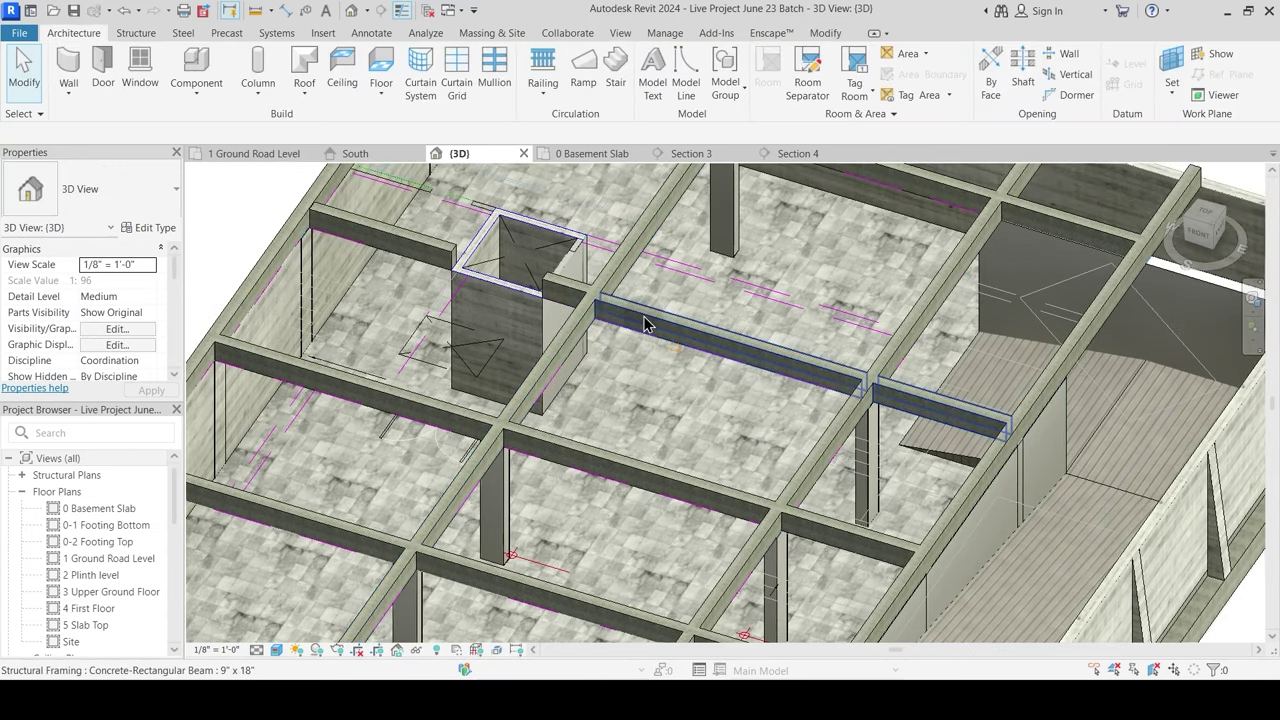
left_click(645, 323)
key("Escape")
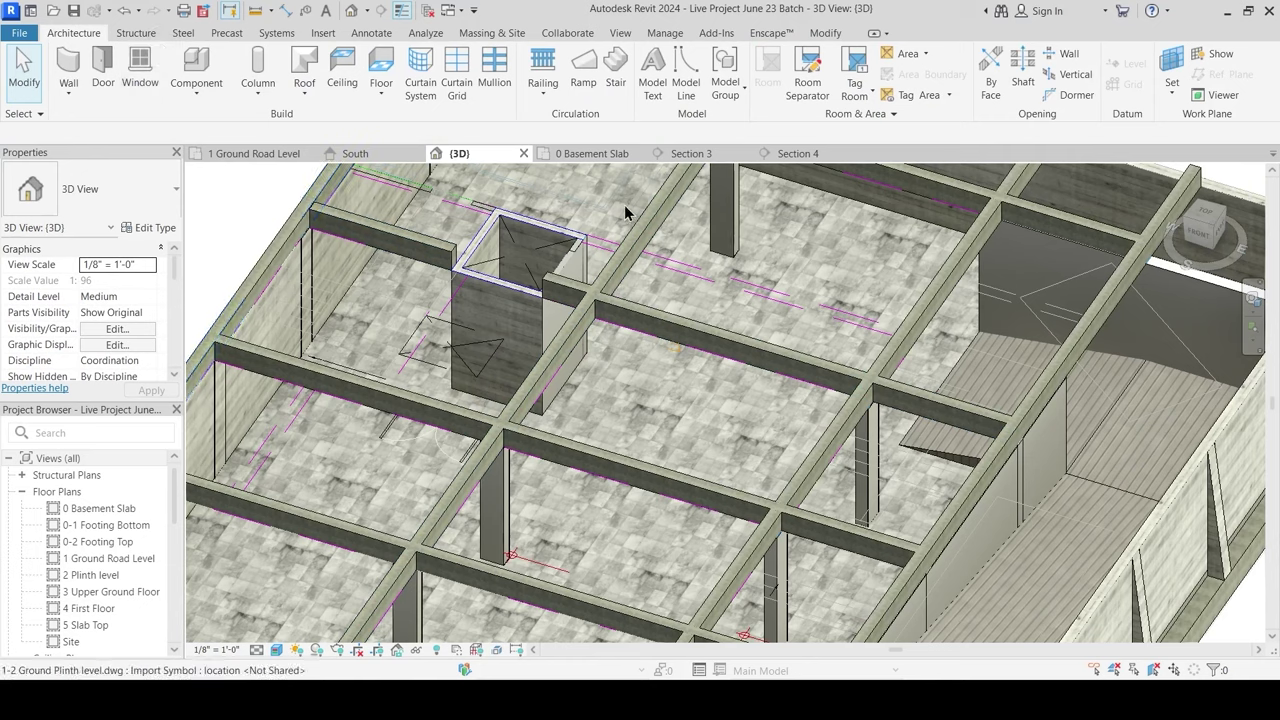
left_click(136, 33)
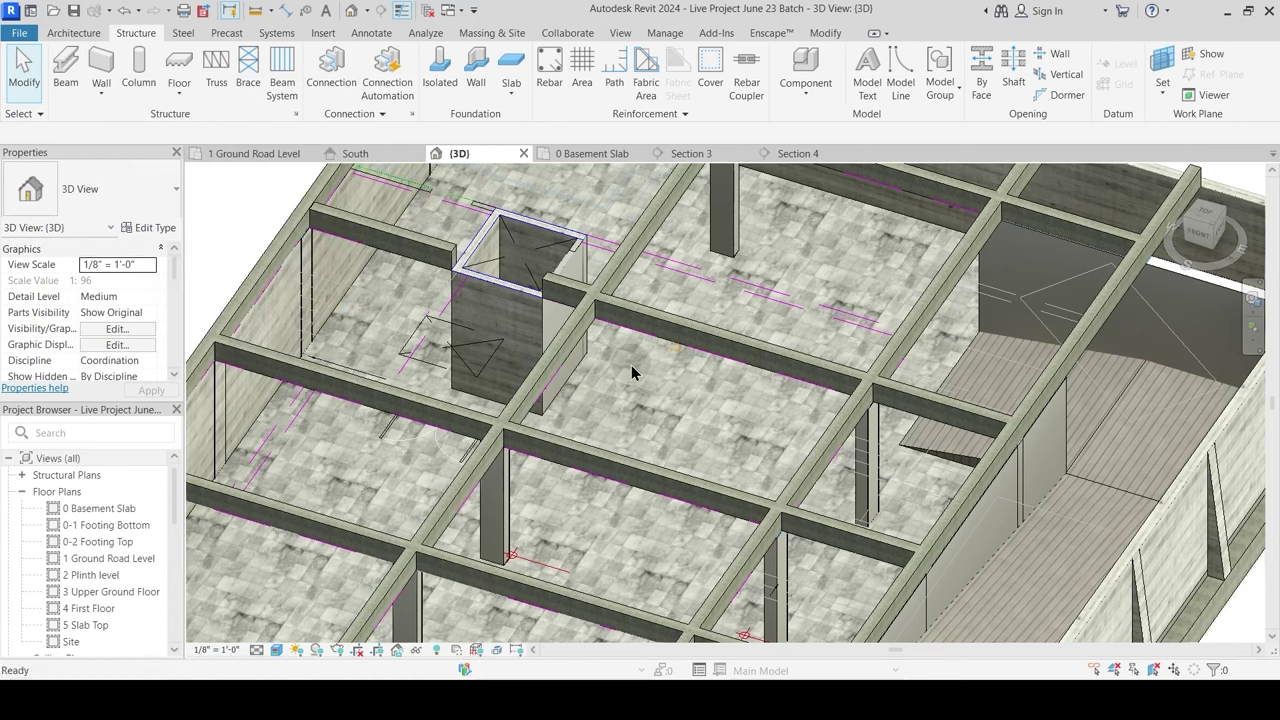
scroll(755, 362, "down", 2)
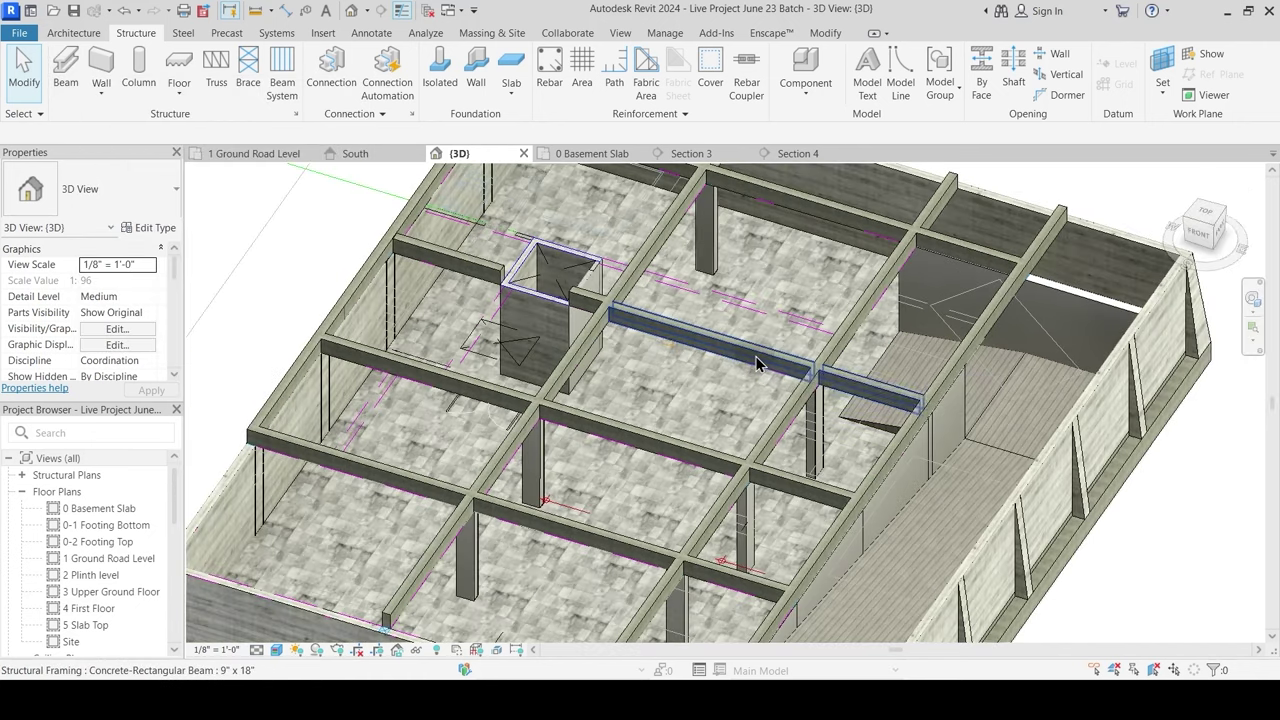
middle_click_drag(750, 368, 705, 396, "shift")
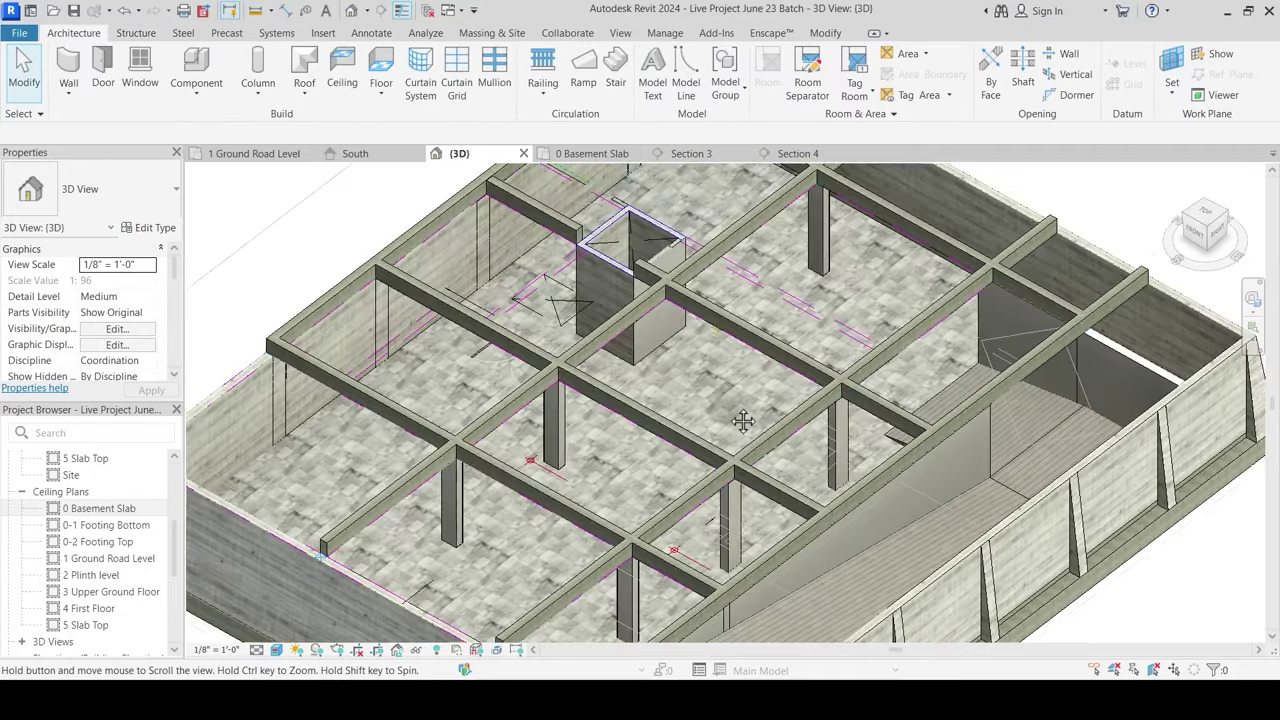
middle_click_drag(743, 420, 739, 403)
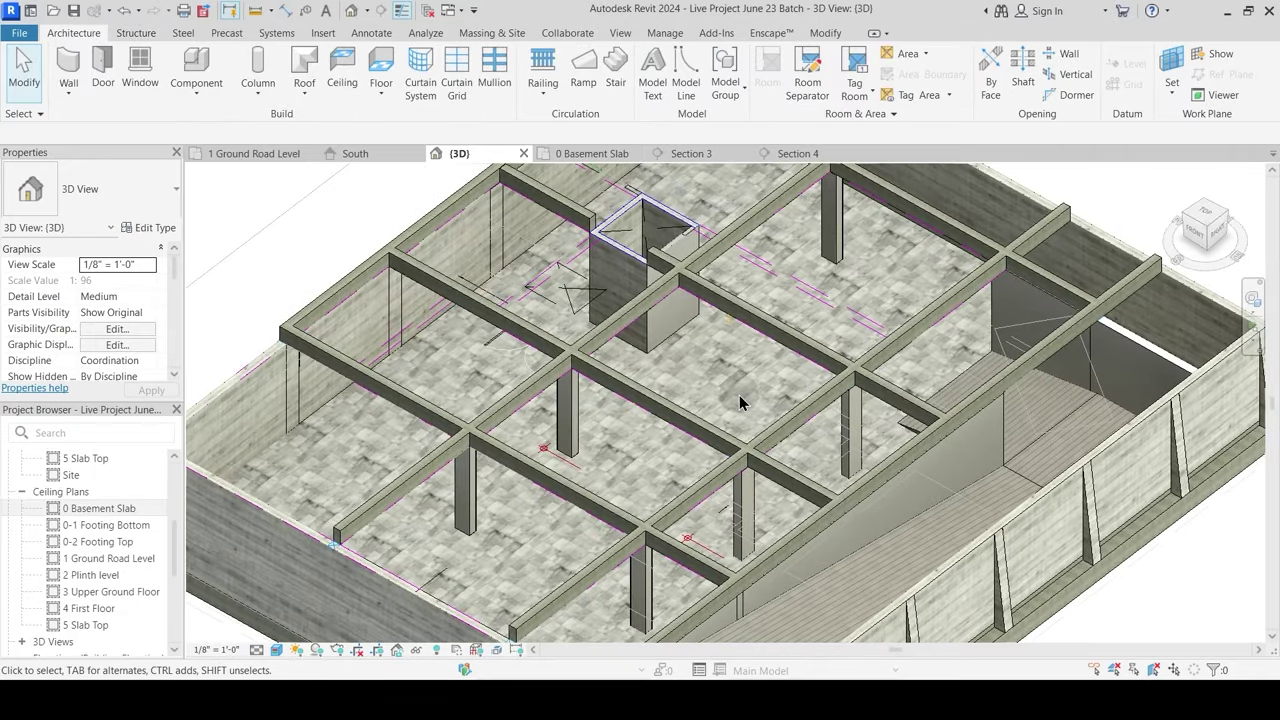
middle_click_drag(673, 355, 735, 320, "shift")
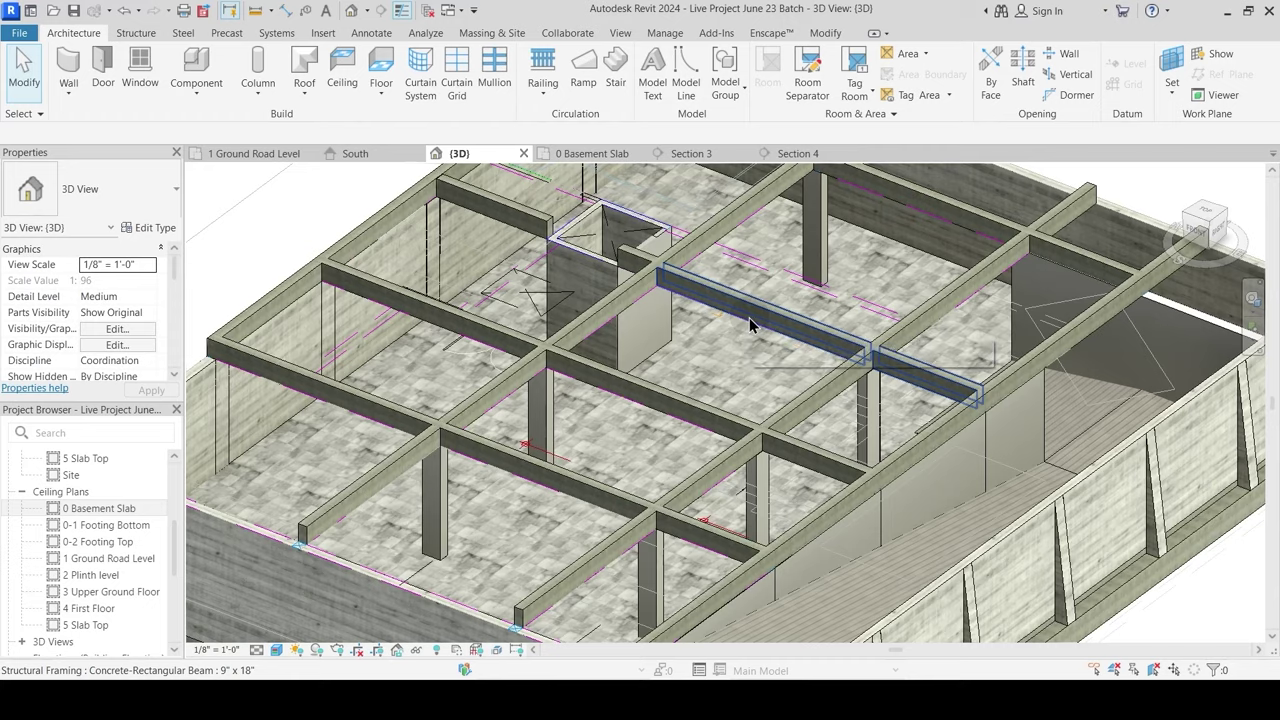
middle_click_drag(749, 317, 726, 358, "shift")
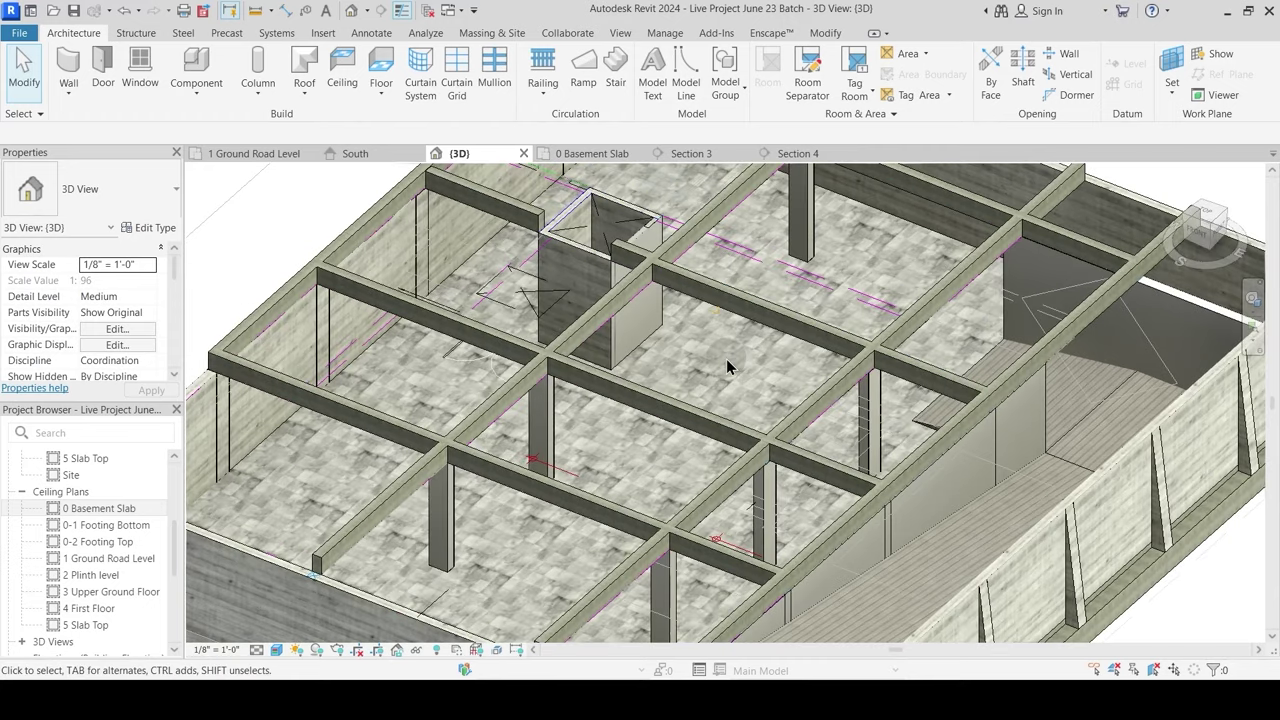
left_click(587, 155)
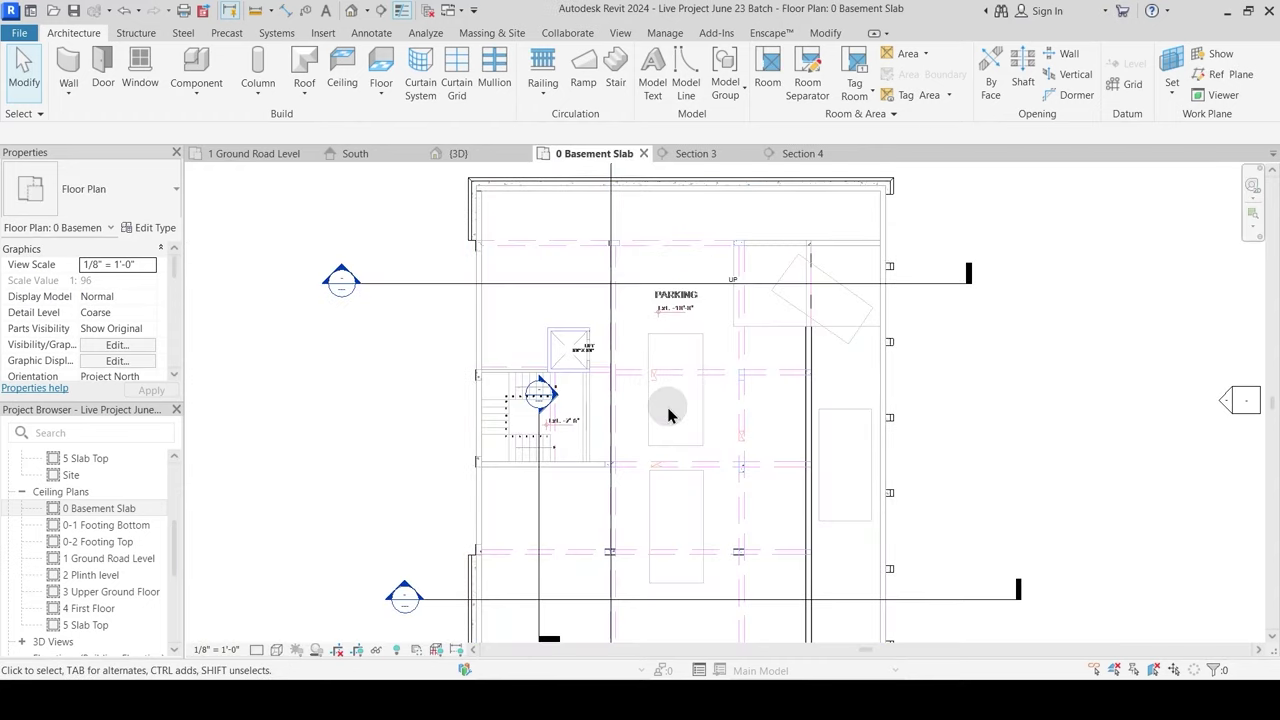
Step: Temporarily hide the imported 0 Basement.dwg drawing in the plan with HH
scroll(666, 406, "down", 2)
middle_click_drag(666, 409, 693, 443)
left_click_drag(174, 265, 177, 304)
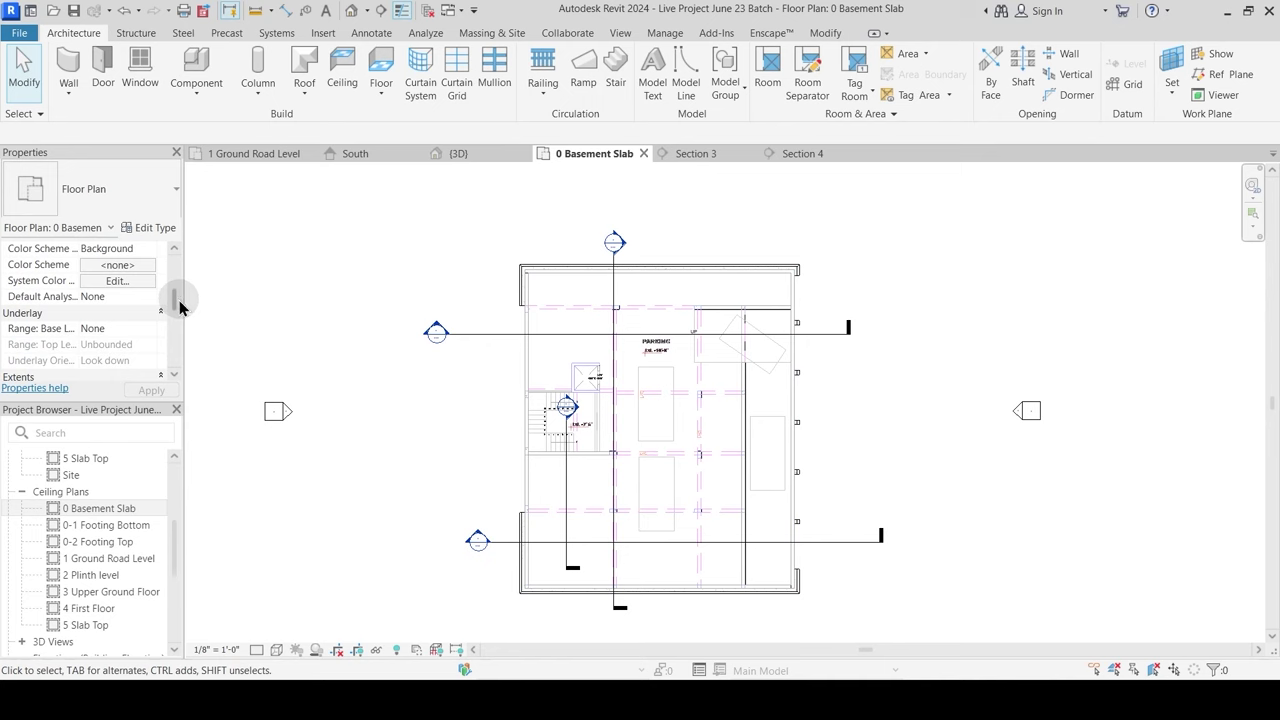
left_click(676, 410)
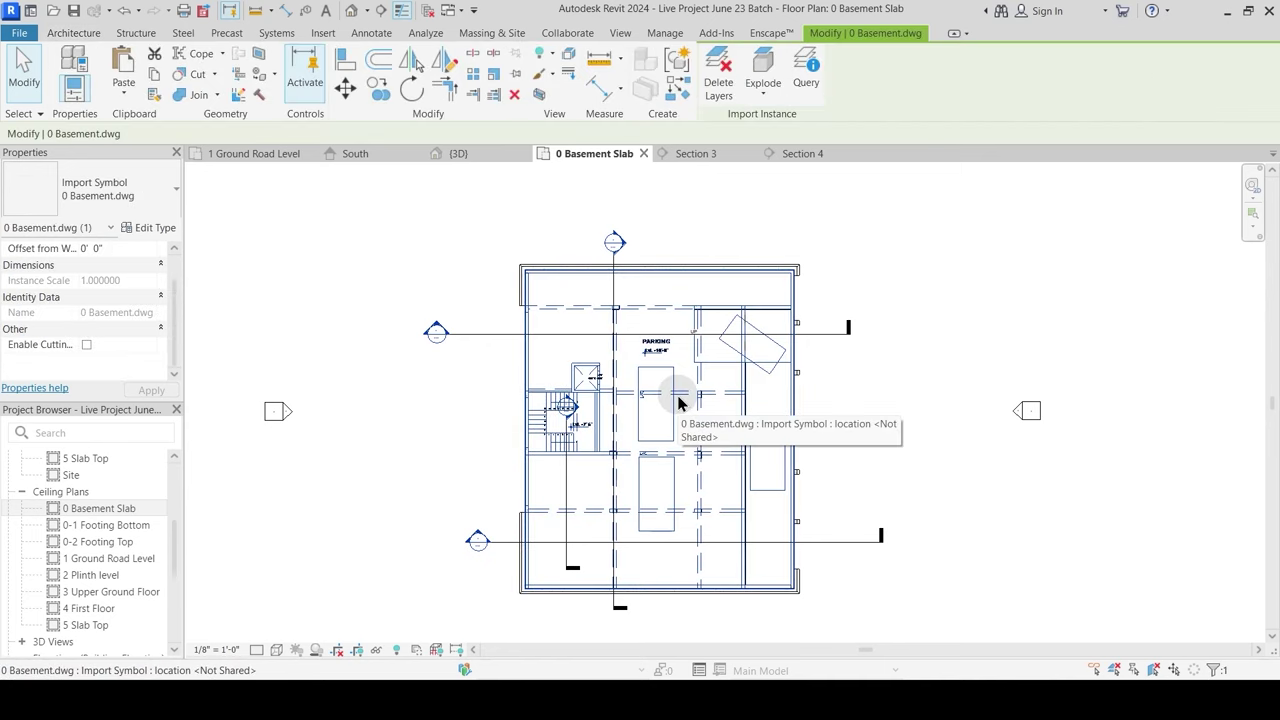
key("h")
key("h")
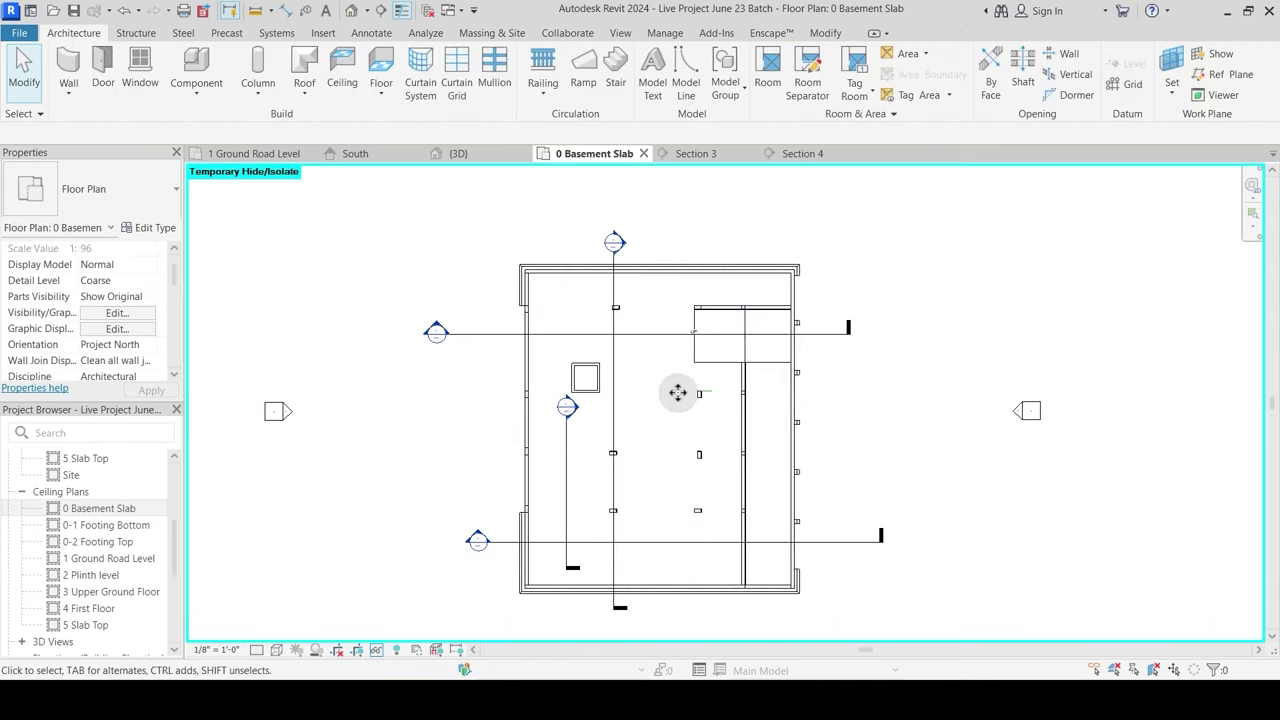
scroll(643, 363, "up", 2)
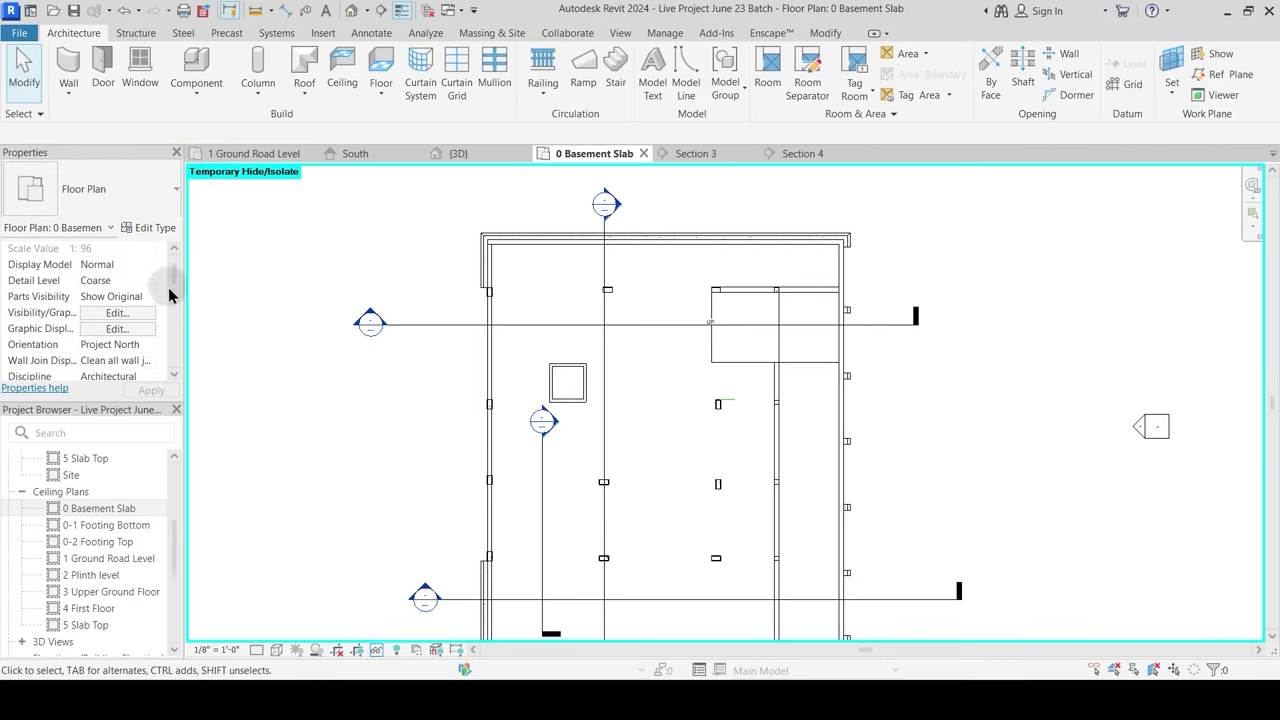
left_click_drag(175, 280, 180, 322)
Step: Set the view range Top to 2 Plinth level with 1' offset and an 11' cut plane
left_click(117, 328)
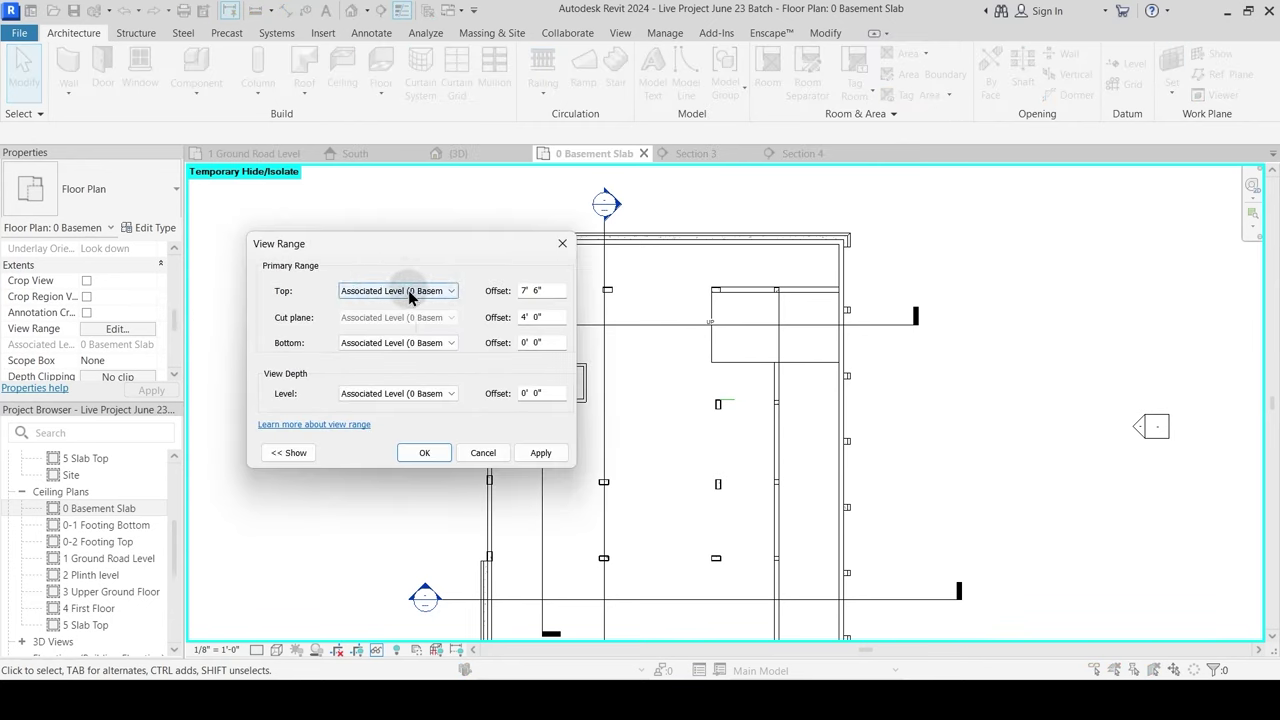
left_click(416, 293)
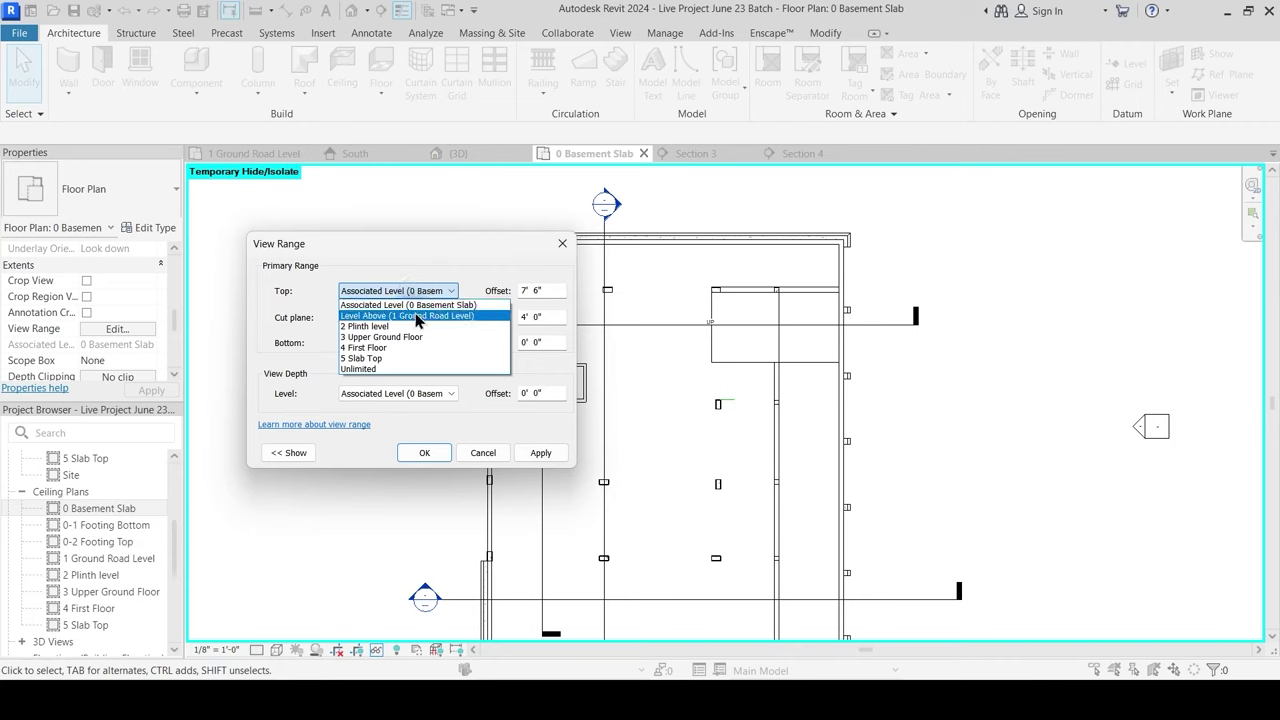
left_click(377, 327)
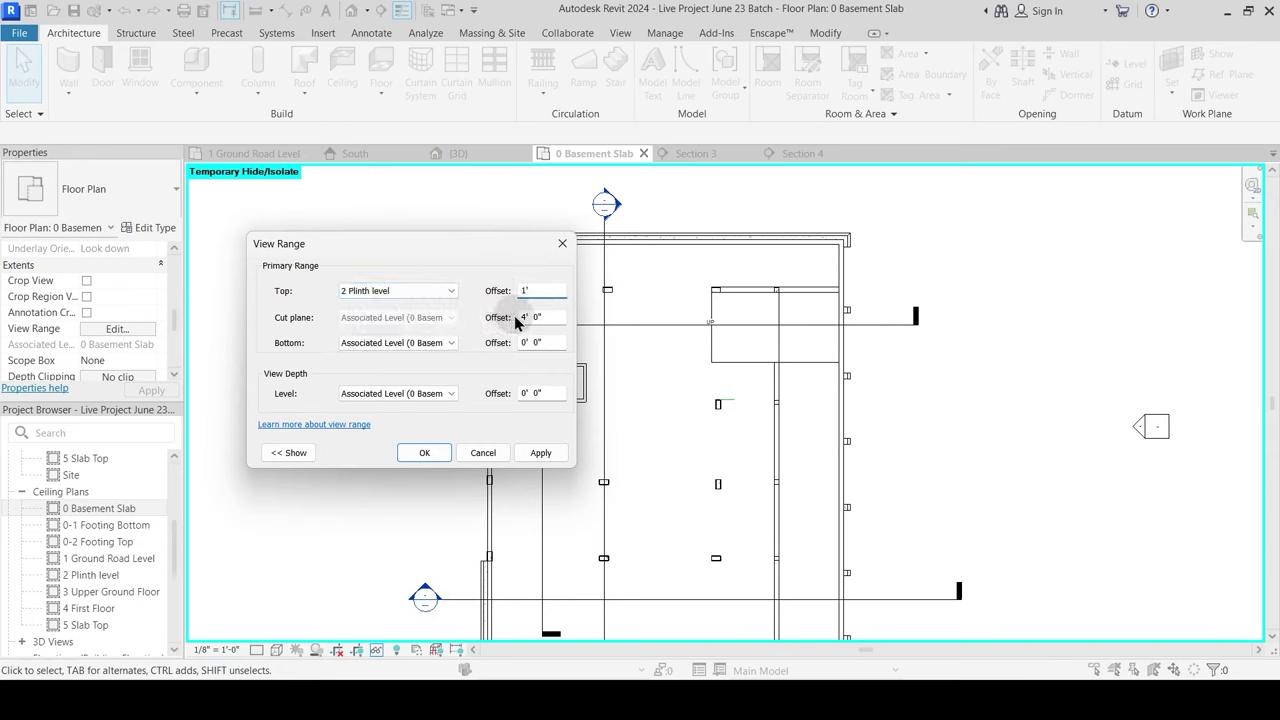
left_click_drag(545, 316, 503, 308)
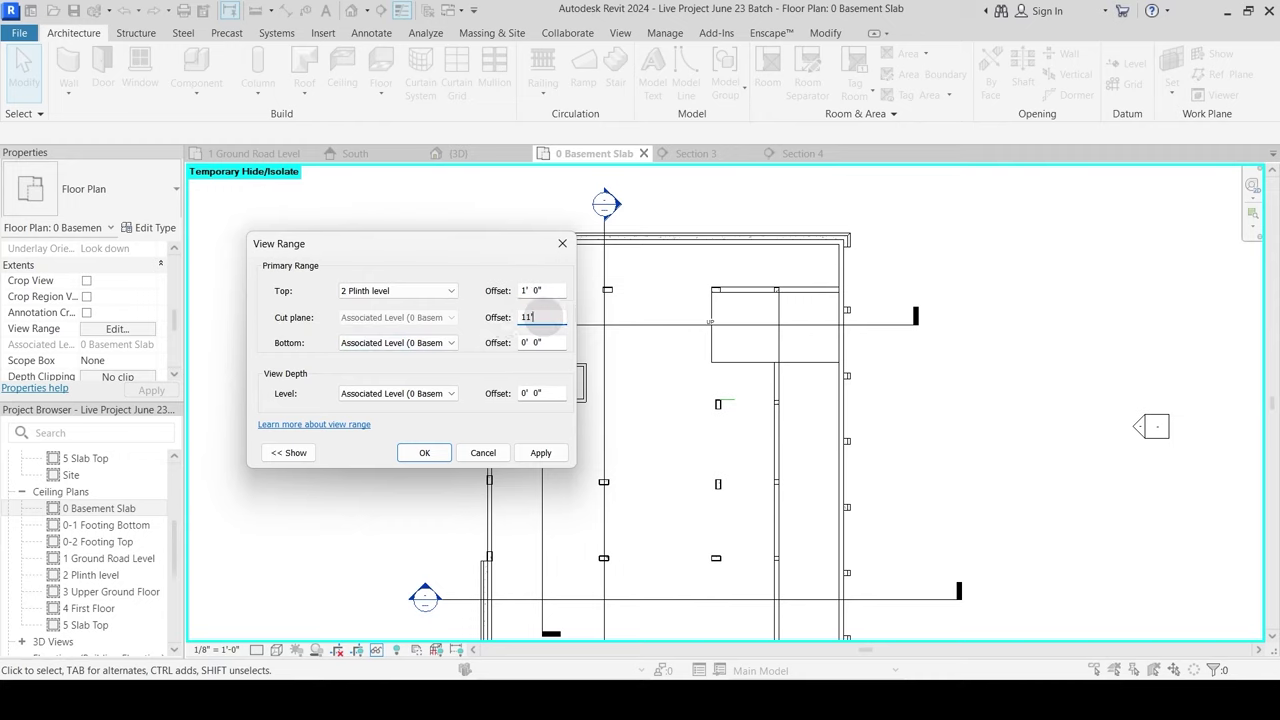
key("Return")
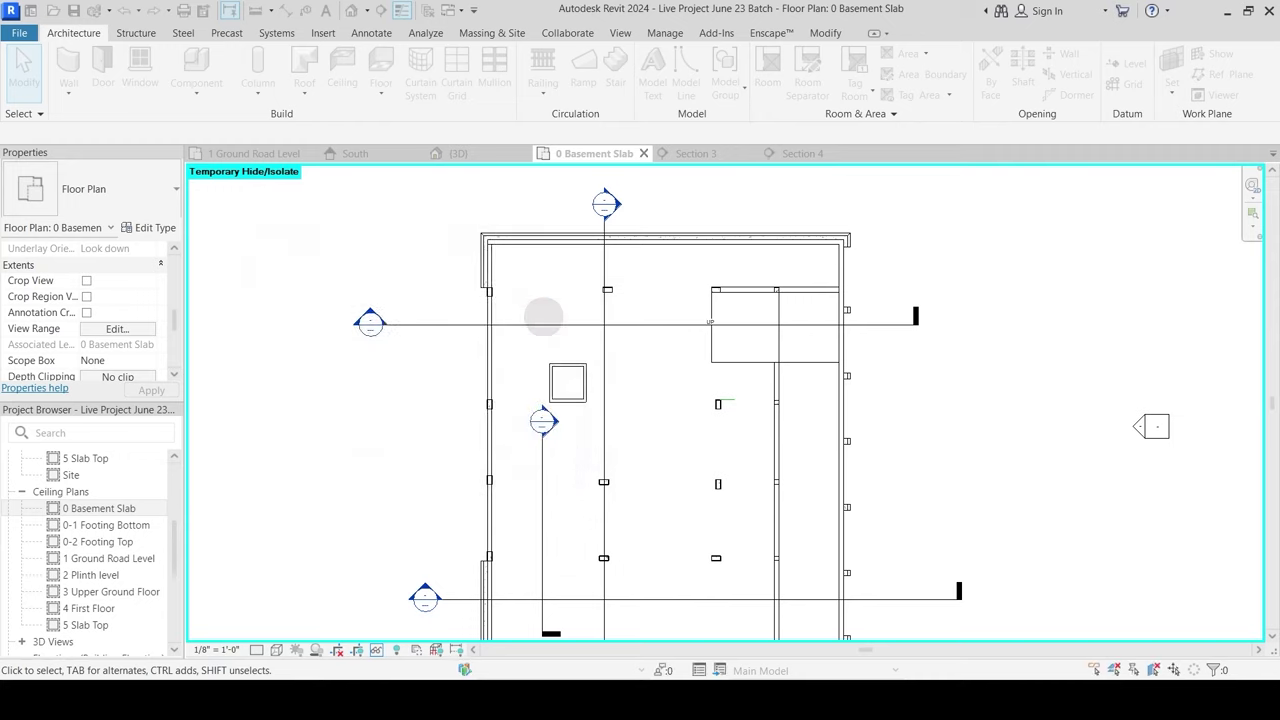
scroll(576, 320, "down", 2)
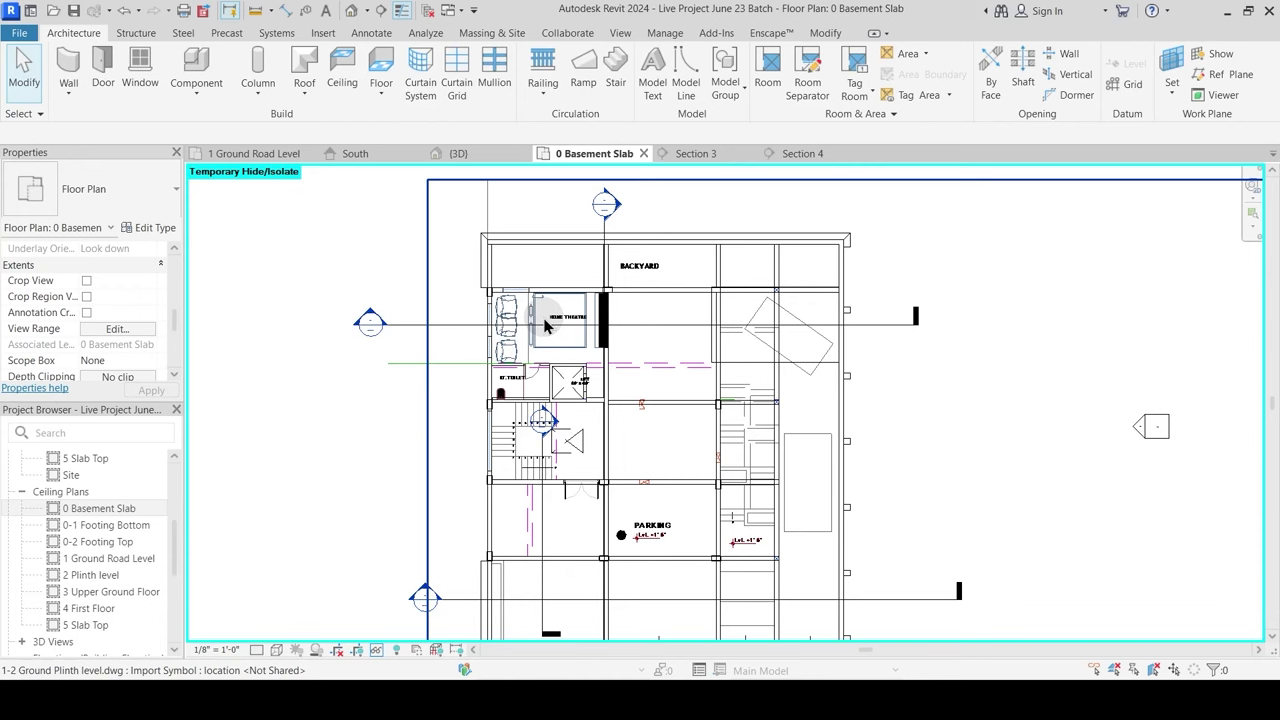
left_click(647, 351)
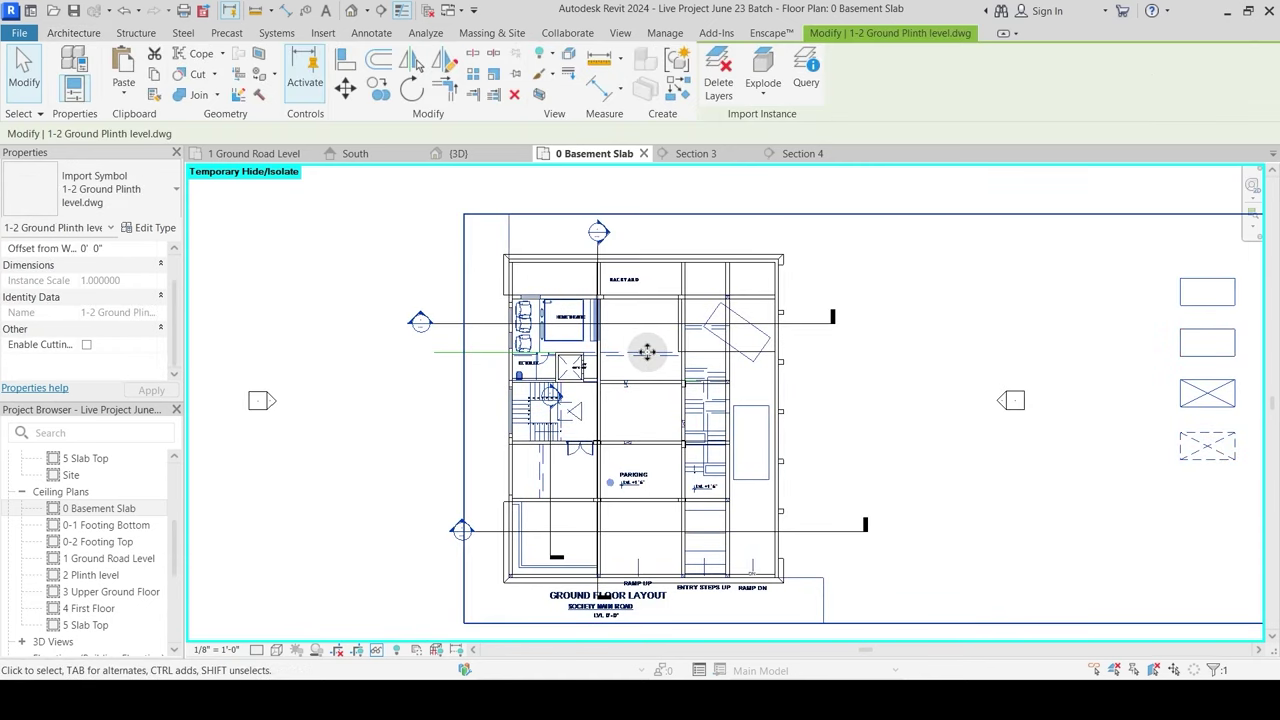
key("h")
key("h")
scroll(638, 340, "up", 3)
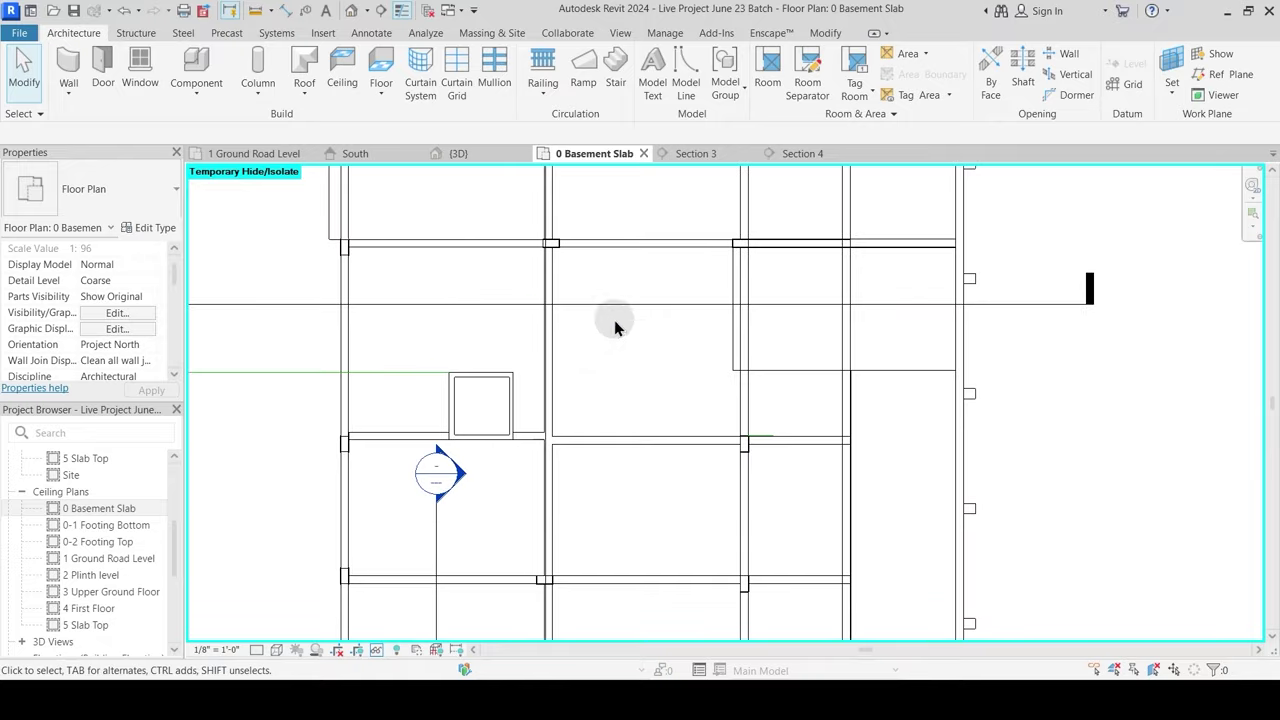
middle_click_drag(615, 329, 664, 411)
scroll(662, 360, "up", 2)
scroll(669, 361, "down", 2)
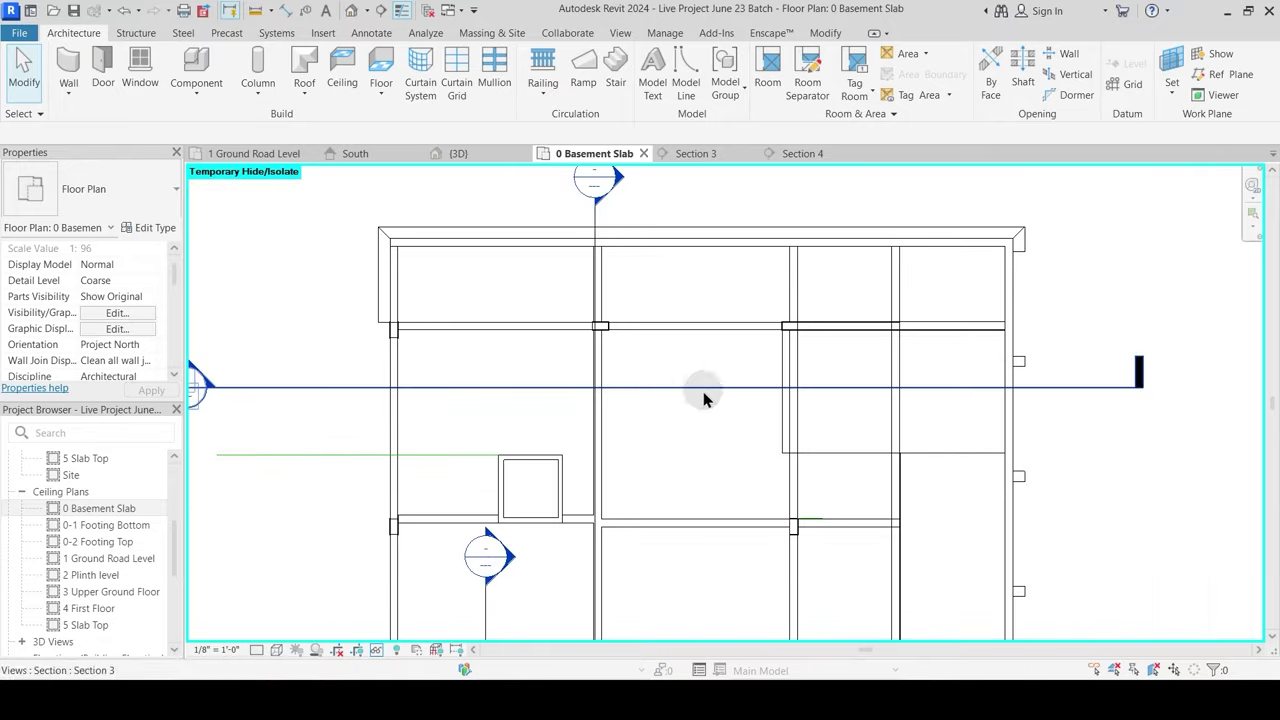
middle_click_drag(704, 398, 708, 354)
left_click(257, 650)
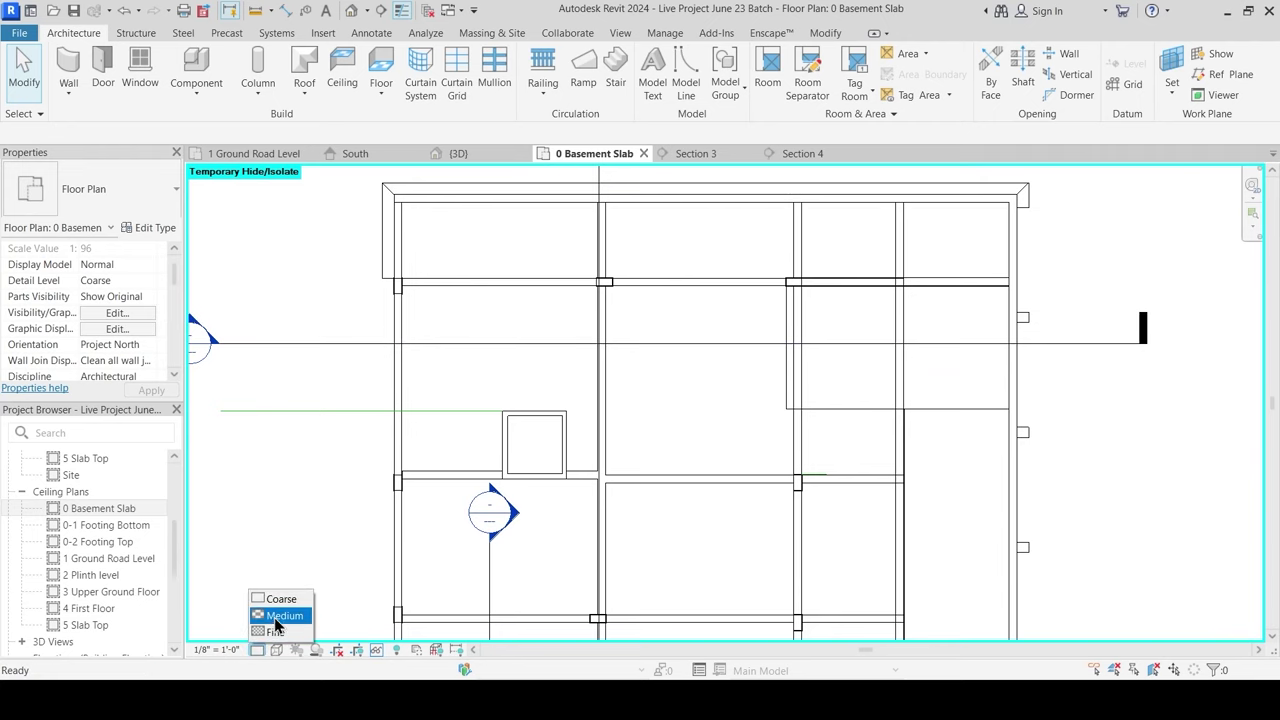
left_click(272, 629)
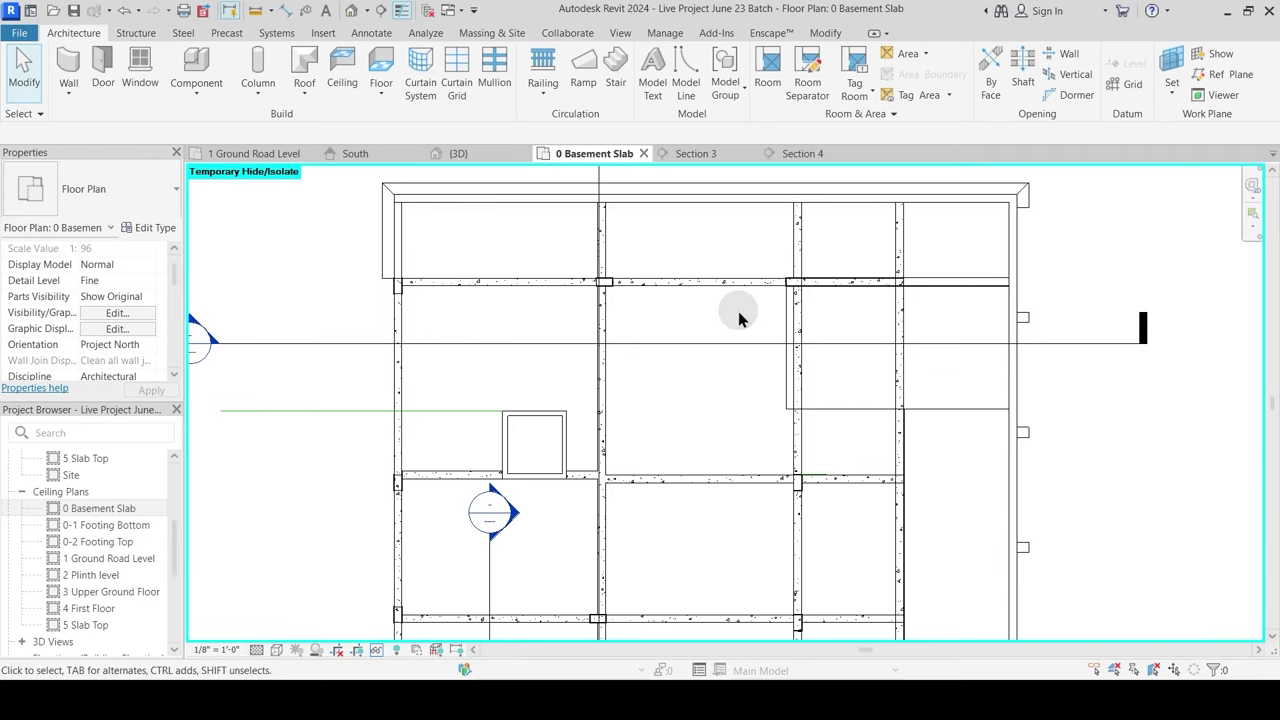
scroll(738, 311, "up", 2)
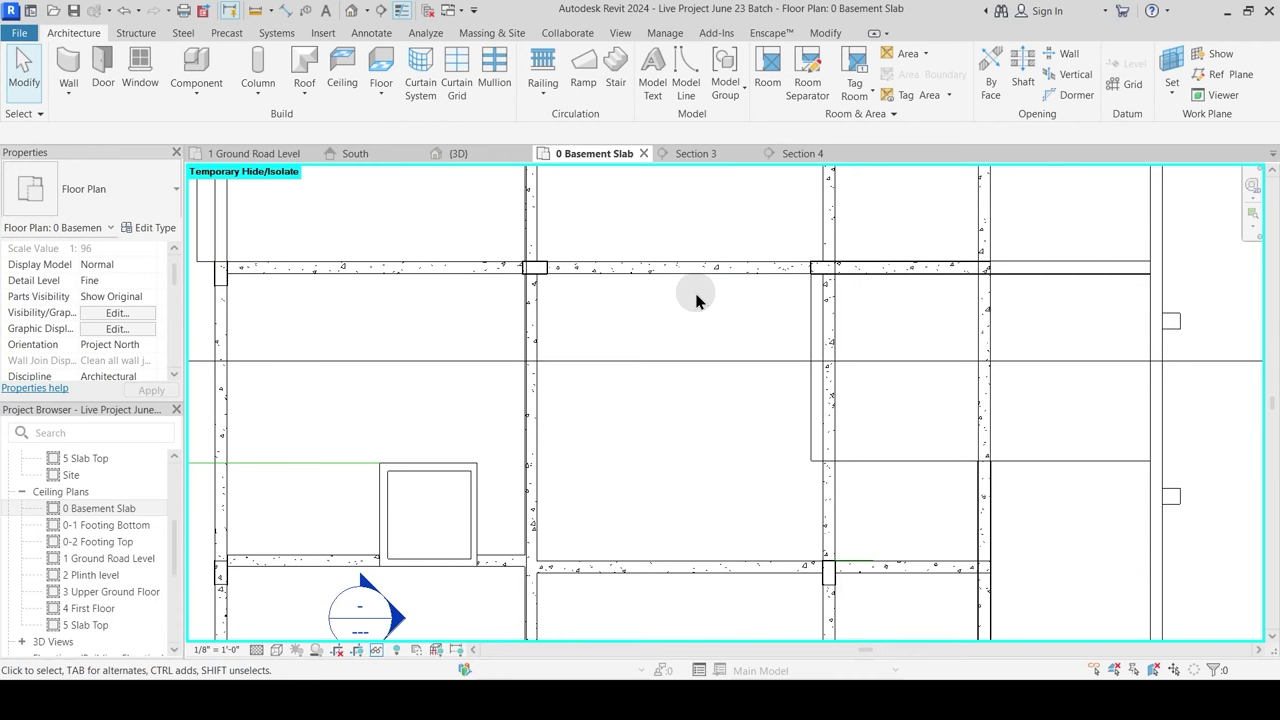
scroll(852, 300, "up", 3)
scroll(600, 285, "down", 4)
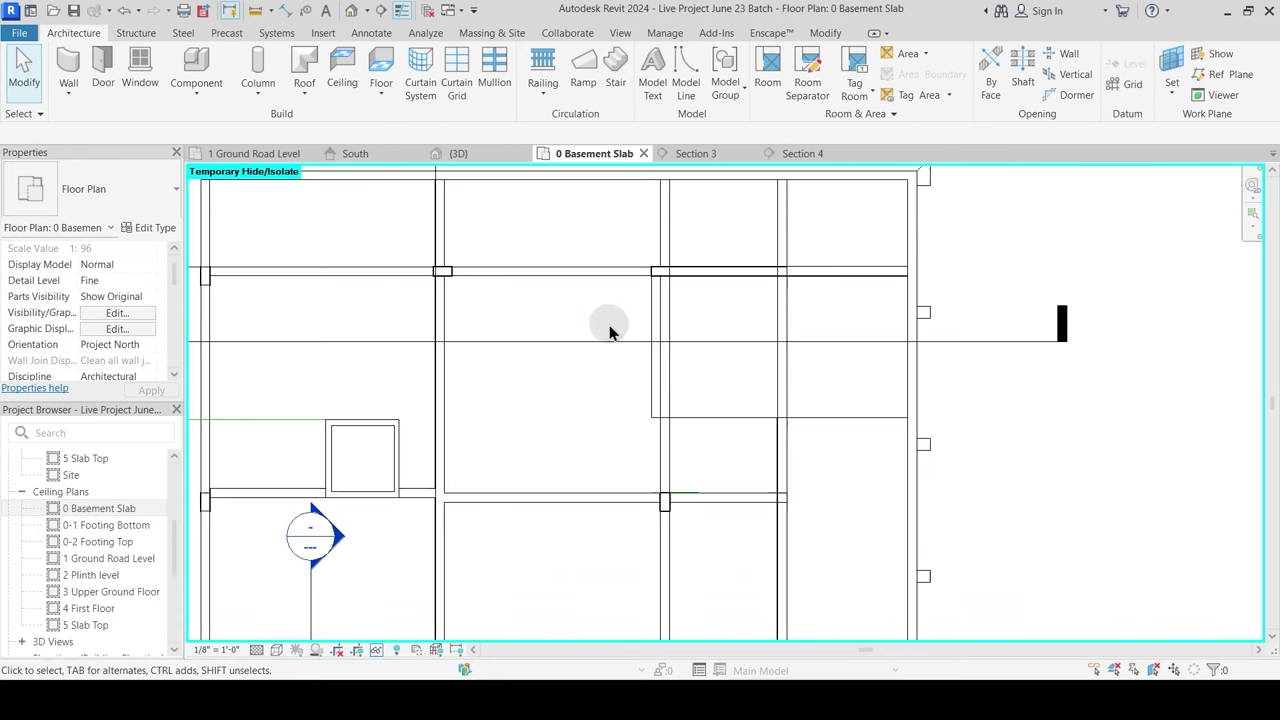
mouse_move(685, 458)
middle_mouse_down()
mouse_move(737, 514)
mouse_move(686, 409)
mouse_move(671, 451)
mouse_move(714, 437)
mouse_move(728, 460)
middle_mouse_up()
scroll(657, 360, "up", 1)
middle_click_drag(648, 392, 729, 385)
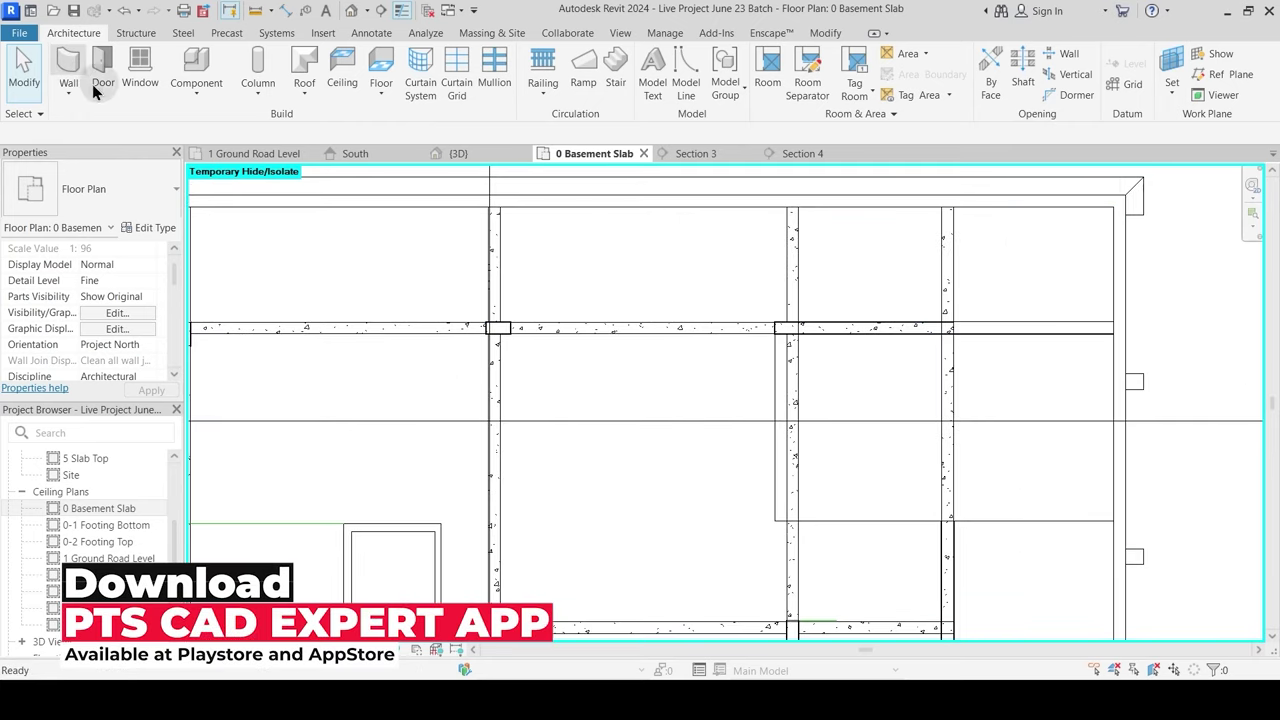
Step: Start a Main Wall 9" wall, review its layer structure, and set Base Offset to 9' 11 1/2"
key("w")
key("a")
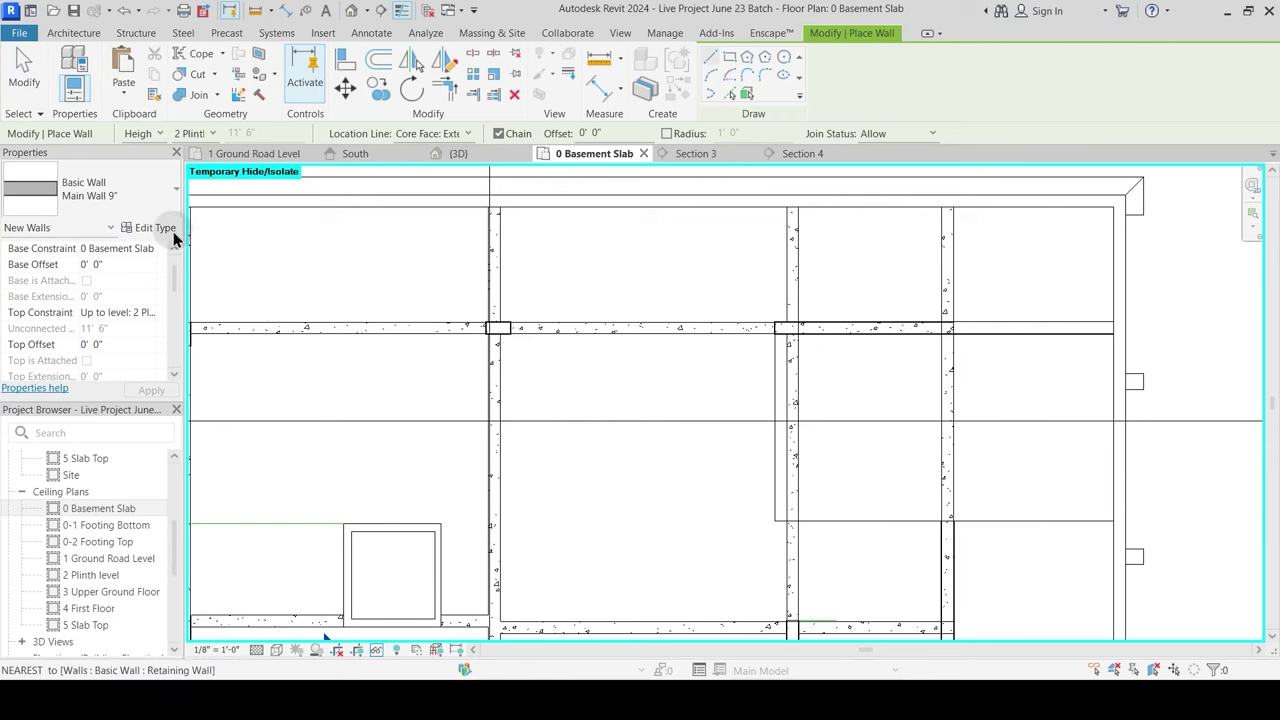
left_click(148, 227)
left_click(722, 281)
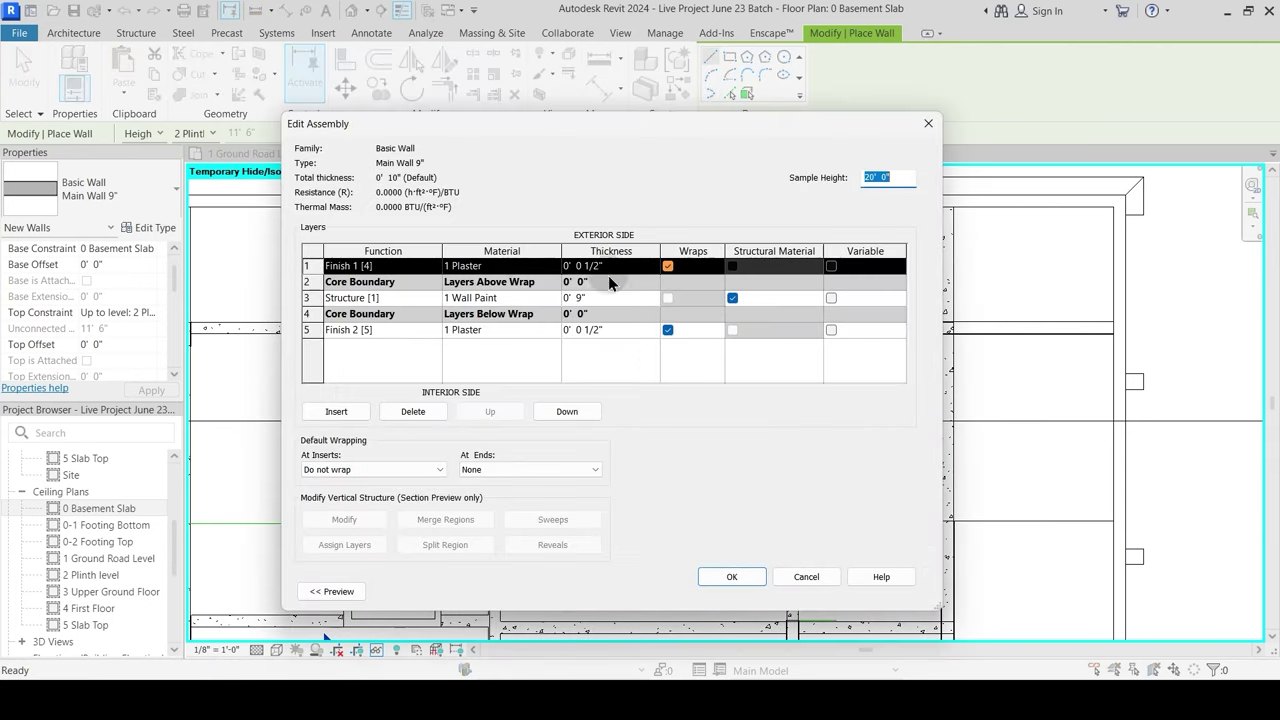
key("Escape")
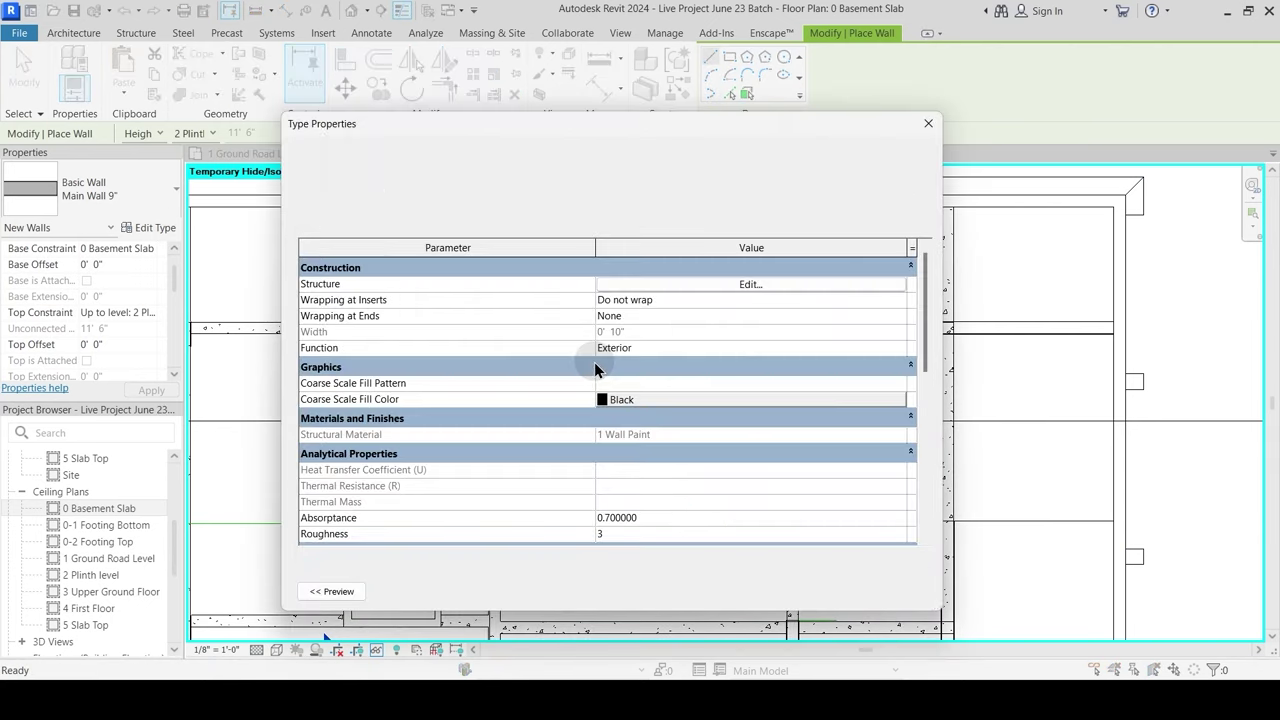
key("Escape")
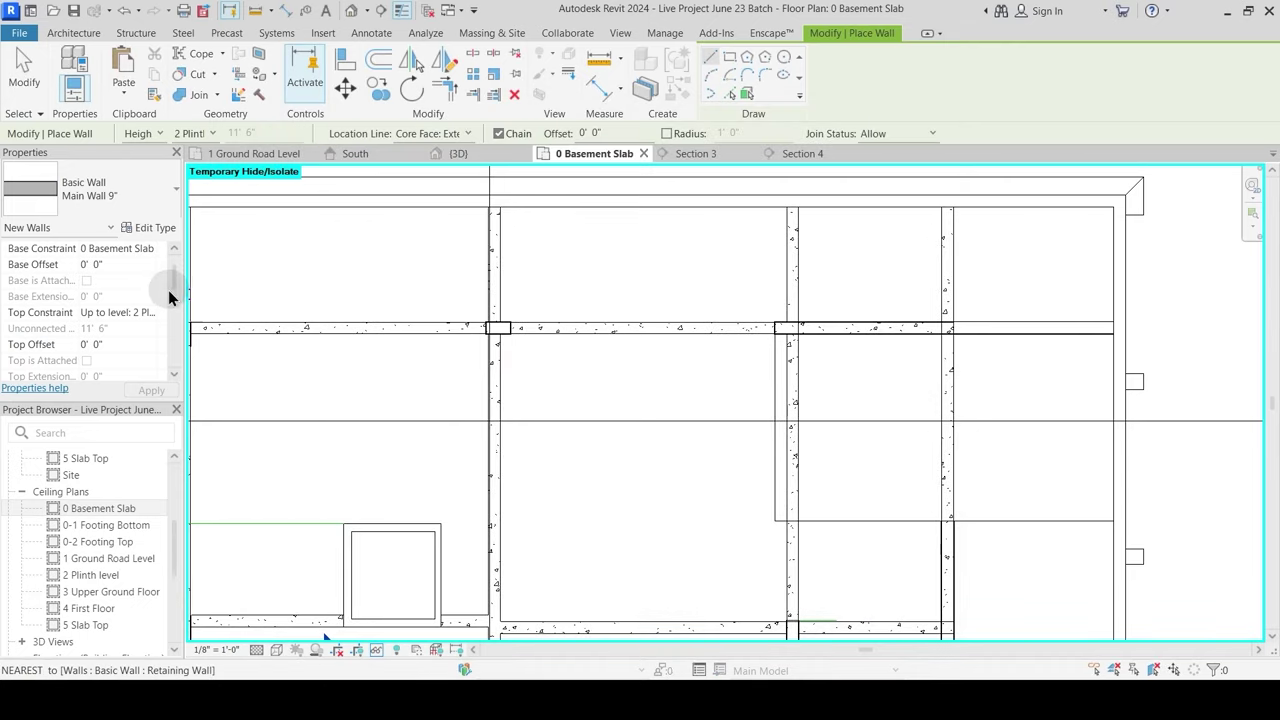
left_click_drag(173, 285, 173, 265)
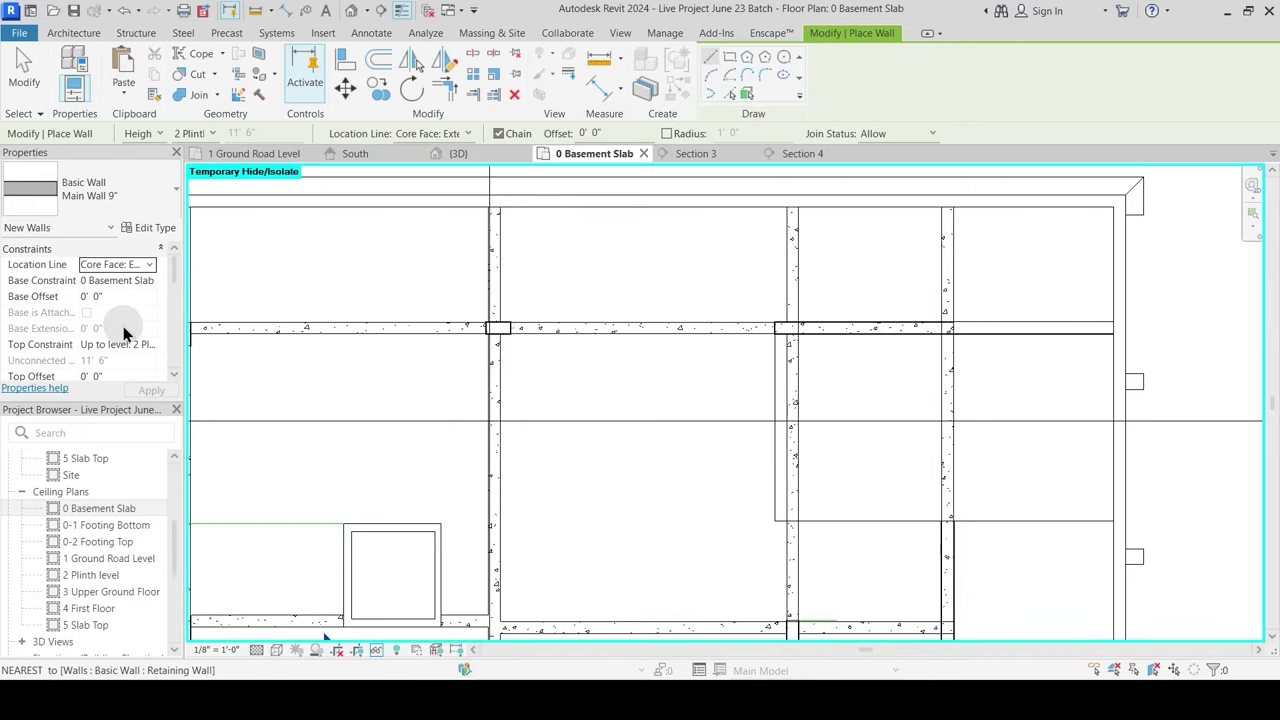
left_click(116, 296)
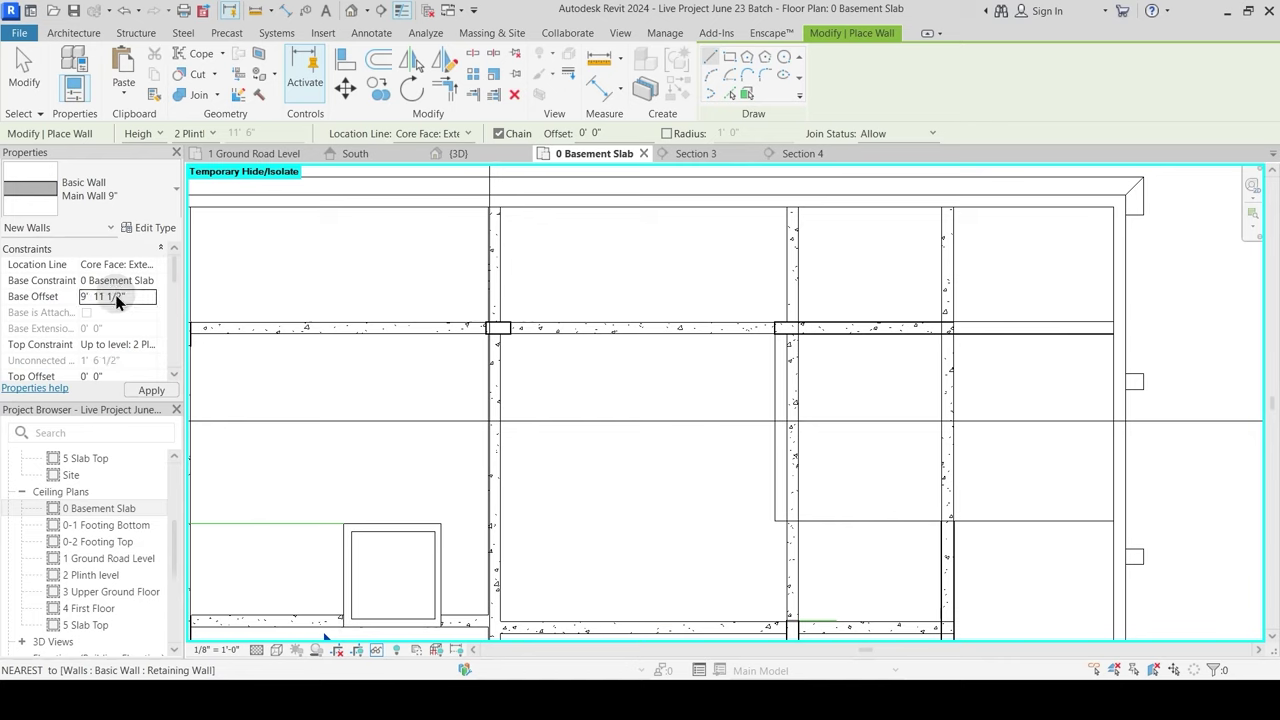
left_click(143, 346)
Step: Start a wall at the wall corner, flip its orientation, then cancel it
scroll(772, 310, "up", 5)
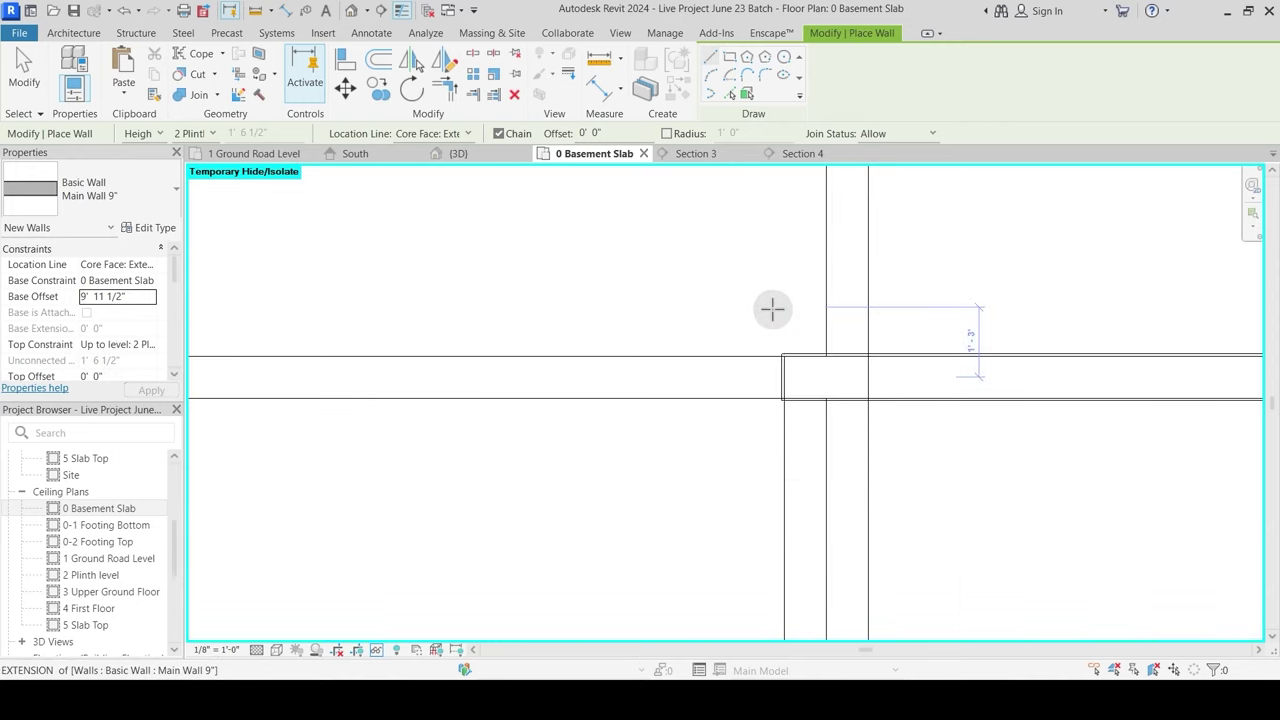
scroll(772, 310, "up", 2)
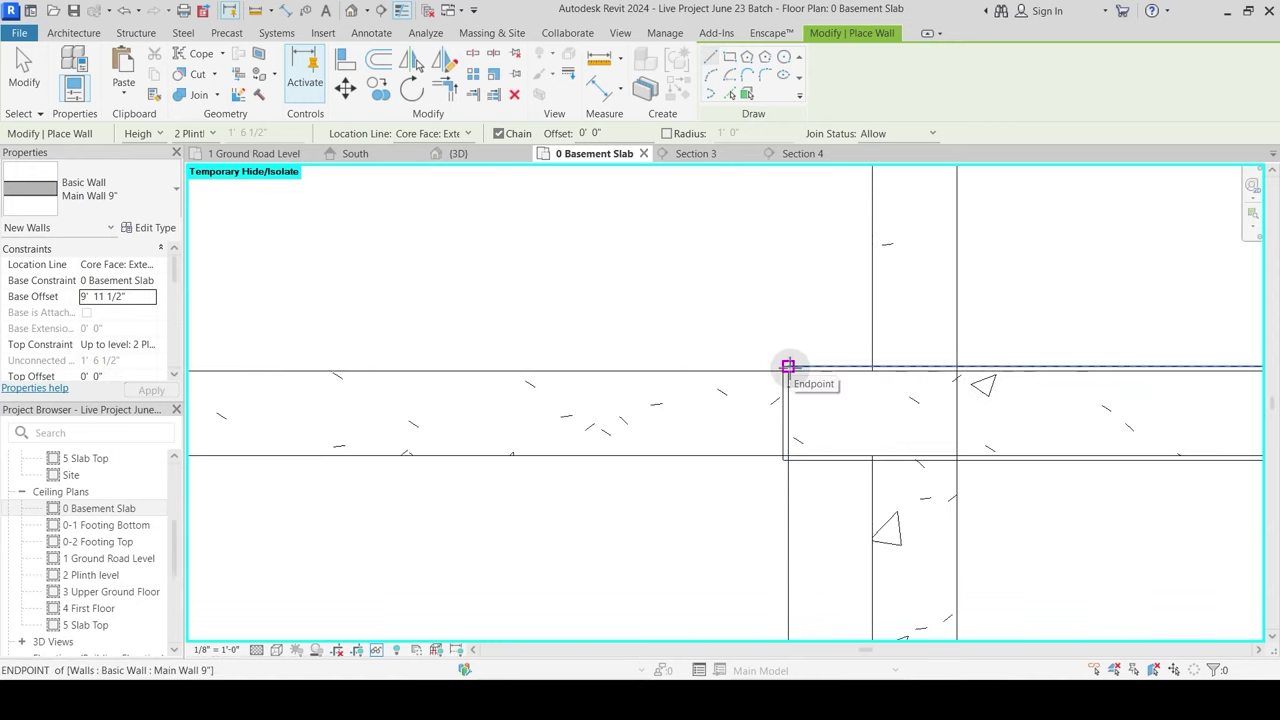
left_click(788, 366)
key("space")
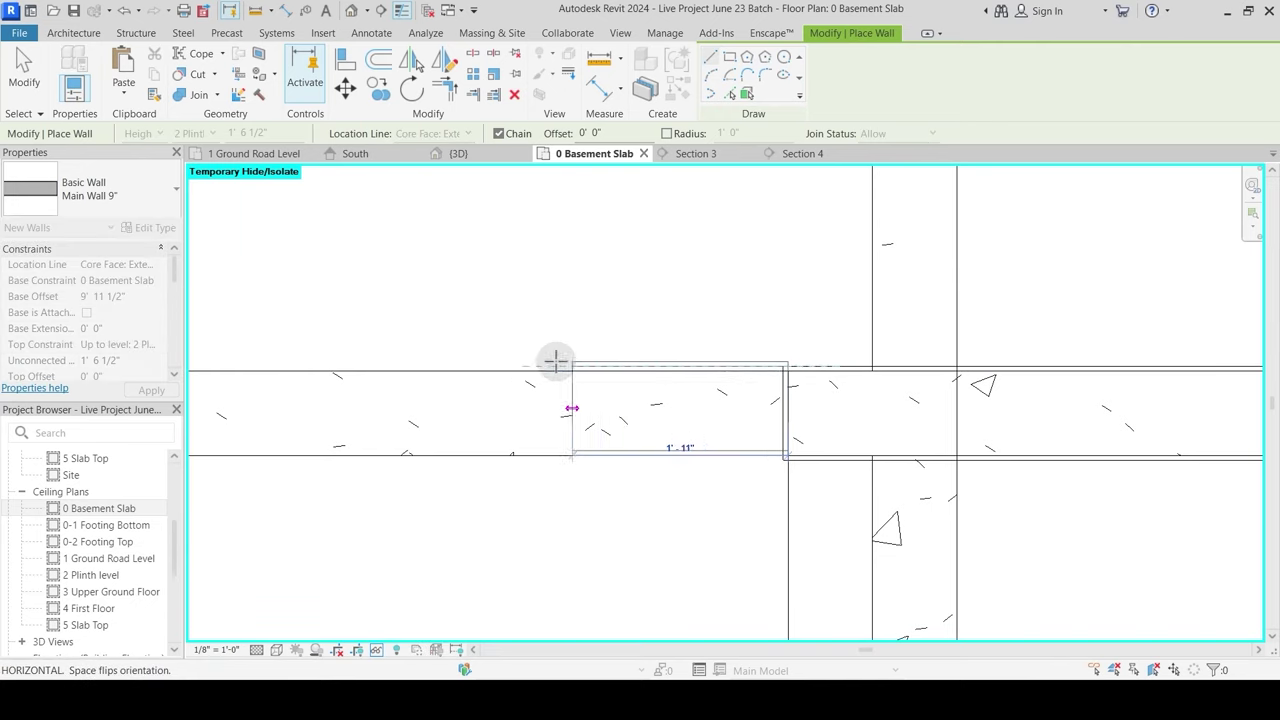
scroll(552, 359, "down", 1)
key("Escape")
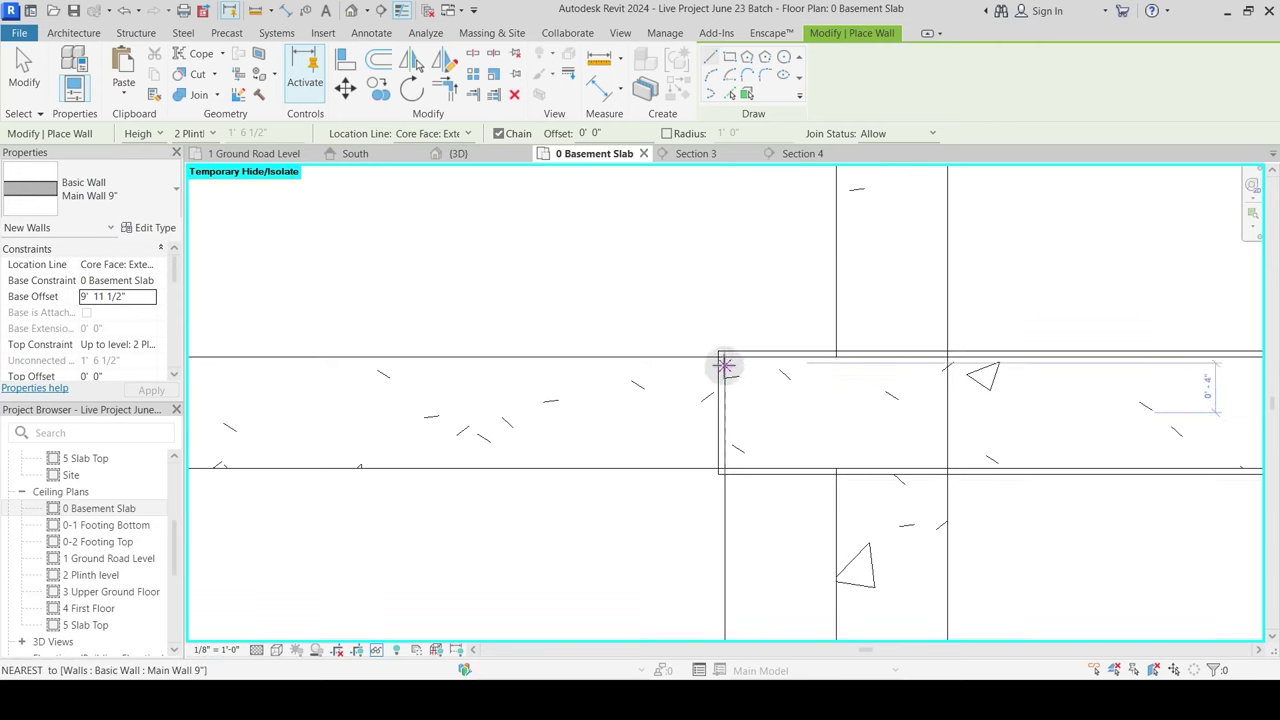
Step: Draw a wall from the beam end to the left column corner
left_click(726, 358)
scroll(724, 358, "up", 2)
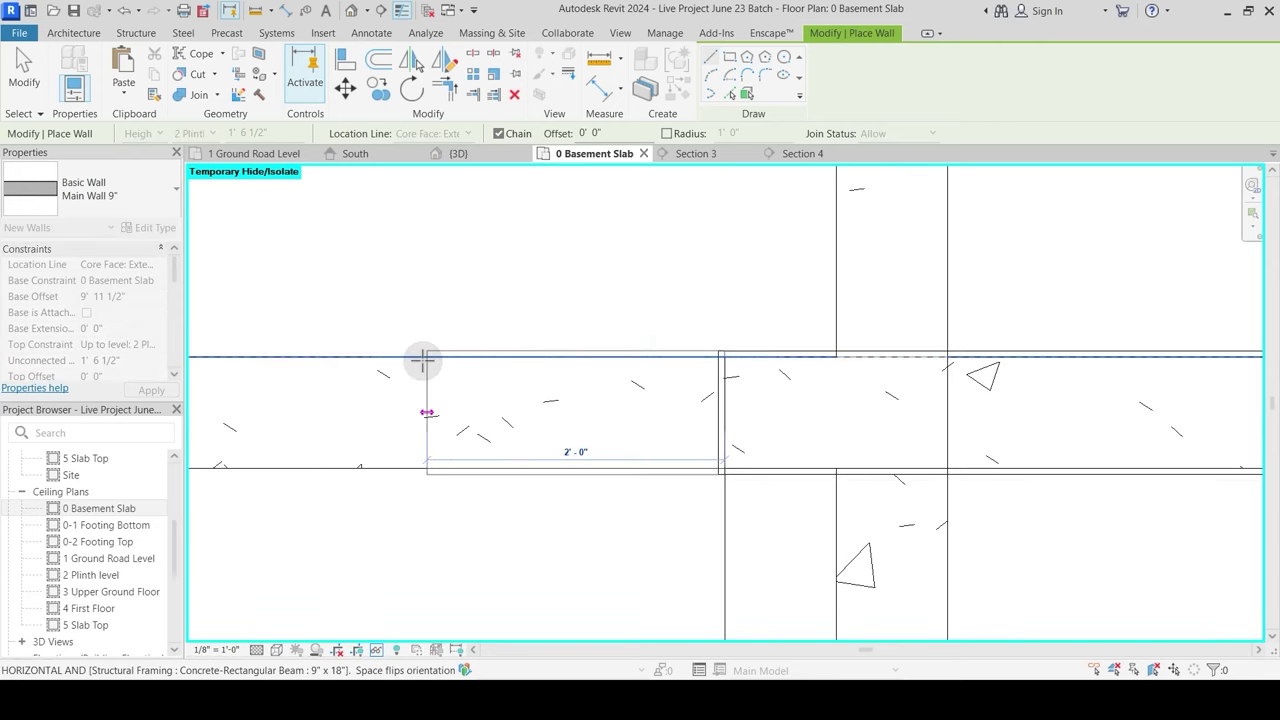
scroll(423, 366, "down", 4)
middle_click_drag(361, 364, 985, 341)
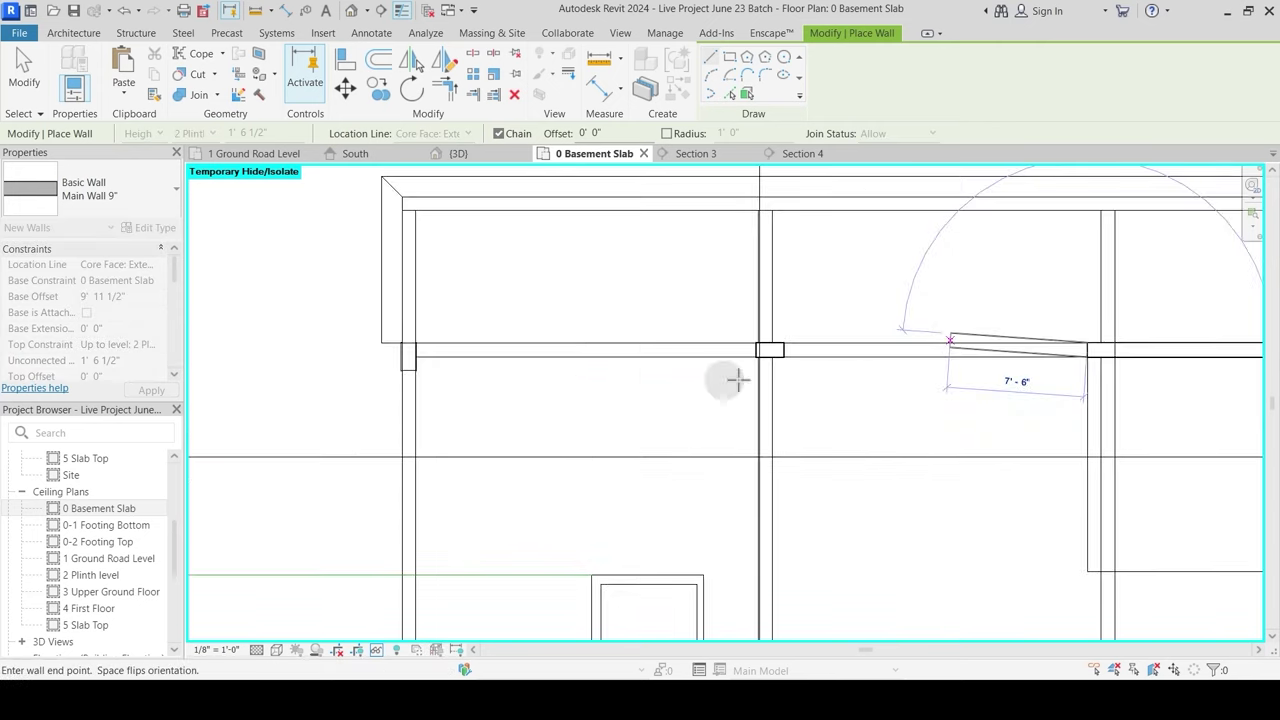
scroll(443, 357, "up", 2)
scroll(400, 335, "up", 2)
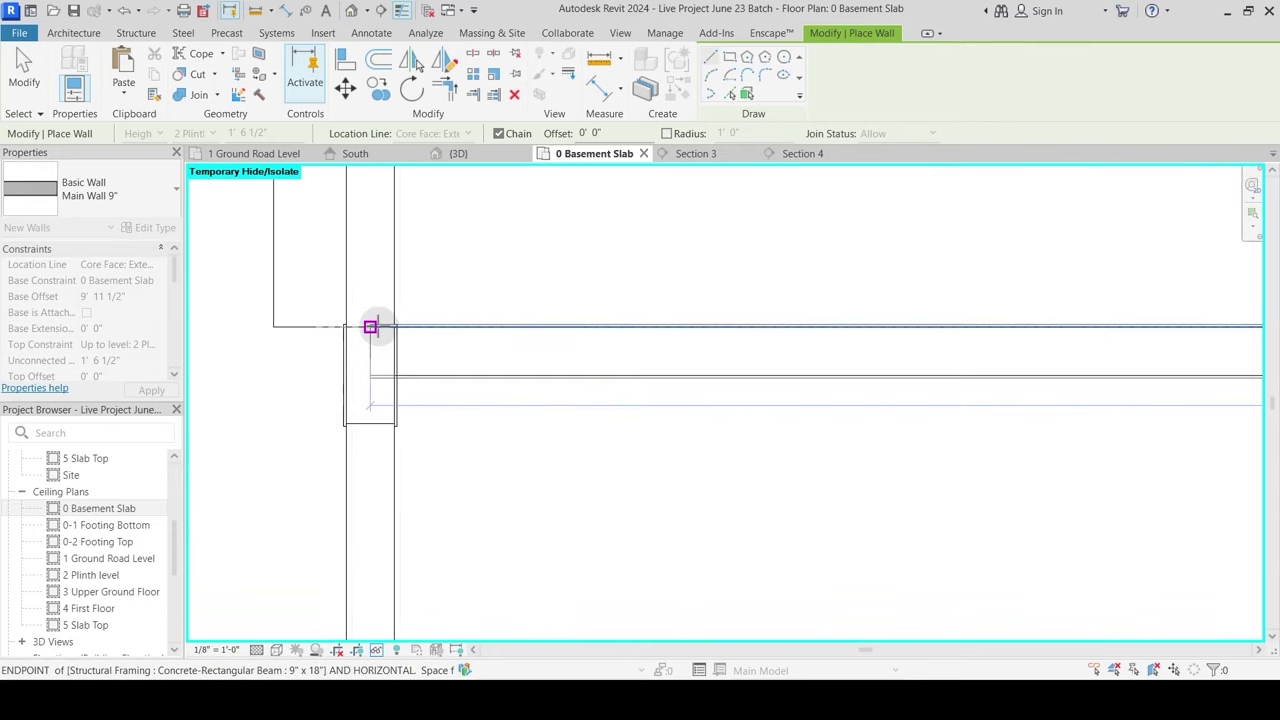
left_click(398, 327)
scroll(500, 250, "down", 5)
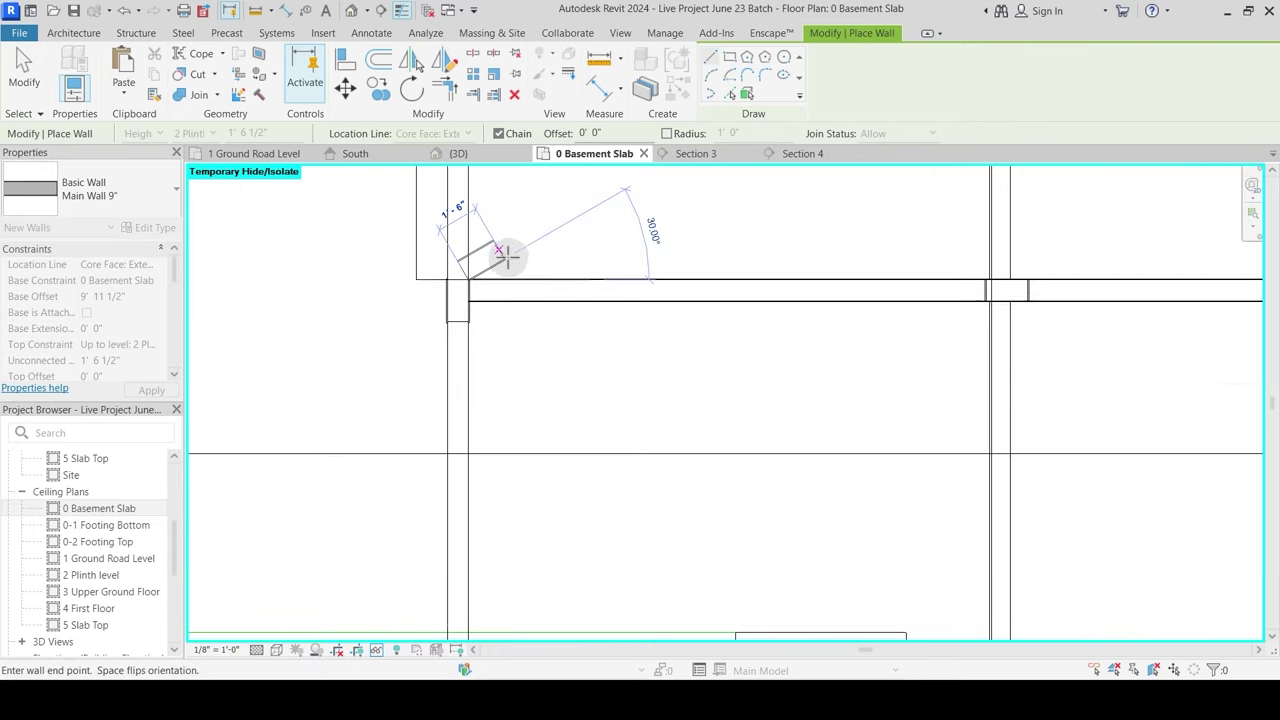
key("Escape")
key("Escape")
Step: Start a wall at the top beam's endpoint, then cancel the unfinished vertical wall
middle_click_drag(770, 315, 630, 321)
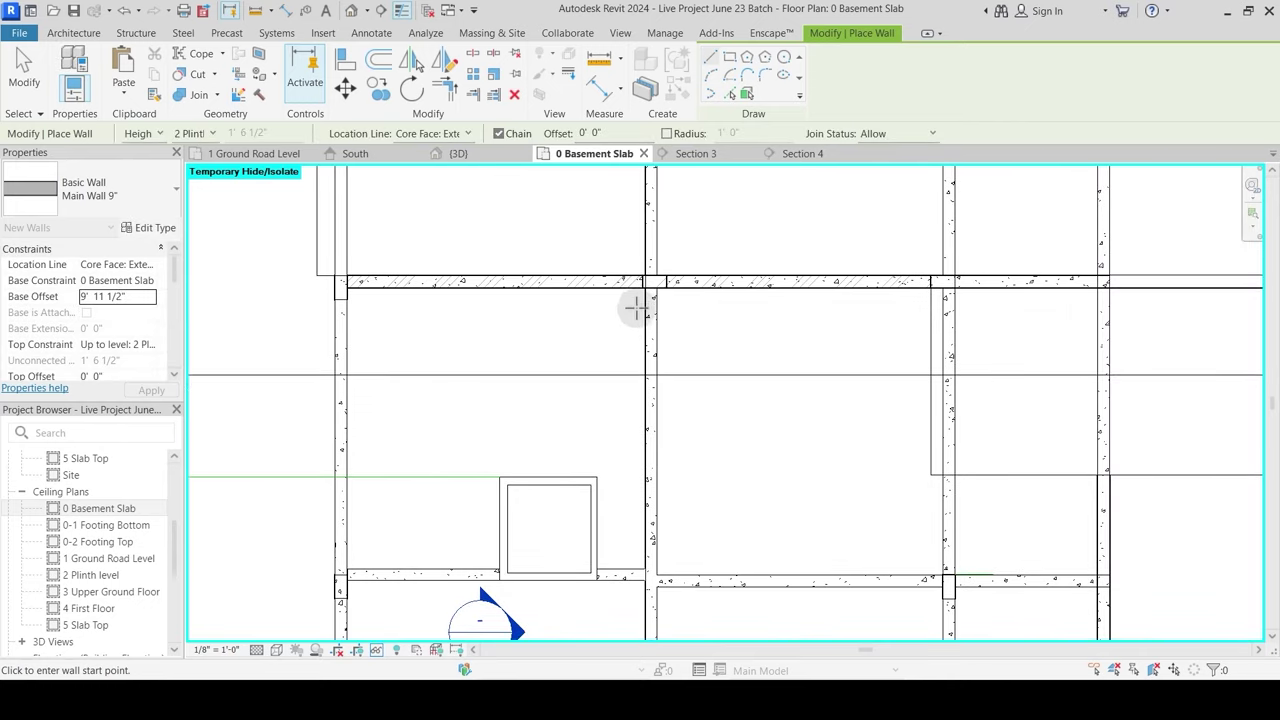
middle_click_drag(634, 262, 631, 364)
scroll(633, 268, "up", 2)
scroll(651, 245, "up", 4)
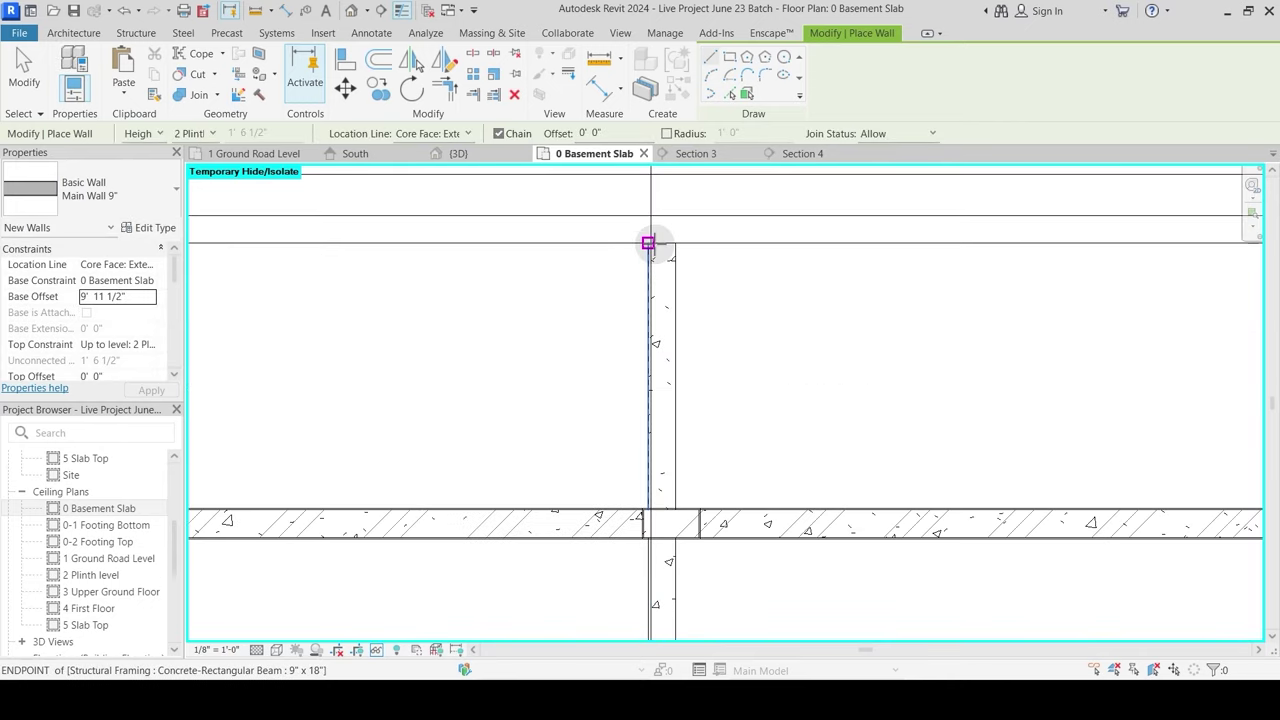
left_click(697, 238)
scroll(694, 423, "down", 3)
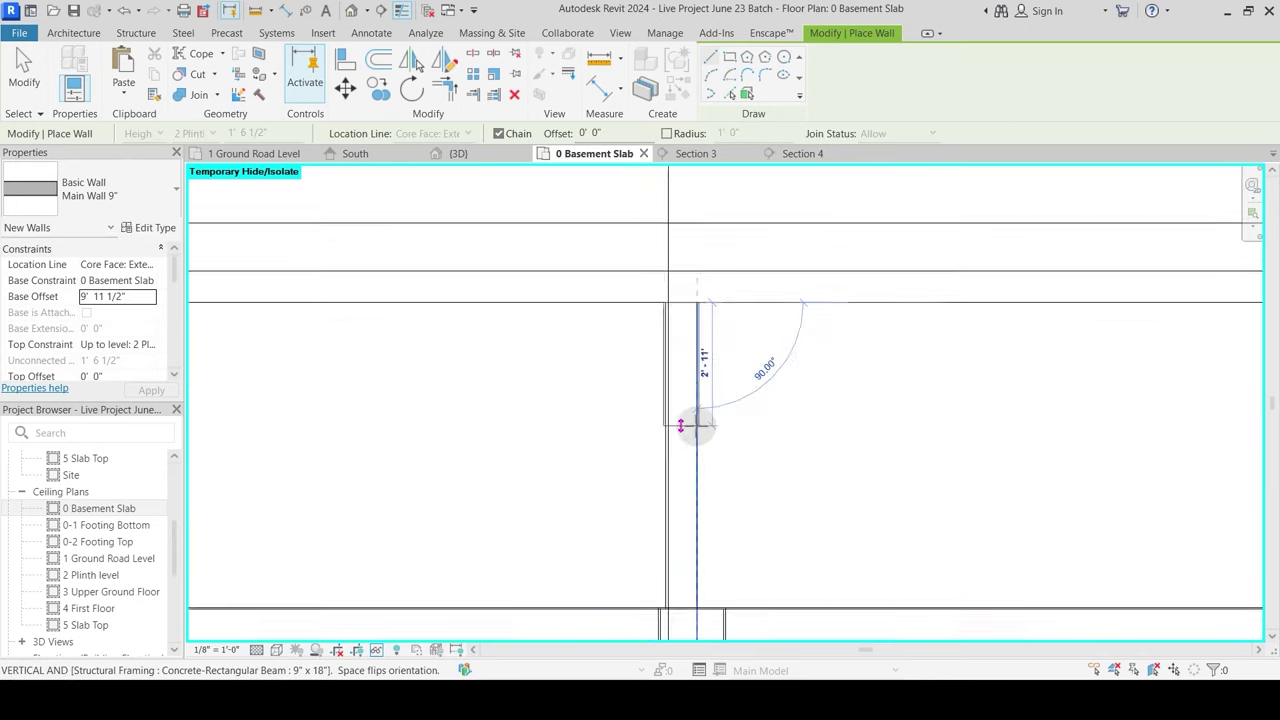
middle_click_drag(706, 477, 674, 320)
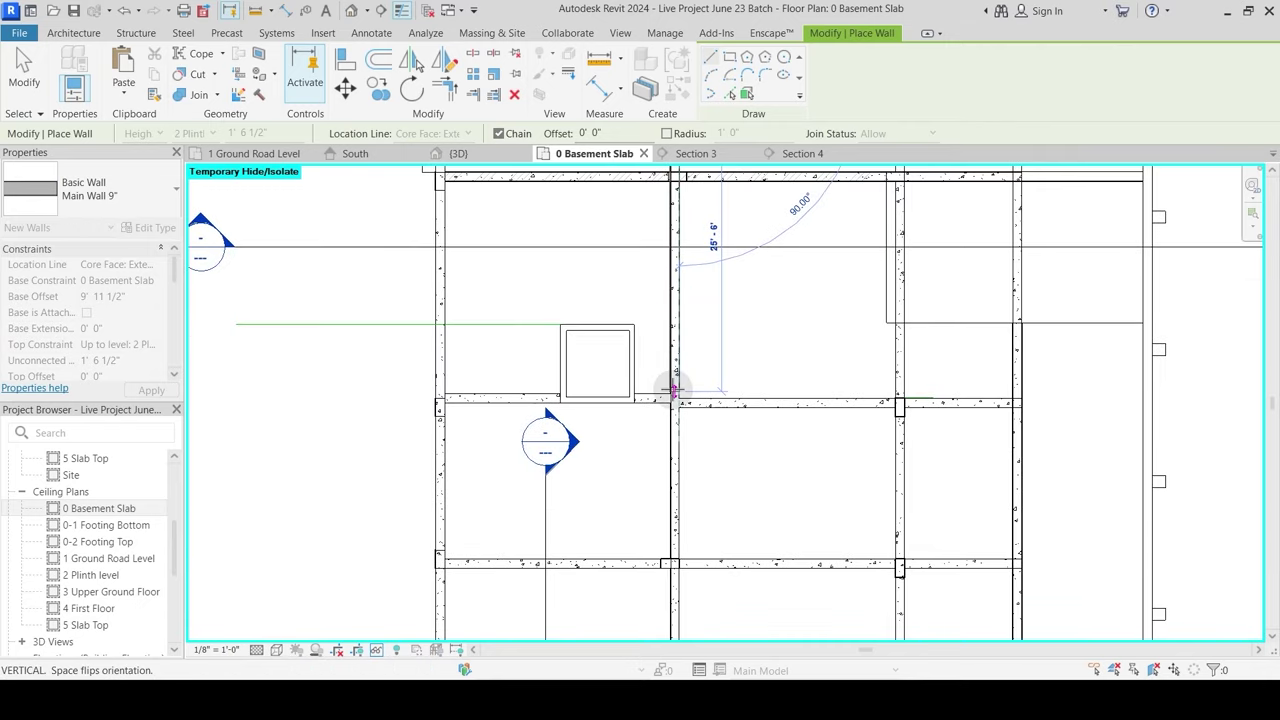
key("Escape")
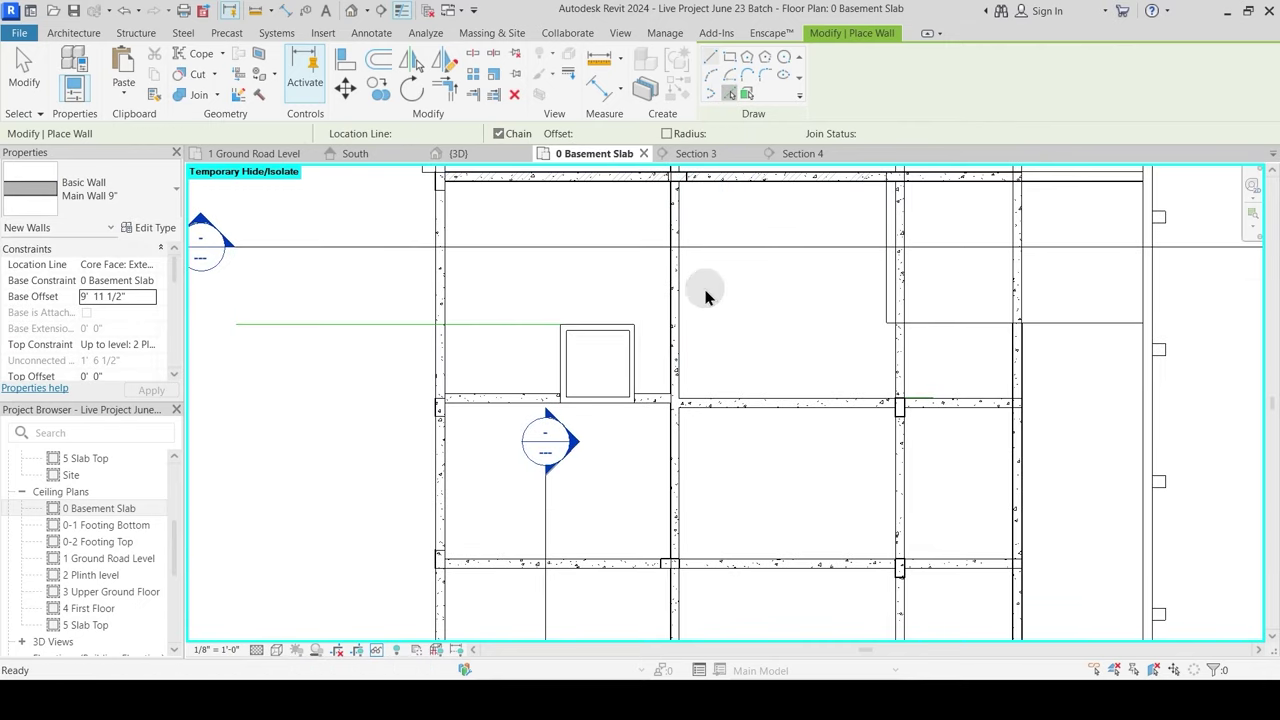
Step: Pick three vertical beam lines to place Main Wall 9" walls along them
middle_click_drag(705, 297, 657, 471)
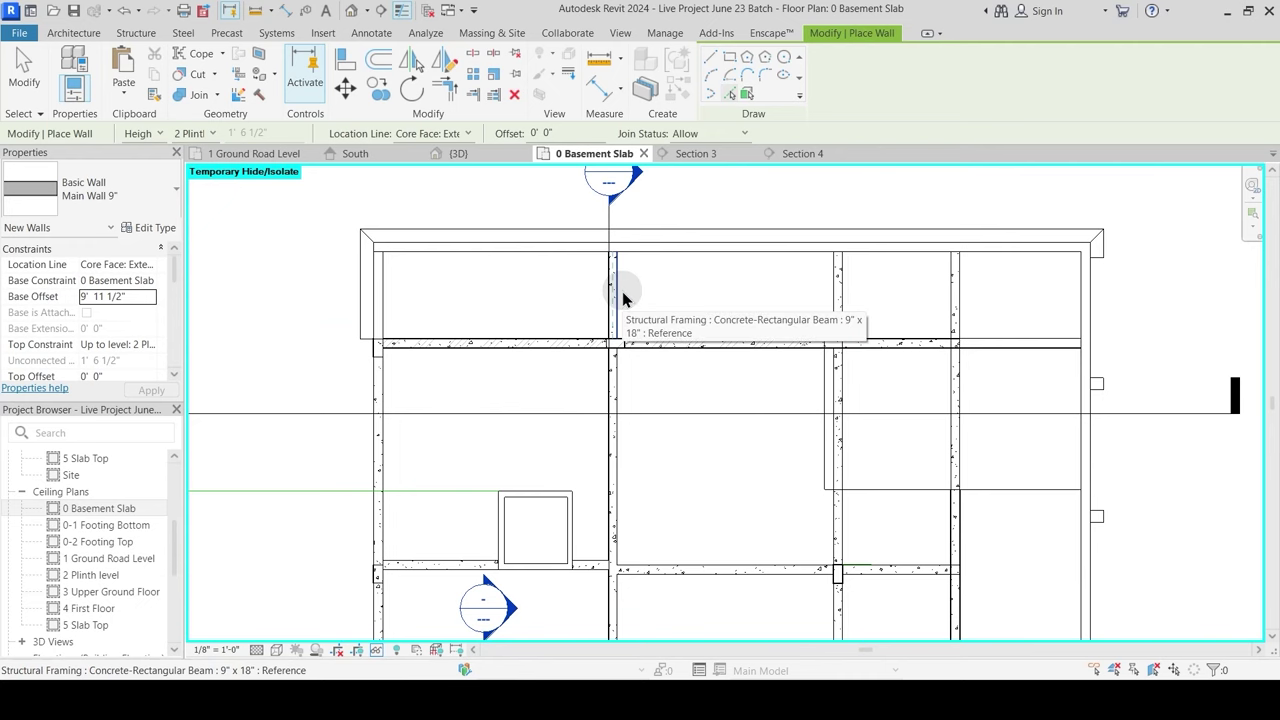
scroll(621, 300, "up", 2)
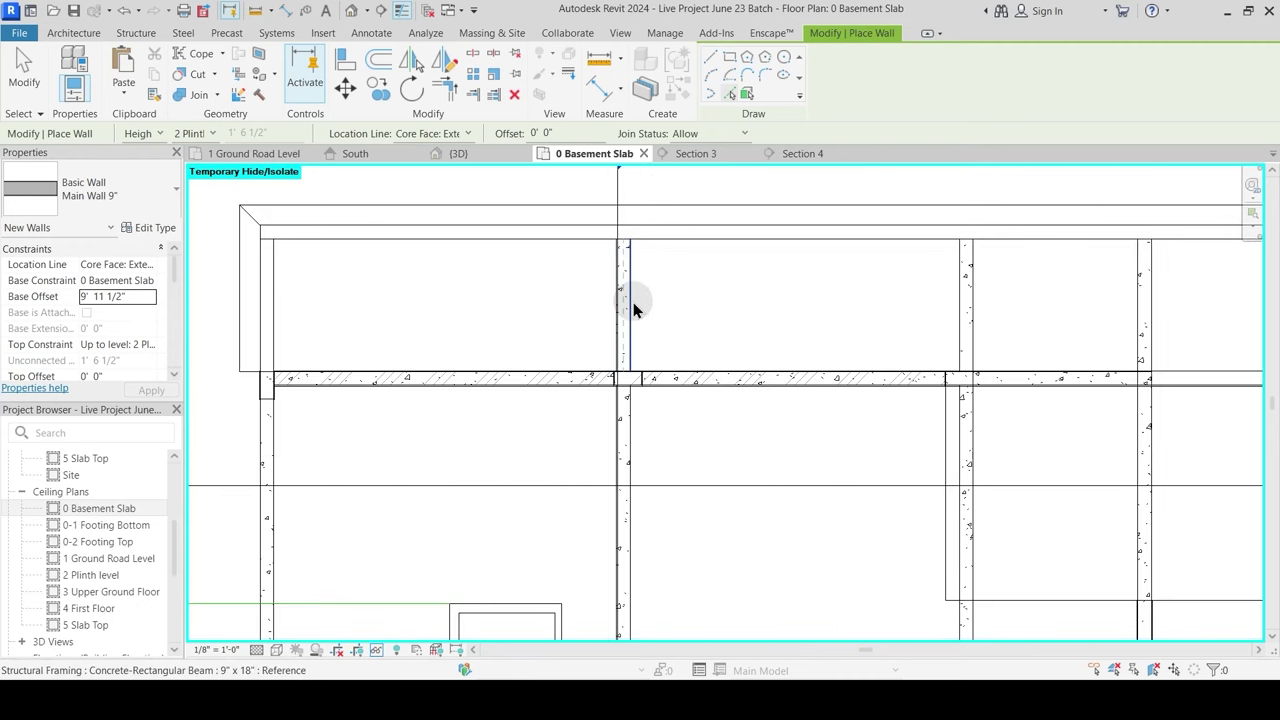
left_click(633, 302)
middle_click_drag(686, 534, 628, 405)
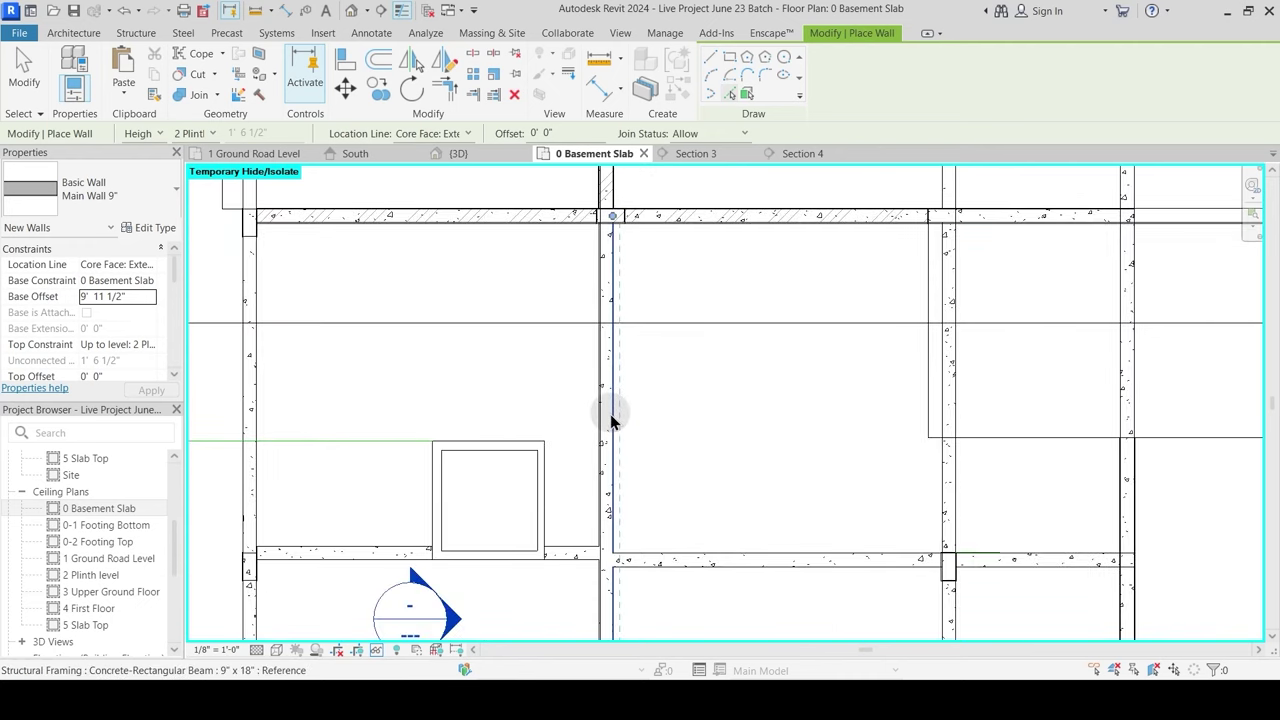
middle_click_drag(669, 509, 663, 337)
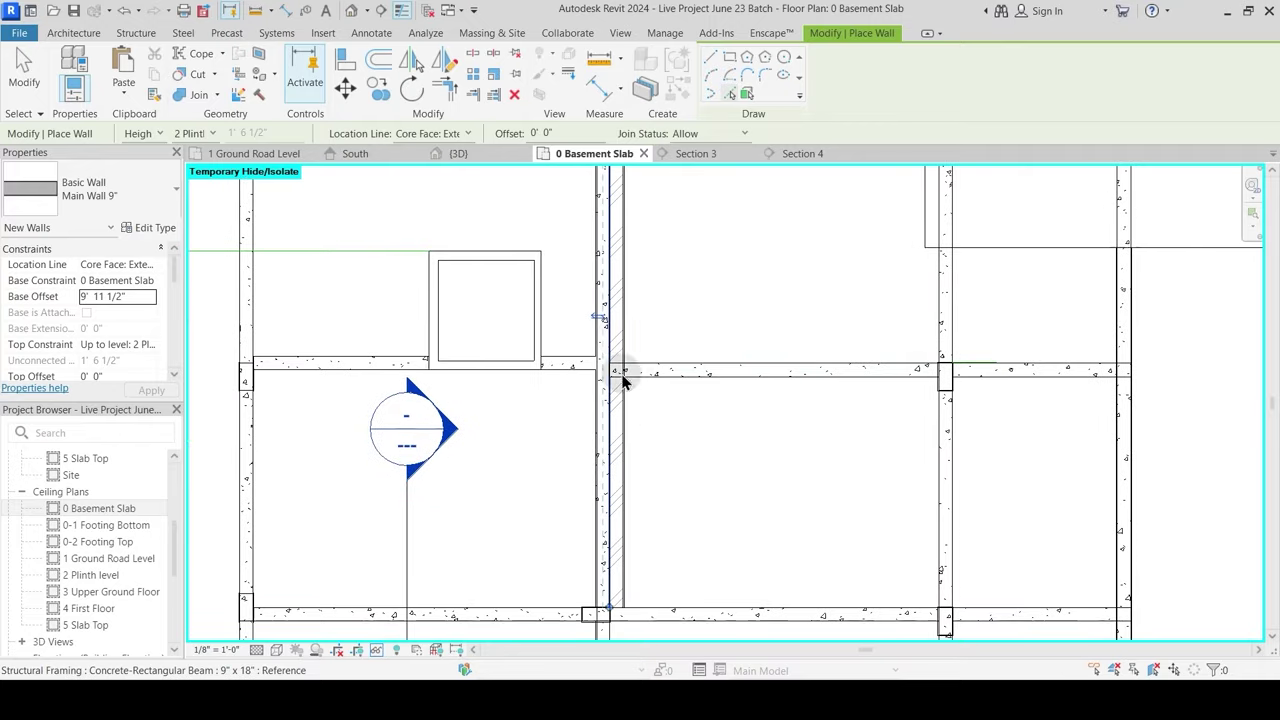
middle_click_drag(622, 380, 677, 303)
left_click(606, 486)
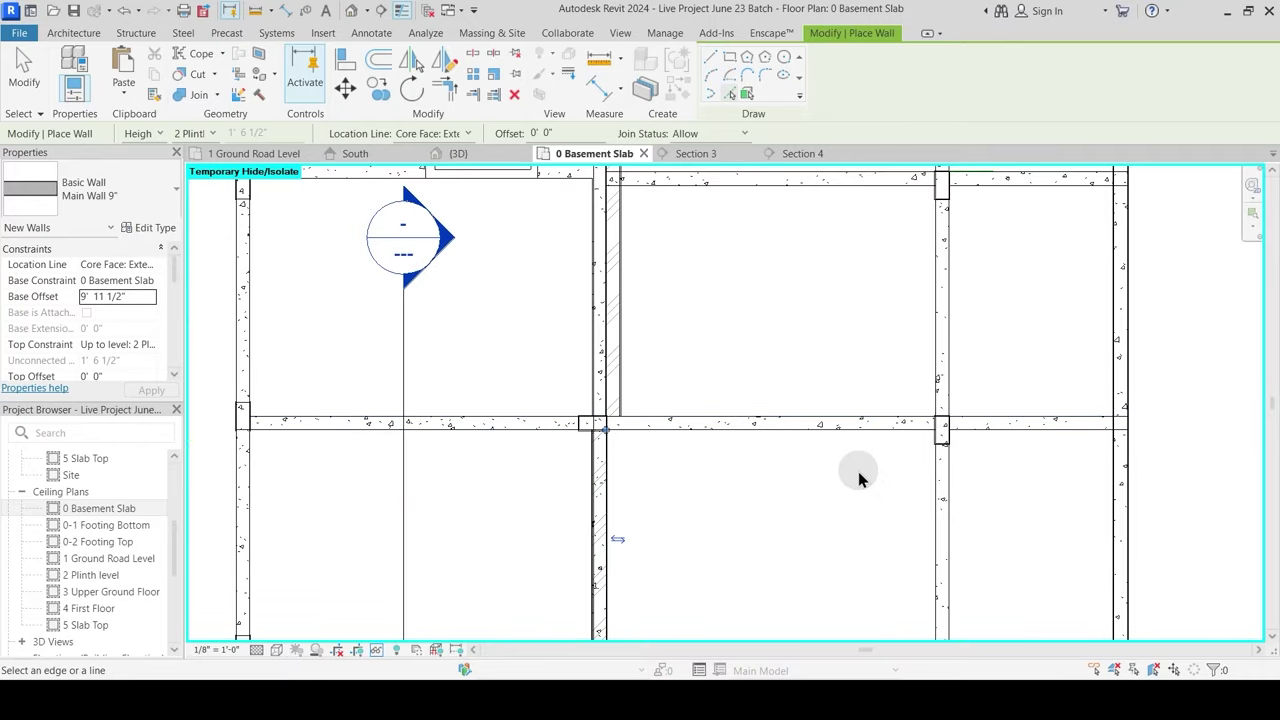
left_click(951, 492)
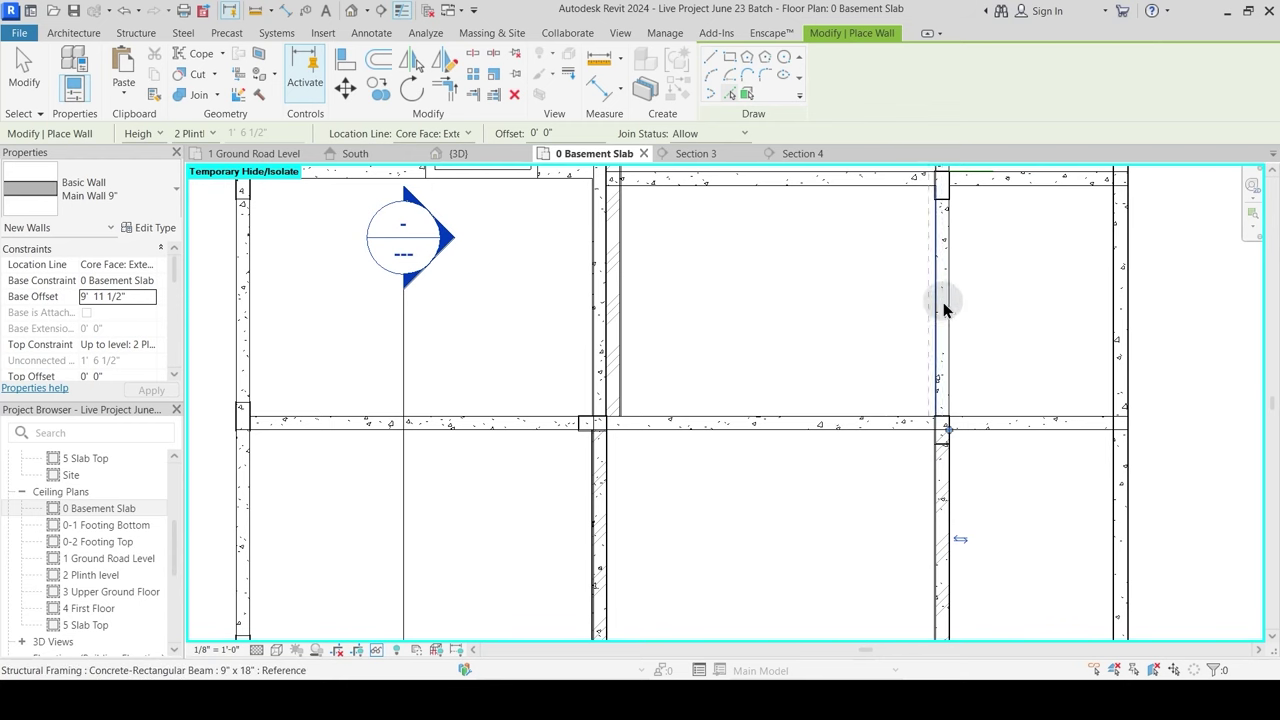
Step: Place another wall along a vertical beam edge, survey the remaining beams, and end wall placement
middle_click_drag(846, 289, 762, 491)
middle_click_drag(801, 298, 782, 424)
scroll(781, 359, "down", 2)
middle_click_drag(769, 280, 814, 323)
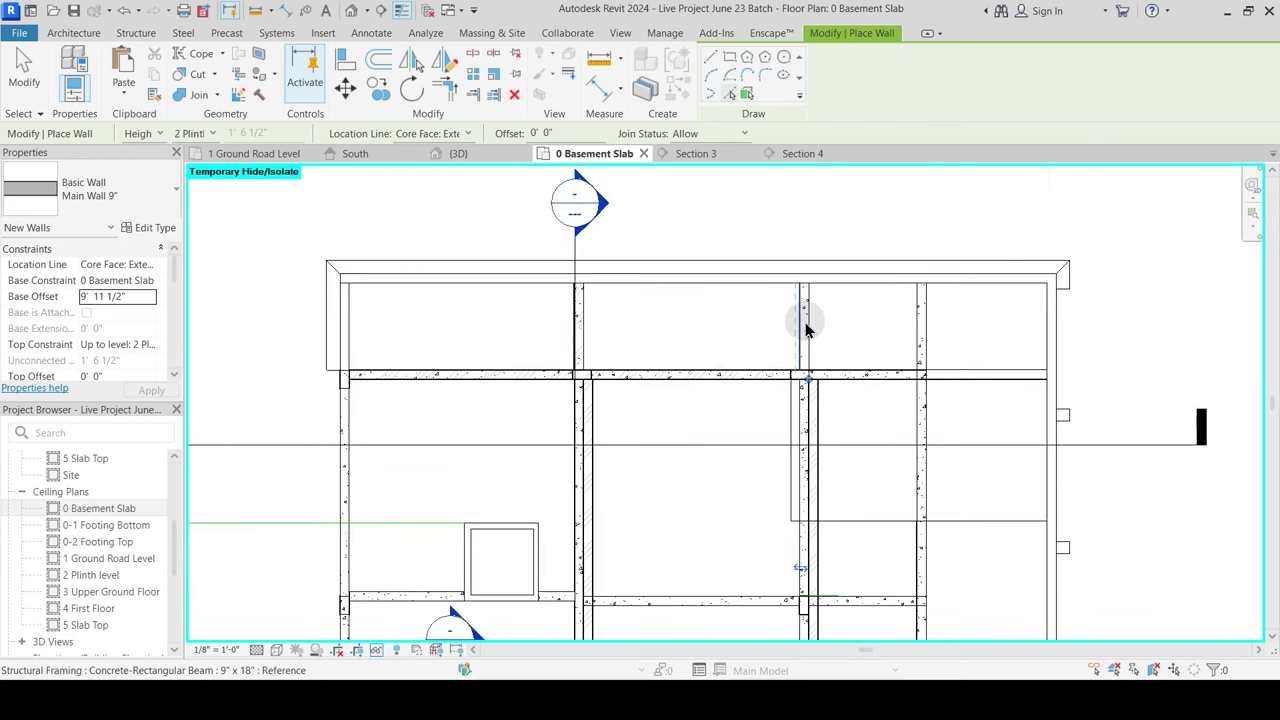
scroll(895, 313, "up", 3)
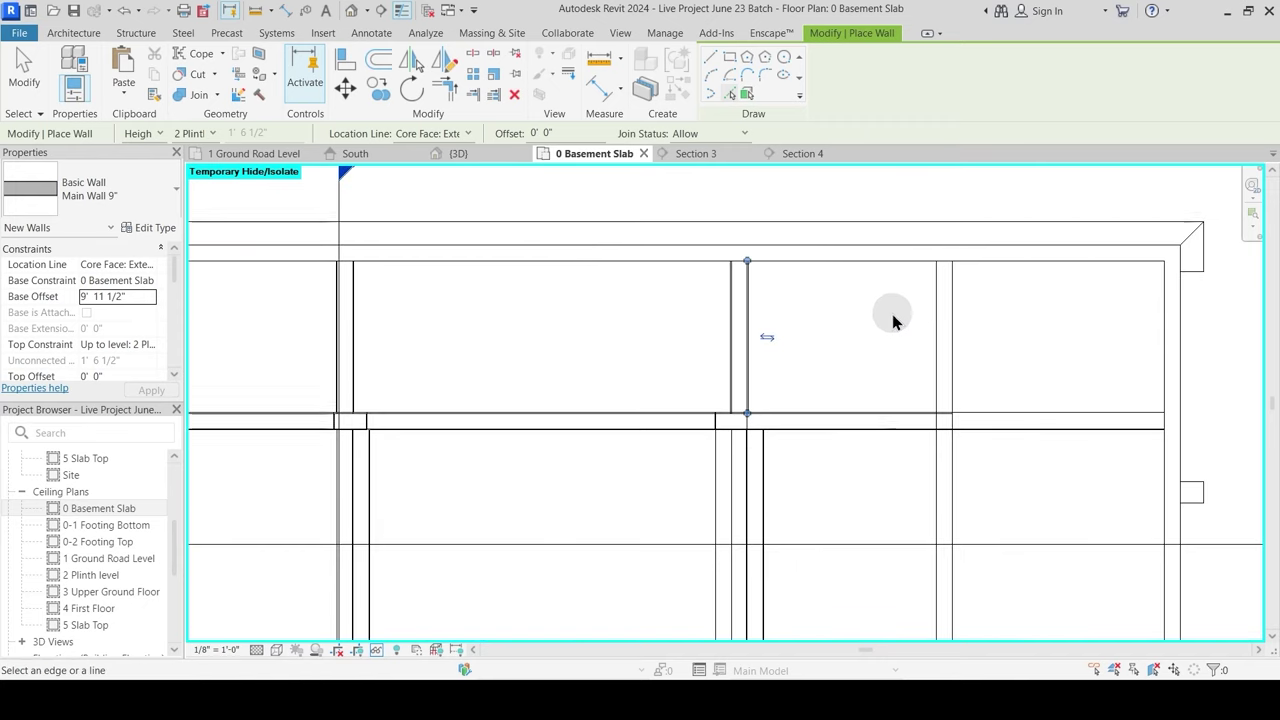
left_click(950, 330)
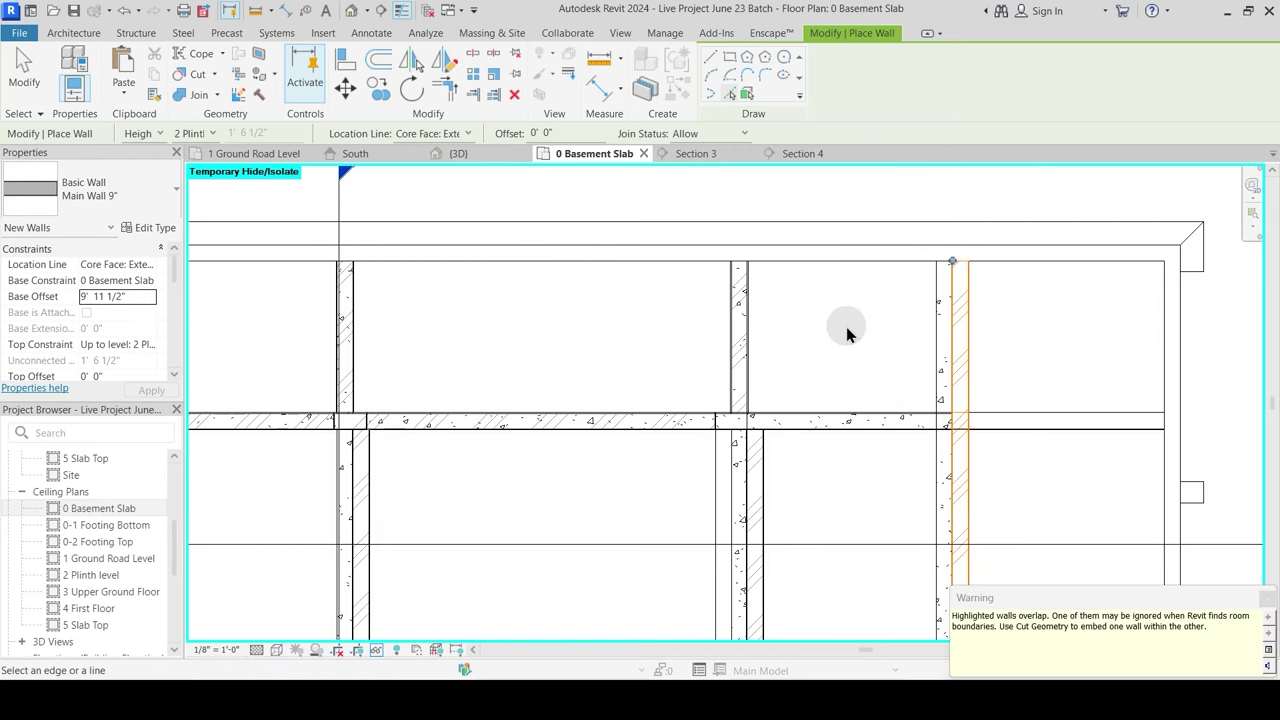
scroll(846, 333, "down", 3)
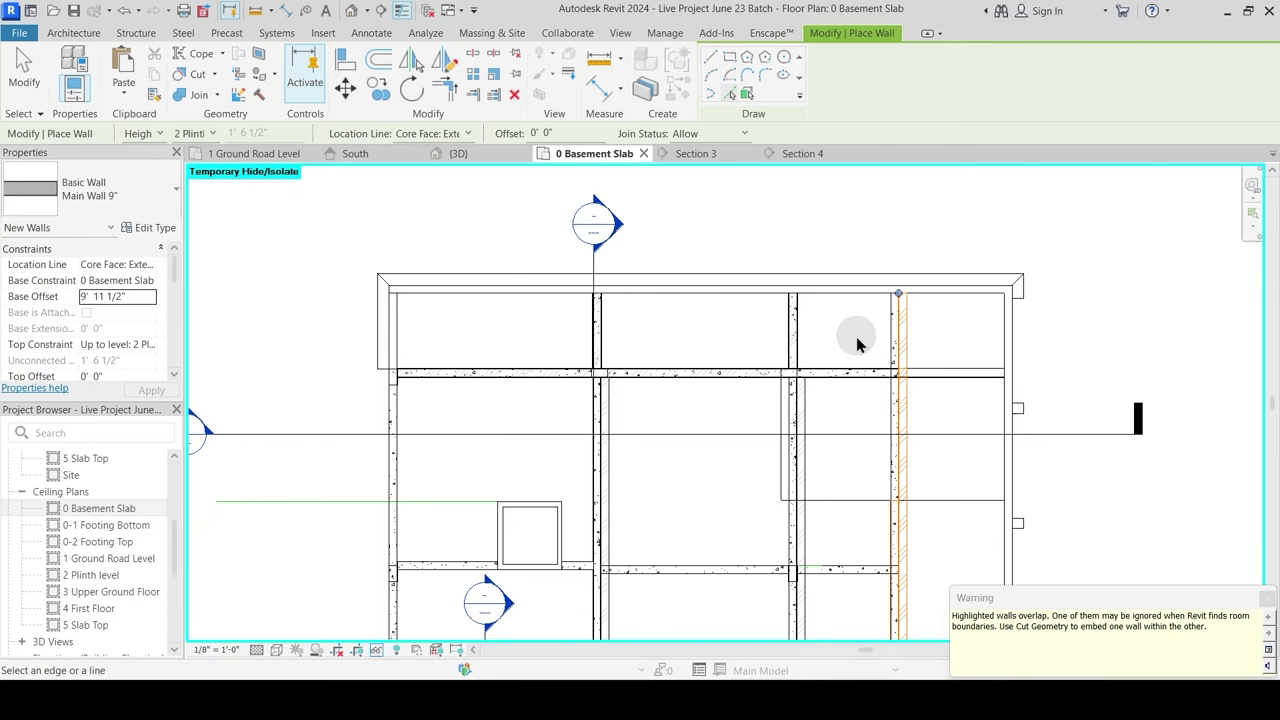
middle_click_drag(634, 457, 631, 291)
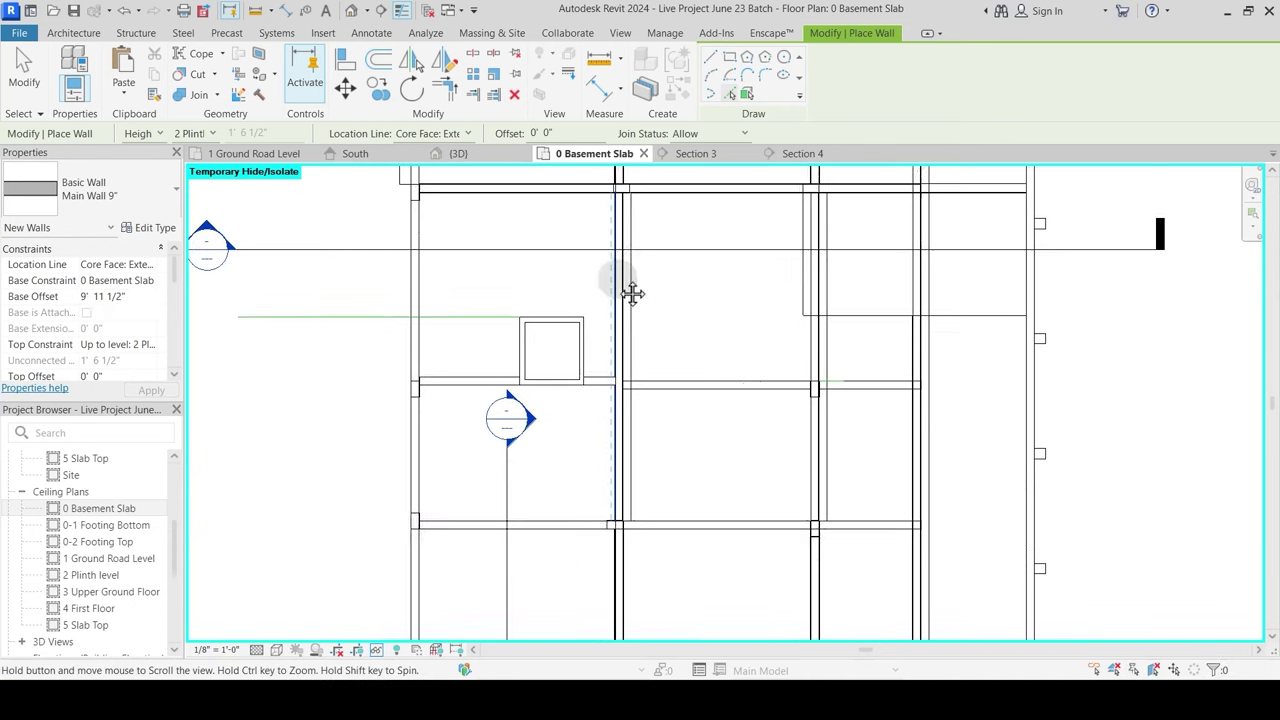
scroll(485, 388, "up", 2)
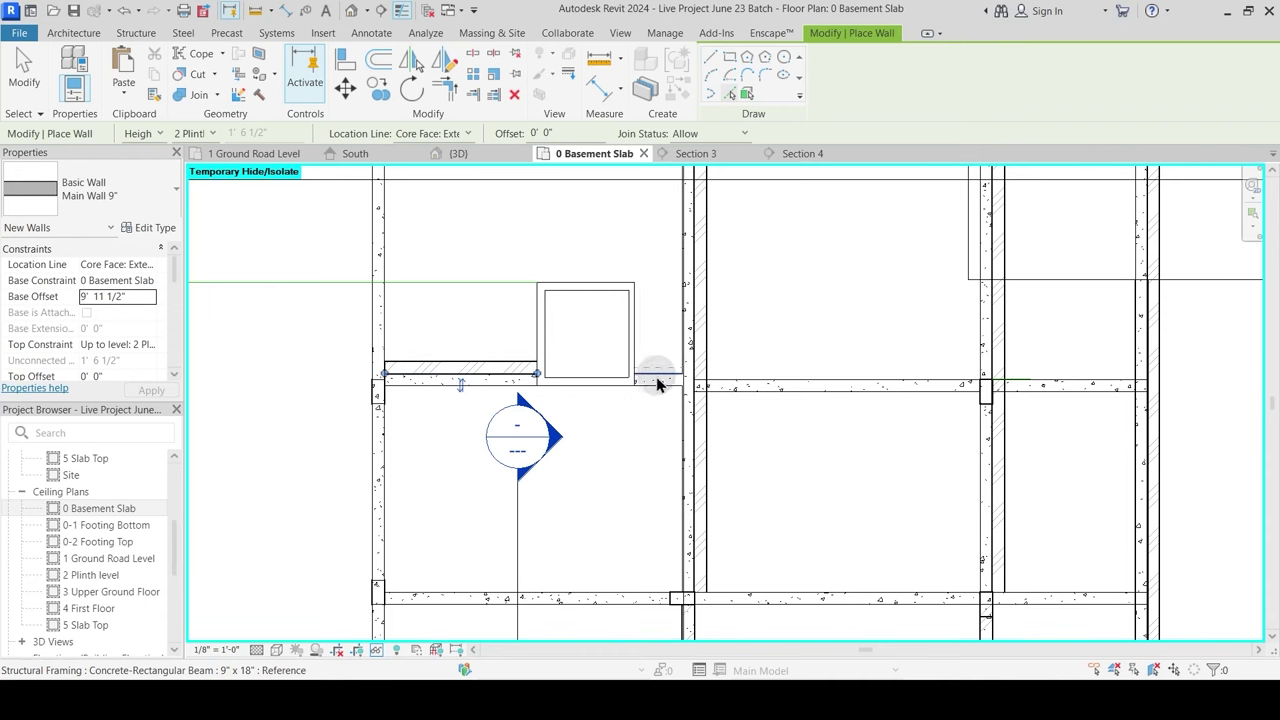
middle_click_drag(657, 479, 583, 400)
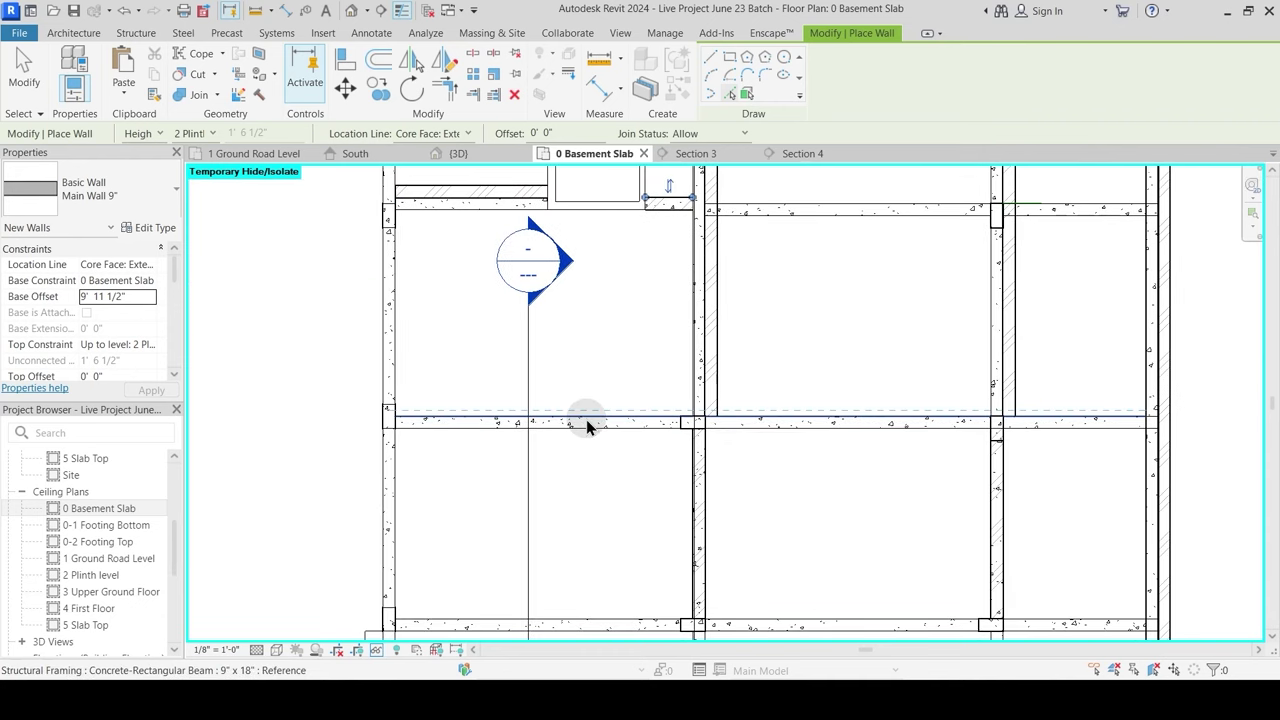
middle_click_drag(642, 497, 622, 399)
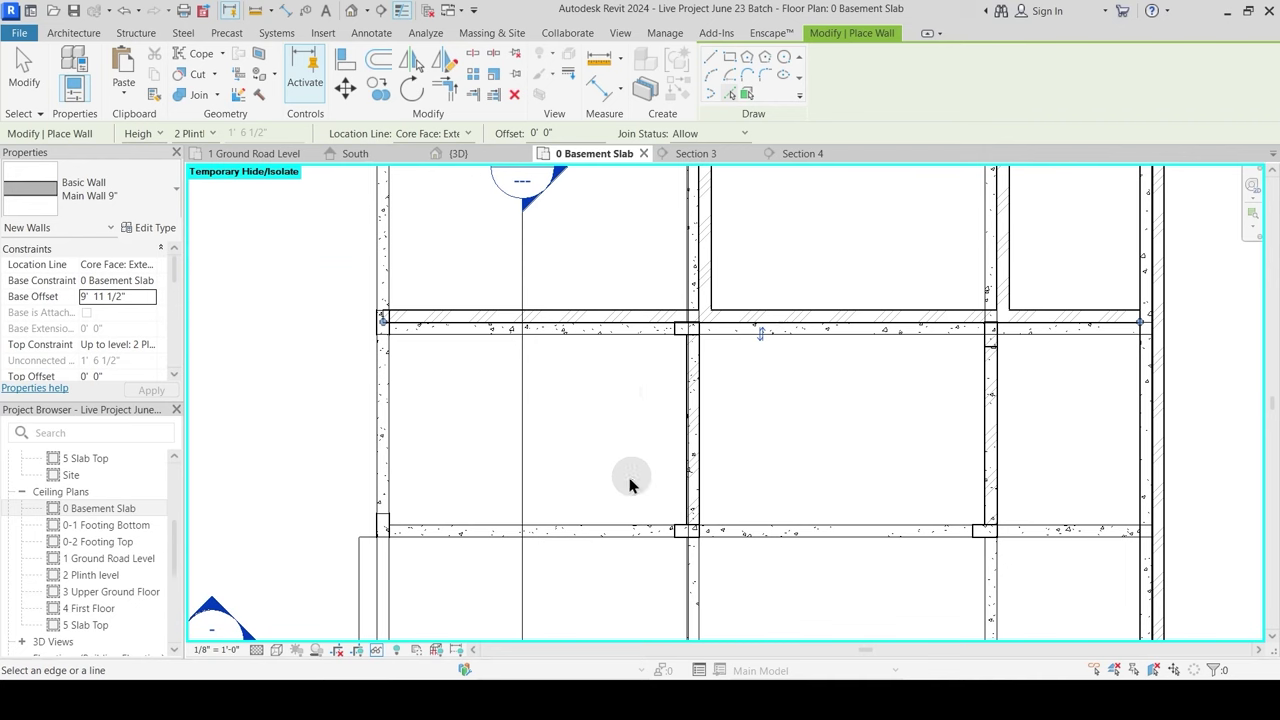
middle_click_drag(634, 526, 620, 243)
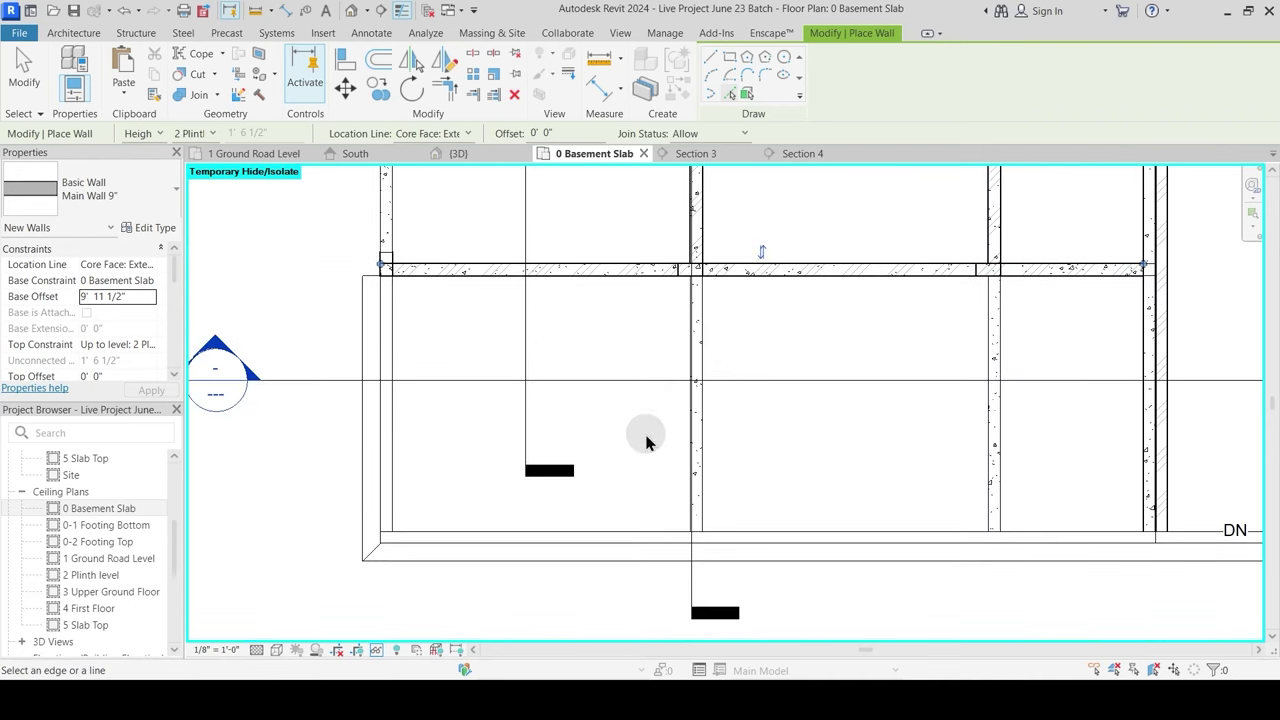
middle_click_drag(672, 318, 630, 523)
key("Escape")
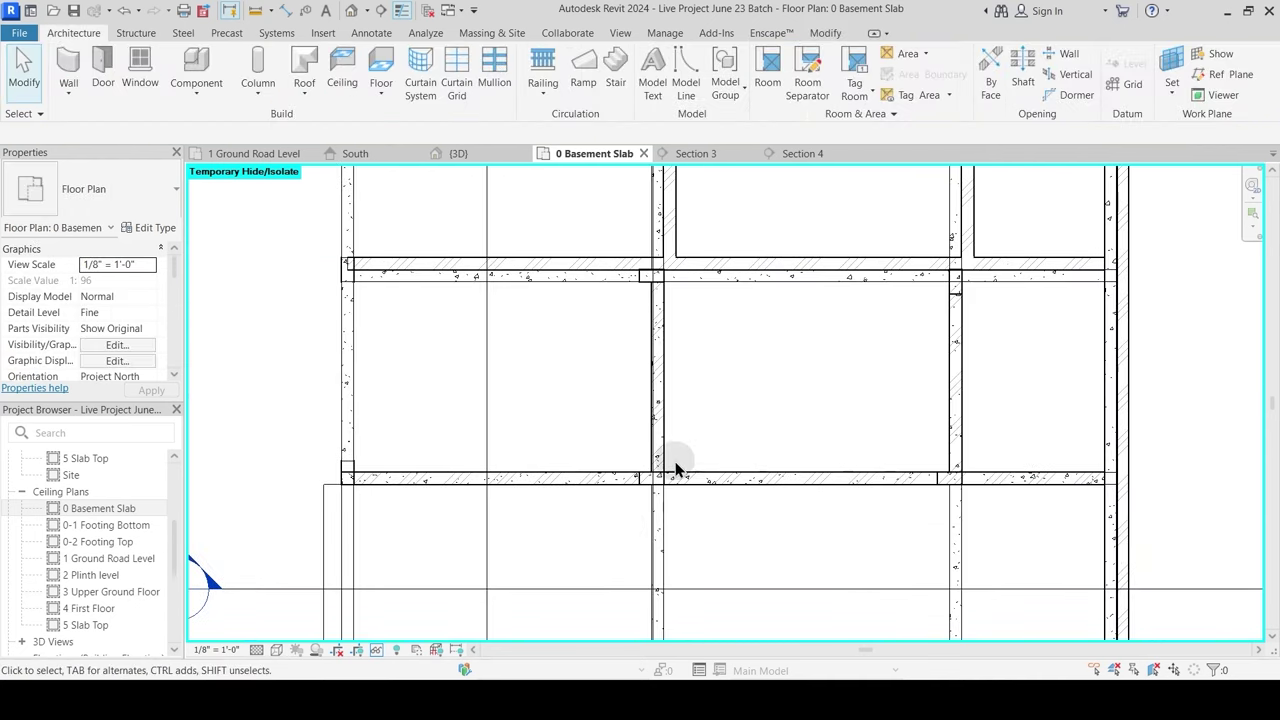
Step: Flip the short horizontal wall with Spacebar so it sits on its beam
scroll(676, 466, "down", 2)
left_click(617, 331)
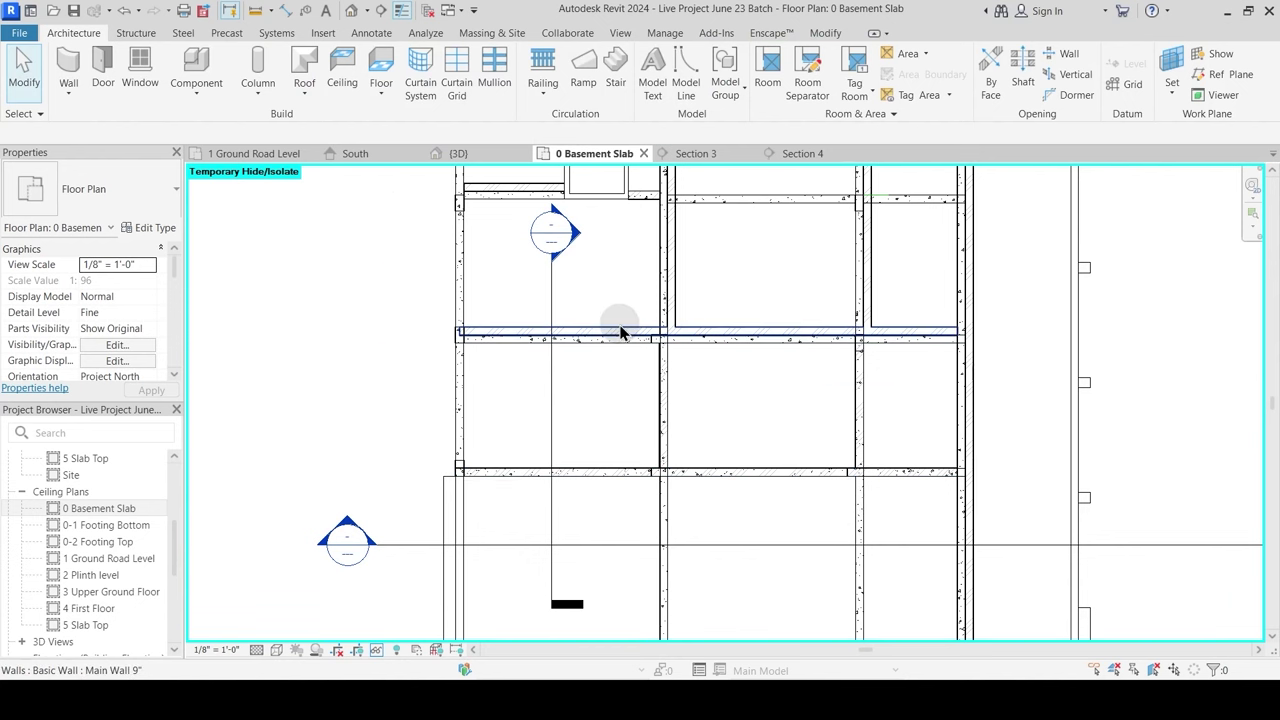
scroll(603, 355, "up", 2)
scroll(624, 362, "down", 2)
middle_click_drag(624, 362, 600, 471)
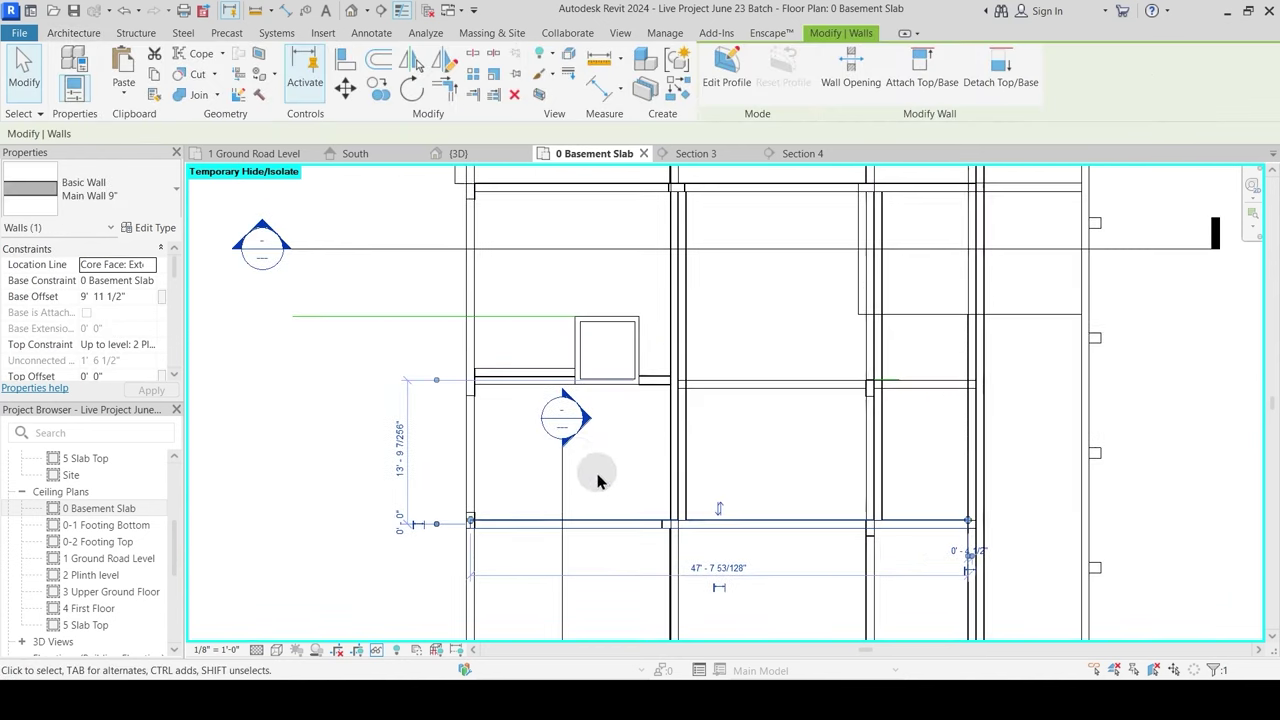
key("Escape")
left_click(534, 373)
key("space")
middle_click_drag(821, 233, 671, 383)
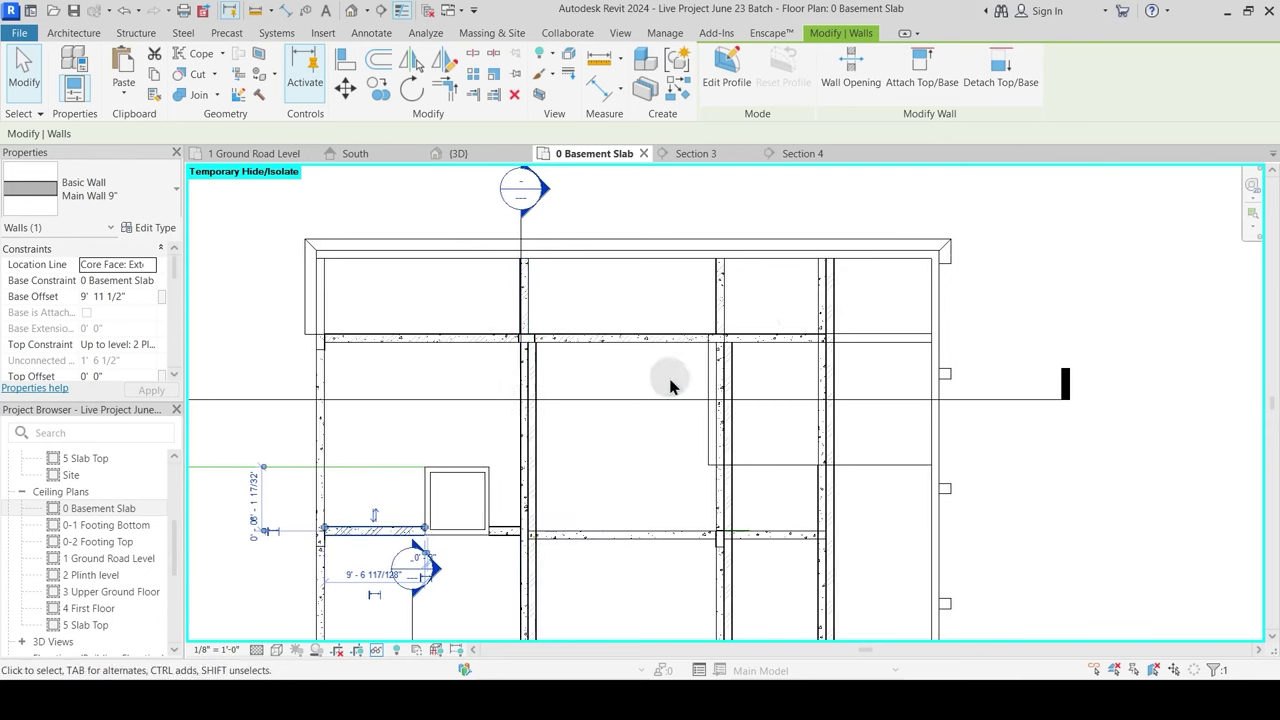
key("Escape")
Step: Flip the vertical wall beside the beam onto the beam line
left_click(822, 298)
key("Escape")
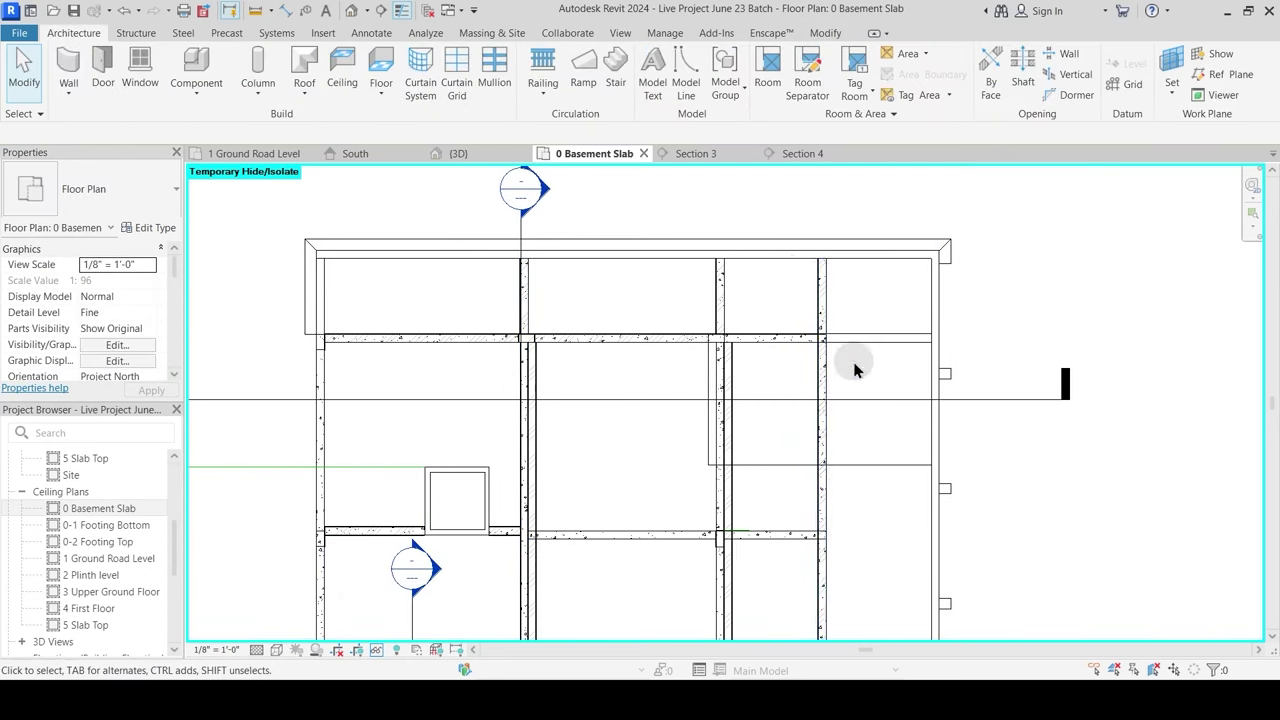
left_click(729, 391)
middle_click_drag(771, 493, 773, 313)
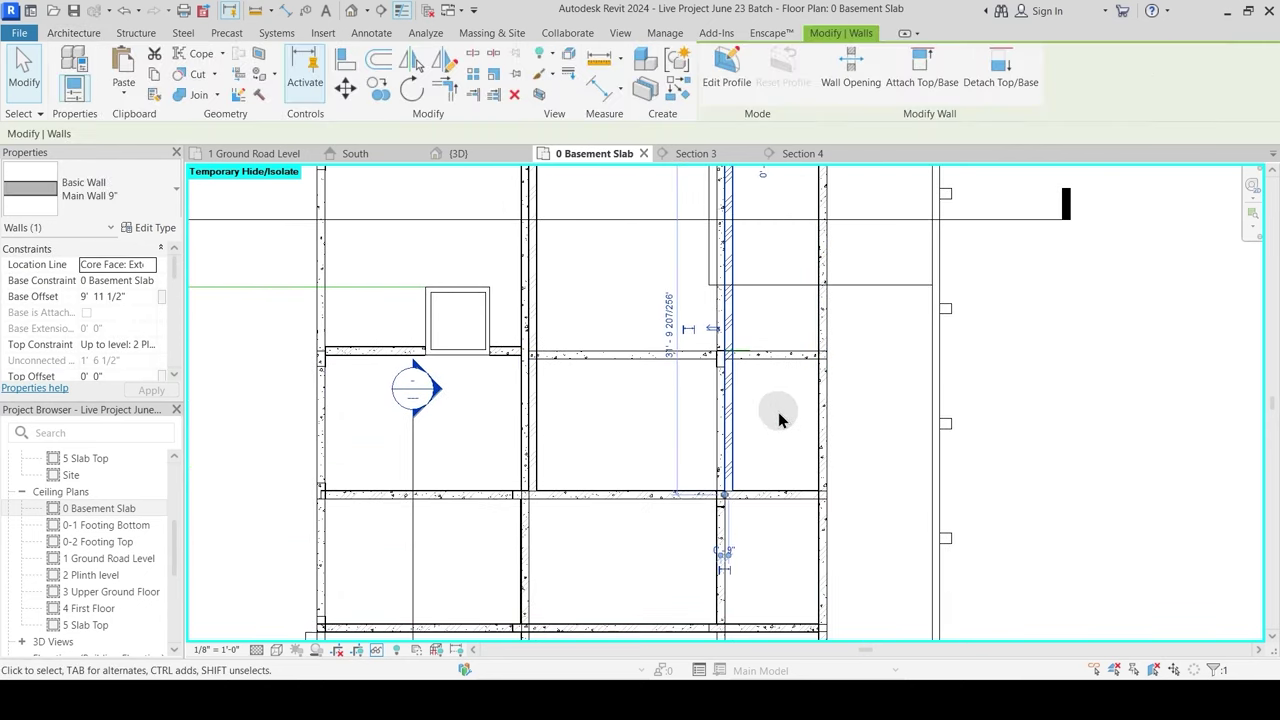
key("space")
key("Escape")
Step: Check the vertical beam and its adjacent wall to confirm the wall now aligns
middle_click_drag(666, 386, 660, 449)
scroll(660, 449, "down", 2)
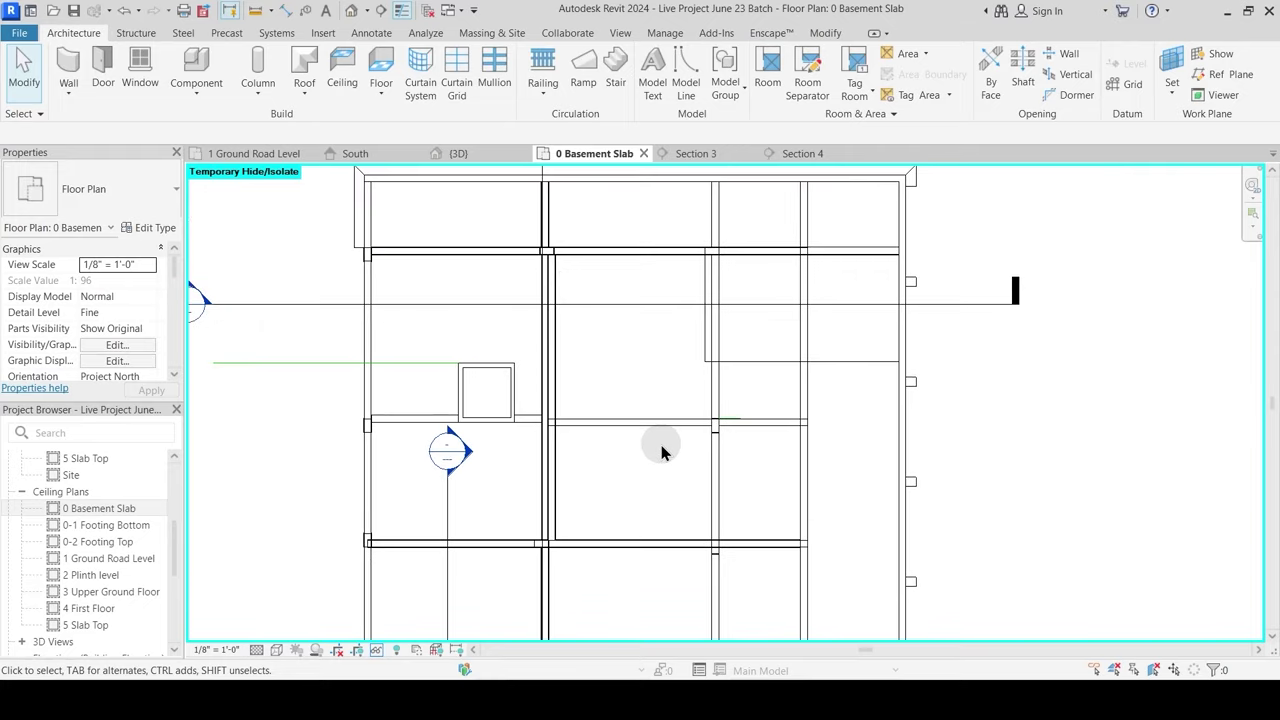
scroll(574, 285, "up", 2)
left_click(543, 296)
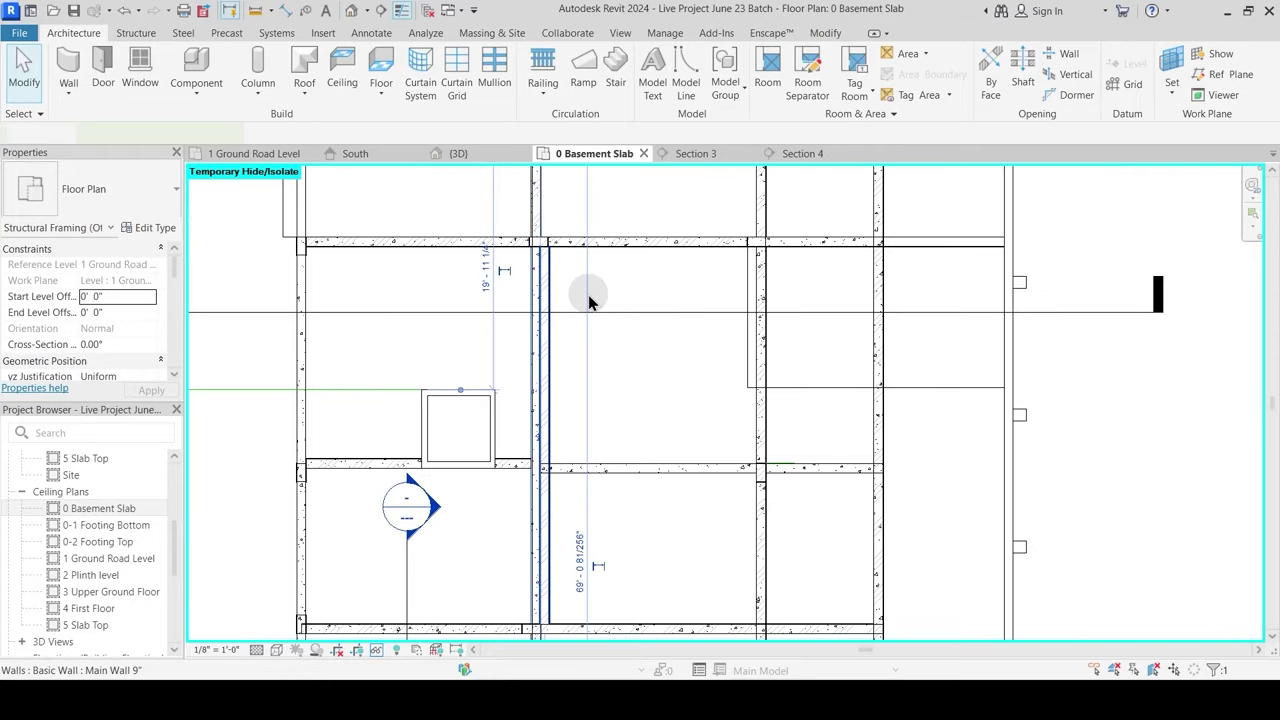
key("Escape")
left_click(553, 287)
key("Escape")
scroll(600, 300, "down", 2)
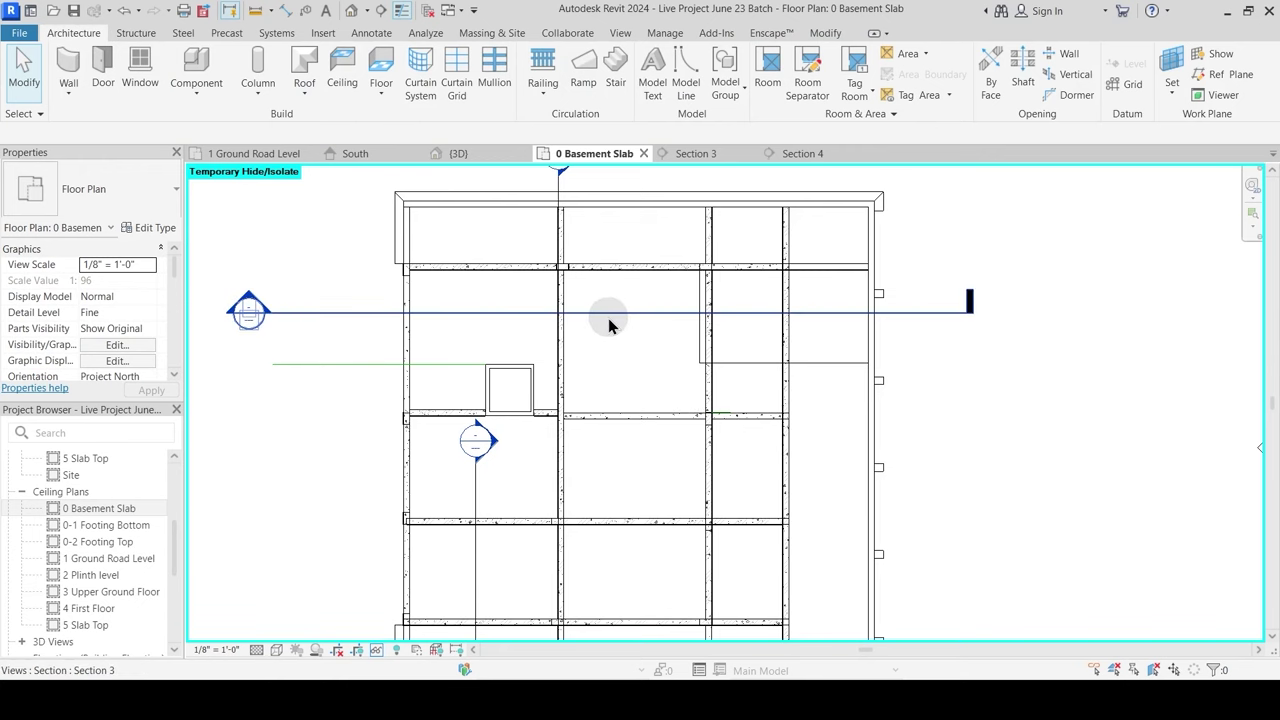
scroll(606, 305, "up", 2)
scroll(631, 300, "down", 2)
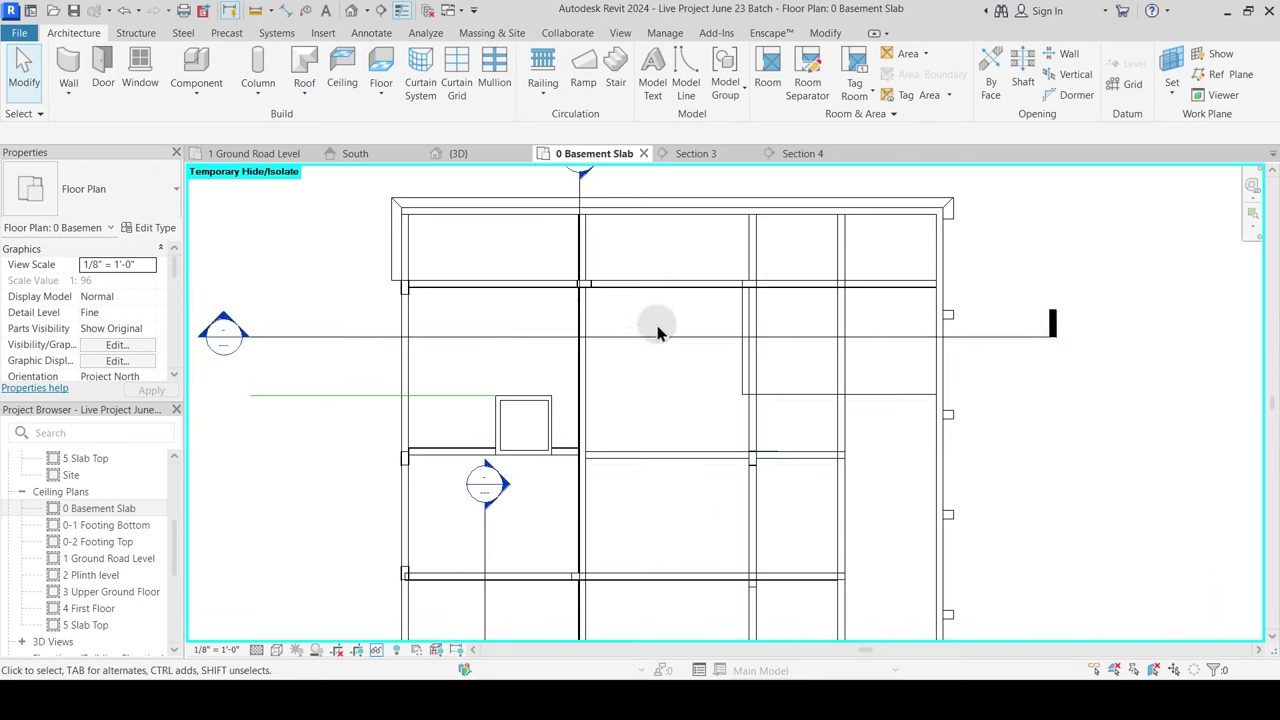
Step: Orbit the {3D} view to inspect the new walls, then return to 0 Basement Slab
left_click(472, 157)
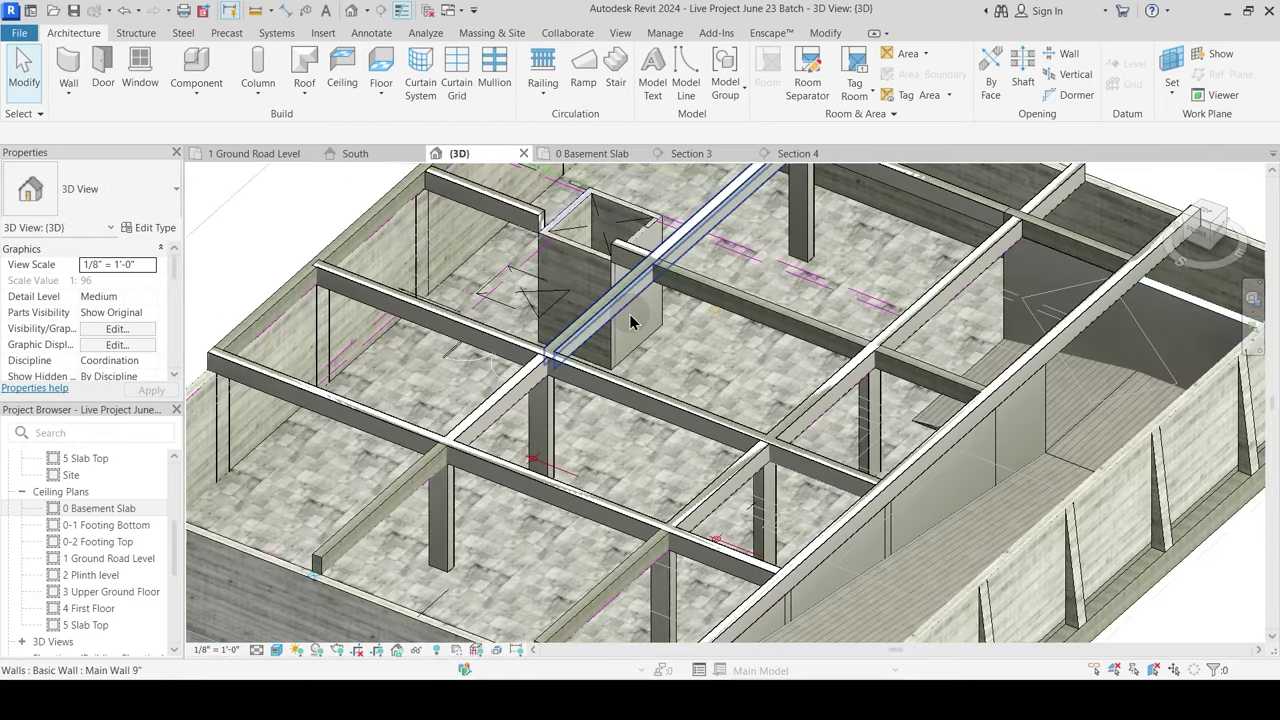
middle_click_drag(680, 487, 691, 543, "shift")
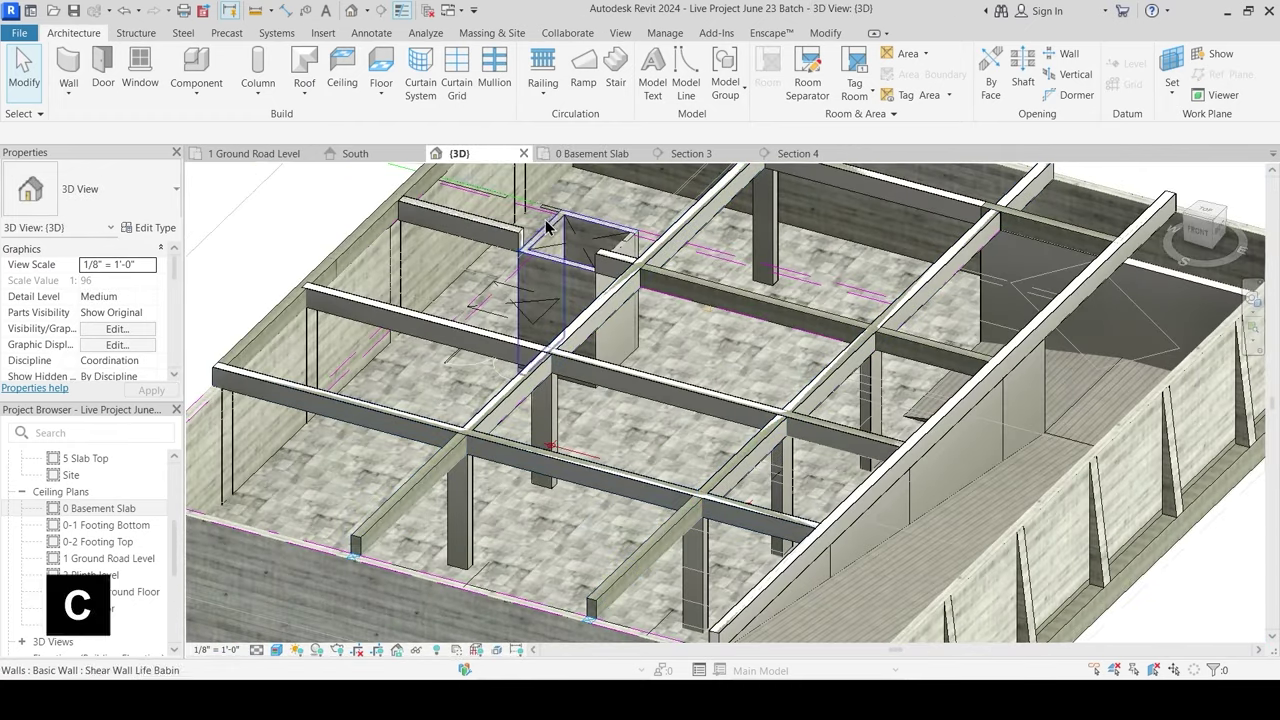
left_click(612, 156)
Step: Drag the vertical wall's end grip down to meet the bottom wall
middle_click_drag(648, 524, 629, 416)
left_click(594, 330)
scroll(592, 367, "up", 2)
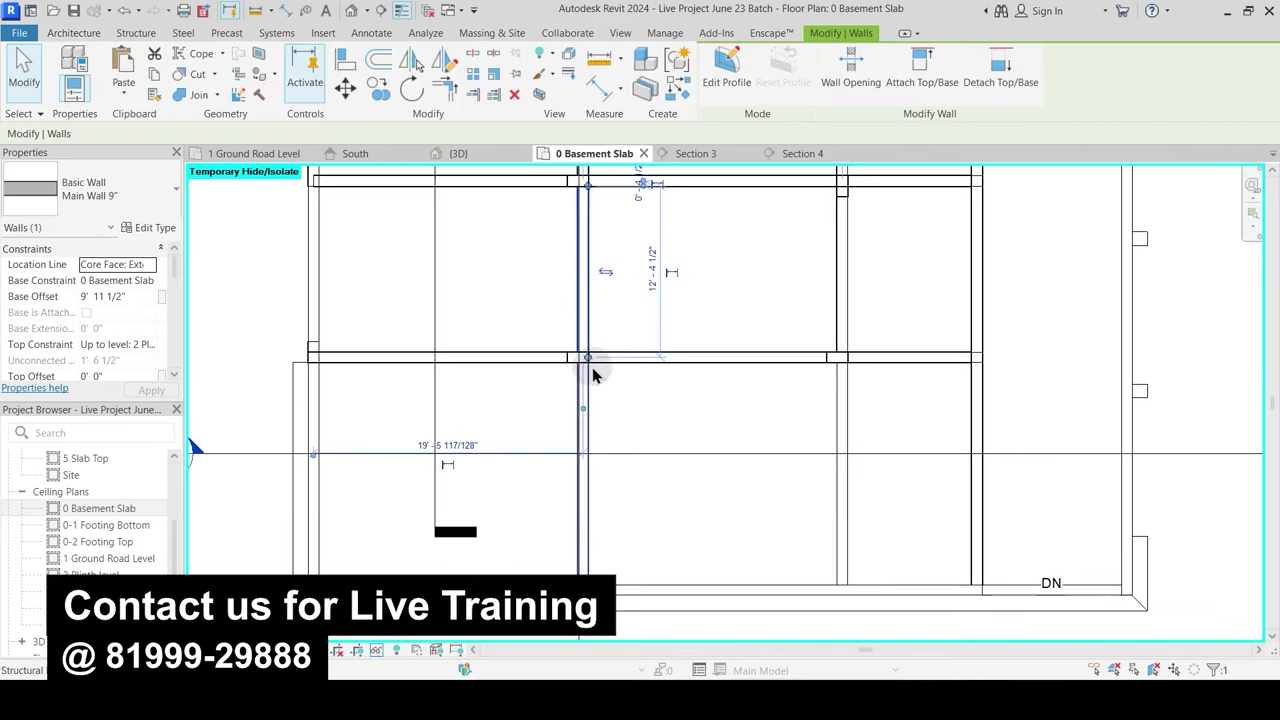
left_click_drag(591, 372, 587, 585)
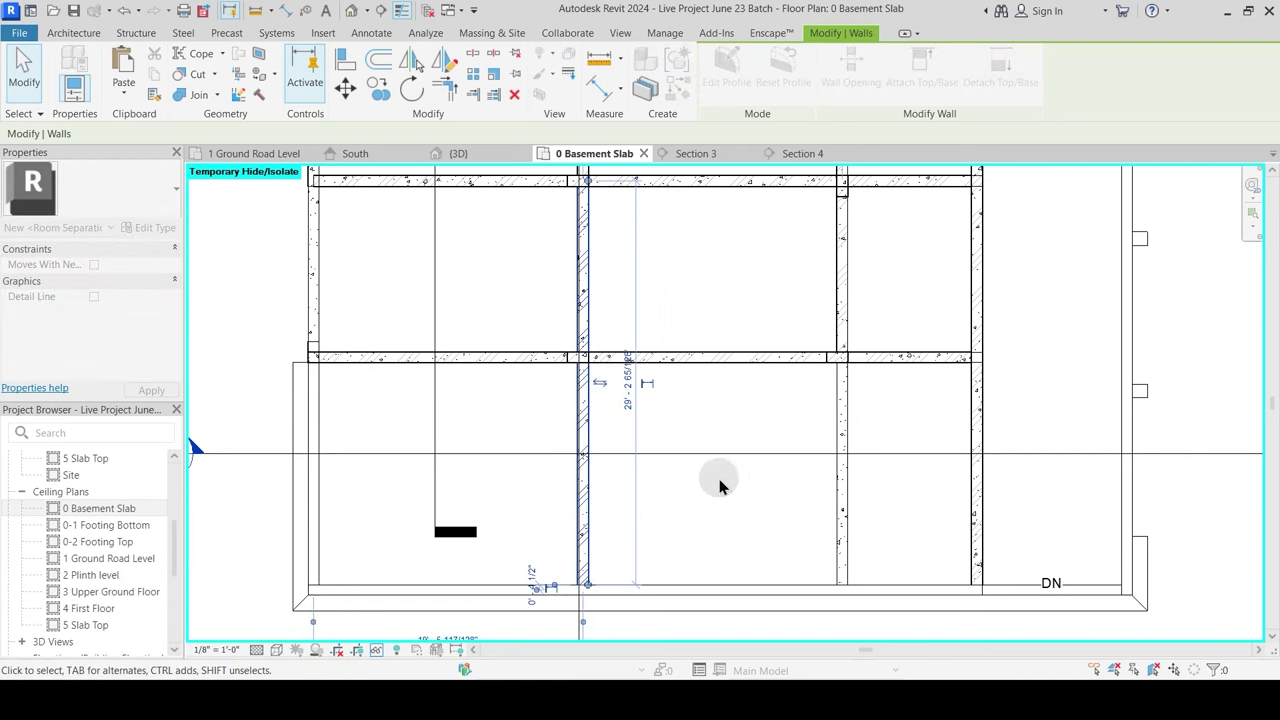
key("Escape")
Step: Inspect the wall and horizontal beam in another bay and pick its vertical wall to adjust
left_click(848, 339)
left_click(881, 356)
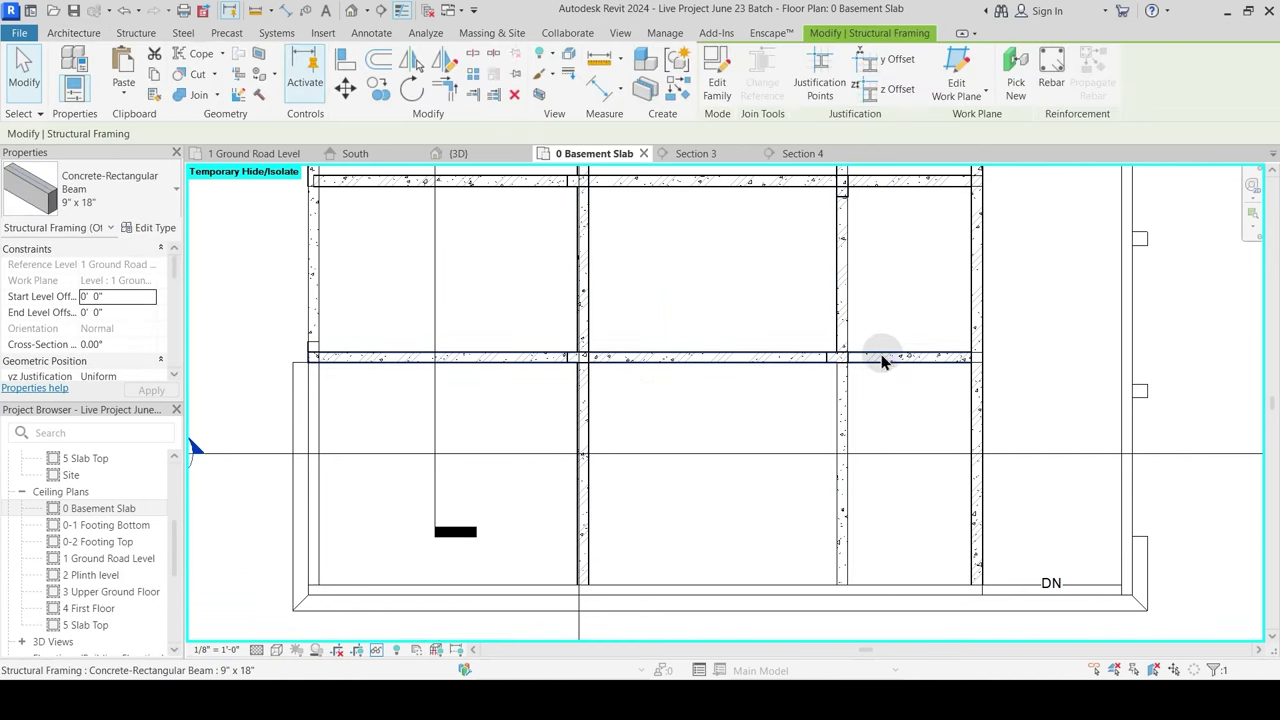
key("Escape")
middle_click_drag(878, 330, 720, 394)
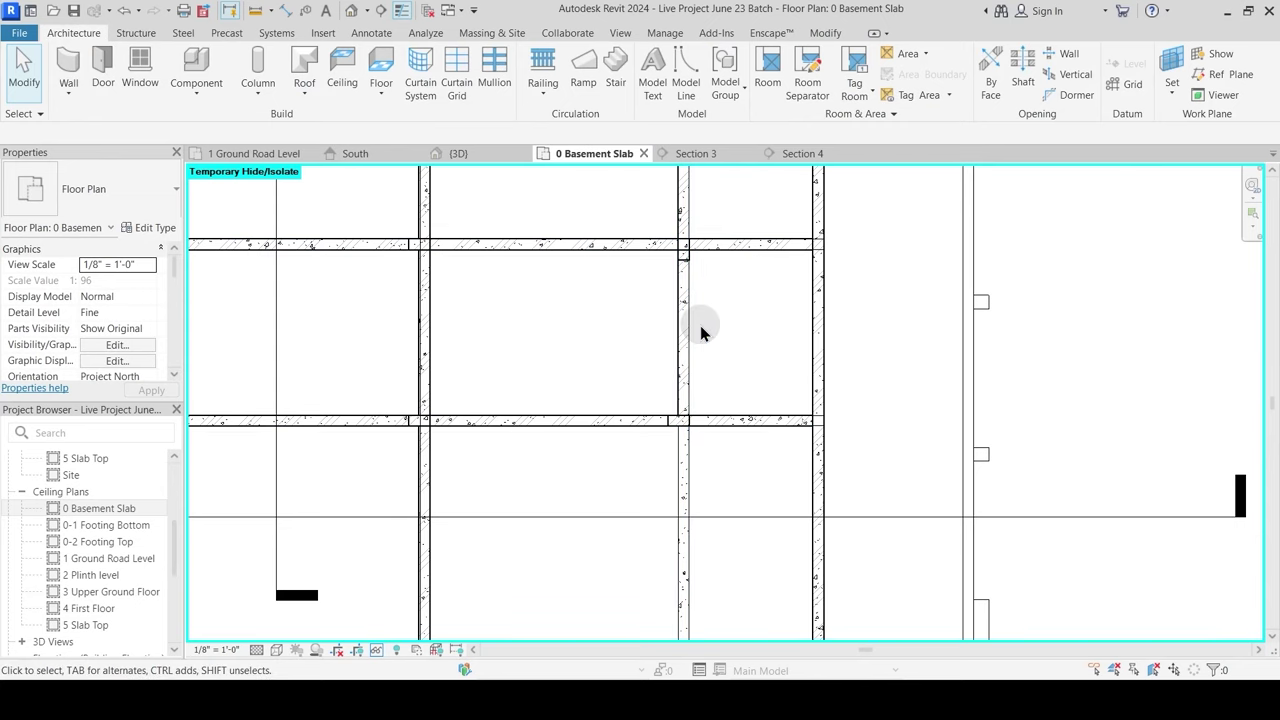
left_click(693, 219)
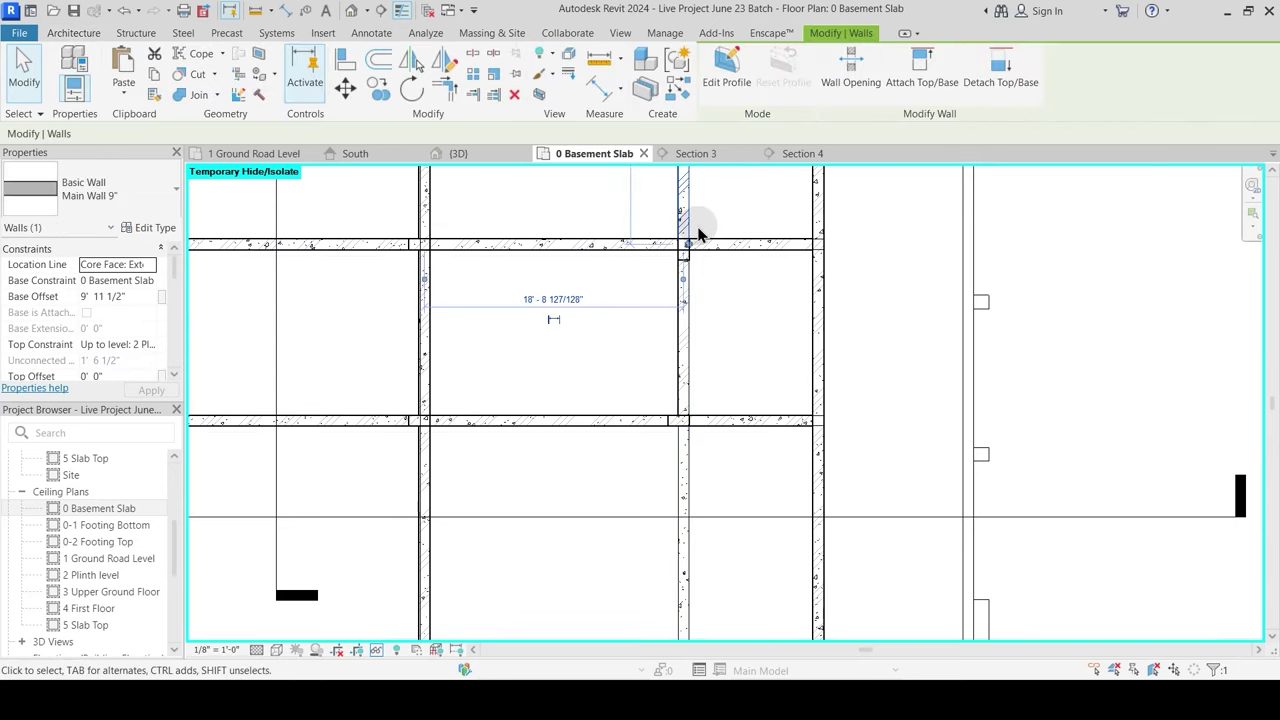
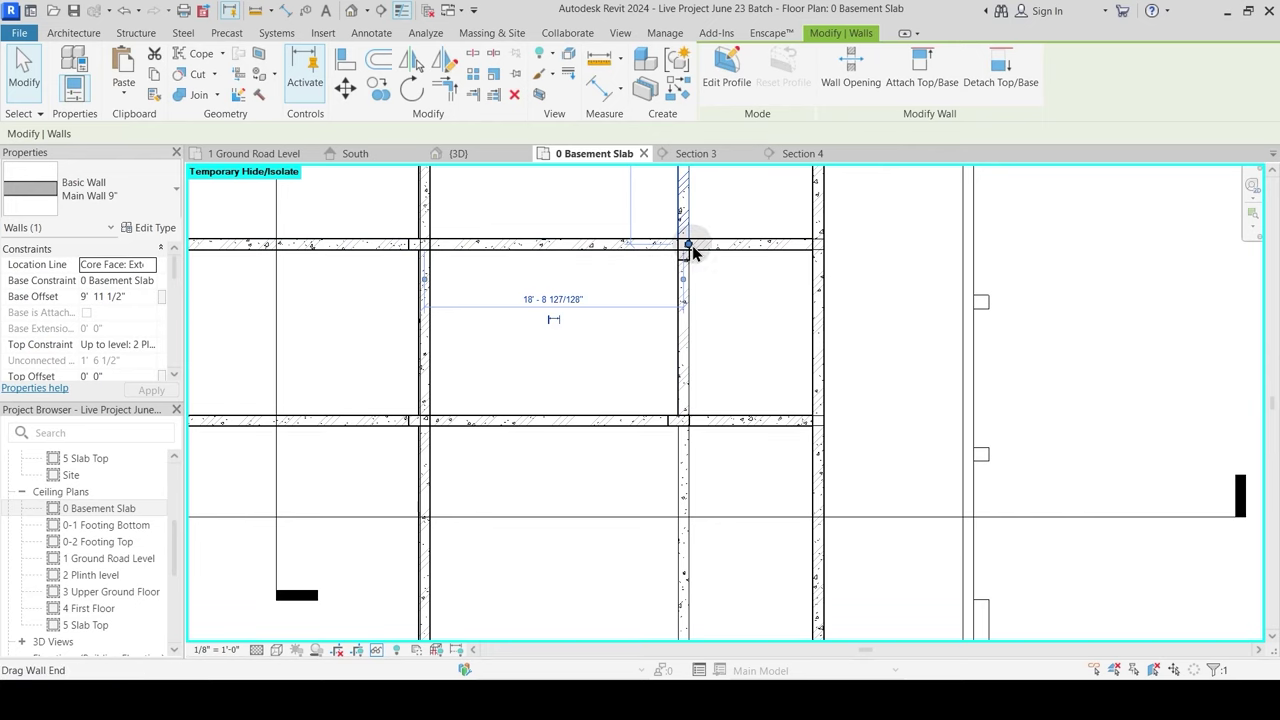
Step: Drag the basement wall's end down until it snaps to the lower line intersection
left_click_drag(689, 245, 697, 617)
middle_click_drag(735, 609, 711, 443)
left_click_drag(668, 463, 666, 478)
scroll(666, 486, "up", 2)
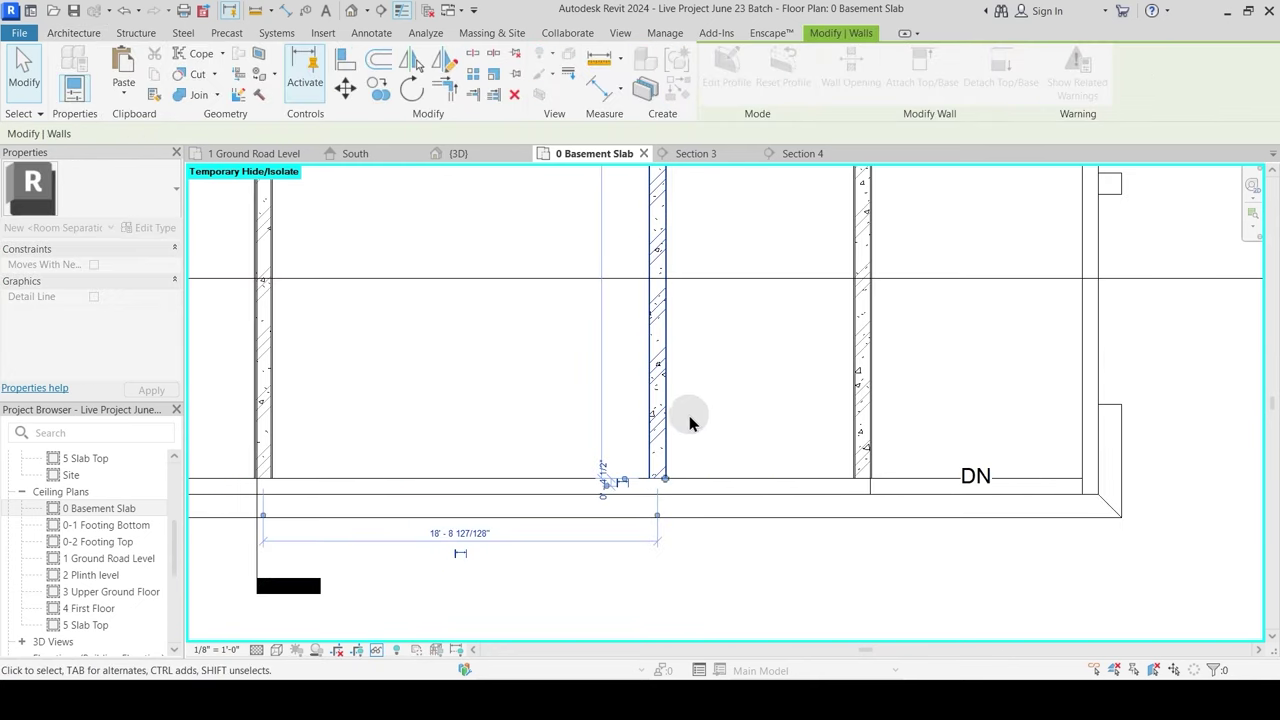
left_click(694, 409)
scroll(697, 411, "down", 3)
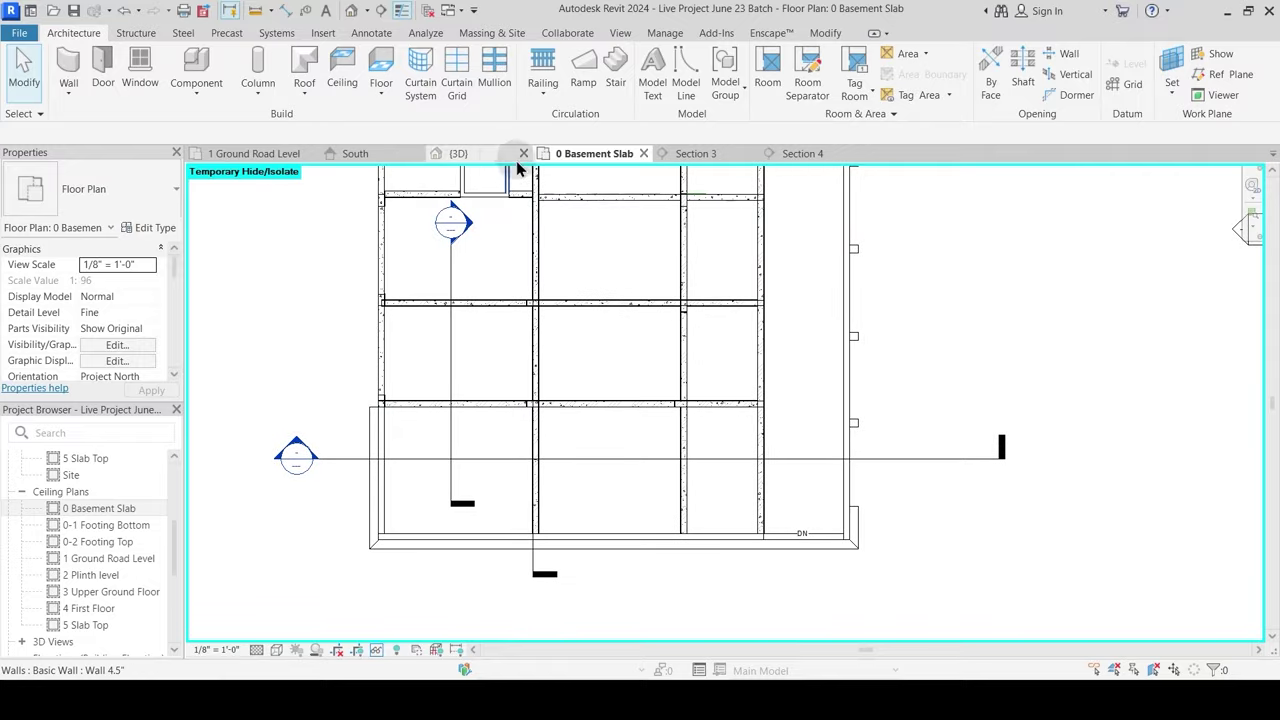
Step: Orbit the {3D} view to inspect the new walls and beam framing
left_click(458, 153)
middle_click_drag(673, 400, 637, 396, "shift")
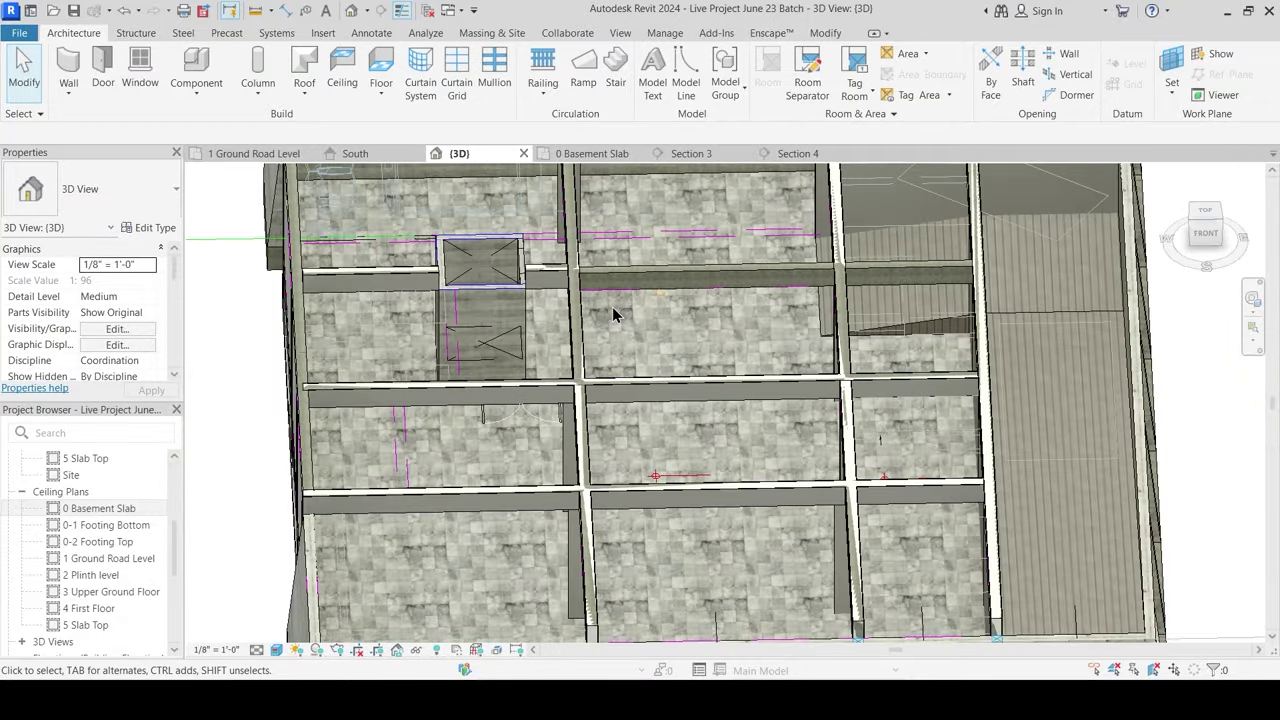
middle_click_drag(613, 315, 550, 282, "shift")
Step: In 0 Basement Slab, select the concrete beam at the wall junction and check it in {3D}
left_click(611, 156)
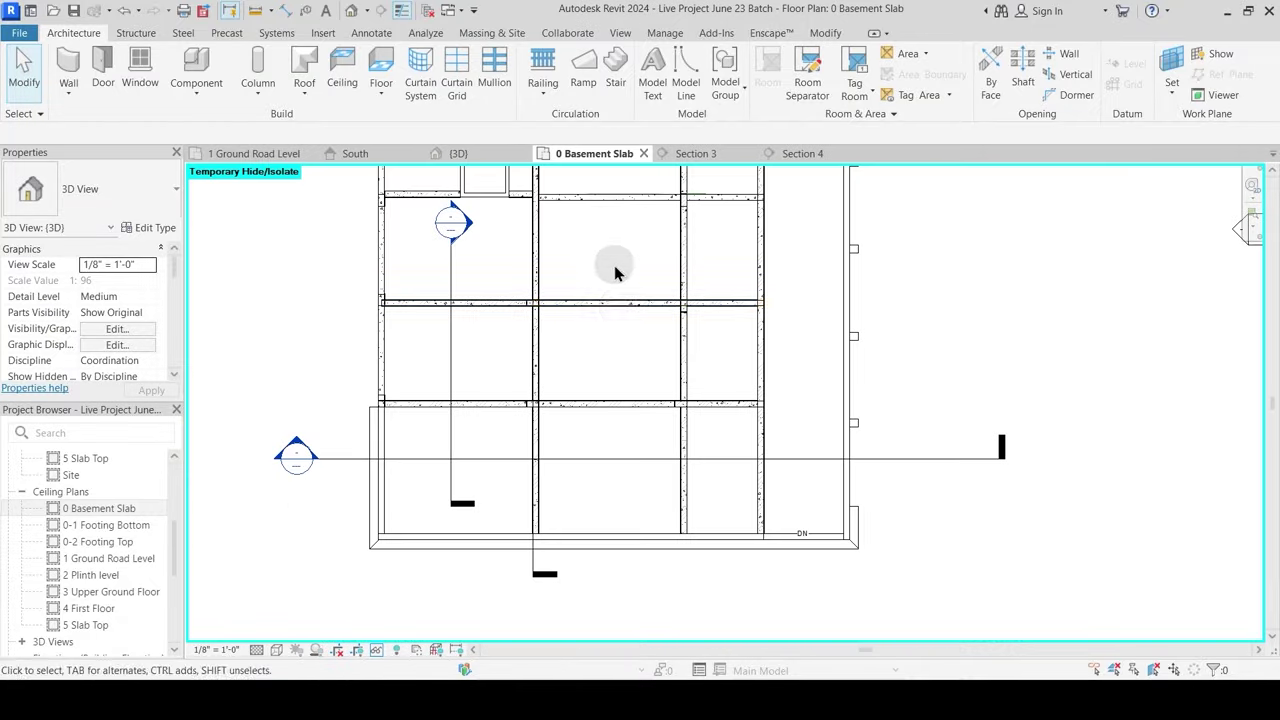
scroll(528, 355, "up", 3)
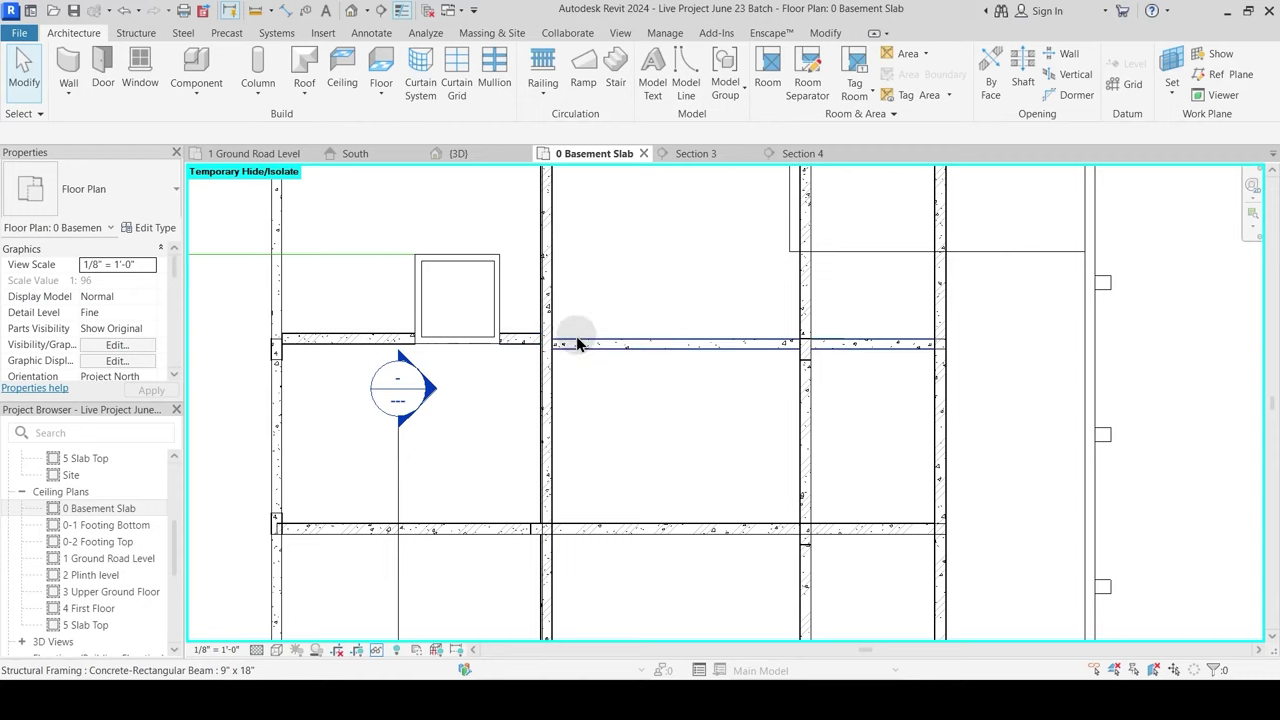
scroll(576, 343, "up", 2)
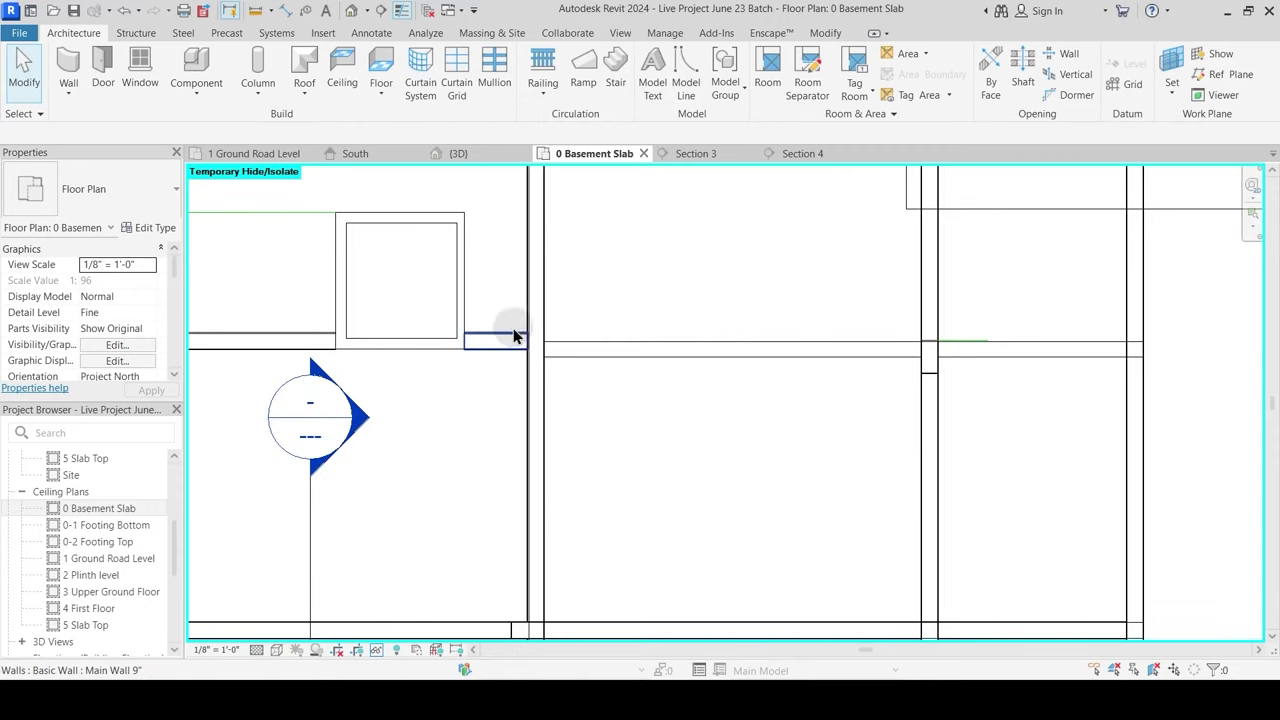
left_click(993, 364)
left_click(1014, 368)
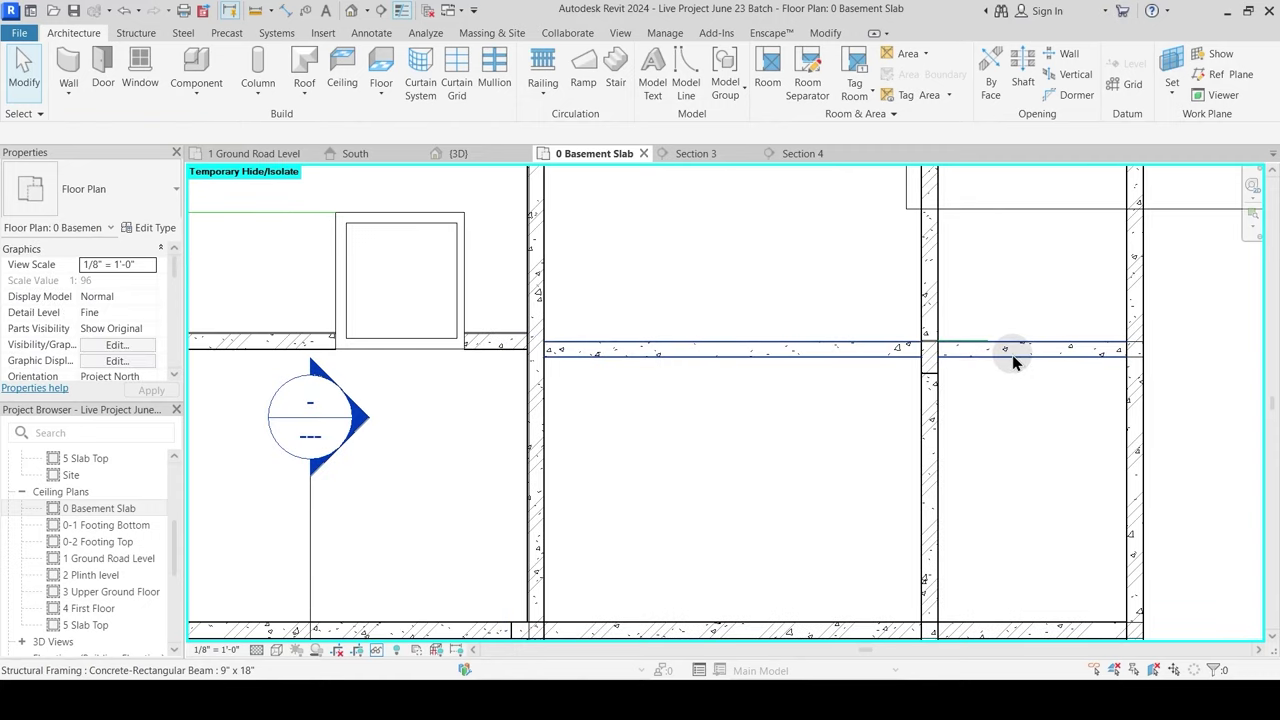
left_click(1013, 355)
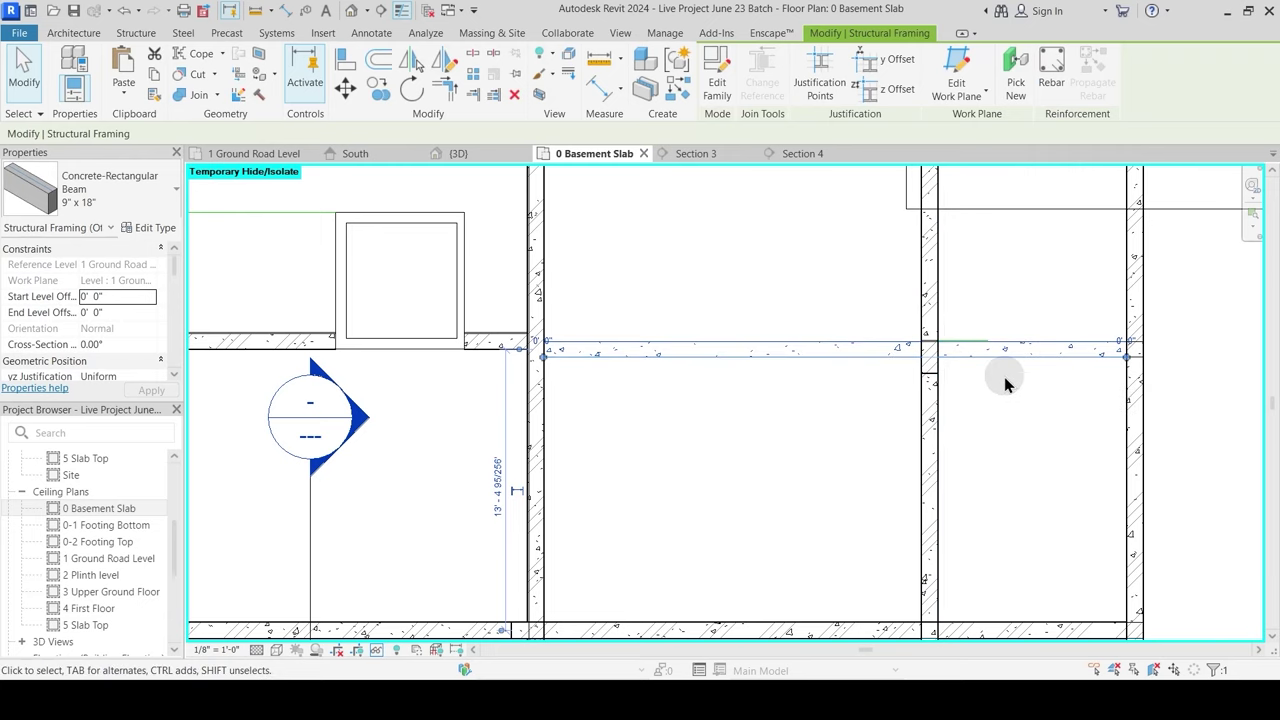
middle_click_drag(980, 386, 726, 406)
scroll(668, 376, "up", 2)
left_click(757, 400)
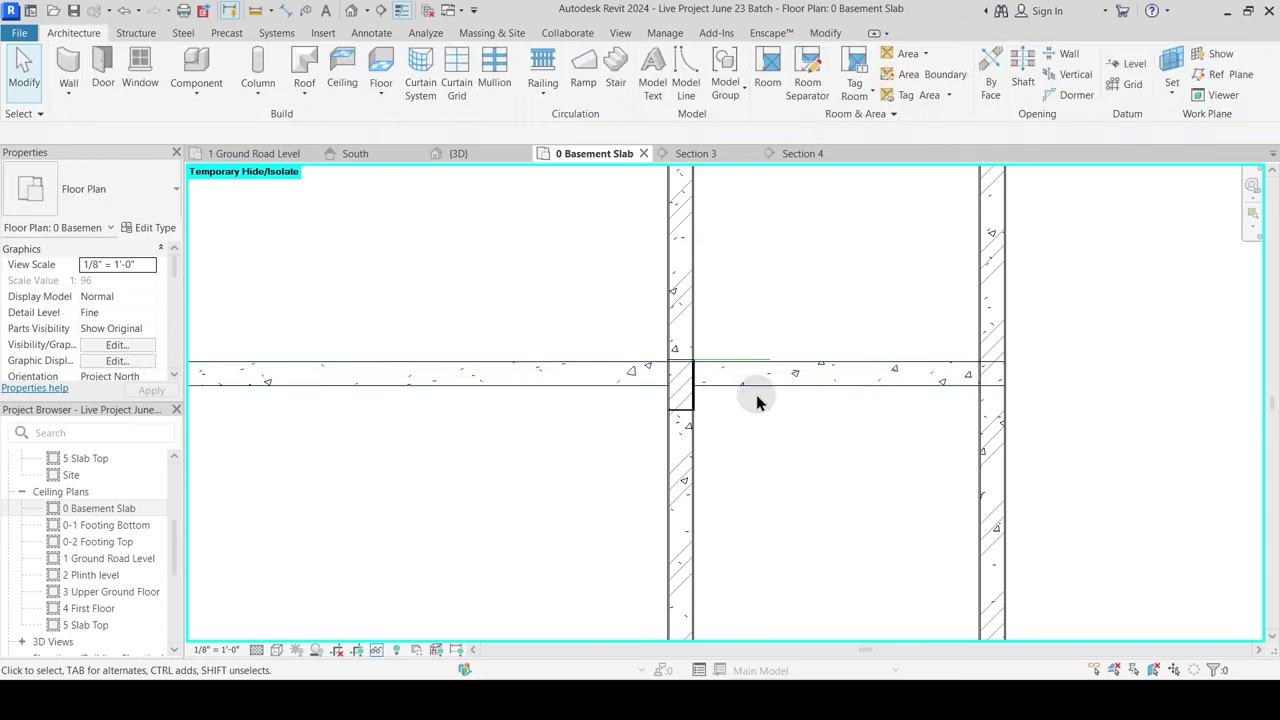
left_click(757, 386)
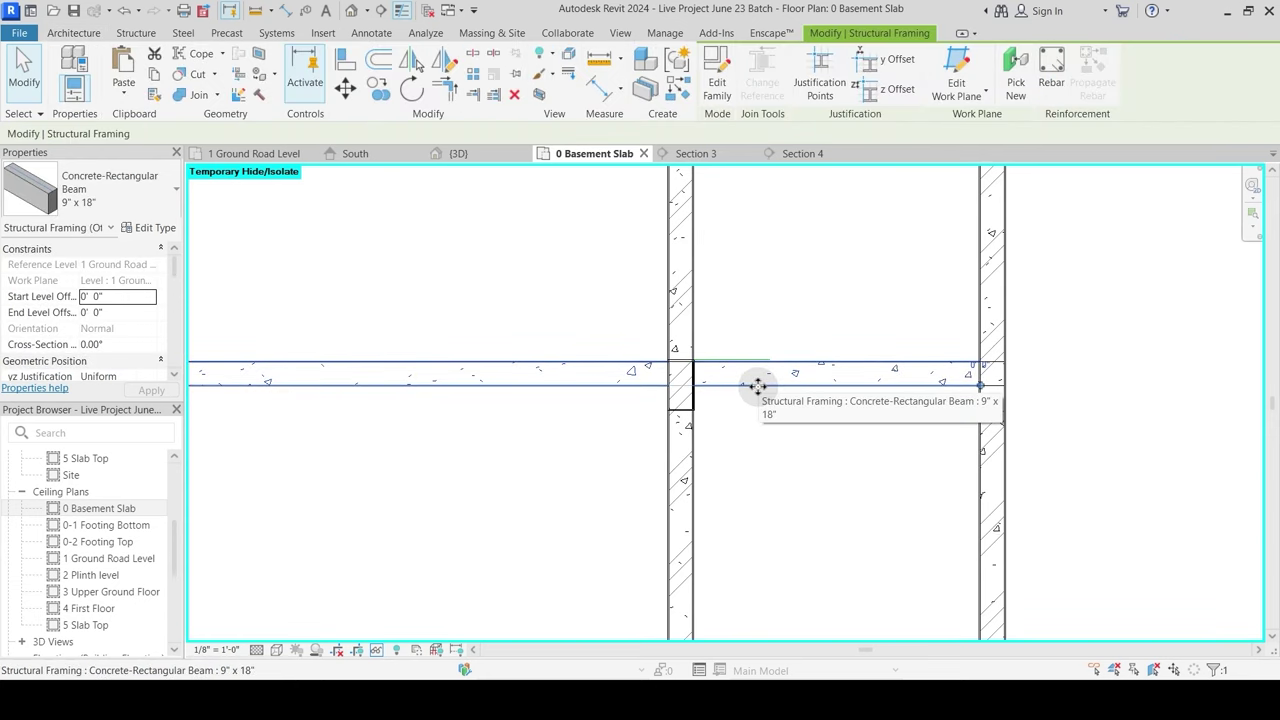
left_click(505, 155)
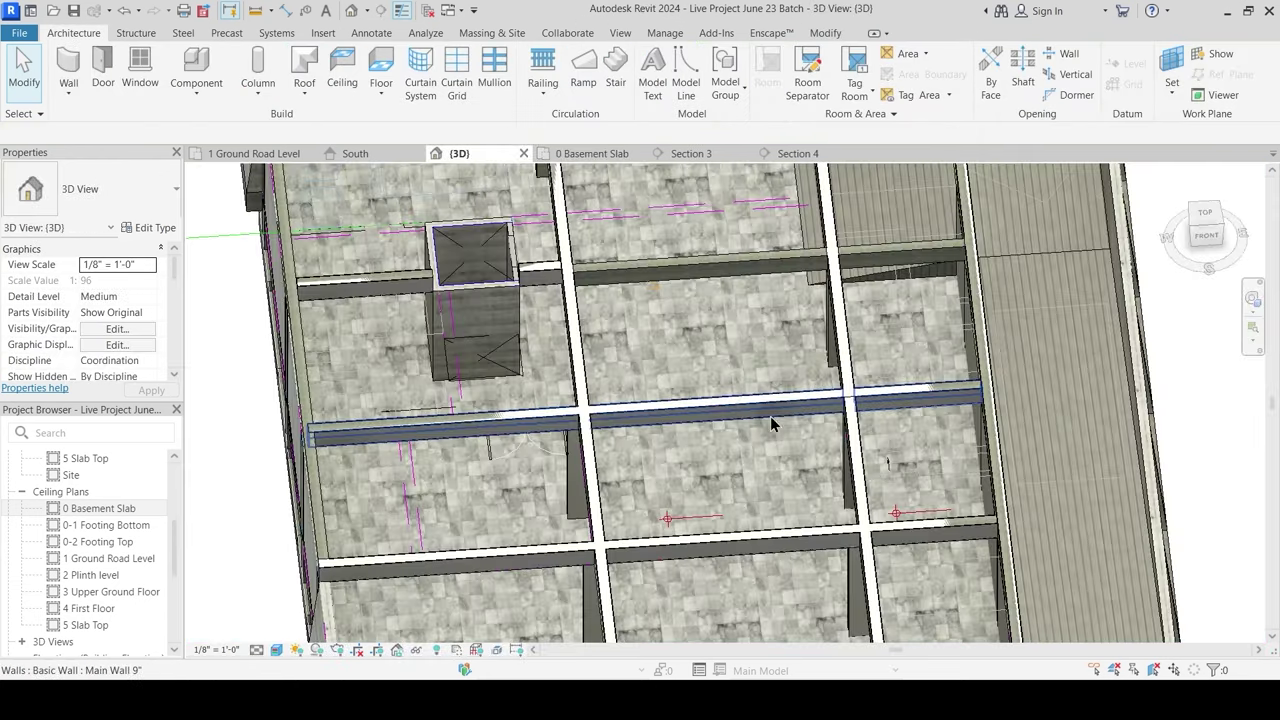
Step: Orbit the {3D} view to a tilted angle, then return to the 0 Basement Slab plan
middle_click_drag(771, 424, 727, 281, "shift")
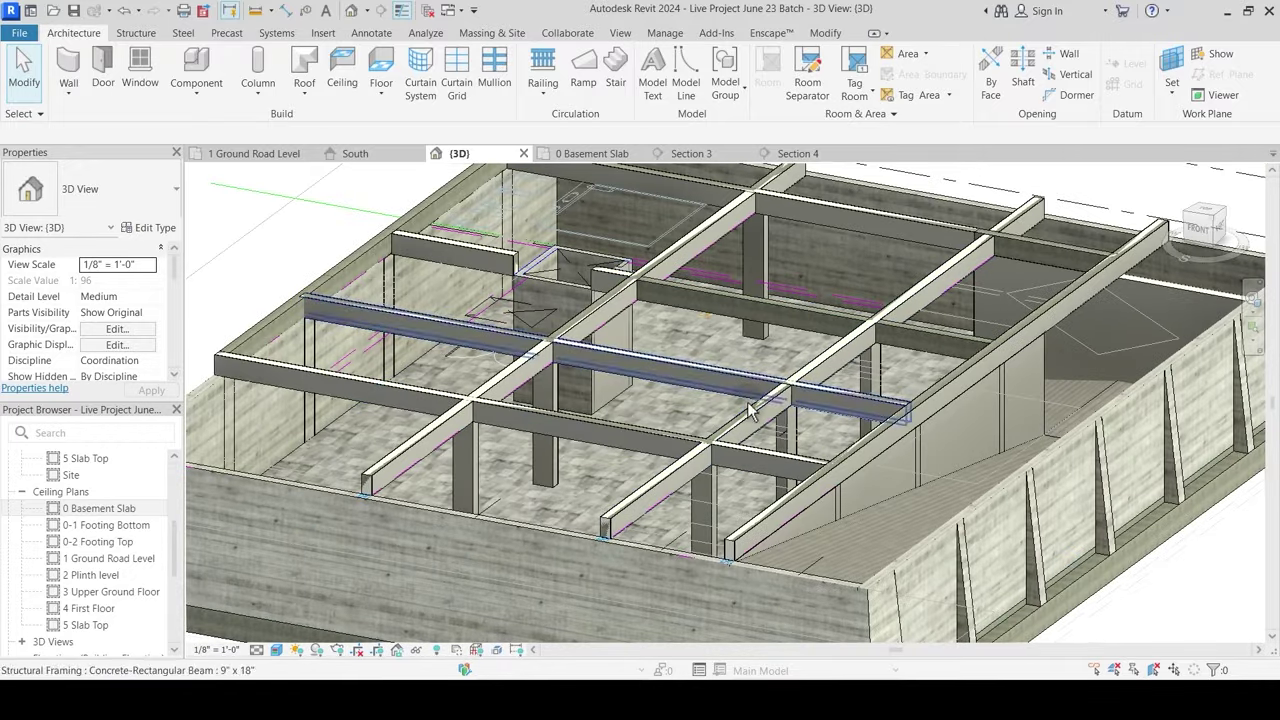
middle_click_drag(752, 411, 806, 286, "shift")
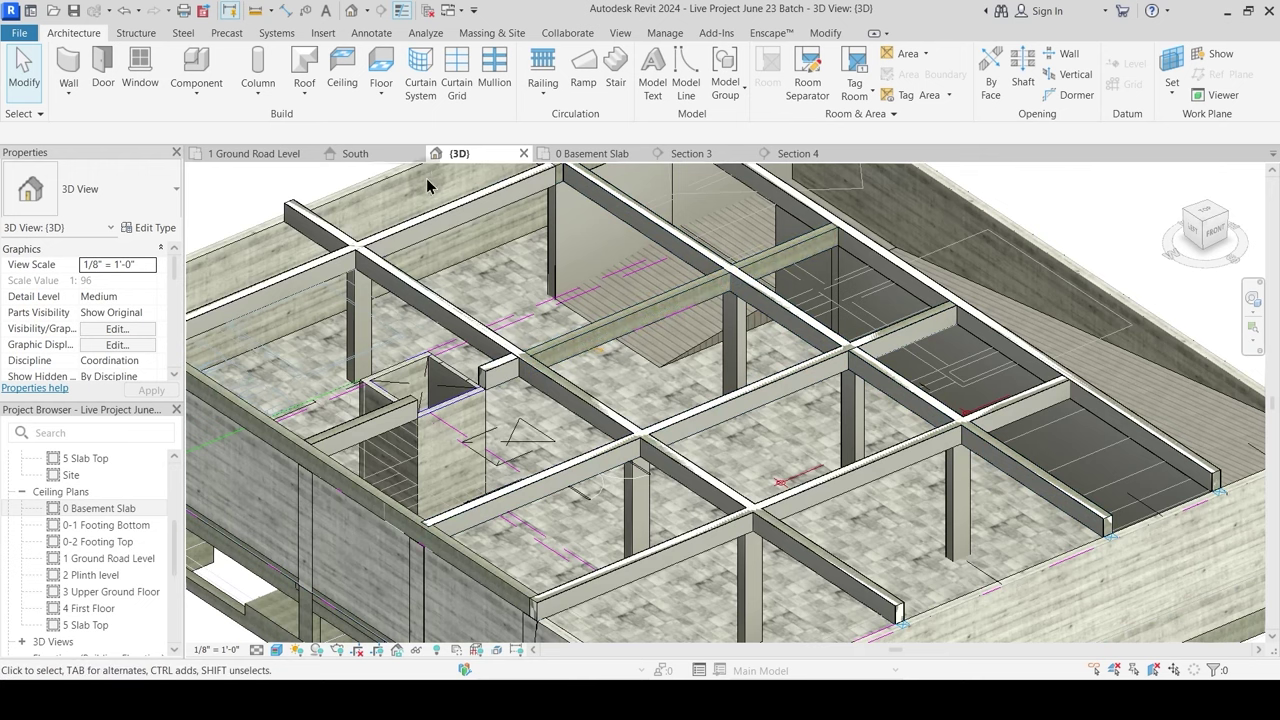
left_click(580, 154)
scroll(590, 303, "down", 2)
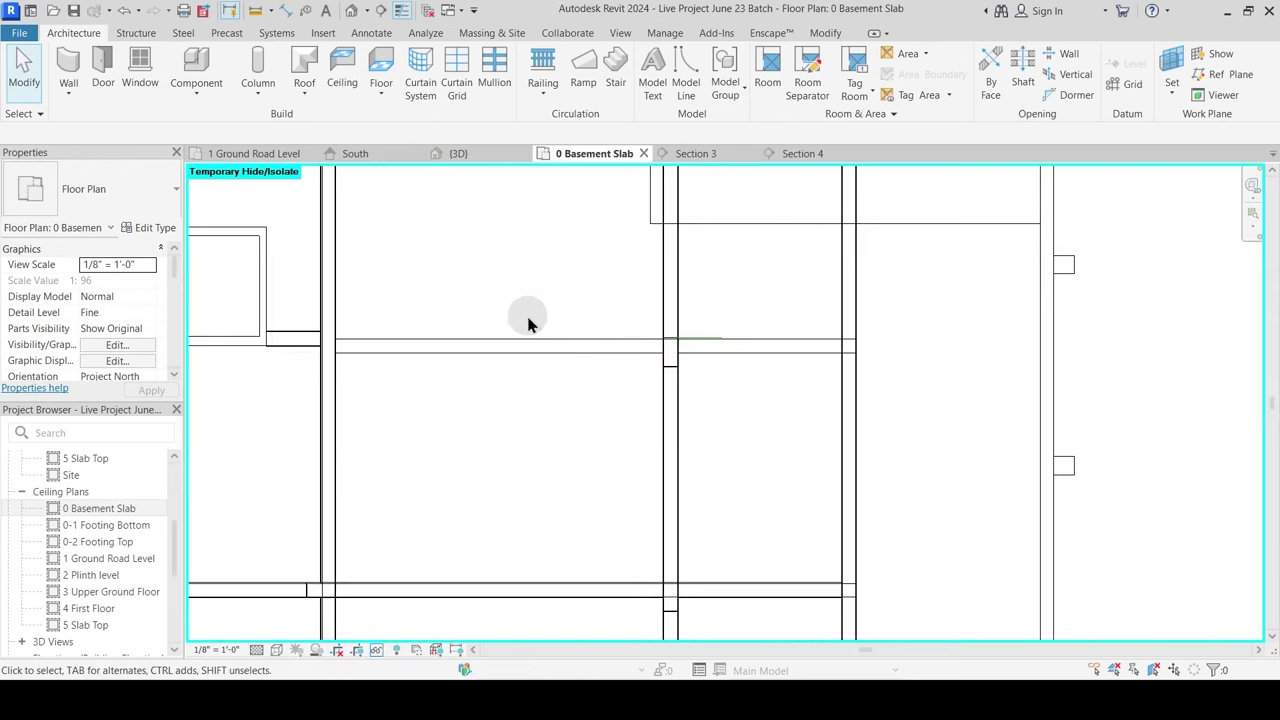
scroll(651, 420, "up", 3)
Step: Check the short wall and 9" main wall, then reset Temporary Hide/Isolate with HR
left_click(455, 418)
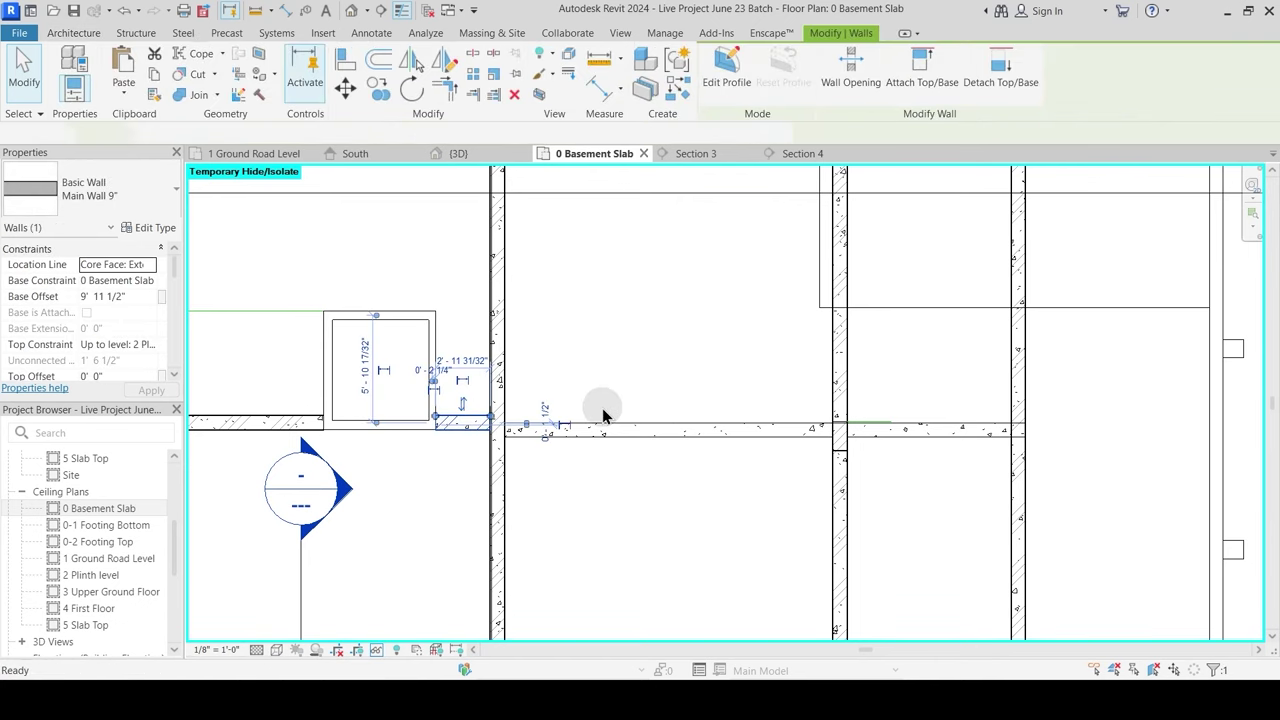
key("c")
key("s")
key("Escape")
left_click(472, 418)
left_click(474, 424)
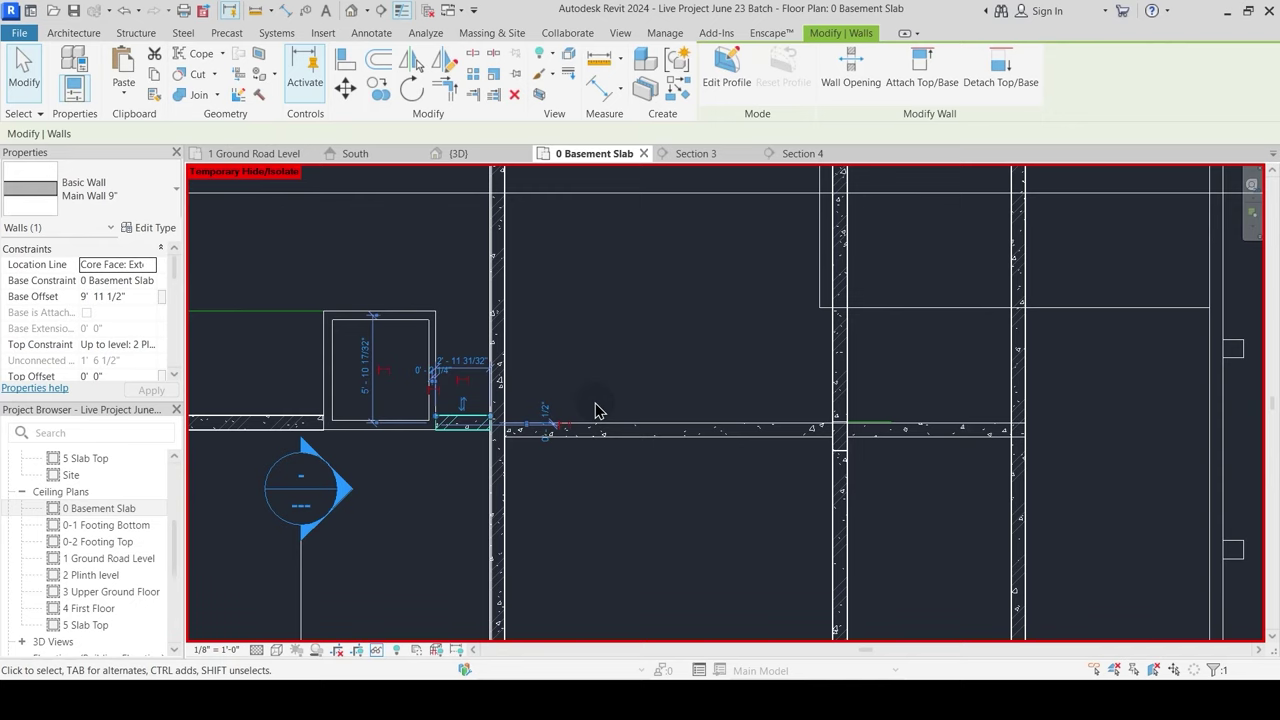
left_click(671, 383)
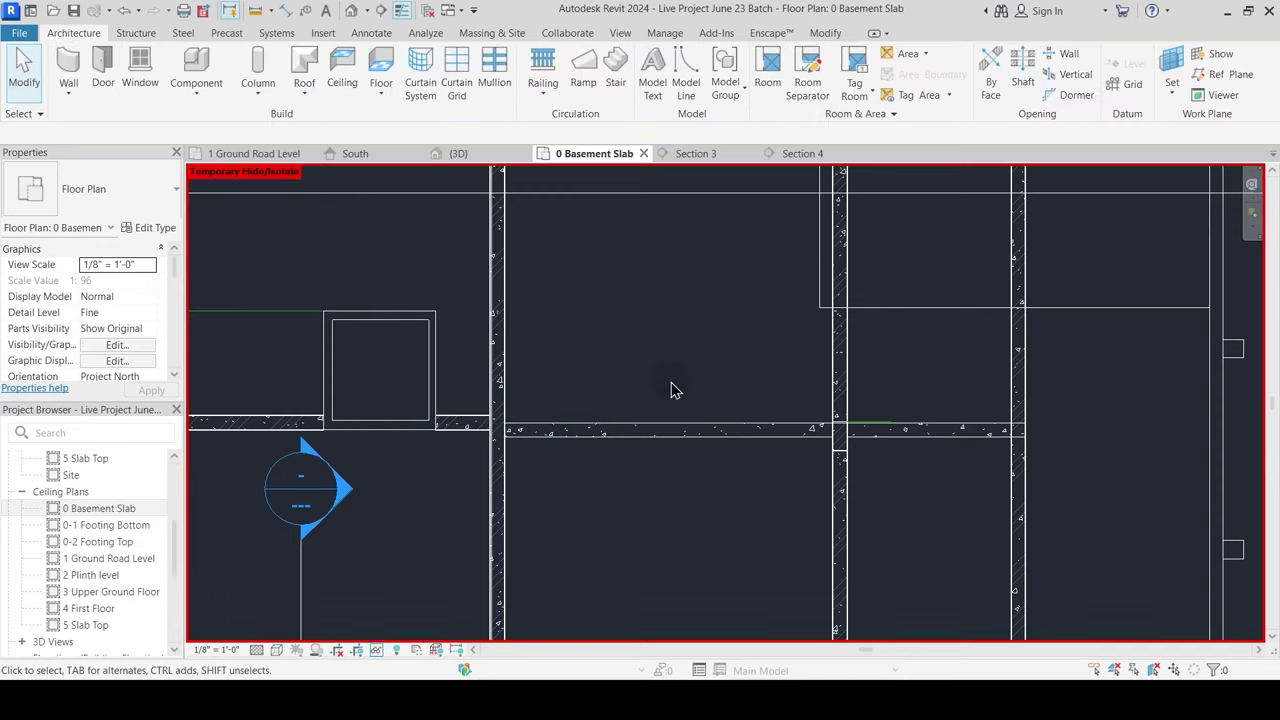
key("h")
key("r")
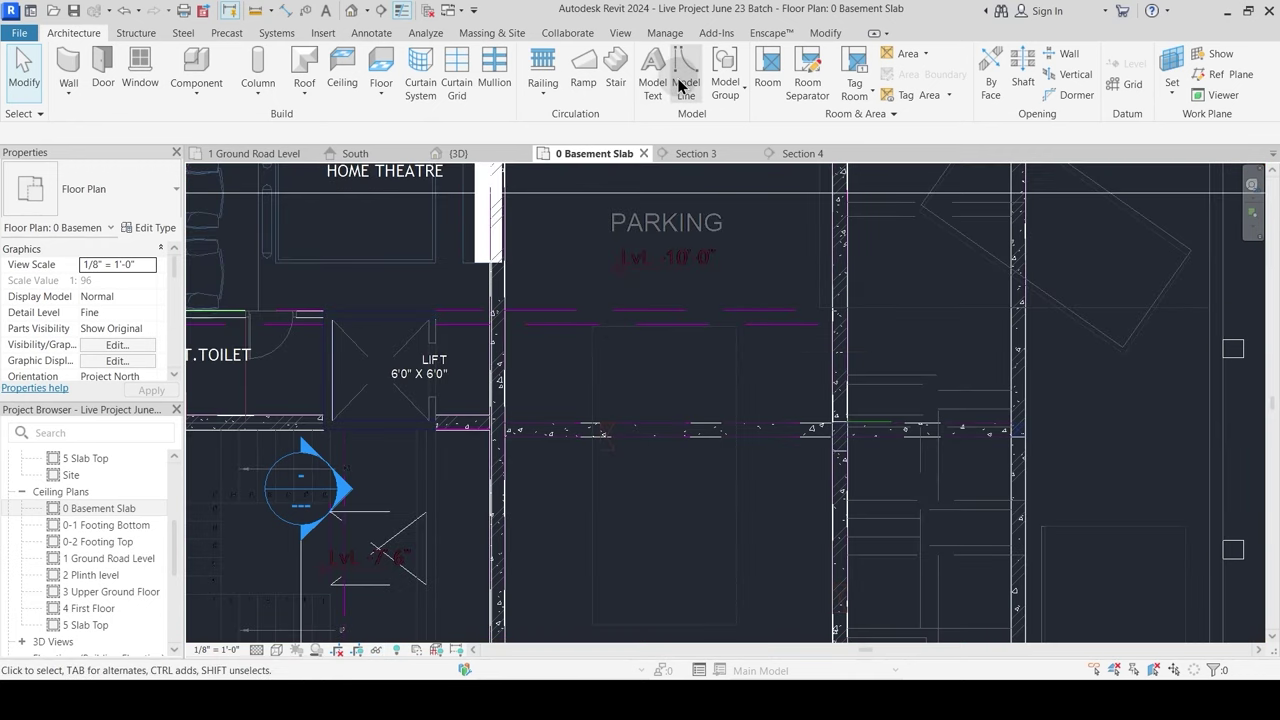
Step: Switch the canvas to a light background, then try hiding and restoring the imported drawing
left_click(620, 32)
left_click(1251, 85)
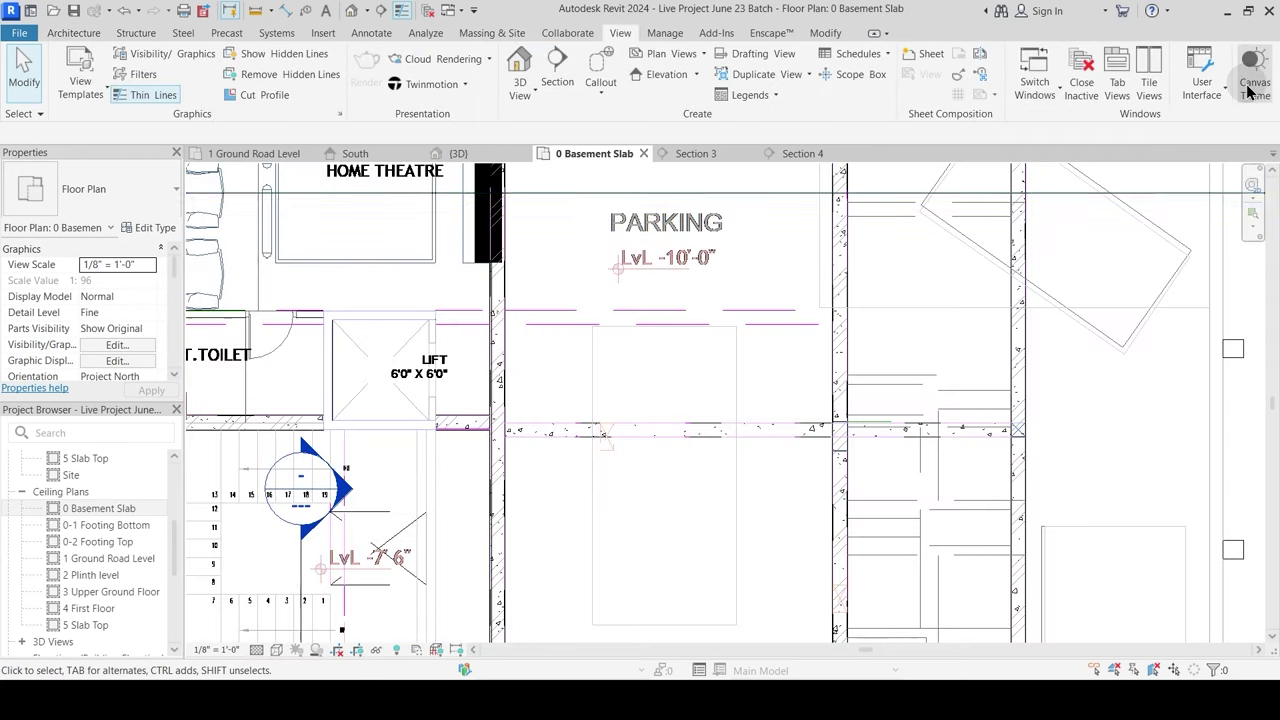
left_click(635, 317)
key("h")
key("h")
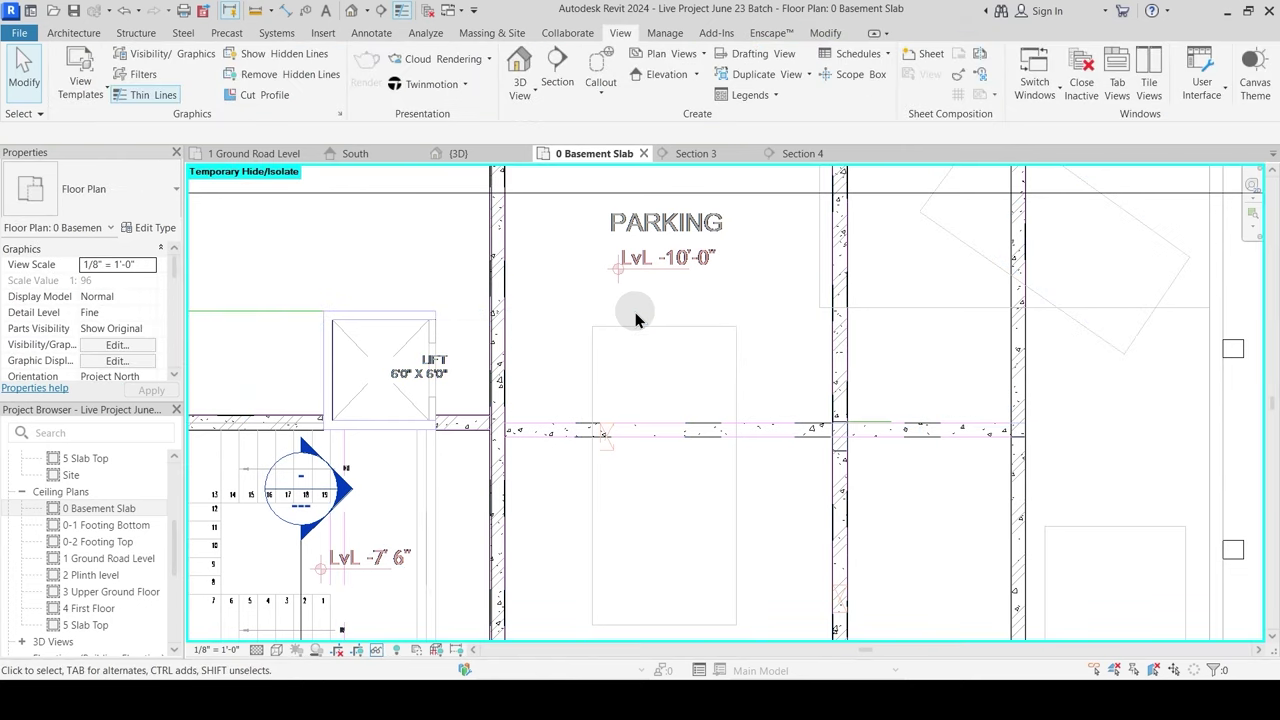
scroll(635, 315, "down", 2)
key("h")
key("r")
scroll(640, 332, "down", 3)
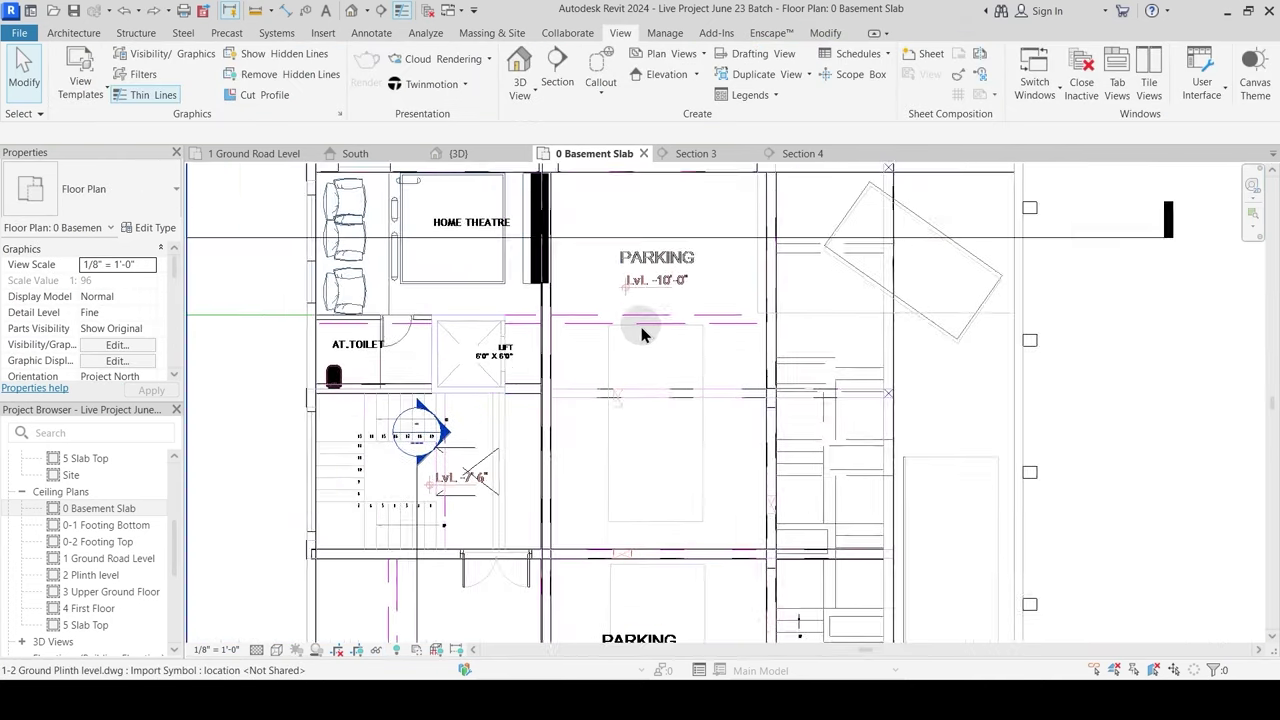
Step: Temporarily hide the 0 Basement.dwg and ground plinth level CAD imports
left_click(806, 403)
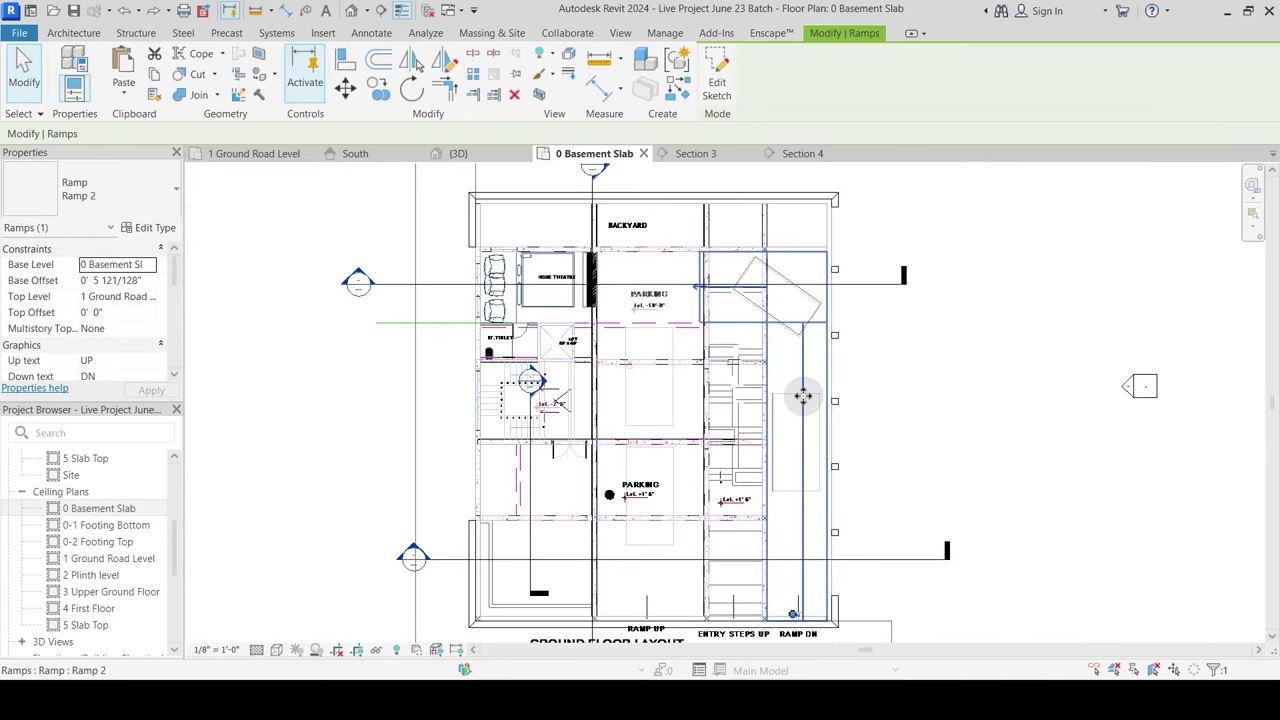
key("Escape")
left_click(670, 413)
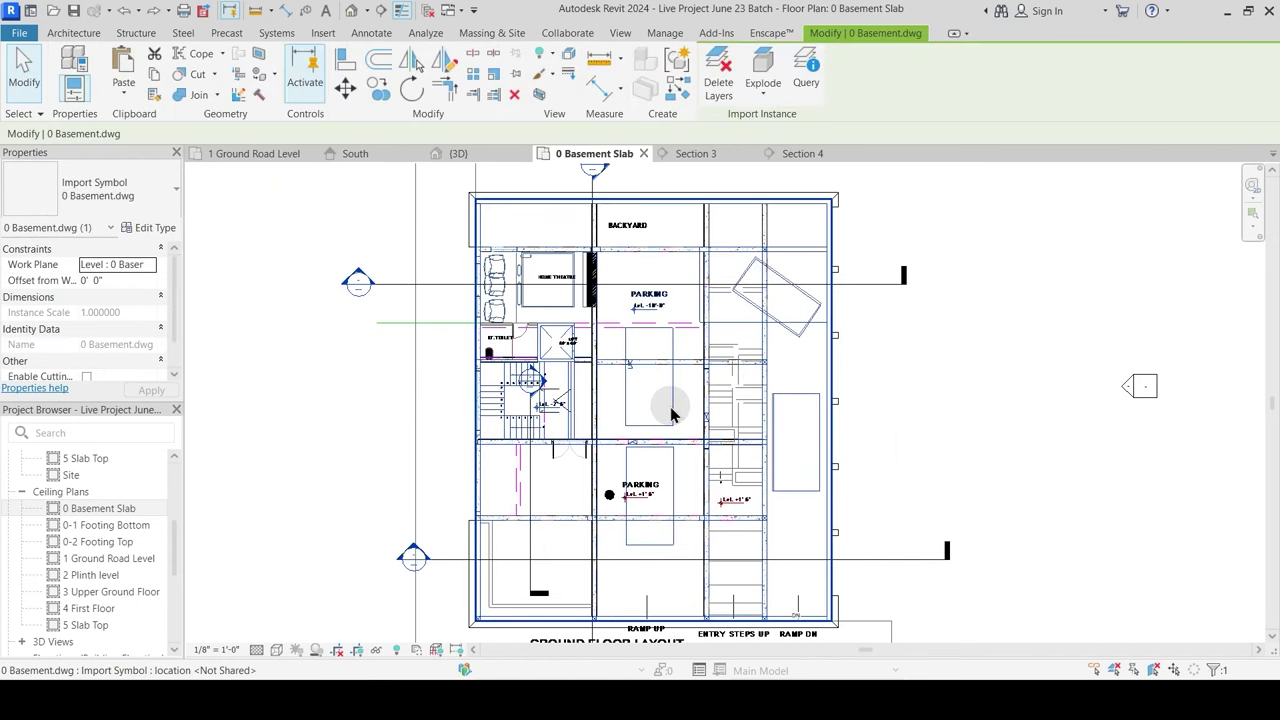
key("h")
key("h")
scroll(668, 405, "up", 3)
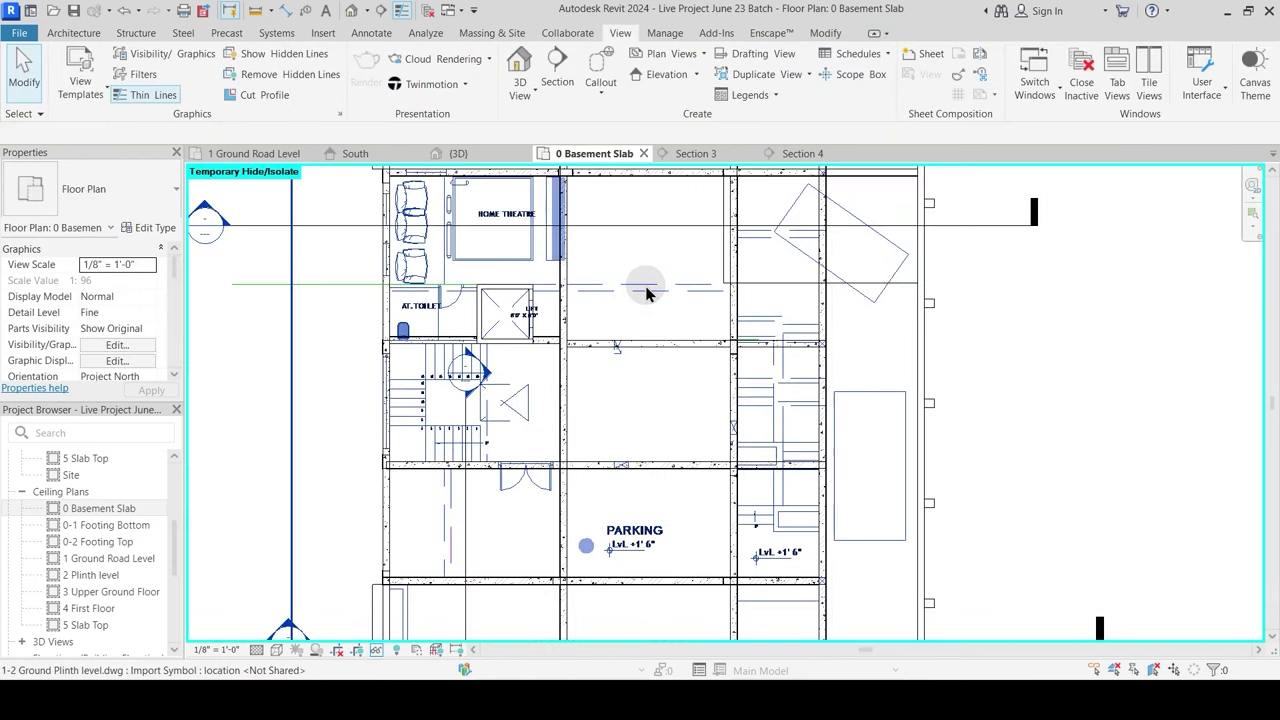
left_click(646, 292)
key("h")
key("h")
scroll(611, 346, "up", 4)
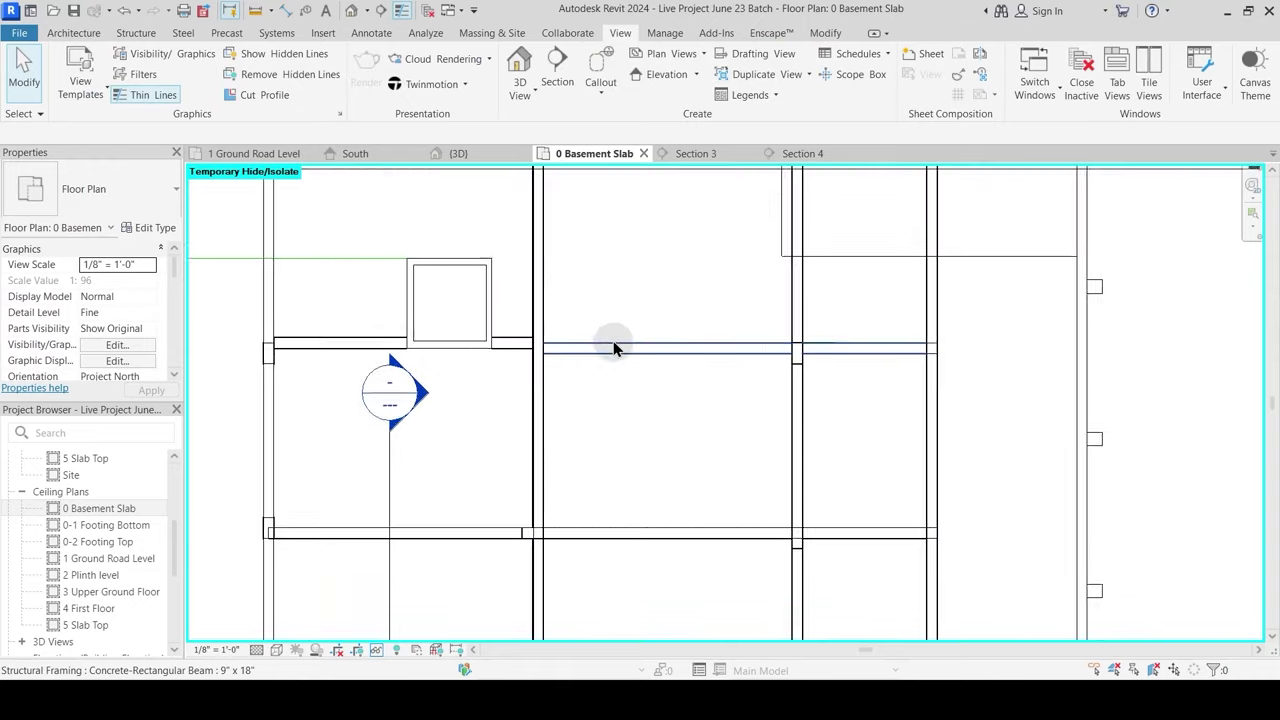
scroll(537, 388, "up", 2)
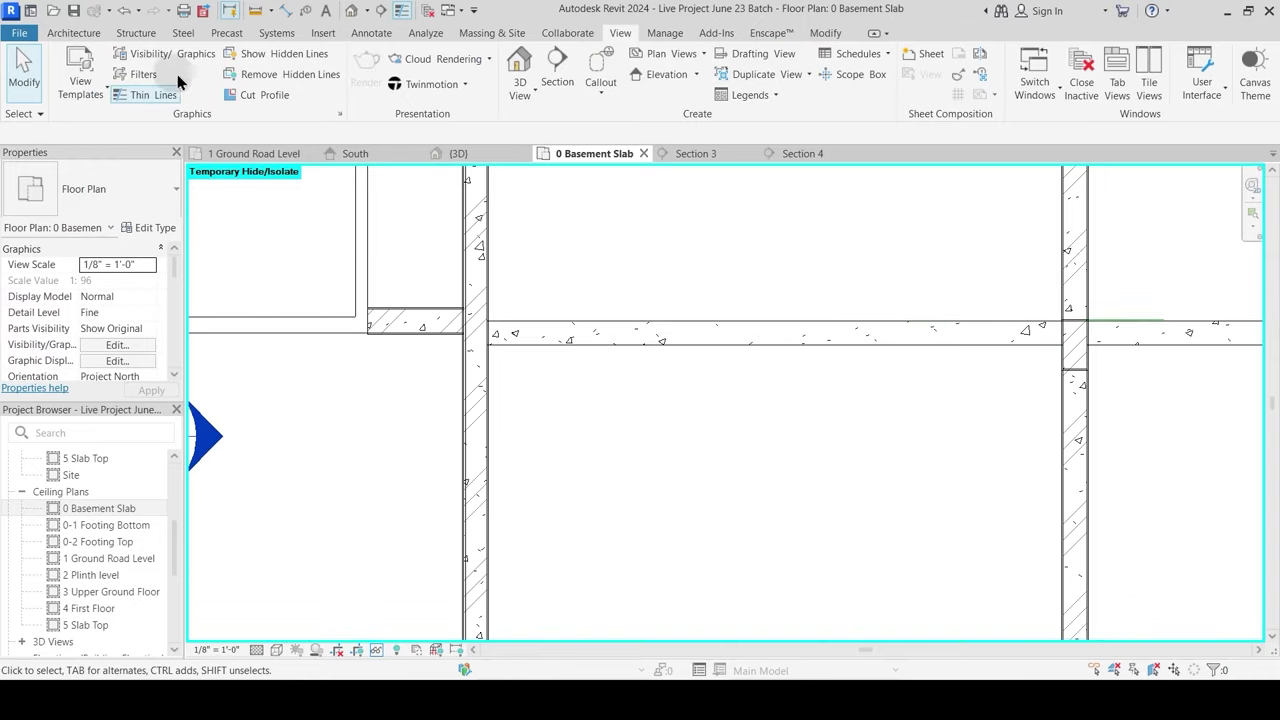
left_click(74, 33)
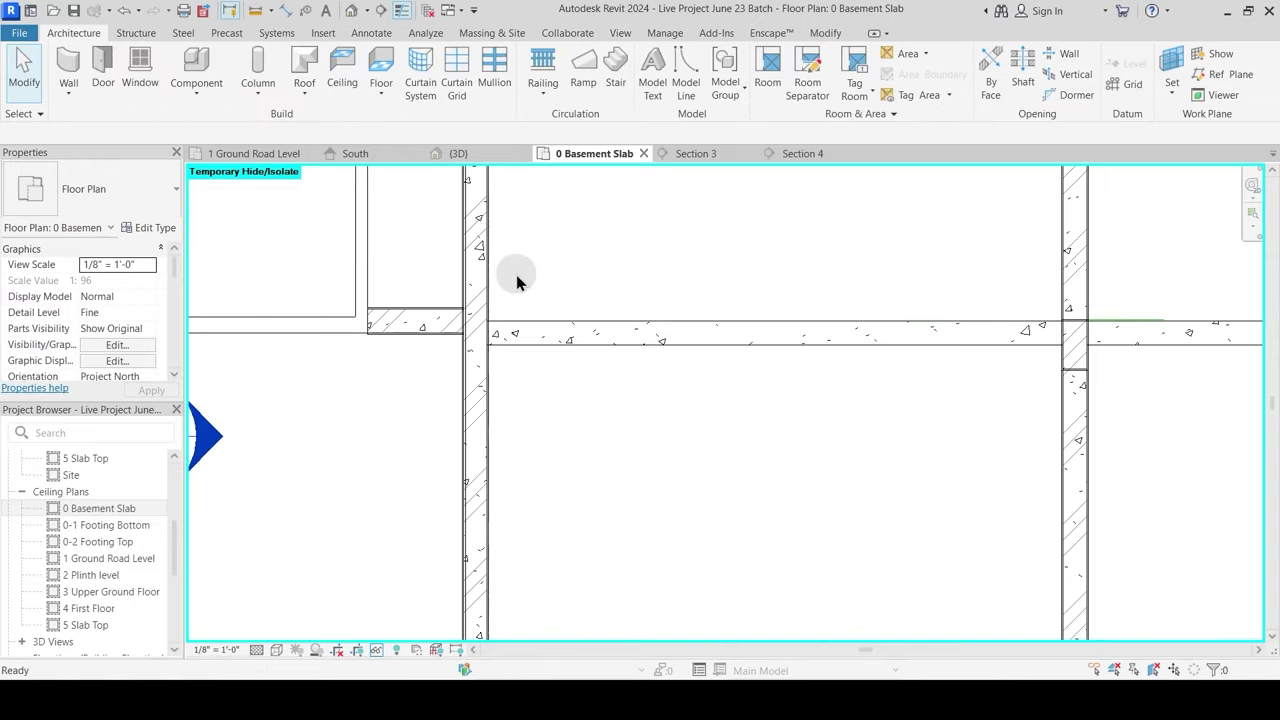
Step: Place a wall along the beam with Pick Lines and extend it to the right wall
key("w")
key("a")
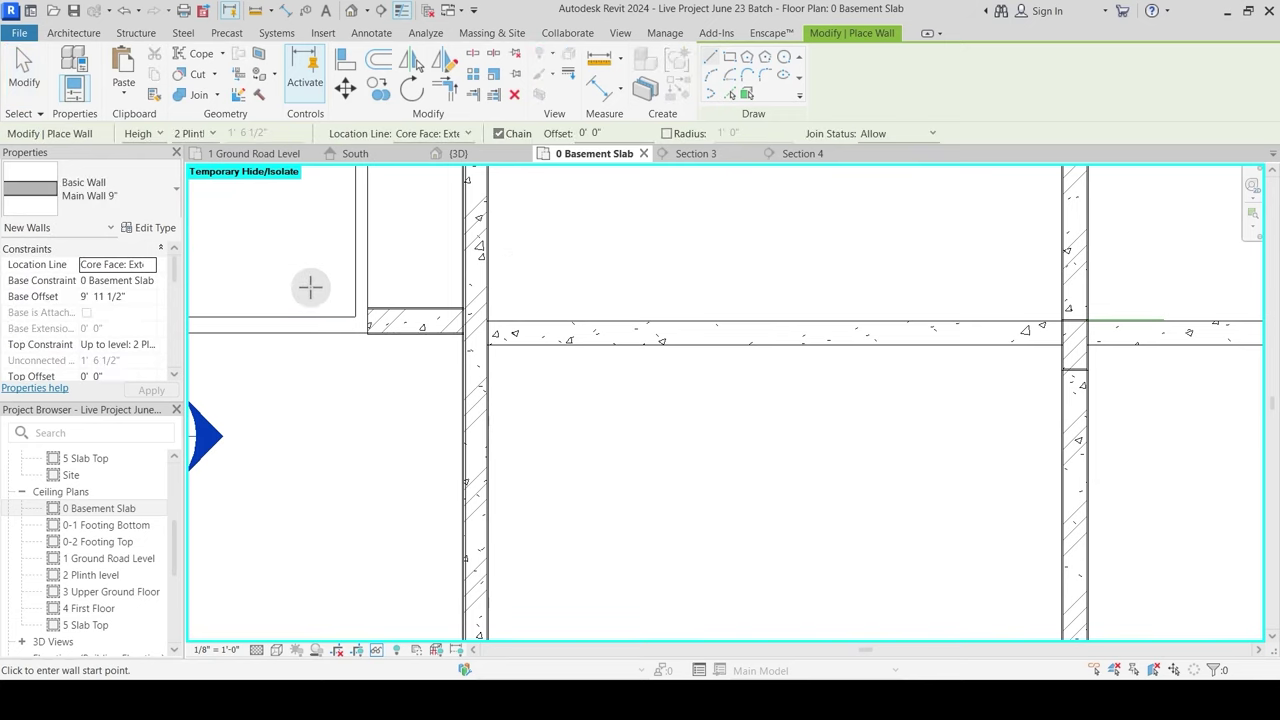
left_click(728, 93)
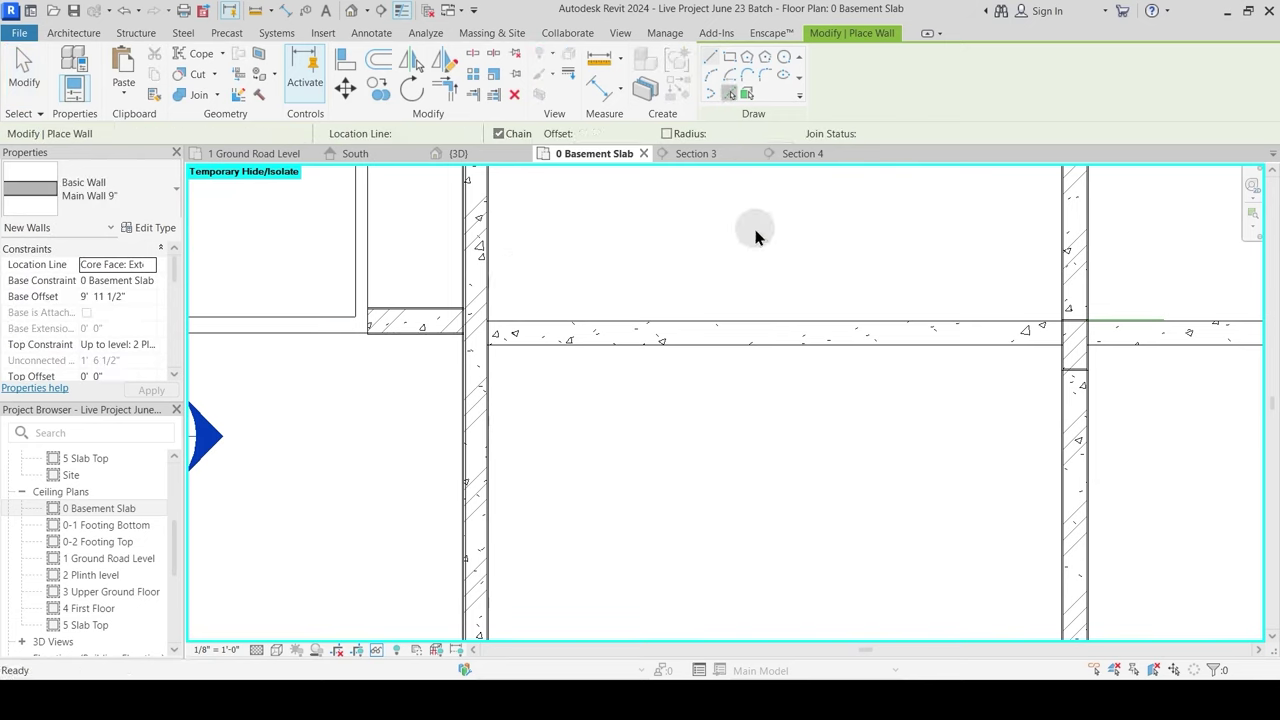
left_click(780, 320)
middle_click_drag(957, 391, 474, 391)
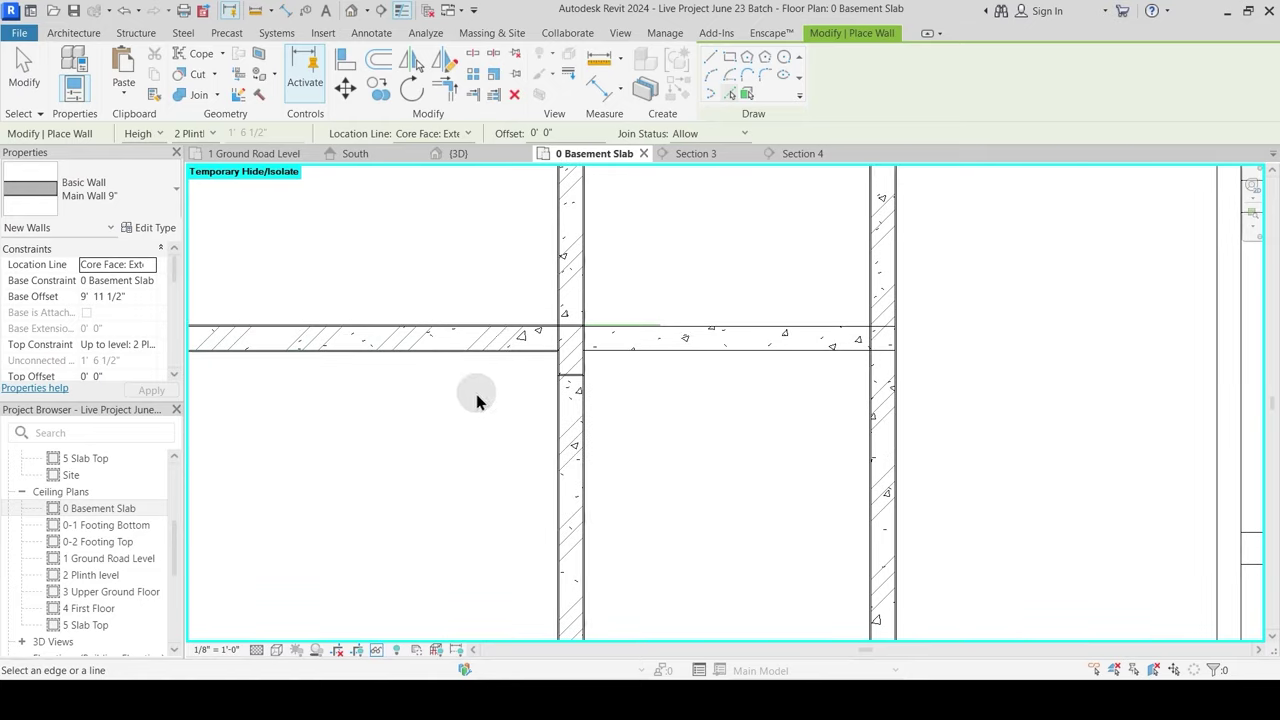
key("Escape")
key("Escape")
key("Tab")
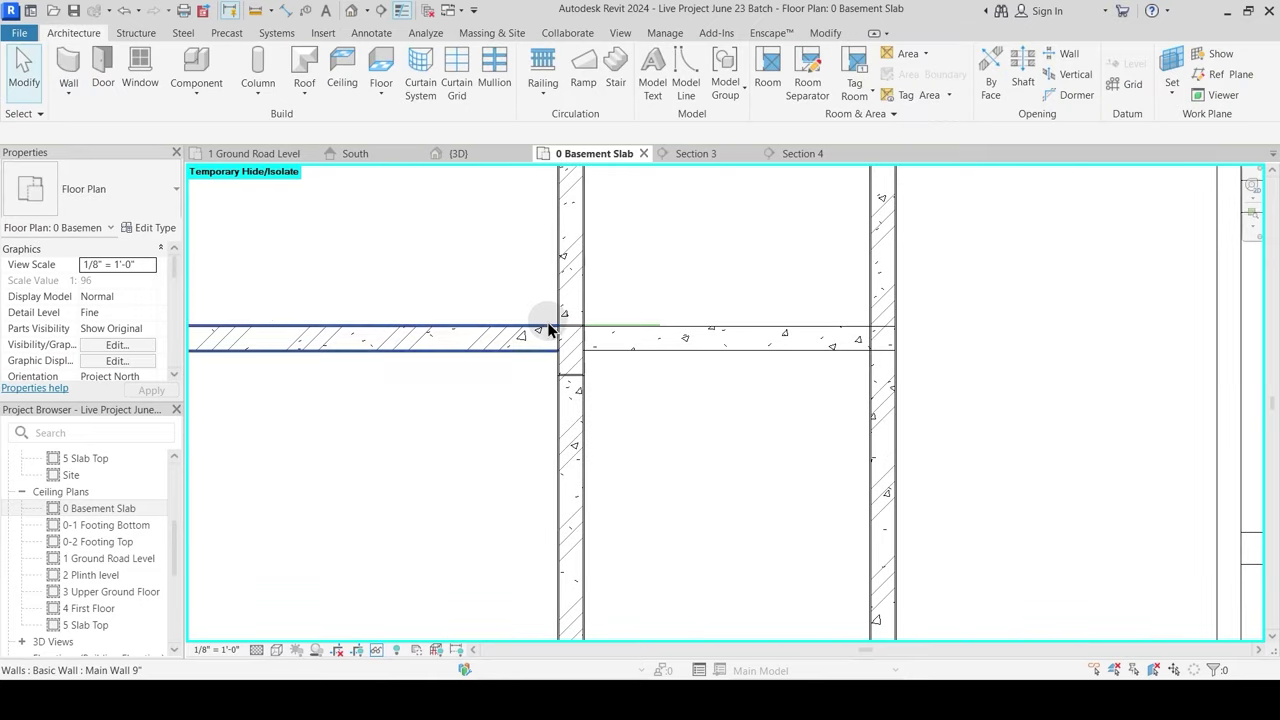
left_click(551, 334)
scroll(558, 330, "up", 1)
left_click_drag(580, 330, 735, 322)
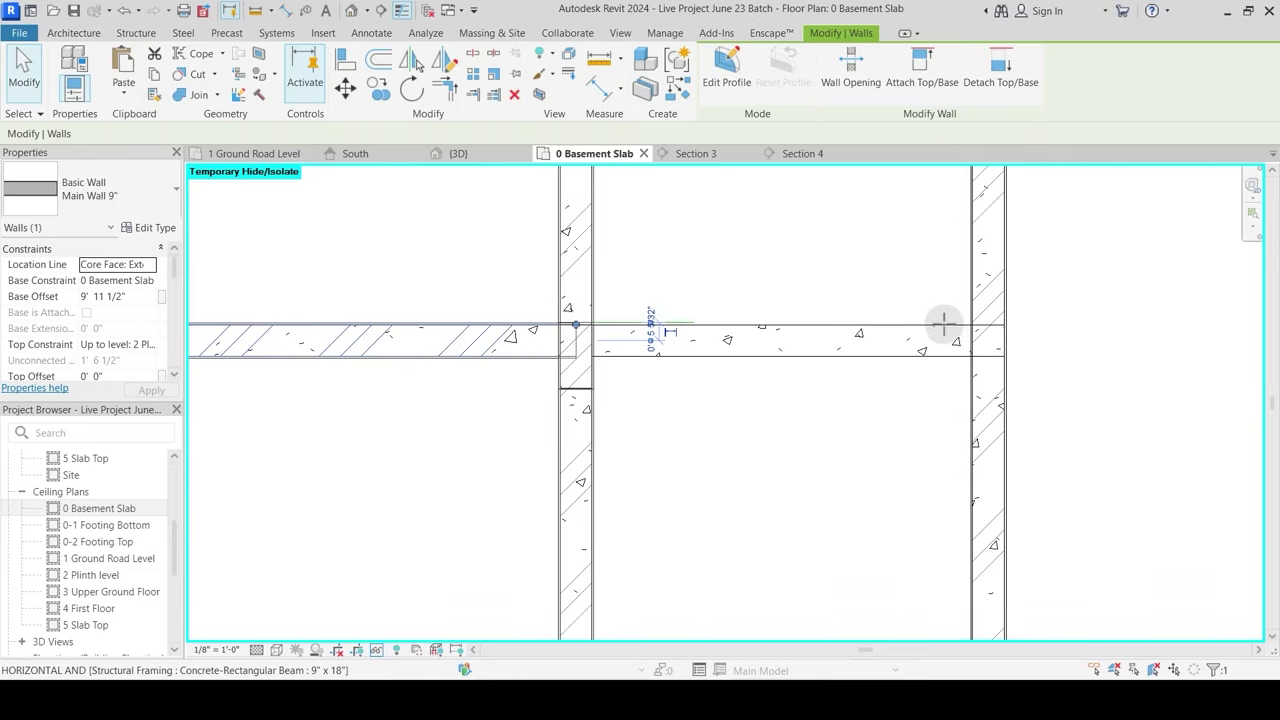
left_click_drag(943, 323, 971, 323)
key("Escape")
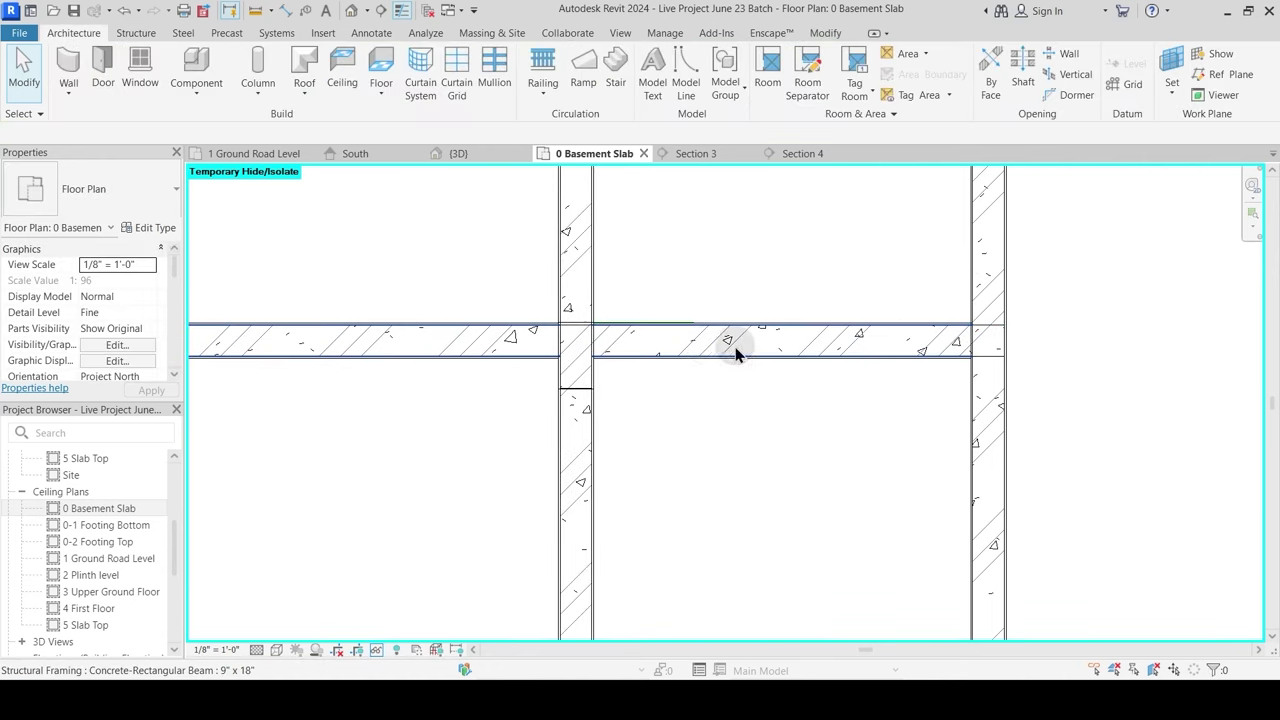
Step: Inspect the model line along the beam edge and select the junction column
scroll(590, 332, "up", 3)
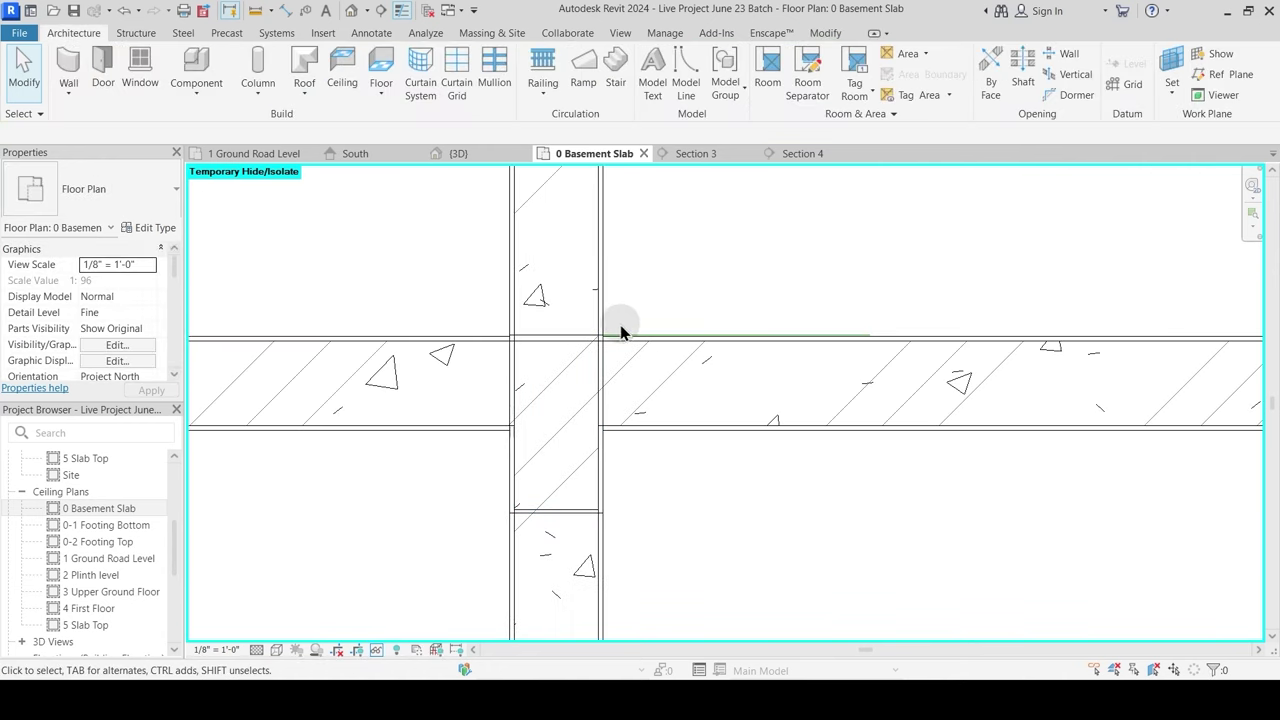
left_click(866, 335)
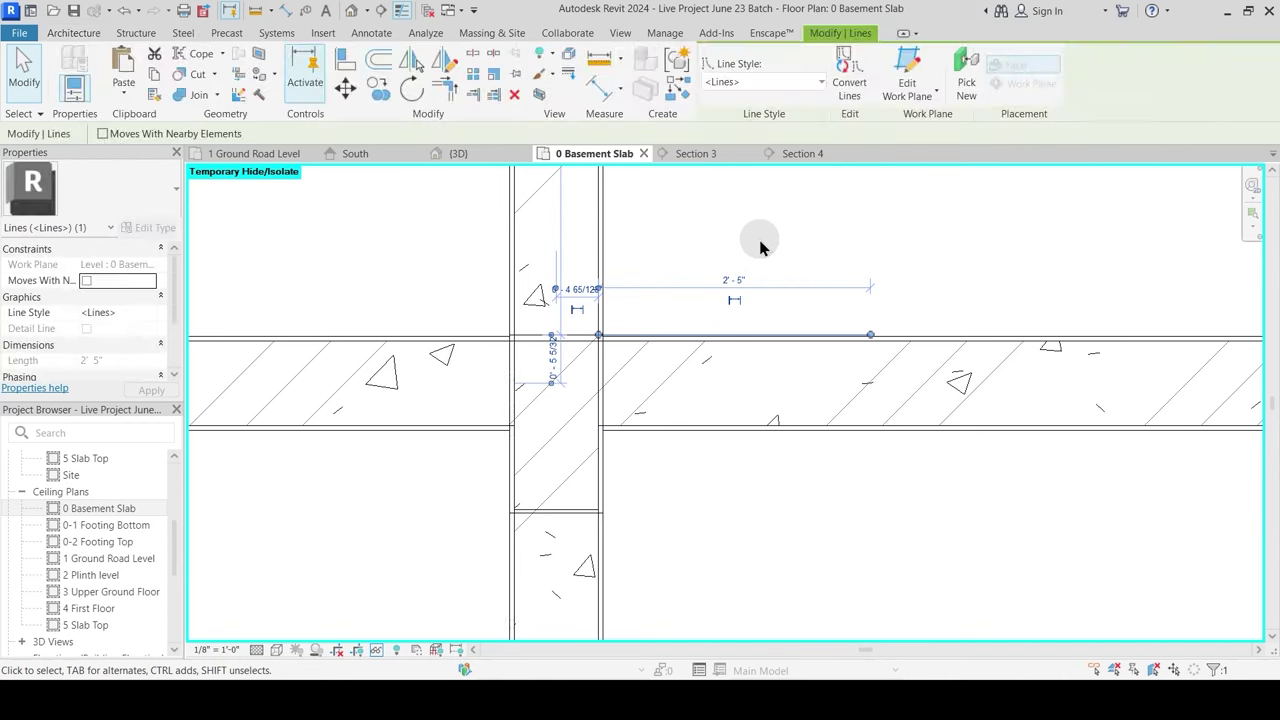
key("Escape")
scroll(631, 349, "up", 3)
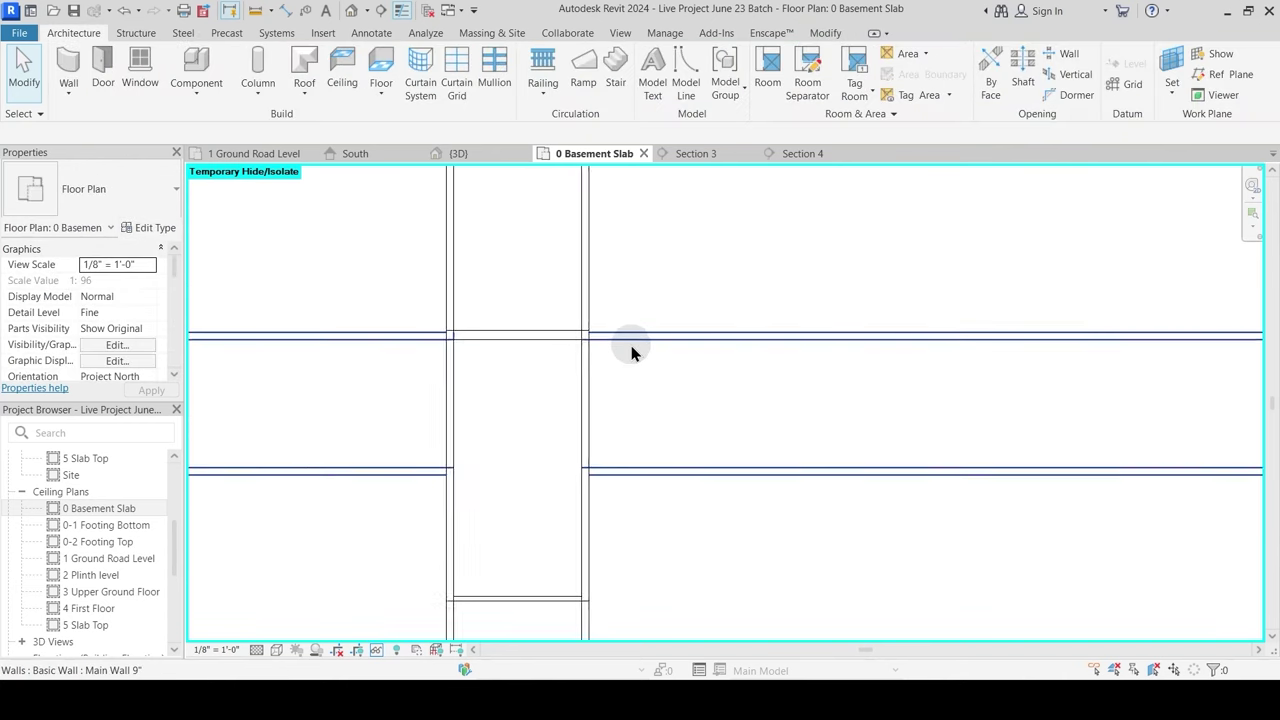
left_click(563, 338)
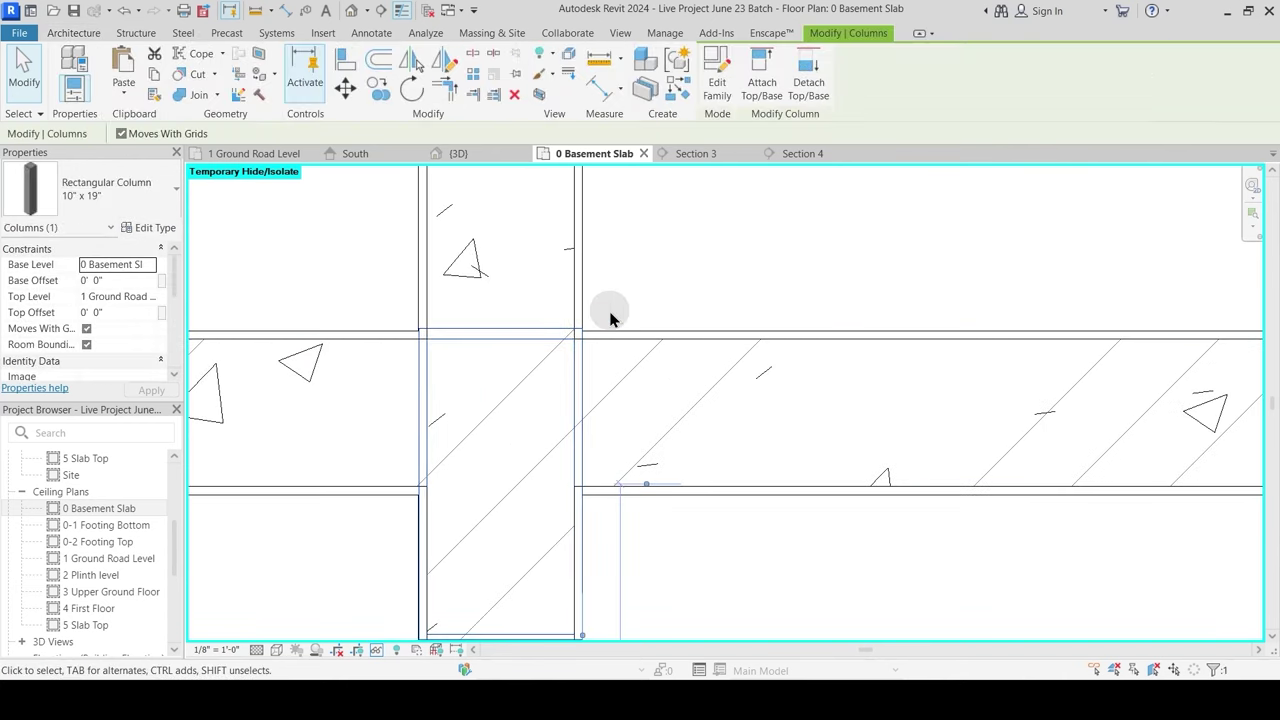
scroll(608, 317, "up", 2)
scroll(686, 298, "down", 2)
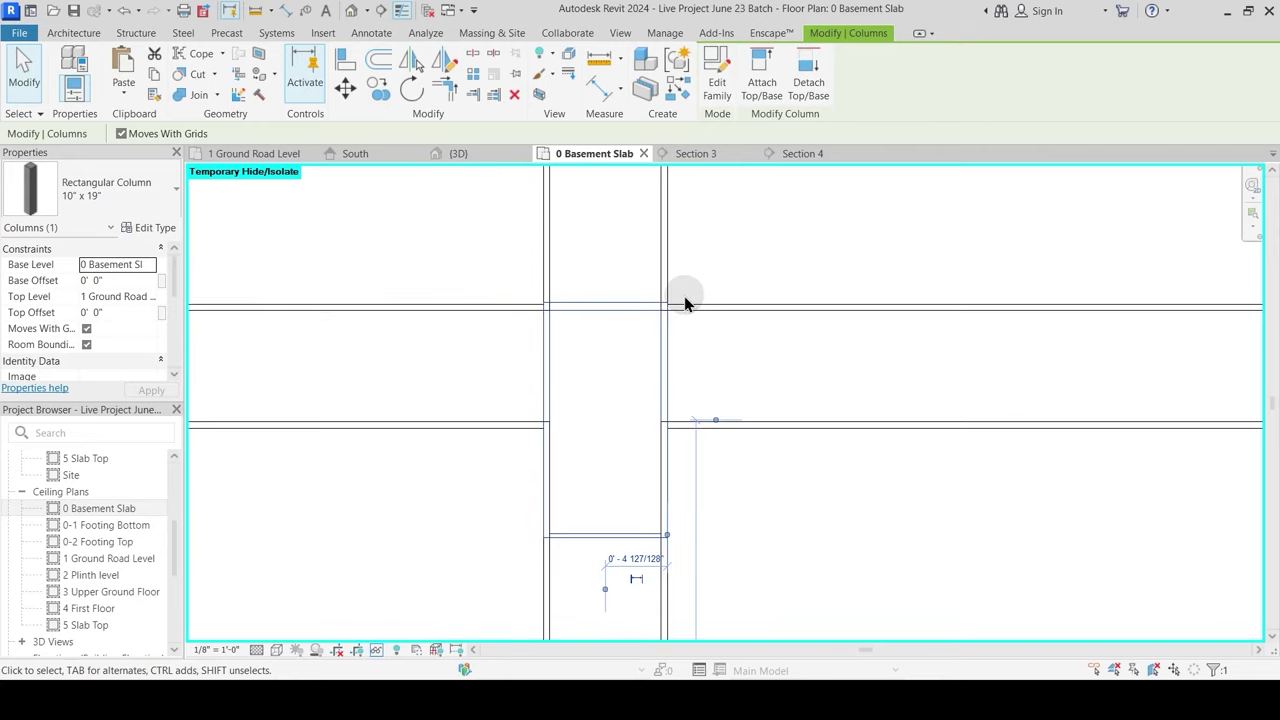
scroll(643, 334, "up", 3)
scroll(659, 305, "up", 1)
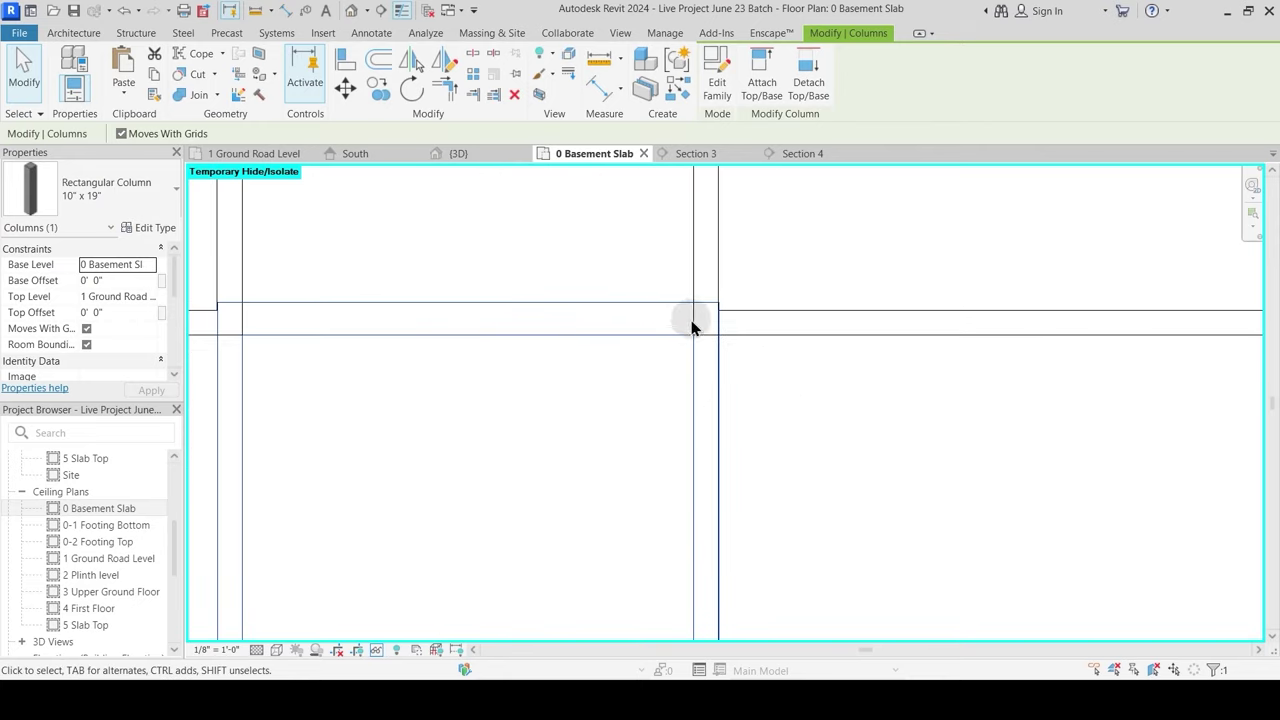
Step: Move the column with MV so its top edge drops onto the lower line
key("m")
key("v")
scroll(726, 323, "up", 2)
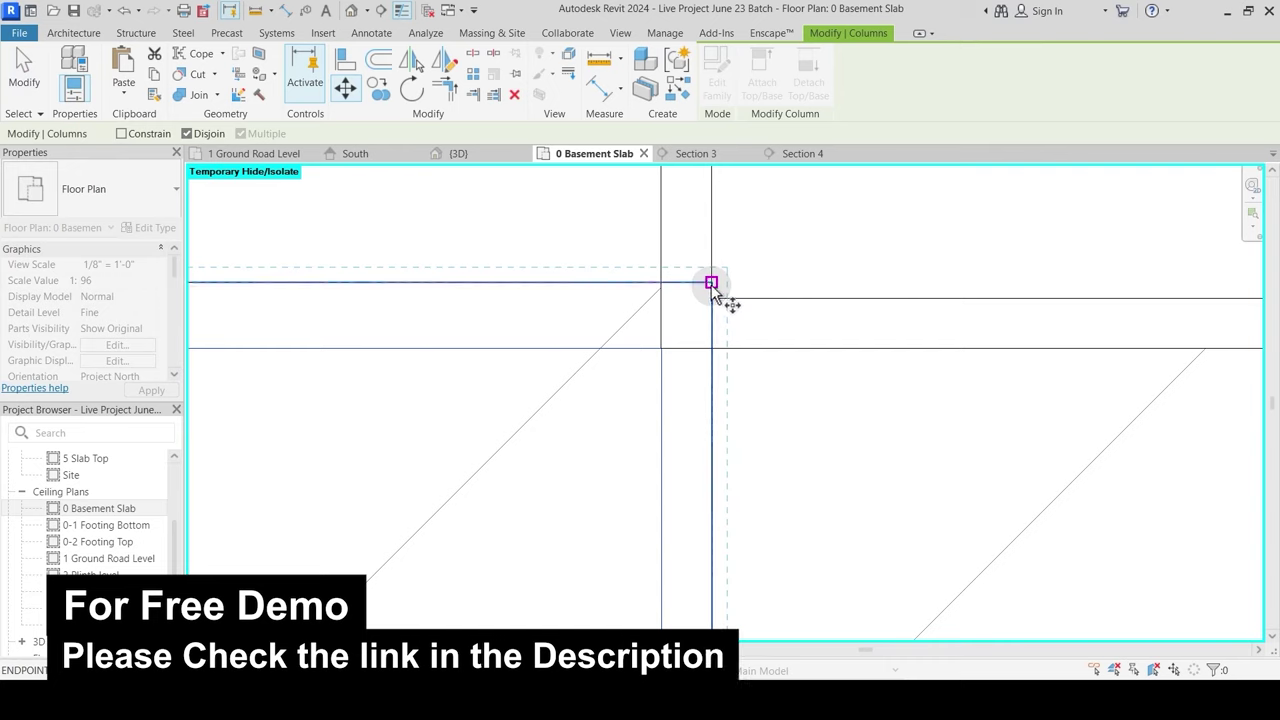
left_click(712, 285)
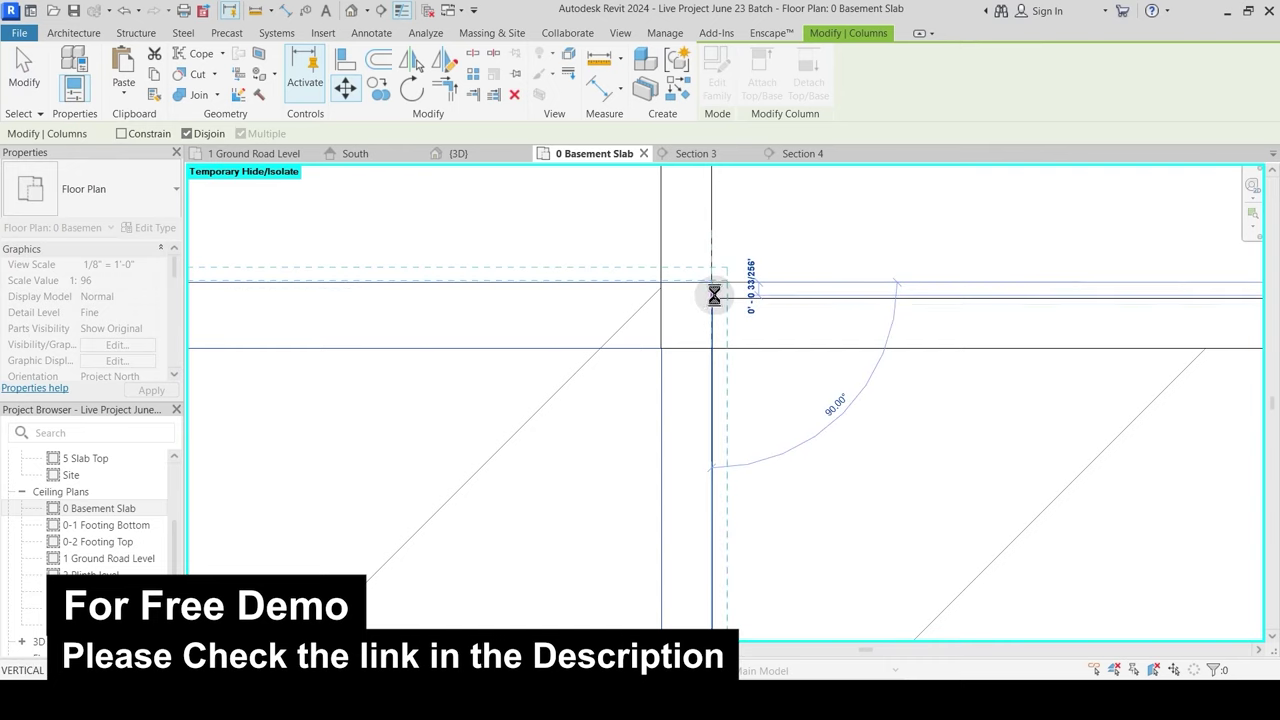
left_click(712, 295)
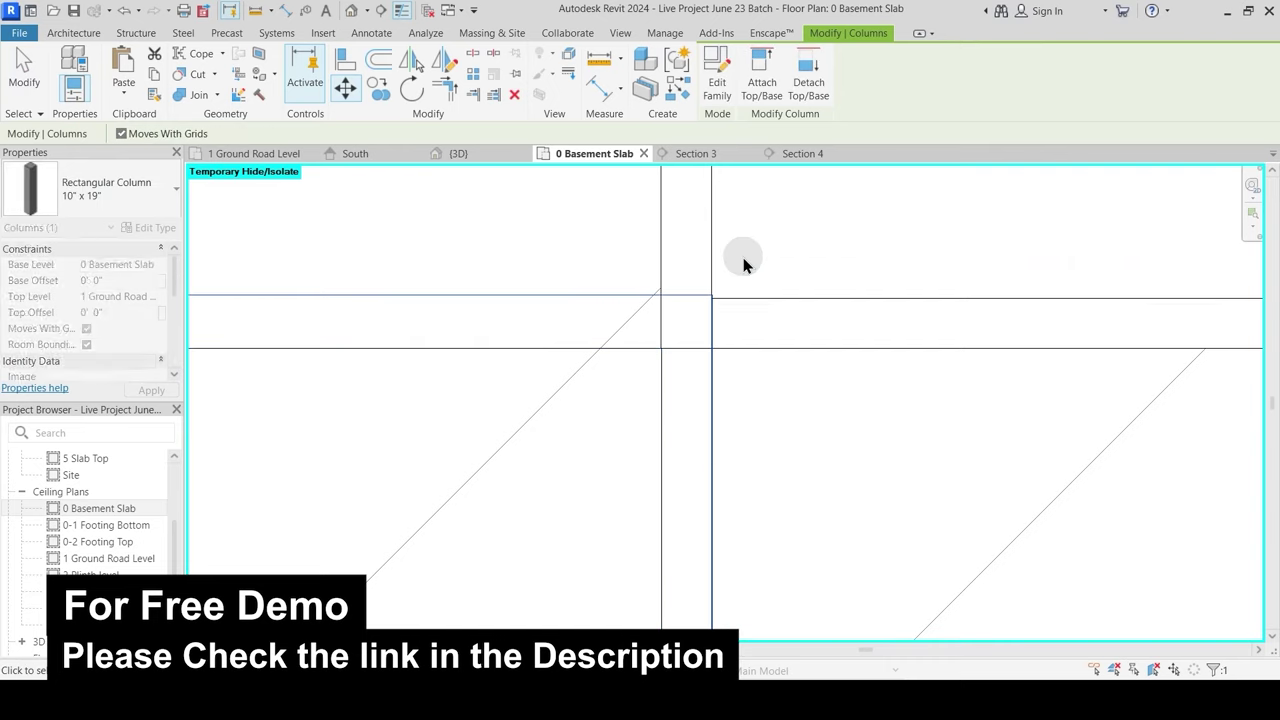
left_click(712, 299)
left_click(713, 322)
key("Escape")
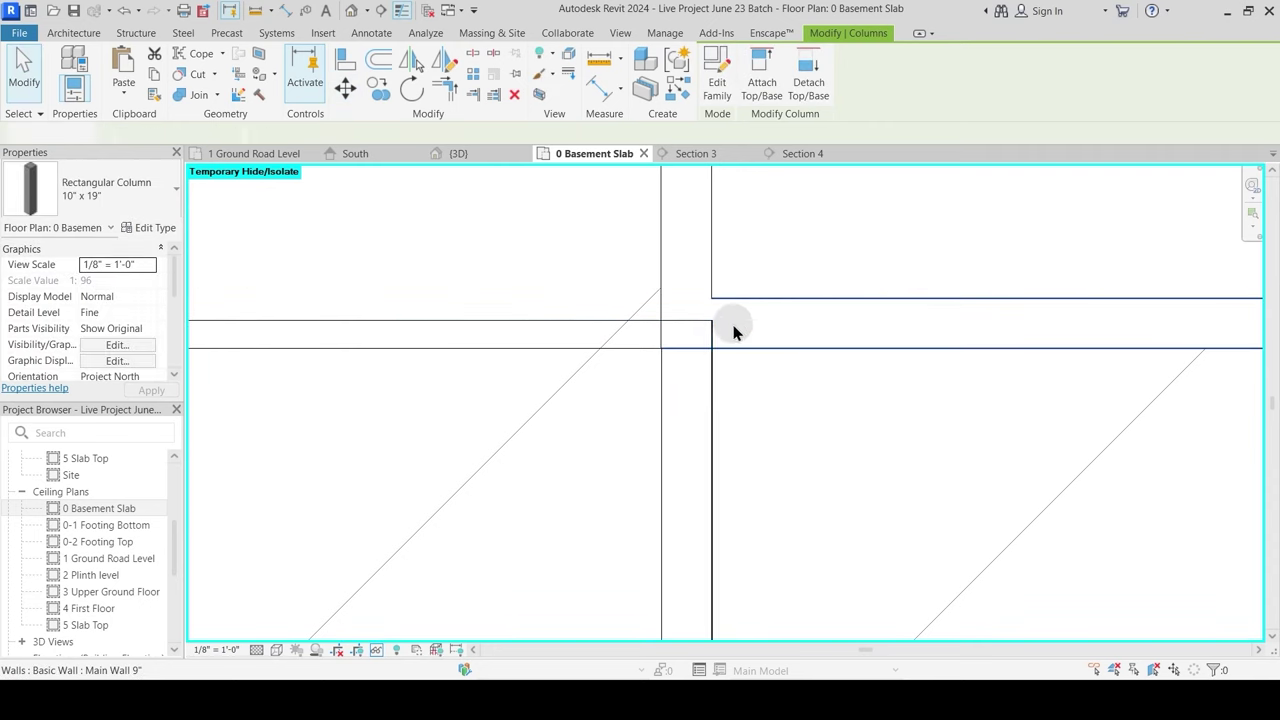
Step: Move the column down again, then undo the column moves
left_click(710, 334)
key("m")
key("v")
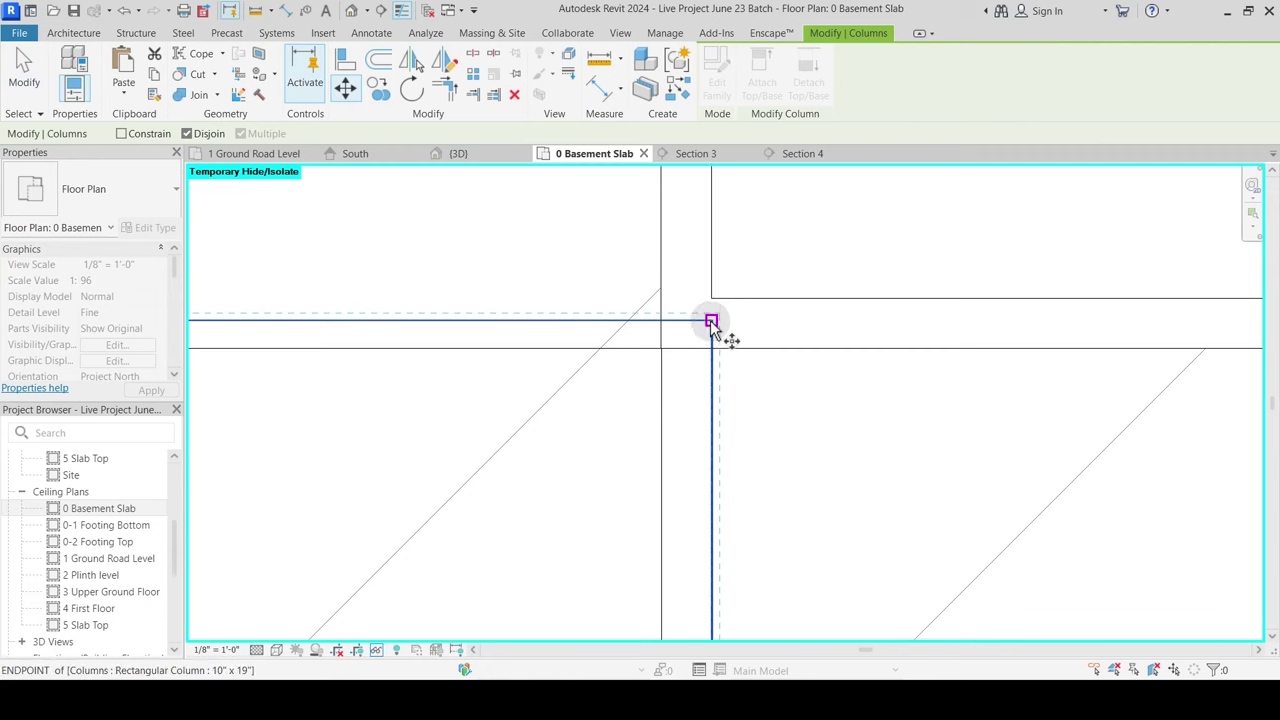
left_click(712, 322)
left_click(714, 350)
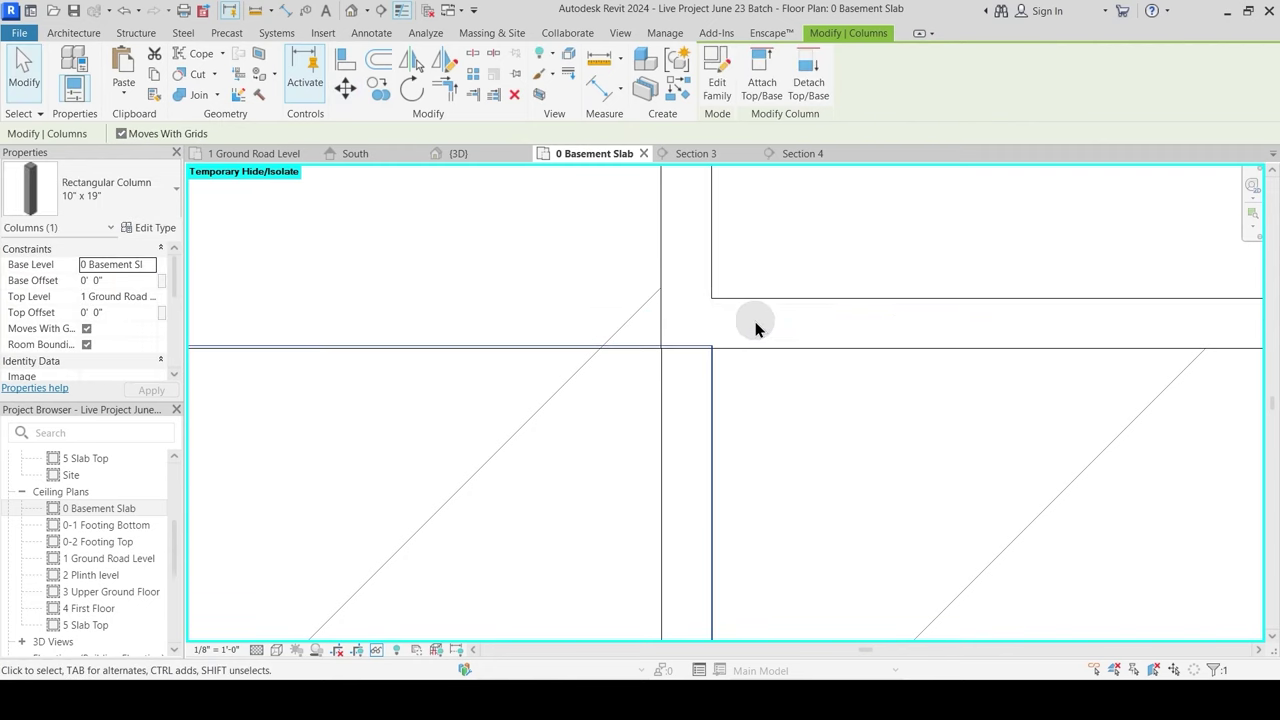
key("Escape")
key("ctrl+z")
key("ctrl+z")
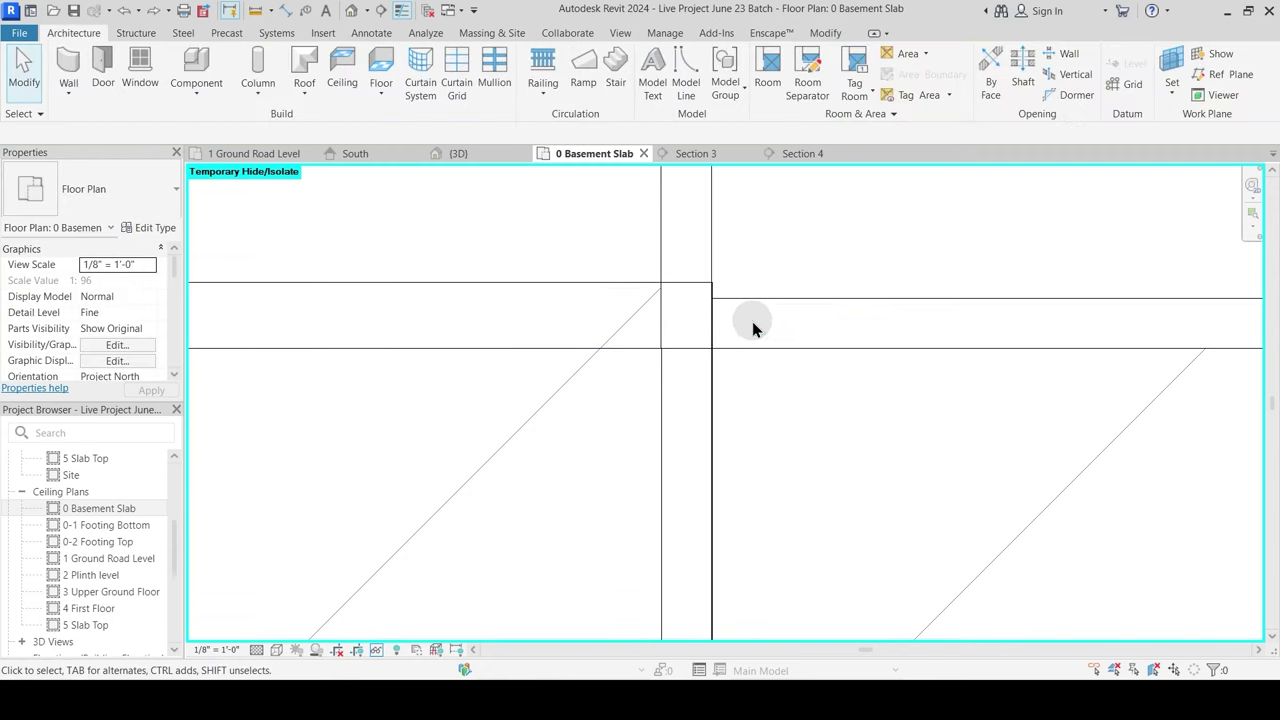
Step: Window-select and delete the stray model line along the beam
scroll(752, 322, "down", 8)
scroll(645, 348, "up", 3)
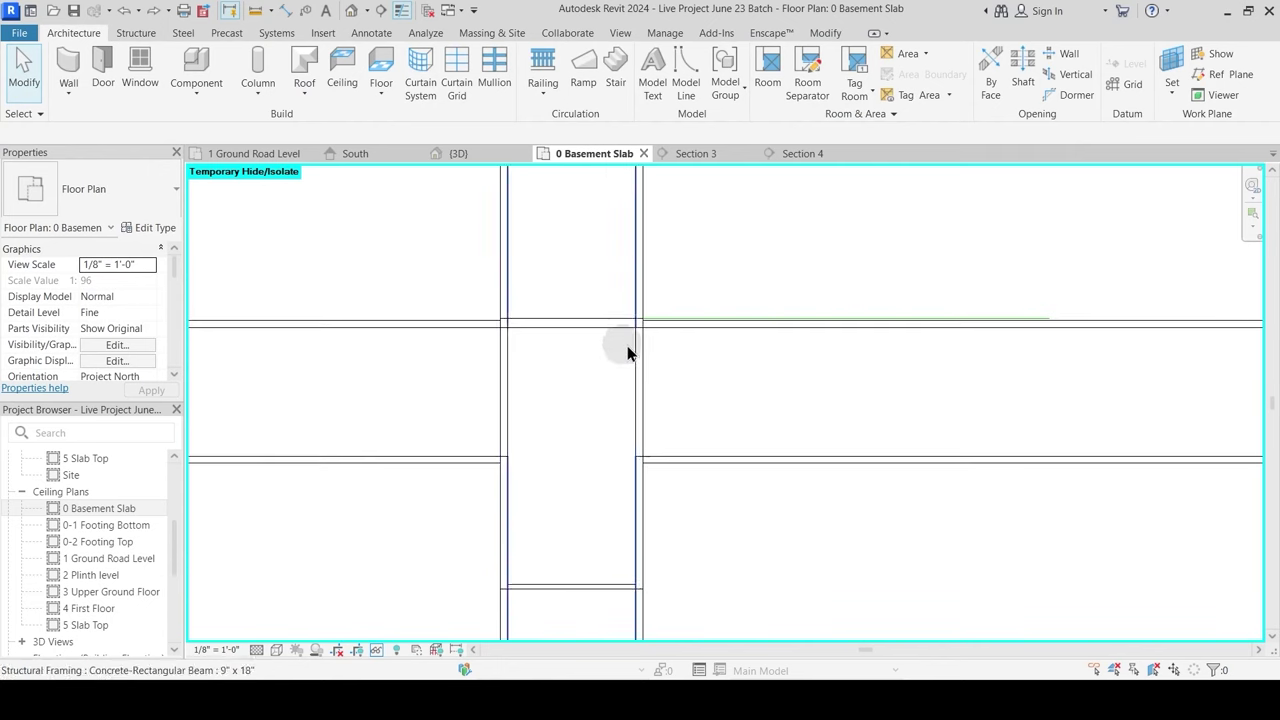
left_click_drag(413, 264, 1088, 351)
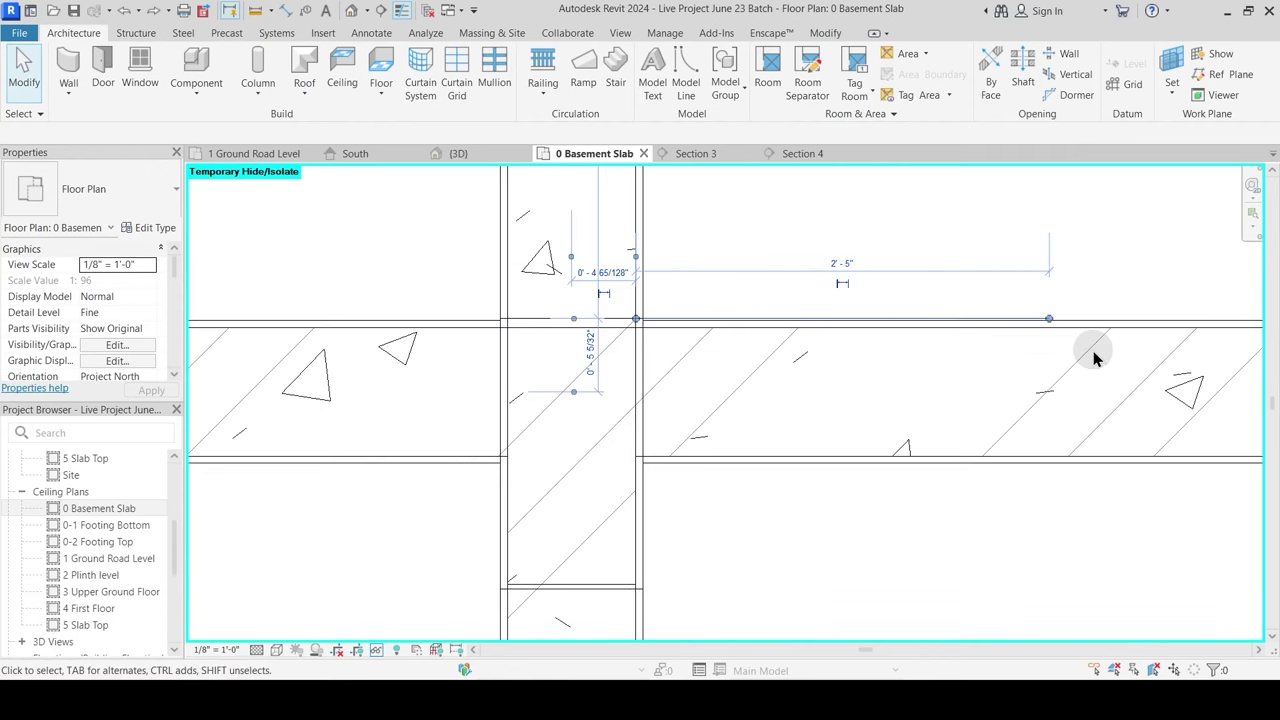
key("Delete")
Step: Align the rectangular column's lower edge to the beam edge
left_click(615, 325)
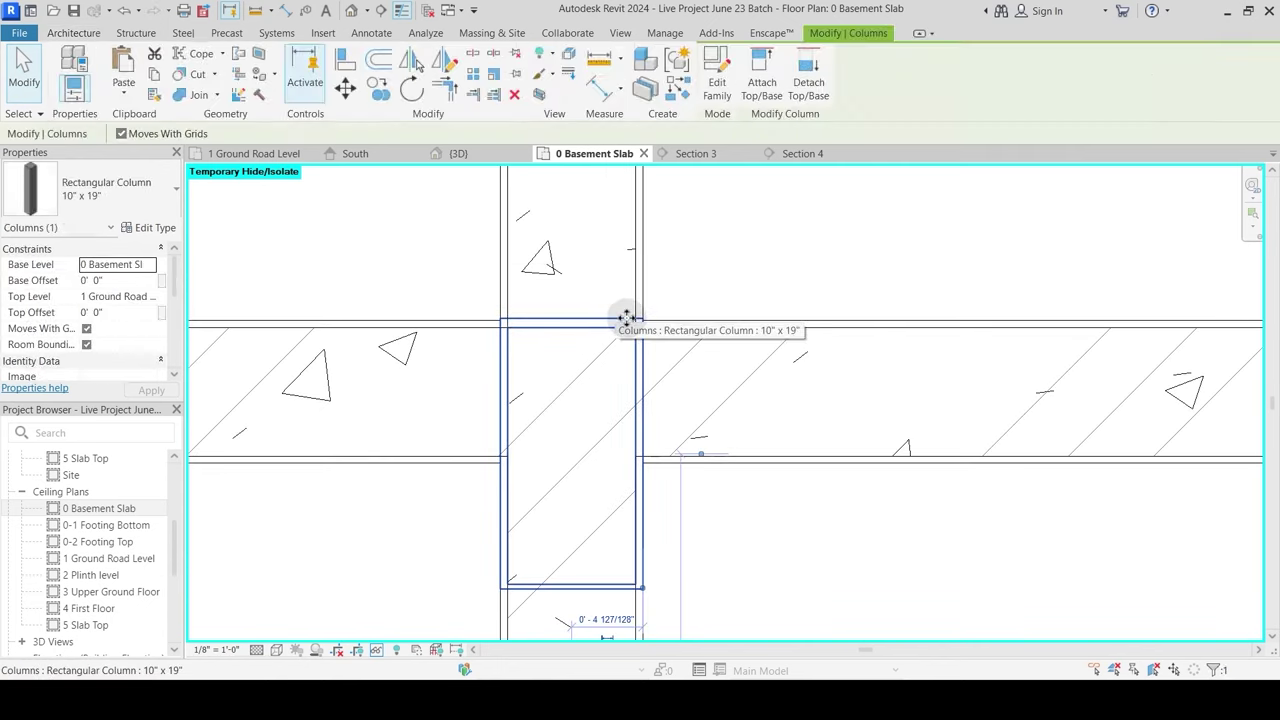
middle_click_drag(699, 486, 708, 418)
scroll(668, 540, "up", 3)
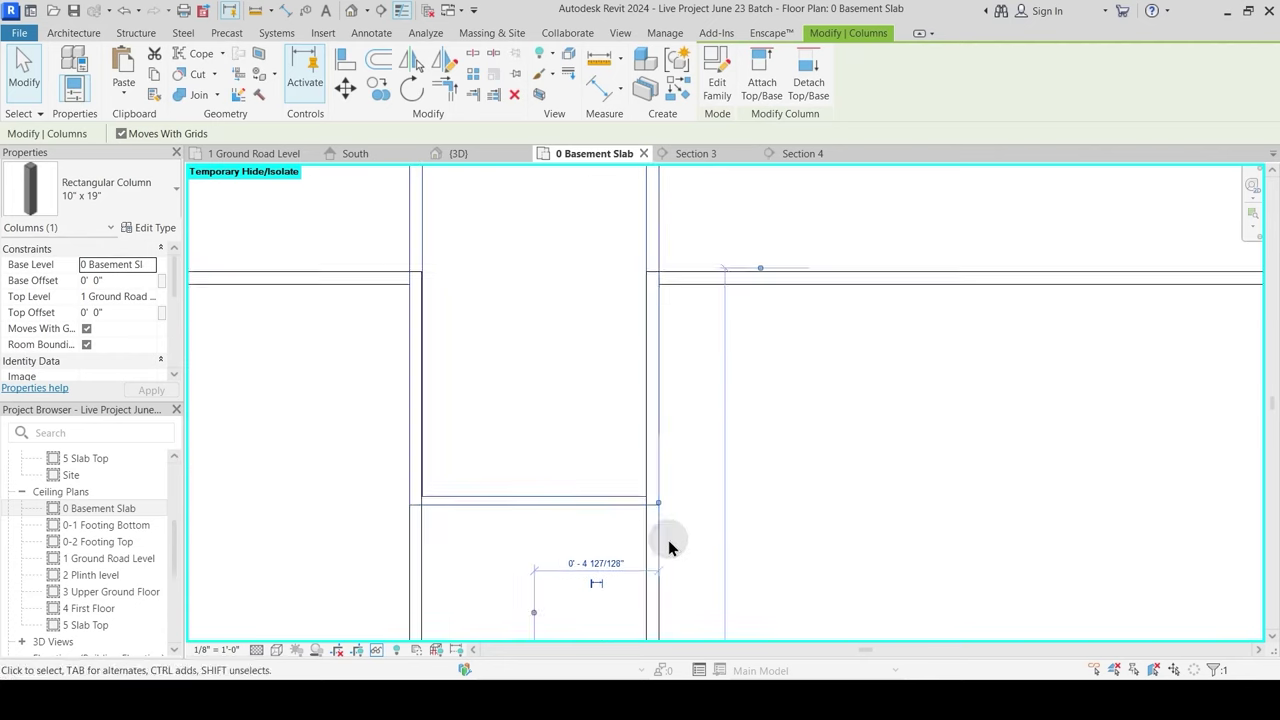
scroll(648, 535, "up", 1)
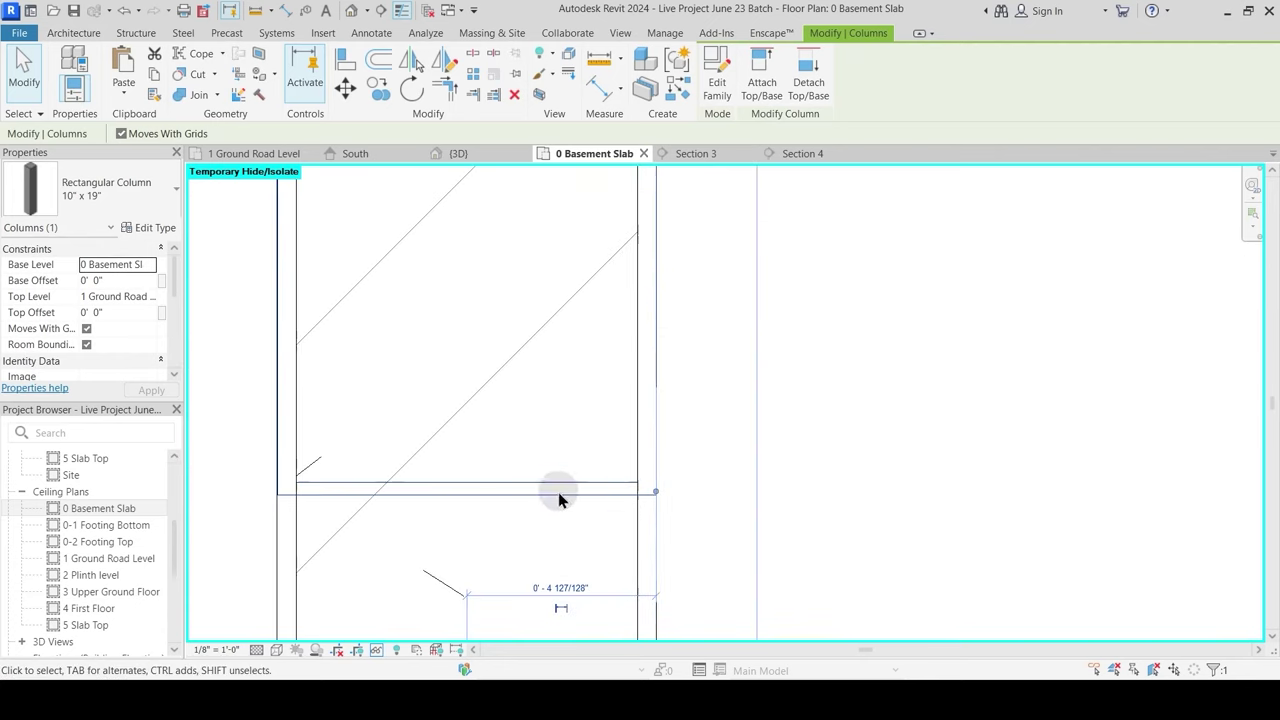
key("Escape")
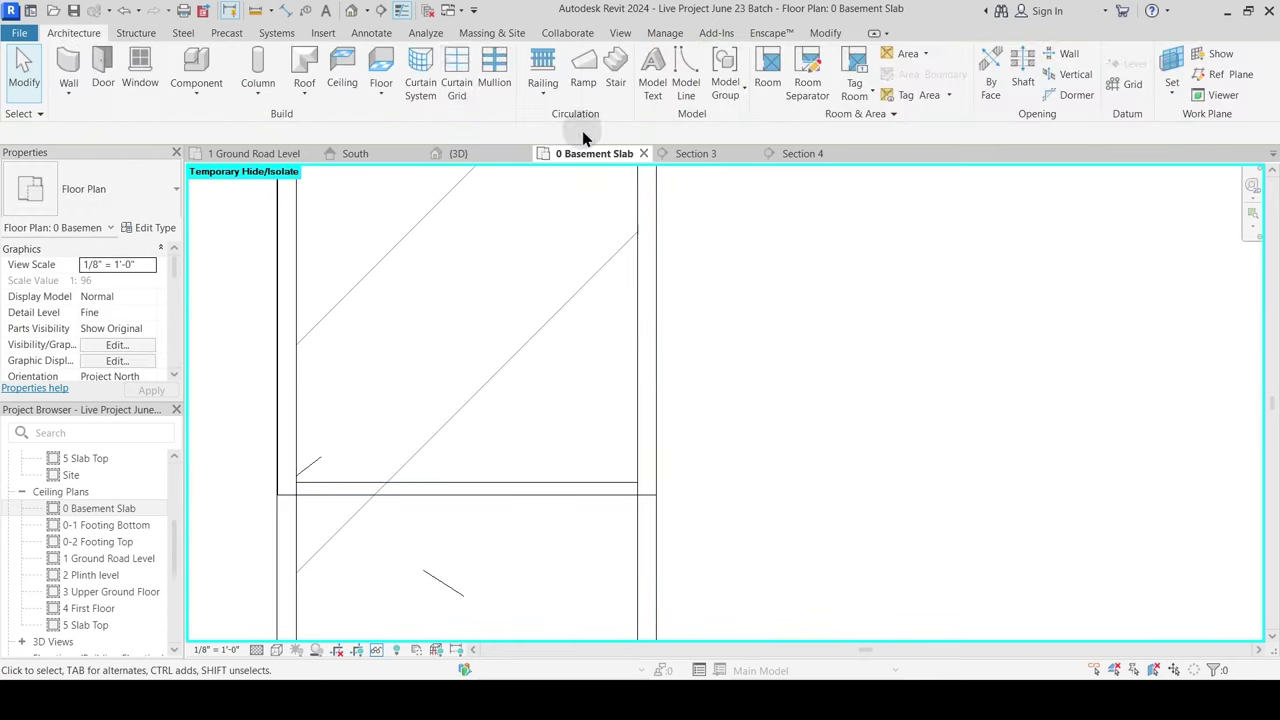
left_click(826, 34)
left_click(346, 64)
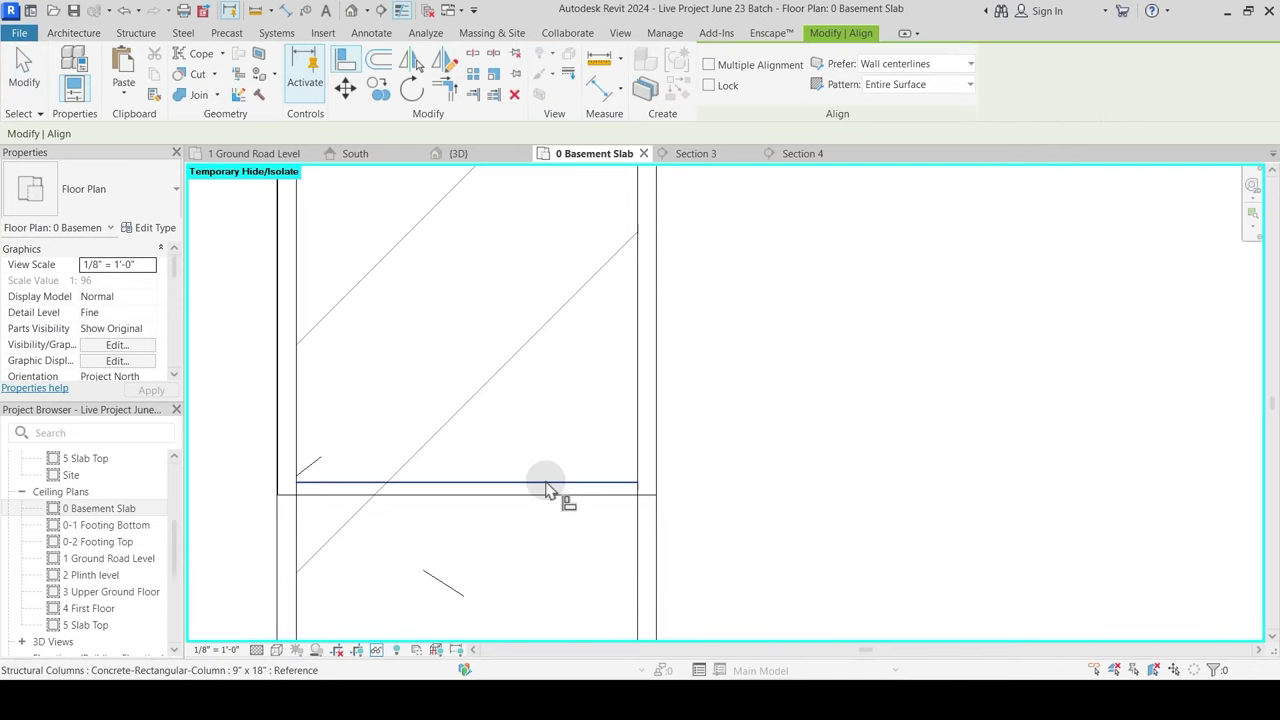
left_click(543, 484)
left_click(545, 500)
key("Escape")
key("Escape")
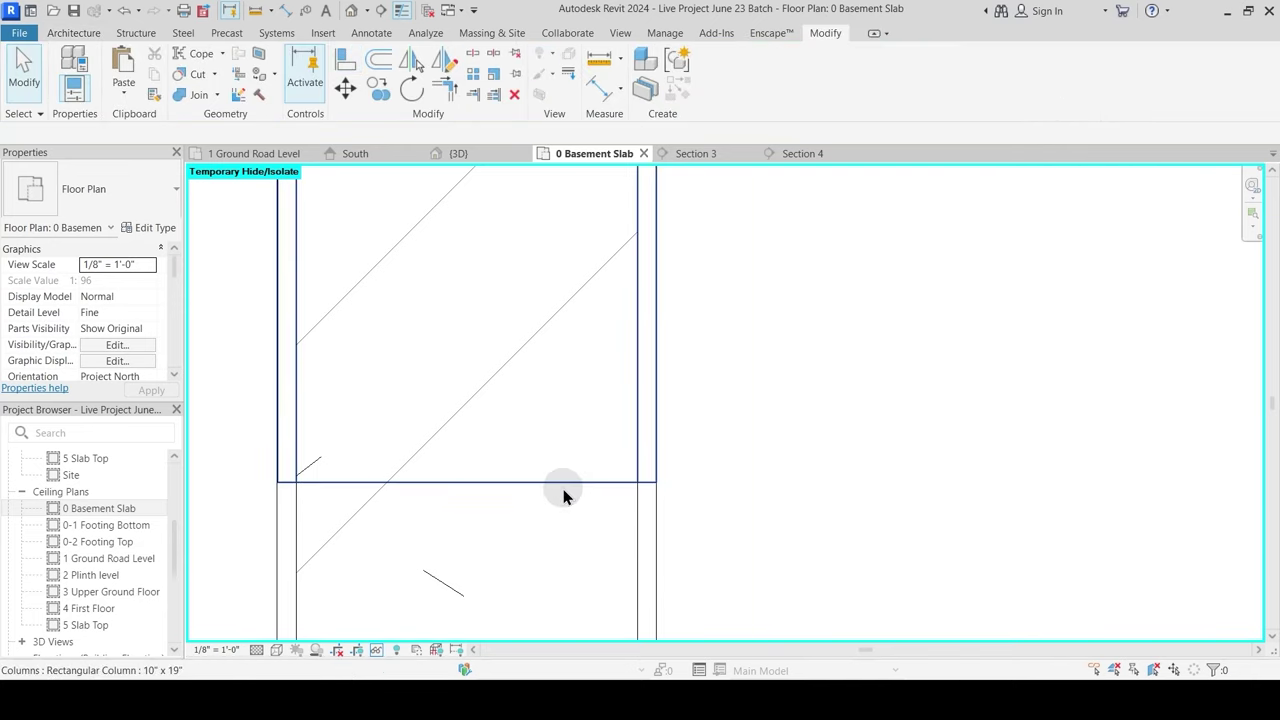
Step: Nudge the rectangular column 0.5" with MV so it sits flush with the beam
left_click(563, 488)
key("m")
key("v")
left_click(745, 390)
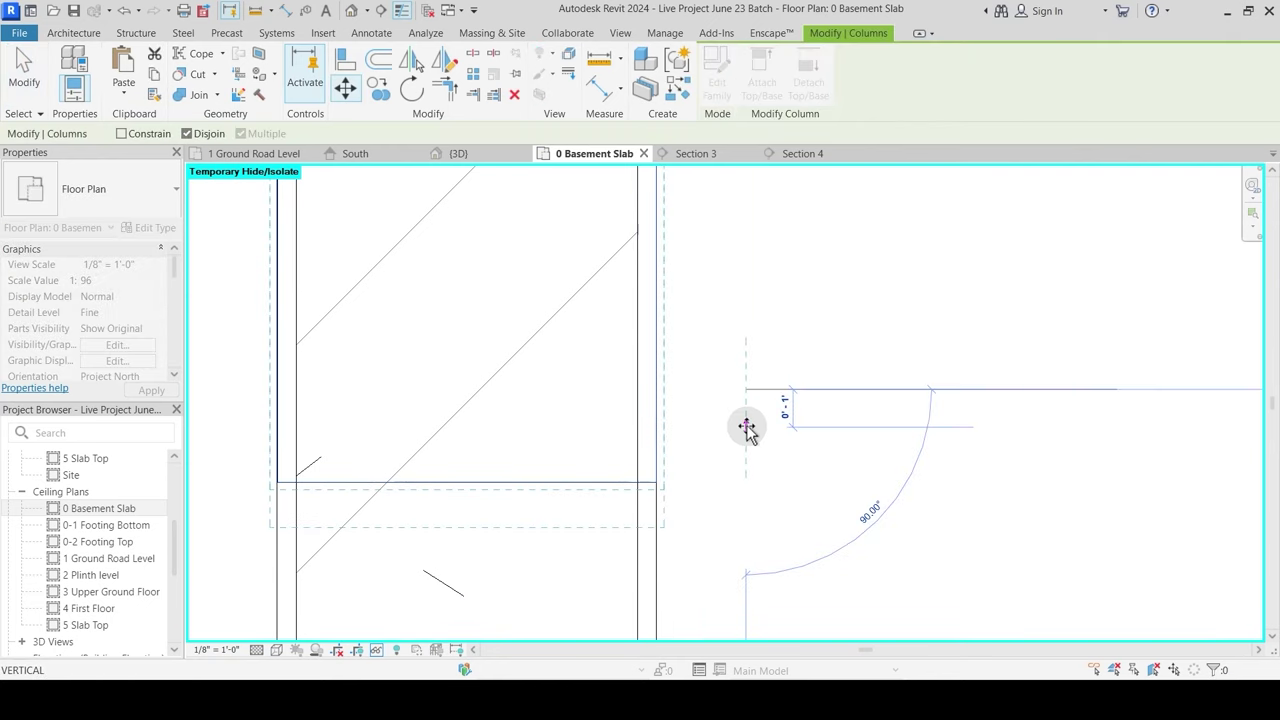
type(".5\"")
key("Return")
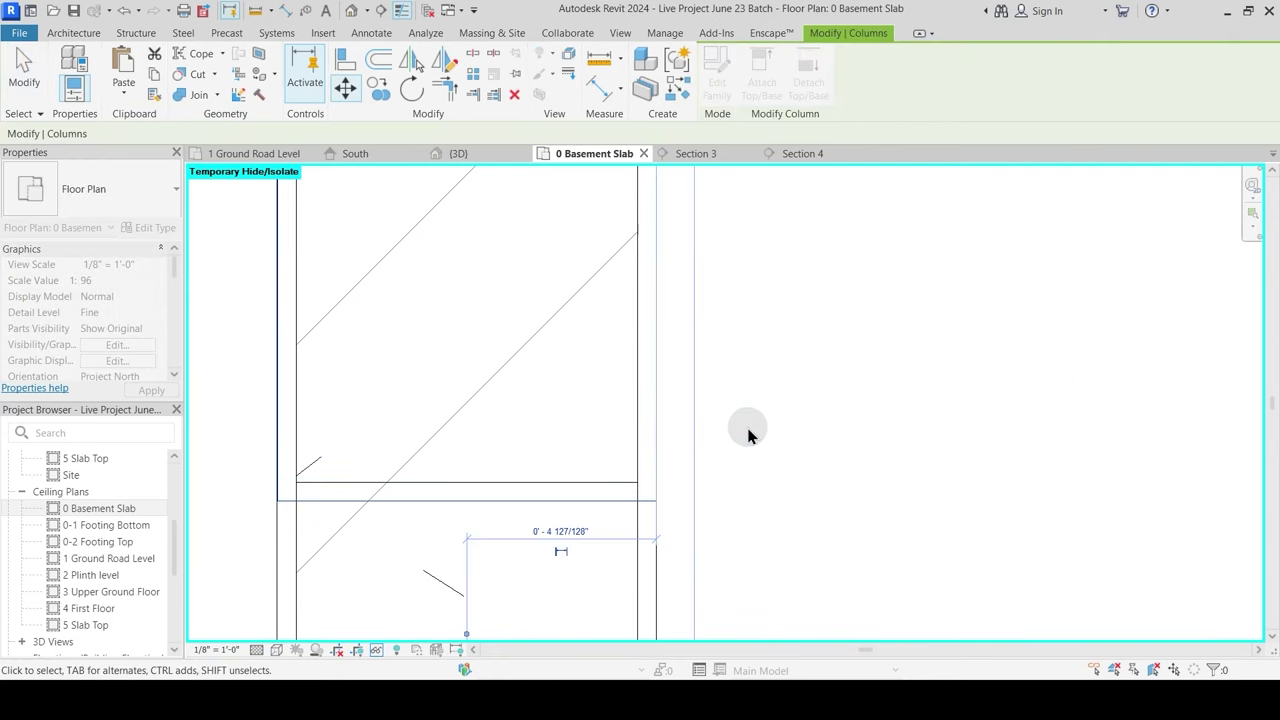
key("Escape")
scroll(794, 443, "up", 5)
scroll(794, 441, "down", 5)
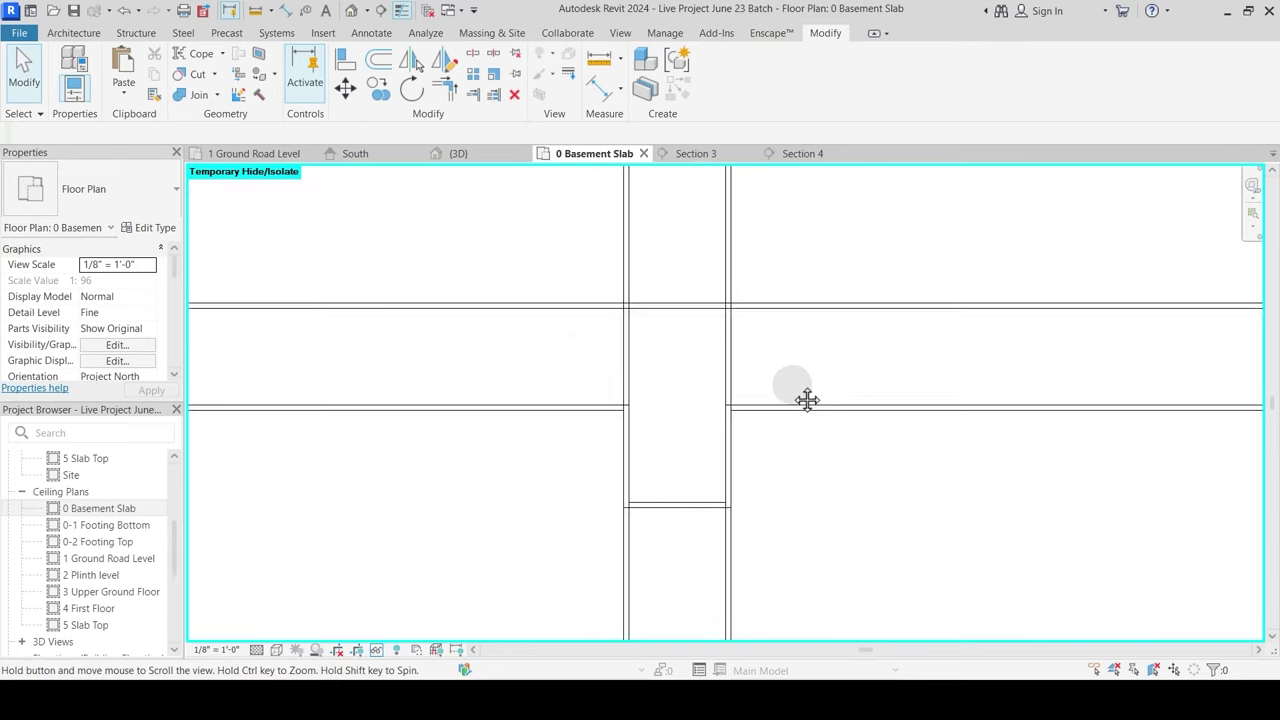
middle_click_drag(563, 399, 582, 461)
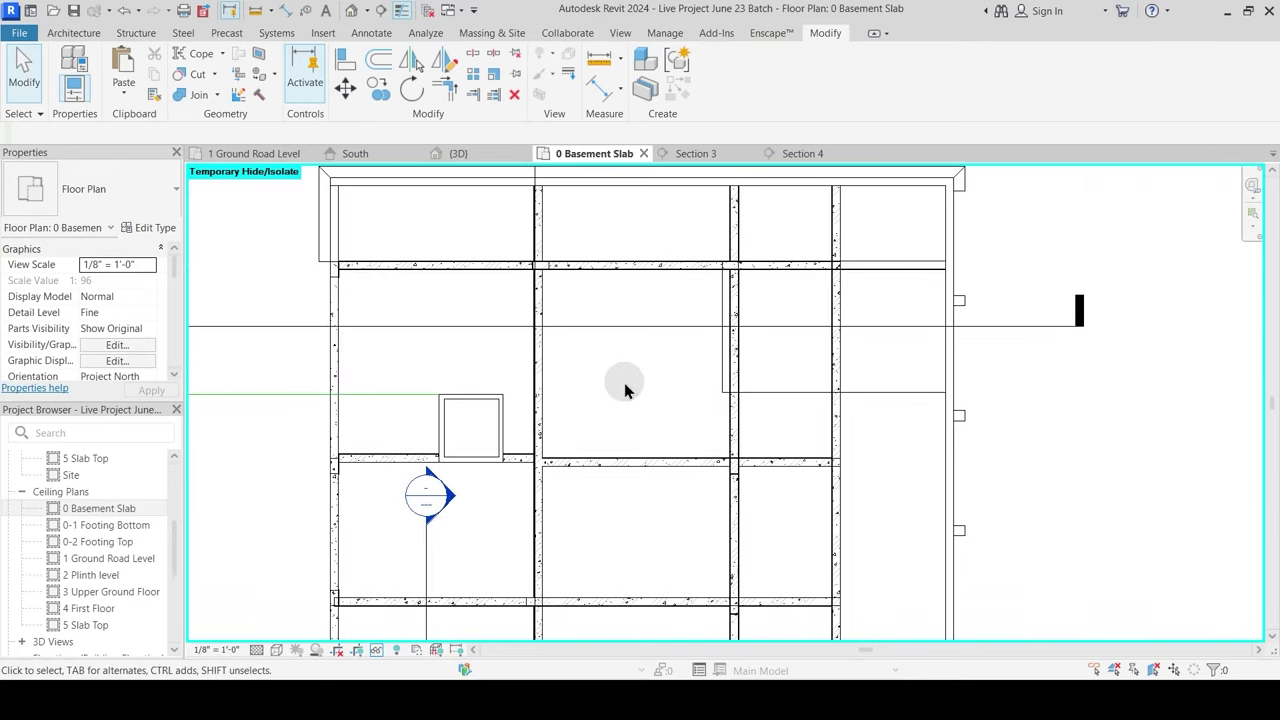
Step: Orbit and zoom the {3D} view onto the Main Wall 9" top edge at the basement beams
left_click(459, 153)
middle_click_drag(752, 437, 838, 395, "shift")
scroll(854, 406, "down", 1)
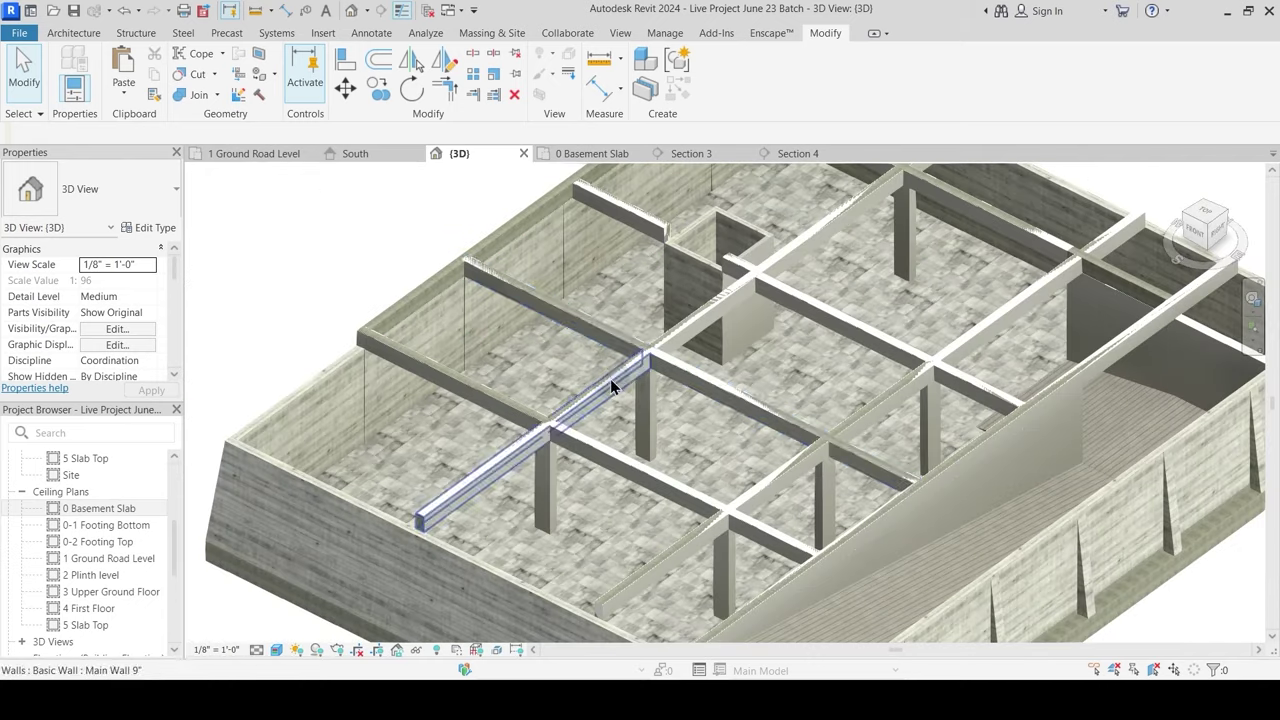
middle_click_drag(454, 423, 591, 463, "shift")
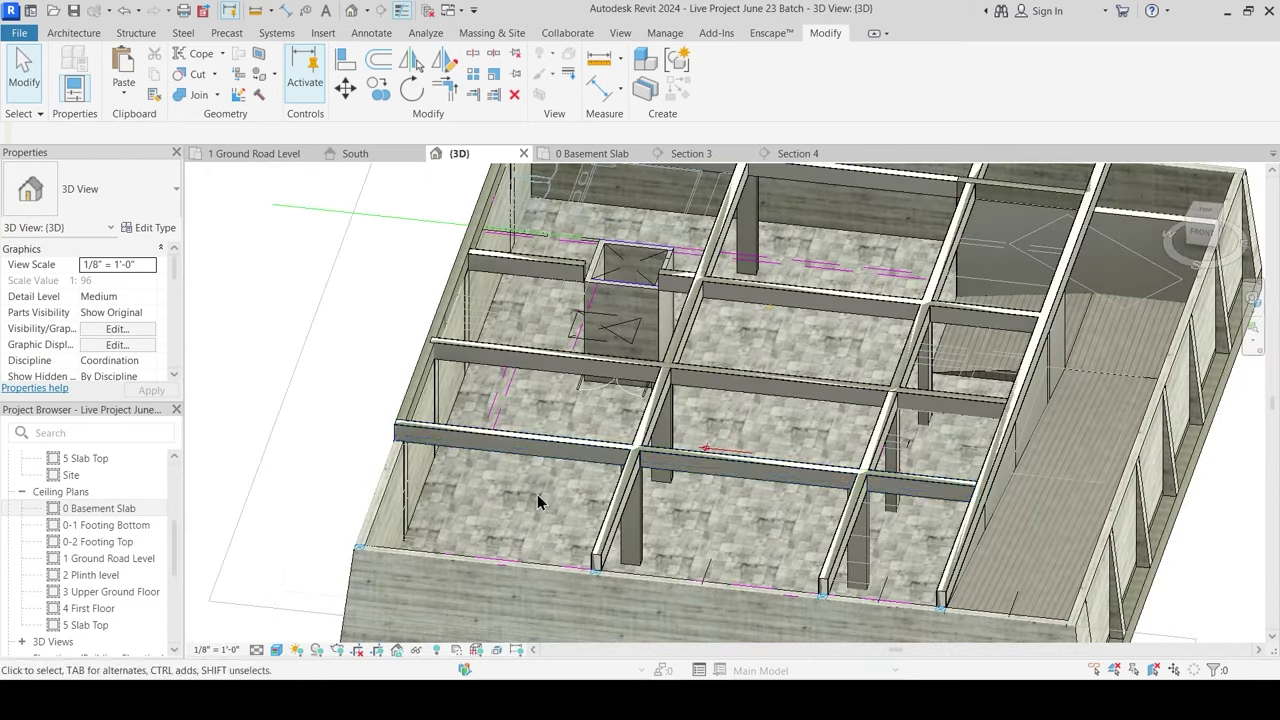
middle_click_drag(465, 443, 483, 372, "shift")
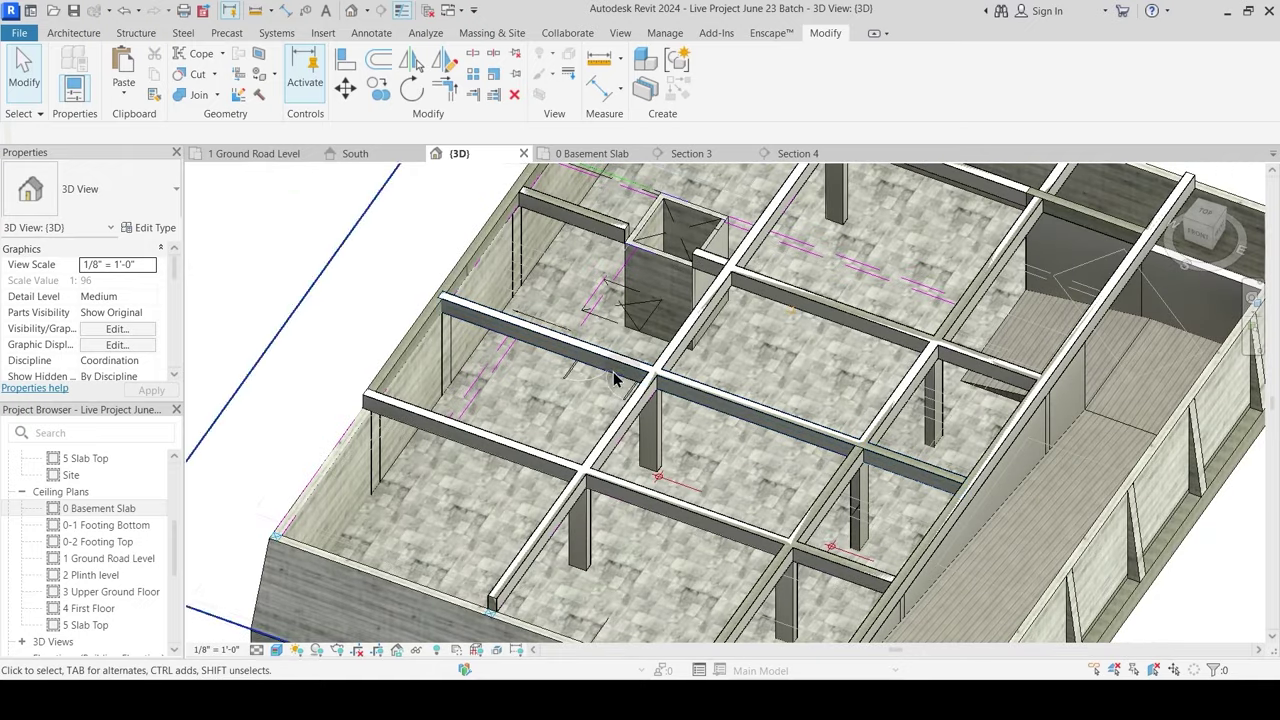
middle_click_drag(716, 441, 1050, 377, "shift")
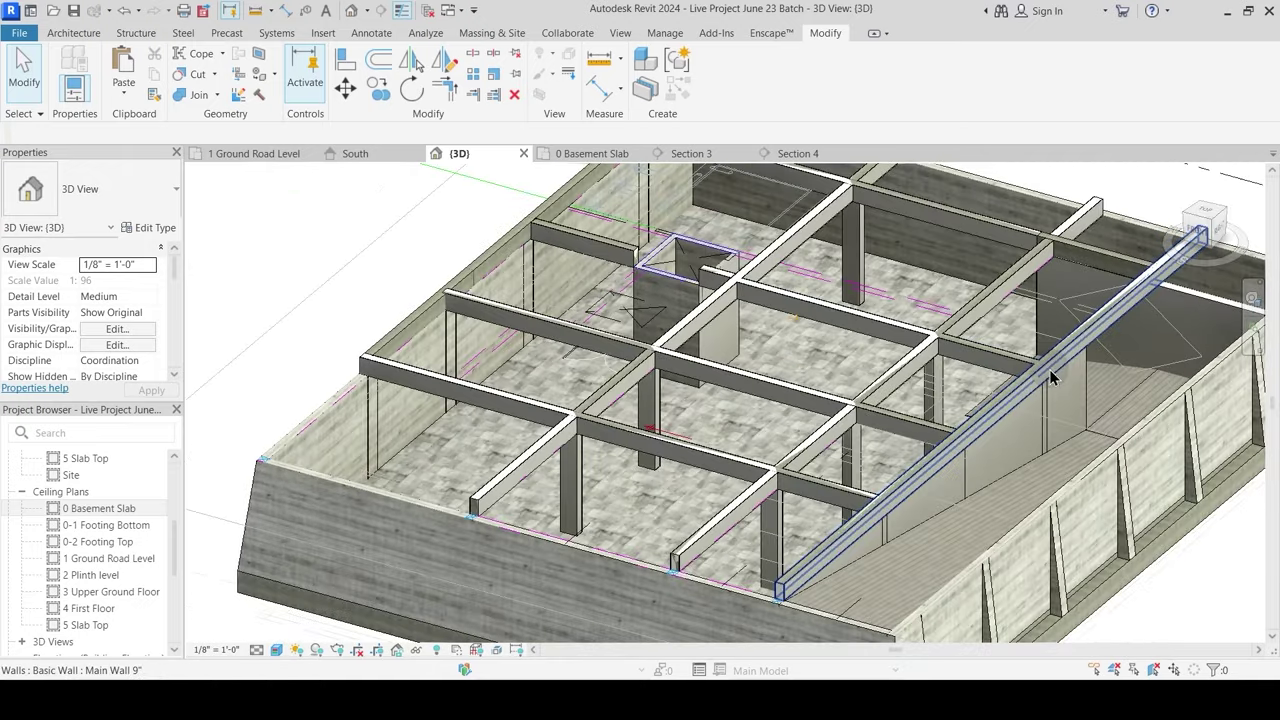
scroll(1050, 377, "up", 4)
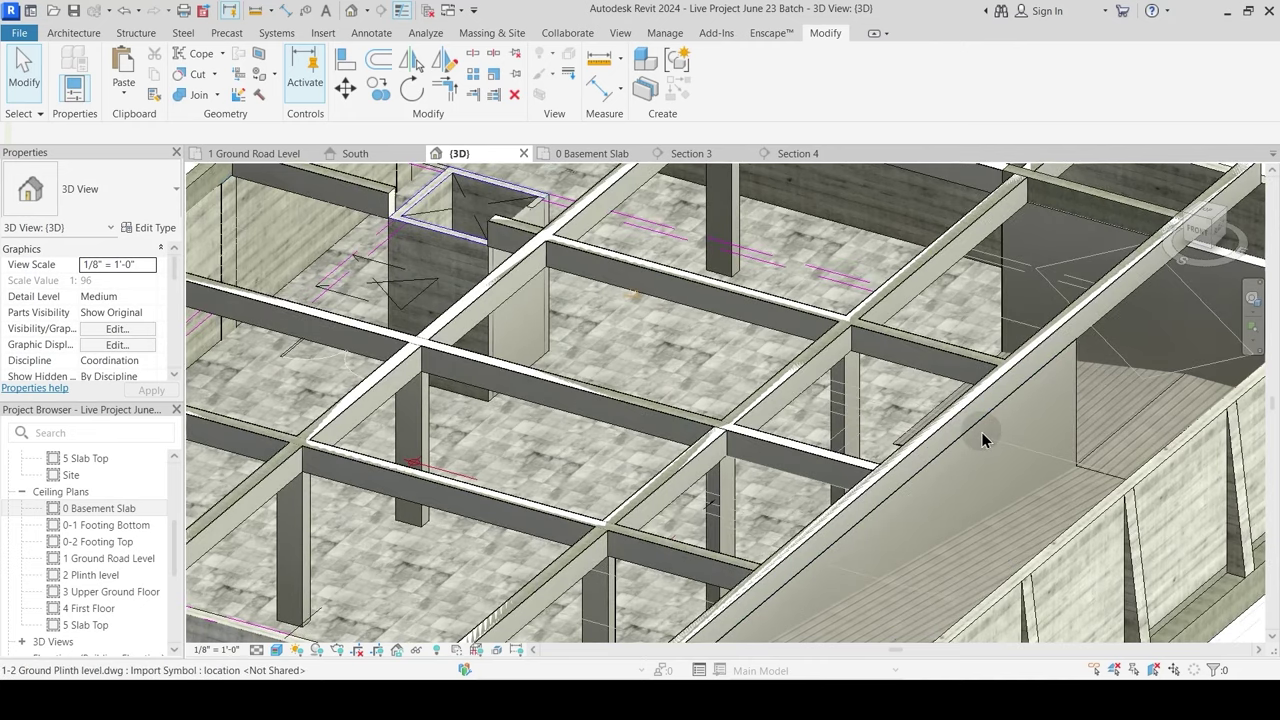
scroll(1087, 352, "up", 5)
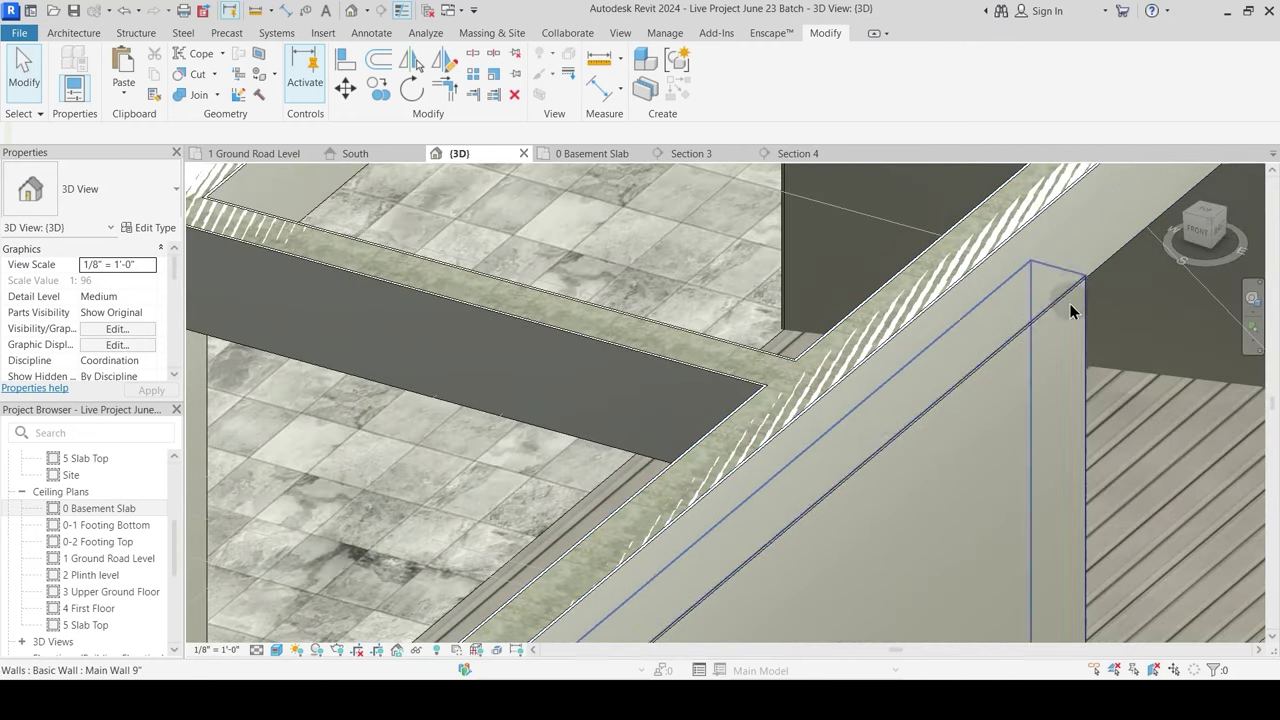
scroll(1075, 300, "up", 5)
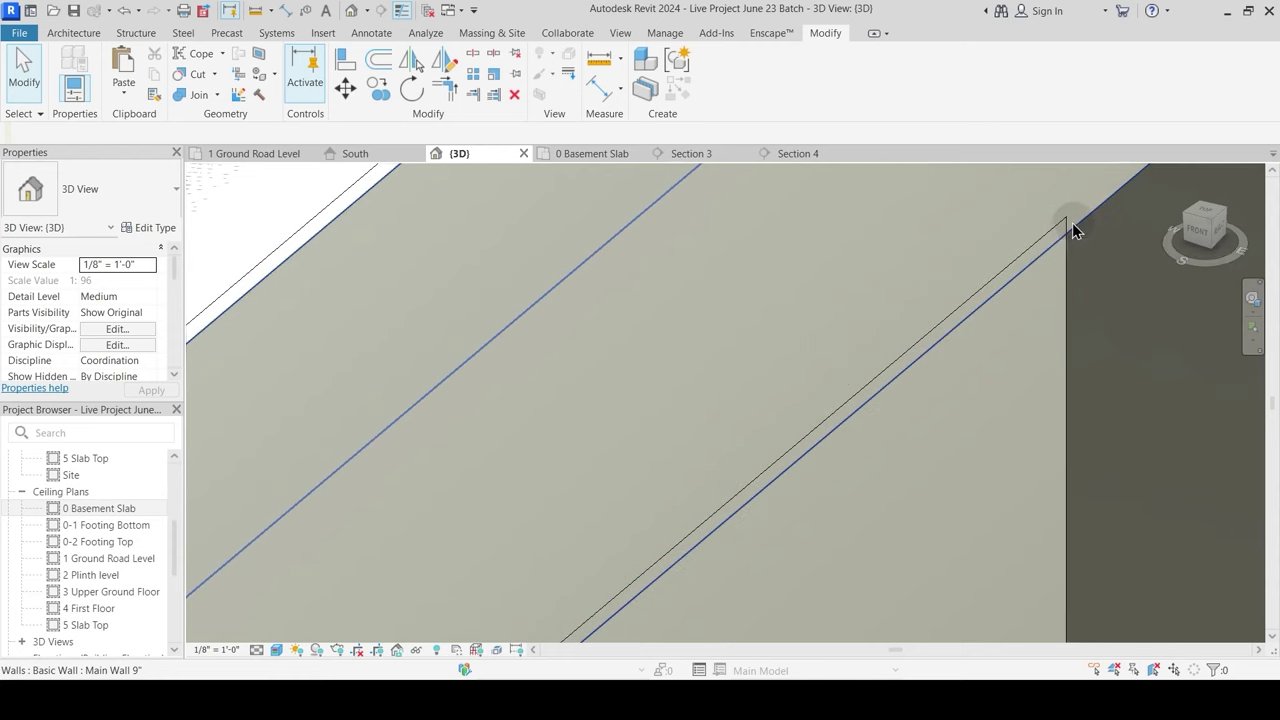
Step: Set the Main Wall 9" Top Offset to -0' 0 1/2", giving 9' 11 1/2" unconnected height
left_click(1067, 262)
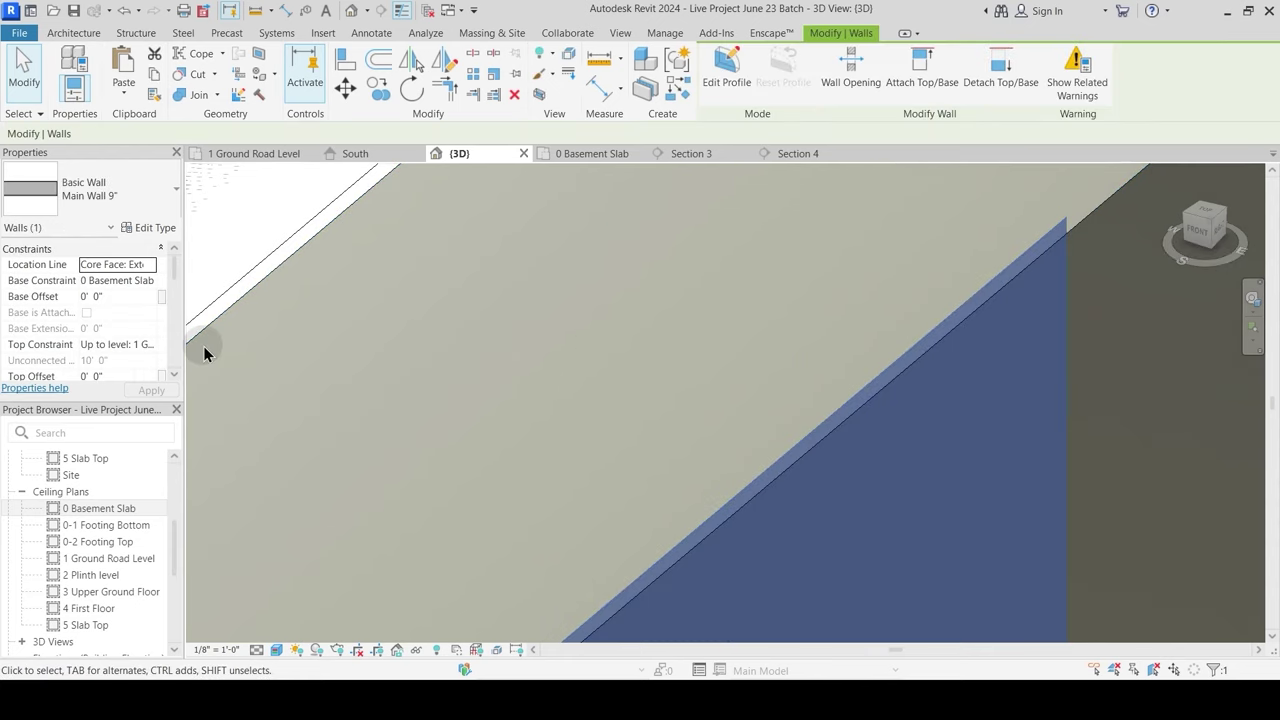
left_click(119, 377)
type("-0.5")
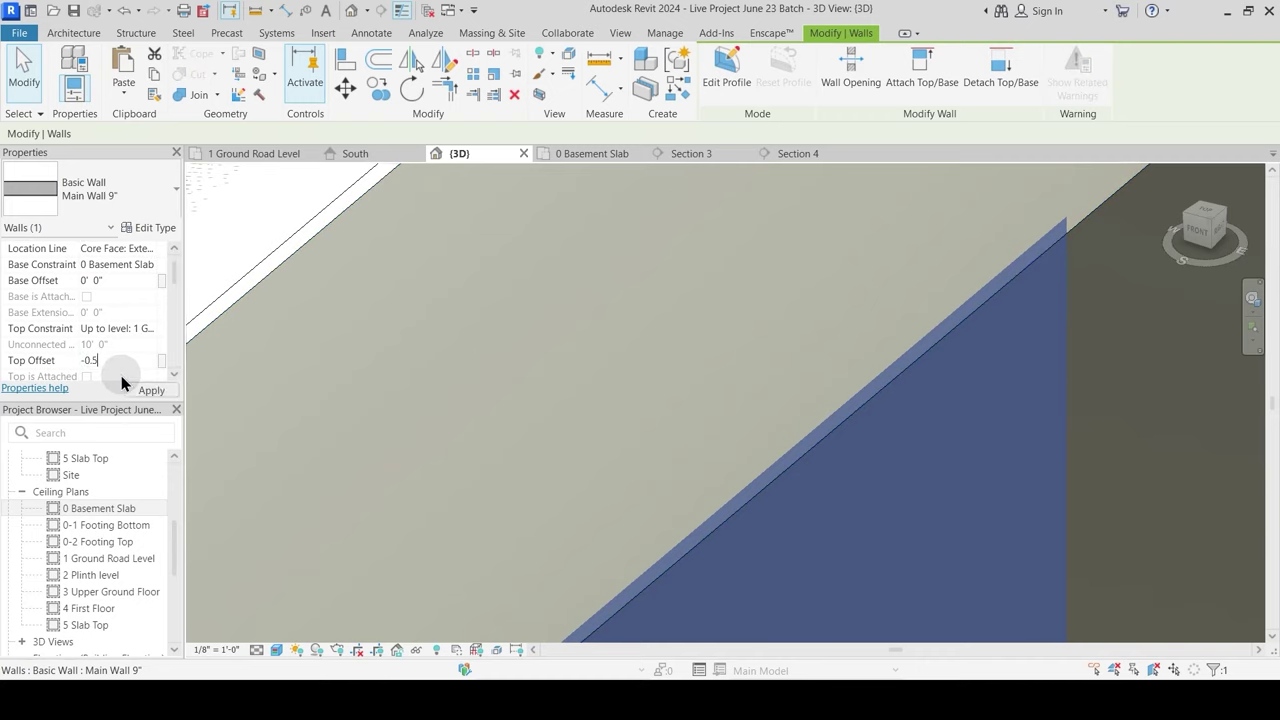
key("Return")
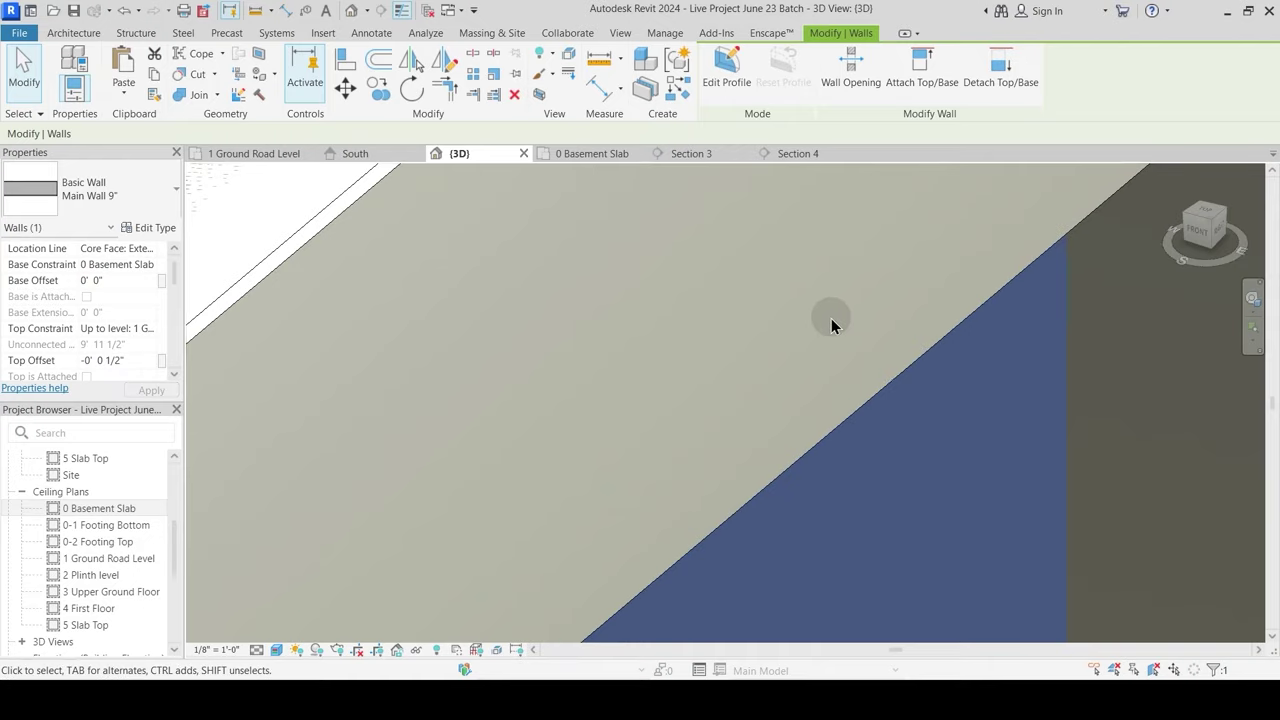
left_click(831, 318)
Step: Orbit the 3D view around the basement beam grid, columns and lift enclosure
scroll(860, 319, "down", 4)
scroll(859, 321, "down", 5)
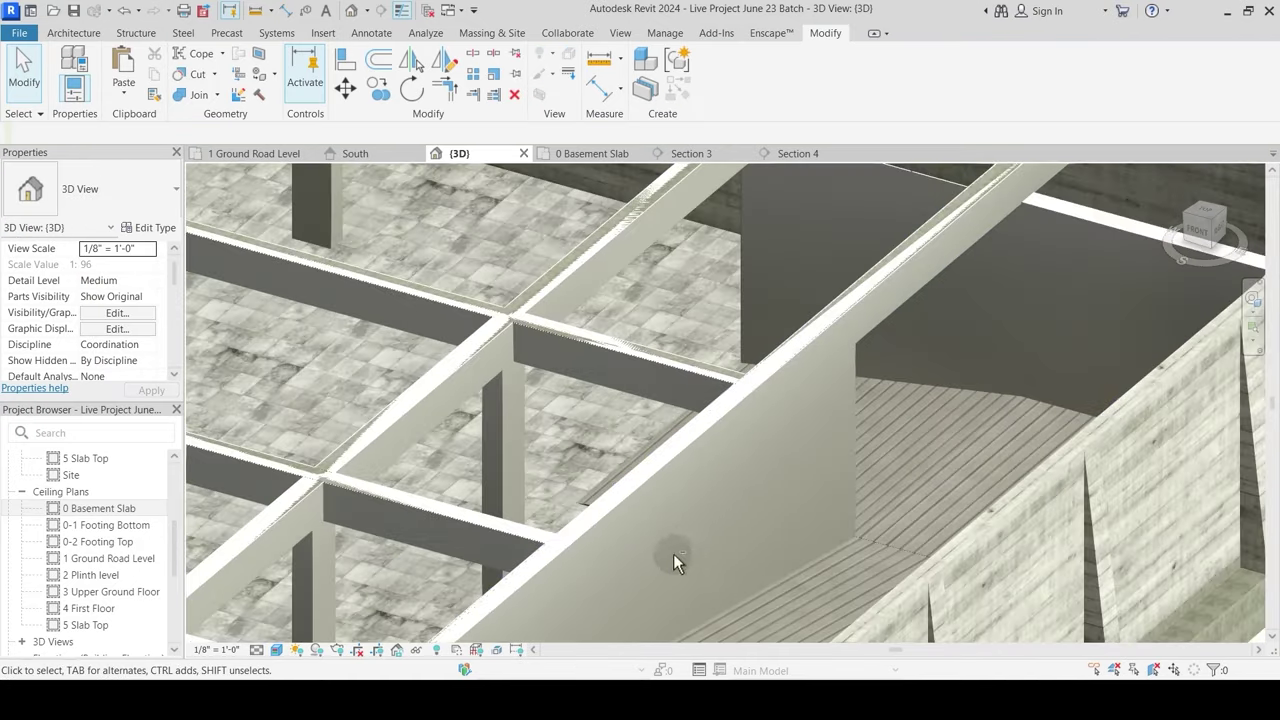
middle_click_drag(673, 555, 922, 350, "shift")
middle_click_drag(712, 476, 831, 457, "shift")
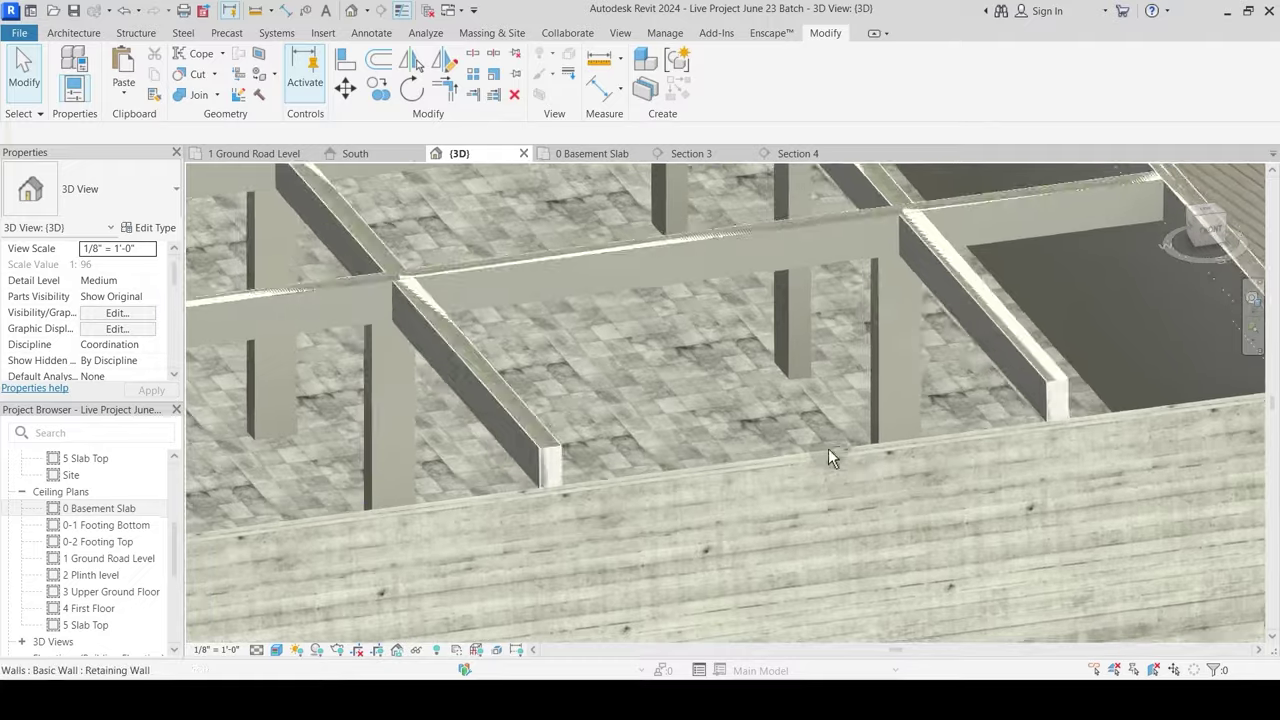
scroll(831, 457, "down", 2)
middle_click_drag(726, 403, 753, 355, "shift")
scroll(697, 422, "down", 2)
middle_click_drag(697, 422, 889, 540)
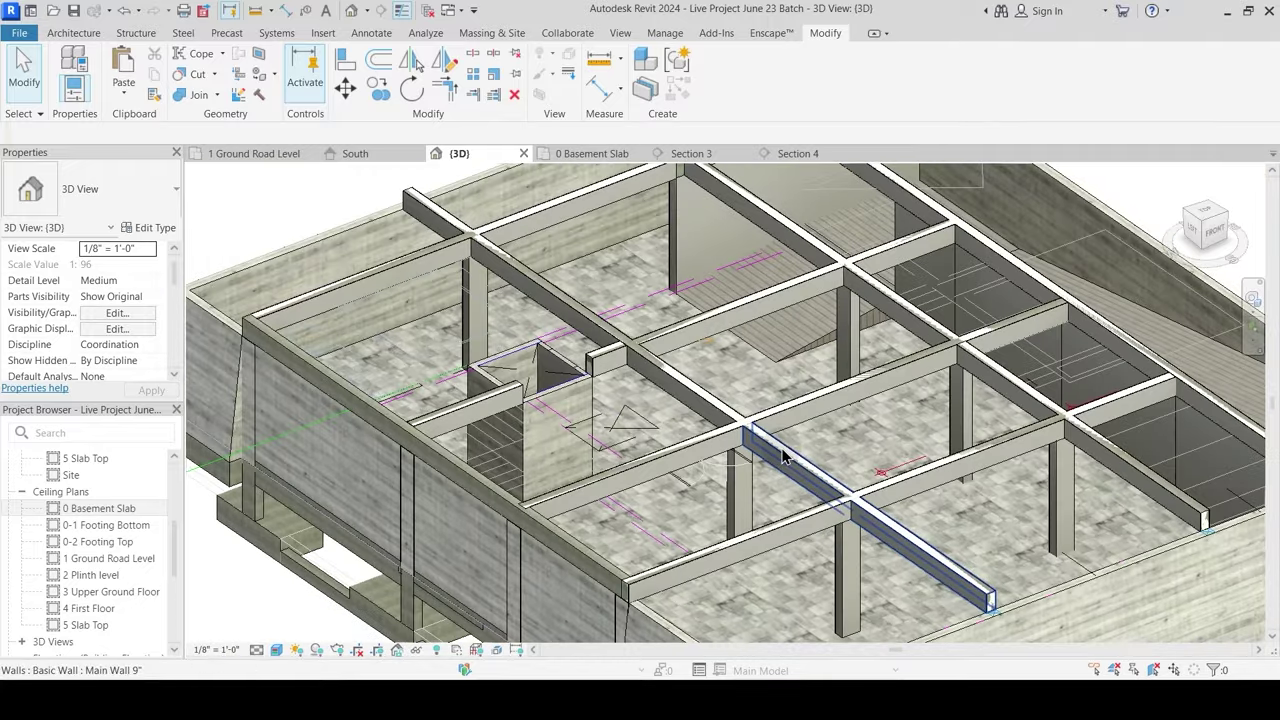
middle_click_drag(772, 423, 766, 445, "shift")
scroll(583, 280, "up", 3)
scroll(650, 356, "down", 3)
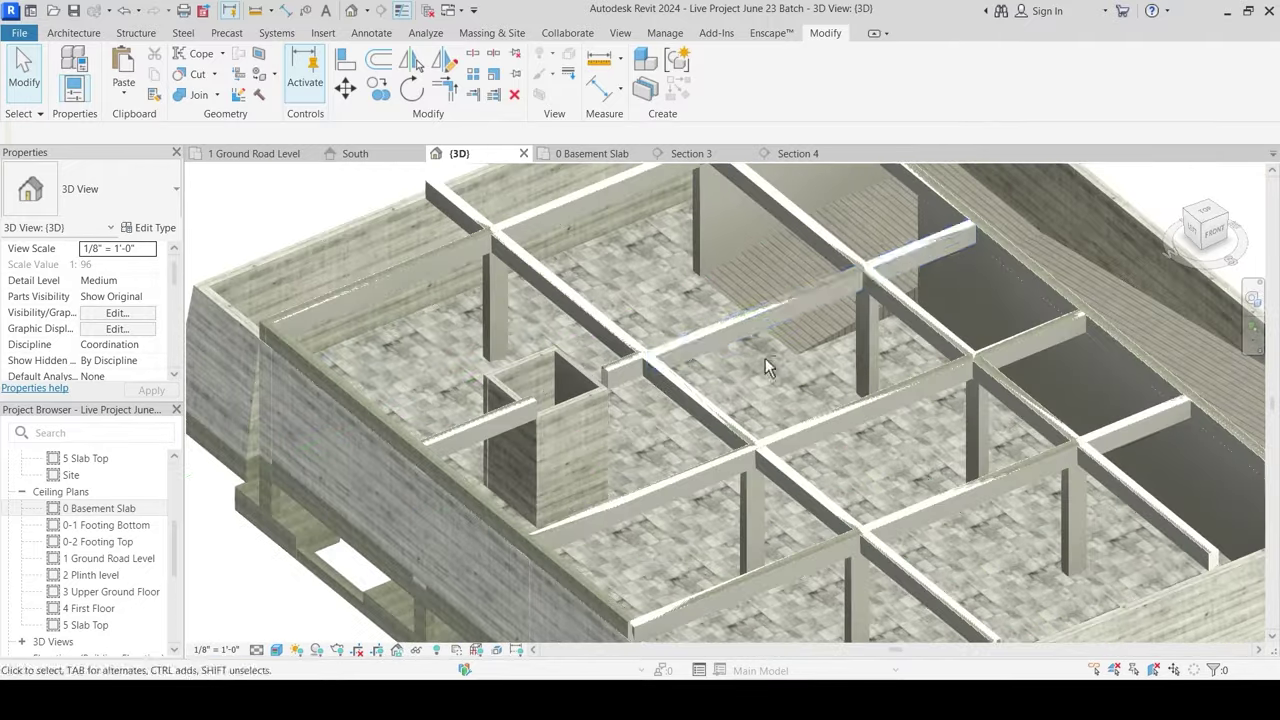
middle_click_drag(765, 360, 612, 348, "shift")
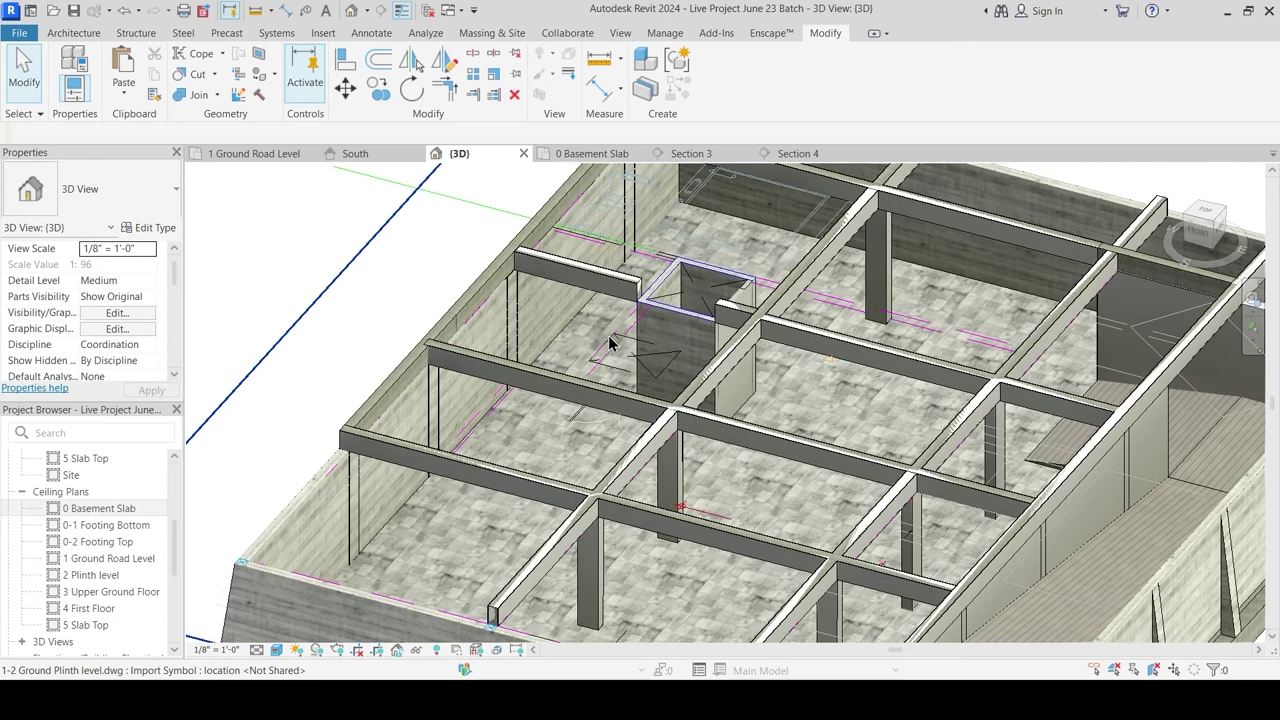
scroll(609, 343, "down", 2)
scroll(759, 449, "up", 1)
middle_click_drag(759, 442, 703, 416)
middle_click_drag(726, 470, 712, 515, "shift")
scroll(583, 349, "up", 2)
scroll(632, 386, "down", 2)
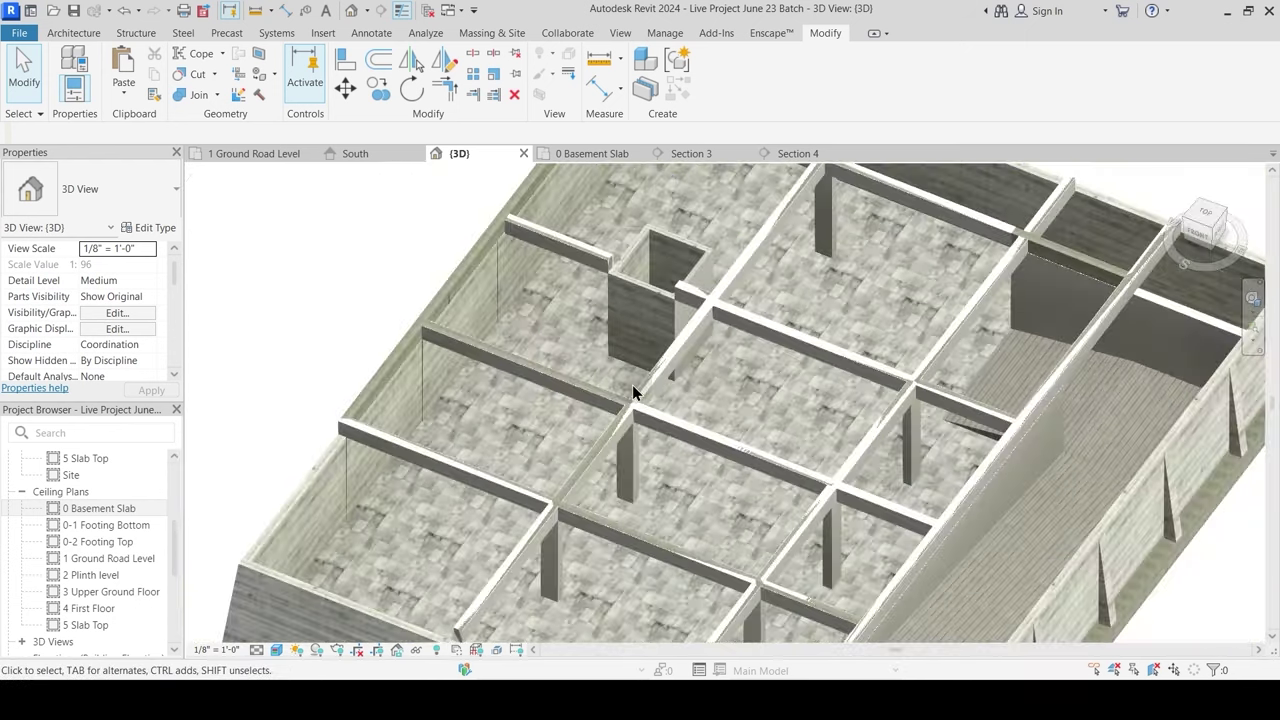
middle_click_drag(647, 428, 686, 450, "shift")
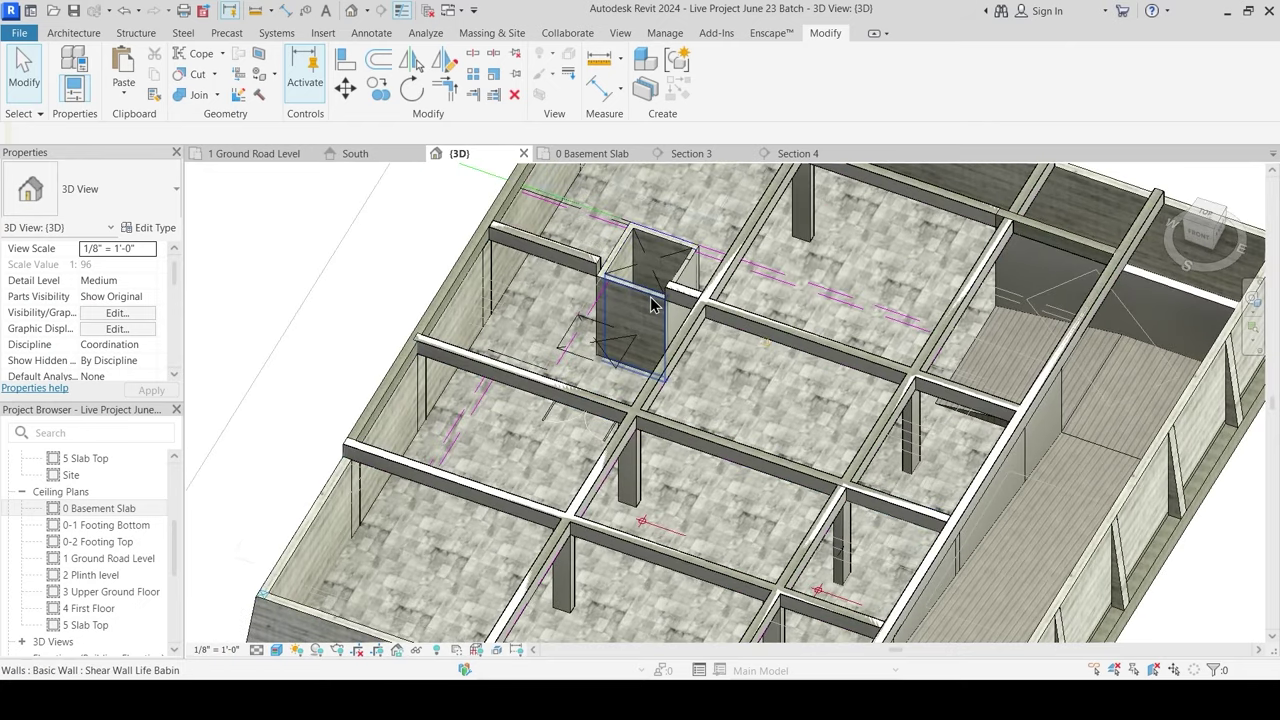
Step: Open the 0 Basement Slab floor plan and inspect the small square shaft's wall
left_click(590, 153)
scroll(600, 345, "up", 5)
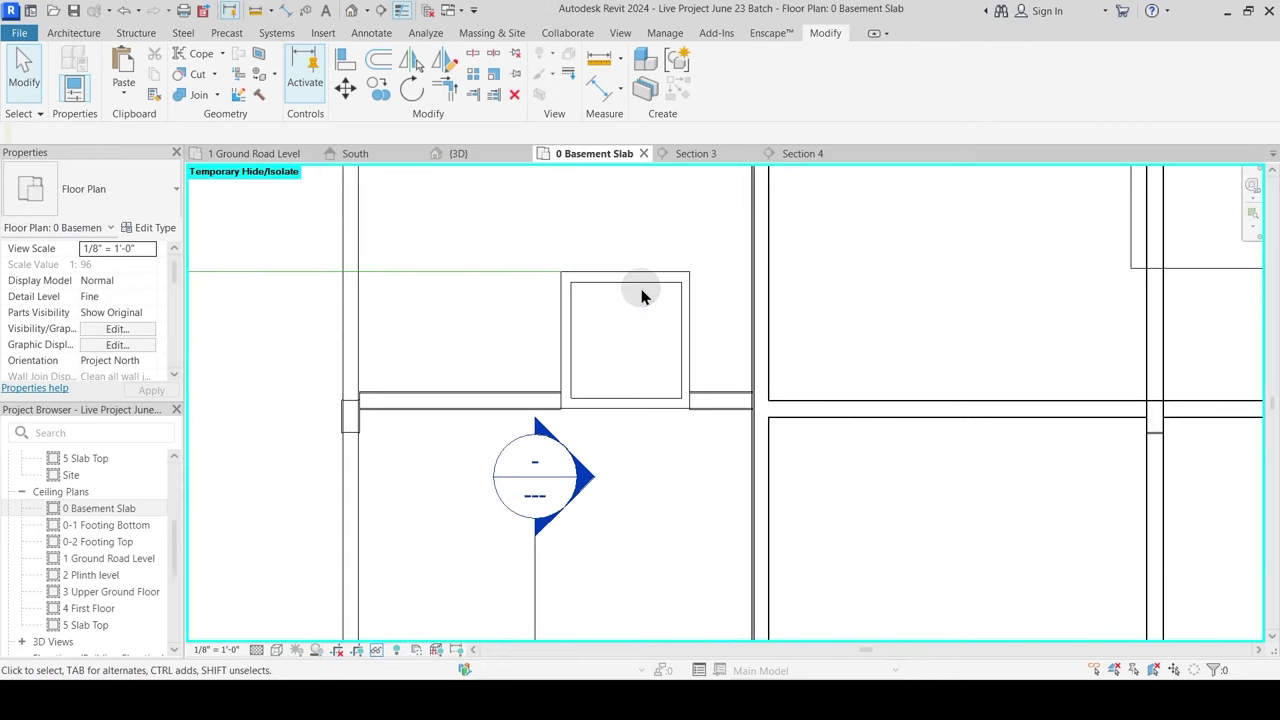
left_click(567, 308)
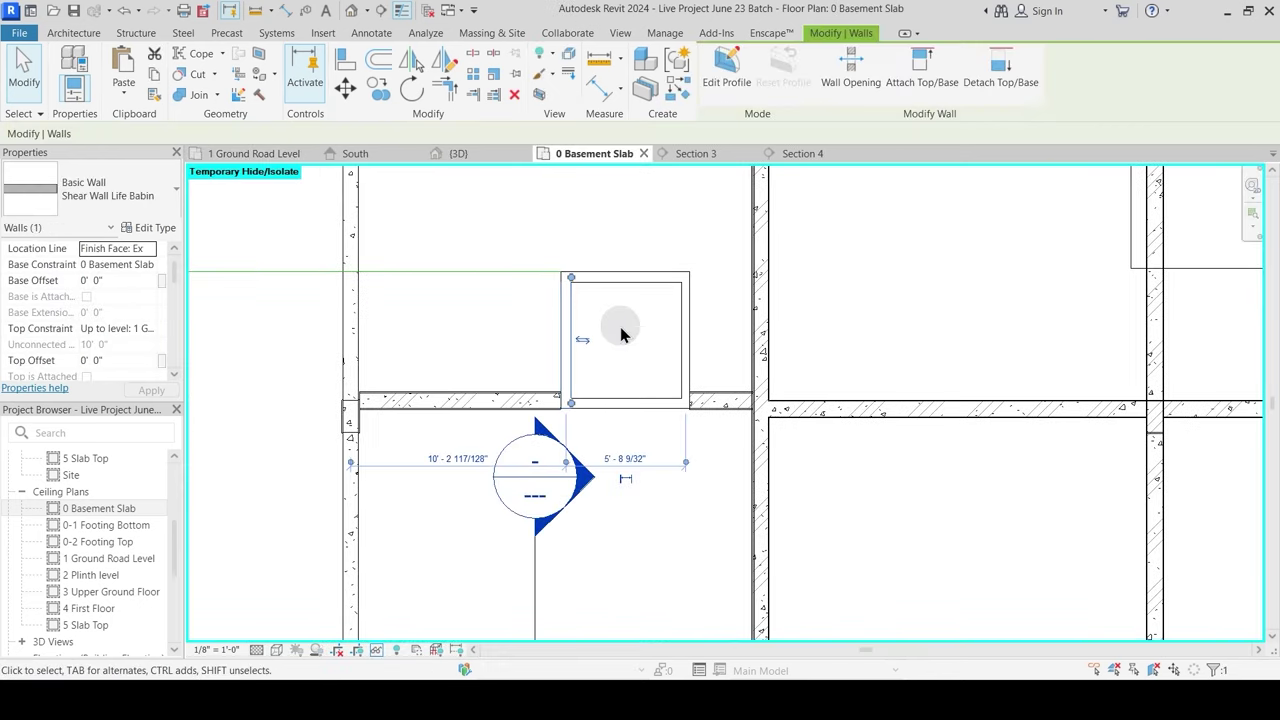
left_click(620, 335)
scroll(609, 312, "down", 2)
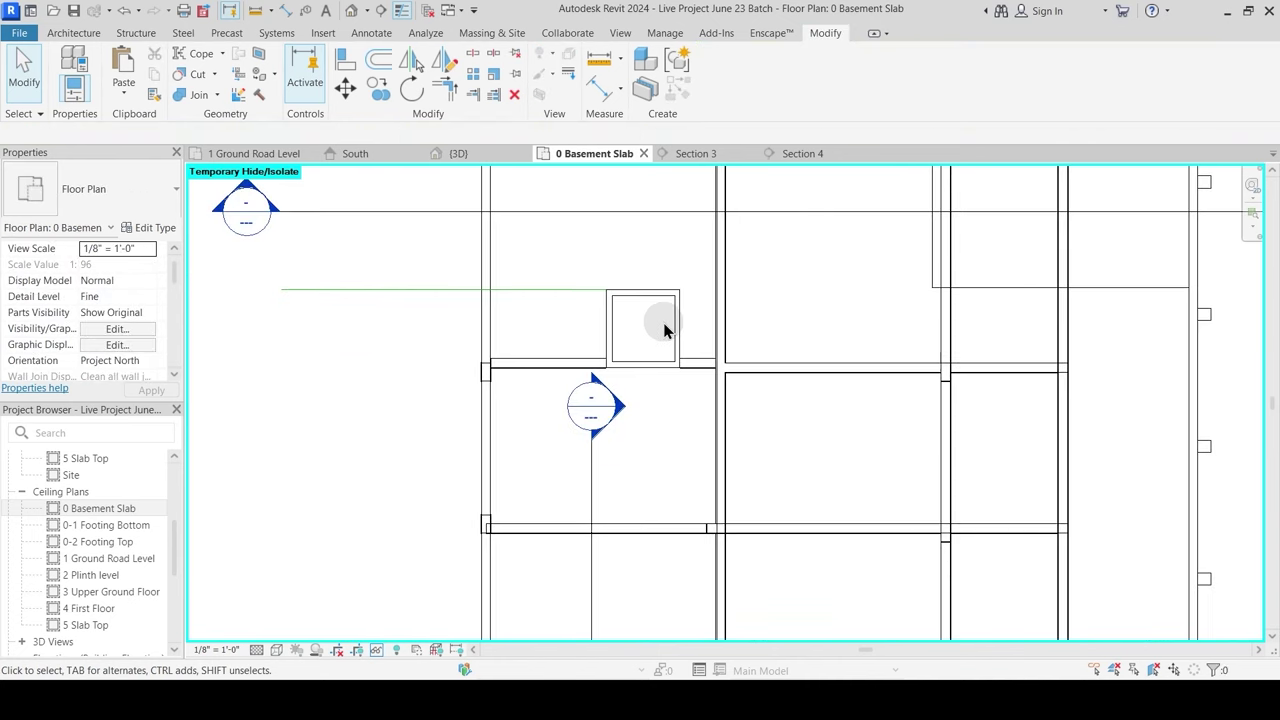
middle_click_drag(666, 329, 636, 428)
scroll(623, 320, "down", 1)
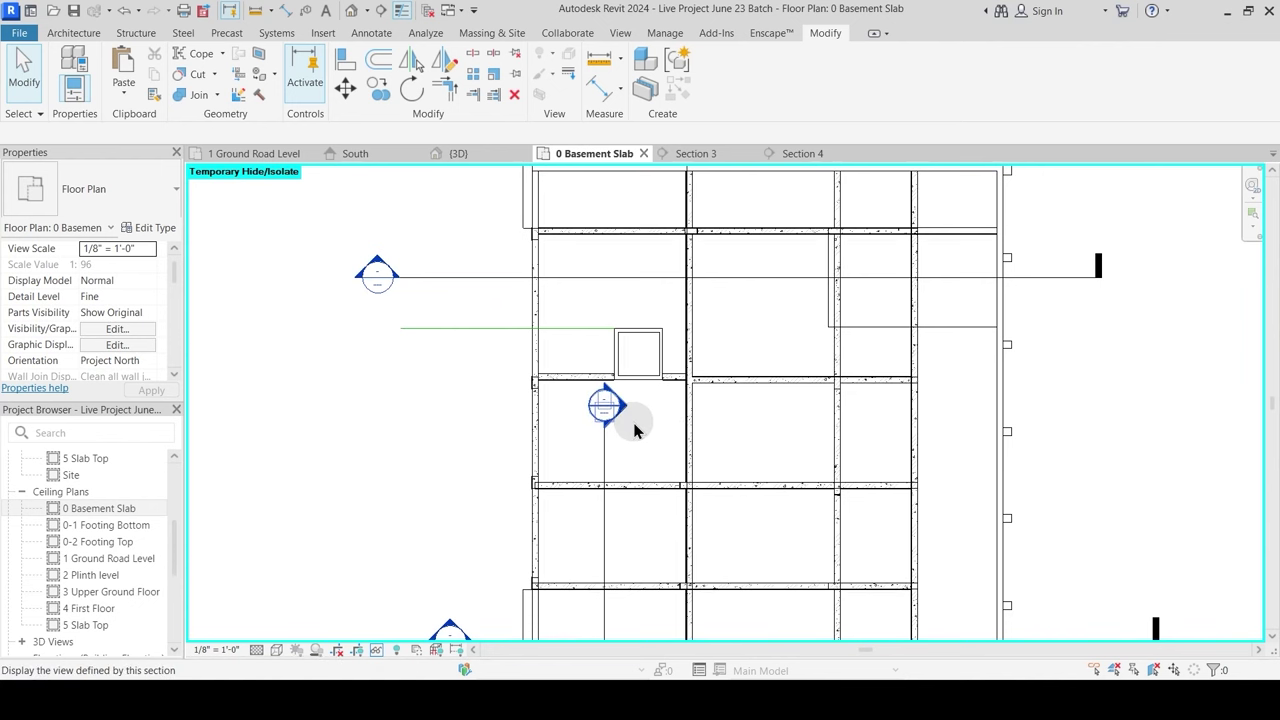
Step: Reset temporary hiding with HR, zoom to the stair and Tab-cycle to the concrete beam
key("h")
key("r")
scroll(604, 440, "up", 2)
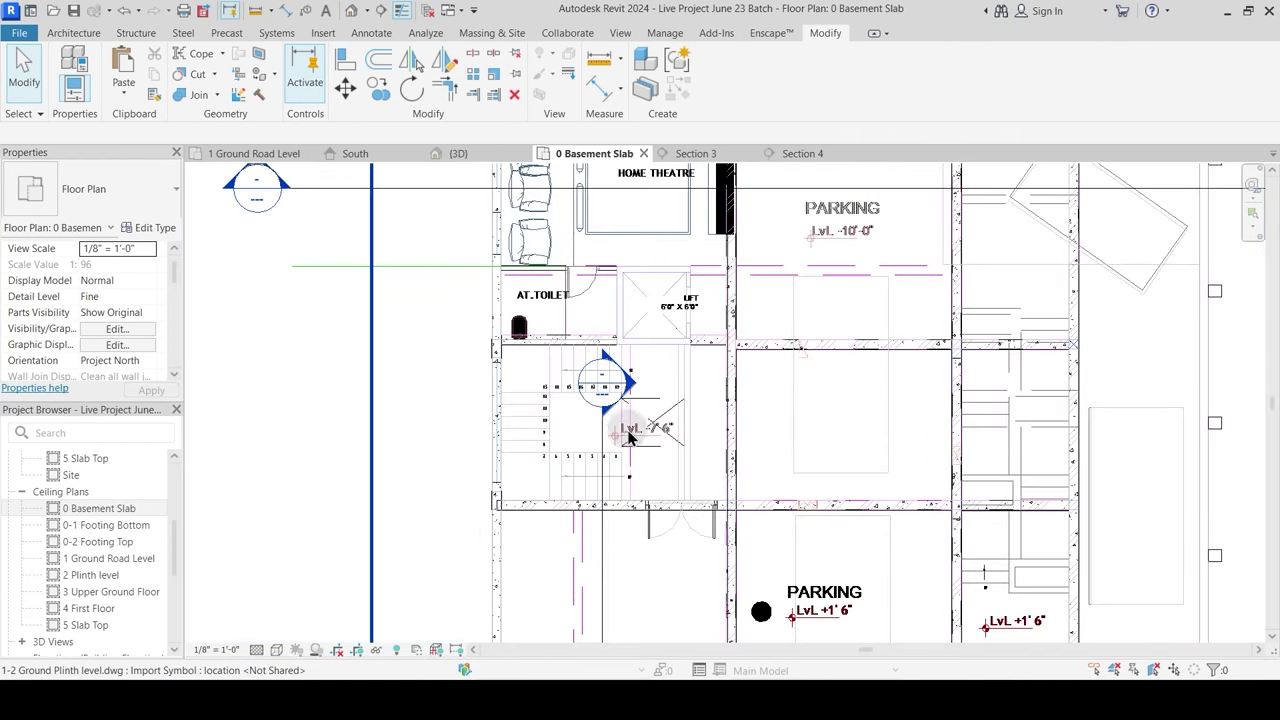
scroll(532, 400, "up", 1)
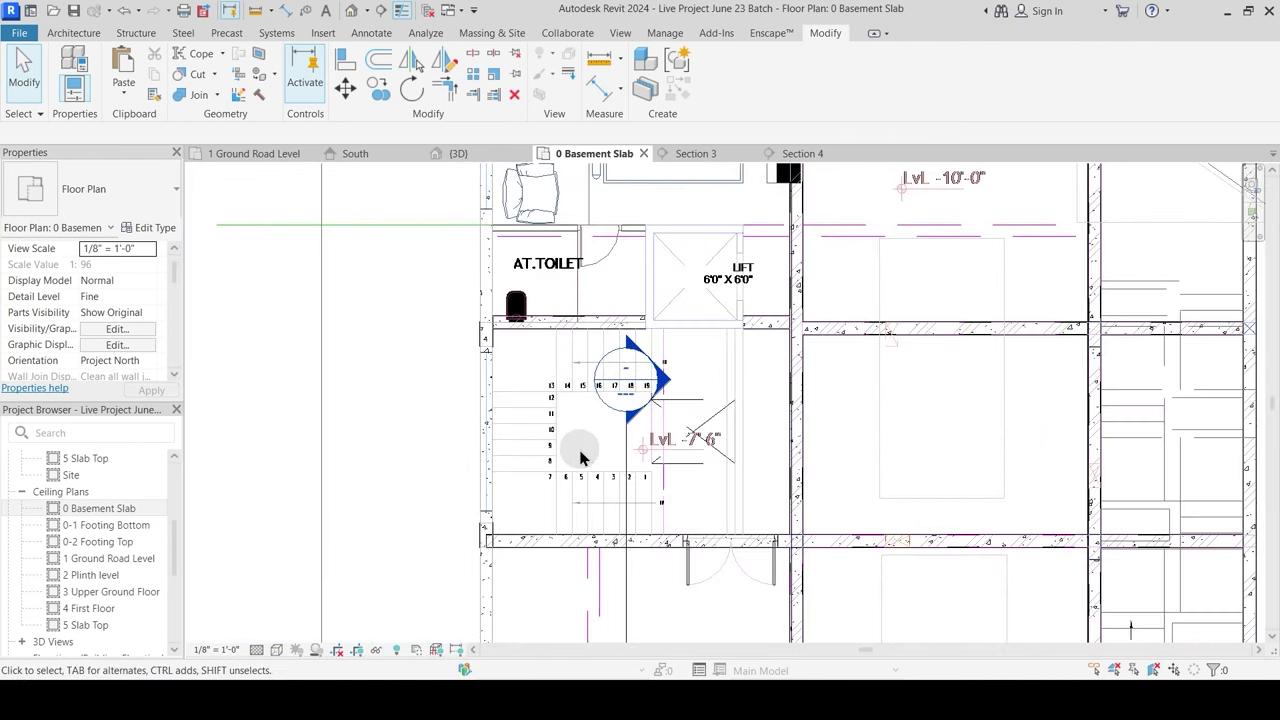
scroll(655, 371, "up", 2)
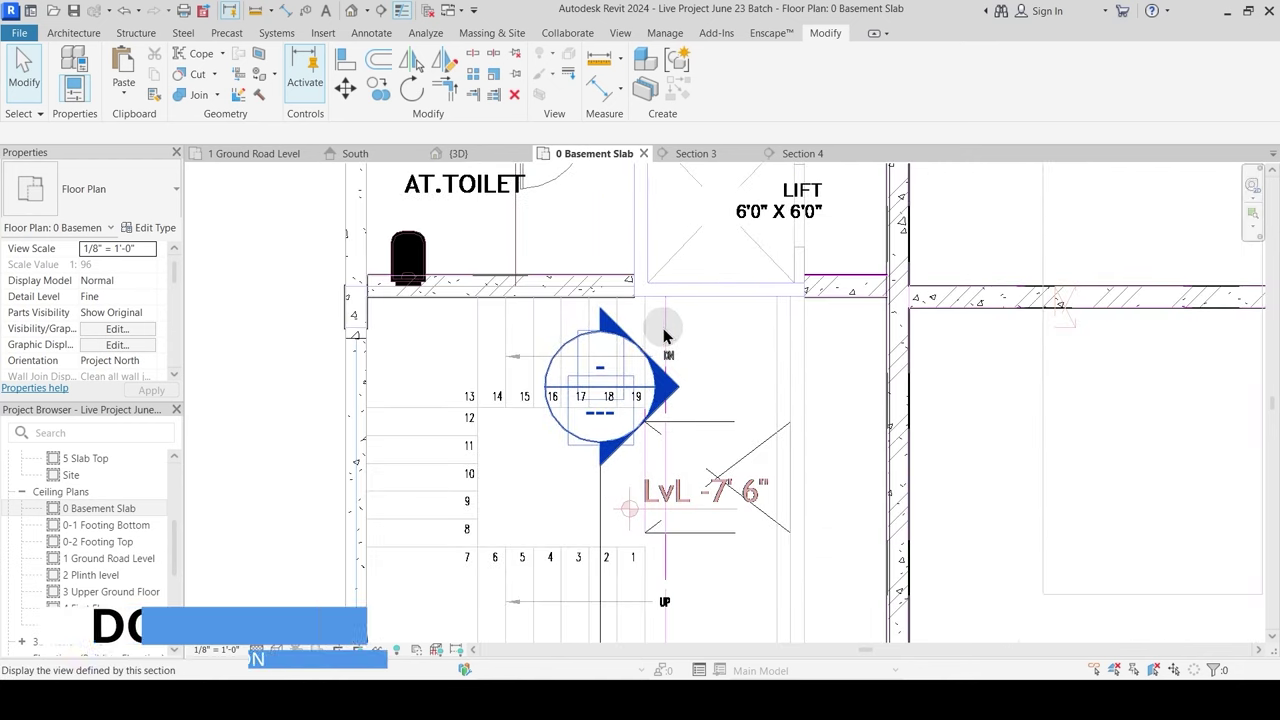
middle_click_drag(714, 374, 695, 301)
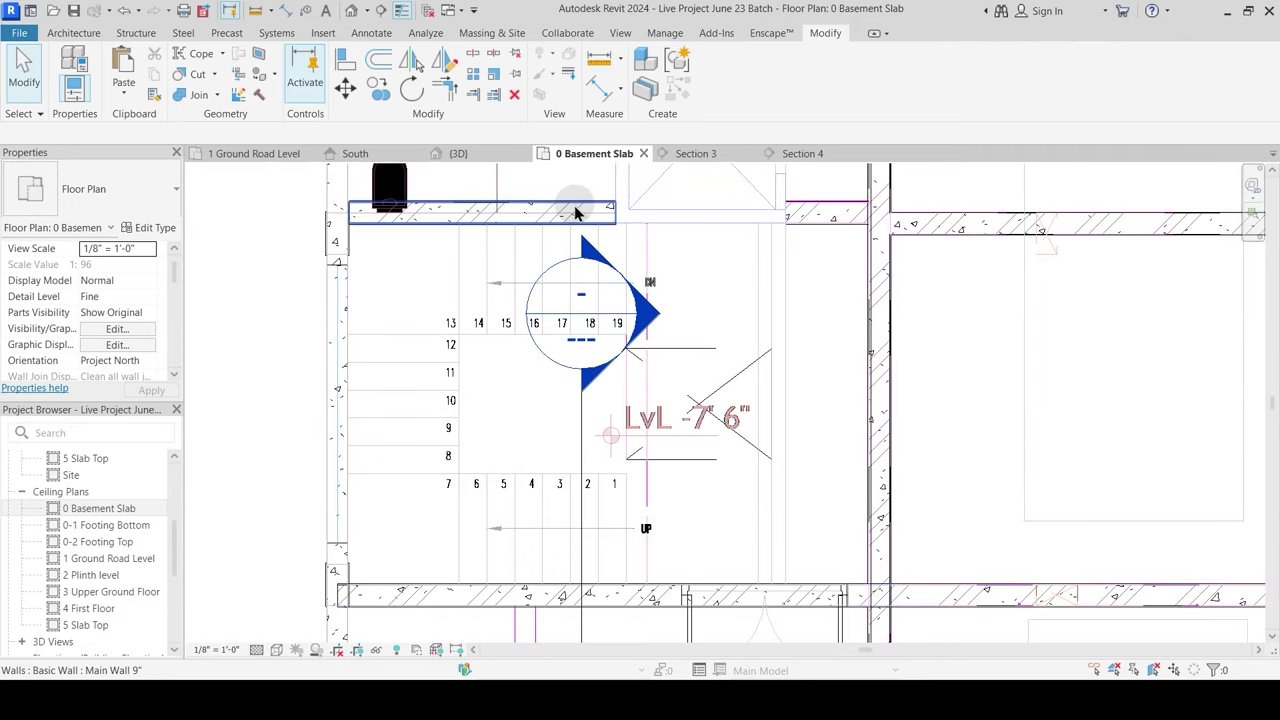
scroll(576, 214, "up", 2)
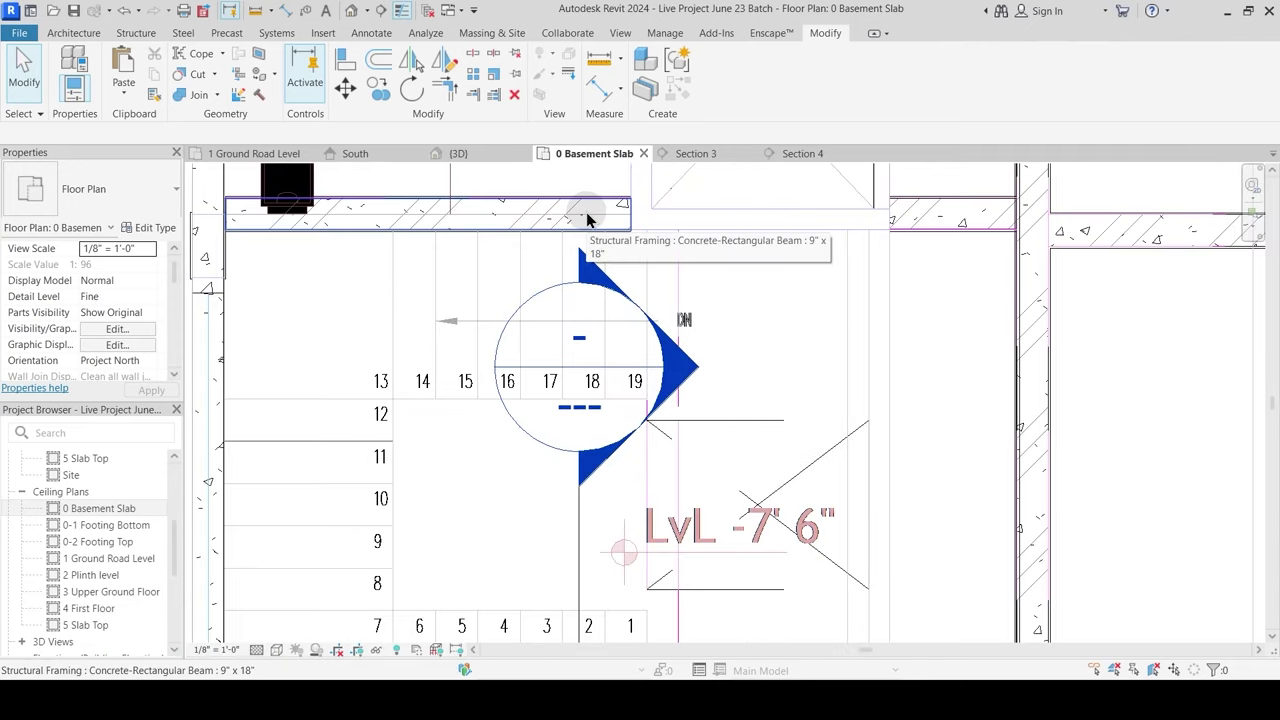
key("Tab")
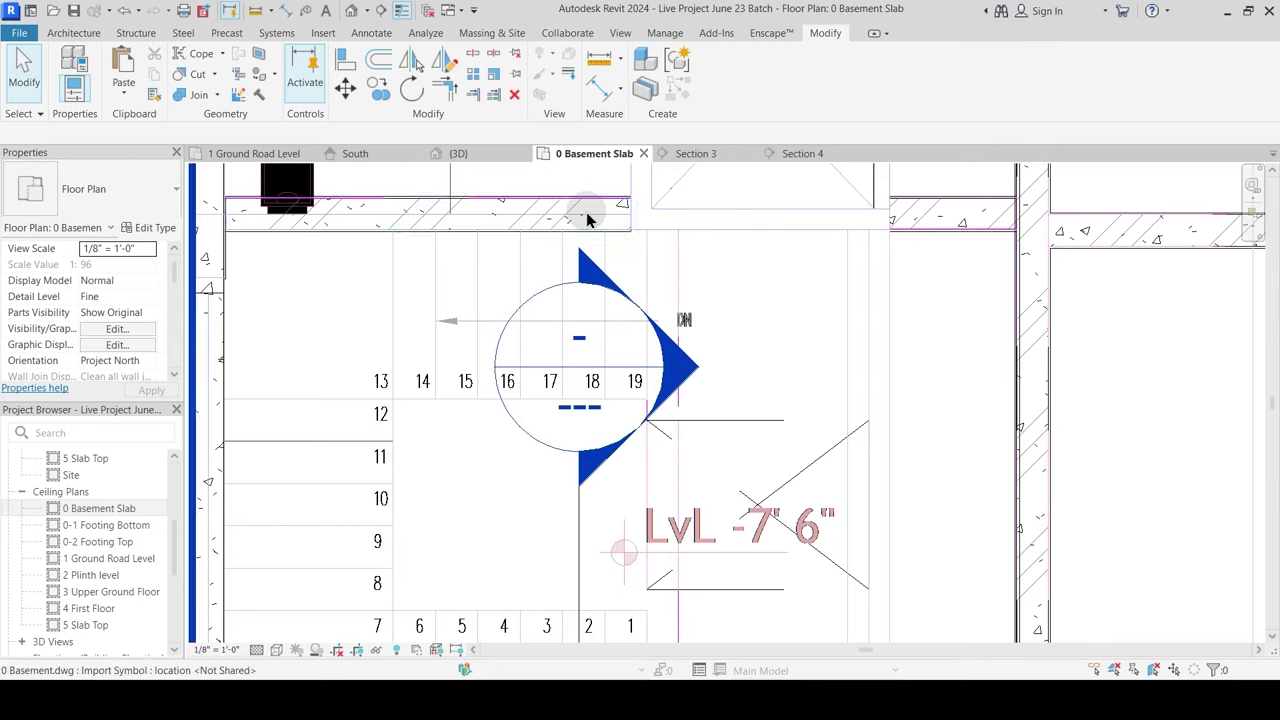
key("Tab")
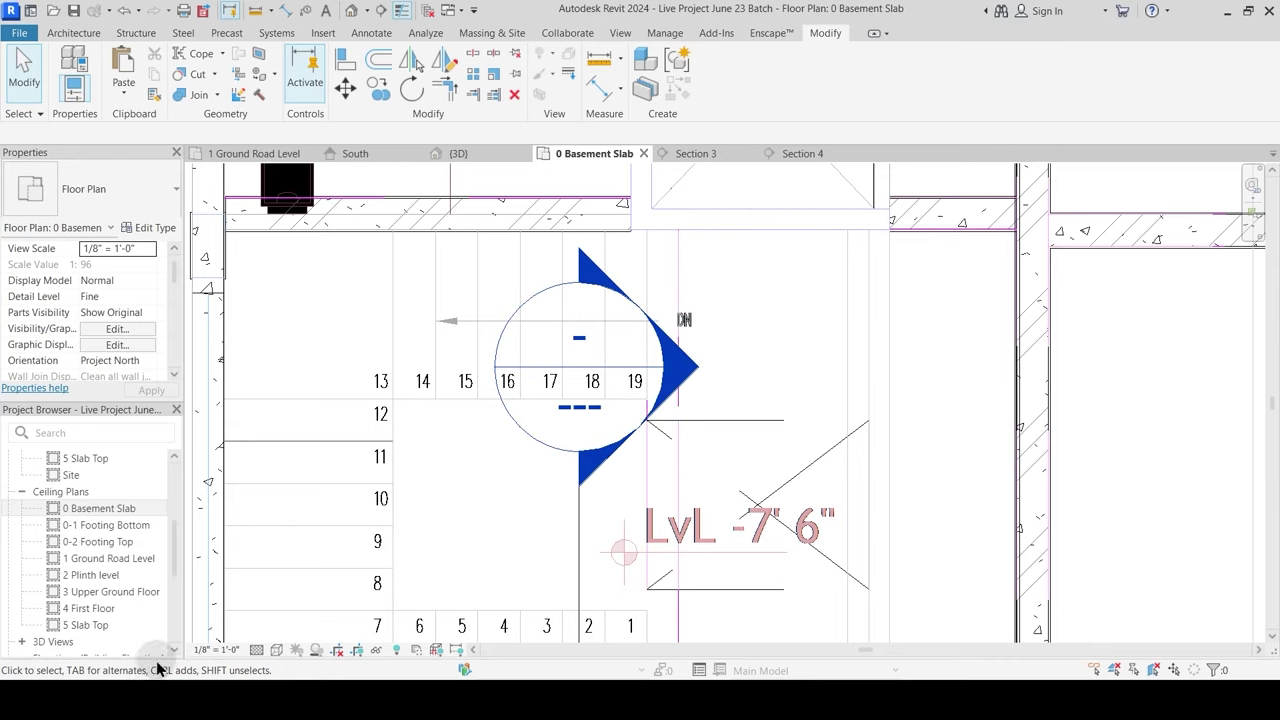
Step: Start placing another concrete beam with Create Similar, then cancel it
left_click(578, 227)
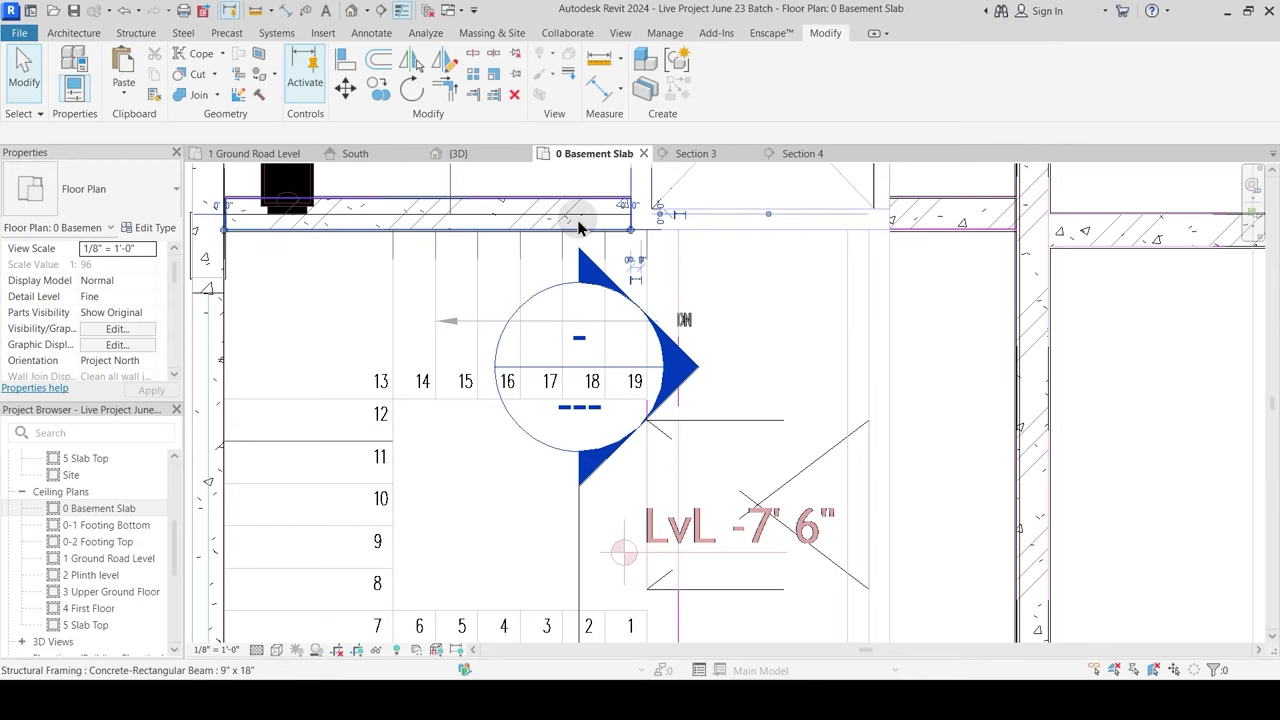
key("c")
key("s")
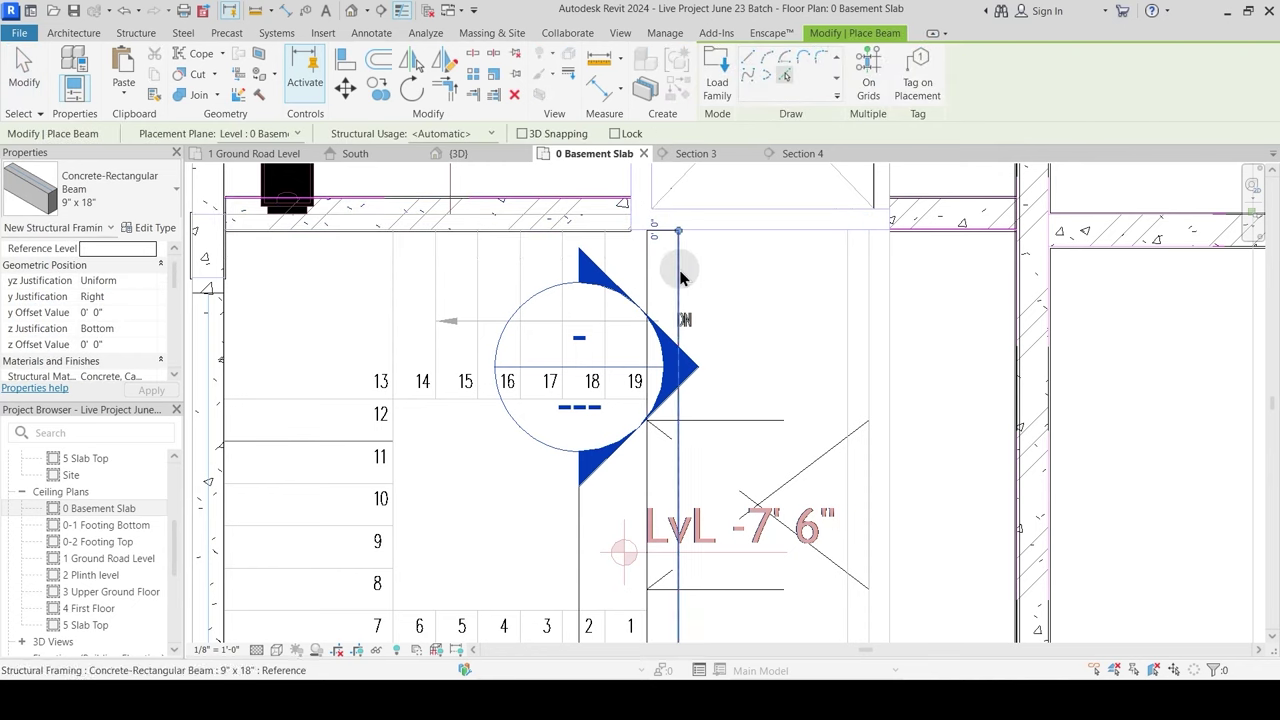
scroll(726, 275, "down", 3)
key("Escape")
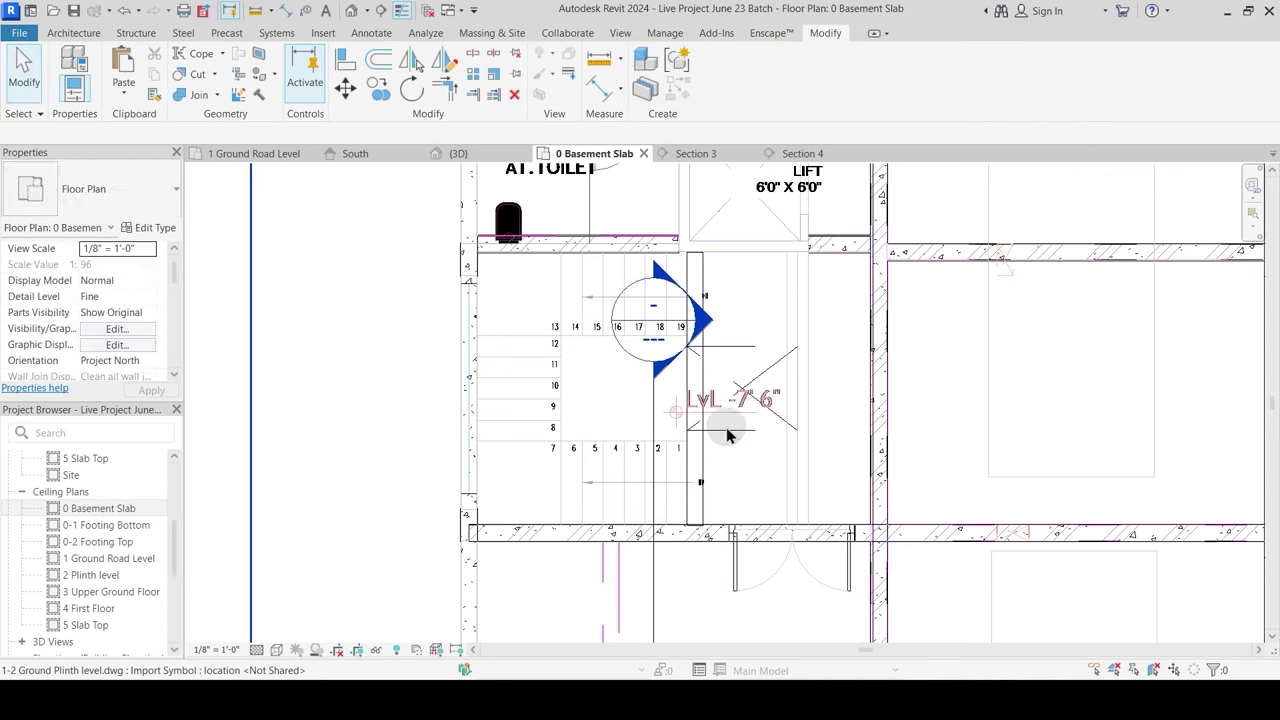
Step: Draw a Main Wall 9" about 13'-4" long along the stair's right edge
scroll(726, 286, "up", 3)
middle_click_drag(694, 294, 699, 120)
scroll(689, 583, "up", 2)
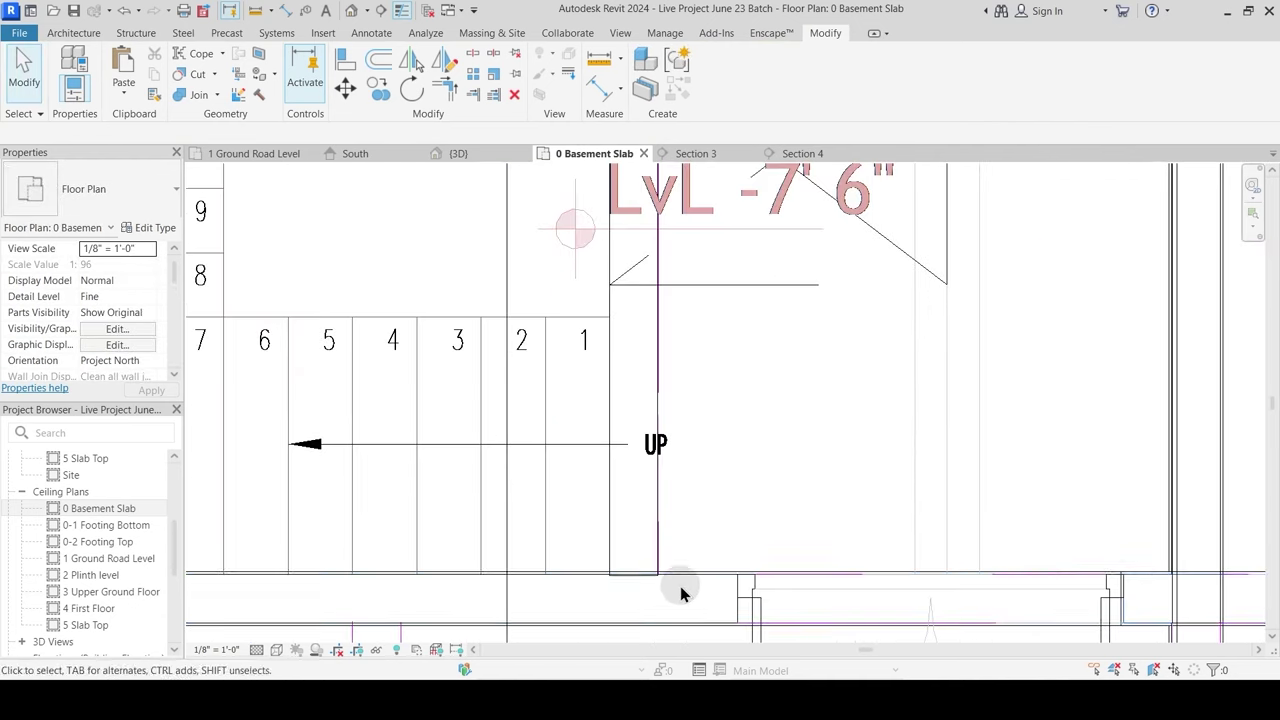
left_click(702, 445)
scroll(686, 318, "down", 2)
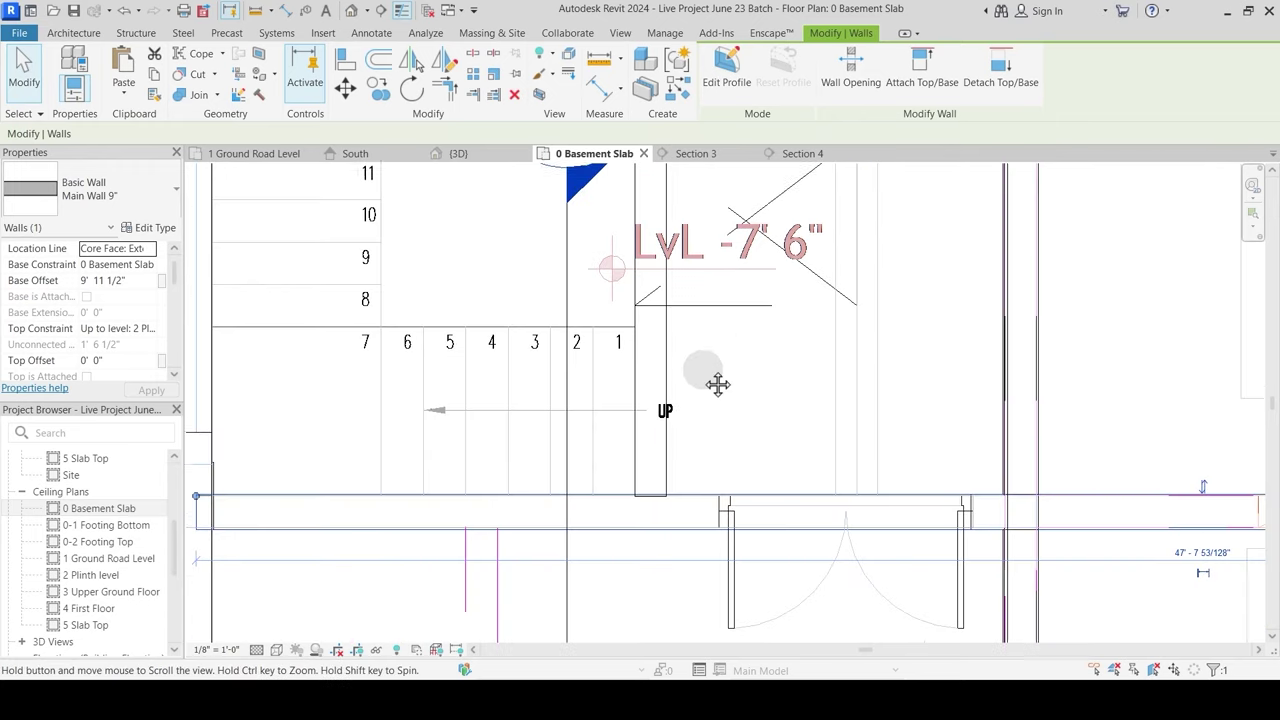
middle_click_drag(717, 383, 704, 430)
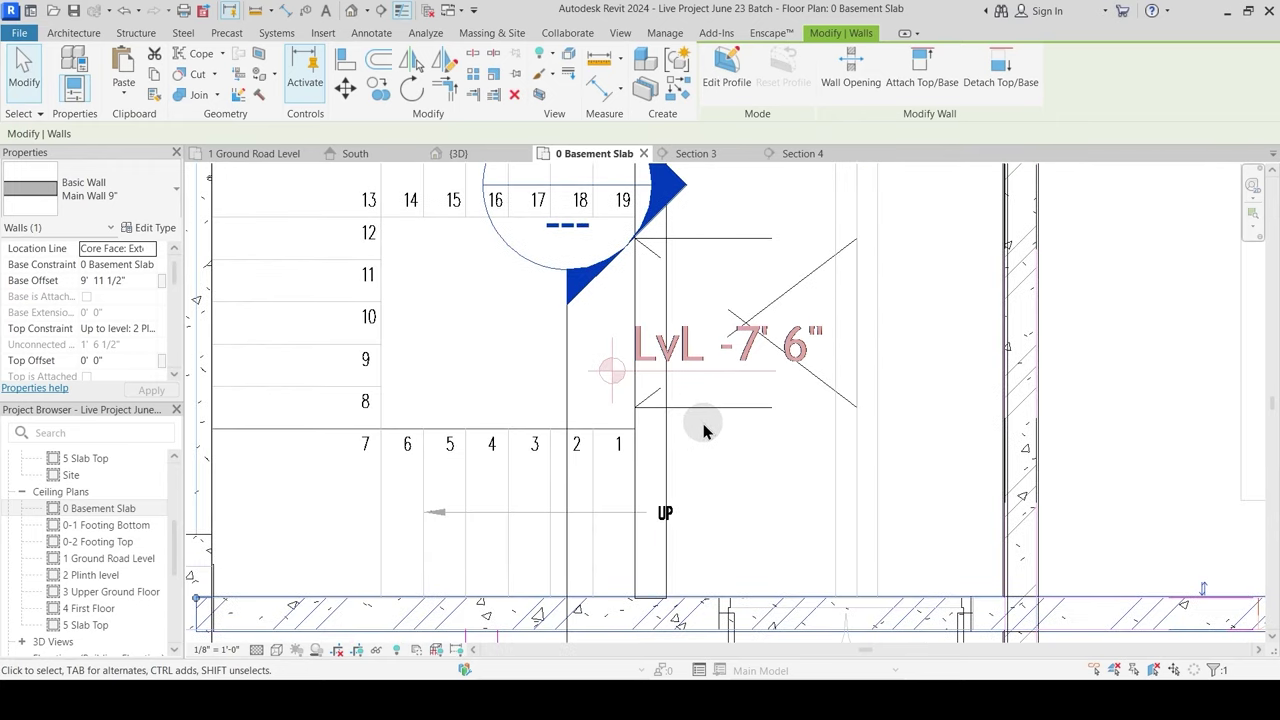
key("w")
key("a")
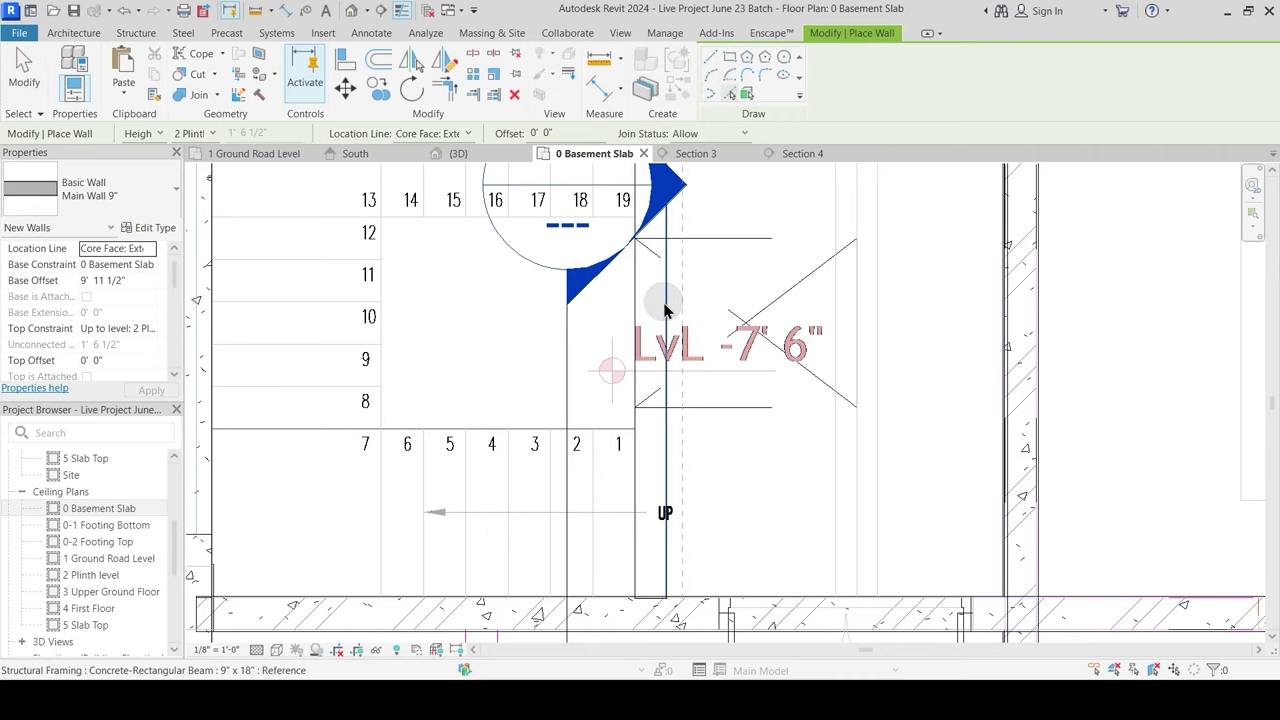
key("Escape")
Step: Select the new wall and review it beside the AT.TOILET and LIFT
left_click(628, 360)
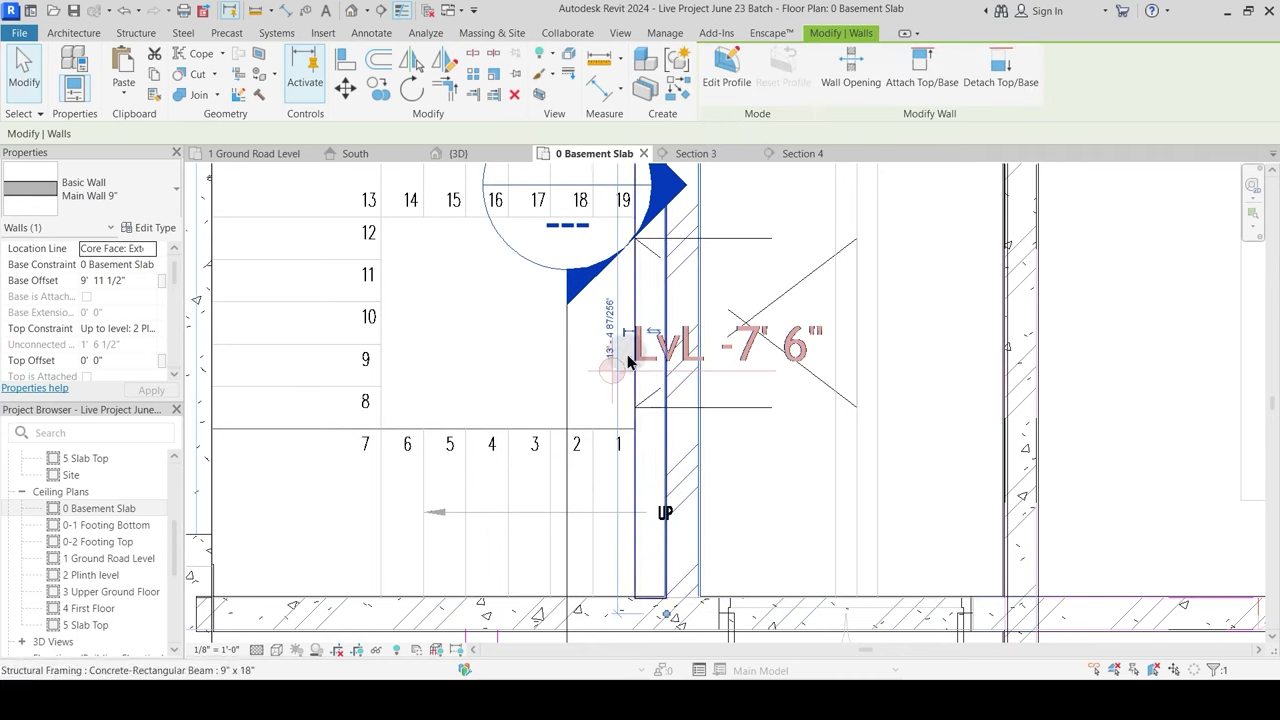
key("Escape")
scroll(745, 348, "down", 3)
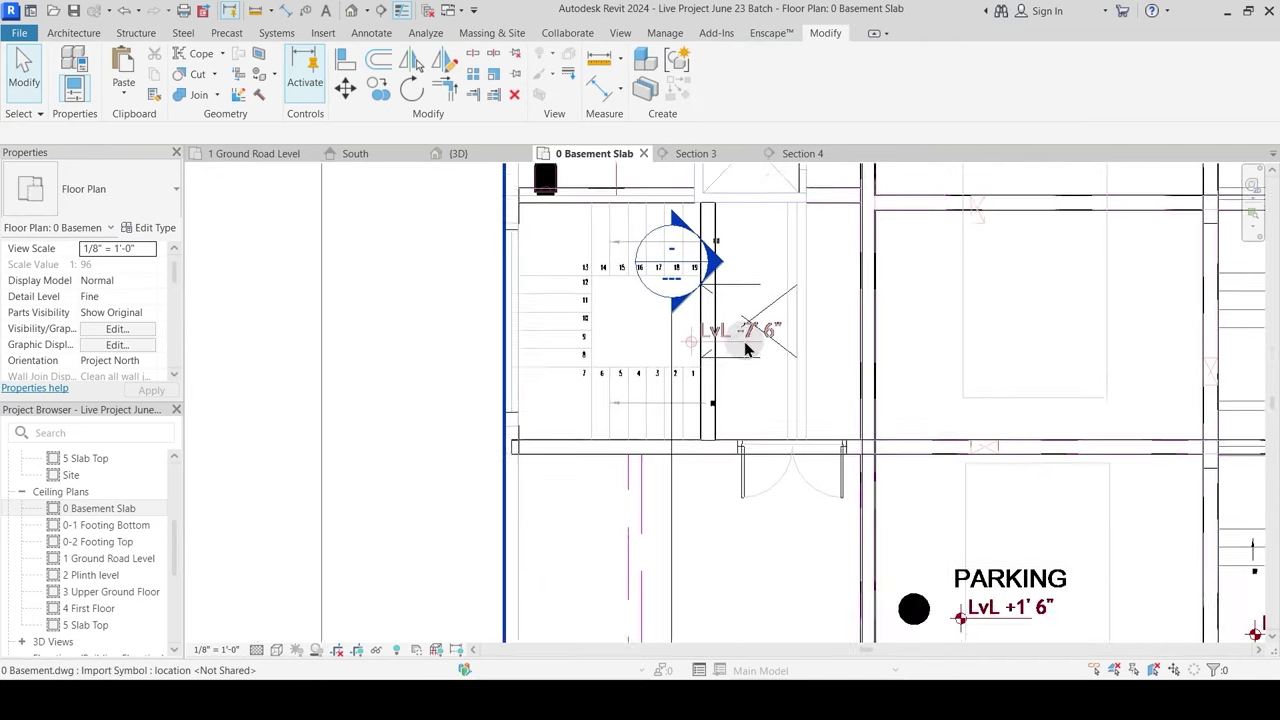
middle_click_drag(745, 348, 714, 429)
left_click(686, 420)
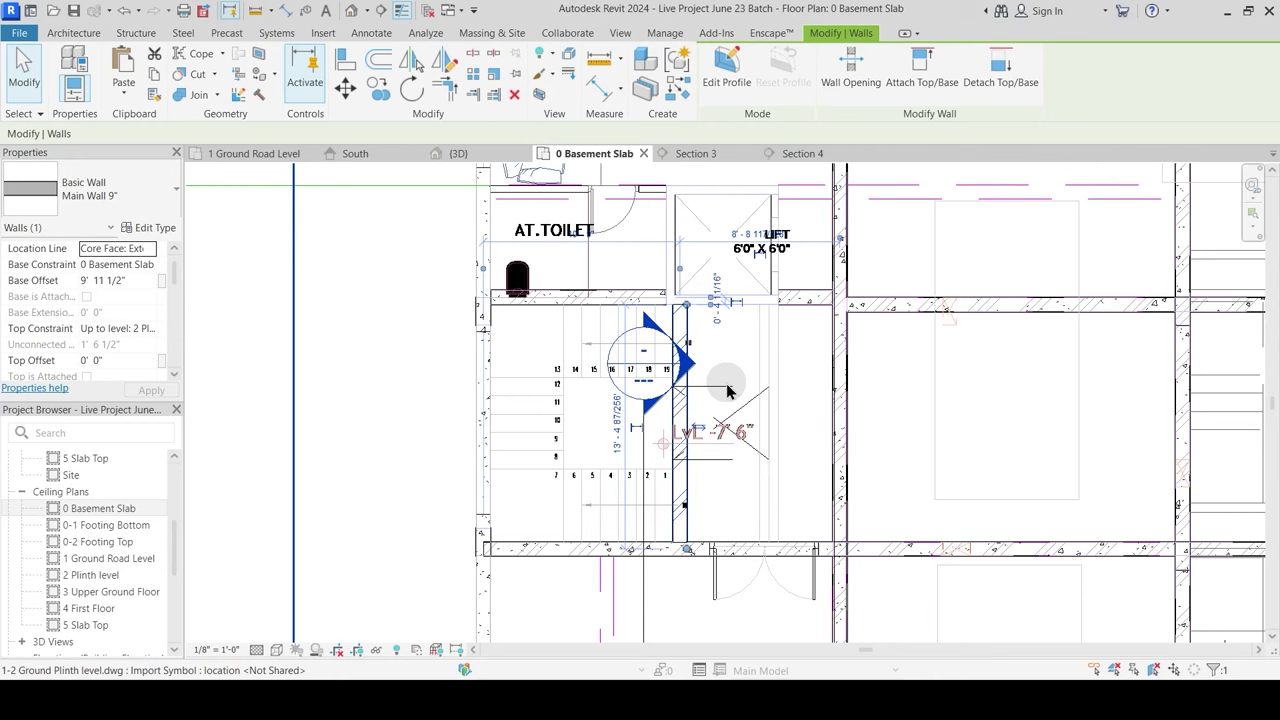
key("Escape")
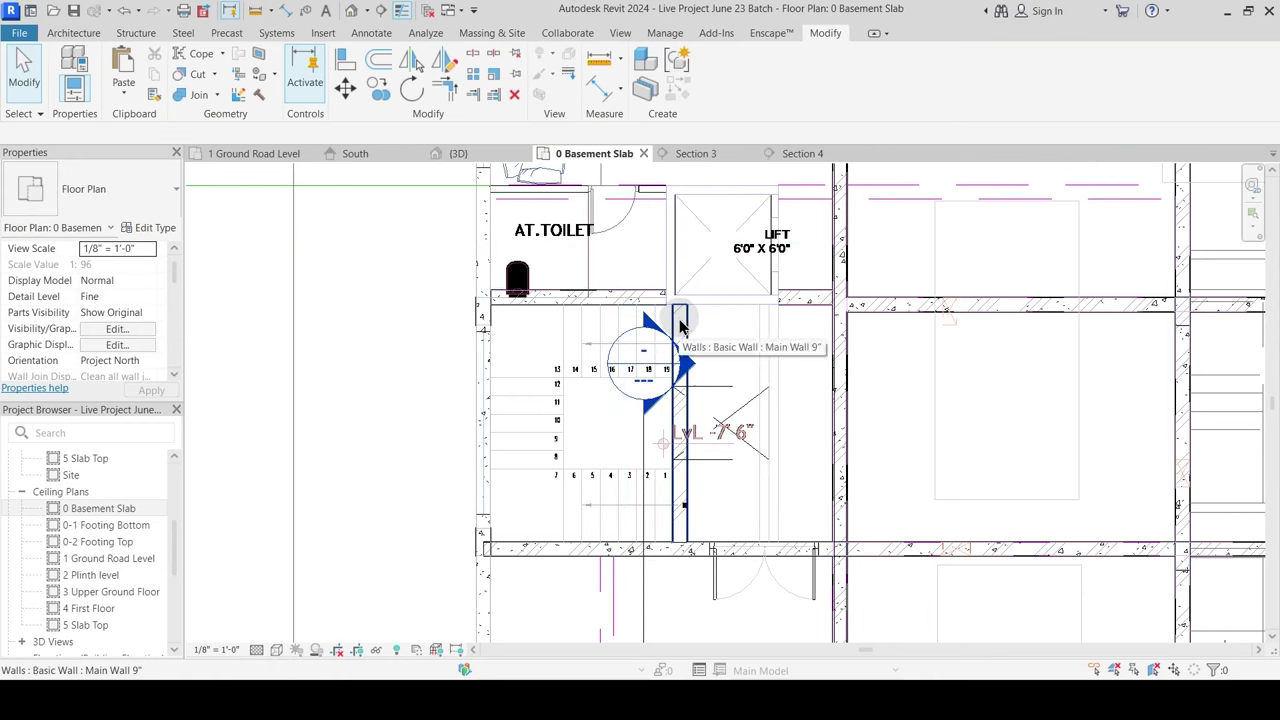
Step: Move the 9" x 18" stair beam onto the Level : 2 Plinth level work plane
key("Tab")
left_click(680, 325)
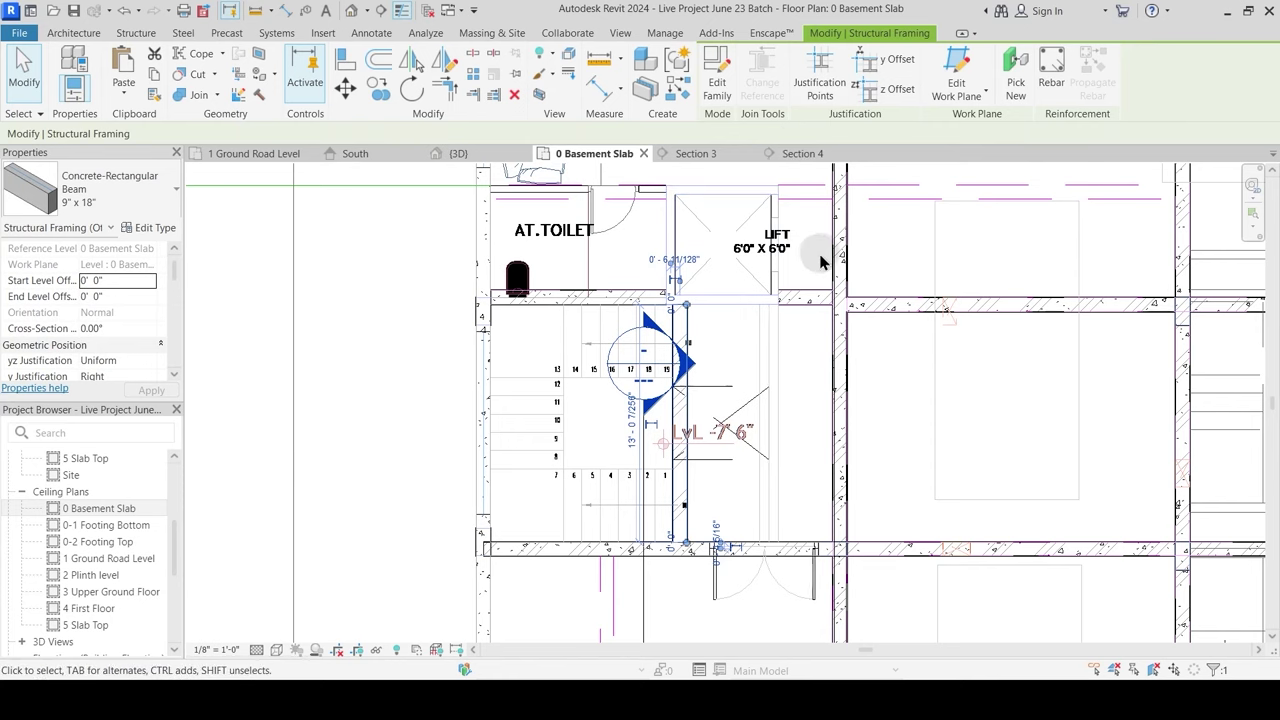
left_click(966, 97)
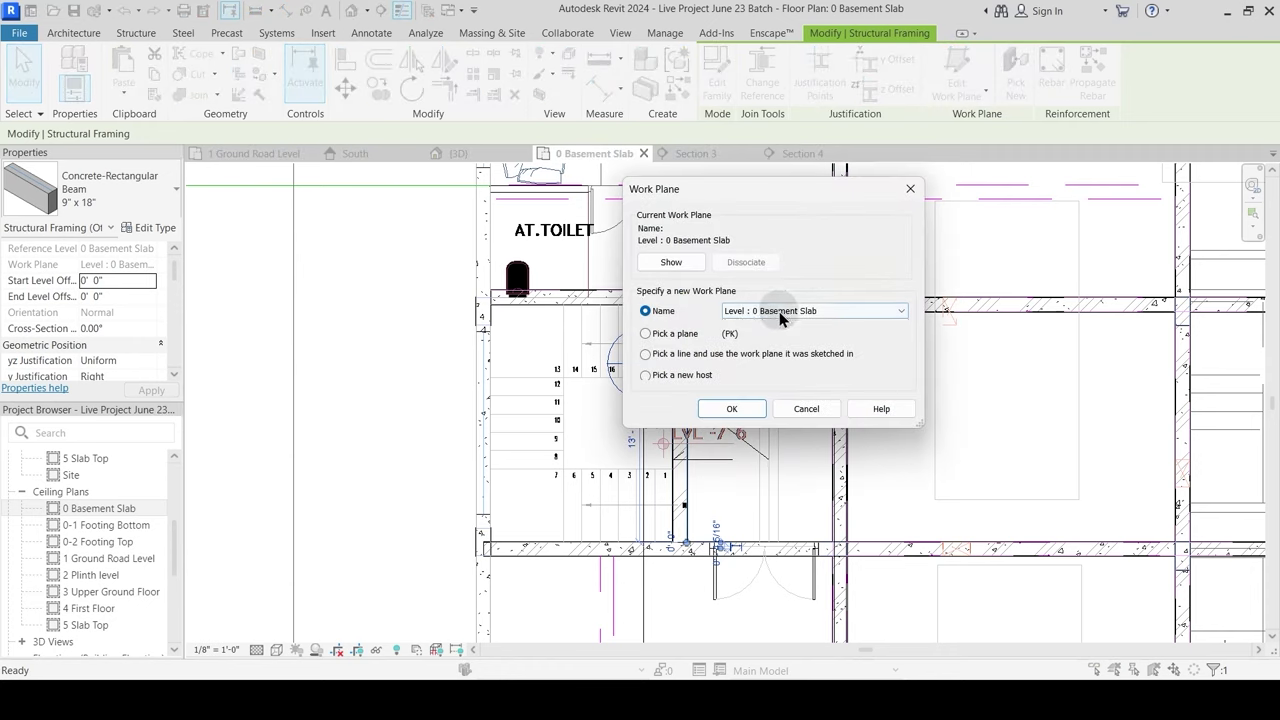
left_click(779, 311)
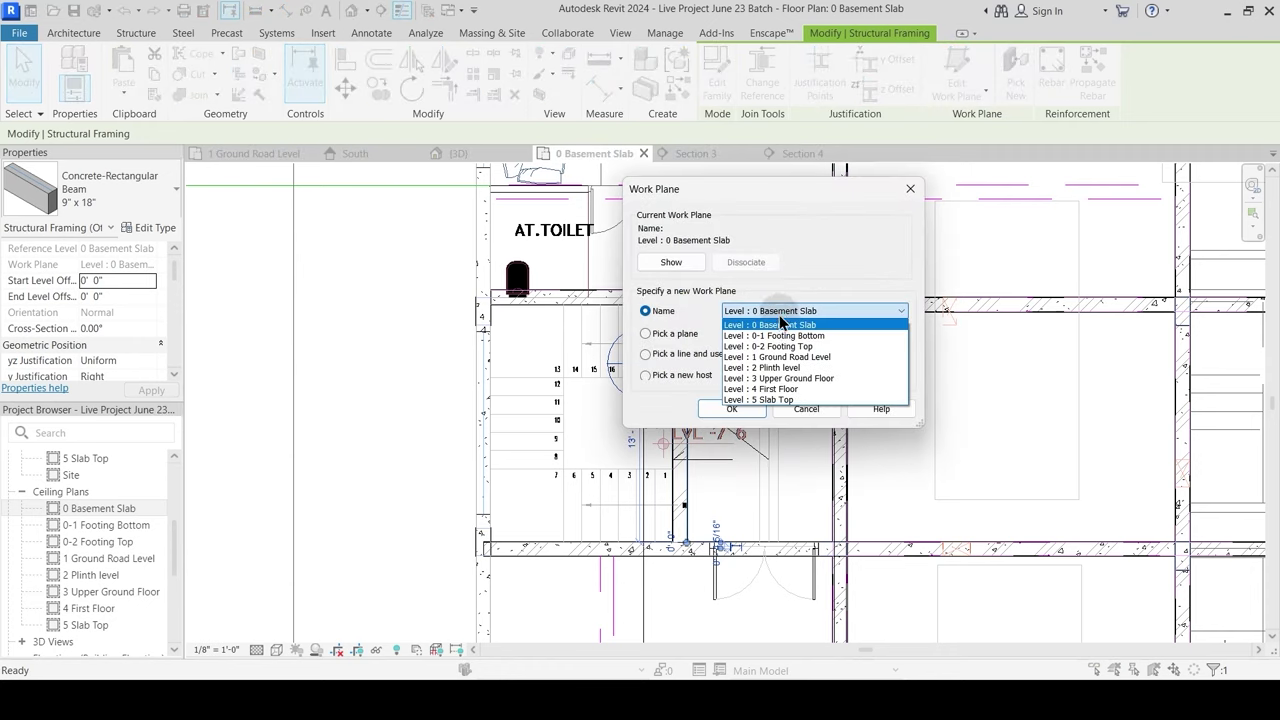
left_click(787, 368)
left_click(735, 412)
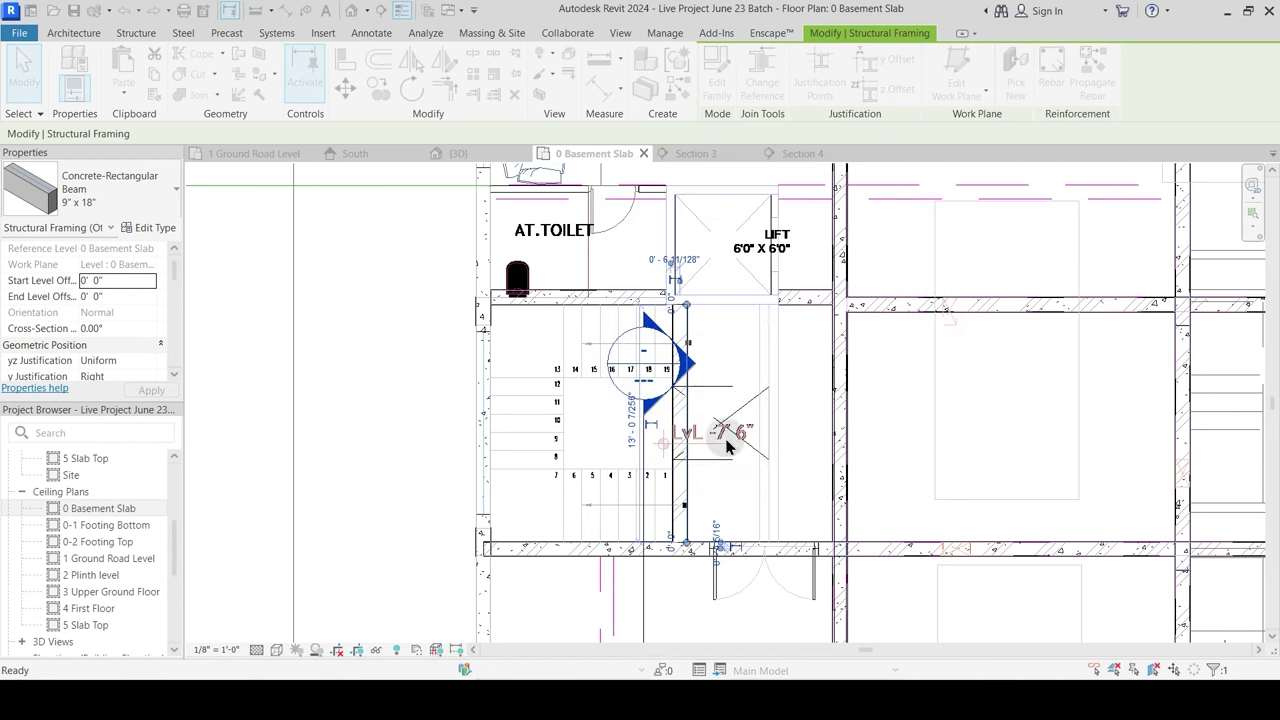
key("Escape")
left_click(687, 510)
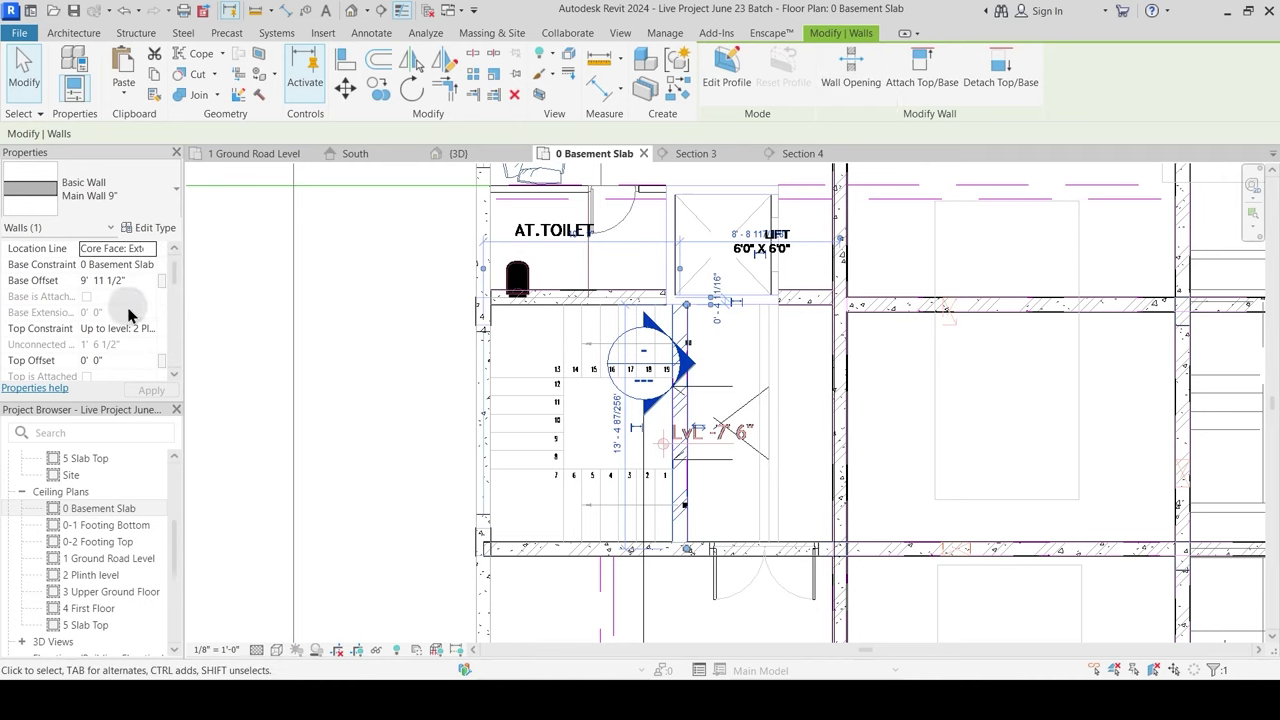
left_click(735, 358)
Step: In the {3D} view, set the concrete beam's z Justification to Top
left_click(441, 154)
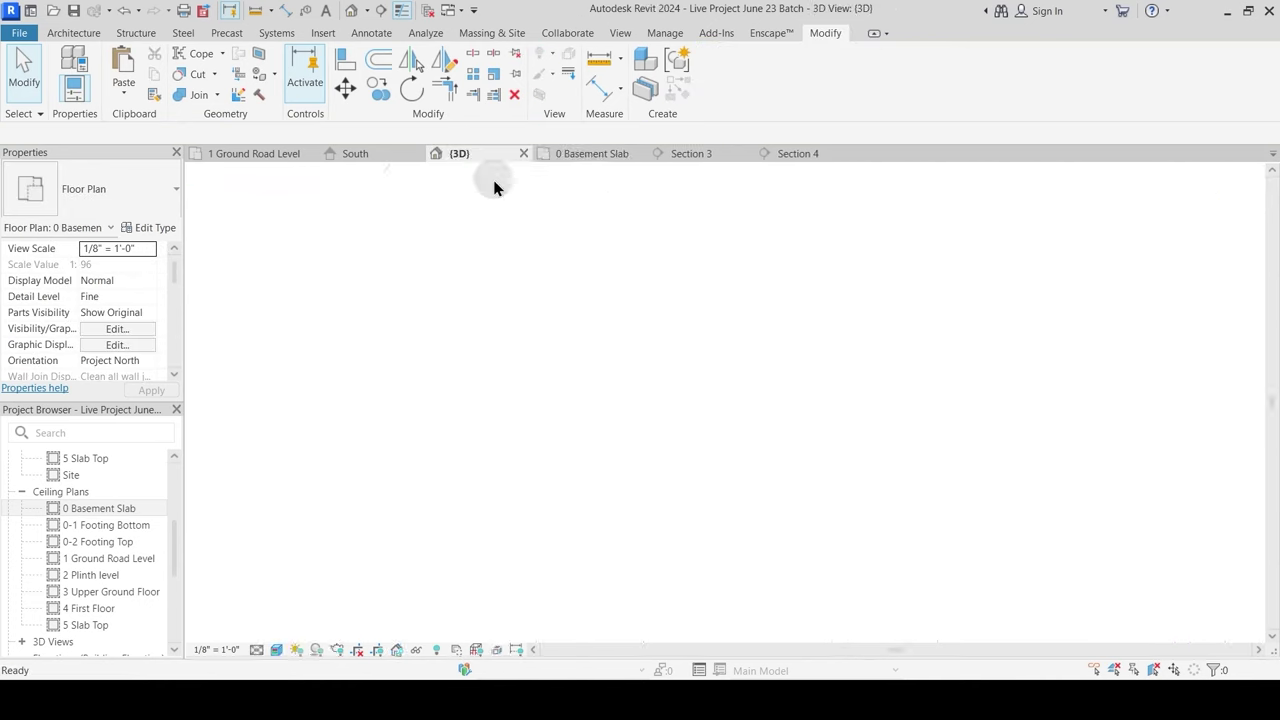
scroll(622, 378, "up", 3)
scroll(622, 378, "up", 2)
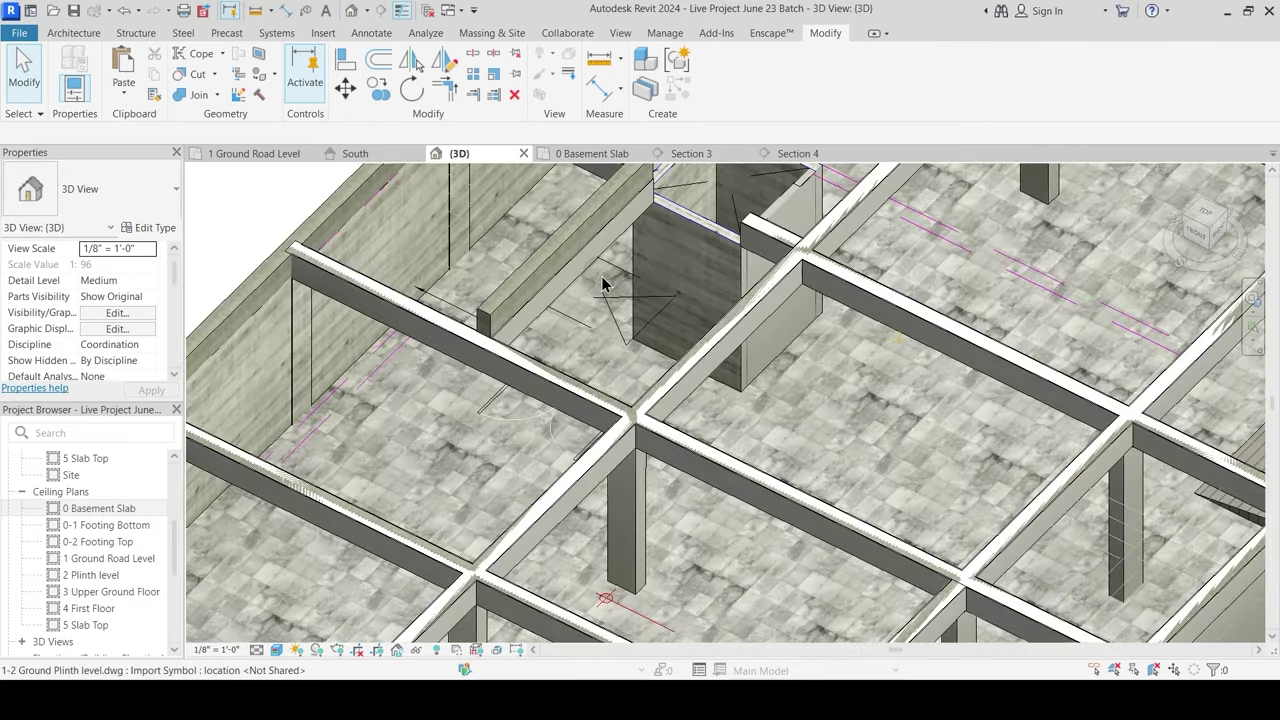
left_click(612, 330)
scroll(610, 325, "up", 2)
middle_click_drag(604, 310, 622, 361)
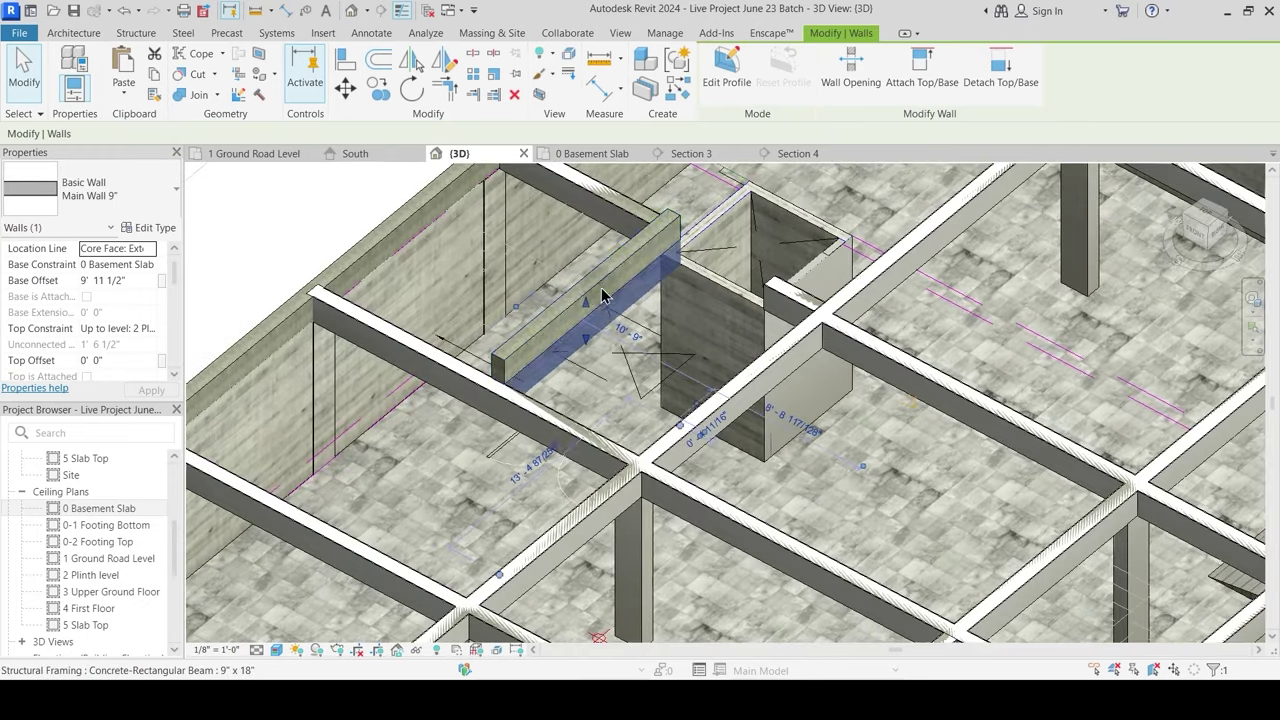
key("Escape")
left_click(601, 285)
scroll(148, 348, "down", 2)
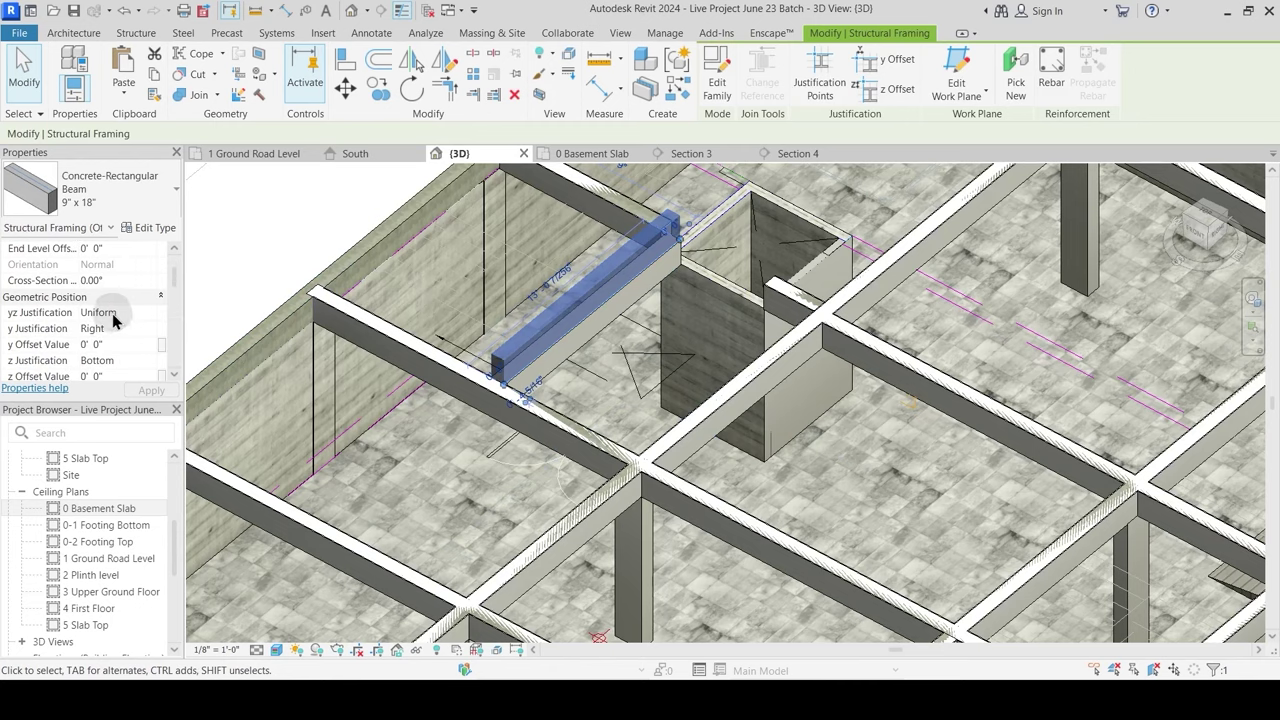
left_click(150, 313)
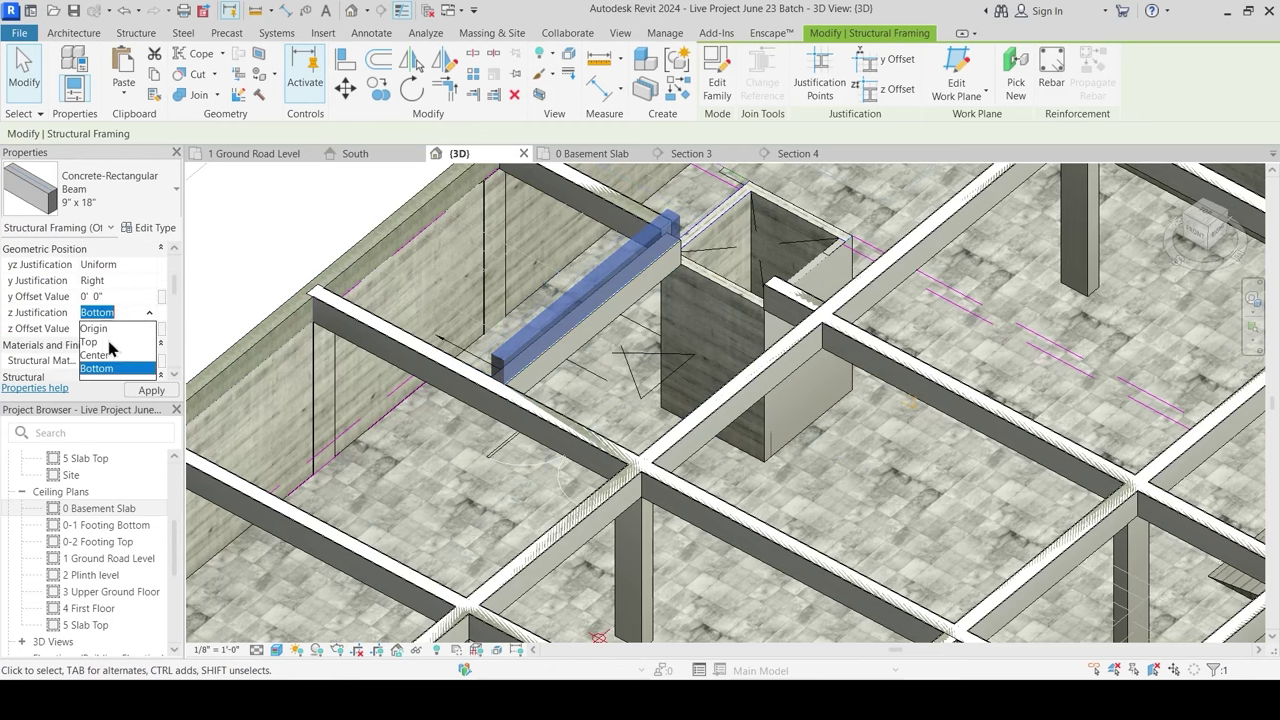
left_click(96, 342)
key("Escape")
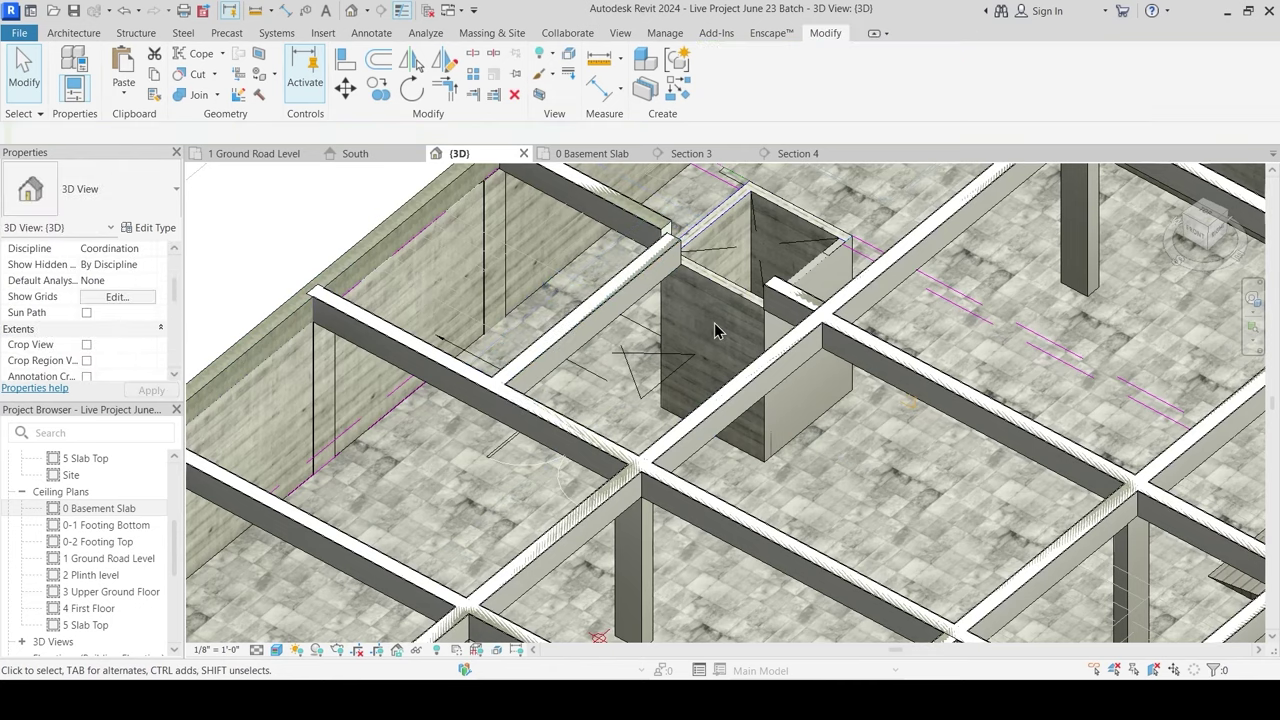
Step: Check the beam in 3D, then return to the 0 Basement Slab plan's stair core
middle_click_drag(714, 322, 680, 320, "shift")
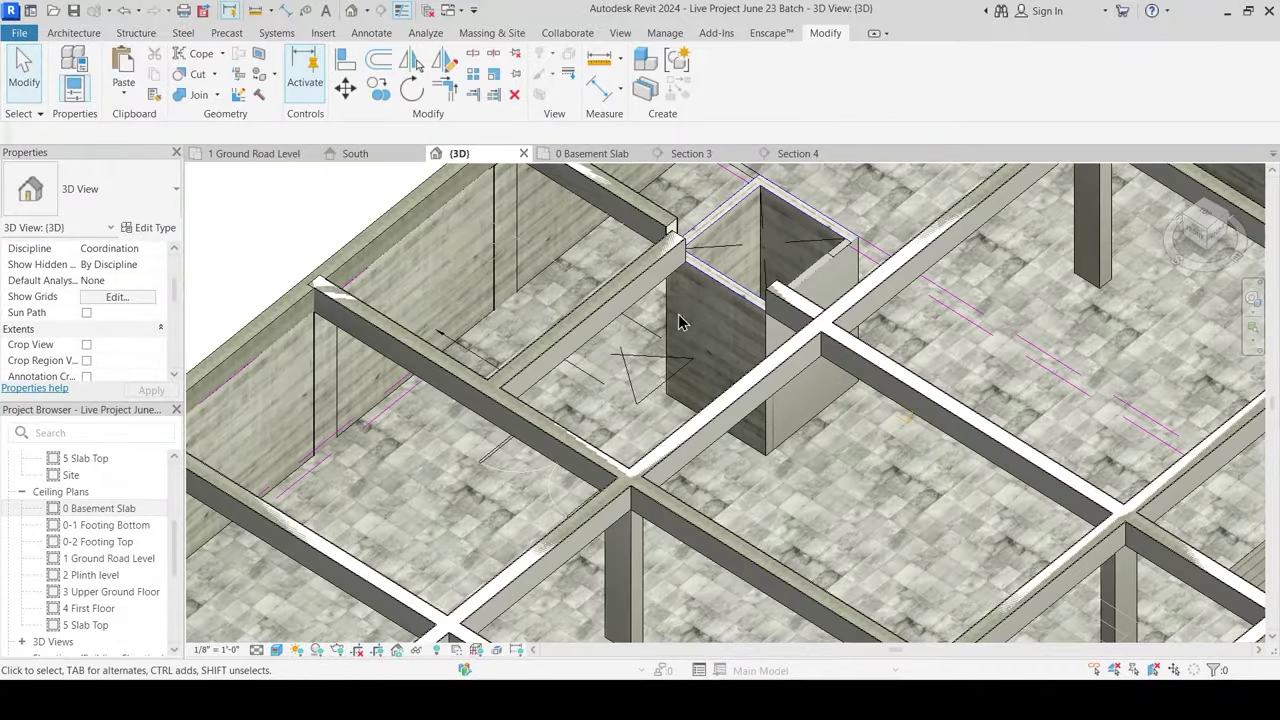
left_click(592, 153)
middle_click_drag(746, 478, 729, 400)
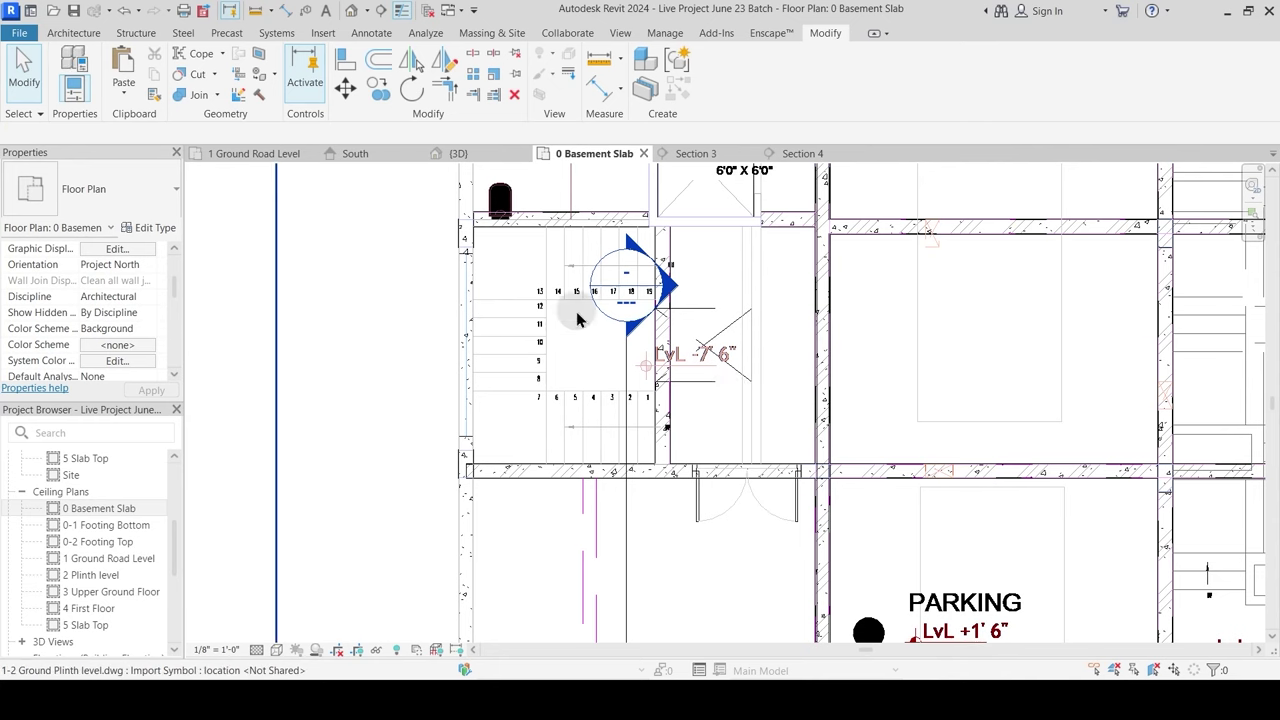
Step: Delete the Section 2 line over the basement stair and confirm the warning
middle_click_drag(762, 328, 742, 385)
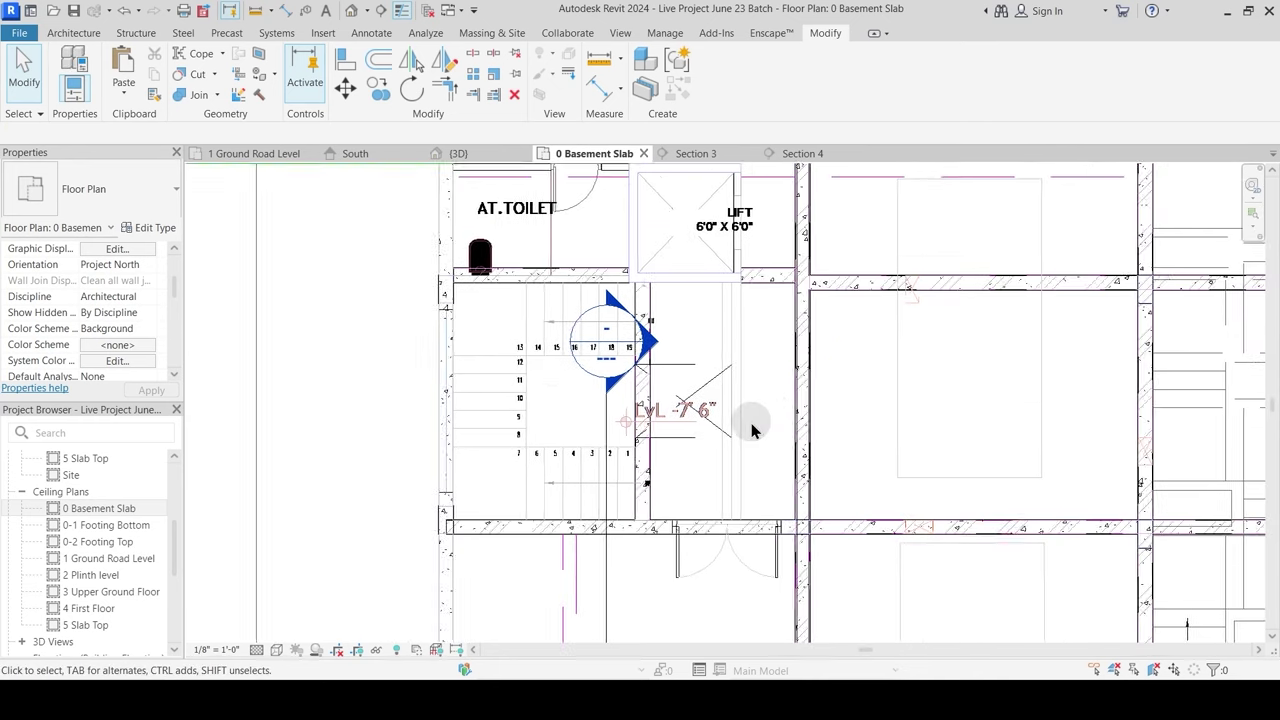
scroll(750, 425, "up", 2)
scroll(743, 412, "down", 3)
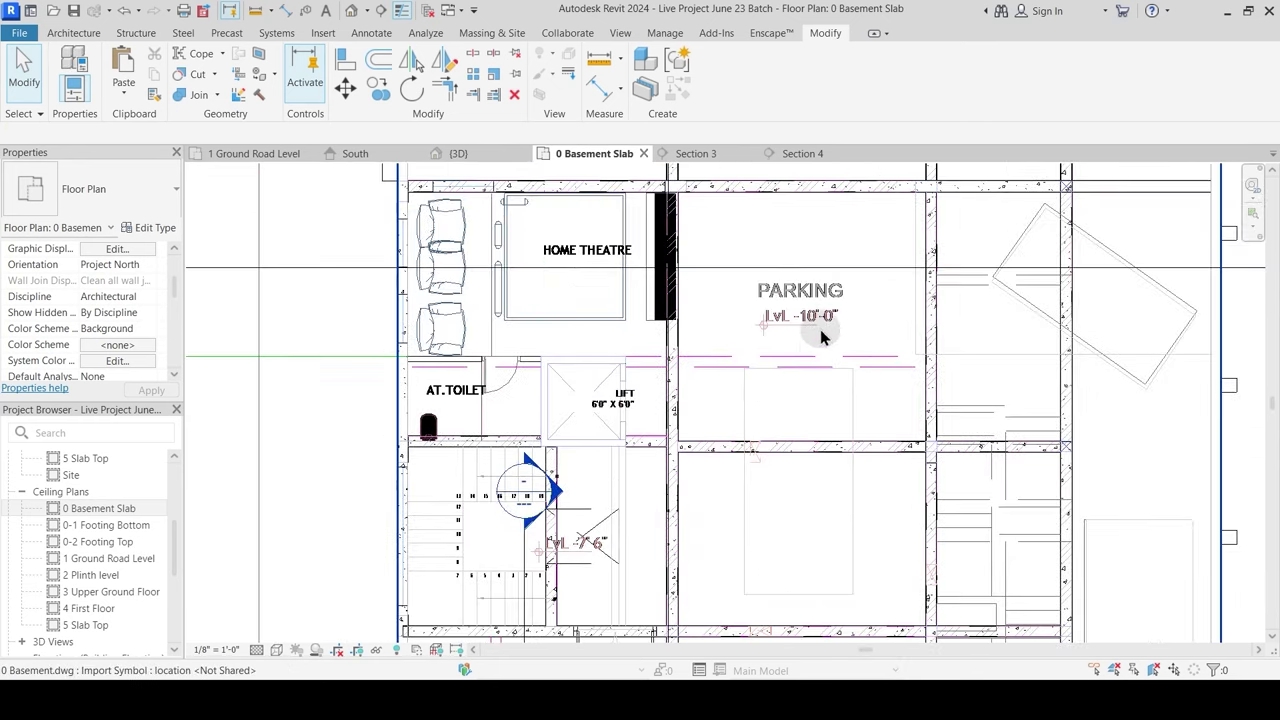
middle_click_drag(745, 441, 865, 257)
scroll(743, 374, "up", 2)
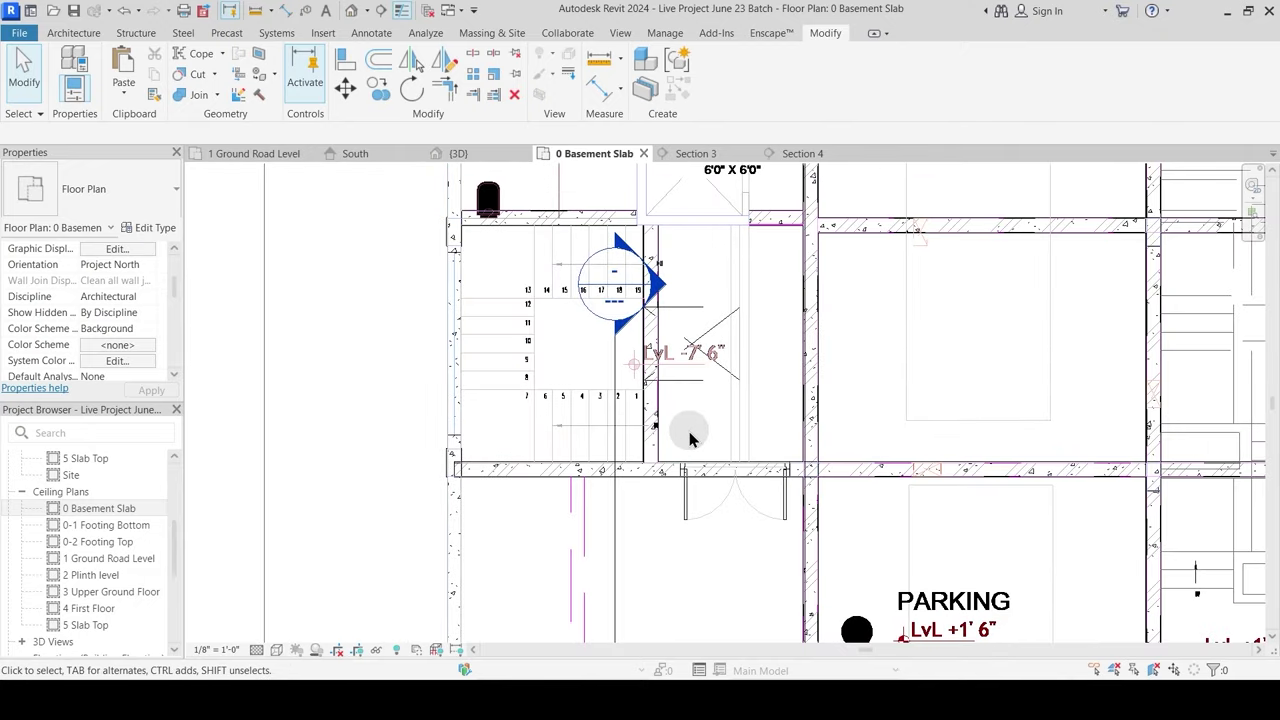
left_click(616, 530)
scroll(683, 451, "down", 3, "ctrl")
key("Delete")
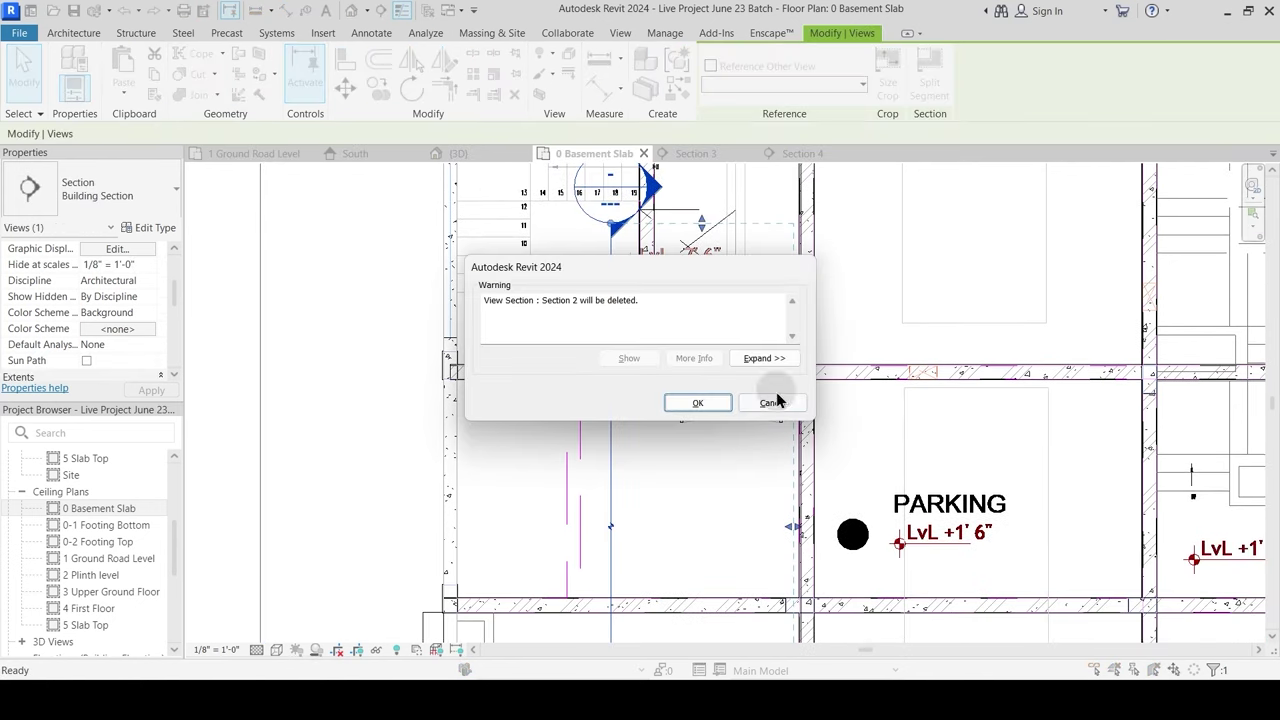
left_click(698, 403)
scroll(716, 425, "up", 3, "ctrl")
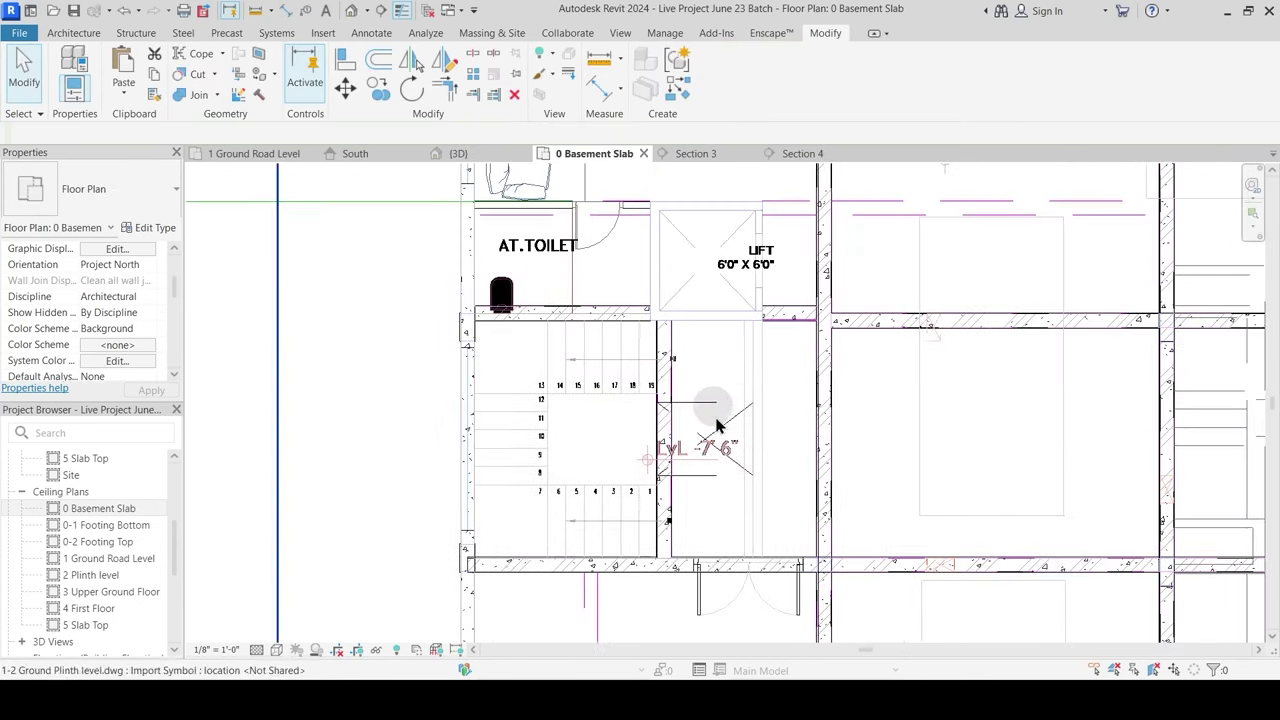
middle_click_drag(728, 457, 742, 400)
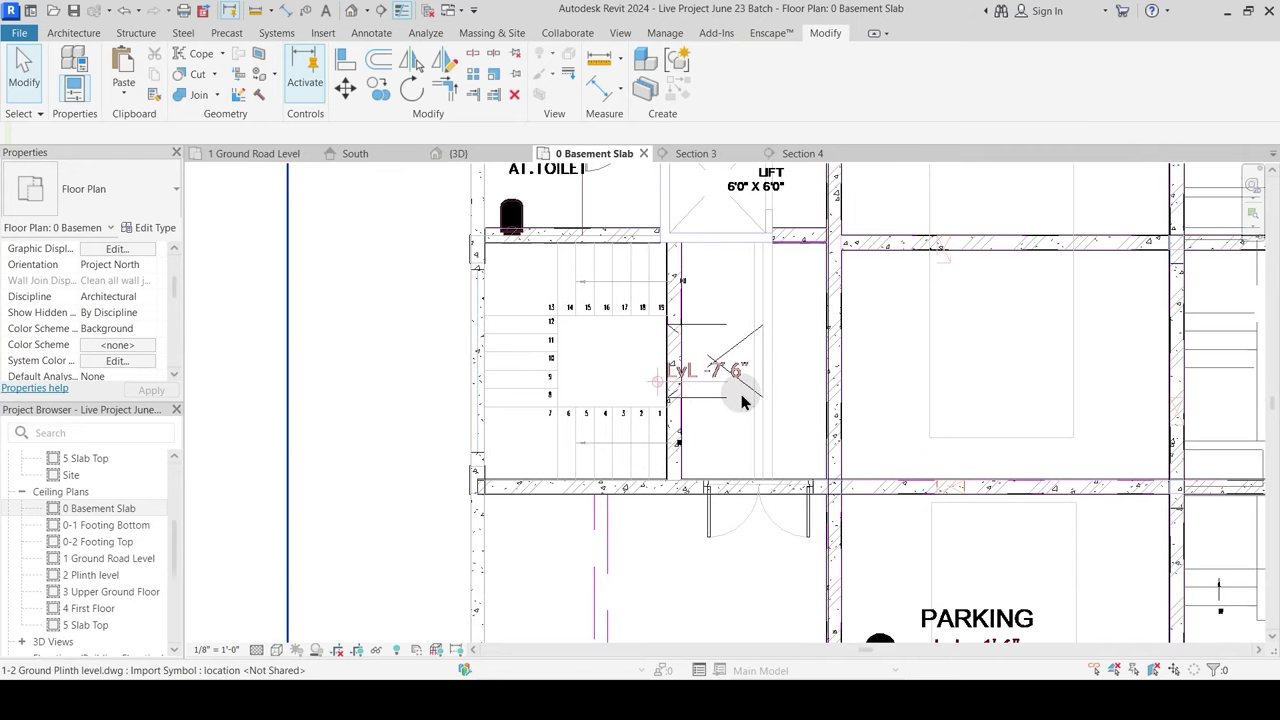
left_click(76, 34)
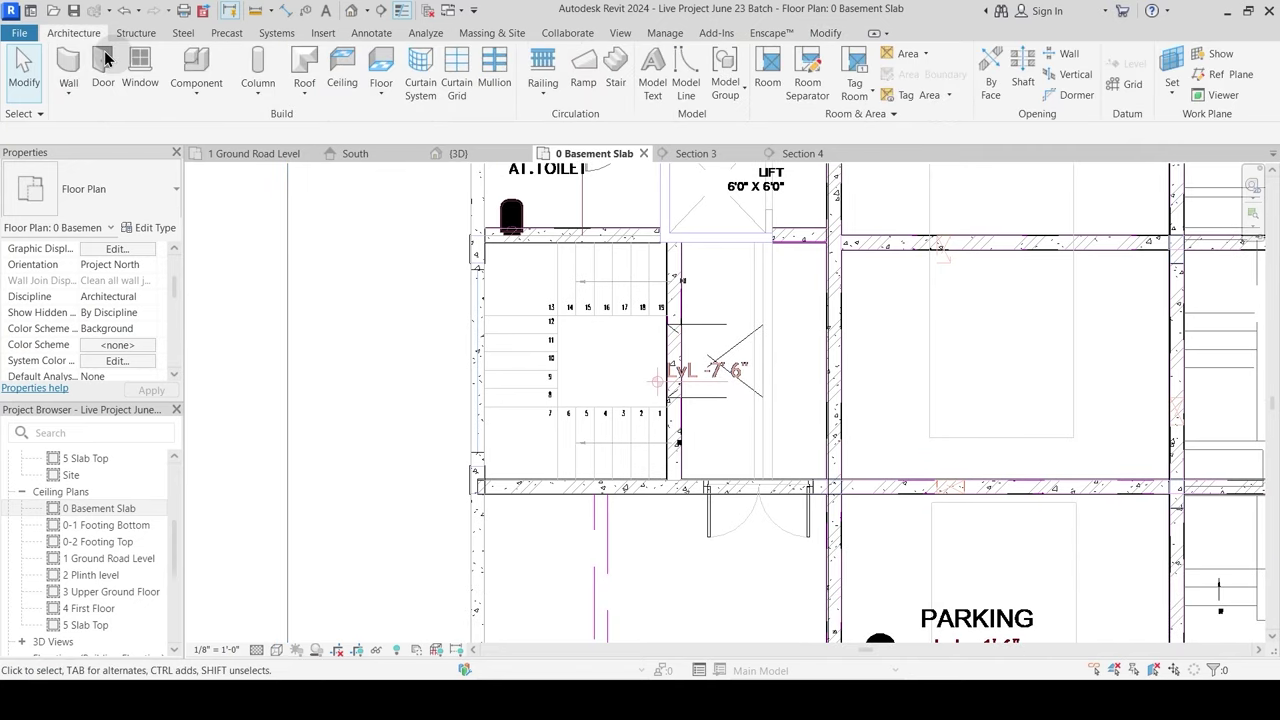
left_click(196, 95)
Step: Start a Model In-Place family in the Floors category with the default name
left_click(210, 157)
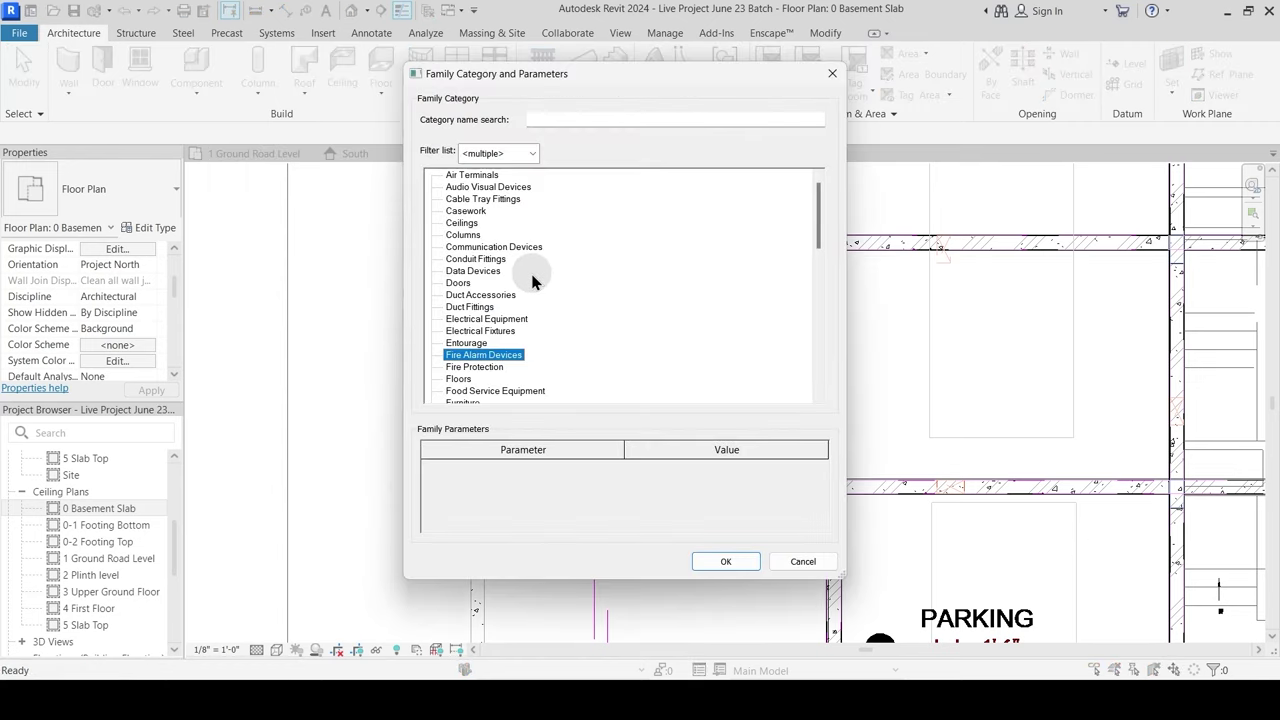
left_click(465, 379)
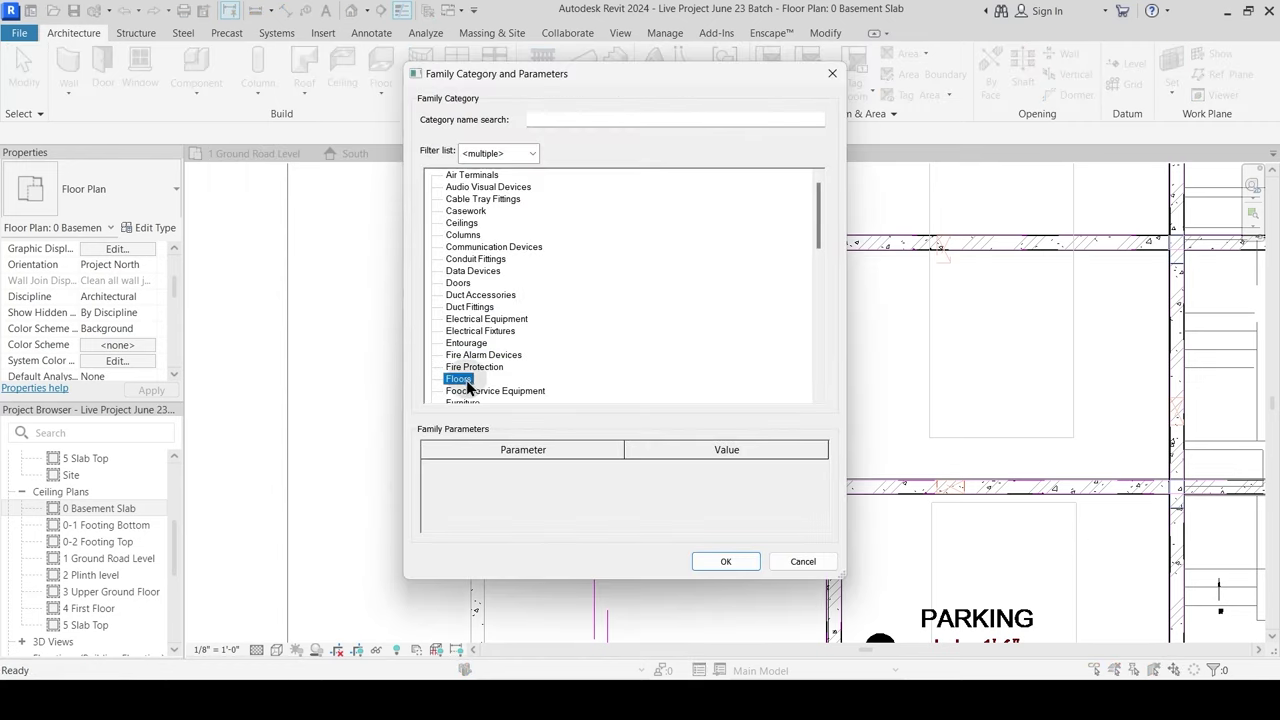
left_click(746, 563)
left_click(645, 377)
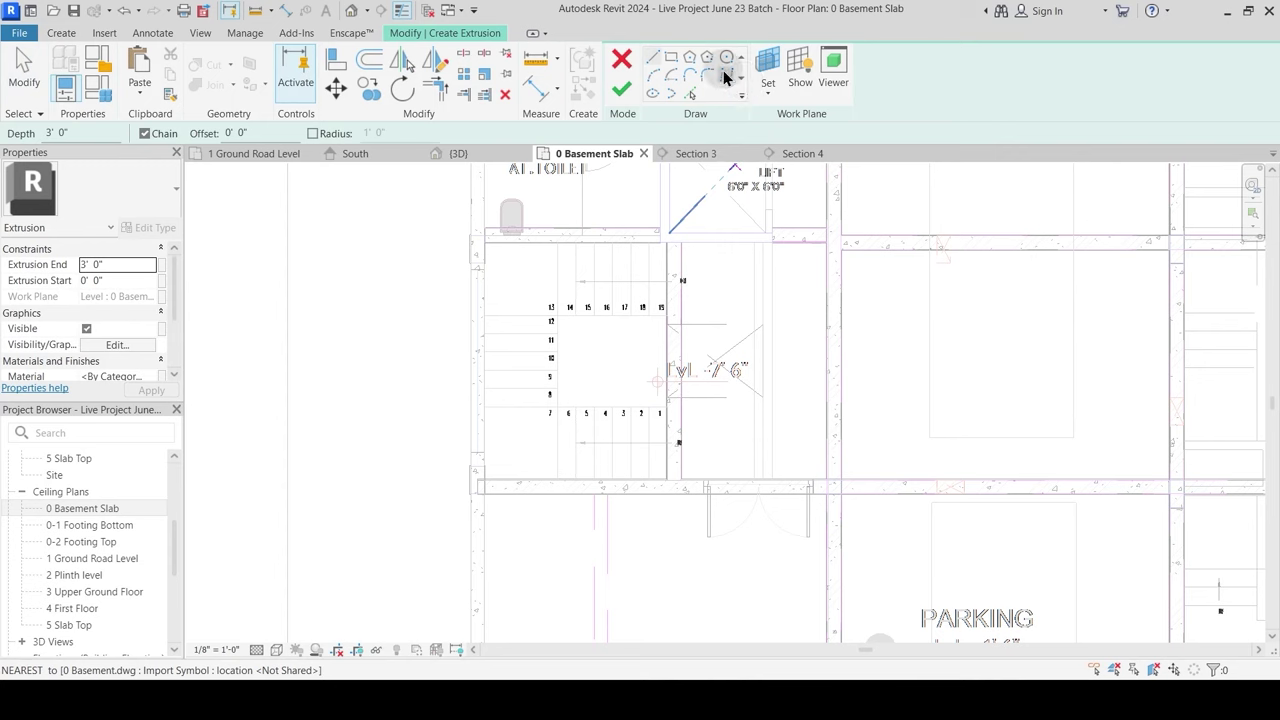
Step: Sketch a rectangular 0' 6" deep extrusion in the landing beside the stair and finish it
left_click(671, 58)
scroll(772, 242, "up", 2)
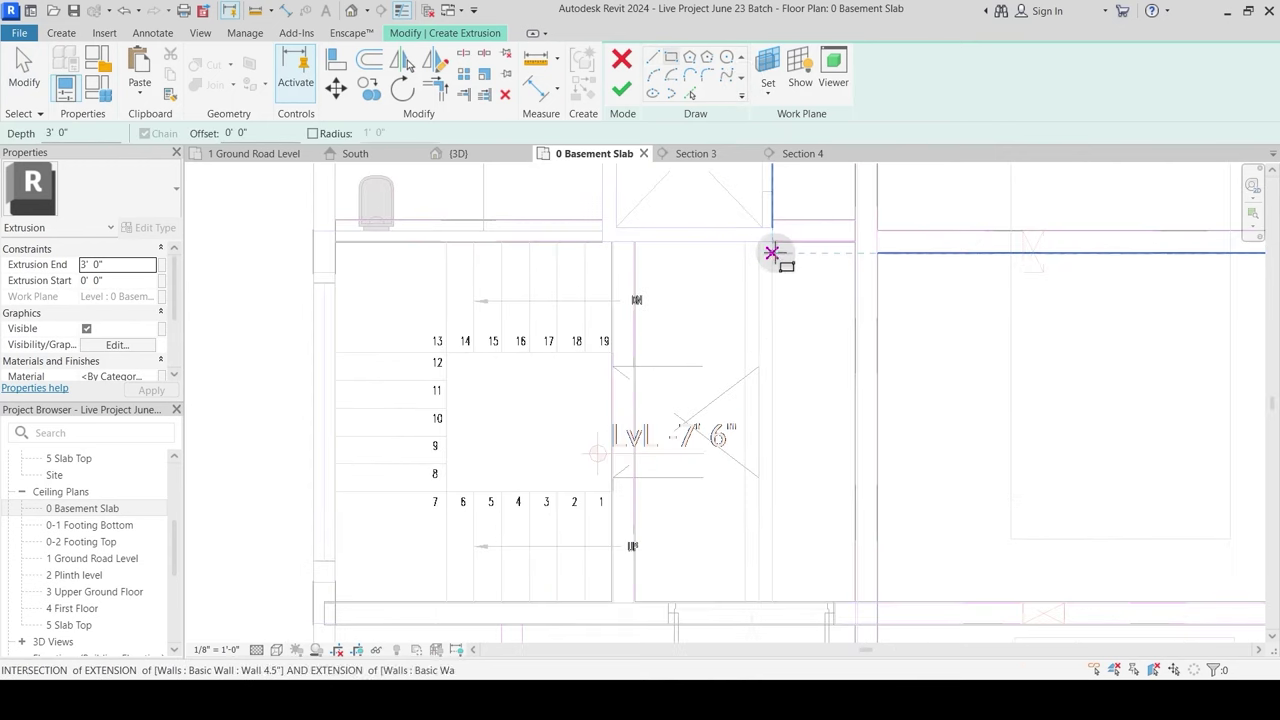
scroll(779, 262, "up", 3)
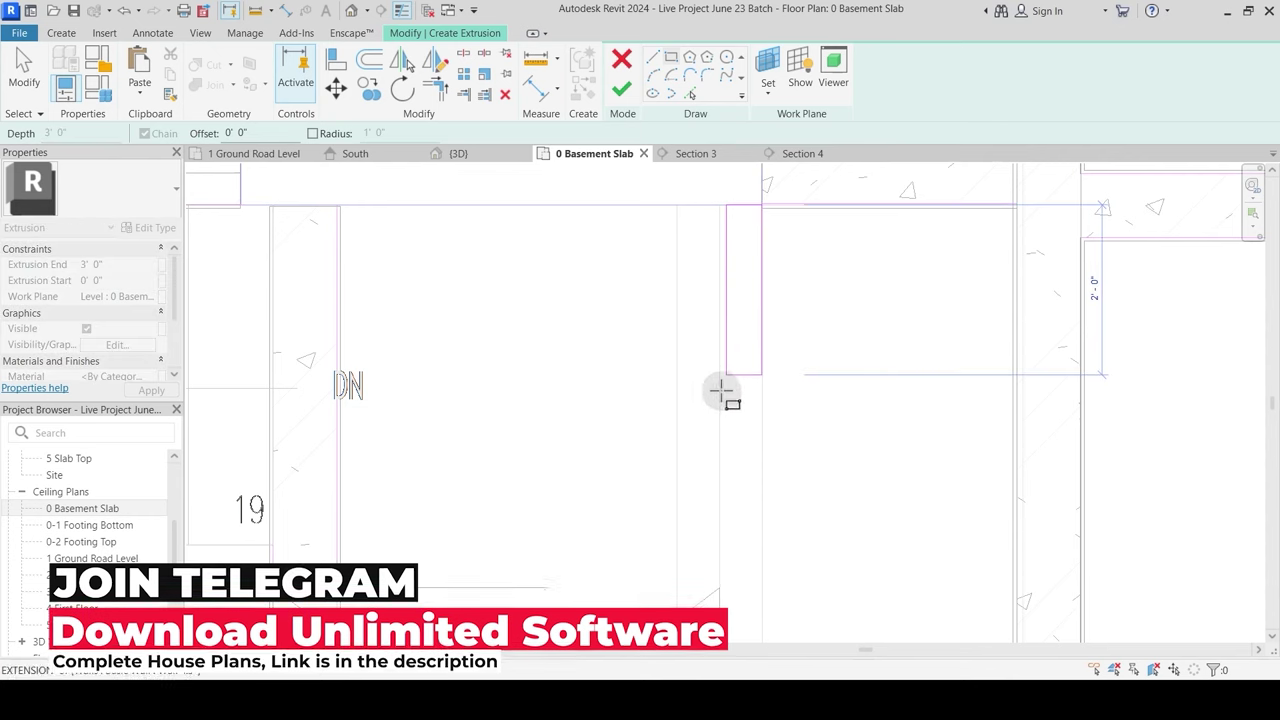
scroll(725, 380, "down", 2)
middle_click_drag(723, 523, 700, 226)
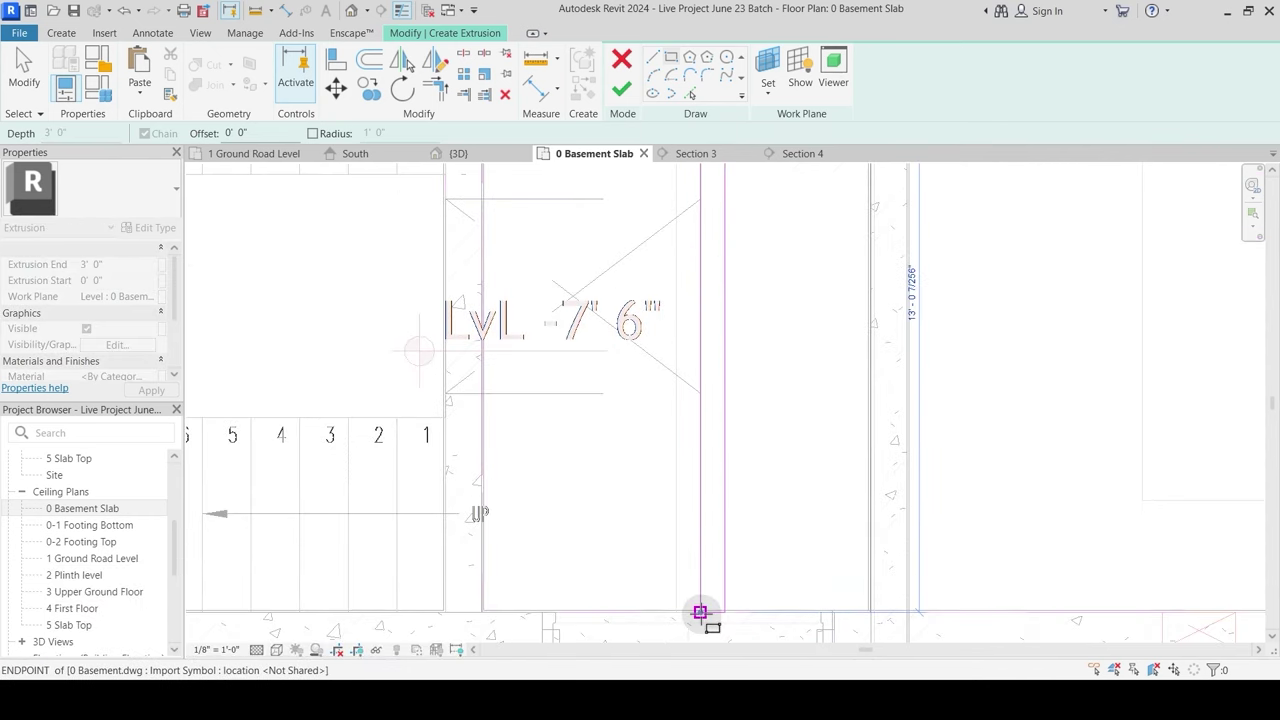
left_click(700, 610)
scroll(688, 630, "up", 2)
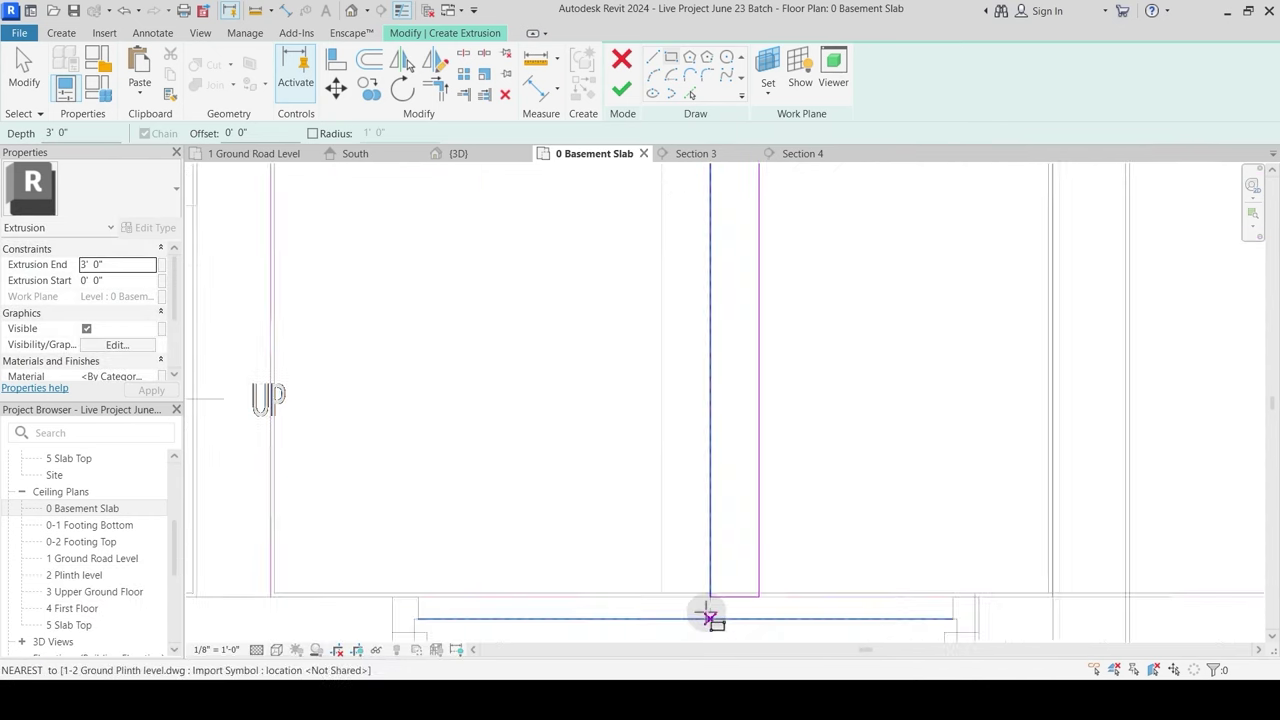
left_click(710, 598)
scroll(646, 463, "down", 2)
middle_click_drag(634, 357, 697, 419)
key("Escape")
key("Escape")
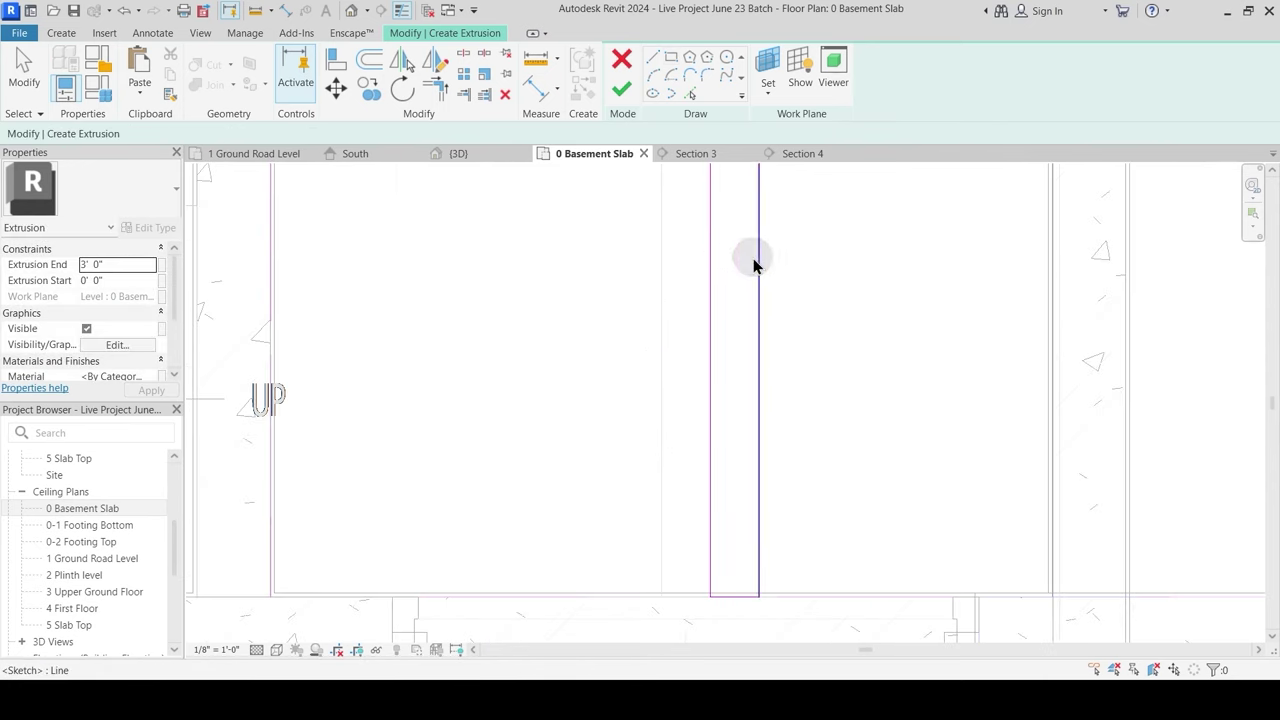
scroll(753, 258, "down", 1)
middle_click_drag(585, 282, 589, 343)
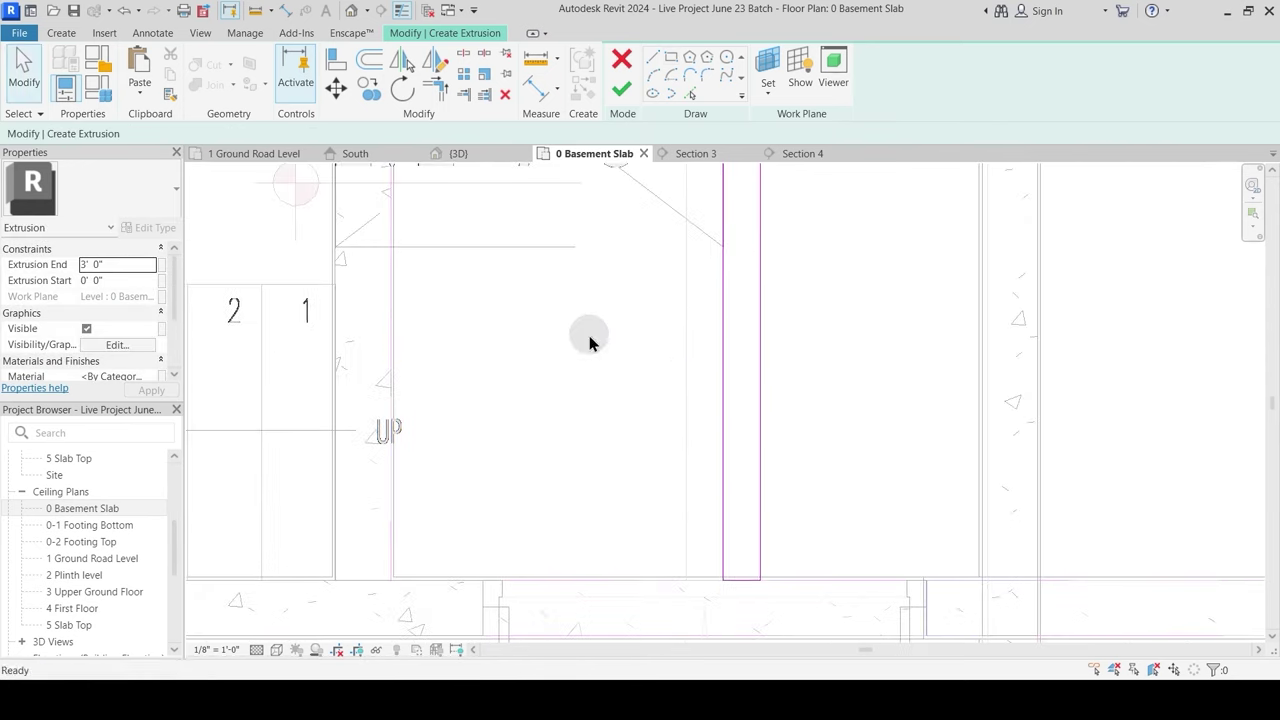
left_click(622, 90)
scroll(650, 345, "down", 1)
Step: Select the floor extrusion and twice start copying it, cancelling both copies
middle_click_drag(637, 366, 691, 434)
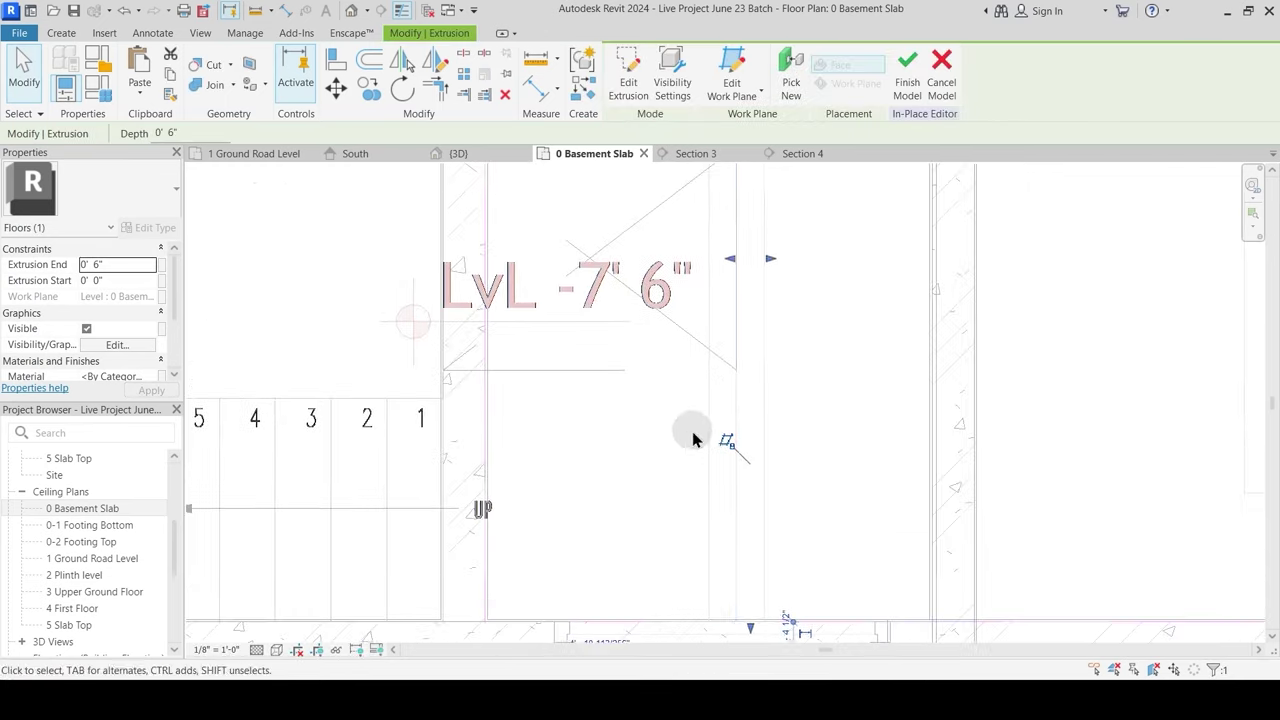
left_click(764, 381)
left_click(771, 427)
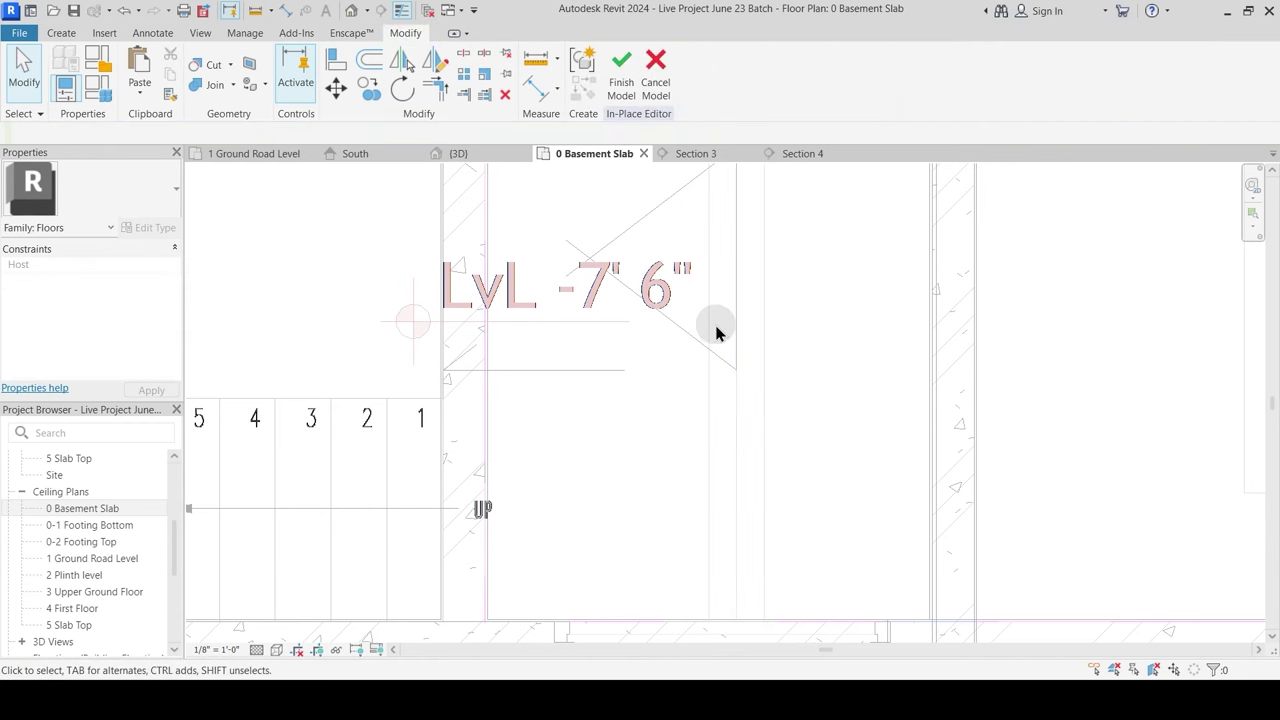
scroll(716, 325, "down", 1)
left_click(742, 301)
middle_click_drag(765, 327, 769, 440)
scroll(745, 323, "up", 1)
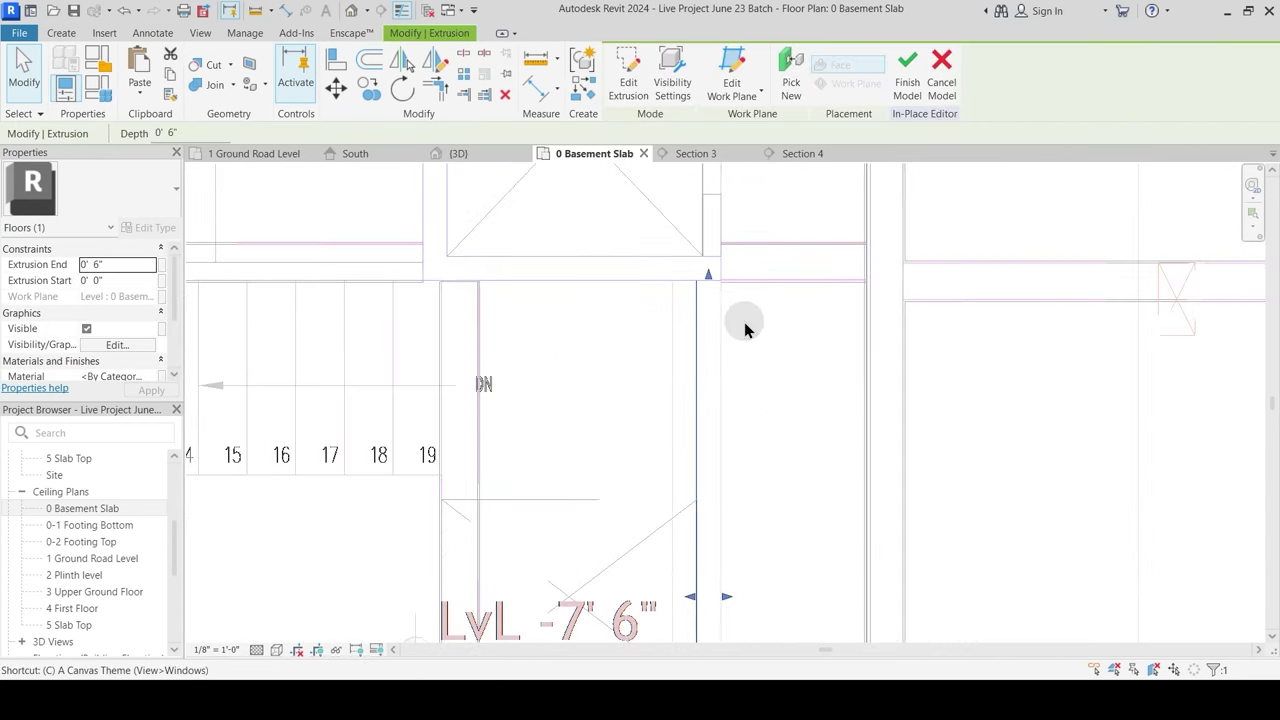
key("c")
key("o")
scroll(700, 292, "up", 3)
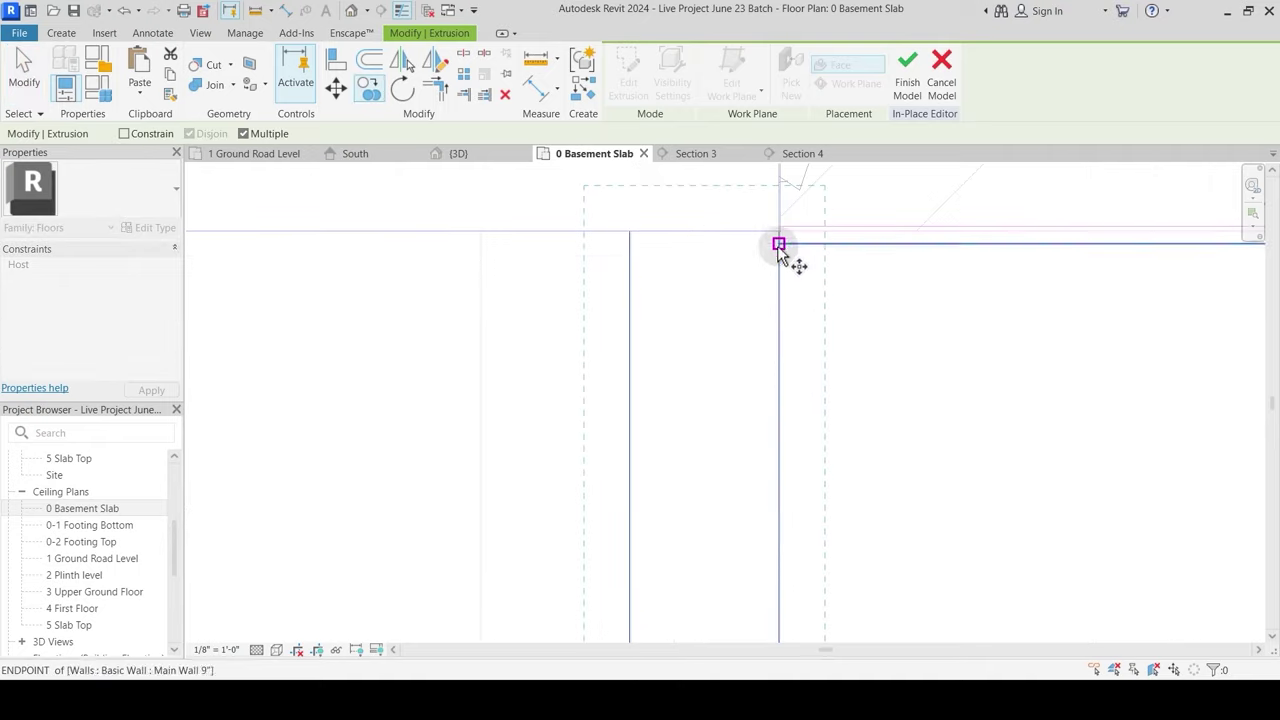
left_click(779, 232)
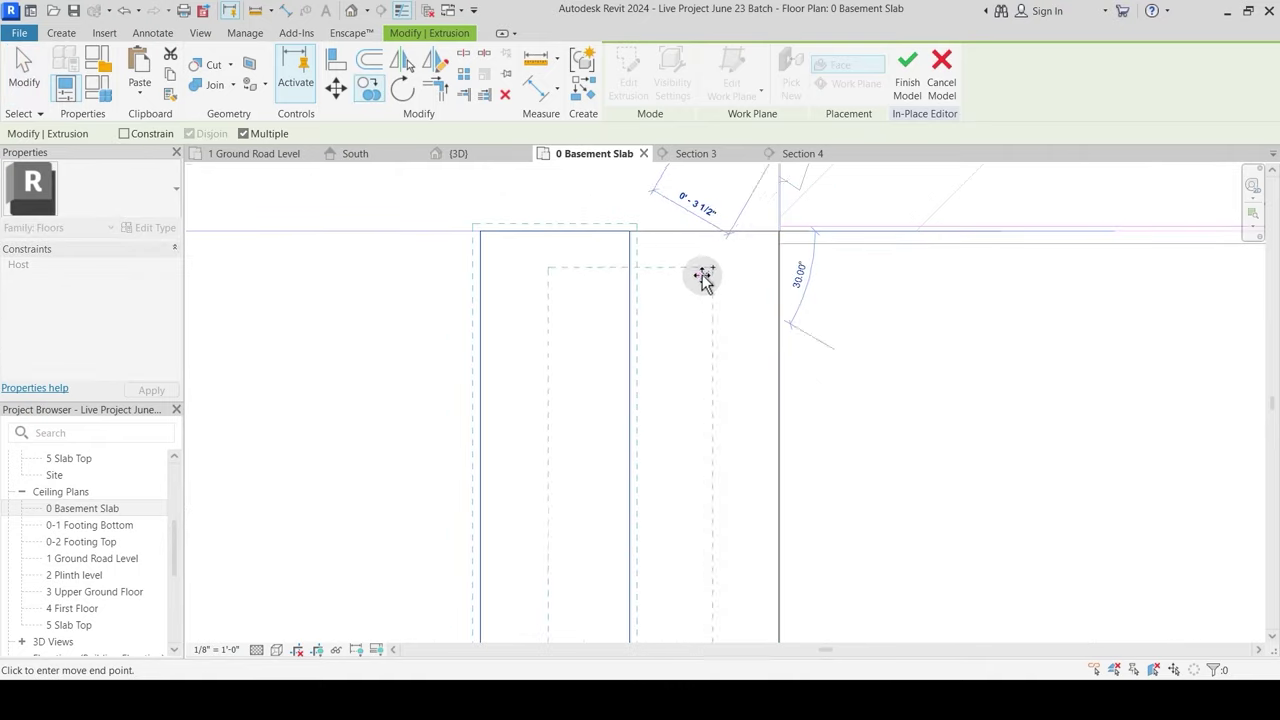
scroll(702, 274, "down", 2)
key("Escape")
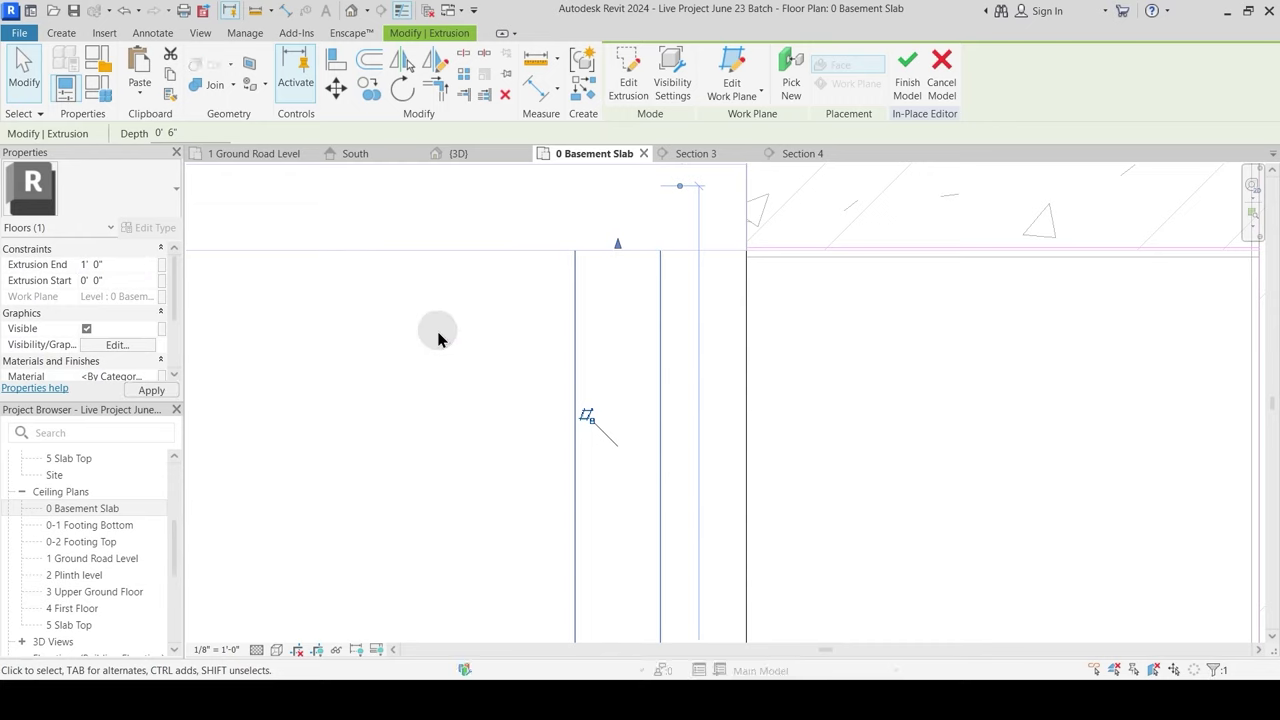
key("o")
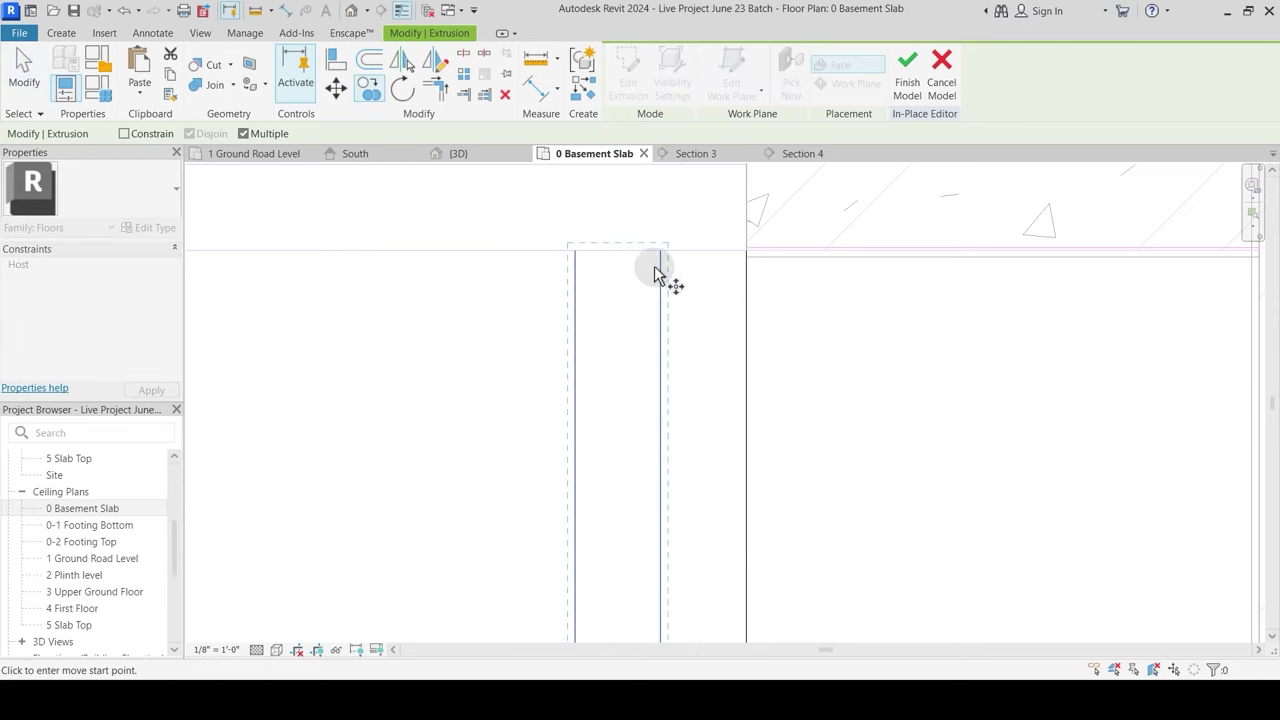
left_click(661, 251)
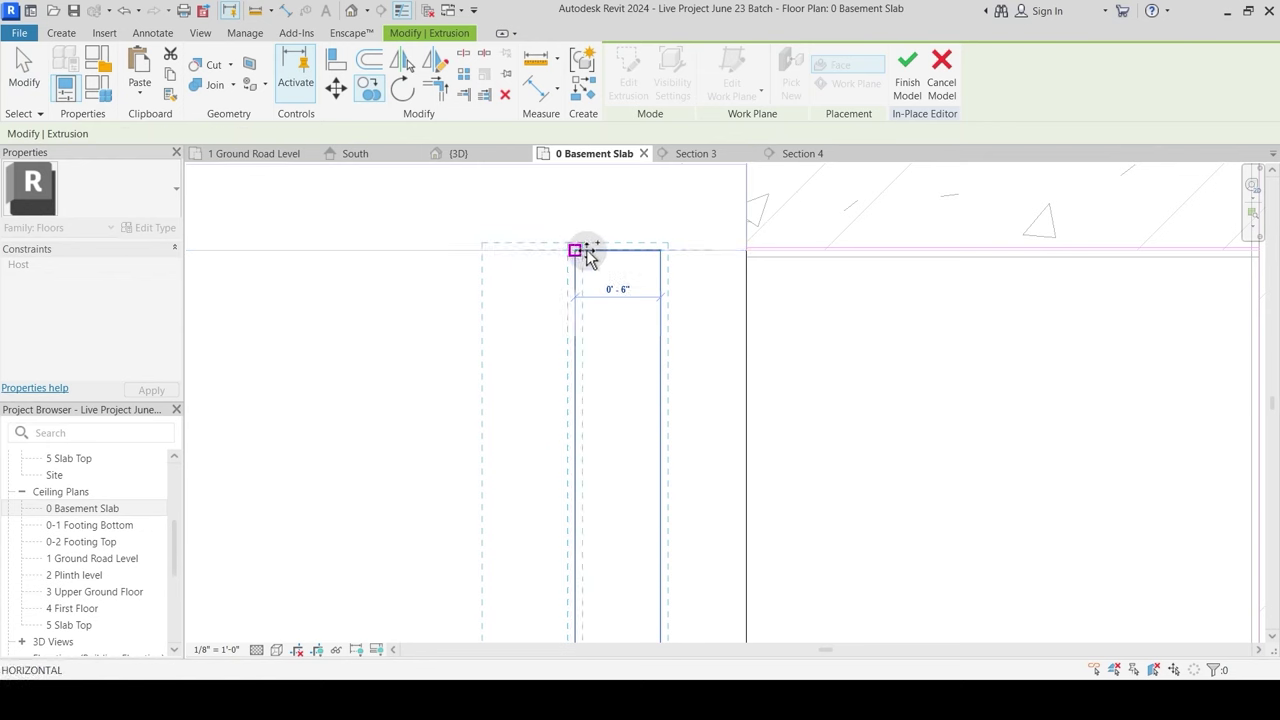
scroll(587, 250, "down", 5)
key("Escape")
Step: Stretch the floor extrusion left with its shape handle so it spans the stair core
middle_click_drag(579, 480, 653, 368)
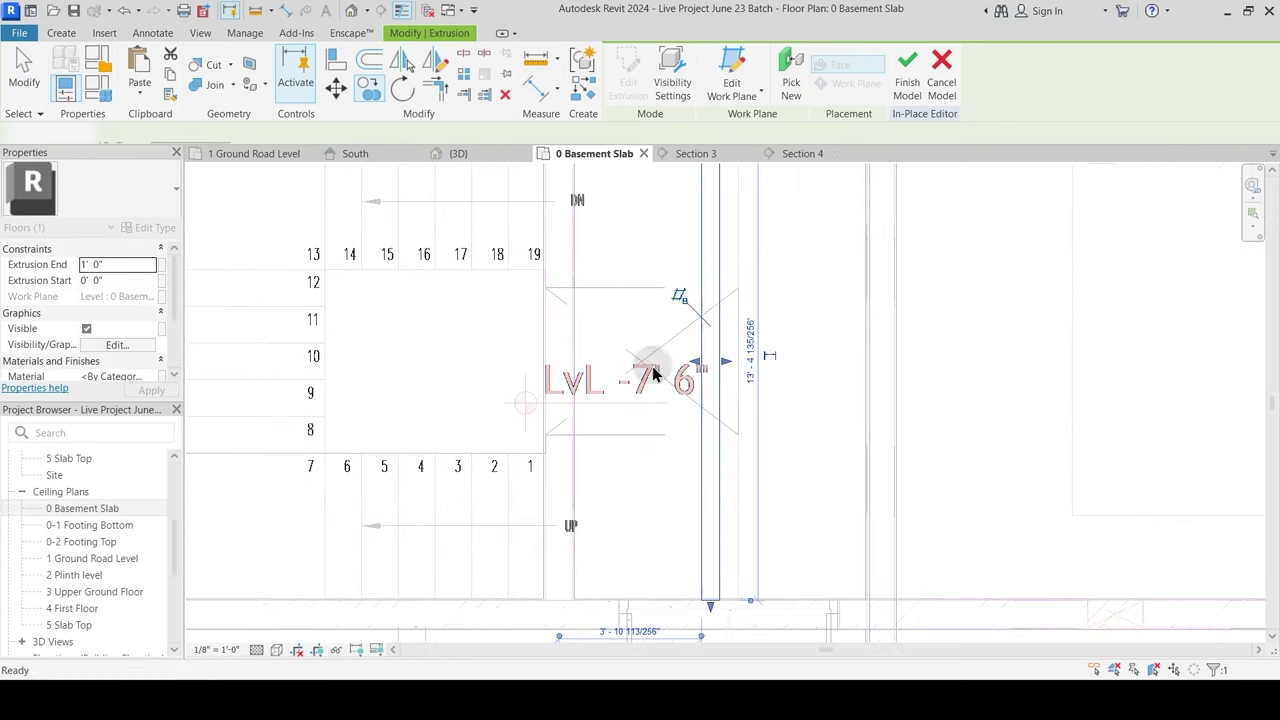
left_click(686, 392)
scroll(697, 375, "down", 1)
left_click_drag(697, 375, 292, 373)
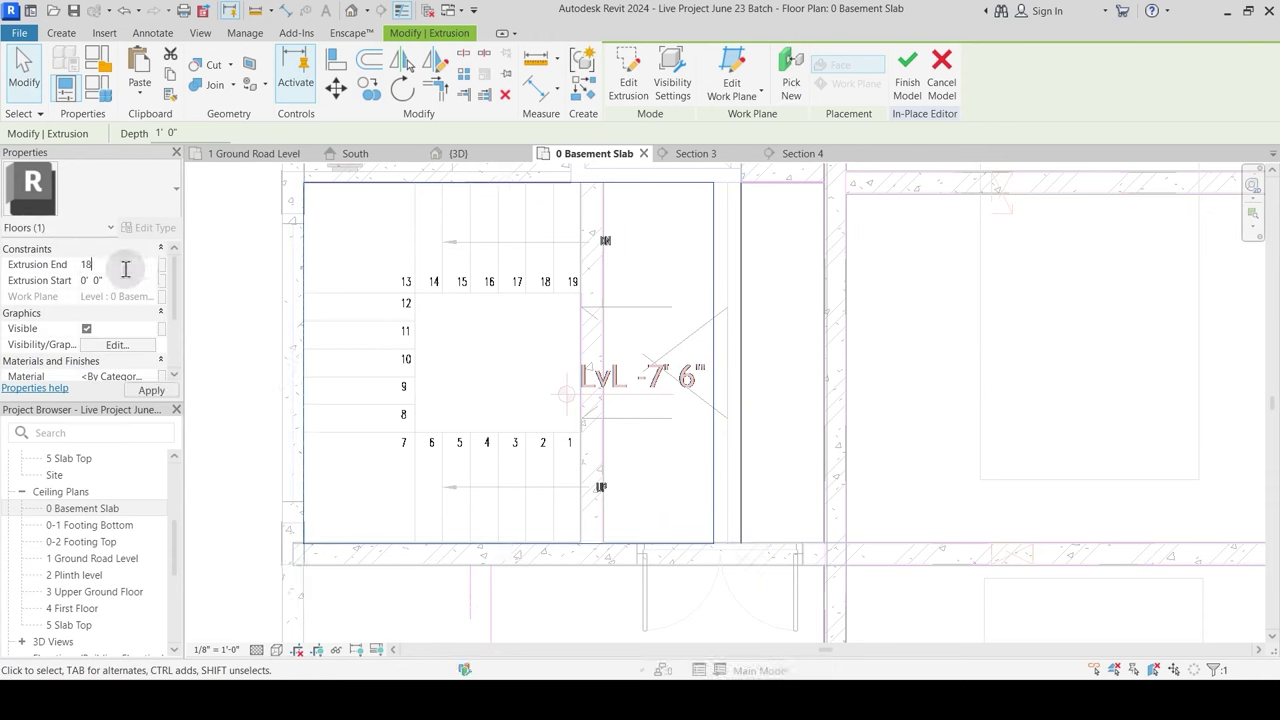
scroll(620, 364, "down", 2)
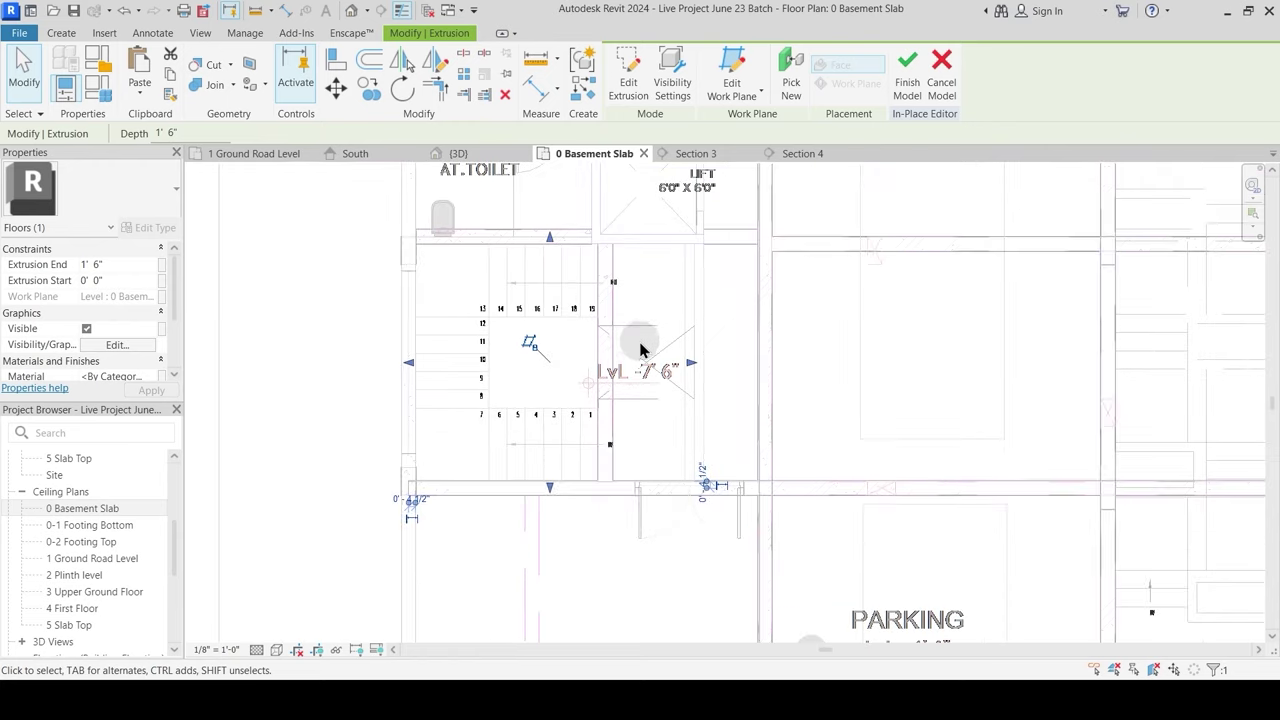
key("Escape")
middle_click_drag(614, 273, 598, 342)
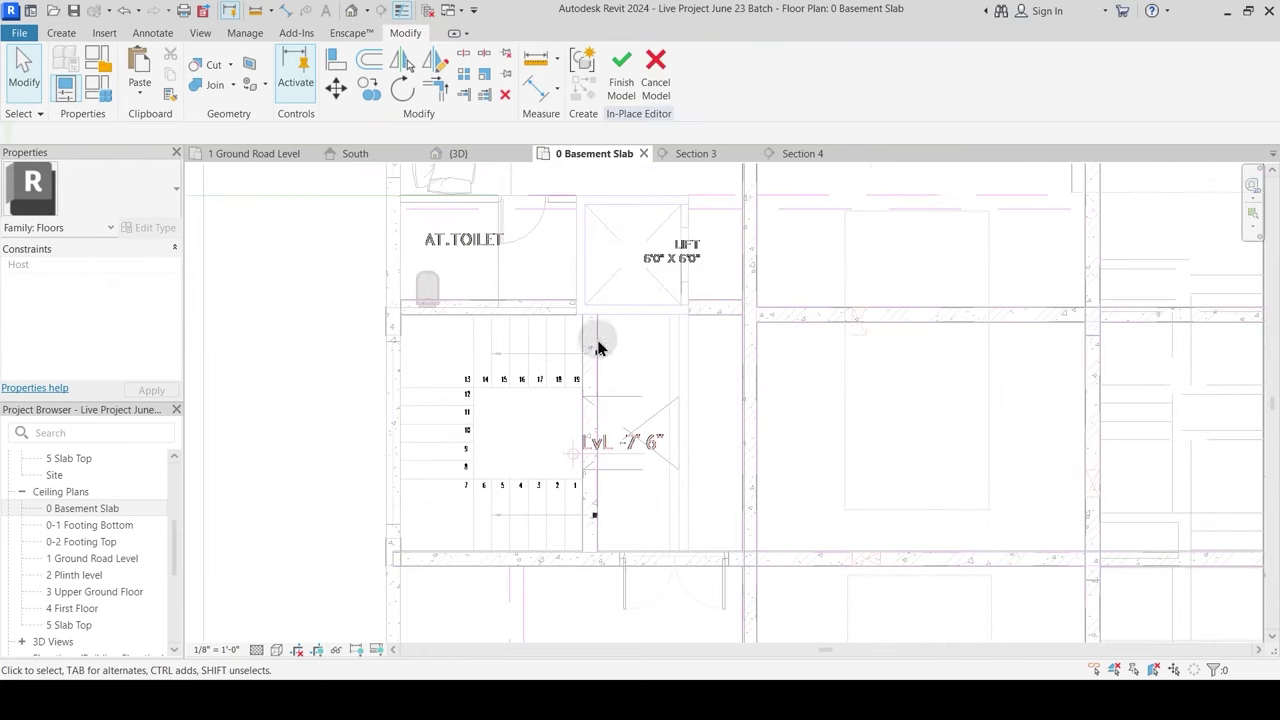
Step: Inspect the extrusion under the beams from several angles in the 3D view
left_click(441, 156)
scroll(748, 508, "up", 5)
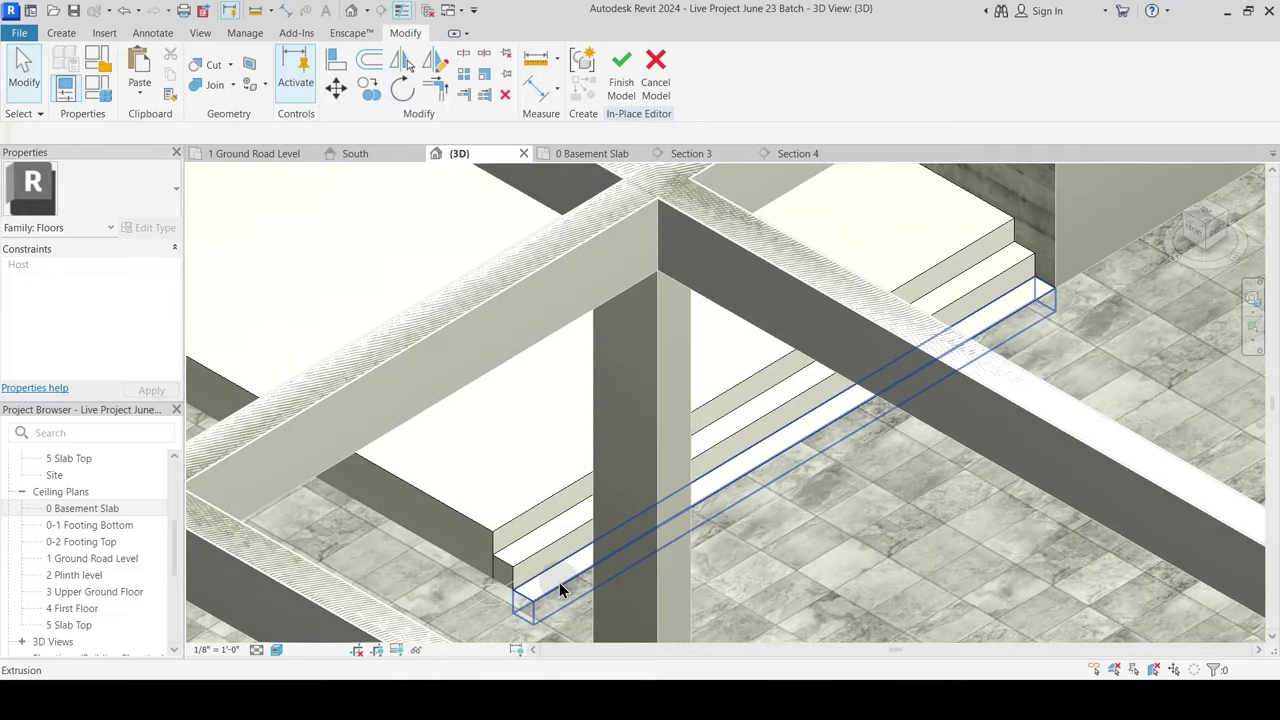
left_click(559, 582)
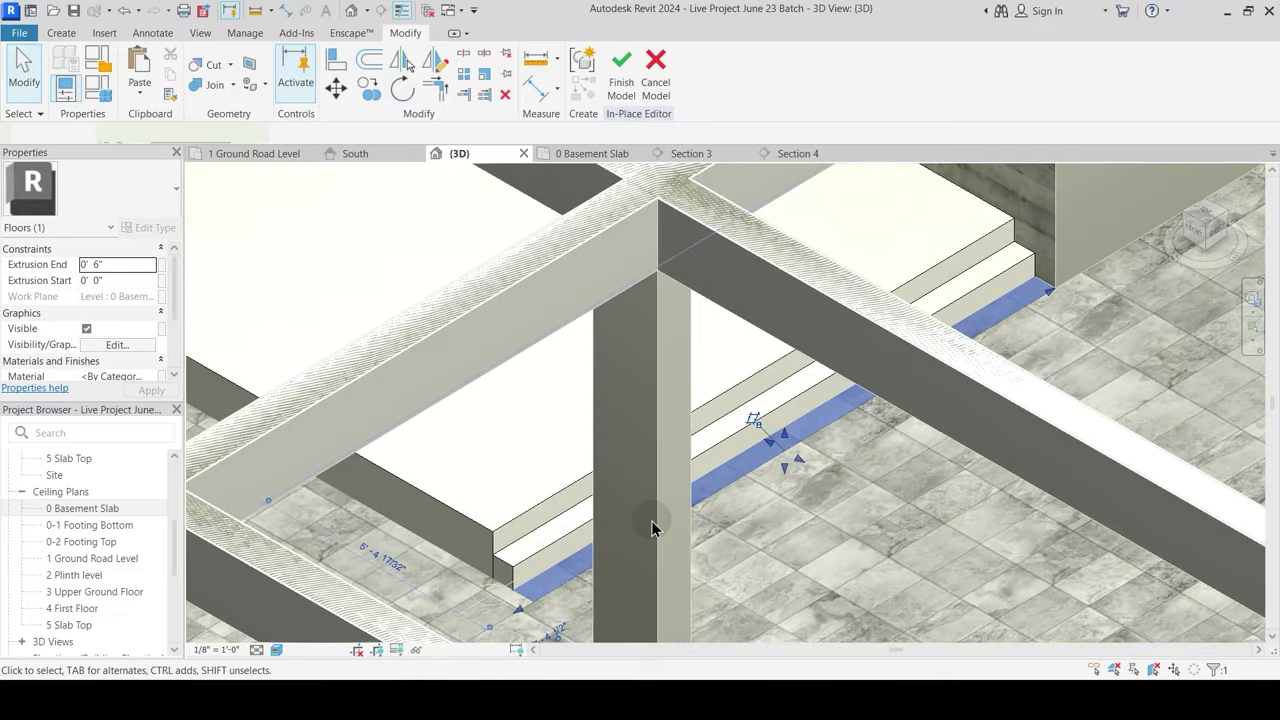
middle_click_drag(743, 523, 747, 445, "shift")
scroll(549, 578, "up", 2)
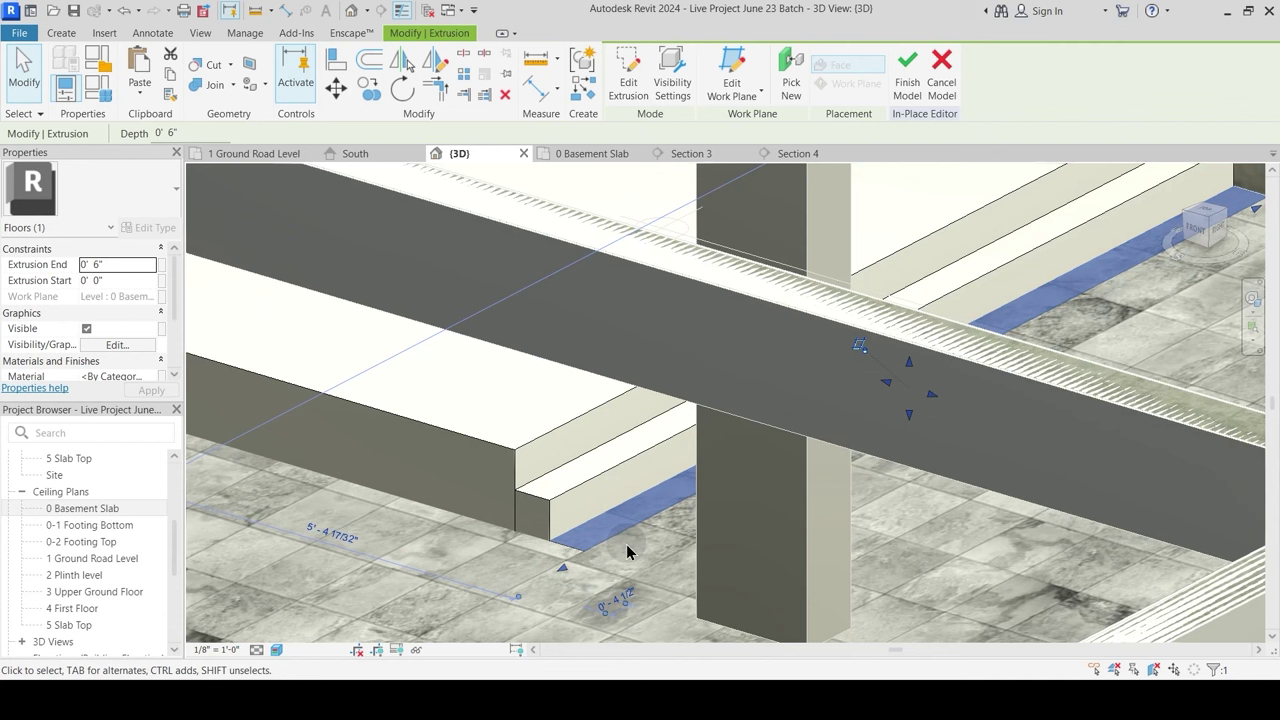
scroll(636, 555, "down", 2)
middle_click_drag(642, 556, 983, 491, "shift")
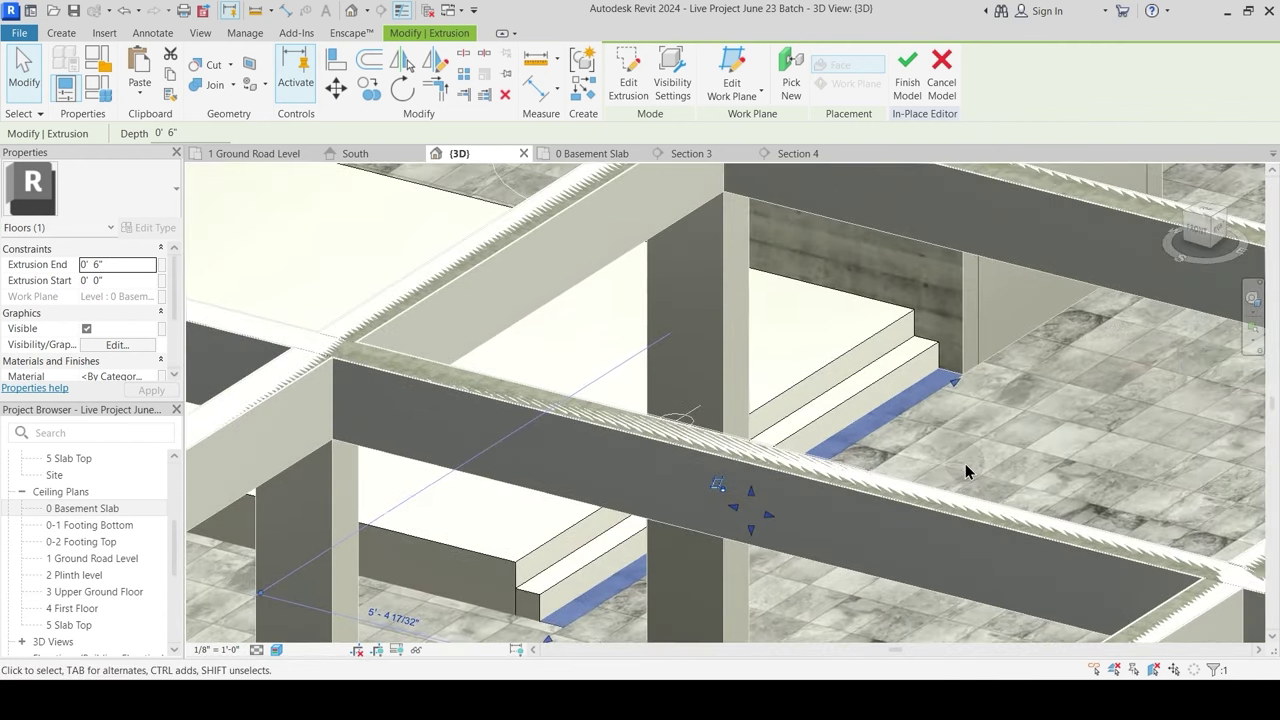
left_click(965, 463)
scroll(876, 375, "down", 2)
middle_click_drag(737, 480, 724, 522, "shift")
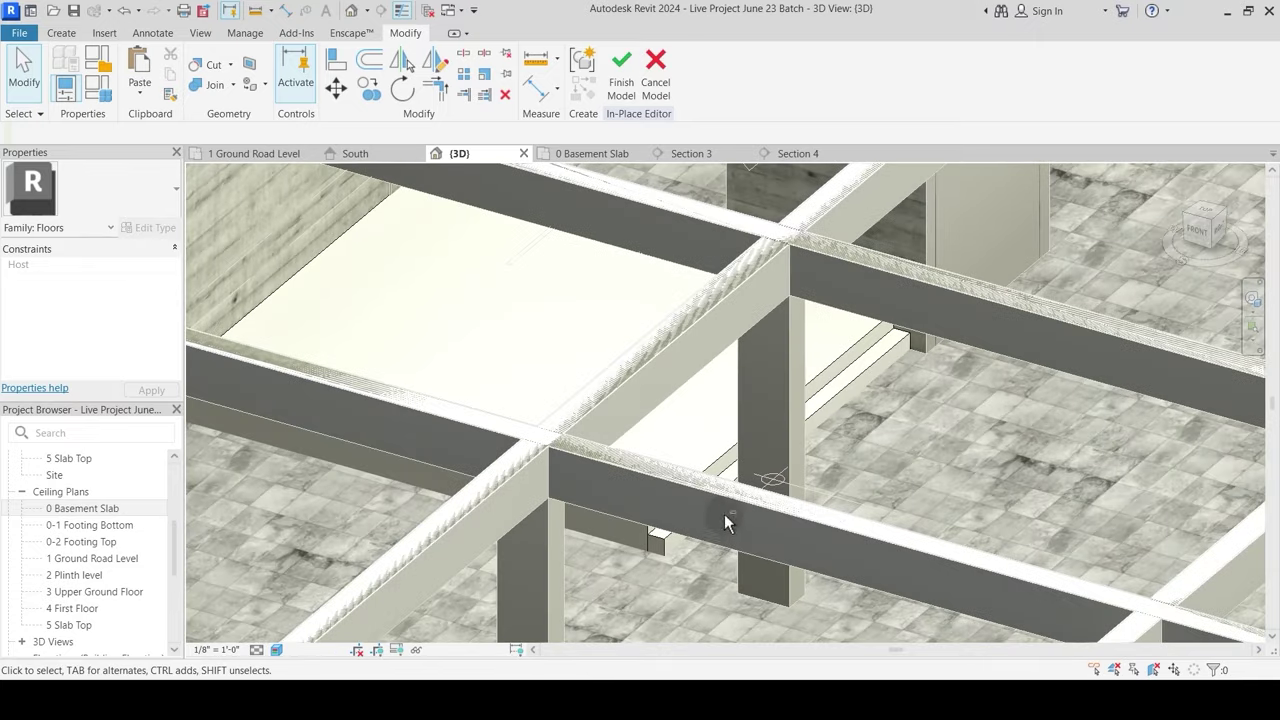
scroll(692, 428, "down", 1)
middle_click_drag(574, 384, 560, 424, "shift")
scroll(584, 369, "down", 2)
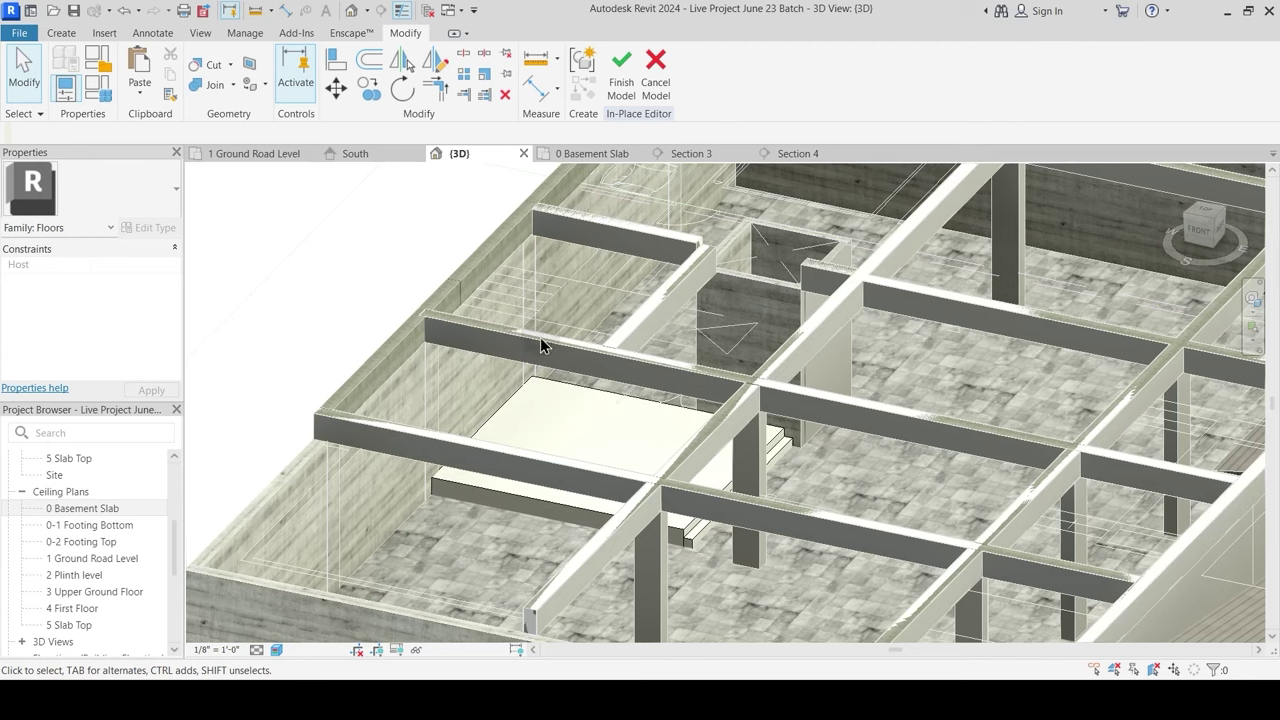
Step: Review the 1 Ground Road Level plan, then bring up the Live Project June 23 Batch drawing in AutoCAD
left_click(255, 154)
scroll(540, 492, "up", 5)
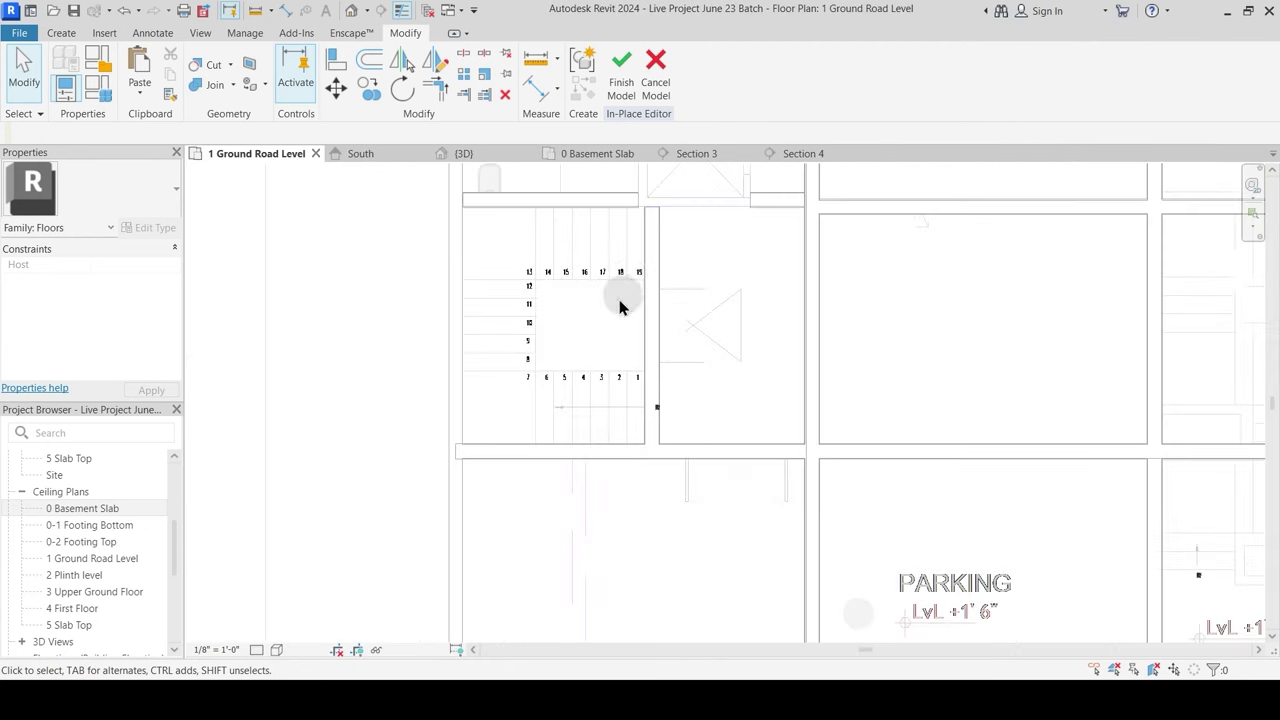
scroll(637, 278, "up", 2)
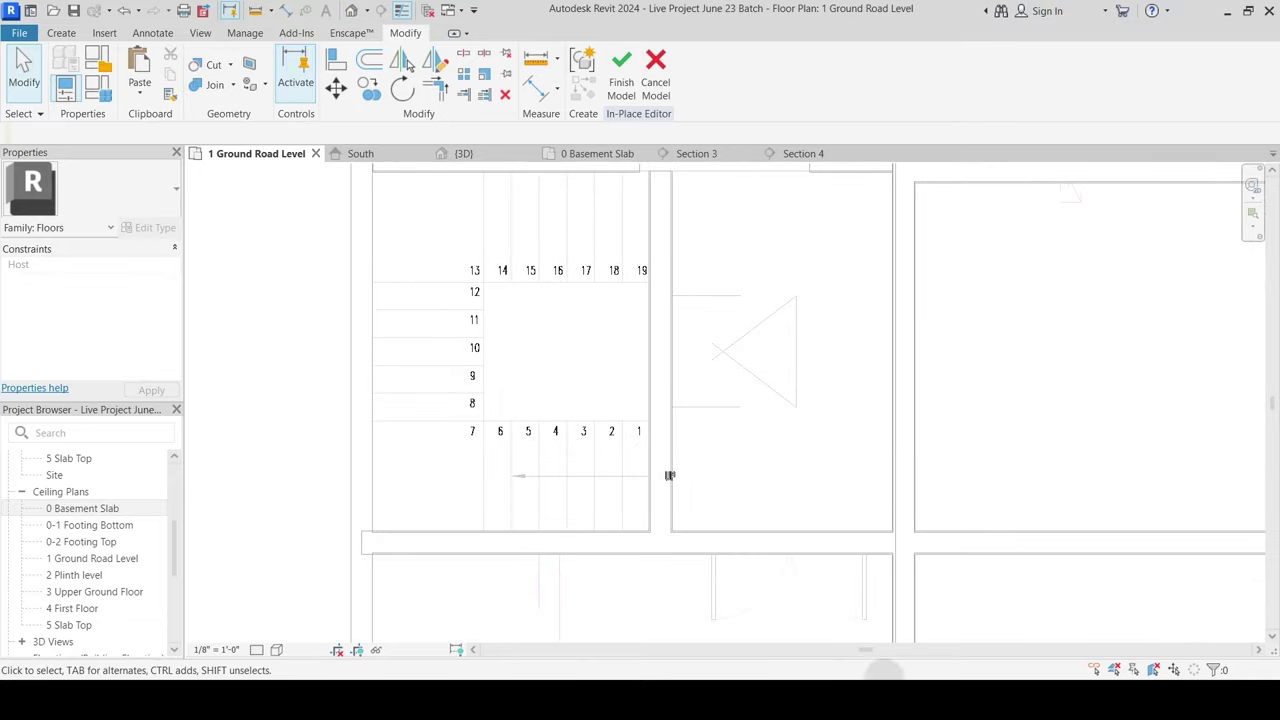
mouse_move(830, 700)
left_click(737, 632)
Step: Zoom and pan the AutoCAD drawing to bring the stair section into view
middle_click_drag(696, 413, 693, 419)
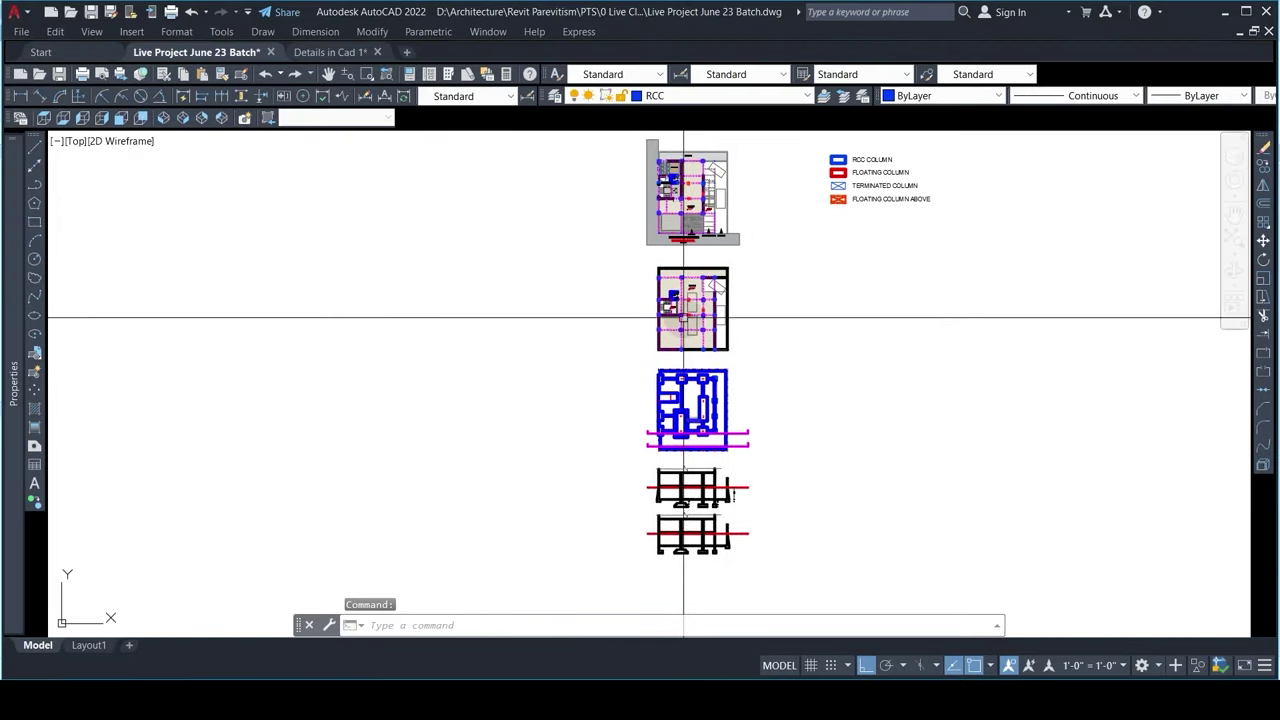
middle_click_drag(677, 295, 674, 353)
scroll(675, 355, "up", 8)
middle_click_drag(555, 389, 624, 305)
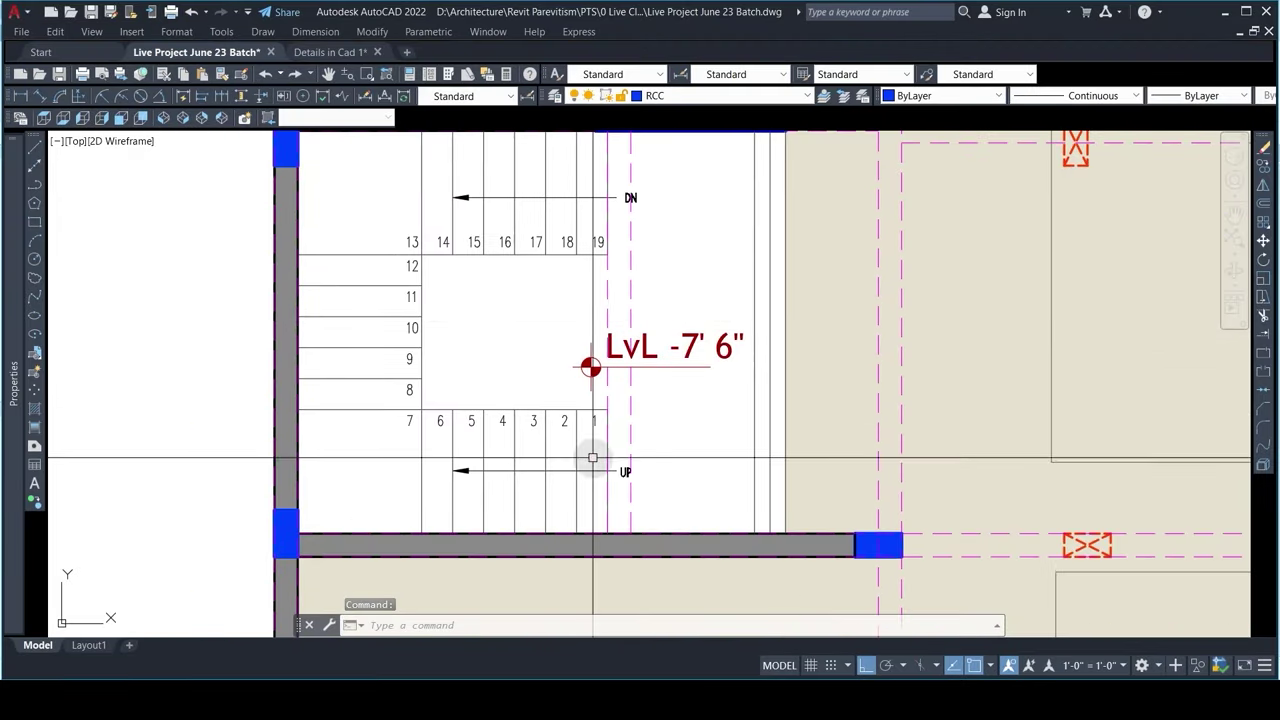
scroll(630, 388, "down", 3)
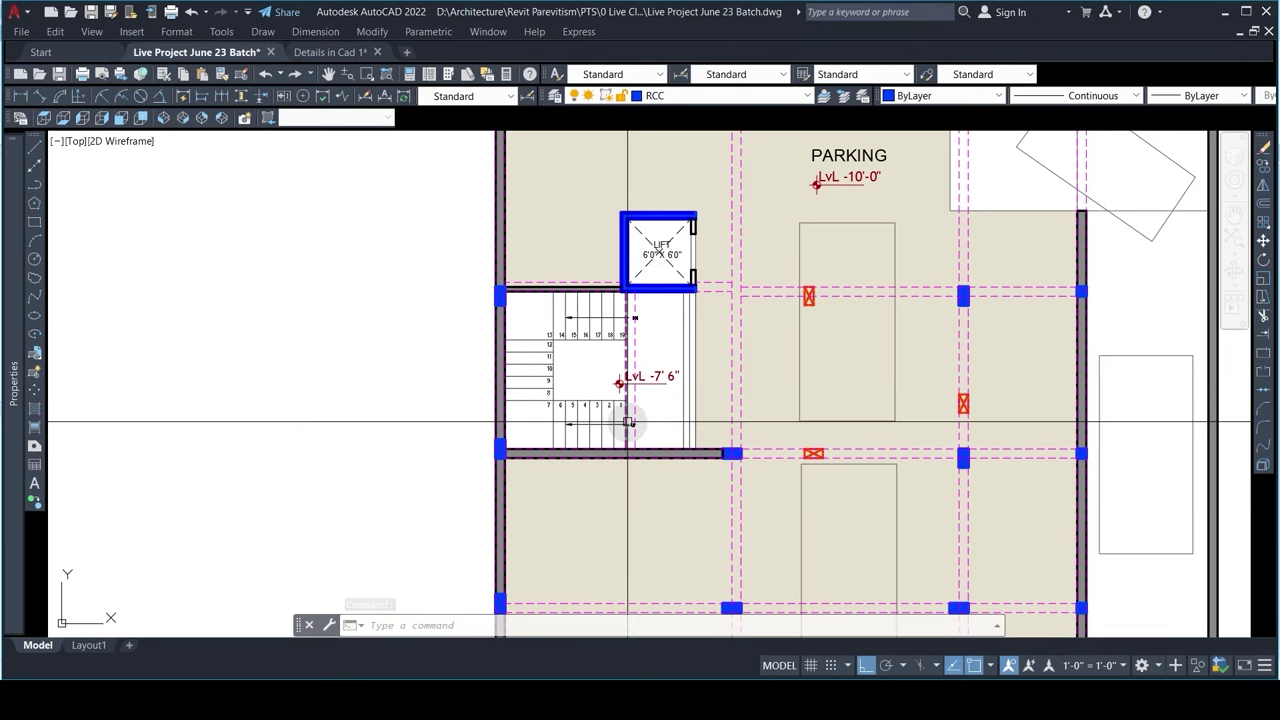
scroll(640, 366, "down", 2)
scroll(659, 392, "down", 1)
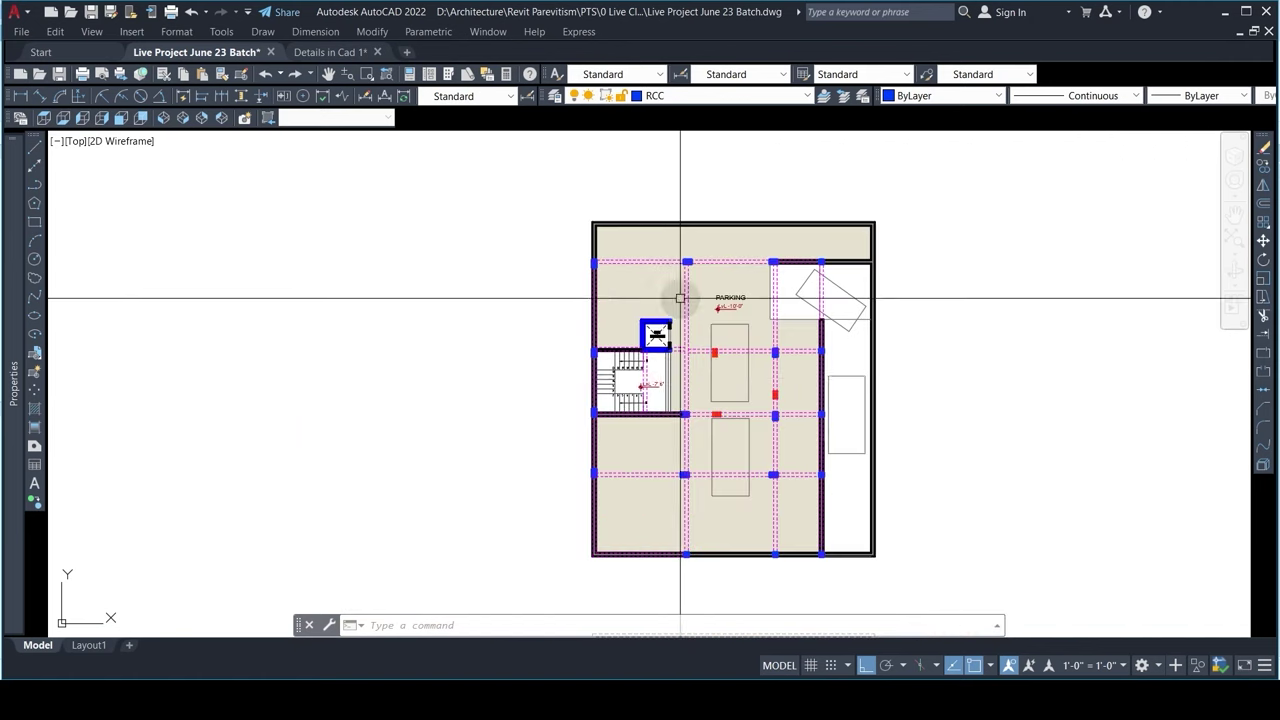
middle_click_drag(669, 208, 657, 391)
middle_click_drag(657, 237, 657, 351)
scroll(683, 309, "up", 5)
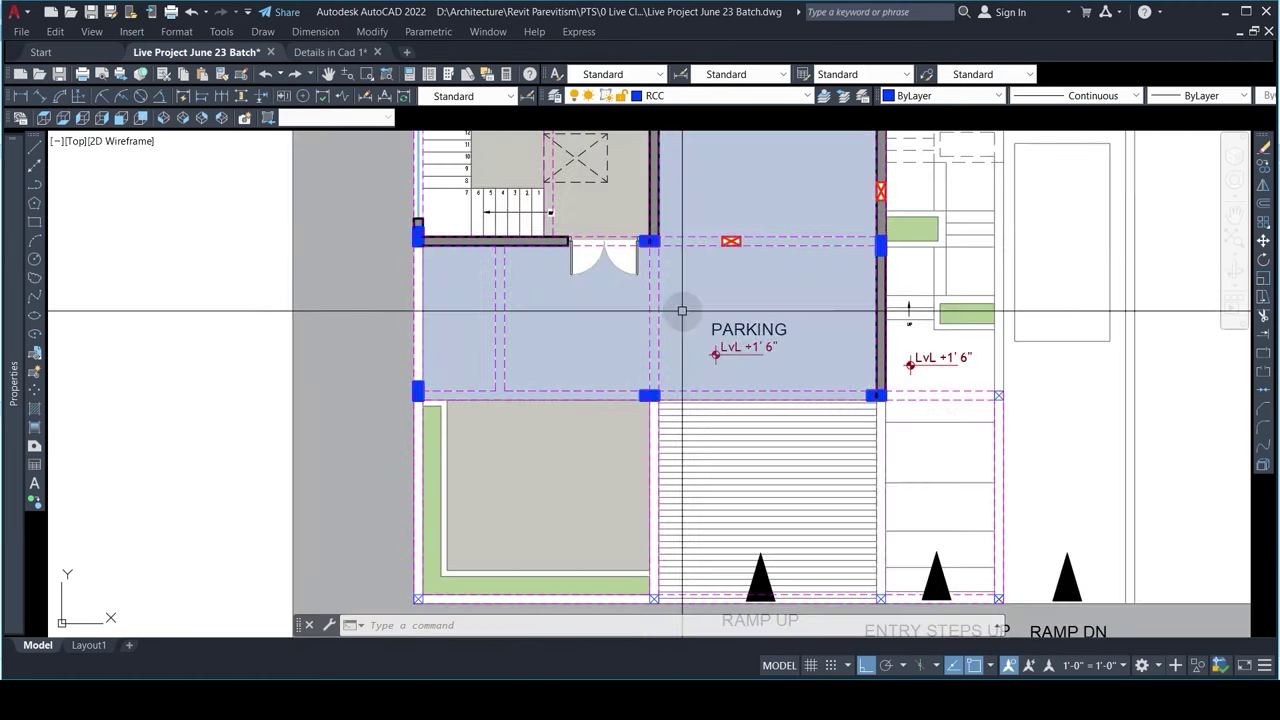
scroll(686, 346, "down", 10)
scroll(689, 423, "up", 8)
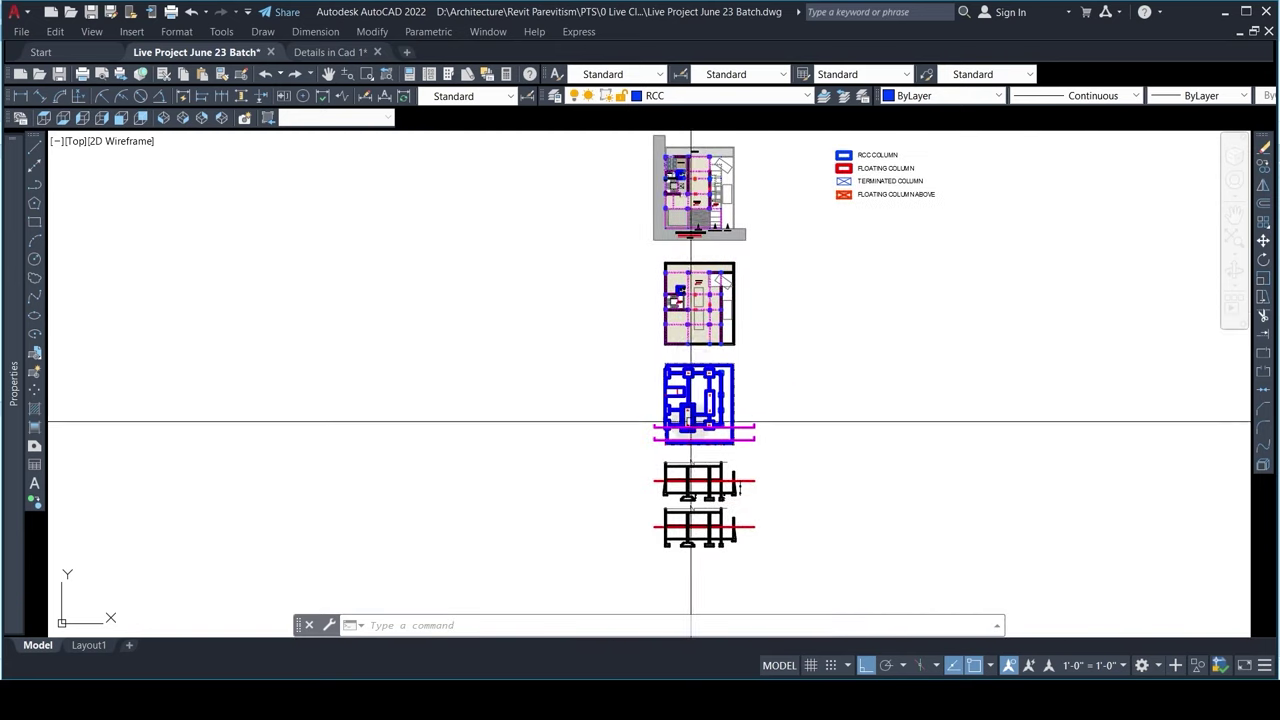
Step: Trial a DIMLINEAR dimension between the slab's bottom and top edges, then cancel it
type("dli")
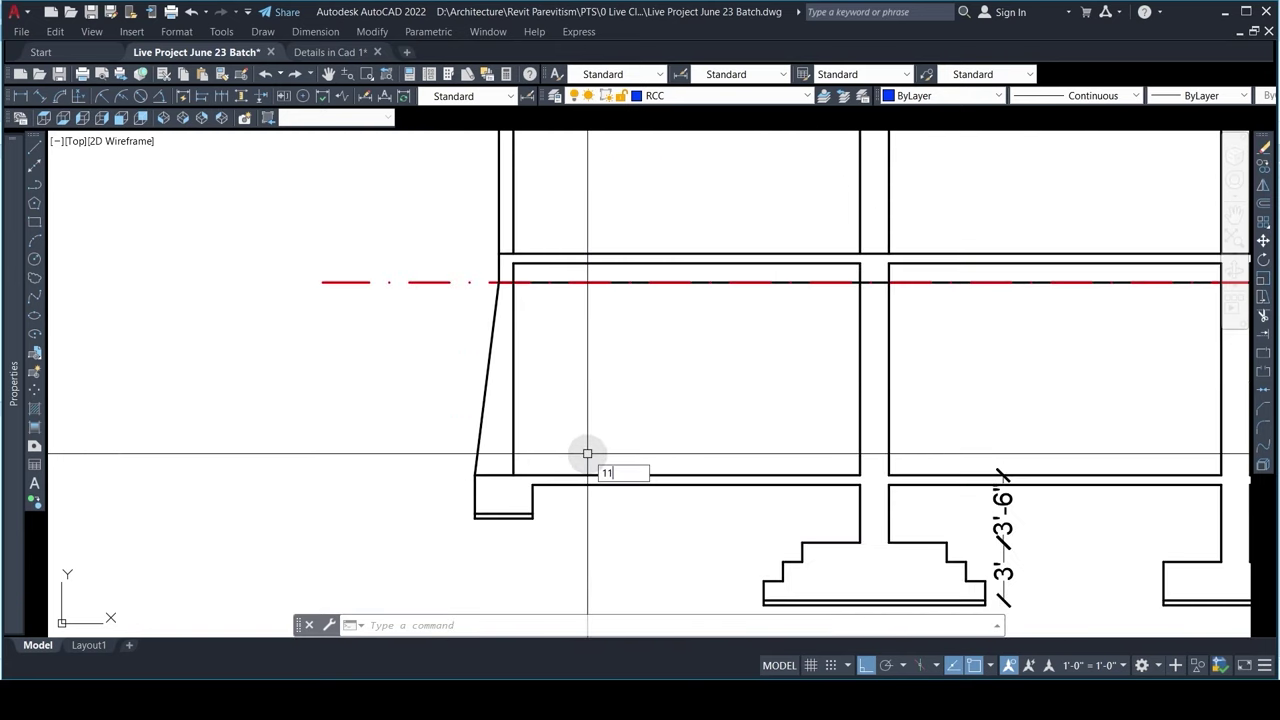
key("Return")
left_click(592, 474)
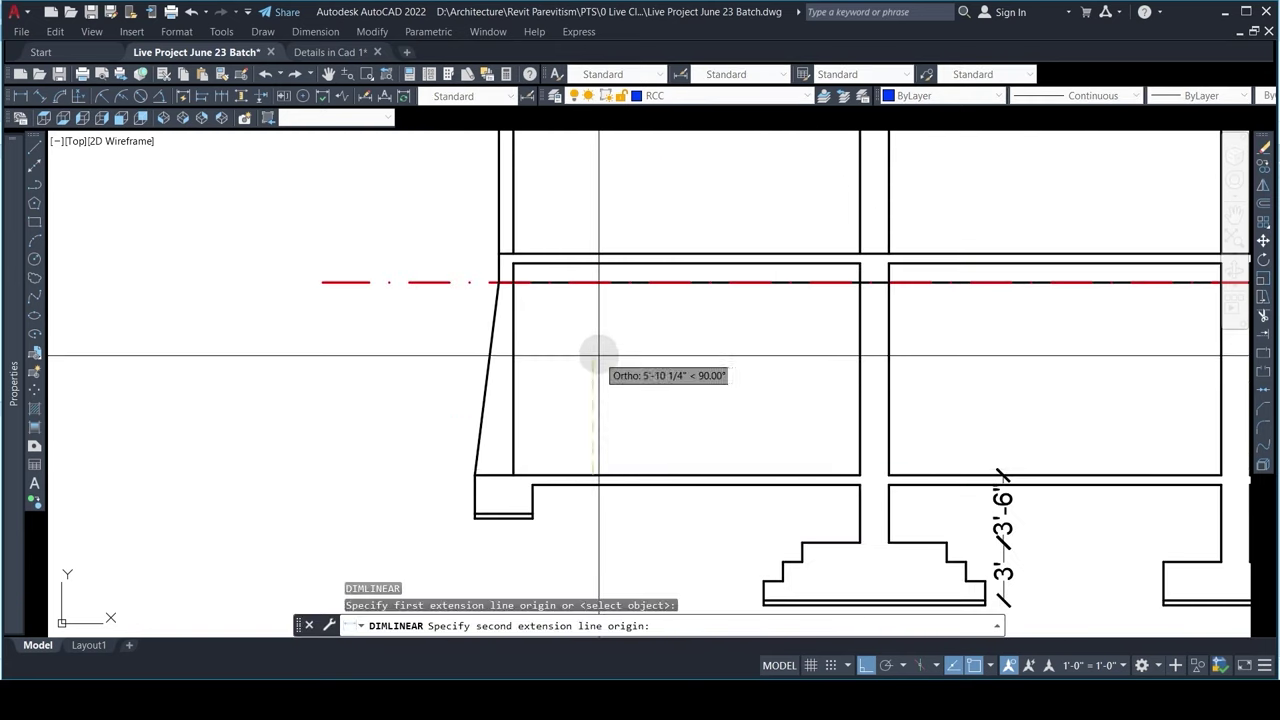
left_click(593, 254)
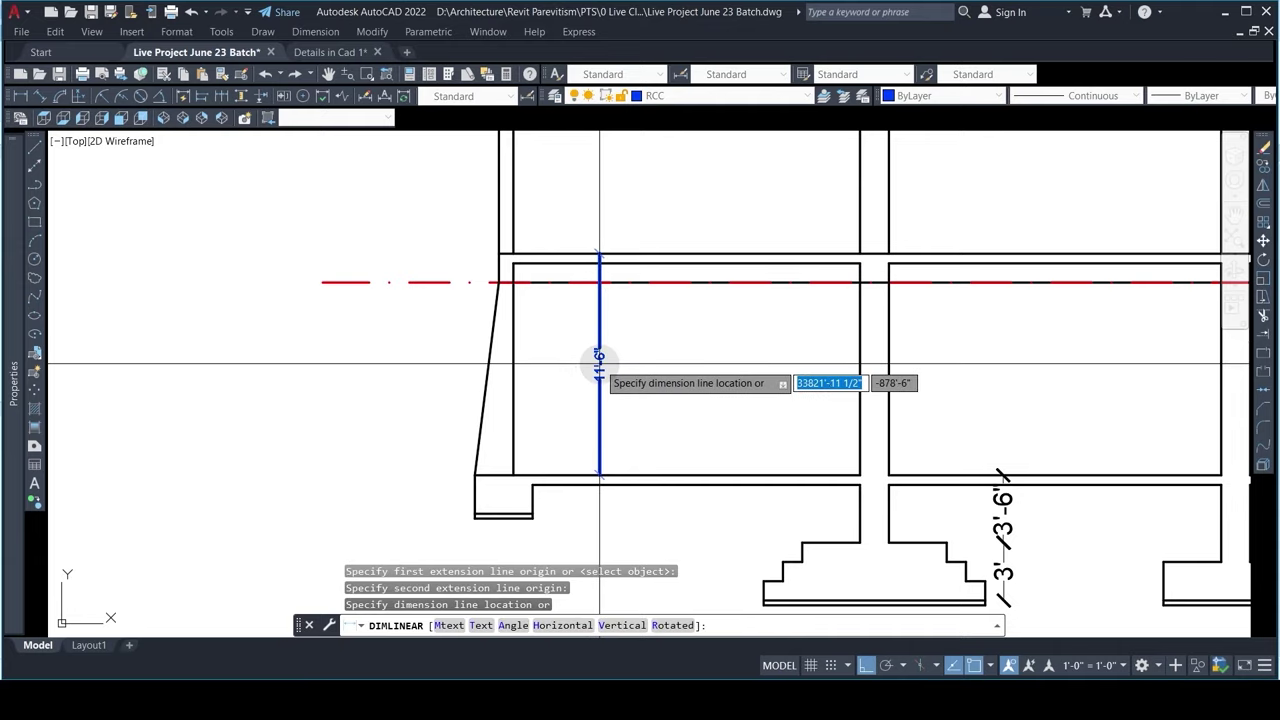
key("Escape")
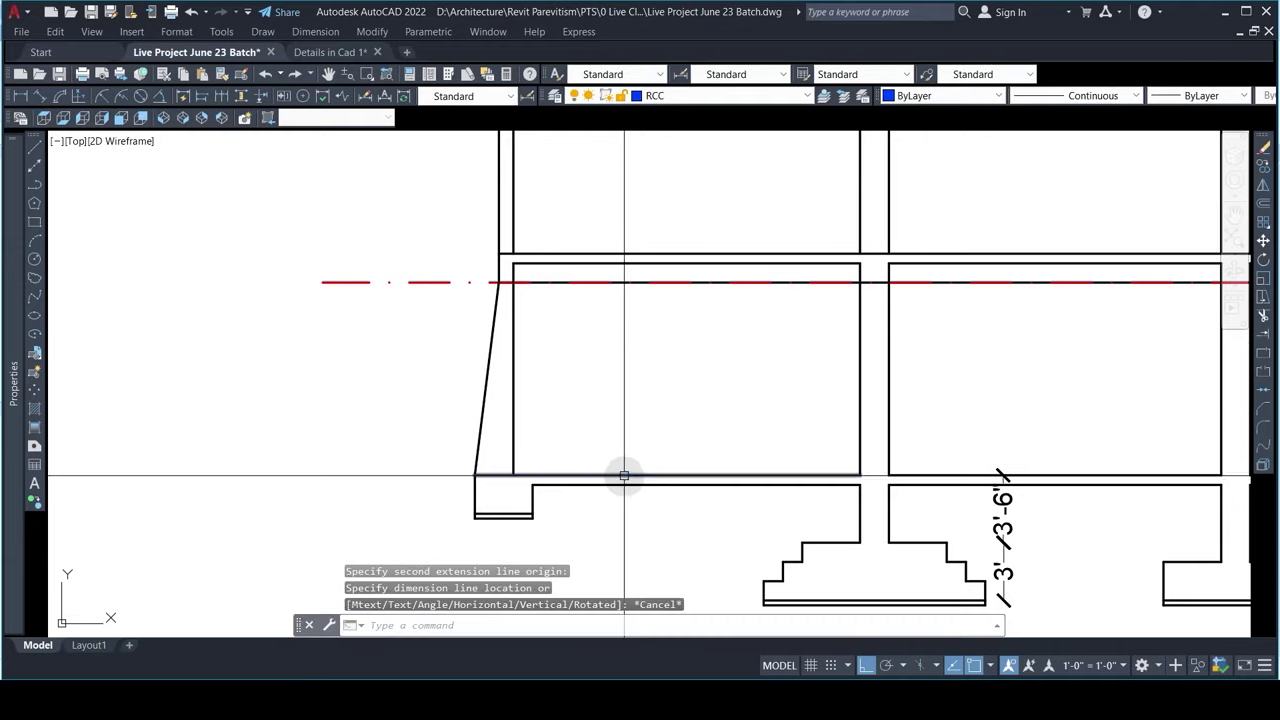
Step: Offset the slab's bottom edge 6" upward
type("o")
key("Return")
type("6")
key("Return")
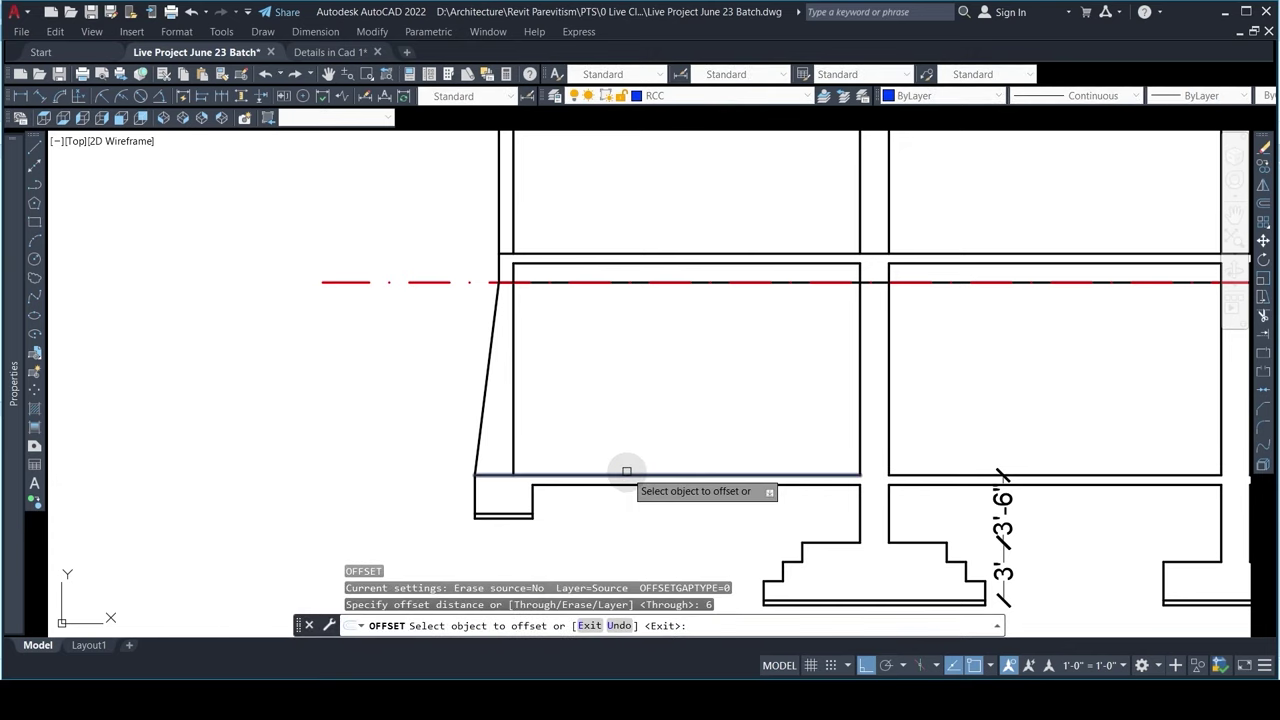
left_click(626, 474)
left_click(631, 448)
key("Escape")
key("Escape")
Step: Trial a second linear dimension from the new line to the slab top, then cancel it
type("dli")
key("Return")
left_click(630, 466)
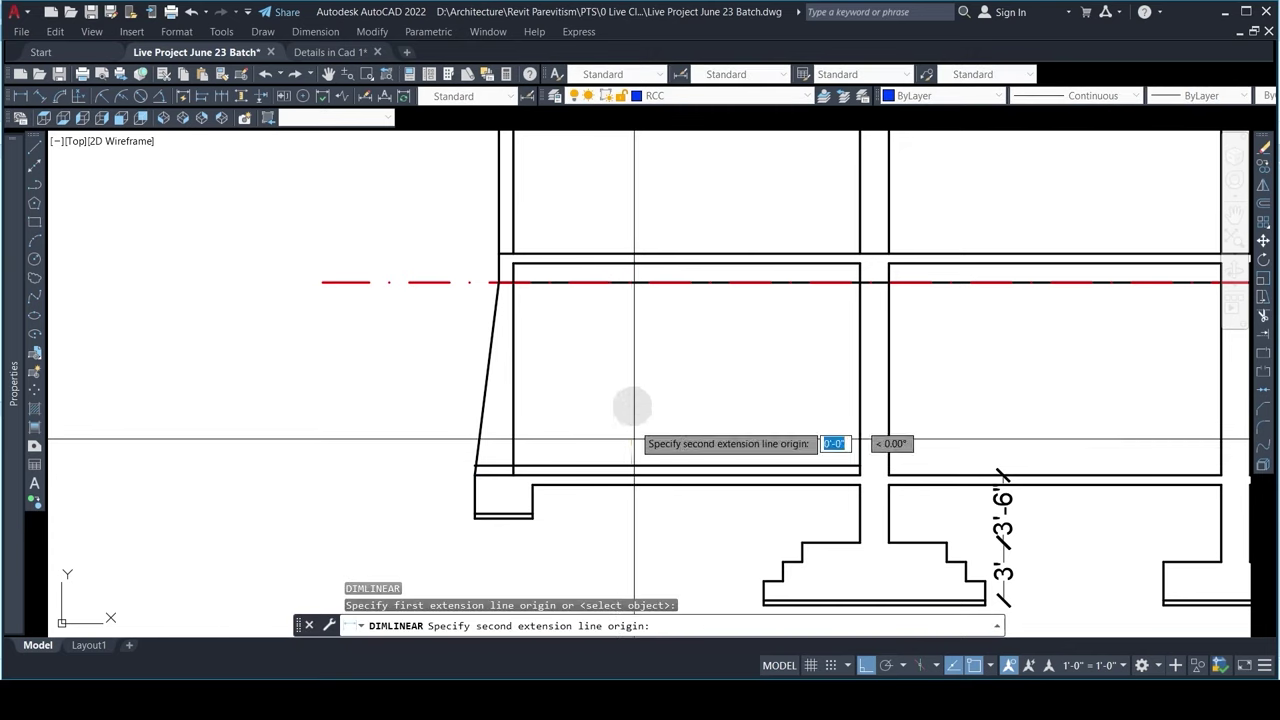
left_click(629, 254)
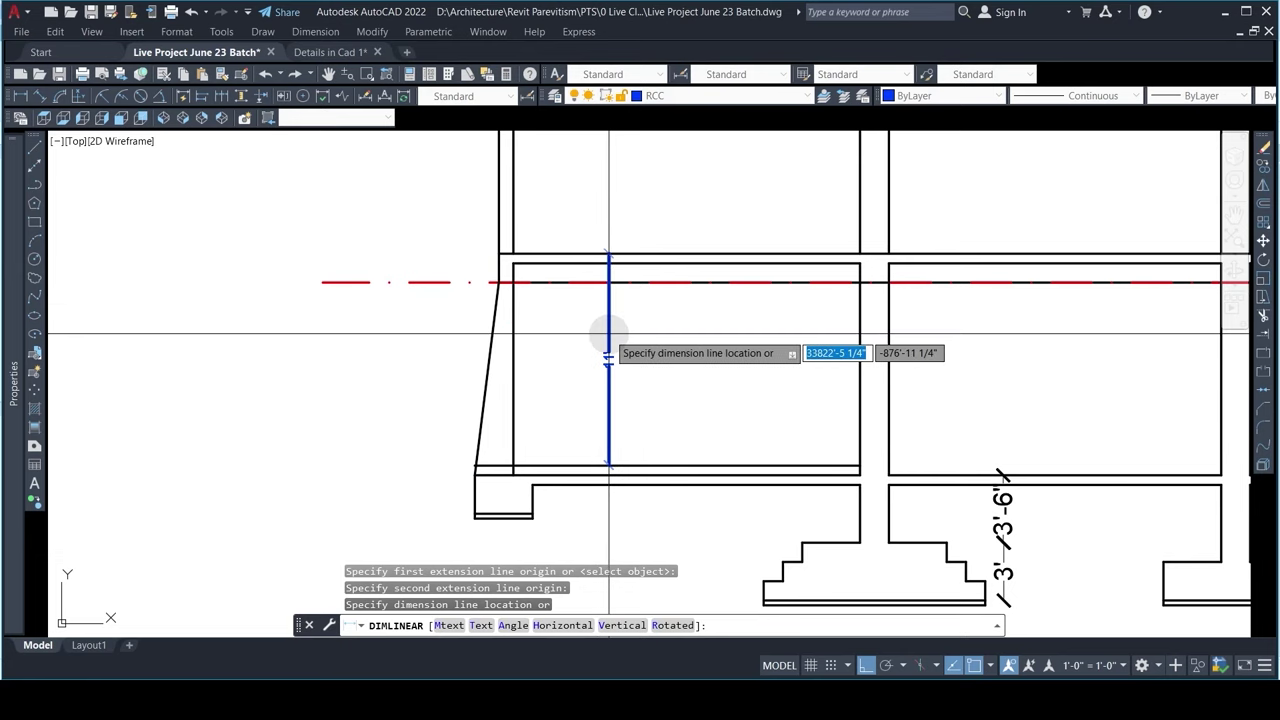
key("Escape")
key("Escape")
scroll(608, 333, "down", 5)
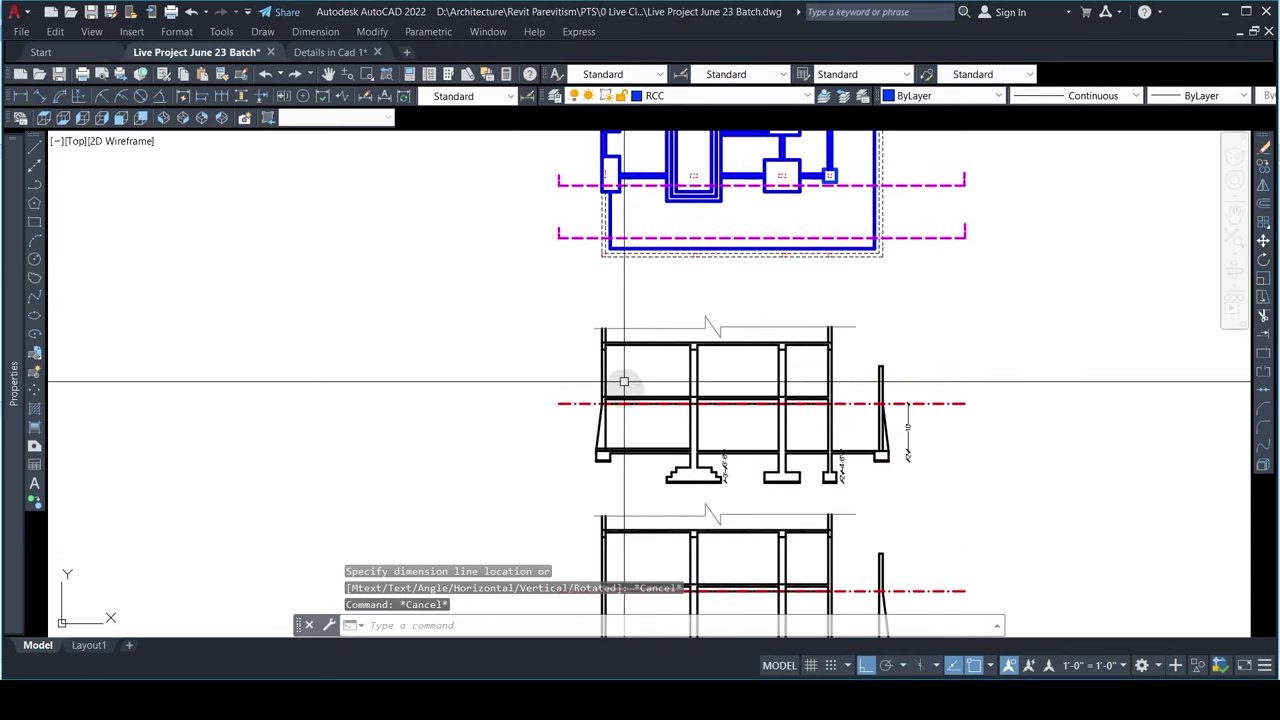
middle_click_drag(643, 364, 643, 526)
scroll(638, 484, "down", 4)
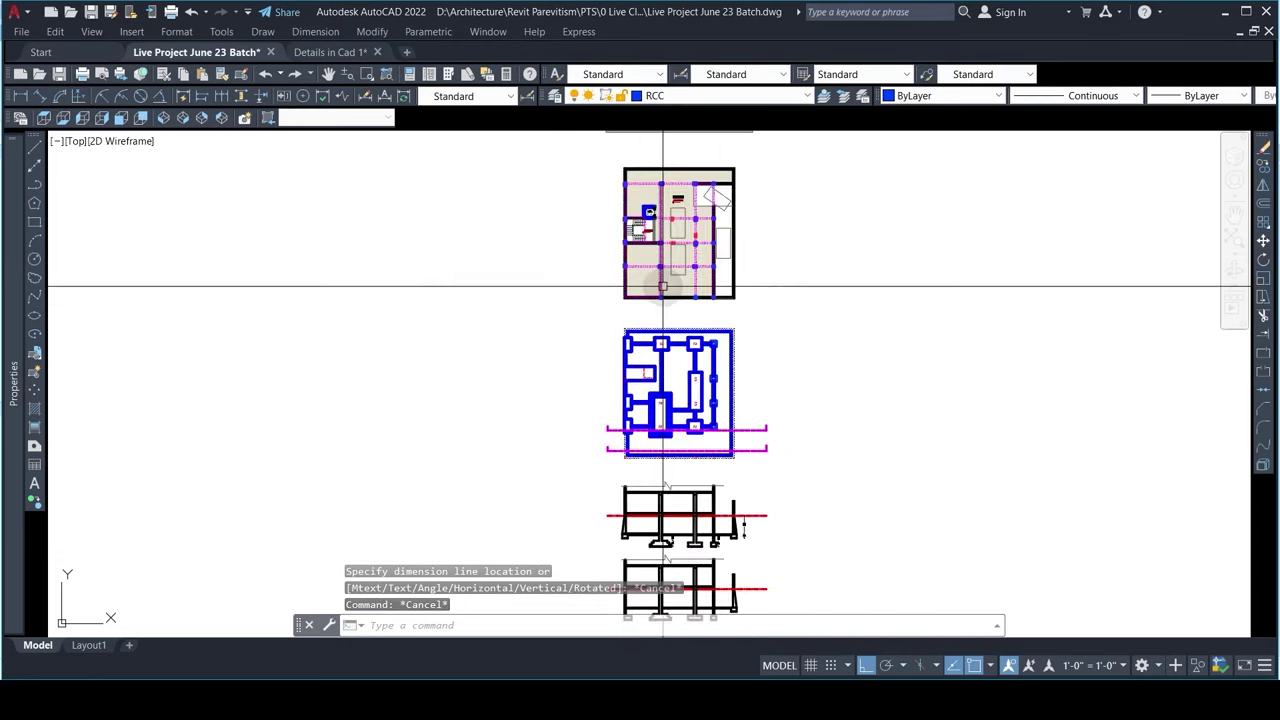
middle_click_drag(663, 286, 669, 395)
scroll(651, 343, "up", 8)
scroll(639, 326, "down", 5)
middle_click_drag(641, 326, 645, 520)
scroll(609, 271, "up", 7)
middle_click_drag(663, 444, 655, 335)
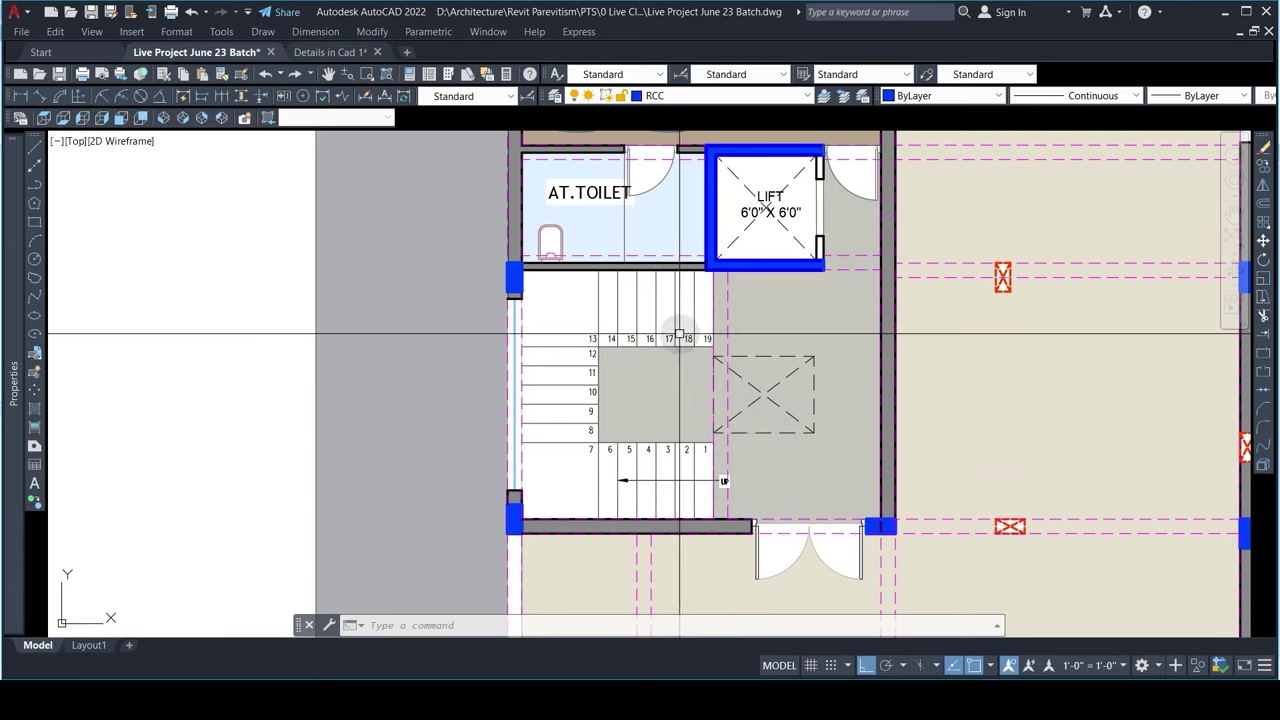
scroll(696, 334, "down", 4)
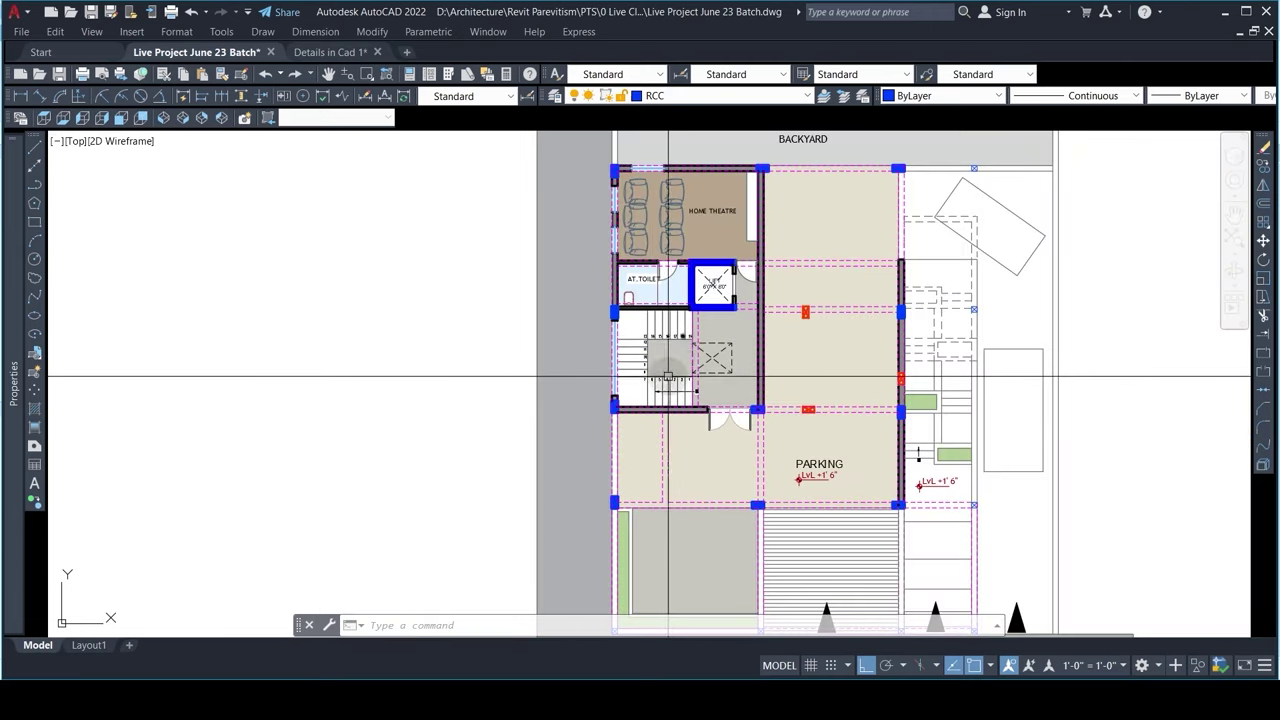
scroll(655, 375, "down", 4)
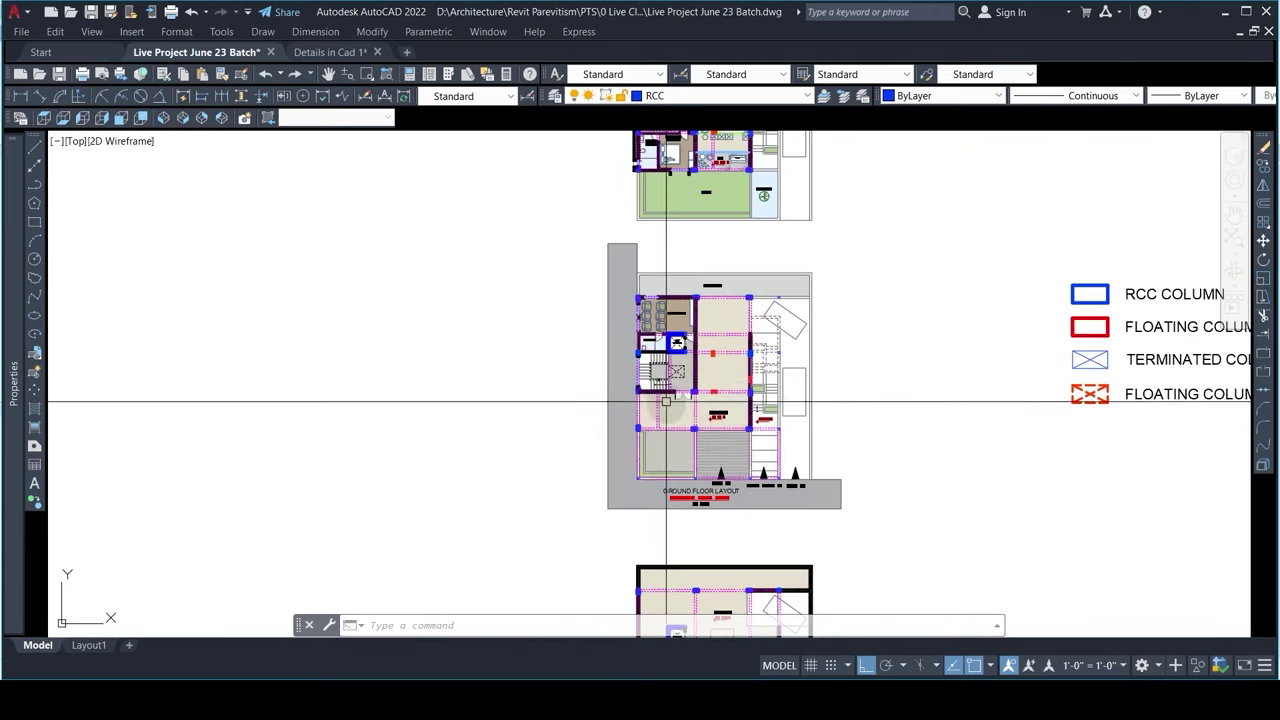
mouse_move(660, 496)
middle_mouse_down()
mouse_move(663, 300)
mouse_move(690, 251)
middle_mouse_up()
middle_click_drag(663, 489, 650, 297)
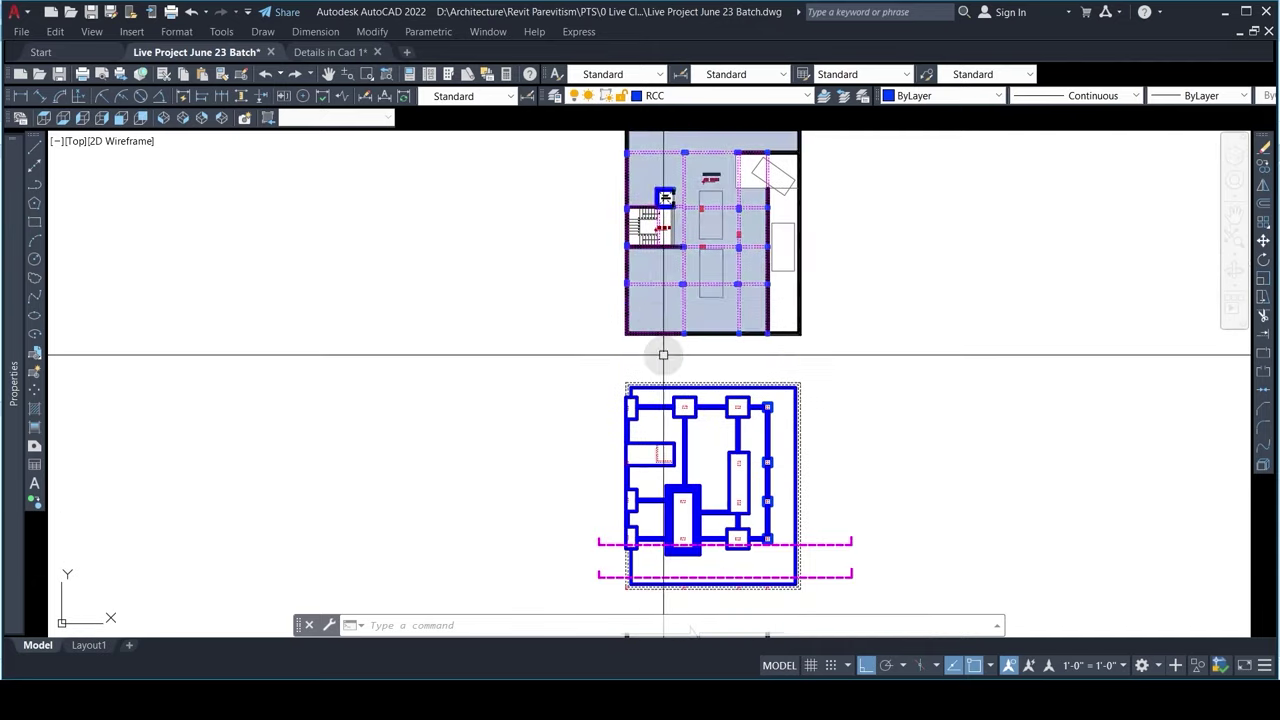
middle_click_drag(656, 446, 654, 374)
middle_click_drag(675, 236, 666, 329)
scroll(667, 330, "down", 3)
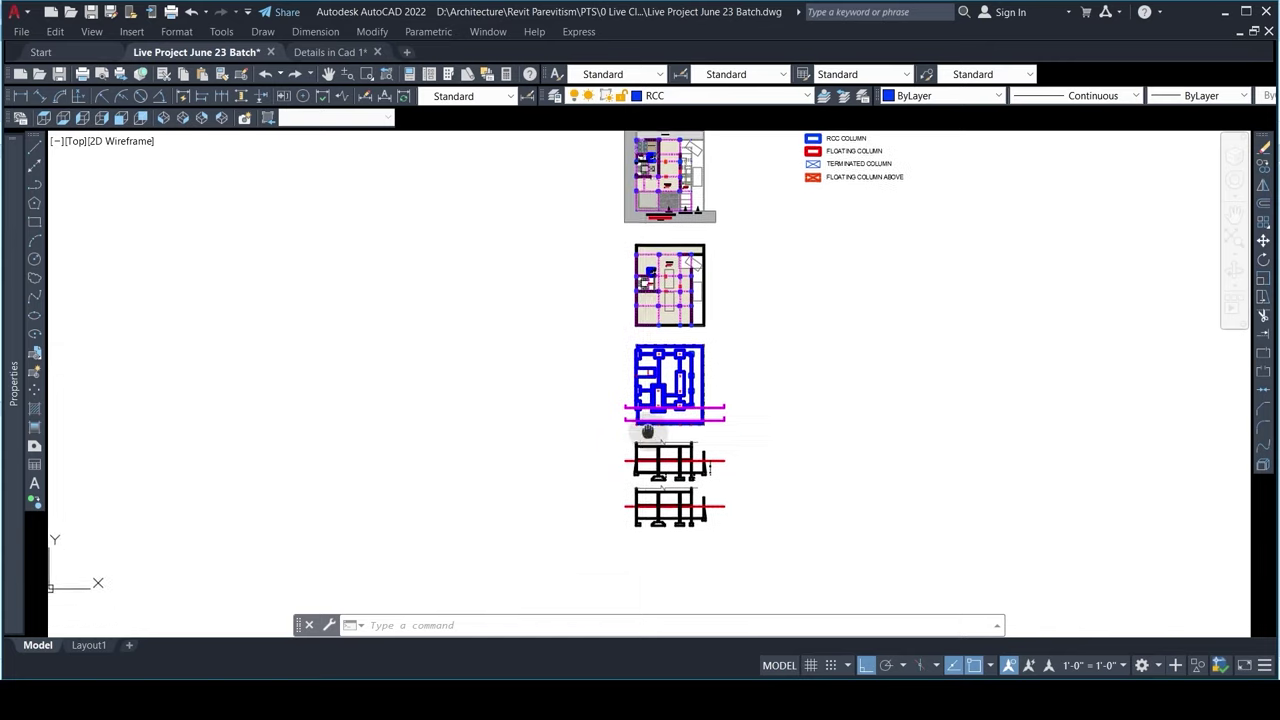
scroll(654, 460, "up", 8)
scroll(657, 395, "down", 4)
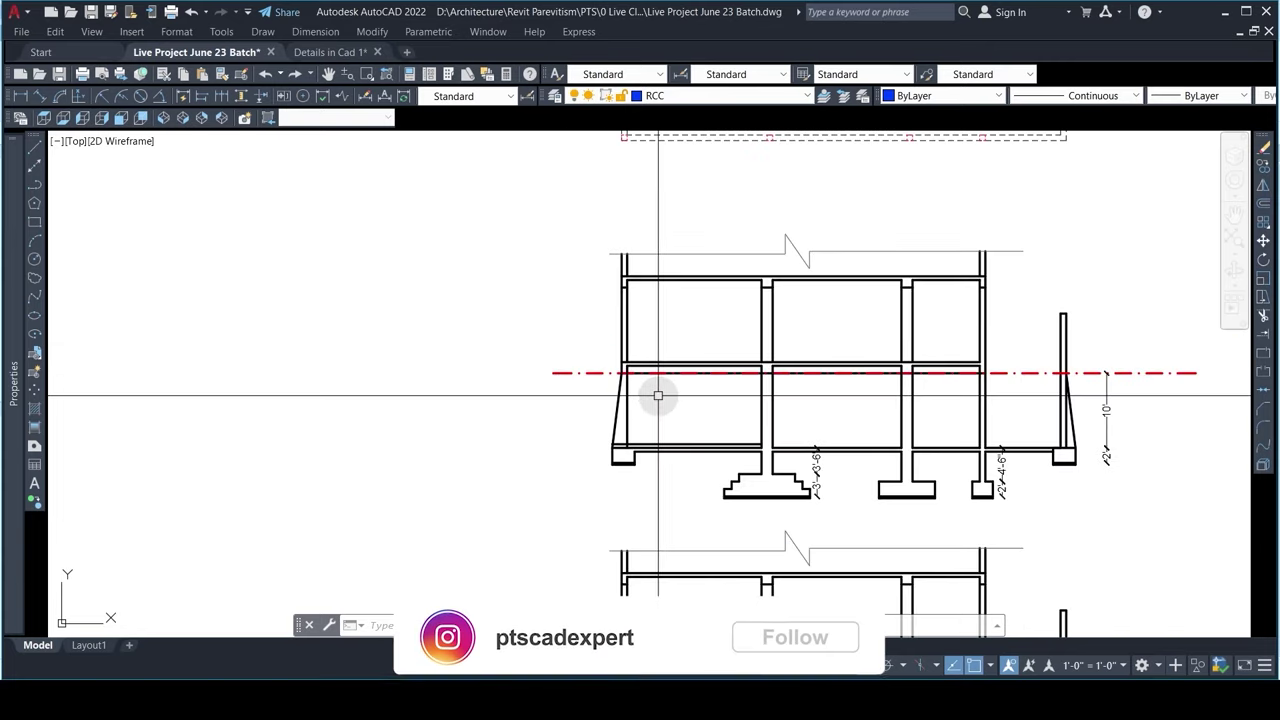
middle_click_drag(735, 408, 675, 334)
scroll(621, 357, "up", 5)
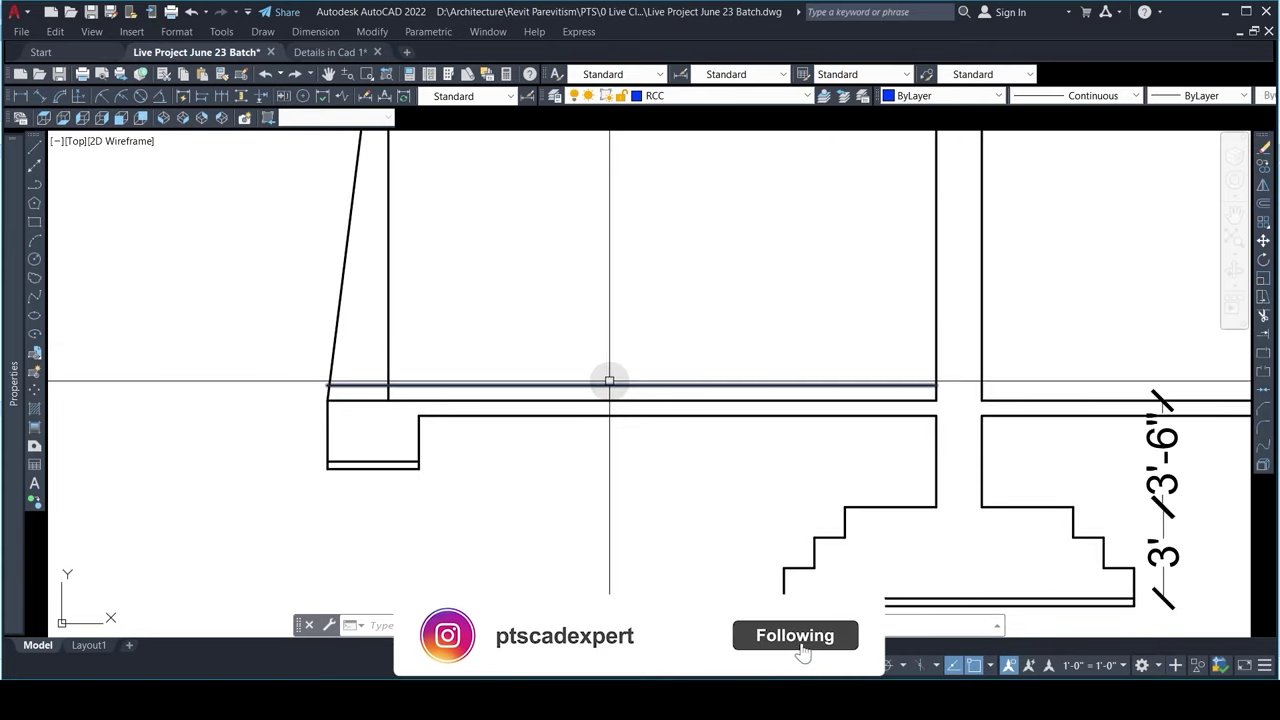
scroll(636, 355, "down", 2)
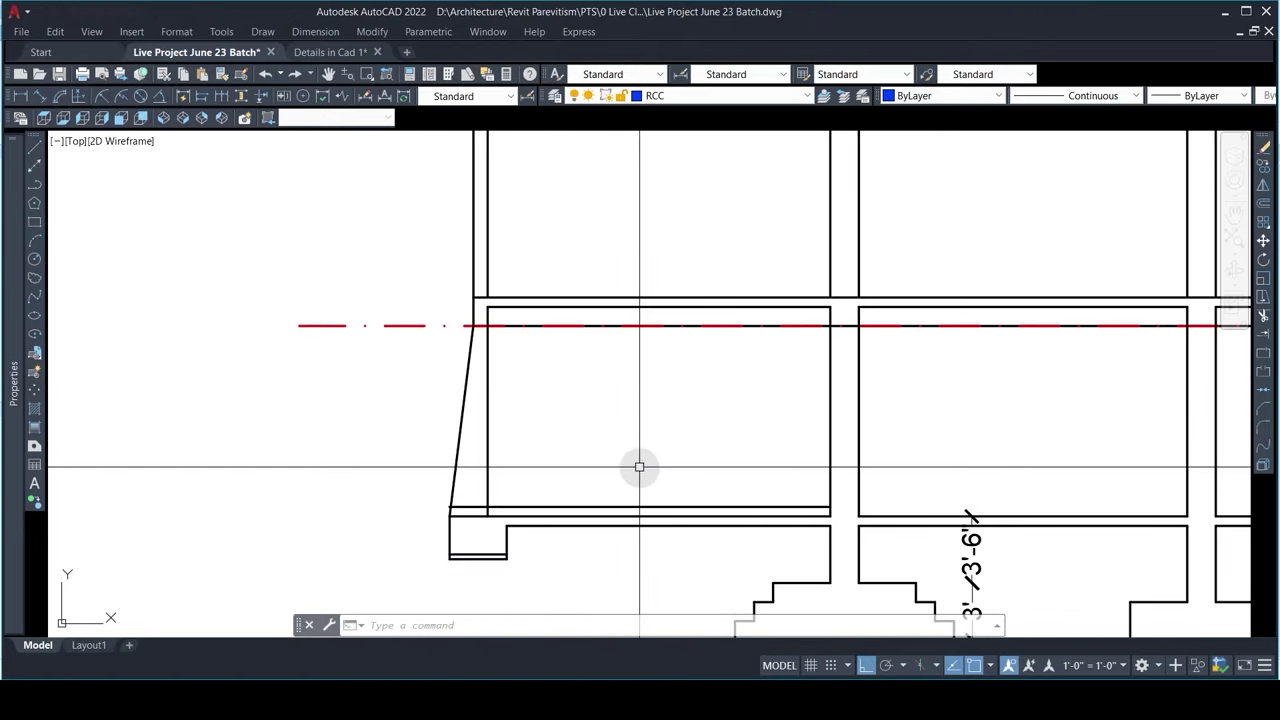
type("dli")
key("Return")
left_click(646, 509)
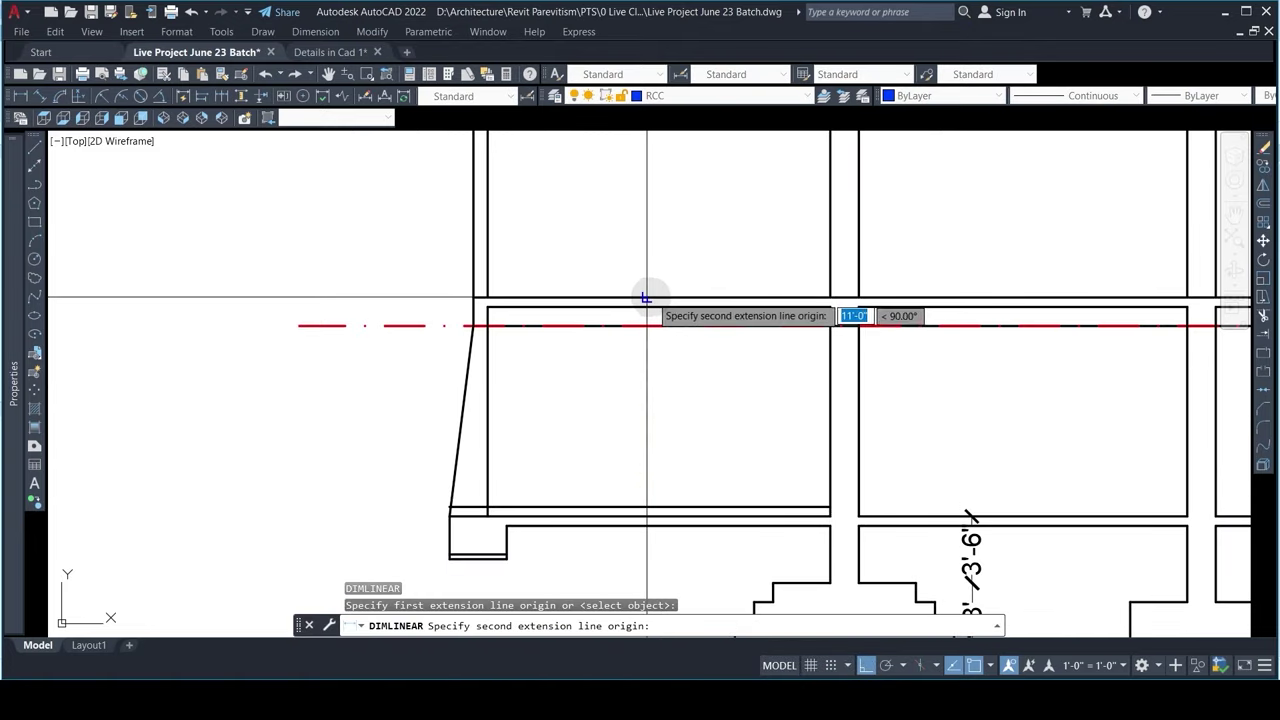
key("Escape")
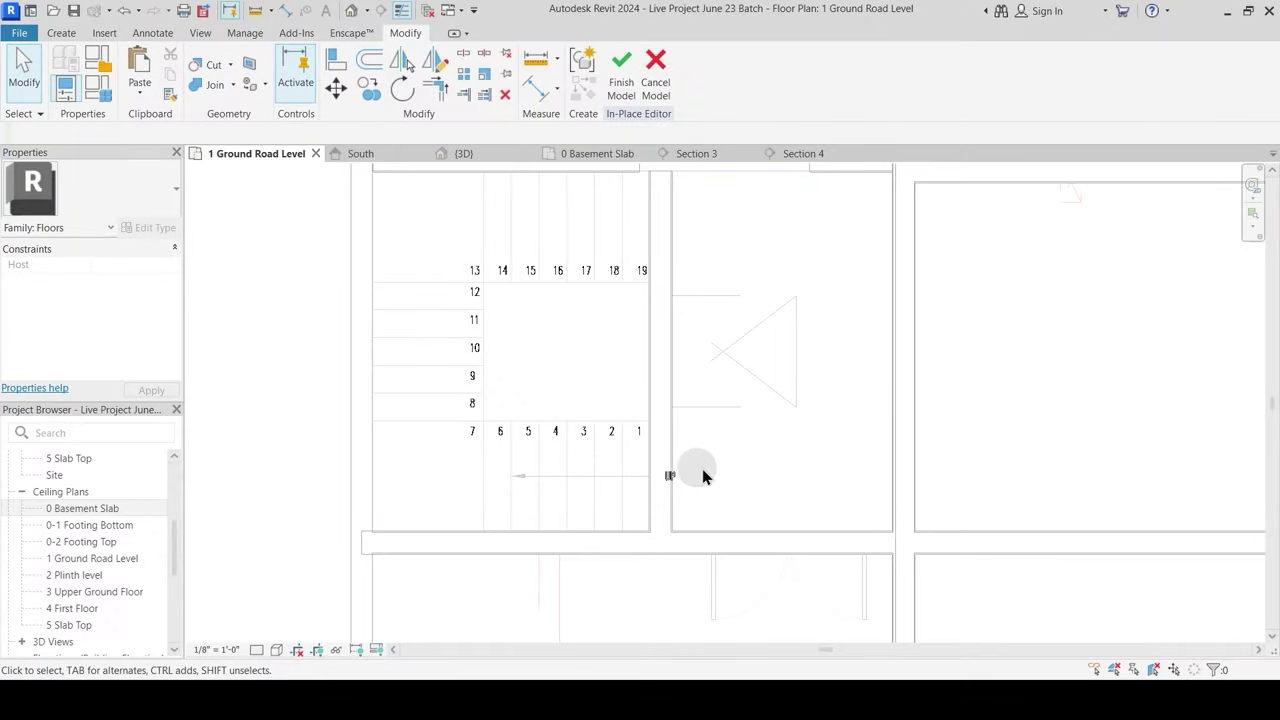
middle_click_drag(588, 367, 738, 398)
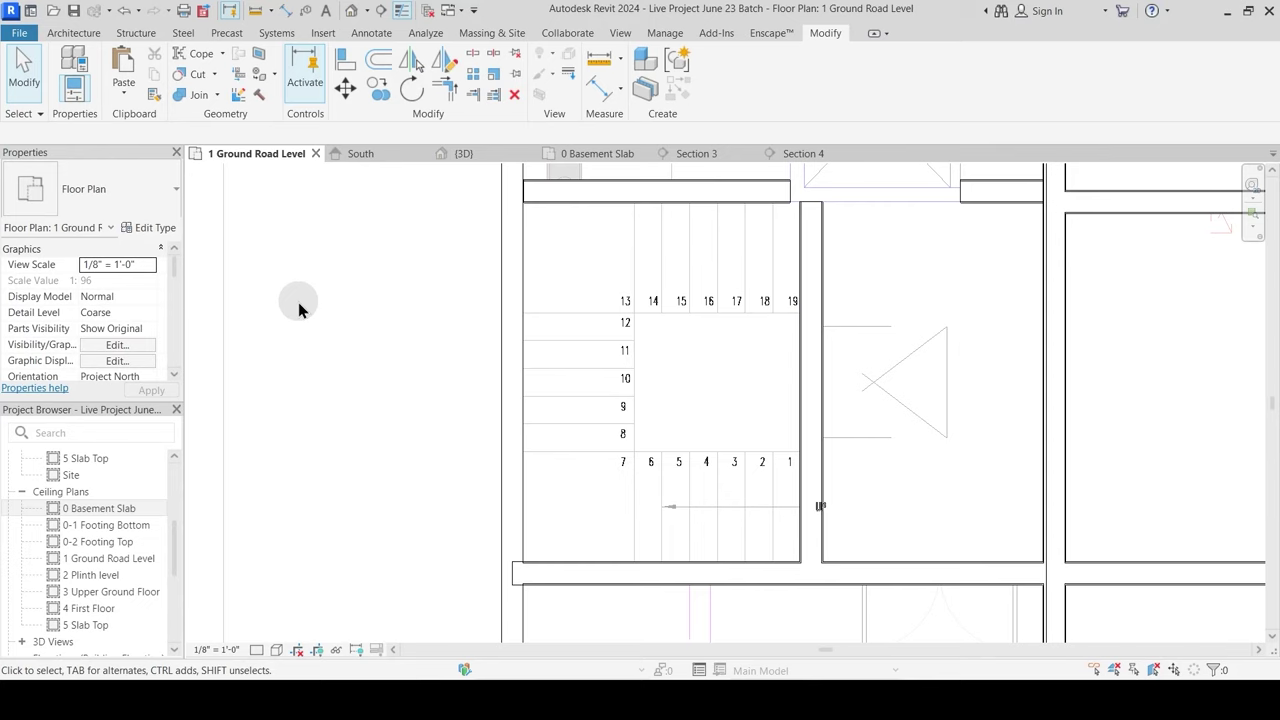
left_click_drag(173, 276, 171, 320)
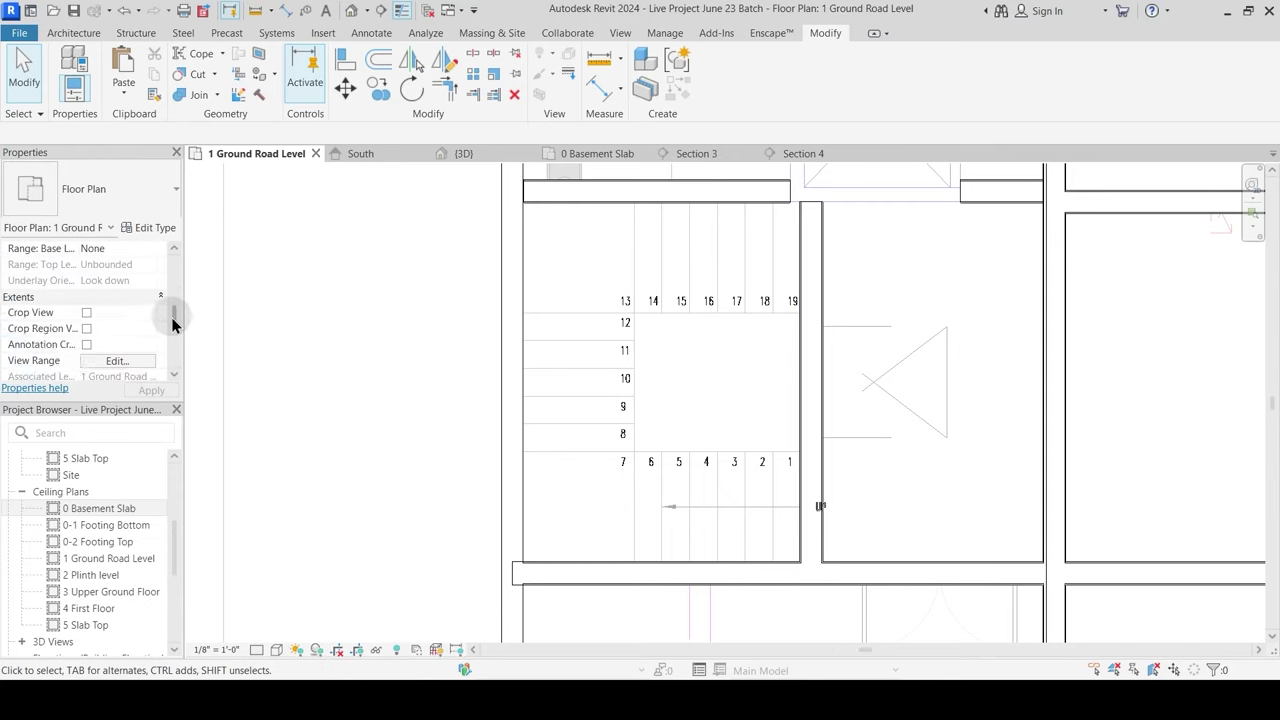
left_click(117, 360)
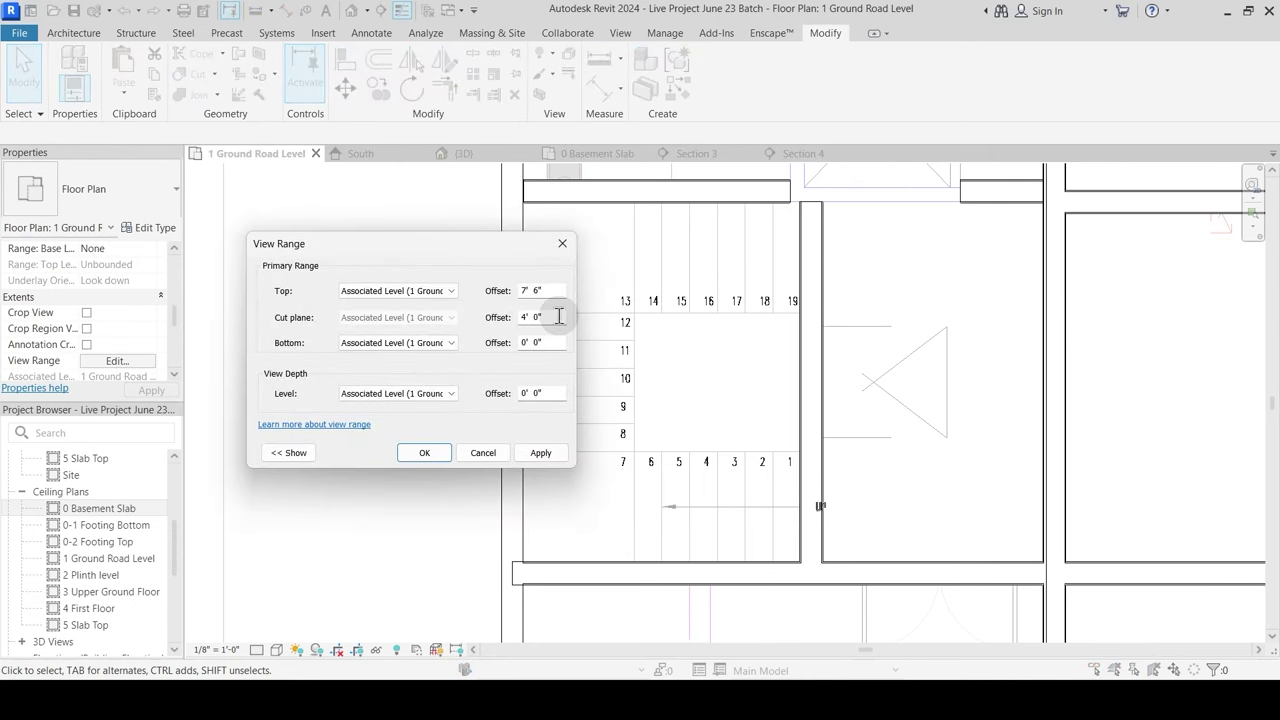
key("Escape")
scroll(723, 346, "down", 4)
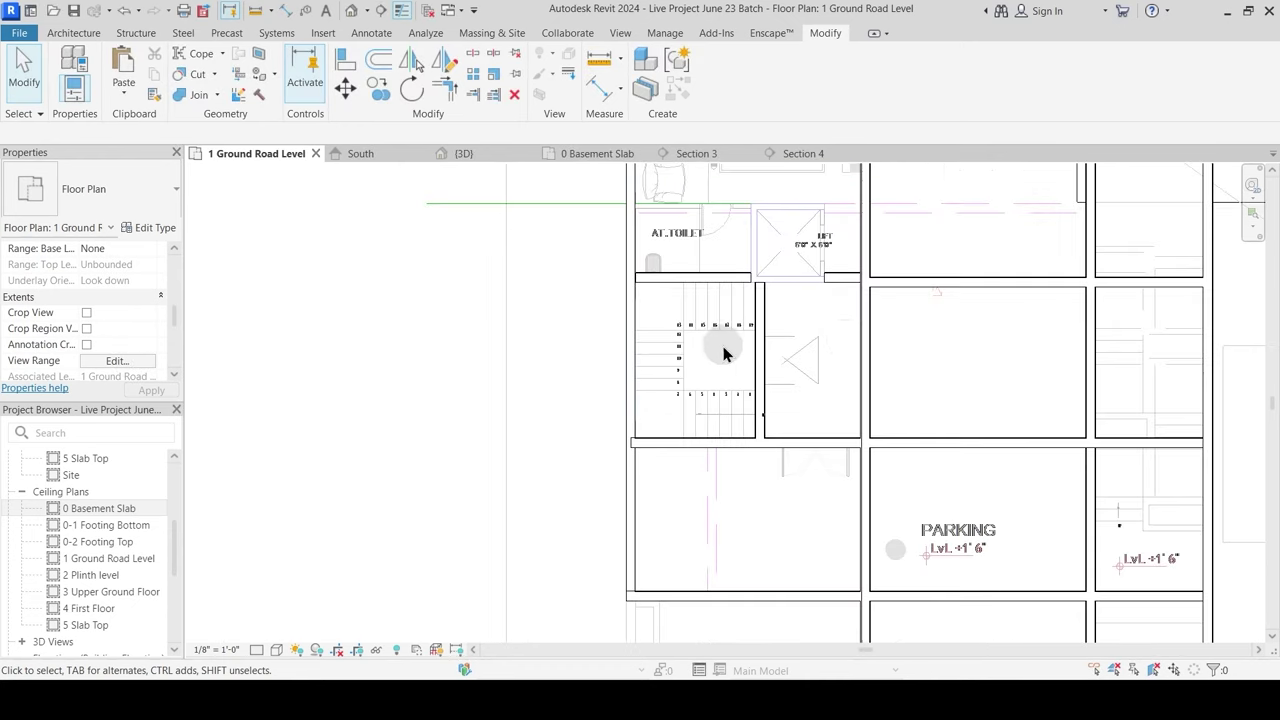
middle_click_drag(855, 372, 769, 480)
left_click(677, 470)
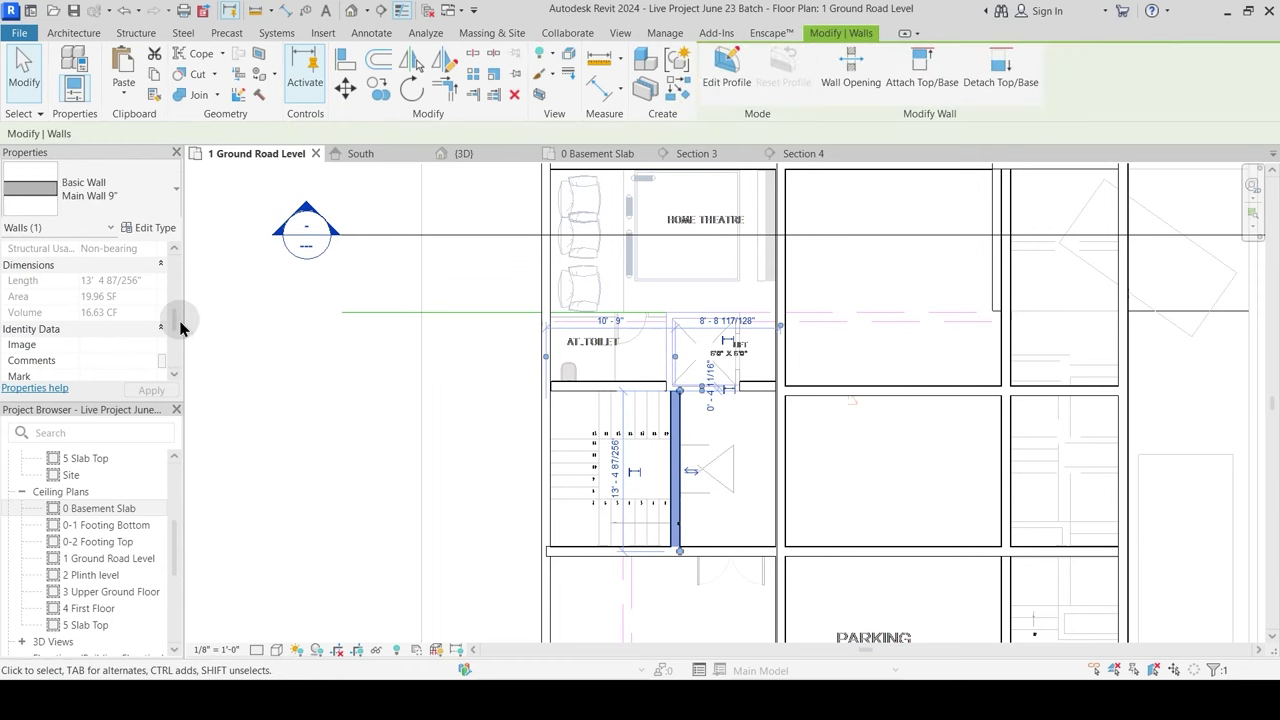
left_click_drag(180, 327, 178, 273)
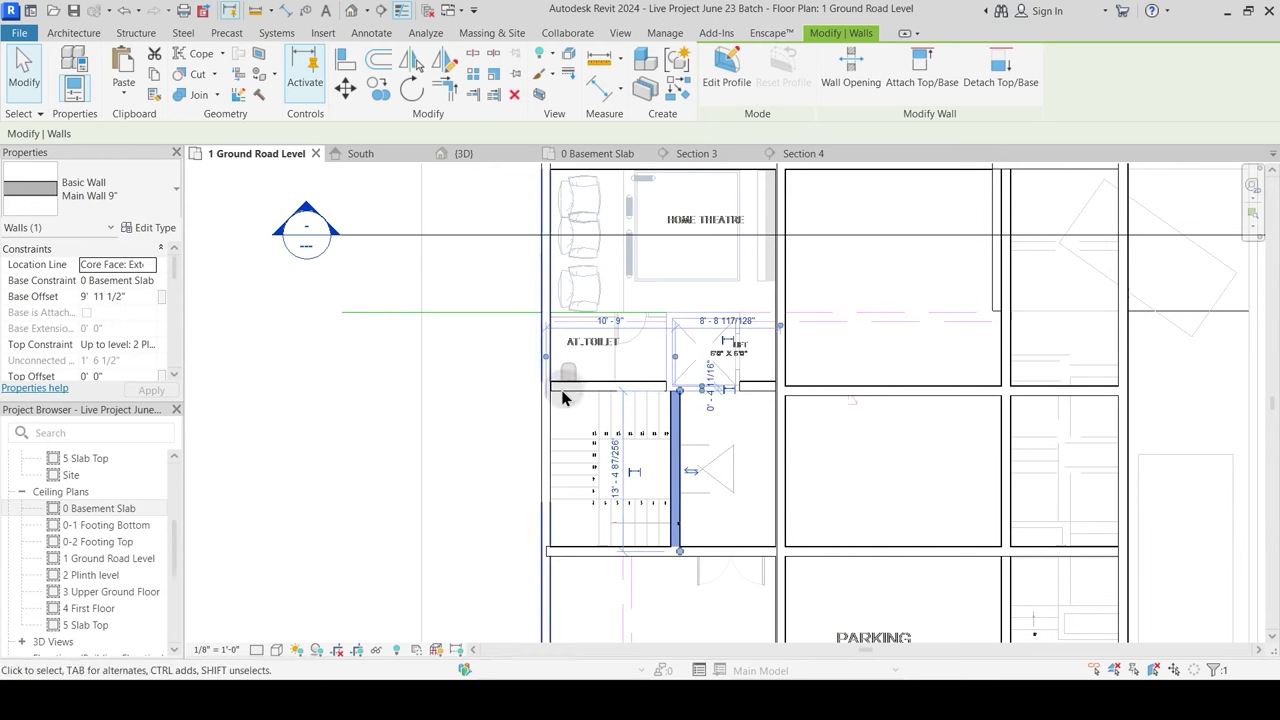
left_click(588, 405)
middle_click_drag(534, 406, 573, 396)
scroll(646, 398, "down", 2)
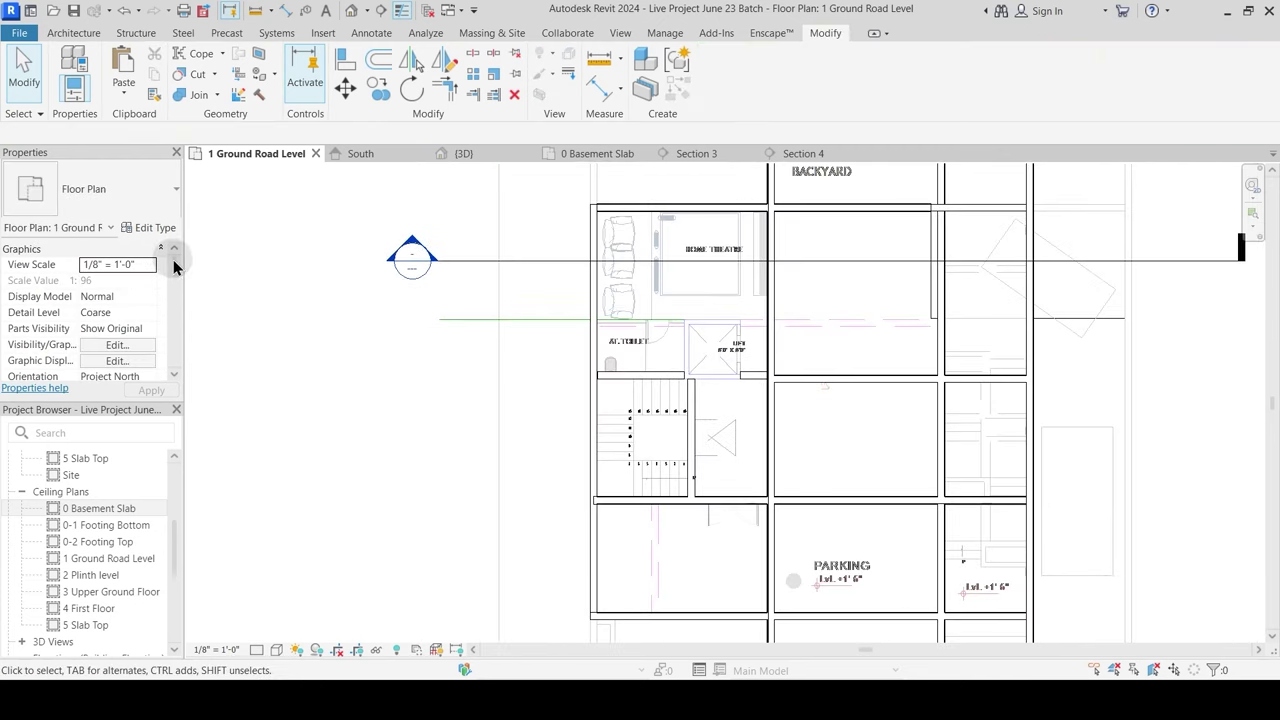
left_click_drag(175, 268, 180, 317)
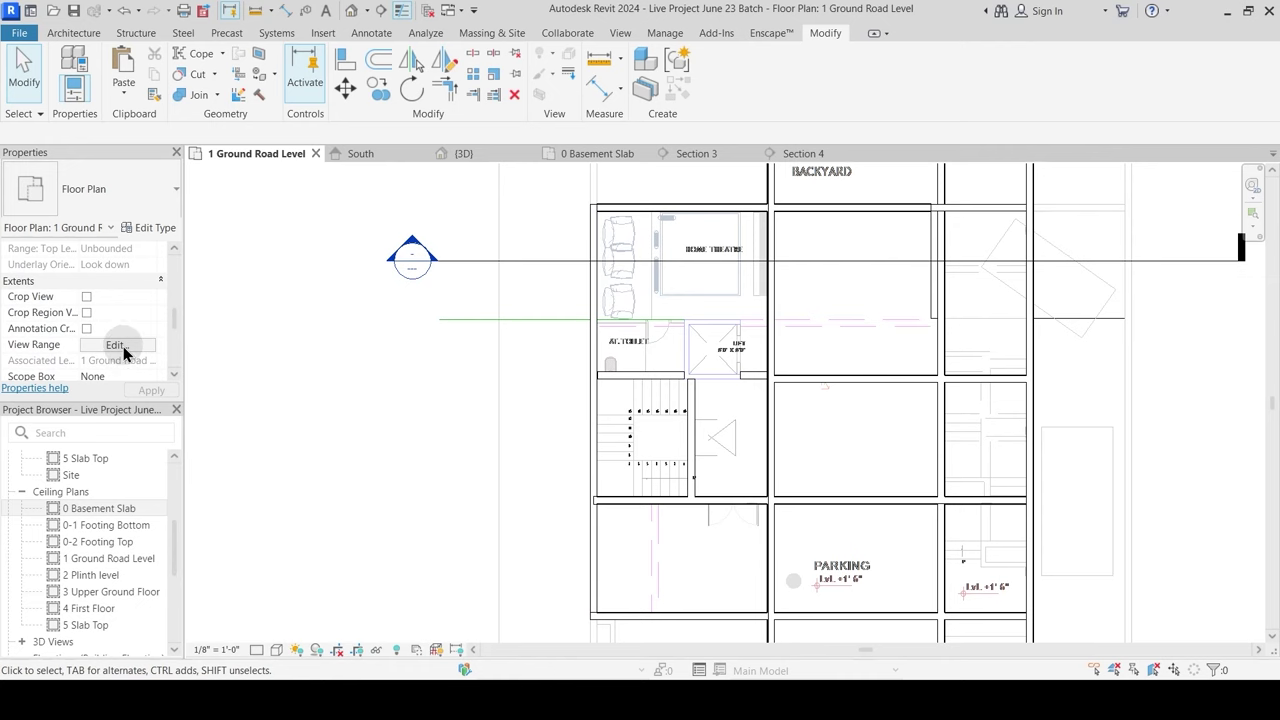
Step: Switch to the 0 Basement Slab plan and check the imported ground plinth drawing
left_click(602, 157)
scroll(749, 391, "down", 3)
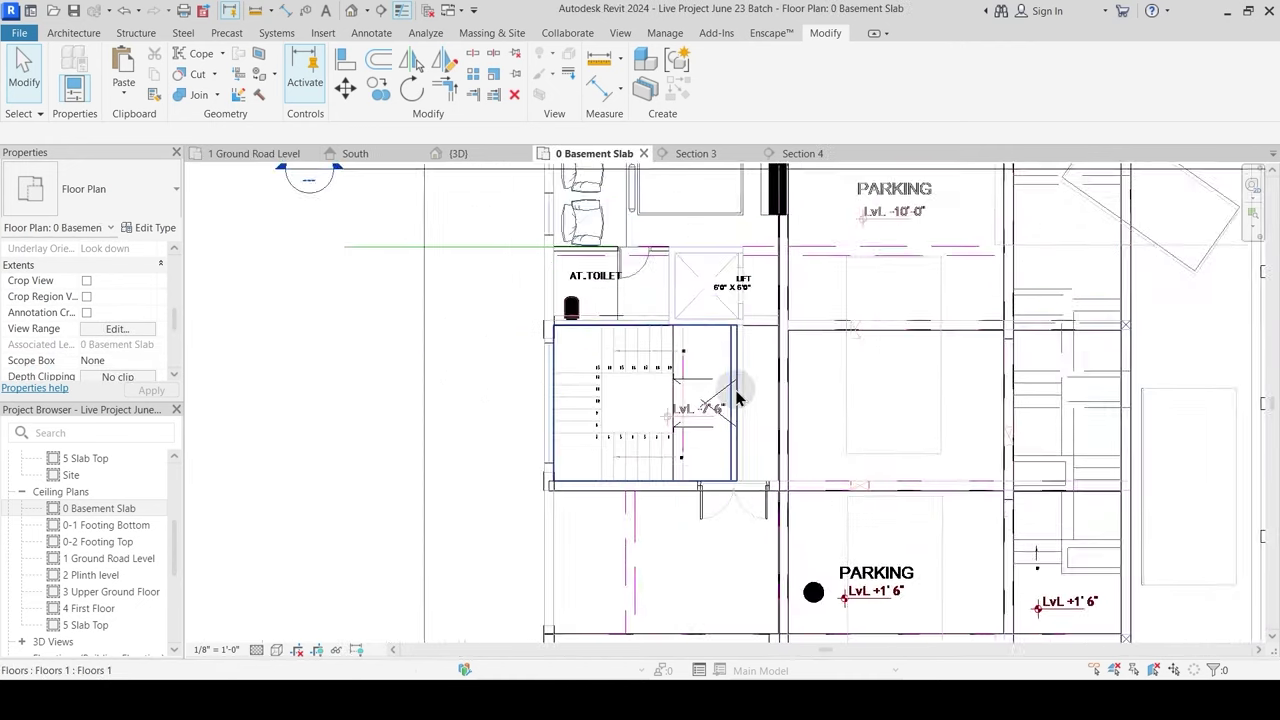
scroll(736, 398, "down", 2)
left_click(651, 389)
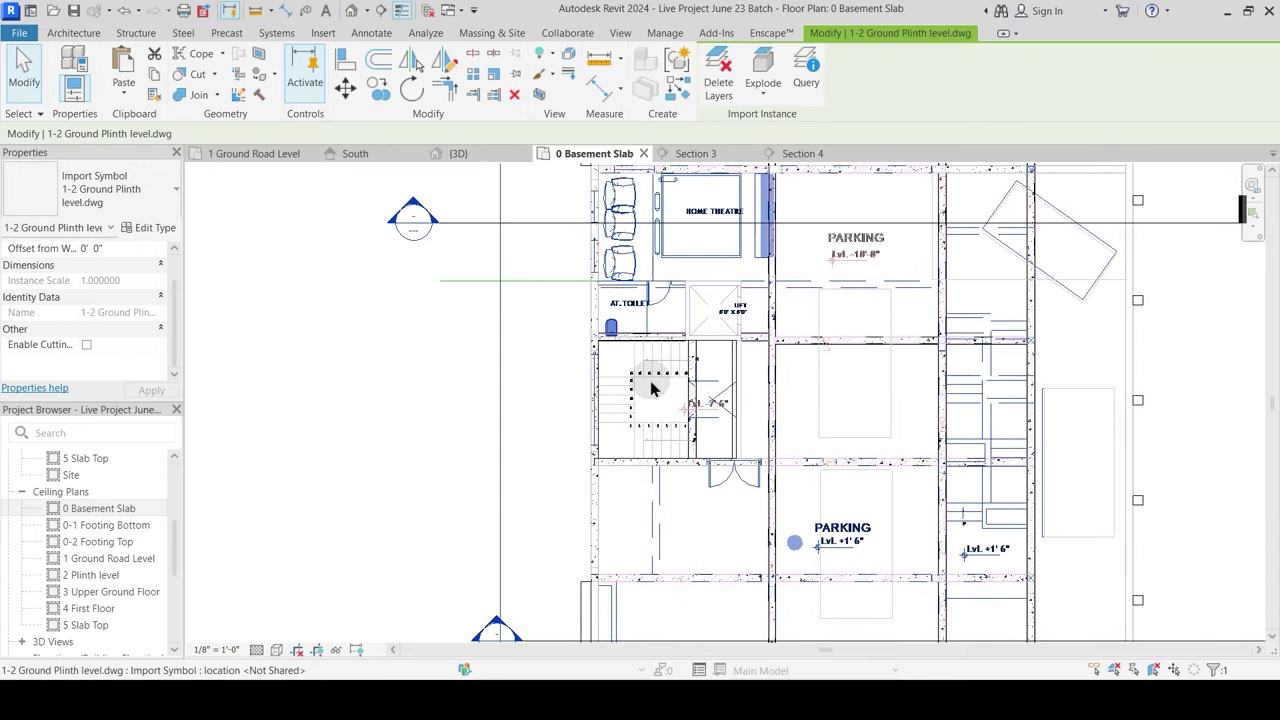
left_click(285, 250)
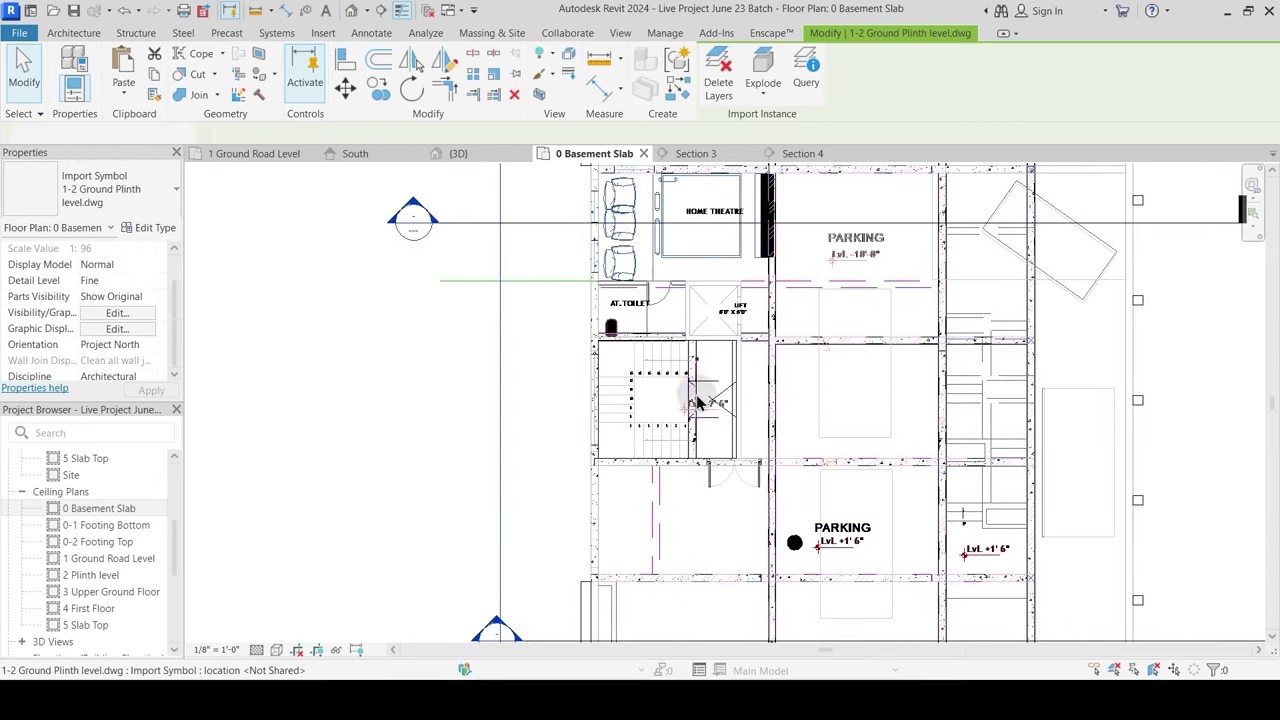
left_click_drag(174, 280, 170, 320)
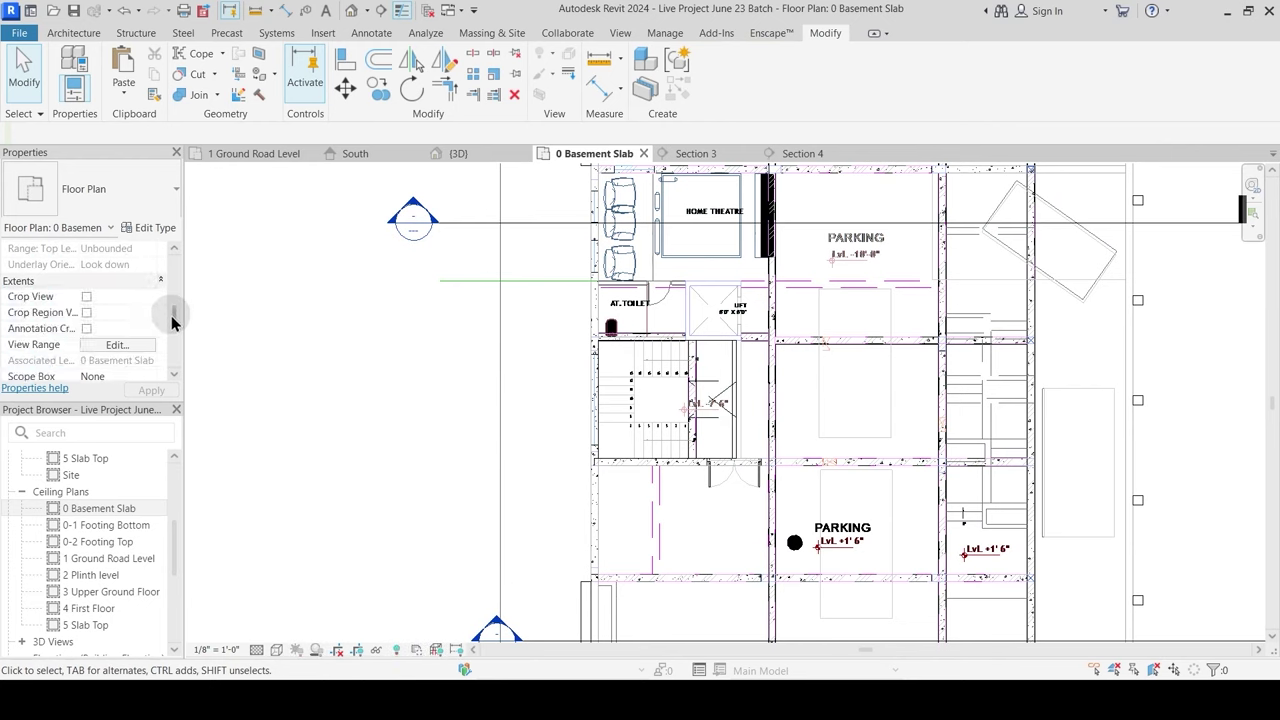
Step: Set the view range Top to the associated level offset 7' 6" and the cut plane to 4'
left_click(117, 344)
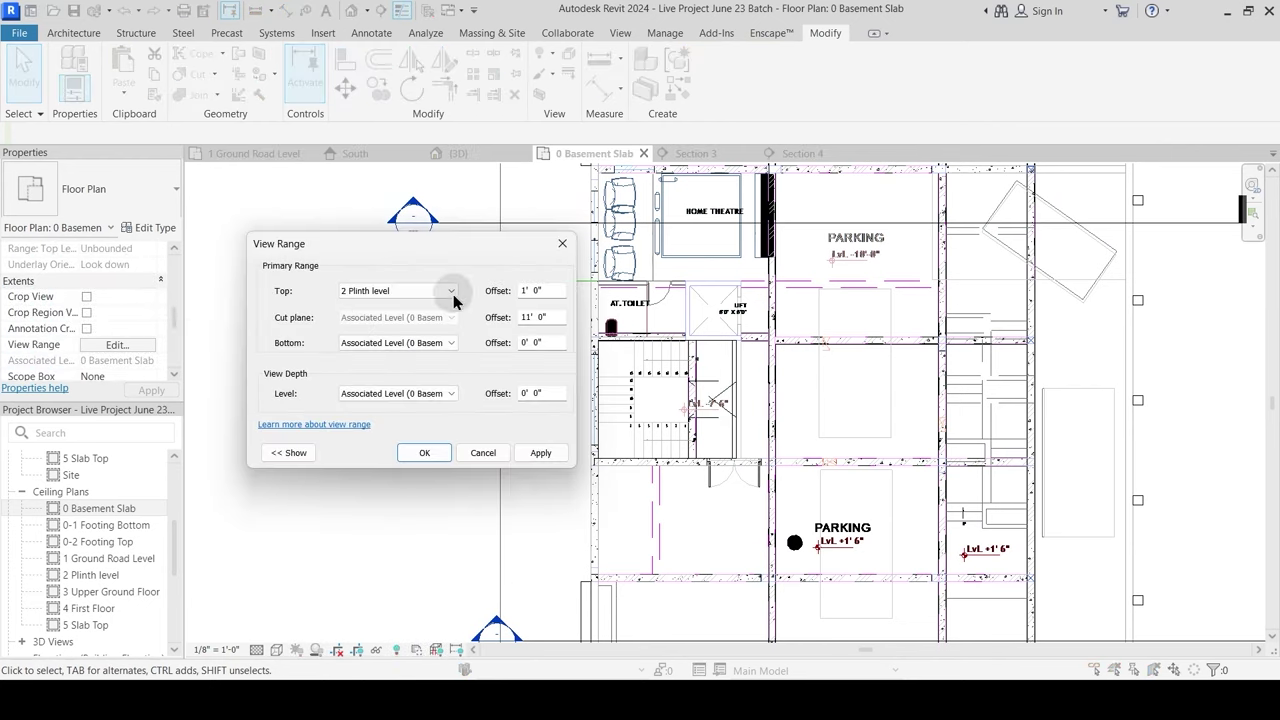
left_click(451, 291)
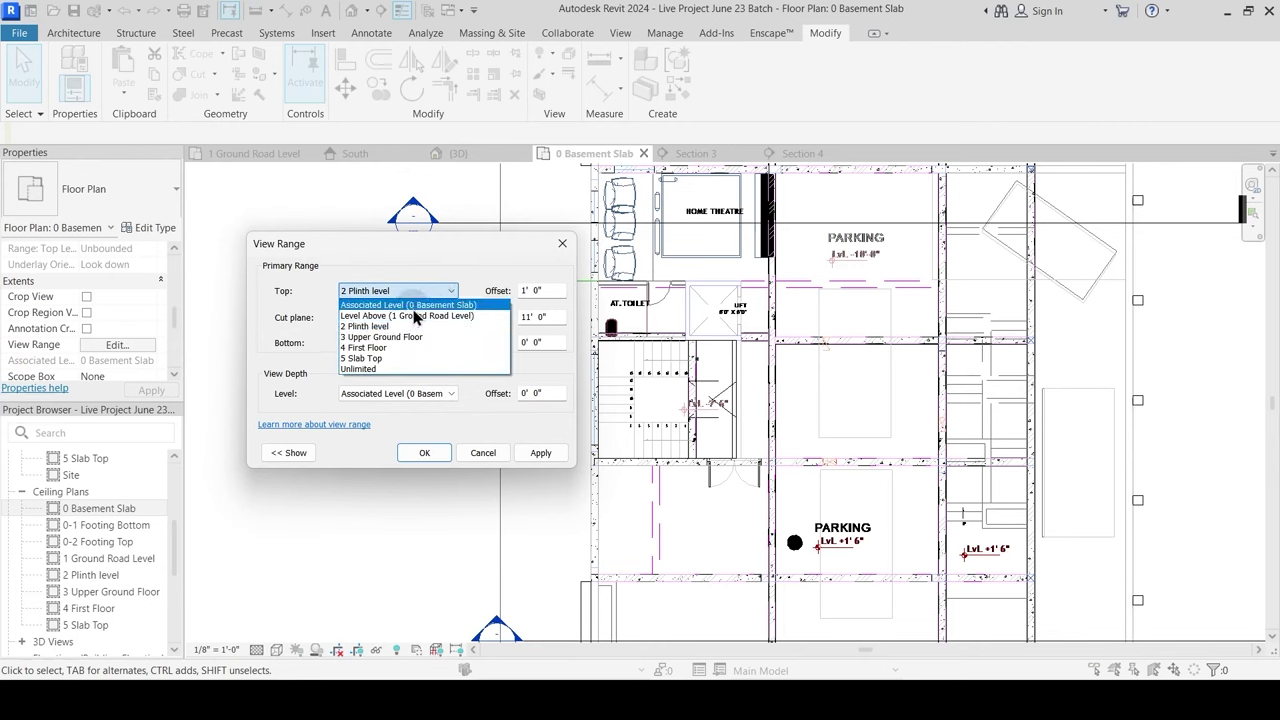
left_click(410, 305)
left_click_drag(547, 291, 488, 291)
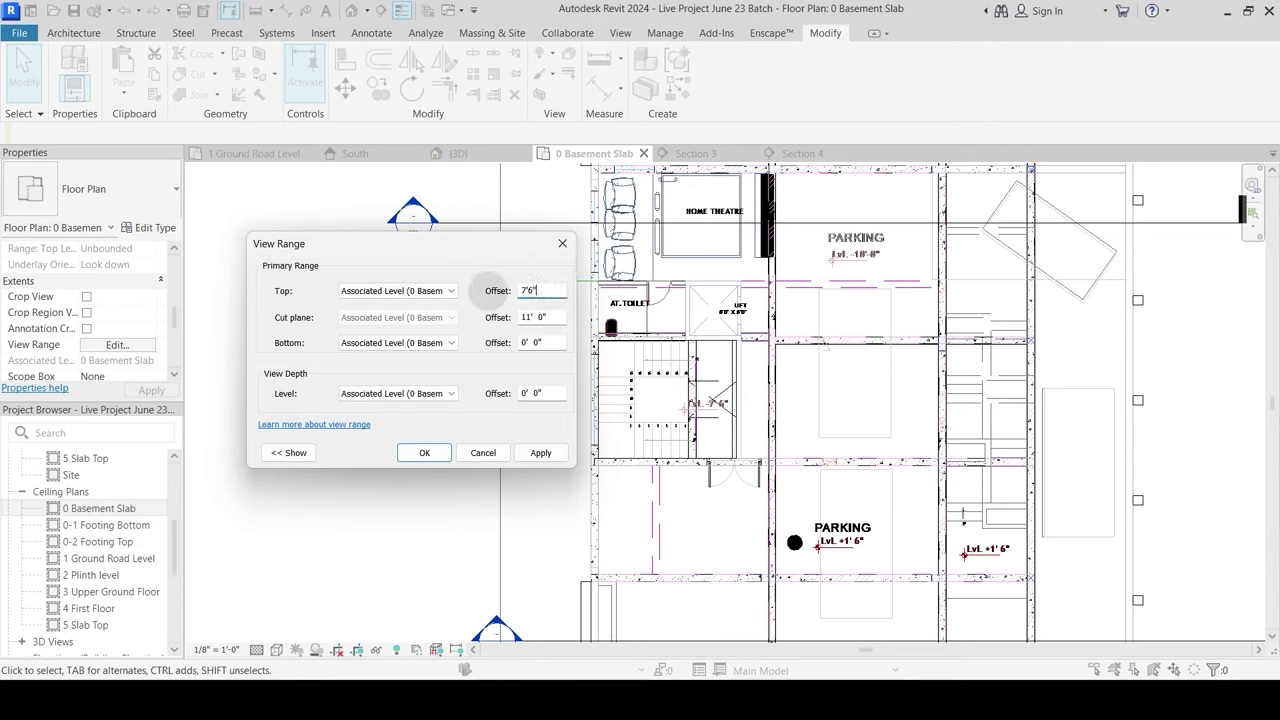
key("Return")
key("Return")
left_click_drag(548, 317, 515, 323)
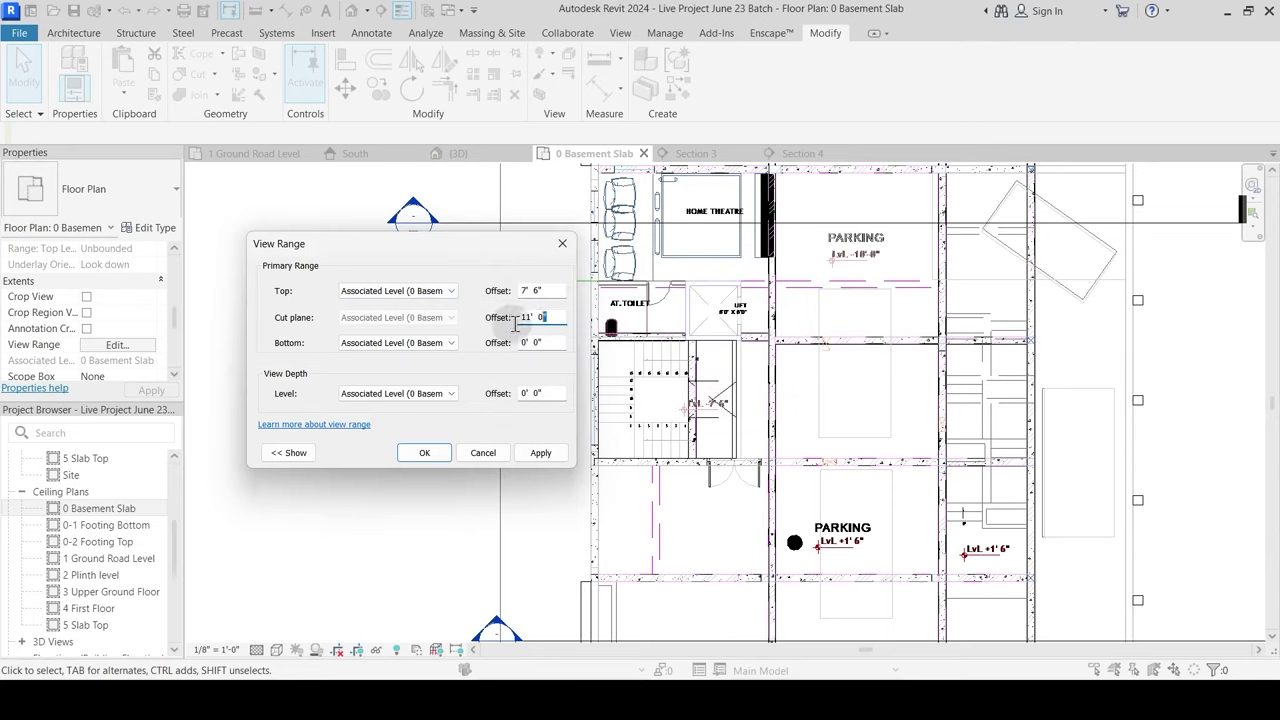
type("4")
key("Return")
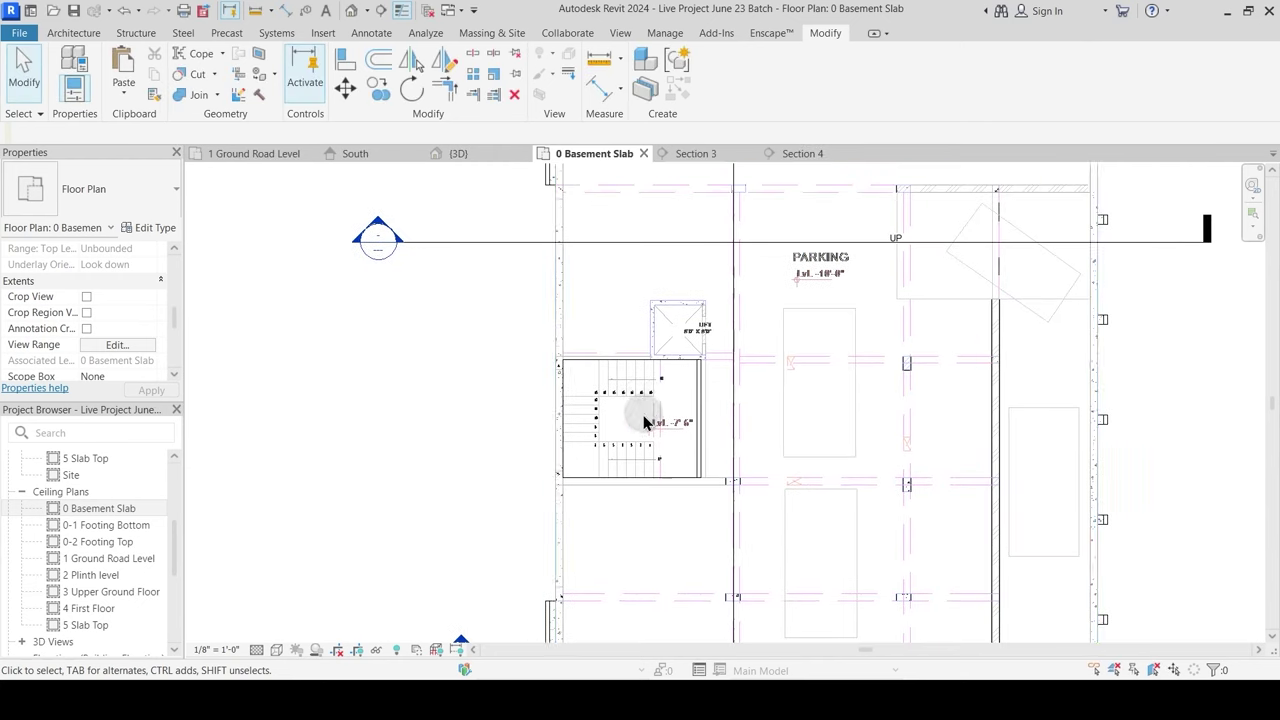
Step: Zoom around the basement stair core, clear the selection, and bring up the Architecture ribbon
scroll(644, 385, "up", 2)
scroll(677, 380, "up", 3)
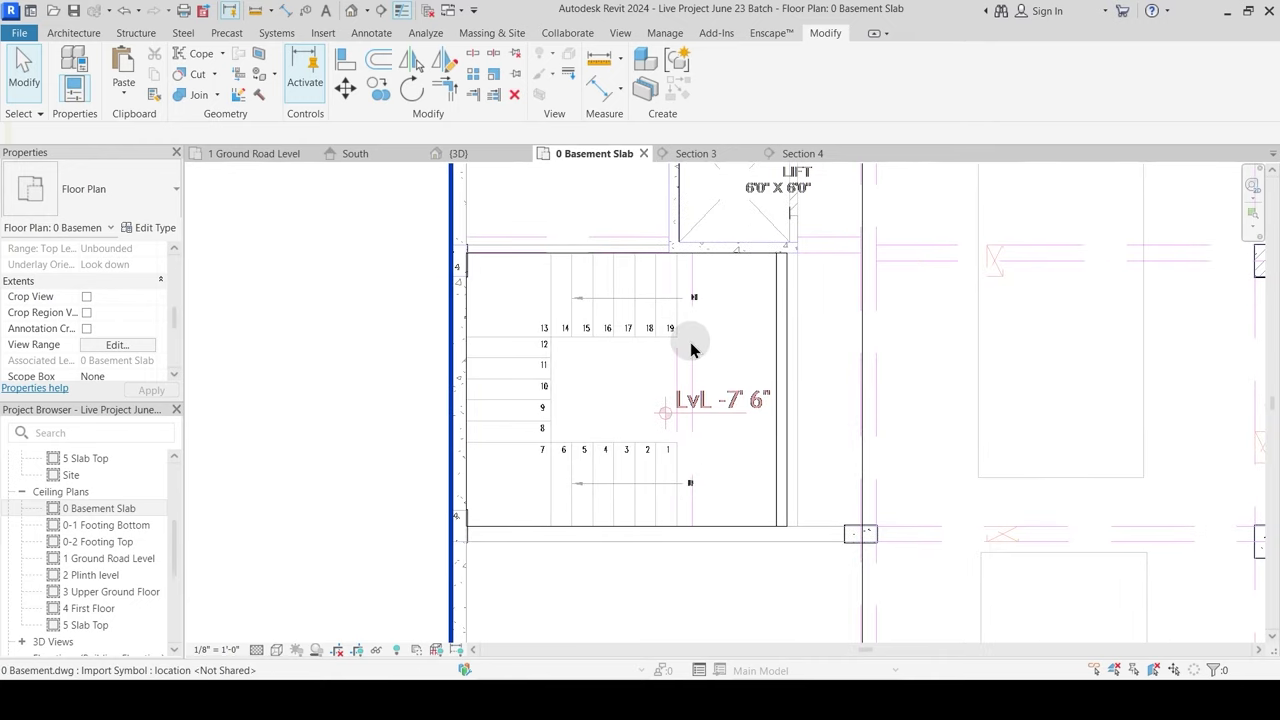
scroll(732, 458, "down", 1)
scroll(770, 430, "down", 1)
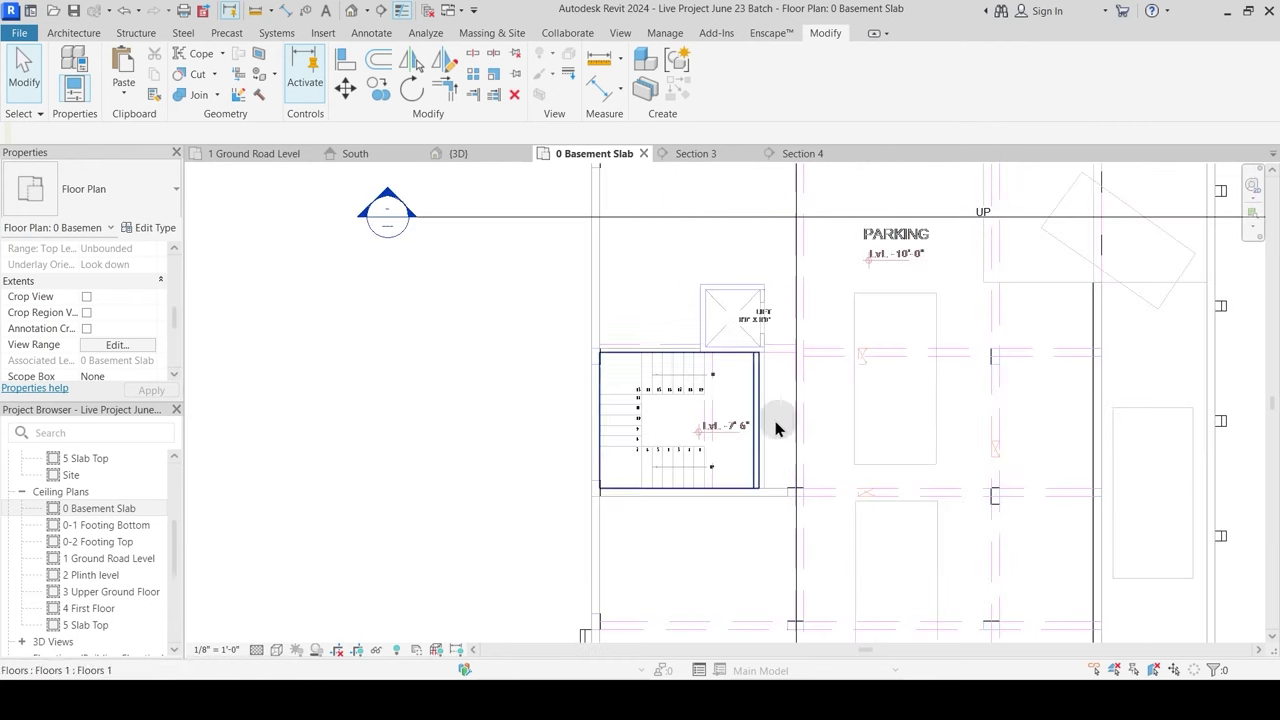
scroll(808, 366, "down", 1)
middle_click_drag(855, 285, 793, 330)
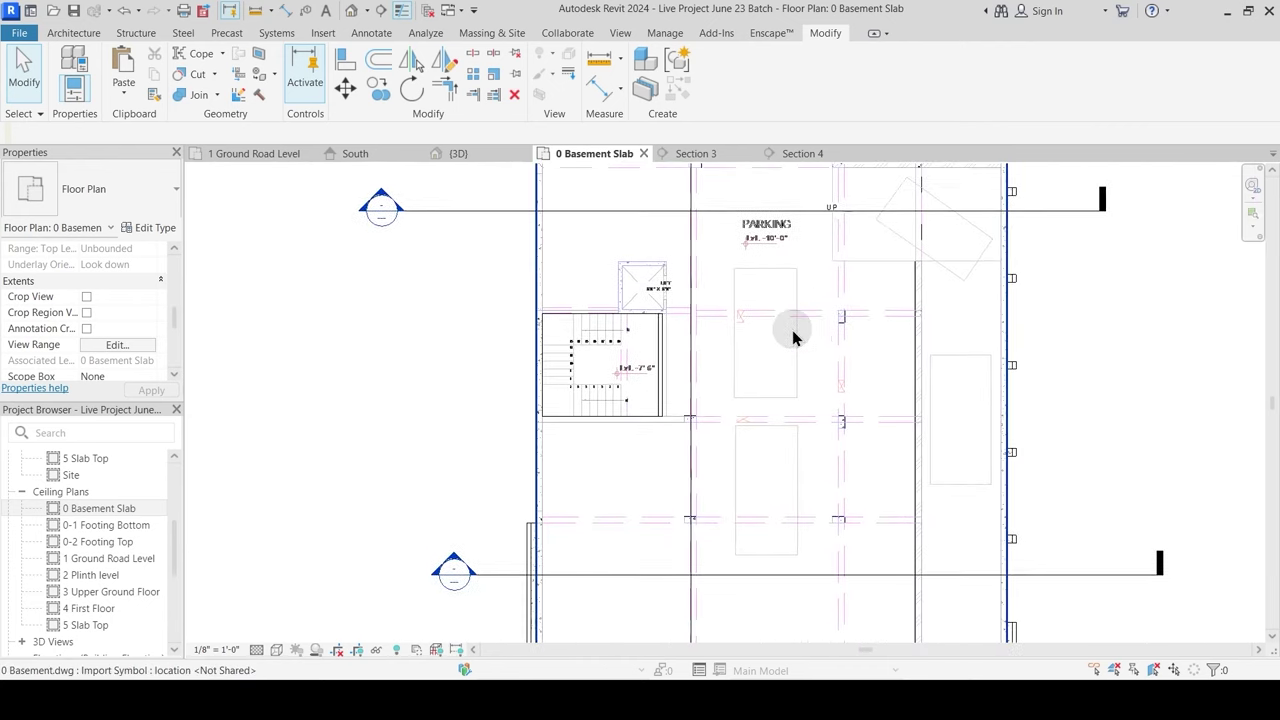
left_click(558, 294)
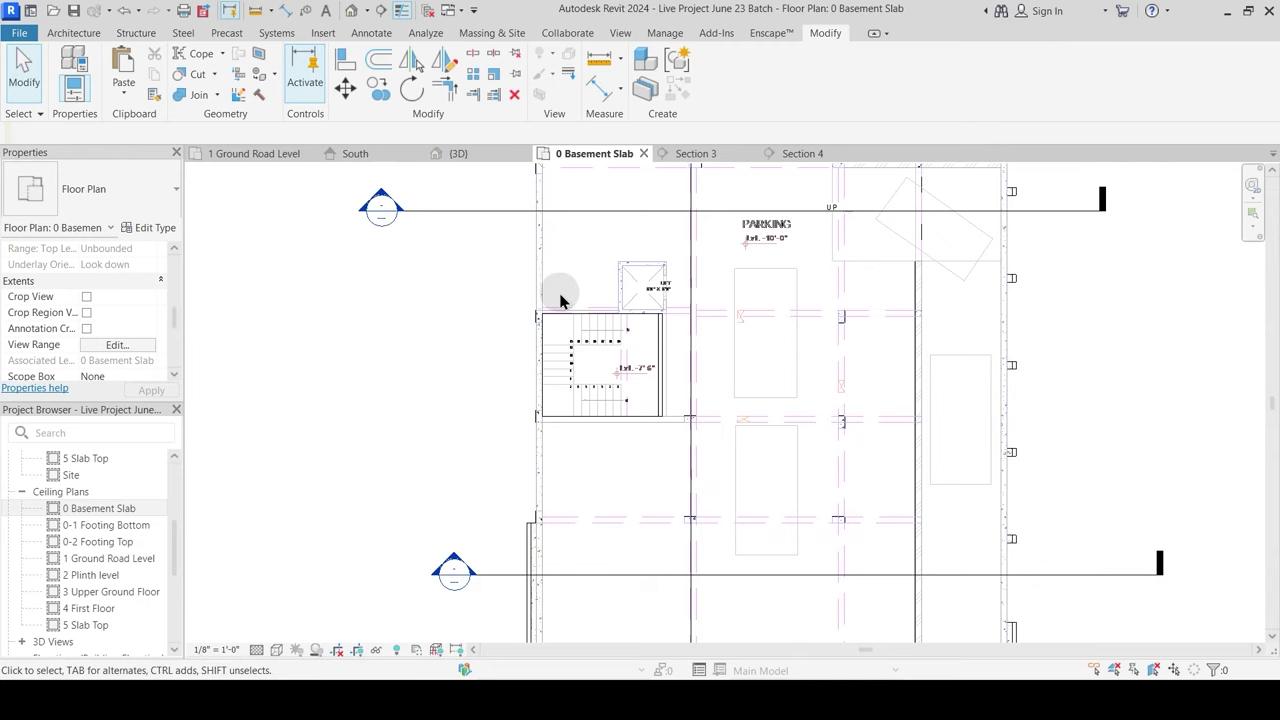
left_click(74, 33)
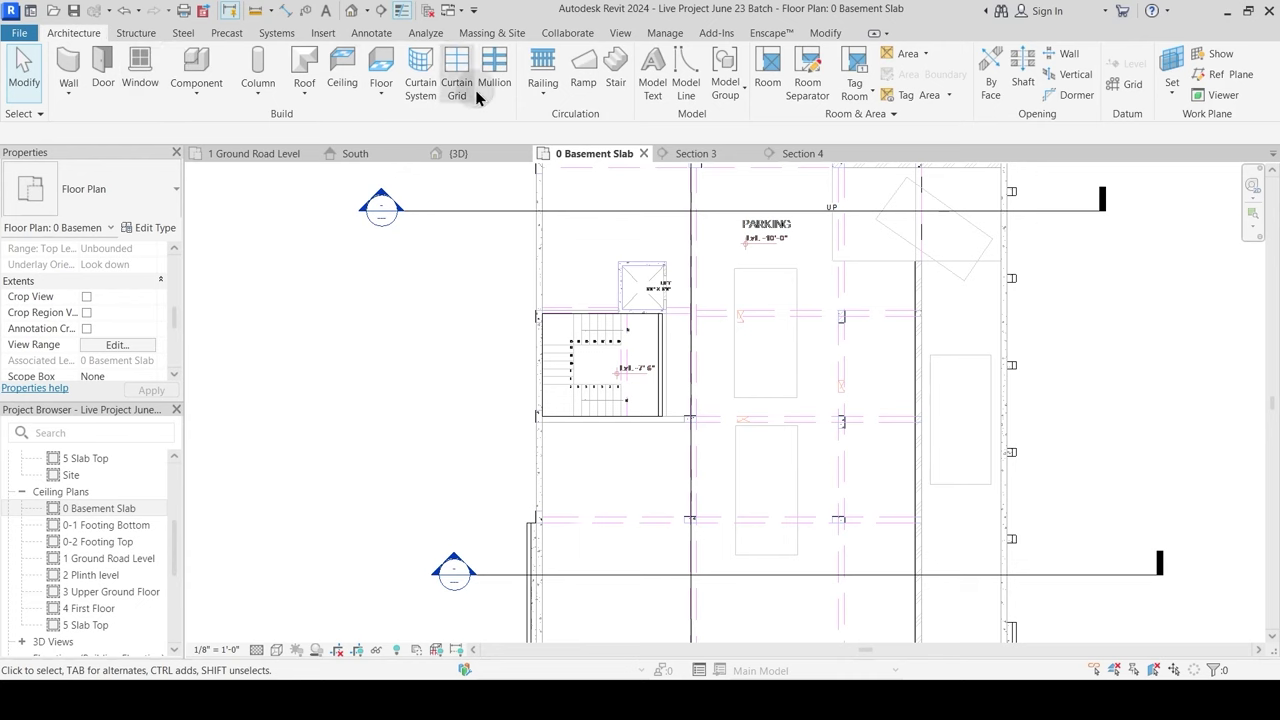
Step: Start a new stair using the Cast-In-Place Monolithic Stair type
left_click(615, 68)
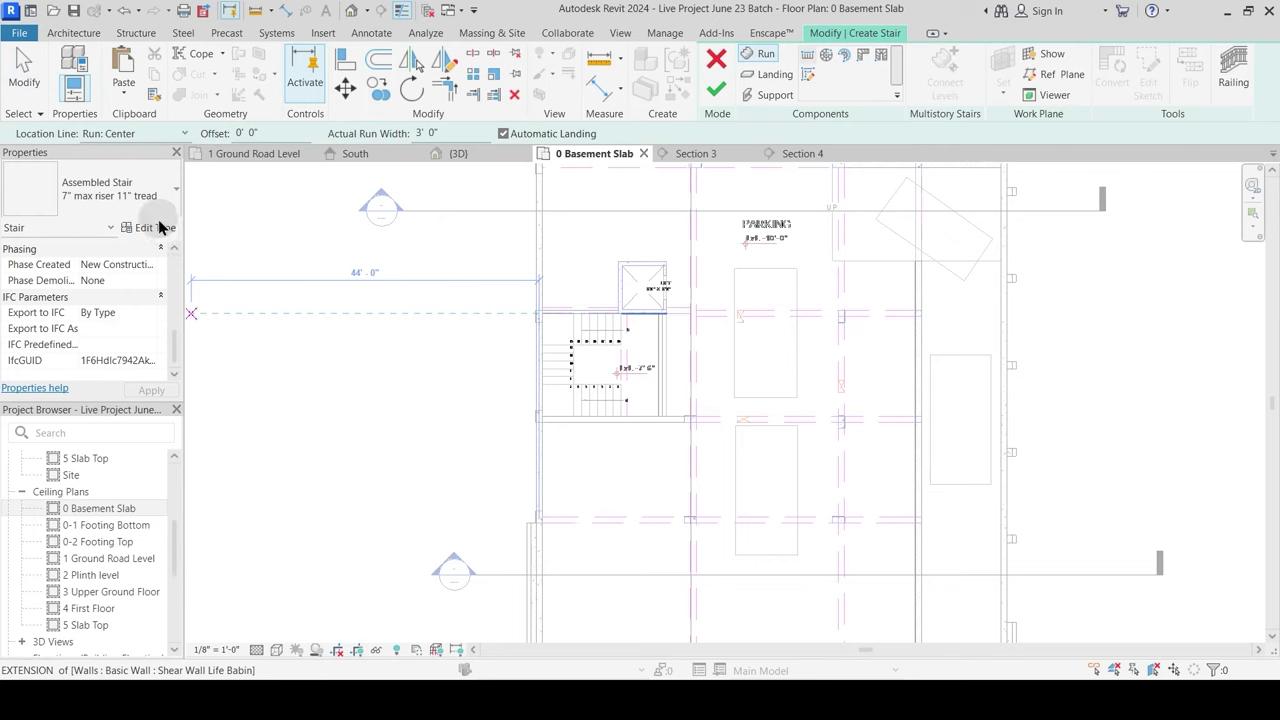
left_click(140, 195)
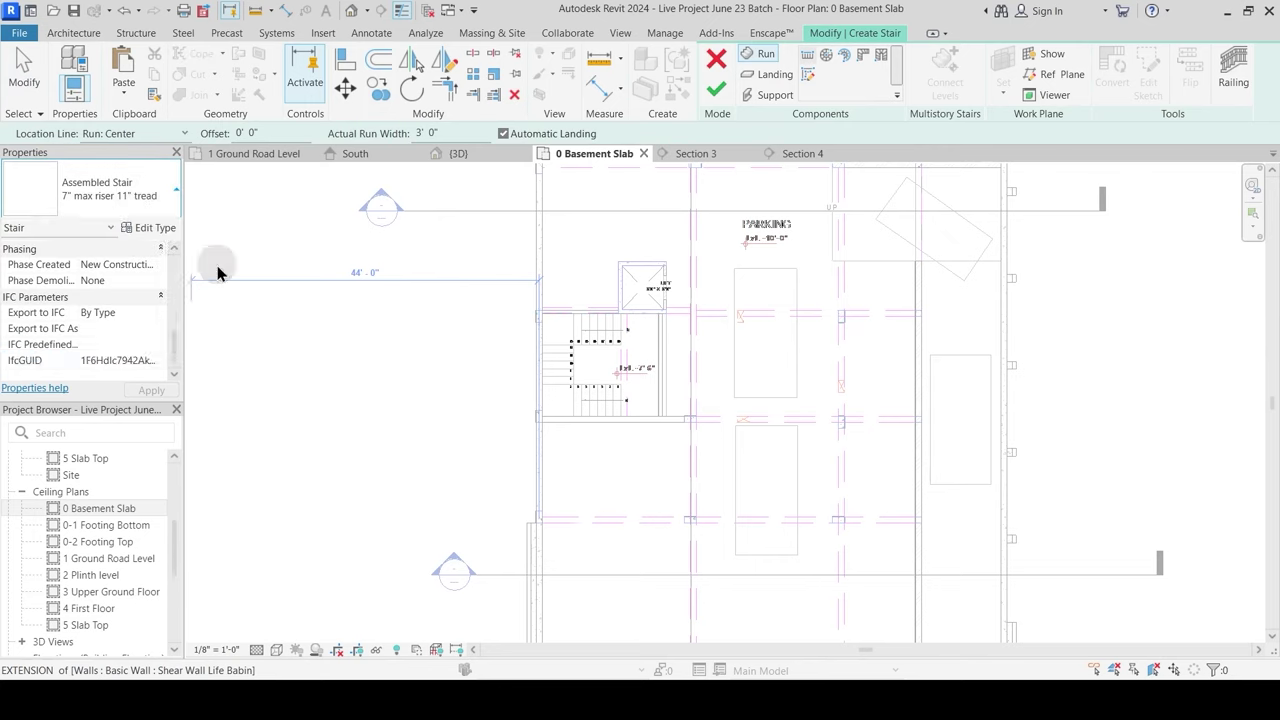
middle_click_drag(376, 341, 449, 371)
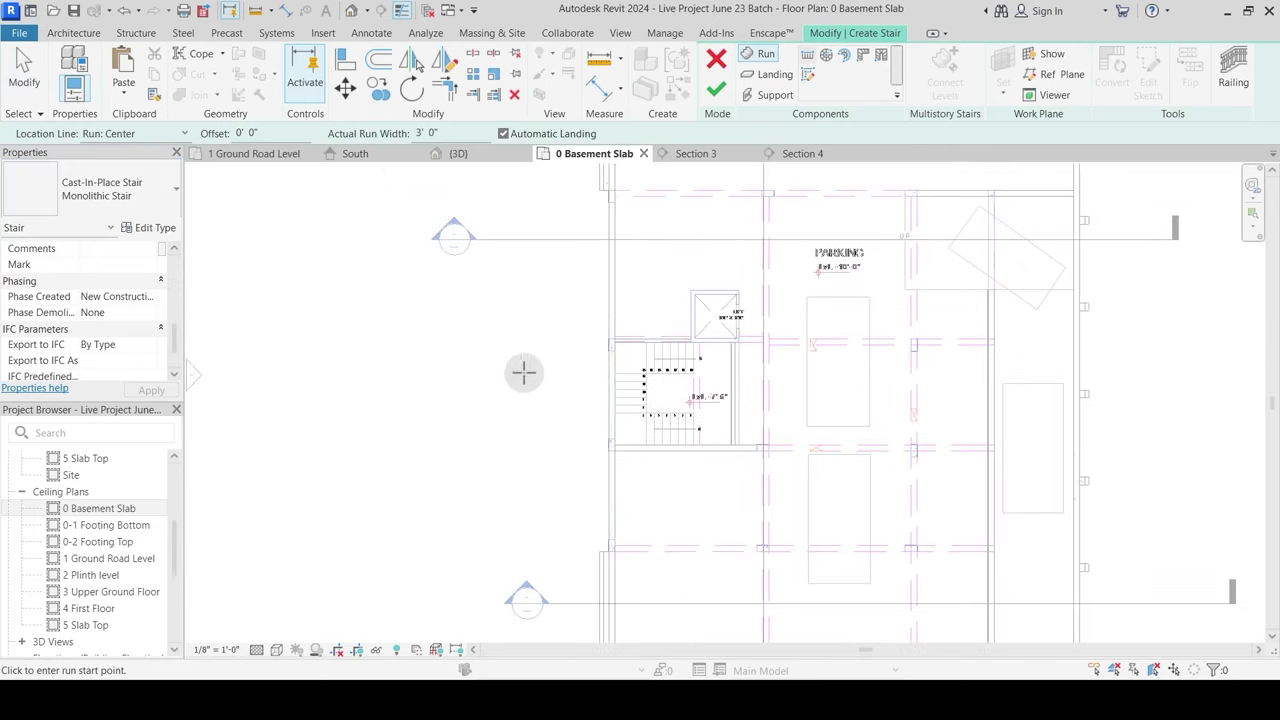
scroll(524, 372, "up", 2)
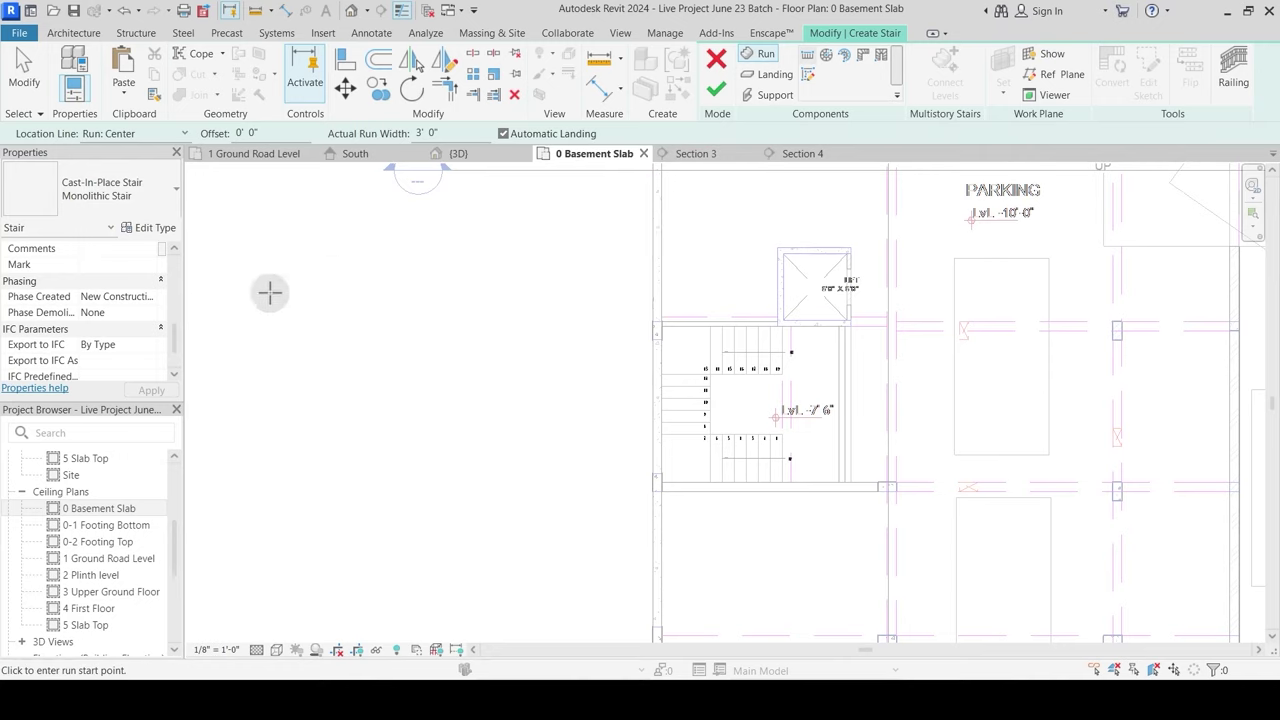
left_click_drag(175, 341, 172, 257)
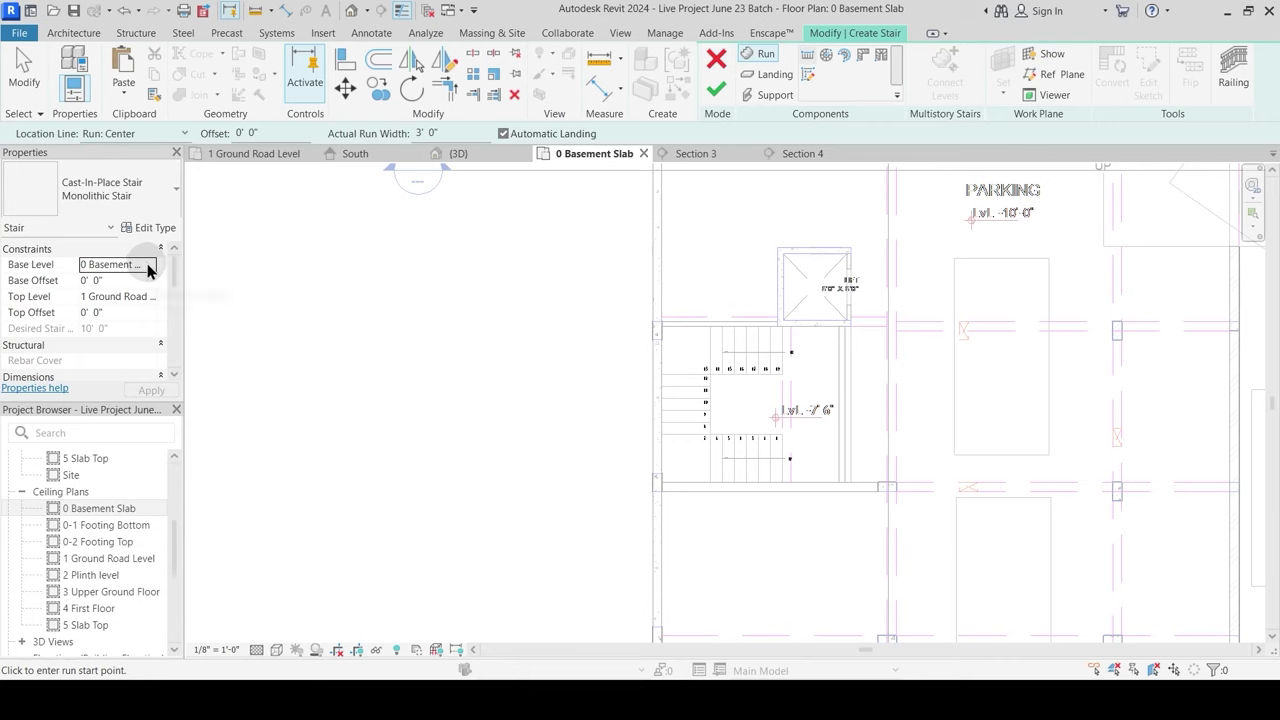
Step: Set the stair's Top Level to 2 Plinth level and Base Offset to 1' 6"
left_click(153, 298)
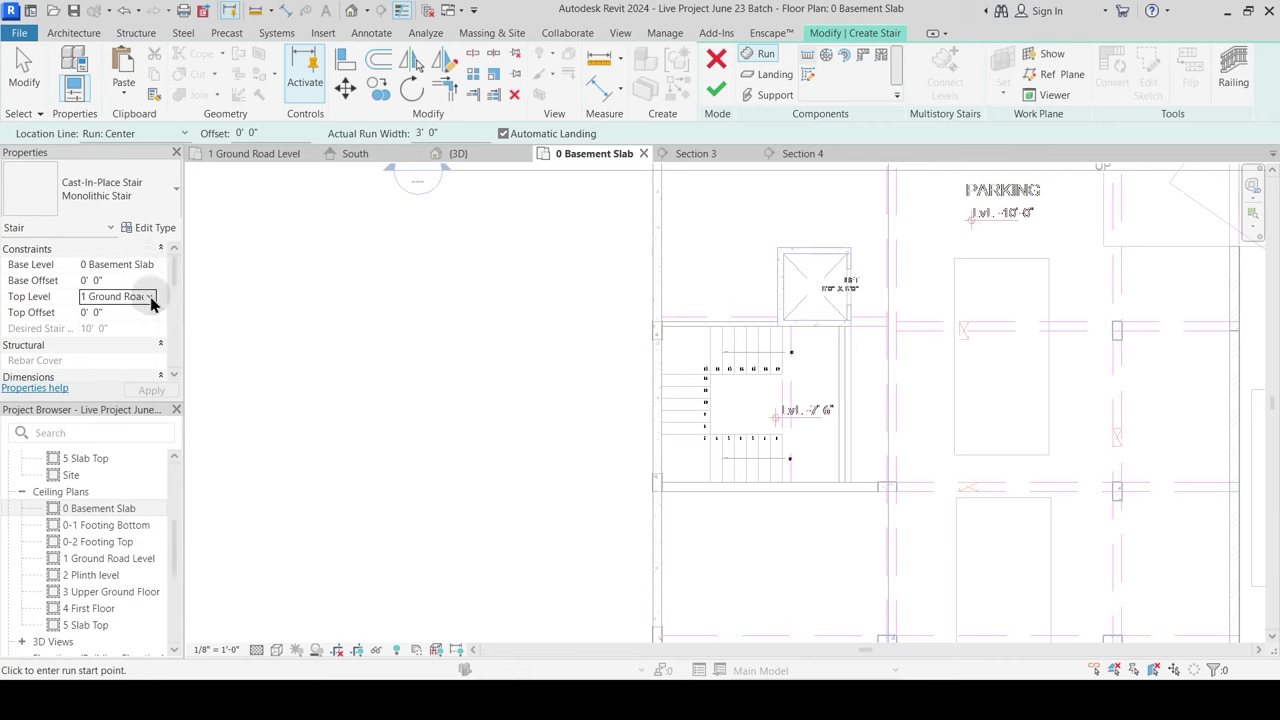
left_click(149, 296)
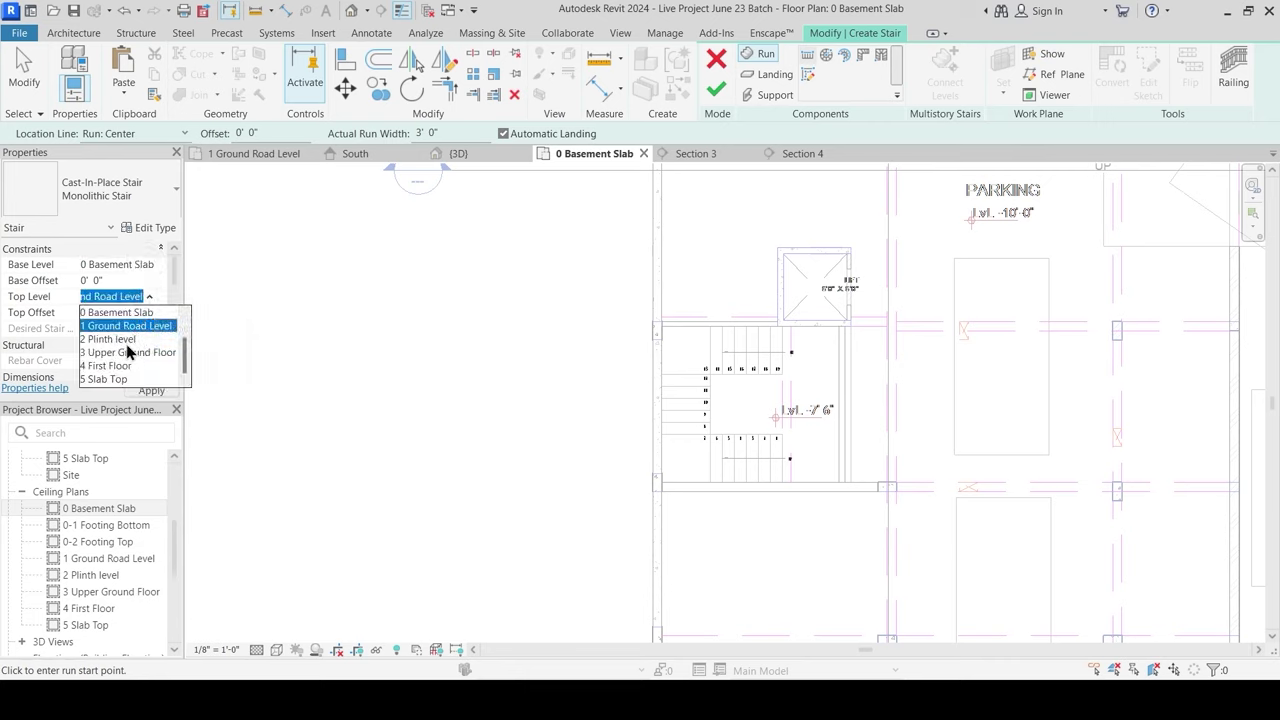
left_click(125, 339)
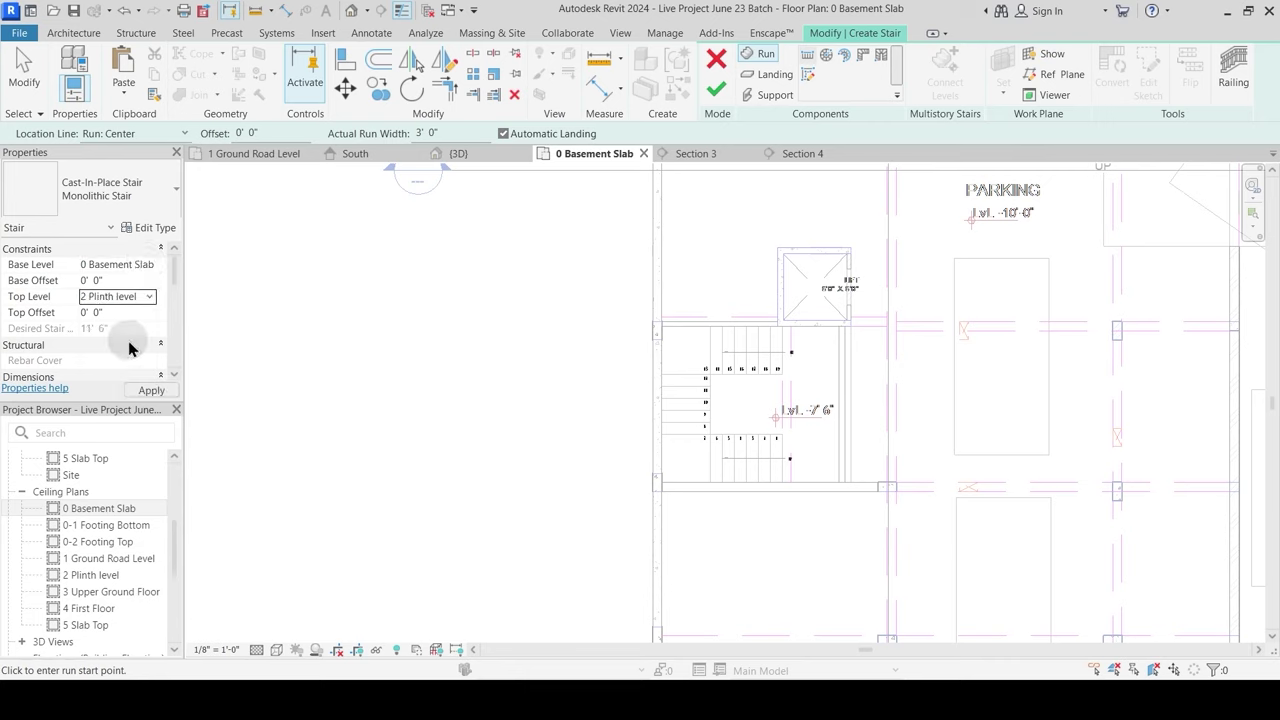
left_click(116, 280)
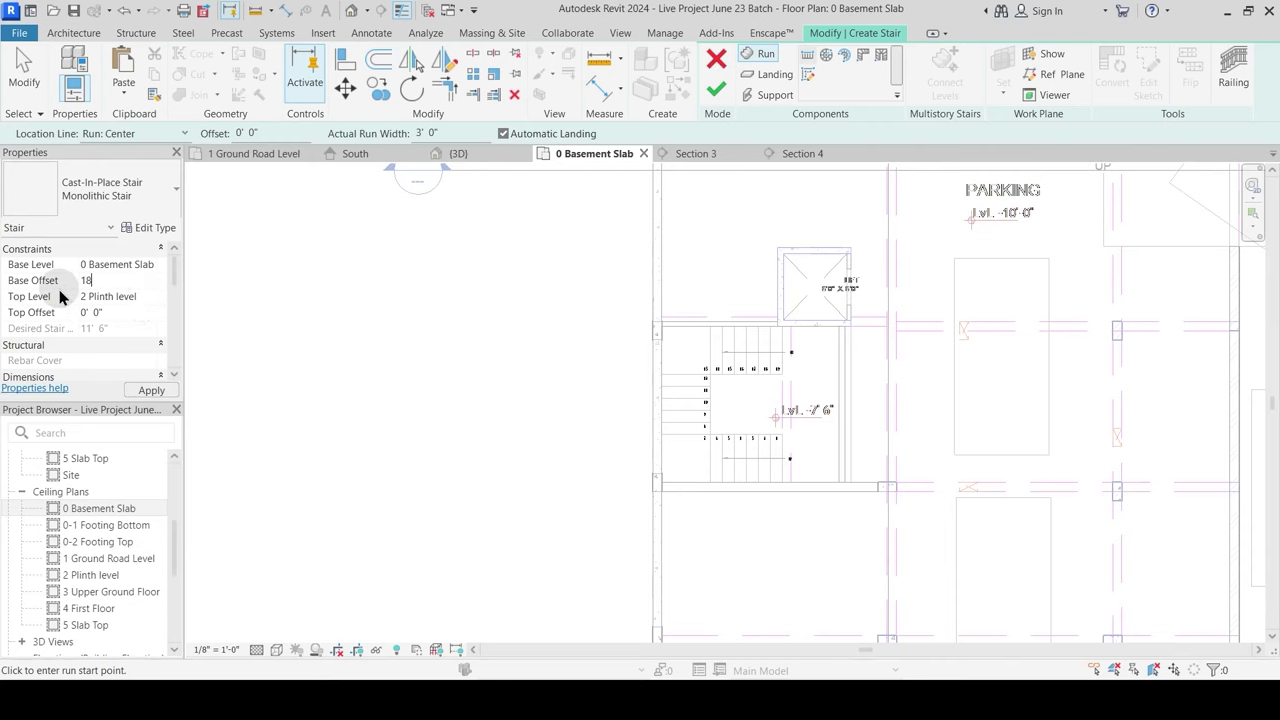
key("Return")
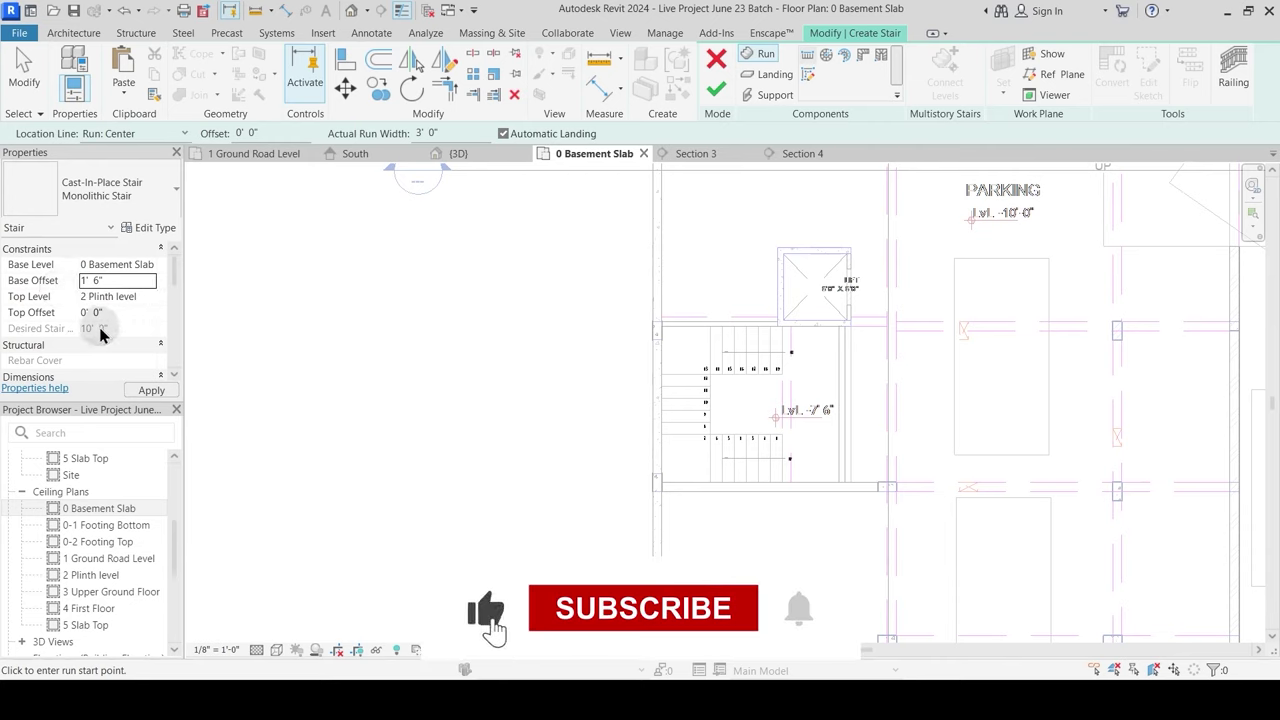
key("ctrl")
key("ctrl")
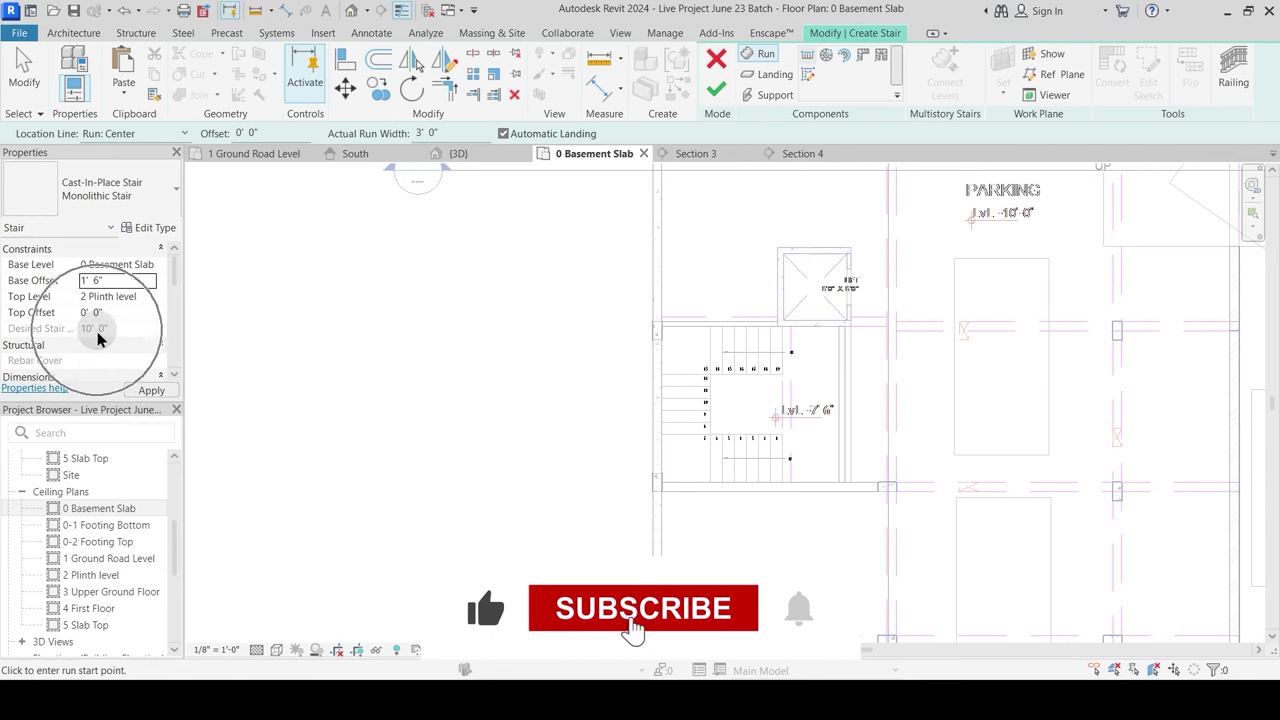
left_click(157, 229)
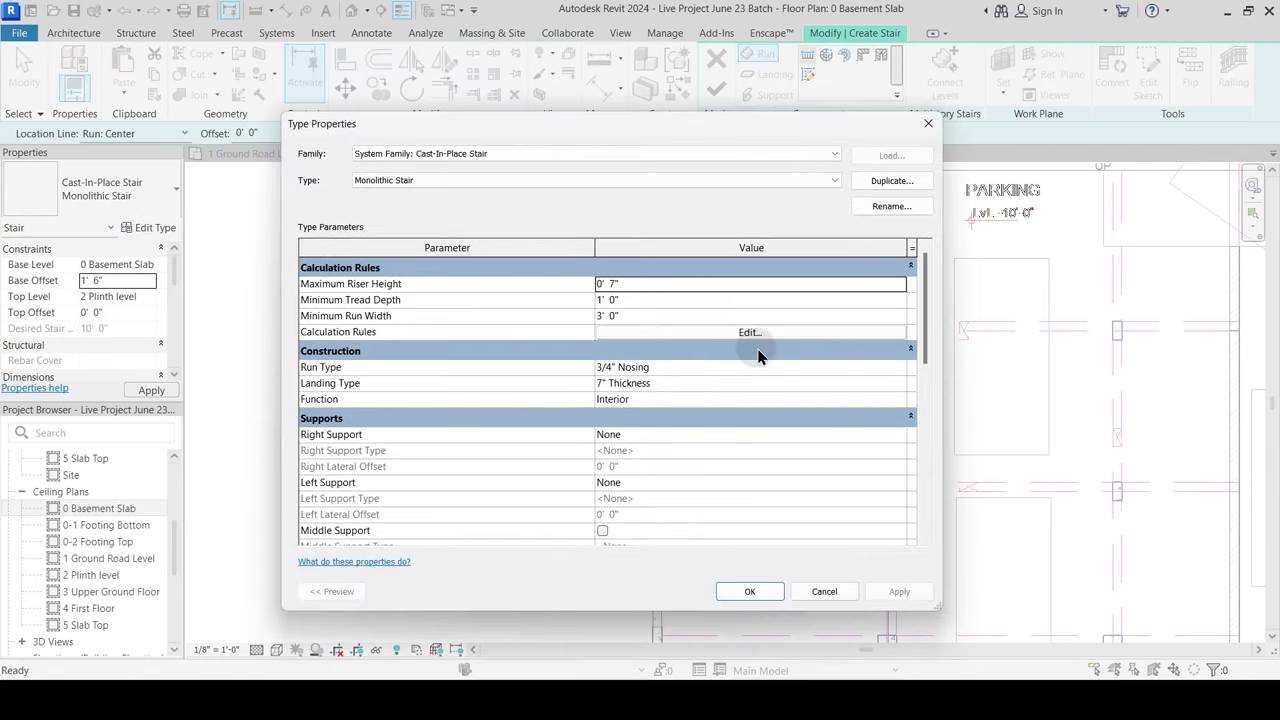
Step: Set the 3/4" Nosing run type's structural depth to 6"
left_click(901, 367)
left_click(901, 367)
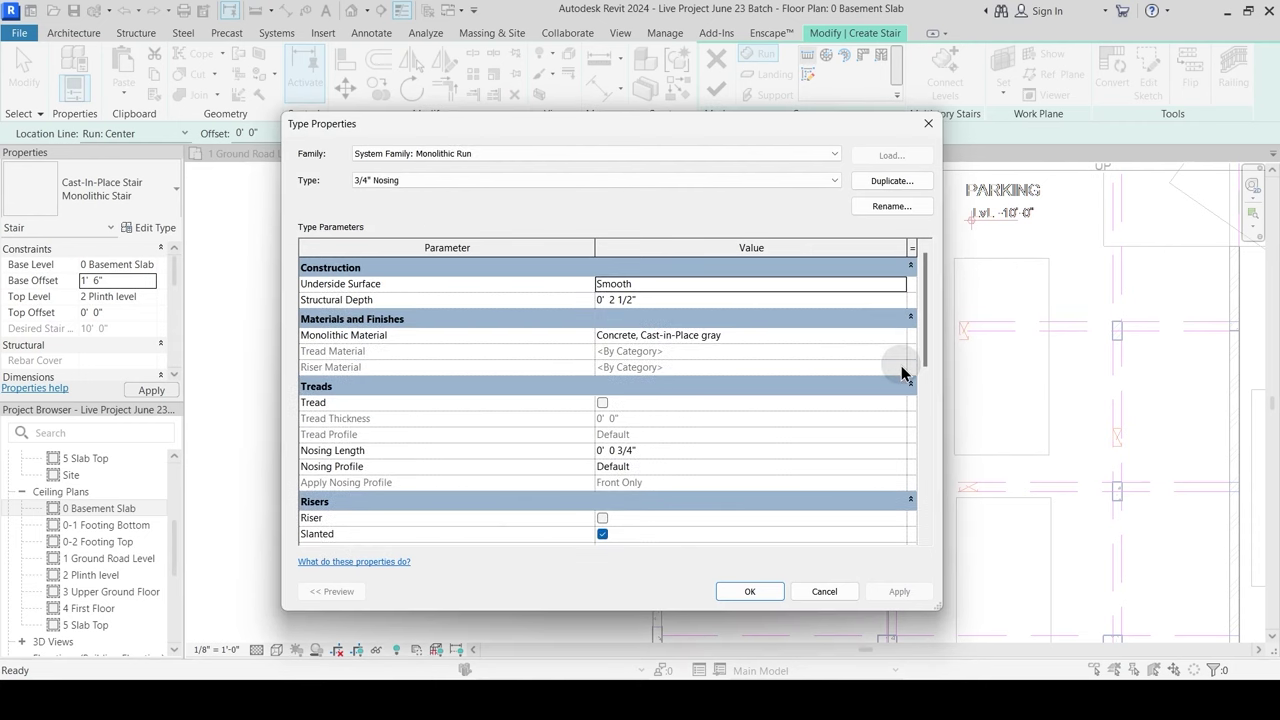
left_click(644, 299)
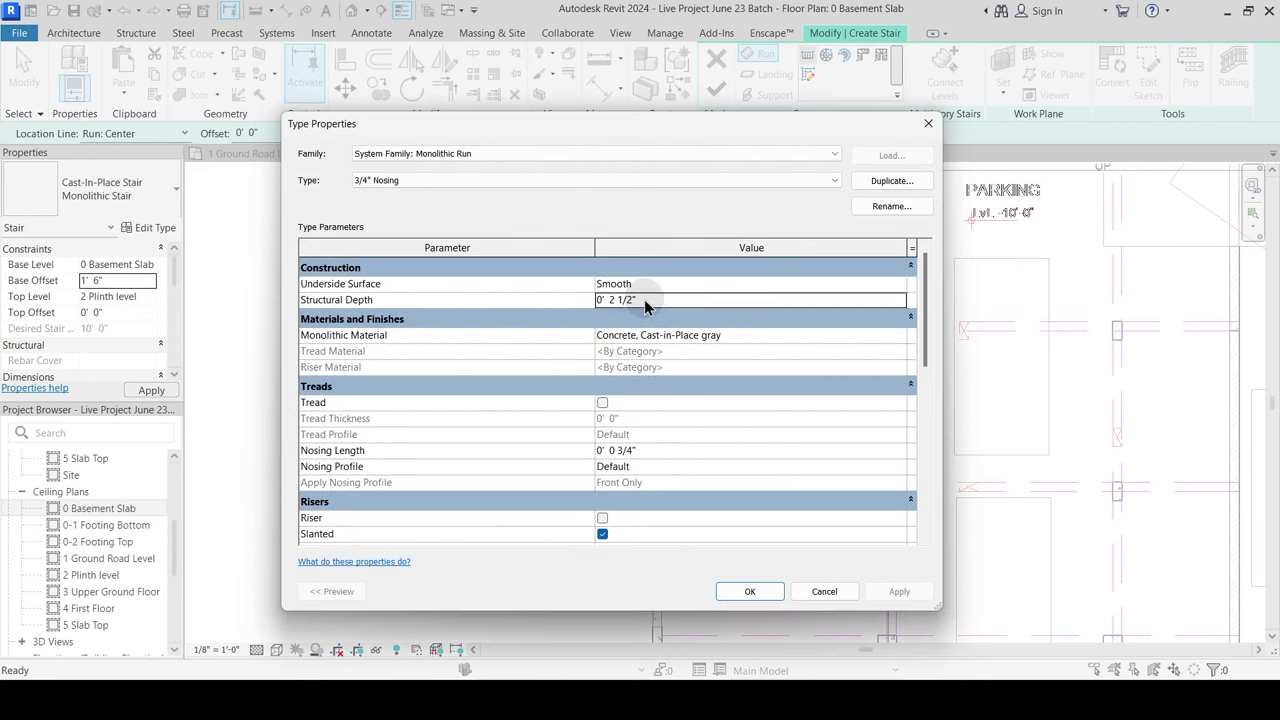
left_click_drag(644, 299, 566, 302)
type("6")
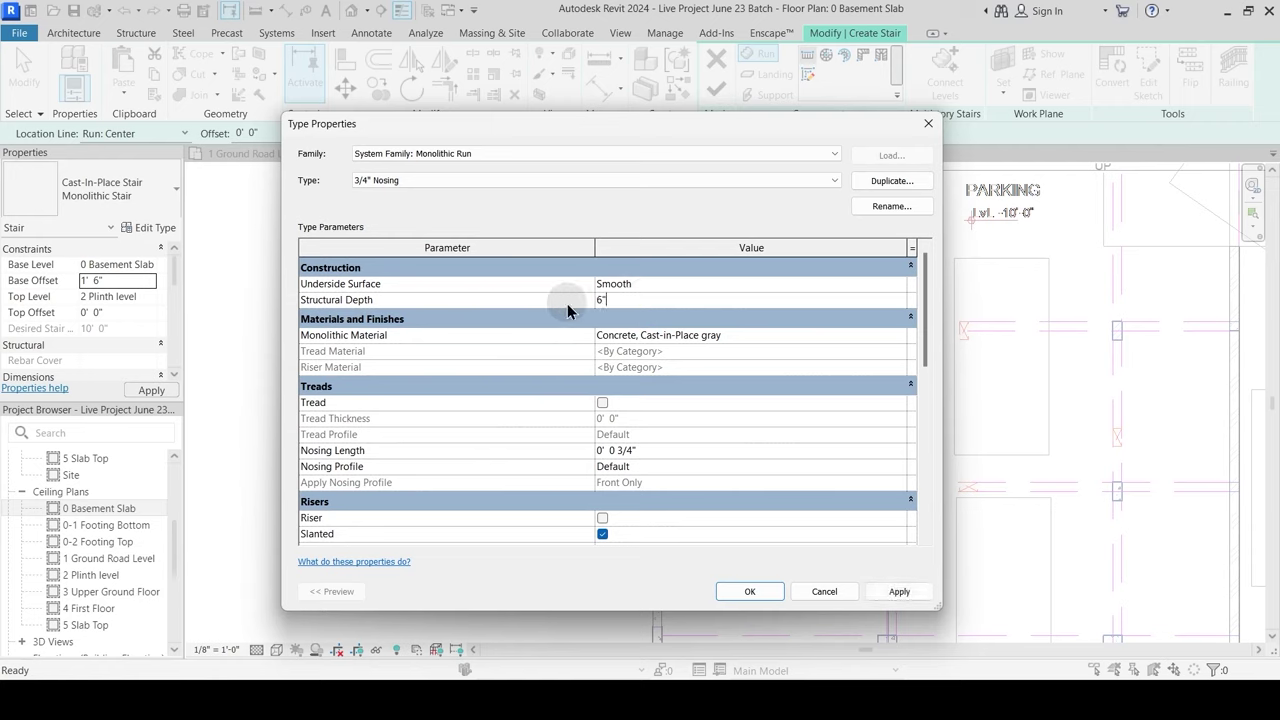
key("Return")
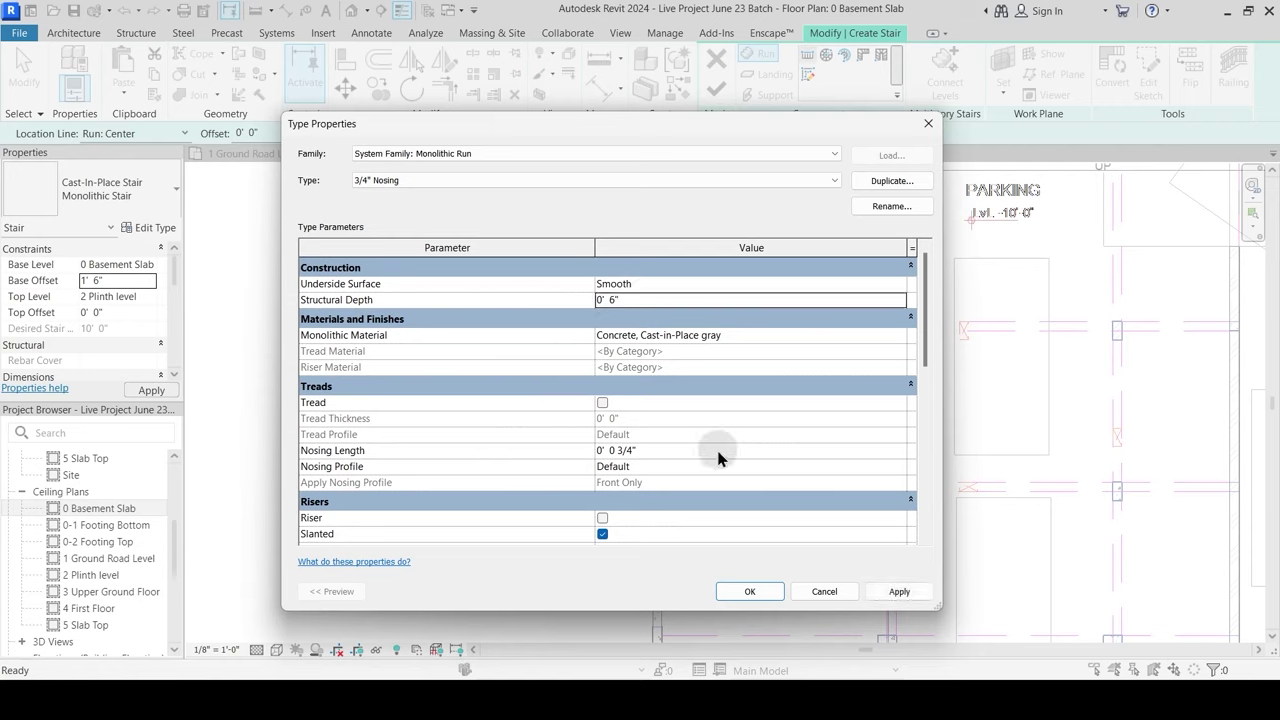
Step: Choose the Stair Nosing - Pan nosing profile, leave risers off, and accept the run settings
scroll(929, 333, "down", 1)
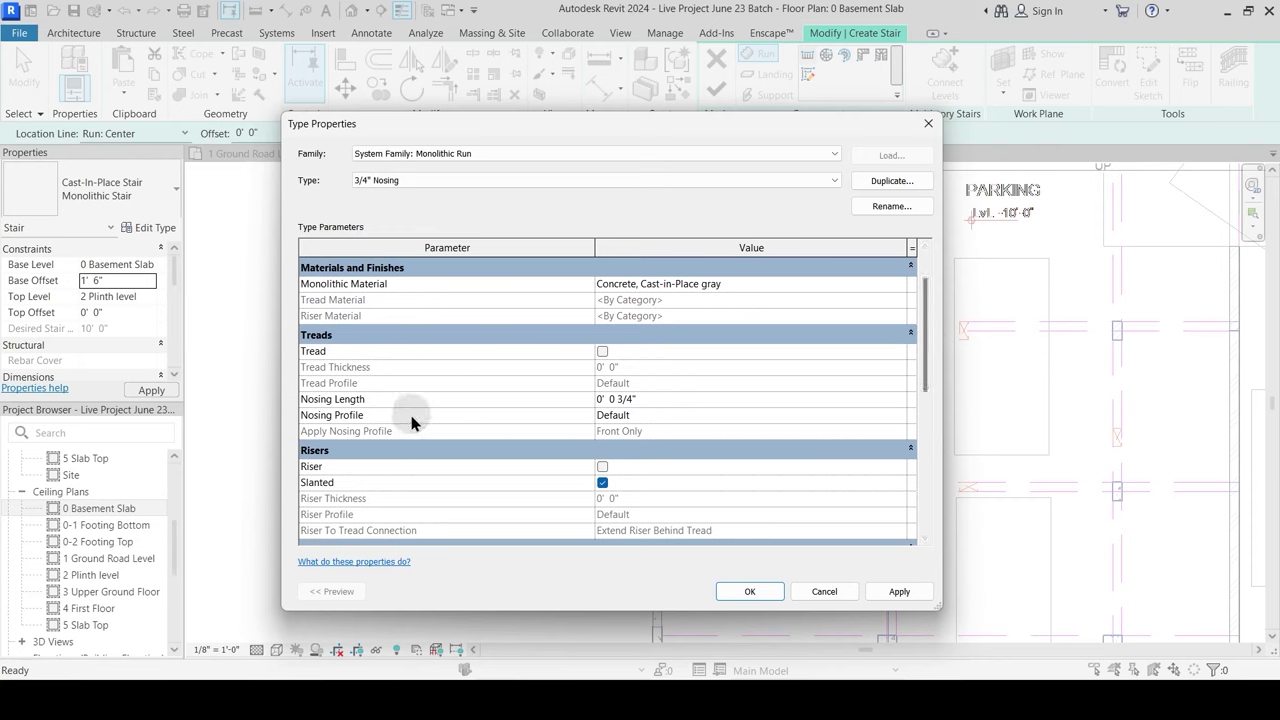
left_click(898, 415)
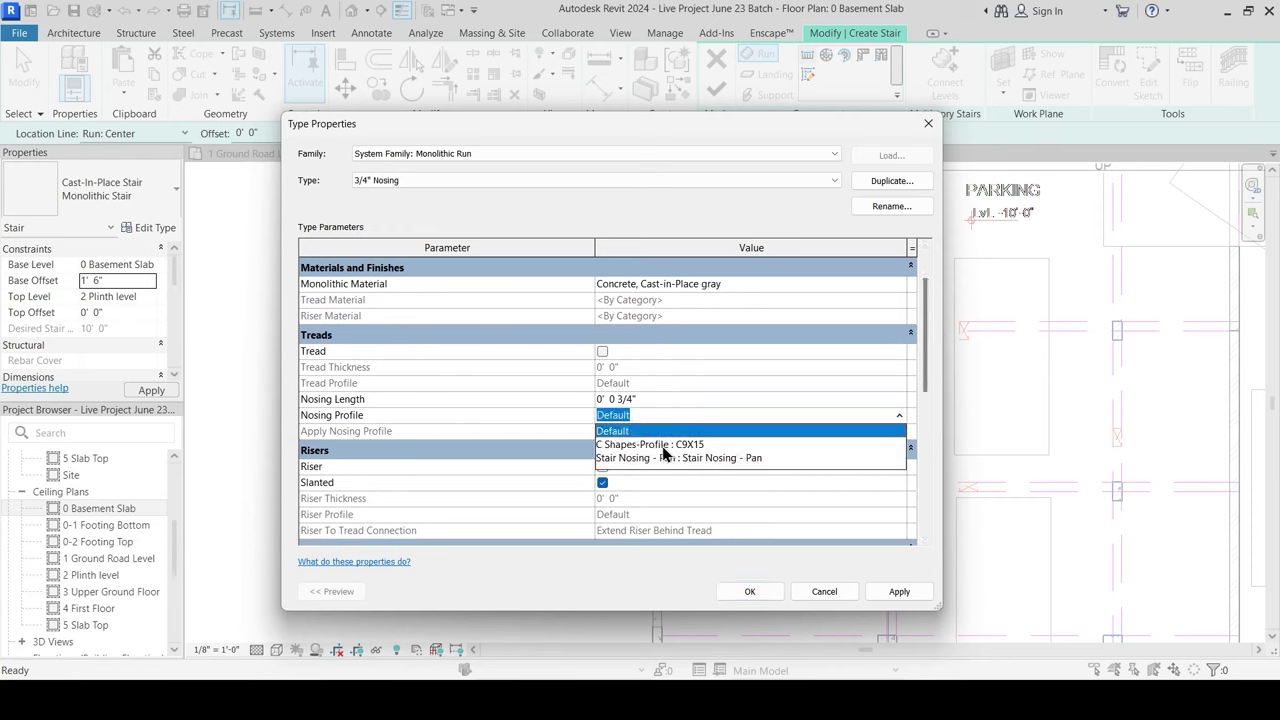
left_click(698, 458)
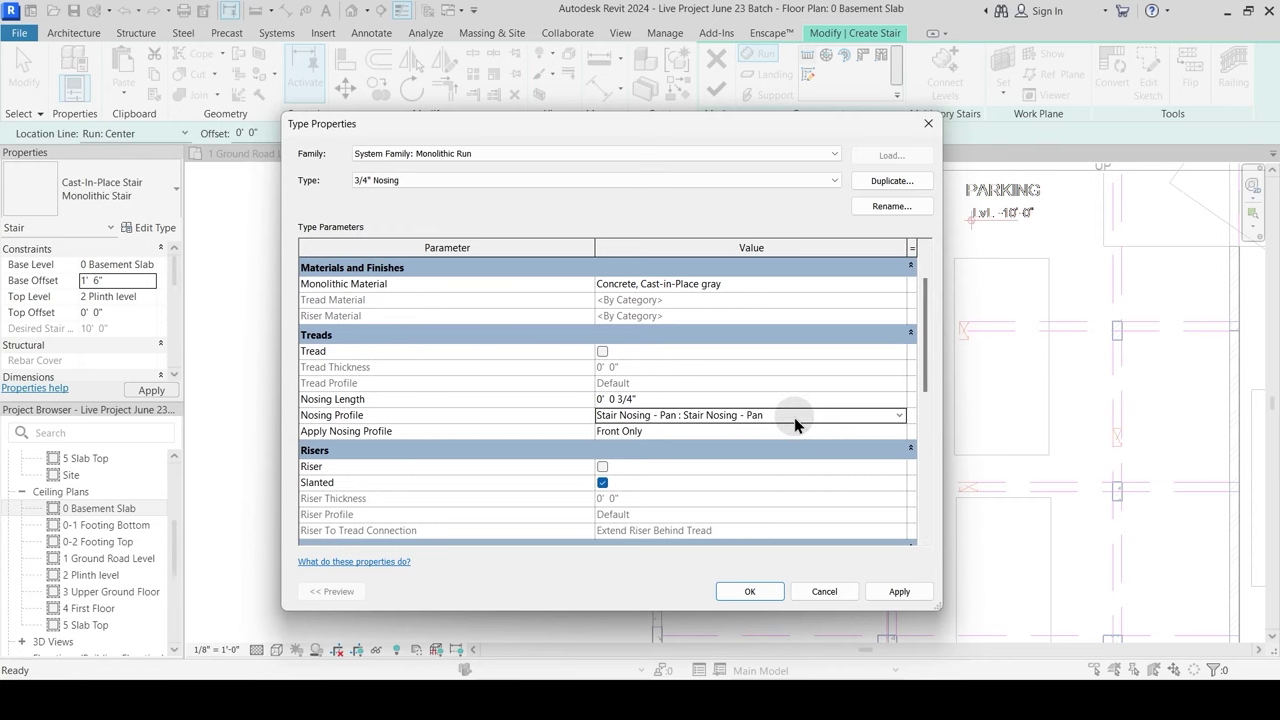
left_click(602, 467)
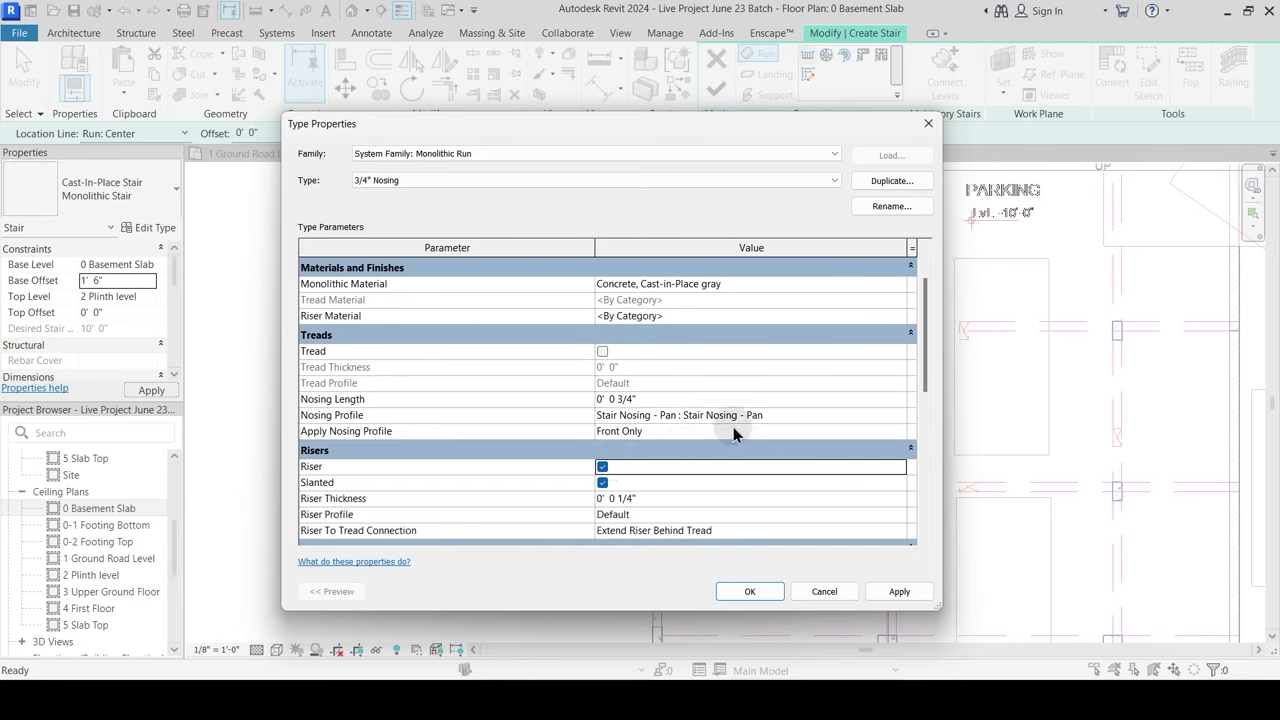
left_click(602, 467)
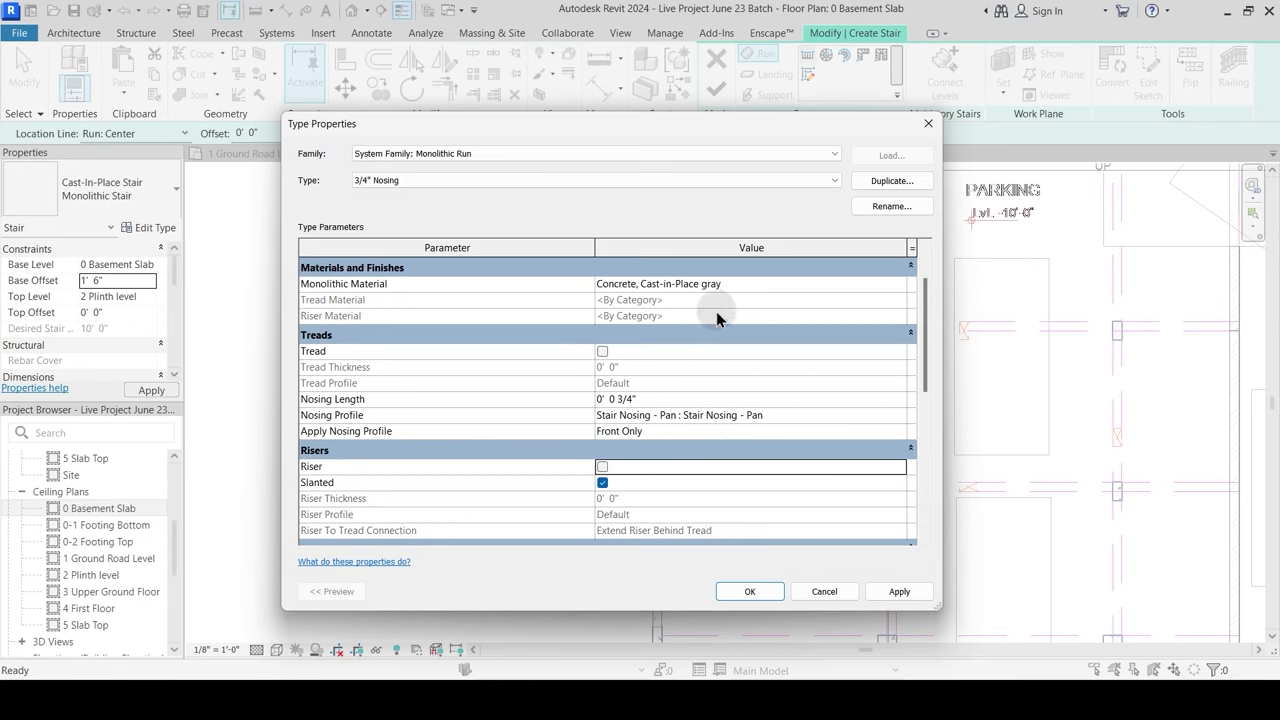
scroll(748, 388, "down", 1)
scroll(756, 388, "up", 2)
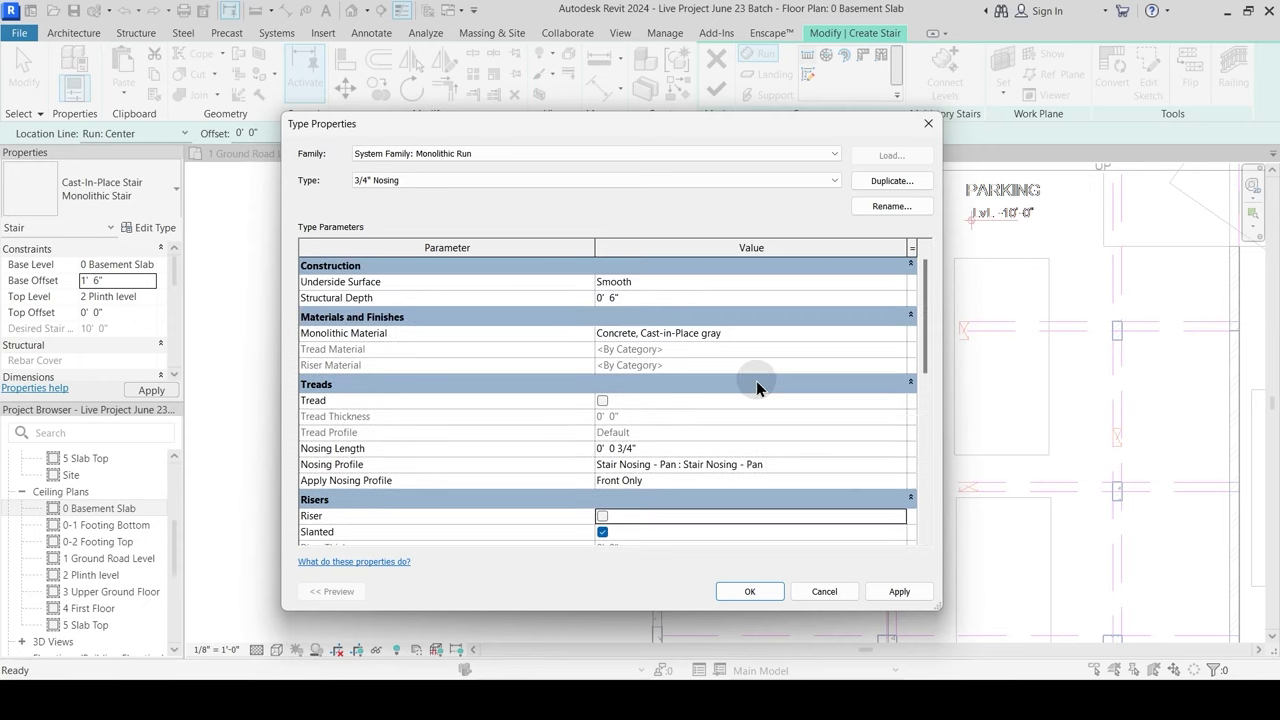
left_click(776, 594)
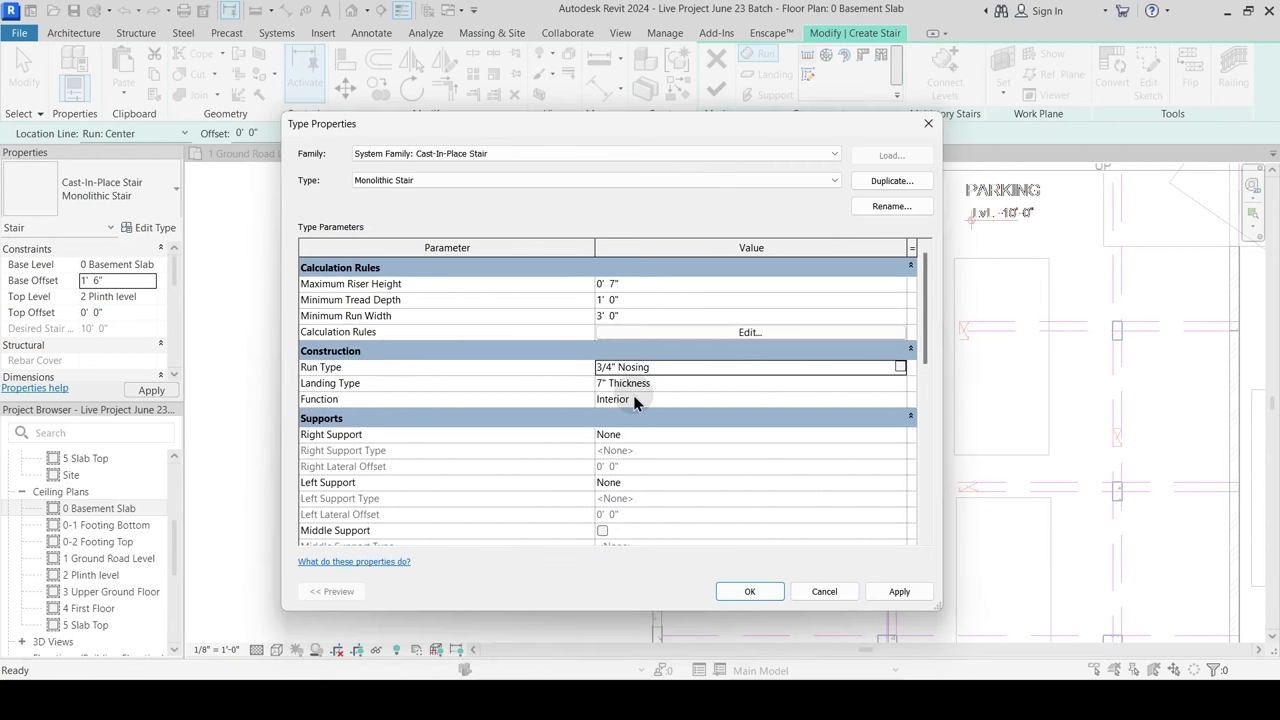
Step: Review the 7" Thickness landing type's thickness and accept it
left_click(898, 386)
left_click(900, 384)
left_click(643, 284)
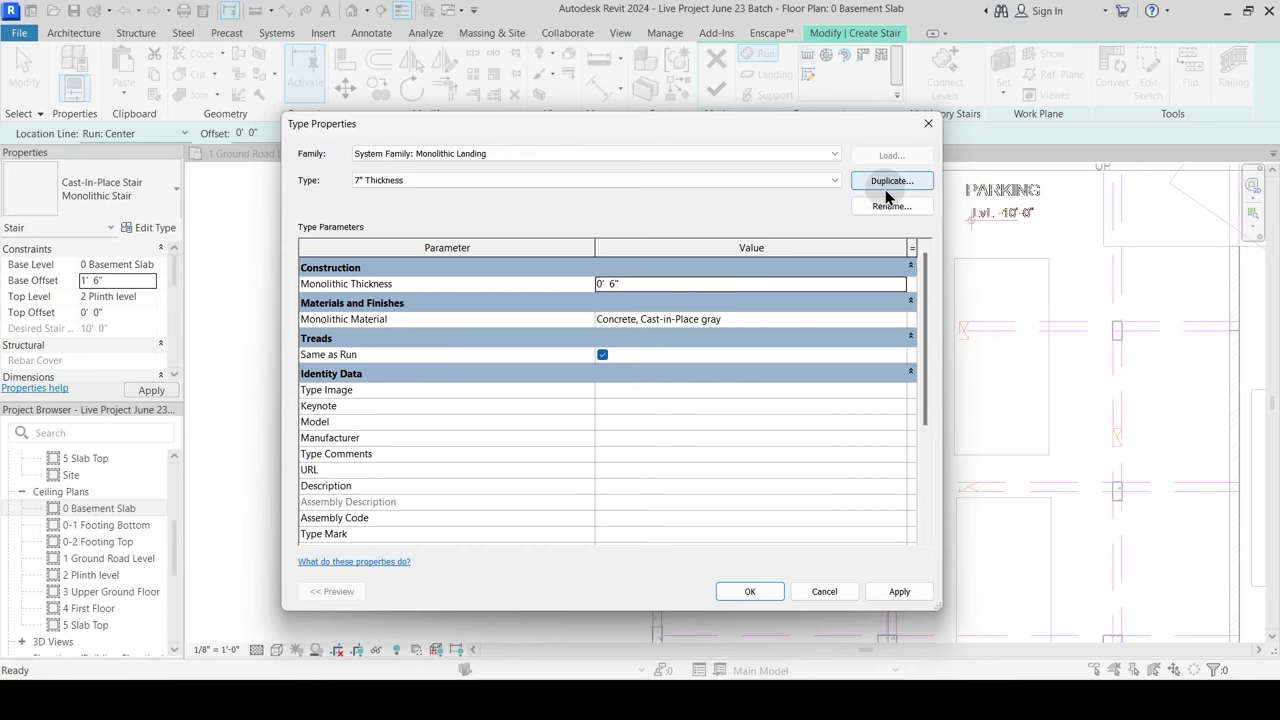
left_click(740, 592)
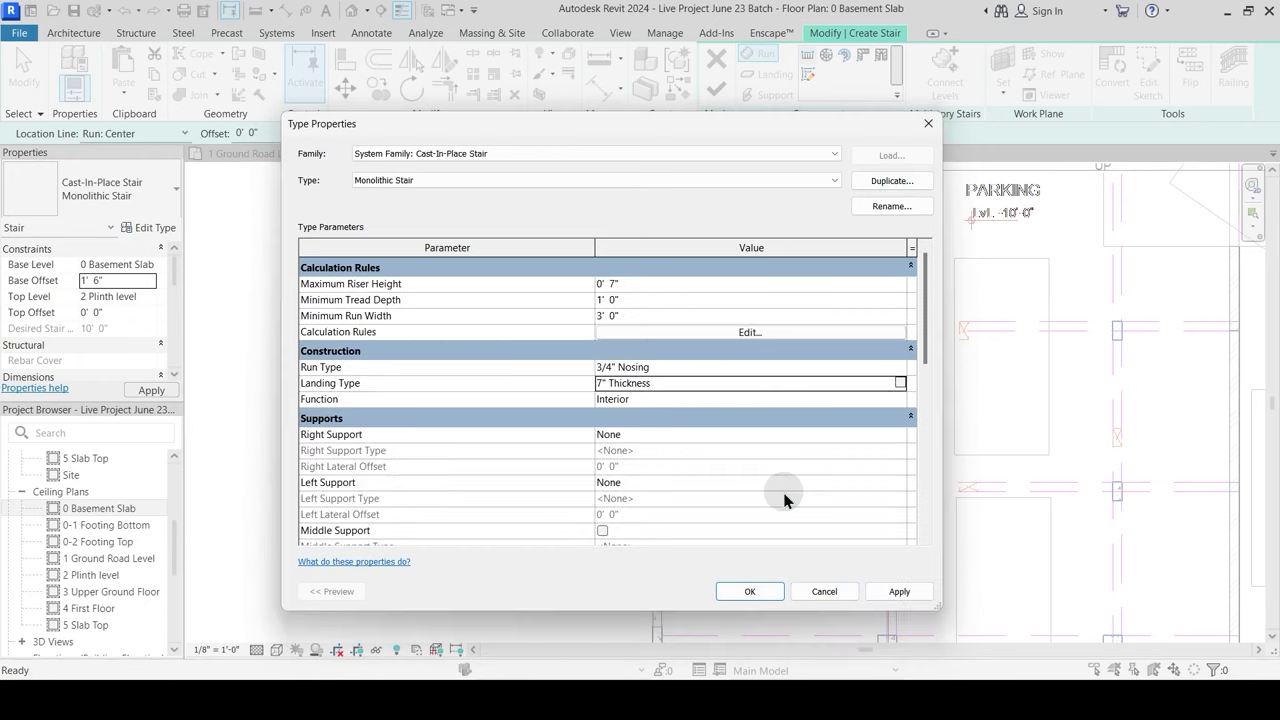
Step: Enable separate 1" treads on the run type, keeping the Default tread profile
left_click(900, 366)
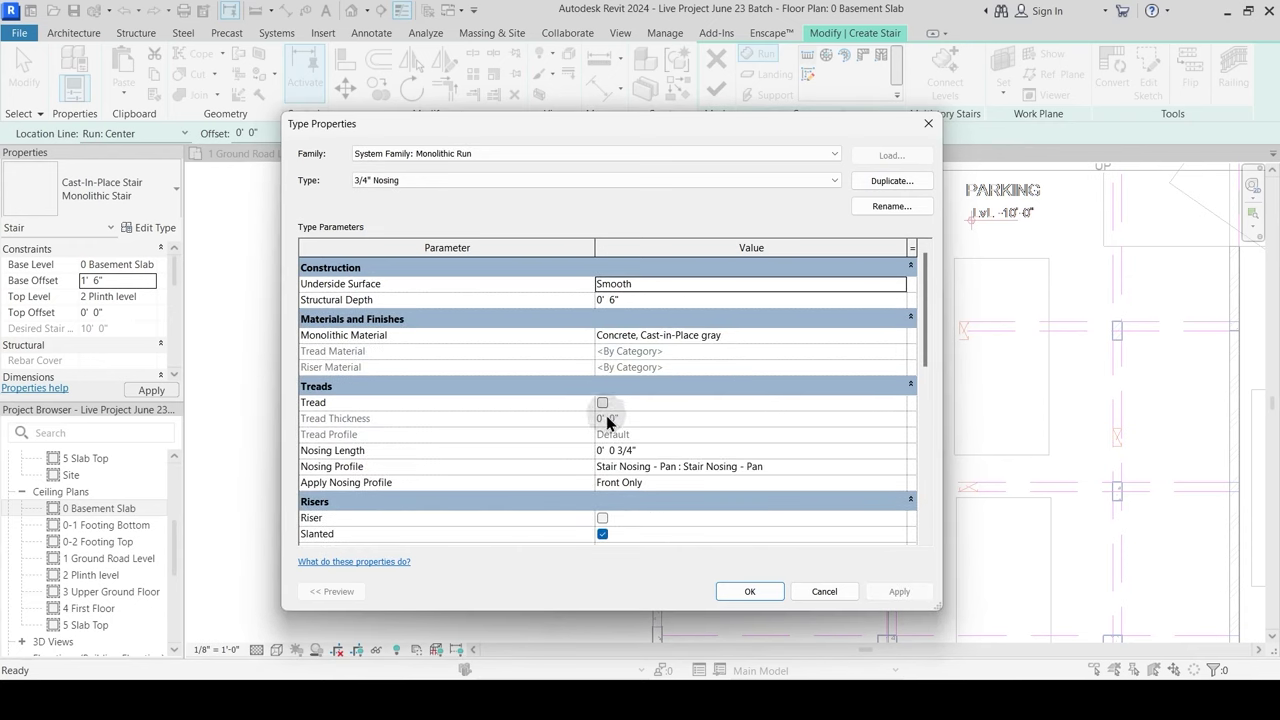
left_click(602, 403)
left_click(620, 419)
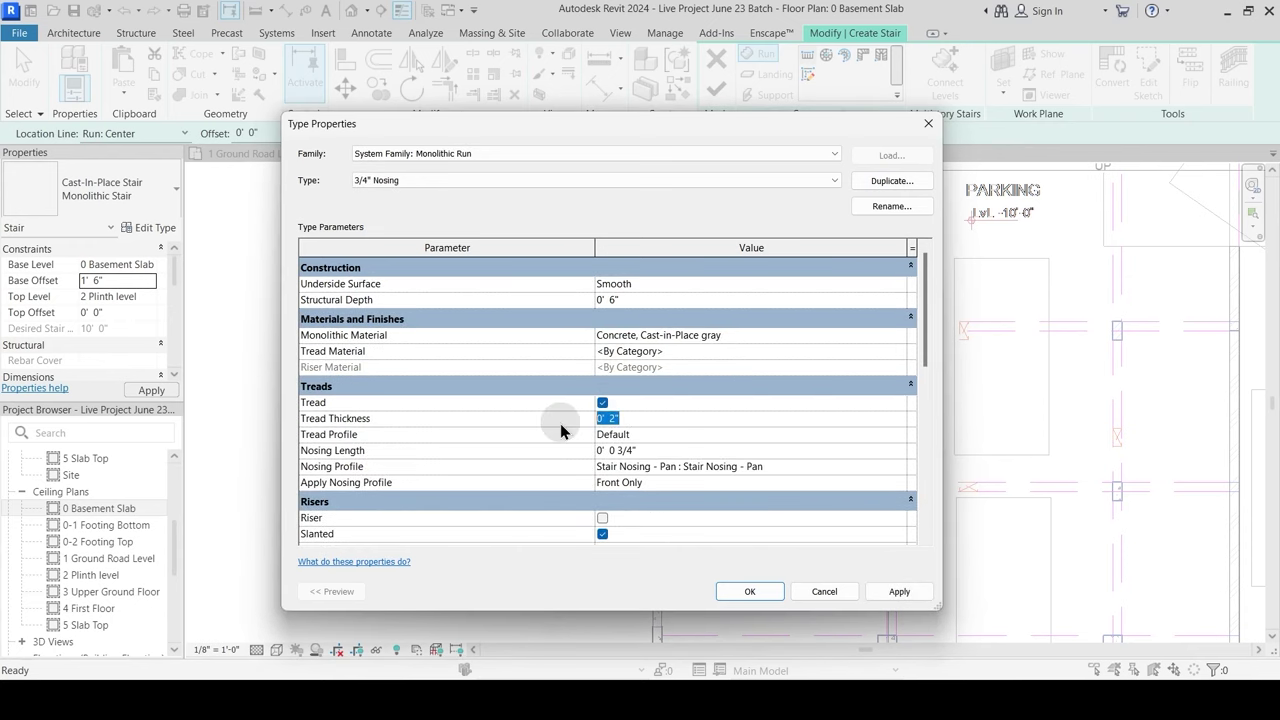
type("1")
key("Return")
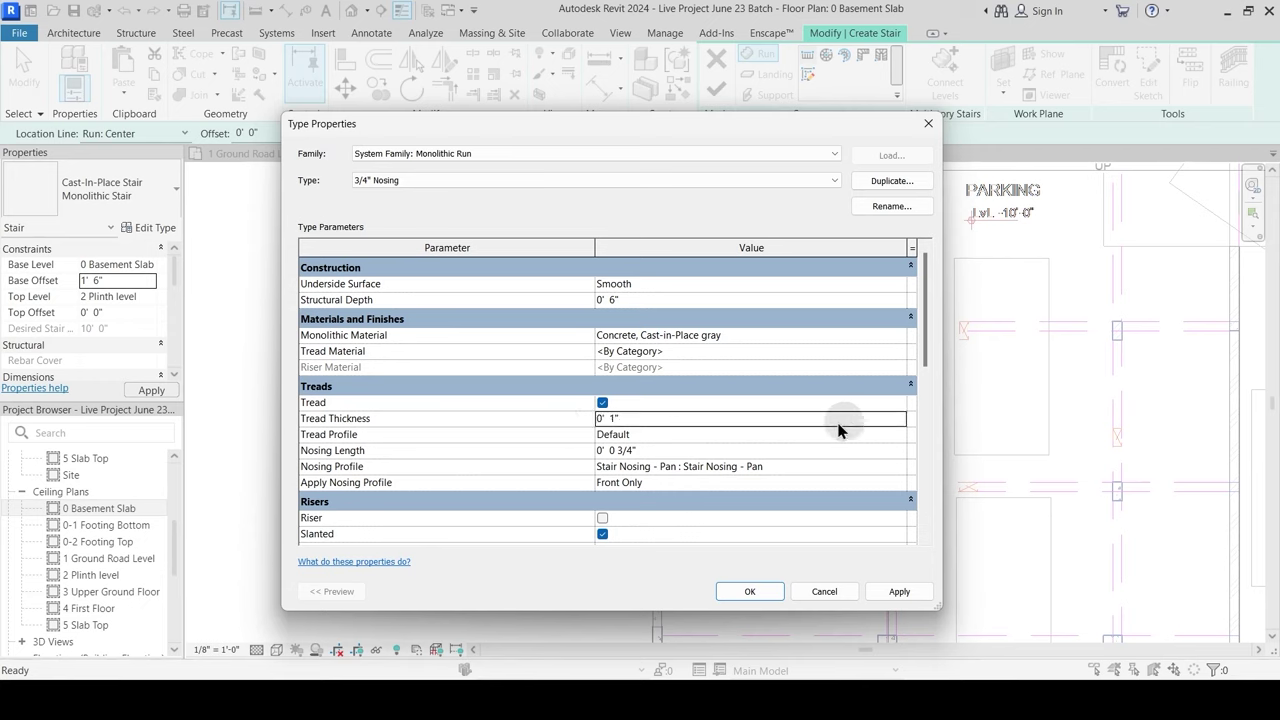
left_click(898, 433)
left_click(898, 433)
left_click(898, 433)
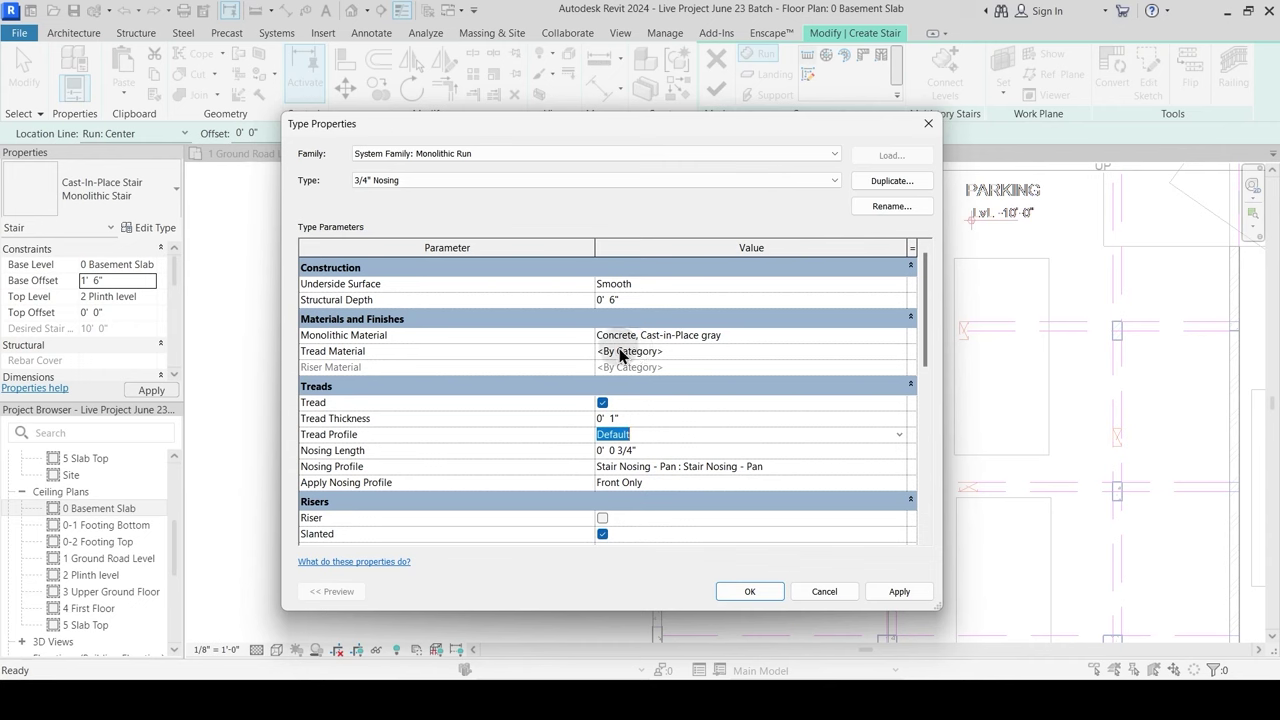
Step: Assign 1 Ramp Material to the treads and confirm the stair type settings
left_click(903, 352)
left_click(903, 352)
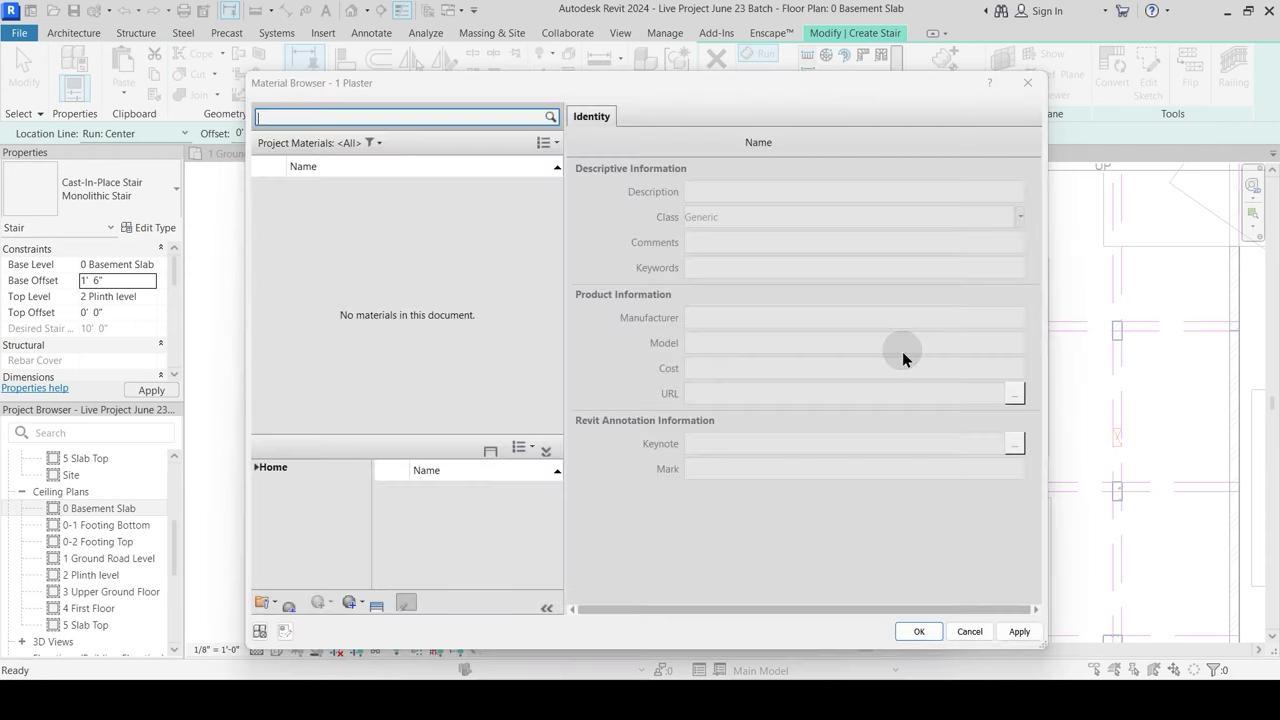
left_click(359, 117)
type("Ramp")
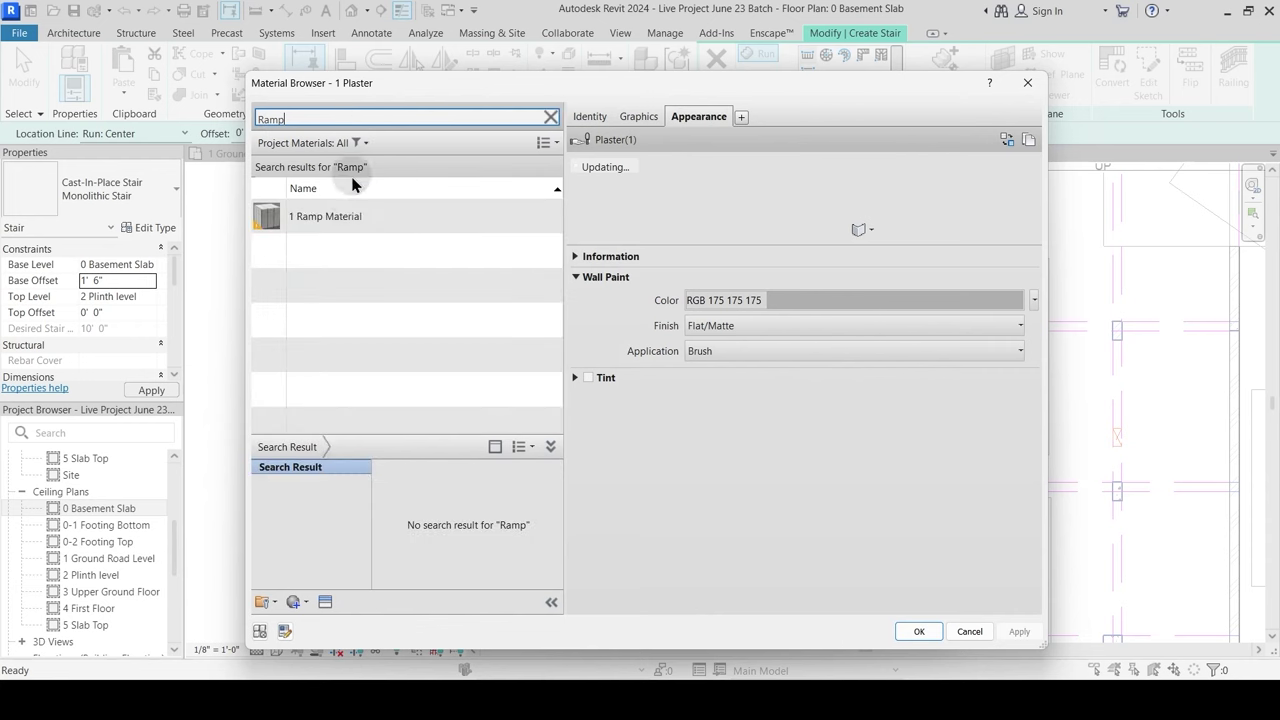
left_click(345, 216)
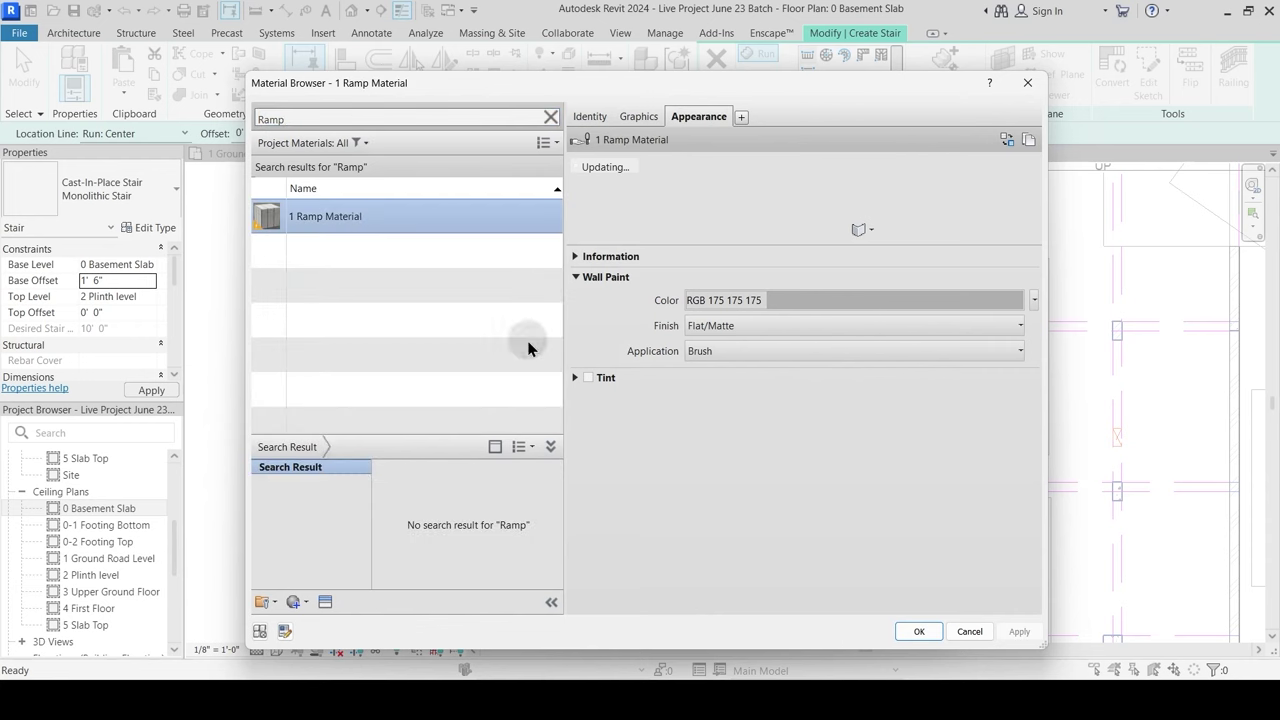
left_click(919, 631)
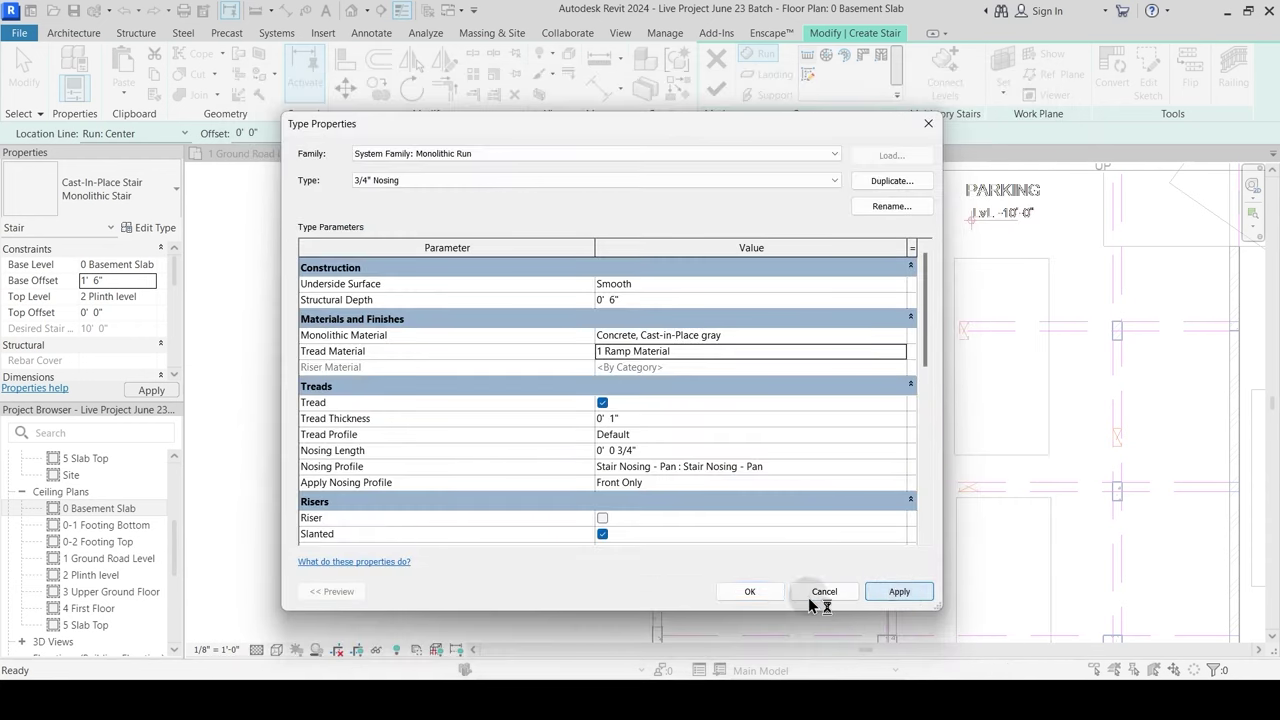
left_click(752, 590)
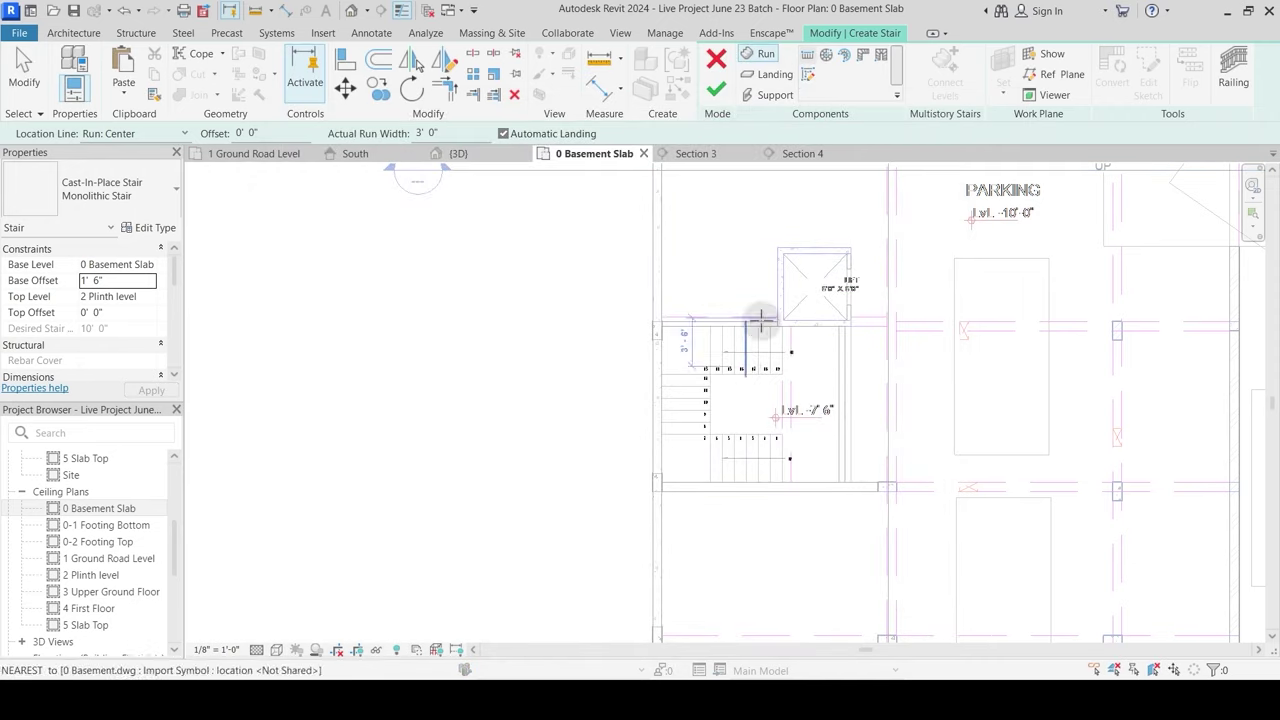
Step: Give the stair a 4' 0" run width and 20 desired risers, then zoom to the stair area
scroll(757, 323, "up", 3)
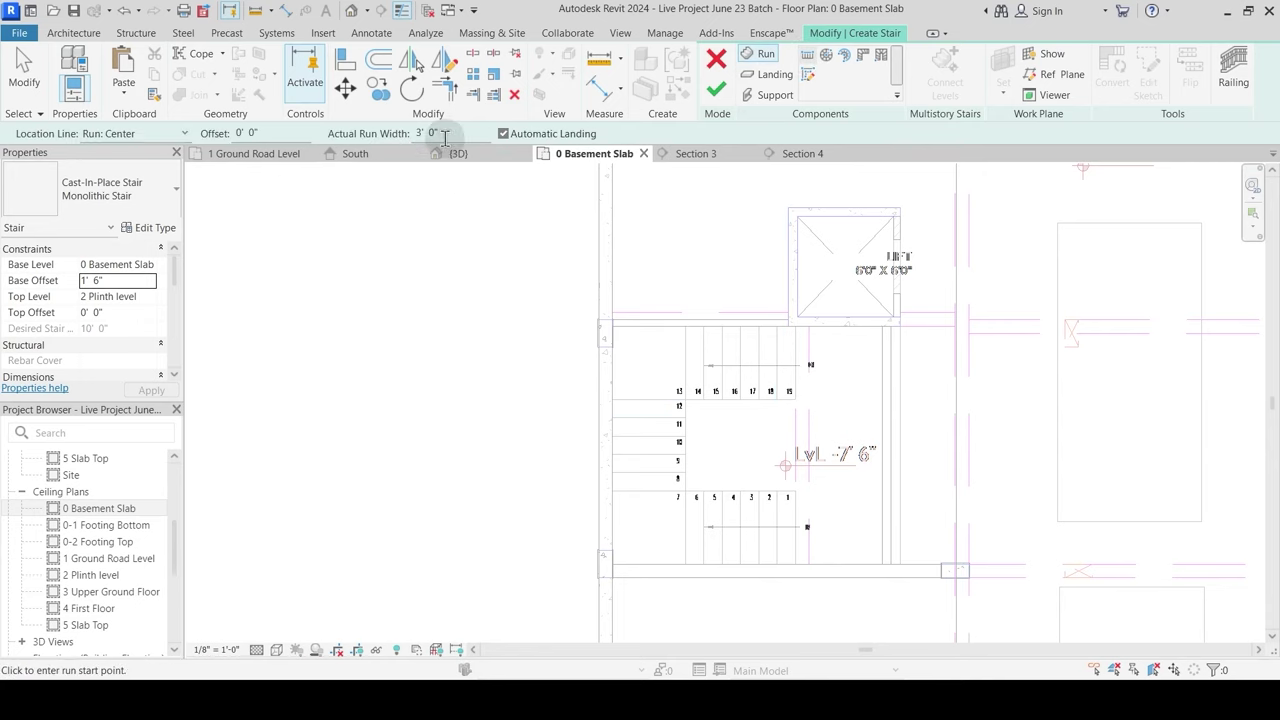
left_click_drag(445, 137, 413, 134)
type("4")
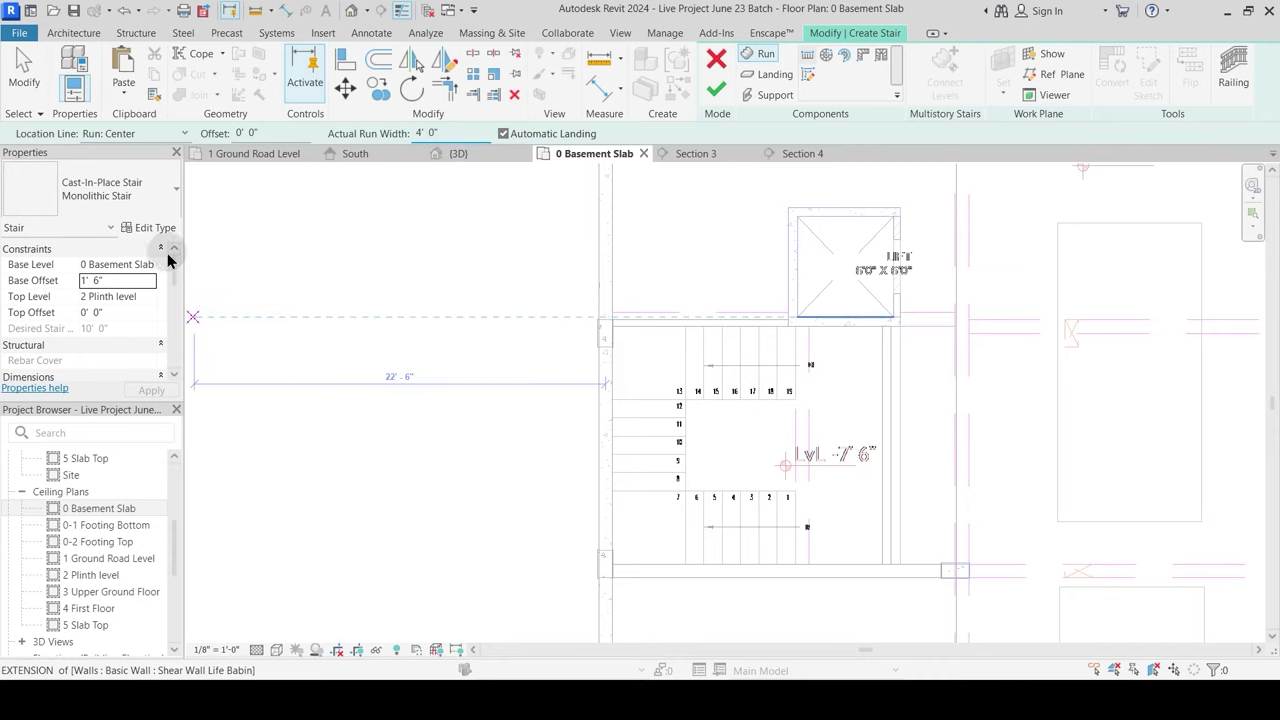
left_click_drag(172, 256, 136, 314)
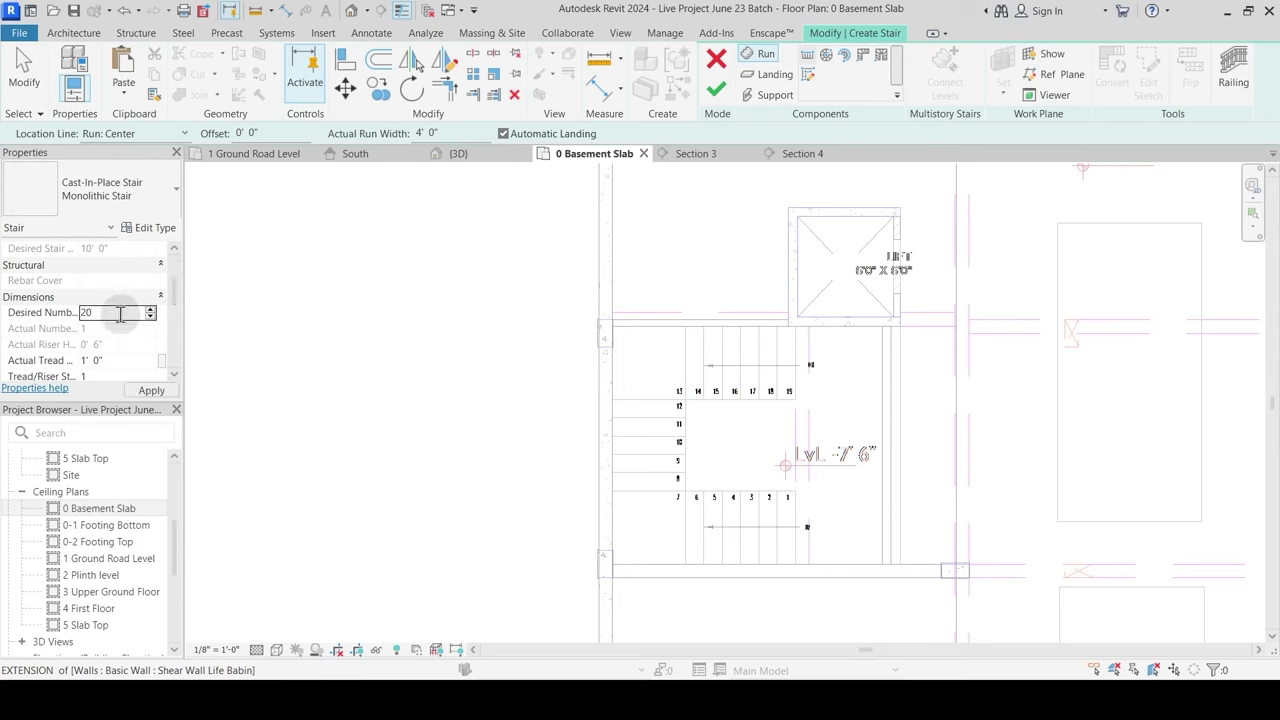
left_click(124, 357)
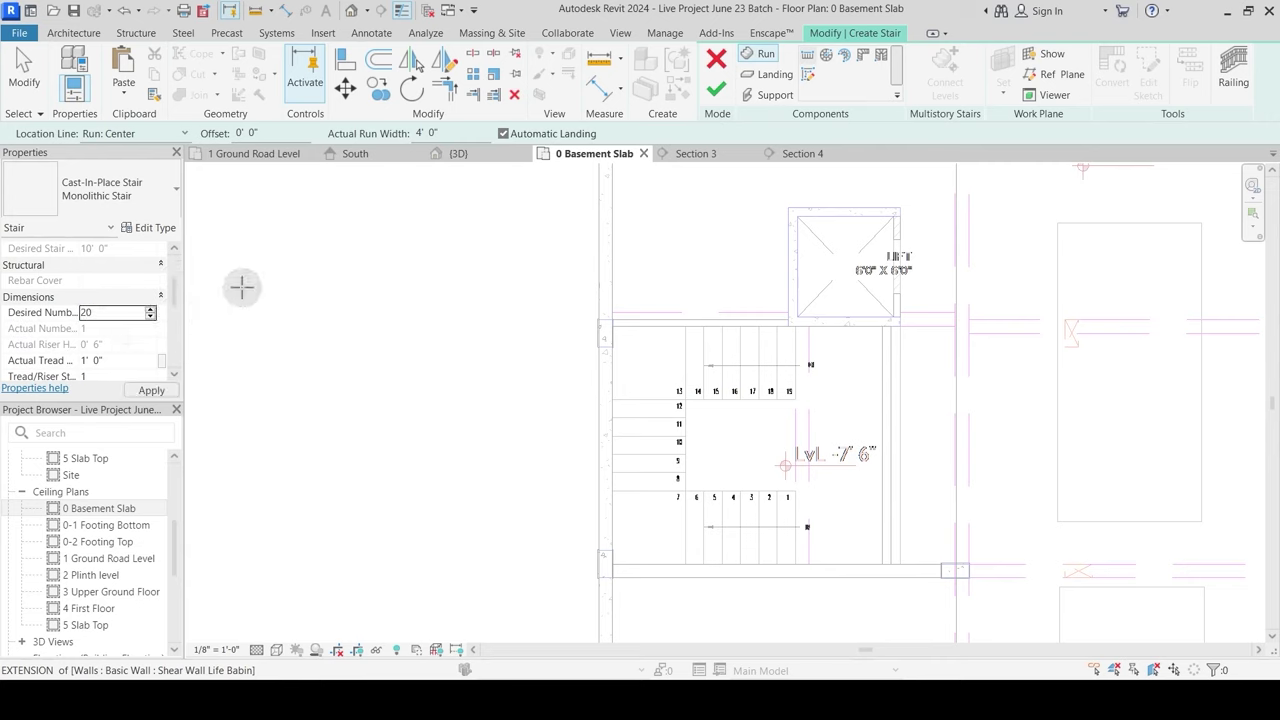
scroll(790, 520, "up", 4)
middle_click_drag(780, 523, 830, 446)
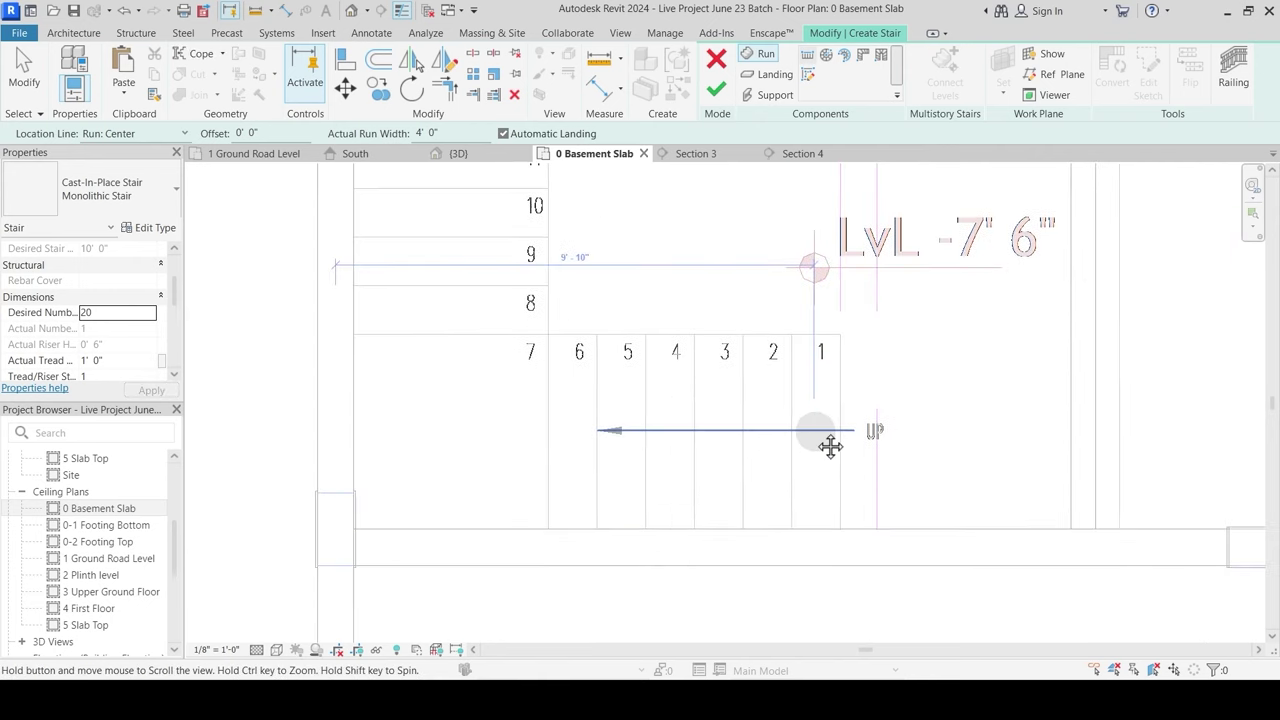
Step: Set the stair Location Line to Run: Right and review the stair type properties
left_click(182, 133)
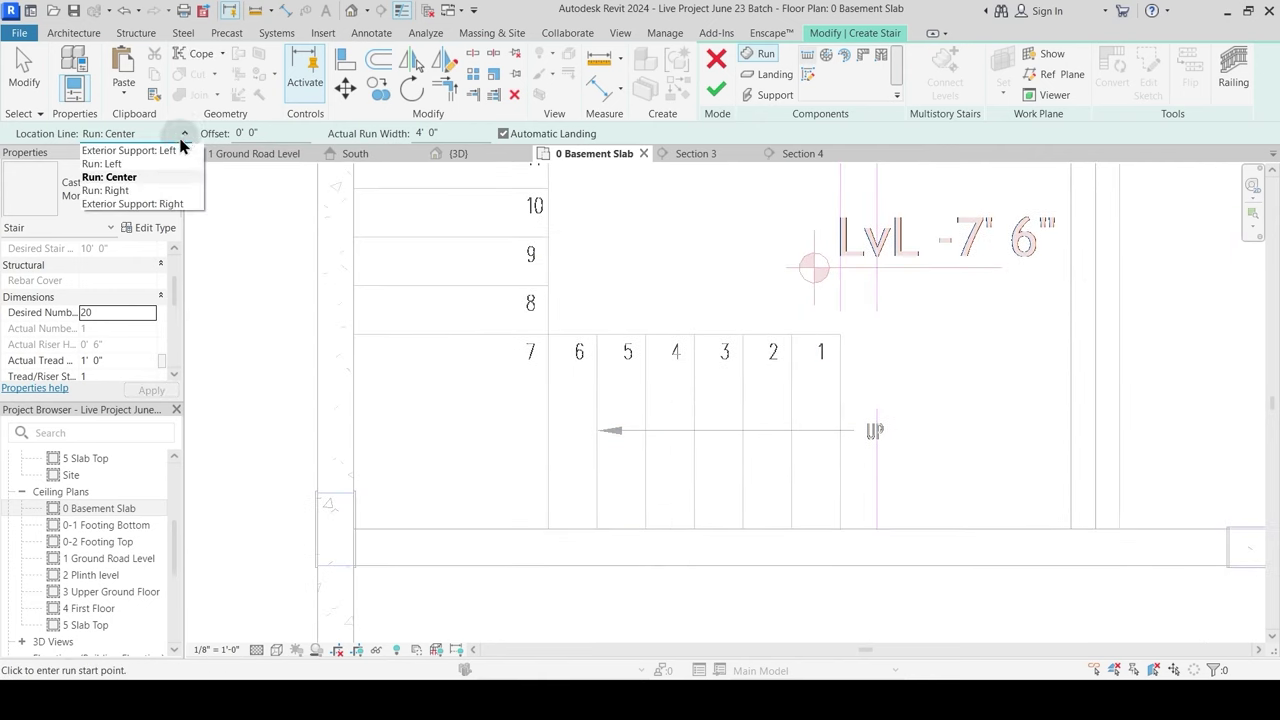
left_click(125, 190)
left_click(150, 227)
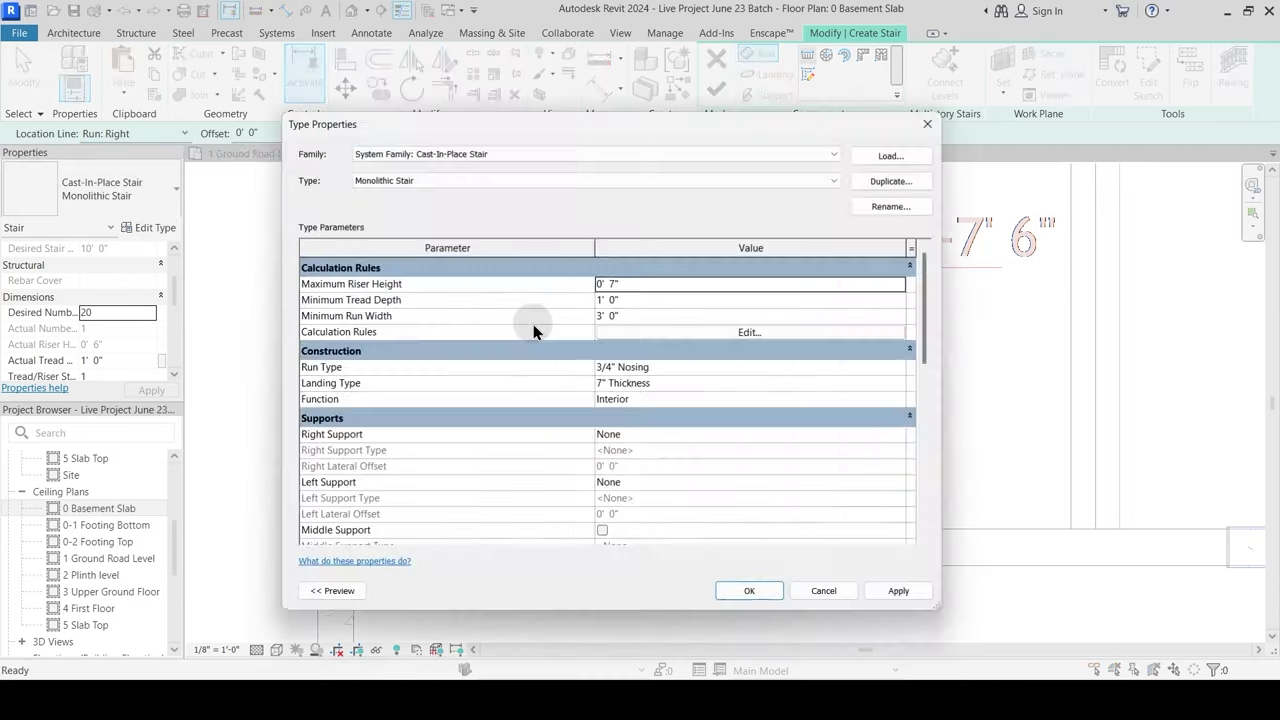
scroll(741, 471, "down", 1)
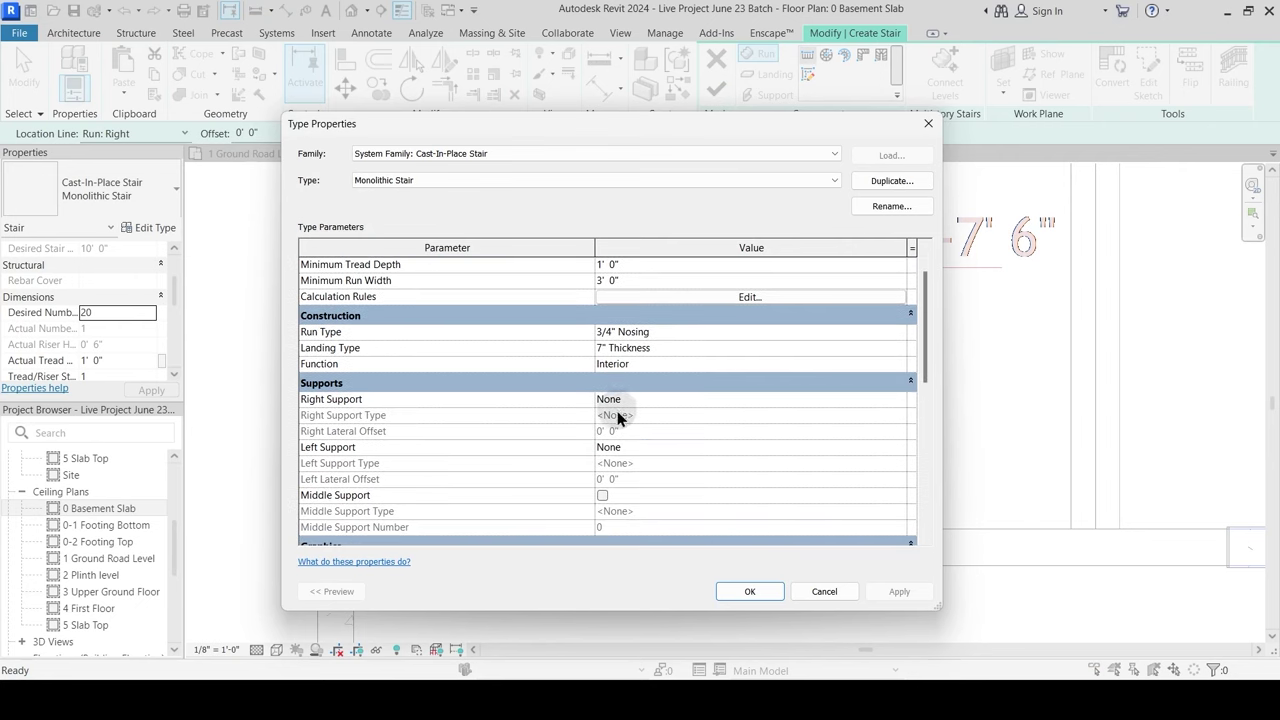
left_click(748, 591)
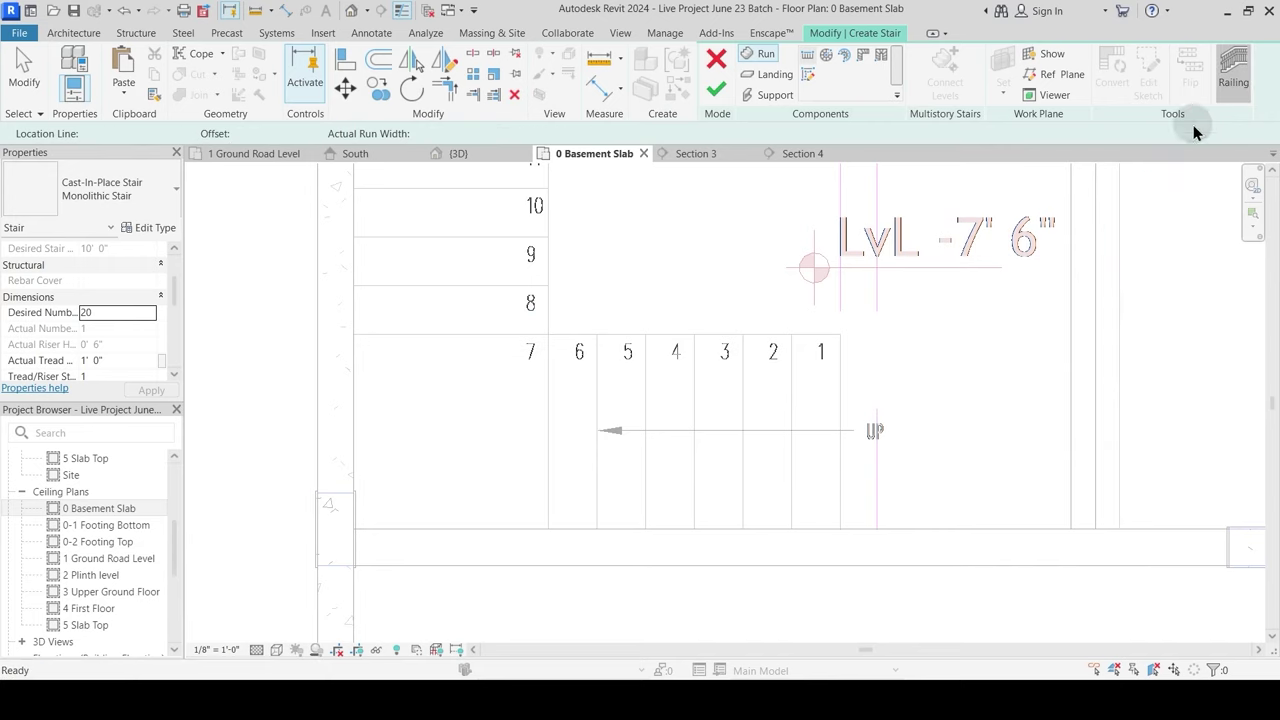
Step: Choose Glass Panel - Bottom Fill as the stair's railing type
left_click(1232, 72)
left_click(601, 309)
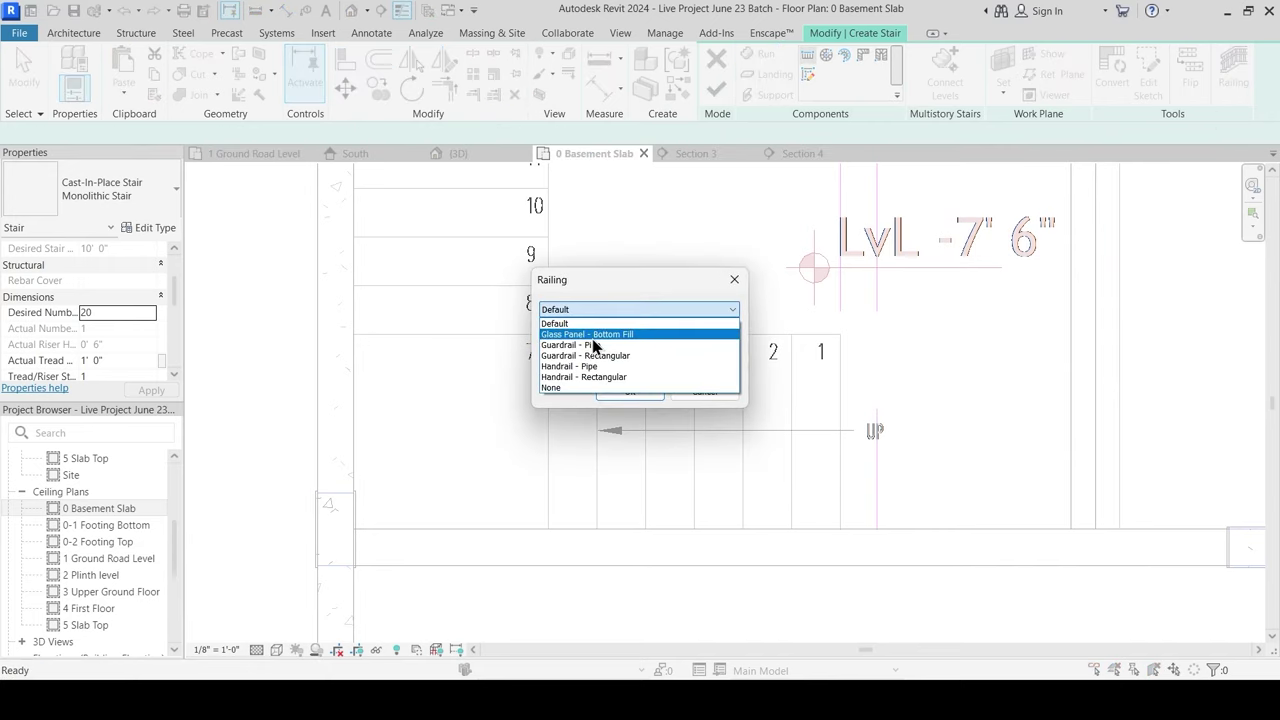
left_click(592, 335)
left_click(629, 391)
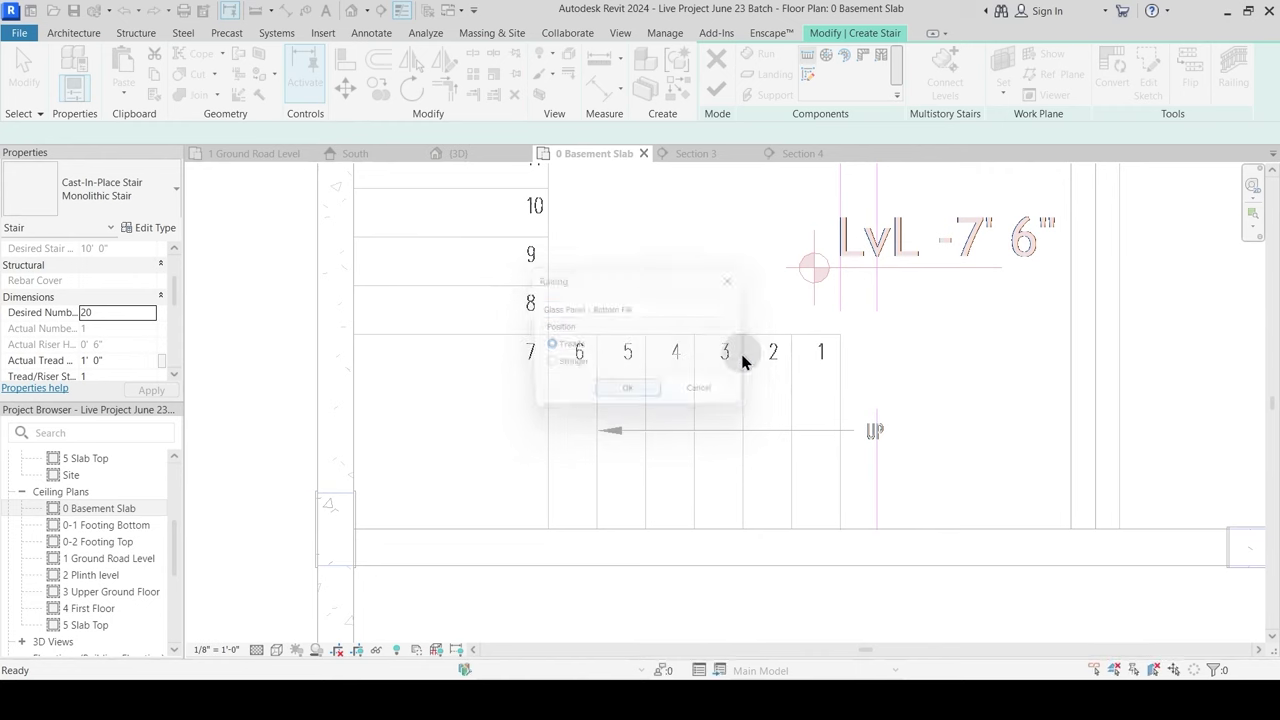
Step: Sketch the first stair run, risers 1 to 7, along the core
left_click(837, 335)
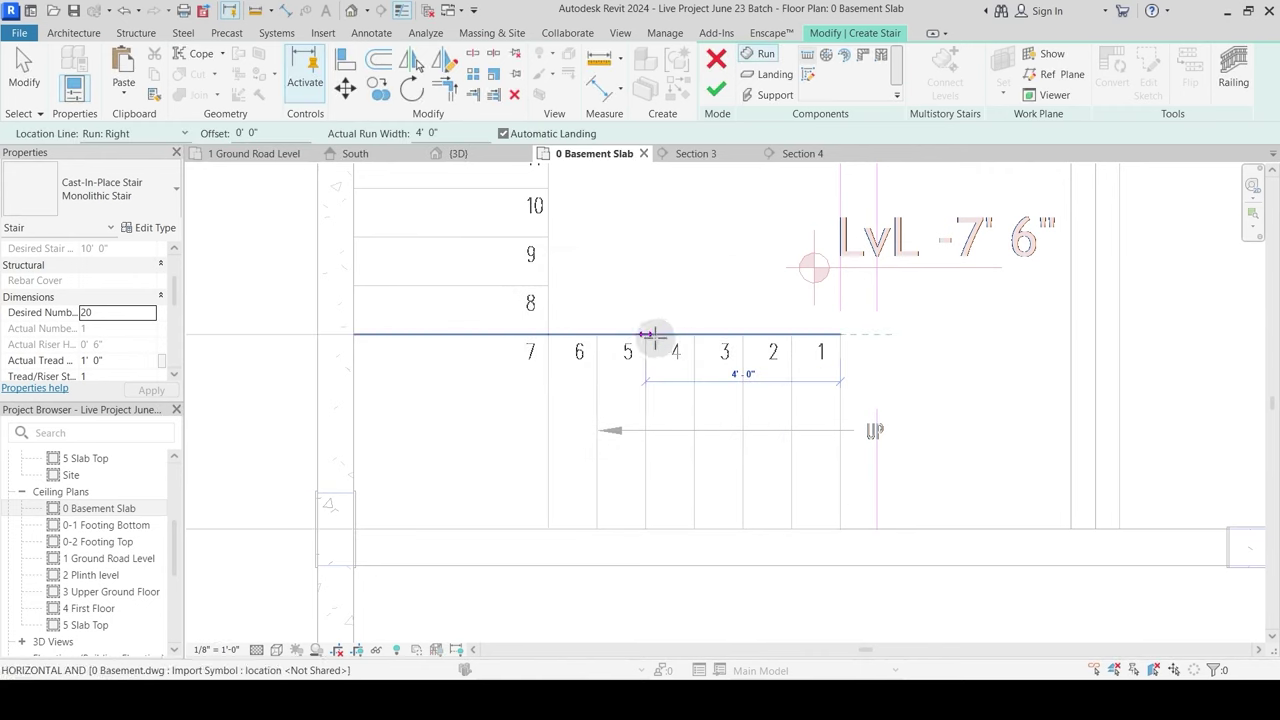
left_click(548, 334)
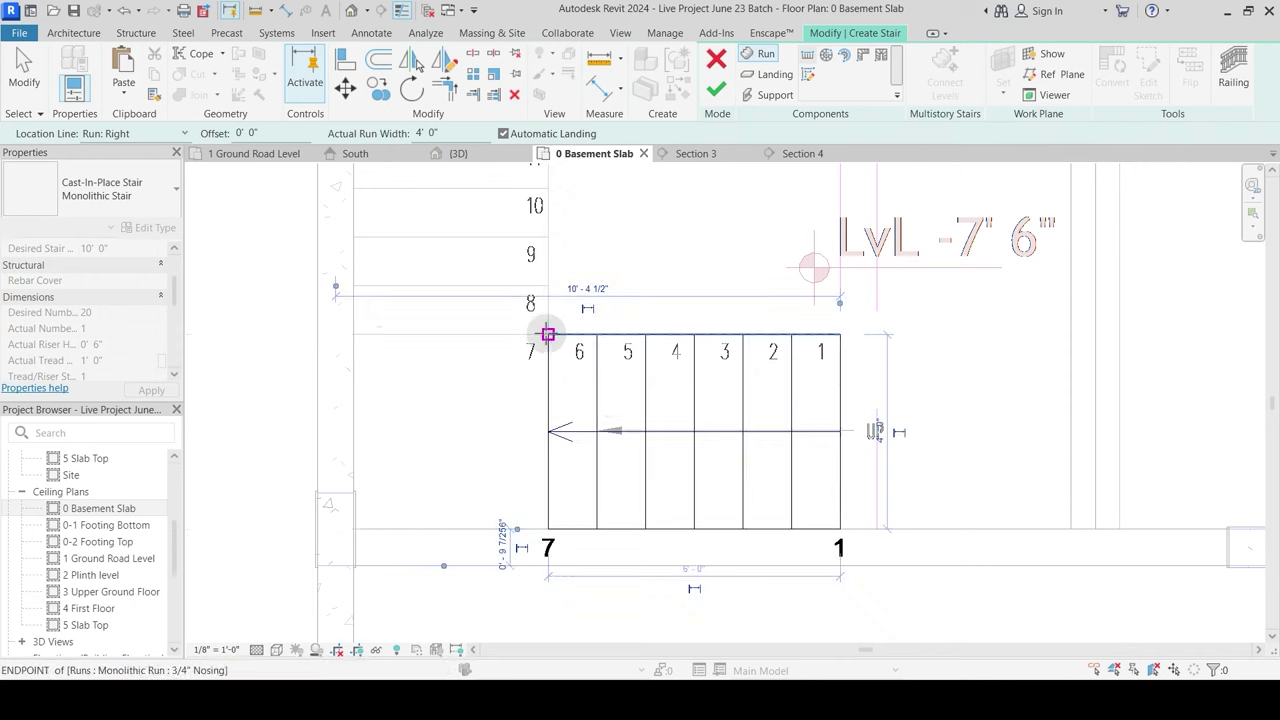
middle_click_drag(580, 443, 638, 583)
scroll(580, 394, "down", 4)
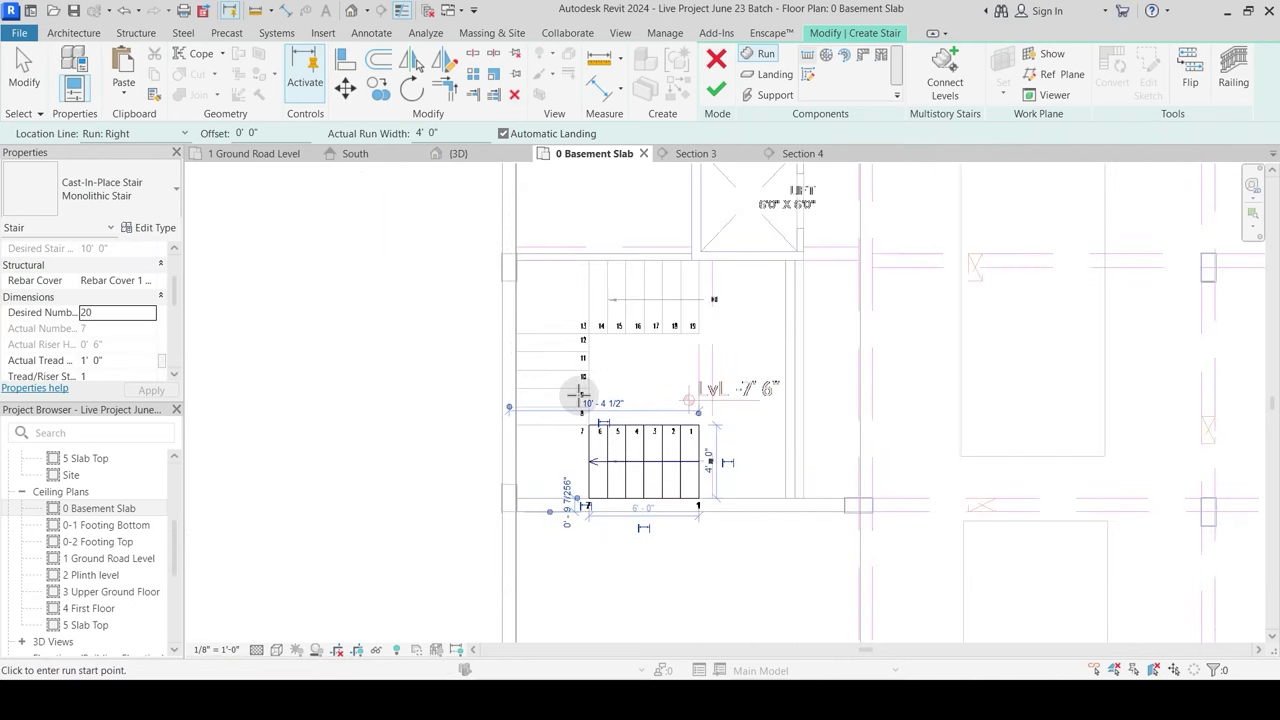
mouse_move(526, 417)
middle_mouse_down()
mouse_move(509, 517)
mouse_move(516, 245)
mouse_move(503, 225)
middle_mouse_up()
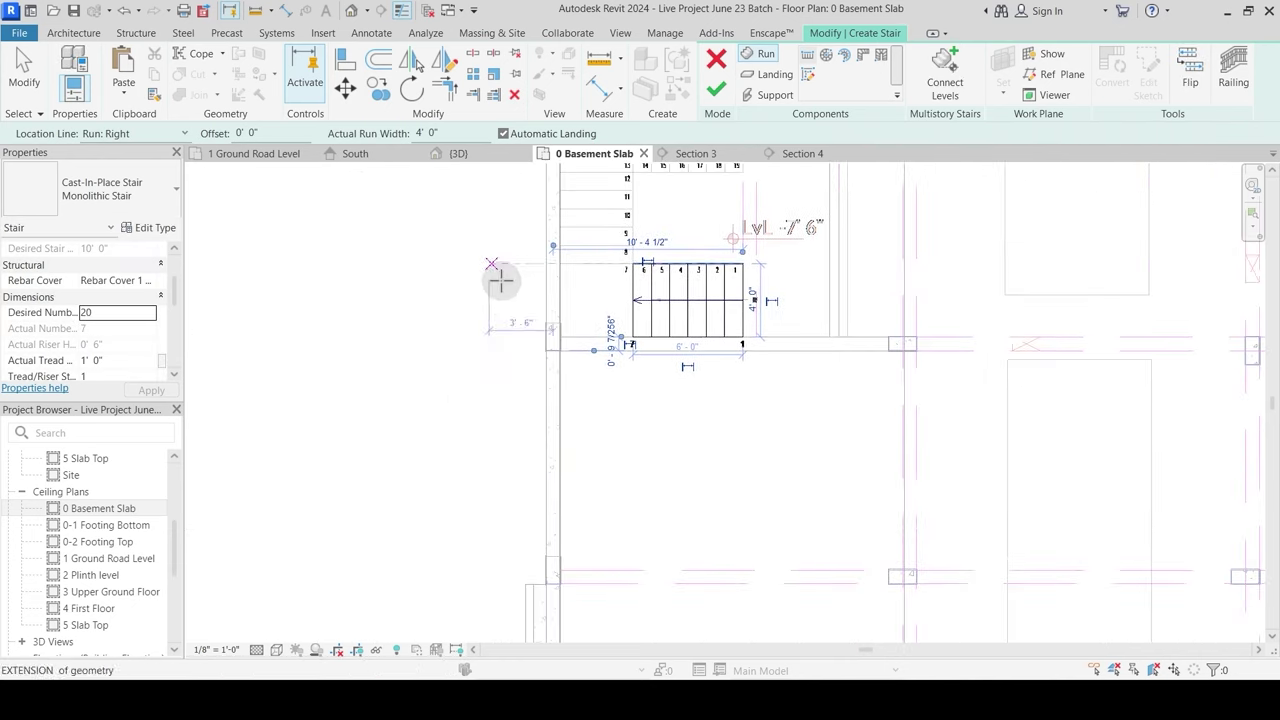
middle_click_drag(503, 277, 494, 423)
scroll(568, 398, "up", 3)
Step: Sketch the second run (risers 8–13) and third run (risers 14–20) around the landings
left_click(628, 432)
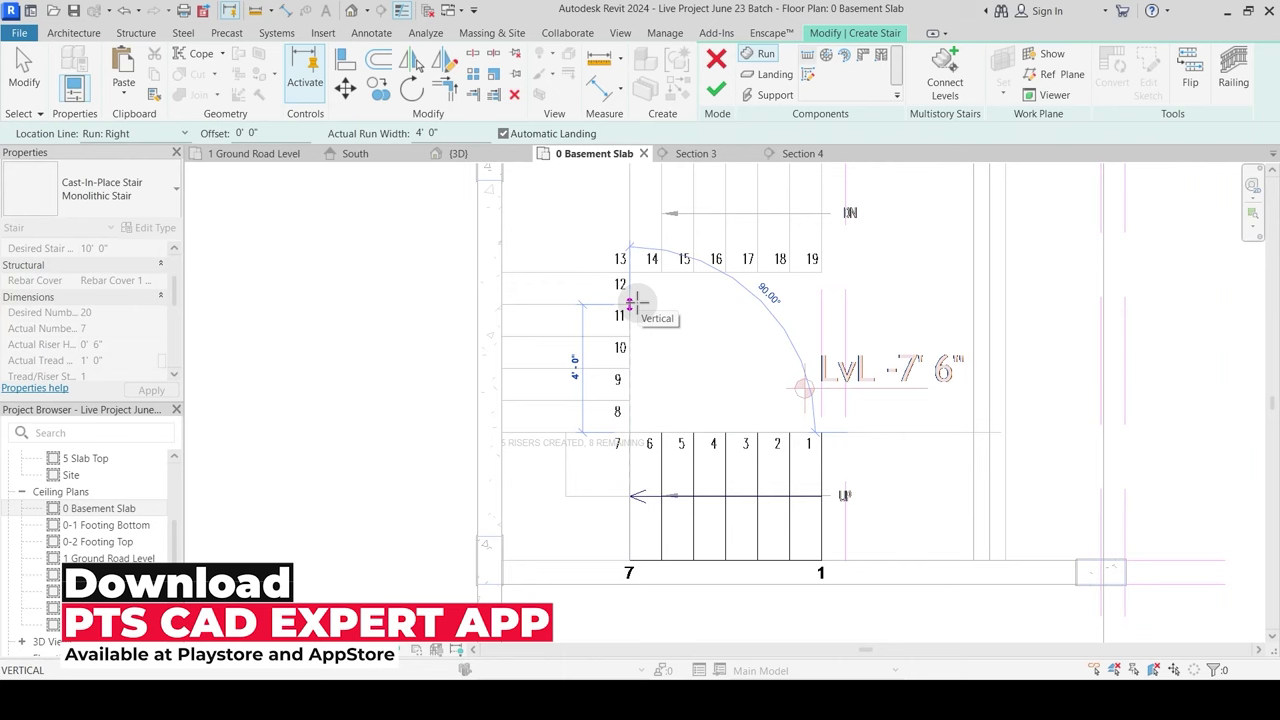
left_click(629, 274)
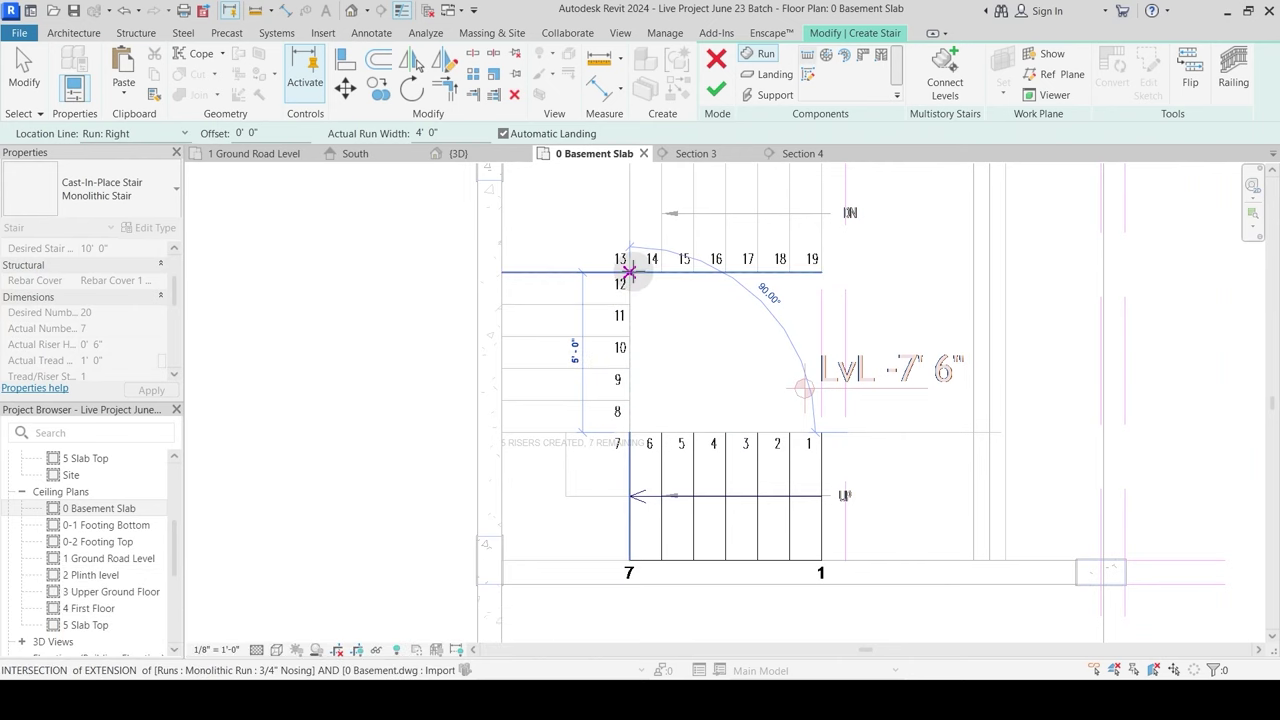
middle_click_drag(677, 330, 675, 362)
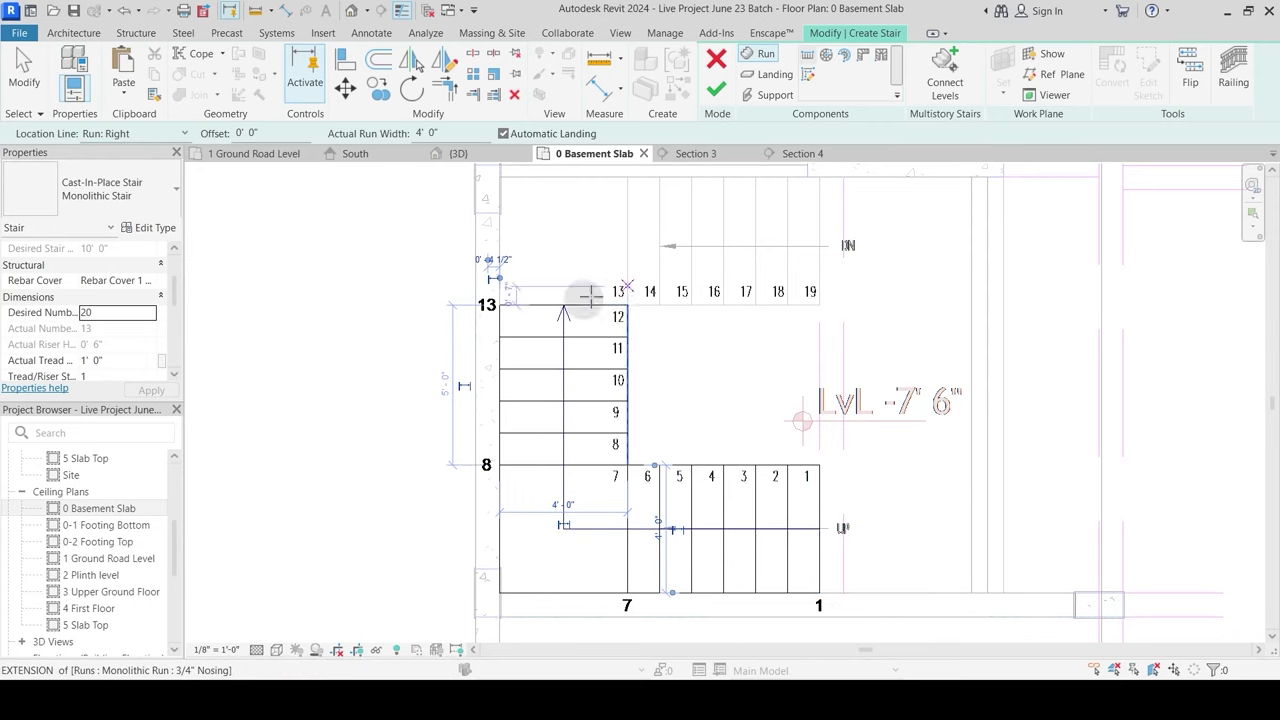
left_click(627, 304)
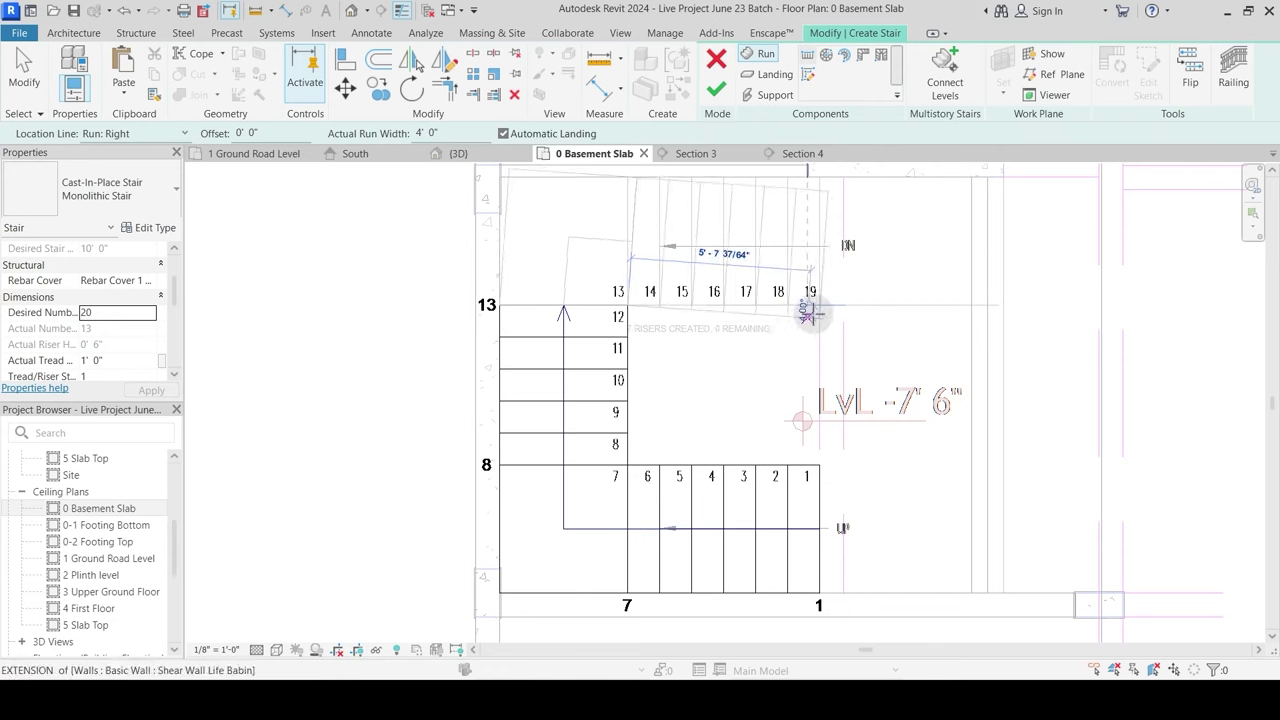
left_click(819, 304)
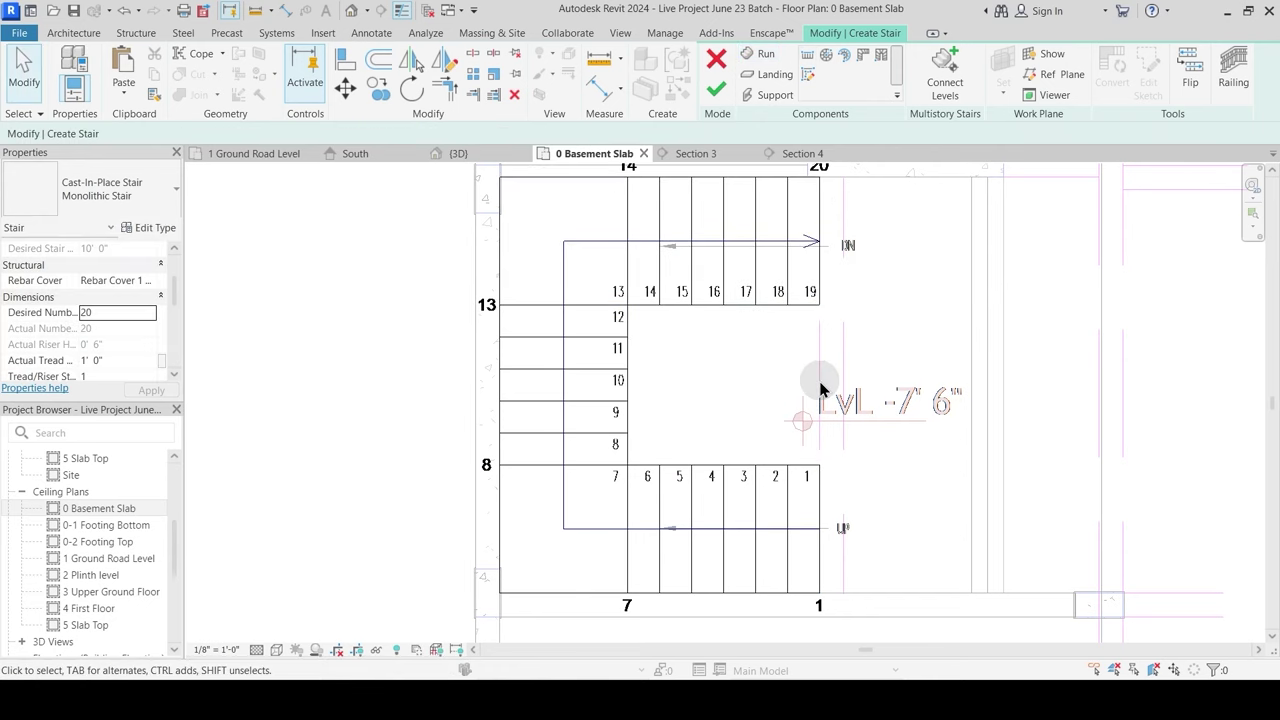
scroll(728, 286, "down", 1)
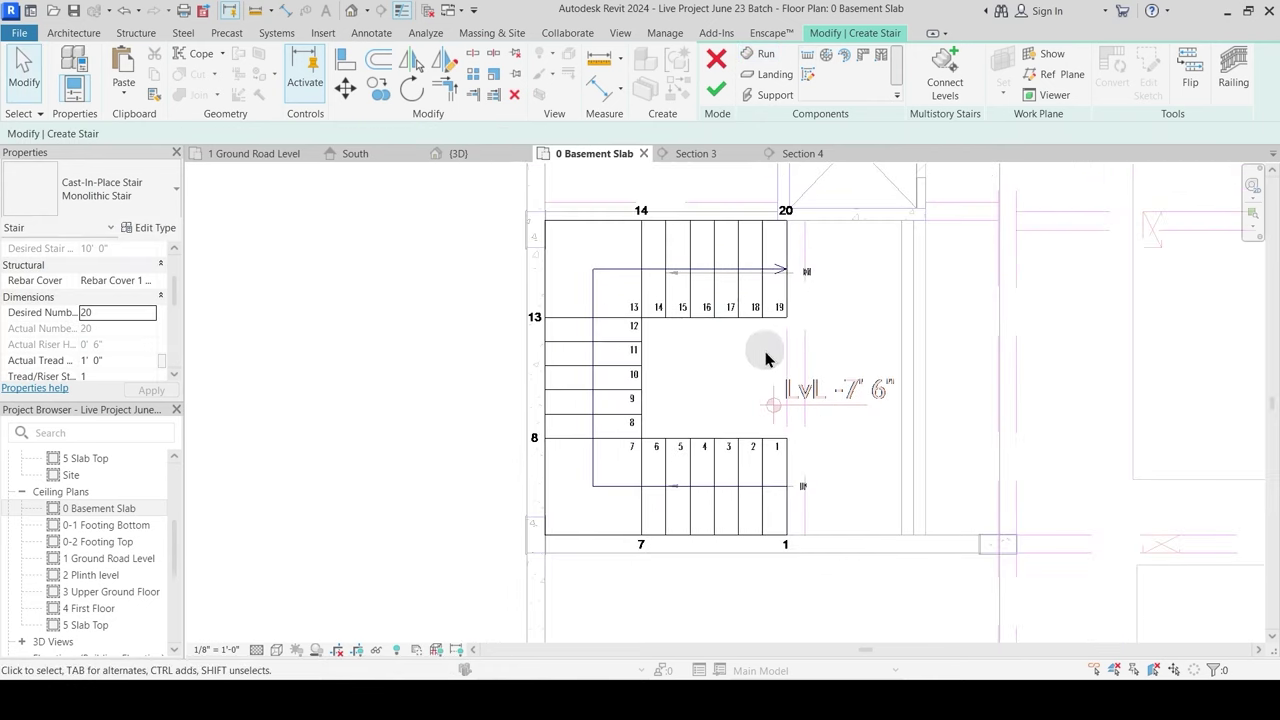
Step: Finish the U-shaped stair, inspect it in the {3D} view, and select one run
left_click(716, 90)
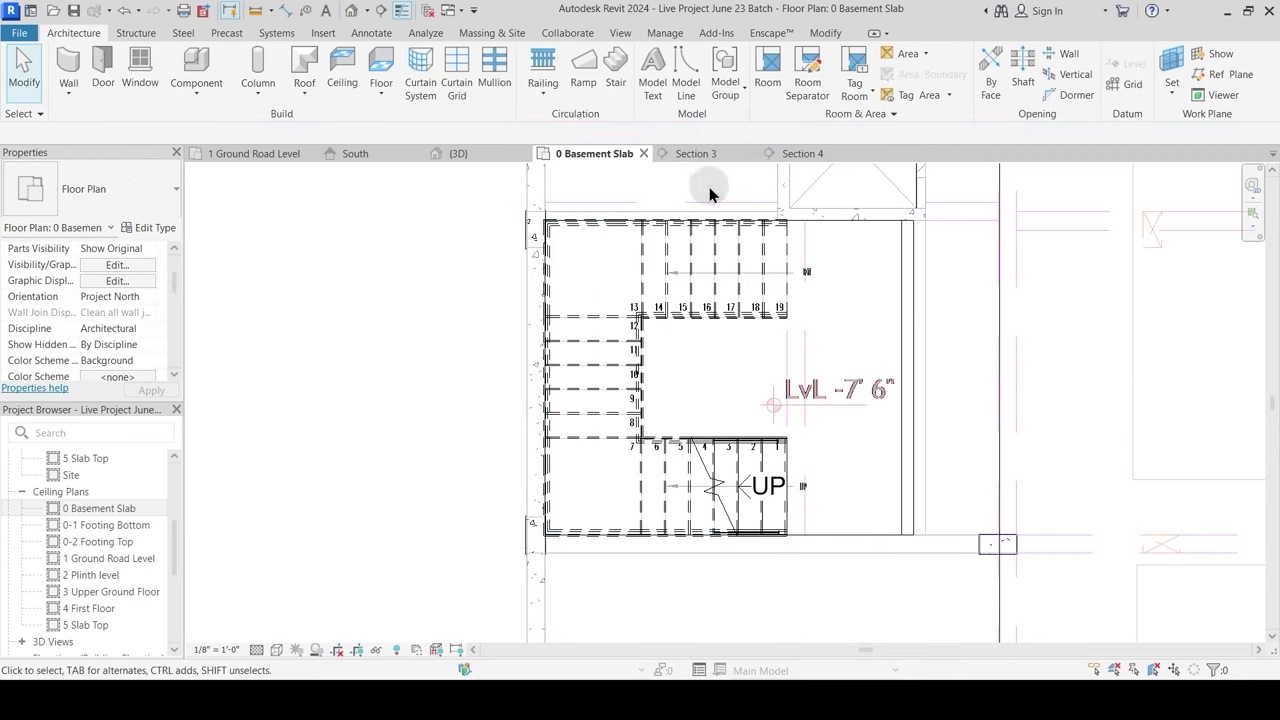
scroll(690, 388, "down", 1)
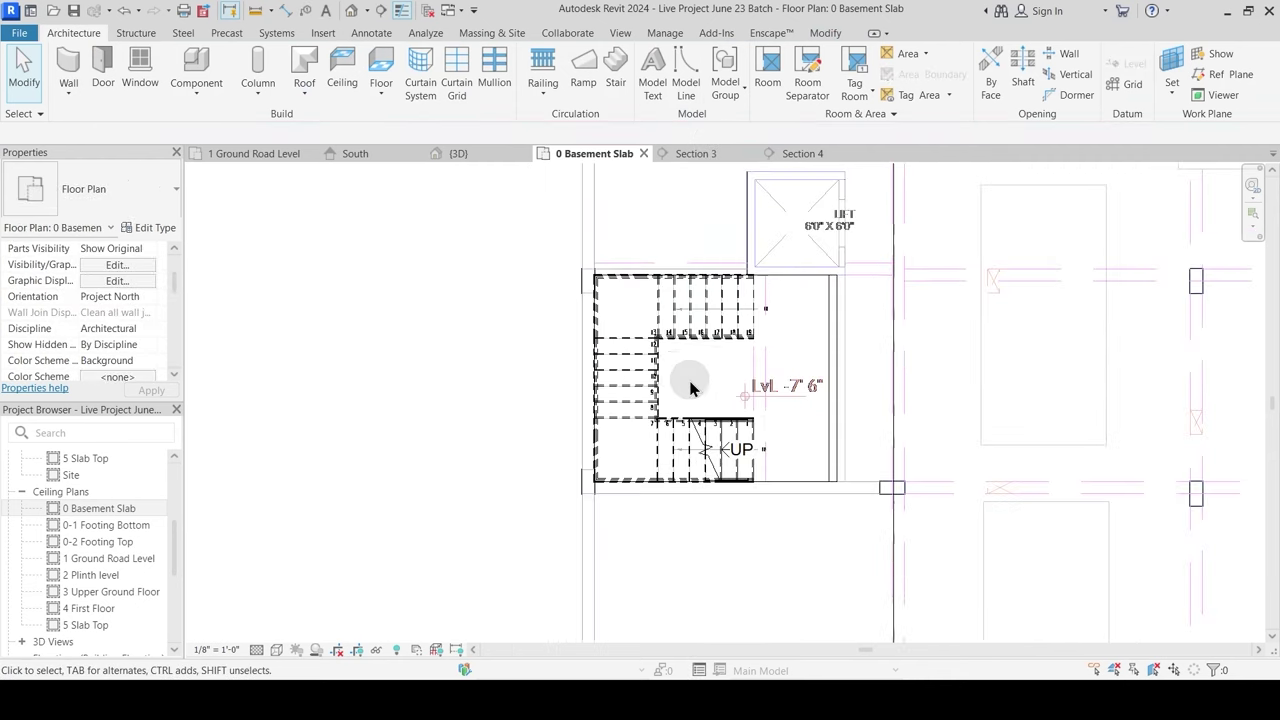
left_click(458, 153)
middle_click_drag(709, 457, 740, 400, "shift")
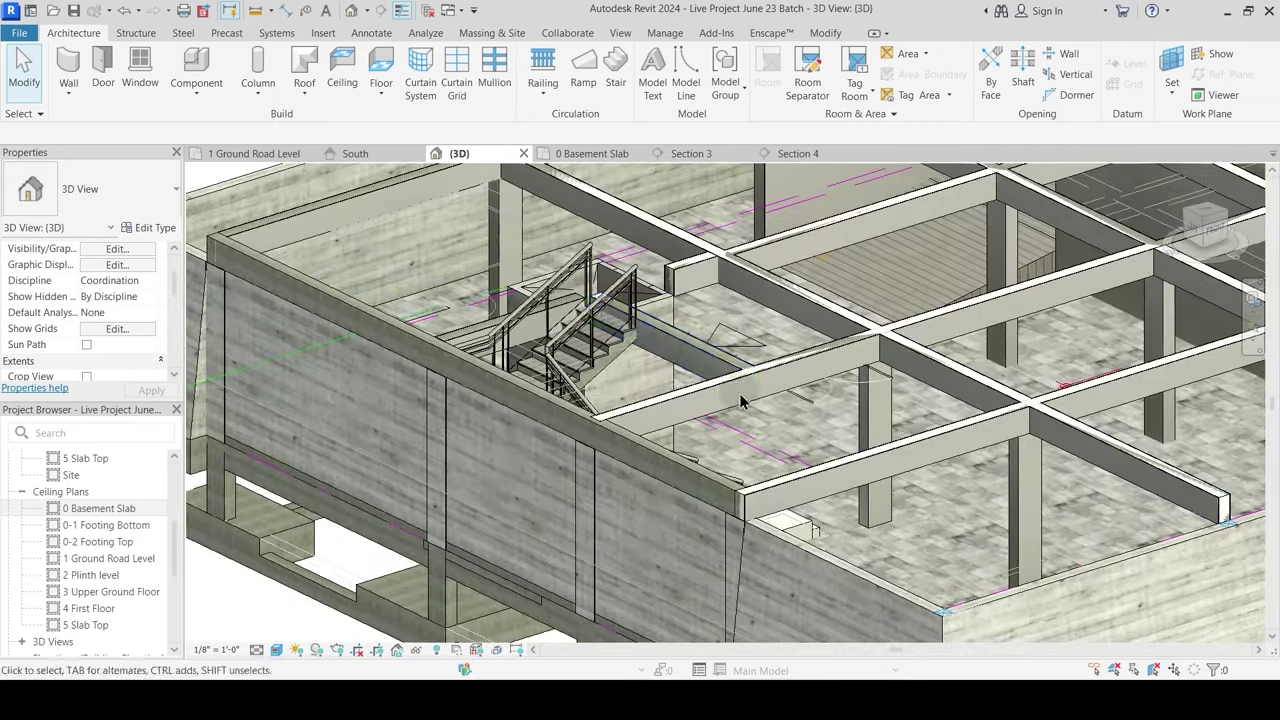
scroll(660, 350, "up", 5)
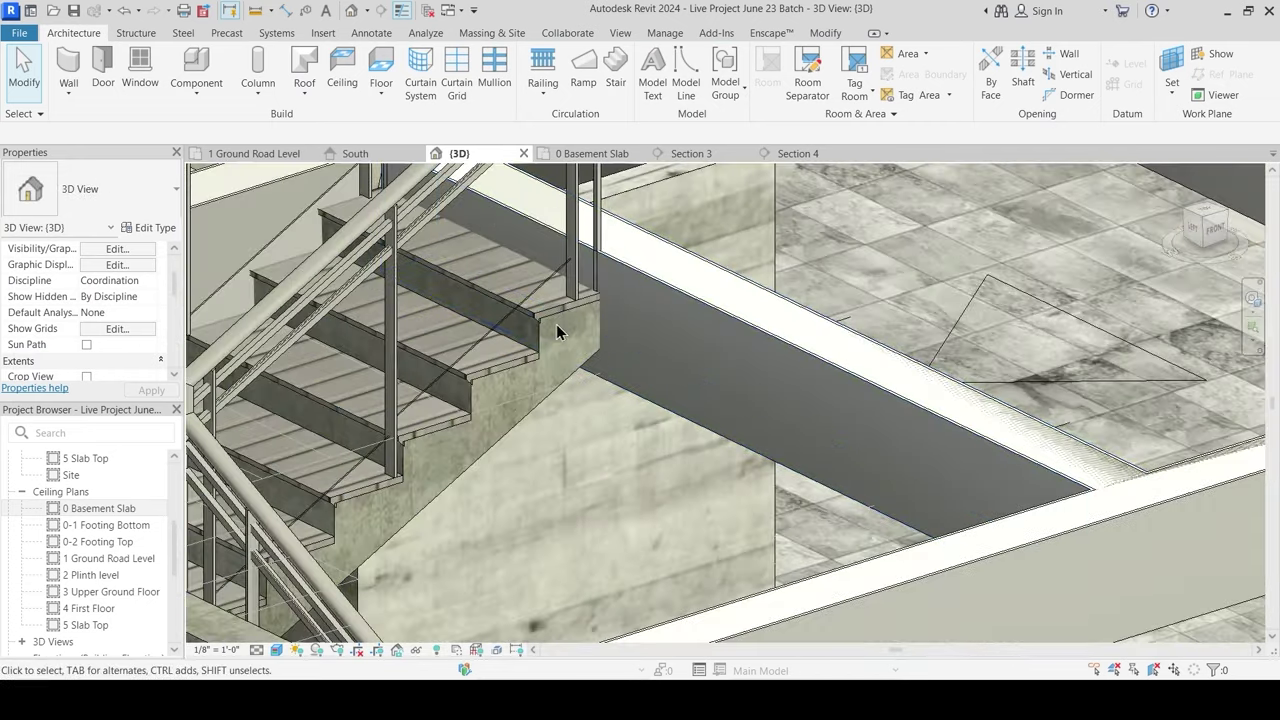
left_click(566, 379)
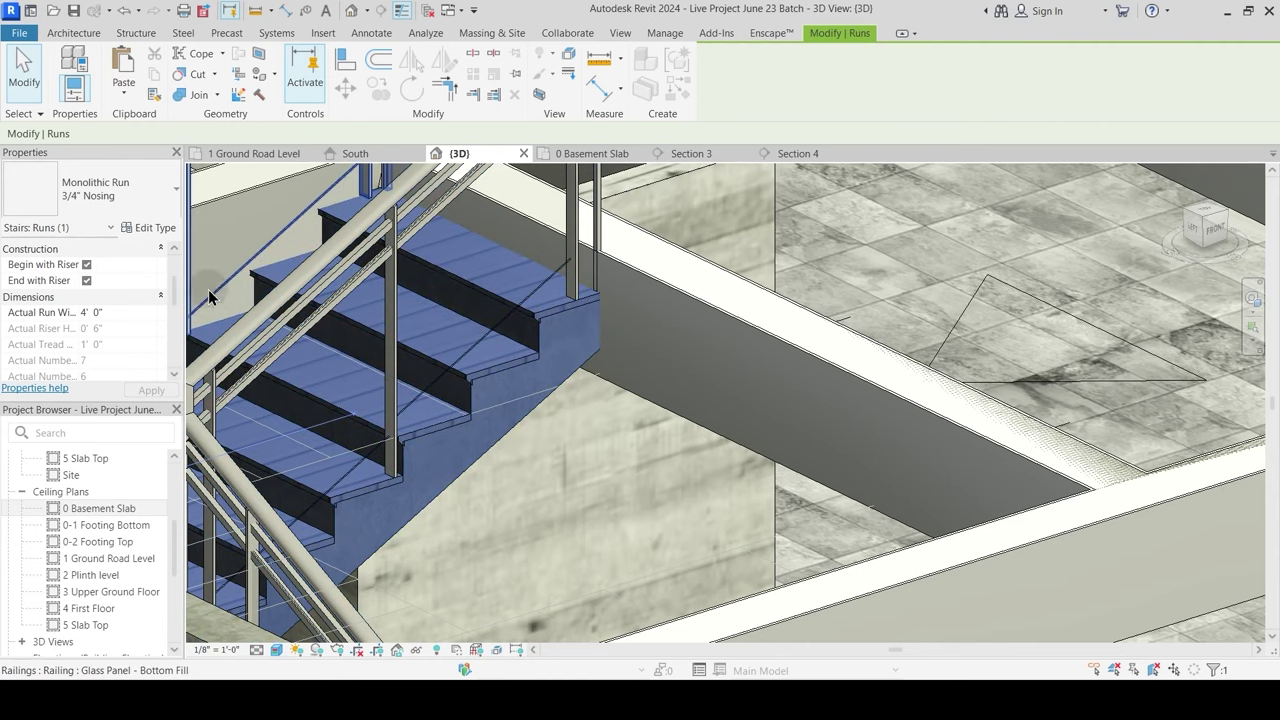
left_click(86, 281)
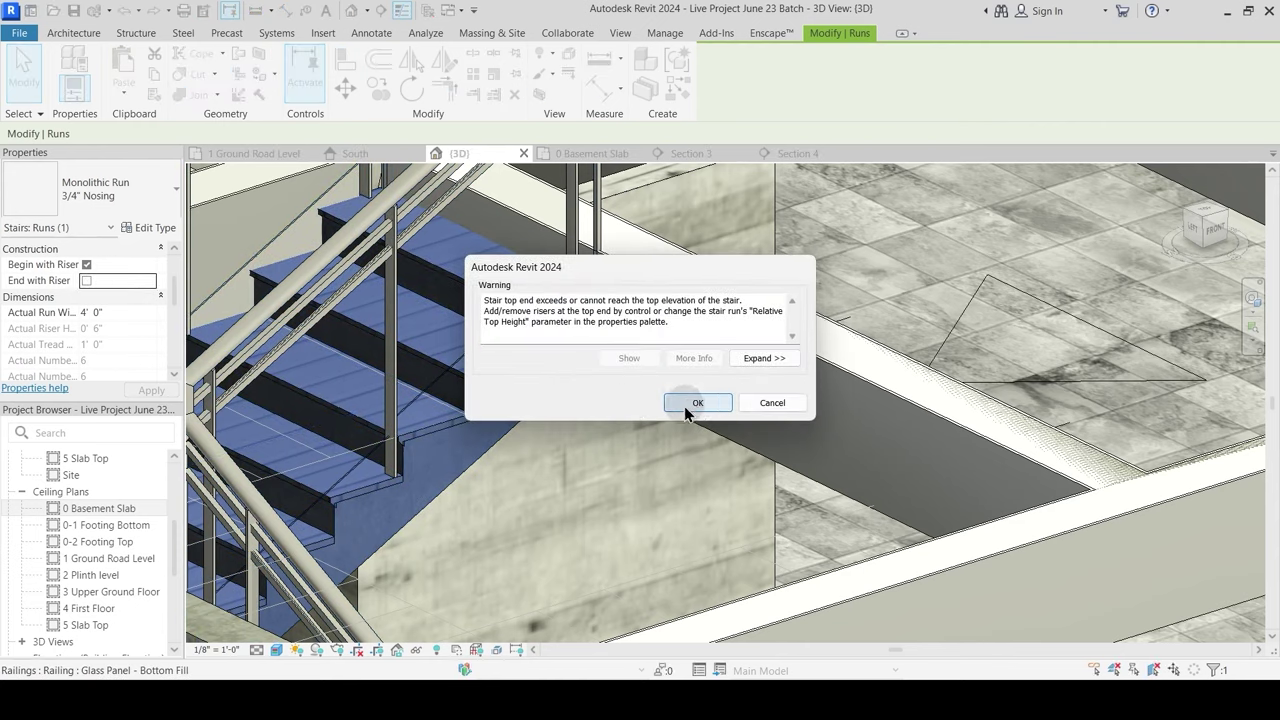
left_click(697, 403)
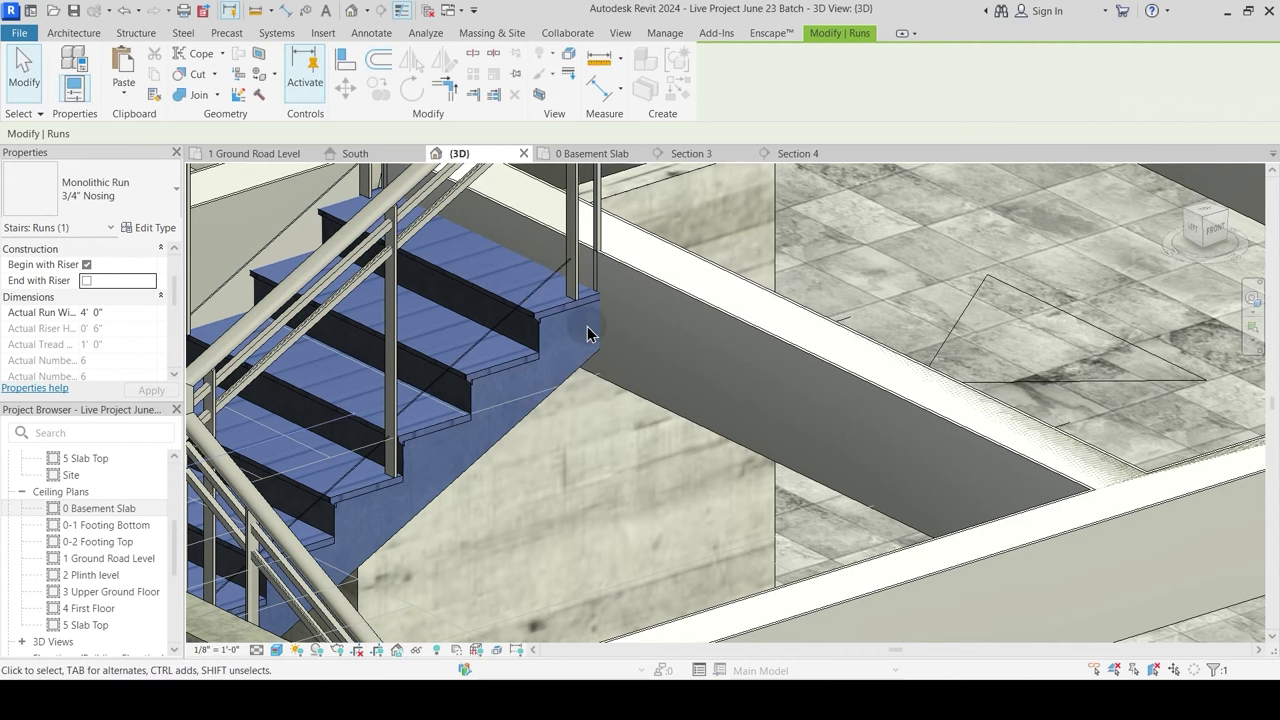
scroll(588, 333, "up", 5)
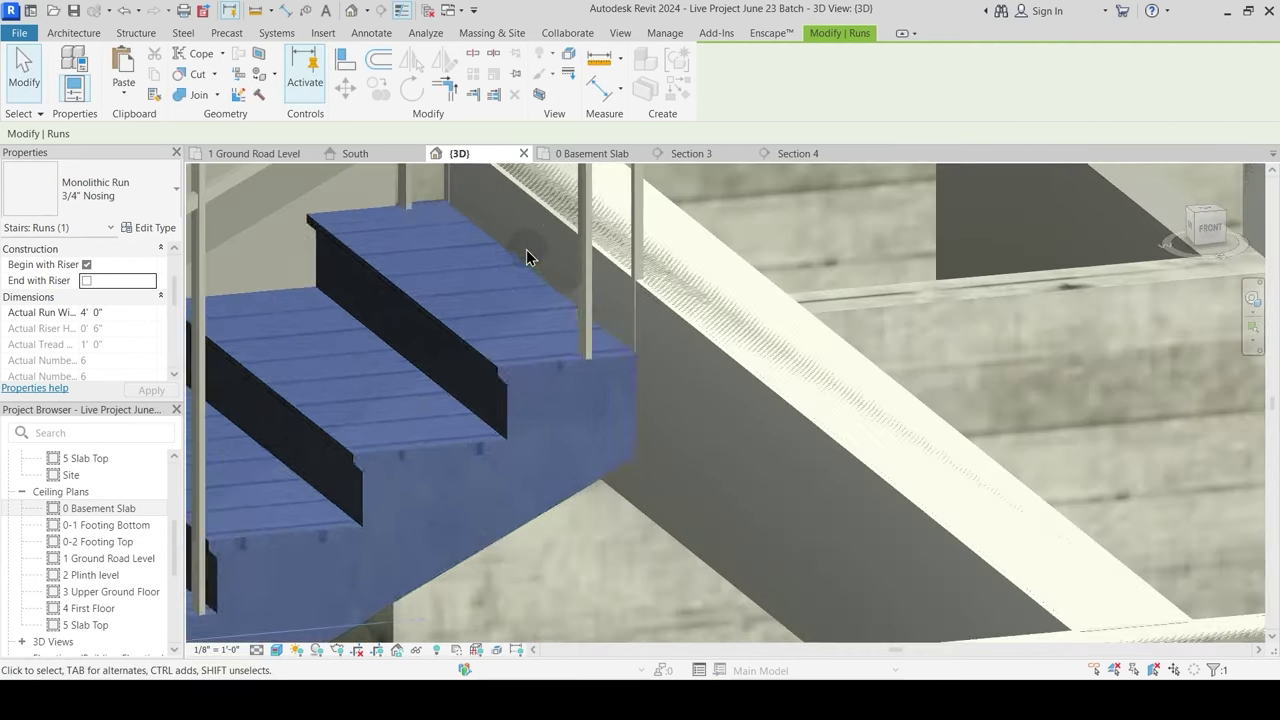
key("Escape")
middle_click_drag(634, 331, 586, 263, "shift")
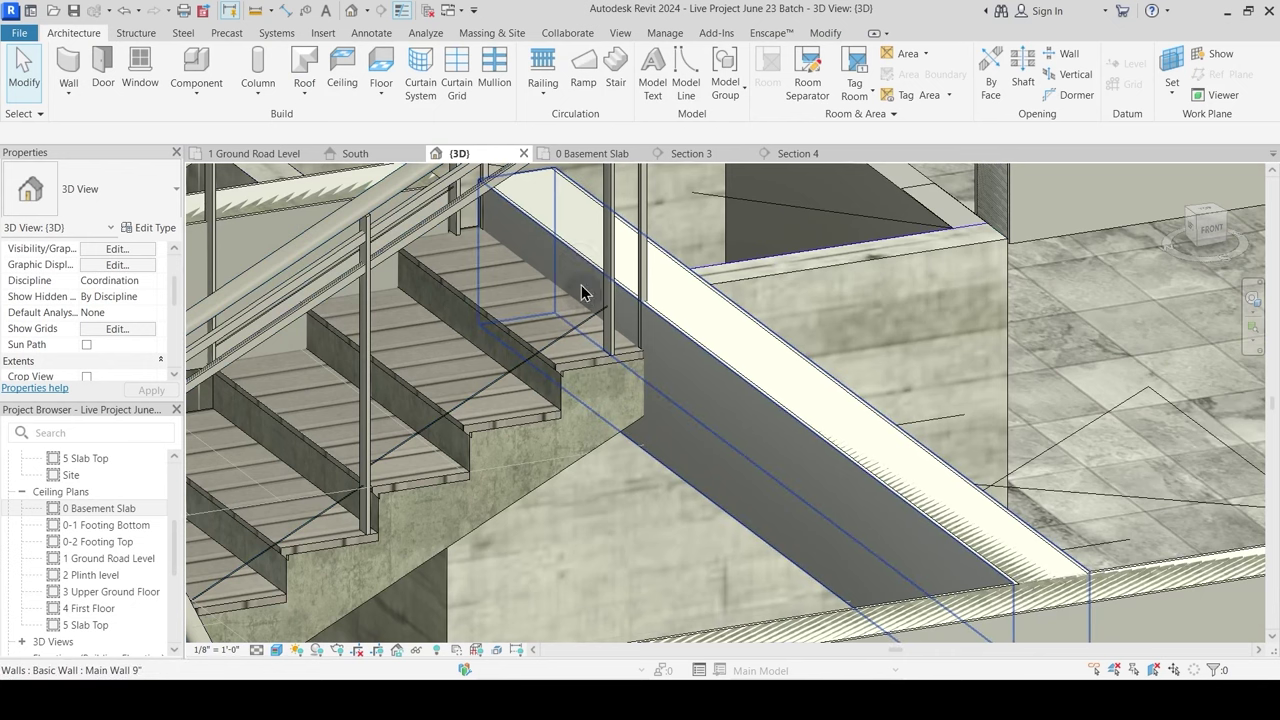
scroll(623, 370, "down", 2)
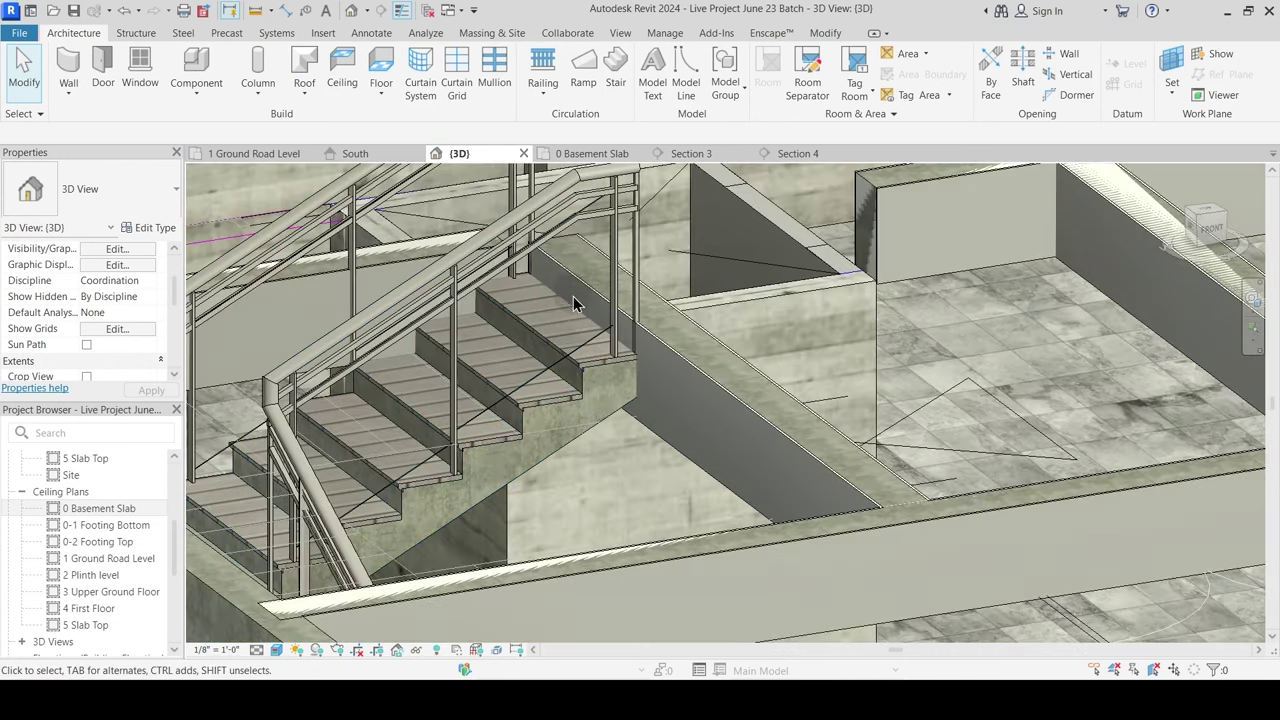
mouse_move(612, 385)
middle_mouse_down("shift")
mouse_move(603, 534)
mouse_move(620, 363)
middle_mouse_up("shift")
middle_click_drag(648, 262, 690, 430, "shift")
middle_click_drag(700, 545, 560, 300, "shift")
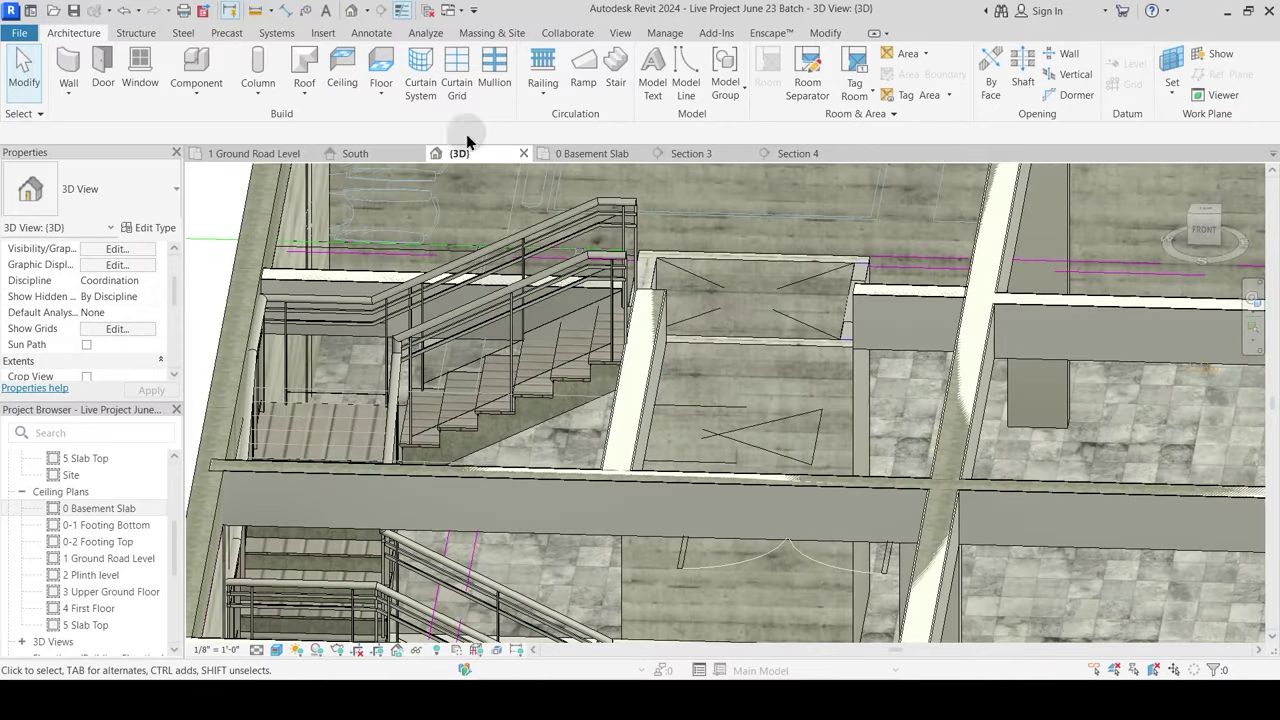
Step: Draw a section line across the stair core on the 0 Basement Slab plan
left_click(594, 153)
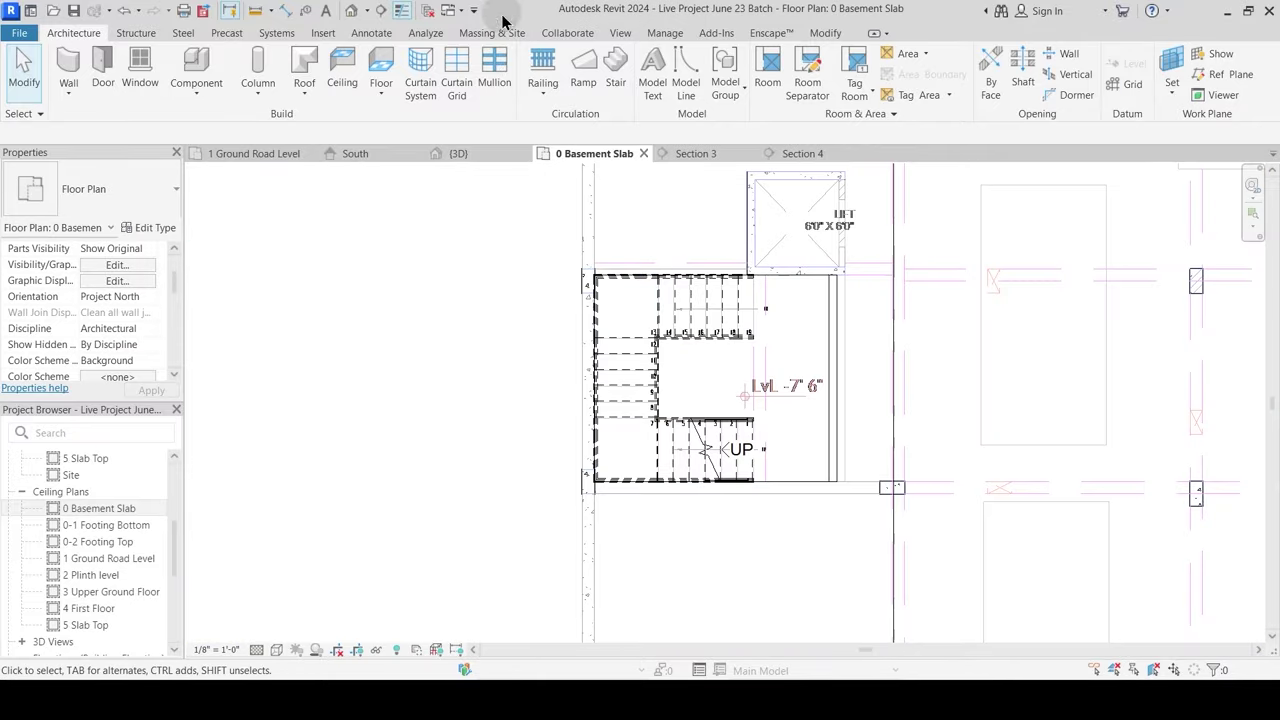
left_click(381, 11)
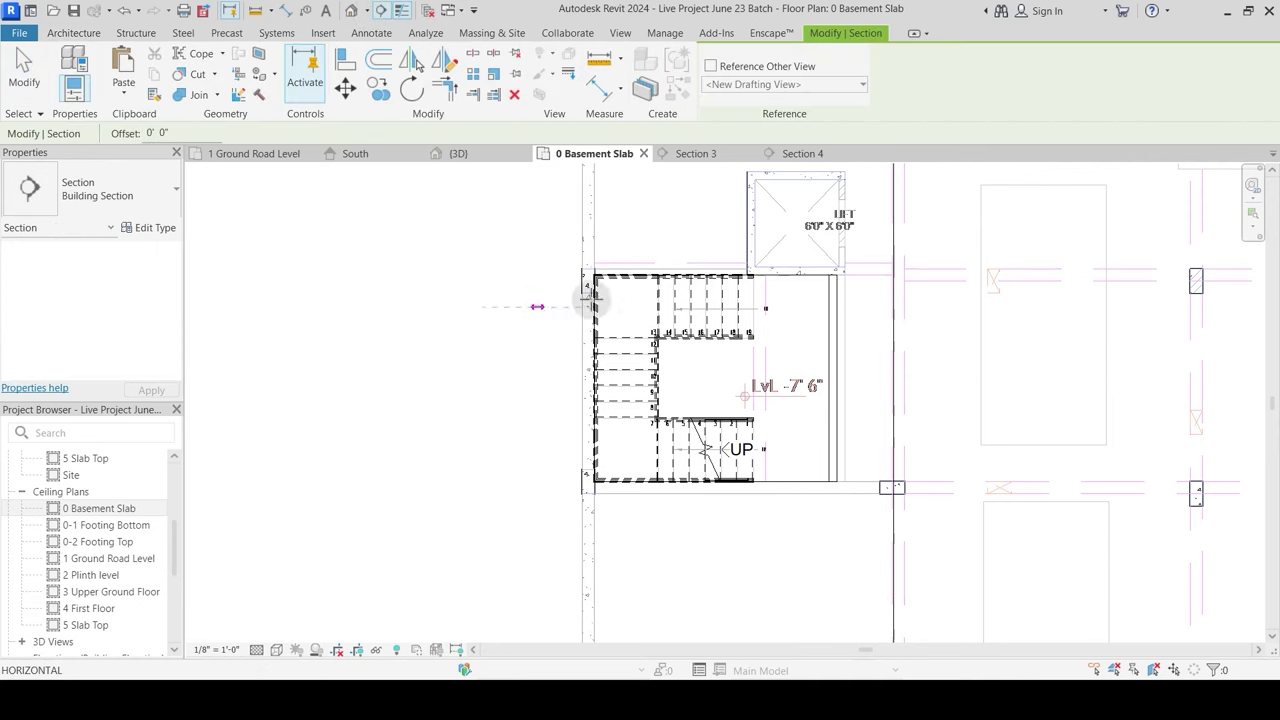
left_click(548, 306)
left_click(945, 307)
key("Escape")
key("Escape")
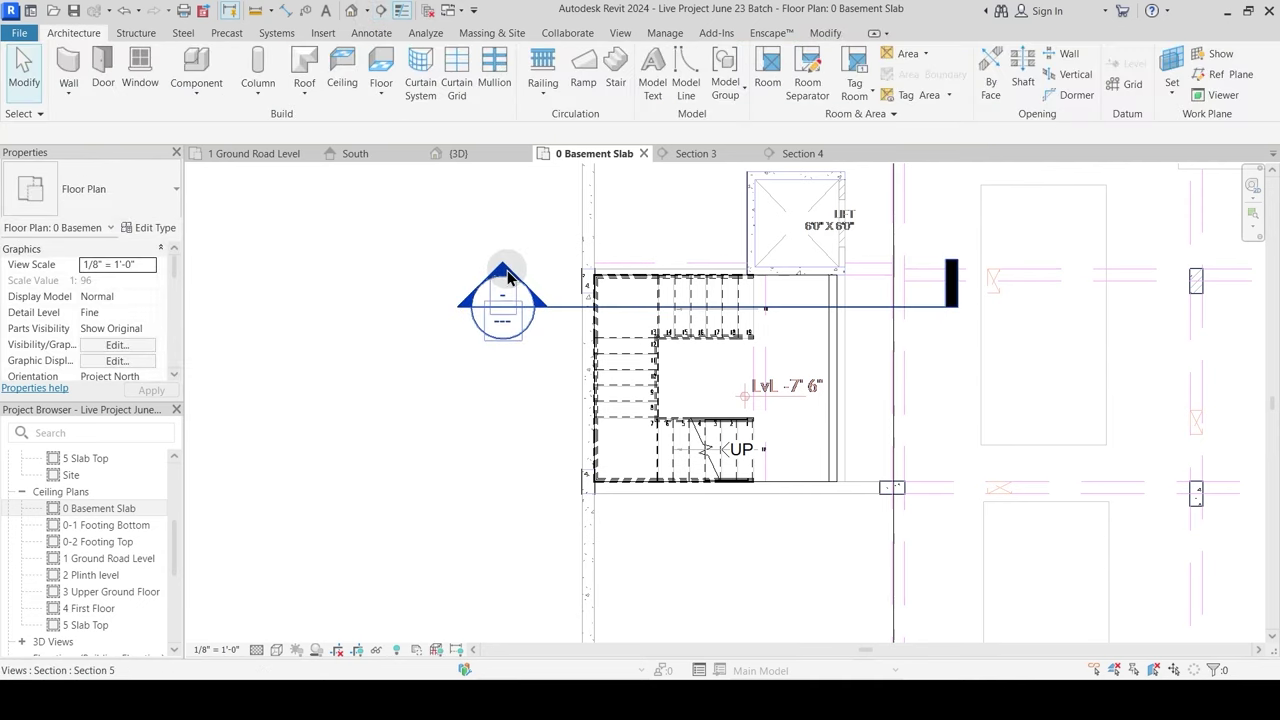
Step: Open Section 5 and inspect the stair, briefly starting an aligned dimension on the beam
double_click(506, 272)
scroll(735, 325, "up", 8)
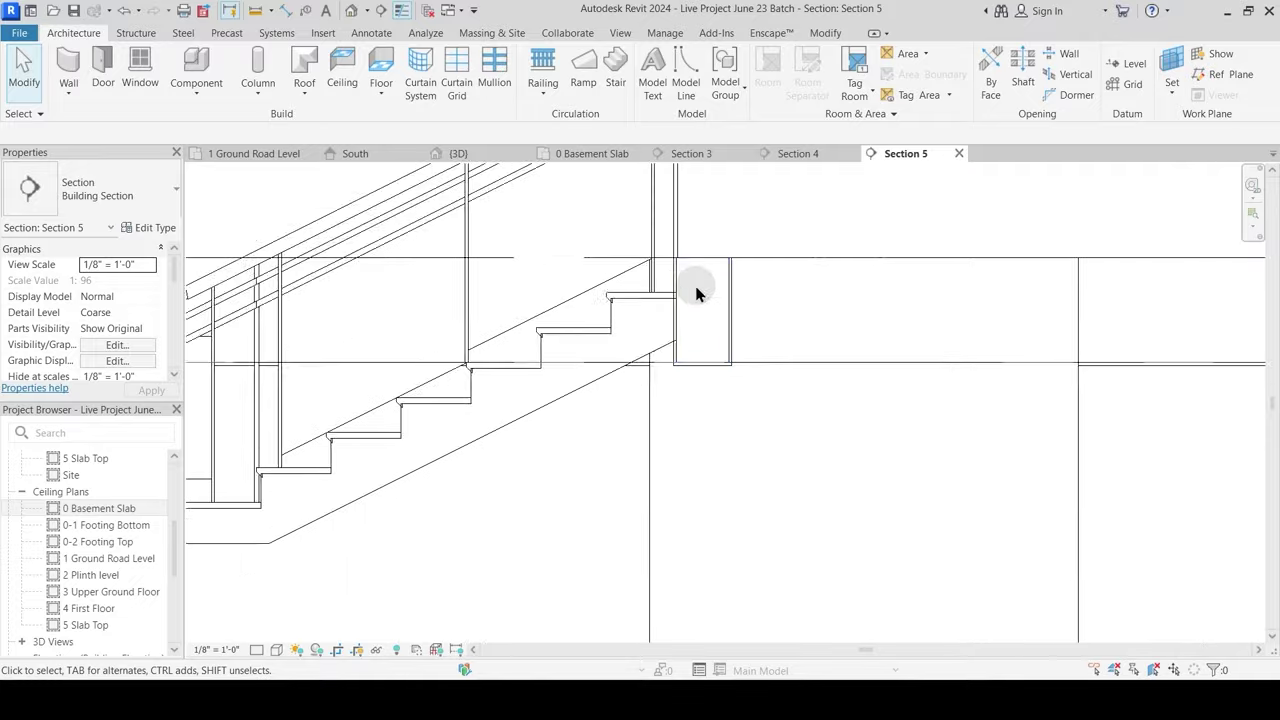
left_click(824, 33)
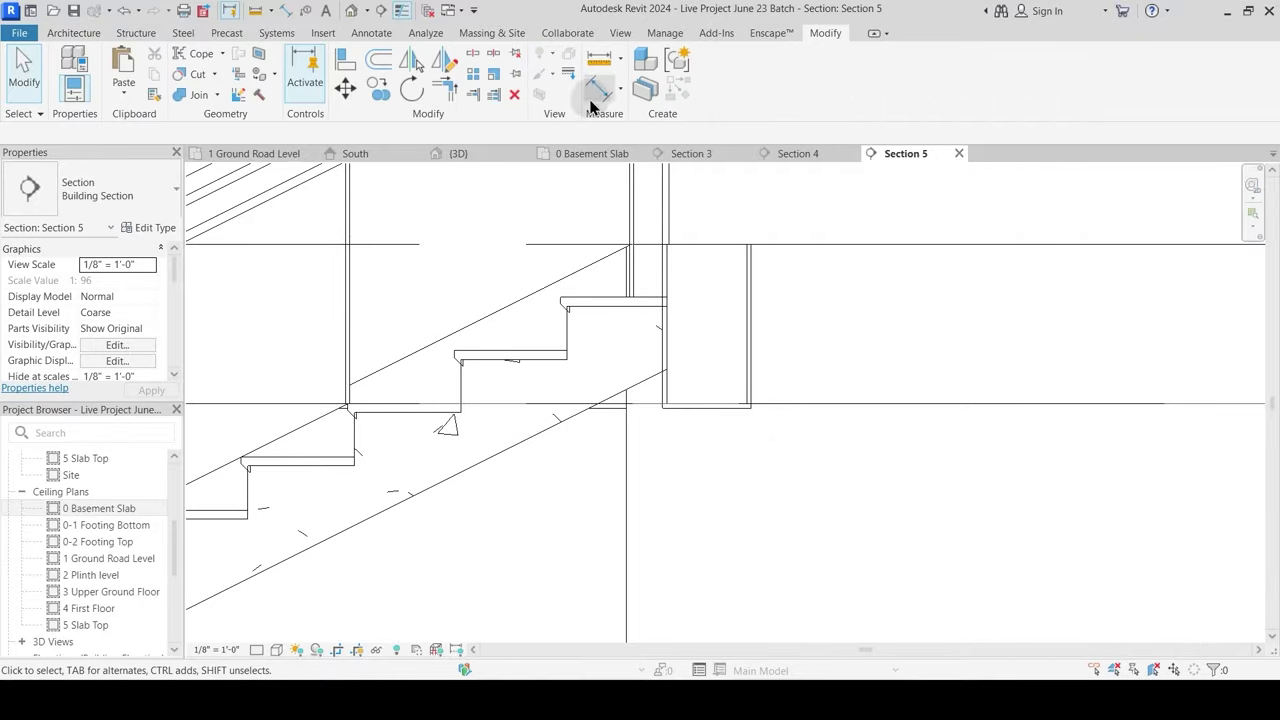
left_click(600, 88)
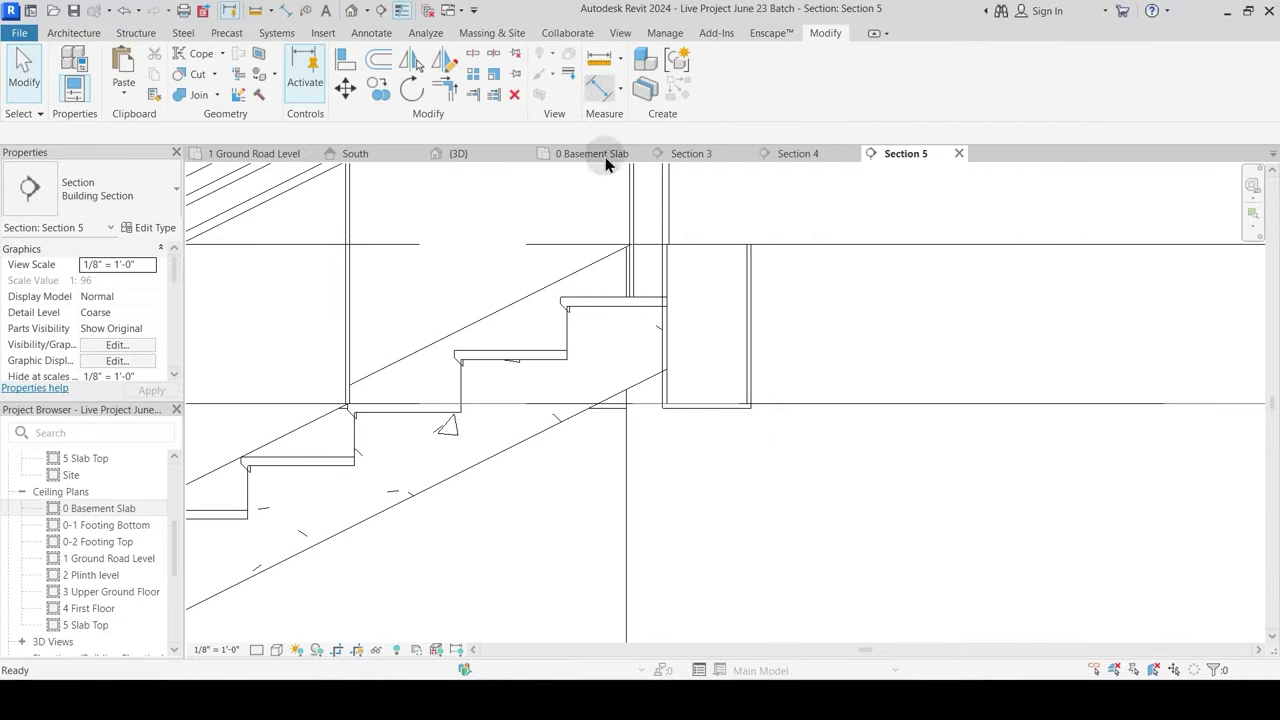
left_click(651, 252)
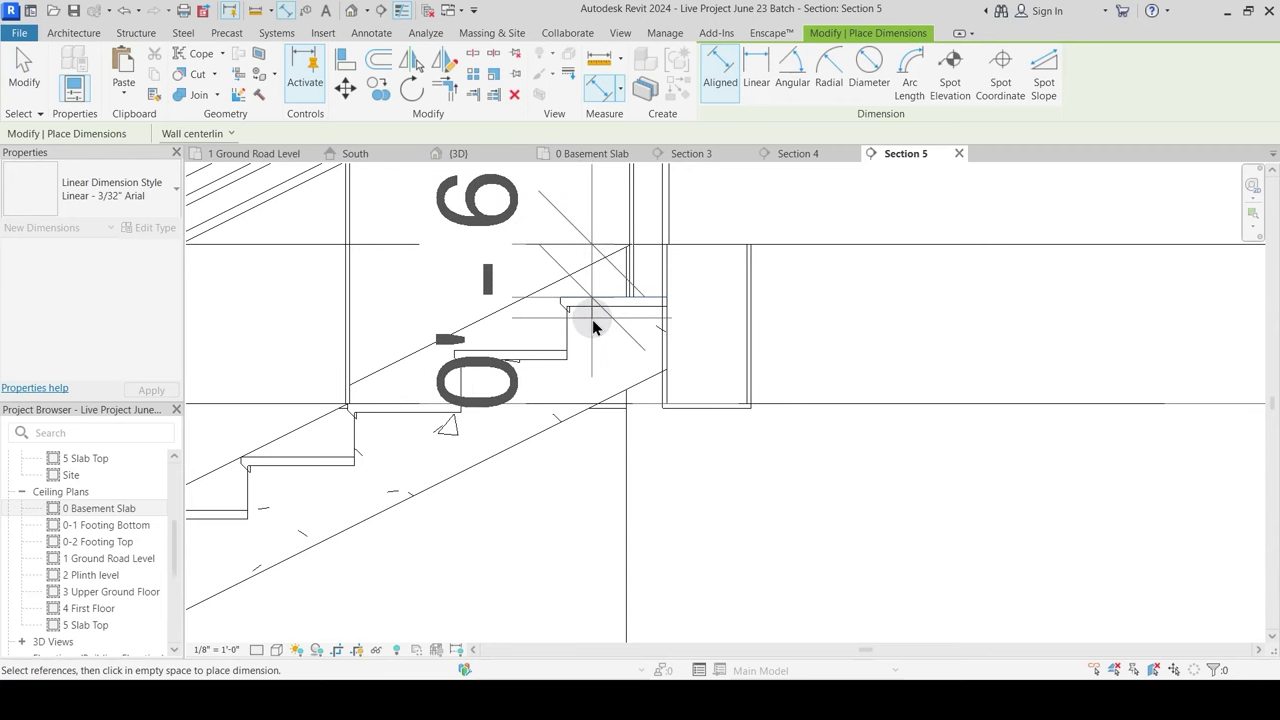
key("Escape")
key("Escape")
left_click(648, 305)
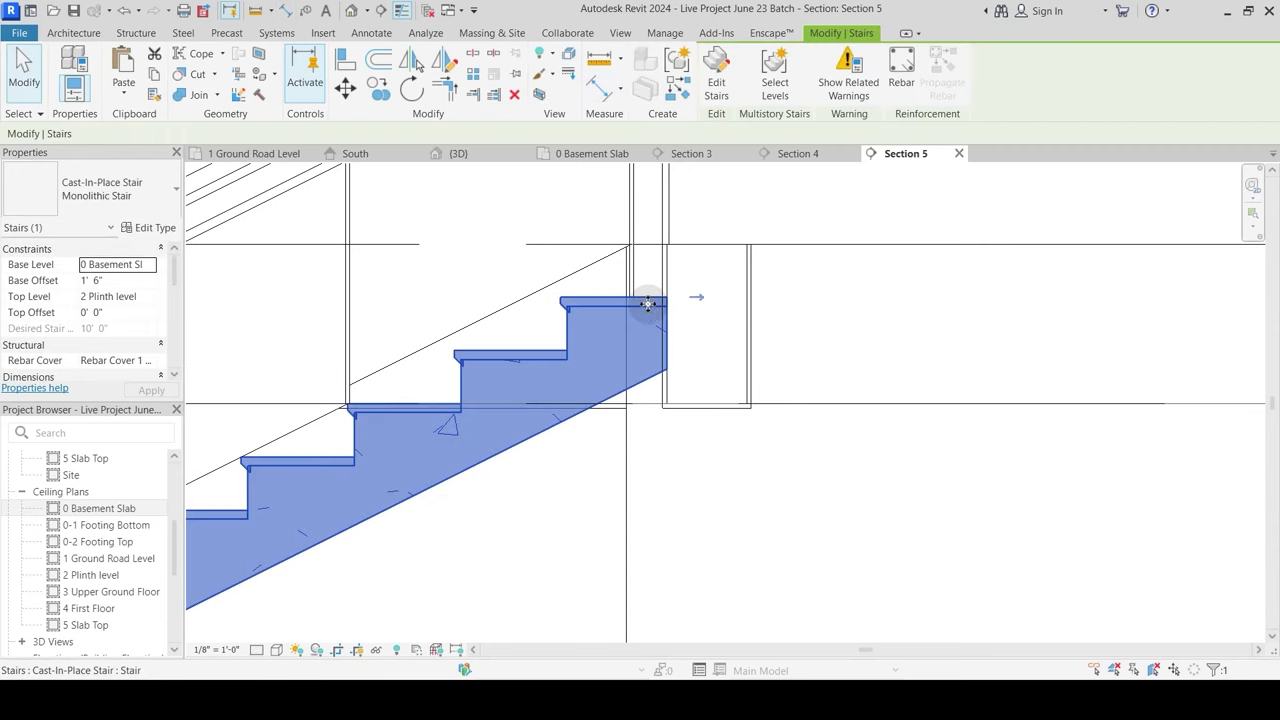
scroll(651, 296, "up", 4)
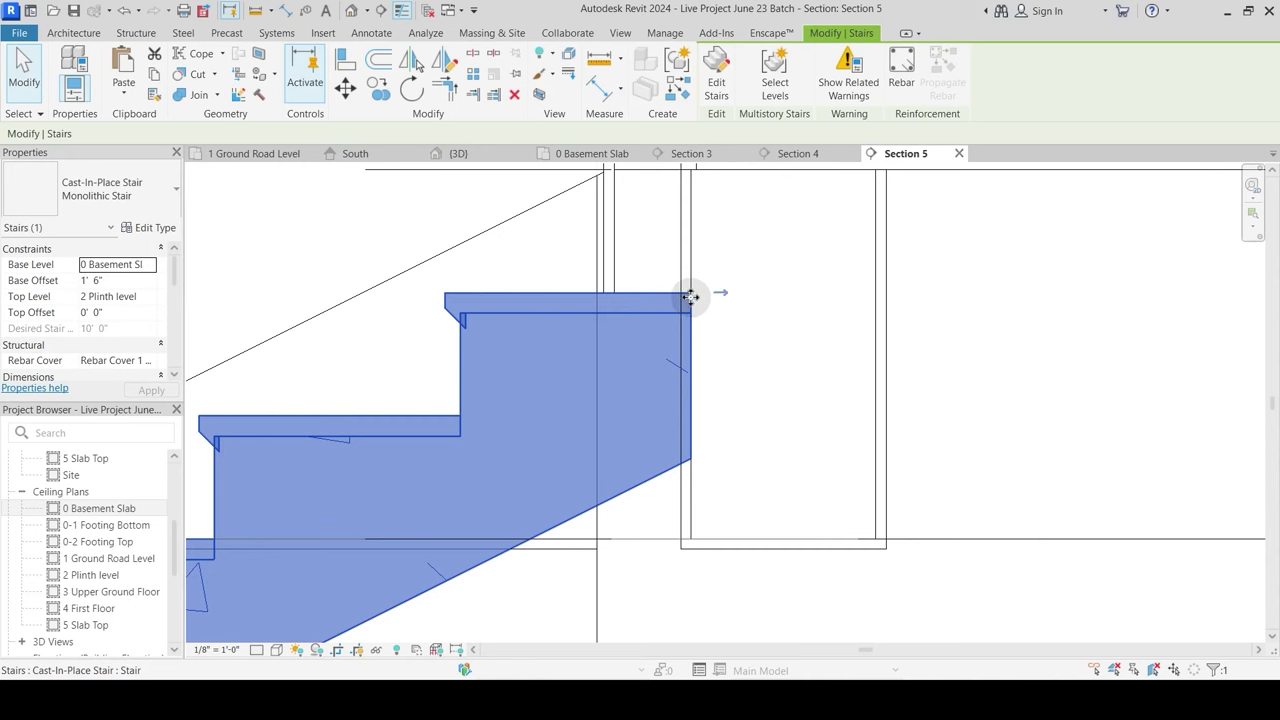
scroll(690, 297, "down", 6)
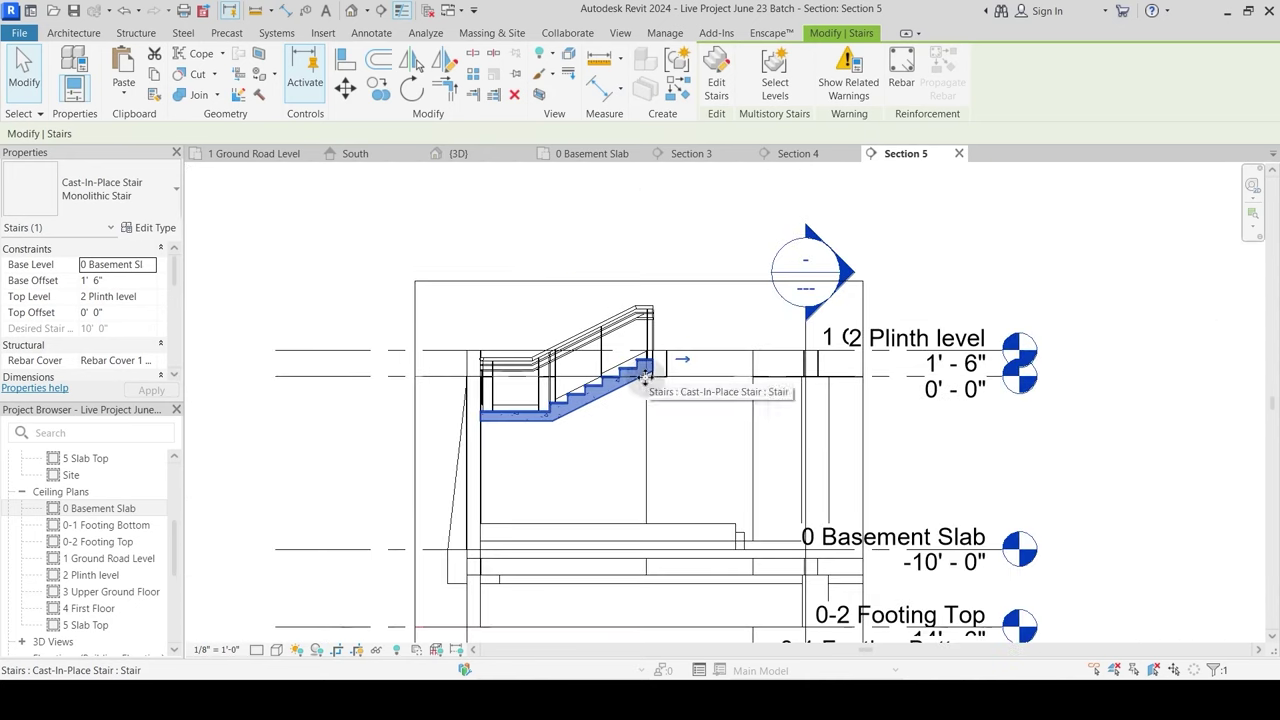
left_click(615, 434)
Step: Close Section 5 and select its section line in the basement plan
left_click(958, 153)
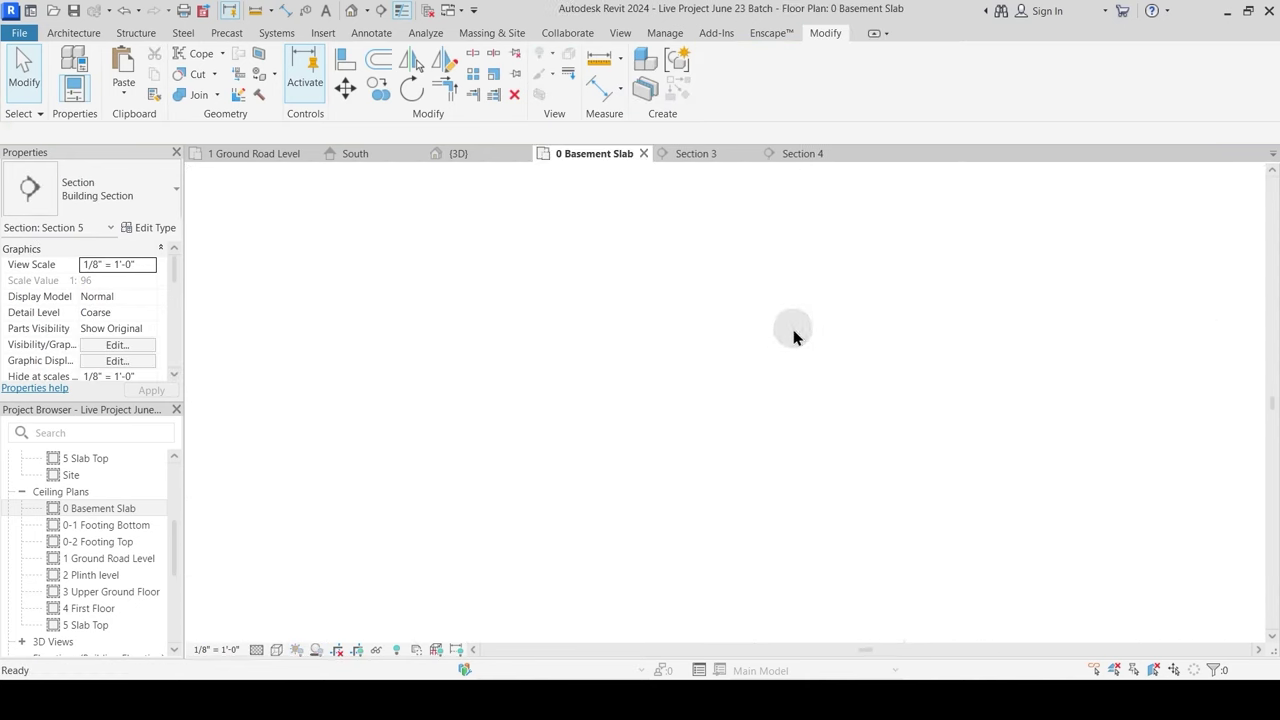
middle_click_drag(700, 402, 626, 406)
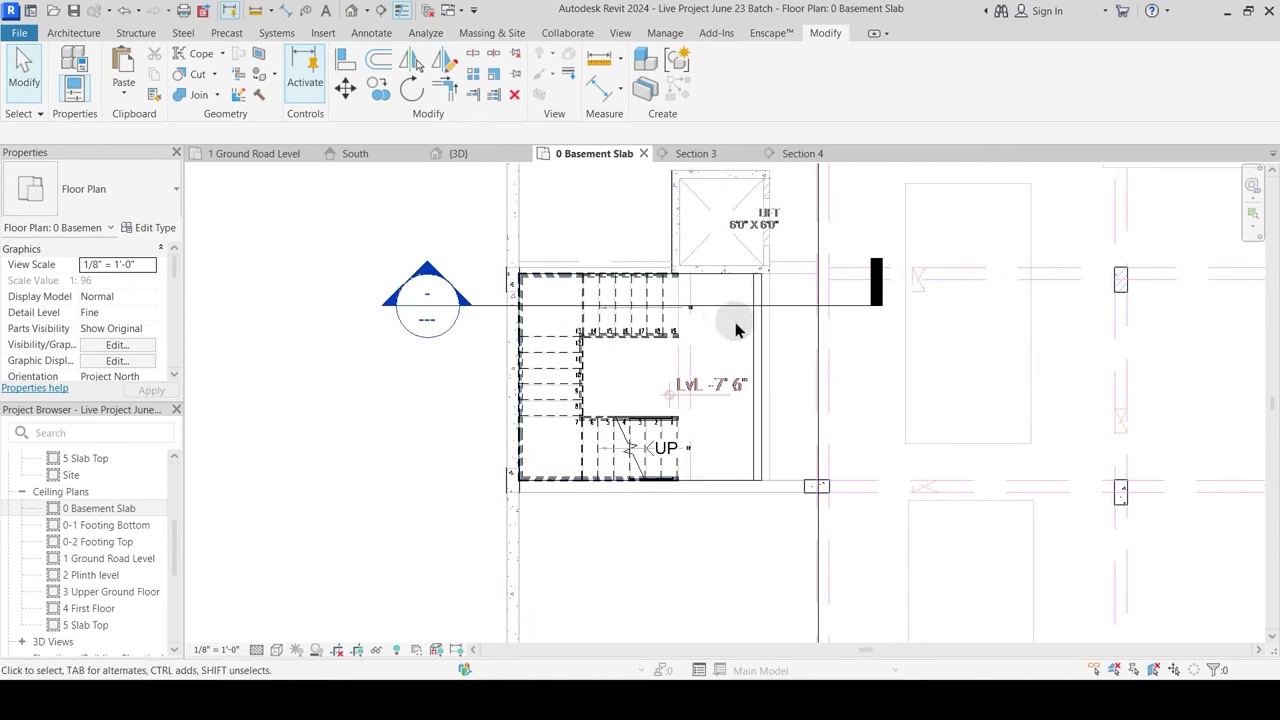
left_click(798, 315)
Step: Delete the section line, confirming removal of the Section 5 view
key("Delete")
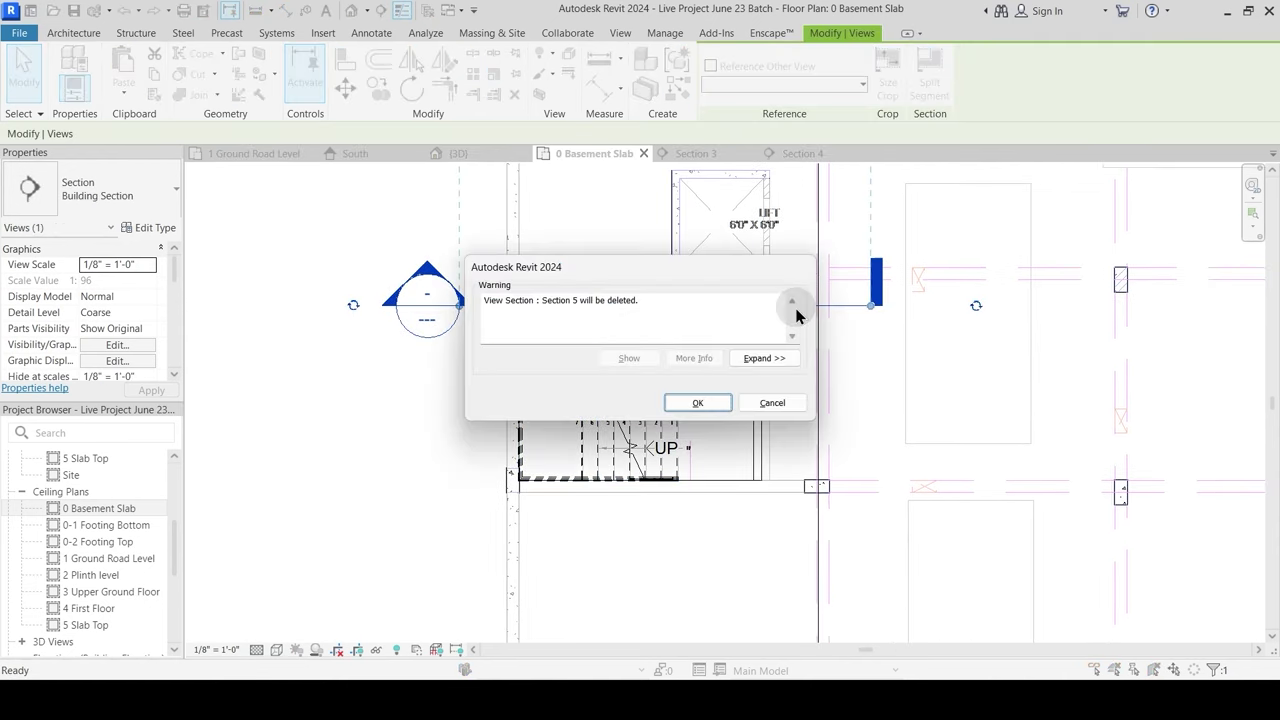
left_click(705, 404)
scroll(707, 410, "down", 2)
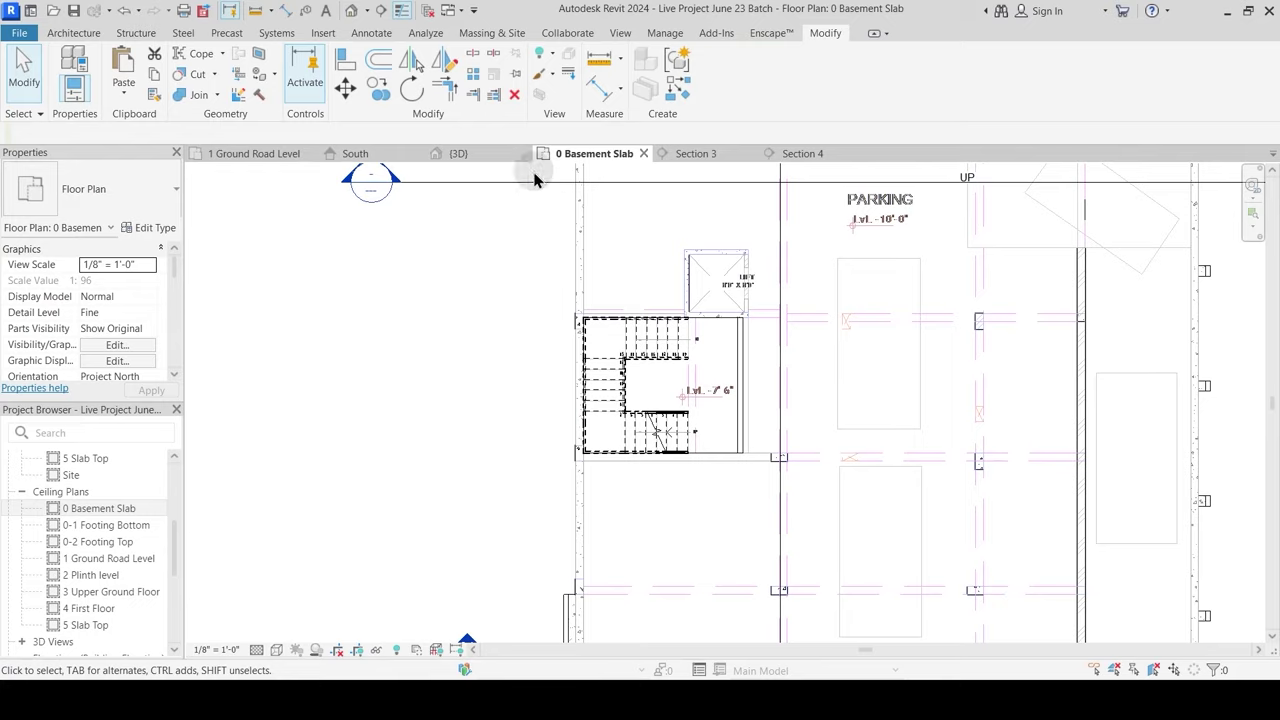
Step: Review the basement slab, beams, stair and walls in the {3D} view
left_click(486, 155)
scroll(704, 406, "down", 2)
middle_click_drag(786, 503, 720, 490, "shift")
middle_click_drag(720, 490, 540, 250)
scroll(630, 367, "down", 3)
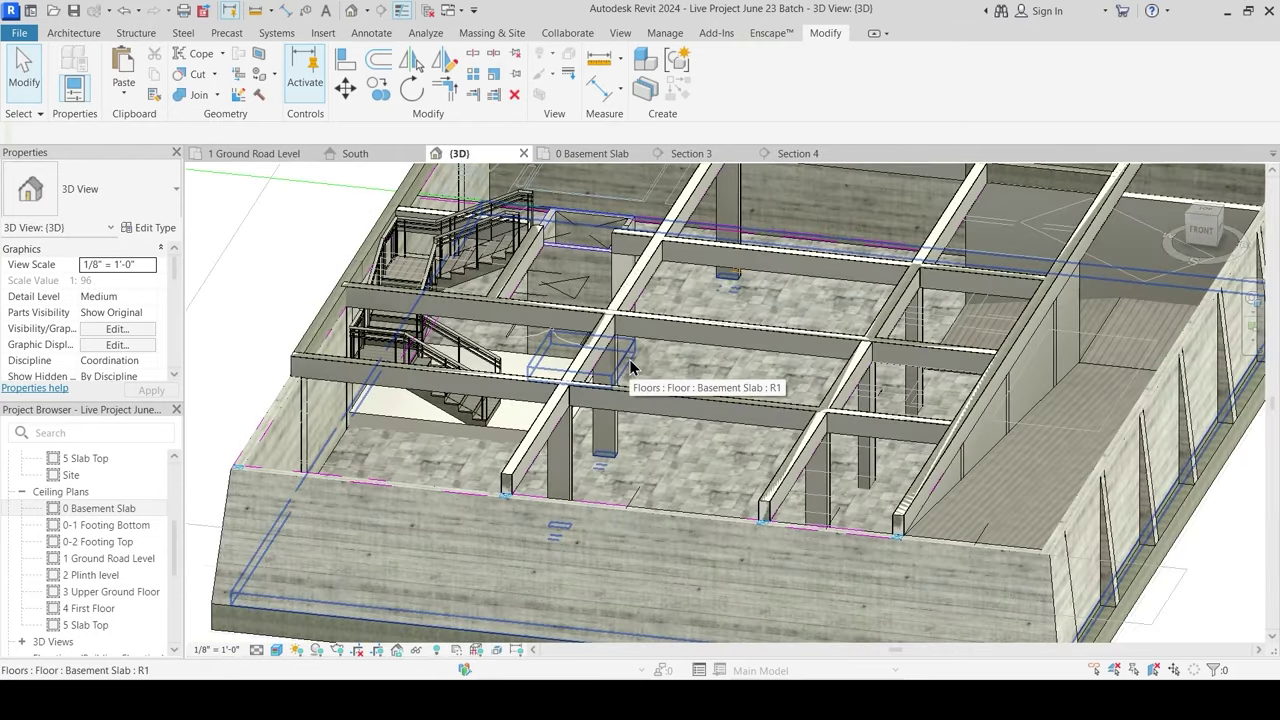
middle_click_drag(630, 367, 560, 409, "shift")
middle_click_drag(694, 363, 621, 349)
scroll(595, 316, "down", 2)
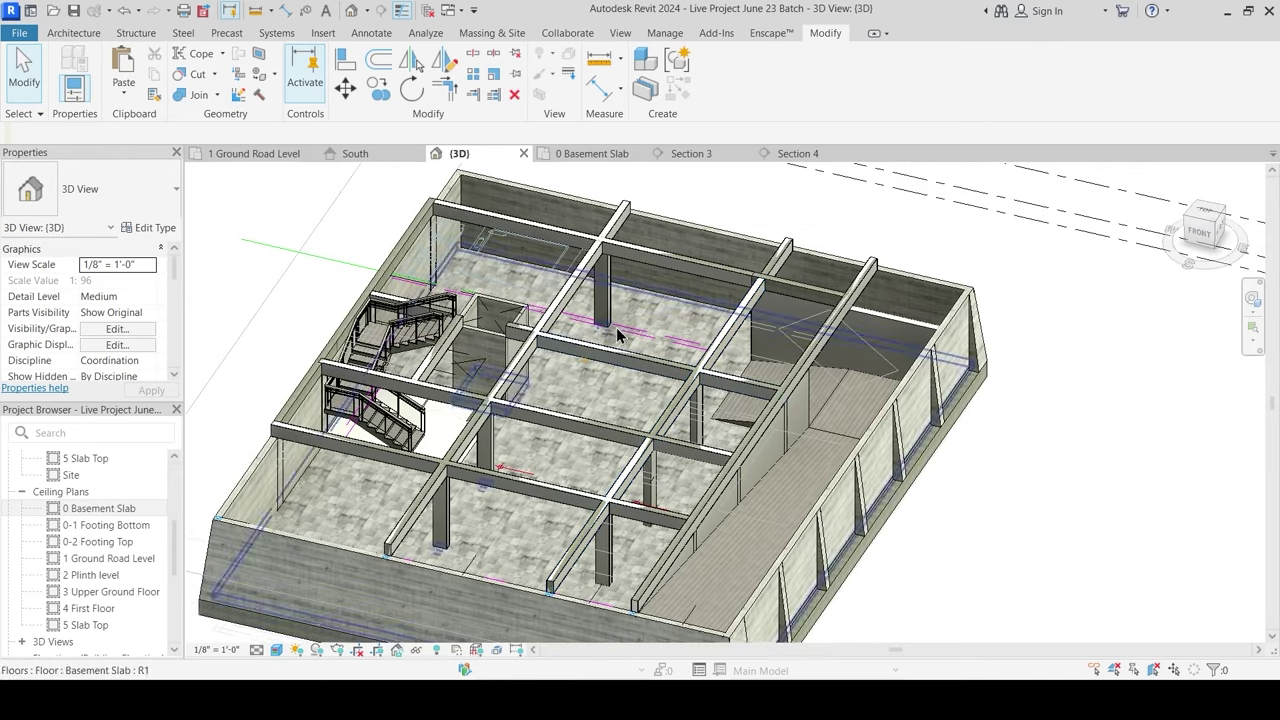
left_click(264, 156)
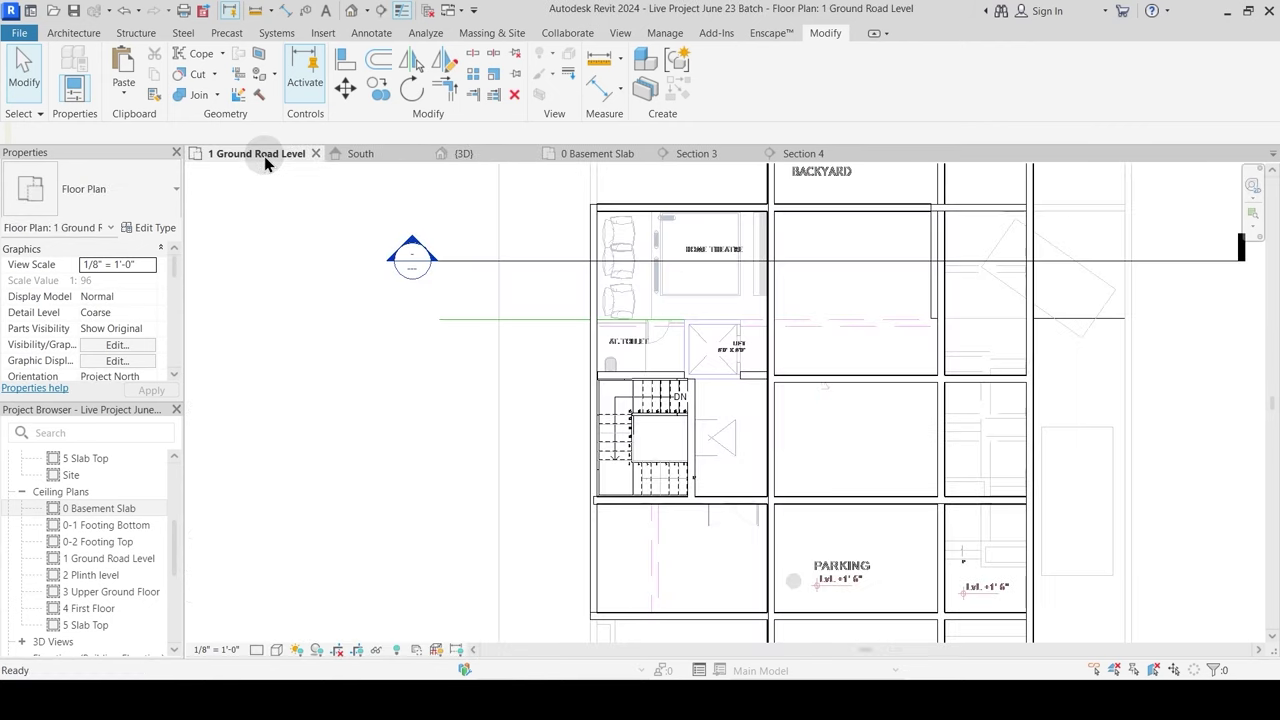
middle_click_drag(764, 395, 640, 294)
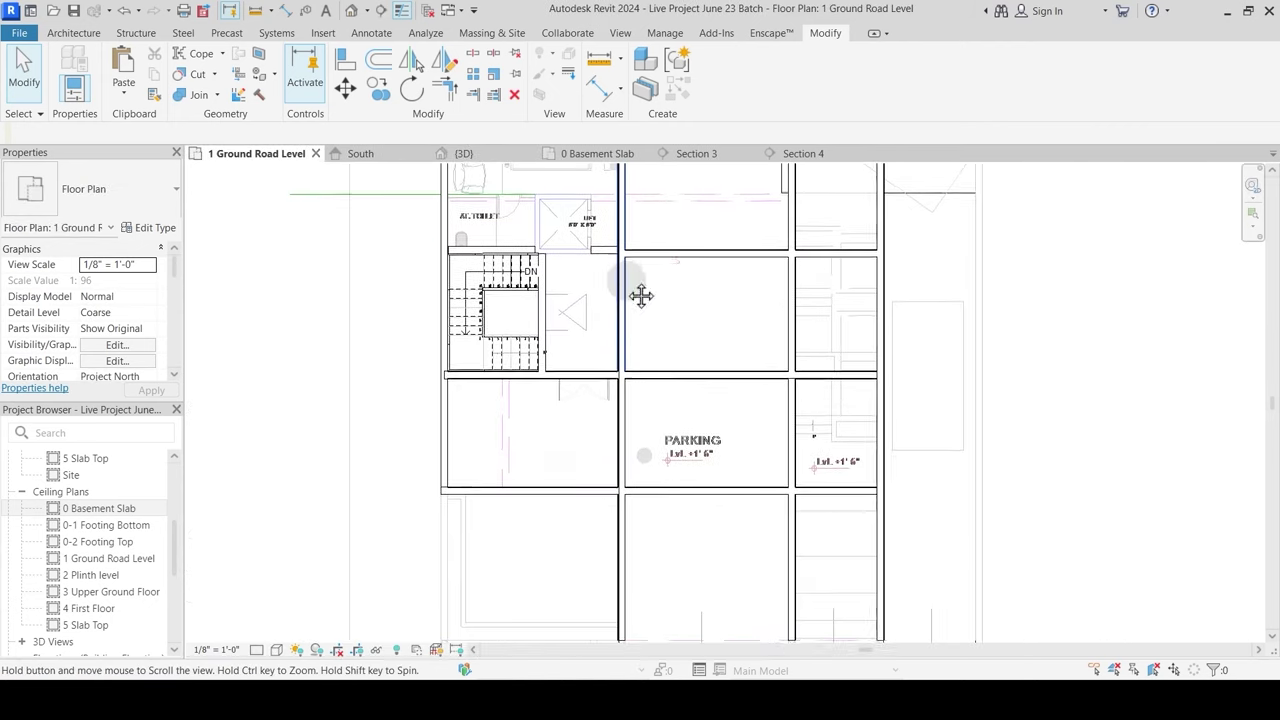
middle_click_drag(749, 549, 677, 346)
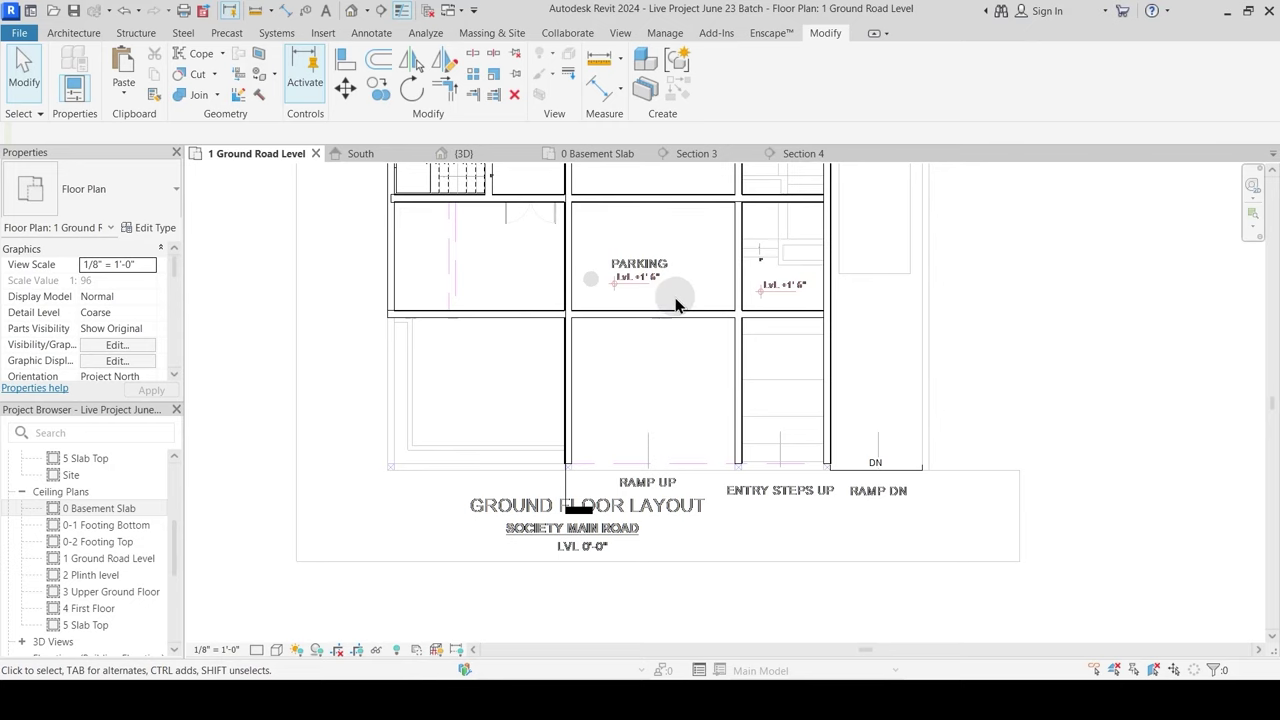
scroll(790, 330, "up", 2)
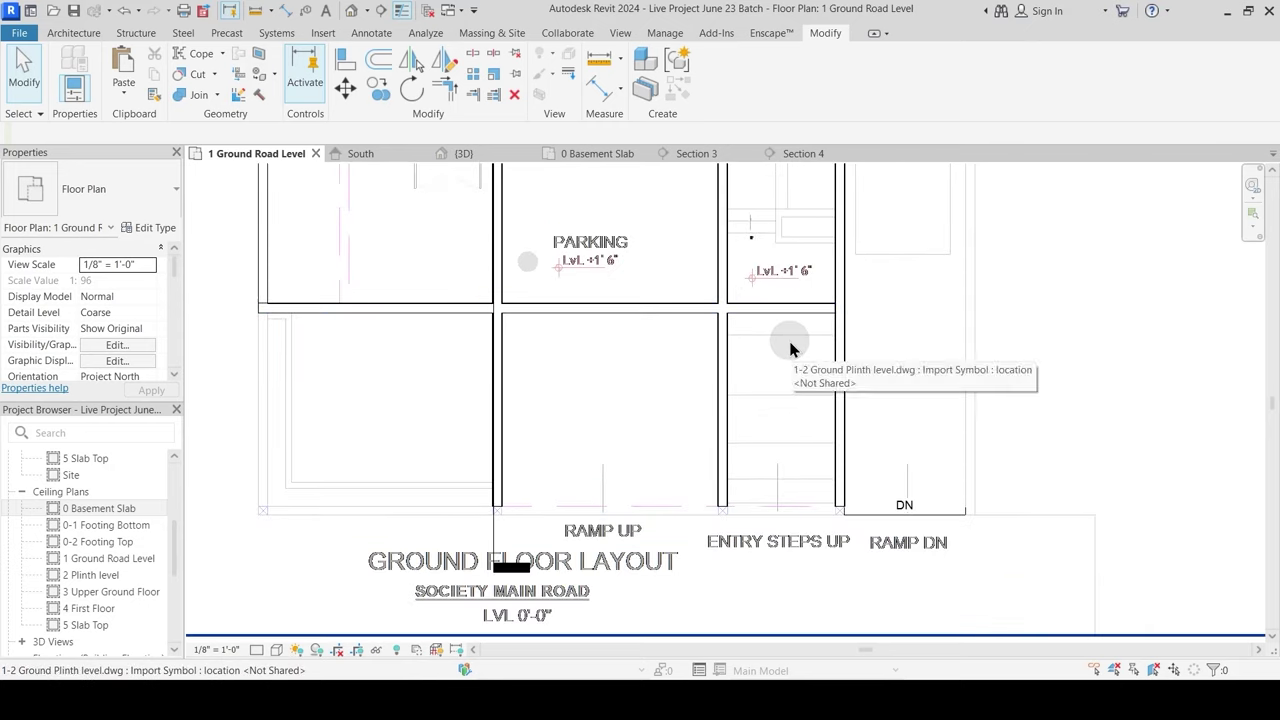
middle_click_drag(596, 415, 645, 380)
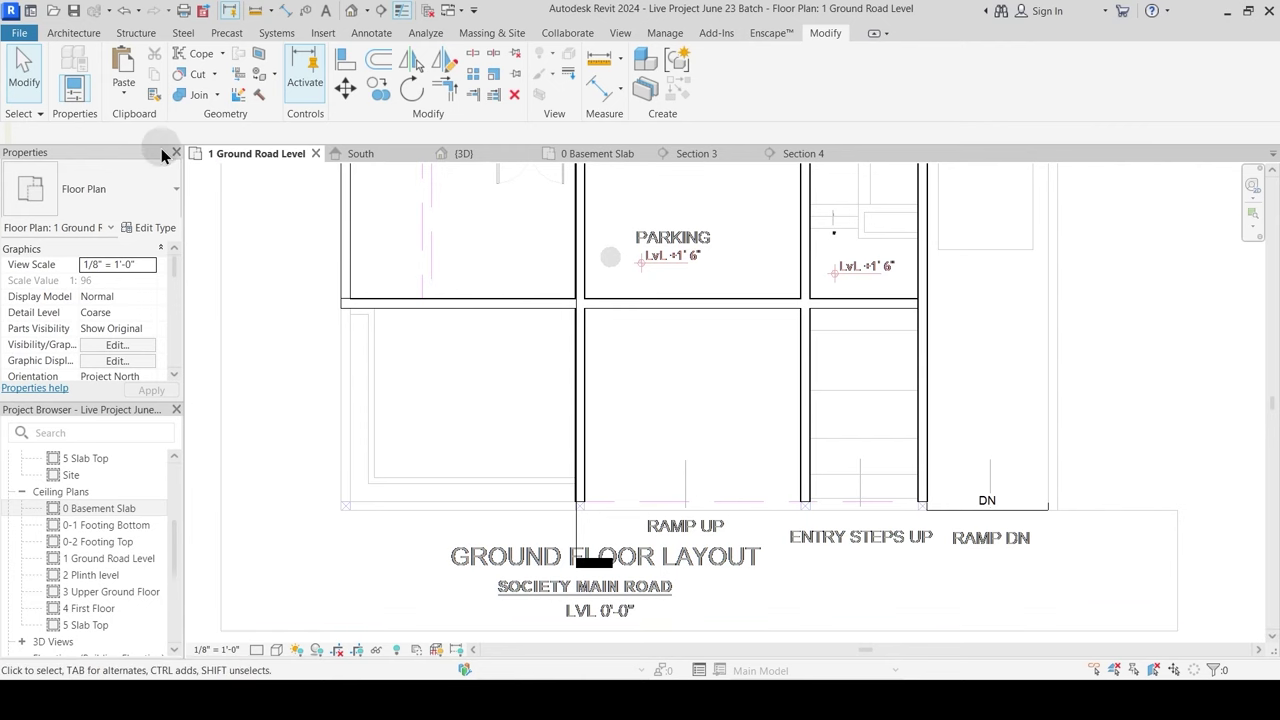
left_click(74, 33)
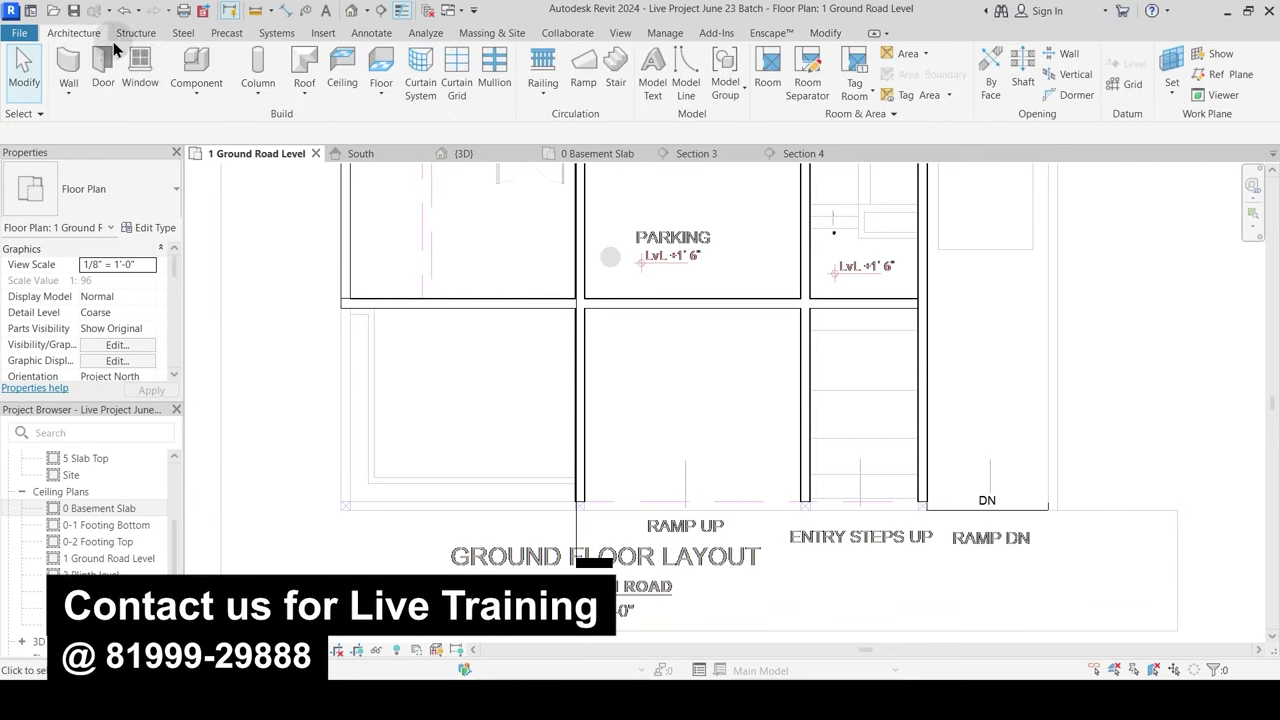
Step: Start a ramp and duplicate Ramp 2 into a new type named Ramp 3
left_click(584, 72)
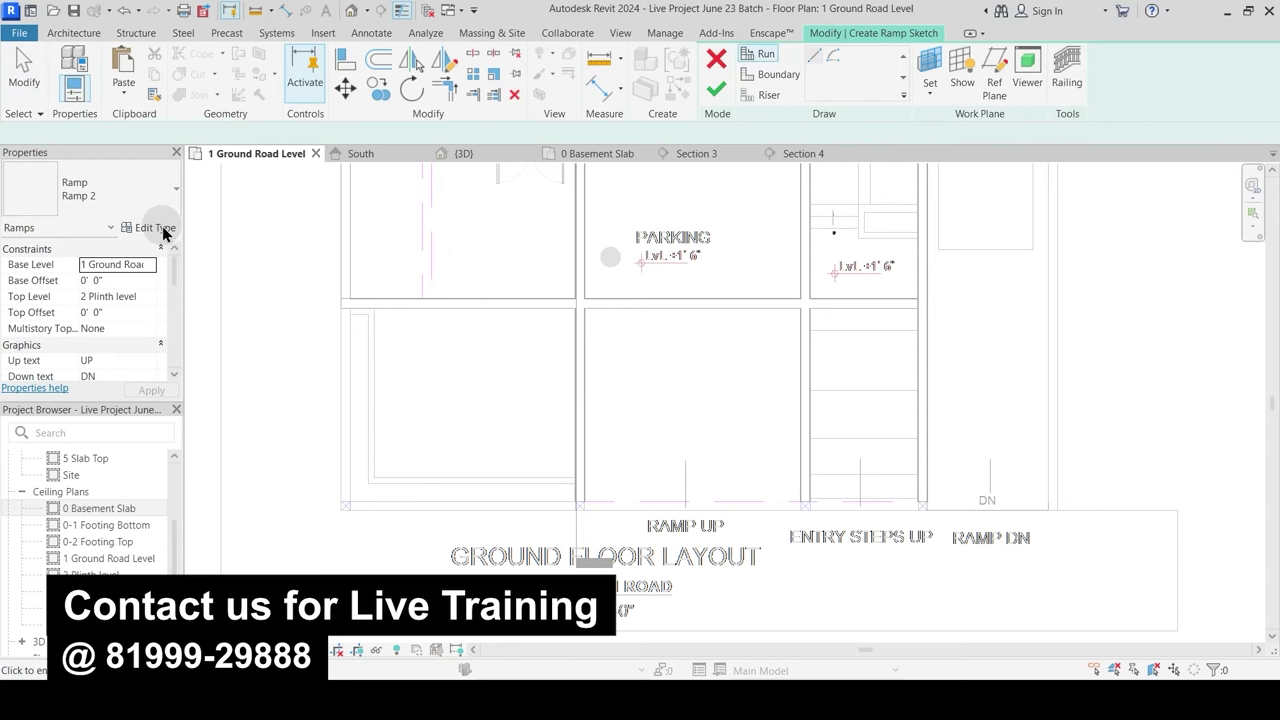
left_click(157, 228)
left_click(870, 182)
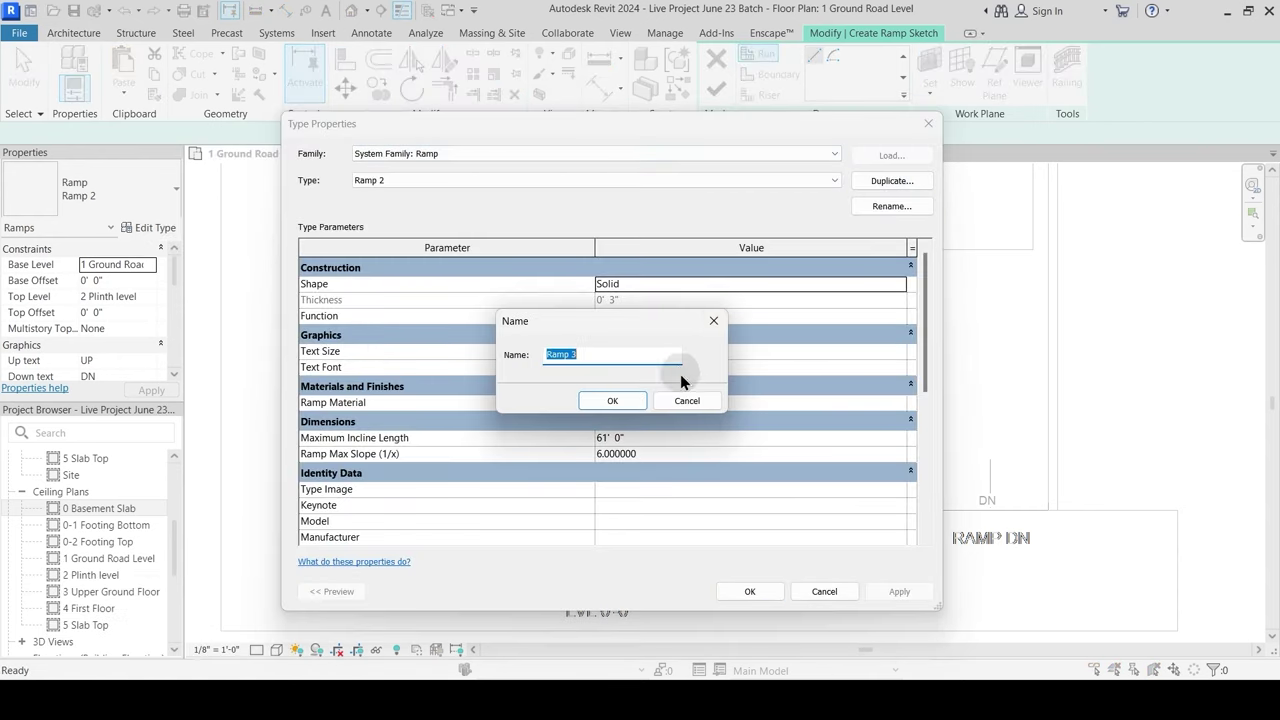
left_click(610, 402)
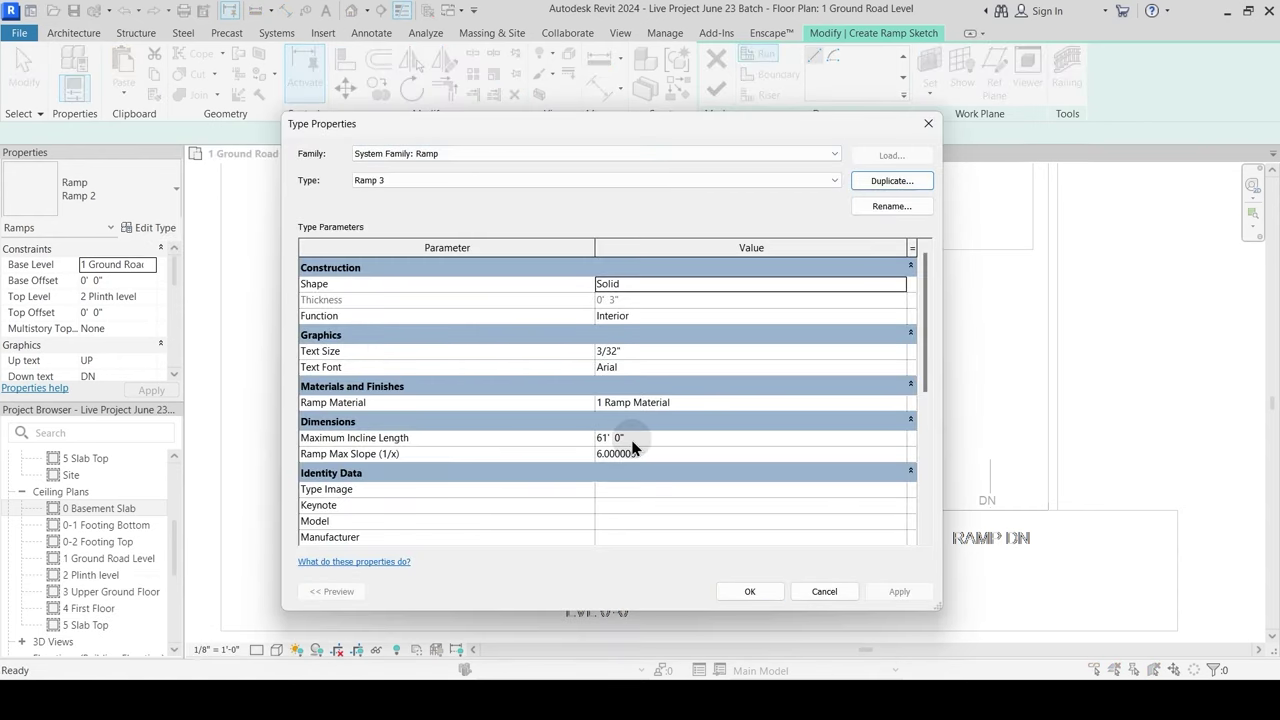
left_click(757, 593)
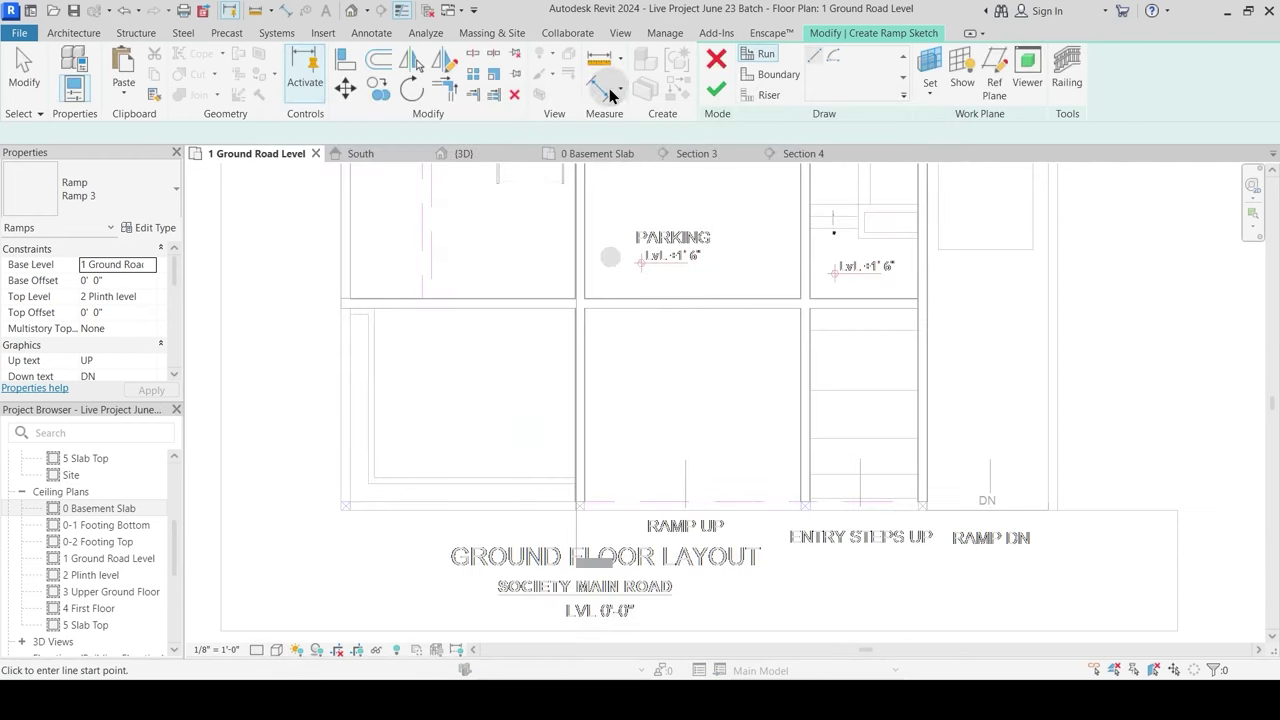
Step: Measure the ramp bay with an aligned dimension, panning down to the parking bays
left_click(599, 60)
scroll(760, 520, "up", 2)
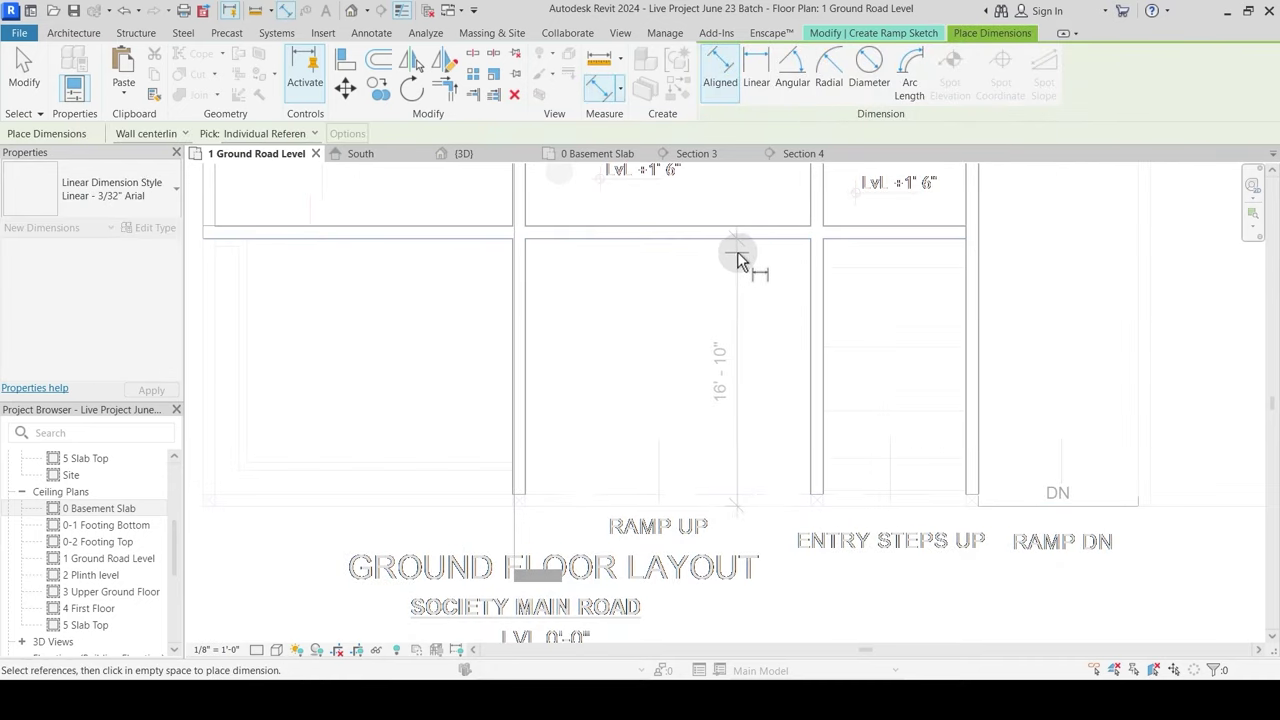
key("Escape")
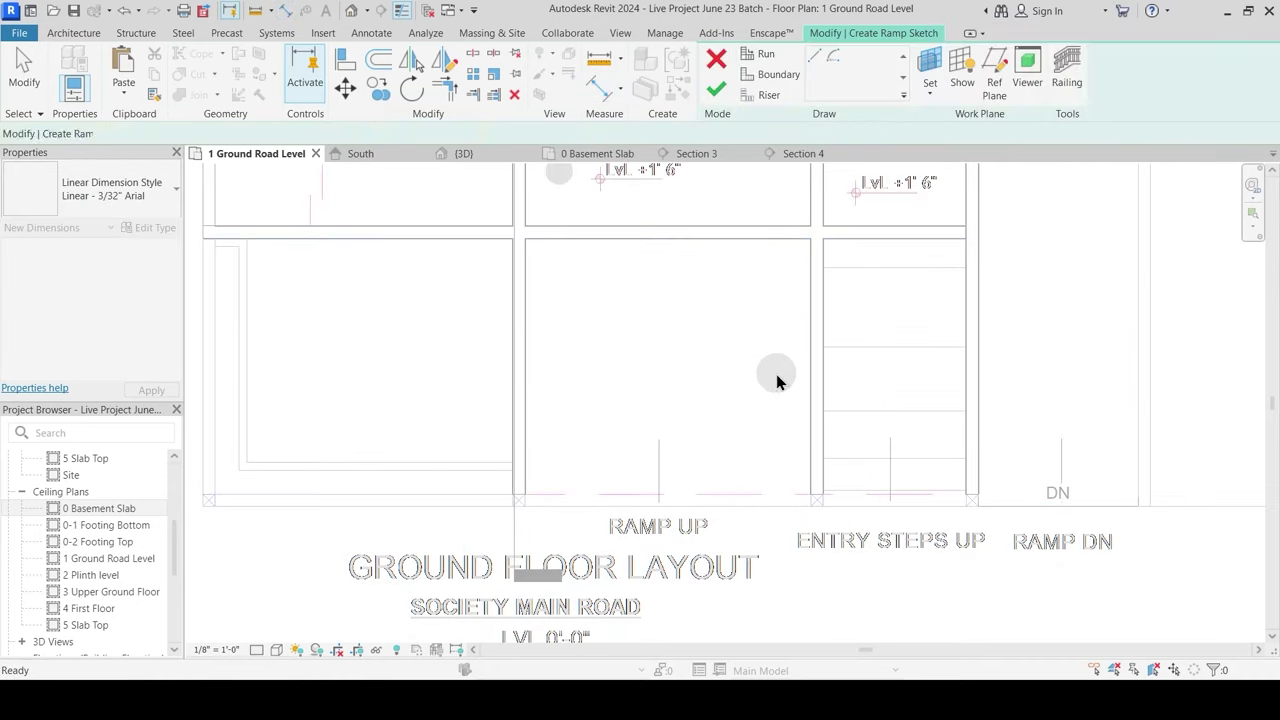
key("d")
key("i")
scroll(763, 366, "down", 2)
middle_click_drag(753, 342, 763, 418)
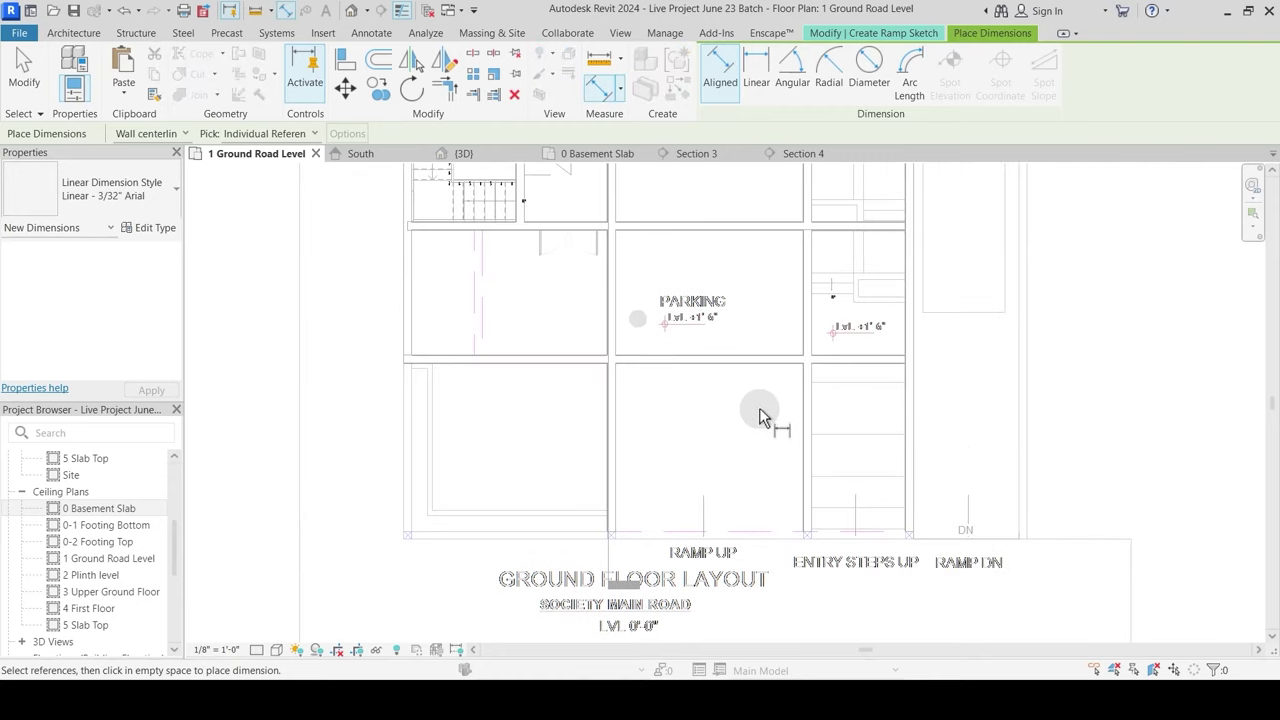
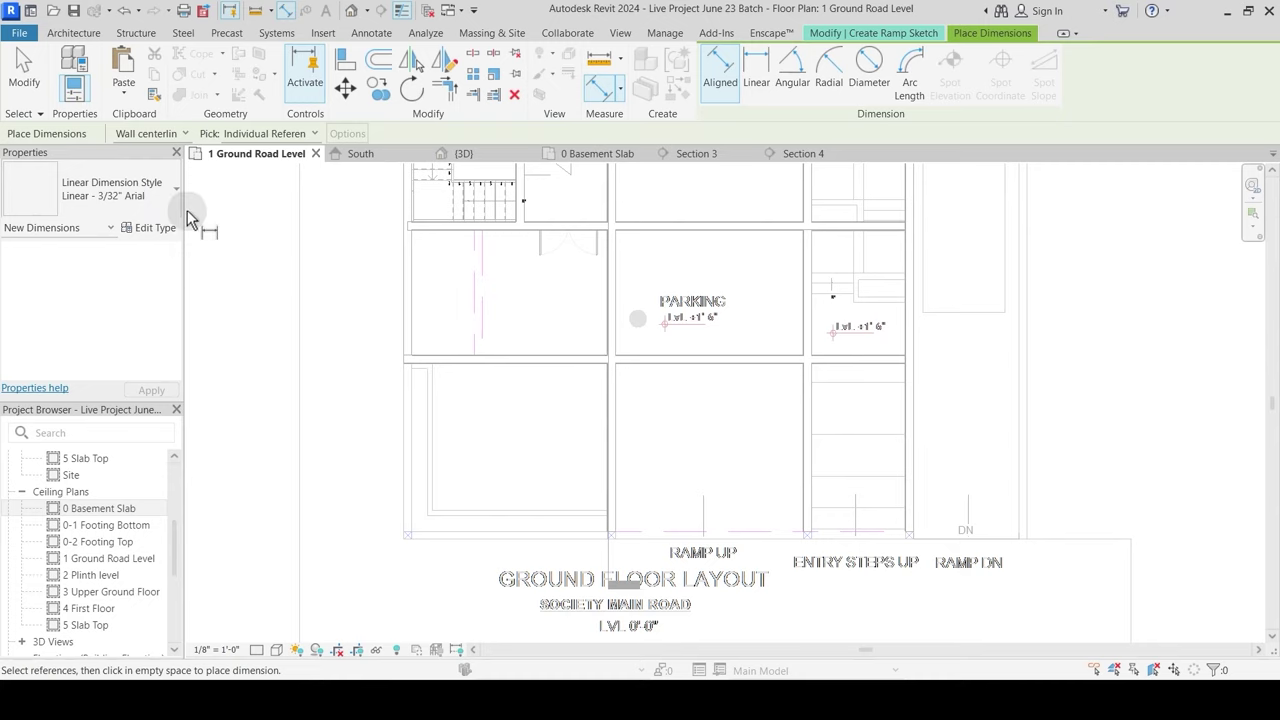
Step: Give the Ramp 3 type an 11' 10" maximum incline length and a 1/11.22 maximum slope
key("Escape")
left_click(169, 229)
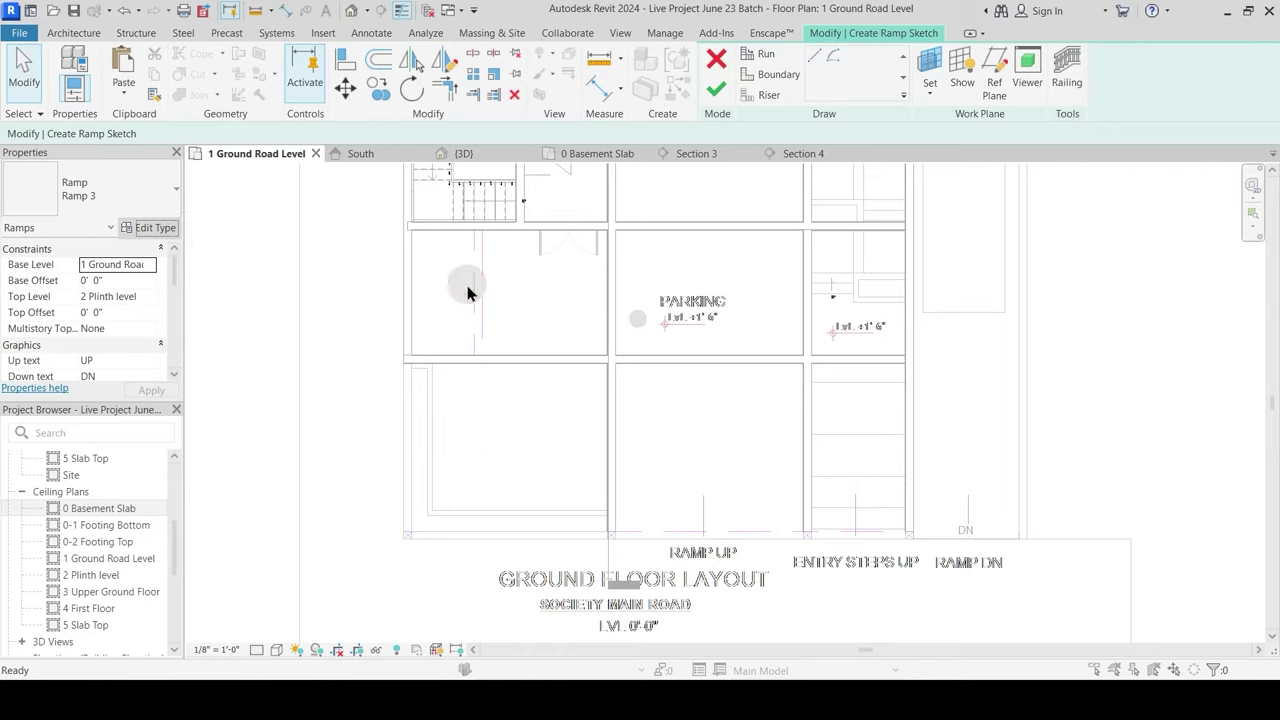
left_click(641, 437)
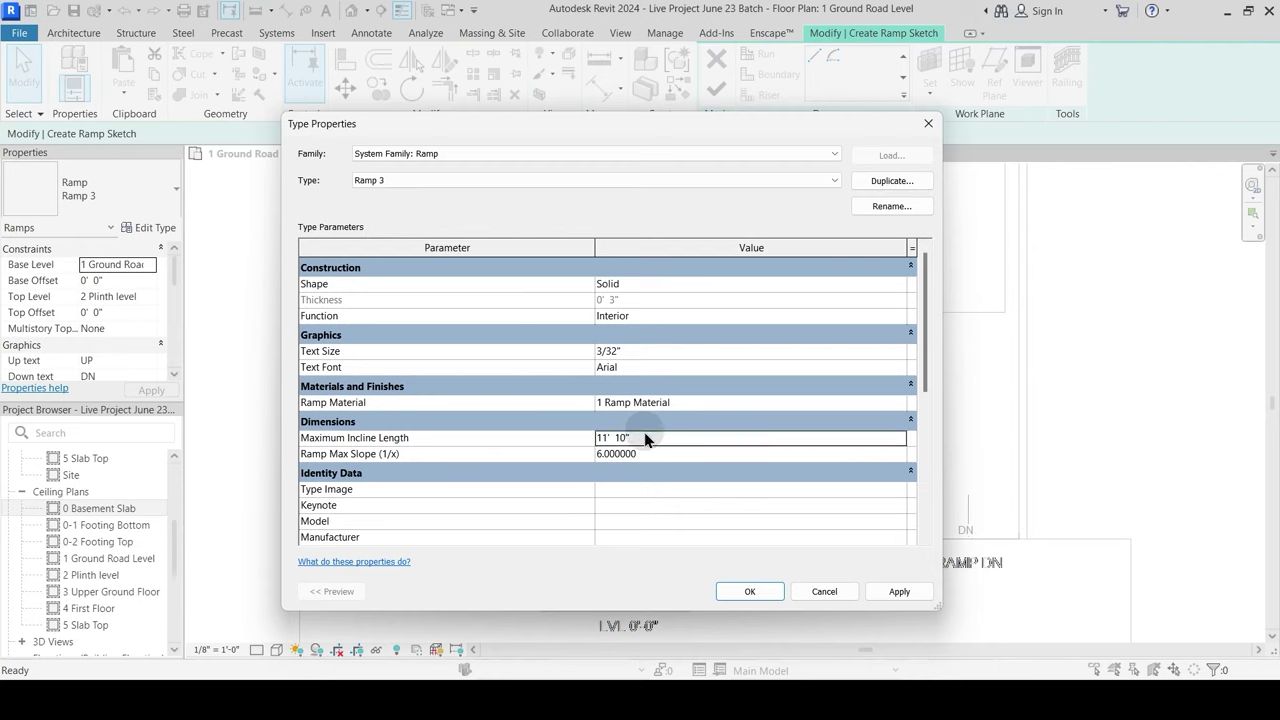
left_click(659, 457)
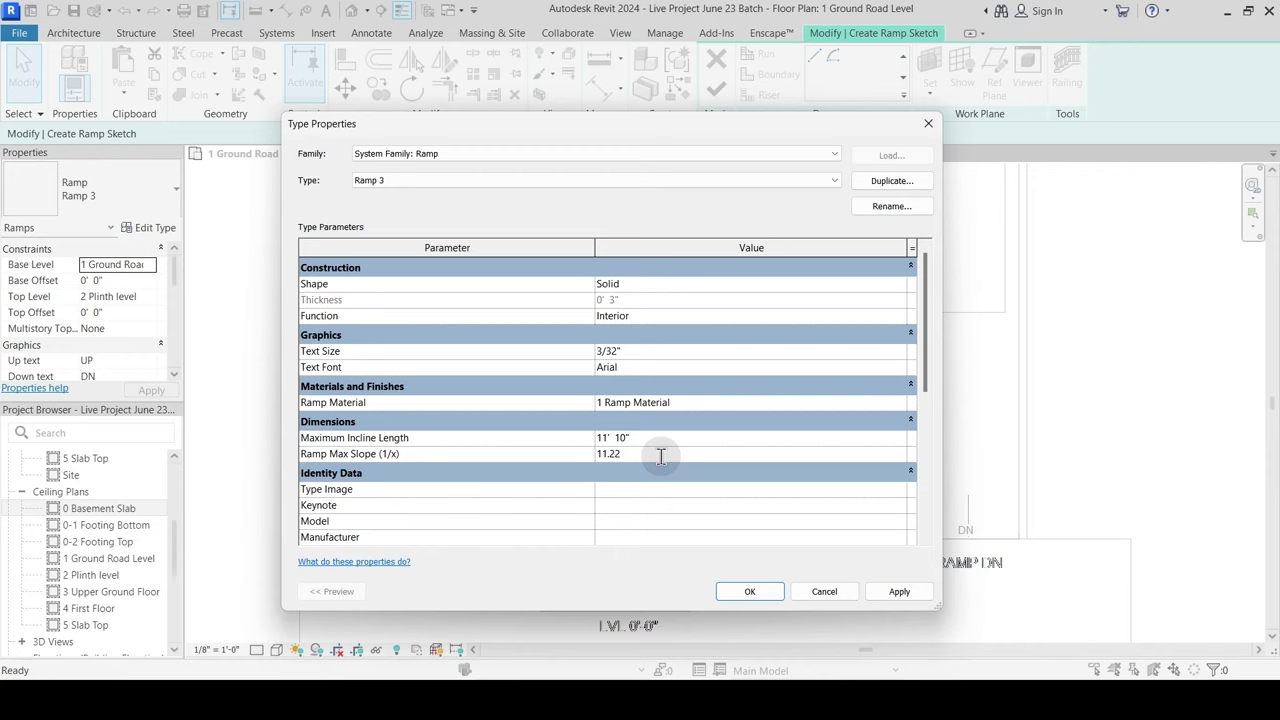
left_click(749, 591)
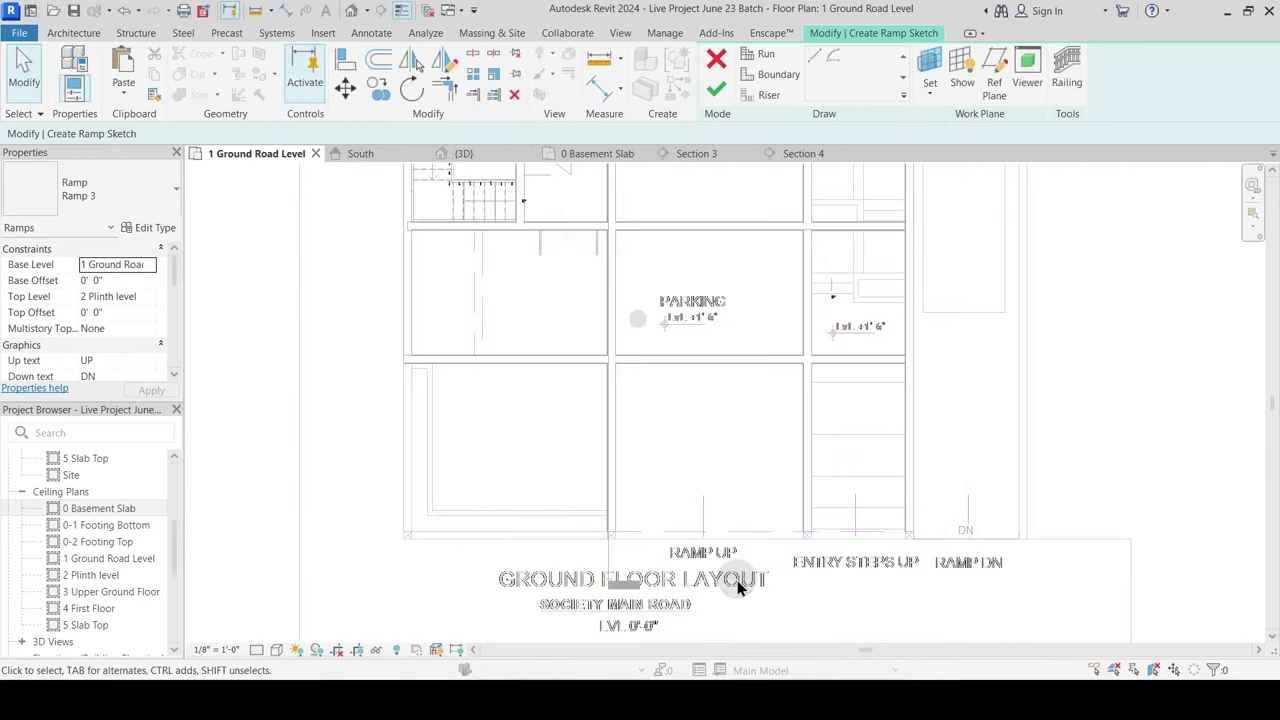
Step: Sketch a ramp run from the bottom wall partway up the bay below the parking area
left_click(762, 53)
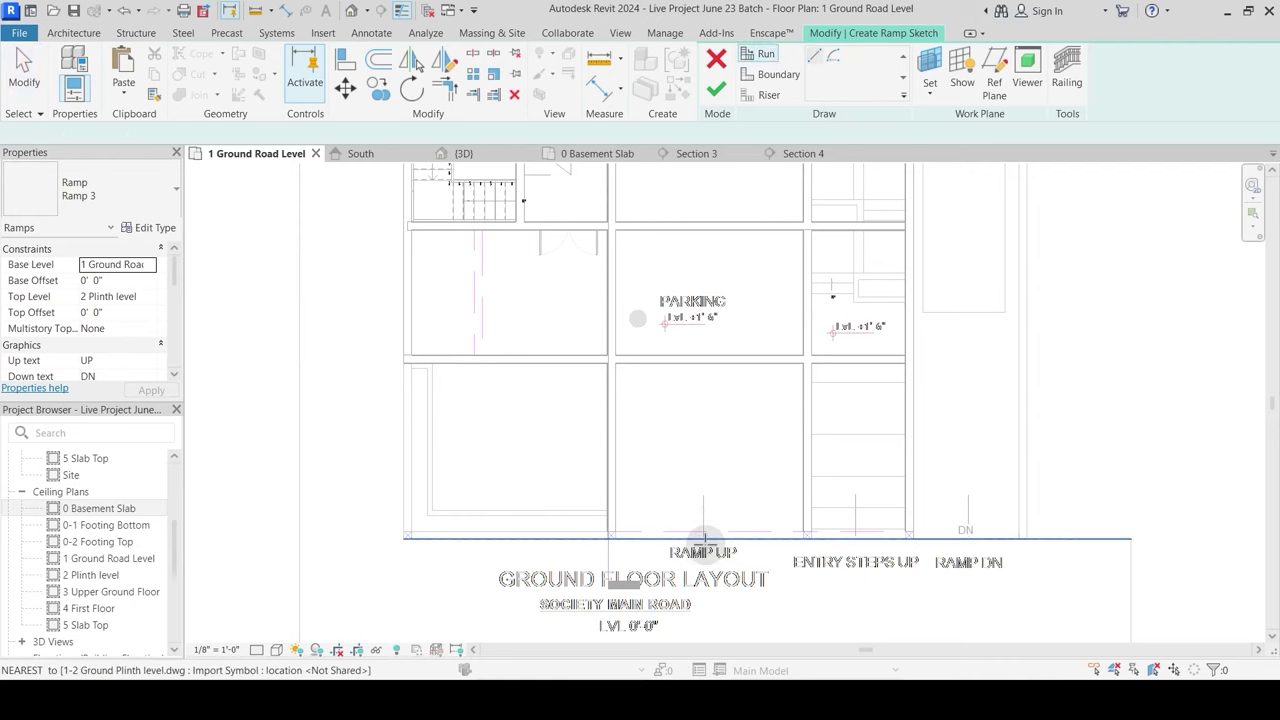
middle_click_drag(638, 469, 629, 386)
scroll(669, 420, "up", 2)
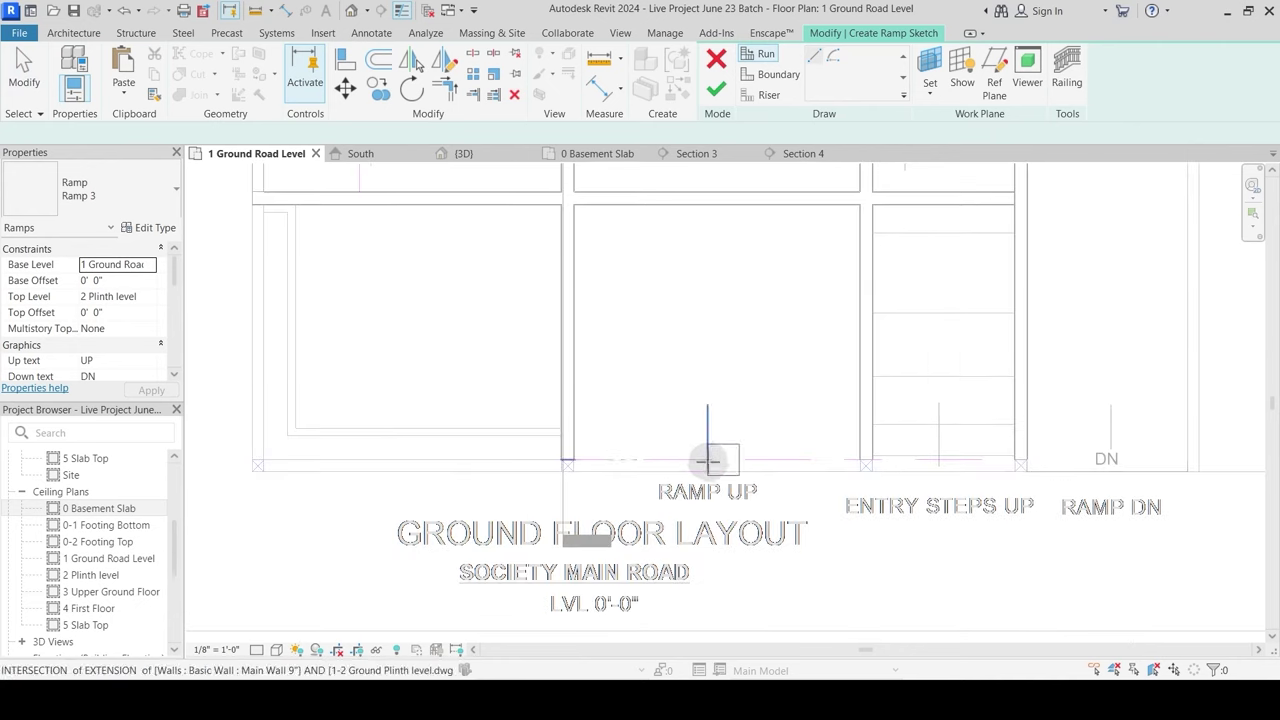
left_click(738, 470)
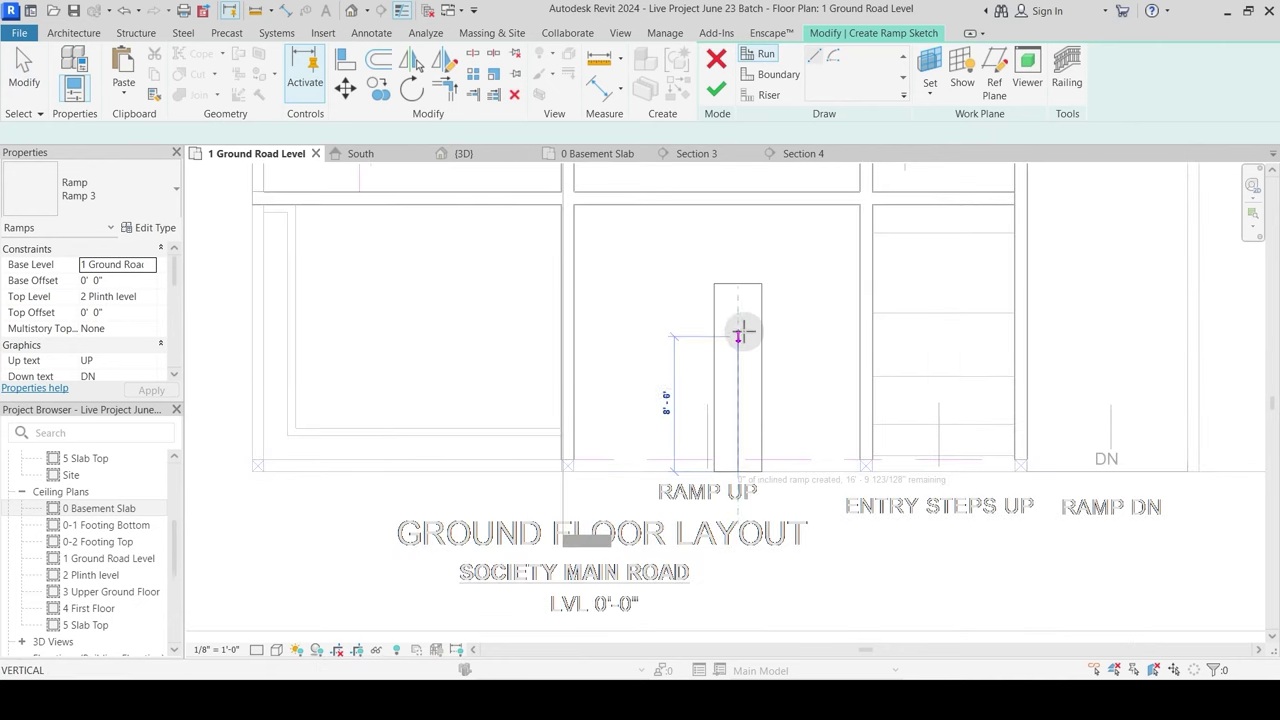
left_click(738, 285)
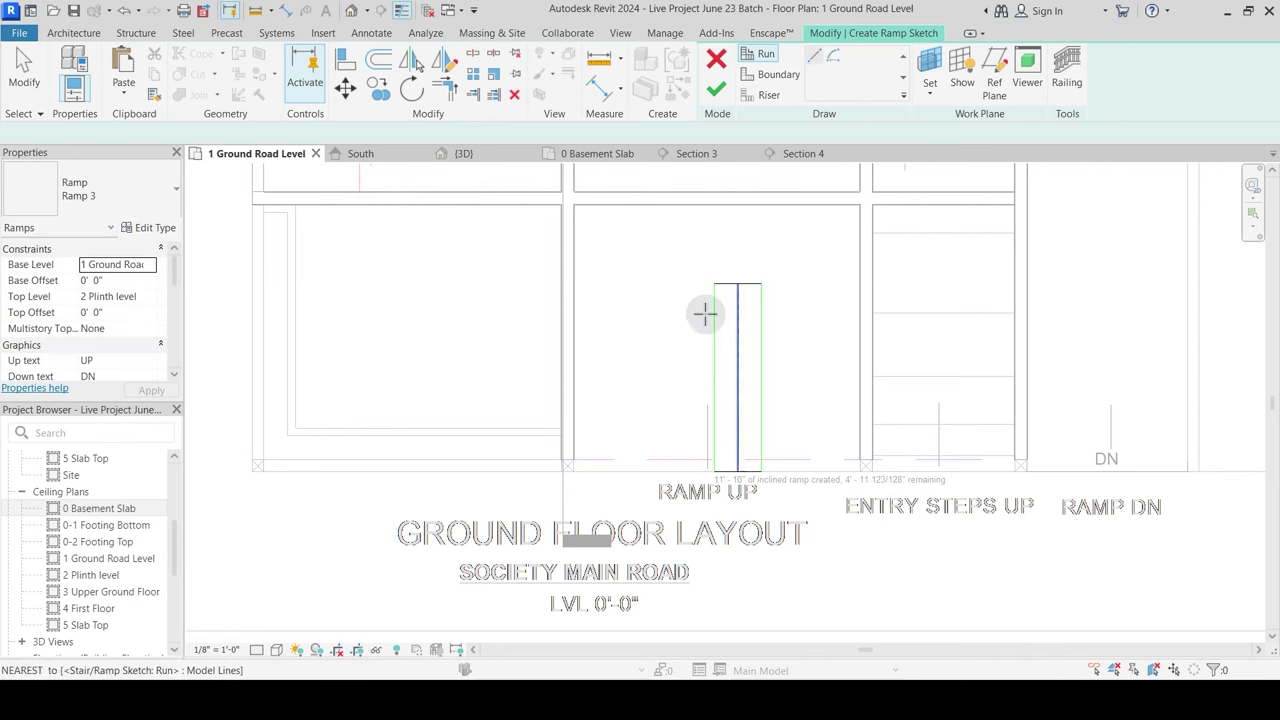
Step: Raise the Ramp 3 maximum incline length to 16' 10"
left_click(150, 227)
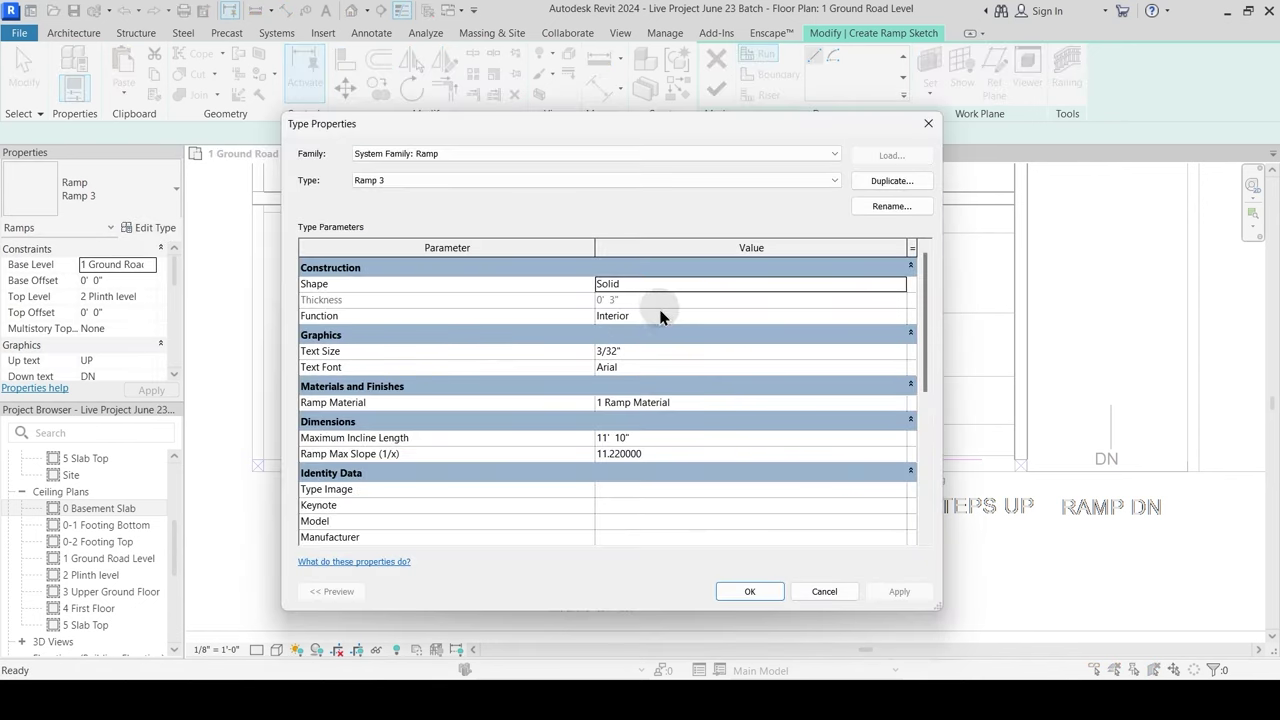
left_click(660, 436)
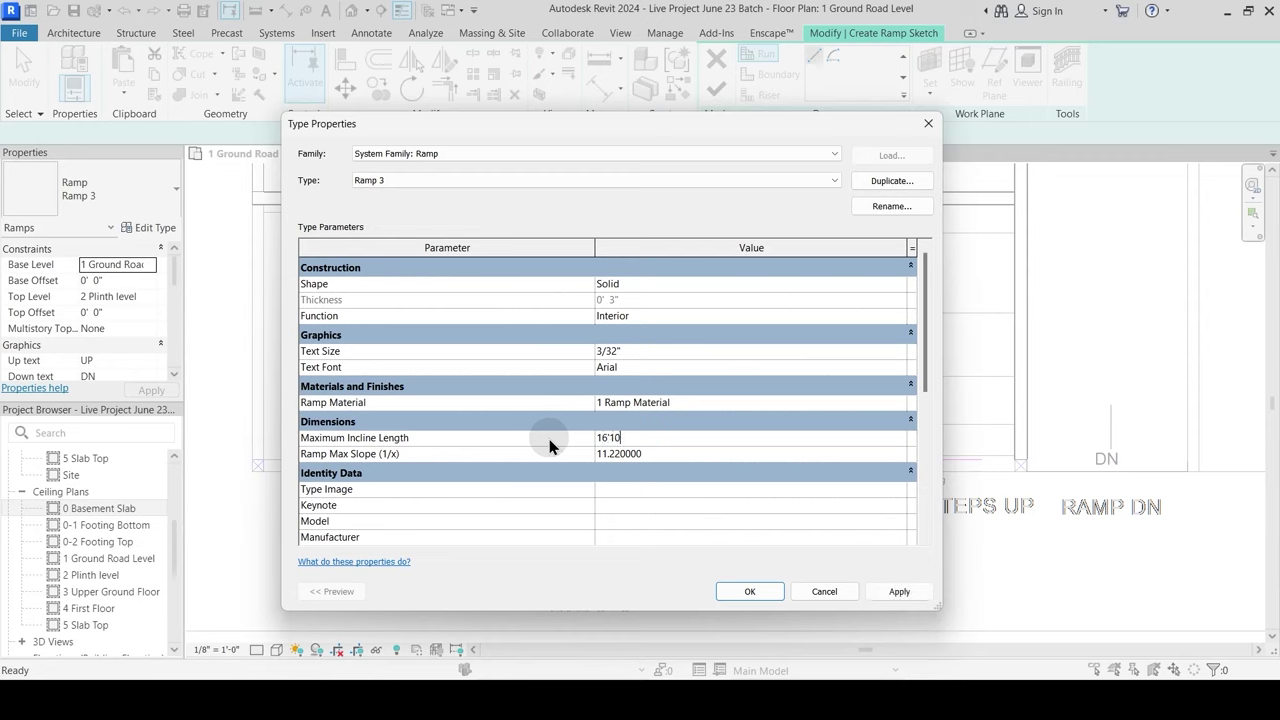
key("Return")
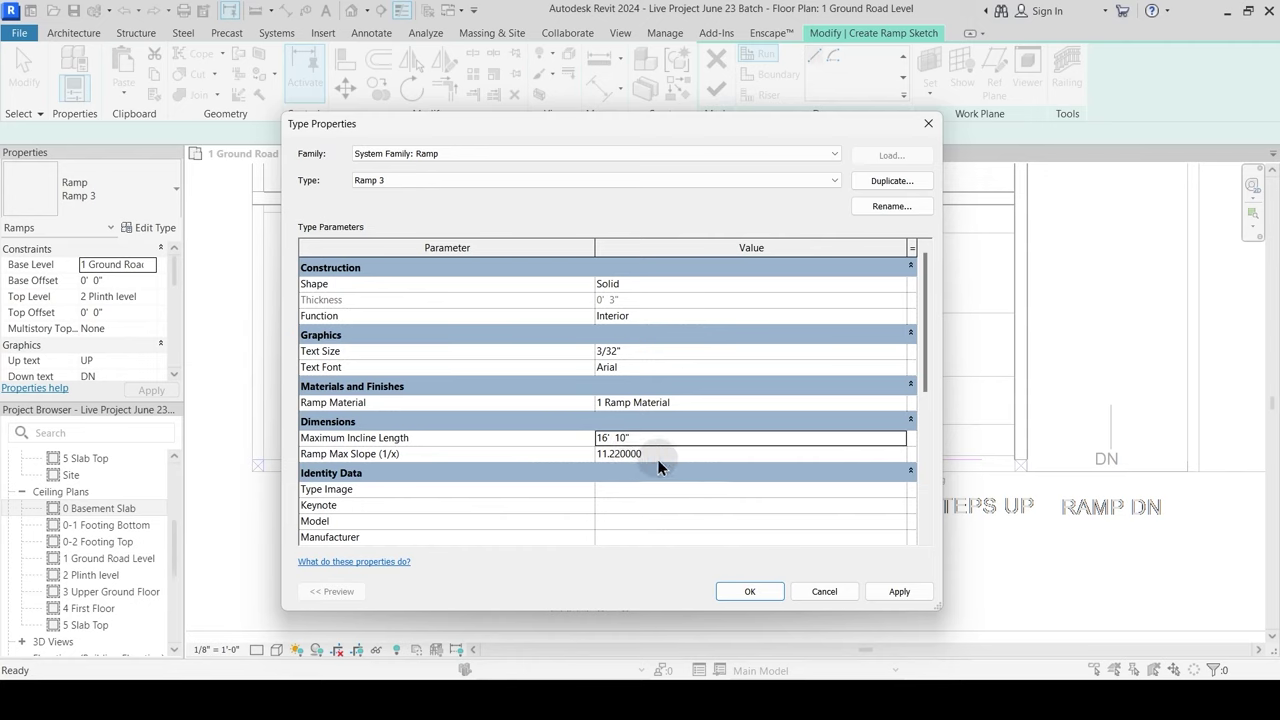
left_click(749, 591)
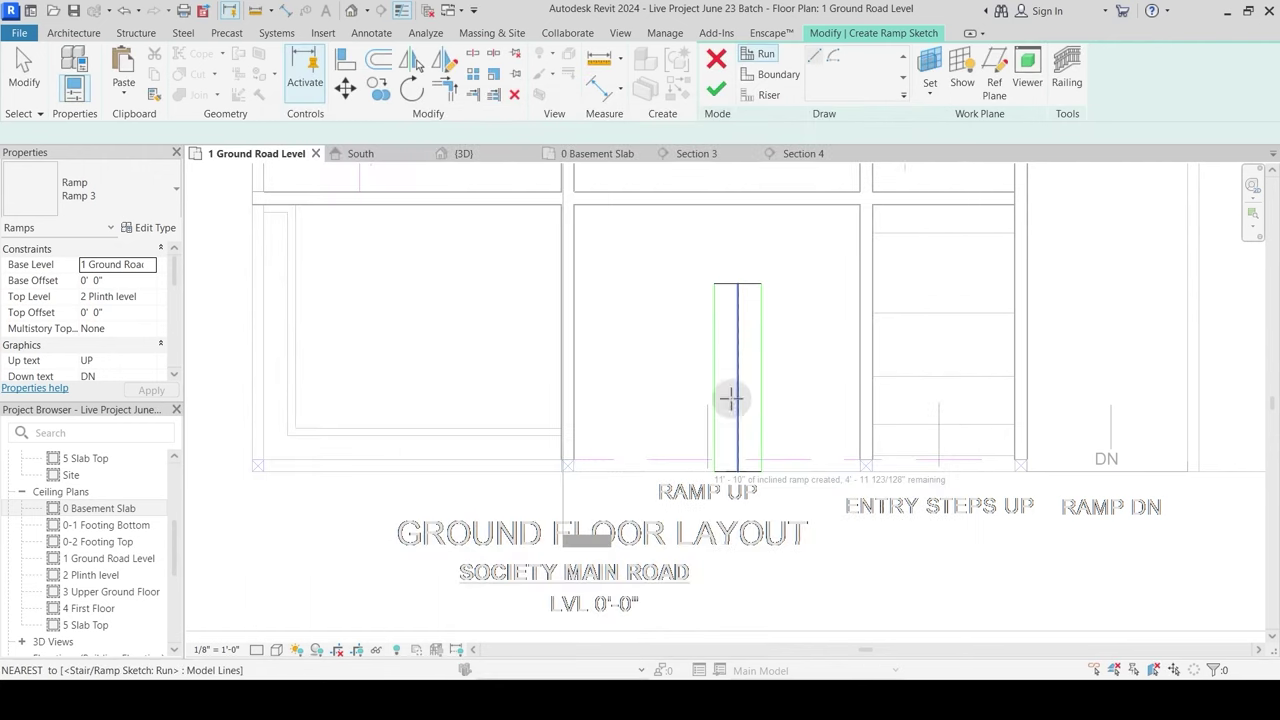
Step: Pull the ramp's top riser and run up to the bay's top edge
middle_click_drag(755, 377, 747, 407)
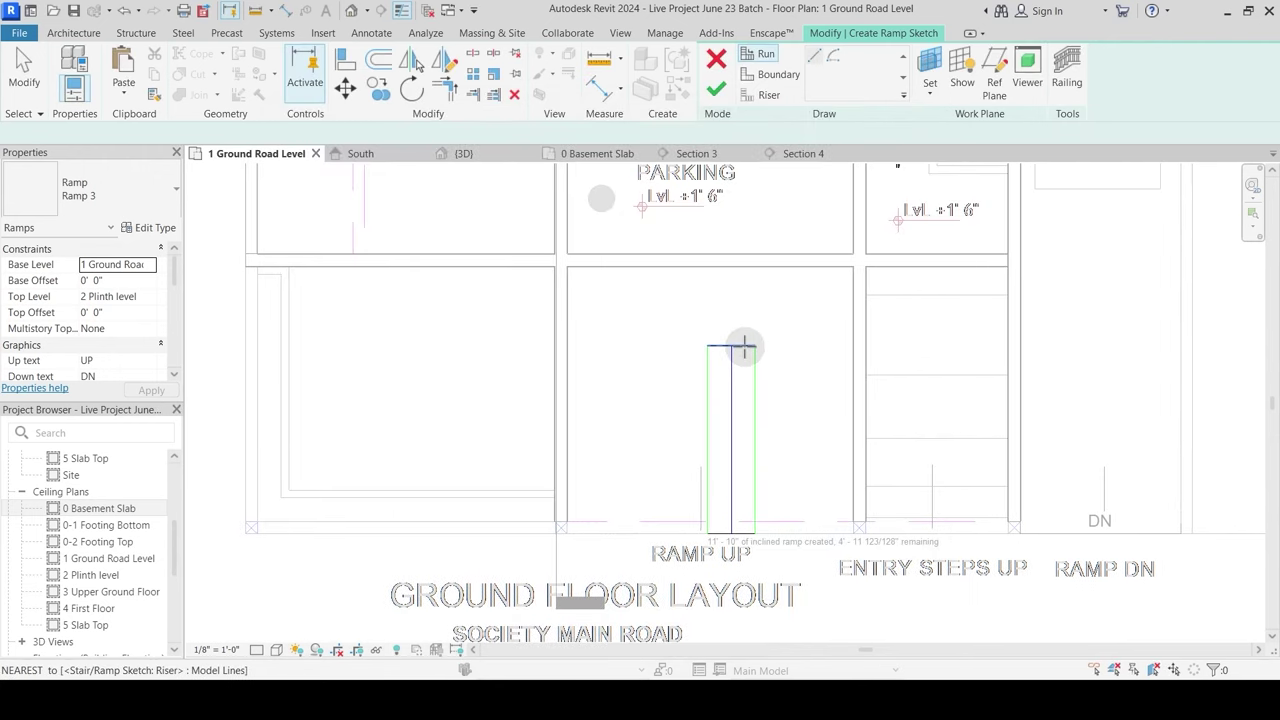
key("Escape")
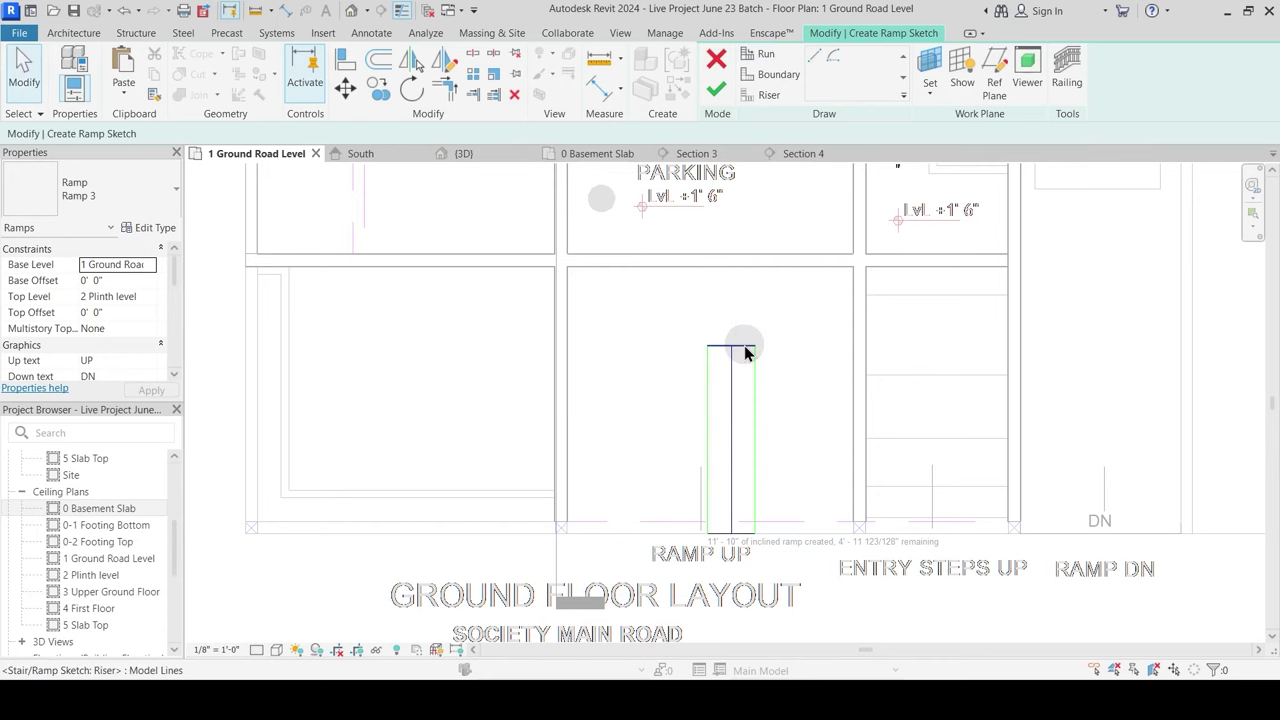
left_click_drag(749, 348, 749, 263)
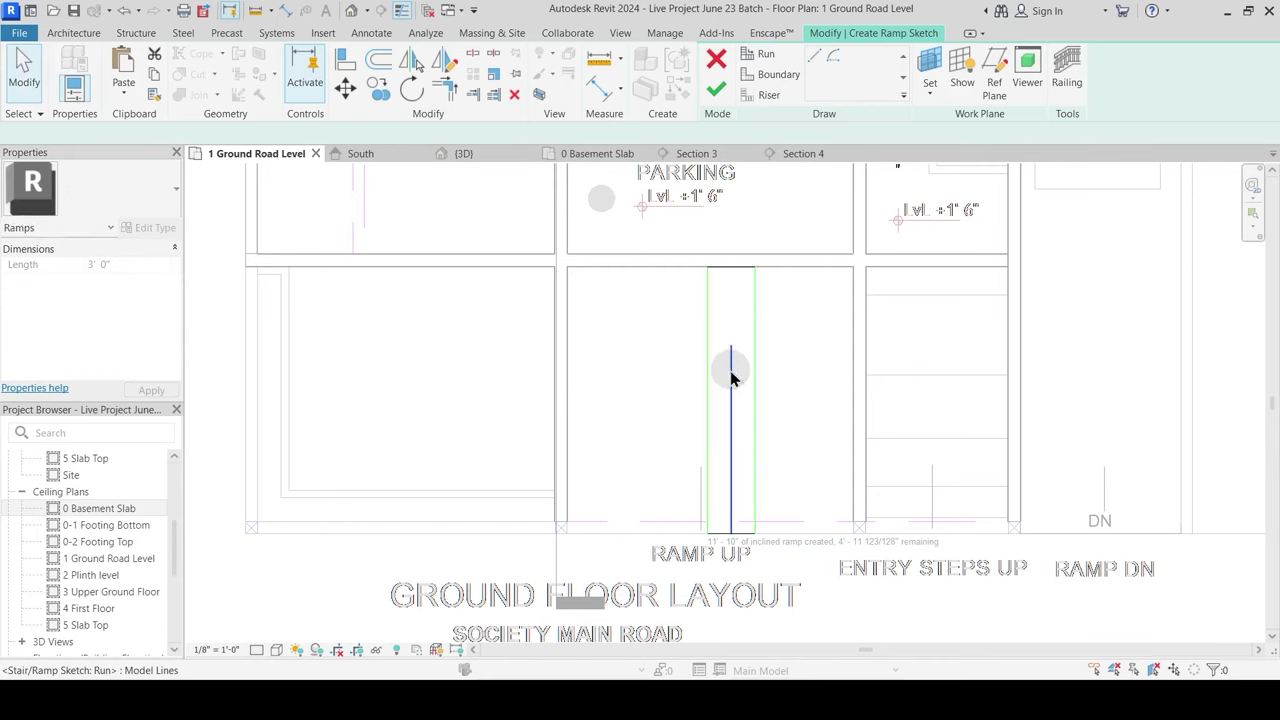
left_click_drag(732, 358, 734, 270)
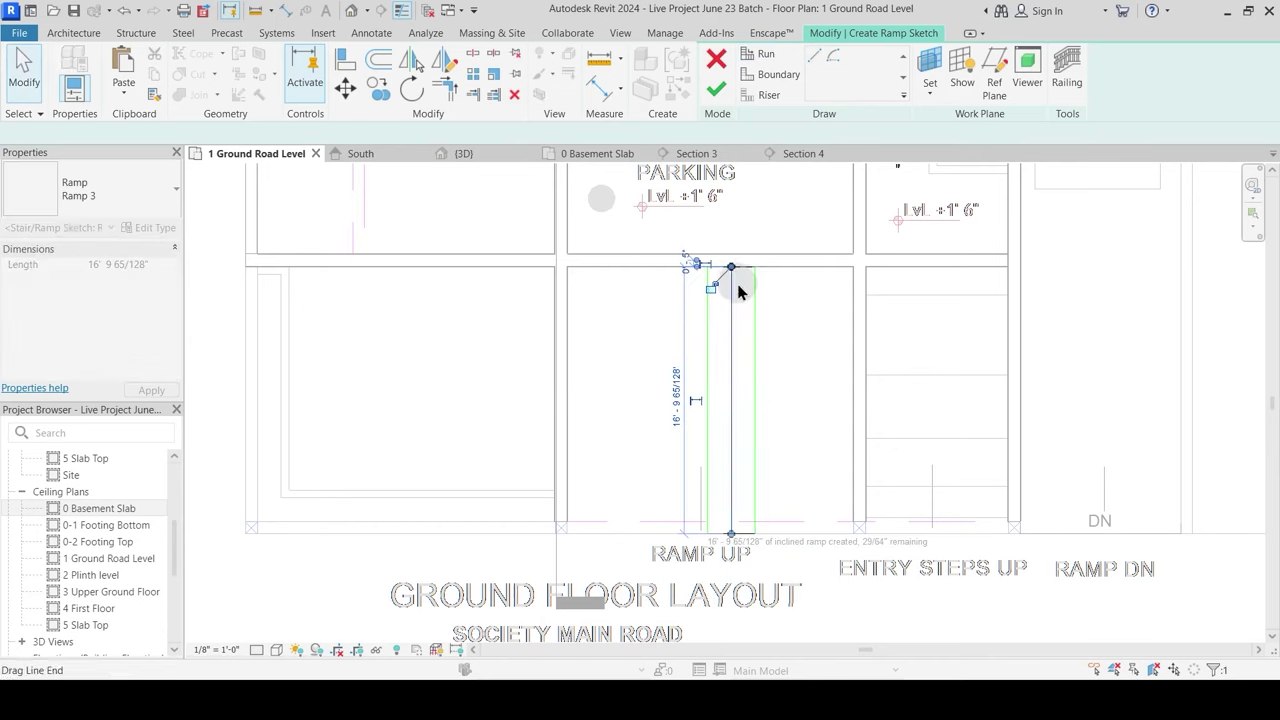
left_click(796, 371)
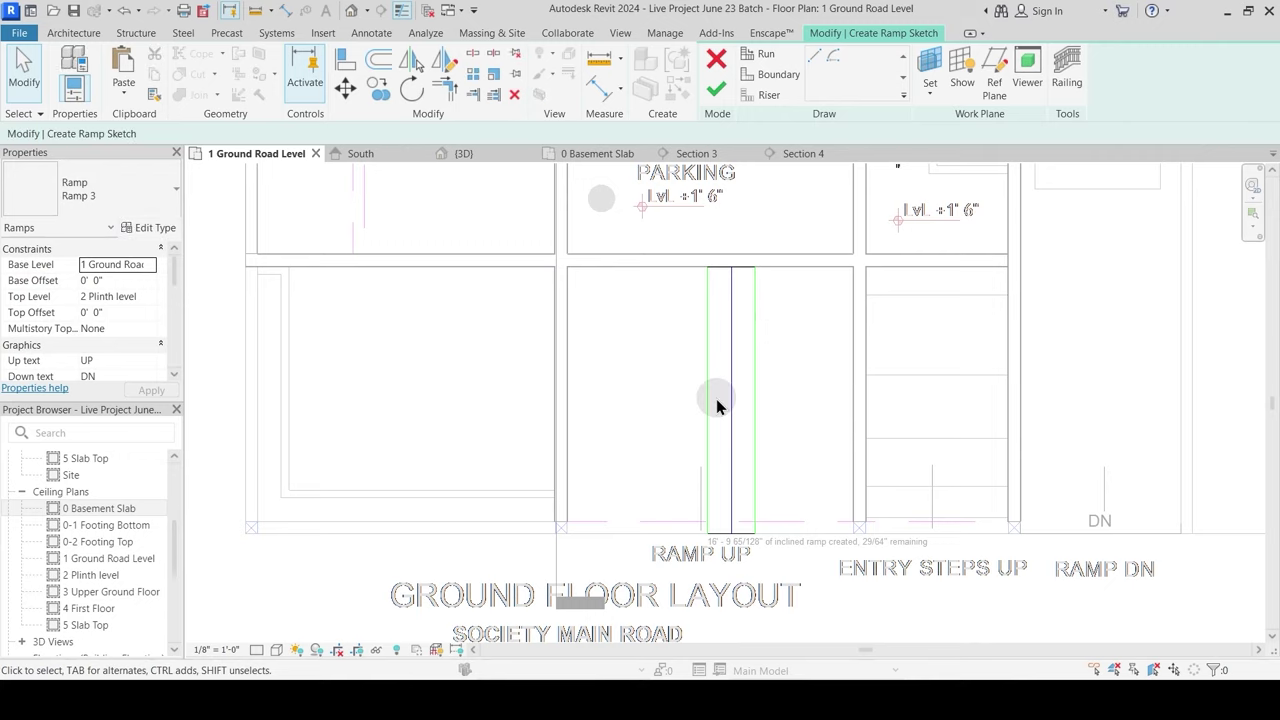
Step: Realign the top riser and snap the run line's end to its midpoint
scroll(745, 300, "up", 5)
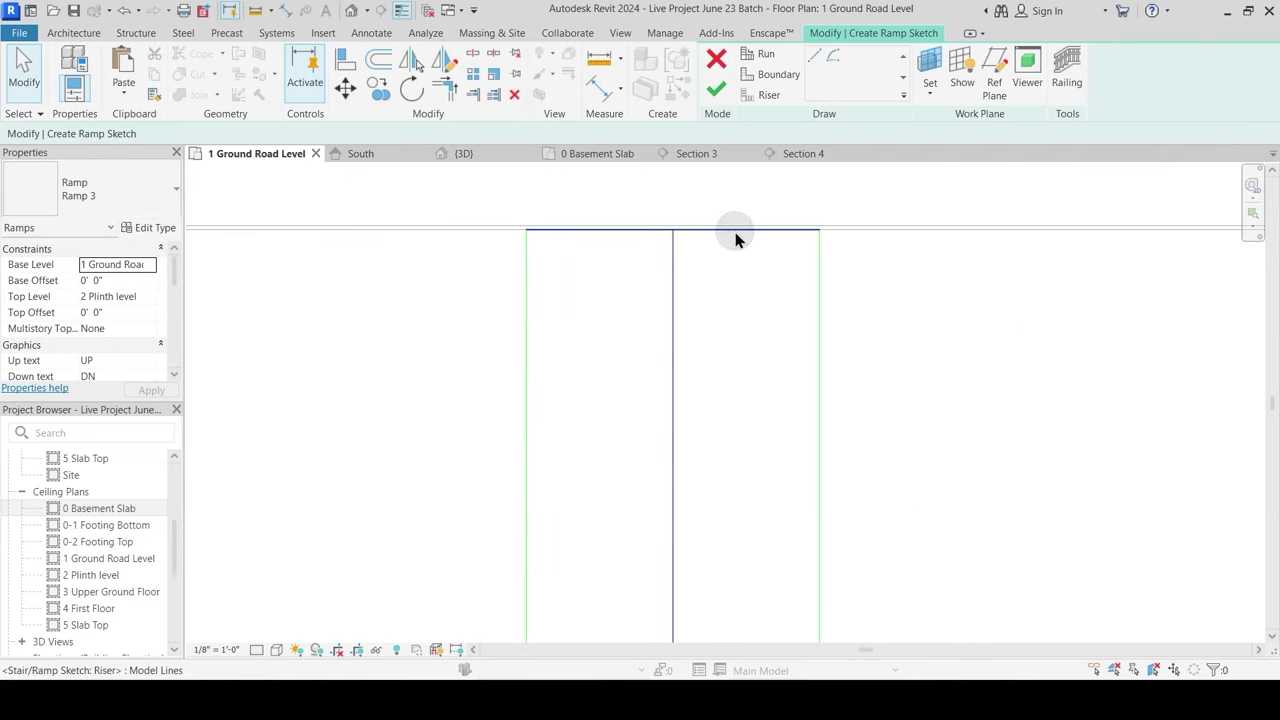
left_click(735, 233)
left_click_drag(737, 228, 722, 253)
scroll(759, 304, "down", 2)
scroll(757, 301, "down", 1)
left_click(723, 319)
scroll(729, 267, "up", 6)
left_click(722, 252)
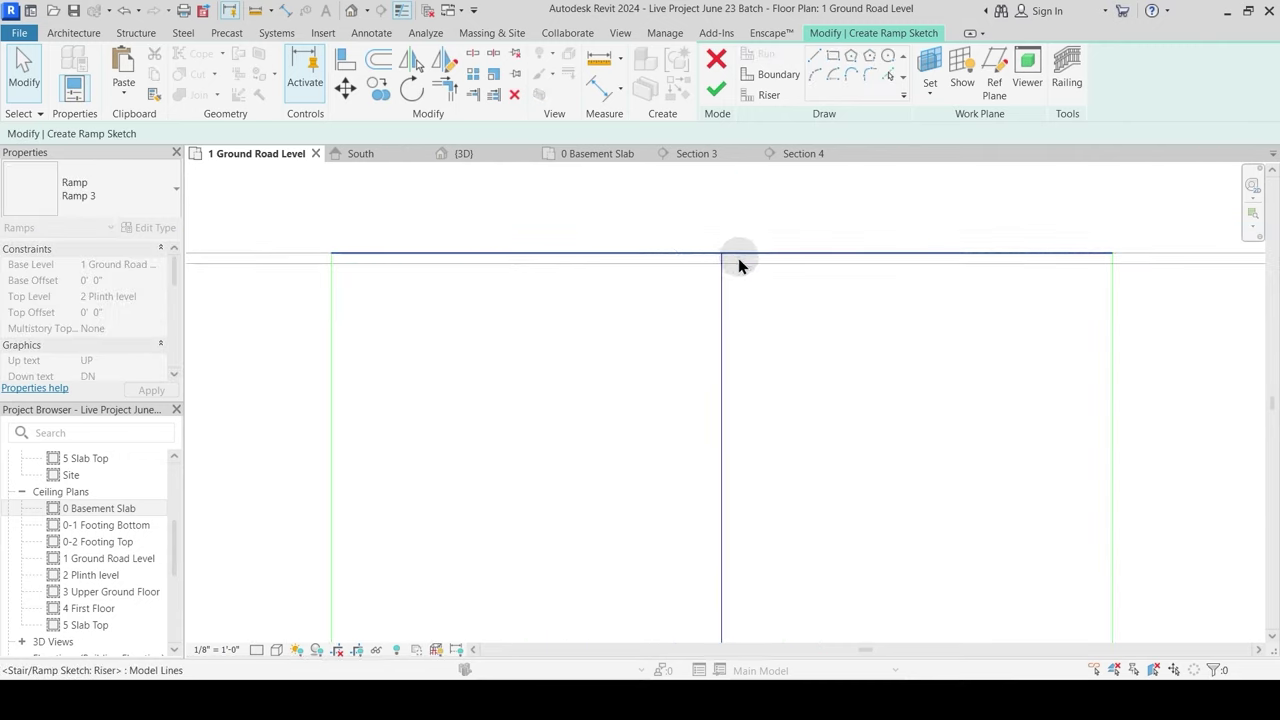
scroll(740, 258, "down", 4)
scroll(903, 620, "up", 2)
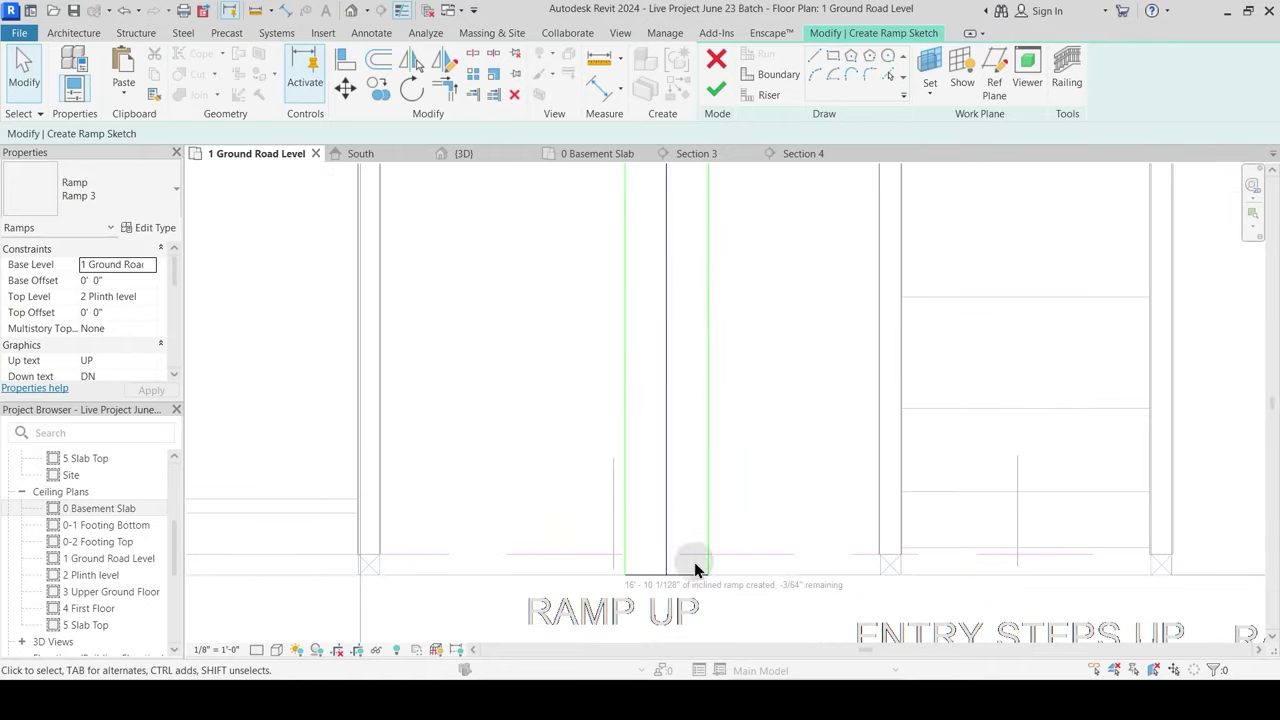
scroll(694, 562, "up", 4)
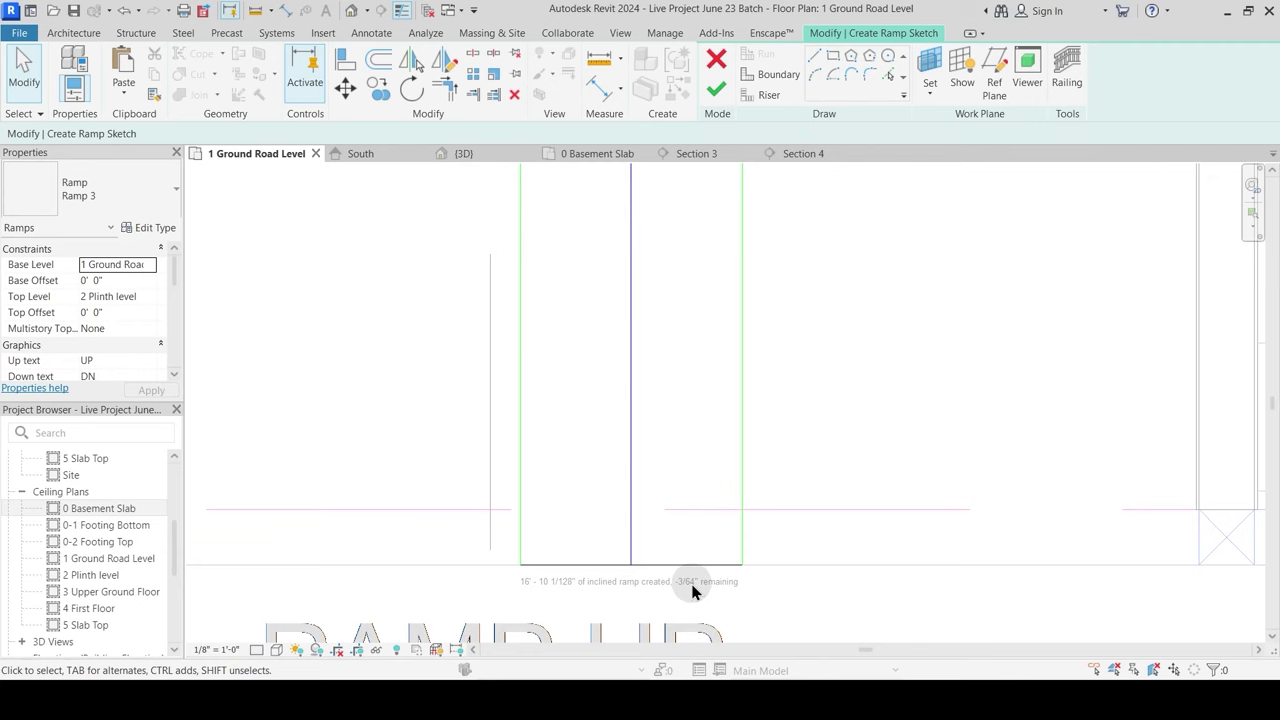
scroll(693, 590, "down", 4)
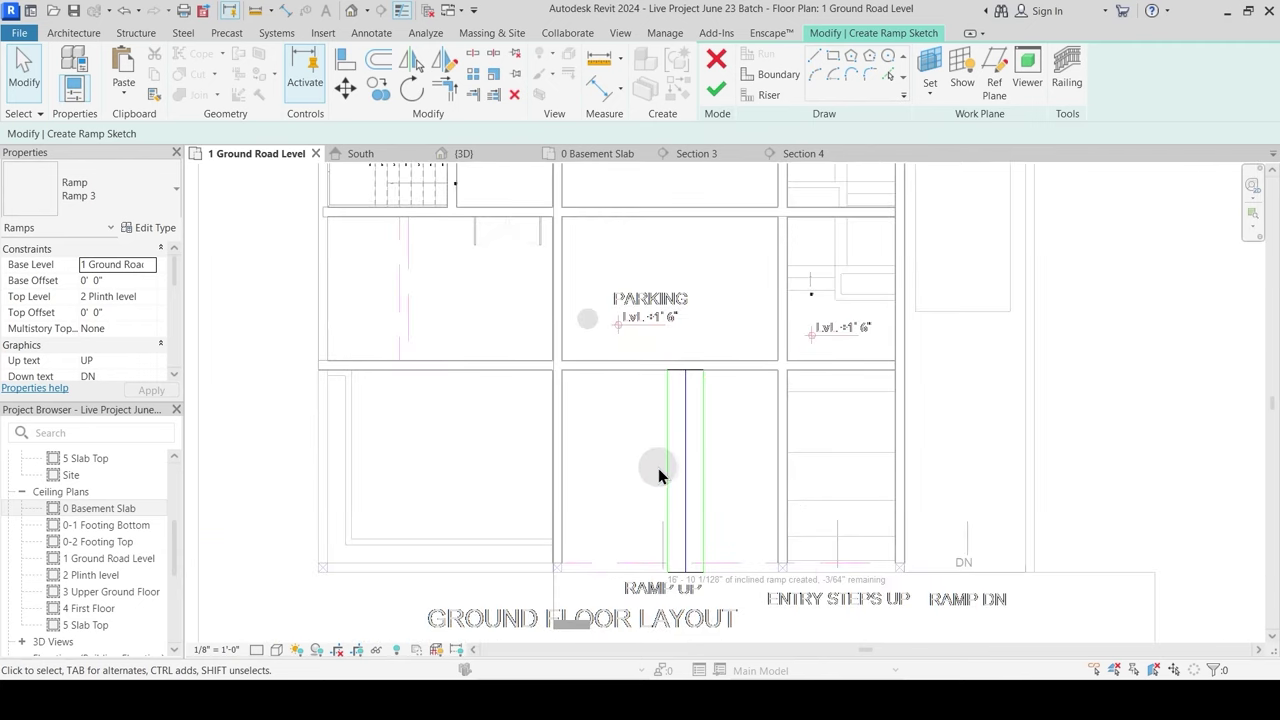
scroll(658, 476, "up", 2)
Step: Move the ramp's left and right boundaries onto the bay walls and finish the ramp
left_click_drag(674, 420, 531, 420)
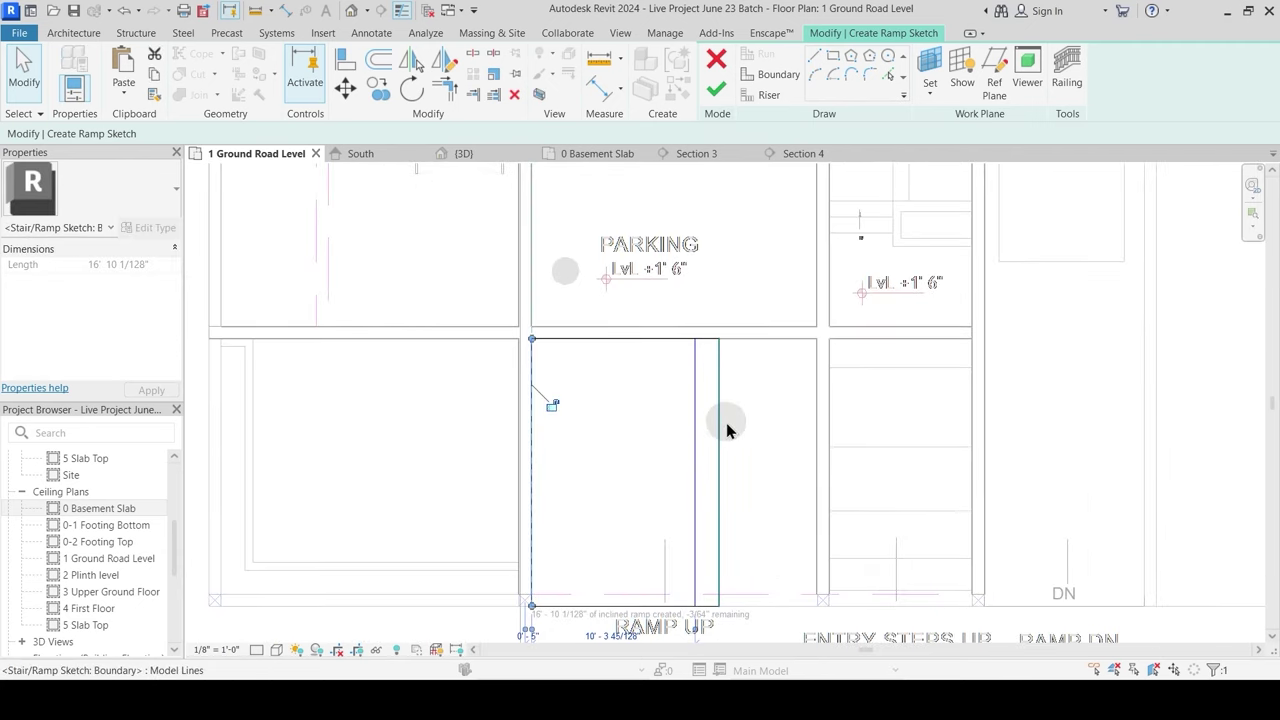
scroll(727, 430, "up", 2)
left_click_drag(712, 409, 856, 403)
scroll(846, 323, "up", 5)
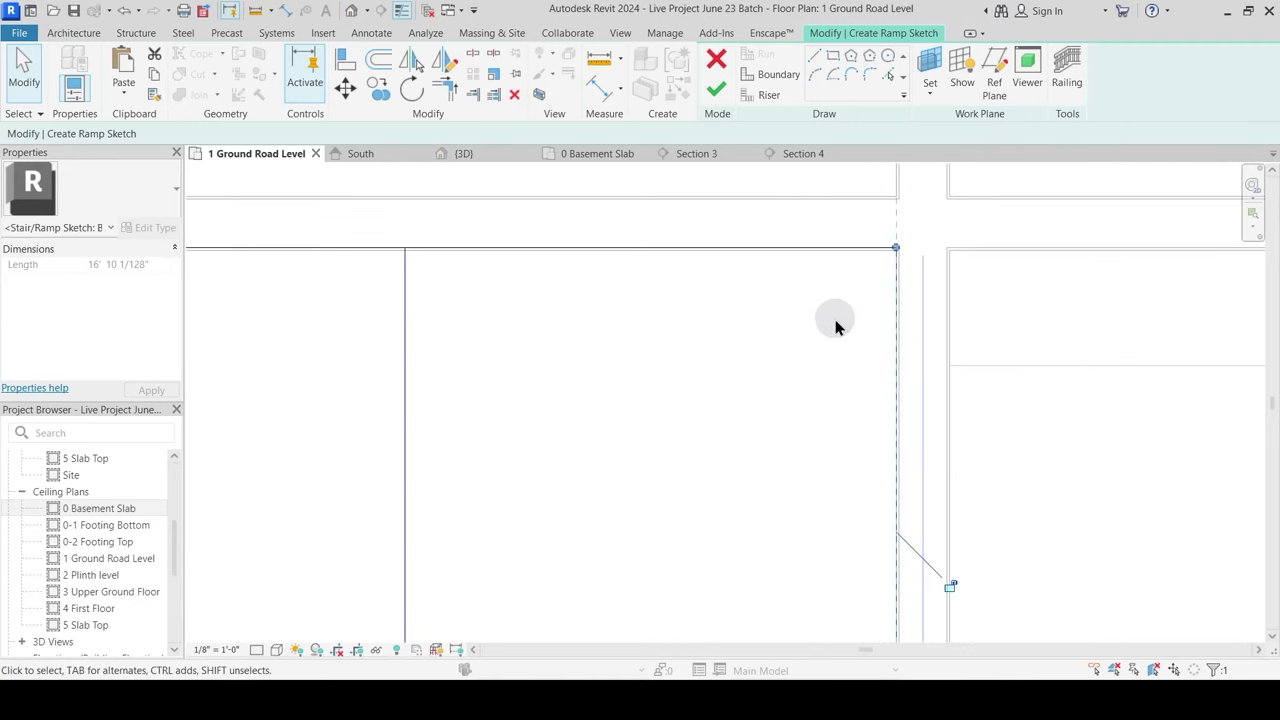
left_click(836, 320)
mouse_move(897, 315)
left_mouse_down()
mouse_move(840, 318)
mouse_move(902, 320)
left_mouse_up()
scroll(791, 343, "down", 6)
scroll(600, 412, "up", 3)
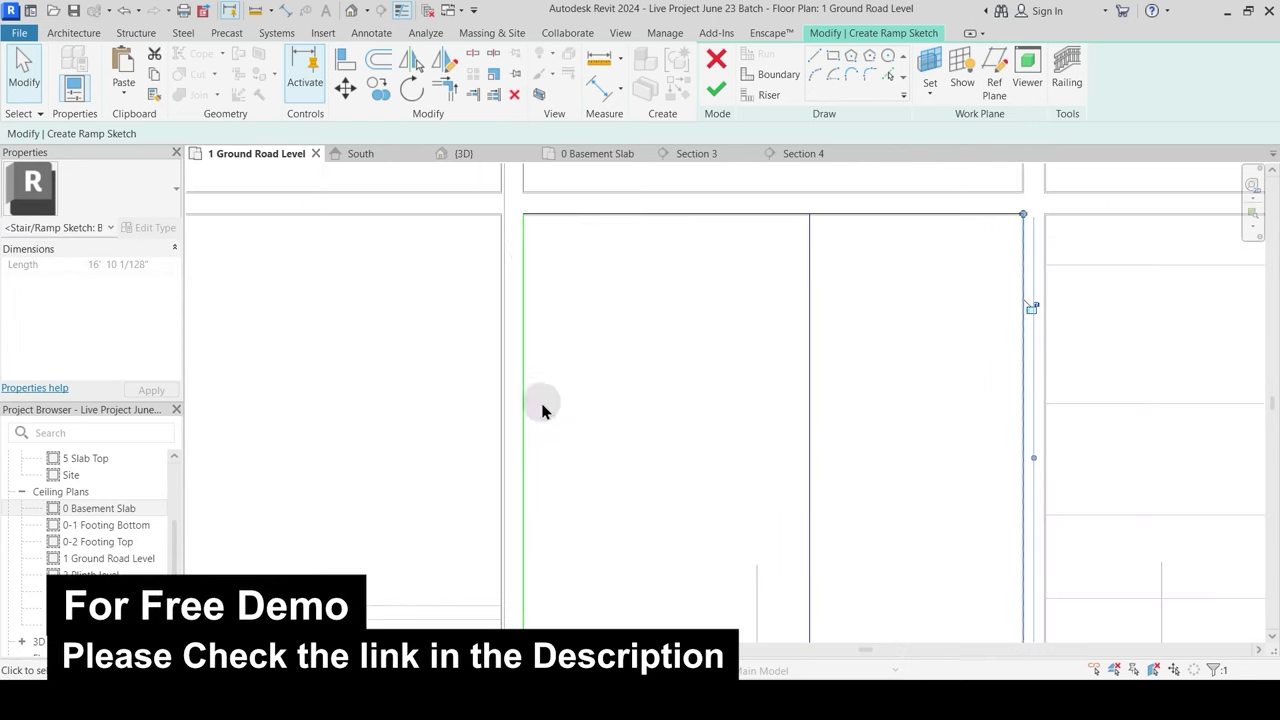
scroll(527, 210, "up", 2)
scroll(640, 300, "down", 4)
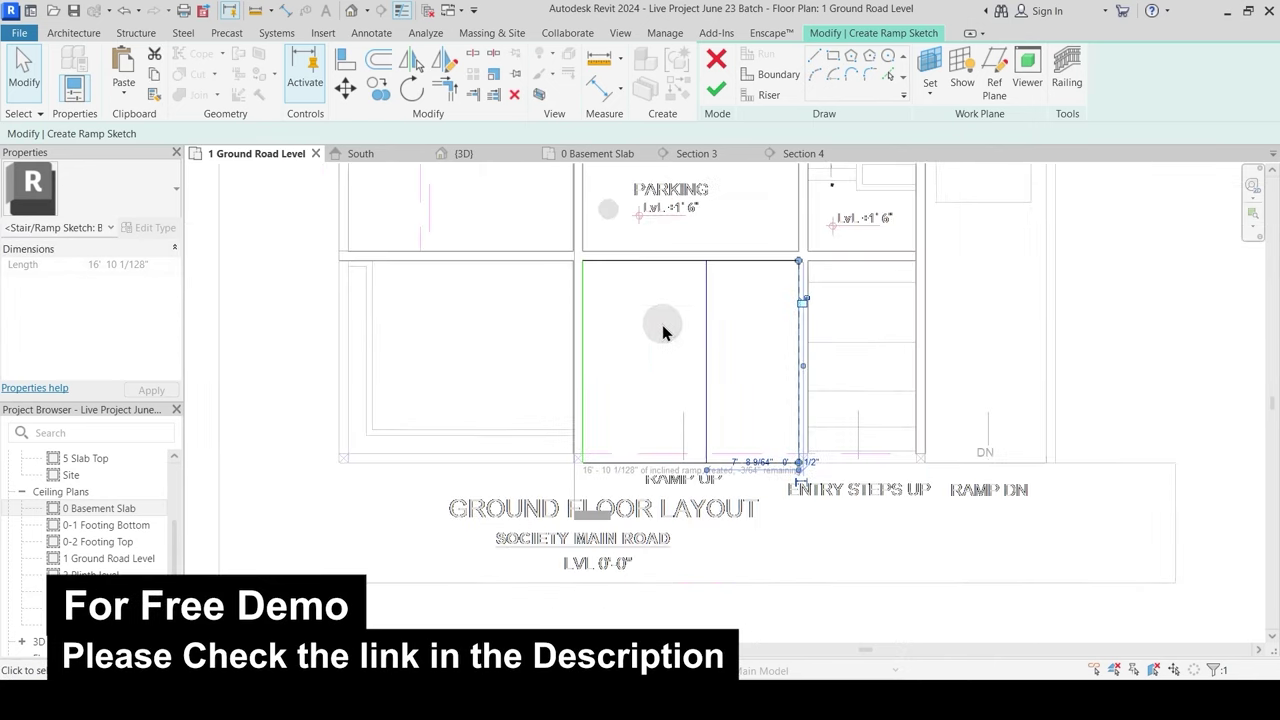
left_click(726, 318)
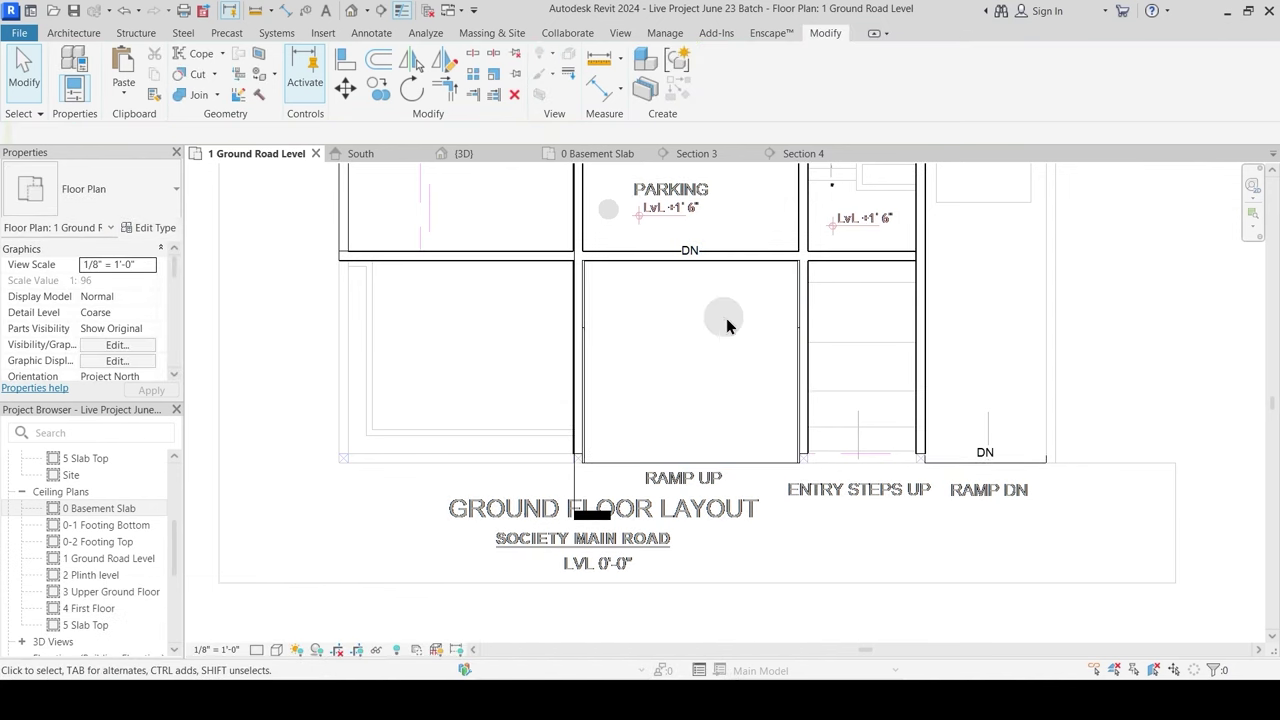
Step: Inspect the new ramp in the 3D view
left_click(451, 150)
scroll(600, 515, "up", 2)
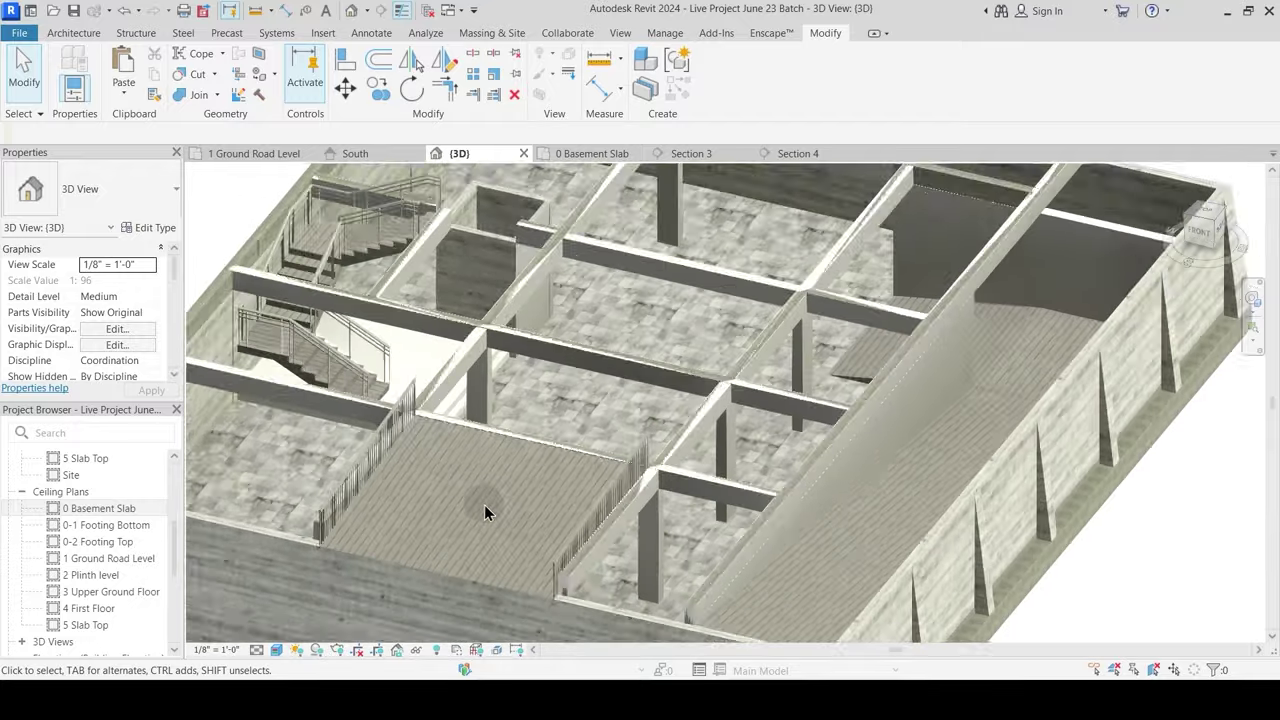
scroll(505, 431, "up", 3)
left_click(510, 418)
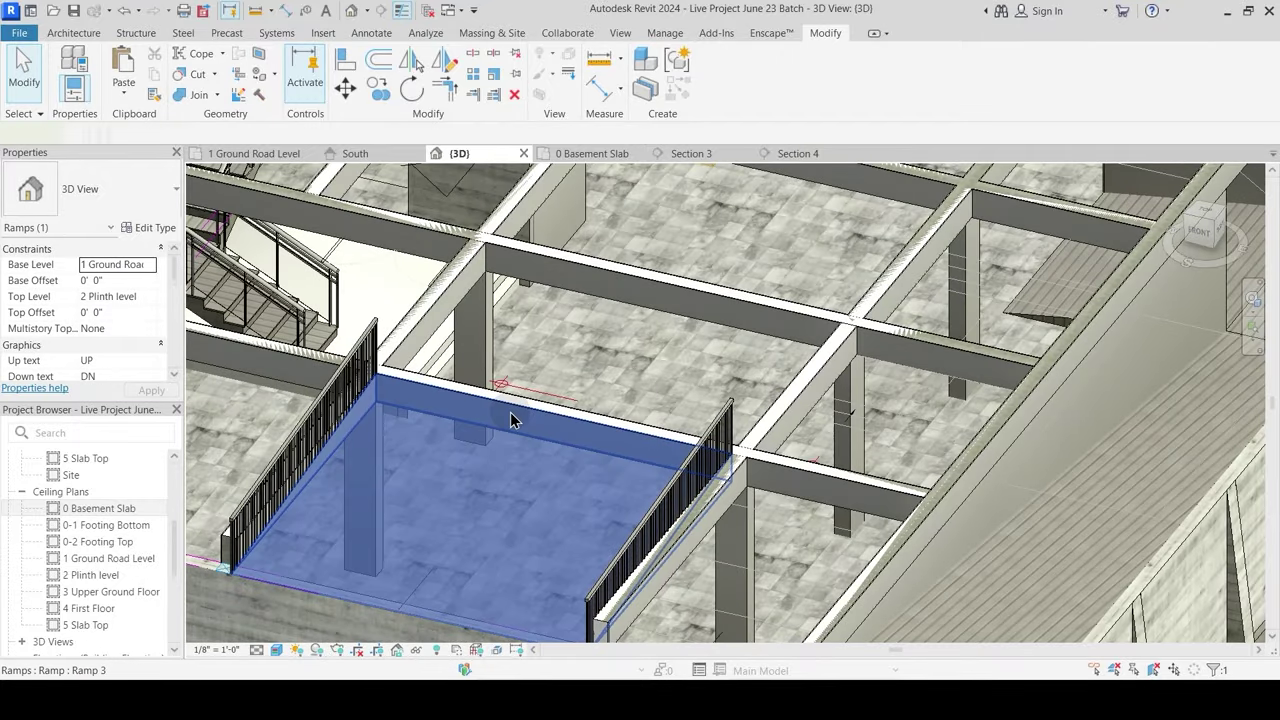
middle_click_drag(585, 430, 689, 352)
key("Escape")
Step: Delete the ramp's left and right railings and check its type properties
left_click(423, 330)
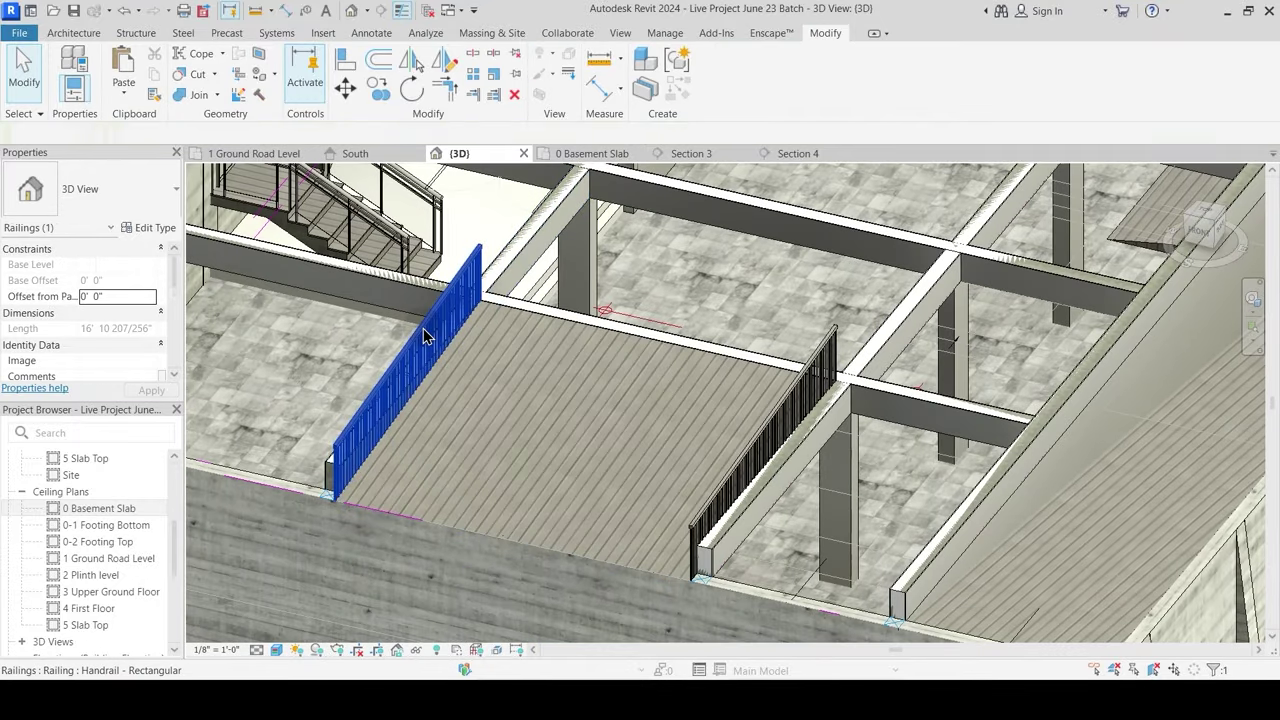
key("Delete")
left_click(780, 380)
key("Delete")
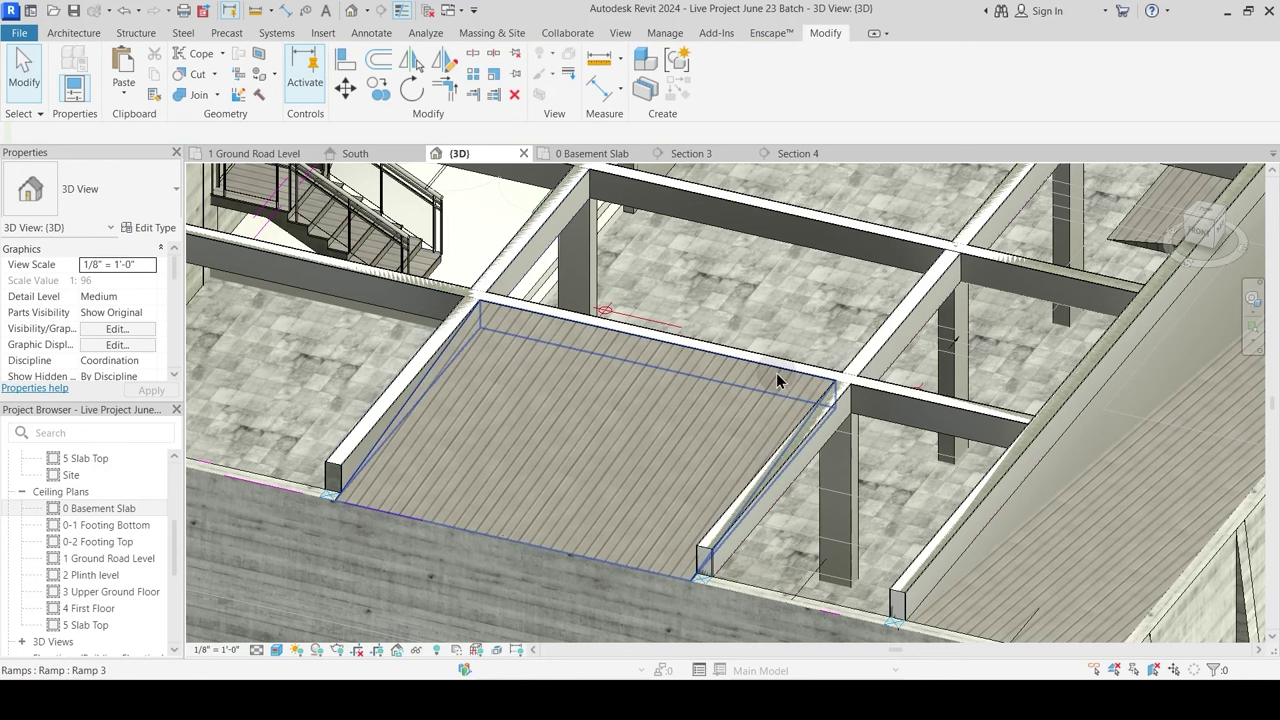
left_click(778, 380)
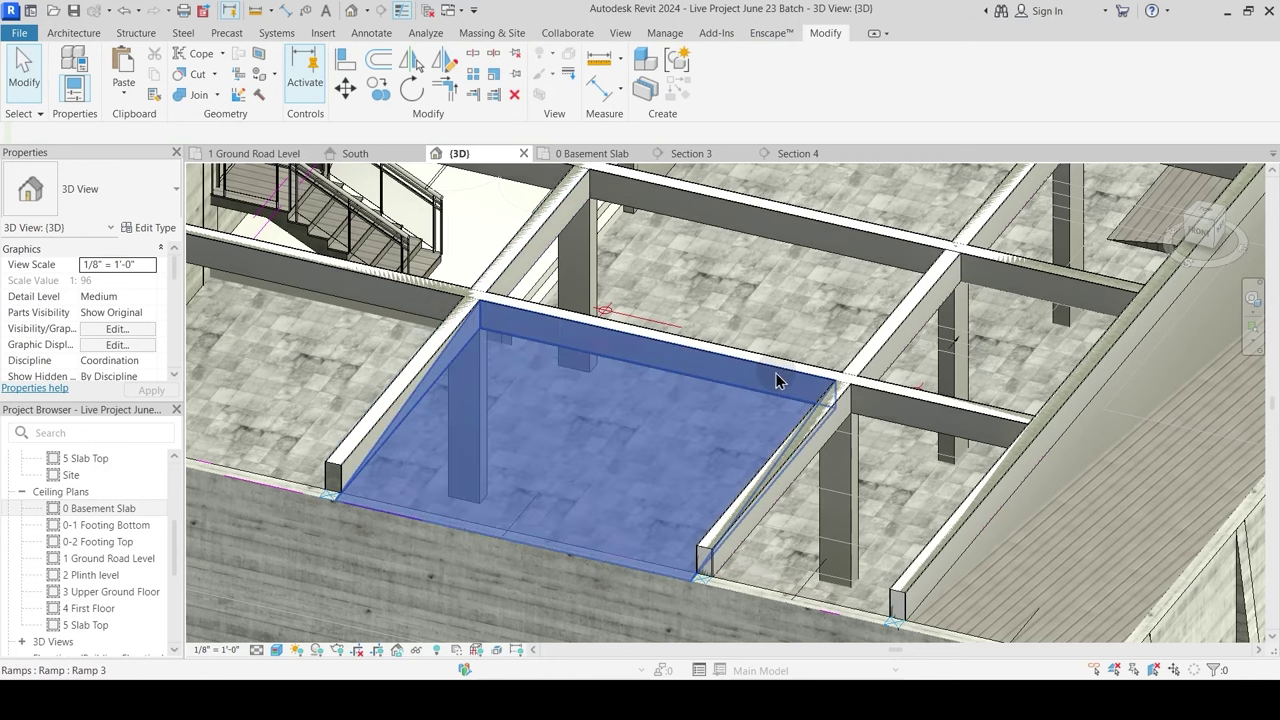
left_click(155, 228)
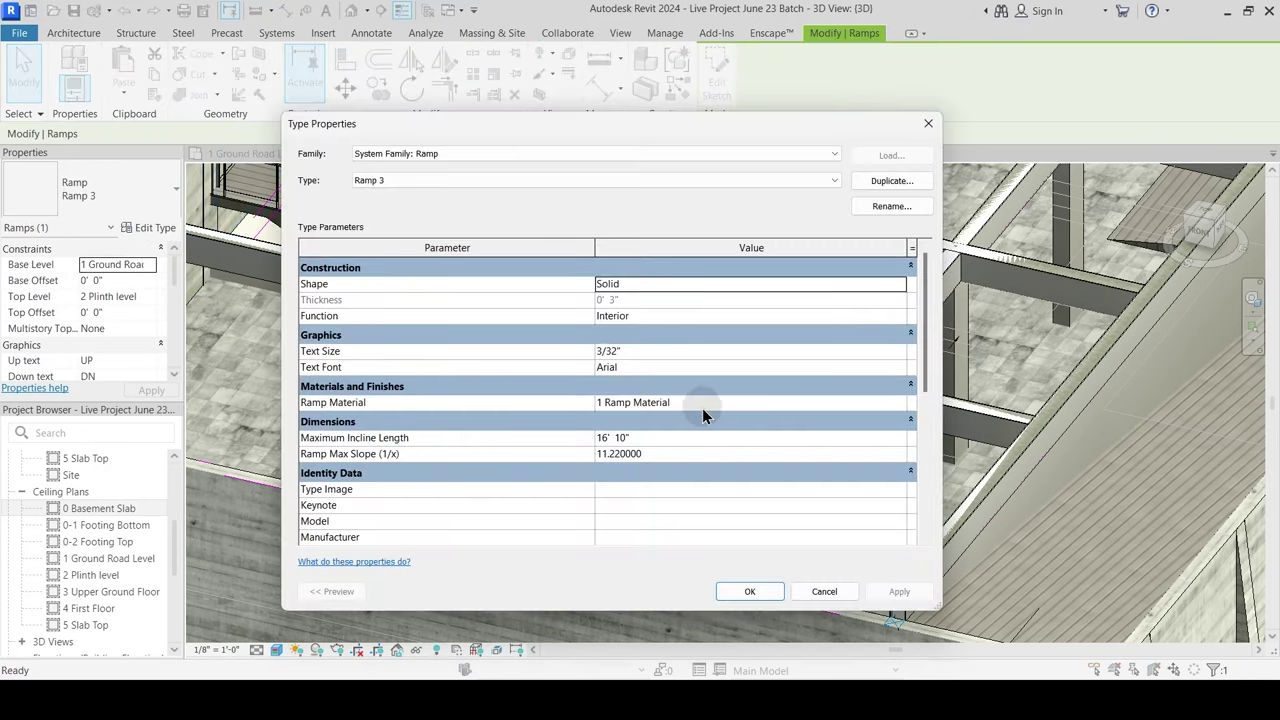
key("Escape")
key("Escape")
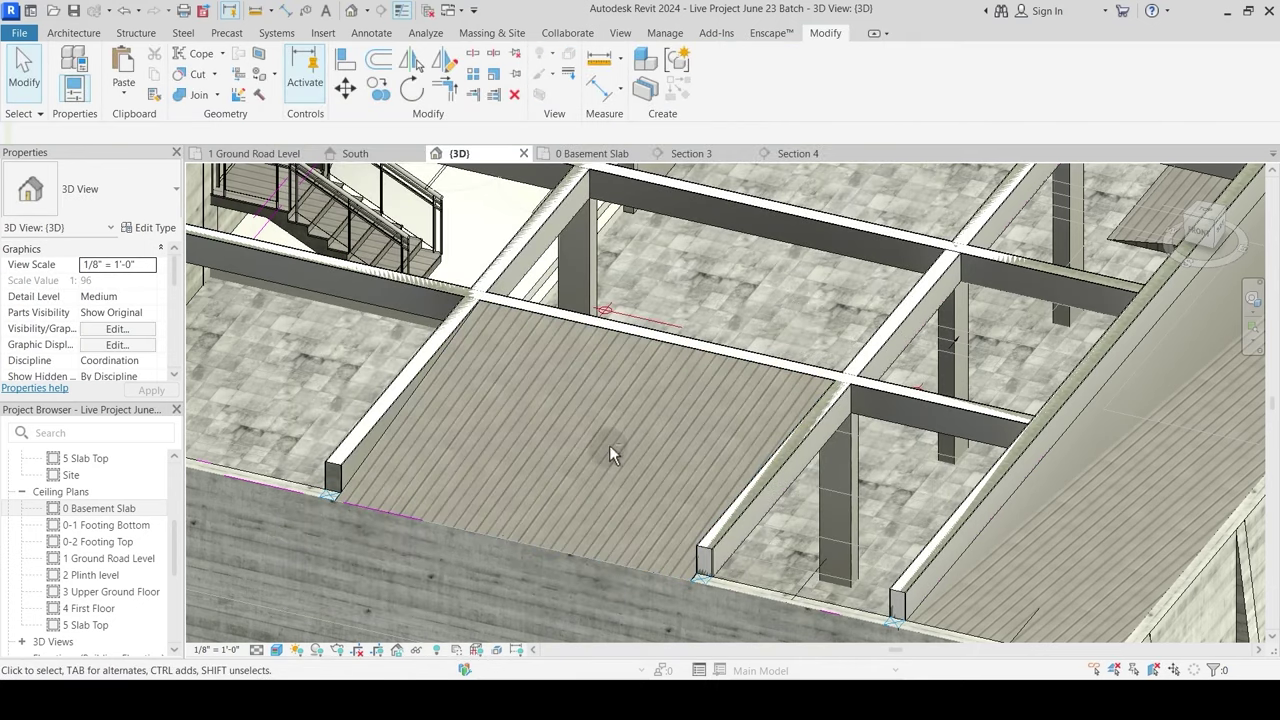
Step: Orbit around the bare ramp to review it alongside the stair and outer walls
middle_click_drag(609, 445, 642, 387, "shift")
scroll(642, 394, "down", 5)
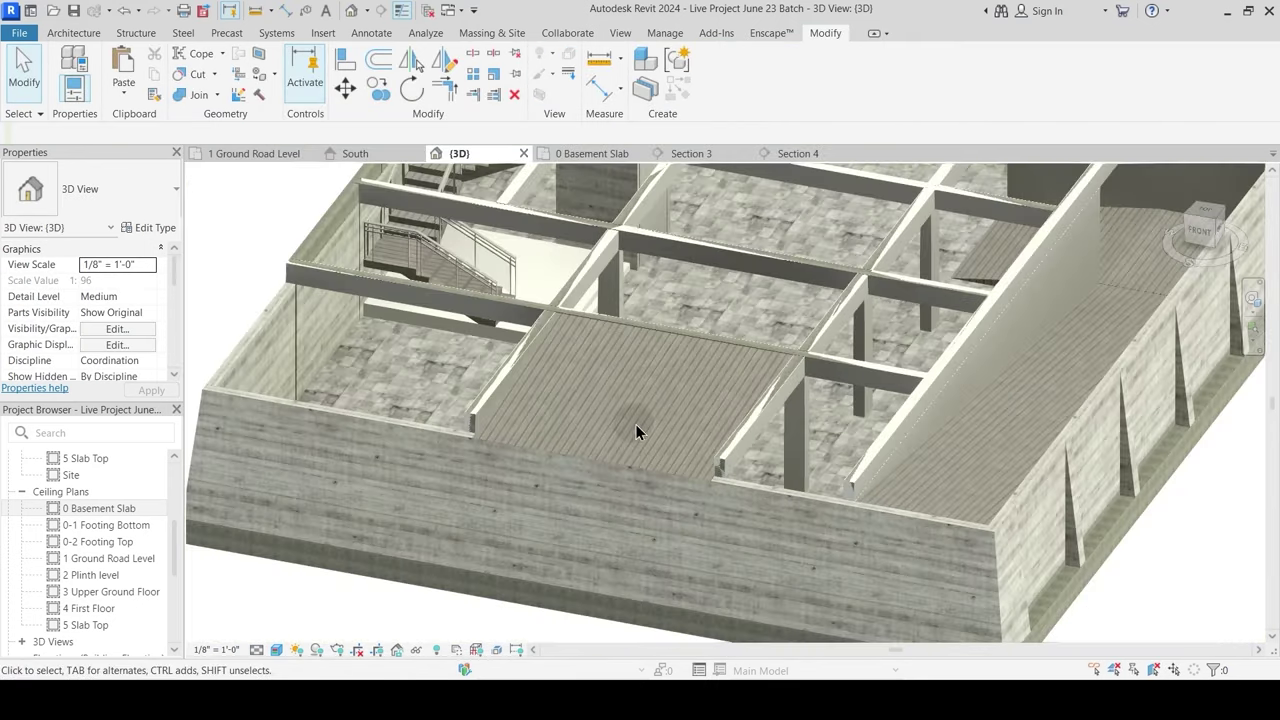
scroll(640, 428, "up", 4)
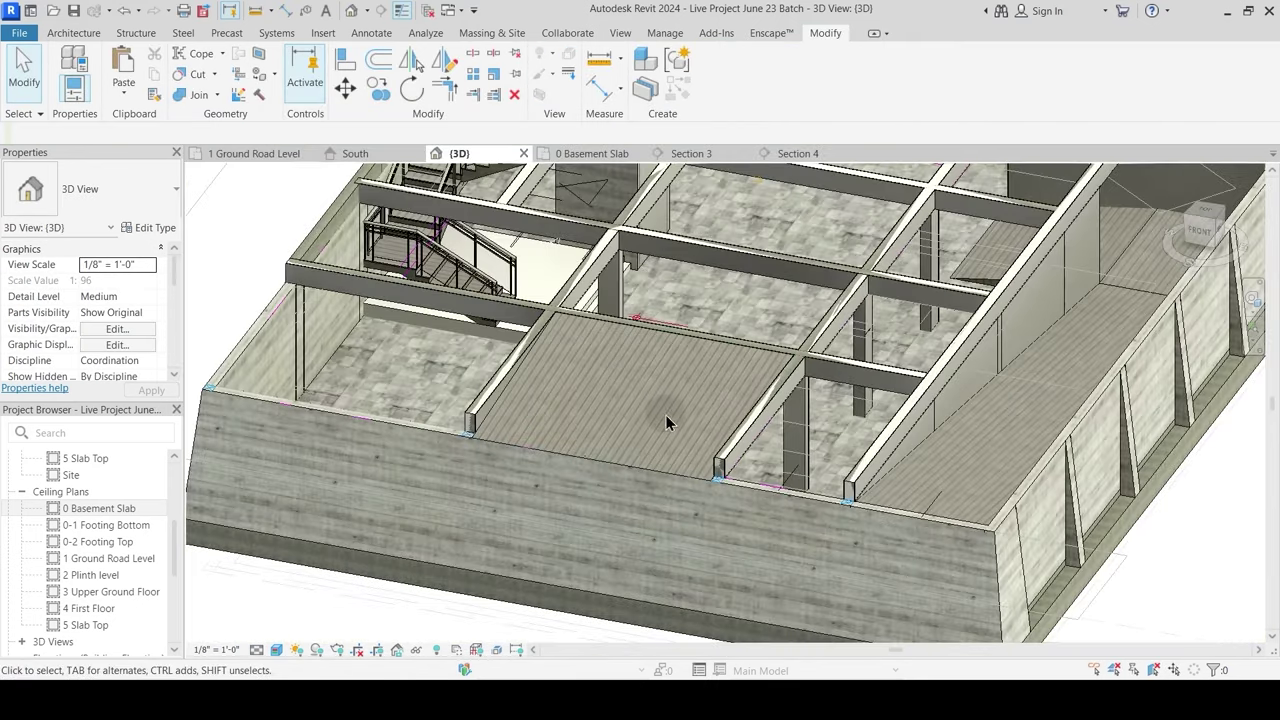
left_click(707, 347)
middle_click_drag(593, 433, 788, 452, "shift")
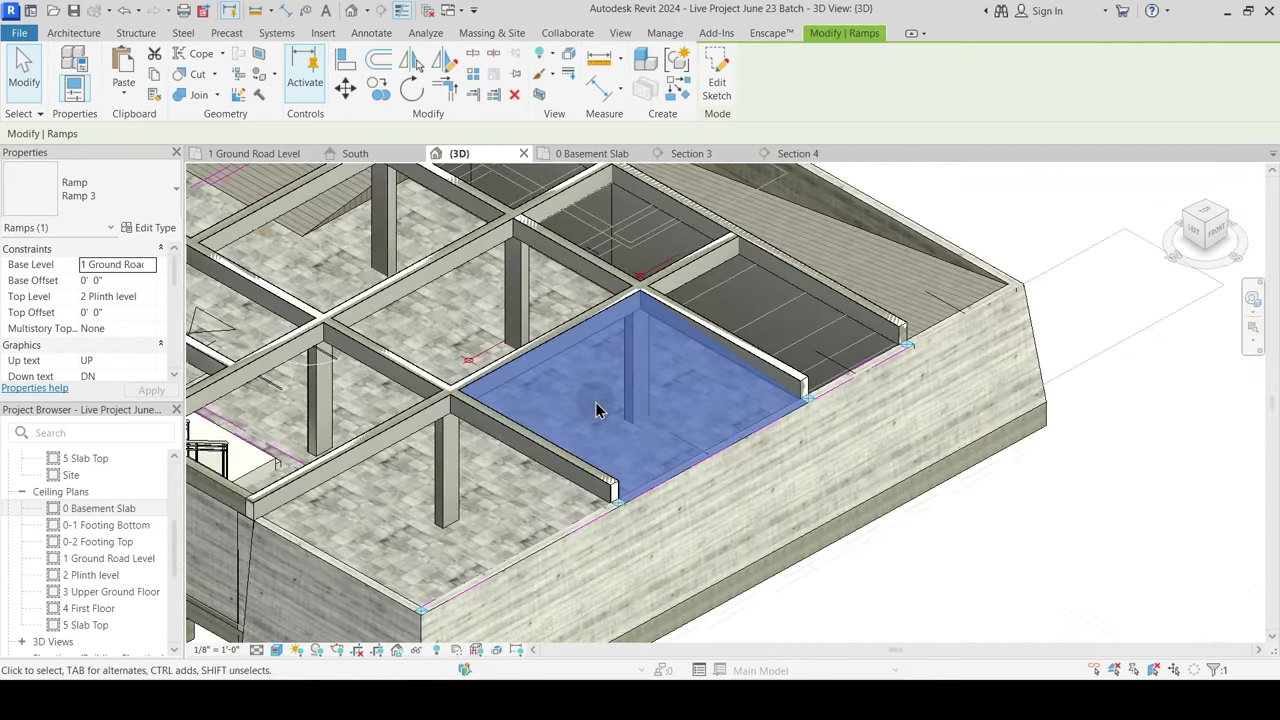
scroll(600, 408, "up", 3)
middle_click_drag(731, 423, 640, 423, "shift")
scroll(617, 403, "down", 2)
scroll(549, 337, "up", 2)
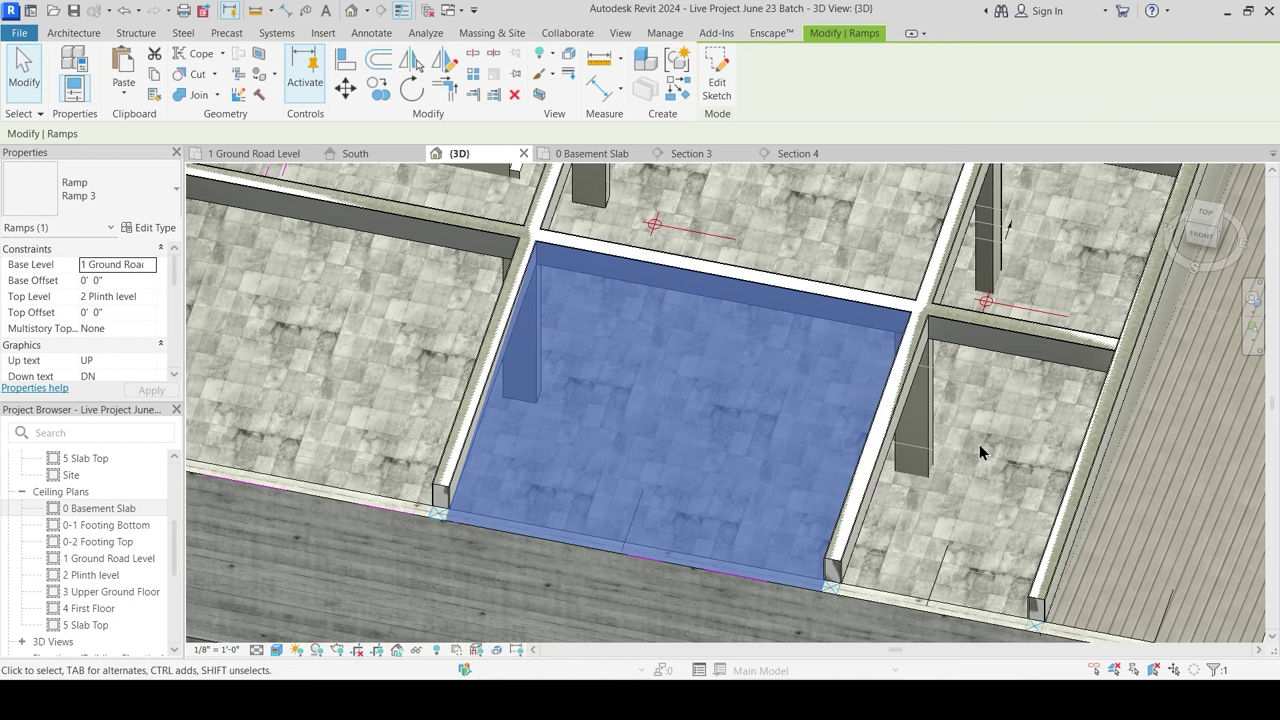
scroll(681, 376, "down", 3)
middle_click_drag(694, 390, 641, 442, "shift")
key("Escape")
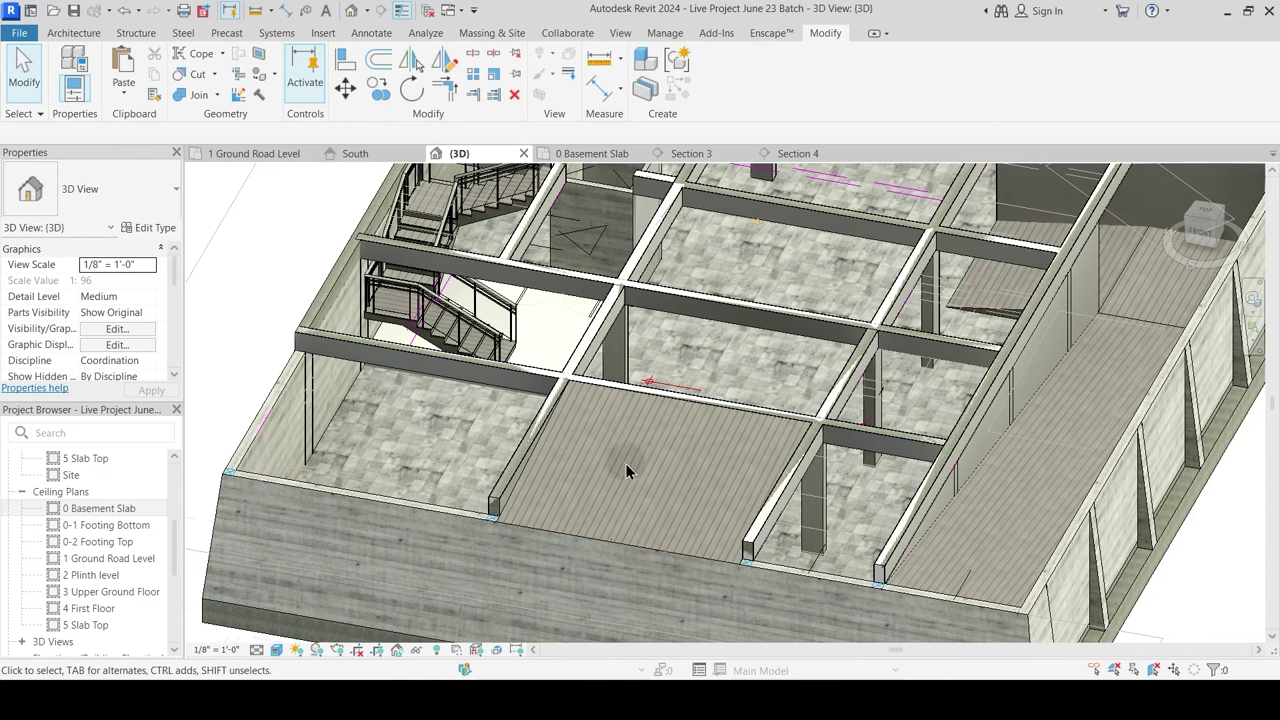
scroll(642, 460, "down", 1)
middle_click_drag(643, 461, 632, 542)
left_click(367, 187)
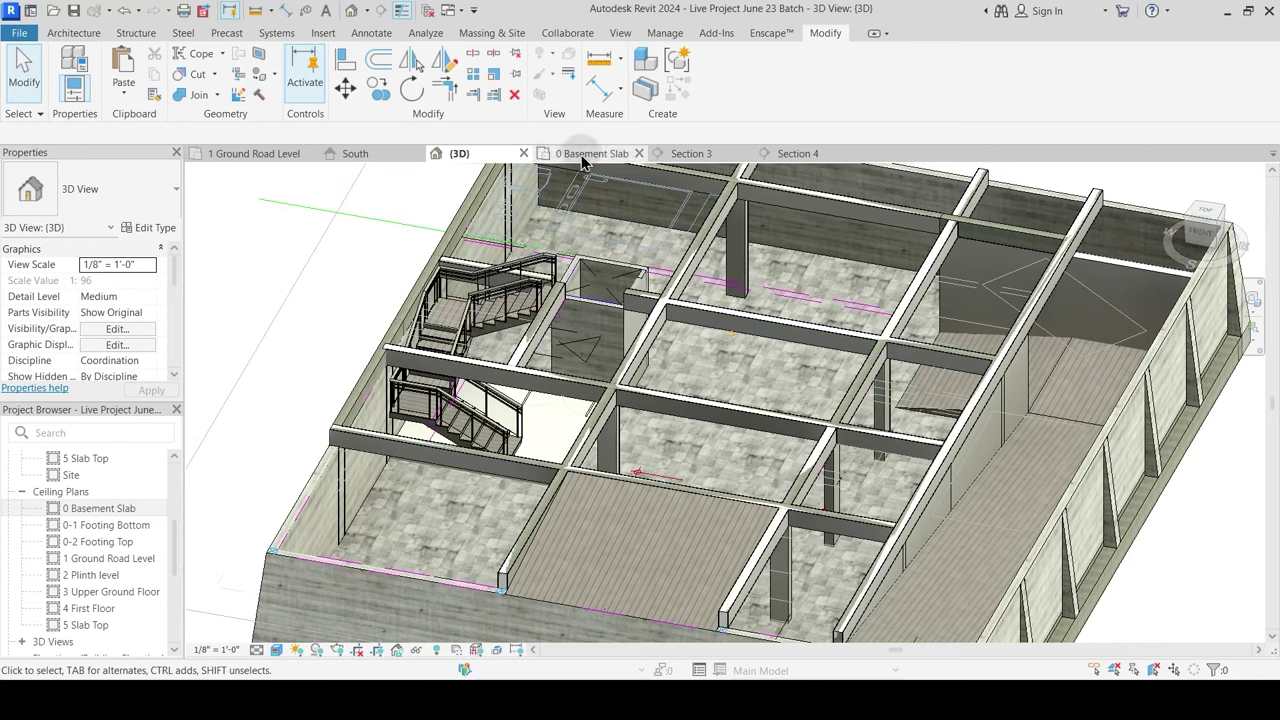
left_click(22, 508)
Step: Set the 2 Plinth level plan's underlay base level to None
left_click(22, 491)
scroll(95, 530, "up", 3)
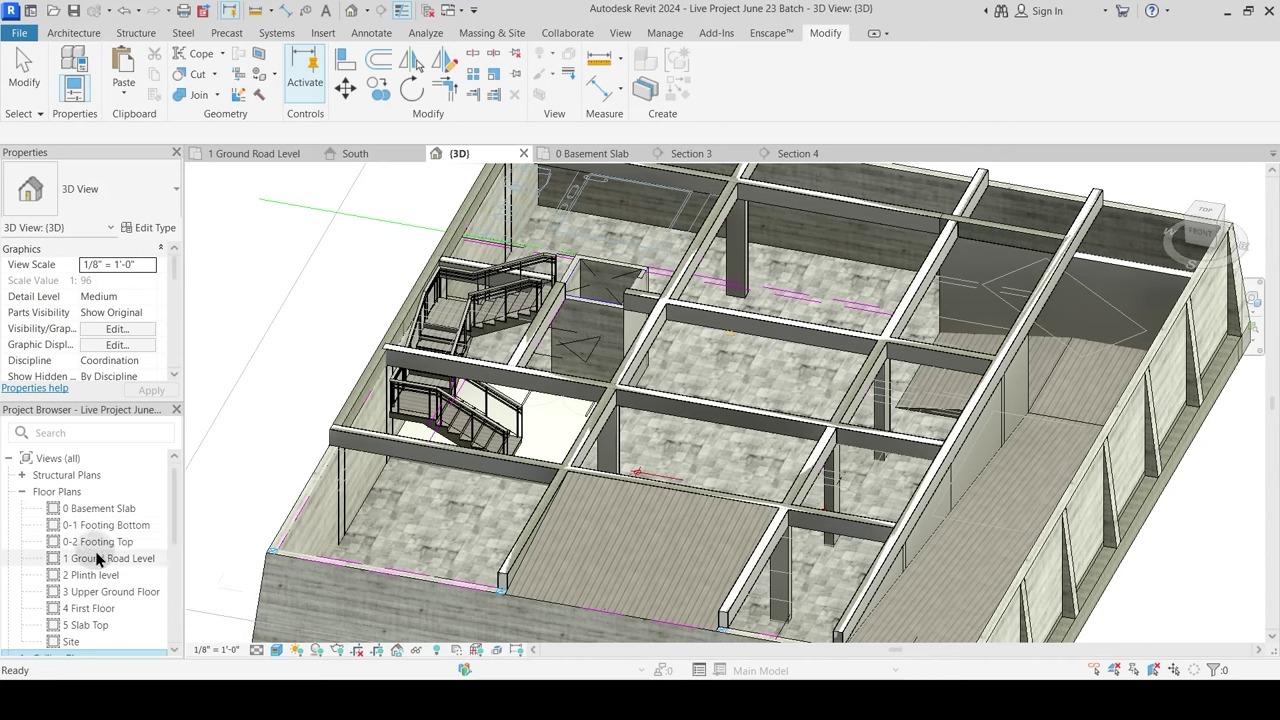
double_click(91, 574)
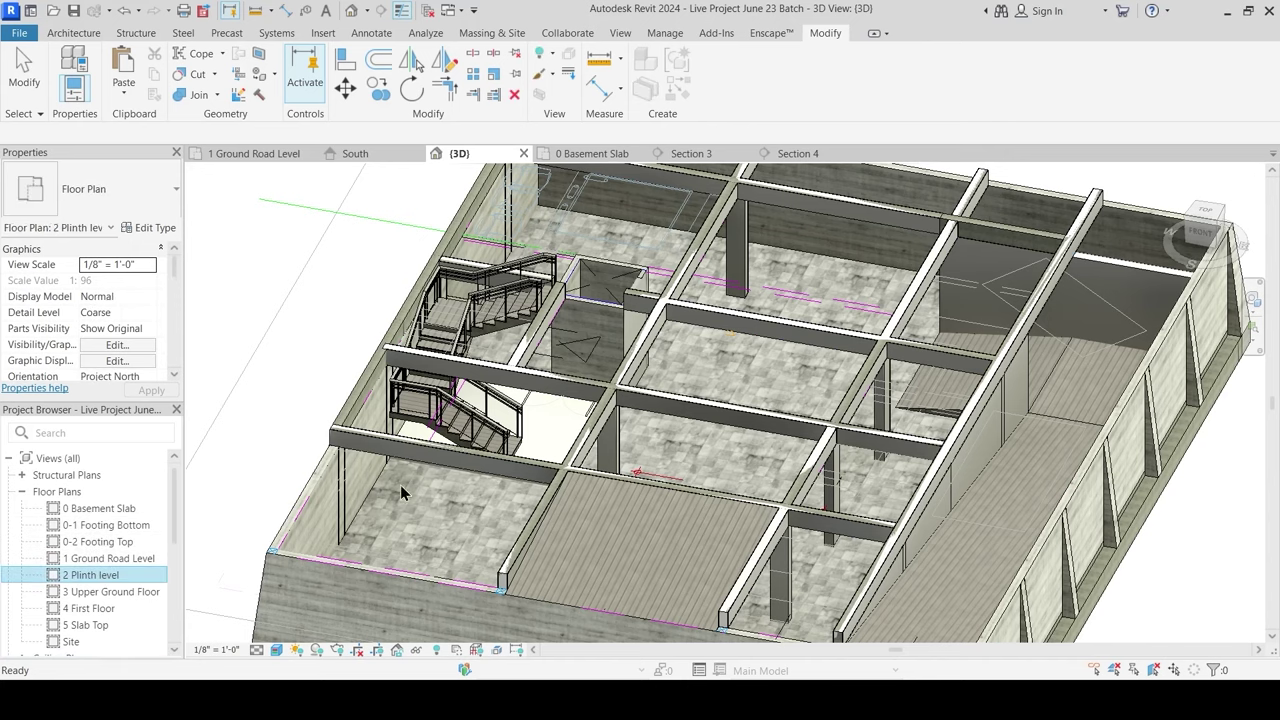
scroll(539, 396, "up", 3)
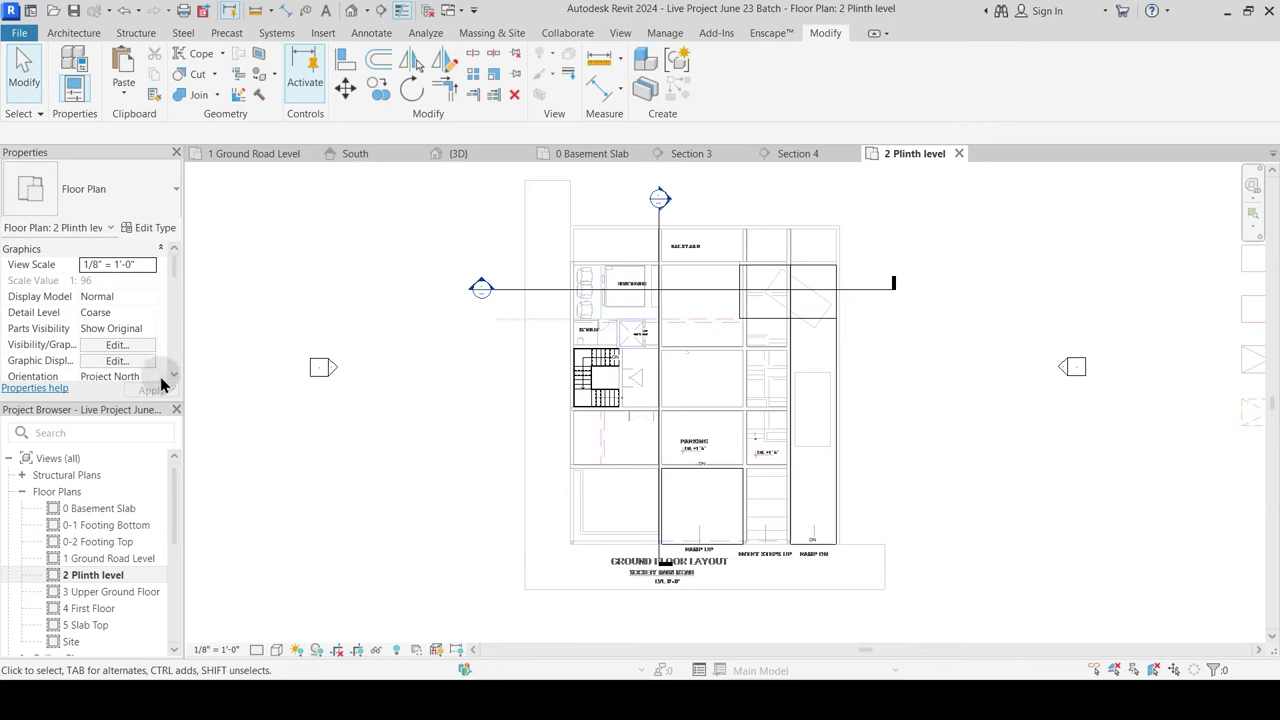
left_click_drag(174, 264, 177, 303)
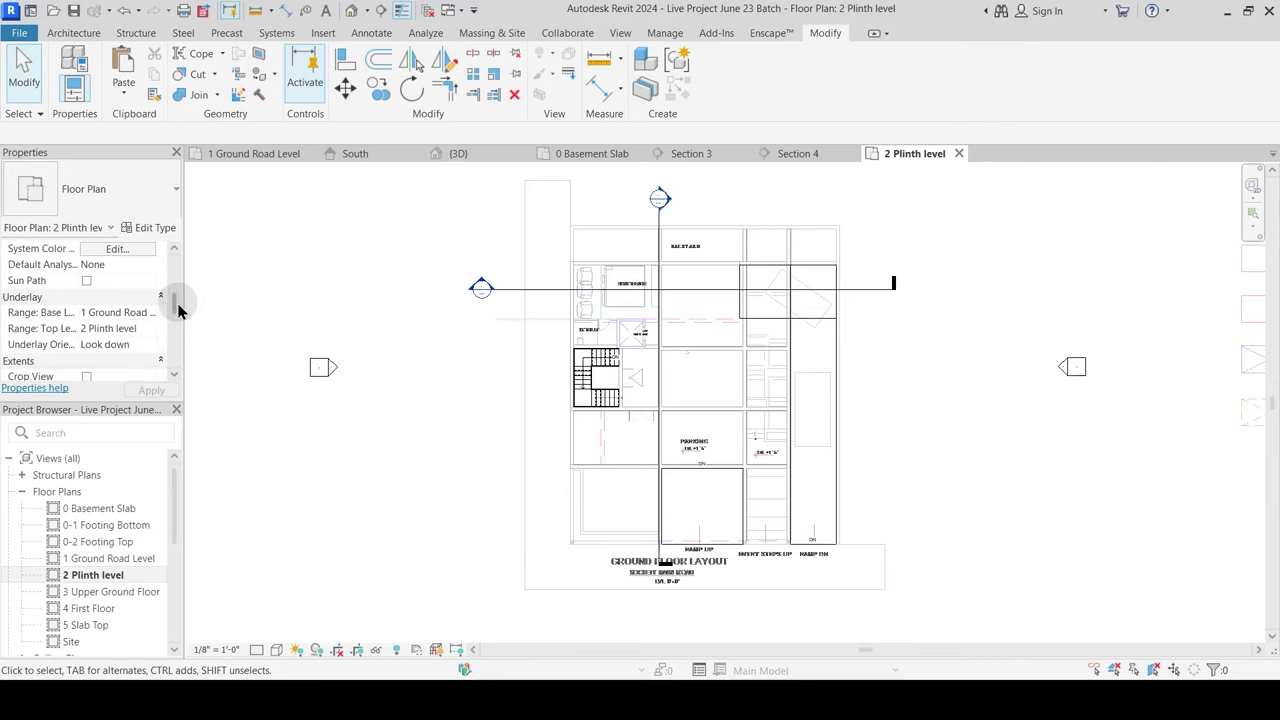
left_click(150, 314)
left_click(95, 328)
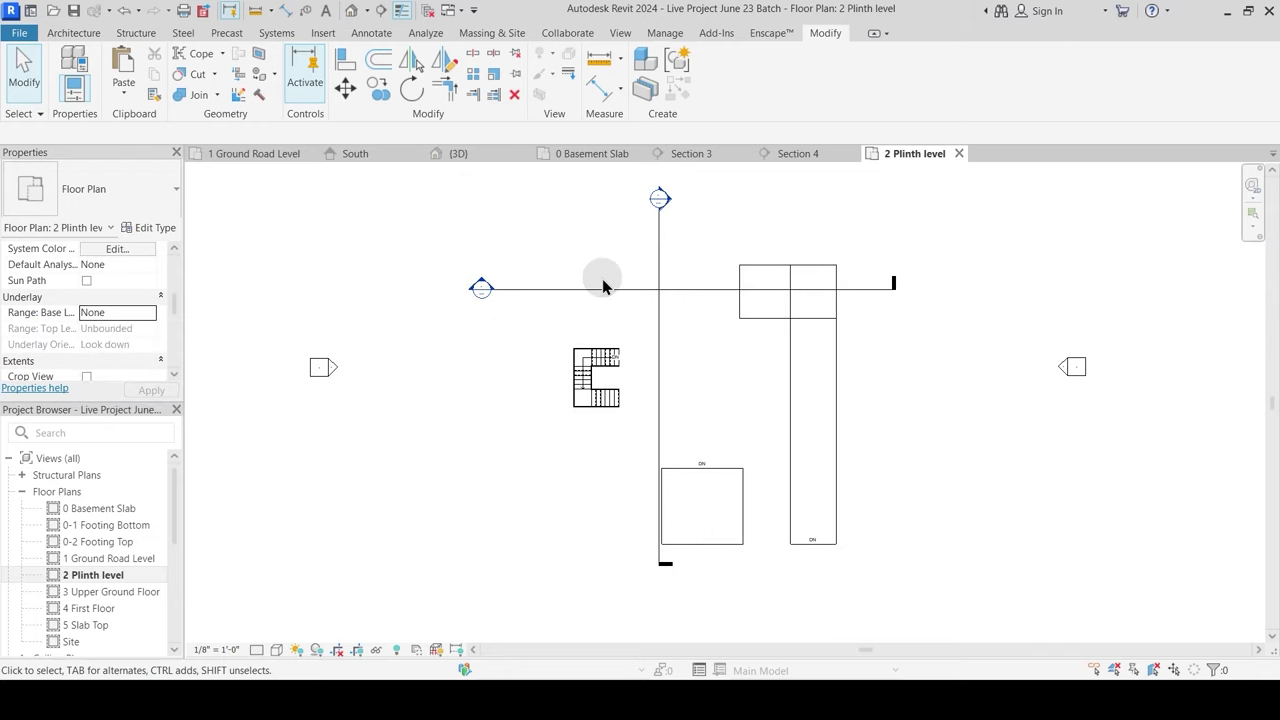
Step: Return to the 1 Ground Road Level plan and select the 27'-0" green line
double_click(100, 567)
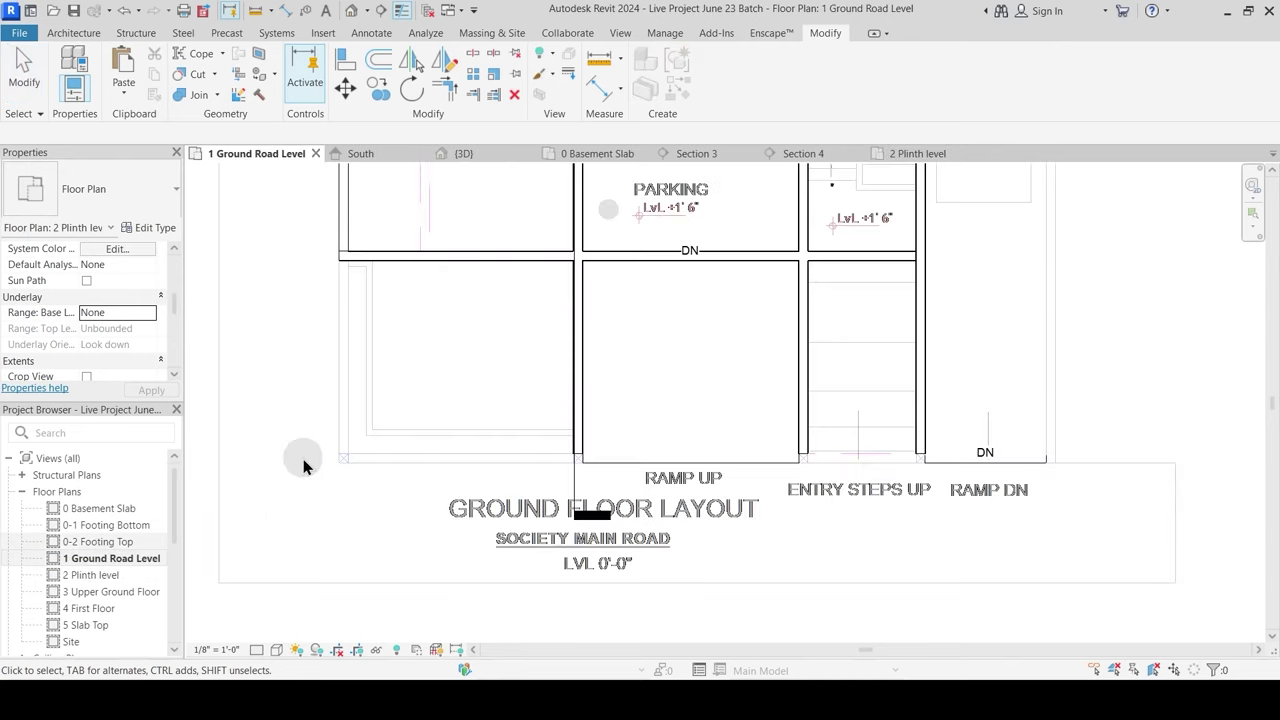
middle_click_drag(408, 331, 586, 517)
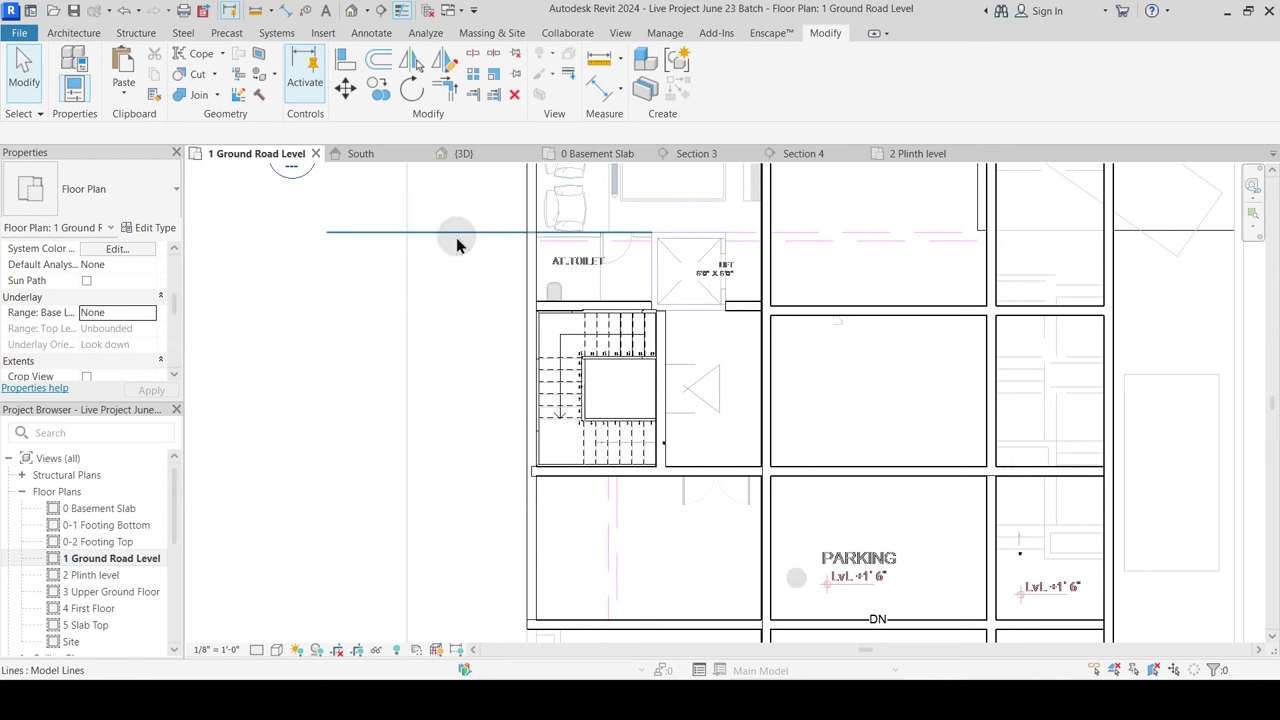
left_click(456, 236)
Step: Move the 27'-0" green line onto the Level: 2 Plinth level work plane
left_click(926, 100)
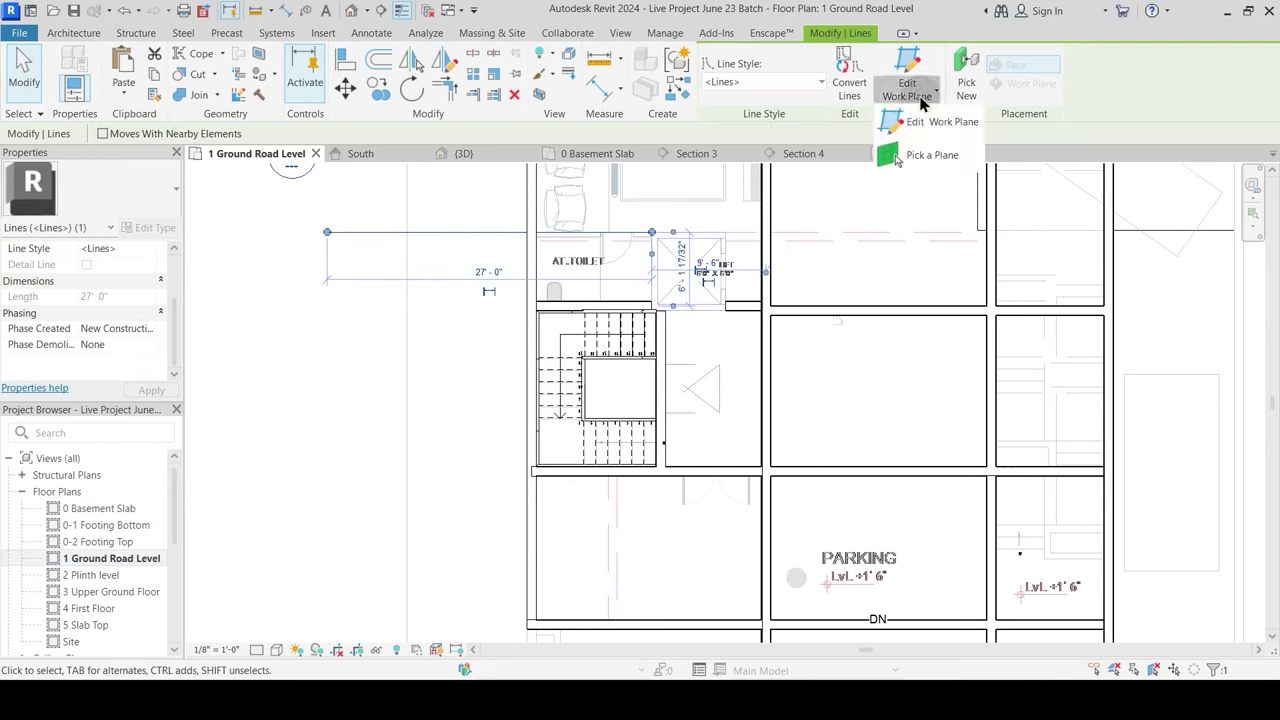
left_click(923, 125)
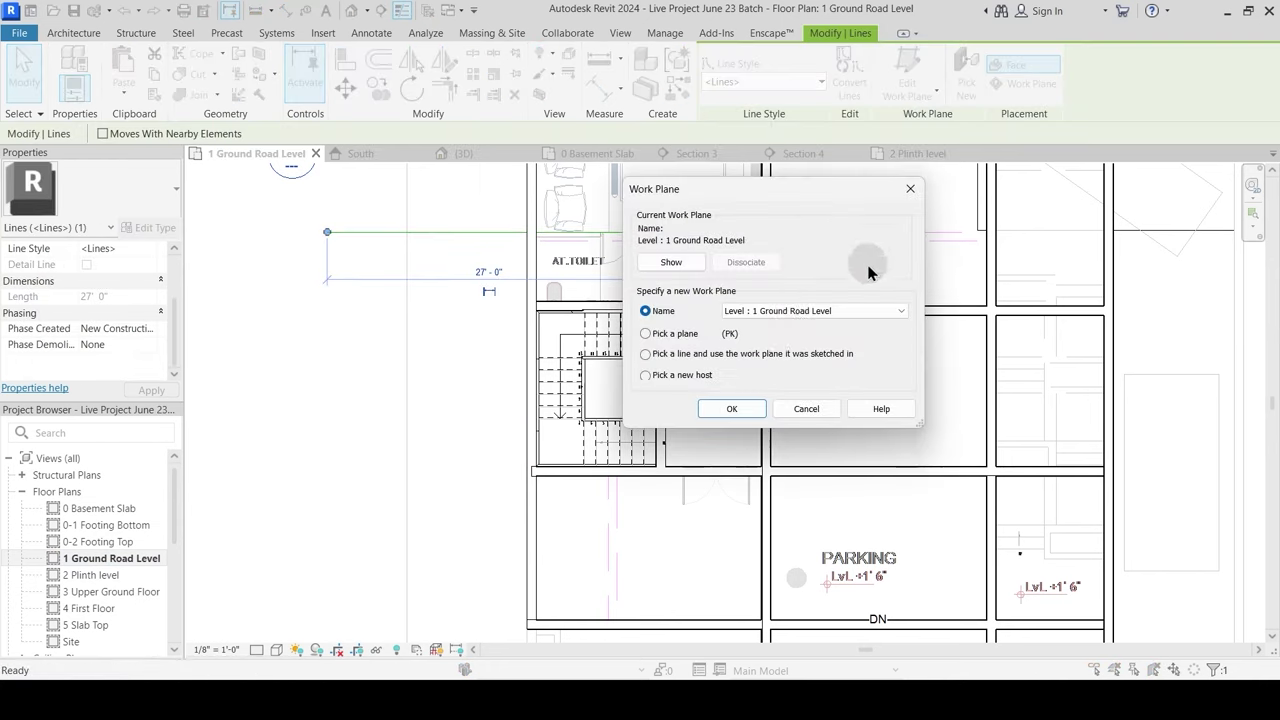
left_click(800, 311)
left_click(795, 367)
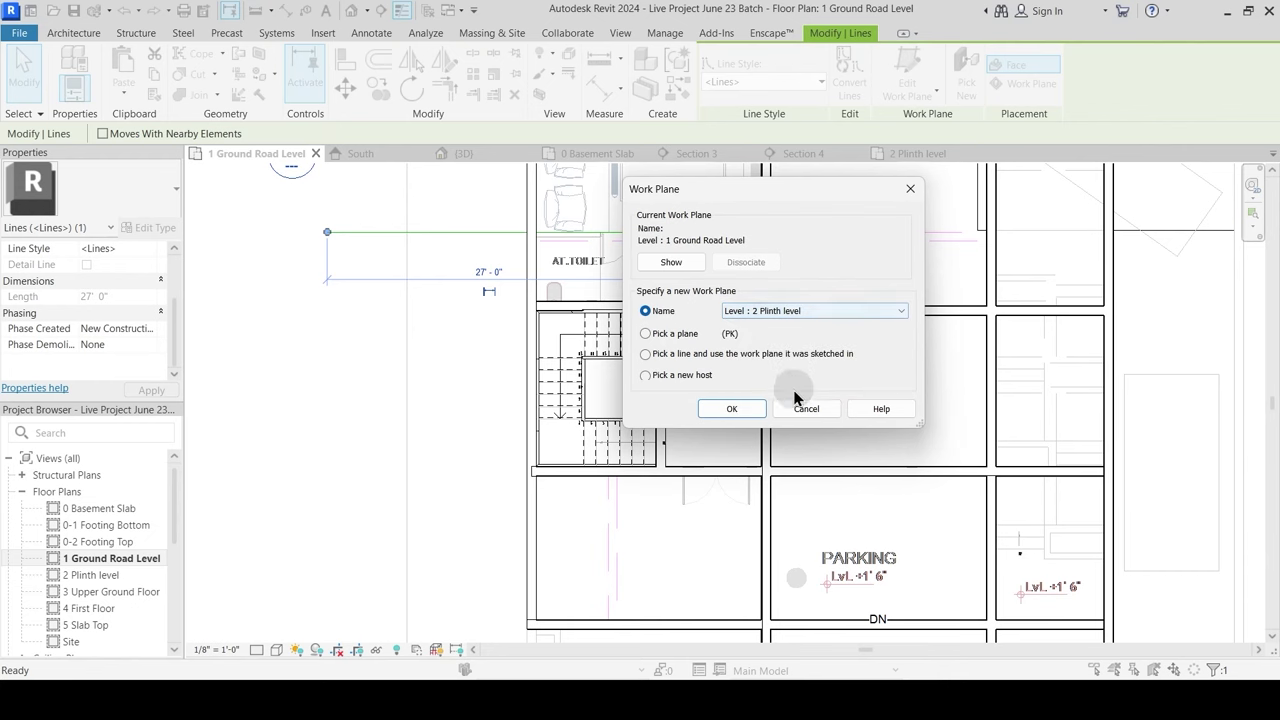
left_click(731, 409)
left_click(463, 349)
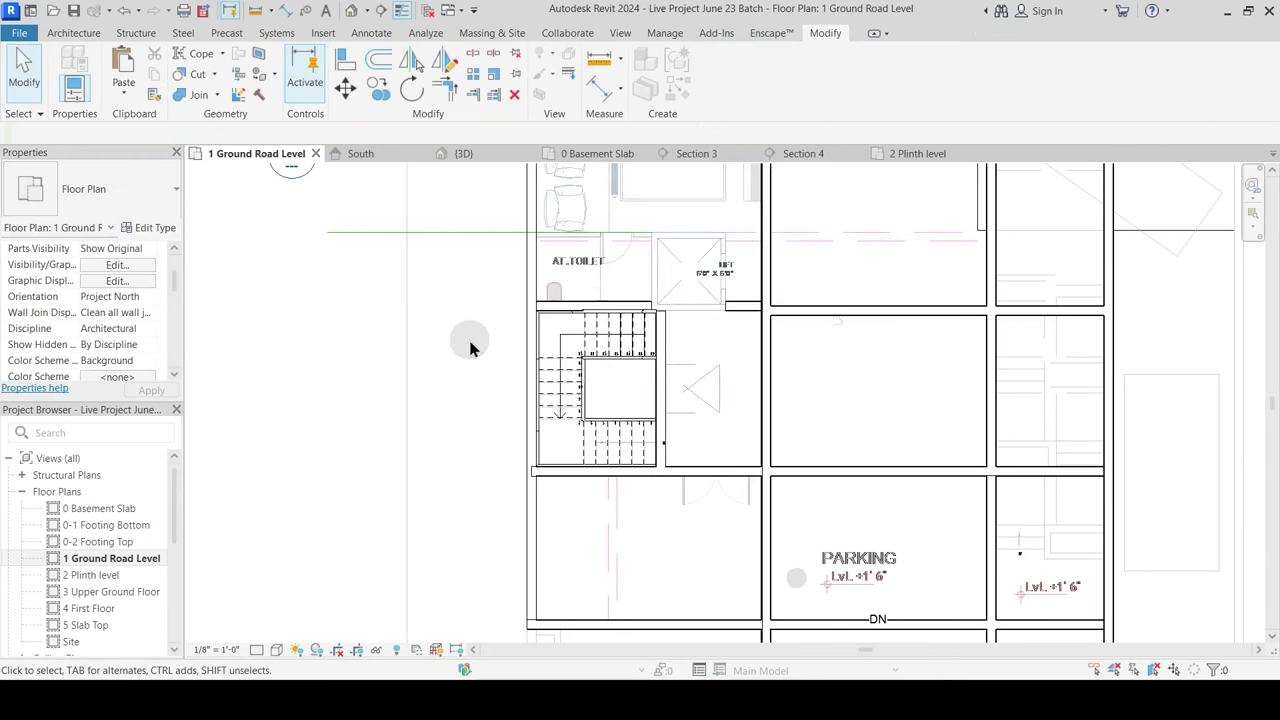
Step: Set the imported 1-2 Ground Plinth level.dwg's work plane to Level: 2 Plinth
left_click(912, 153)
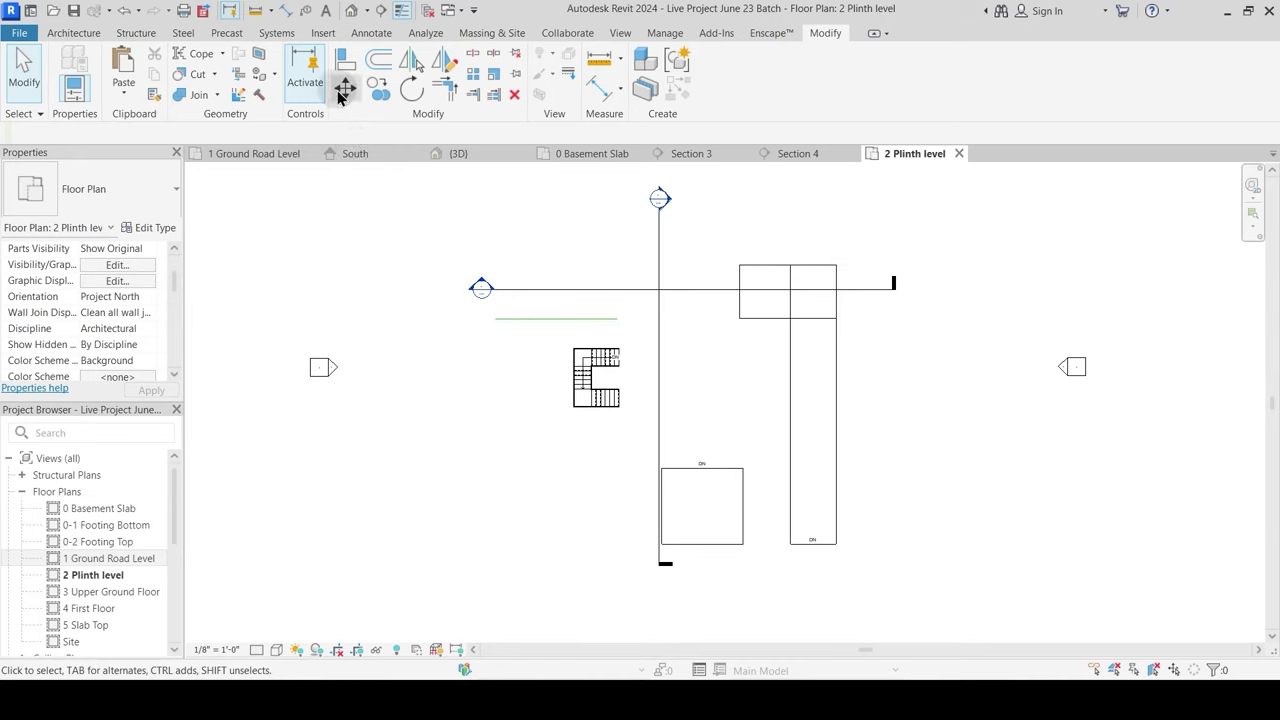
left_click(323, 35)
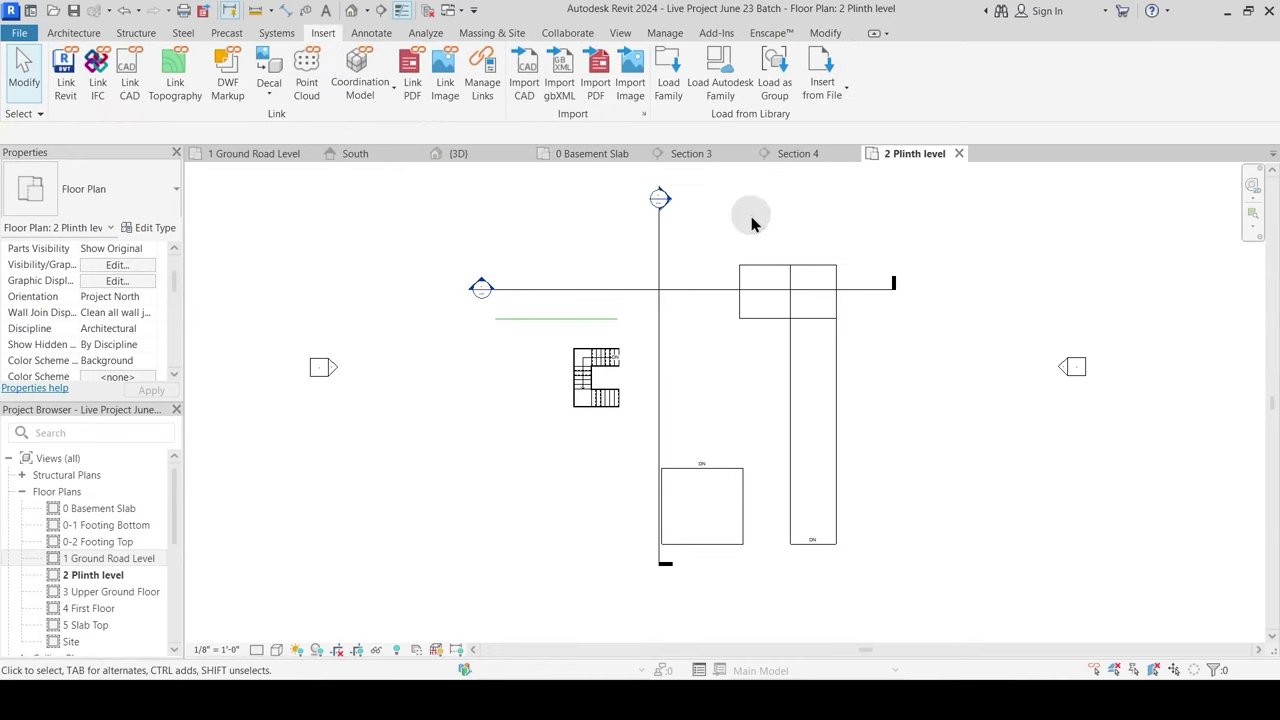
left_click(283, 152)
scroll(637, 427, "down", 2)
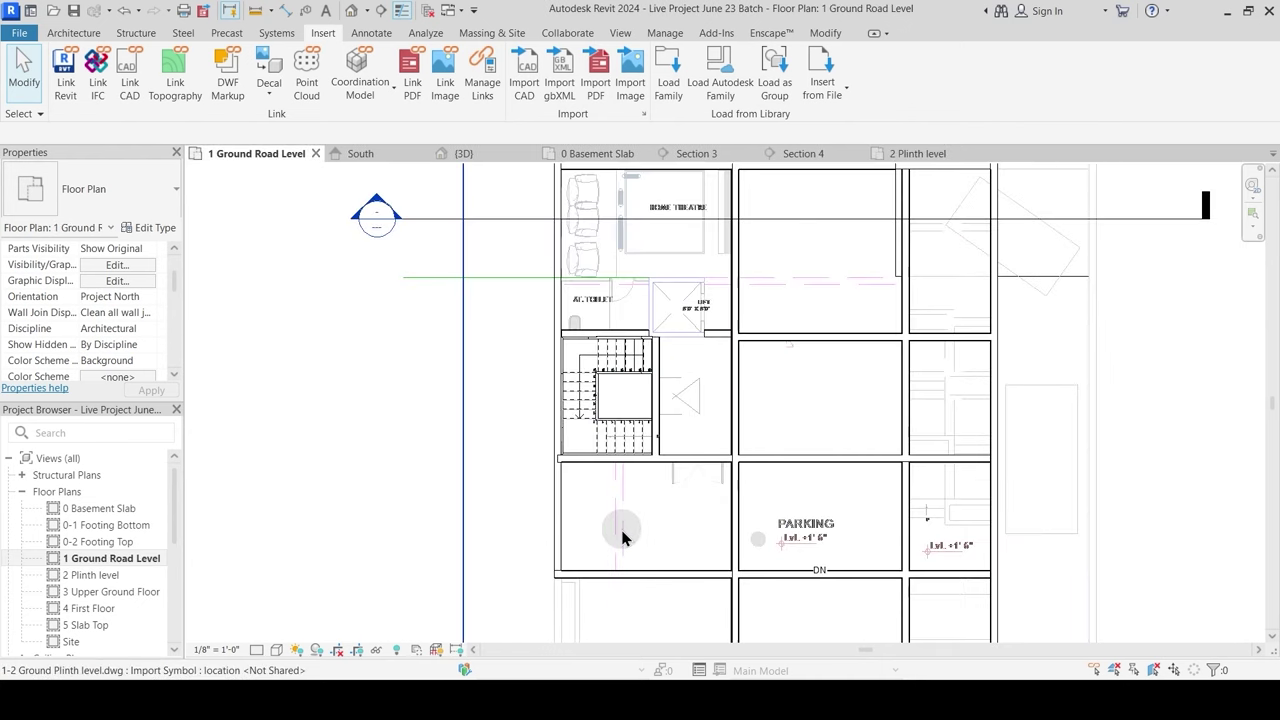
left_click(622, 537)
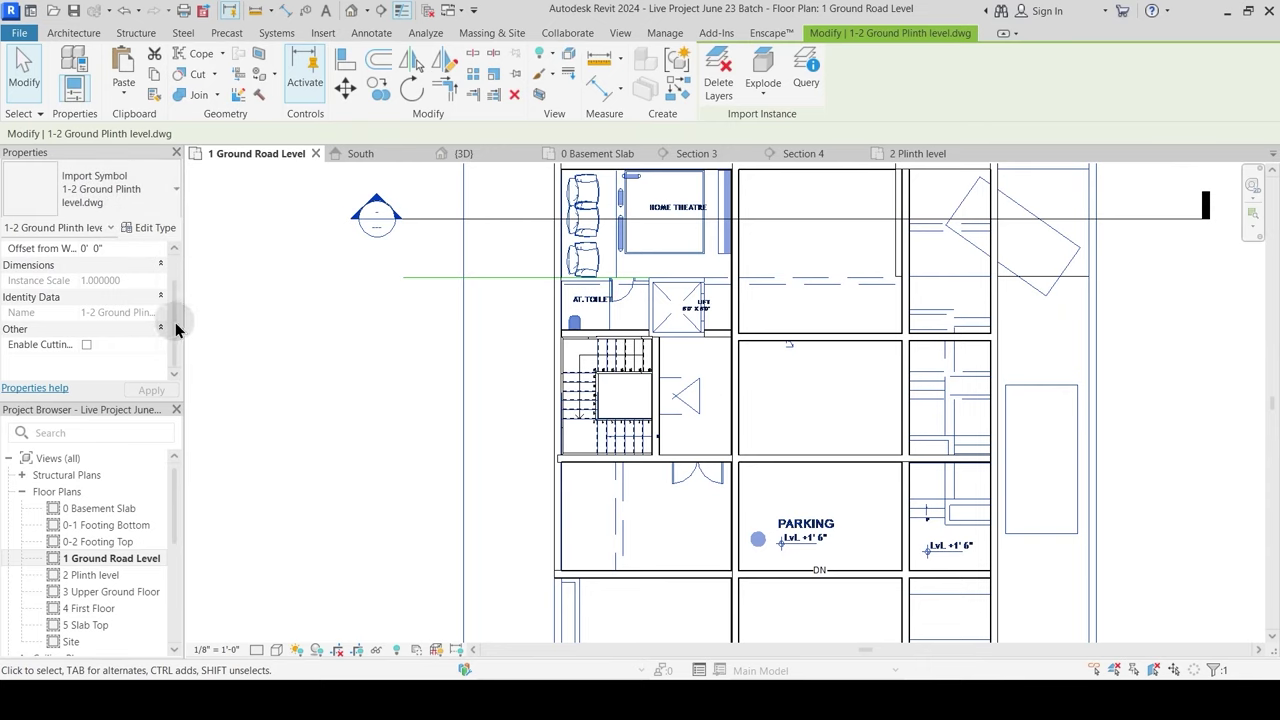
scroll(176, 306, "up", 2)
left_click(130, 264)
left_click(149, 264)
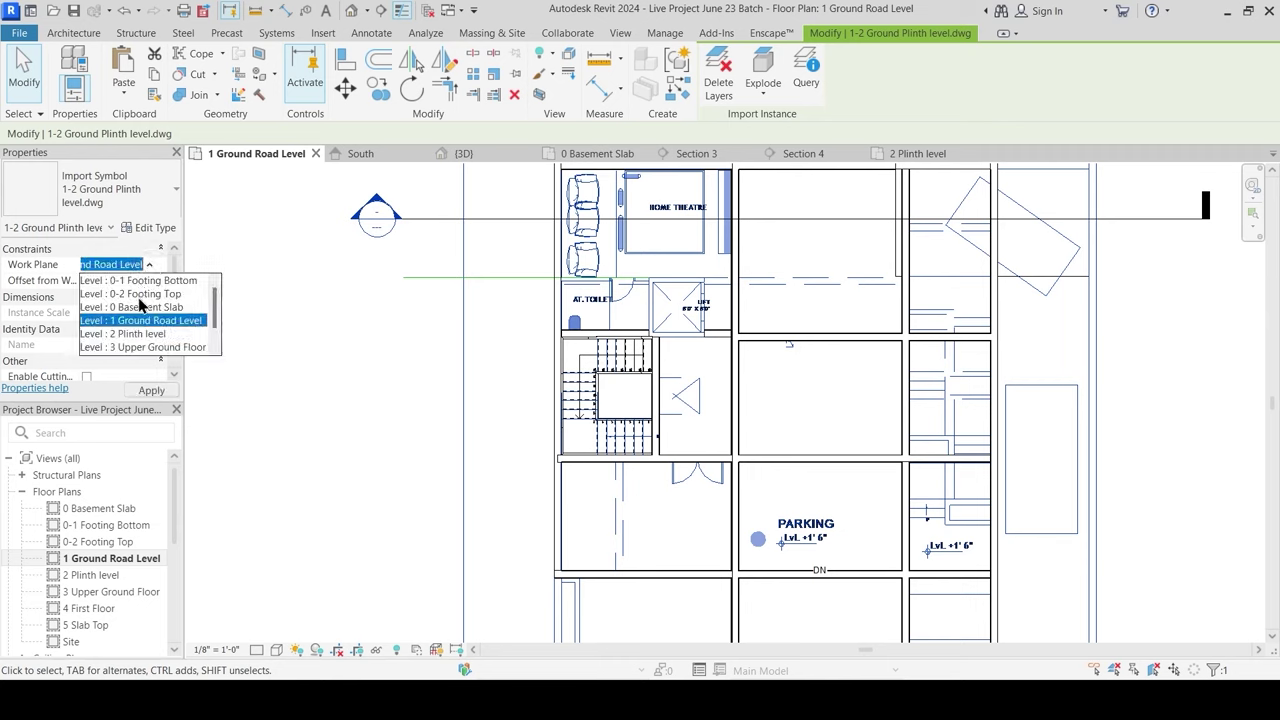
left_click(124, 333)
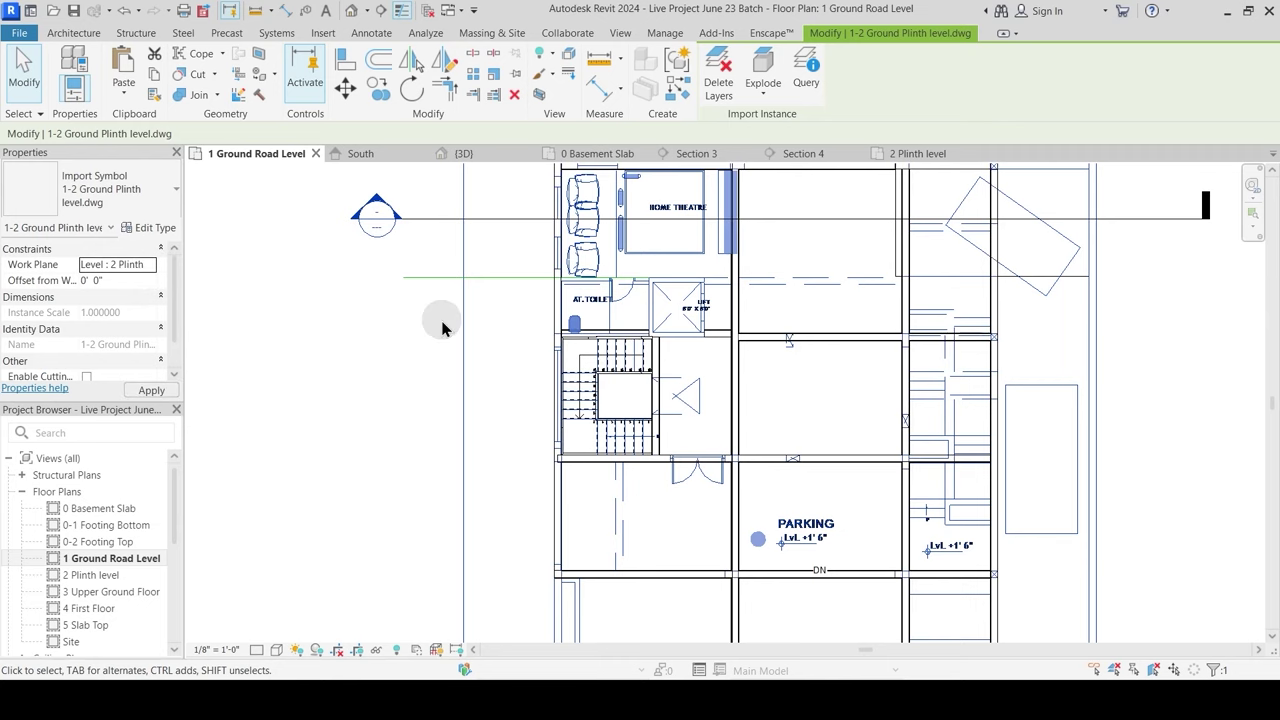
left_click(395, 360)
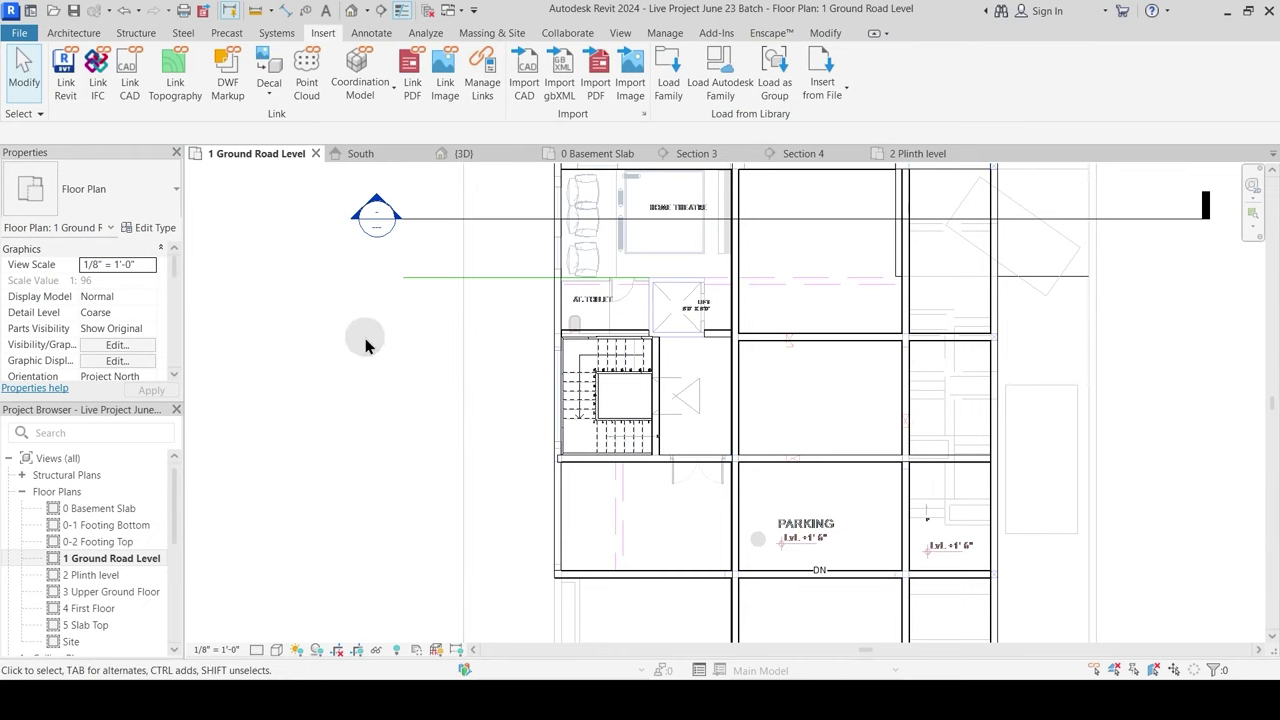
Step: Back in 1 Ground Road Level, inspect the imported plinth drawing around the parking and ramp area
left_click(920, 155)
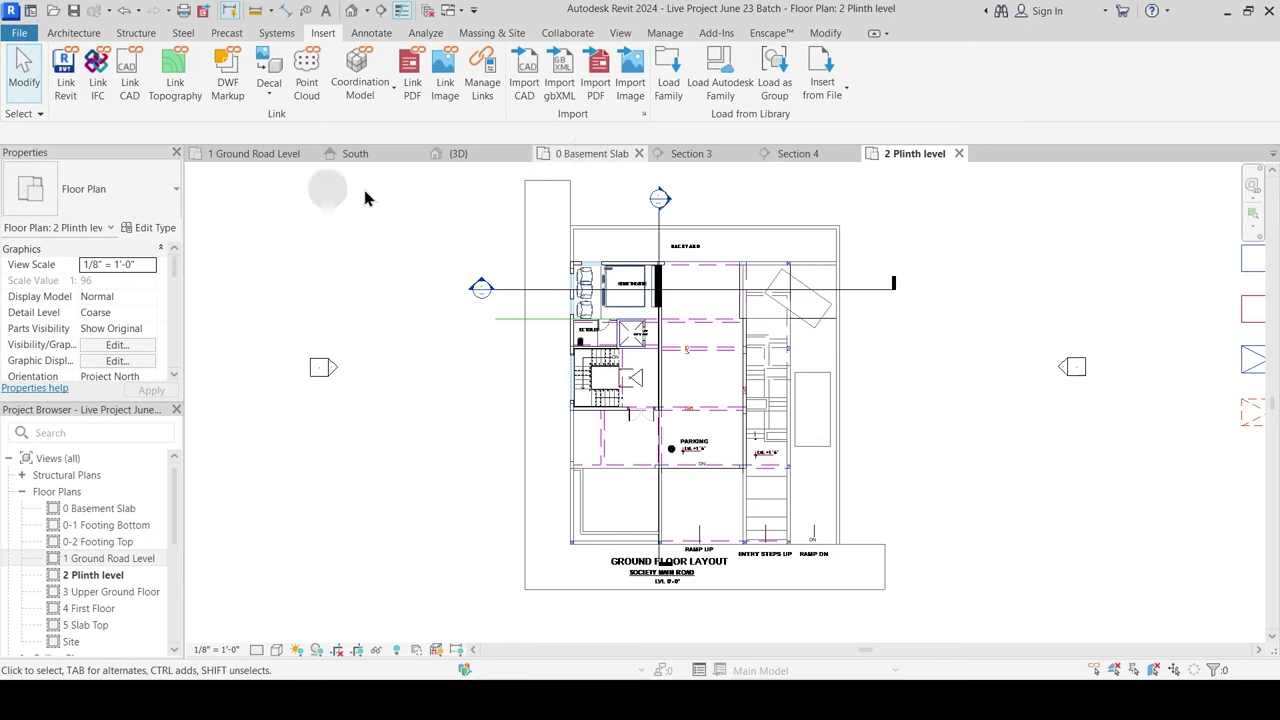
left_click(272, 154)
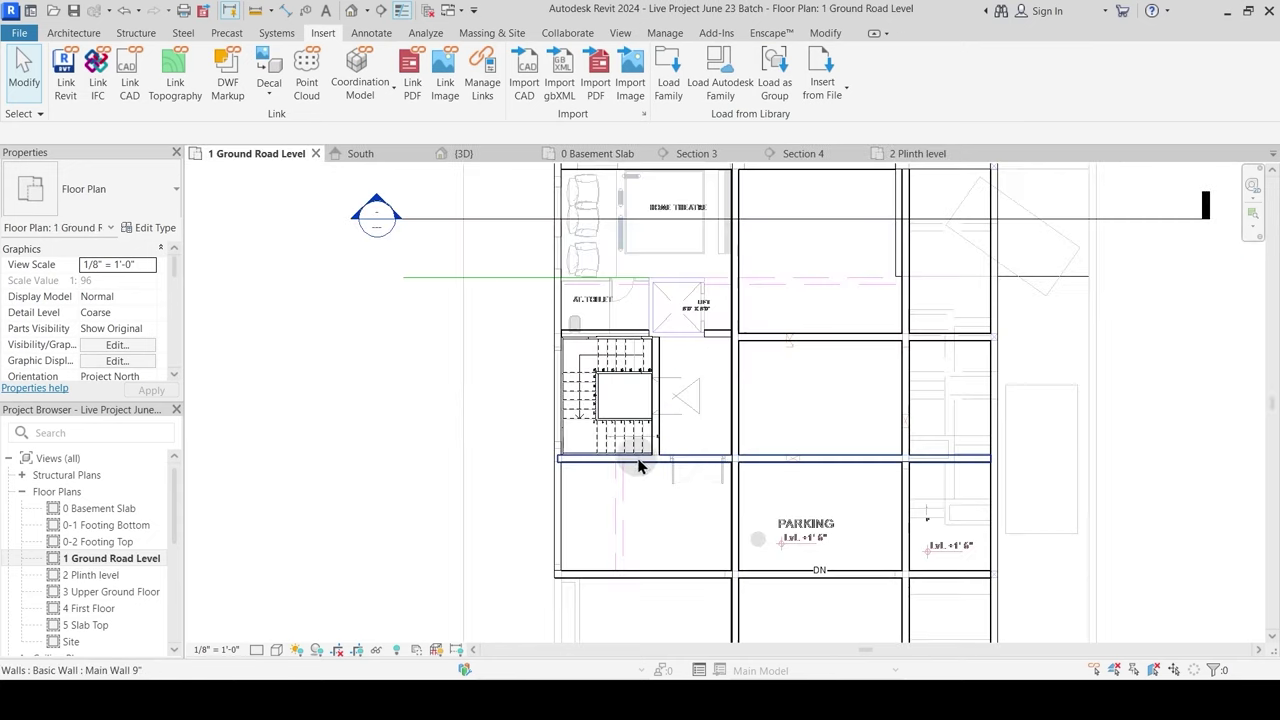
left_click(617, 528)
middle_click_drag(660, 540, 630, 364)
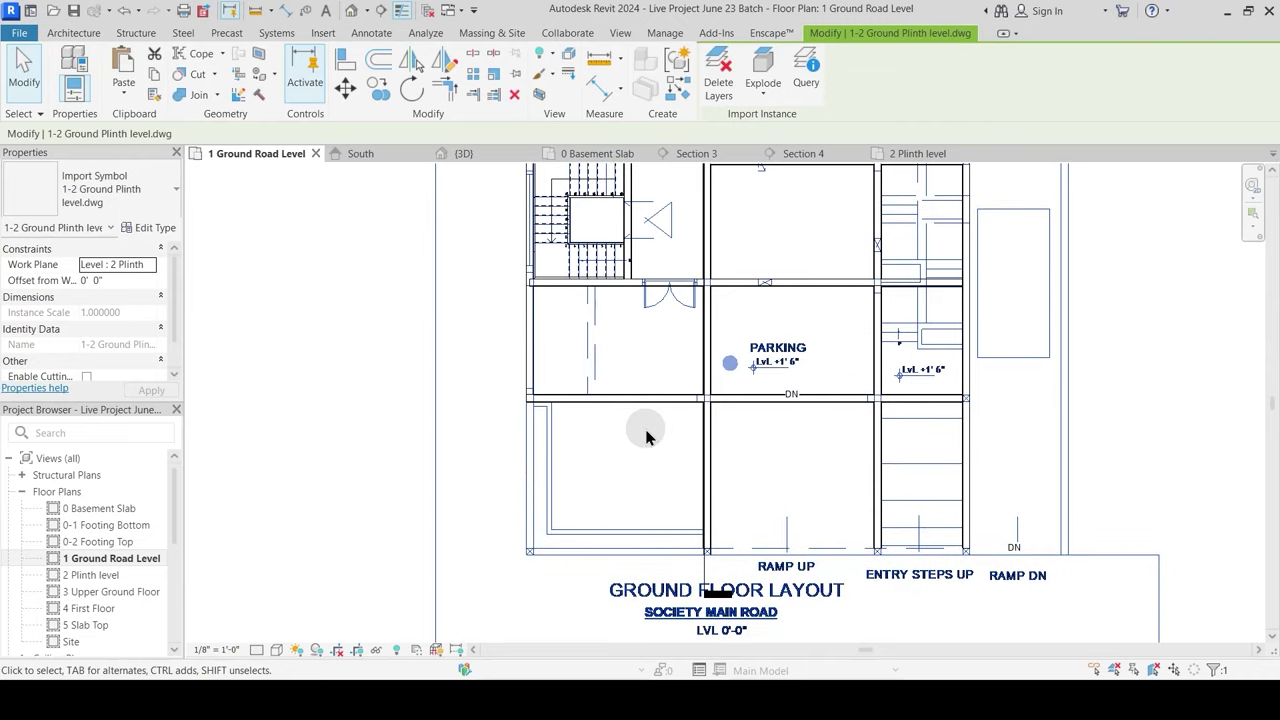
middle_click_drag(646, 437, 624, 491)
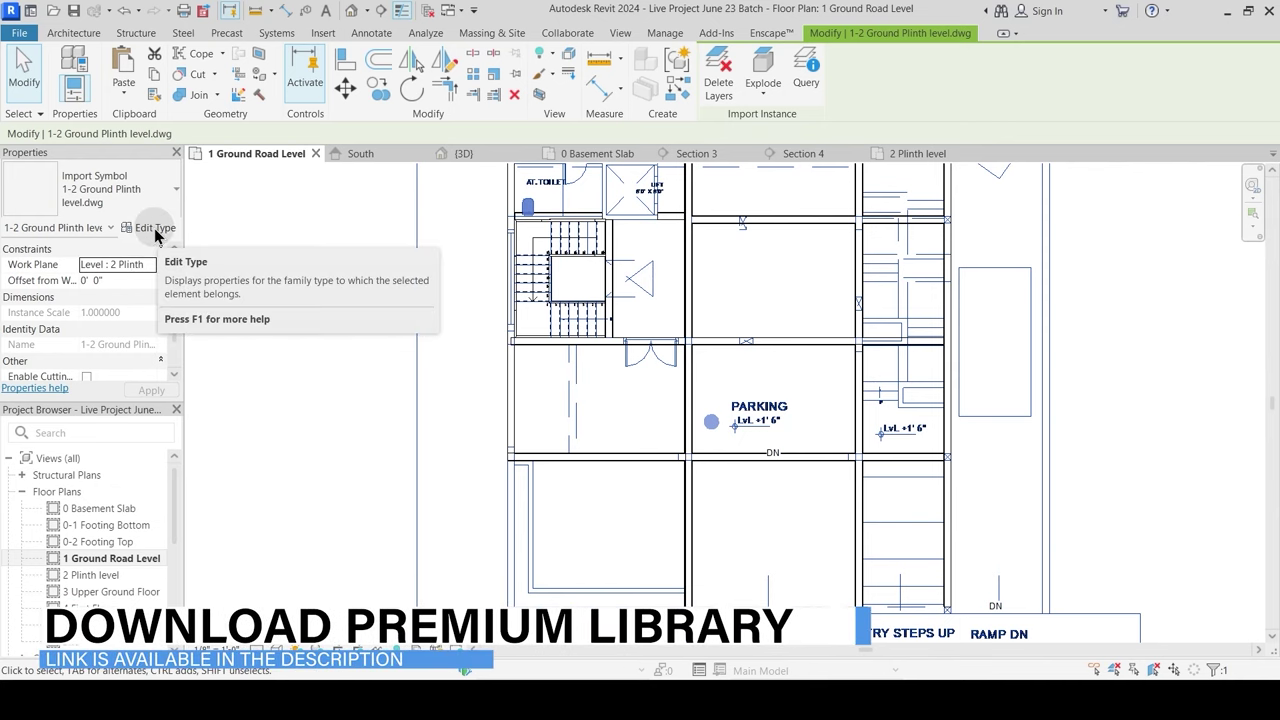
left_click(209, 423)
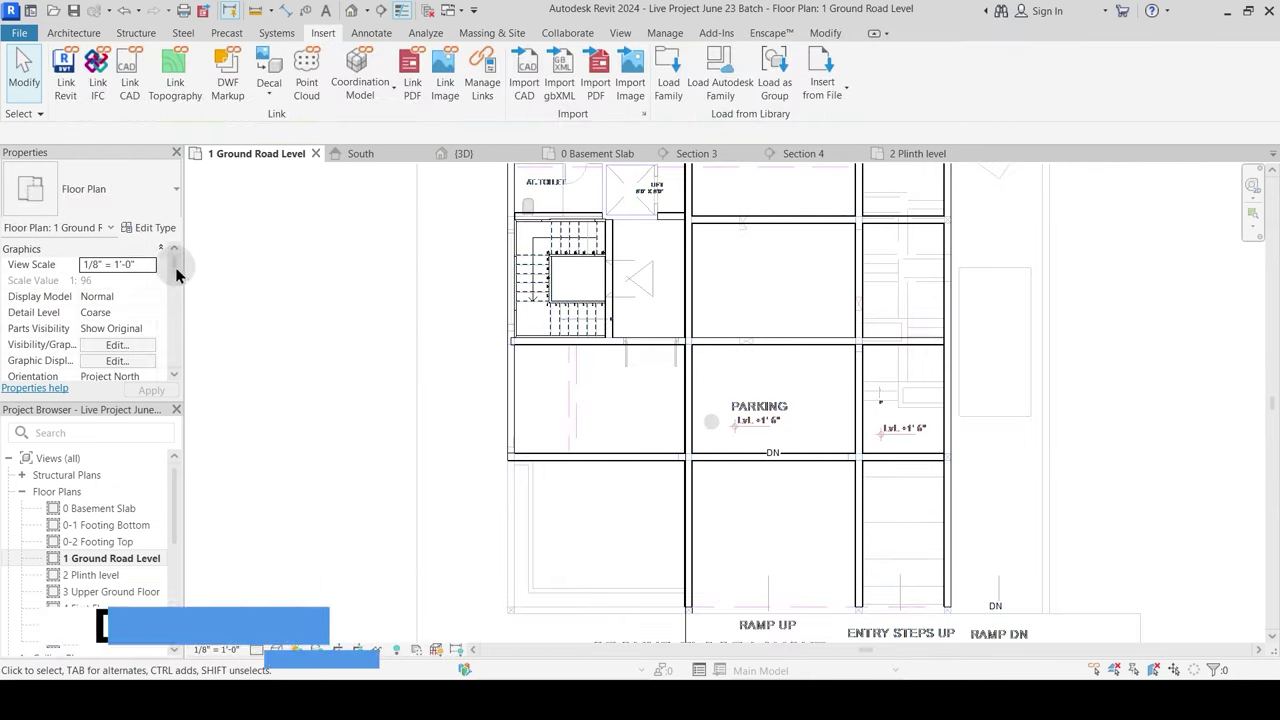
left_click_drag(177, 271, 178, 323)
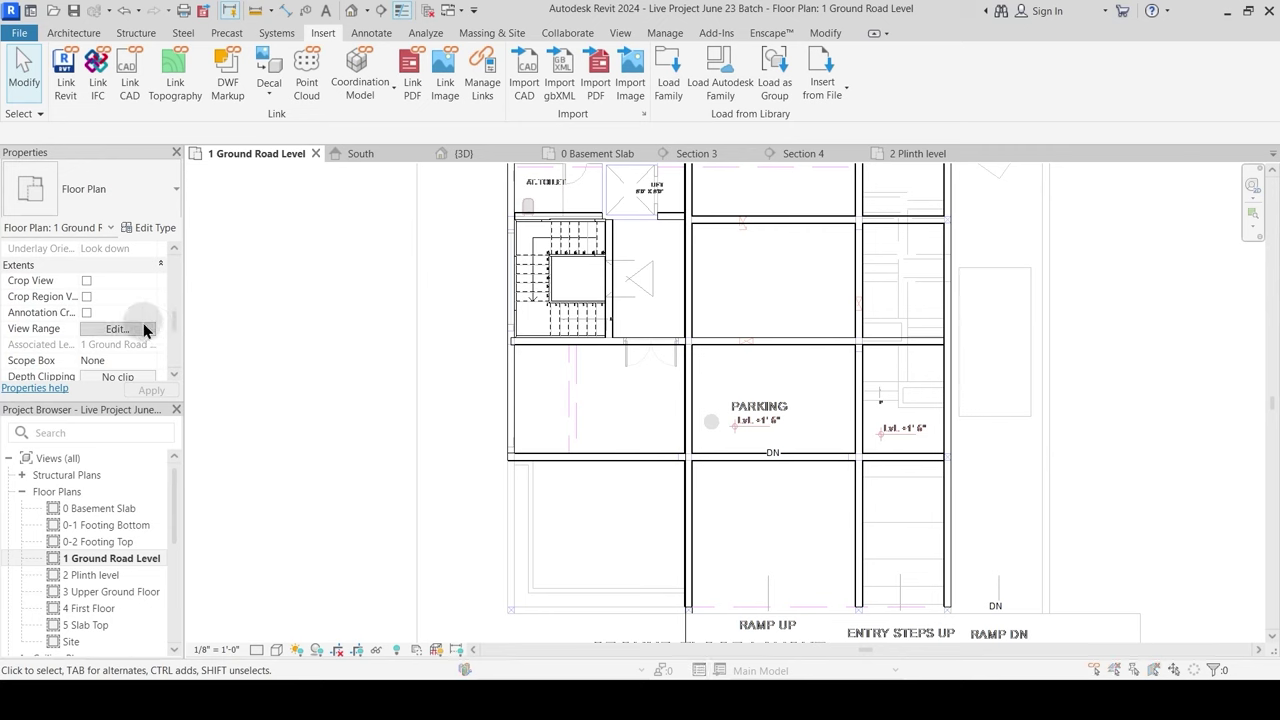
Step: Lower the plan's view range cut plane offset to 1' 0"
left_click(143, 329)
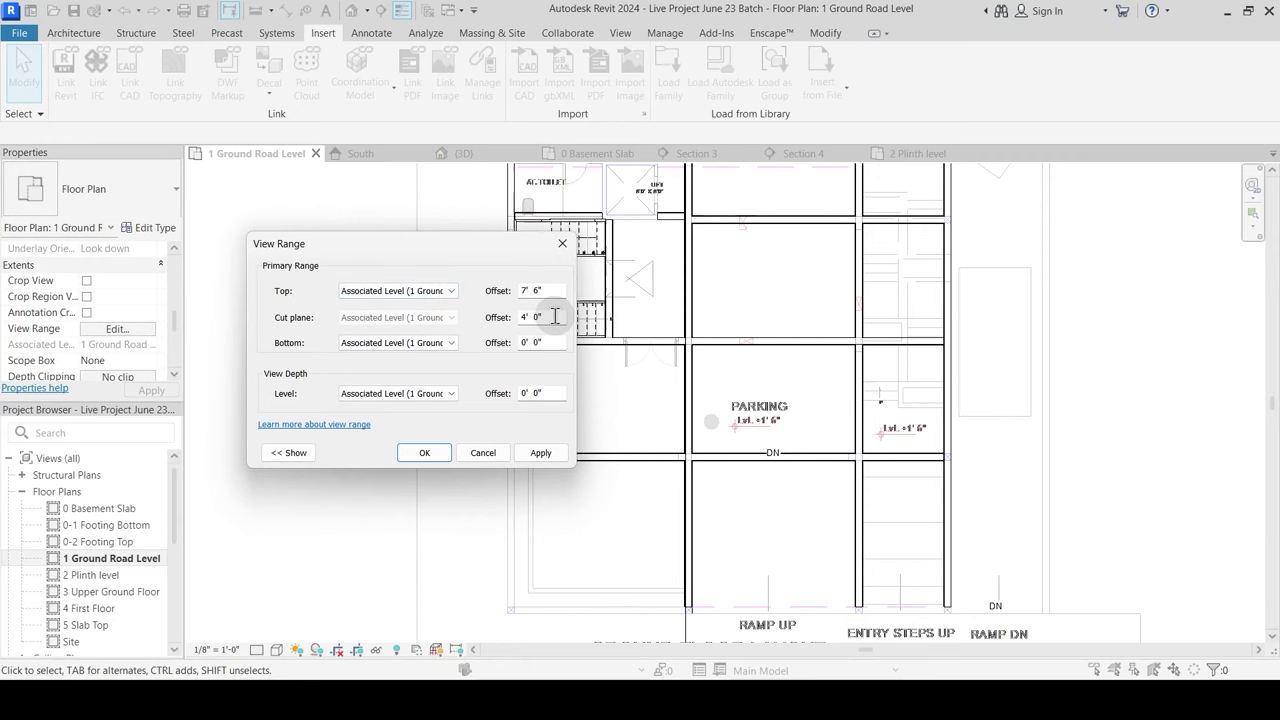
key("Return")
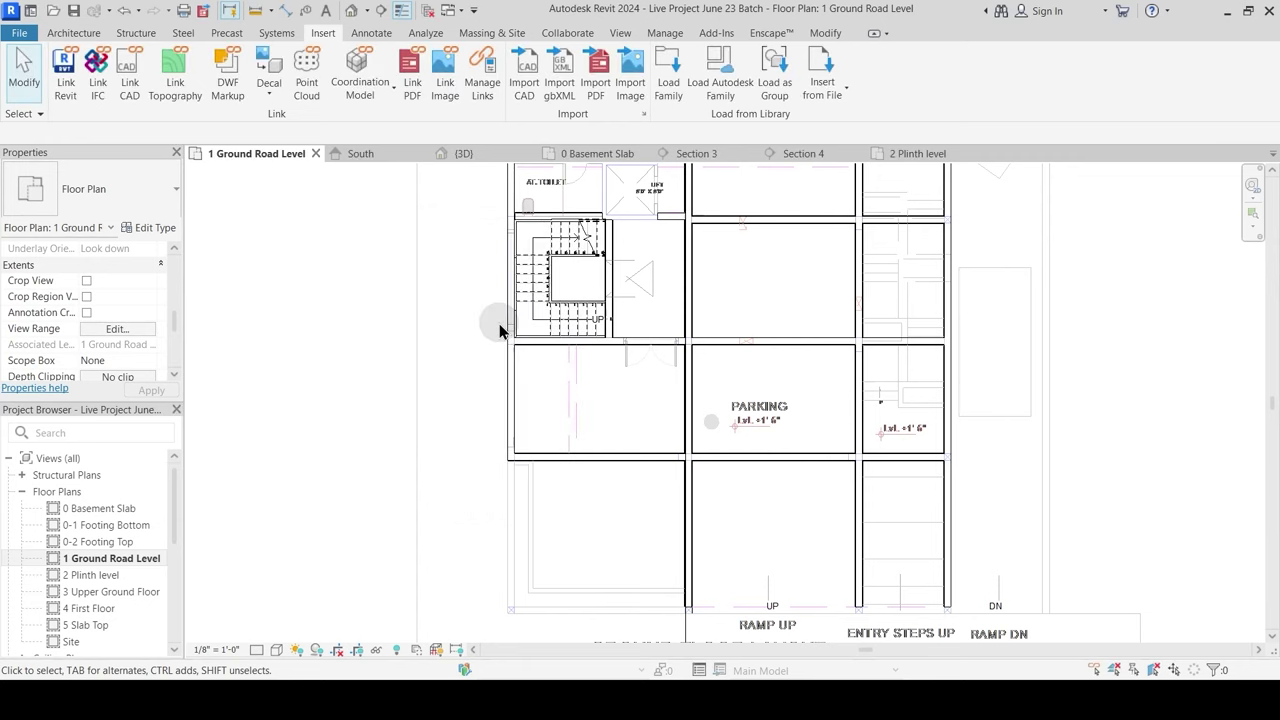
scroll(689, 532, "down", 1)
middle_click_drag(840, 395, 821, 440)
left_click(755, 295)
left_click(269, 321)
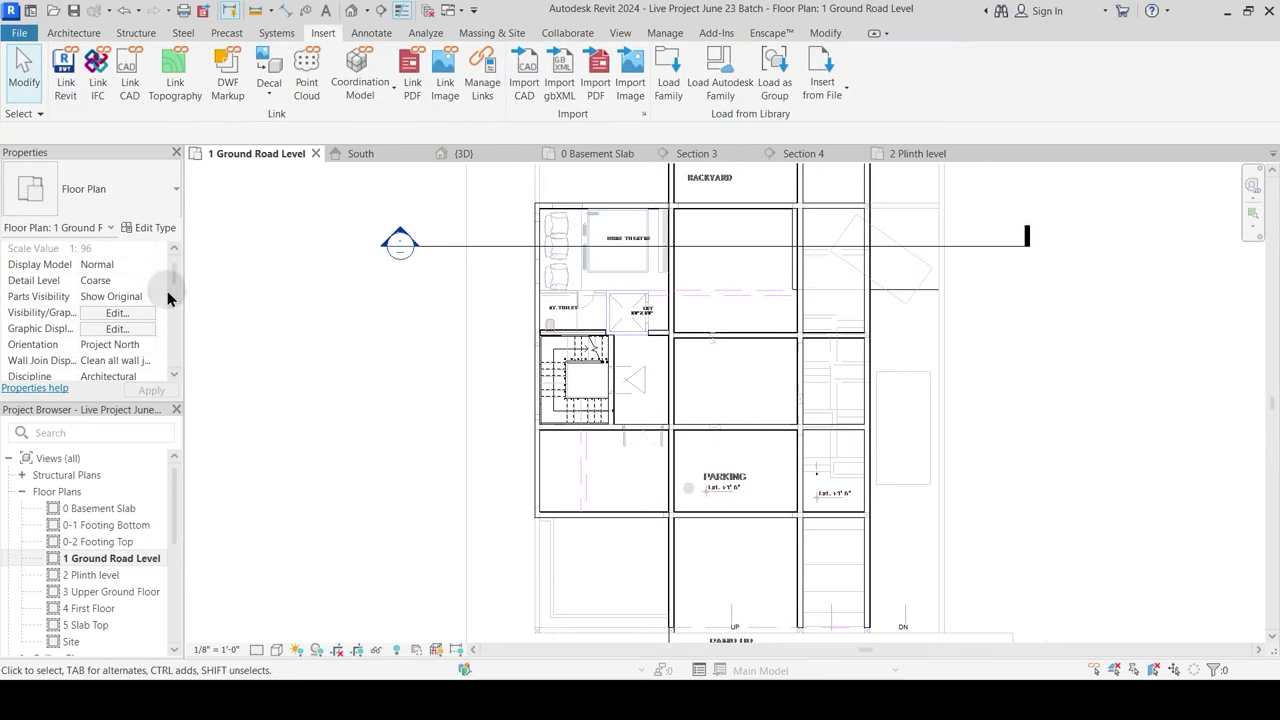
Step: Reduce the view range's Top offset to 1
left_click_drag(175, 268, 177, 328)
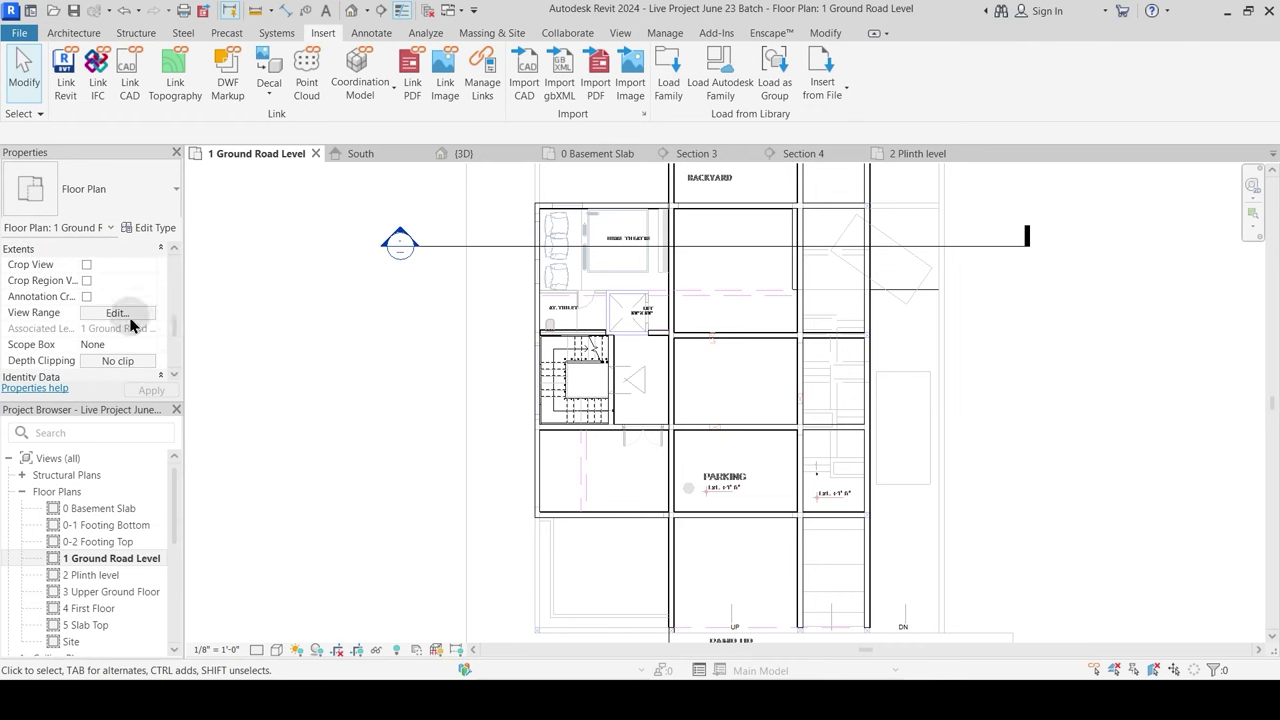
left_click(127, 315)
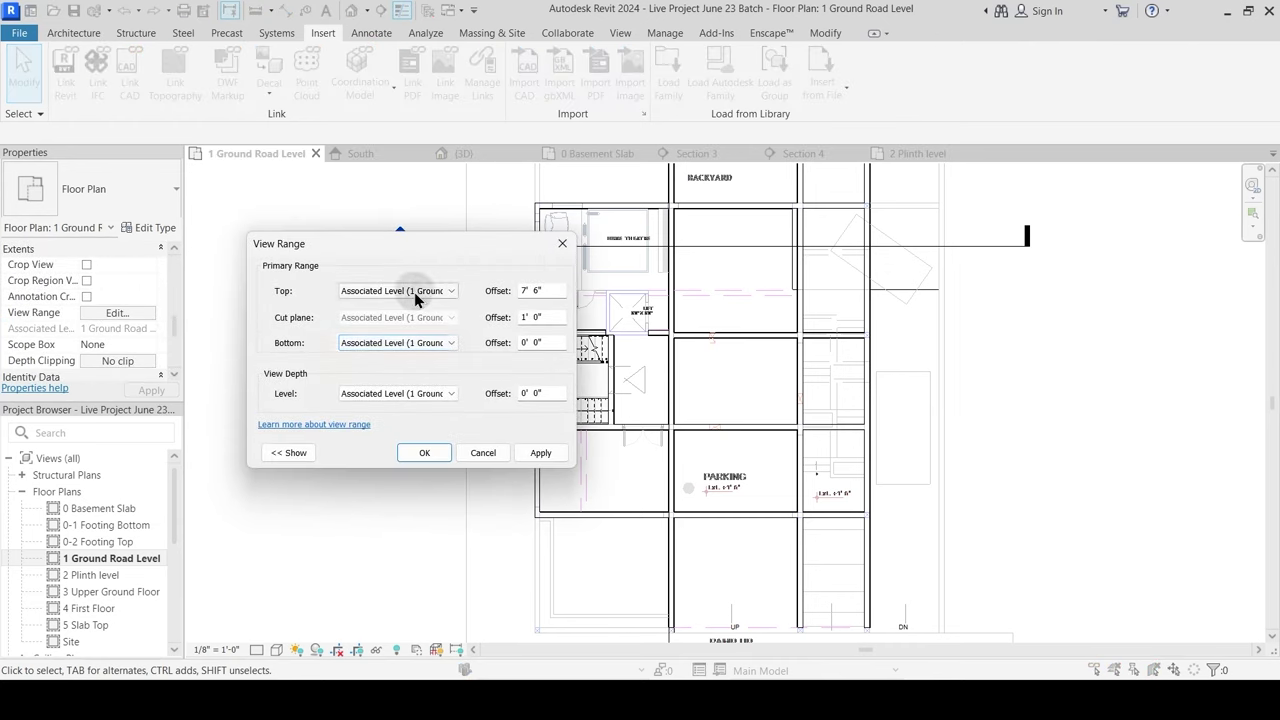
left_click(414, 291)
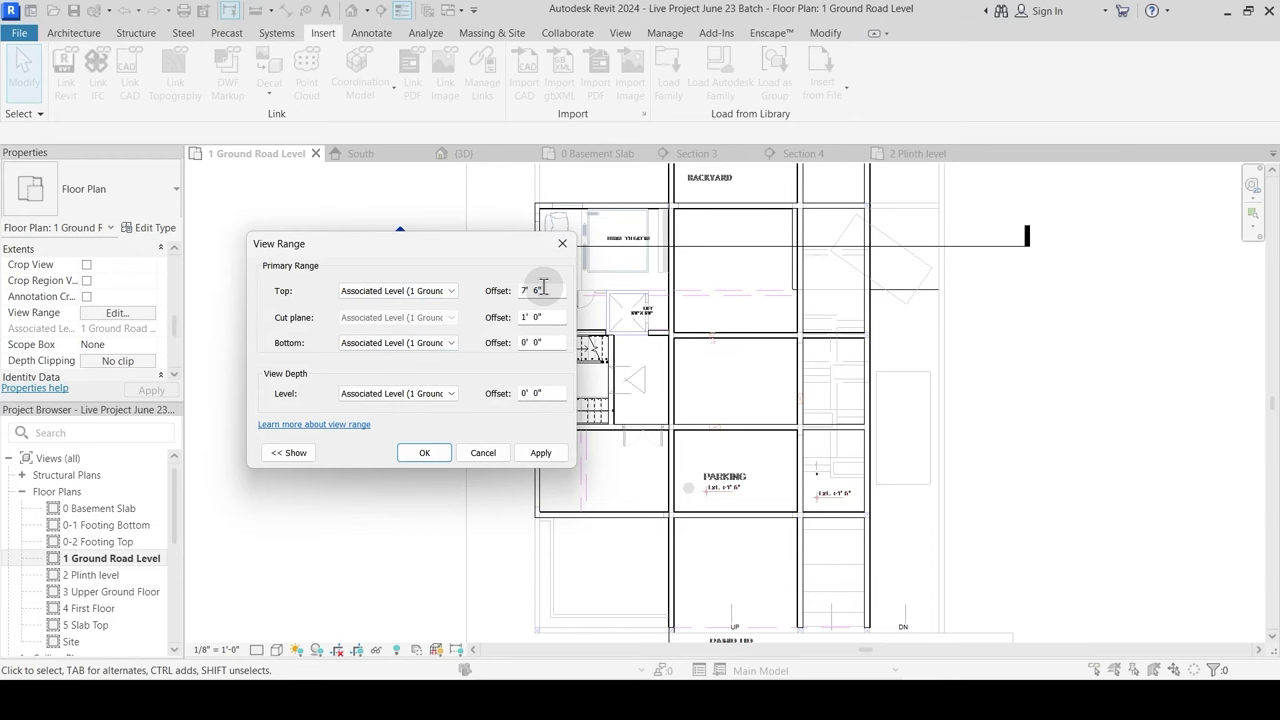
type("1")
key("Return")
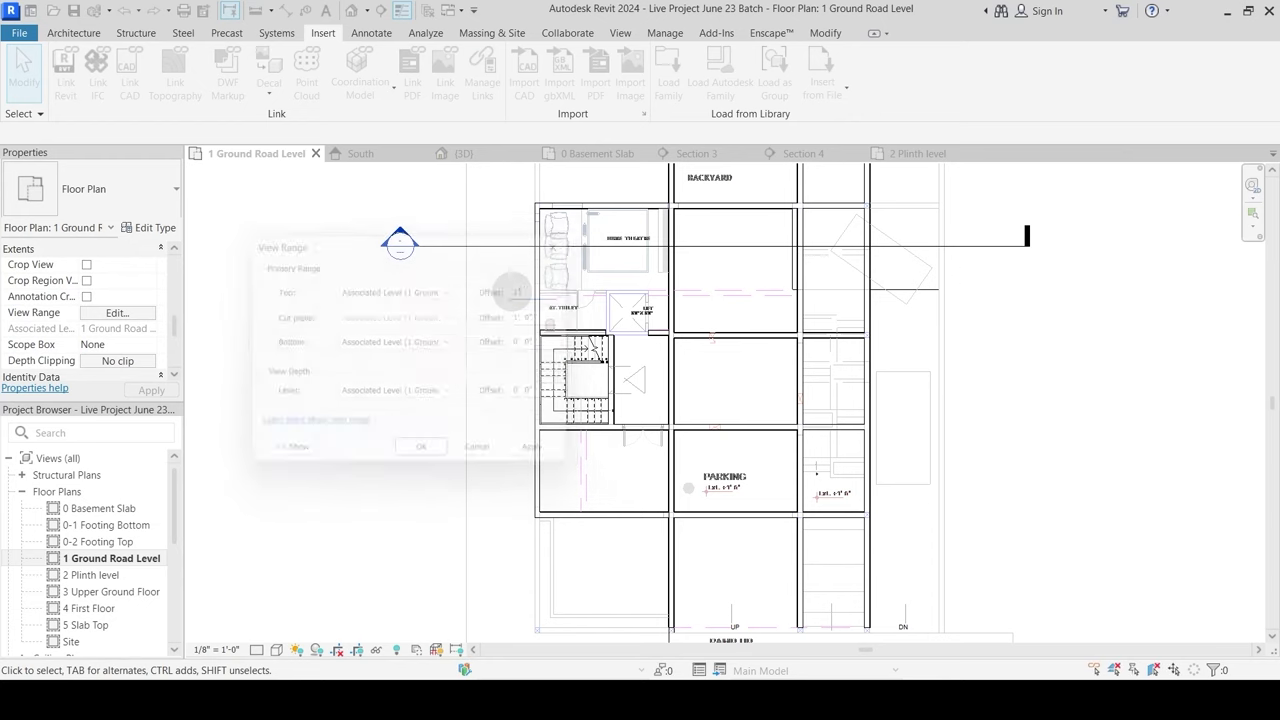
scroll(714, 400, "down", 2)
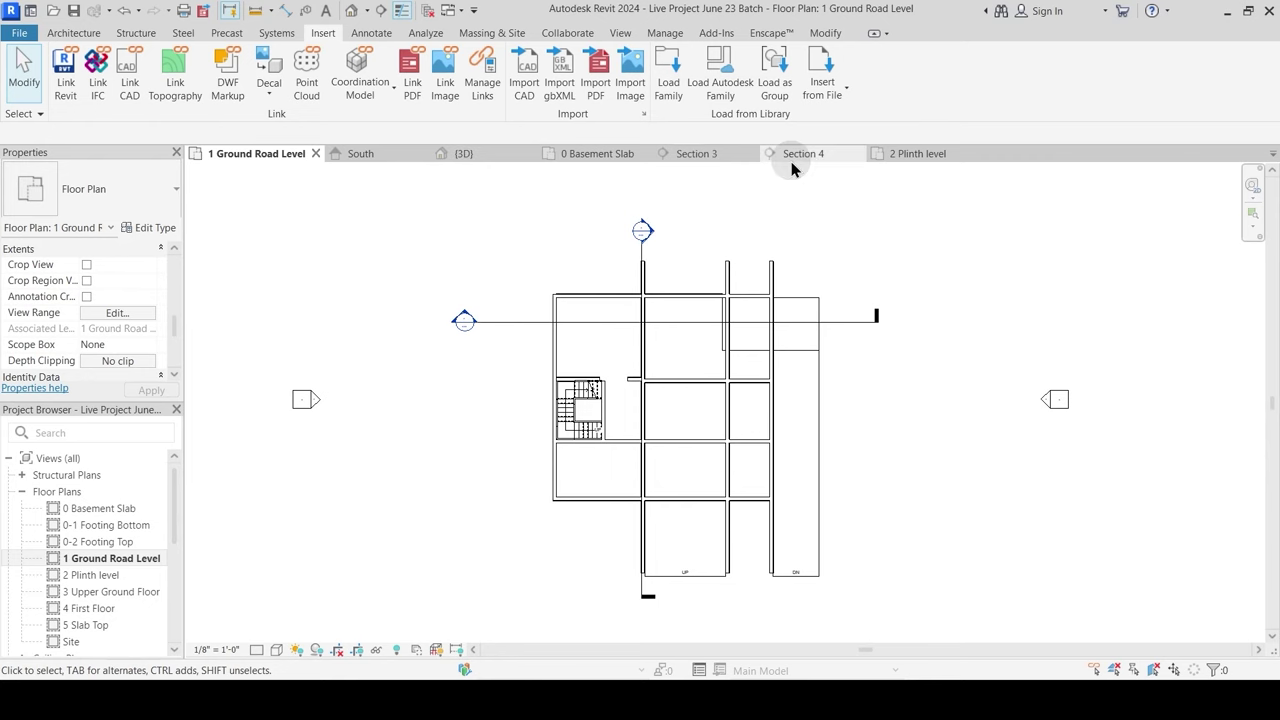
Step: In 2 Plinth level, set all four imported DWG categories to halftone via VG
left_click(590, 153)
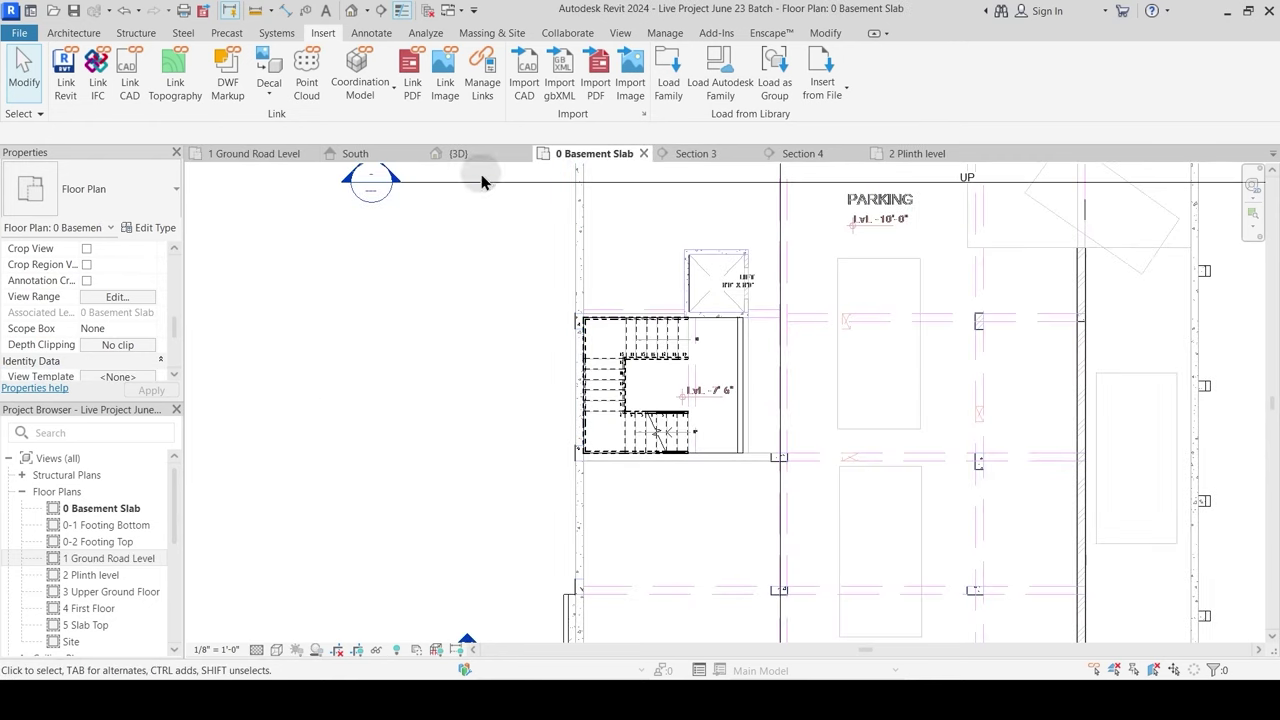
left_click(917, 153)
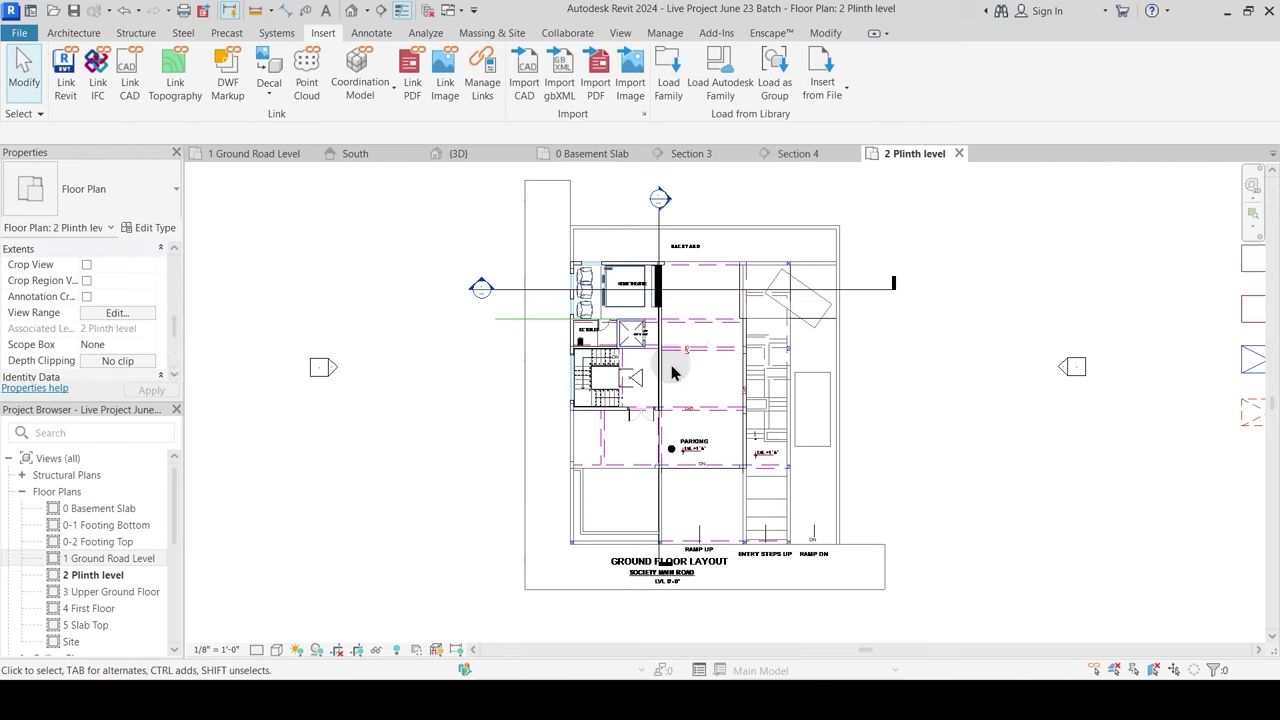
scroll(728, 367, "up", 1)
key("v")
key("g")
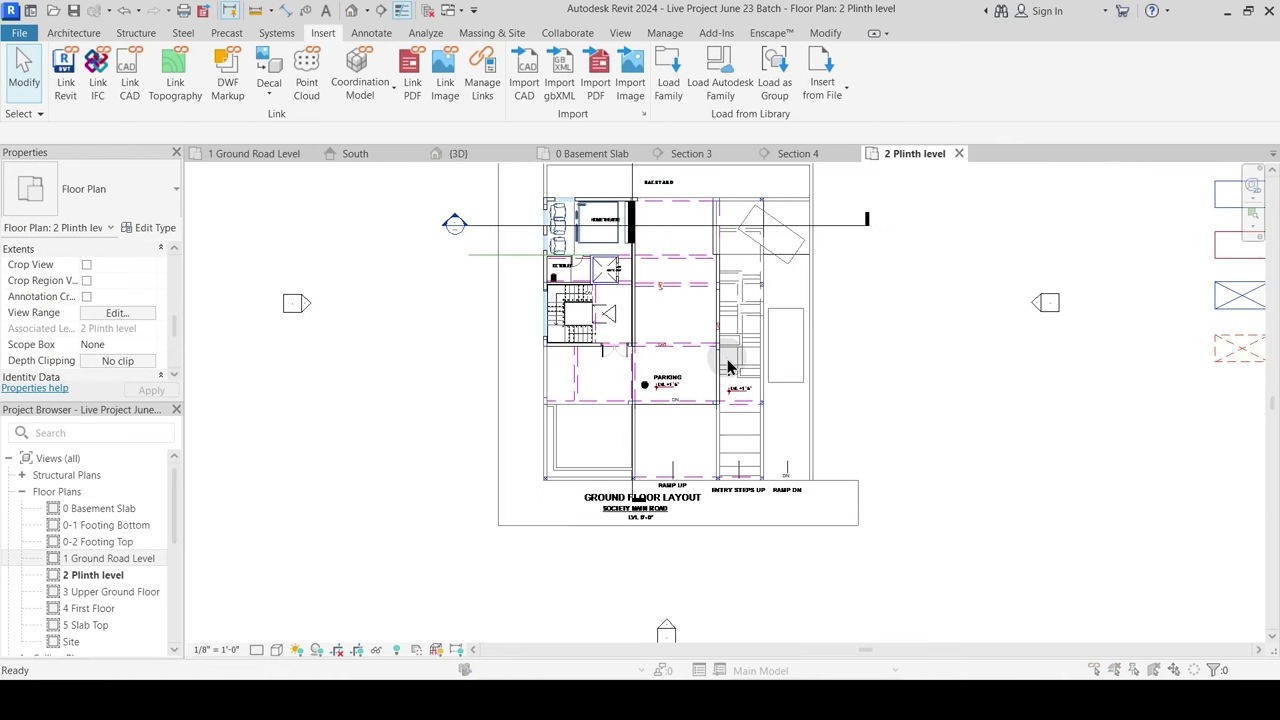
left_click(621, 143)
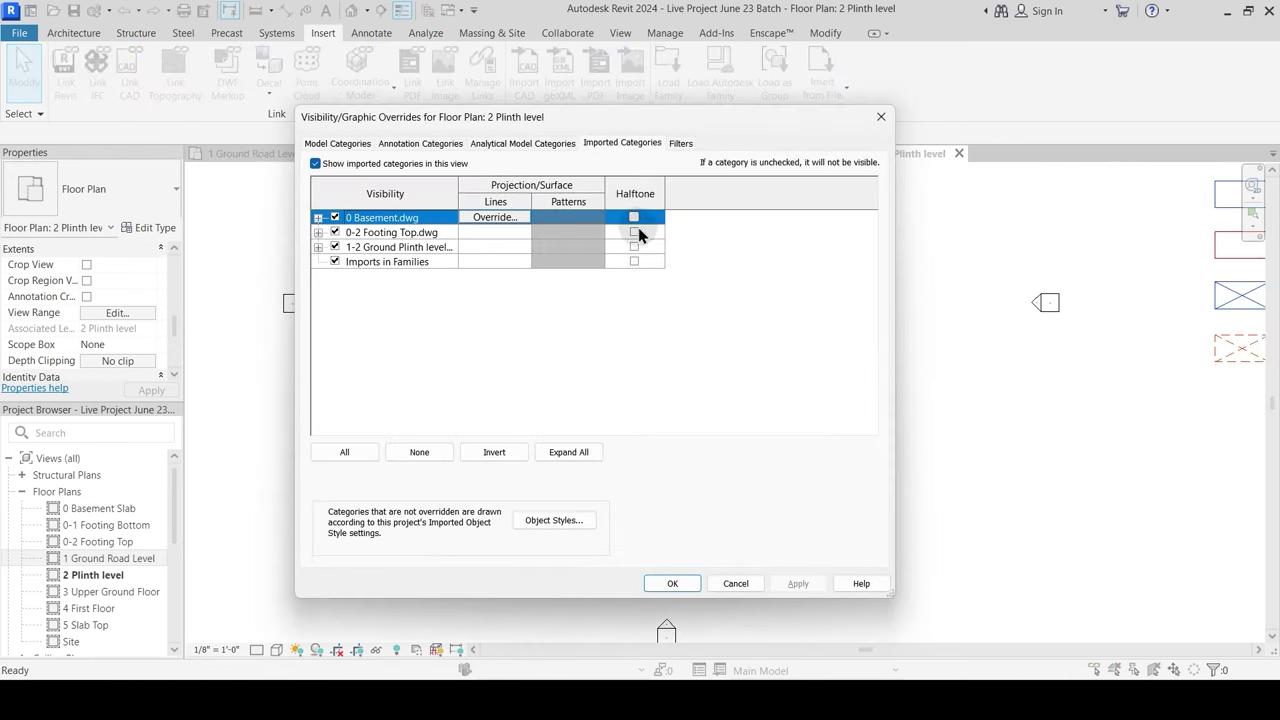
left_click(633, 217)
left_click(633, 232)
left_click(633, 246)
left_click(633, 261)
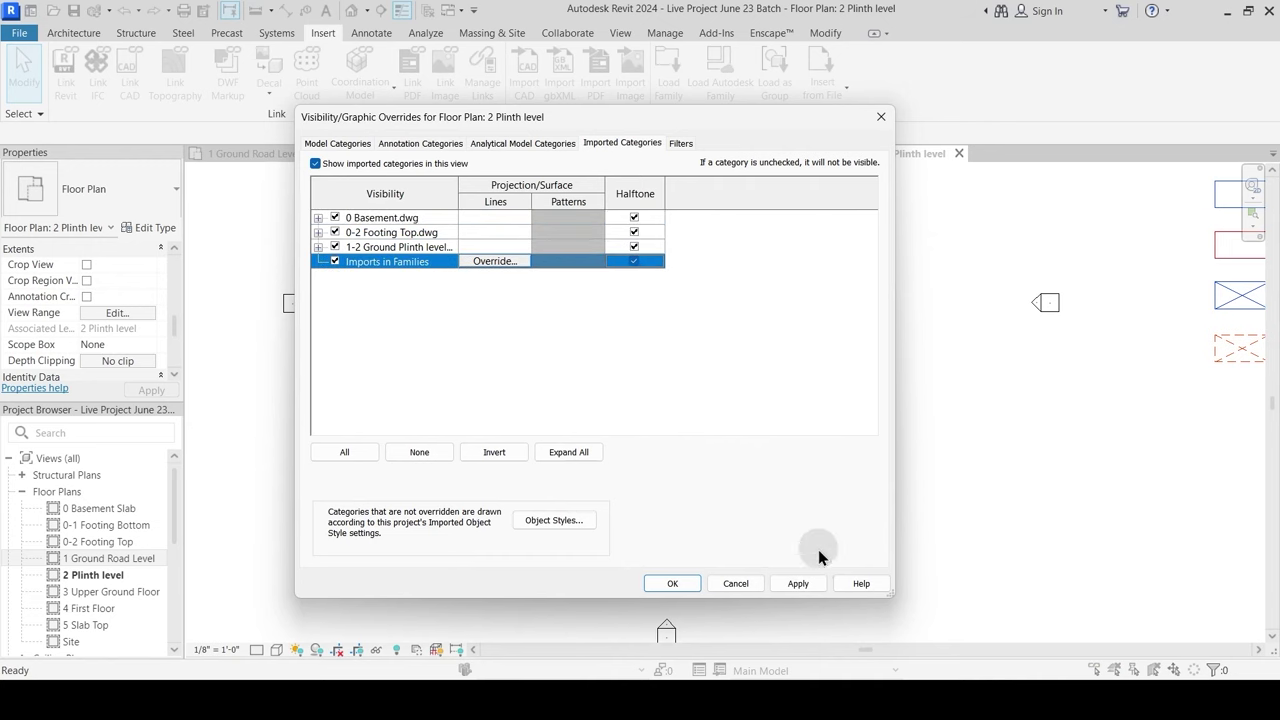
left_click(798, 582)
left_click(674, 583)
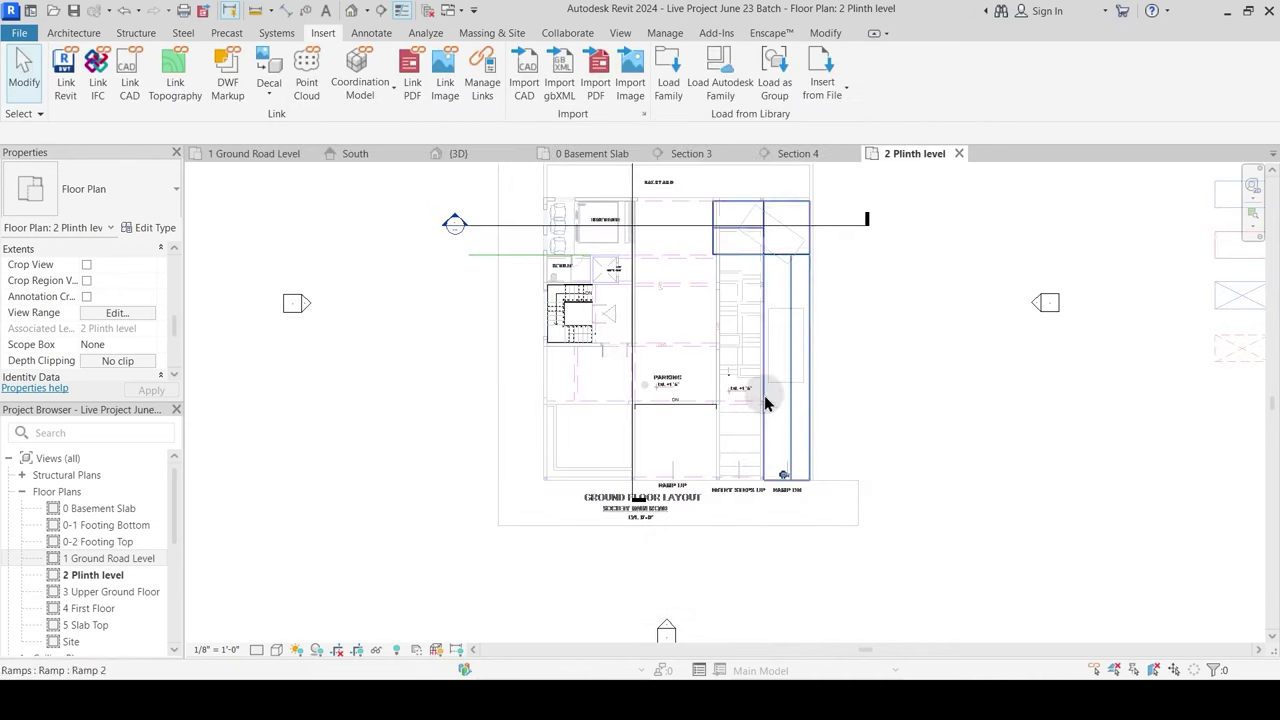
middle_click_drag(900, 372, 891, 372)
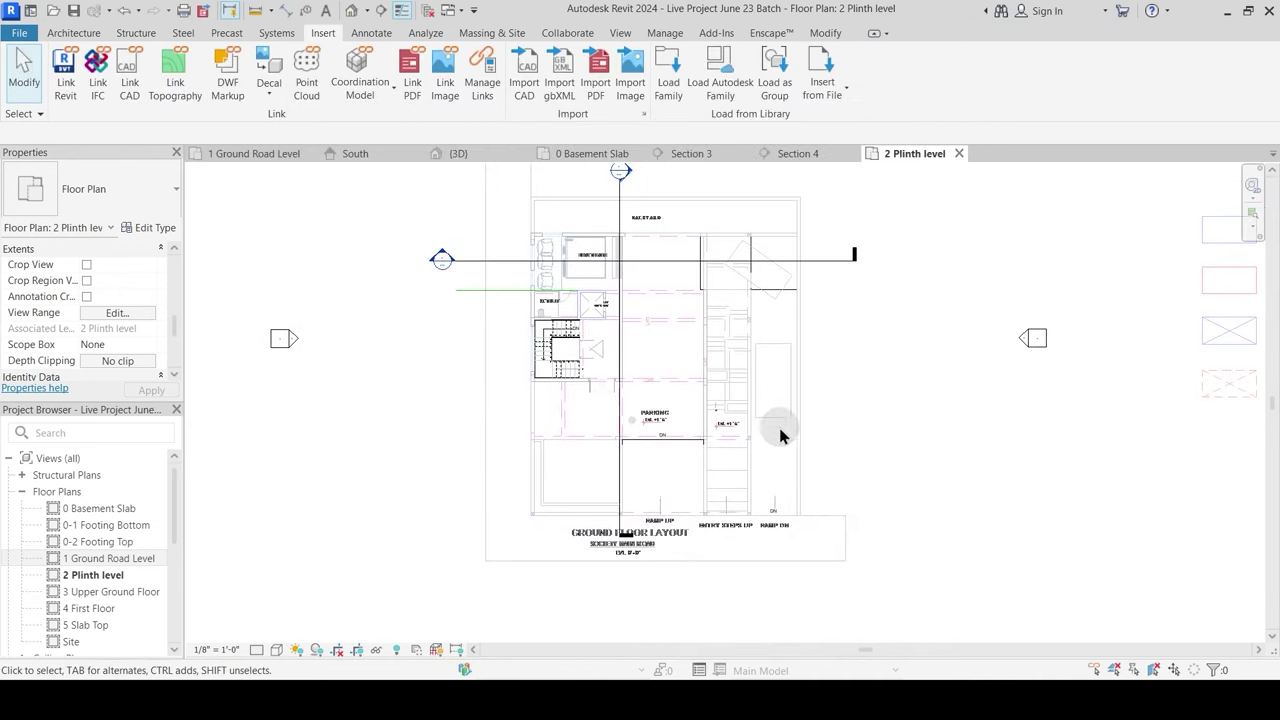
scroll(666, 430, "up", 2)
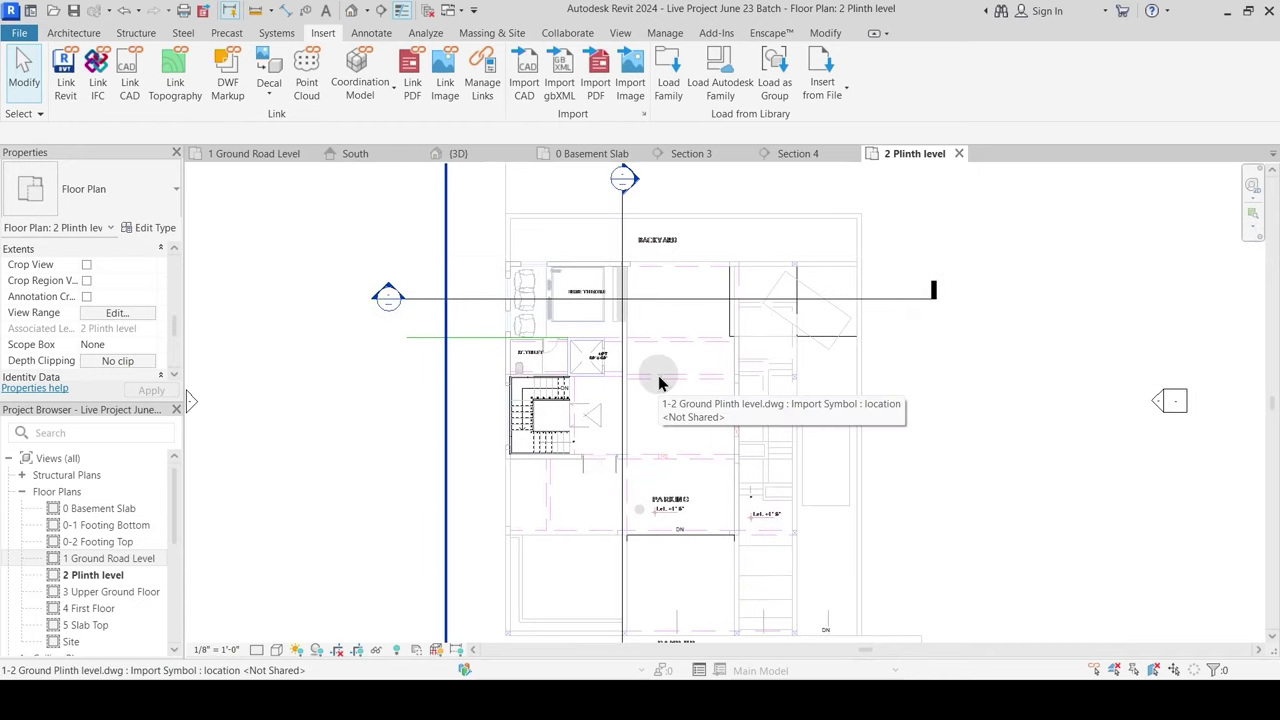
middle_click_drag(540, 568, 544, 506)
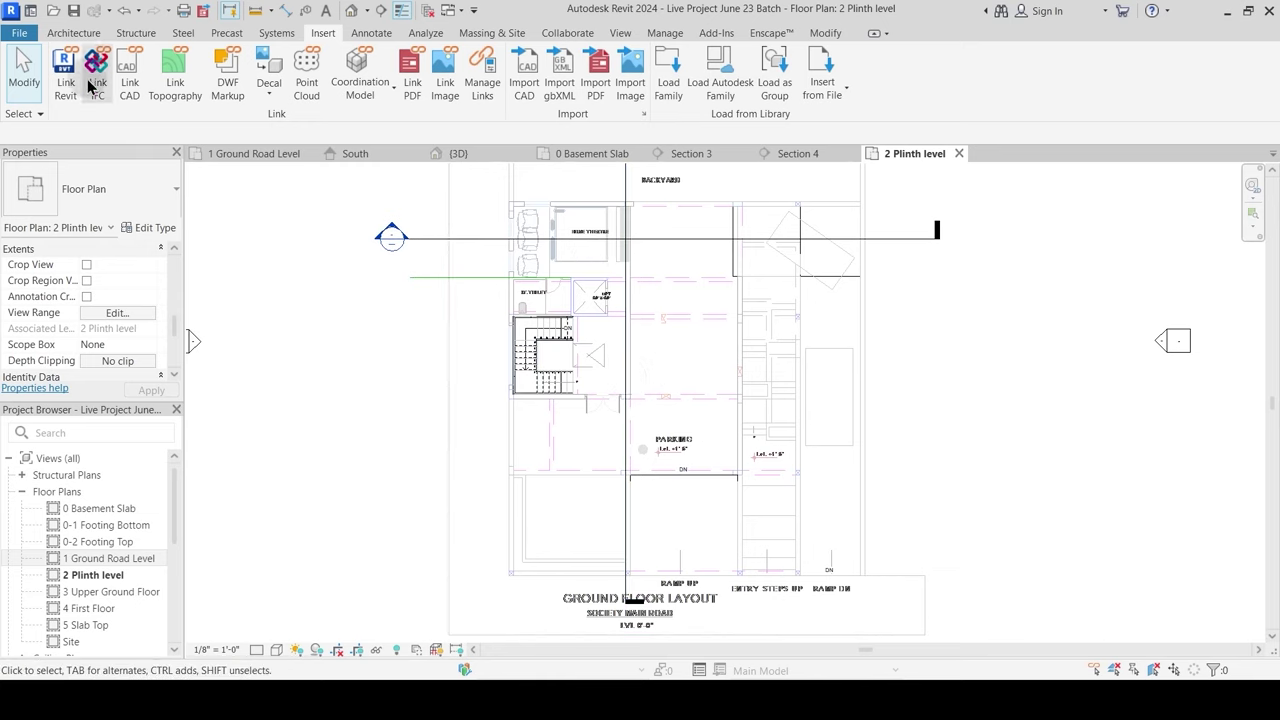
Step: Pan the floor plan to the area near the toilet and lift
left_click(84, 35)
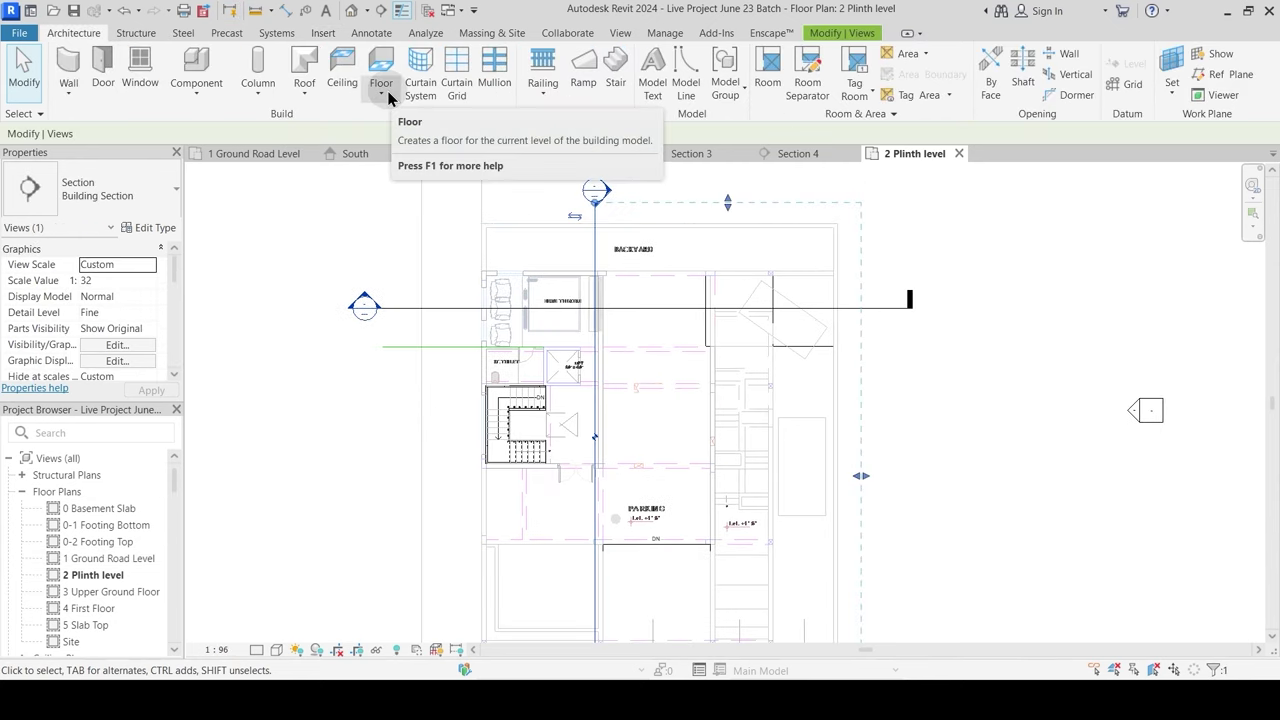
scroll(556, 358, "up", 4)
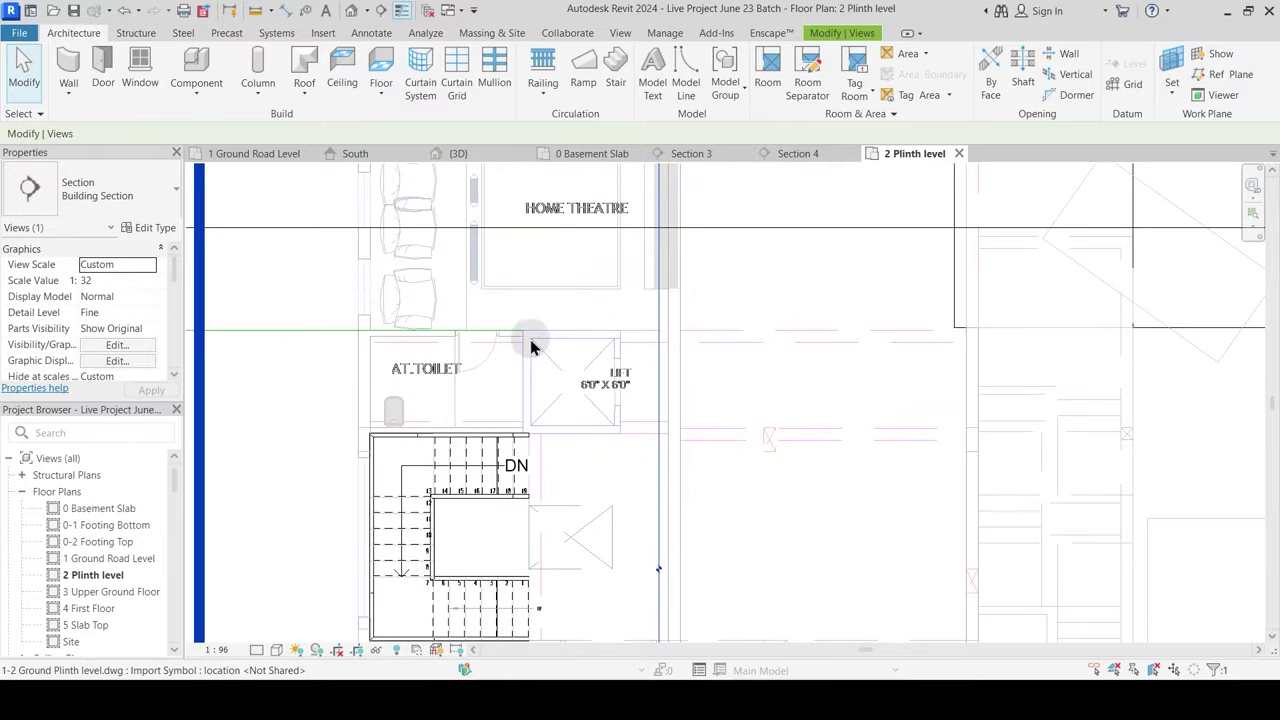
middle_click_drag(530, 339, 531, 371)
Step: Switch to the 3D view and orbit around the stair opening and beams
left_click(474, 158)
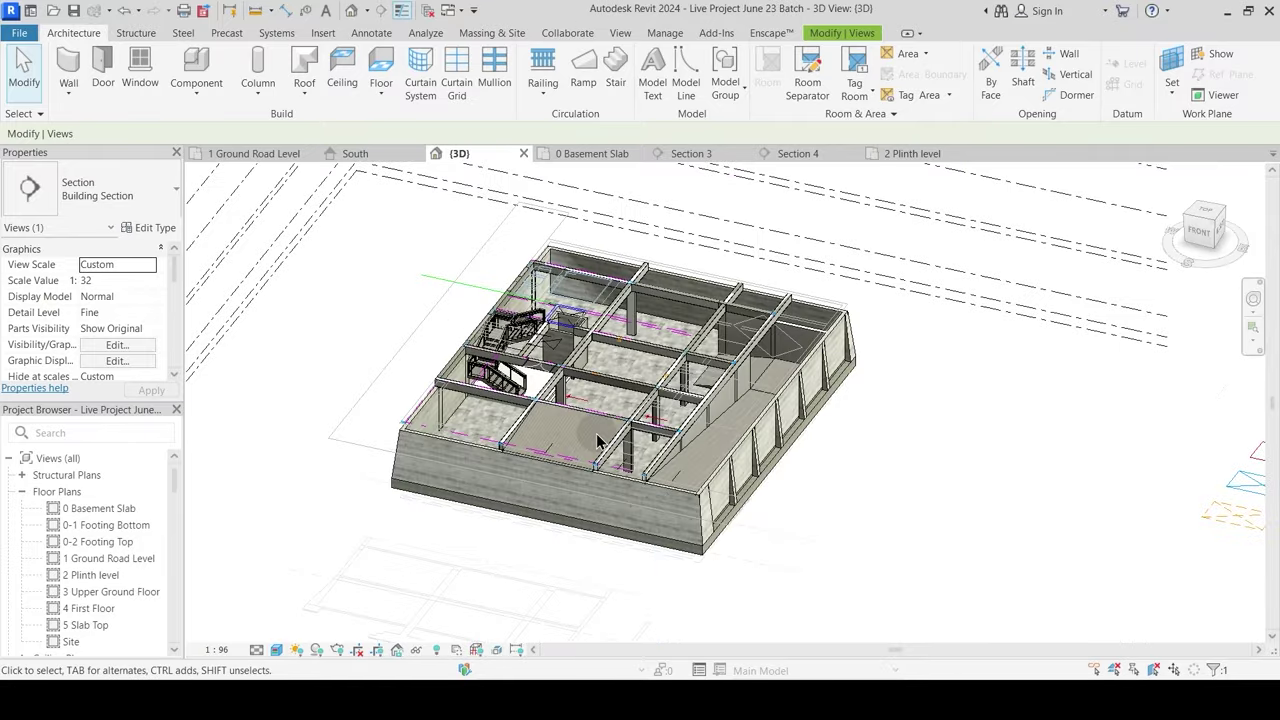
scroll(581, 238, "up", 5)
scroll(581, 231, "up", 5)
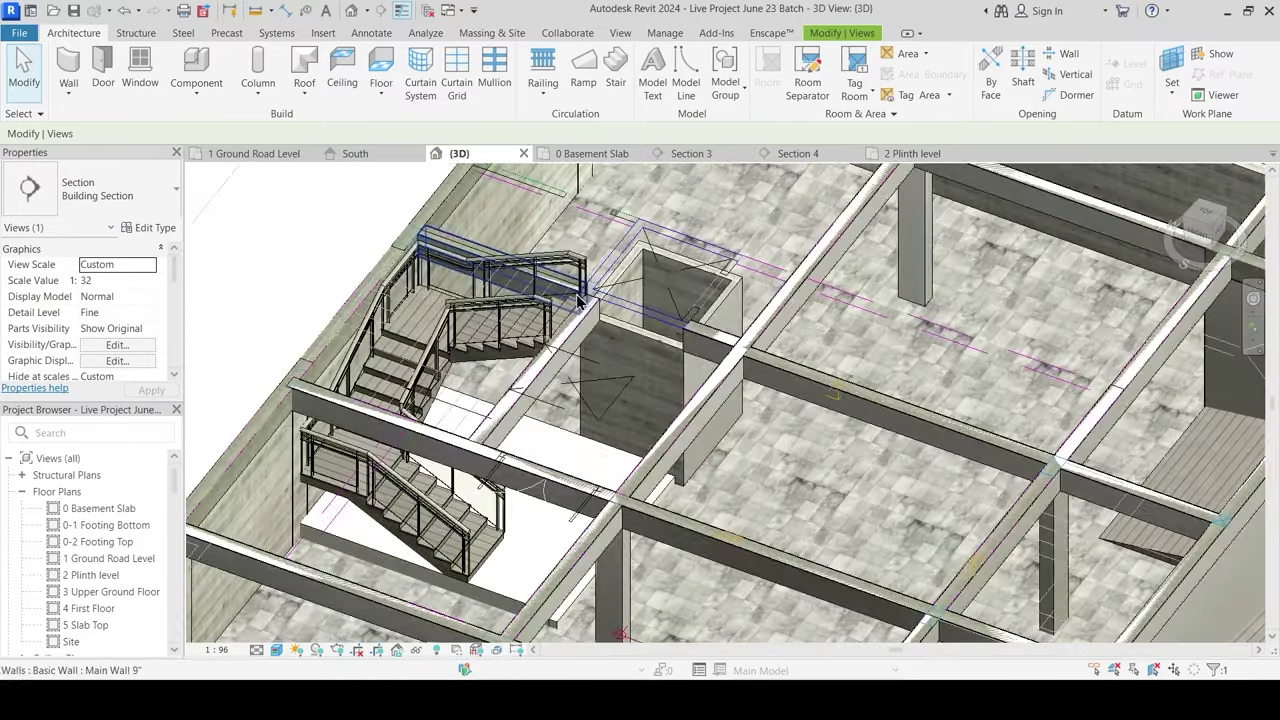
scroll(593, 340, "up", 3)
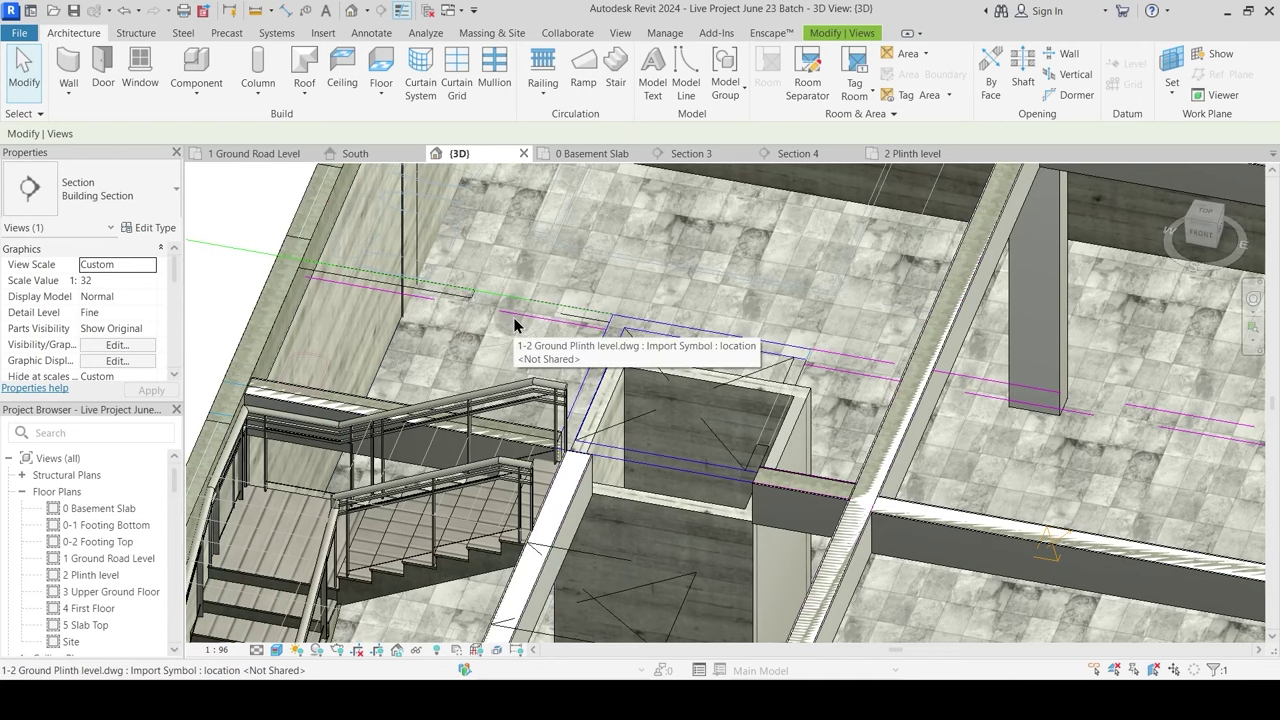
middle_click_drag(514, 314, 524, 318)
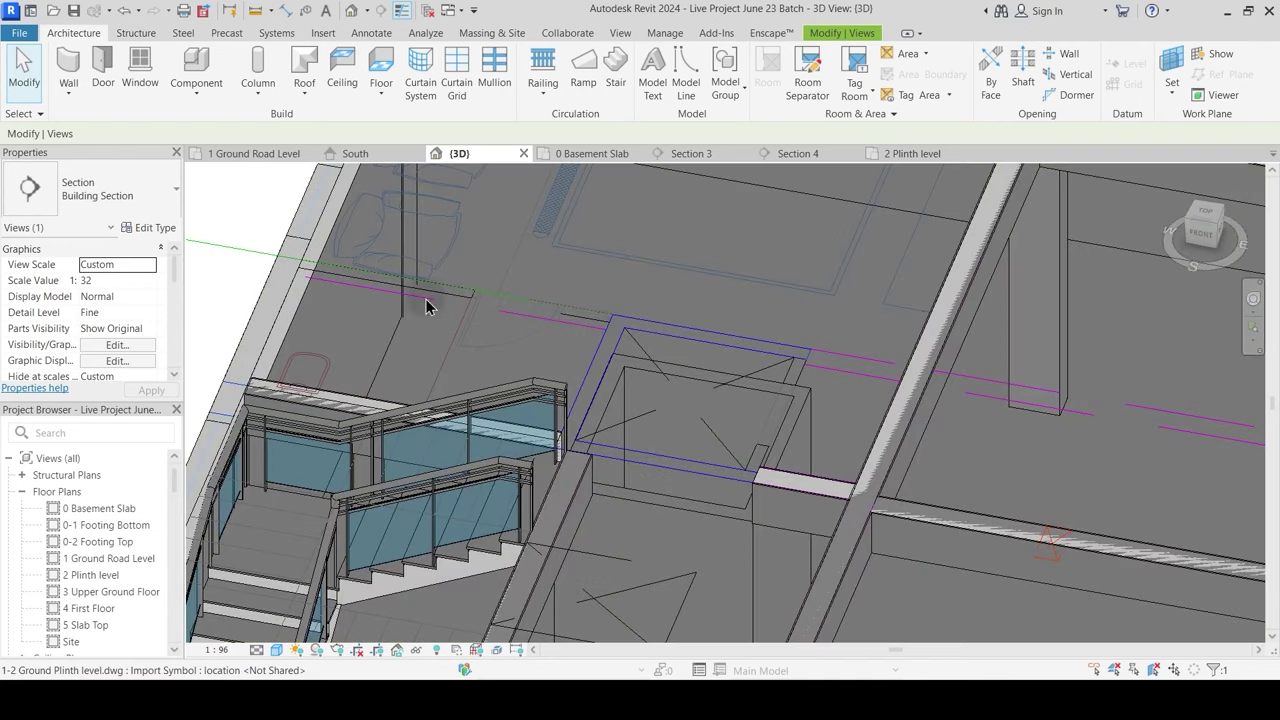
scroll(479, 348, "down", 2)
middle_click_drag(451, 371, 517, 383, "shift")
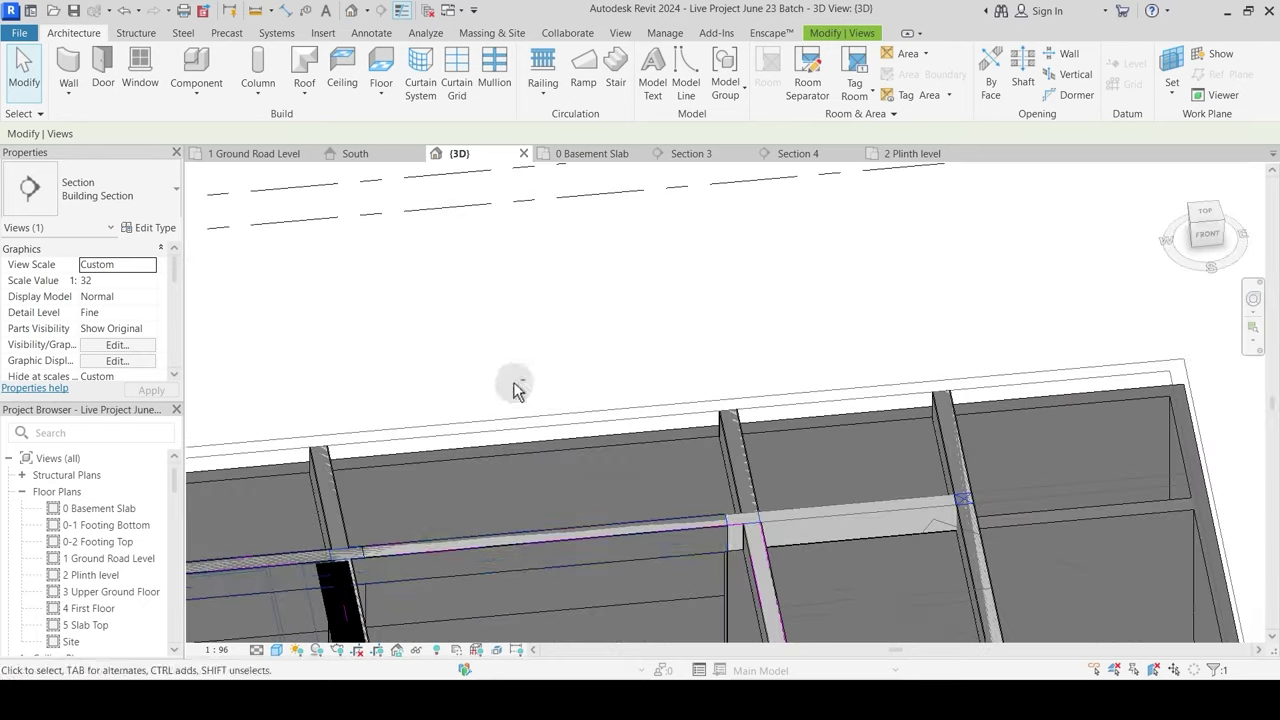
middle_click_drag(458, 540, 666, 166)
middle_click_drag(344, 444, 537, 293, "shift")
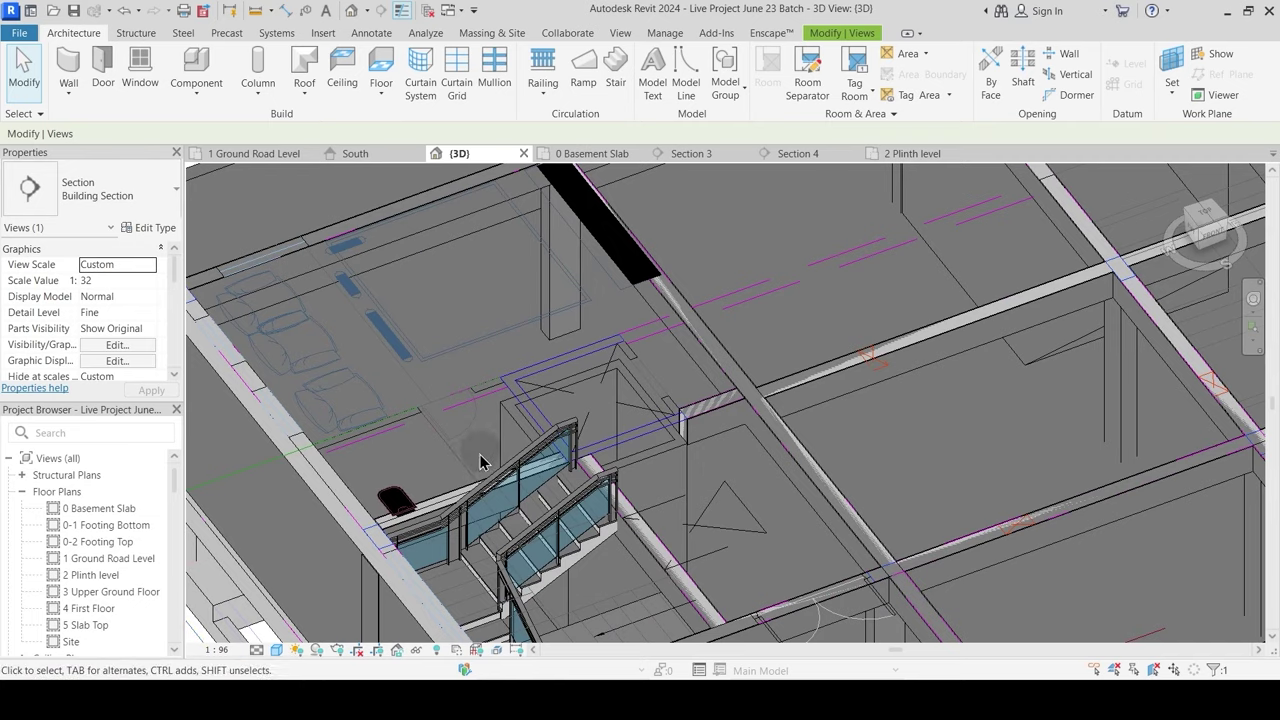
scroll(480, 458, "down", 2)
middle_click_drag(585, 454, 532, 510, "shift")
middle_click_drag(532, 510, 558, 333)
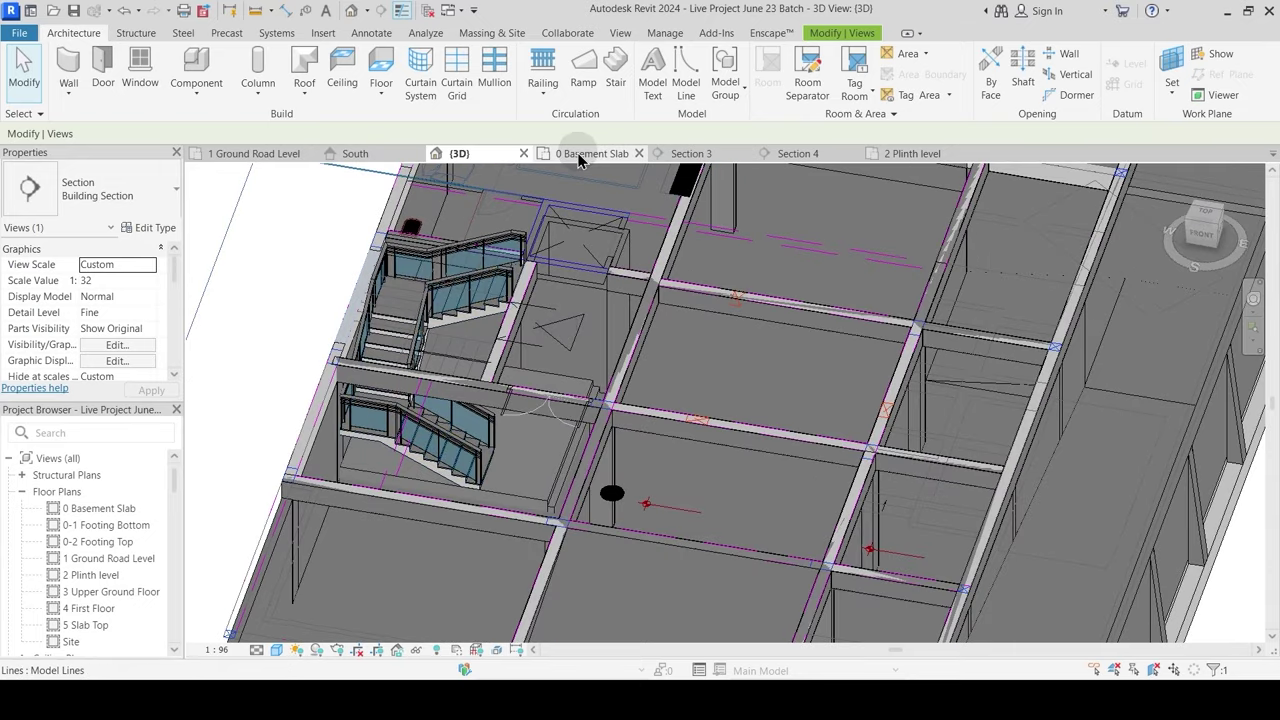
Step: Return to the 1 Ground Road Level plan and look at its view range settings
left_click(260, 153)
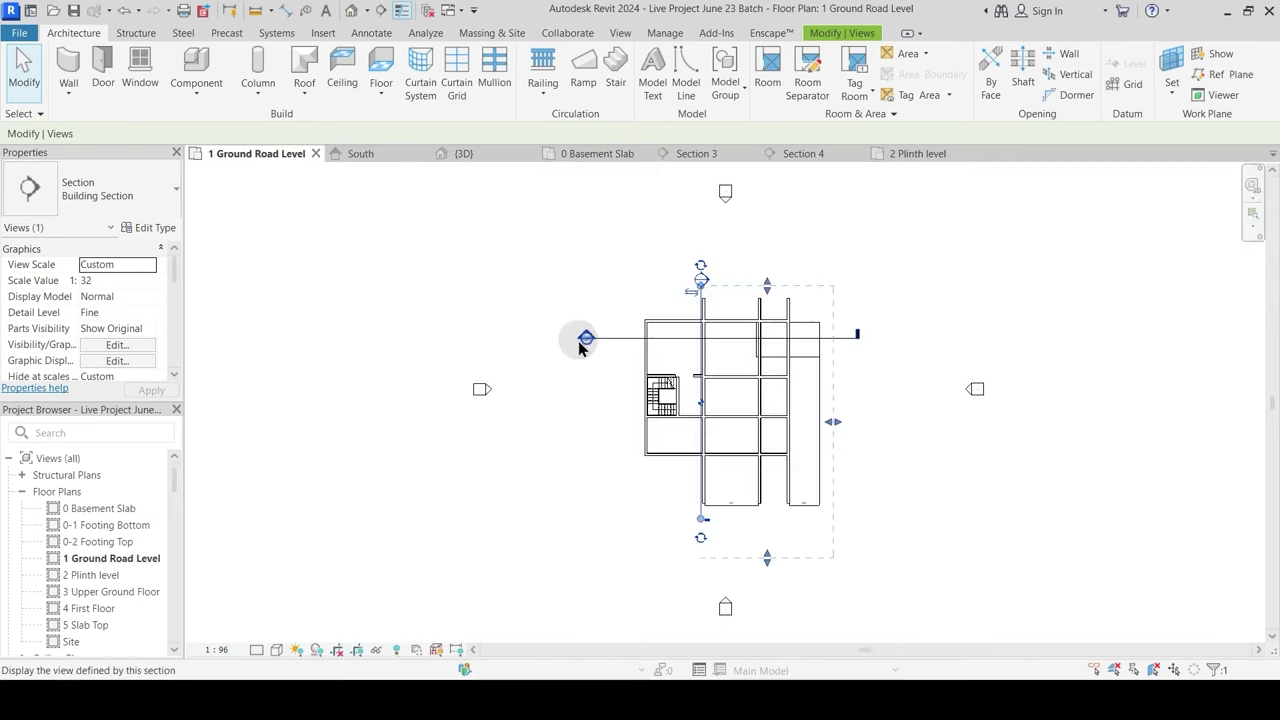
left_click_drag(170, 273, 177, 352)
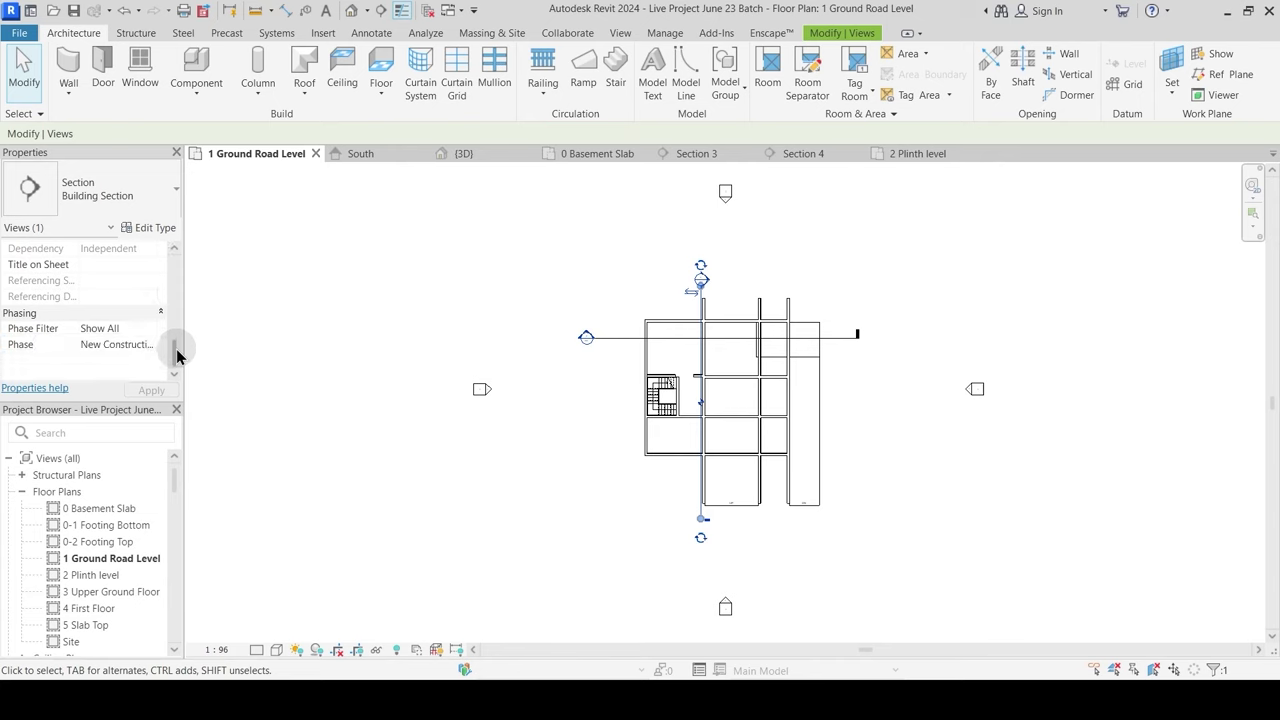
left_click(291, 328)
left_click(175, 347)
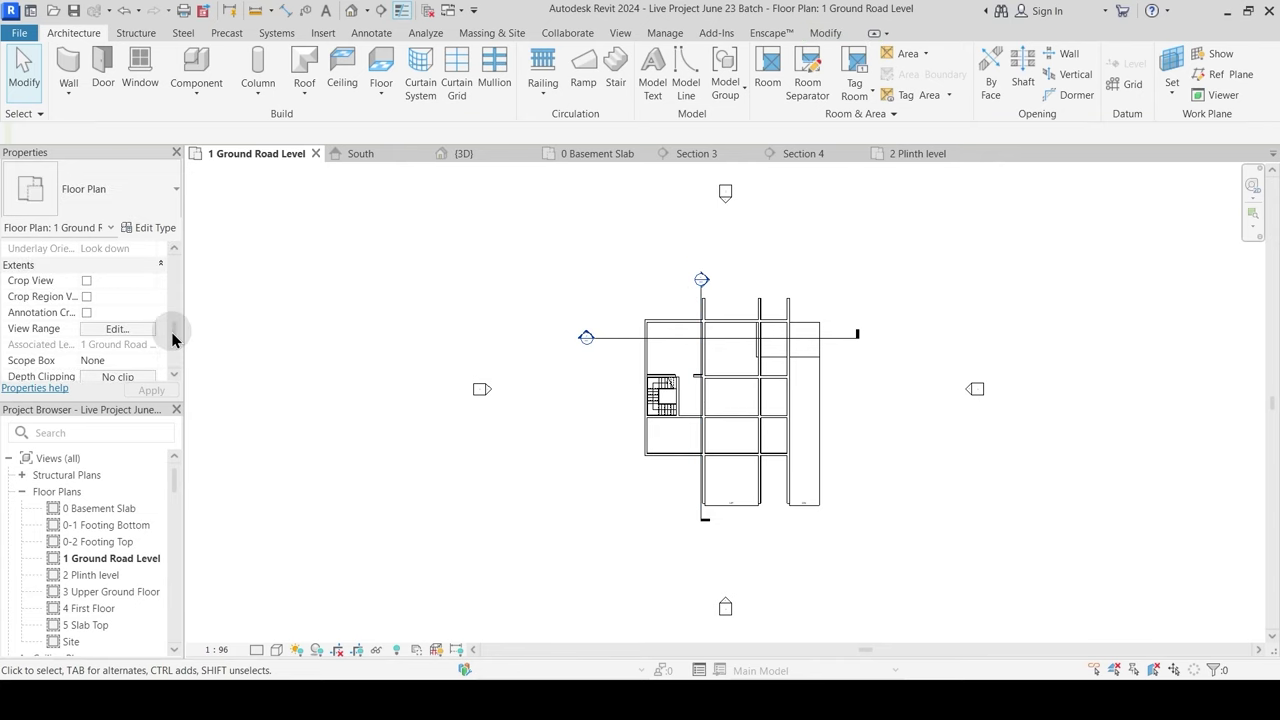
left_click(139, 333)
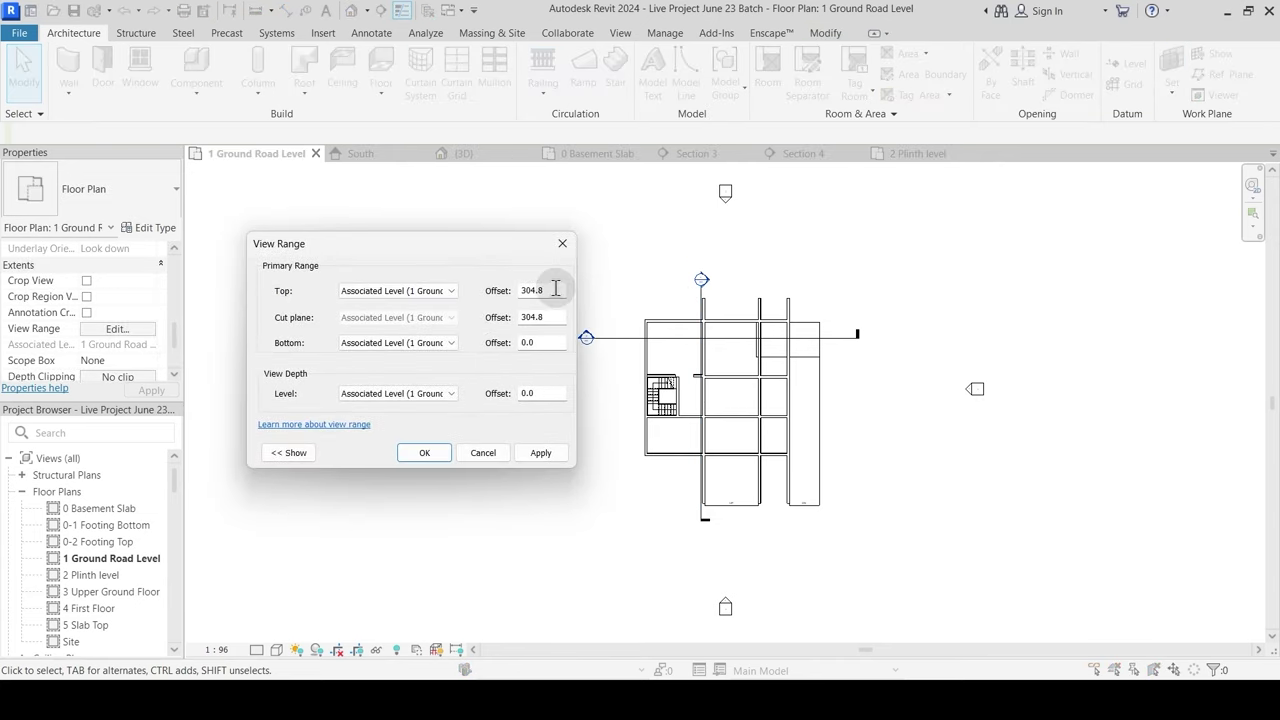
key("Escape")
Step: Set the project Length units to feet and fractional inches
key("u")
key("n")
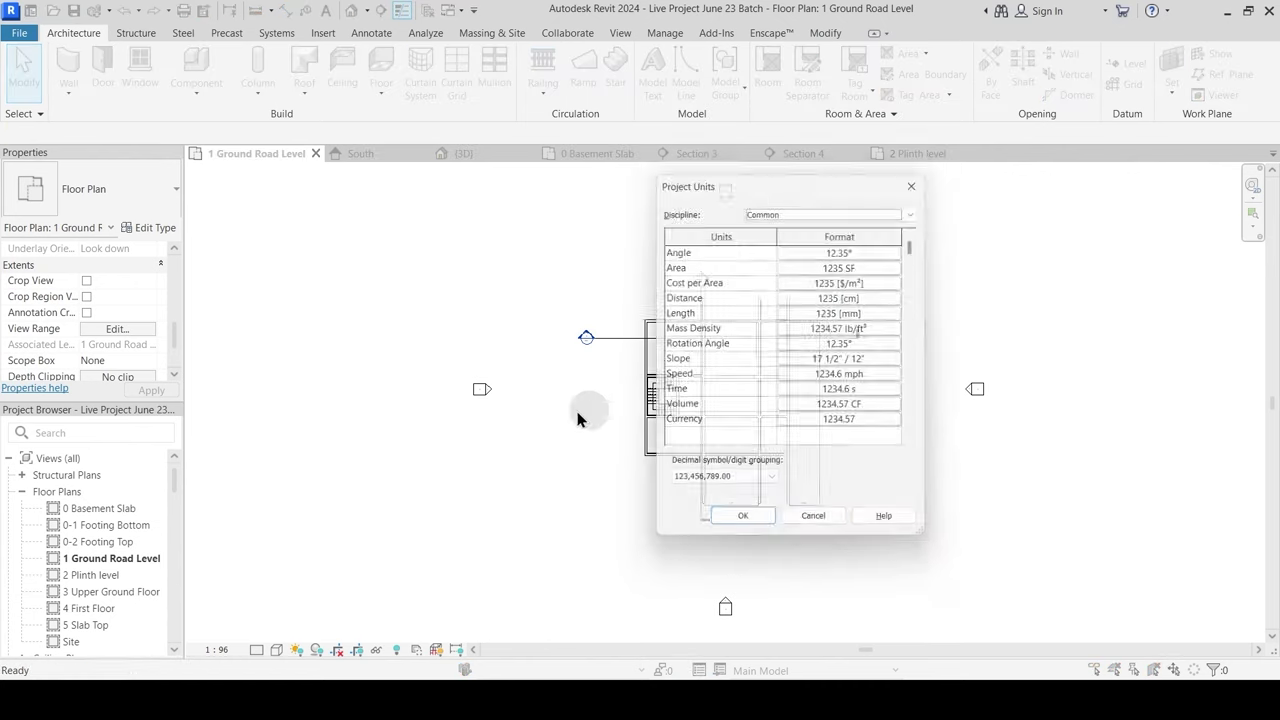
left_click(862, 314)
left_click(1000, 258)
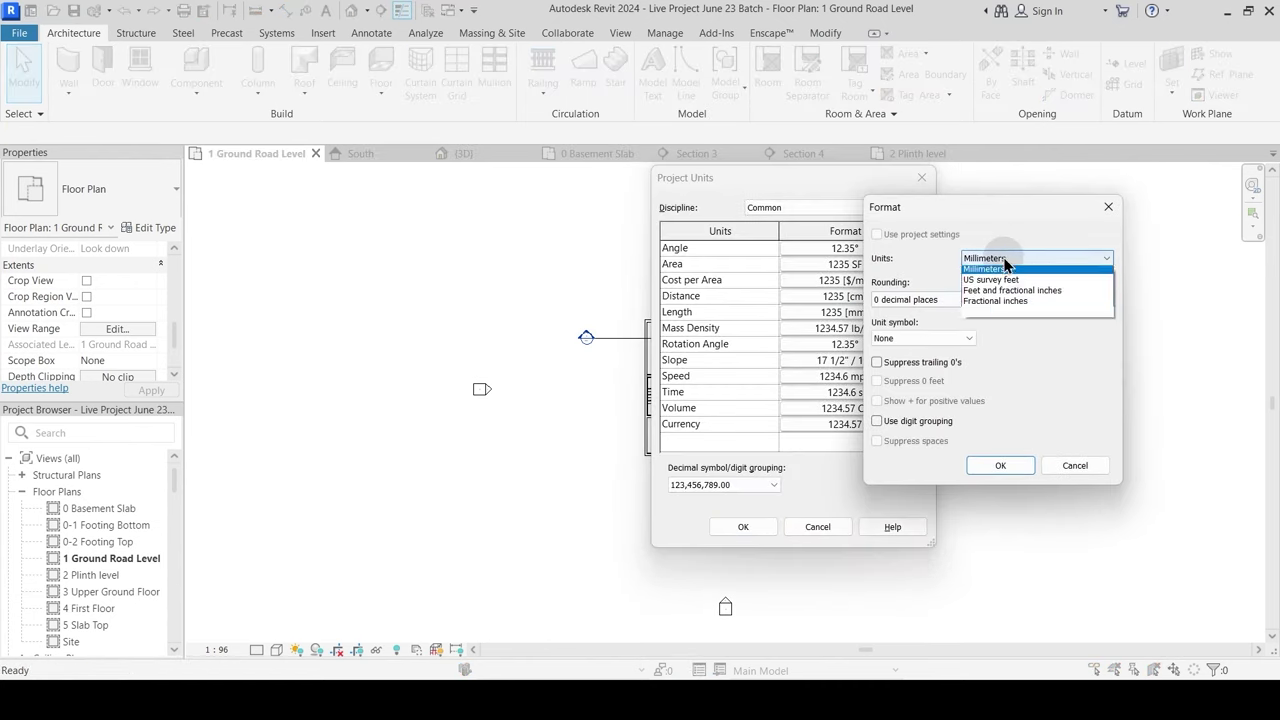
left_click(1013, 347)
left_click(998, 468)
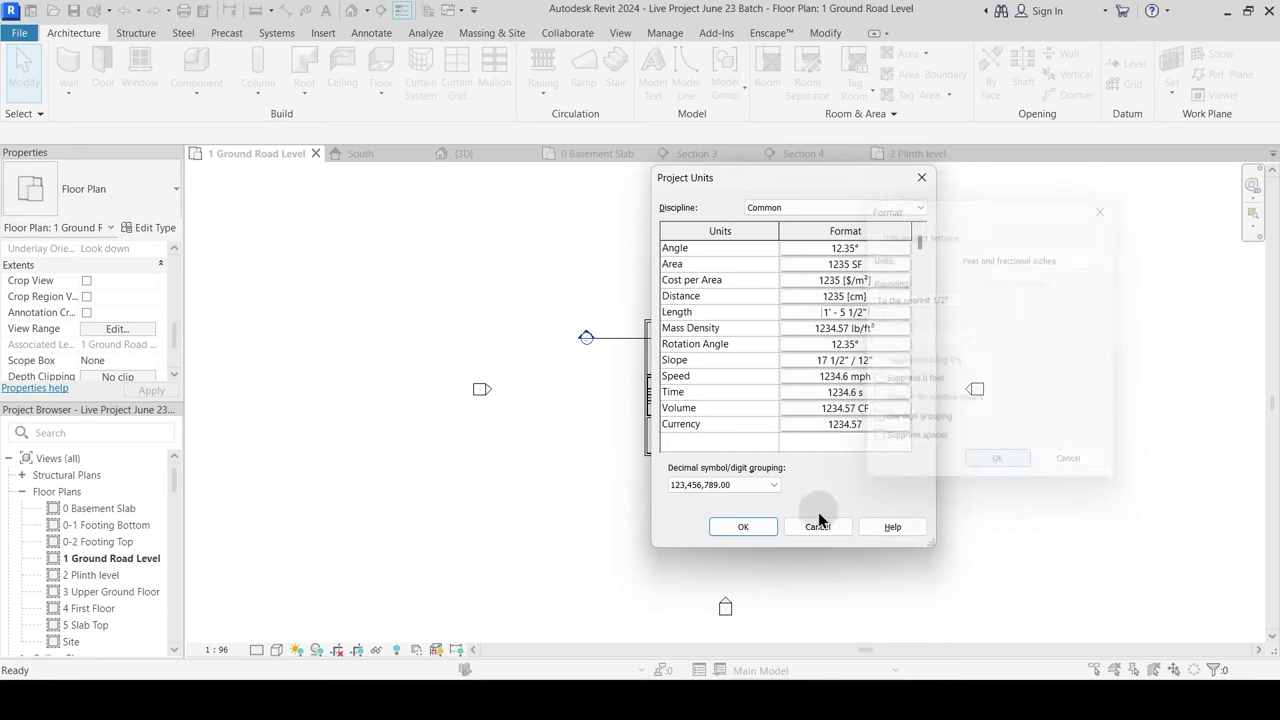
left_click(744, 528)
Step: Set the plan's view range cut plane offset to 4'
key("v")
key("r")
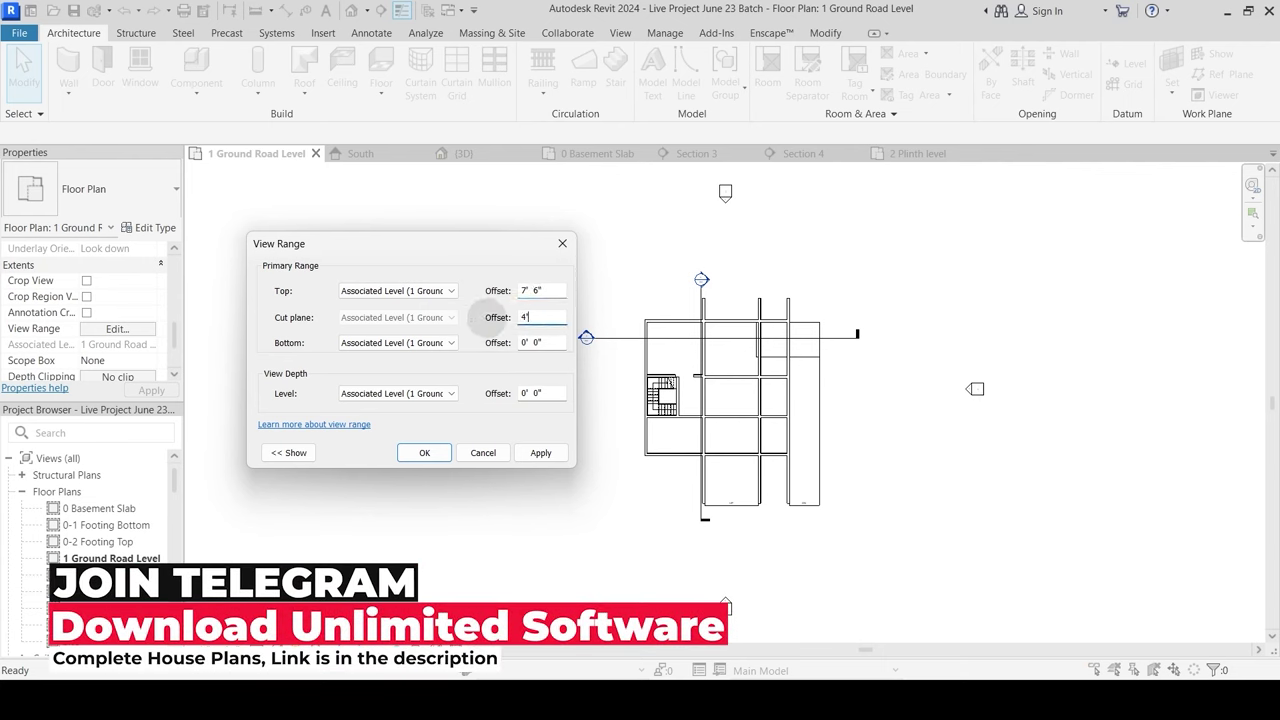
key("Return")
scroll(750, 380, "up", 3)
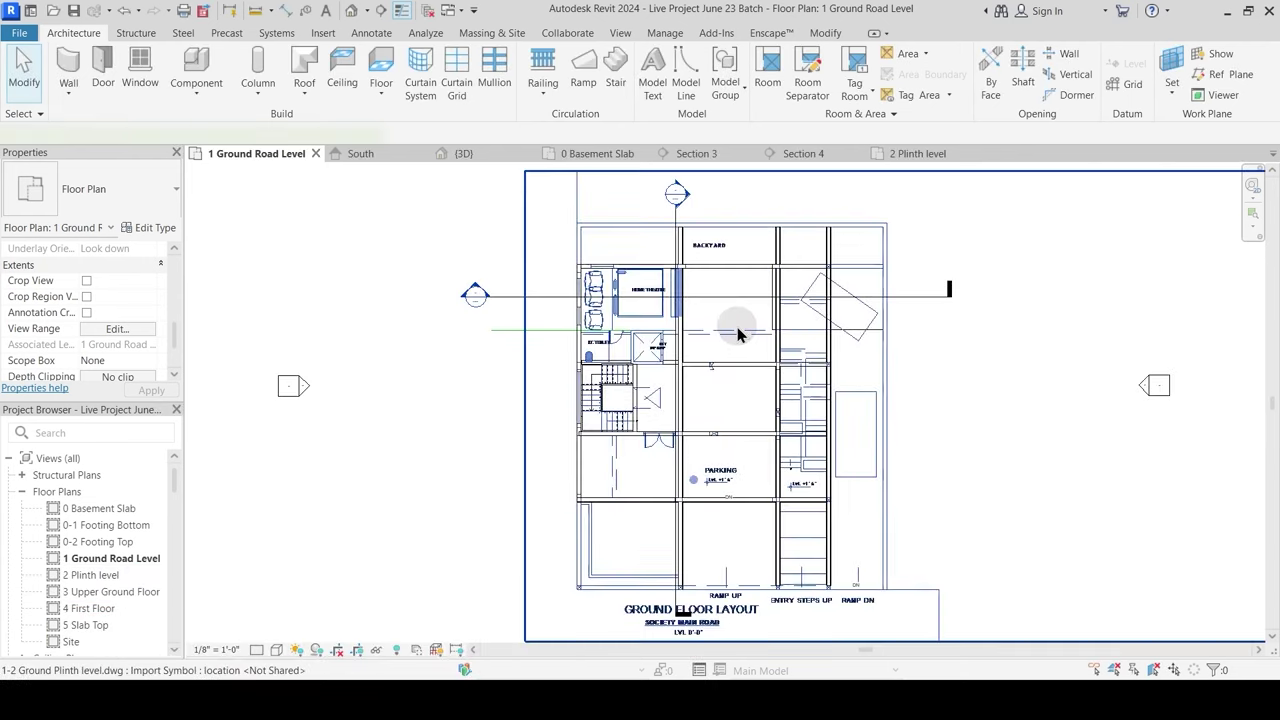
Step: Temporarily hide the imported ground floor drawing and show the plan at Fine detail
left_click(738, 334)
key("h")
key("h")
scroll(648, 400, "up", 4)
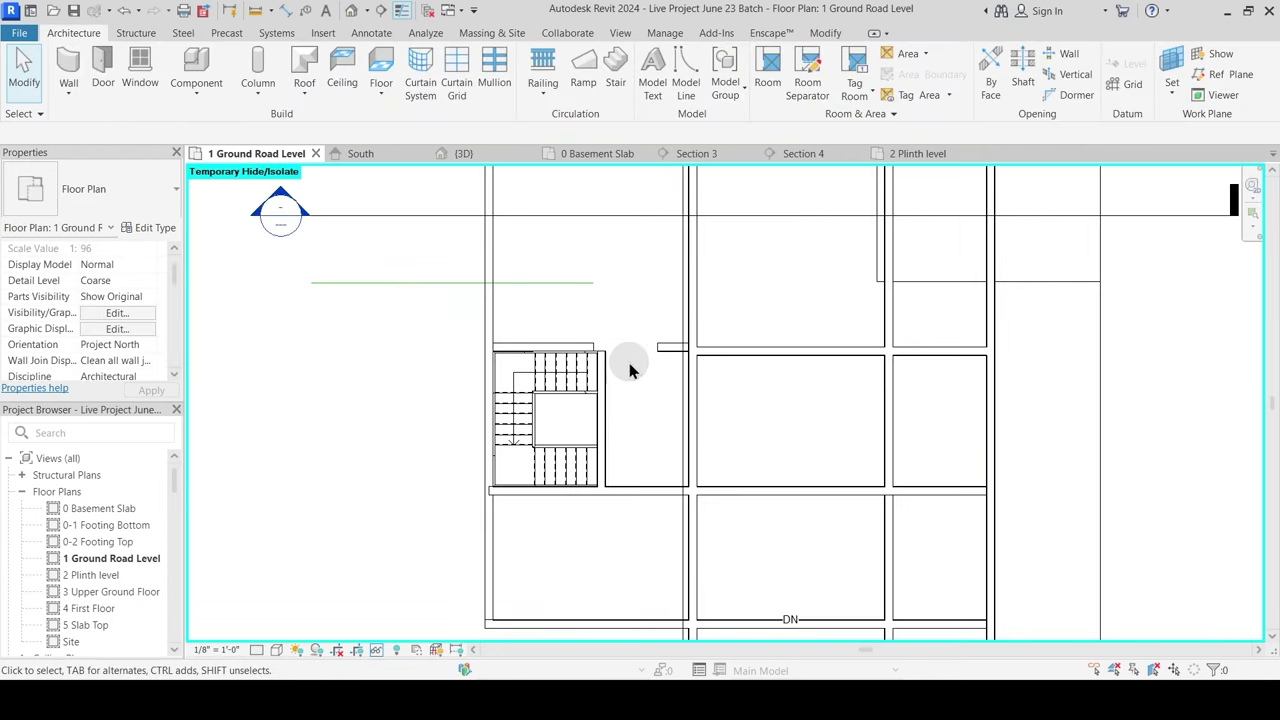
scroll(590, 410, "up", 4)
scroll(720, 418, "up", 2)
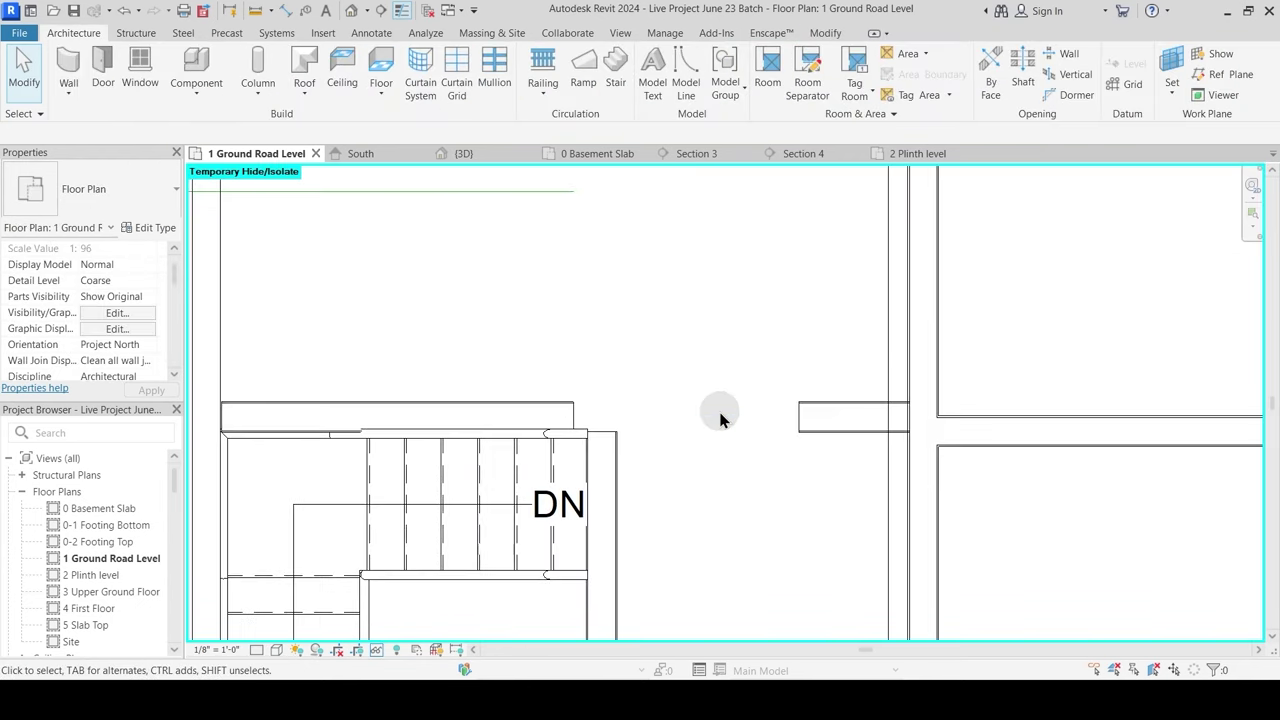
left_click(260, 646)
left_click(272, 626)
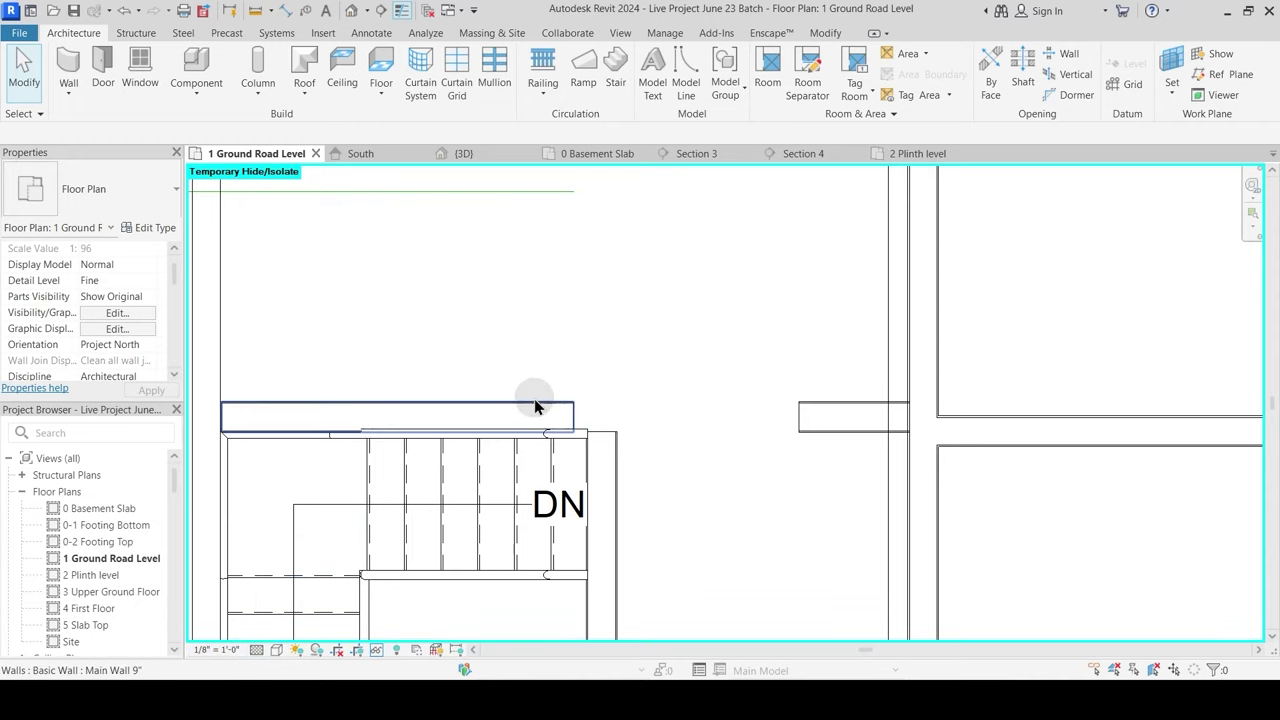
scroll(594, 423, "up", 4)
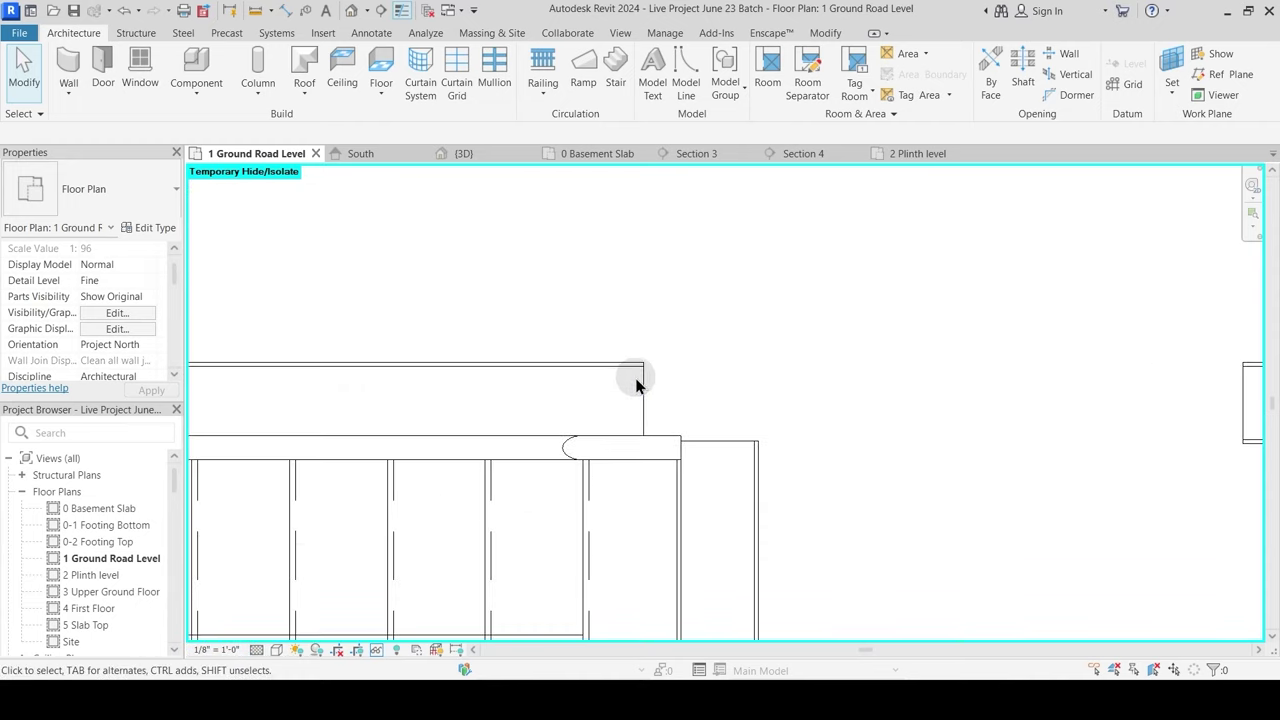
Step: Inspect the beams above the stair and below the toilet, restoring the hidden drawing
key("Tab")
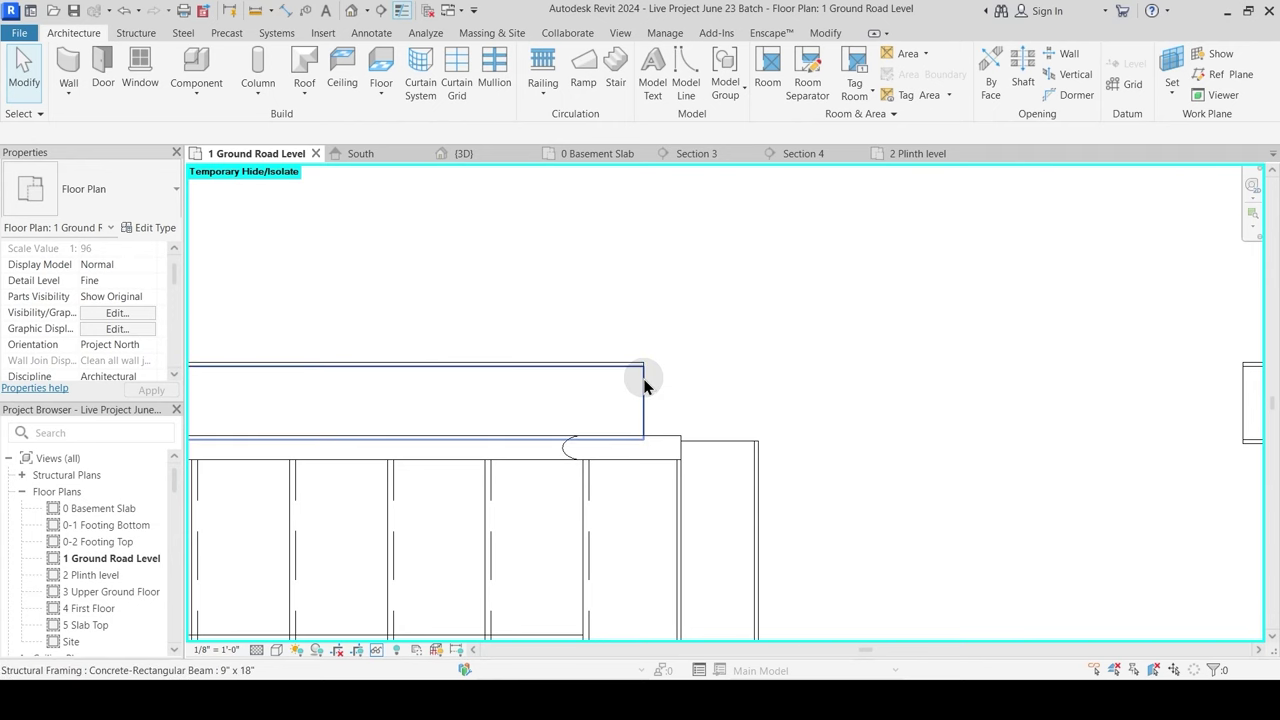
left_click(644, 385)
scroll(700, 354, "down", 4)
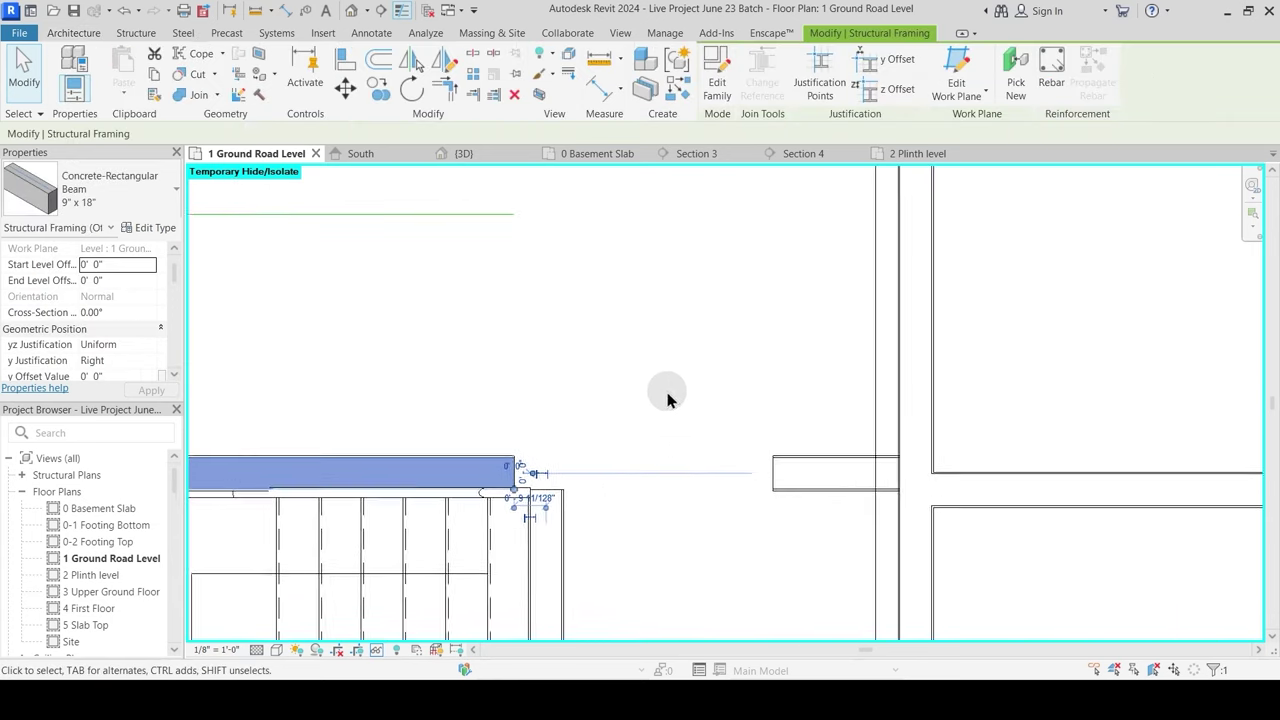
key("Escape")
key("h")
key("r")
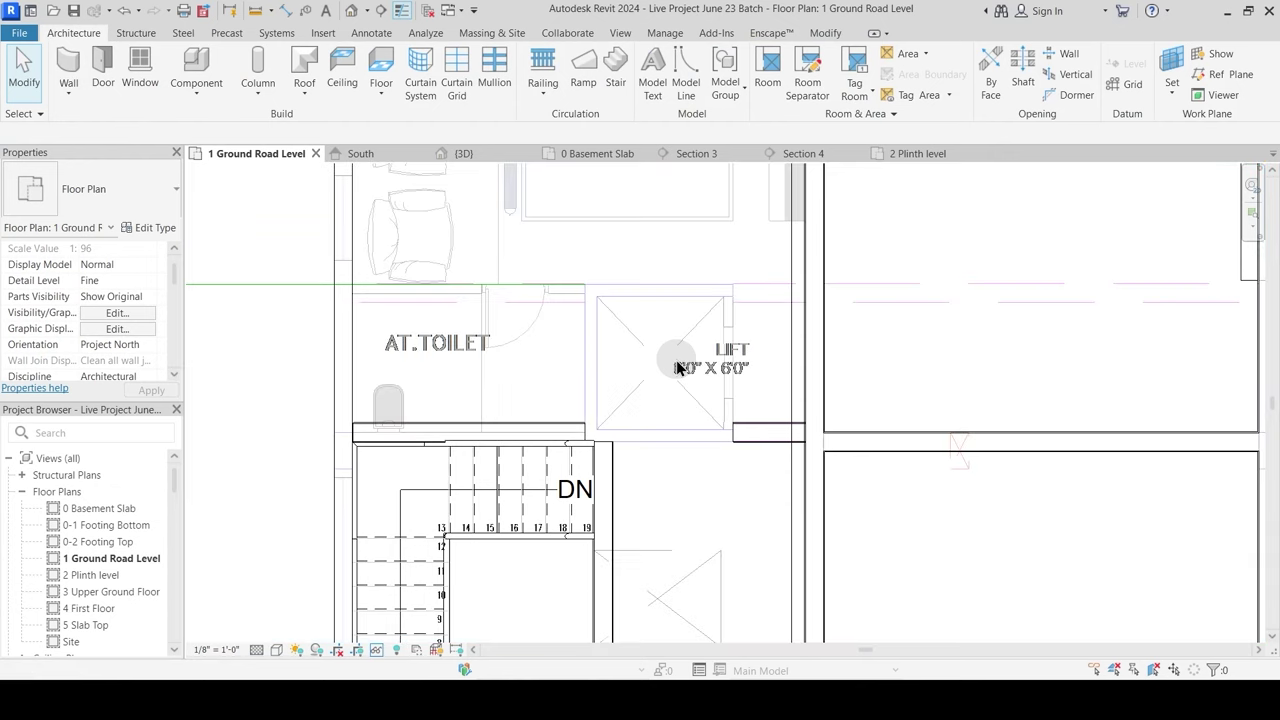
scroll(569, 405, "up", 4)
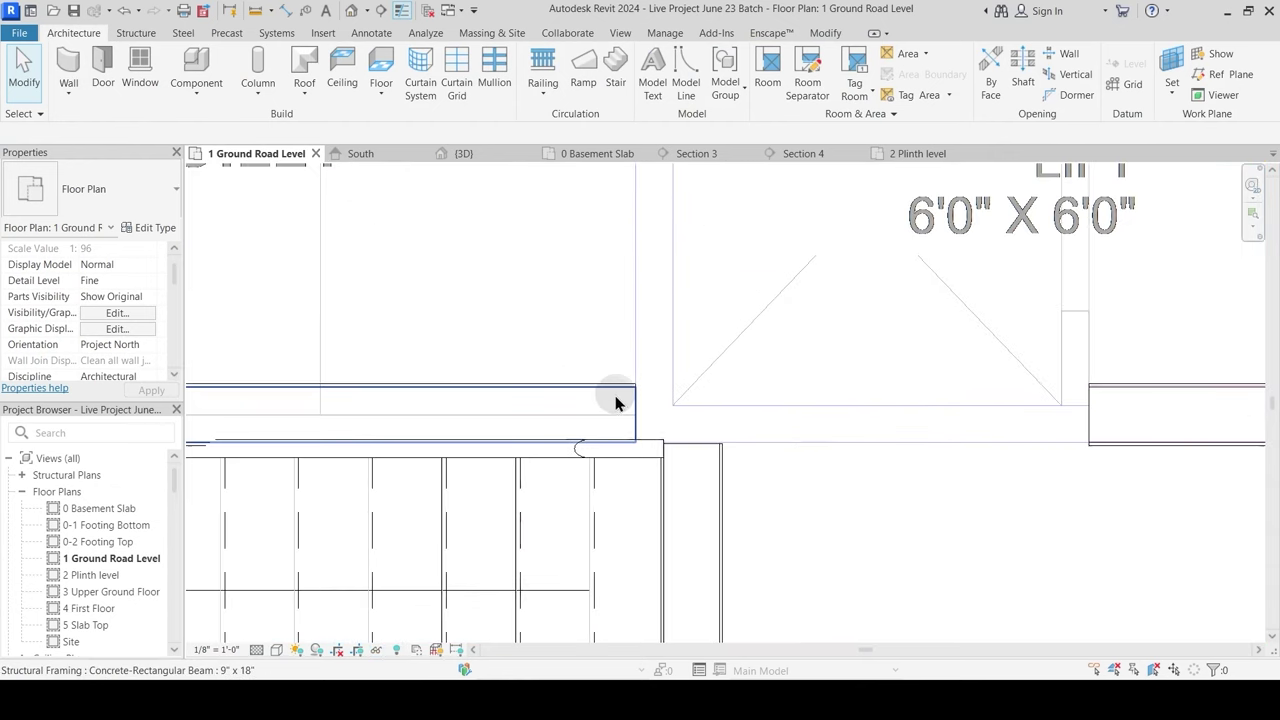
left_click(617, 401)
middle_click_drag(526, 315, 589, 400)
scroll(652, 376, "down", 2)
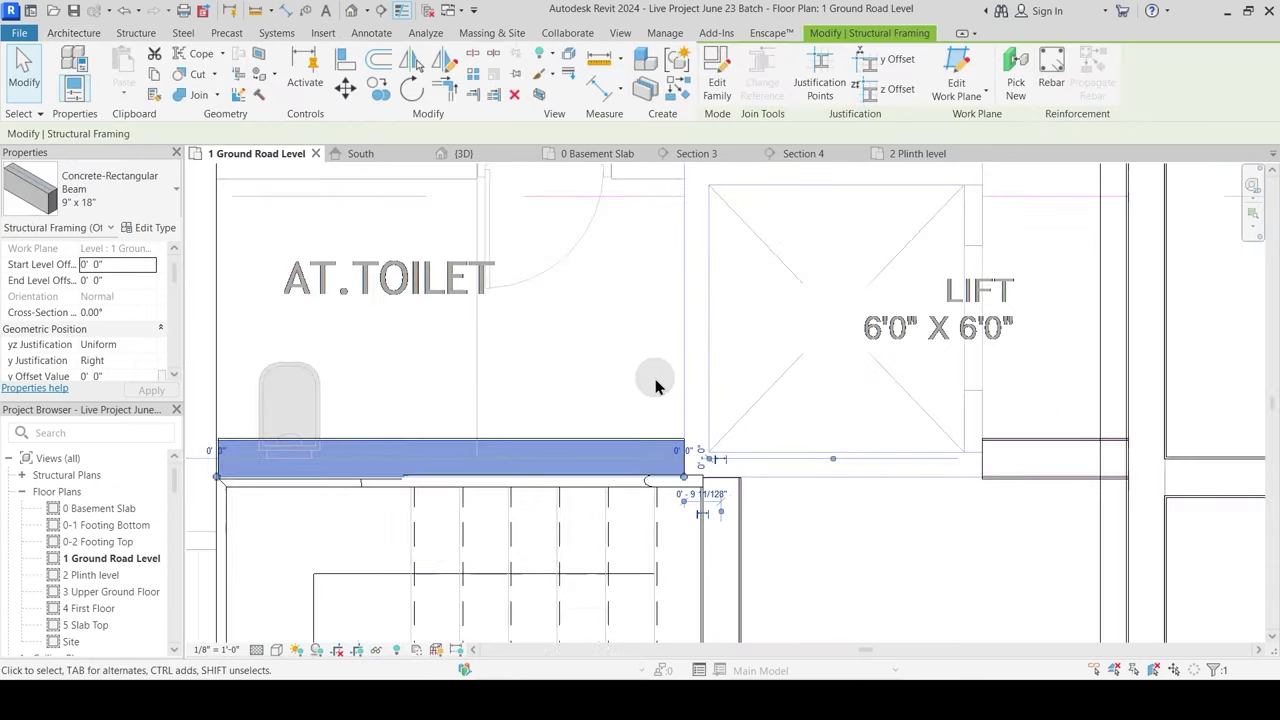
key("Escape")
middle_click_drag(482, 254, 612, 376)
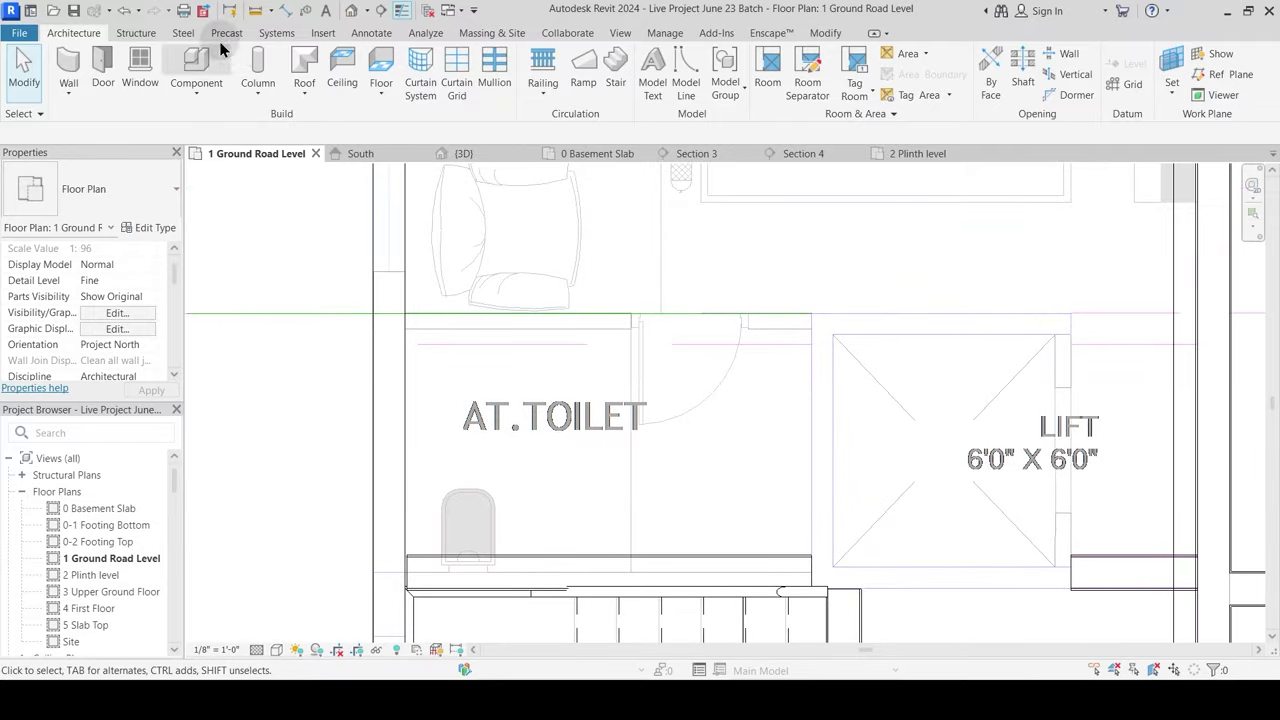
Step: Add a same-type beam from the toilet's upper-right corner to its upper-left corner
left_click(145, 33)
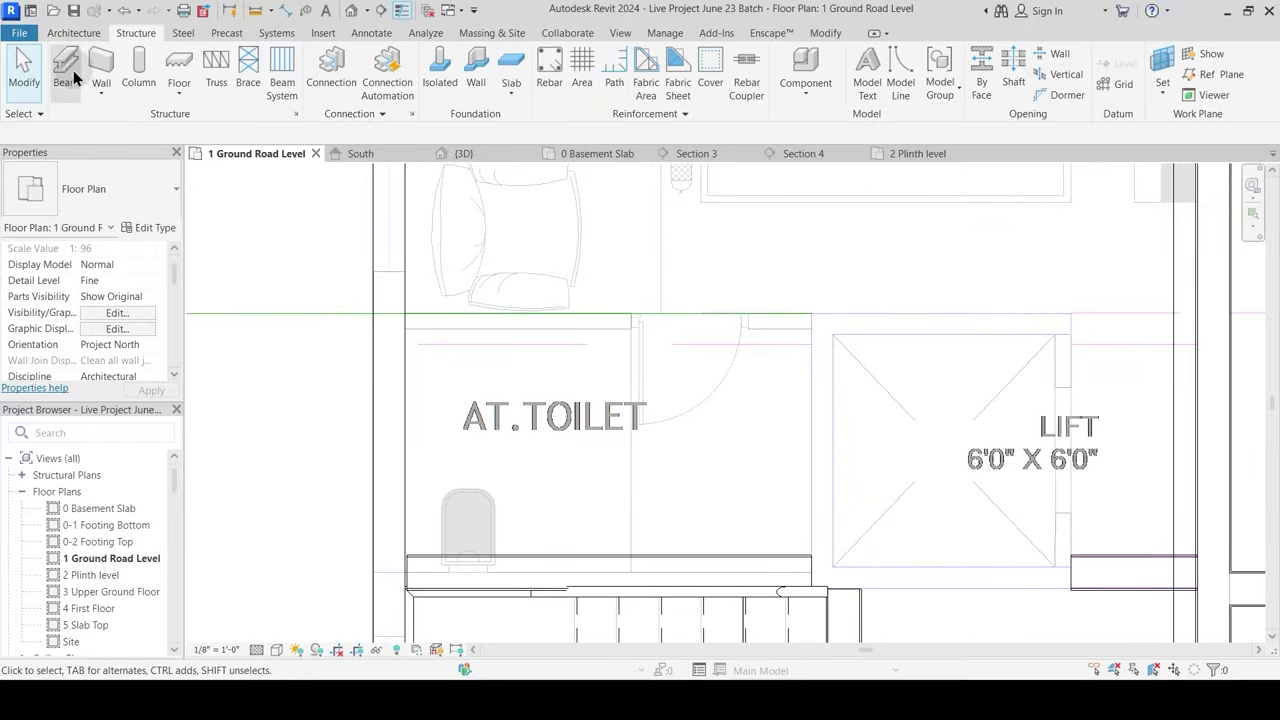
key("Escape")
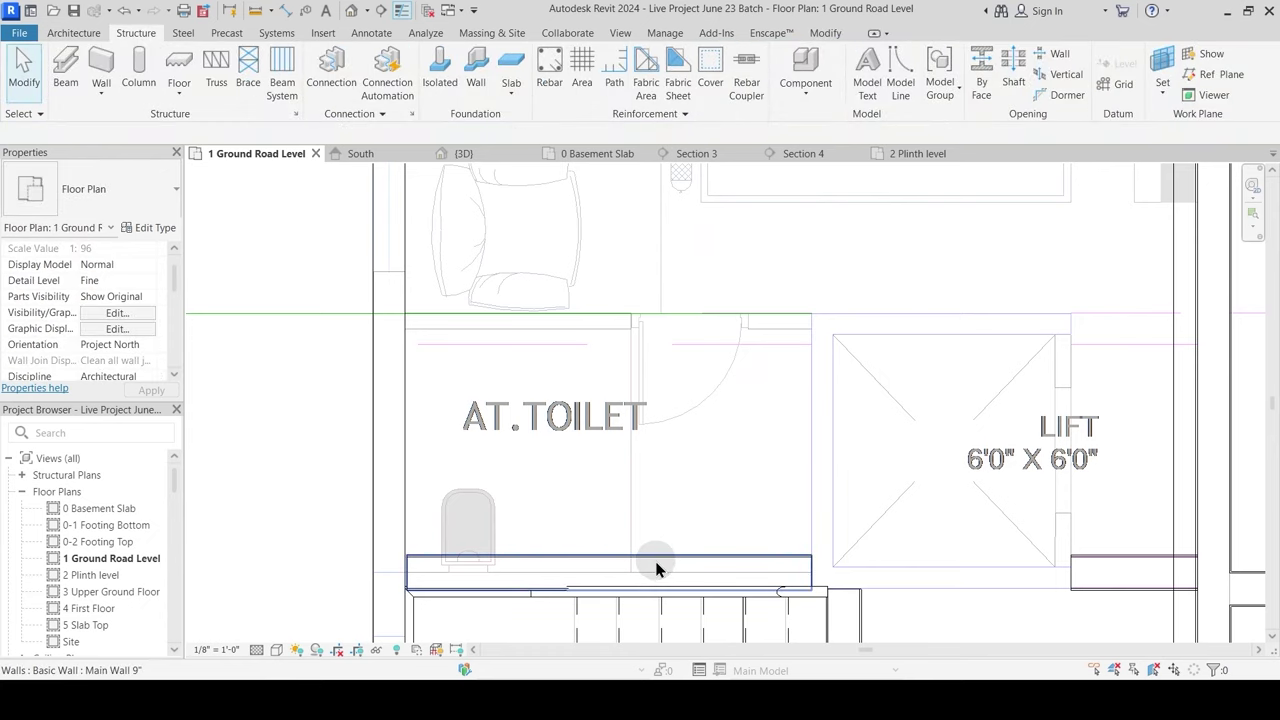
left_click(655, 565)
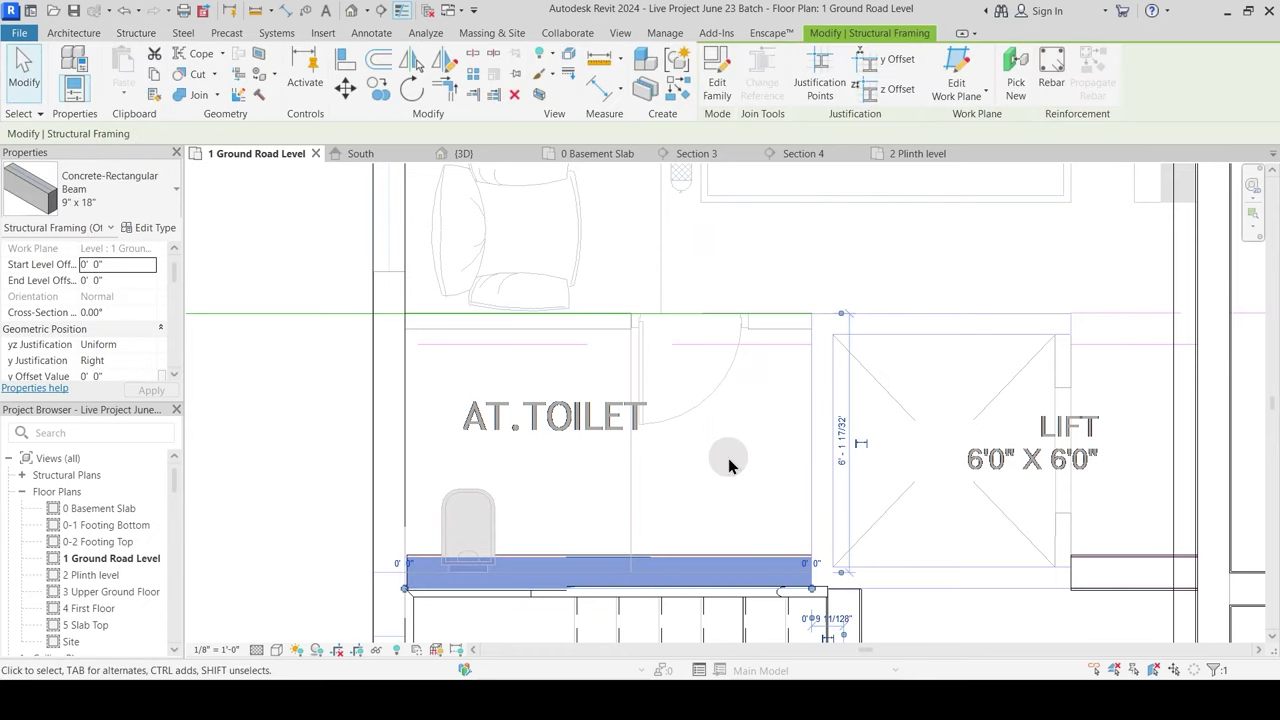
key("c")
key("s")
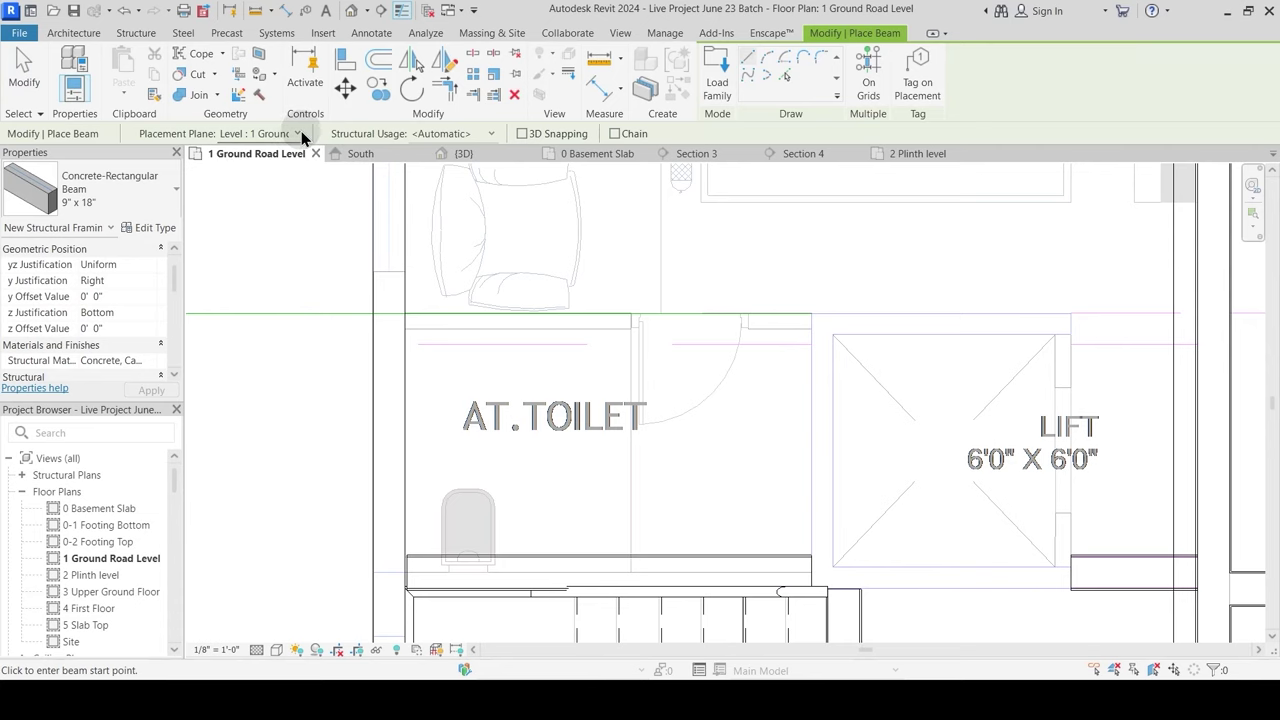
scroll(625, 438, "down", 2)
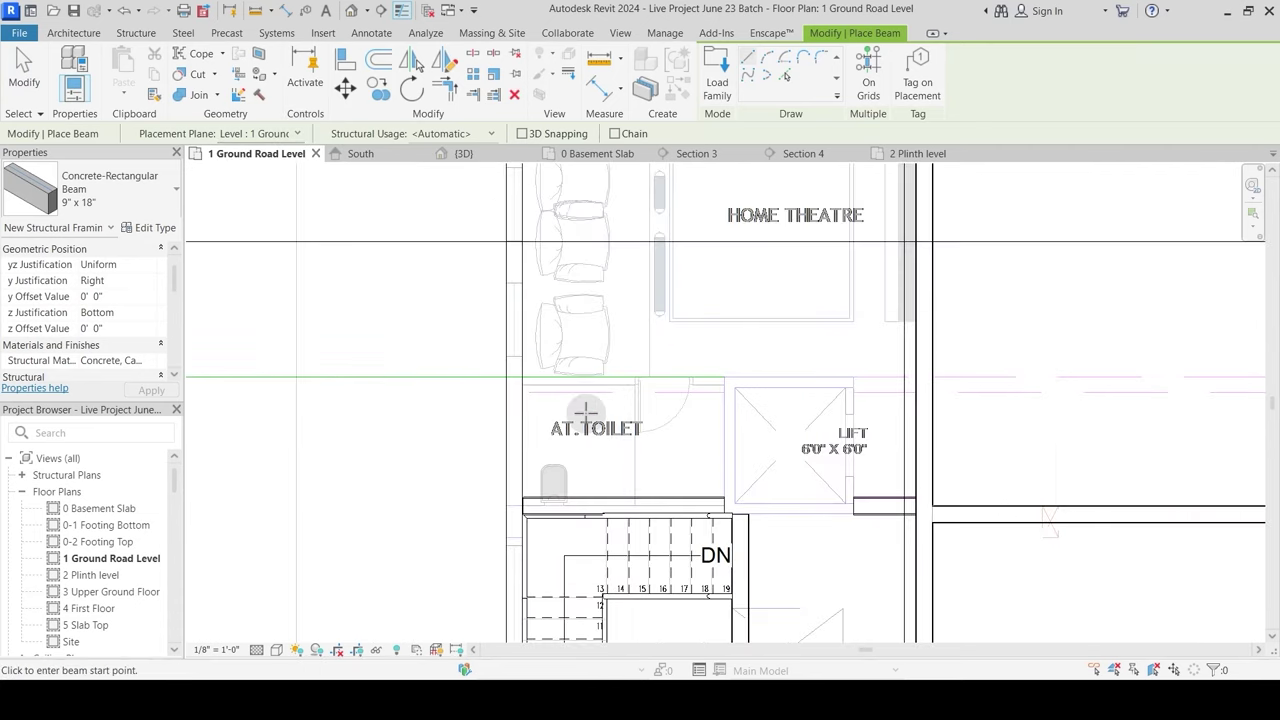
middle_click_drag(469, 313, 505, 363)
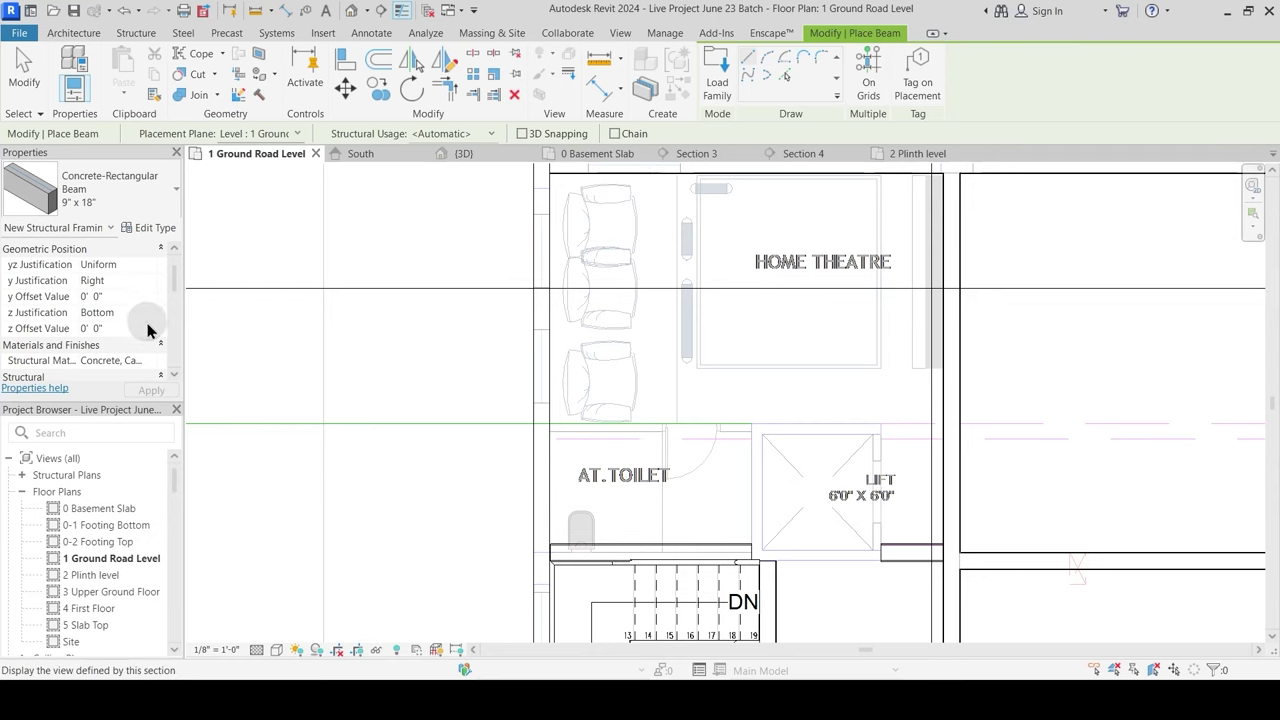
scroll(174, 274, "up", 1)
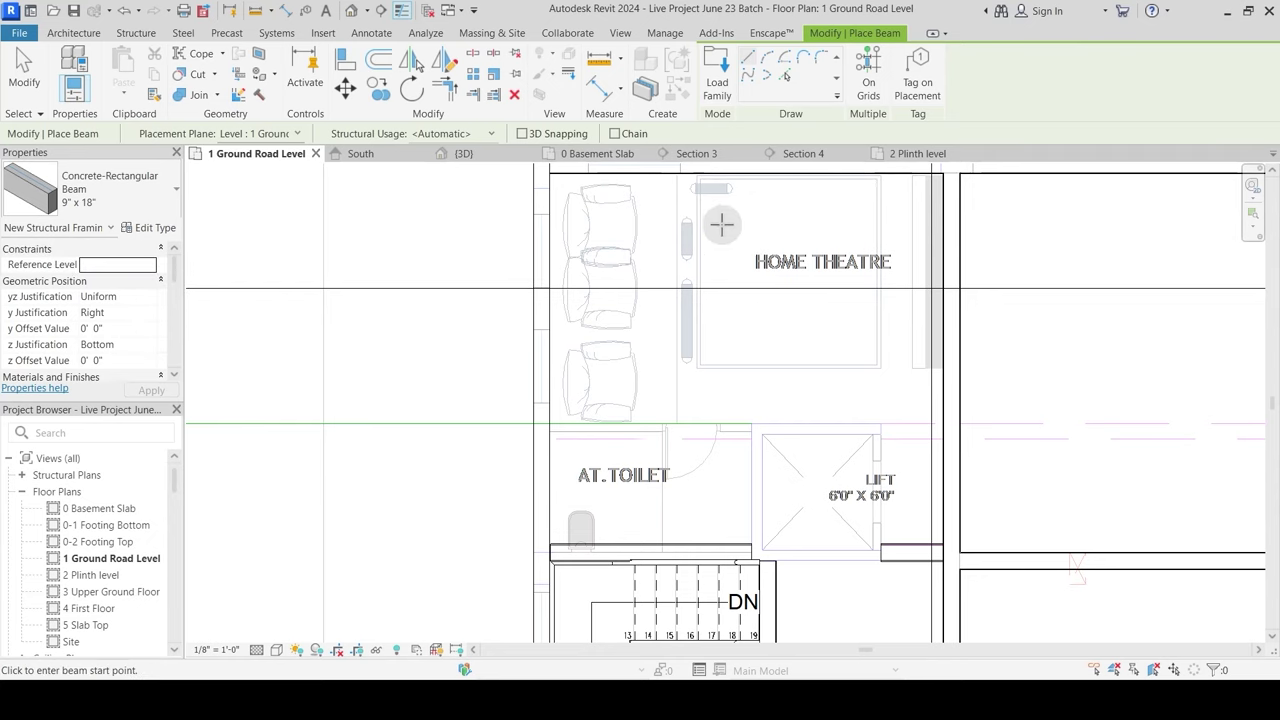
scroll(729, 429, "up", 4)
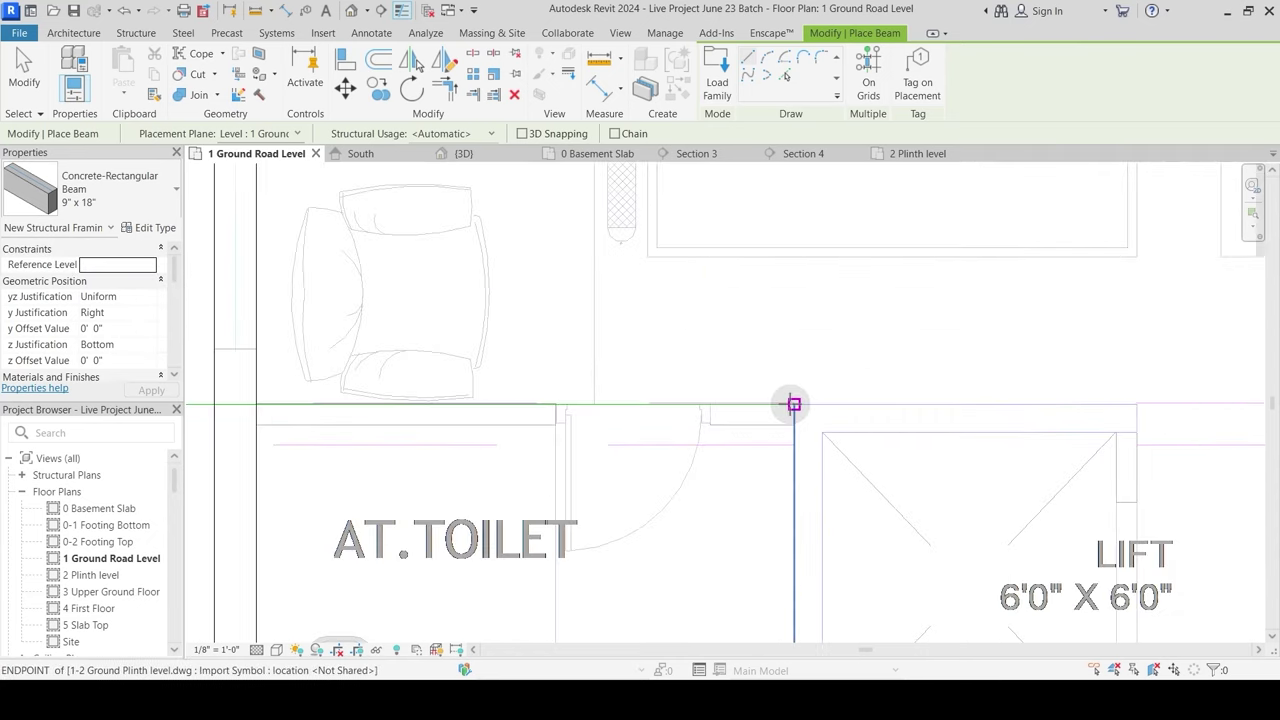
left_click(793, 404)
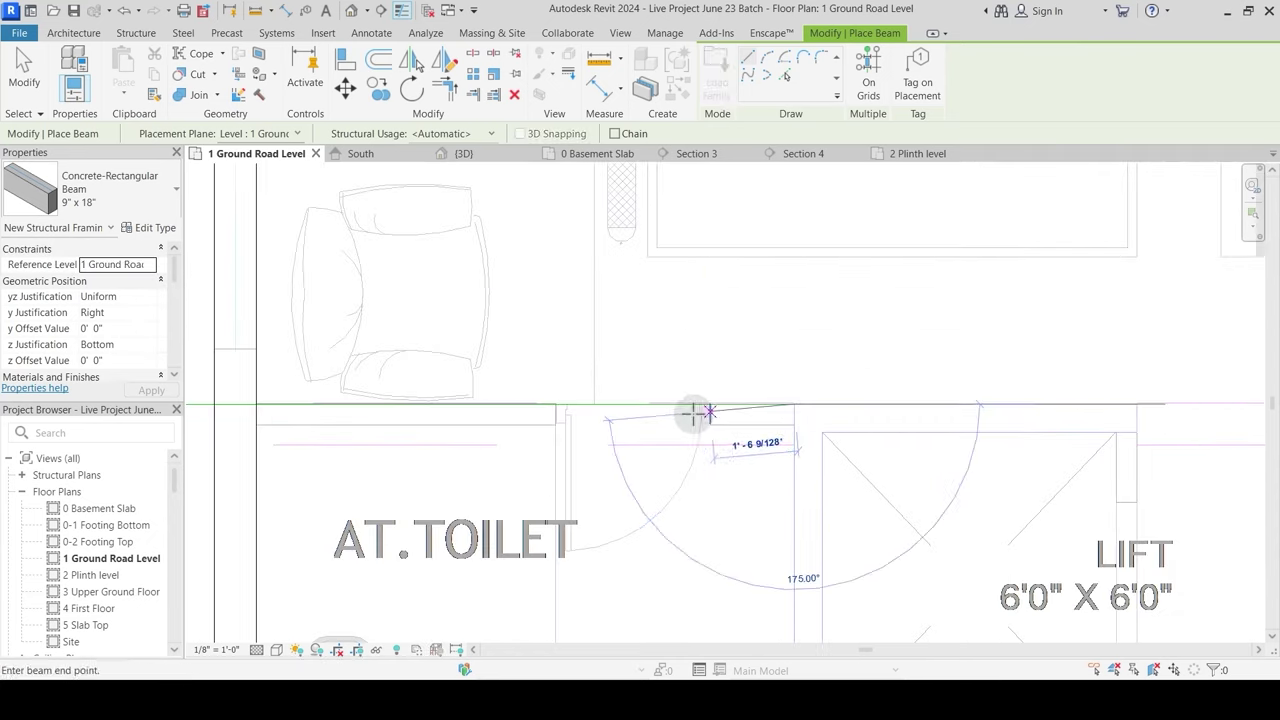
left_click(256, 404)
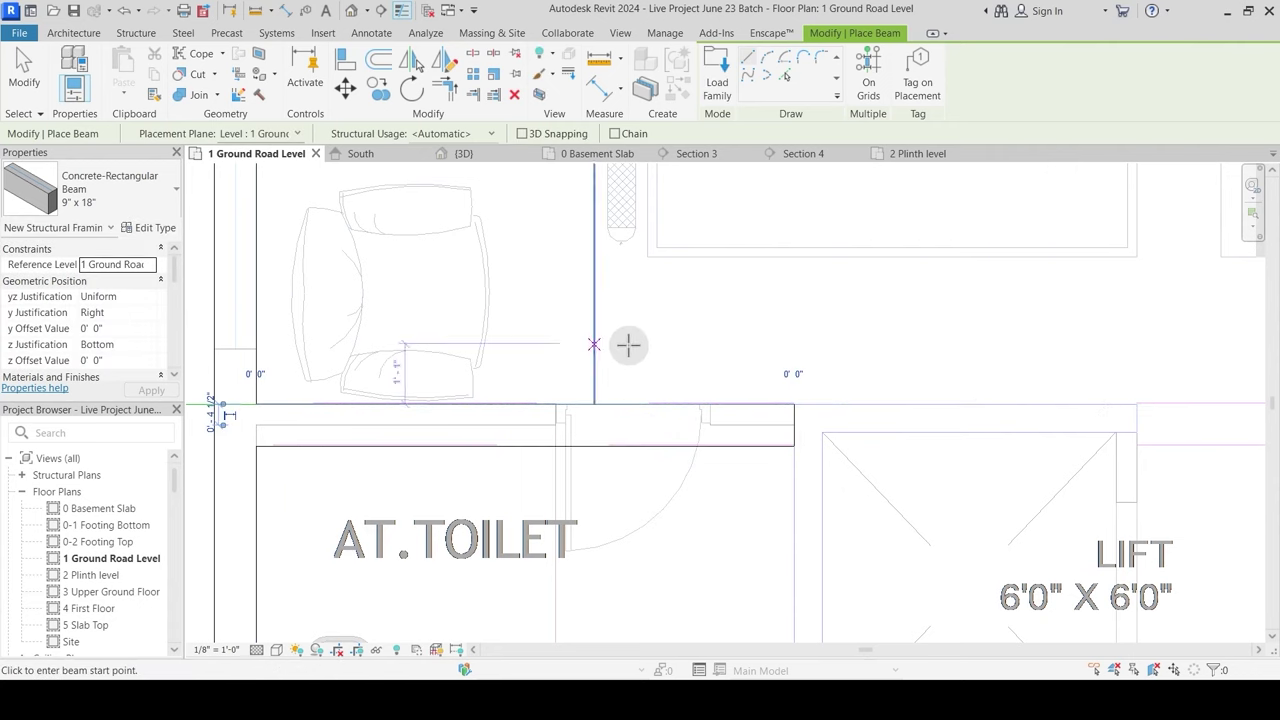
key("Escape")
key("Escape")
scroll(808, 440, "up", 4)
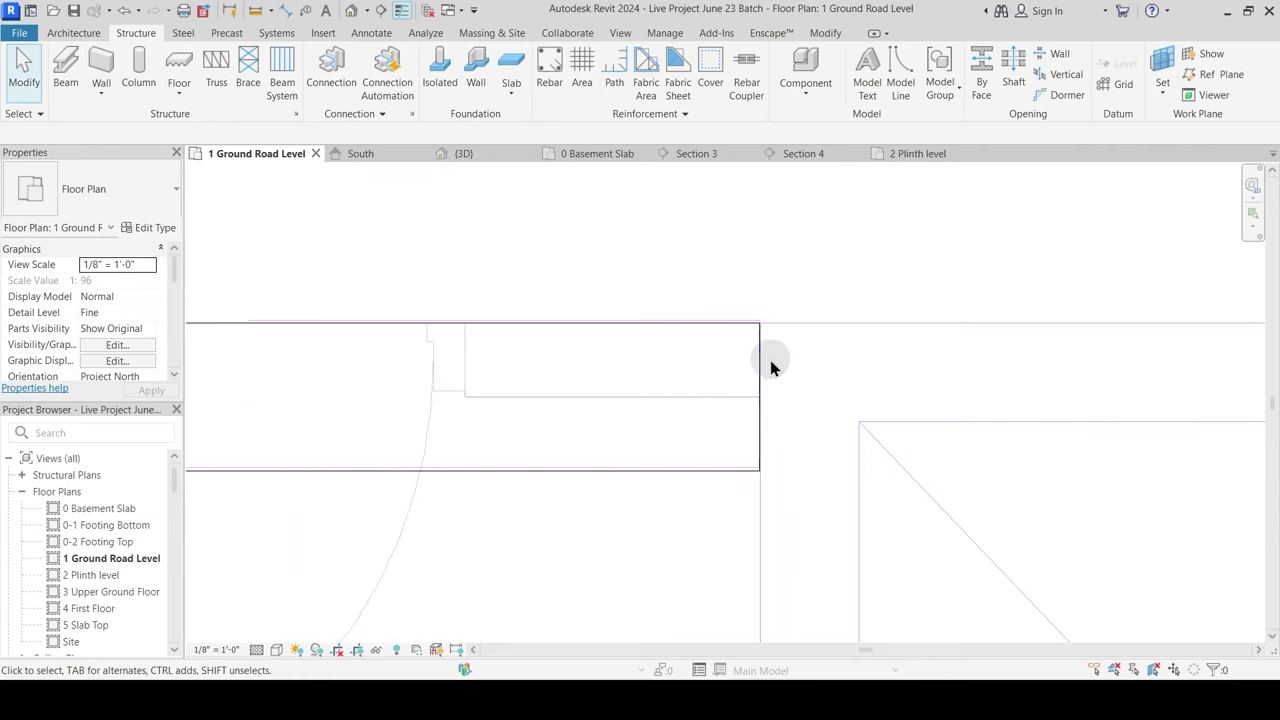
scroll(771, 366, "down", 2)
middle_click_drag(643, 386, 682, 325)
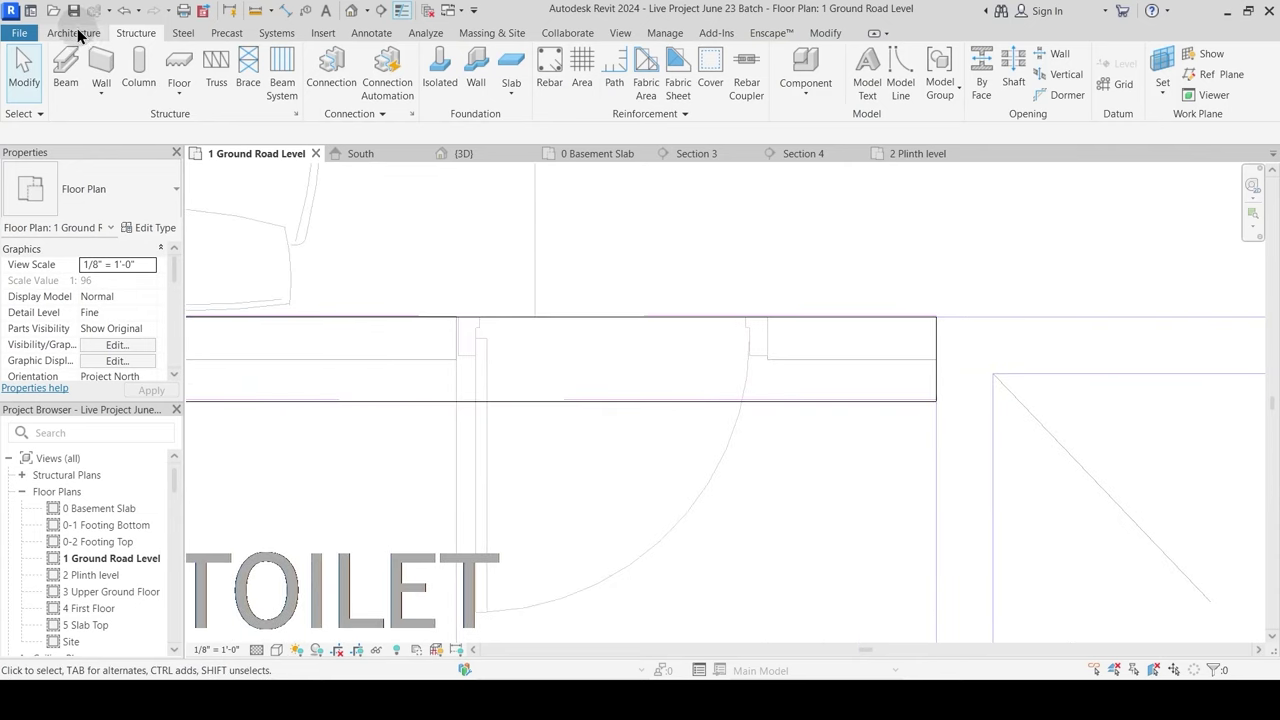
Step: Create a wall based on 0 Basement Slab by picking the beam's edge
left_click(76, 33)
key("w")
key("a")
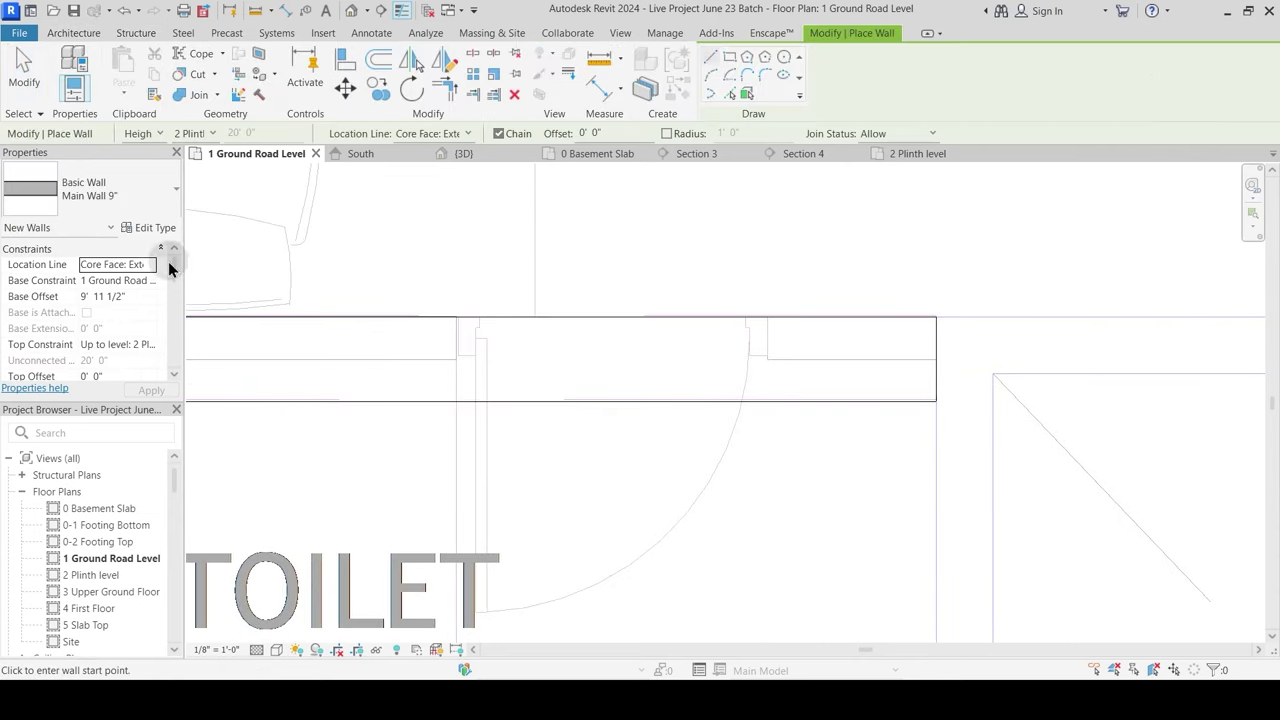
left_click(151, 281)
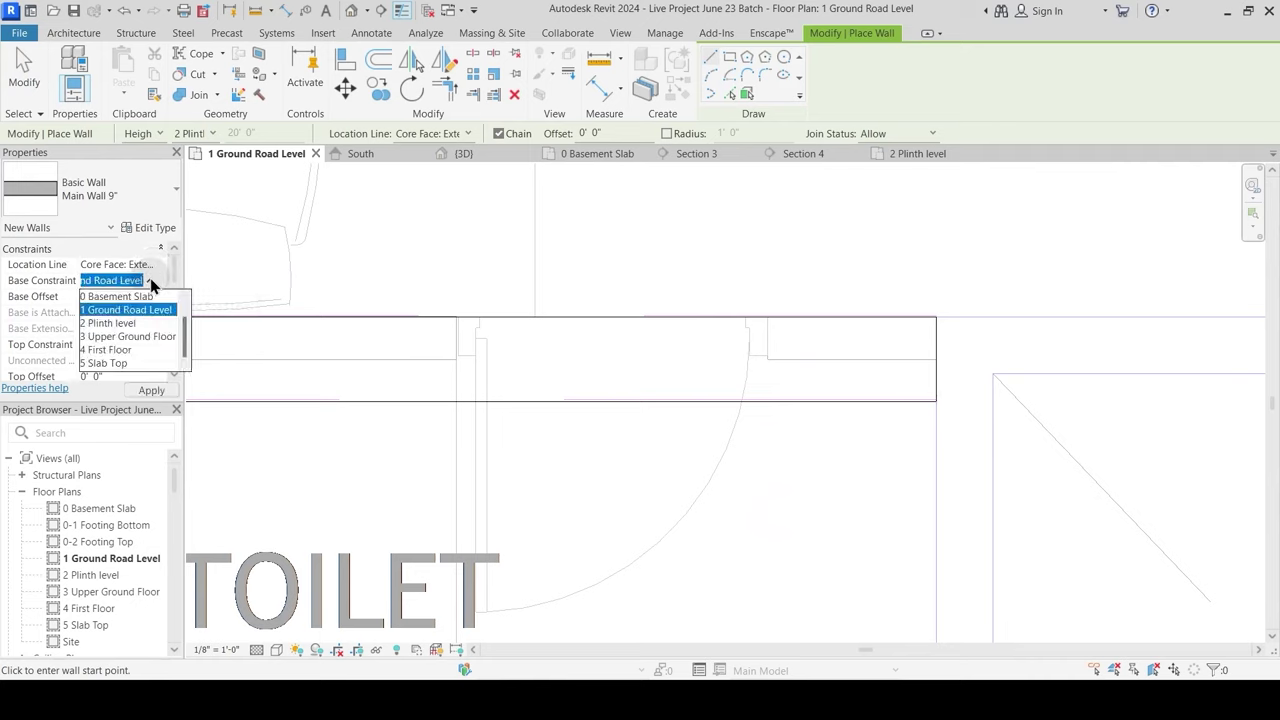
left_click(120, 297)
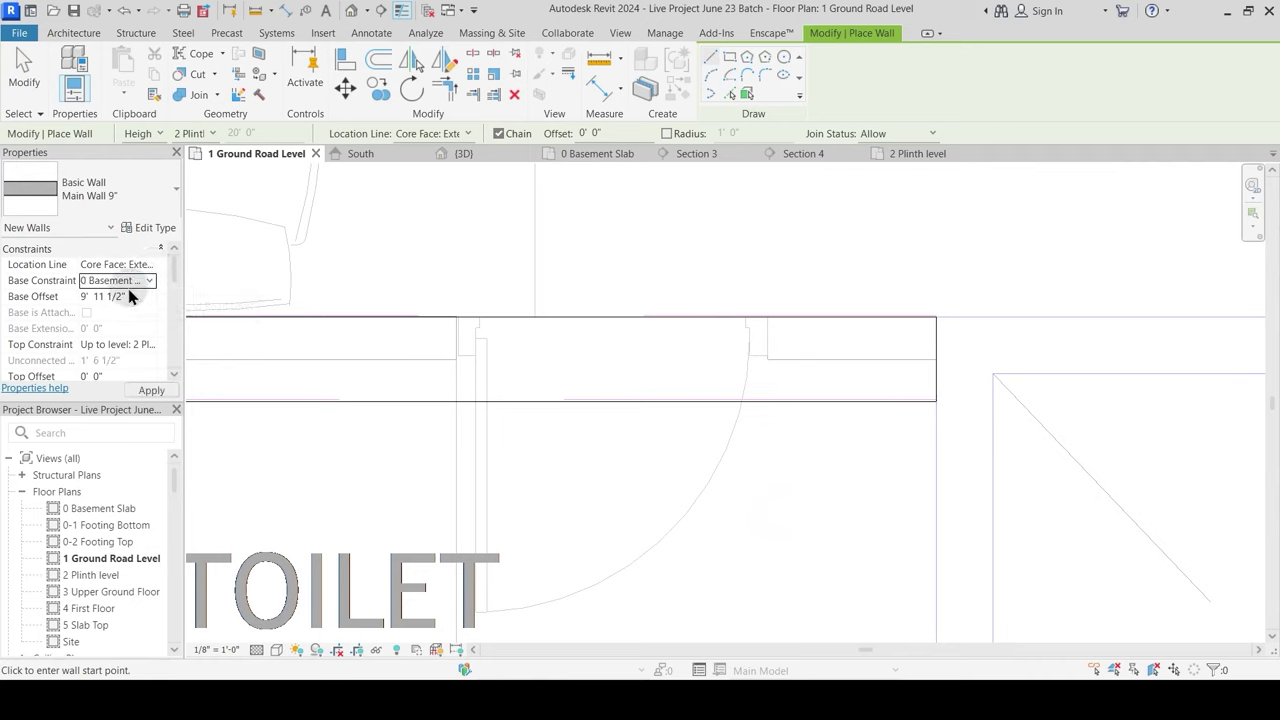
left_click(729, 95)
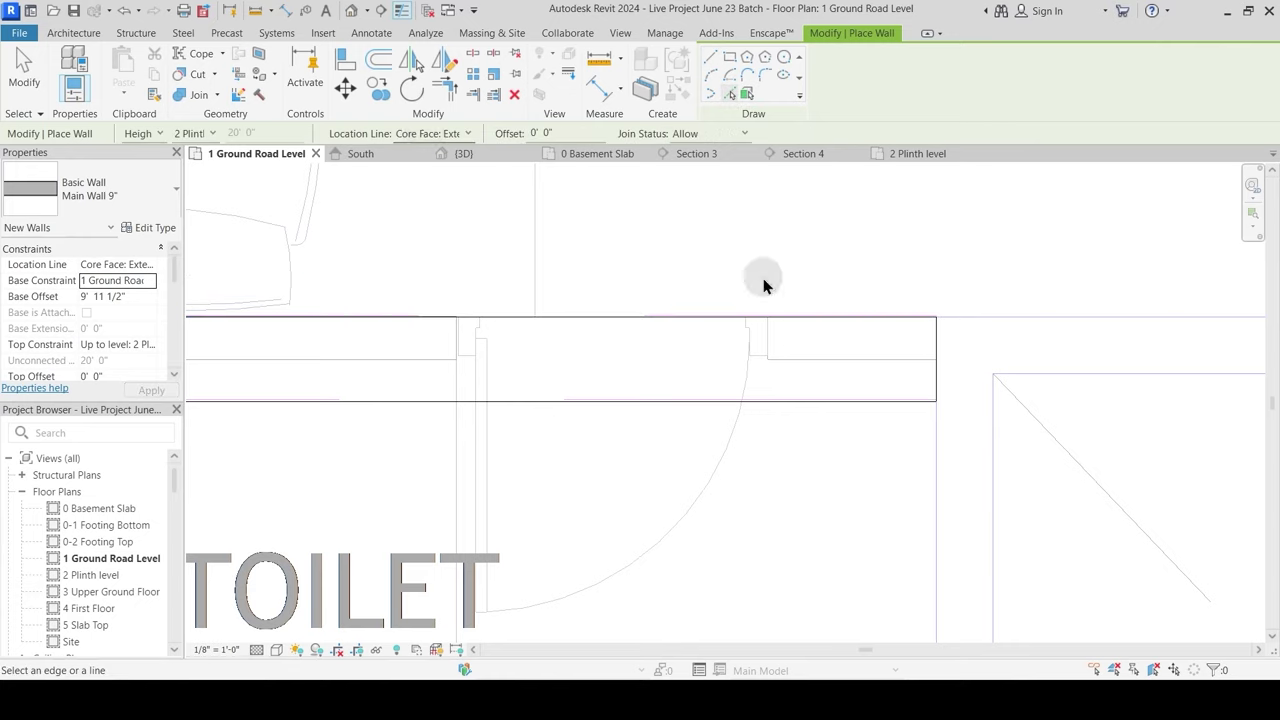
left_click(915, 321)
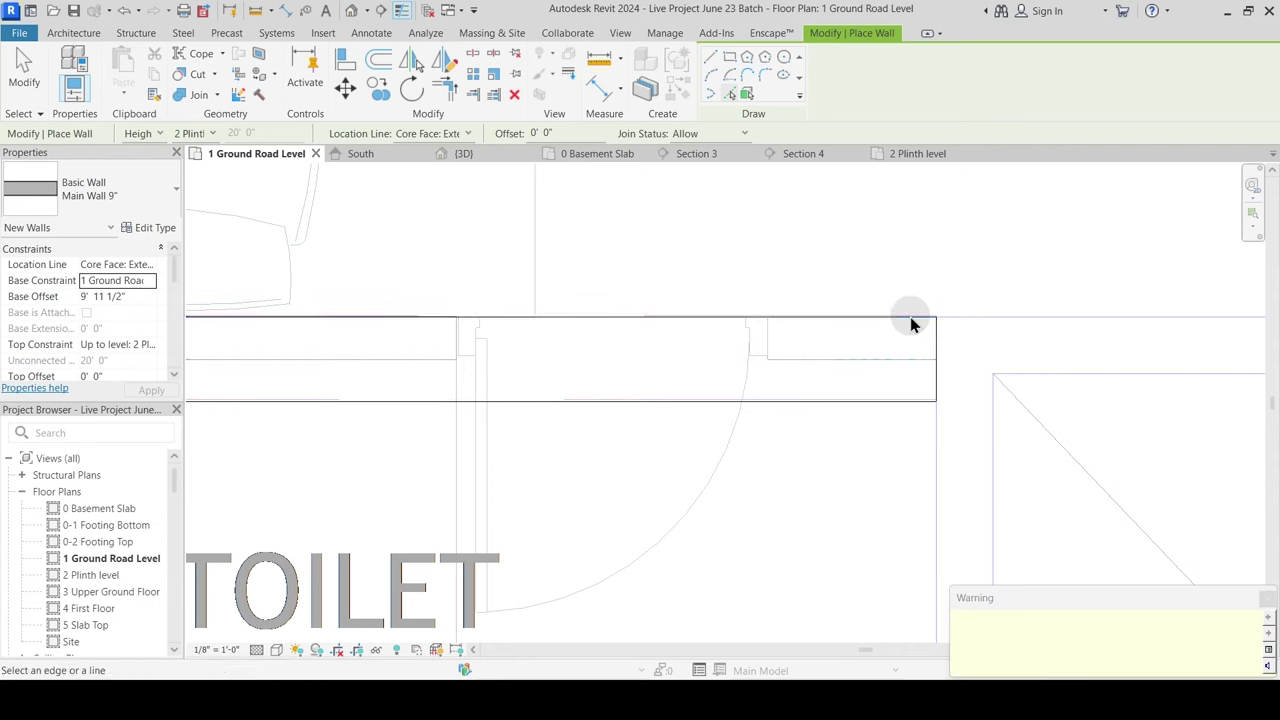
key("Escape")
key("Escape")
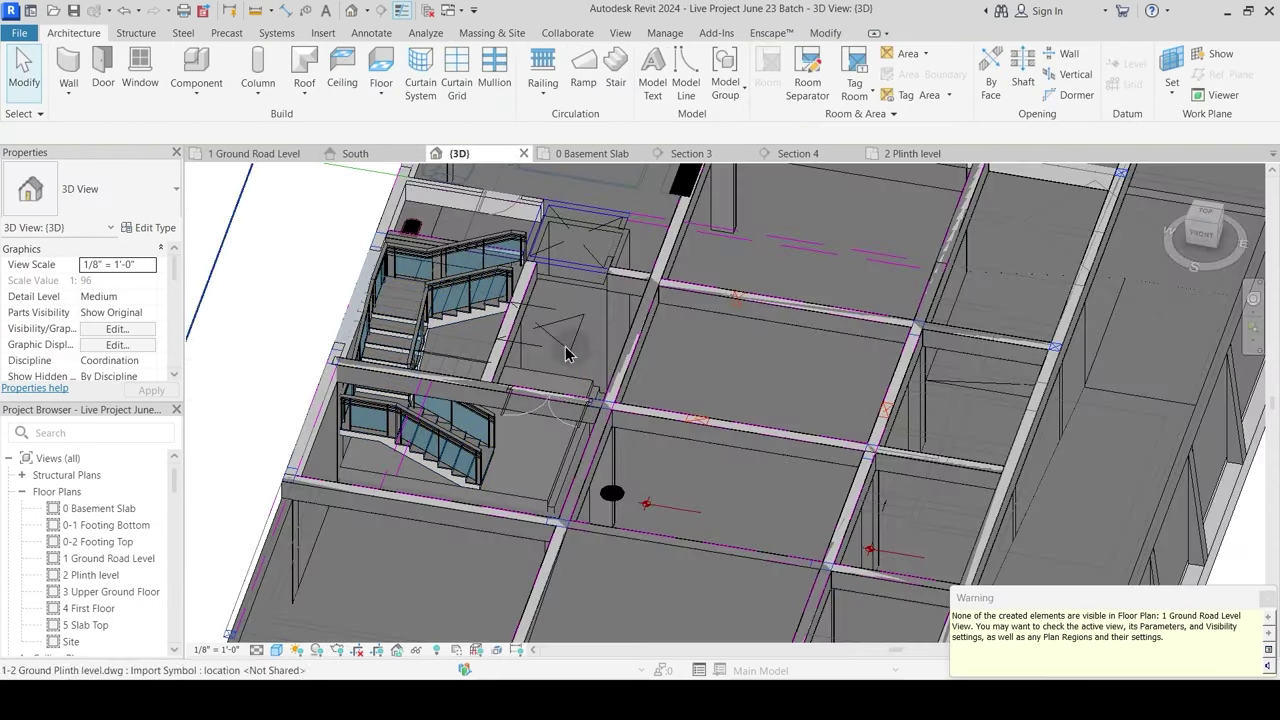
Step: Orbit the 3D model and inspect the concrete beam beside the stair
middle_click_drag(596, 372, 664, 371, "shift")
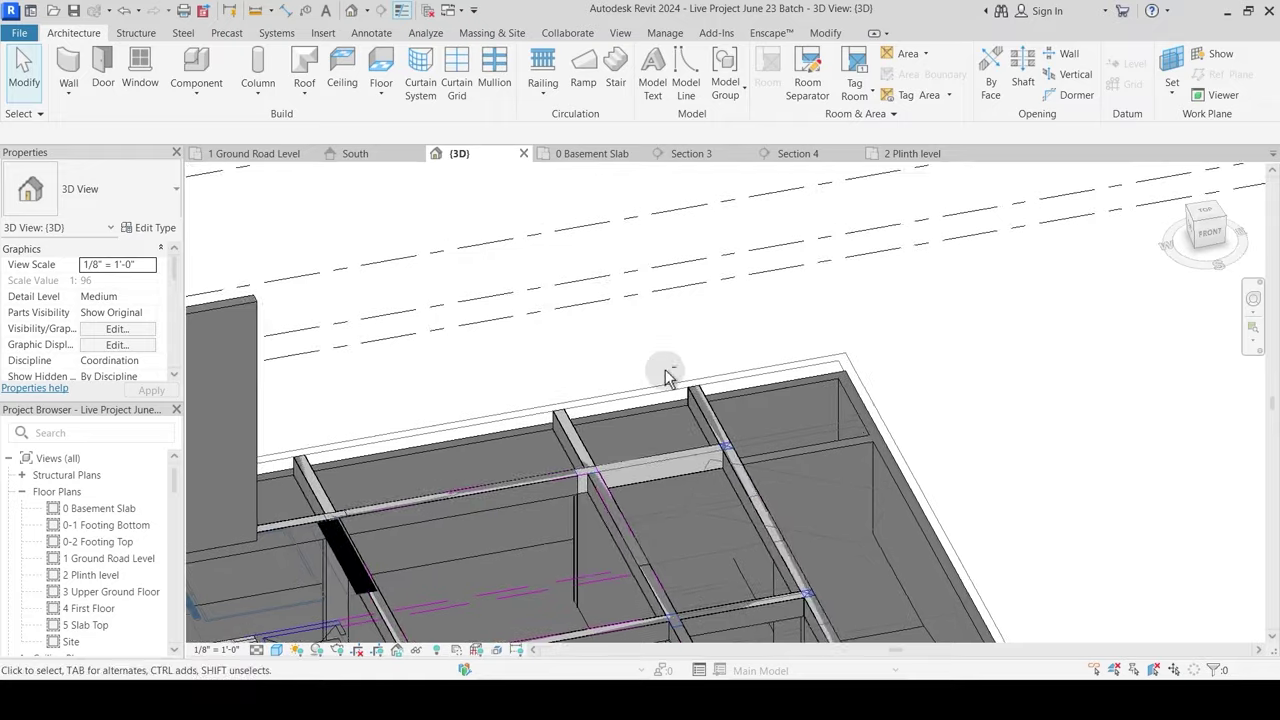
middle_click_drag(544, 566, 710, 250)
scroll(392, 400, "up", 5)
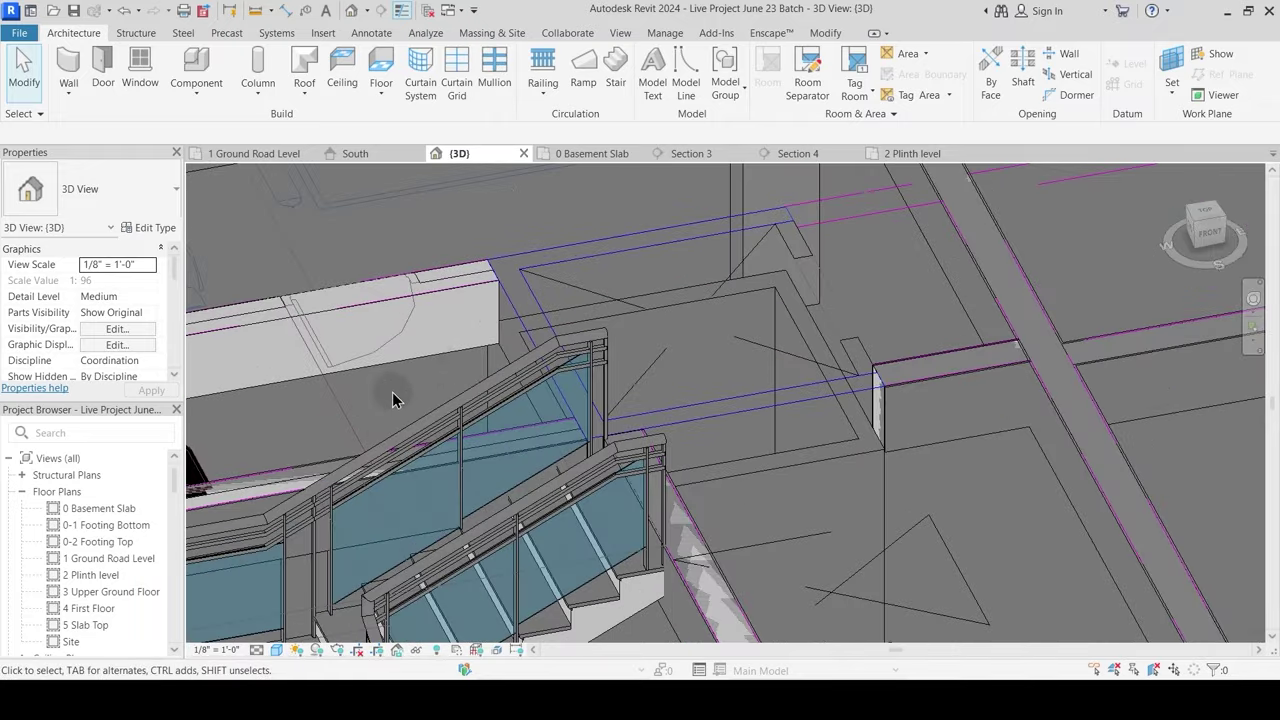
left_click(474, 298)
middle_click_drag(474, 298, 550, 350, "shift")
middle_click_drag(449, 374, 562, 334)
left_click(590, 375)
left_click(530, 232)
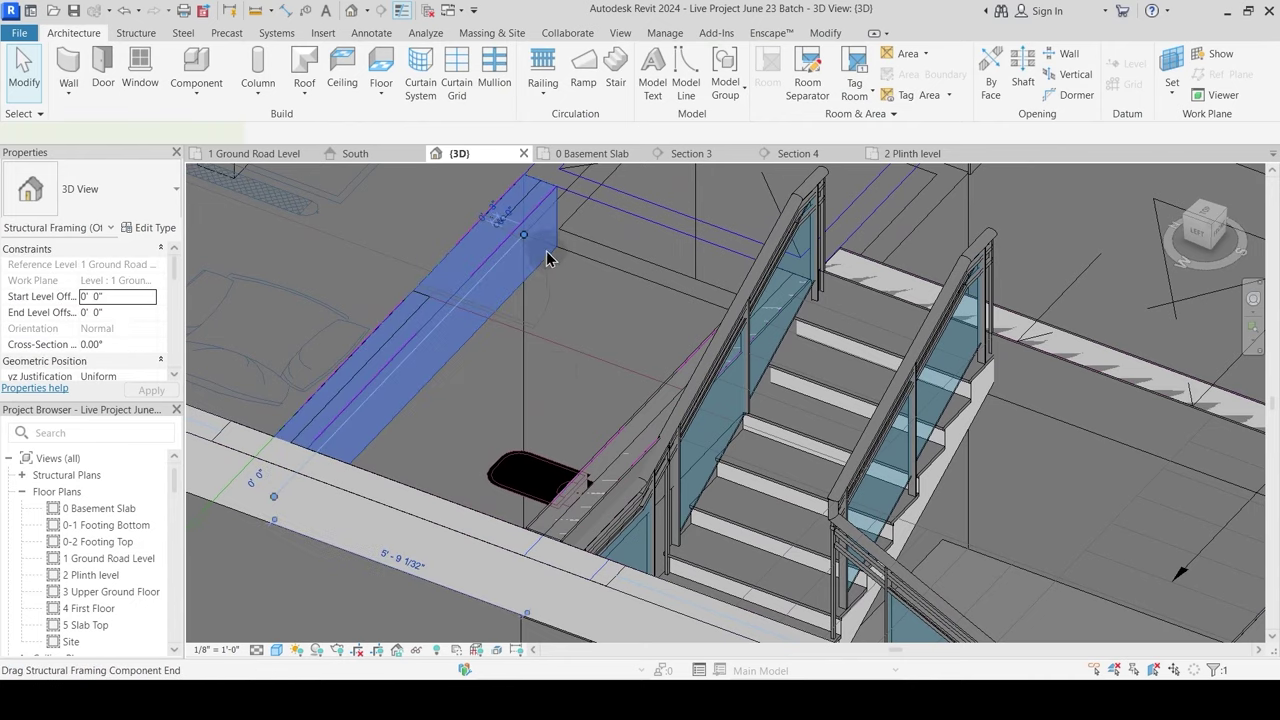
left_click(547, 258)
key("h")
key("h")
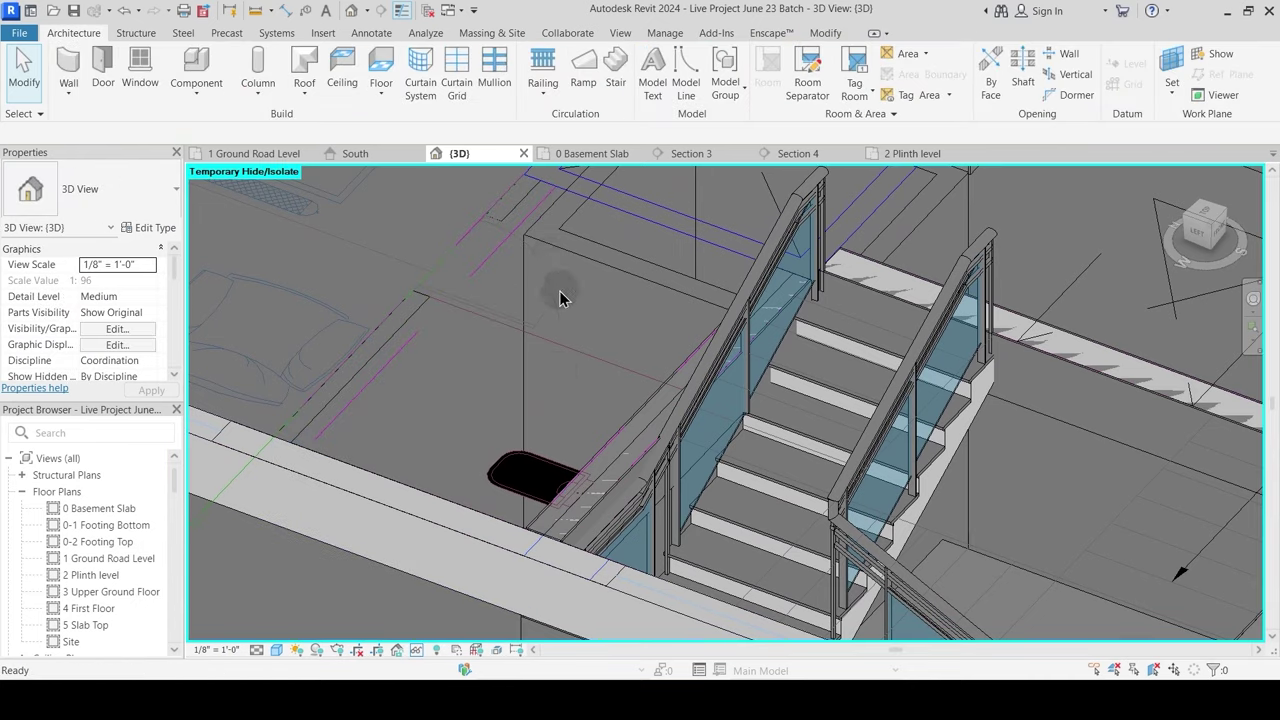
key("h")
key("r")
scroll(543, 343, "down", 3)
middle_click_drag(575, 383, 560, 360, "shift")
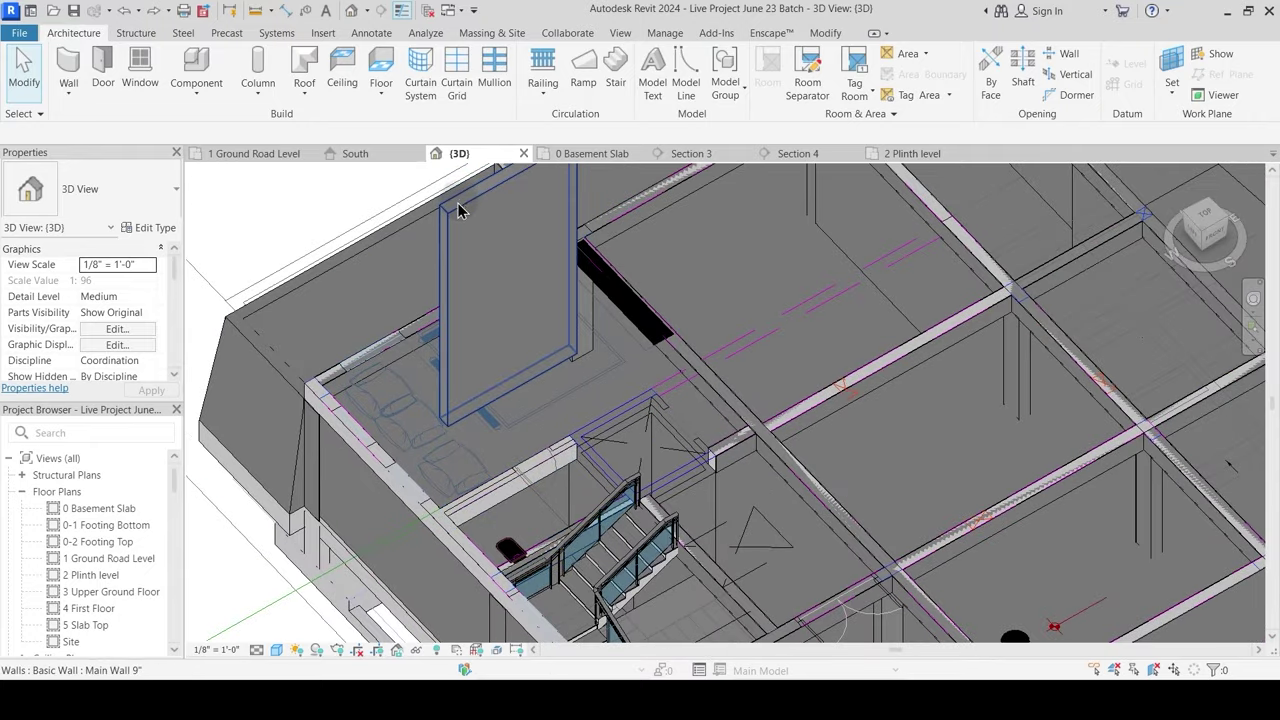
Step: Give the new Main Wall 9" base 0 Basement Slab and top Up to level: 2 Plinth level
left_click(503, 259)
key("Escape")
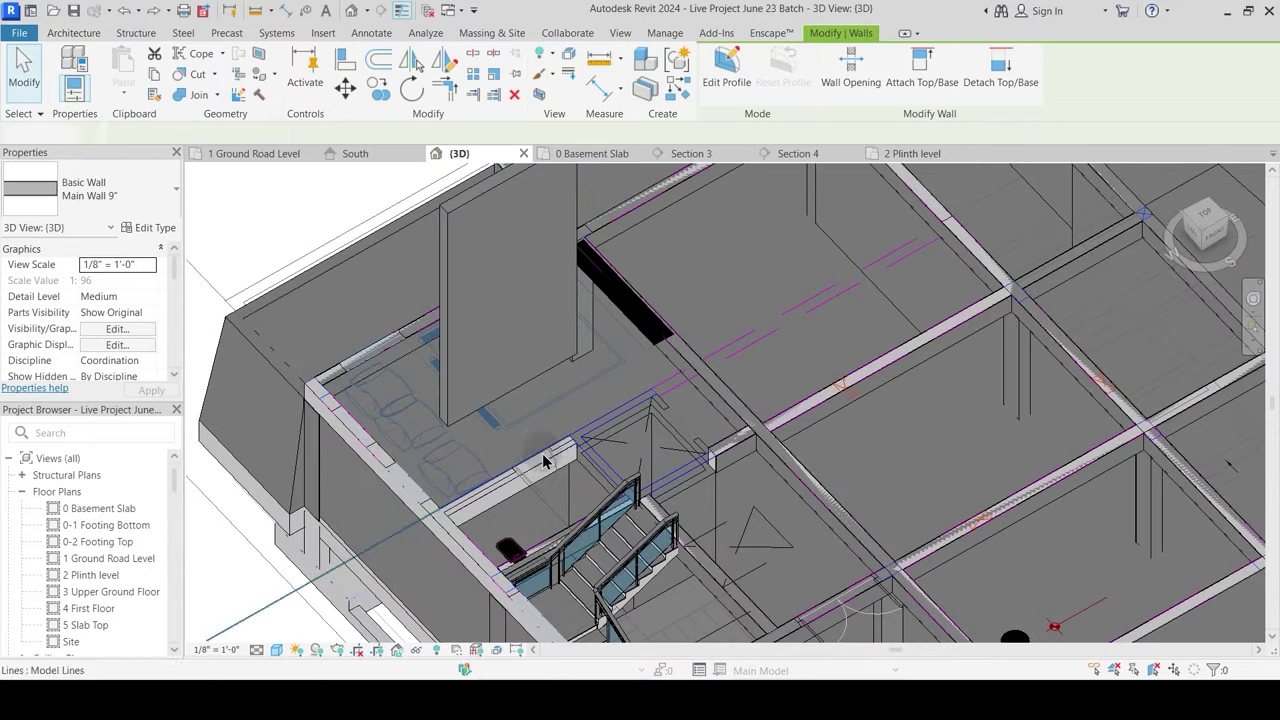
scroll(529, 505, "up", 2)
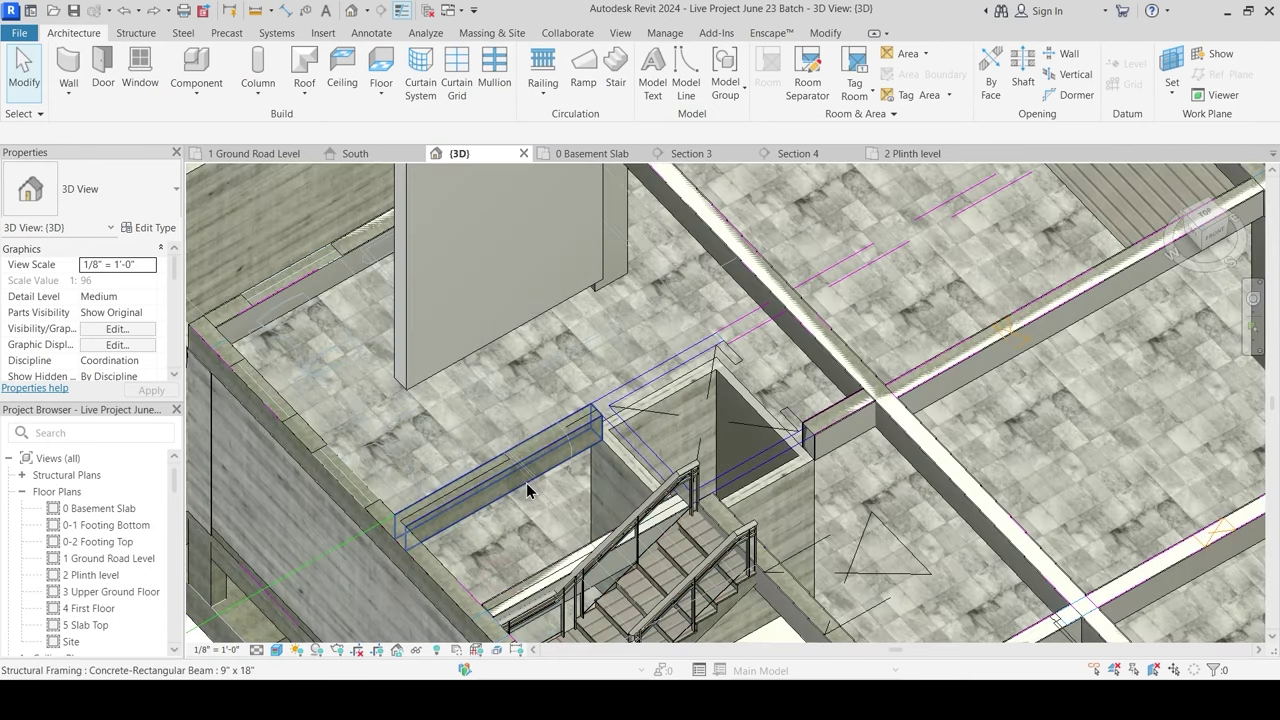
scroll(465, 447, "up", 3)
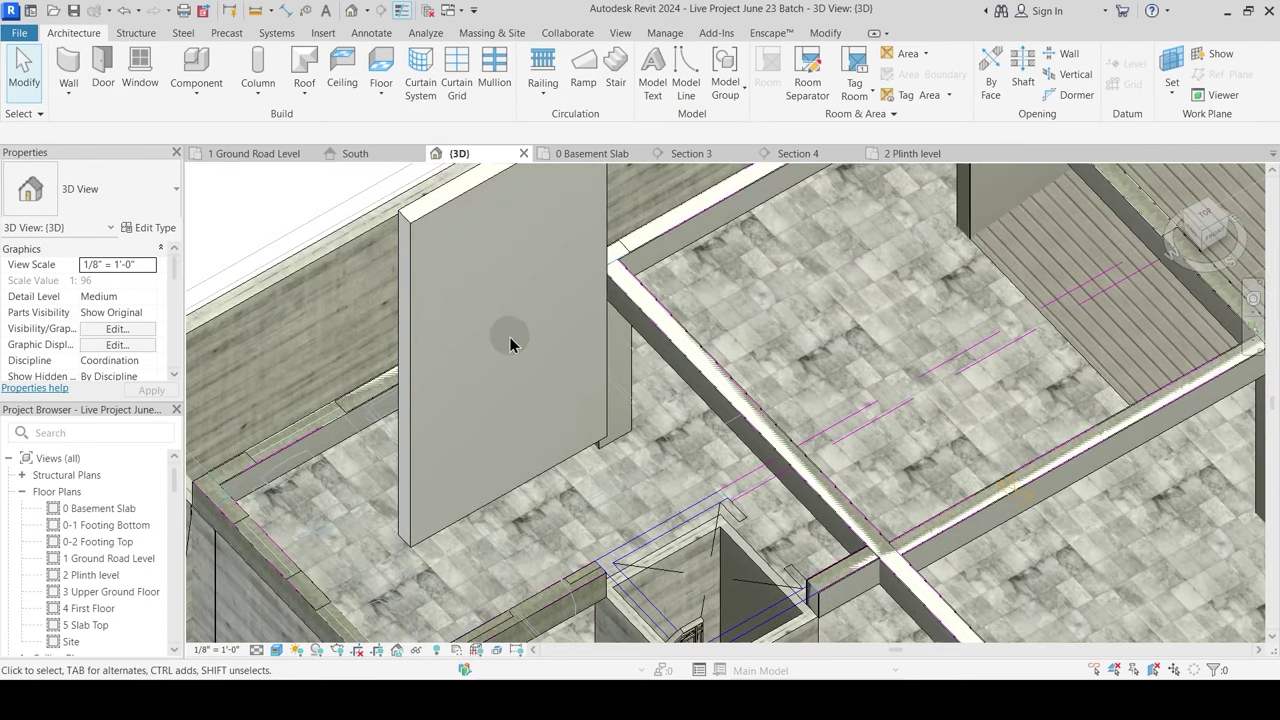
left_click(410, 300)
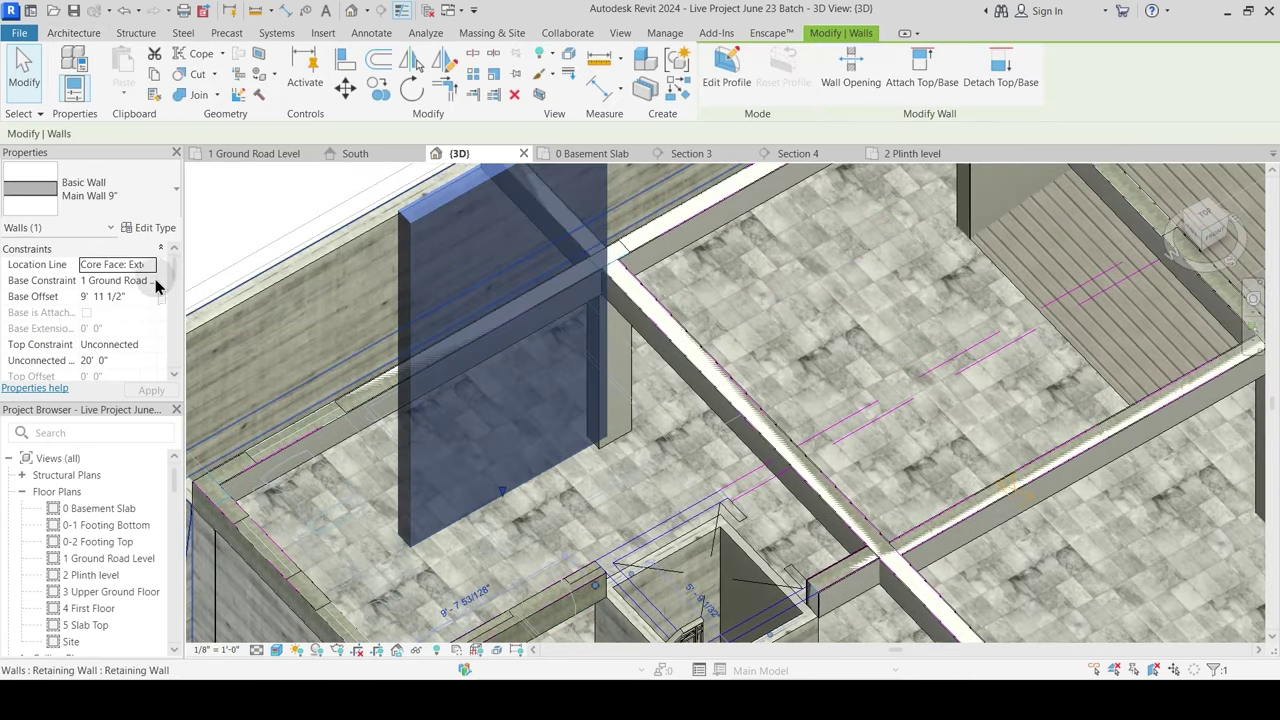
left_click(150, 345)
left_click(163, 427)
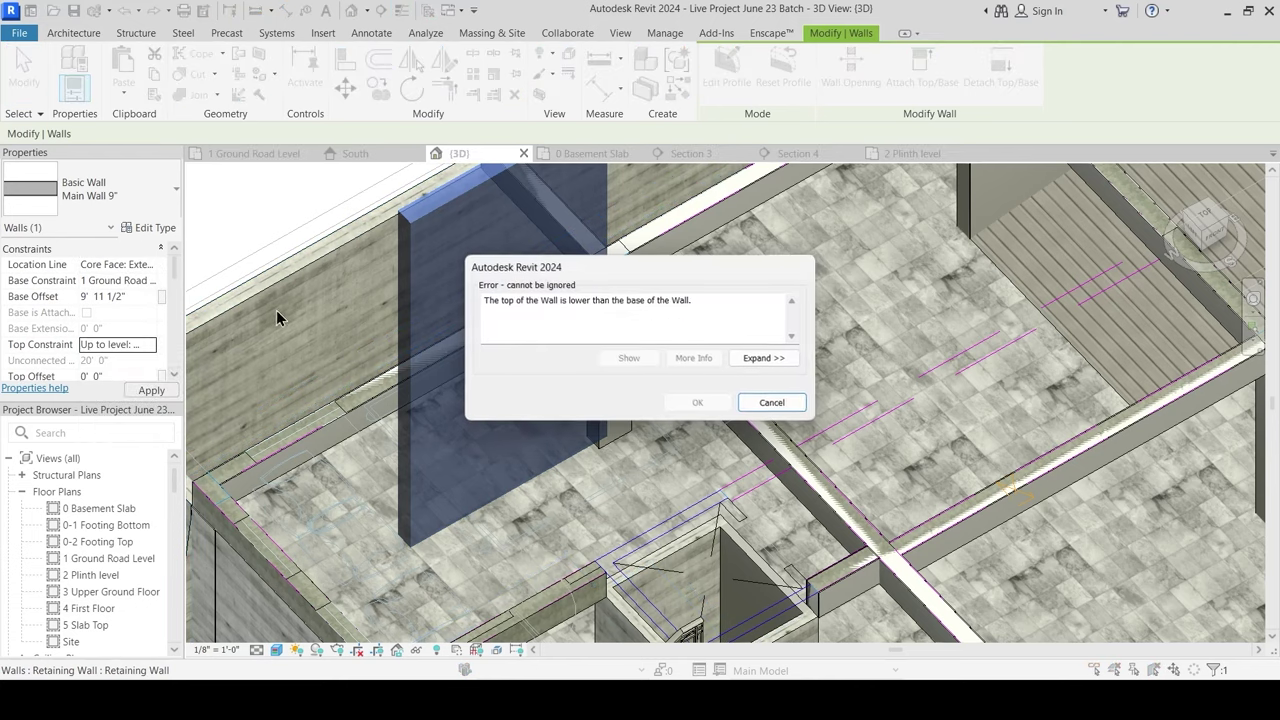
left_click(774, 403)
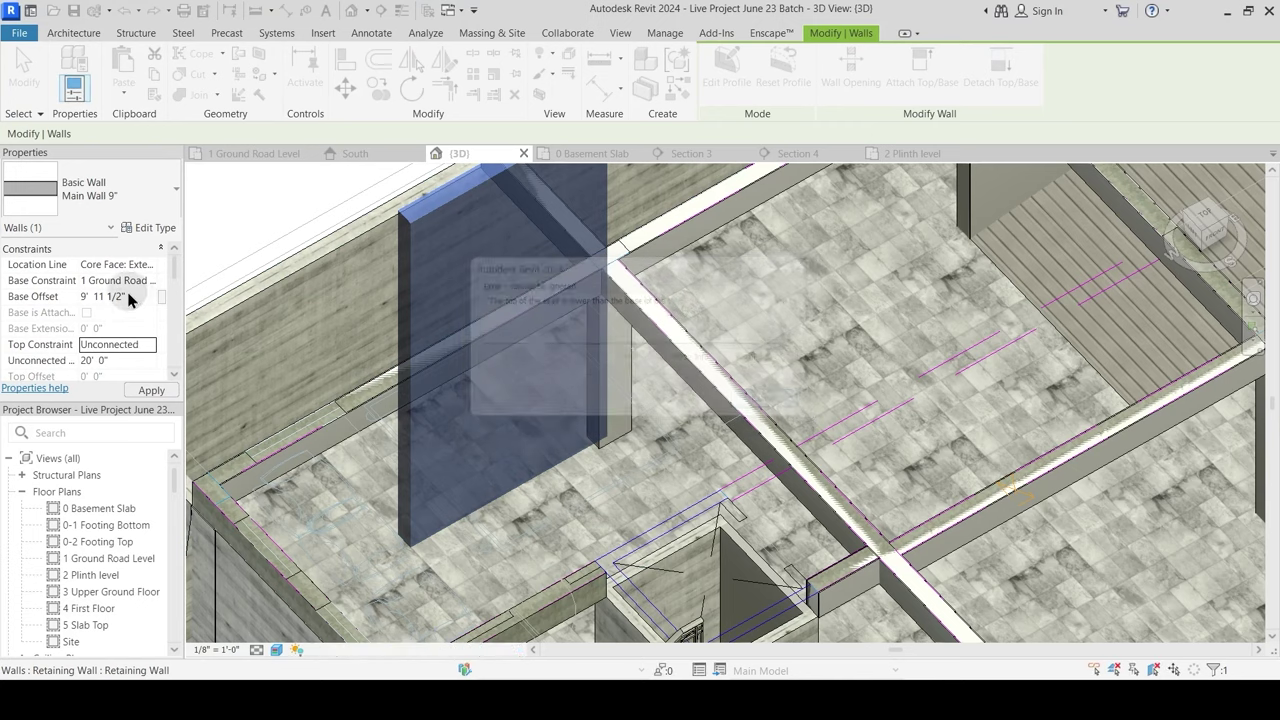
left_click(149, 280)
left_click(124, 324)
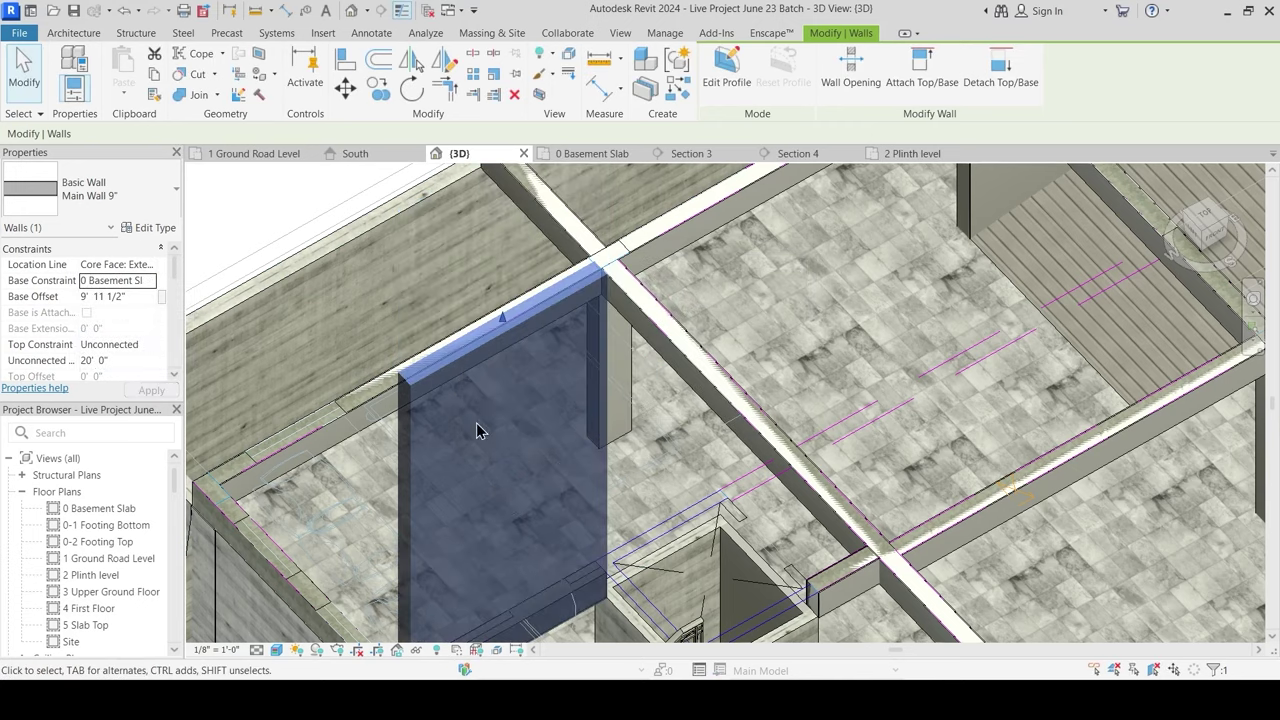
left_click(149, 344)
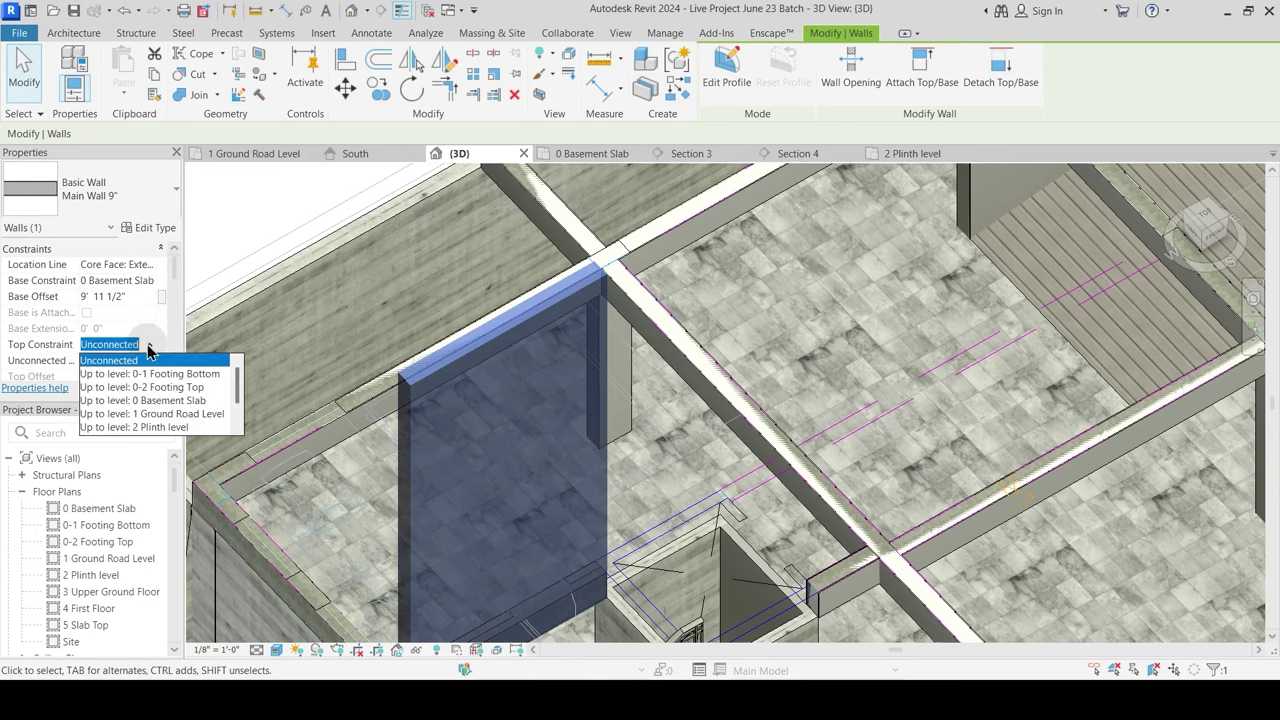
left_click(143, 426)
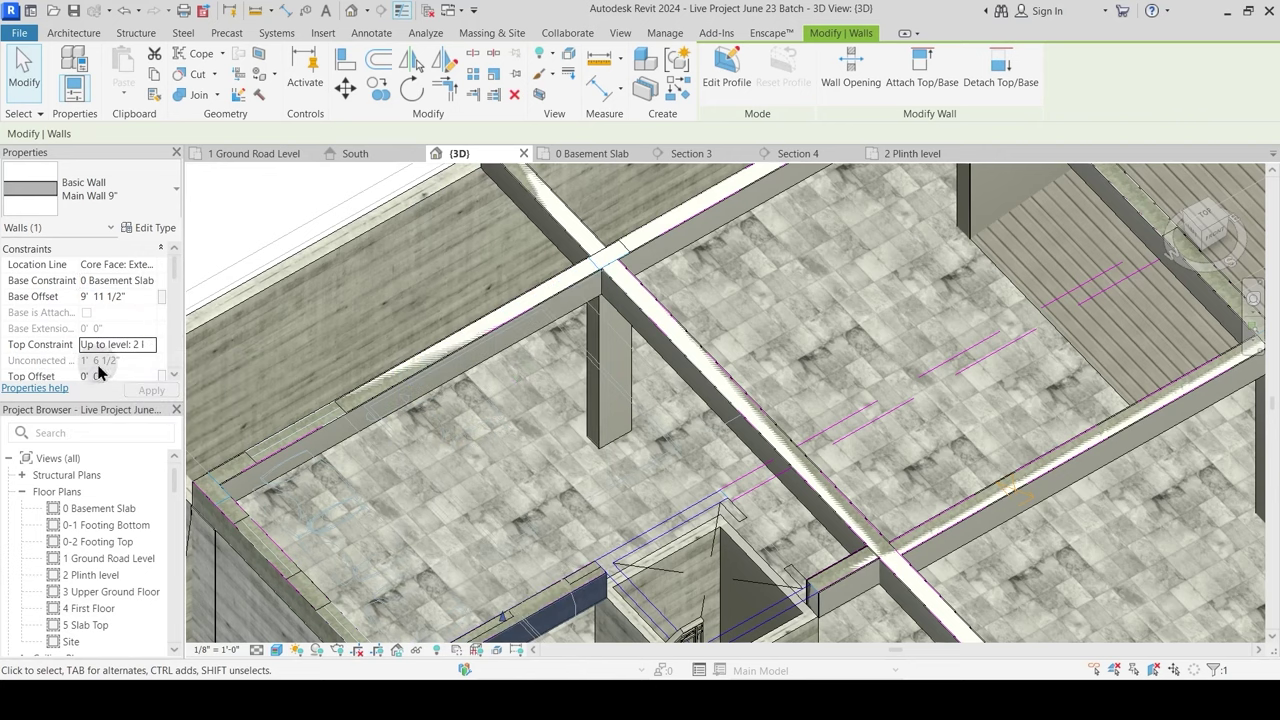
scroll(548, 449, "up", 2)
key("Escape")
scroll(605, 500, "up", 4)
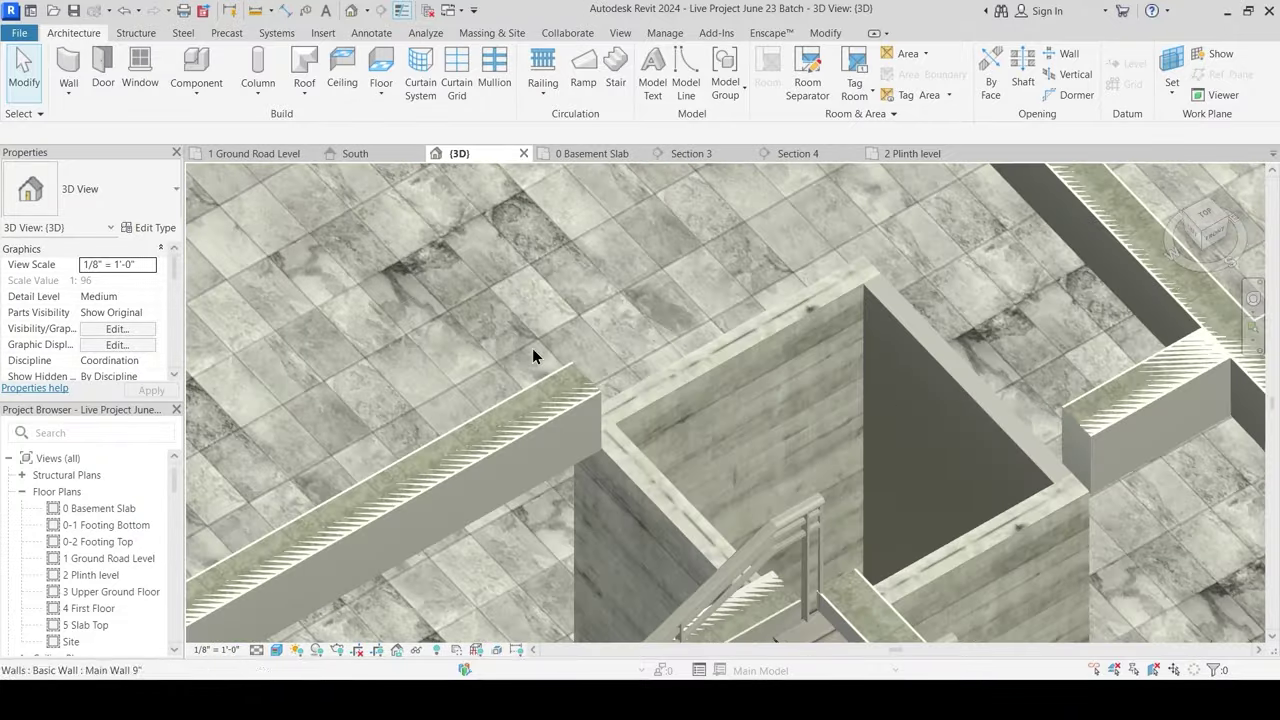
scroll(533, 349, "down", 4)
middle_click_drag(657, 486, 500, 385, "shift")
scroll(604, 327, "down", 1)
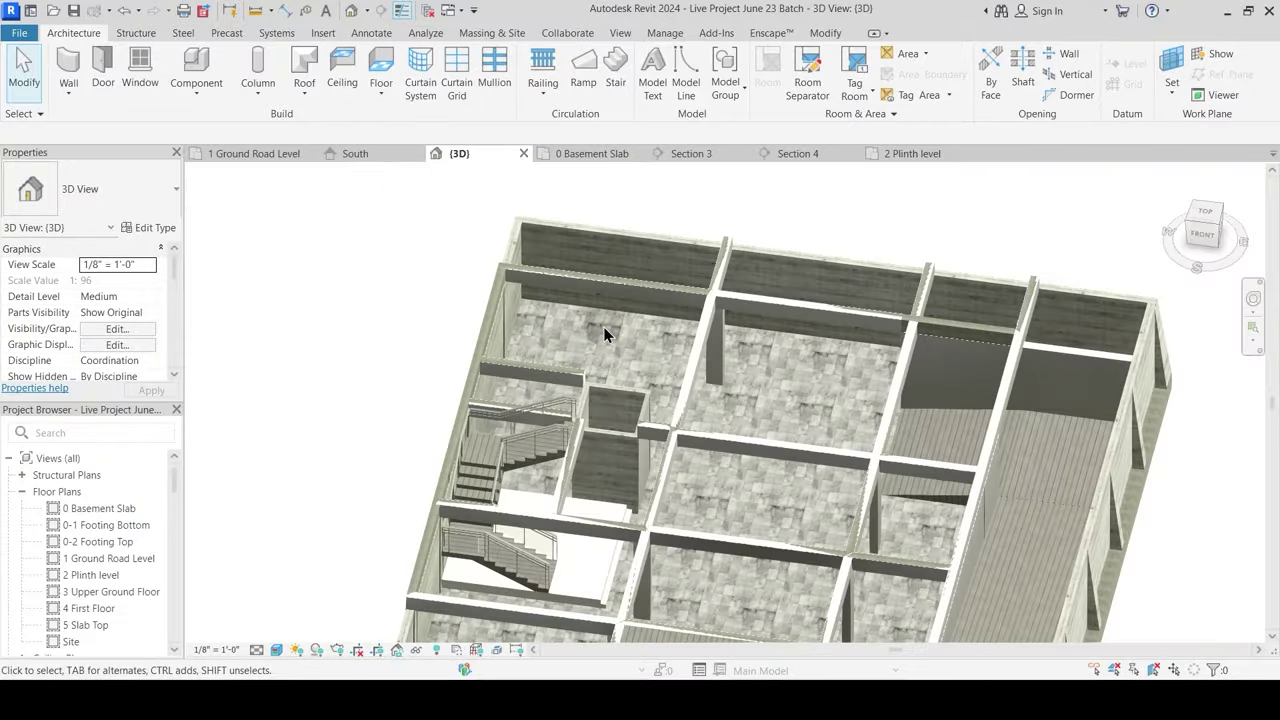
Step: In the 2 Plinth level plan, start an architectural floor using the Basement Slab type
middle_click_drag(706, 440, 658, 367)
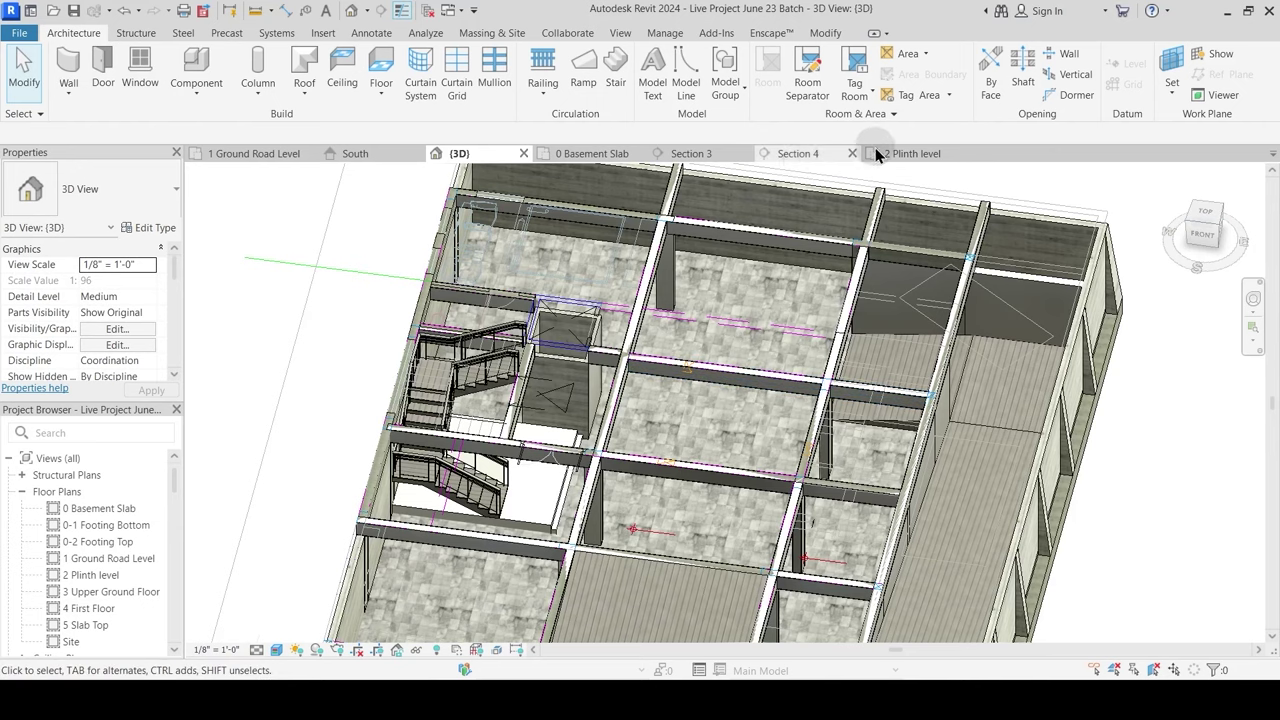
left_click(905, 153)
scroll(611, 409, "down", 5)
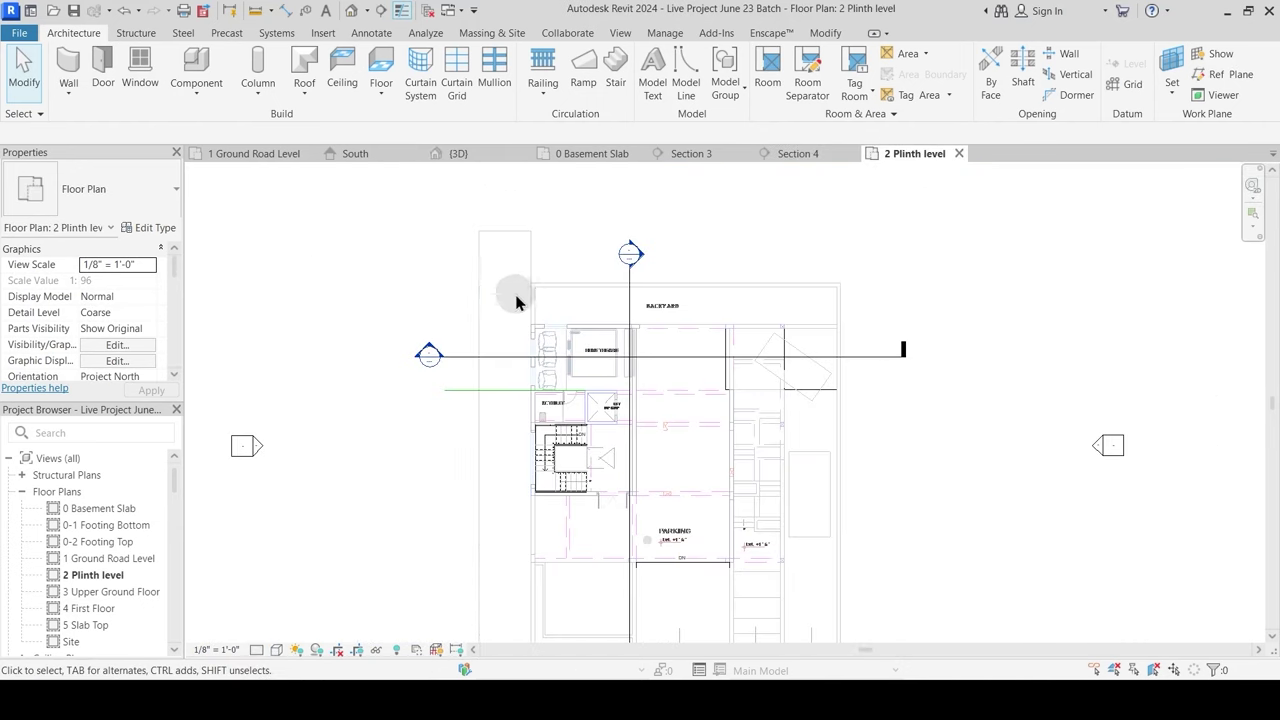
left_click(381, 94)
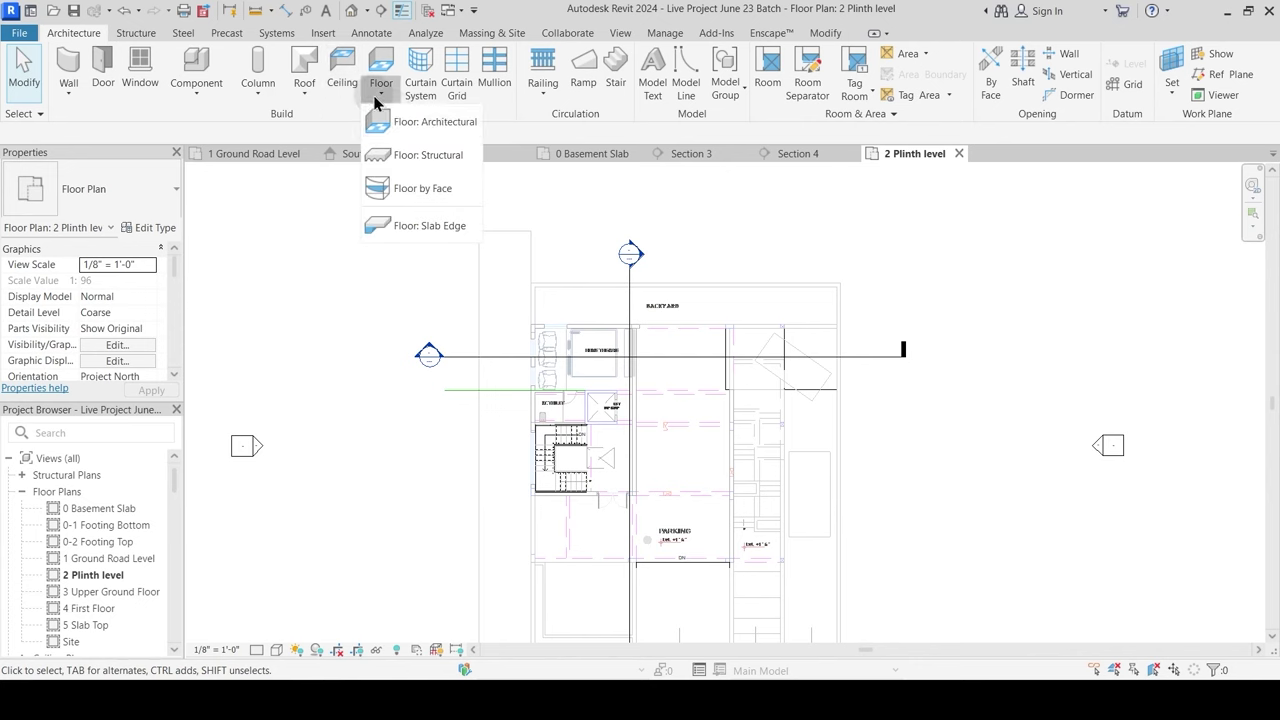
left_click(400, 124)
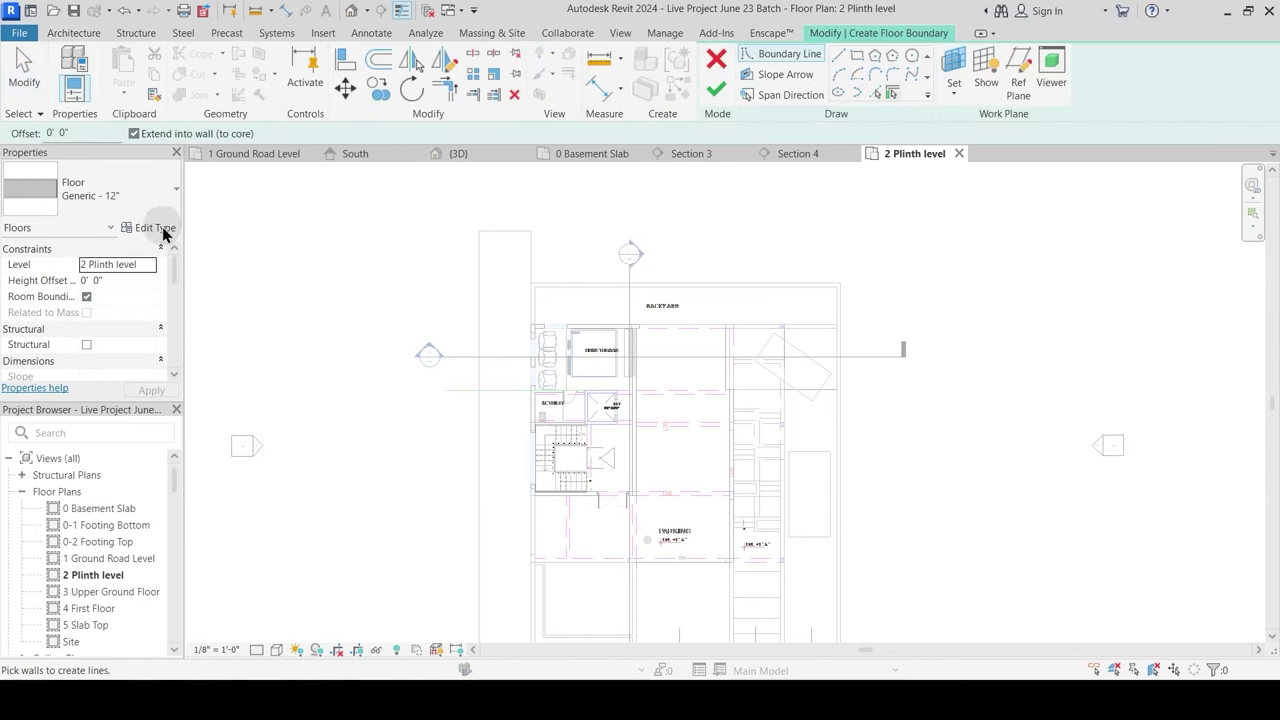
left_click(140, 190)
left_click(110, 311)
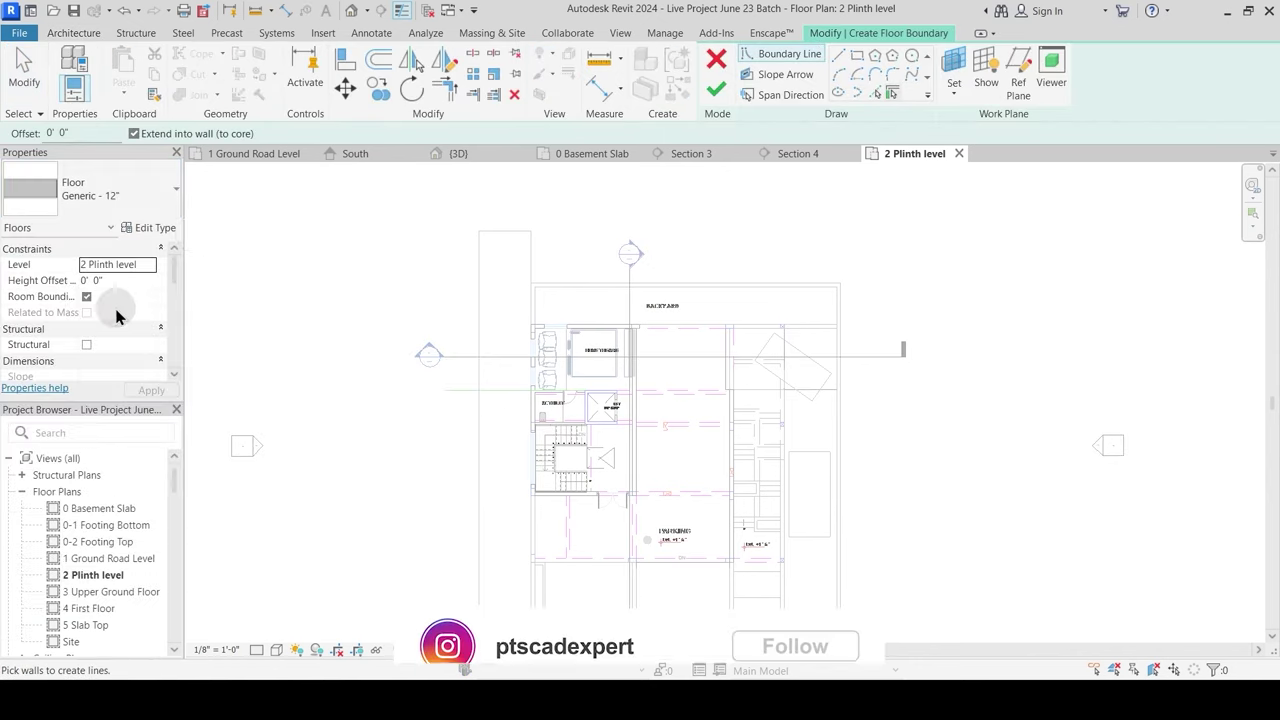
Step: In the type's layer structure, assign 1 Plinth Finish Flooring - Public to layer 1
left_click(160, 229)
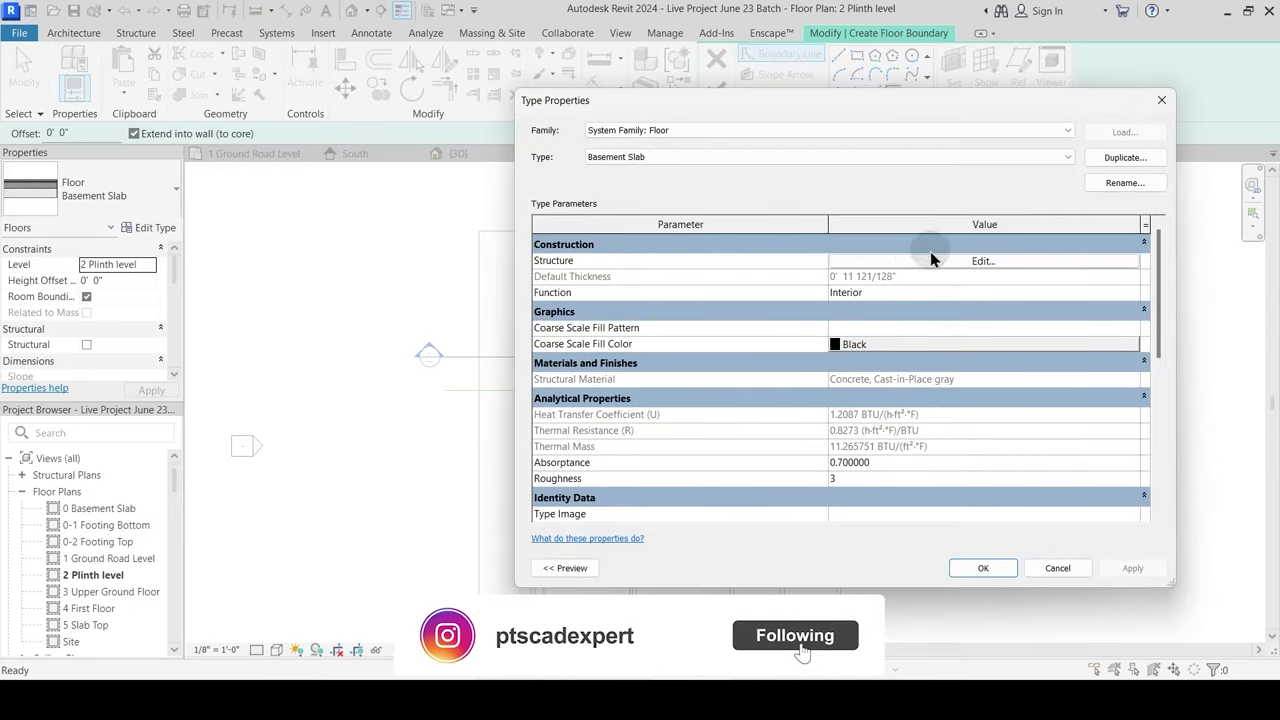
left_click(950, 262)
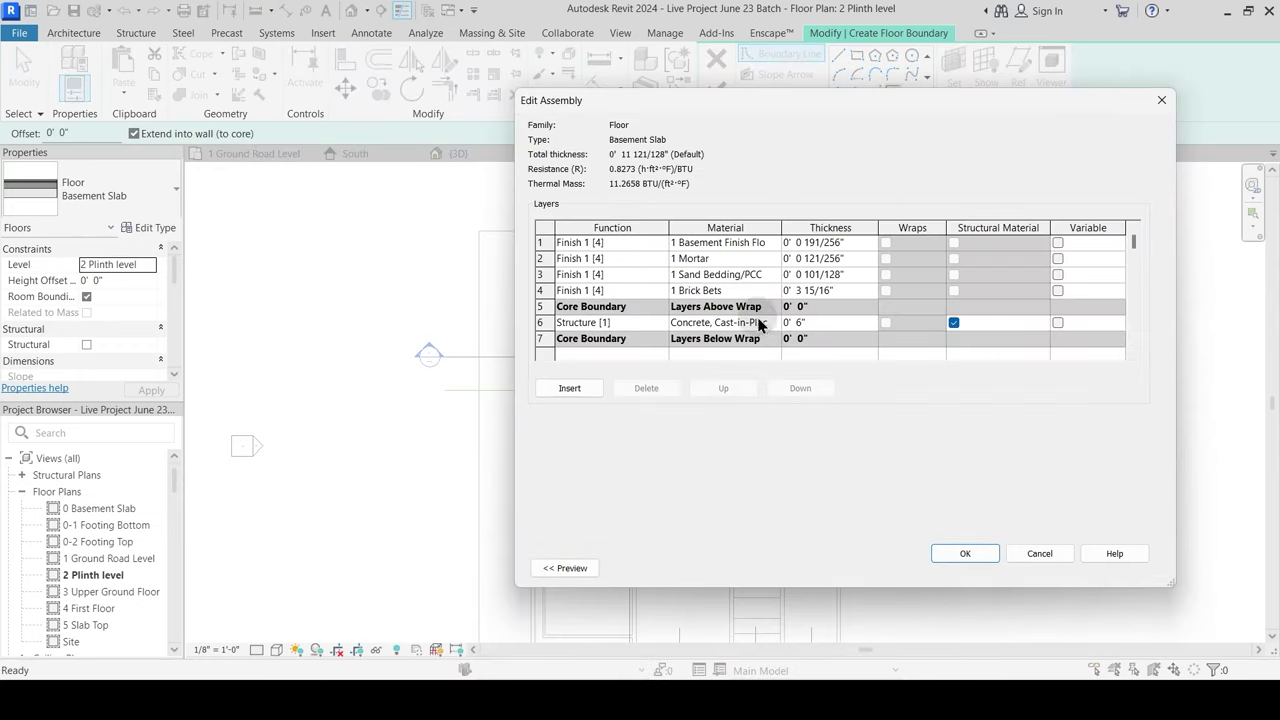
left_click(776, 242)
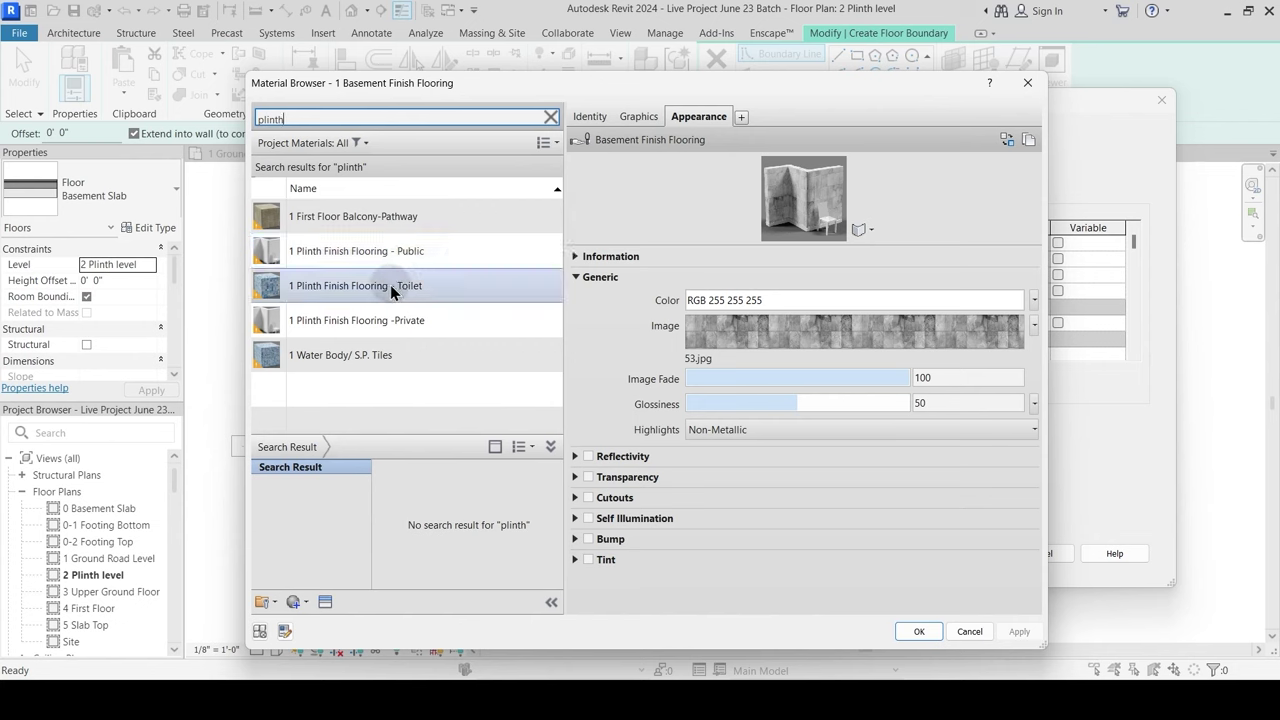
left_click(373, 251)
left_click(918, 632)
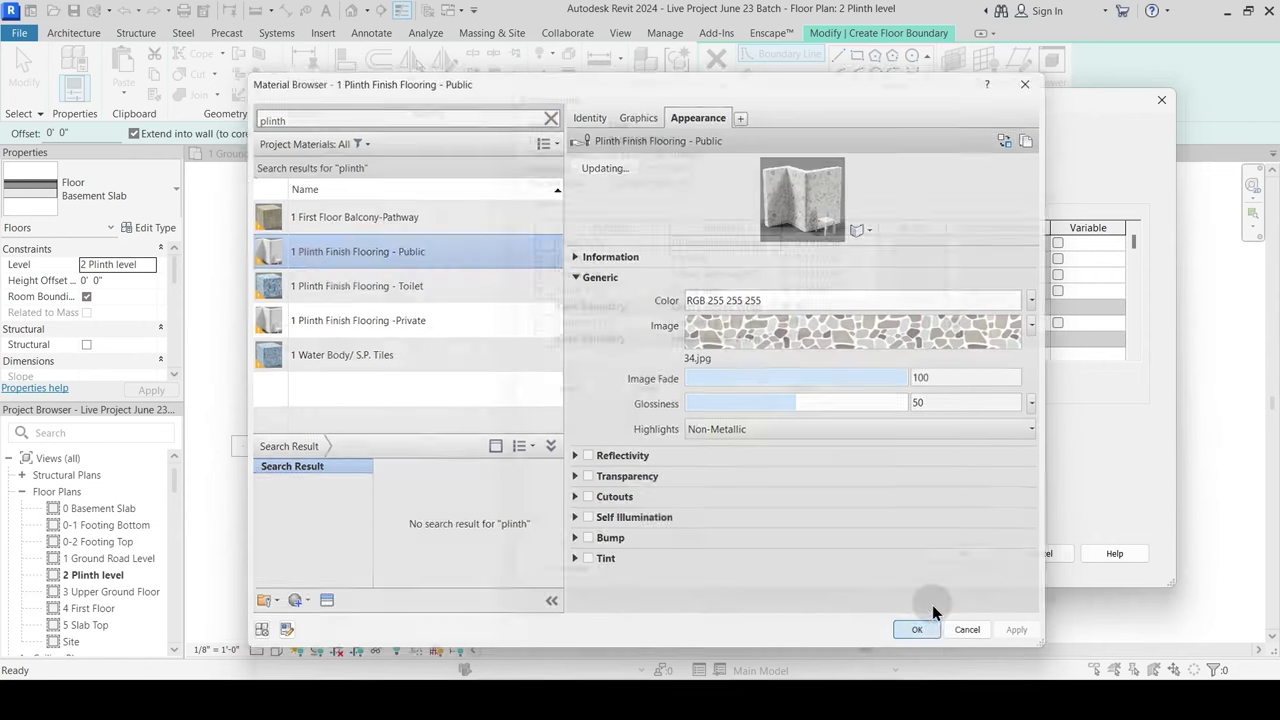
left_click(979, 560)
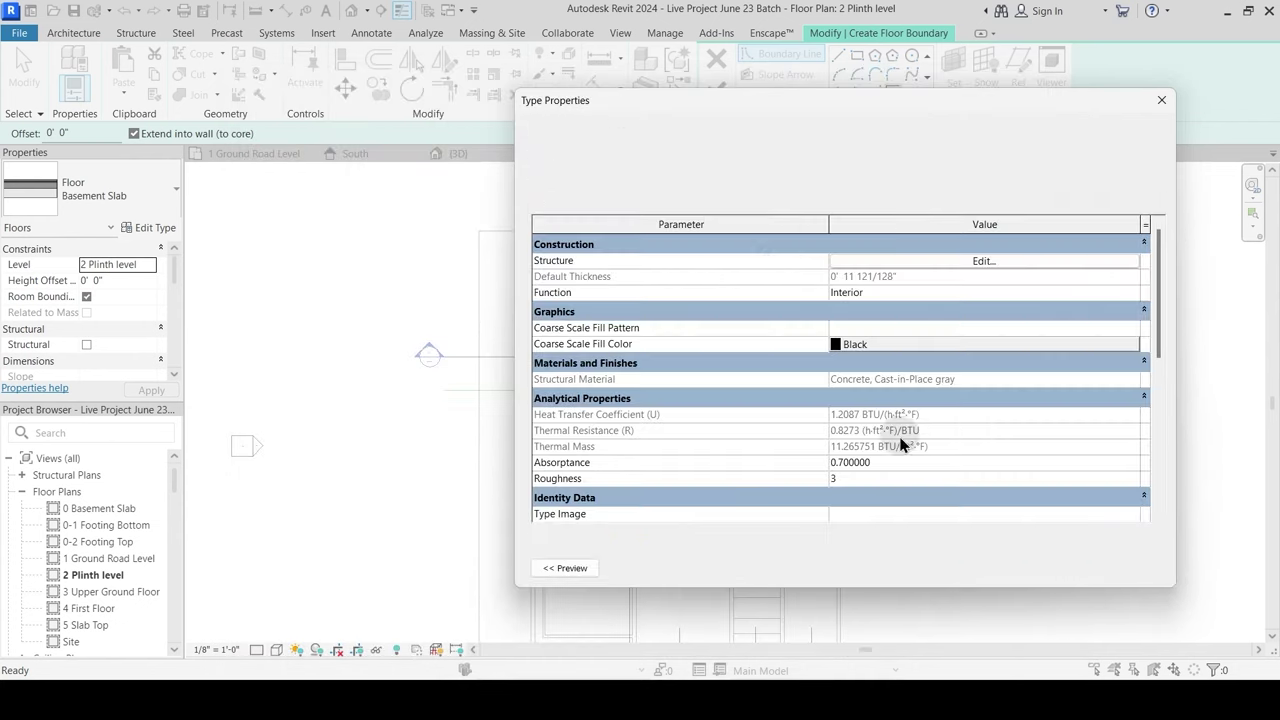
Step: Apply the type changes and sketch the outer boundary rectangle from backyard to parking
left_click(983, 568)
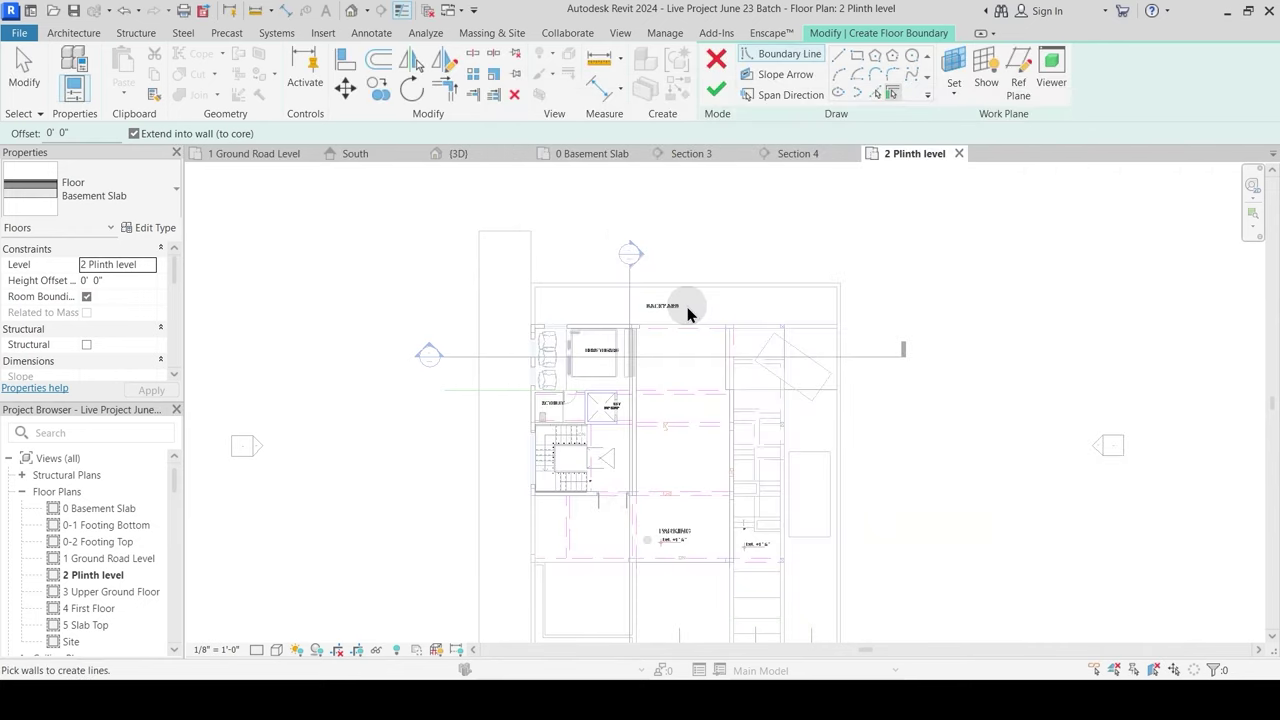
left_click(860, 58)
scroll(570, 358, "up", 2)
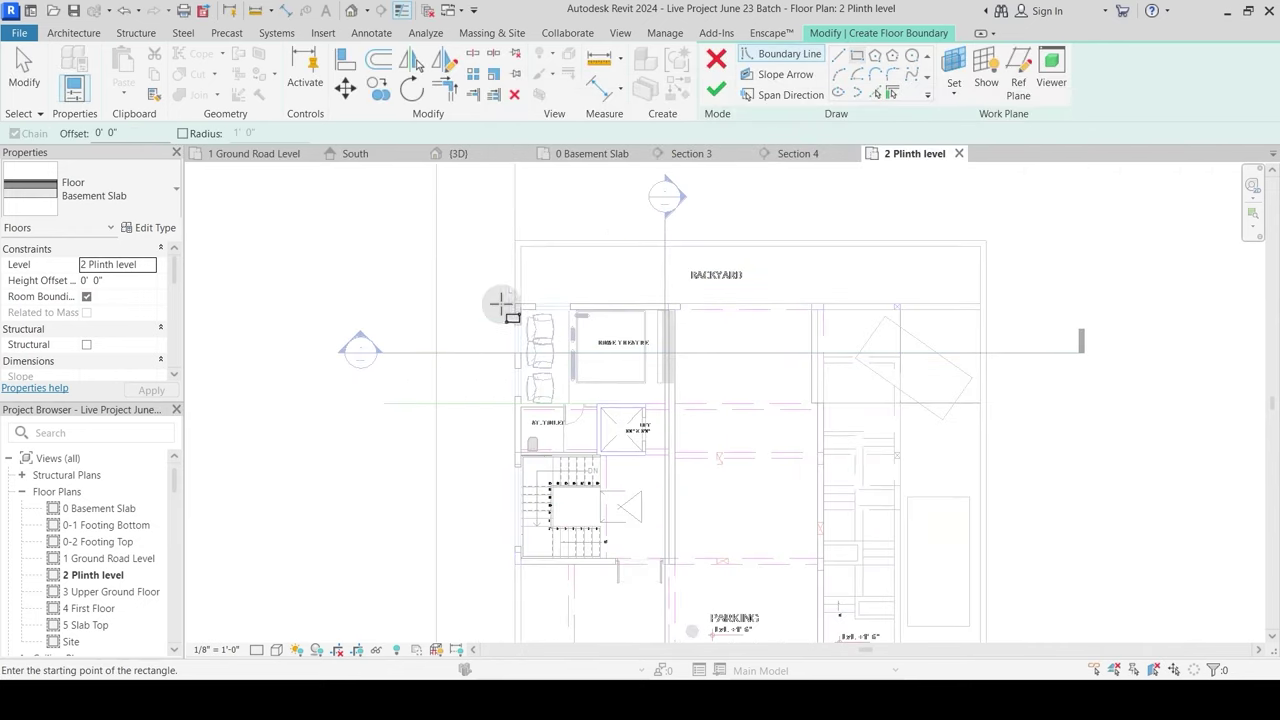
left_click(515, 303)
middle_click_drag(690, 481, 639, 349)
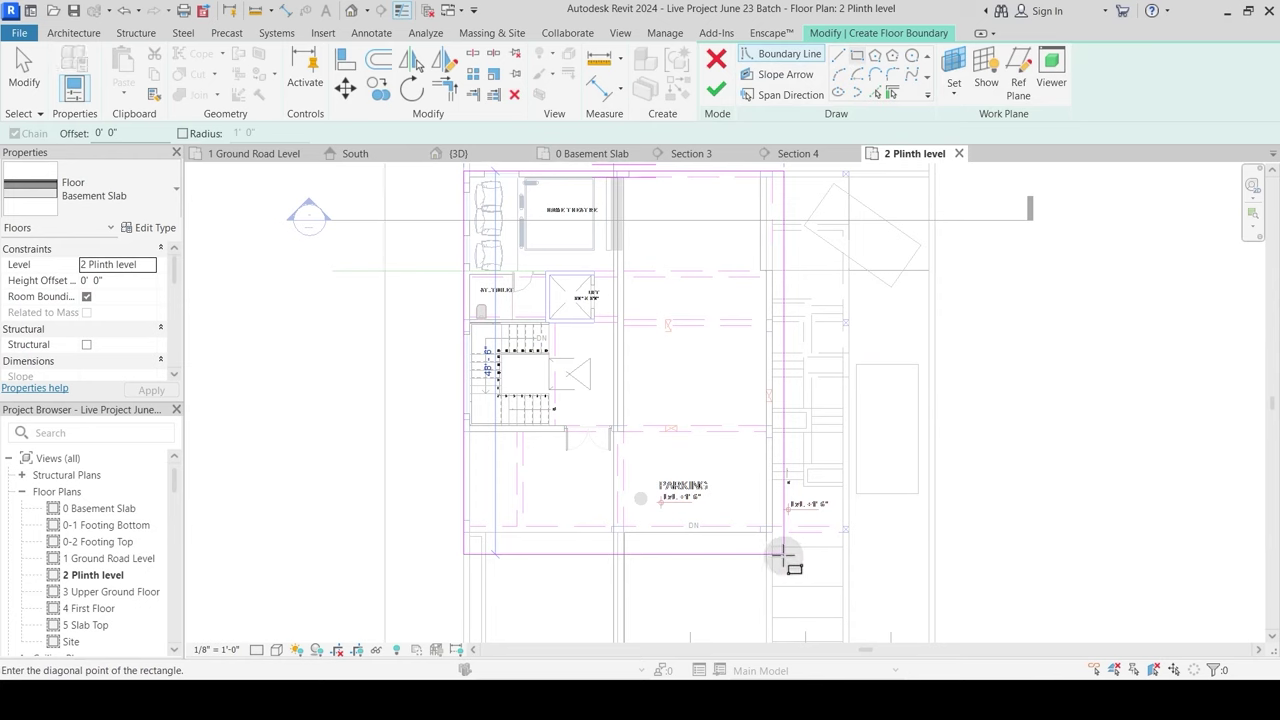
scroll(779, 545, "up", 2)
left_click(769, 525)
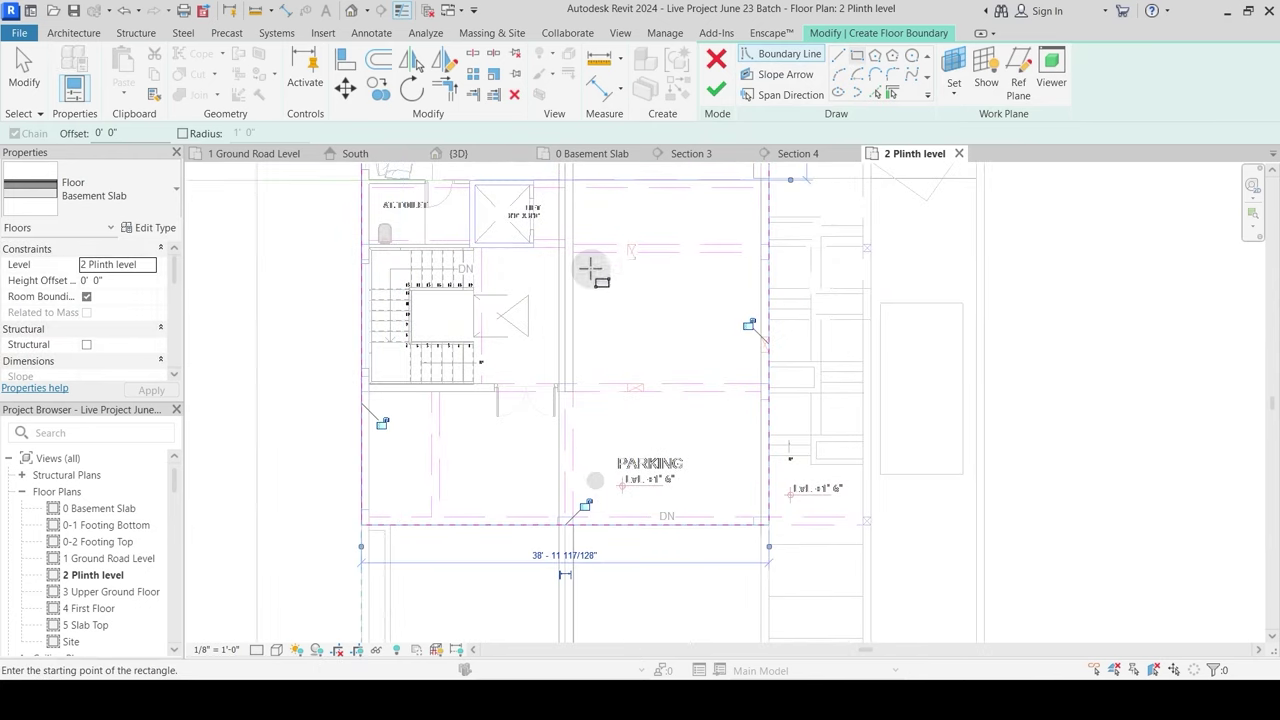
Step: Sketch a boundary rectangle around the staircase
middle_click_drag(584, 262, 672, 379)
scroll(559, 328, "up", 3)
middle_click_drag(564, 376, 628, 279)
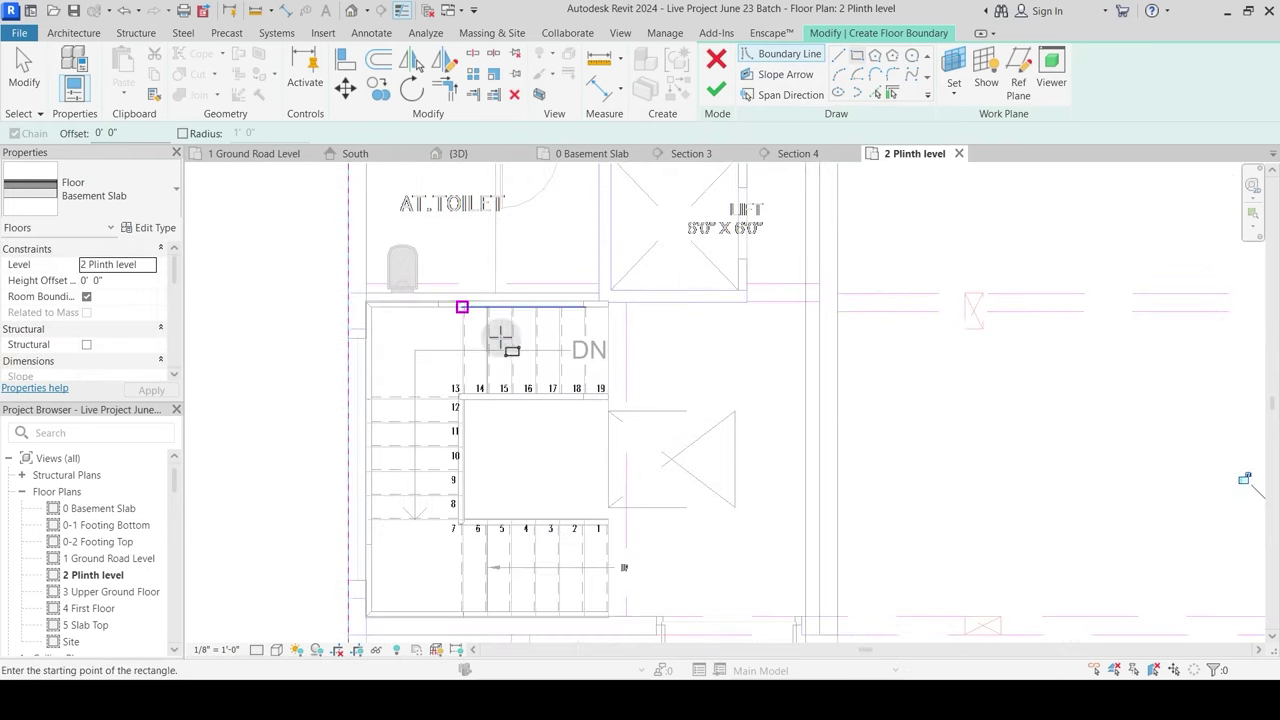
scroll(608, 310, "up", 2)
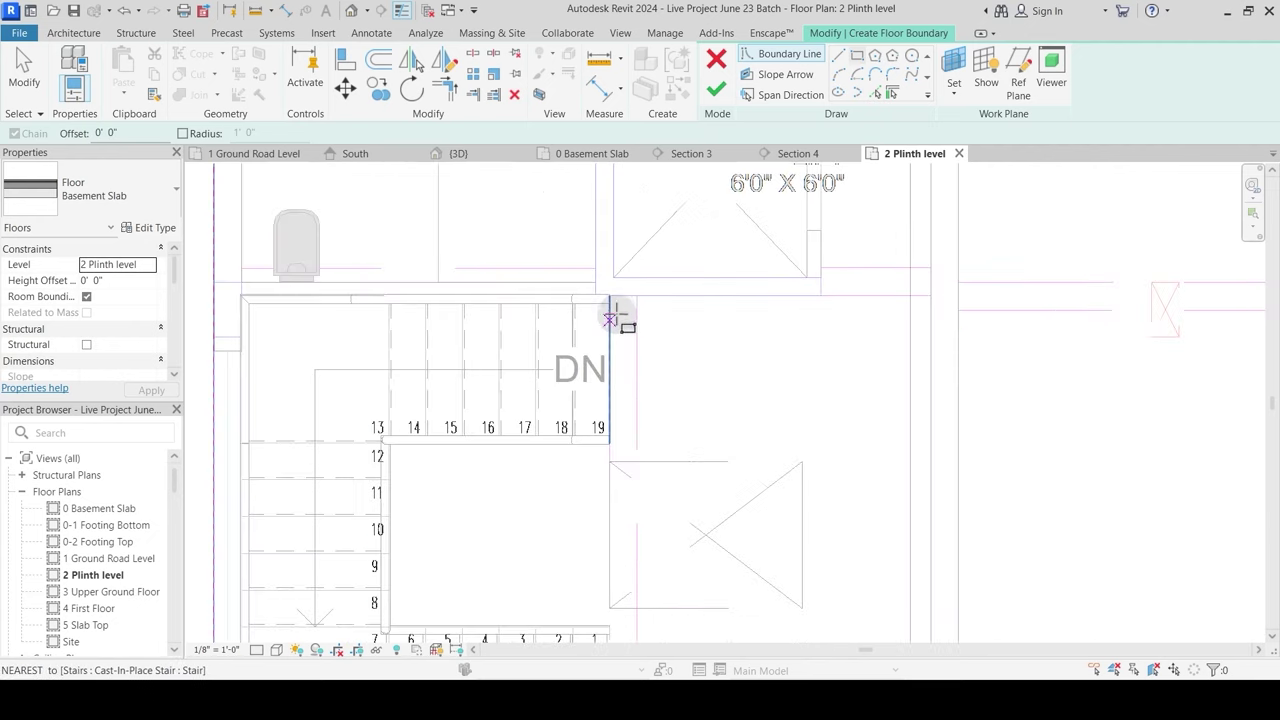
scroll(609, 296, "up", 3)
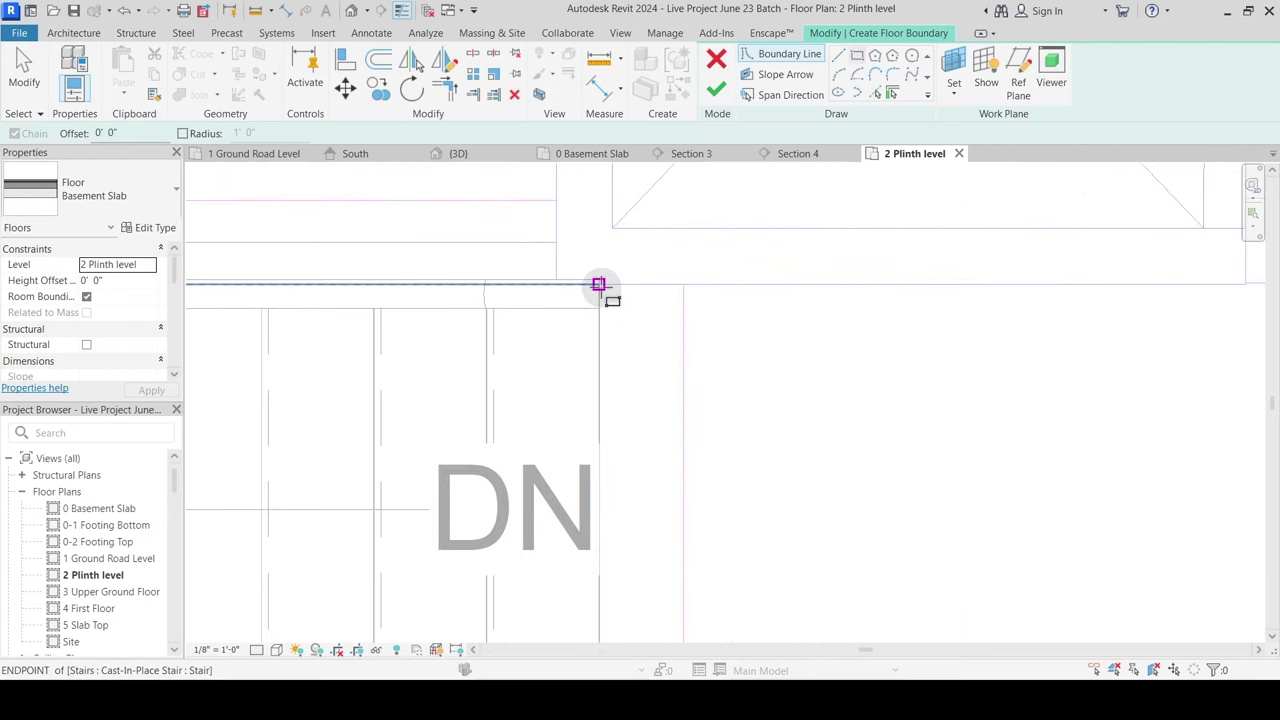
left_click(600, 285)
scroll(686, 231, "down", 2)
scroll(368, 502, "down", 1)
middle_click_drag(368, 502, 678, 132)
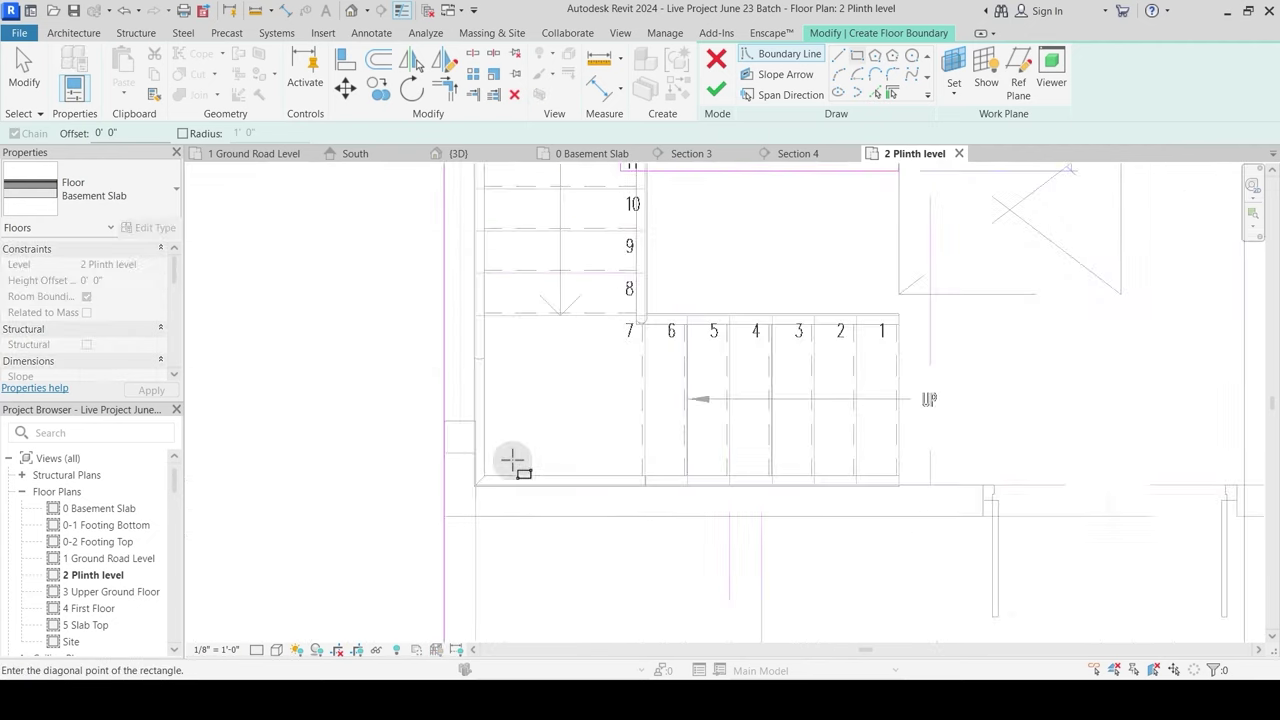
scroll(512, 460, "up", 2)
left_click(409, 500)
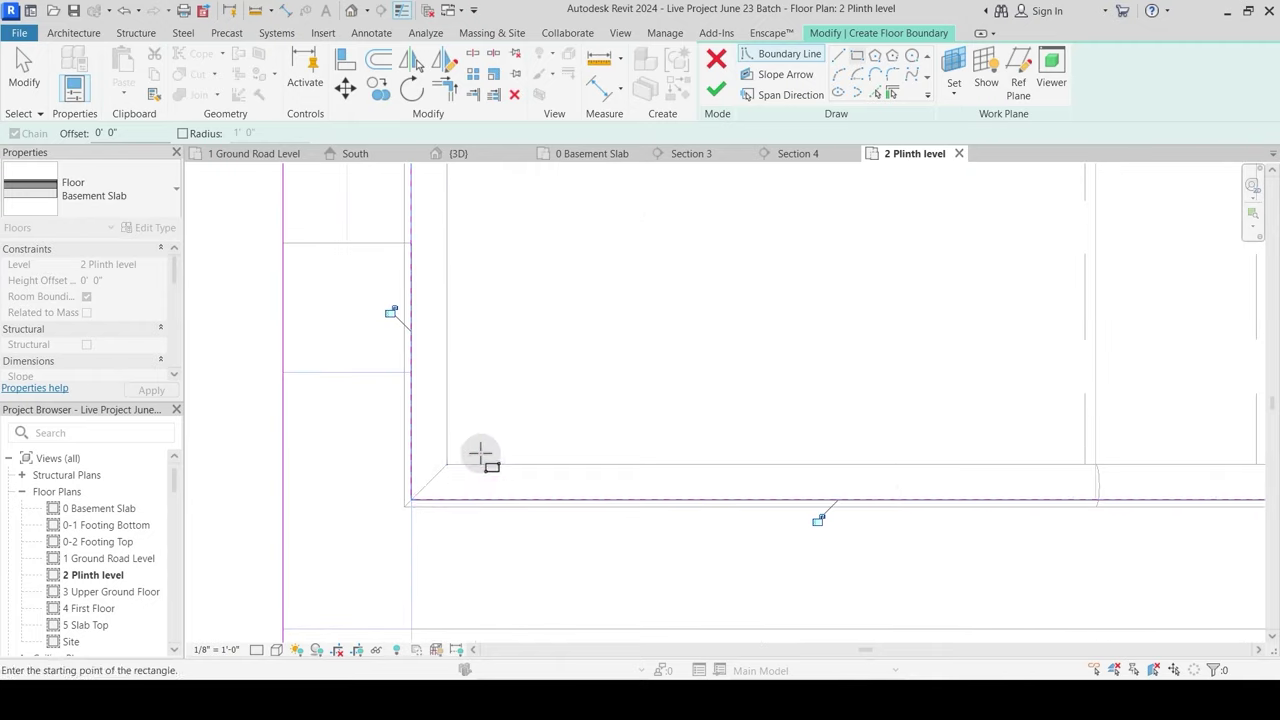
Step: Sketch a boundary rectangle around the toilet and lift
scroll(480, 453, "down", 5)
mouse_move(676, 343)
middle_mouse_down()
mouse_move(603, 636)
mouse_move(660, 358)
mouse_move(676, 540)
middle_mouse_up()
scroll(611, 454, "down", 1)
left_click(898, 501)
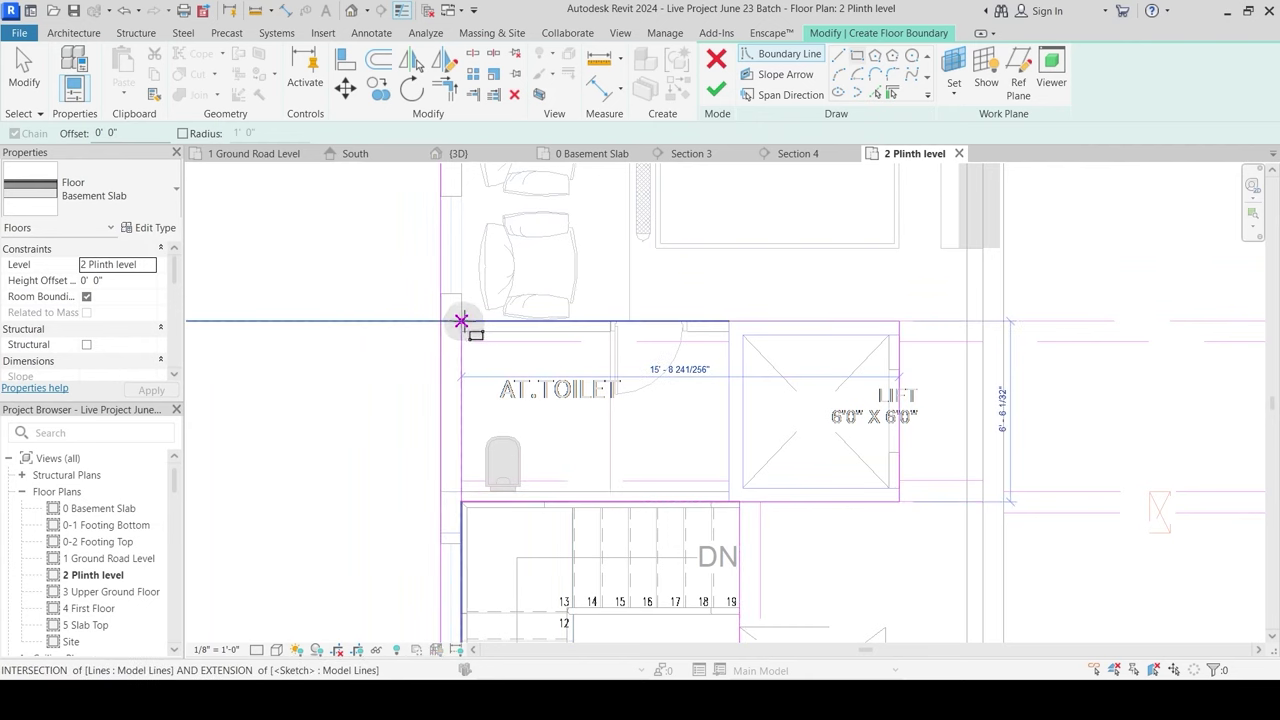
left_click(465, 321)
key("Escape")
key("Escape")
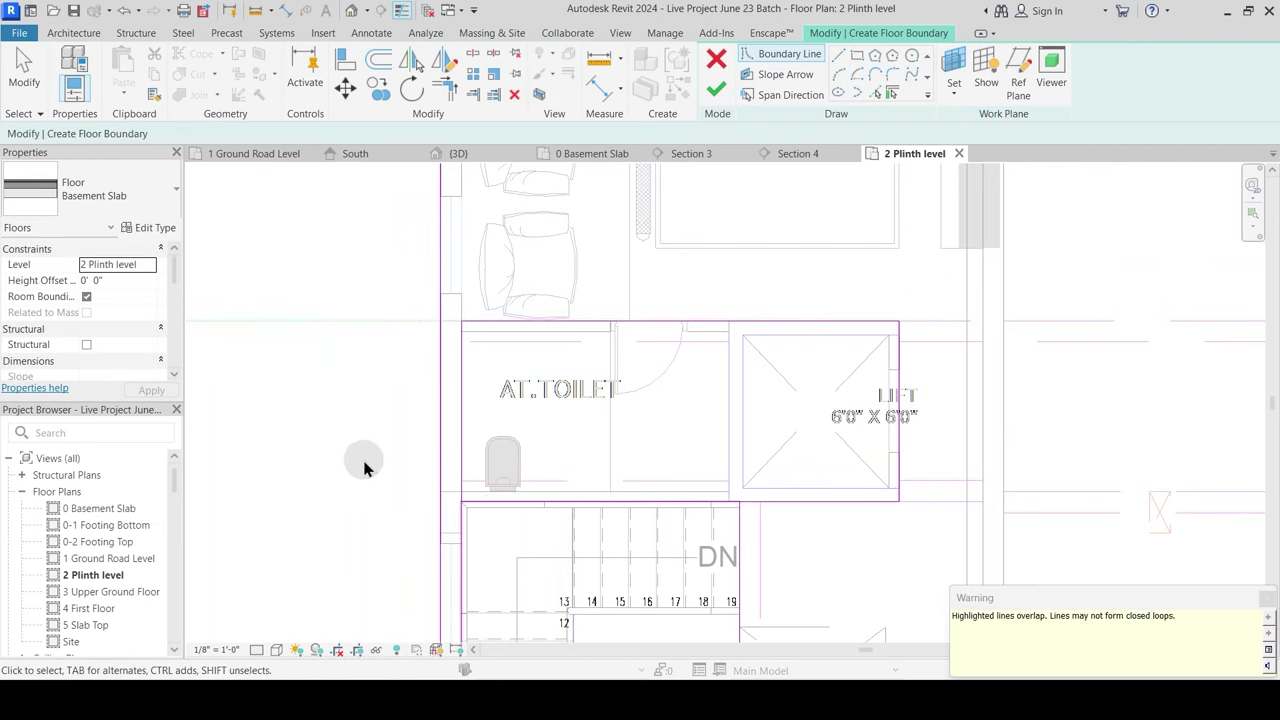
Step: Split the overlapping stair lines and trim the left boundary to the stair's bottom line
left_click_drag(363, 463, 795, 566)
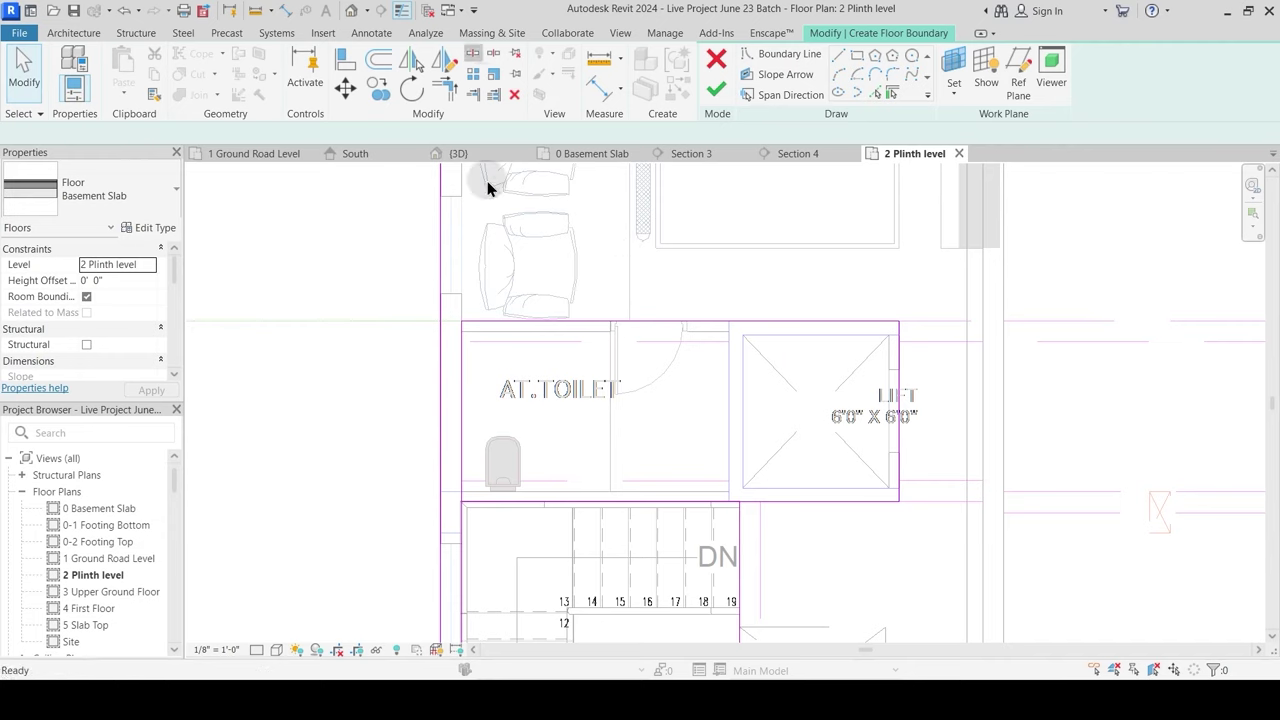
key("s")
key("l")
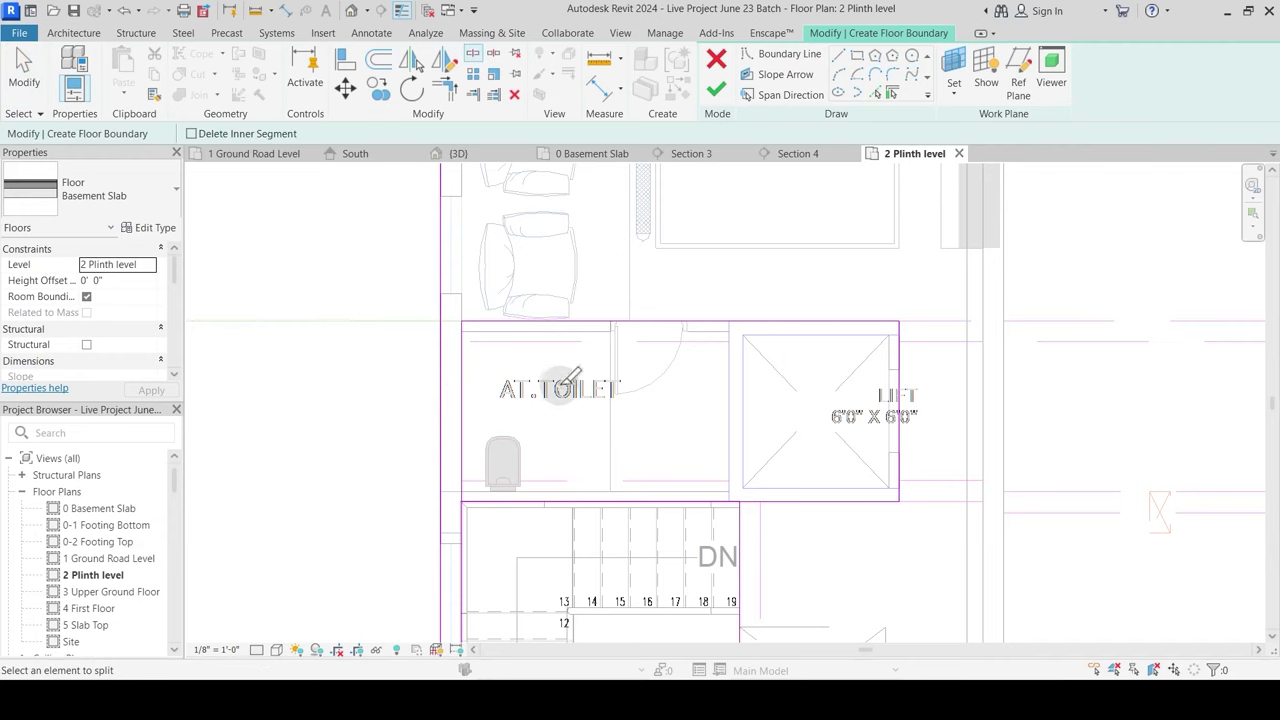
key("t")
key("r")
scroll(540, 480, "down", 3, "ctrl")
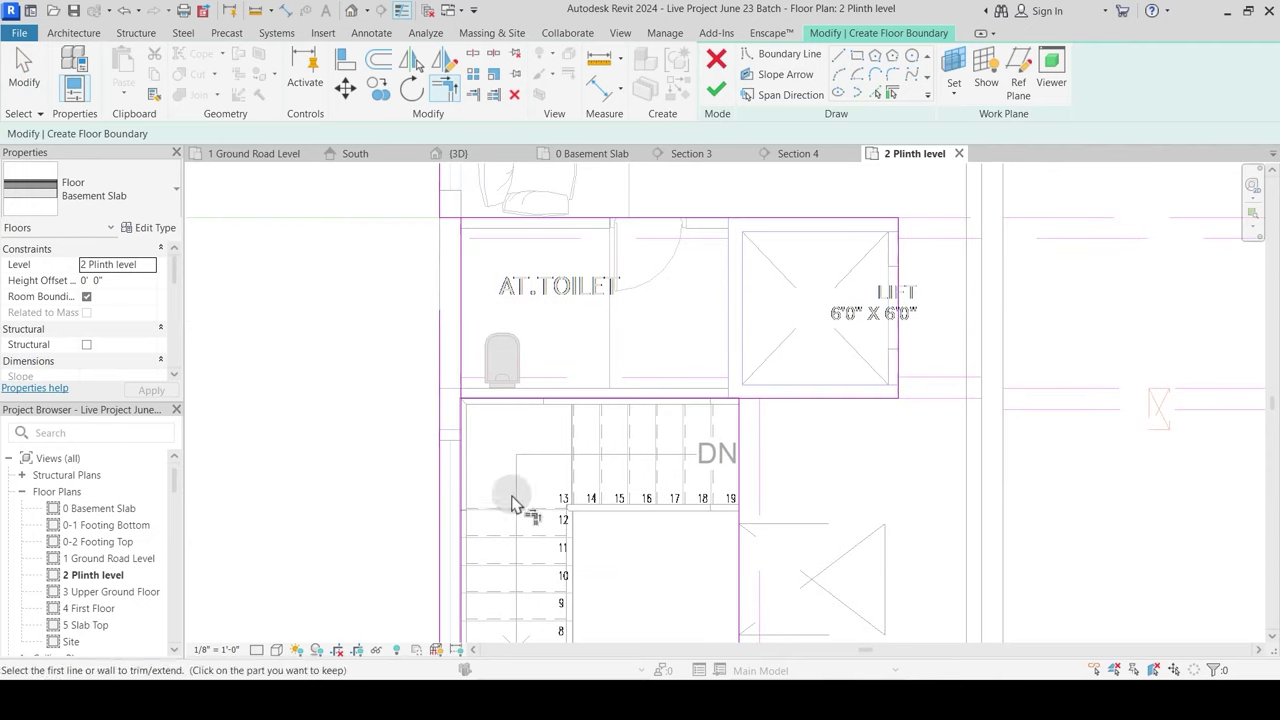
middle_click_drag(500, 571, 529, 310)
left_click(469, 550)
left_click(537, 498)
scroll(587, 559, "down", 3)
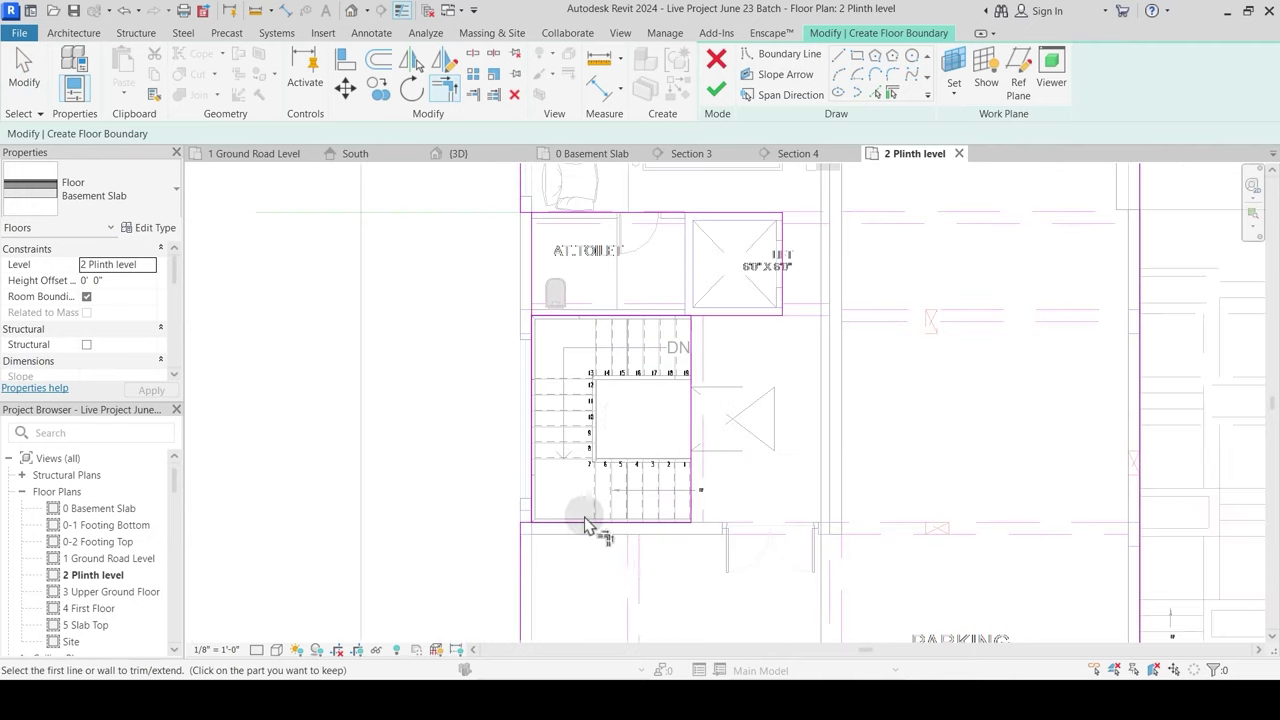
key("Escape")
Step: Delete the leftover stray sketch lines around the lift and stair
middle_click_drag(666, 371, 638, 442)
left_click_drag(586, 452, 466, 370)
key("Delete")
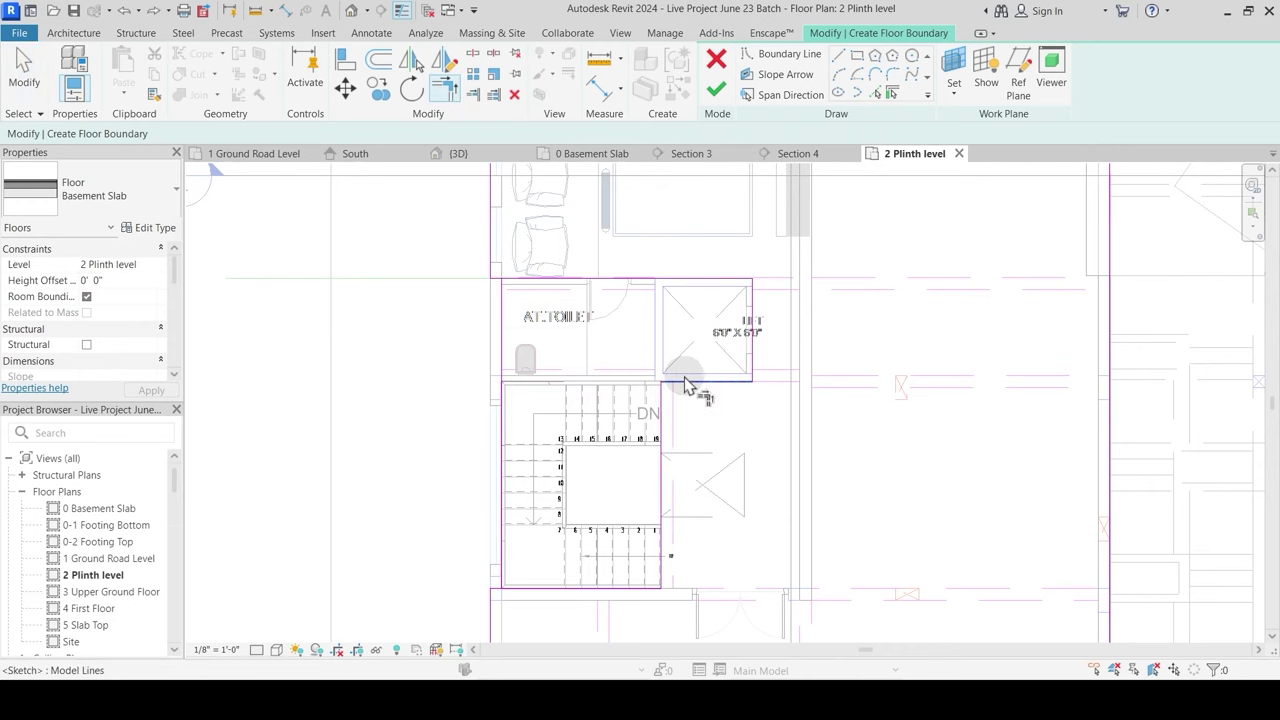
left_click_drag(583, 462, 486, 357)
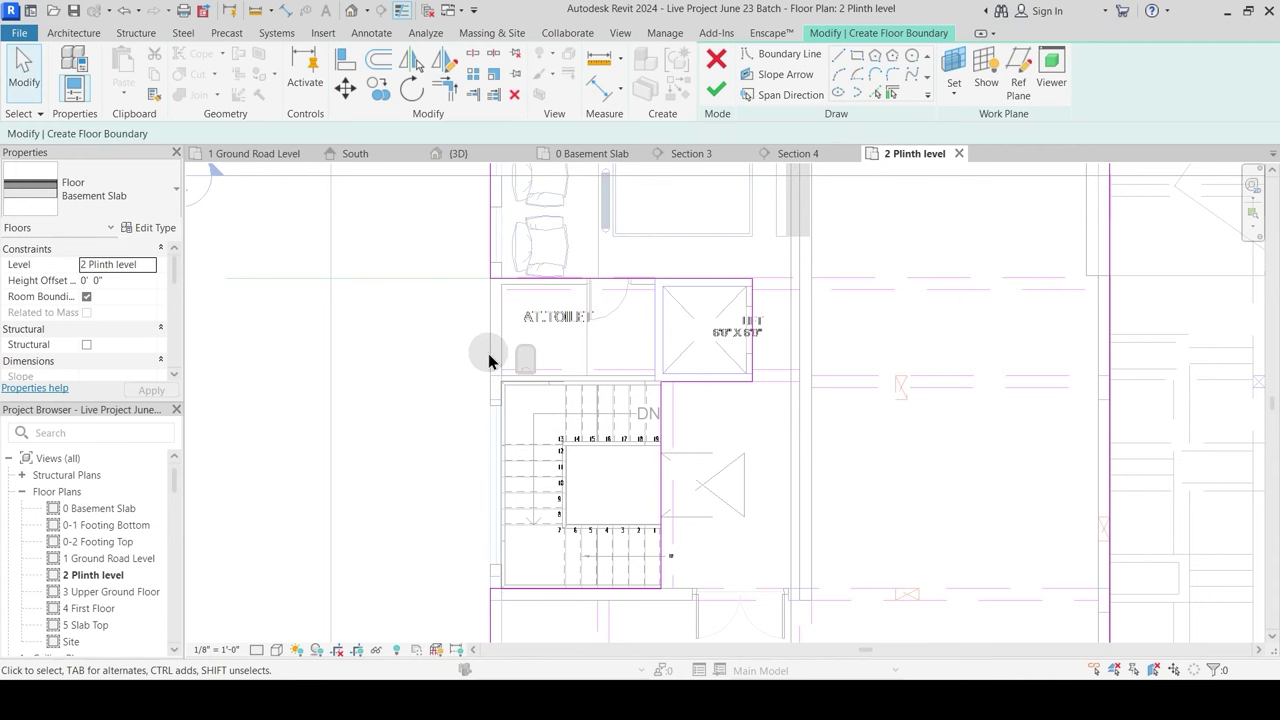
scroll(526, 386, "down", 2)
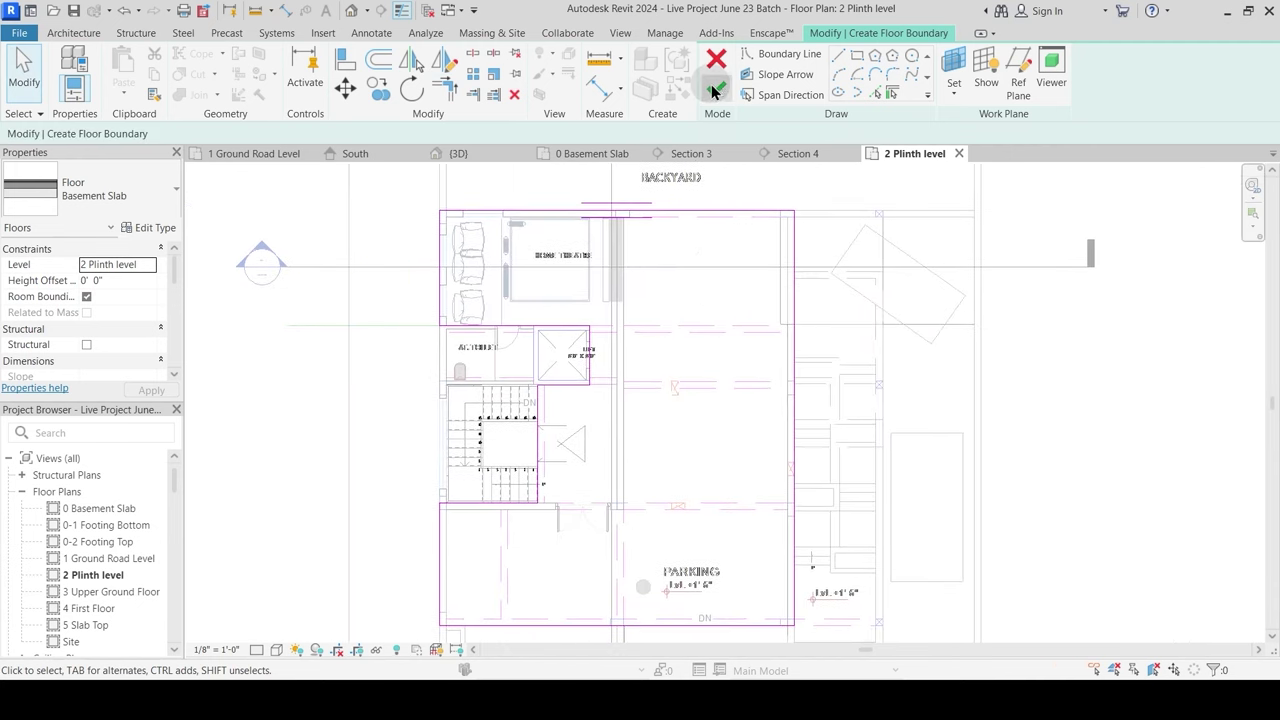
Step: Finish the floor sketch without attaching walls, inspect it in 3D, then view Section 3
left_click(715, 89)
left_click(775, 361)
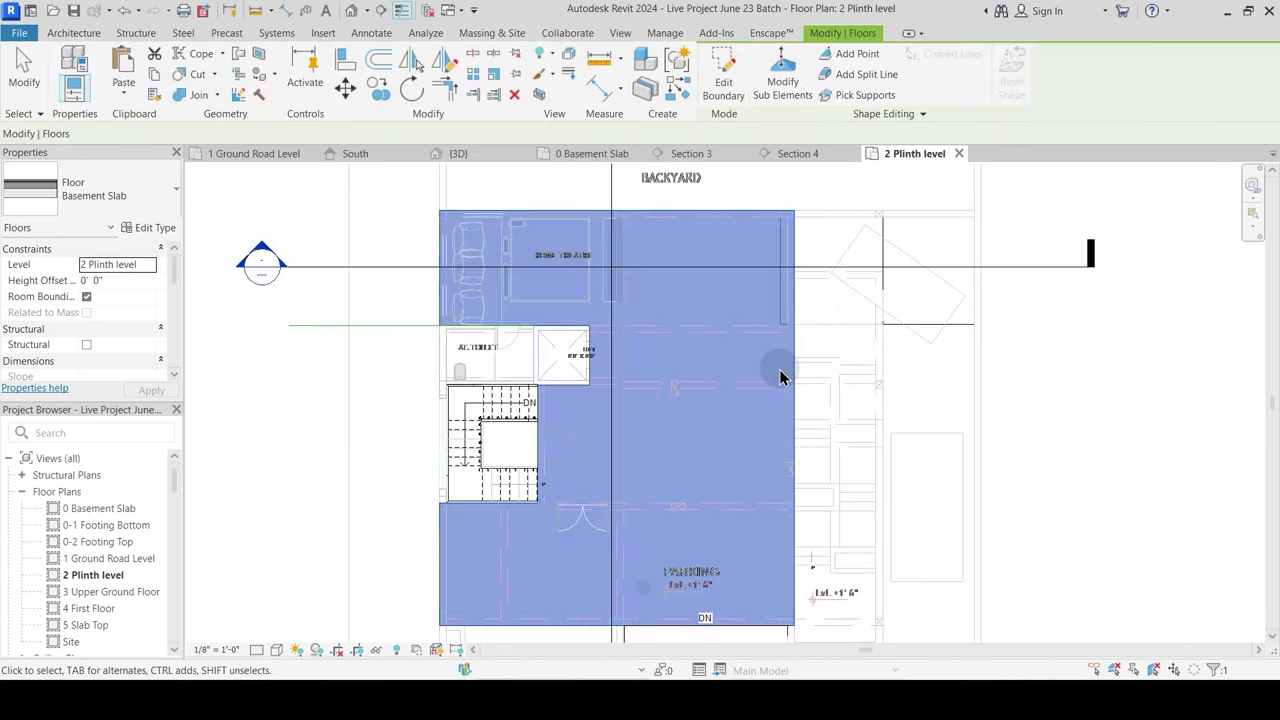
left_click(486, 159)
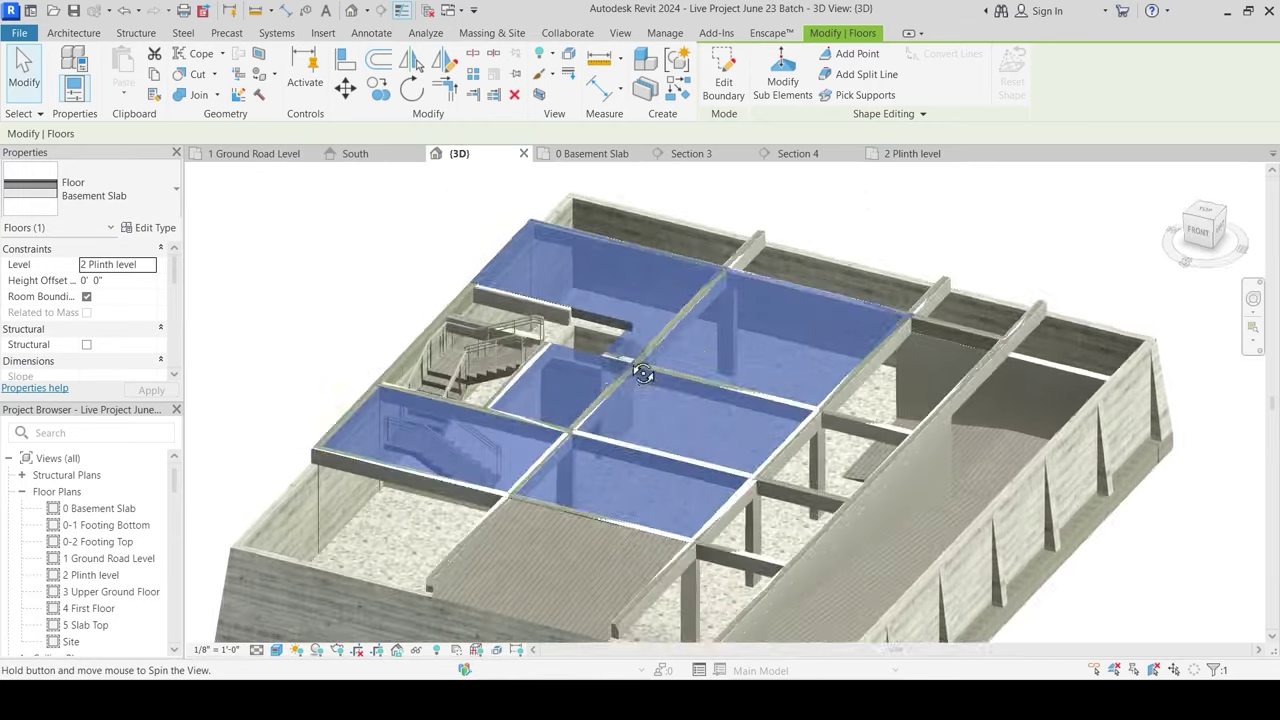
middle_click_drag(644, 374, 719, 445, "shift")
key("Escape")
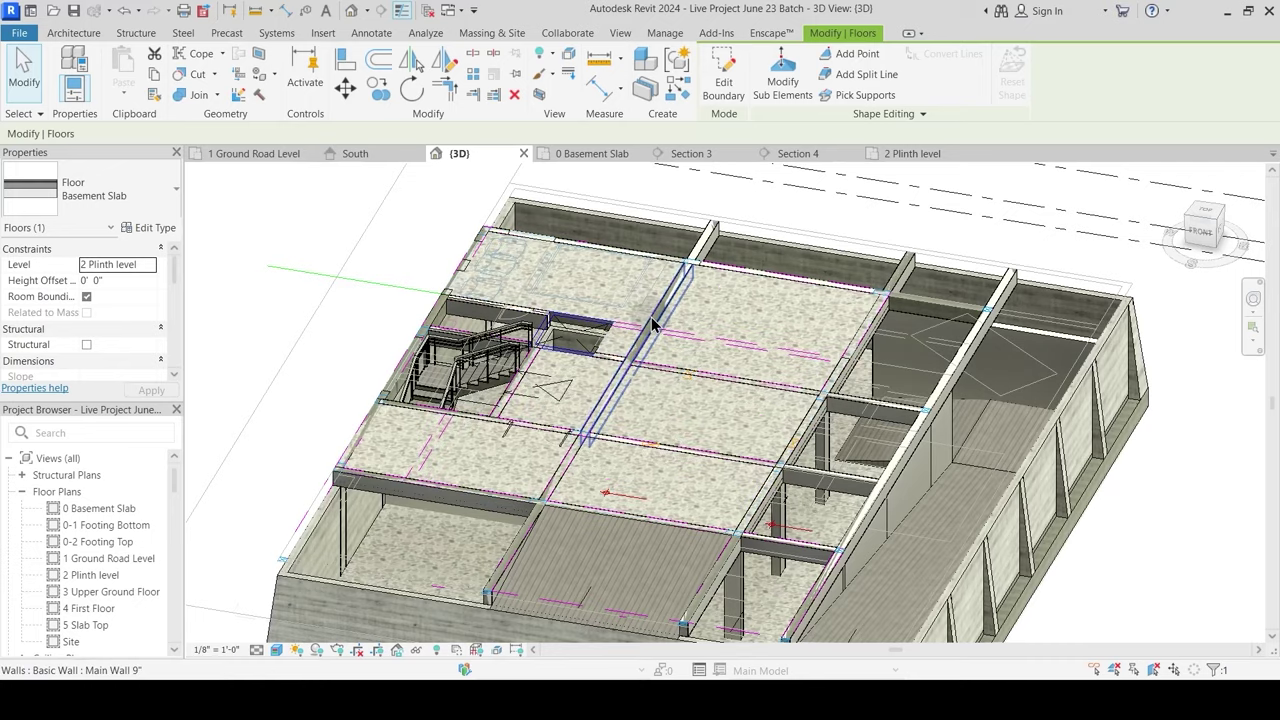
scroll(625, 262, "up", 2)
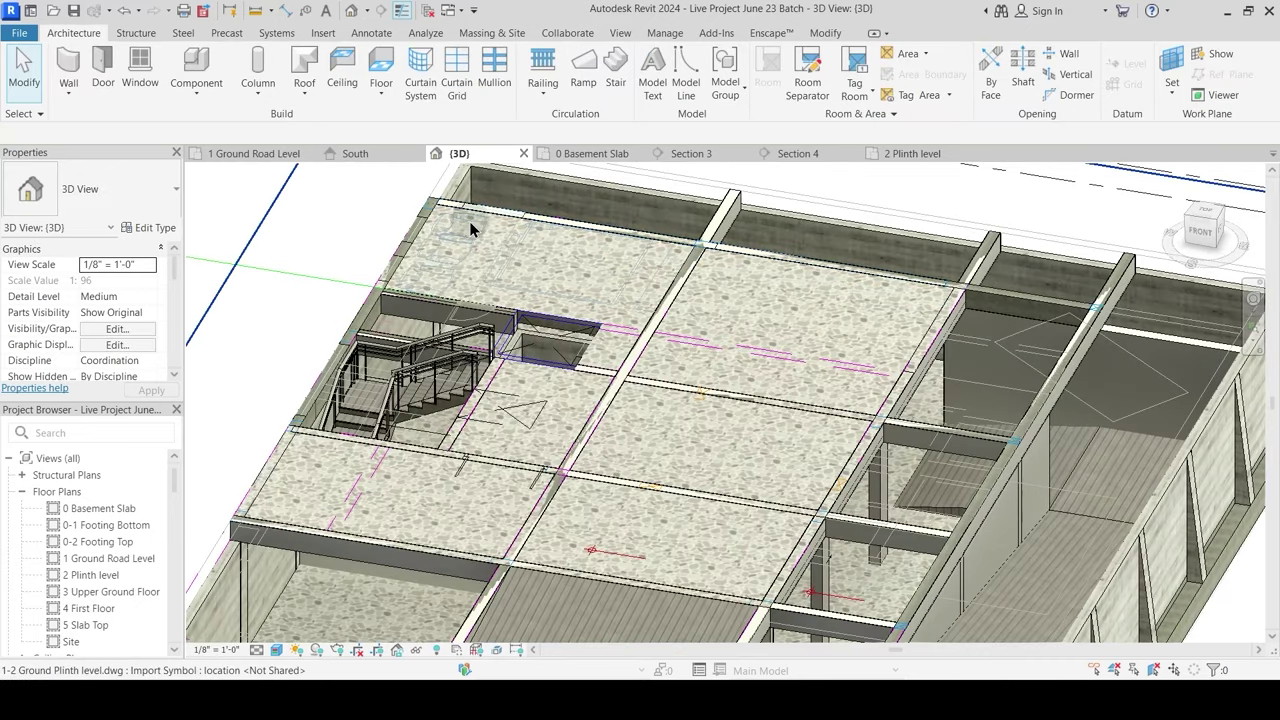
left_click(729, 156)
scroll(440, 410, "up", 5)
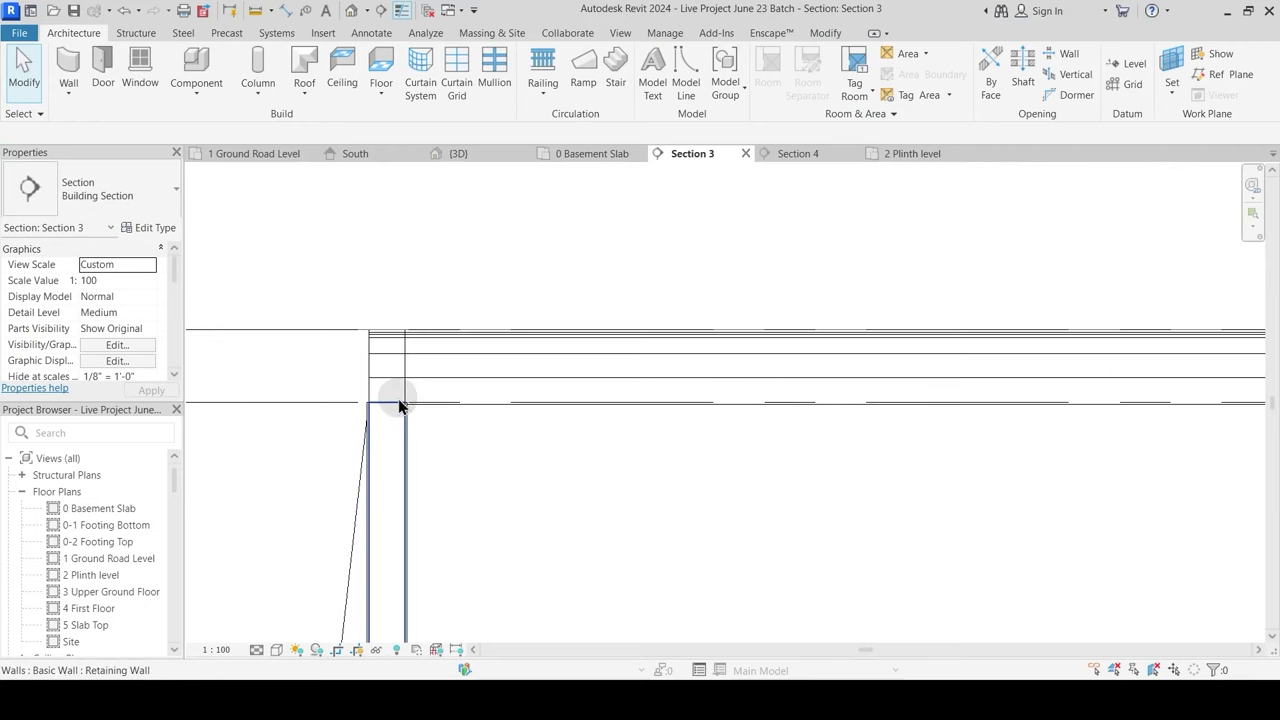
Step: Select and inspect the Basement Slab floor's left end in Section 3
middle_click_drag(399, 405, 563, 383)
left_click(651, 325)
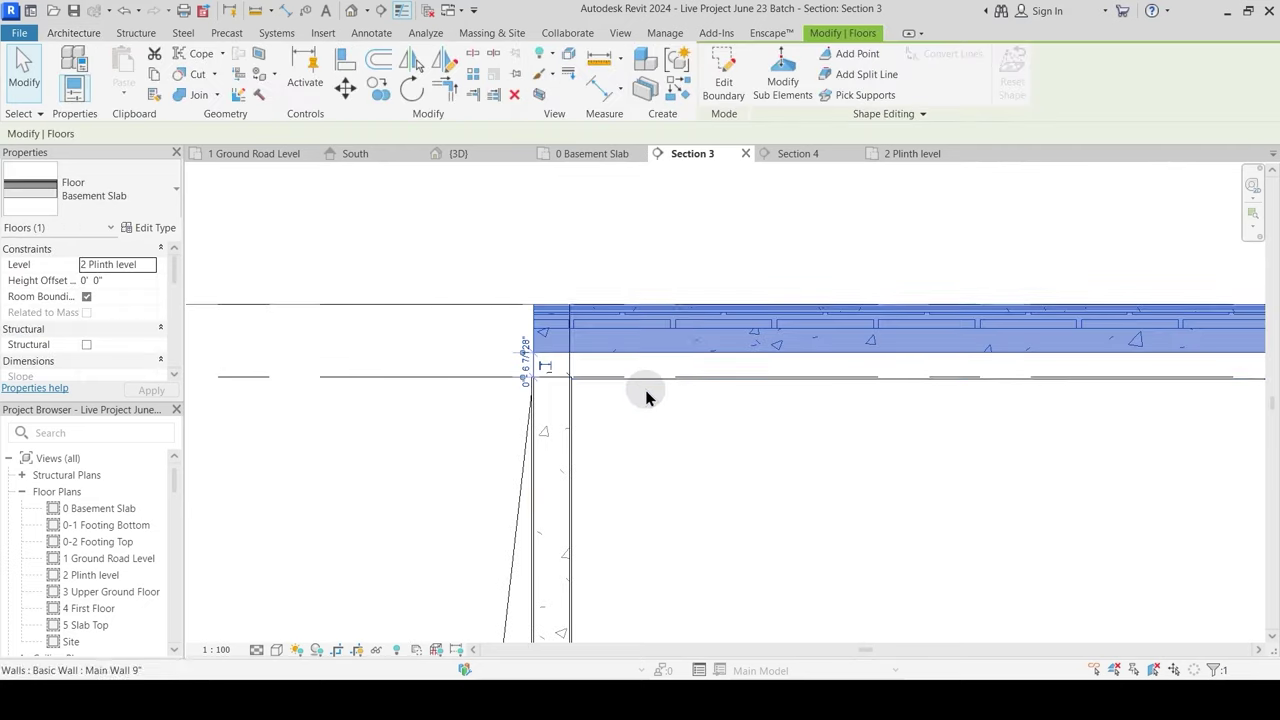
scroll(646, 397, "up", 3)
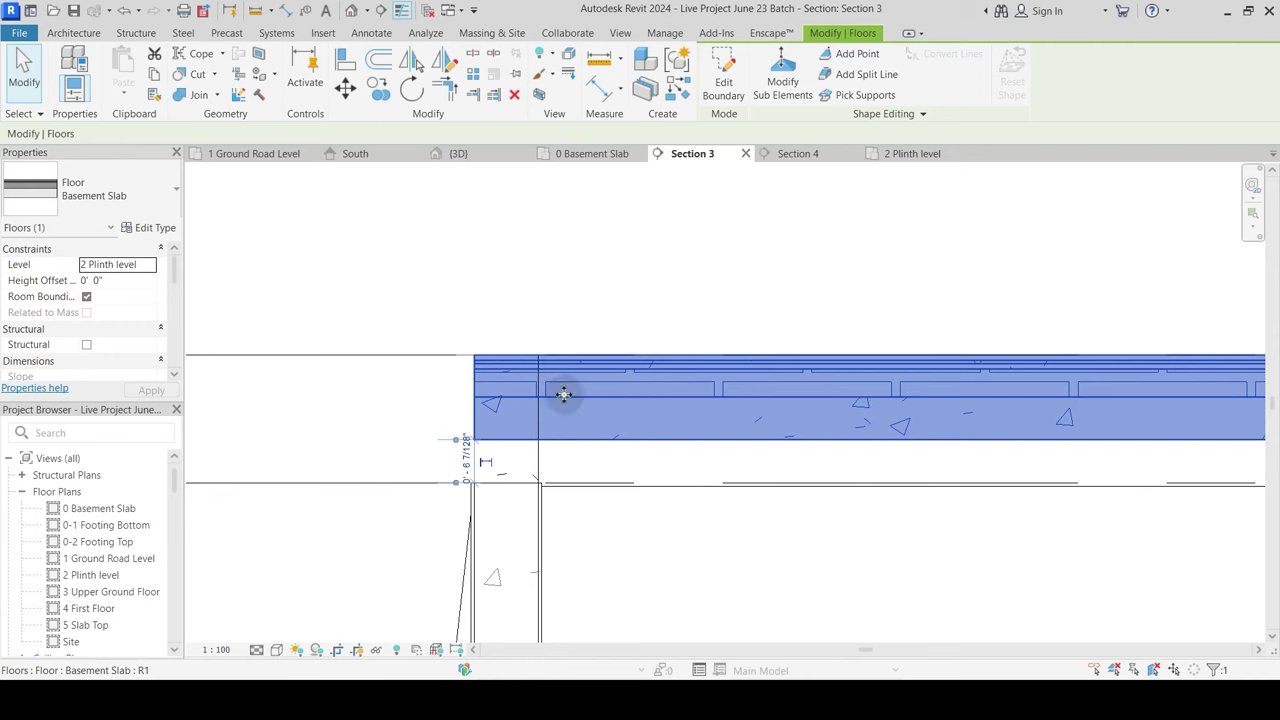
key("Escape")
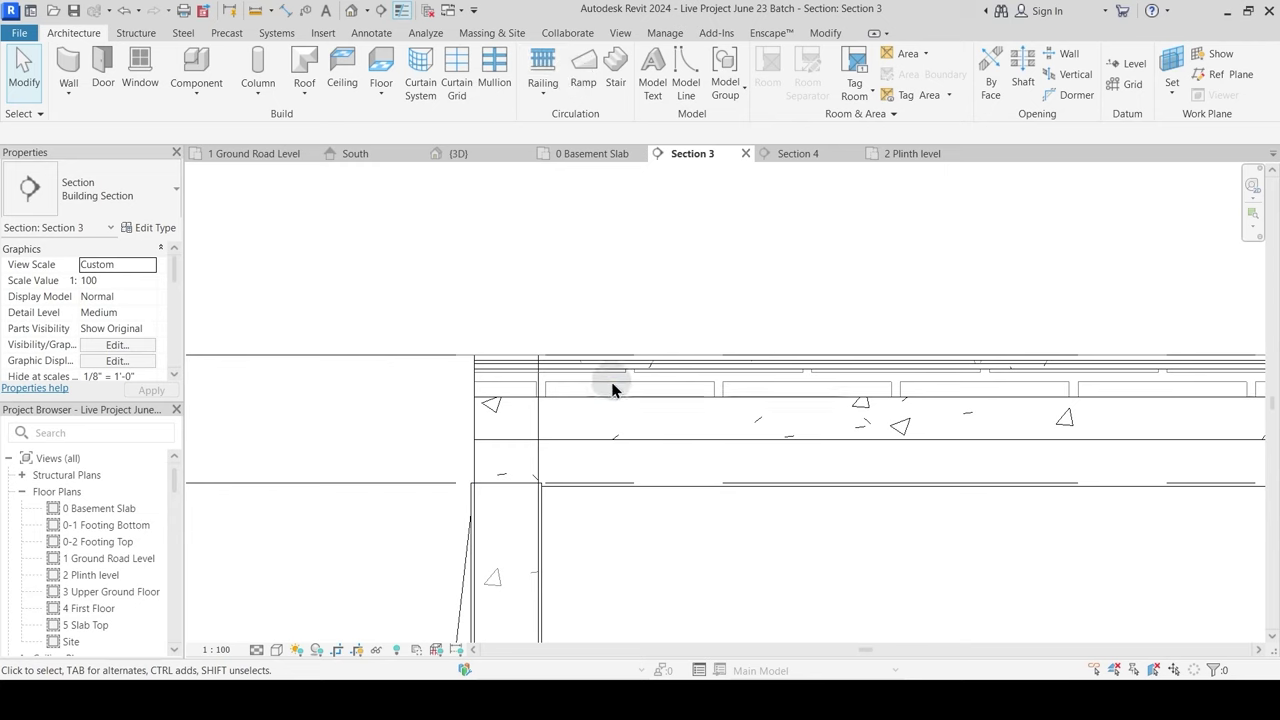
Step: Measure the gap between the slab and plinth level, then open Project Units with UN
left_click(826, 33)
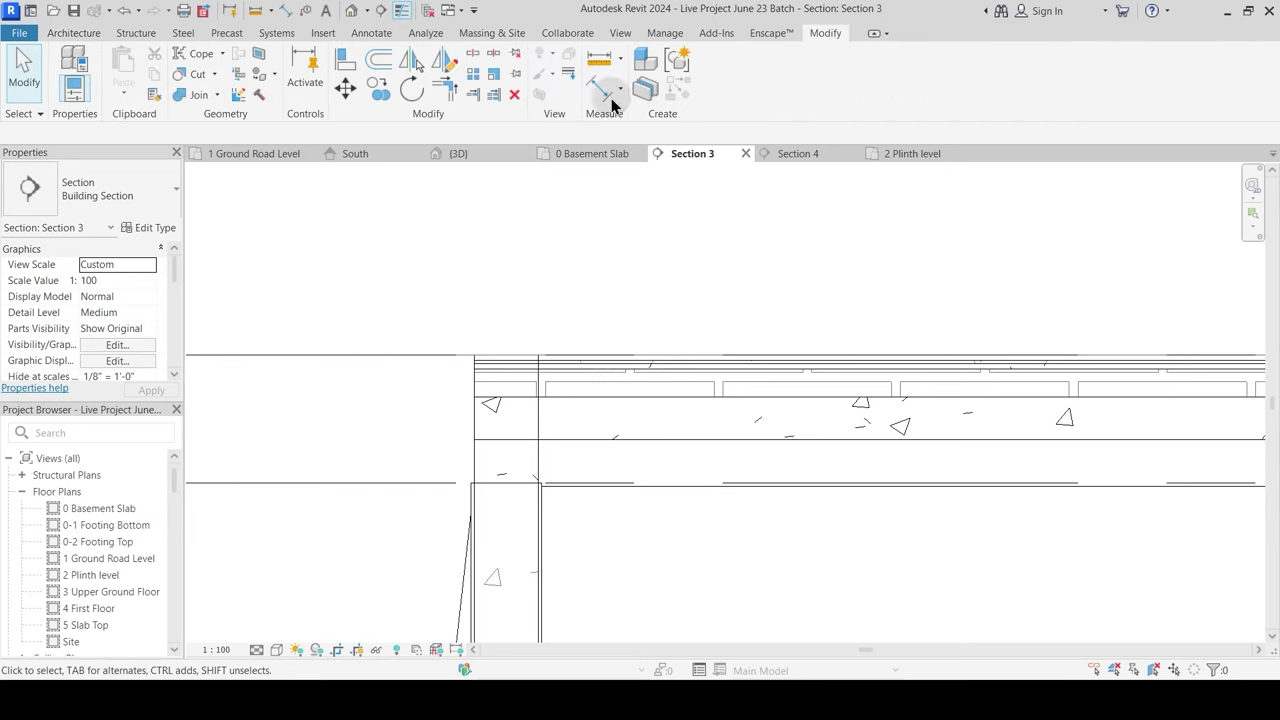
left_click(599, 60)
left_click(614, 396)
left_click(610, 354)
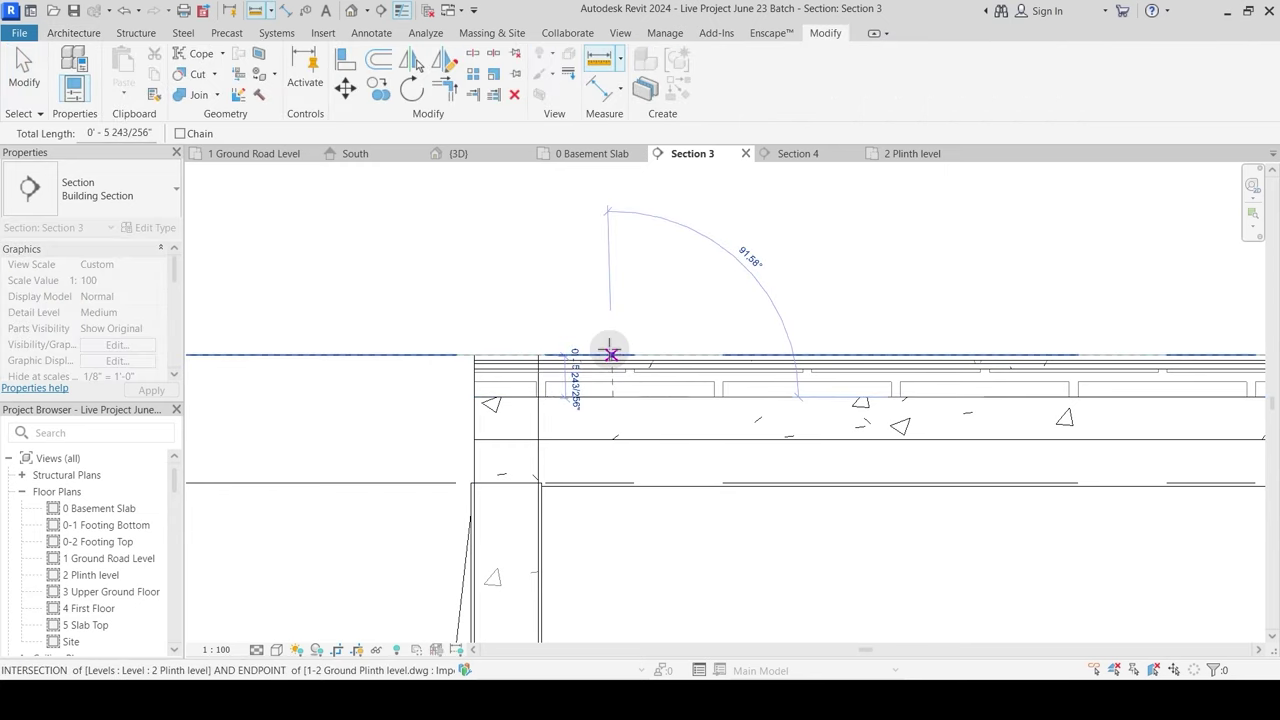
scroll(610, 352, "up", 2)
key("Escape")
key("Escape")
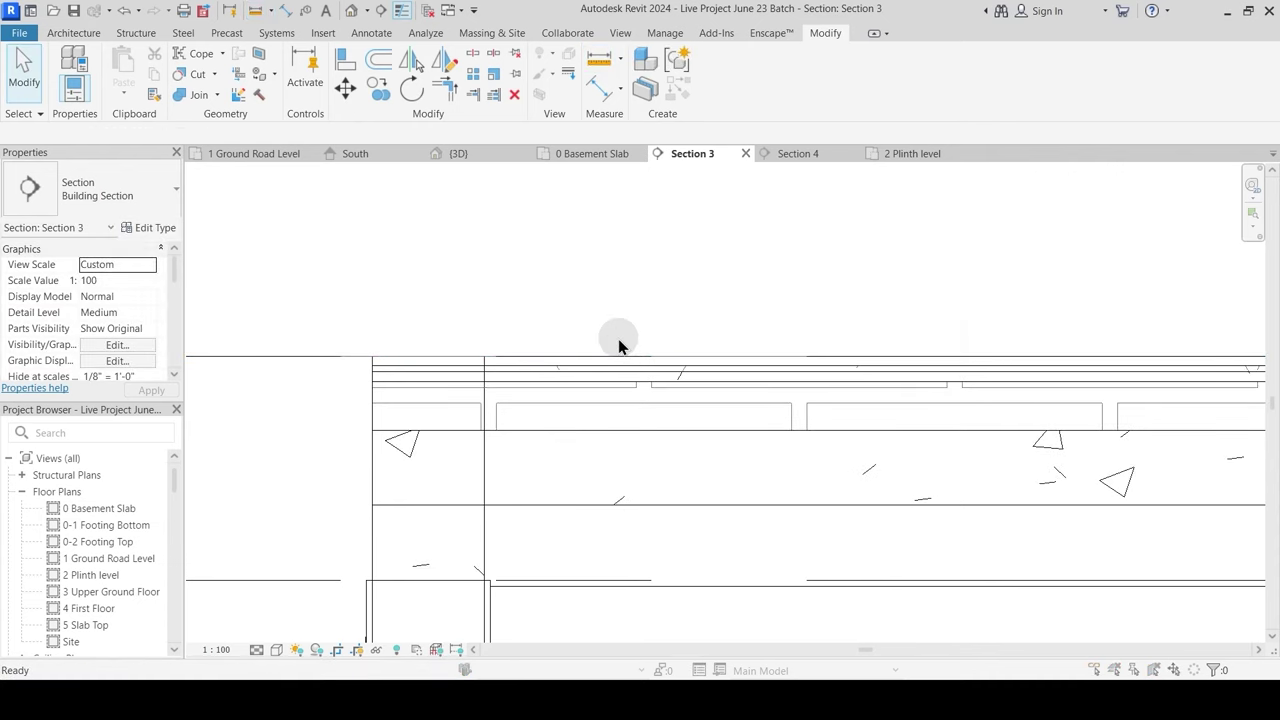
key("u")
key("n")
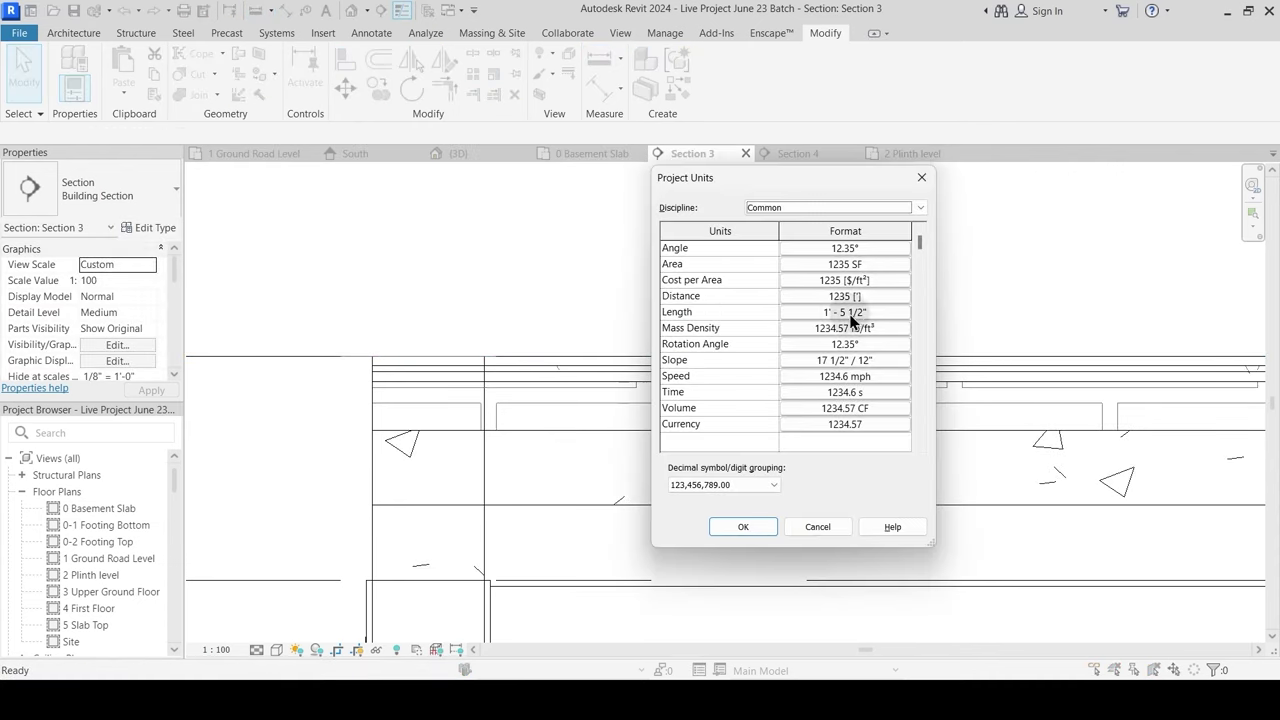
Step: Set the project length format to millimetres
left_click(848, 313)
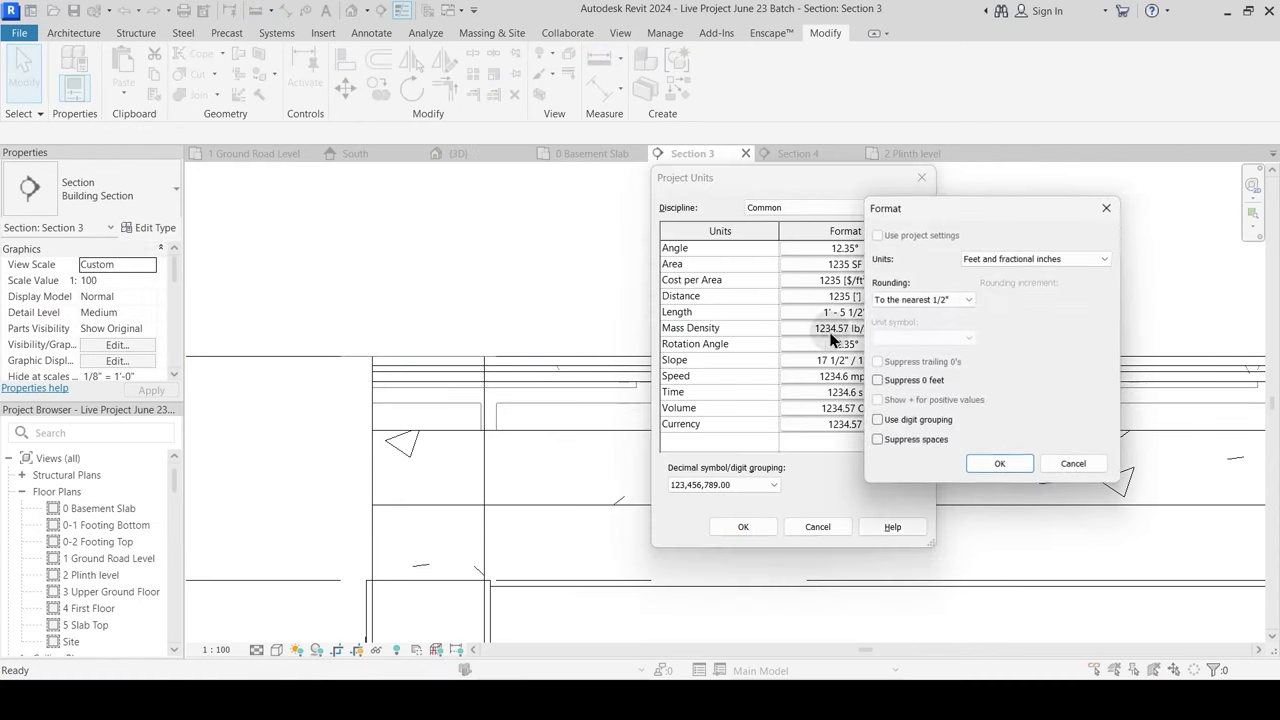
left_click(979, 261)
left_click(990, 326)
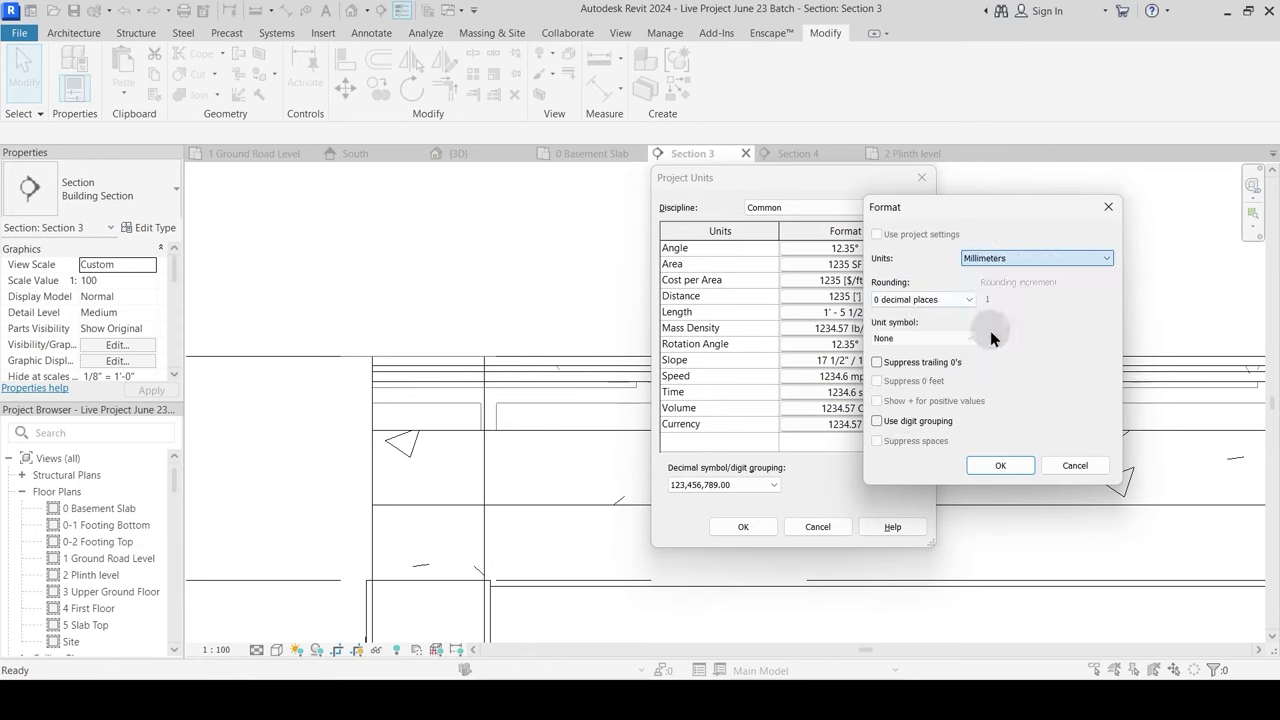
left_click(1001, 466)
left_click(743, 527)
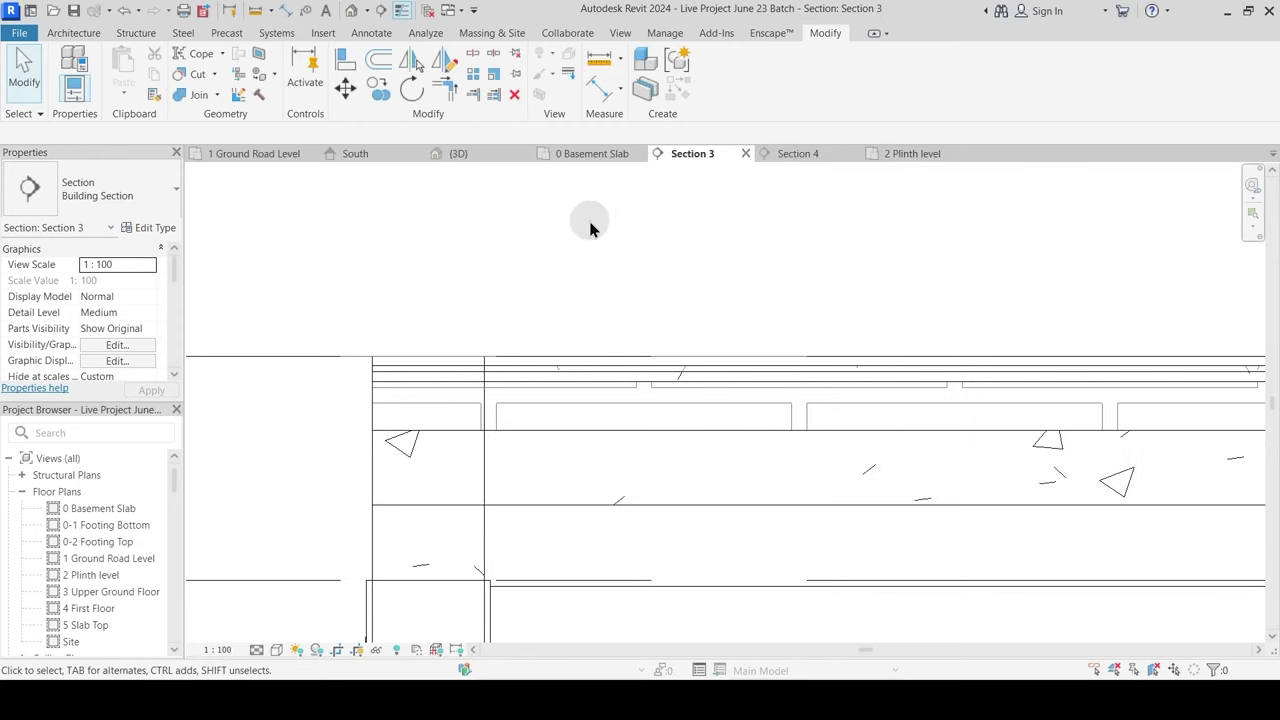
Step: Re-measure the gap and give the Basement Slab floor a 151.0 height offset
left_click(600, 66)
left_click(627, 429)
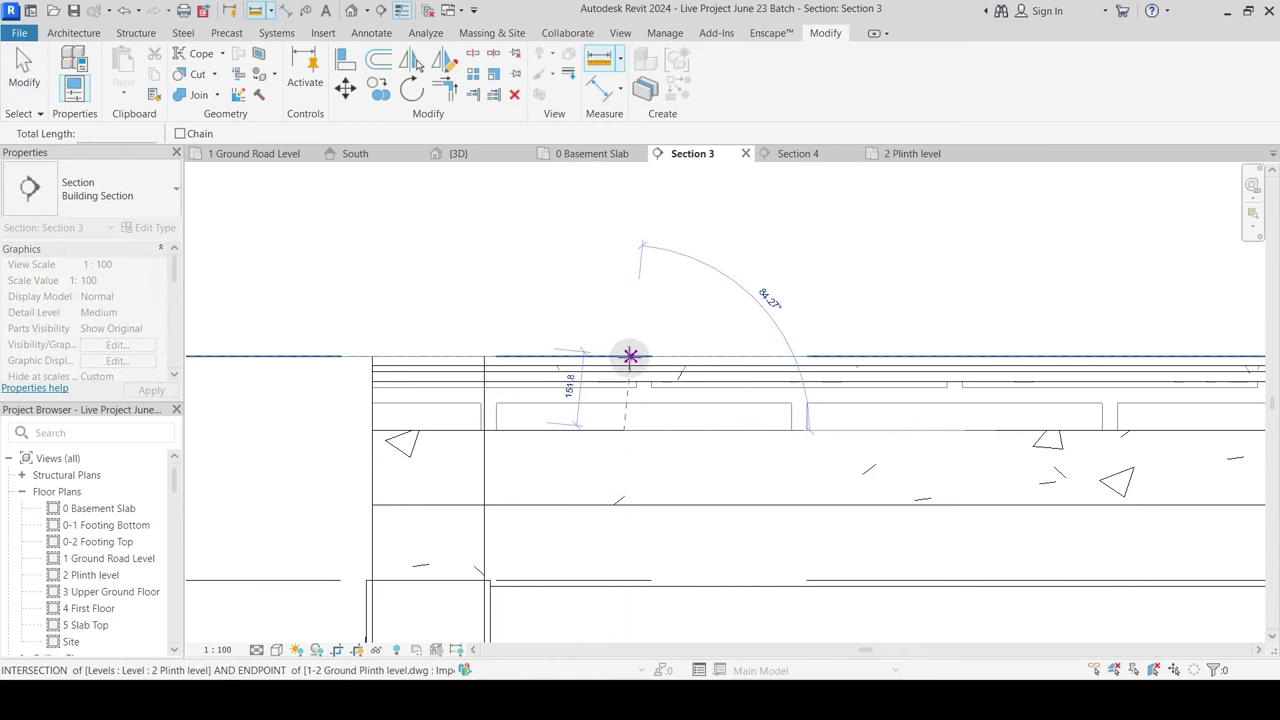
key("Escape")
key("Escape")
left_click(623, 362)
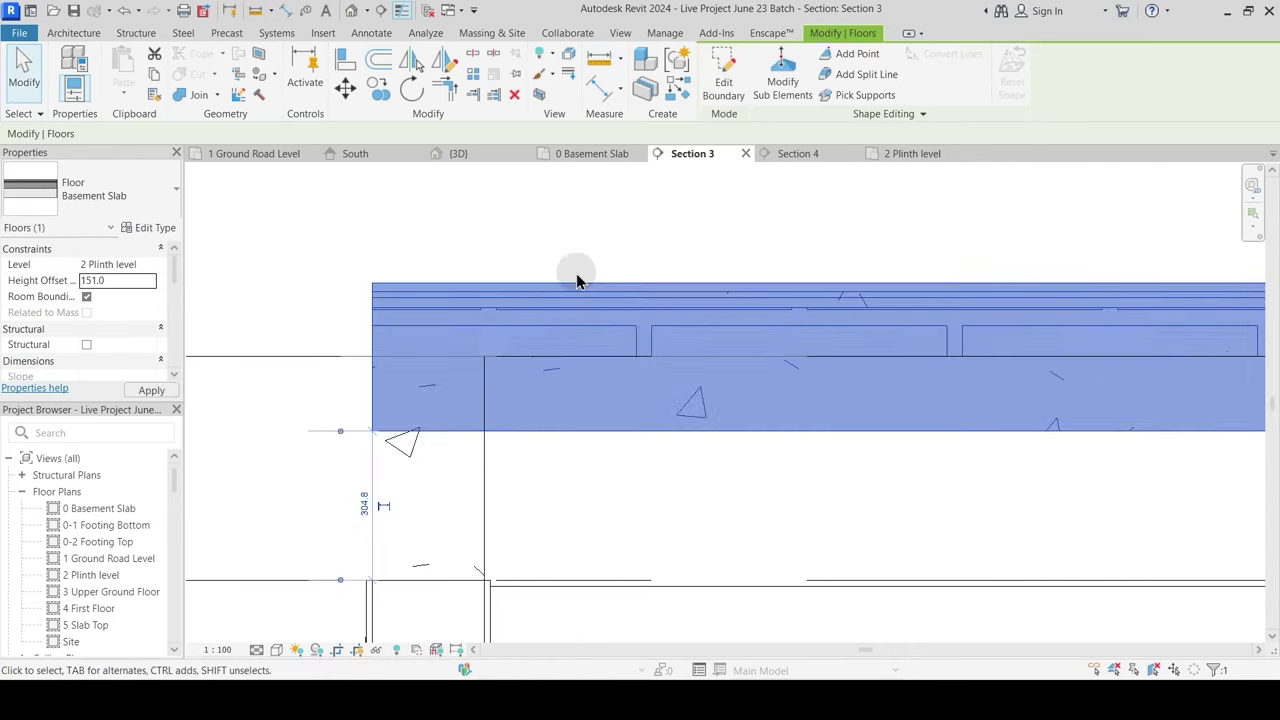
left_click(583, 277)
scroll(623, 417, "up", 4)
Step: Pan the section and orbit the 3D model to review the raised slab
middle_click_drag(633, 447, 486, 426)
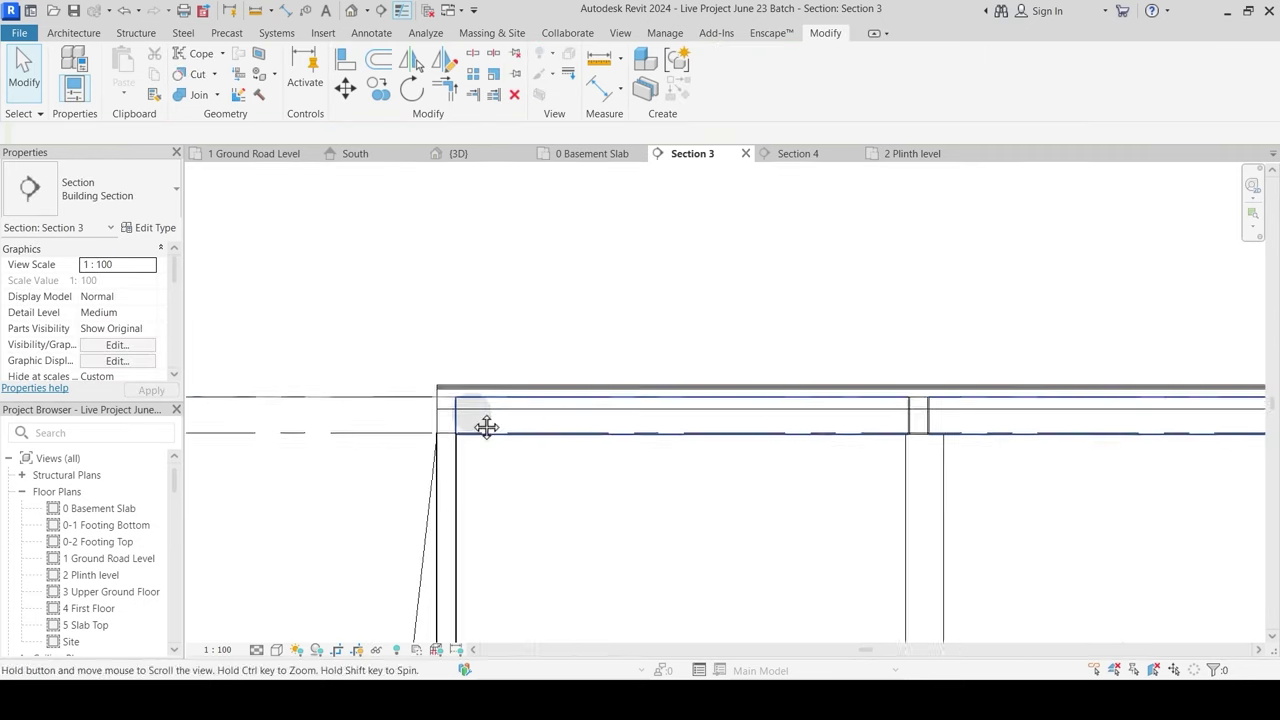
scroll(586, 383, "down", 4)
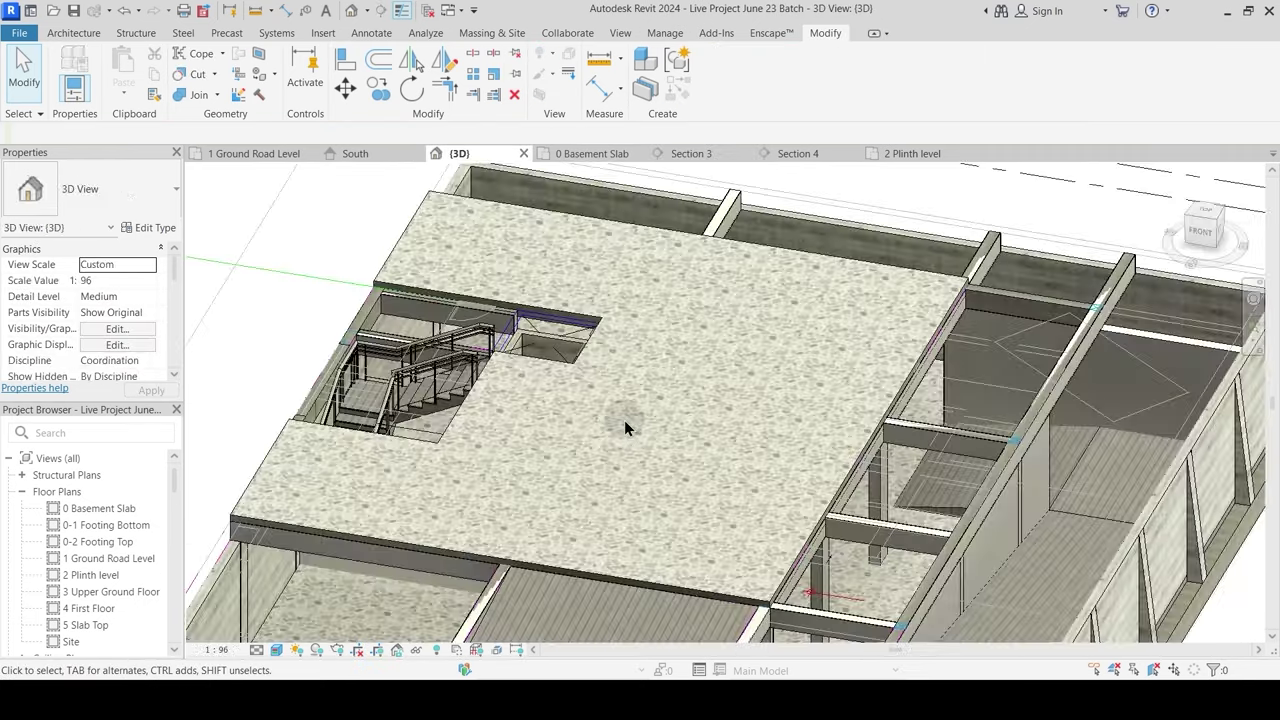
scroll(607, 440, "down", 2)
middle_click_drag(601, 445, 560, 466)
scroll(545, 345, "up", 6)
scroll(540, 345, "down", 2)
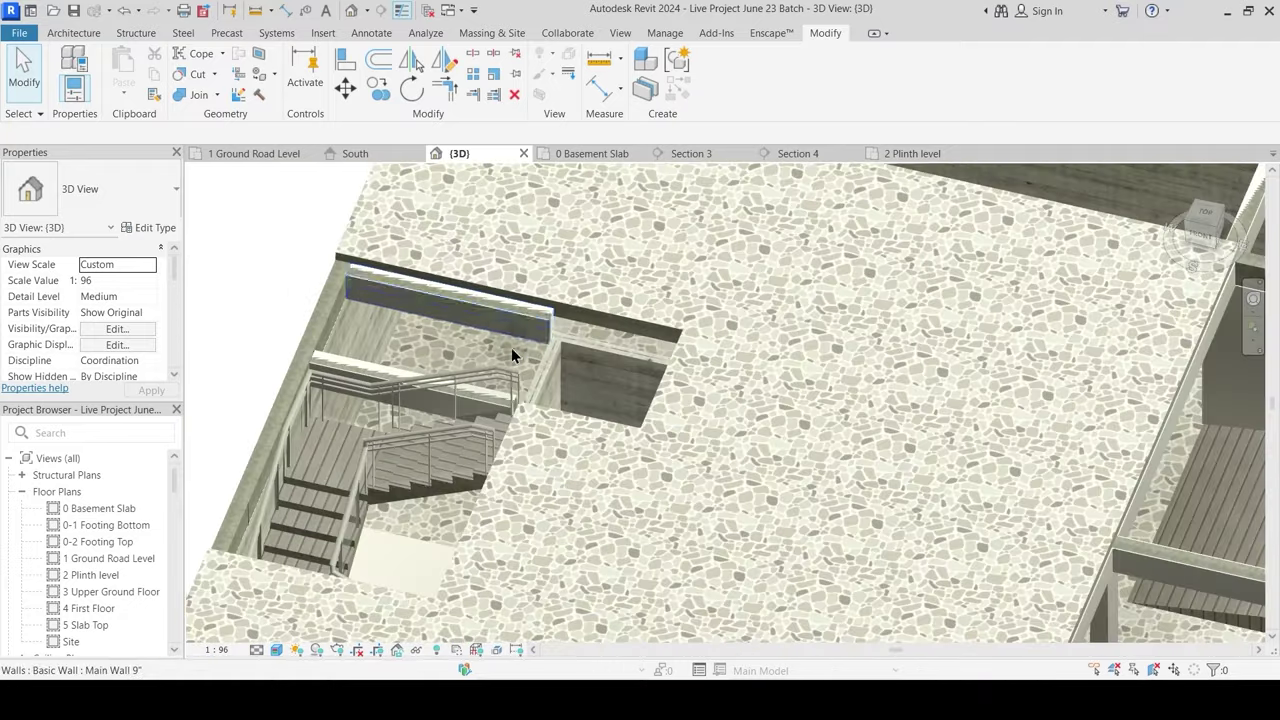
scroll(575, 330, "up", 4)
Step: Set the Top Constraint of the four walls around the opening to 2 Plinth level
scroll(599, 318, "down", 1)
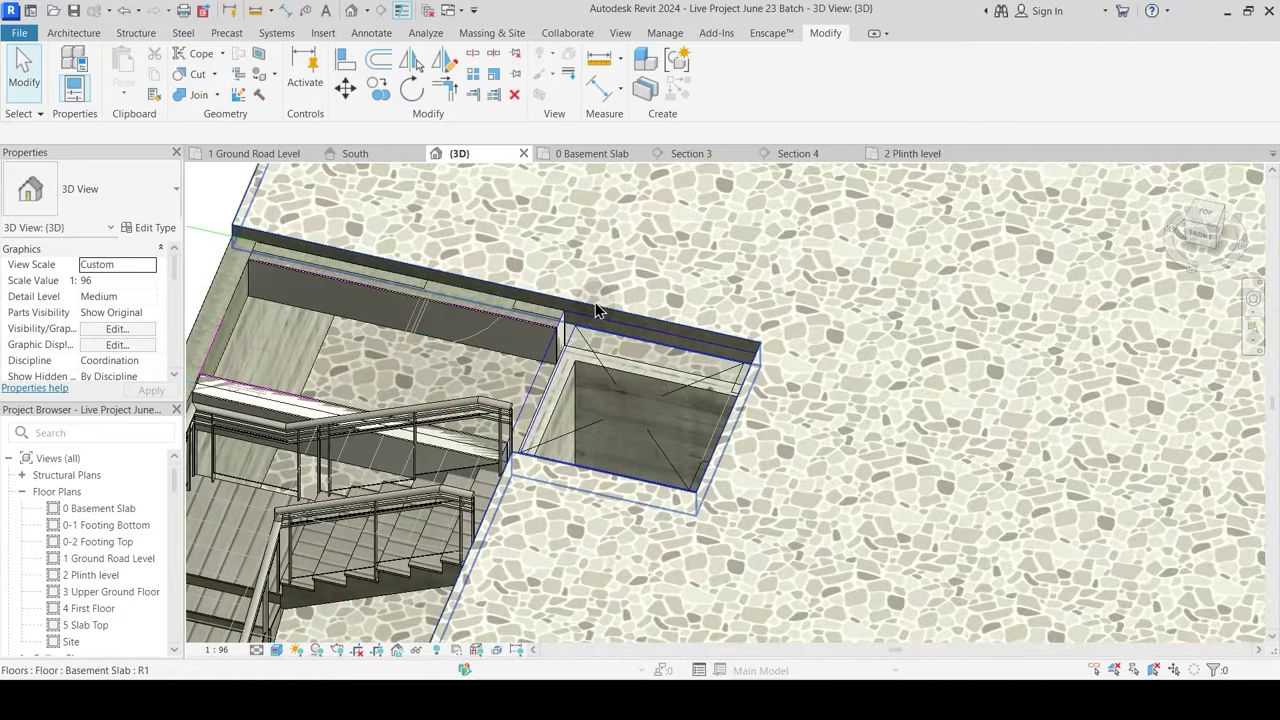
left_click(603, 333)
middle_click_drag(603, 335, 596, 410, "shift")
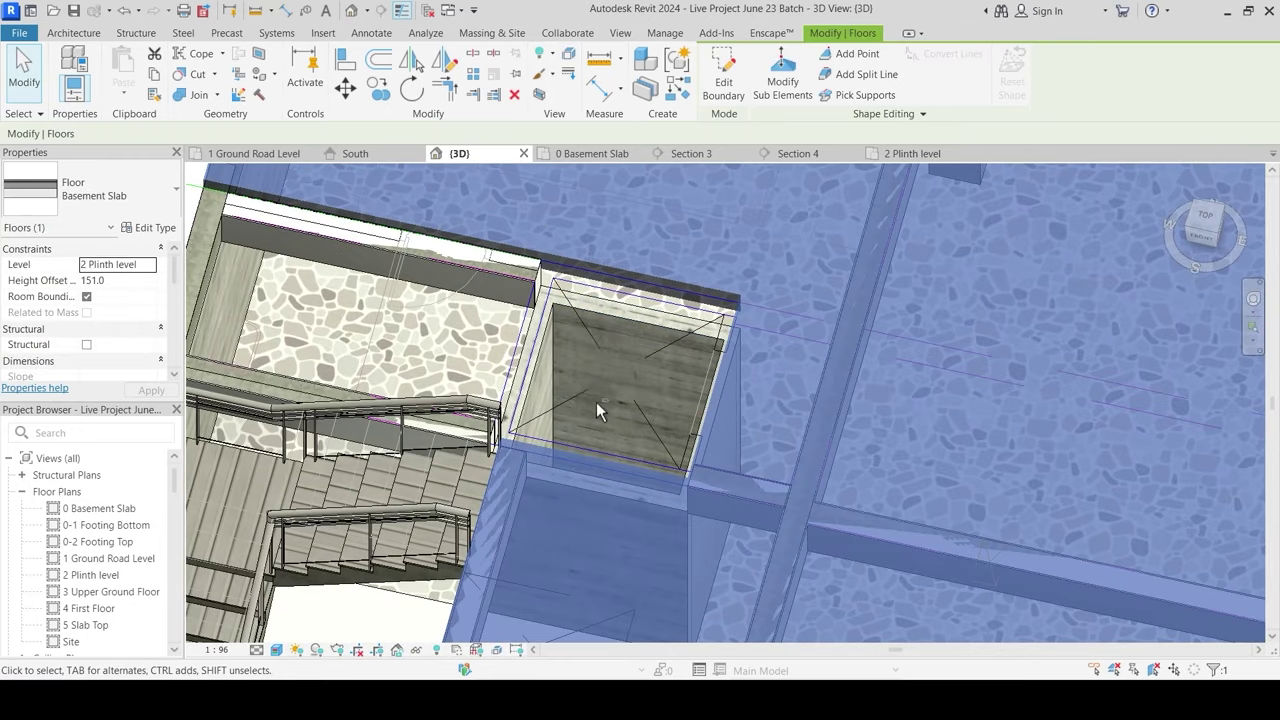
key("Escape")
key("Tab")
left_click(608, 309)
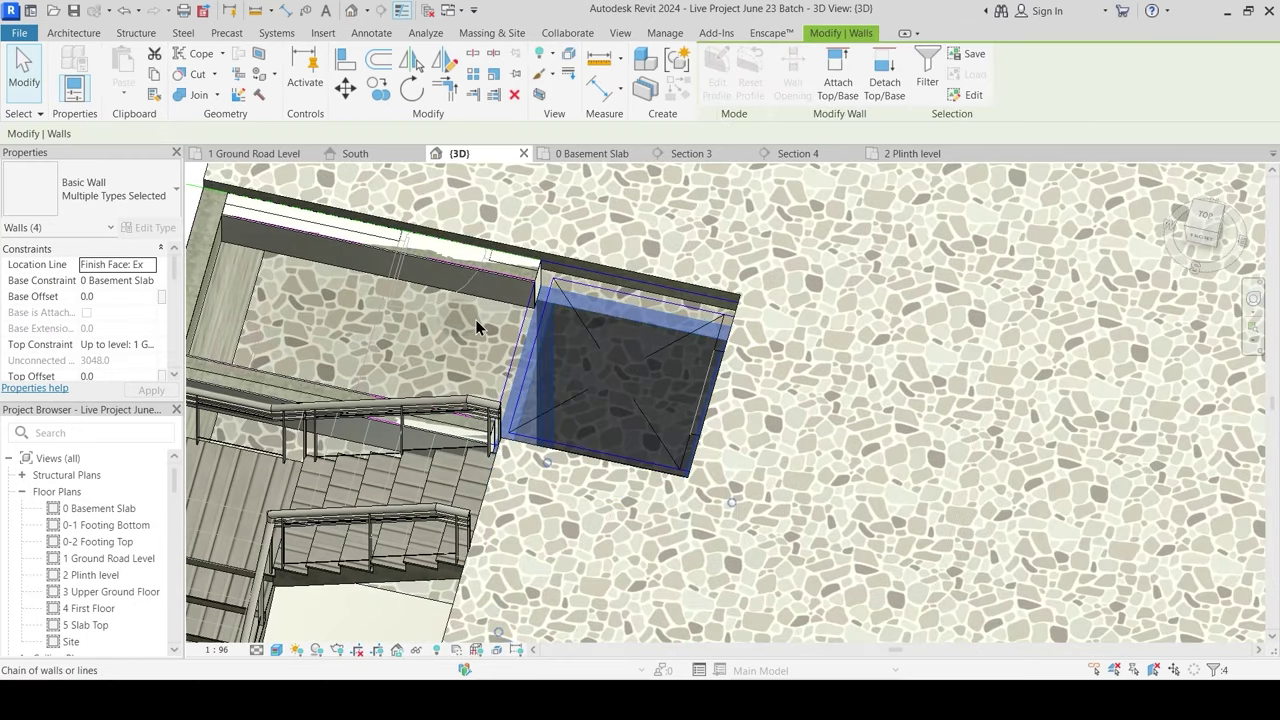
left_click(148, 345)
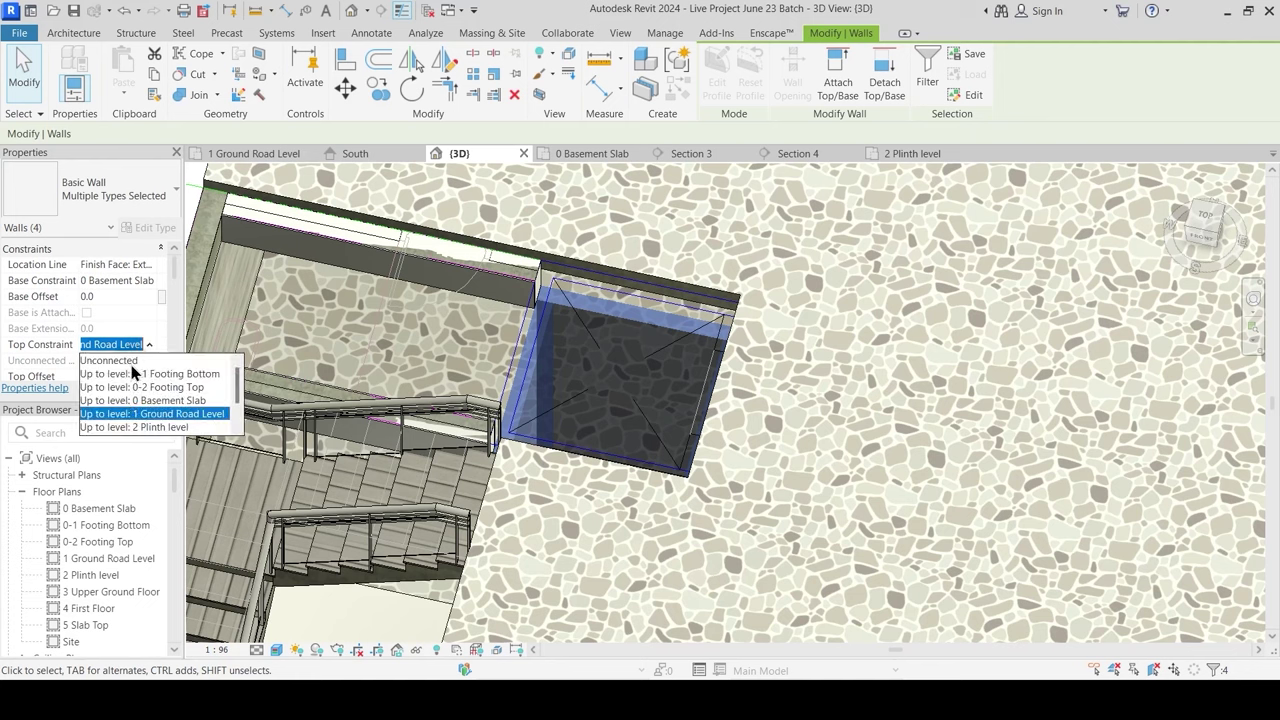
left_click(136, 427)
key("Escape")
Step: Orbit and pan the 3D model to check the shortened walls and slab opening
middle_click_drag(627, 356, 550, 234, "shift")
middle_click_drag(376, 348, 510, 388, "shift")
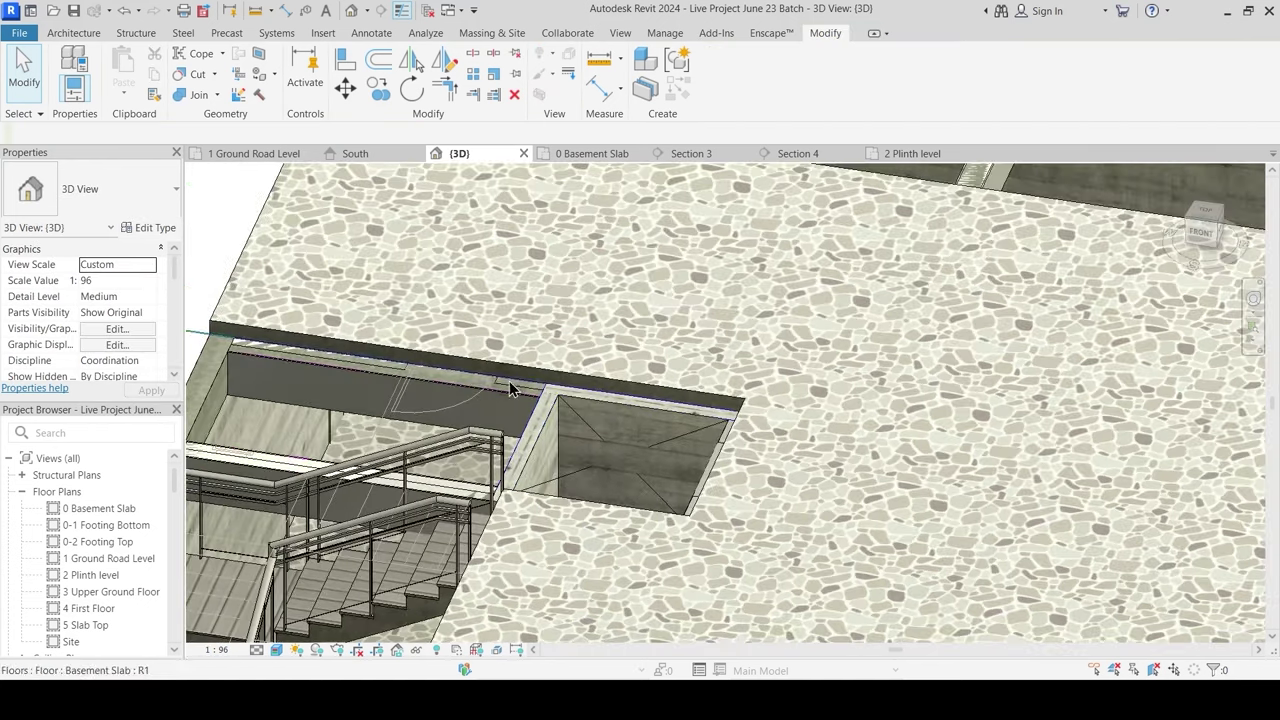
scroll(518, 300, "down", 10)
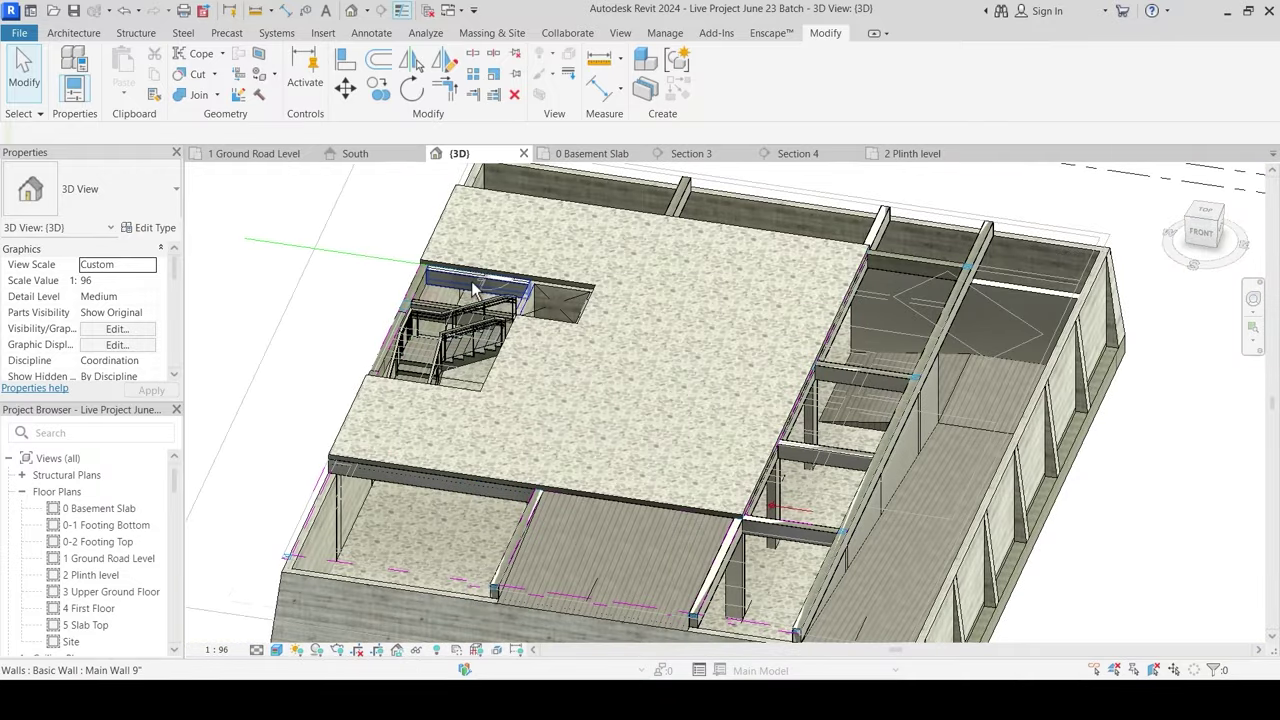
scroll(476, 291, "up", 3)
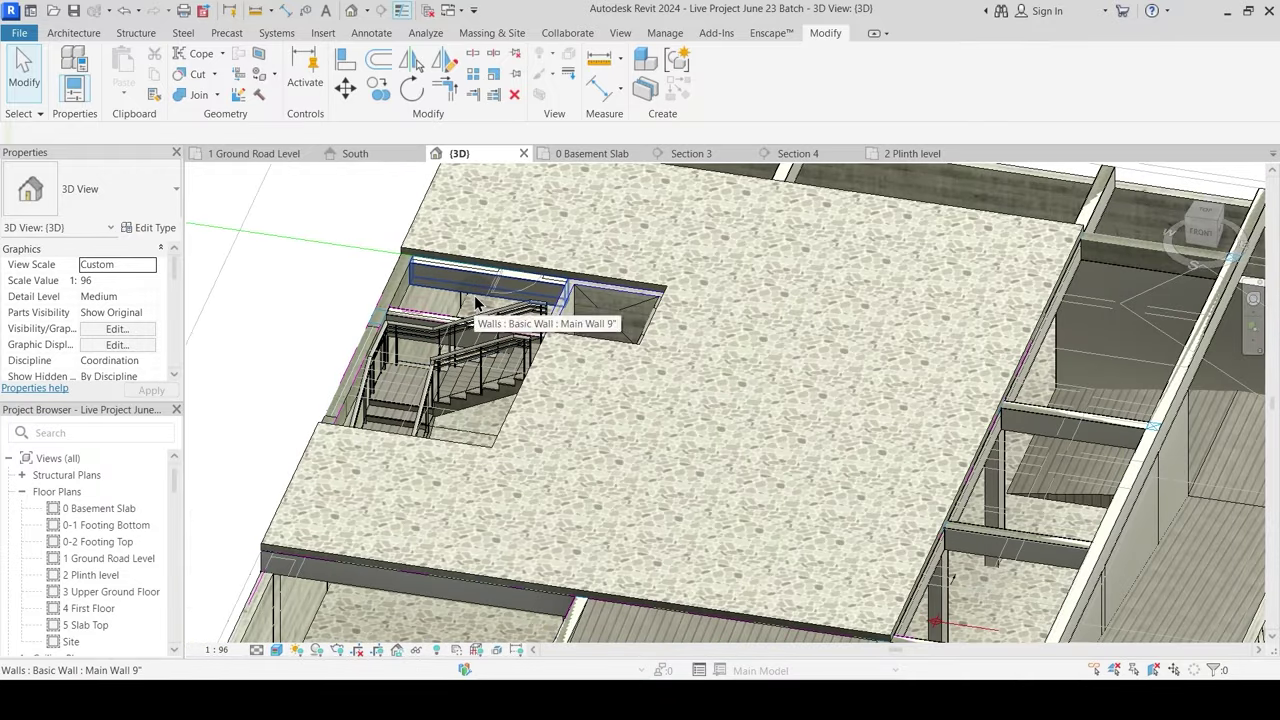
middle_click_drag(557, 603, 537, 473)
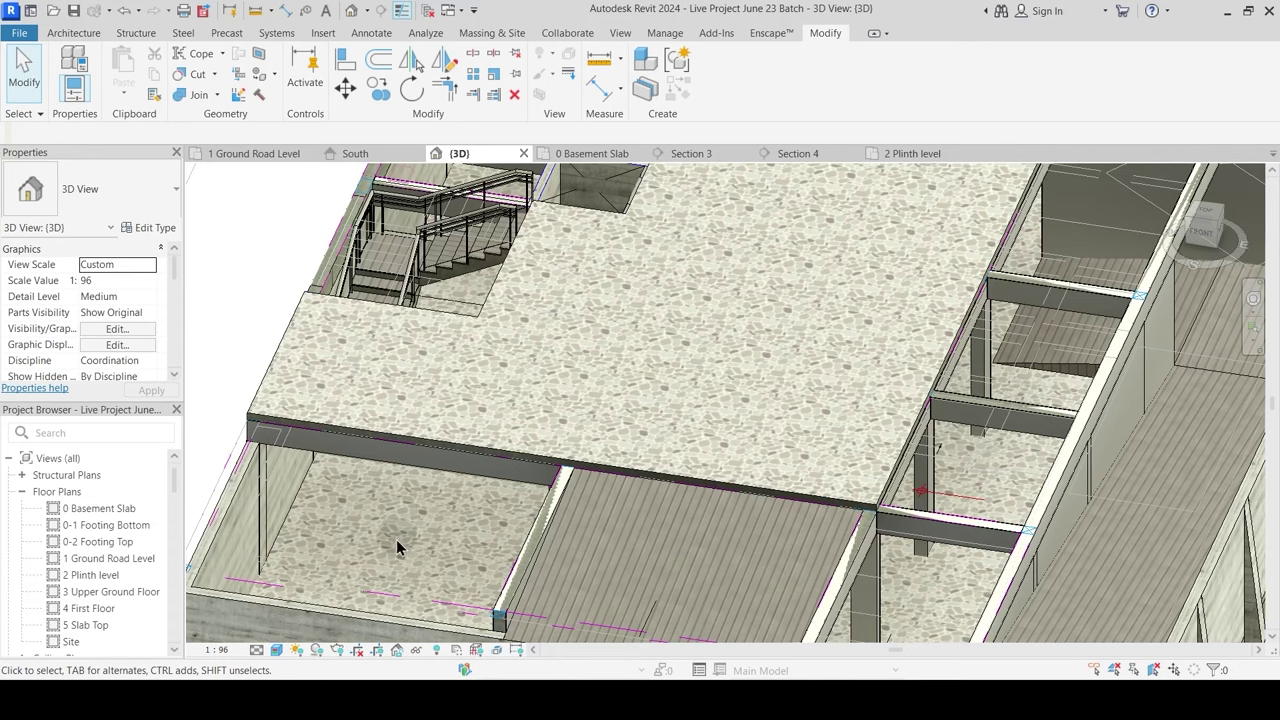
middle_click_drag(432, 540, 313, 600)
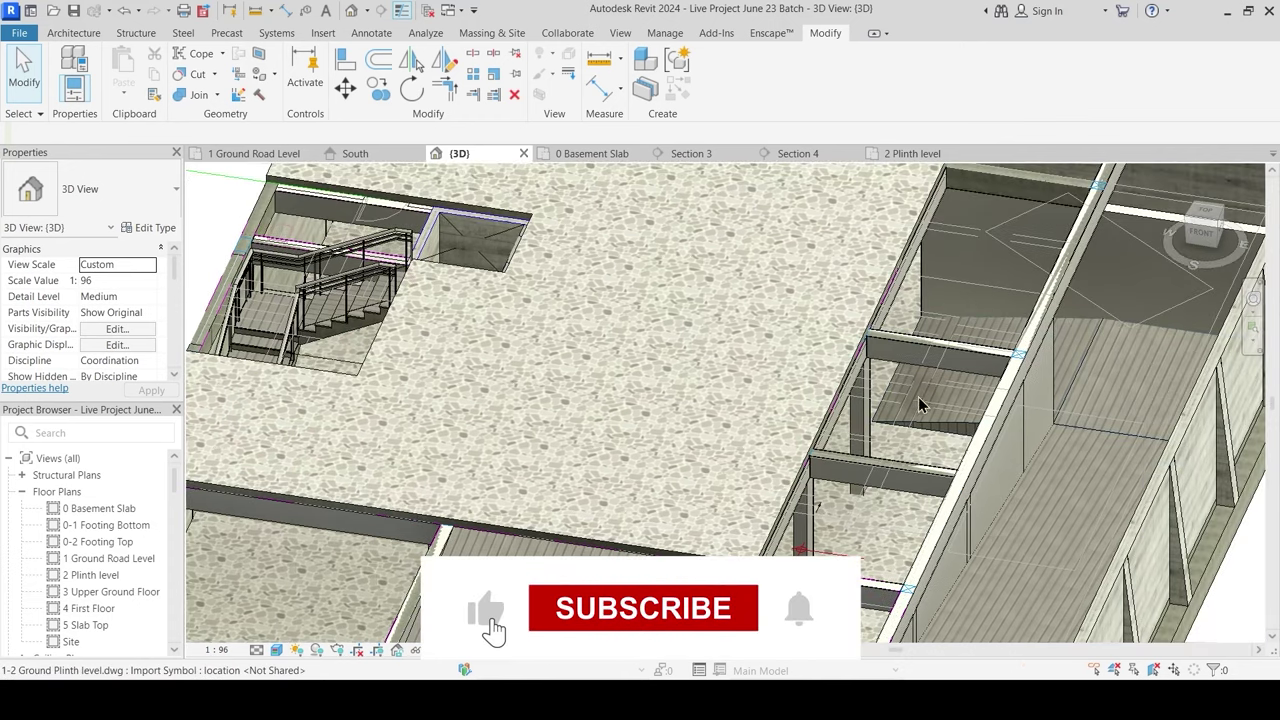
scroll(918, 400, "down", 5)
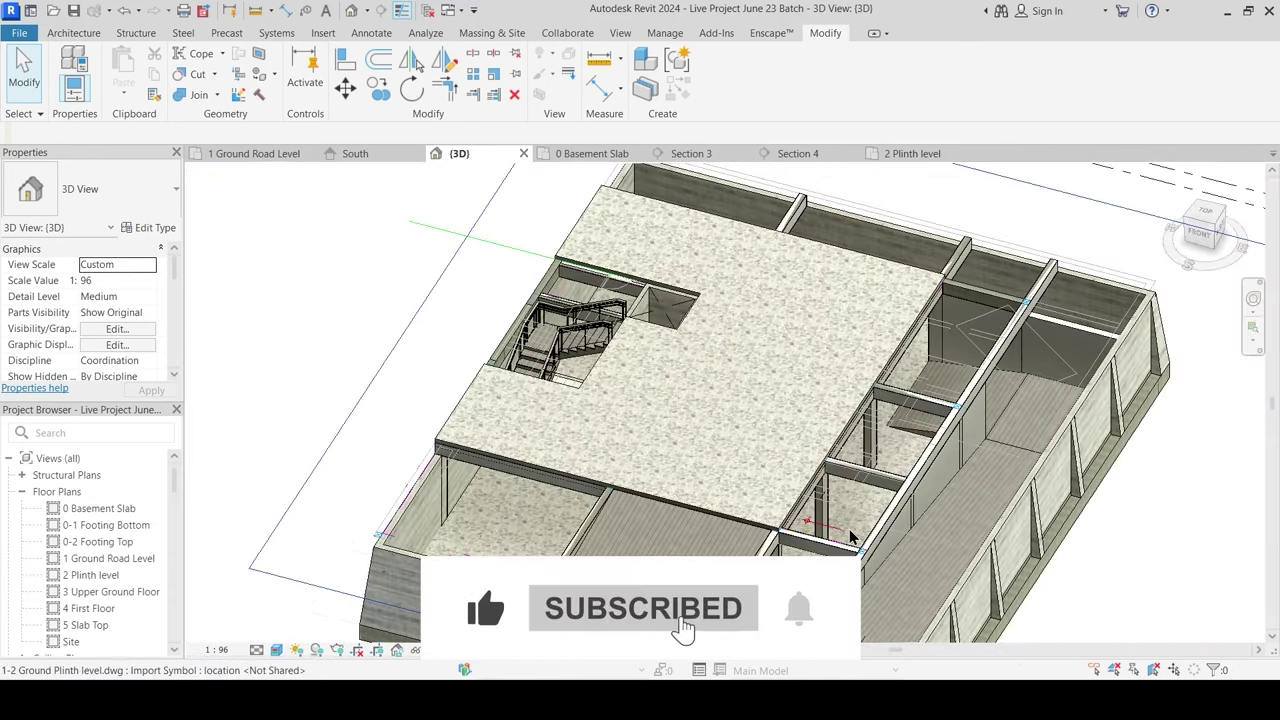
scroll(797, 607, "up", 3)
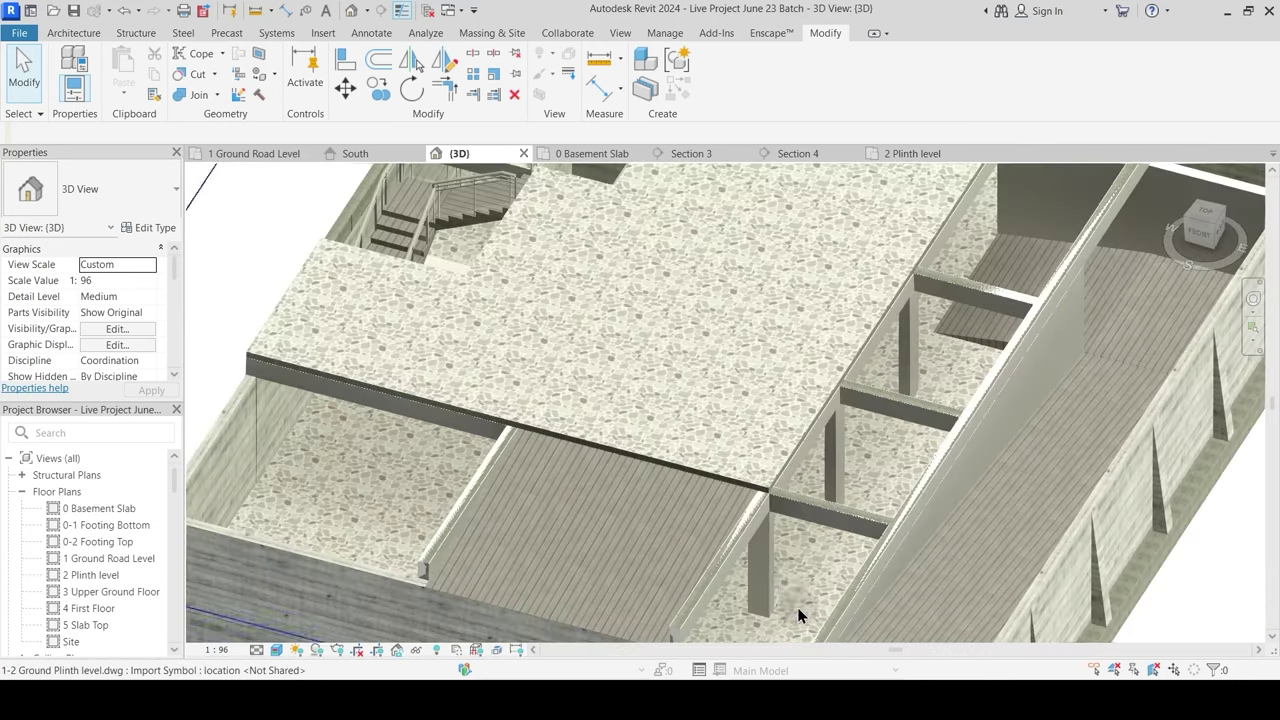
scroll(790, 580, "down", 3)
scroll(870, 404, "up", 3)
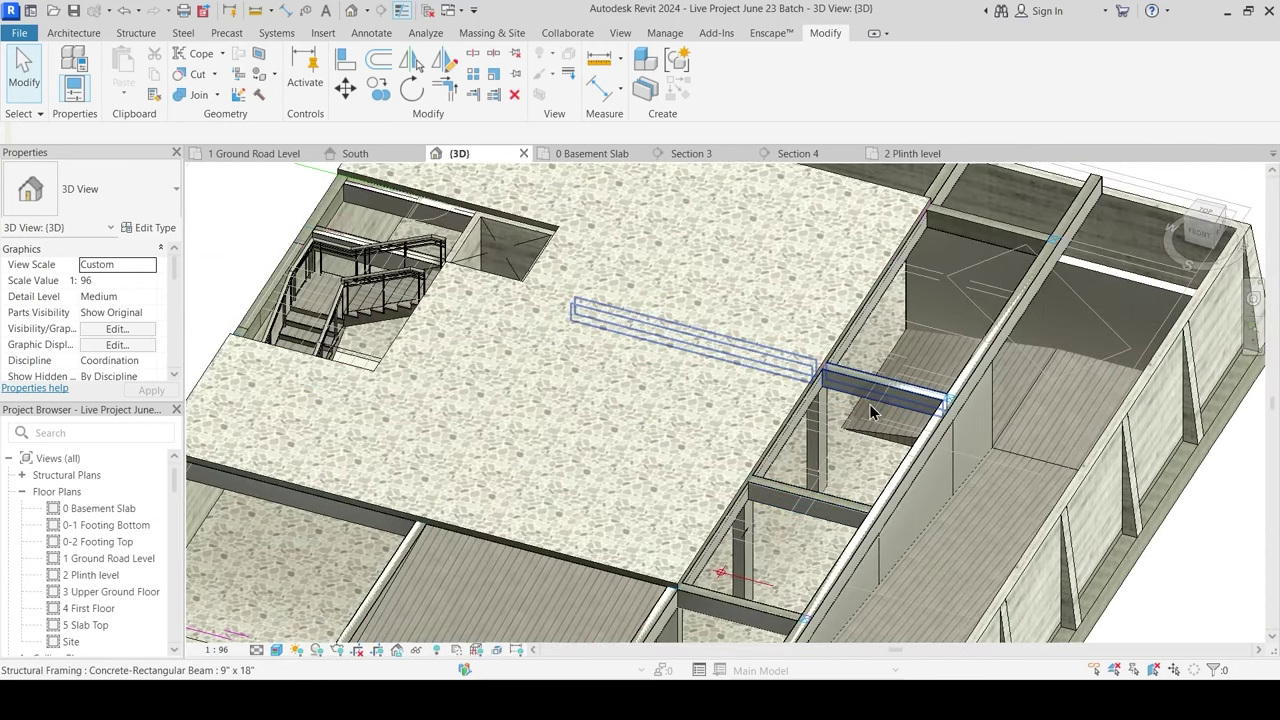
scroll(977, 328, "down", 3)
middle_click_drag(840, 357, 794, 354, "shift")
mouse_move(794, 354)
middle_mouse_down()
mouse_move(797, 374)
mouse_move(774, 348)
middle_mouse_up()
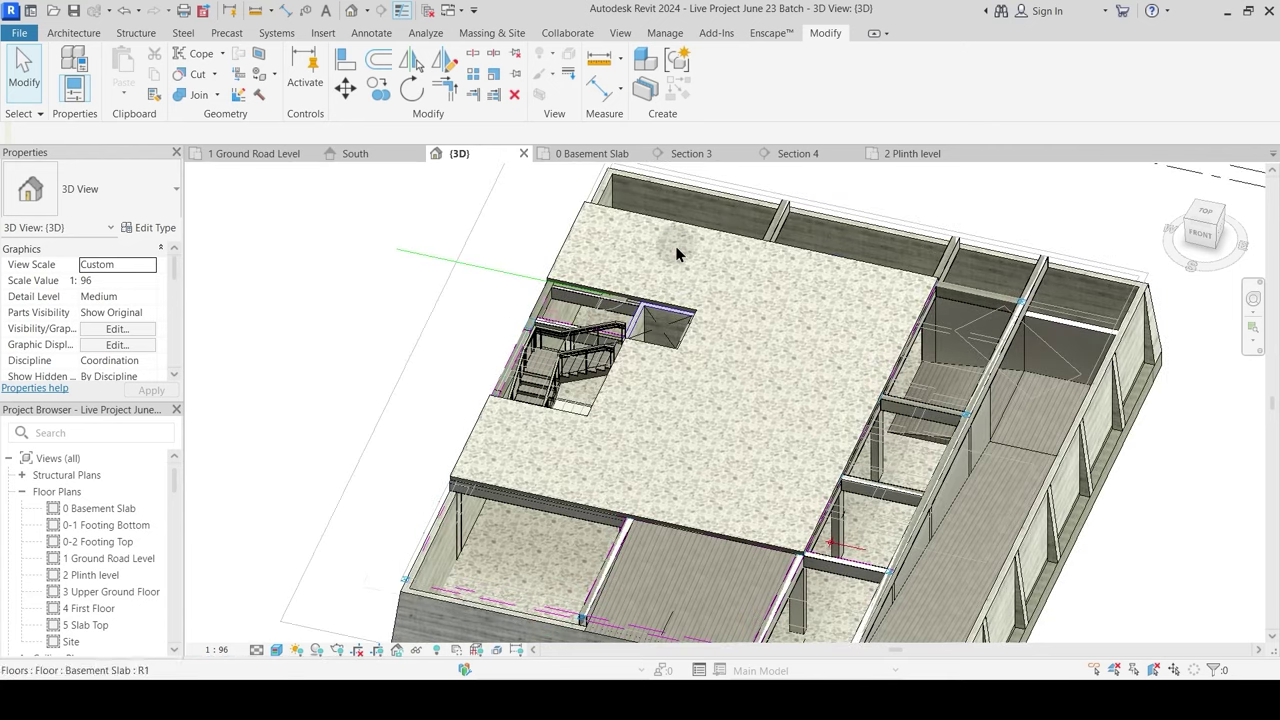
scroll(690, 300, "down", 3)
scroll(701, 348, "up", 3)
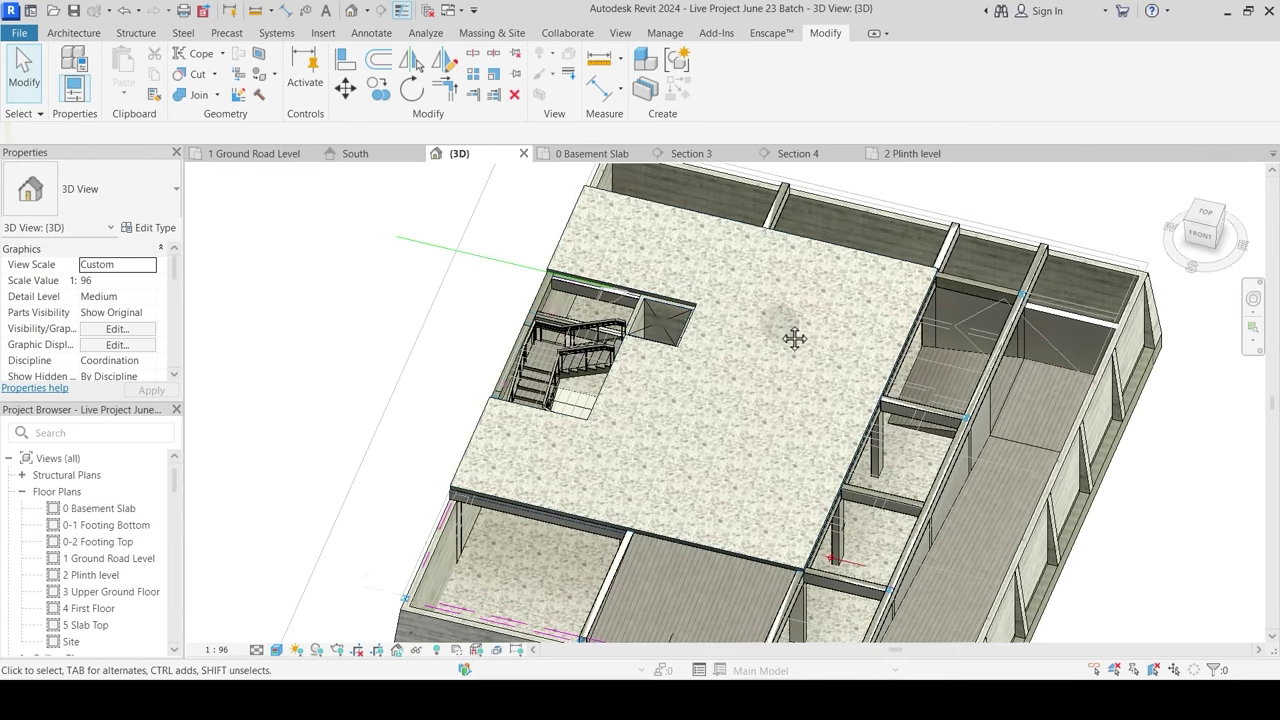
middle_click_drag(795, 339, 712, 411)
middle_click_drag(771, 443, 491, 223, "shift")
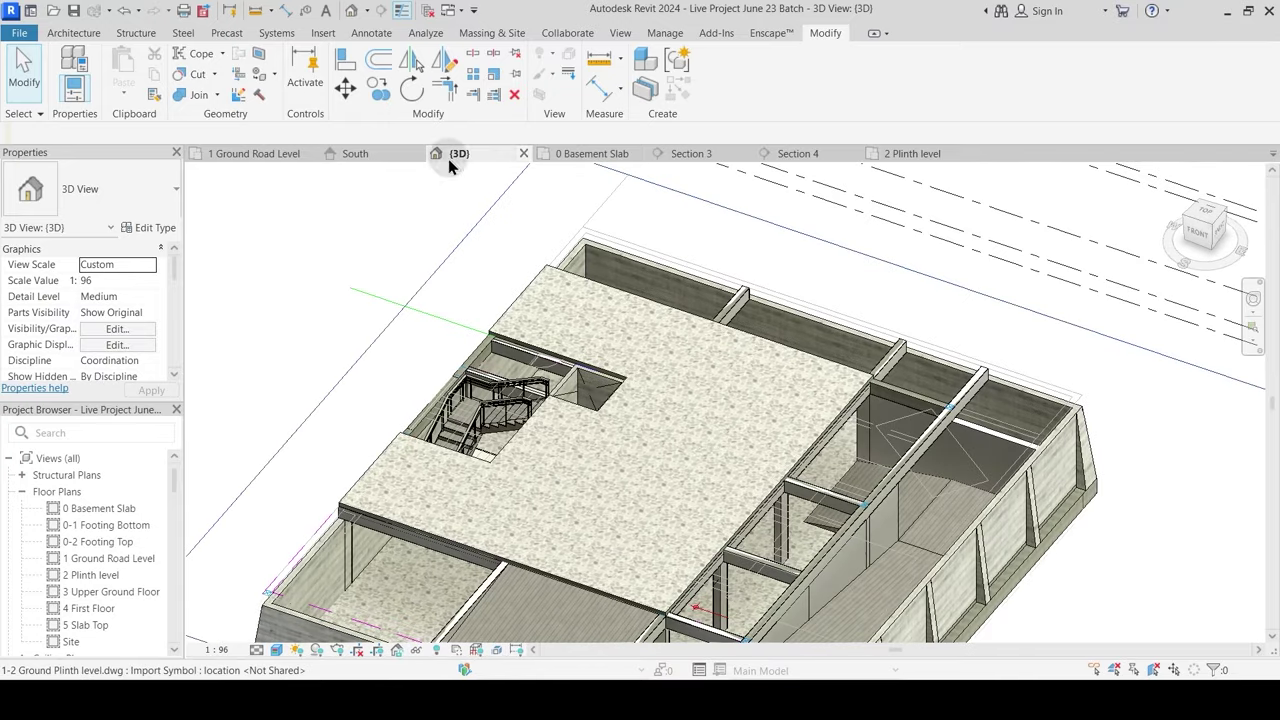
Step: Open the 2 Plinth level floor plan and frame the Section 4 area
left_click(912, 154)
middle_click_drag(788, 409, 646, 363)
scroll(725, 246, "up", 2)
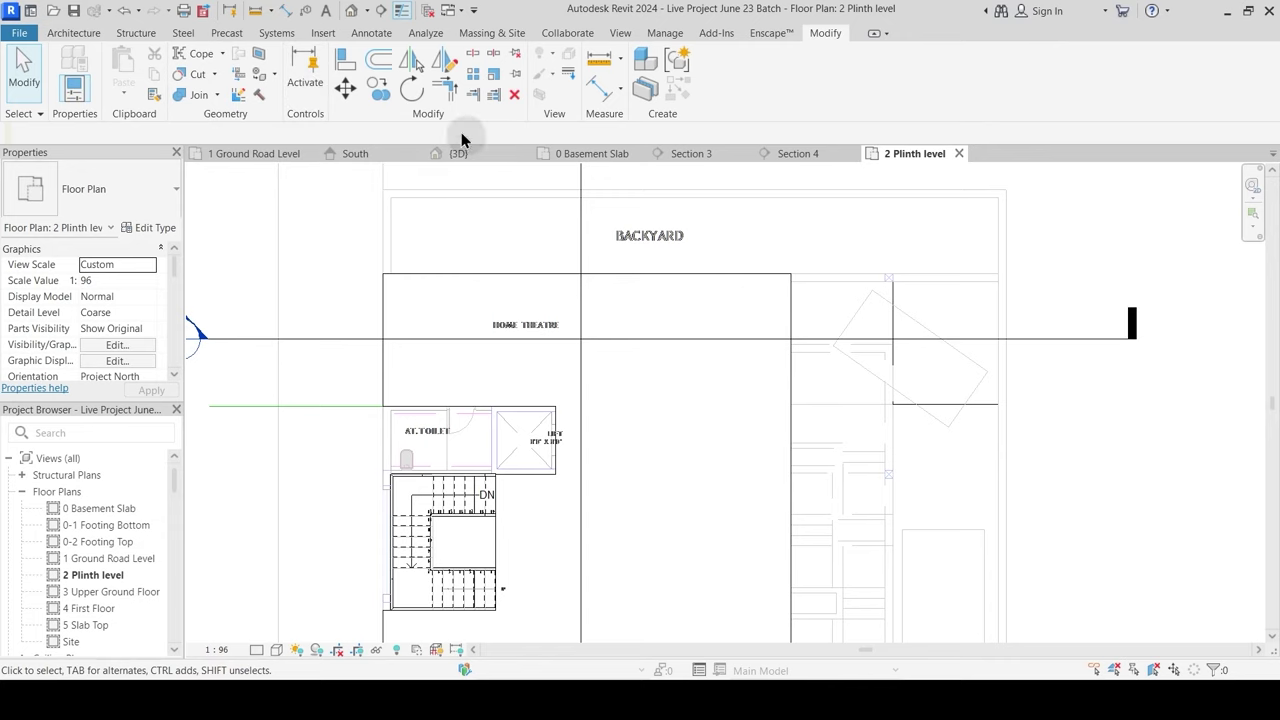
middle_click_drag(597, 271, 601, 337)
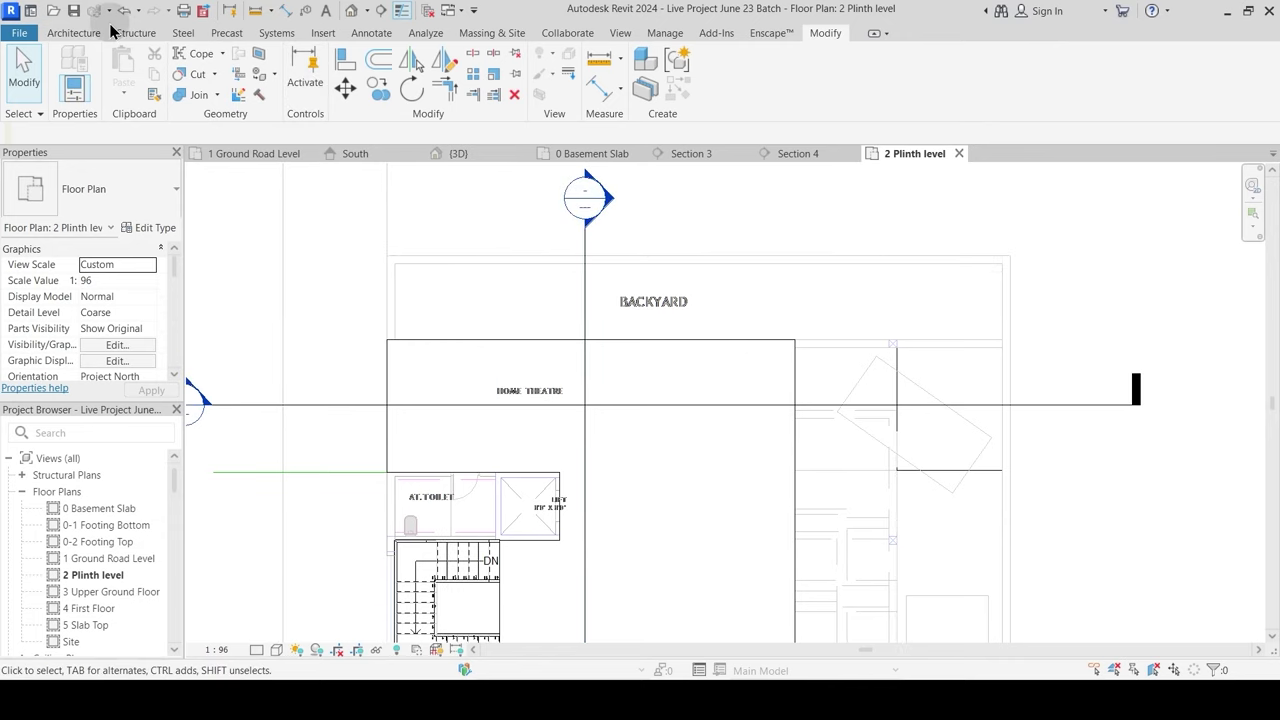
Step: Start a new architectural floor and duplicate its type as 'Backyard'
left_click(75, 33)
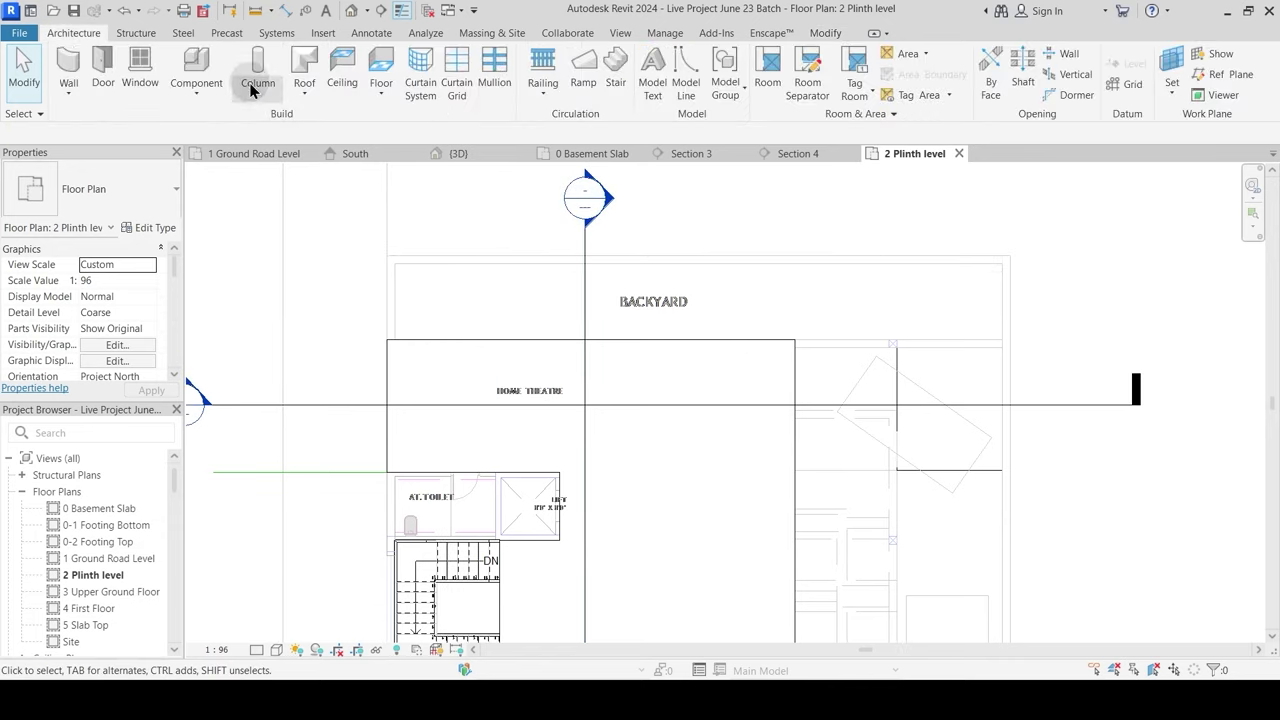
left_click(380, 97)
left_click(402, 118)
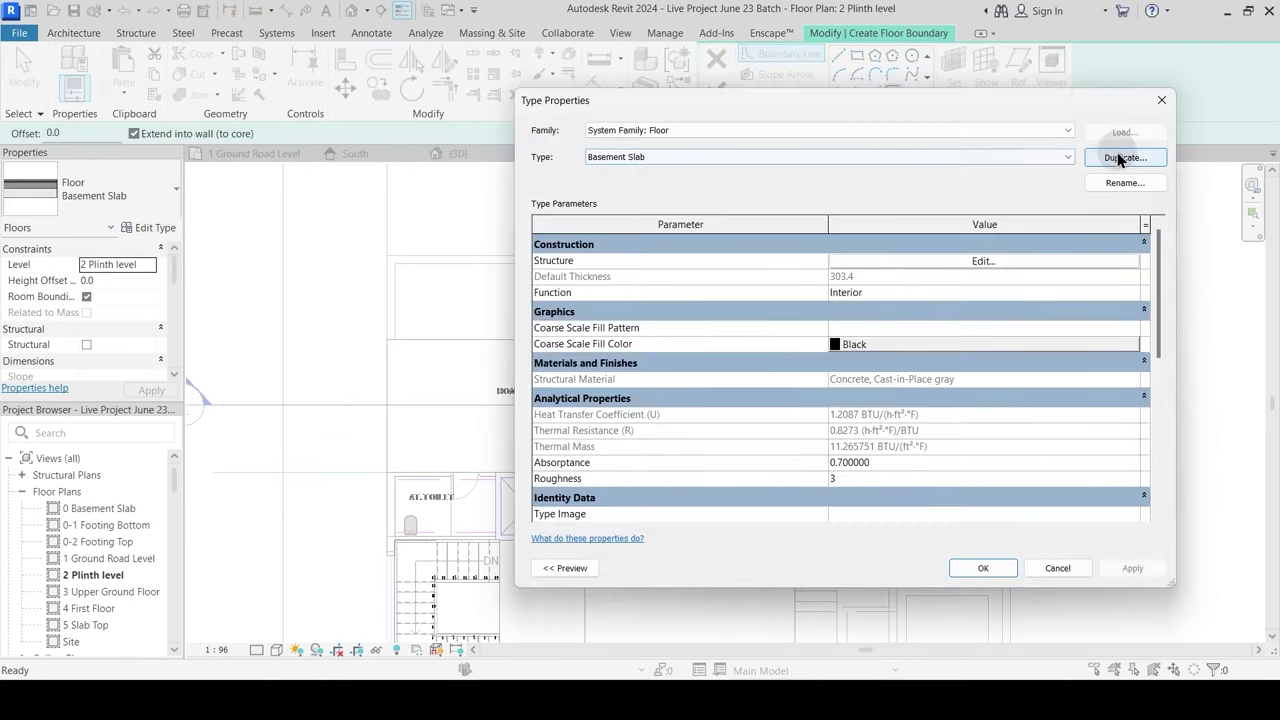
left_click(1124, 158)
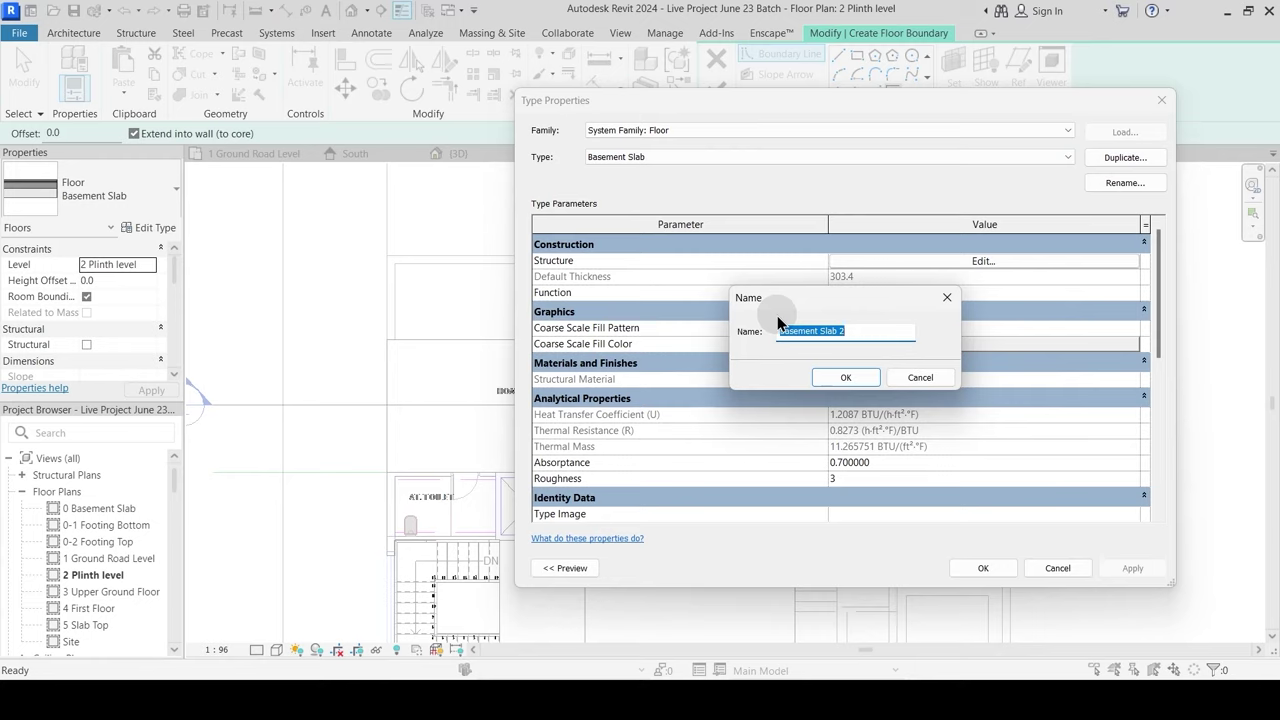
type("Backyard")
key("Return")
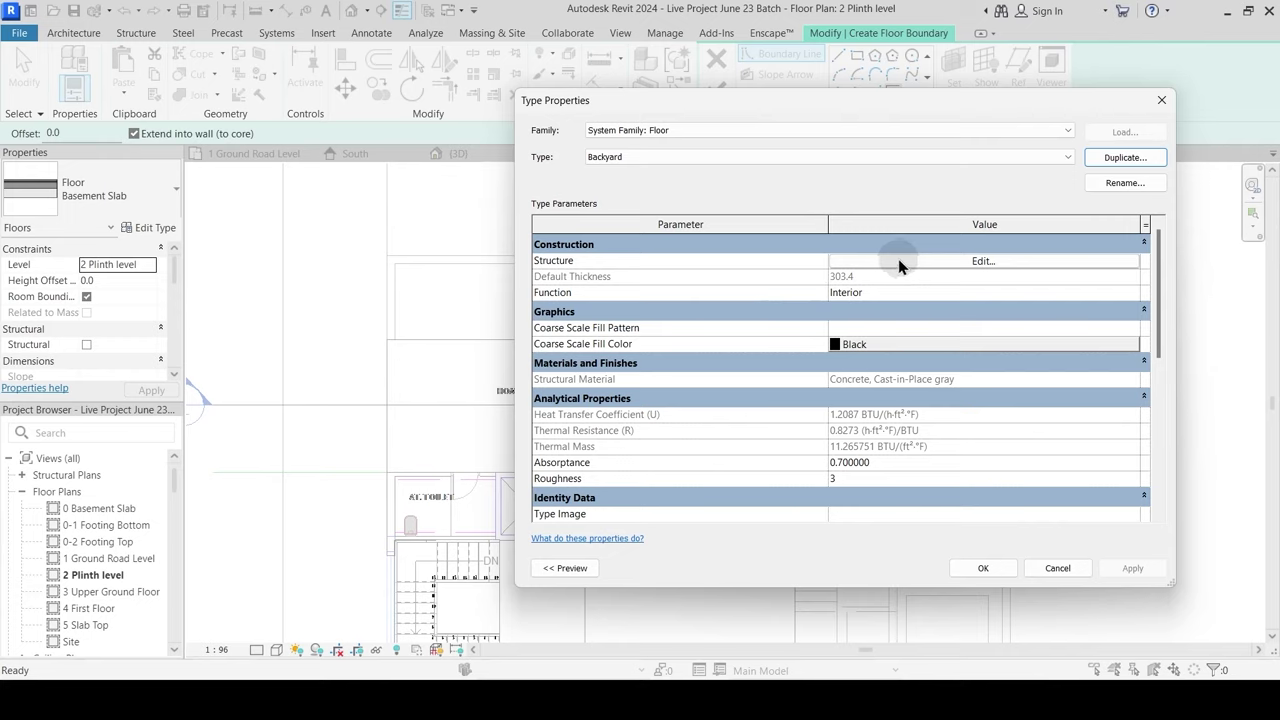
Step: Set the Backyard type's top structure layer material to 1 Mud
left_click(954, 260)
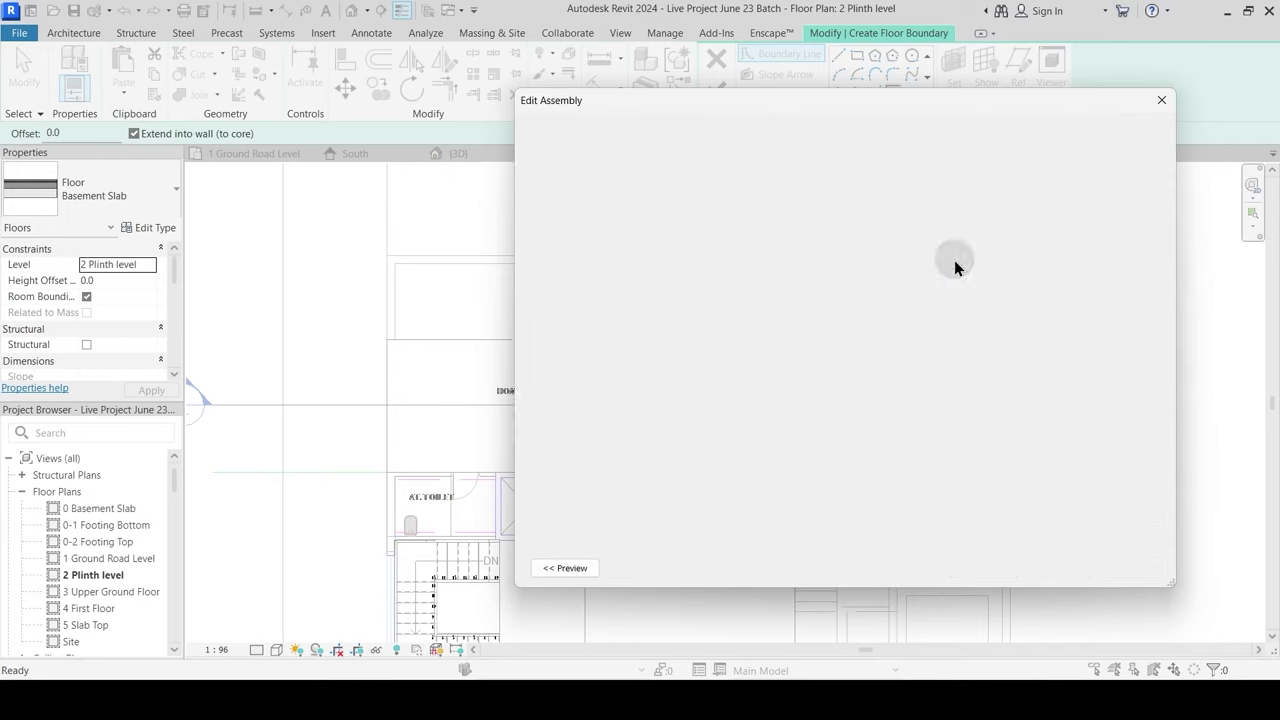
left_click(777, 240)
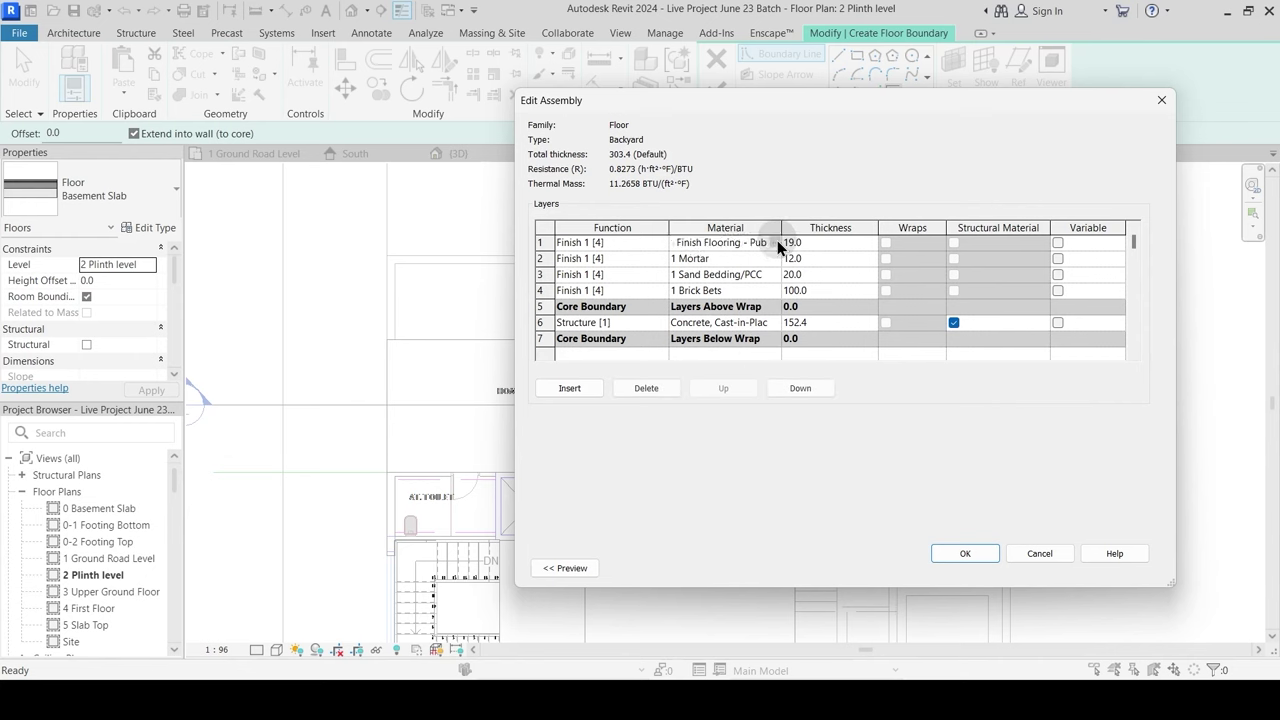
left_click(777, 240)
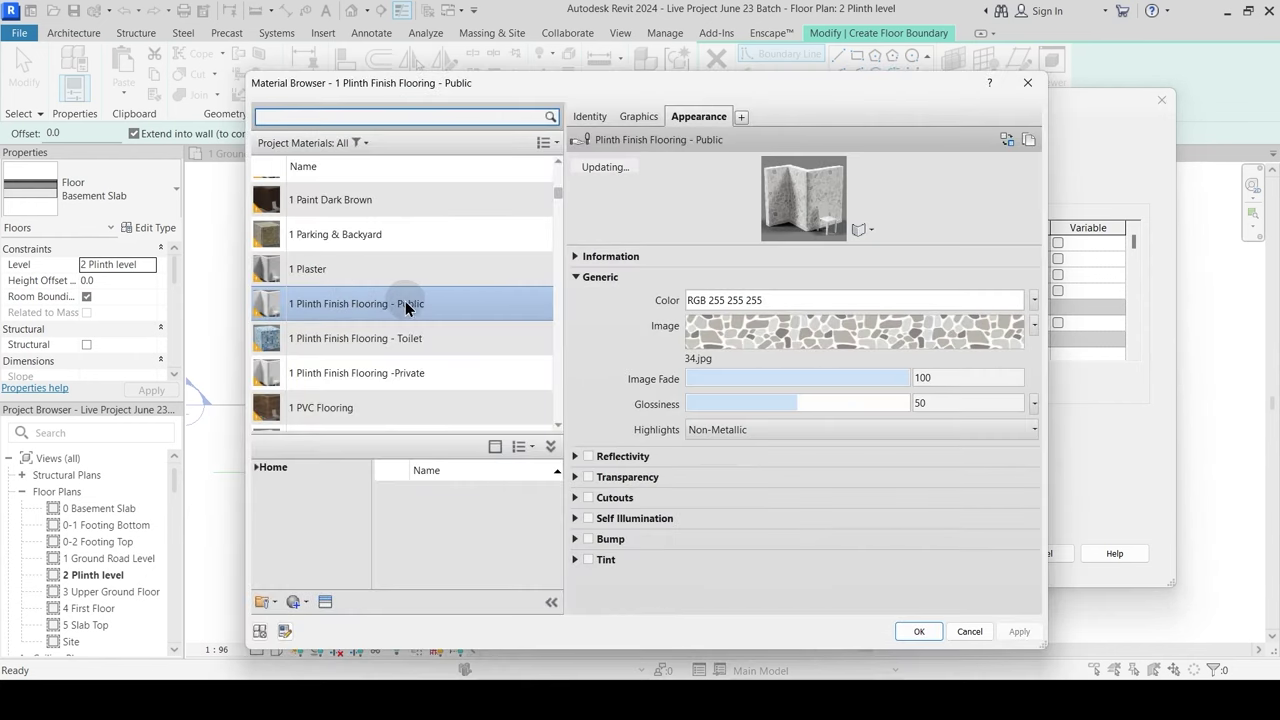
scroll(375, 297, "down", 1)
scroll(360, 298, "down", 1)
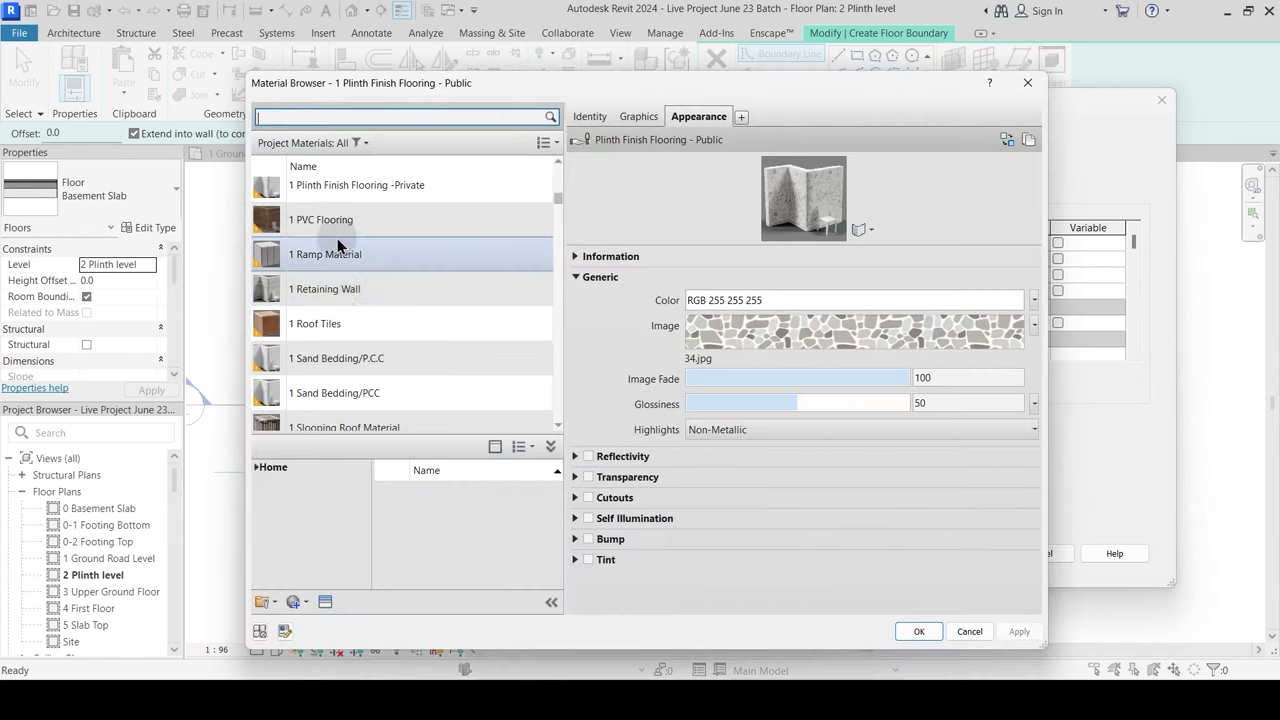
scroll(360, 298, "up", 1)
scroll(361, 299, "up", 2)
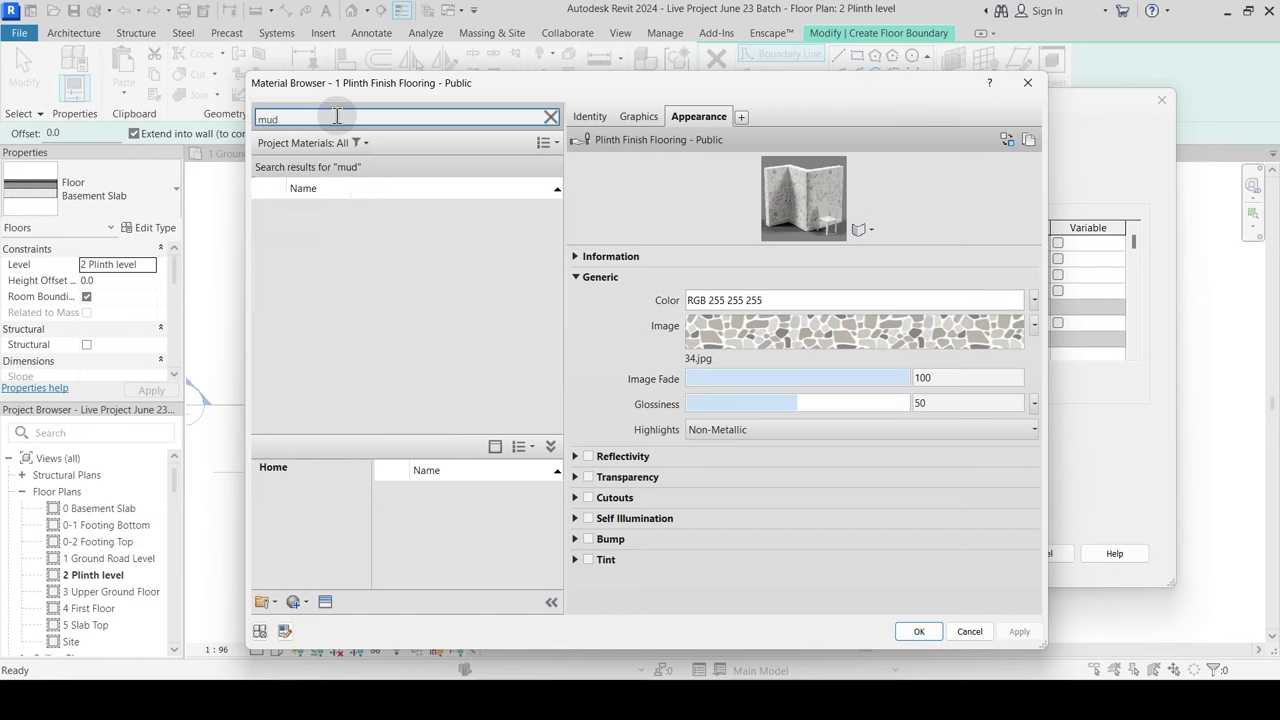
left_click(318, 220)
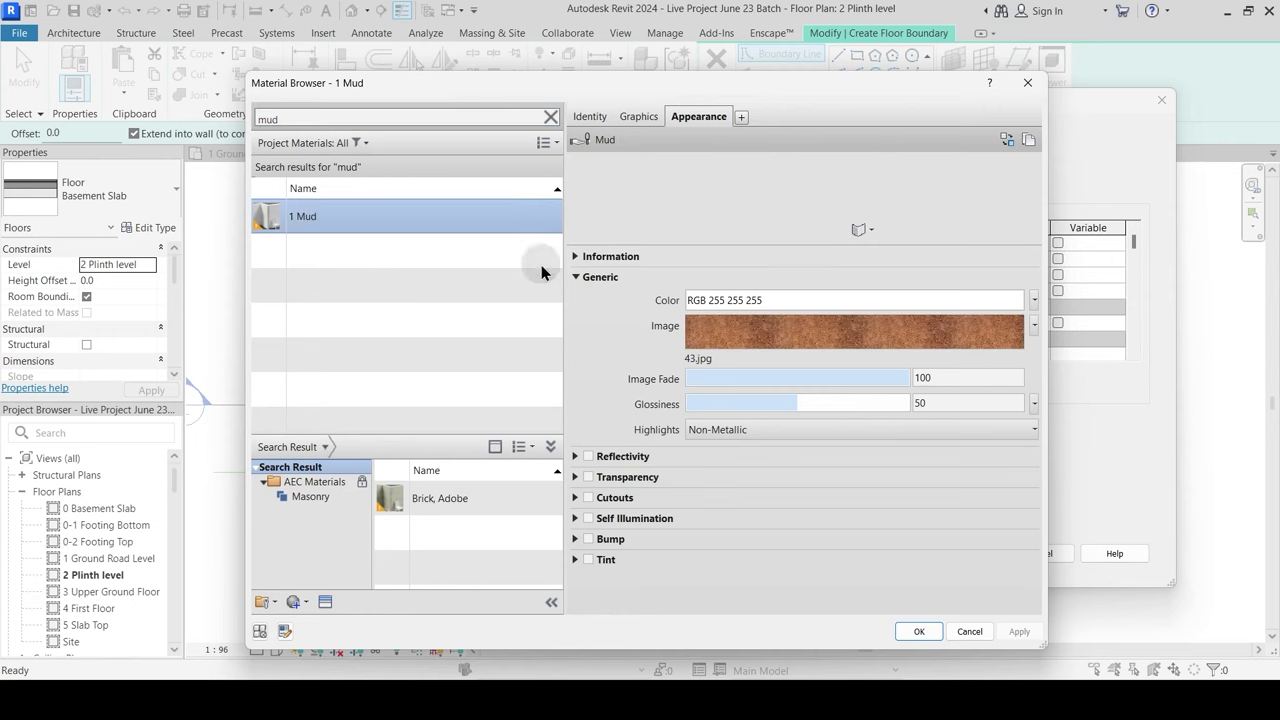
left_click(922, 632)
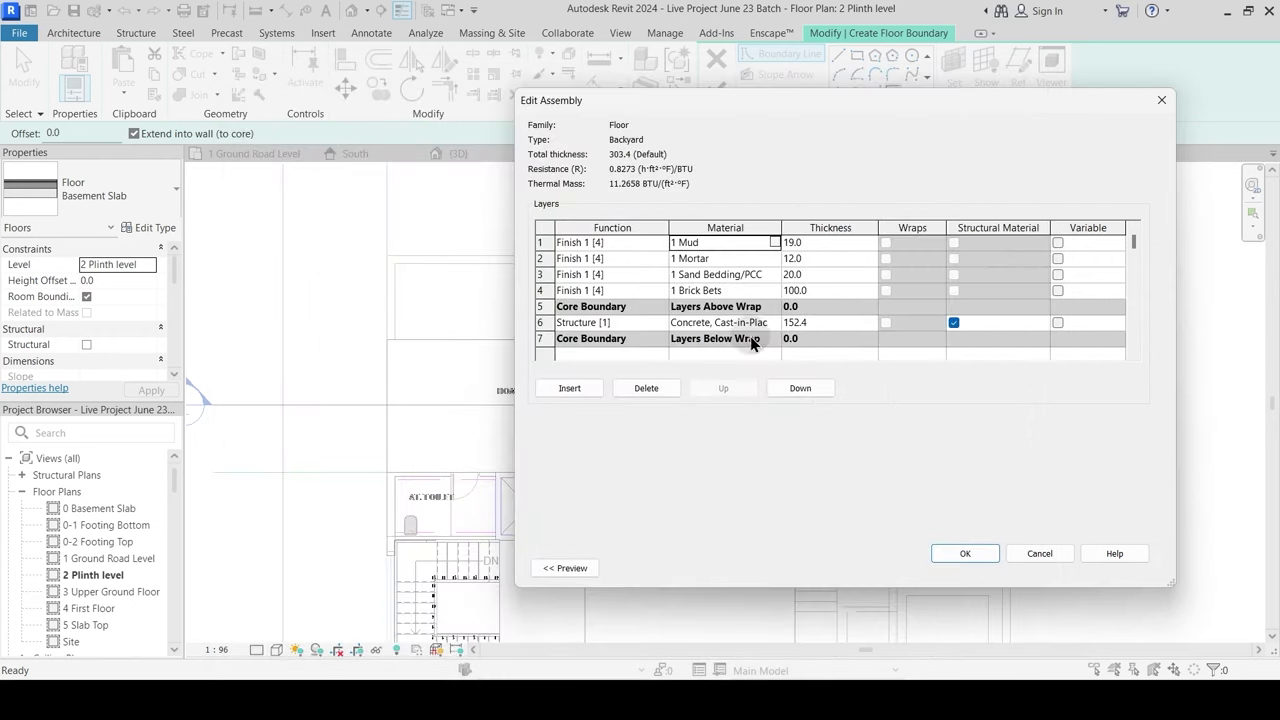
left_click(963, 554)
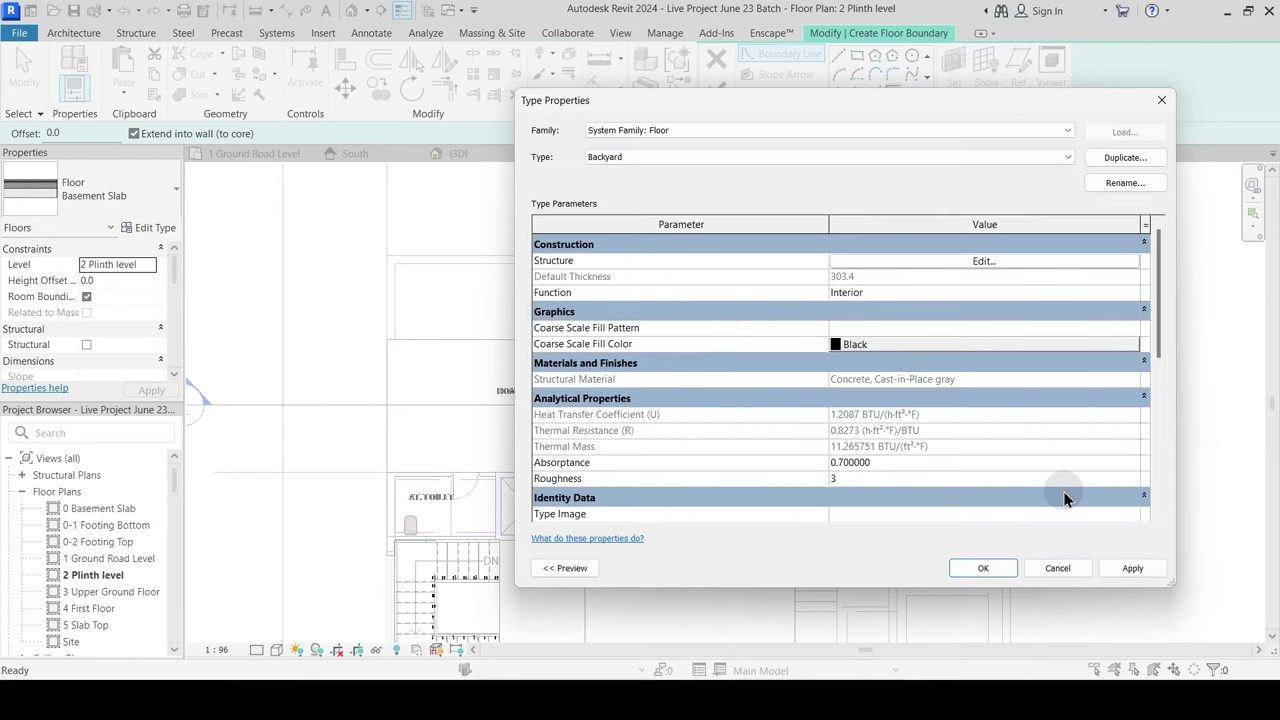
left_click(1004, 574)
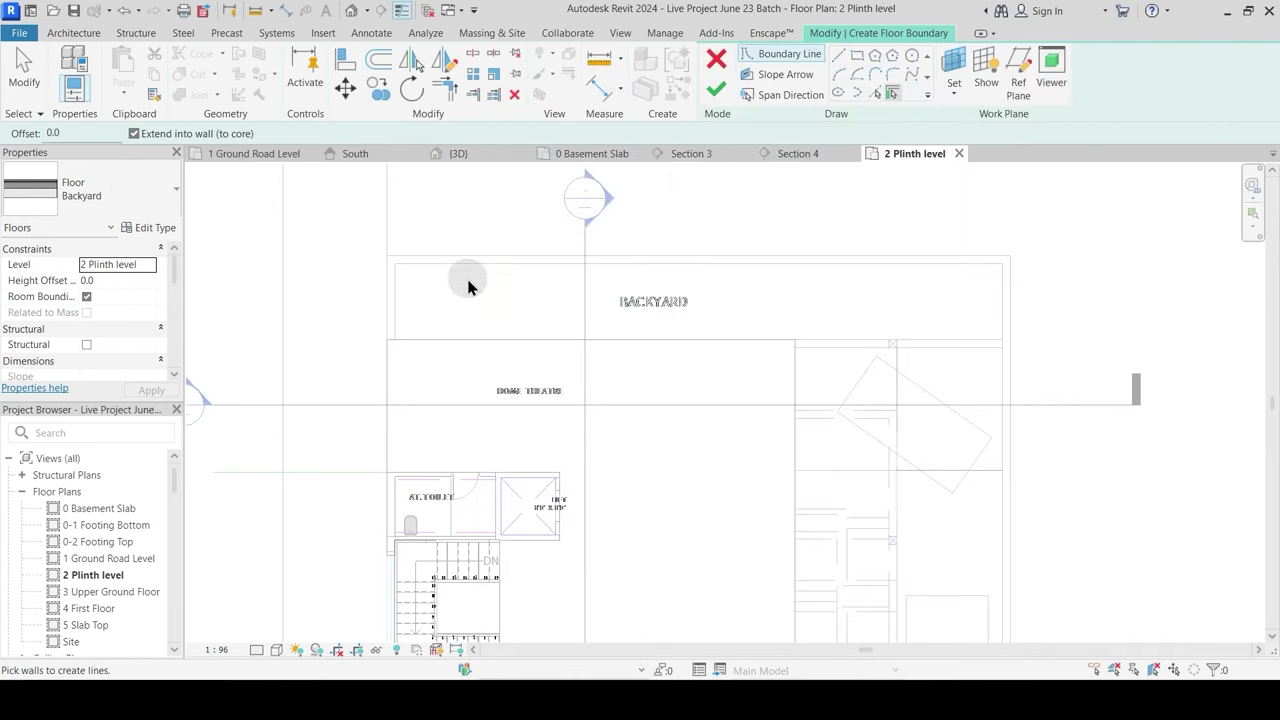
Step: Sketch a rectangular backyard boundary and align its edges to the backyard walls
left_click(857, 55)
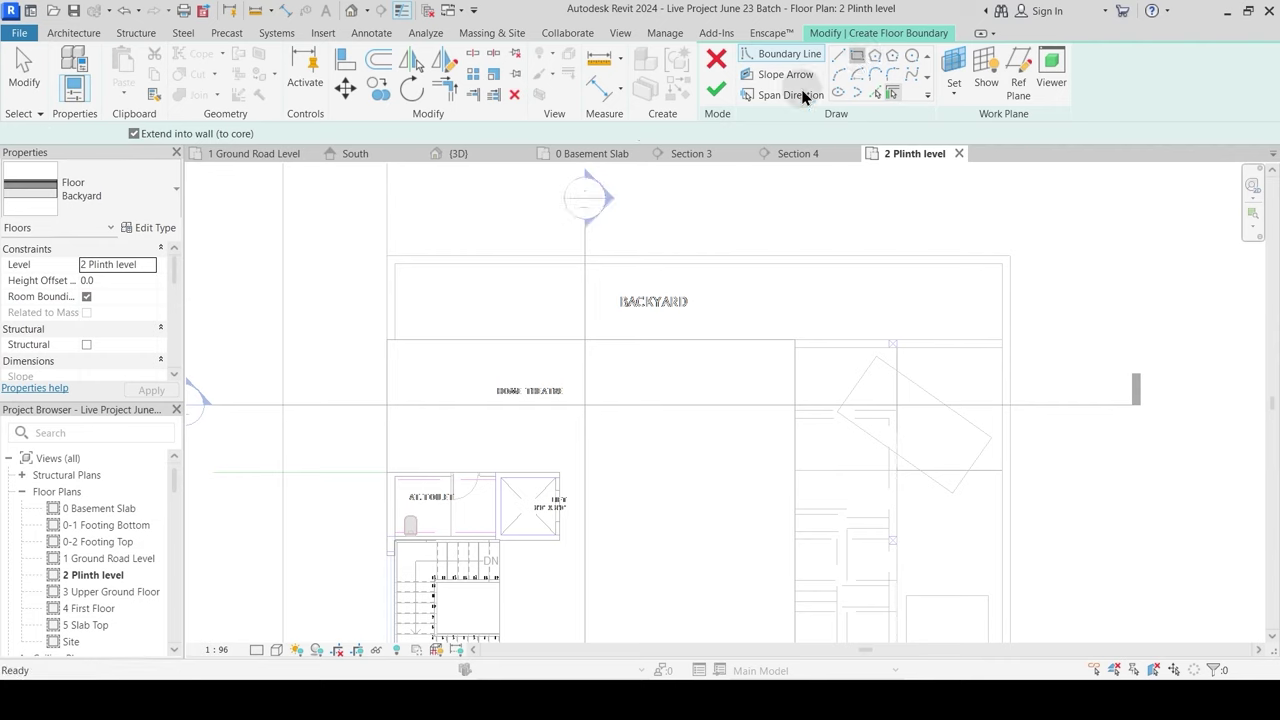
left_click(386, 255)
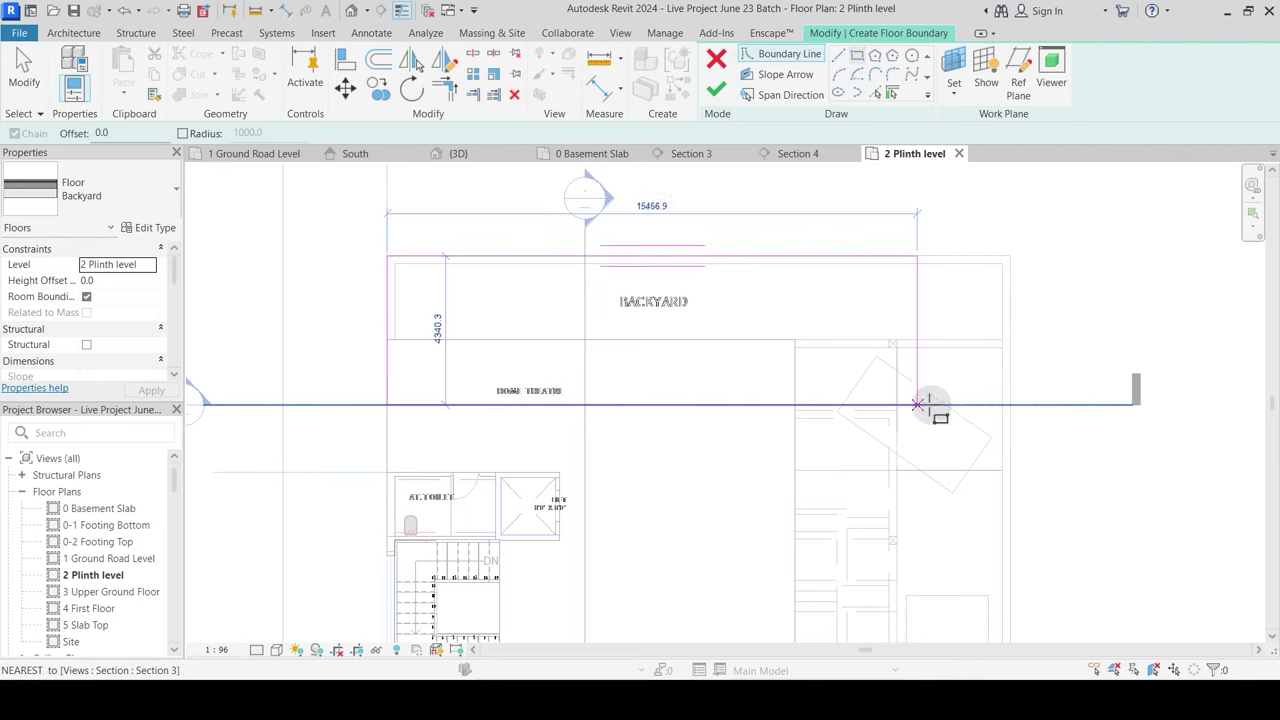
left_click(1002, 347)
key("Escape")
key("Escape")
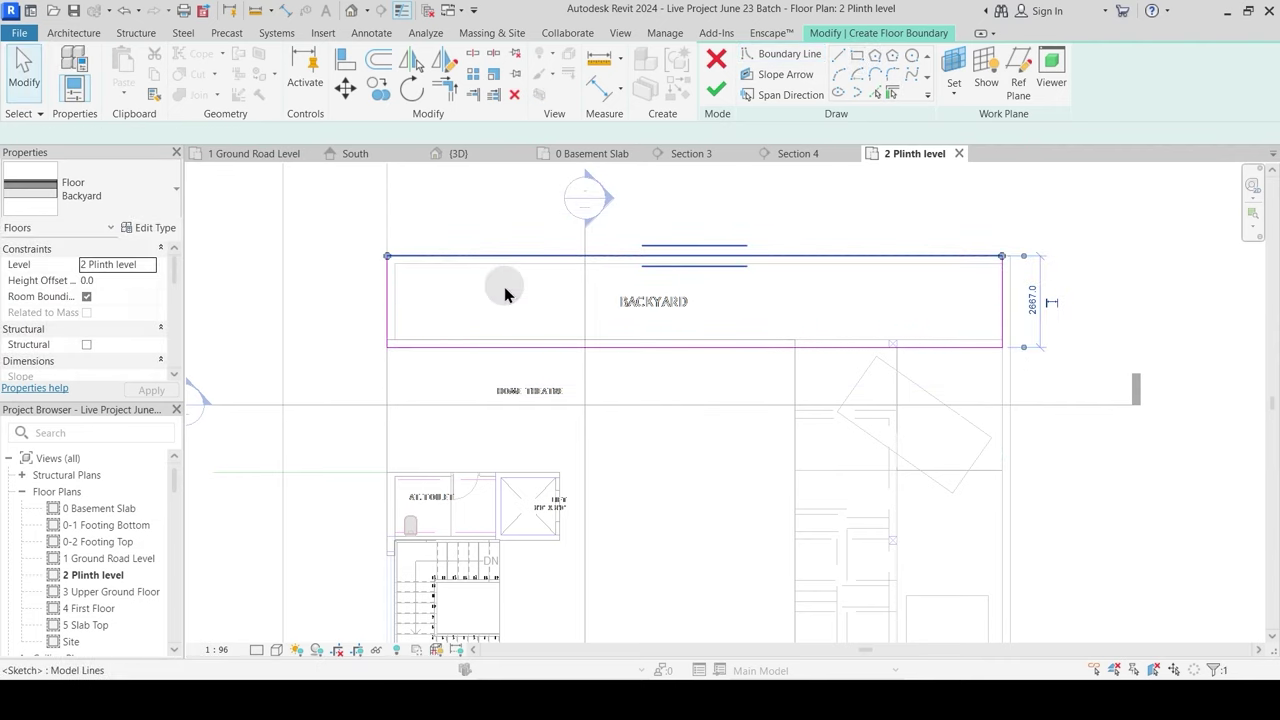
left_click(507, 271)
left_click_drag(507, 271, 507, 263)
mouse_move(388, 305)
left_mouse_down()
mouse_move(420, 301)
mouse_move(395, 302)
left_mouse_up()
left_click(624, 342)
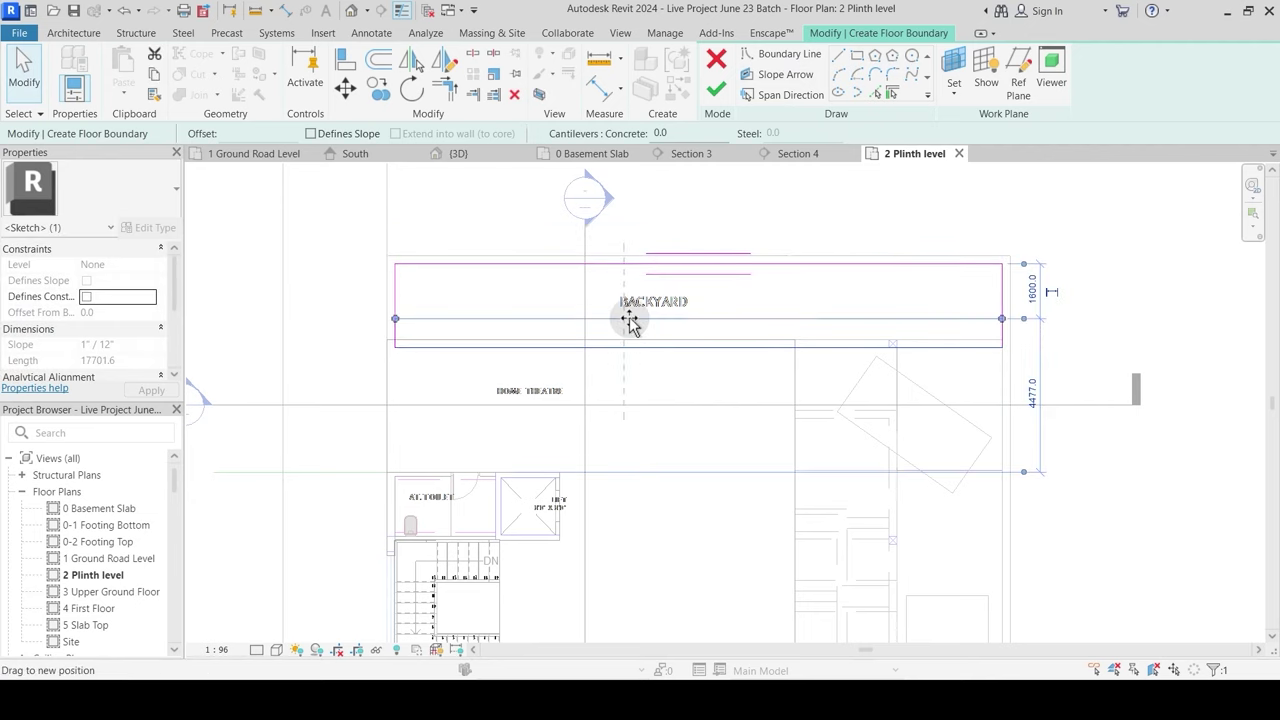
Step: Finish the Backyard floor sketch and check the new floor in plan
left_click(716, 89)
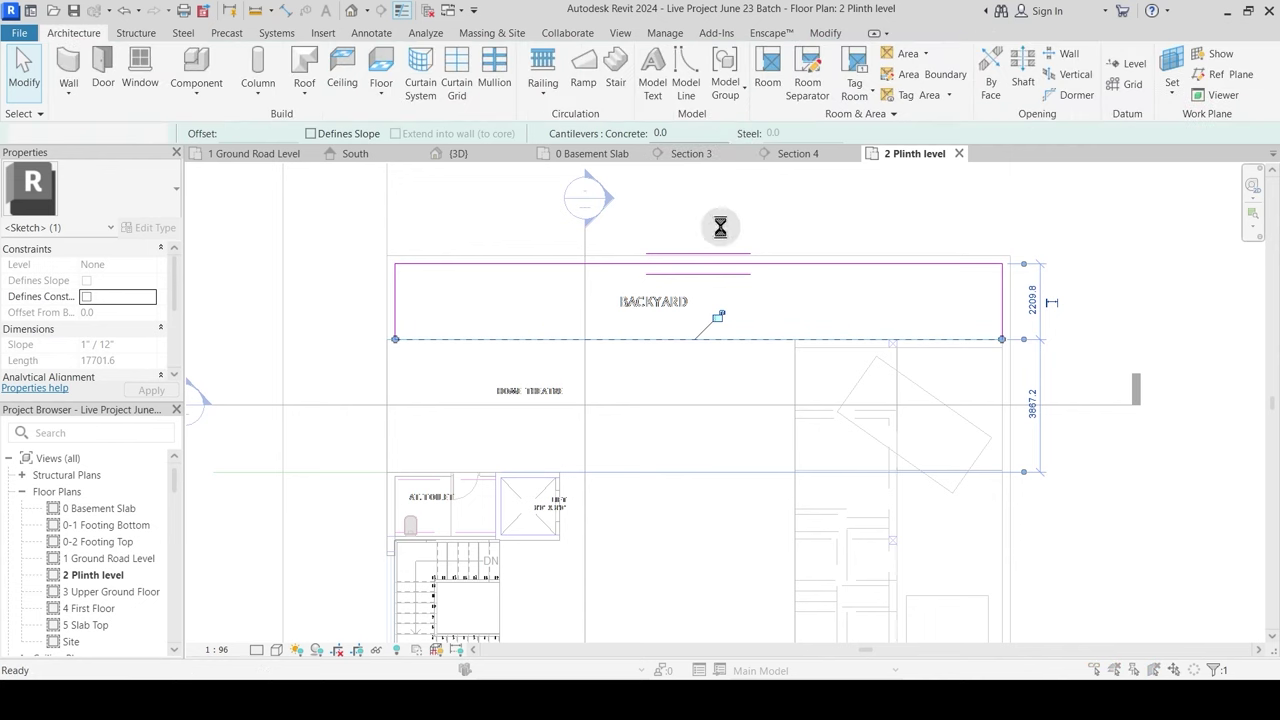
middle_click_drag(728, 452, 620, 371)
left_click(684, 284)
scroll(613, 447, "down", 2)
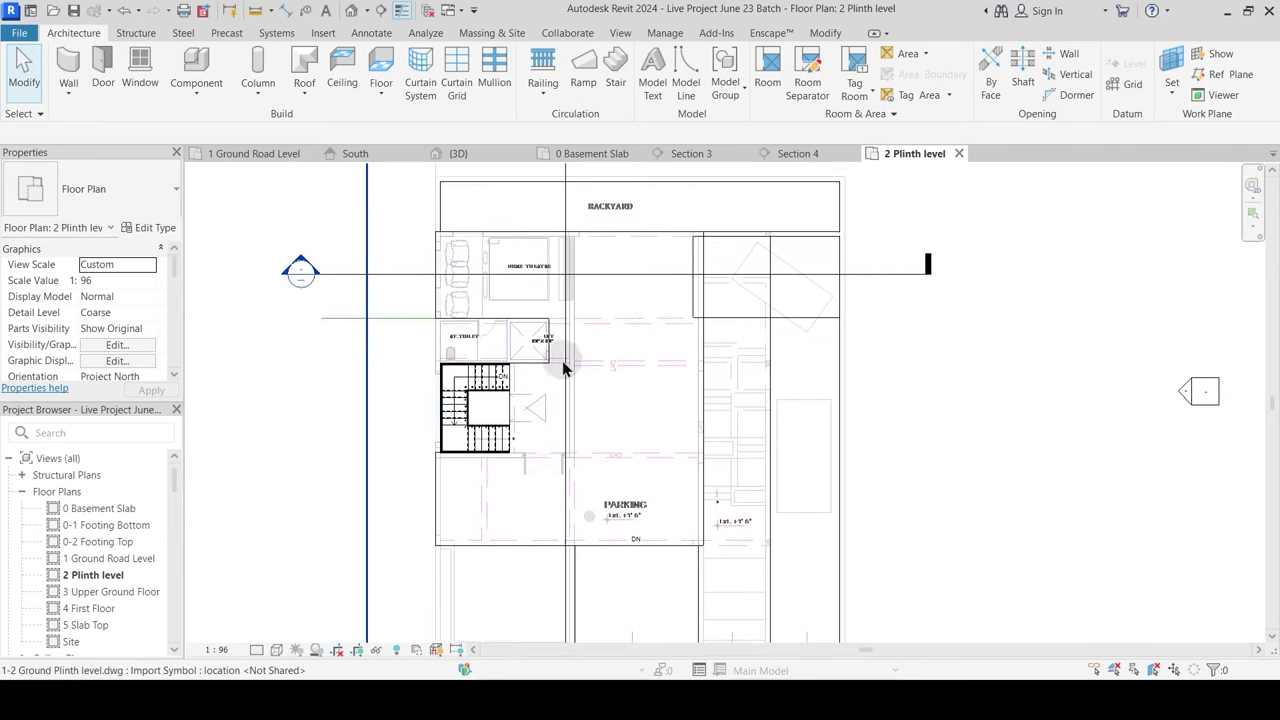
Step: Start an architectural floor and duplicate the Backyard floor type as 'Washroom Sunk Slab'
scroll(462, 347, "up", 2)
scroll(600, 344, "down", 2)
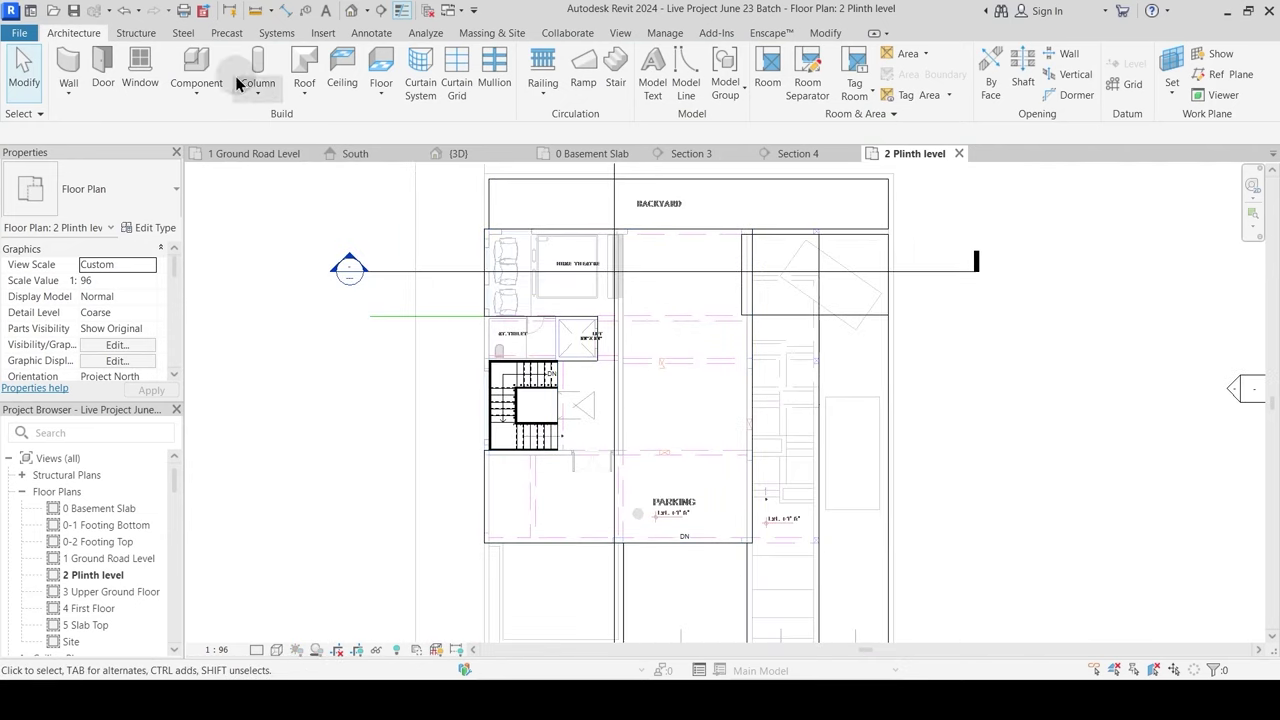
left_click(376, 102)
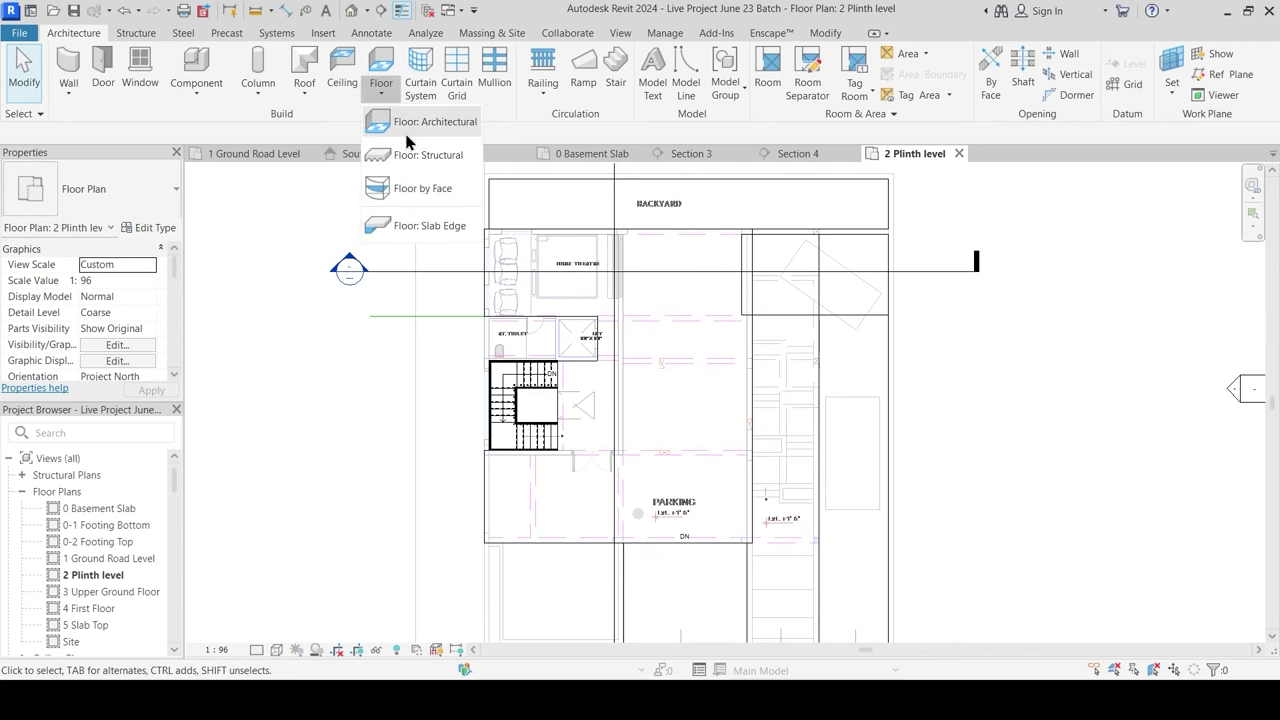
left_click(395, 126)
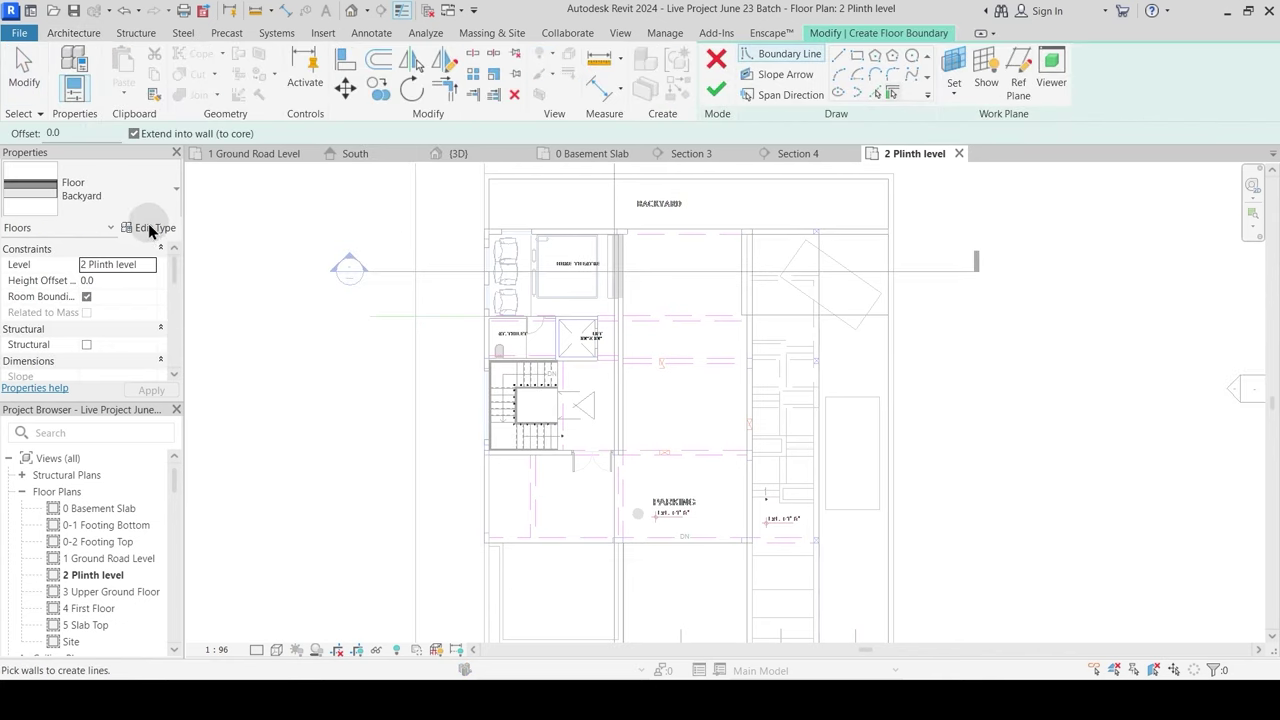
left_click(140, 227)
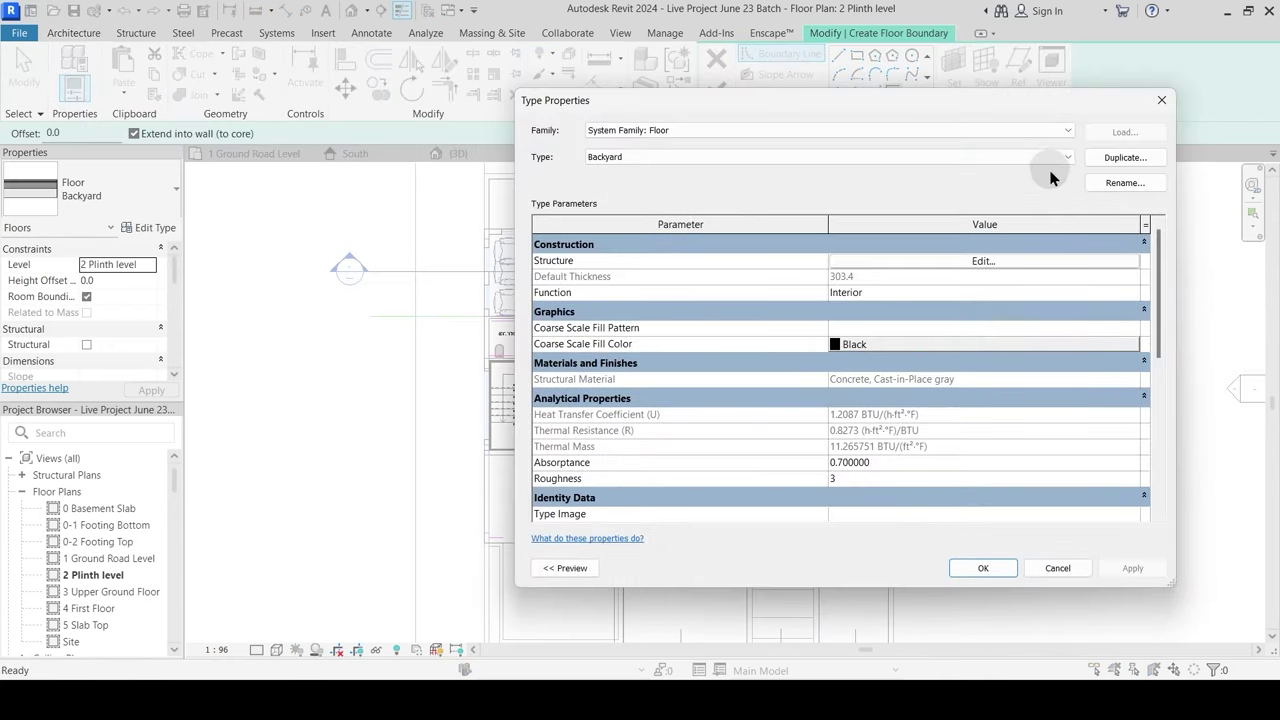
left_click(1122, 157)
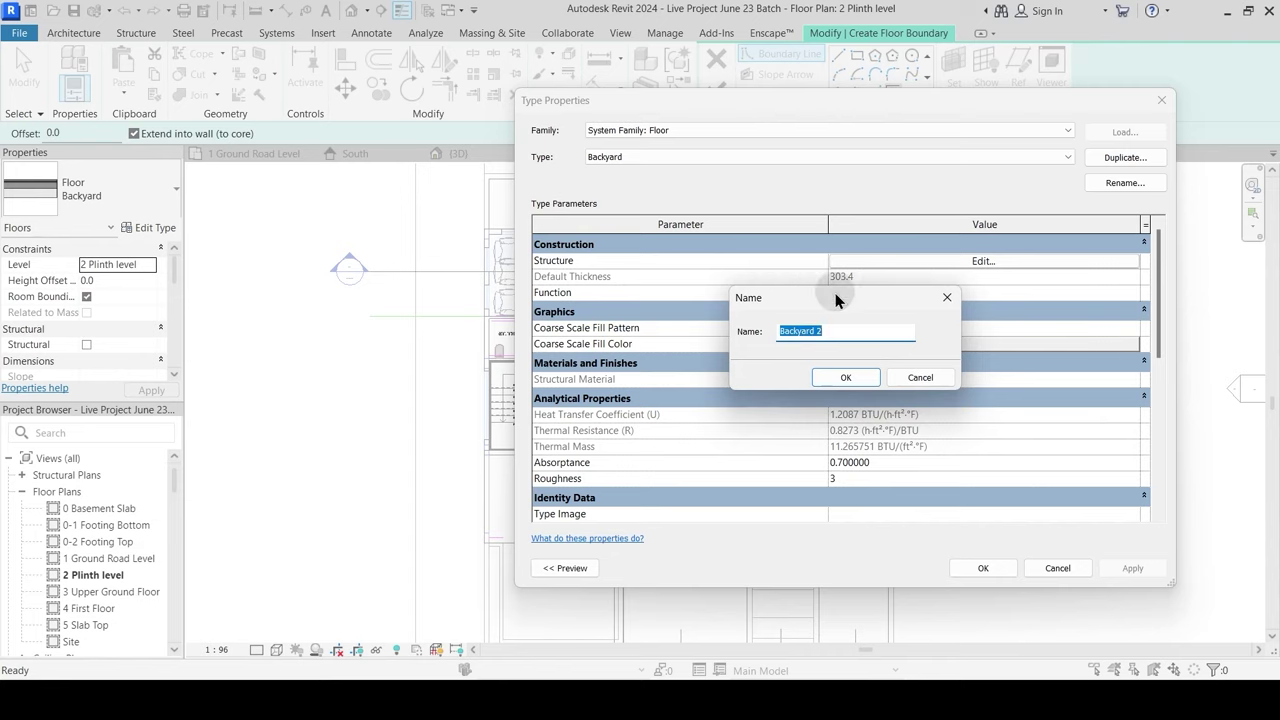
type("Was room Sunk Slab")
key("Return")
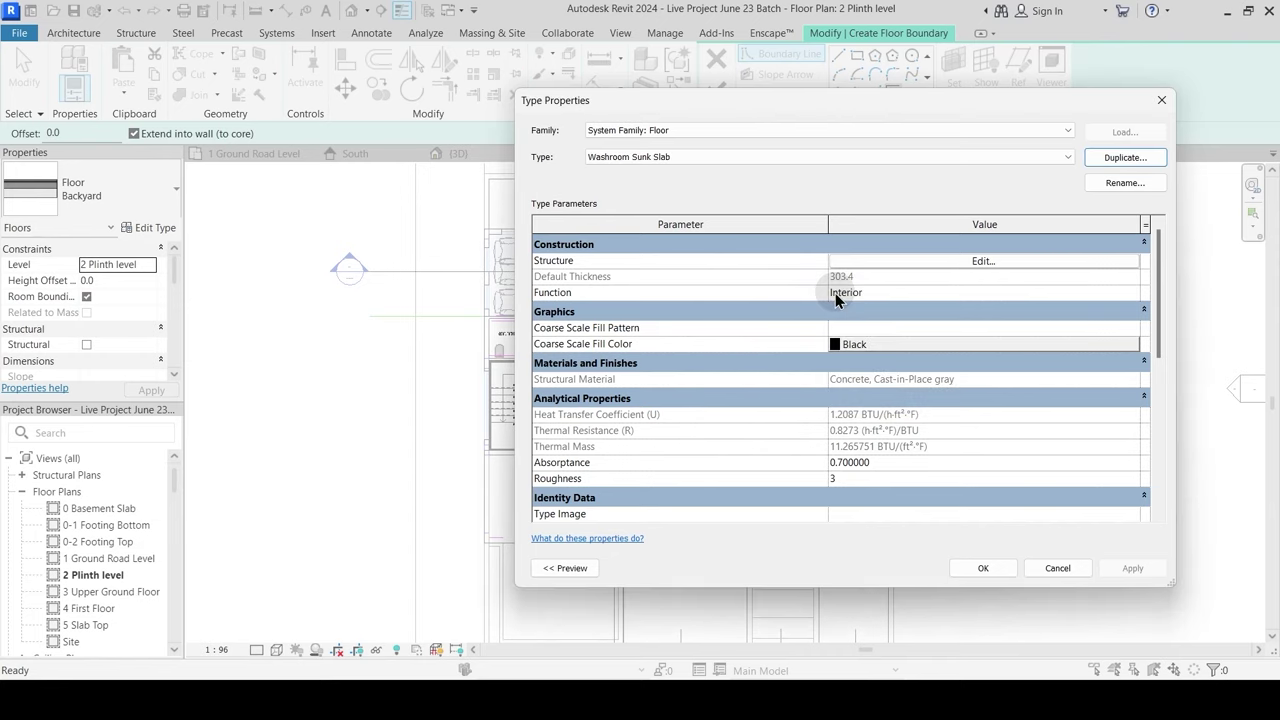
Step: In the new type's layer structure, bring up the material choices for the top 1 Mud layer
left_click(972, 262)
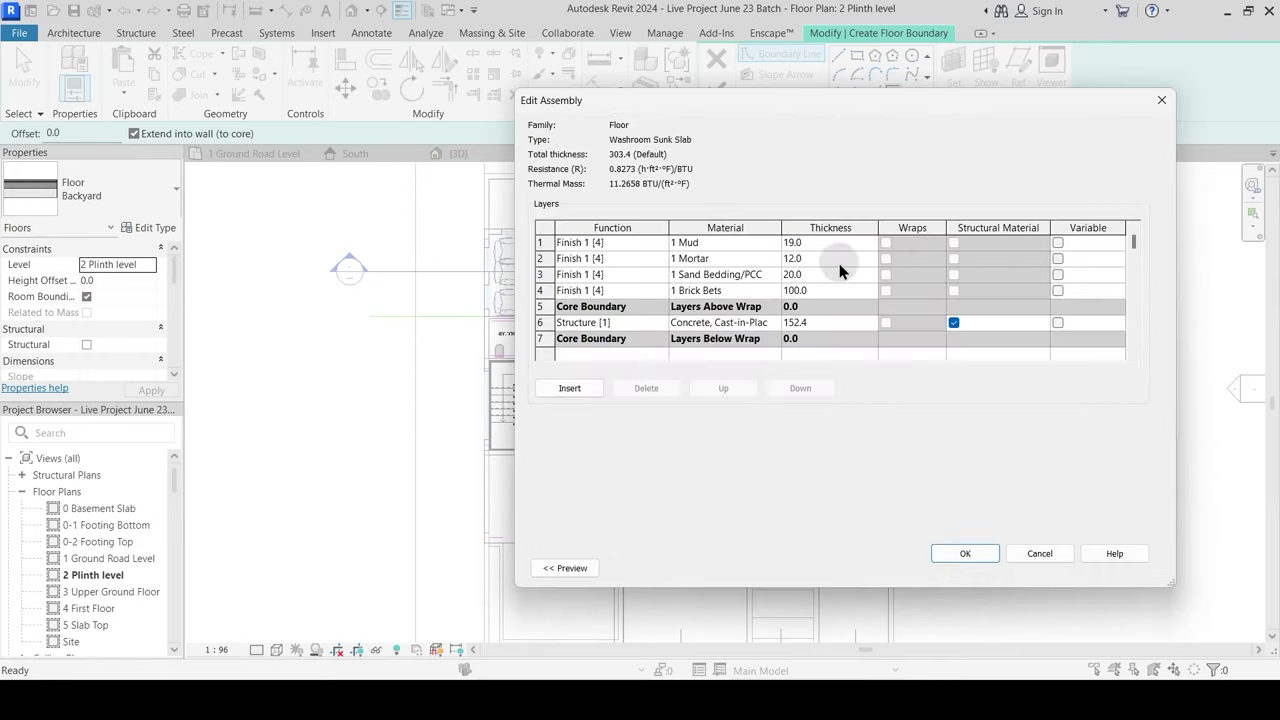
left_click(774, 242)
left_click(775, 242)
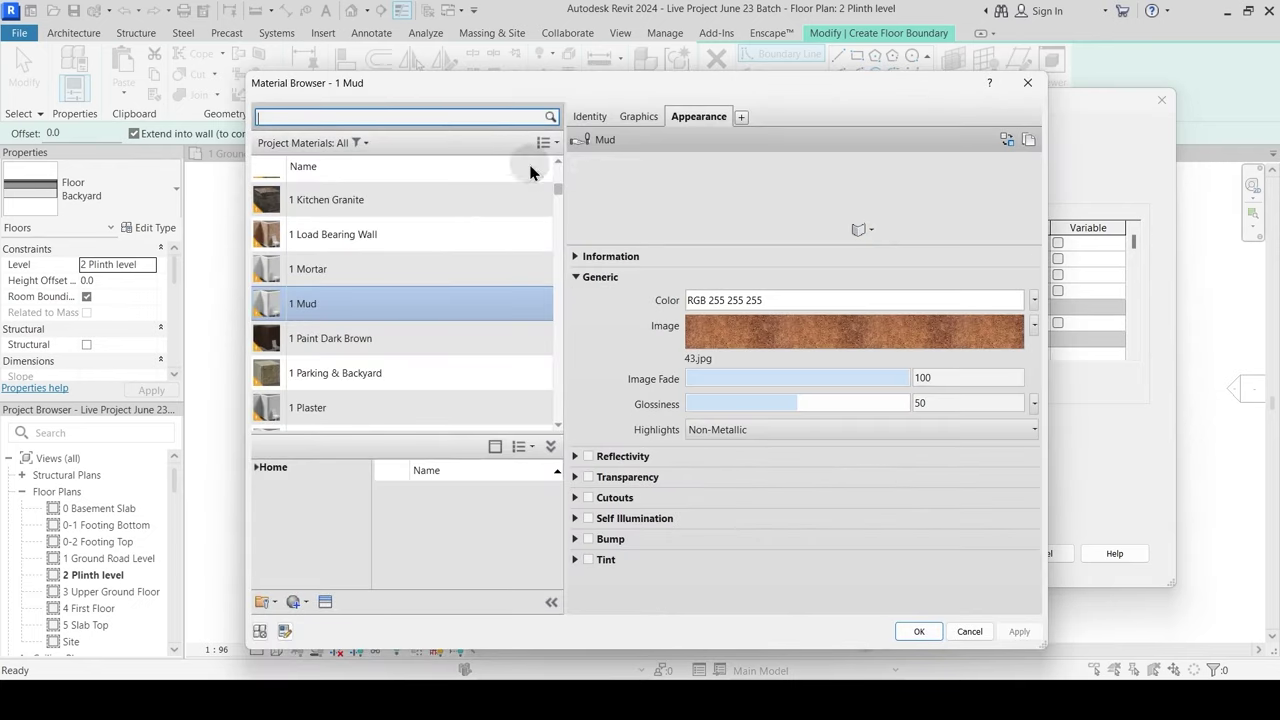
scroll(435, 237, "up", 1)
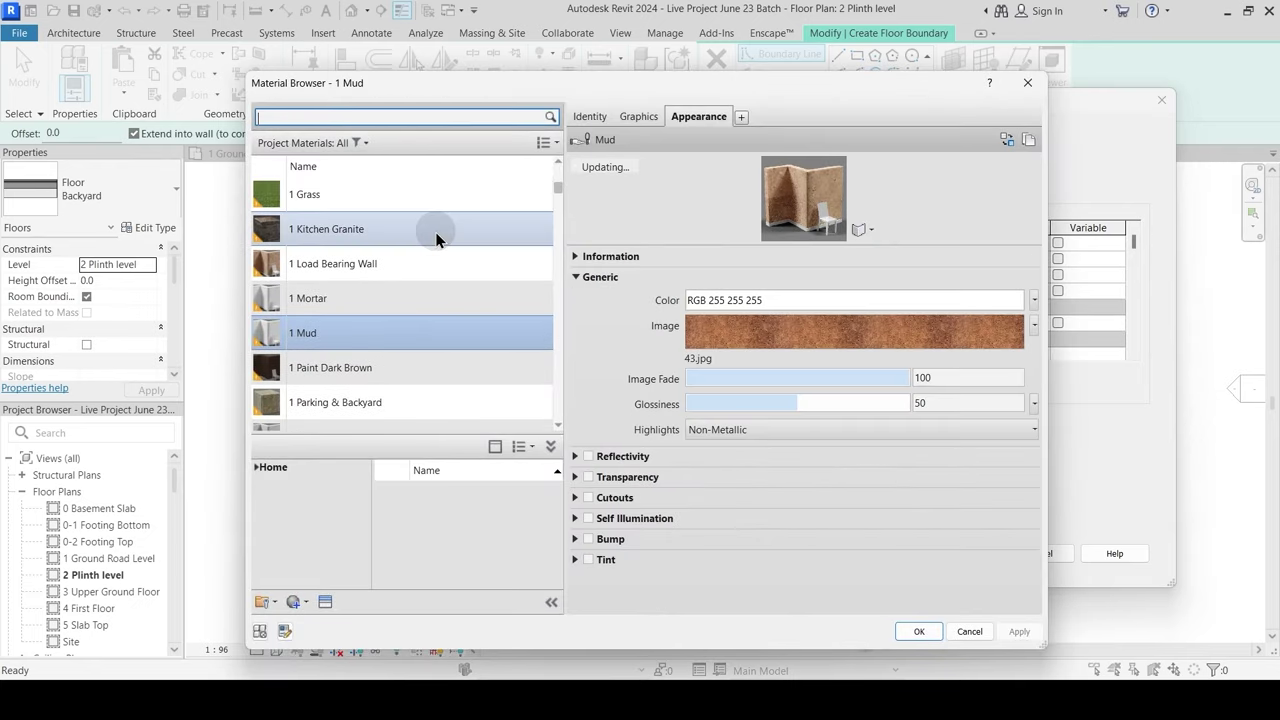
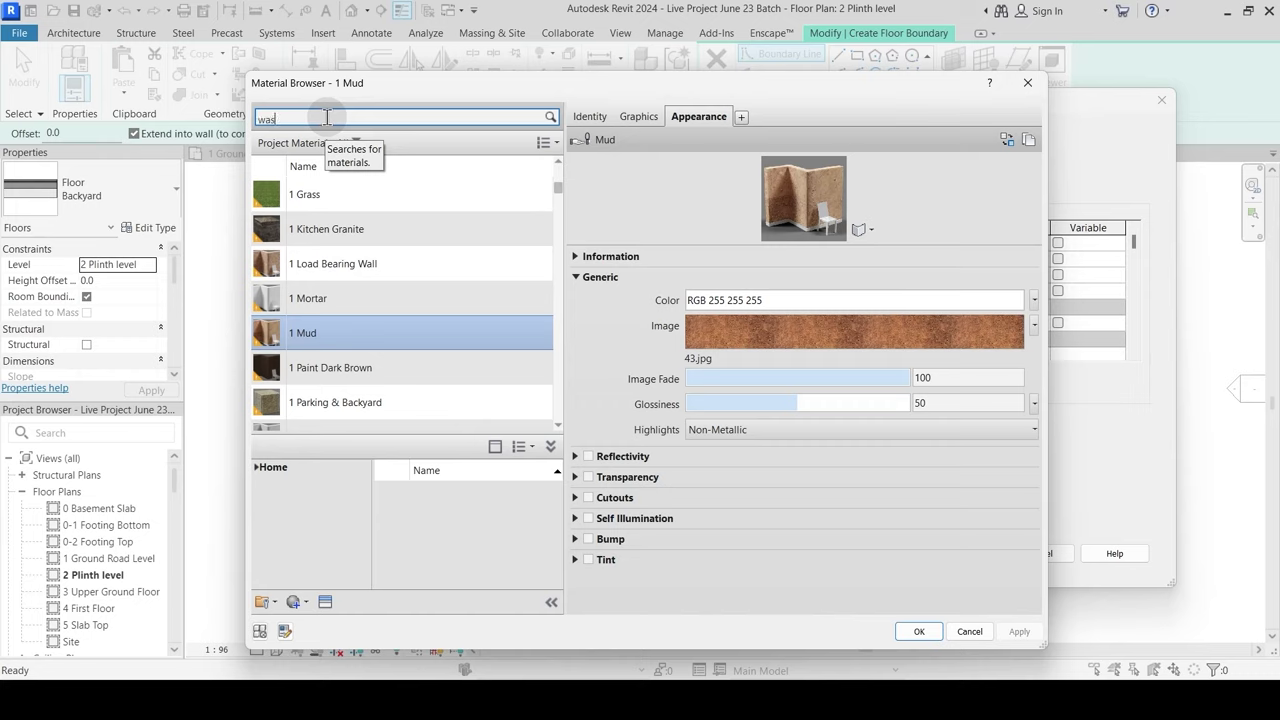
Step: Assign the 1 Plinth Finish Flooring - Toilet material to the top layer, for 303.4 total thickness
type("ilet")
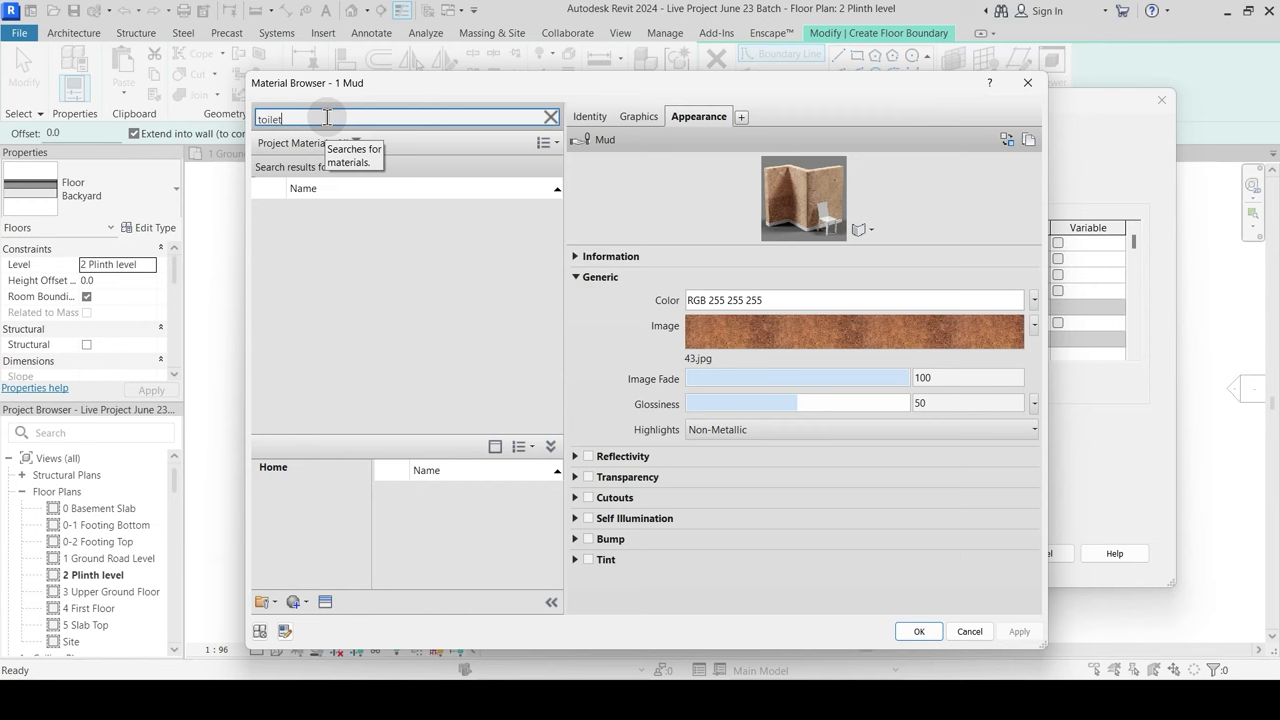
left_click(397, 258)
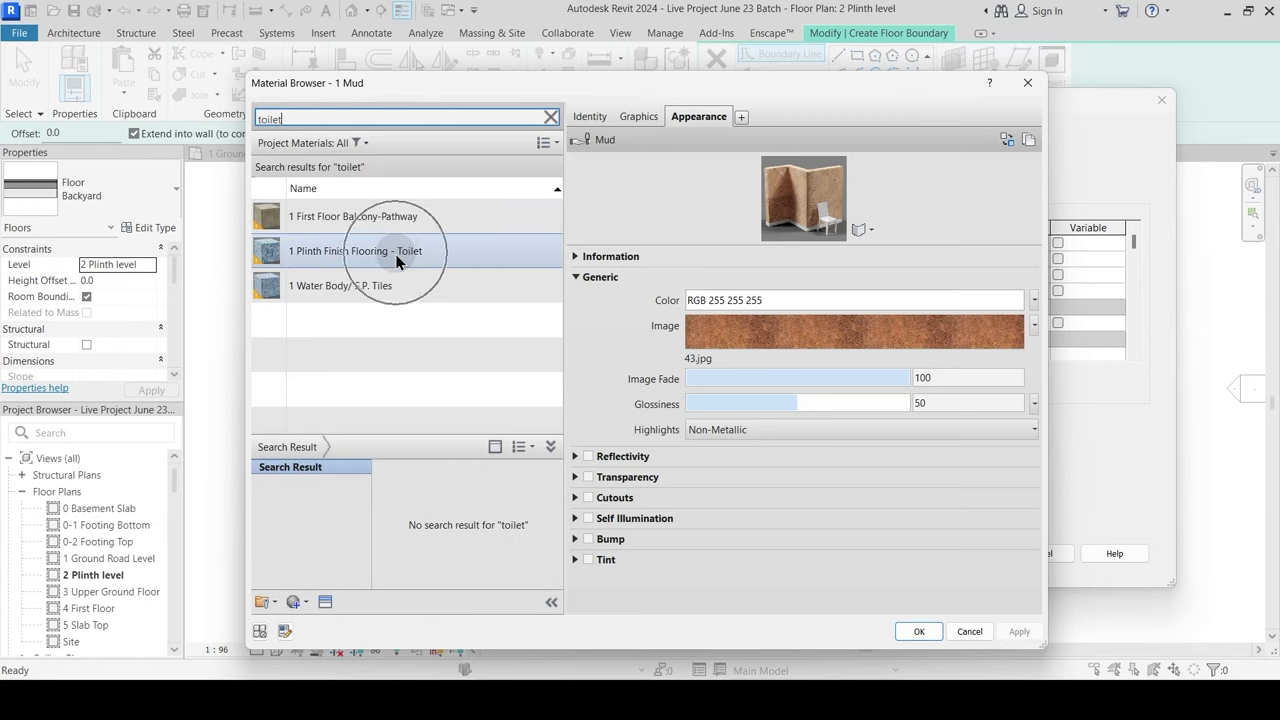
left_click(917, 631)
left_click(974, 561)
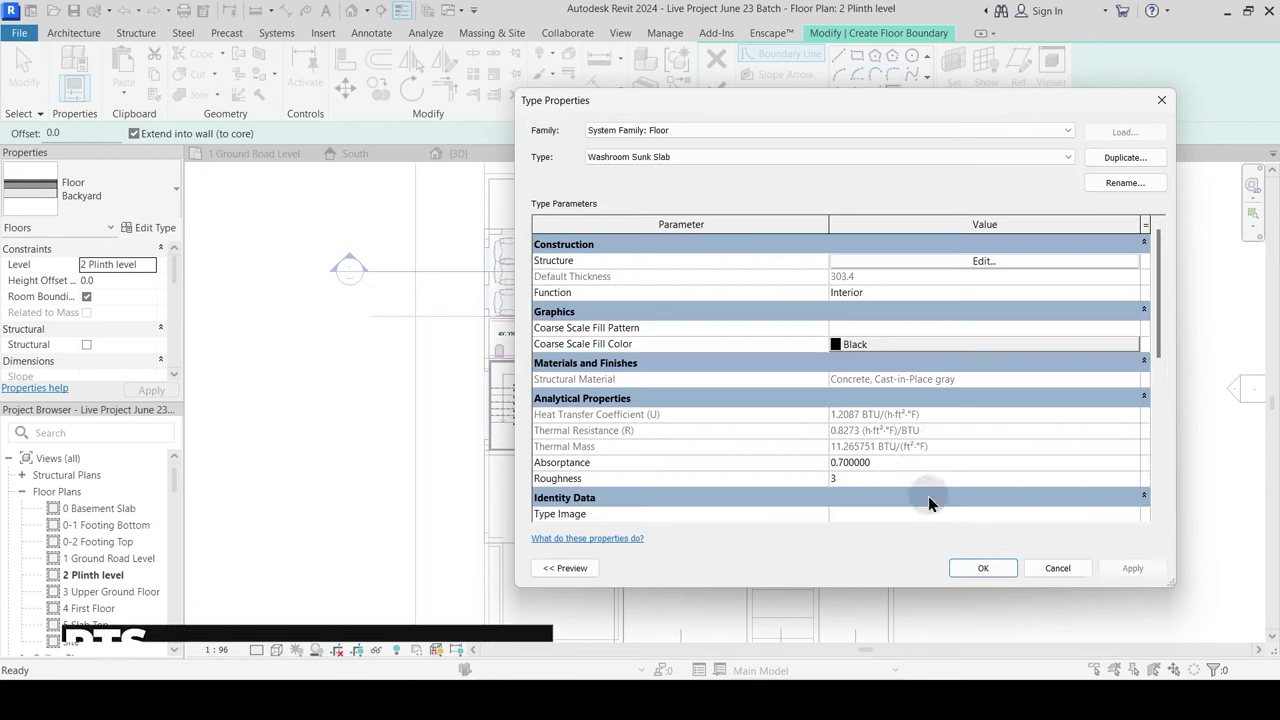
Step: Apply the type and sketch a rectangular Washroom Sunk Slab floor over AT.TOILET, walls unattached
left_click(1128, 564)
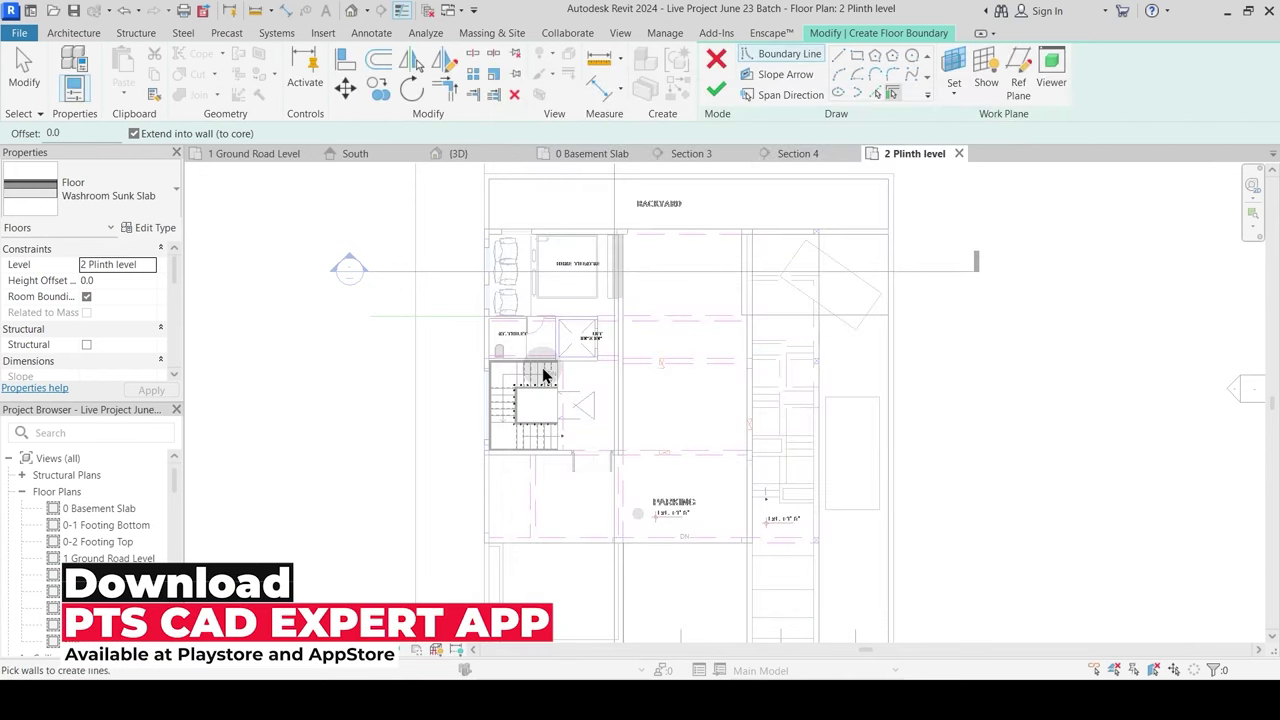
scroll(577, 327, "up", 5)
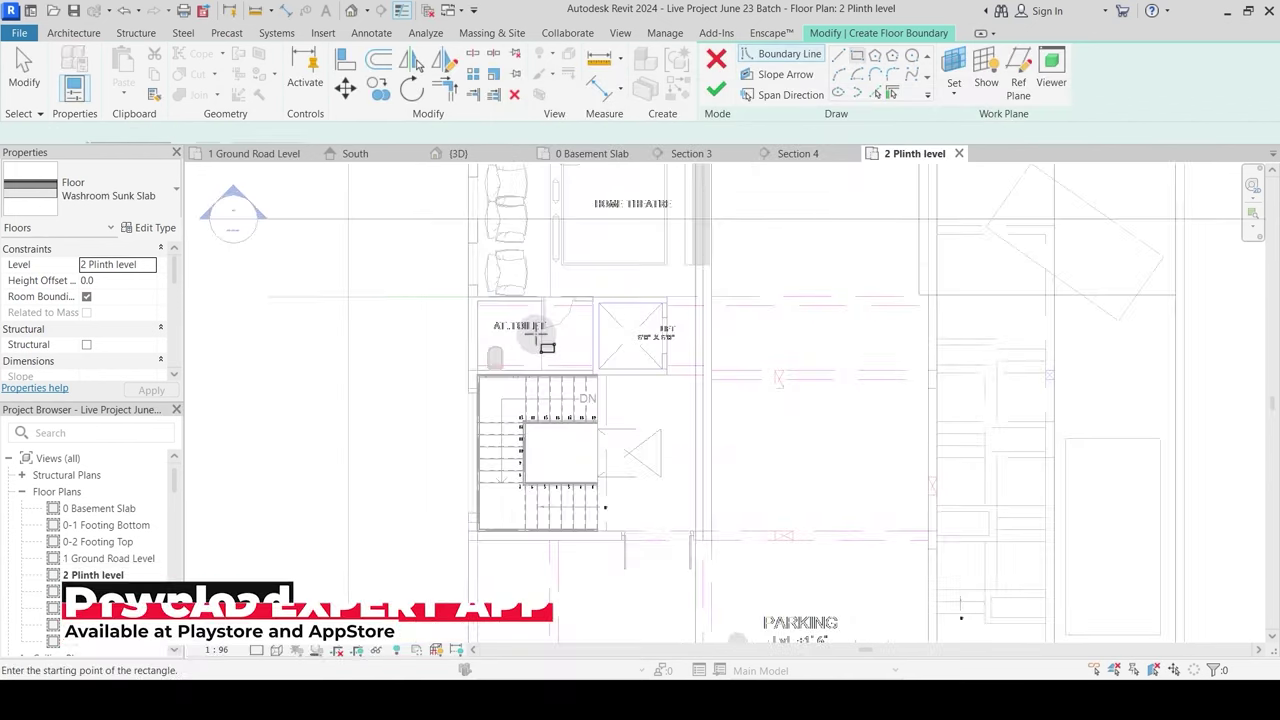
left_click(682, 235)
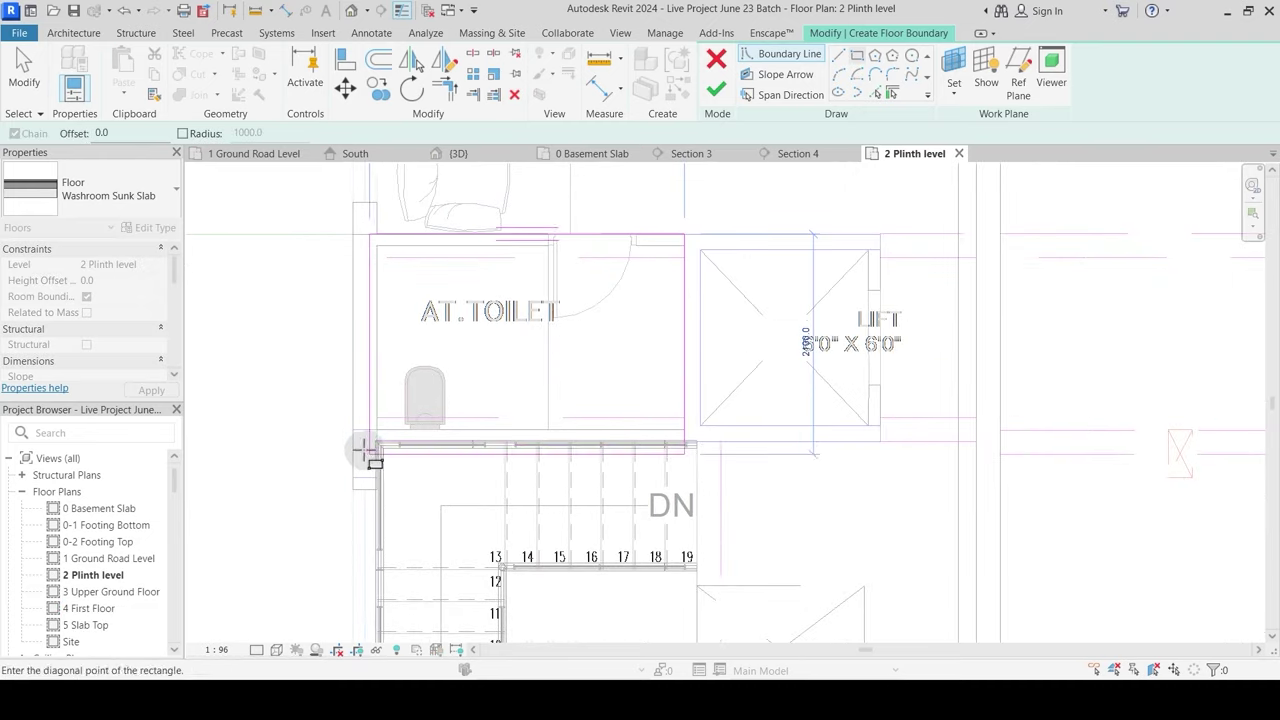
left_click(353, 430)
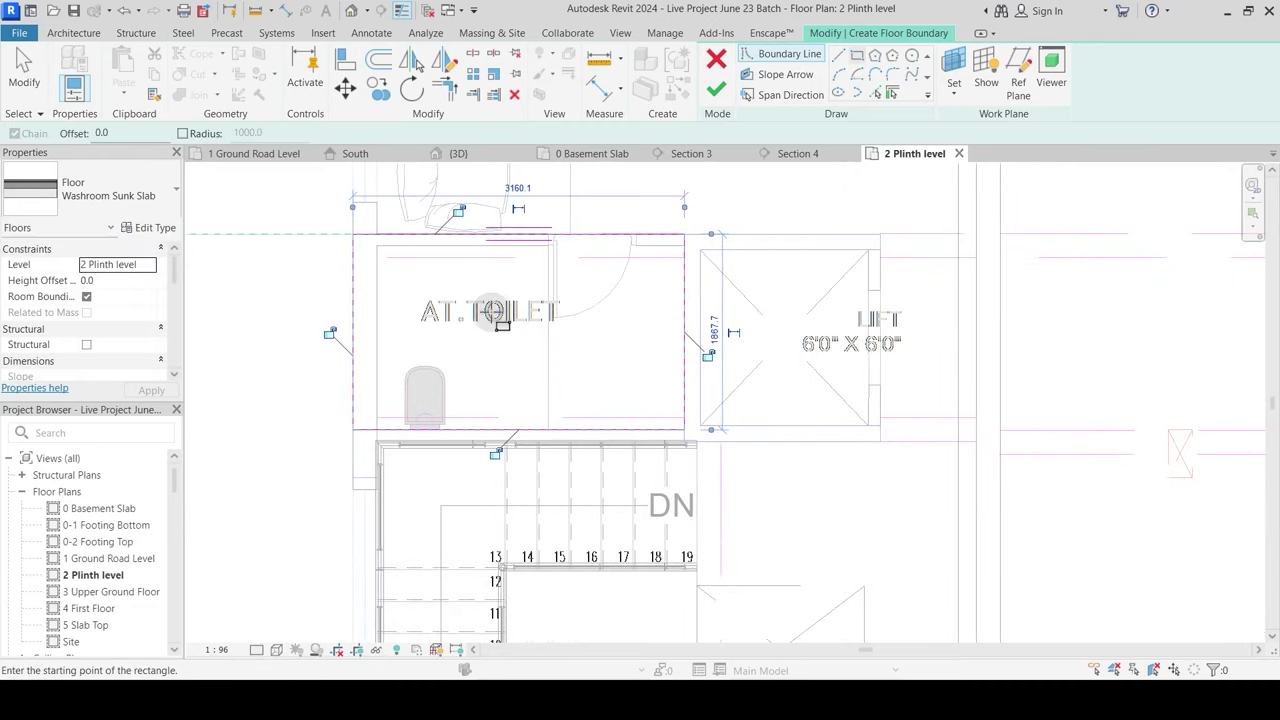
left_click(716, 88)
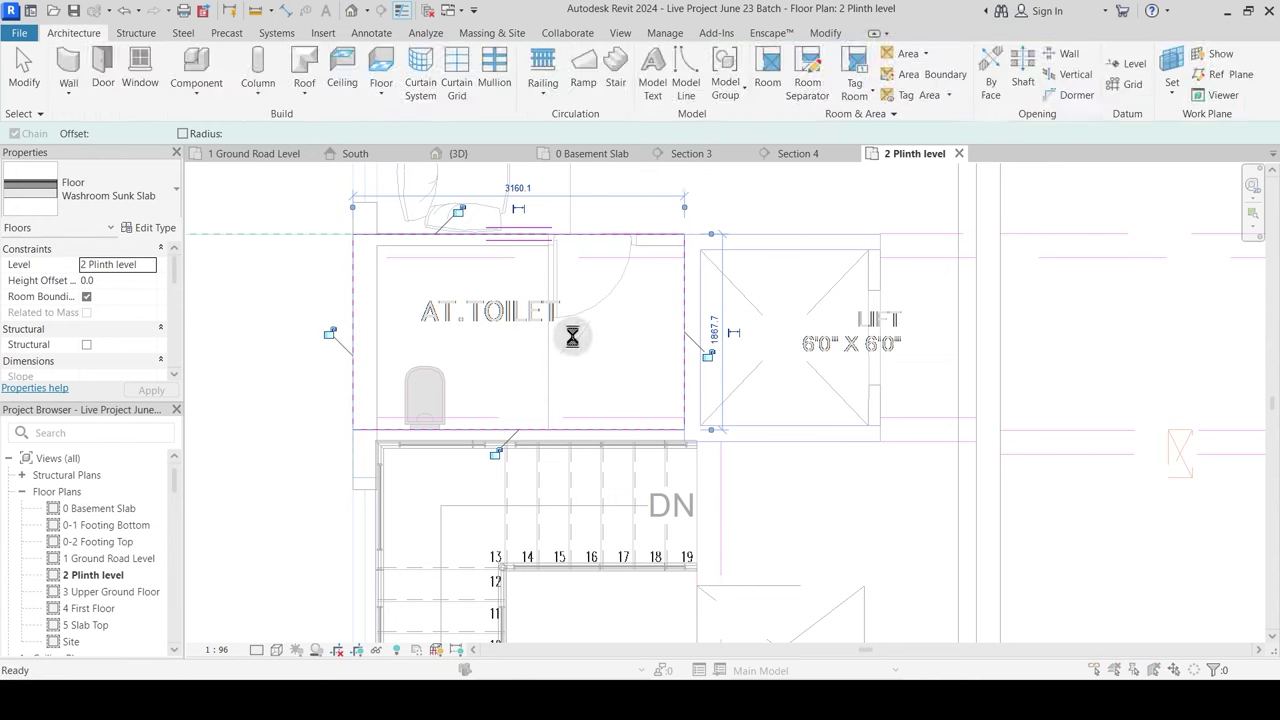
left_click(766, 360)
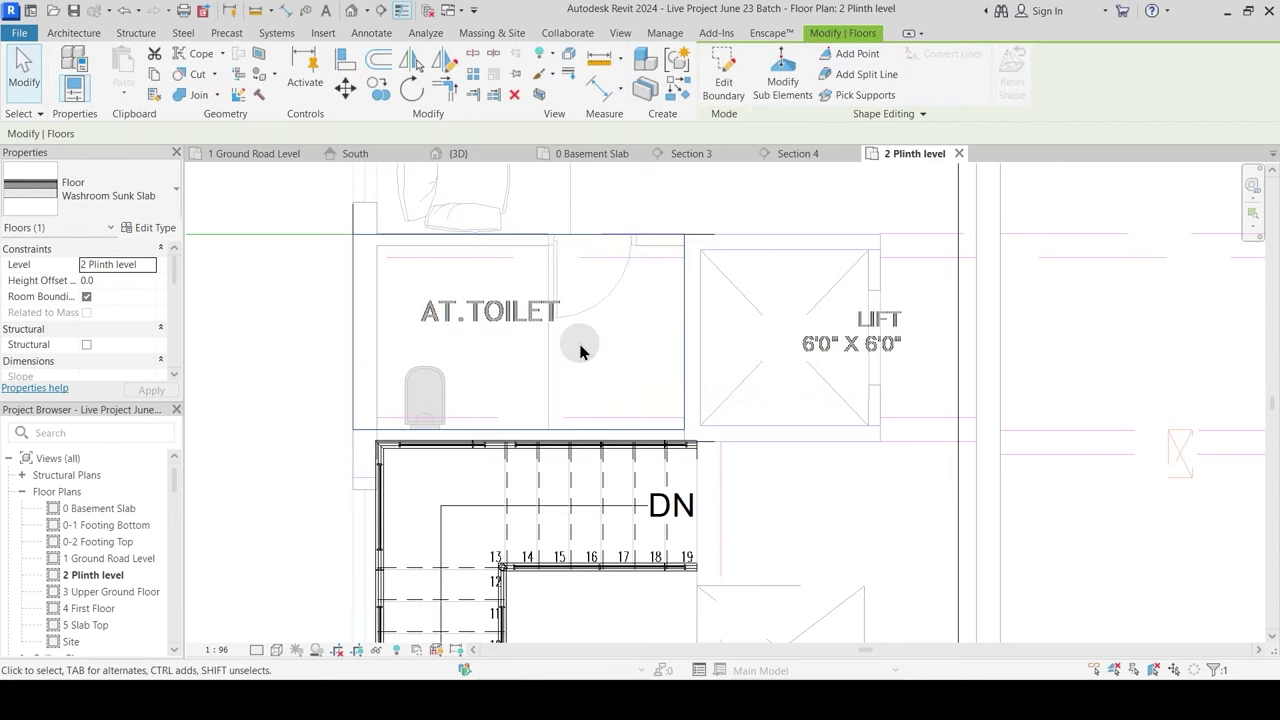
Step: Shift the vertical section line further to the left
scroll(580, 350, "down", 3)
scroll(580, 345, "down", 5)
key("Escape")
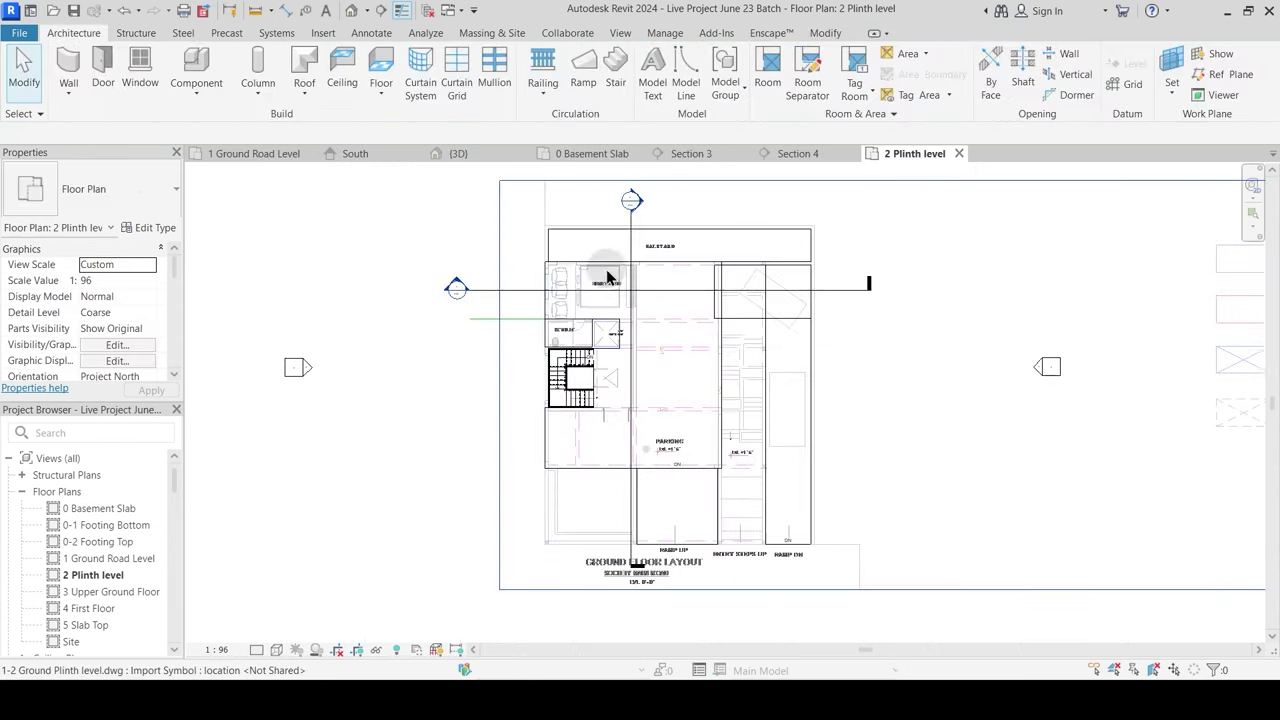
left_click_drag(630, 229, 582, 238)
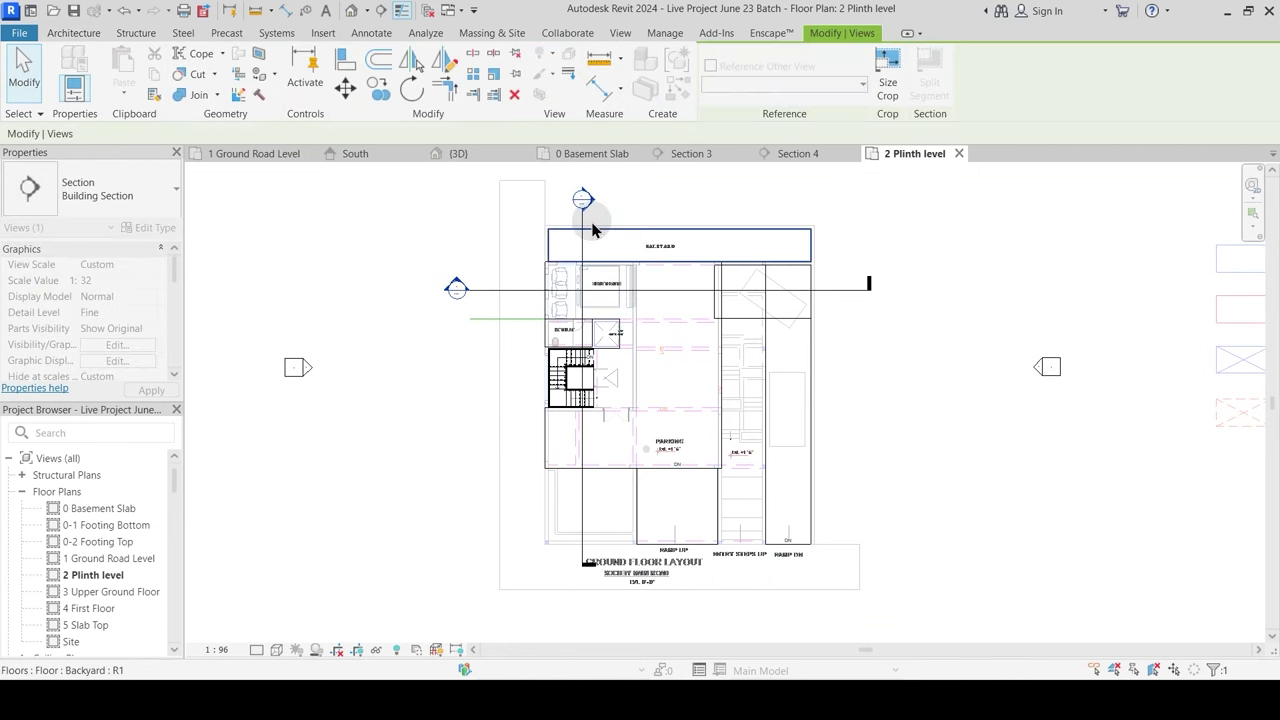
Step: Open Section 4 and select the Washroom Sunk Slab floor
double_click(594, 212)
scroll(520, 368, "up", 4)
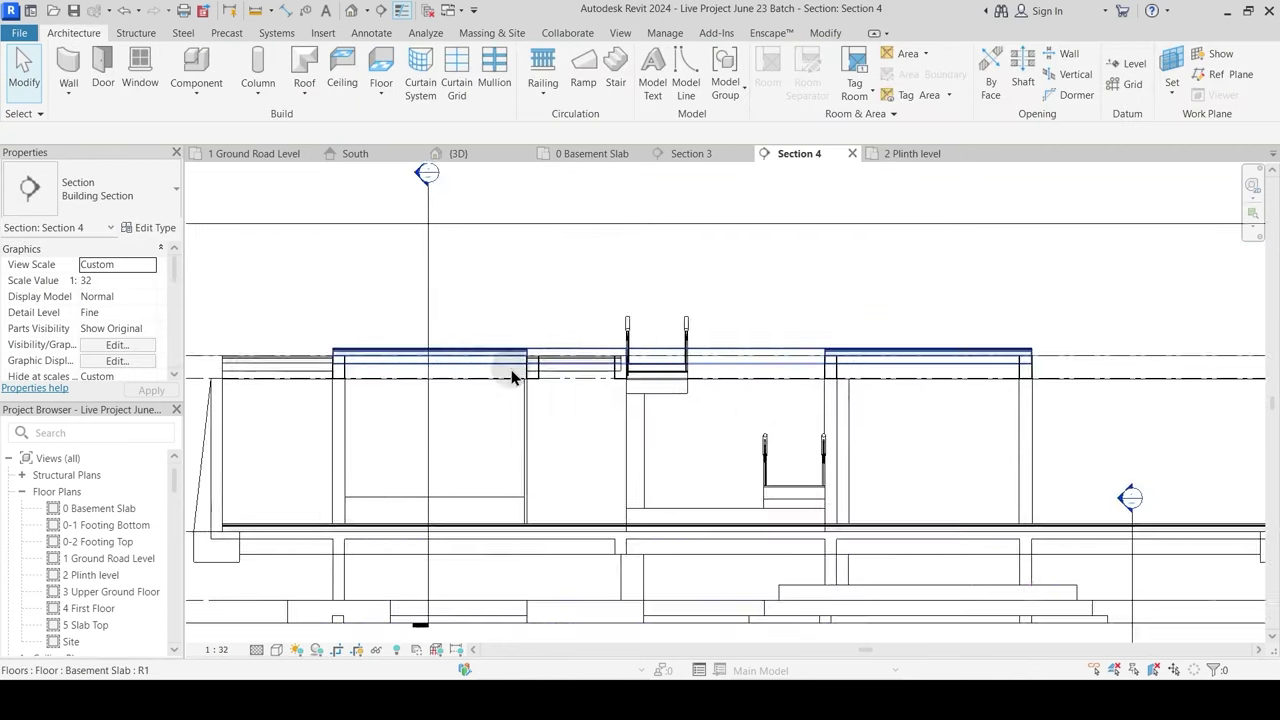
scroll(540, 385, "up", 3)
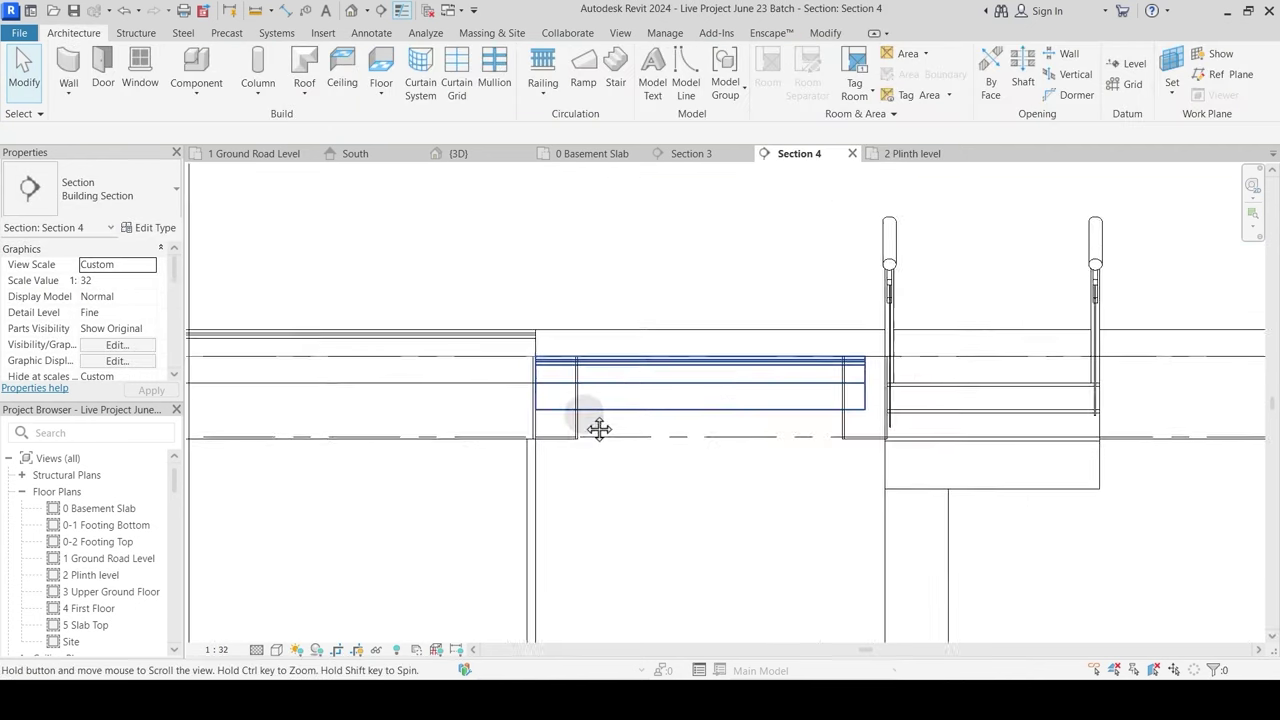
left_click(646, 411)
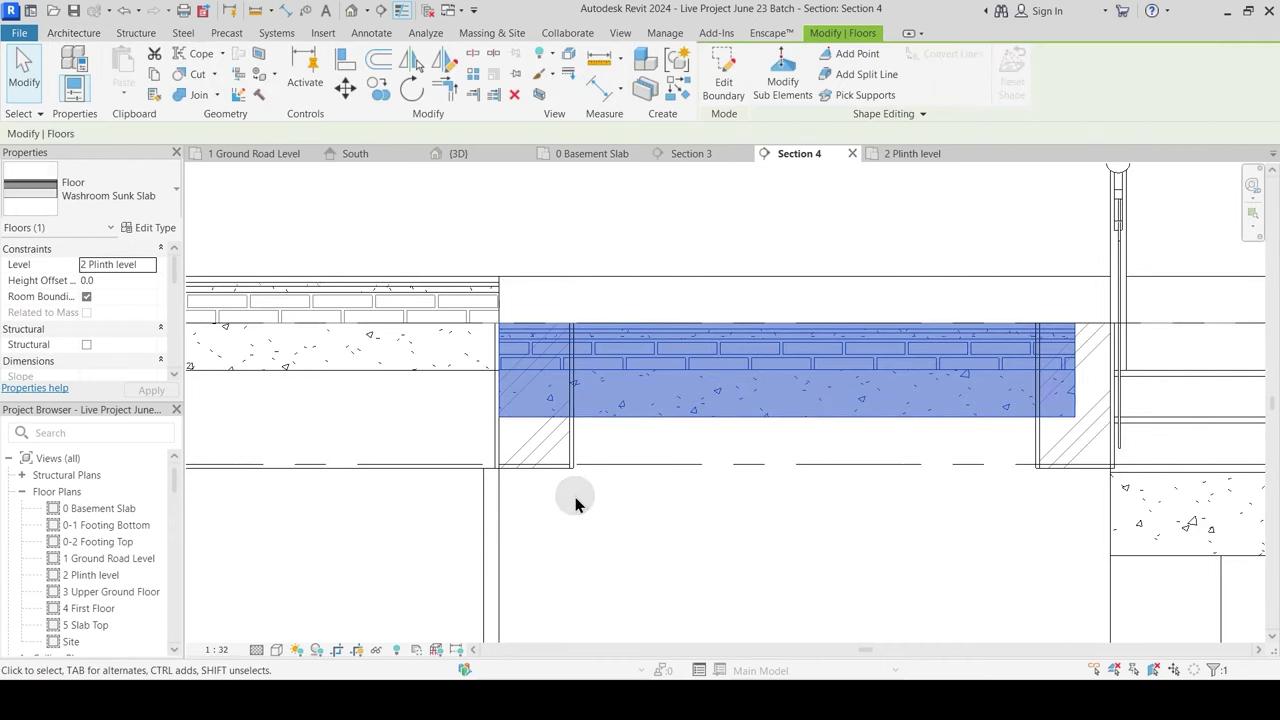
Step: Insert a new Finish 2 layer below the core of the Washroom Sunk Slab structure
left_click(160, 230)
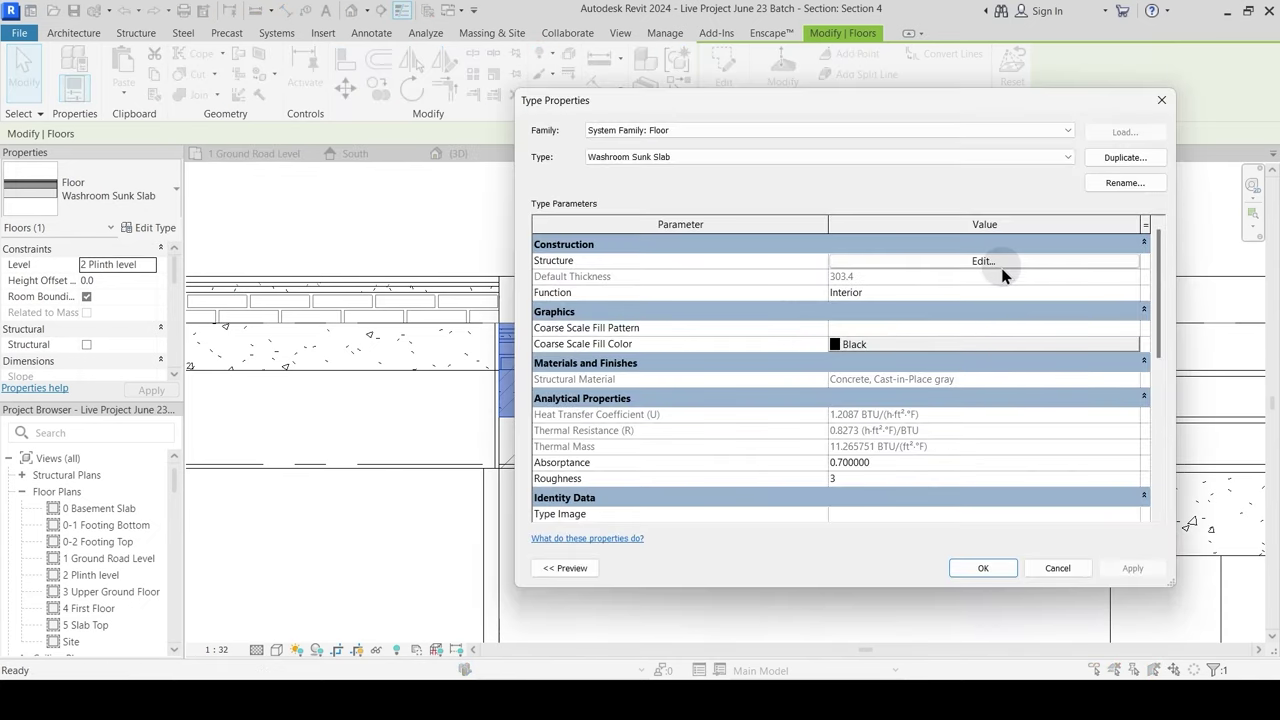
left_click(1000, 265)
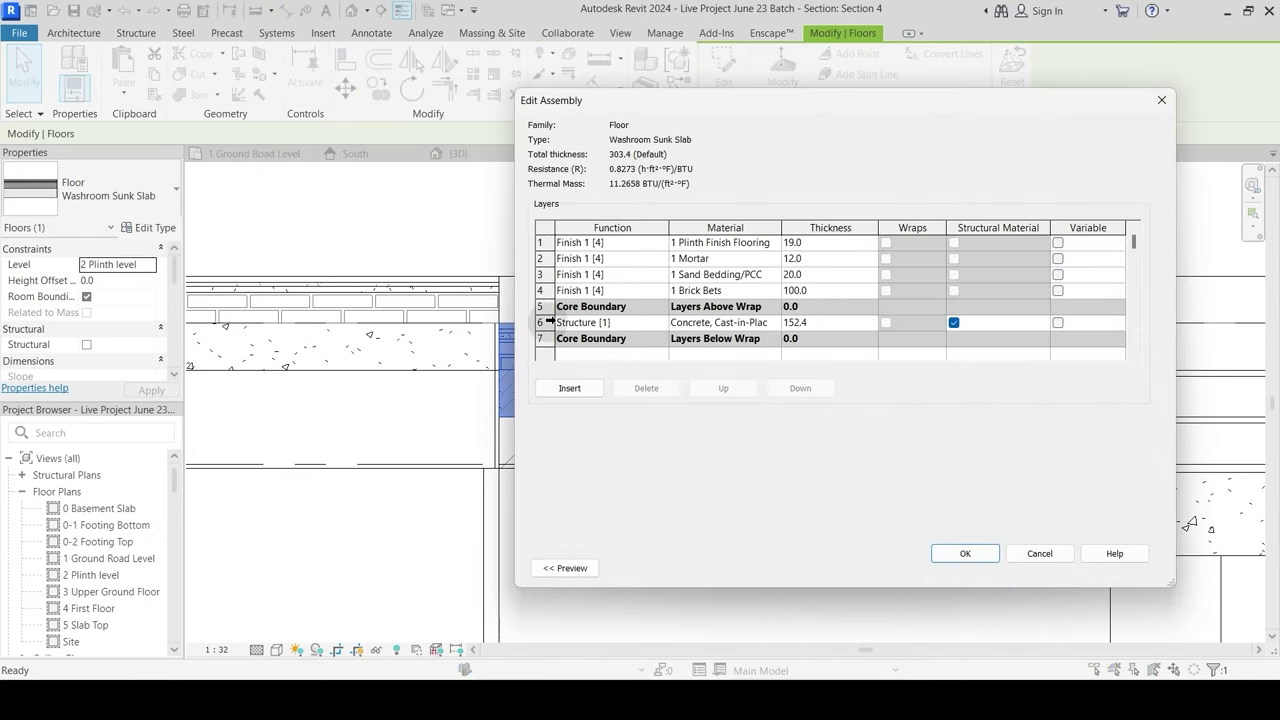
left_click(548, 322)
left_click(572, 388)
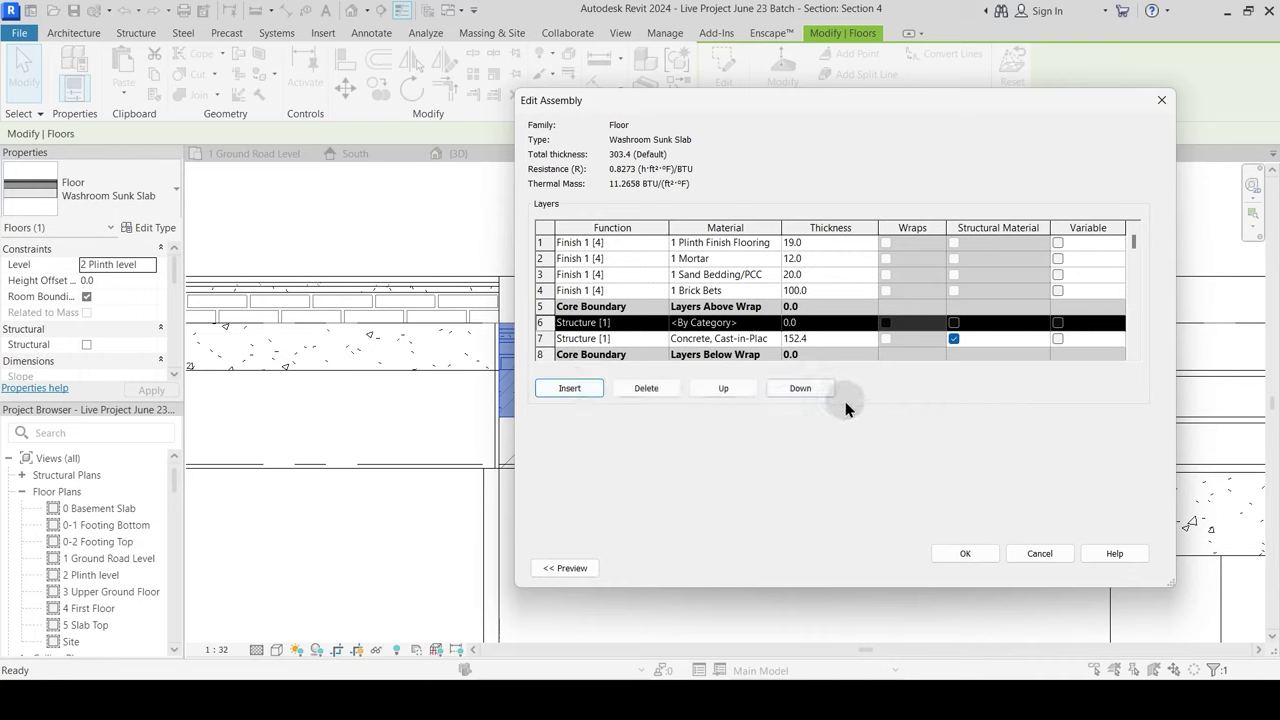
left_click(800, 388)
left_click(800, 388)
scroll(640, 335, "down", 1)
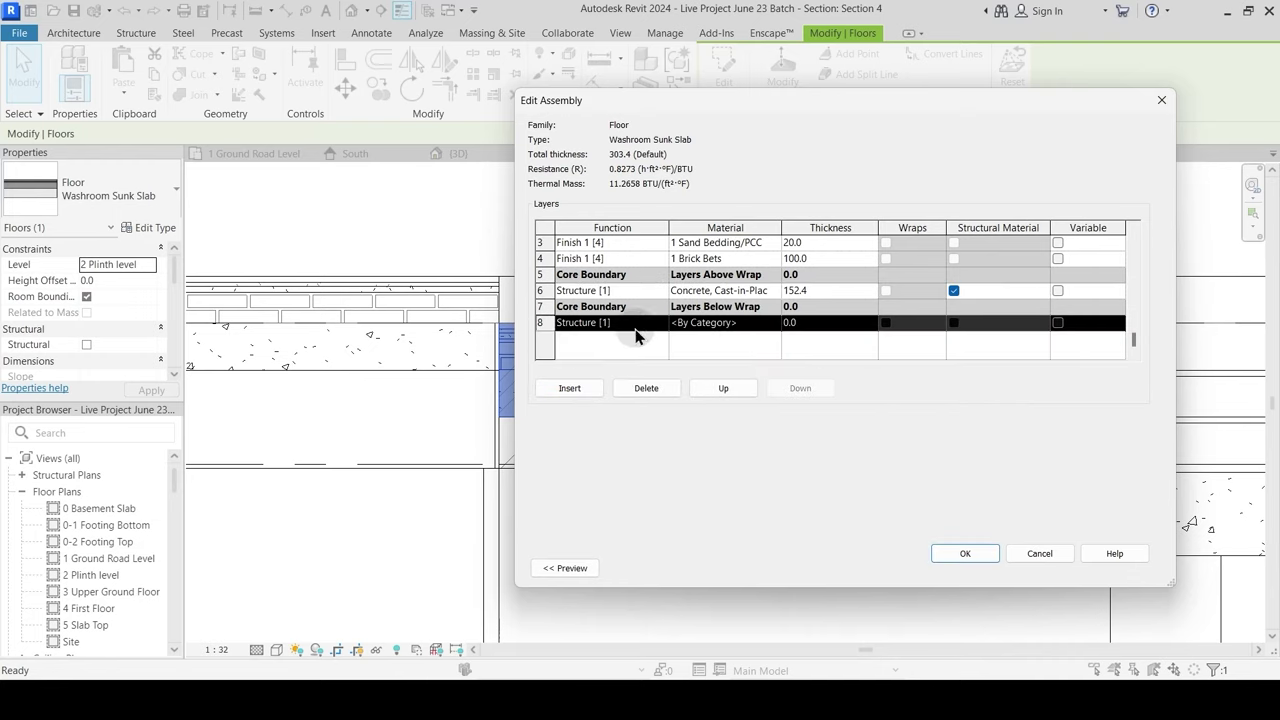
left_click(661, 322)
left_click(586, 389)
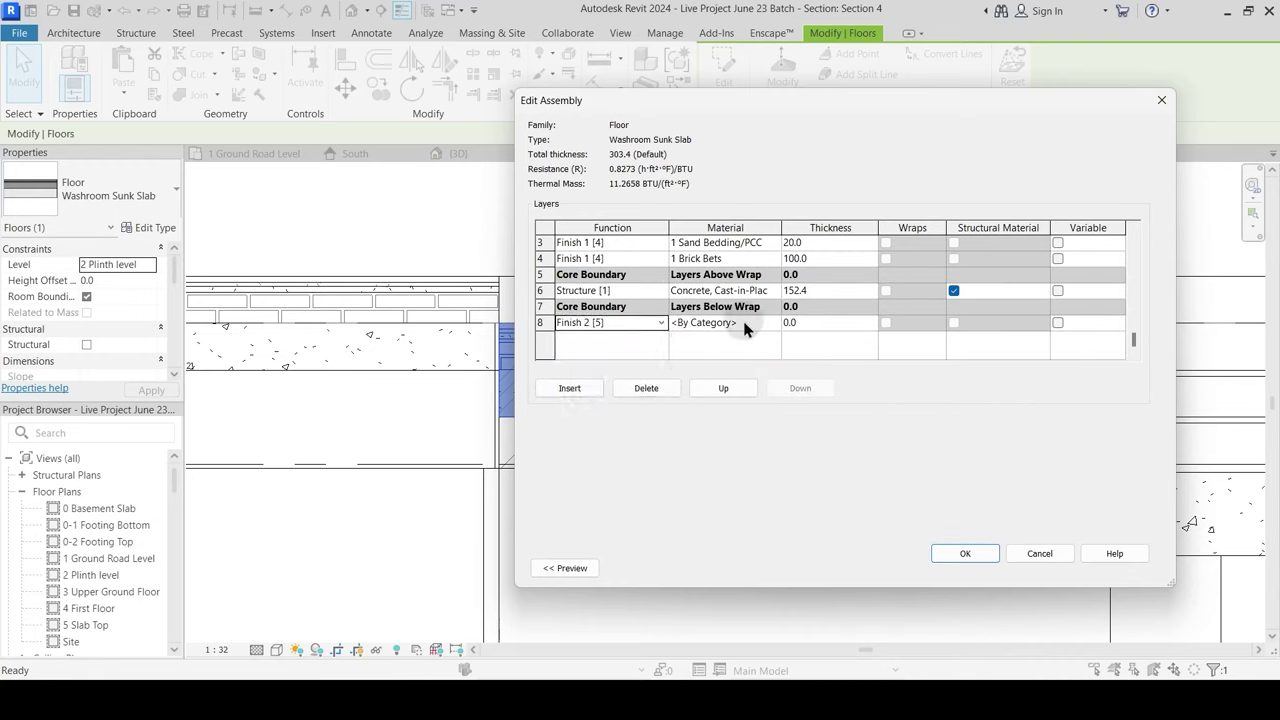
Step: Give the new layer 12.7 thickness and 1 Plaster material, totalling 316.1
left_click(818, 322)
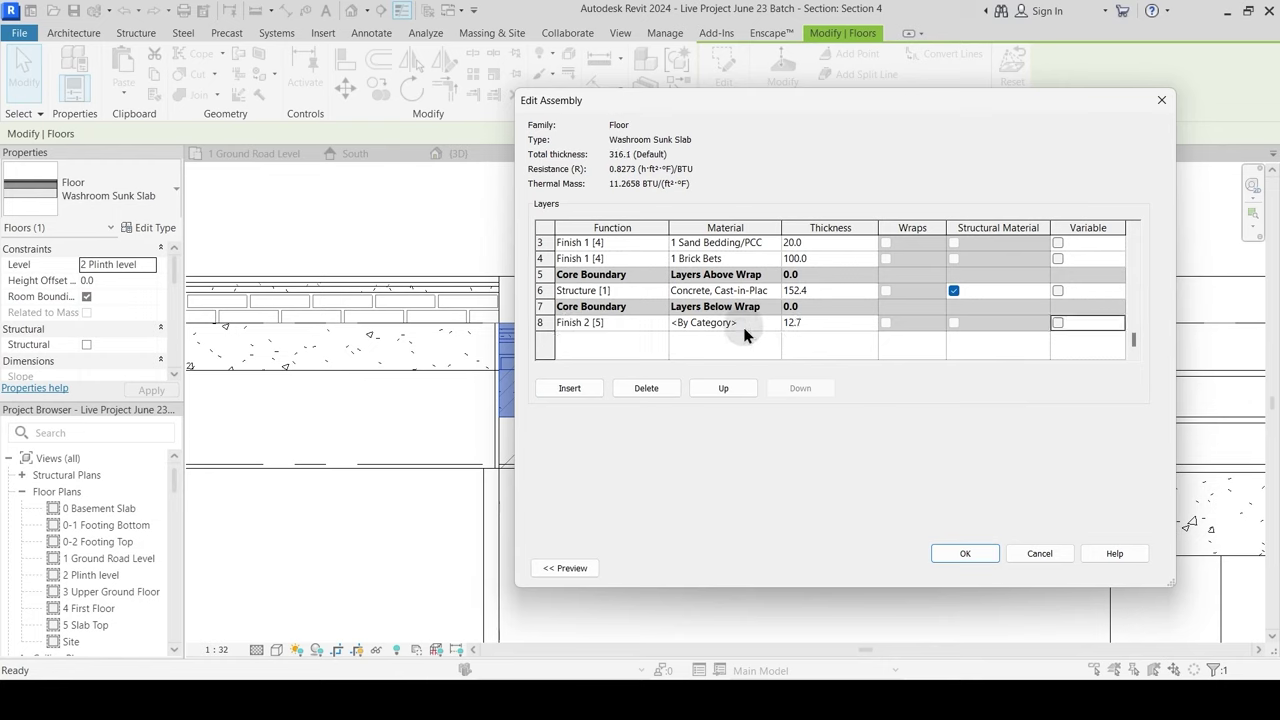
left_click(778, 324)
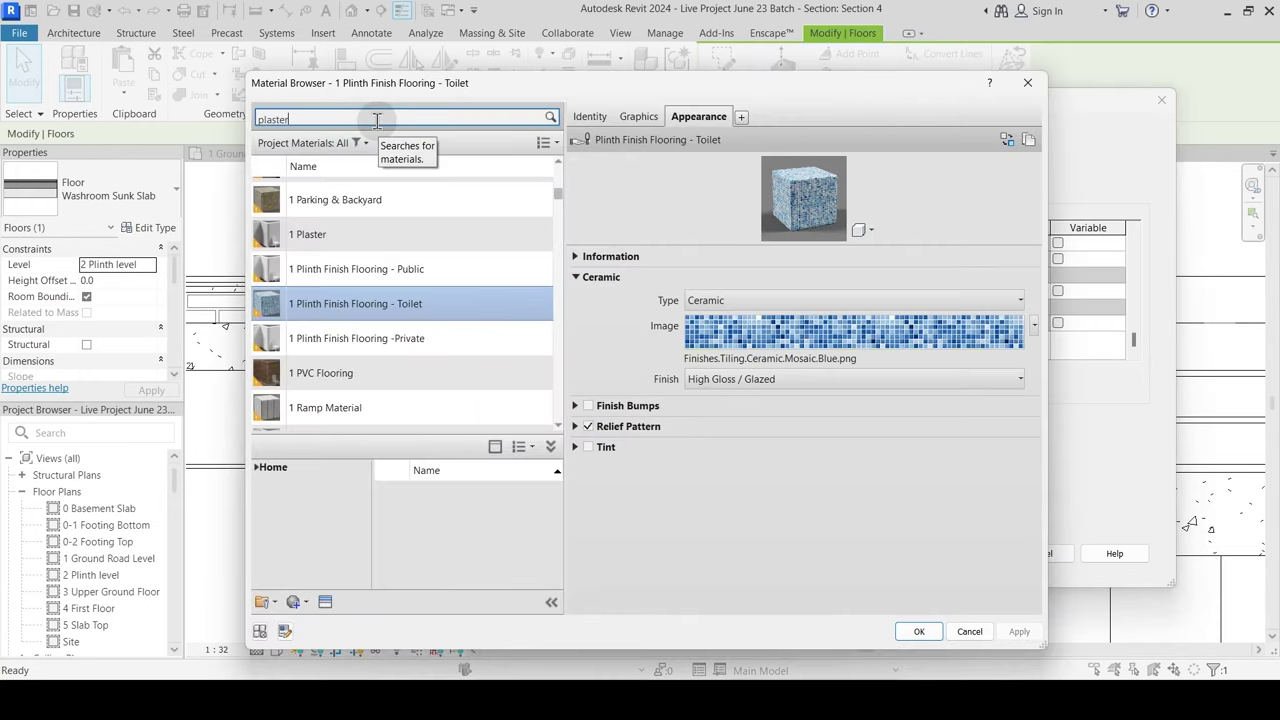
left_click(363, 215)
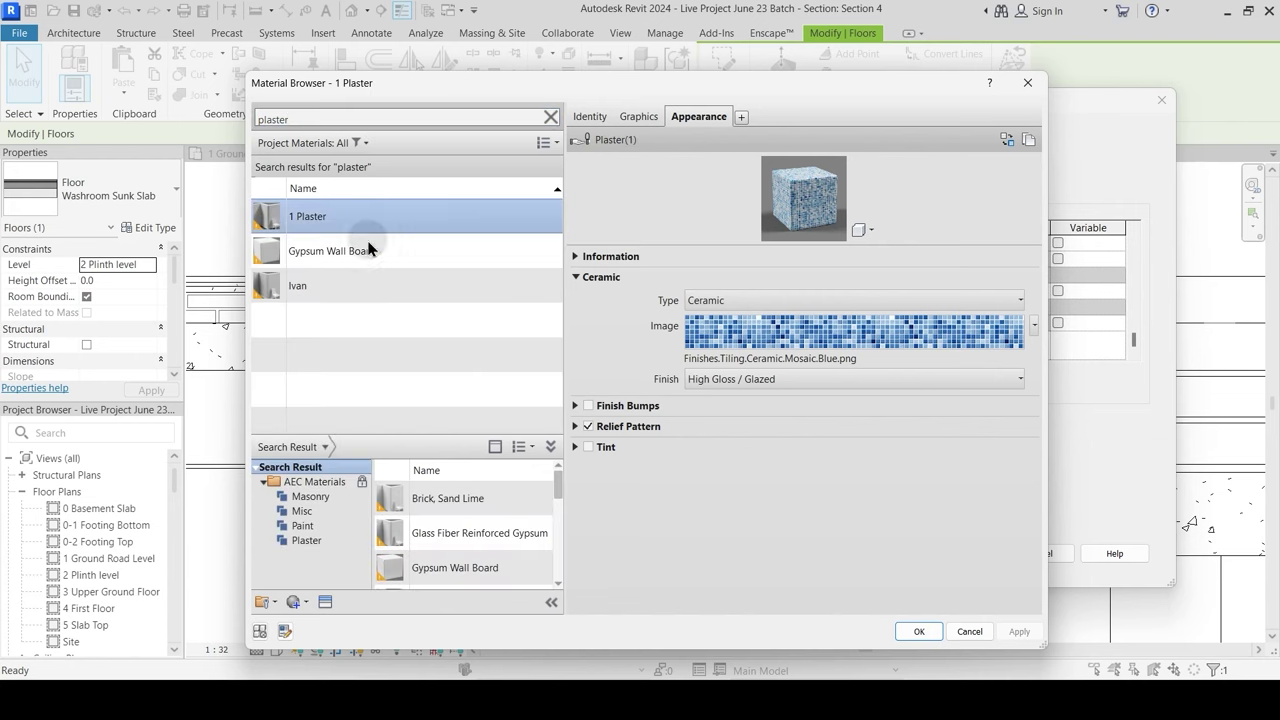
left_click(928, 628)
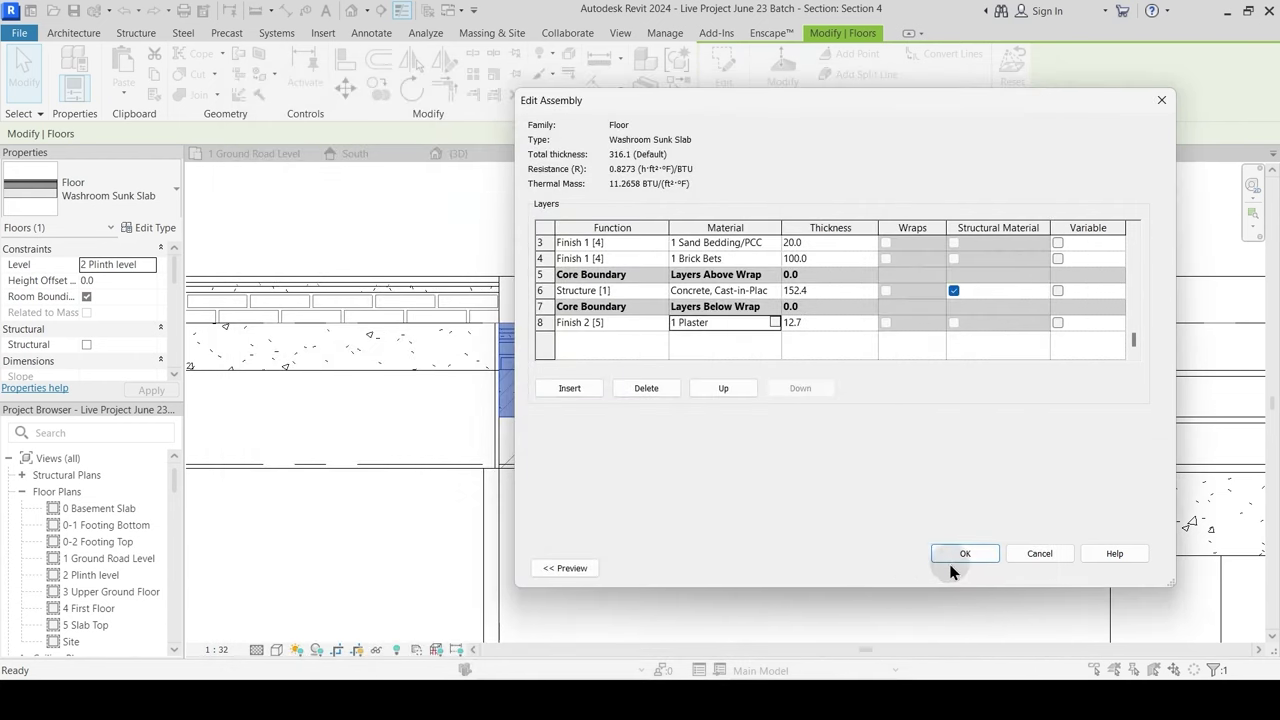
left_click(955, 555)
left_click(1009, 566)
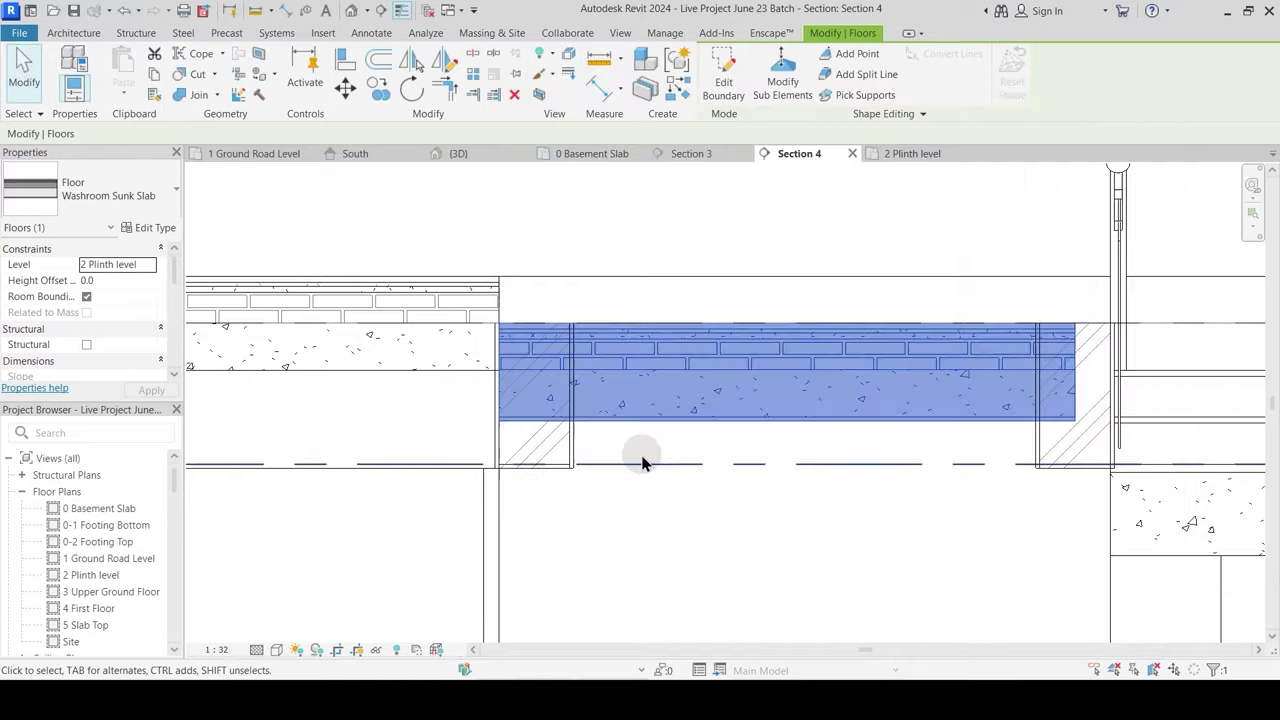
Step: Align the Washroom Sunk Slab down onto the lower reference line in Section 4
key("Escape")
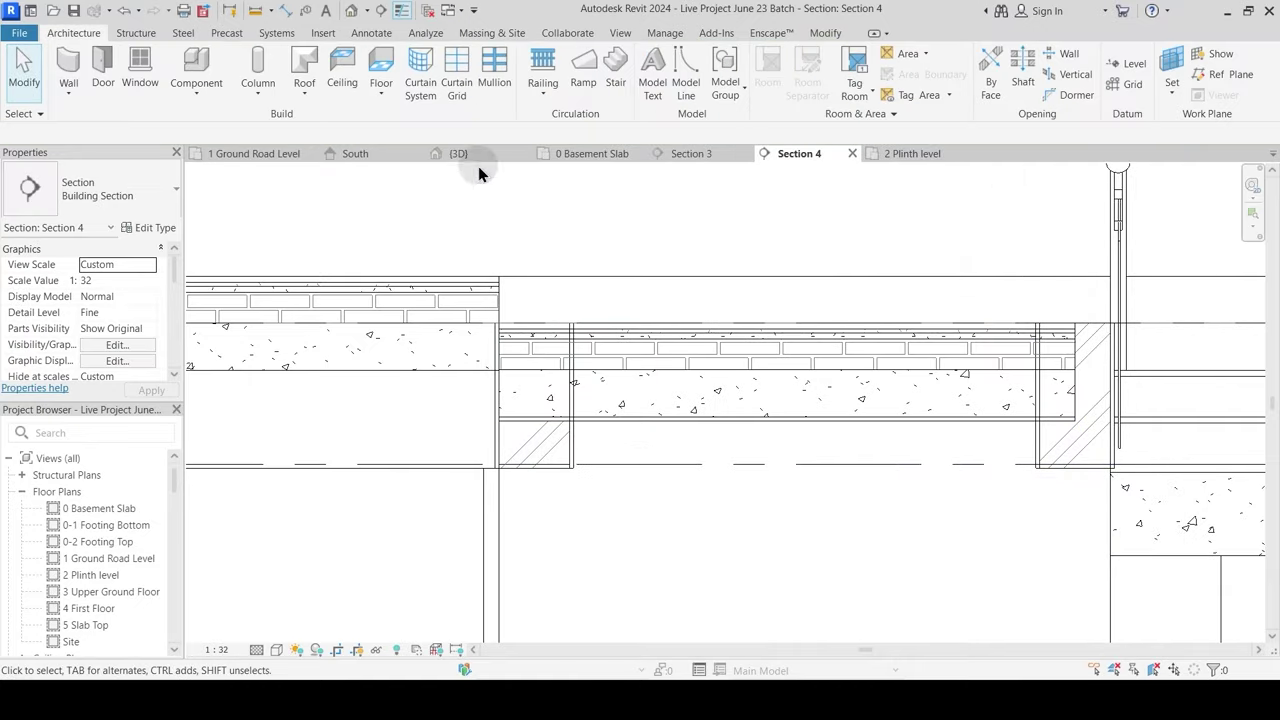
left_click(828, 33)
left_click(345, 62)
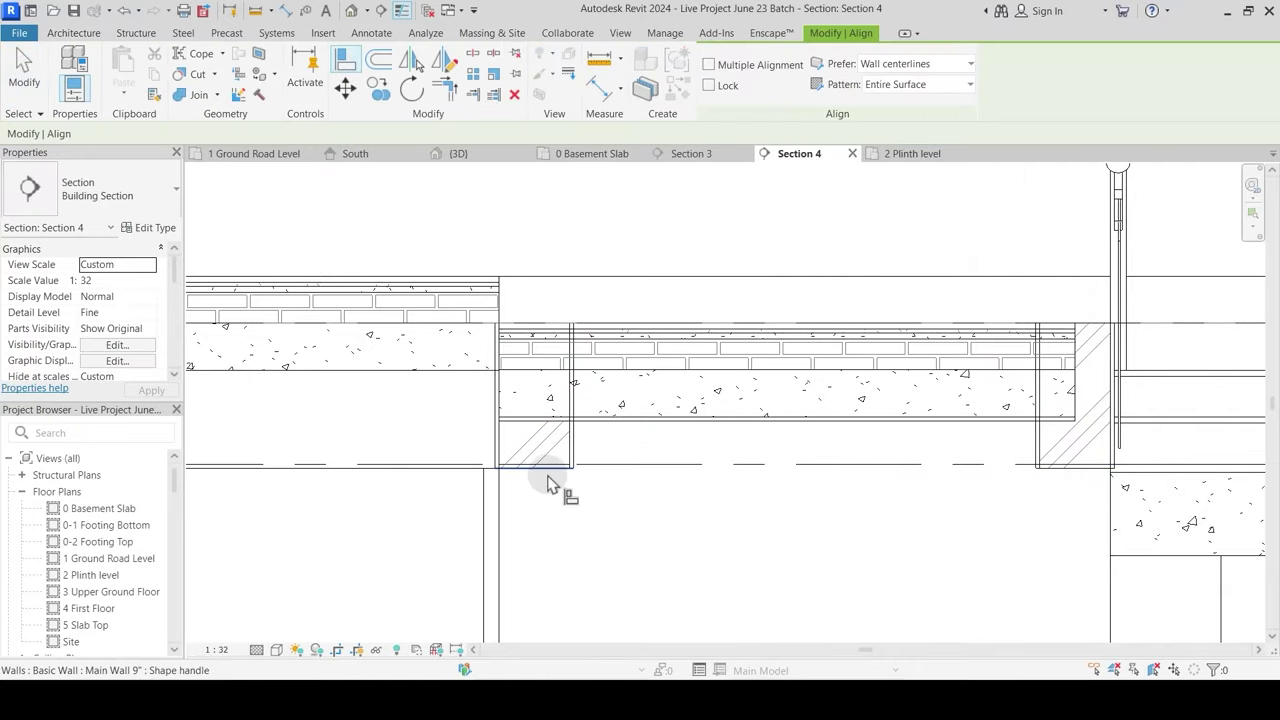
key("Escape")
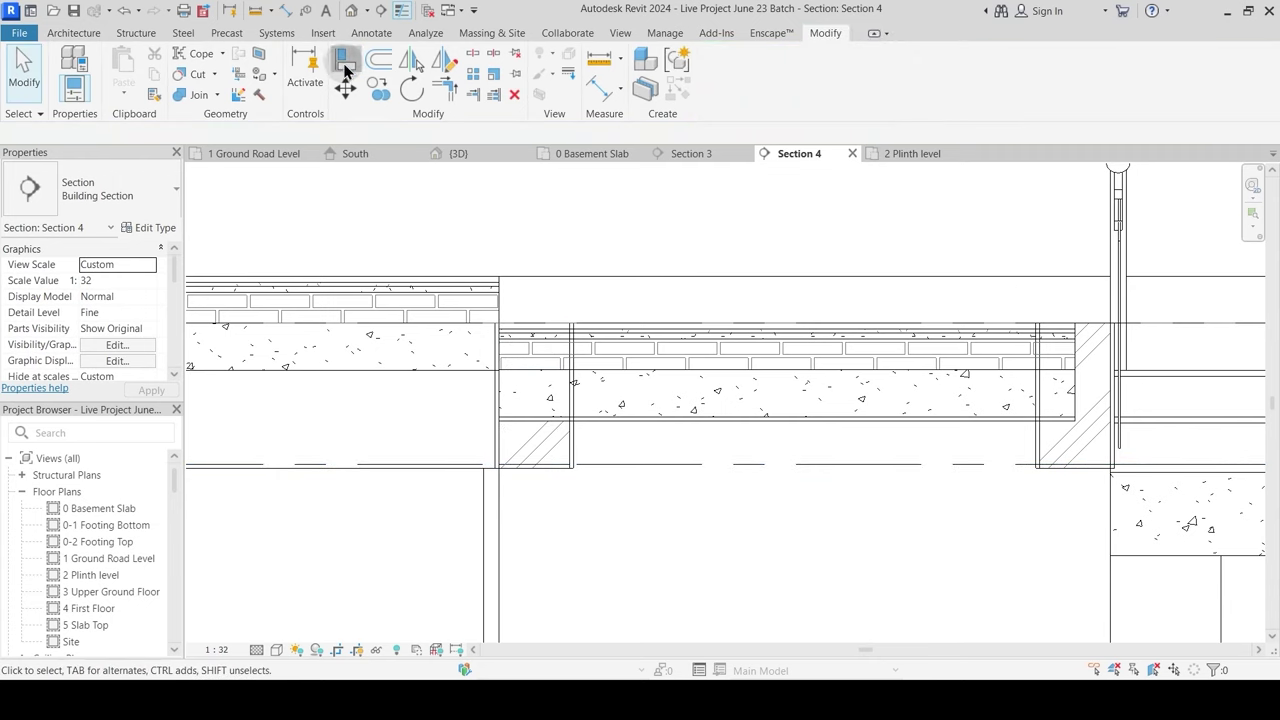
left_click(345, 62)
left_click(565, 466)
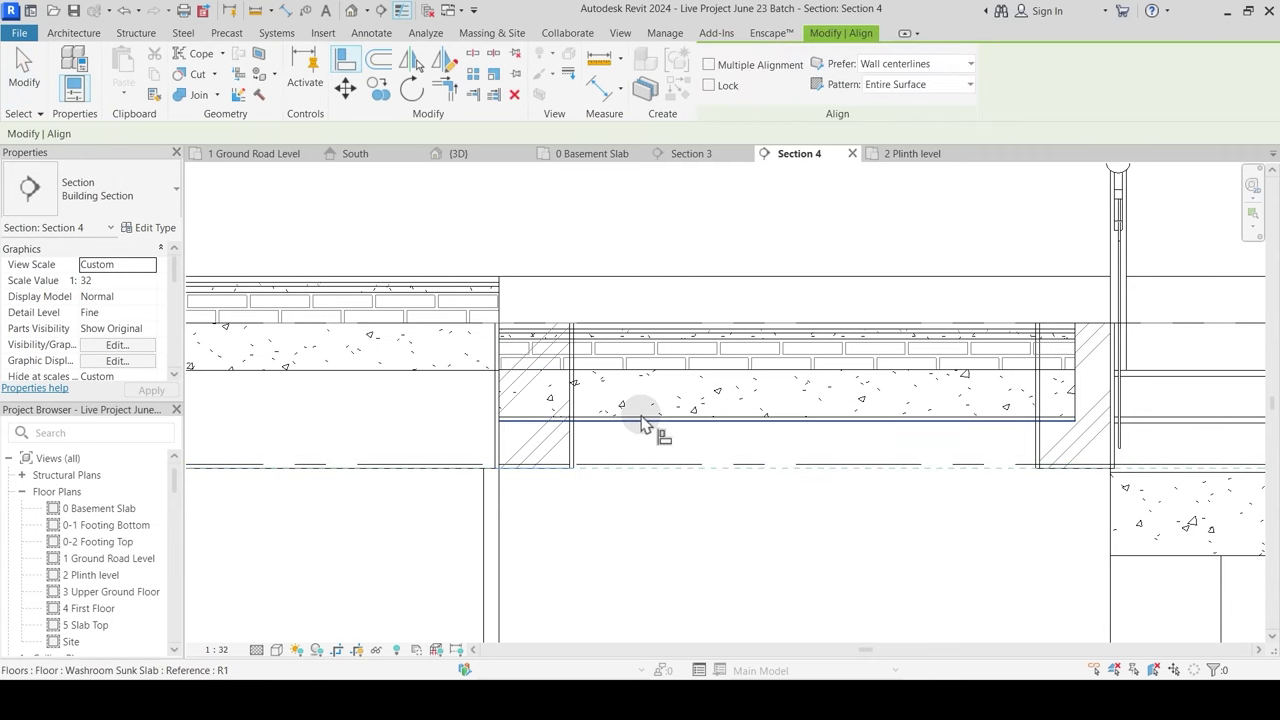
left_click(634, 428)
key("Escape")
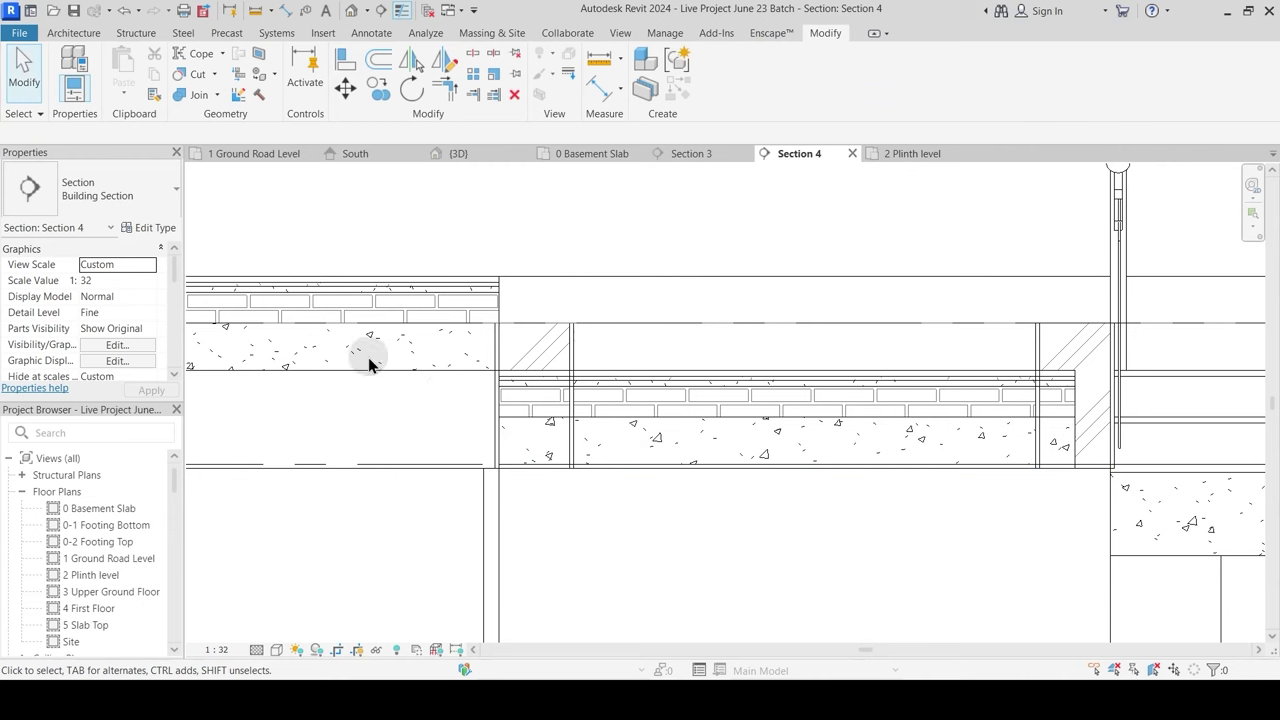
left_click(378, 371)
Step: Insert a Finish 2 [5] layer below the concrete core of the Basement Slab type
left_click(155, 232)
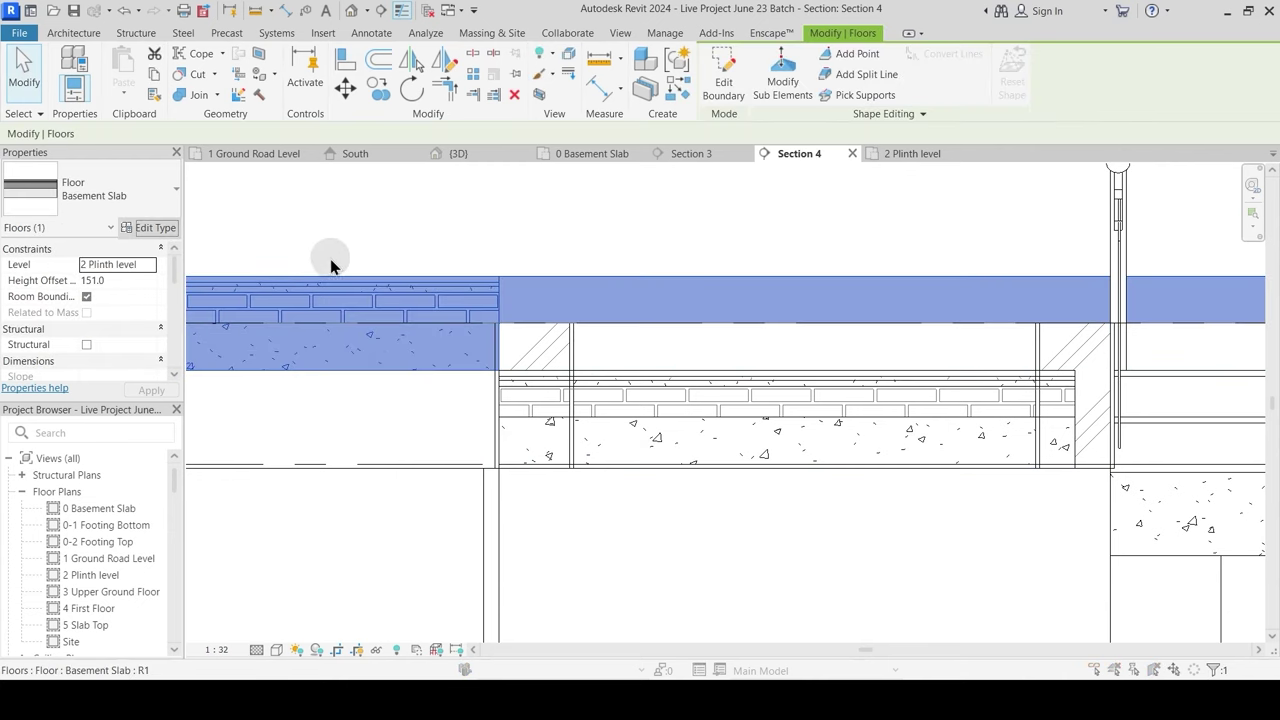
left_click(882, 261)
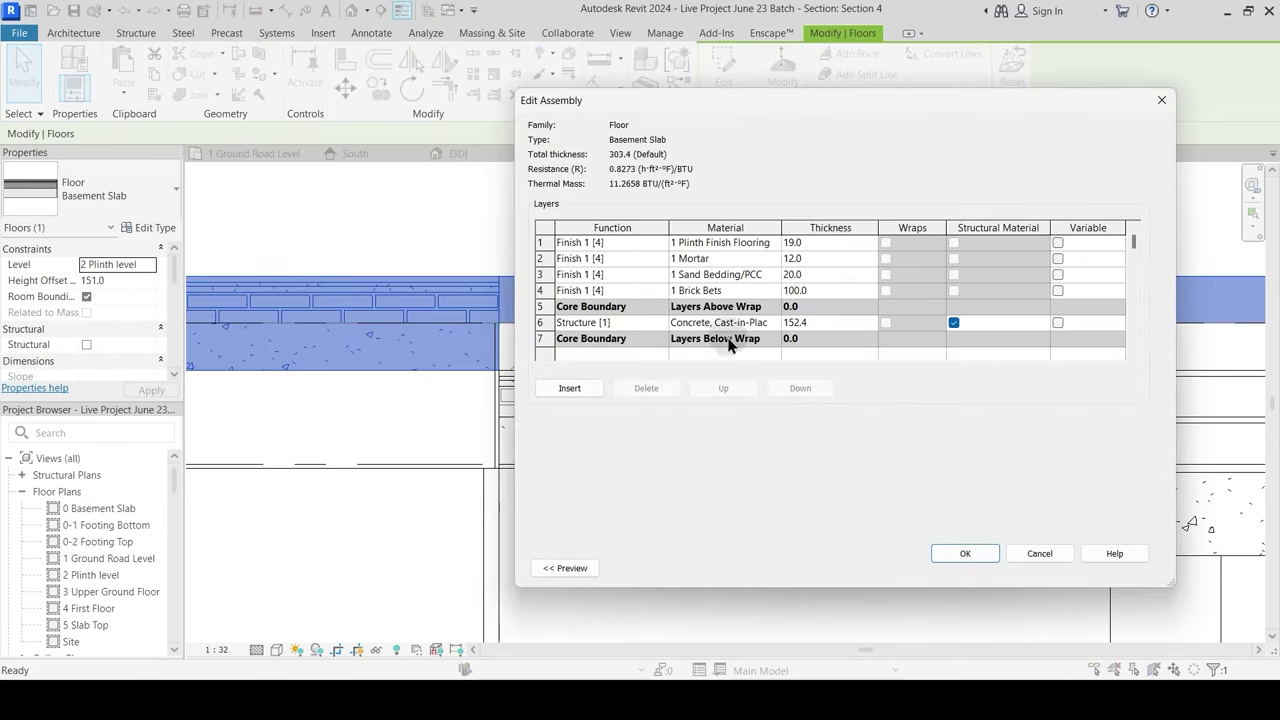
left_click(545, 322)
left_click(570, 388)
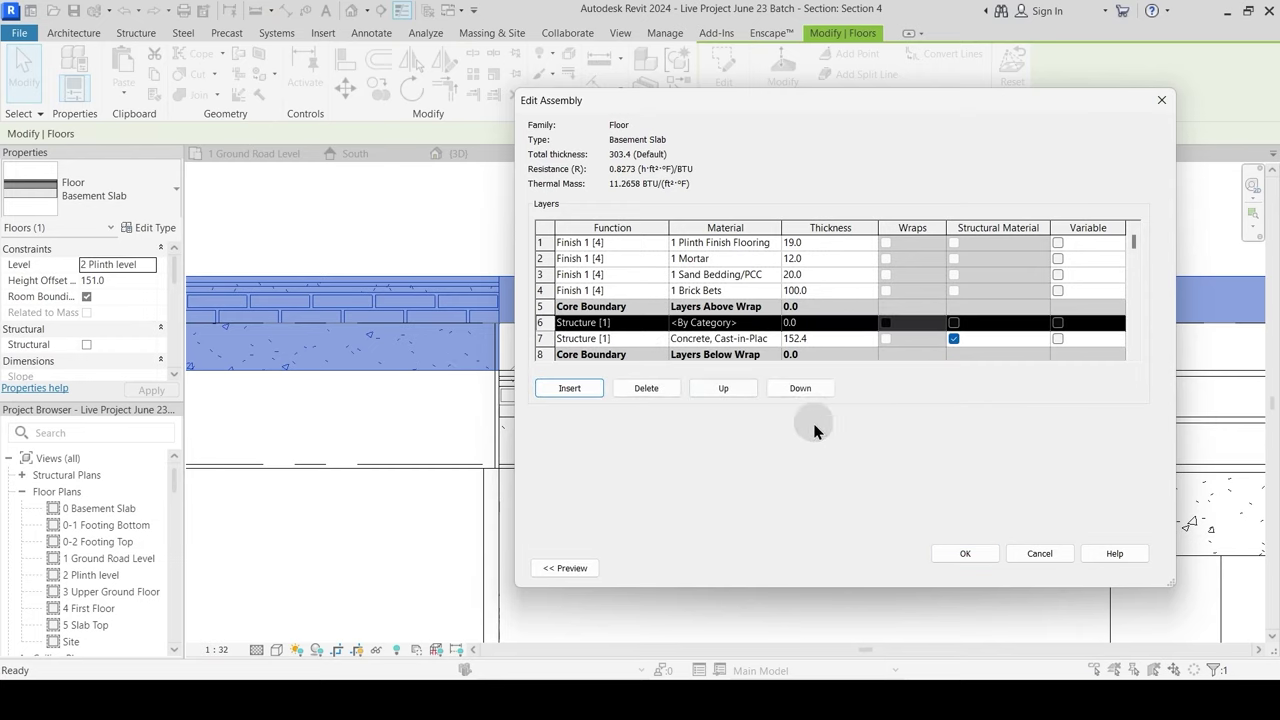
left_click(800, 388)
left_click(661, 356)
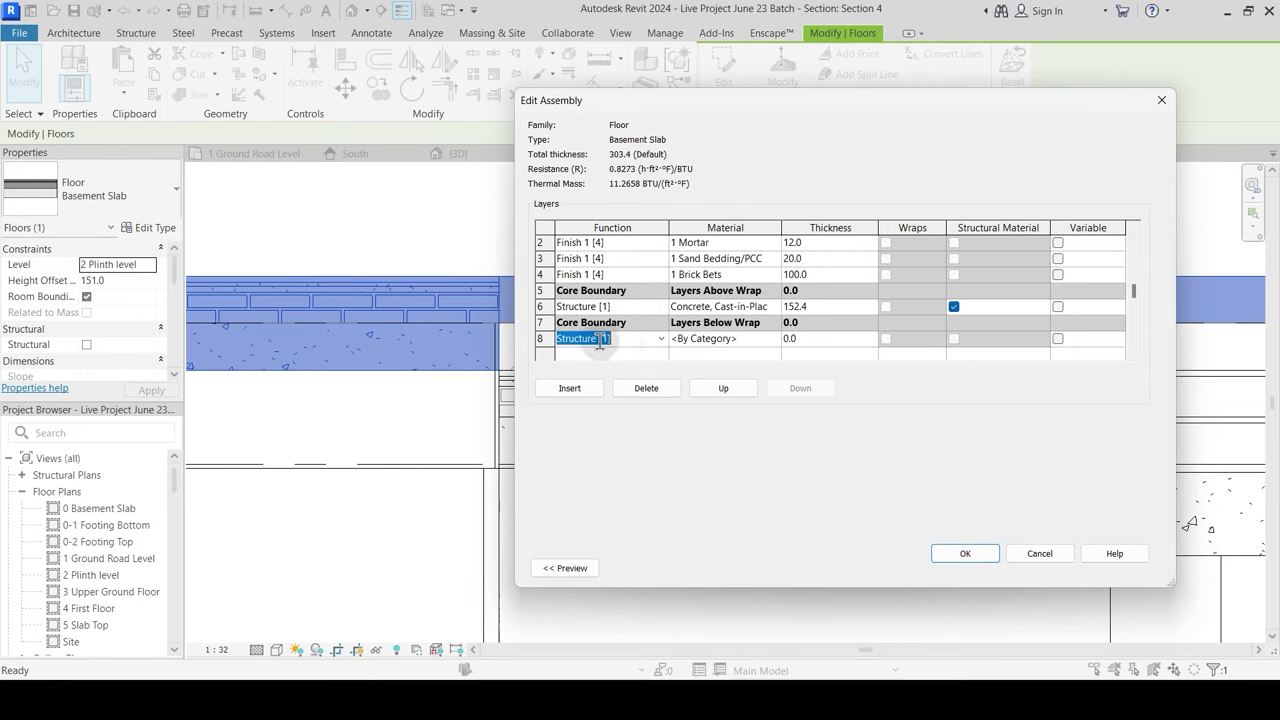
left_click(661, 338)
left_click(600, 406)
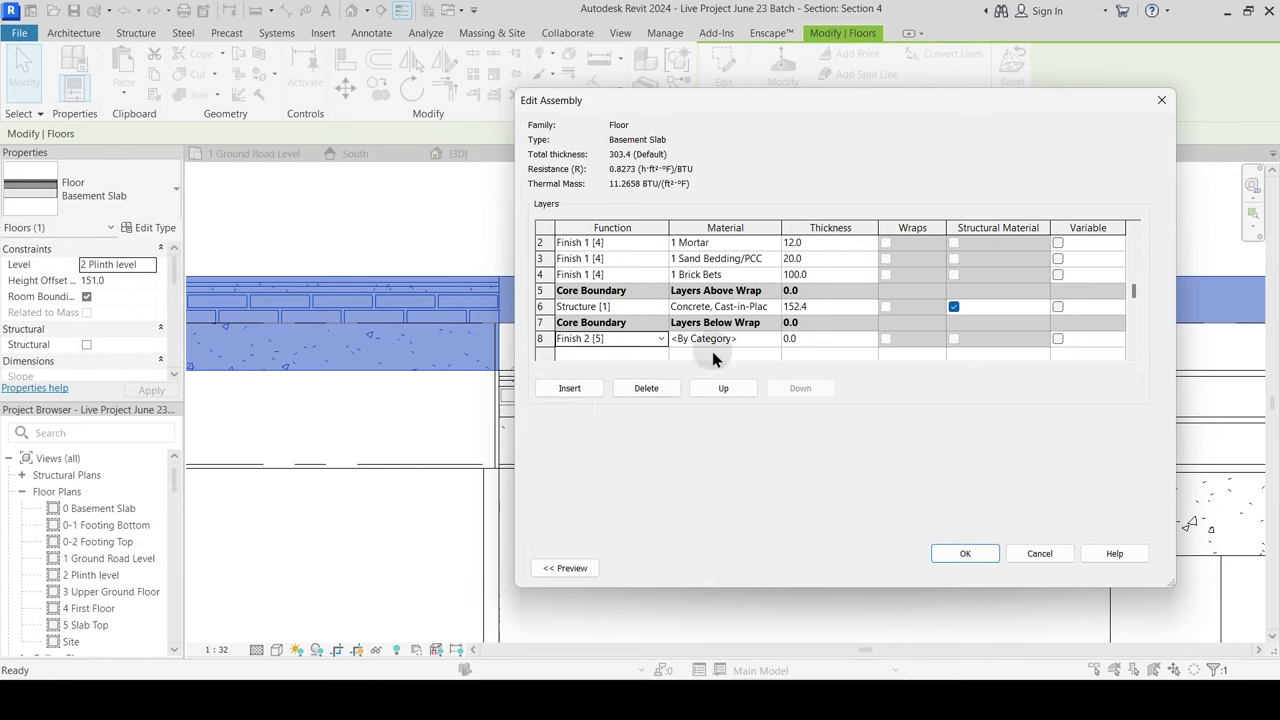
Step: Set the new Basement Slab layer to 1 Plaster and apply the 316.1 type
left_click(750, 338)
left_click(778, 338)
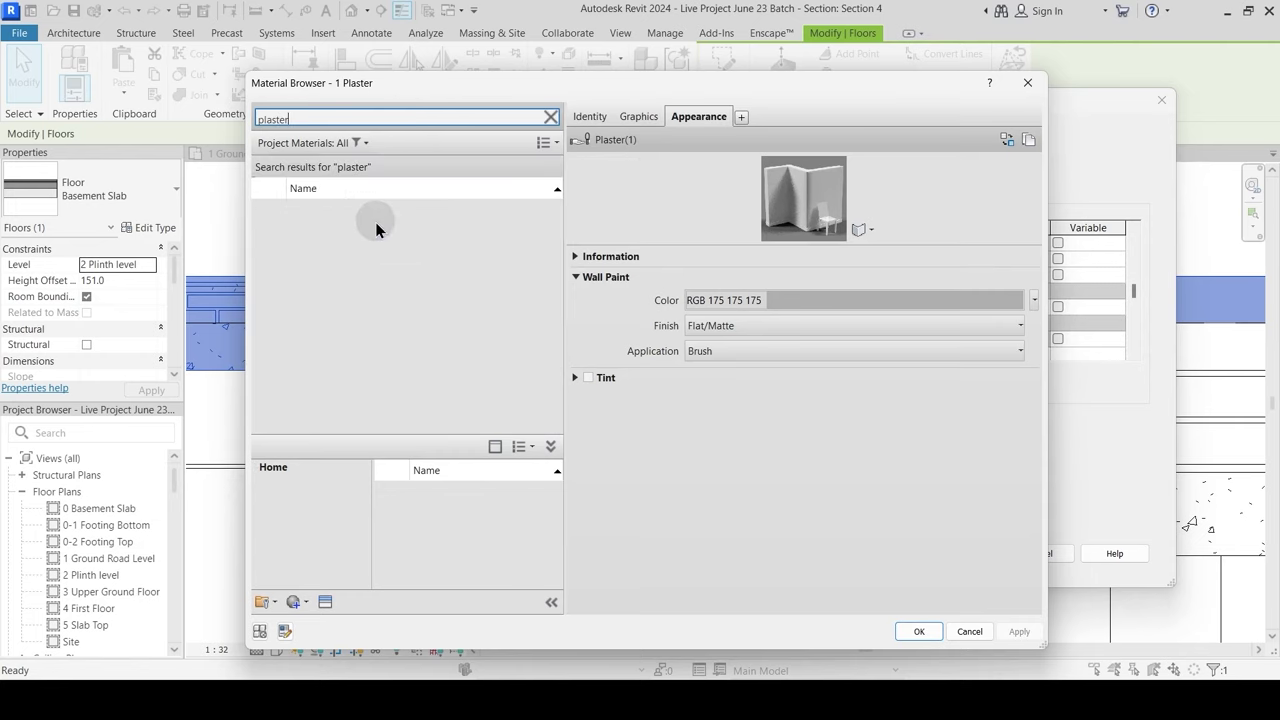
left_click(920, 631)
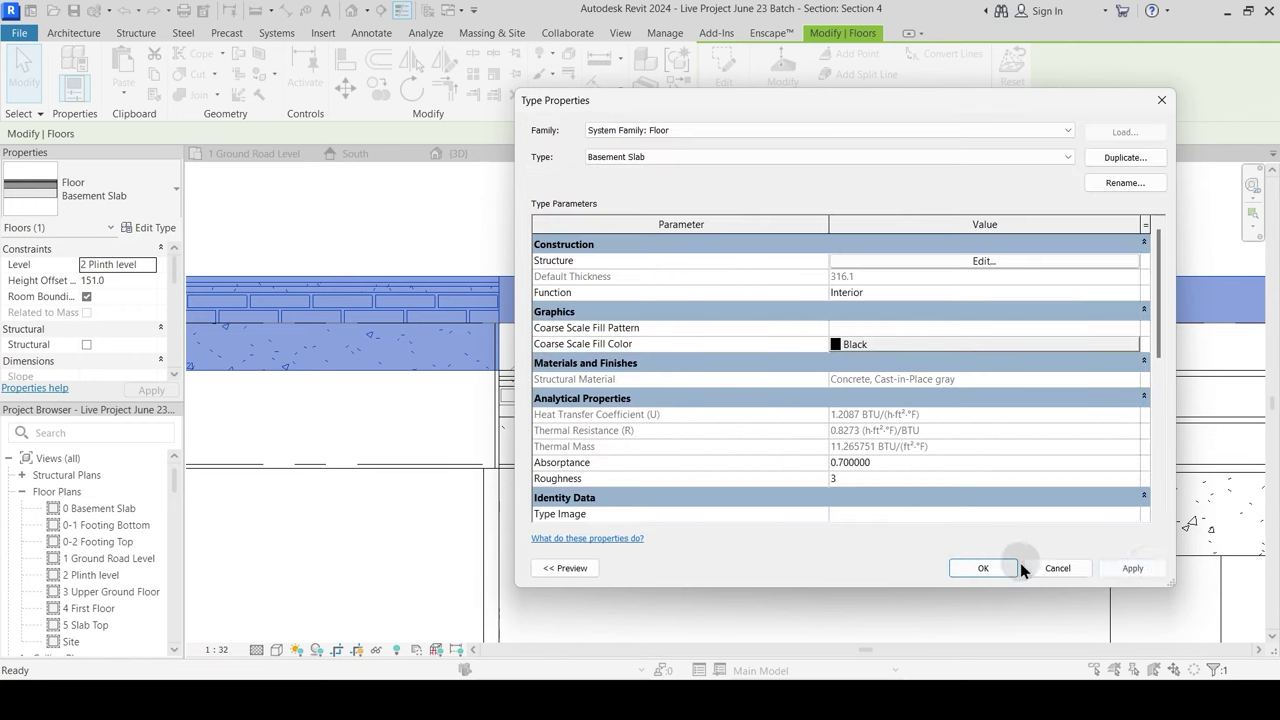
left_click(980, 569)
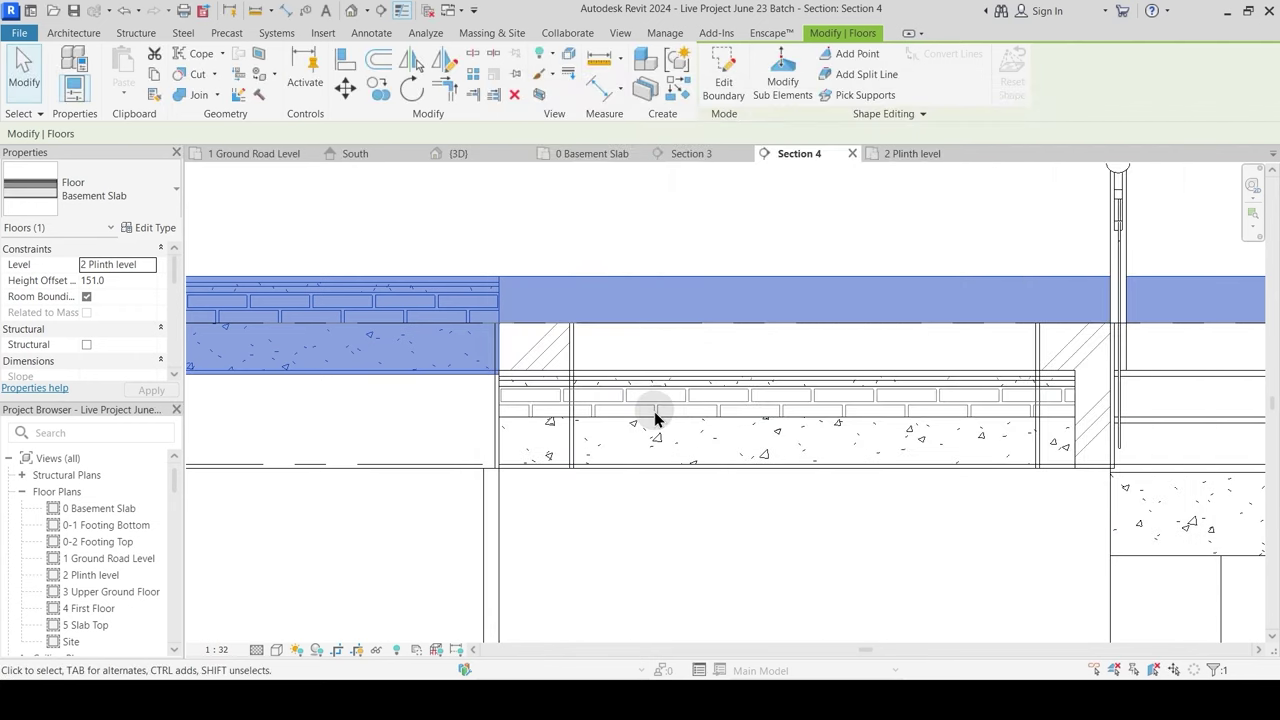
middle_click_drag(654, 420, 610, 422)
left_click(598, 414)
scroll(574, 378, "down", 2)
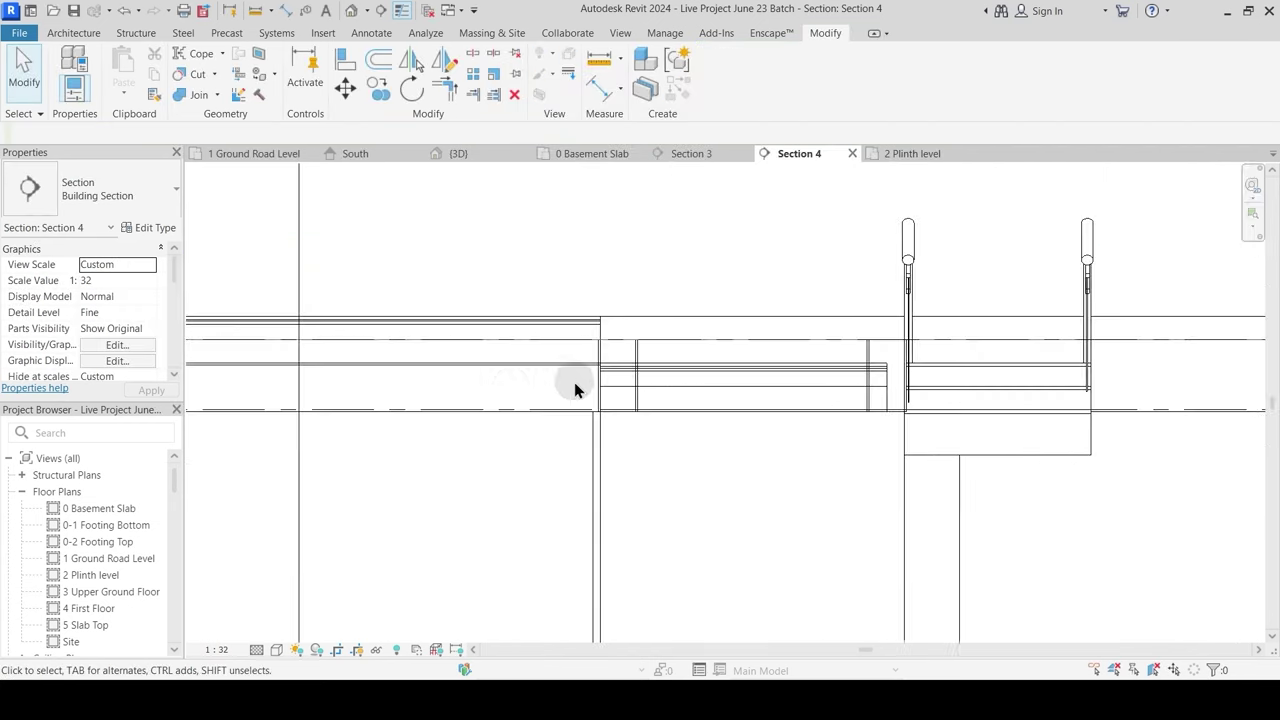
middle_click_drag(479, 400, 443, 420)
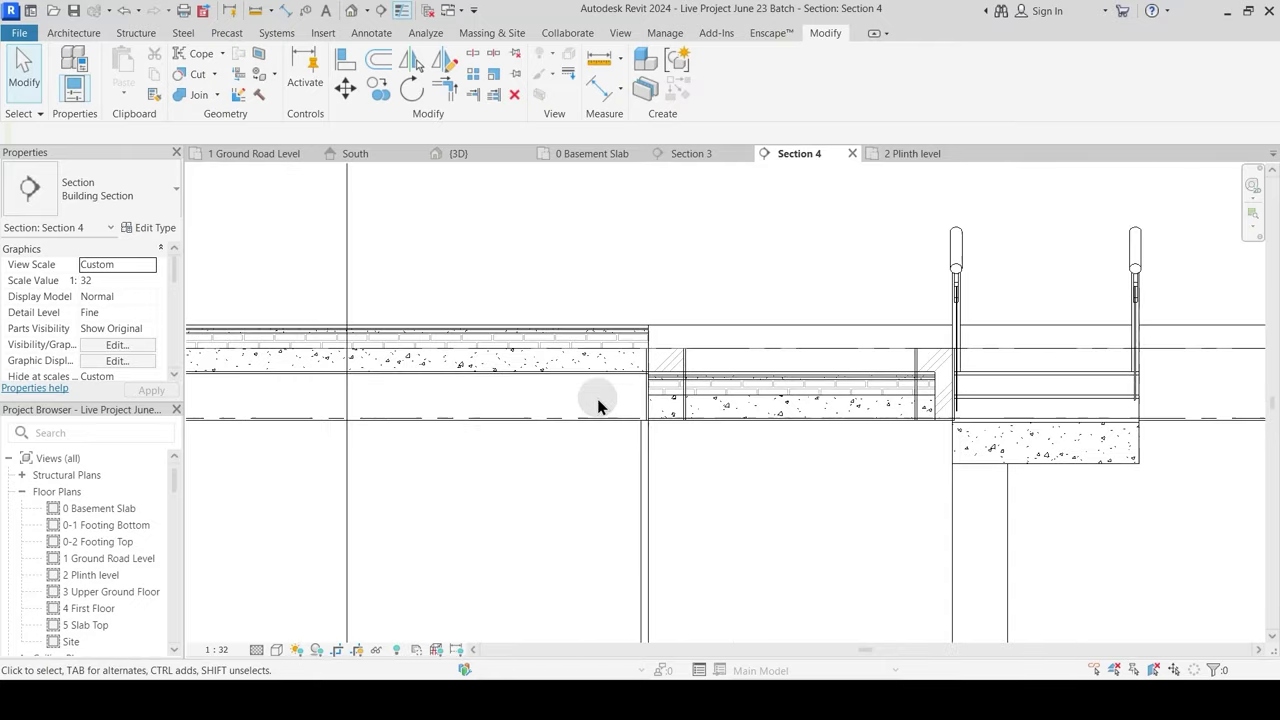
scroll(602, 408, "up", 2)
scroll(646, 371, "down", 2)
scroll(677, 349, "up", 2)
scroll(686, 349, "down", 3)
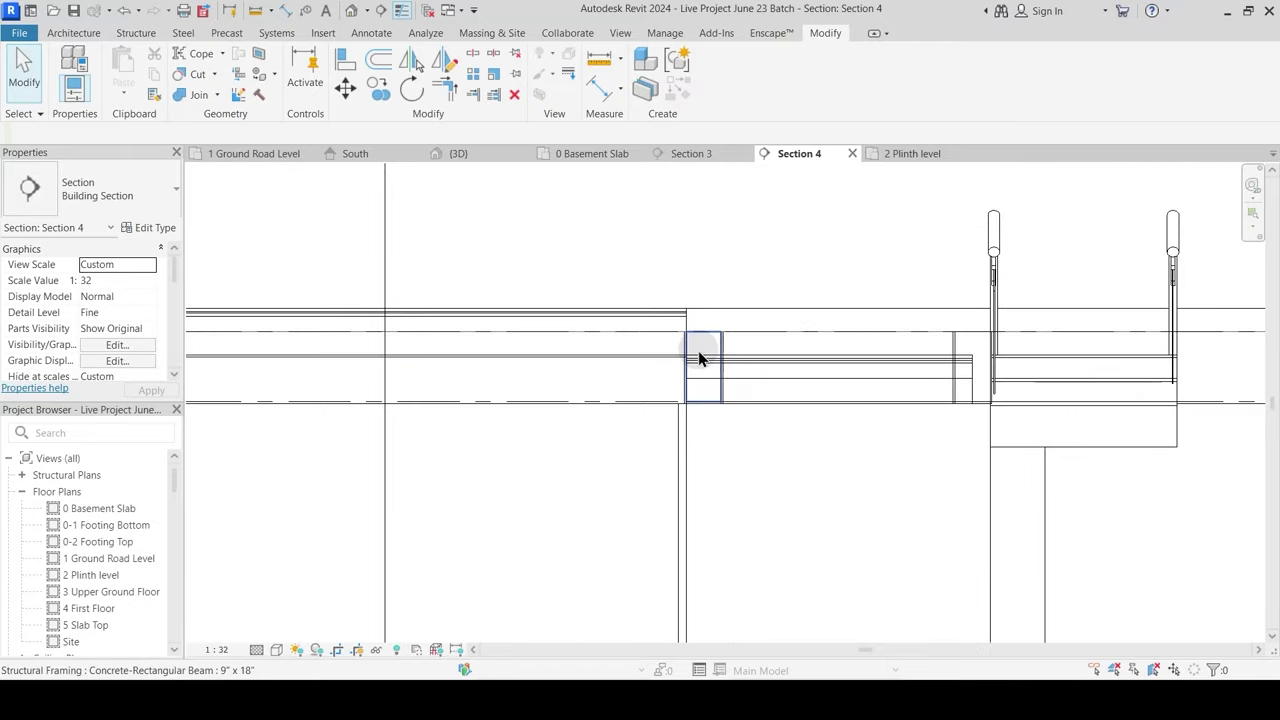
left_click(674, 359)
scroll(626, 376, "down", 2)
middle_click_drag(440, 448, 504, 441)
scroll(366, 357, "up", 2)
left_click(324, 368)
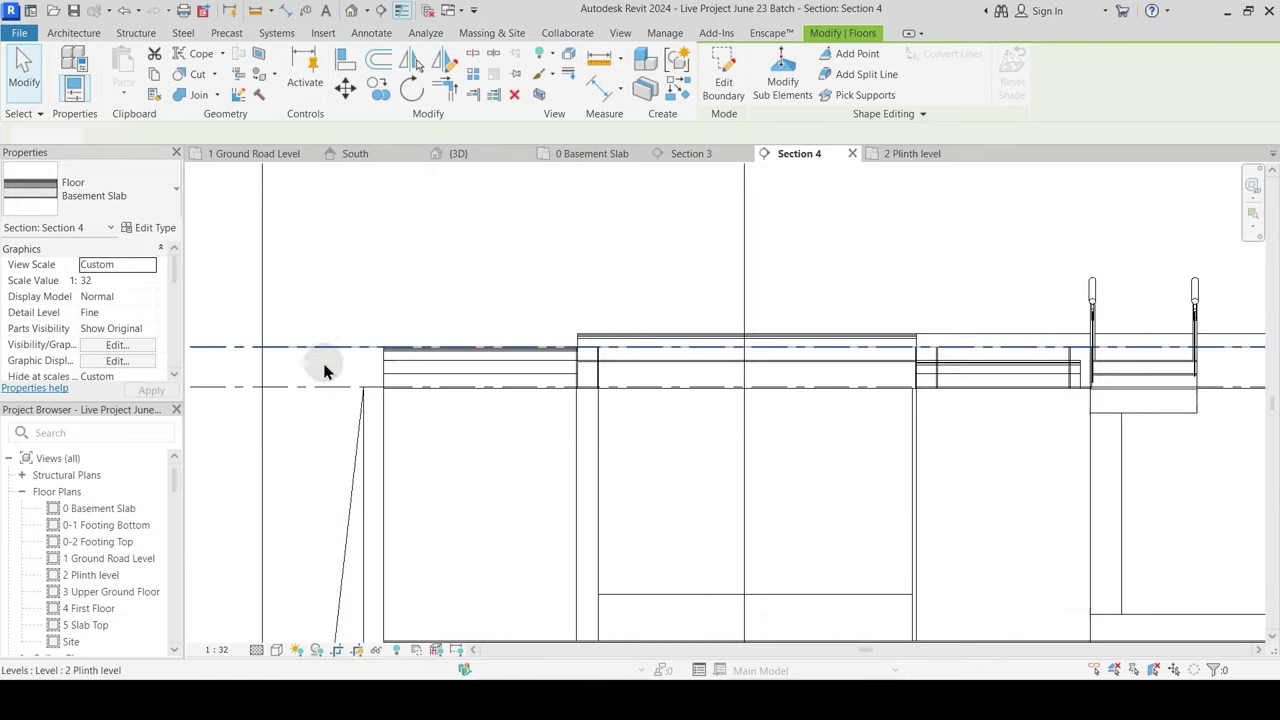
left_click(231, 349)
scroll(797, 363, "up", 5)
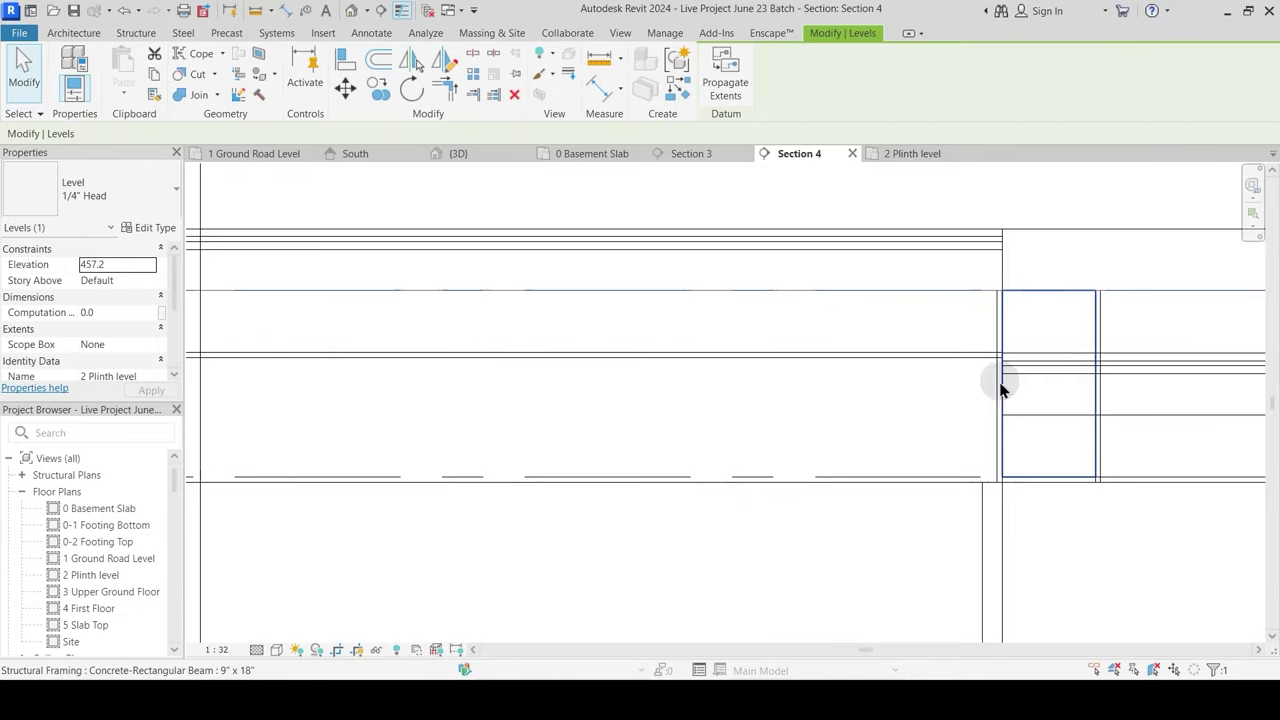
scroll(705, 400, "down", 5)
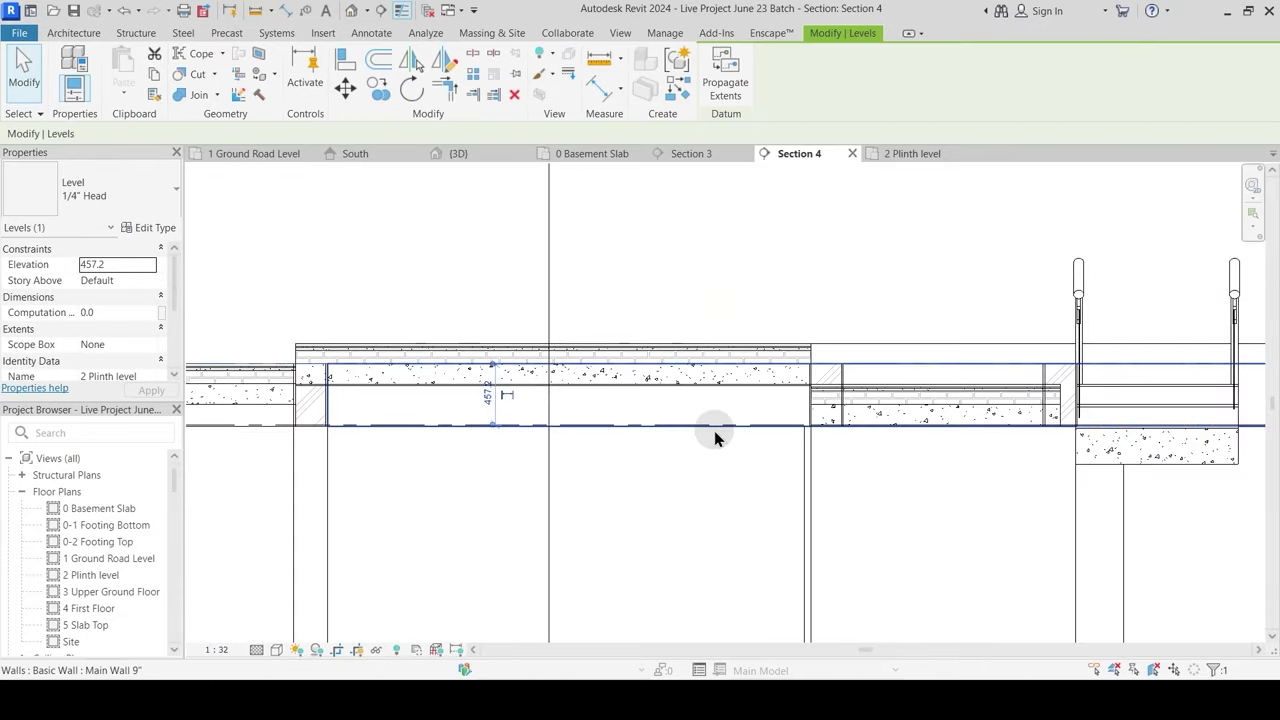
key("Escape")
middle_click_drag(778, 493, 700, 425)
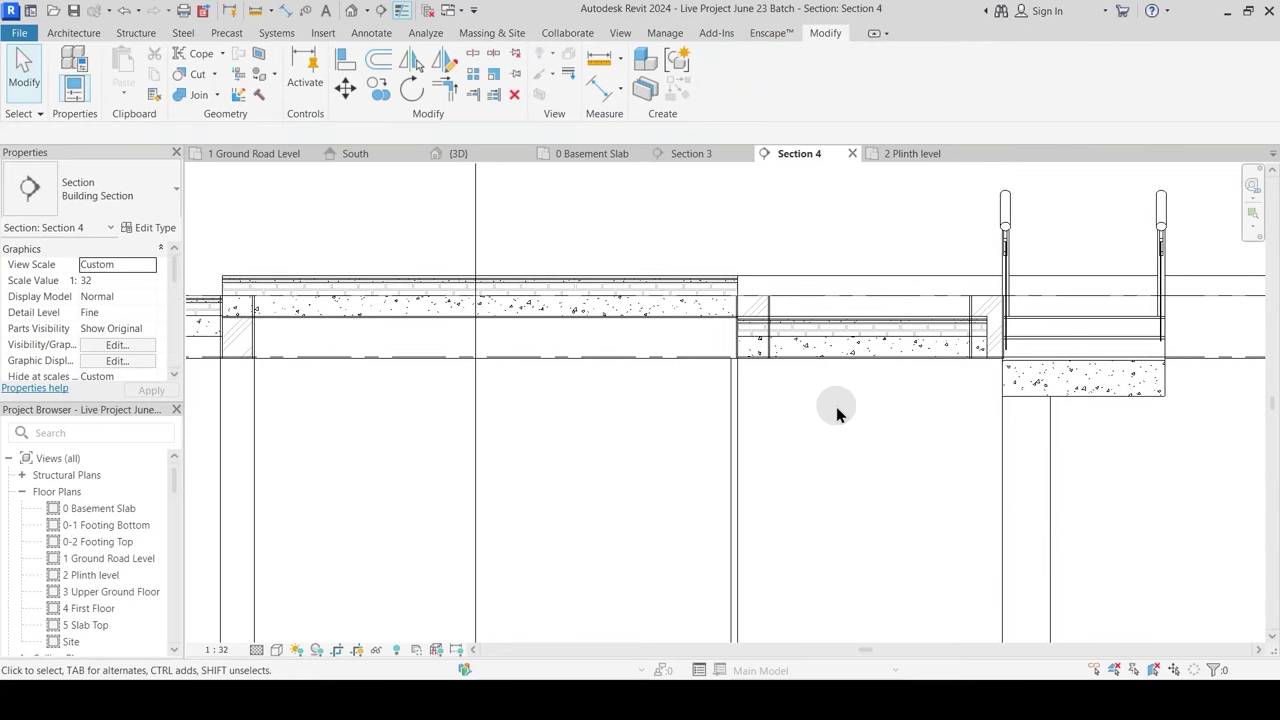
middle_click_drag(831, 414, 626, 406)
scroll(744, 329, "up", 2)
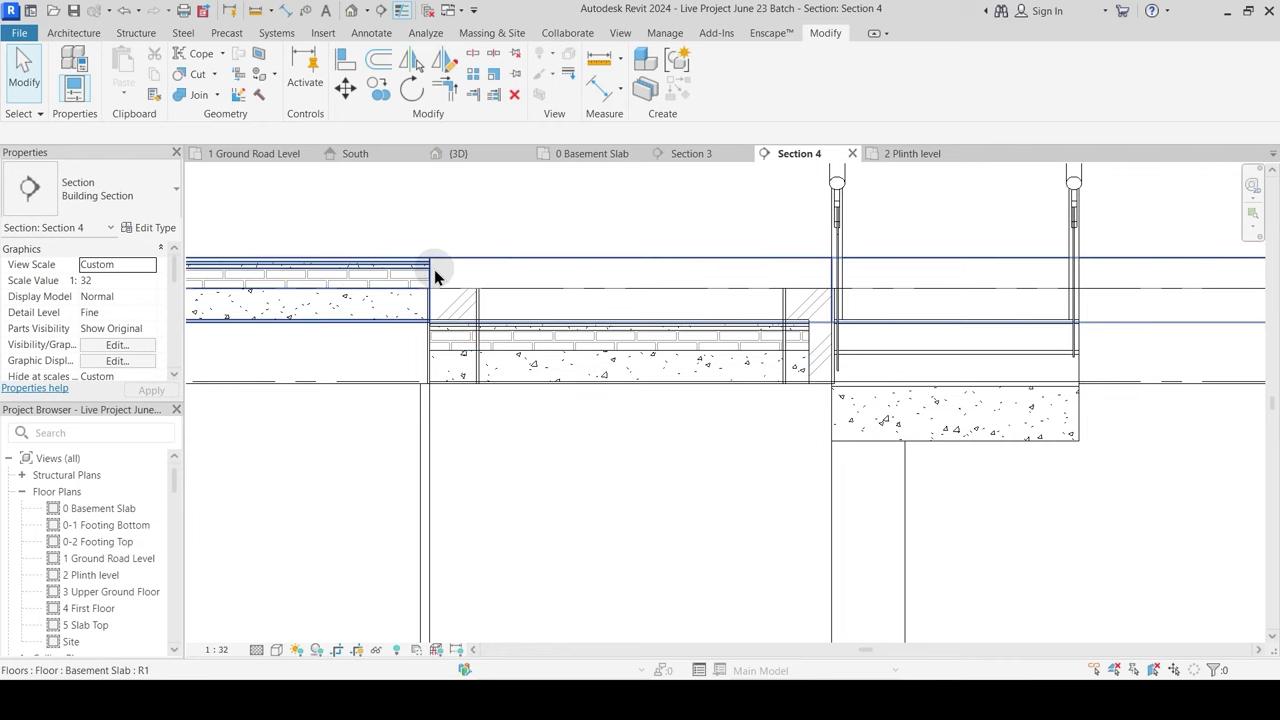
middle_click_drag(434, 269, 480, 300)
left_click(598, 58)
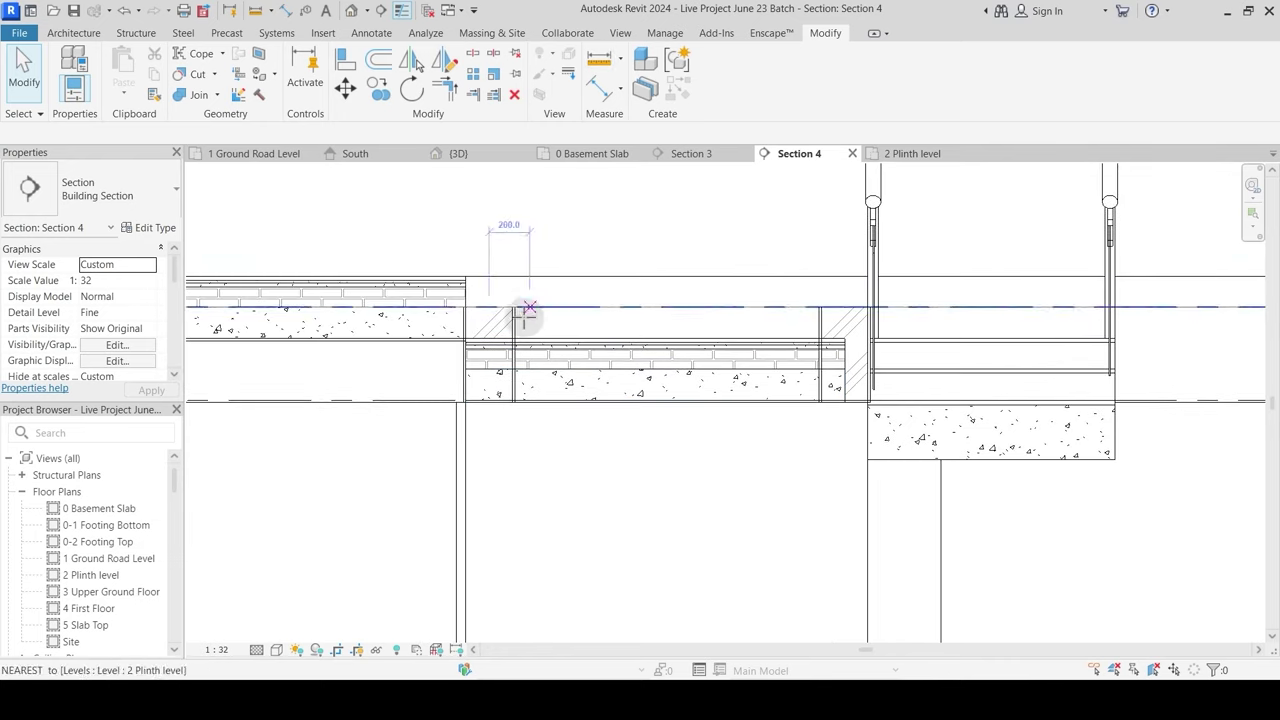
scroll(509, 332, "up", 3)
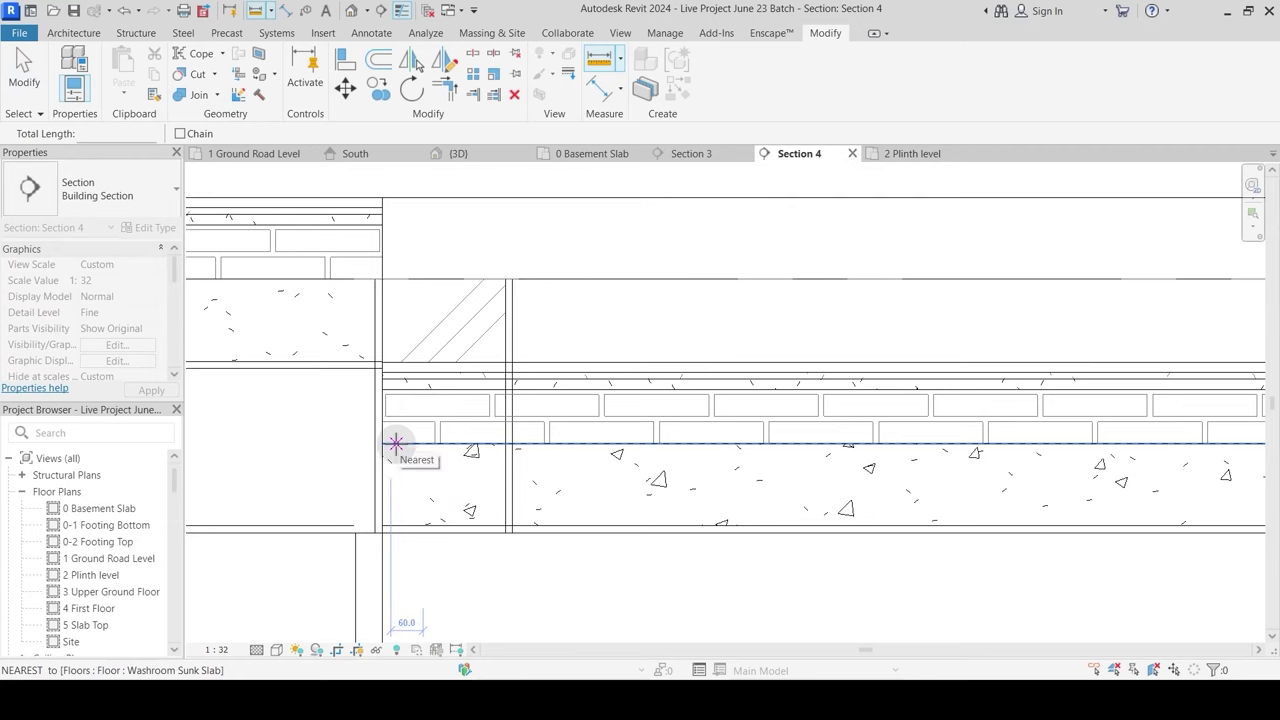
left_click(390, 443)
left_click(390, 221)
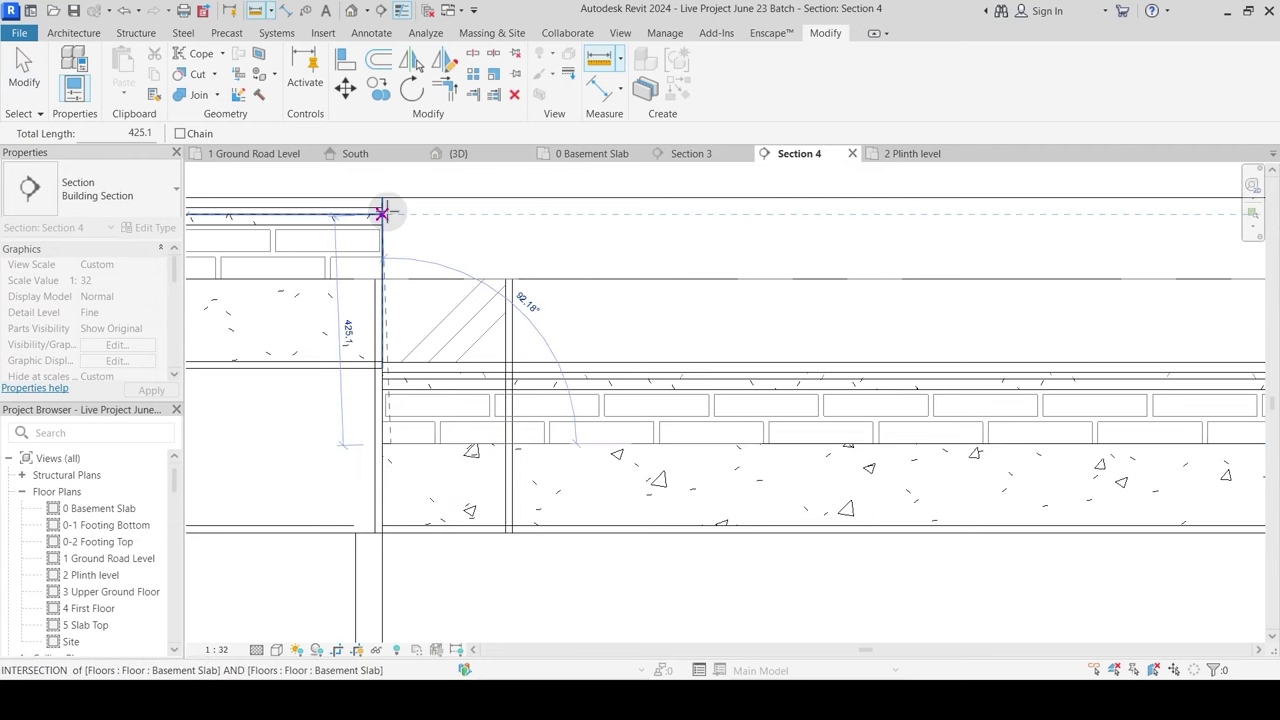
key("Escape")
key("Escape")
middle_click_drag(510, 430, 694, 433)
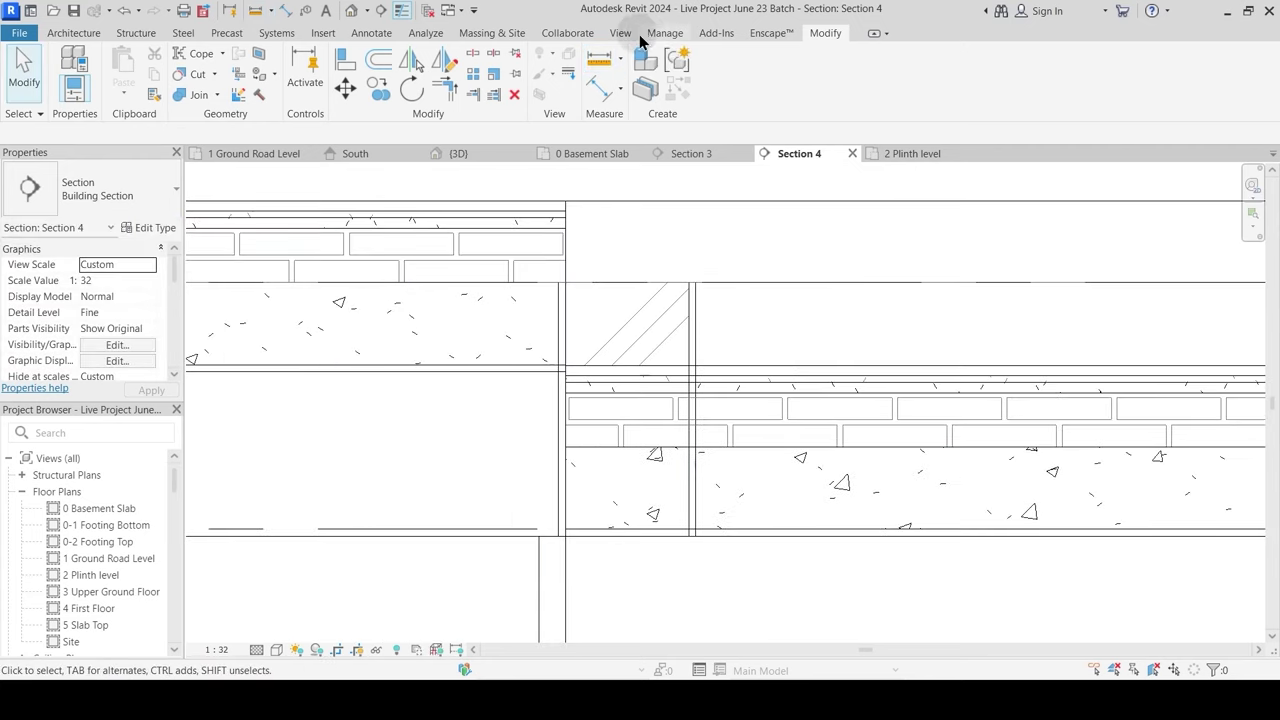
left_click(601, 61)
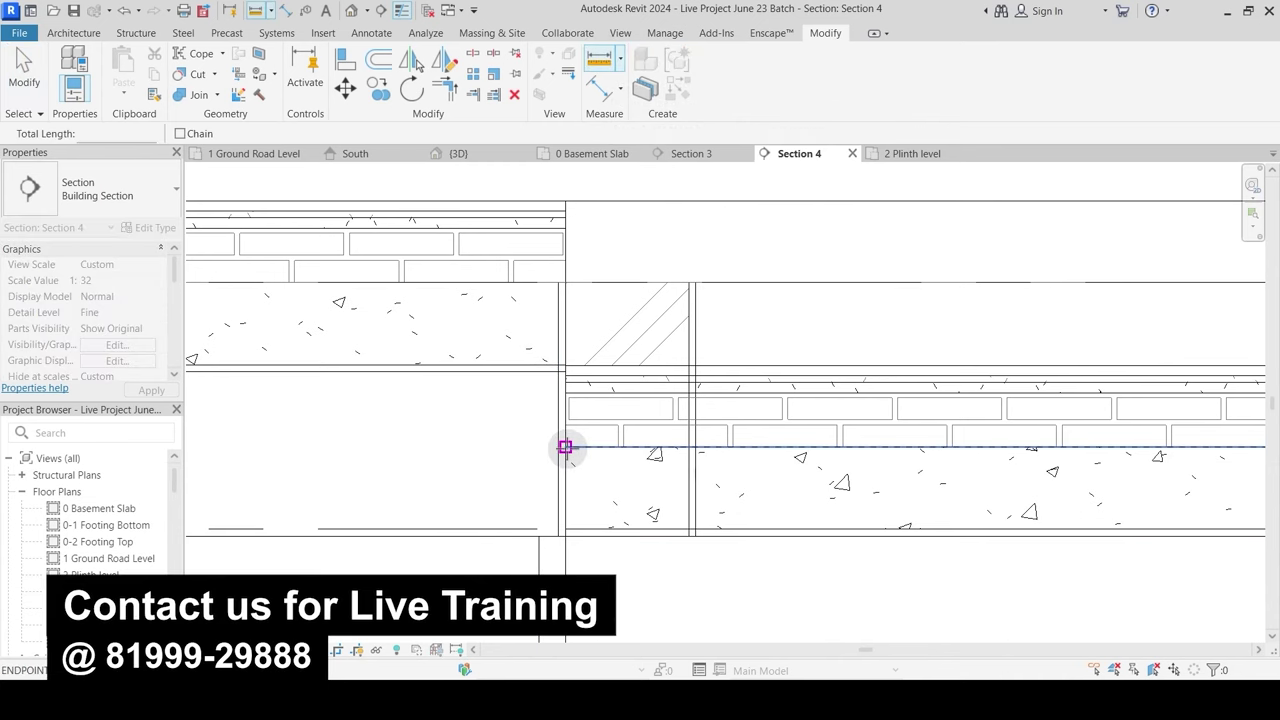
left_click(565, 446)
left_click(565, 211)
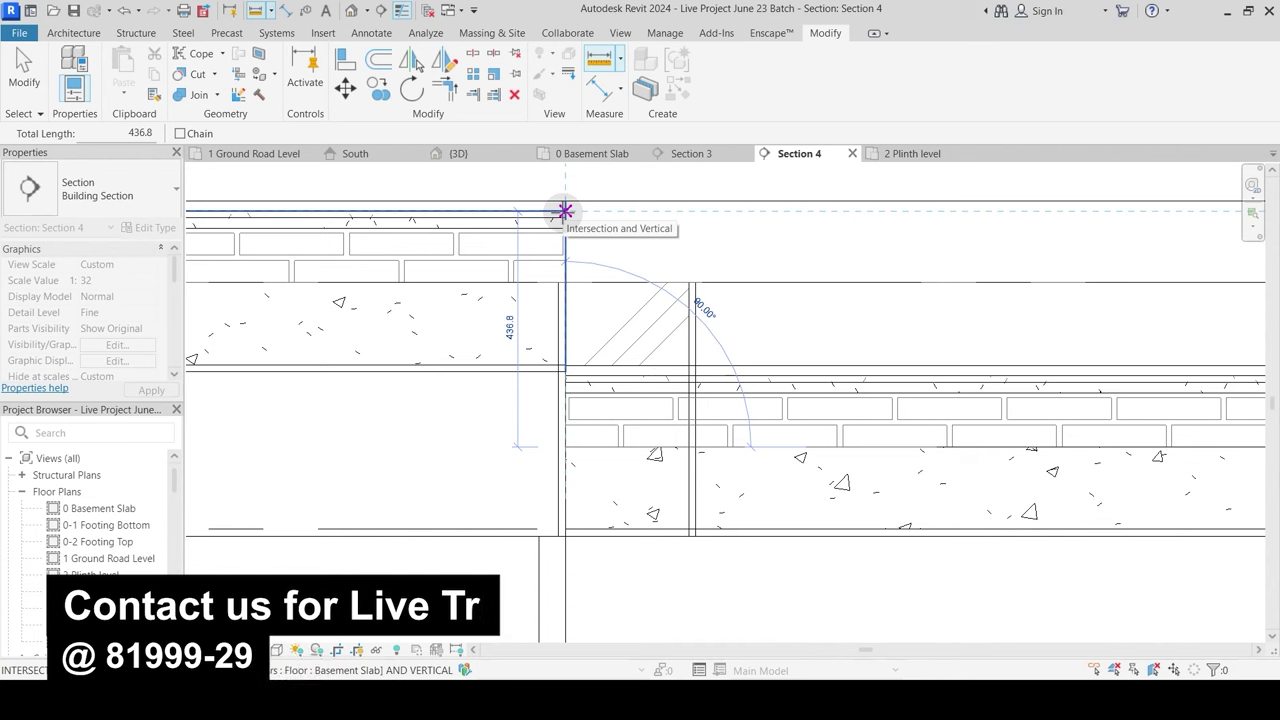
key("Escape")
left_click(738, 418)
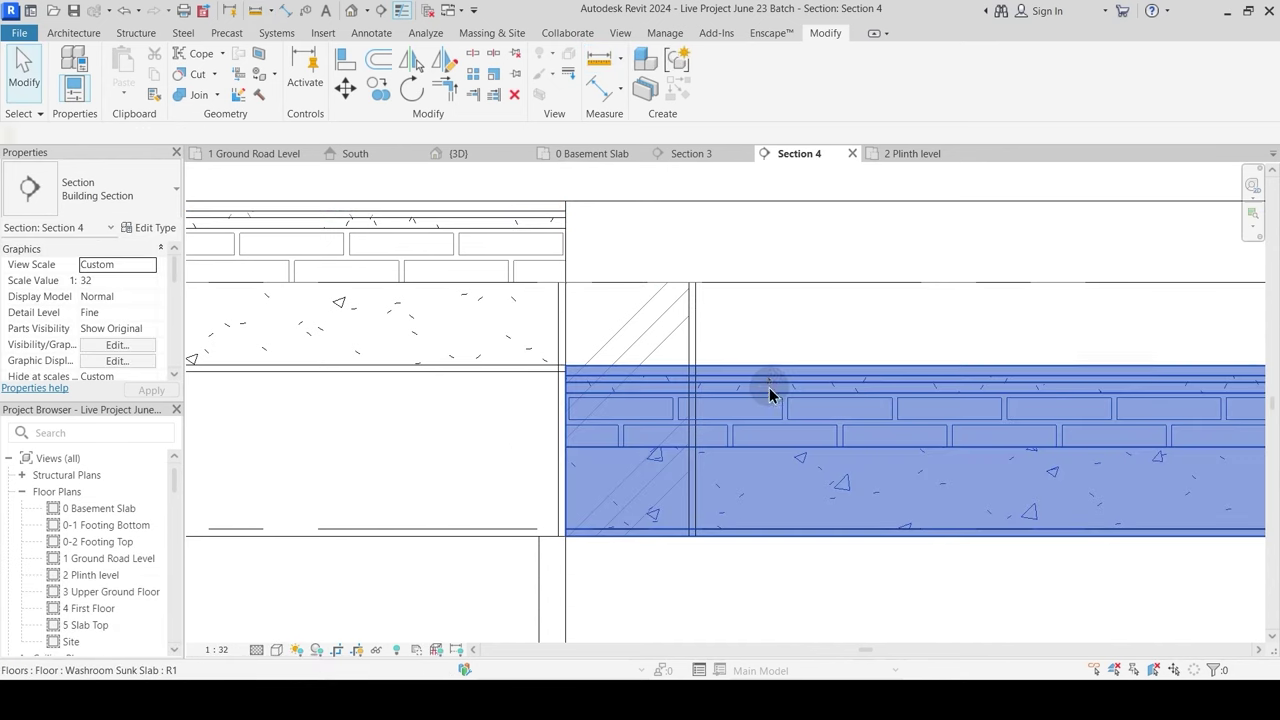
left_click(146, 227)
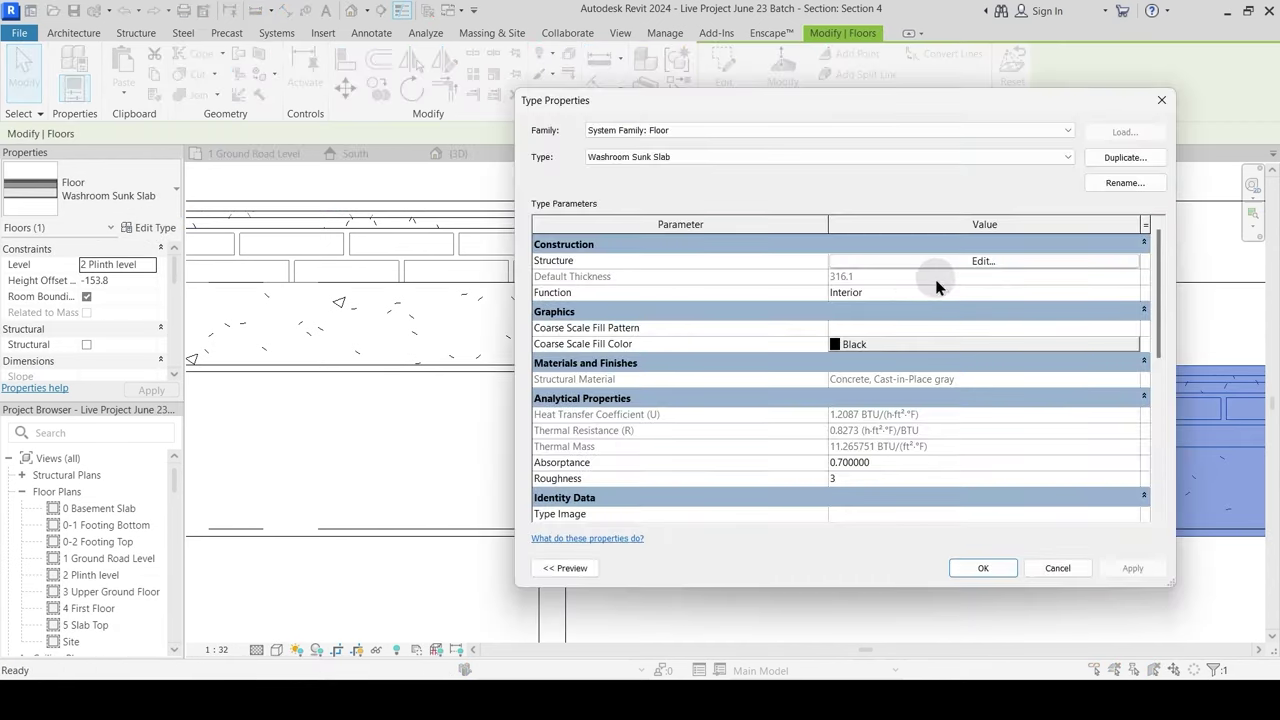
left_click(984, 261)
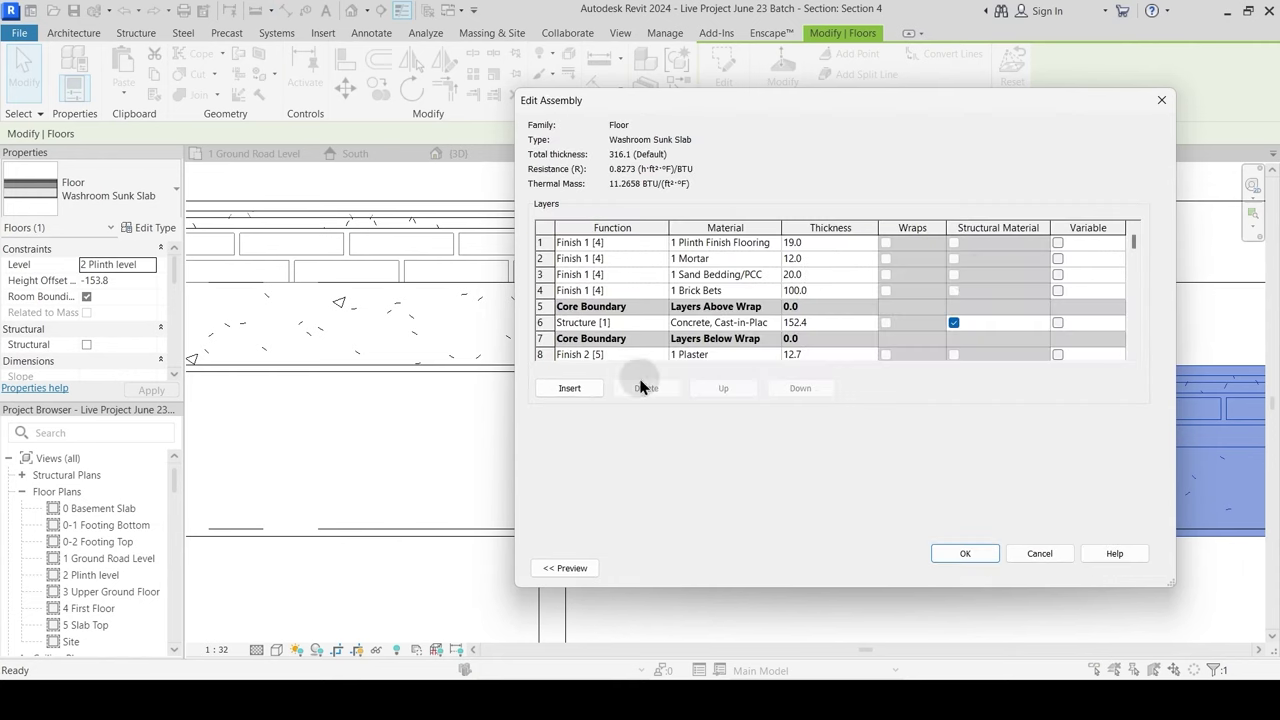
left_click(809, 290)
left_click_drag(812, 288, 745, 290)
left_click(965, 555)
left_click(983, 568)
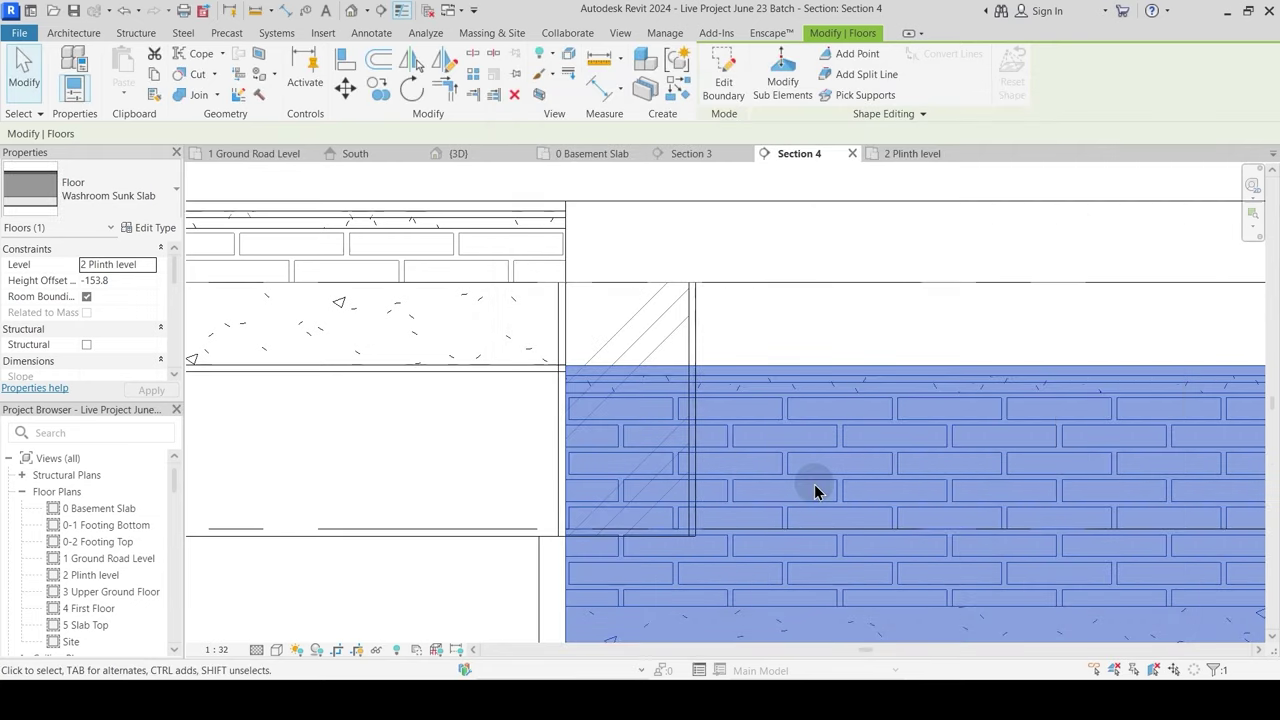
scroll(654, 271, "up", 5)
key("Escape")
left_click(345, 60)
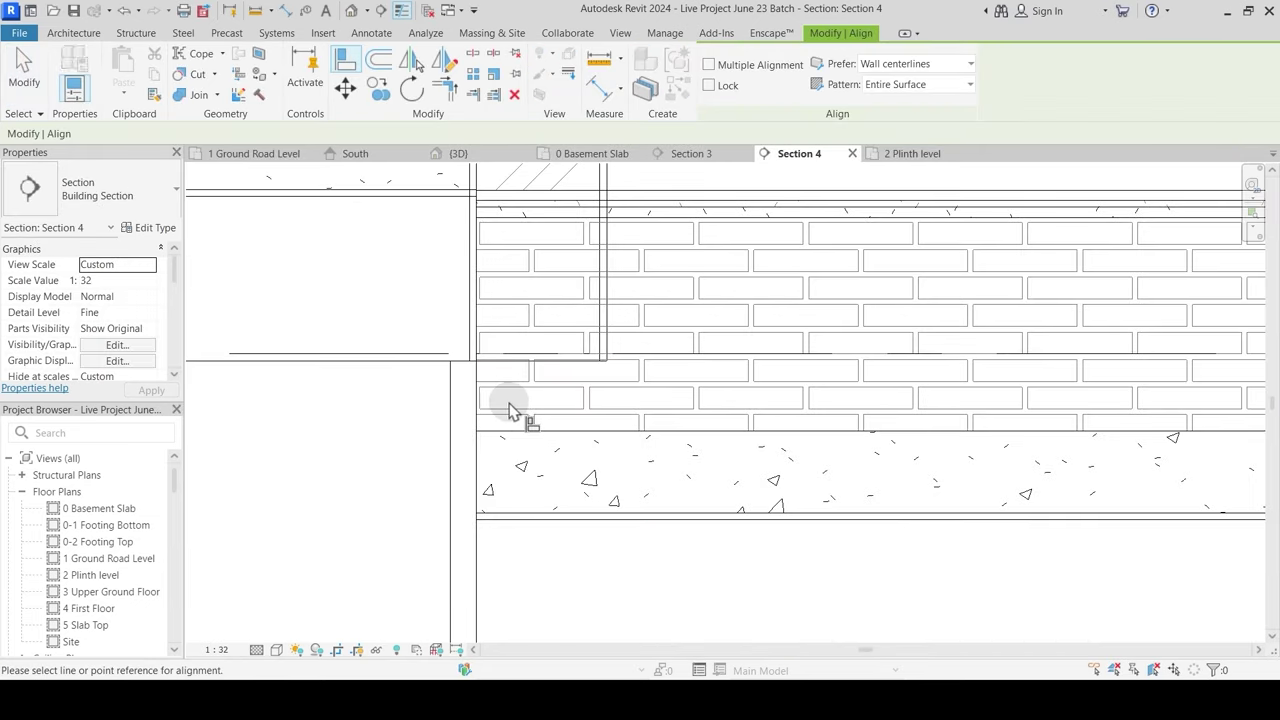
scroll(560, 378, "up", 4)
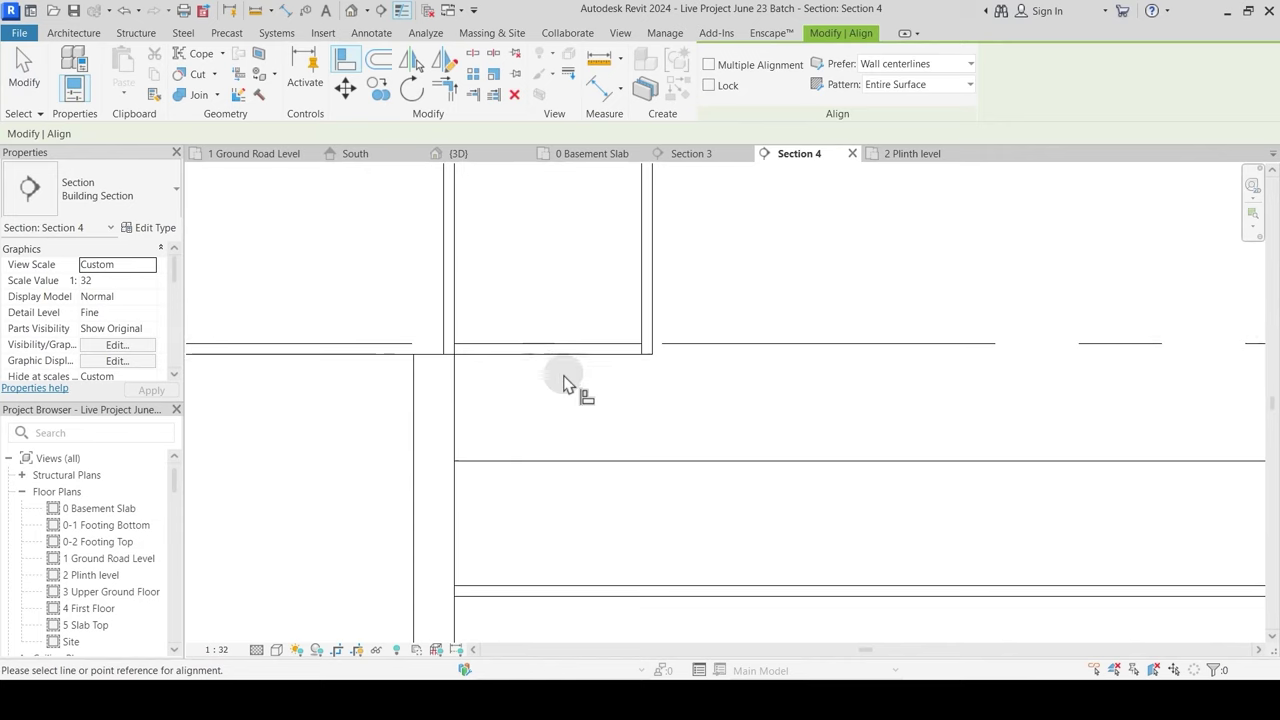
left_click(605, 357)
scroll(640, 500, "down", 3)
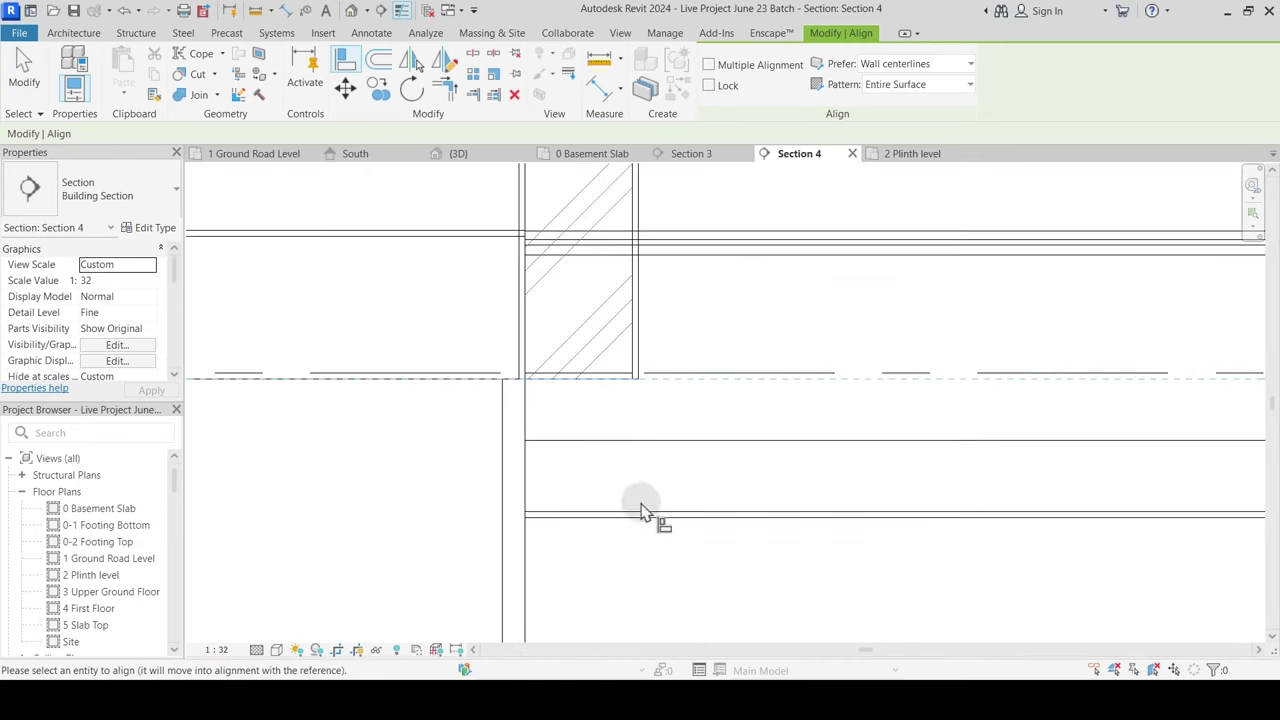
scroll(652, 540, "up", 5)
middle_click_drag(717, 383, 704, 428)
scroll(600, 298, "up", 5)
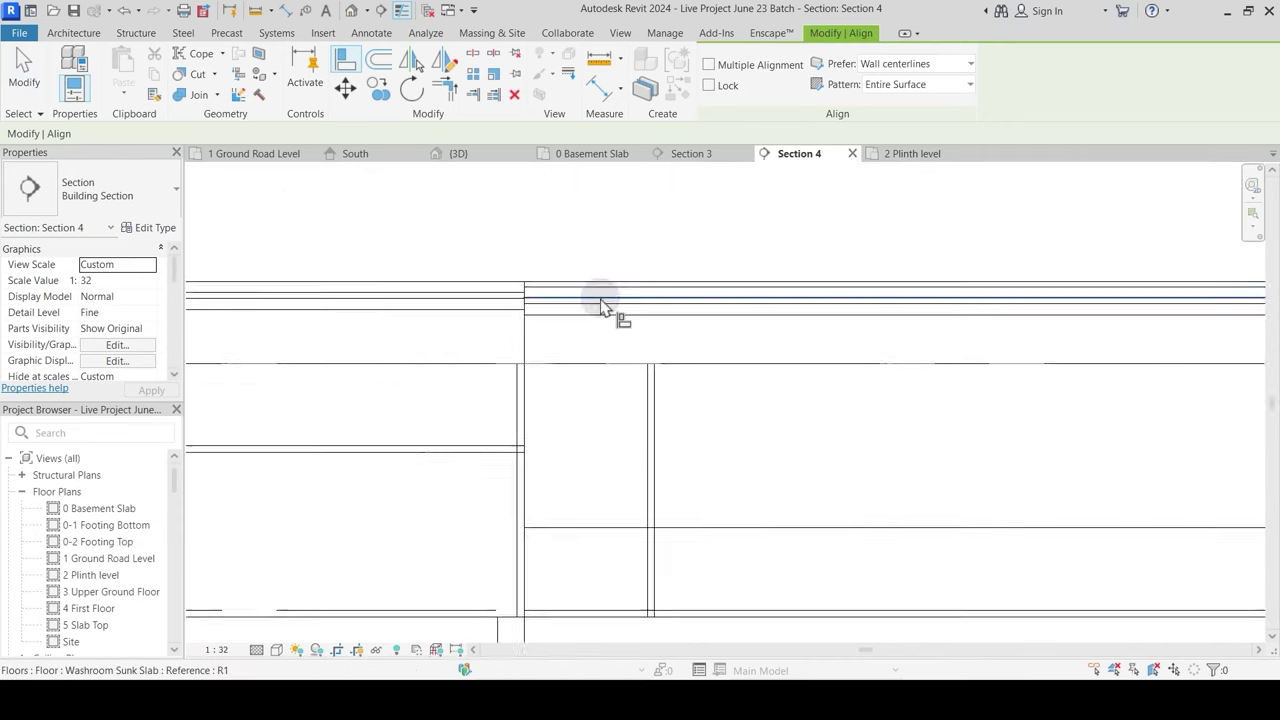
key("Escape")
key("Escape")
left_click(474, 278)
scroll(457, 251, "up", 3)
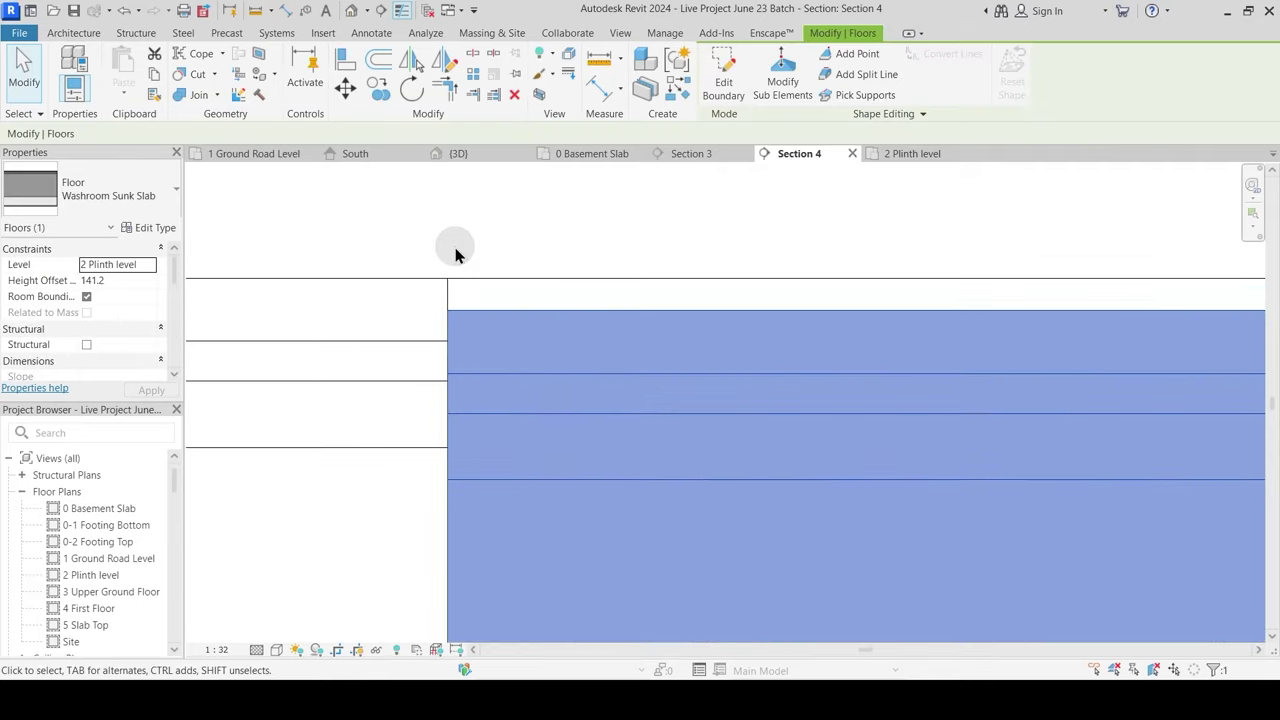
key("Escape")
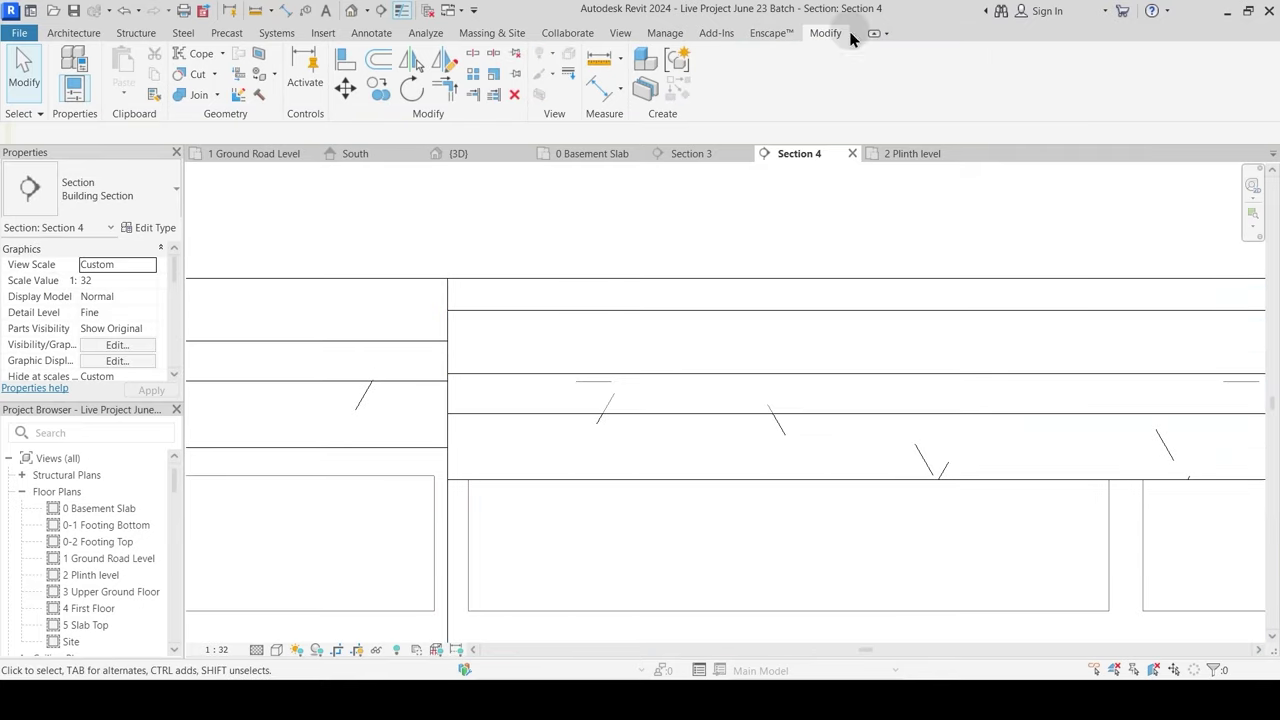
Step: Measure from the slab's endpoint in Section 4 and inspect the Washroom Sunk Slab
left_click(595, 60)
left_click(447, 310)
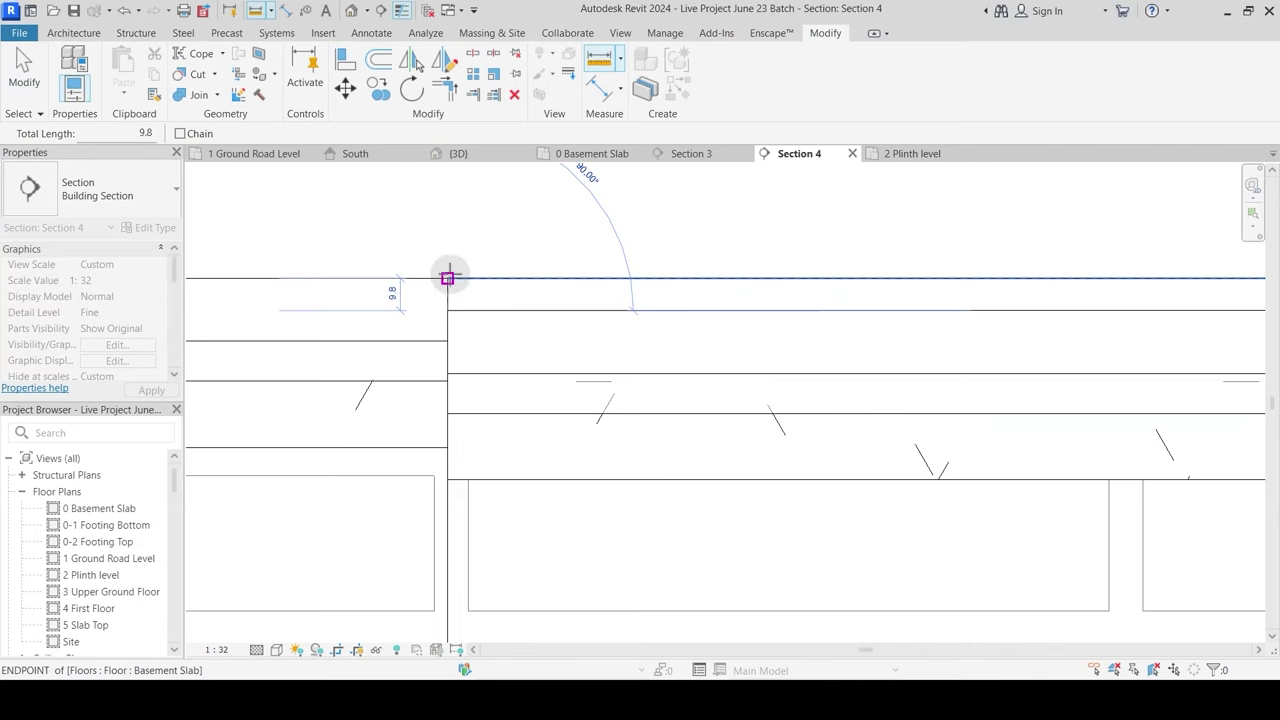
key("Escape")
key("Escape")
scroll(537, 357, "up", 5)
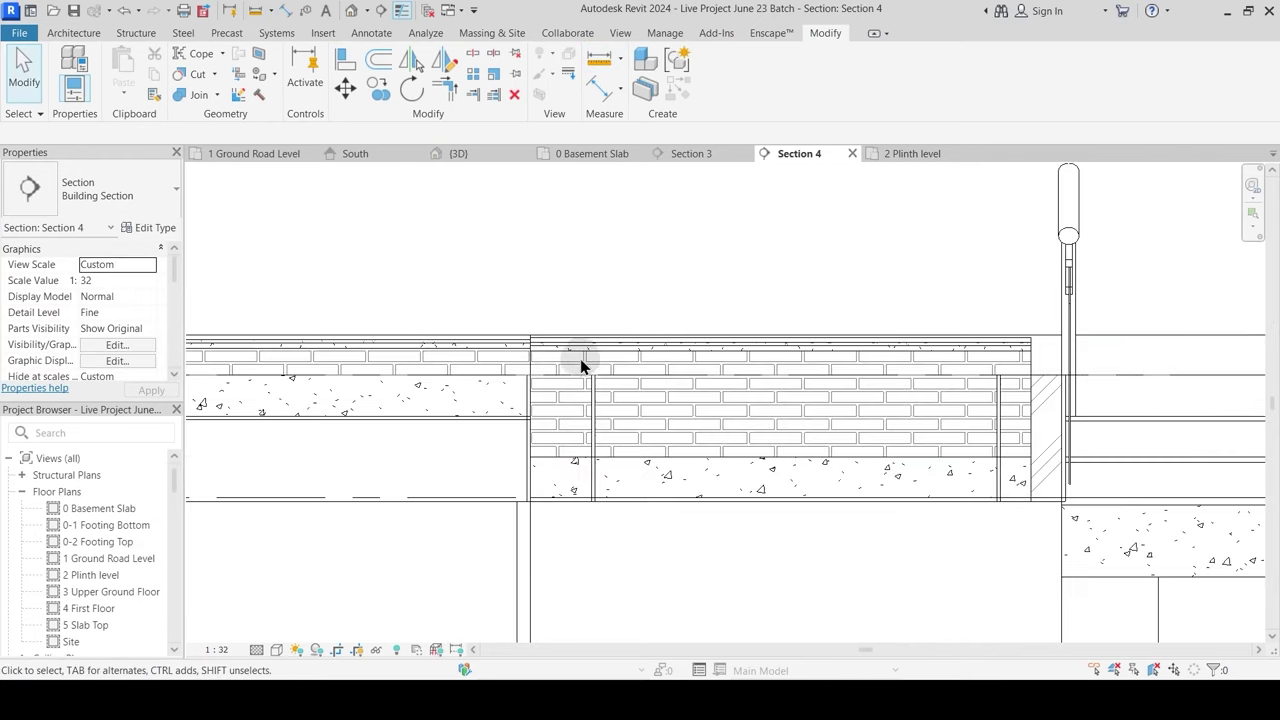
scroll(581, 366, "up", 2)
left_click(594, 349)
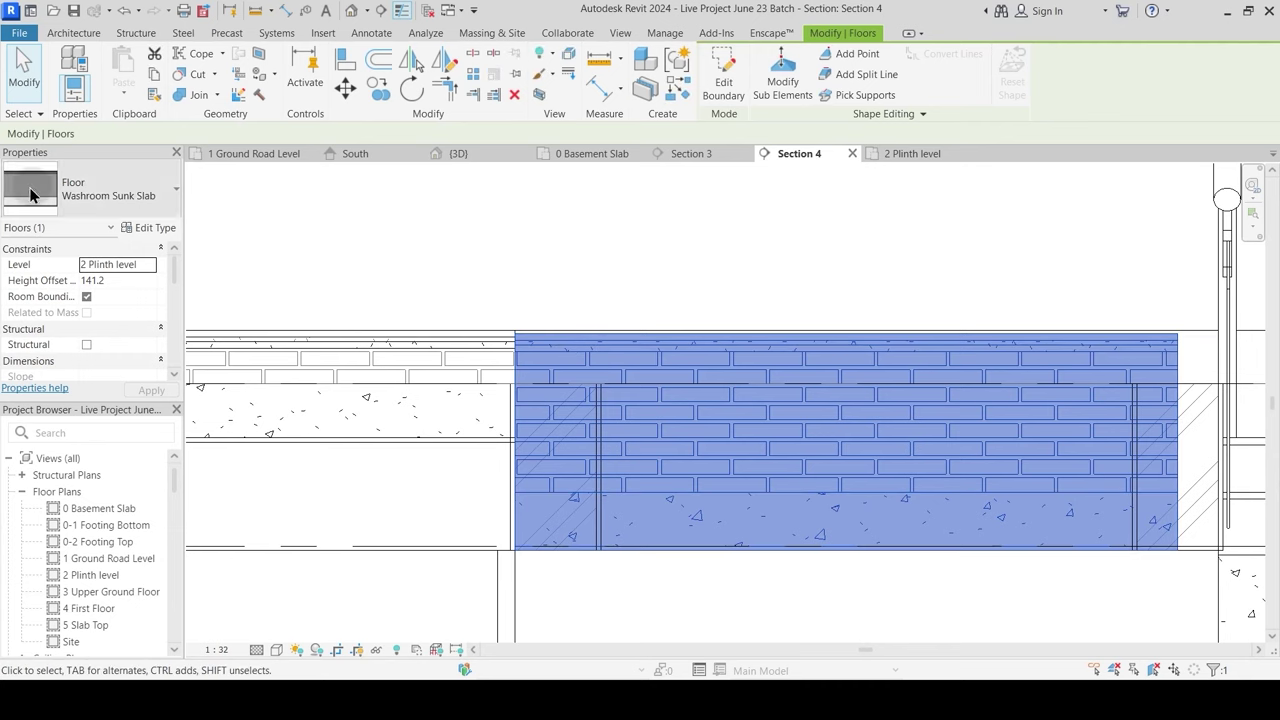
left_click(594, 294)
scroll(674, 457, "up", 6)
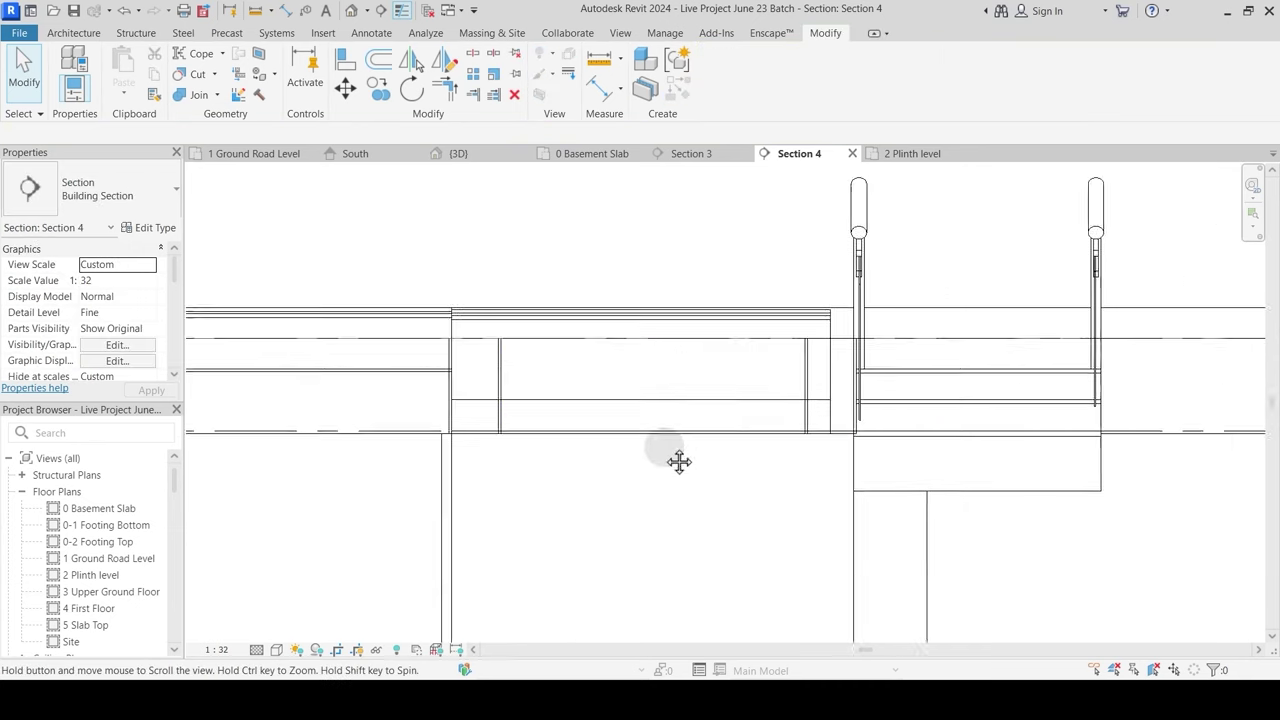
scroll(679, 461, "down", 5)
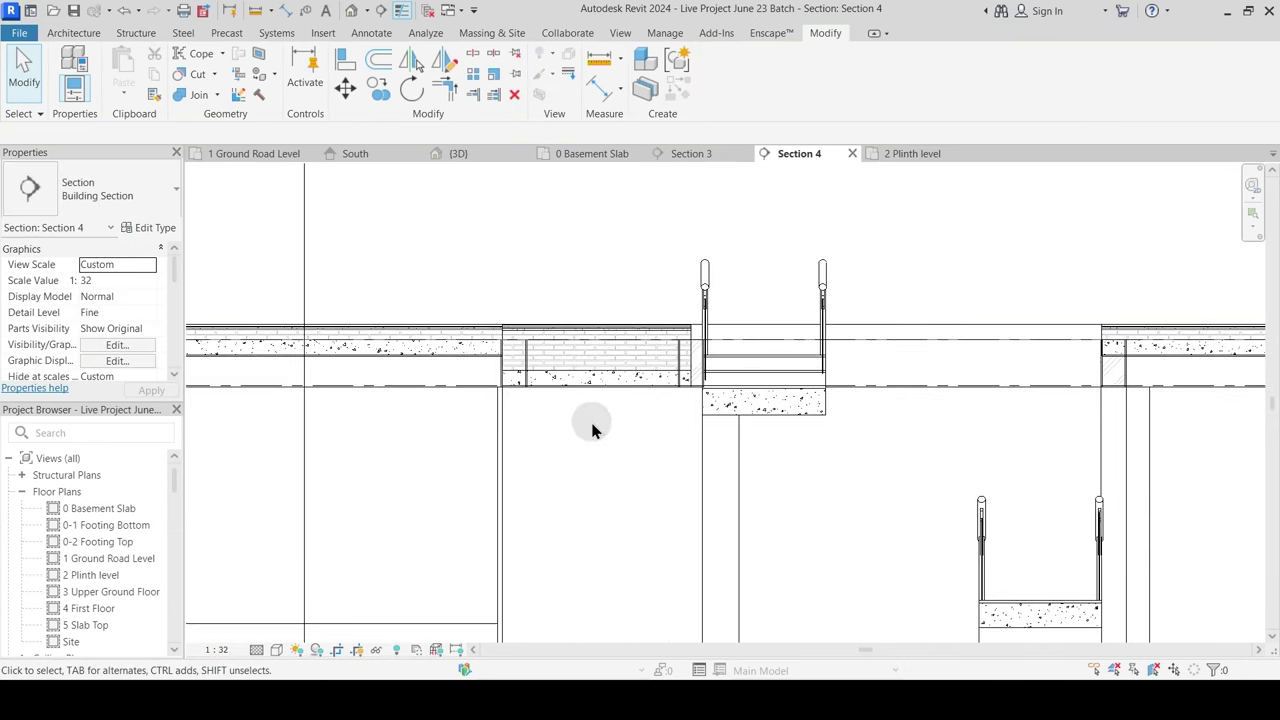
Step: Align the Backyard floor down onto the reference level line in Section 4
middle_click_drag(592, 423, 681, 390)
mouse_move(226, 335)
middle_mouse_down()
mouse_move(306, 317)
mouse_move(464, 391)
middle_mouse_up()
scroll(586, 377, "up", 2)
scroll(265, 344, "up", 2)
scroll(541, 437, "down", 3)
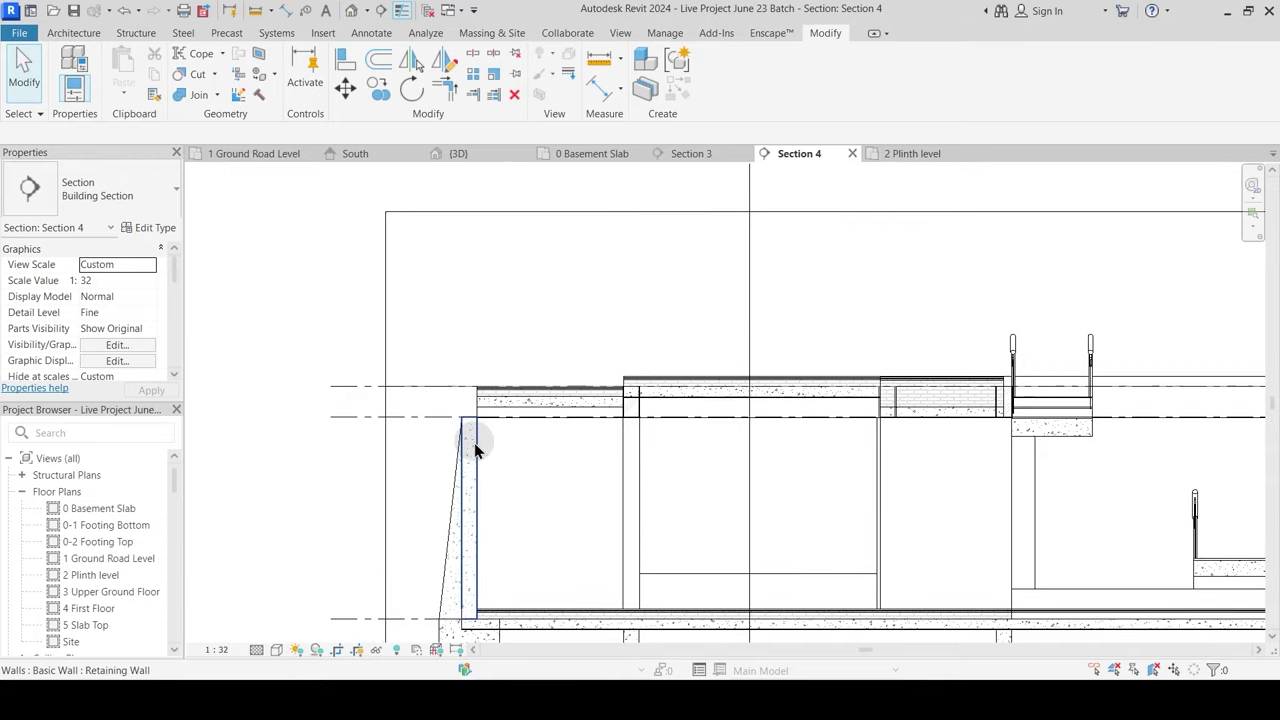
scroll(476, 442, "up", 2)
left_click(527, 395)
scroll(531, 420, "up", 2)
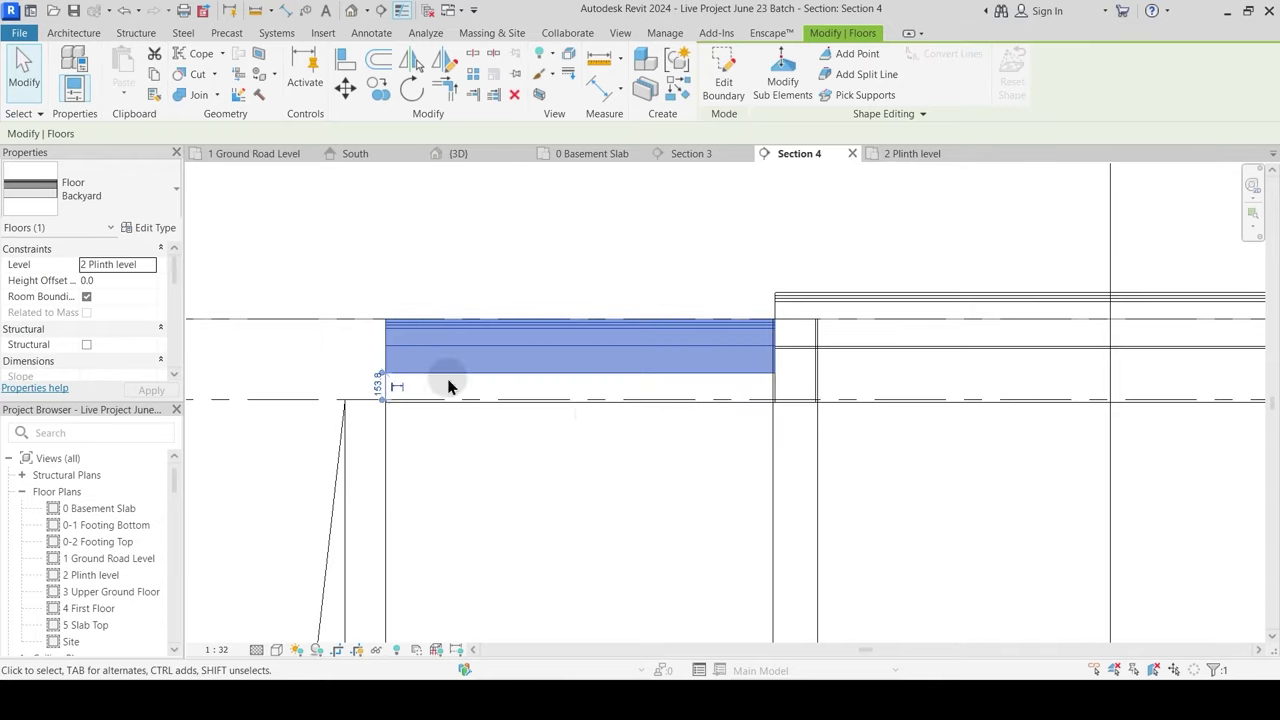
left_click(345, 62)
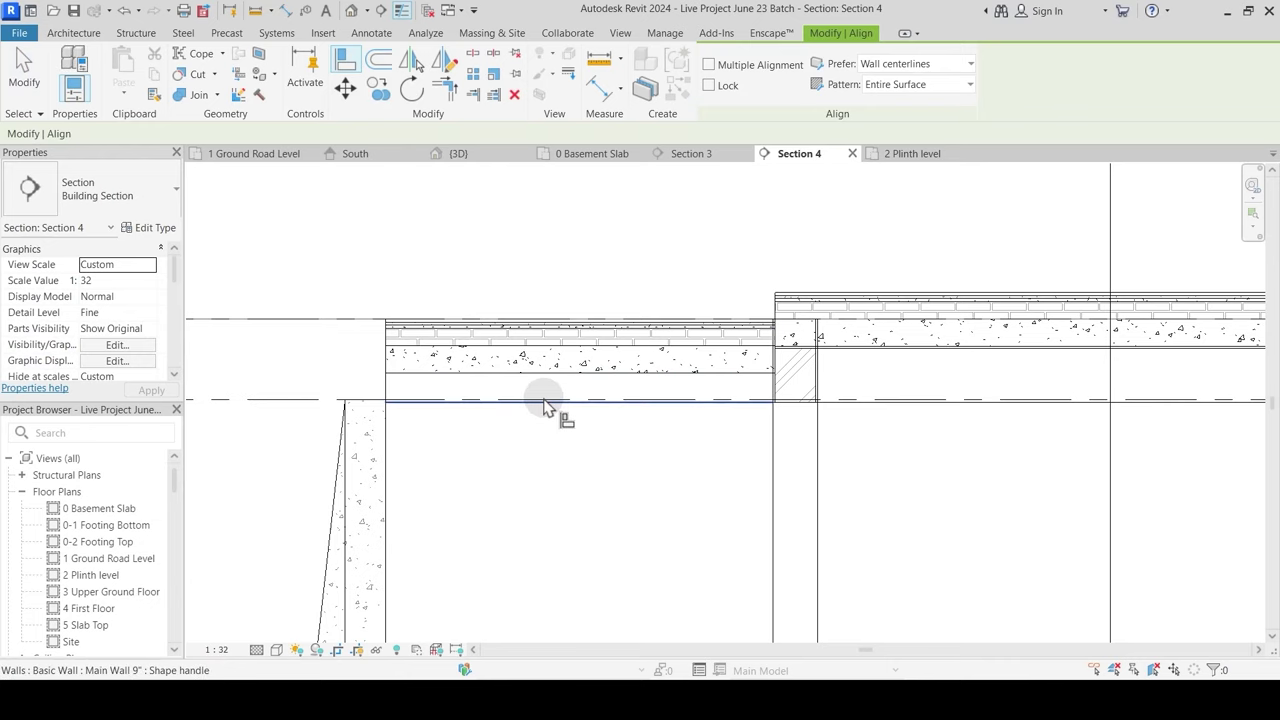
scroll(545, 405, "up", 2)
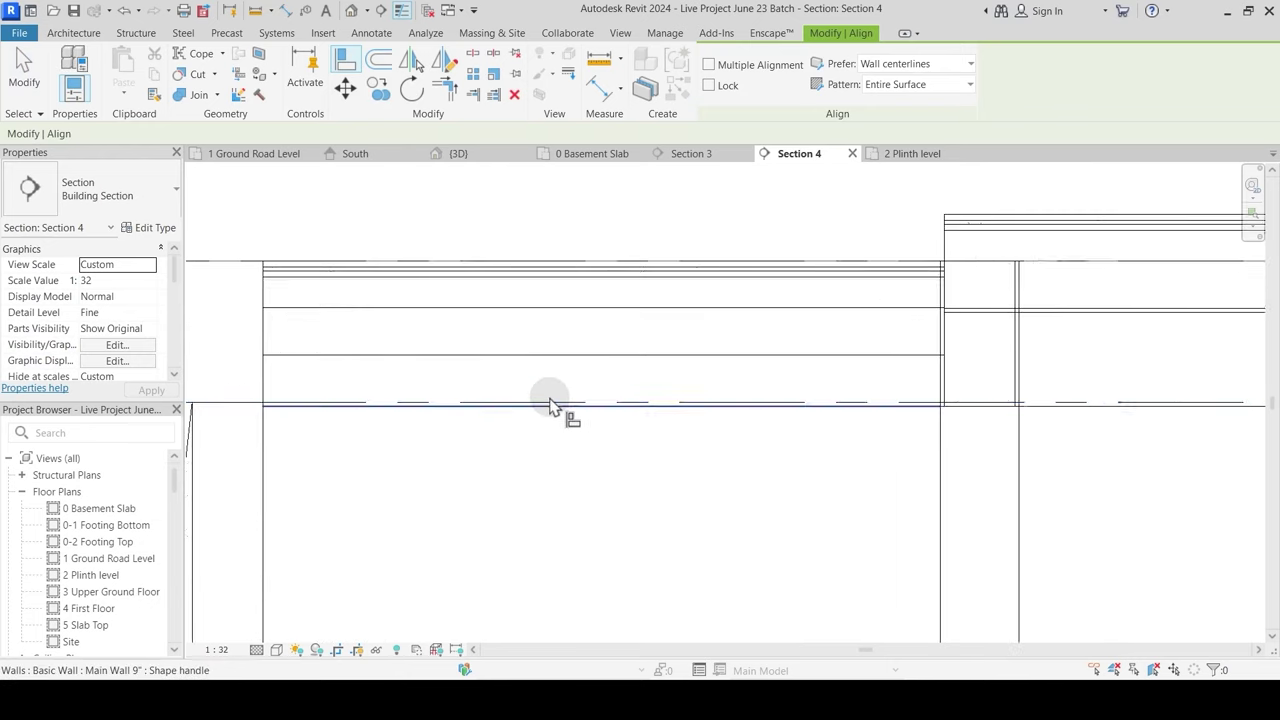
left_click(550, 403)
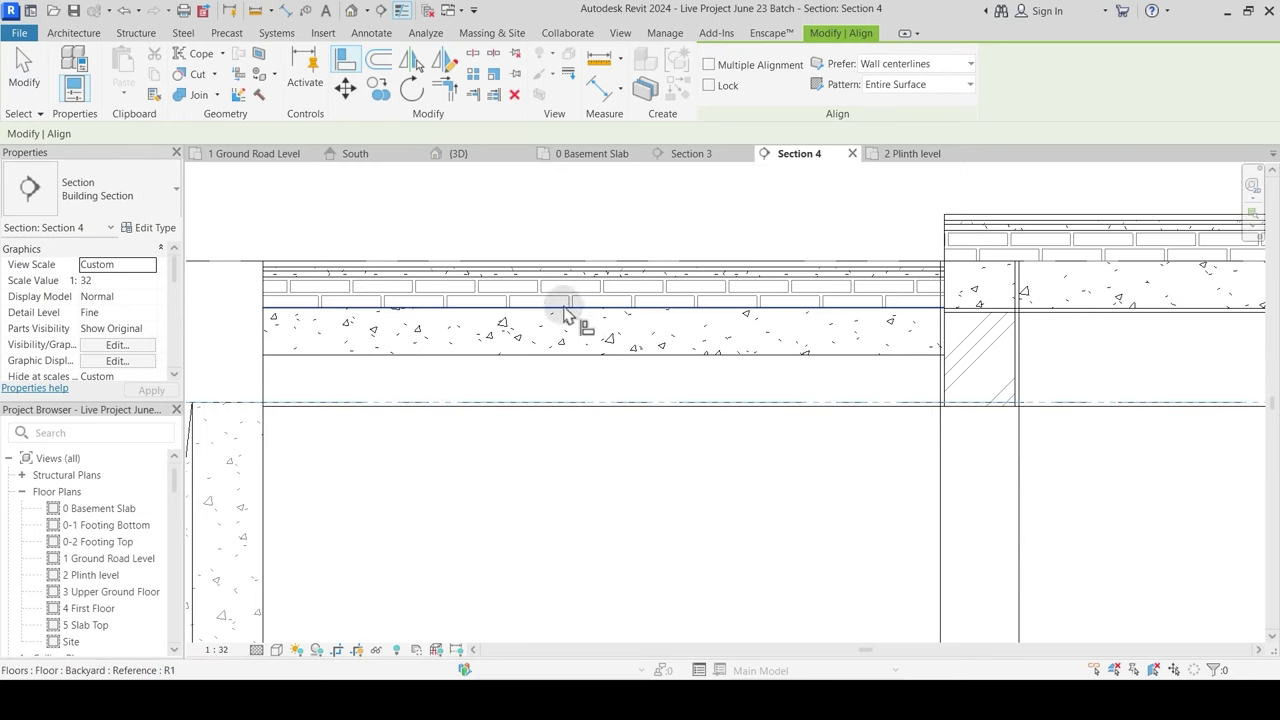
left_click(351, 312)
key("Escape")
Step: Bring the building's right side into view and open the {3D} view
scroll(600, 350, "down", 4)
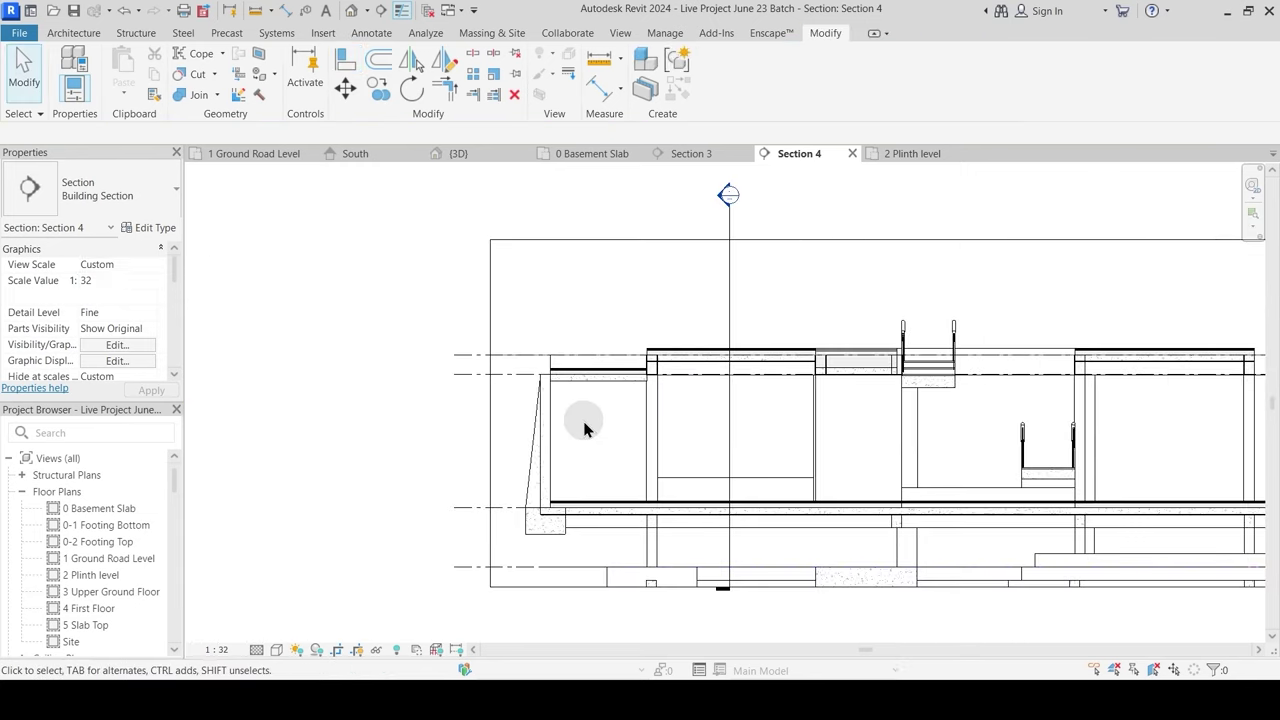
mouse_move(955, 436)
middle_mouse_down()
mouse_move(766, 454)
mouse_move(508, 440)
middle_mouse_up()
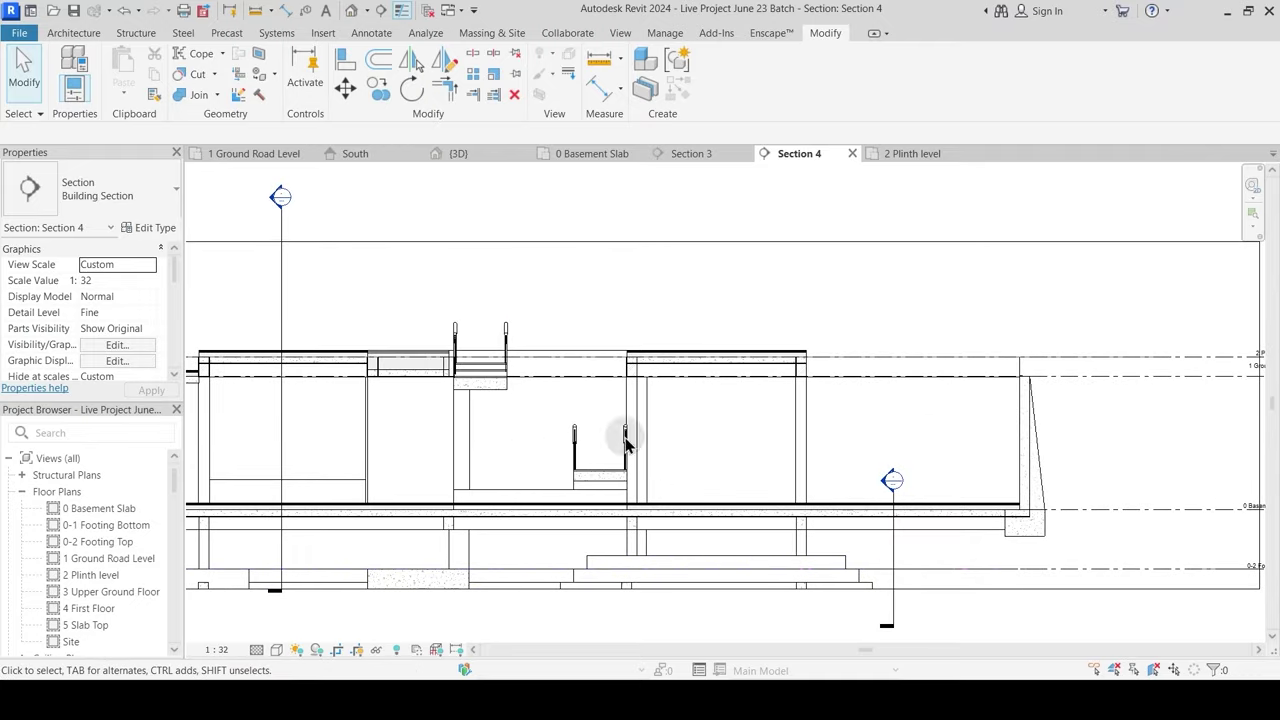
left_click(432, 160)
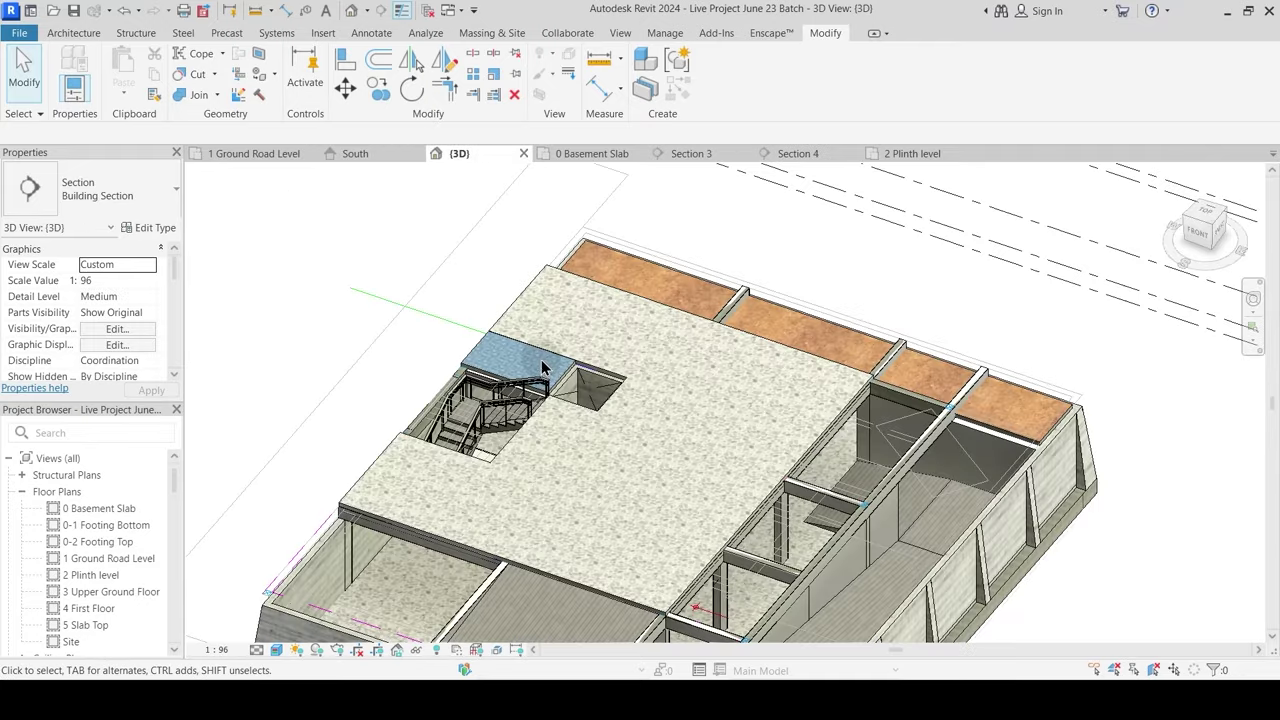
Step: Orbit the 3D model to inspect the floors beside the stair, then return to 2 Plinth level
middle_click_drag(673, 463, 712, 398)
middle_click_drag(600, 420, 641, 419, "shift")
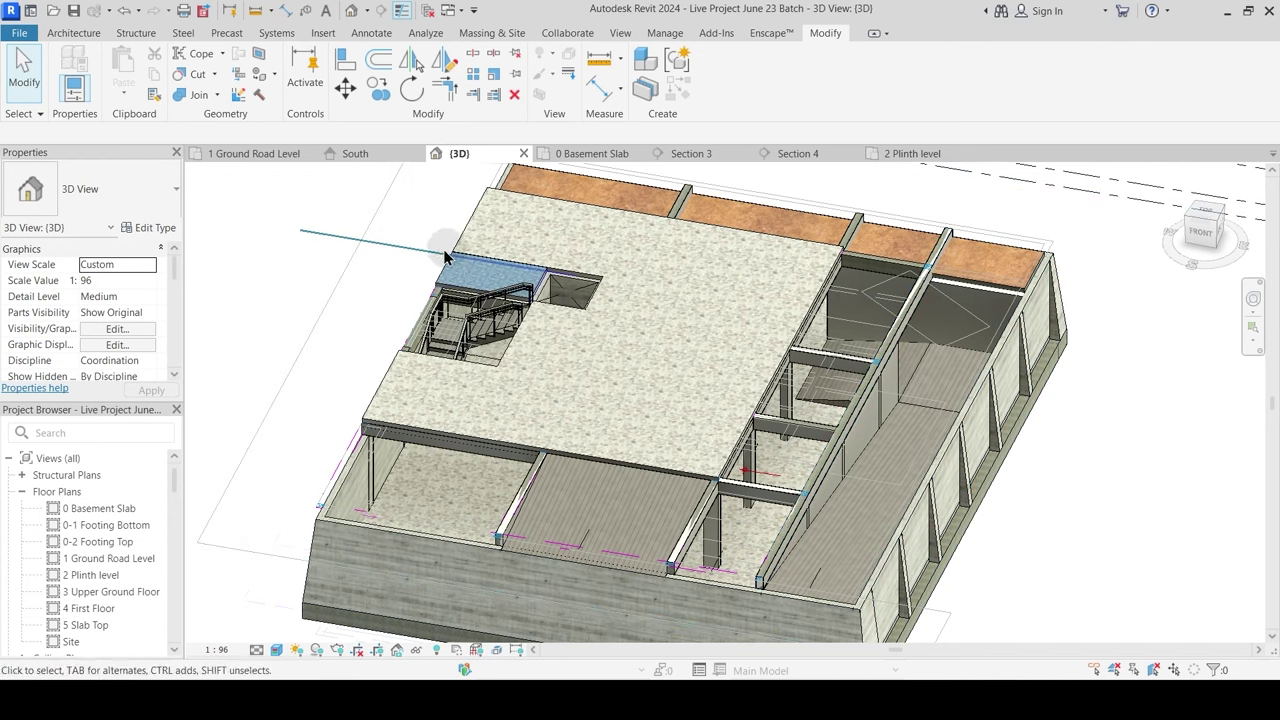
left_click(468, 271)
key("Escape")
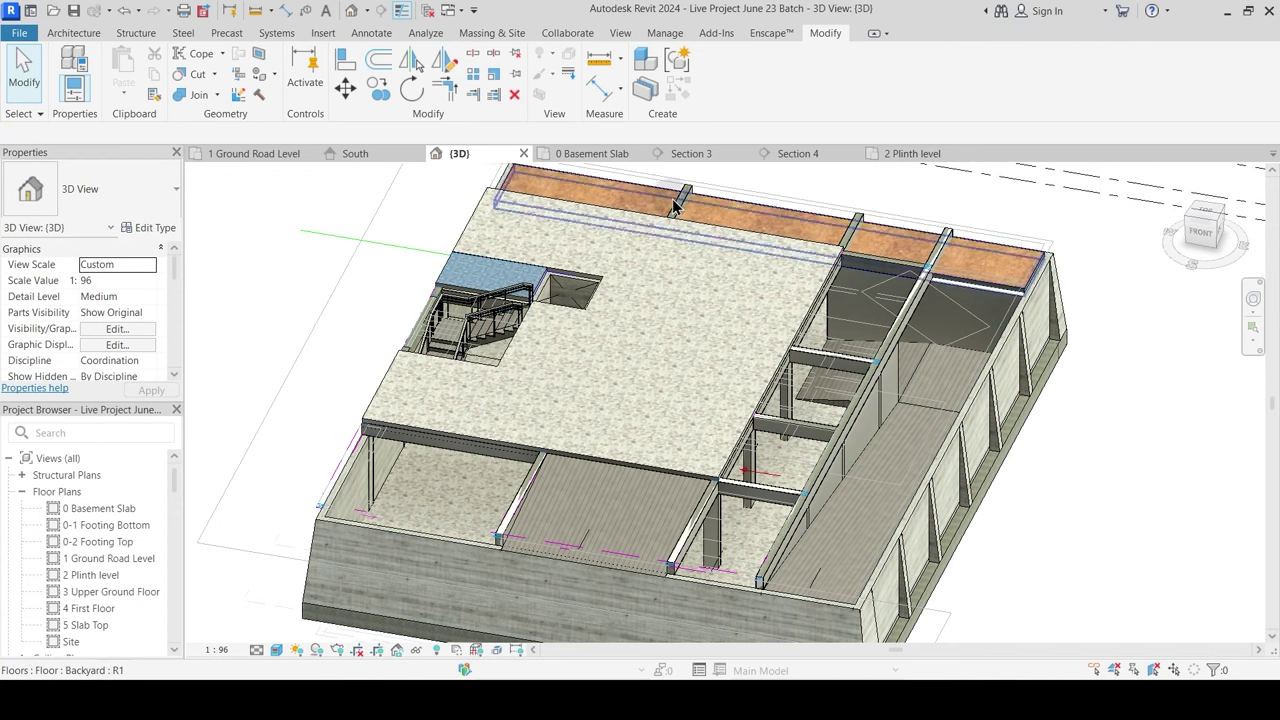
left_click(911, 156)
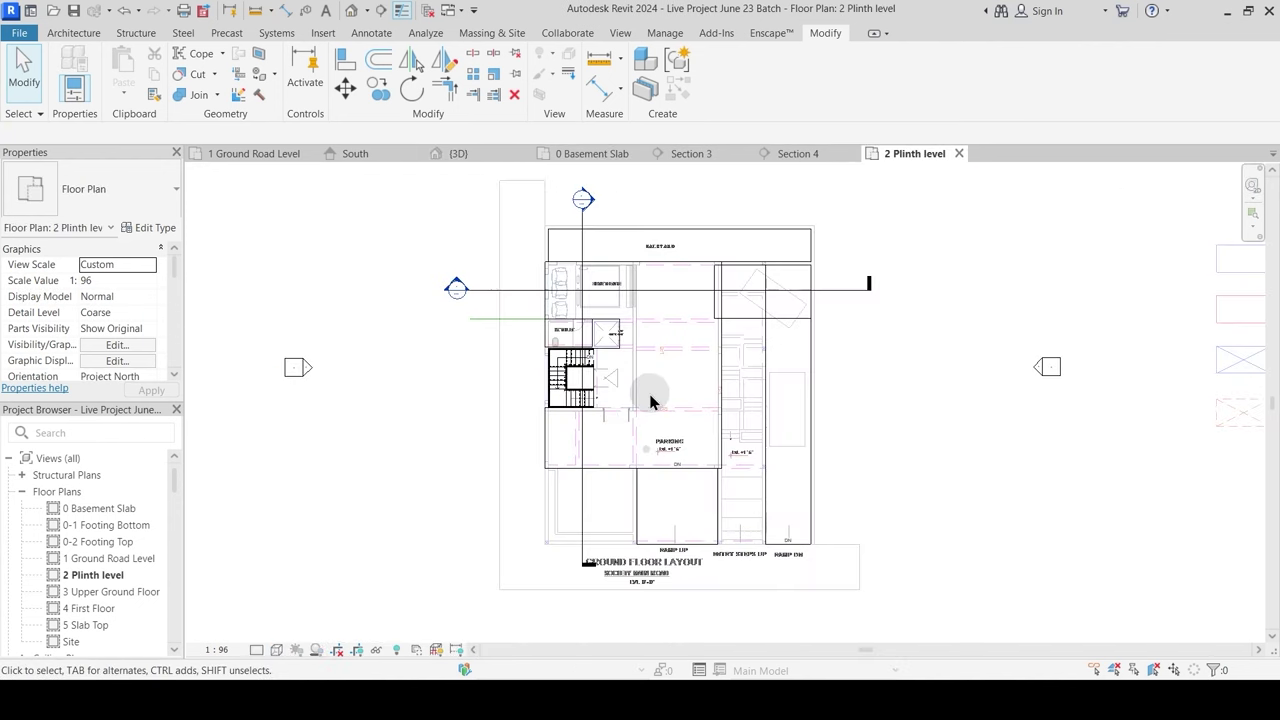
left_click(74, 33)
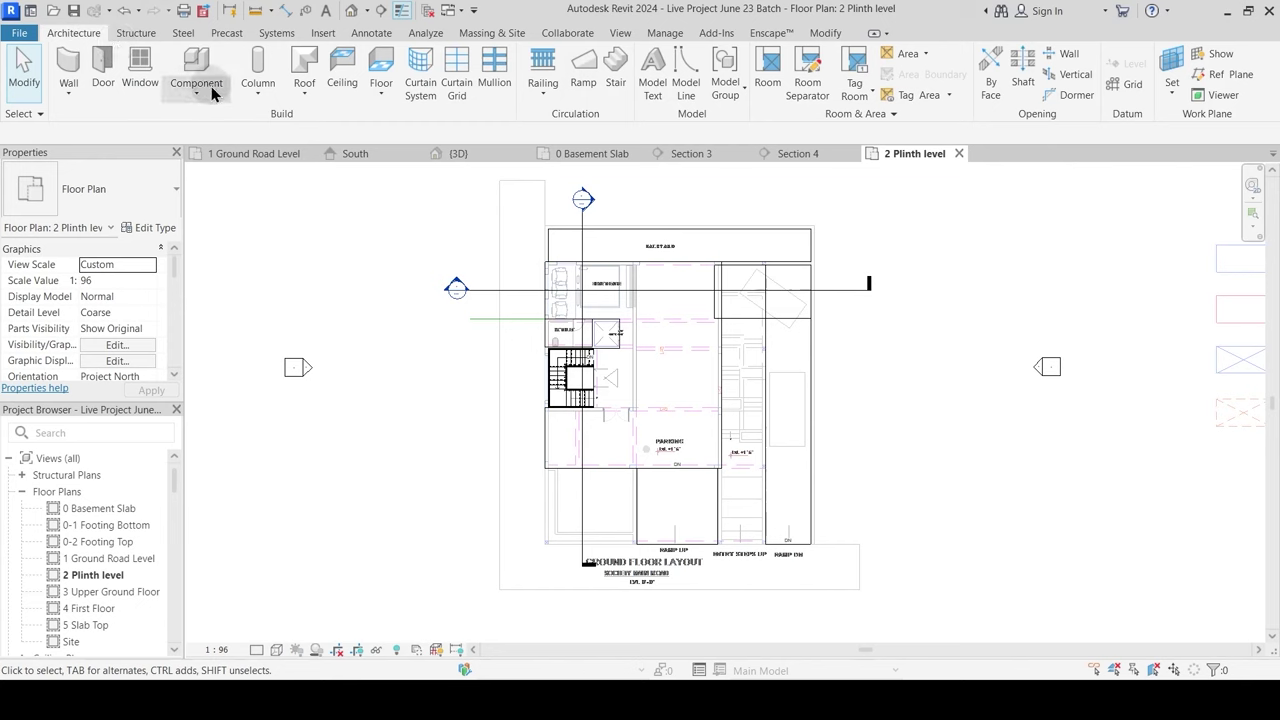
Step: Start a new architectural floor and duplicate its type as 'Plinth Level Landscape'
left_click(379, 88)
left_click(409, 120)
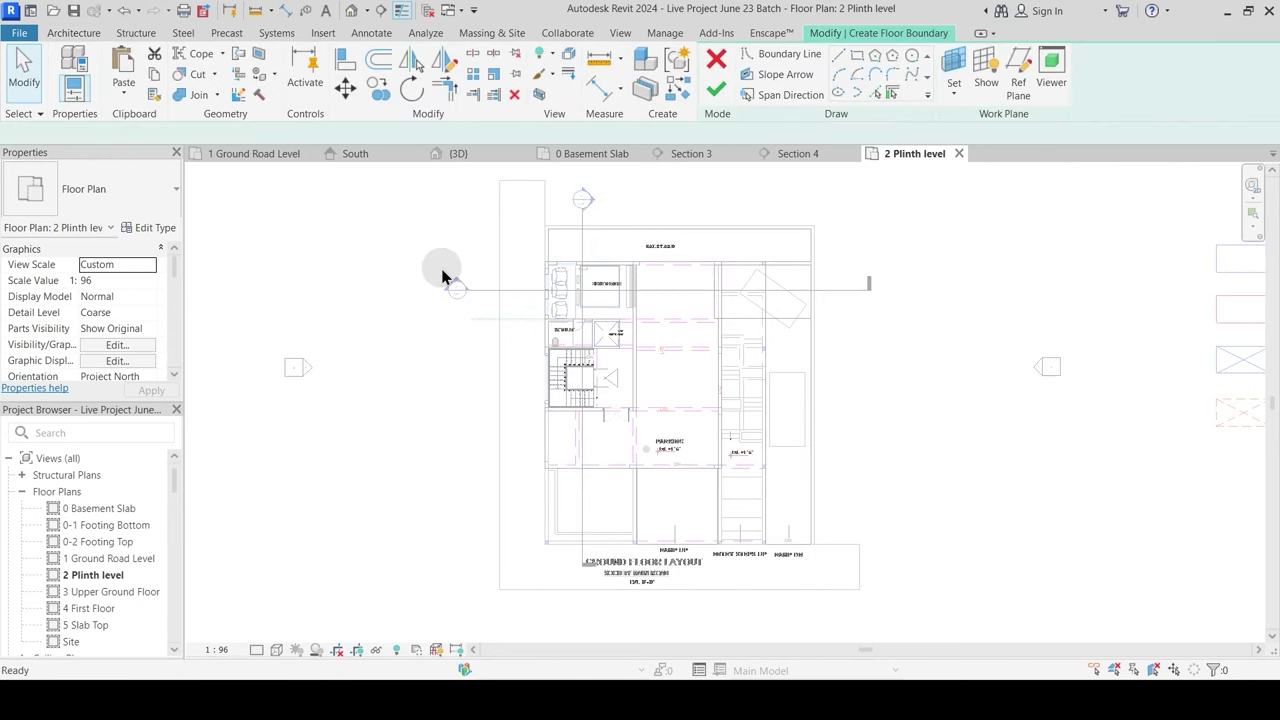
left_click(150, 227)
left_click(1018, 261)
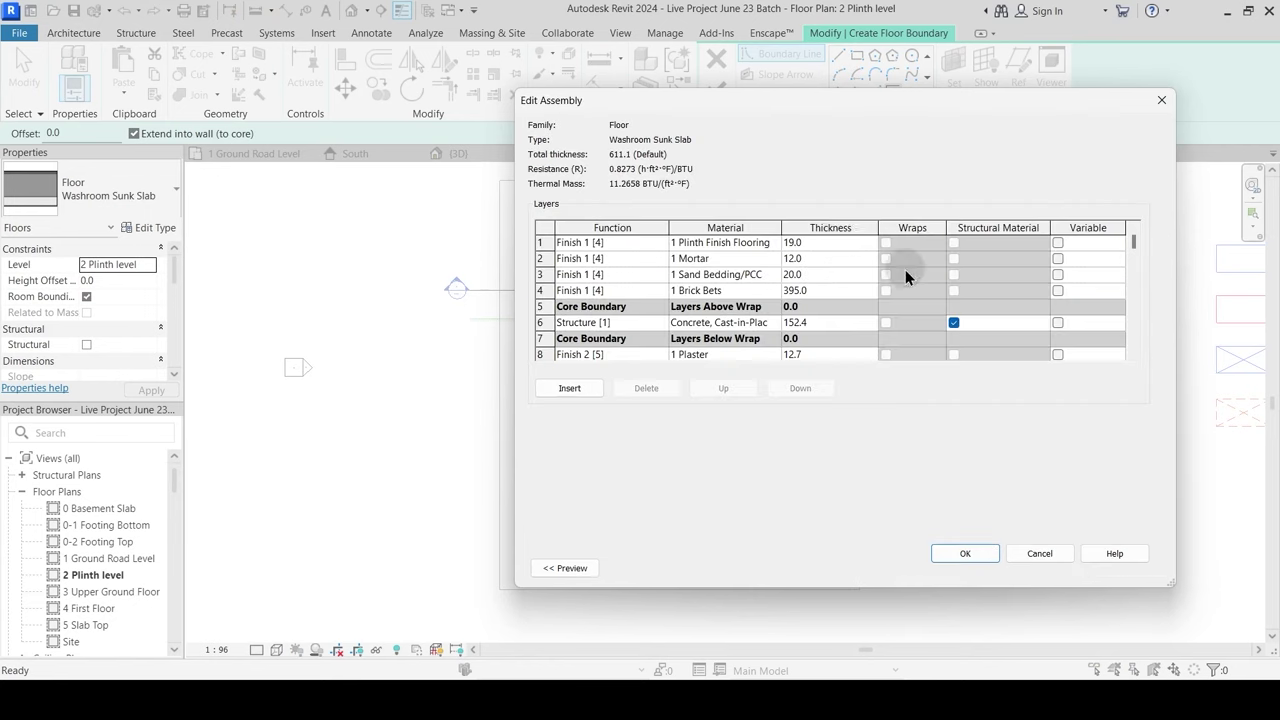
key("Return")
left_click(1092, 183)
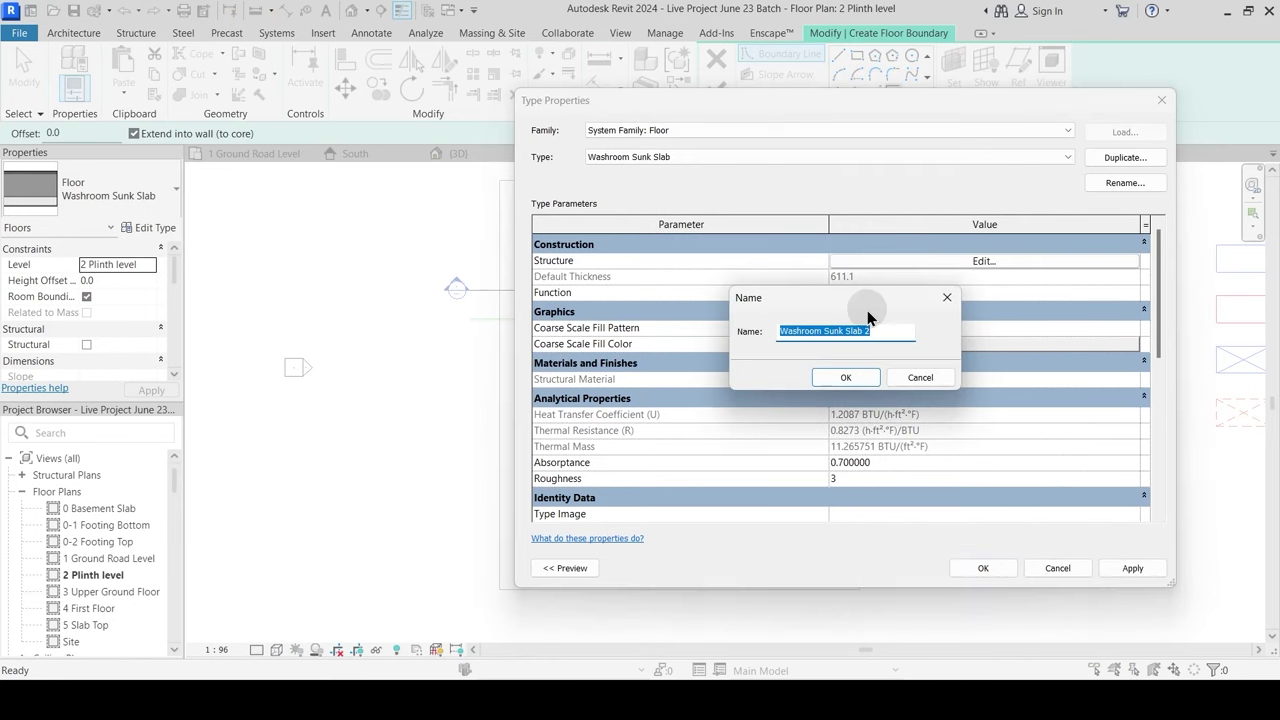
type("plinth")
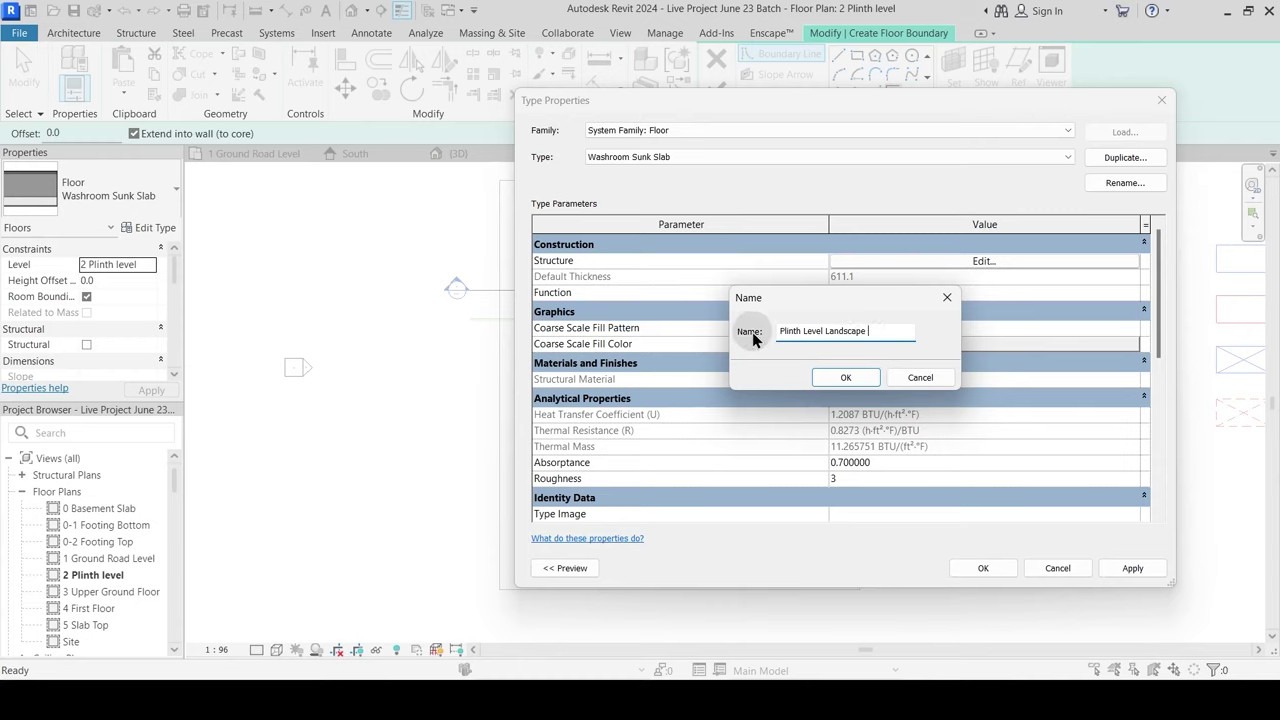
left_click(838, 377)
Step: Give the Plinth Level Landscape top finish layer the Entrance Qotta material
left_click(948, 263)
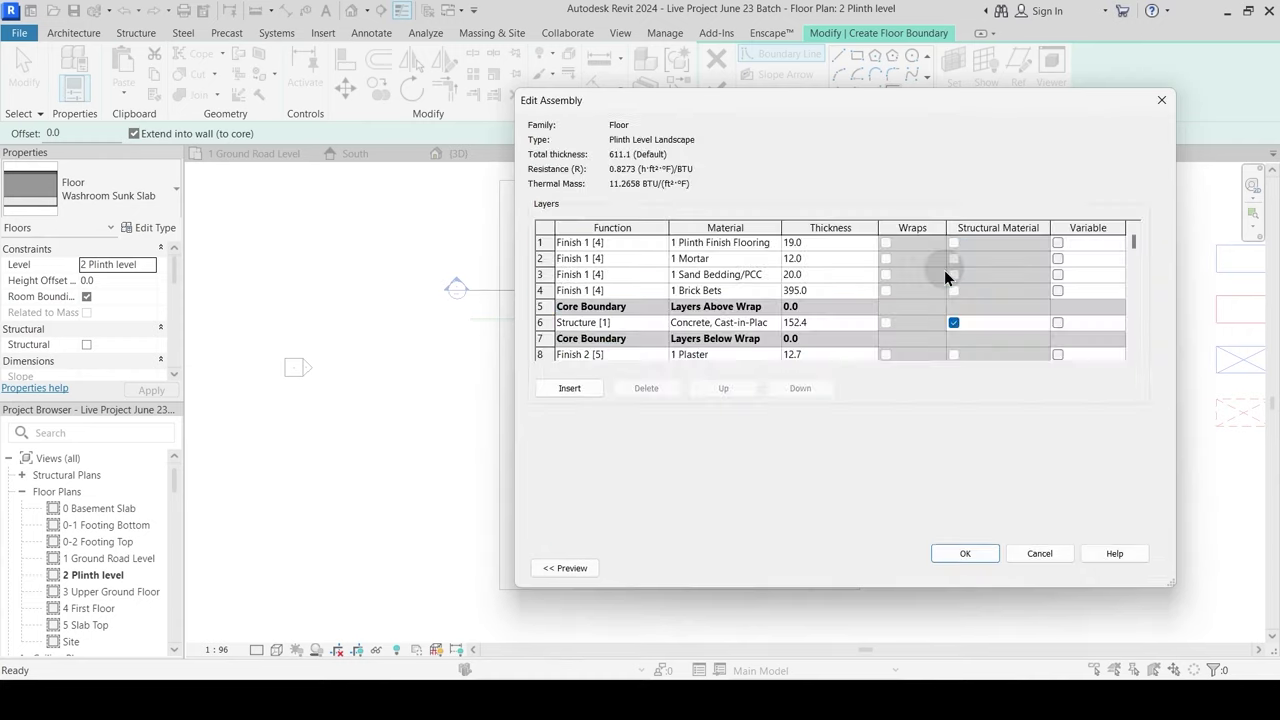
left_click(778, 244)
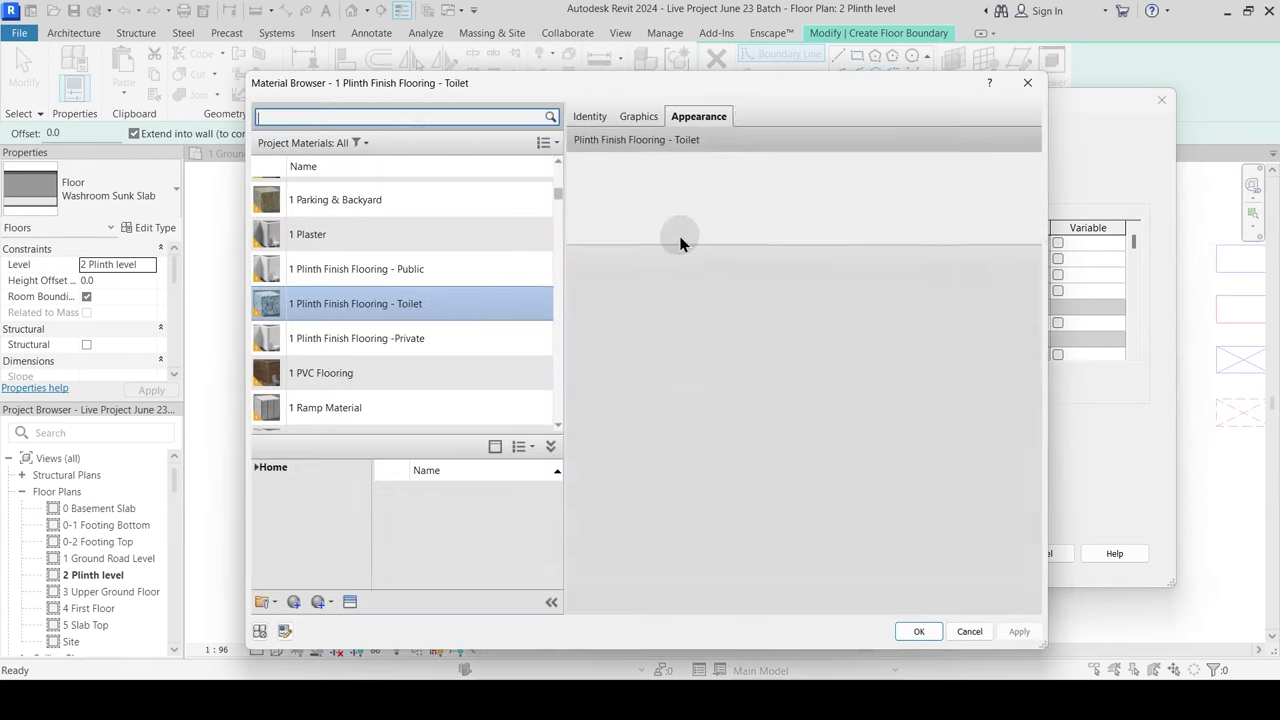
left_click(403, 118)
type("qa")
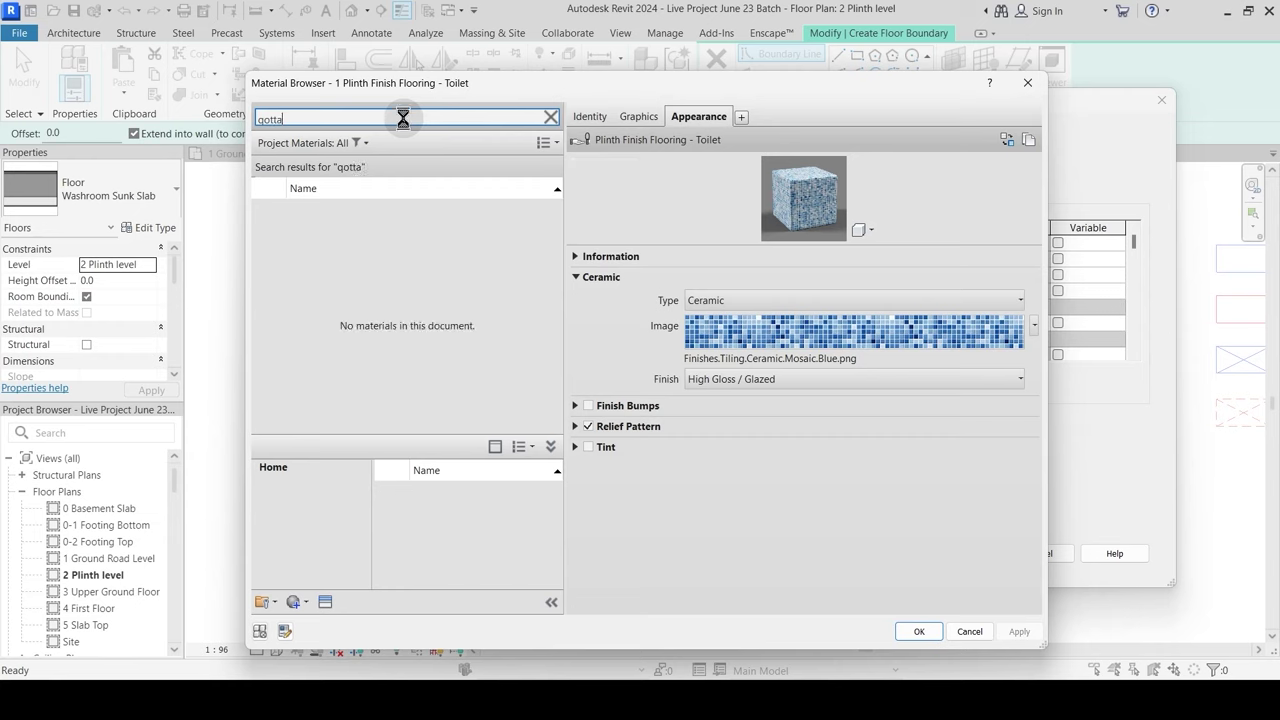
left_click(359, 219)
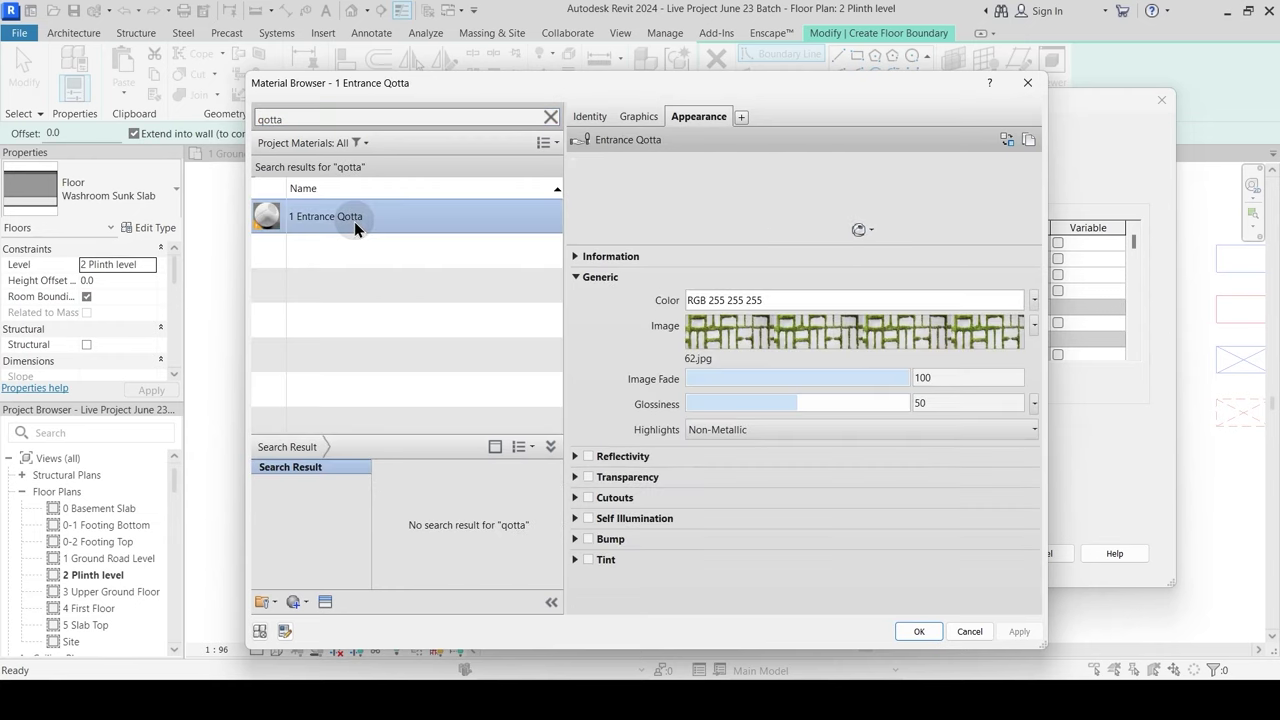
left_click(920, 631)
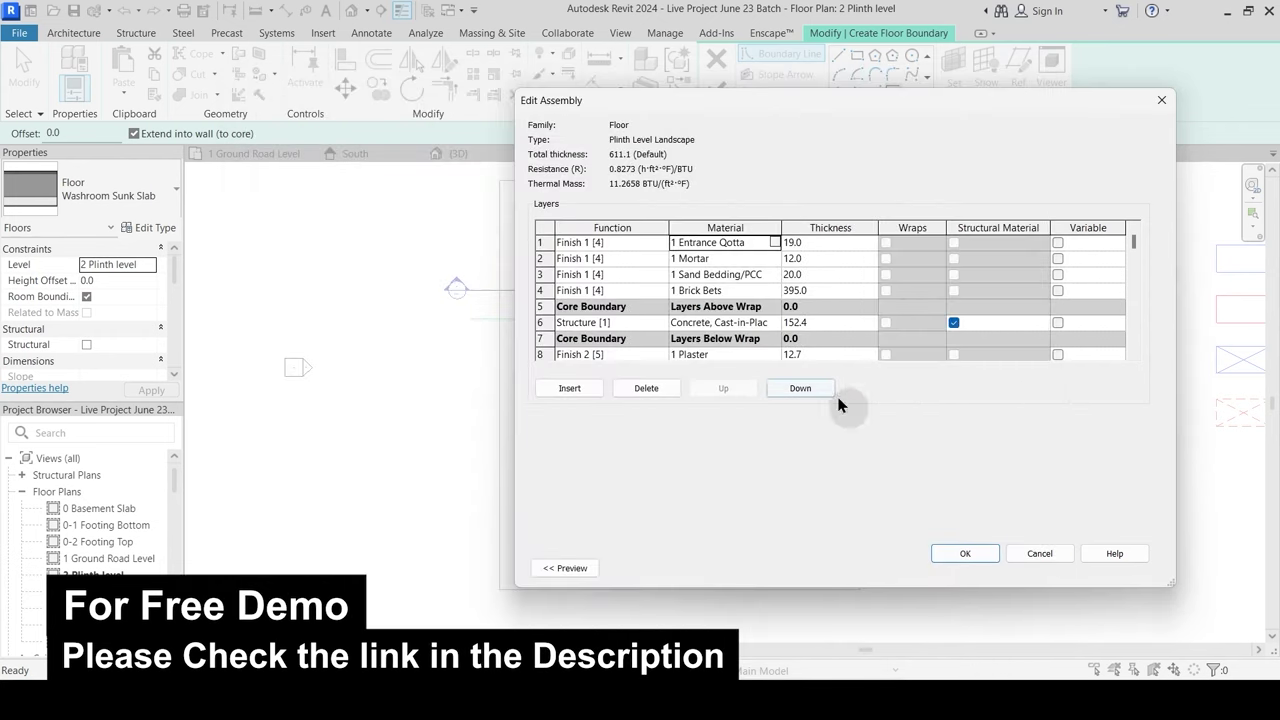
left_click(966, 555)
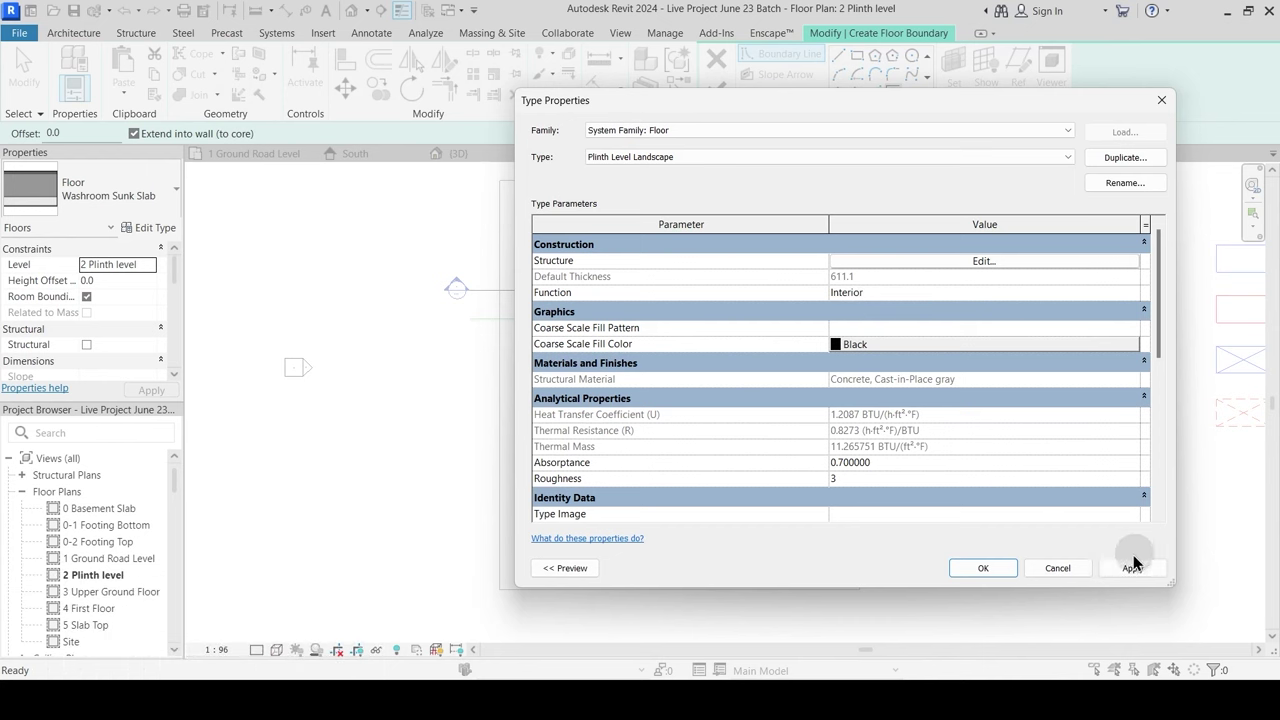
left_click(983, 568)
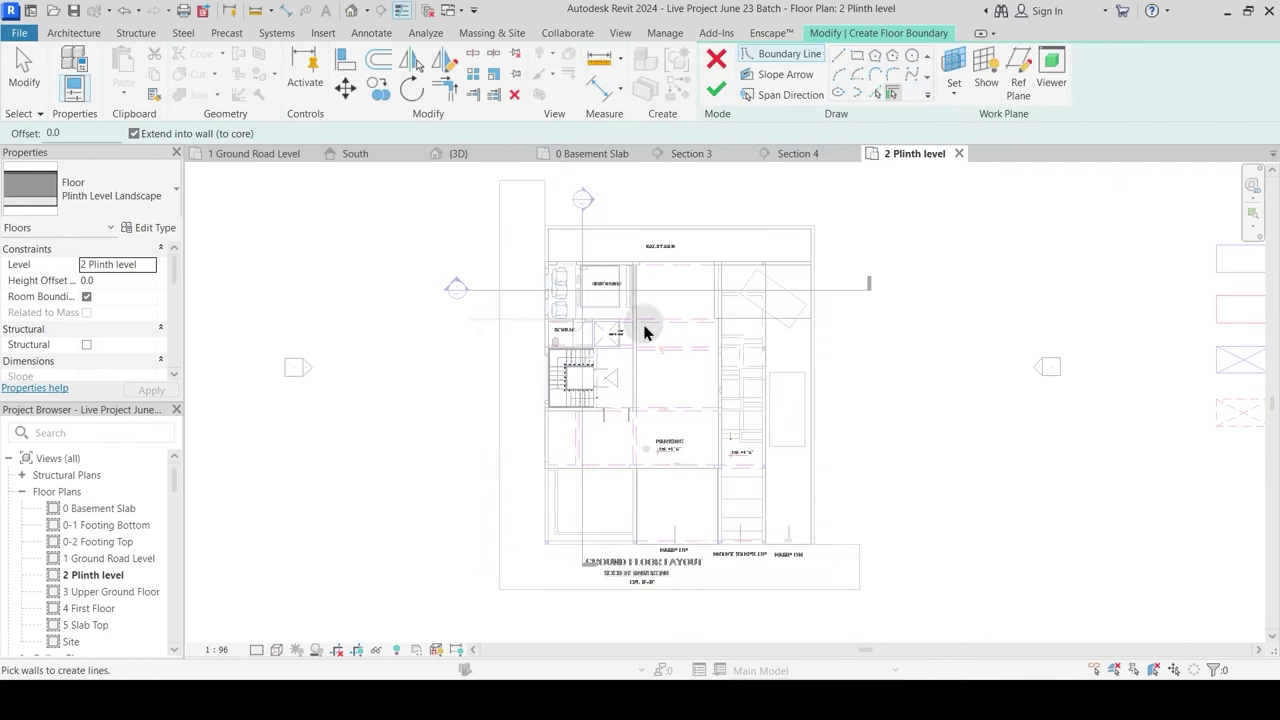
Step: Choose the Rectangle boundary tool and bring the strip between the ramps into view
left_click(858, 55)
scroll(640, 480, "up", 5)
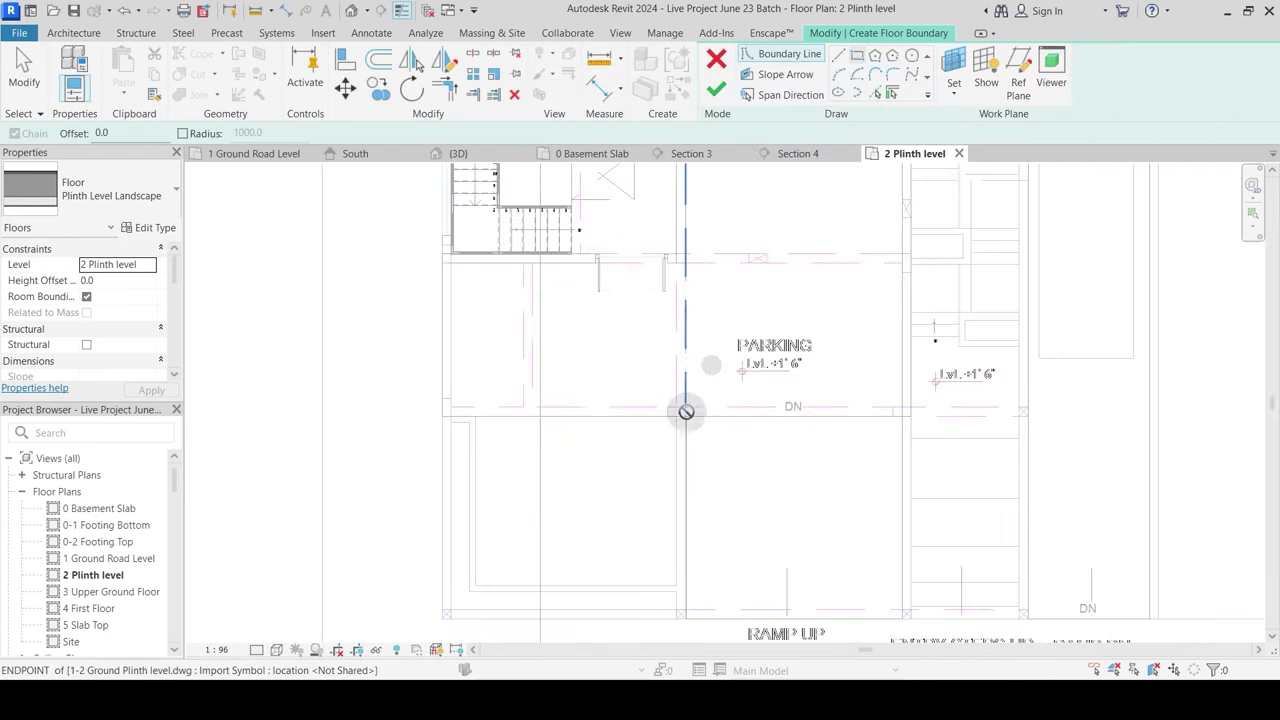
left_click(686, 412)
middle_click_drag(528, 530, 547, 462)
left_click(454, 555)
mouse_move(792, 351)
middle_mouse_down()
mouse_move(480, 587)
mouse_move(335, 676)
middle_mouse_up()
middle_click_drag(617, 300, 617, 365)
scroll(566, 291, "up", 1)
middle_click_drag(568, 240, 571, 396)
scroll(568, 288, "down", 1)
scroll(575, 271, "up", 1)
Step: Draw the rectangular boundary from the ramp edge to the ramp intersection
left_click(549, 280)
middle_click_drag(717, 577, 676, 283)
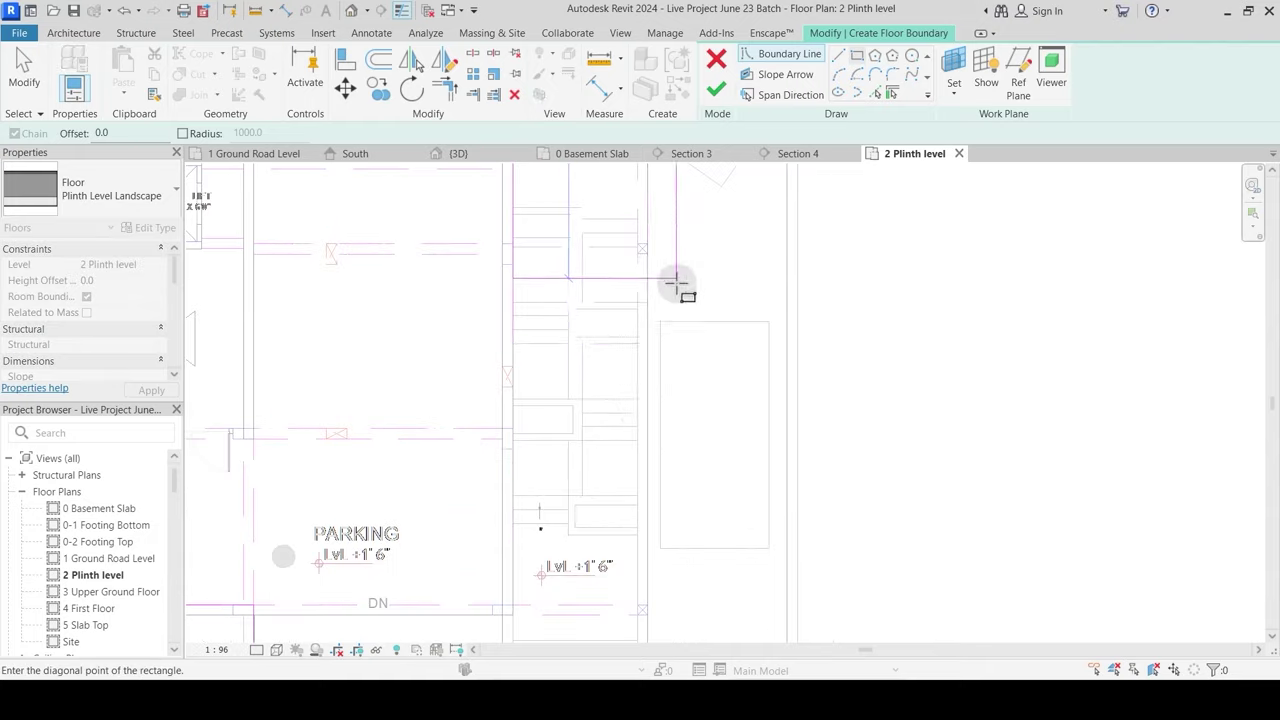
middle_click_drag(629, 597, 640, 485)
scroll(644, 454, "up", 1)
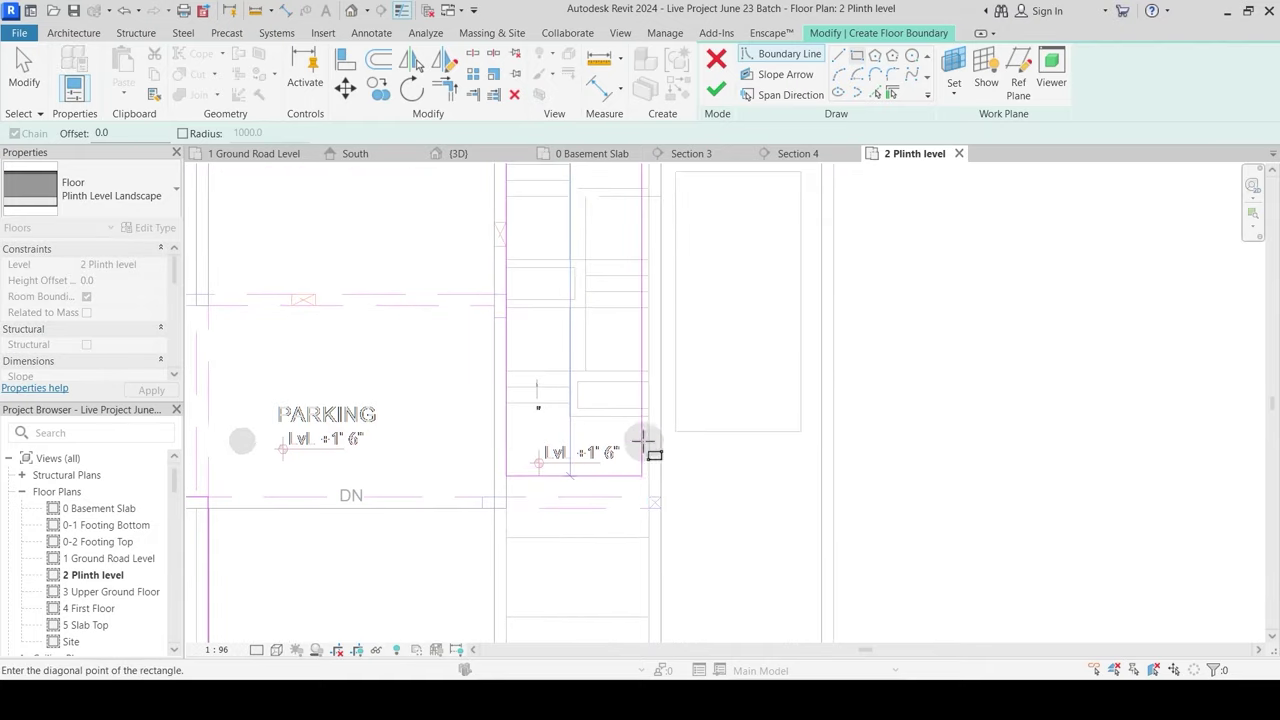
left_click(660, 538)
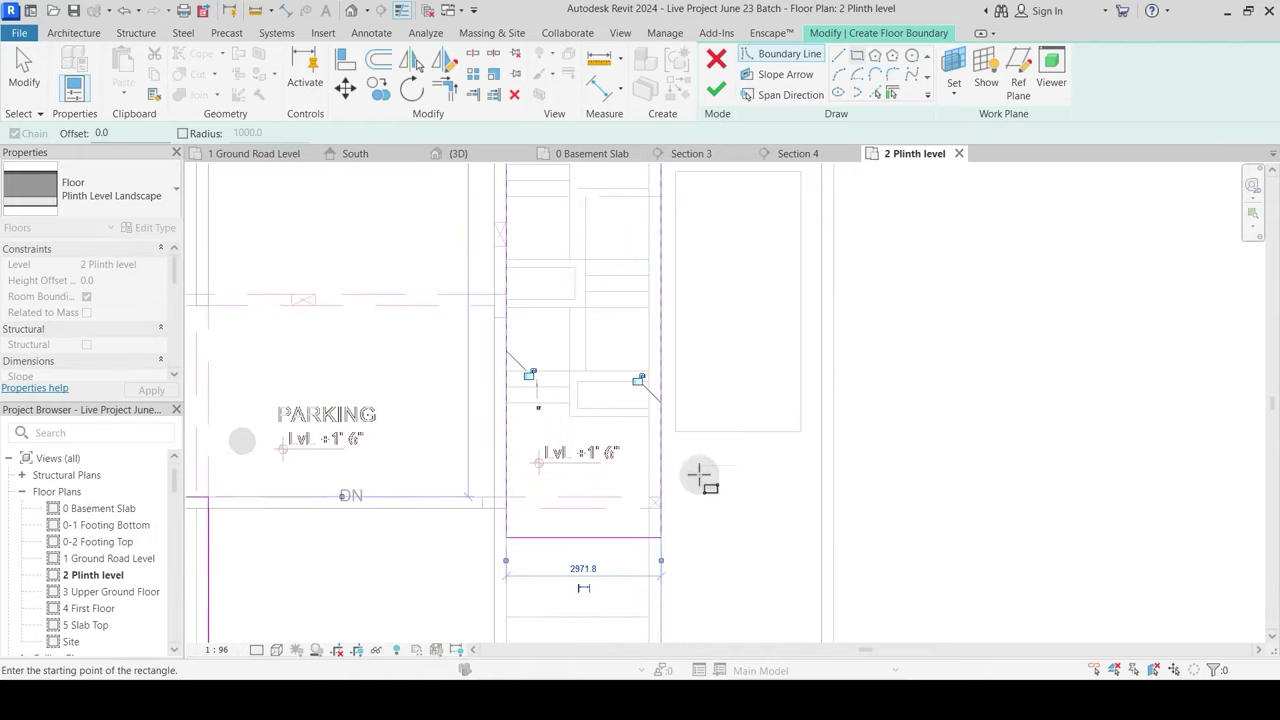
key("Escape")
key("Escape")
scroll(706, 520, "down", 3)
middle_click_drag(706, 385, 699, 453)
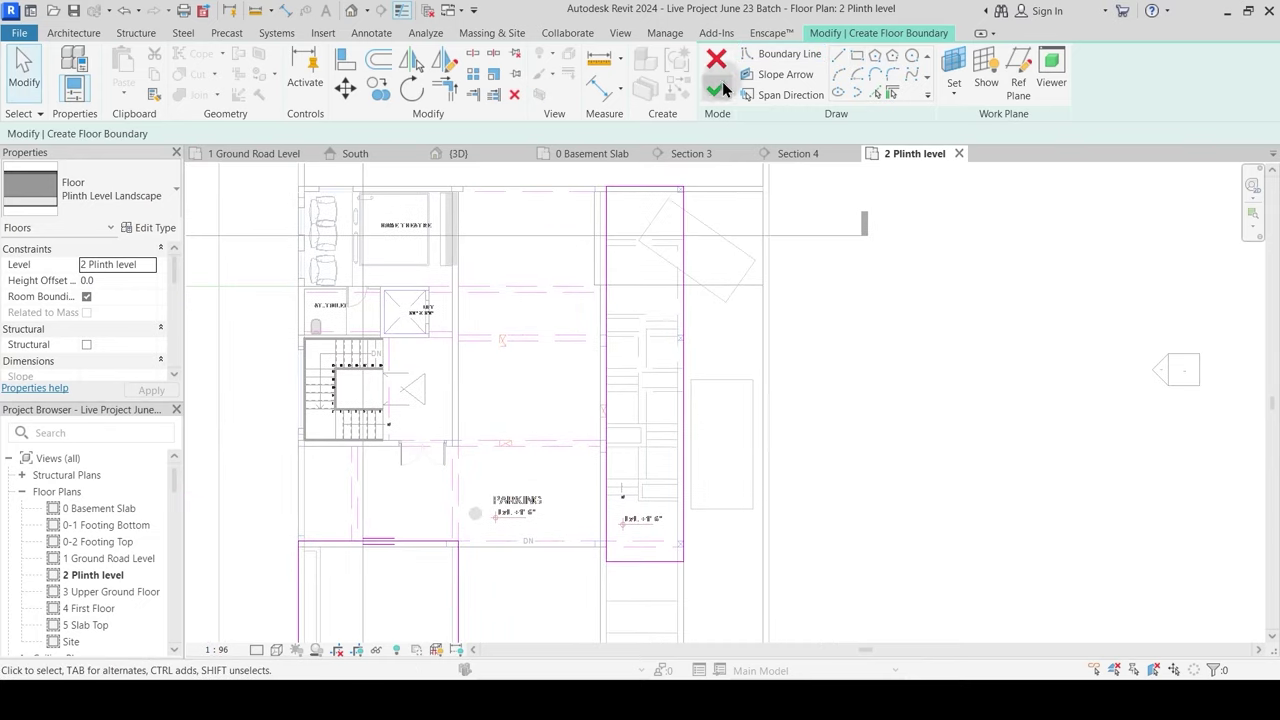
Step: Finish the Plinth Level Landscape floor with walls unattached and check it
left_click(716, 88)
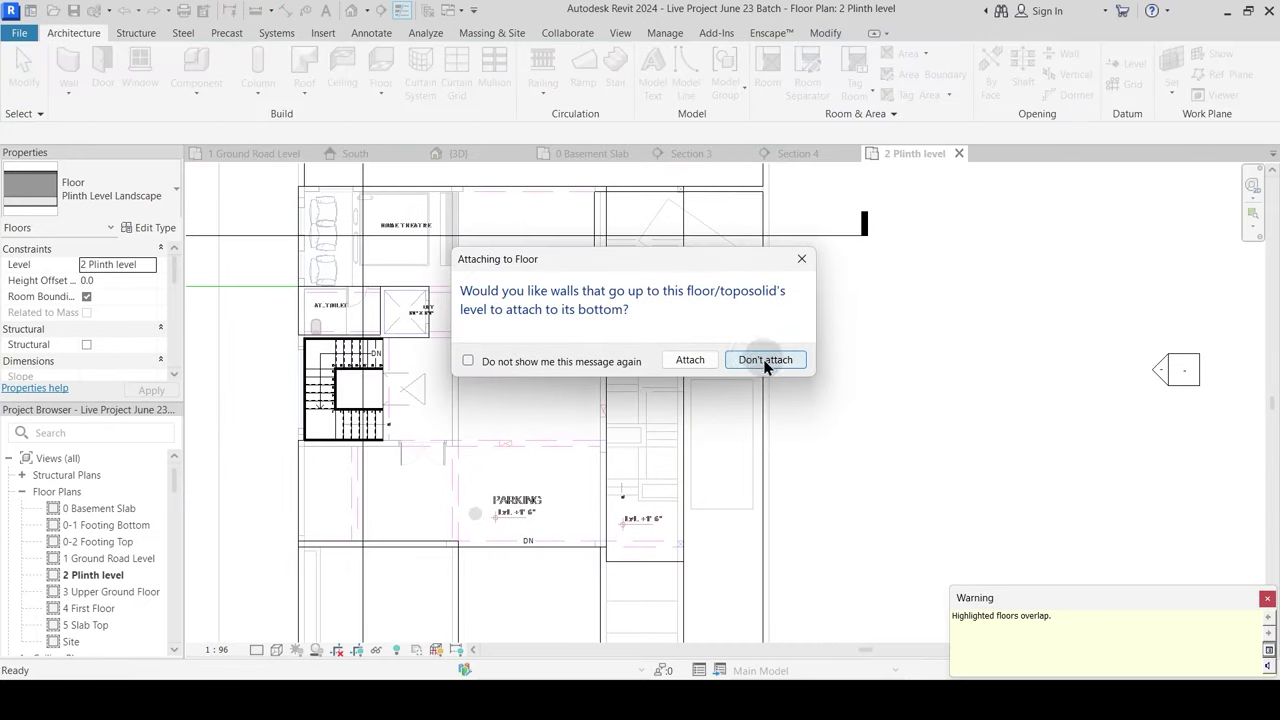
left_click(740, 362)
key("Escape")
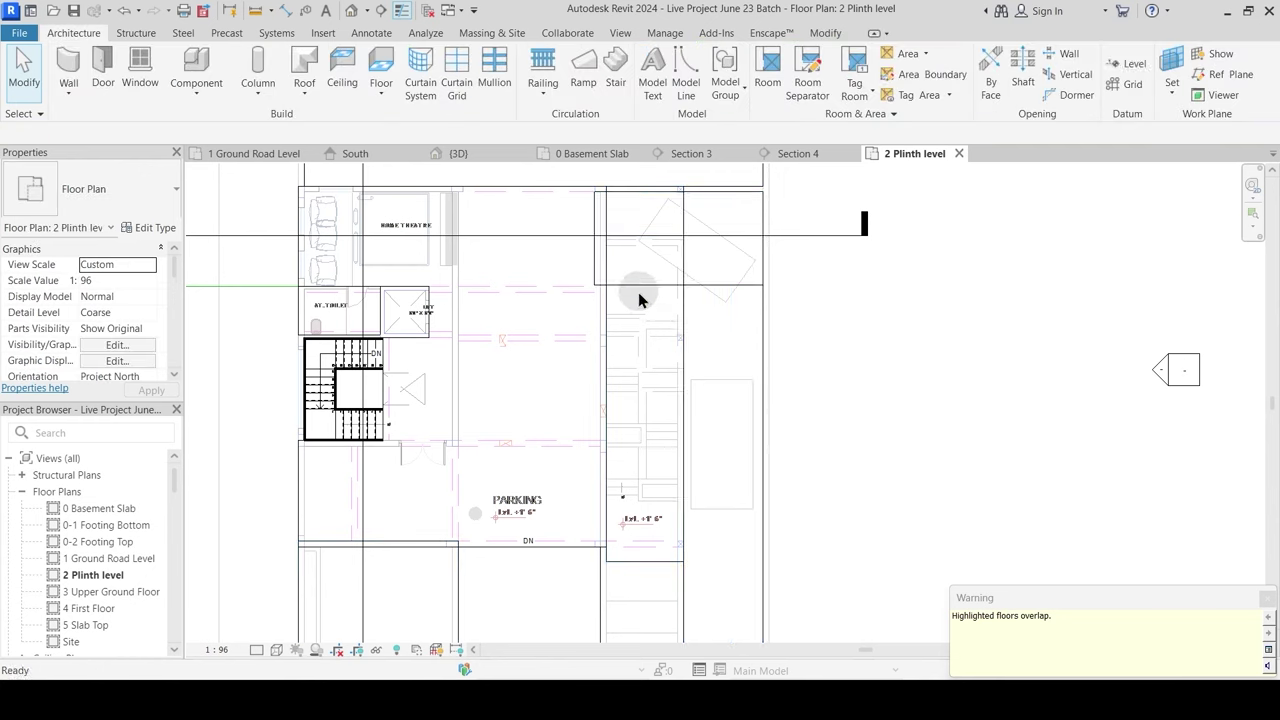
left_click(679, 317)
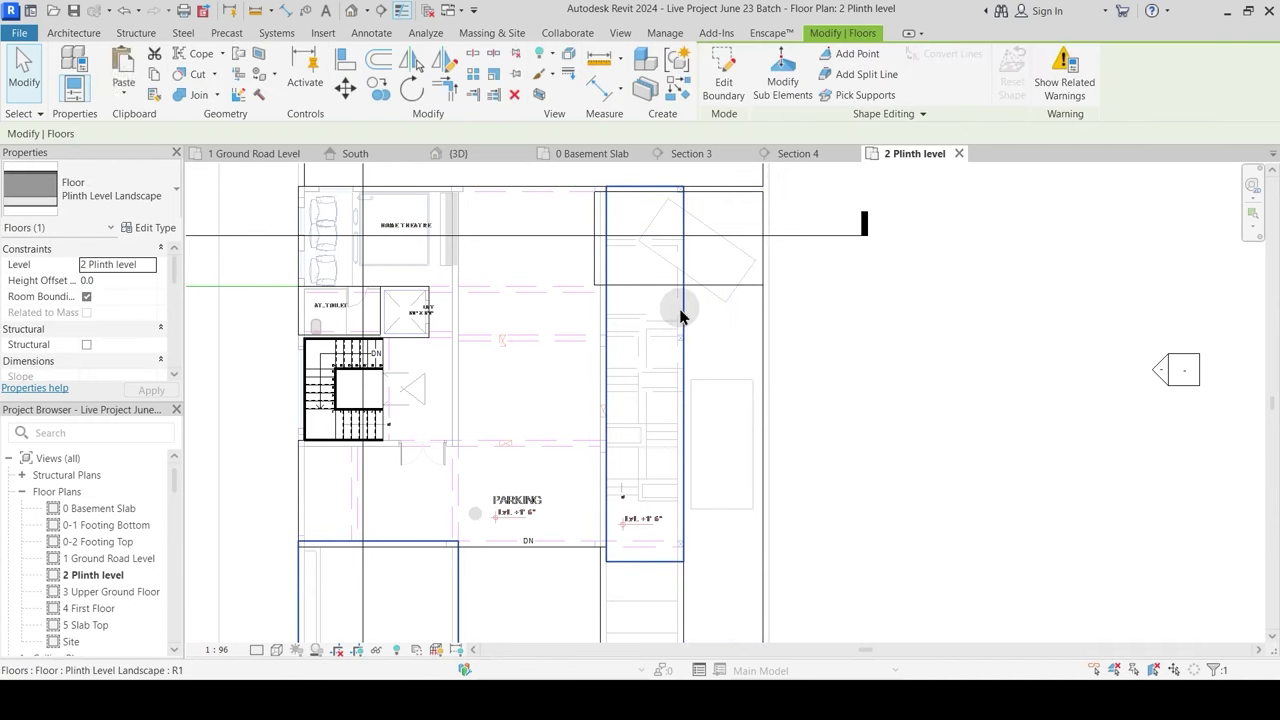
key("Escape")
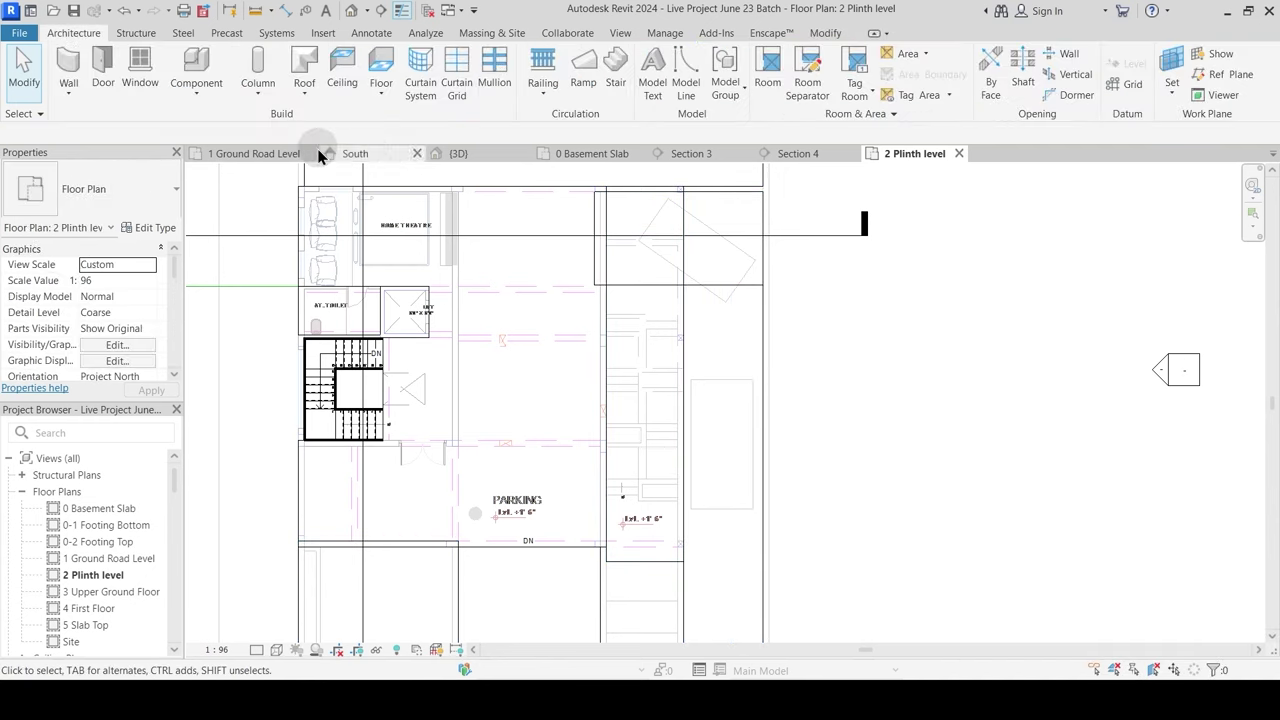
Step: Inspect the beams beside the grass strip in the 3D view from a lower angle
left_click(458, 155)
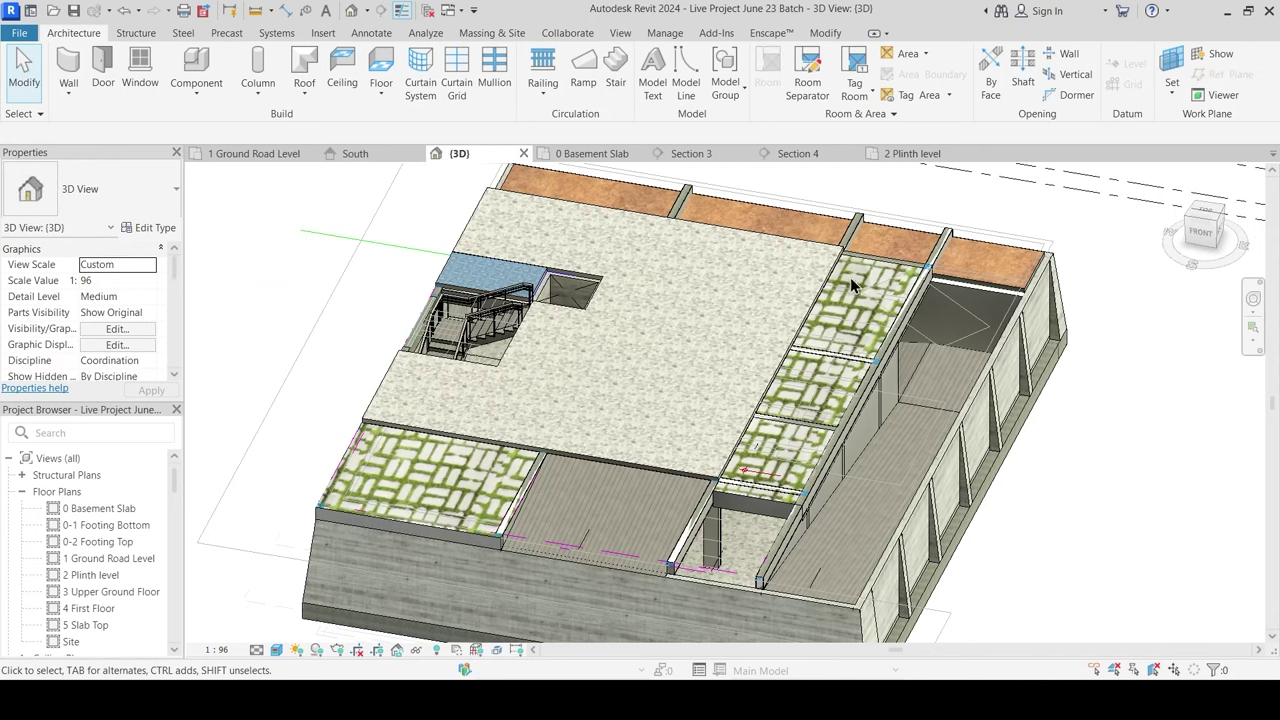
scroll(860, 266, "up", 4)
left_click(868, 256)
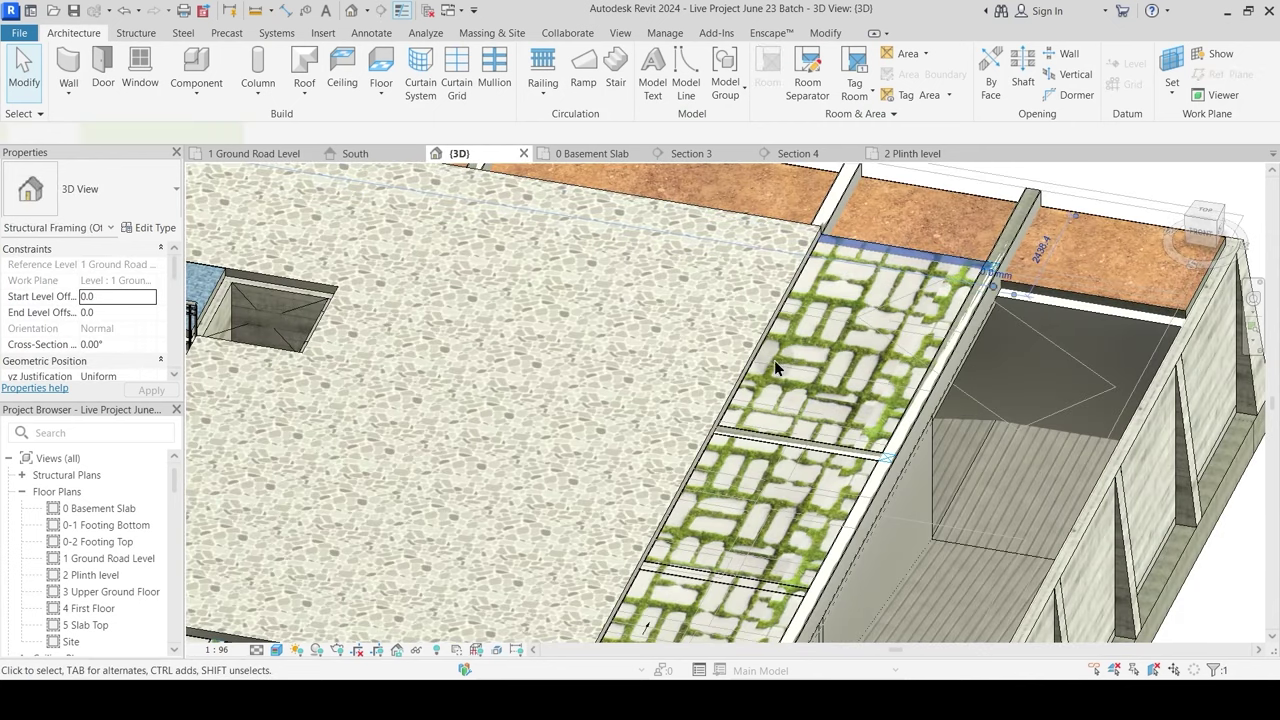
middle_click_drag(775, 362, 840, 488, "shift")
key("Escape")
scroll(817, 280, "up", 2)
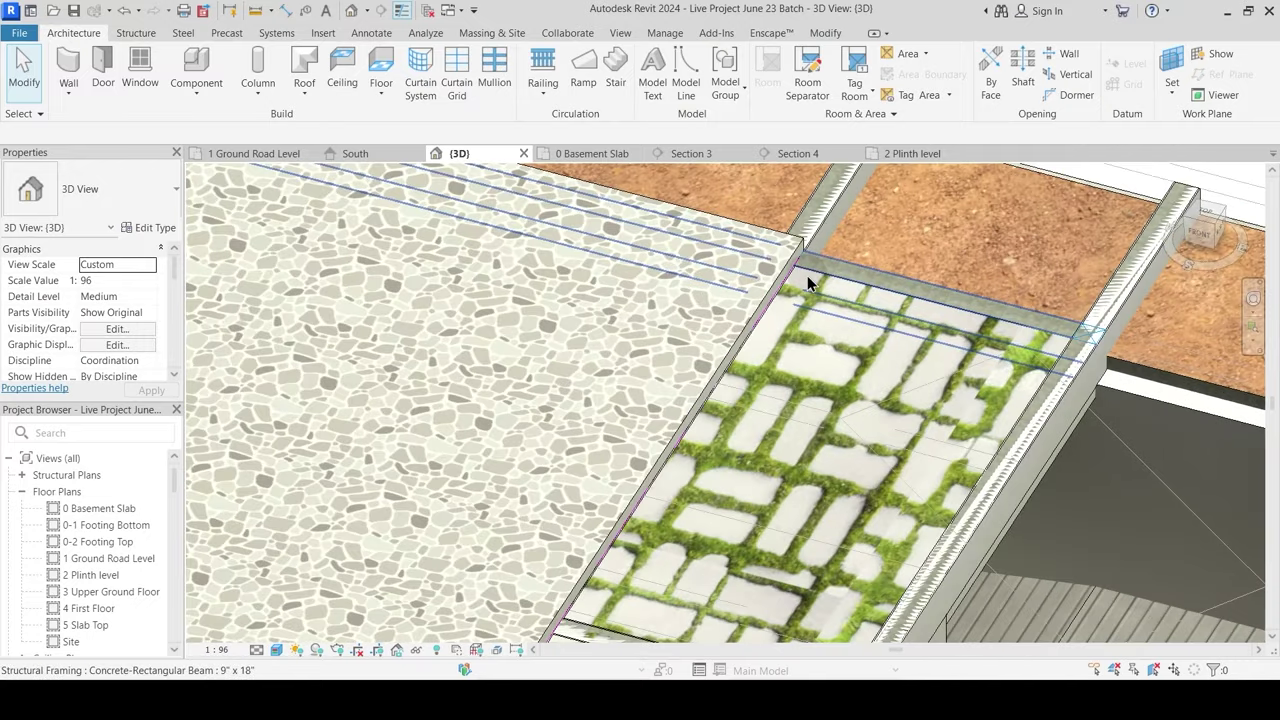
left_click(807, 278)
key("Escape")
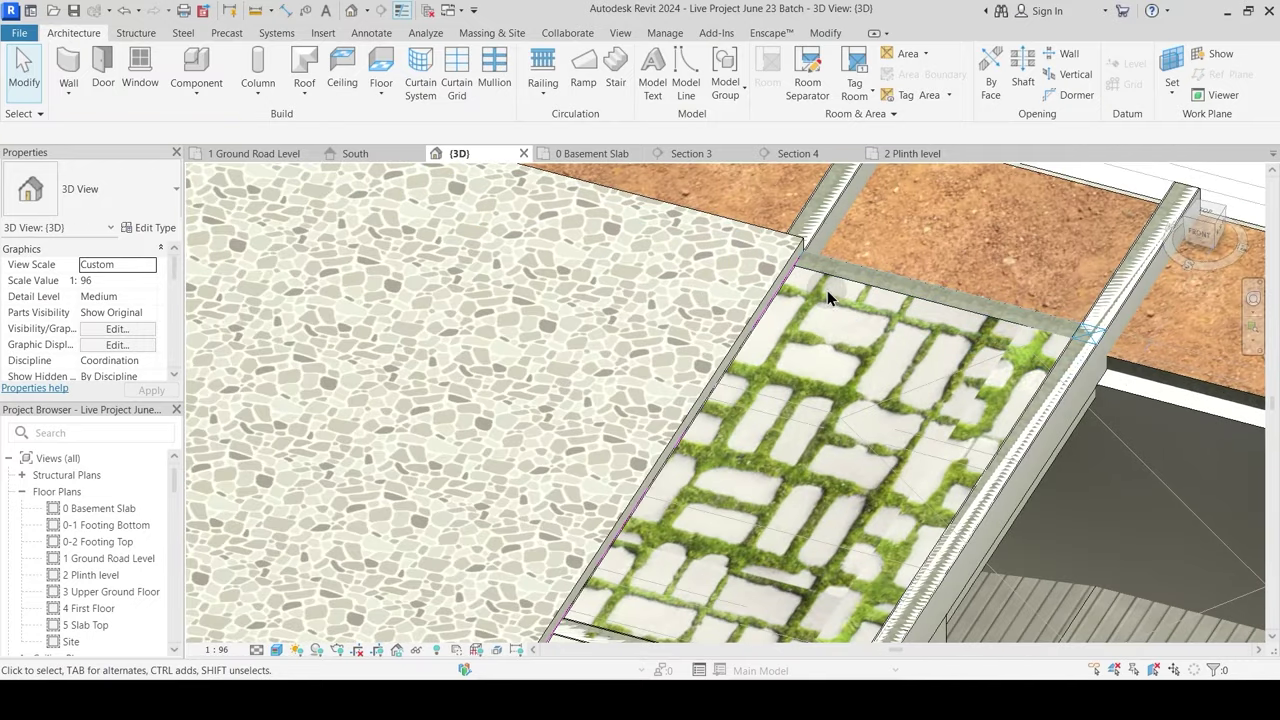
Step: Select the Plinth Level Landscape floor, orbit around it, then open Section 3
scroll(810, 320, "down", 3)
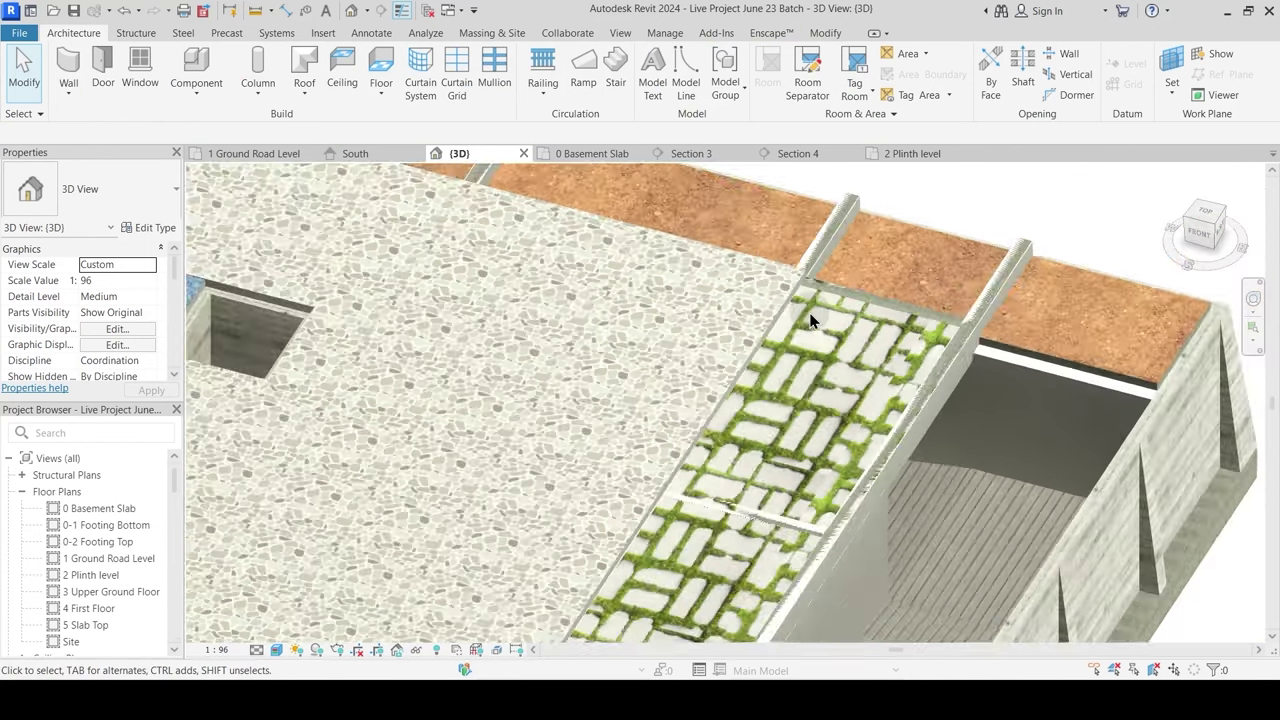
scroll(810, 320, "down", 4)
scroll(681, 477, "up", 6)
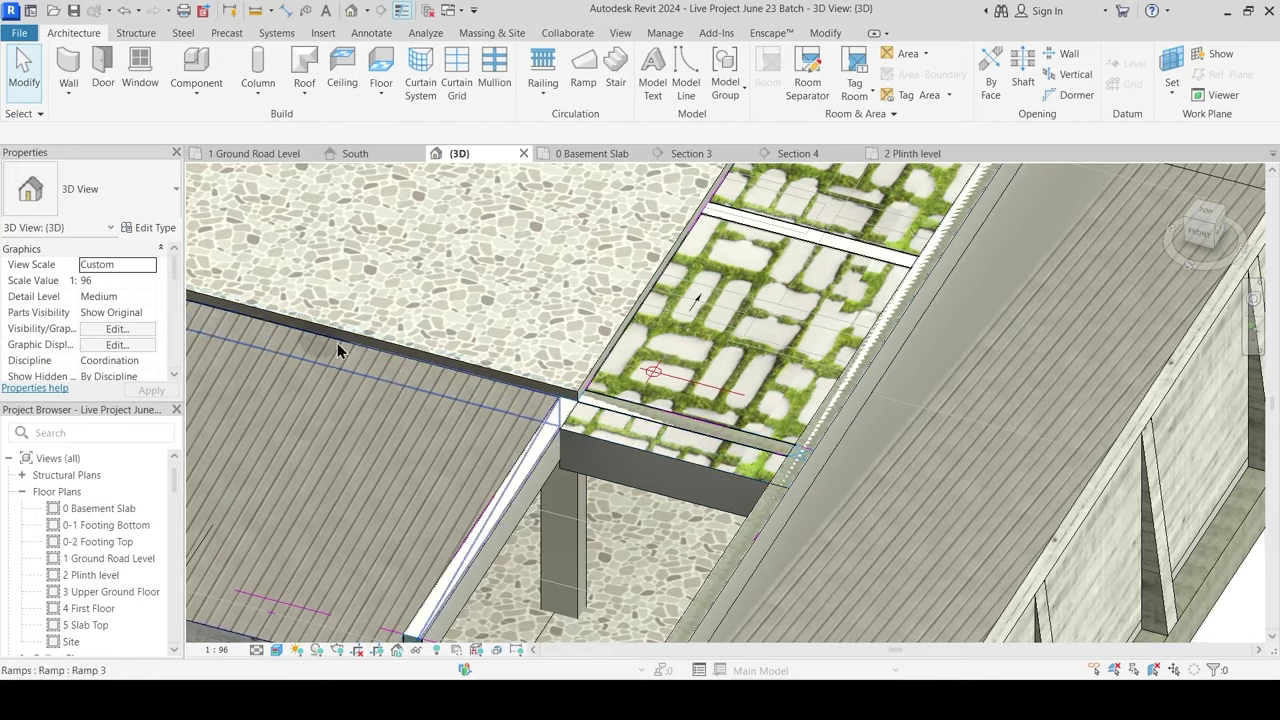
scroll(375, 405, "down", 3)
scroll(428, 438, "up", 2)
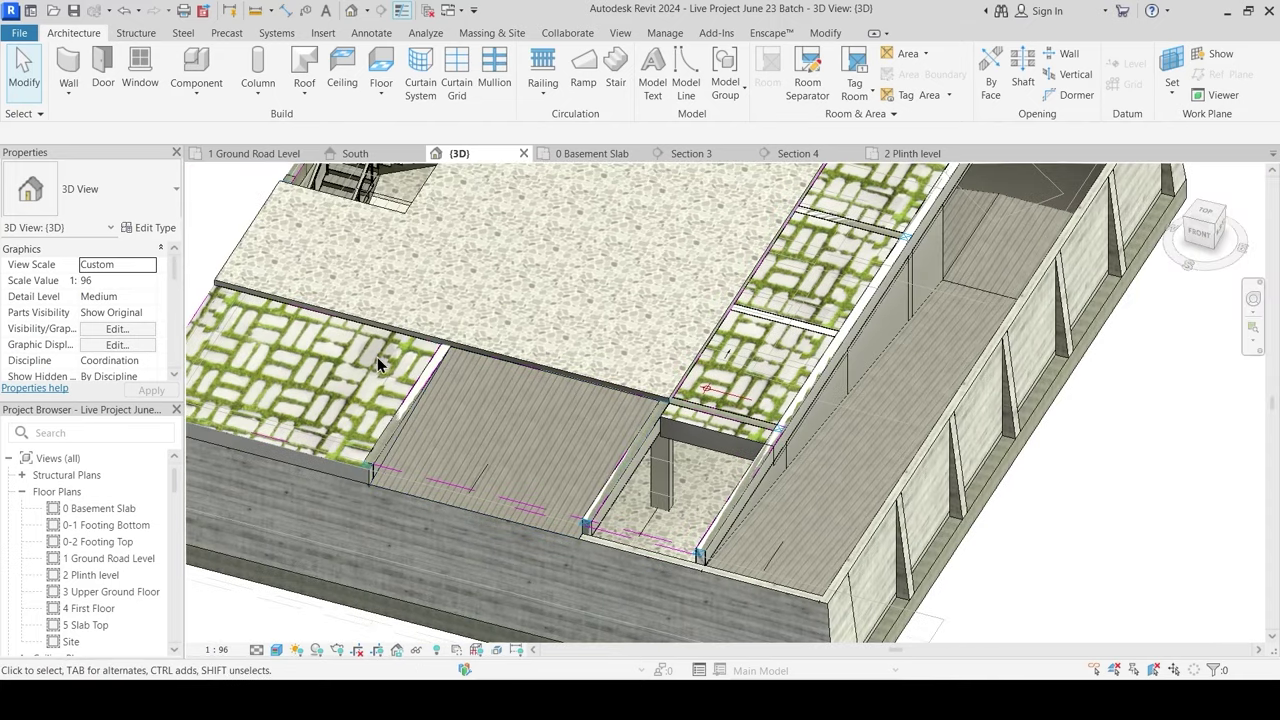
left_click(211, 295)
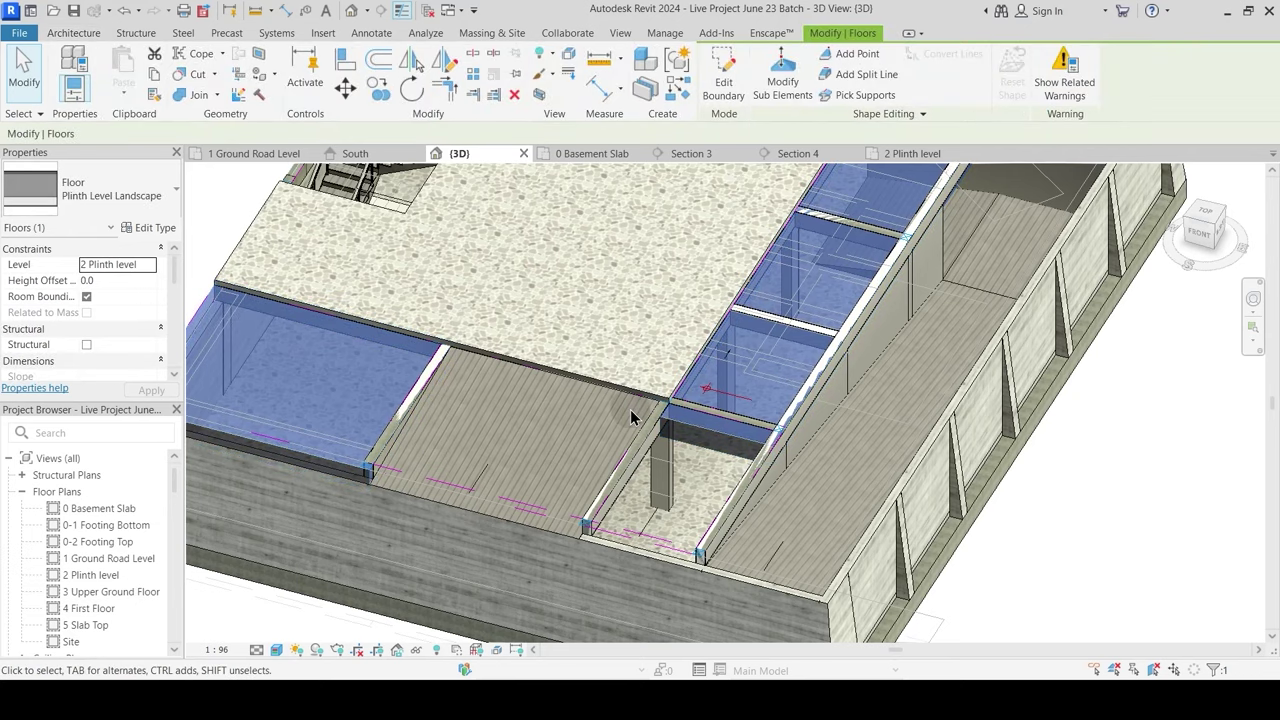
mouse_move(631, 418)
middle_mouse_down("shift")
mouse_move(597, 411)
mouse_move(643, 412)
mouse_move(663, 397)
mouse_move(652, 405)
middle_mouse_up("shift")
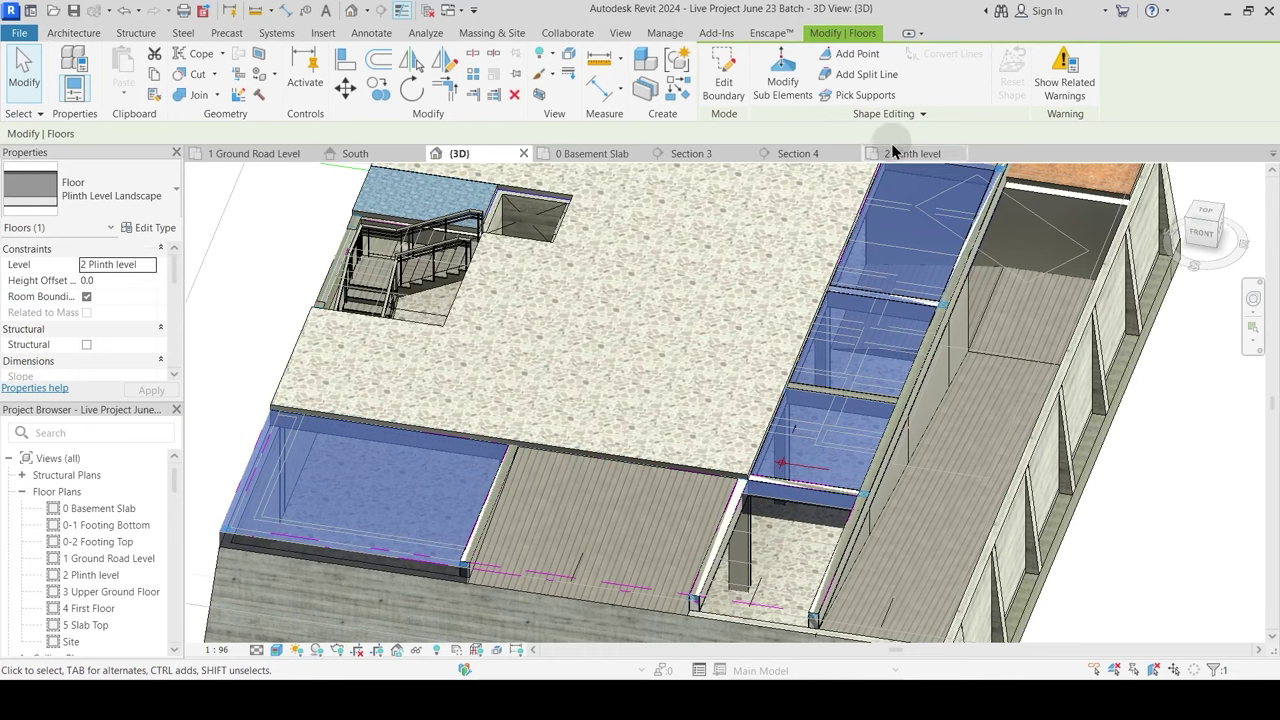
left_click(723, 150)
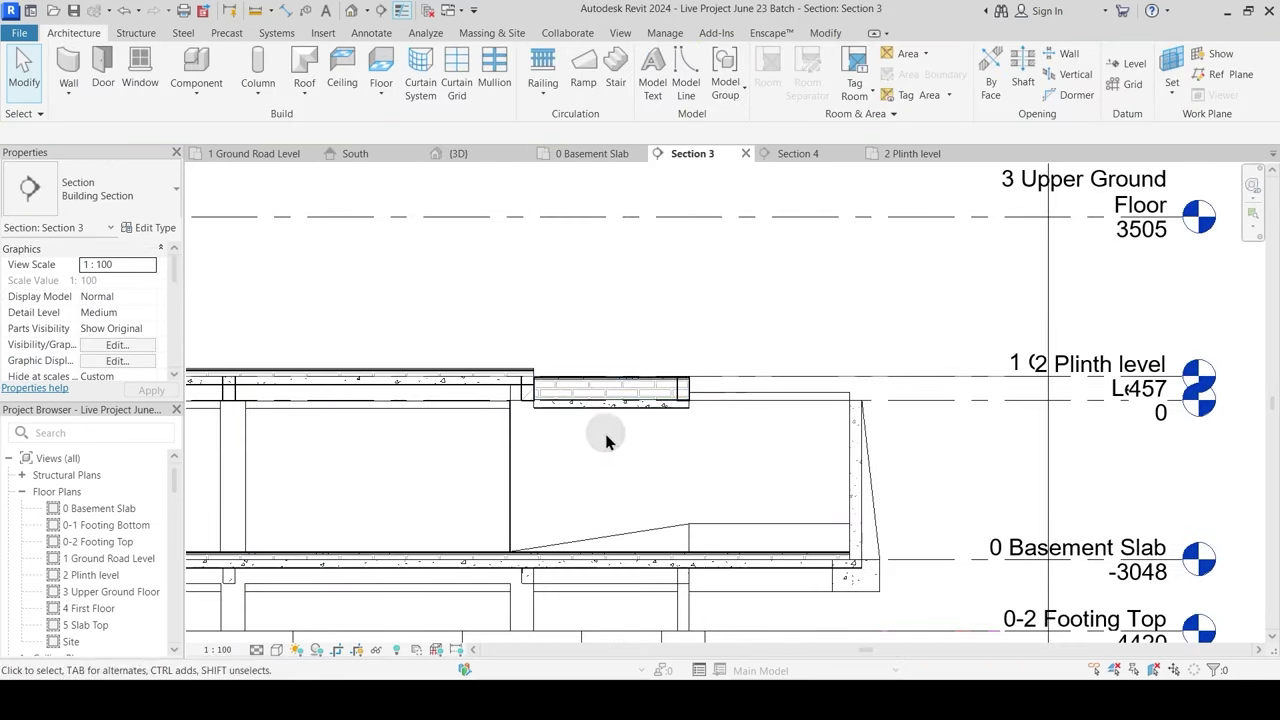
Step: Align the slab bottom to the reference edge in Section 3
scroll(540, 420, "up", 5)
left_click(825, 32)
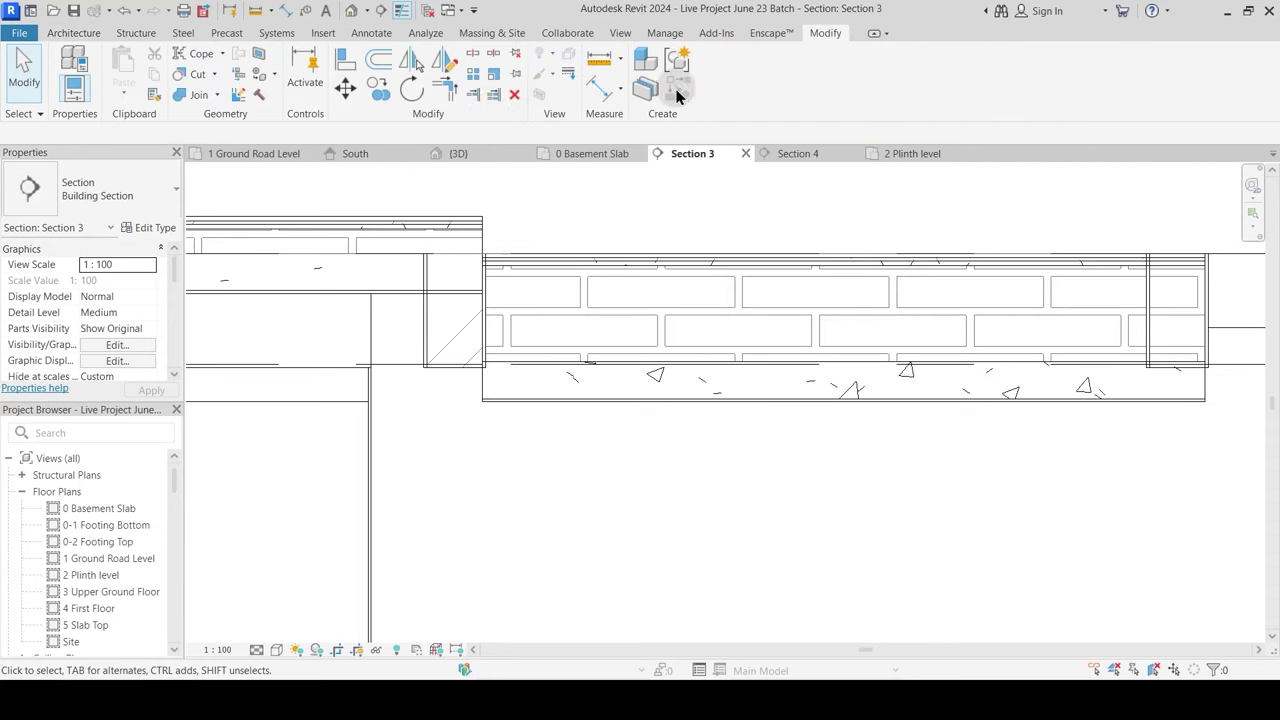
left_click(343, 60)
scroll(457, 385, "up", 3)
scroll(471, 391, "down", 2)
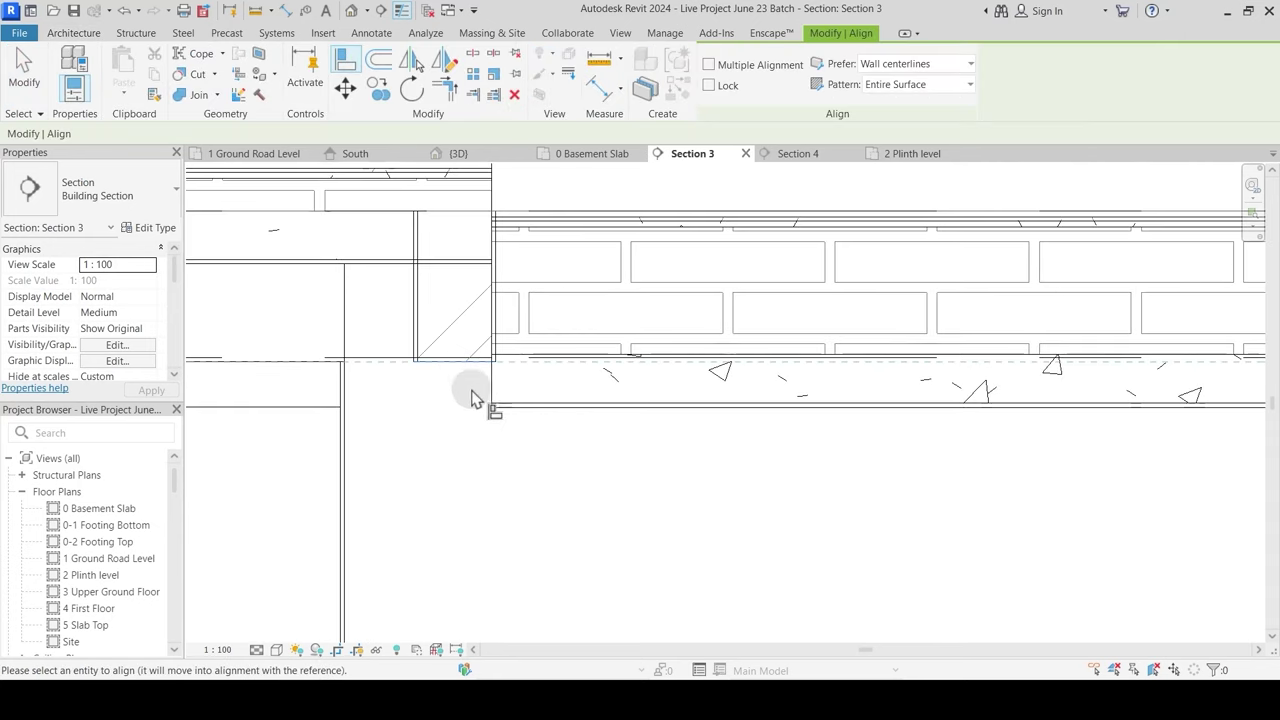
left_click(521, 415)
scroll(569, 463, "down", 1)
scroll(547, 258, "up", 3)
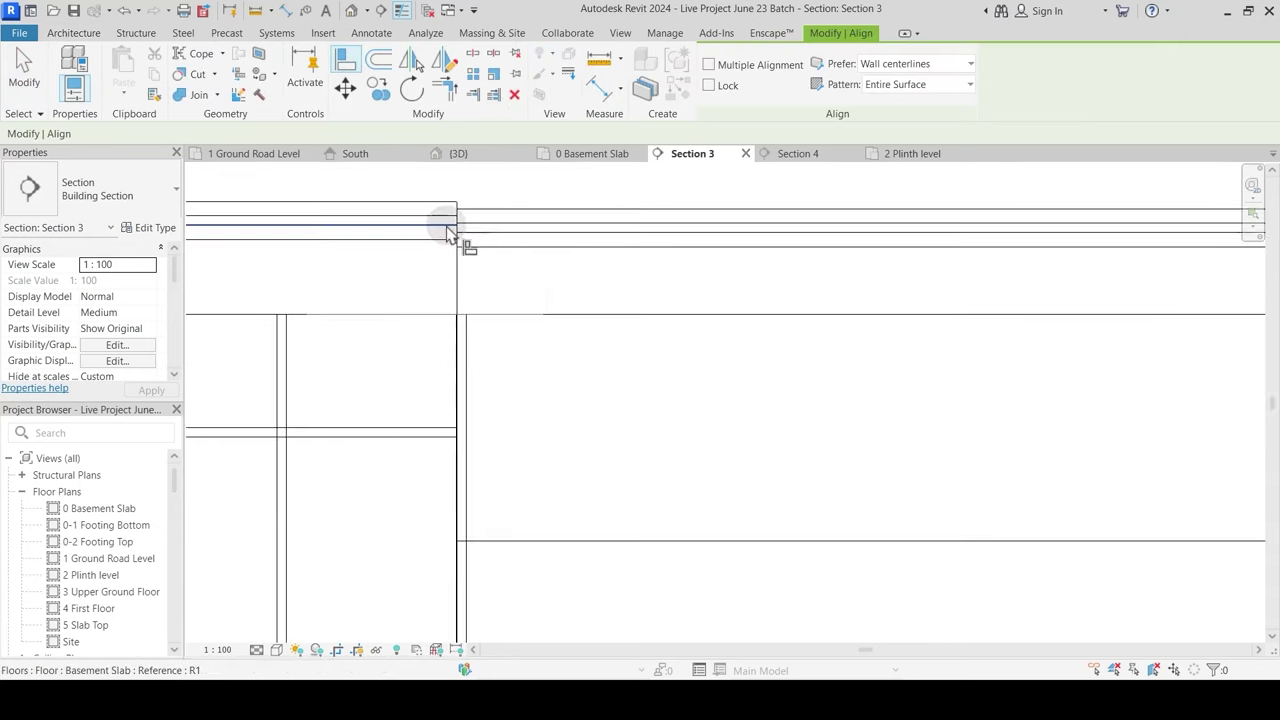
scroll(455, 207, "up", 1)
scroll(460, 212, "down", 5)
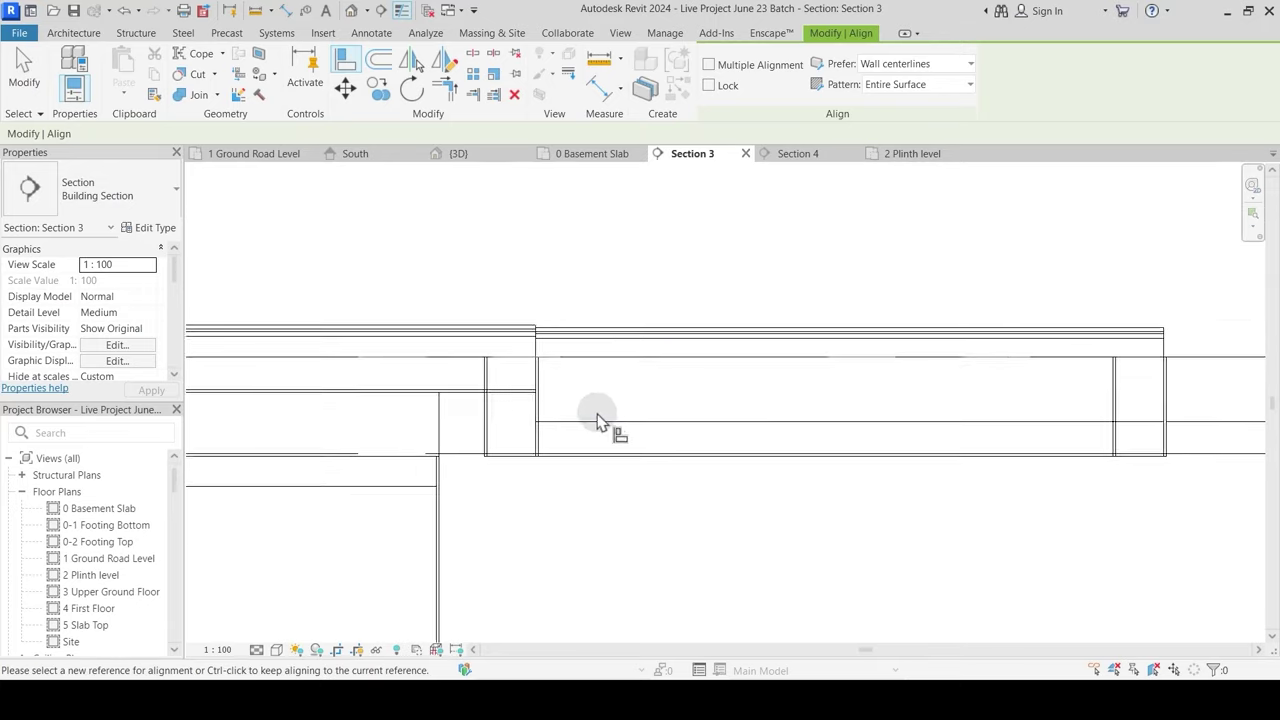
key("Escape")
Step: Orbit the 3D view to review the plinth-level floors from the right side
left_click(462, 154)
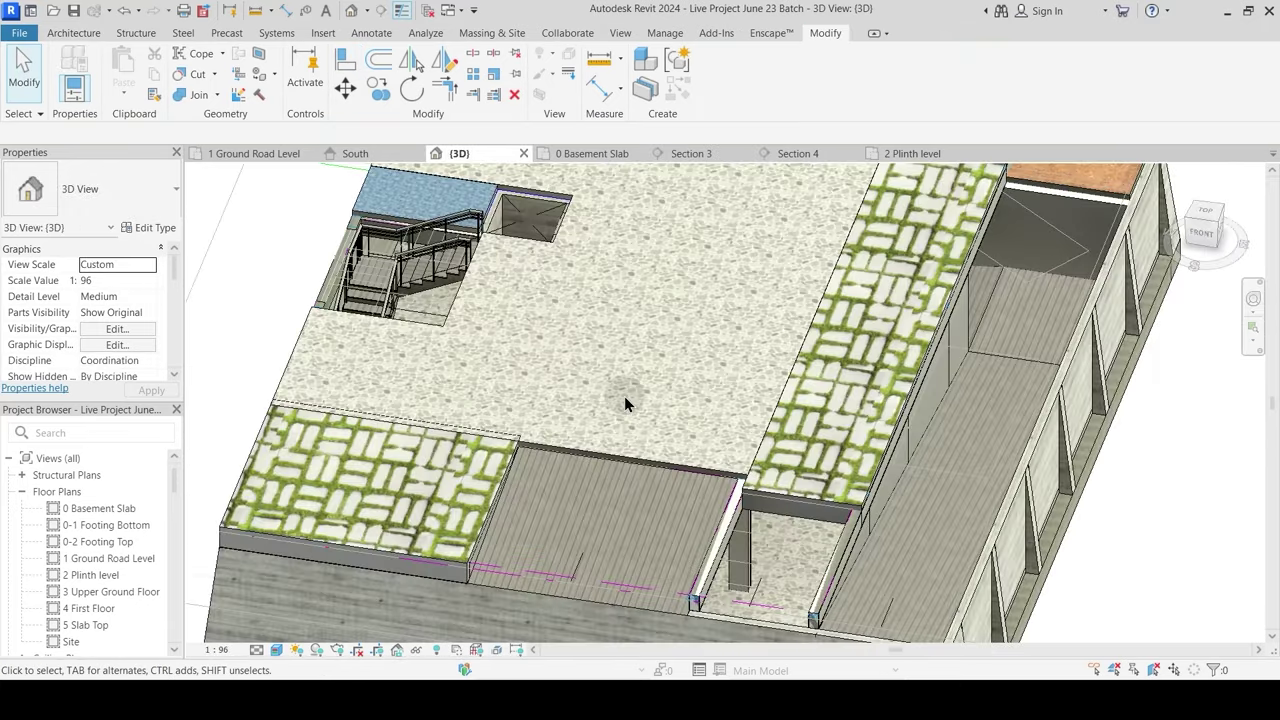
scroll(624, 396, "down", 3)
middle_click_drag(651, 470, 590, 398, "shift")
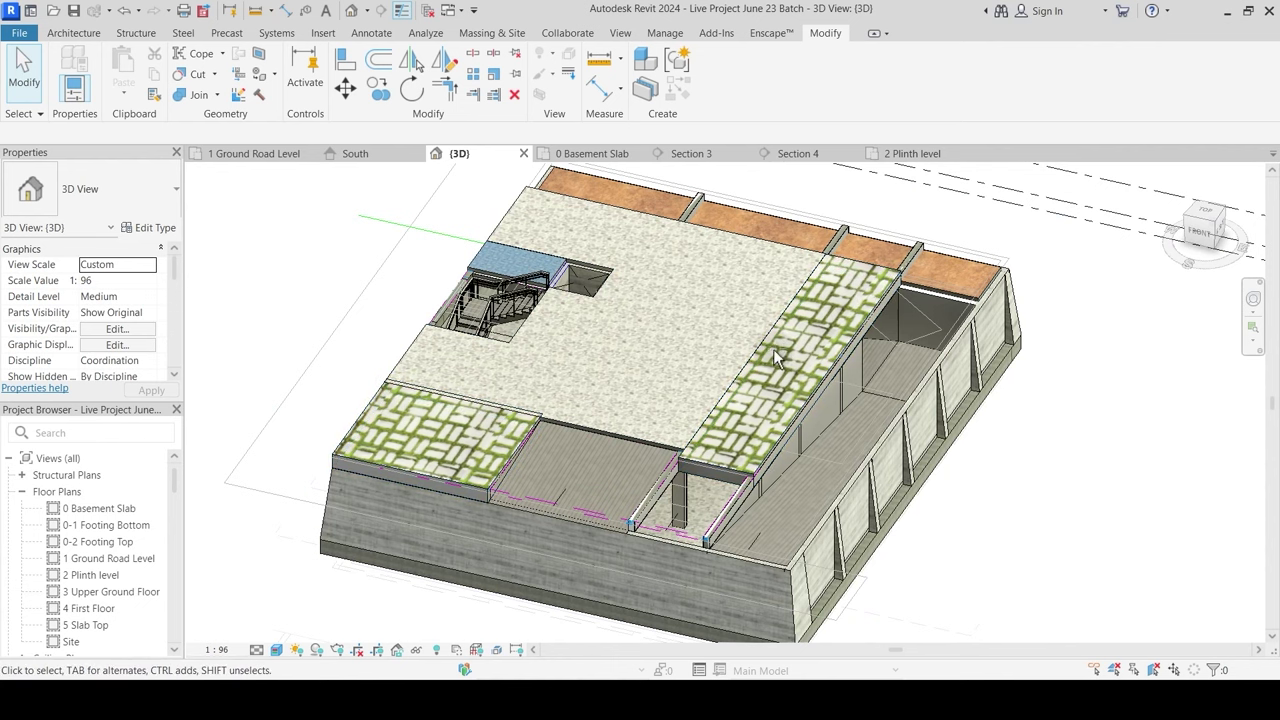
middle_click_drag(773, 349, 755, 320, "shift")
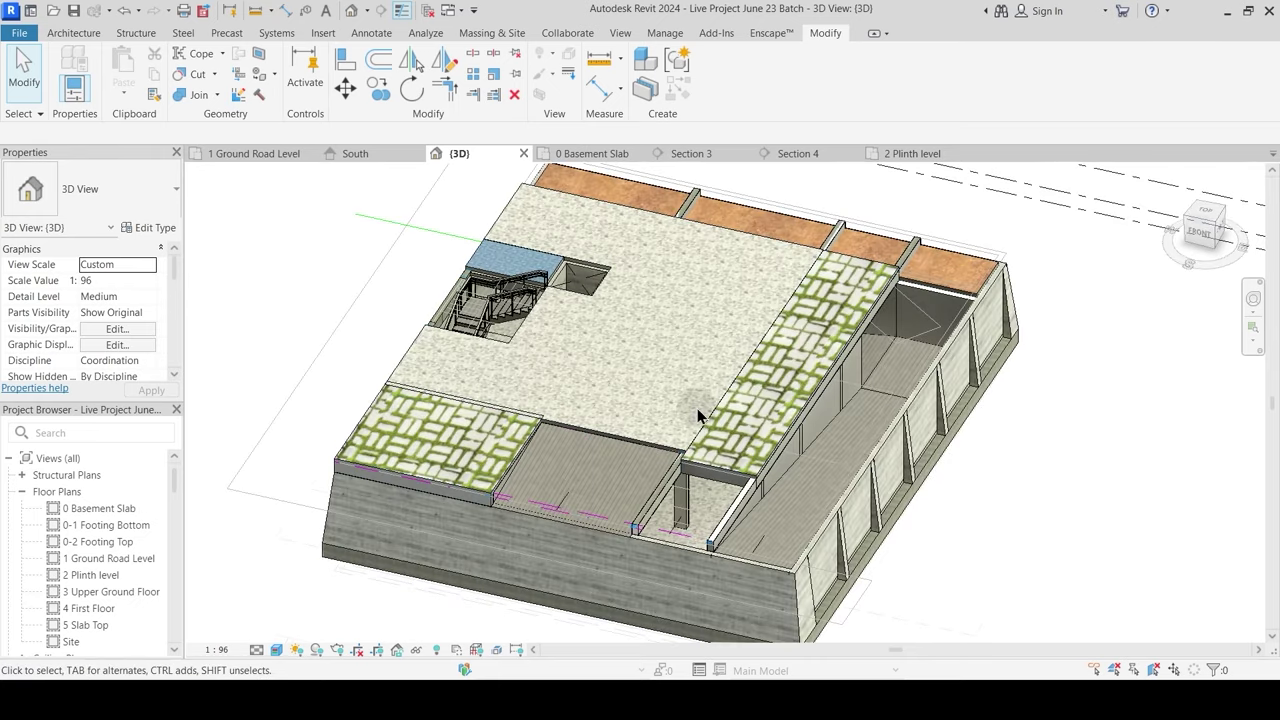
middle_click_drag(698, 416, 695, 423, "shift")
scroll(584, 453, "up", 5)
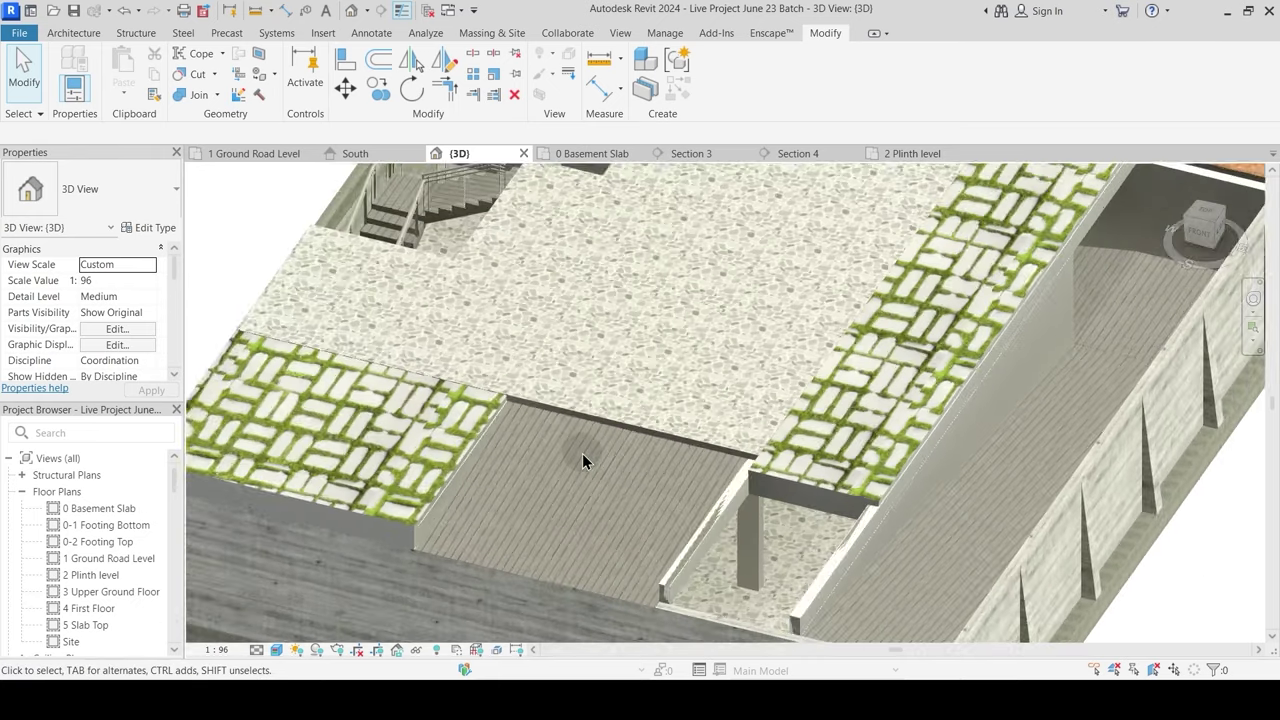
Step: Shift the Section 4 cut line right on the 1 Ground Road Level plan and open Section 4
left_click(255, 153)
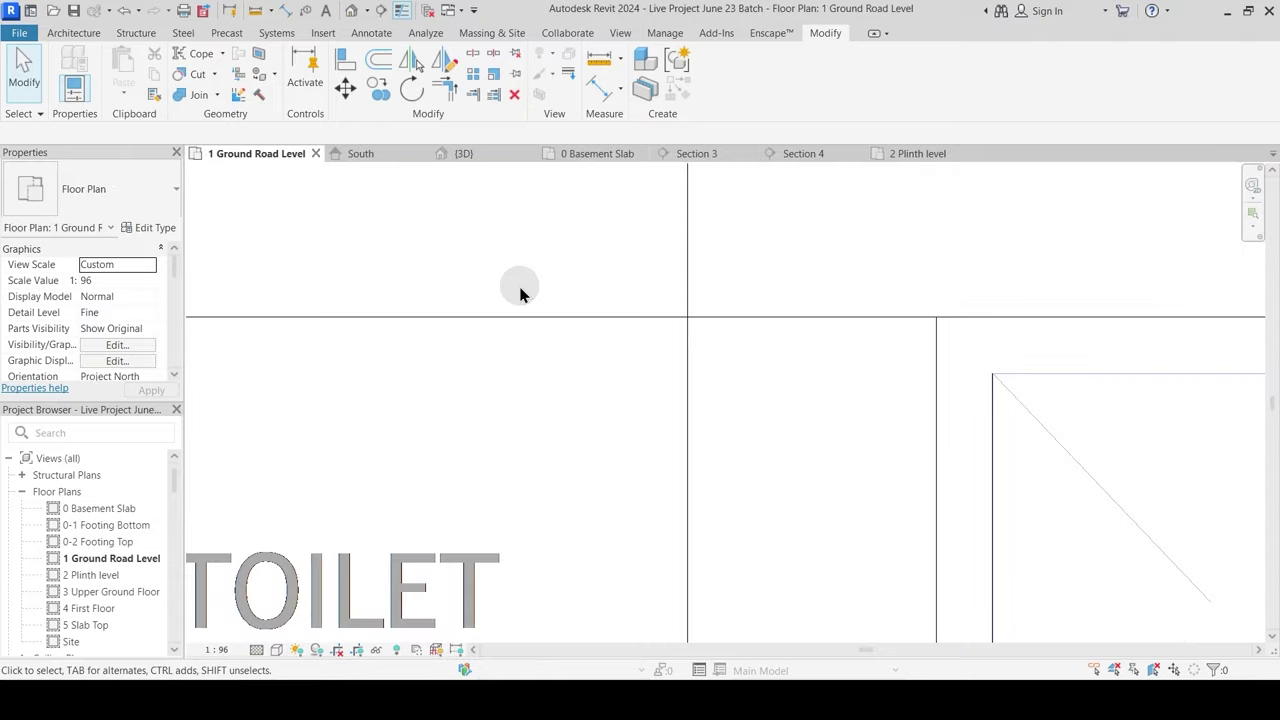
scroll(600, 354, "down", 8)
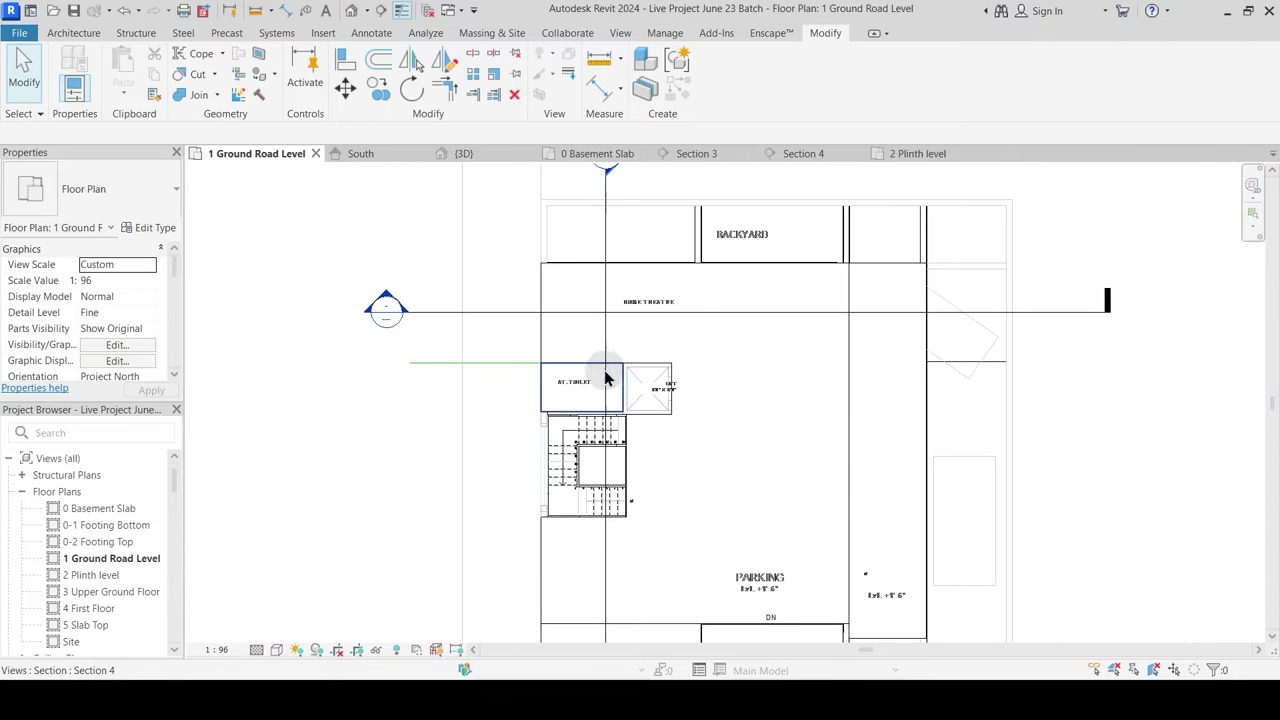
left_click_drag(609, 352, 757, 300)
middle_click_drag(785, 182, 728, 309)
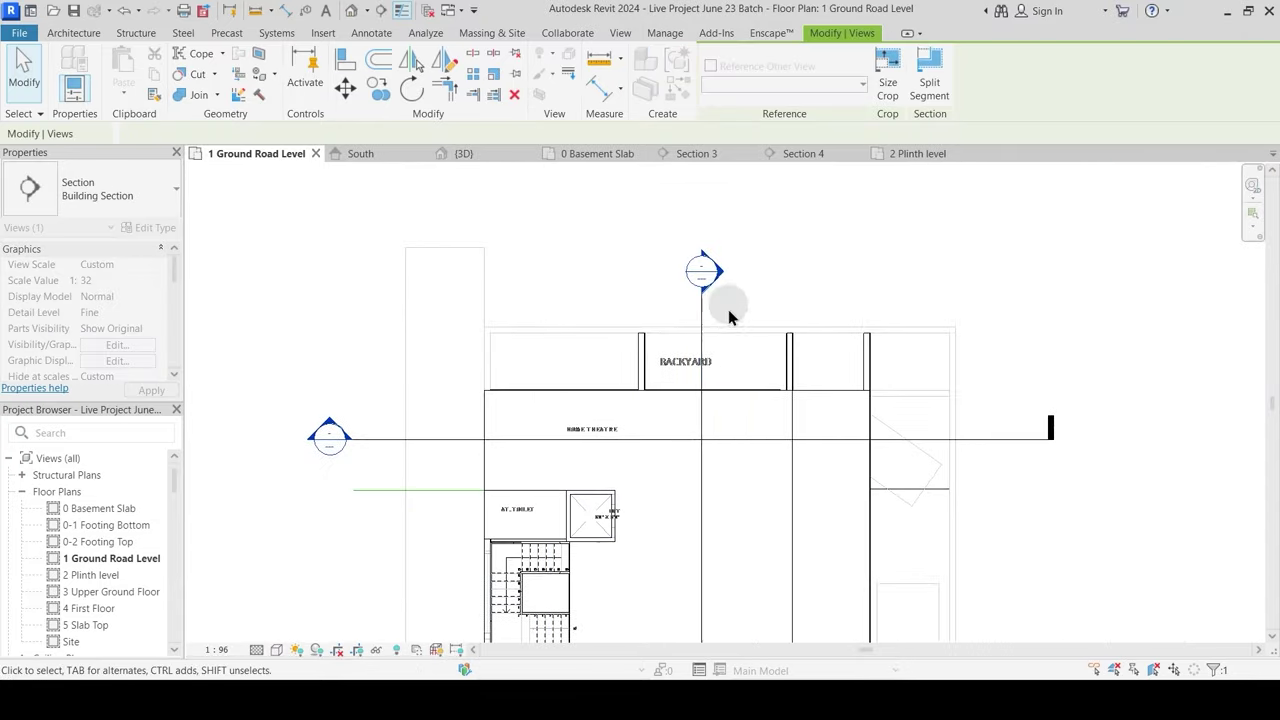
key("Escape")
double_click(717, 280)
Step: Select the ramp and try measuring from the ramp top to the slab endpoint
scroll(830, 378, "up", 3)
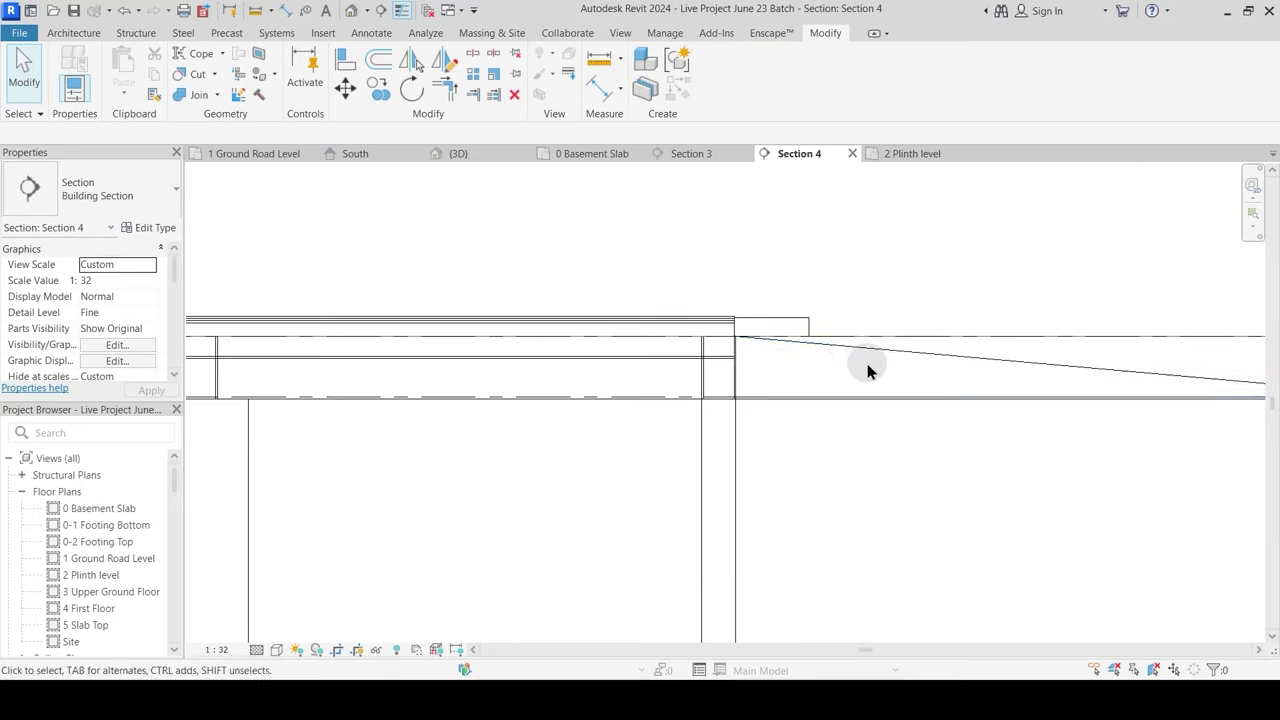
left_click(850, 348)
scroll(774, 354, "up", 2)
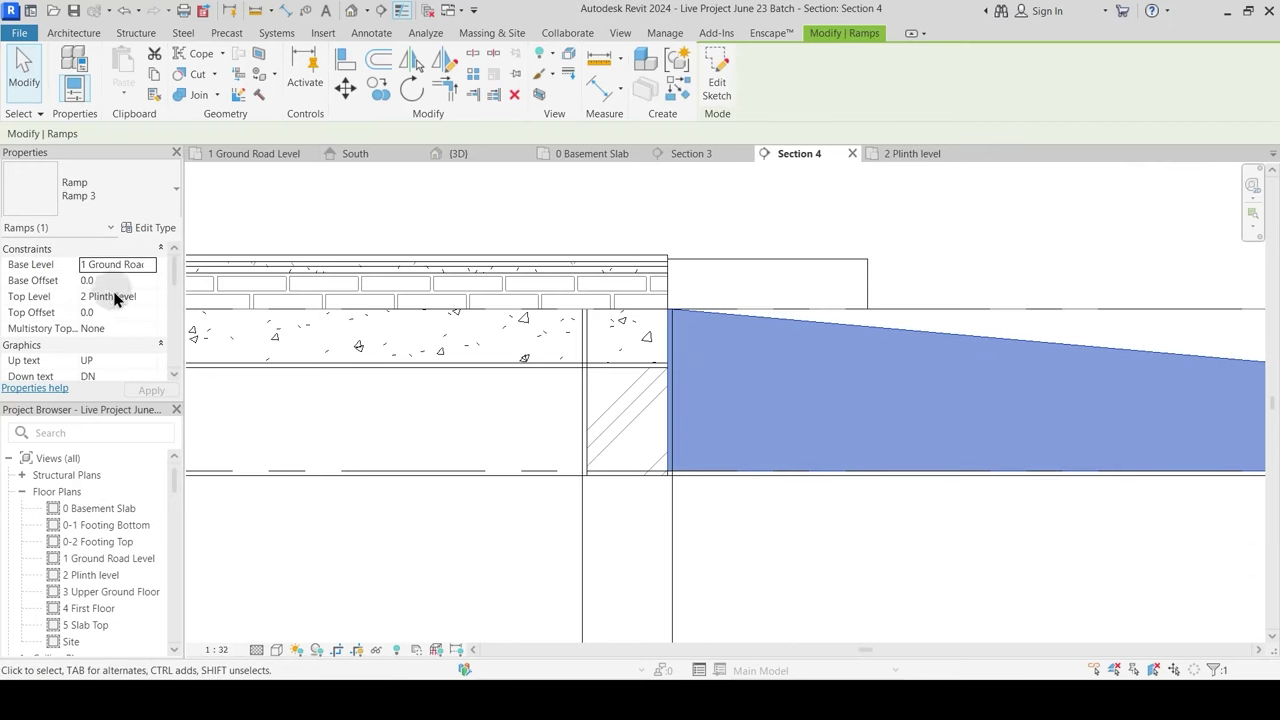
key("Escape")
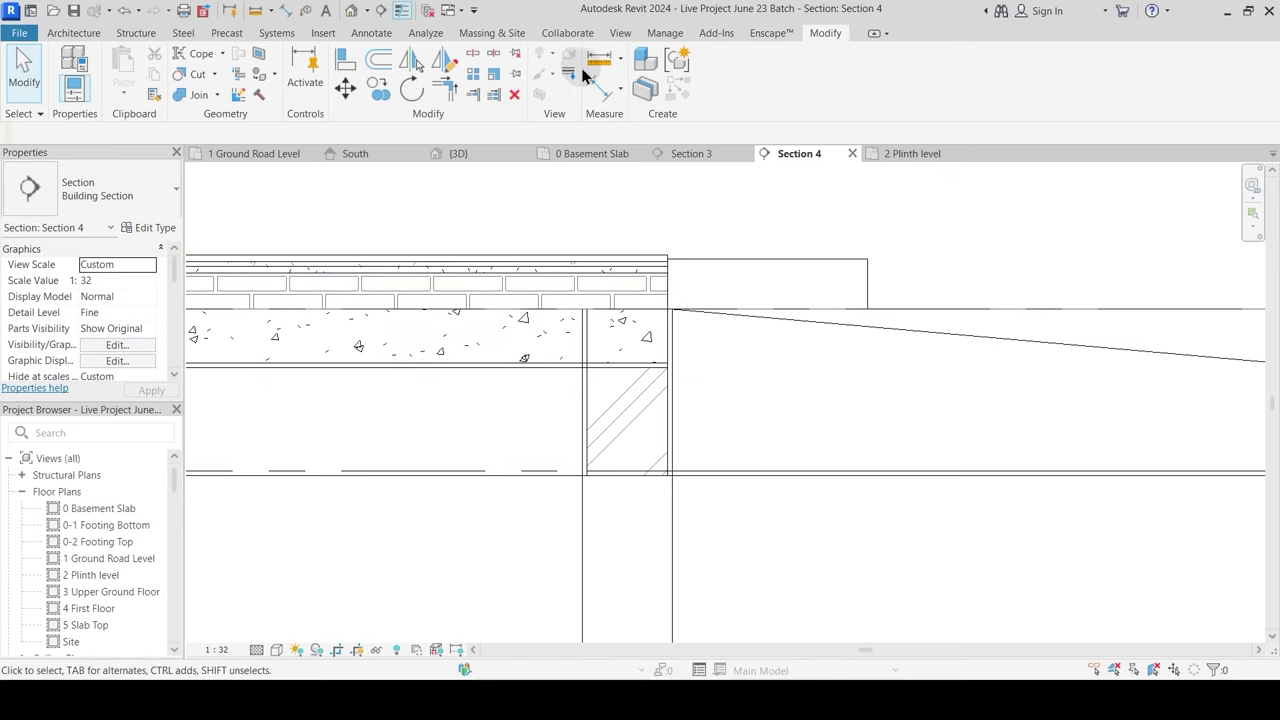
scroll(627, 273, "up", 2)
left_click(694, 328)
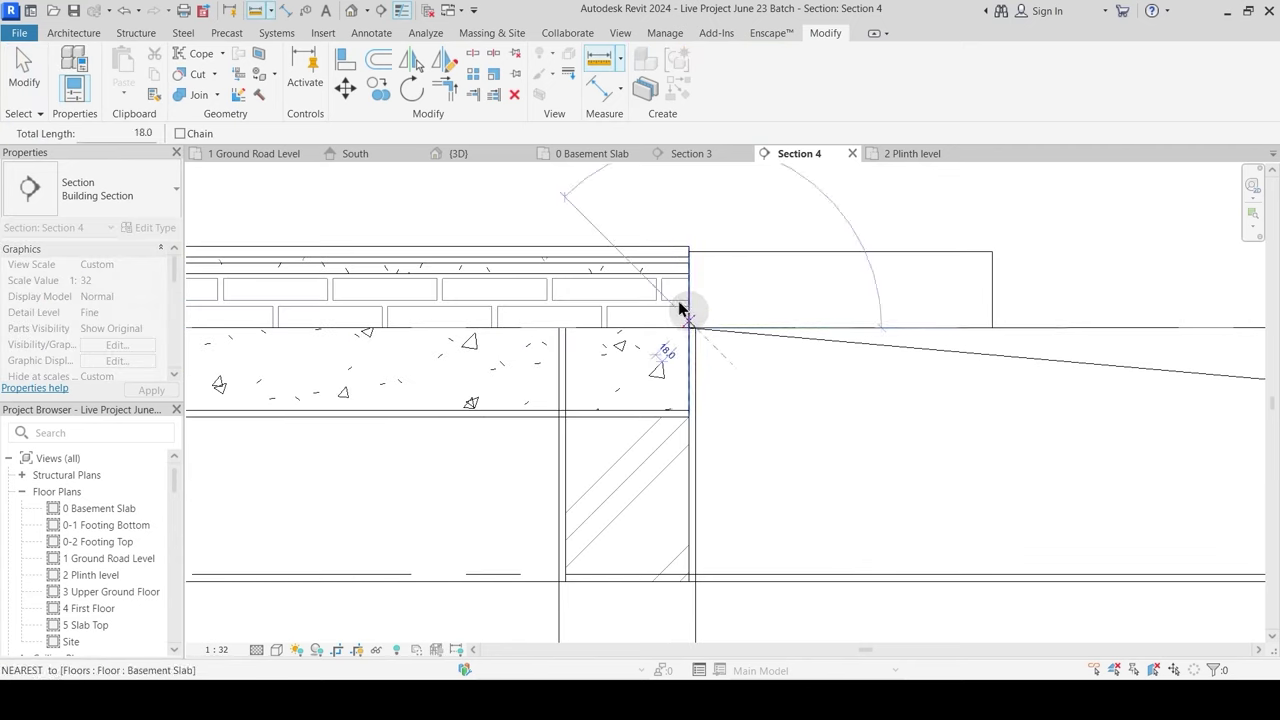
key("Escape")
key("Escape")
left_click(598, 58)
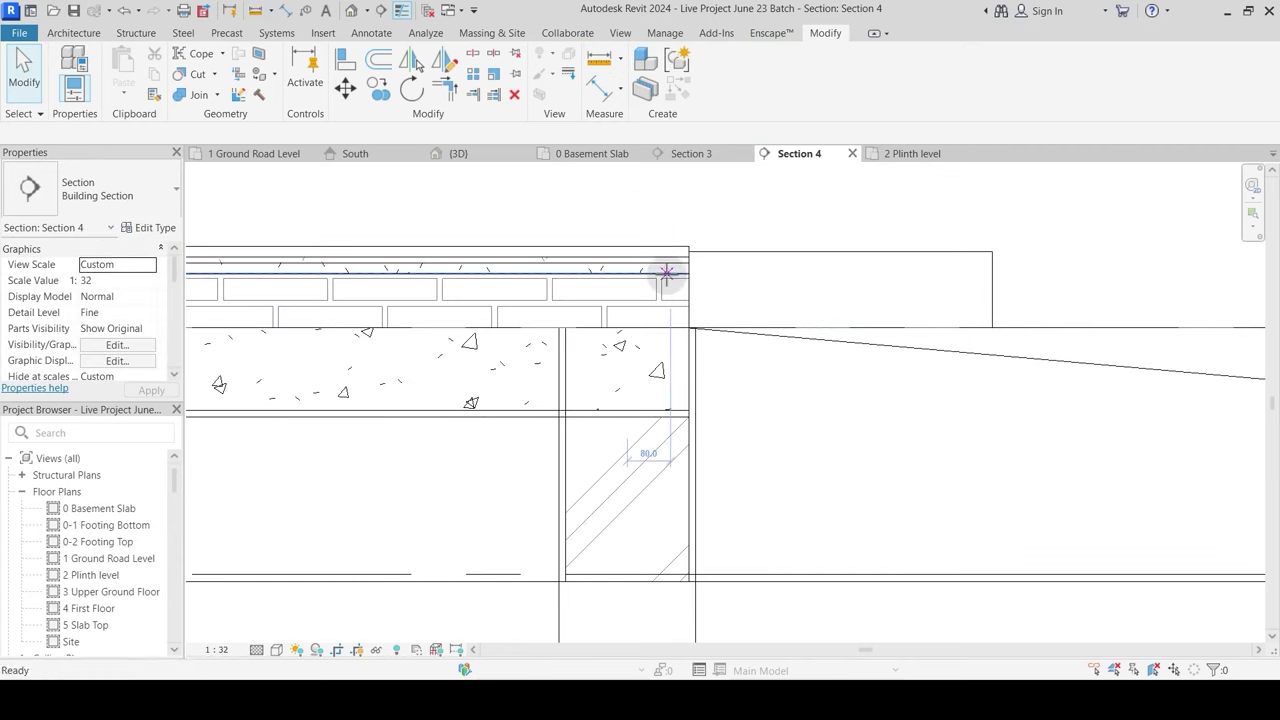
left_click(689, 323)
key("Escape")
key("Escape")
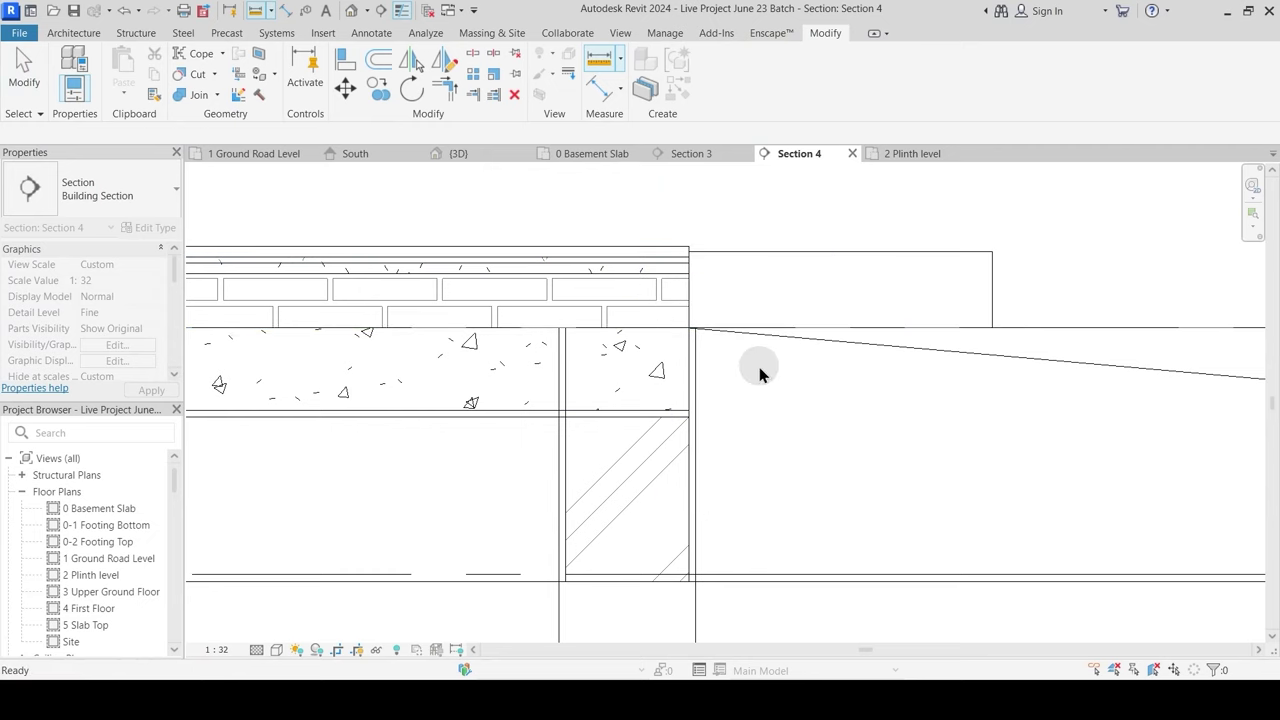
Step: Reselect the ramp in Section 4
scroll(760, 380, "down", 5)
left_click(743, 392)
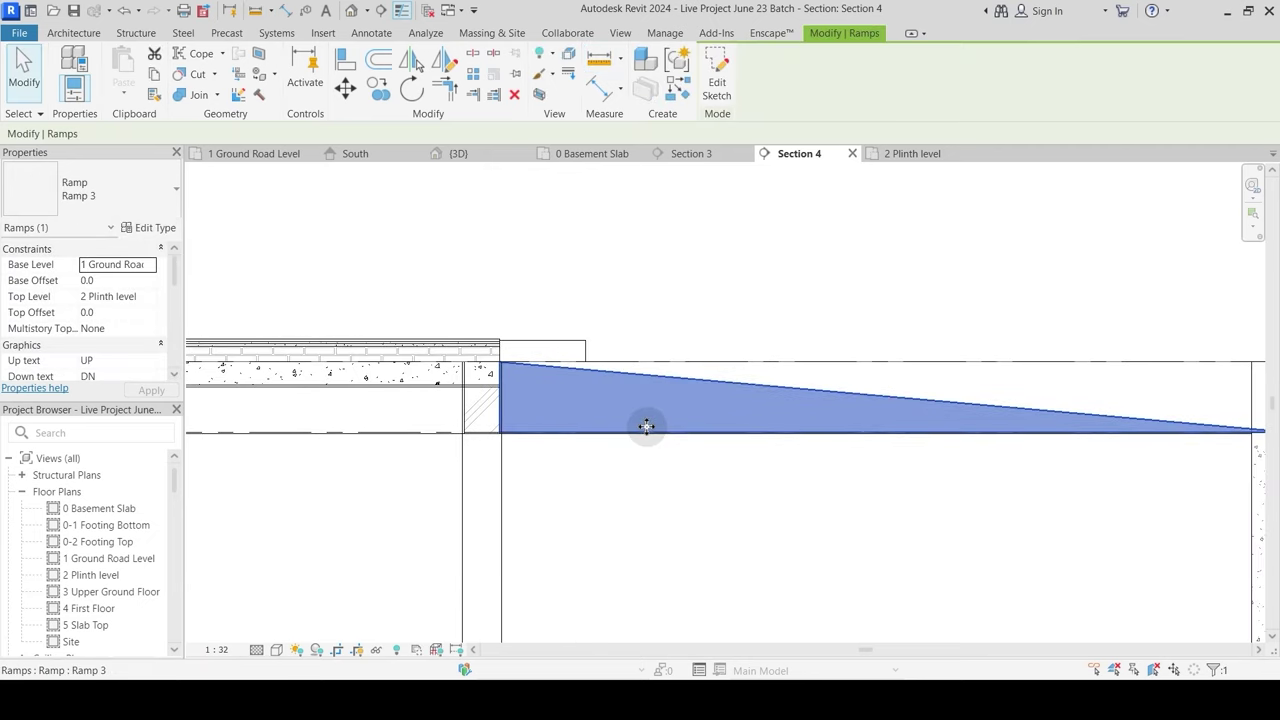
scroll(646, 426, "down", 2)
Step: Set Ramp 3's Ramp Max Slope to 10 and close Type Properties
left_click(155, 228)
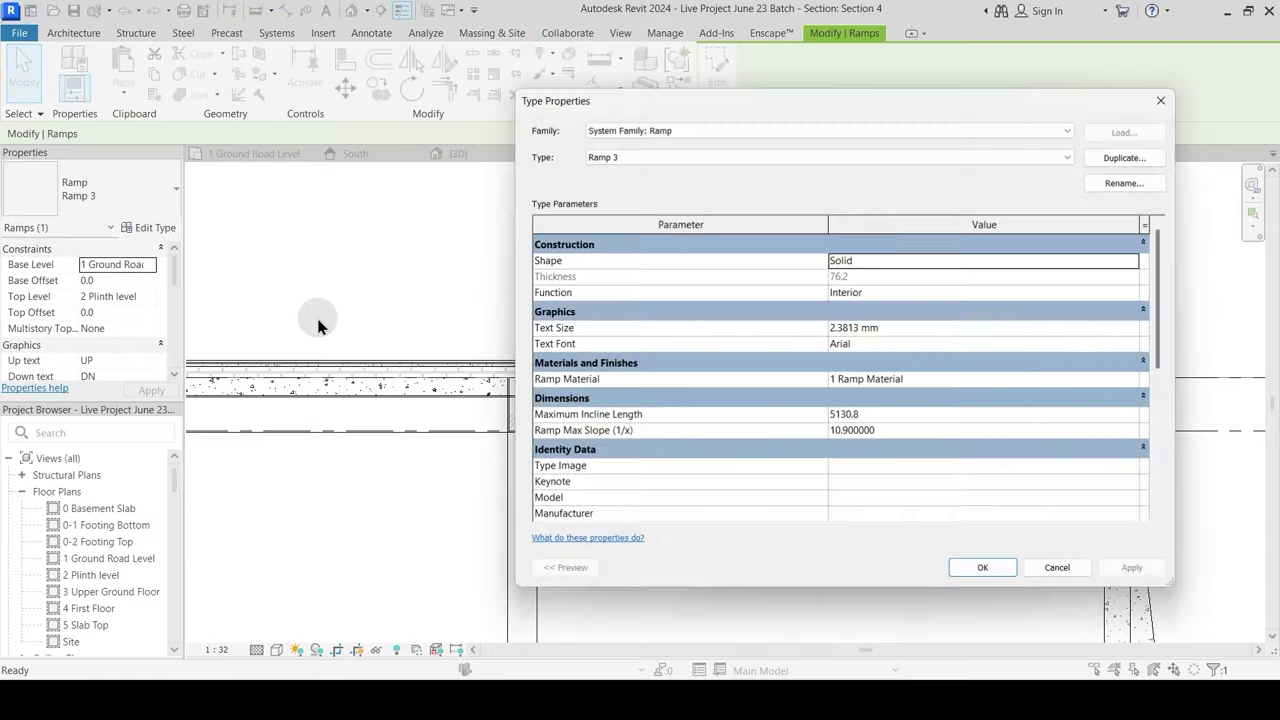
left_click(903, 434)
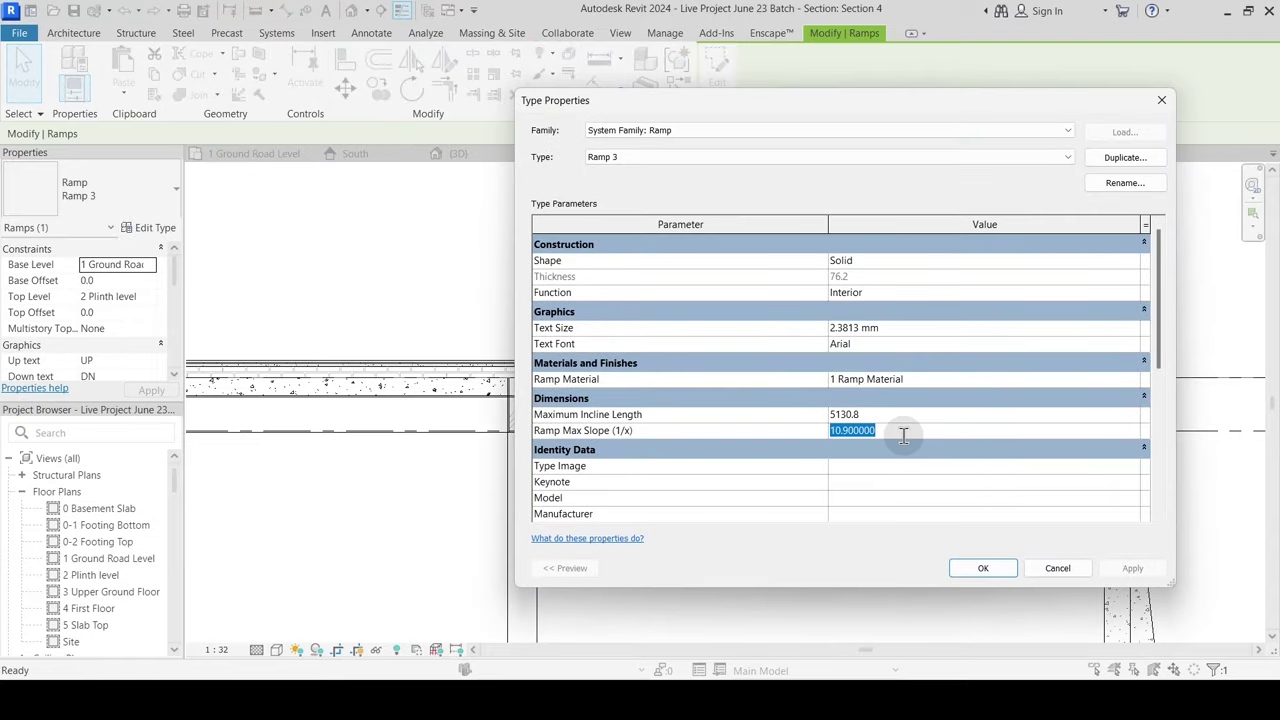
key("Return")
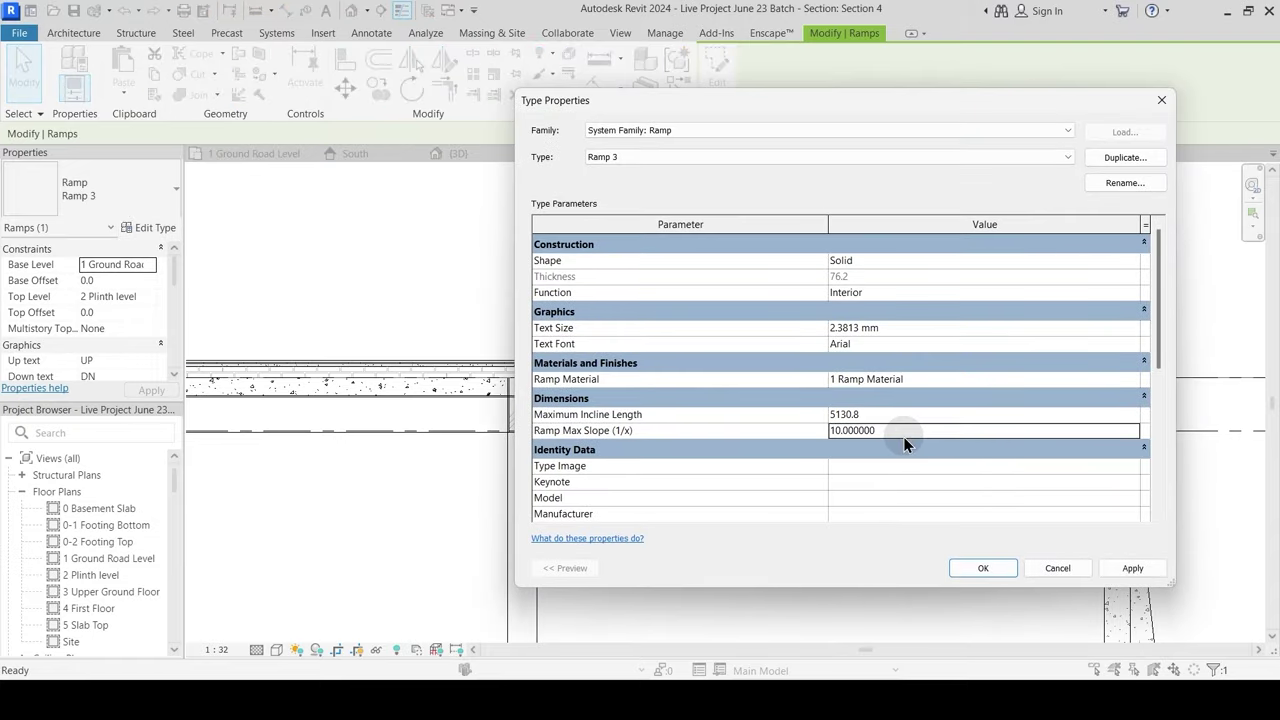
left_click_drag(925, 105, 292, 171)
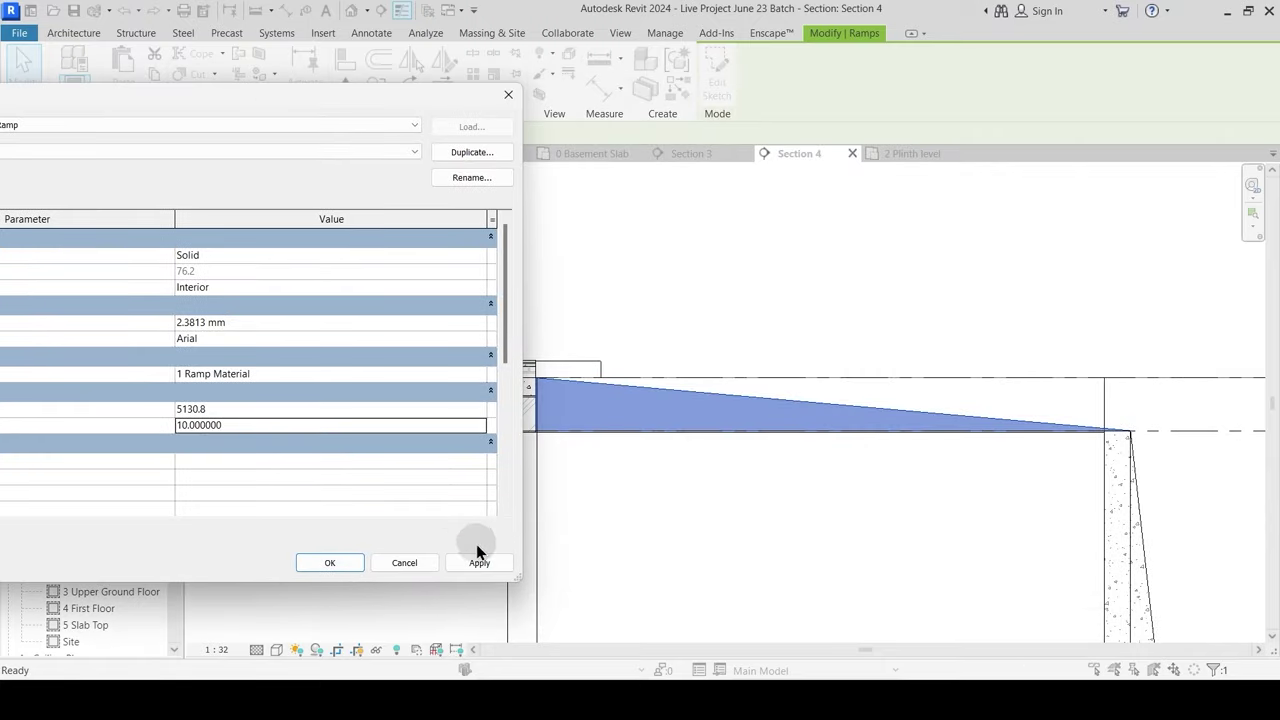
left_click(334, 562)
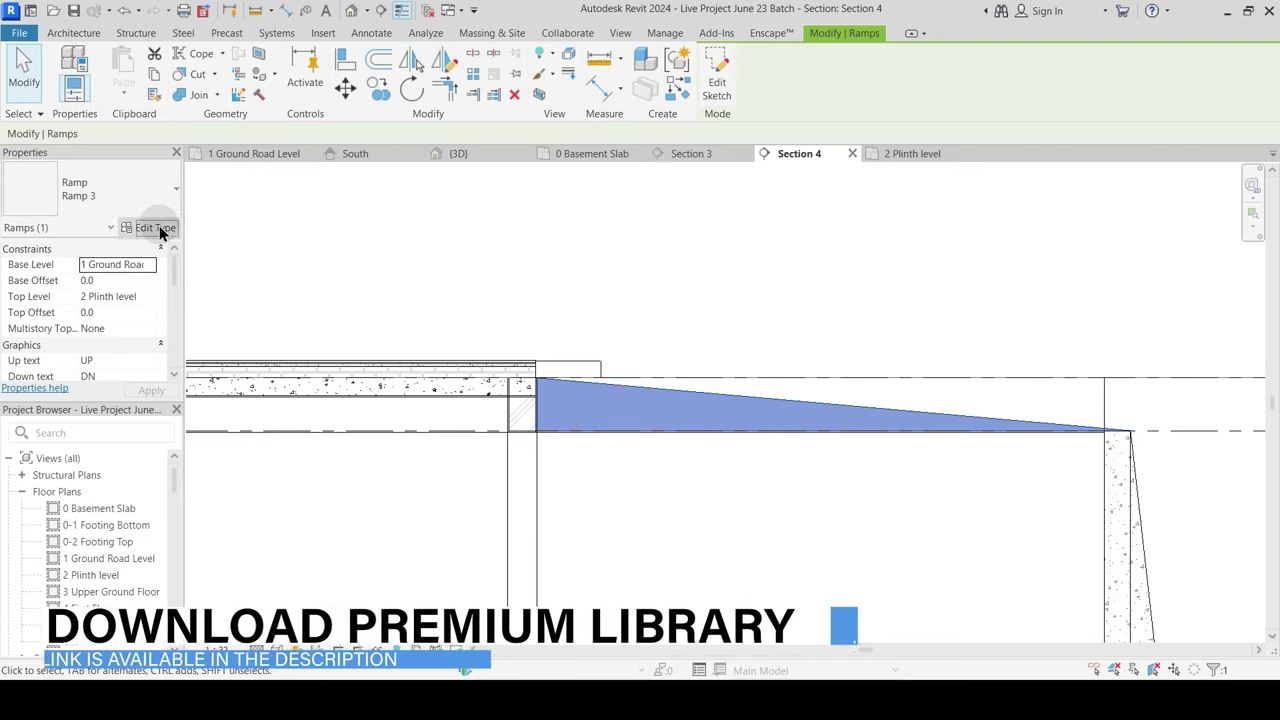
Step: Try a Ramp Max Slope of 12 and dismiss the ramp-too-short warning
left_click(155, 227)
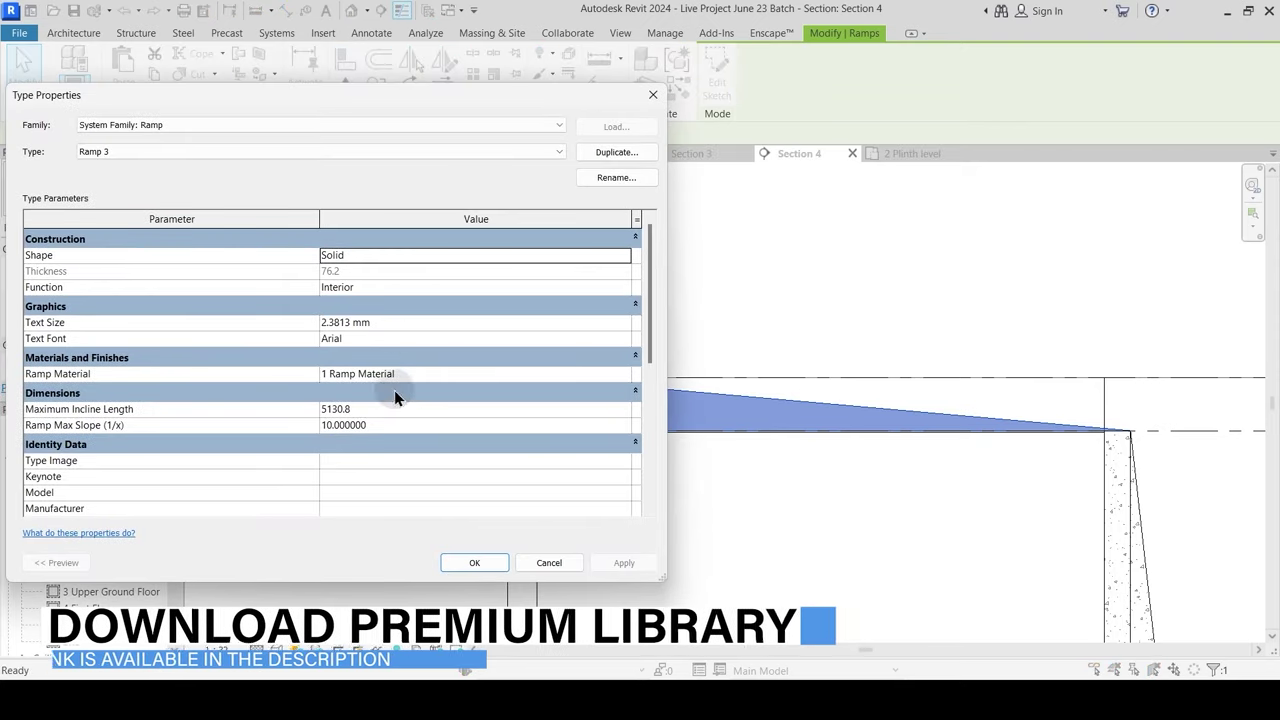
left_click(396, 424)
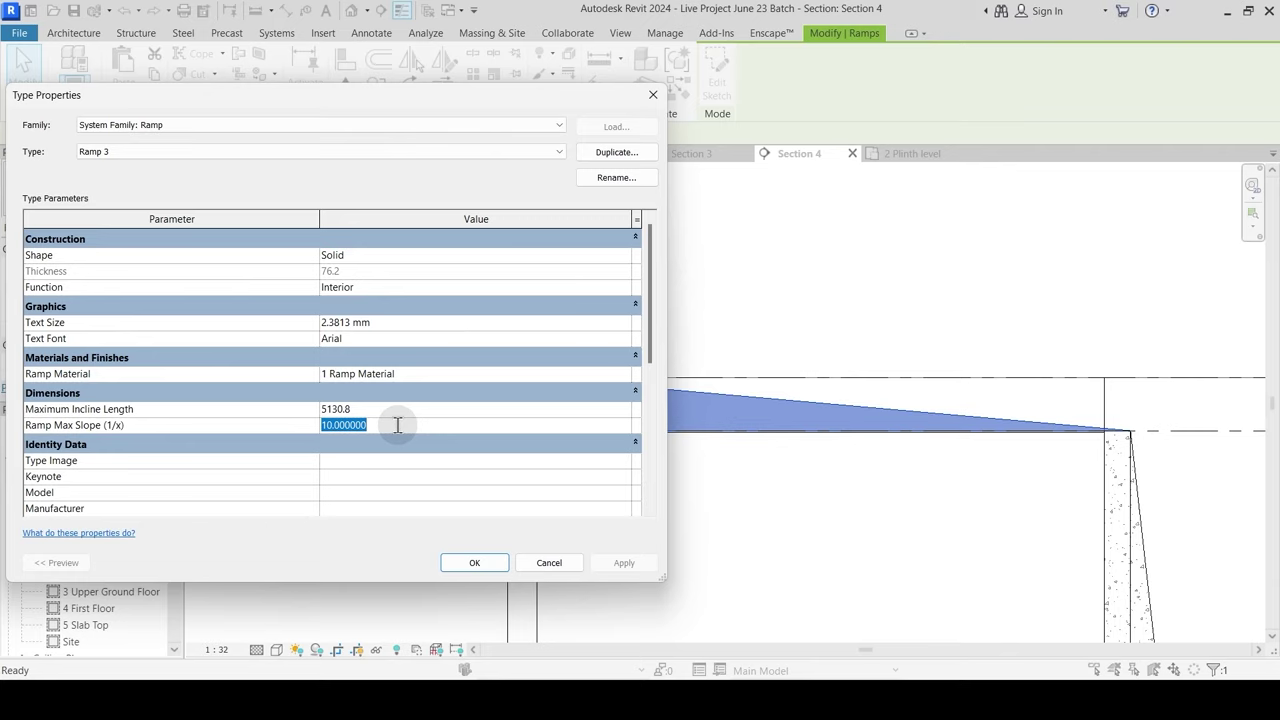
type("12")
left_click(621, 562)
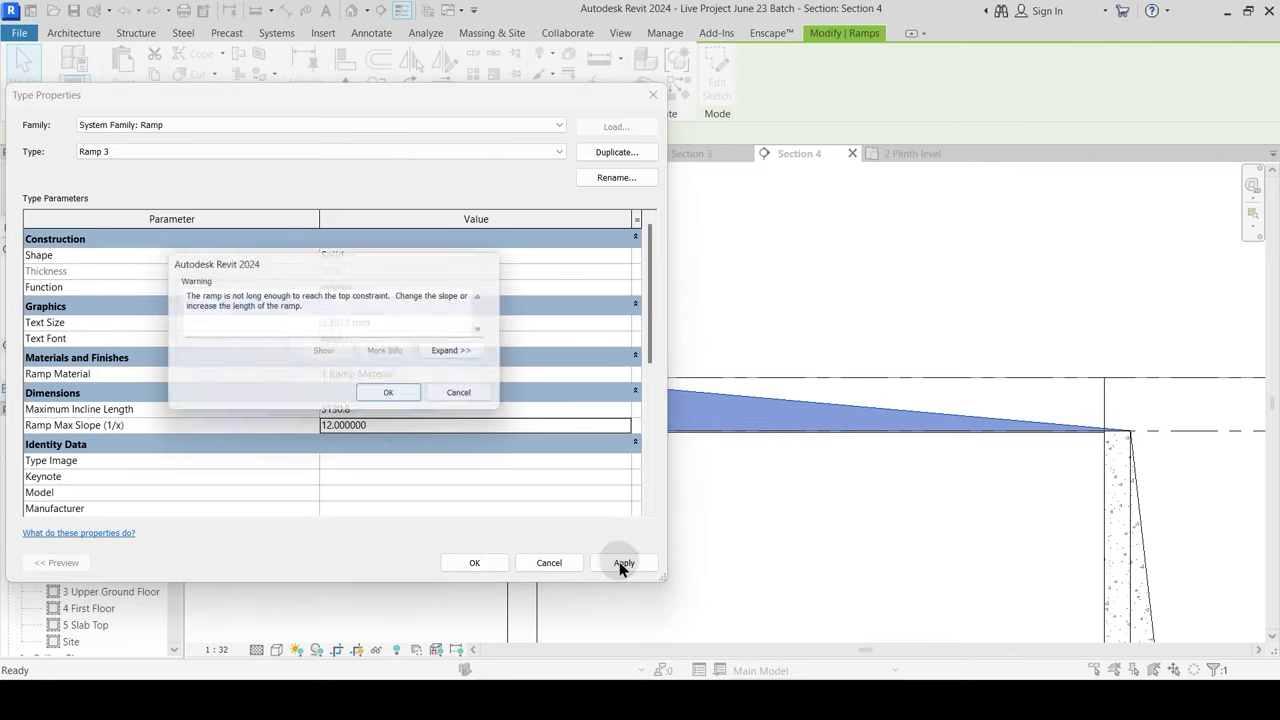
left_click(394, 397)
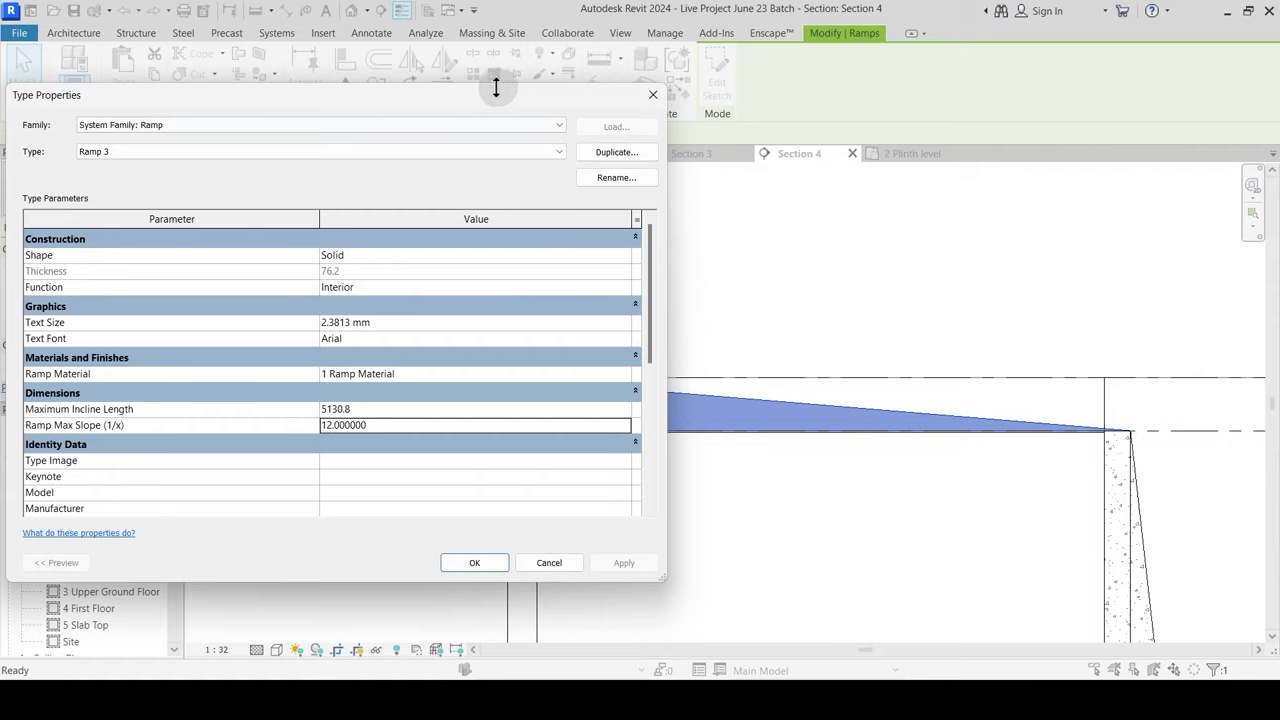
Step: Change the Ramp Max Slope to 10.5 and apply it
left_click_drag(495, 88, 325, 75)
left_click(268, 407)
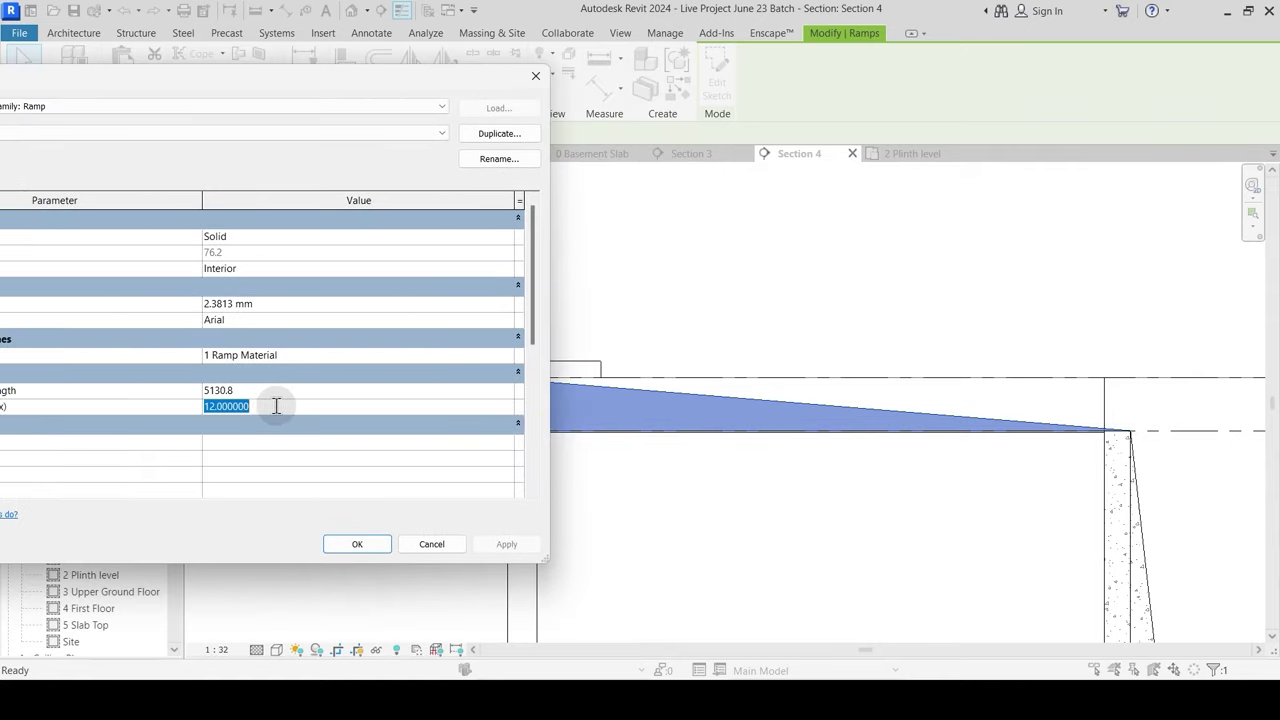
type("10.5")
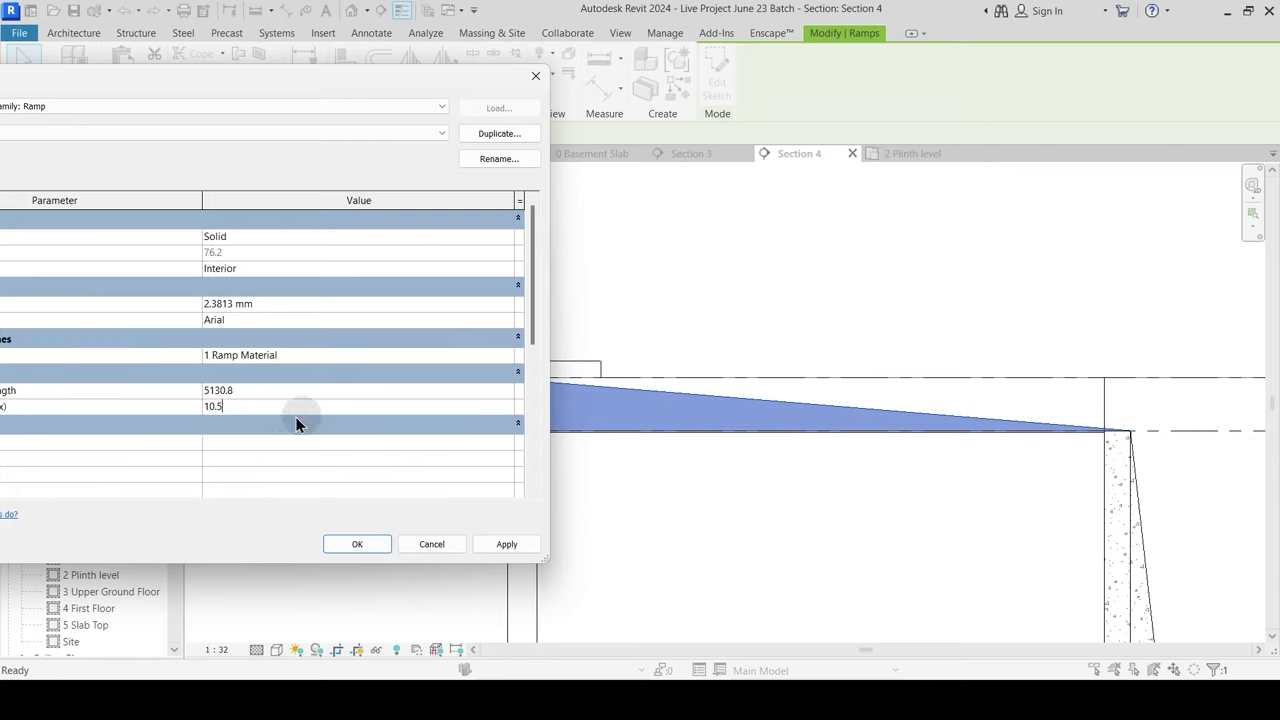
left_click(503, 542)
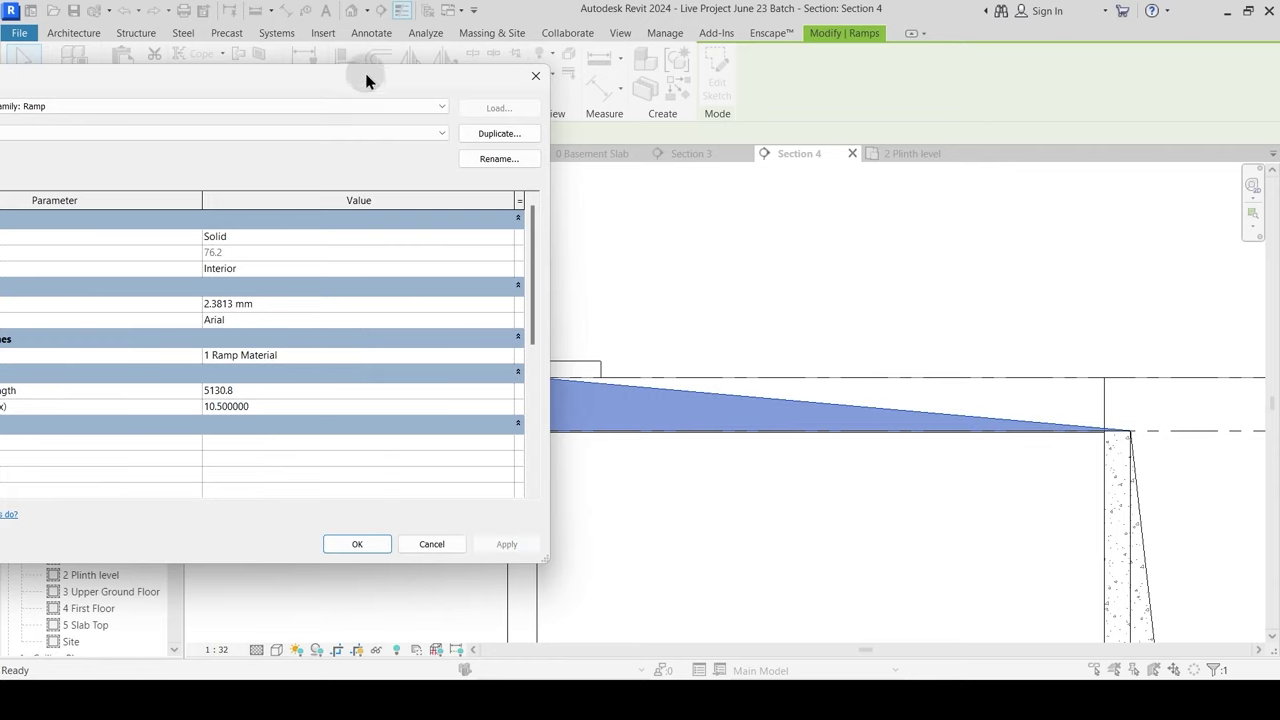
left_click_drag(366, 77, 1050, 190)
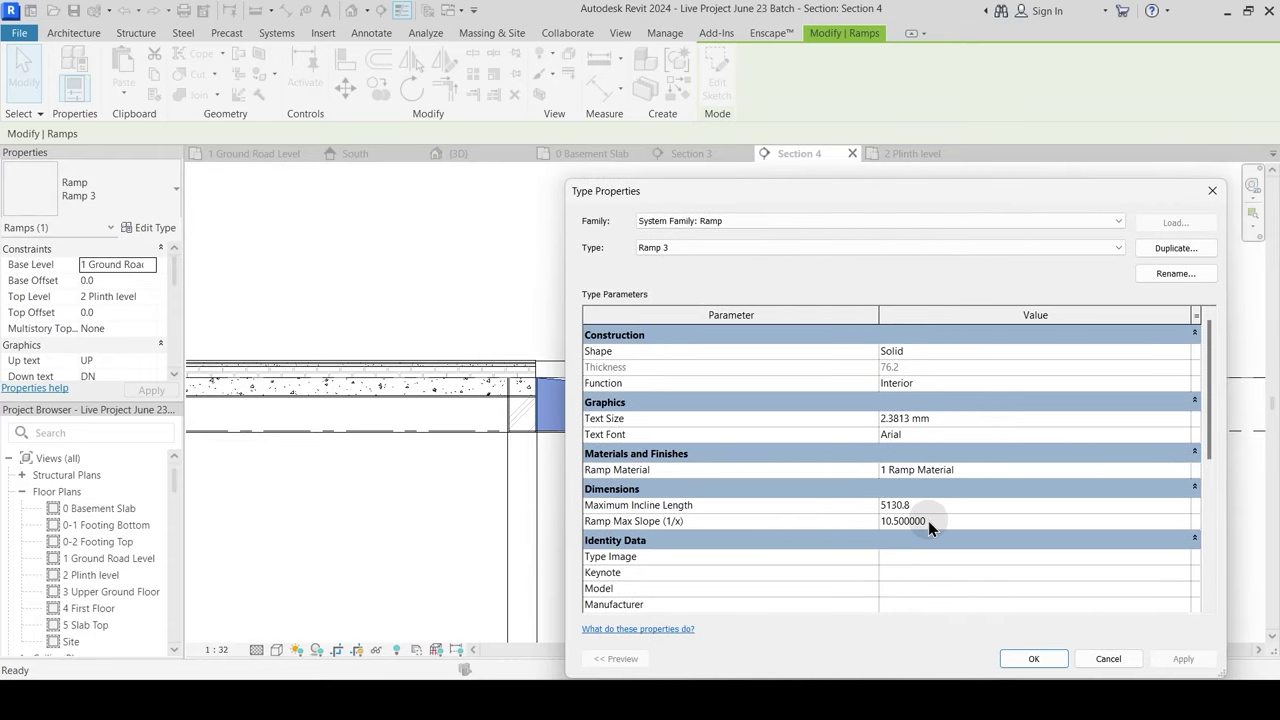
Step: Close Type Properties and enter 131 as the ramp's Base Offset
left_click(1034, 658)
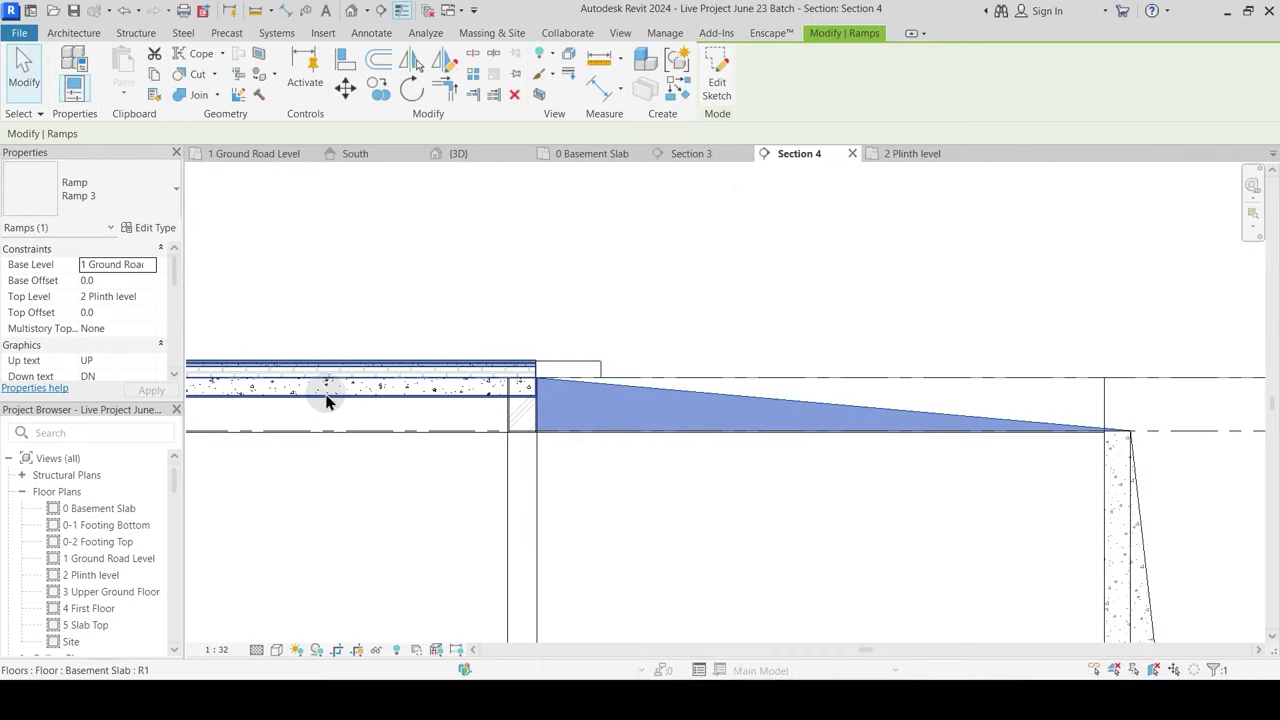
left_click(113, 281)
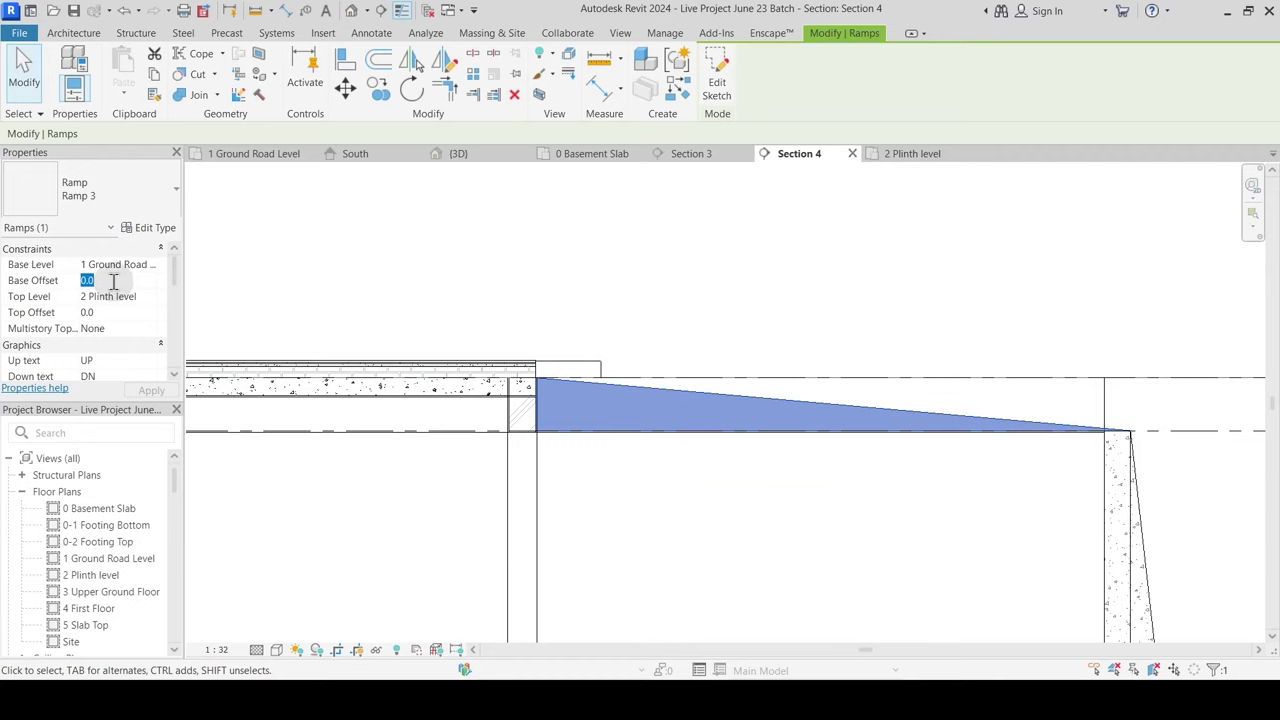
scroll(540, 371, "up", 5)
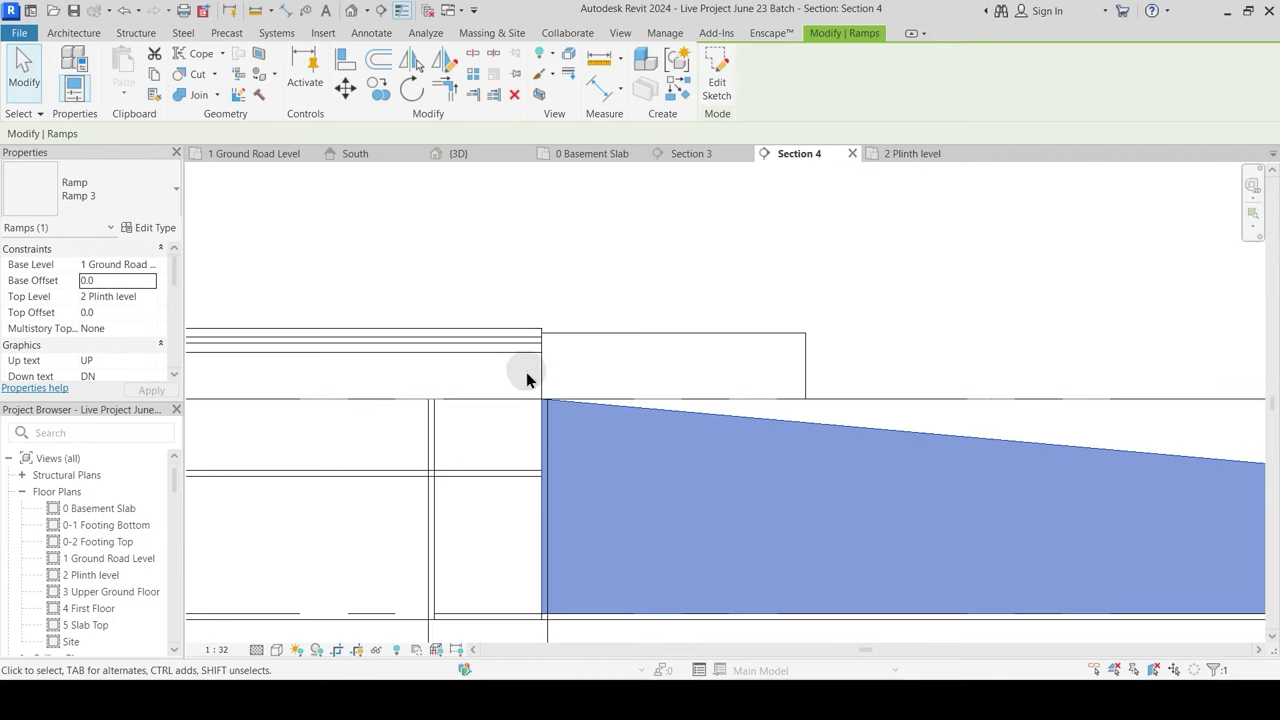
type("1")
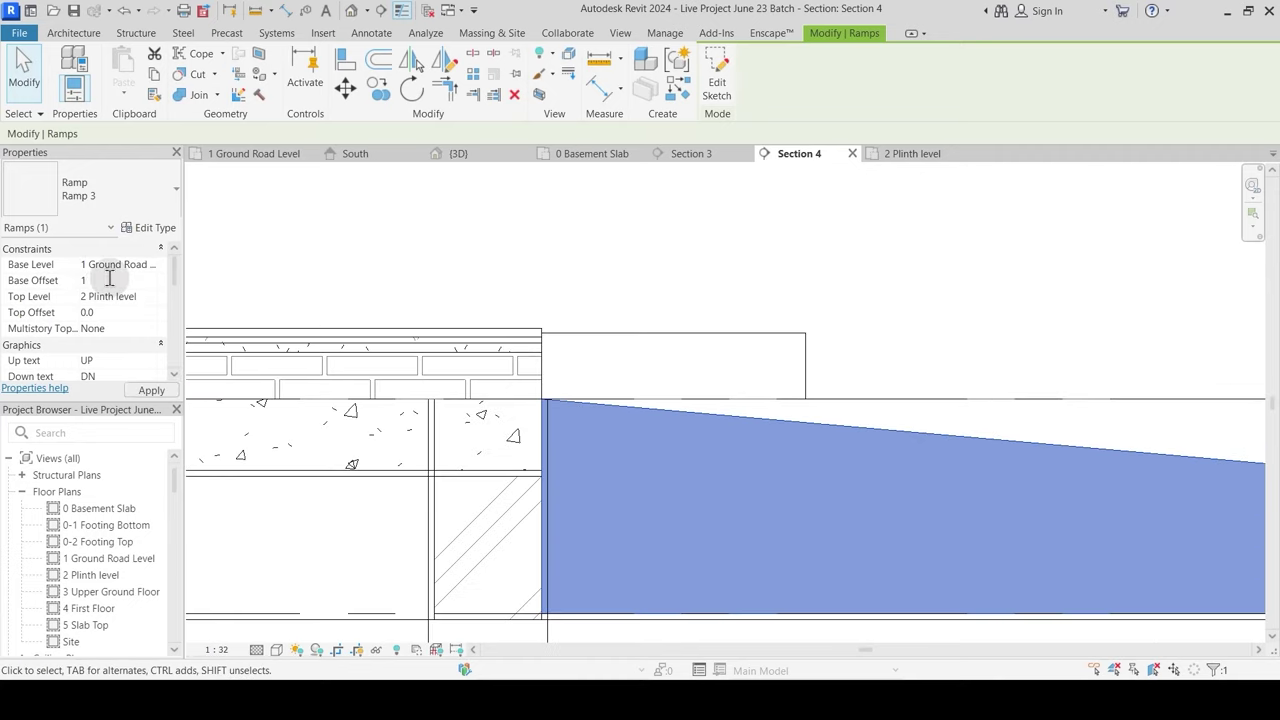
type("31")
scroll(644, 322, "down", 2)
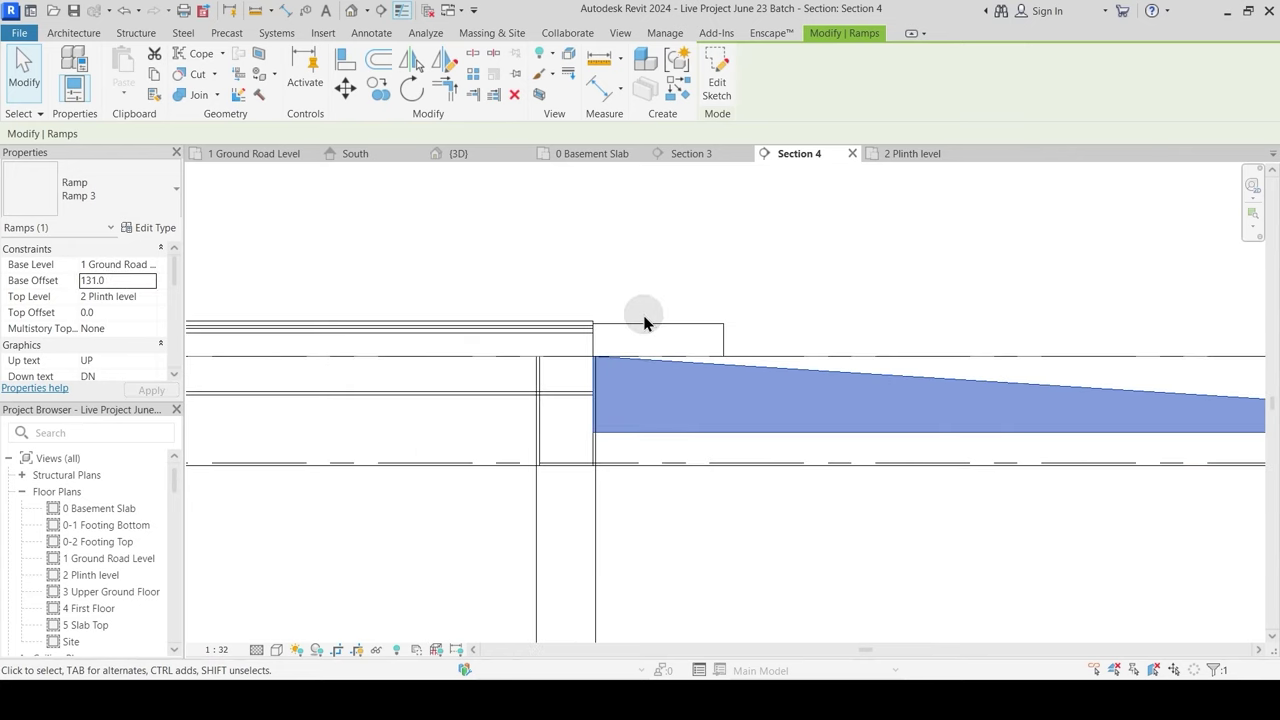
key("Escape")
Step: Undo the base offset change so the ramp's low end sits at ground level
middle_click_drag(752, 397, 532, 414)
left_click(596, 400)
scroll(560, 405, "down", 2)
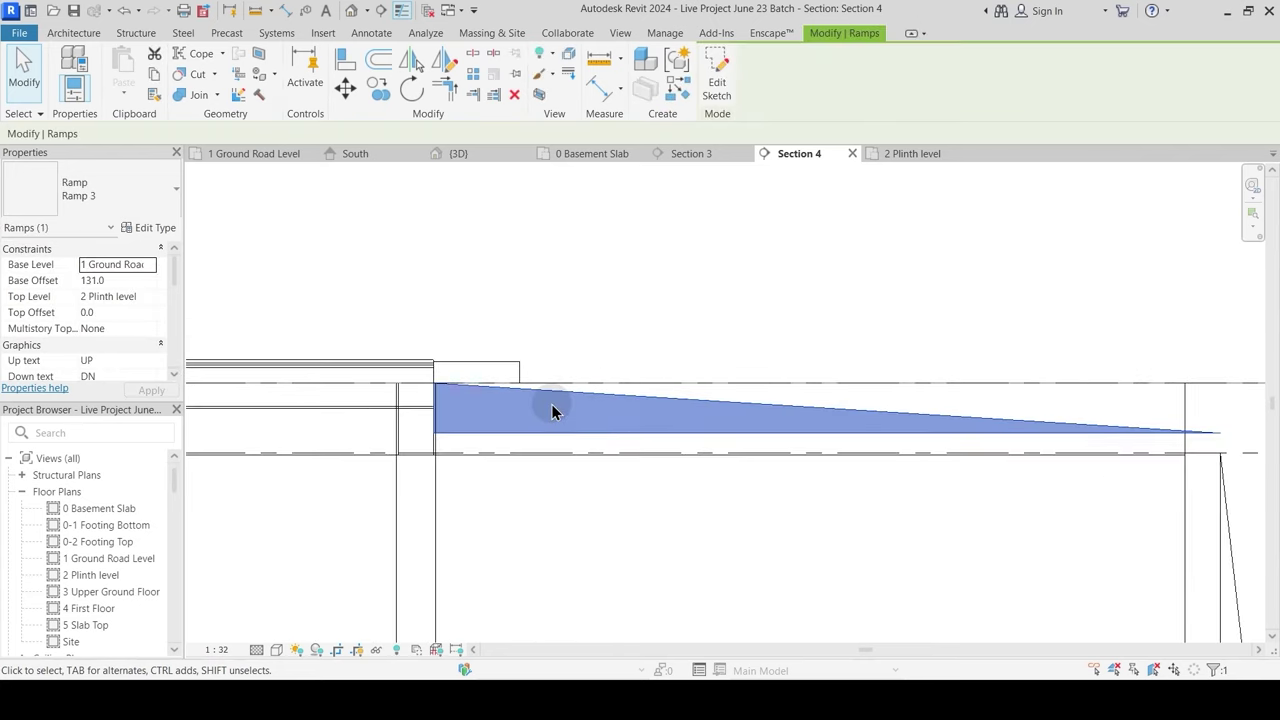
middle_click_drag(770, 500, 617, 468)
key("Escape")
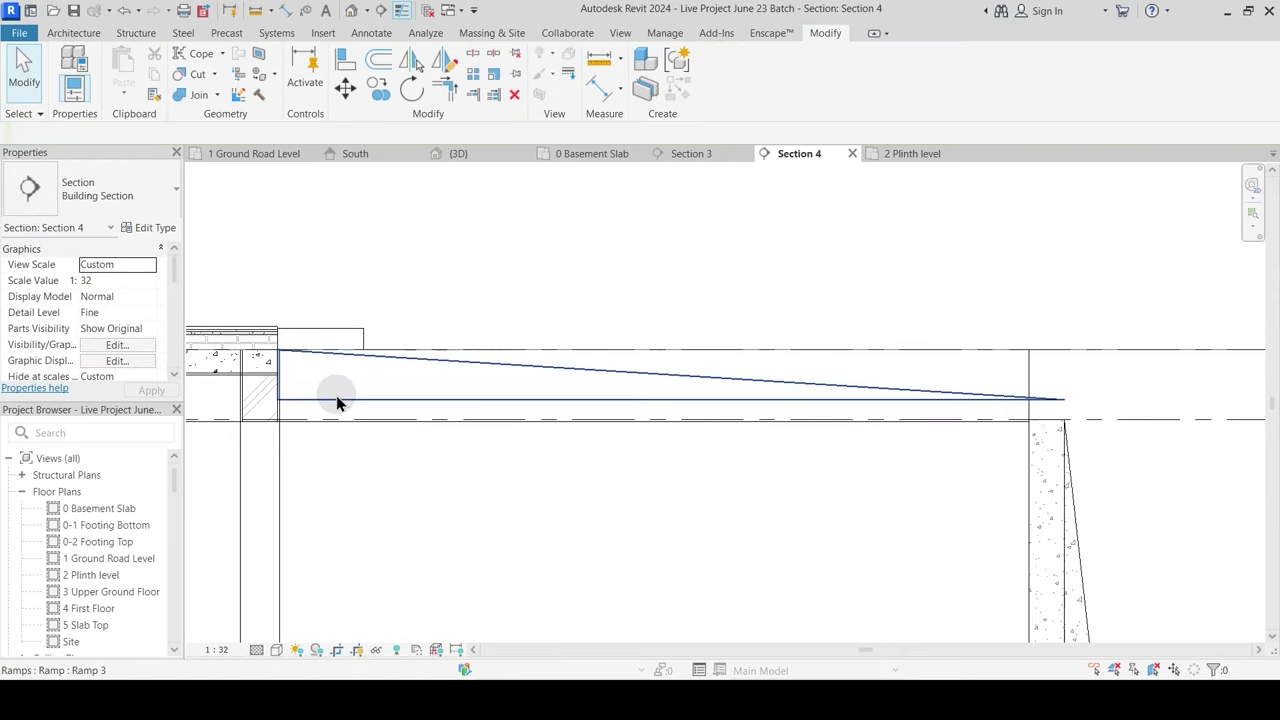
left_click(341, 398)
key("ctrl+z")
key("Escape")
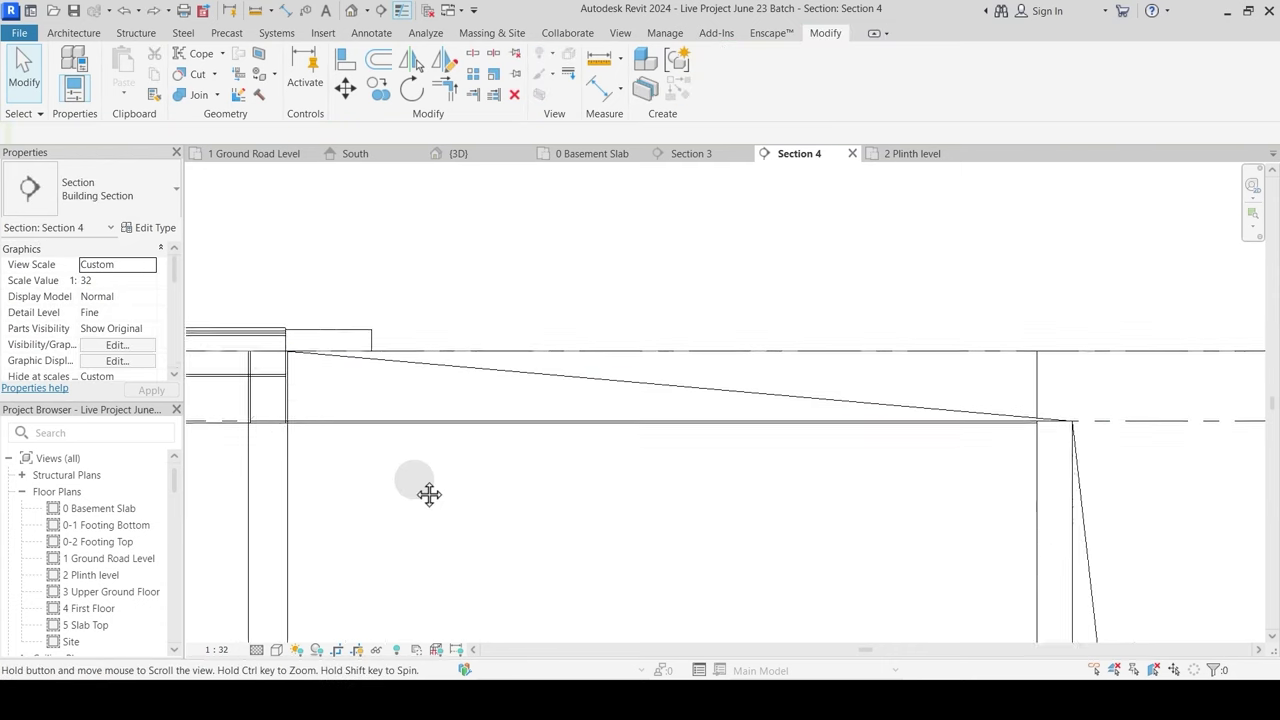
middle_click_drag(426, 494, 534, 499)
Step: Set the ramp's Top Offset to 131.0 and accept the ramp length warning
left_click(514, 371)
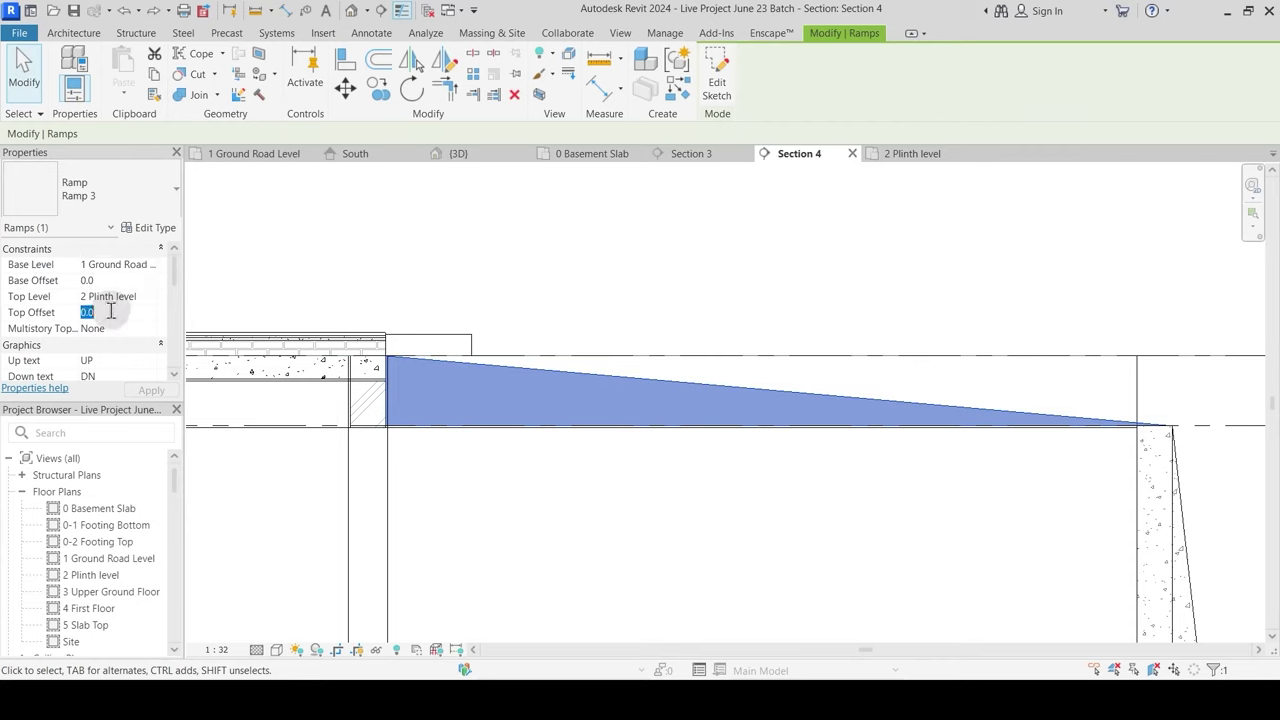
type("131")
key("Return")
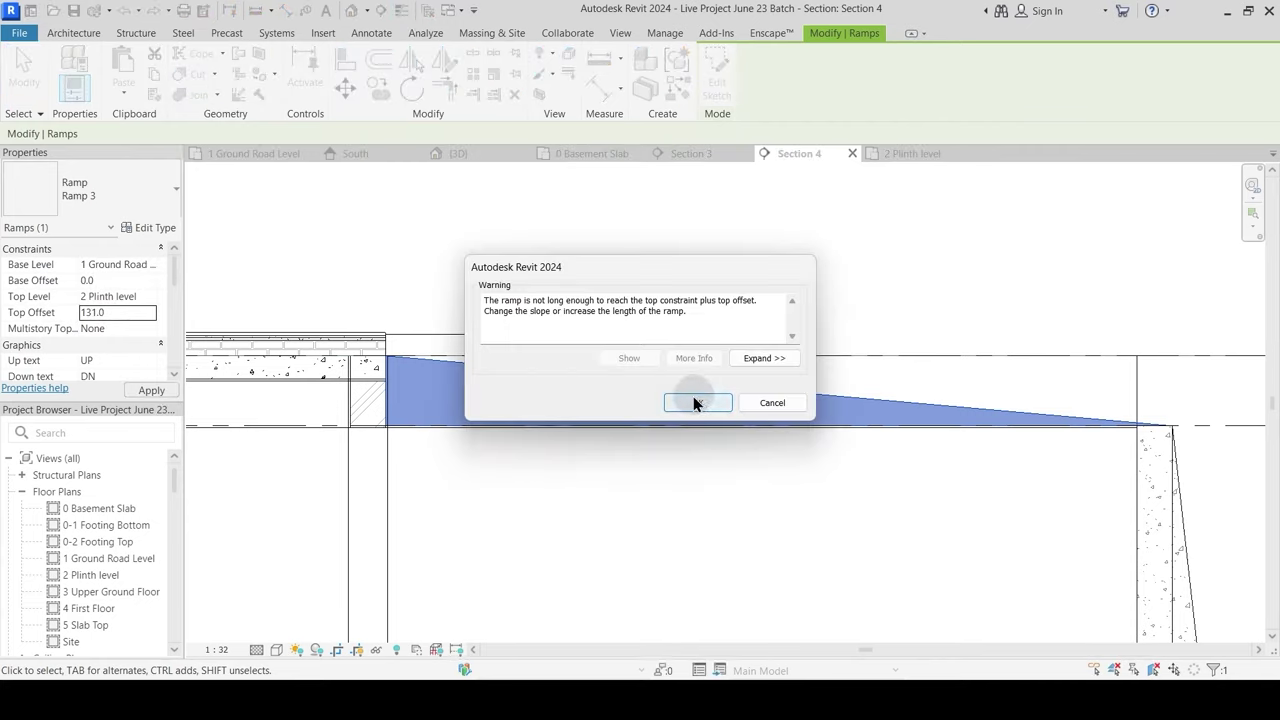
left_click(697, 402)
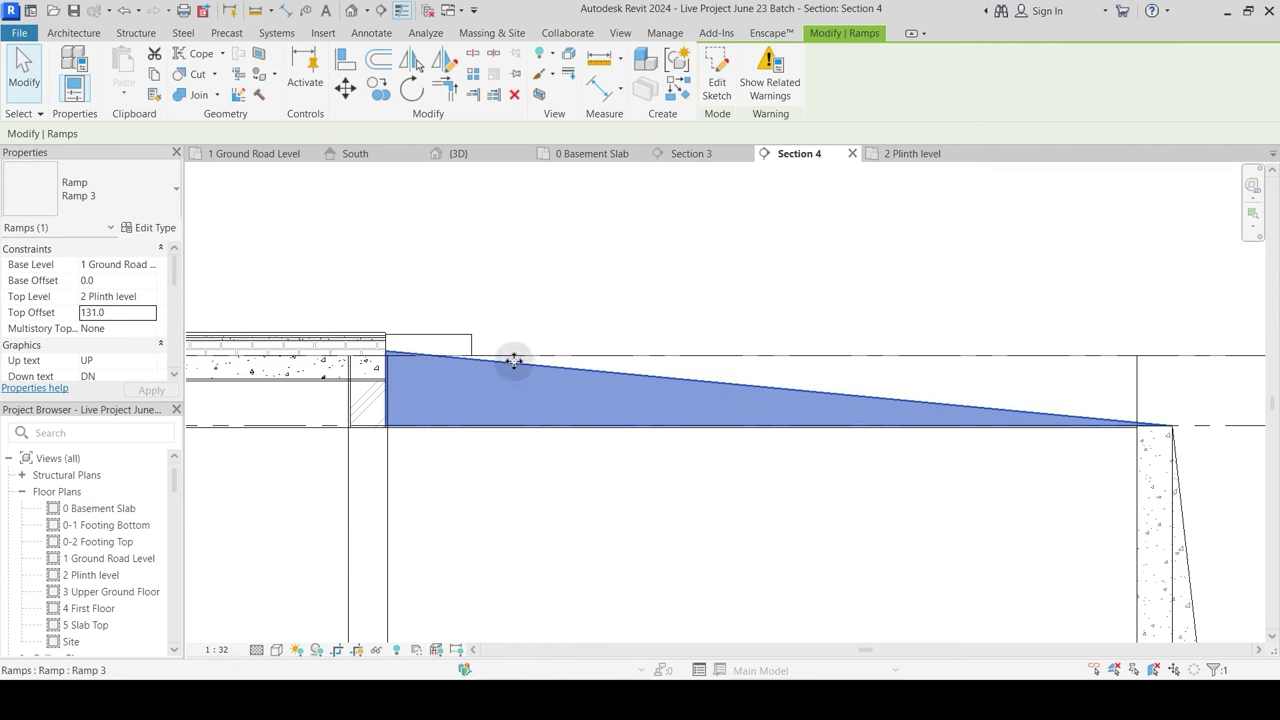
Step: Change Ramp 3's Ramp Max Slope to 10 and confirm the type changes
left_click(148, 227)
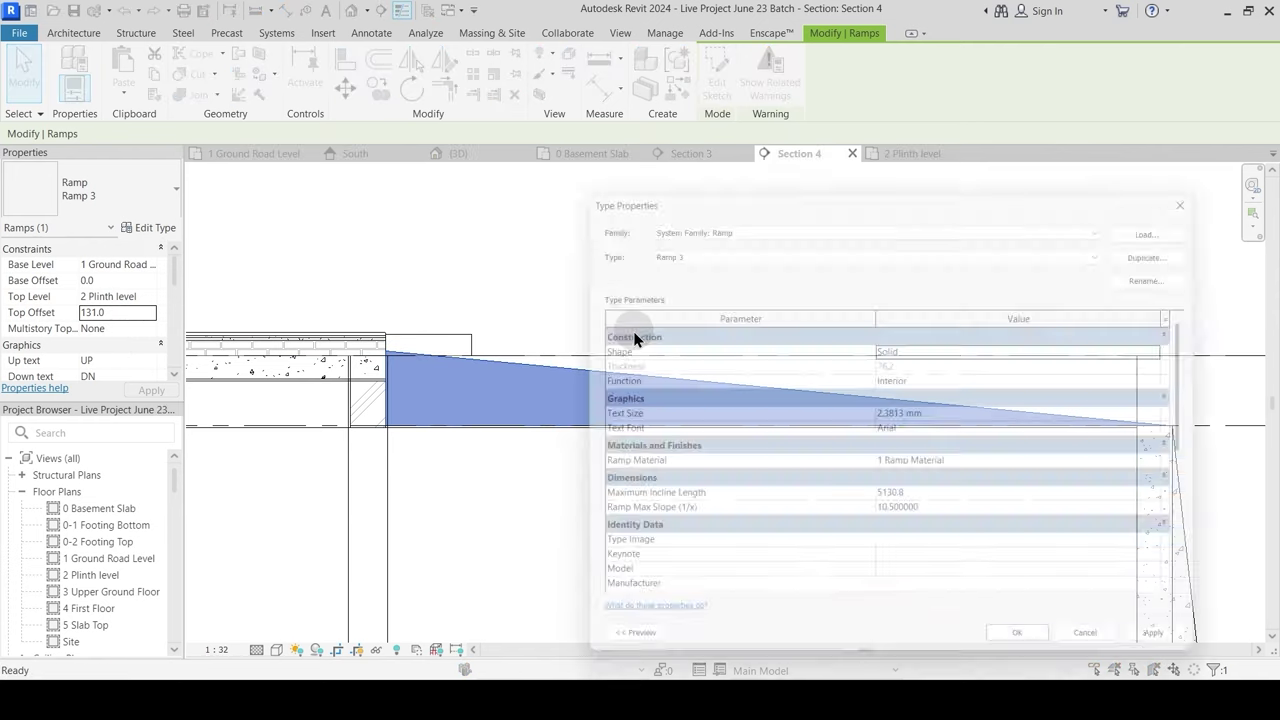
left_click(952, 518)
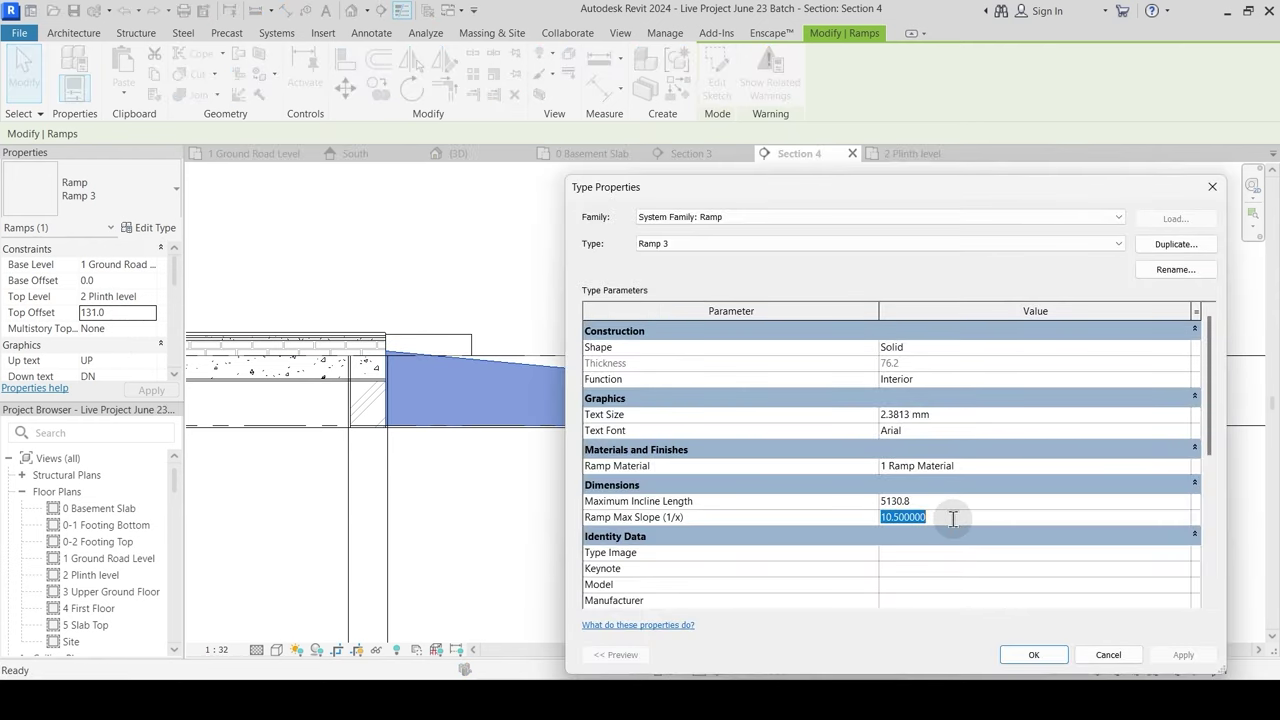
type("10")
left_click(1178, 654)
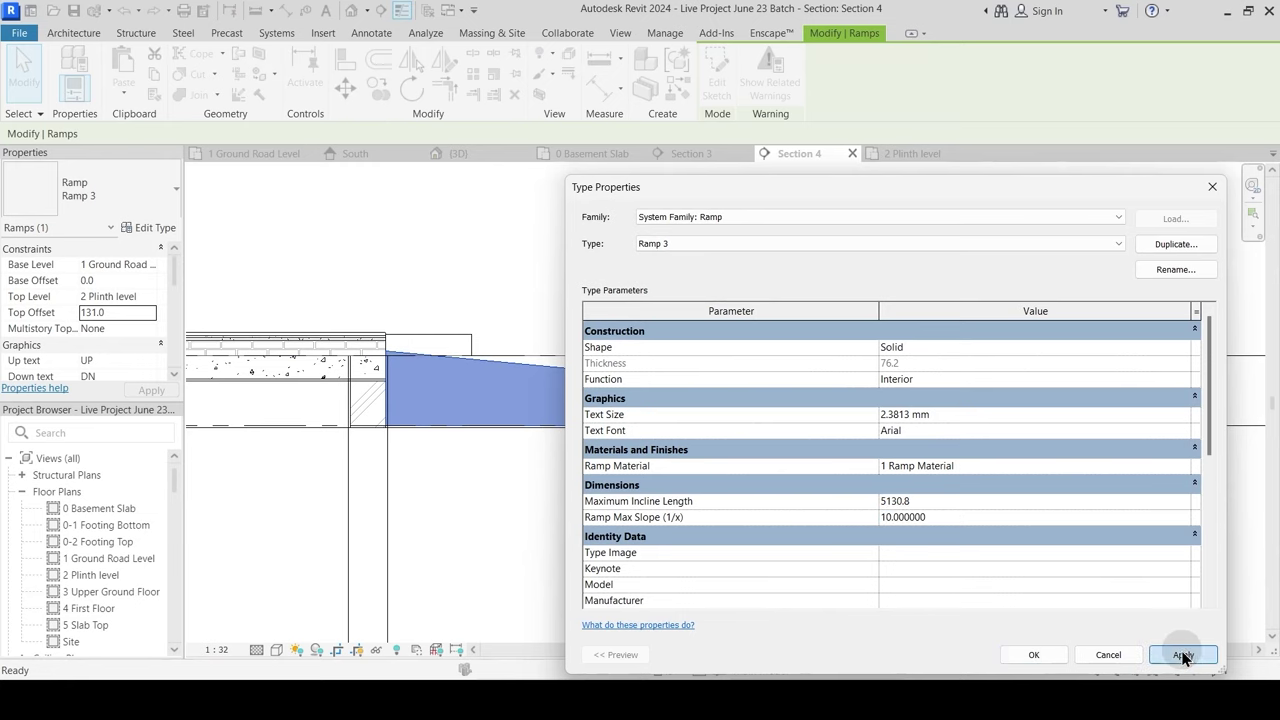
left_click(1030, 654)
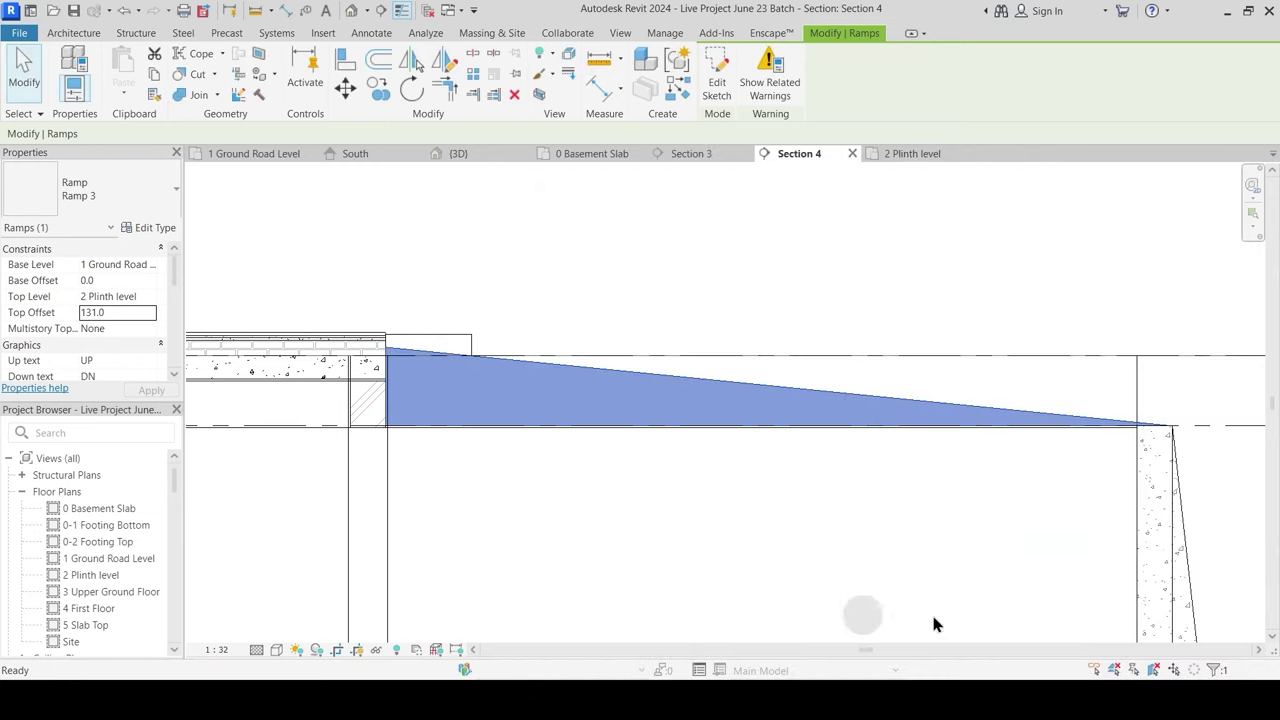
Step: Reselect Ramp 3, open its type properties, and cancel without changing the maximum slope
key("Escape")
left_click(454, 360)
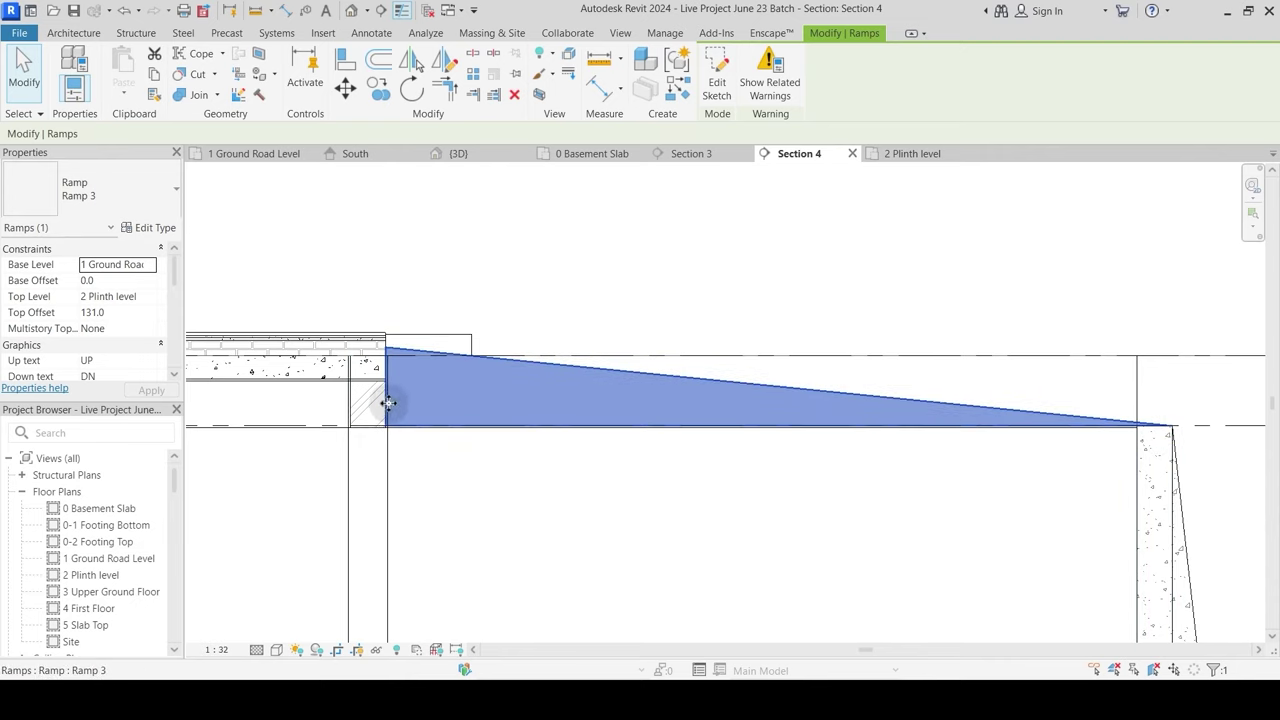
key("Escape")
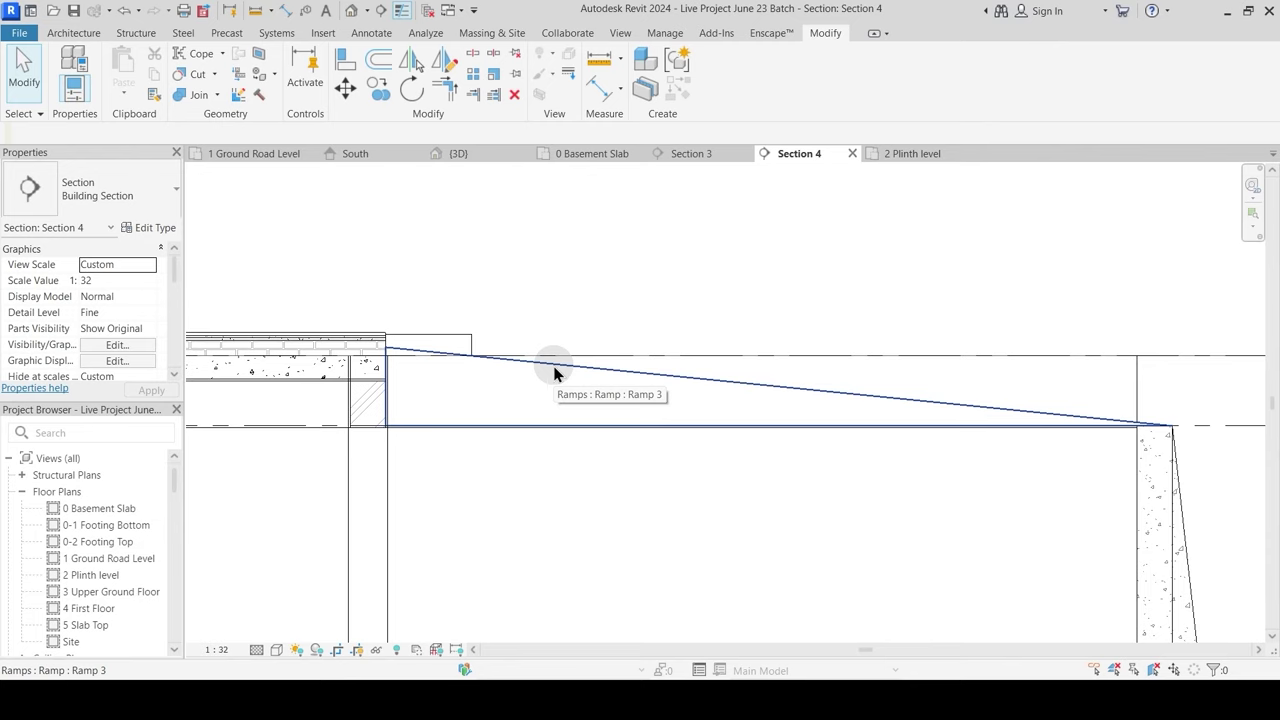
left_click(414, 356)
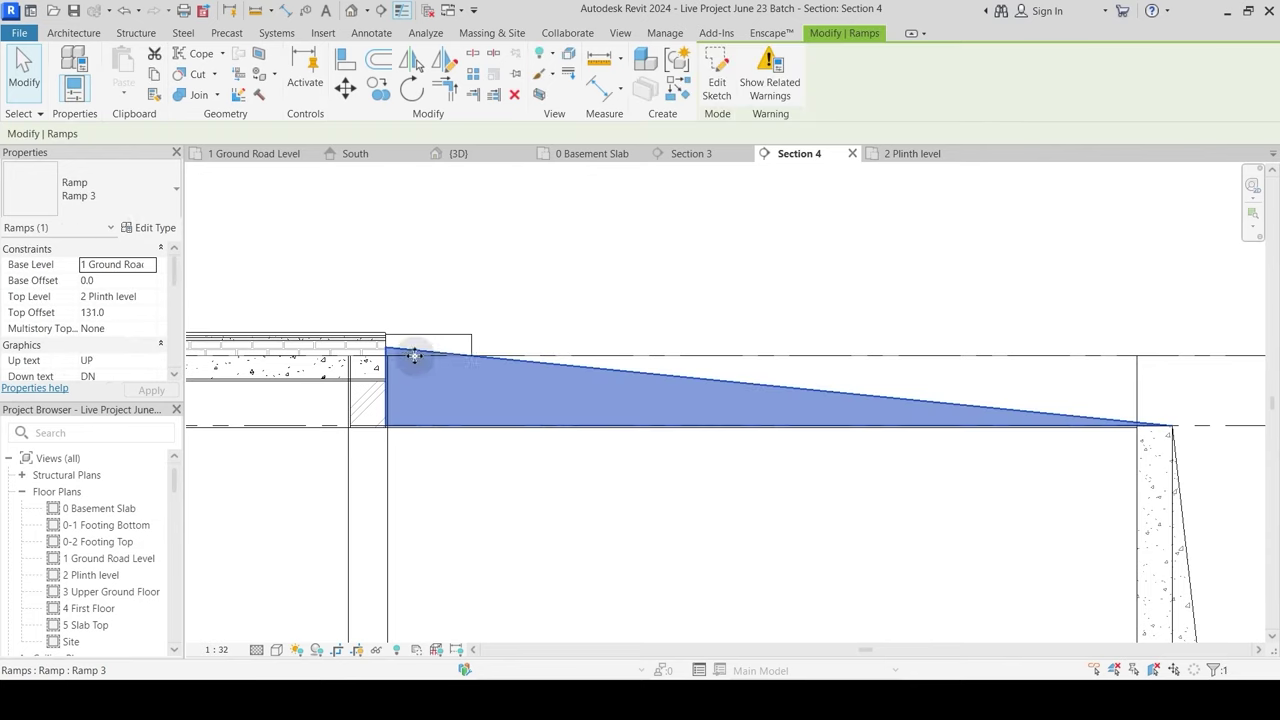
left_click(149, 228)
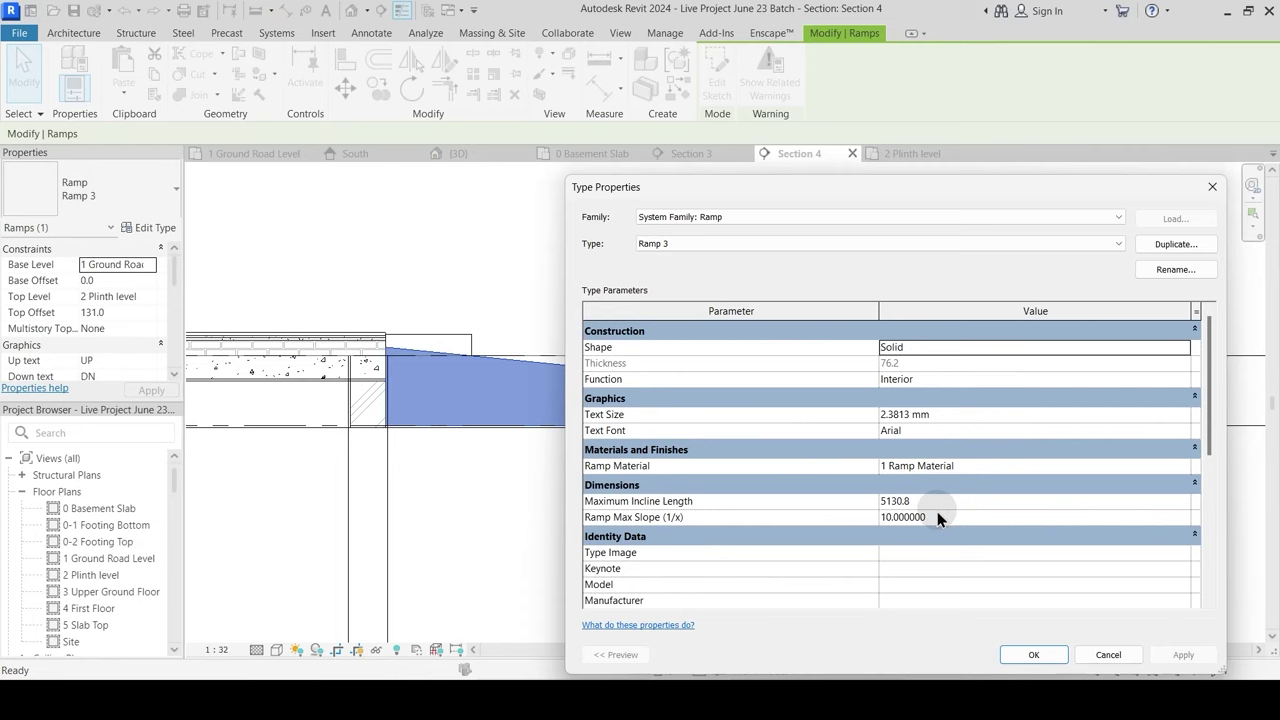
left_click(937, 515)
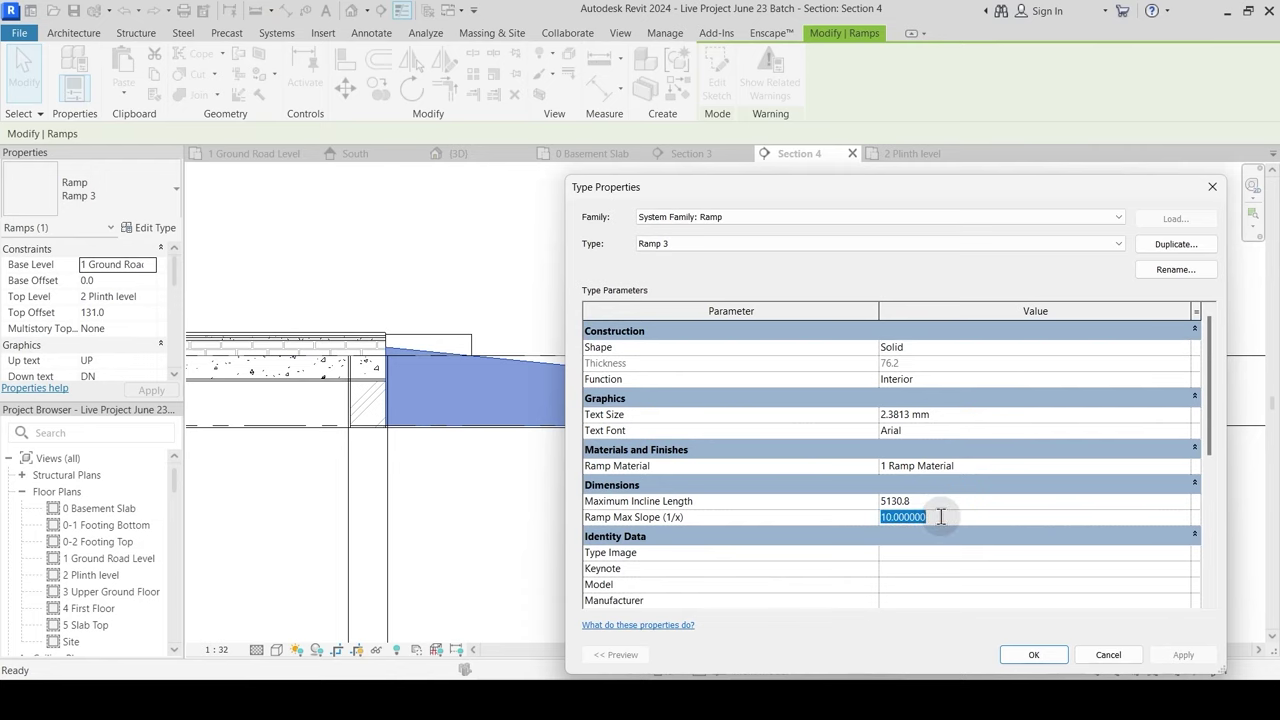
key("Escape")
key("Escape")
key("Escape")
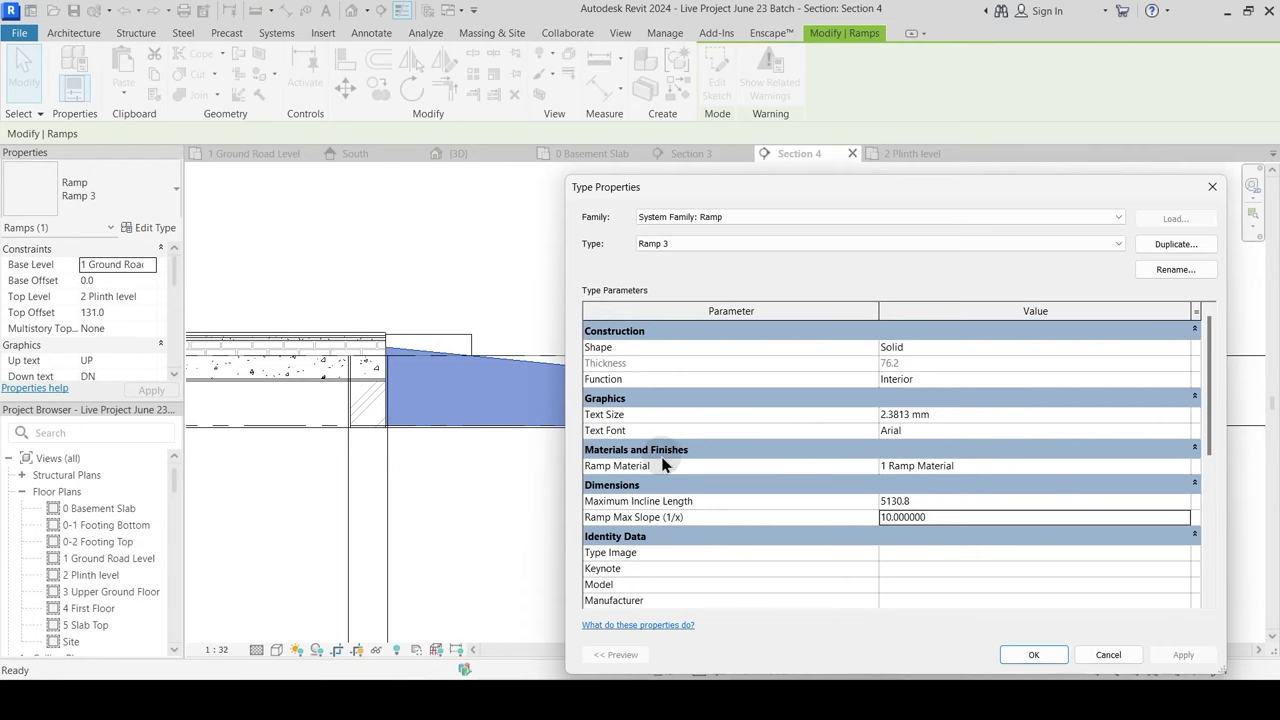
Step: Set the Project Units Length format to feet and fractional inches via UN
key("u")
key("n")
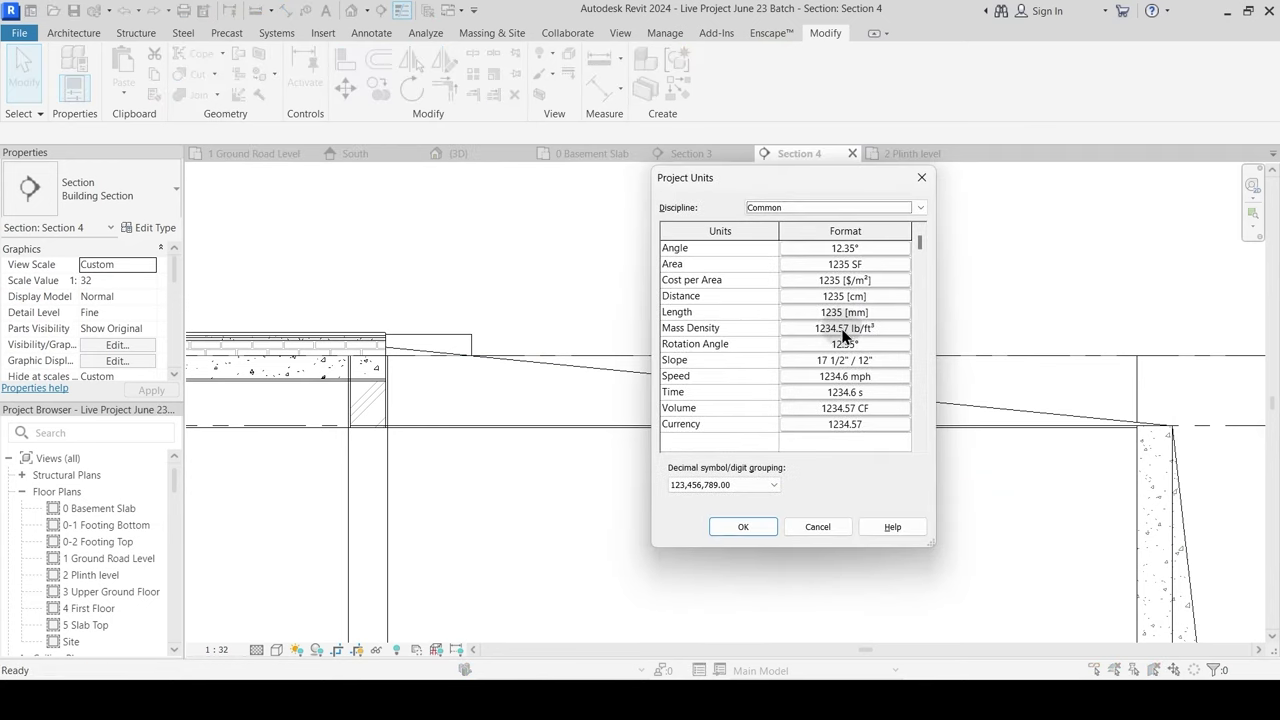
left_click(845, 316)
left_click(1000, 258)
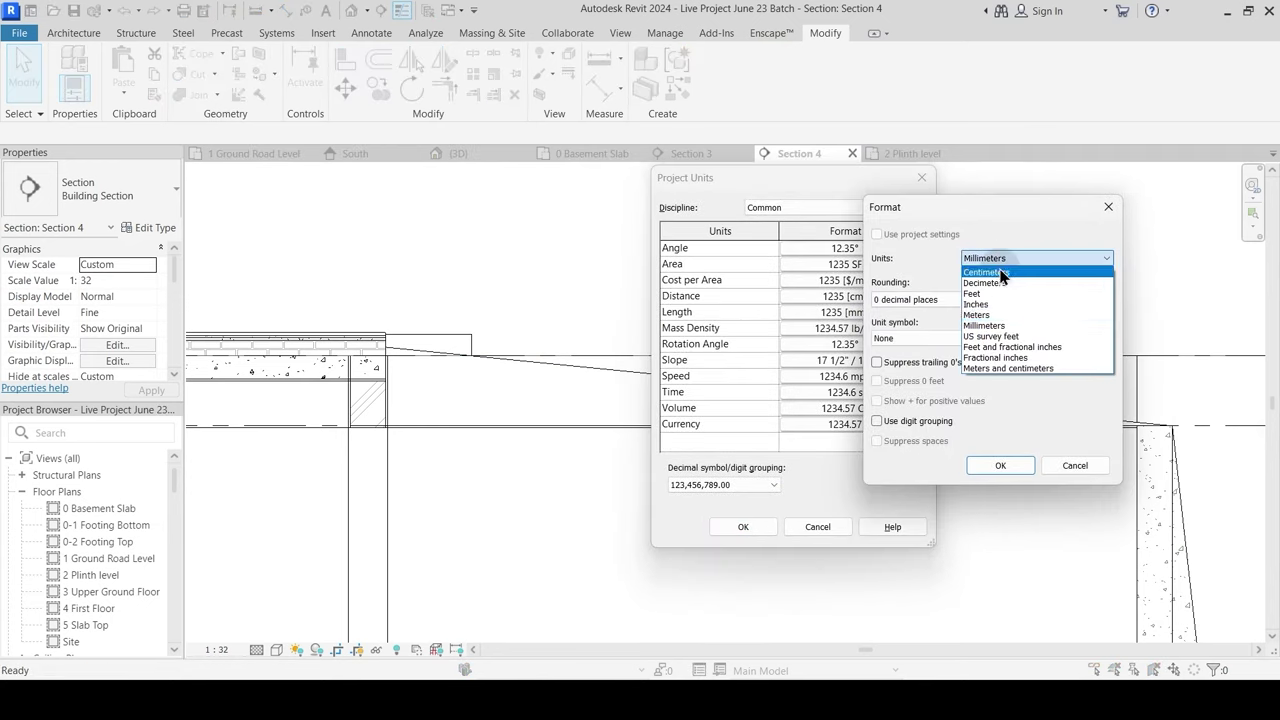
left_click(1015, 349)
left_click(1005, 467)
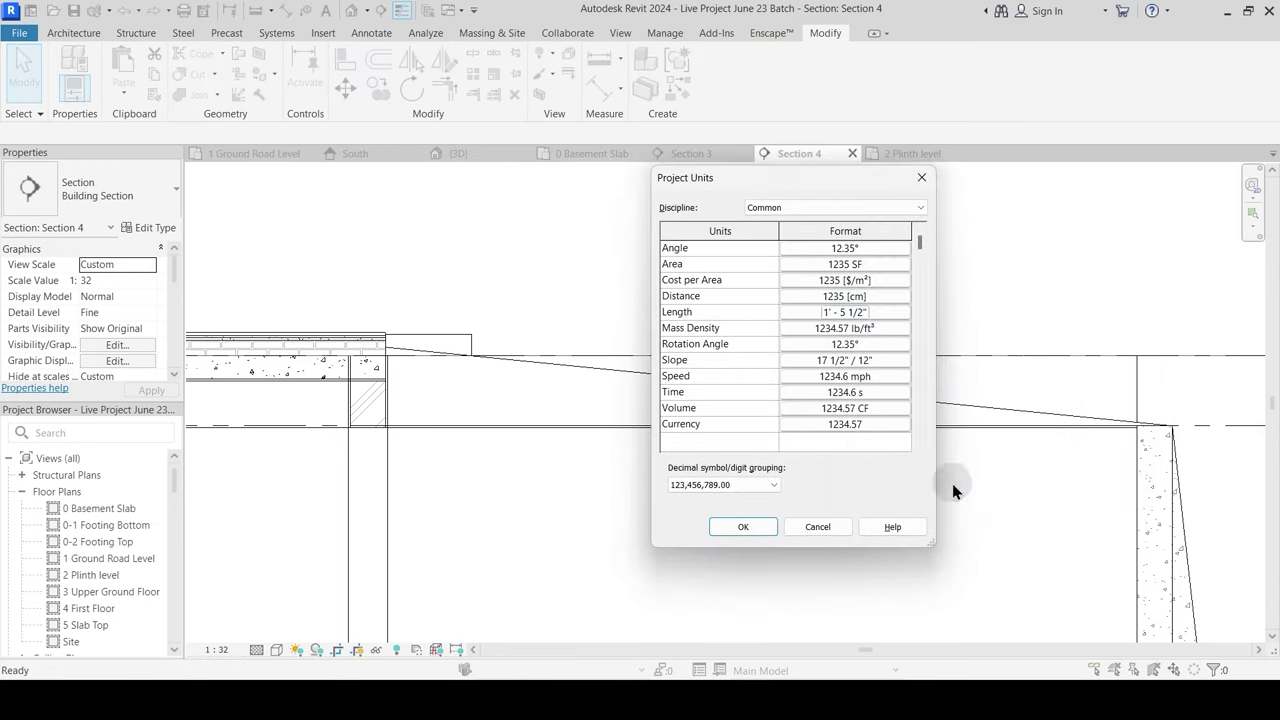
left_click(742, 527)
Step: Measure the ramp's run, about 16'-10", from the retaining wall top to the column edge
left_click(595, 62)
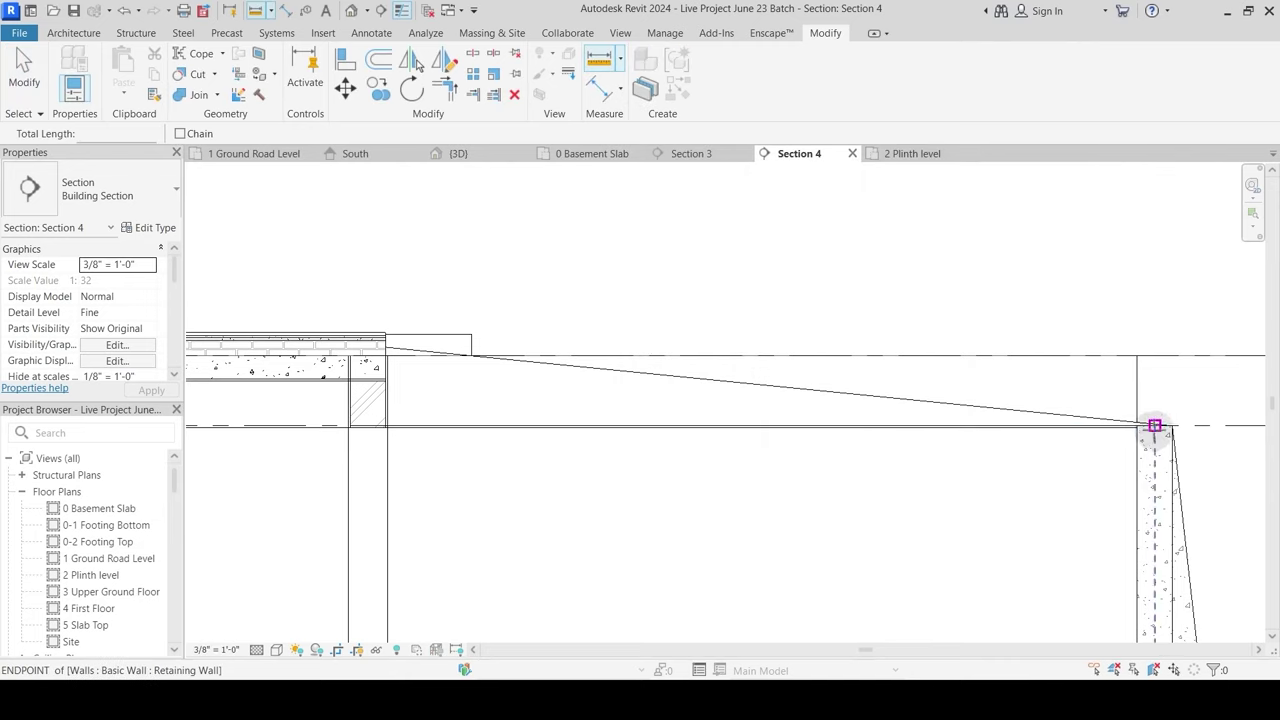
left_click(1155, 426)
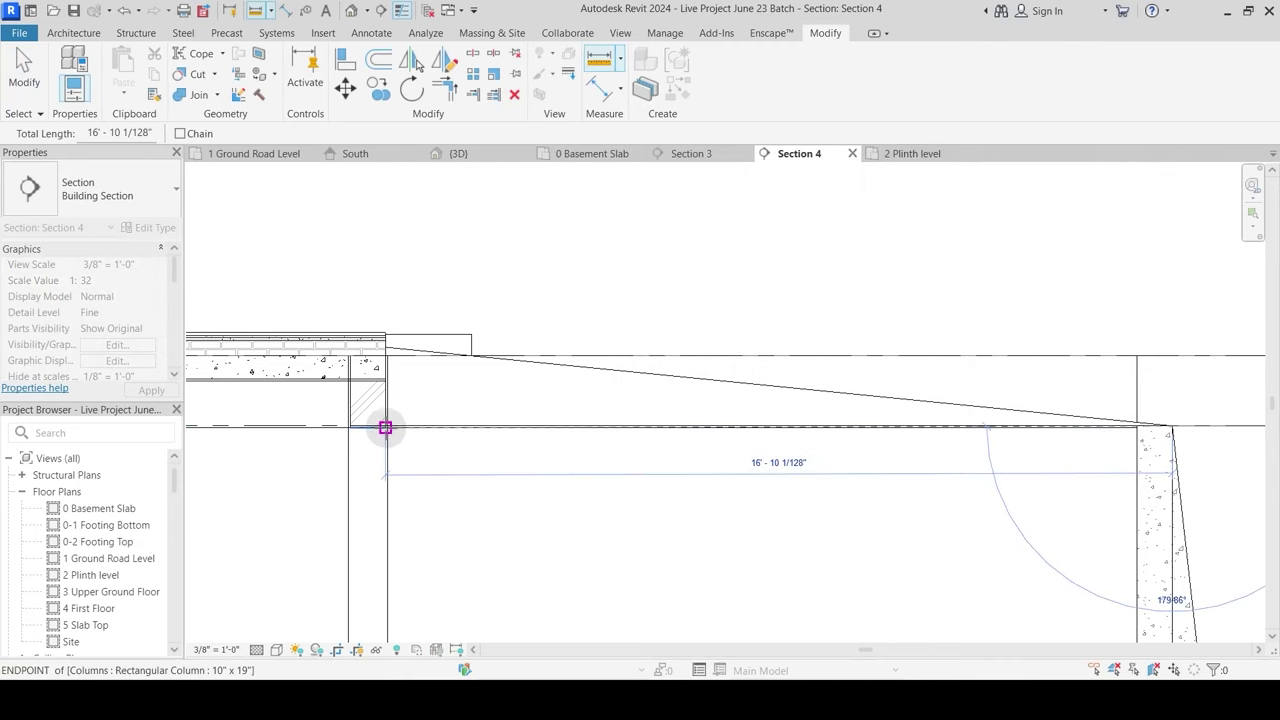
left_click(385, 428)
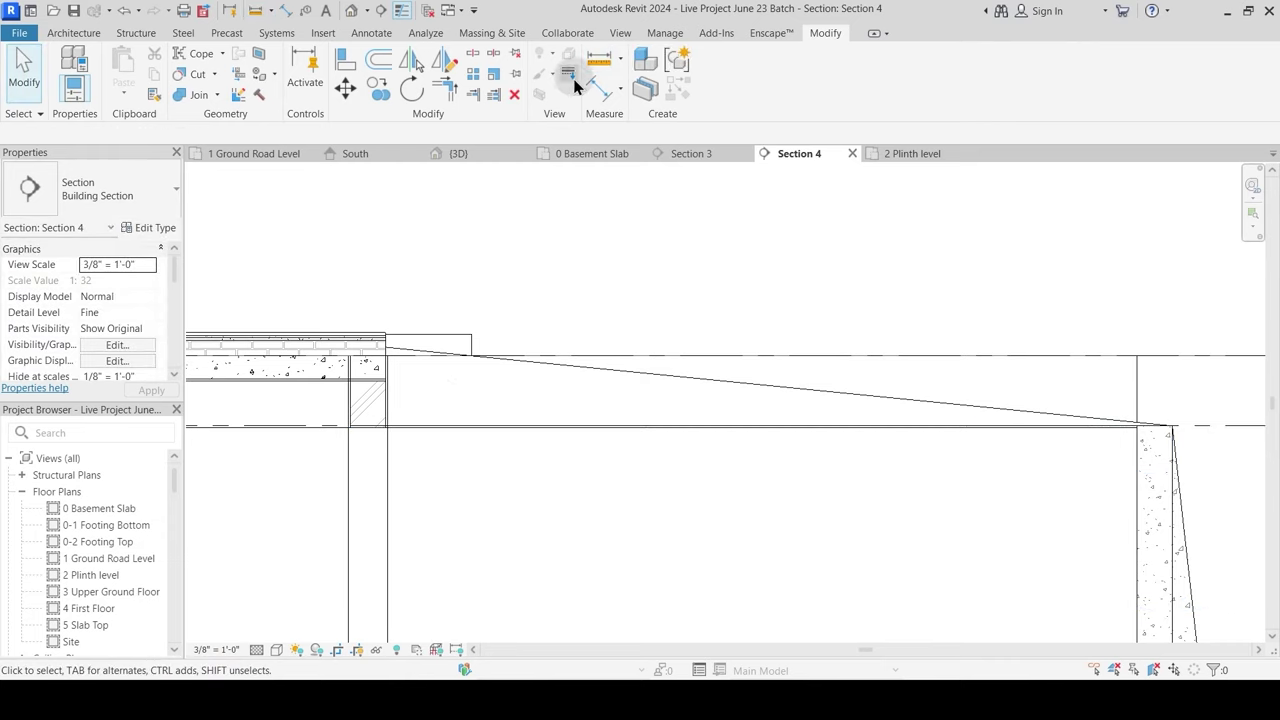
left_click(386, 426)
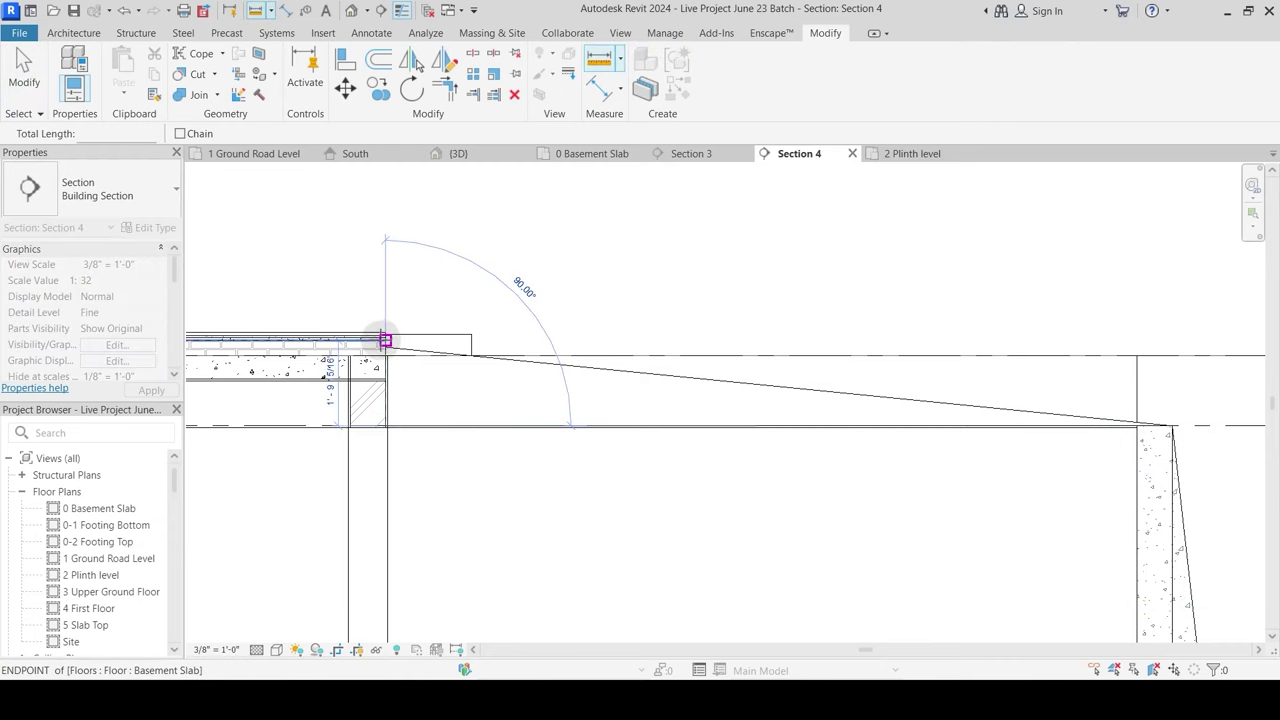
key("Escape")
key("Escape")
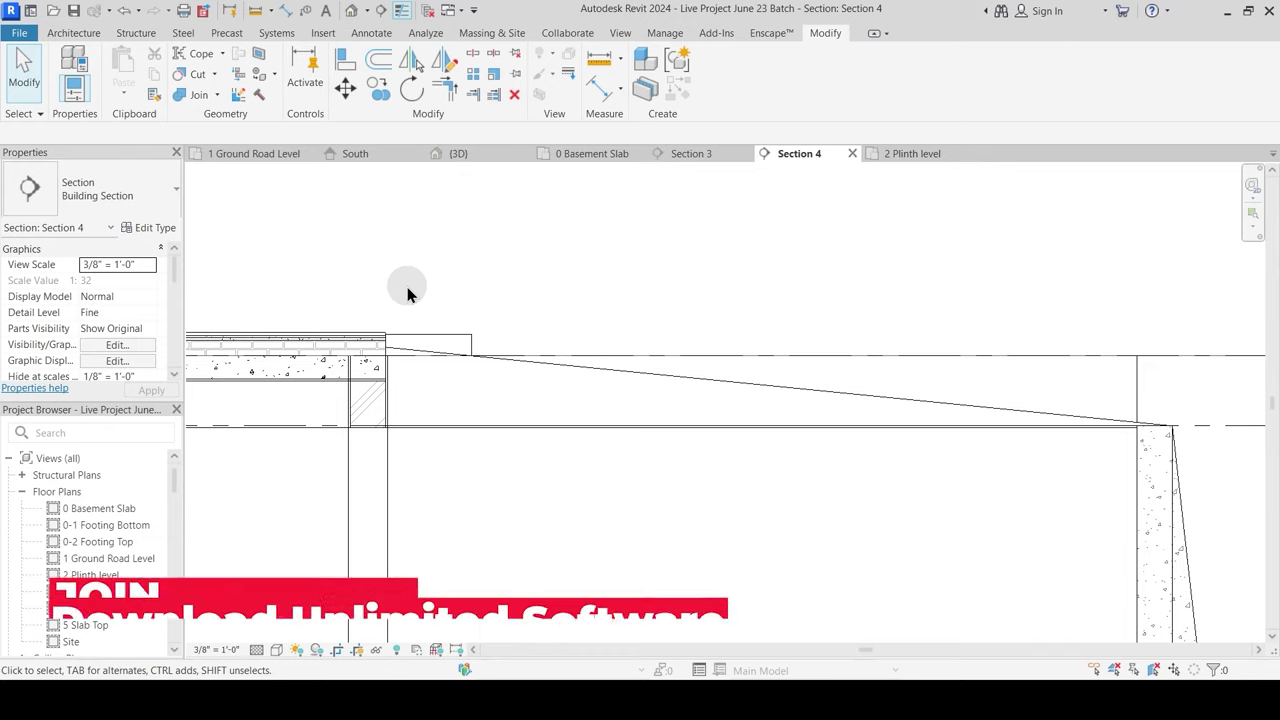
left_click(596, 64)
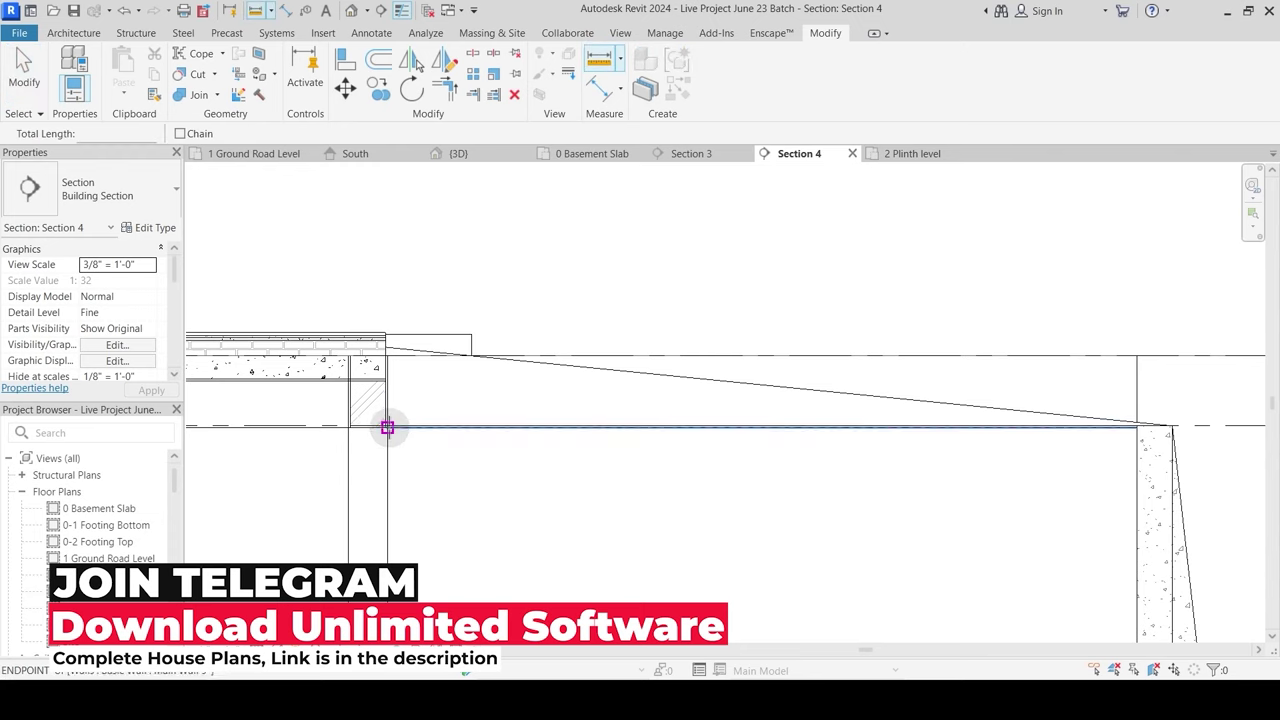
left_click(386, 428)
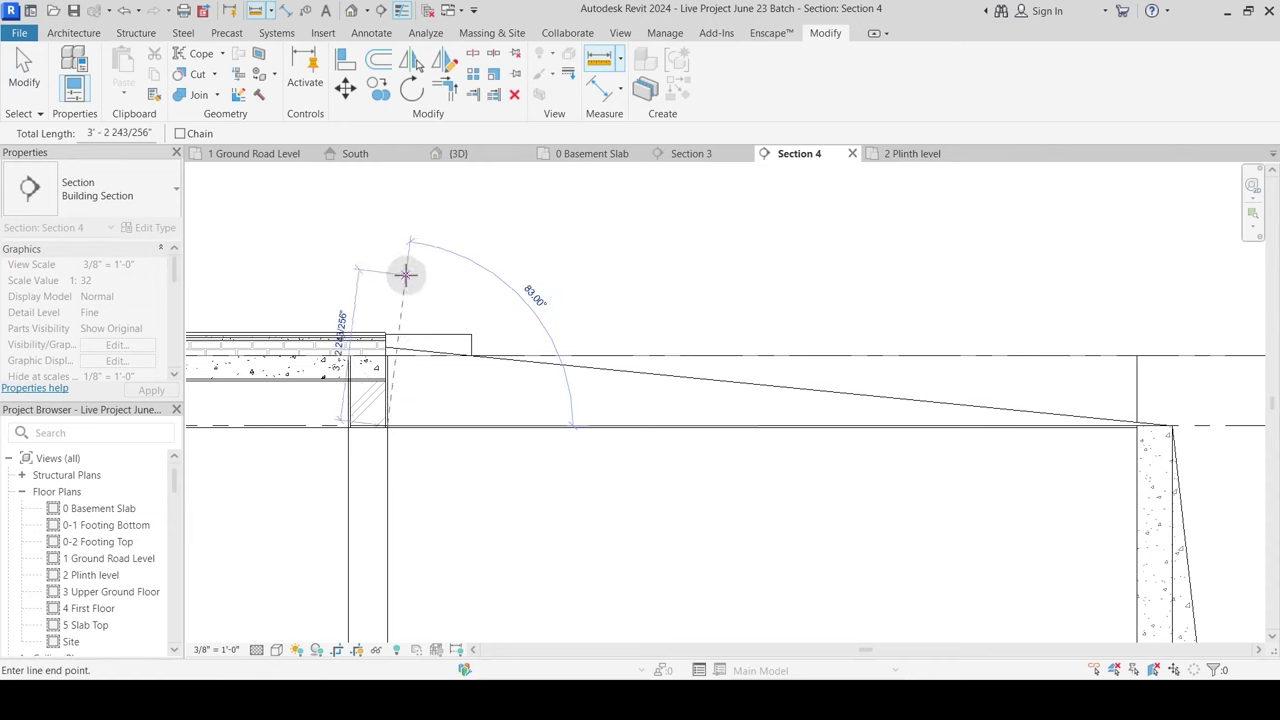
Step: Set Ramp 3's Ramp Max Slope to 9 and close Type Properties
key("Escape")
key("Escape")
left_click(561, 362)
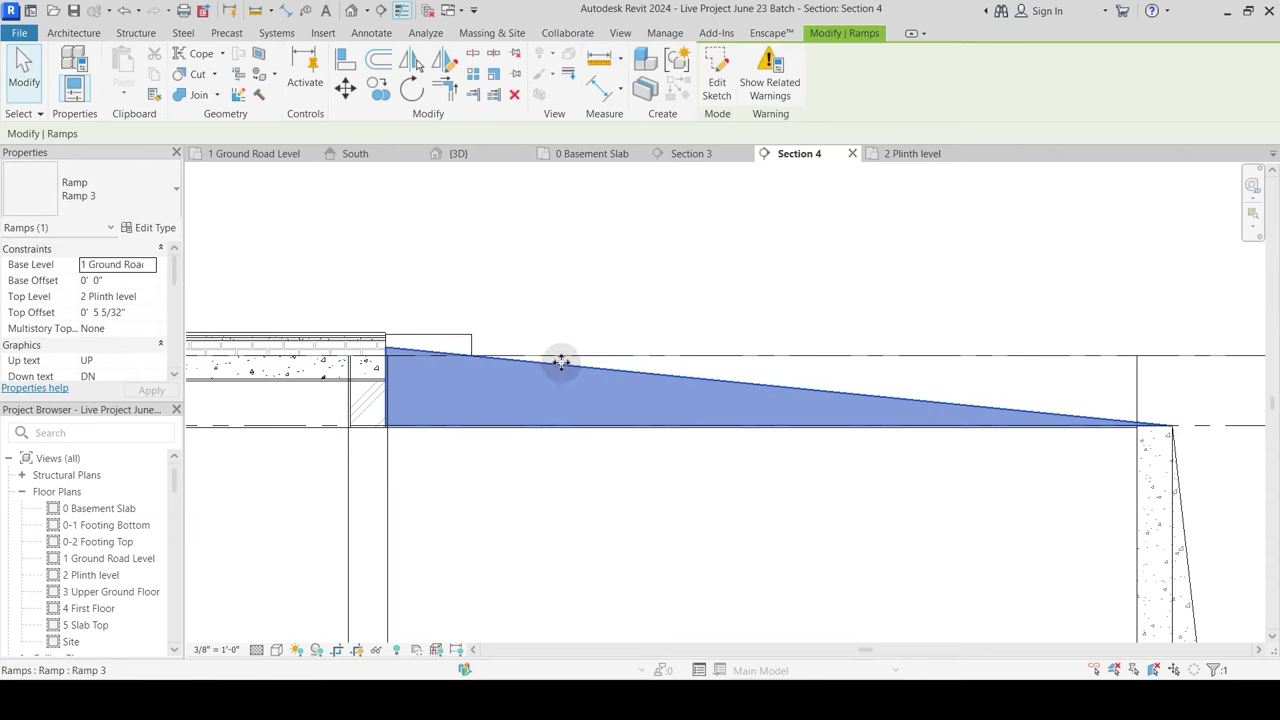
left_click(130, 228)
left_click(946, 517)
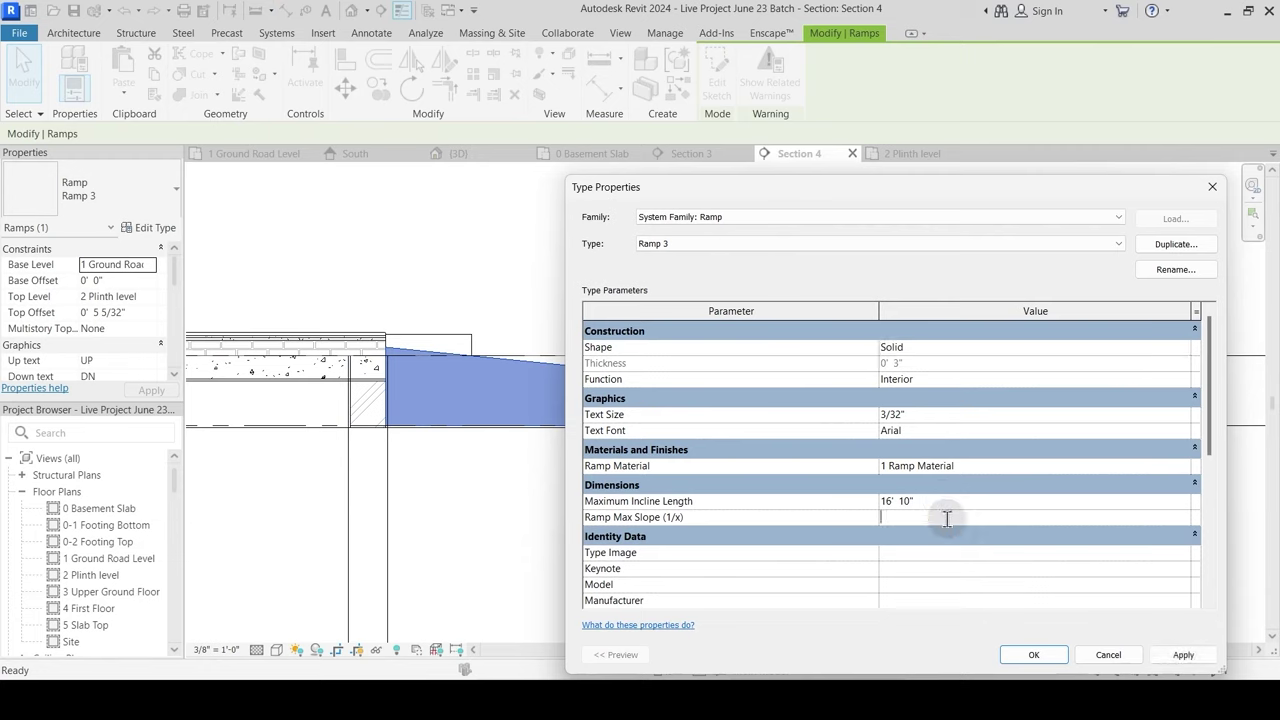
type("9")
left_click(1030, 654)
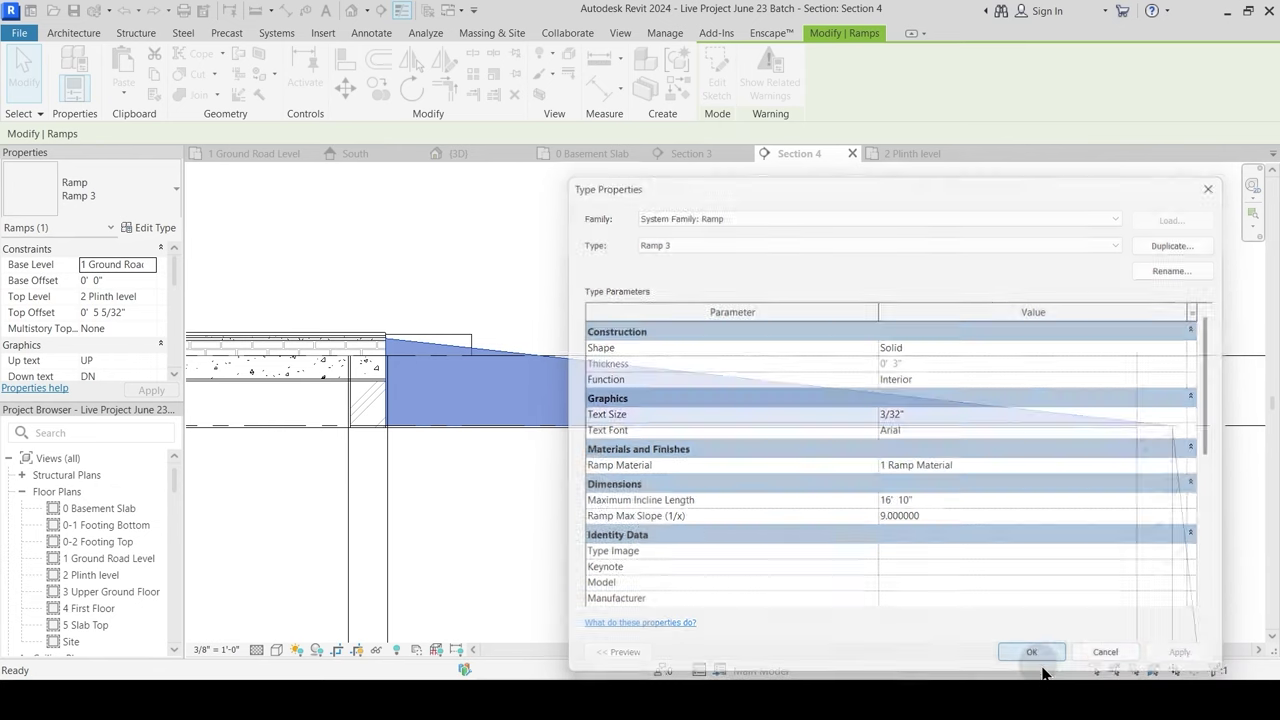
Step: Refine the Ramp Max Slope from 8.5 to 8.35 and close the type settings
scroll(371, 340, "up", 3)
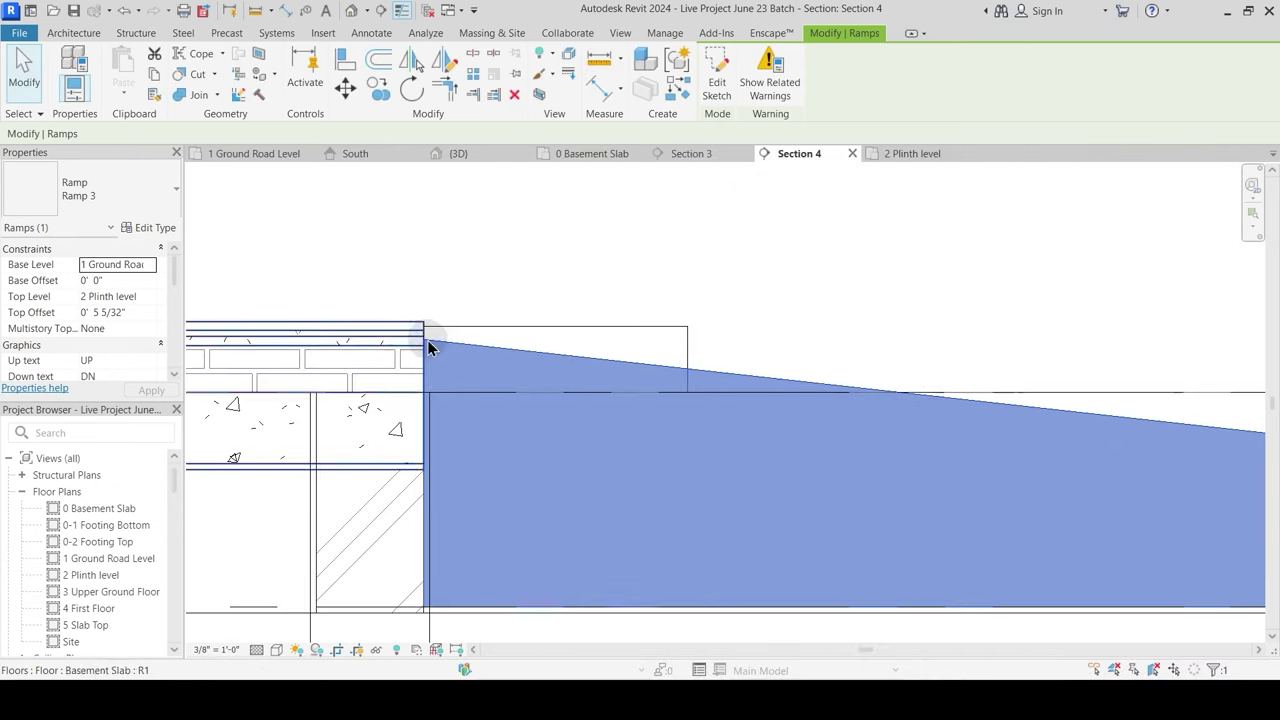
left_click(150, 227)
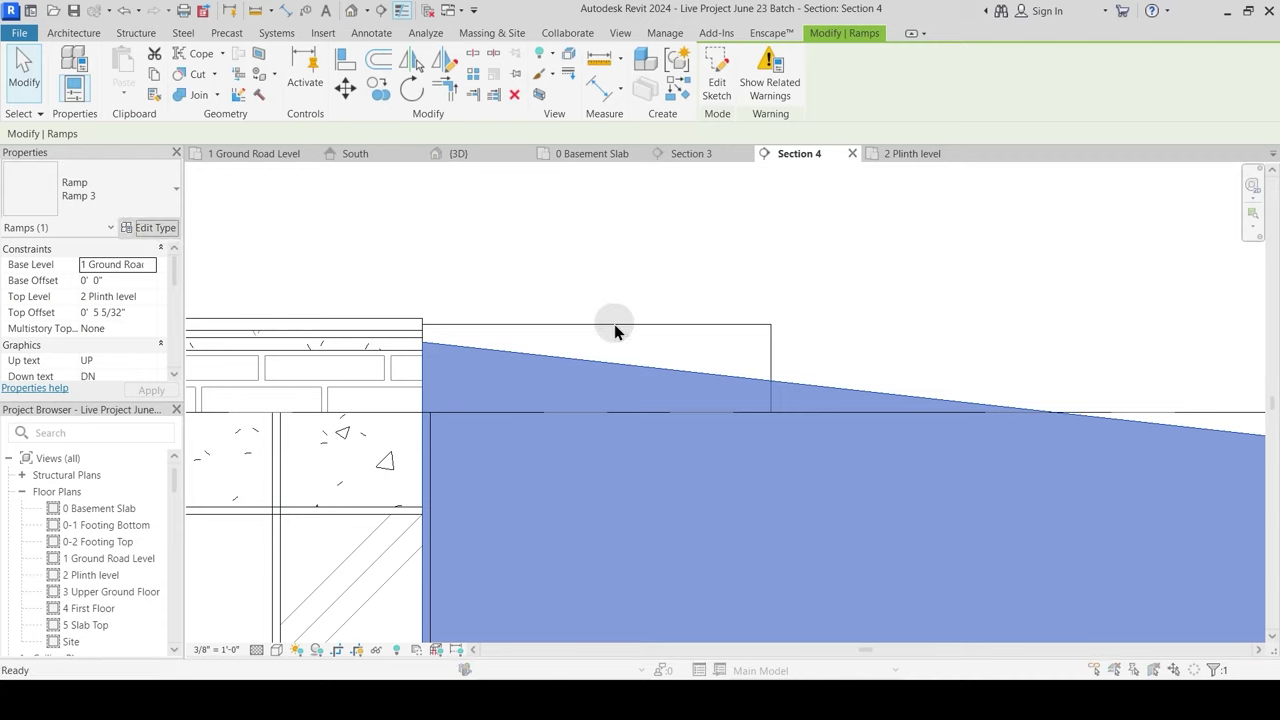
left_click(1016, 520)
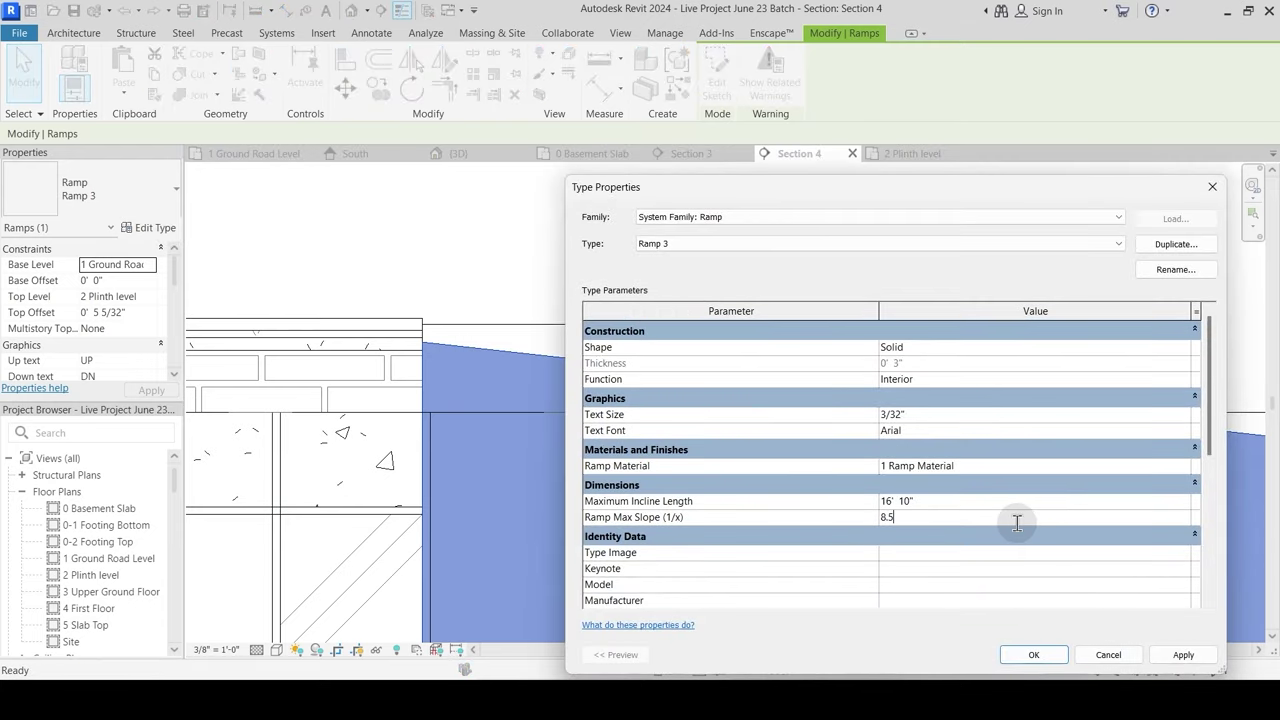
left_click(1205, 656)
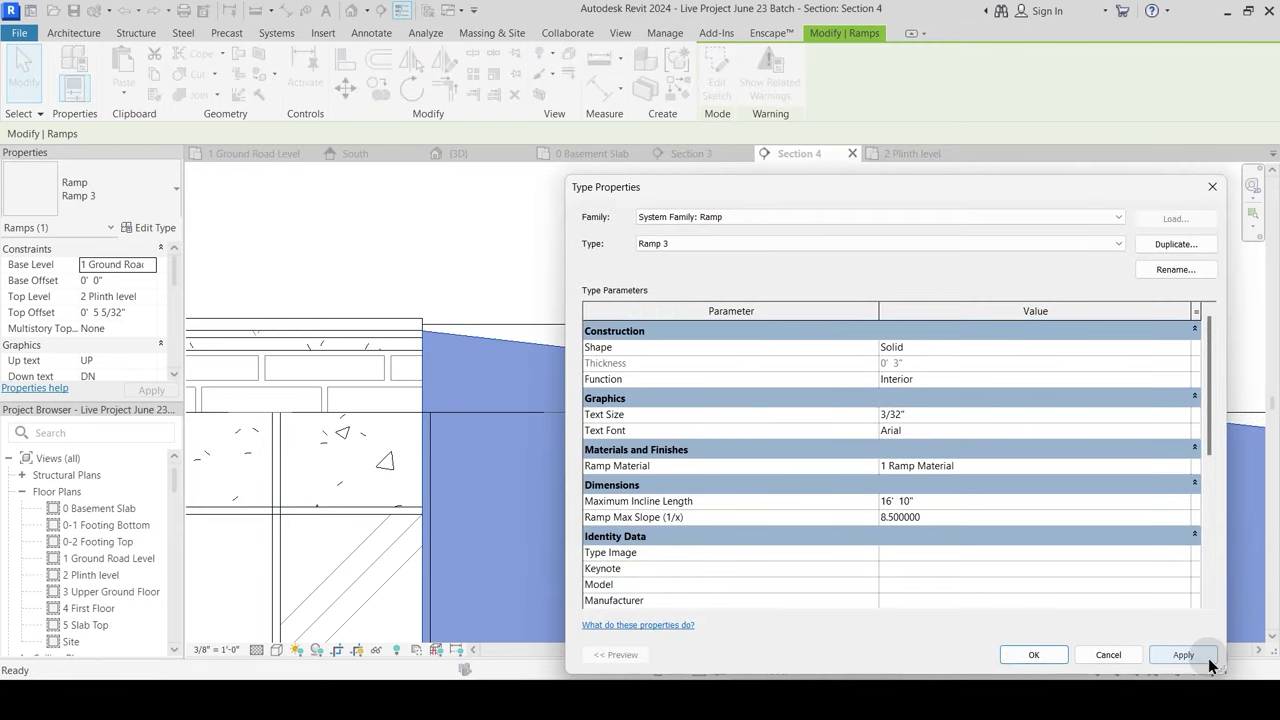
left_click(933, 519)
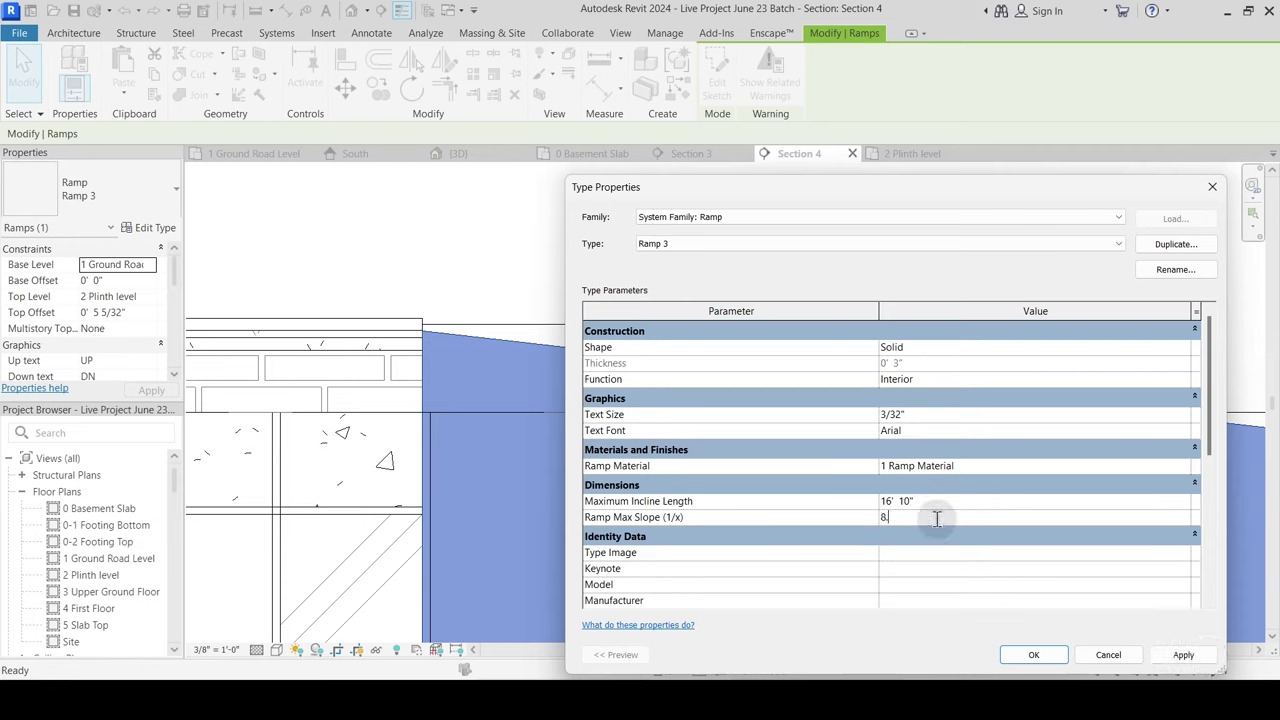
type("8.35")
left_click(1183, 654)
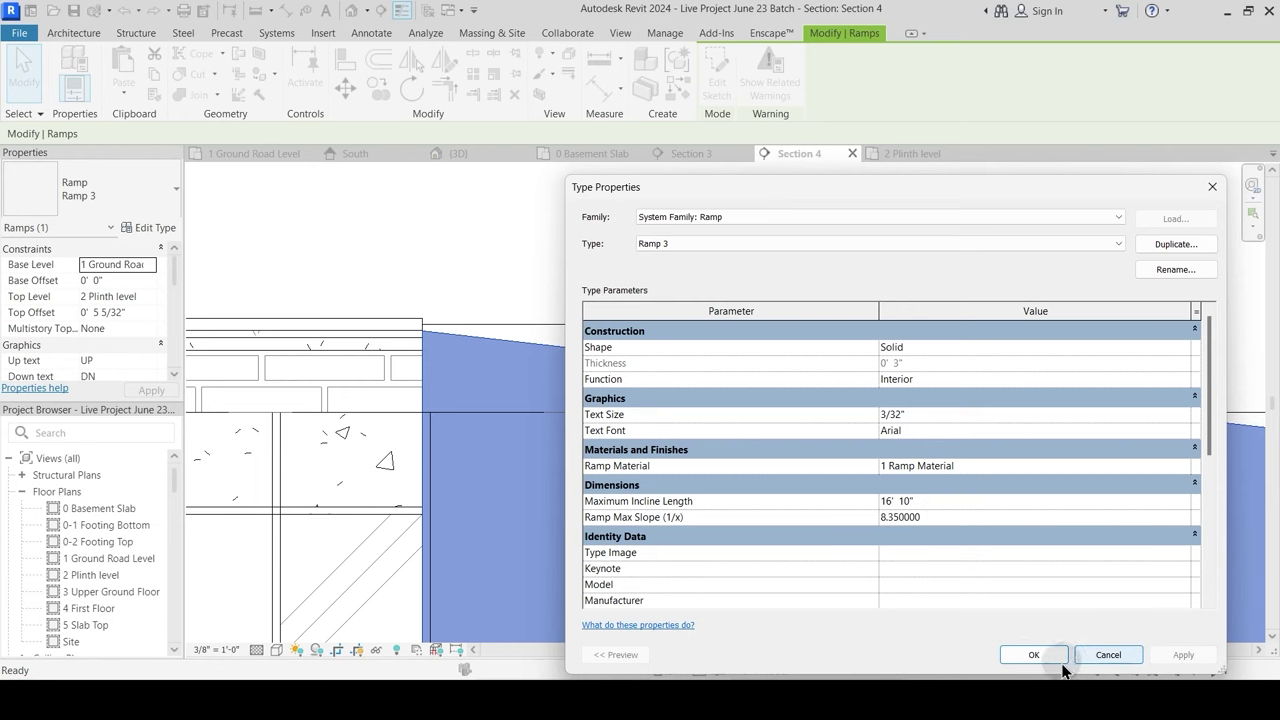
left_click(1030, 654)
scroll(695, 410, "up", 4)
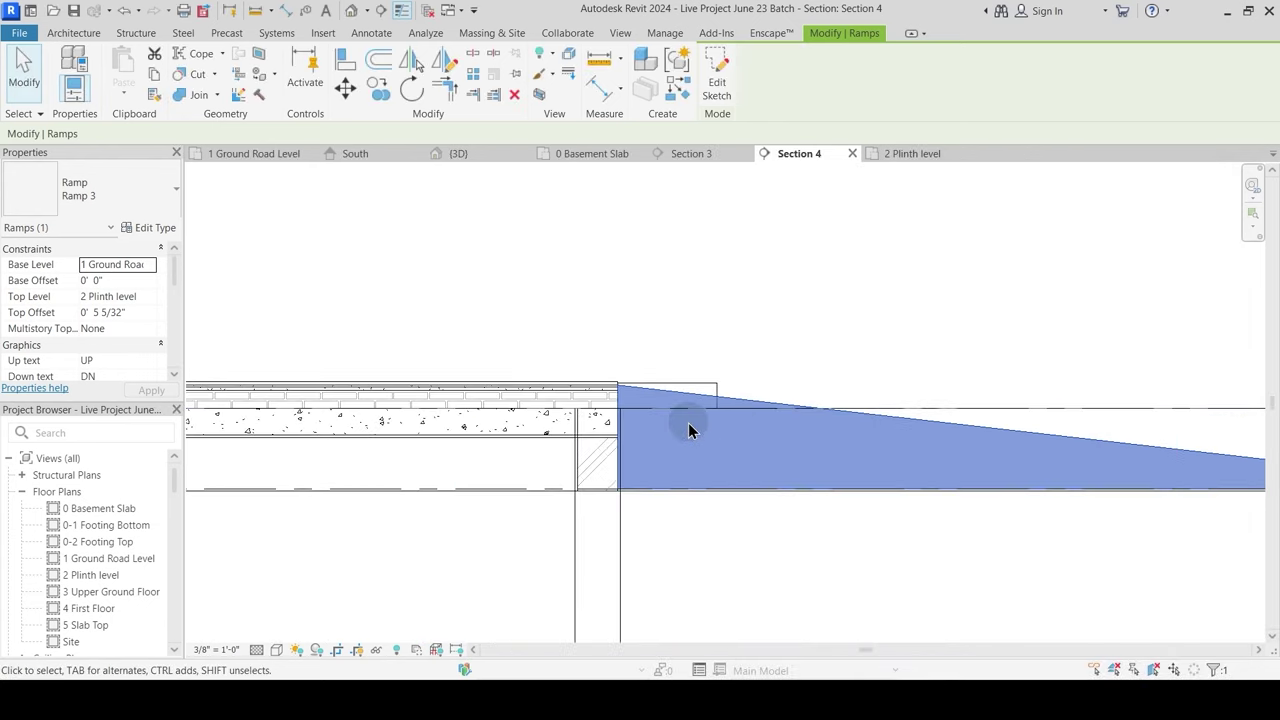
Step: Select the ramp and open its 1 Ramp Material from the type properties
key("Escape")
scroll(688, 425, "down", 3)
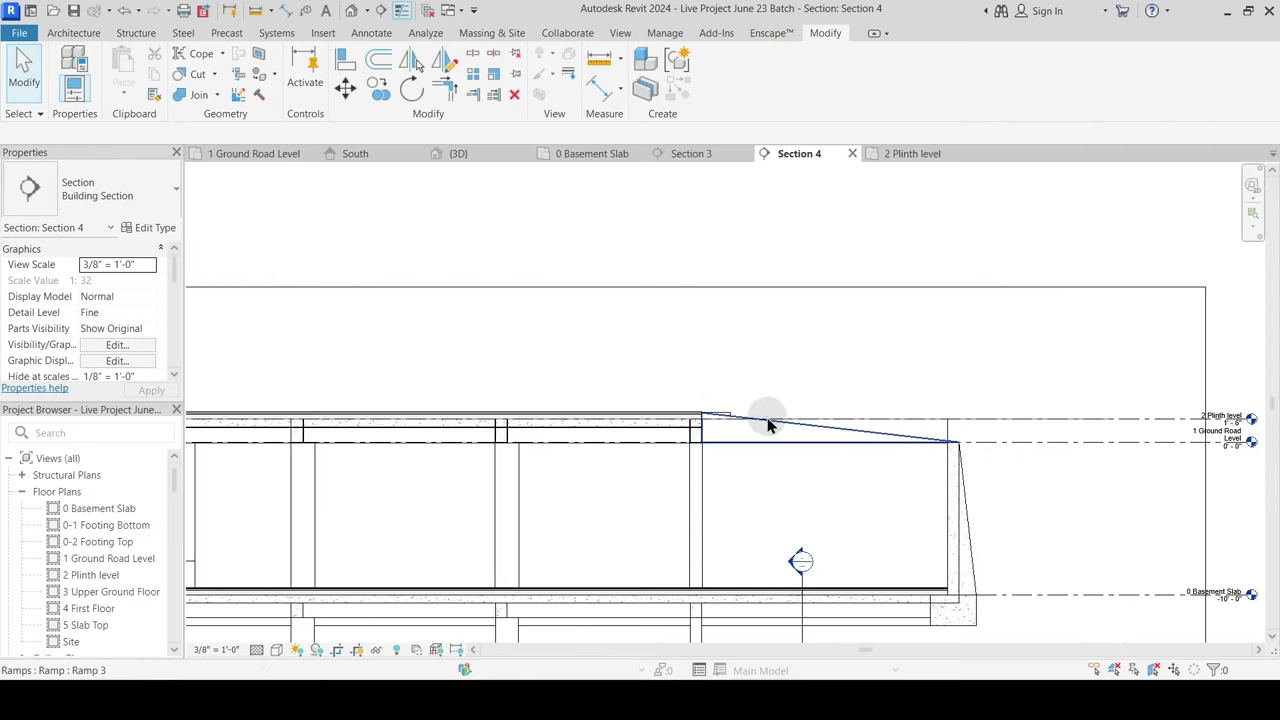
left_click(768, 425)
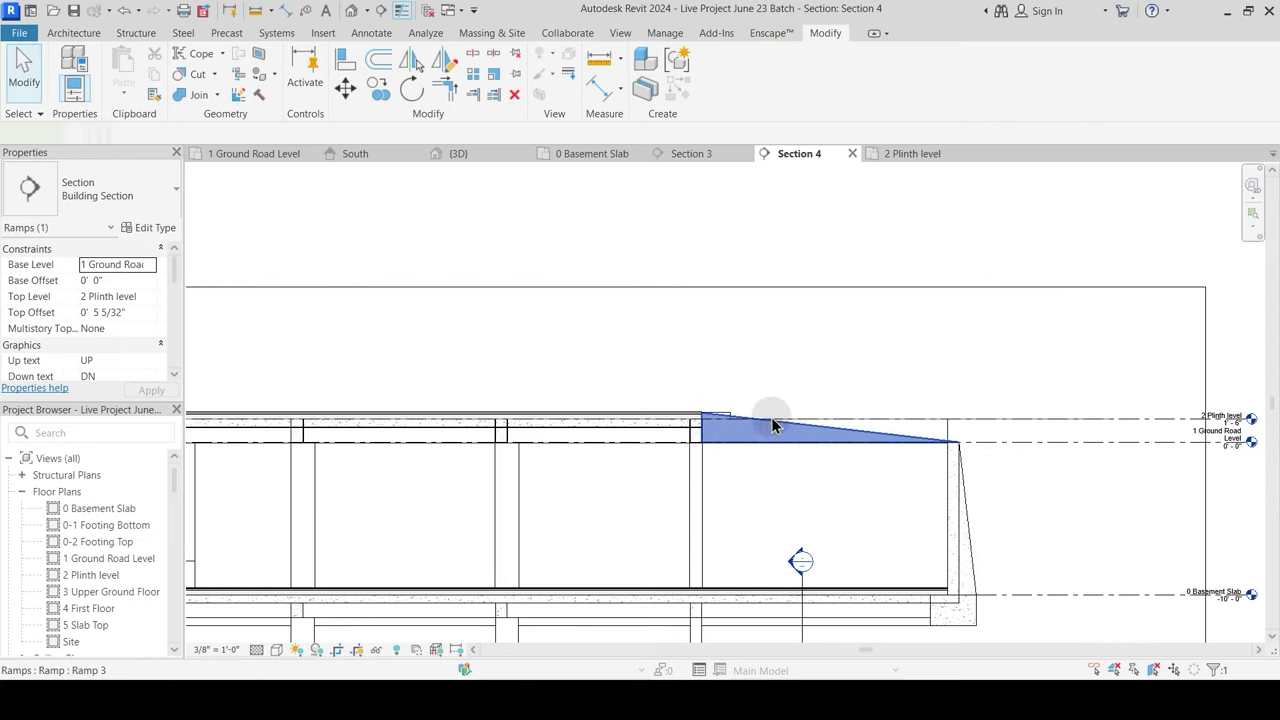
left_click(166, 230)
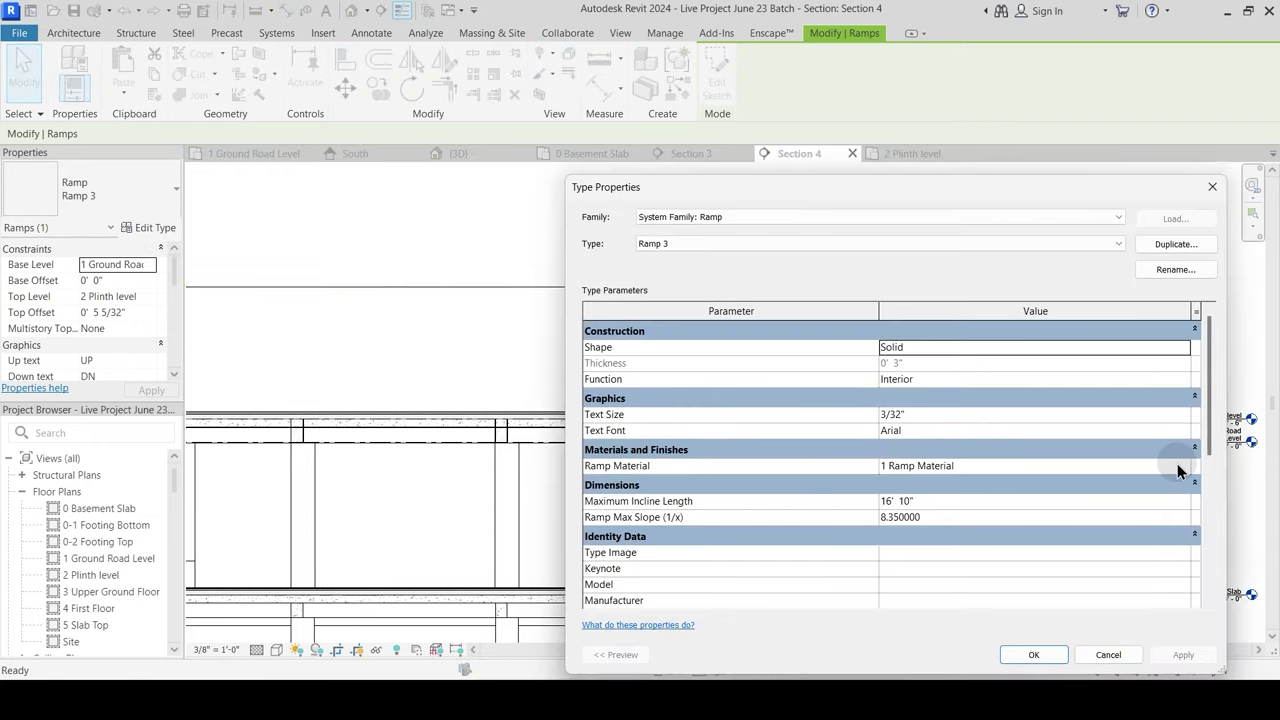
left_click(1185, 463)
left_click(1185, 466)
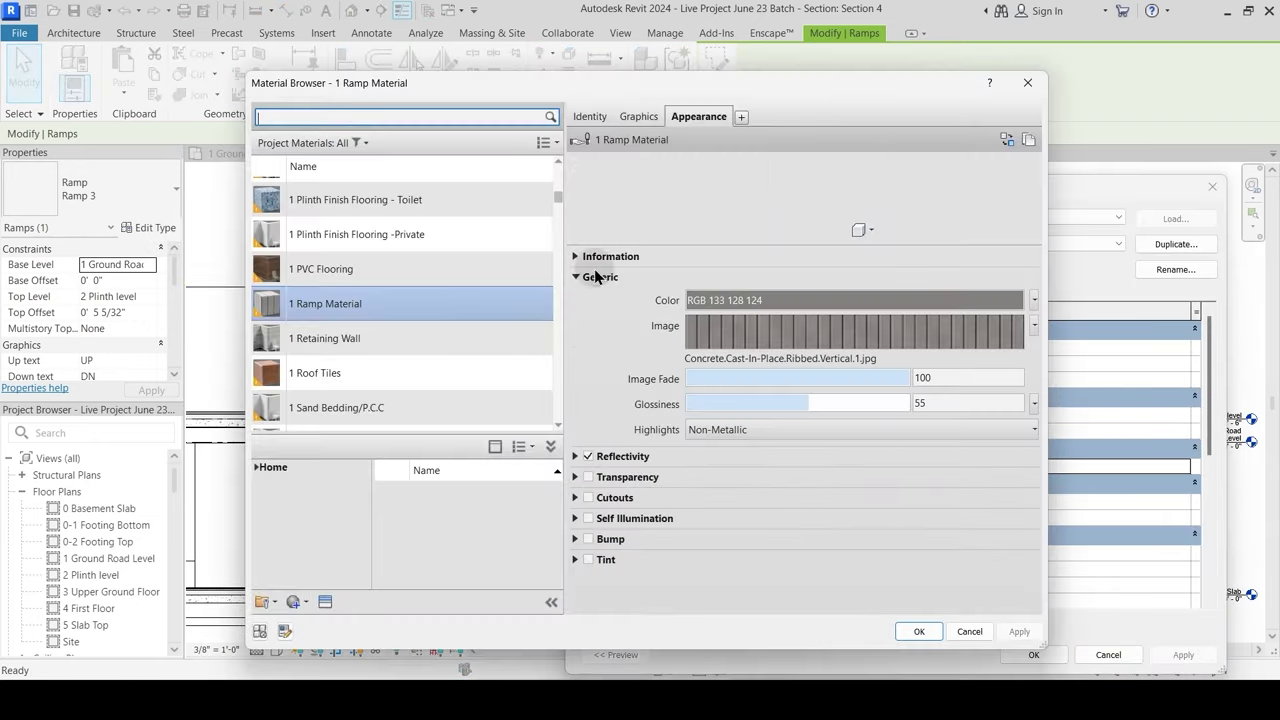
Step: Set the material's cut foreground pattern to Concrete and accept both dialogs
left_click(637, 117)
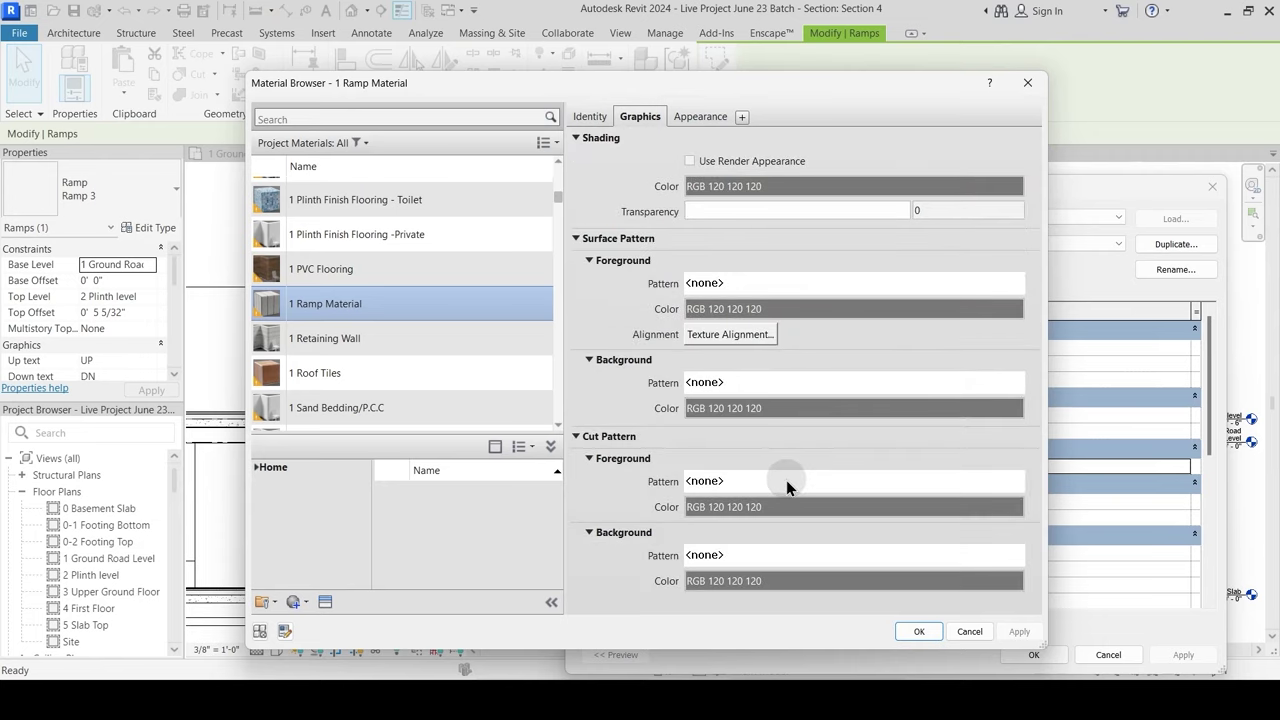
left_click(786, 480)
left_click(785, 343)
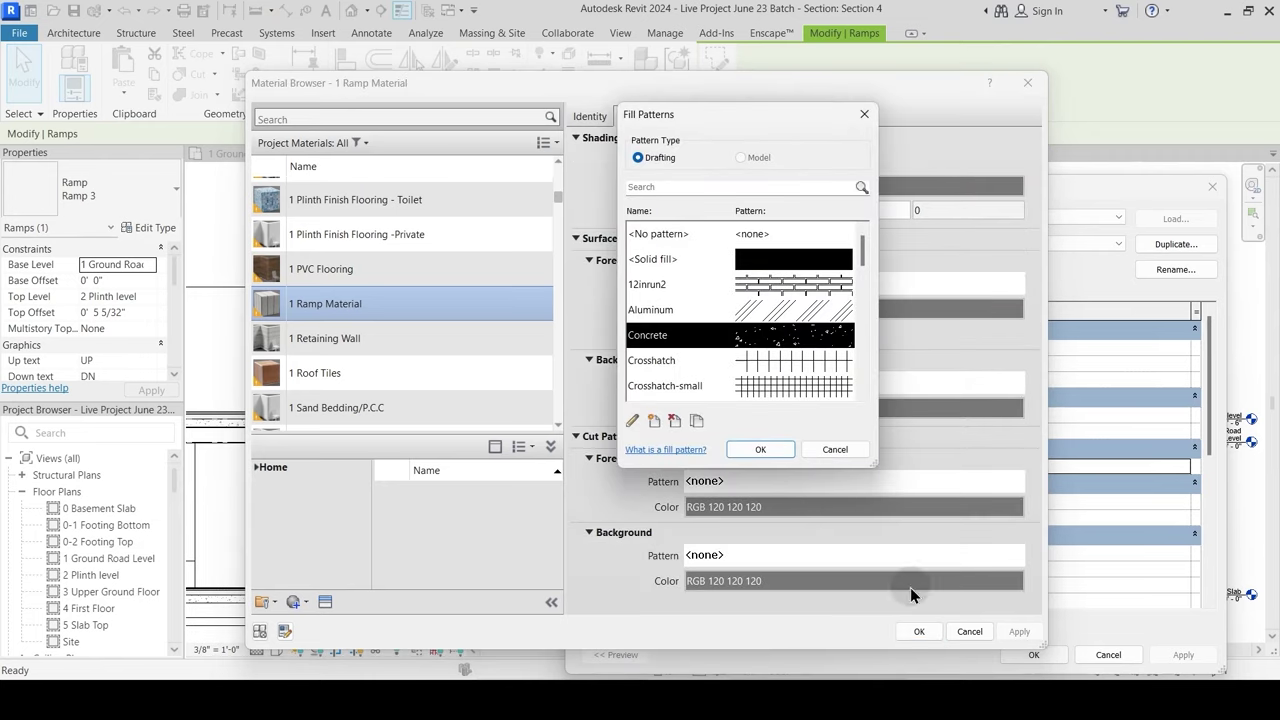
left_click(765, 449)
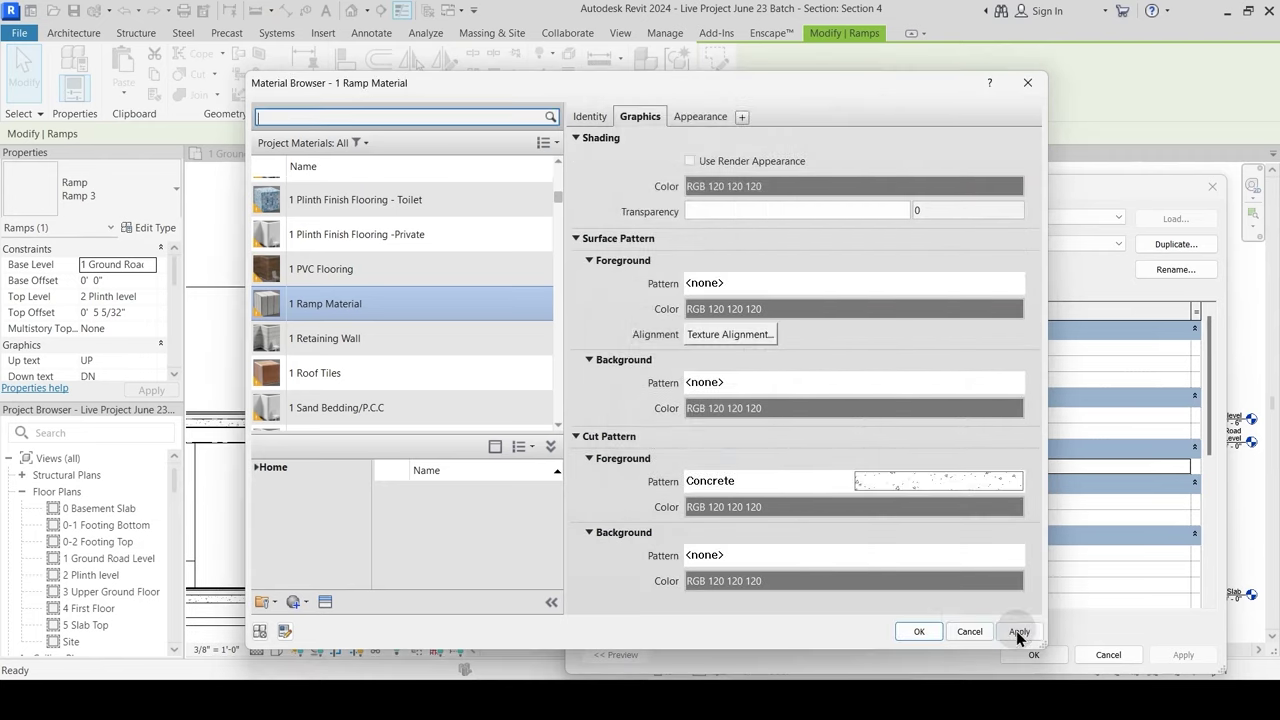
left_click(920, 631)
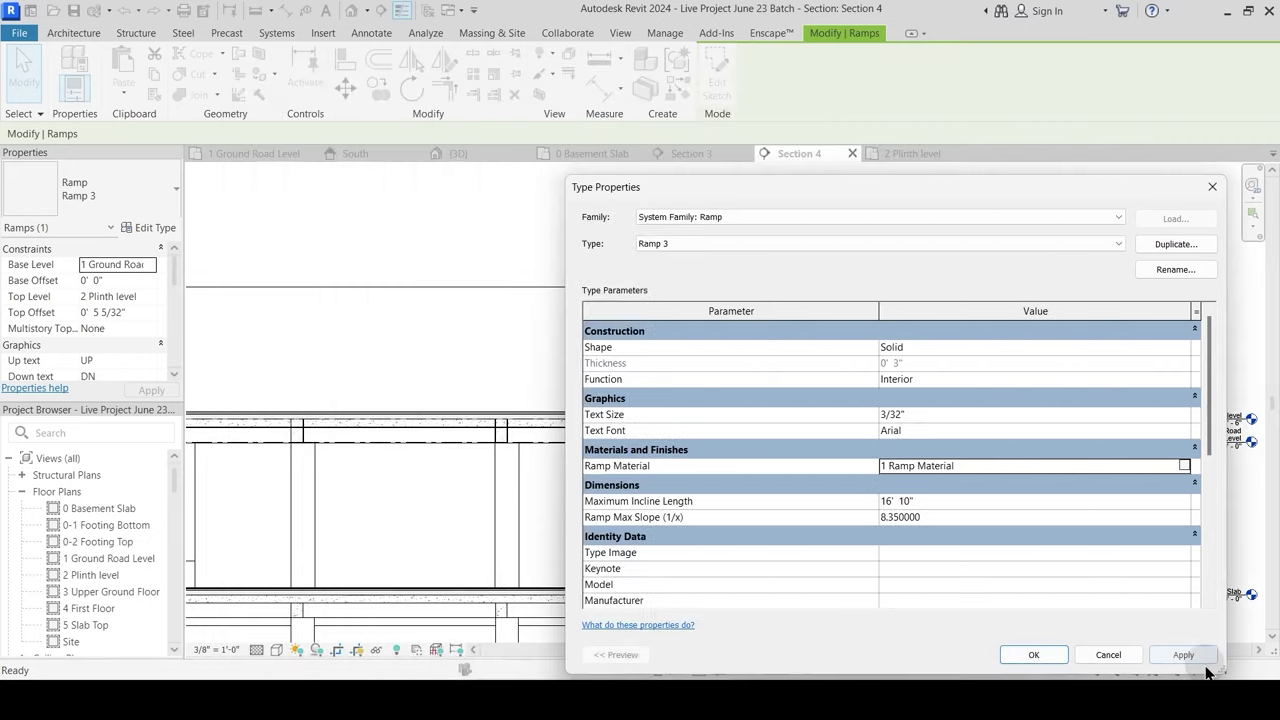
left_click(1036, 655)
left_click(753, 382)
scroll(723, 440, "up", 2)
Step: Inspect the entry ramps in the {3D} view, then return to the 2 Plinth level plan
scroll(640, 449, "down", 3)
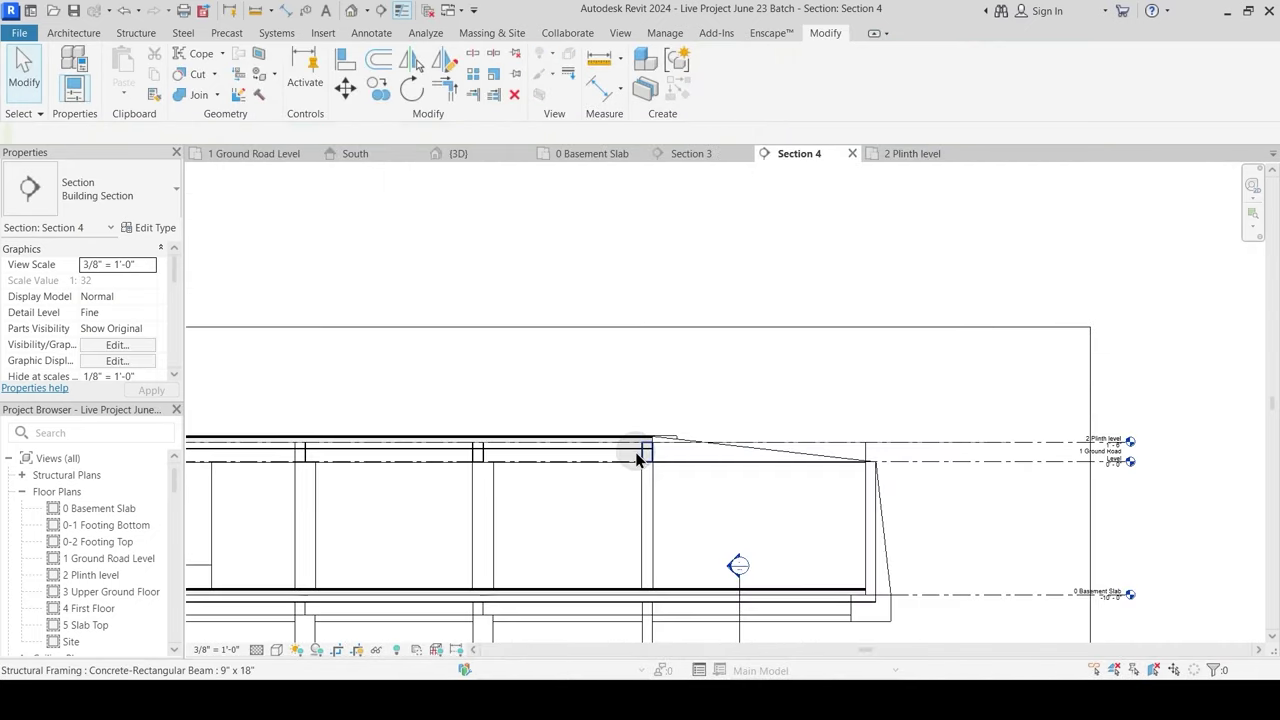
scroll(620, 460, "down", 2)
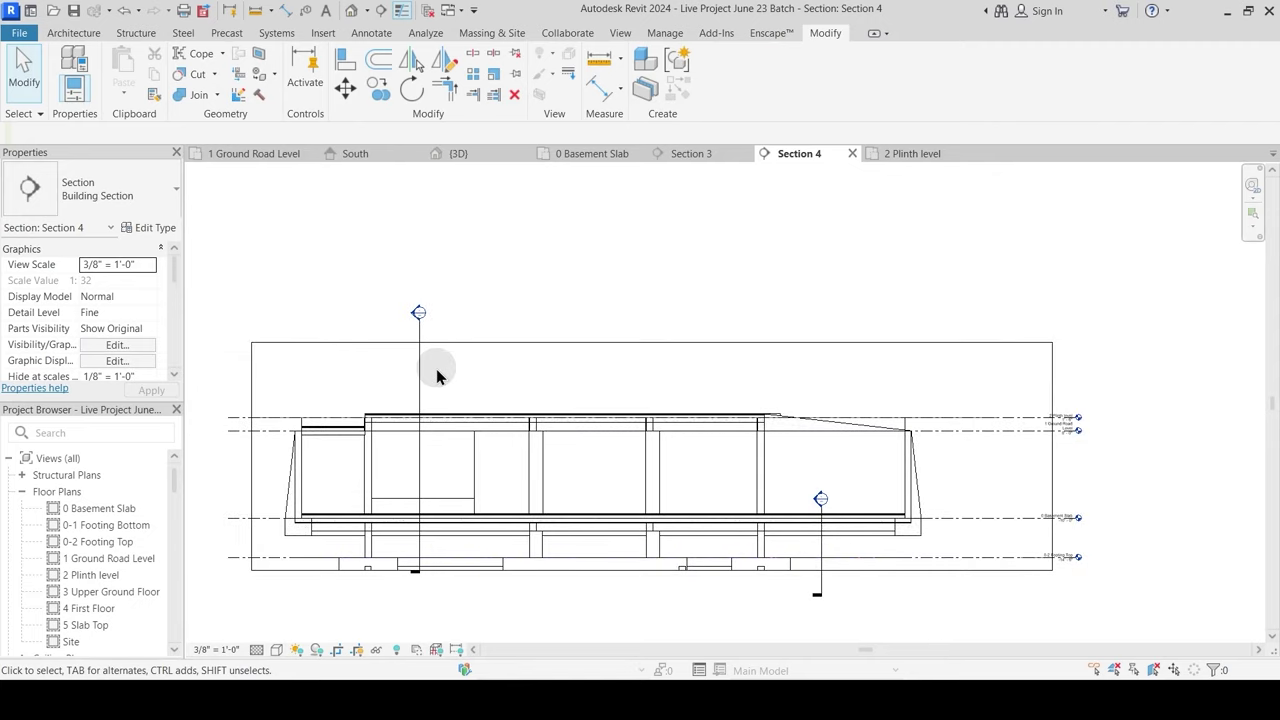
left_click(474, 155)
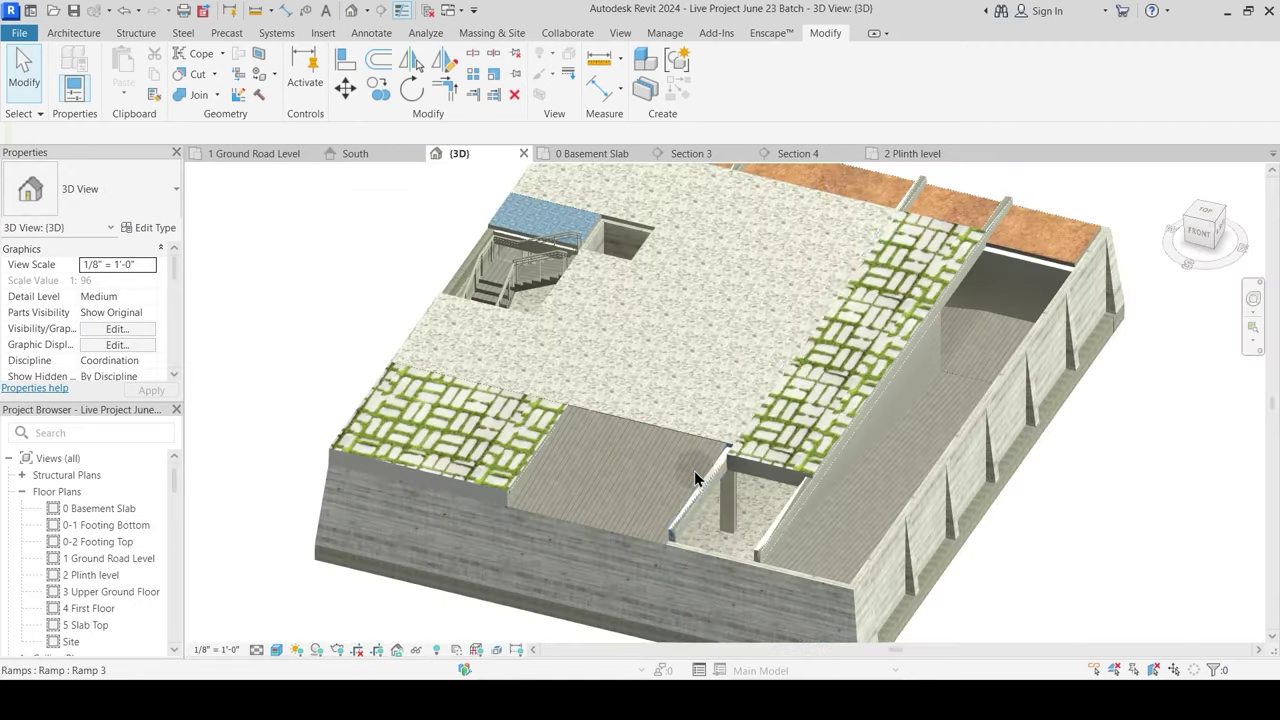
middle_click_drag(695, 478, 725, 475, "shift")
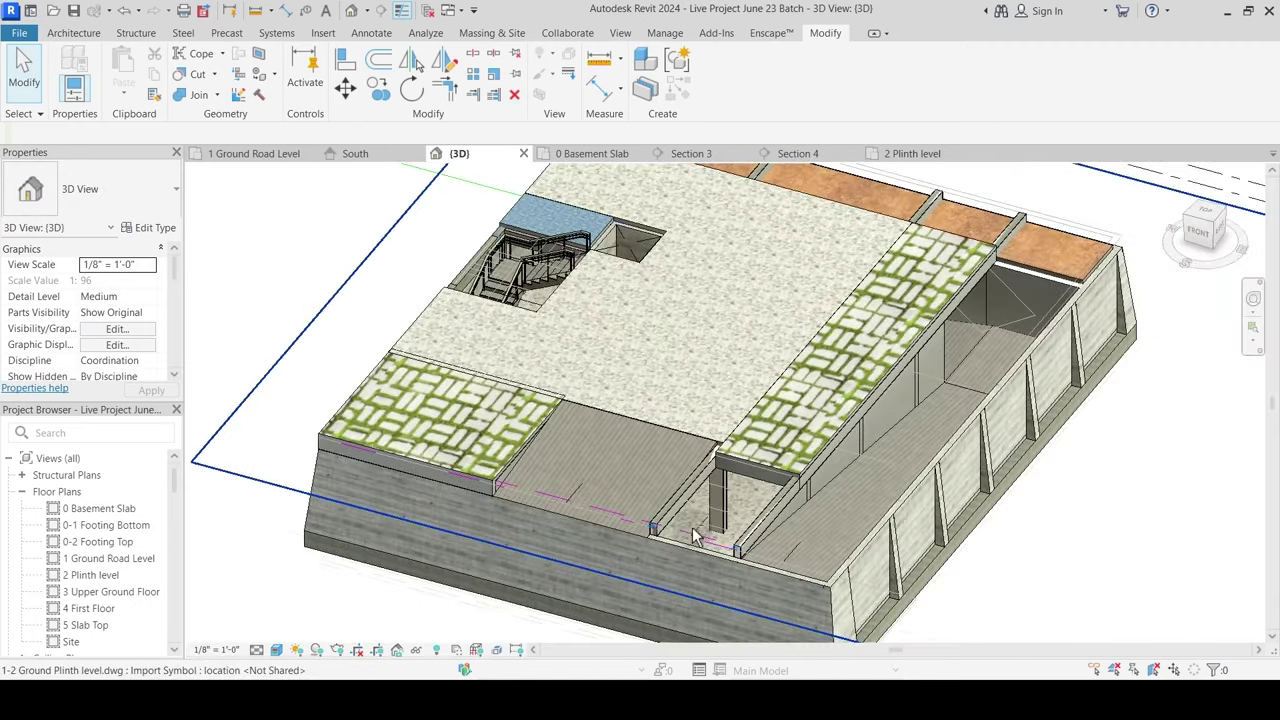
scroll(778, 443, "up", 3)
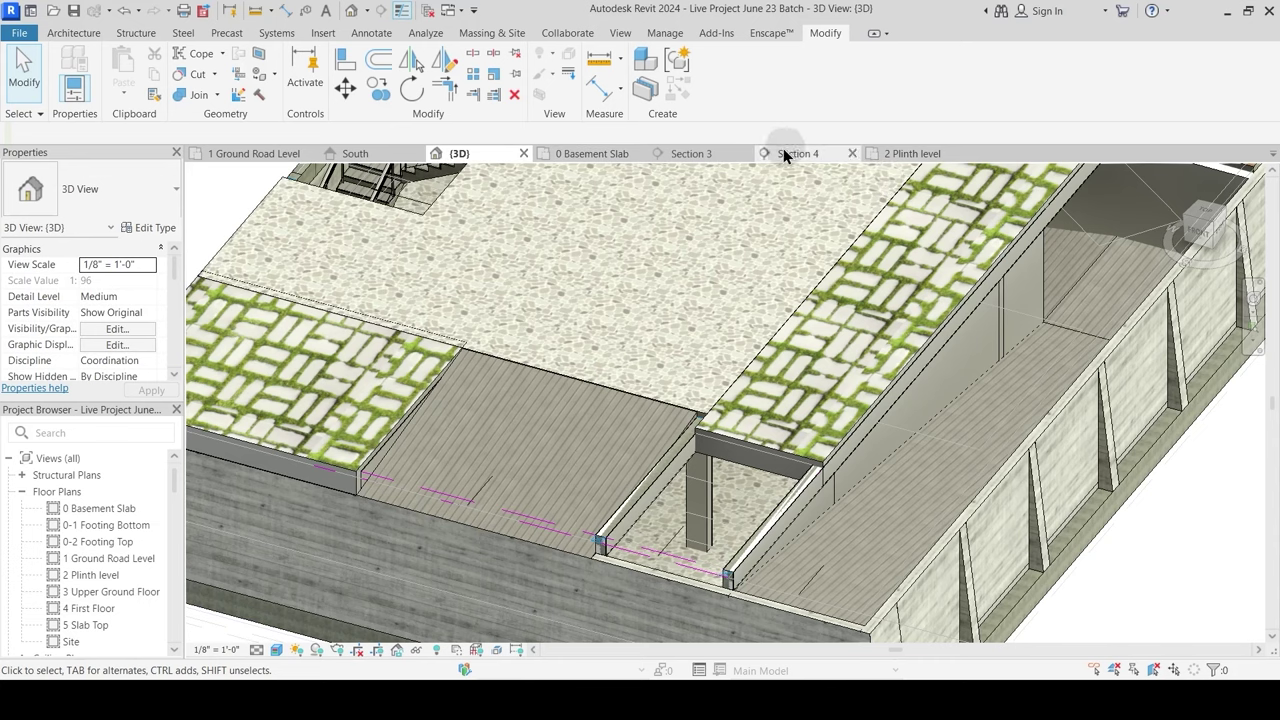
left_click(901, 157)
Step: Start a new in-place Stairs element named Entry Steps
middle_click_drag(729, 506, 677, 371)
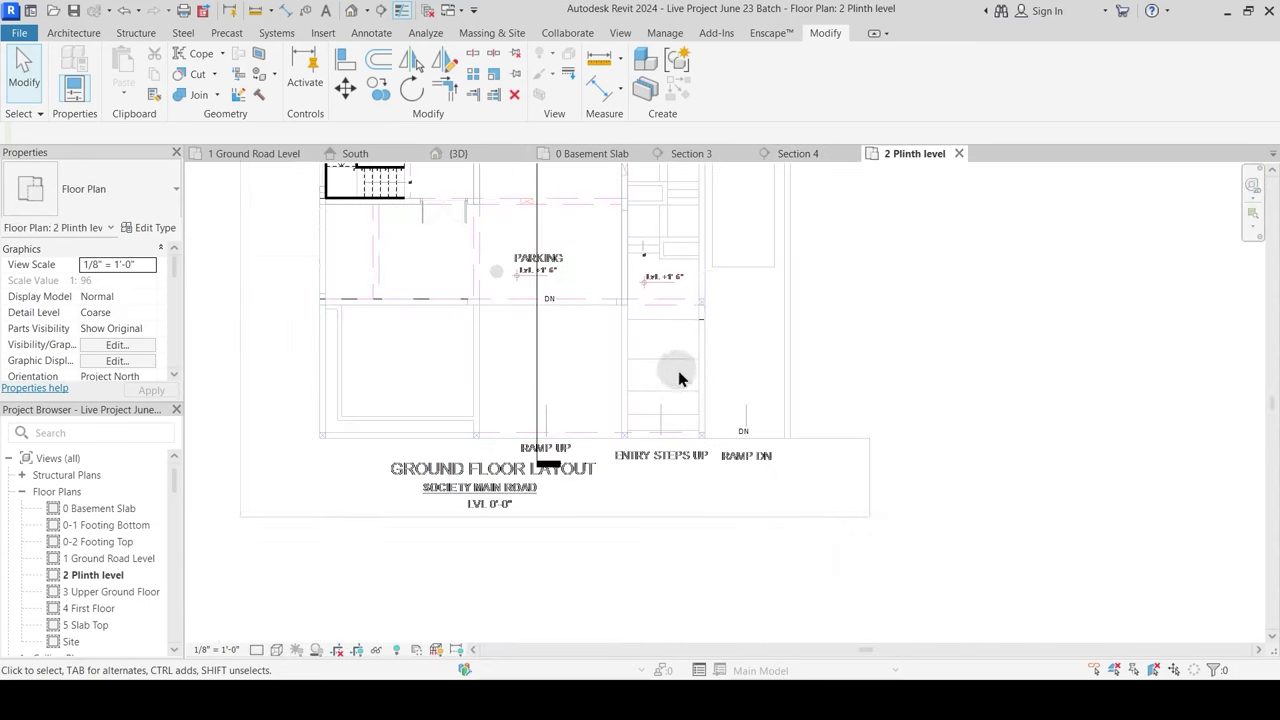
scroll(598, 300, "up", 2)
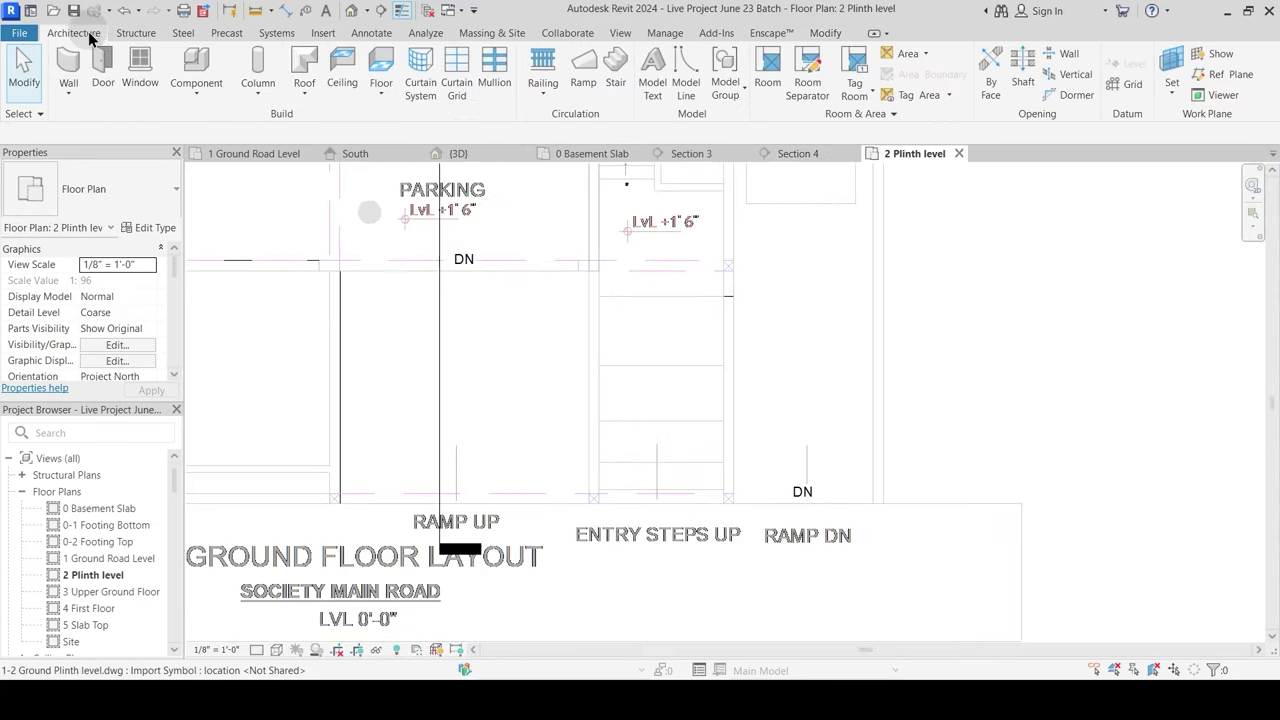
left_click(198, 93)
left_click(221, 166)
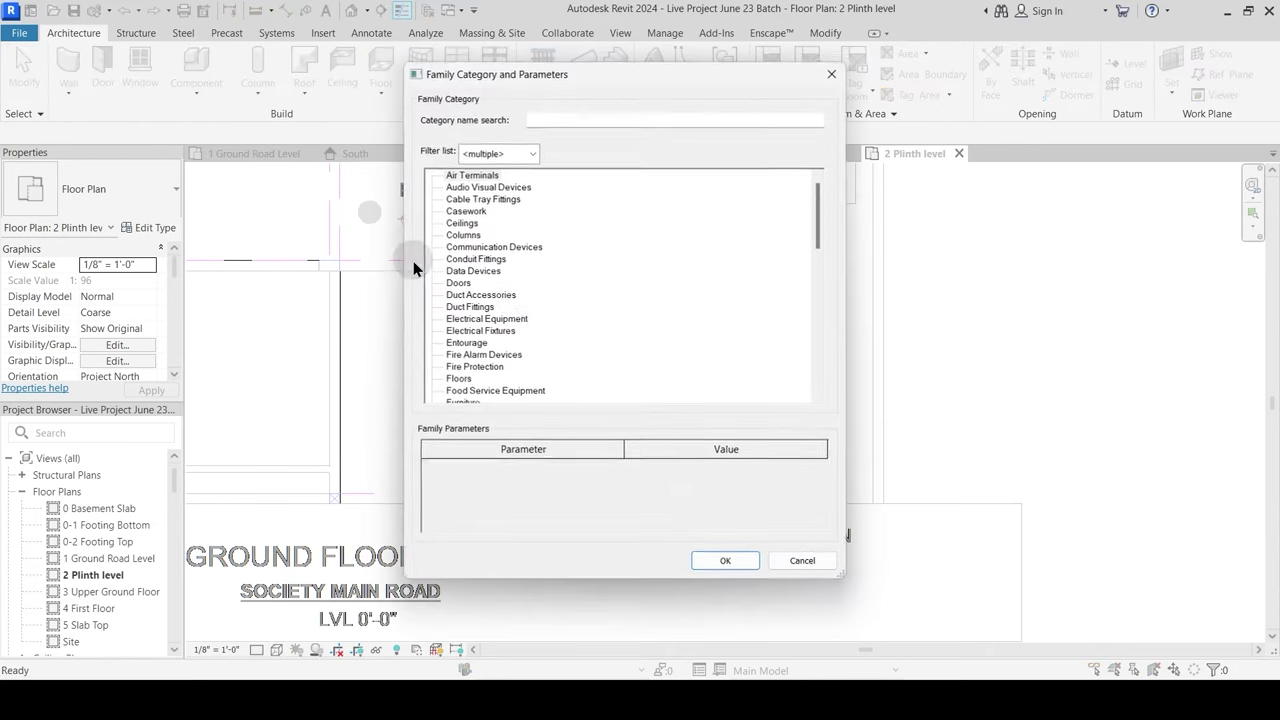
key("s")
scroll(489, 383, "down", 2)
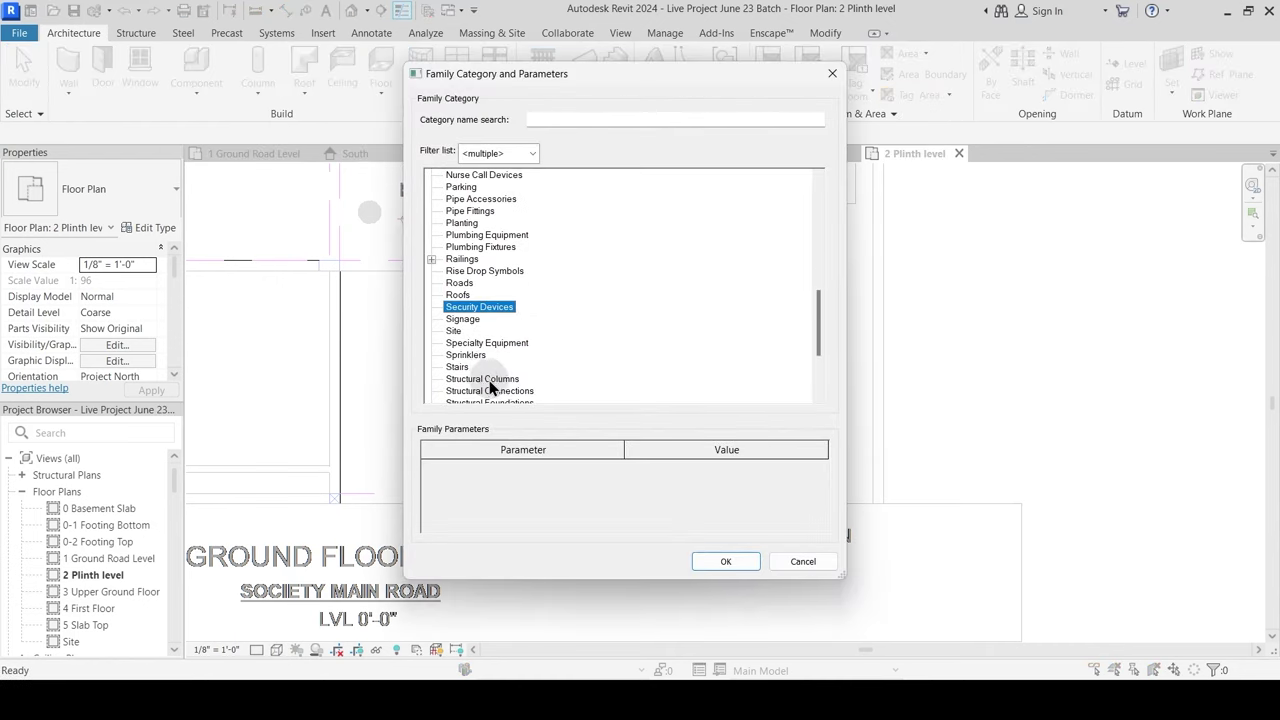
left_click(465, 366)
left_click(728, 558)
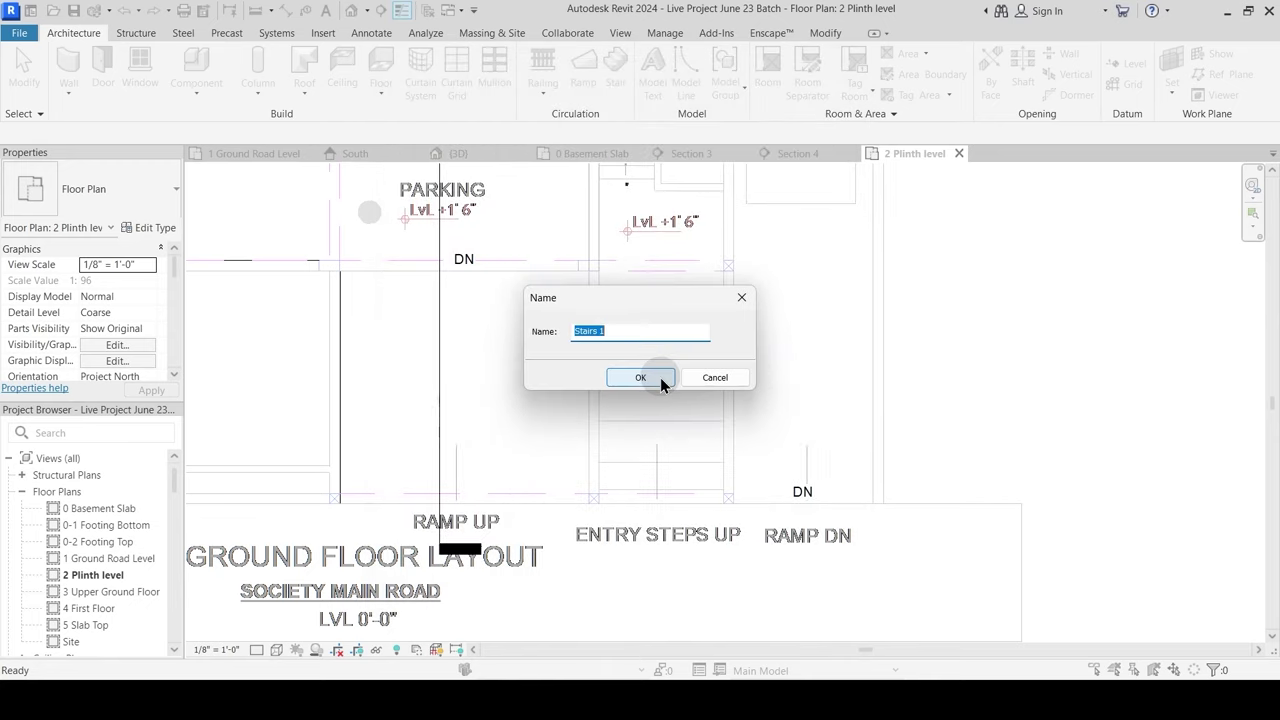
type("Entry Steps")
left_click(652, 379)
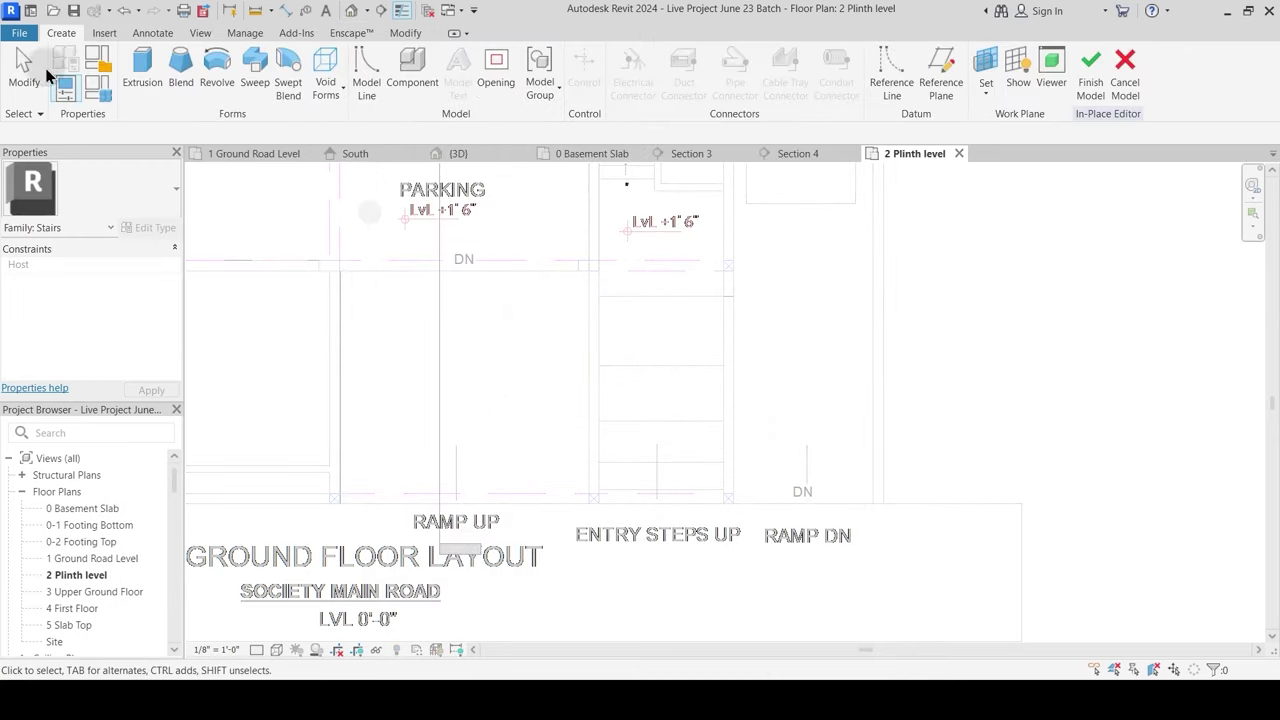
Step: Begin an extrusion using the 1 Black Stone material, sketched as a rectangle
left_click(140, 65)
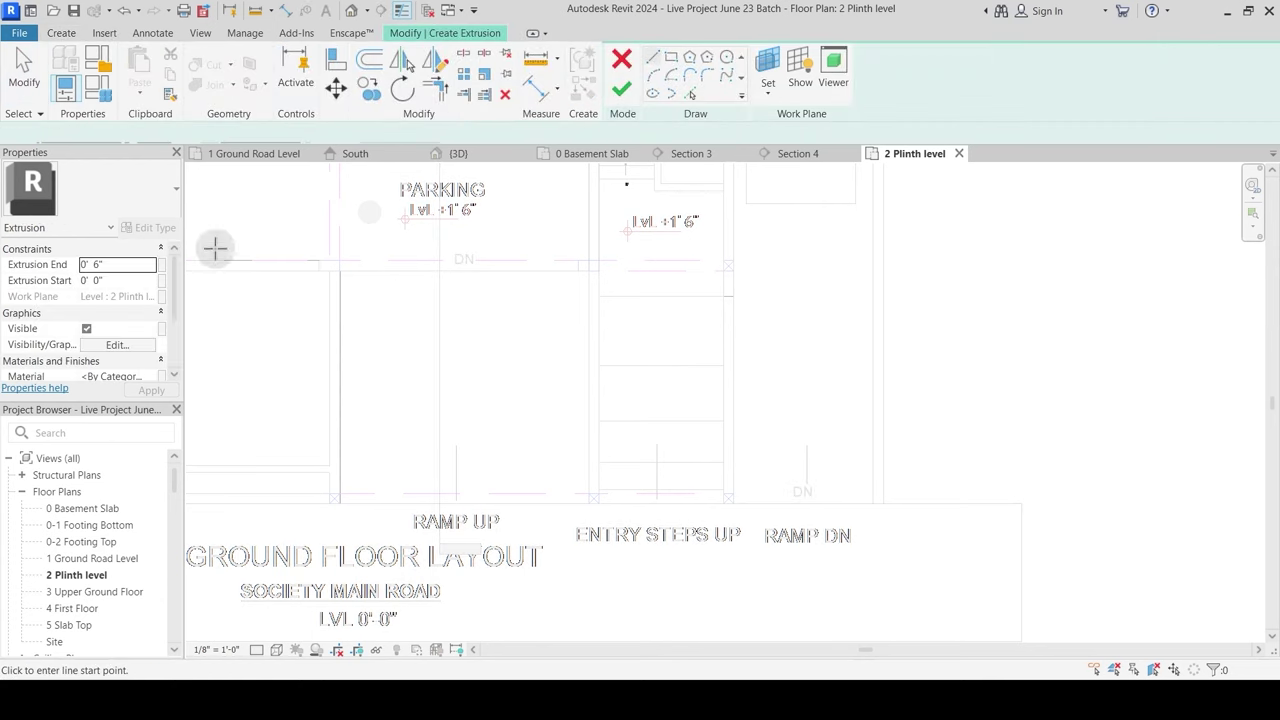
scroll(148, 383, "down", 1)
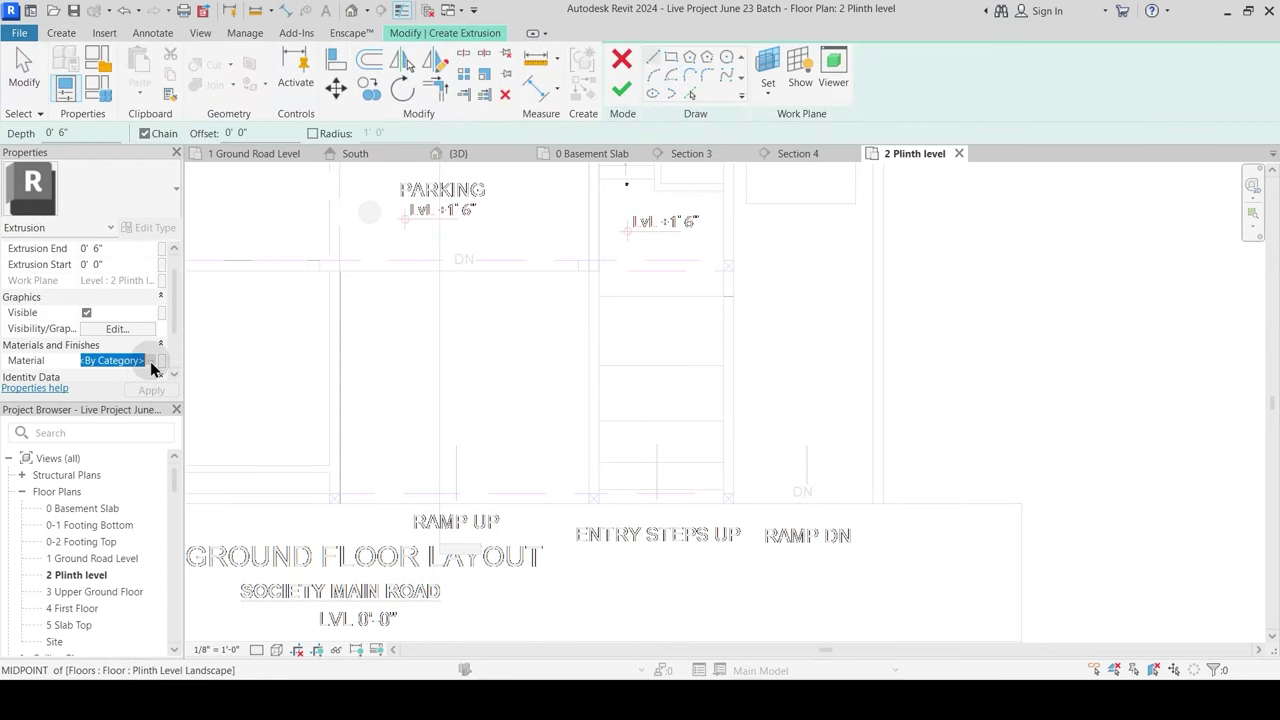
left_click(157, 362)
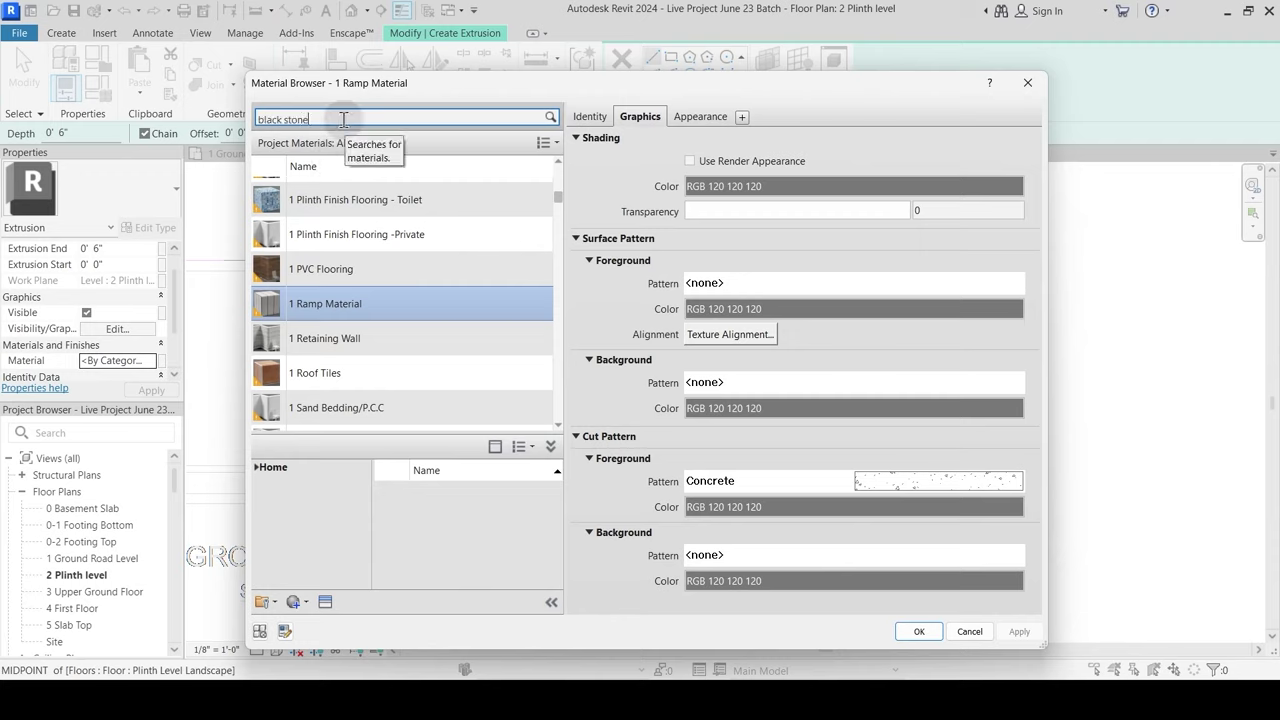
left_click(342, 218)
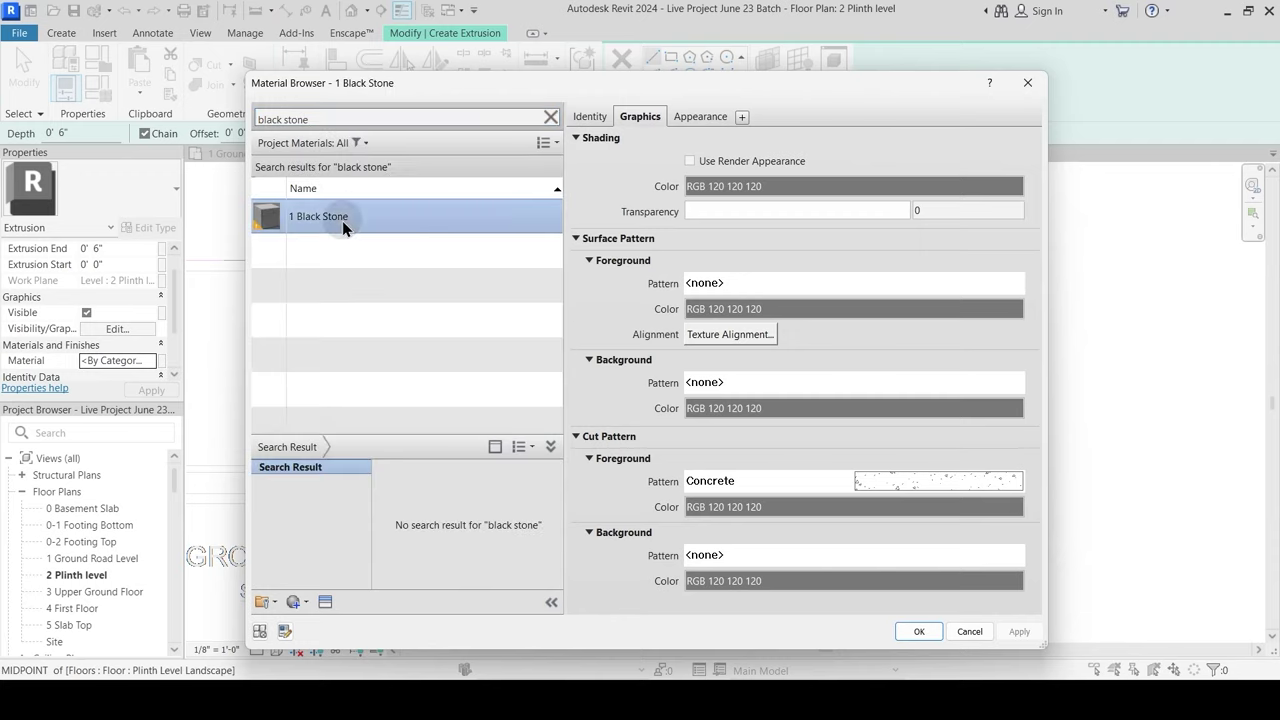
left_click(916, 631)
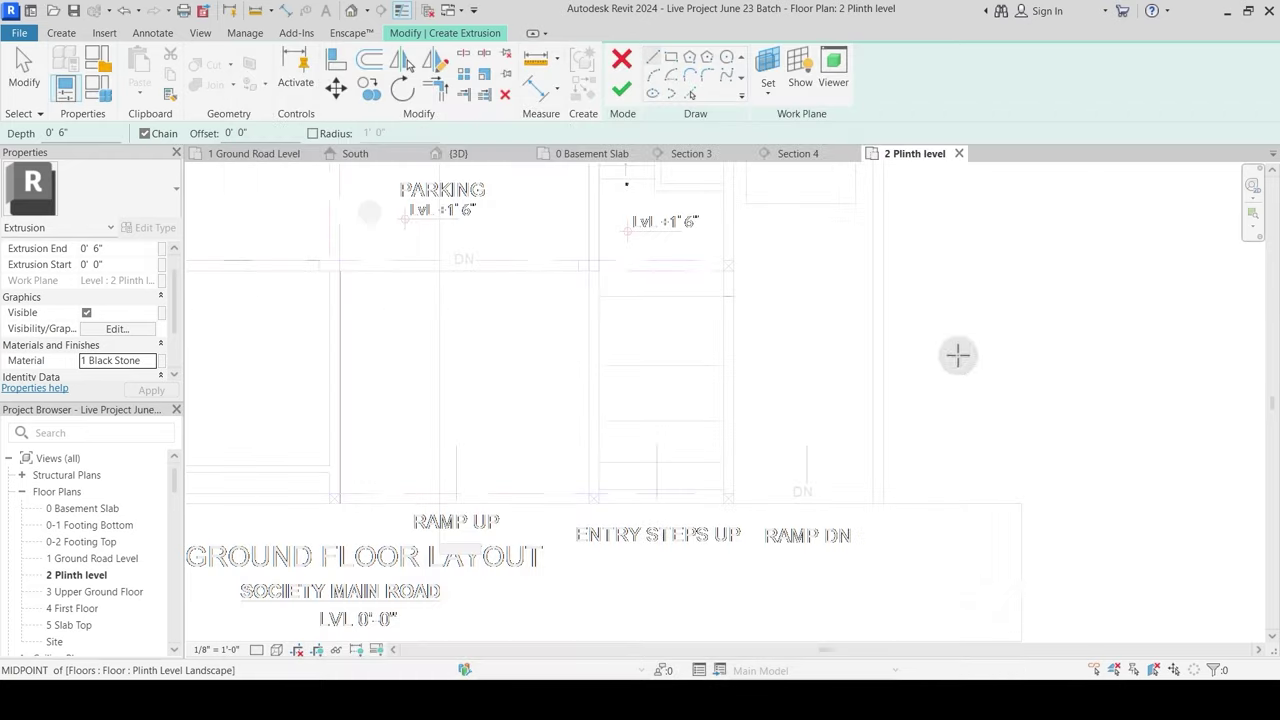
left_click(670, 58)
scroll(686, 565, "up", 4)
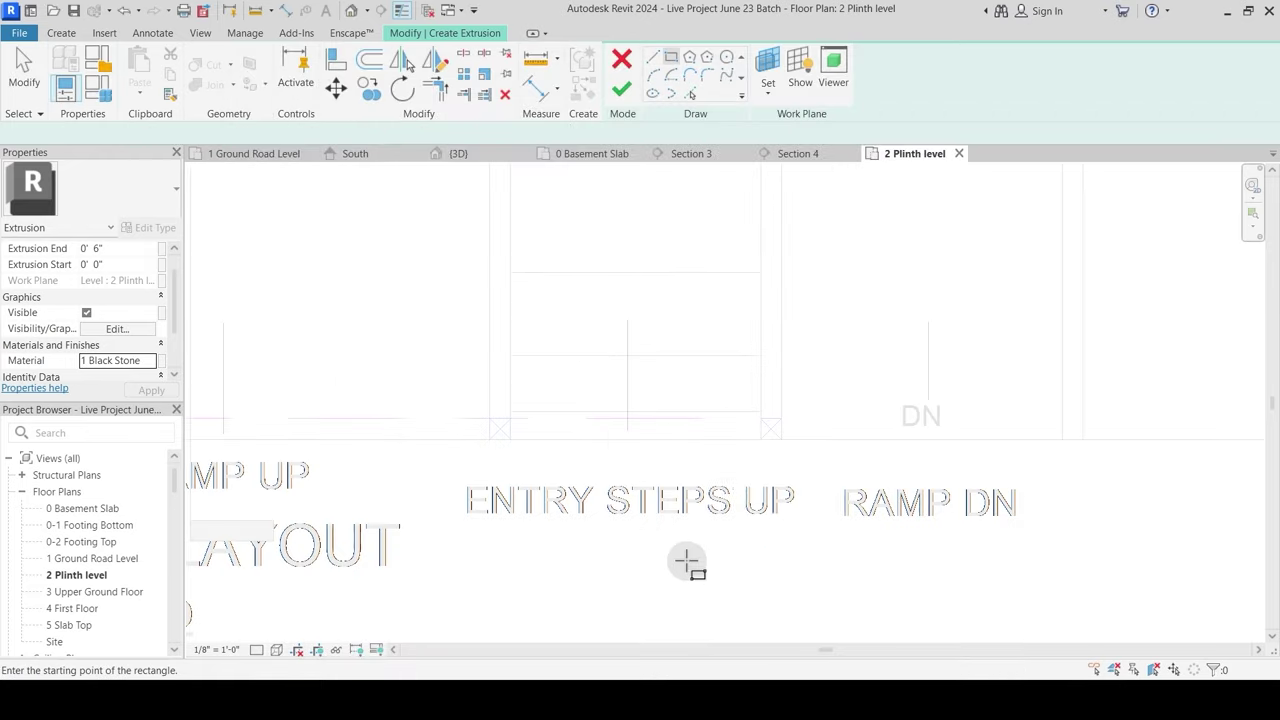
Step: Draw the rectangular outline of the bottom step beside the entry step labels
left_click(760, 437)
left_click(509, 411)
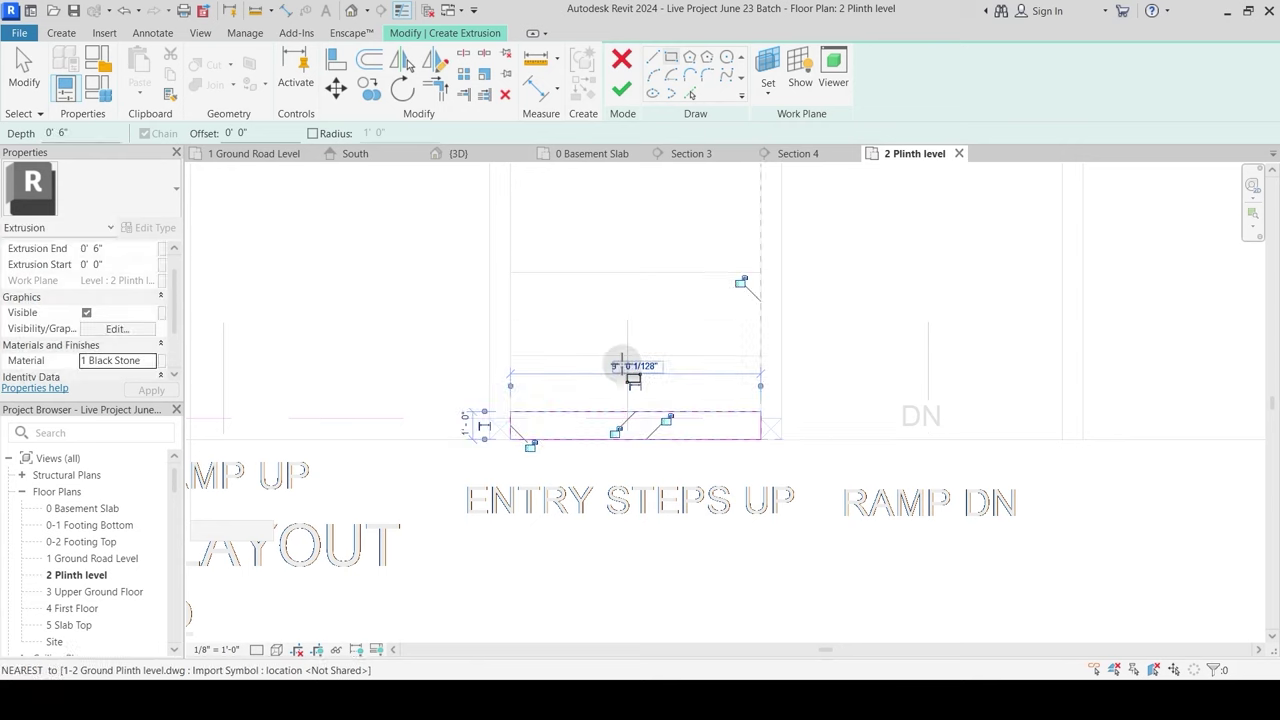
middle_click_drag(660, 320, 648, 445)
scroll(648, 445, "down", 2)
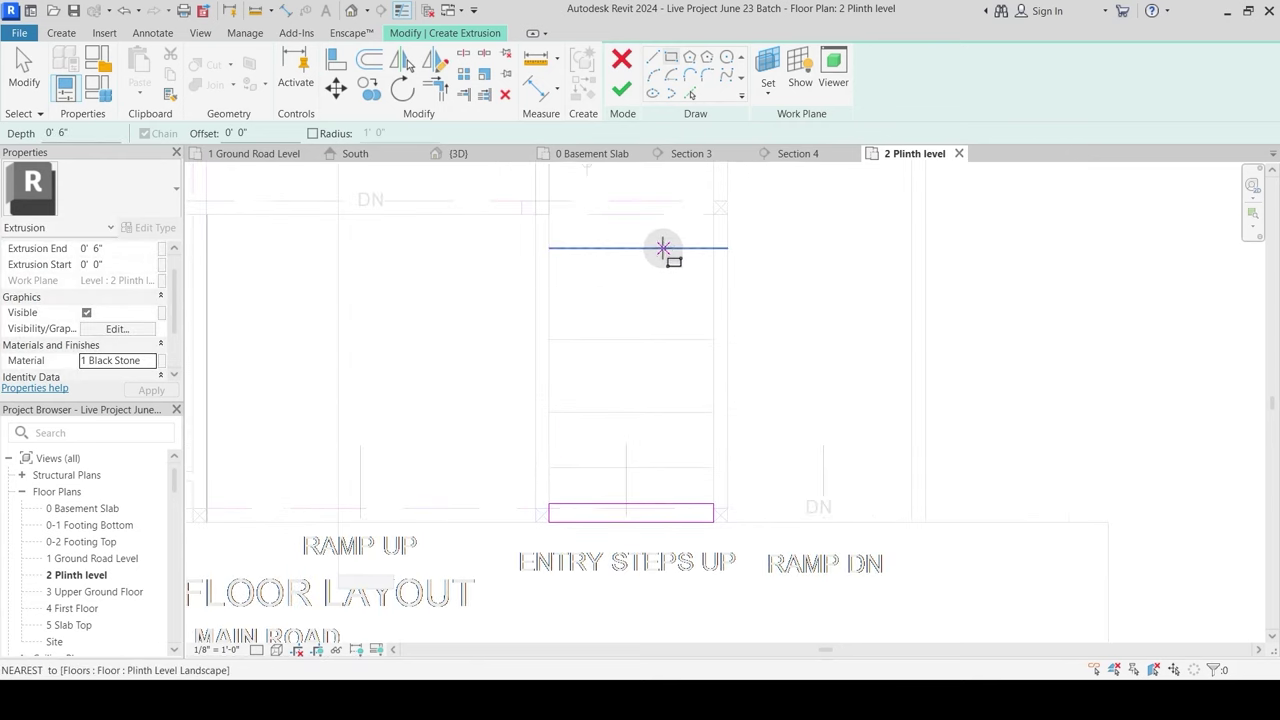
middle_click_drag(666, 251, 655, 375)
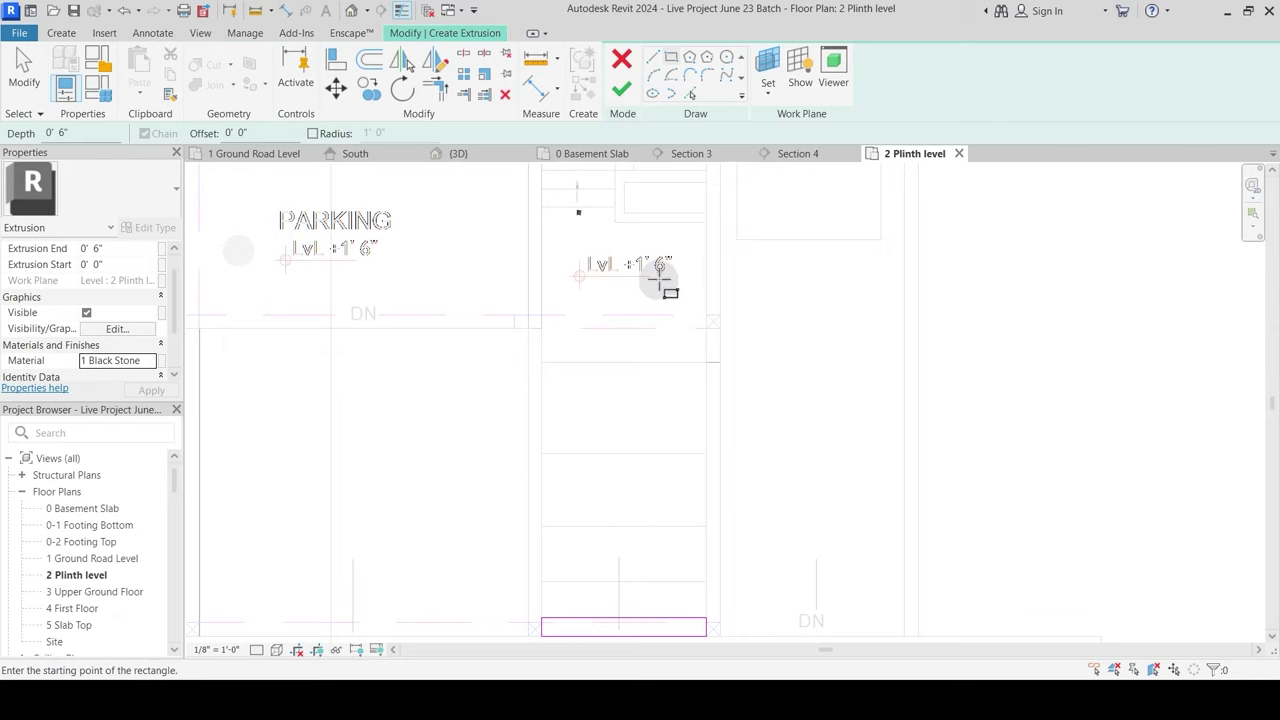
middle_click_drag(669, 436, 665, 352)
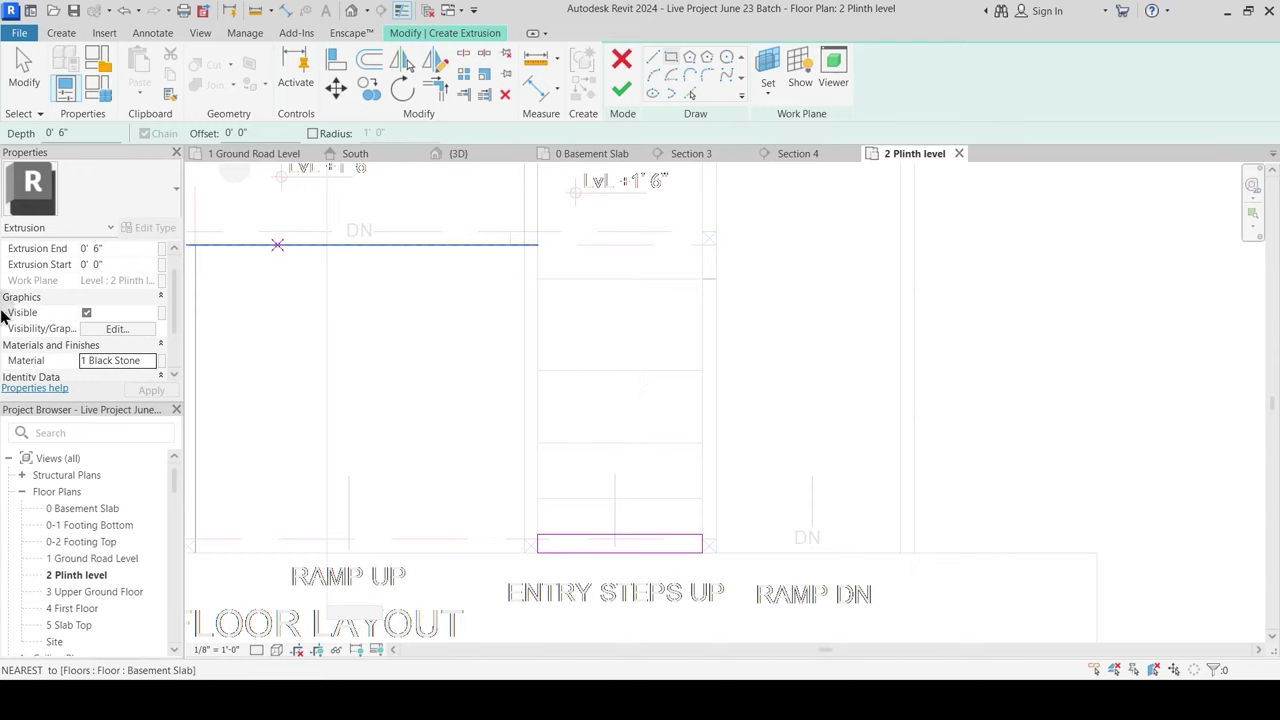
Step: Set the extrusion end to 0' 4" and finish the step sketch
type("0' 4\"")
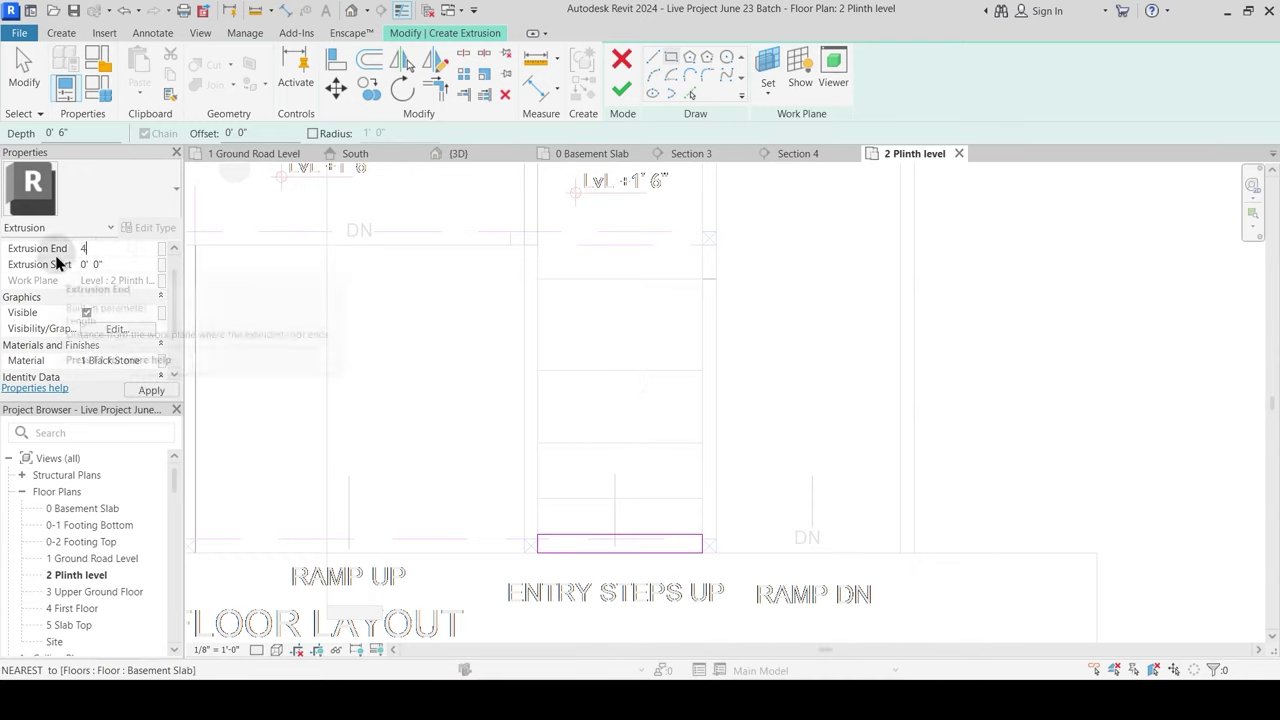
left_click(621, 89)
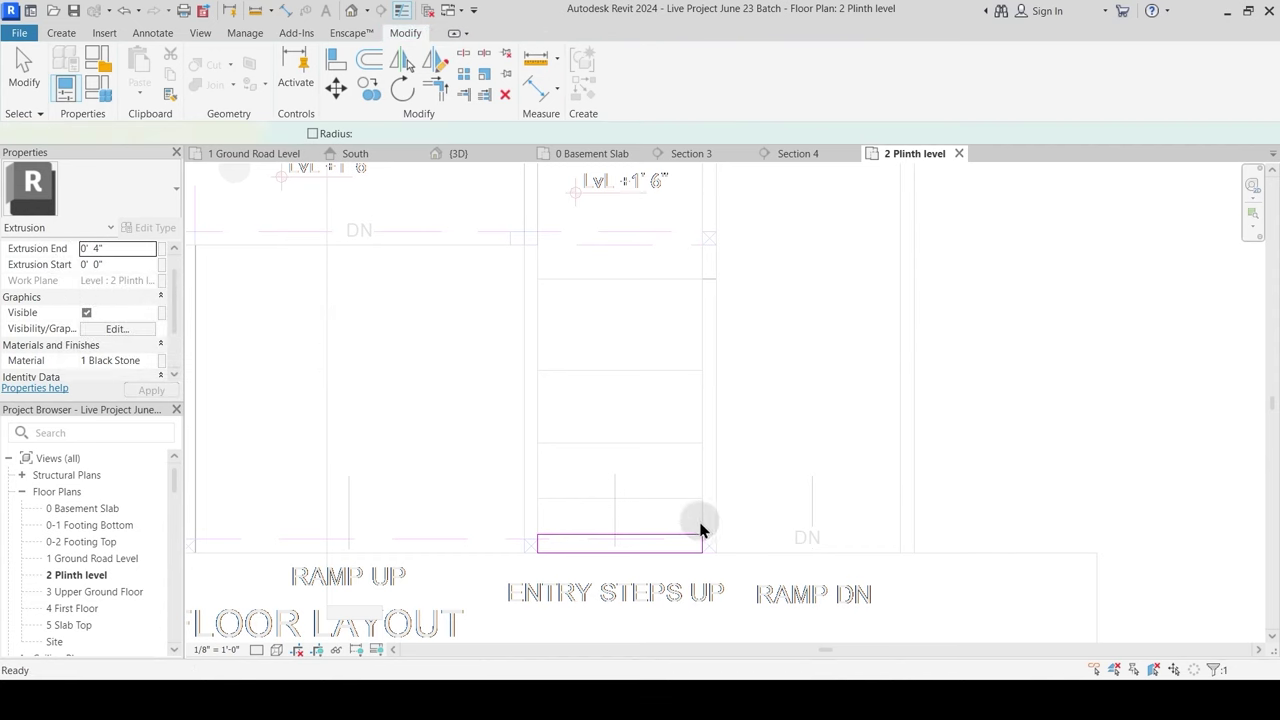
scroll(693, 543, "up", 2)
Step: Copy the step extrusion up to four higher step lines
key("c")
key("o")
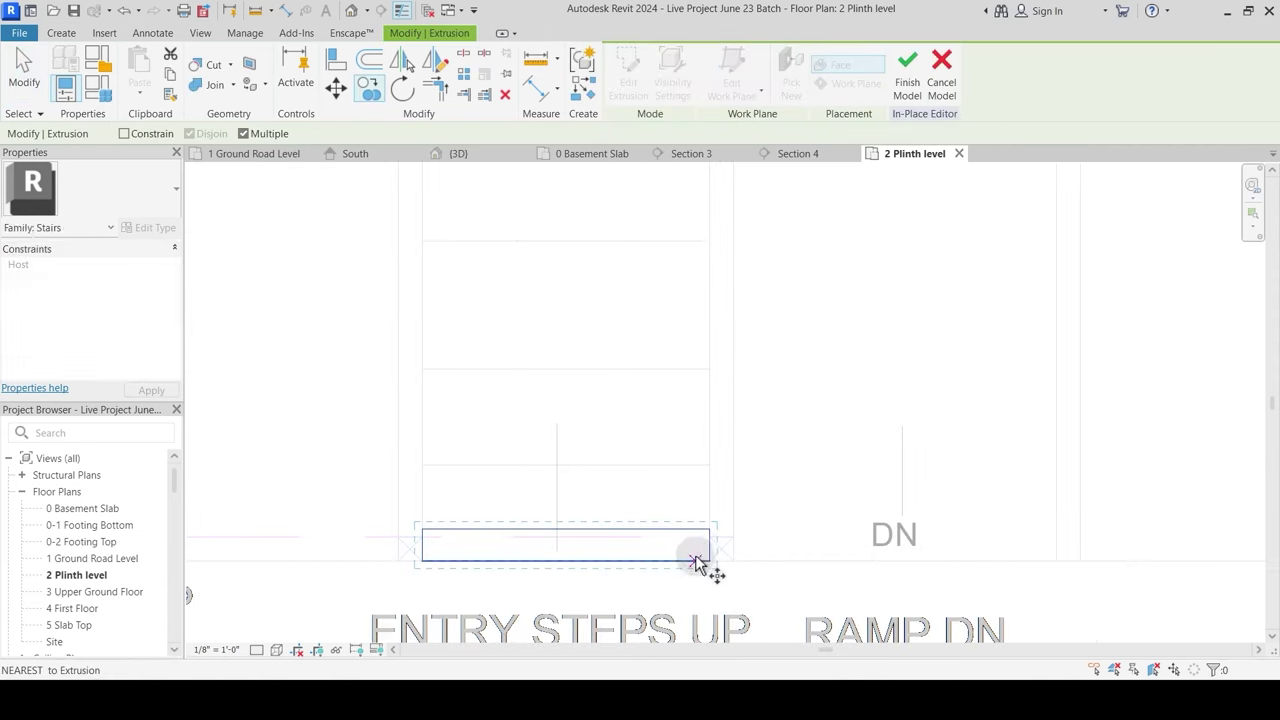
left_click(709, 531)
left_click(709, 465)
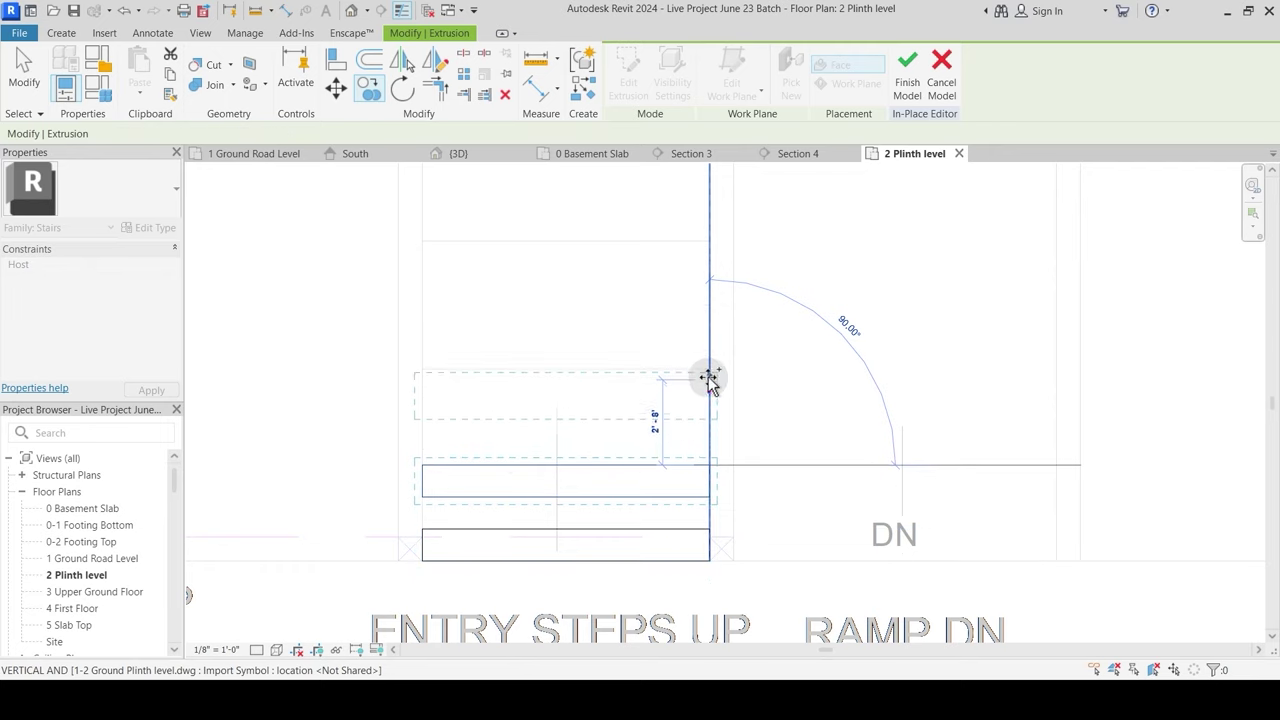
left_click(709, 369)
middle_click_drag(684, 260, 681, 417)
left_click(706, 396)
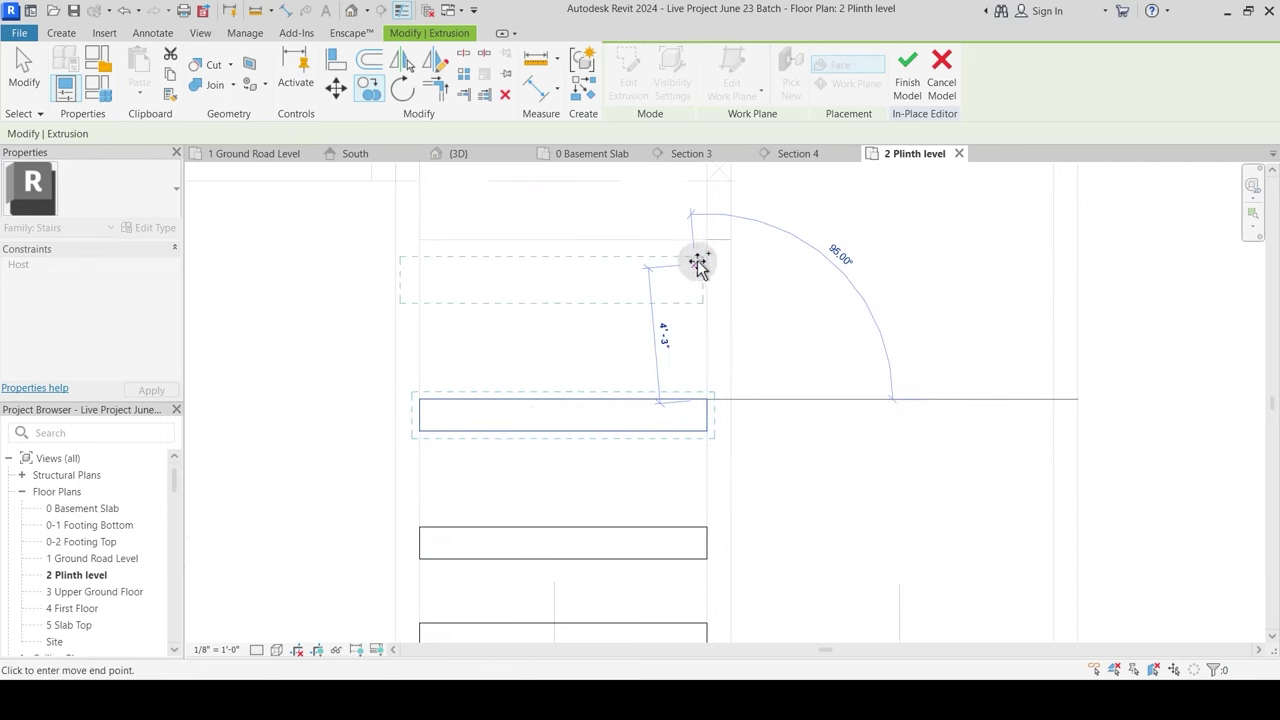
left_click(706, 243)
scroll(655, 352, "down", 2)
middle_click_drag(652, 357, 674, 371)
key("Escape")
key("Escape")
Step: Stretch the bottom step's edge down to make it 3'-0" deep
scroll(666, 381, "down", 1)
scroll(645, 545, "down", 1)
scroll(637, 558, "up", 2)
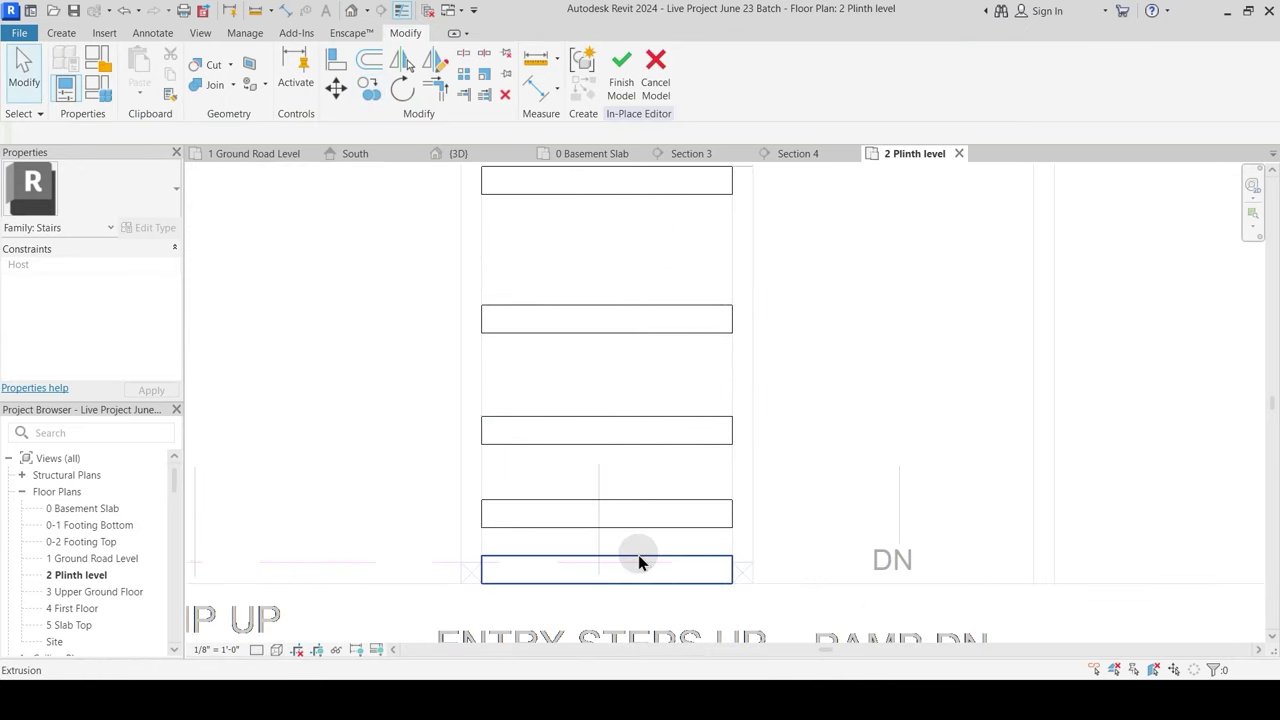
left_click(628, 528)
left_click_drag(607, 534, 600, 582)
left_click(120, 265)
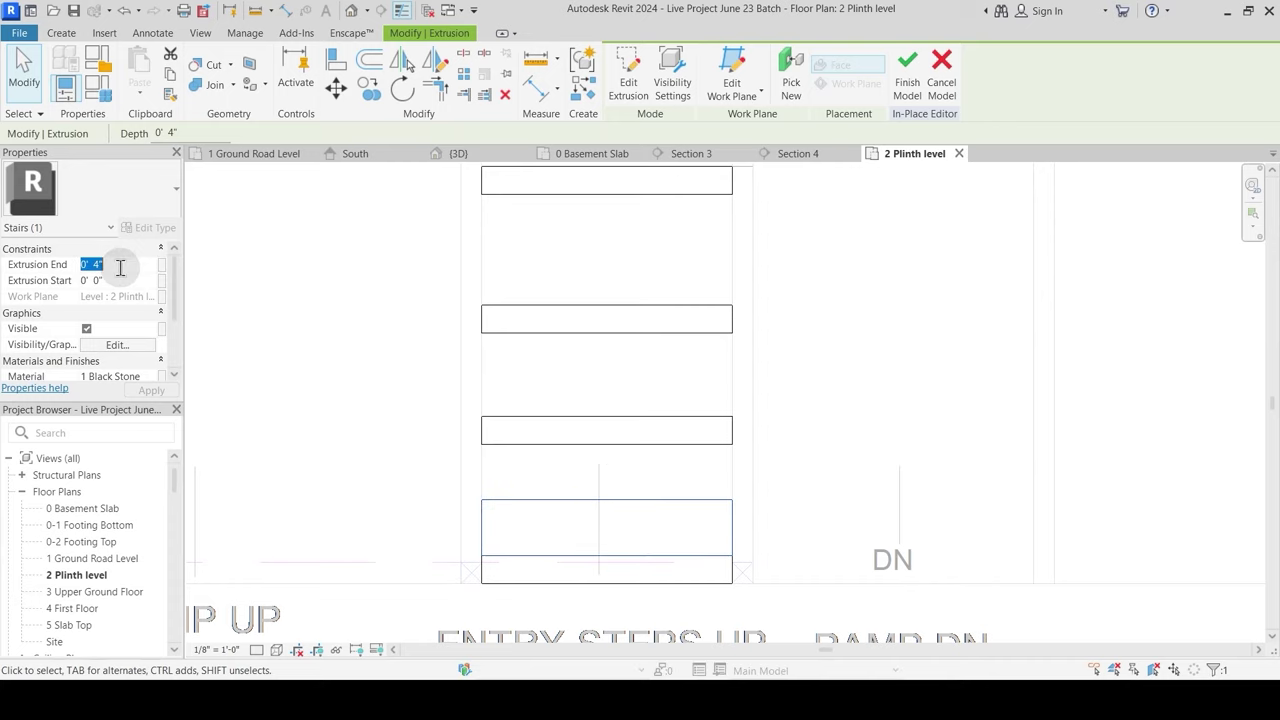
middle_click_drag(466, 370, 464, 421)
key("Escape")
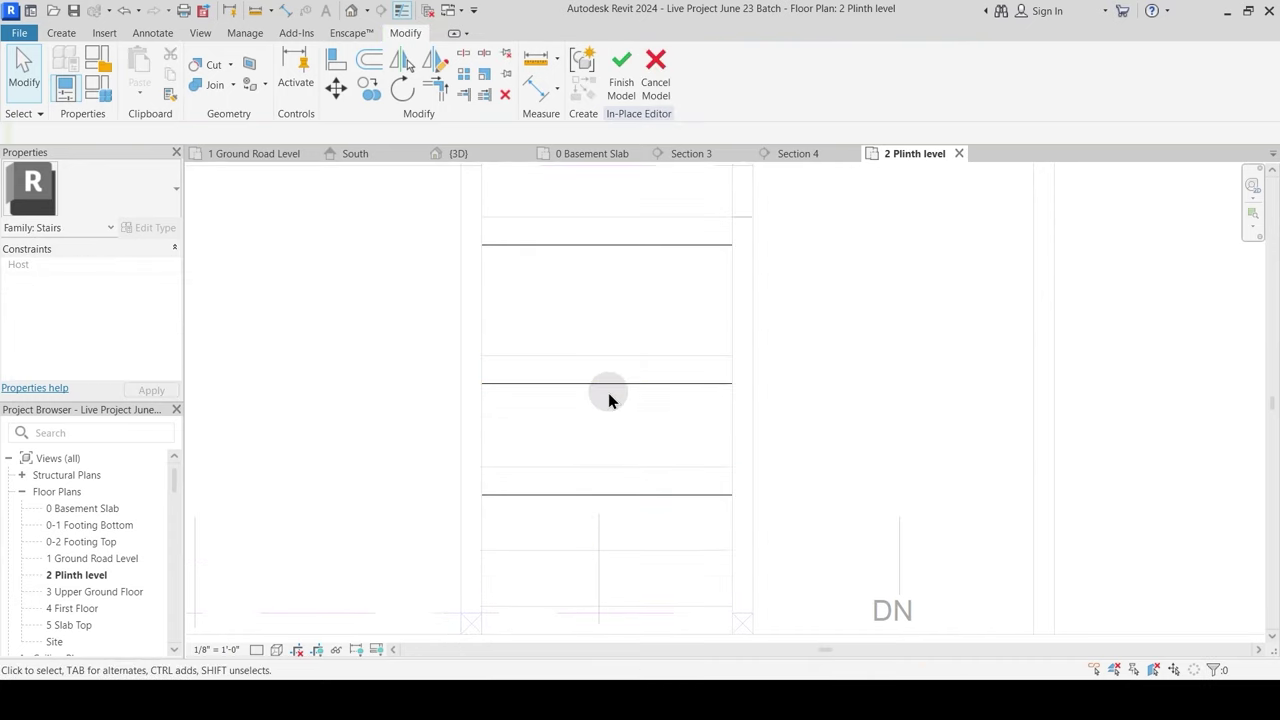
Step: Stretch another step extrusion's bottom edge down to its step line
left_click(607, 402)
mouse_move(609, 443)
left_mouse_down()
mouse_move(609, 486)
mouse_move(609, 468)
left_mouse_up()
scroll(643, 373, "down", 3)
key("Escape")
scroll(648, 494, "up", 2)
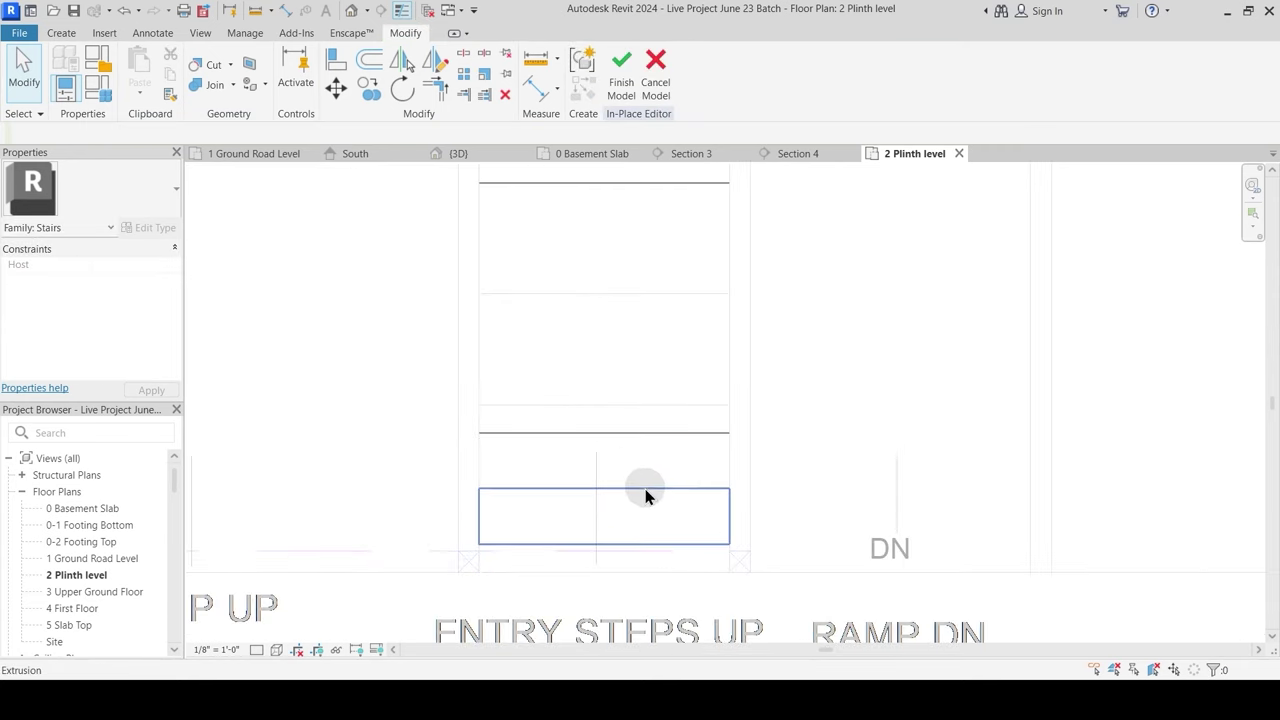
Step: Check the step extrusions by selecting and clearing them in turn
left_click(646, 488)
left_click(640, 432)
key("Escape")
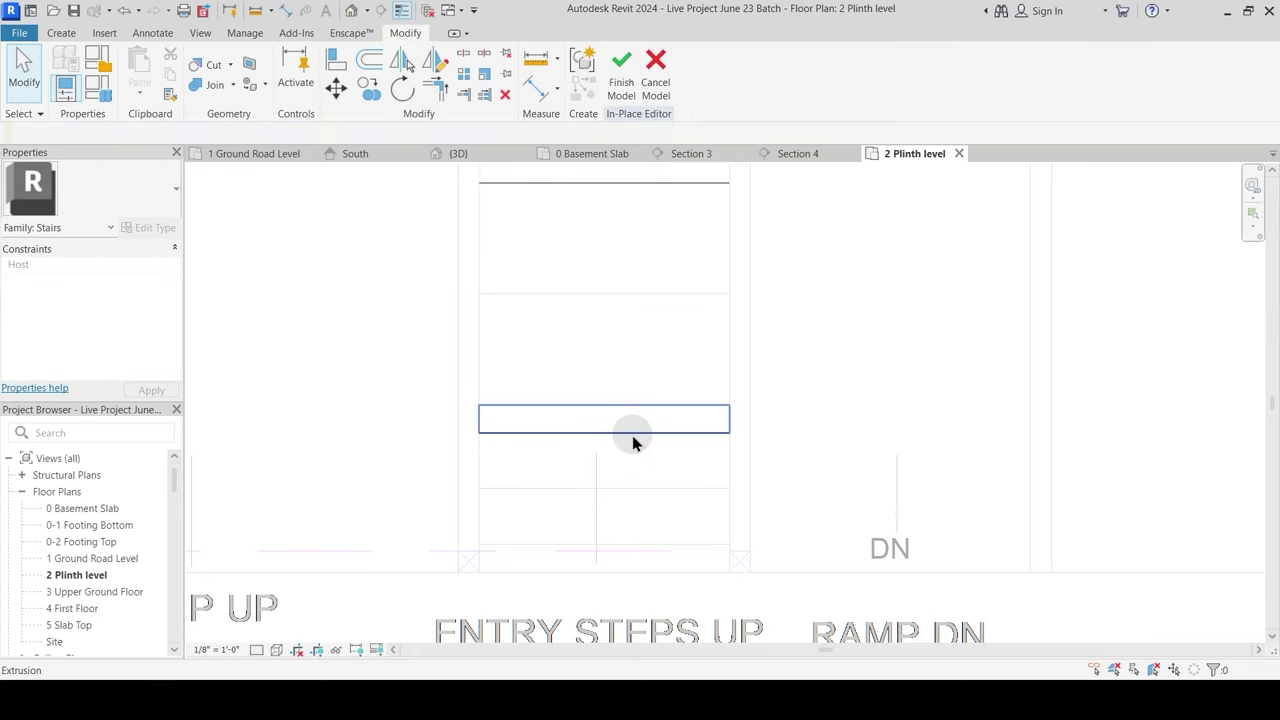
left_click(632, 435)
key("Escape")
scroll(627, 338, "down", 2)
scroll(627, 342, "up", 2)
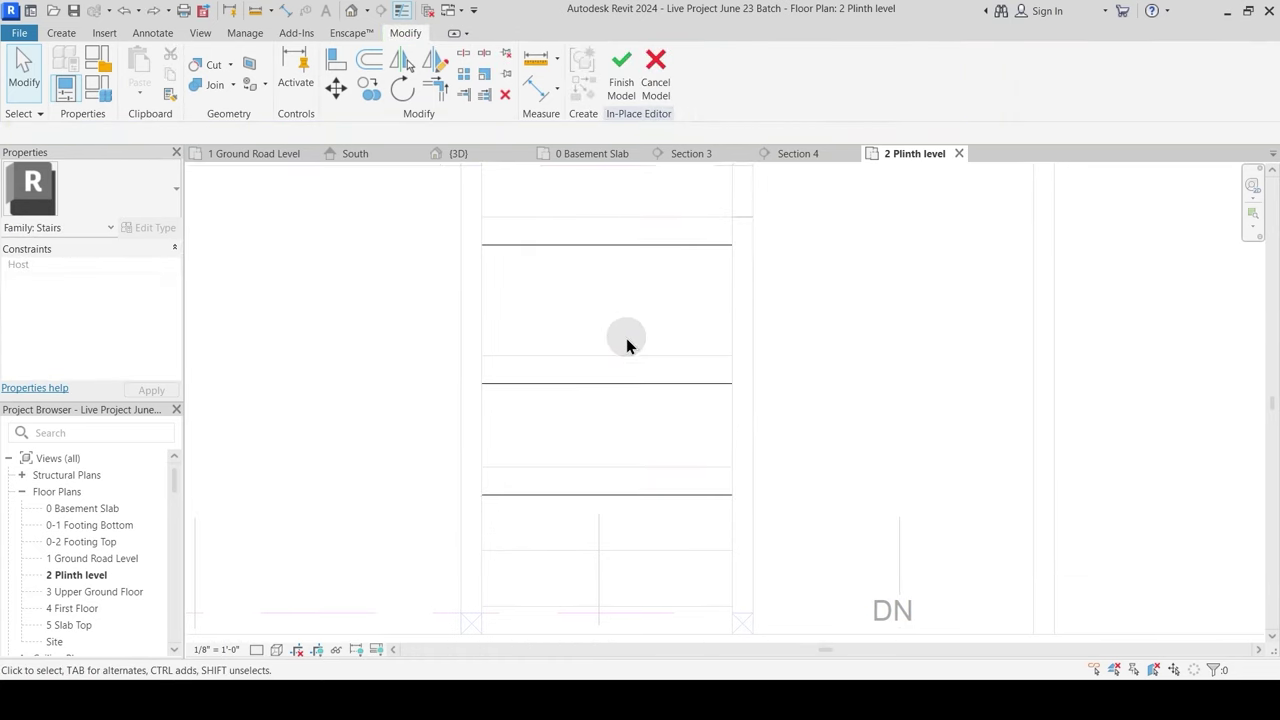
scroll(623, 428, "down", 2)
left_click(638, 420)
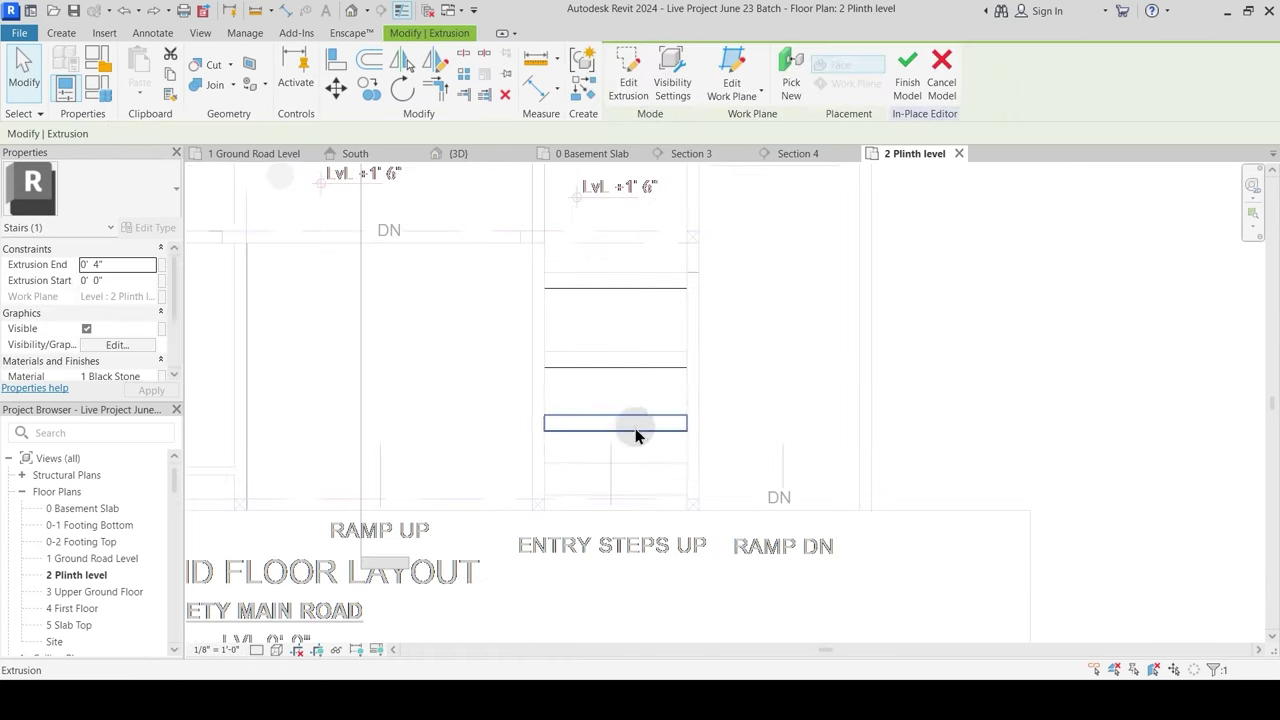
left_click(643, 481)
scroll(645, 471, "up", 2)
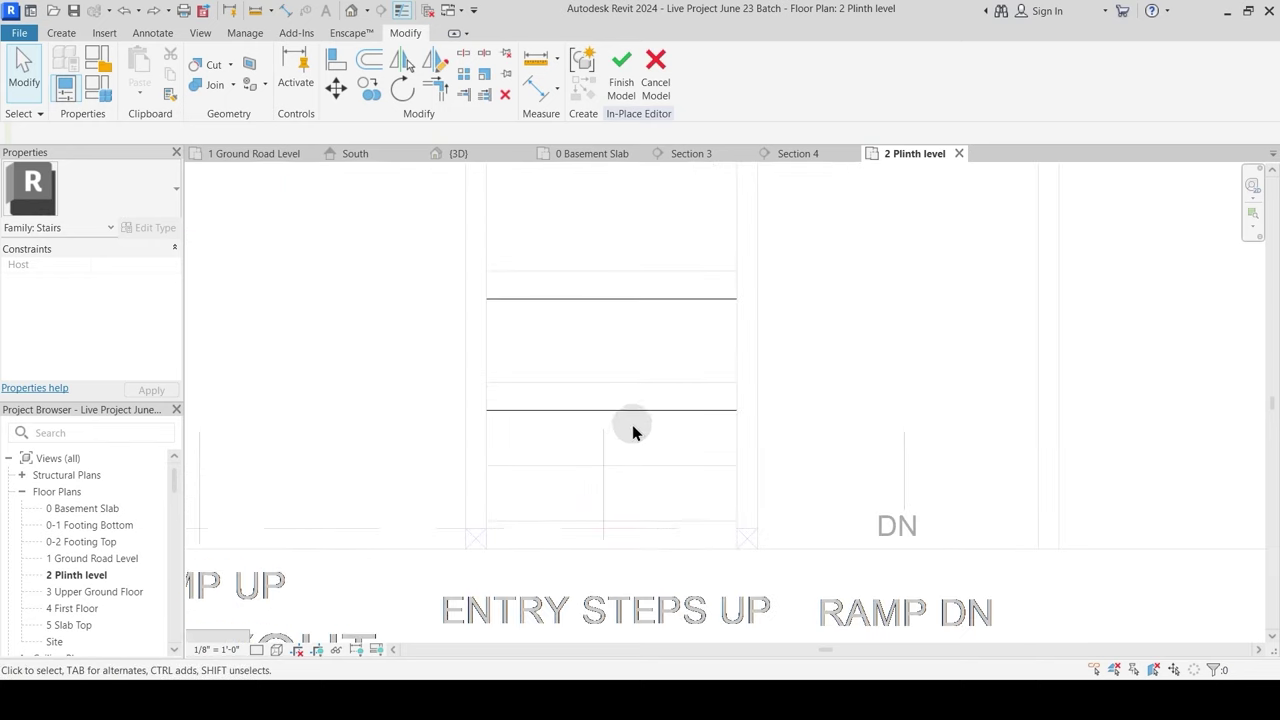
left_click(634, 417)
key("Escape")
left_click(661, 418)
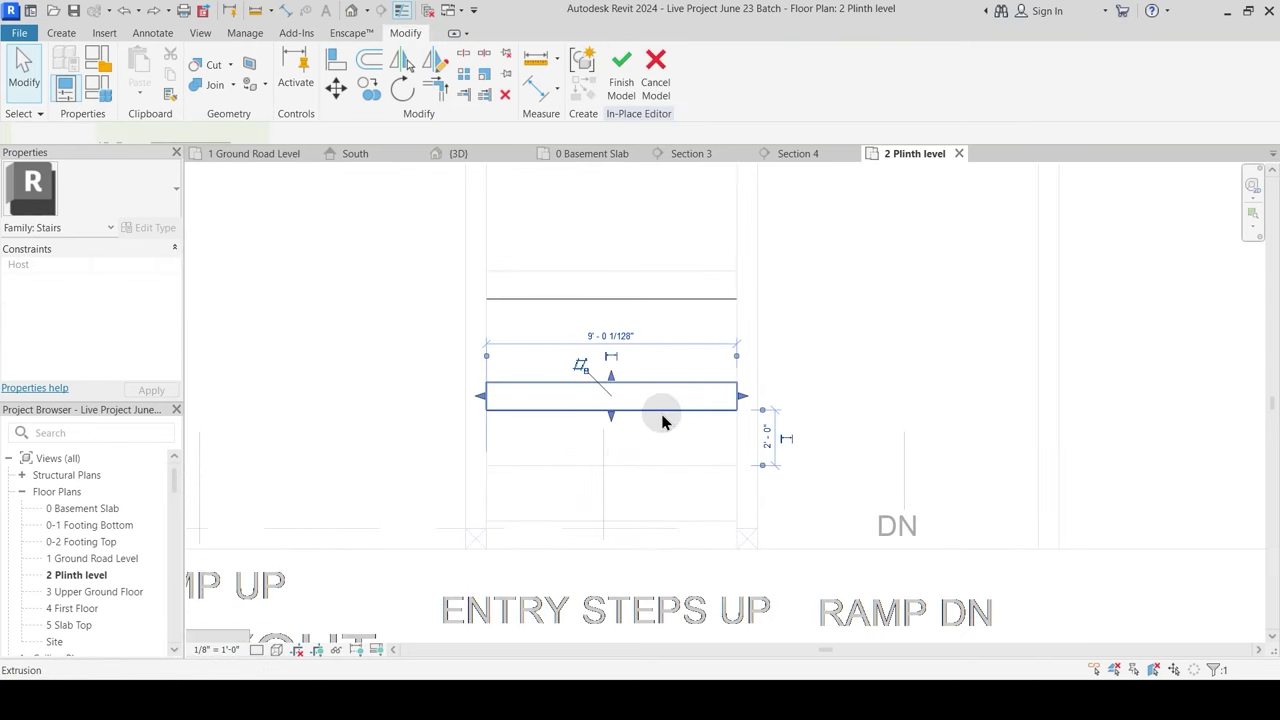
middle_click_drag(660, 420, 658, 488)
key("Delete")
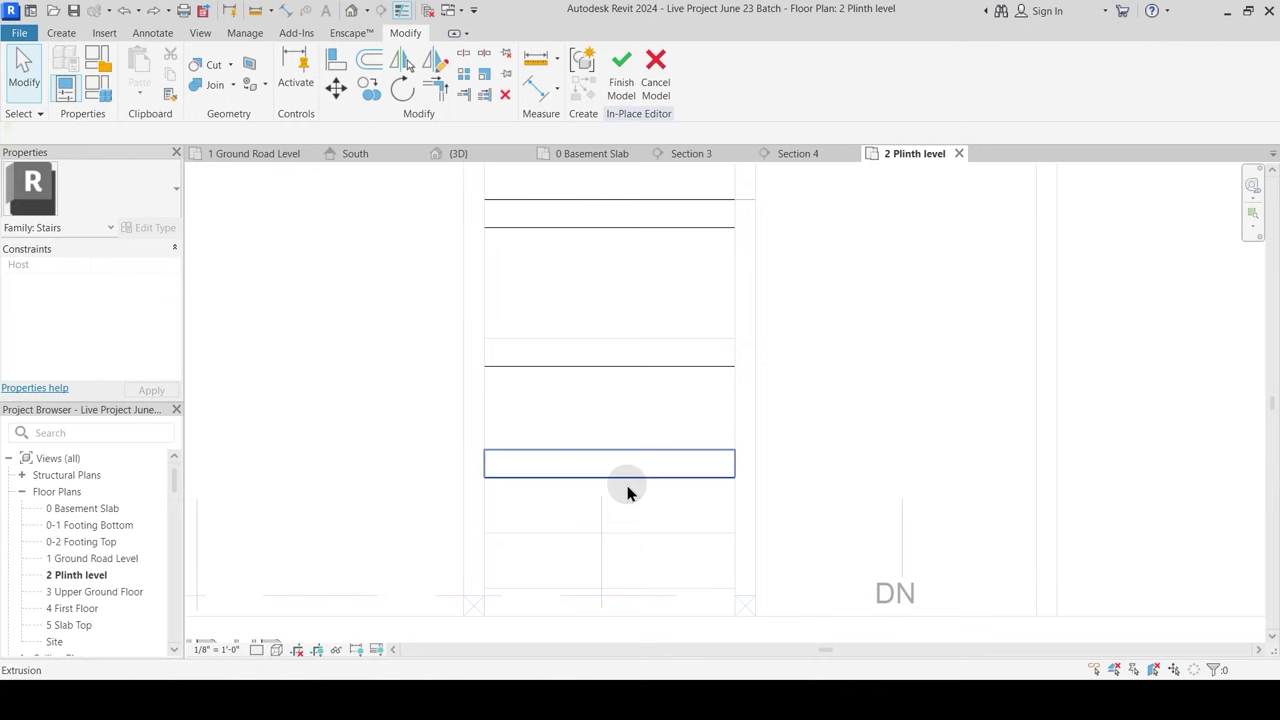
Step: Stretch one step to 5'-0" deep and the upper step to the next line
left_click(628, 490)
left_click_drag(607, 521, 603, 534)
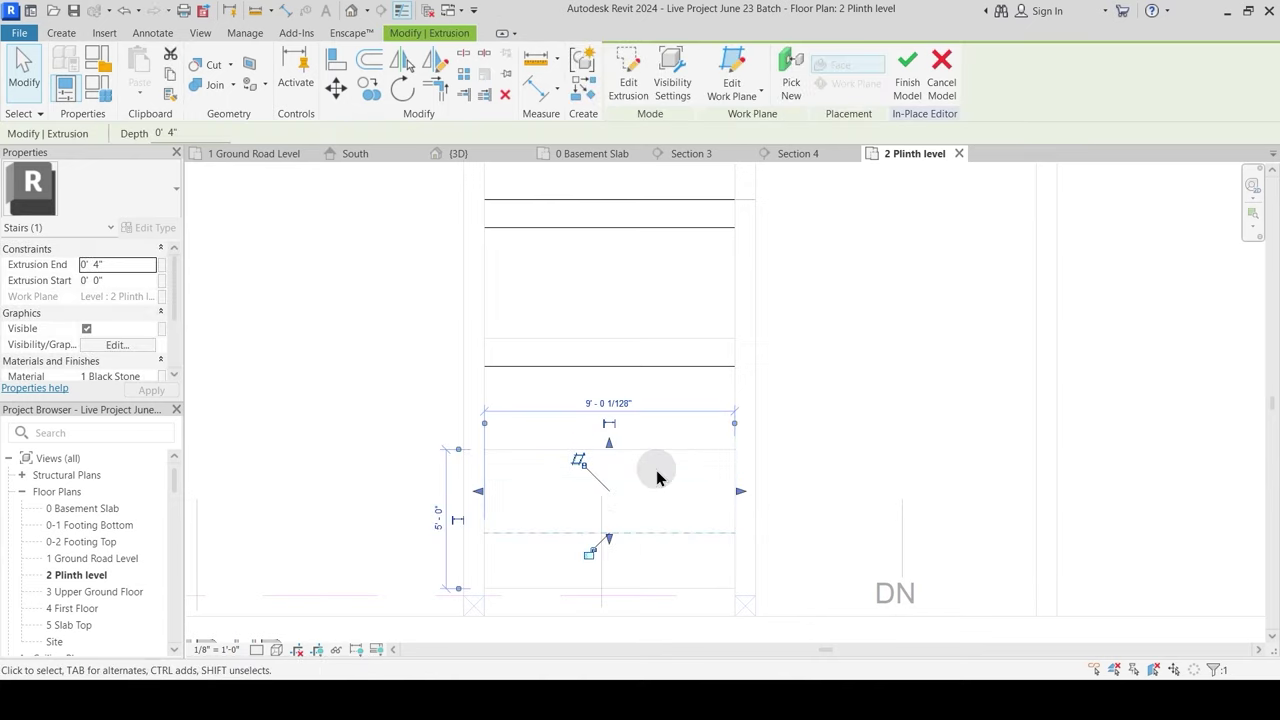
left_click(390, 340)
left_click(603, 381)
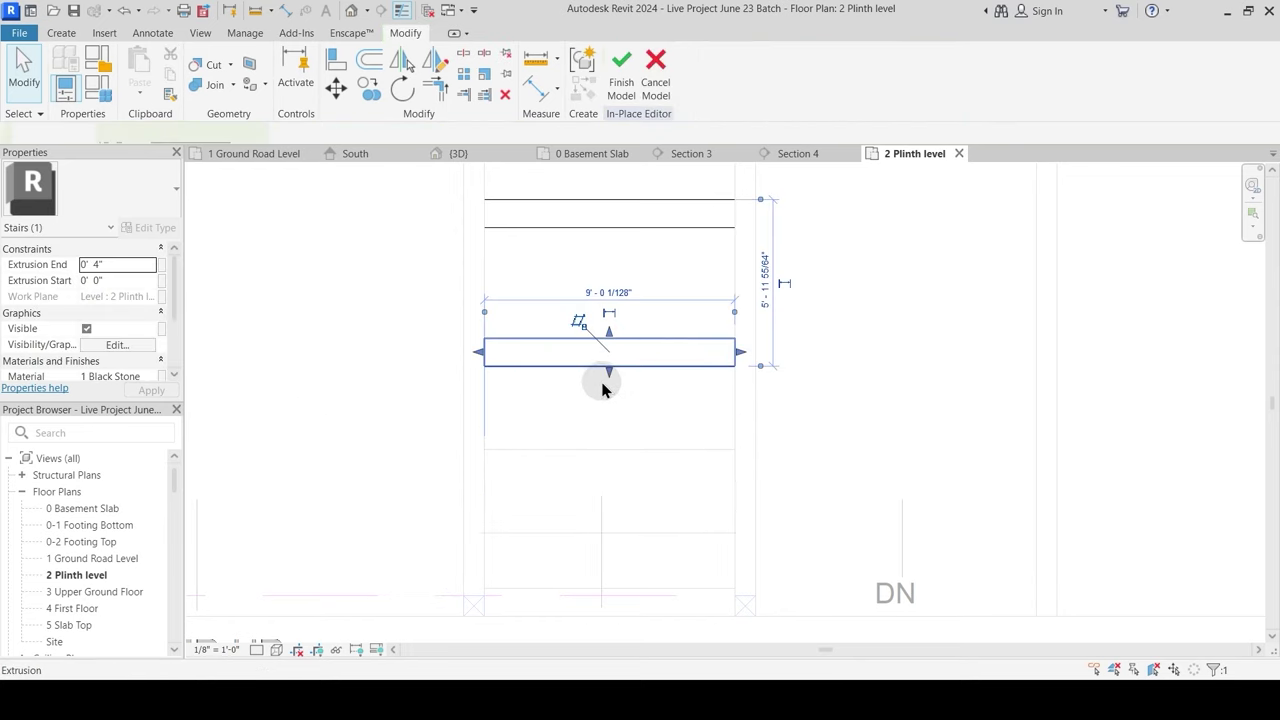
left_click_drag(606, 369, 603, 452)
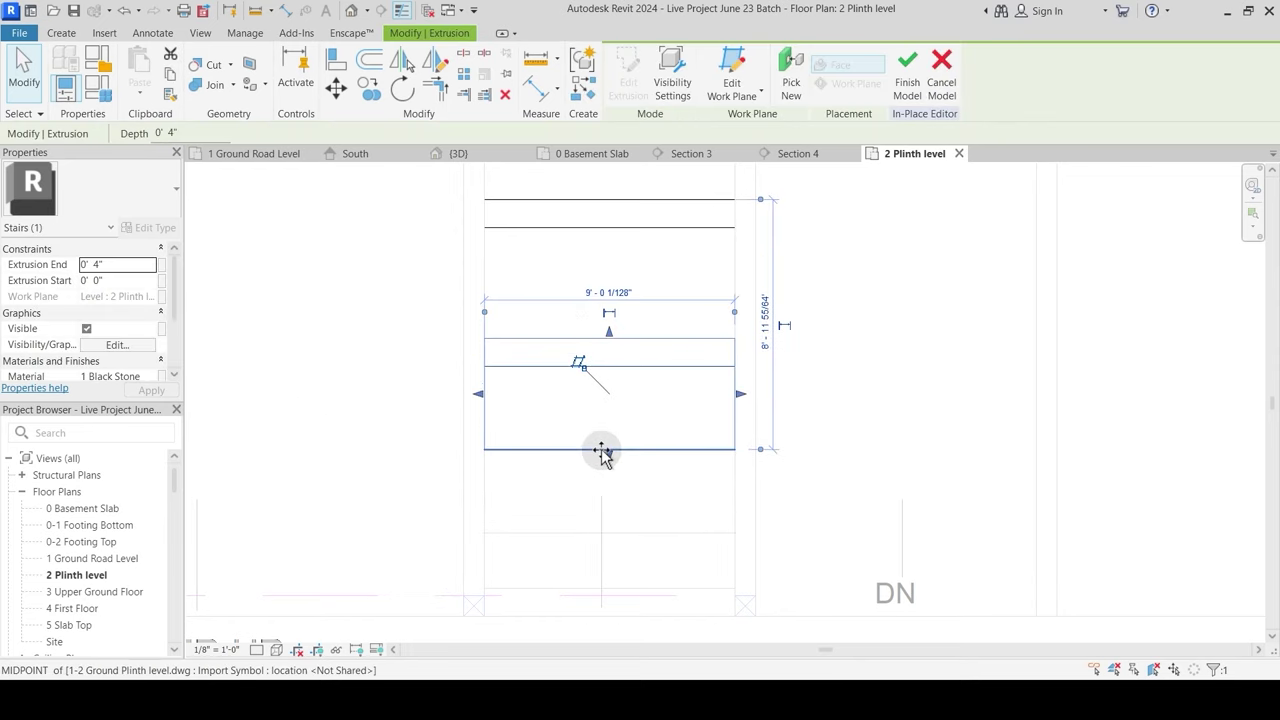
left_click(120, 265)
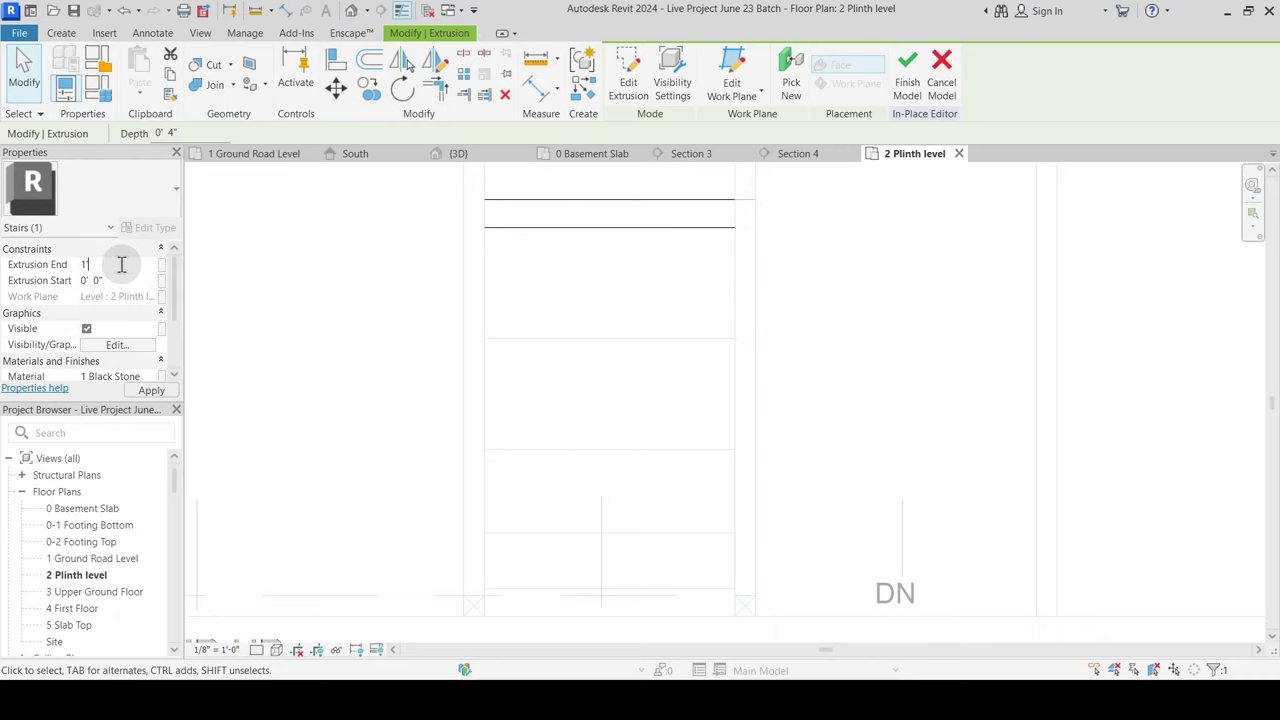
Step: Lengthen the thin upper step toward the lower one and give it a 1' 6" extrusion end
middle_click_drag(546, 394, 508, 507)
left_click(567, 360)
left_click(570, 341)
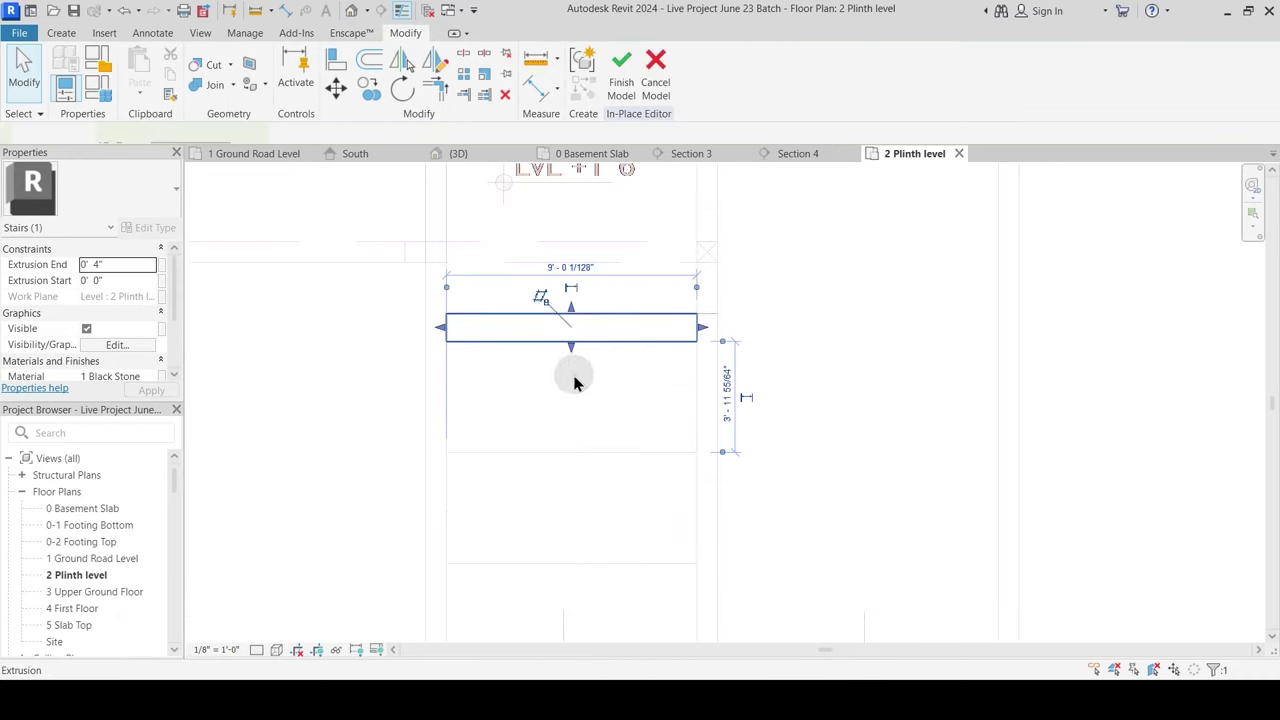
left_click_drag(572, 358, 565, 451)
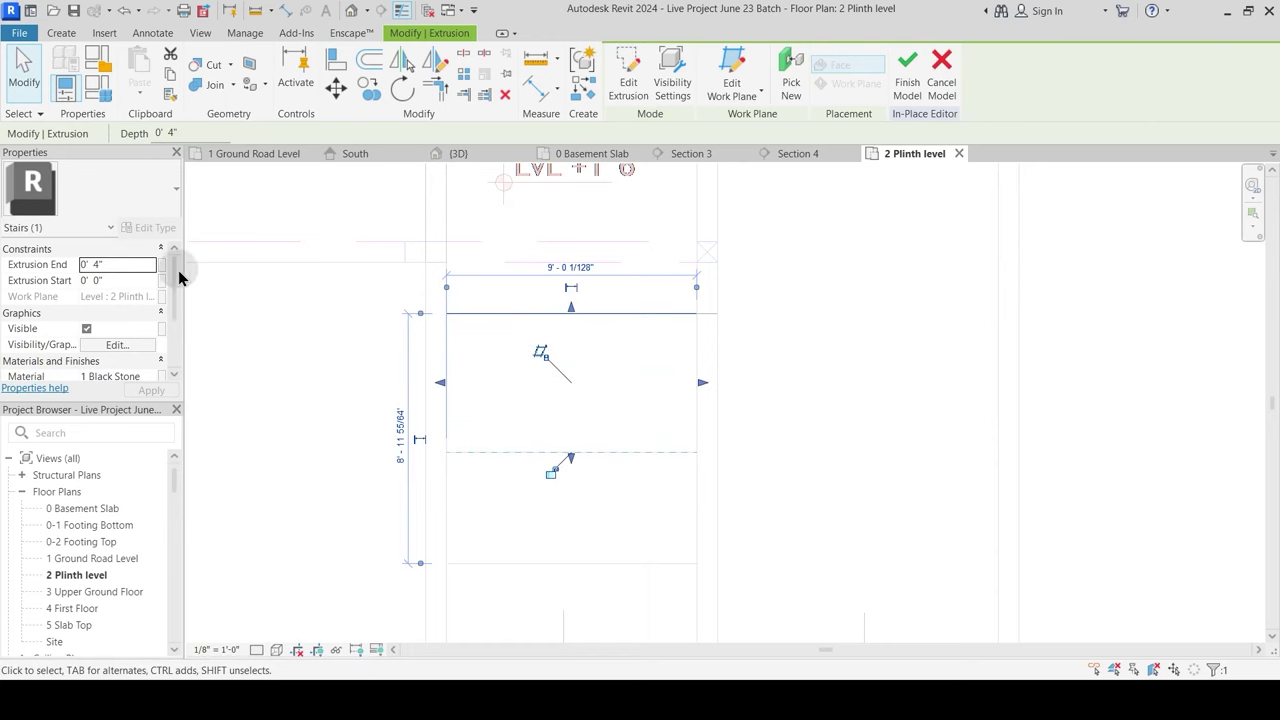
left_click(119, 265)
type("1' 6")
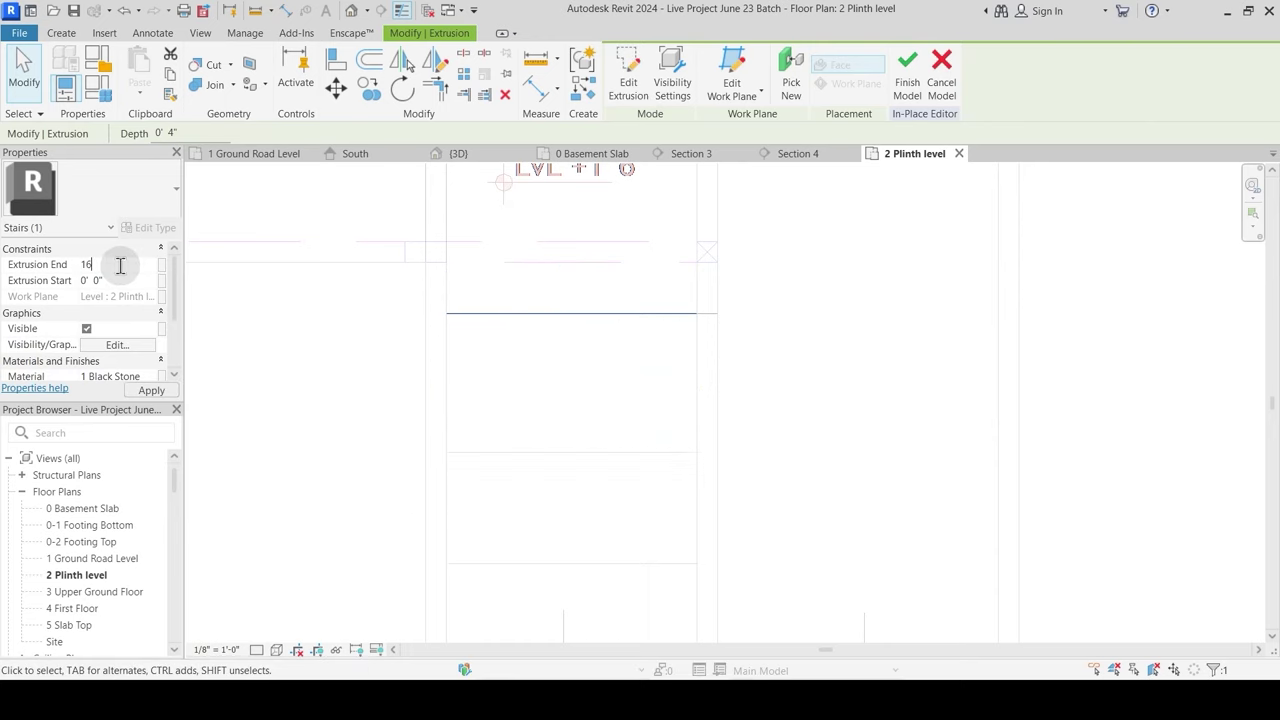
type("\"")
middle_click_drag(571, 402, 563, 553)
key("Escape")
Step: Finish the Entry Steps in-place model
scroll(593, 439, "down", 2)
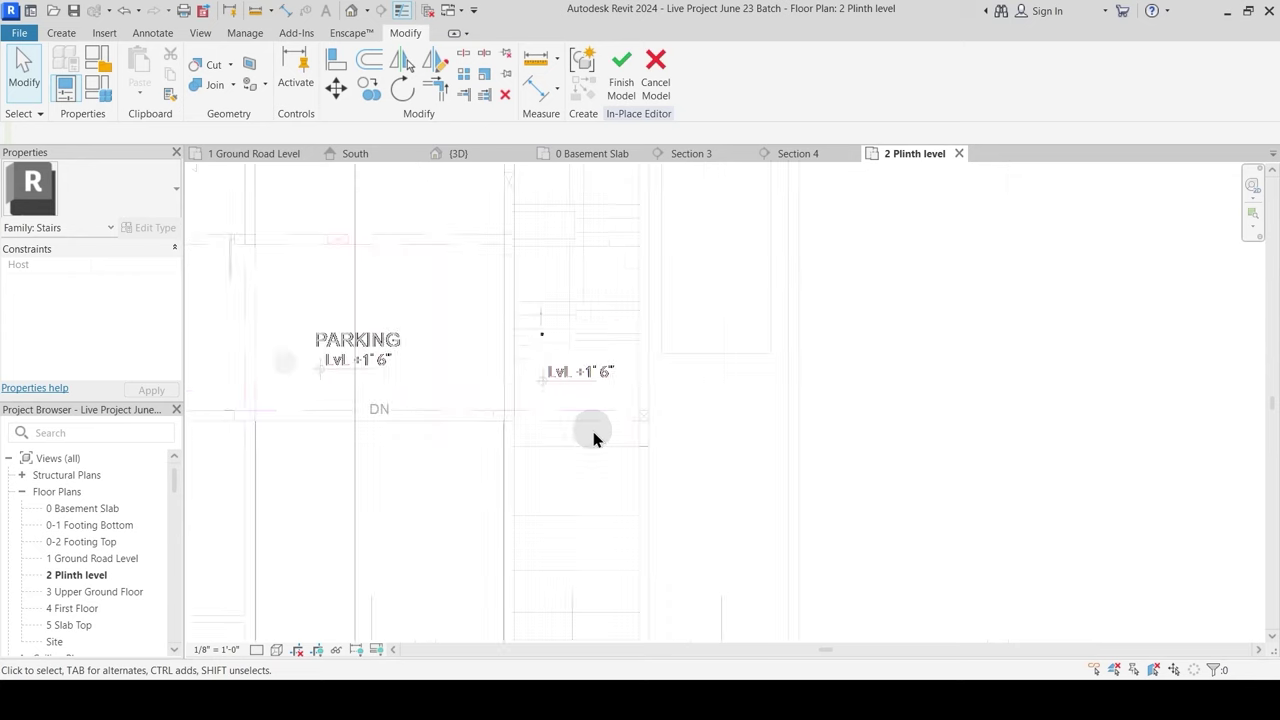
scroll(565, 415, "down", 2)
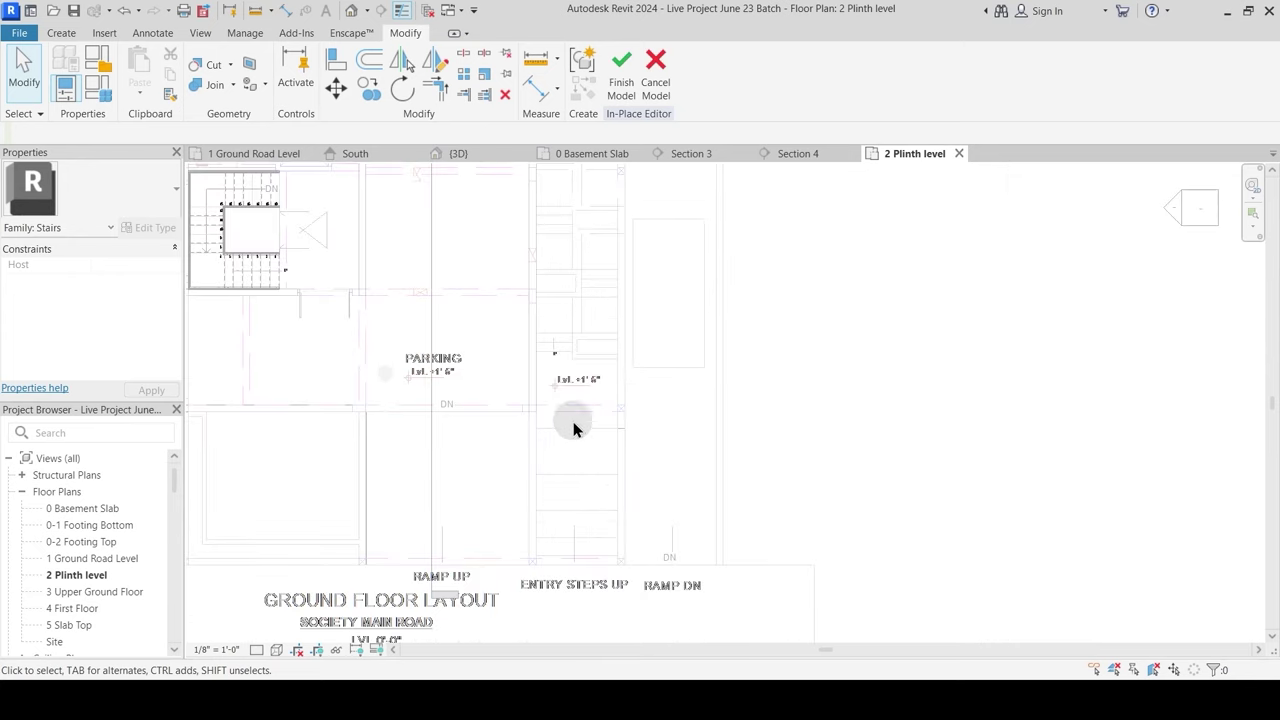
left_click(628, 86)
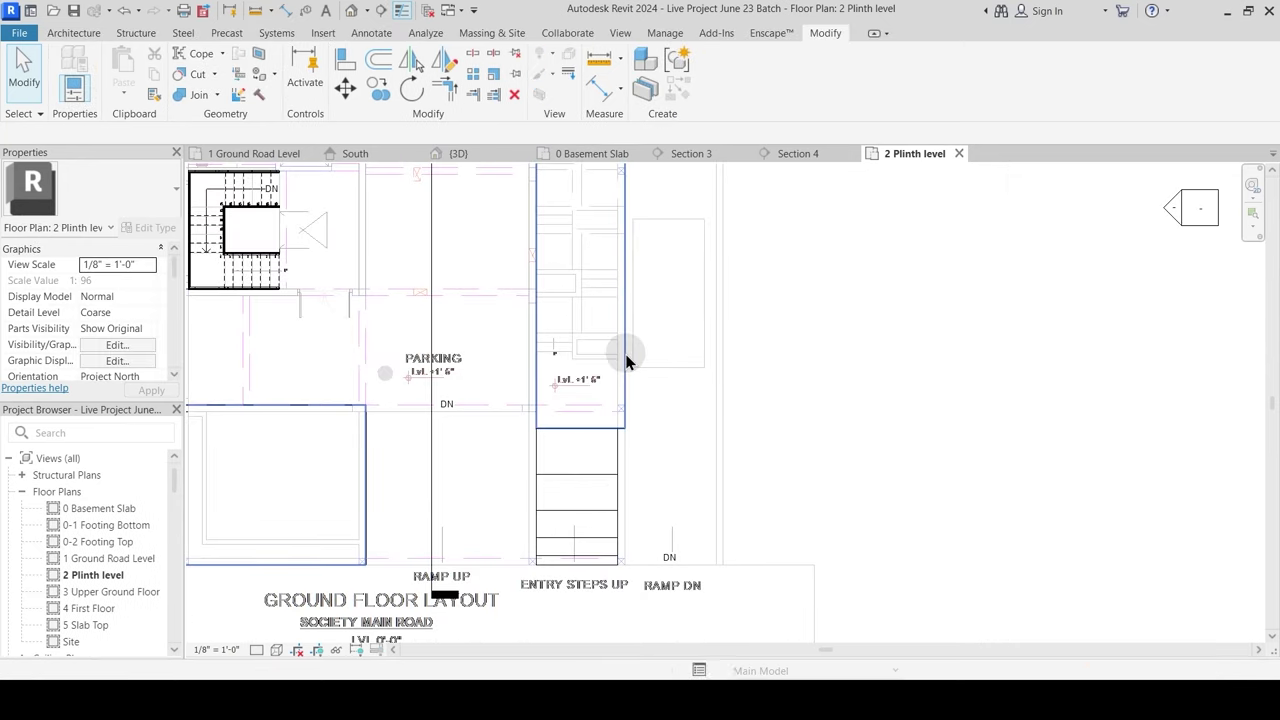
Step: In the 3D view, edit the stairs in place and select all five step extrusions
left_click(476, 154)
scroll(726, 515, "up", 3)
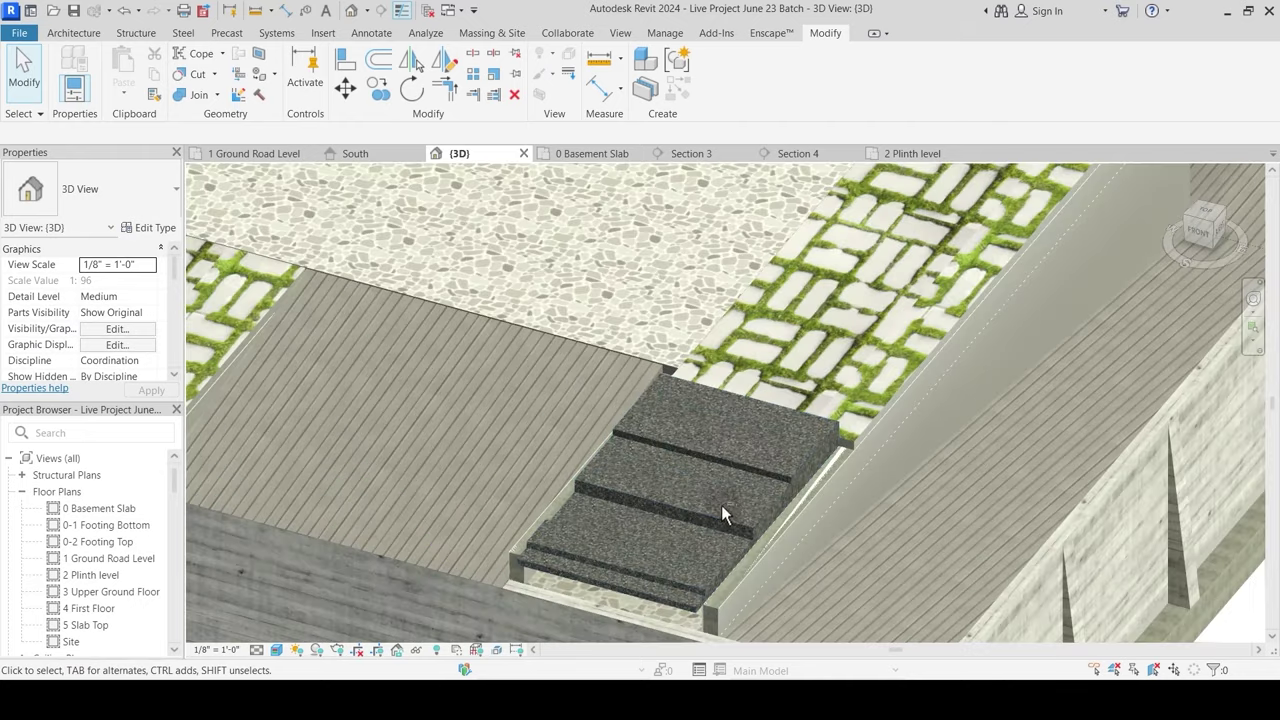
scroll(726, 515, "down", 2)
left_click(662, 497)
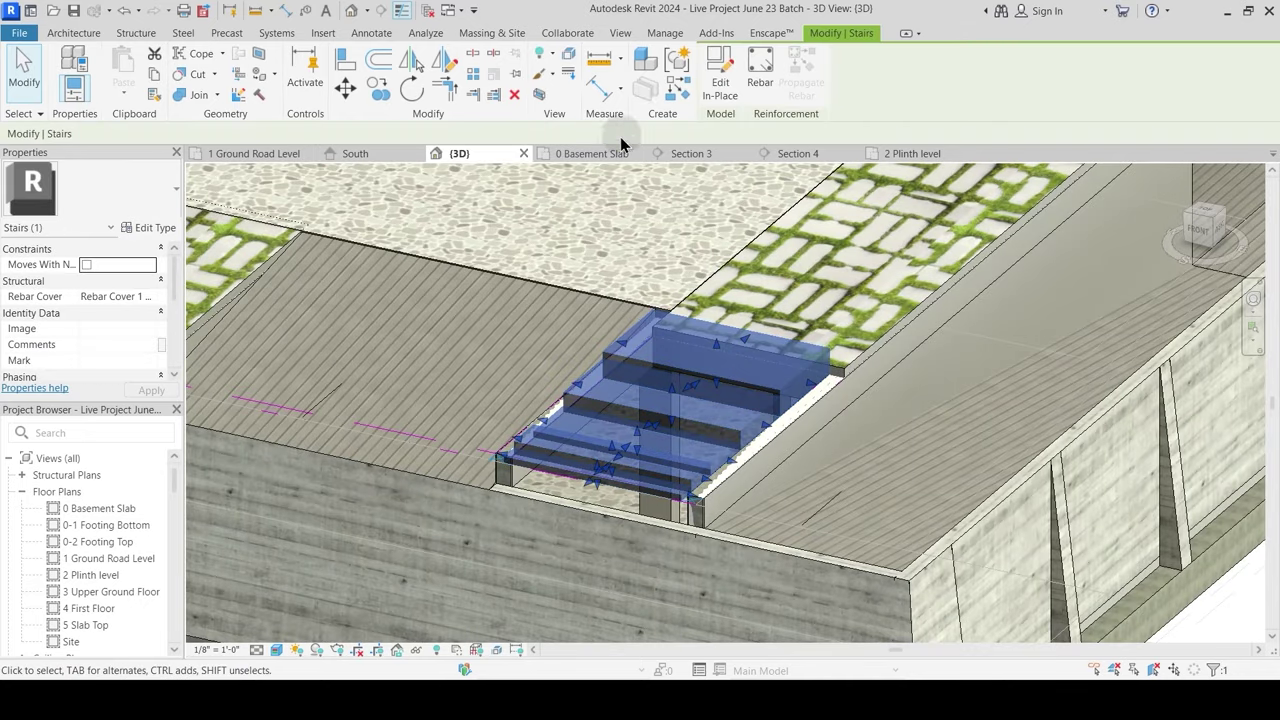
left_click(718, 64)
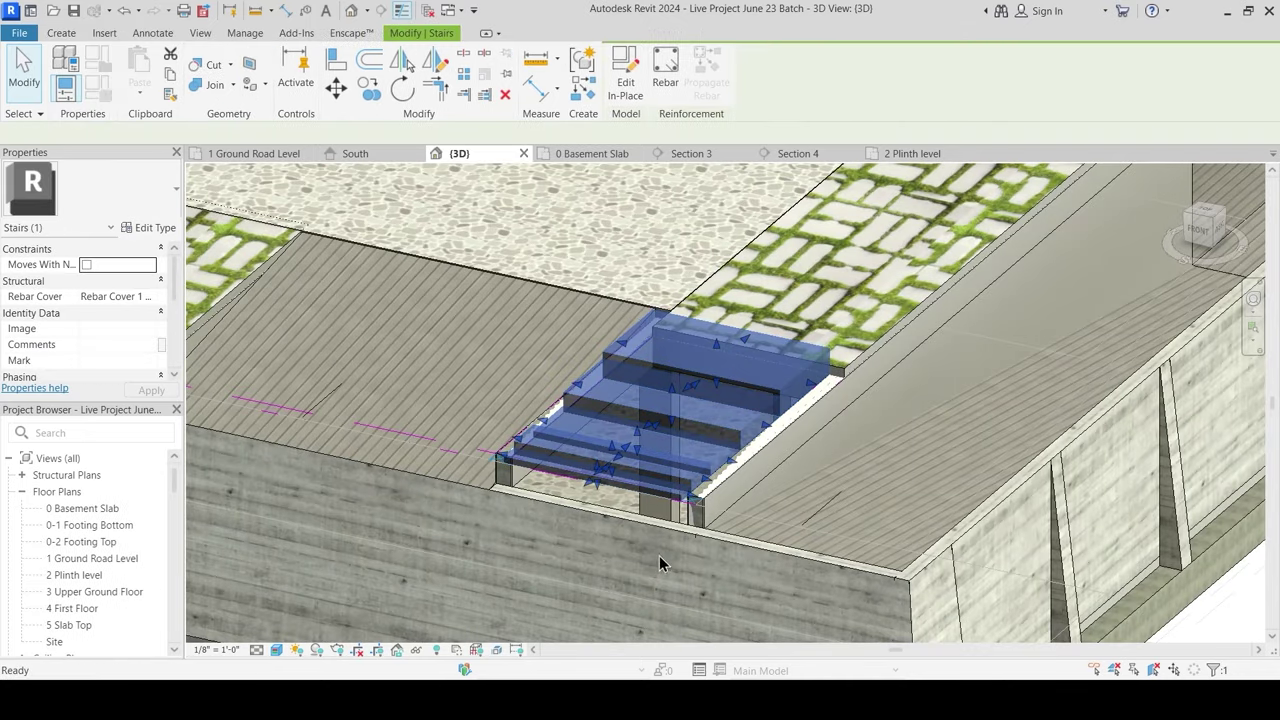
left_click(662, 488)
left_click(697, 446, "ctrl")
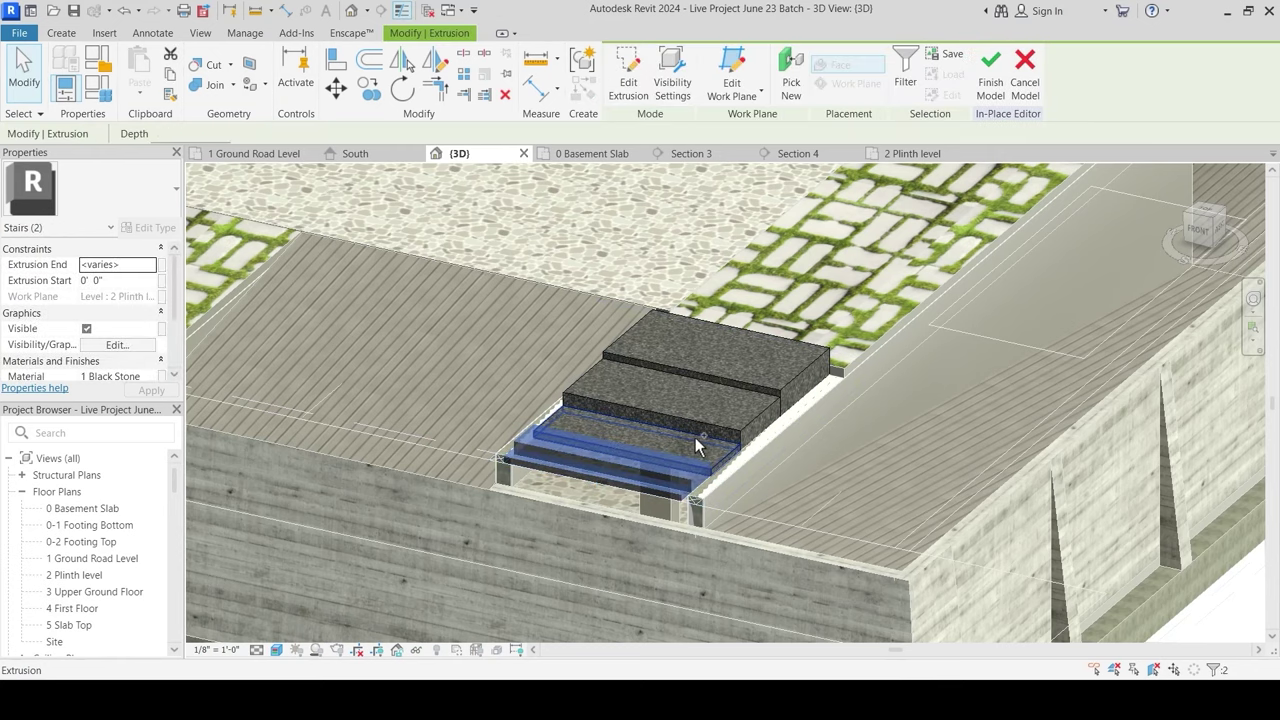
left_click(690, 420, "ctrl")
left_click(705, 392, "ctrl")
left_click(735, 374, "ctrl")
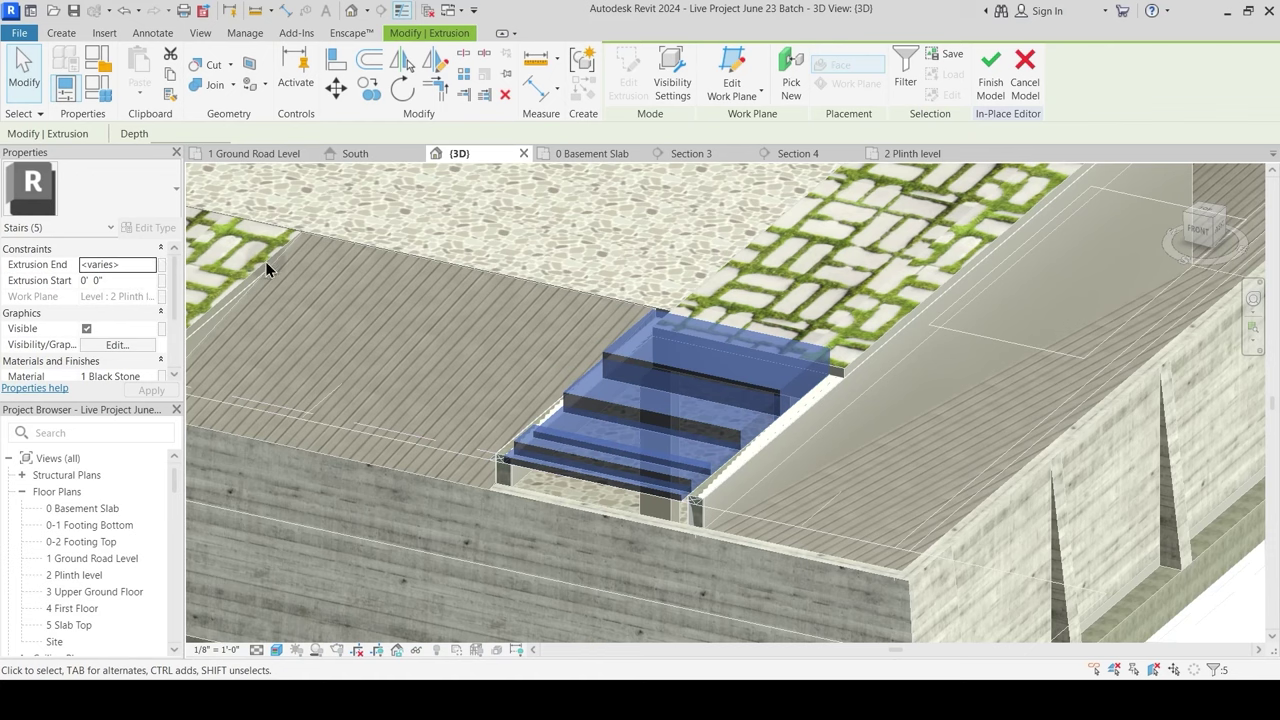
Step: Move the selected steps' work plane to Level : 1 Ground Road Level
left_click(726, 95)
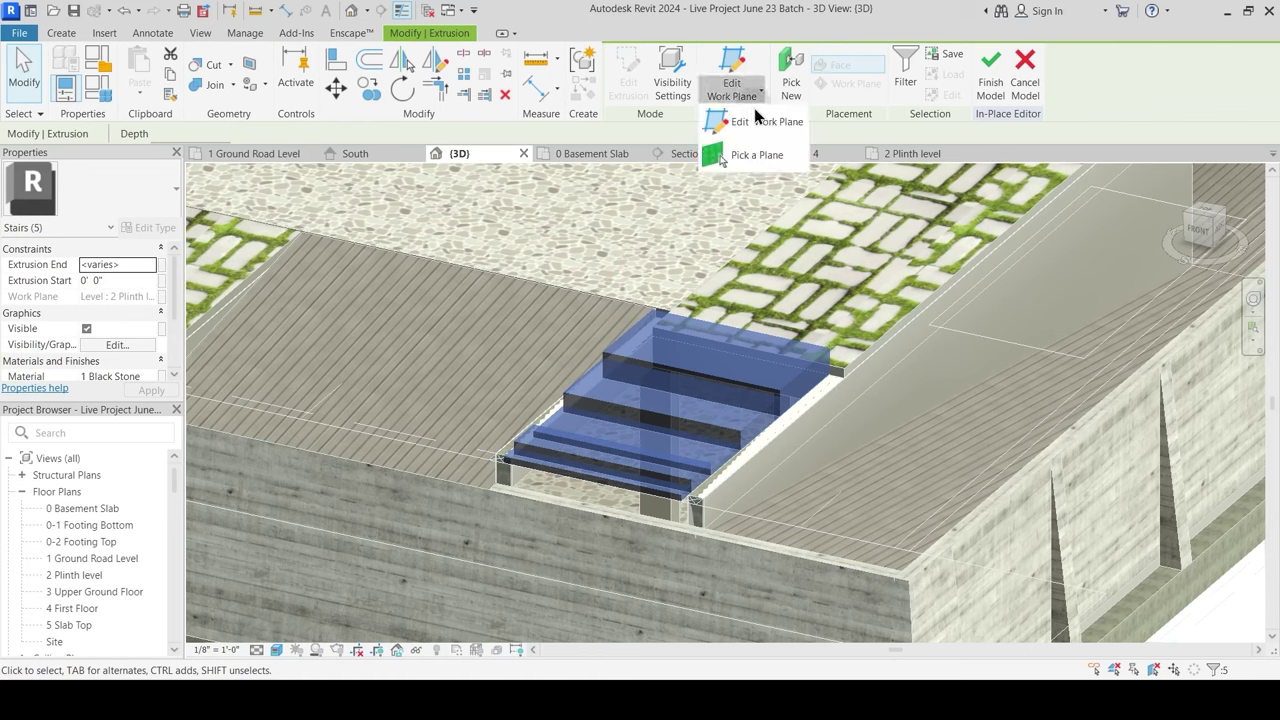
left_click(740, 121)
left_click(775, 310)
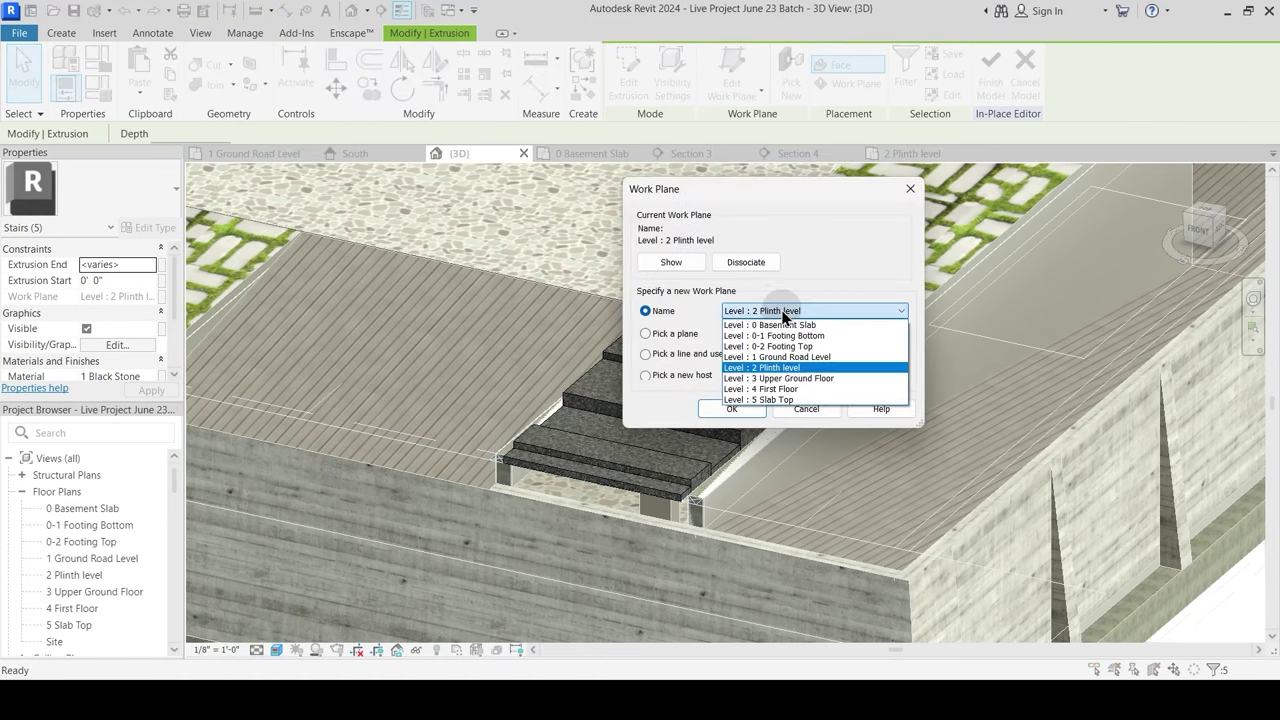
left_click(774, 358)
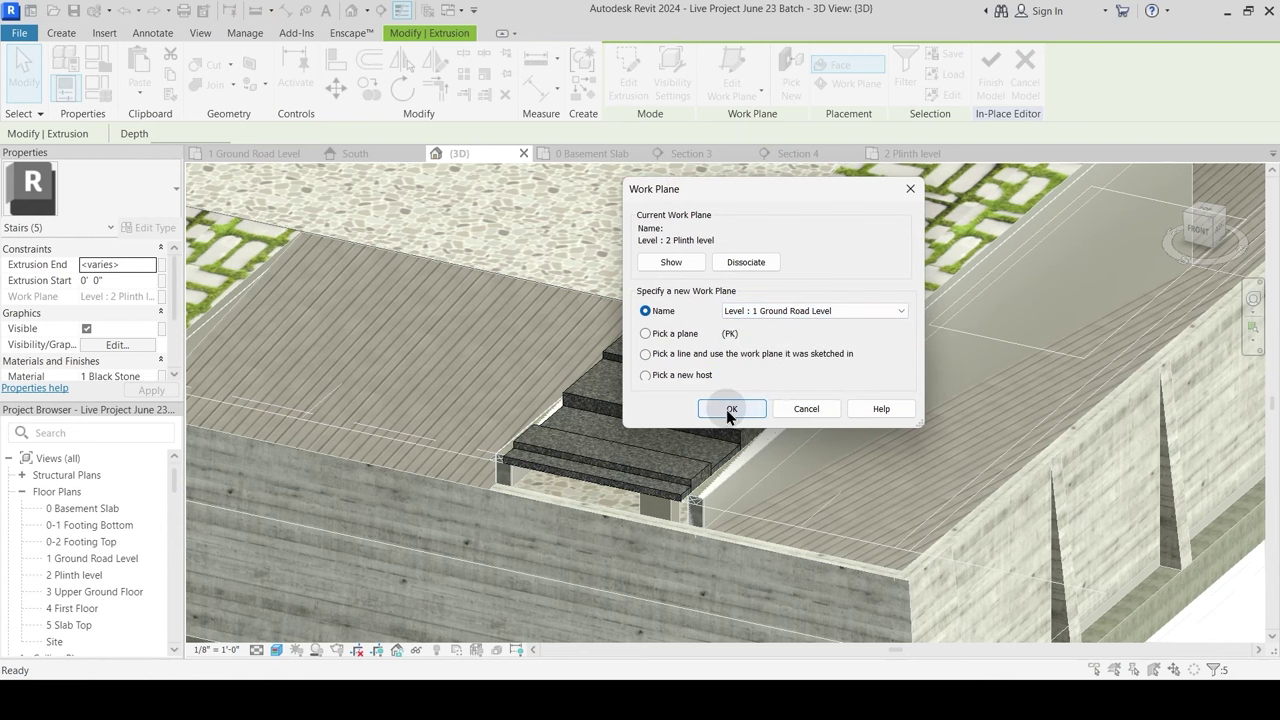
left_click(731, 409)
Step: Orbit to a low side view and set the second step's extrusion end to 1' 0"
key("Escape")
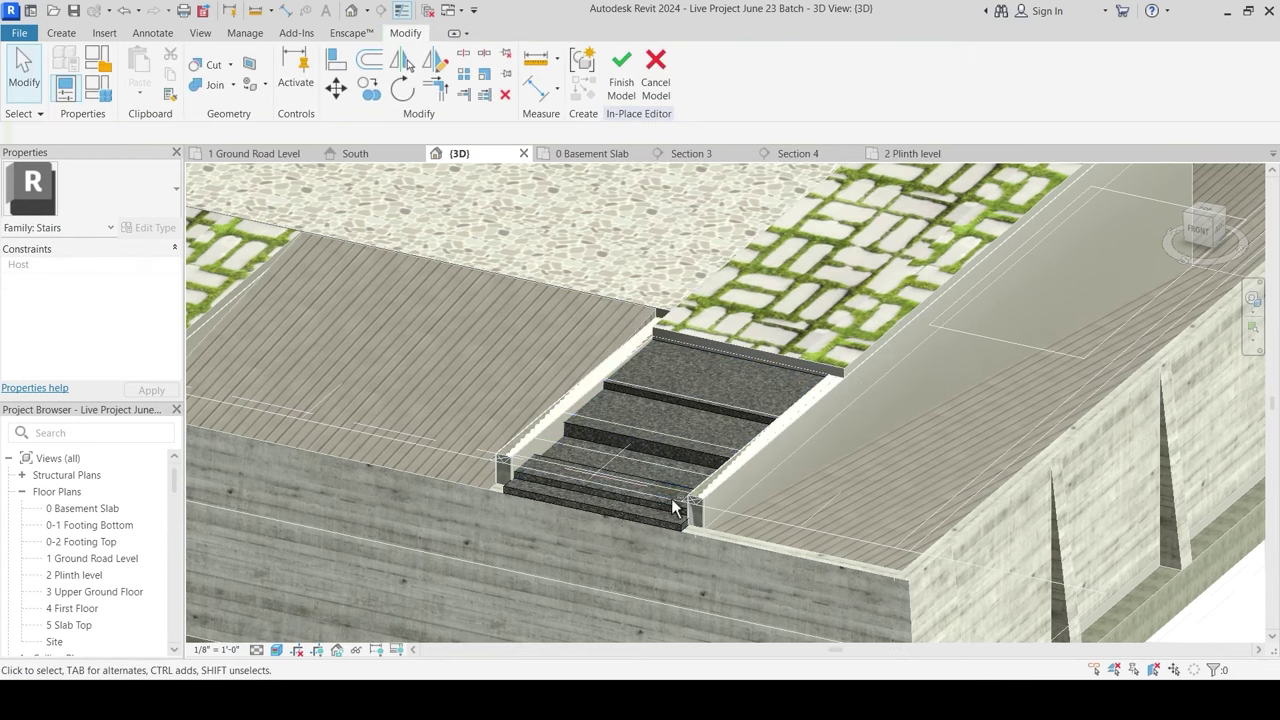
middle_click_drag(674, 506, 701, 569, "shift")
middle_click_drag(780, 583, 740, 483)
scroll(735, 444, "up", 2)
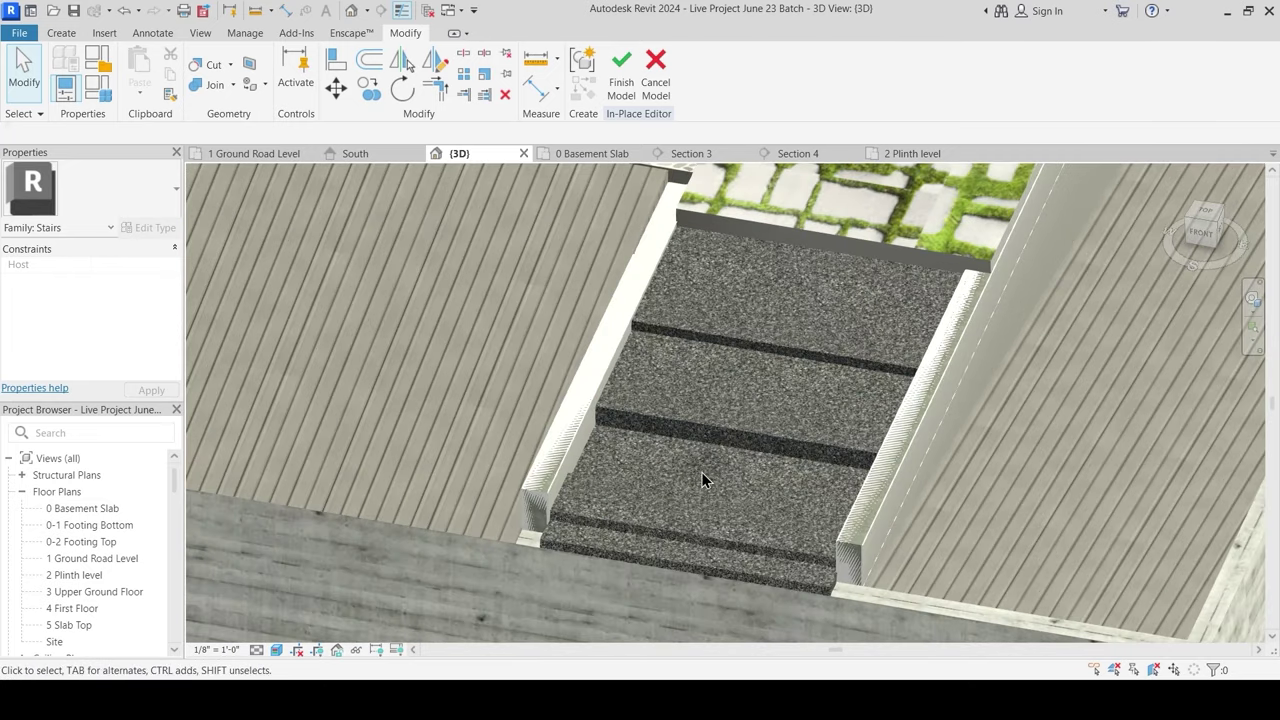
middle_click_drag(736, 540, 573, 422, "shift")
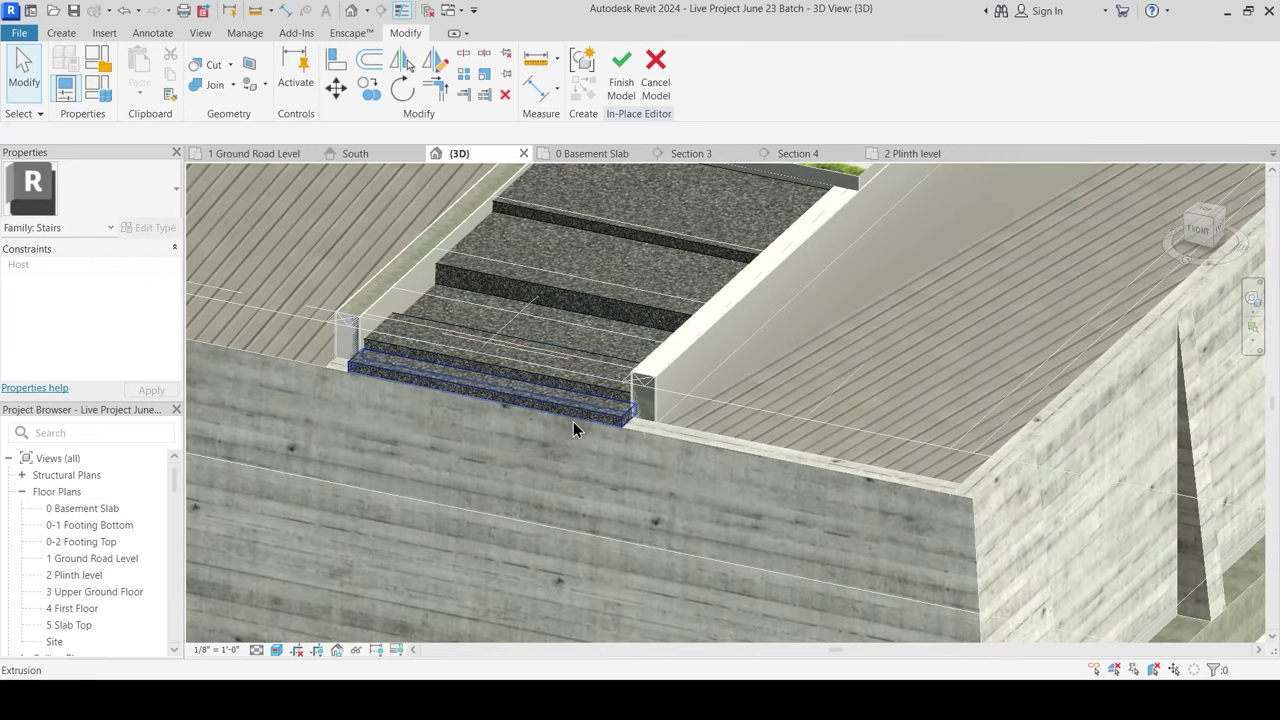
left_click(575, 407)
key("Escape")
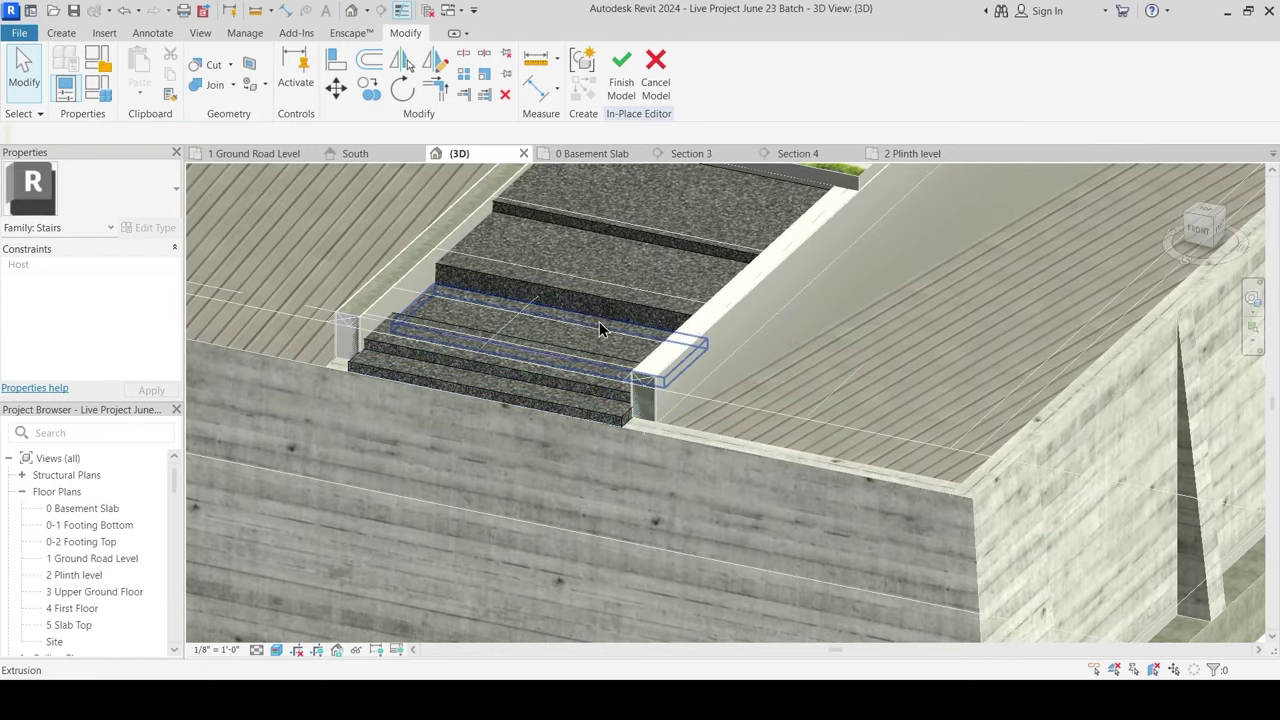
left_click(599, 321)
middle_click_drag(537, 322, 677, 379)
left_click(128, 264)
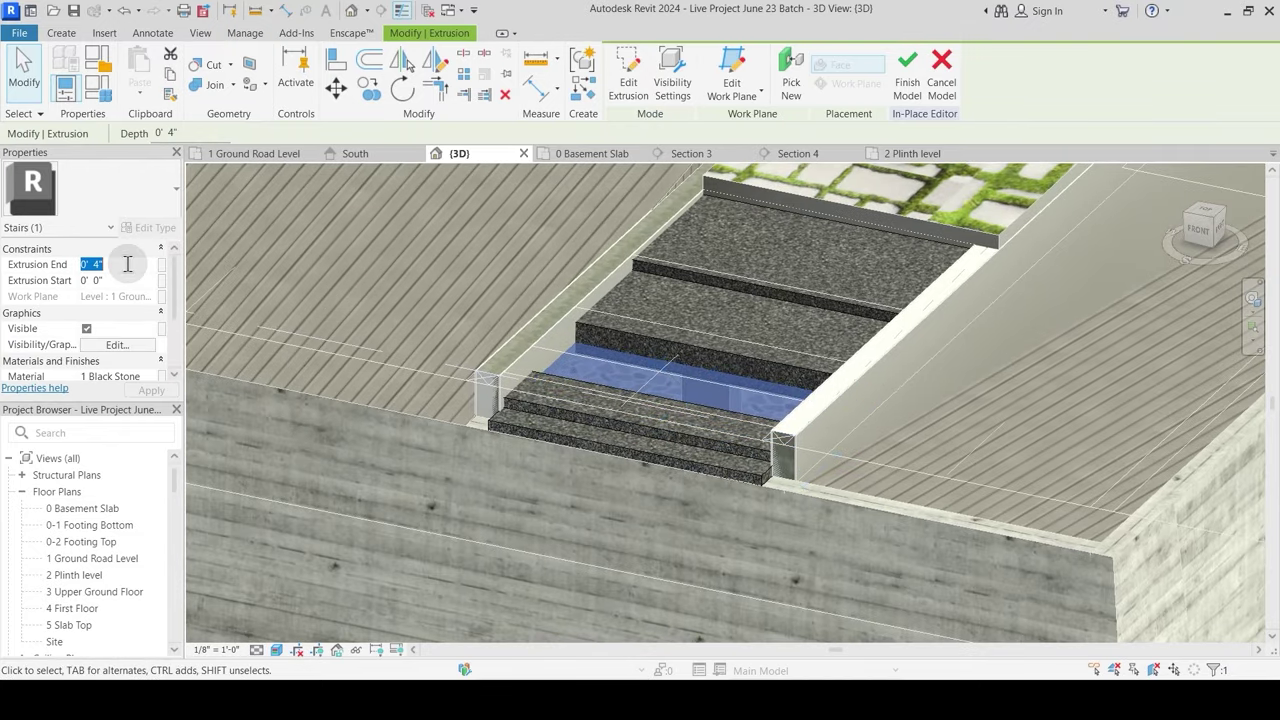
key("Escape")
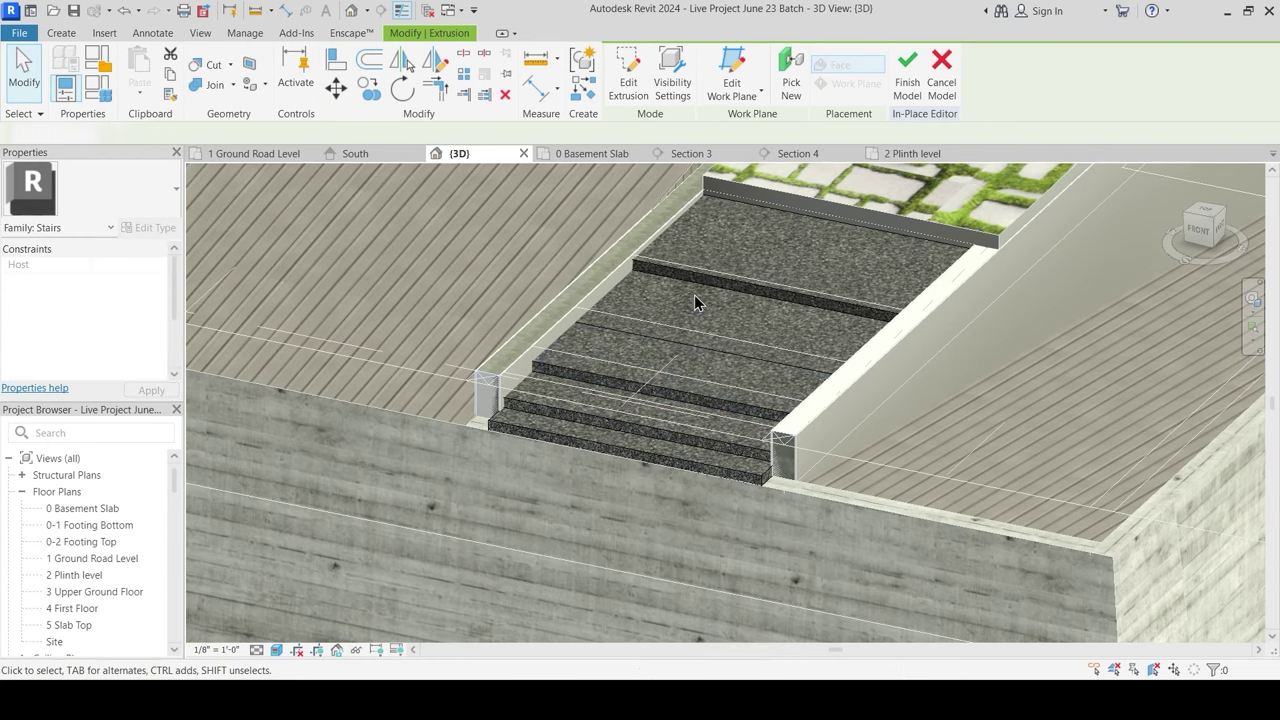
Step: Set the next two steps' extrusion ends to 1' 4" and 20"
left_click(698, 289)
left_click(141, 264)
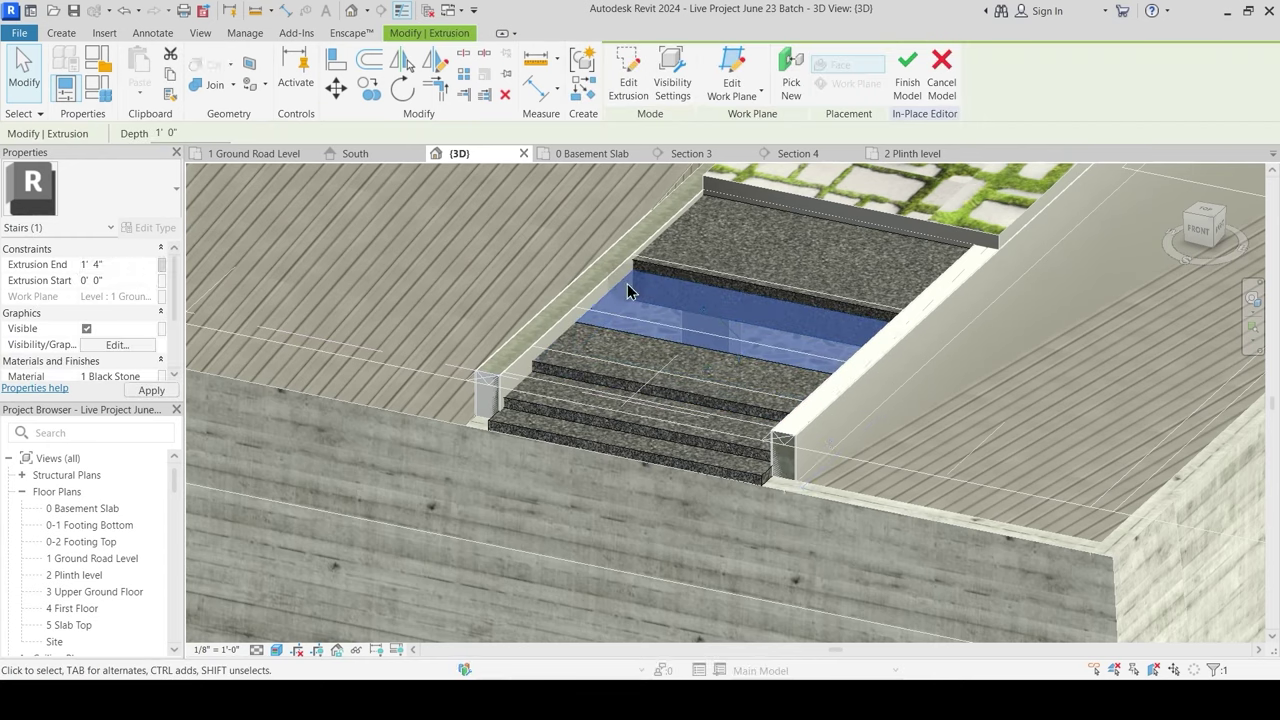
left_click(803, 226)
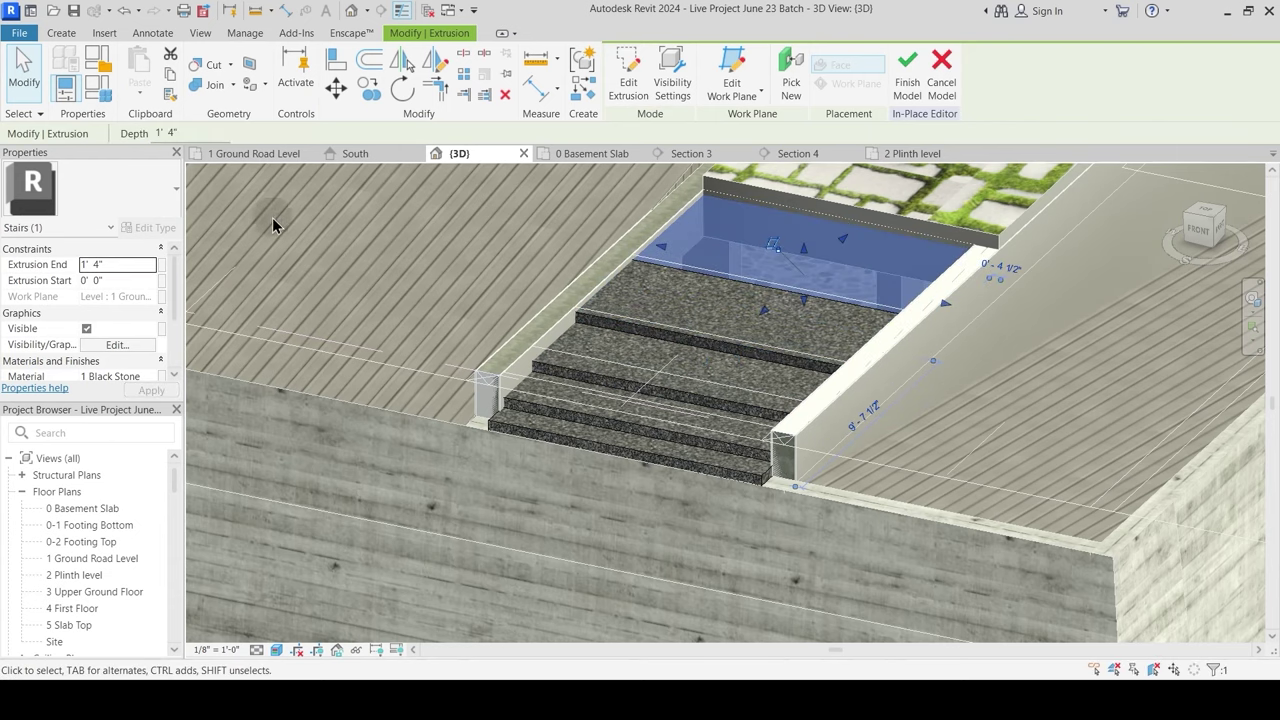
left_click(130, 262)
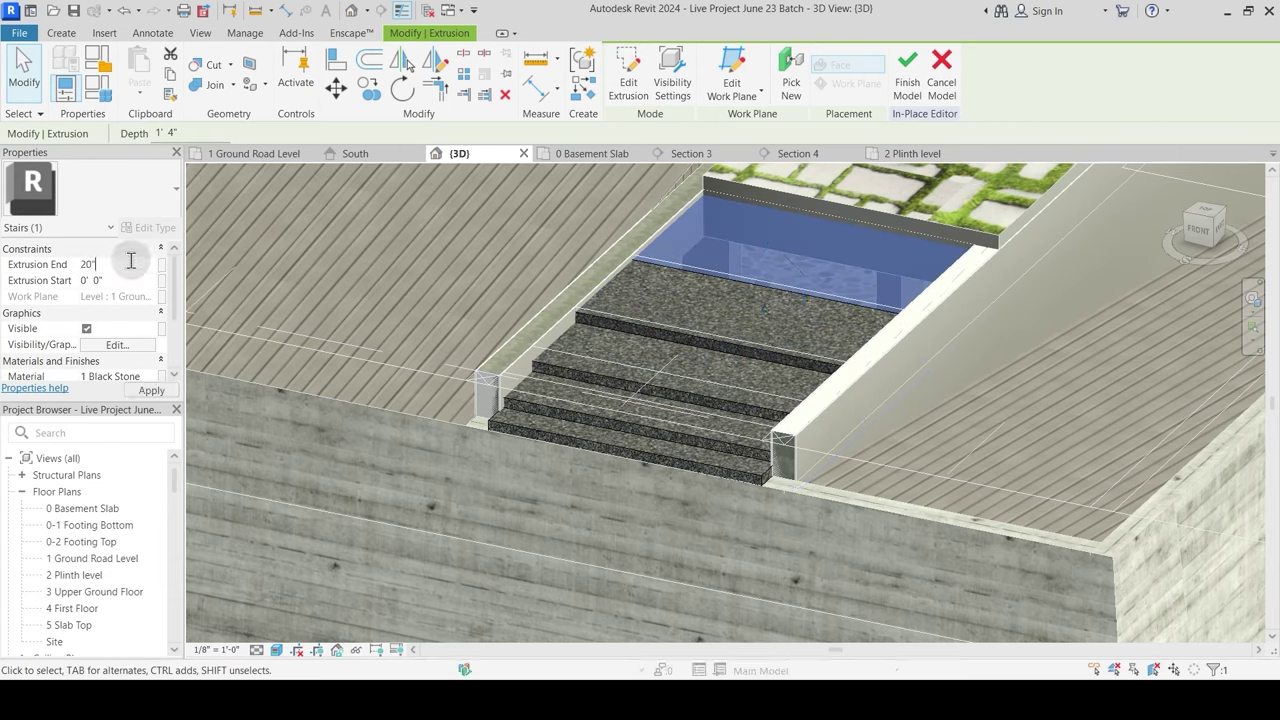
key("Escape")
scroll(709, 357, "down", 2)
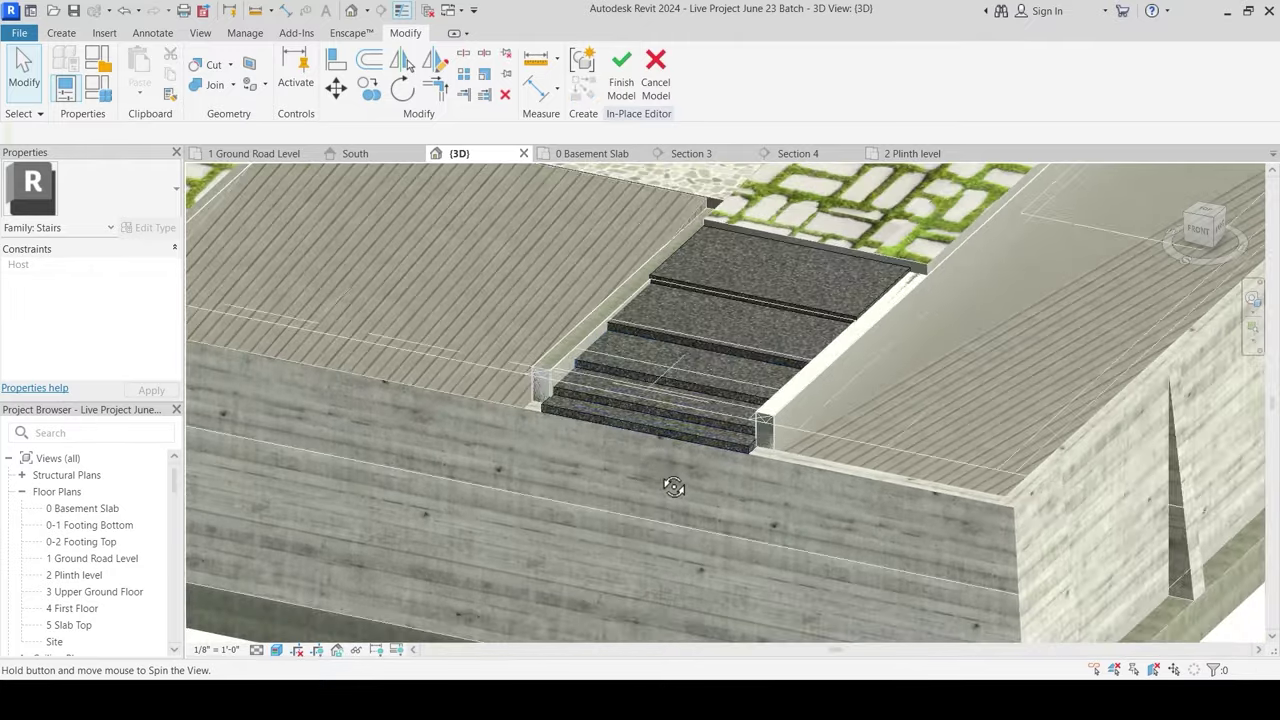
Step: Finish the Entry Steps in-place model after orbiting once around the plinth
middle_click_drag(673, 486, 662, 535, "shift")
scroll(659, 544, "down", 5)
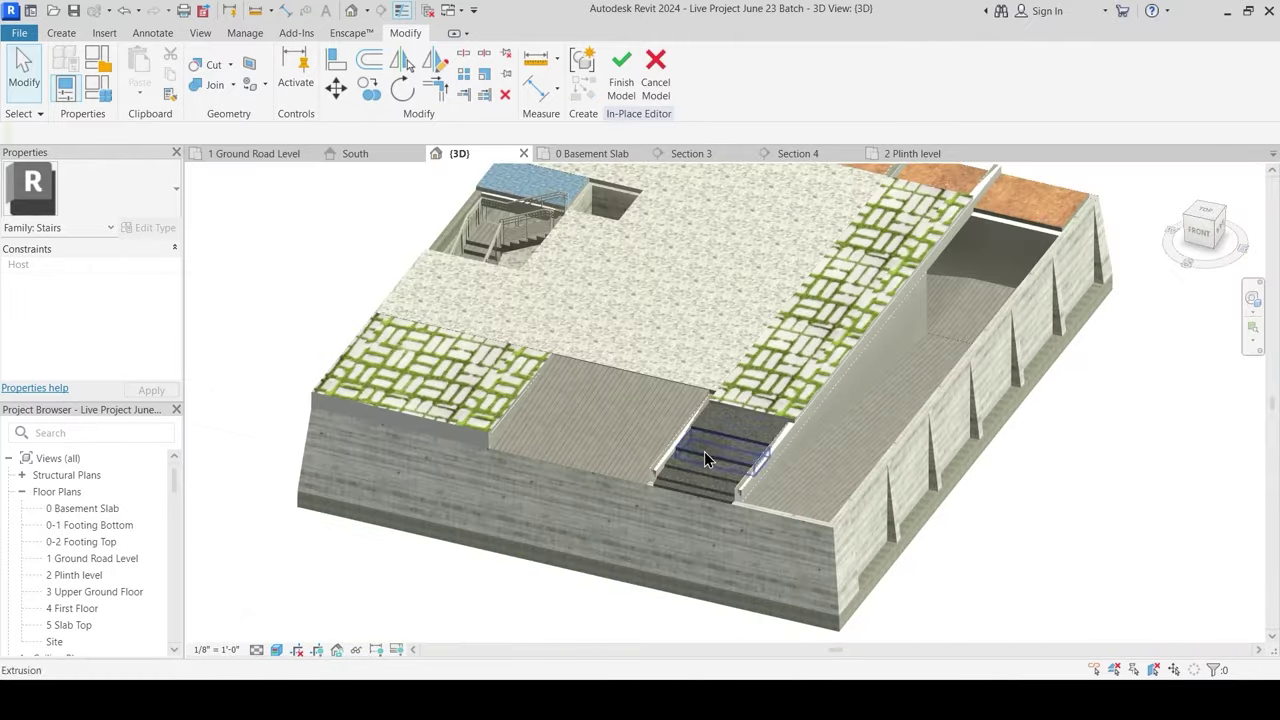
middle_click_drag(704, 451, 690, 420, "shift")
left_click(621, 72)
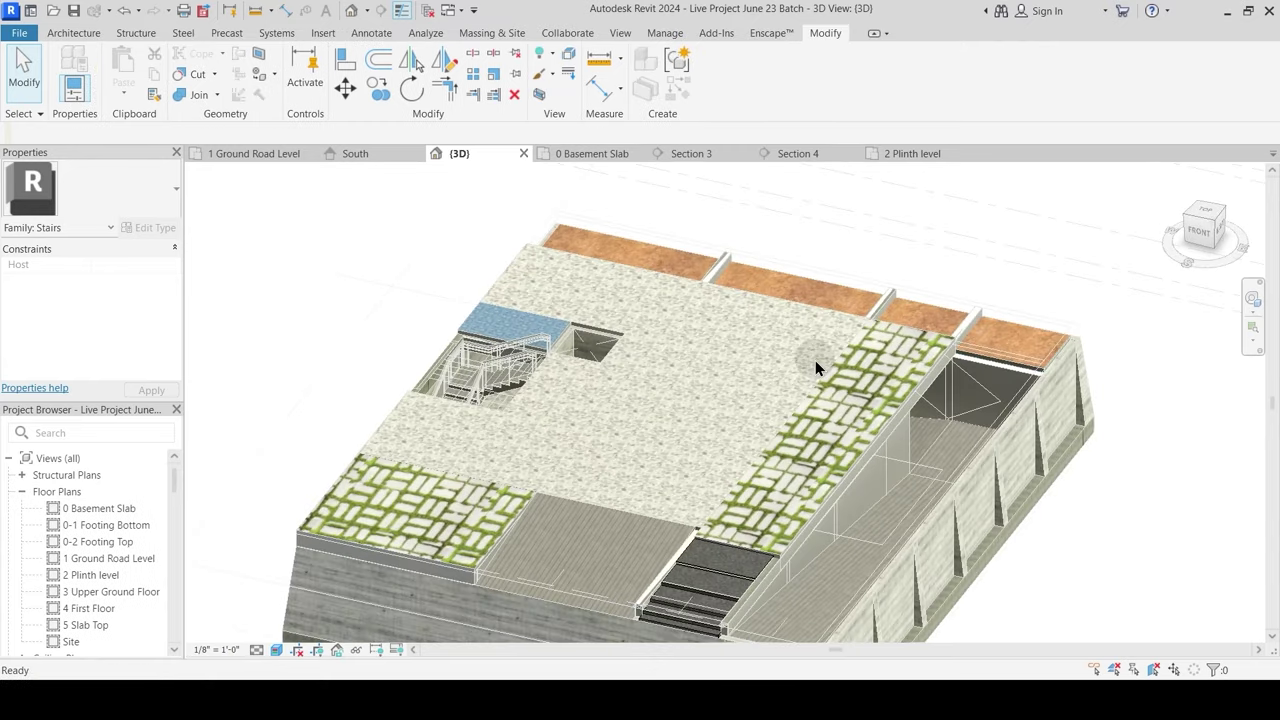
Step: Pan and orbit the 3D view around the plinth wall beside the new steps
middle_click_drag(815, 365, 771, 322)
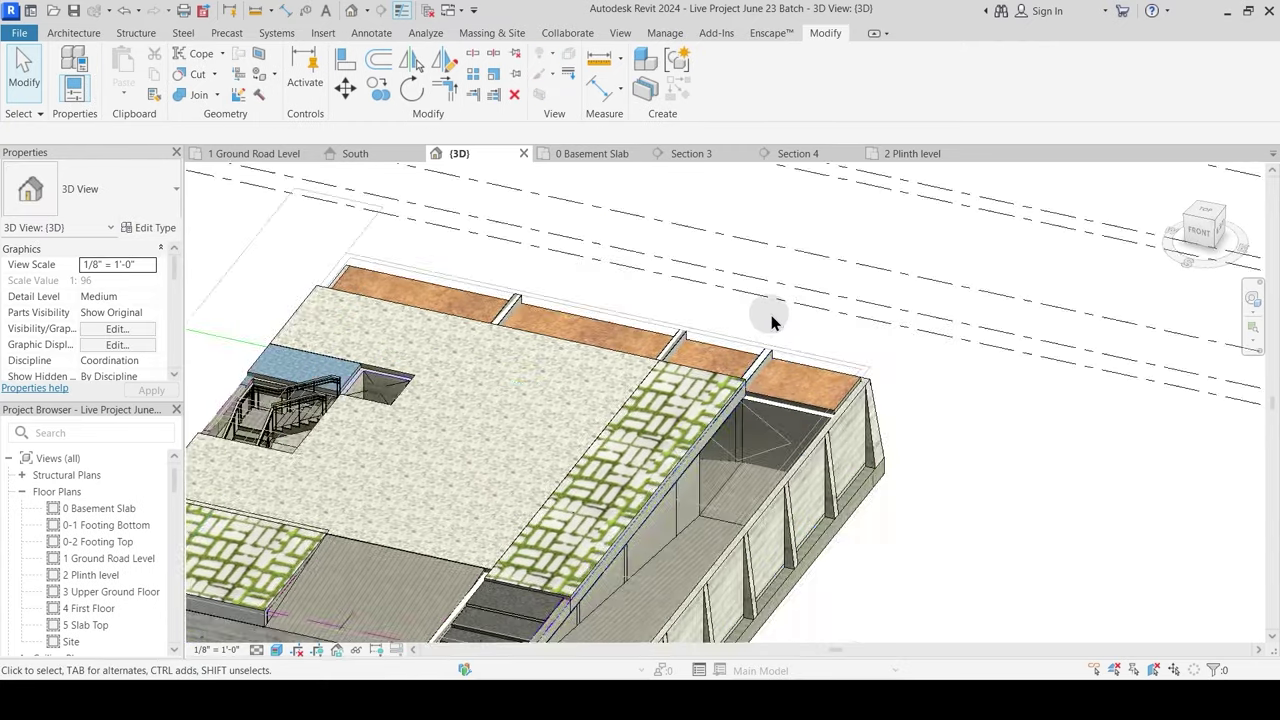
scroll(623, 349, "up", 3)
left_click(671, 414)
middle_click_drag(671, 414, 534, 392, "shift")
key("Escape")
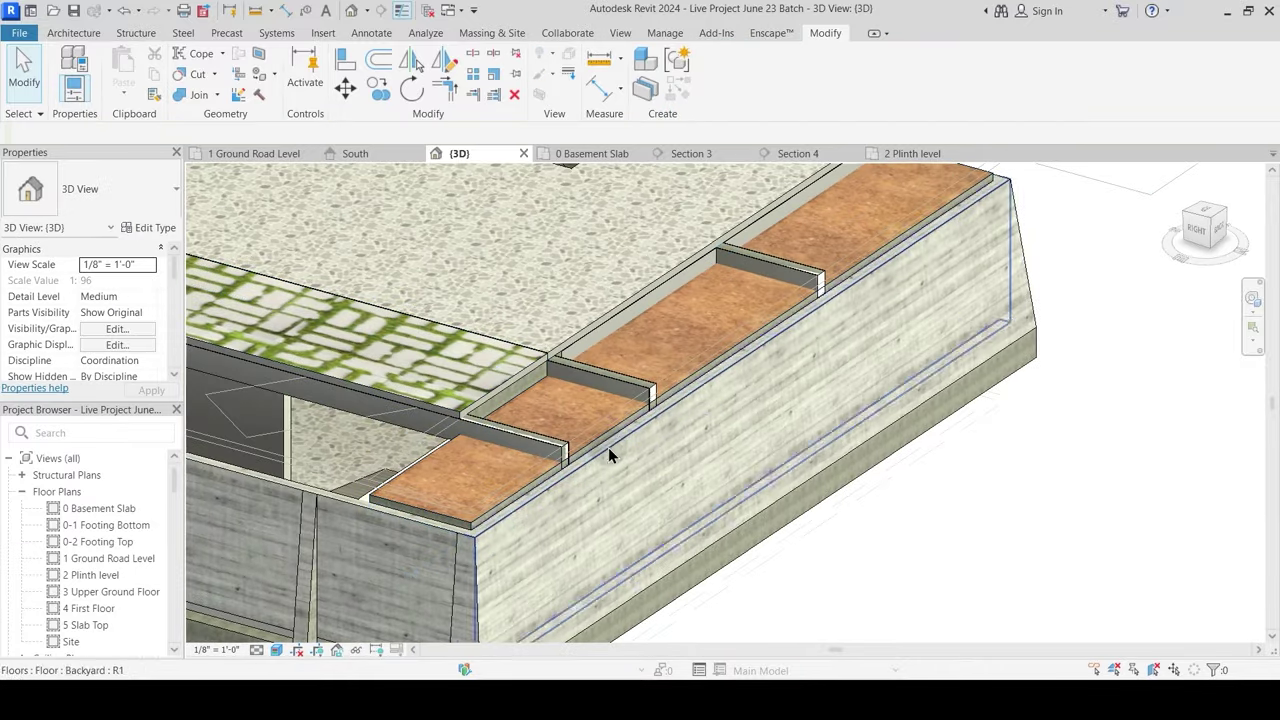
Step: Spin and pan the 3D view to inspect the black stone flight between the plank-finish ramps
middle_click_drag(604, 428, 953, 428, "shift")
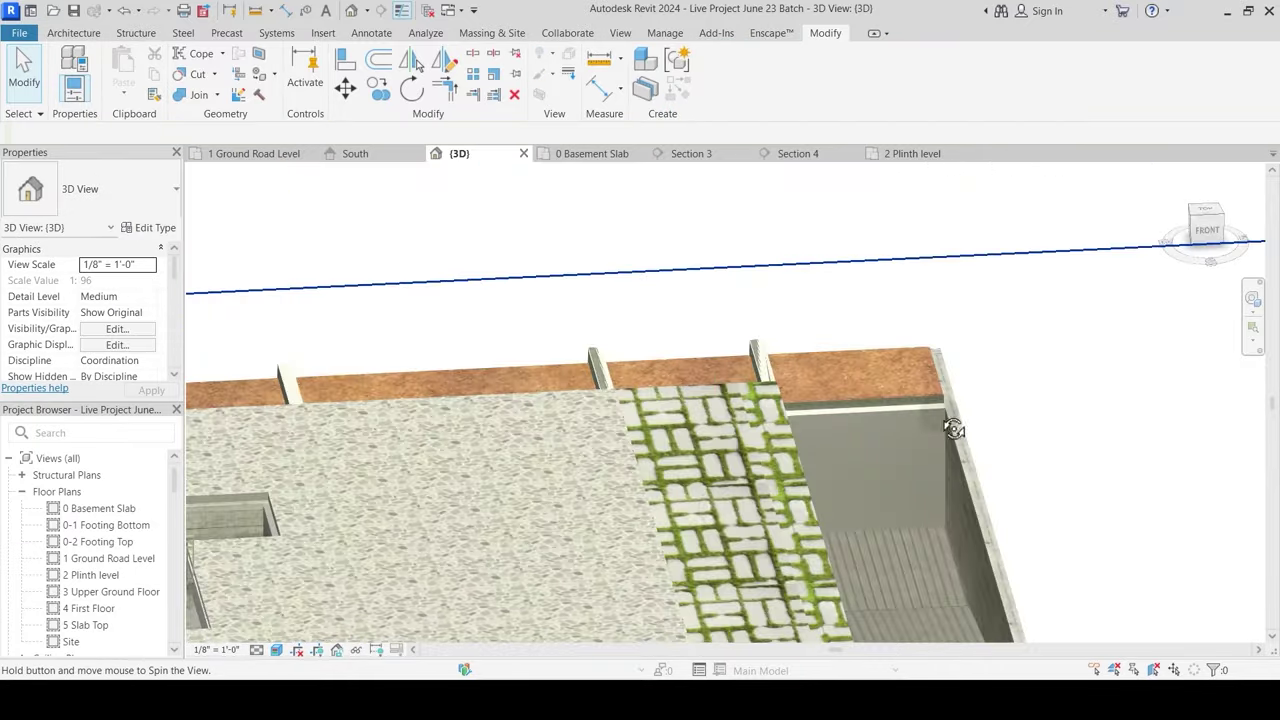
middle_click_drag(608, 540, 600, 383)
scroll(597, 386, "down", 2)
middle_click_drag(680, 520, 566, 480, "shift")
middle_click_drag(657, 448, 890, 407)
middle_click_drag(709, 406, 675, 441, "shift")
scroll(675, 440, "up", 5)
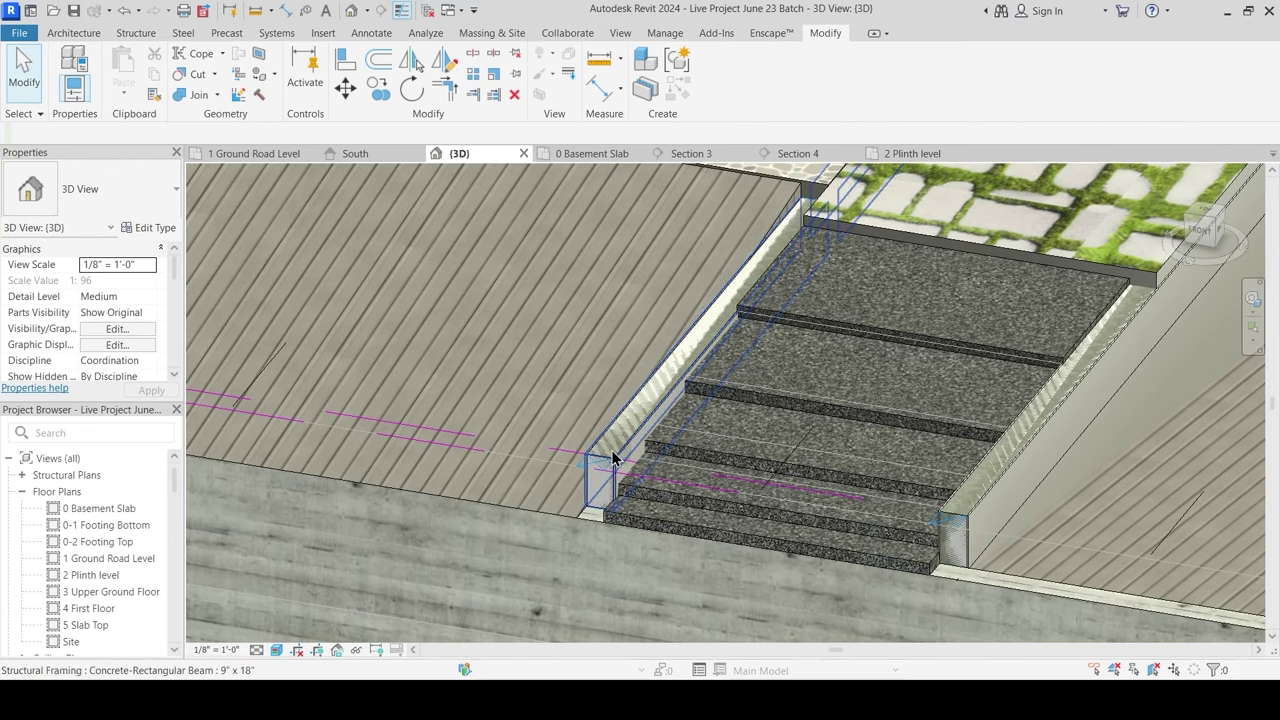
left_click(613, 459)
key("Escape")
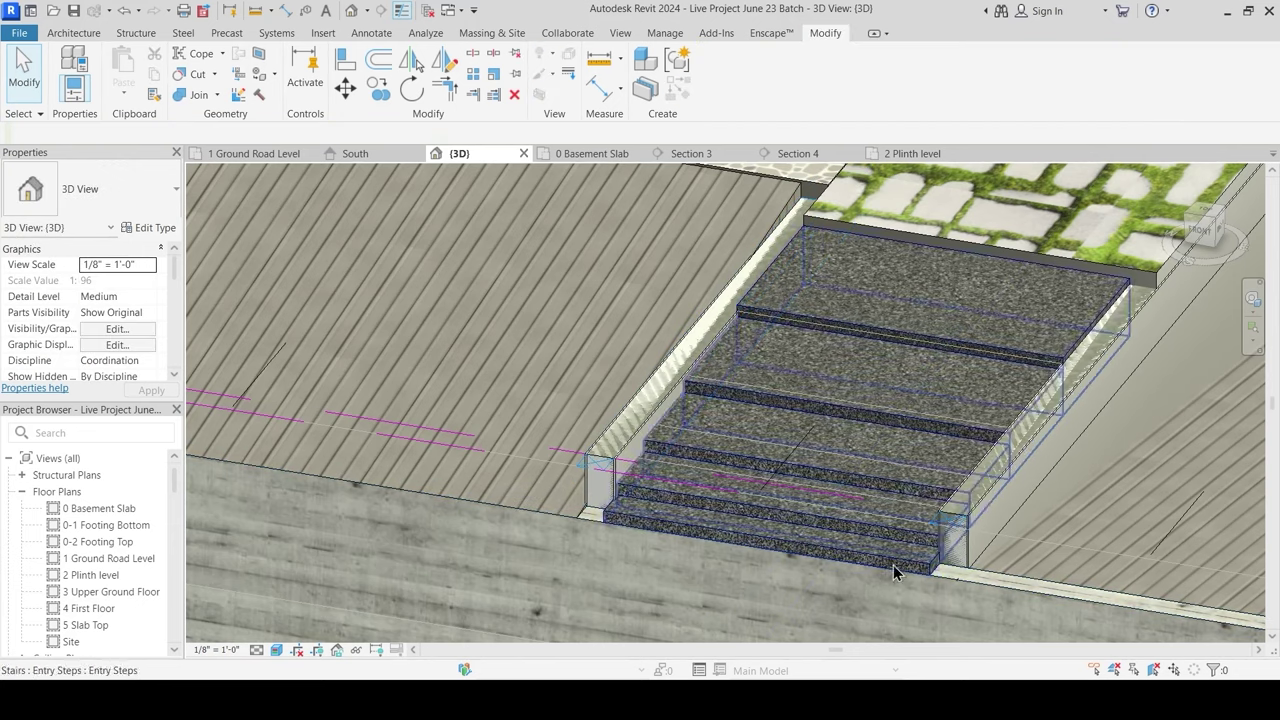
Step: Select the wall beside the entry steps, then check it in the 2 Plinth level plan
left_click(602, 472)
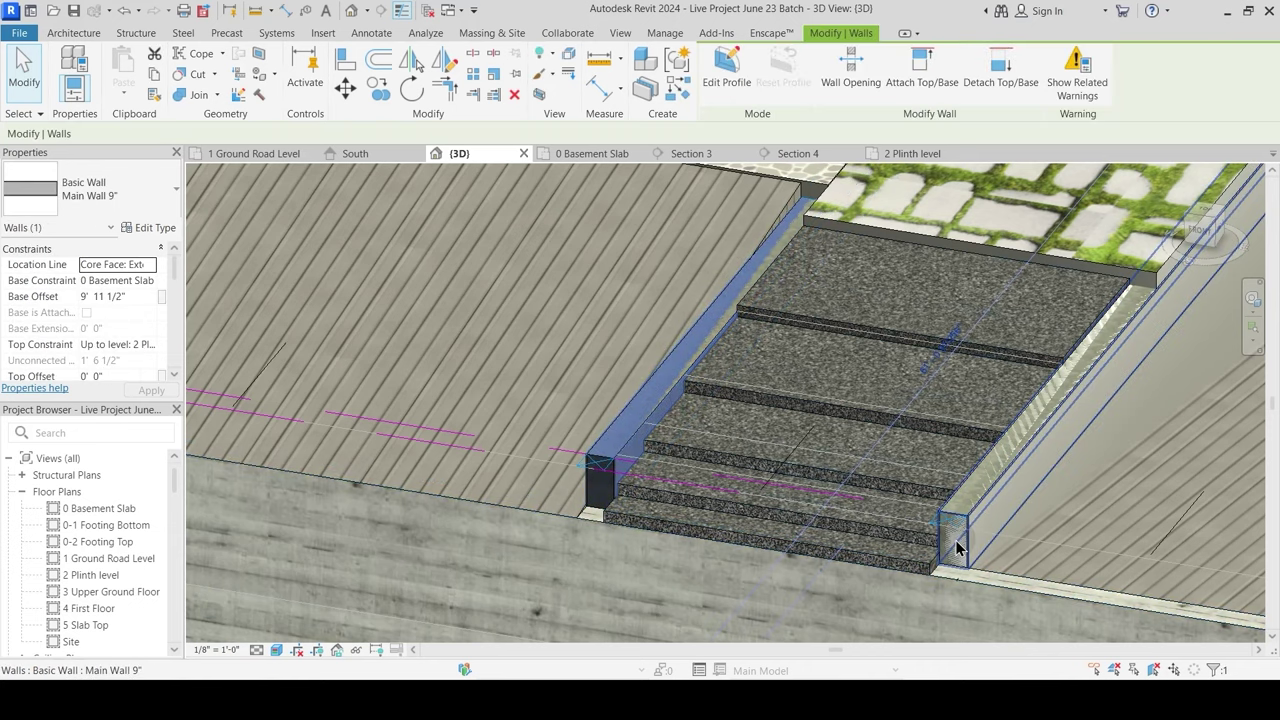
key("Escape")
left_click(912, 153)
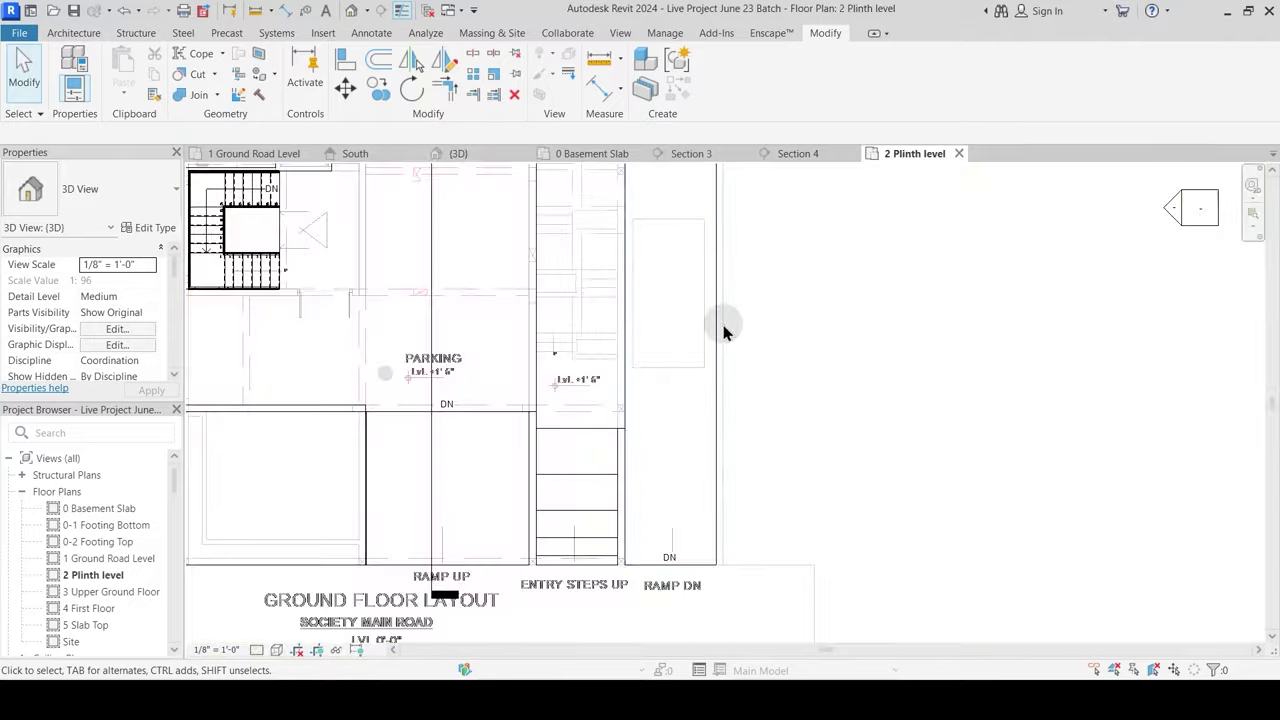
scroll(535, 537, "up", 3)
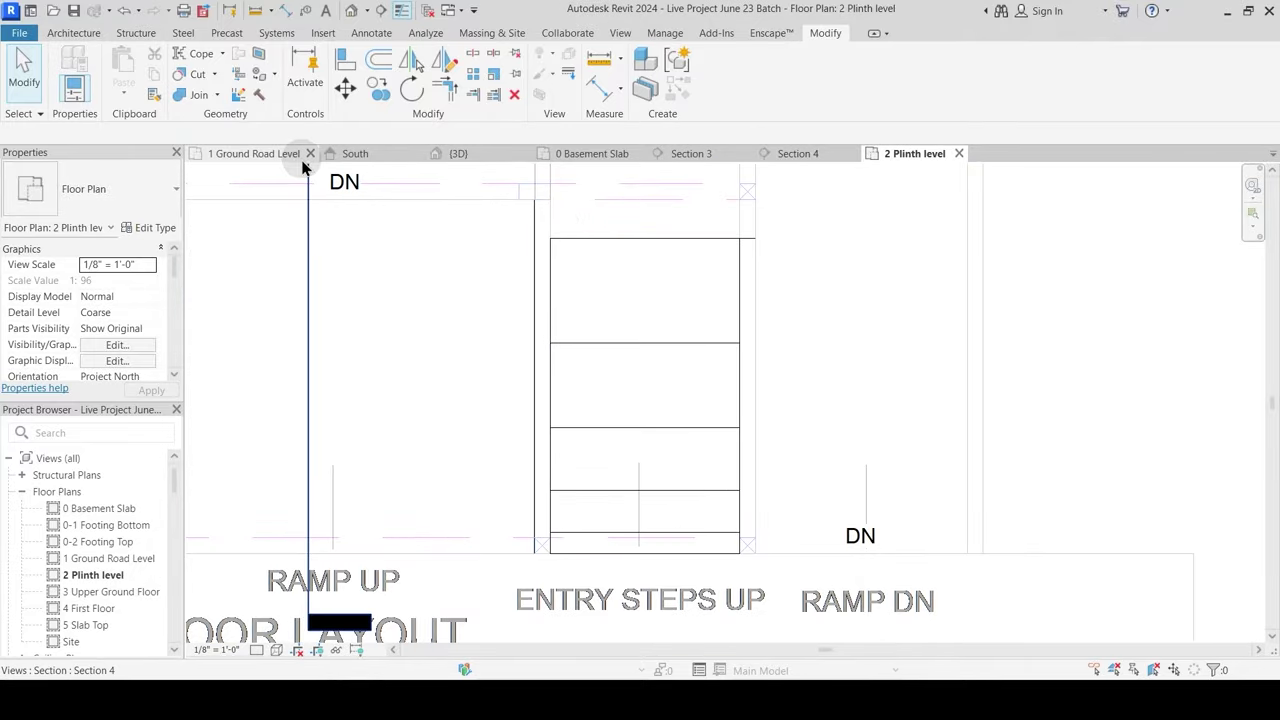
Step: In the 1 Ground Road Level plan, stretch the side wall's end to the steps' front edge, then return to 3D
left_click(271, 155)
scroll(640, 410, "up", 3)
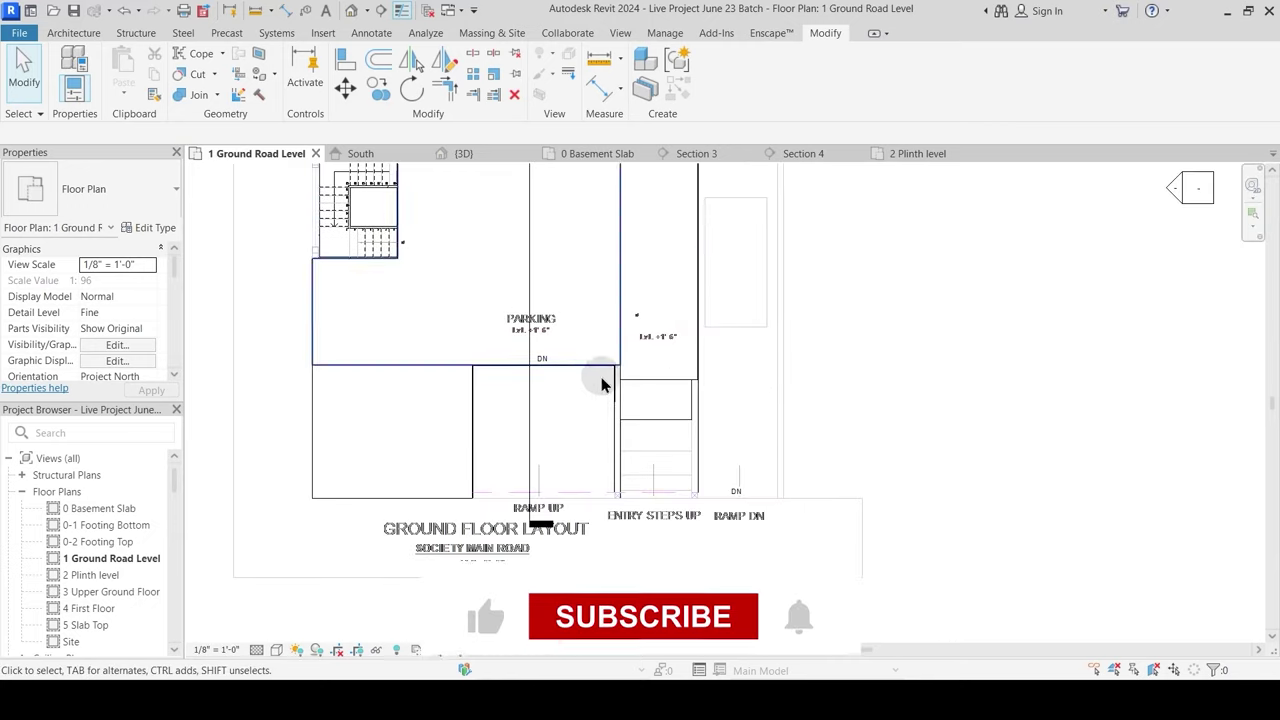
scroll(618, 427, "up", 3)
left_click(620, 515)
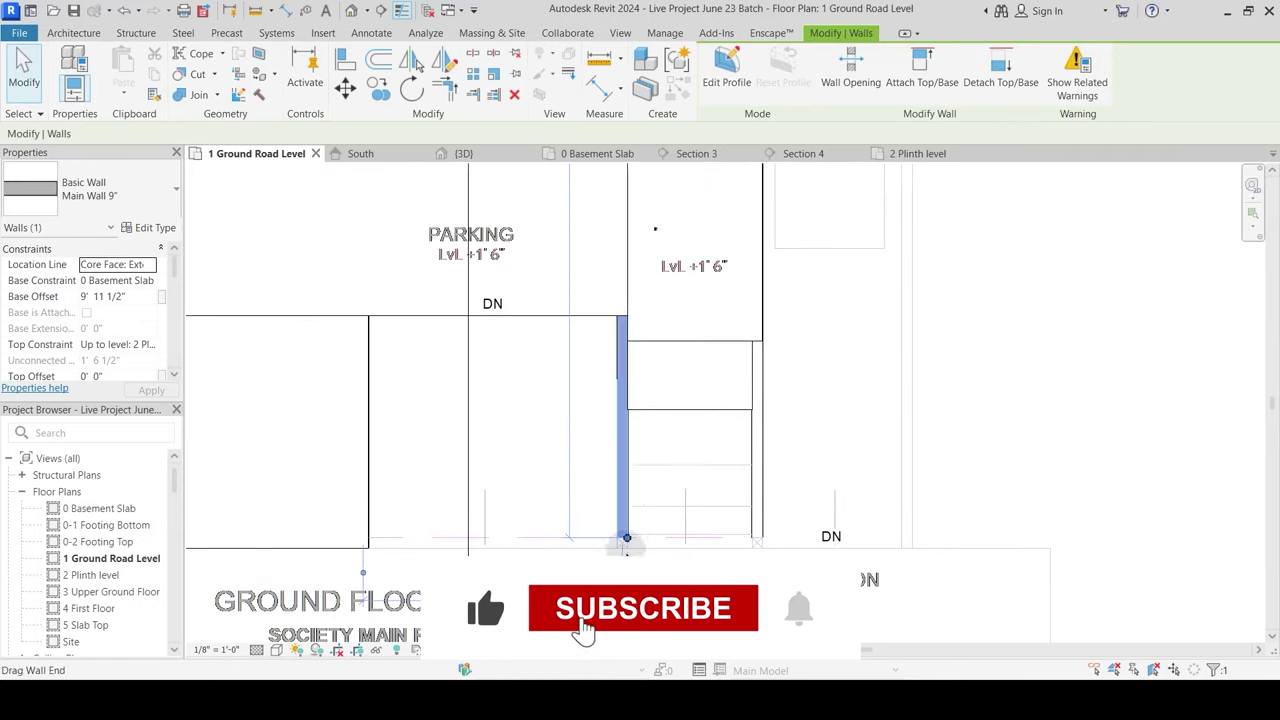
scroll(623, 553, "up", 2)
left_click_drag(634, 510, 634, 540)
left_click(1051, 492)
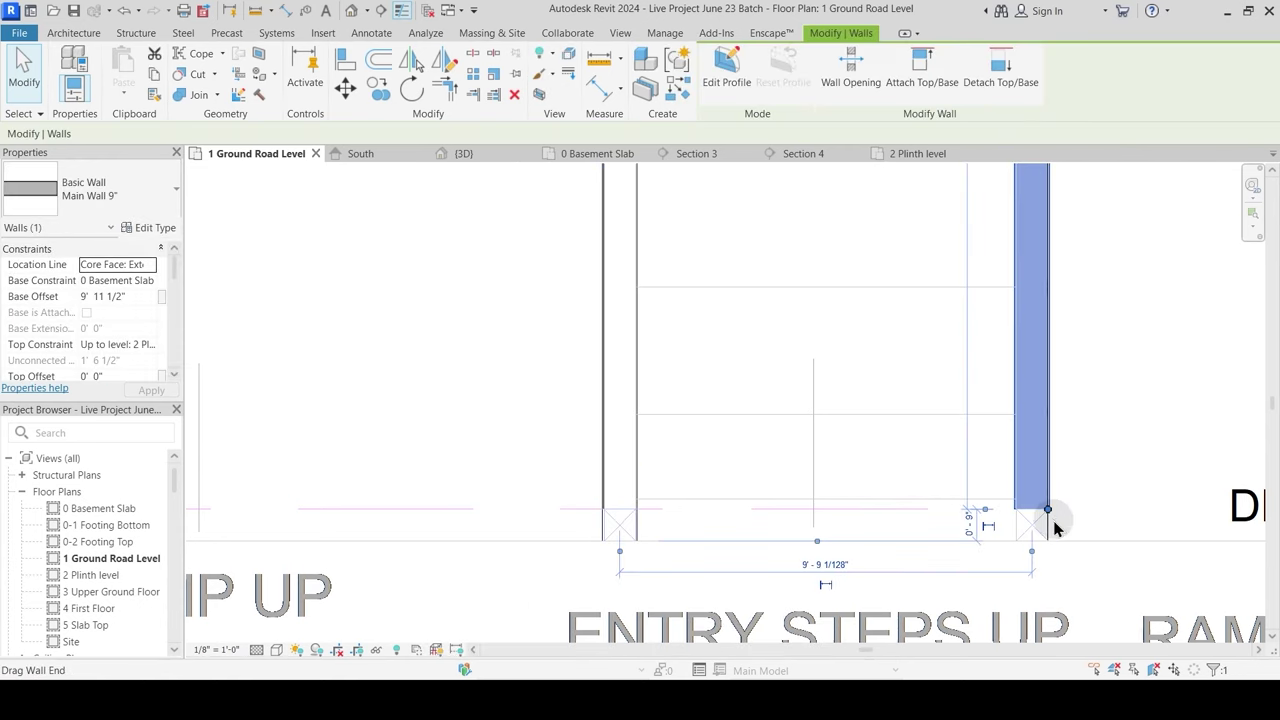
left_click(467, 257)
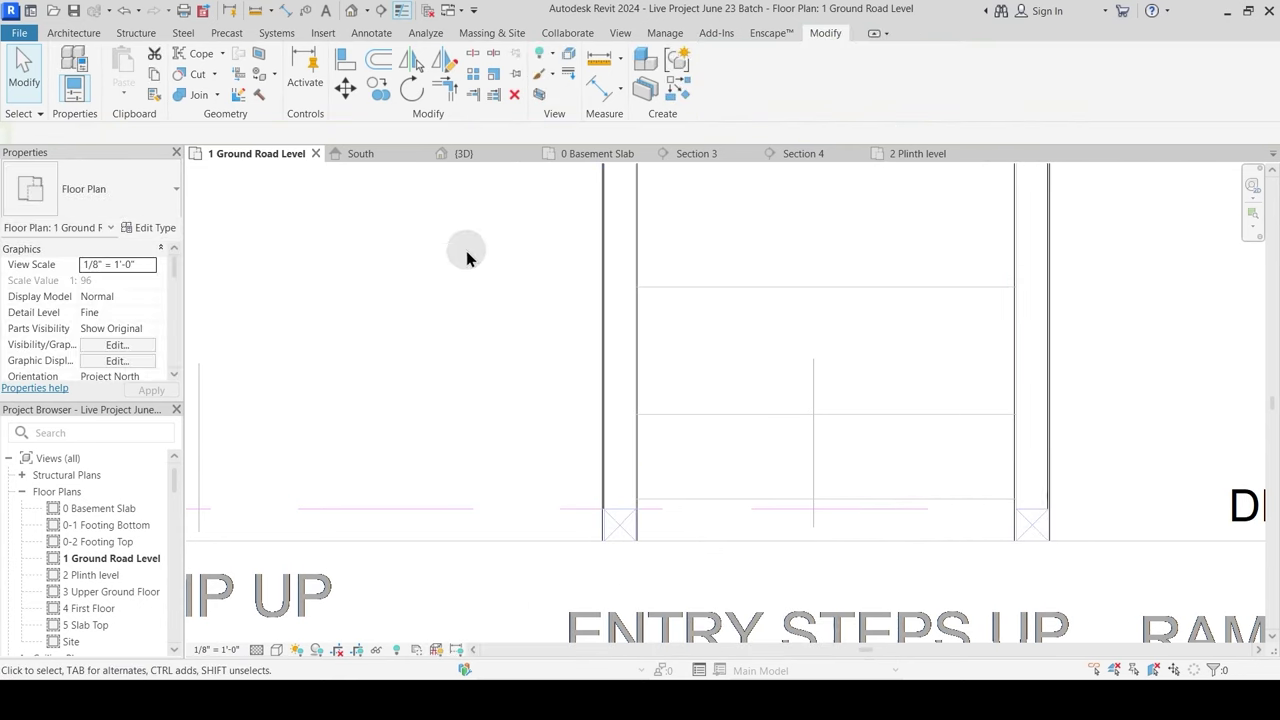
left_click(468, 155)
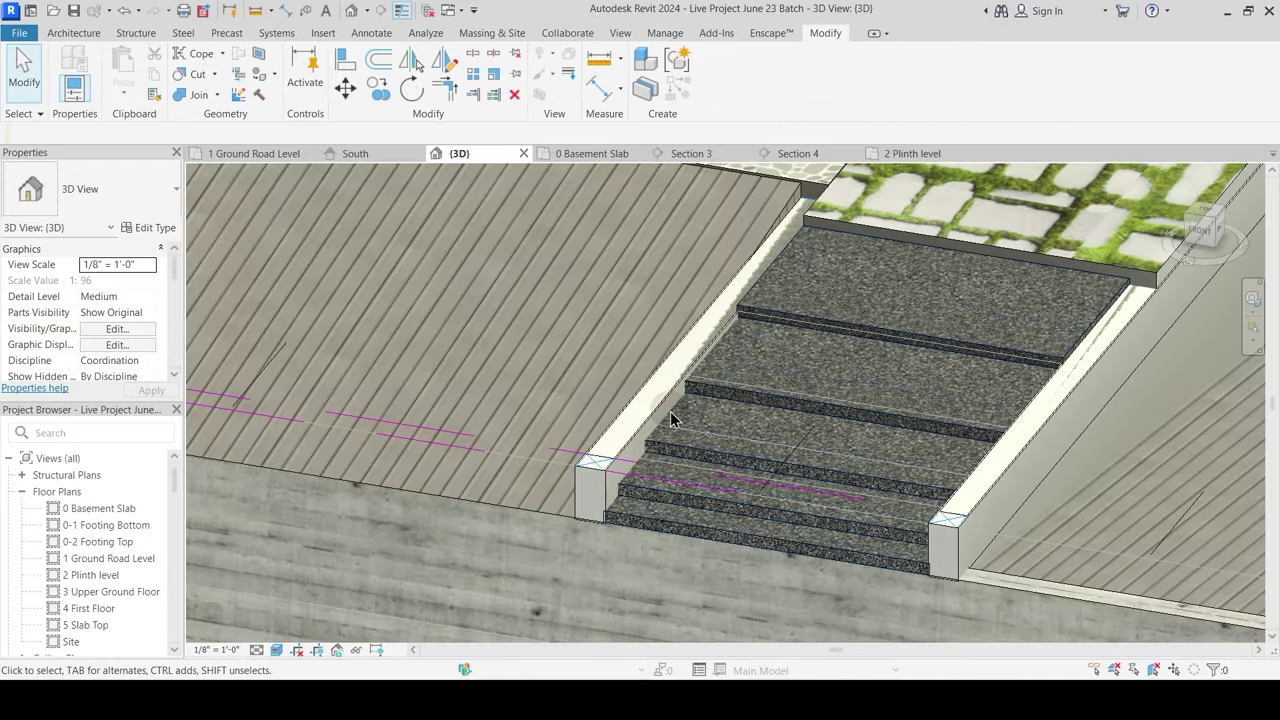
scroll(670, 411, "down", 4)
middle_click_drag(703, 451, 626, 380, "shift")
scroll(629, 443, "down", 2)
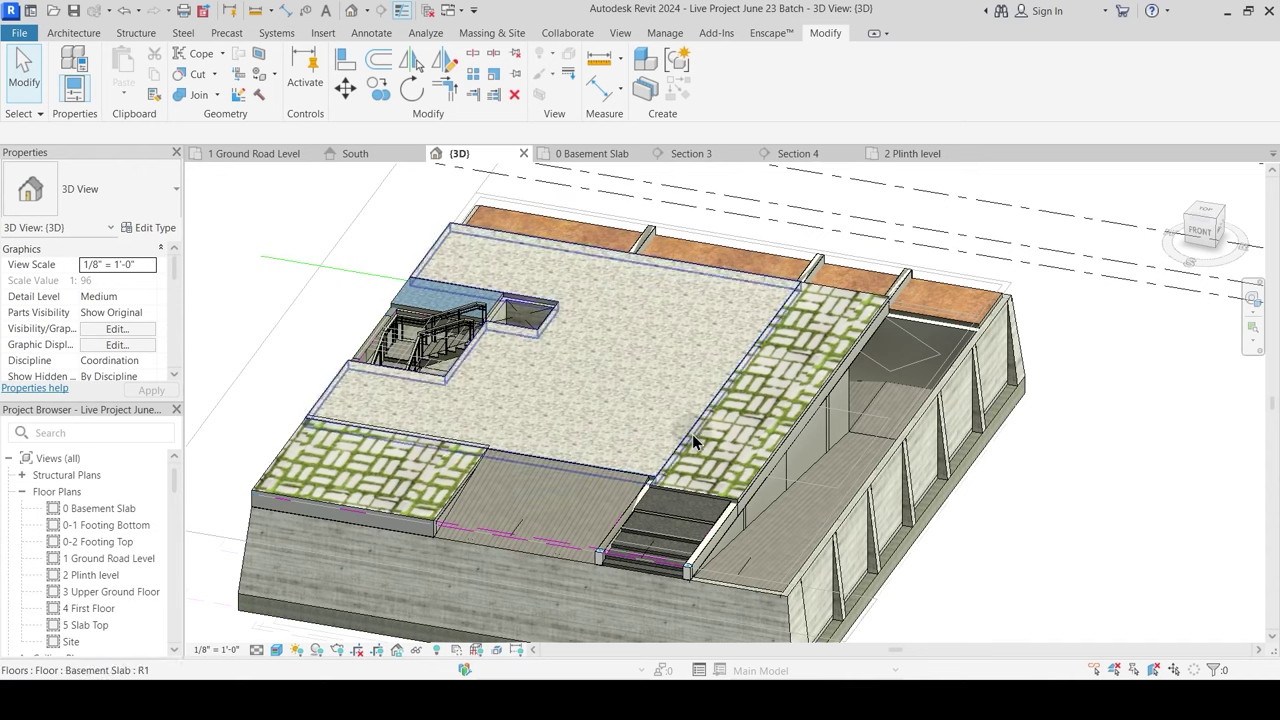
scroll(678, 474, "up", 2)
scroll(671, 481, "up", 4)
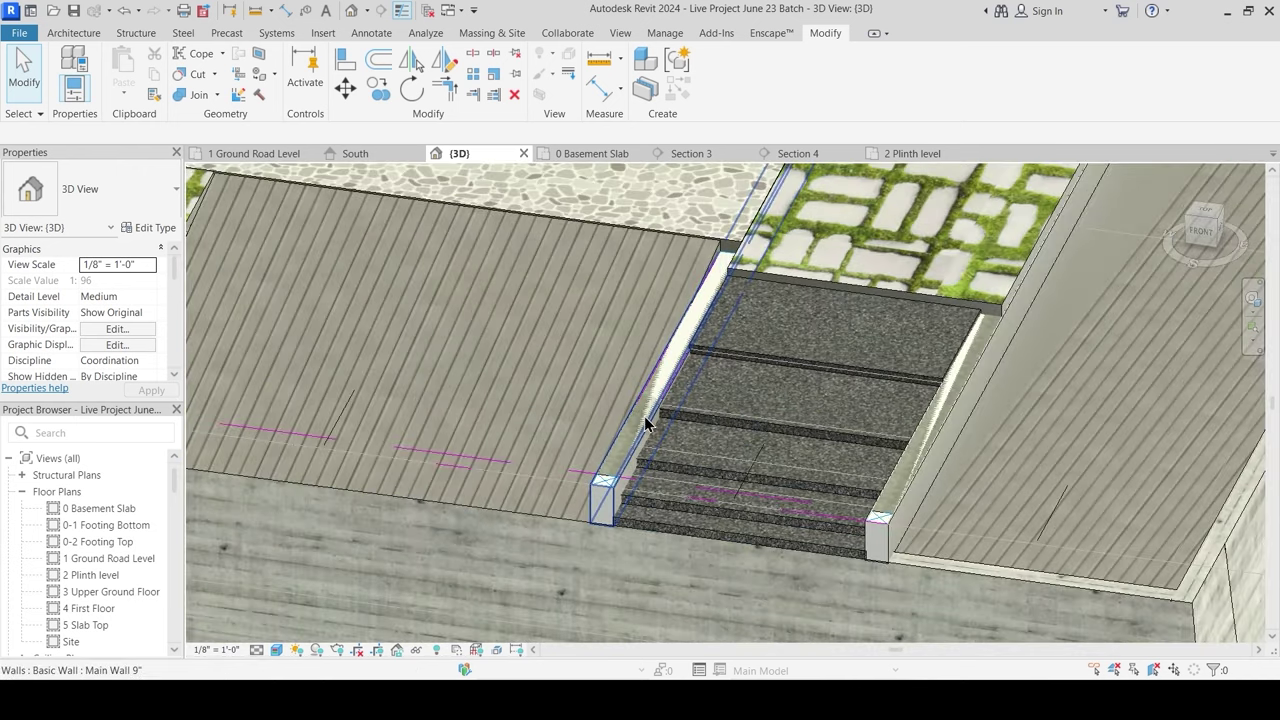
scroll(612, 500, "down", 1)
middle_click_drag(645, 416, 721, 504)
scroll(710, 522, "up", 3)
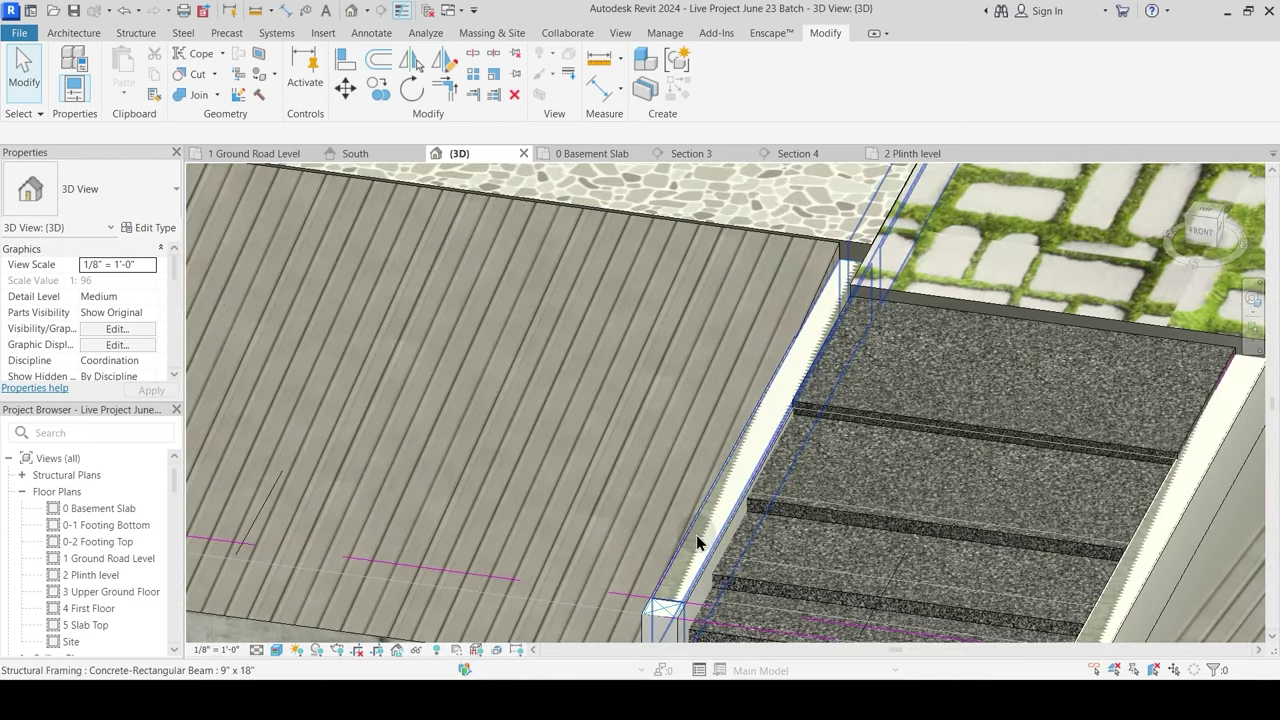
scroll(663, 507, "down", 3)
scroll(663, 507, "down", 4)
middle_click_drag(656, 501, 701, 412, "shift")
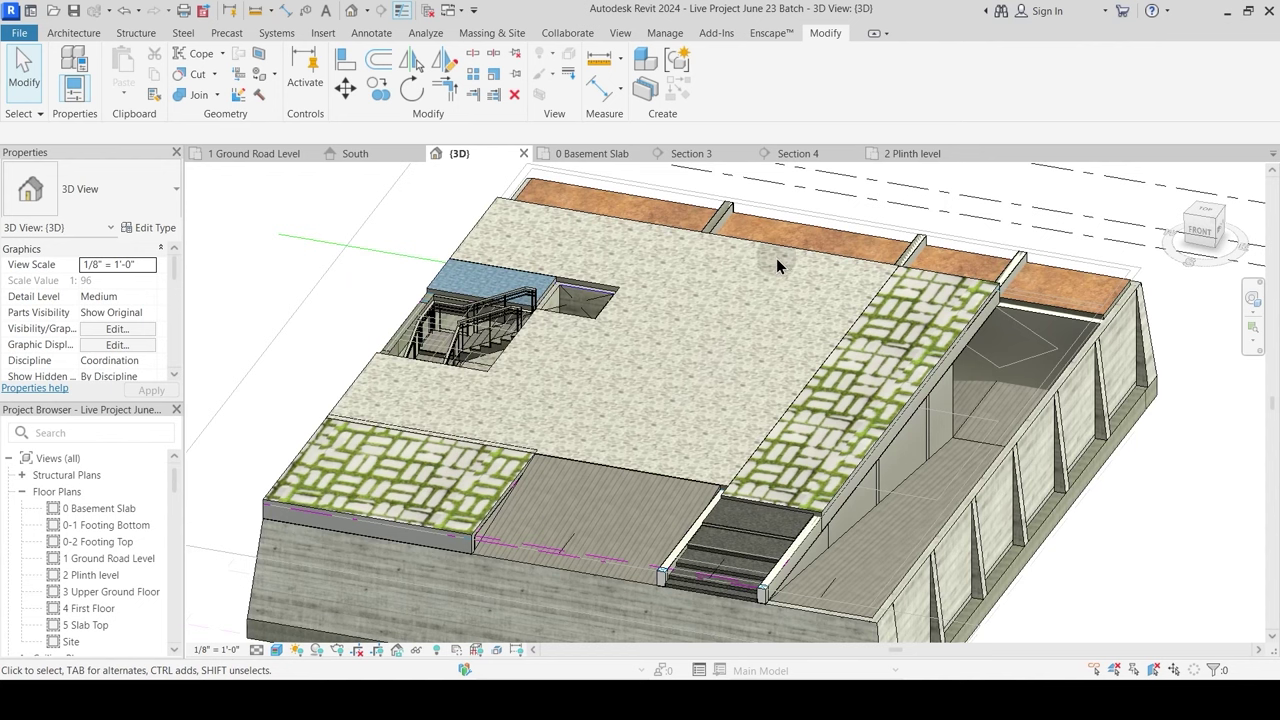
scroll(742, 376, "down", 2)
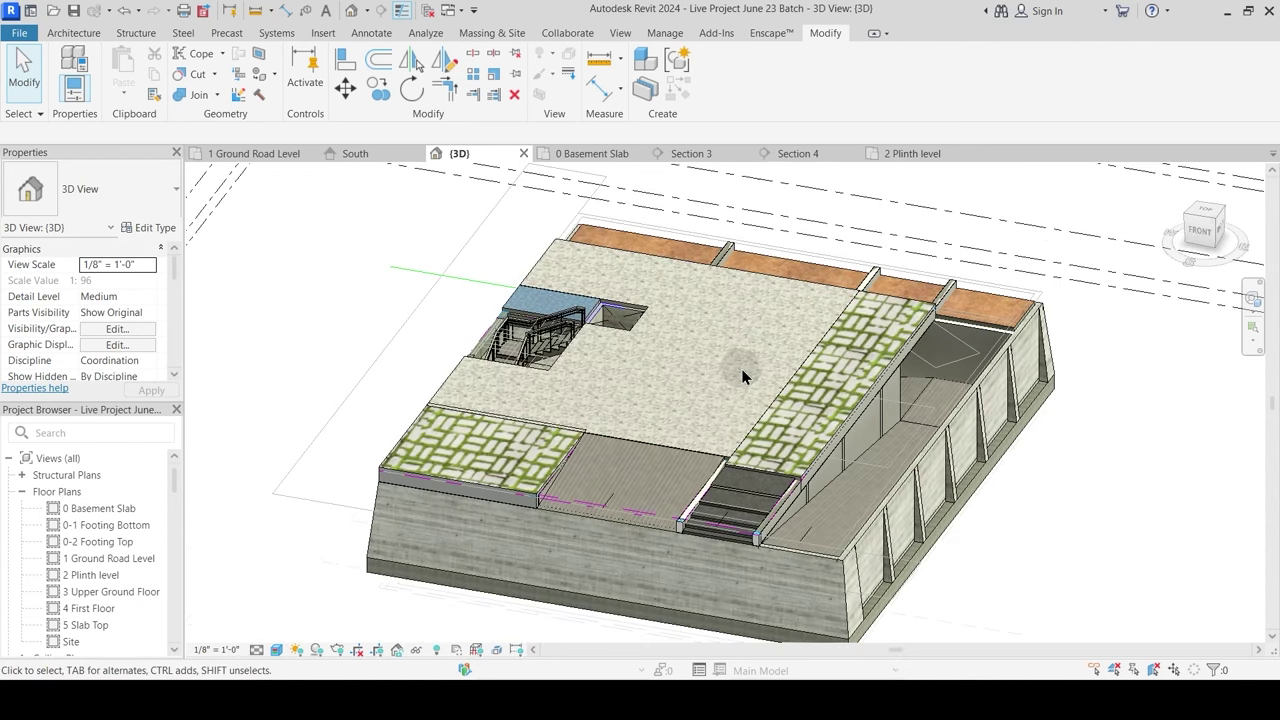
scroll(750, 360, "up", 3)
Step: Select the Plinth Level Landscape floor and temporarily hide the whole Floors category
left_click(751, 311)
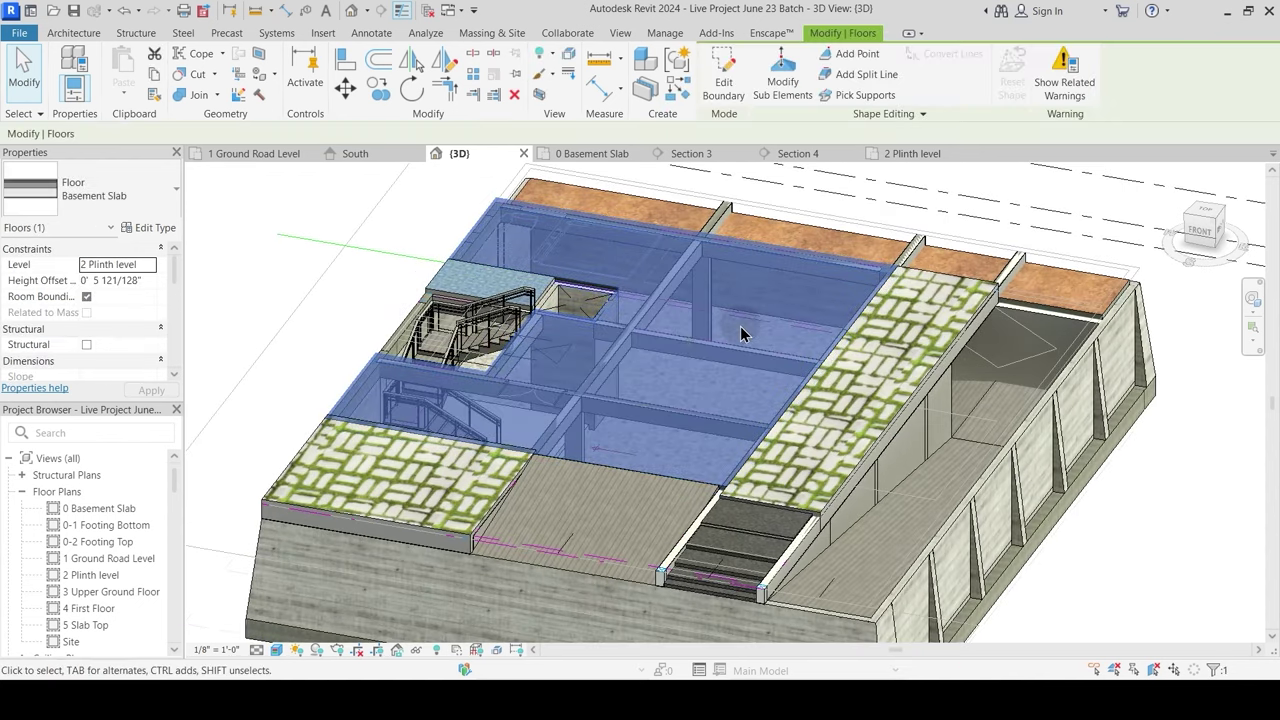
left_click(942, 286)
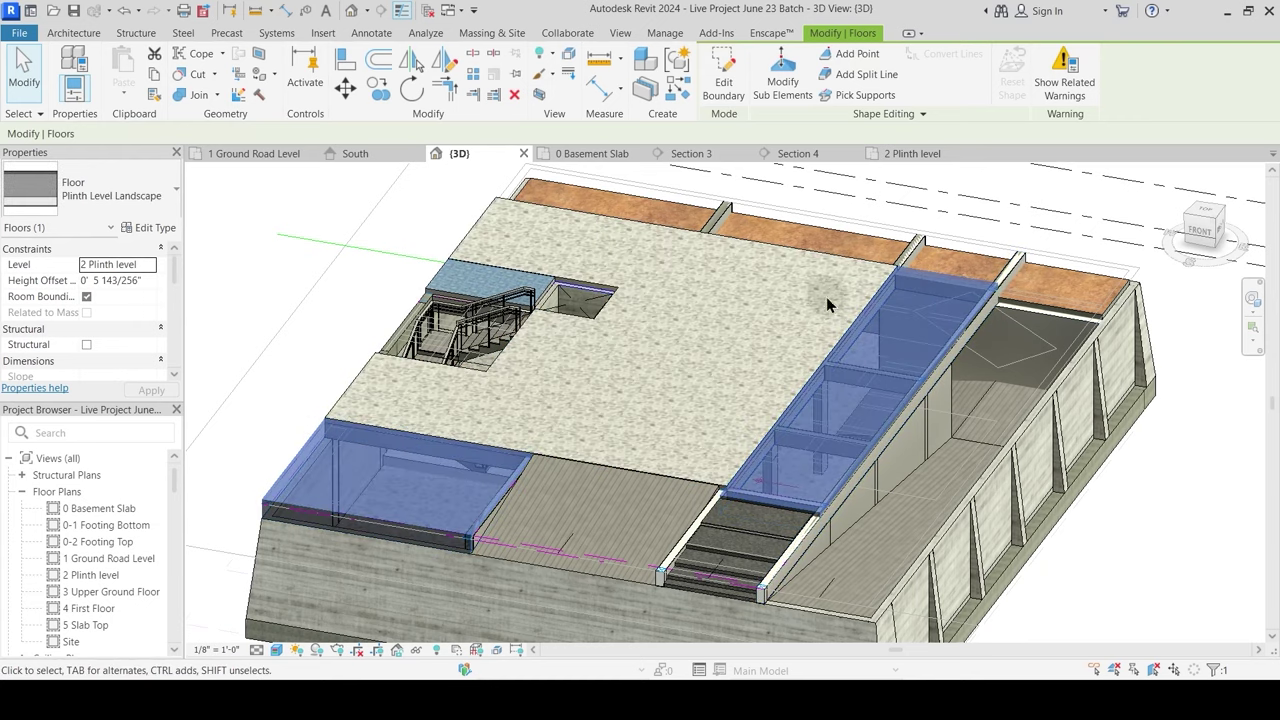
left_click(418, 650)
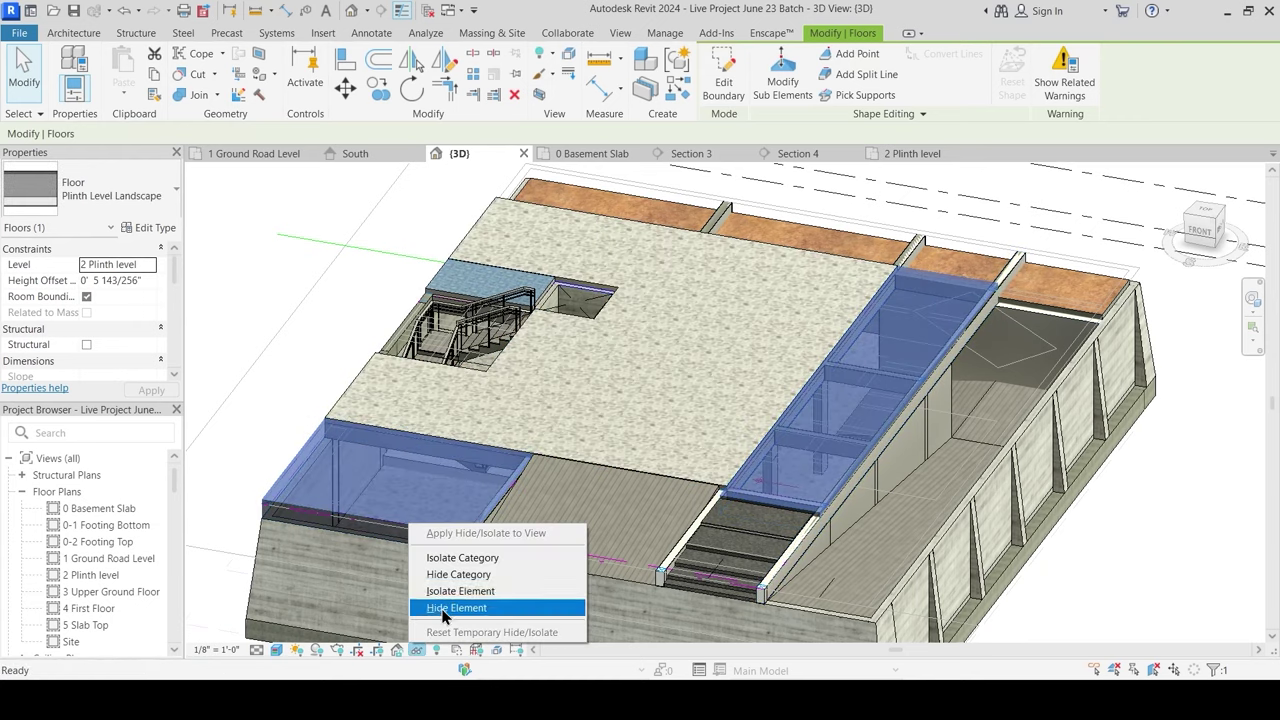
left_click(452, 575)
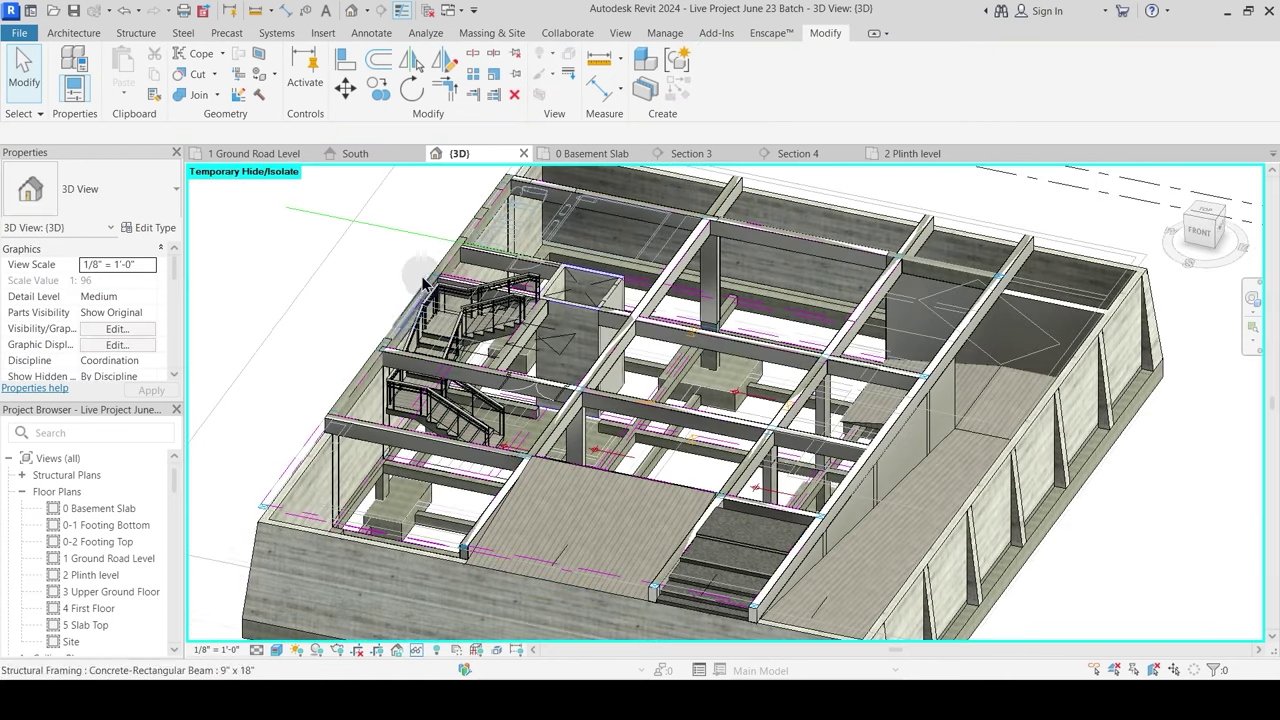
Step: Inspect the exposed strip footing and the imported 1-2 Ground Plinth level drawing
scroll(743, 277, "down", 2)
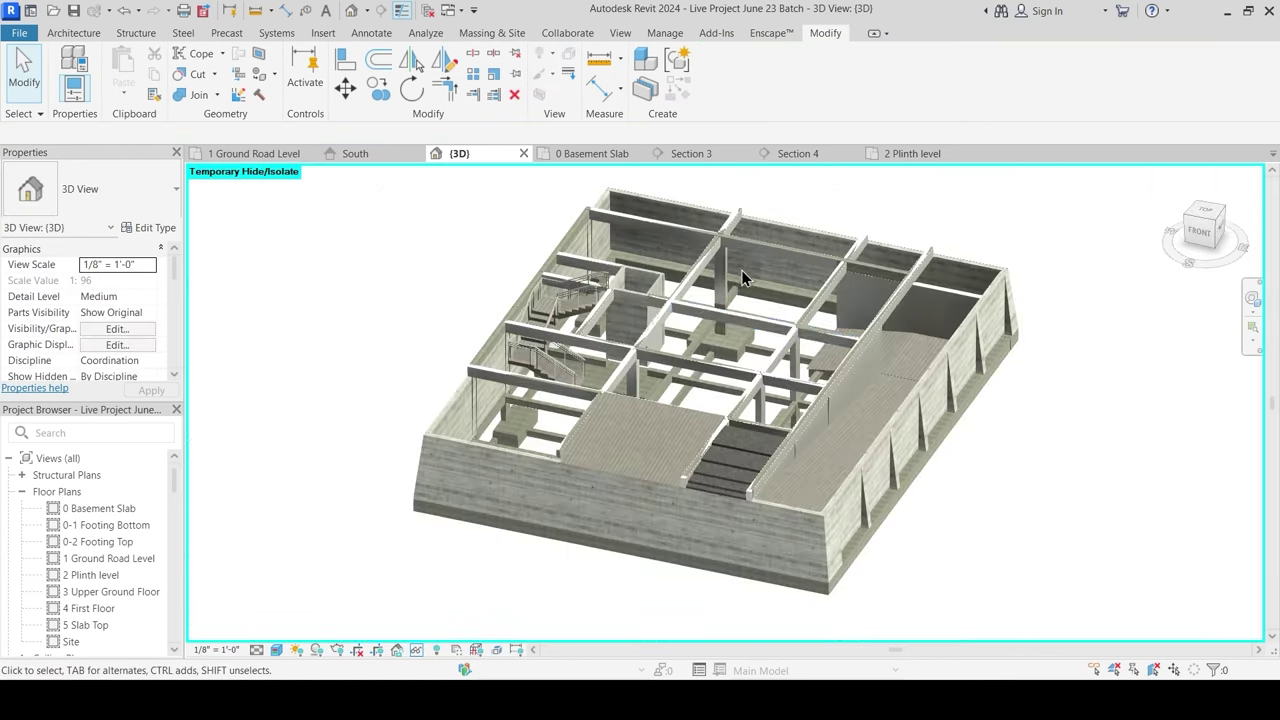
left_click(760, 302)
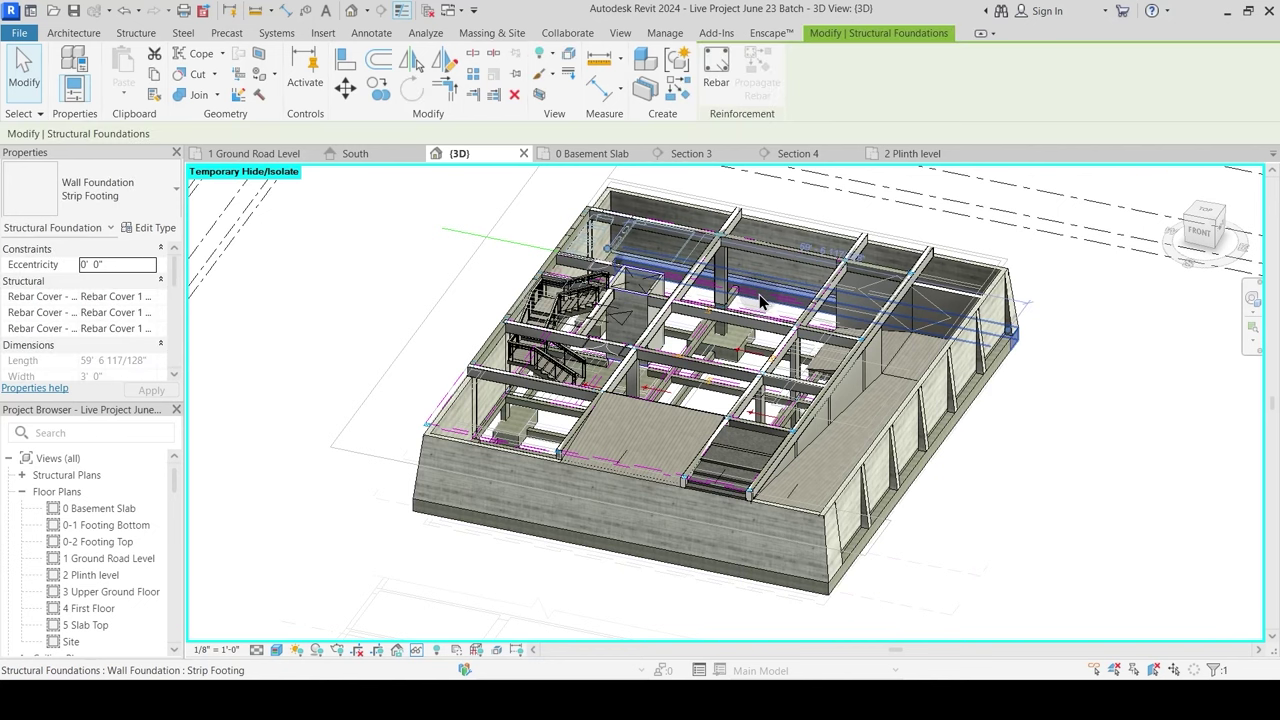
key("Escape")
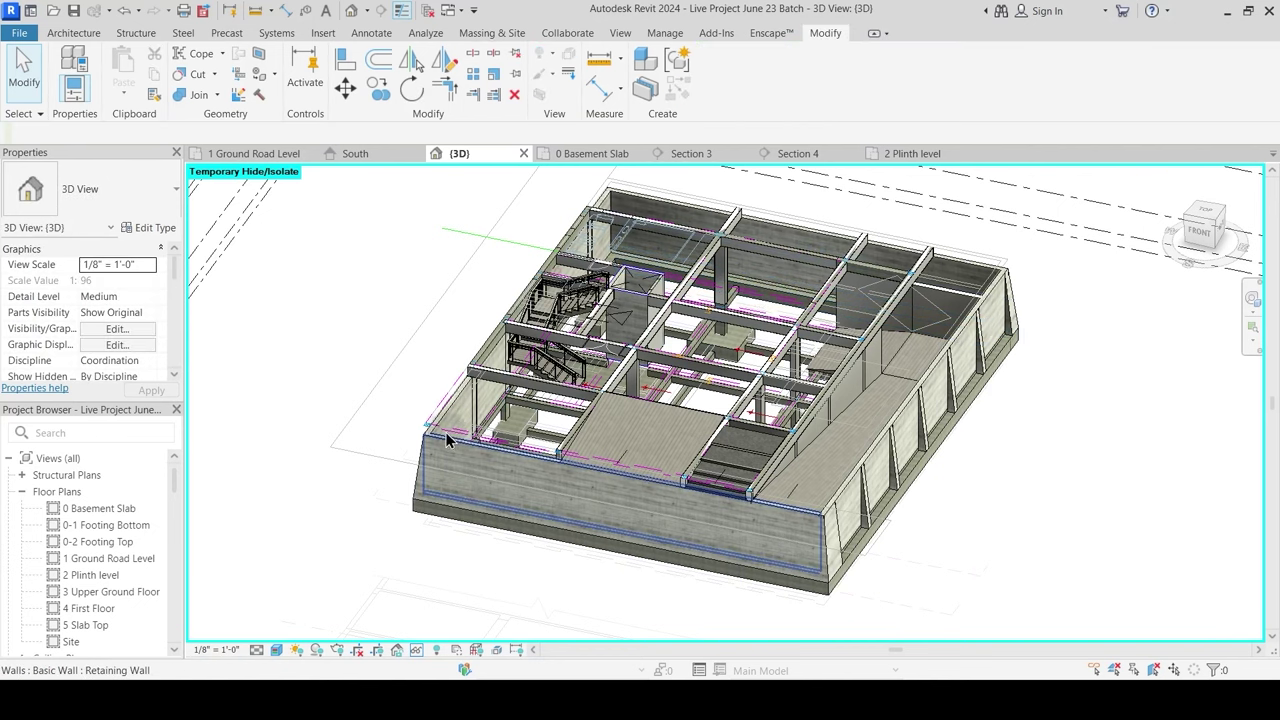
scroll(475, 440, "up", 3)
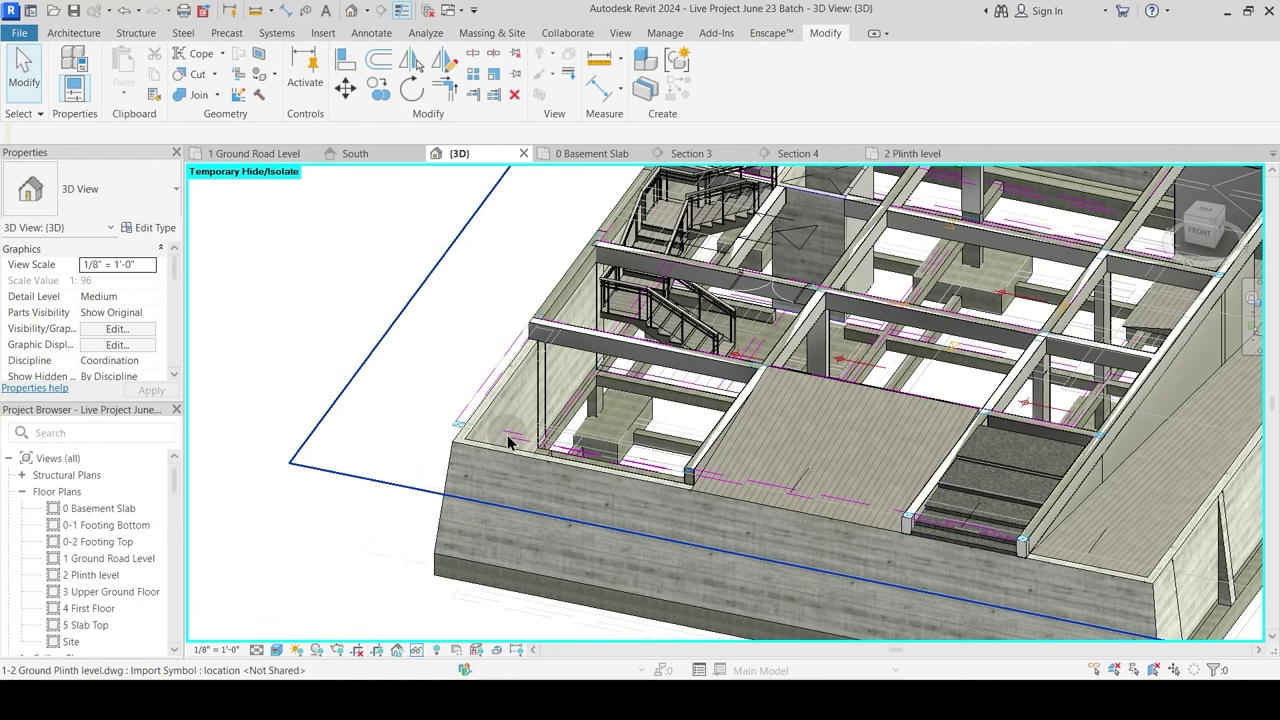
left_click(508, 441)
key("h")
key("h")
scroll(541, 410, "down", 2)
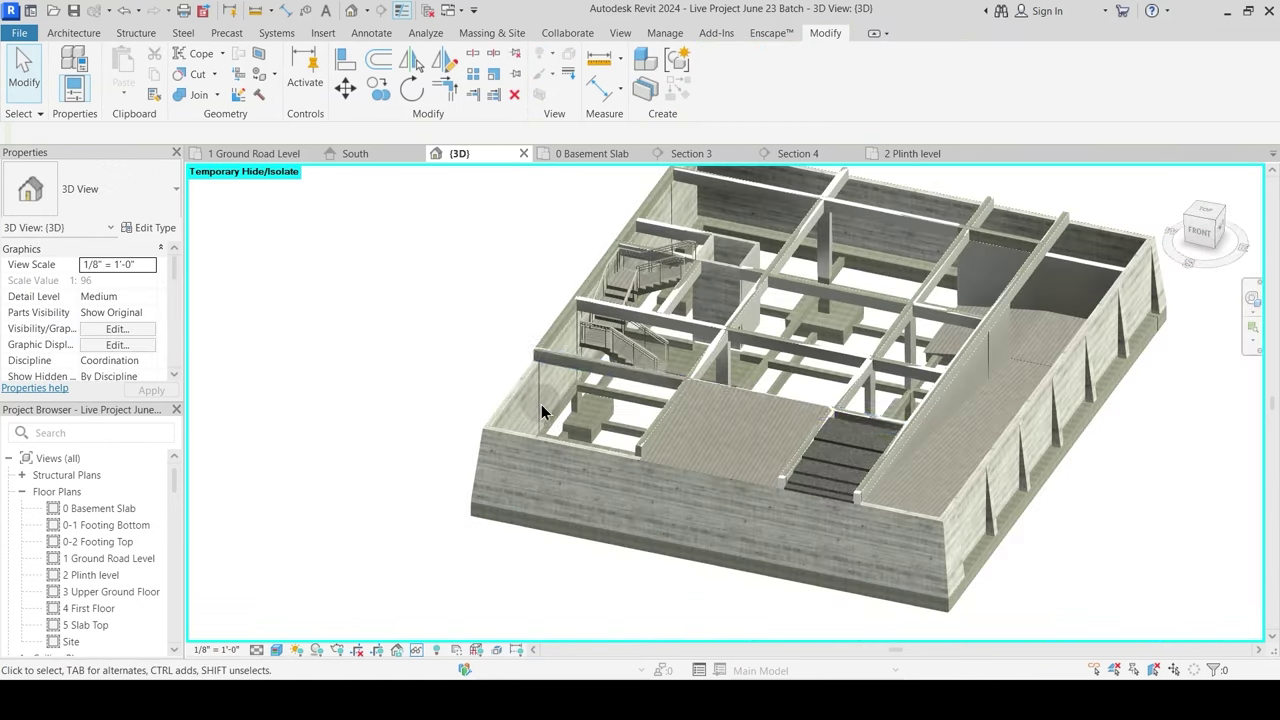
Step: Orbit to a steeper angle to view the back wall and its concrete beam
middle_click_drag(805, 405, 708, 546)
middle_click_drag(778, 522, 718, 368, "shift")
scroll(718, 368, "up", 4)
middle_click_drag(692, 284, 676, 260, "shift")
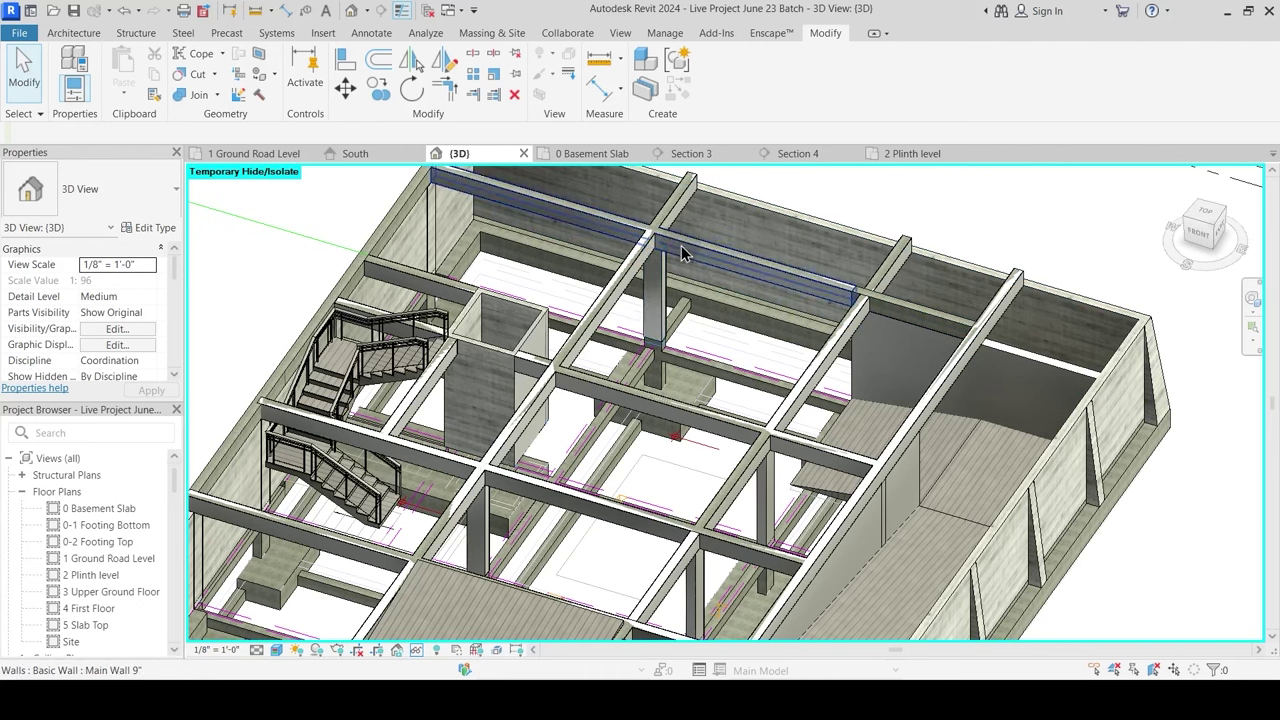
scroll(665, 208, "up", 3)
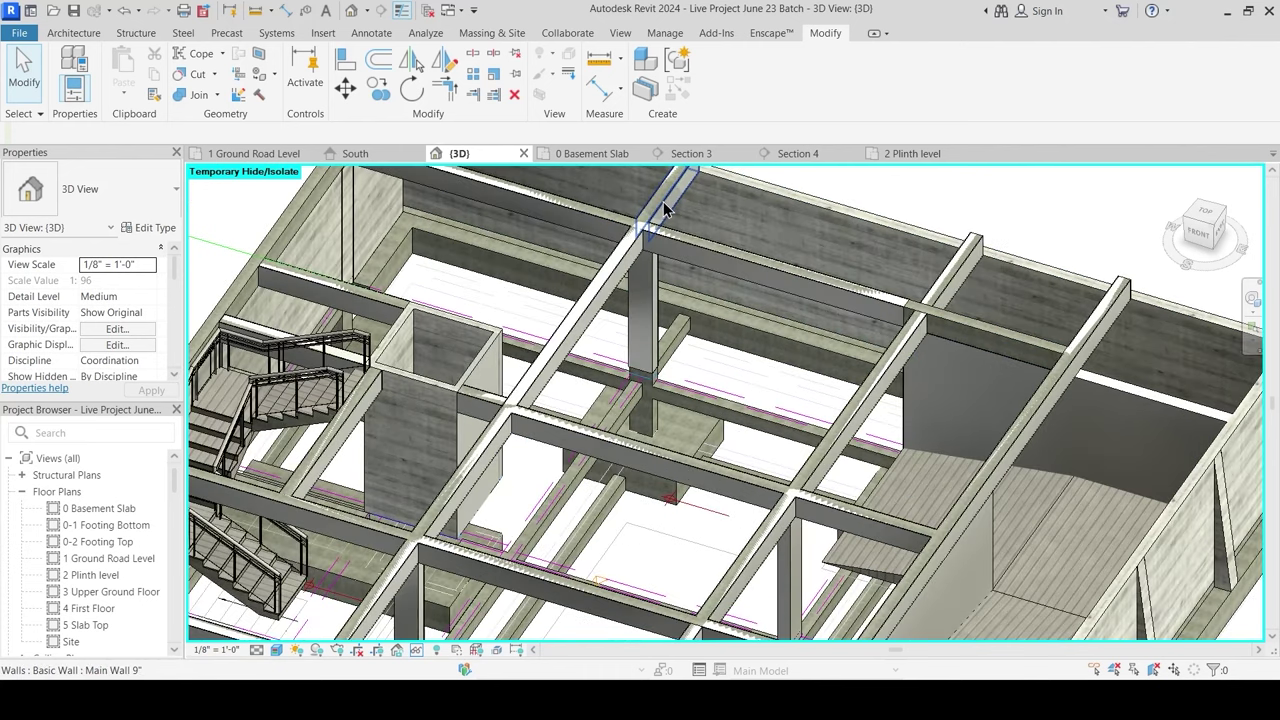
middle_click_drag(731, 321, 723, 357, "shift")
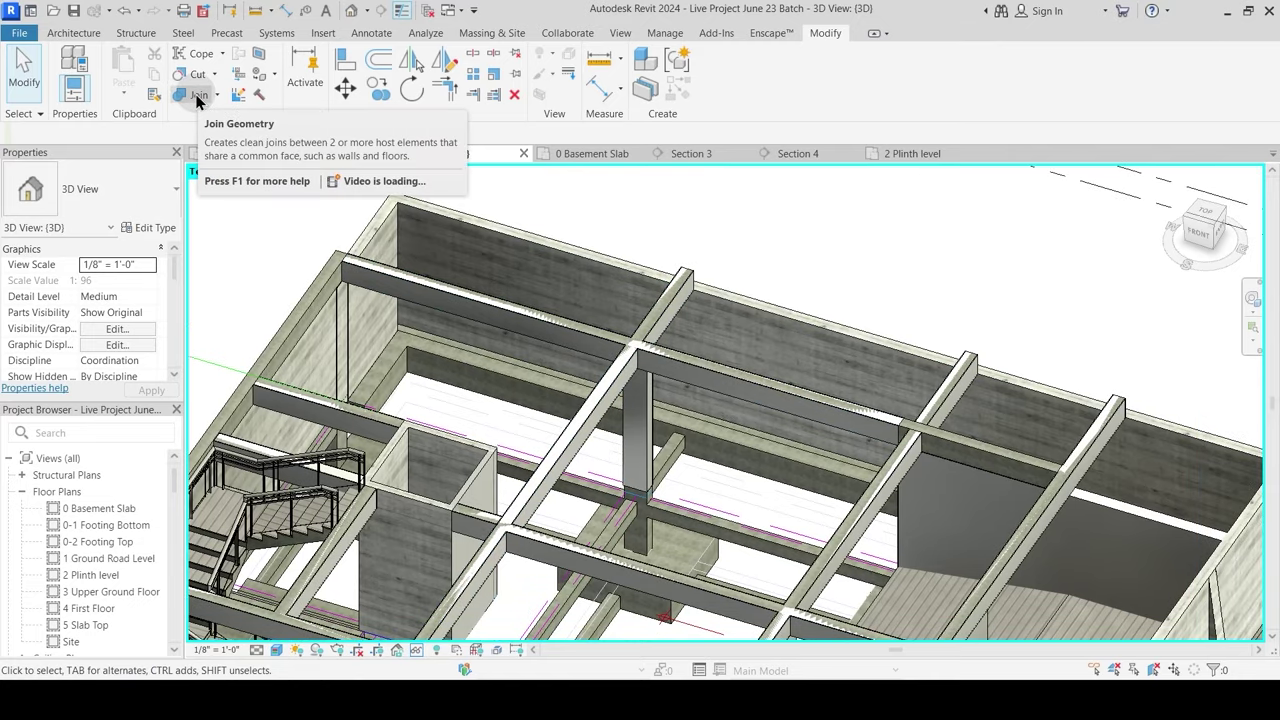
Step: Join the long beam and the short beam to the back Main Wall 9"
left_click(198, 96)
scroll(679, 327, "up", 2)
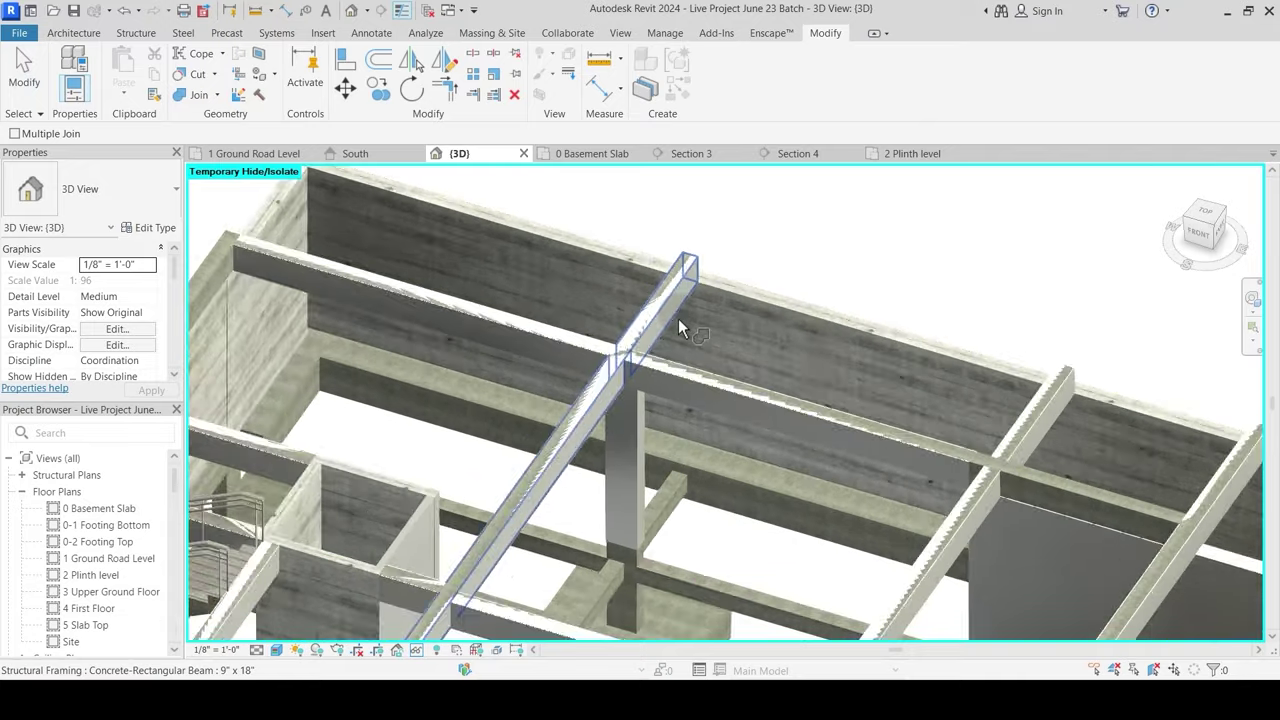
scroll(679, 327, "up", 2)
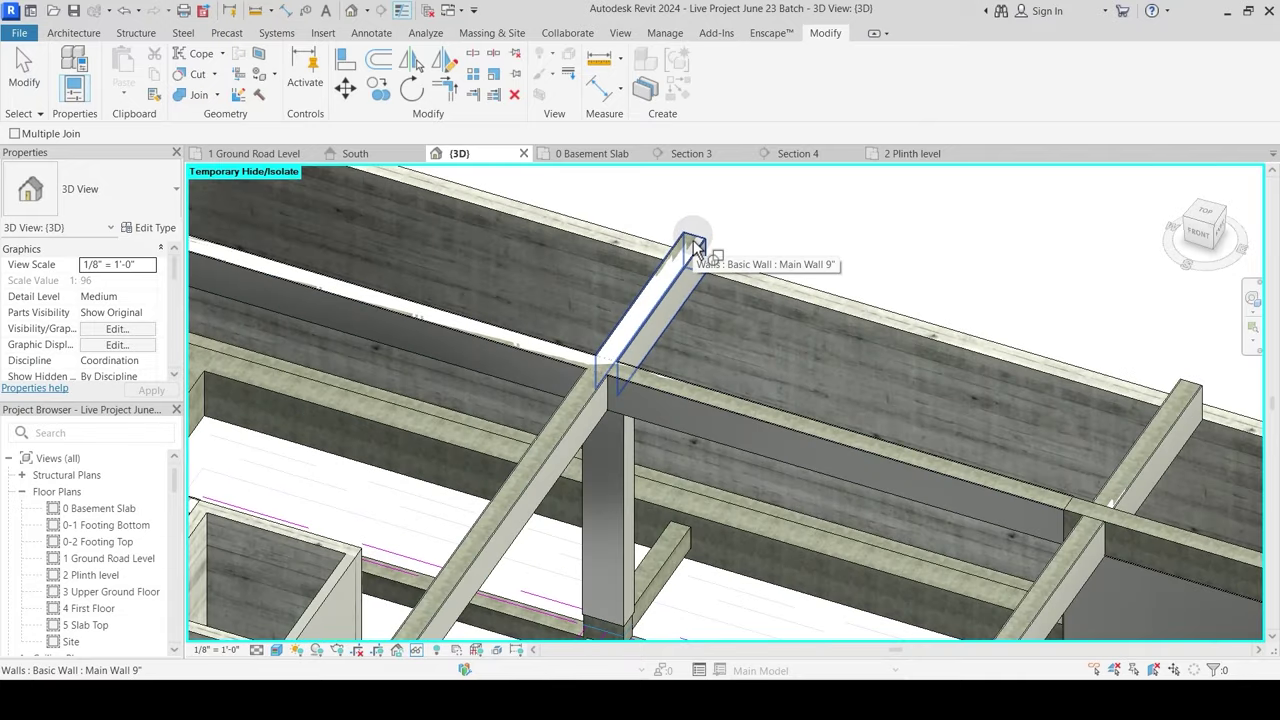
key("Tab")
left_click(697, 246)
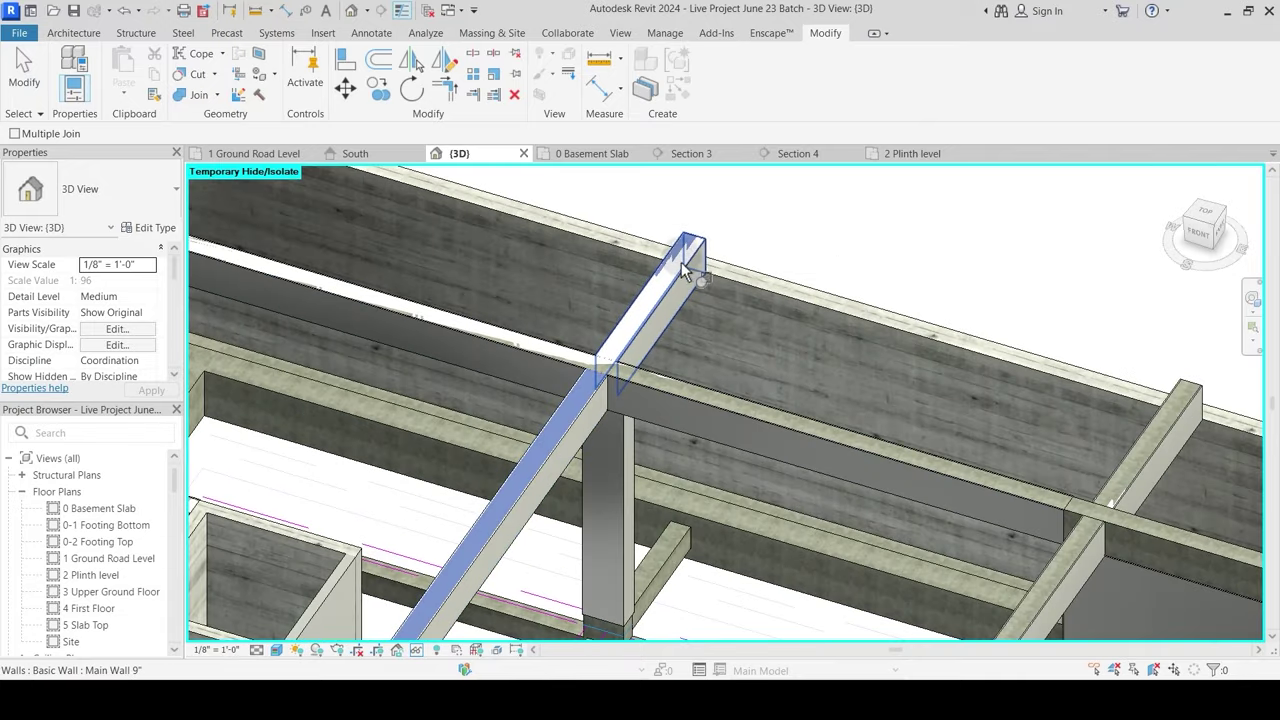
left_click(685, 275)
scroll(722, 362, "down", 1)
middle_click_drag(872, 436, 676, 360)
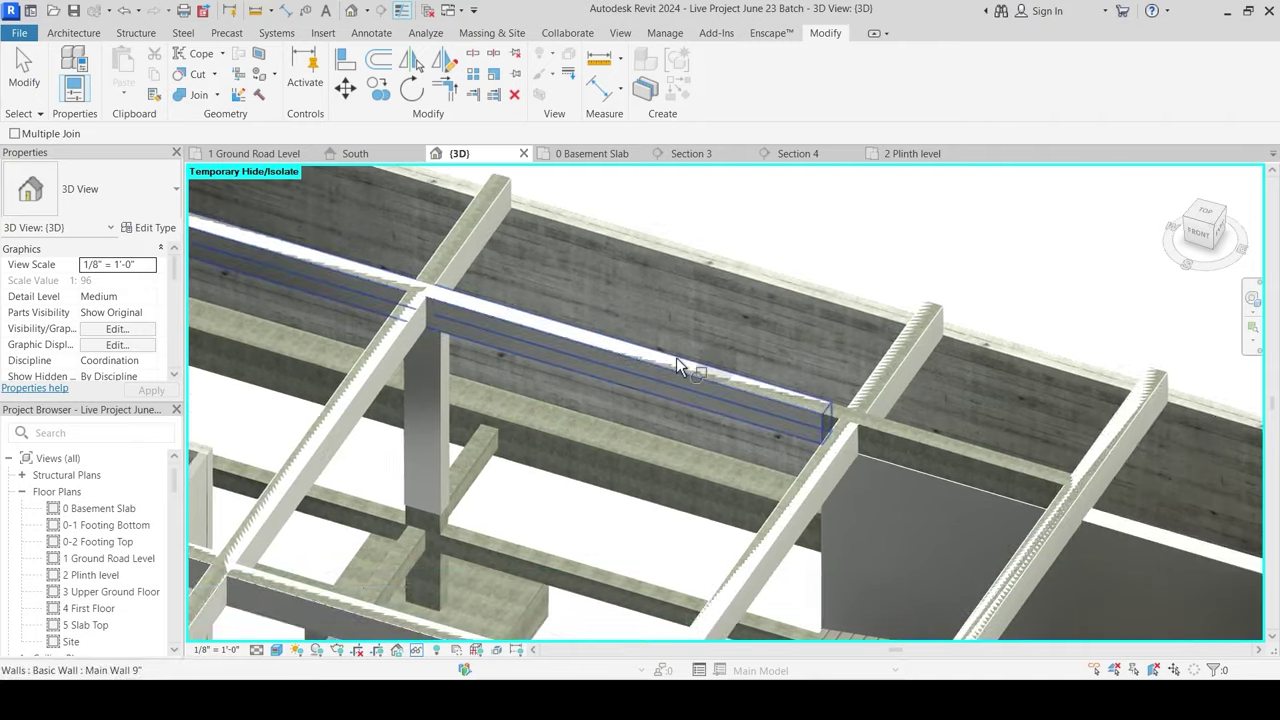
left_click(921, 337)
left_click(909, 356)
Step: Join the next beams meeting the back wall to the Main Wall 9"
mouse_move(926, 380)
middle_mouse_down("shift")
mouse_move(801, 350)
mouse_move(951, 317)
mouse_move(960, 383)
mouse_move(985, 330)
mouse_move(975, 306)
middle_mouse_up("shift")
left_click(945, 325)
left_click(958, 330)
left_click(976, 308)
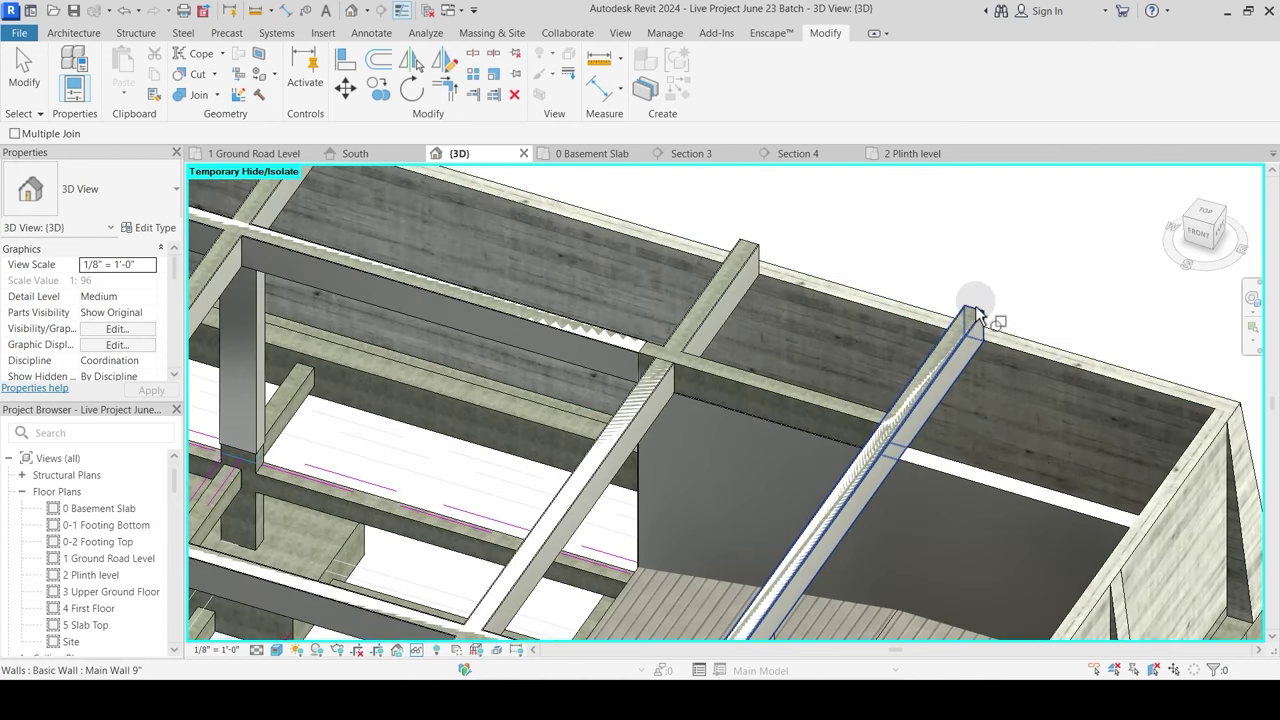
left_click(950, 363)
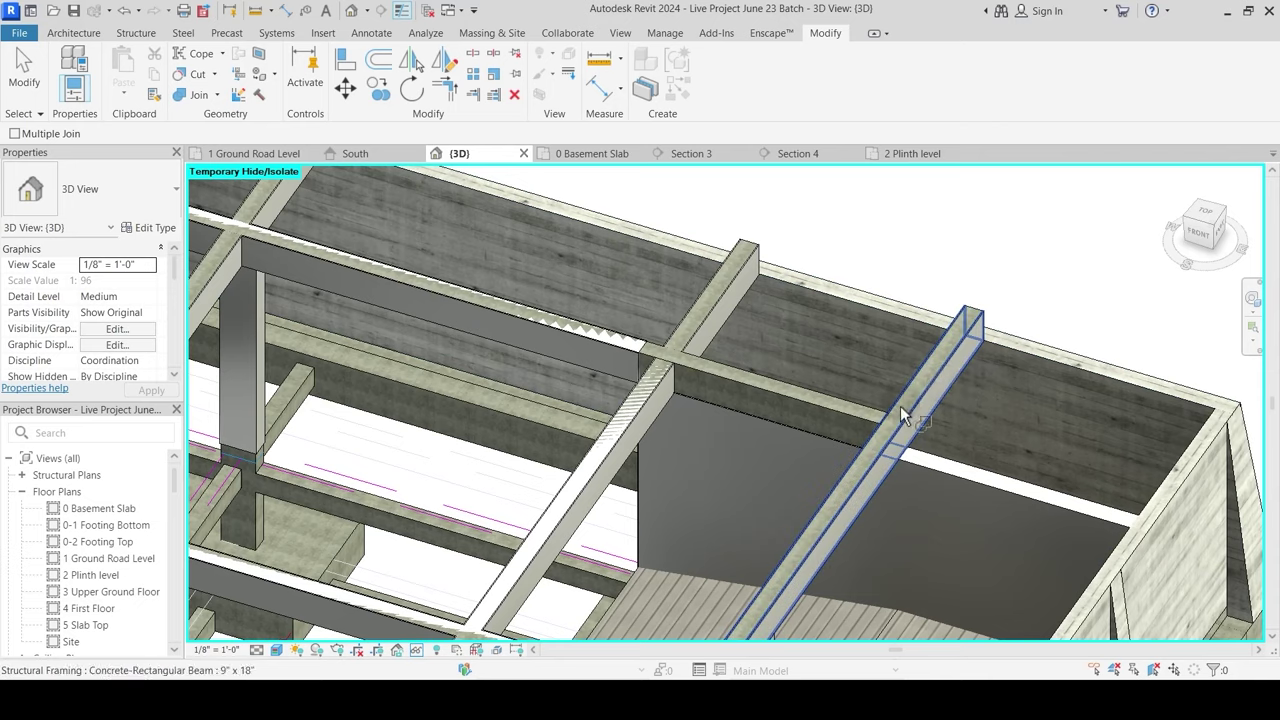
middle_click_drag(900, 406, 788, 402, "shift")
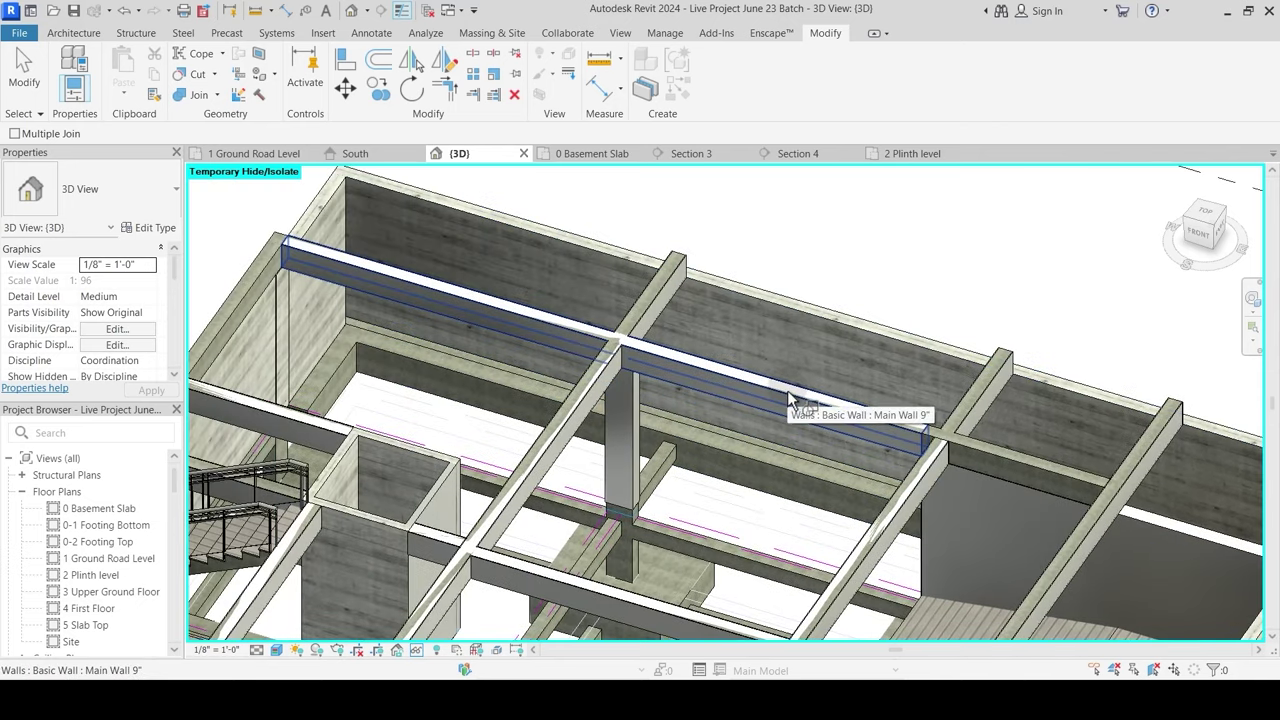
left_click(785, 402)
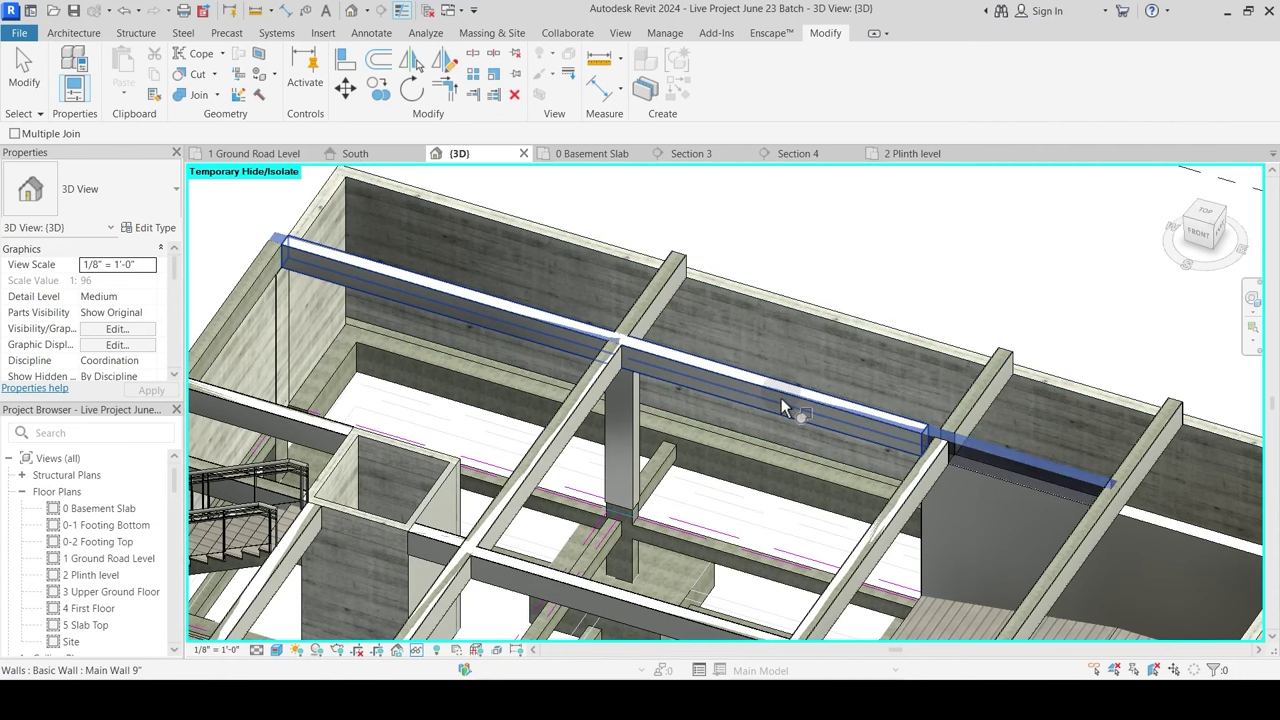
left_click(781, 398)
Step: Select the Main Wall 9" wall and orbit to its opposite side
middle_click_drag(776, 402, 647, 333, "shift")
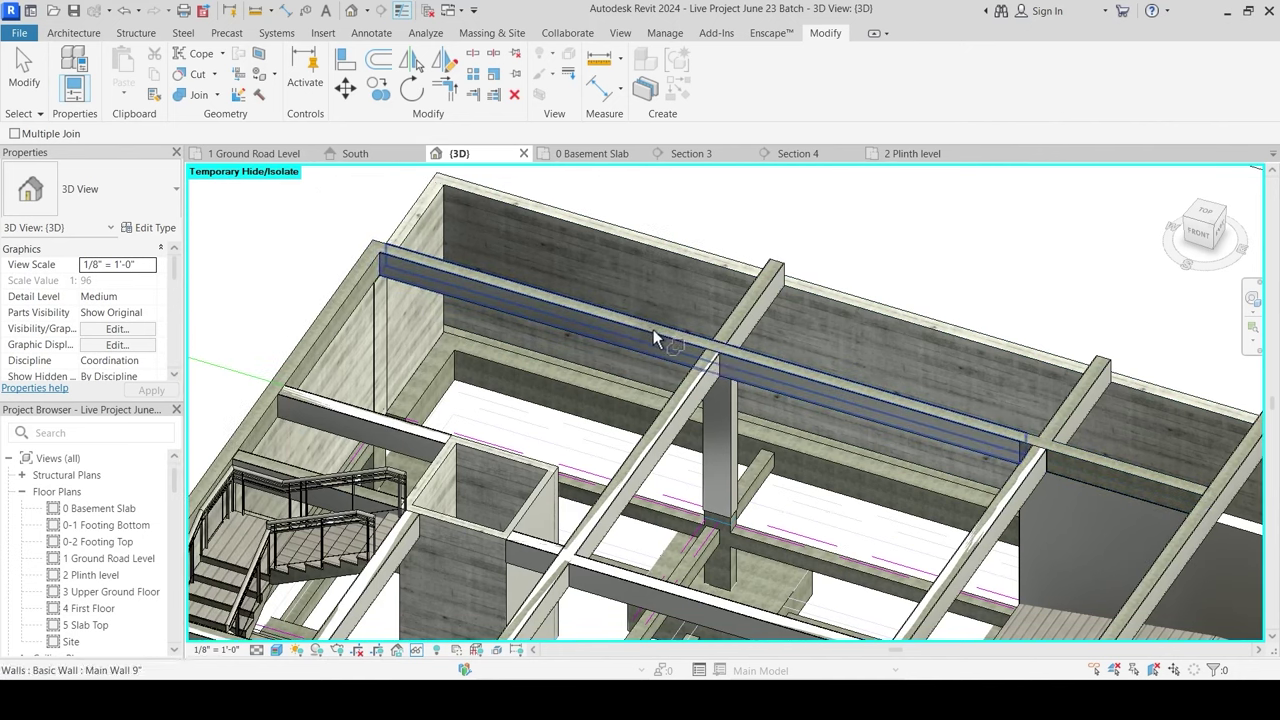
left_click(653, 329)
scroll(1018, 448, "up", 3)
middle_click_drag(1018, 448, 811, 357)
middle_click_drag(786, 426, 471, 471, "shift")
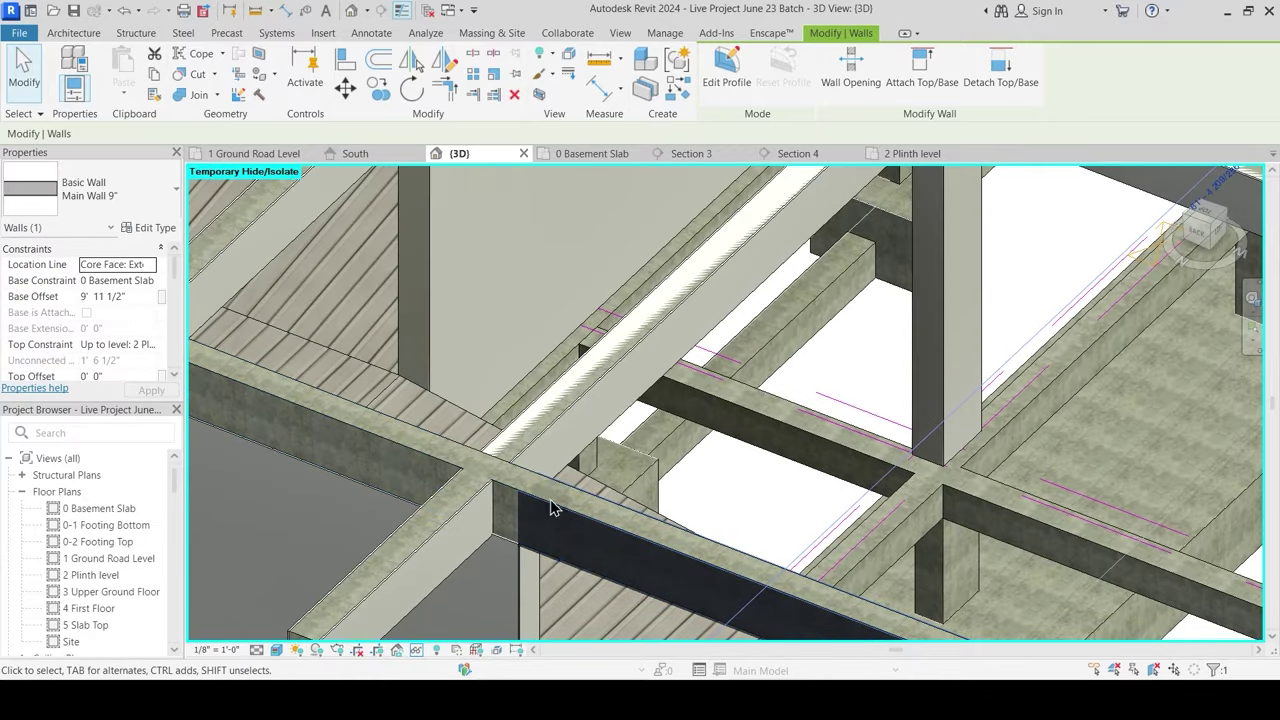
Step: In the 1 Ground Road Level plan, temporarily hide the Basement Slab floor
middle_click_drag(555, 508, 310, 183, "shift")
key("Escape")
left_click(265, 160)
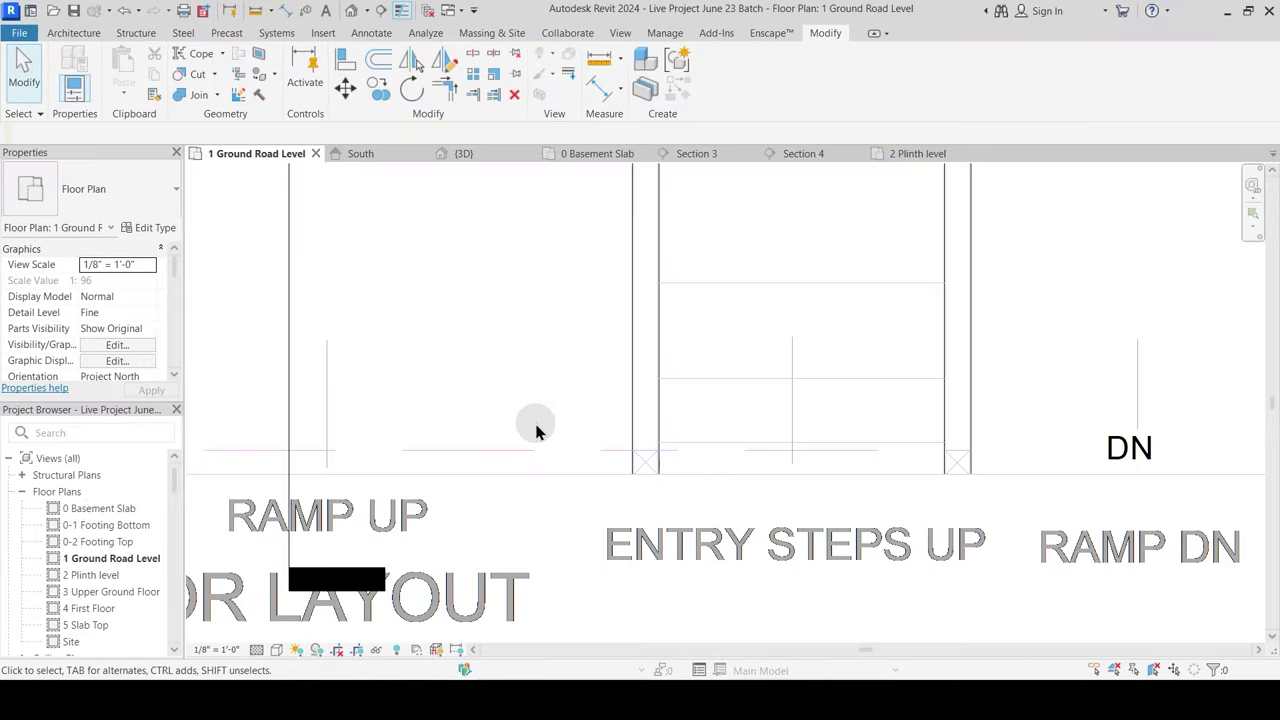
scroll(594, 429, "down", 6)
middle_click_drag(657, 420, 619, 512)
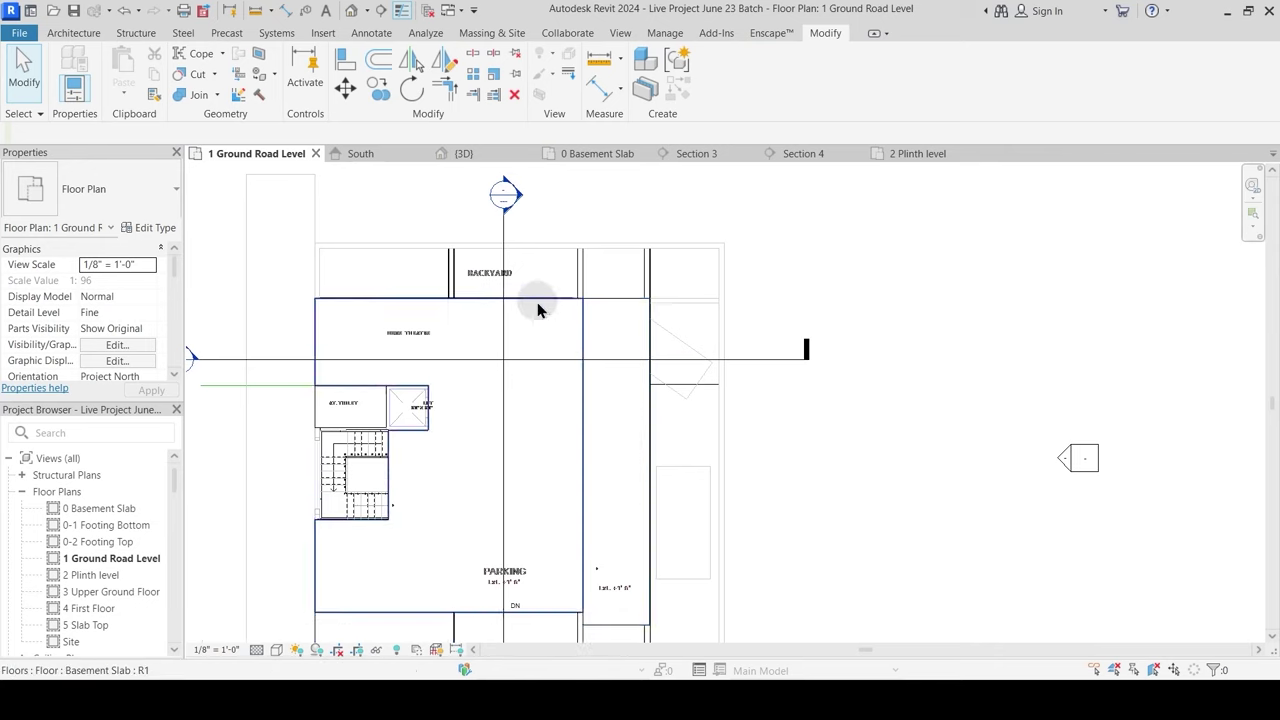
scroll(537, 303, "up", 3)
left_click(626, 346)
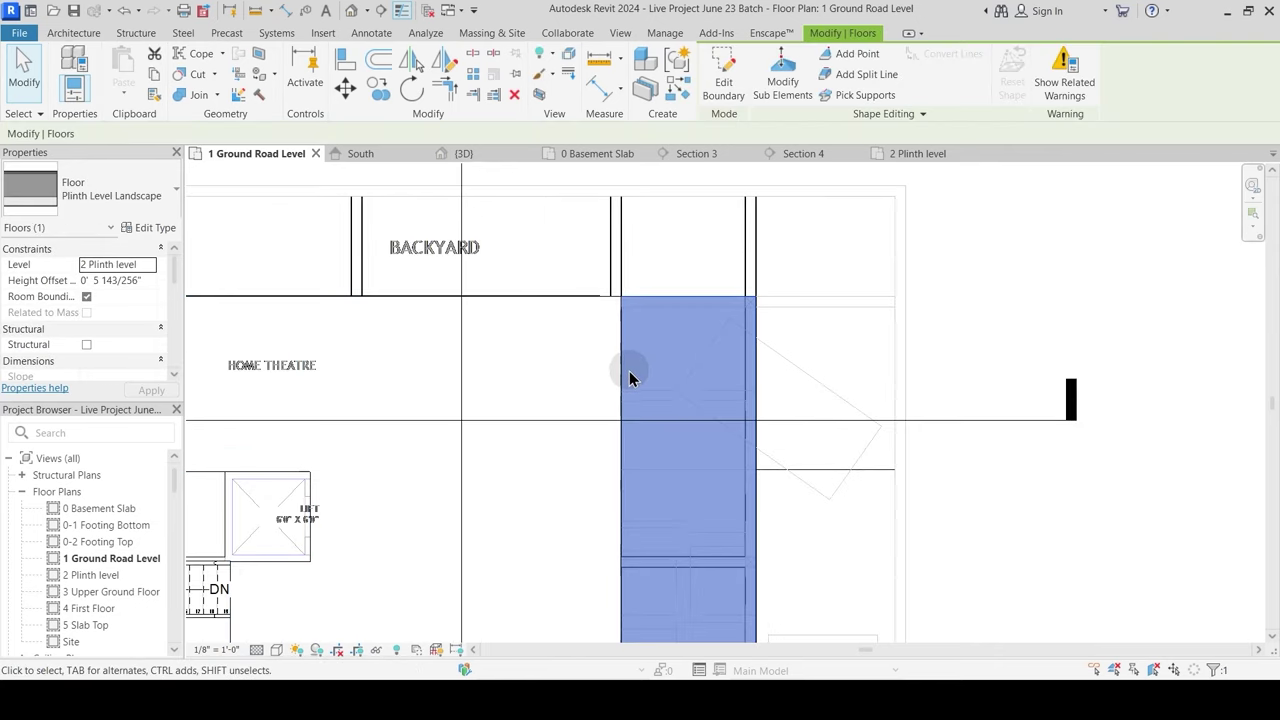
key("Escape")
left_click(588, 334)
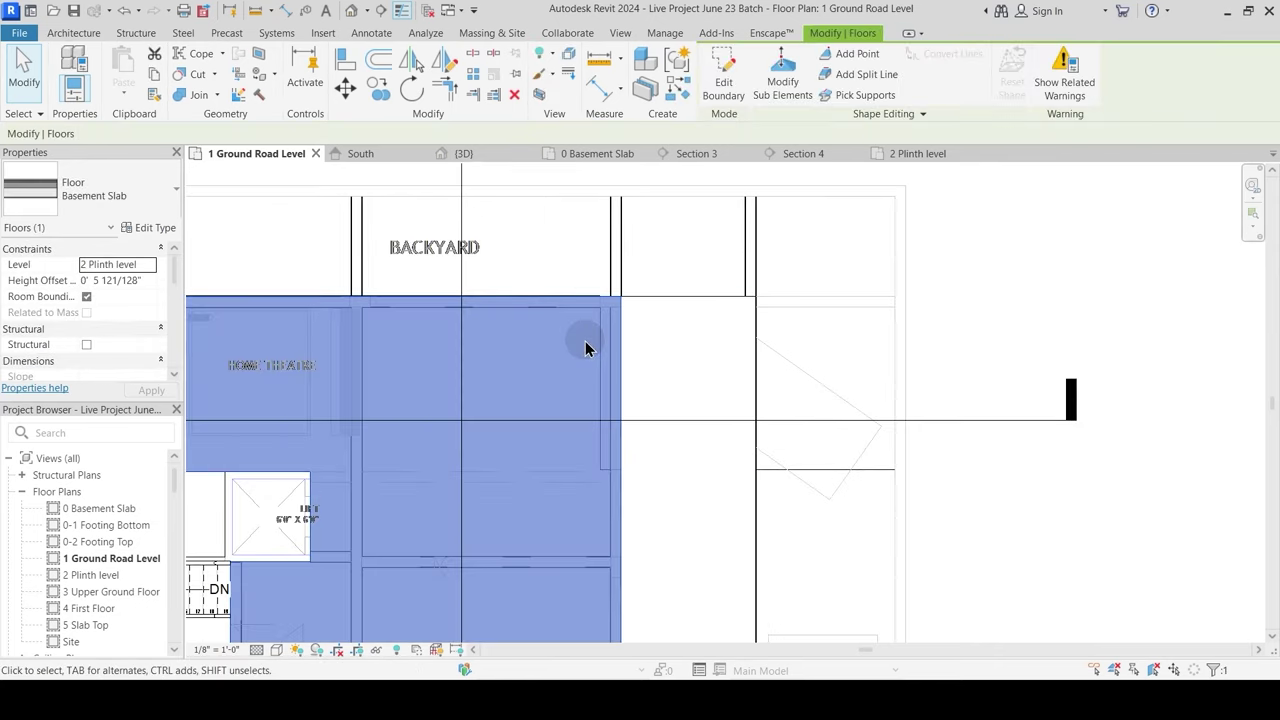
key("h")
key("h")
Step: Stretch the wall below the BACKYARD room to meet the right-hand wall
left_click(575, 308)
scroll(575, 308, "up", 4)
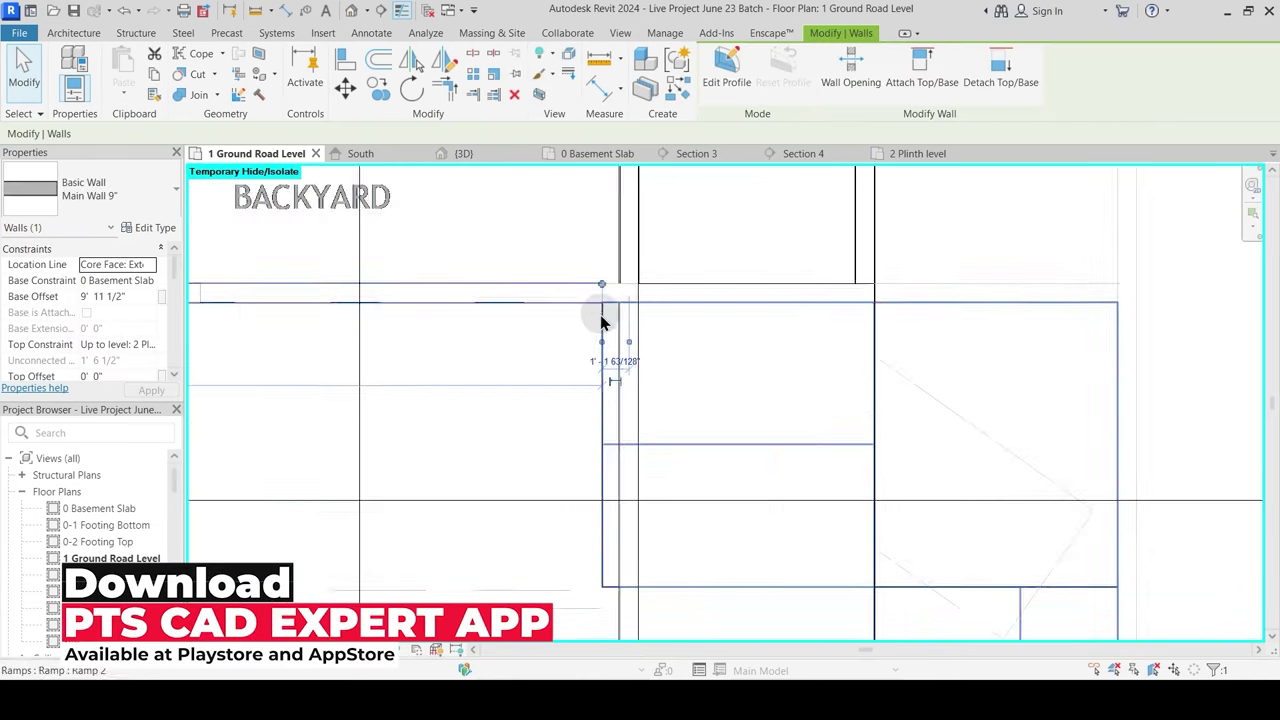
left_click_drag(602, 270, 675, 268)
left_click_drag(985, 270, 1014, 270)
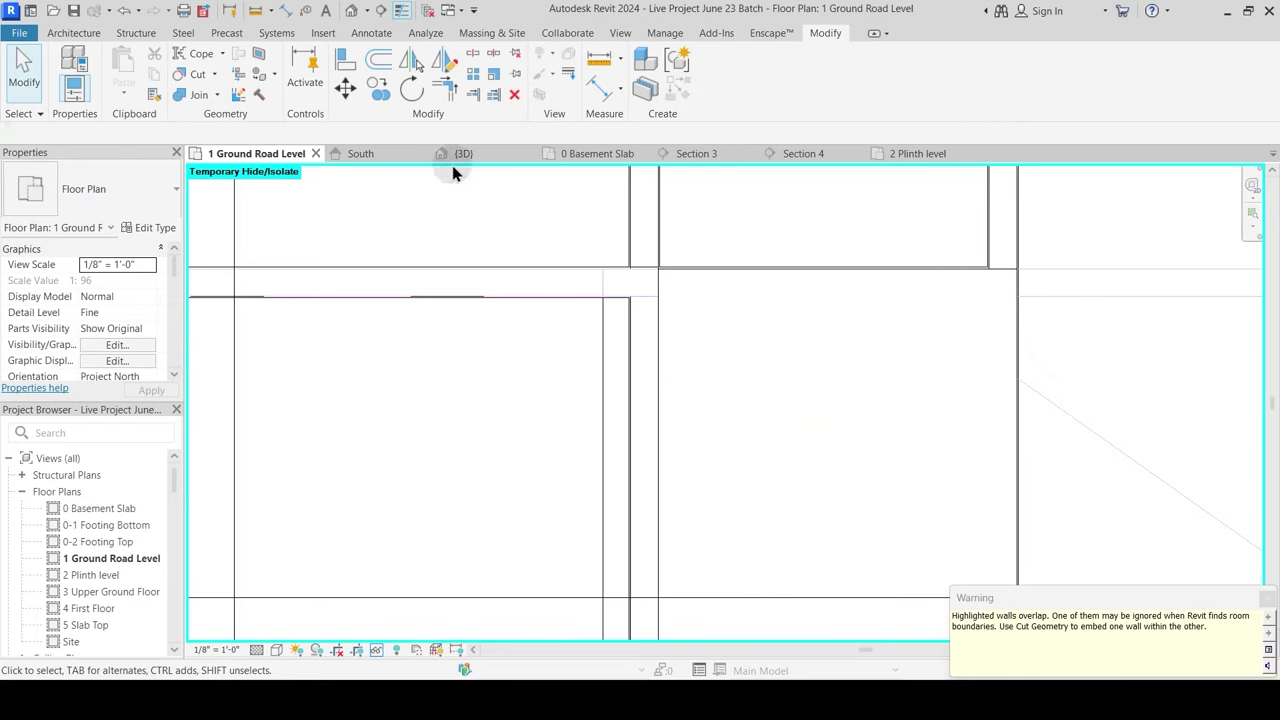
Step: In 3D near the staircase and shaft, join a wall to the concrete beam beneath it
left_click(477, 153)
middle_click_drag(640, 456, 914, 403)
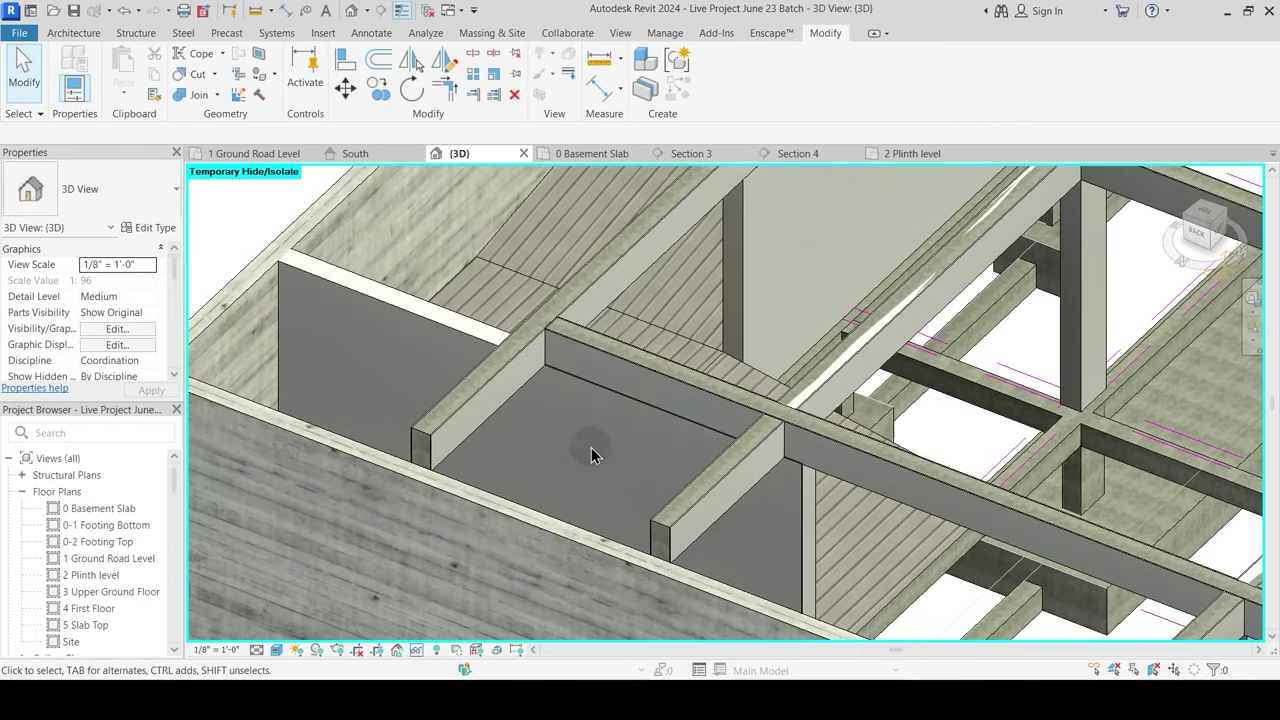
scroll(724, 402, "down", 2)
middle_click_drag(782, 456, 372, 421)
middle_click_drag(715, 390, 622, 446)
left_click(199, 97)
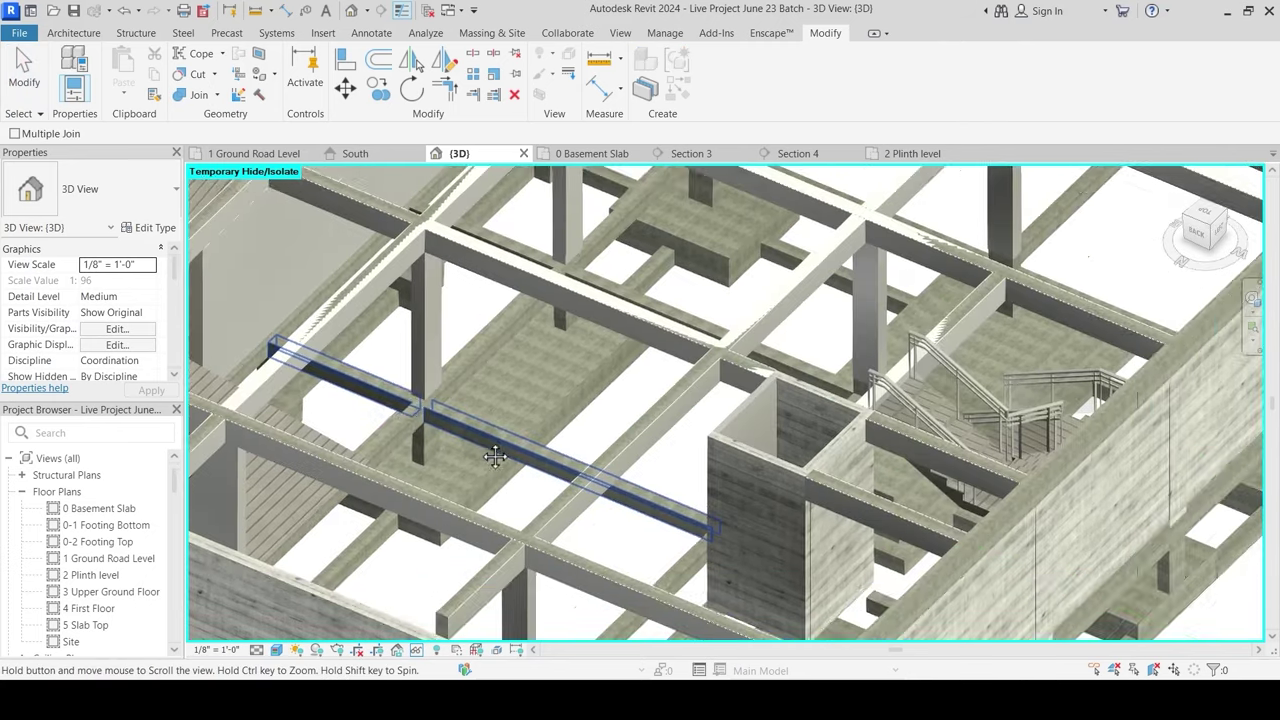
scroll(440, 420, "up", 3)
left_click(450, 370)
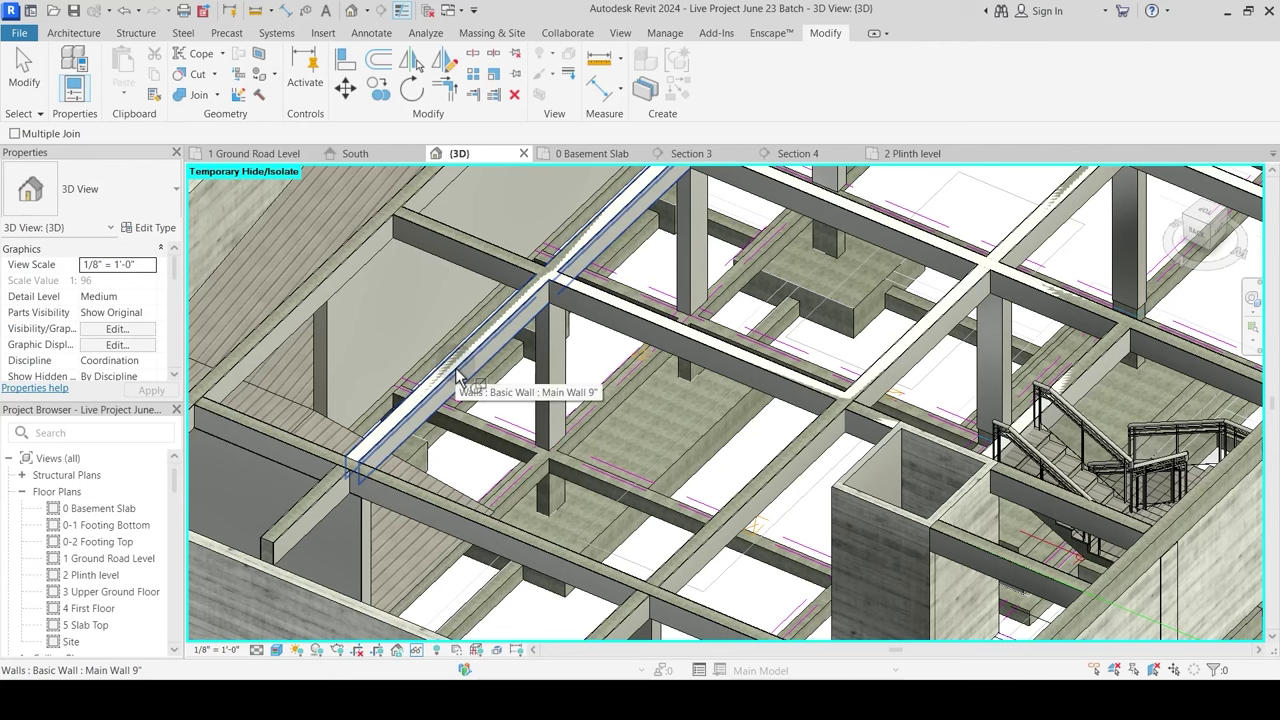
left_click(456, 370)
left_click(456, 375)
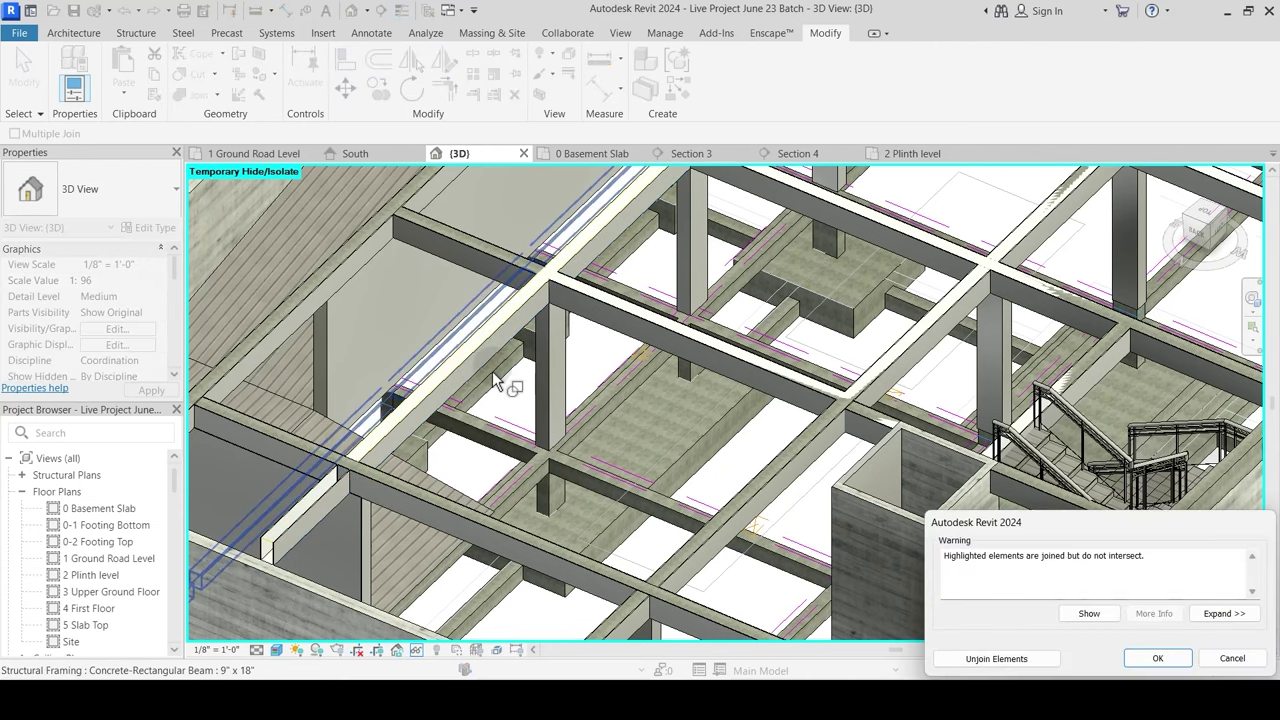
key("Escape")
key("Escape")
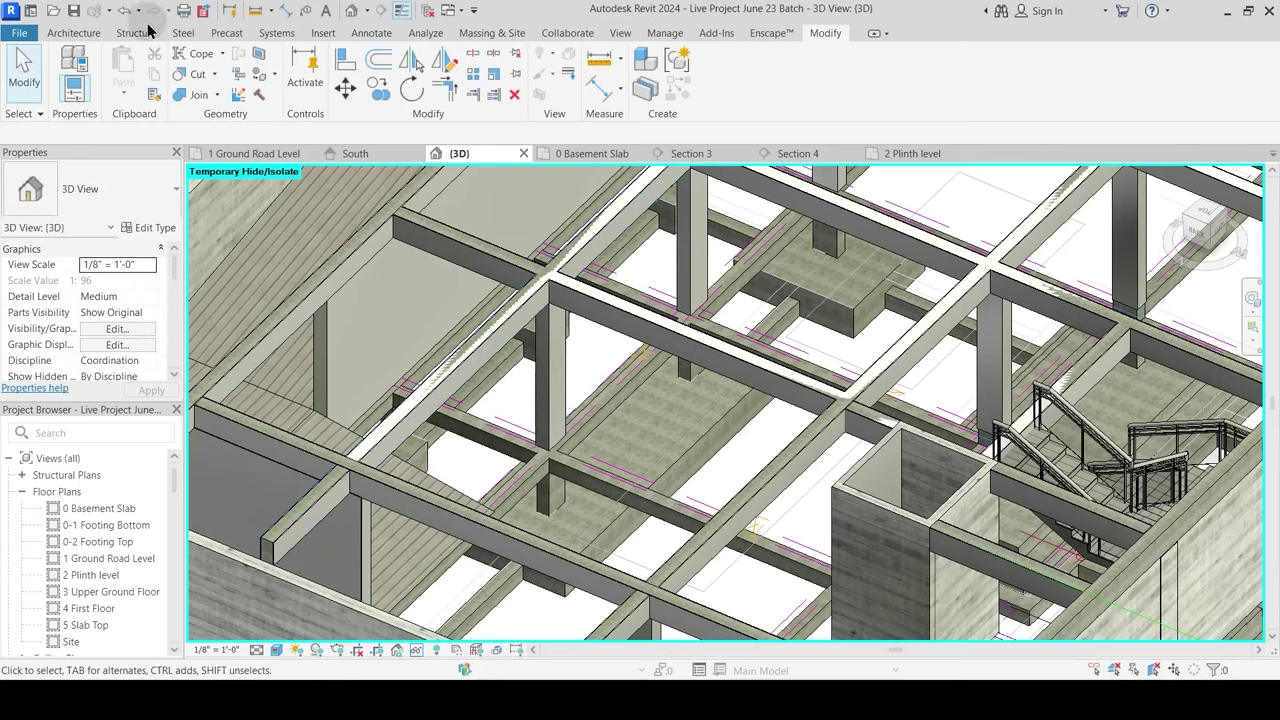
Step: Join two more walls with their adjacent concrete beams
left_click(183, 100)
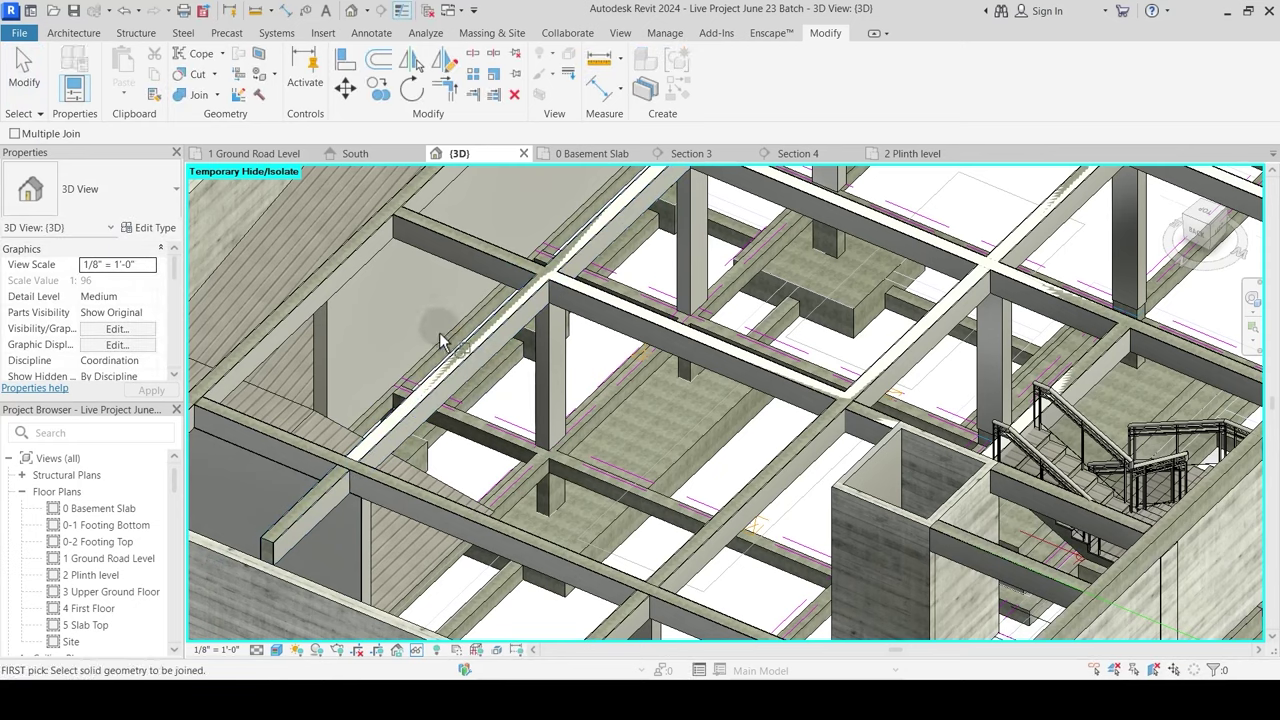
left_click(505, 325)
left_click(489, 333)
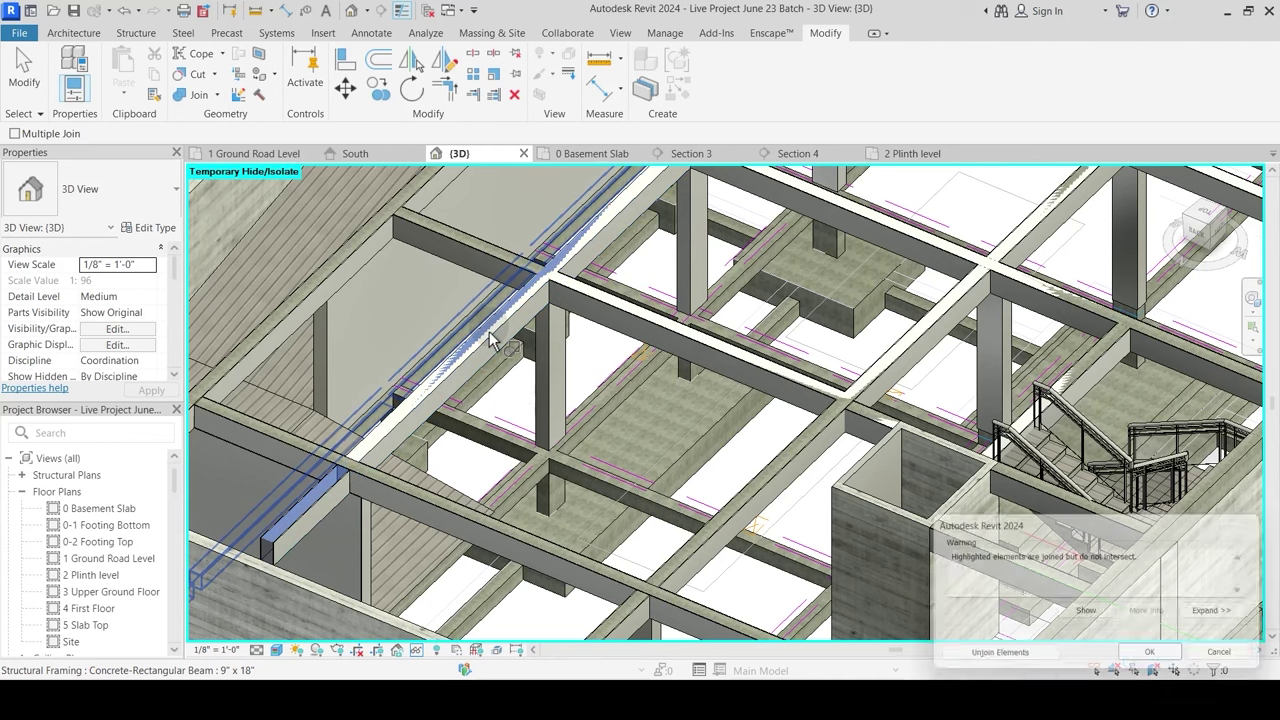
key("Escape")
key("Escape")
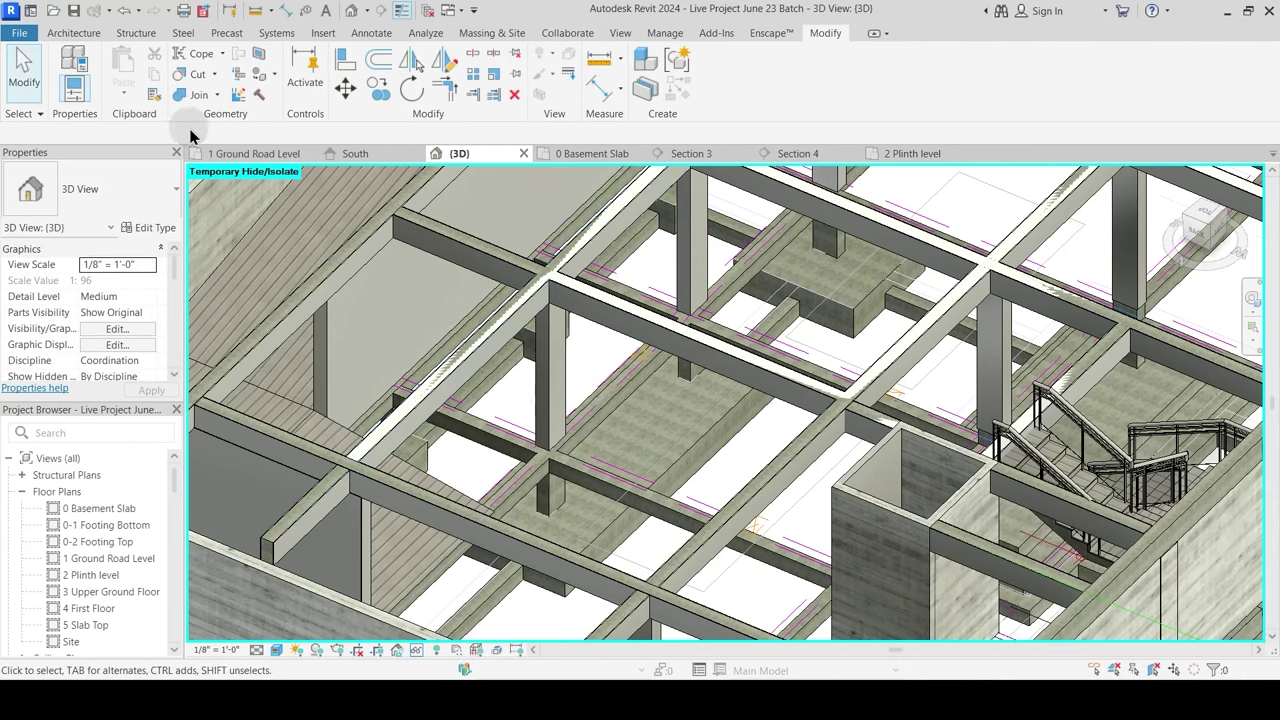
left_click(195, 100)
middle_click_drag(585, 420, 463, 391, "shift")
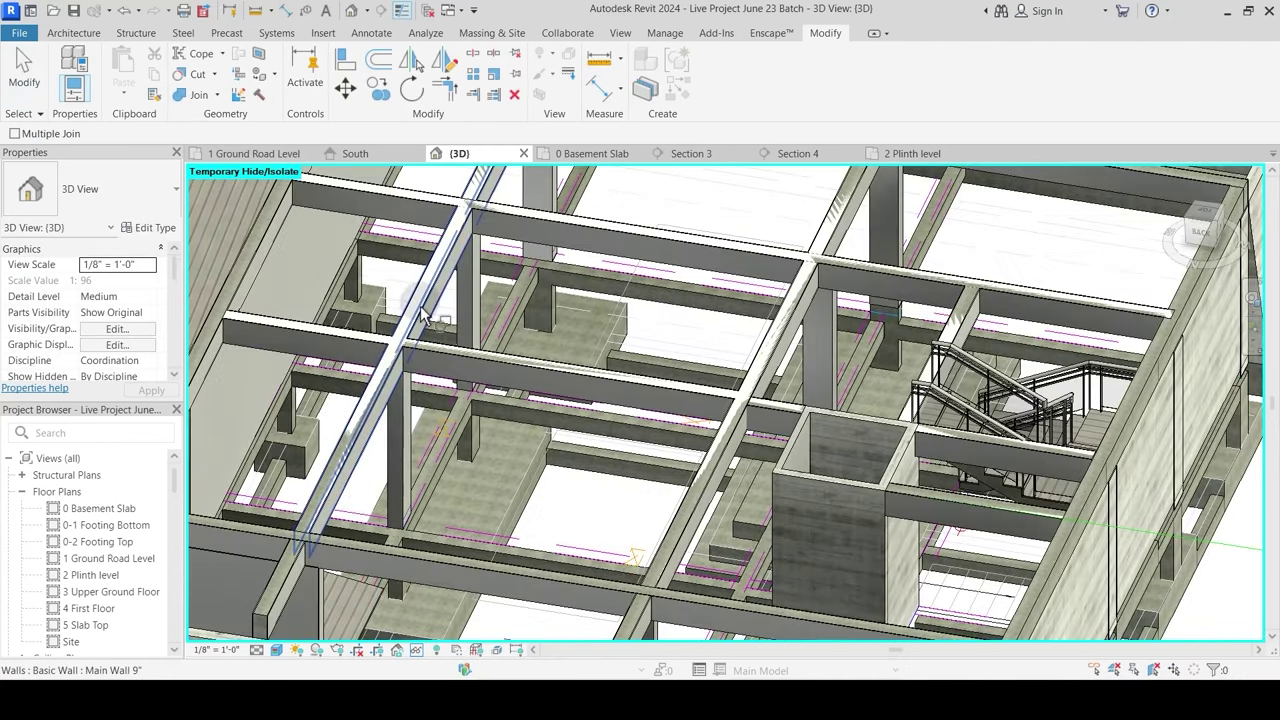
left_click(327, 503)
left_click(335, 490)
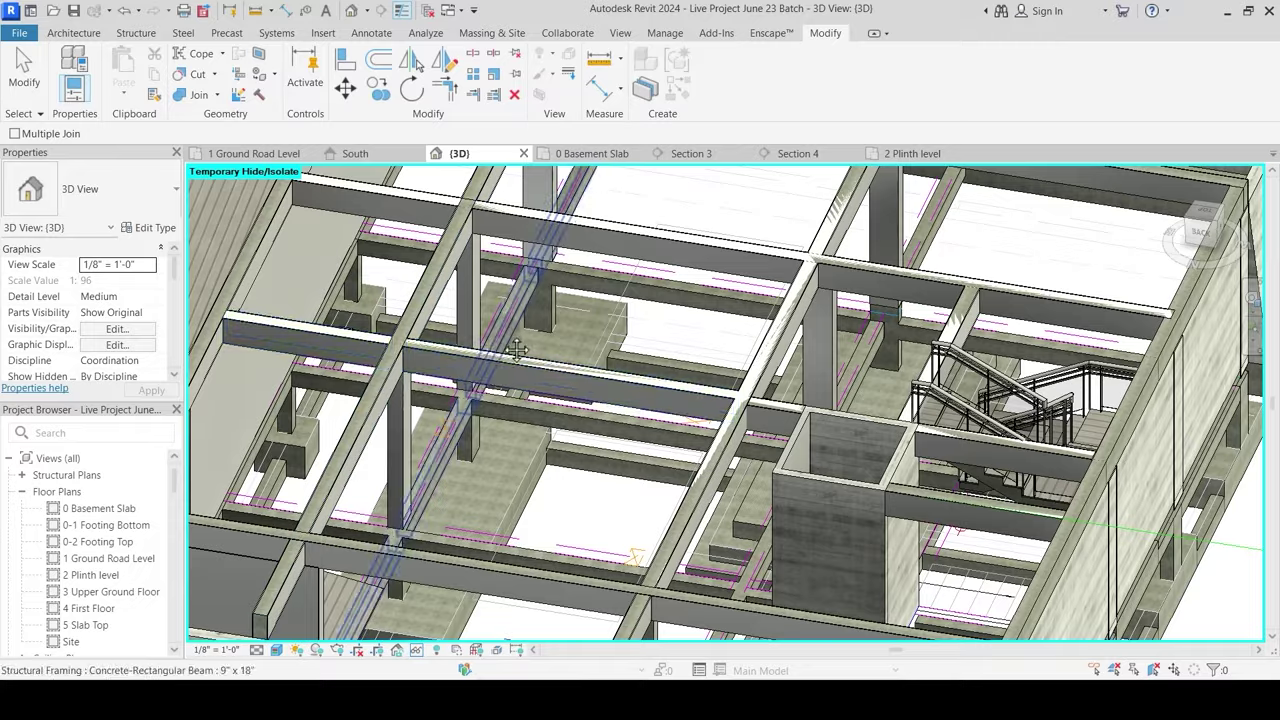
Step: Orbit to the back and left sides and join another wall with its beam
middle_click_drag(572, 188, 598, 282)
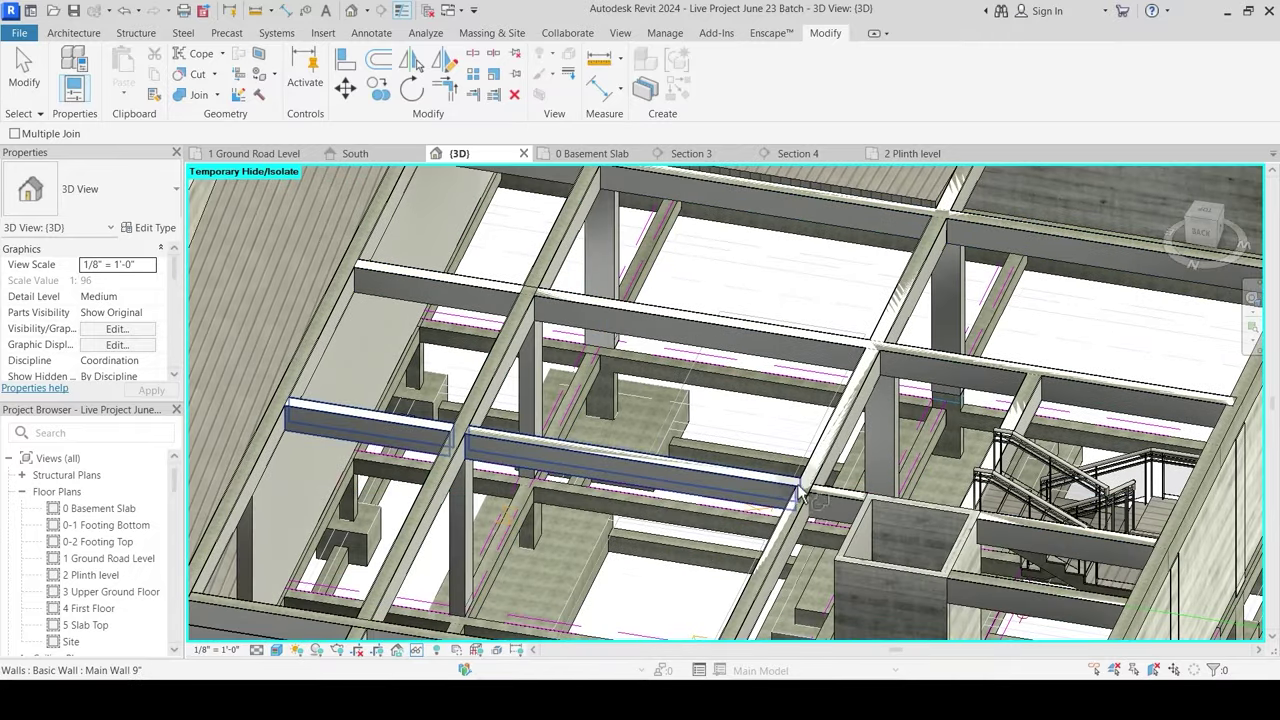
middle_click_drag(906, 326, 706, 266)
middle_click_drag(728, 406, 642, 406, "shift")
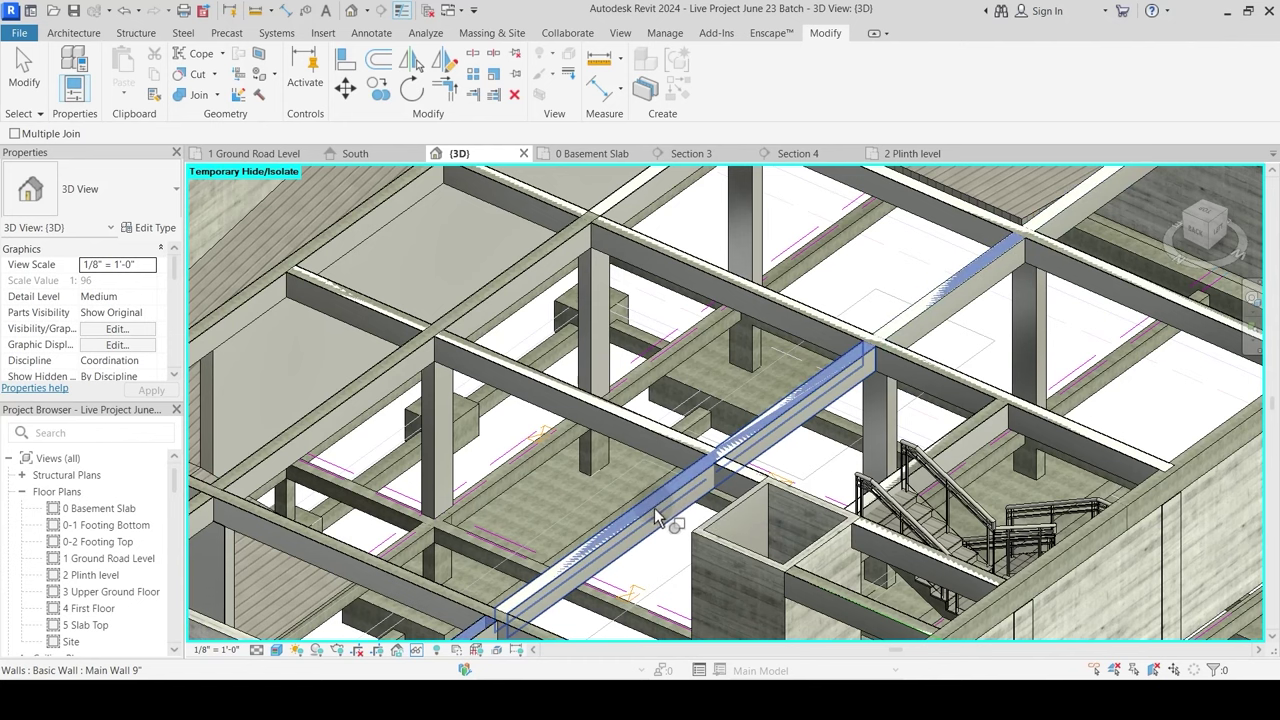
middle_click_drag(672, 515, 690, 432, "shift")
middle_click_drag(969, 332, 737, 354, "shift")
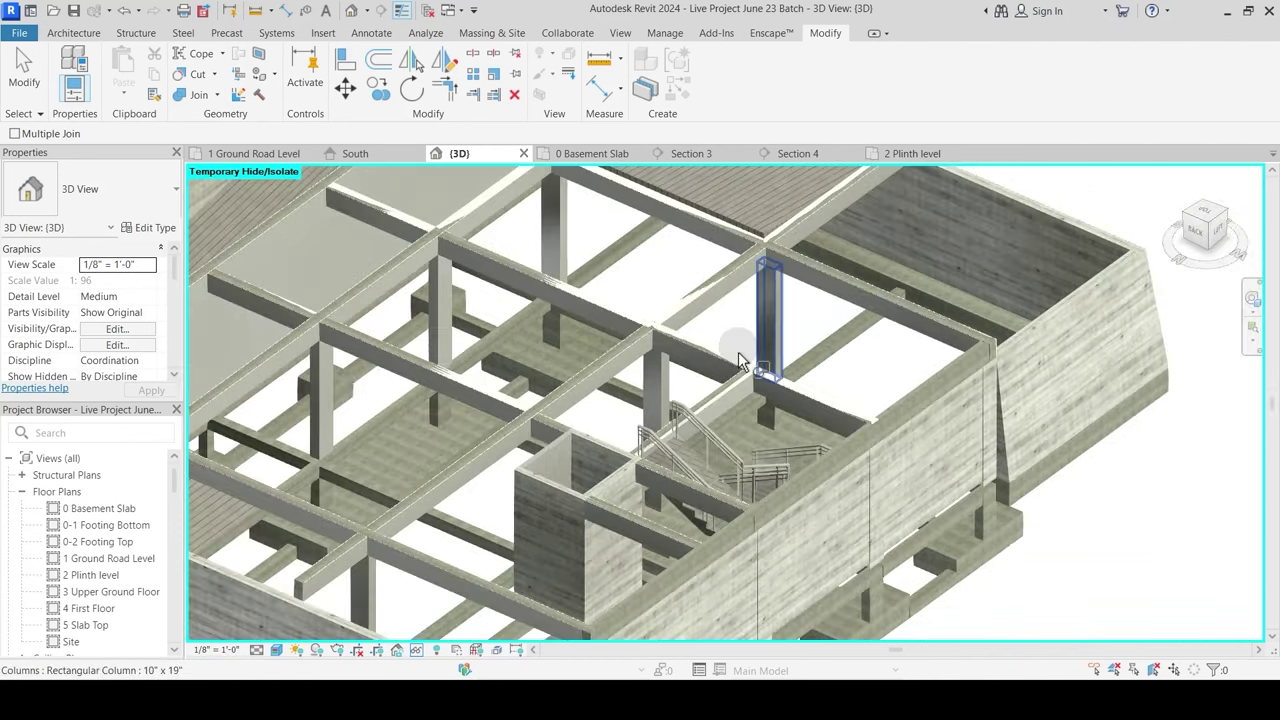
left_click(727, 283)
left_click(727, 283)
middle_click_drag(695, 367, 762, 504)
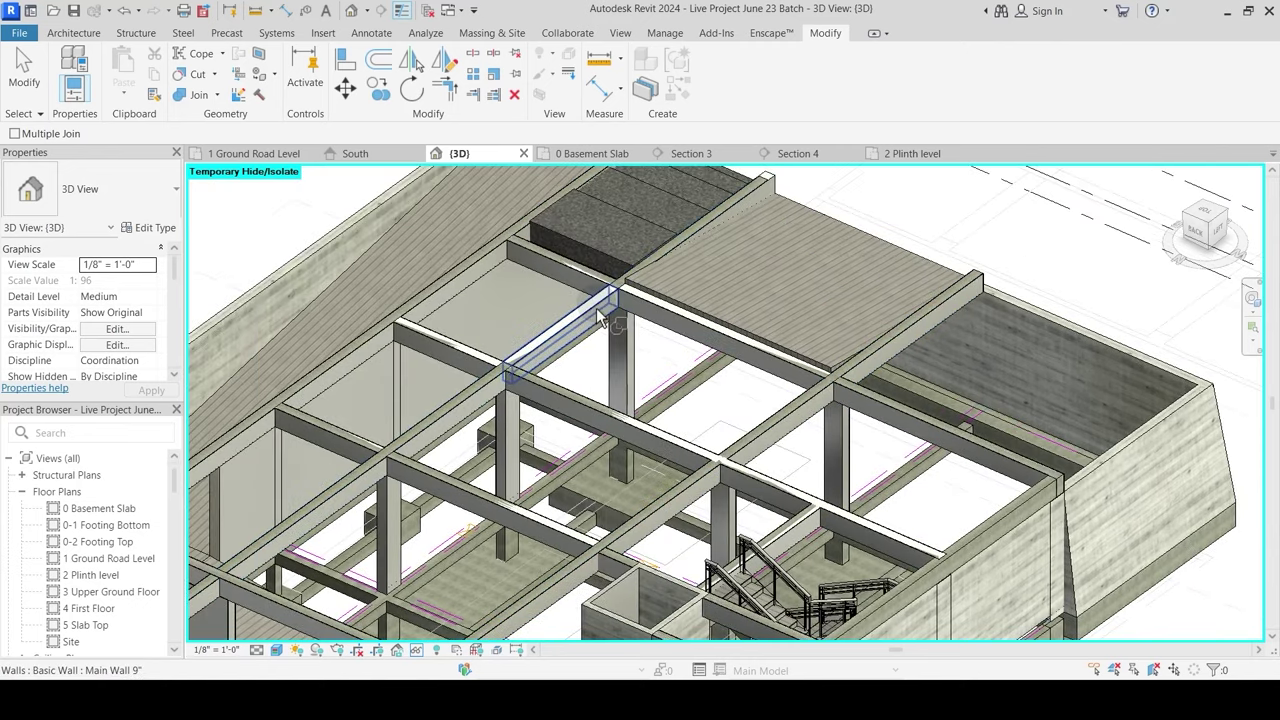
left_click(600, 314)
left_click(587, 318)
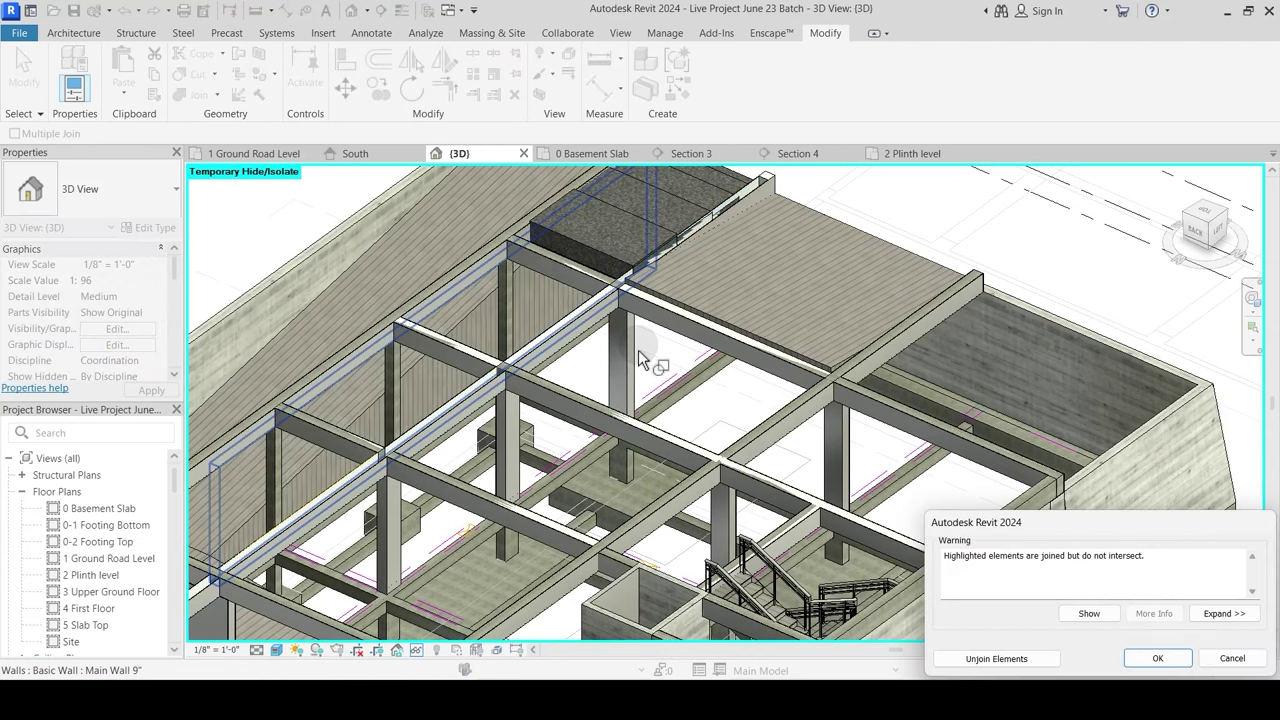
scroll(571, 296, "up", 2)
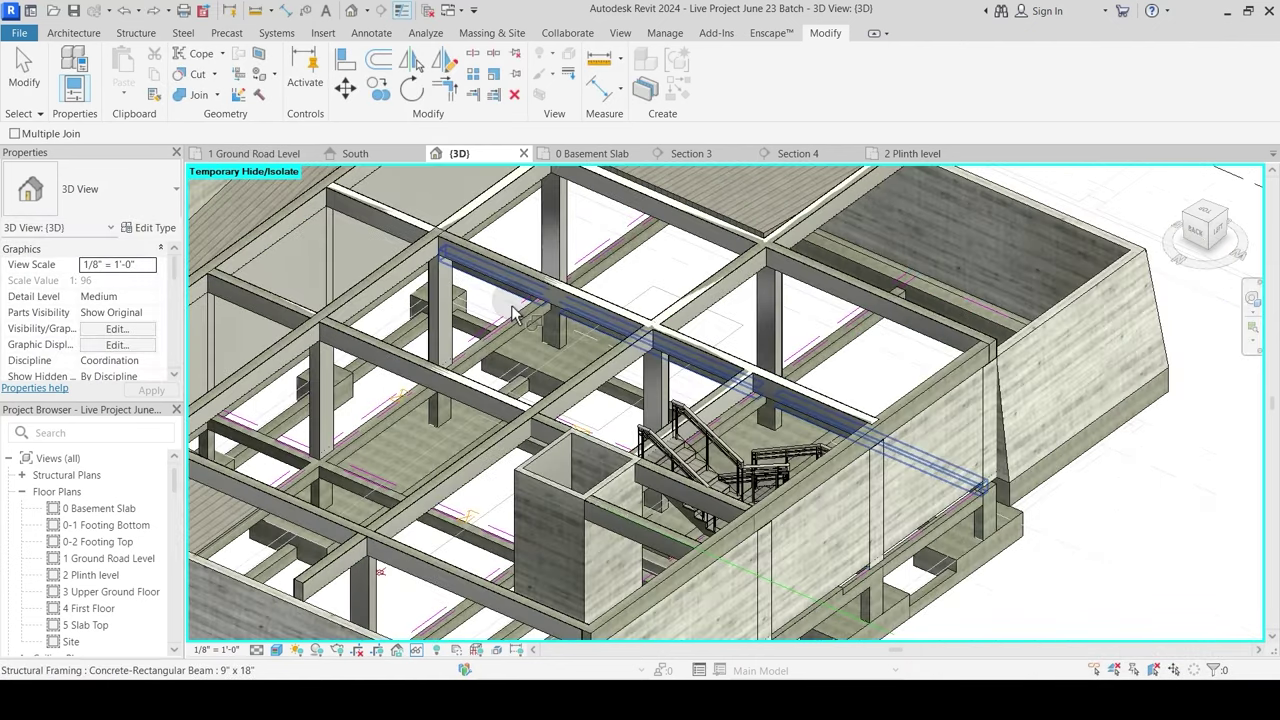
middle_click_drag(500, 304, 490, 420)
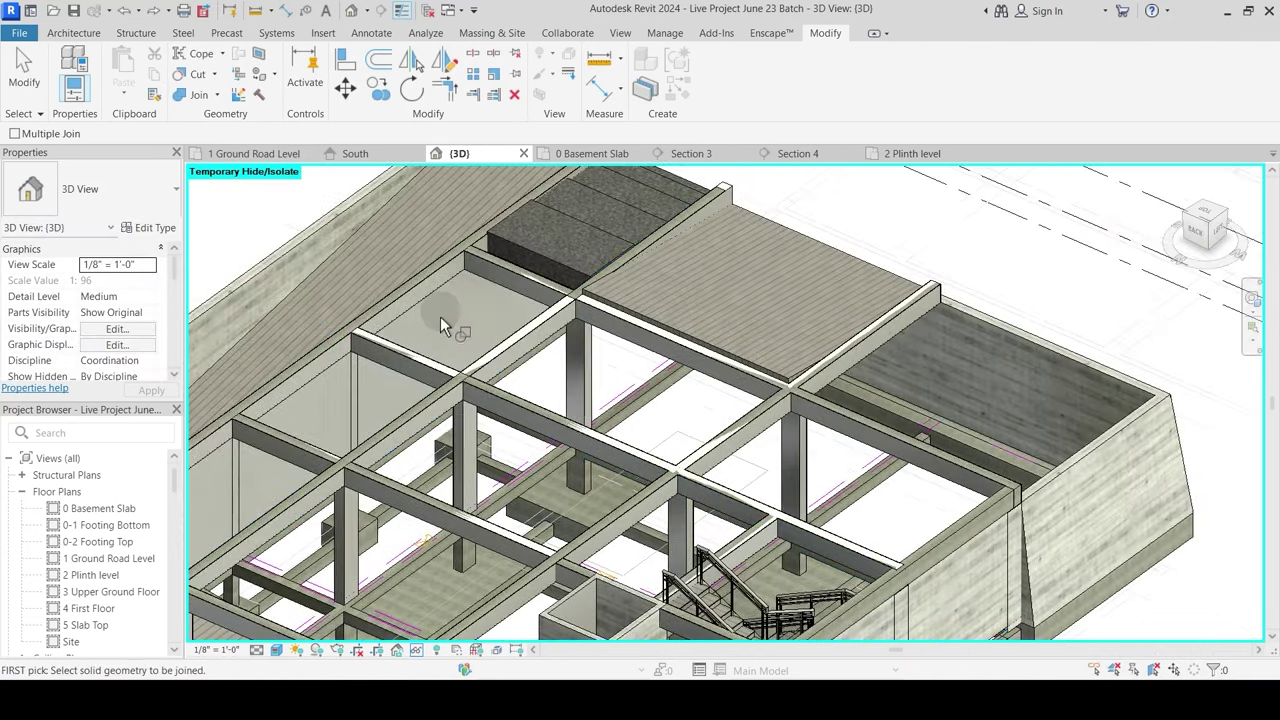
left_click(192, 95)
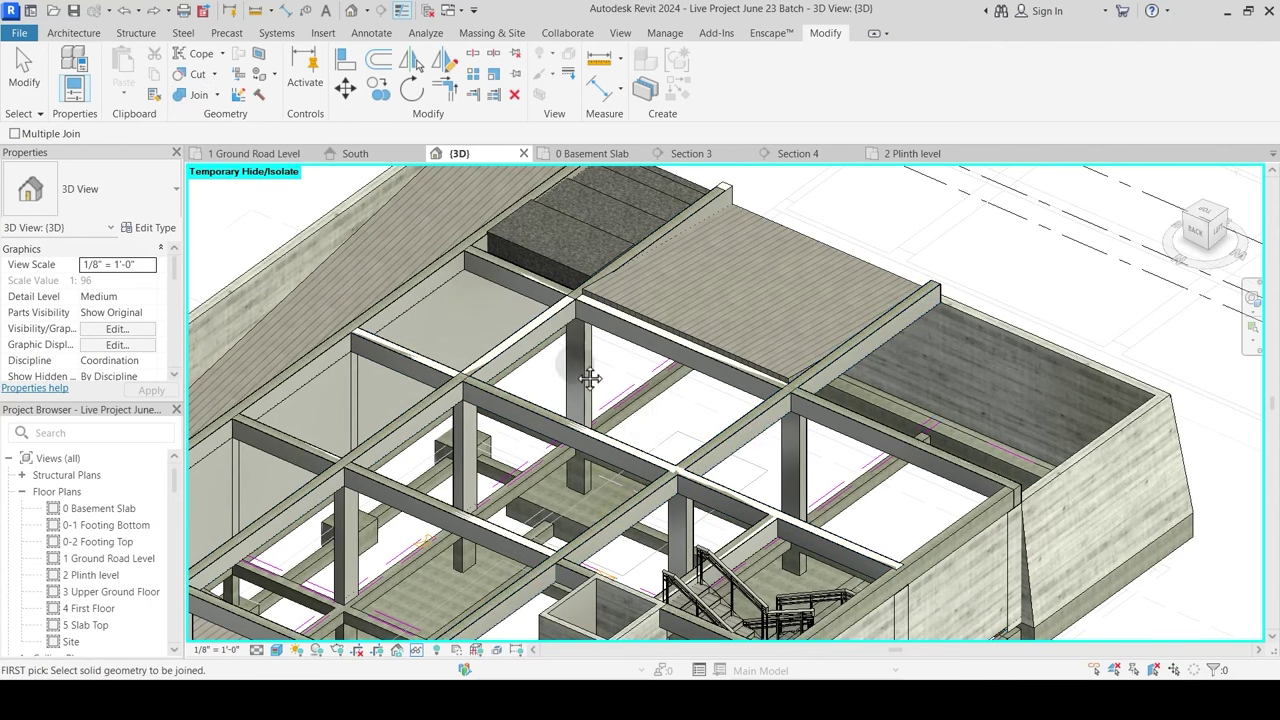
scroll(588, 382, "up", 5)
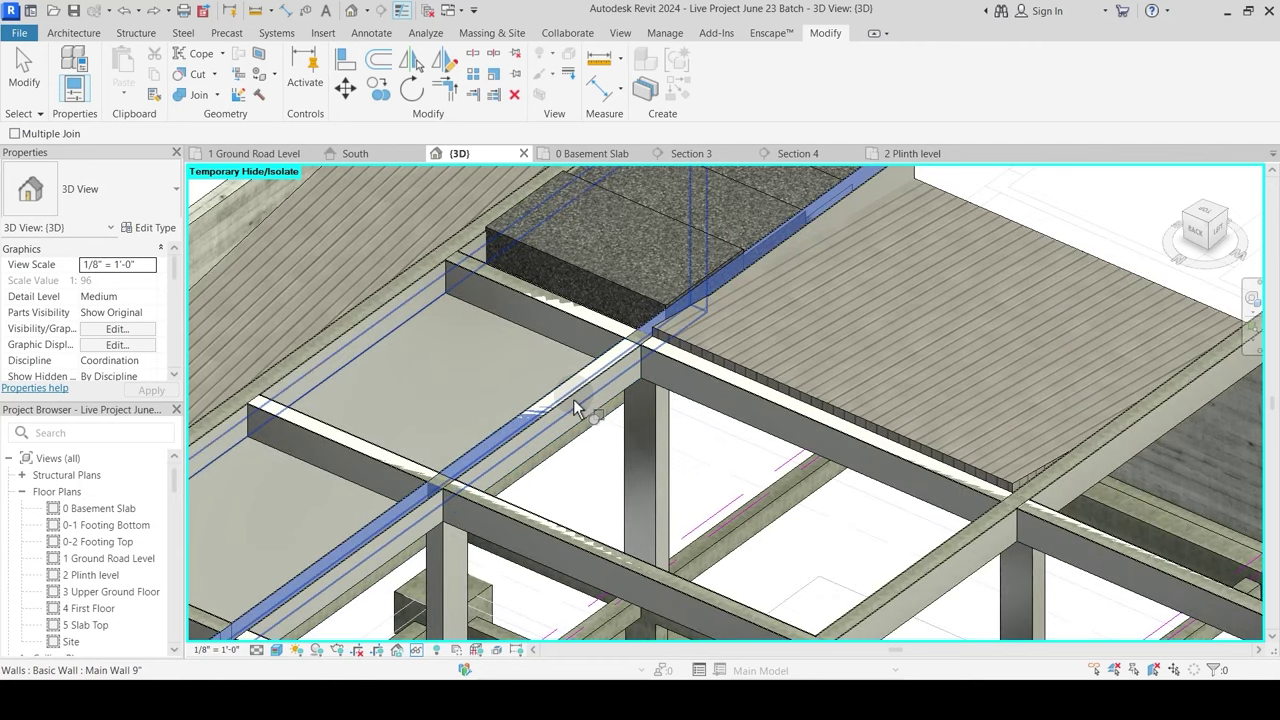
scroll(615, 447, "down", 2)
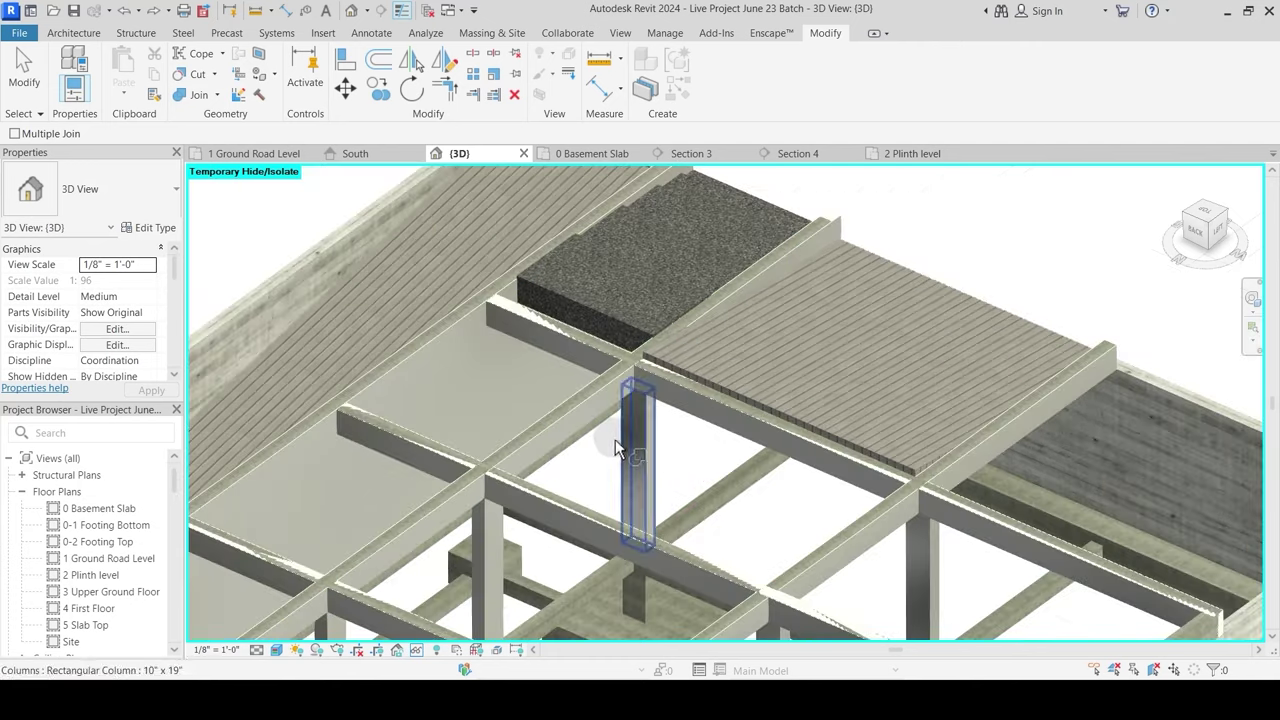
scroll(615, 447, "down", 4)
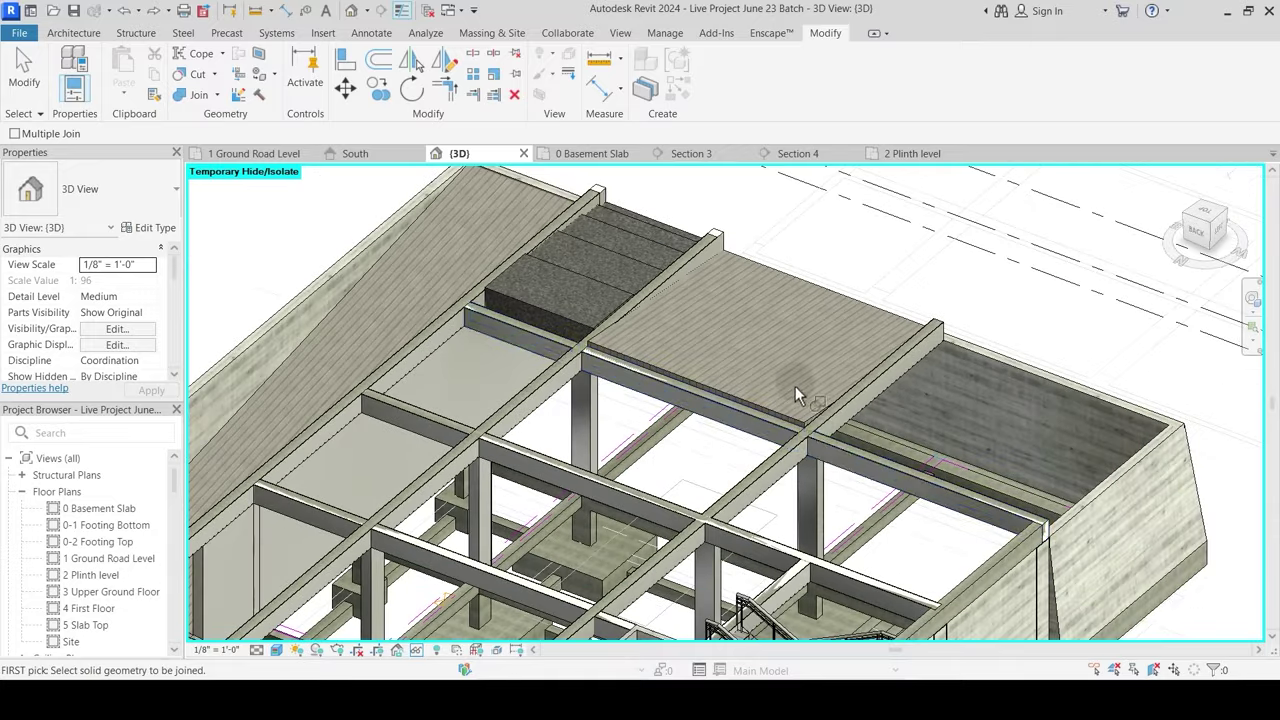
middle_click_drag(756, 474, 755, 367)
scroll(752, 457, "down", 1)
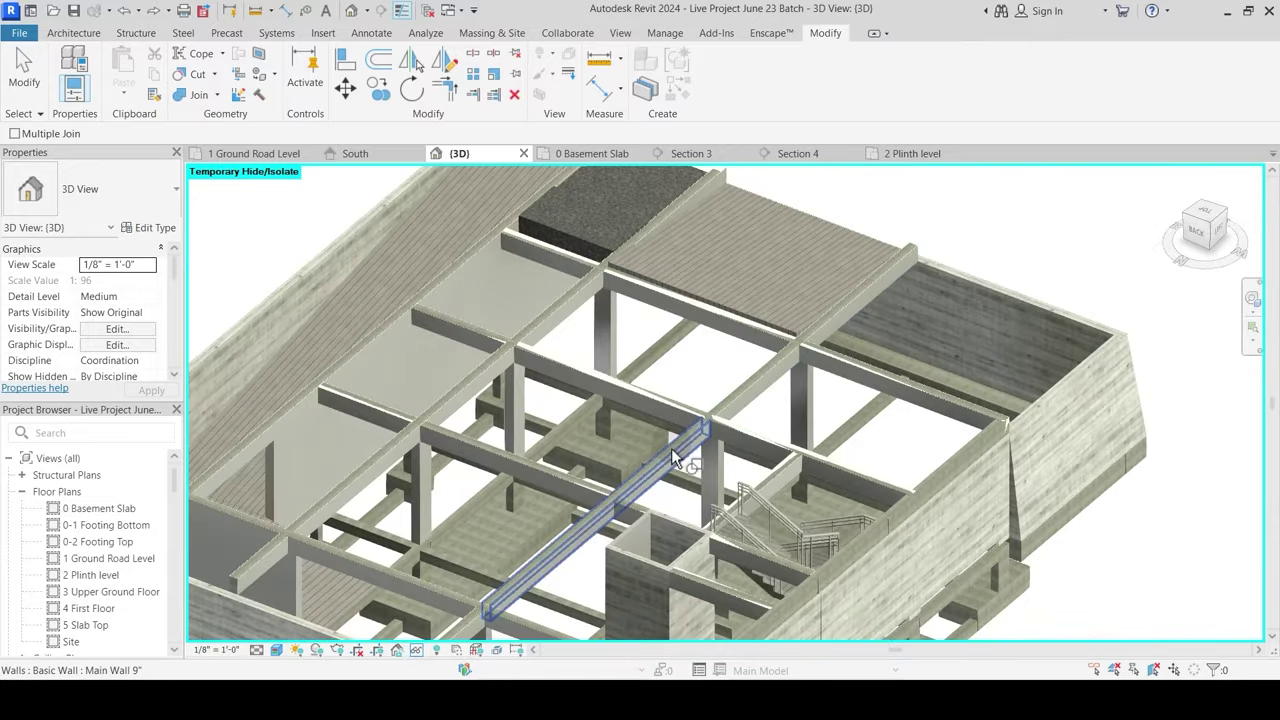
middle_click_drag(675, 458, 667, 418, "shift")
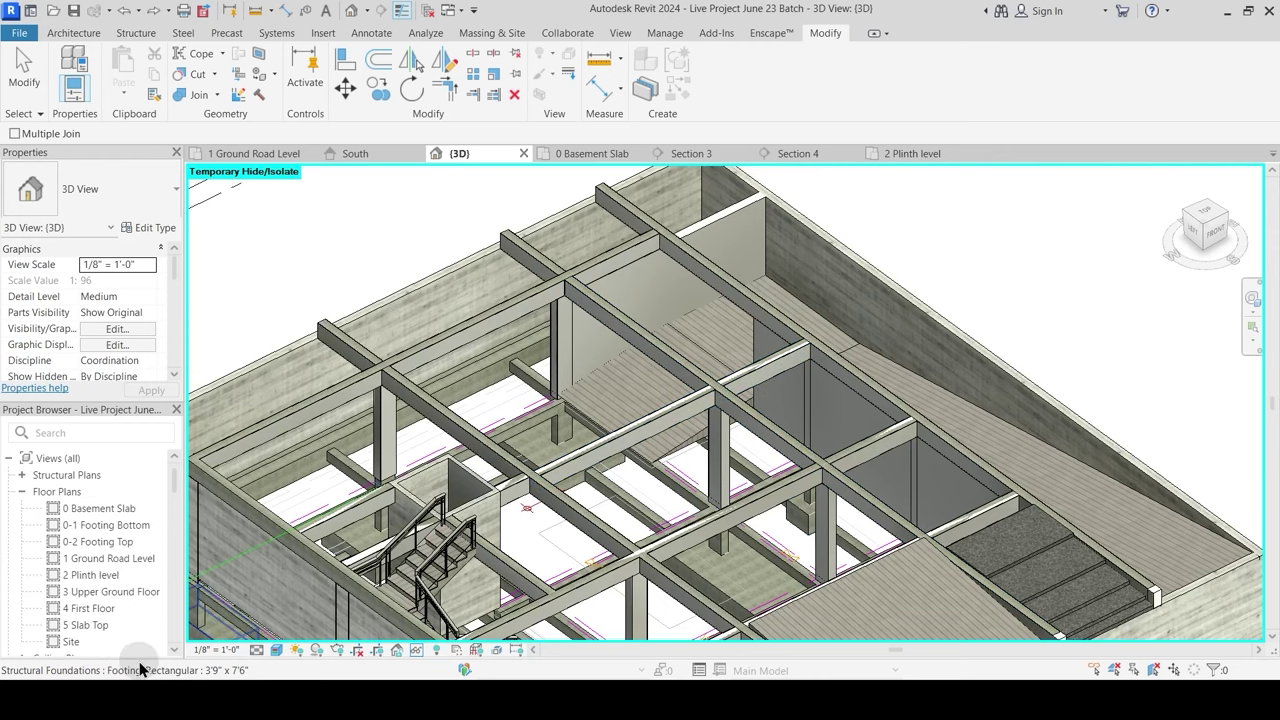
Step: Join a beam to its wall, then try the beam beside the small stair wall
left_click(755, 378)
scroll(705, 395, "up", 3)
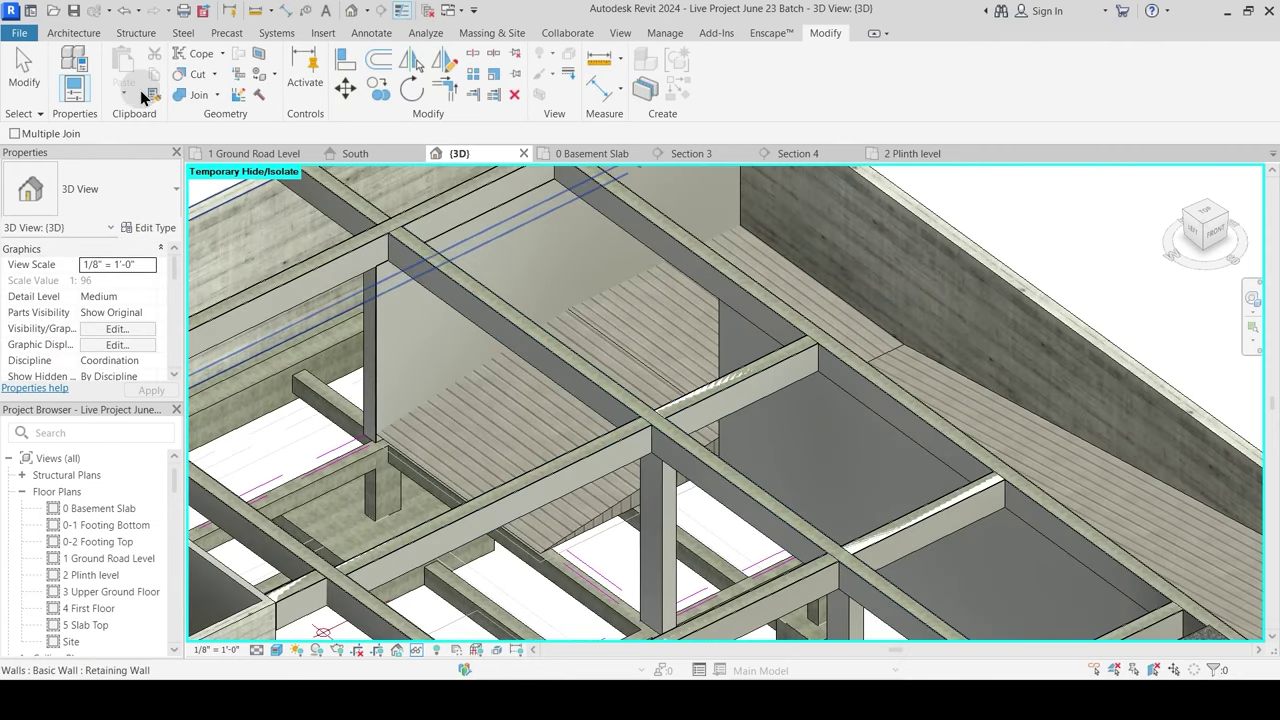
left_click(198, 96)
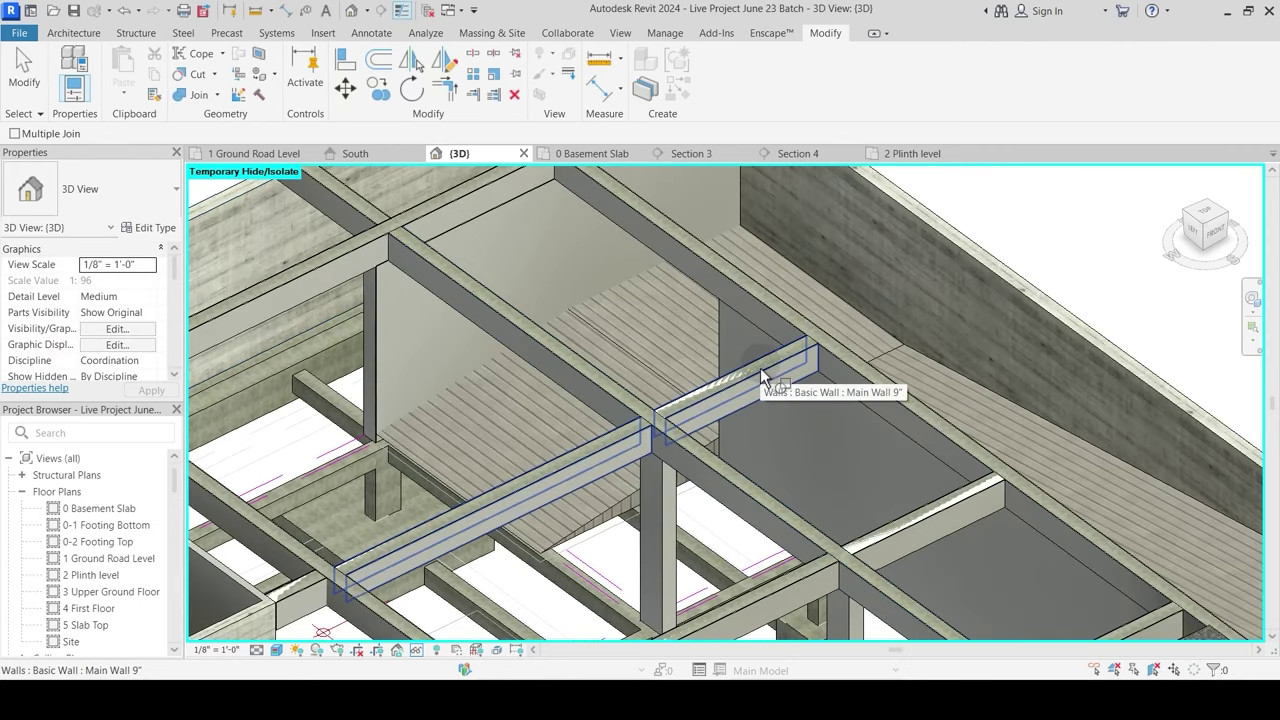
scroll(755, 379, "down", 3)
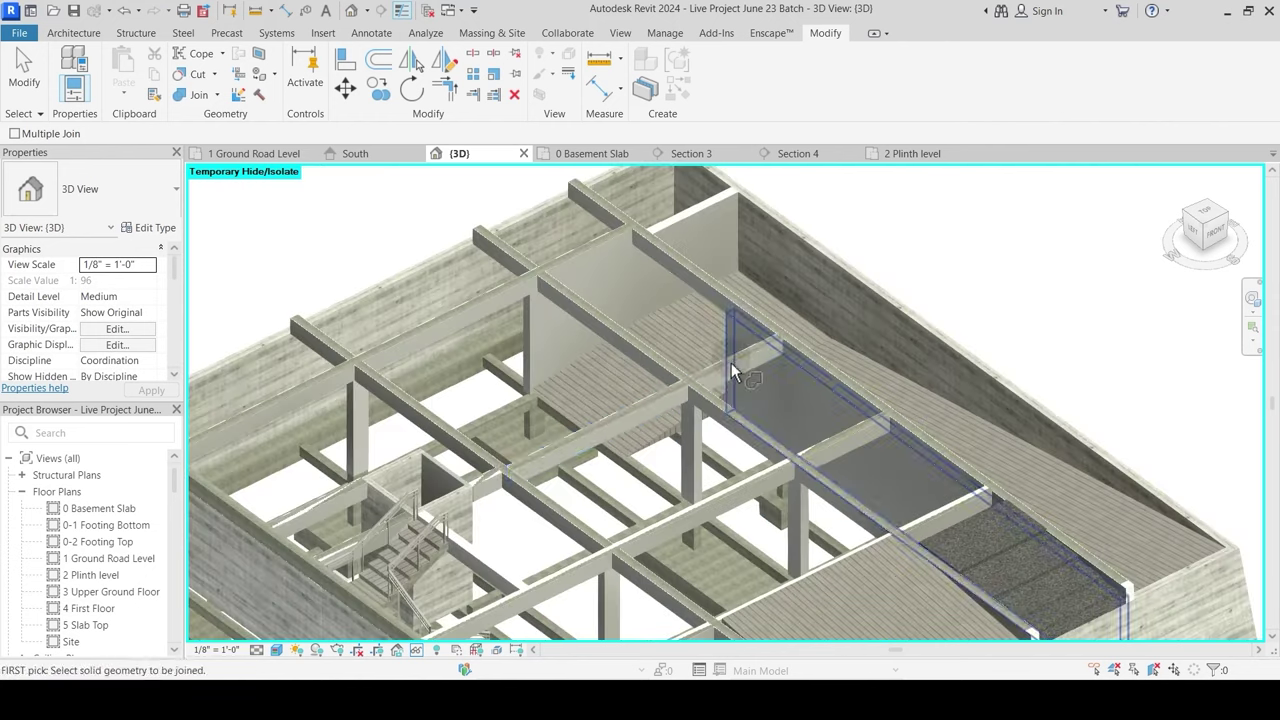
middle_click_drag(631, 519, 663, 434)
scroll(514, 403, "up", 3)
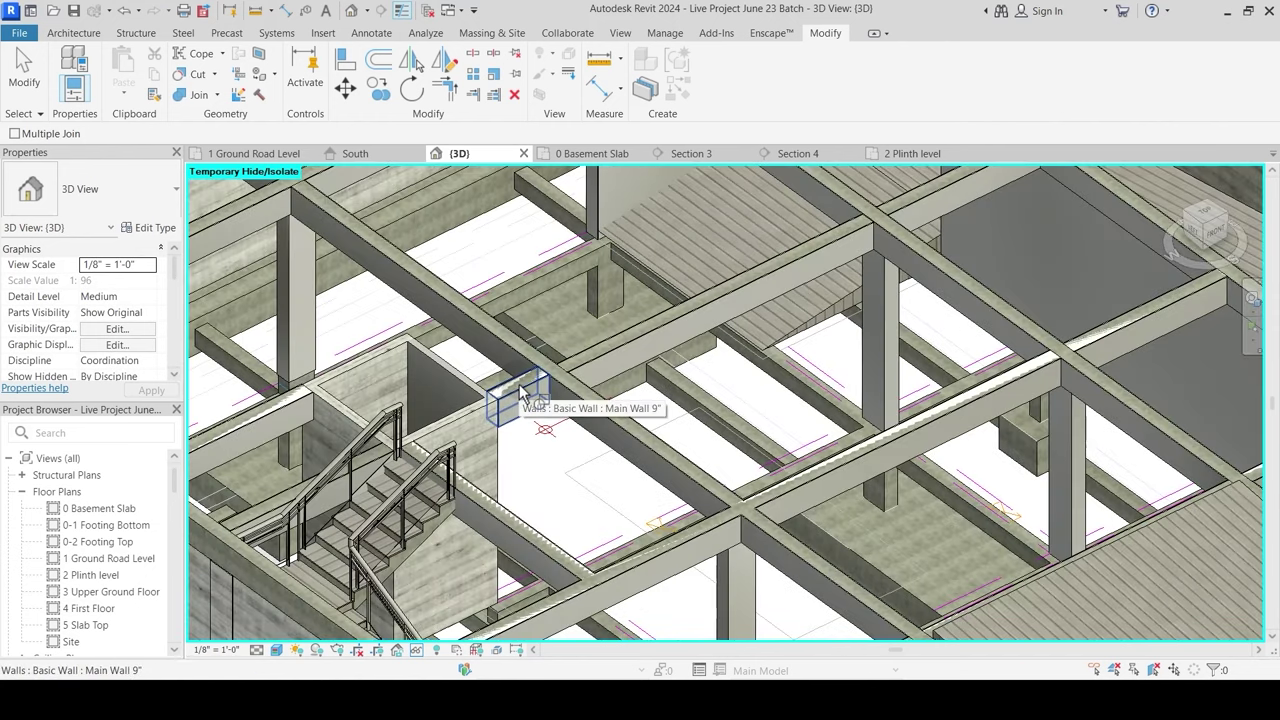
left_click(515, 391)
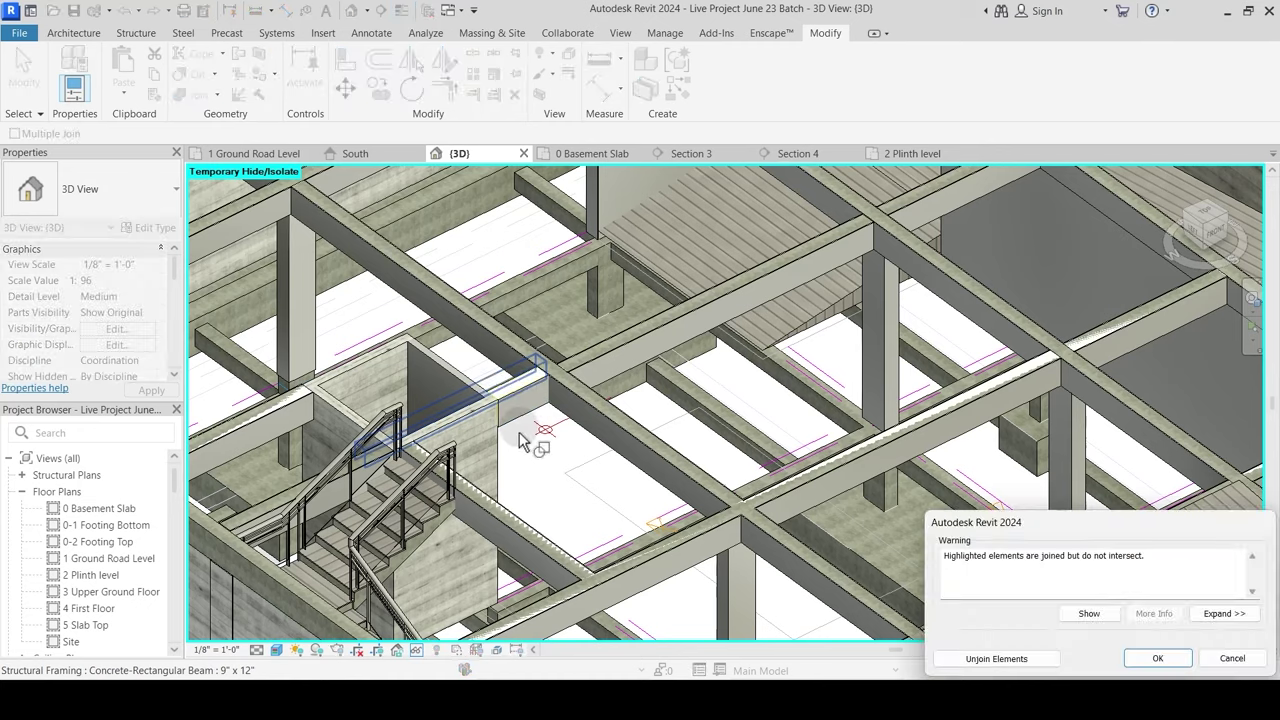
key("Escape")
key("Escape")
Step: Rerun Join on the small wall by the stair and a second wall
scroll(521, 398, "up", 2)
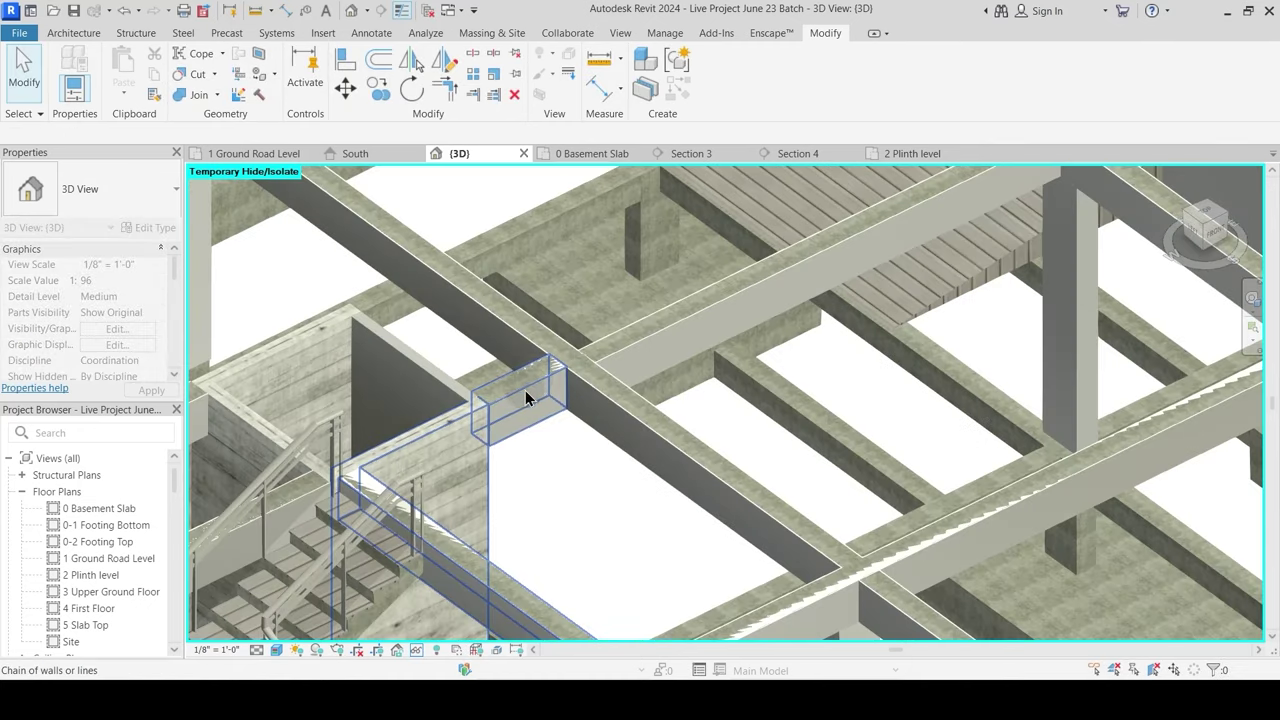
left_click(190, 97)
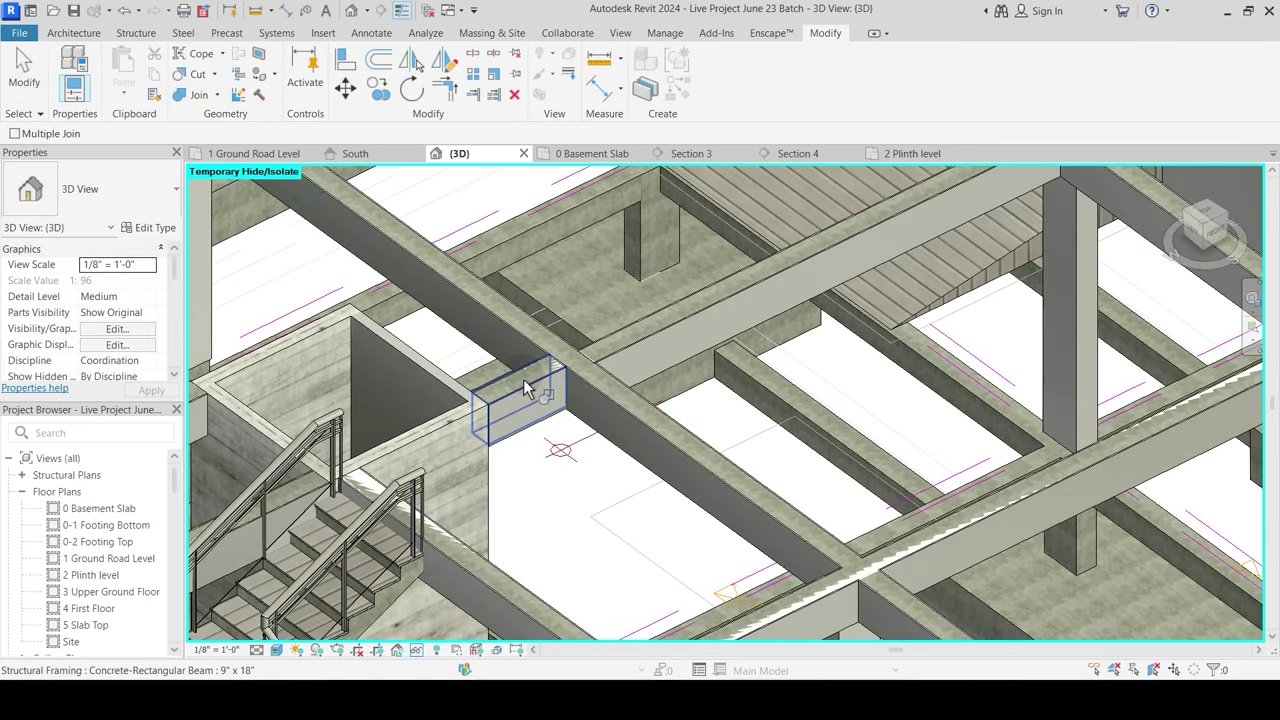
left_click(523, 382)
middle_click_drag(523, 385, 443, 278, "shift")
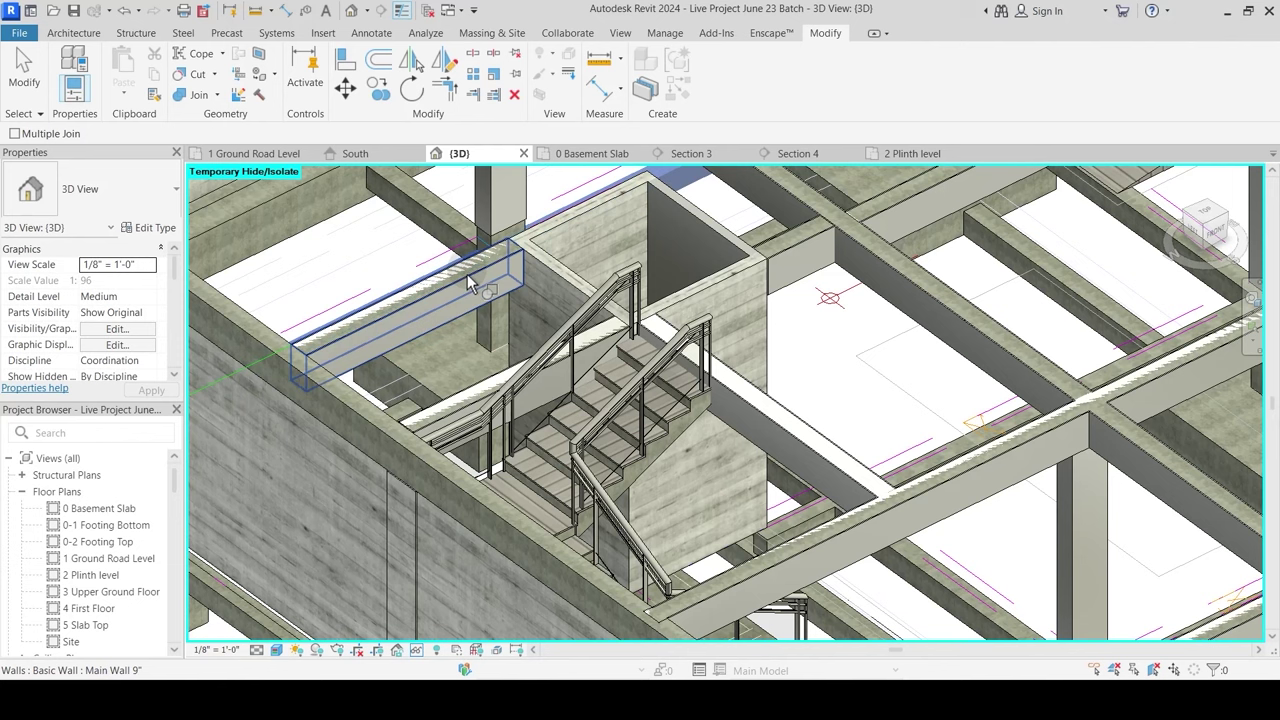
left_click(467, 274)
mouse_move(545, 398)
middle_mouse_down("shift")
mouse_move(557, 400)
mouse_move(542, 418)
middle_mouse_up("shift")
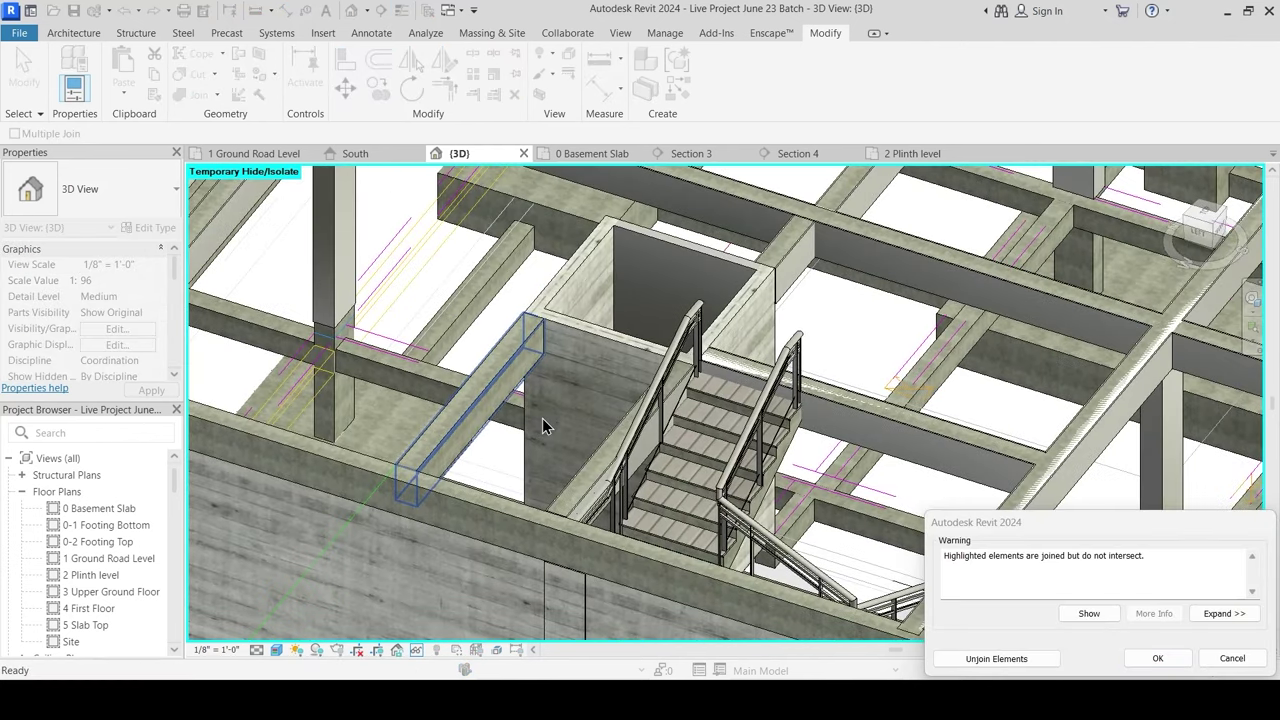
Step: Cancel the failed join and join the stair-side wall with the beam beneath it
left_click(1205, 668)
middle_click_drag(620, 403, 666, 446)
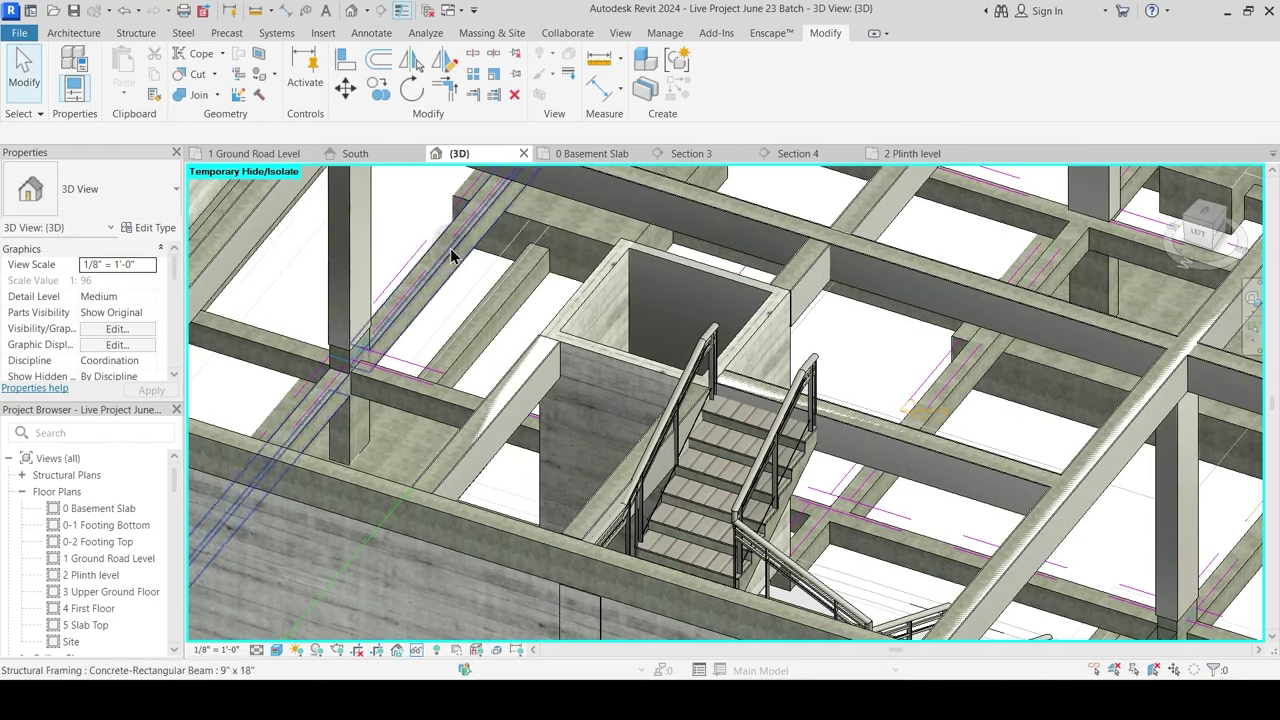
left_click(198, 100)
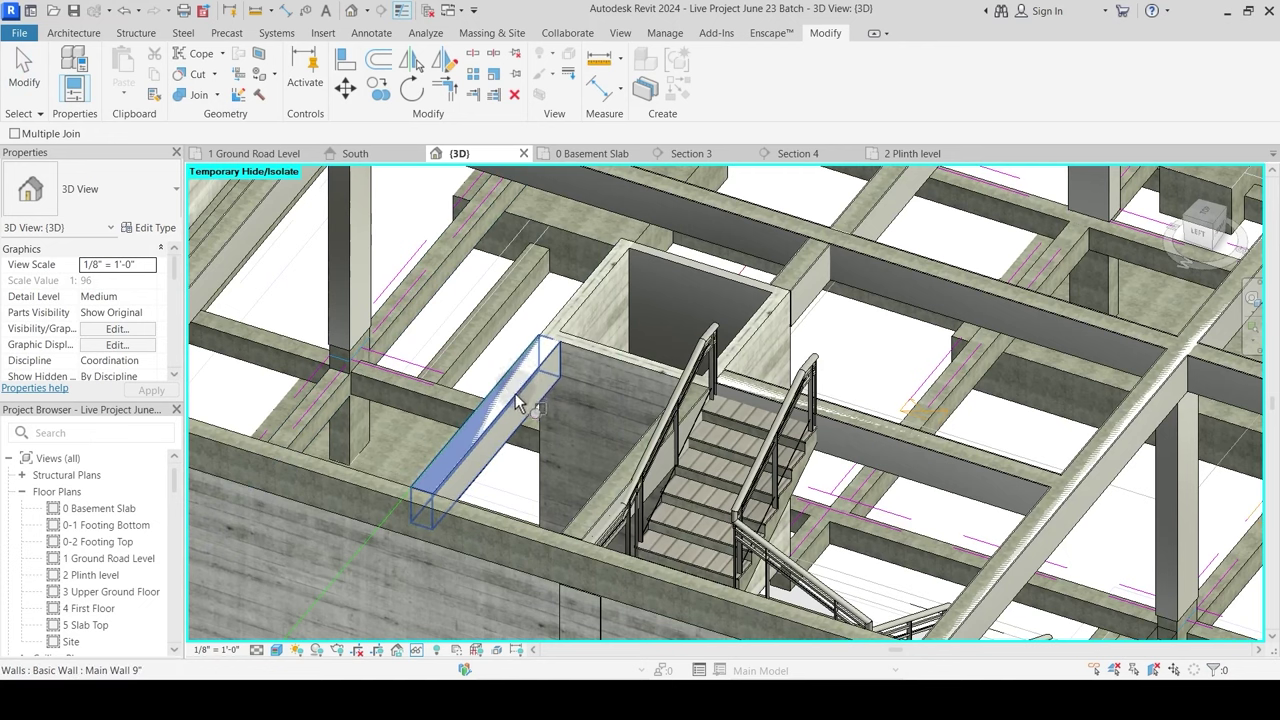
middle_click_drag(588, 431, 505, 355)
middle_click_drag(516, 445, 674, 393, "shift")
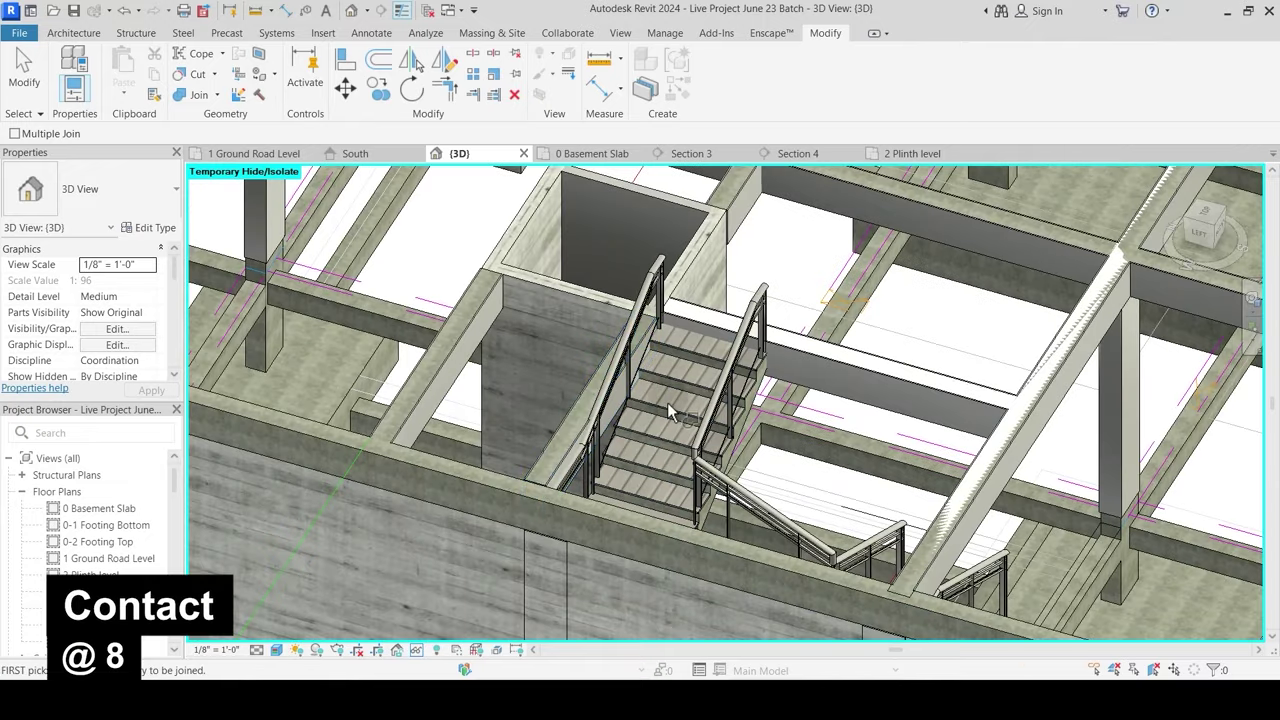
middle_click_drag(669, 409, 369, 446)
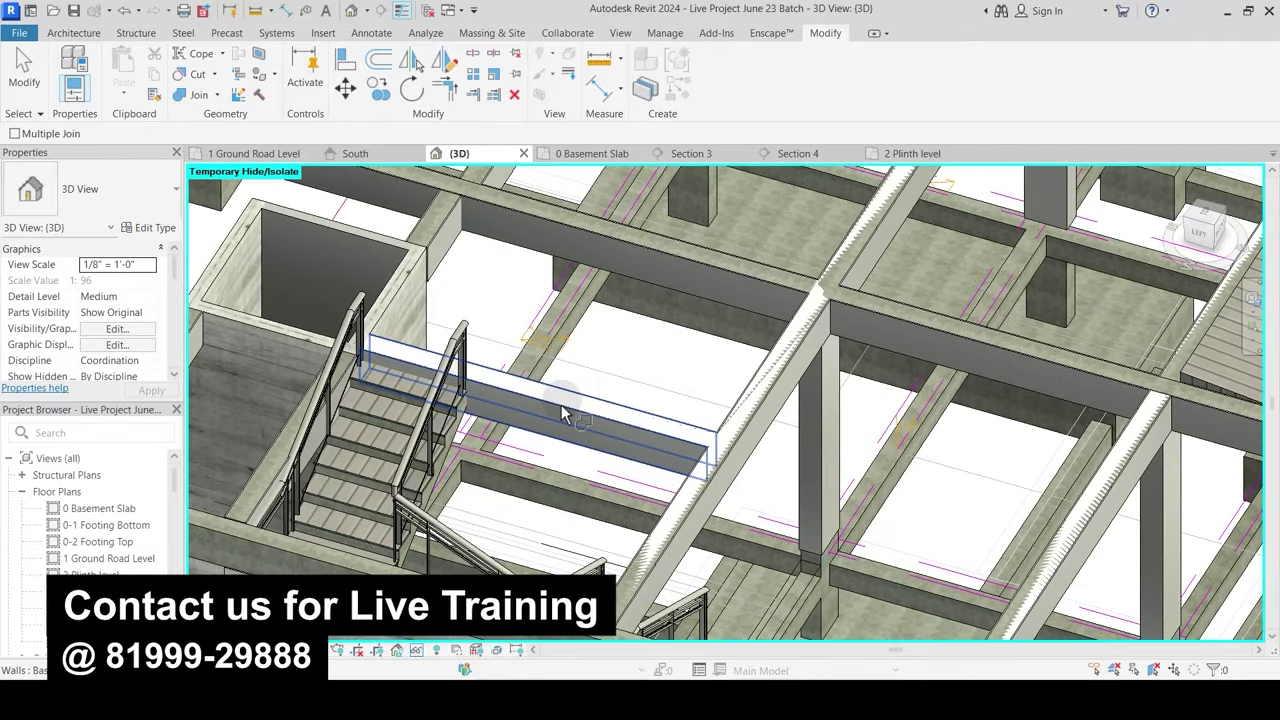
left_click(561, 408)
Step: Join the diagonal wall with the concrete beam crossing under it
middle_click_drag(650, 473, 611, 400)
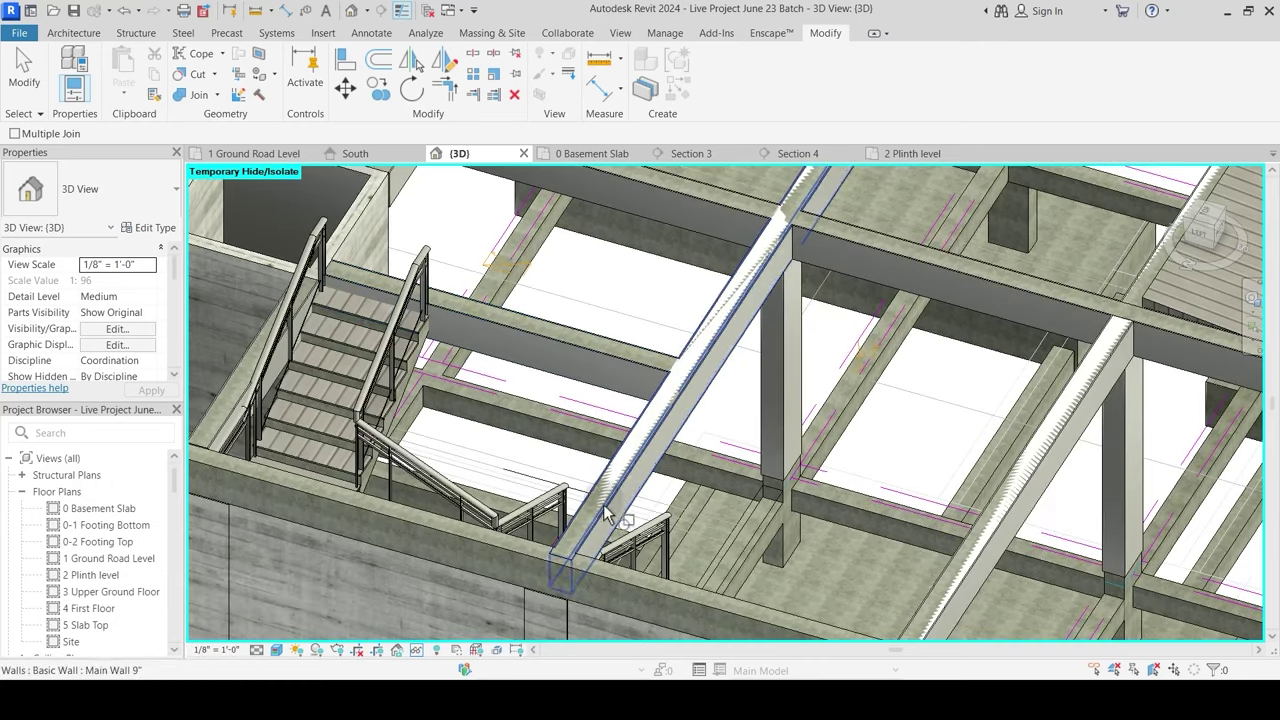
left_click(588, 530)
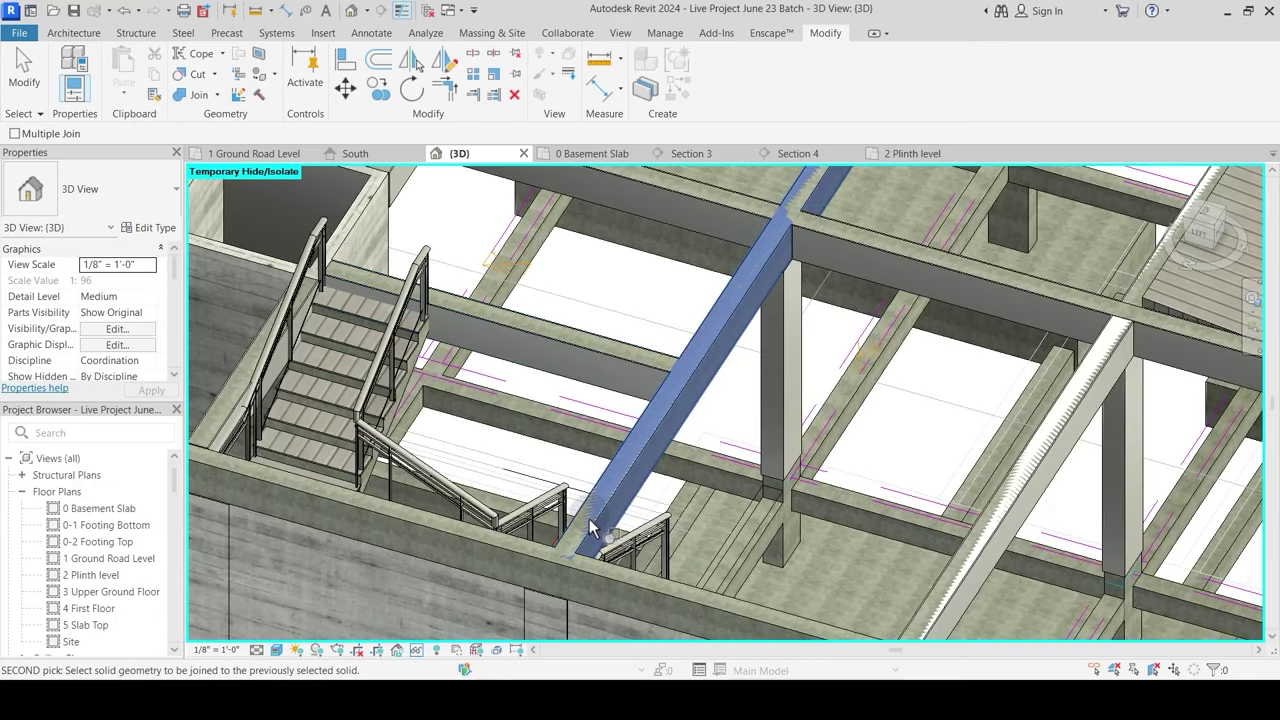
key("Escape")
left_click(205, 98)
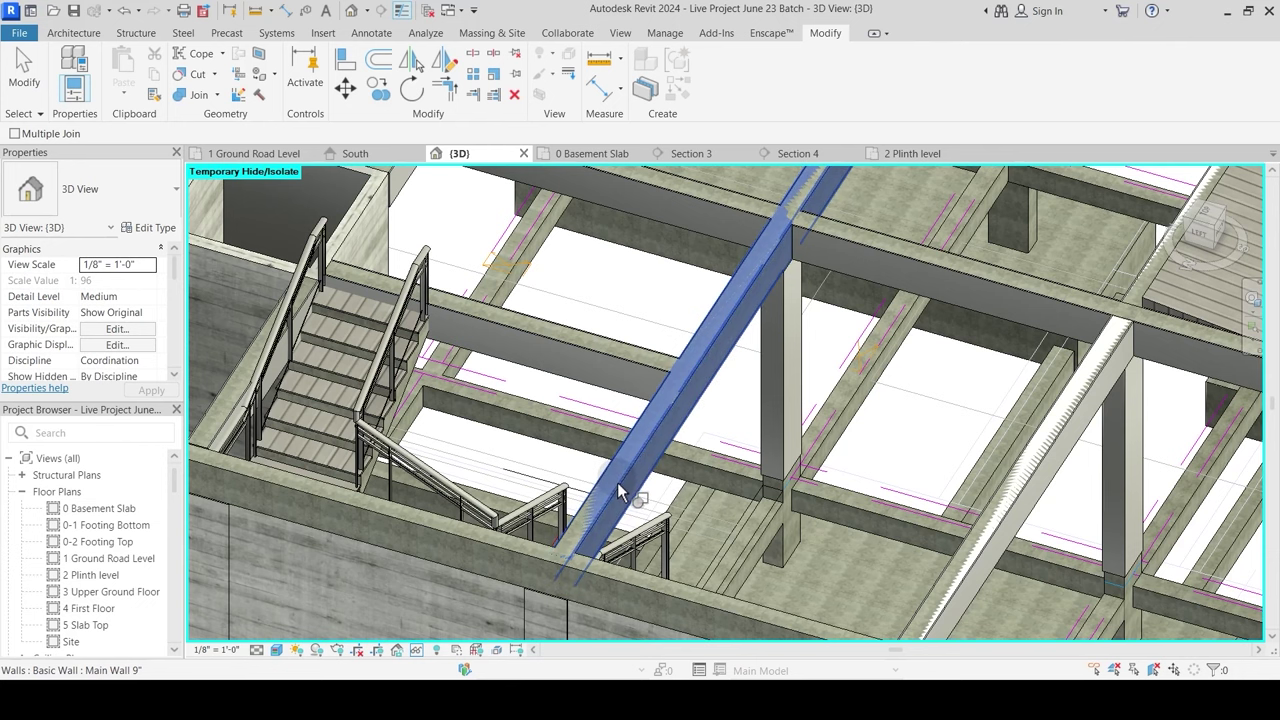
left_click(617, 482)
middle_click_drag(643, 457, 660, 492)
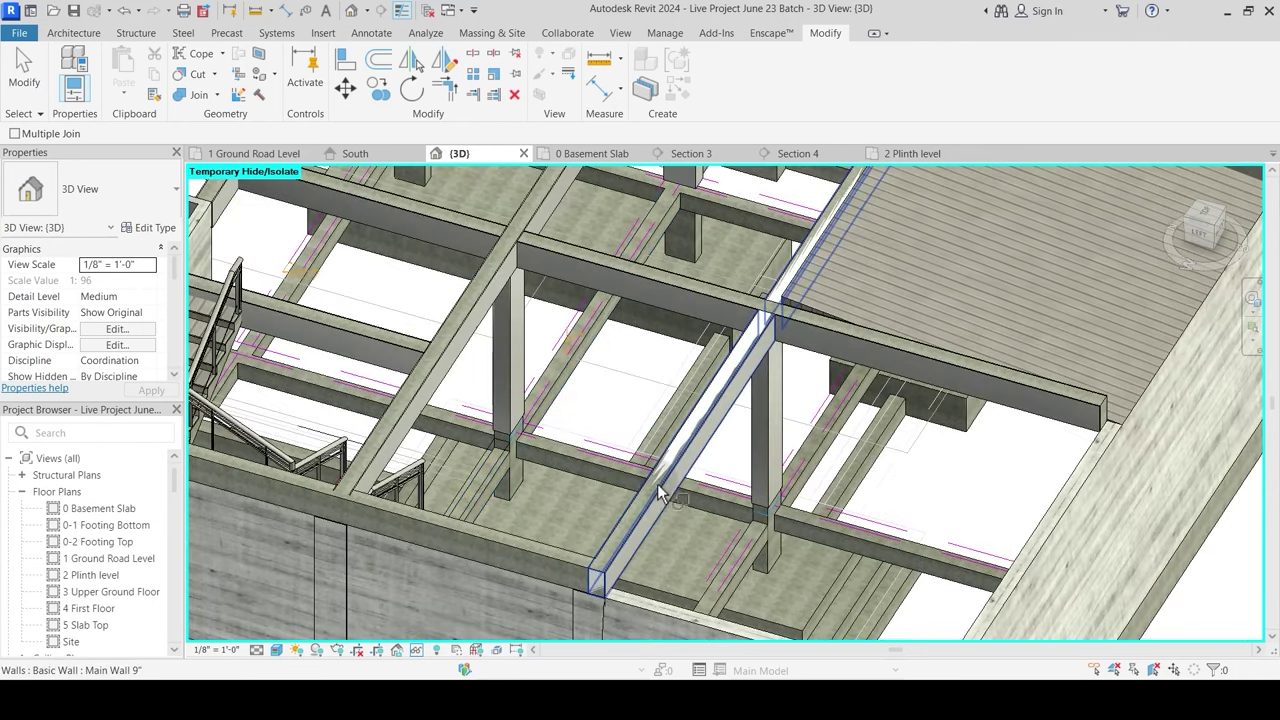
key("Tab")
key("Tab")
key("Tab")
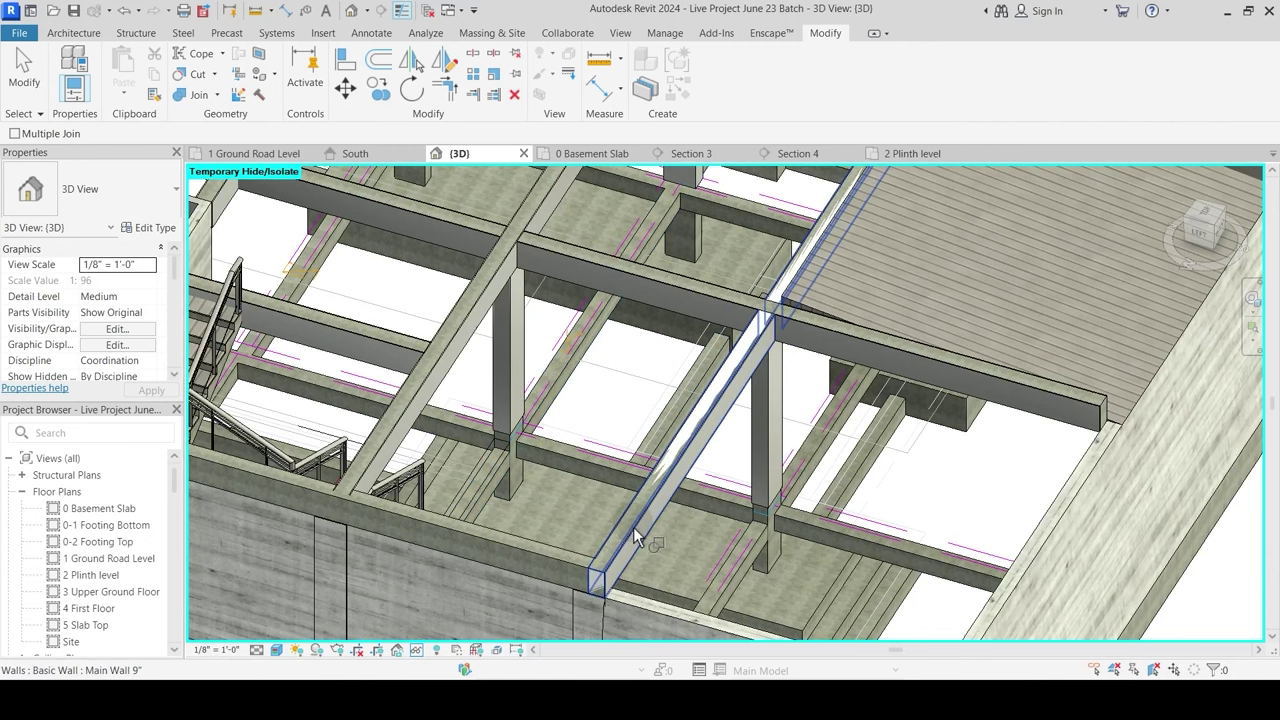
left_click(633, 527)
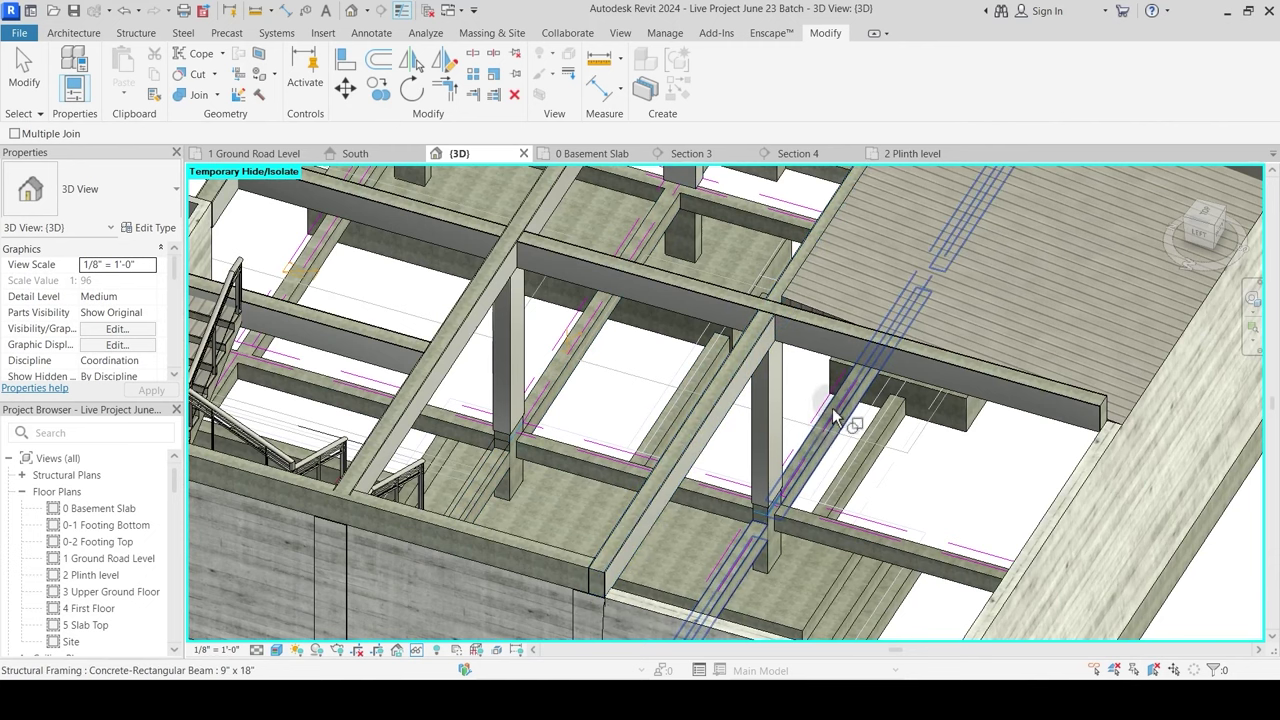
Step: Orbit out to check the joints across the whole basement structure
scroll(823, 447, "down", 1)
middle_click_drag(822, 596, 762, 522, "shift")
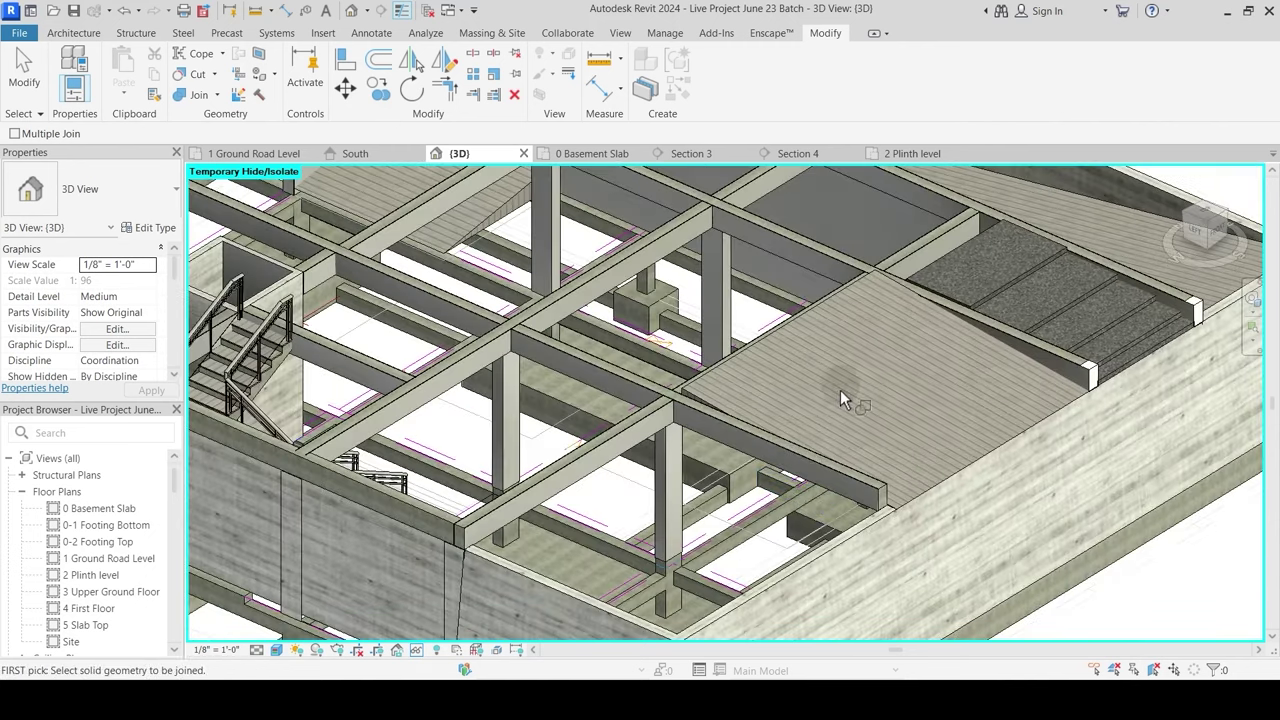
scroll(760, 421, "down", 1)
middle_click_drag(768, 420, 918, 294, "shift")
scroll(757, 429, "down", 1)
middle_click_drag(757, 429, 645, 406, "shift")
key("Escape")
scroll(628, 420, "down", 1)
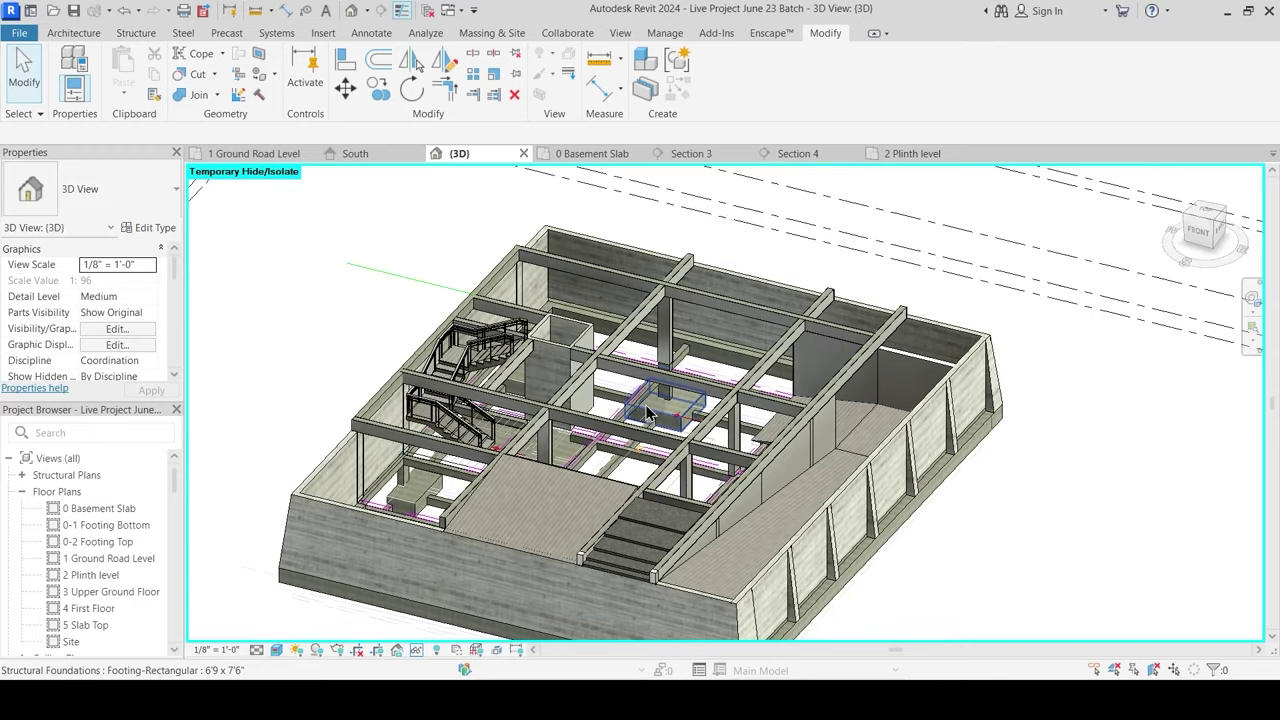
Step: Reset the temporary hide with HR and zoom to the paver slab's front edge
key("h")
key("r")
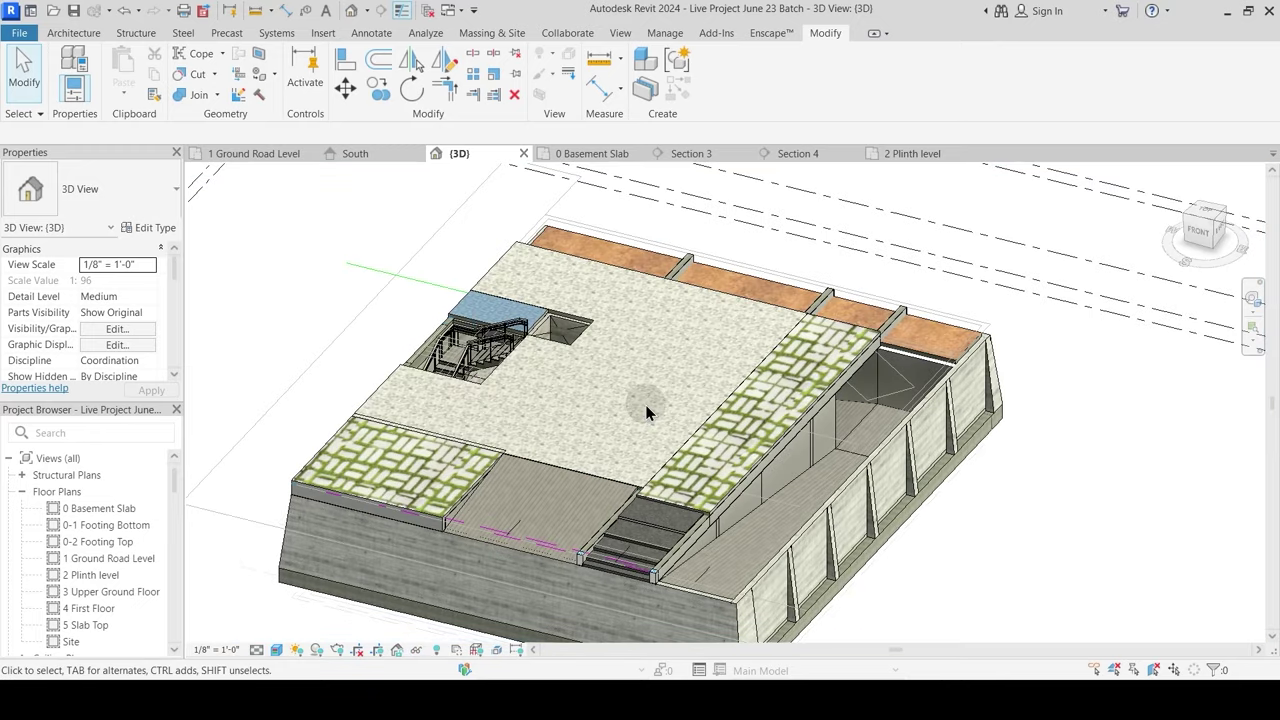
middle_click_drag(549, 571, 574, 551, "shift")
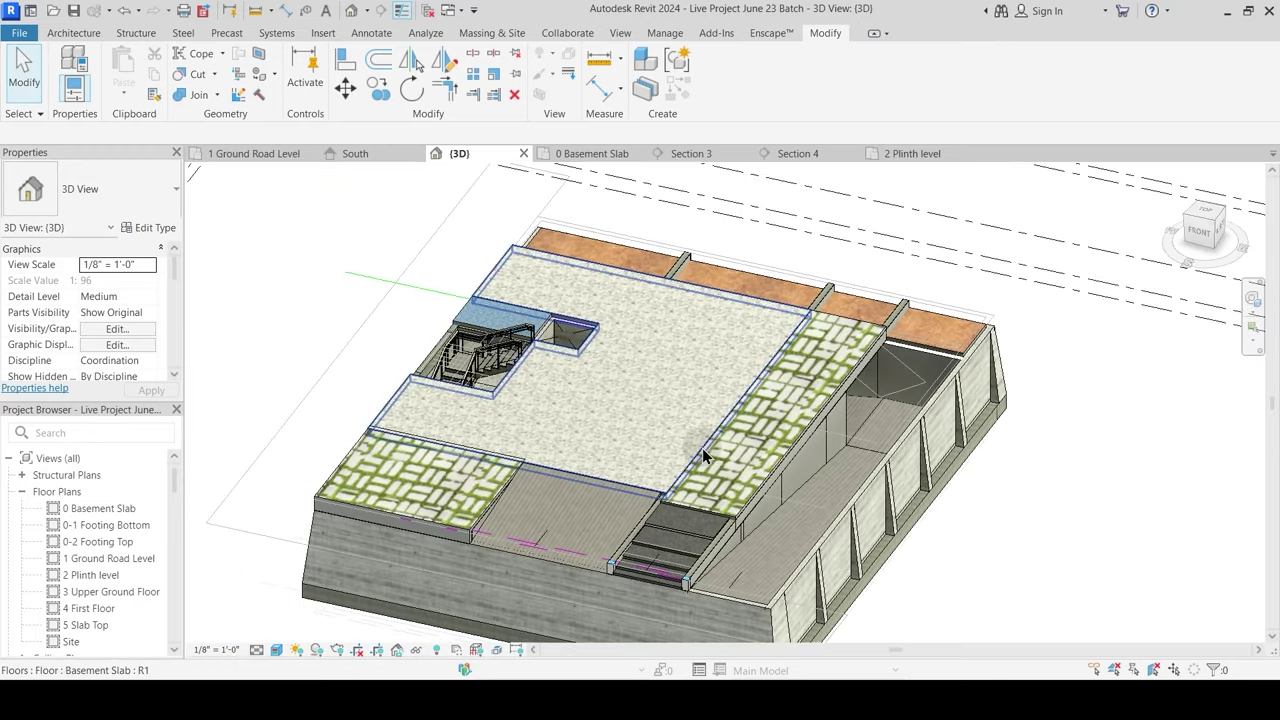
scroll(460, 540, "up", 6)
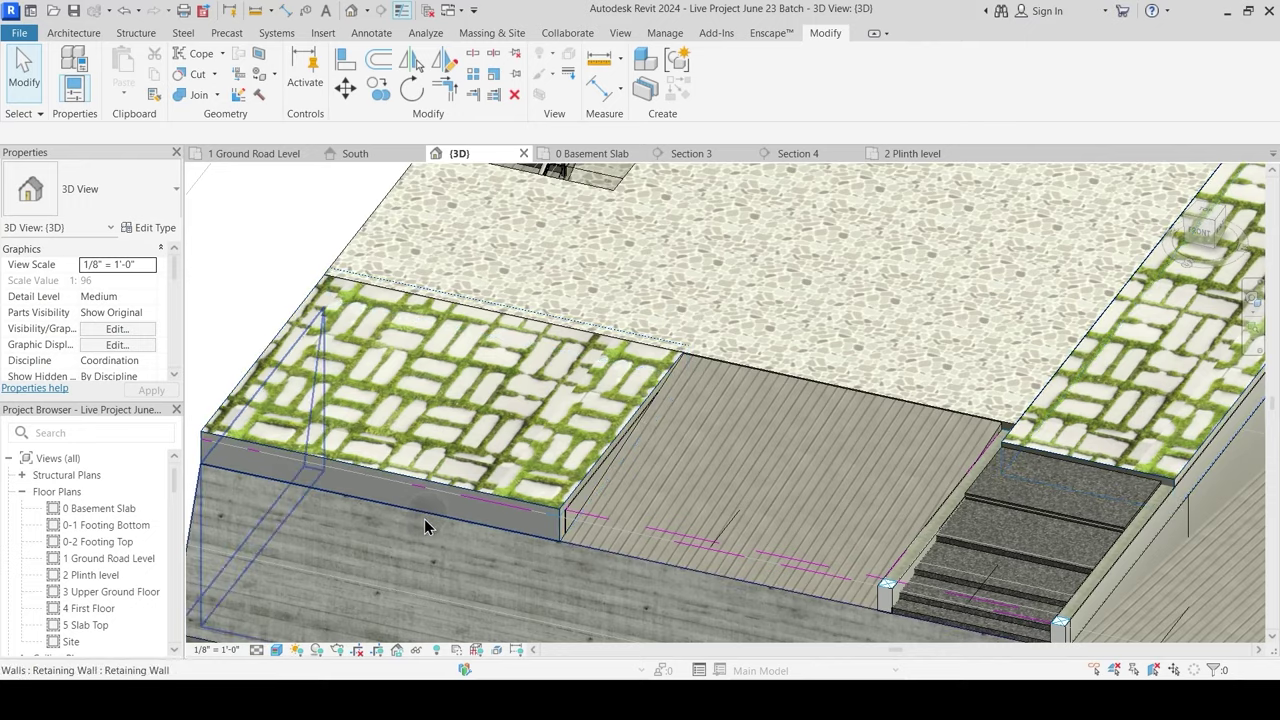
middle_click_drag(427, 529, 444, 510)
scroll(444, 510, "up", 2)
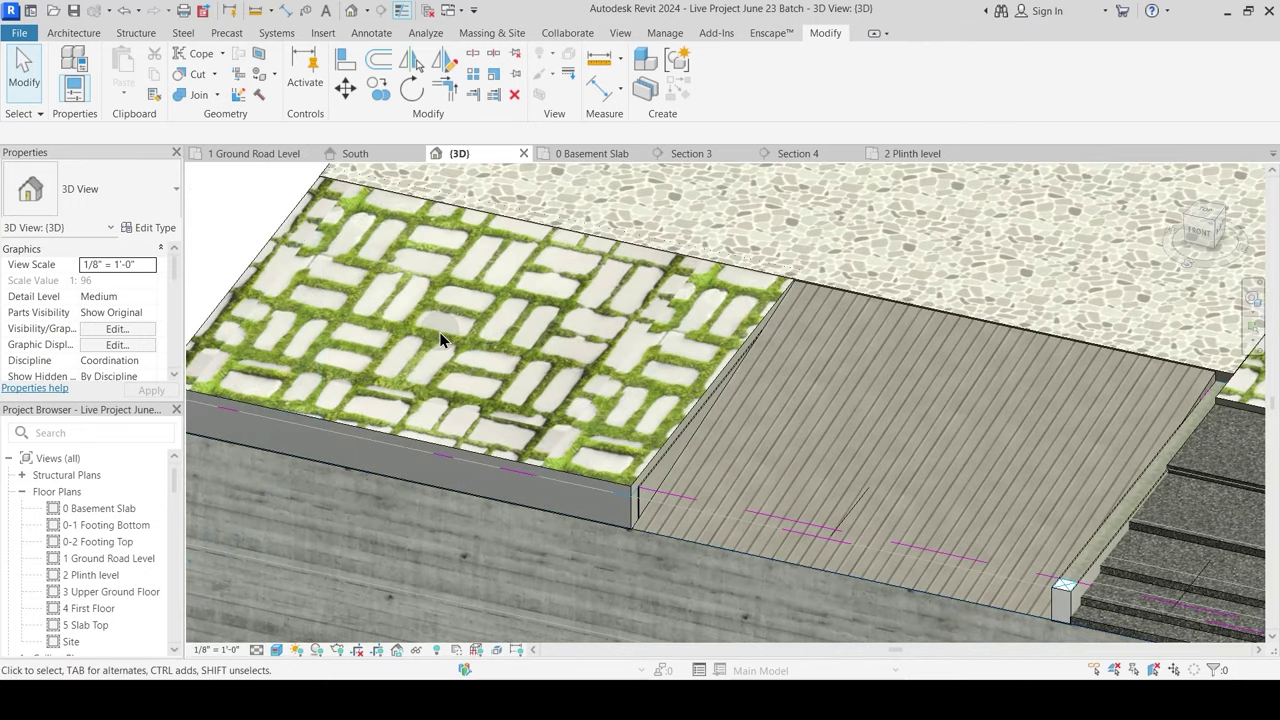
scroll(543, 405, "down", 3)
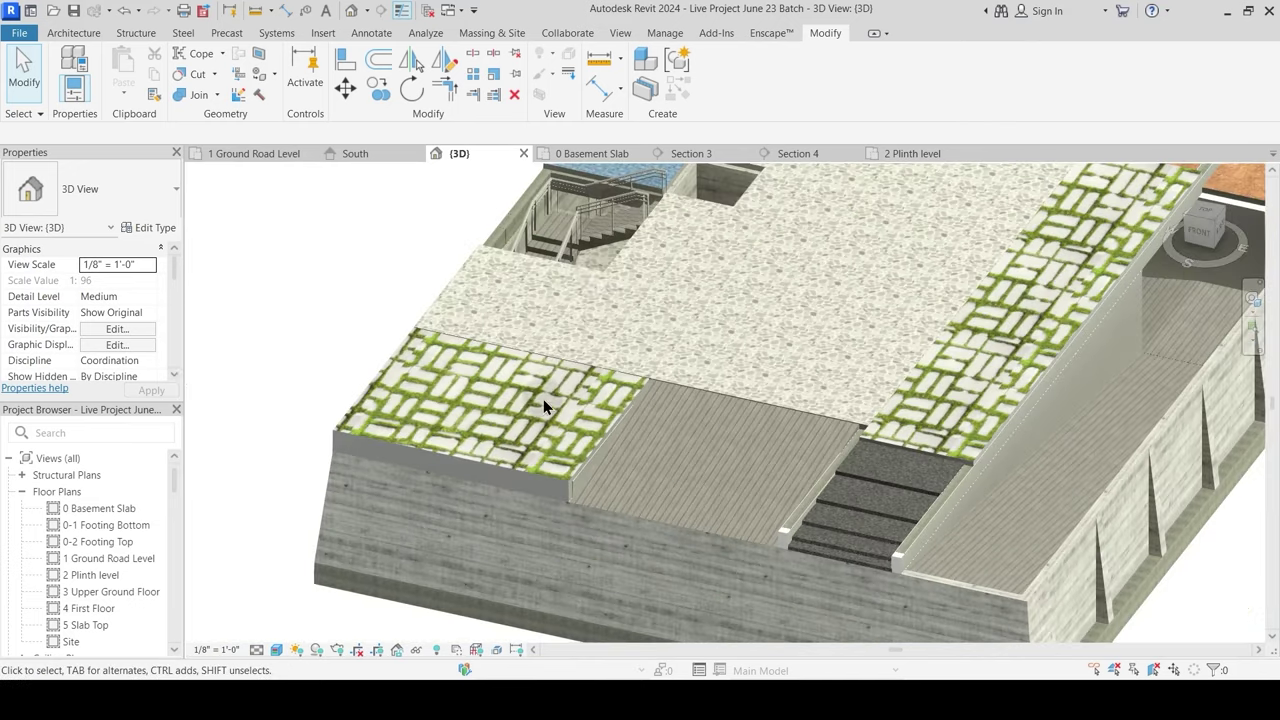
scroll(543, 405, "down", 5)
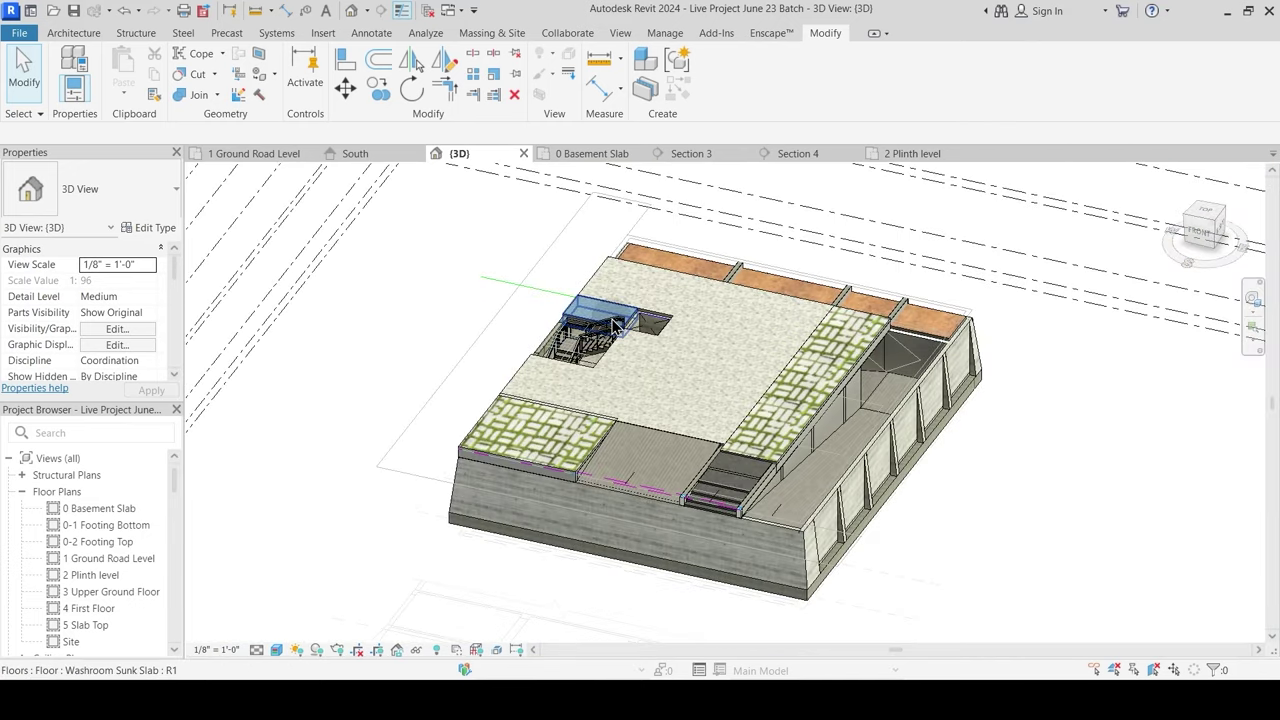
Step: Switch from the 1 Ground Road Level plan to the 2 Plinth level floor plan
left_click(268, 154)
scroll(539, 320, "down", 1)
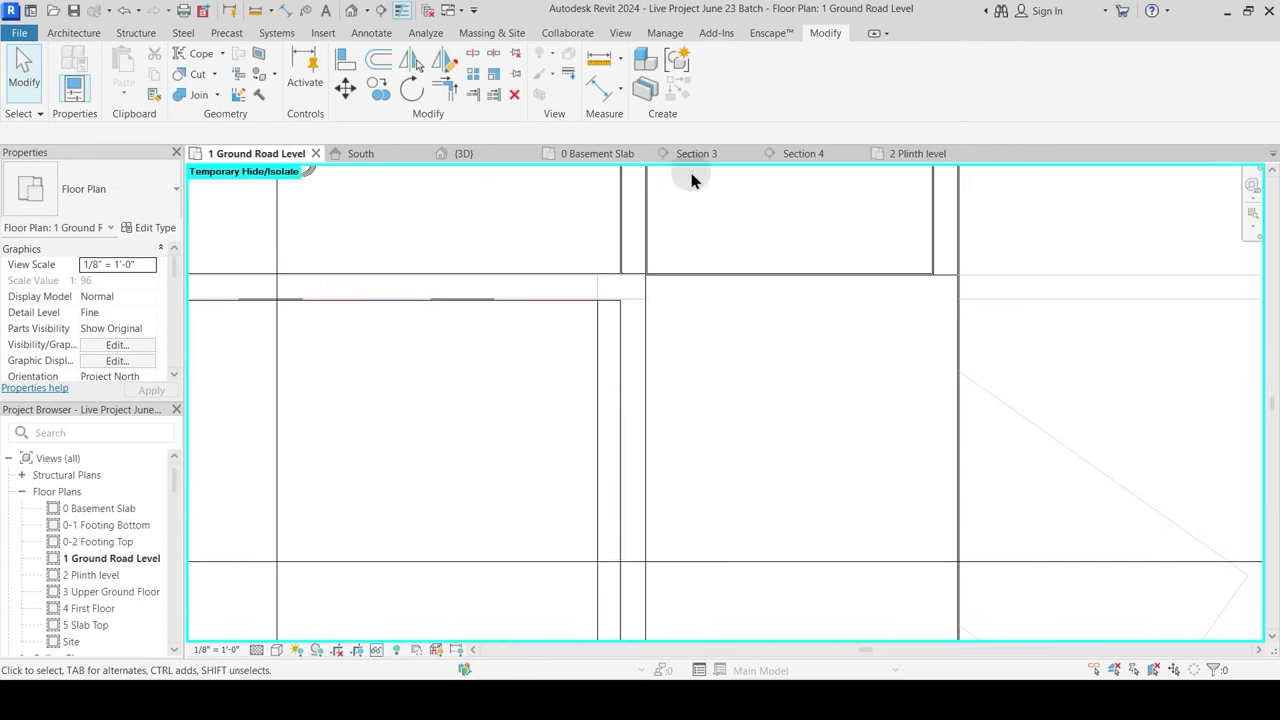
left_click(910, 153)
scroll(629, 386, "down", 2)
scroll(517, 334, "up", 3)
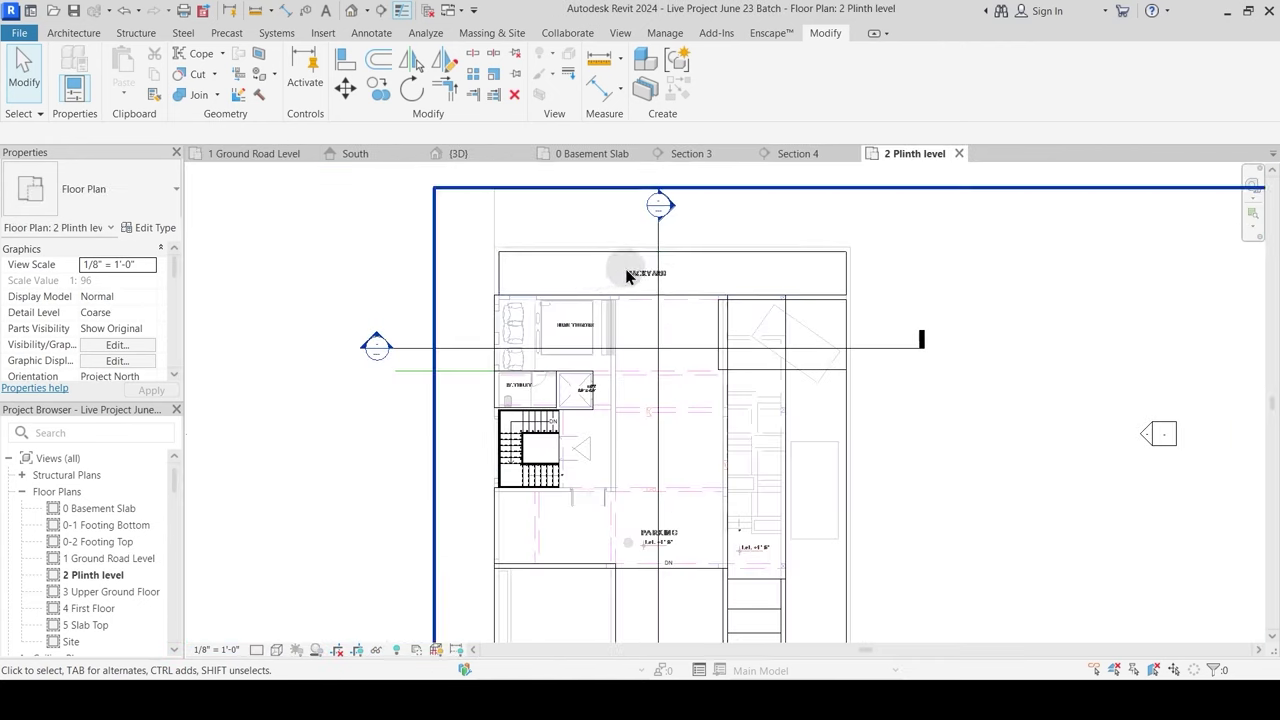
Step: Drag the Section 4 cut line slightly left so it passes through the stair
left_click(656, 228)
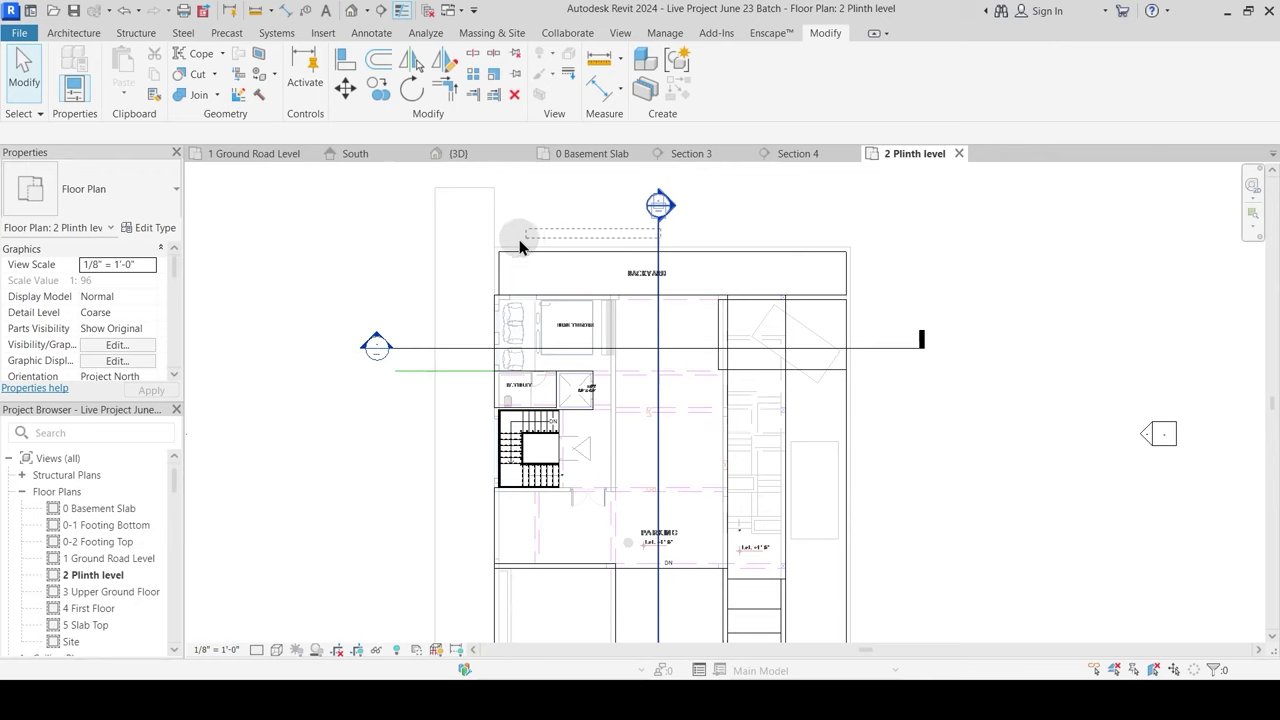
left_click(601, 222)
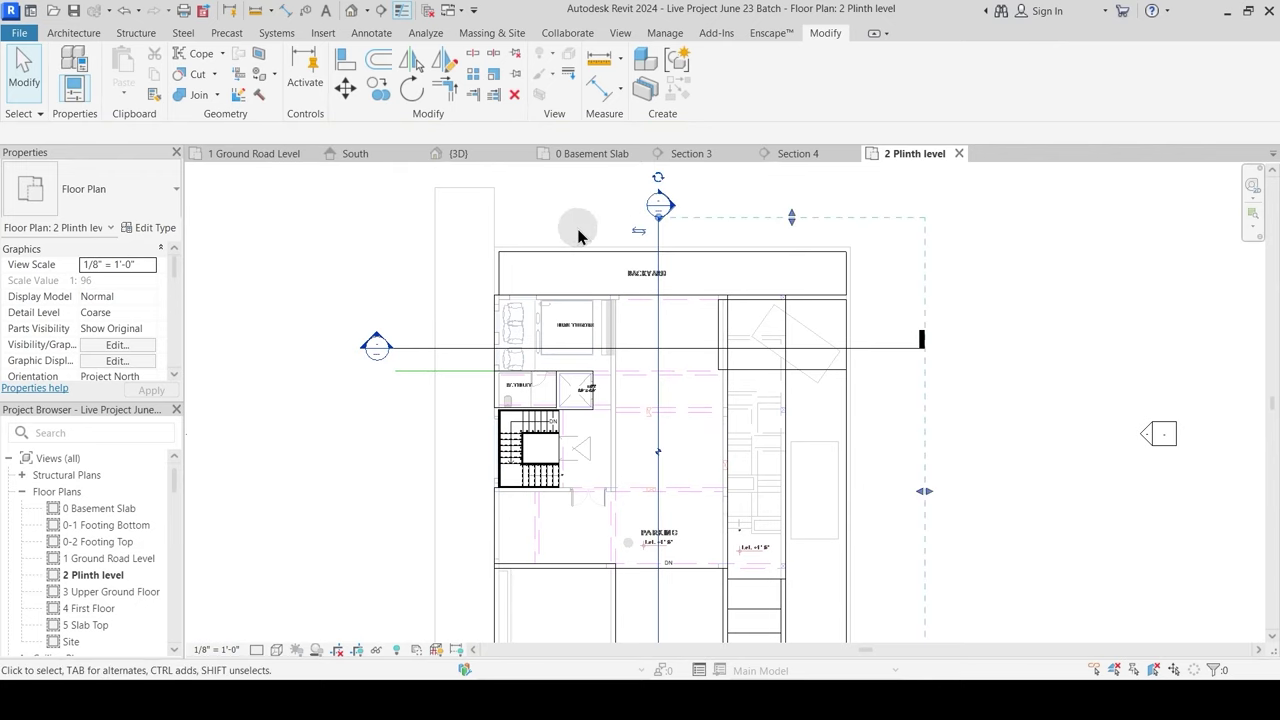
left_click(545, 222)
left_click_drag(545, 222, 523, 219)
key("Escape")
scroll(535, 374, "up", 2)
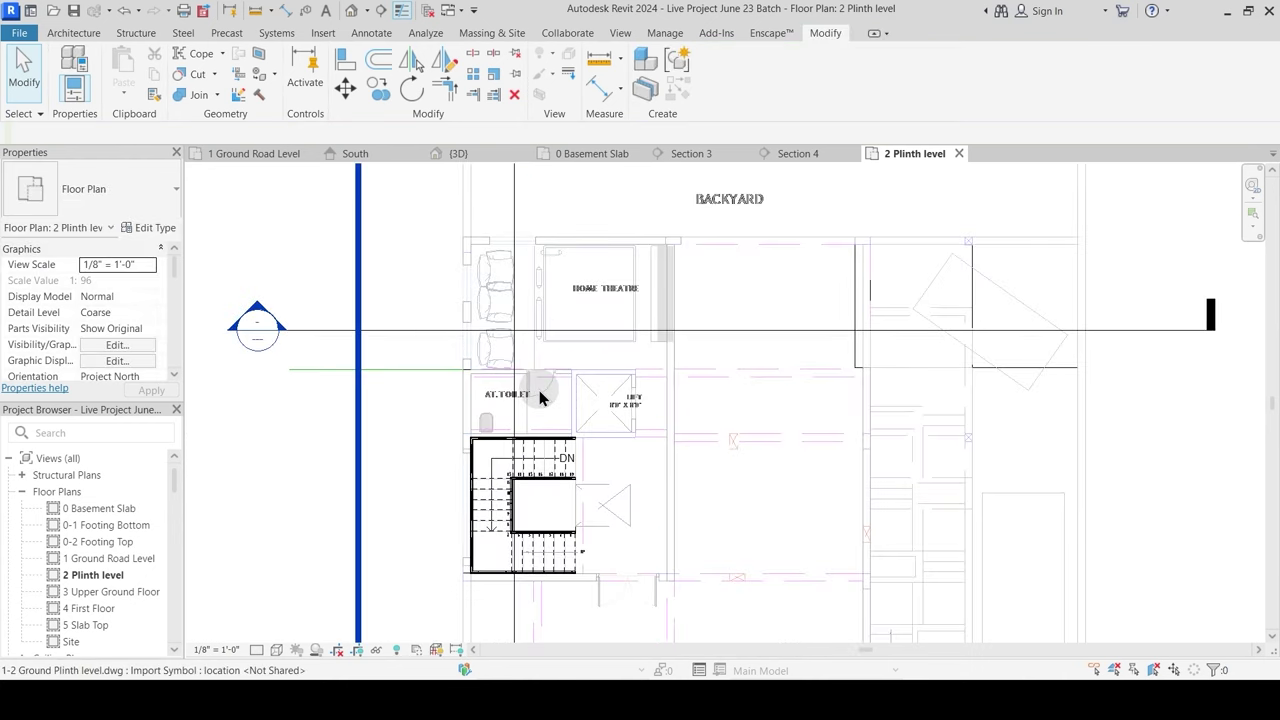
middle_click_drag(556, 394, 550, 532)
Step: Open the Section 4 view from its section head
double_click(533, 207)
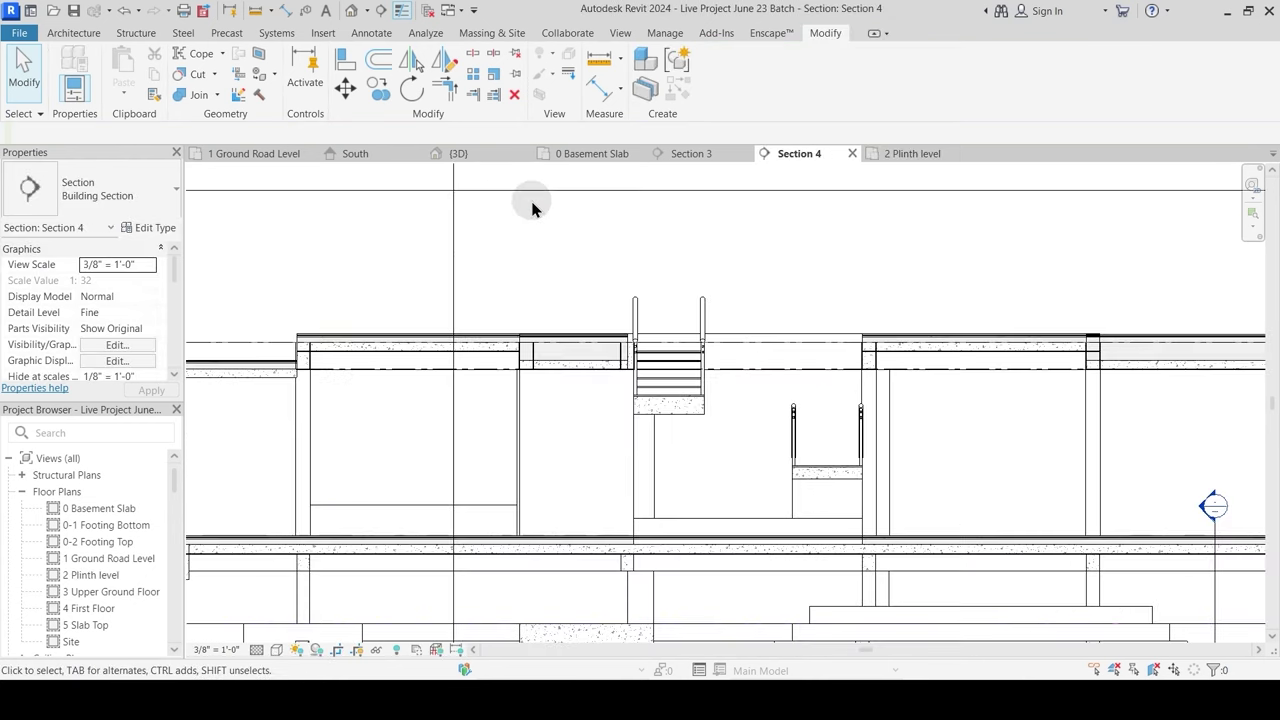
scroll(630, 385, "down", 3)
scroll(472, 507, "up", 1)
scroll(472, 507, "up", 3)
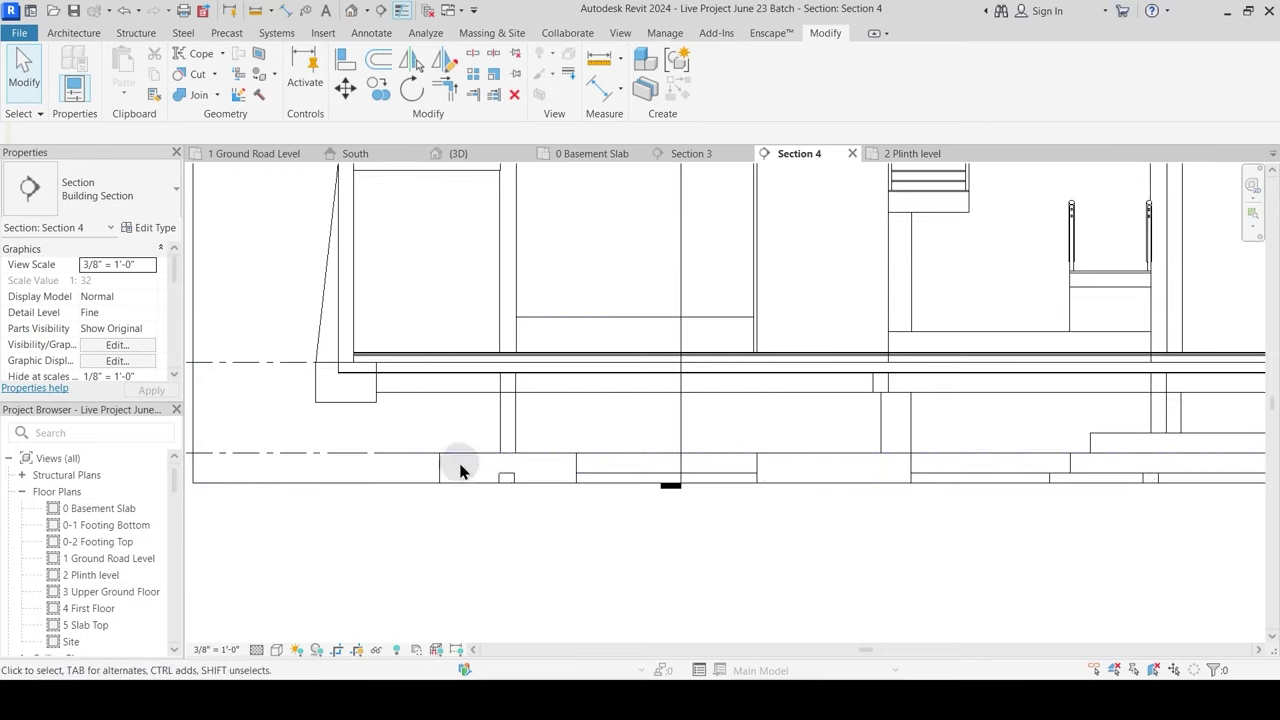
scroll(357, 366, "up", 2)
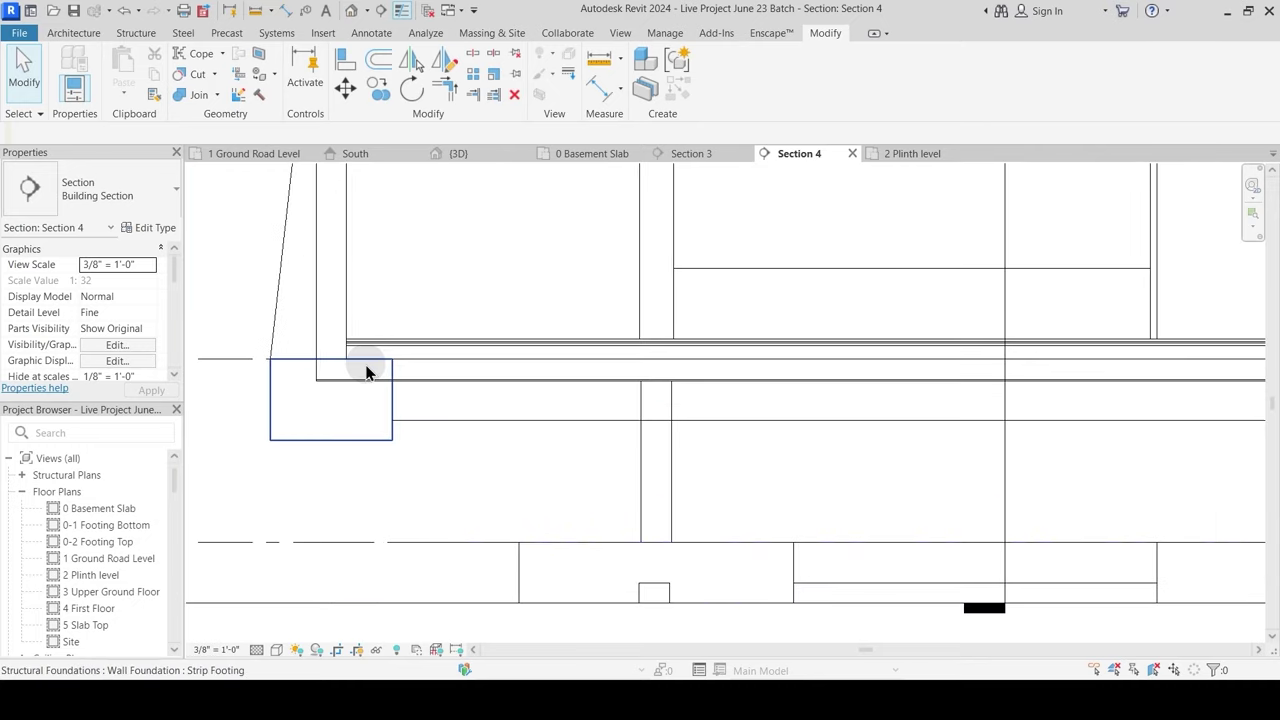
Step: Join the basement slab to the strip footing with Join Geometry
left_click(193, 100)
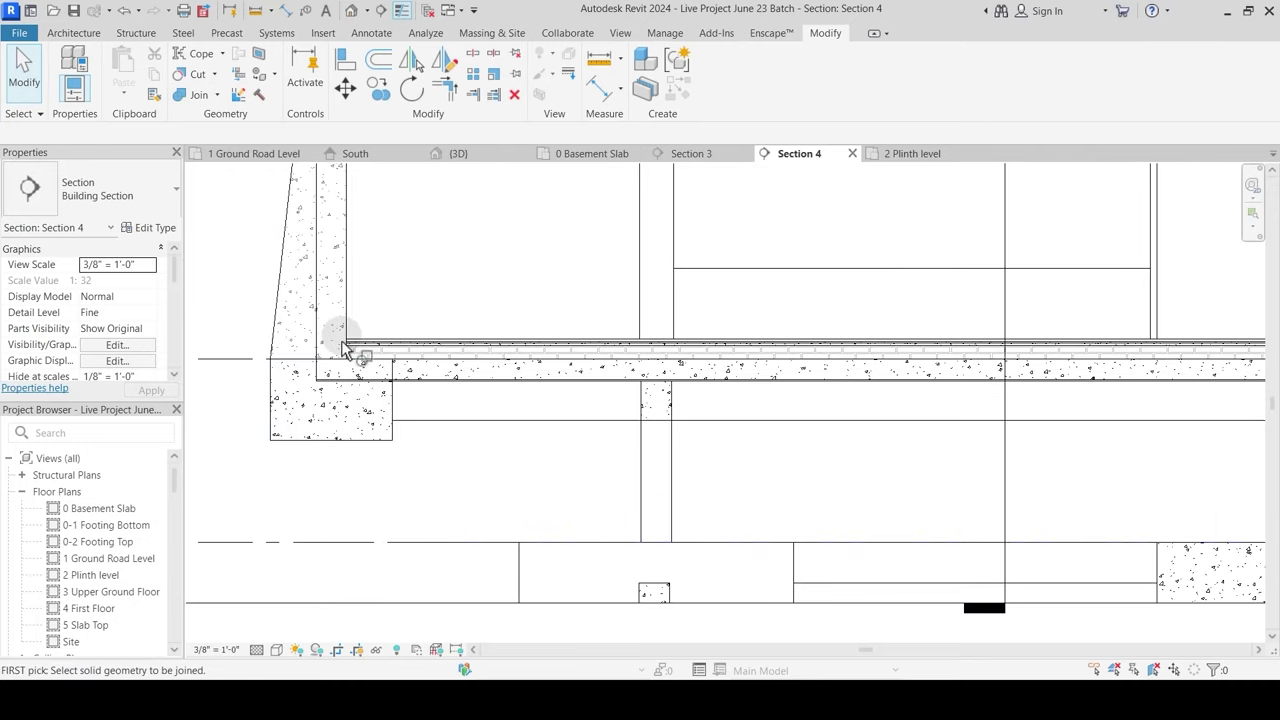
left_click(368, 442)
left_click(422, 395)
scroll(425, 445, "down", 1)
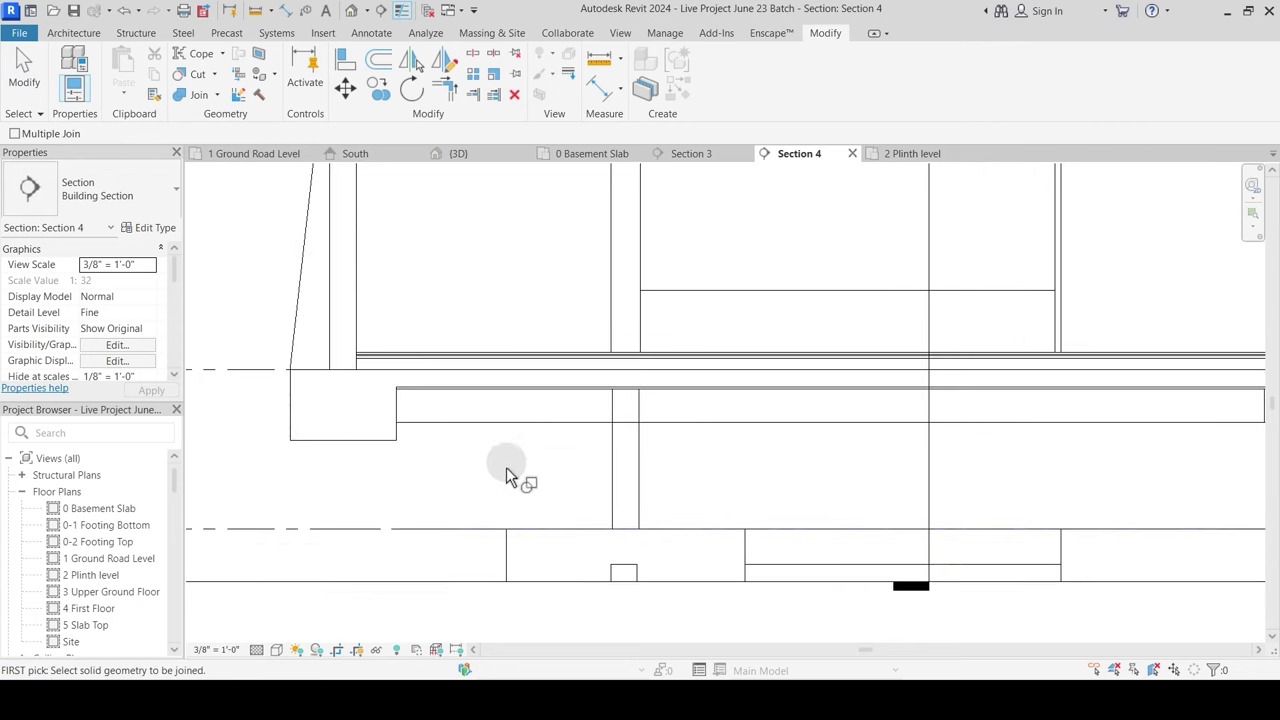
middle_click_drag(506, 467, 443, 483)
middle_click_drag(657, 474, 600, 483)
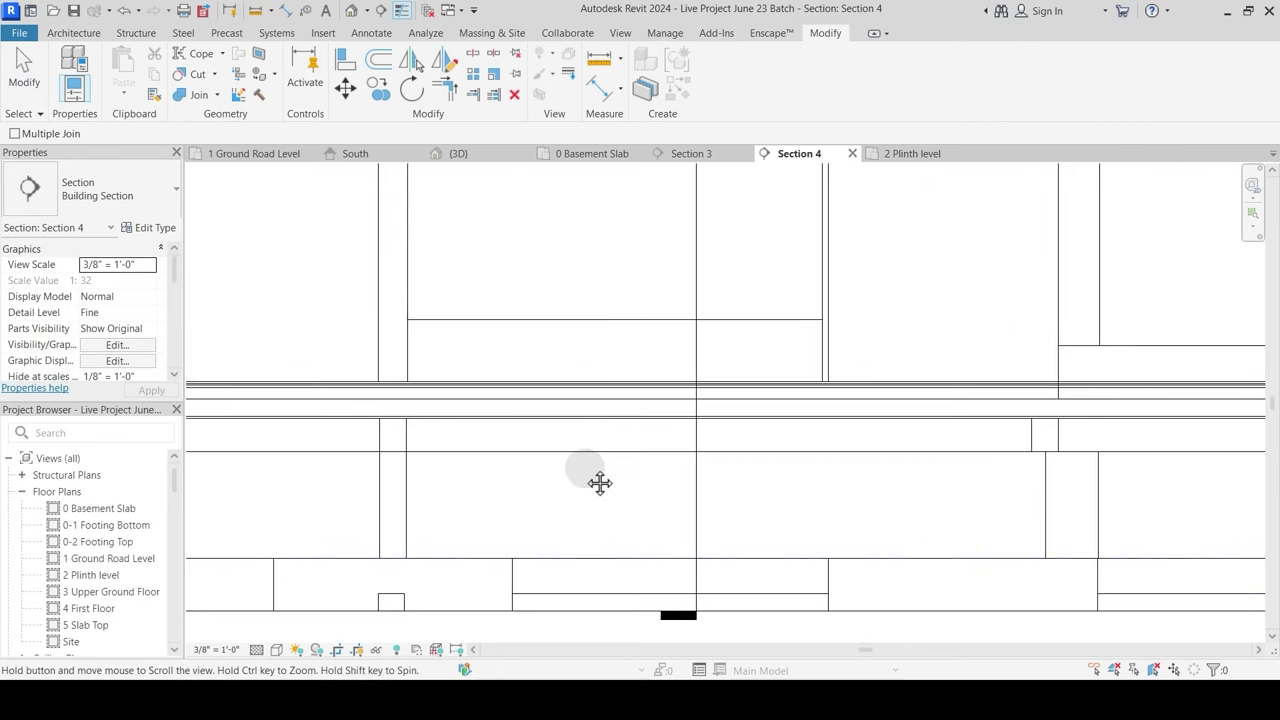
scroll(350, 387, "up", 2)
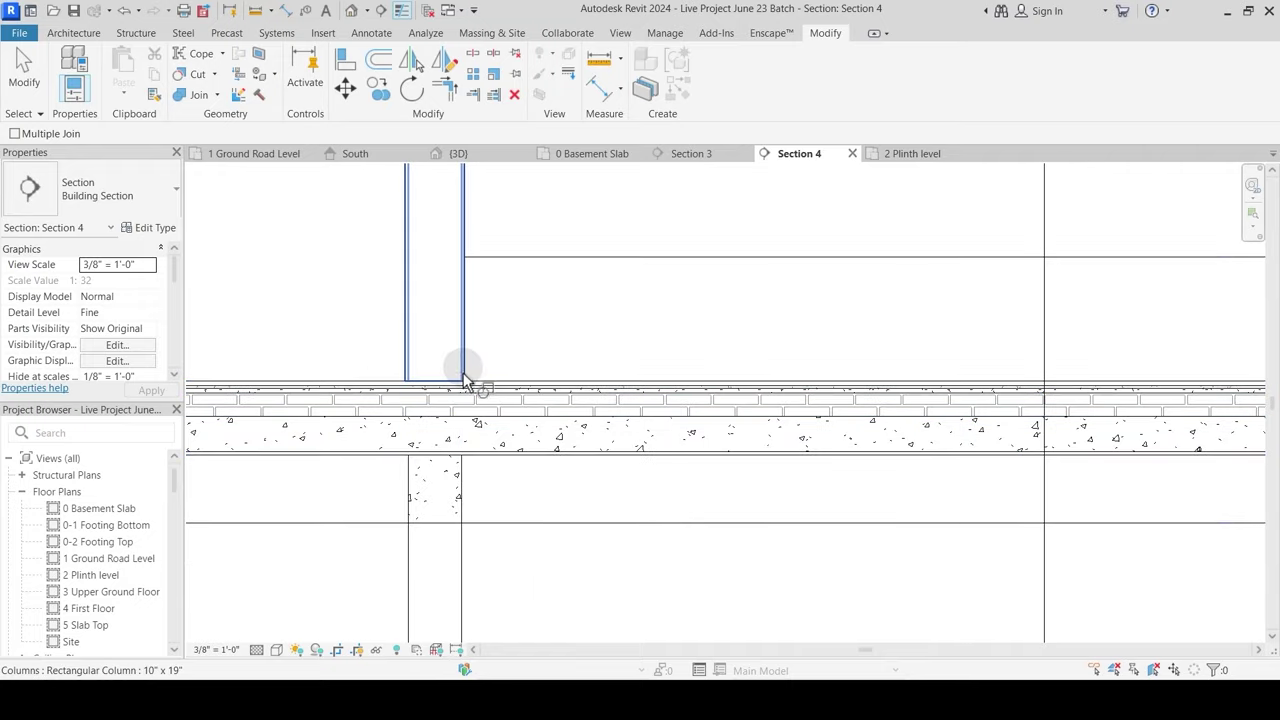
key("Escape")
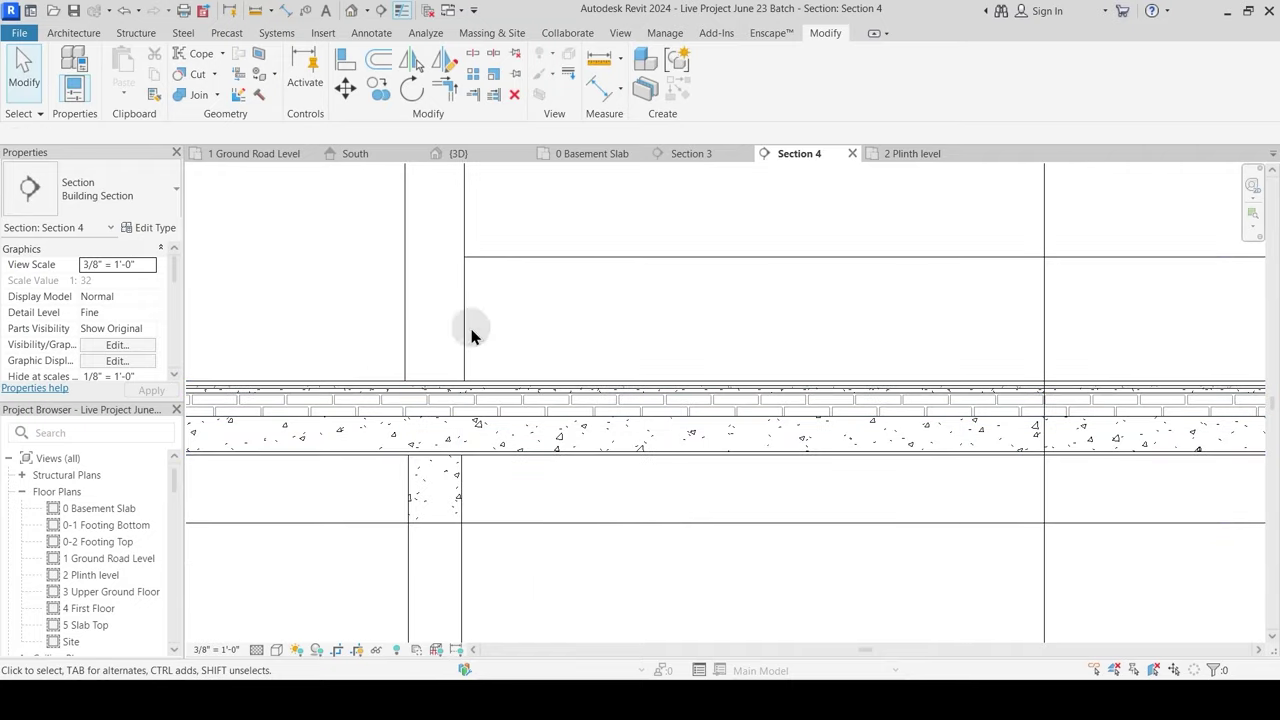
Step: Turn off Thin Lines so the section draws elements at full thickness
left_click(398, 14)
scroll(457, 391, "up", 2)
middle_click_drag(700, 480, 420, 479)
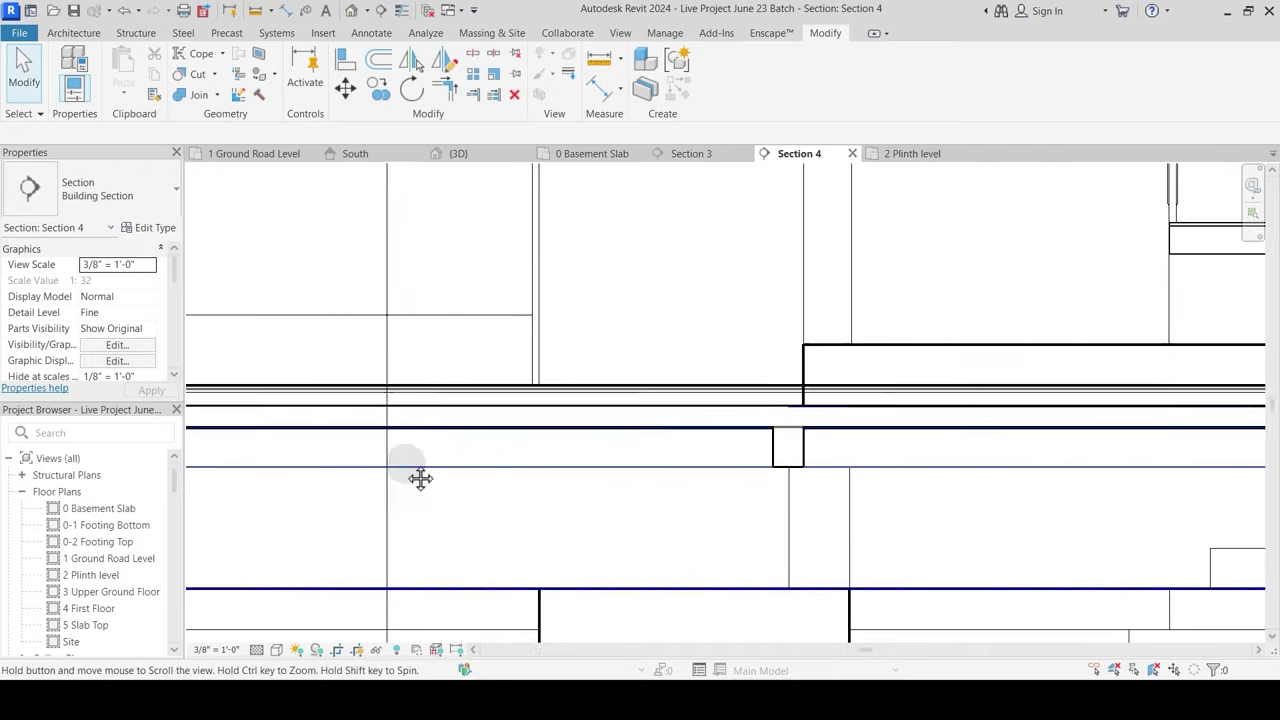
middle_click_drag(851, 451, 500, 451)
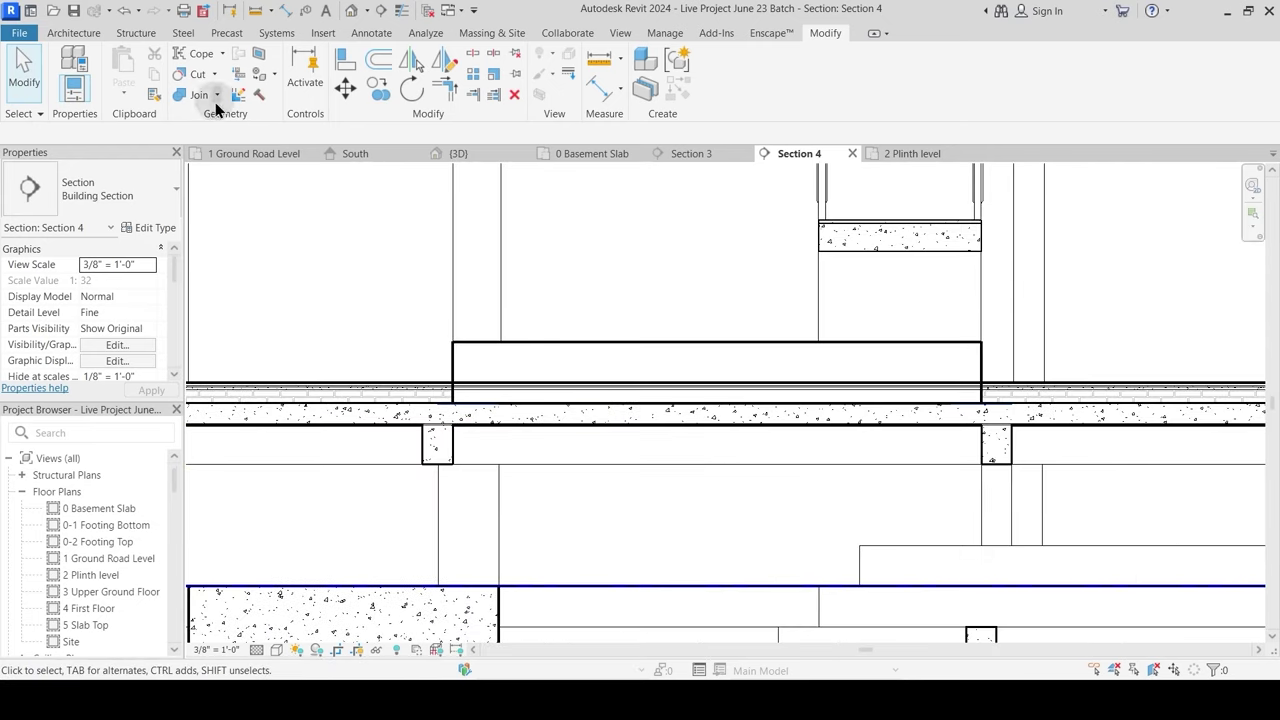
Step: Join the floor finish layer to the raised floor block
key("Return")
left_click(534, 349)
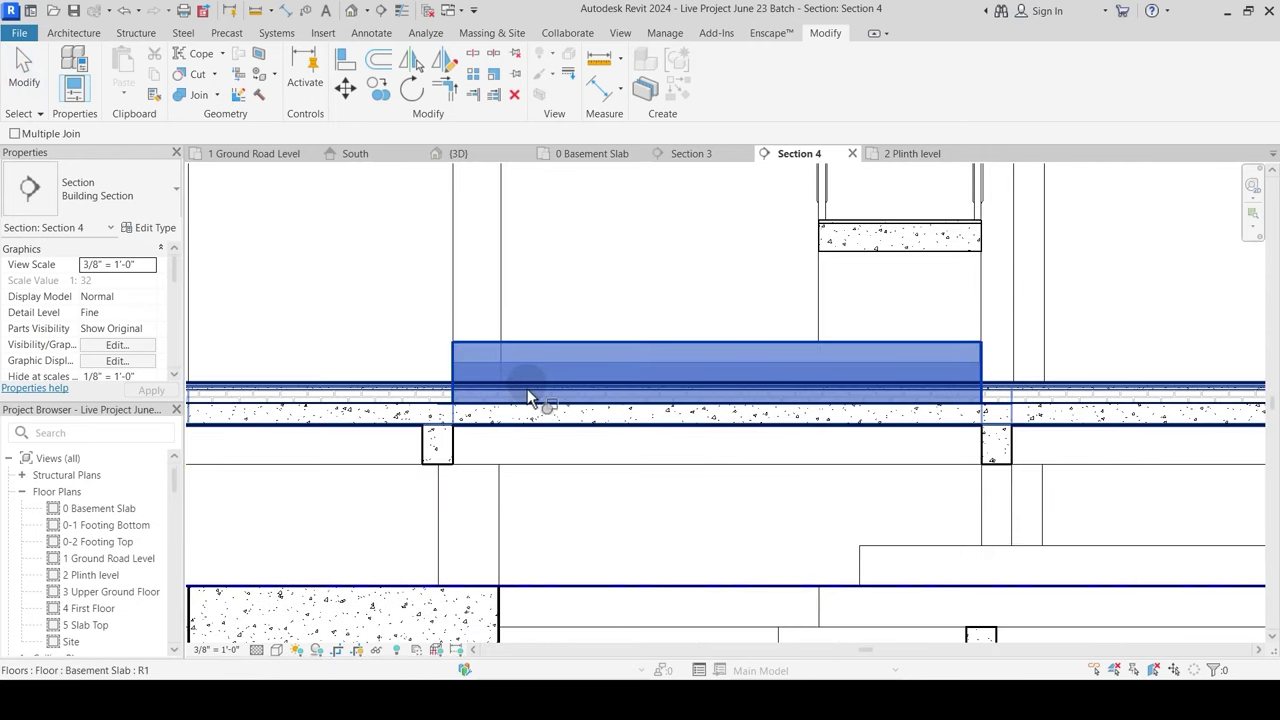
left_click(528, 388)
middle_click_drag(914, 483, 457, 500)
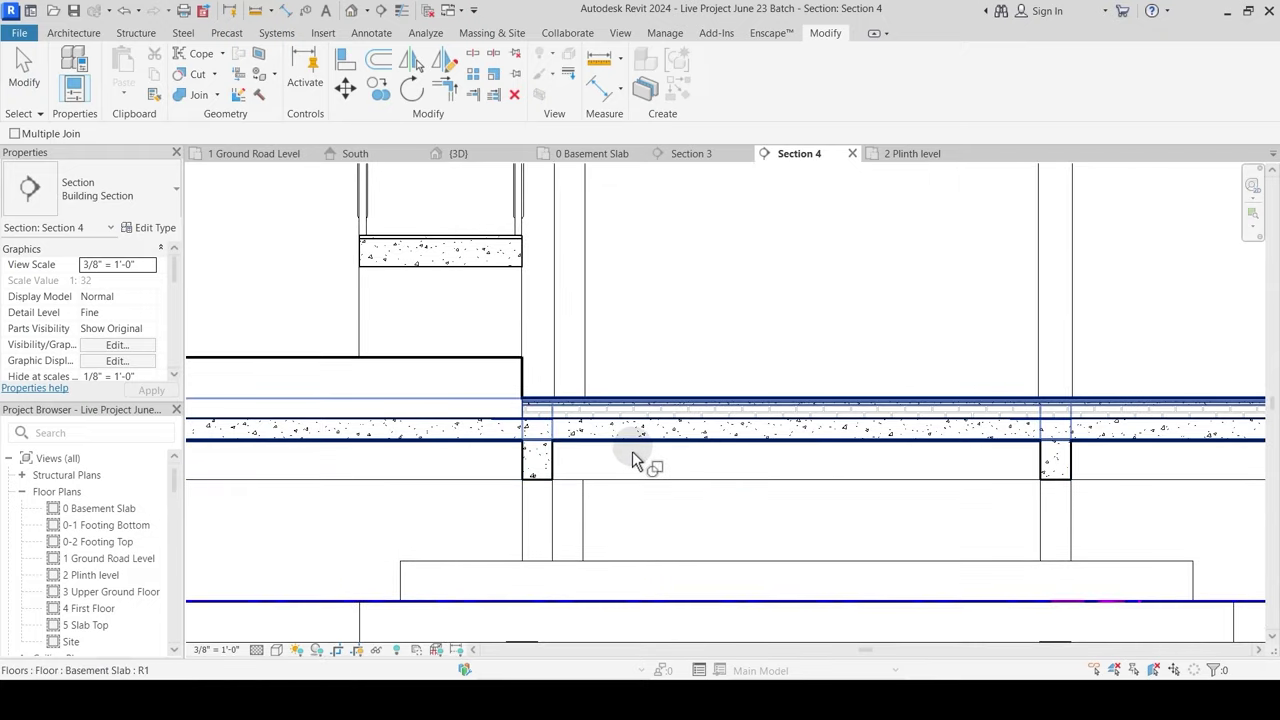
middle_click_drag(781, 470, 613, 470)
middle_click_drag(888, 451, 632, 459)
middle_click_drag(900, 514, 363, 477)
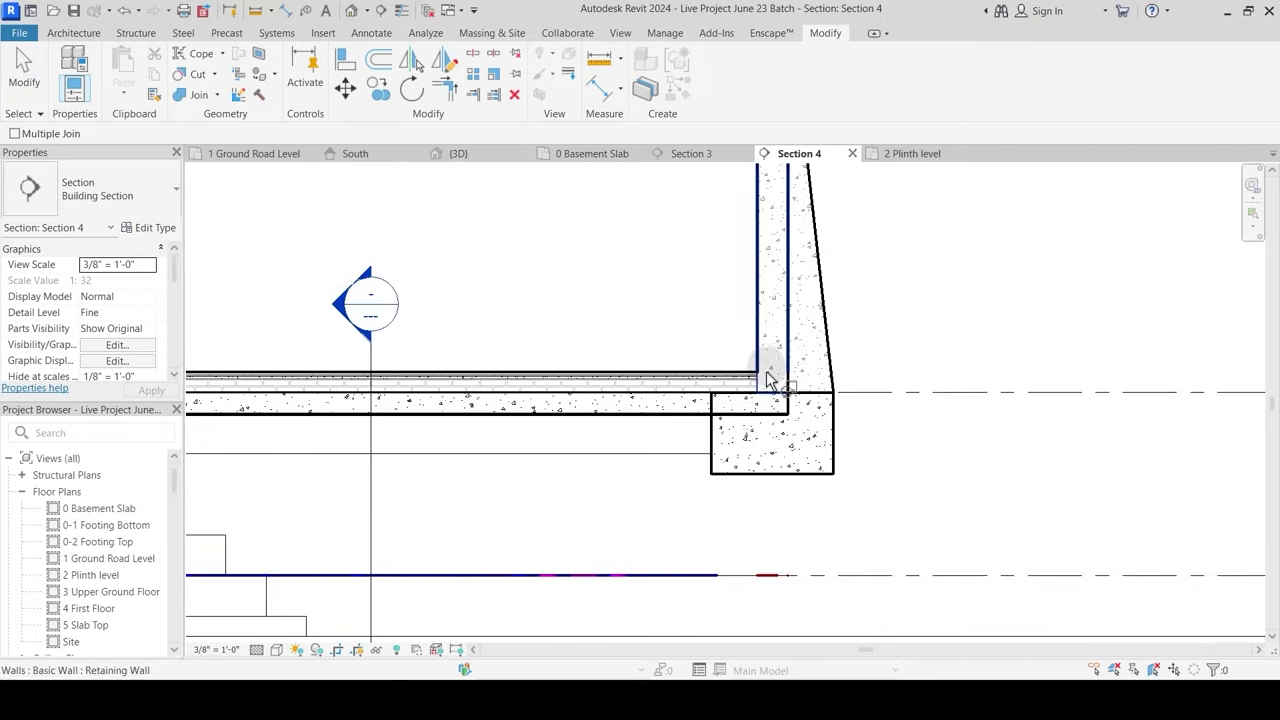
Step: Join the retaining wall's strip footing to the basement slab at the right end
scroll(757, 365, "up", 2)
left_click(680, 445)
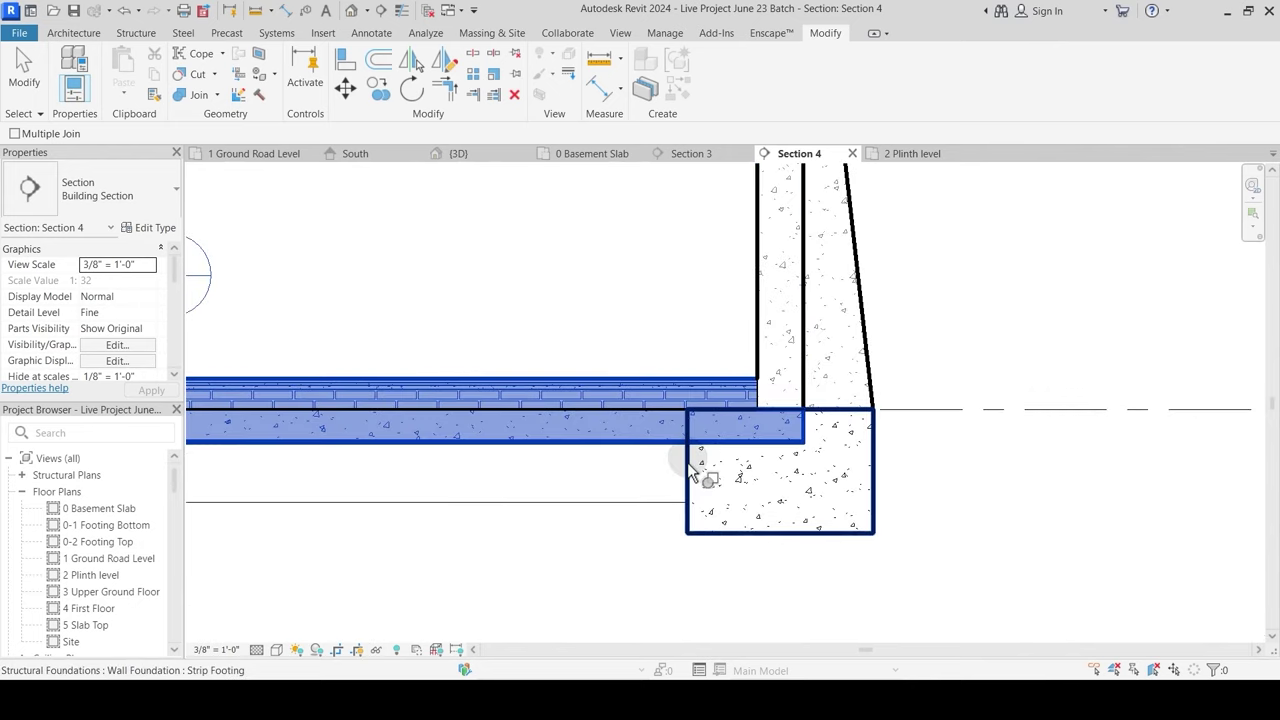
left_click(770, 478)
scroll(770, 478, "down", 5)
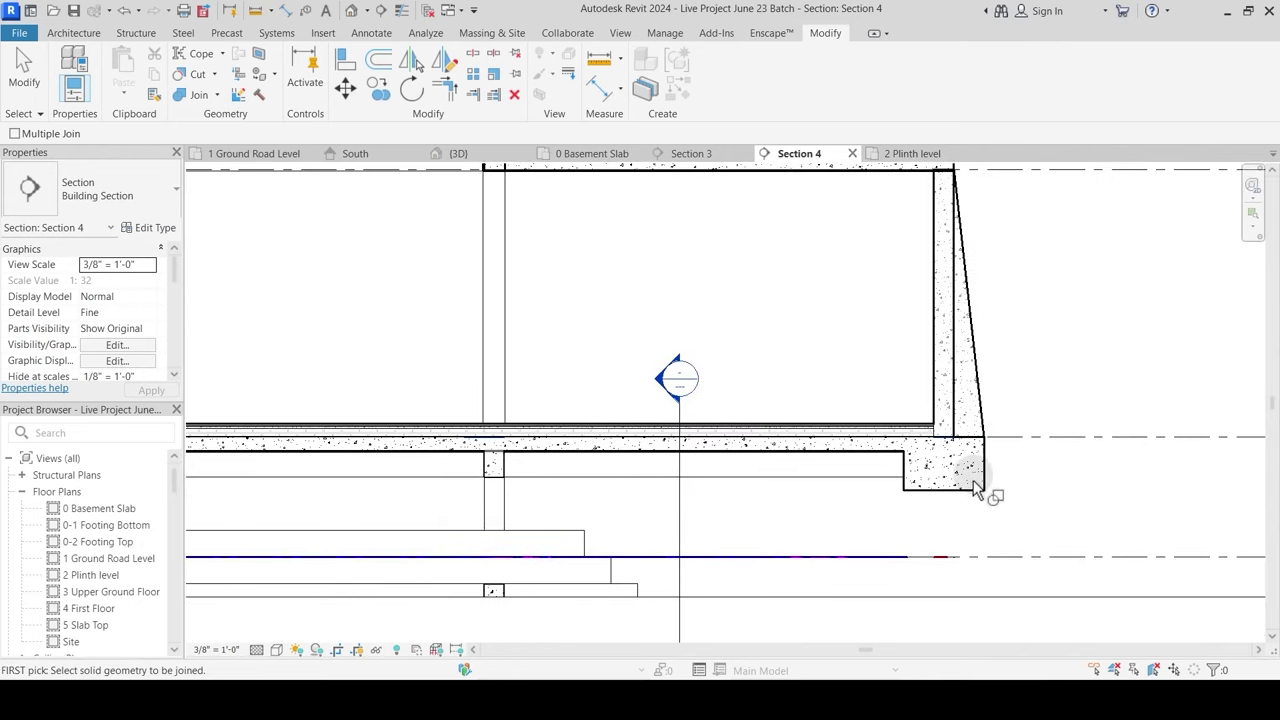
scroll(808, 457, "up", 3)
key("Escape")
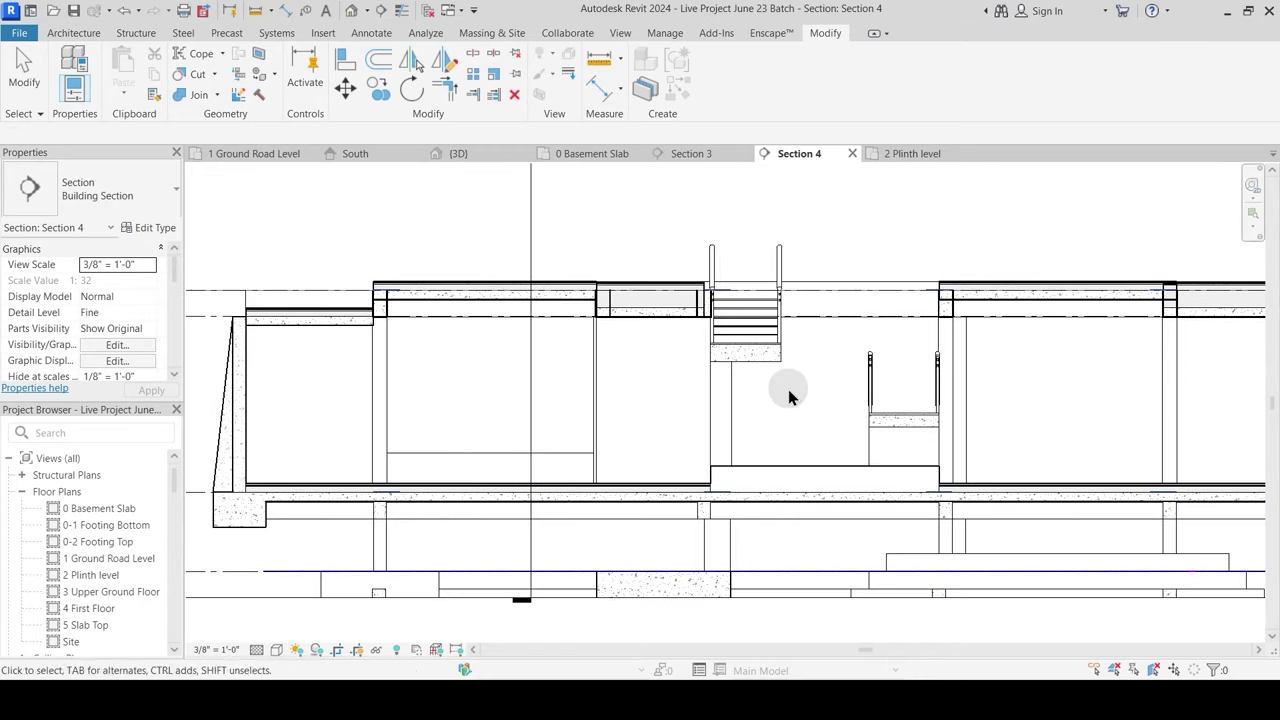
Step: Temporarily hide the stairs and railings in Section 4
left_click(781, 368)
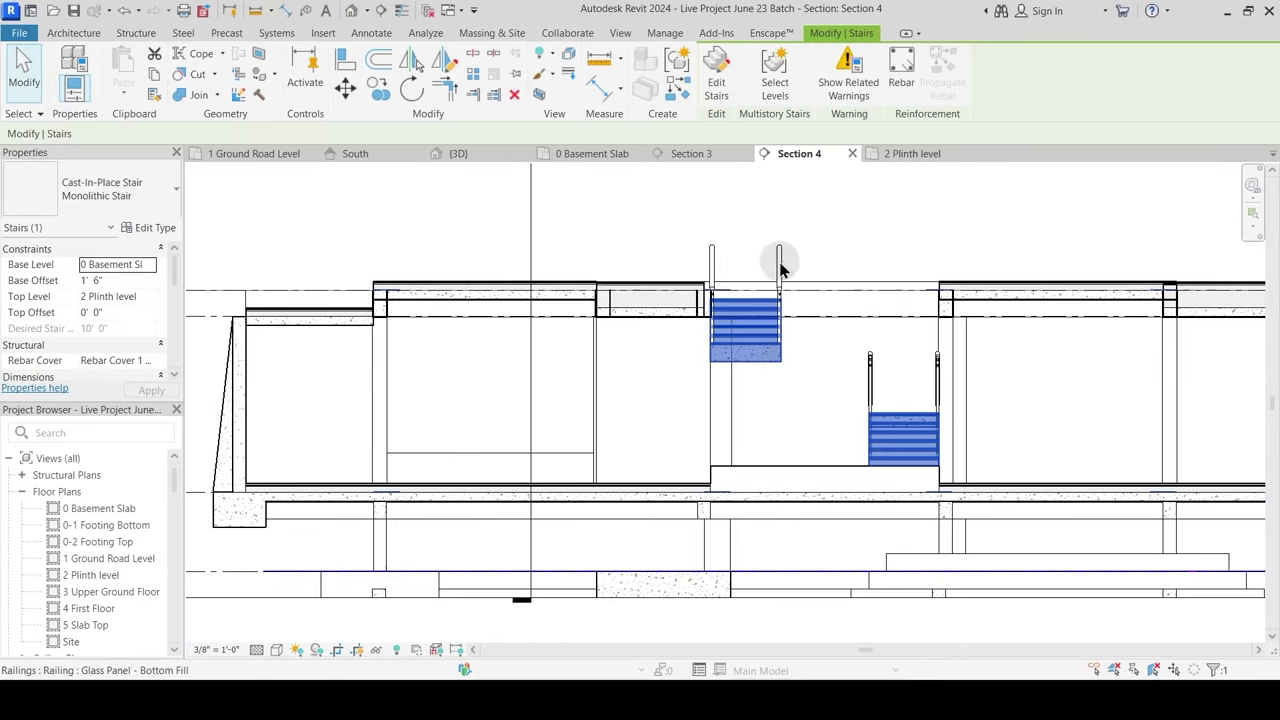
key("h")
key("h")
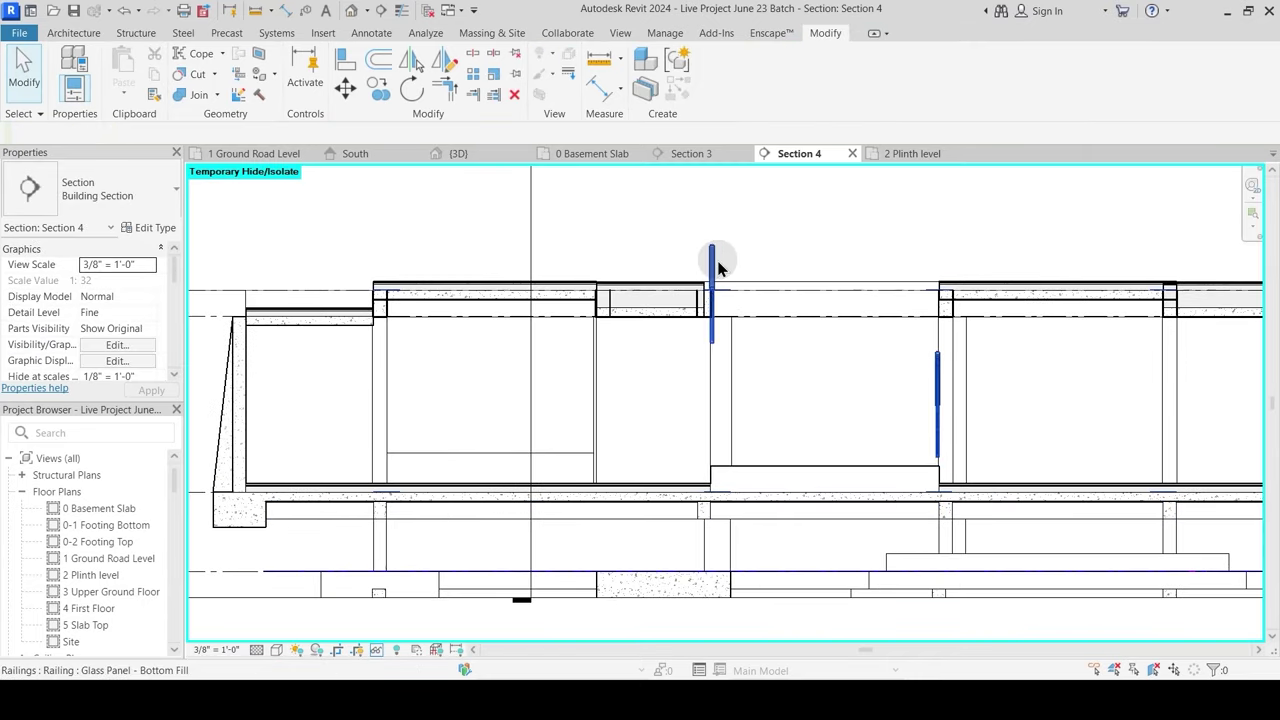
left_click(713, 262)
key("h")
key("h")
scroll(697, 303, "up", 2)
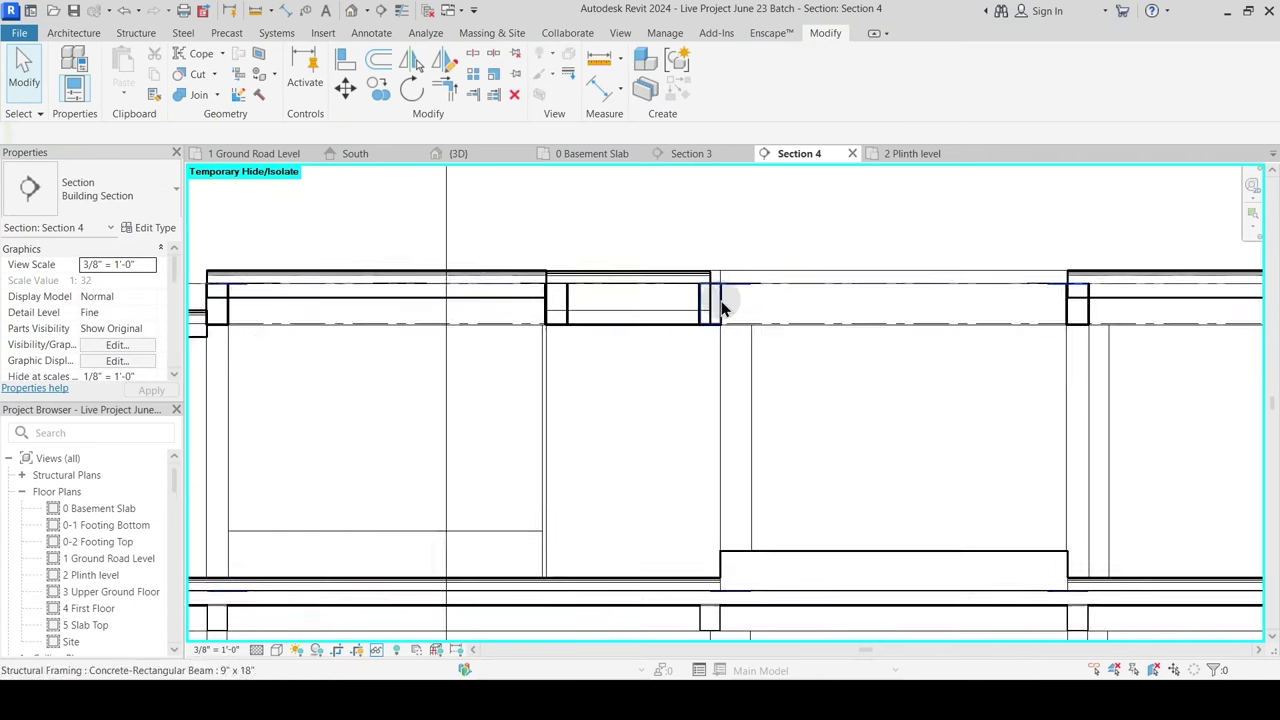
scroll(785, 303, "down", 3)
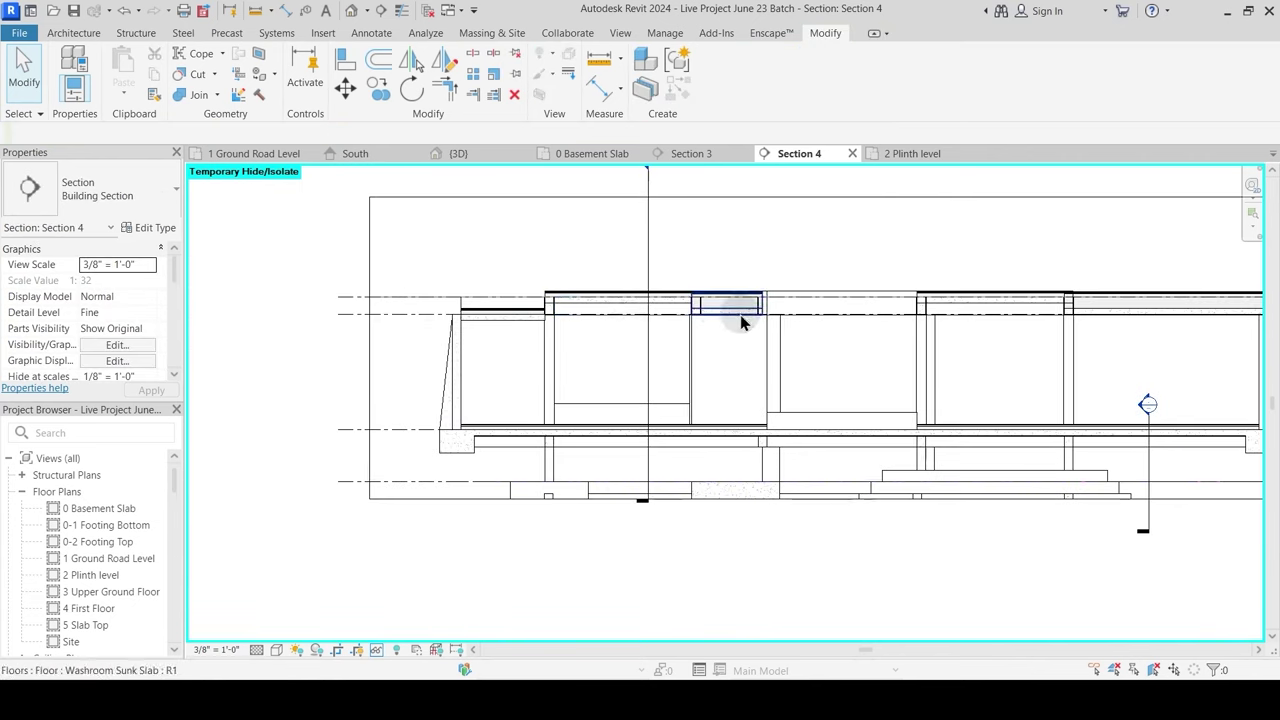
scroll(741, 321, "up", 2)
Step: Hide the concrete rectangular beam and Tab-cycle through the overlapping plinth-level elements
left_click(790, 296)
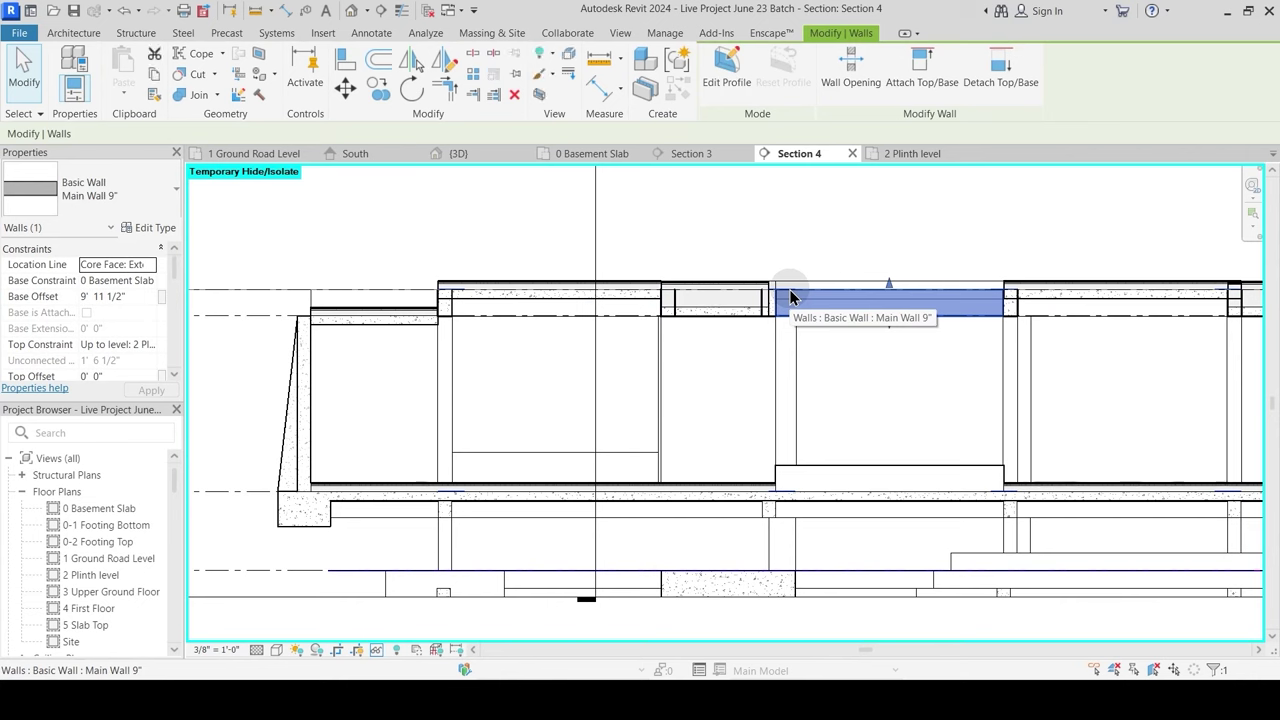
key("Escape")
scroll(795, 298, "up", 3)
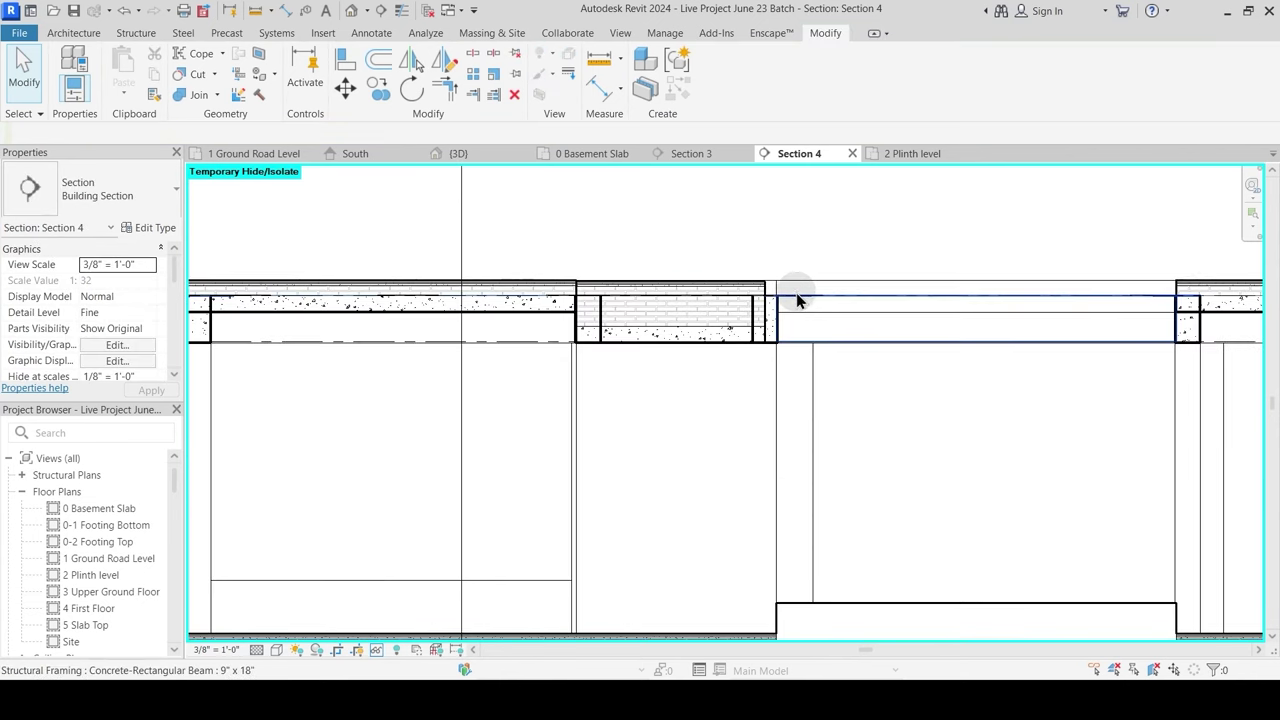
left_click(798, 296)
key("c")
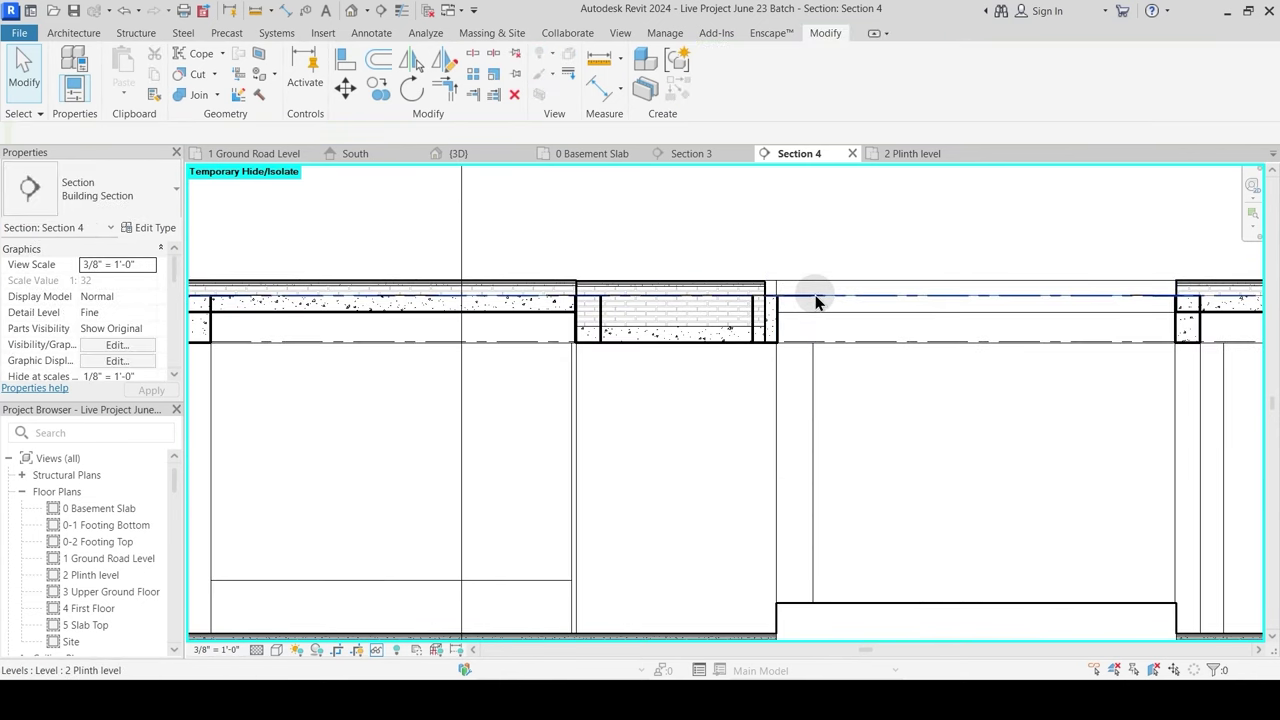
left_click(816, 298)
key("Escape")
key("Tab")
left_click(816, 302)
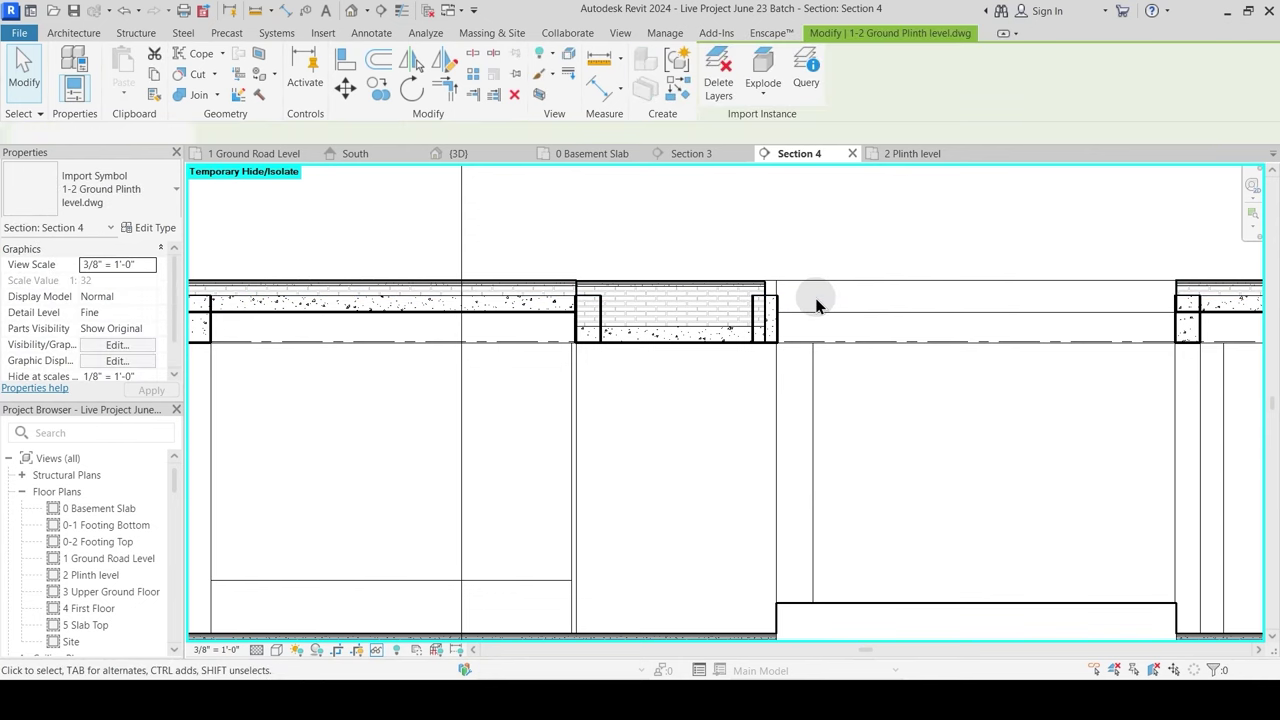
Step: Pan and zoom the section to bring the left bay into view
scroll(847, 424, "down", 2)
middle_click_drag(760, 529, 653, 440)
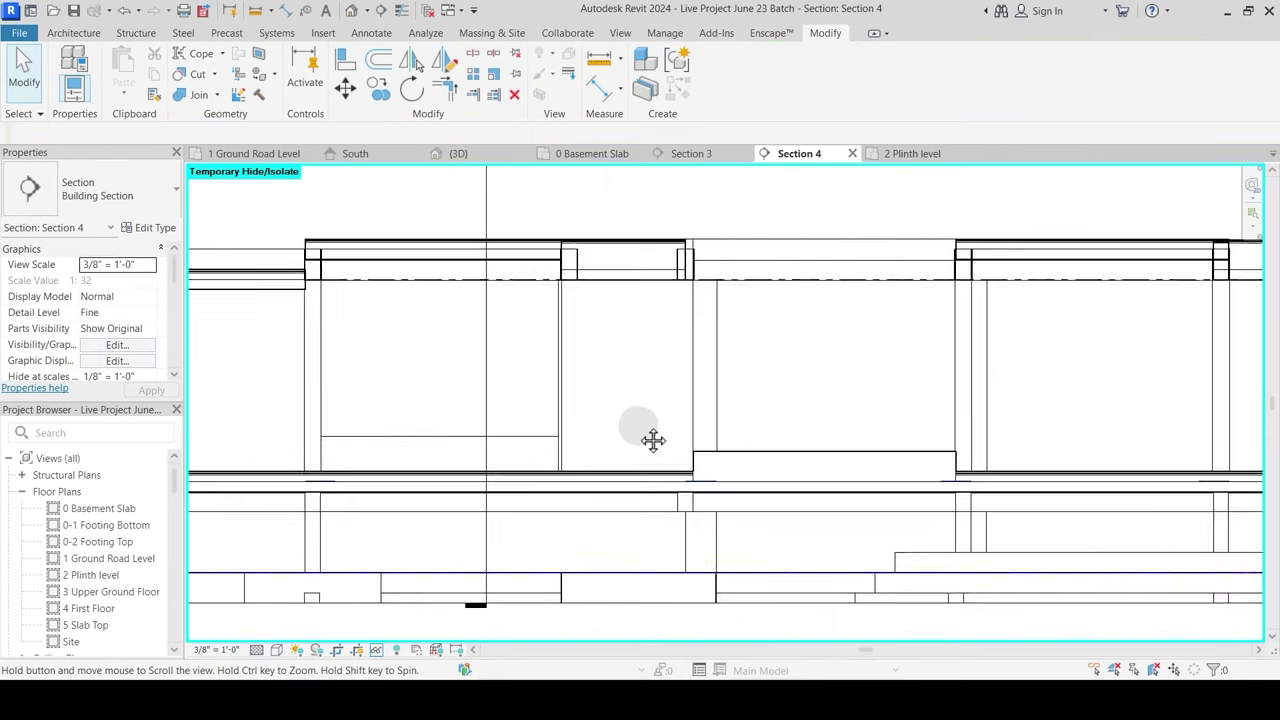
scroll(638, 425, "down", 1)
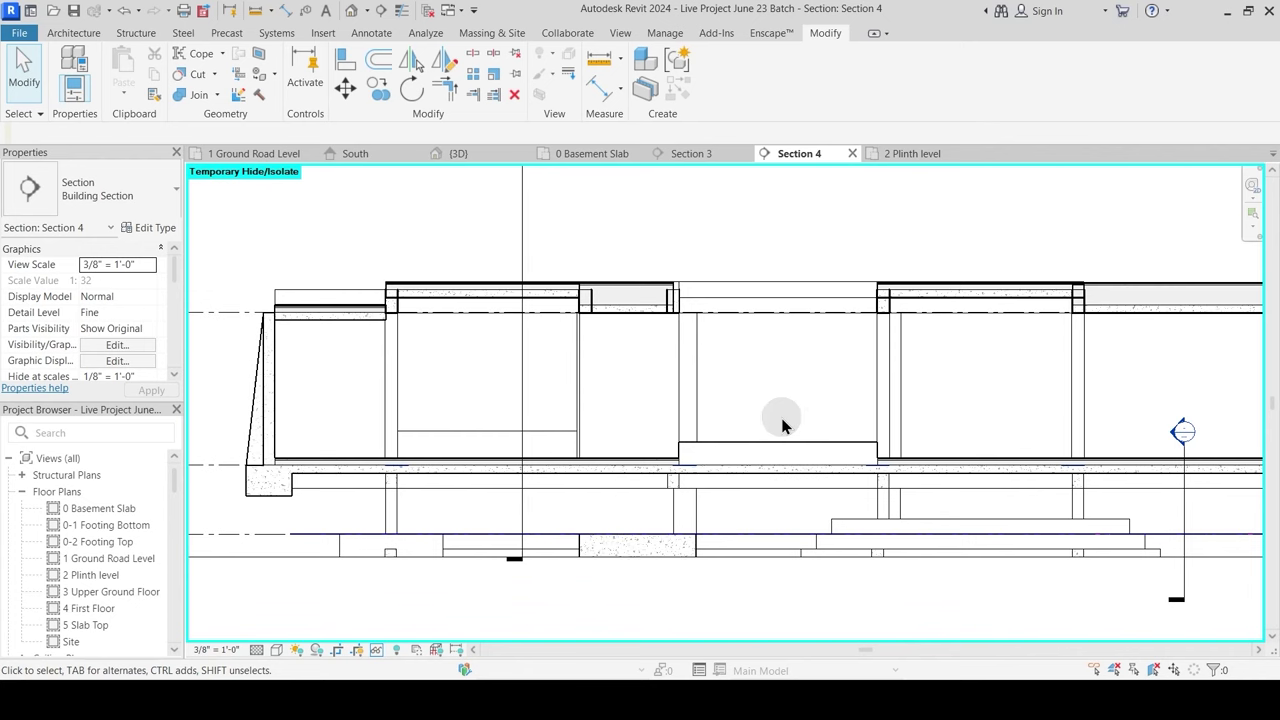
middle_click_drag(815, 376, 471, 372)
middle_click_drag(621, 392, 903, 400)
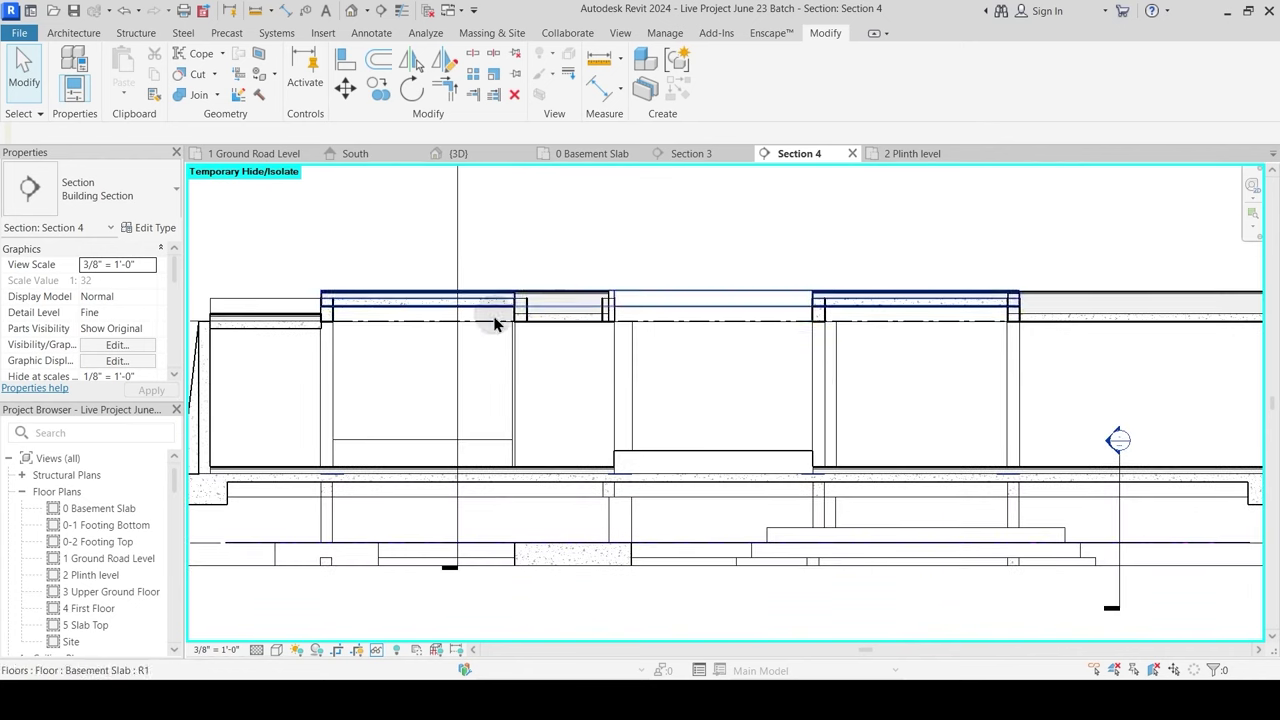
scroll(397, 336, "up", 2)
scroll(380, 343, "up", 1)
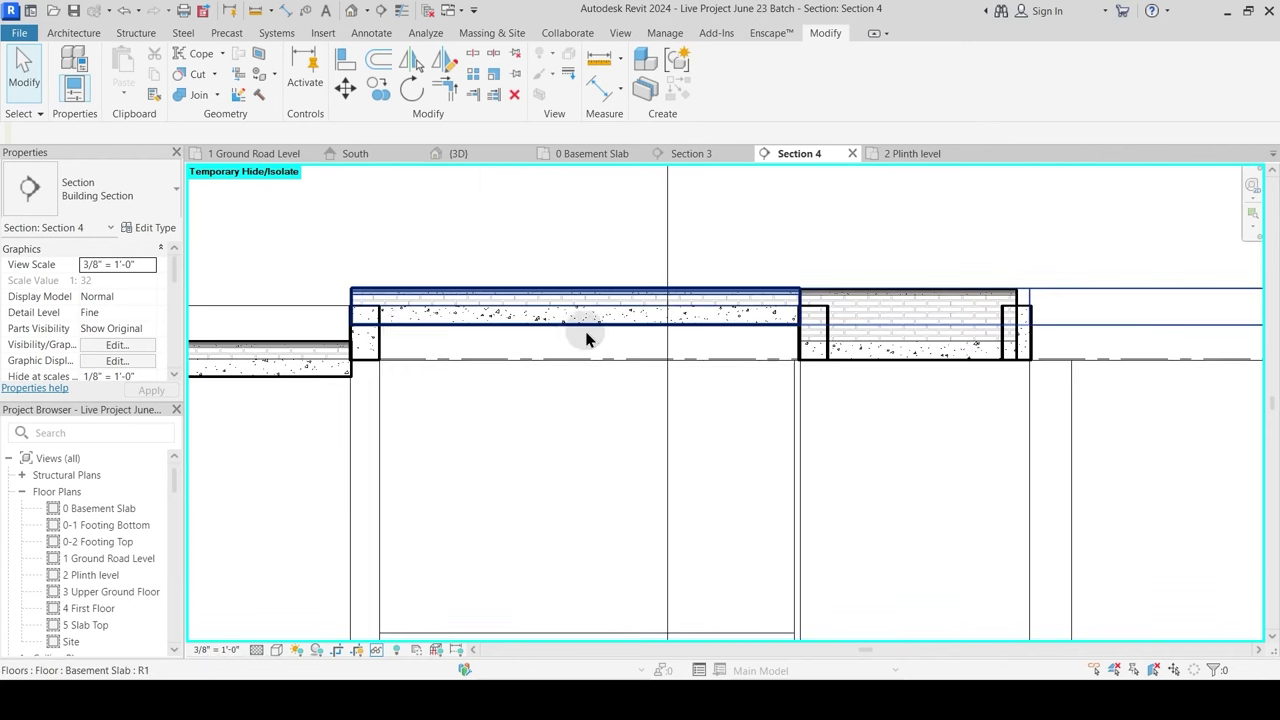
Step: Switch to thin line display and try aligning to the beam's top edge, then cancel
left_click(405, 18)
scroll(380, 330, "up", 1)
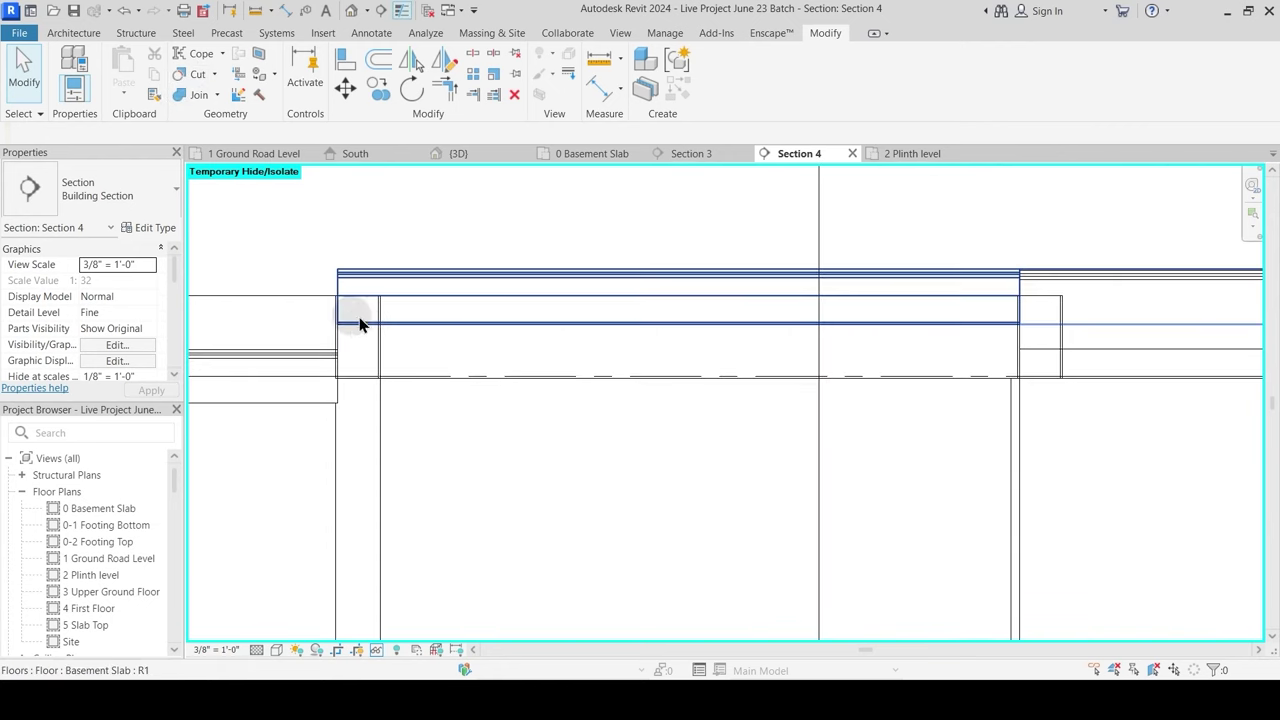
left_click(341, 64)
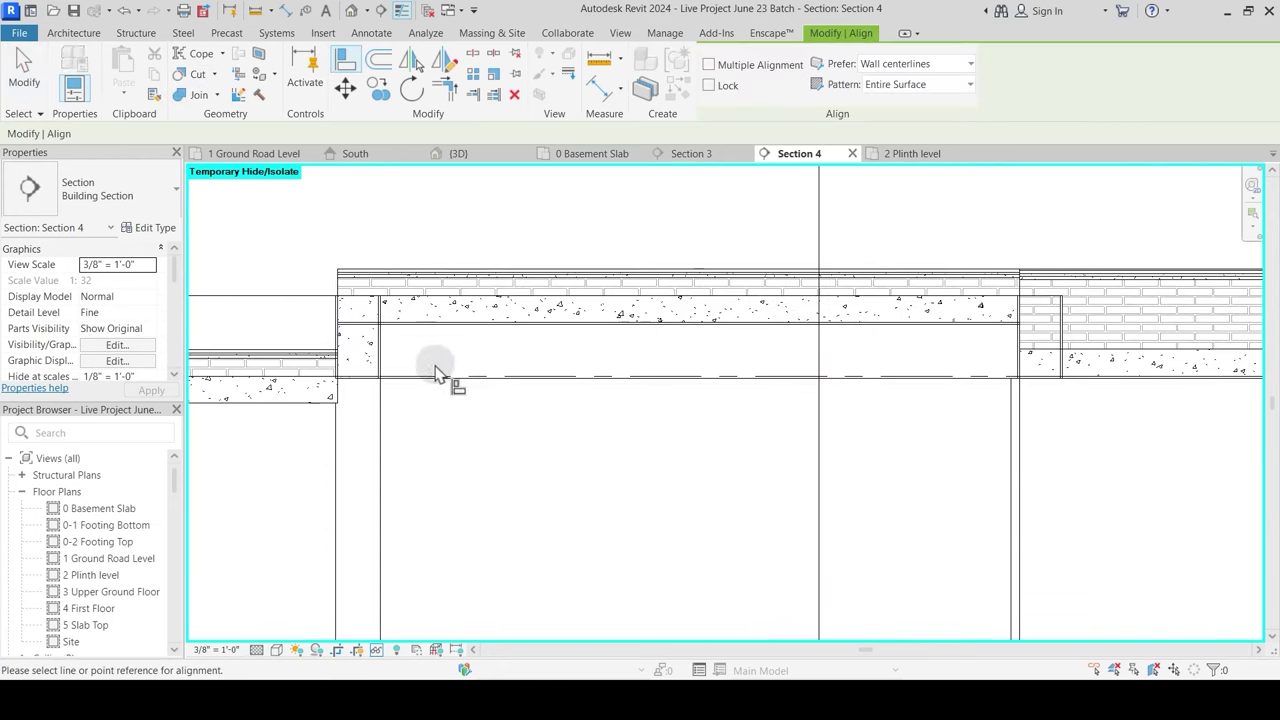
left_click(365, 303)
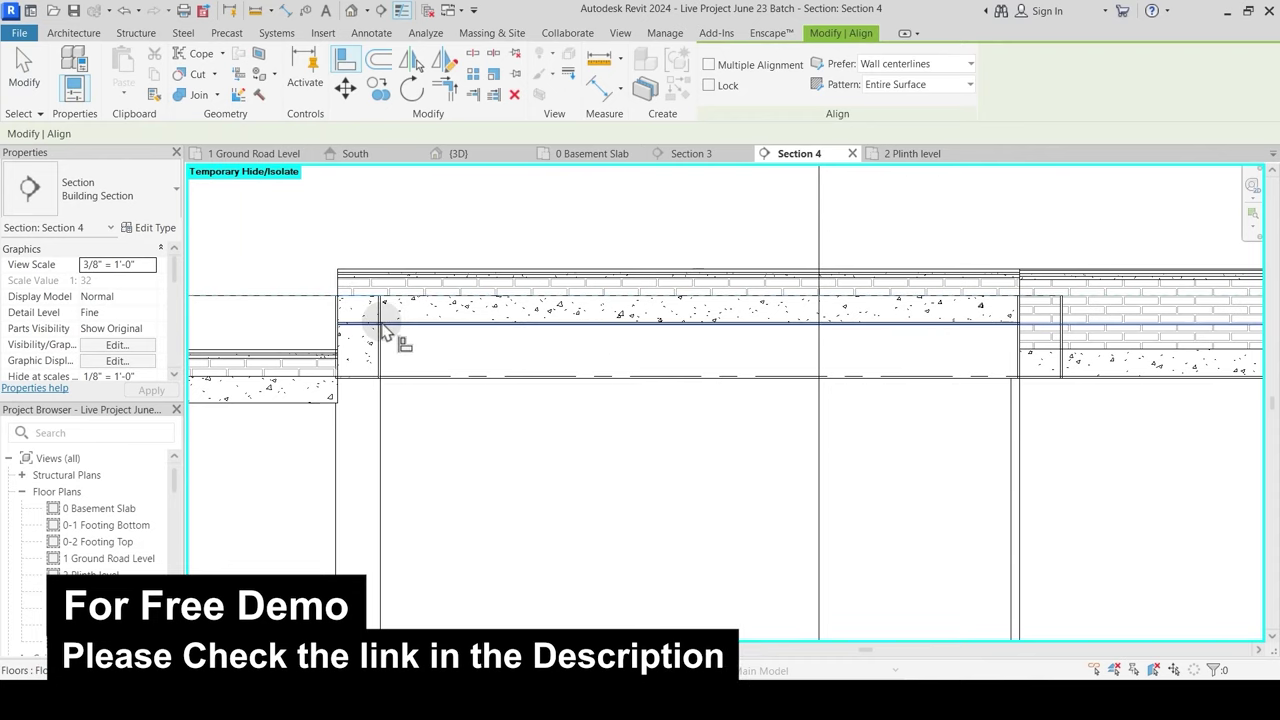
key("Escape")
key("Escape")
scroll(347, 327, "up", 2)
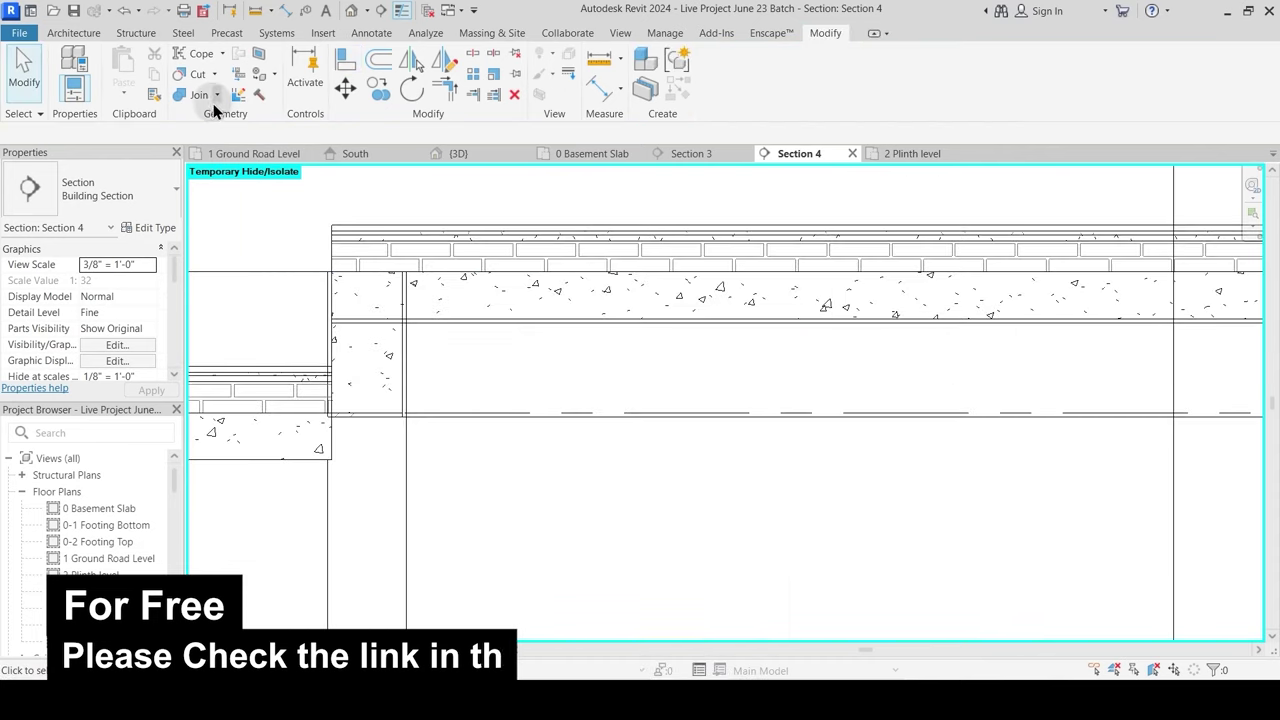
Step: Join the floor slab to the concrete beam, then undo that join
left_click(205, 98)
left_click(369, 281)
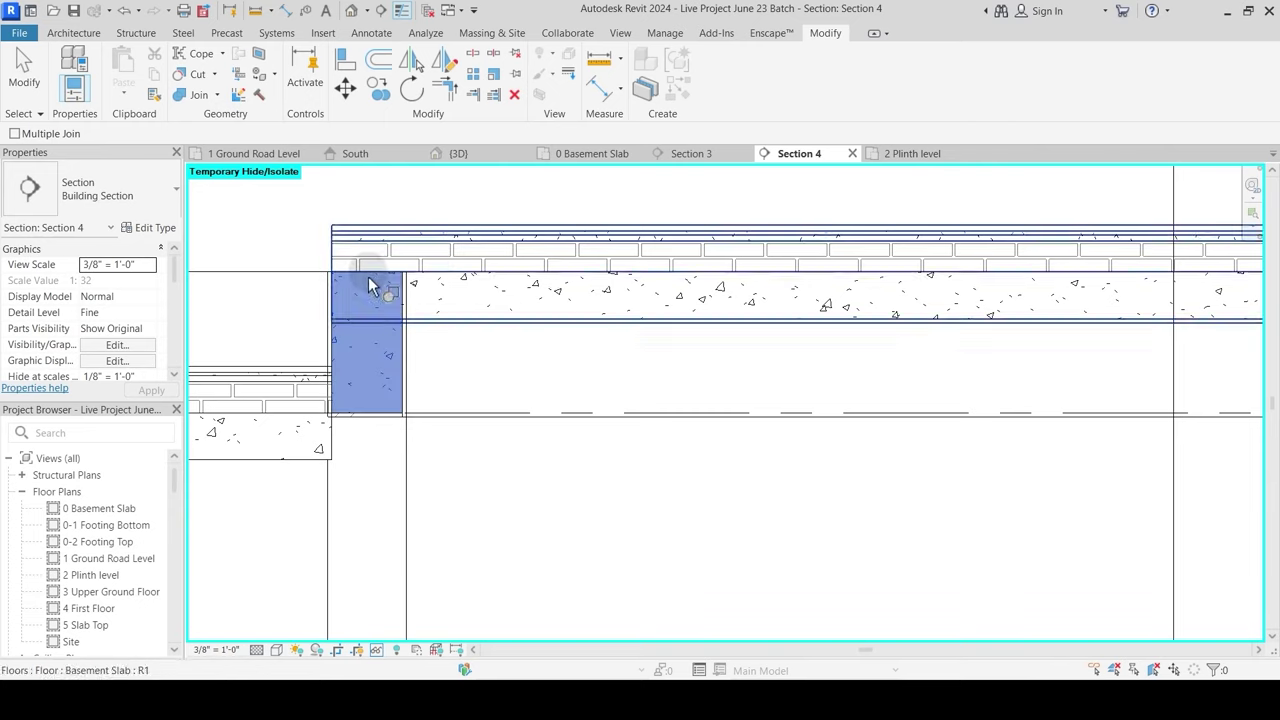
left_click(430, 323)
left_click(430, 323)
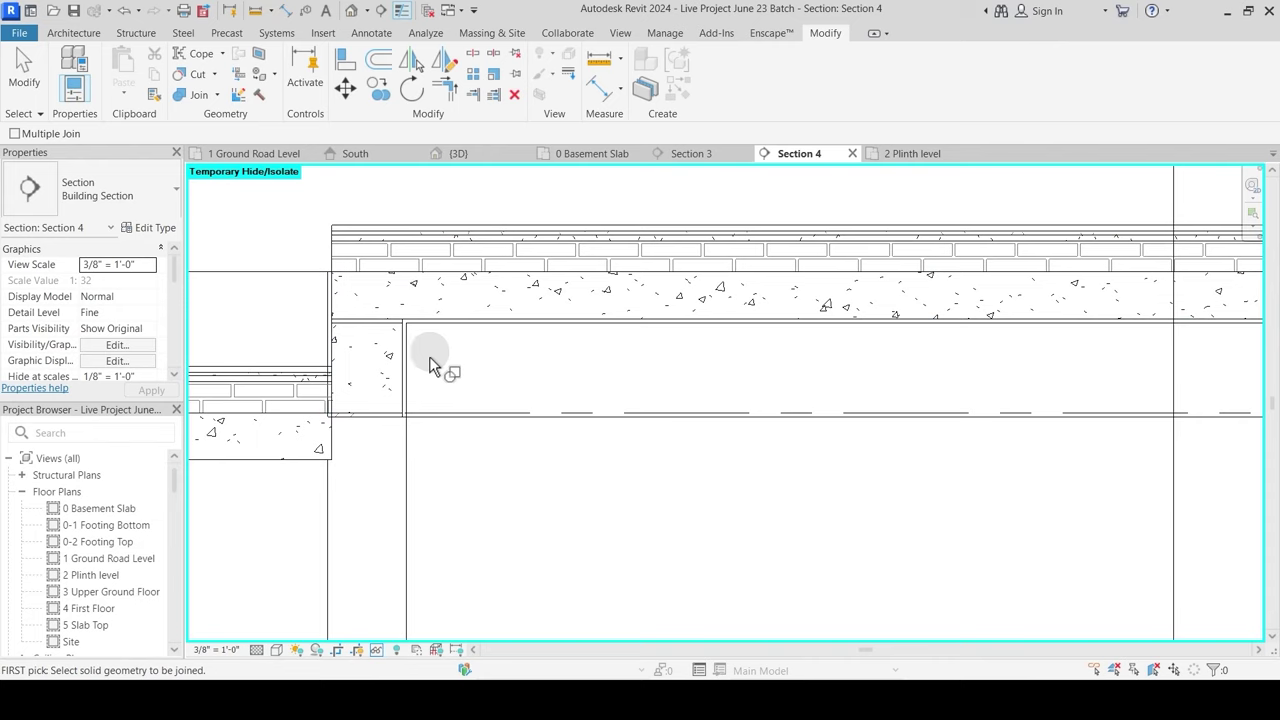
key("ctrl+z")
key("ctrl+z")
key("Escape")
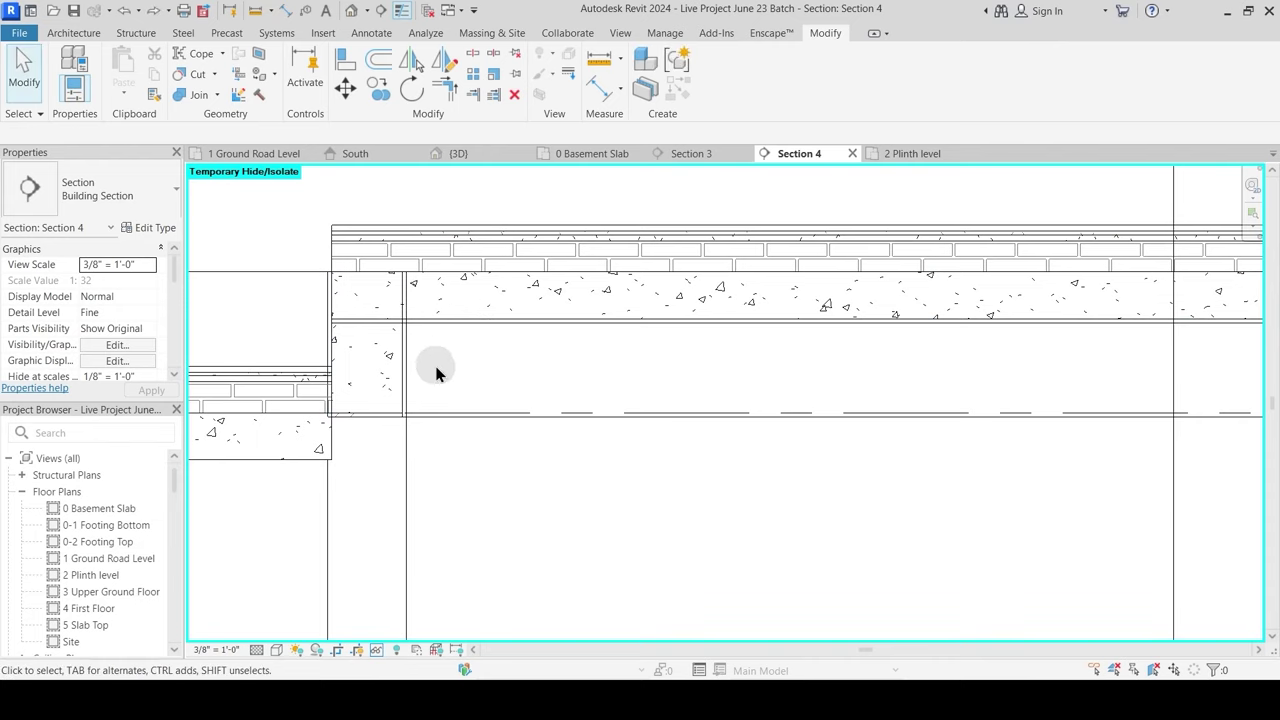
Step: Join the floor slab with the concrete beam below it
left_click(199, 96)
left_click(422, 287)
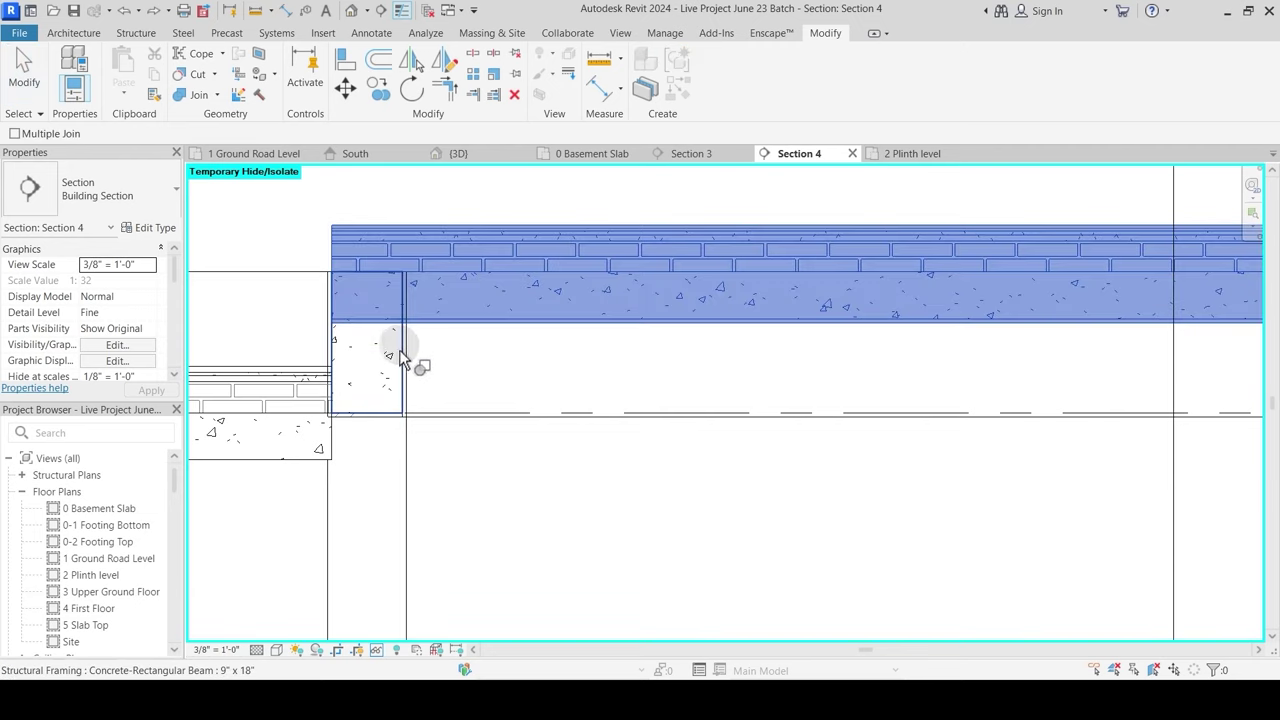
left_click(383, 279)
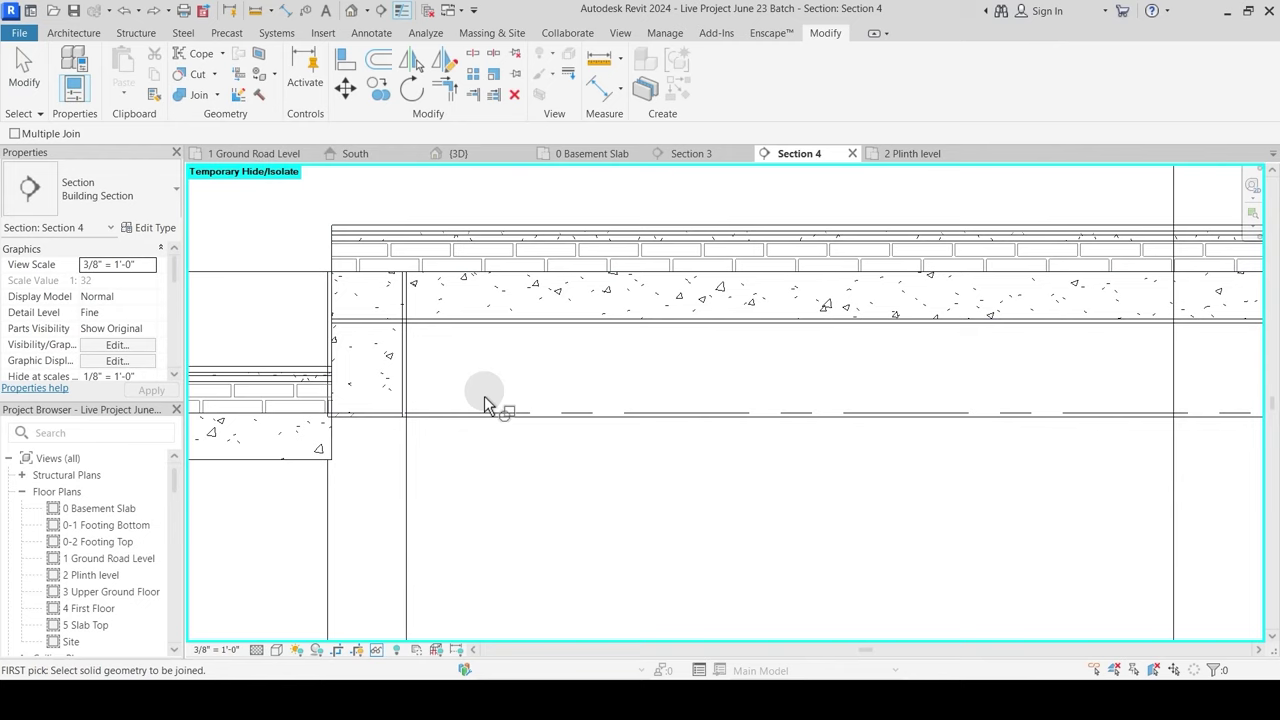
key("Escape")
key("Return")
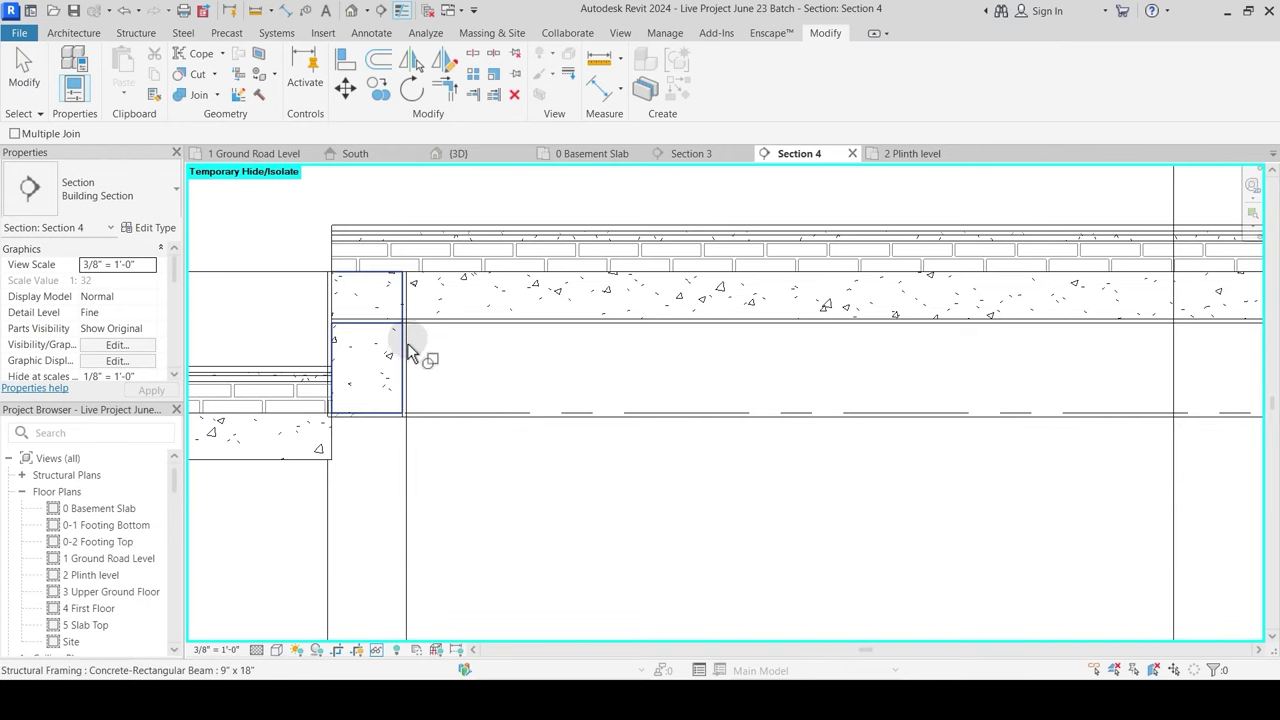
left_click(430, 335)
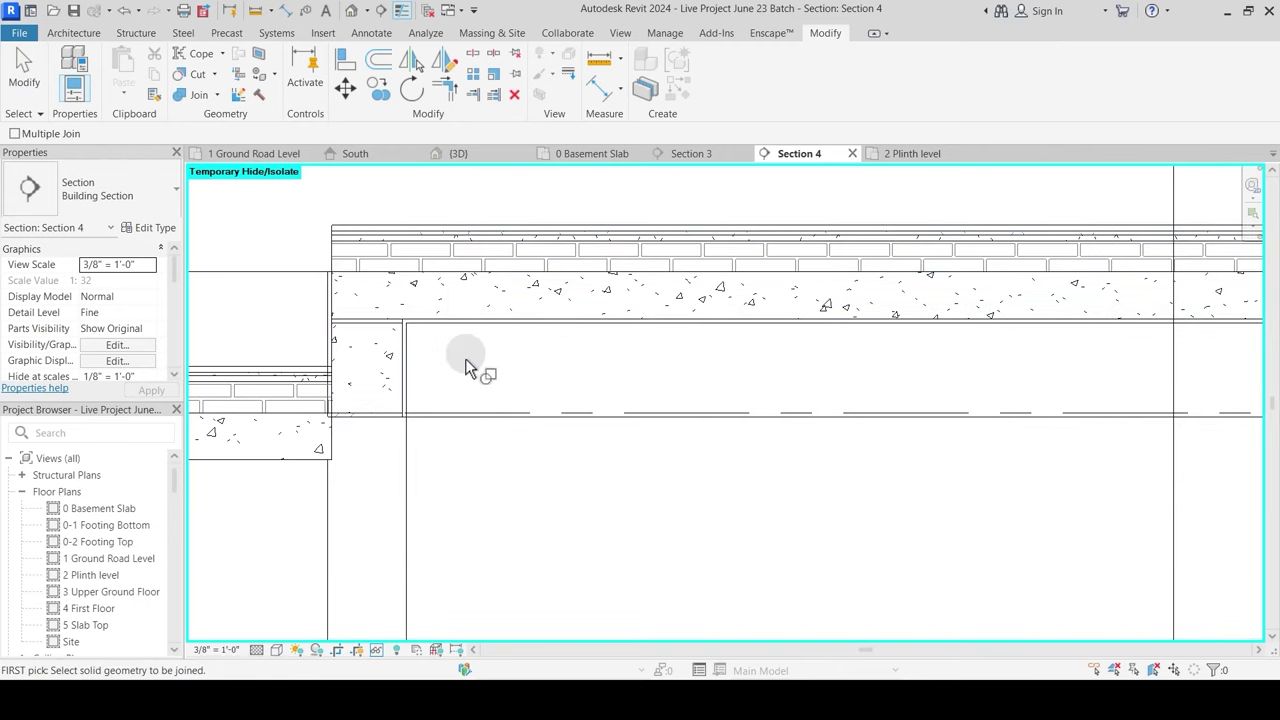
key("Escape")
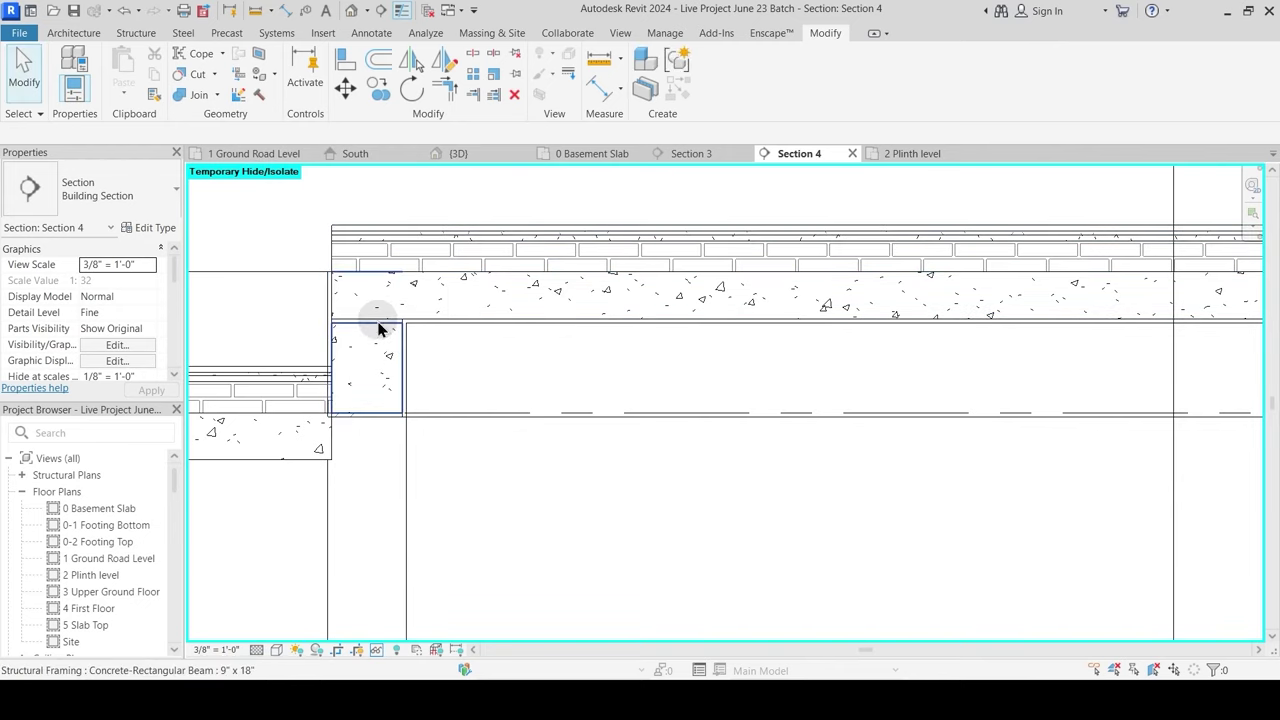
Step: Switch the join order between the column and the floor slab
left_click(216, 95)
left_click(240, 192)
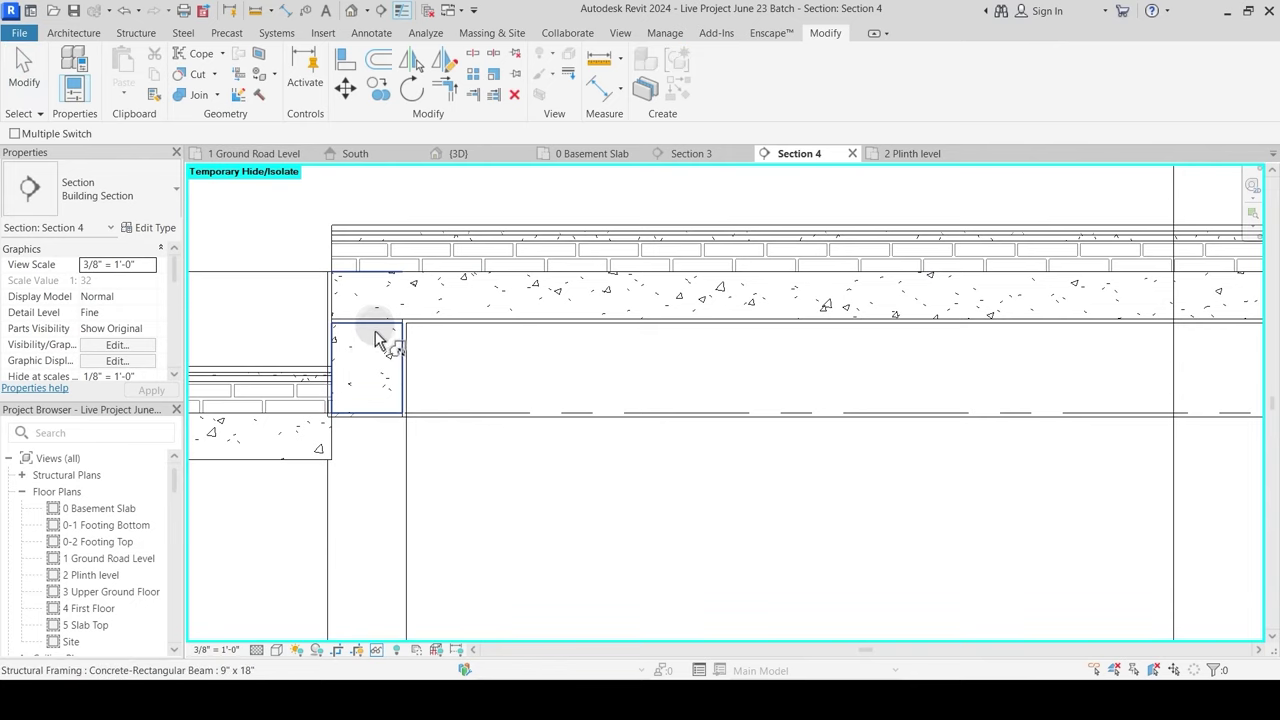
left_click(378, 333)
left_click(390, 290)
key("Escape")
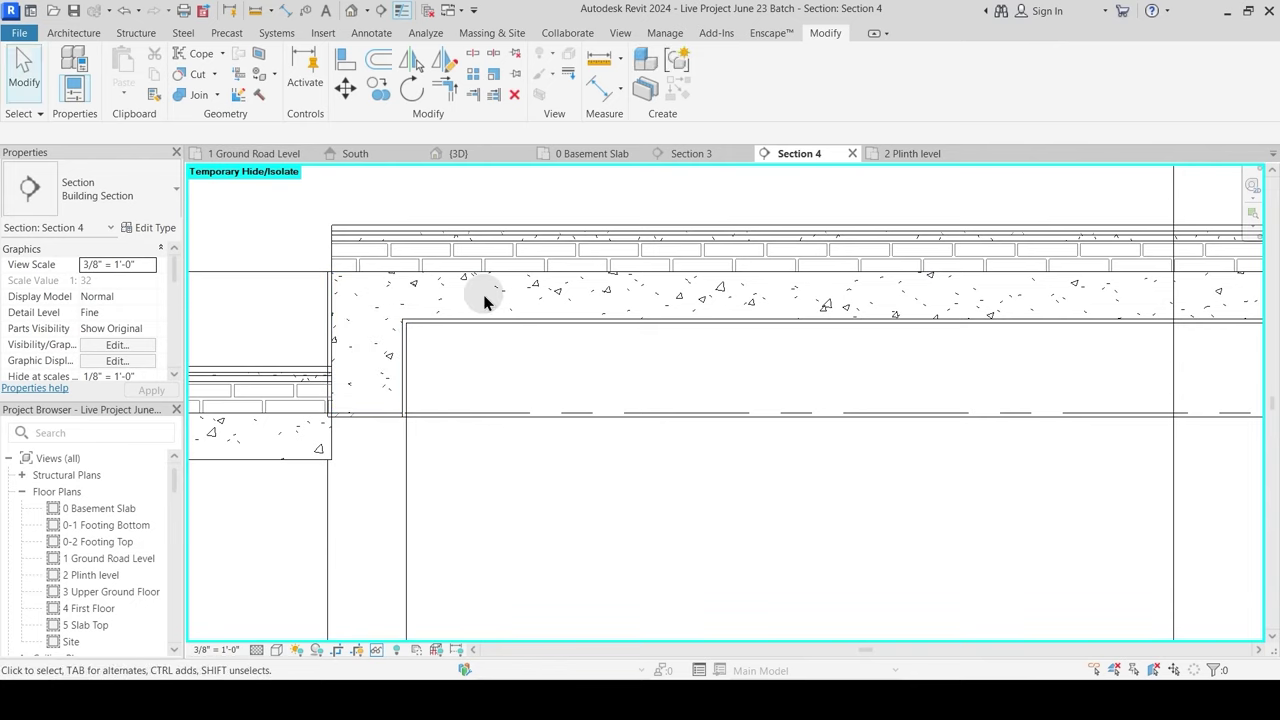
Step: Check the join in thick lines, then center the washroom sunk slab in thin lines
scroll(429, 367, "down", 1)
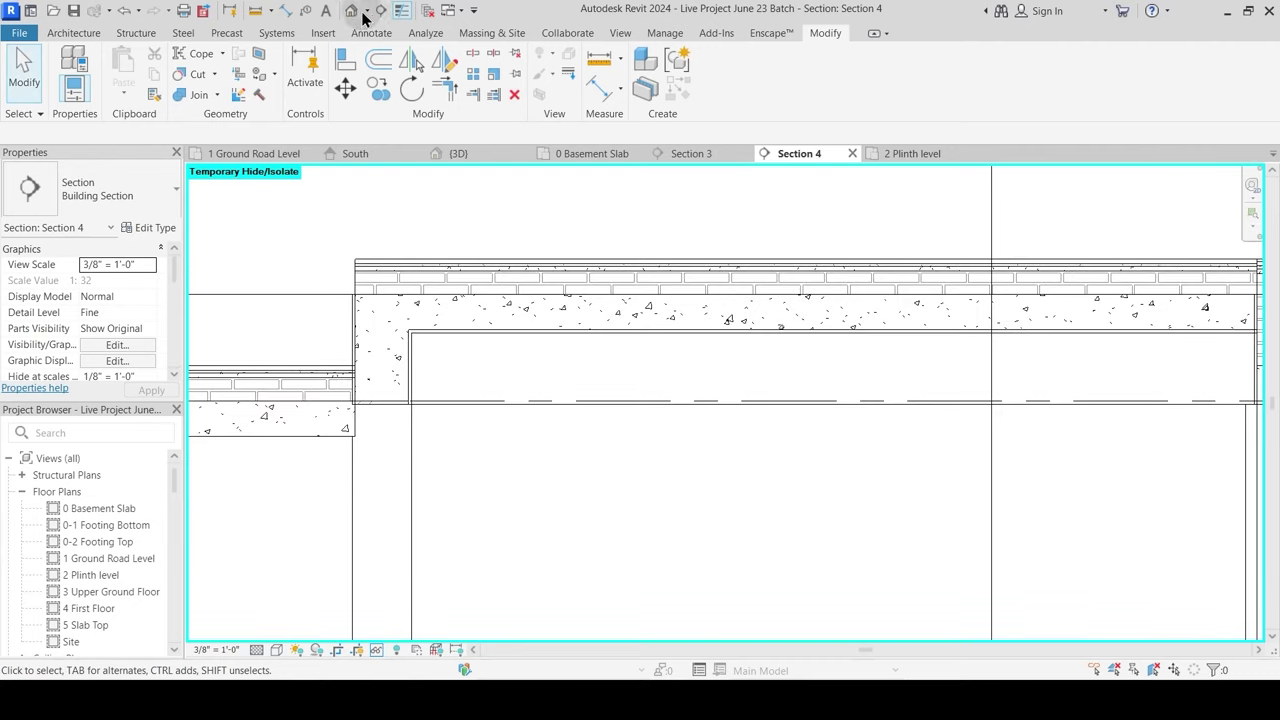
left_click(405, 10)
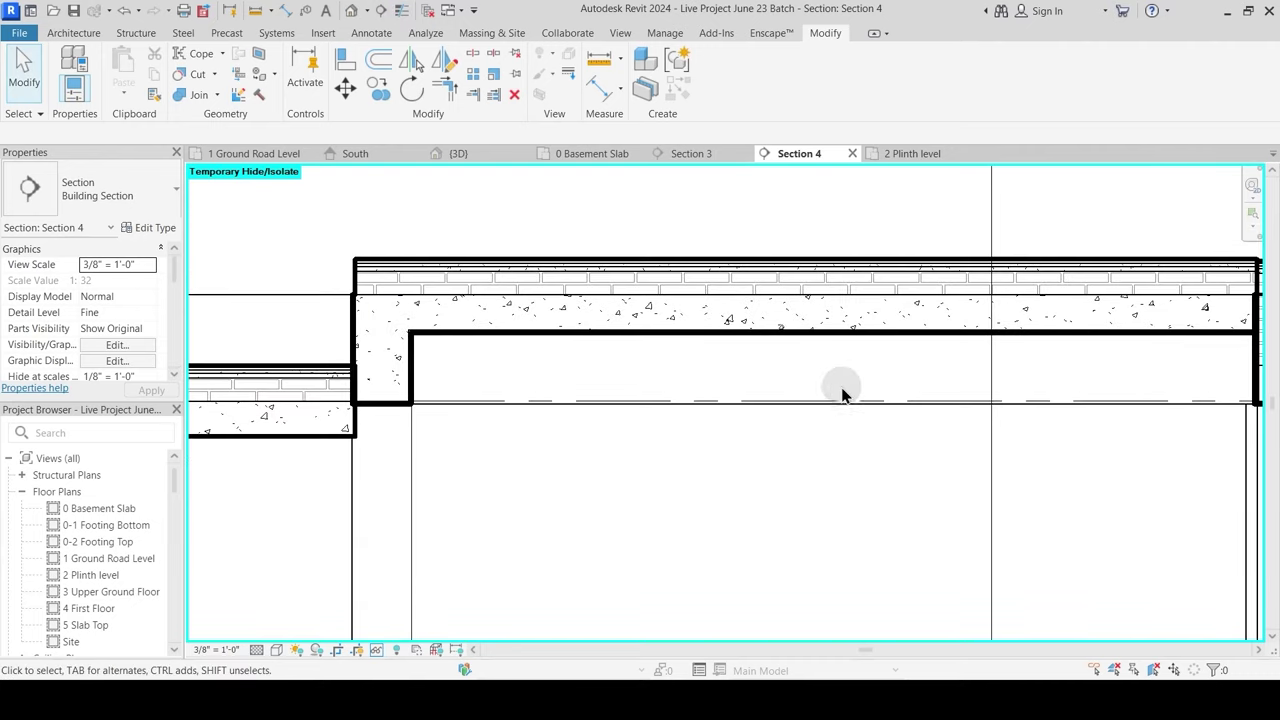
scroll(843, 391, "up", 2)
middle_click_drag(843, 391, 192, 389)
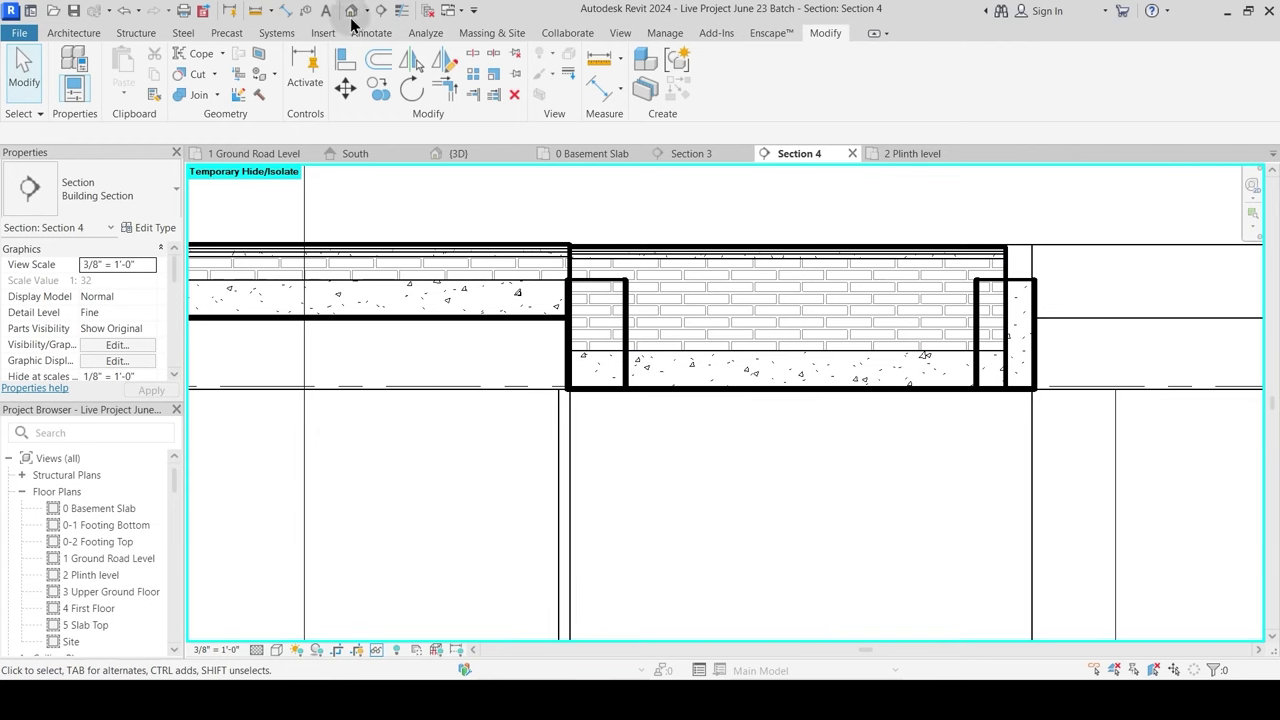
left_click(403, 10)
middle_click_drag(698, 339, 611, 404)
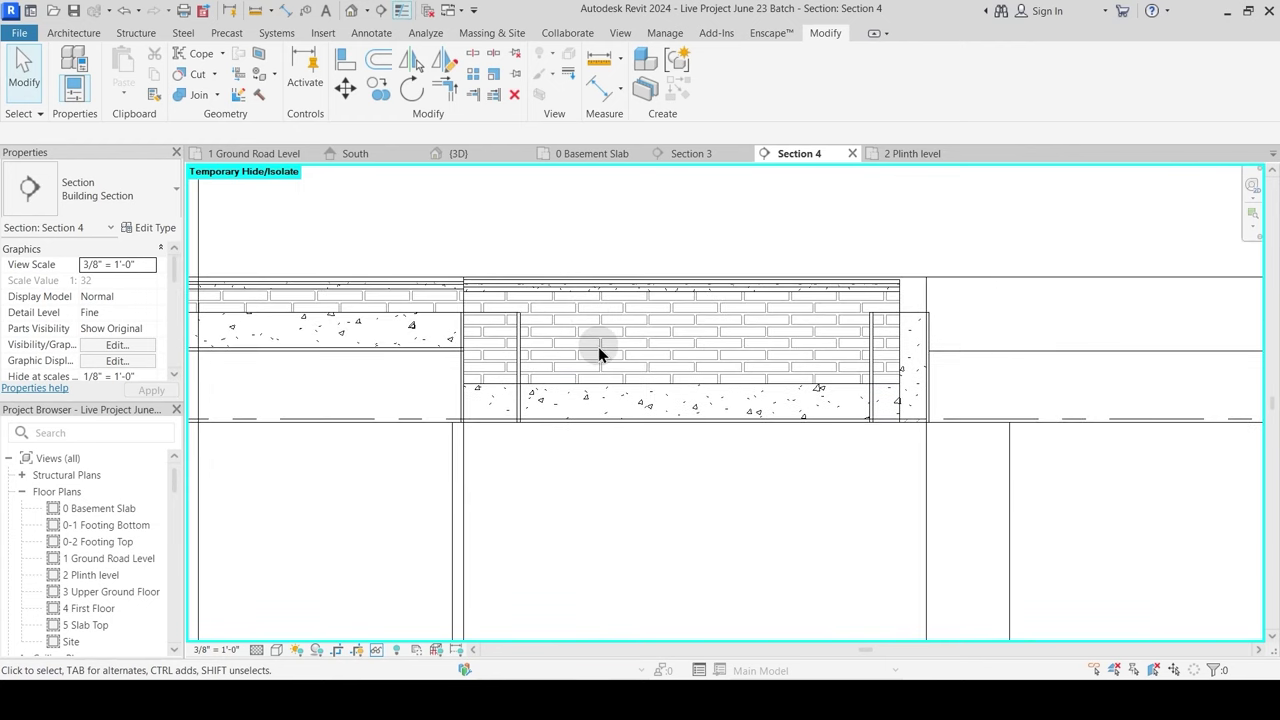
scroll(600, 350, "up", 1)
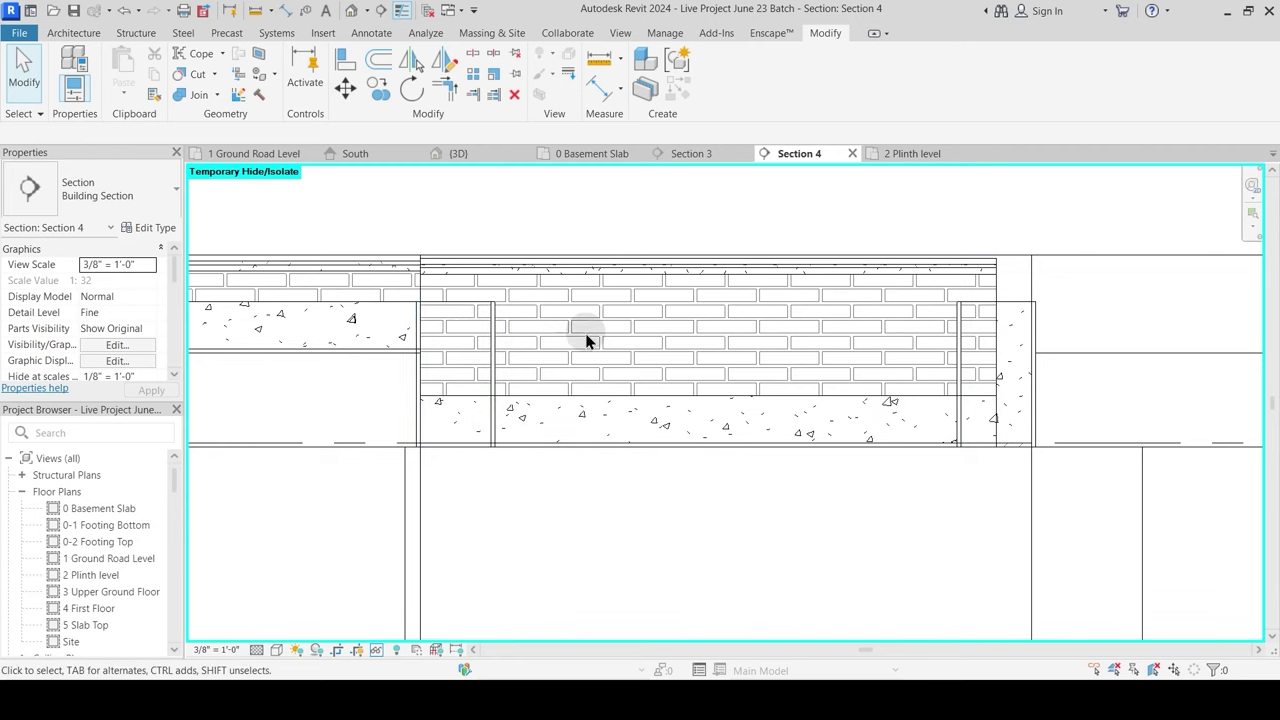
Step: Inspect the Washroom Sunk Slab's type properties, then open Project Units with UN
left_click(584, 270)
key("Escape")
left_click(577, 277)
left_click(148, 227)
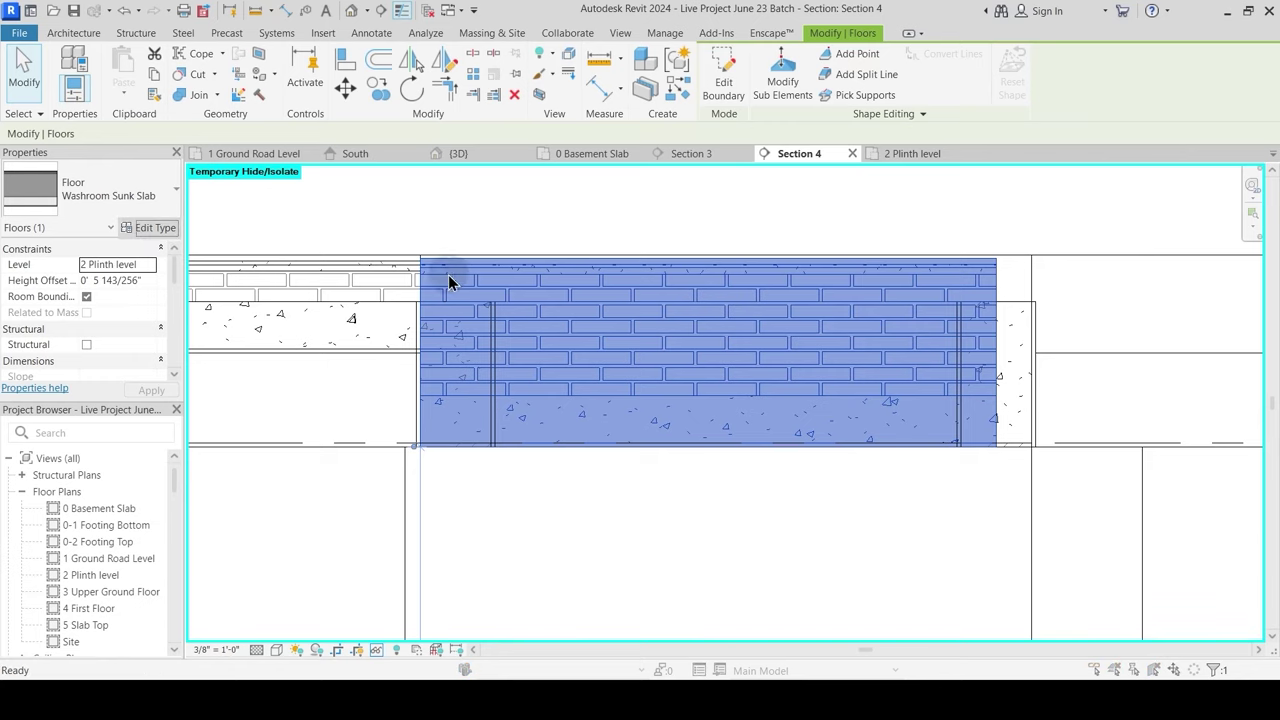
key("Escape")
key("Escape")
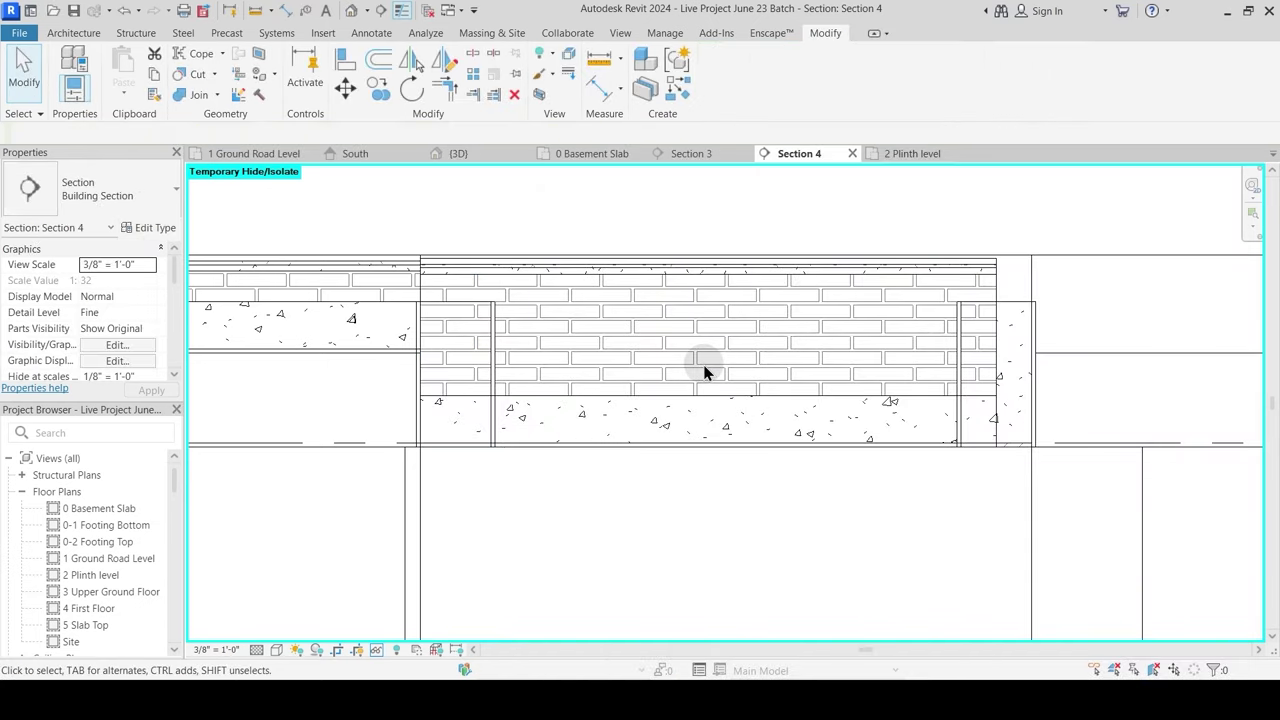
key("u")
key("n")
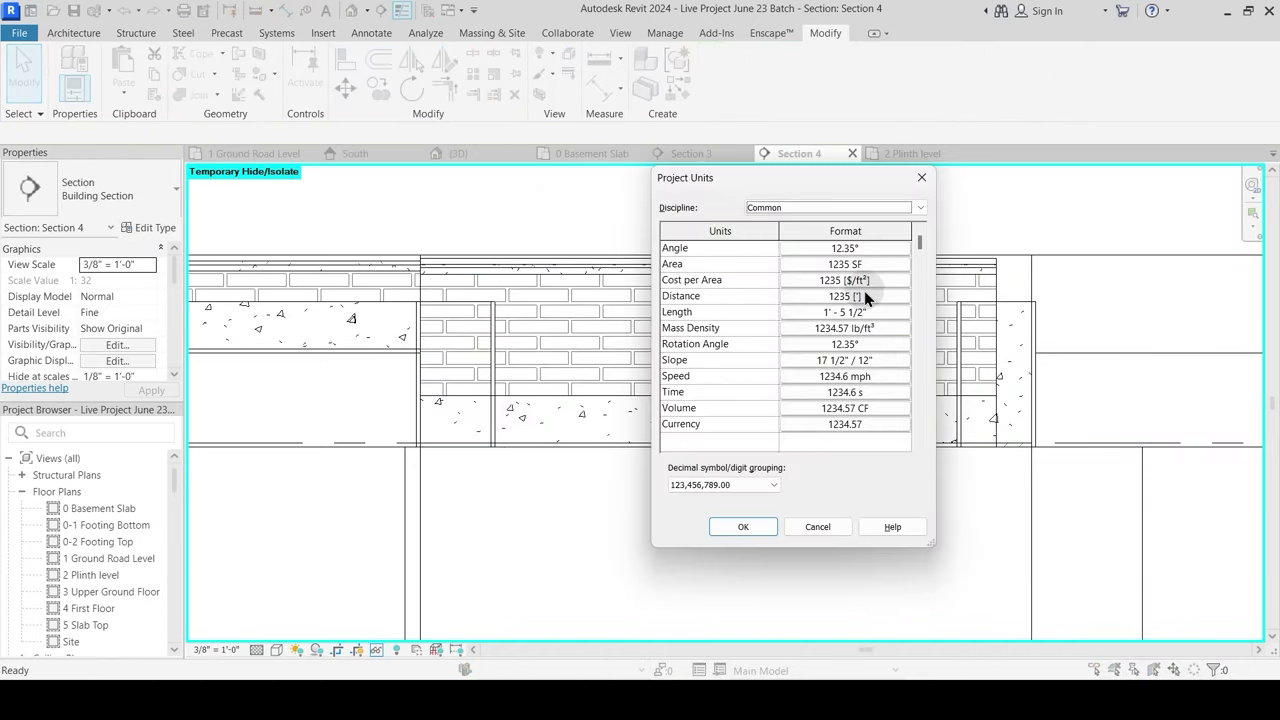
Step: Set the project Length format to Millimeters
left_click(857, 314)
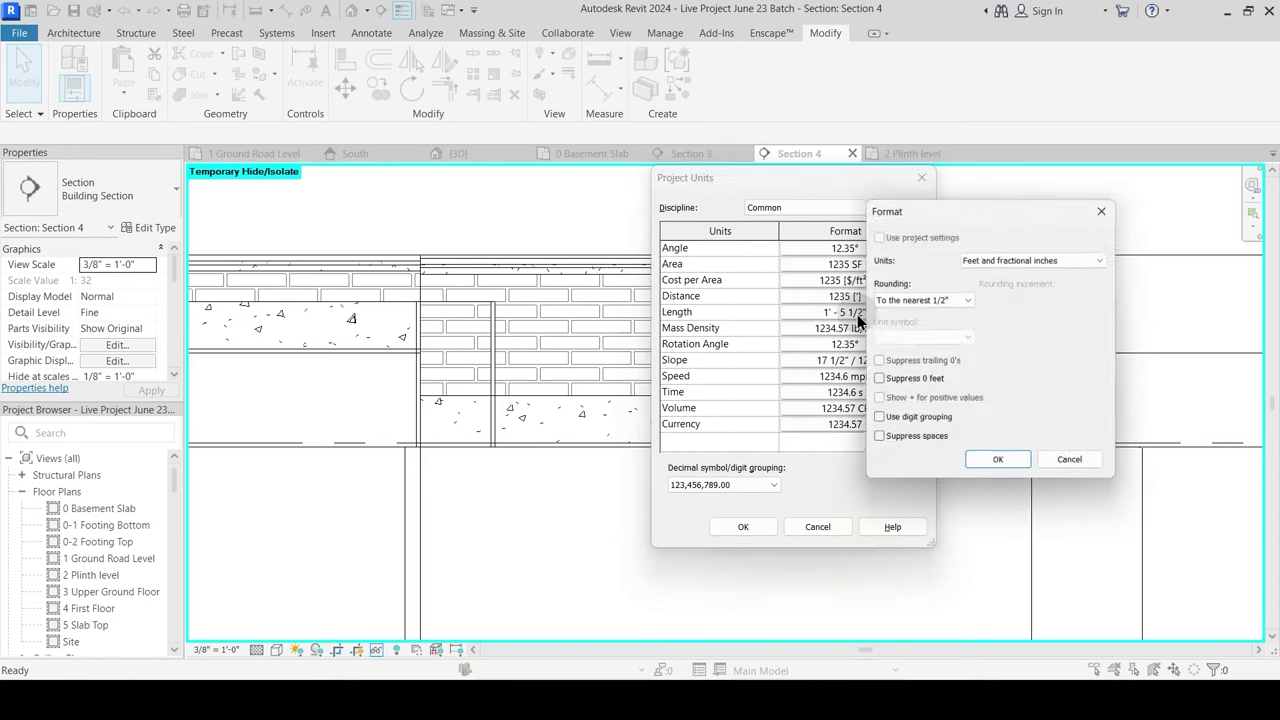
left_click(990, 258)
left_click(997, 326)
left_click(982, 467)
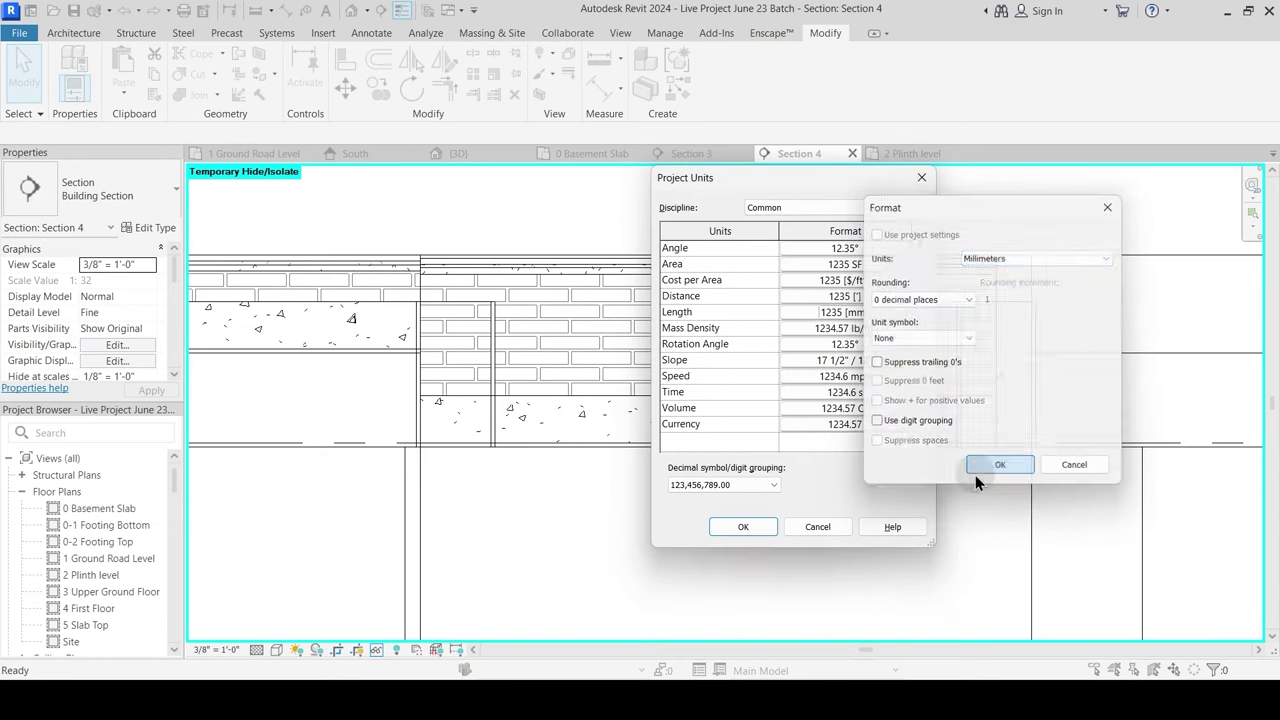
left_click(742, 527)
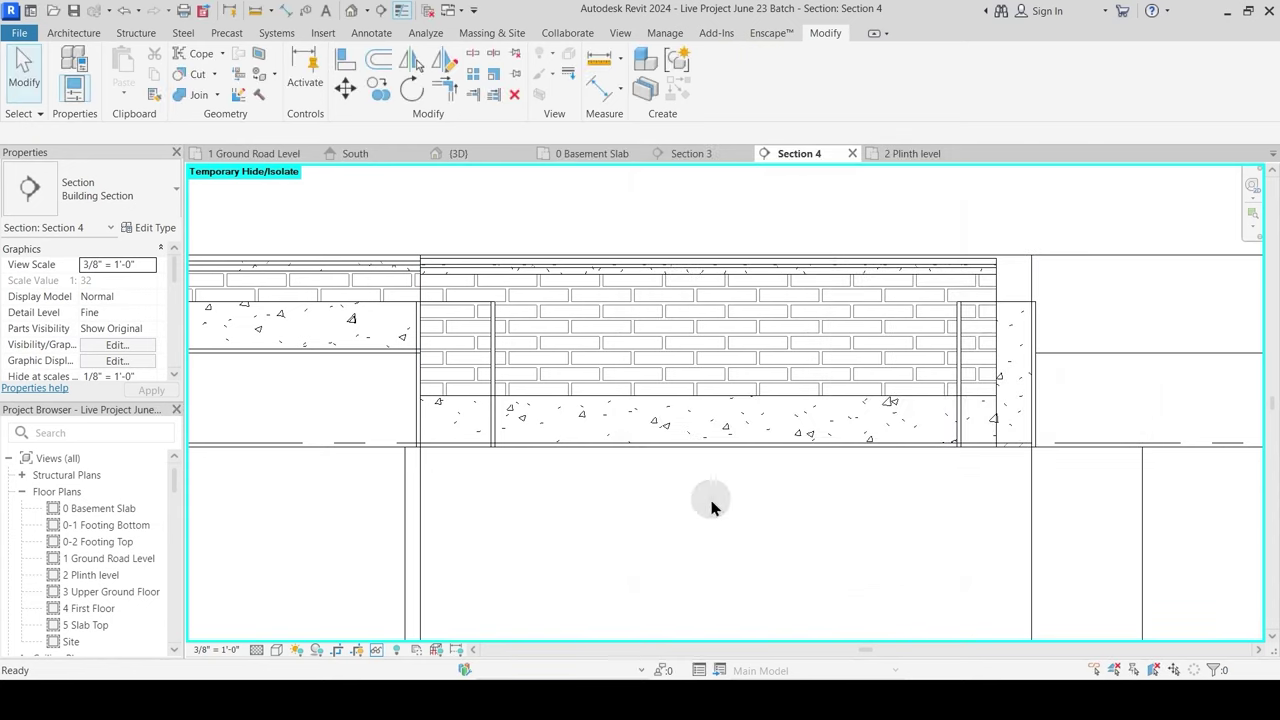
Step: Reduce the Washroom Sunk Slab's Brick Bets layer to 100.0, making it 316.1 thick
left_click(589, 271)
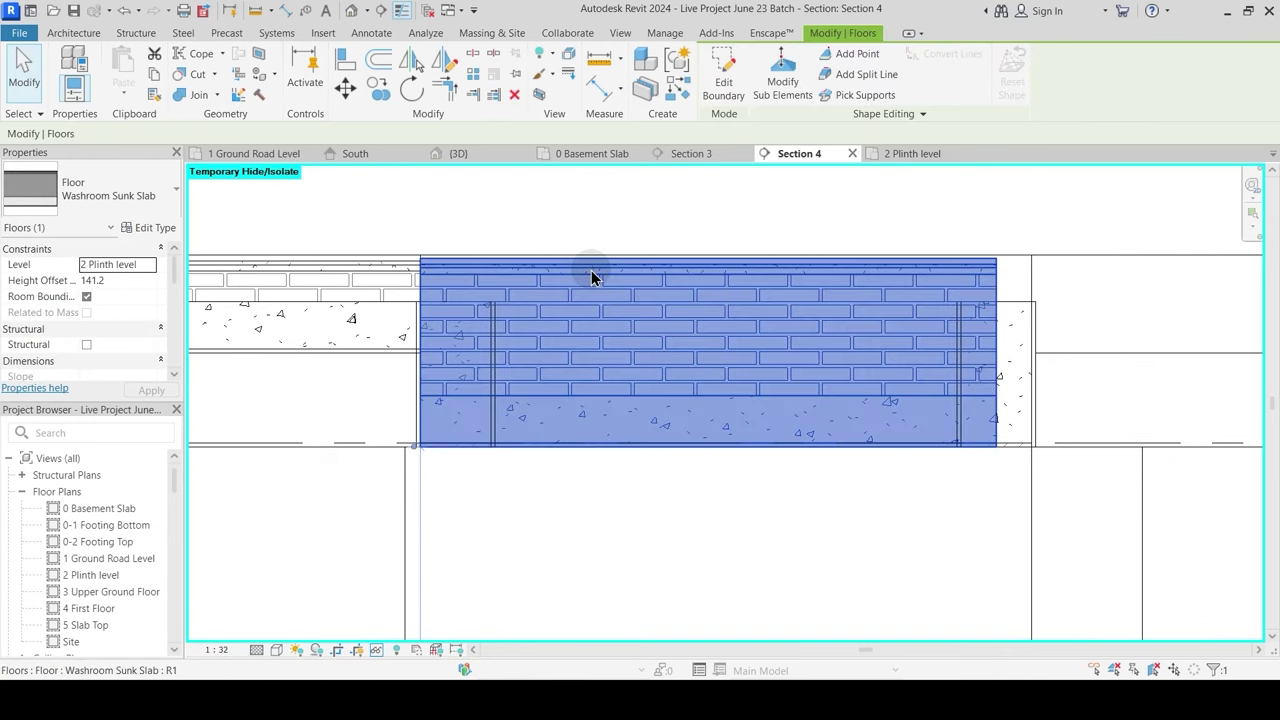
left_click(171, 236)
left_click(1017, 346)
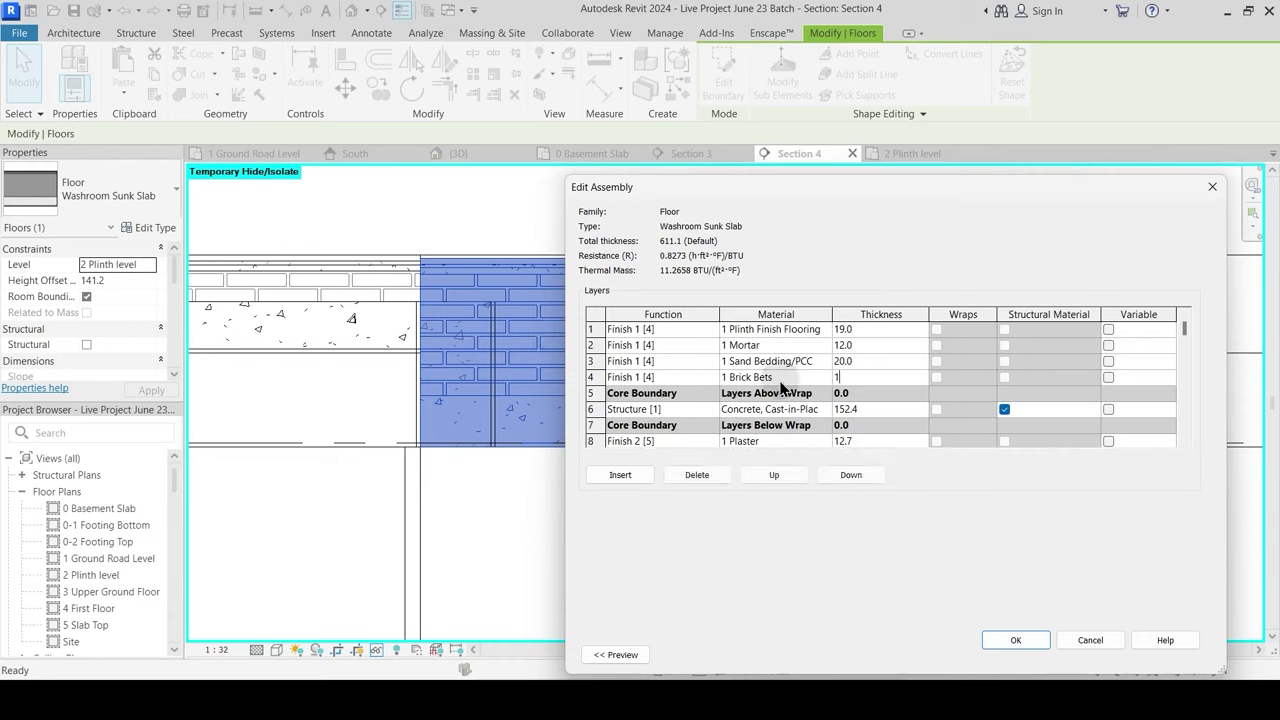
left_click(1183, 655)
left_click(1034, 654)
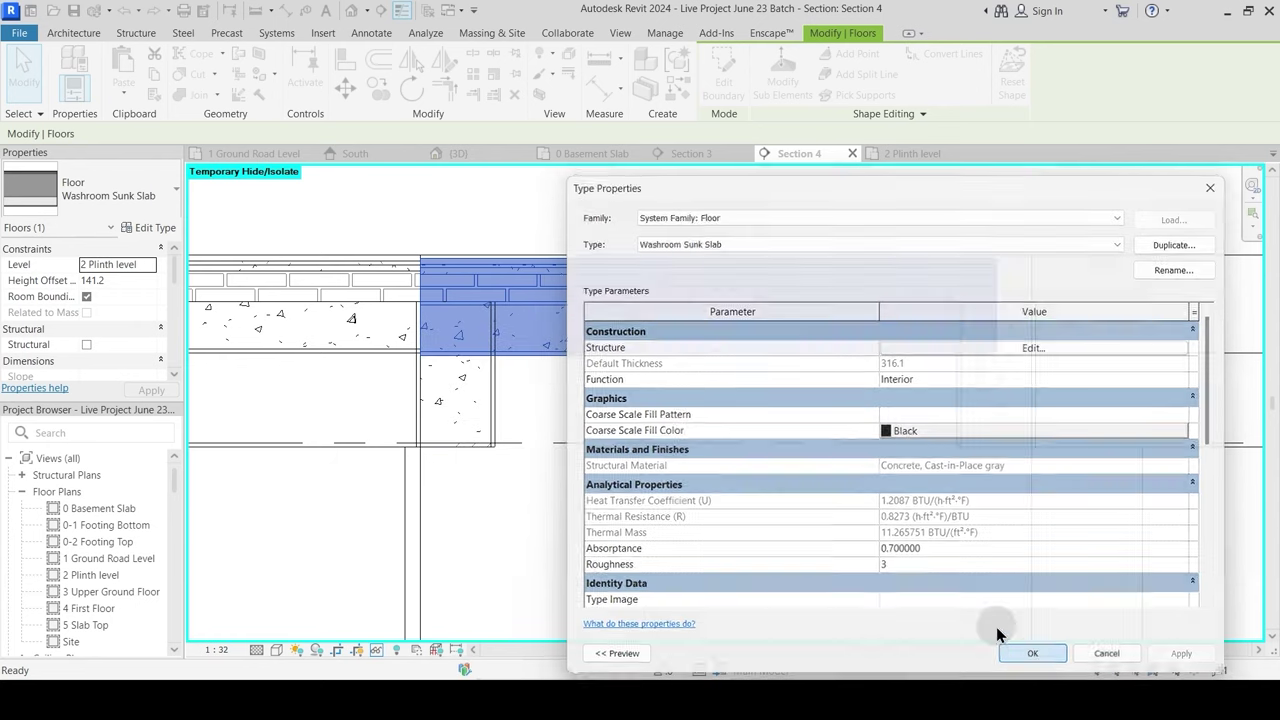
left_click(700, 419)
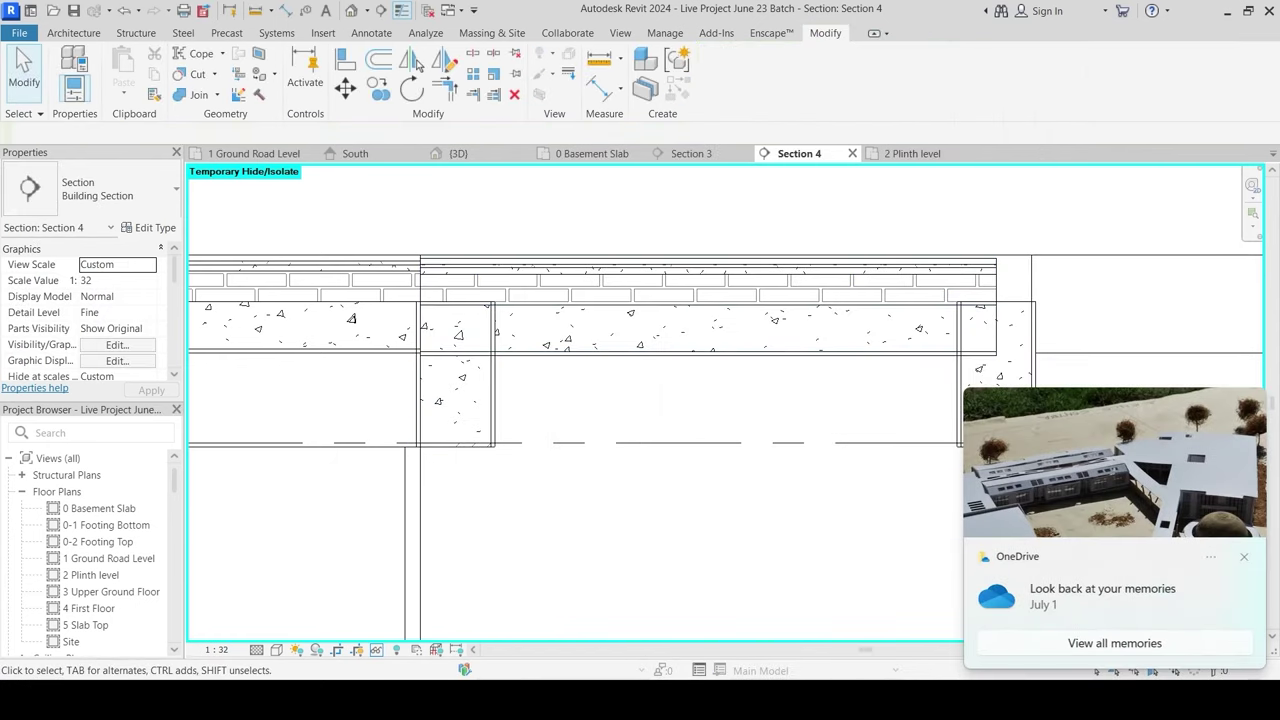
Step: Clear all pending notifications
key("super+n")
left_click(1229, 27)
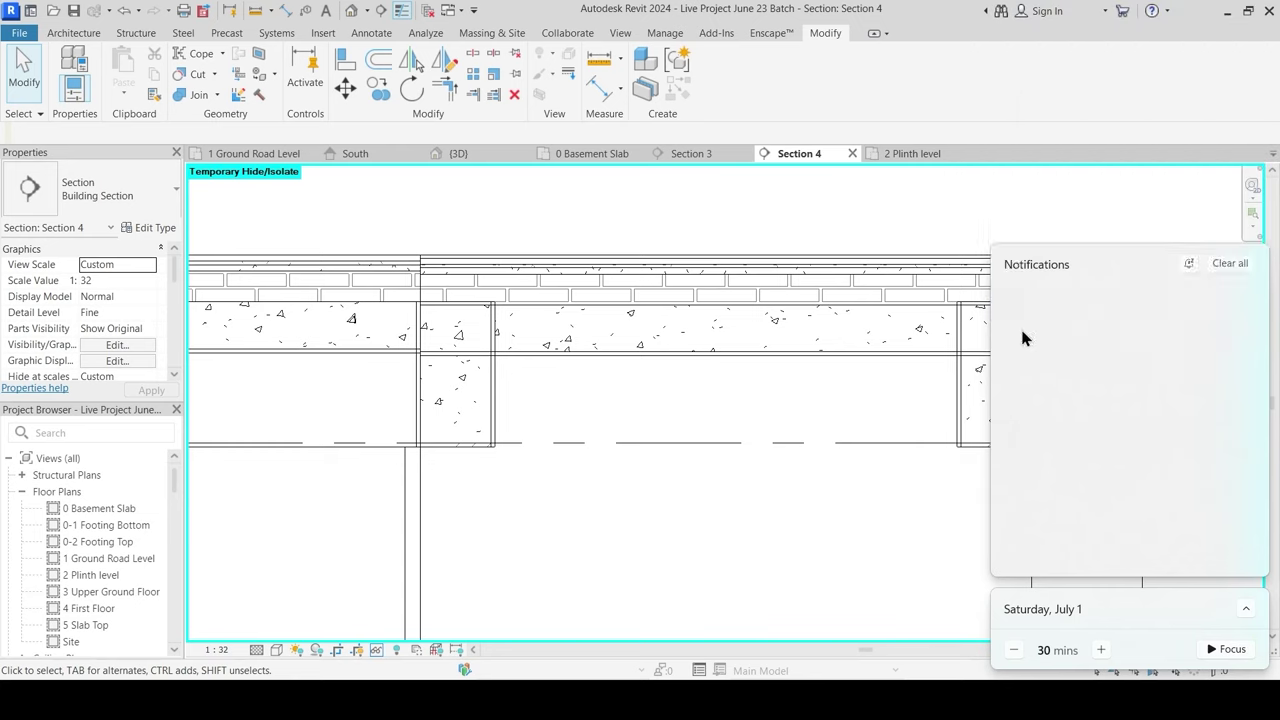
left_click(640, 482)
Step: Align the washroom sunk slab's bottom to the wall's bottom line
left_click(345, 58)
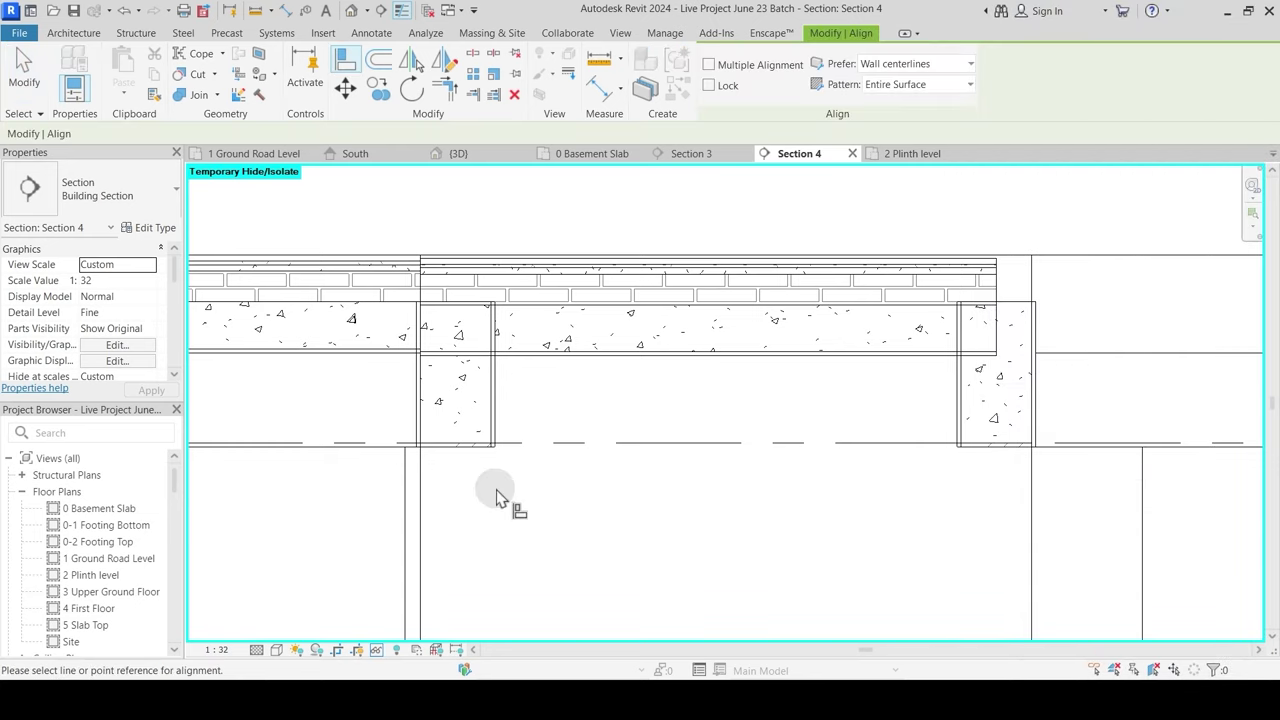
left_click(485, 455)
left_click(550, 356)
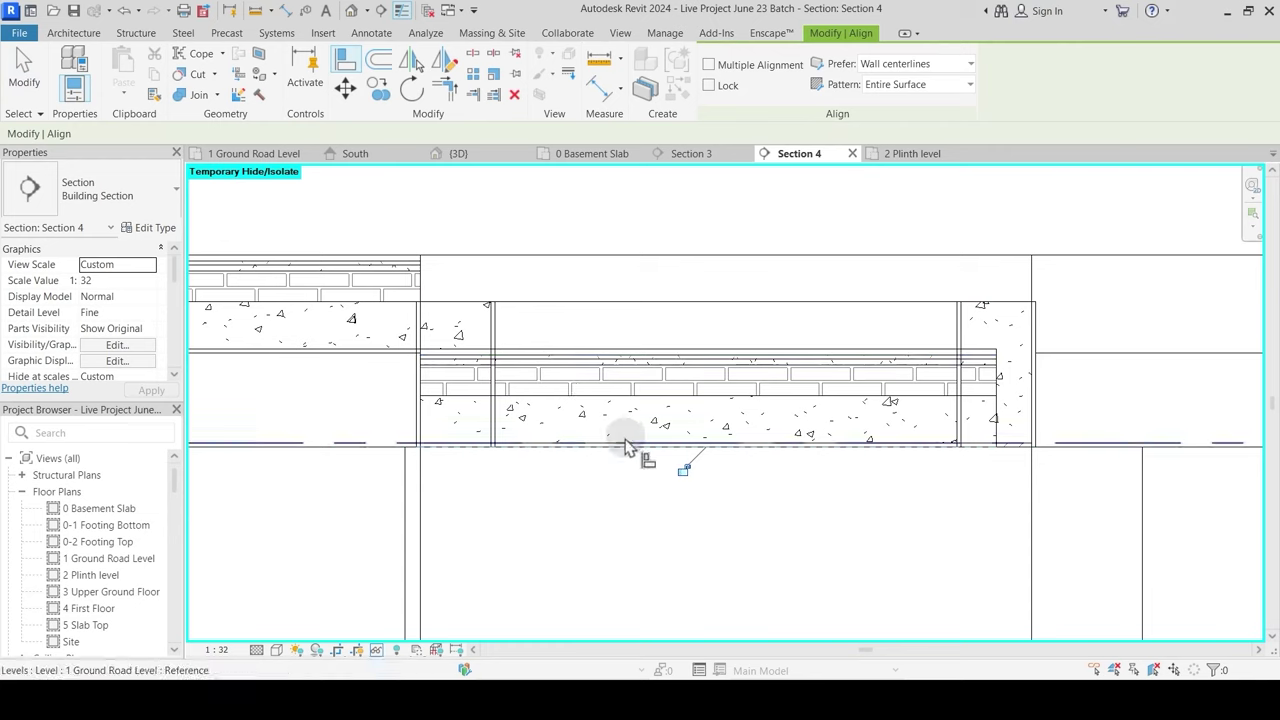
key("Escape")
key("Escape")
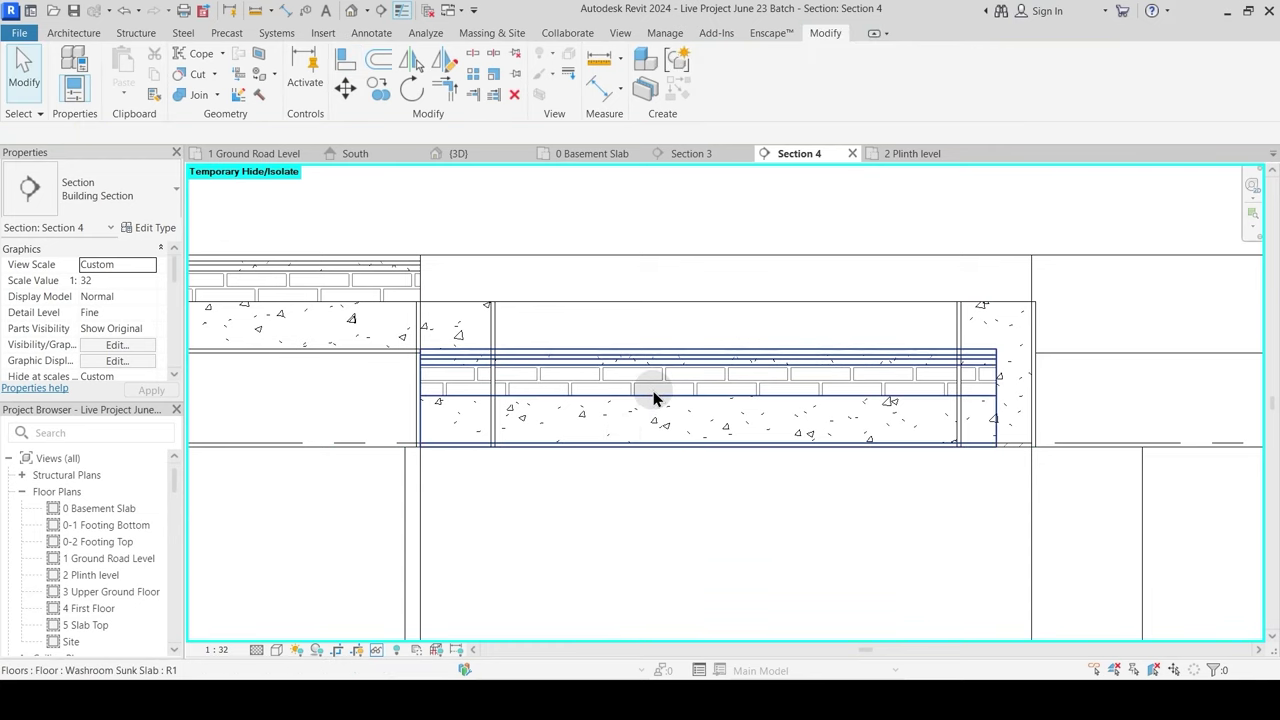
Step: Temporarily hide the Washroom Sunk Slab, then switch to the 3D view
left_click(202, 97)
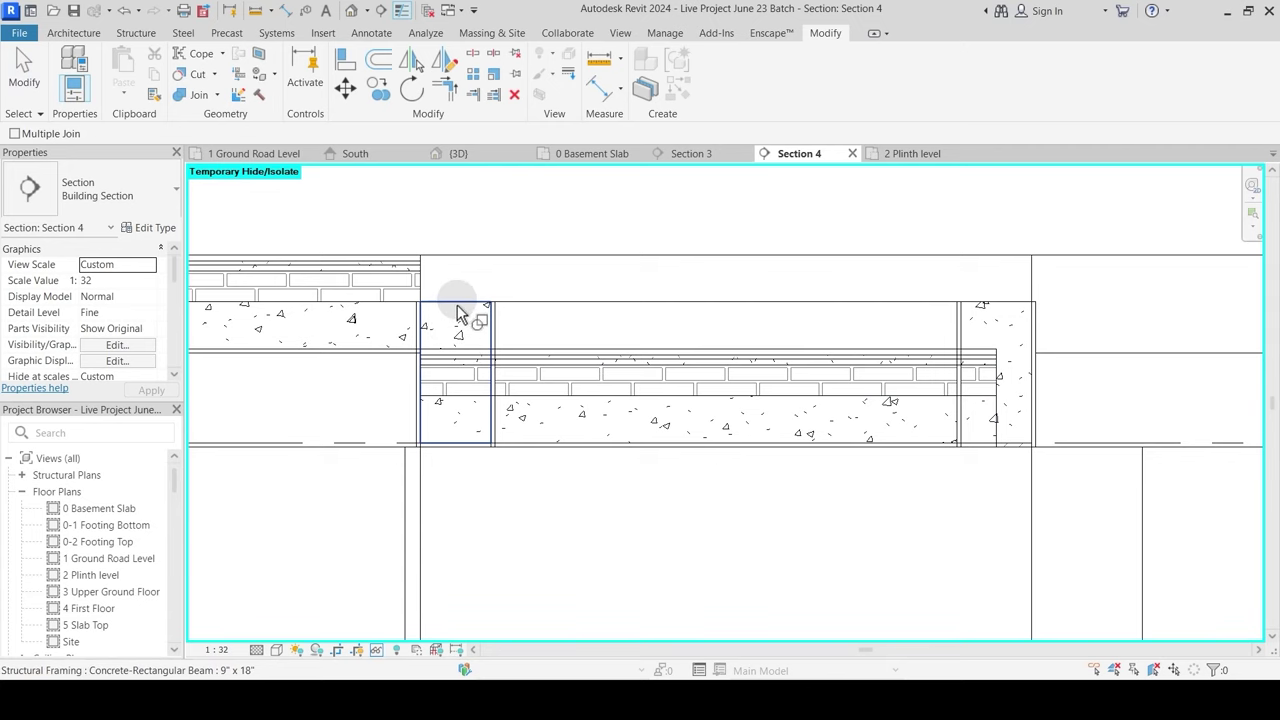
key("Escape")
left_click(611, 368)
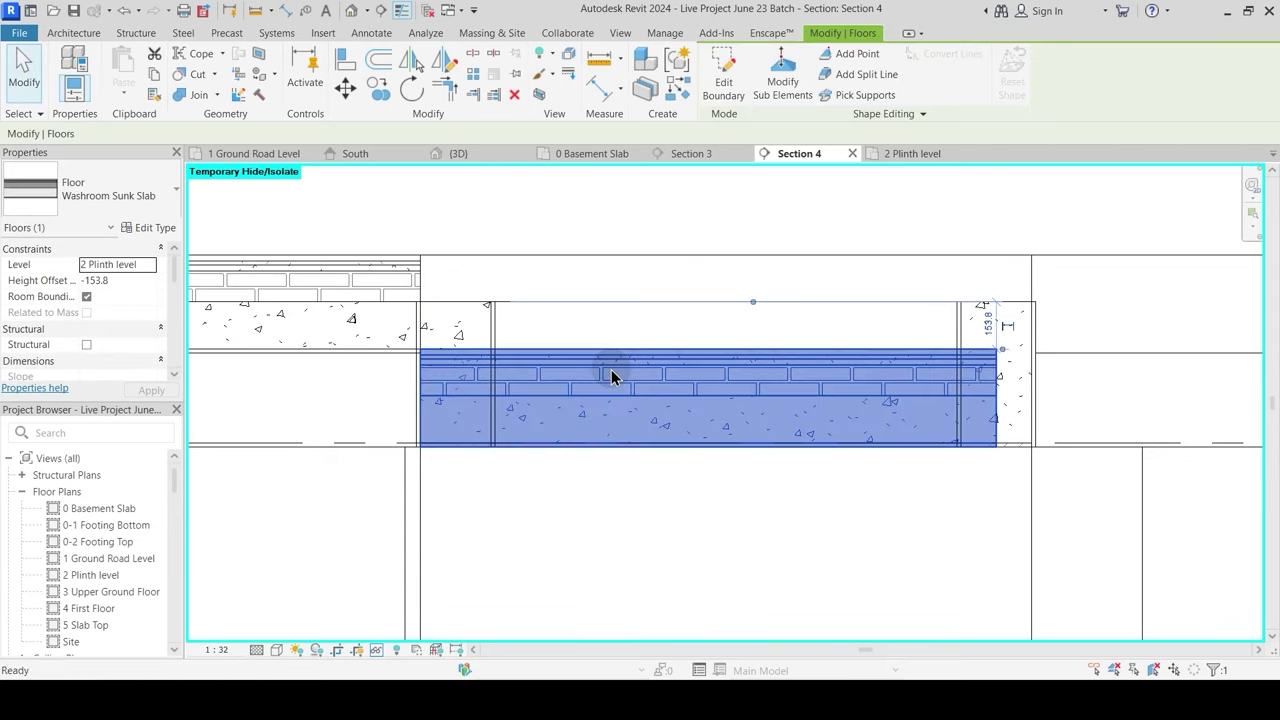
key("h")
key("h")
middle_click_drag(600, 379, 648, 364)
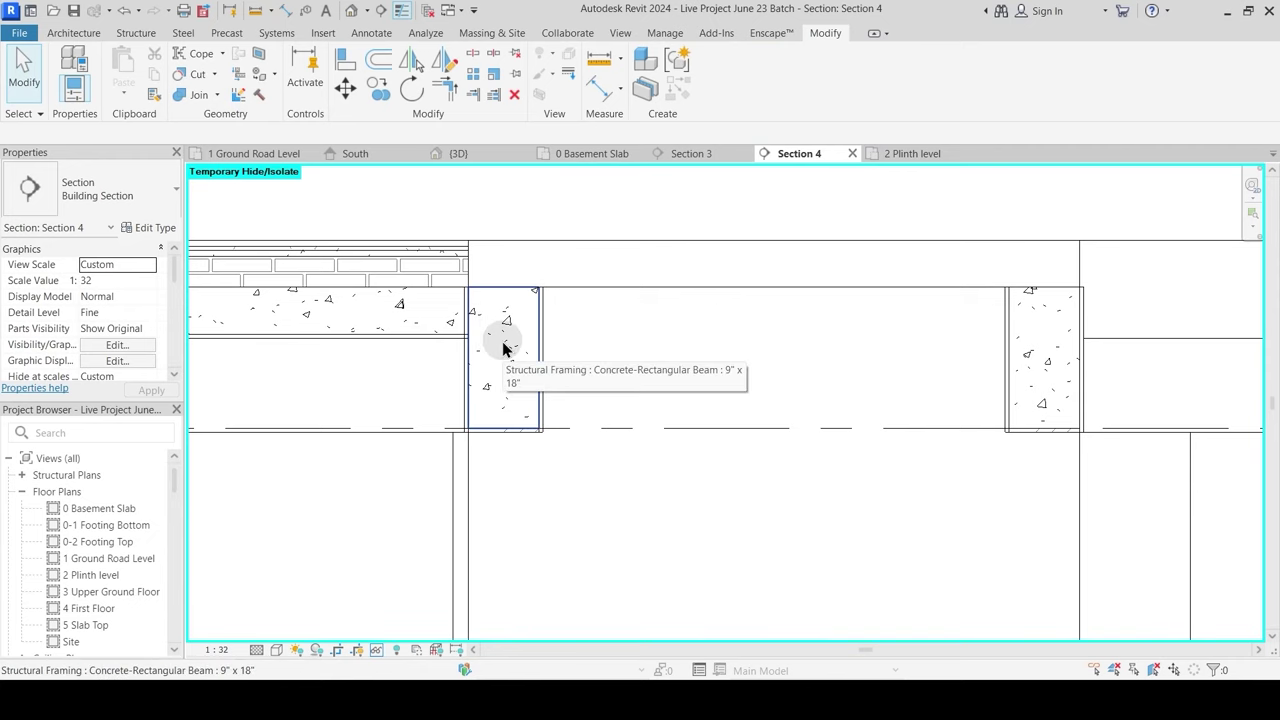
left_click(458, 153)
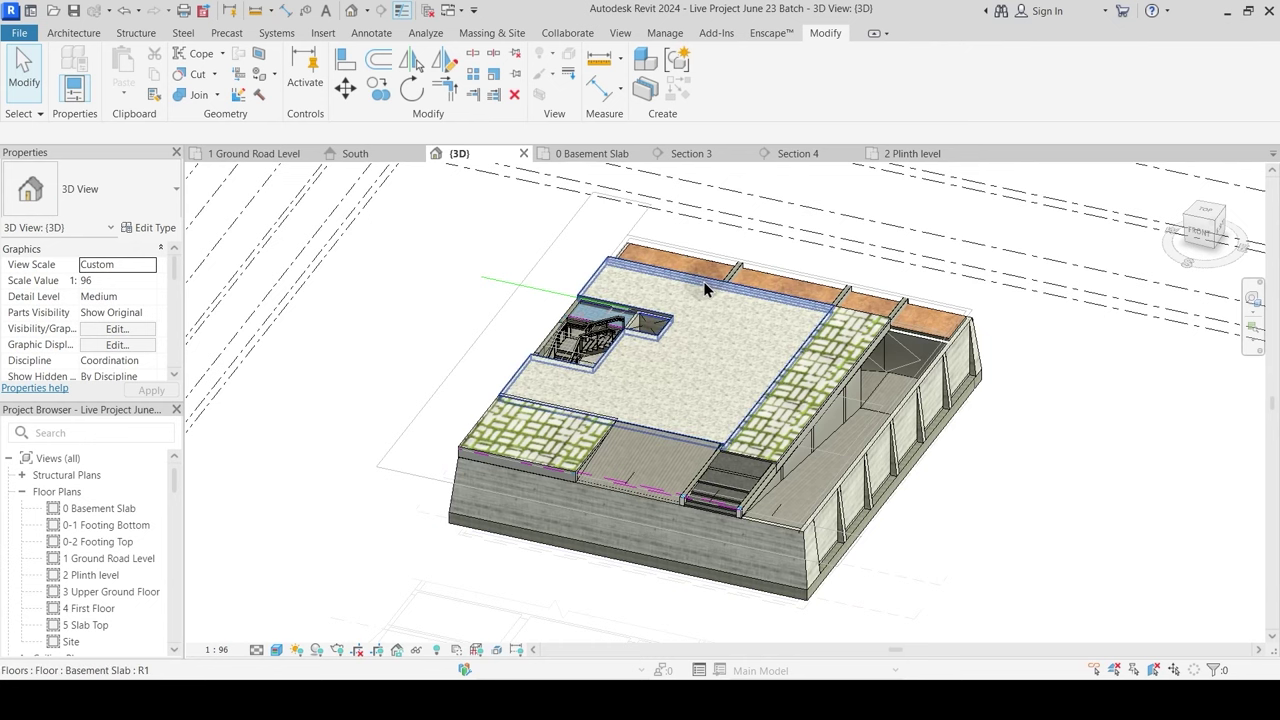
Step: Temporarily hide the Basement Slab in 3D, check Section 3, then return to Section 4
left_click(703, 285)
key("h")
key("h")
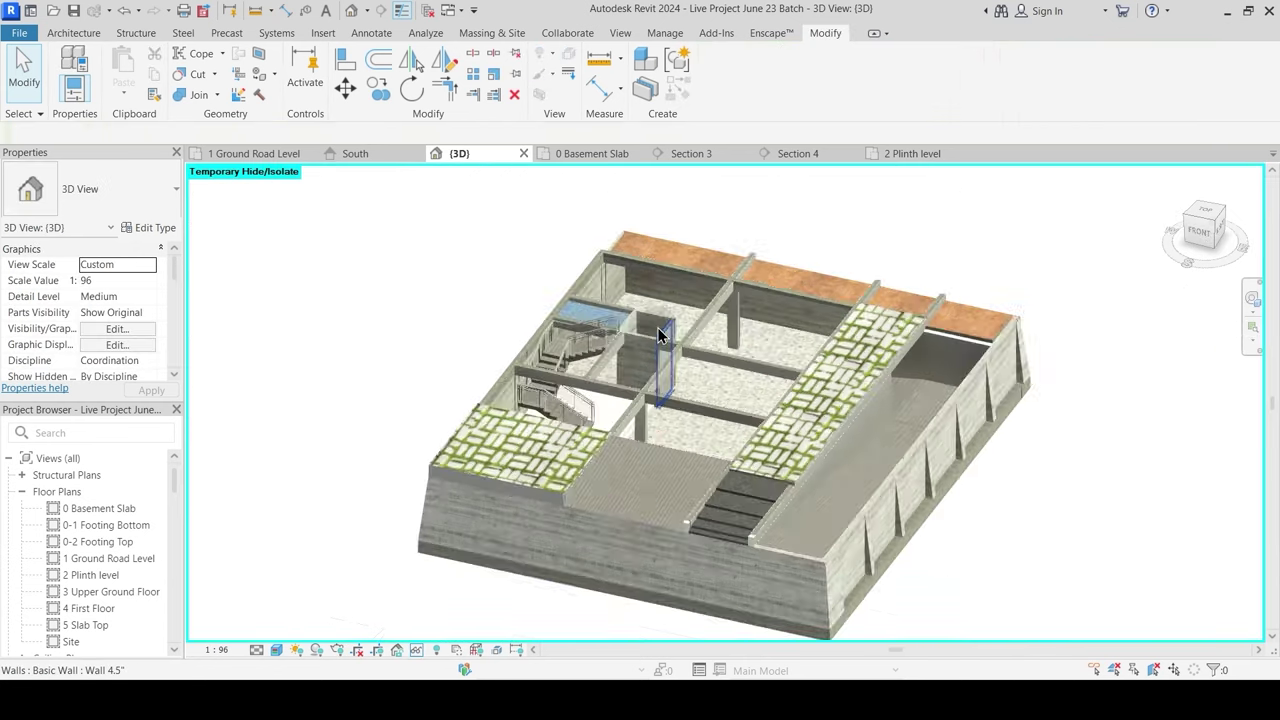
scroll(657, 327, "up", 6)
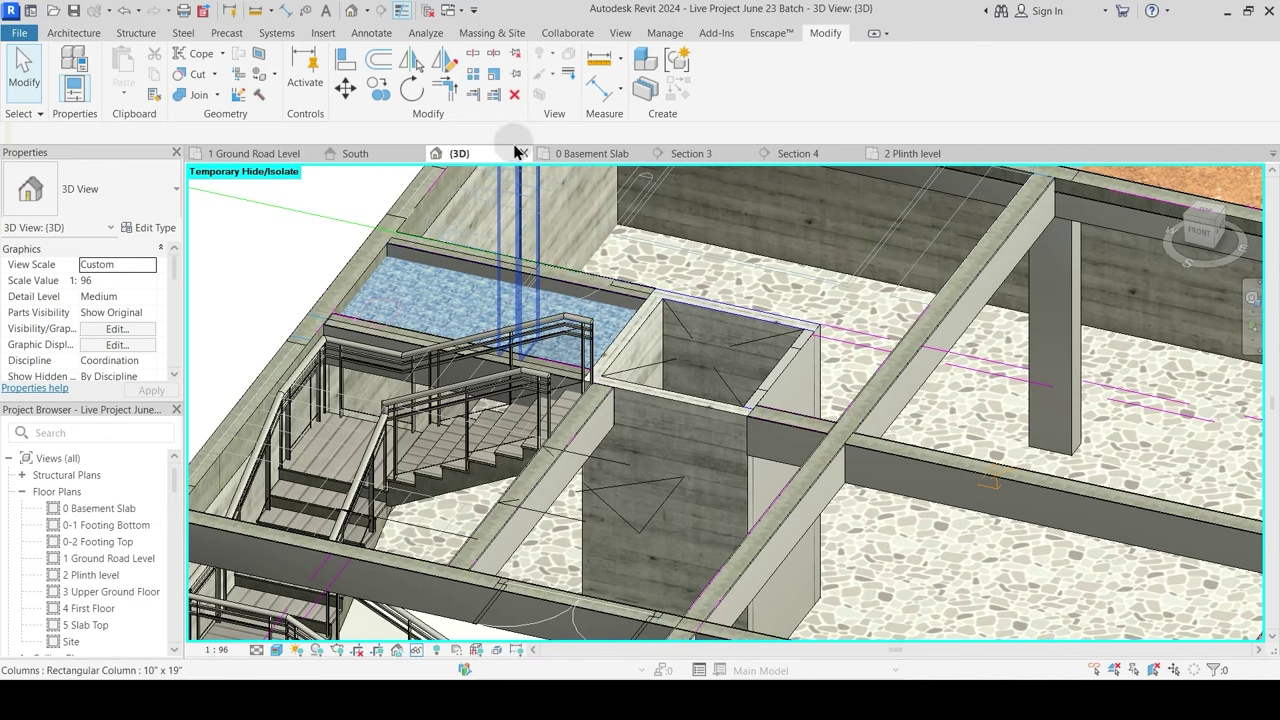
left_click(690, 154)
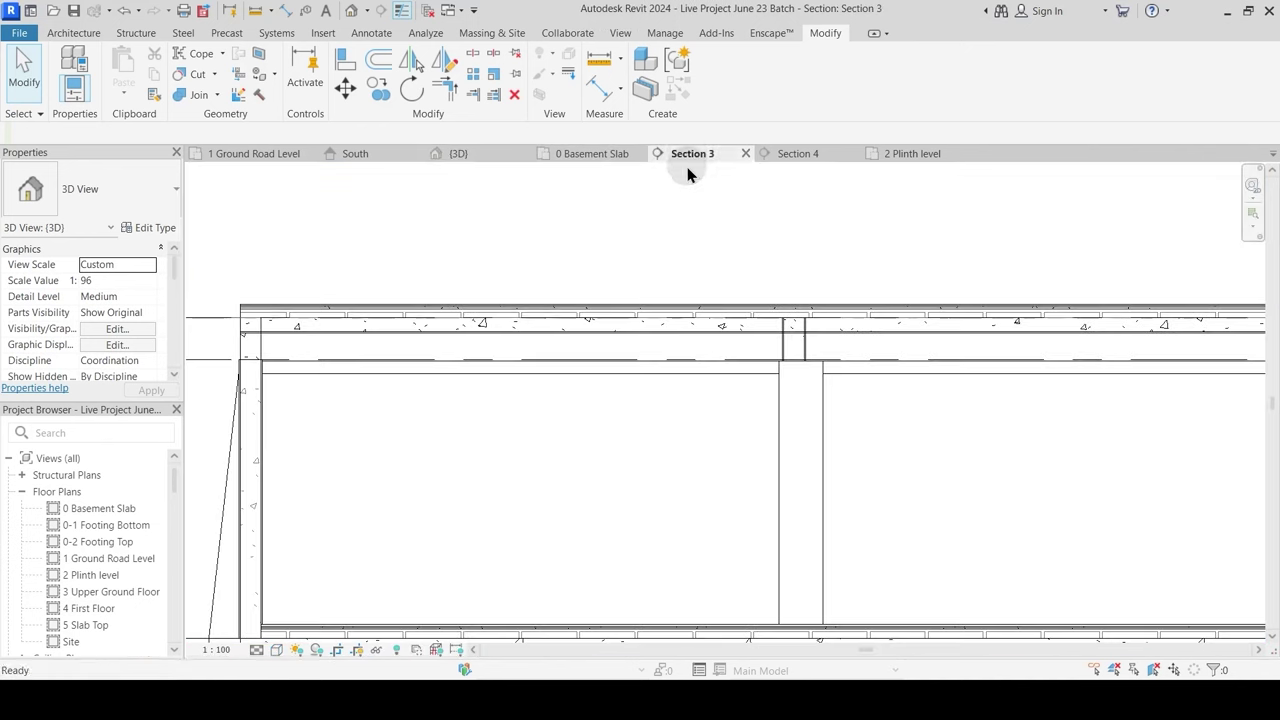
left_click(800, 153)
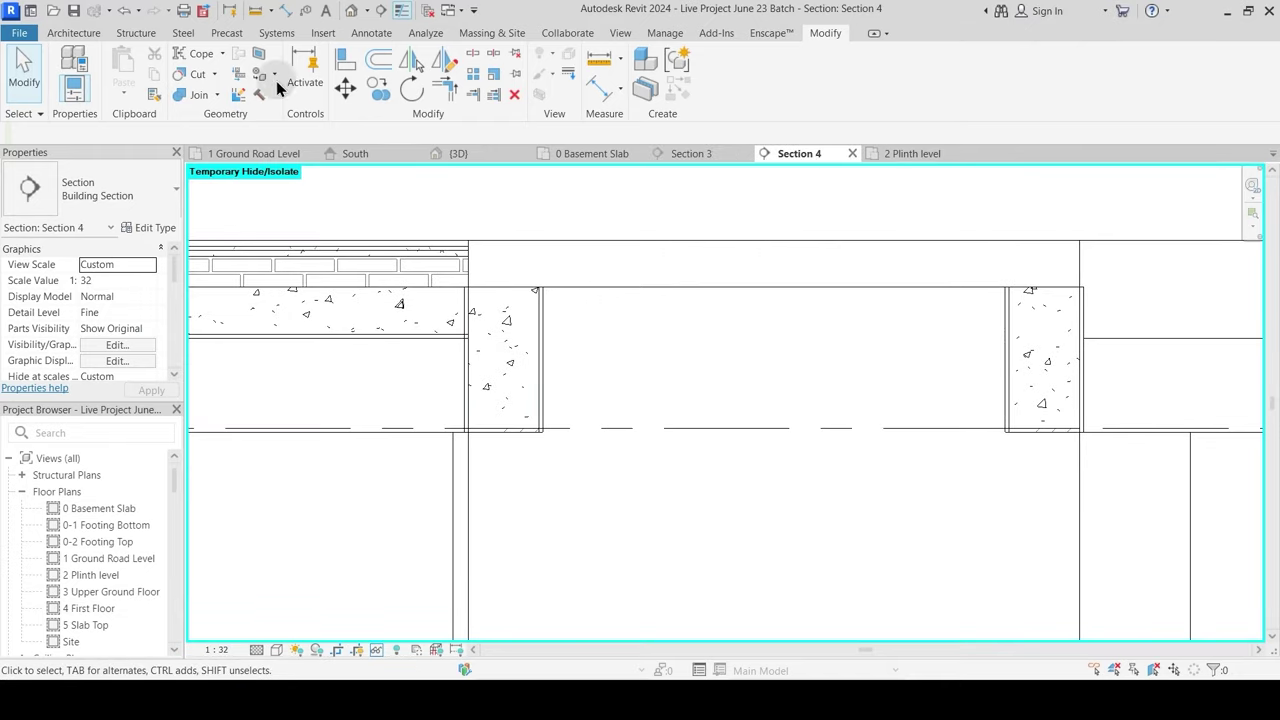
Step: Join the upper floor slab with the beam below it
left_click(198, 96)
left_click(450, 353)
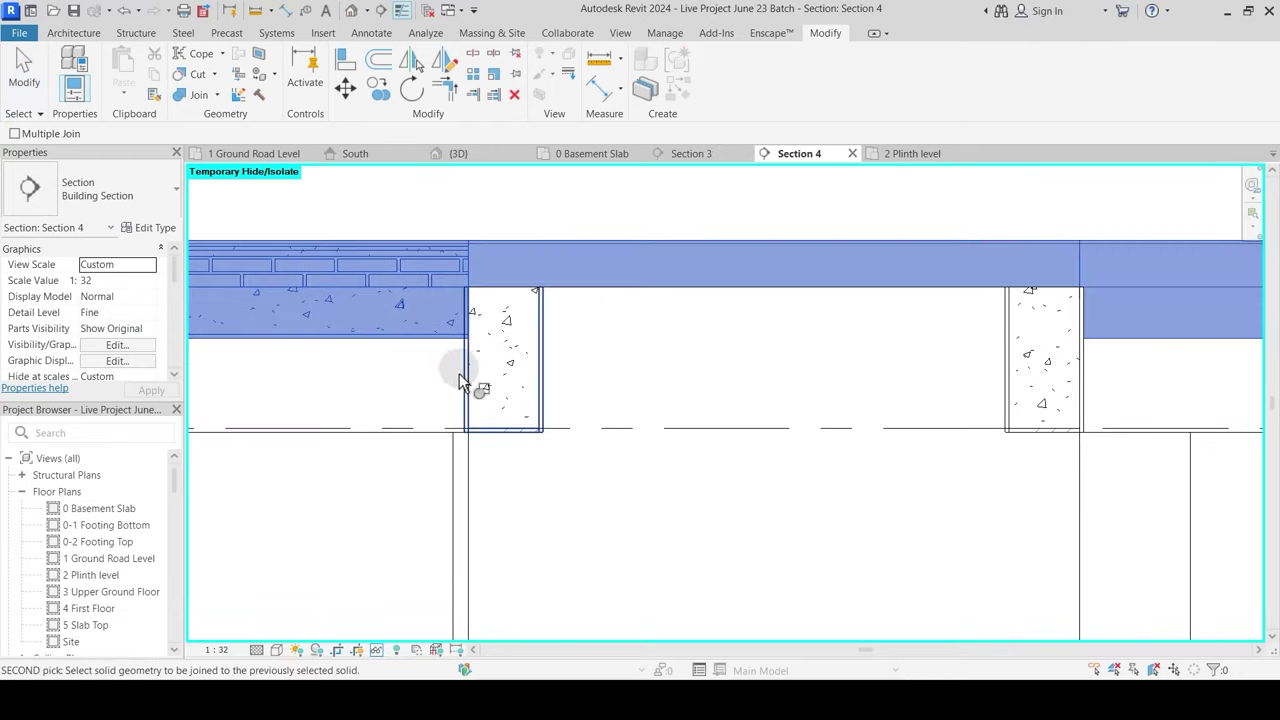
left_click(470, 383)
key("Escape")
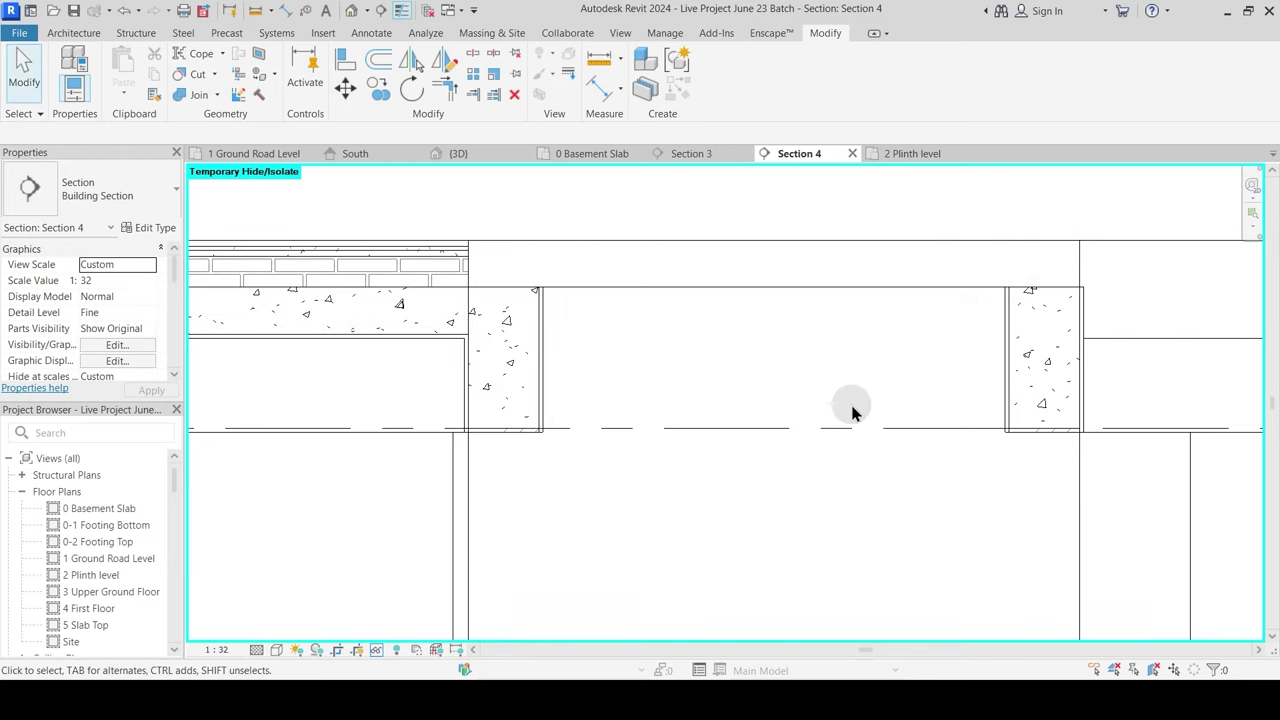
Step: Restore the temporarily hidden elements with HR; a brief Align attempt is cancelled
middle_click_drag(851, 409, 737, 398)
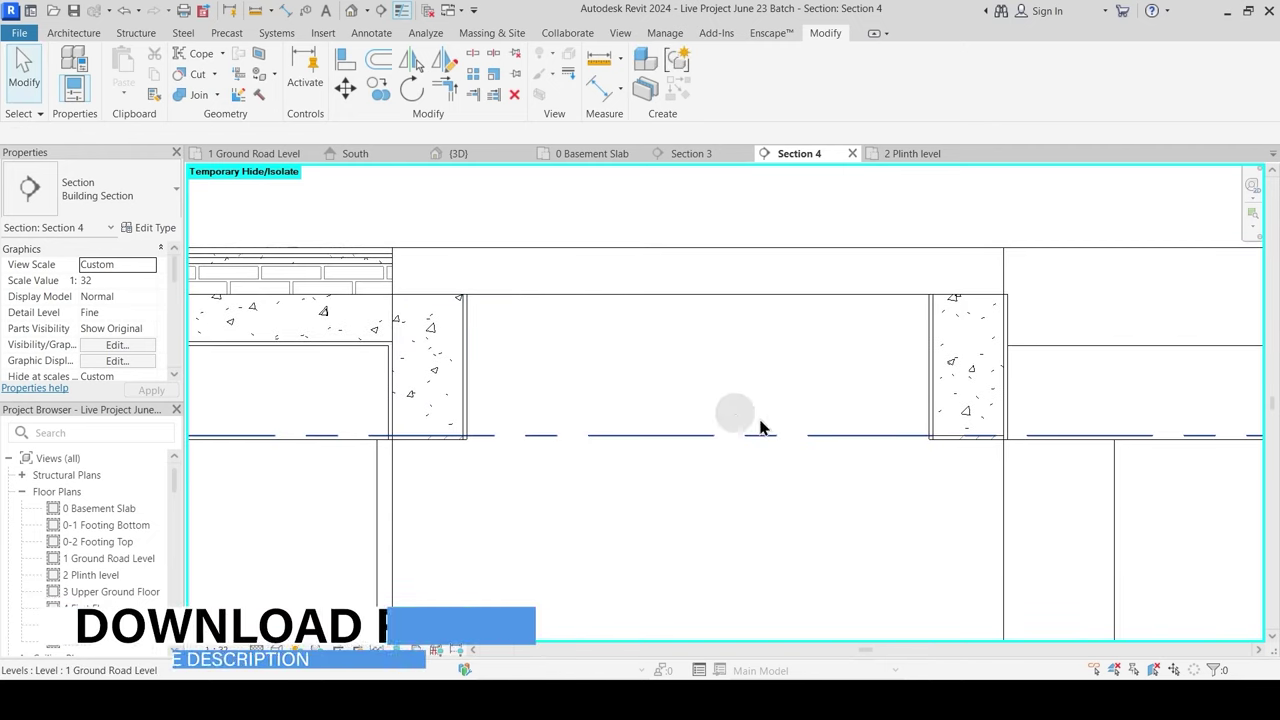
key("h")
key("r")
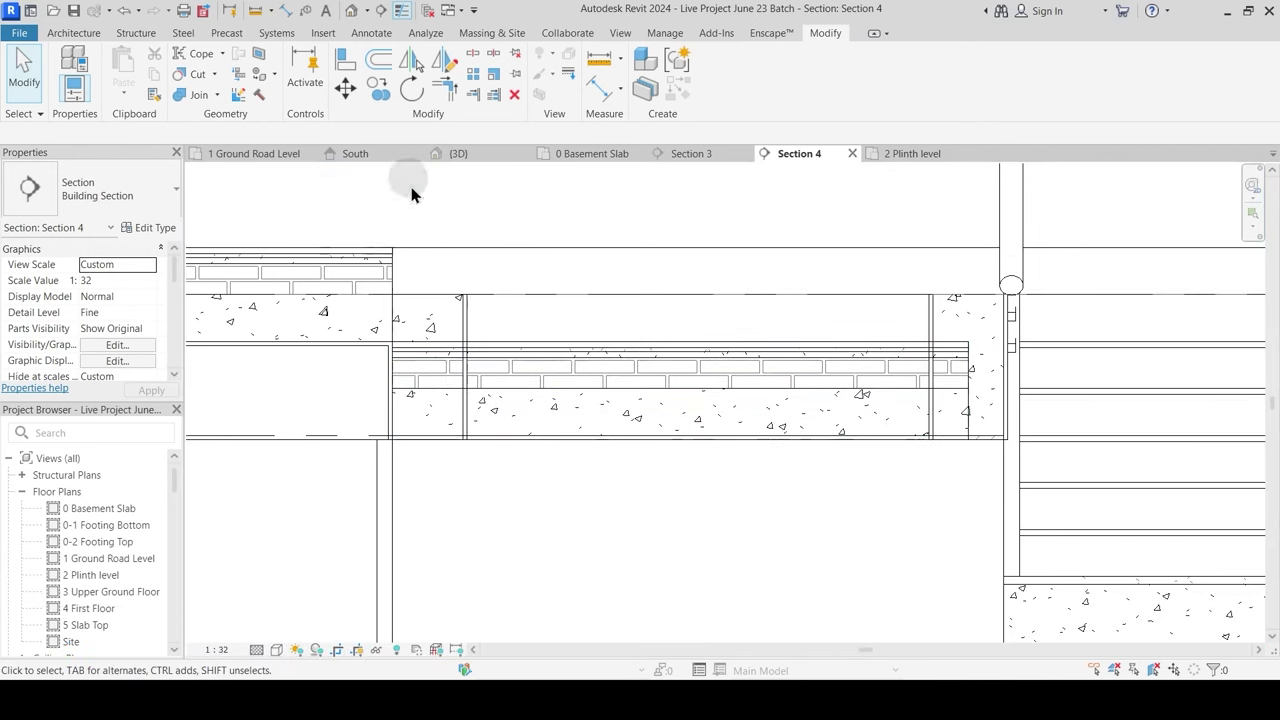
left_click(345, 60)
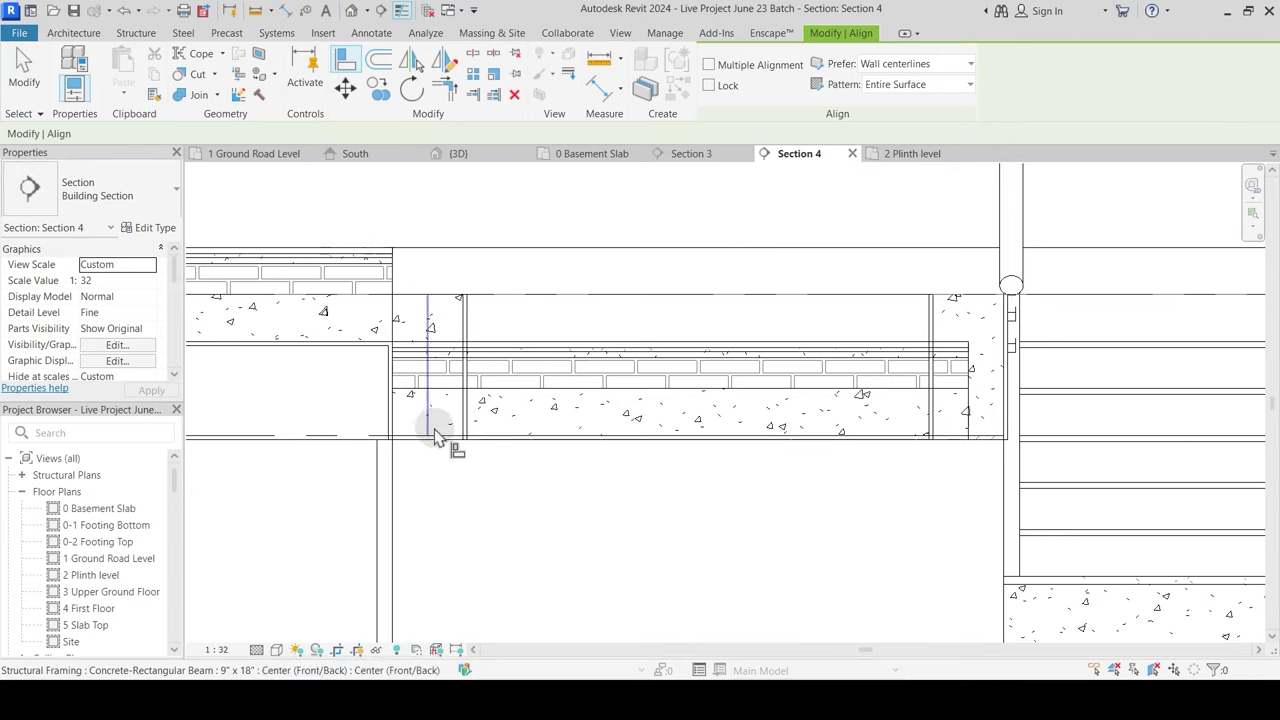
left_click(484, 402)
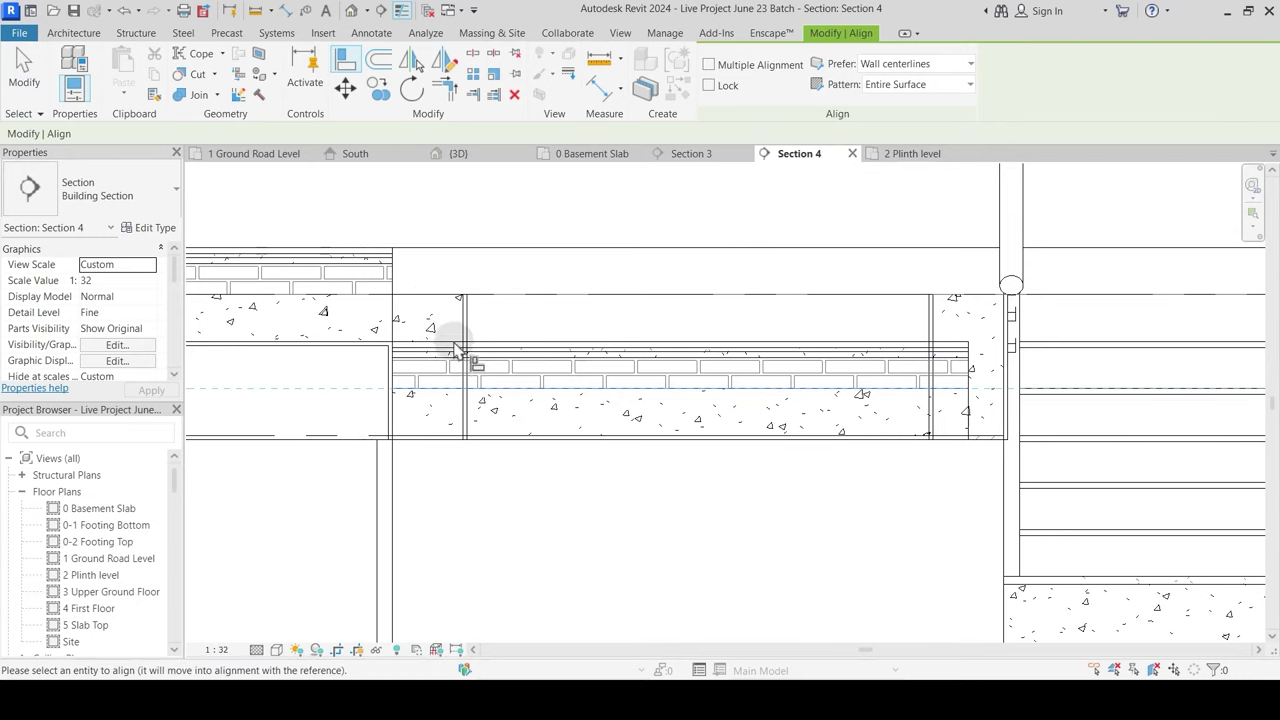
key("Escape")
key("Escape")
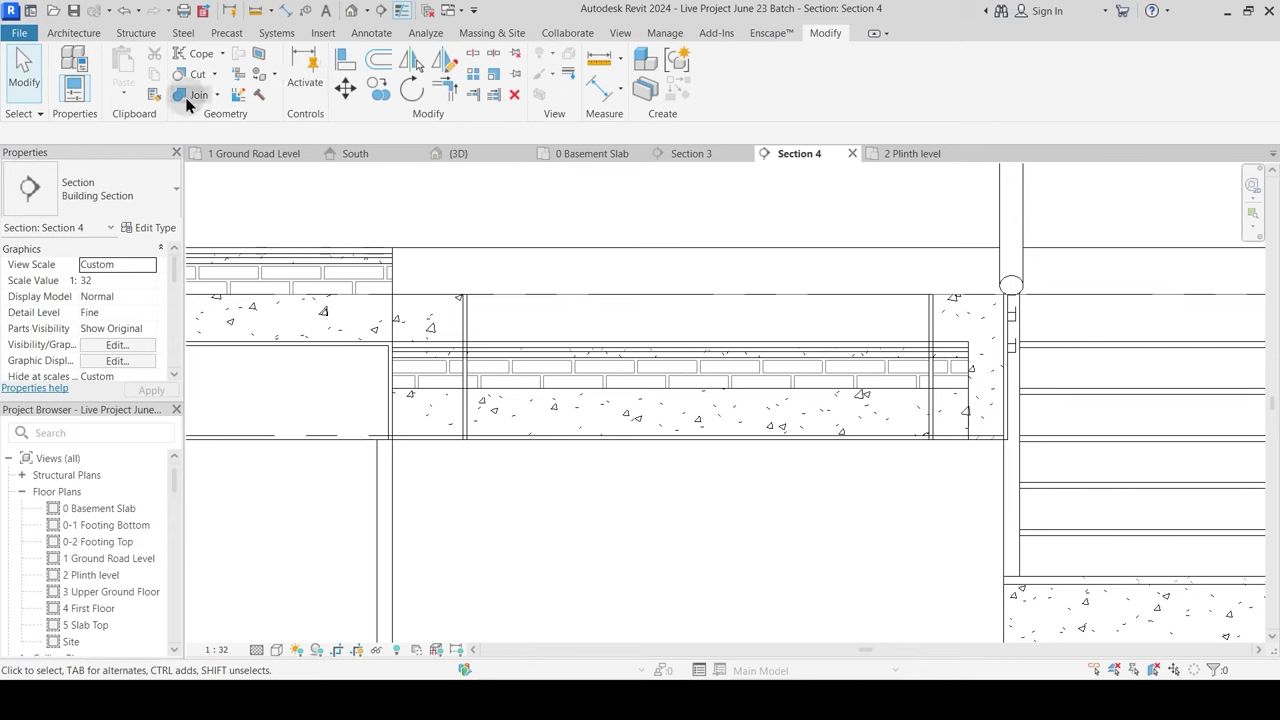
Step: Join the washroom sunk slab to the shear wall and to the beam
left_click(192, 95)
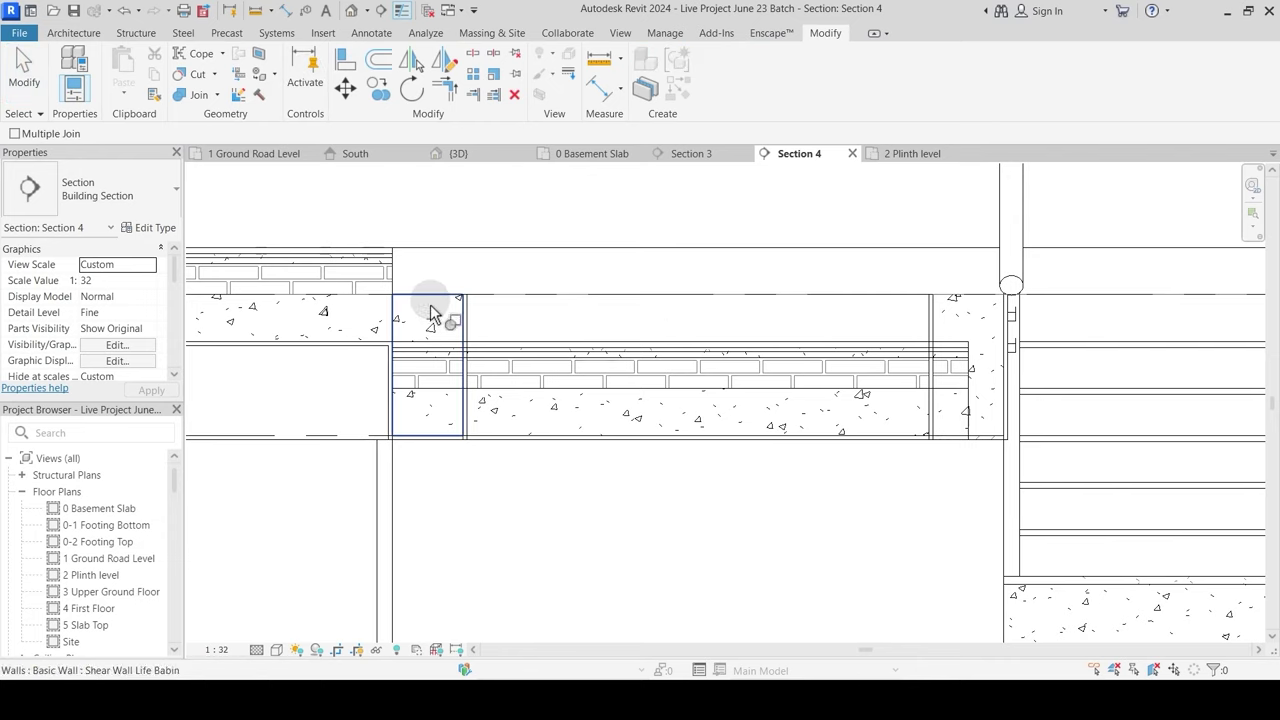
left_click(432, 310)
left_click(513, 391)
left_click(505, 388)
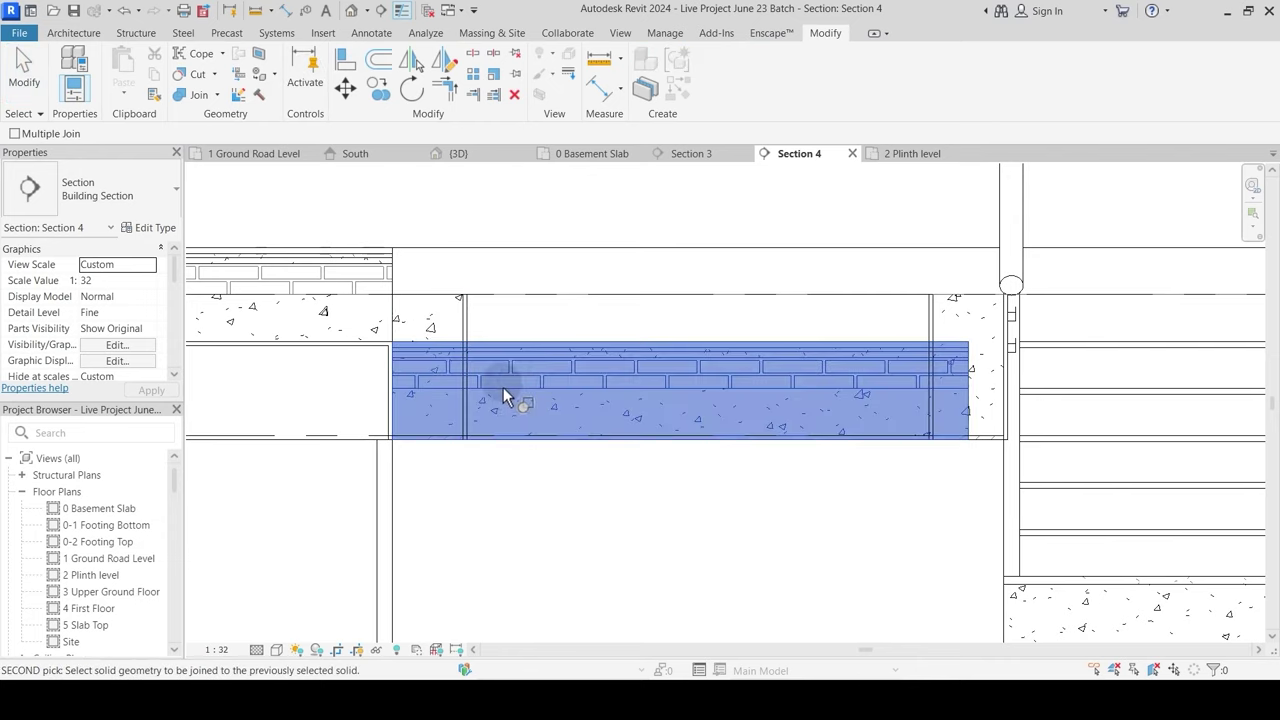
left_click(420, 302)
key("Escape")
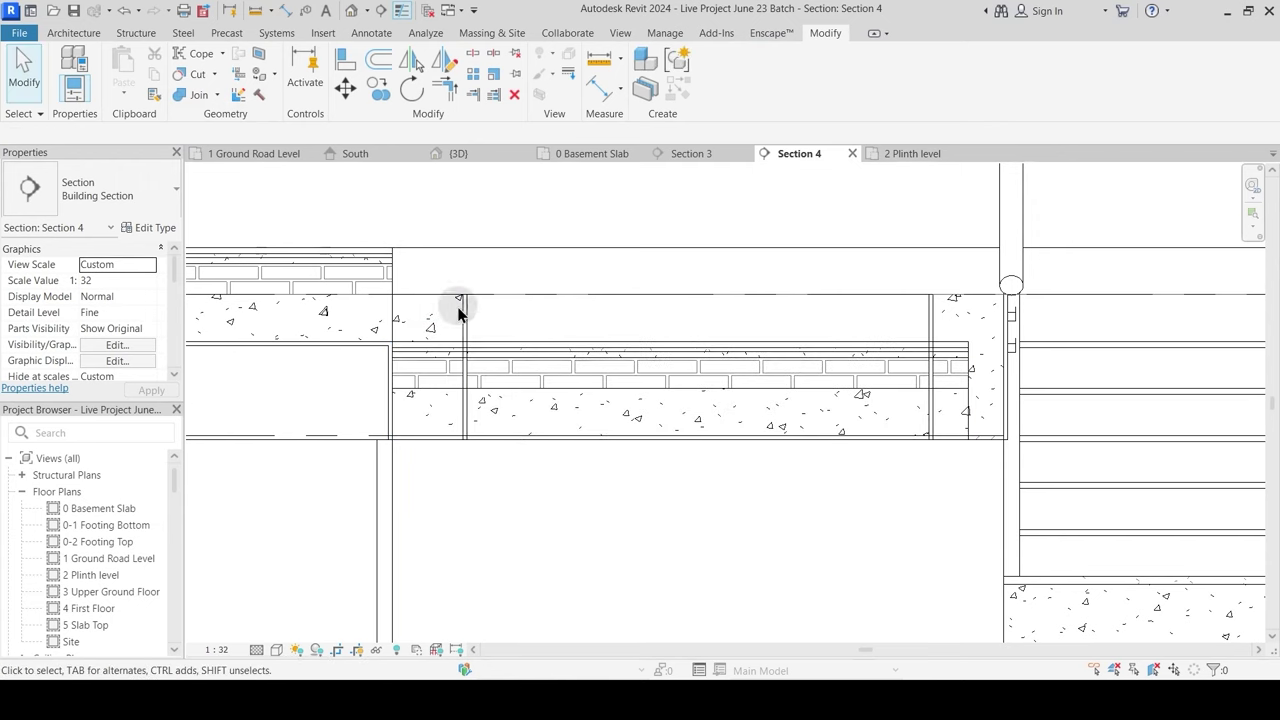
scroll(437, 320, "up", 3)
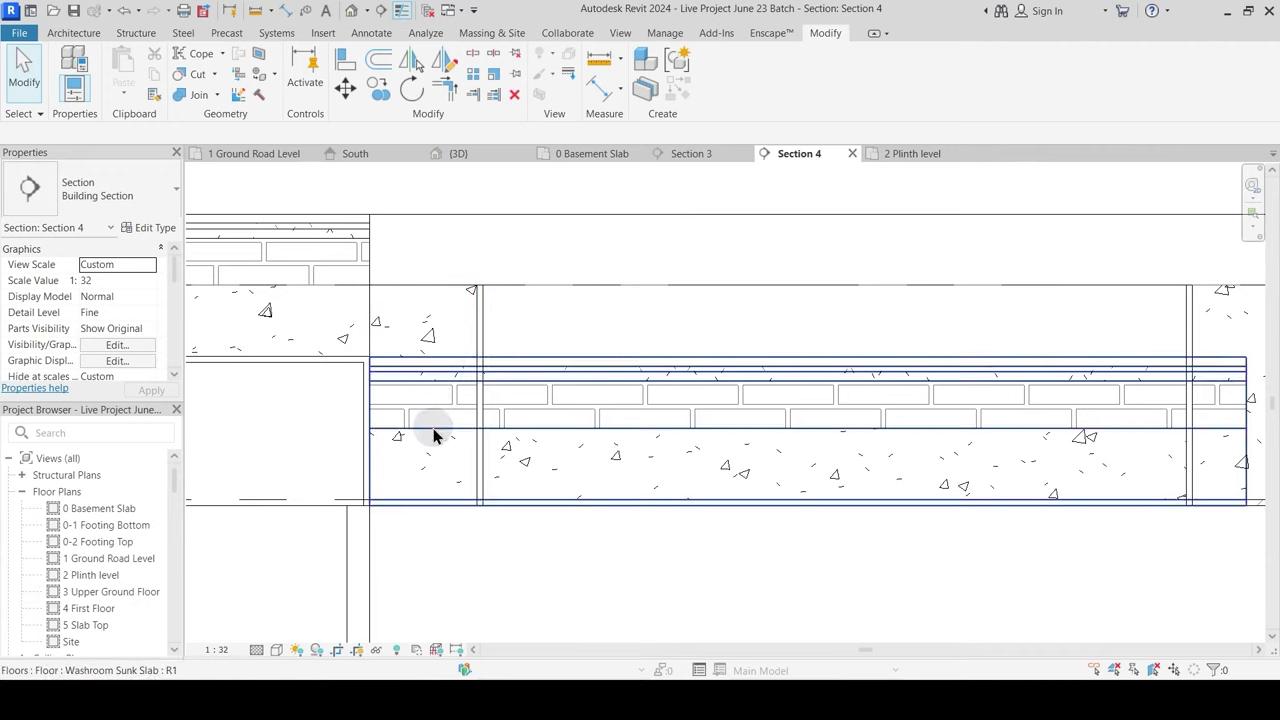
Step: Switch the join order between the left beam and the sunk slab
left_click(219, 95)
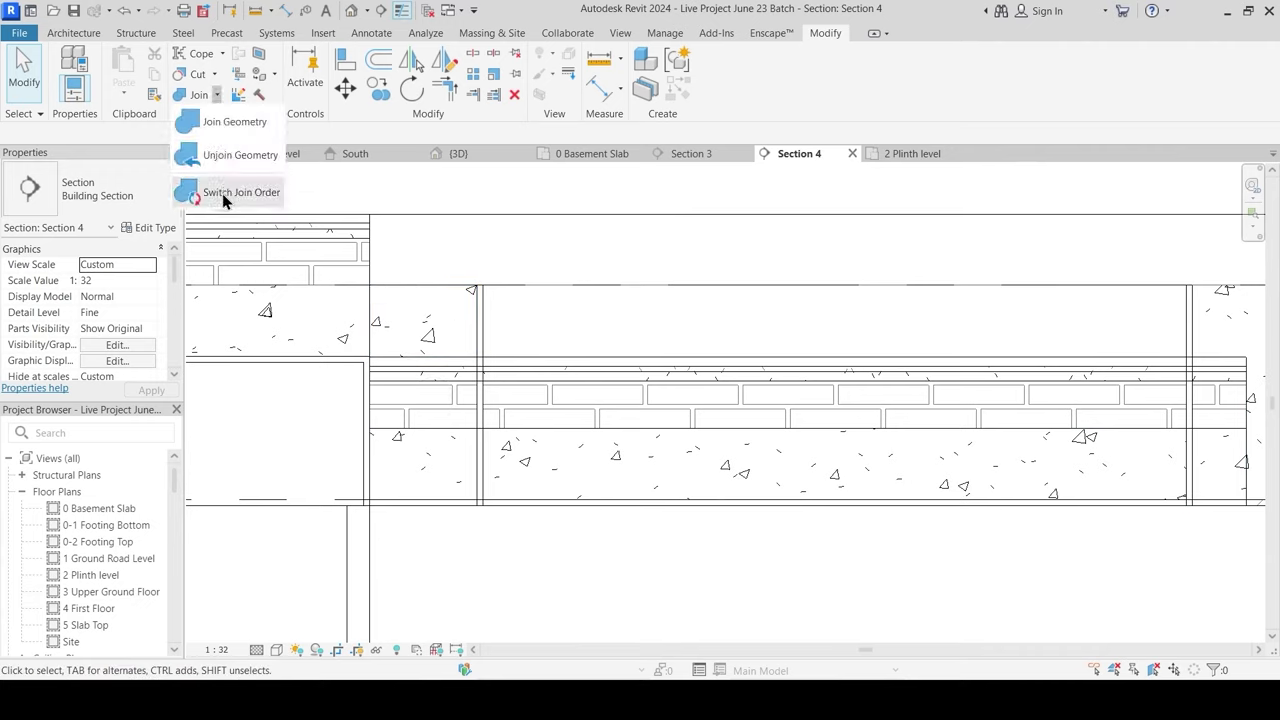
left_click(226, 190)
left_click(437, 297)
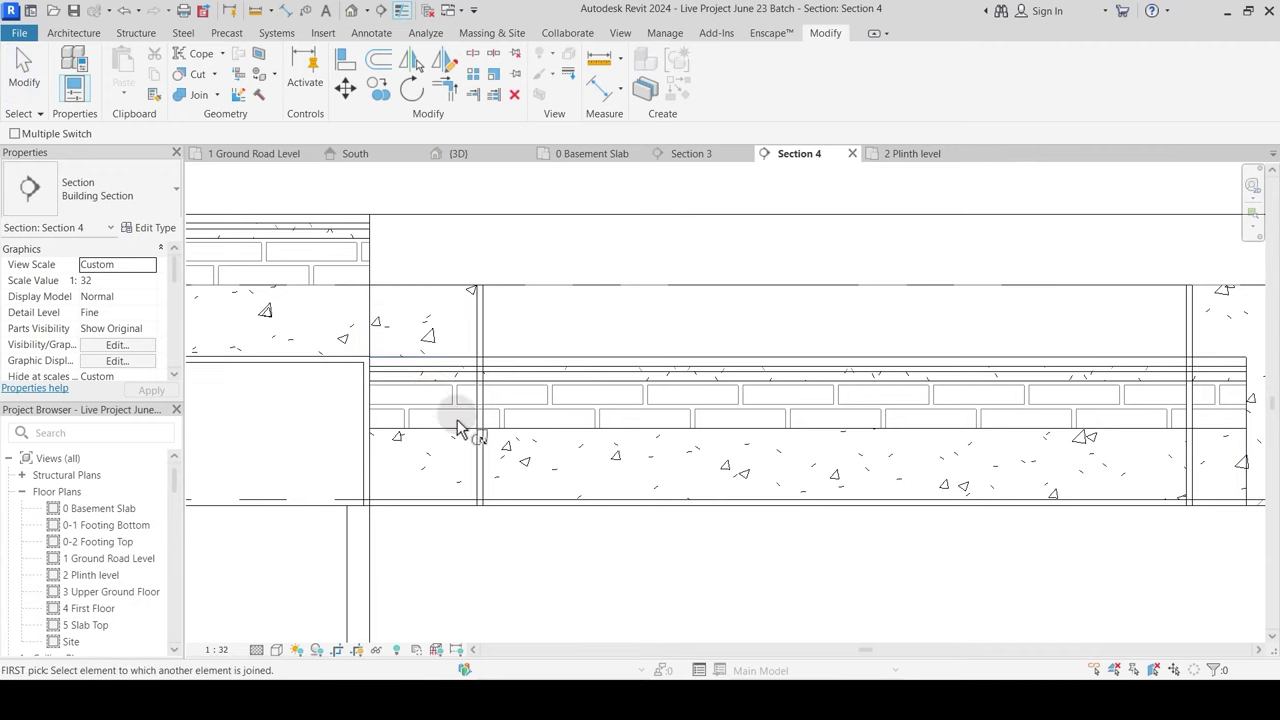
left_click(446, 304)
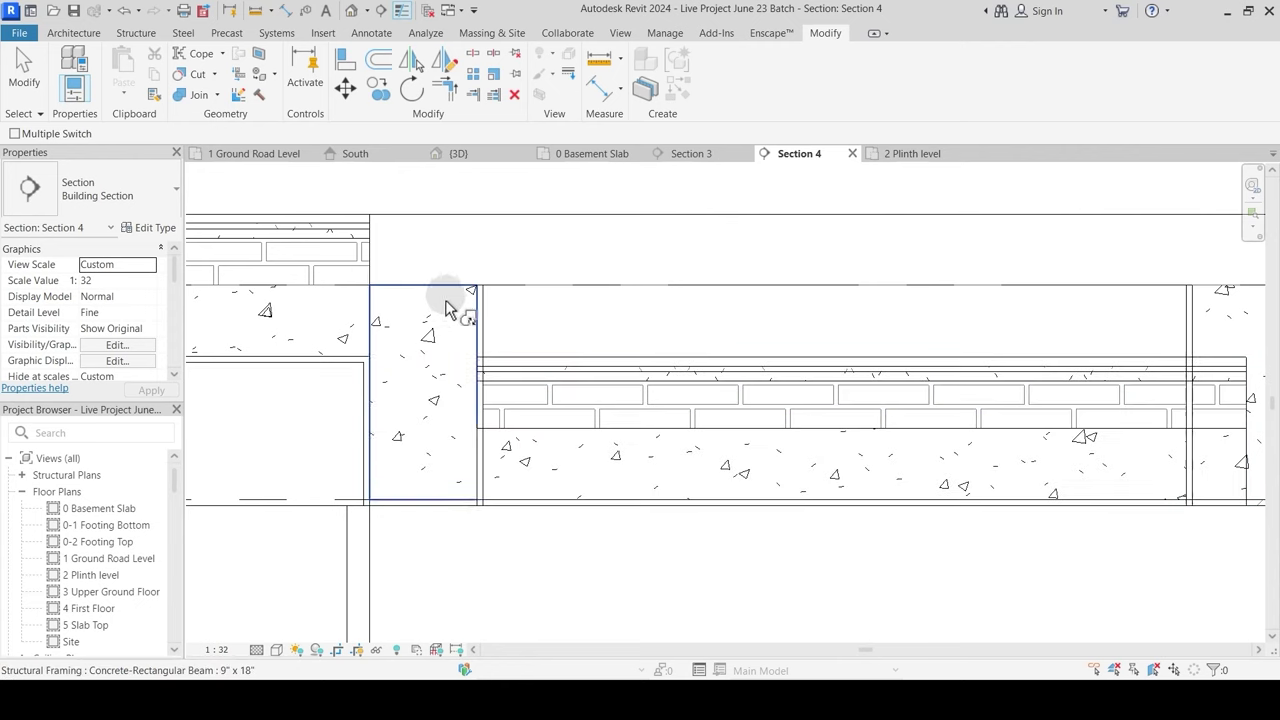
key("Escape")
scroll(571, 398, "down", 1)
scroll(540, 440, "up", 1)
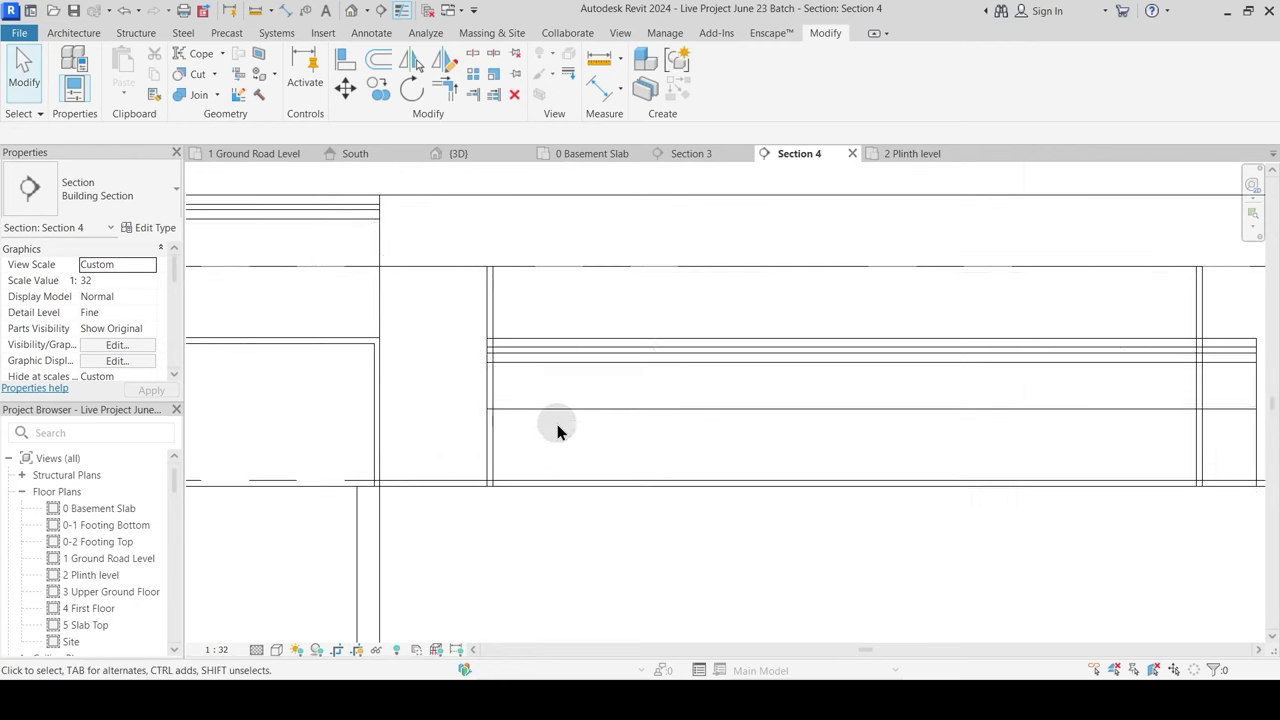
Step: Join the floor slab to the wall, then bring the right-hand beam into view
left_click(199, 95)
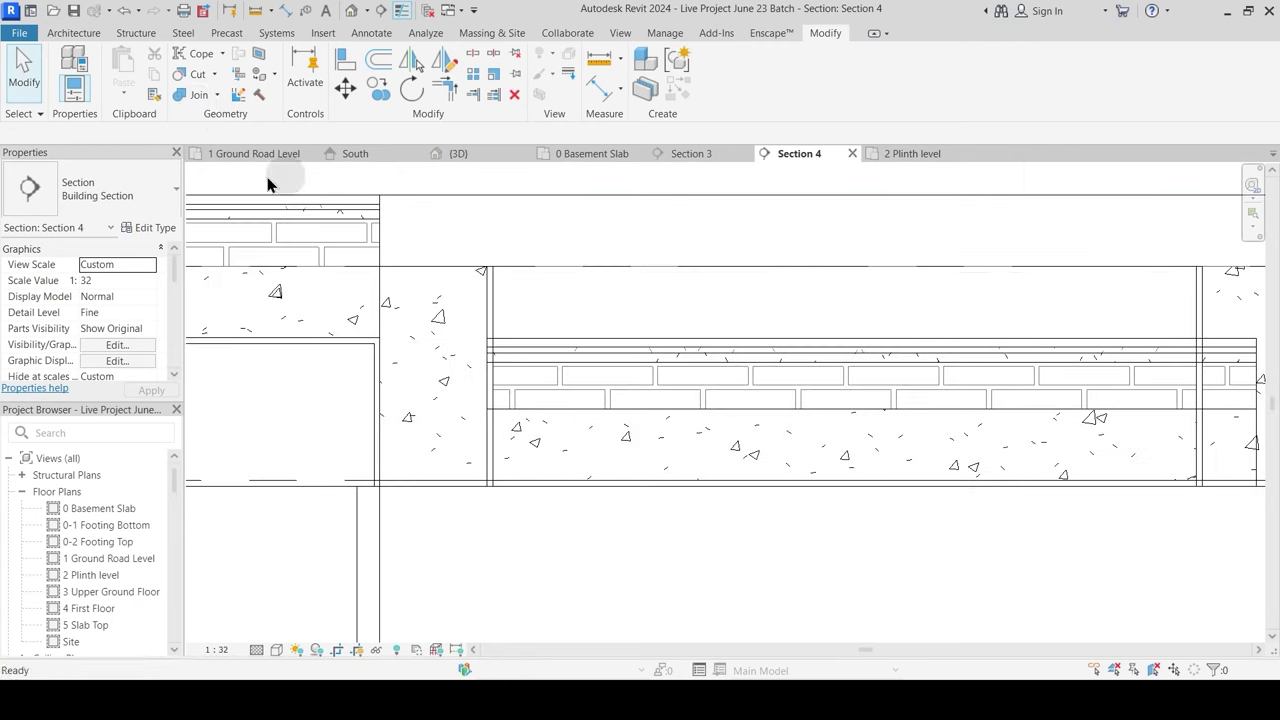
left_click(490, 330)
left_click(516, 362)
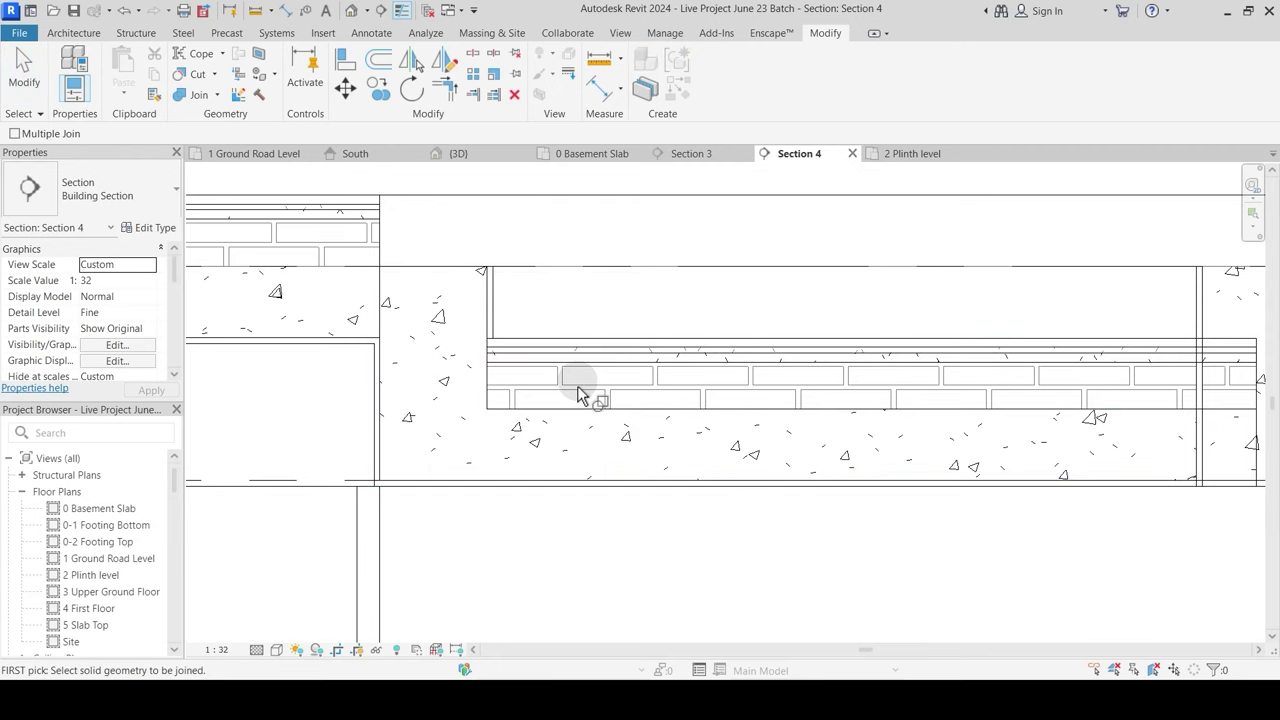
key("Escape")
scroll(574, 380, "down", 2)
middle_click_drag(884, 444, 706, 446)
scroll(837, 338, "up", 1)
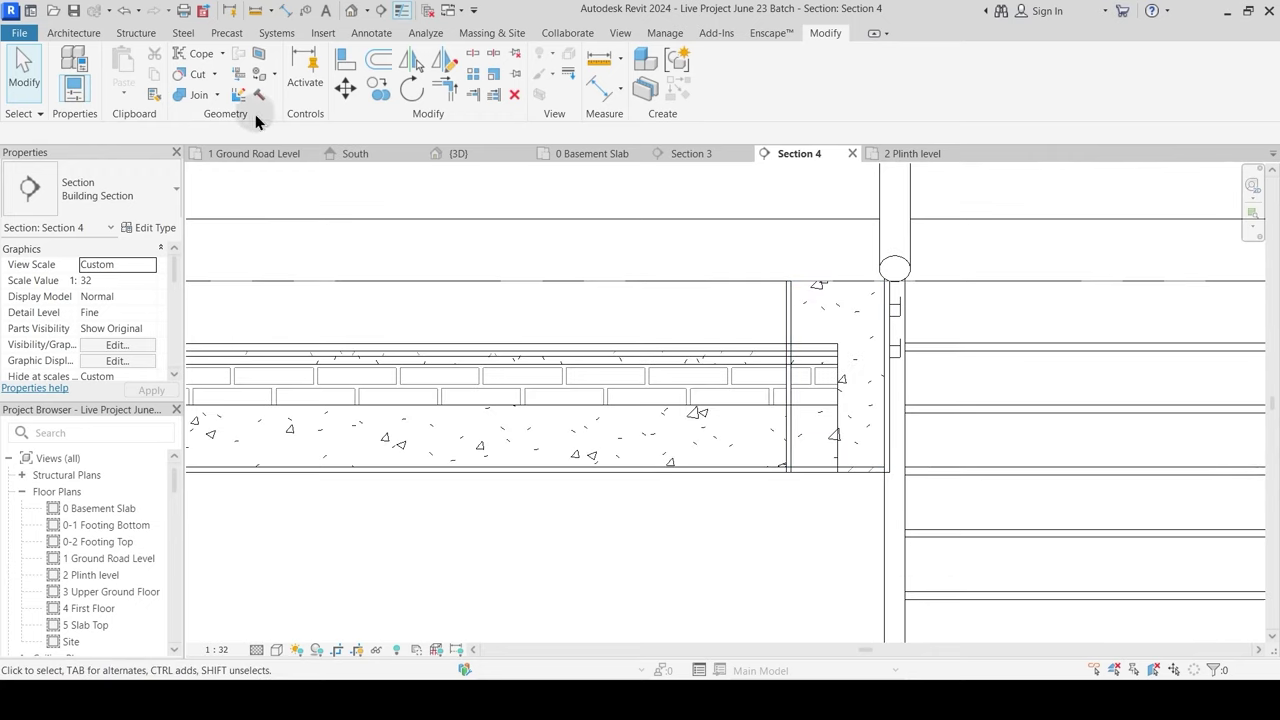
Step: Join the right-hand beam and the wall with the Washroom Sunk Slab
left_click(200, 97)
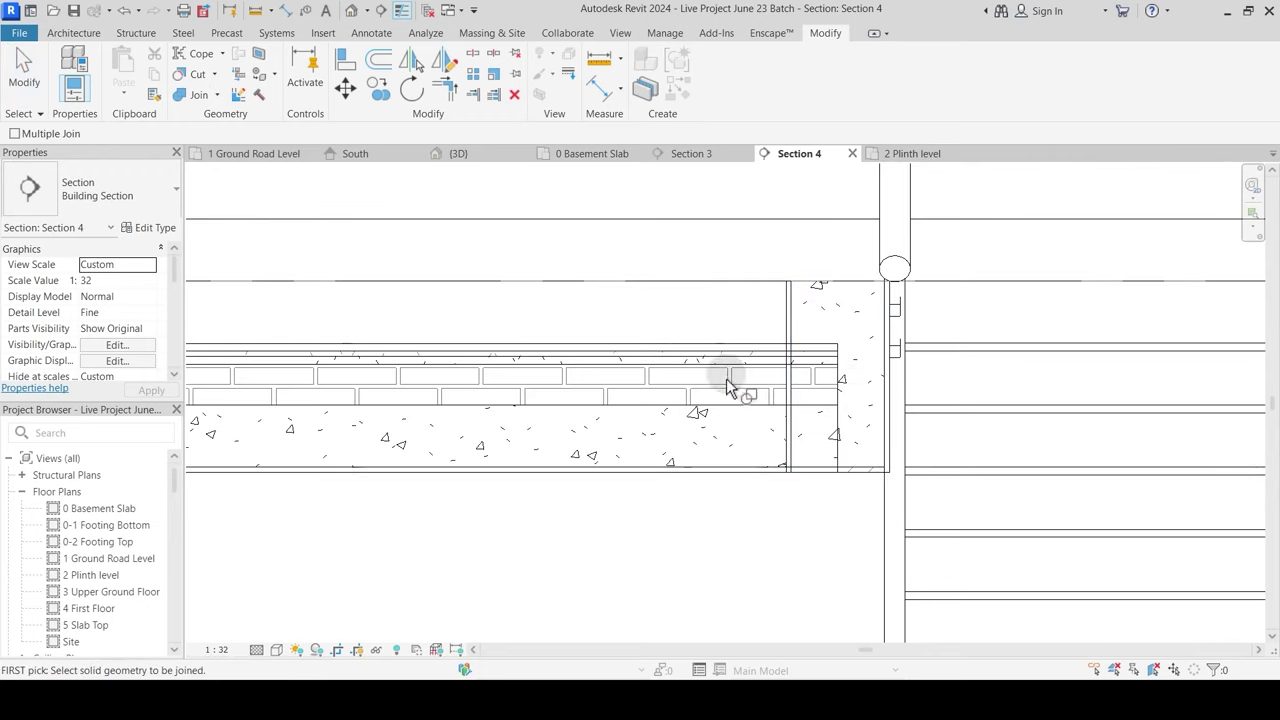
left_click(833, 295)
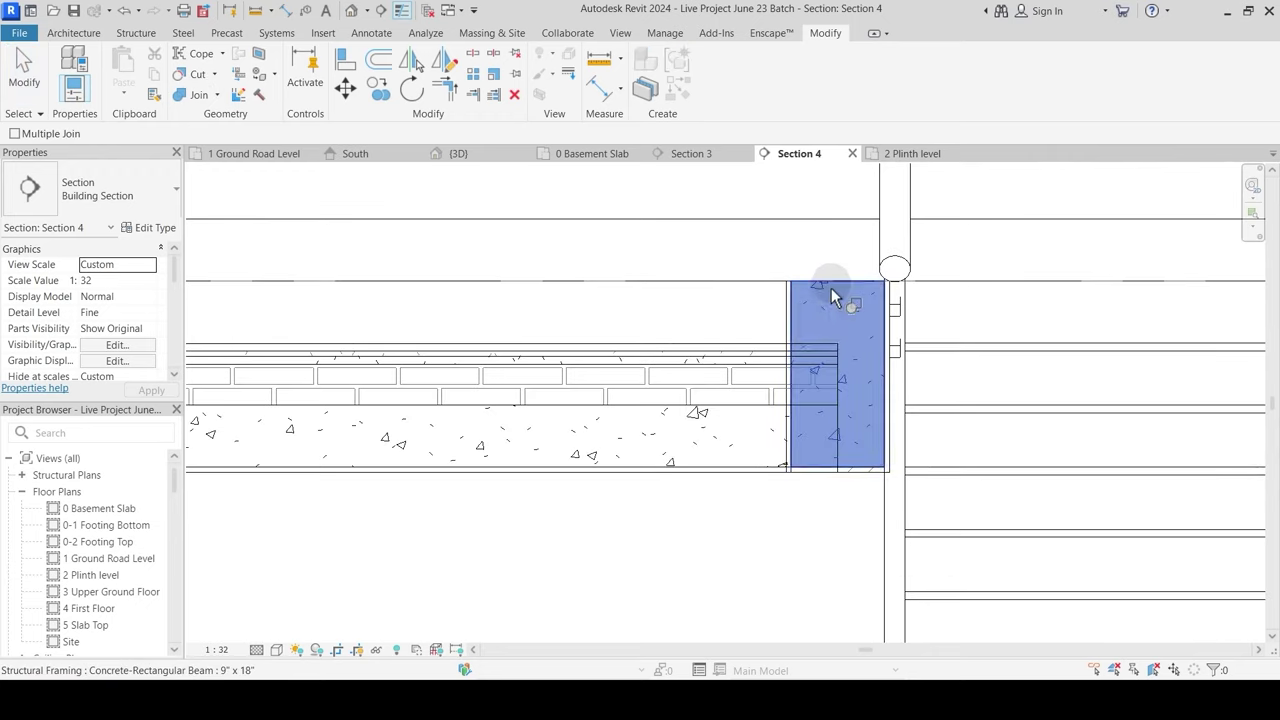
left_click(742, 417)
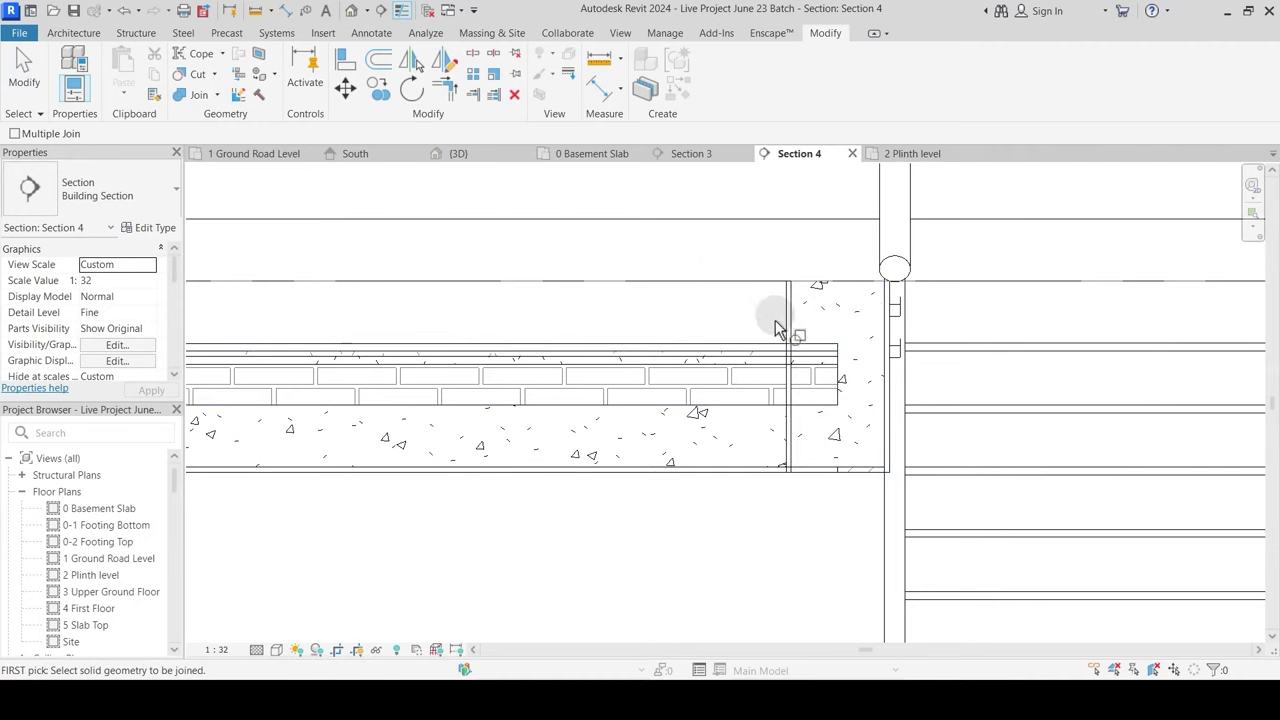
left_click(787, 360)
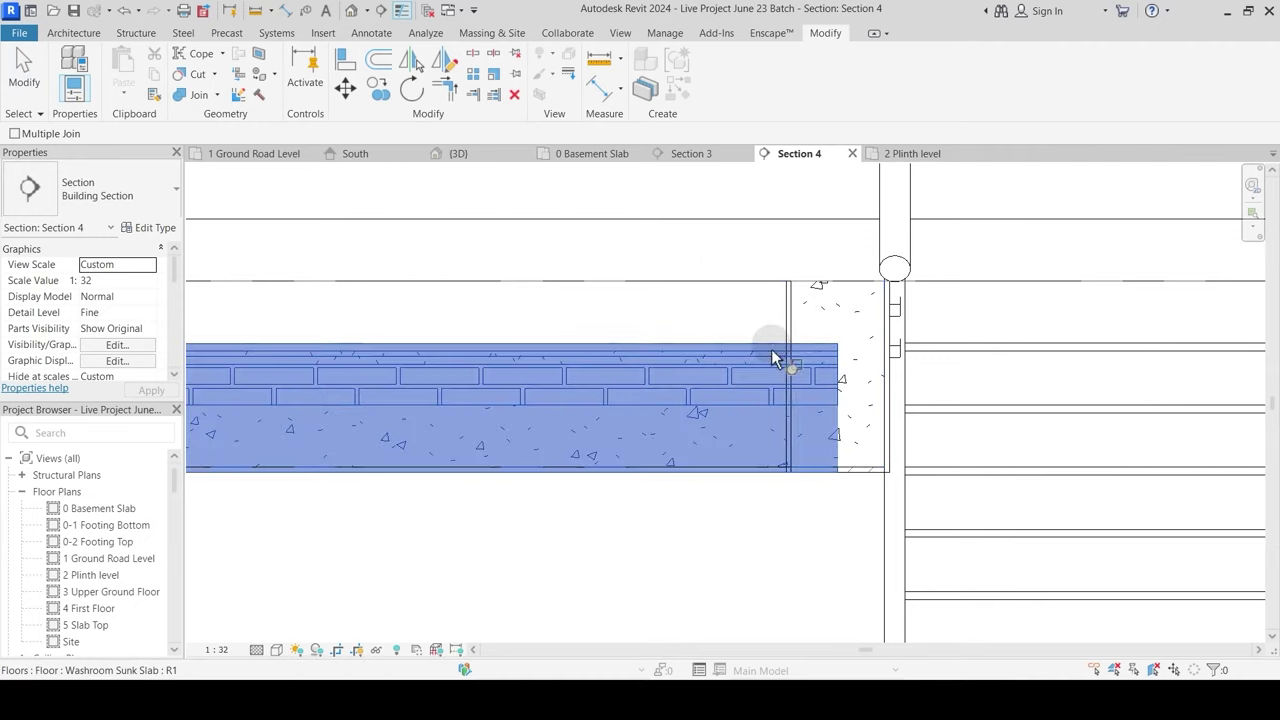
left_click(808, 320)
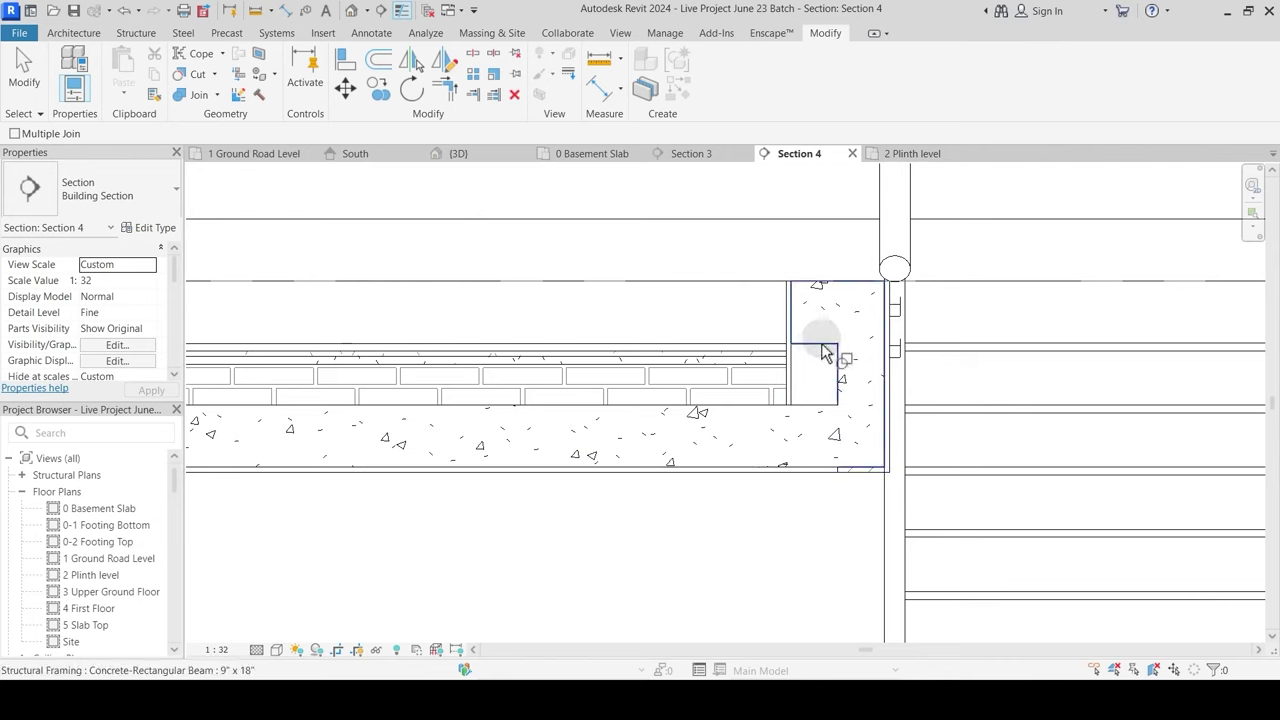
left_click(836, 381)
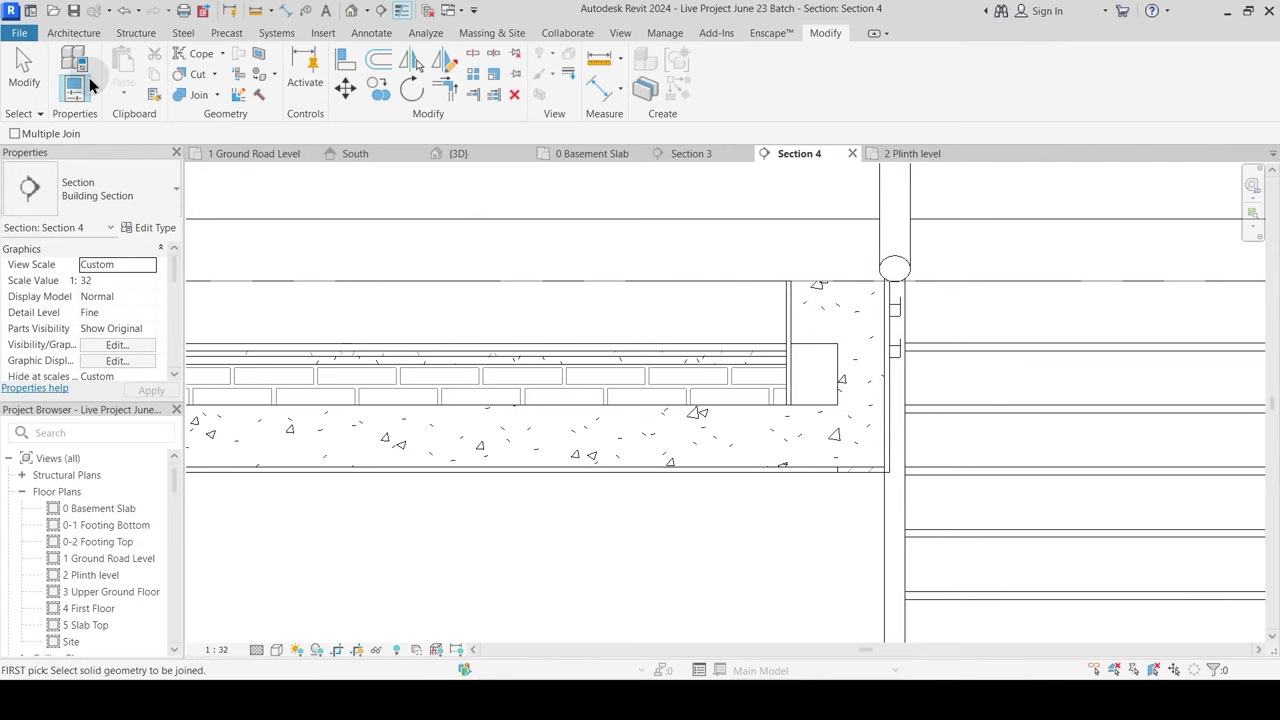
Step: Switch the right-hand beam's join order so the slab hatch runs through it
left_click(218, 95)
left_click(236, 192)
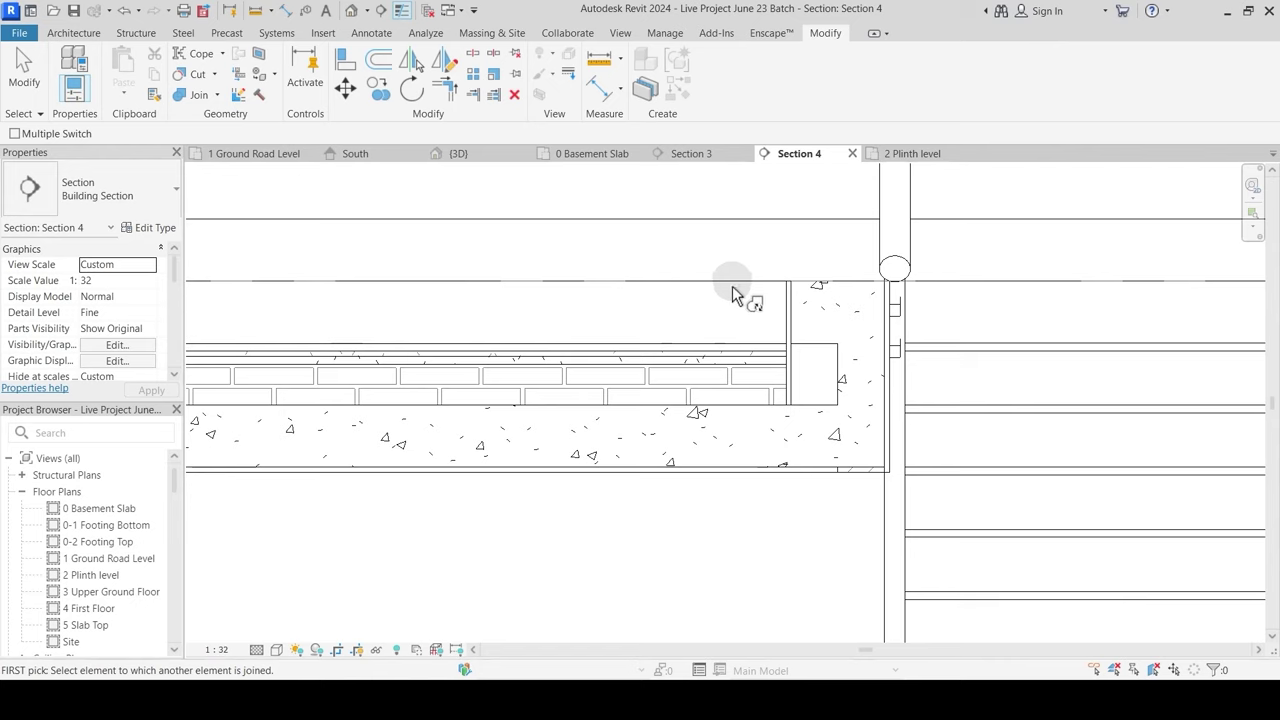
left_click(822, 292)
left_click(810, 421)
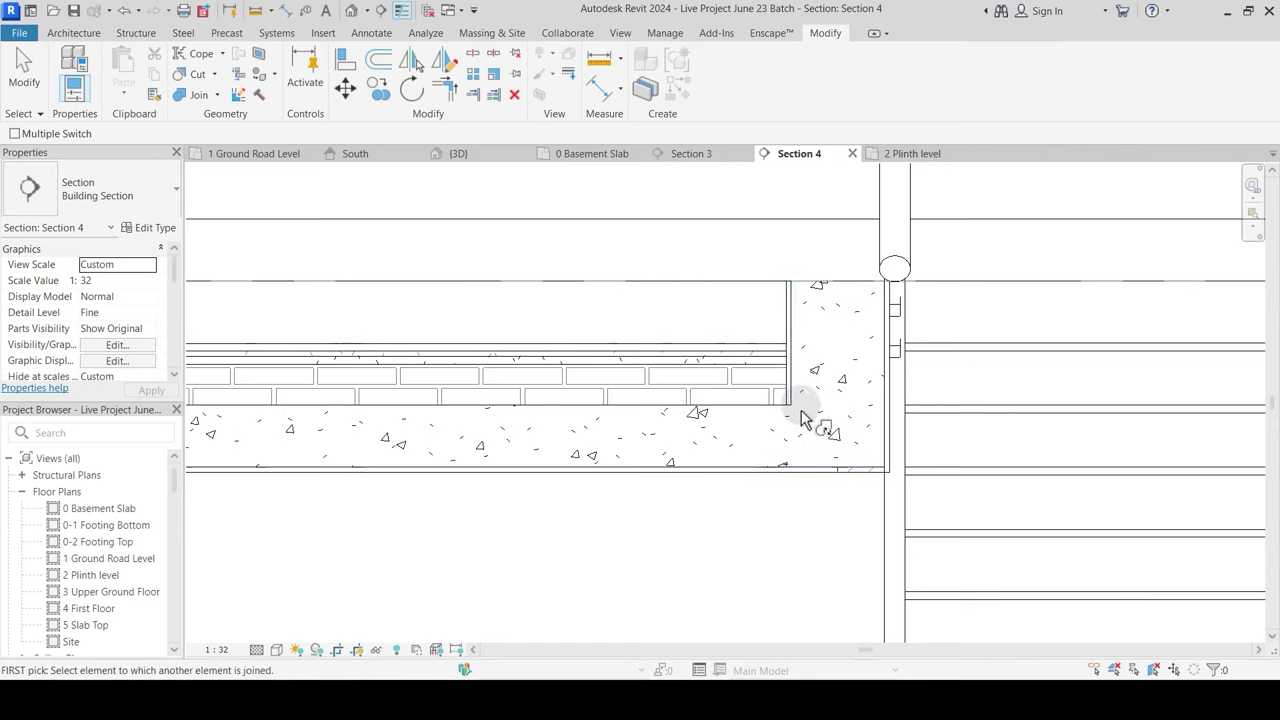
key("Escape")
scroll(597, 414, "down", 2)
scroll(617, 403, "up", 2)
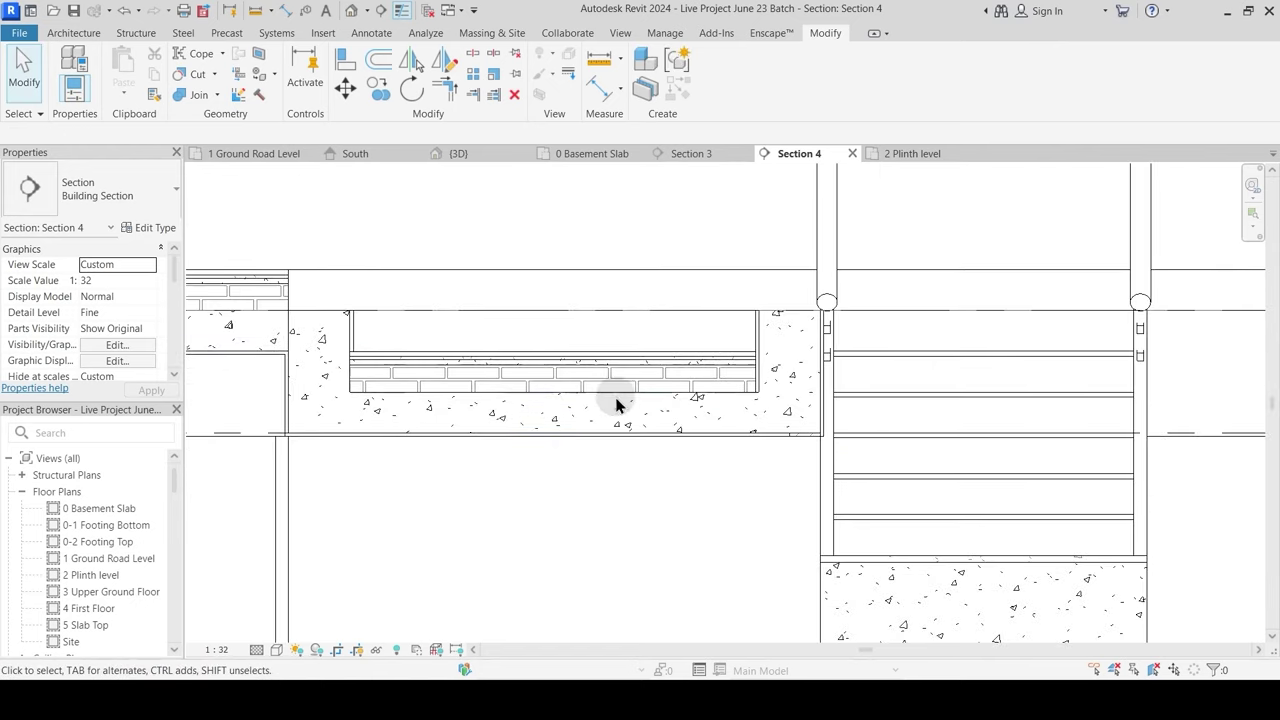
scroll(749, 351, "down", 2)
scroll(749, 351, "up", 3)
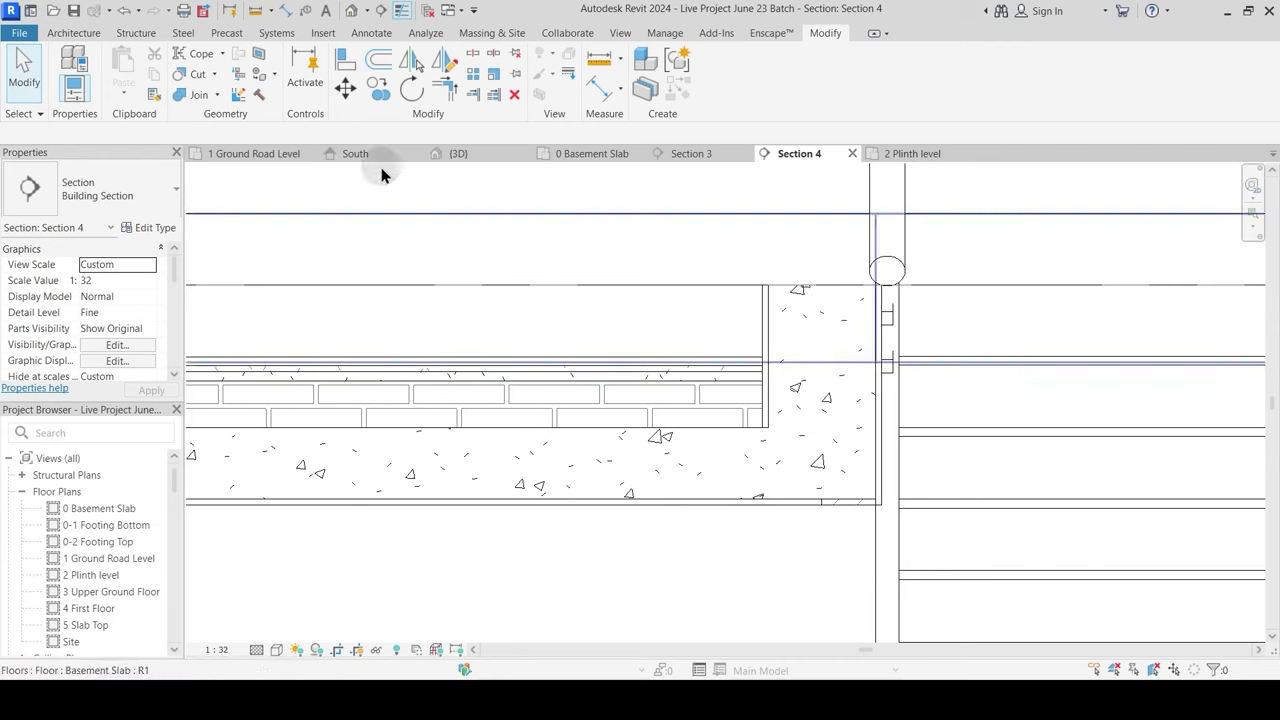
Step: Join the wall with the sunk slab, dismiss the non-intersecting warning, and toggle Thin Lines
left_click(198, 98)
left_click(735, 366)
left_click(768, 333)
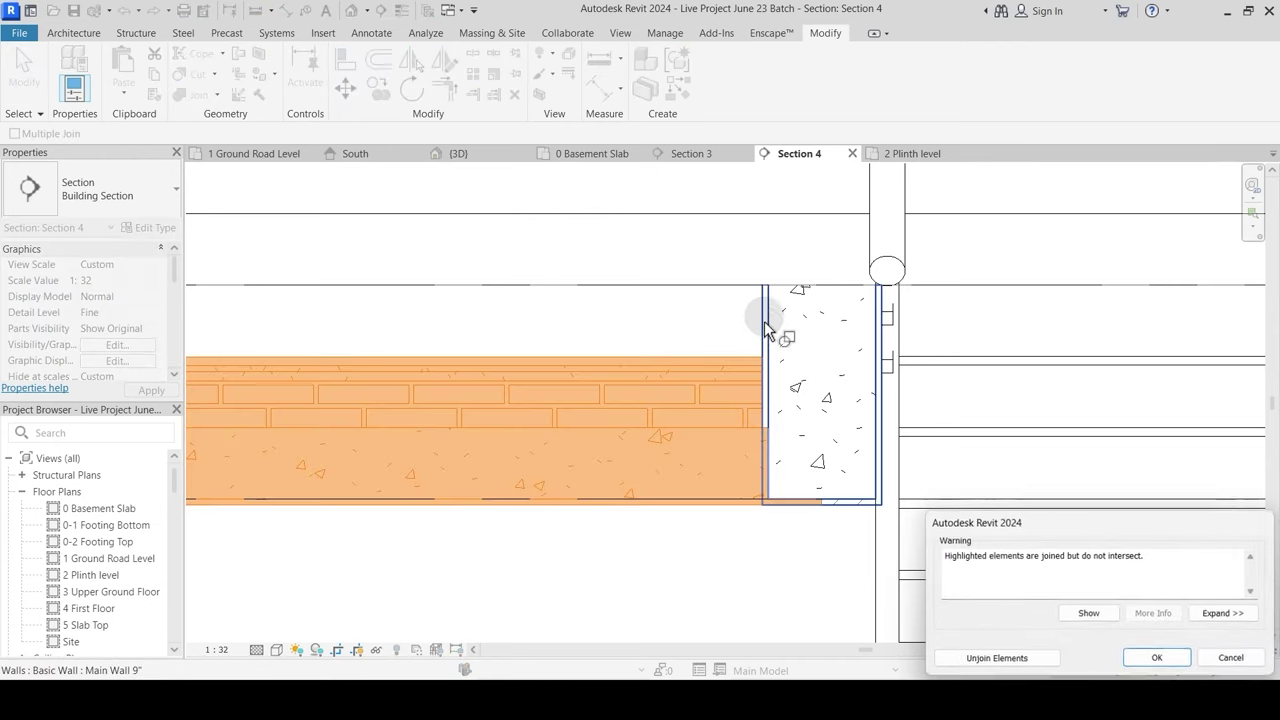
key("Escape")
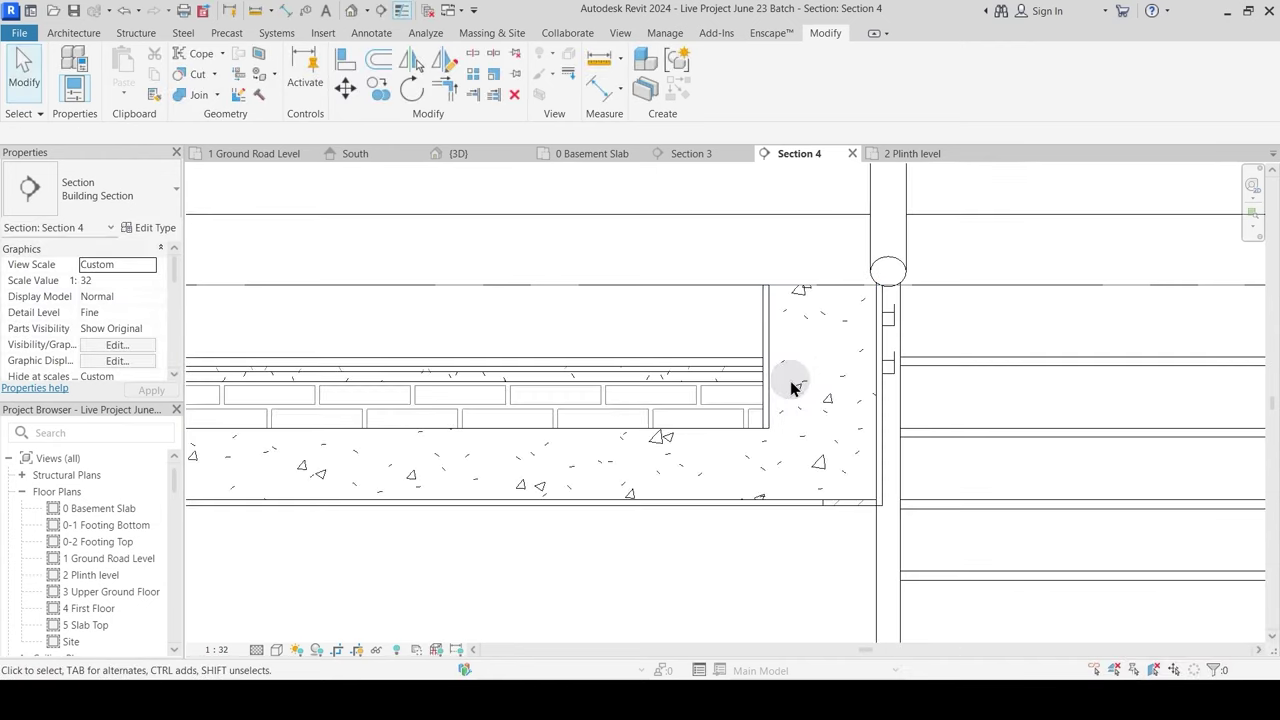
scroll(790, 388, "down", 2)
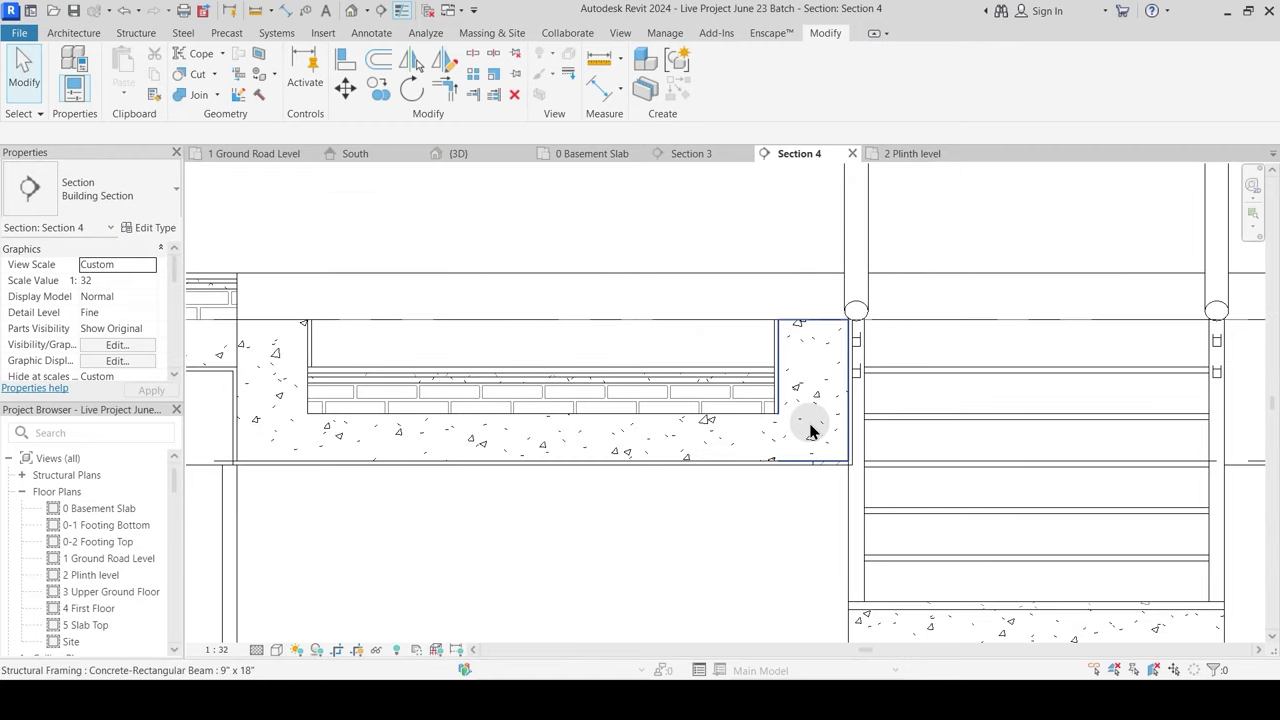
scroll(760, 434, "up", 2)
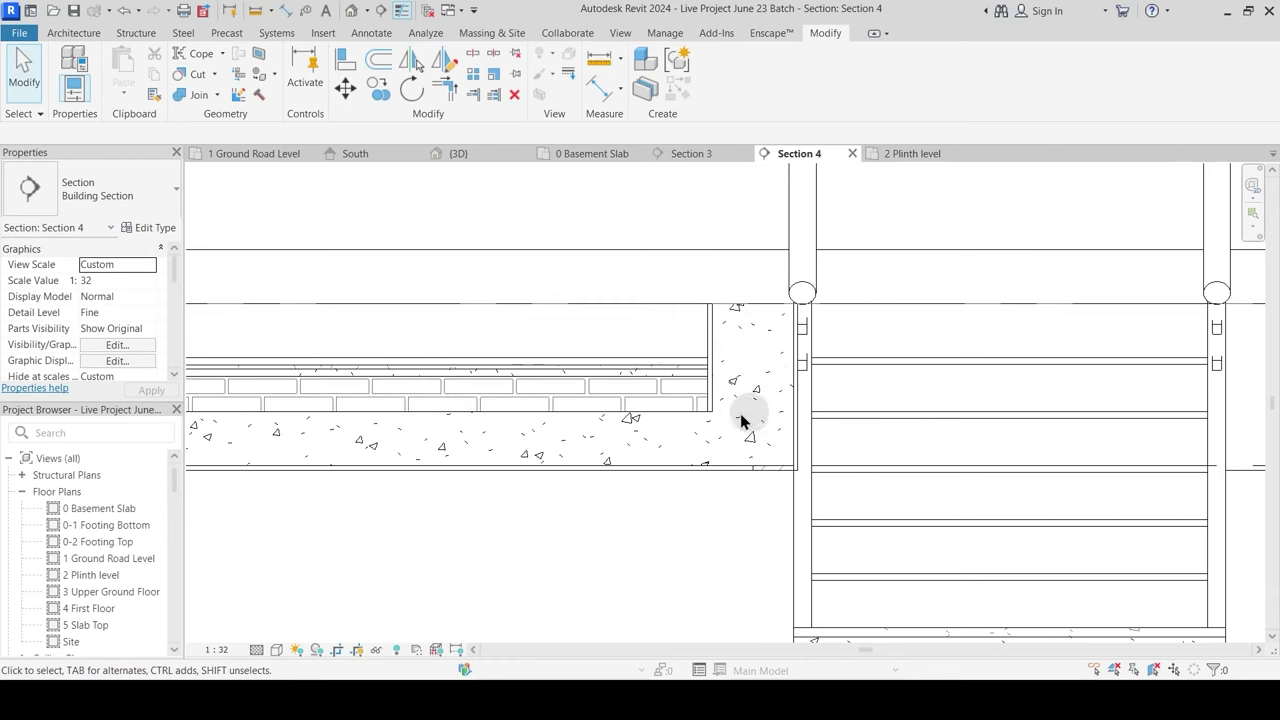
left_click(401, 12)
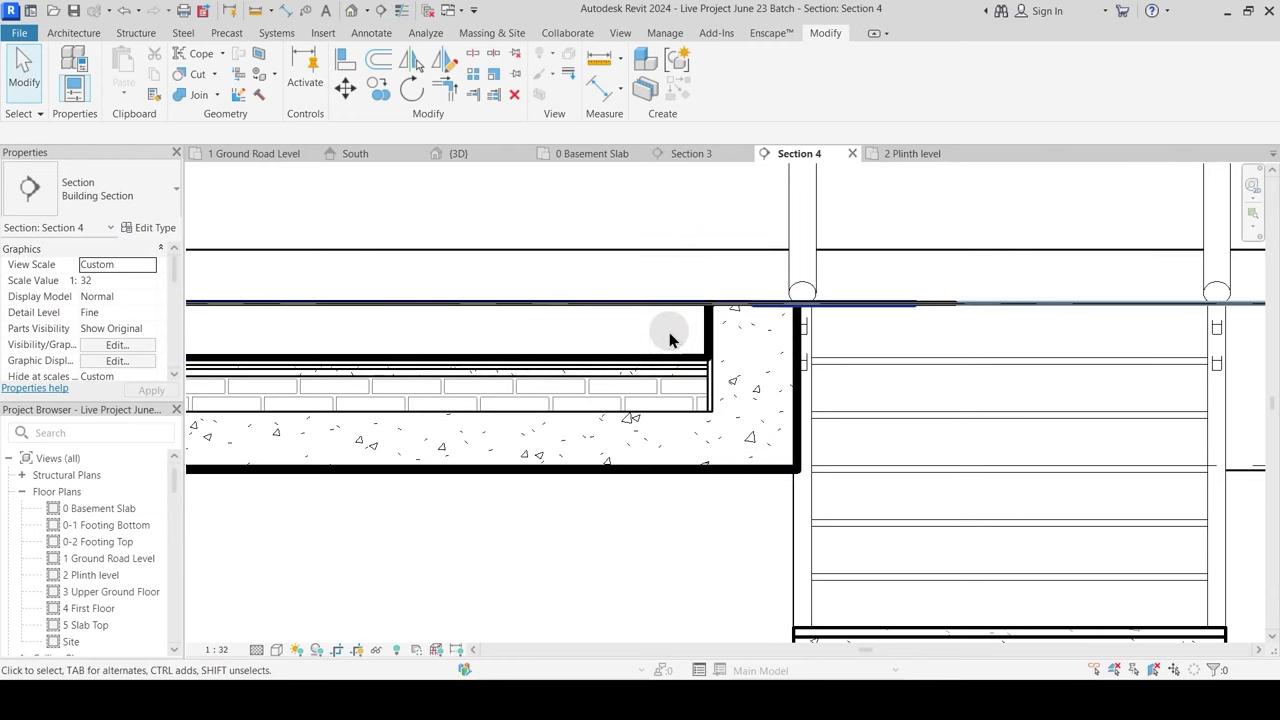
left_click(401, 12)
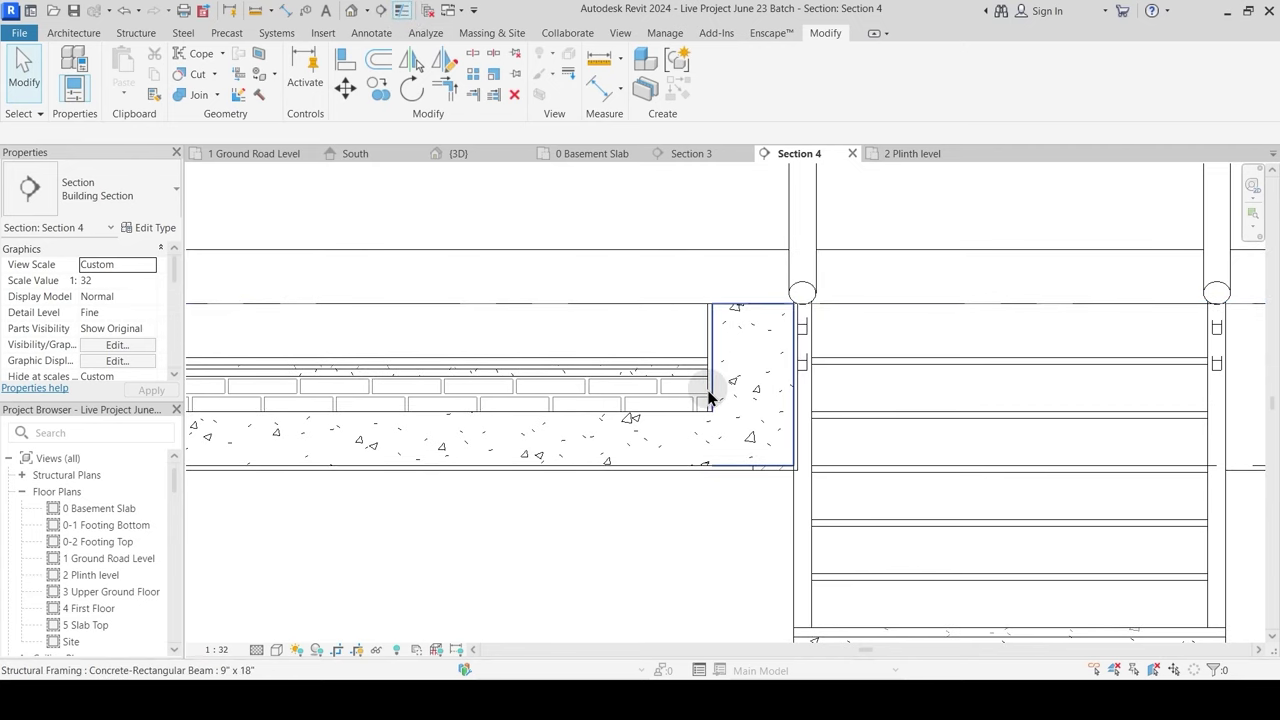
Step: Undo the wall and sunk slab join, then pan to the slab-wall junction
scroll(709, 385, "up", 2)
scroll(715, 370, "down", 1)
key("ctrl+z")
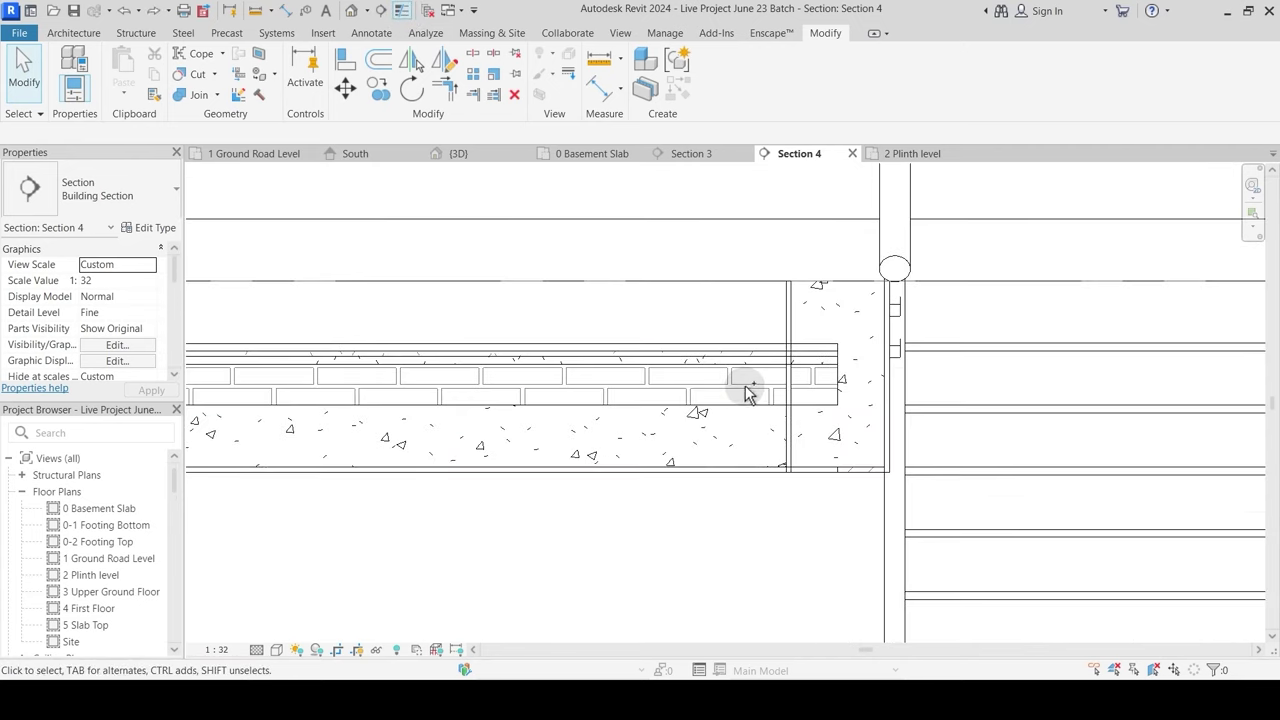
scroll(745, 393, "up", 3)
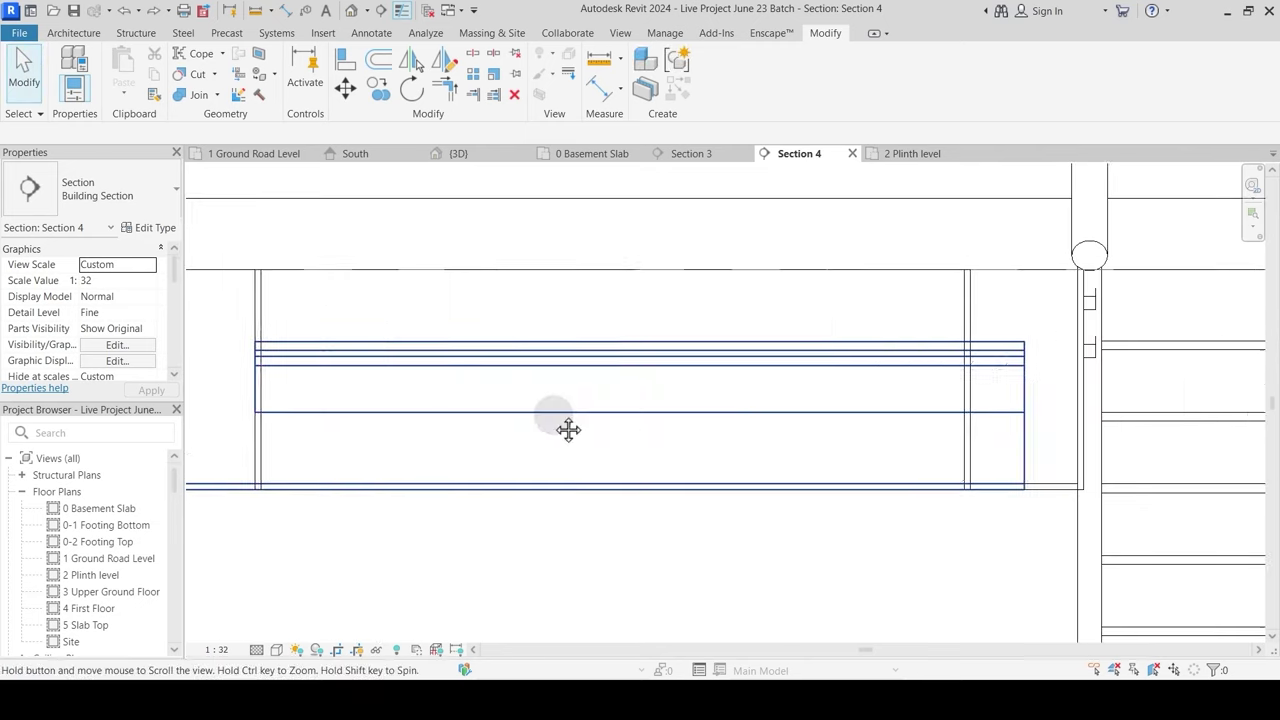
scroll(569, 429, "down", 2)
scroll(700, 408, "down", 3)
scroll(514, 410, "up", 2)
middle_click_drag(660, 433, 523, 438)
middle_click_drag(1014, 428, 620, 457)
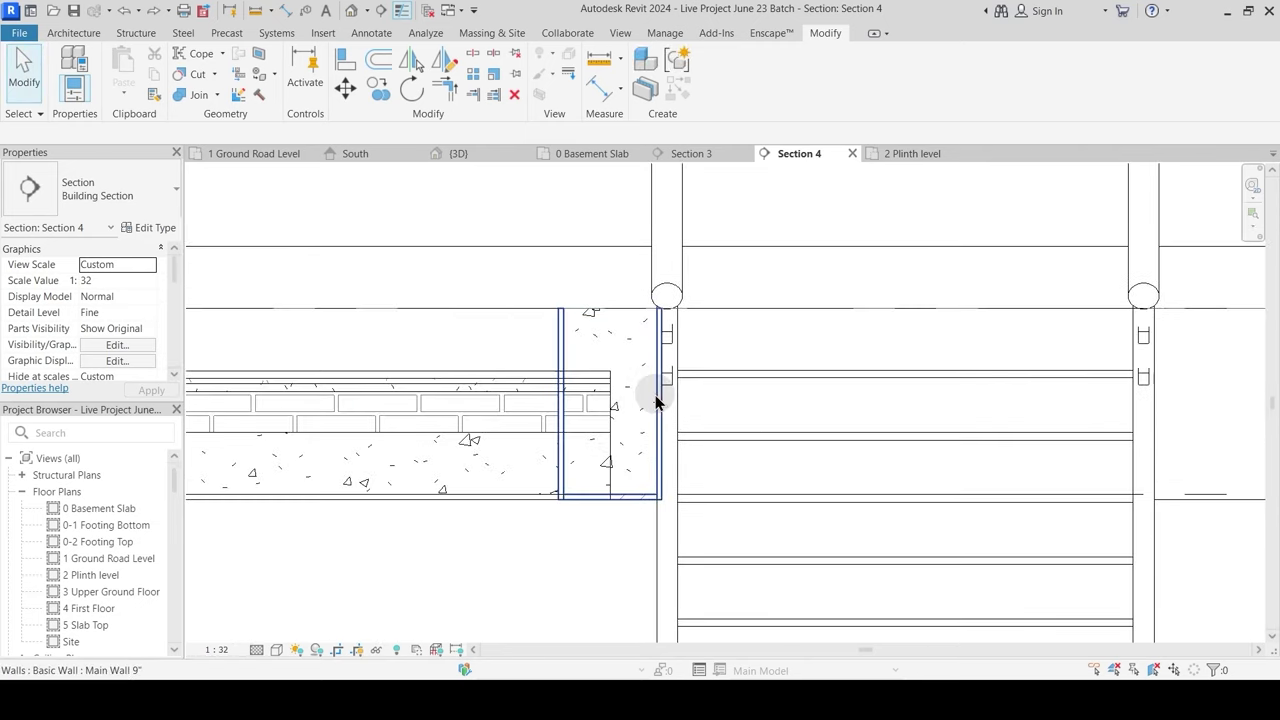
Step: Join the beam with the washroom sunk slab and make the wall cut the slab
left_click(199, 96)
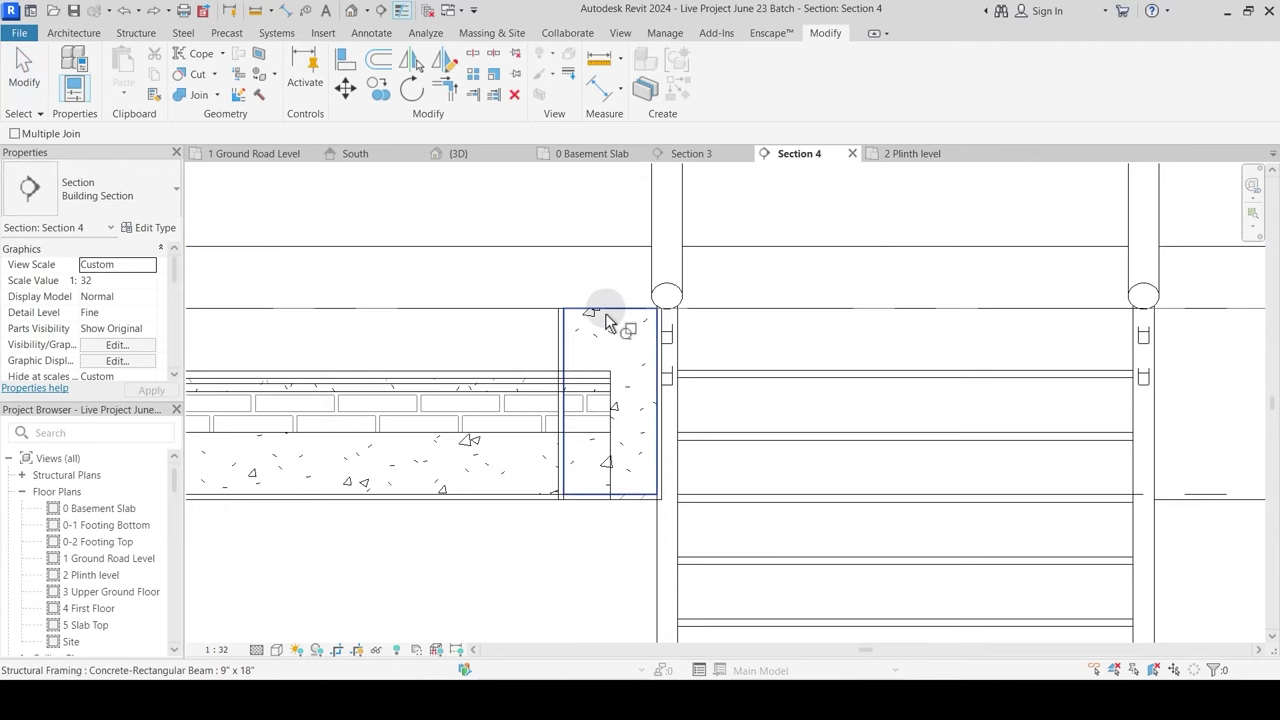
left_click(605, 318)
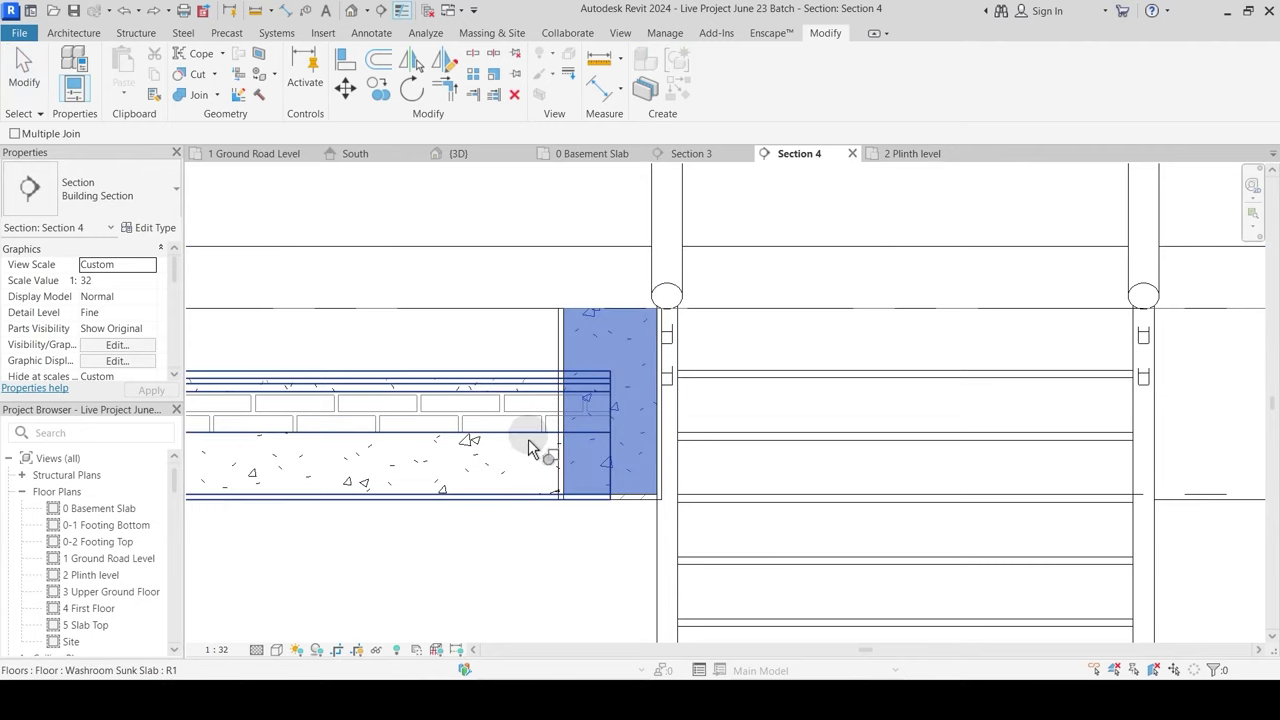
left_click(528, 441)
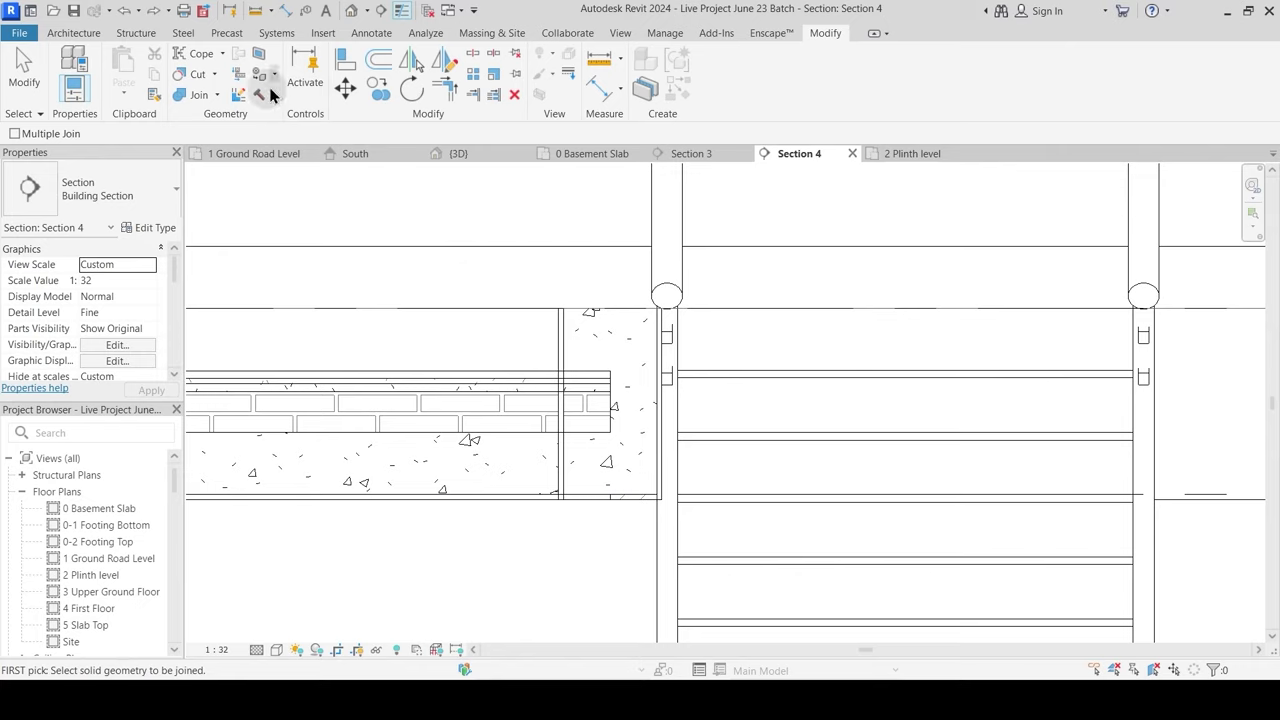
left_click(217, 95)
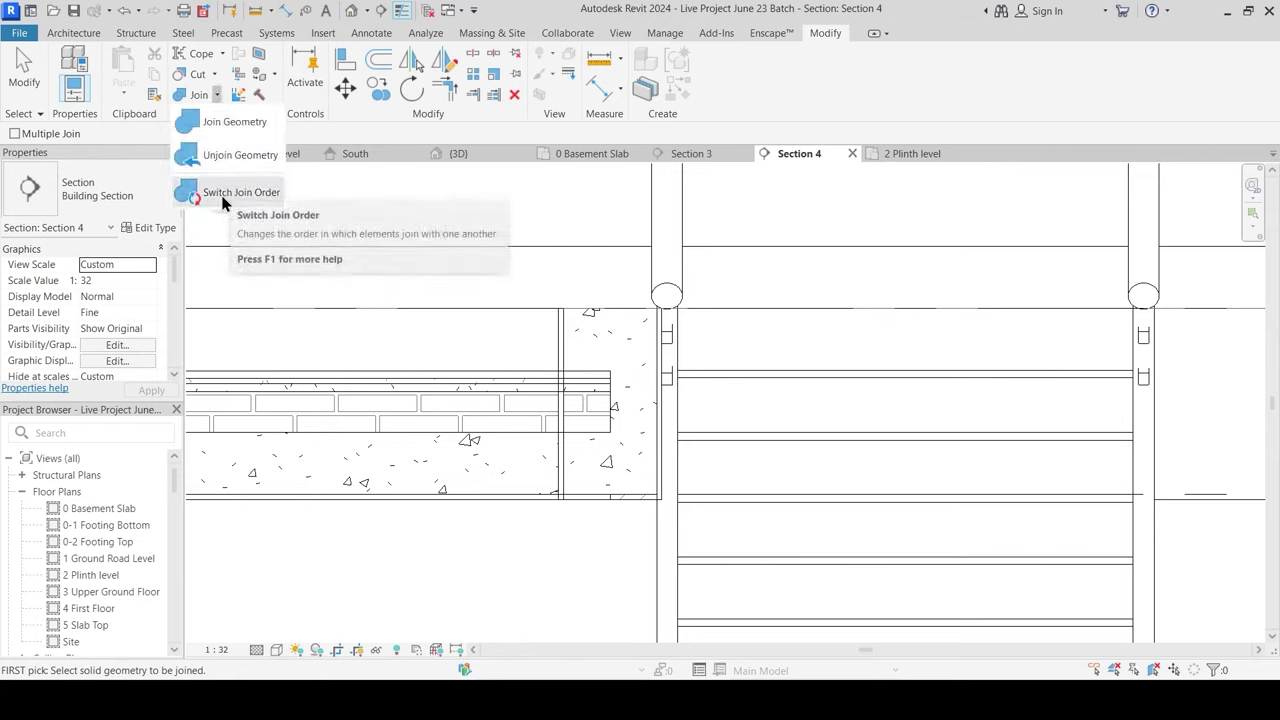
left_click(228, 196)
left_click(563, 376)
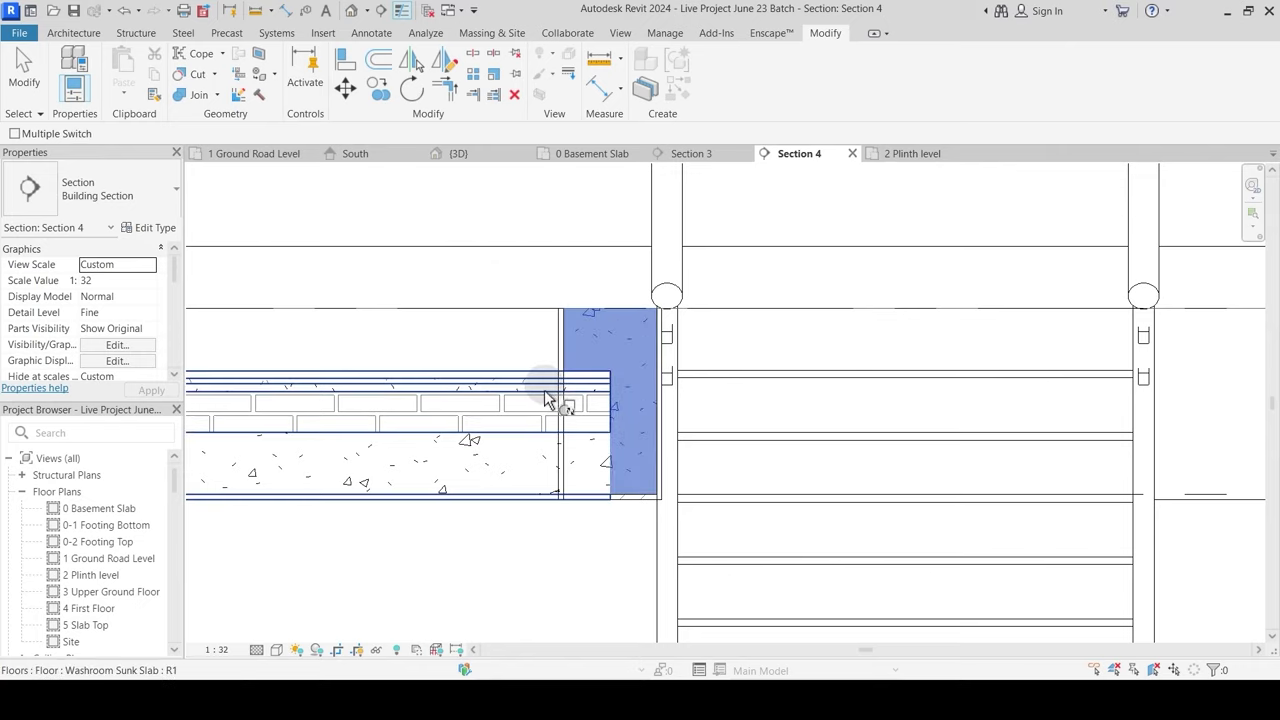
left_click(544, 390)
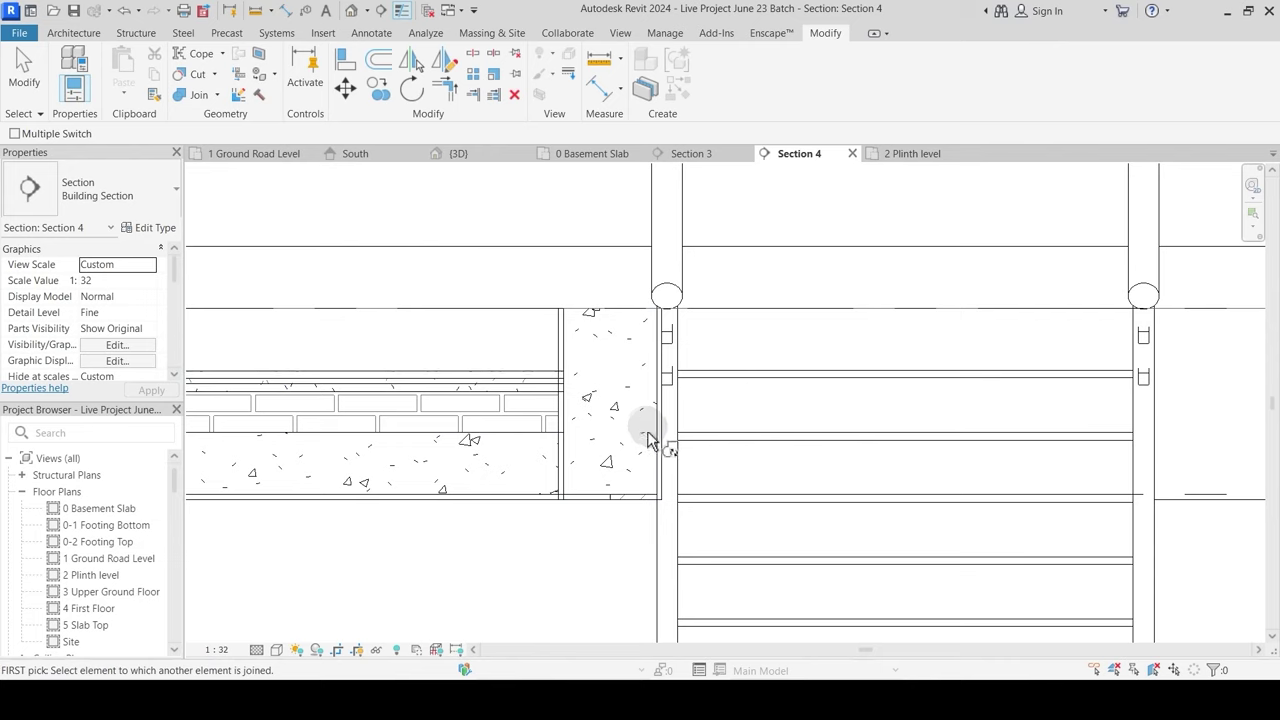
Step: Join the wall with the sunk slab and swap the slab/beam join order
left_click(203, 95)
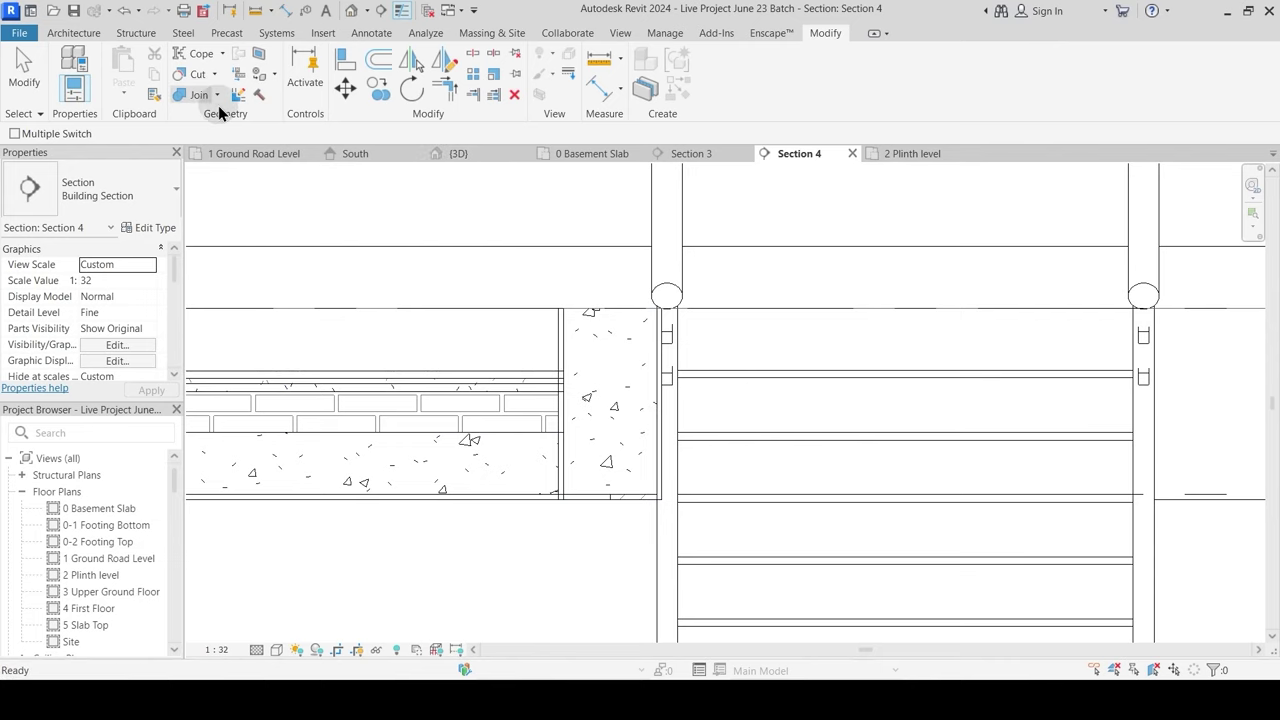
left_click(563, 358)
left_click(596, 340)
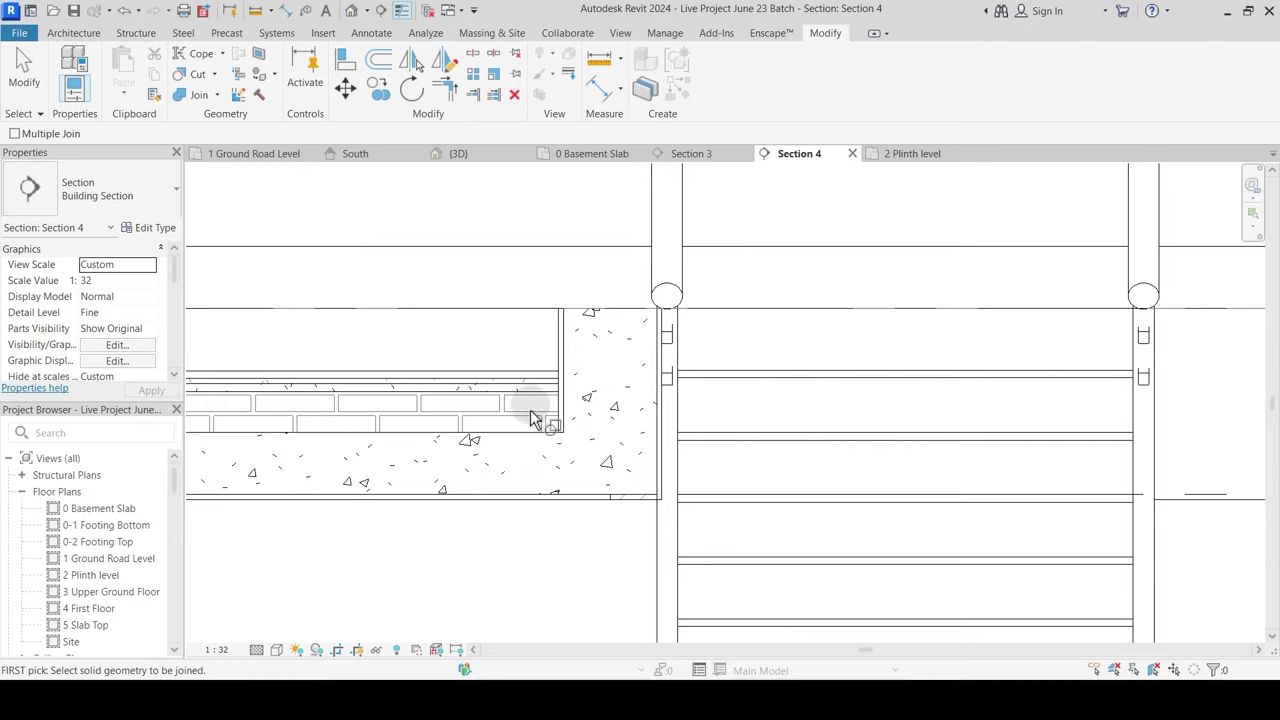
left_click(217, 95)
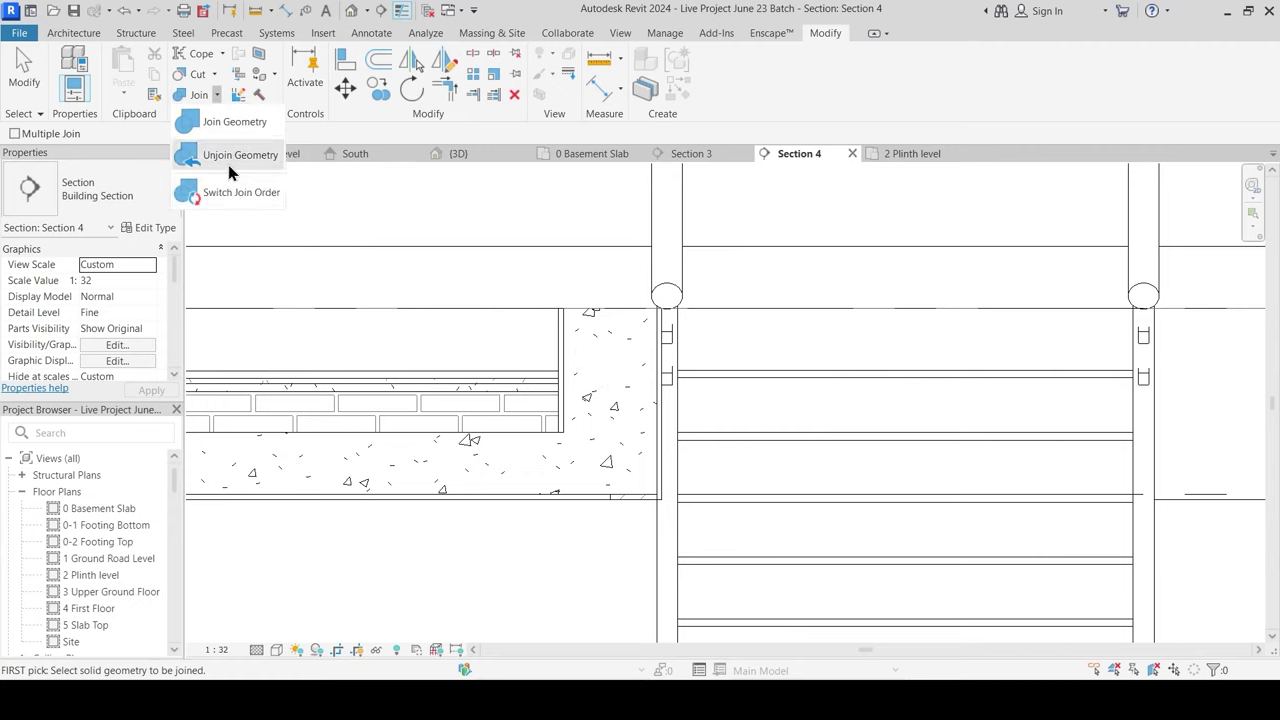
left_click(229, 193)
left_click(537, 385)
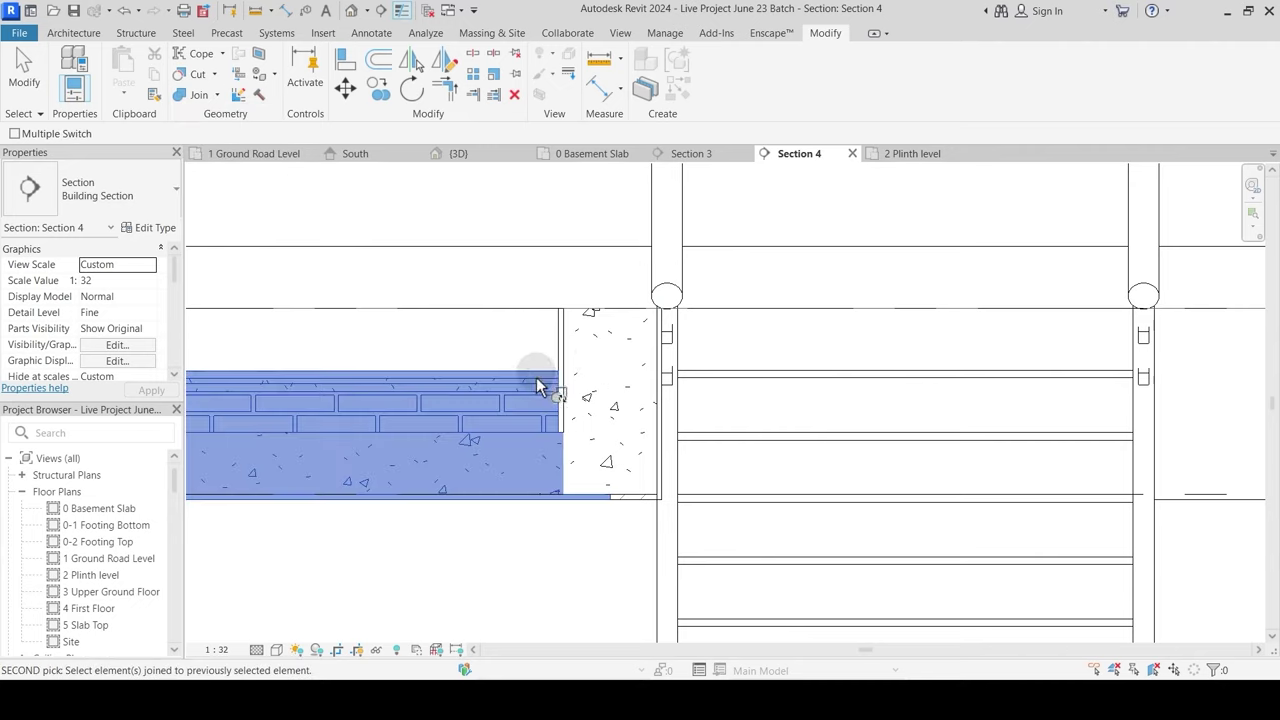
left_click(568, 333)
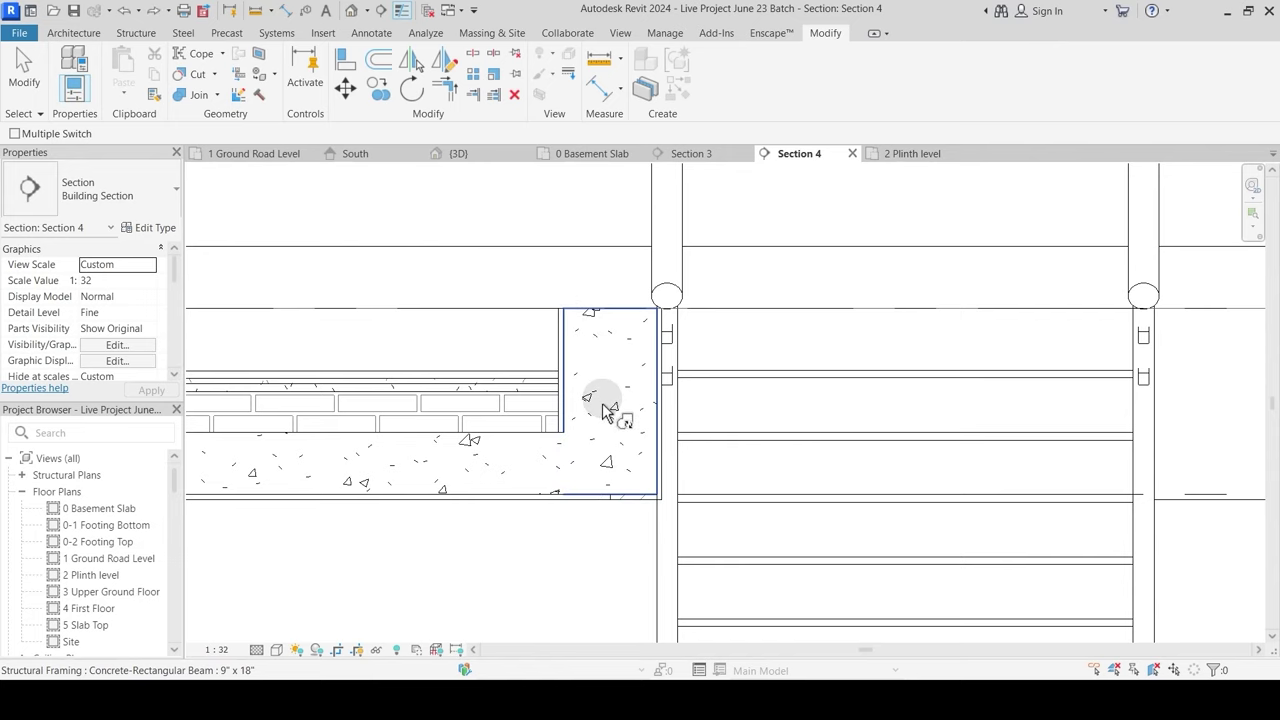
scroll(565, 385, "up", 3)
key("Escape")
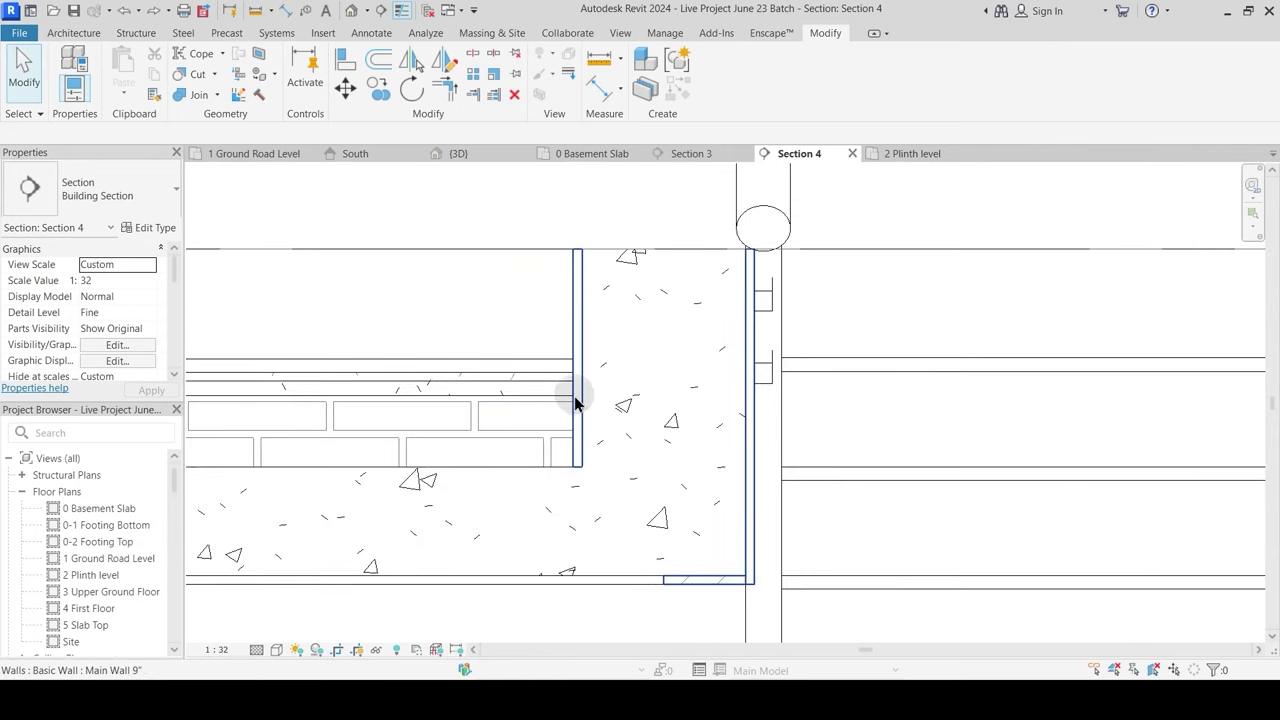
Step: Pan and zoom Section 4 to inspect the hatched slab, brick wall and staircases
scroll(587, 388, "down", 1)
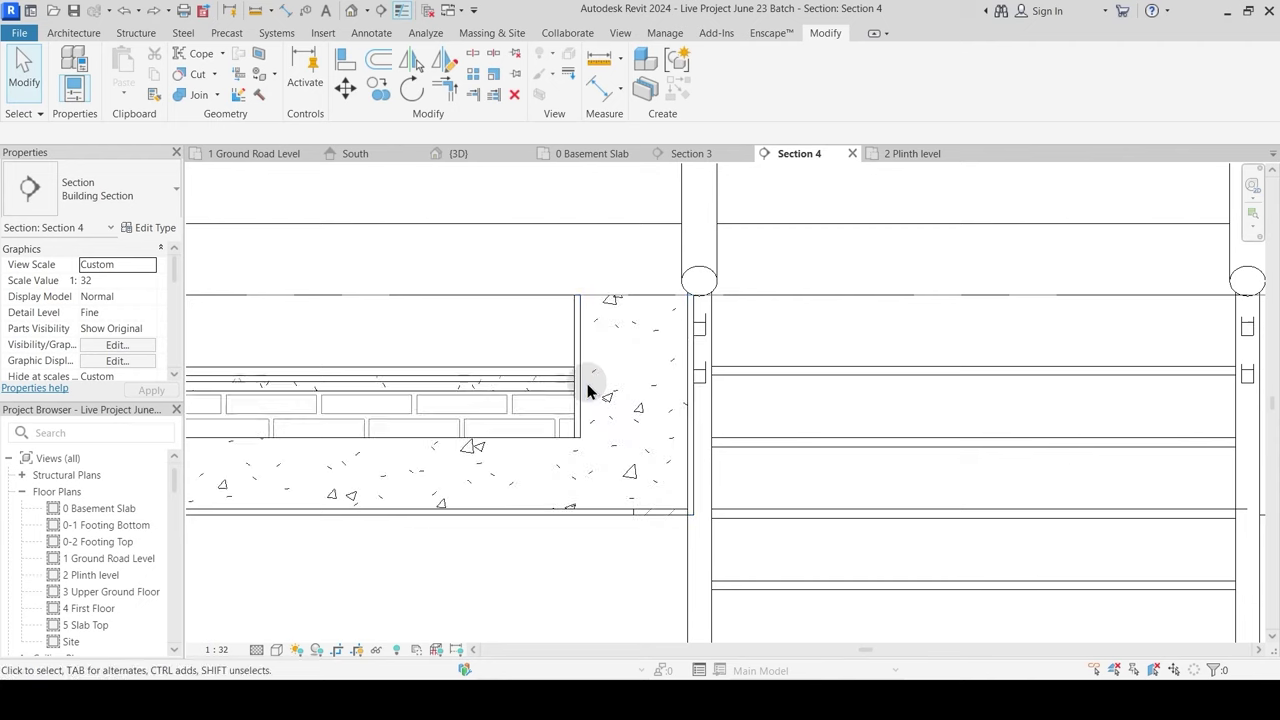
middle_click_drag(543, 405, 680, 374)
scroll(680, 374, "down", 1)
scroll(560, 388, "down", 2)
middle_click_drag(805, 510, 316, 453)
middle_click_drag(968, 437, 433, 470)
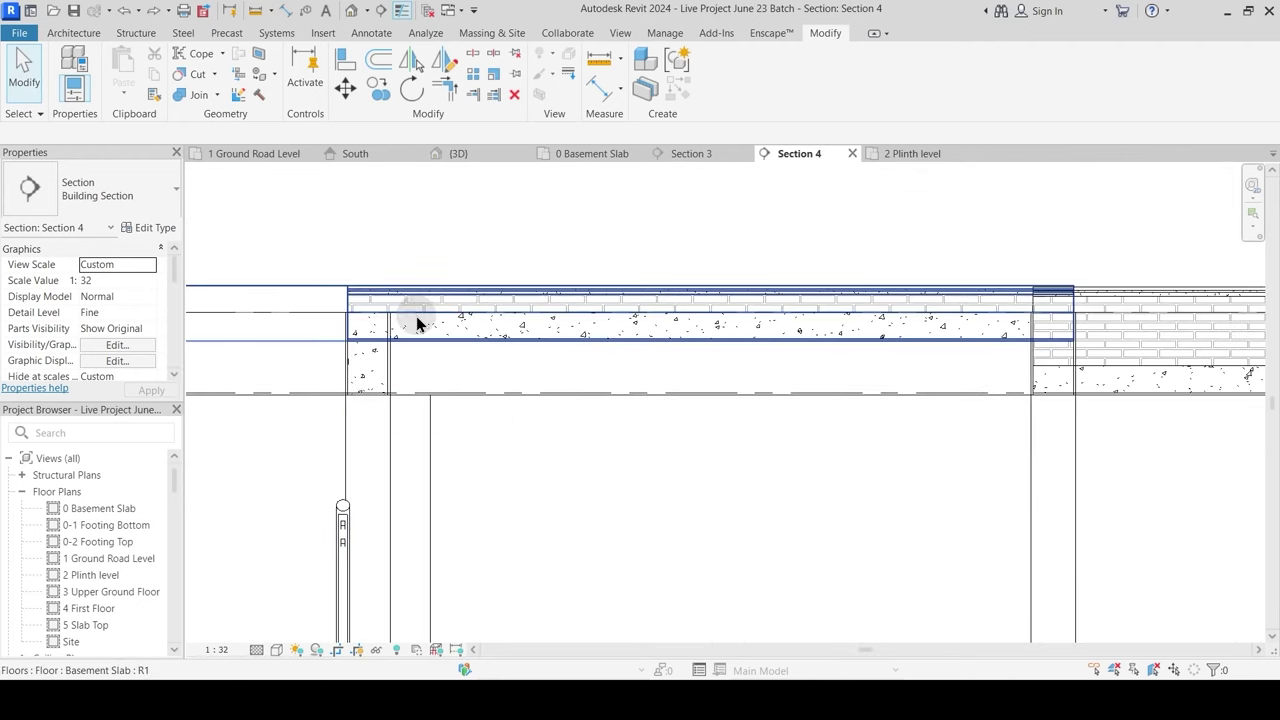
middle_click_drag(1029, 357, 956, 367)
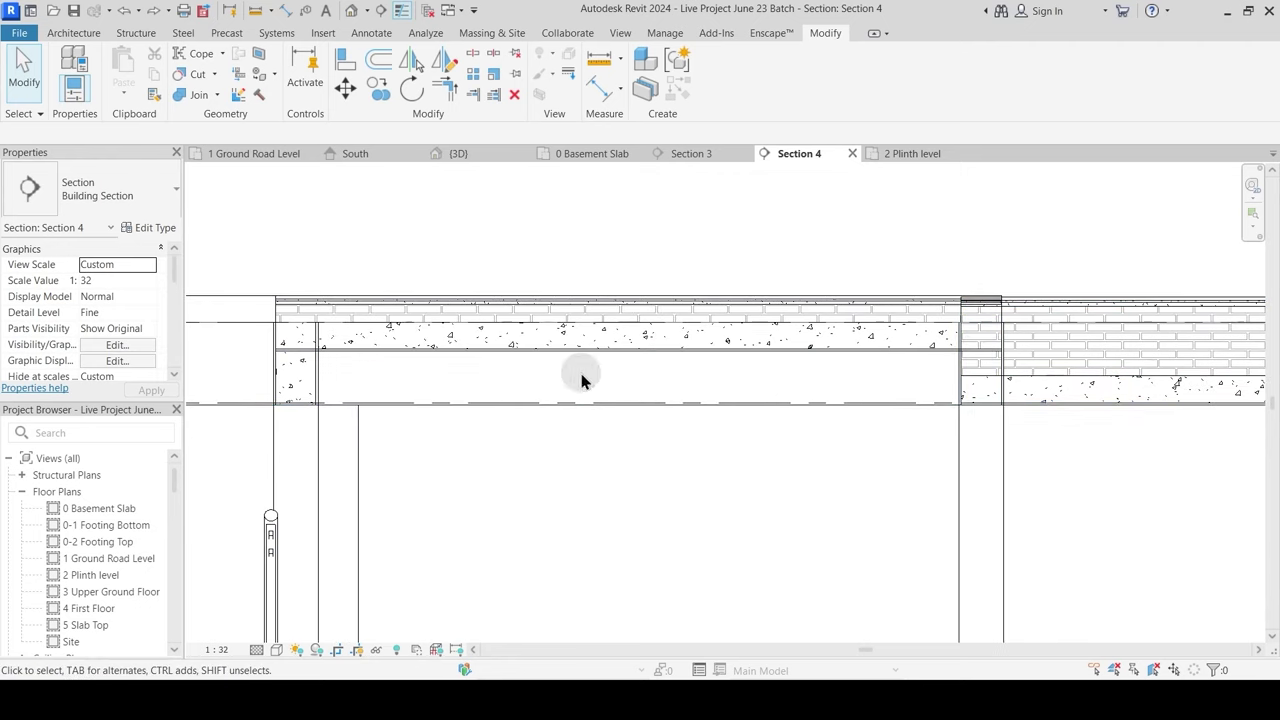
middle_click_drag(303, 370, 454, 368)
scroll(489, 355, "up", 1)
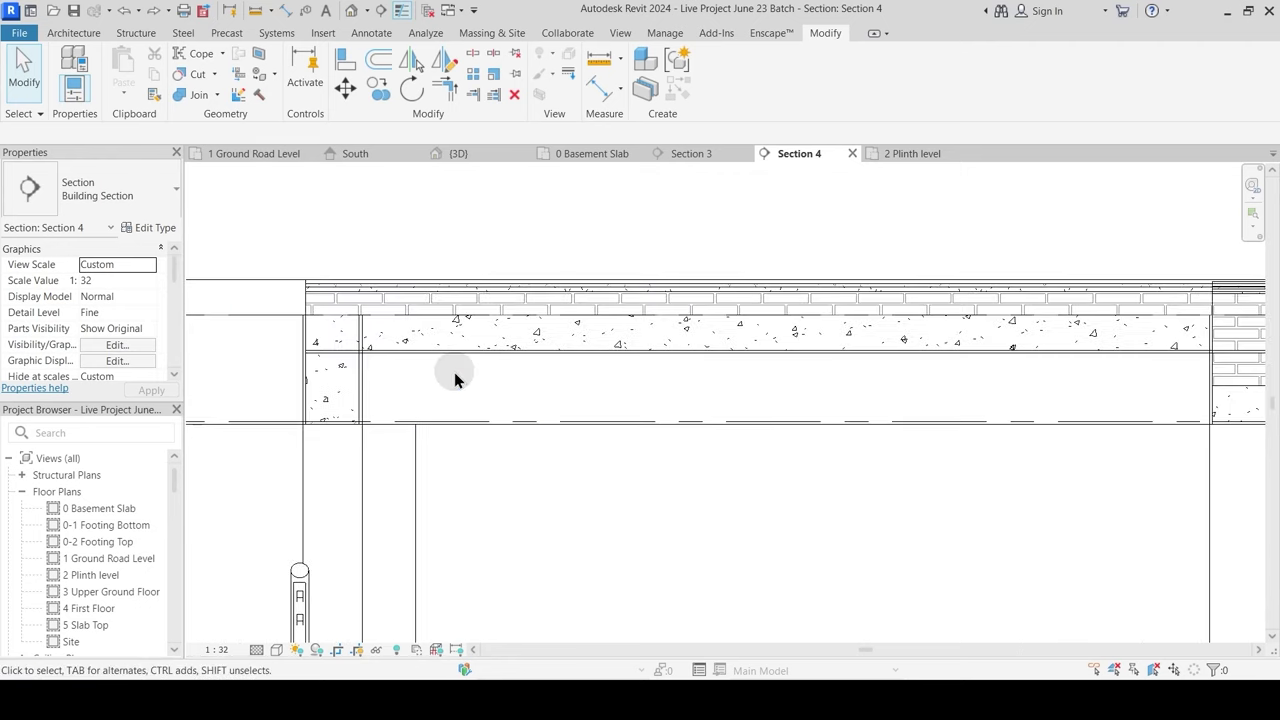
scroll(830, 355, "down", 2)
middle_click_drag(612, 430, 1053, 409)
scroll(452, 360, "up", 2)
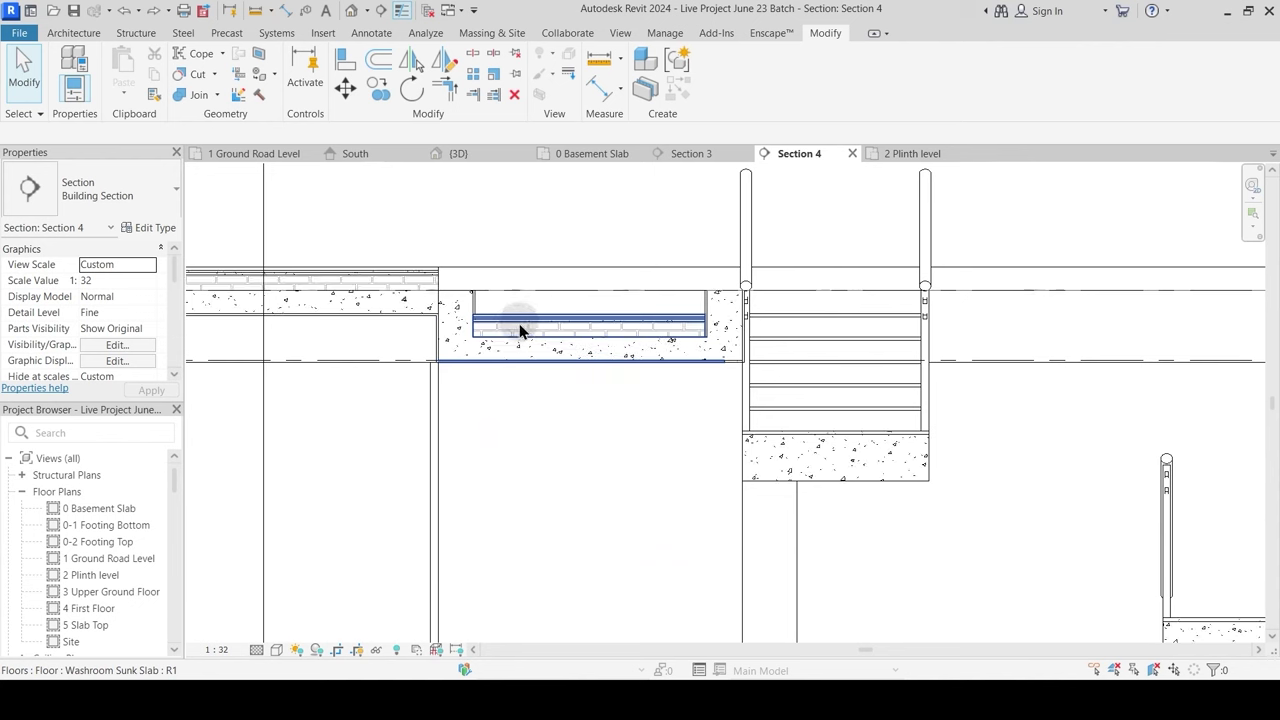
Step: Open the Washroom Sunk Slab's type layer structure, then cancel without changes
left_click(514, 331)
left_click(158, 229)
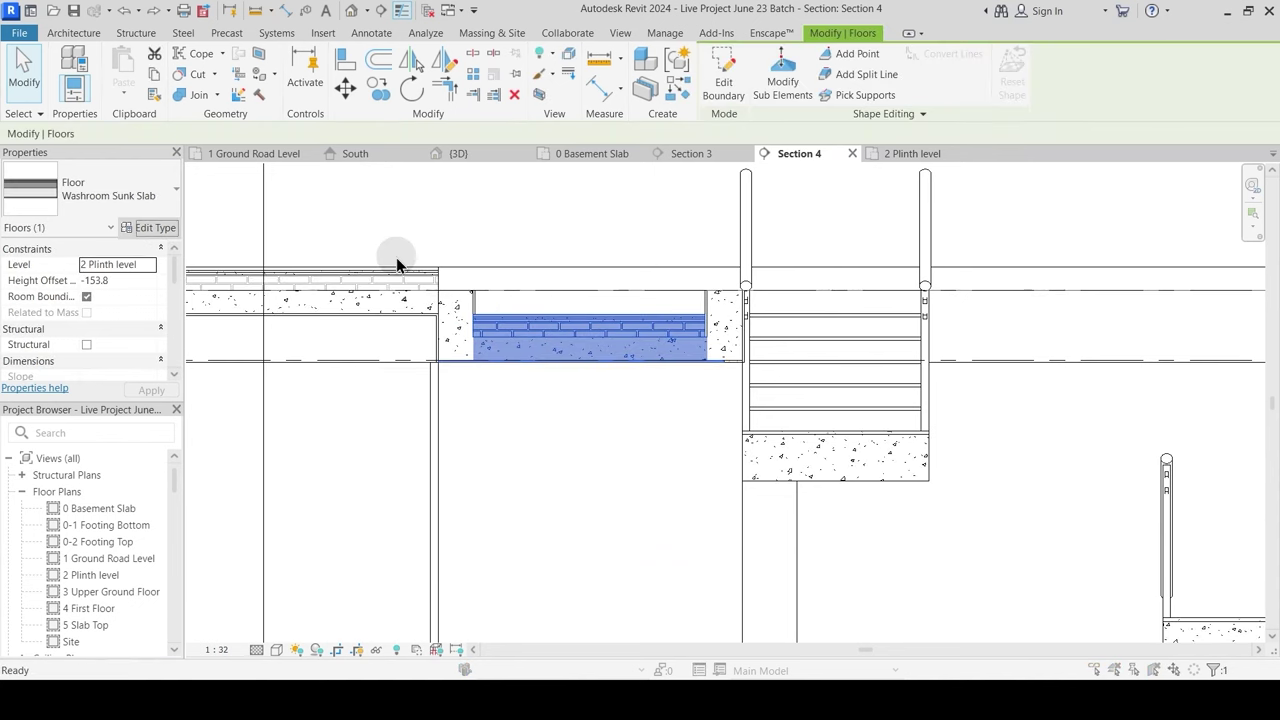
left_click(967, 350)
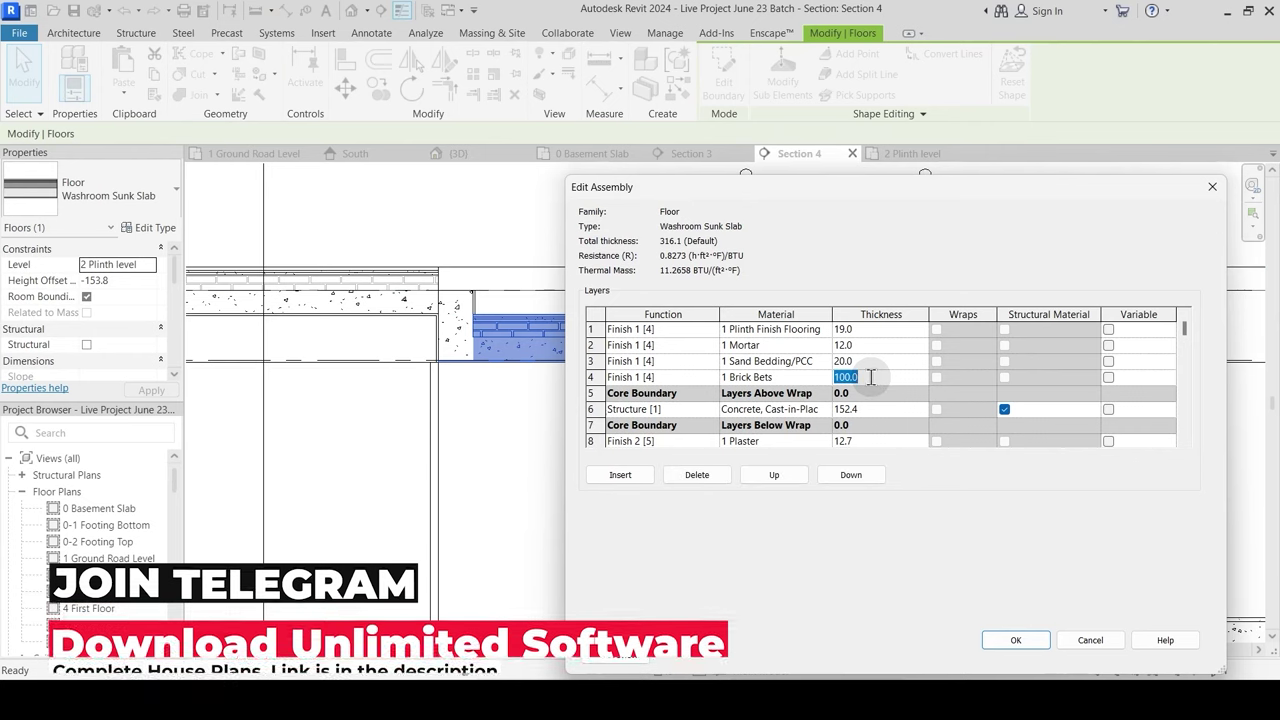
key("Escape")
key("Escape")
key("Escape")
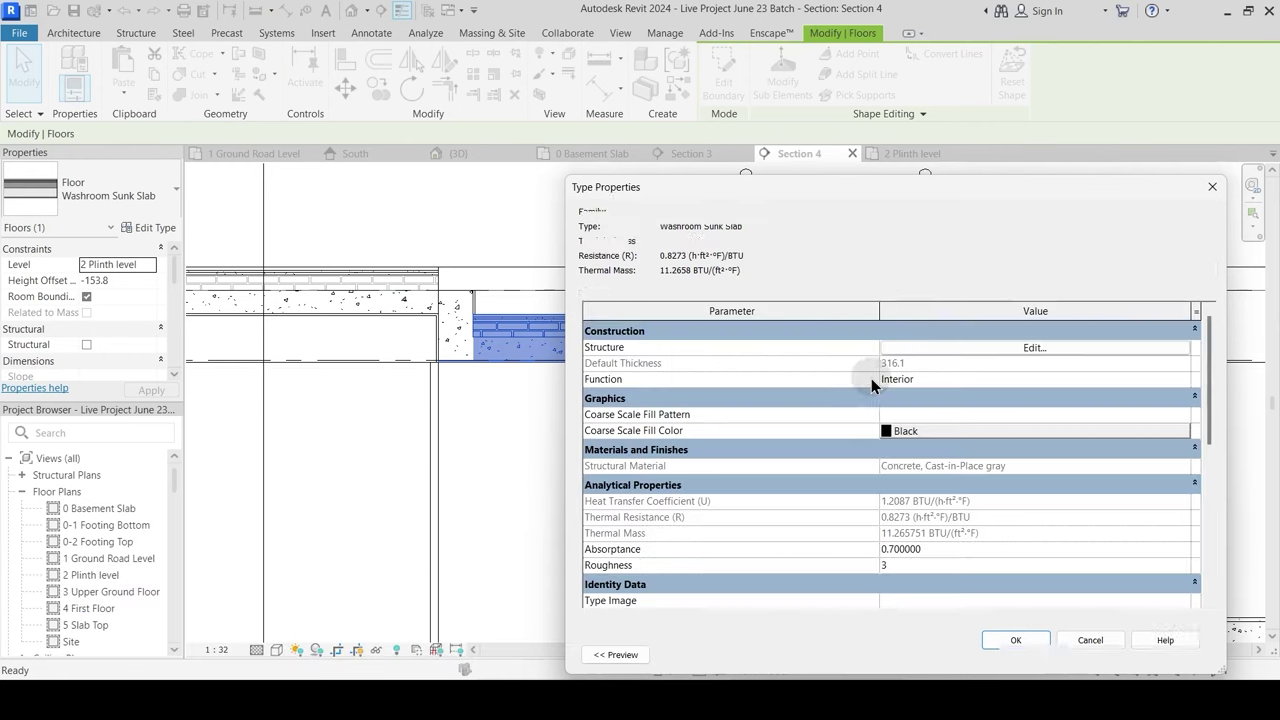
Step: Set the sunk slab's Brick Bets layer to 395 thick, making the slab 611.1 deep
scroll(540, 424, "down", 3)
middle_click_drag(871, 441, 626, 441)
scroll(640, 425, "up", 6)
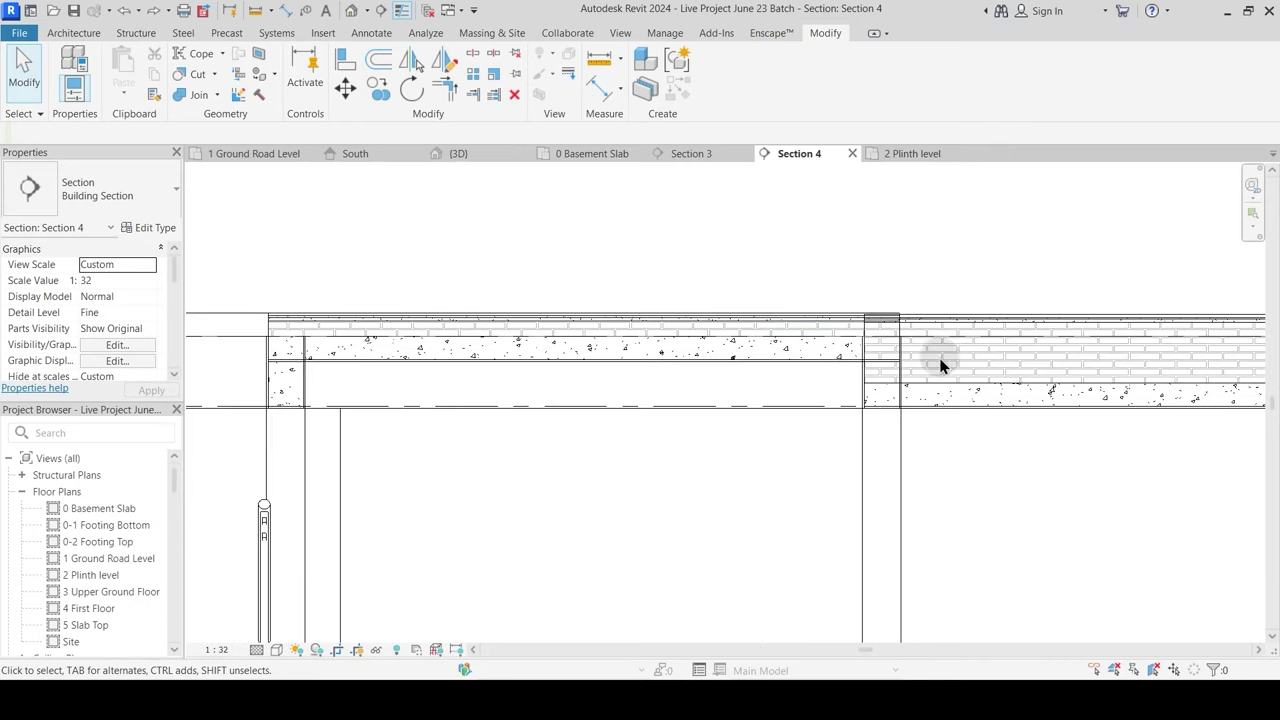
middle_click_drag(1008, 396, 945, 399)
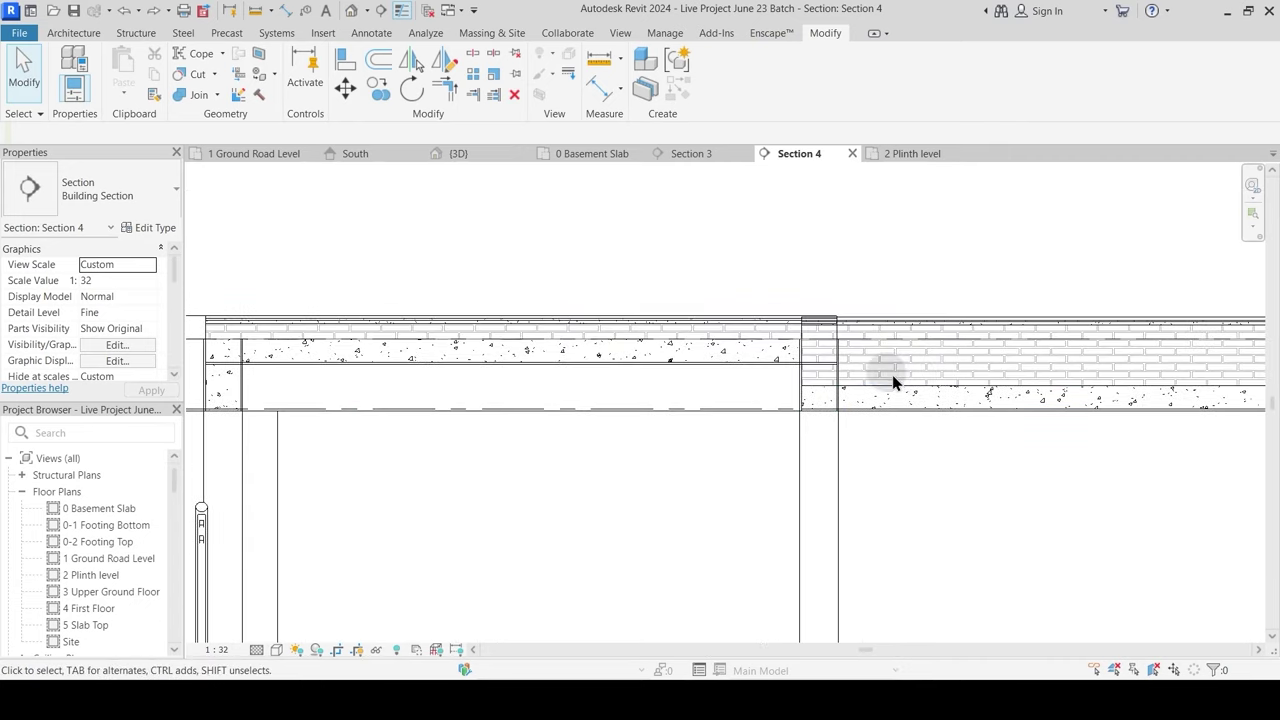
scroll(861, 367, "down", 4)
middle_click_drag(687, 411, 1121, 374)
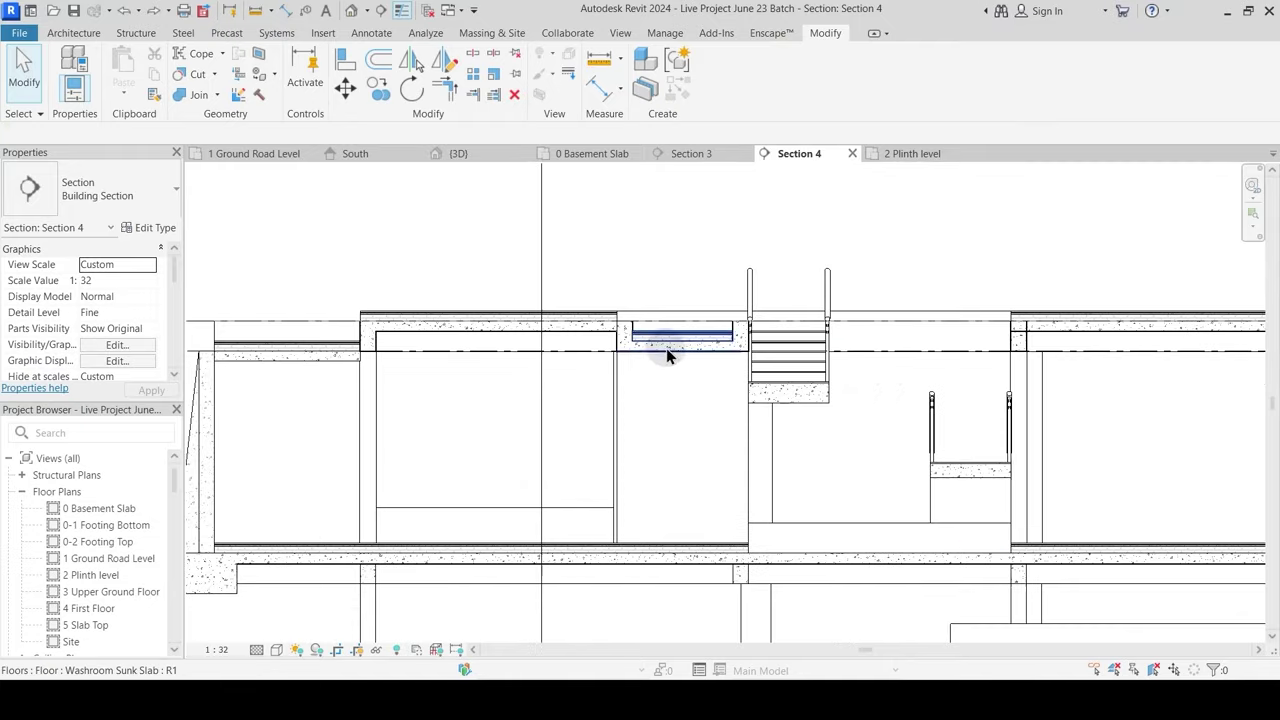
scroll(655, 343, "up", 4)
left_click(621, 318)
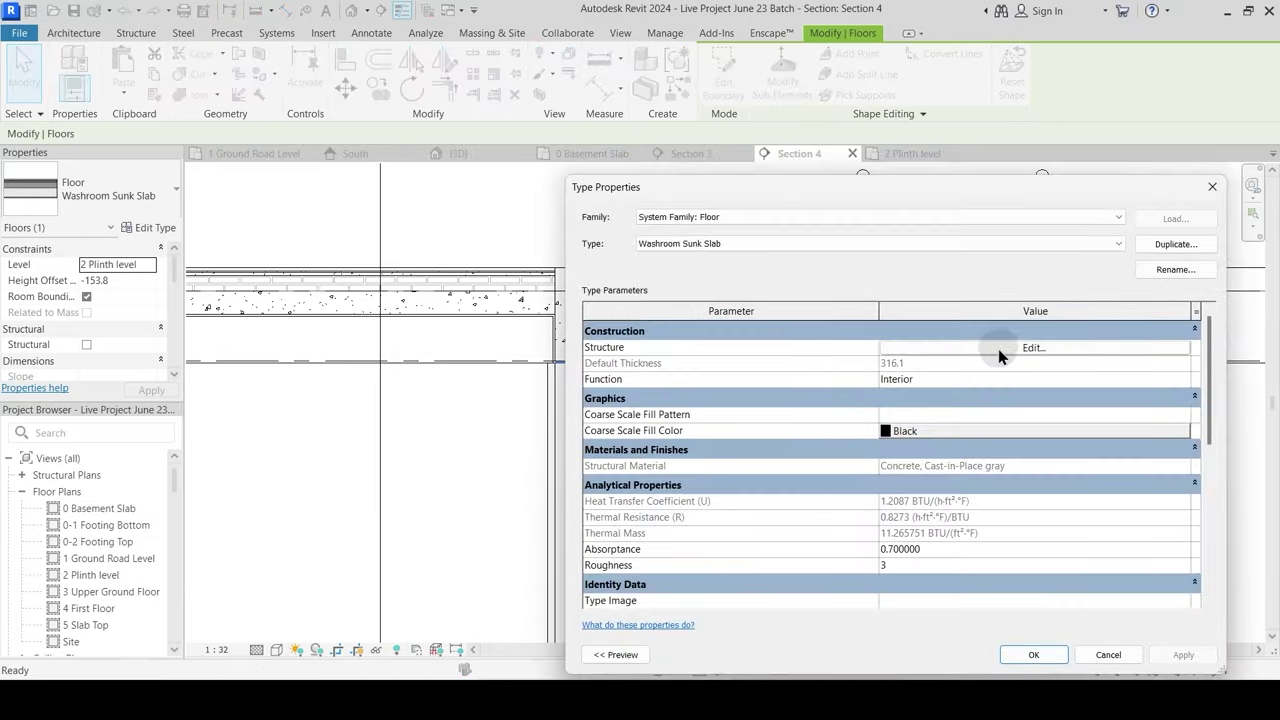
left_click(1033, 348)
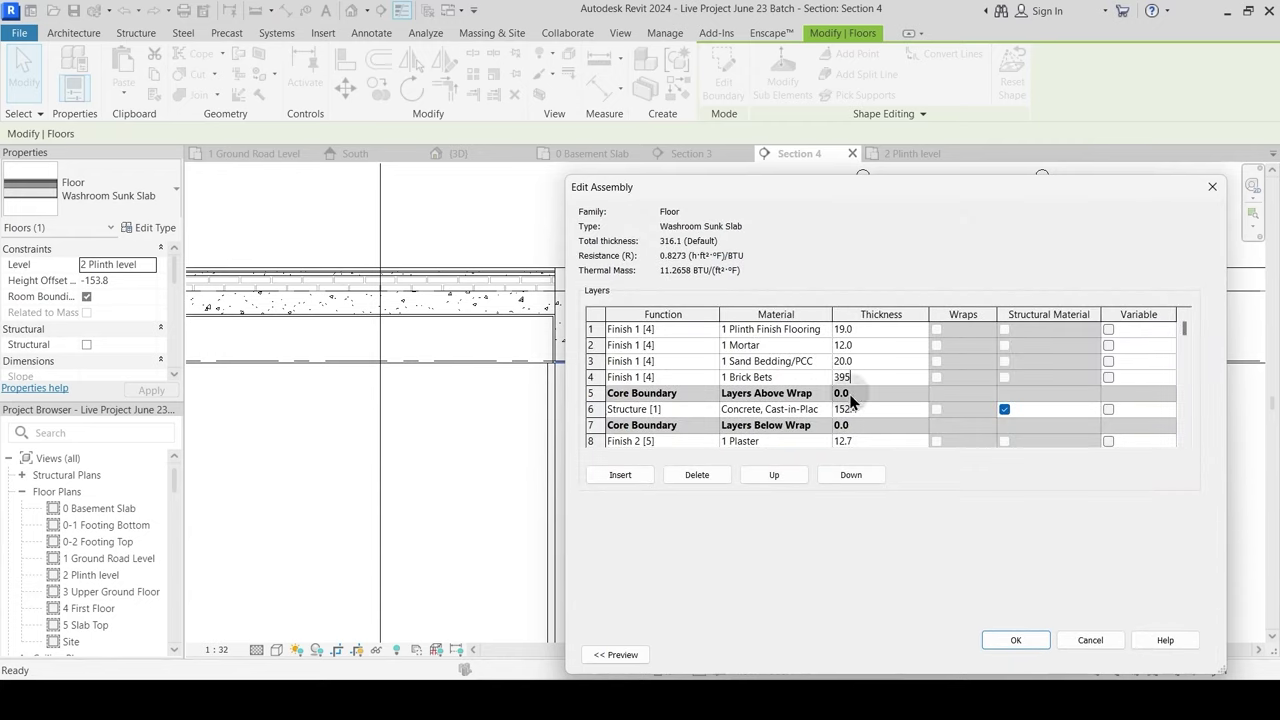
left_click(1016, 640)
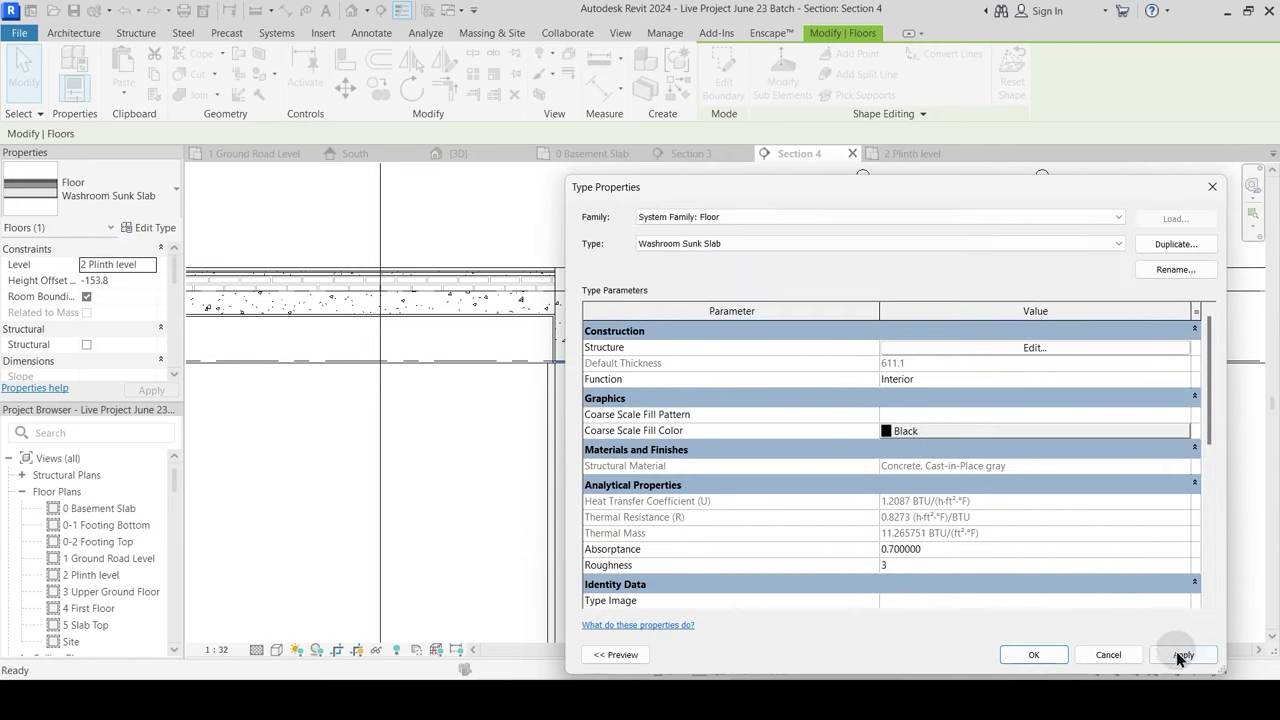
left_click(1040, 654)
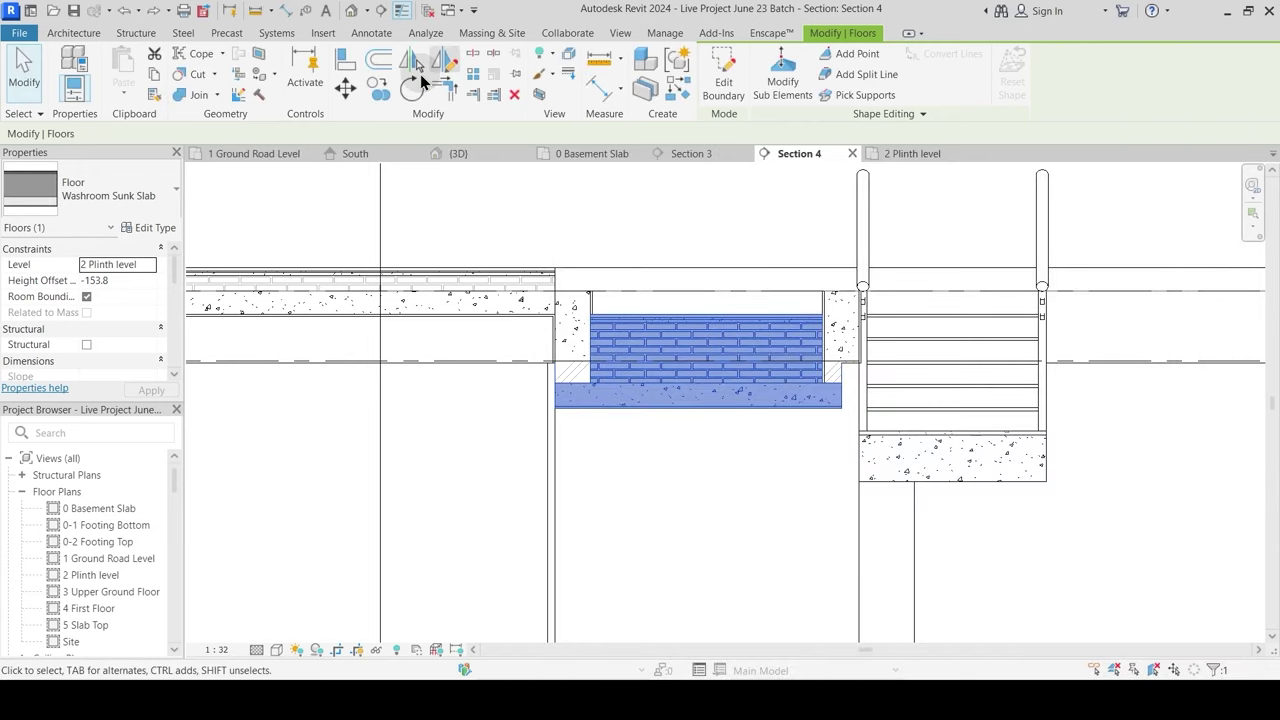
Step: Align the sunk slab's bottom edge to the beam bottom, then view full-weight lines
left_click(347, 62)
scroll(563, 400, "up", 4)
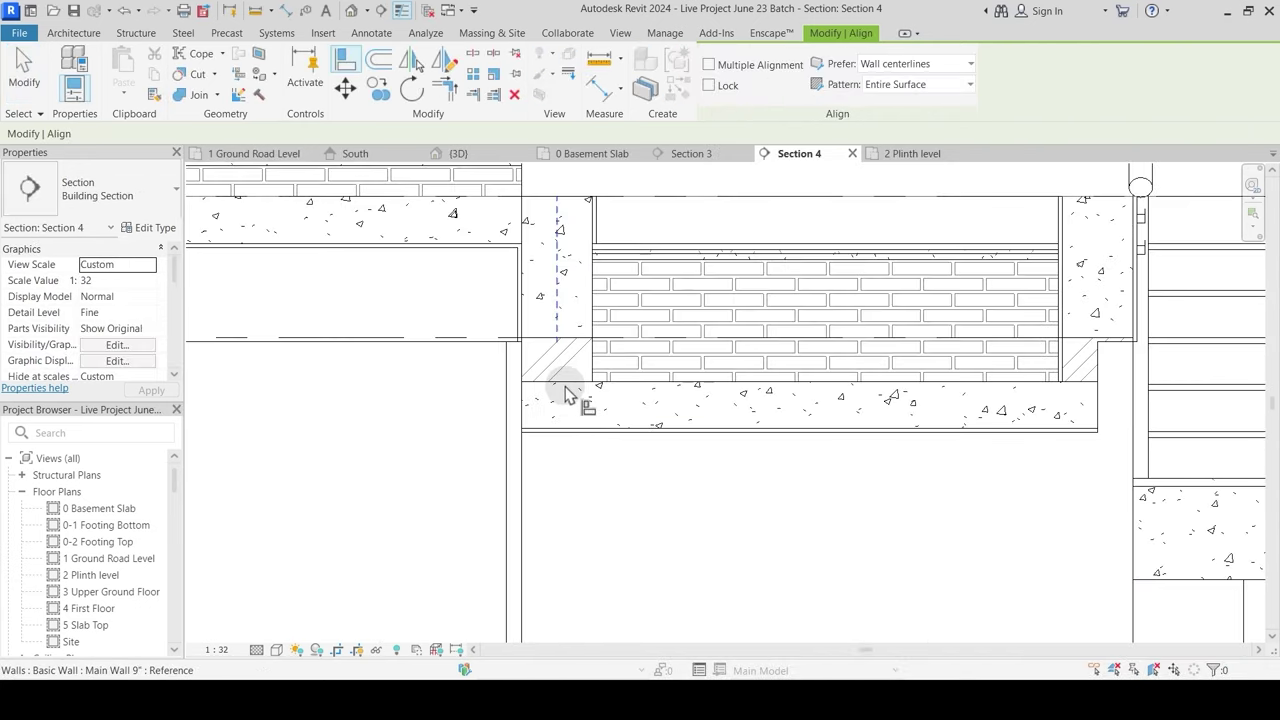
left_click(548, 341)
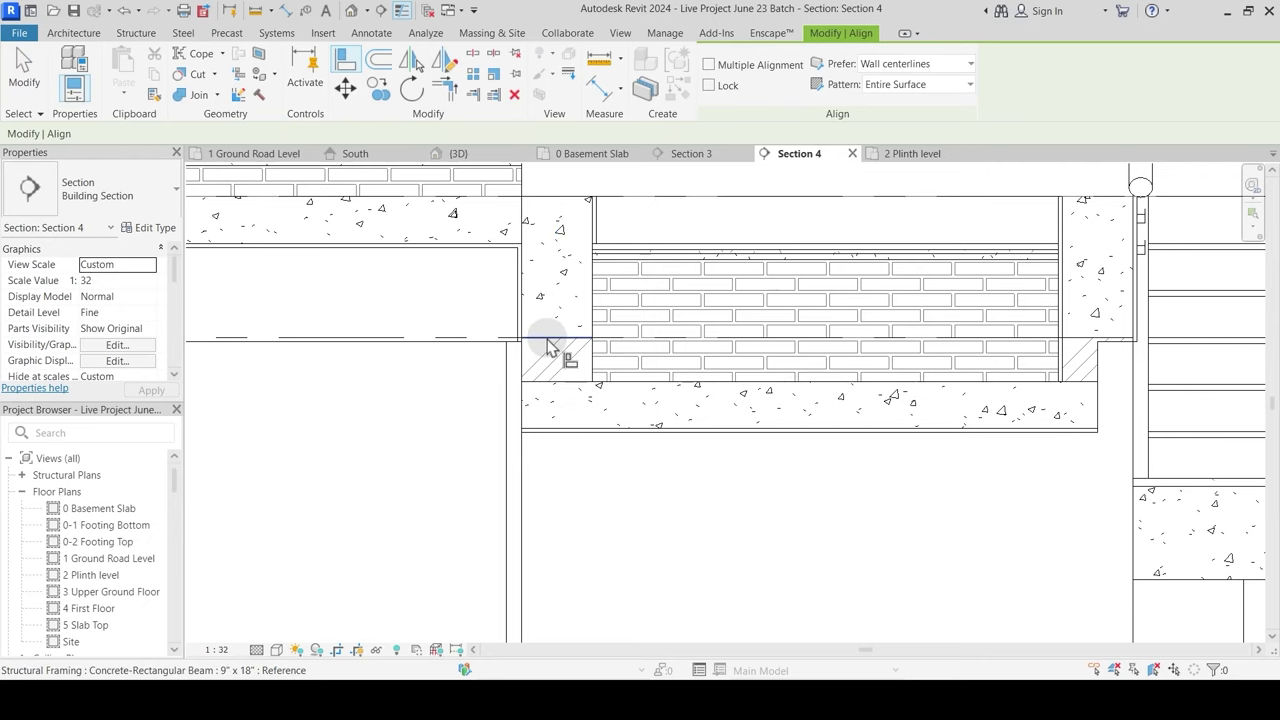
left_click(569, 431)
key("Escape")
scroll(700, 423, "down", 4)
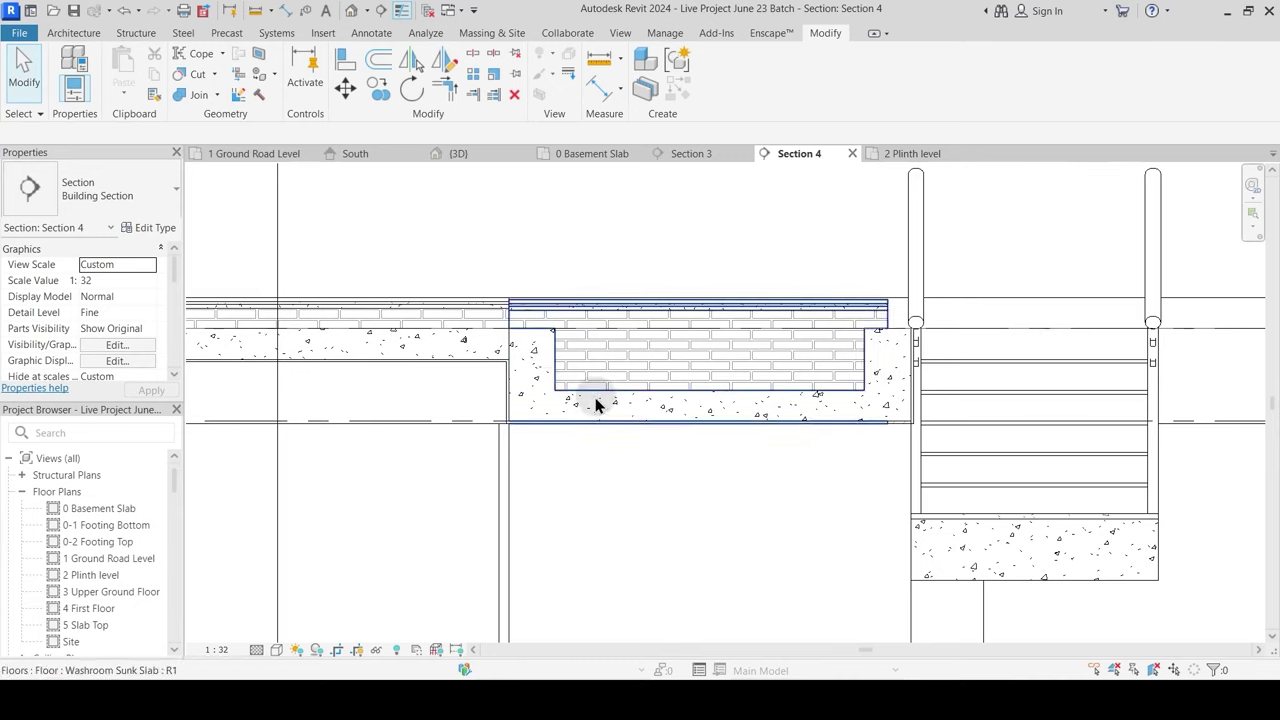
scroll(543, 309, "up", 2)
scroll(545, 342, "up", 4)
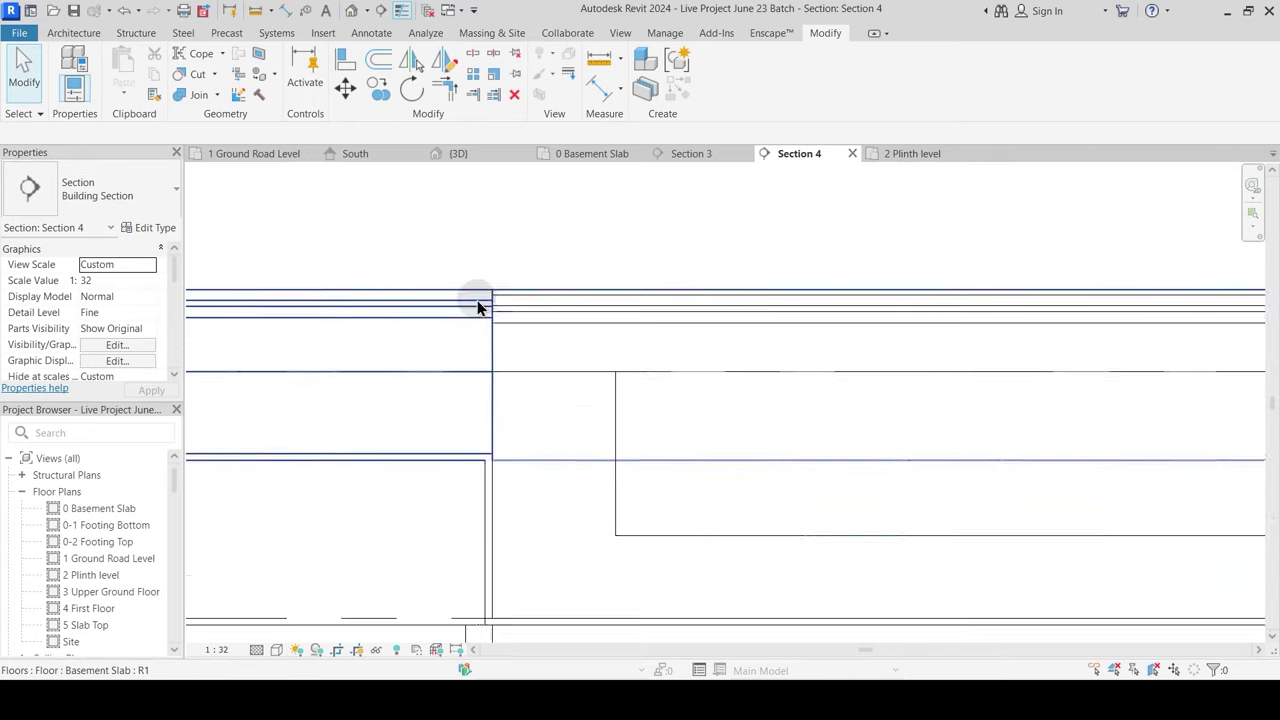
scroll(505, 297, "down", 3)
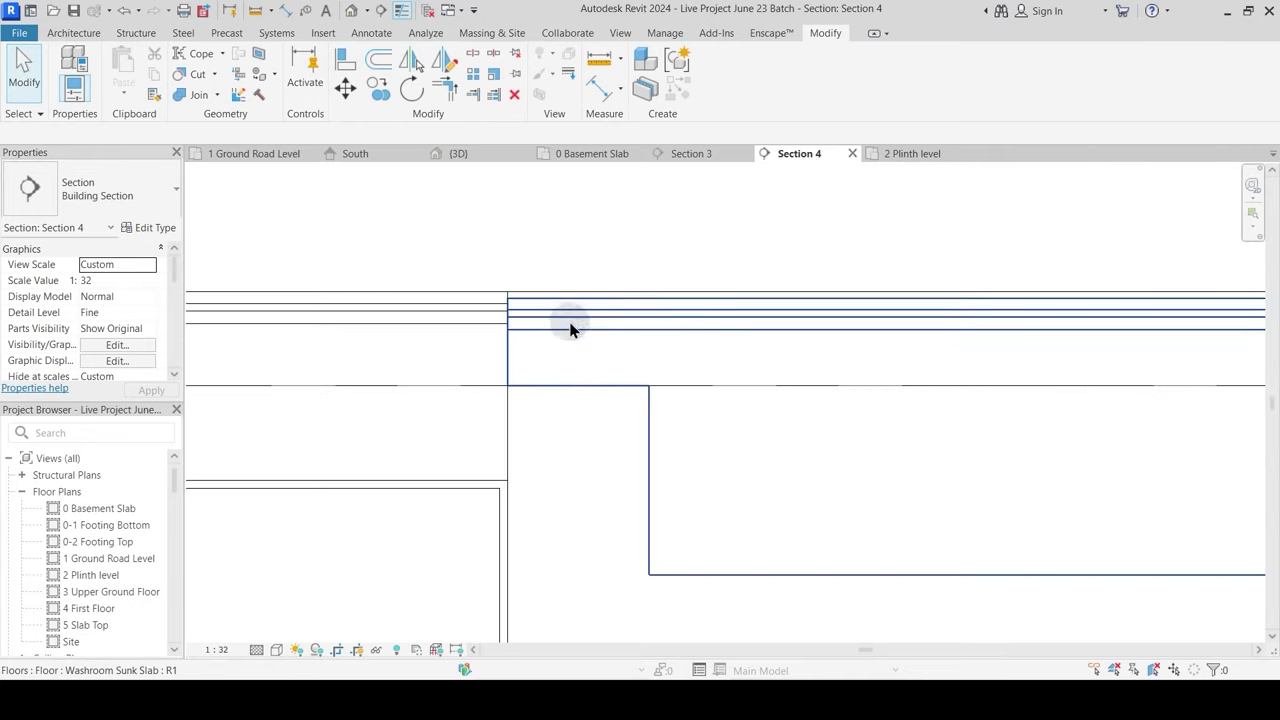
left_click(403, 15)
Step: Return to thin lines, inspect the column junctions, and start Join Geometry on the basement slab
left_click(403, 15)
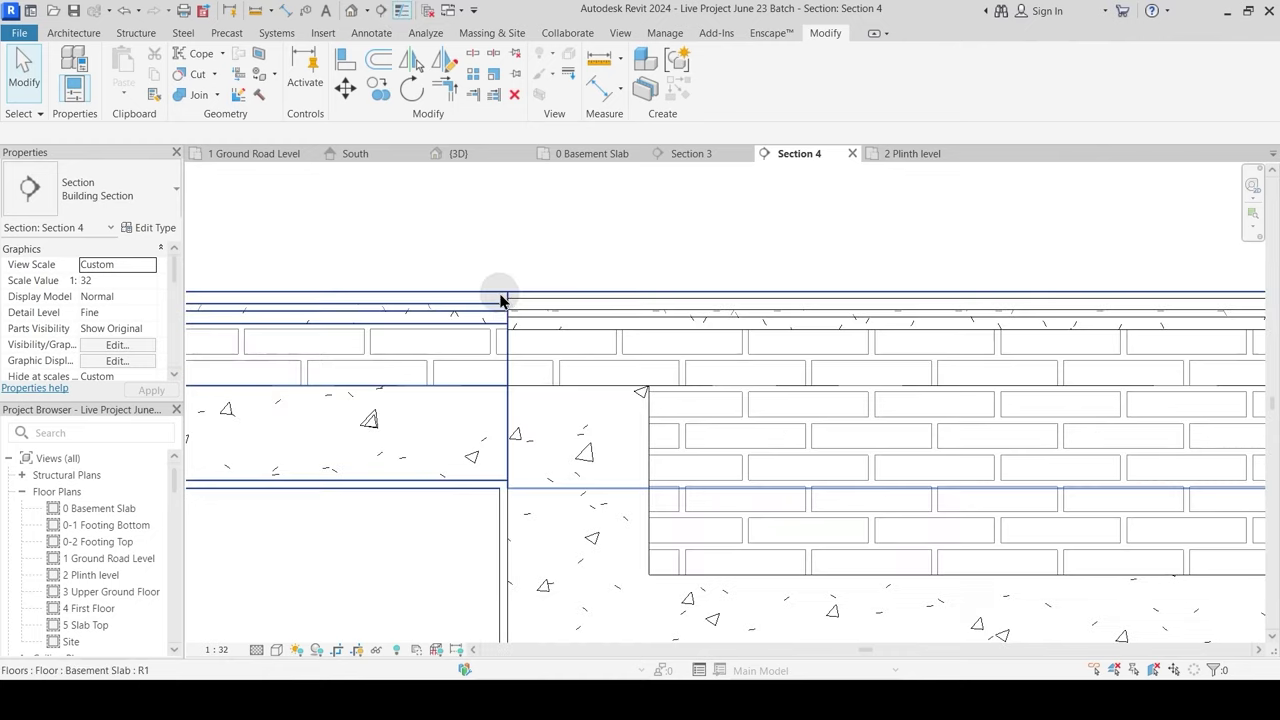
scroll(503, 296, "down", 2)
mouse_move(979, 433)
middle_mouse_down()
mouse_move(649, 444)
mouse_move(734, 372)
middle_mouse_up()
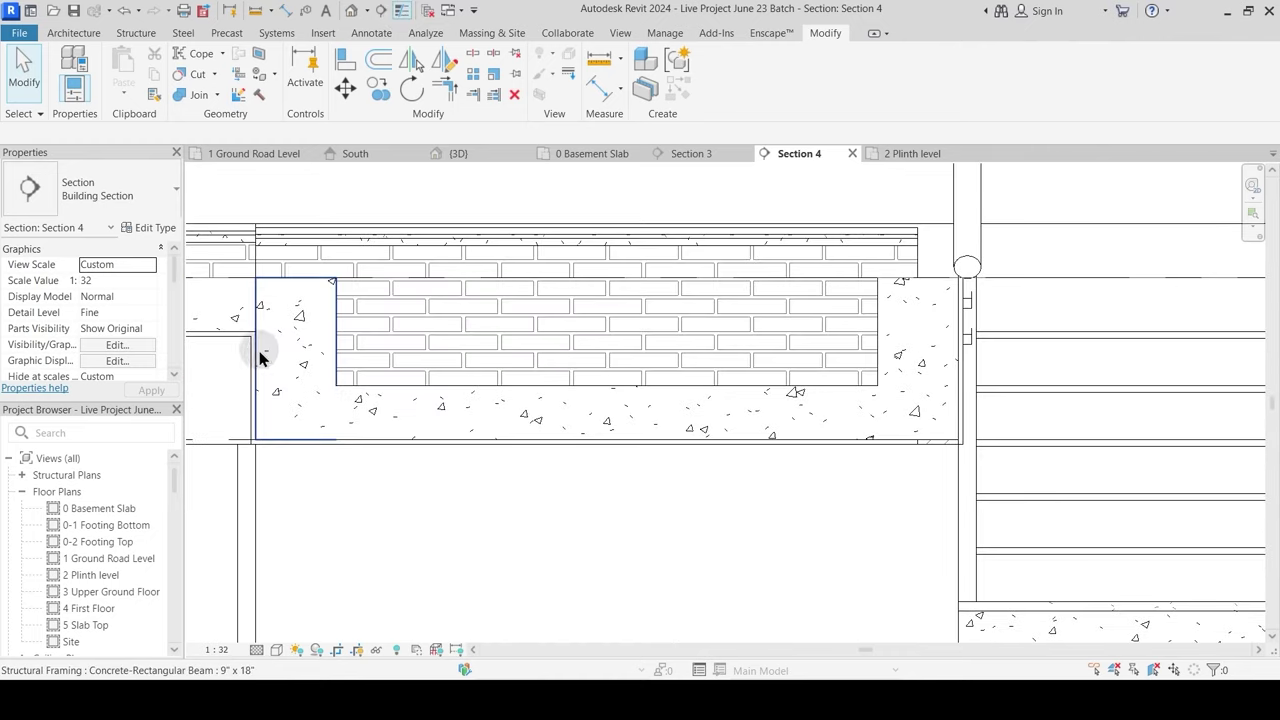
scroll(734, 449, "up", 4)
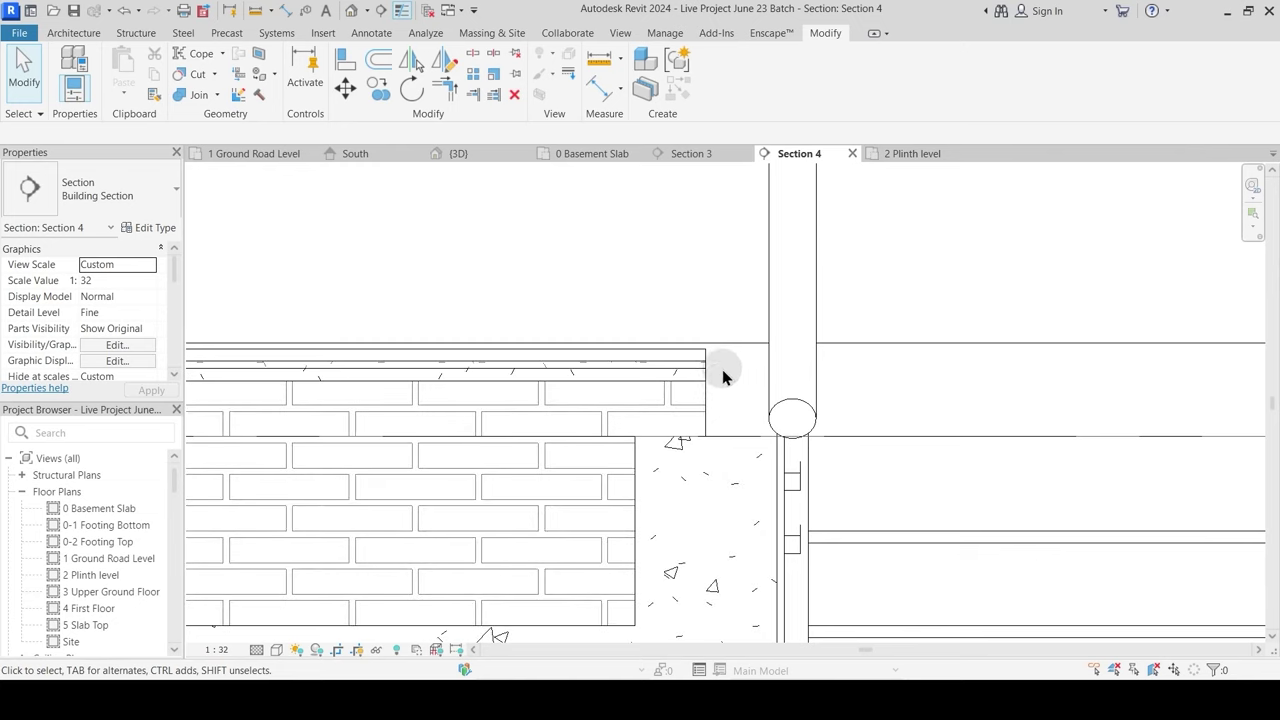
scroll(721, 384, "down", 2)
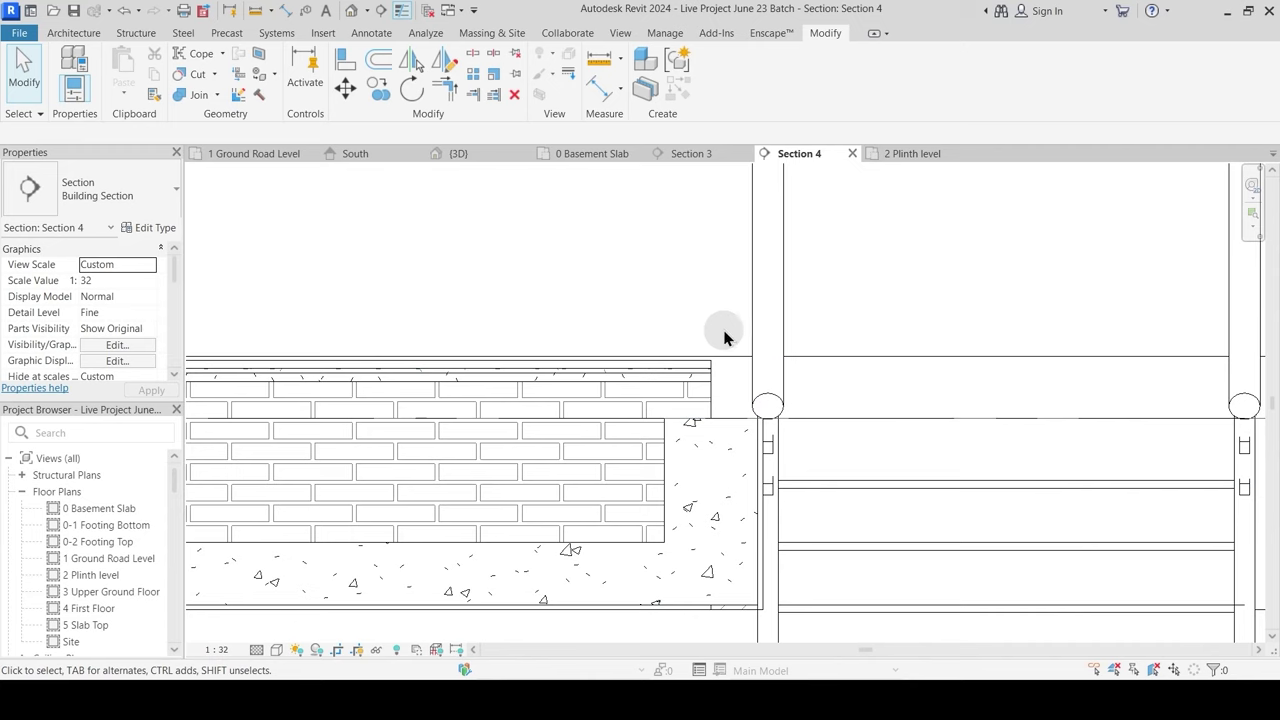
scroll(660, 394, "down", 4)
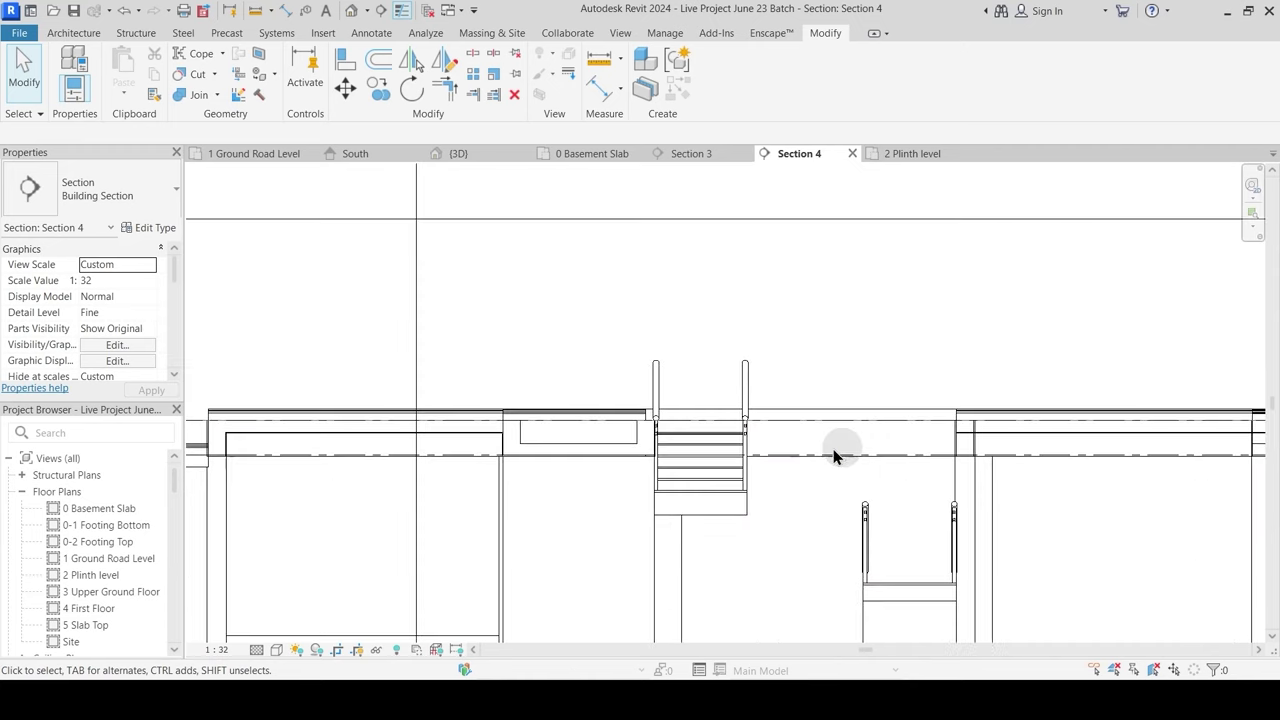
scroll(586, 457, "up", 5)
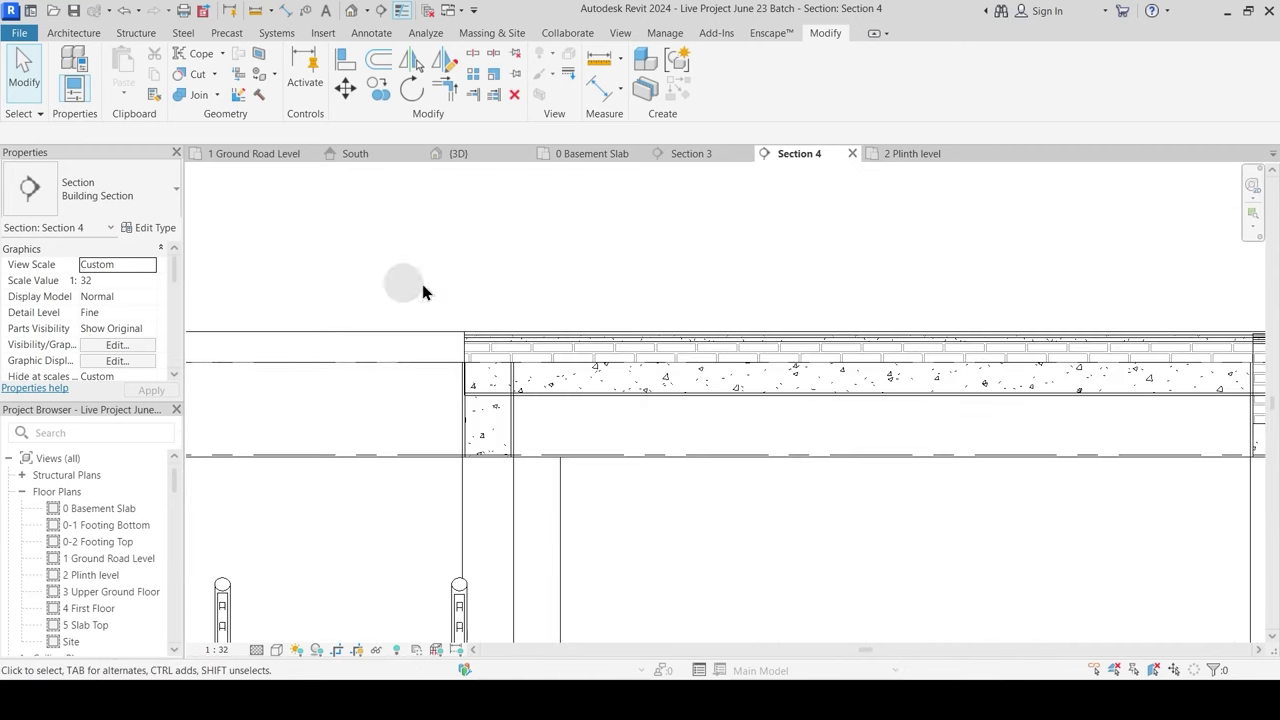
left_click(181, 96)
scroll(497, 414, "up", 2)
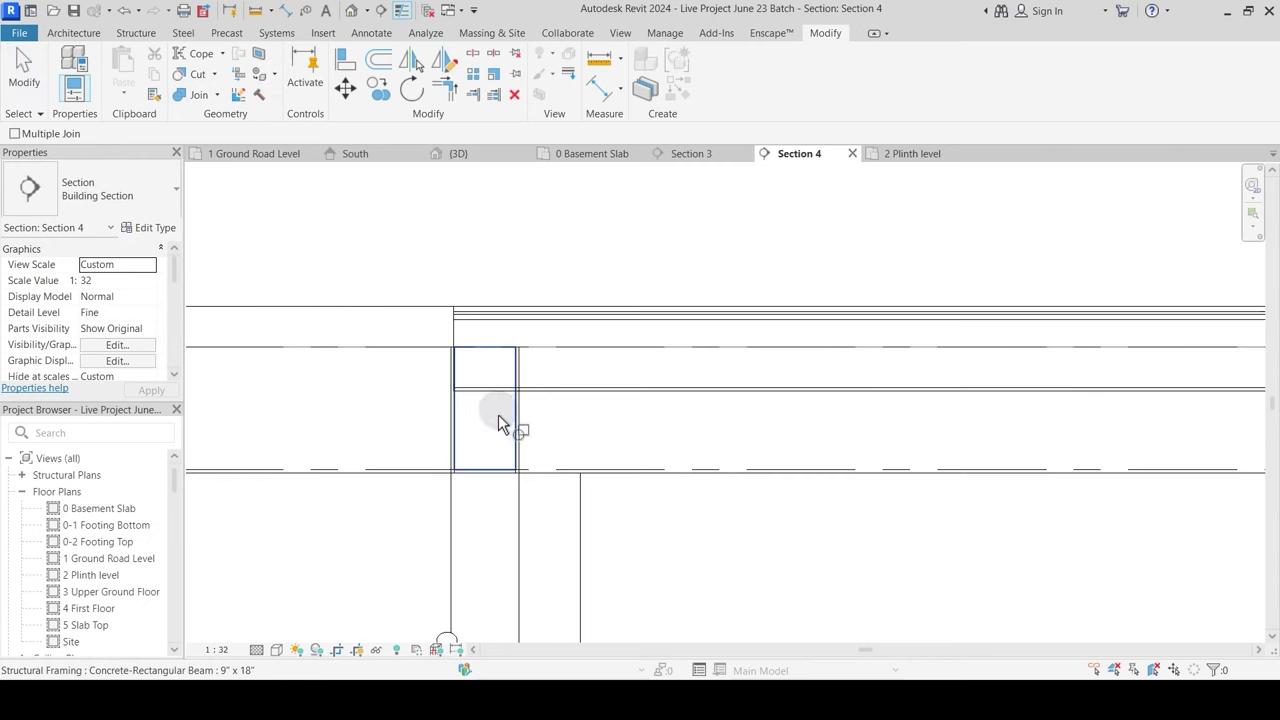
Step: Join the concrete beam to the slab's left end, then join the next pair of elements
left_click(487, 364)
left_click(551, 364)
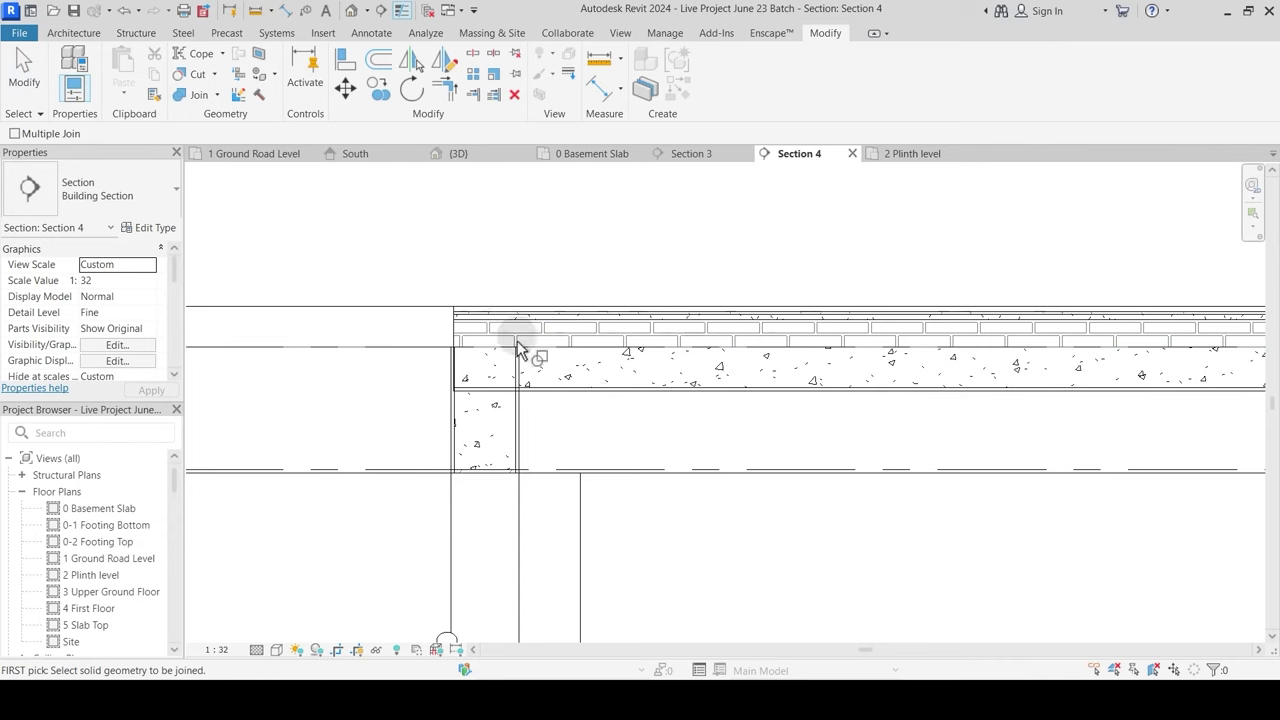
left_click(219, 99)
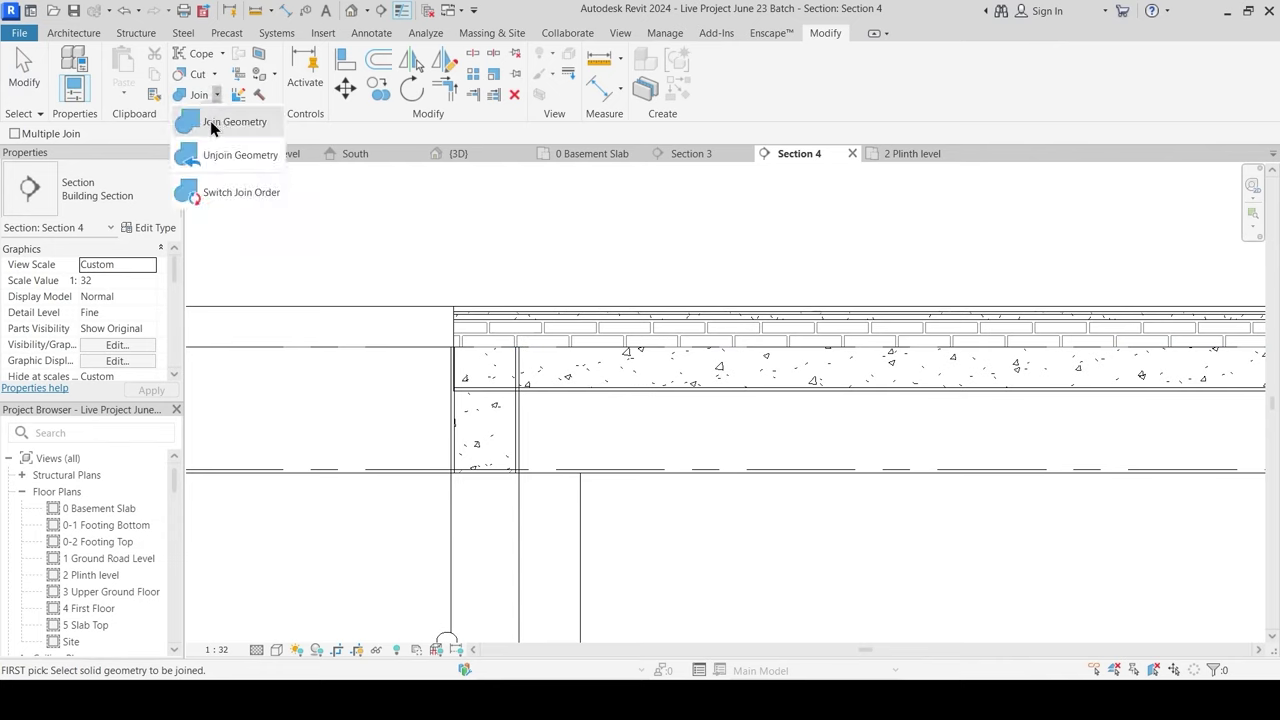
left_click(209, 123)
left_click(491, 357)
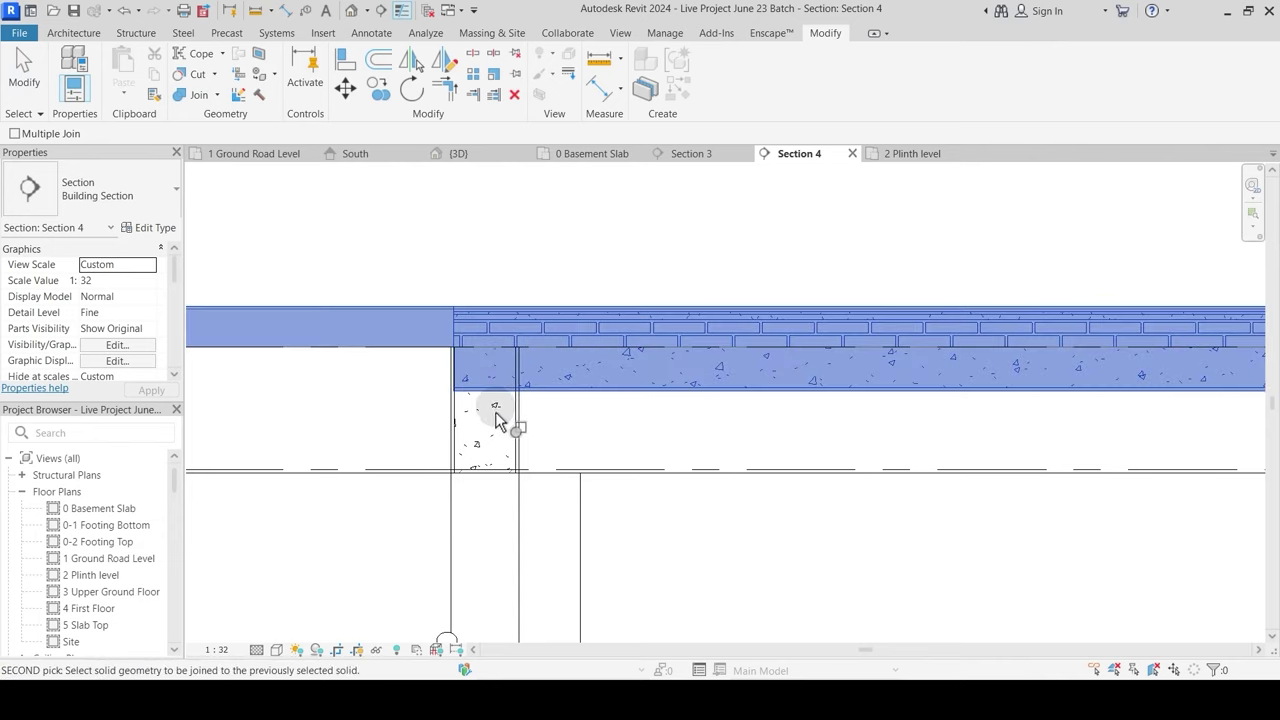
left_click(499, 400)
key("Escape")
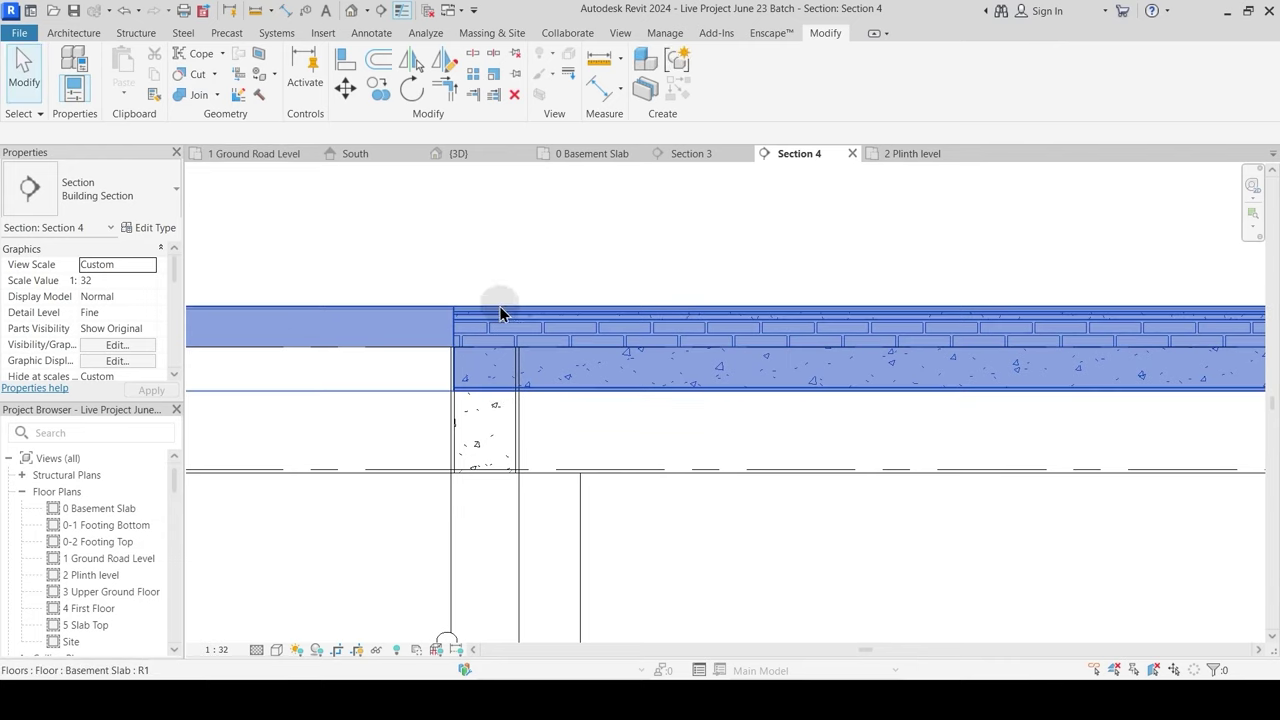
Step: Join the beam and the basement slab with Join Geometry
middle_click_drag(505, 303, 533, 337)
left_click(216, 95)
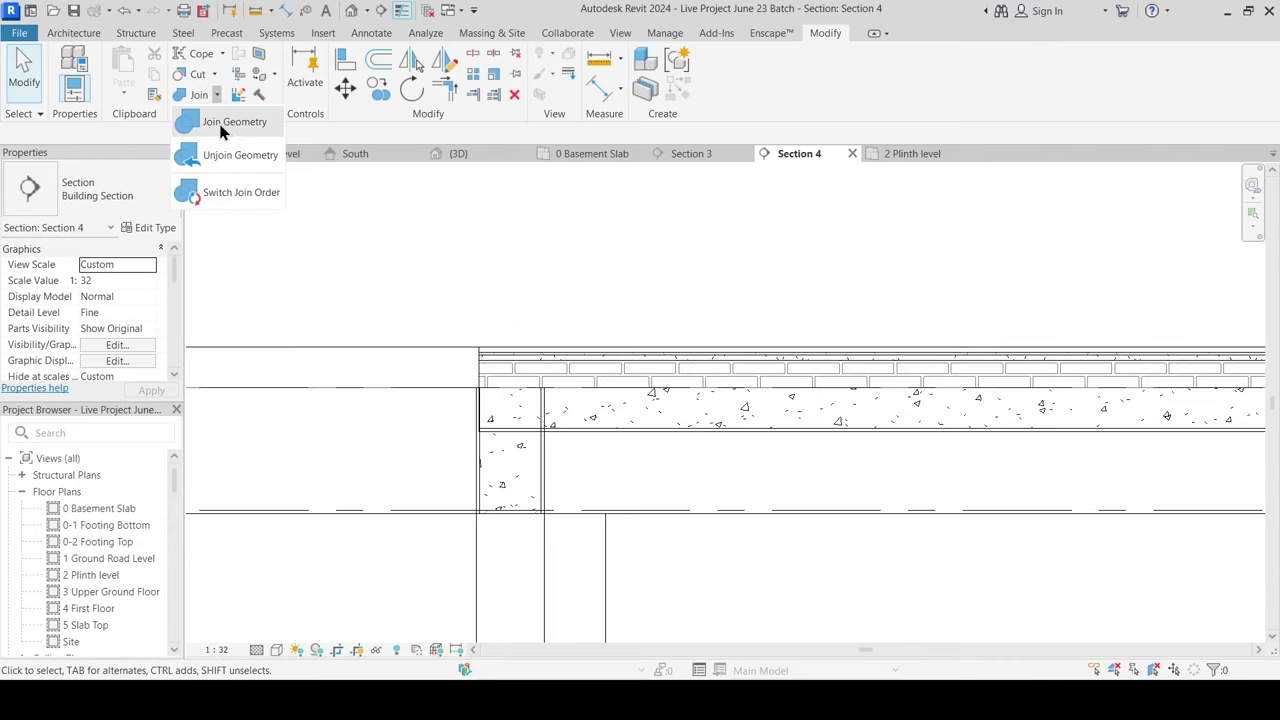
left_click(220, 120)
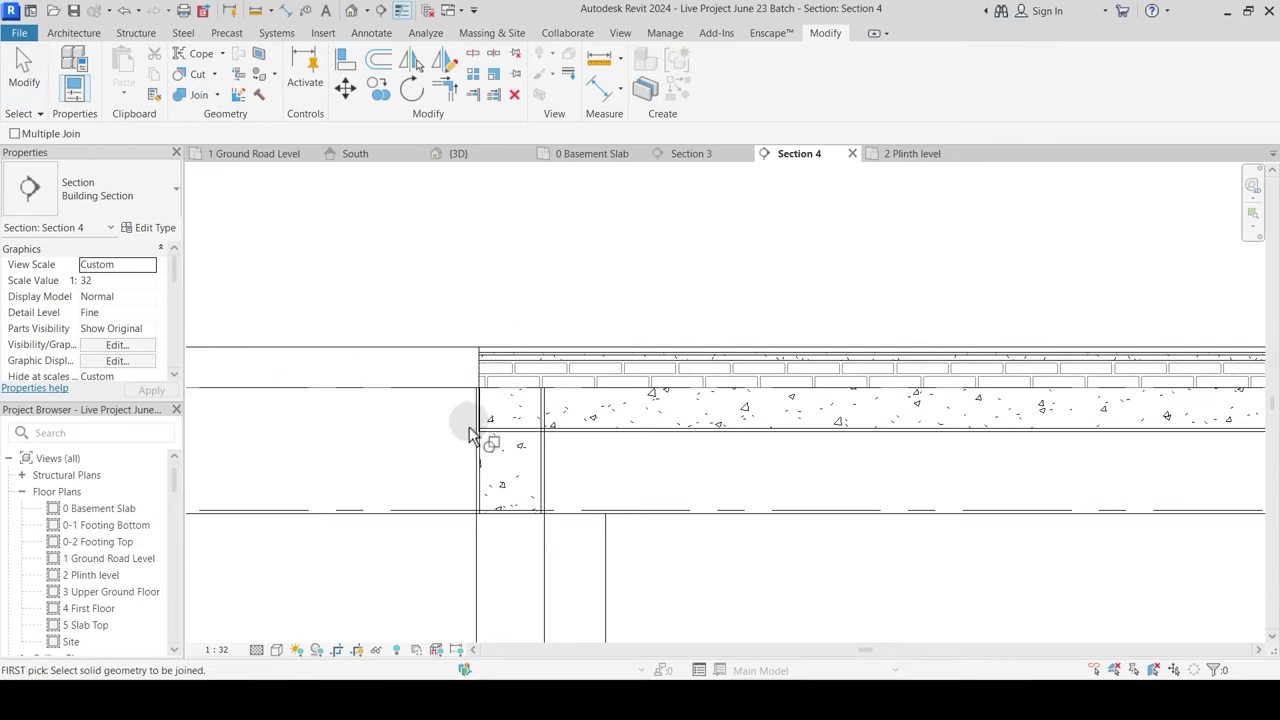
left_click(515, 400)
left_click(571, 398)
key("Escape")
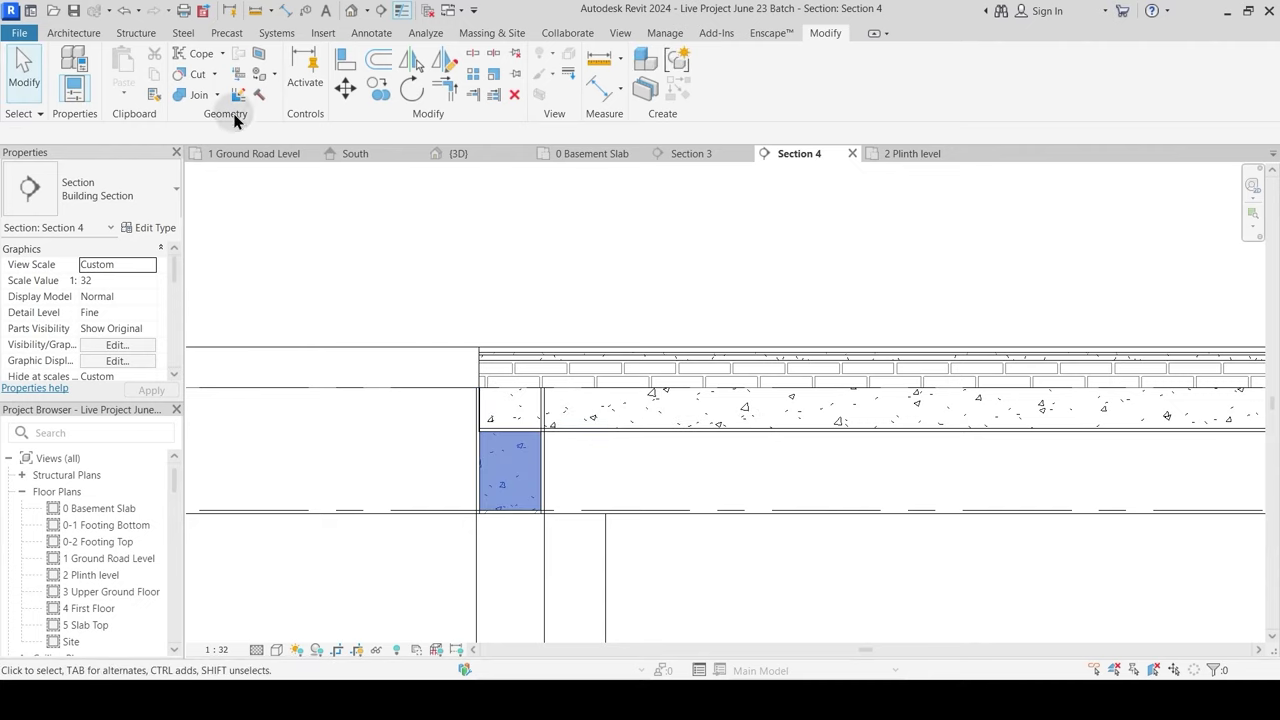
Step: Switch the join order so the concrete column cuts through the basement slab
left_click(217, 95)
left_click(228, 193)
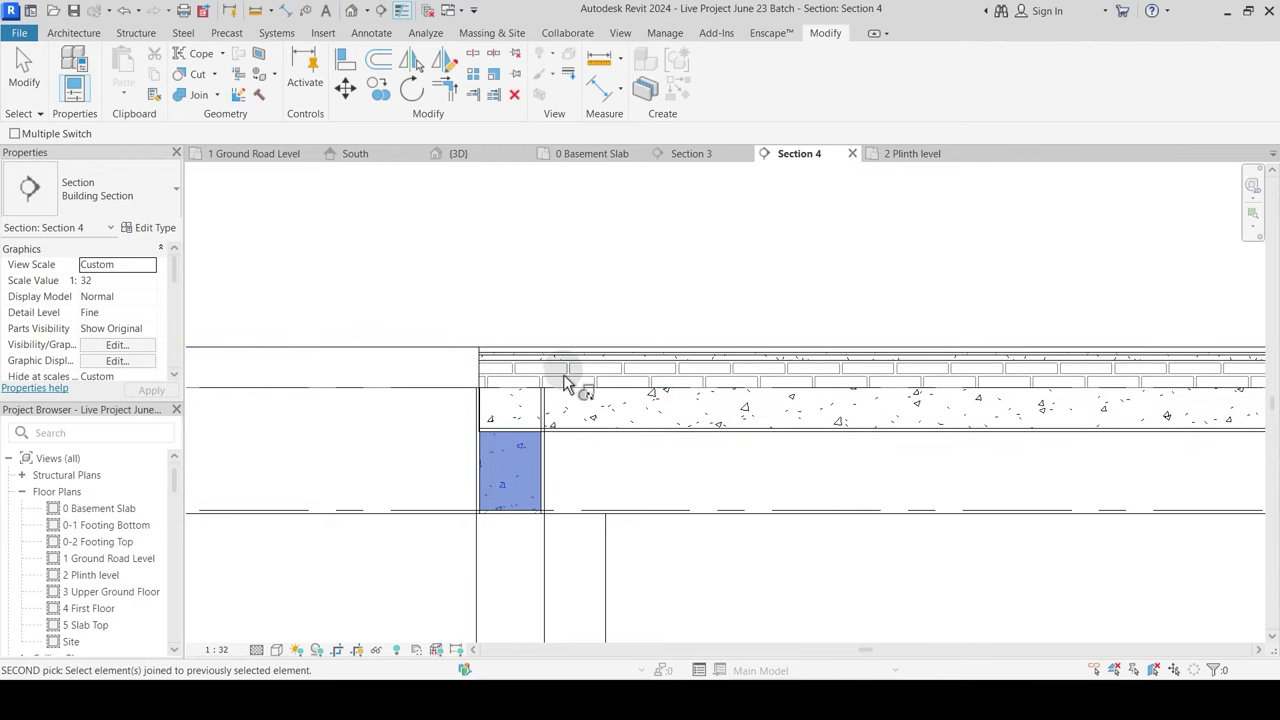
left_click(590, 408)
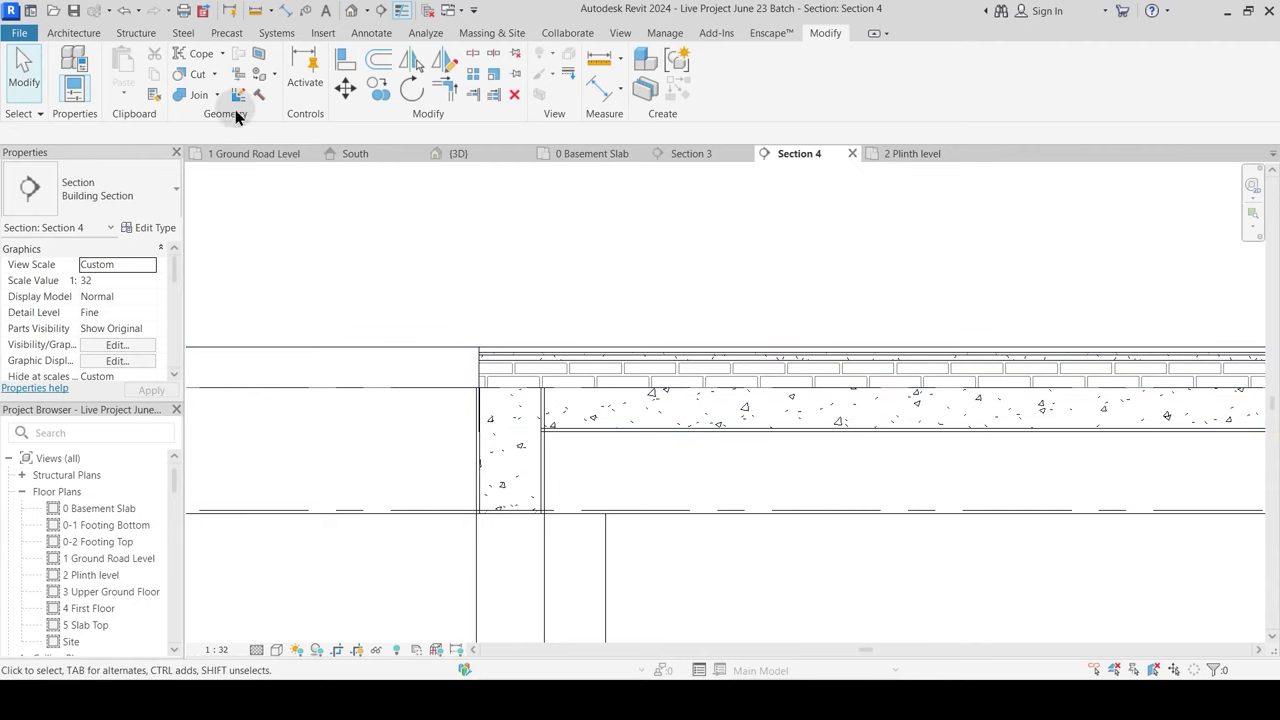
Step: Join the wall to the basement slab, then bring the plinth landscape floor into view
left_click(195, 95)
left_click(548, 465)
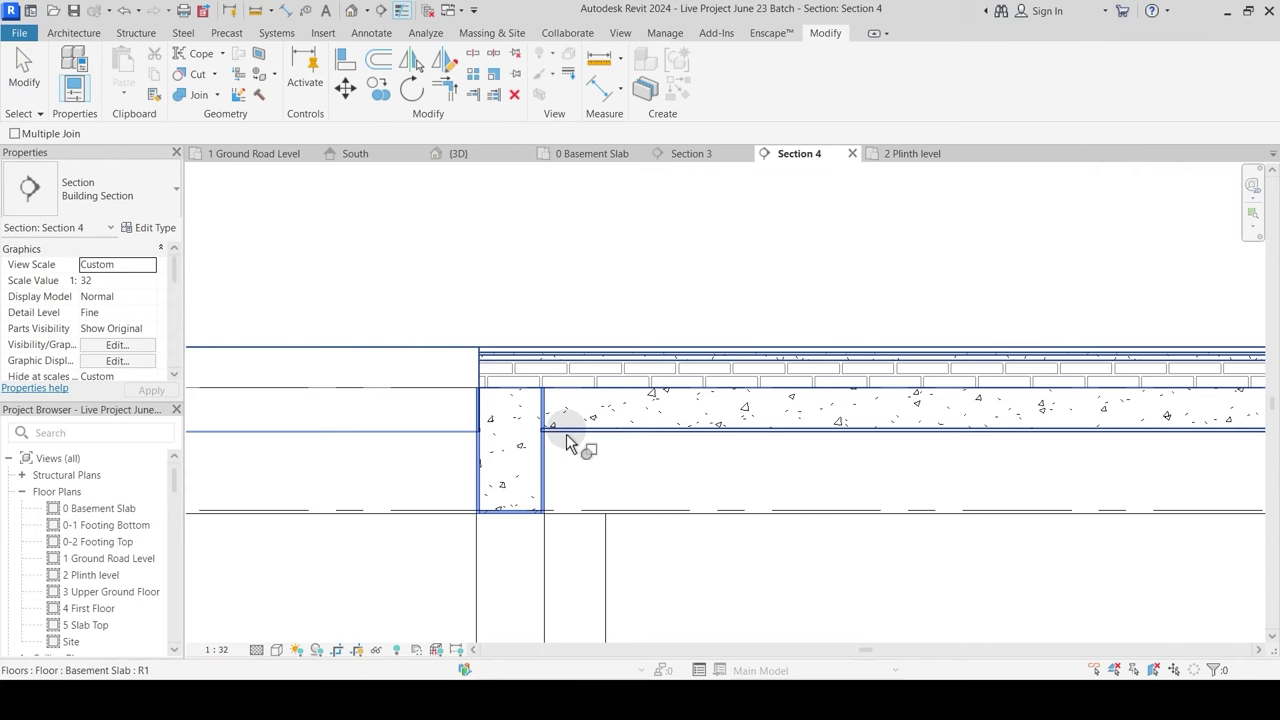
left_click(622, 477)
key("Escape")
scroll(640, 480, "down", 2)
middle_click_drag(911, 525, 514, 454)
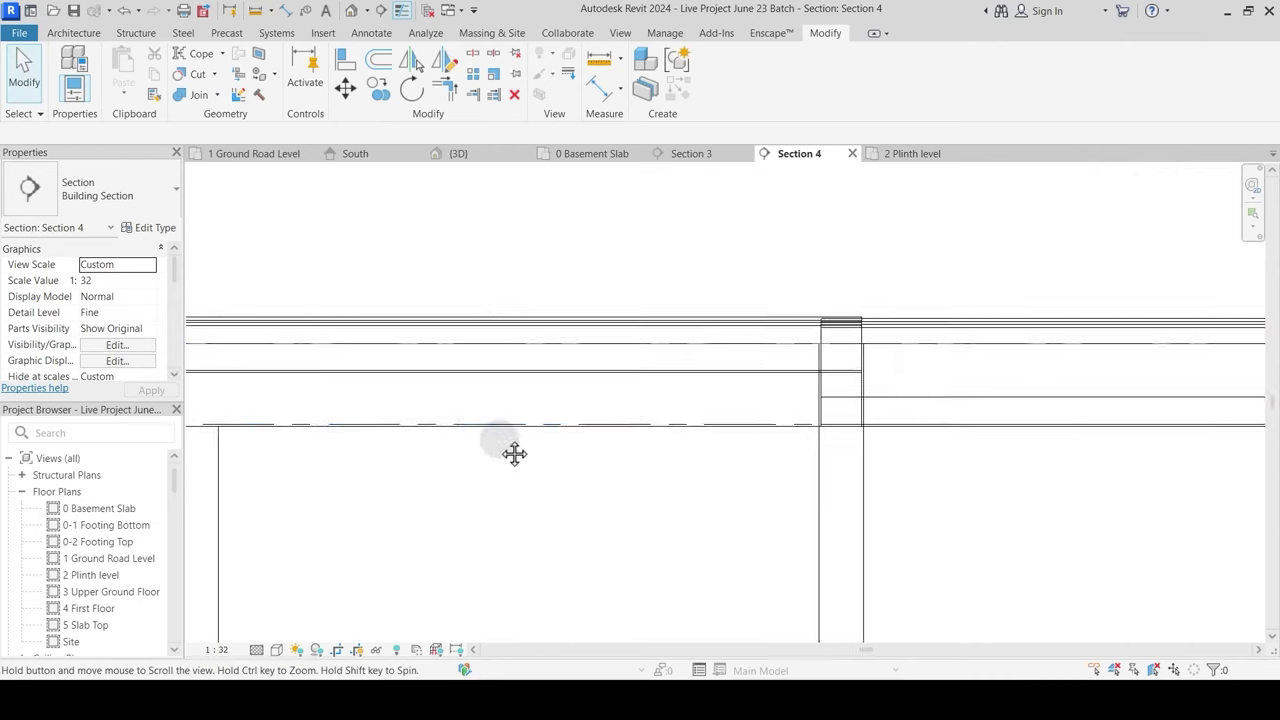
middle_click_drag(893, 419, 482, 406)
scroll(708, 414, "down", 2)
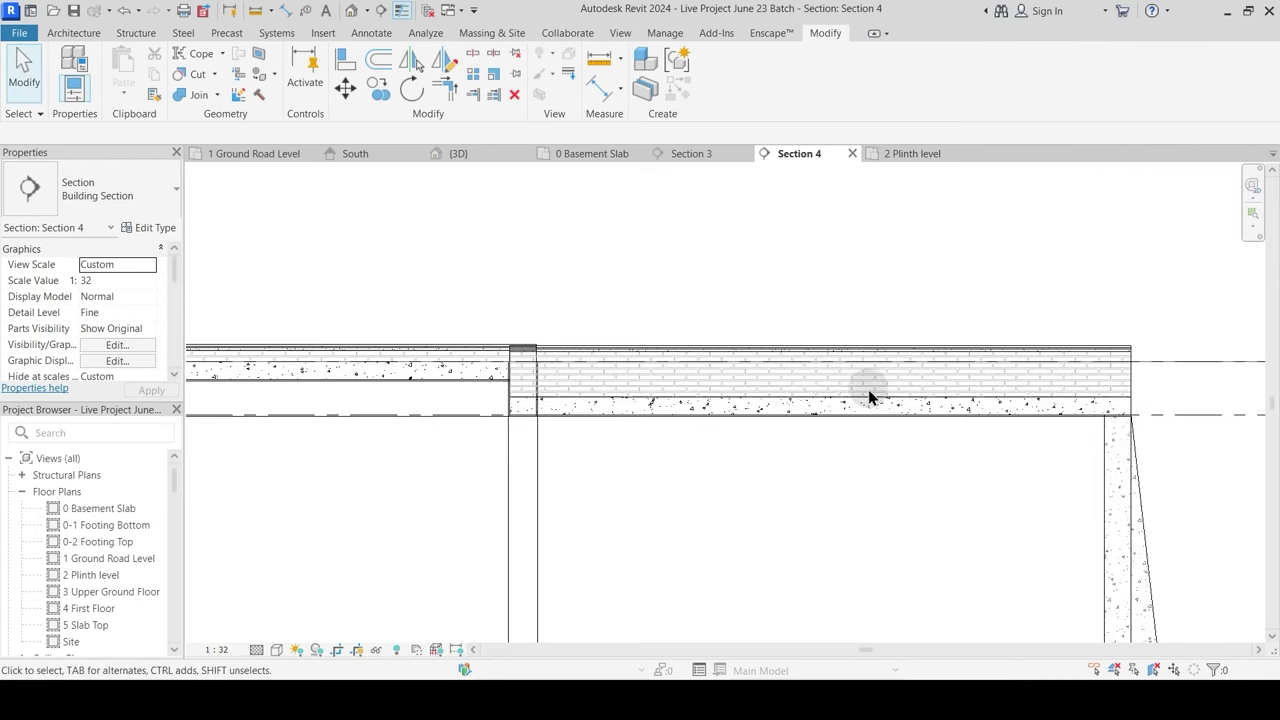
scroll(549, 366, "up", 2)
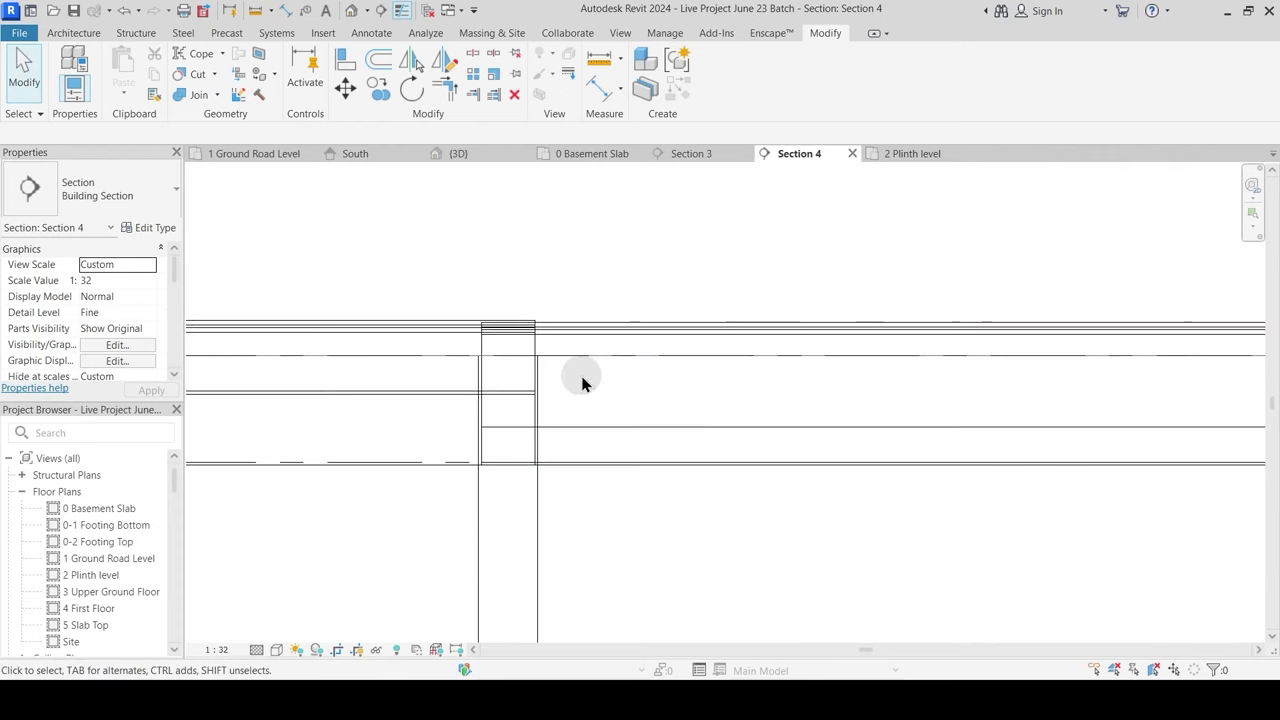
scroll(590, 360, "down", 1)
Step: Temporarily hide the plinth level floor with HH
left_click(604, 350)
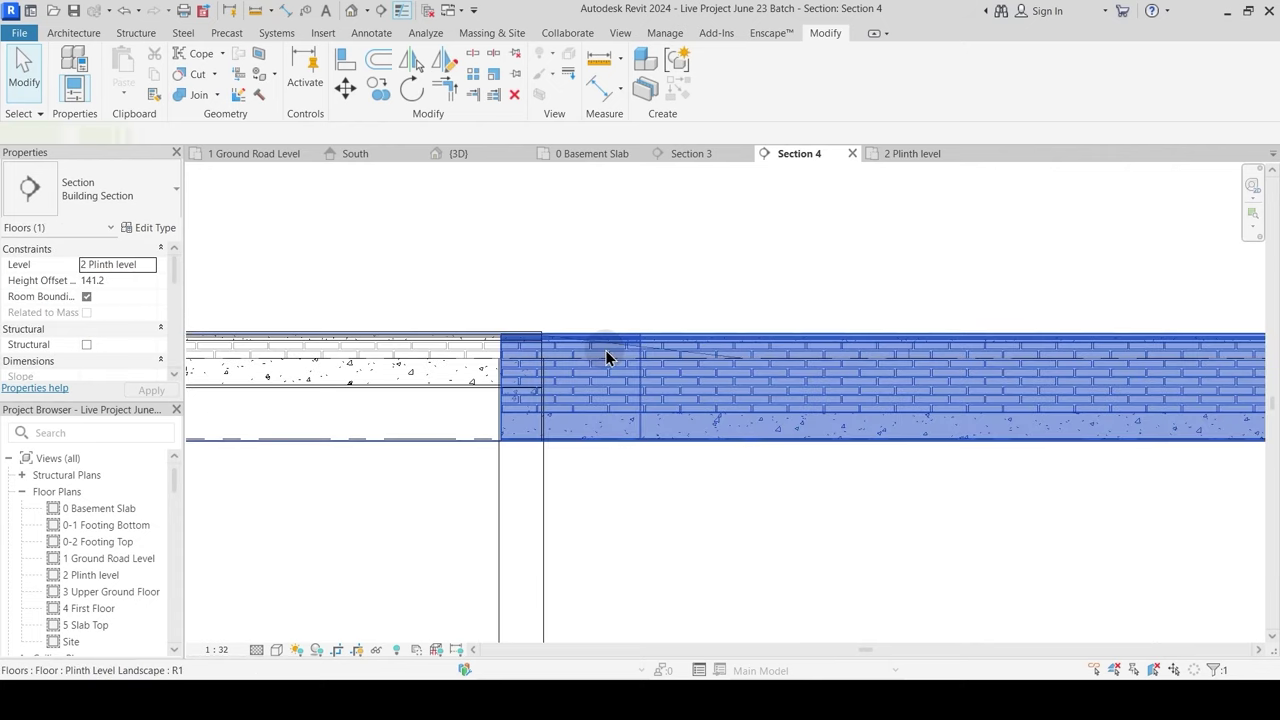
key("h")
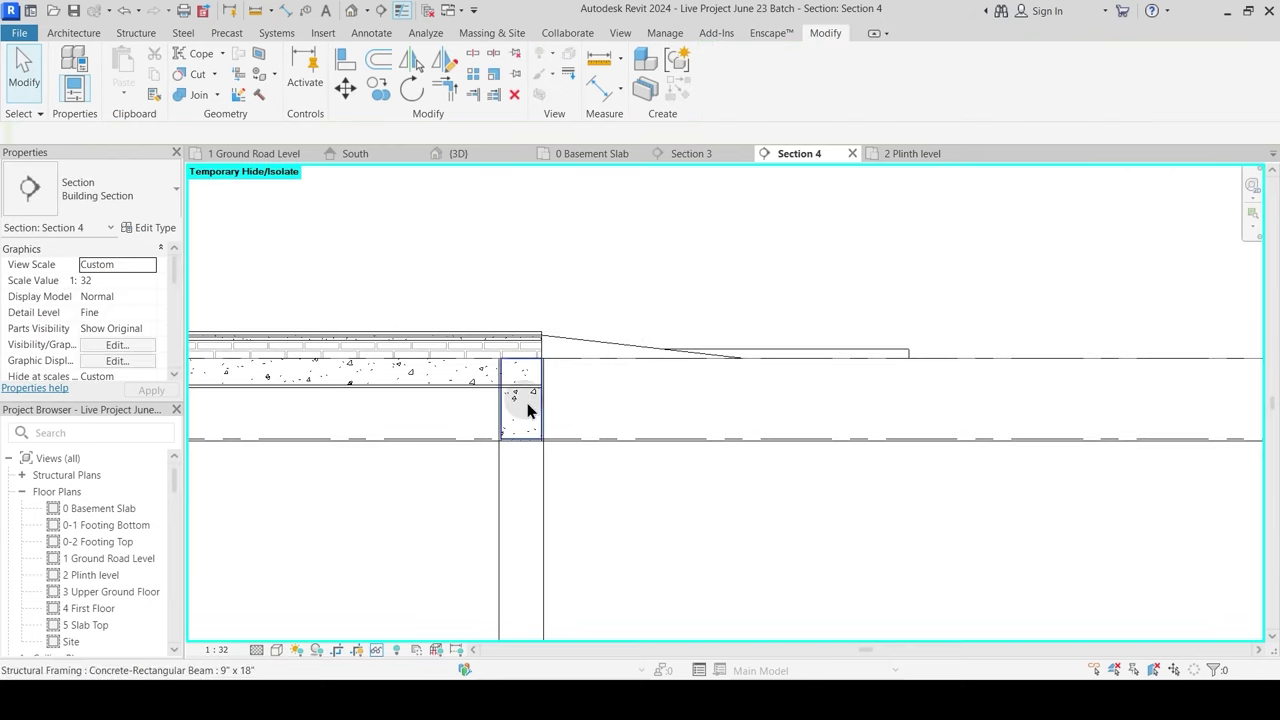
scroll(520, 390, "up", 1)
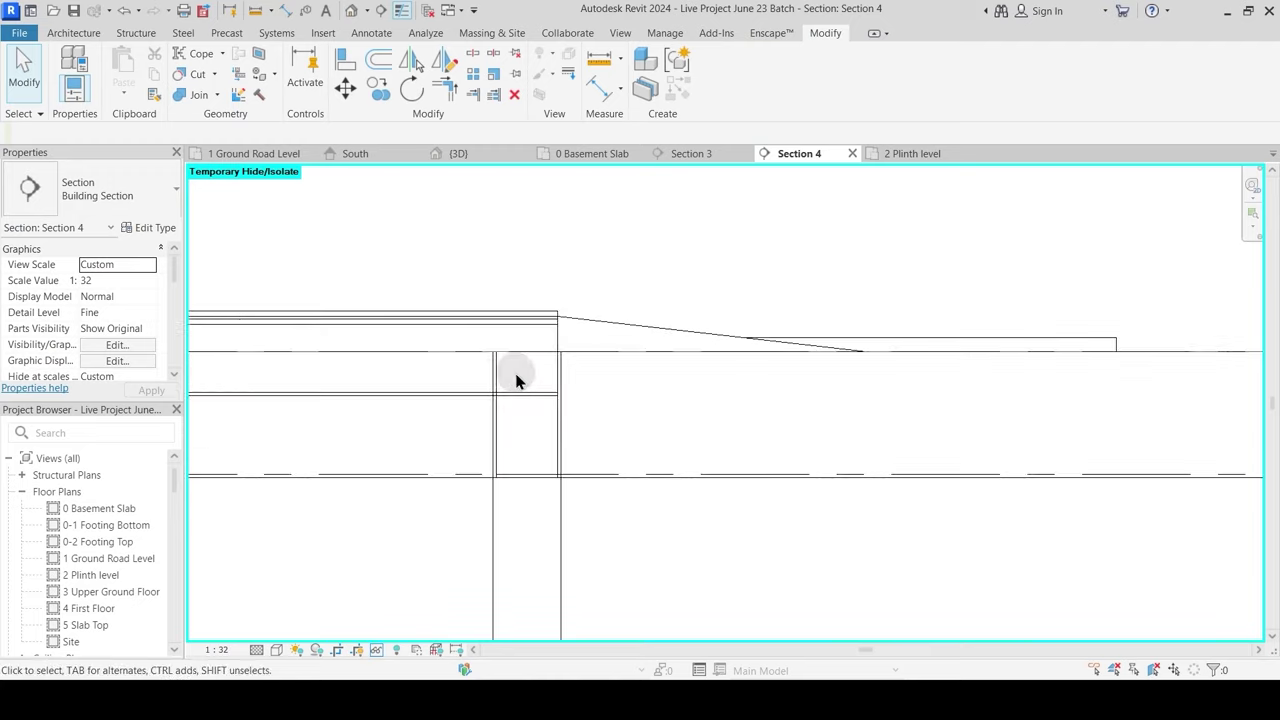
Step: Join the beam to the basement slab, and the wall below to the slab
left_click(185, 96)
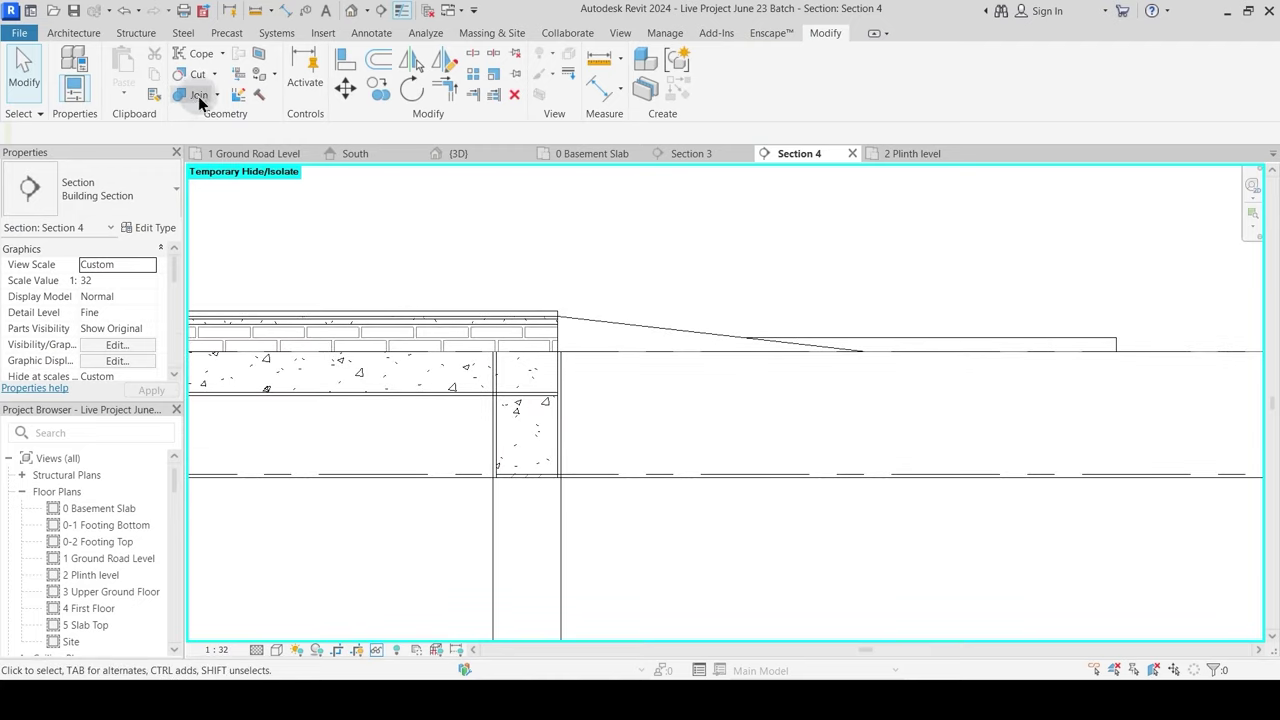
left_click(479, 362)
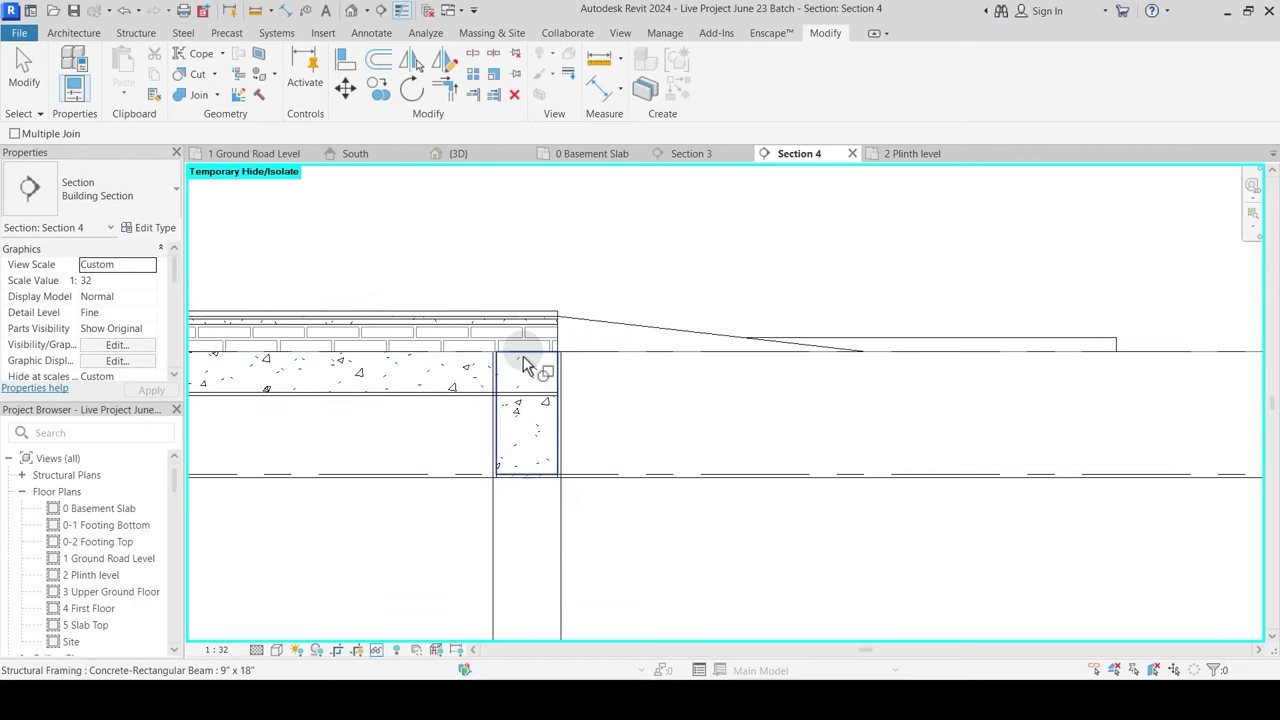
left_click(524, 364)
left_click(491, 334)
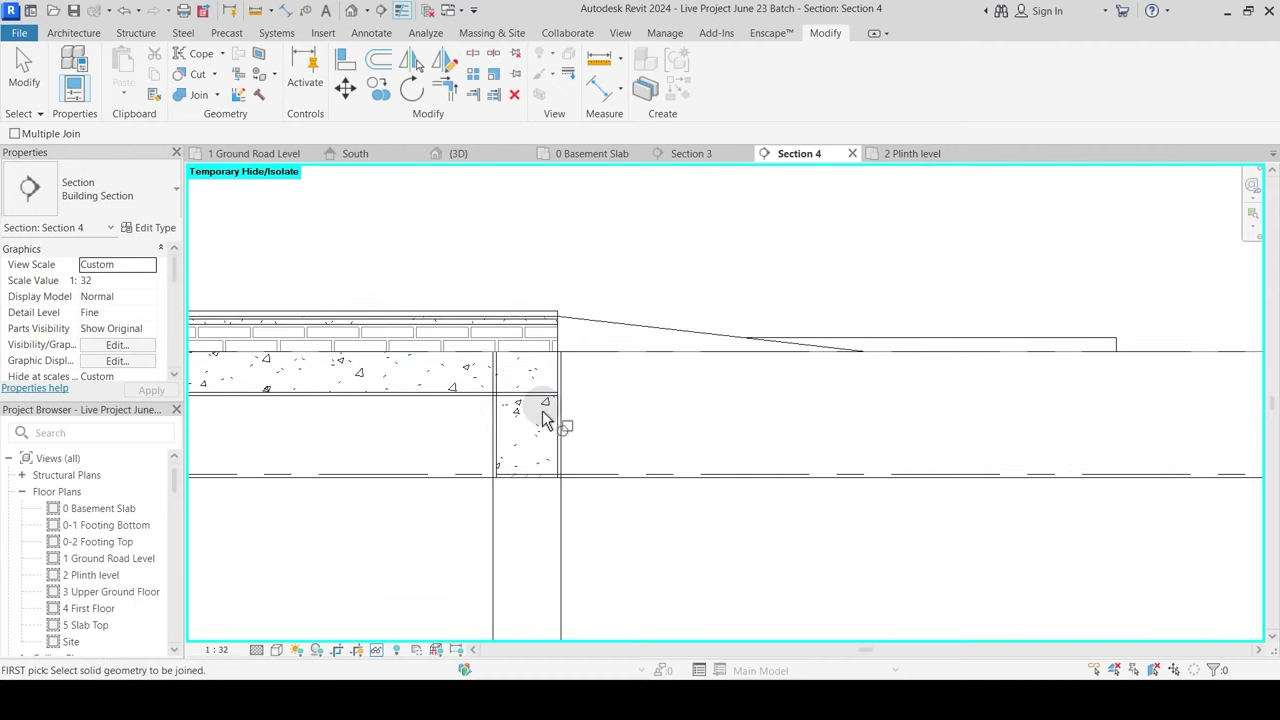
left_click(216, 95)
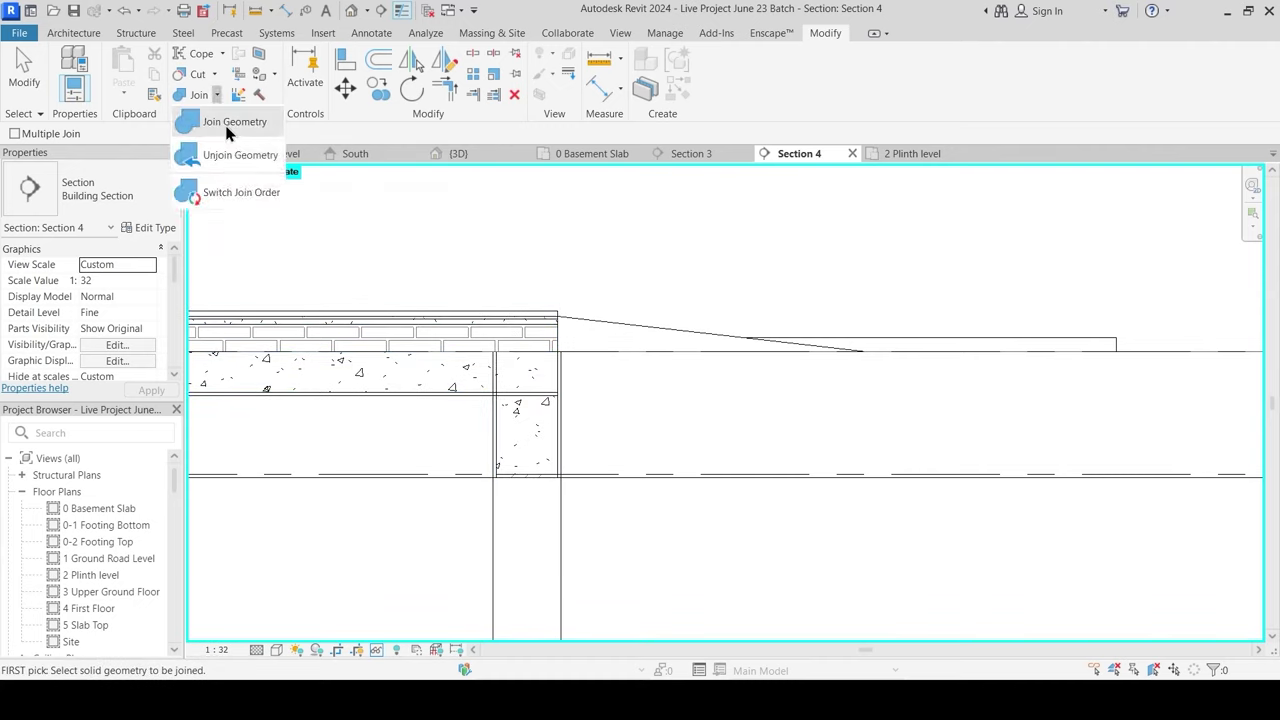
left_click(228, 148)
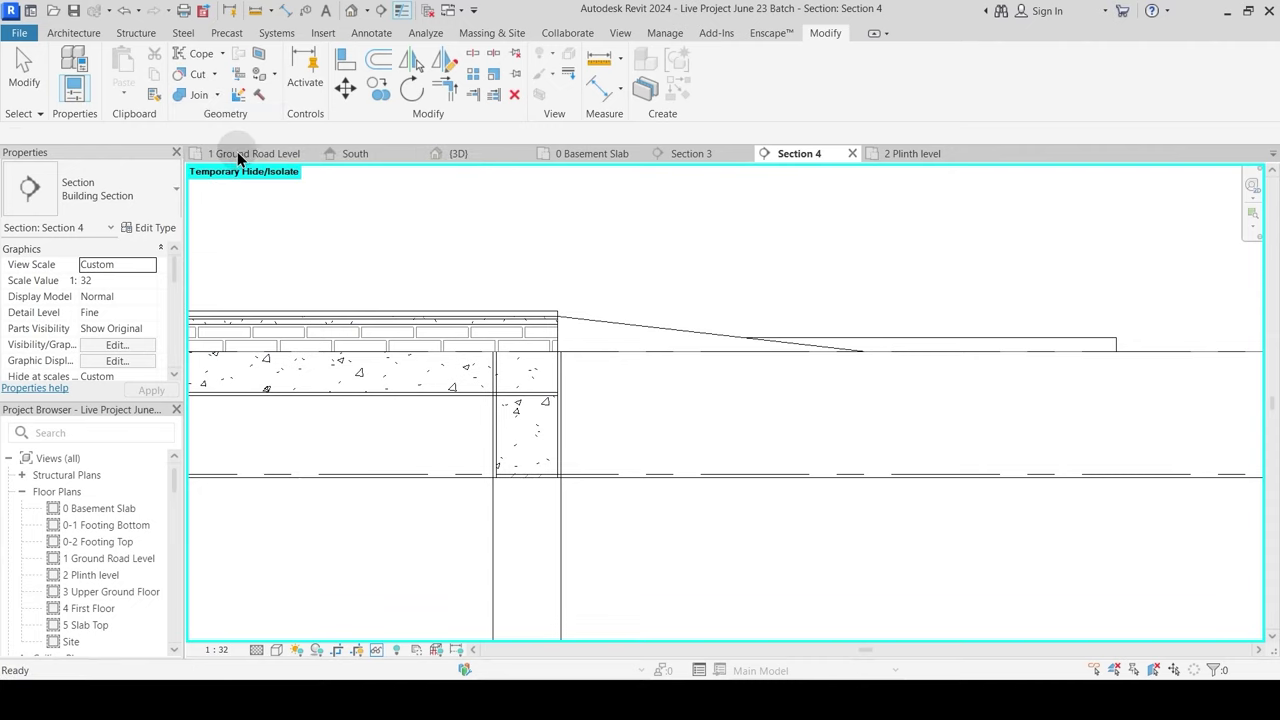
left_click(490, 415)
left_click(508, 428)
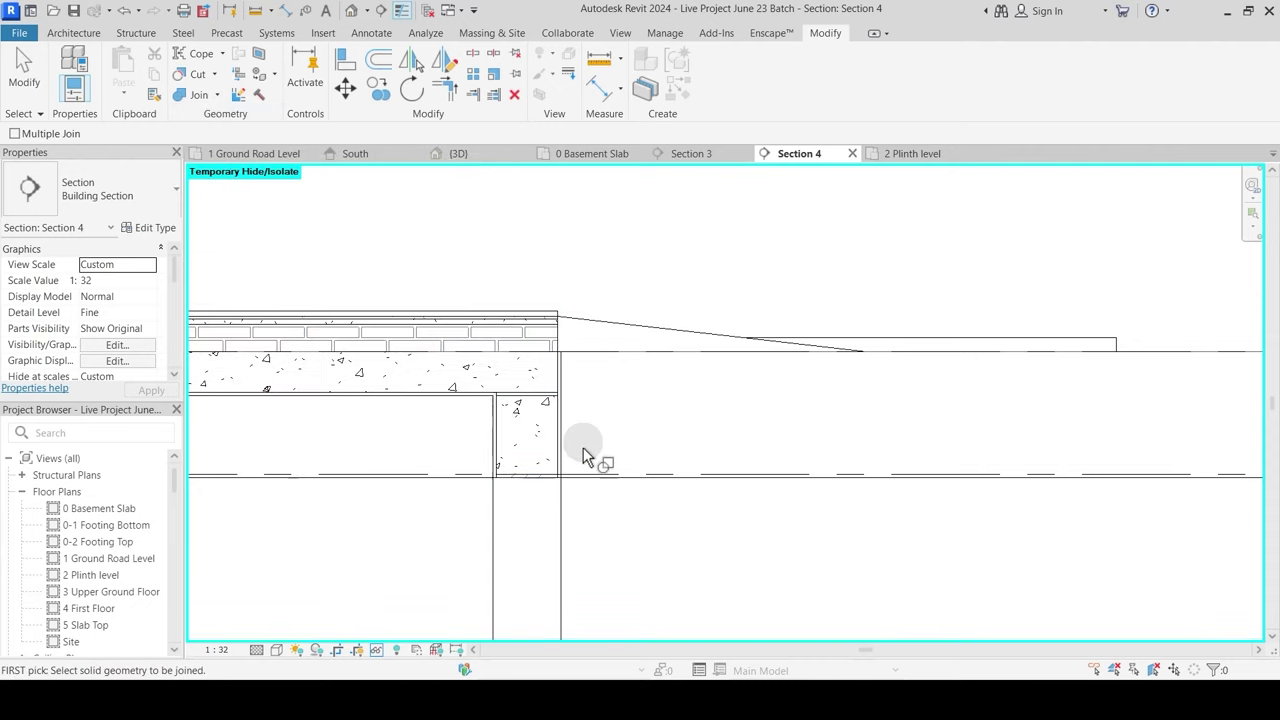
key("Escape")
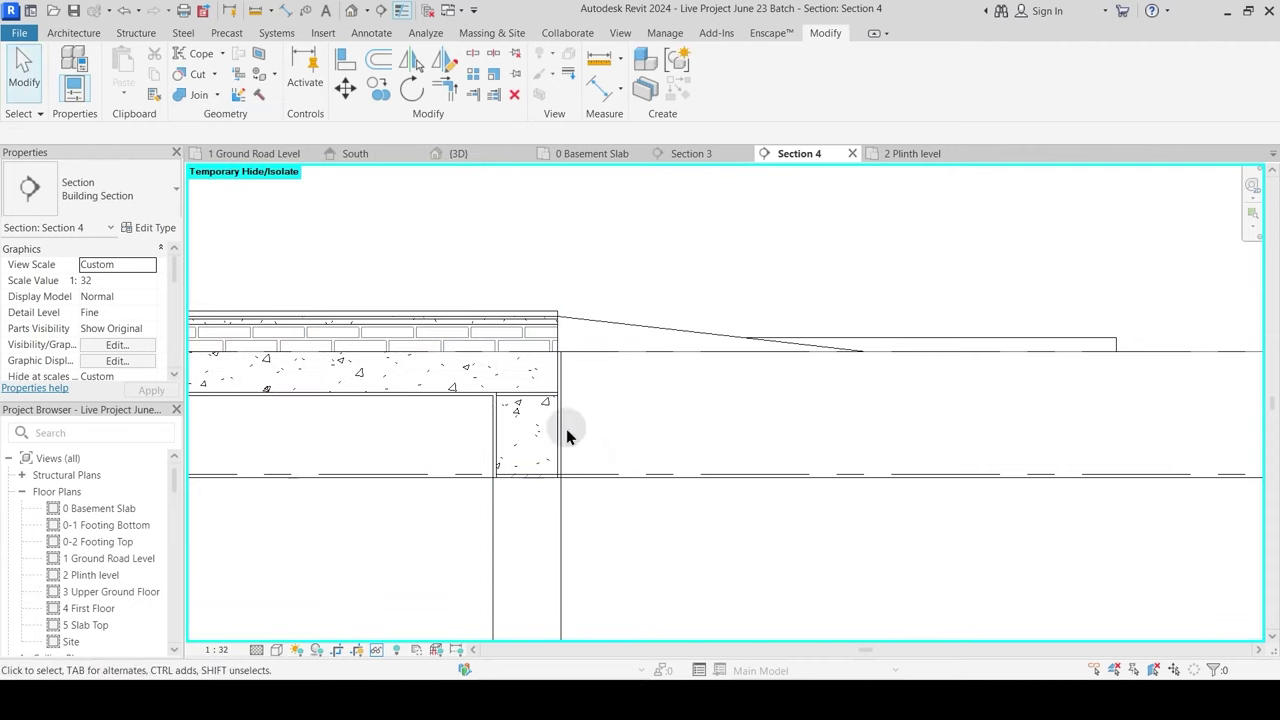
Step: Switch the slab–beam join order so the slab cuts the beam beneath it
left_click(217, 96)
left_click(248, 190)
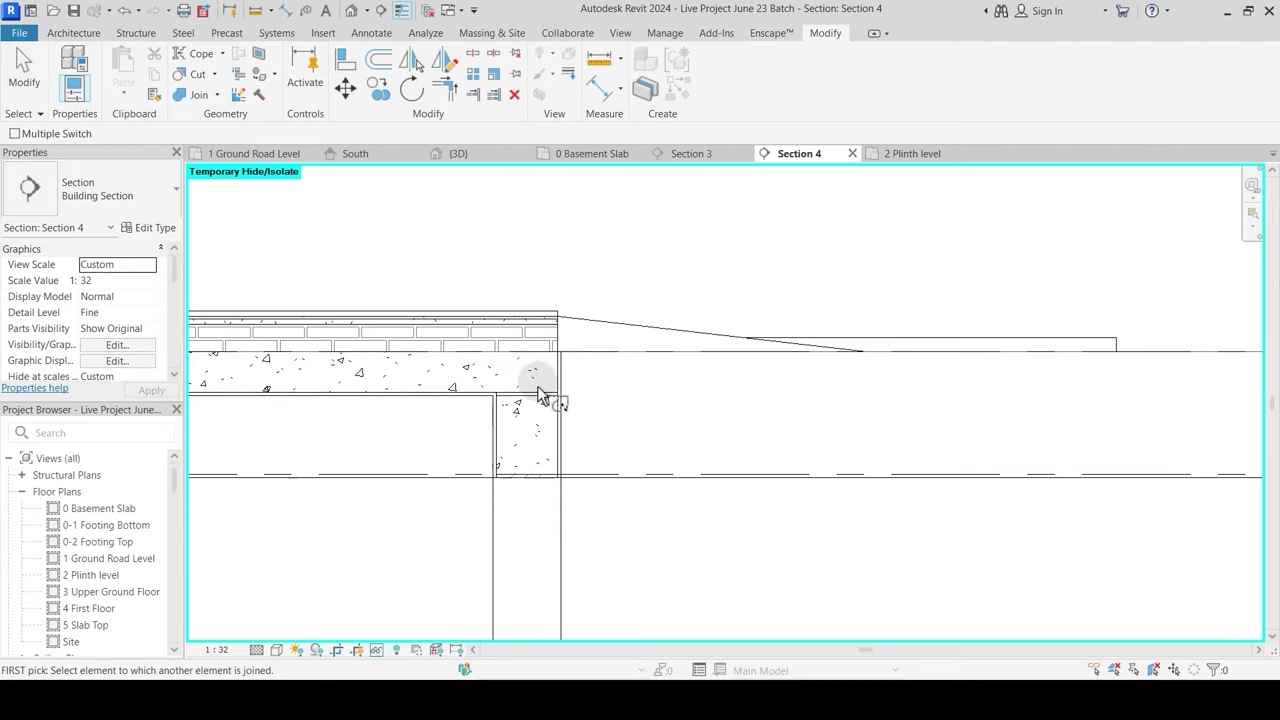
left_click(543, 420)
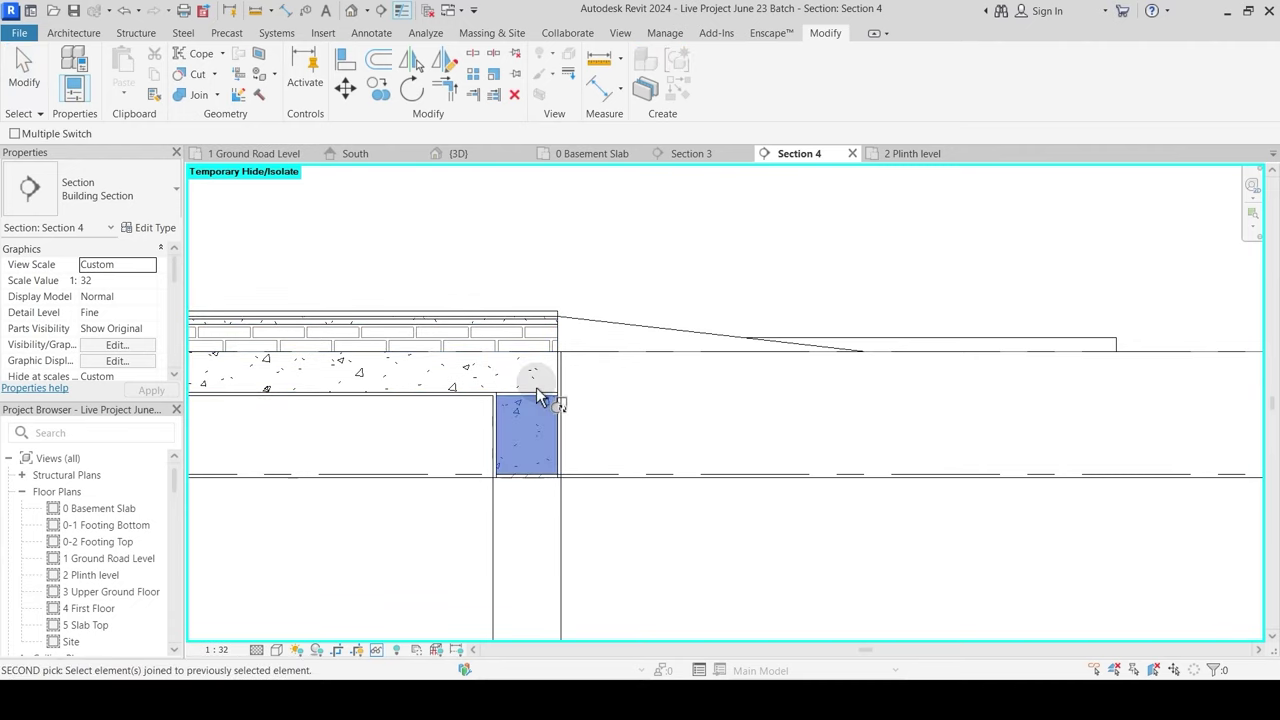
left_click(533, 370)
key("Escape")
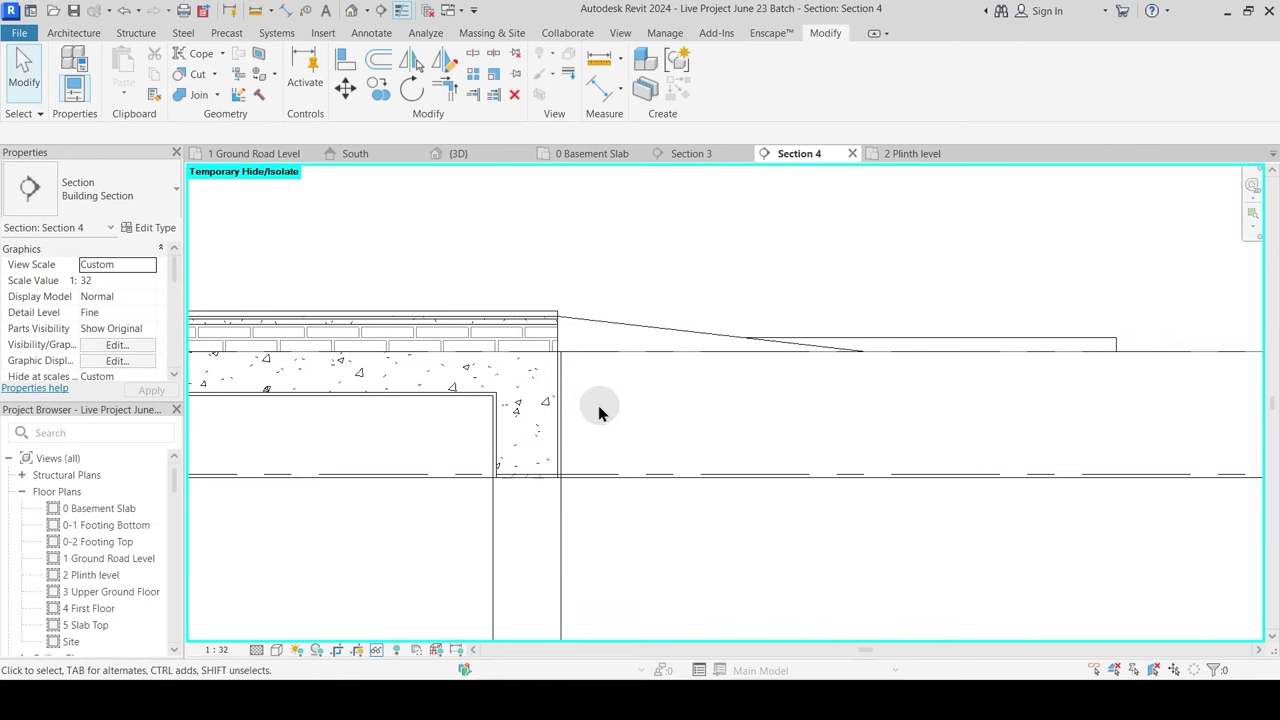
scroll(444, 472, "down", 2)
middle_click_drag(603, 412, 714, 500)
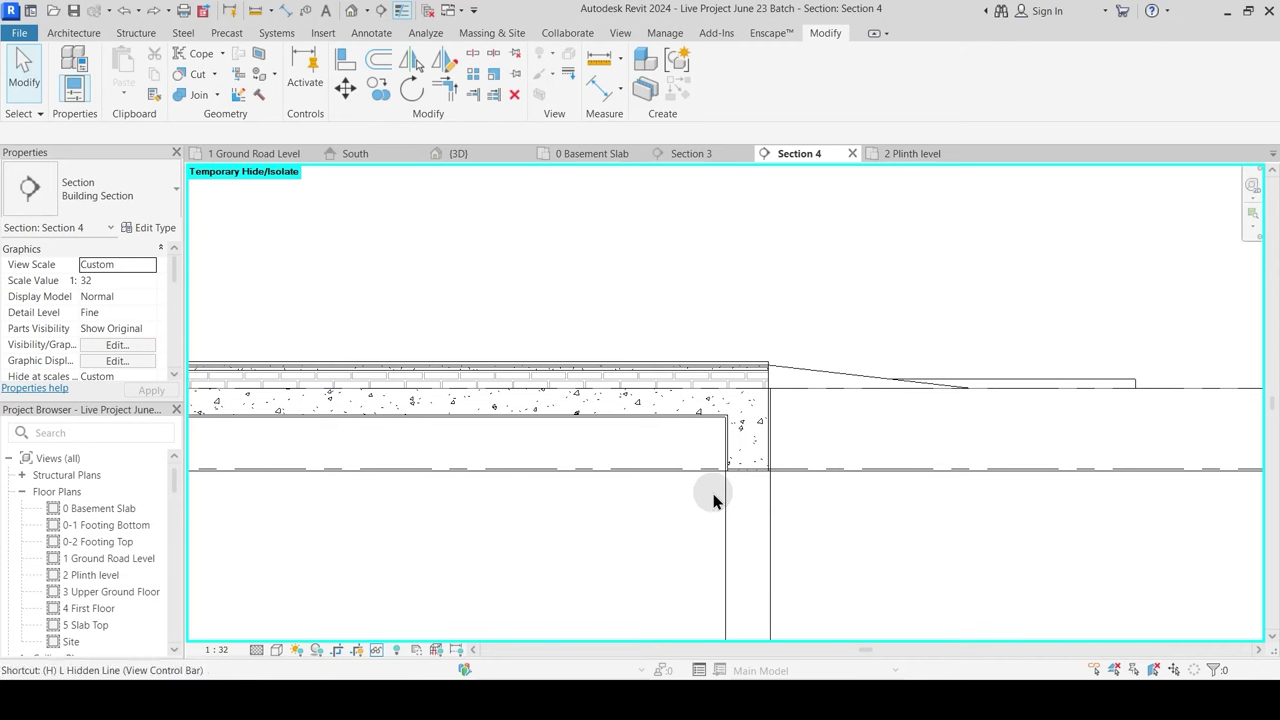
Step: Restore the hidden plinth floor with HR and frame it beside the beam
key("h")
key("r")
middle_click_drag(821, 482, 655, 451)
scroll(654, 451, "down", 2)
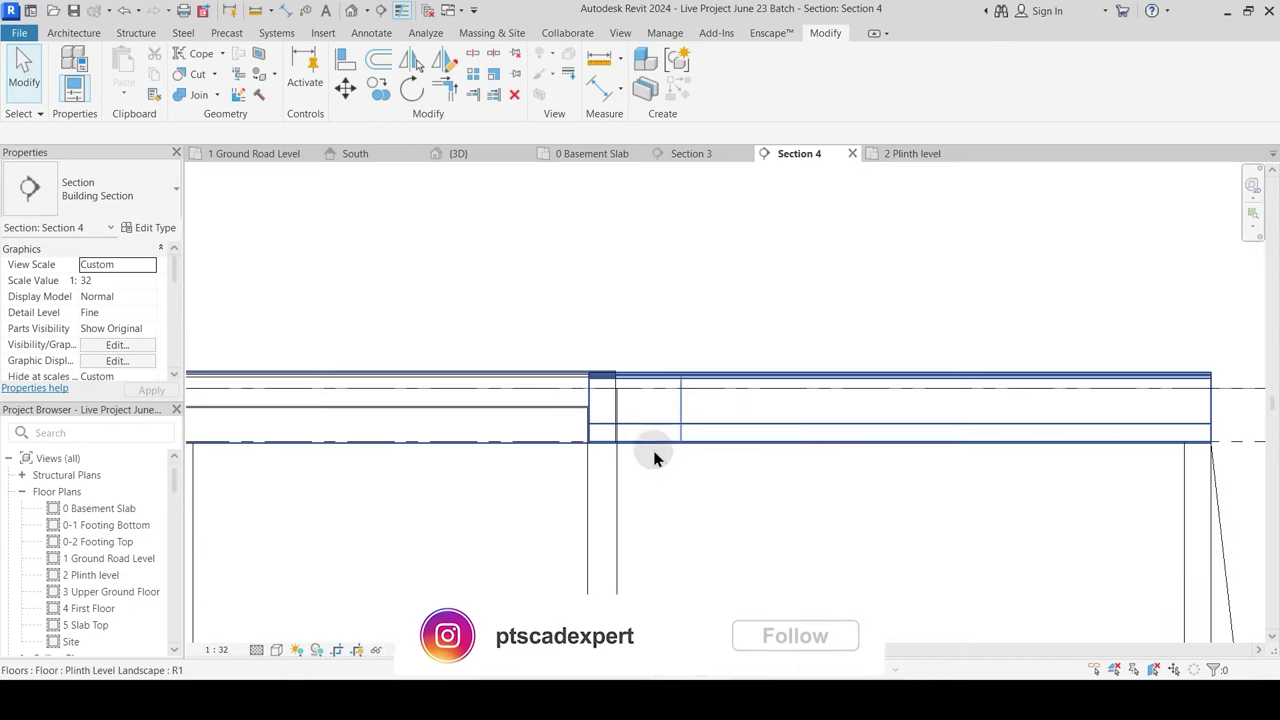
middle_click_drag(909, 467, 815, 448)
scroll(500, 403, "up", 2)
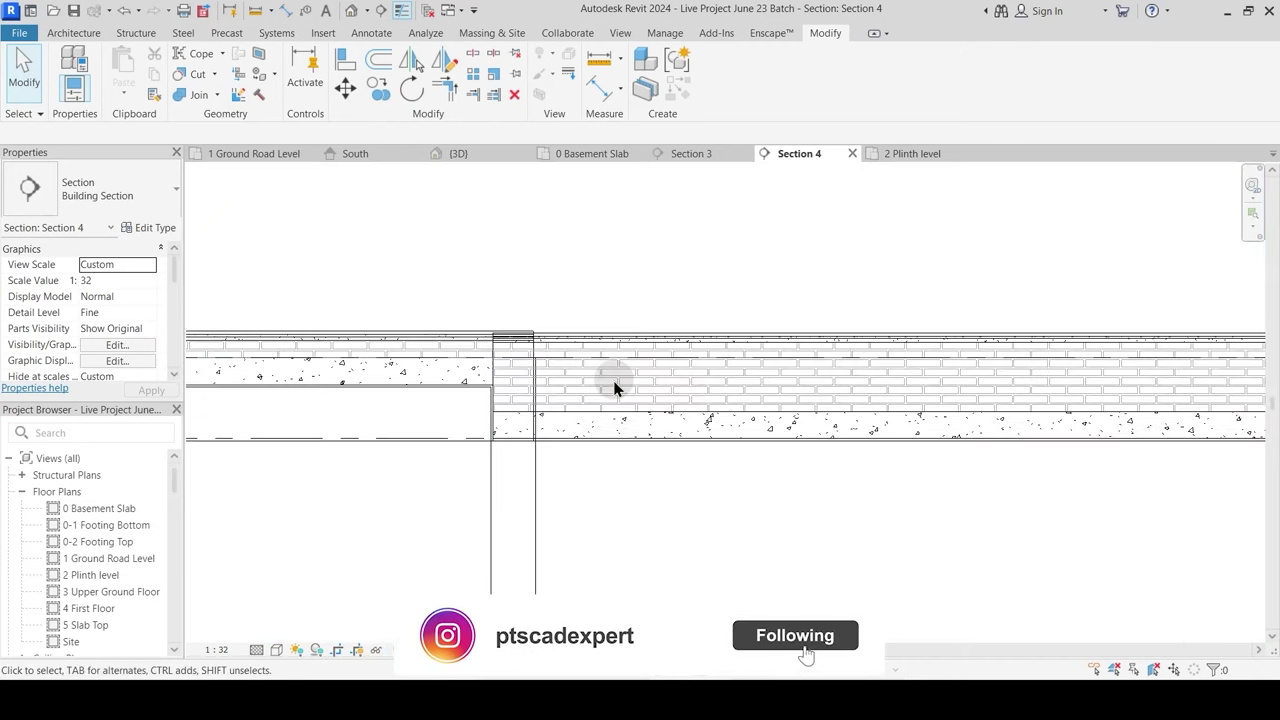
left_click(689, 343)
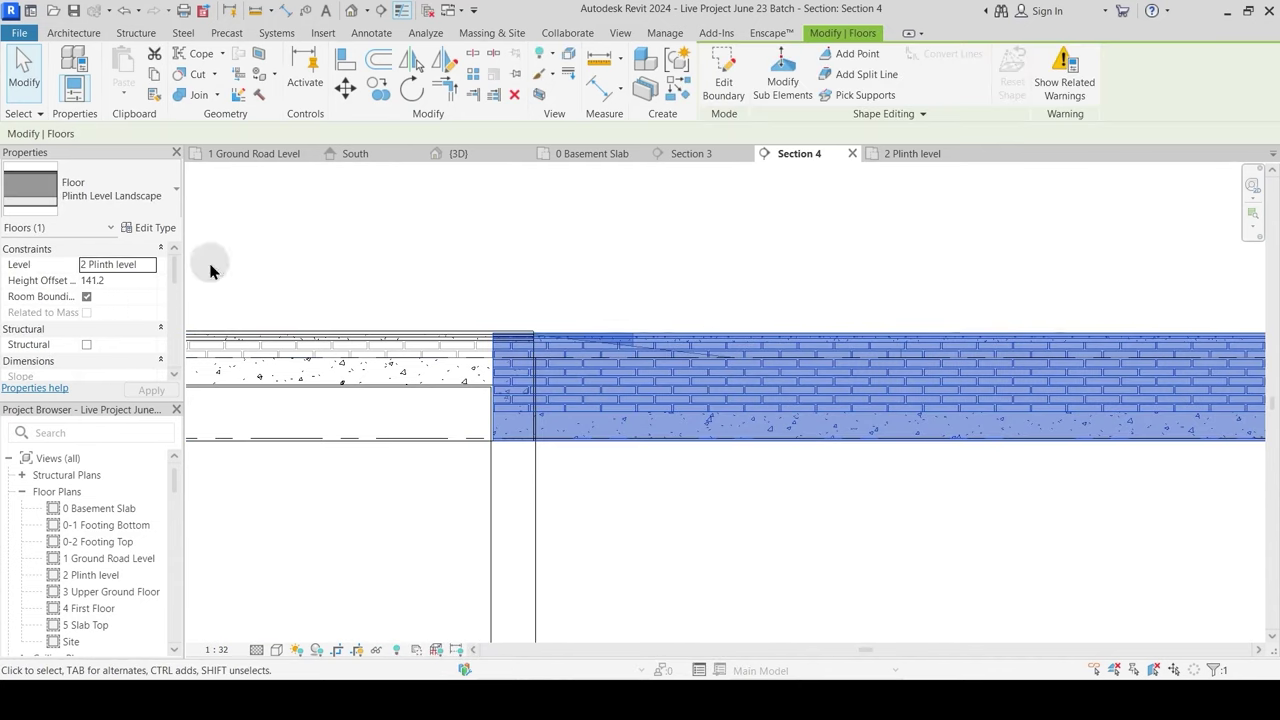
key("Escape")
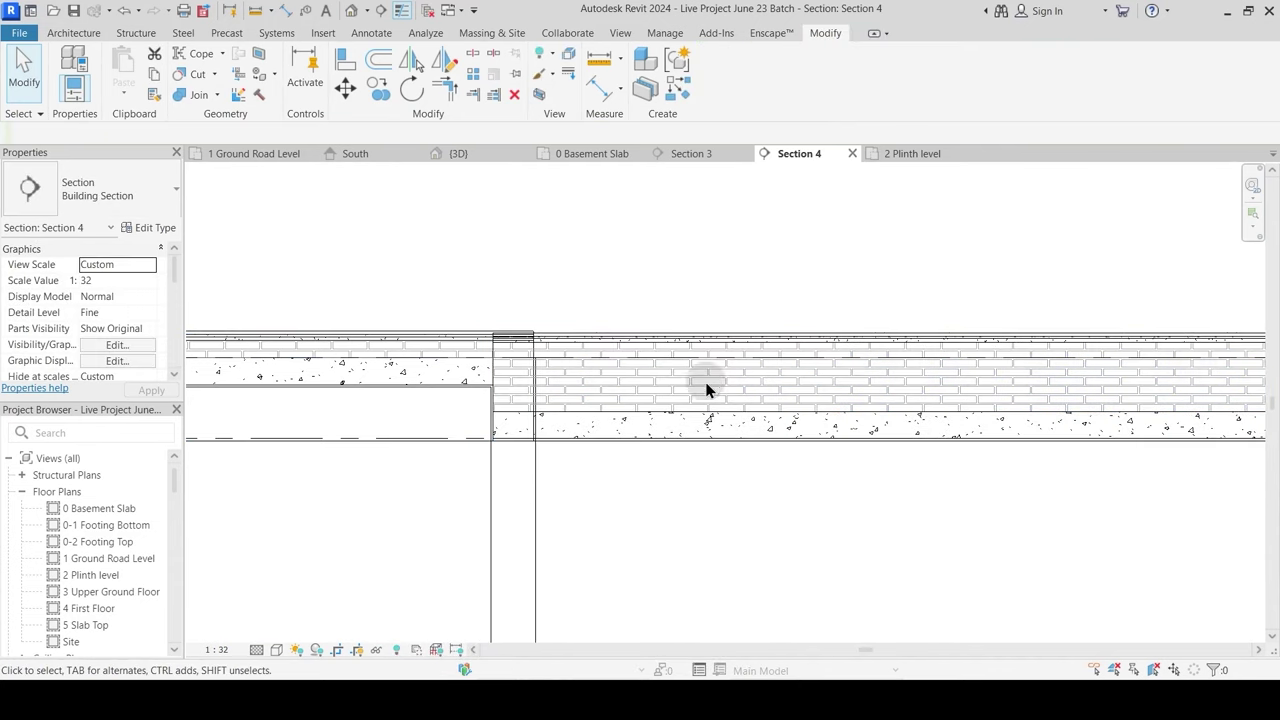
scroll(697, 408, "down", 1)
scroll(507, 395, "up", 1)
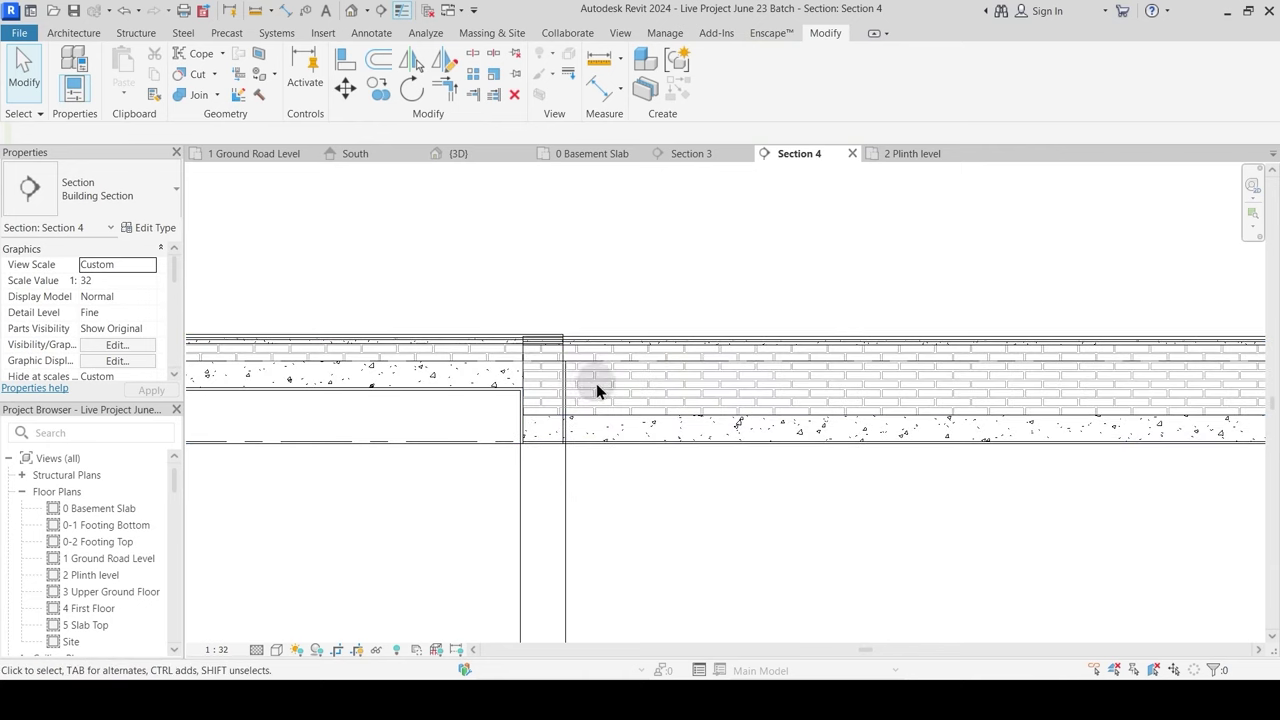
Step: Join the 9" x 18" concrete beam to the Plinth Level Landscape floor
left_click(198, 95)
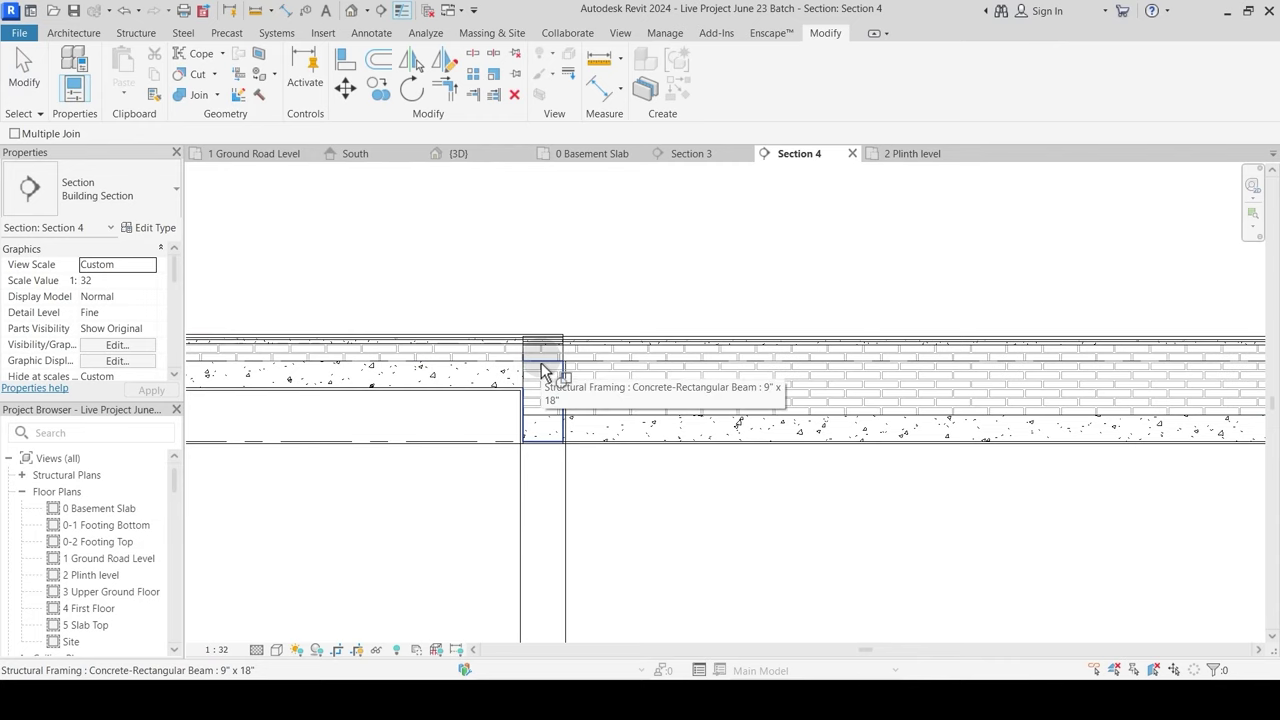
left_click(541, 372)
left_click(612, 432)
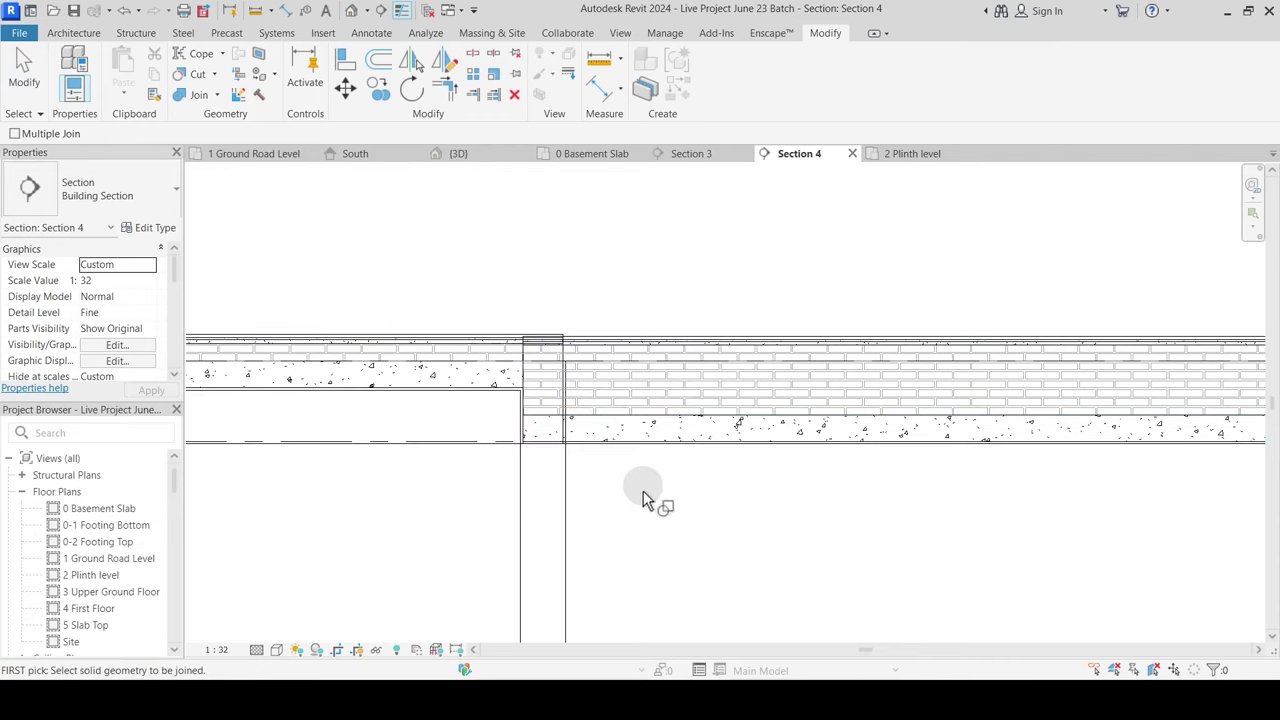
scroll(550, 440, "up", 2)
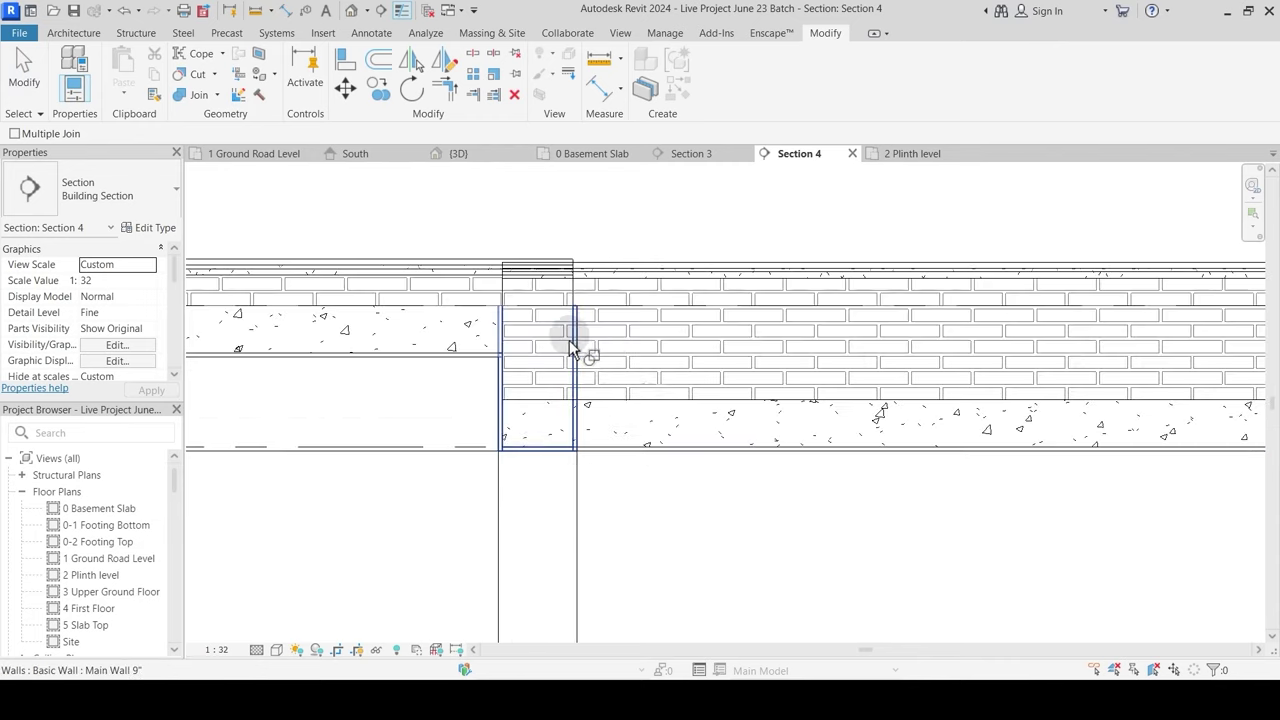
left_click(218, 96)
left_click(226, 194)
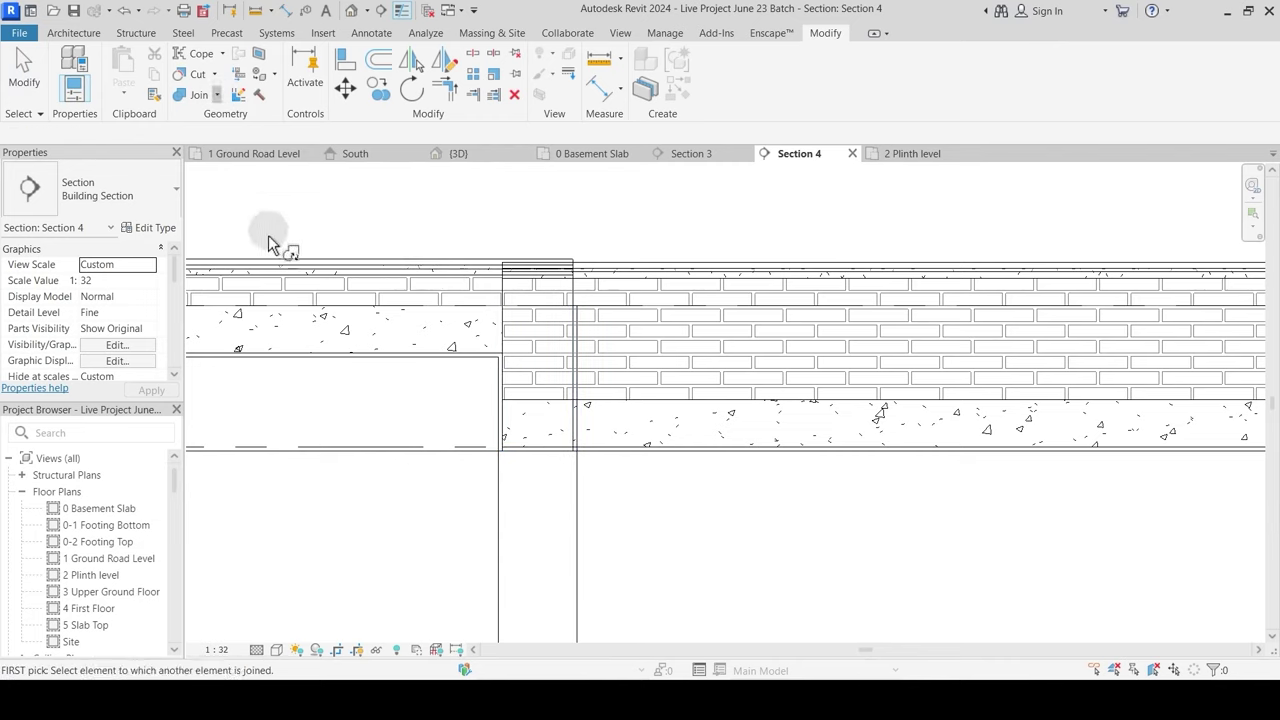
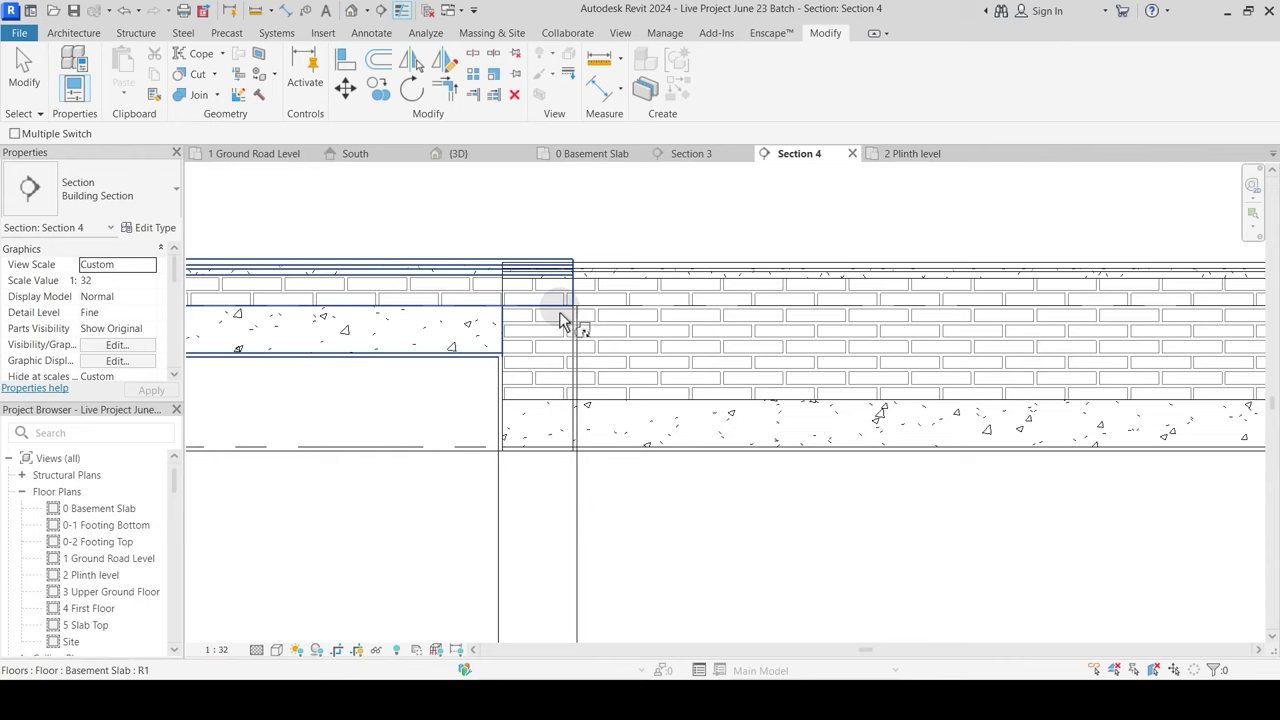
Step: Switch the slab–wall join order, then join Main Wall 9 to the Plinth Level floor
left_click(558, 318)
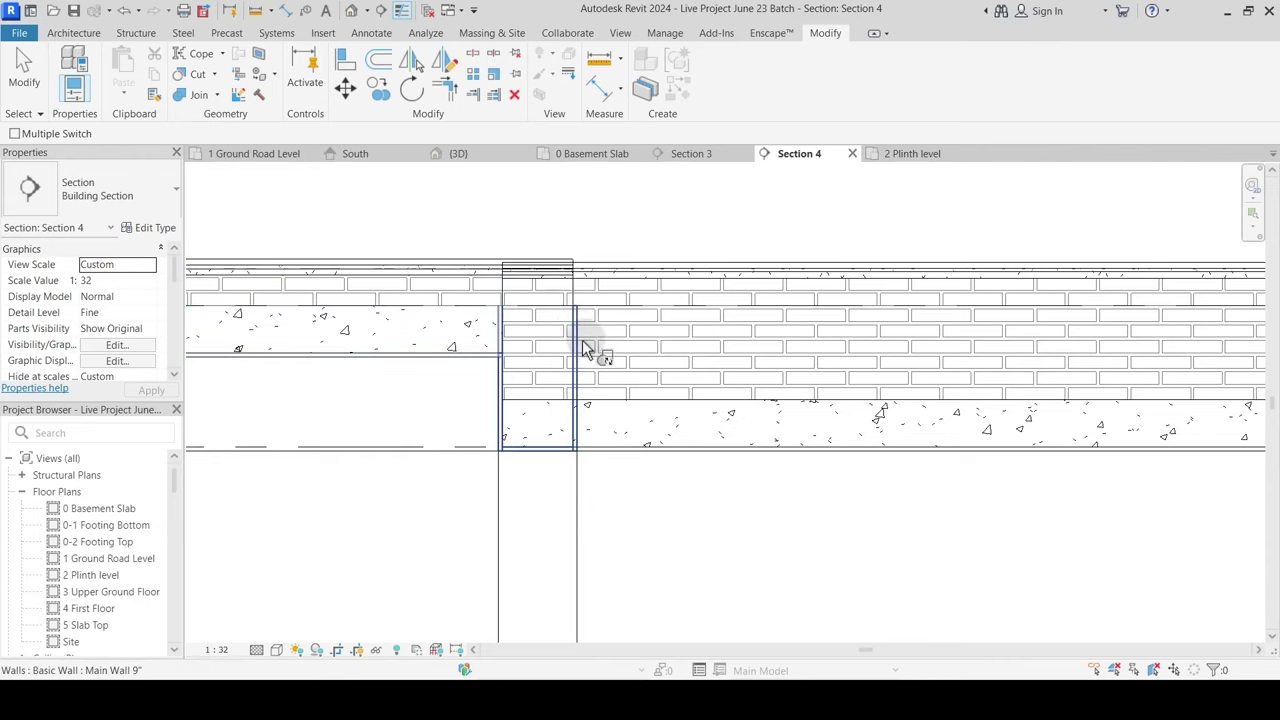
left_click(640, 410)
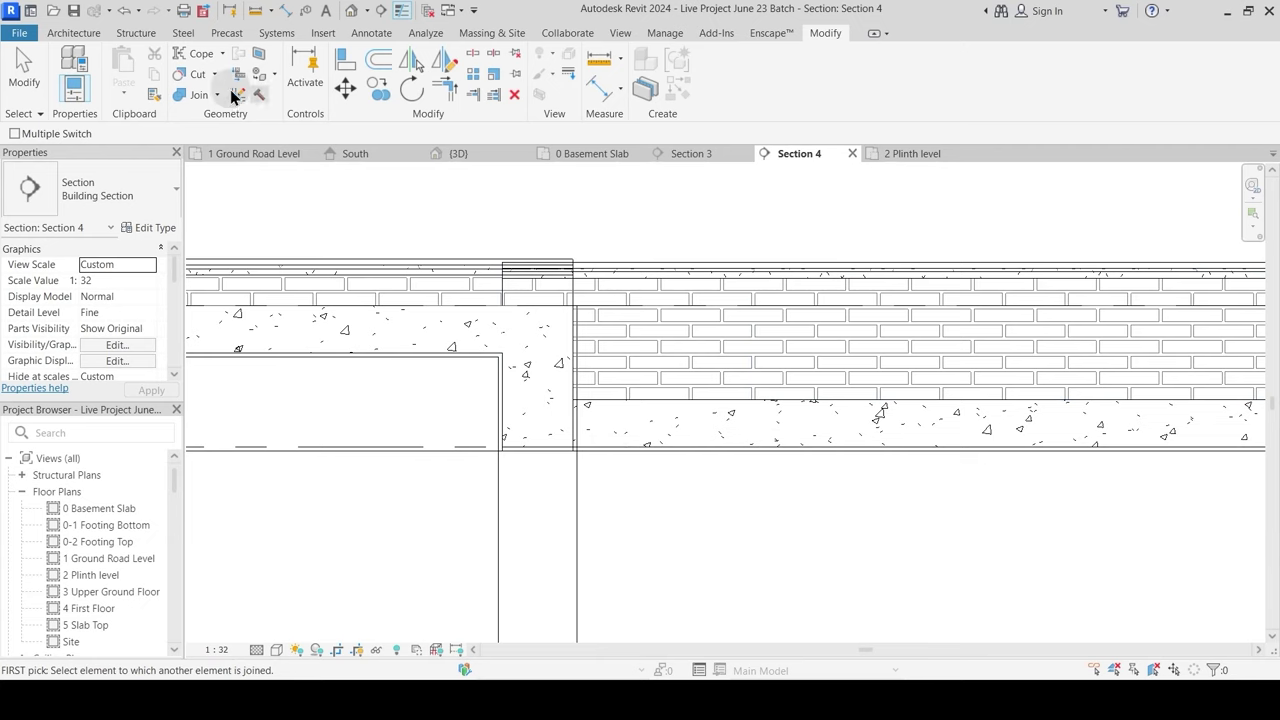
left_click(198, 96)
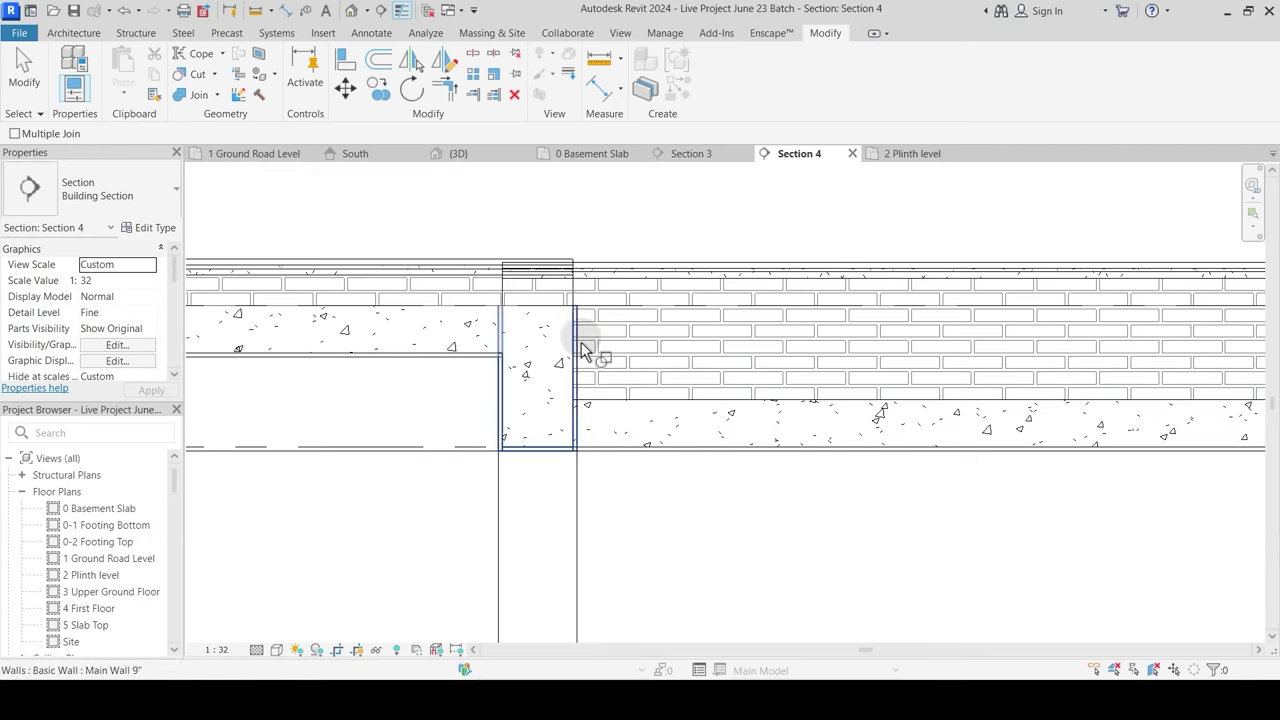
left_click(577, 425)
left_click(642, 412)
key("Escape")
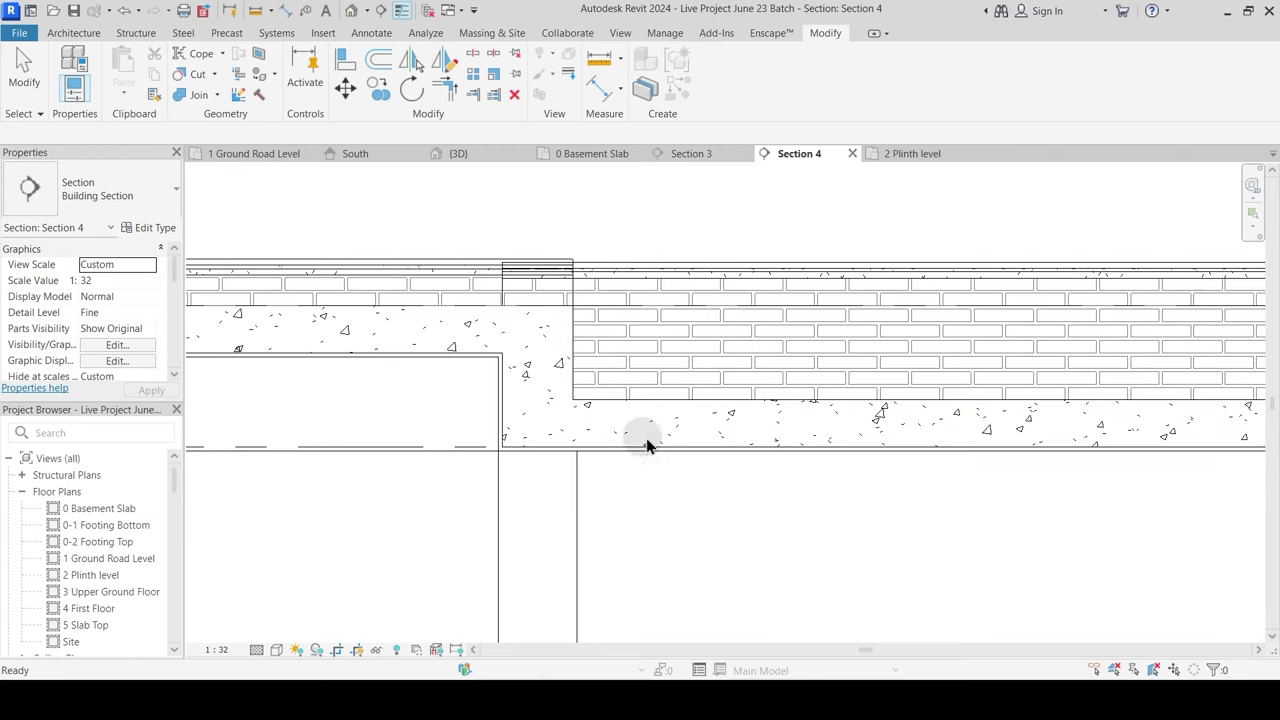
Step: Join the Basement Slab geometry with the Plinth Level Landscape floor at their junction
scroll(640, 460, "down", 2)
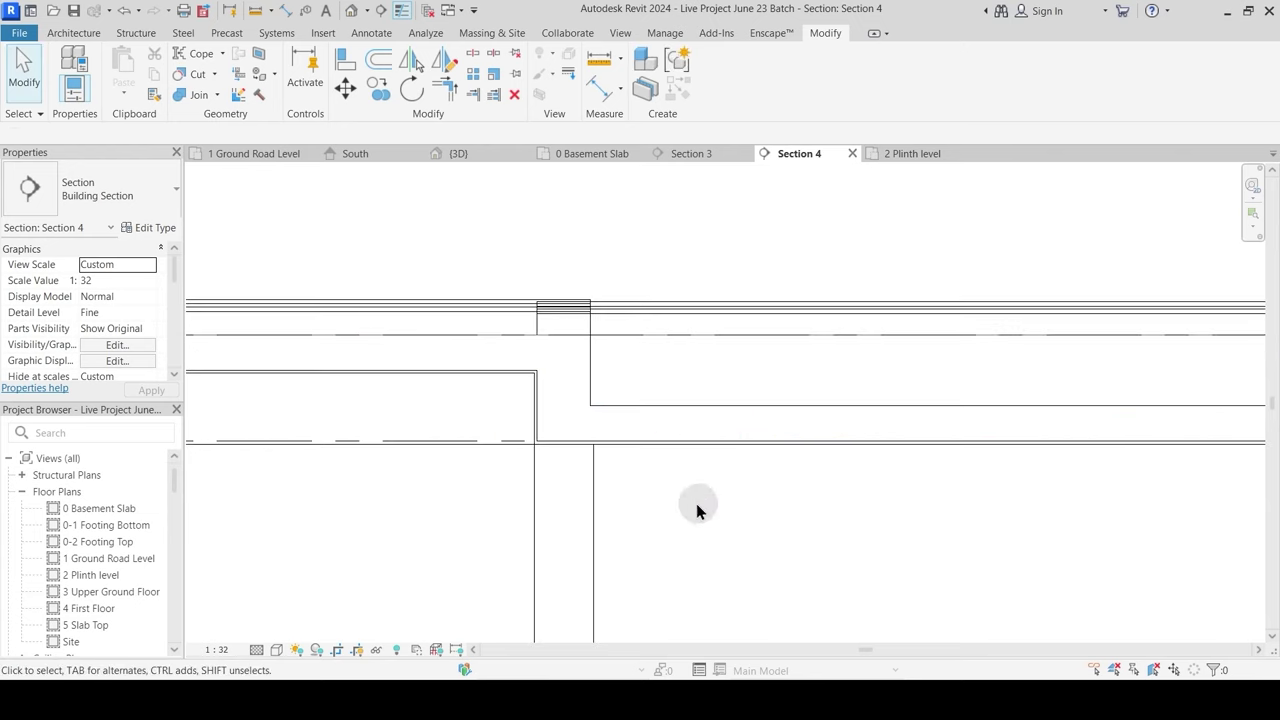
middle_click(786, 541)
middle_click_drag(786, 541, 543, 447)
scroll(569, 459, "down", 1)
middle_click_drag(908, 442, 873, 458)
scroll(320, 300, "up", 2)
scroll(423, 280, "up", 1)
middle_click_drag(423, 280, 537, 291)
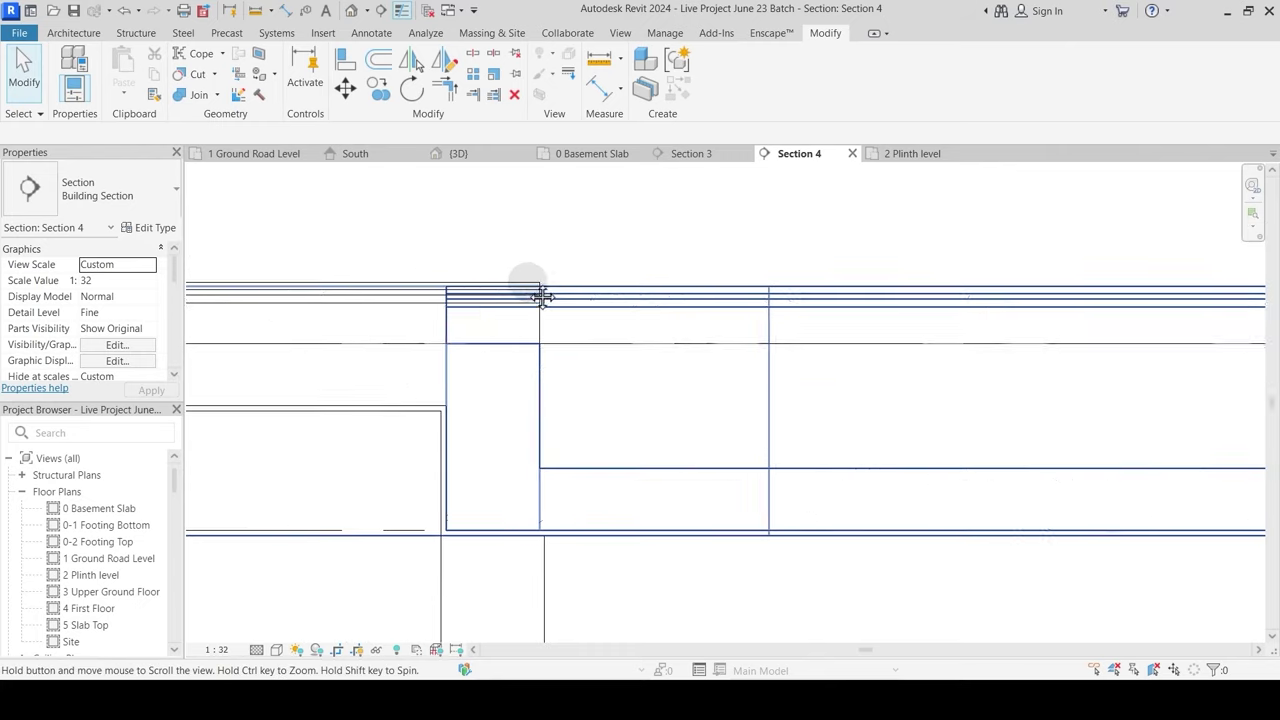
left_click(190, 95)
left_click(396, 305)
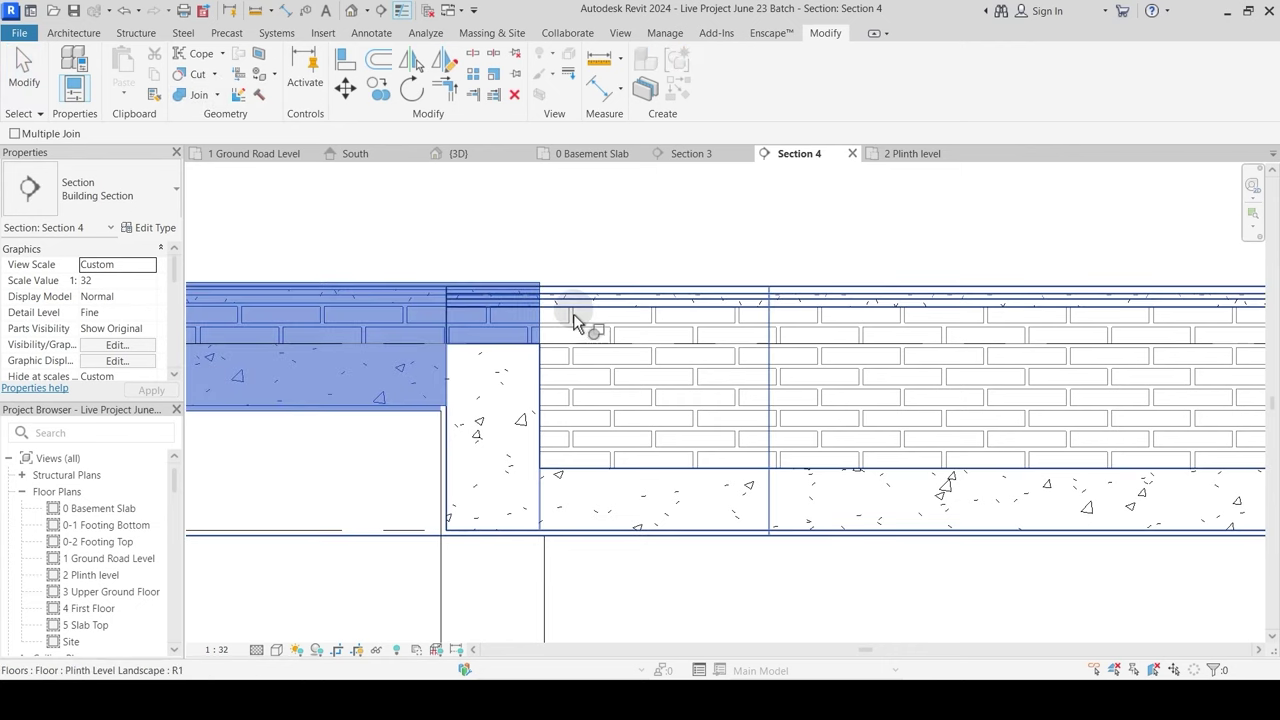
left_click(631, 305)
key("Escape")
Step: Select the Basement Slab floor further right along the section
scroll(650, 339, "down", 3)
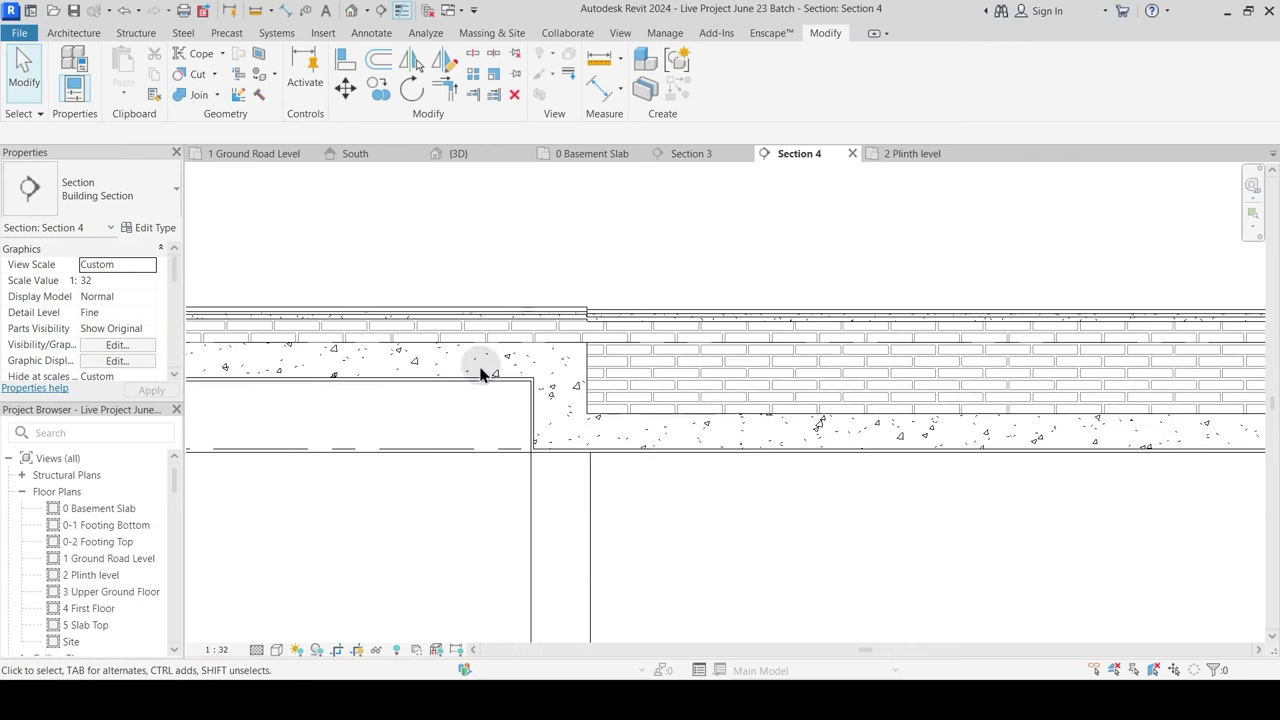
middle_click_drag(480, 367, 555, 362)
scroll(555, 362, "down", 2)
middle_click_drag(440, 370, 586, 370)
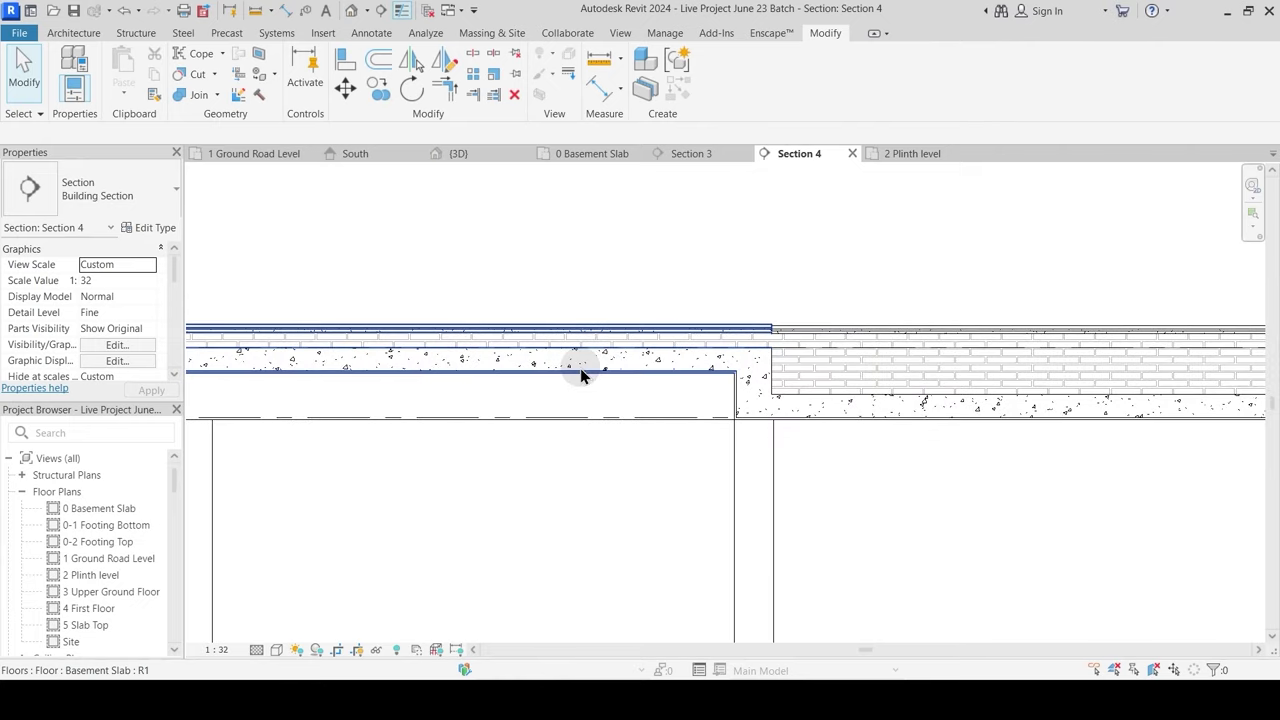
left_click(580, 368)
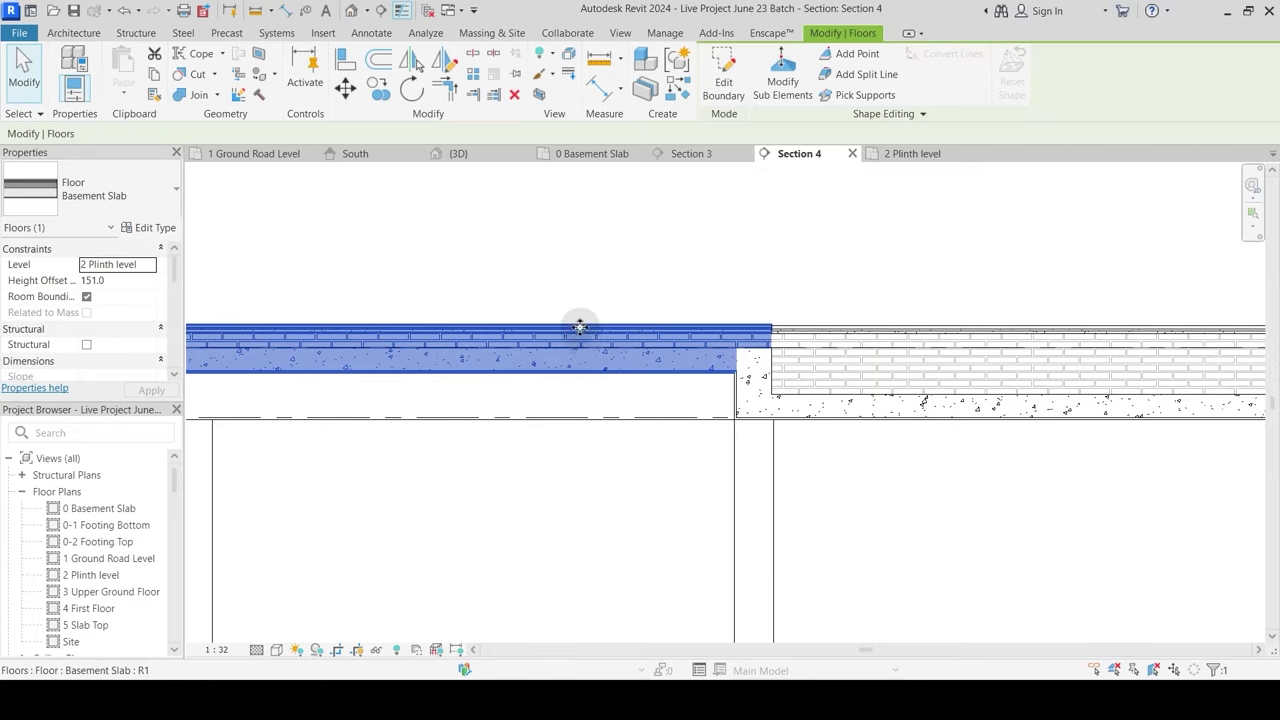
Step: Inspect the plinth-level slab's layer structure and close it without changes
scroll(586, 347, "down", 2)
left_click(535, 433)
scroll(518, 342, "up", 1)
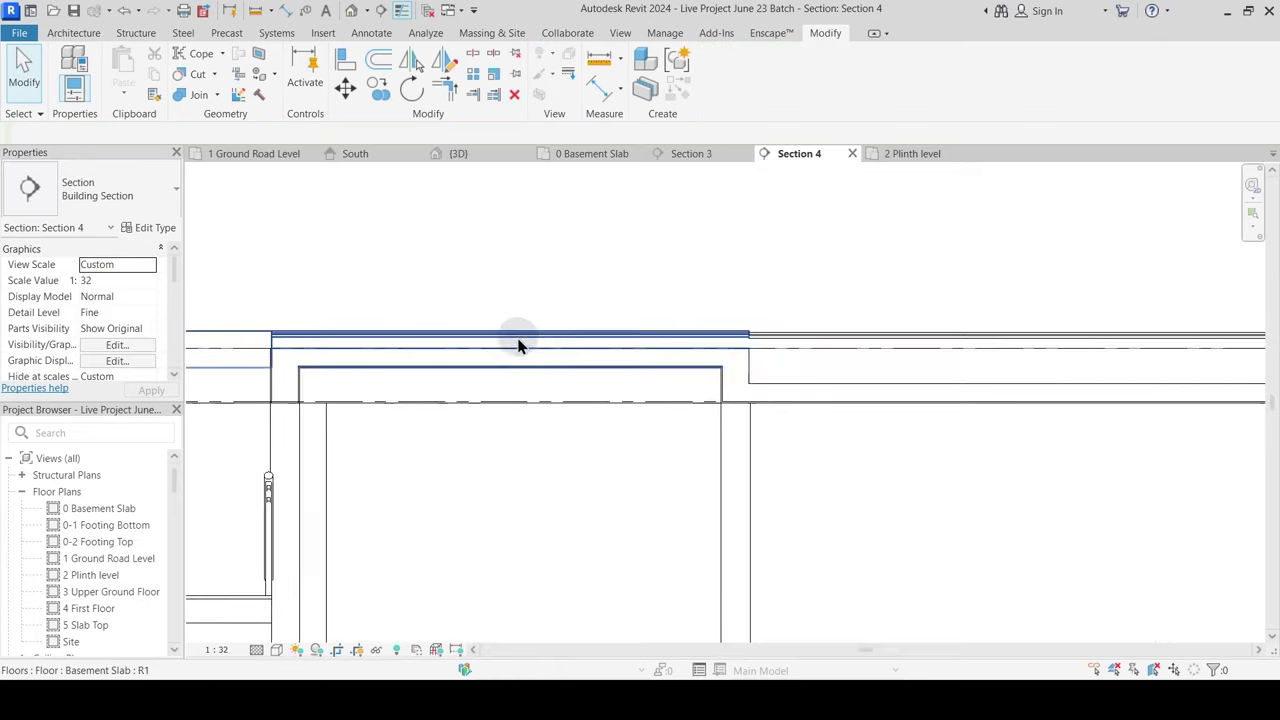
scroll(566, 343, "up", 3)
left_click(660, 340)
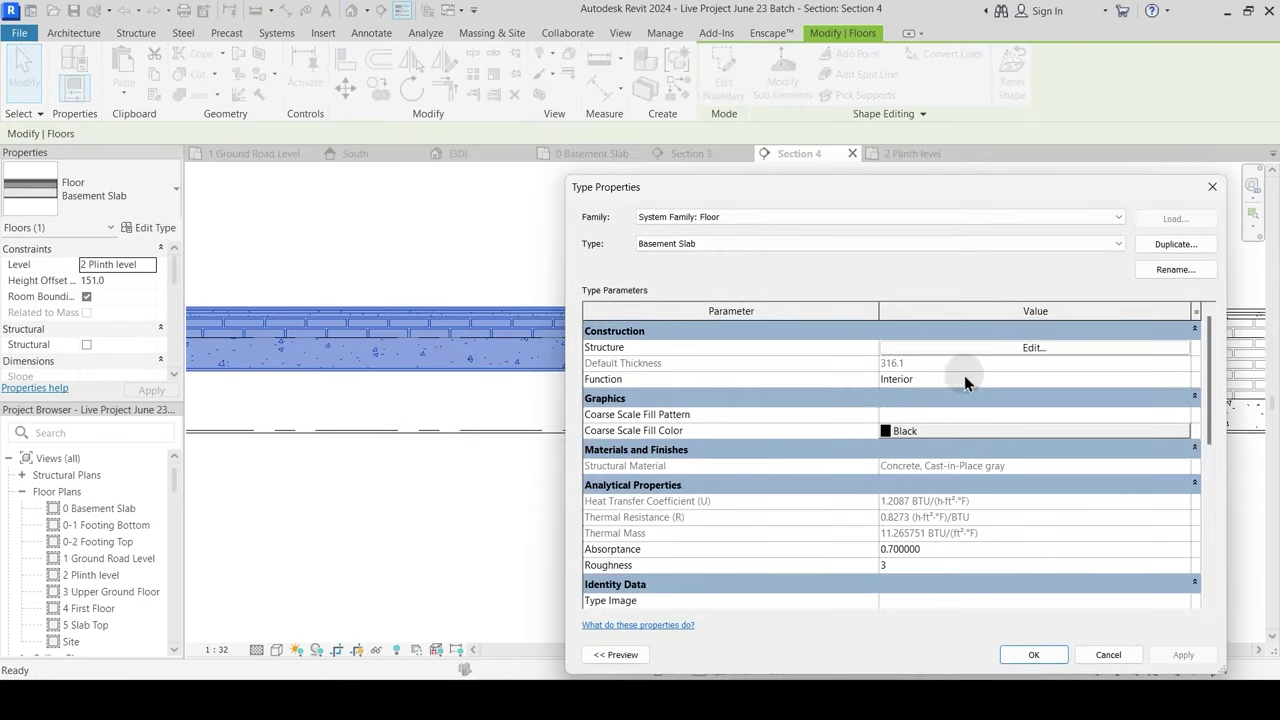
left_click(970, 348)
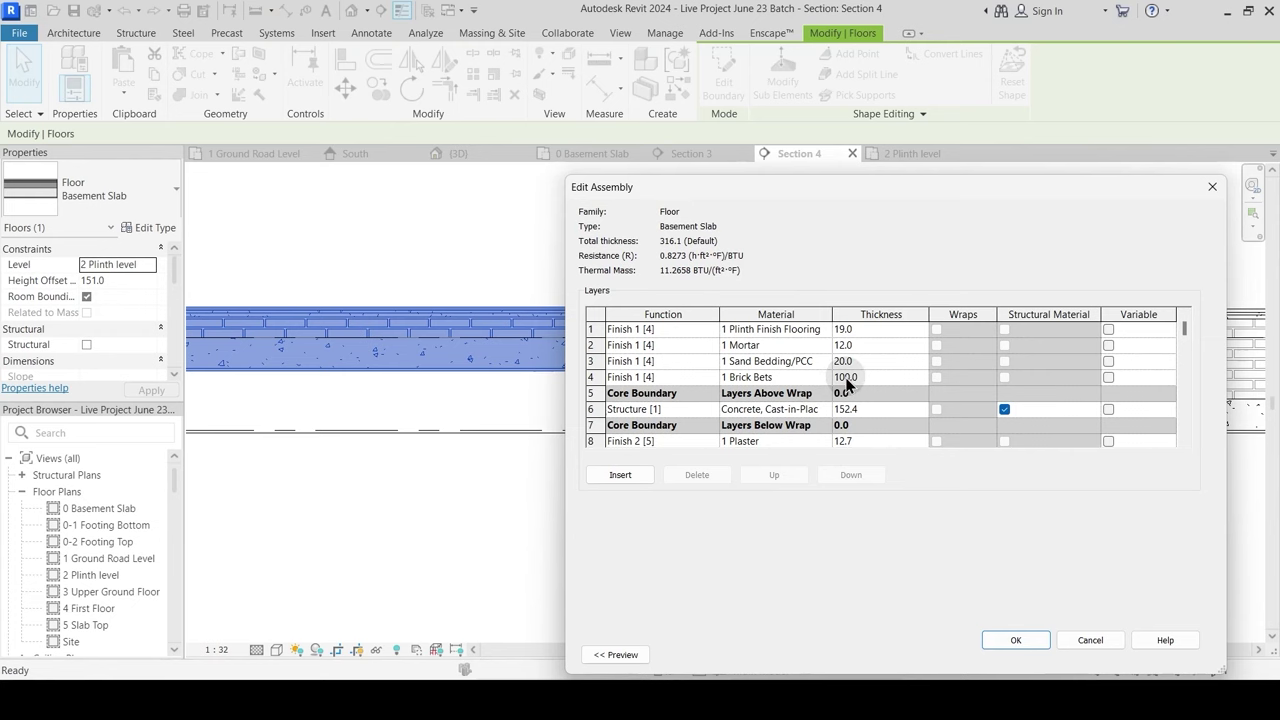
key("Escape")
key("Escape")
key("Escape")
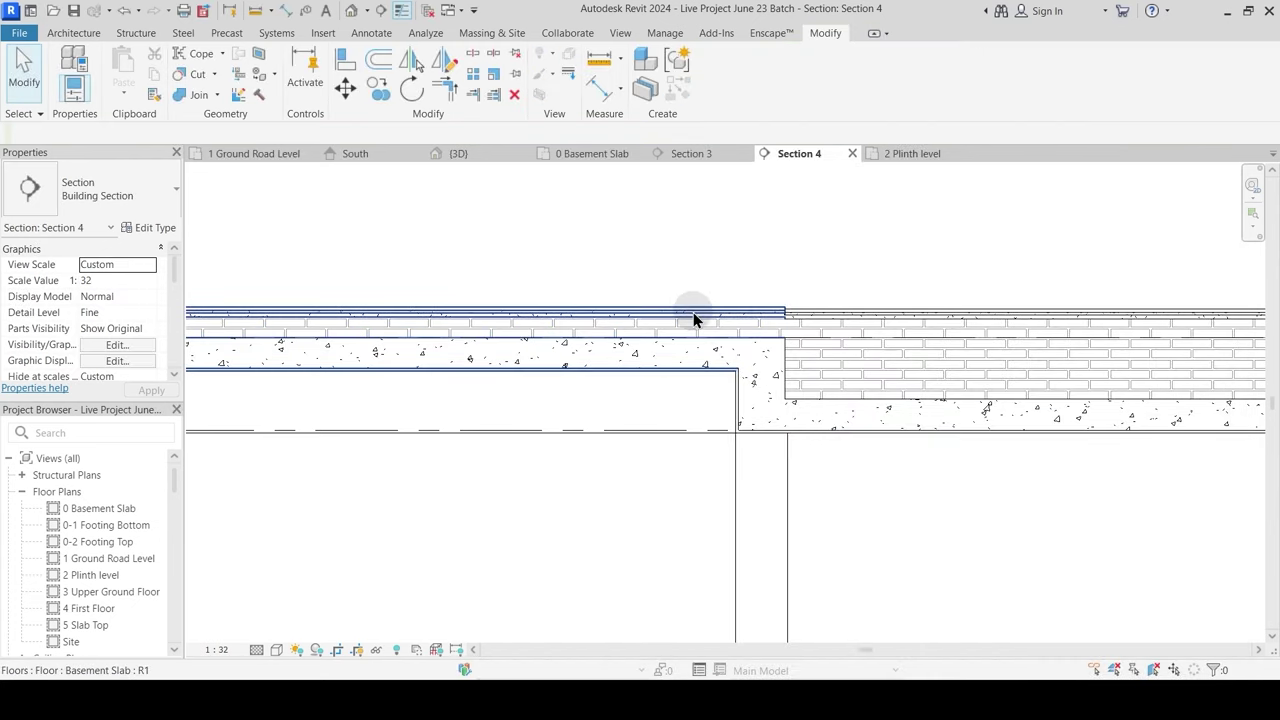
Step: Delete the Brick Bets layer from the Basement Slab floor type
left_click(693, 314)
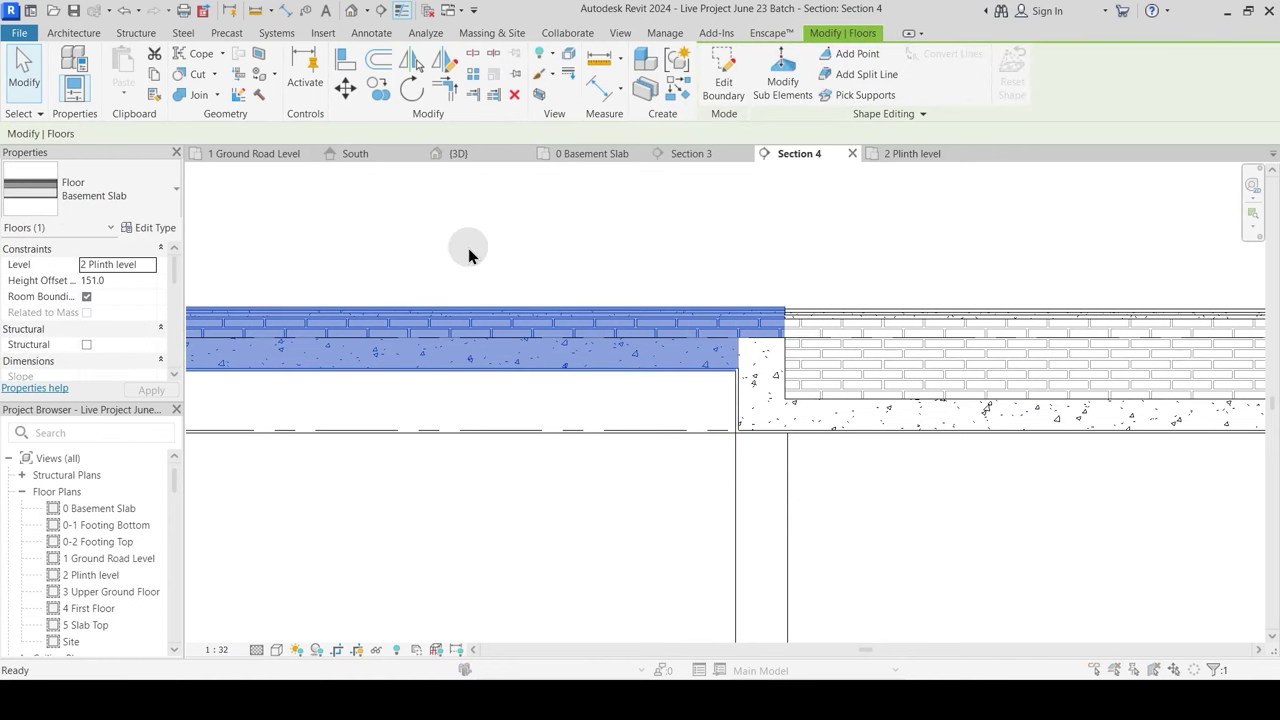
left_click(148, 227)
left_click(1018, 351)
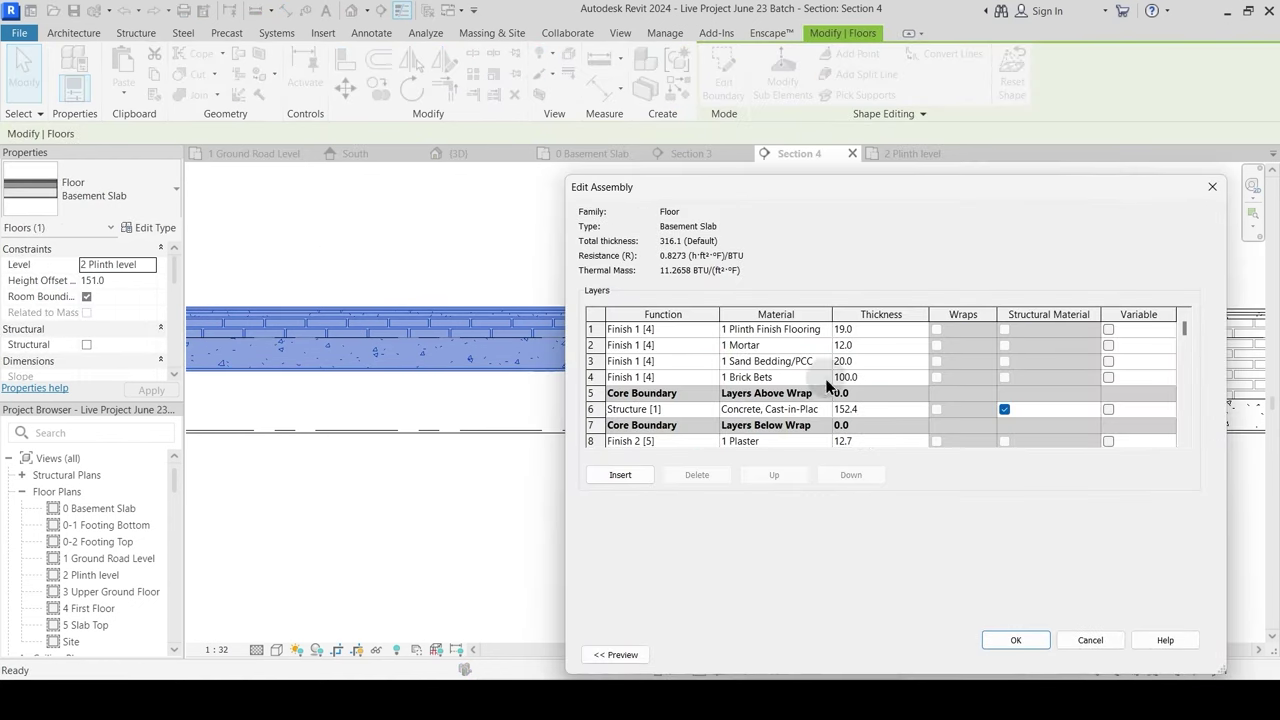
left_click(591, 377)
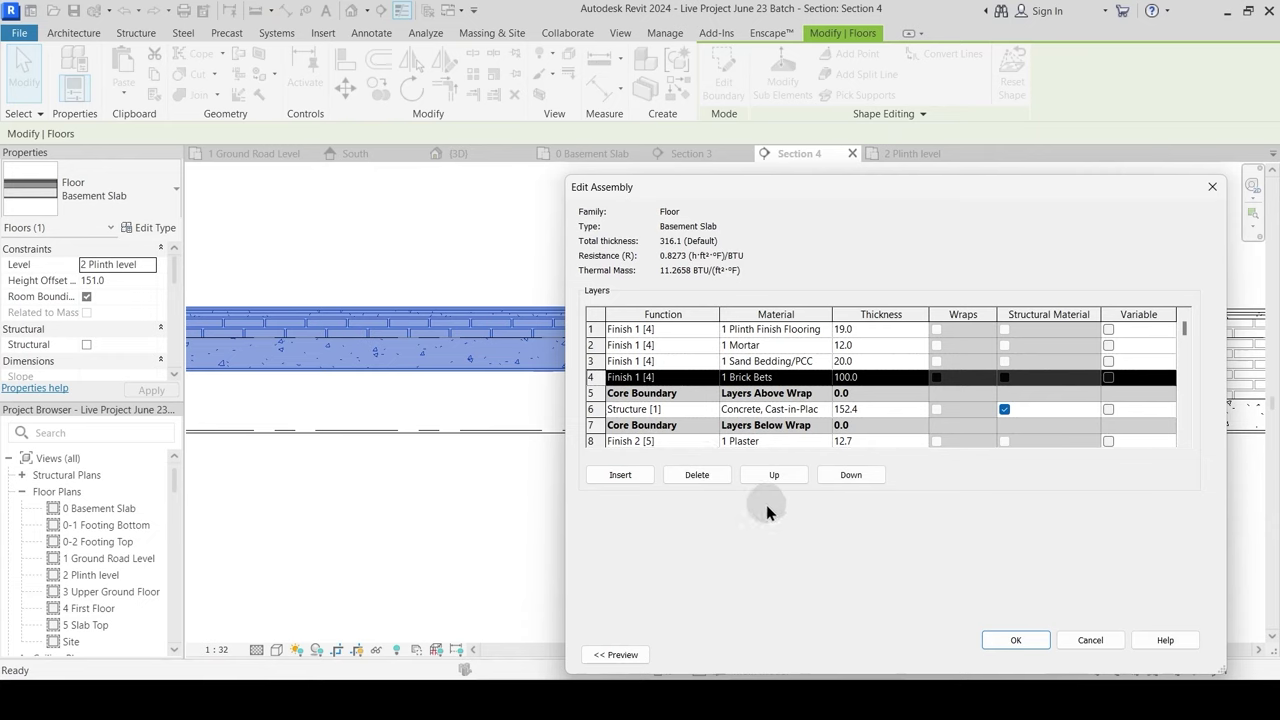
left_click(698, 476)
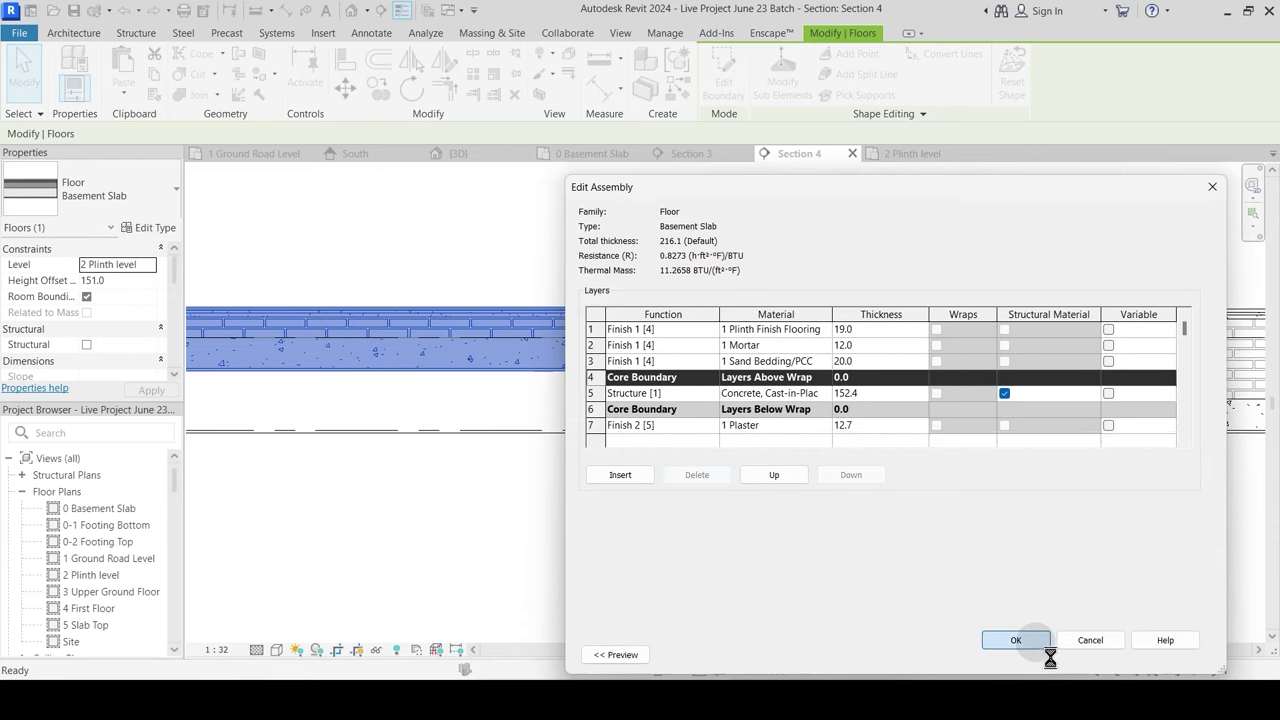
left_click(1182, 655)
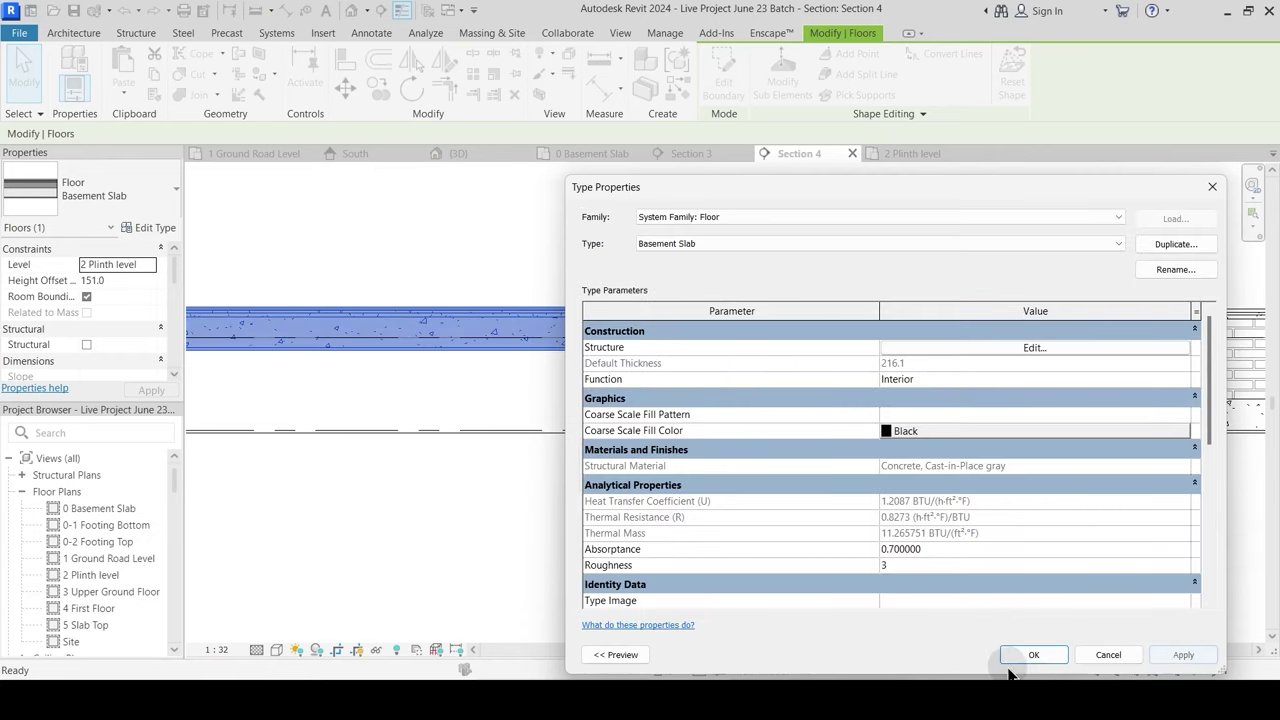
left_click(1028, 658)
scroll(797, 408, "up", 3)
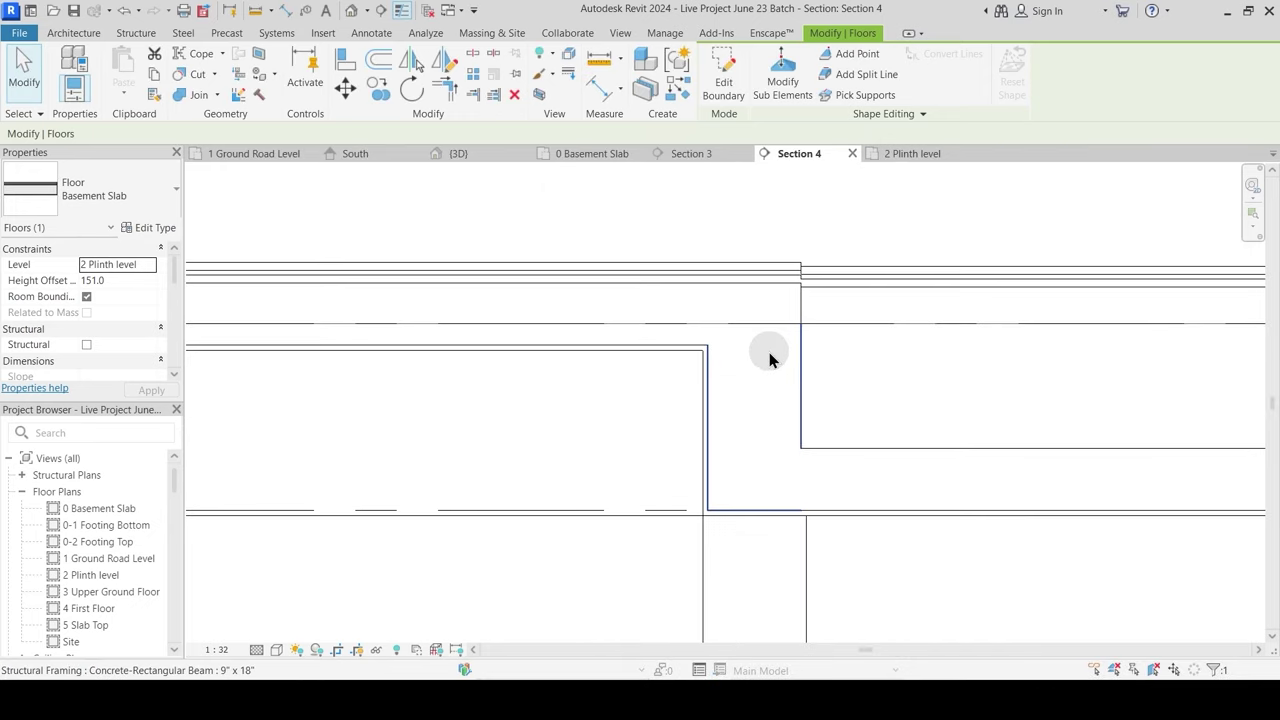
key("Escape")
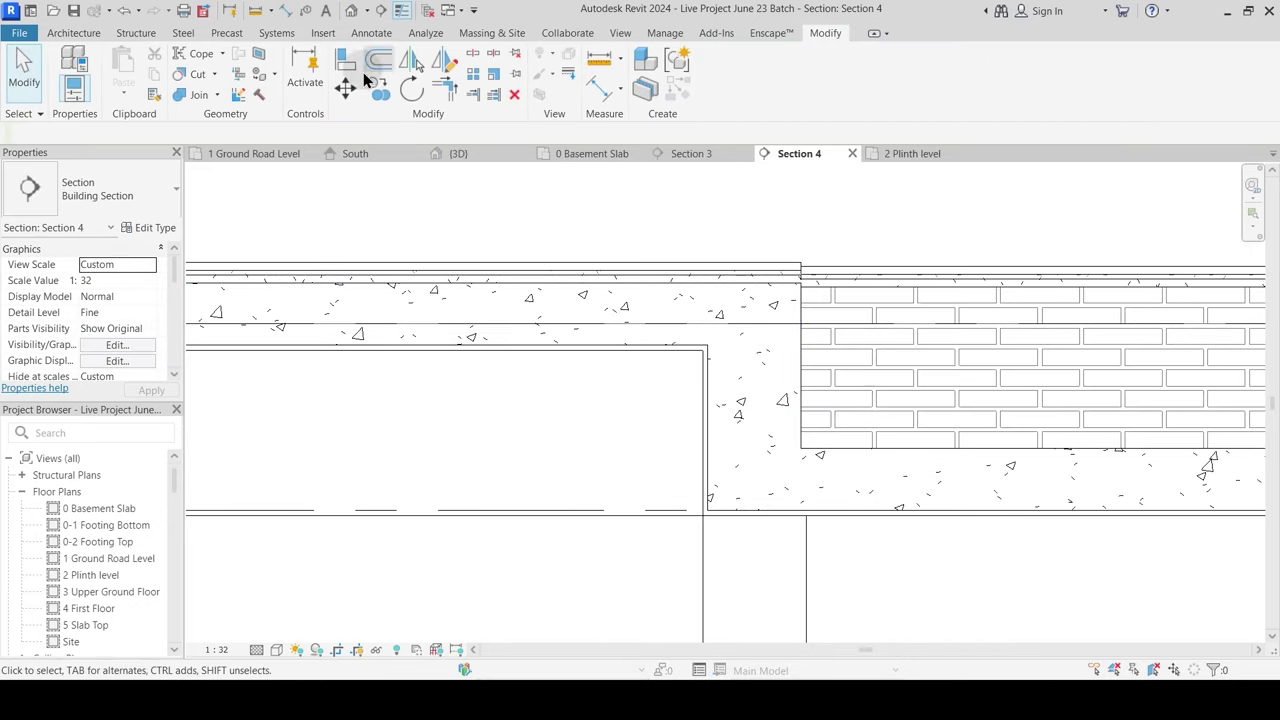
Step: Align the slab down to the reference line, then select the Plinth Level Landscape floor
left_click(341, 62)
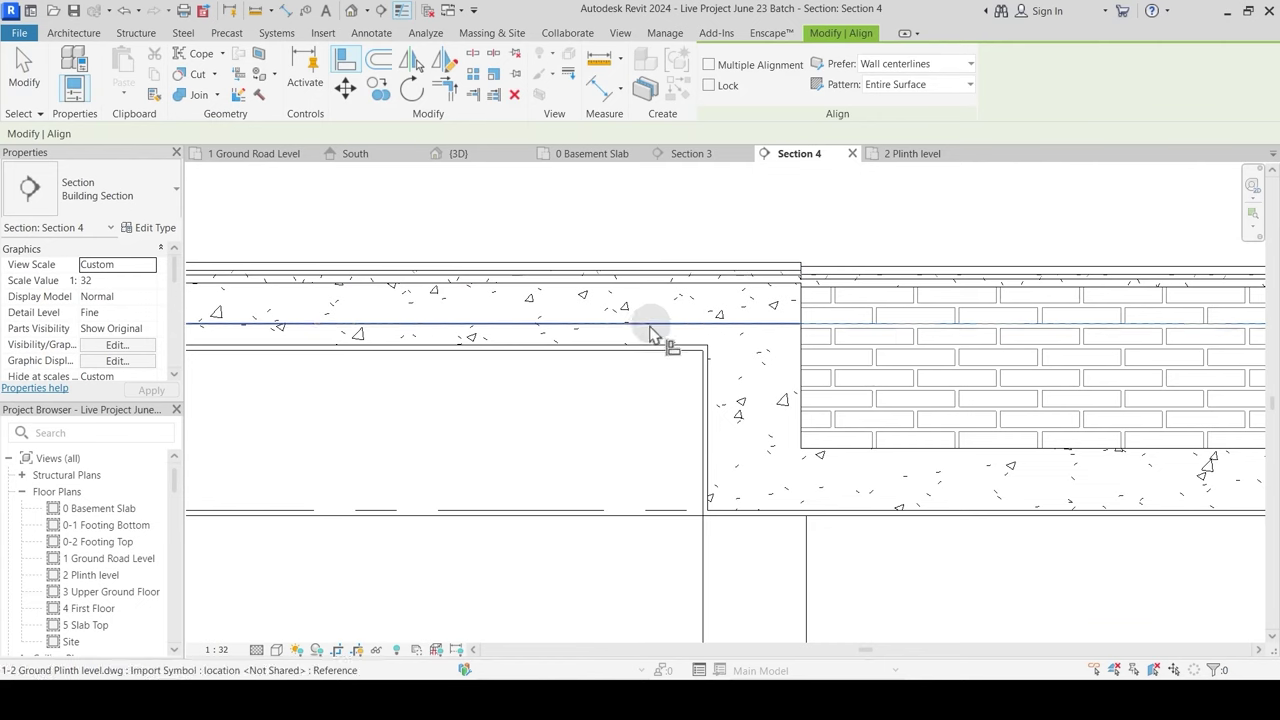
left_click(658, 285)
key("Escape")
key("Escape")
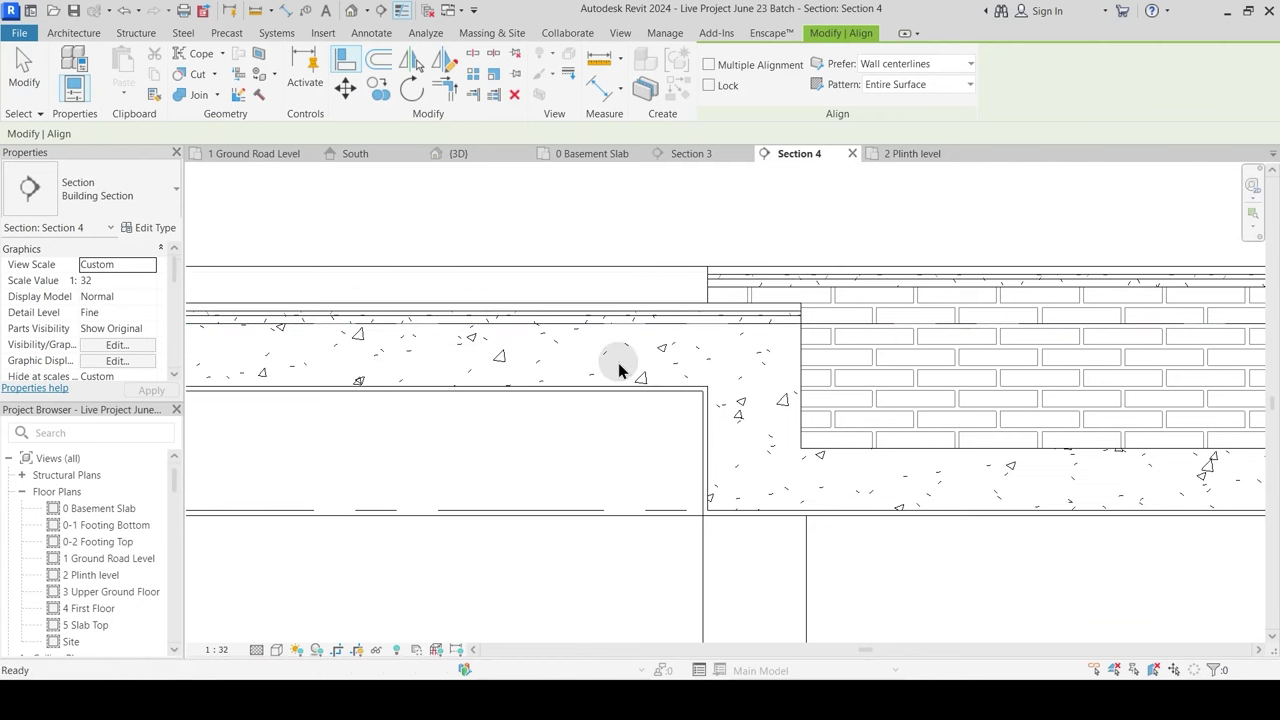
scroll(617, 368, "down", 2)
middle_click_drag(831, 373, 746, 361)
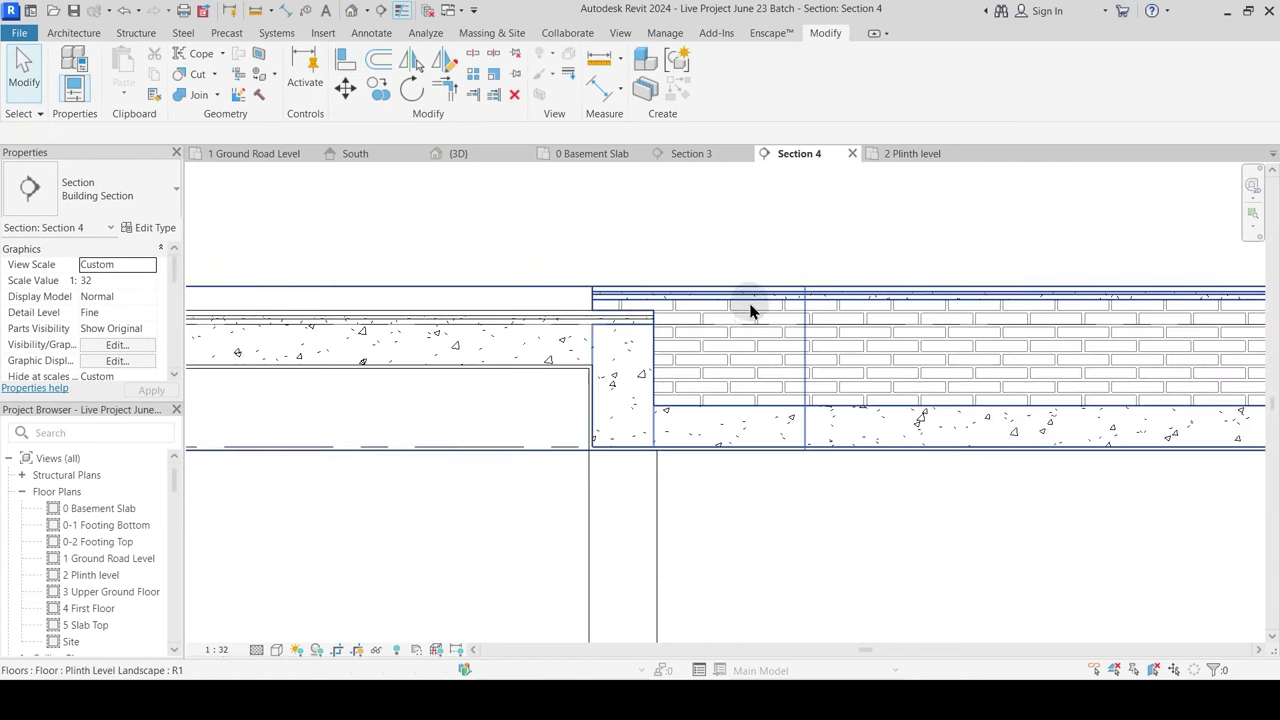
left_click(747, 299)
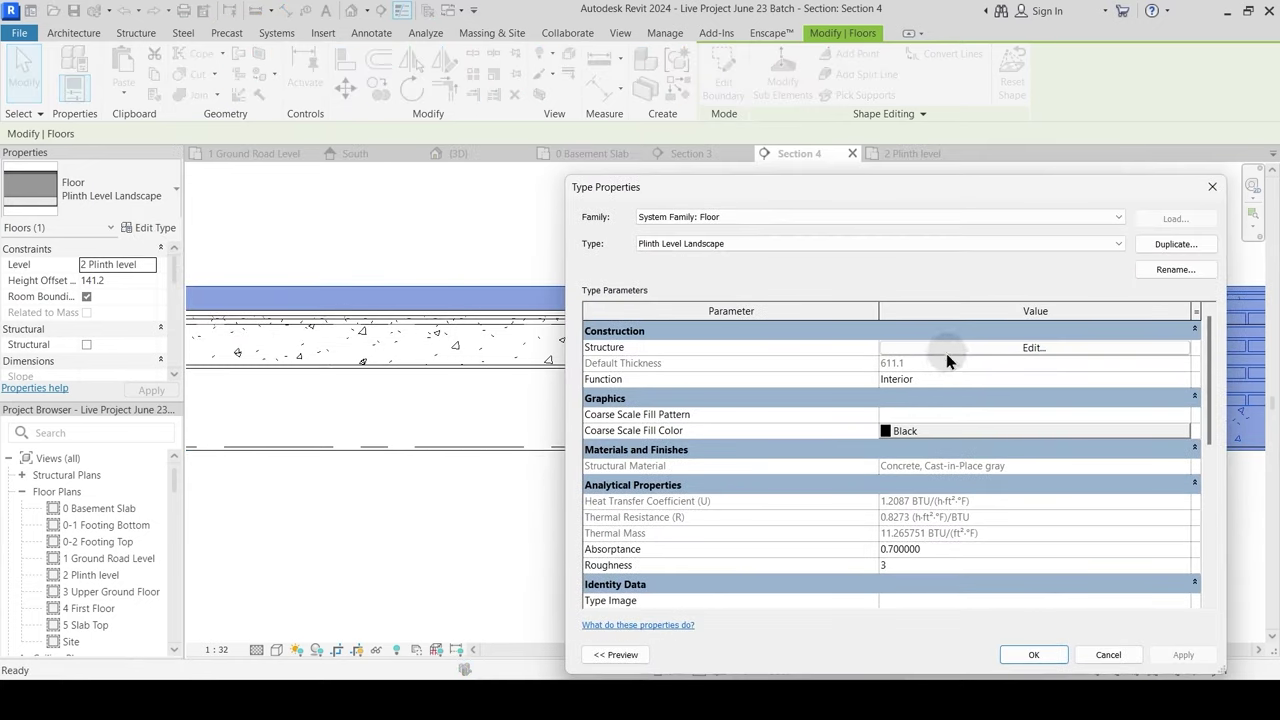
Step: Set the landscape floor type's Brick Bets layer thickness to 325
left_click(947, 349)
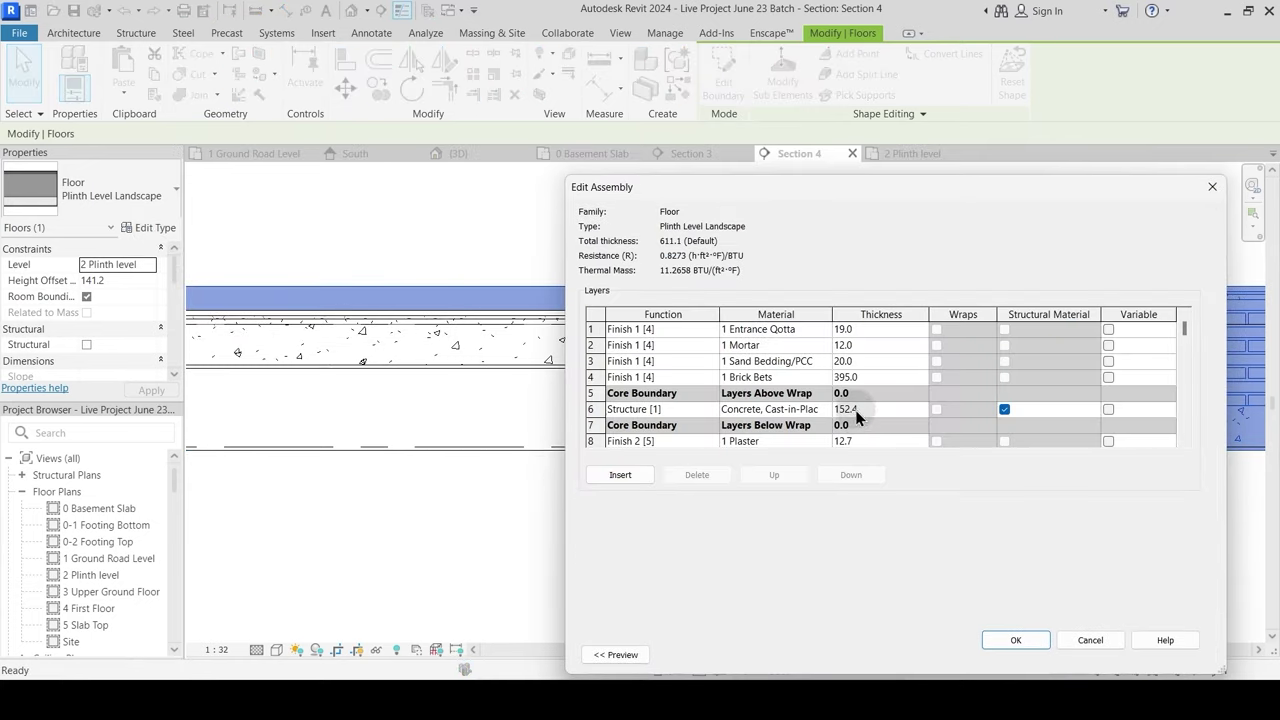
type("325")
left_click(975, 557)
left_click(1025, 640)
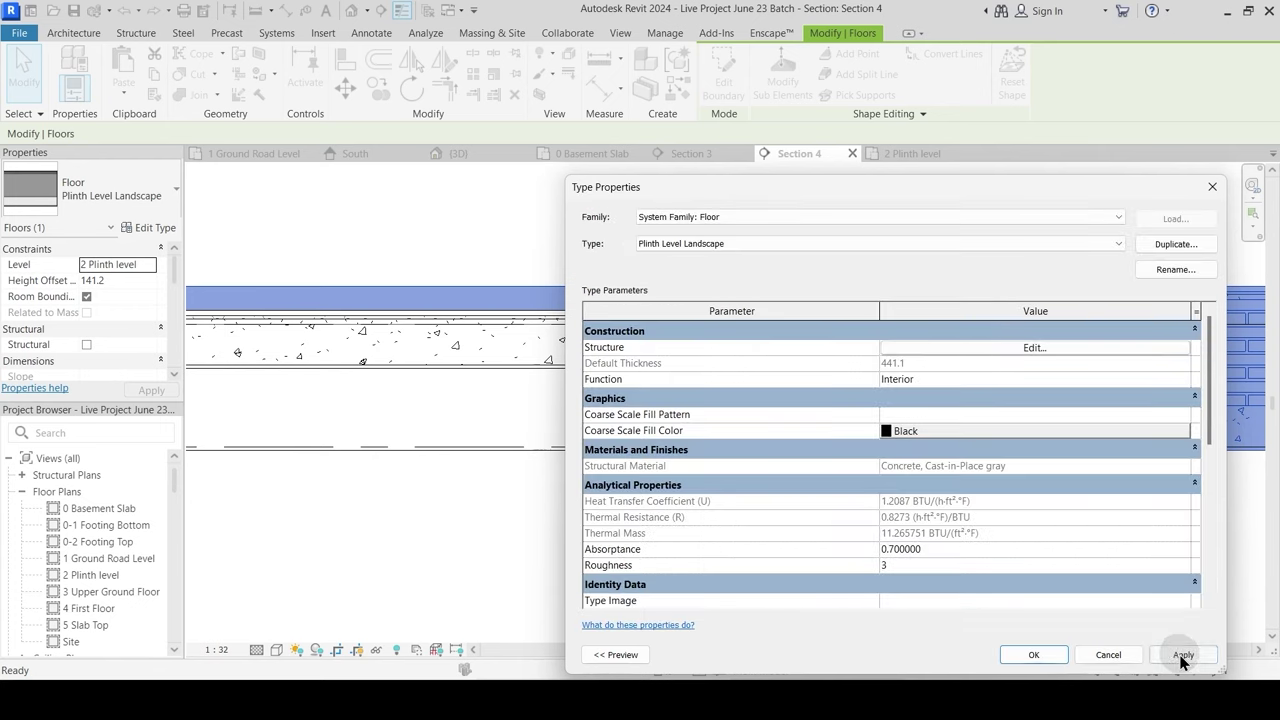
left_click(1002, 645)
key("Escape")
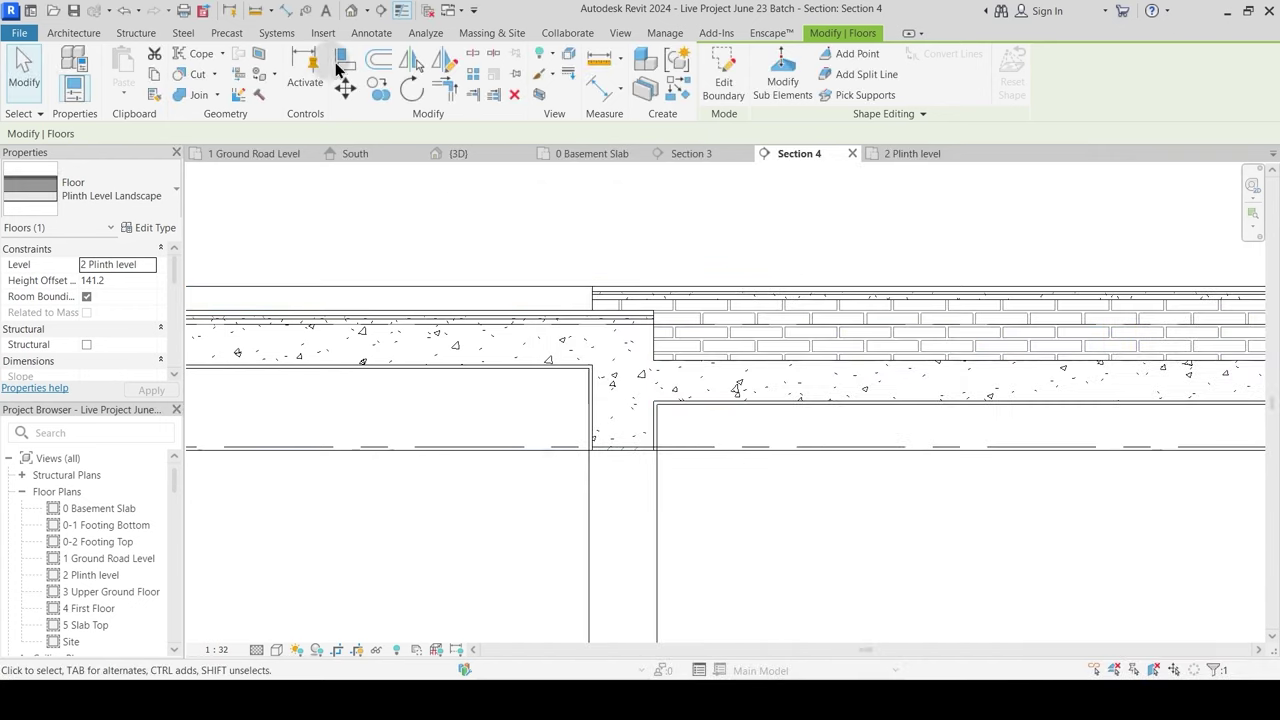
Step: Align the Plinth Level Landscape floor down onto the horizontal reference line
left_click(345, 60)
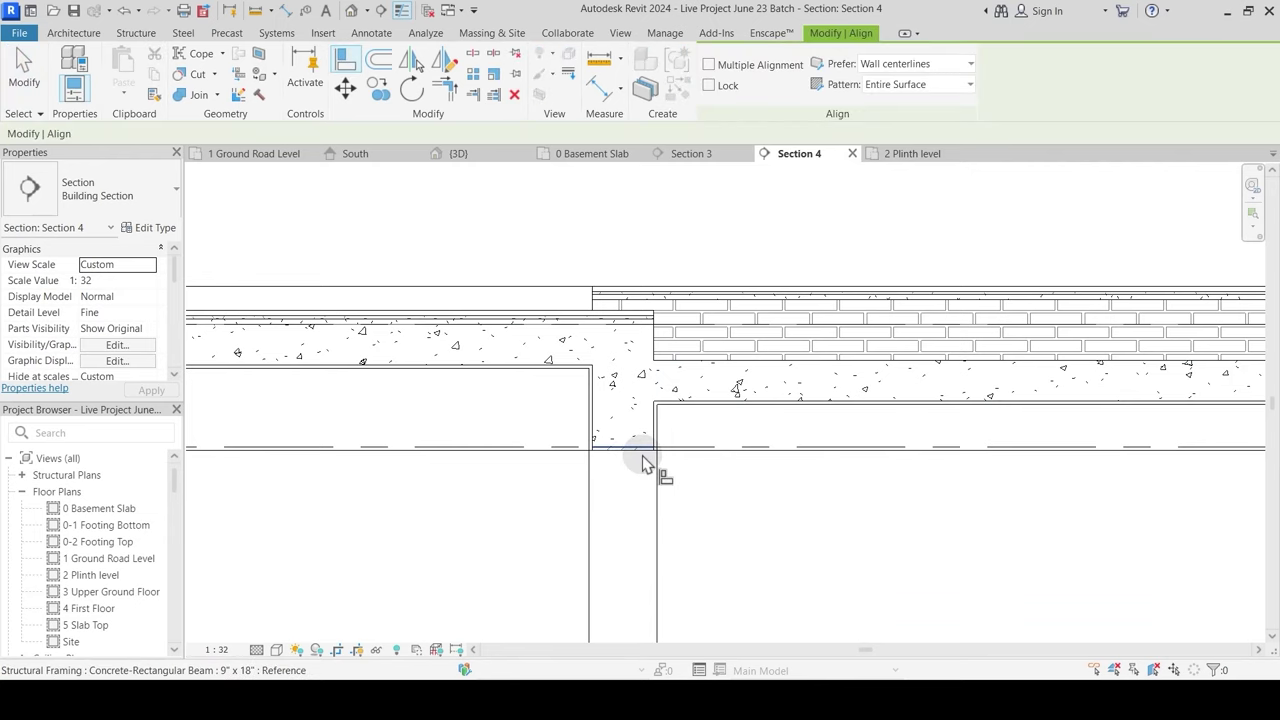
left_click(645, 458)
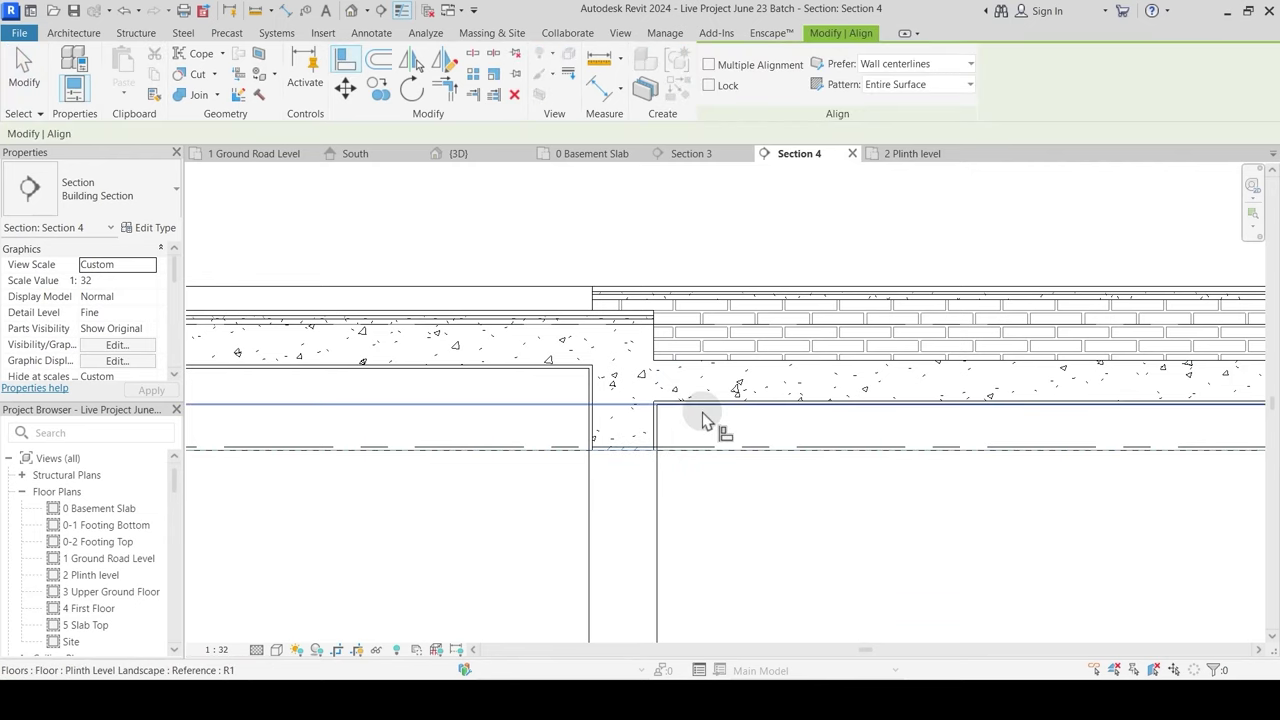
left_click(704, 410)
key("Escape")
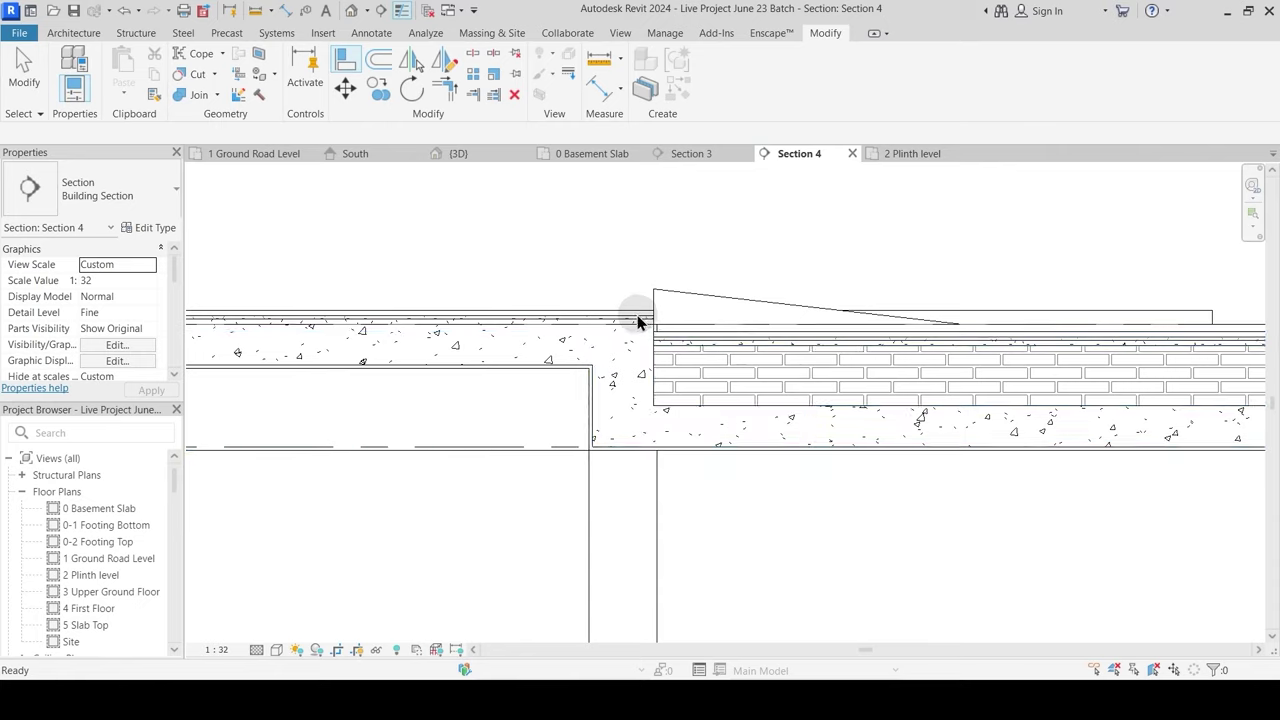
scroll(669, 314, "up", 3)
scroll(680, 343, "down", 1)
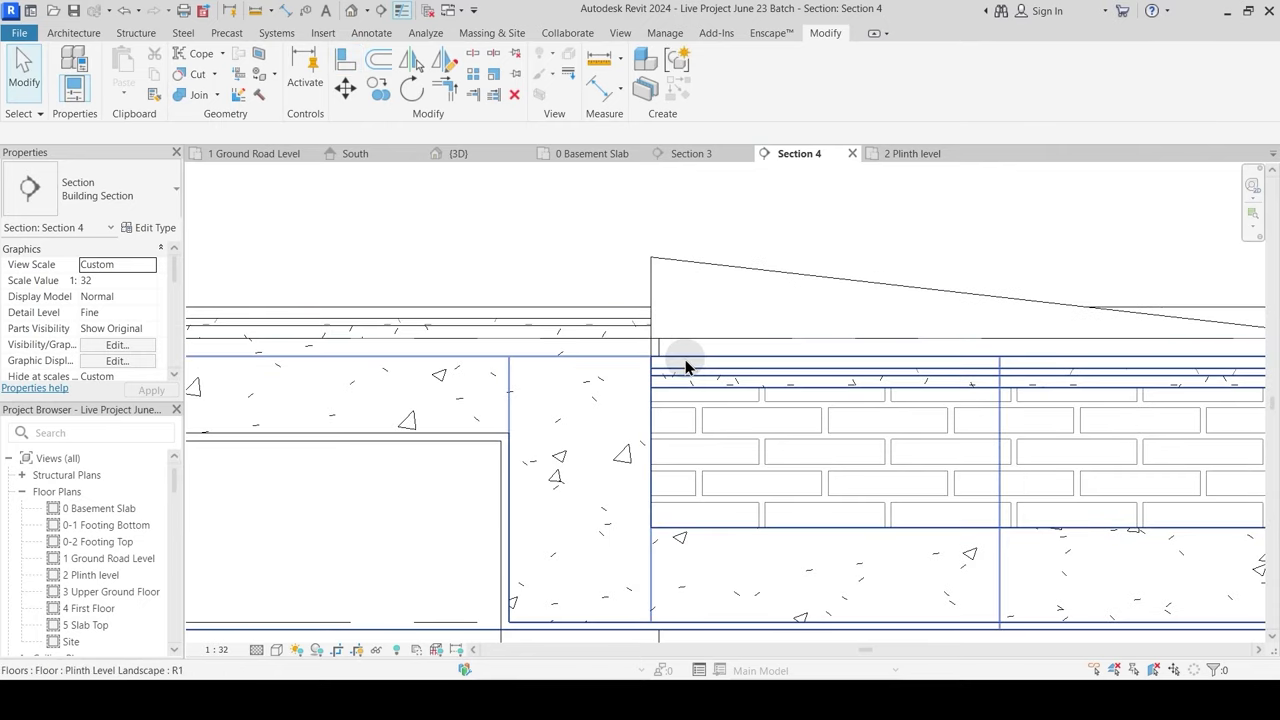
left_click(686, 367)
scroll(779, 414, "down", 2)
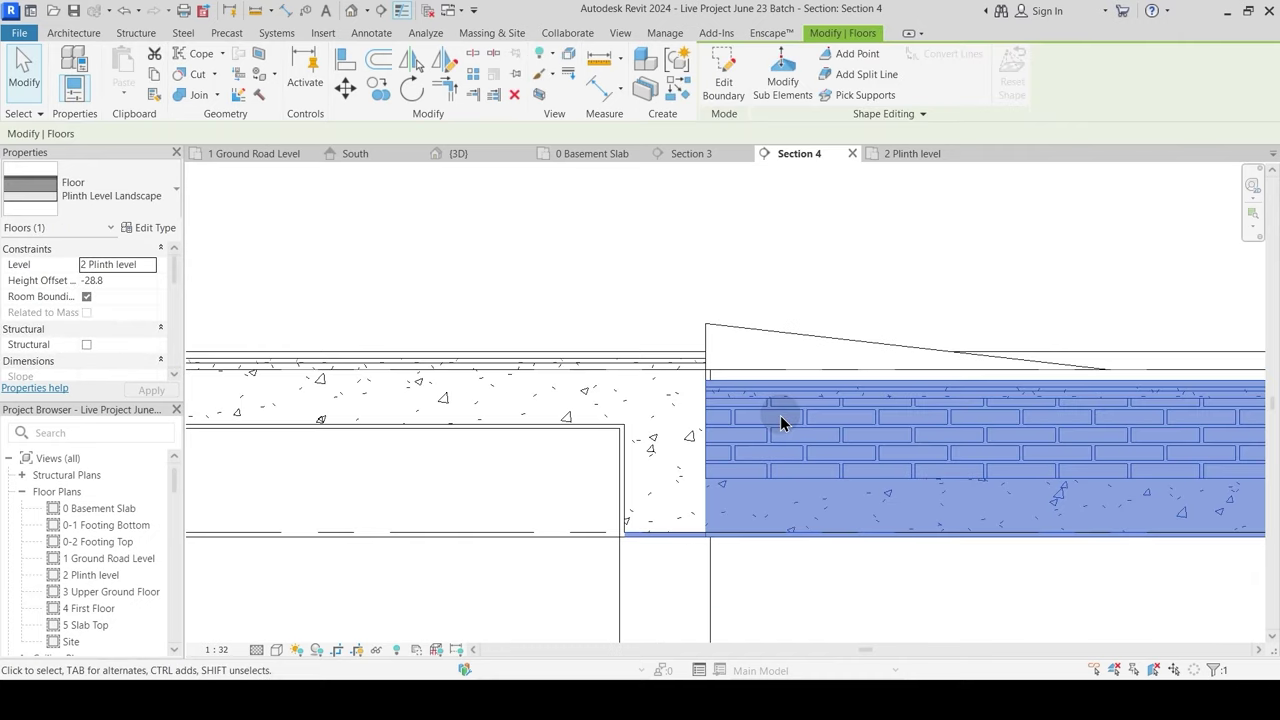
key("Escape")
left_click(808, 395)
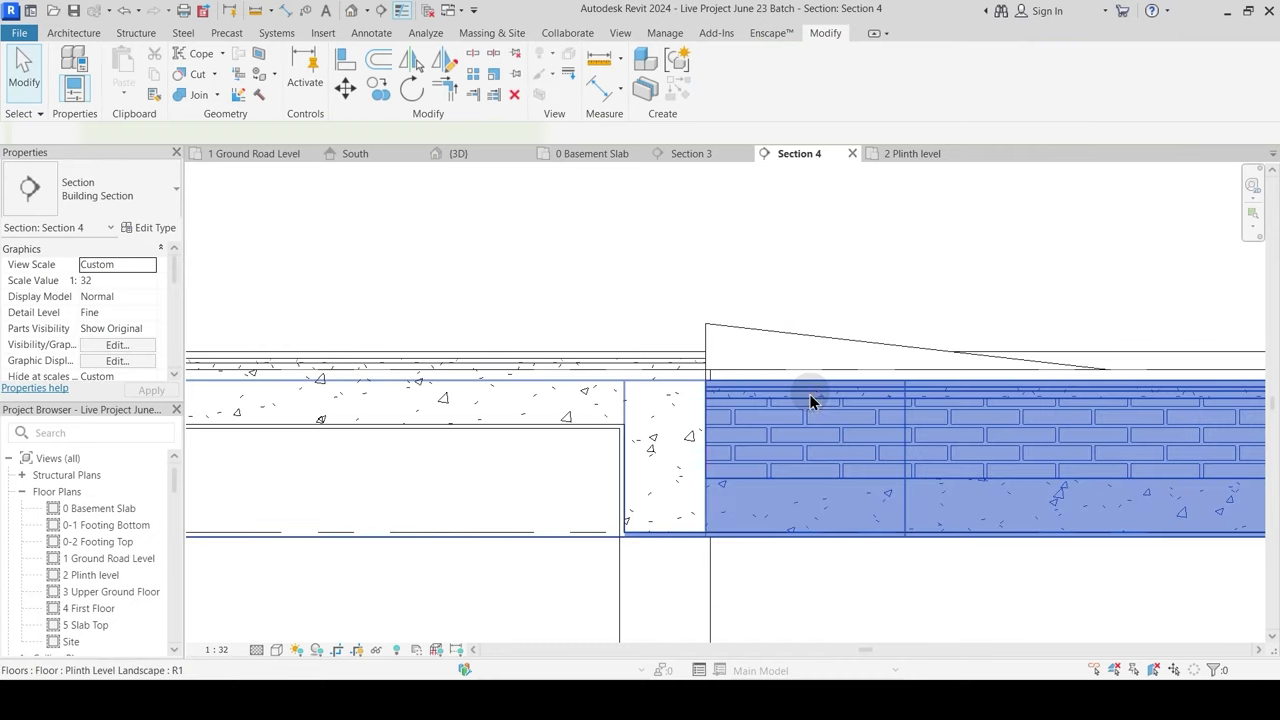
key("Escape")
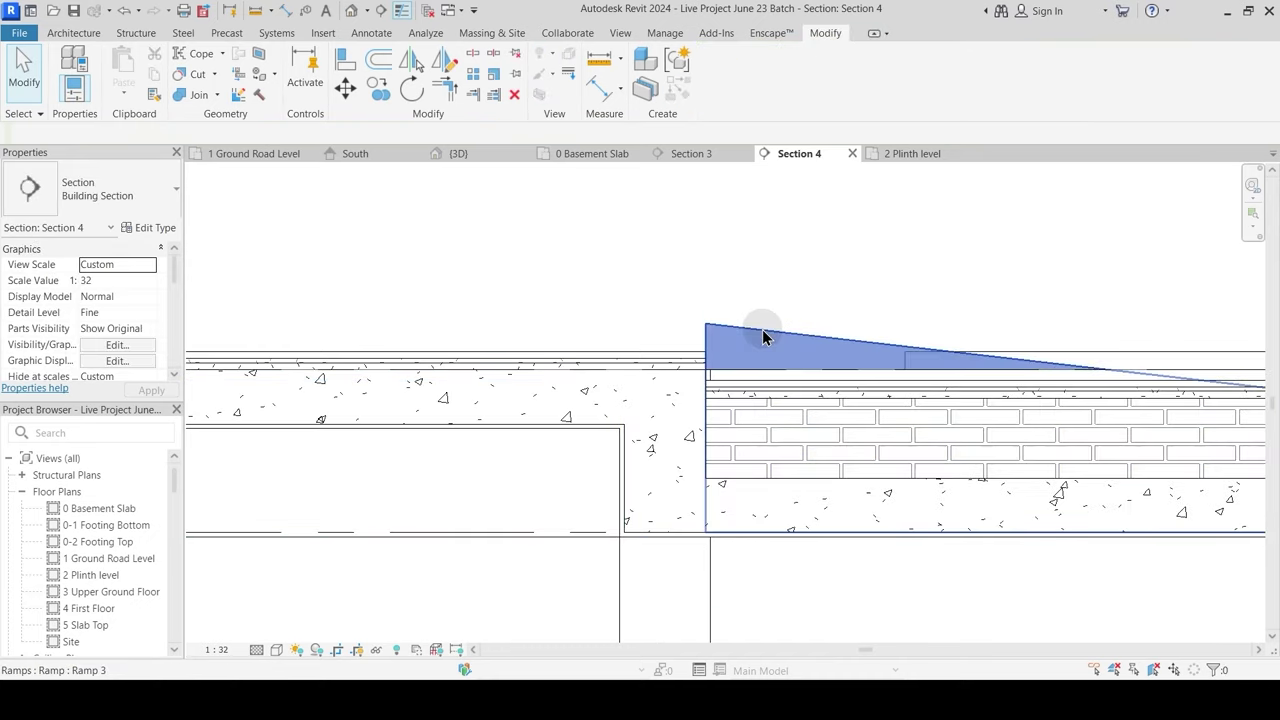
Step: Temporarily hide the sloped ramp in Section 4
left_click(762, 329)
key("h")
key("h")
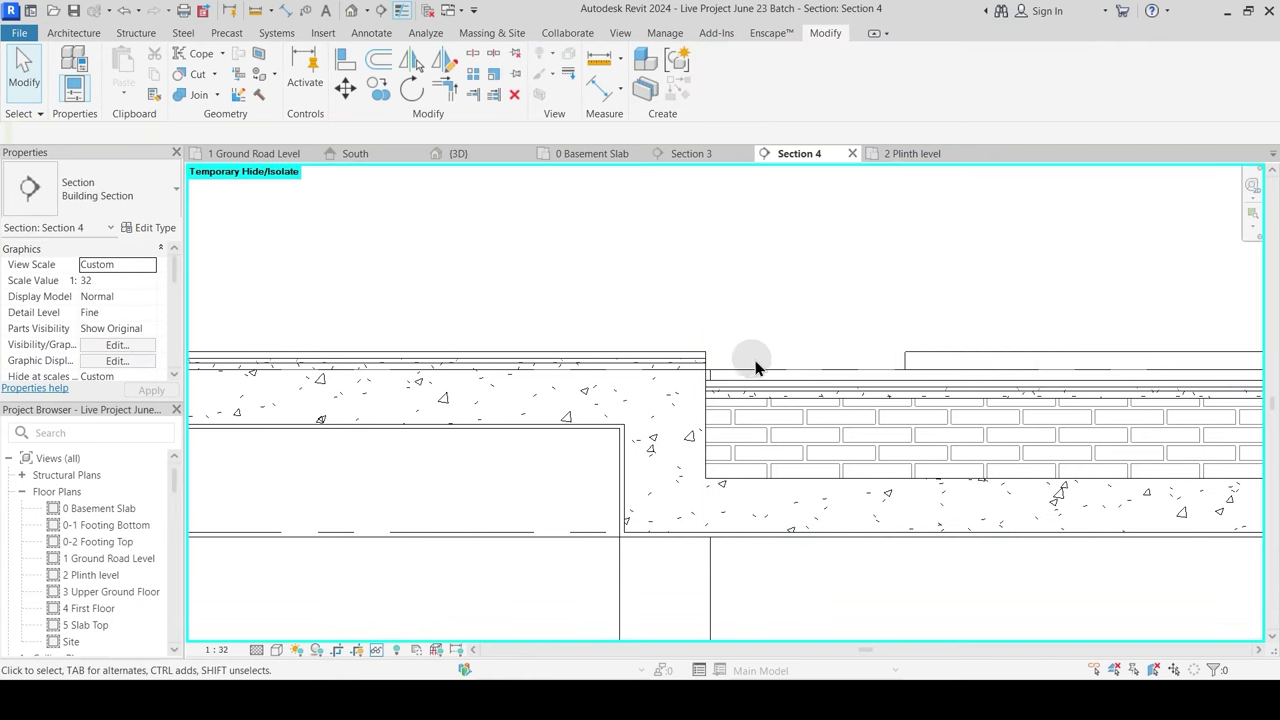
scroll(714, 391, "up", 2)
scroll(702, 370, "up", 2)
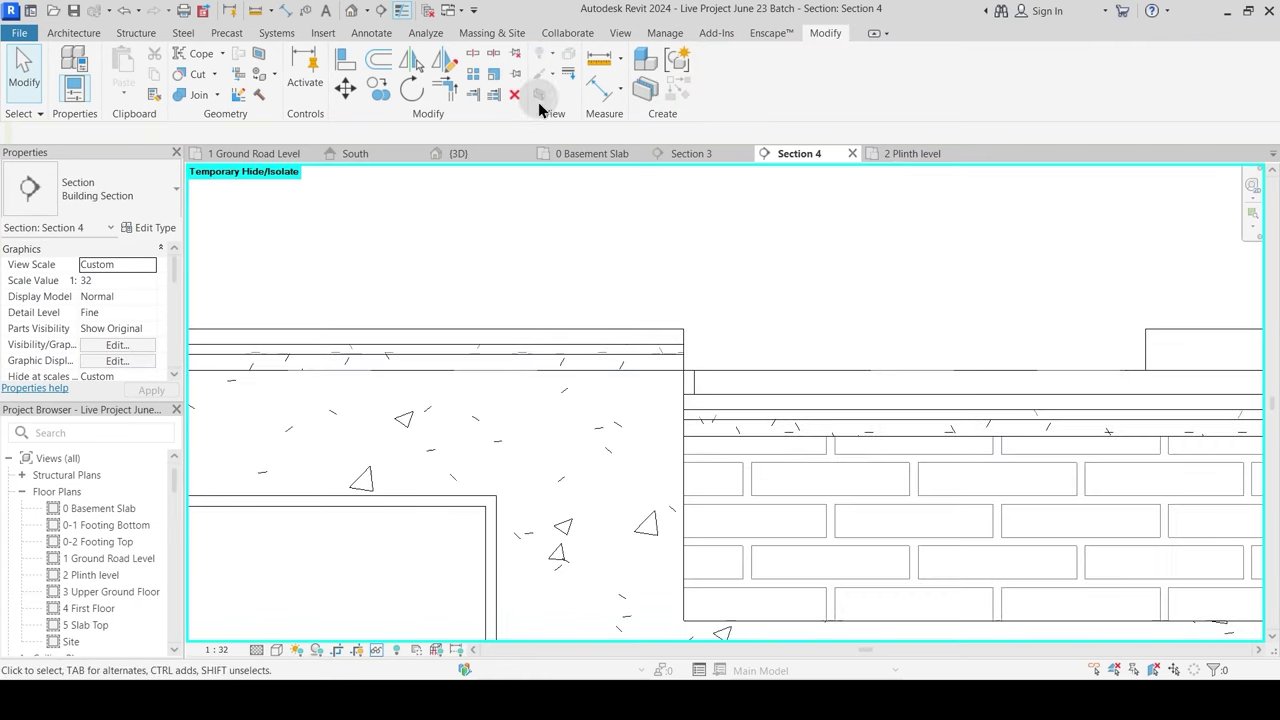
Step: Measure from the slab's top corner, then check the wall and landscape floor
left_click(594, 67)
left_click(683, 370)
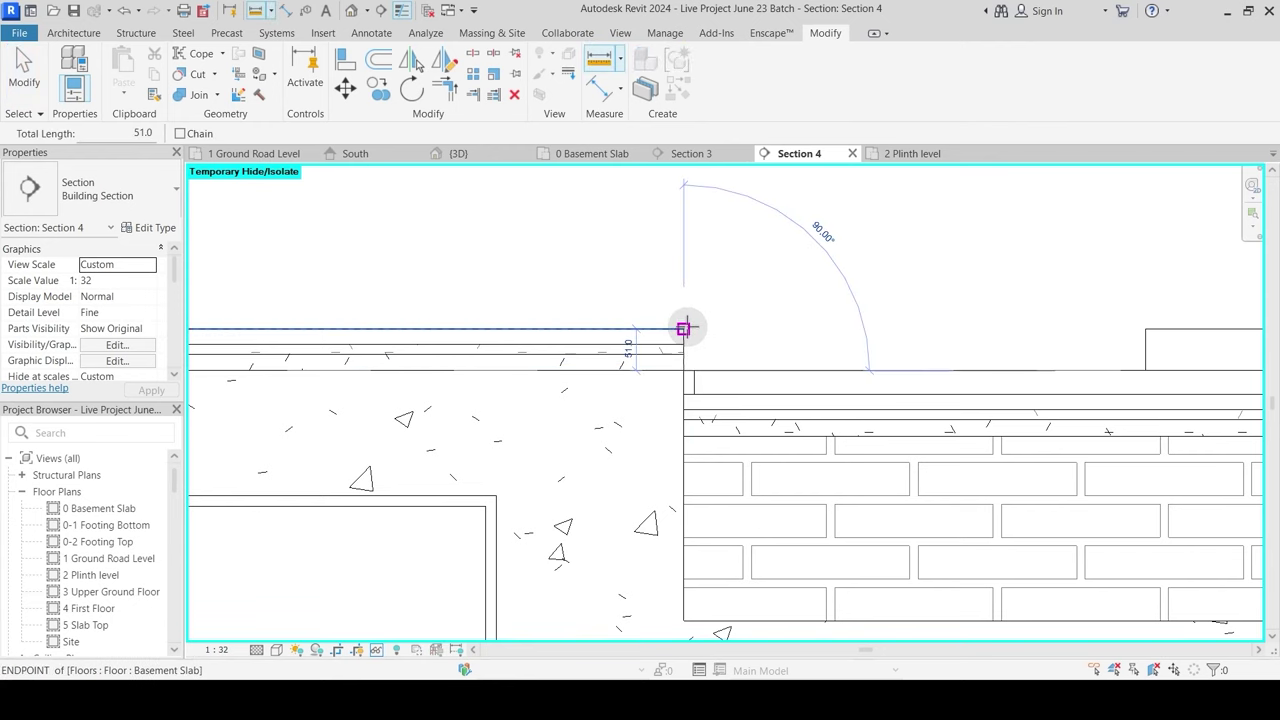
key("Escape")
key("Escape")
left_click(723, 376)
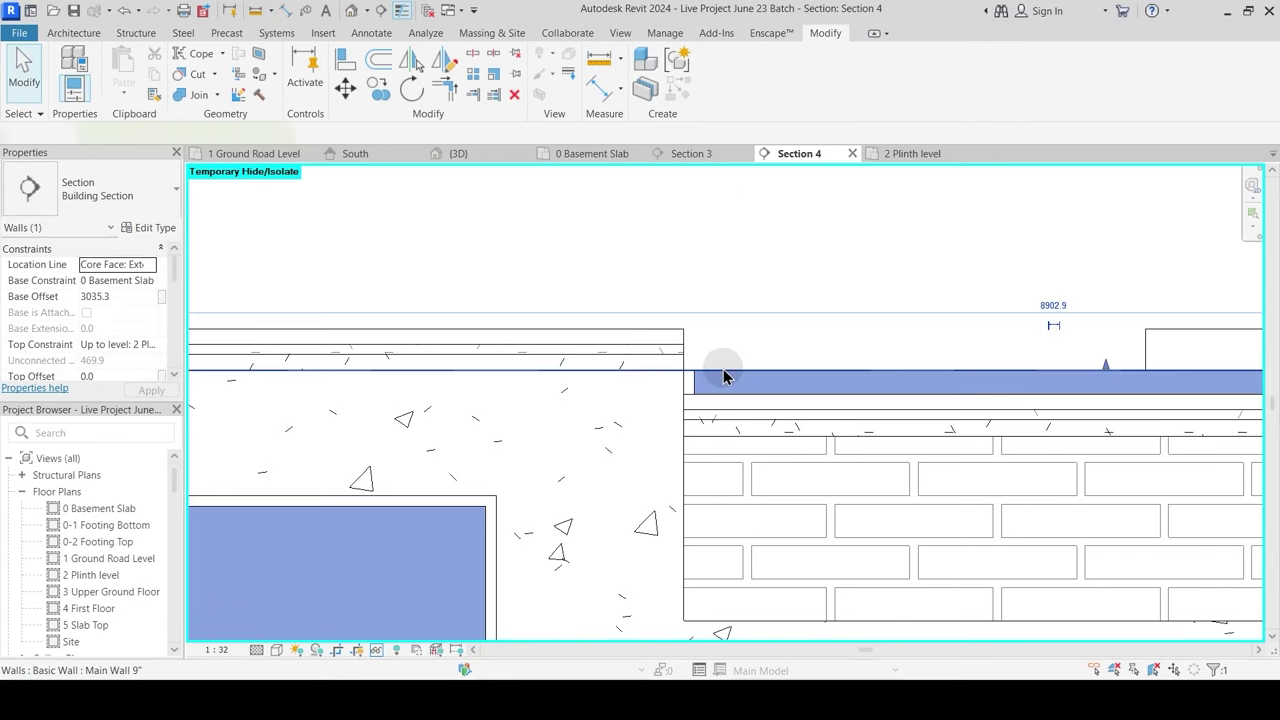
key("Escape")
left_click(714, 420)
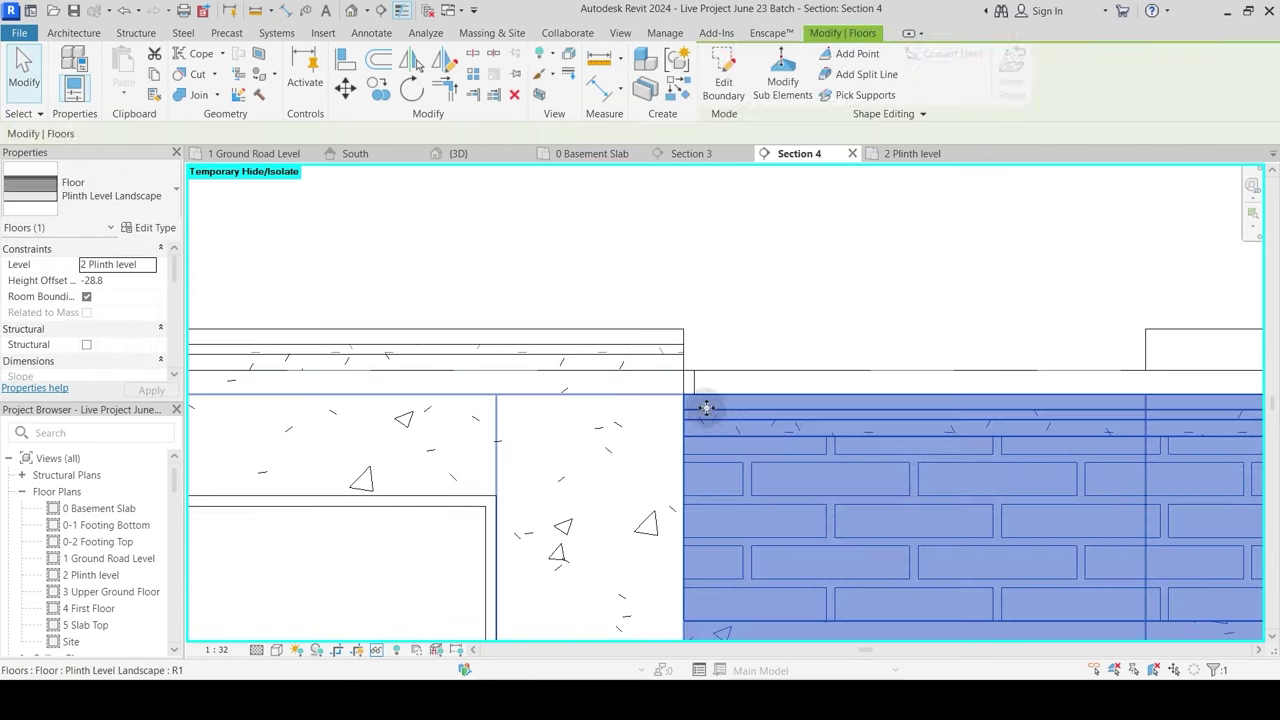
key("Escape")
Step: Measure again from the slab corner and select the Plinth Level Landscape floor
left_click(600, 62)
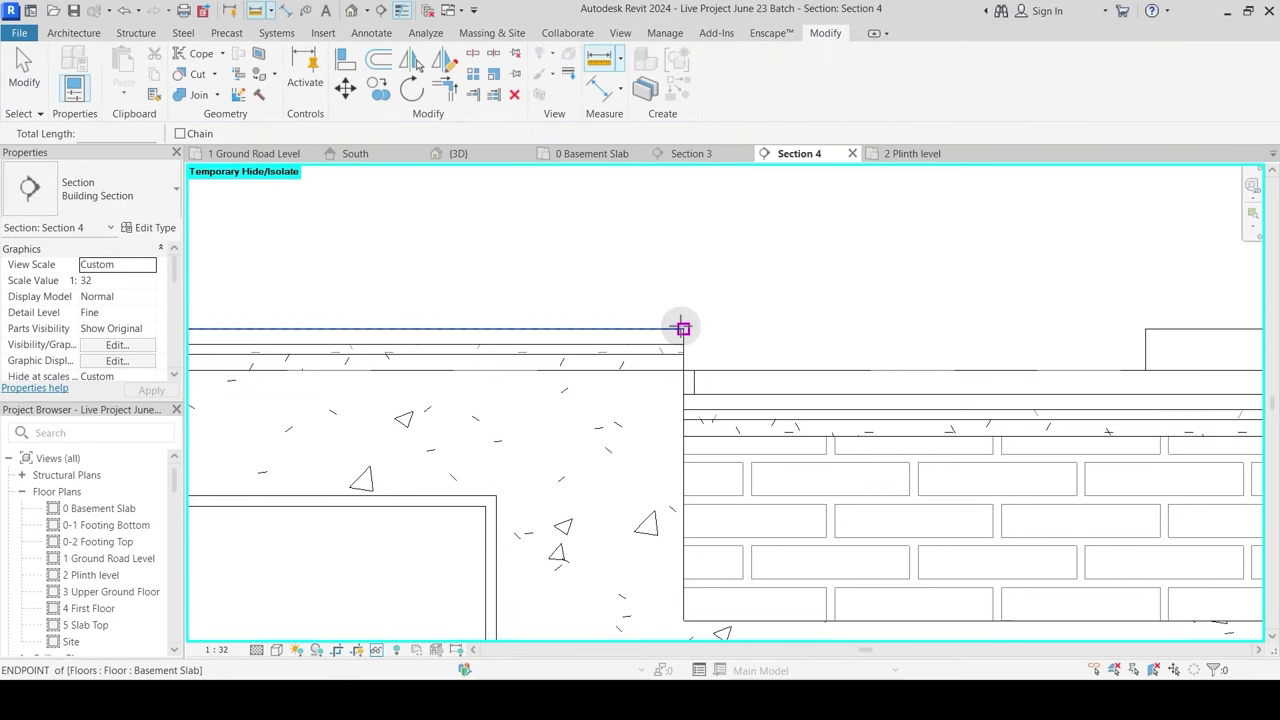
left_click(683, 329)
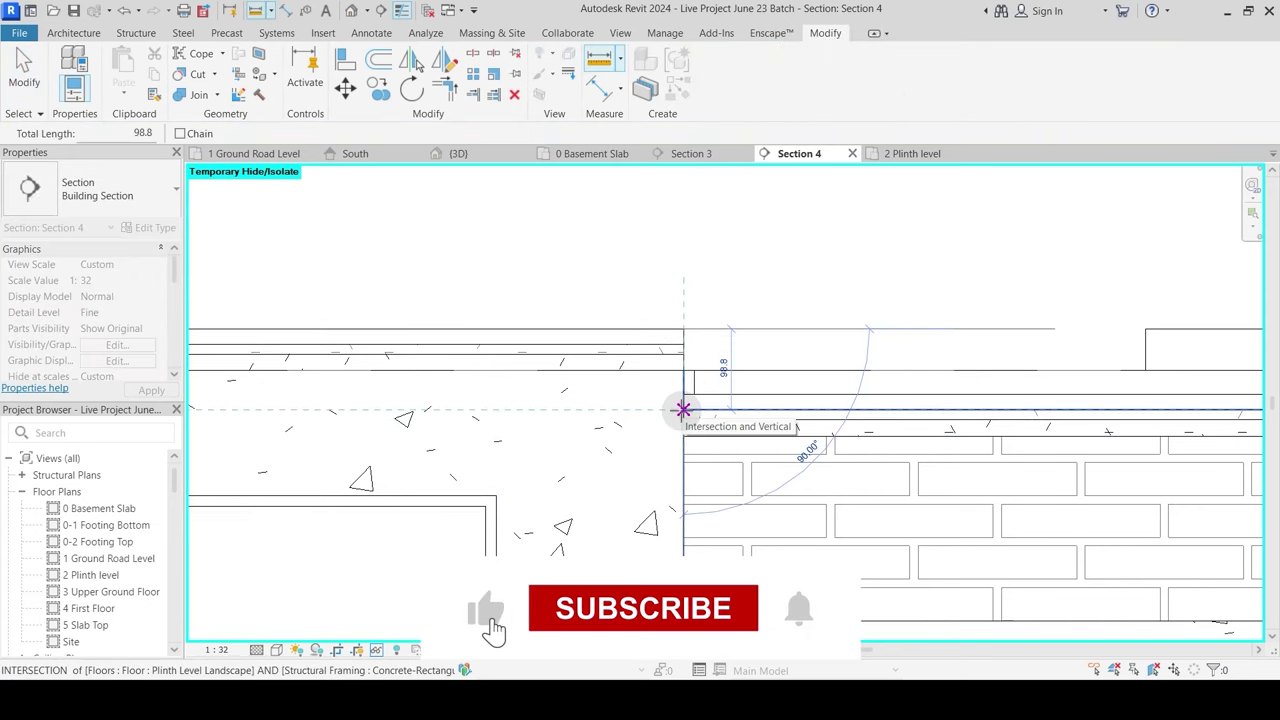
key("Escape")
key("Escape")
left_click(719, 418)
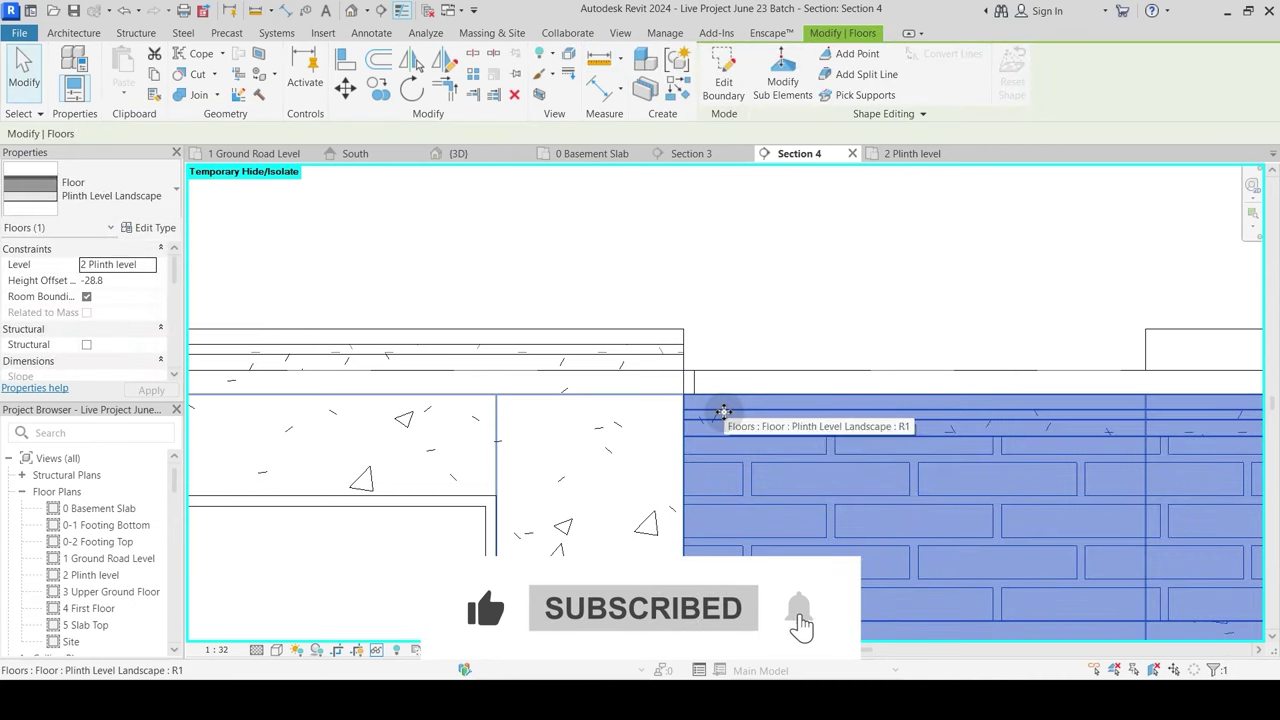
key("Escape")
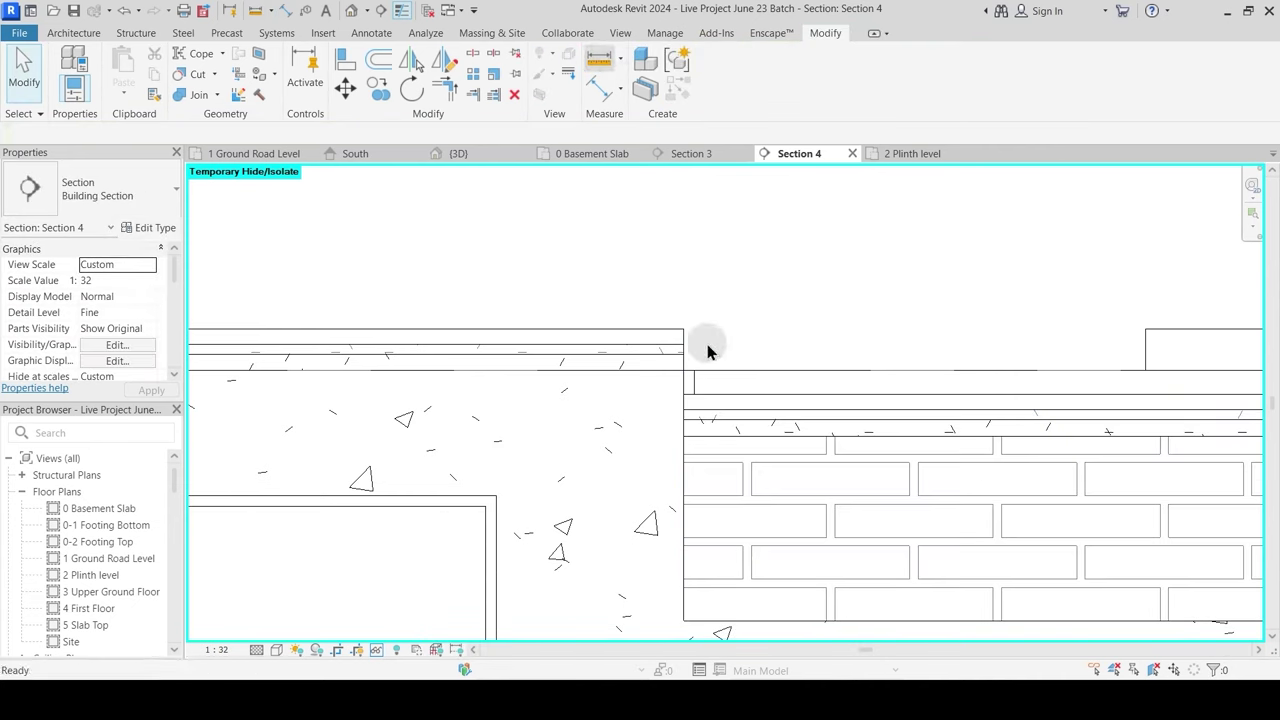
key("Return")
left_click(683, 393)
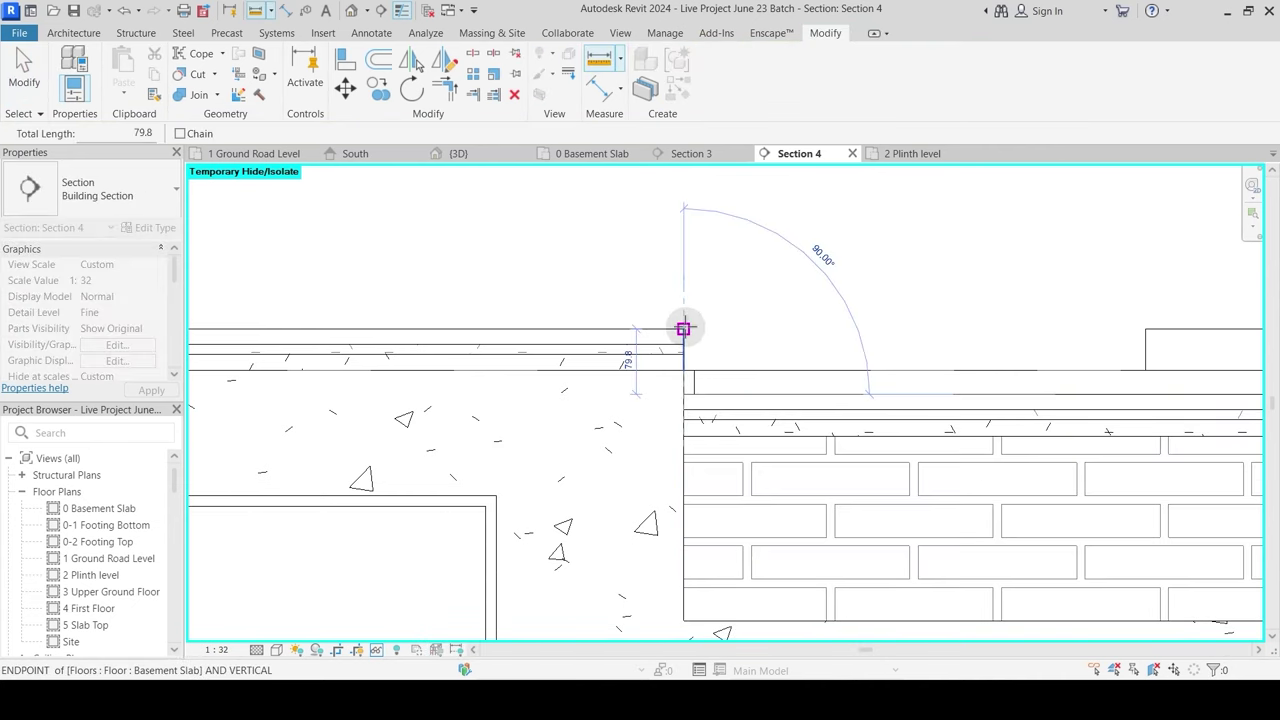
key("Escape")
key("Escape")
scroll(709, 403, "down", 2)
left_click(705, 402)
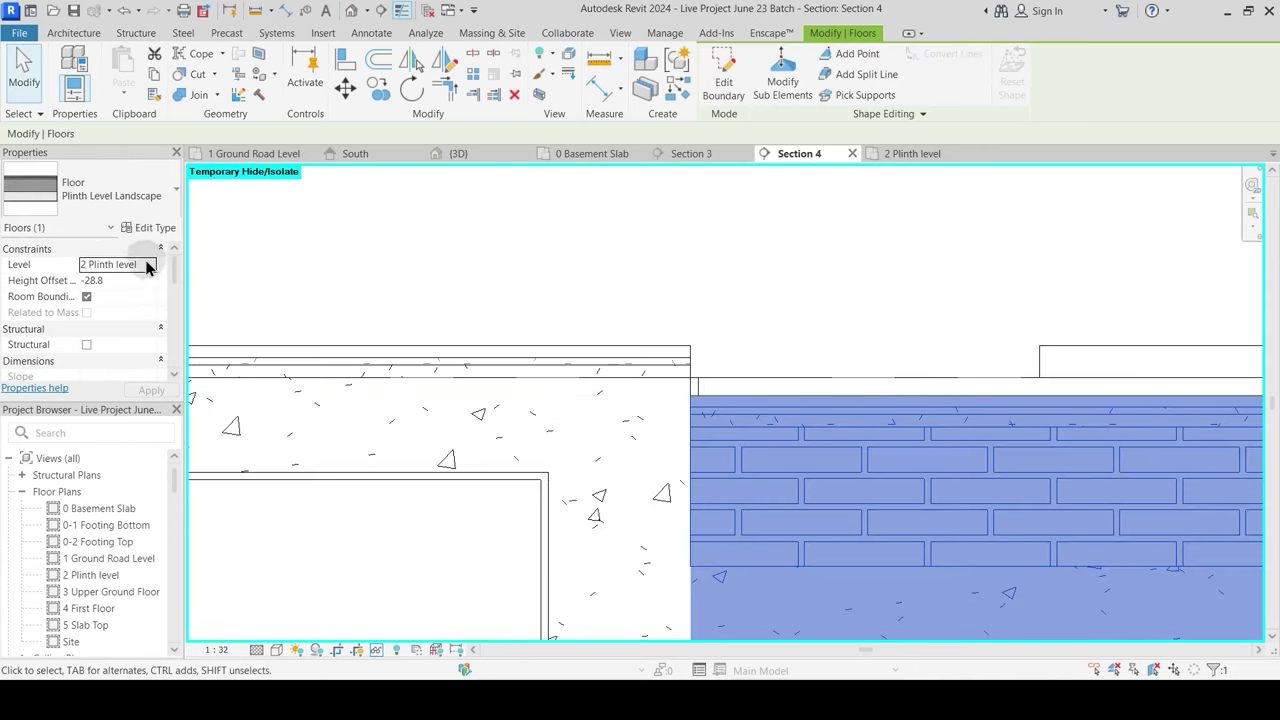
Step: Raise the landscape floor's Brick Bets layer to 275, making the type 491.1 thick
left_click(155, 228)
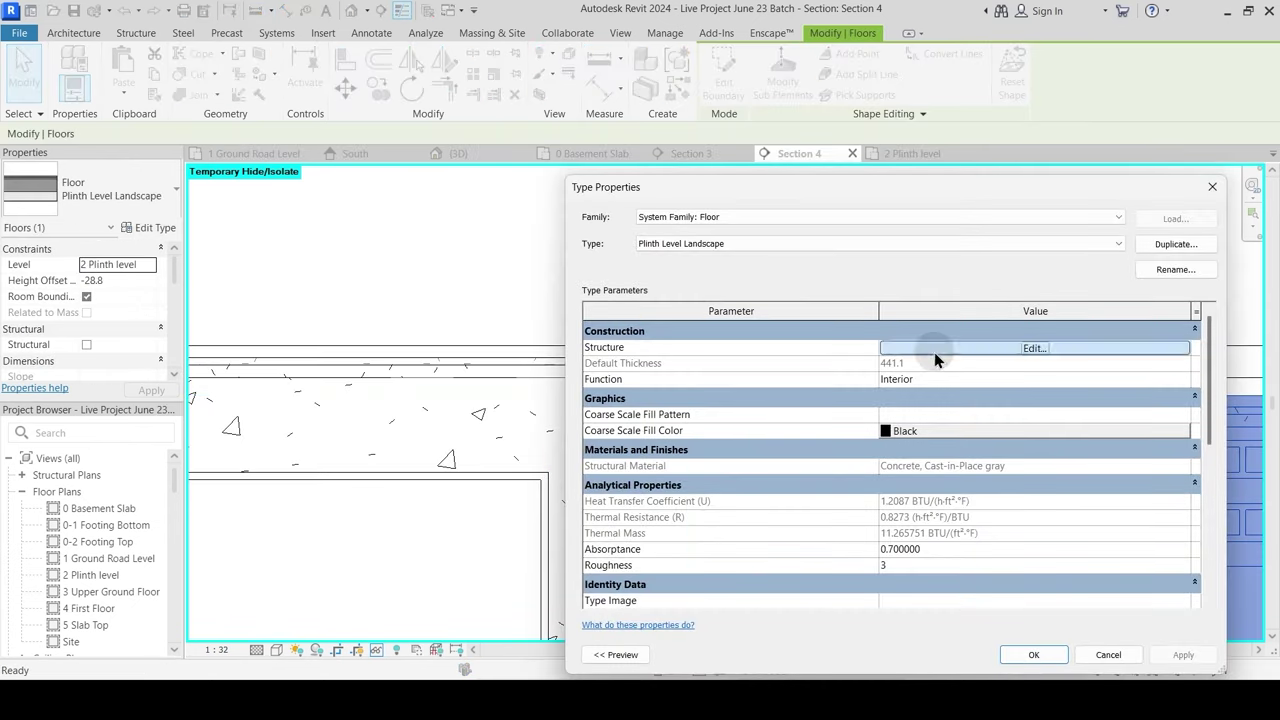
left_click(934, 350)
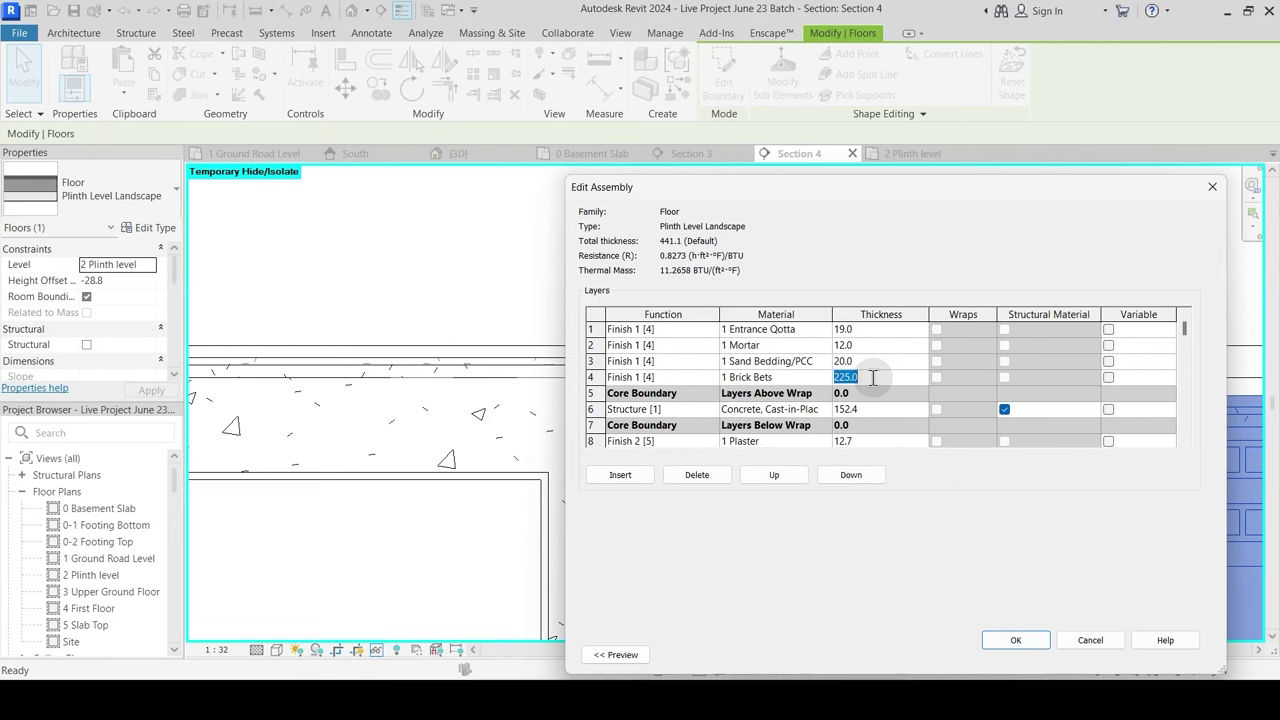
left_click(1016, 642)
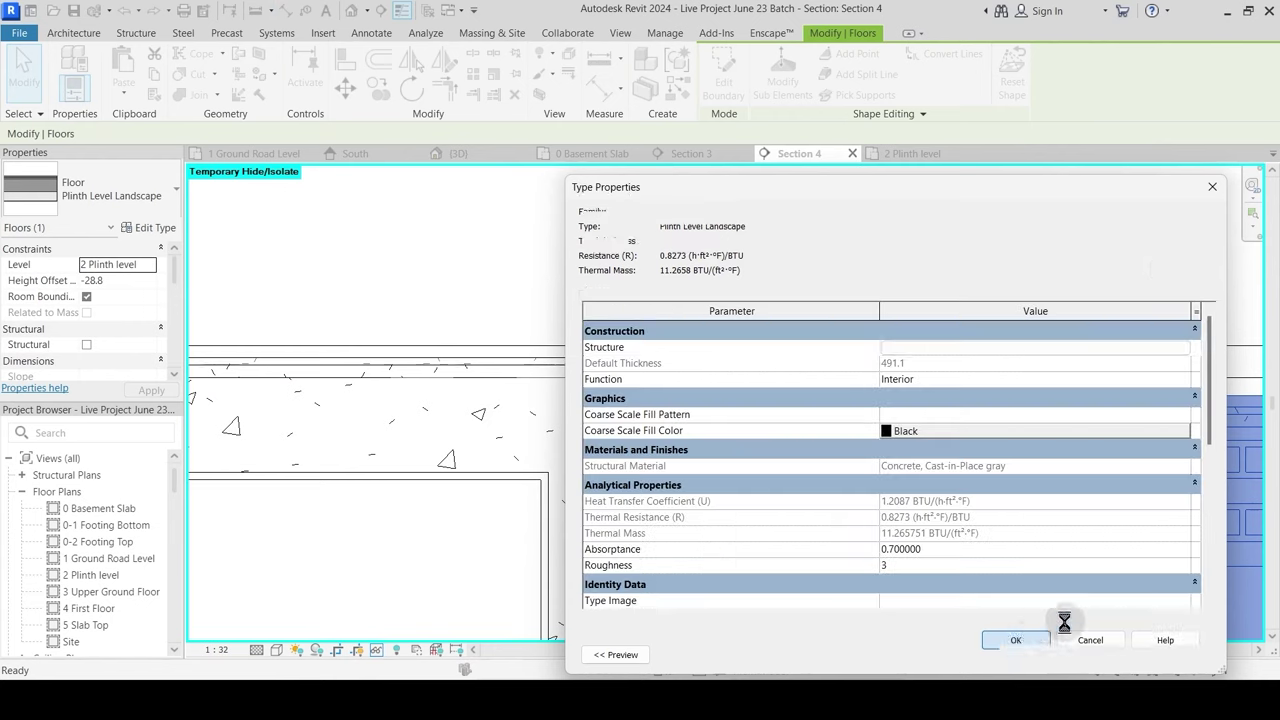
left_click(1014, 654)
key("Escape")
middle_click_drag(780, 514, 726, 255)
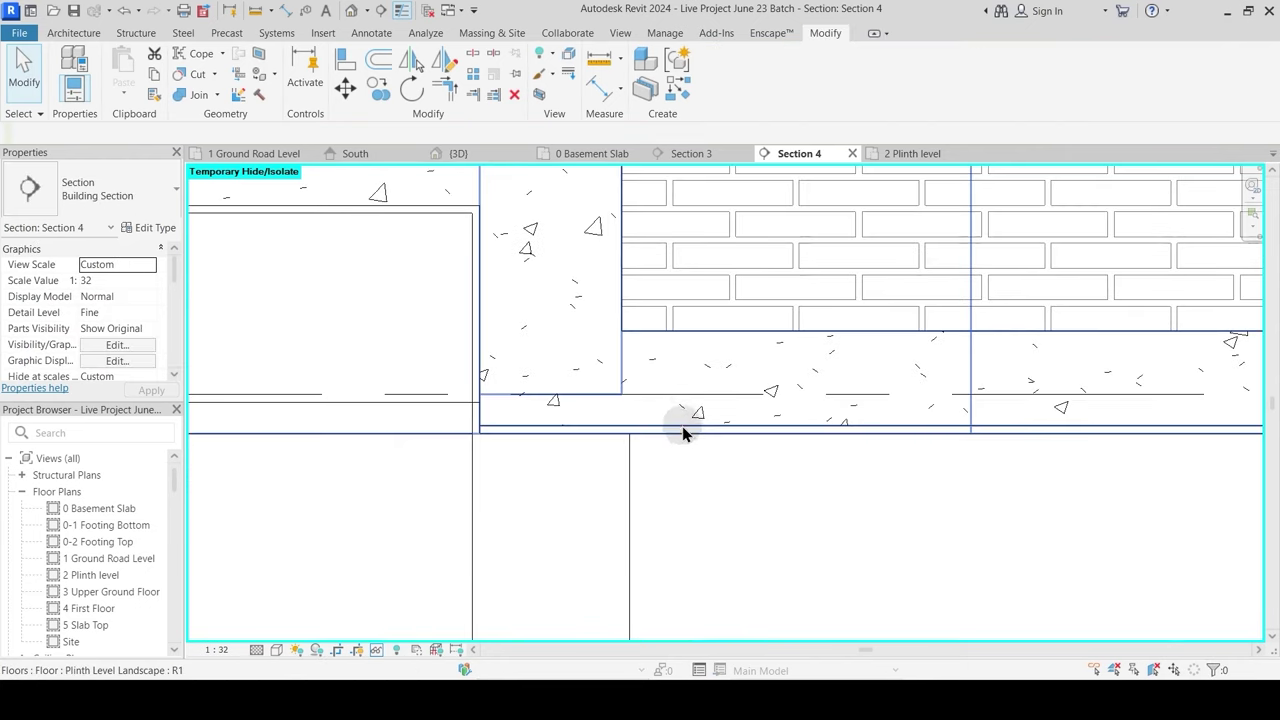
Step: Frame the beam junction and check the Plinth Level Landscape floor
middle_click_drag(683, 432, 691, 503)
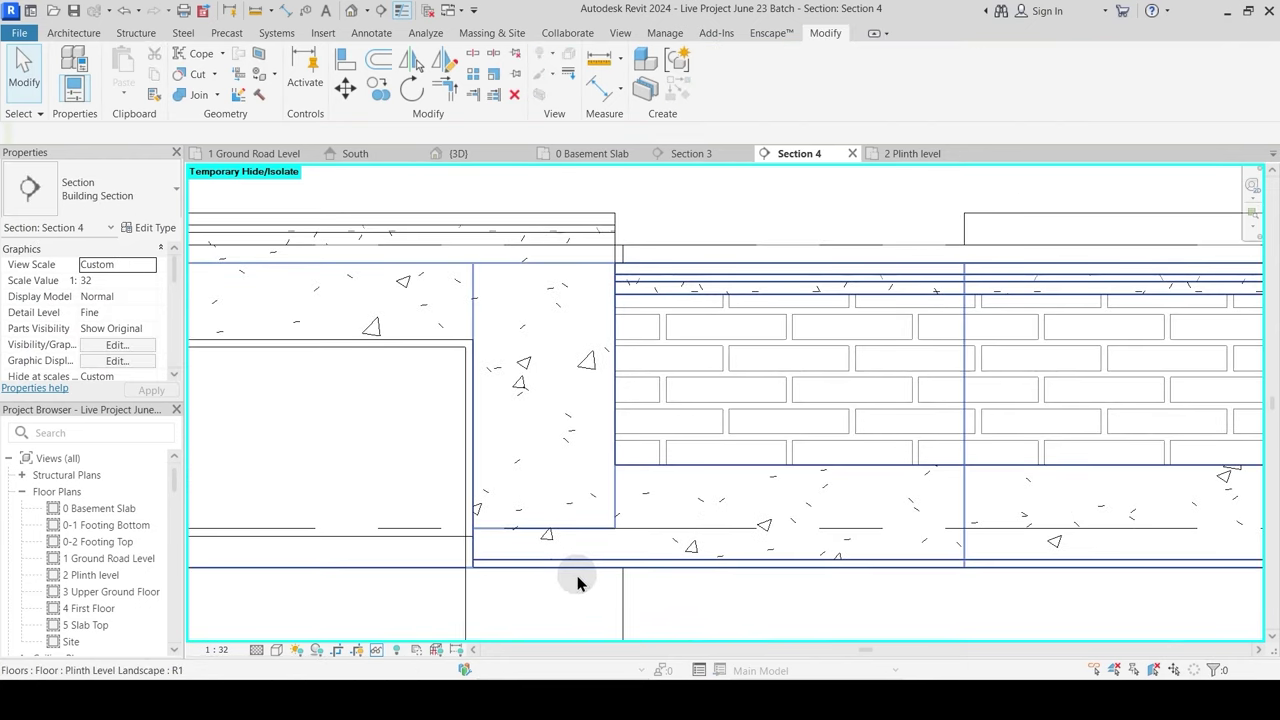
middle_click_drag(606, 576, 625, 414)
scroll(660, 492, "down", 3)
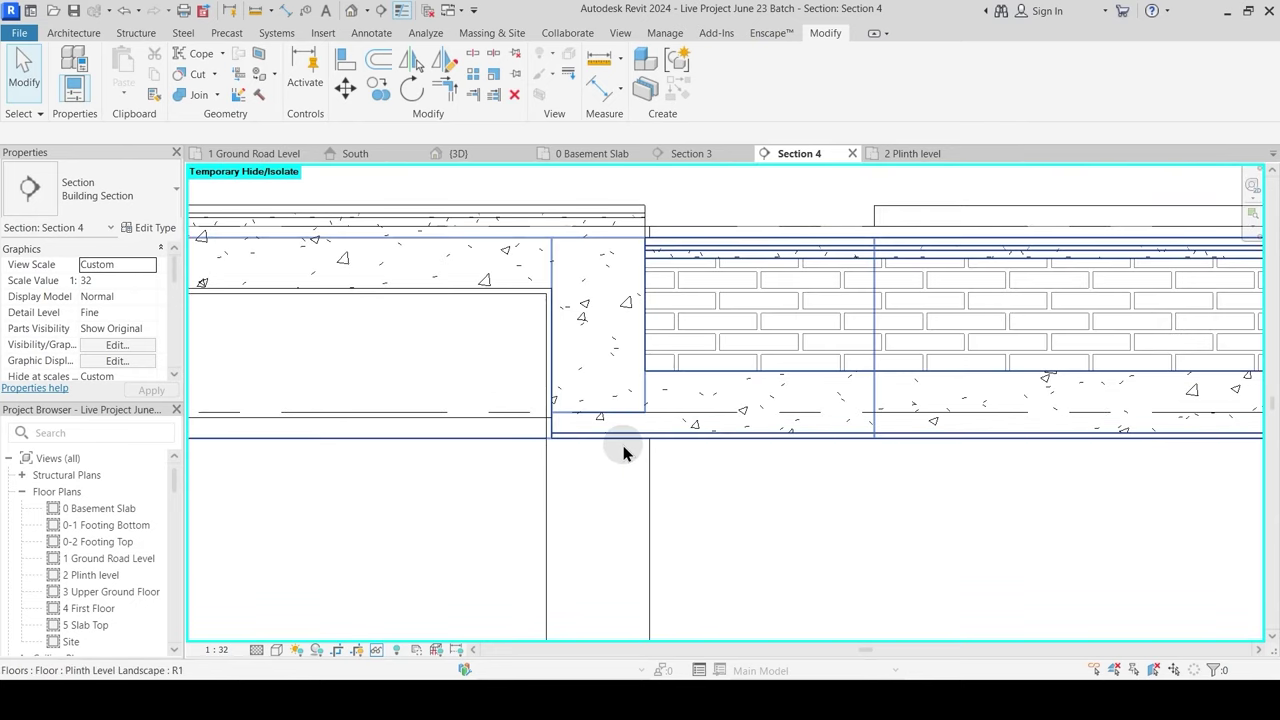
mouse_move(700, 294)
middle_mouse_down()
mouse_move(708, 331)
mouse_move(694, 326)
middle_mouse_up()
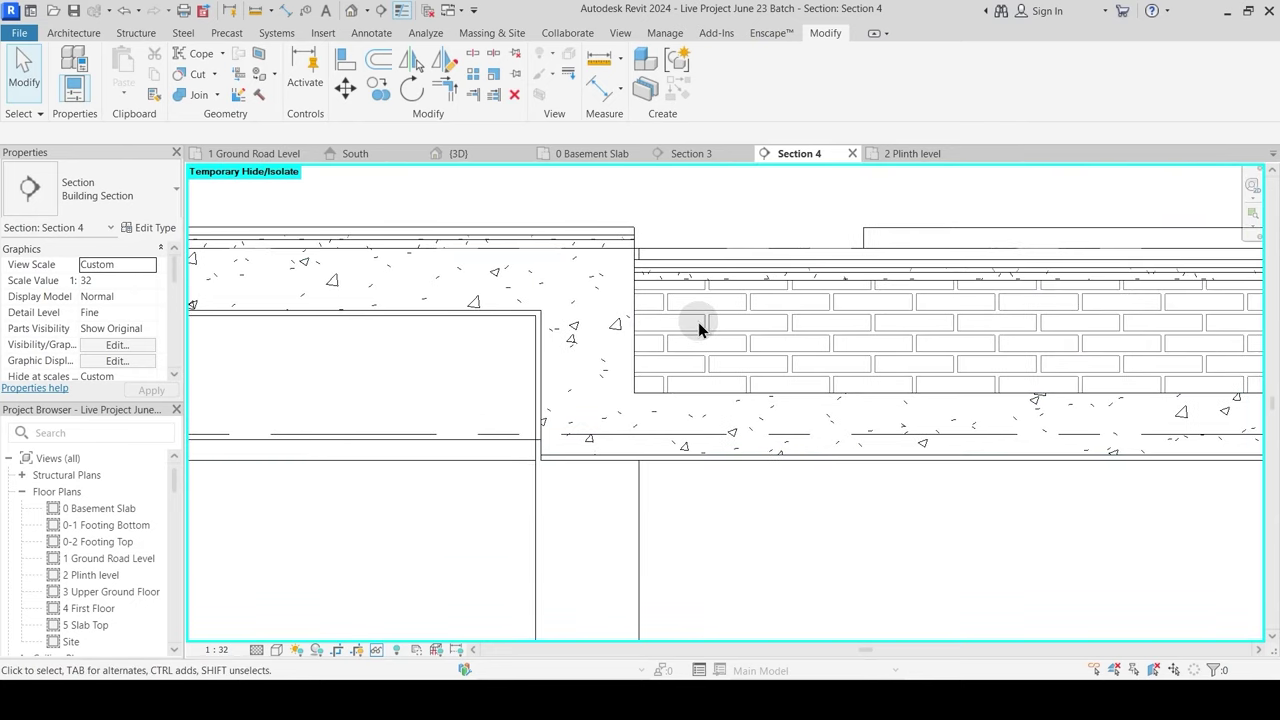
scroll(715, 310, "down", 2)
left_click(731, 296)
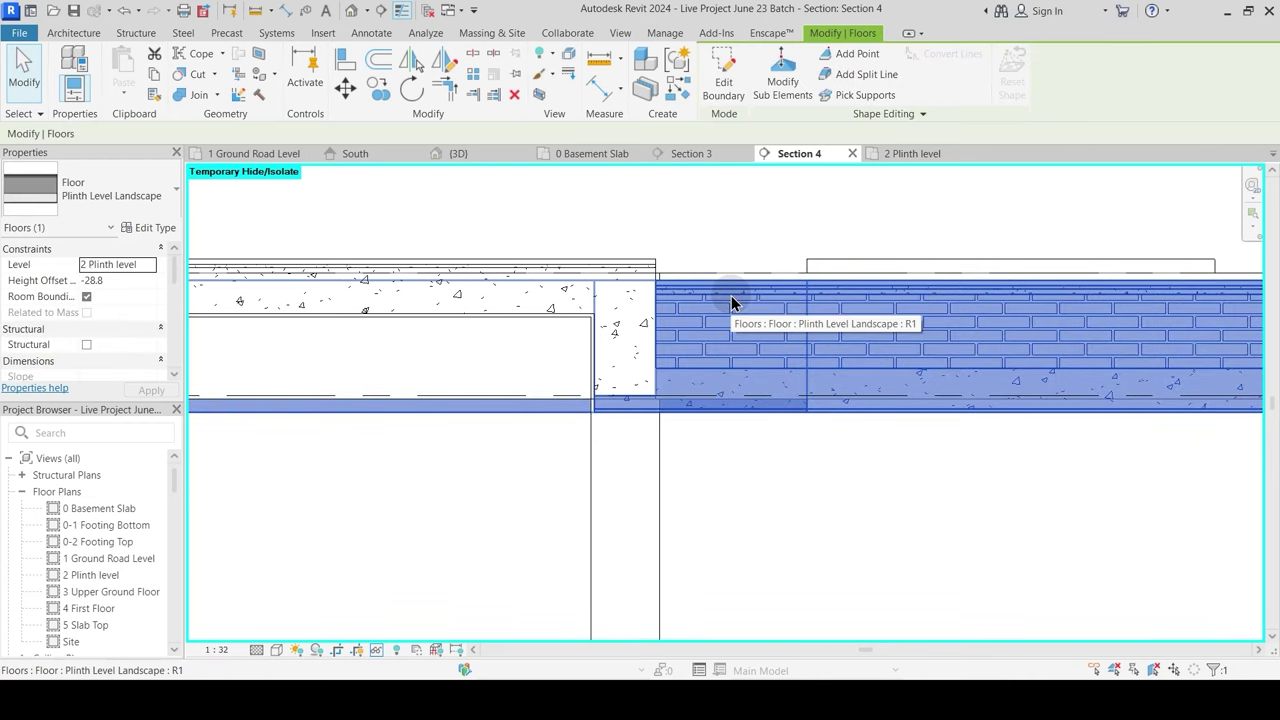
key("Escape")
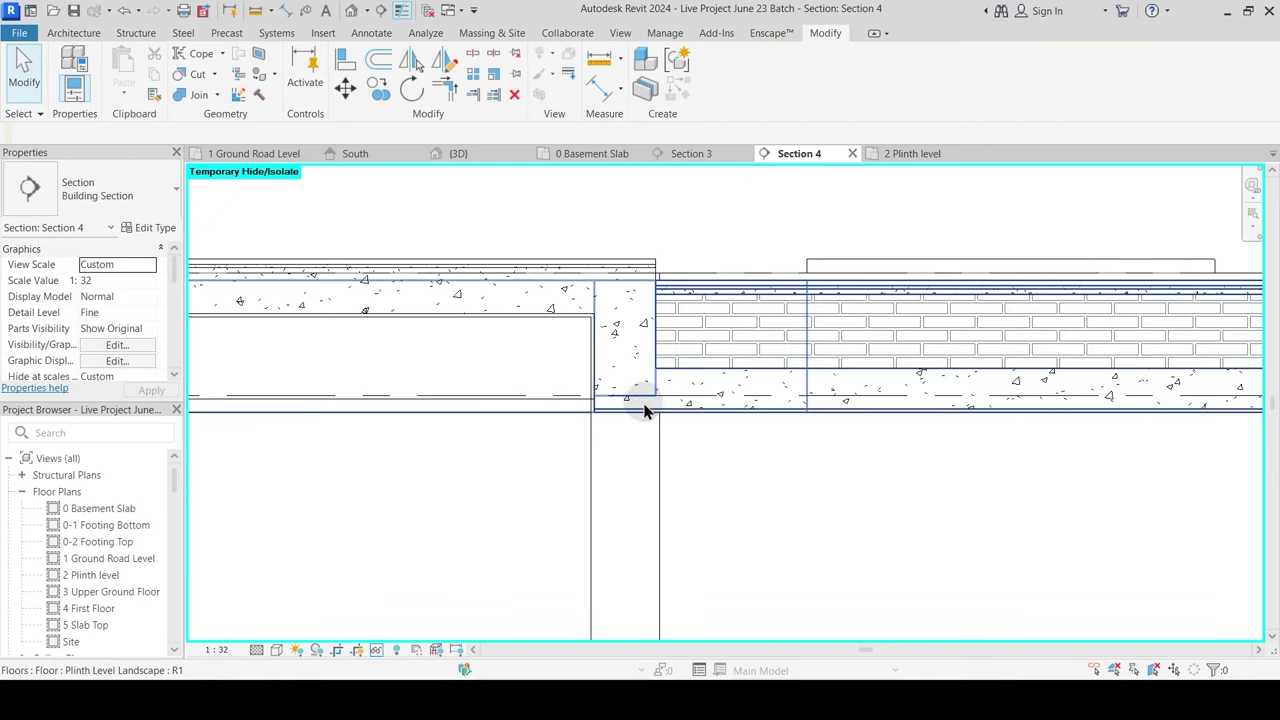
Step: Align the landscape floor's bottom edge up to the column edge reference
left_click(341, 62)
scroll(634, 434, "up", 2)
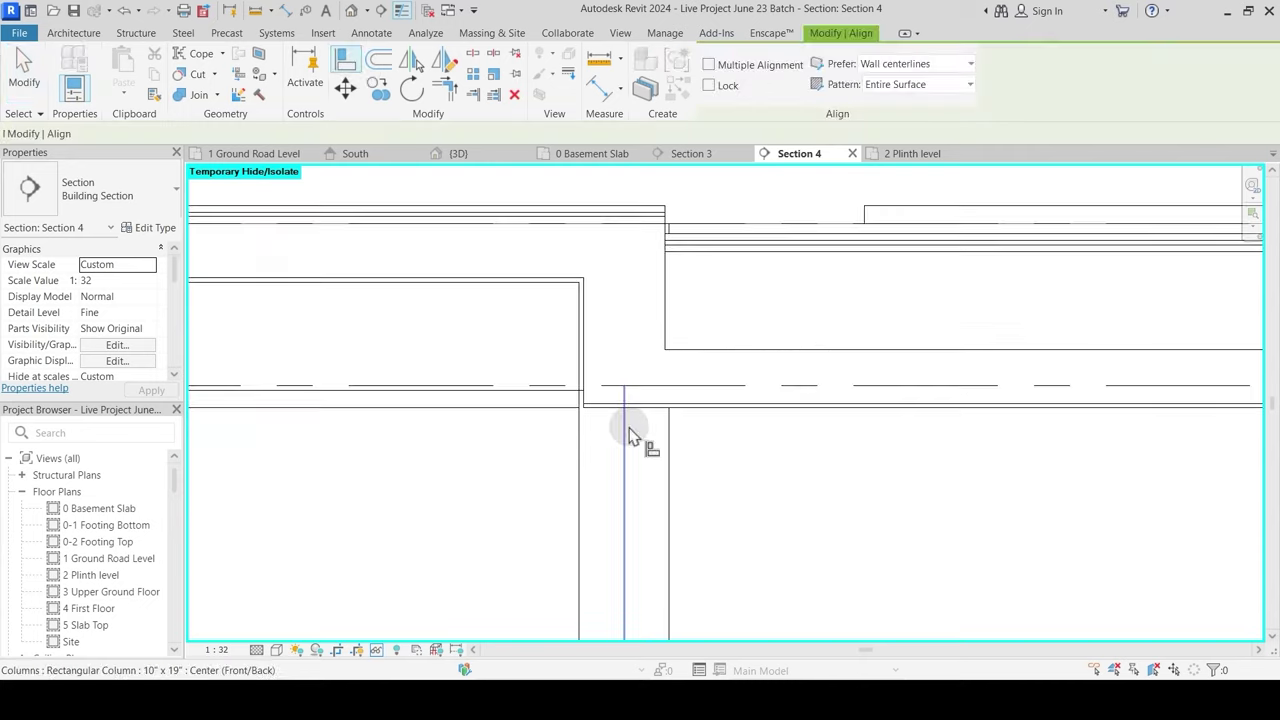
left_click(596, 381)
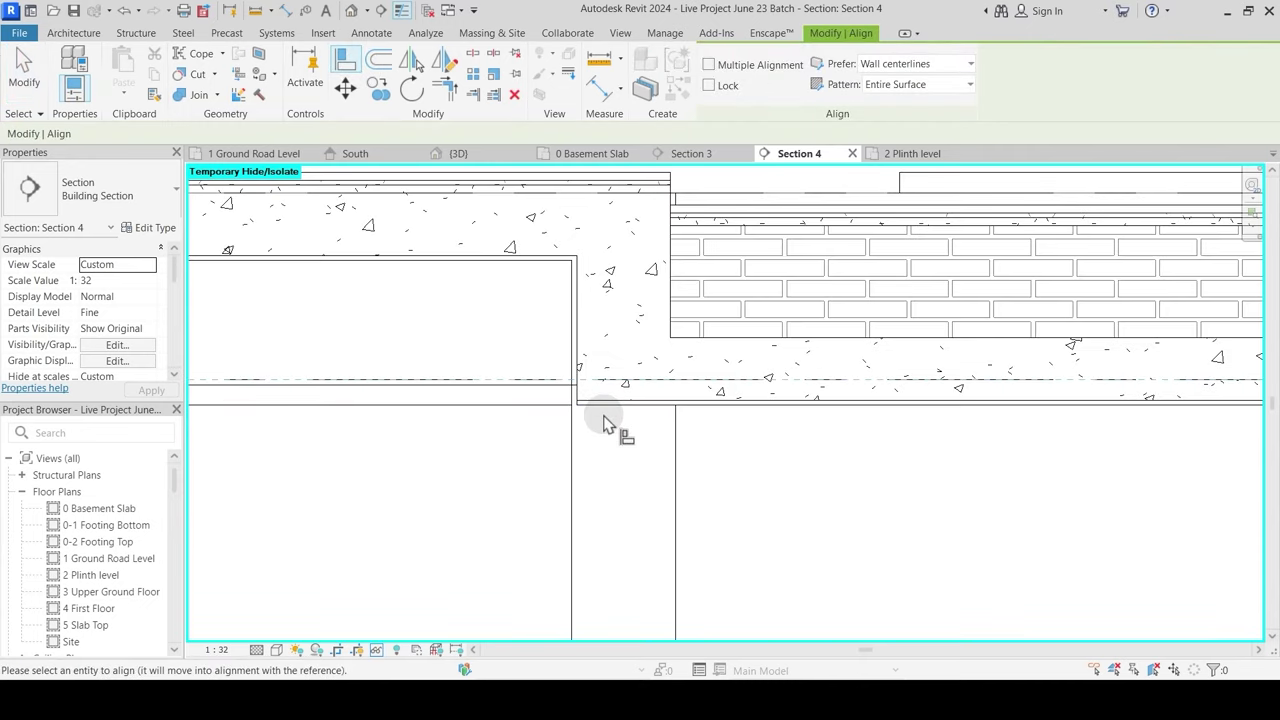
left_click(611, 424)
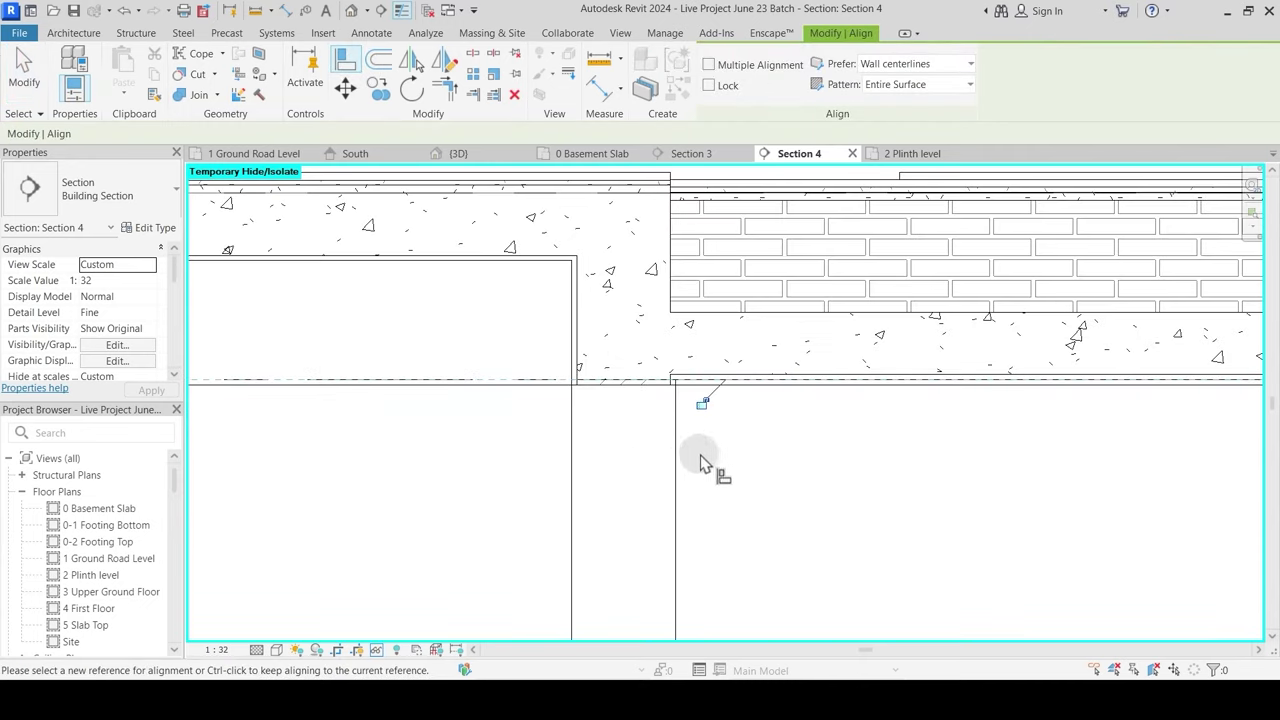
scroll(666, 440, "up", 2)
scroll(689, 448, "down", 2)
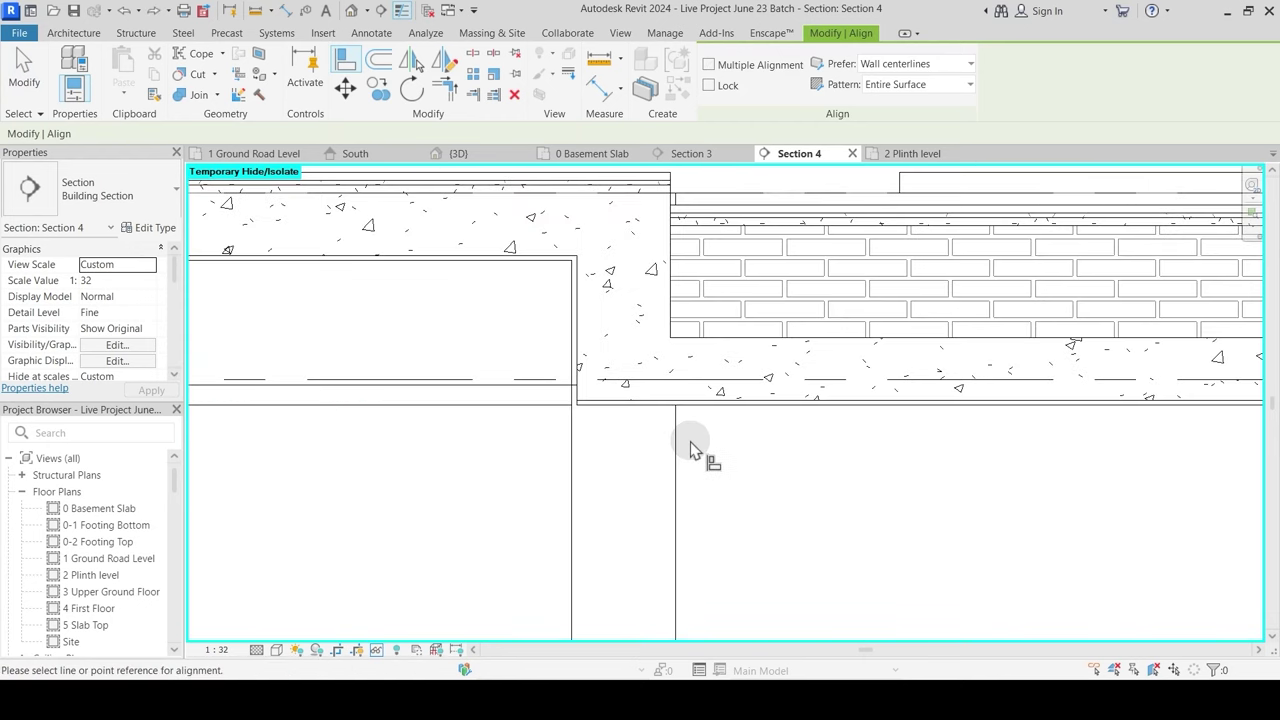
left_click(625, 383)
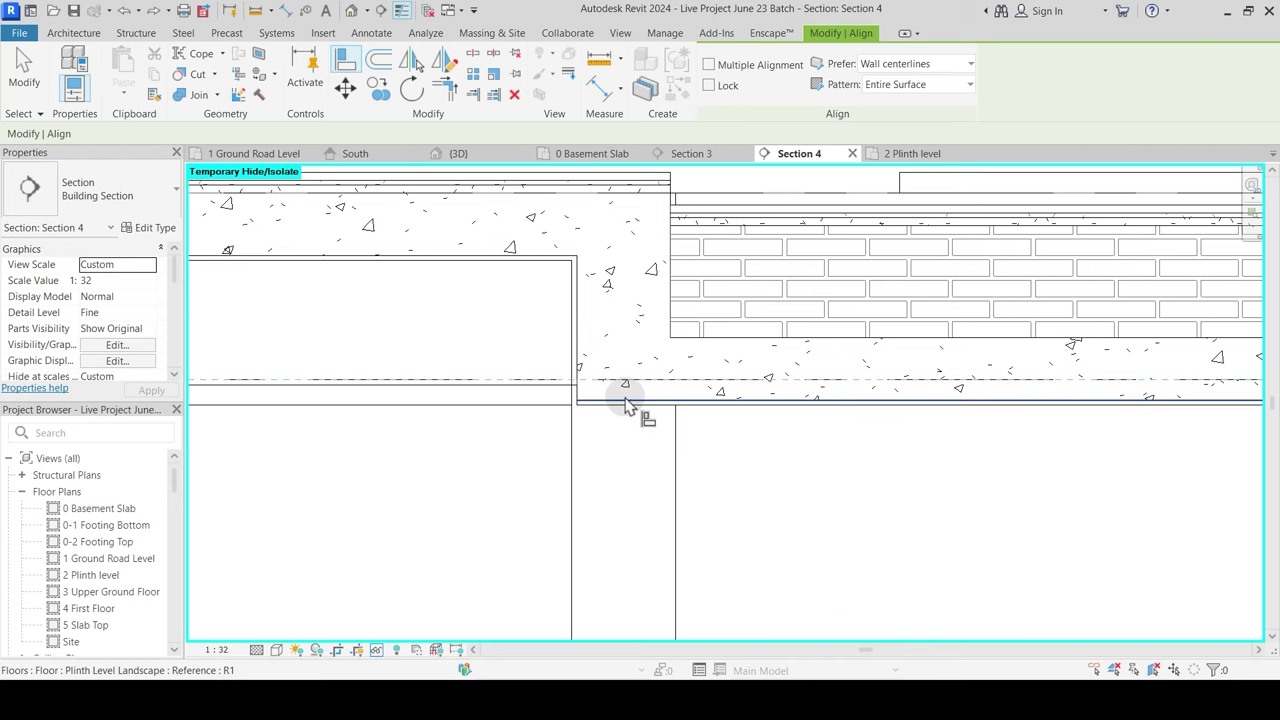
left_click(624, 404)
middle_click_drag(736, 366, 722, 500)
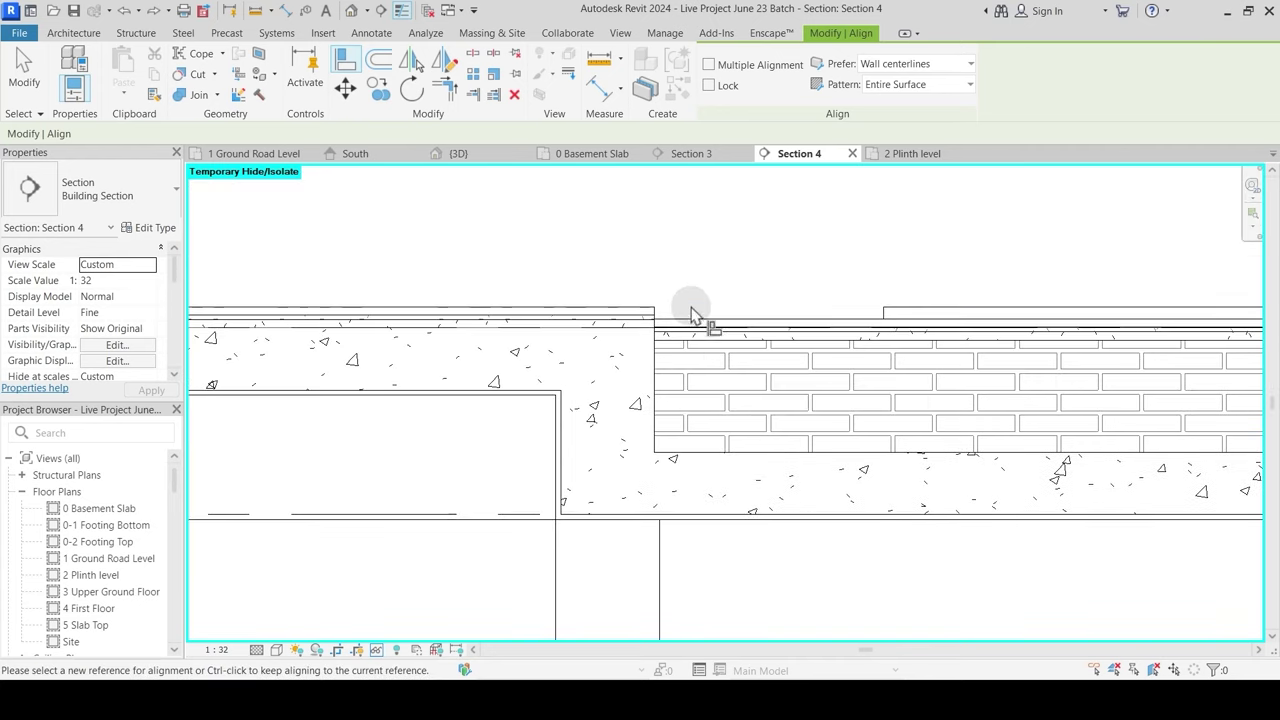
scroll(686, 314, "up", 3)
key("Escape")
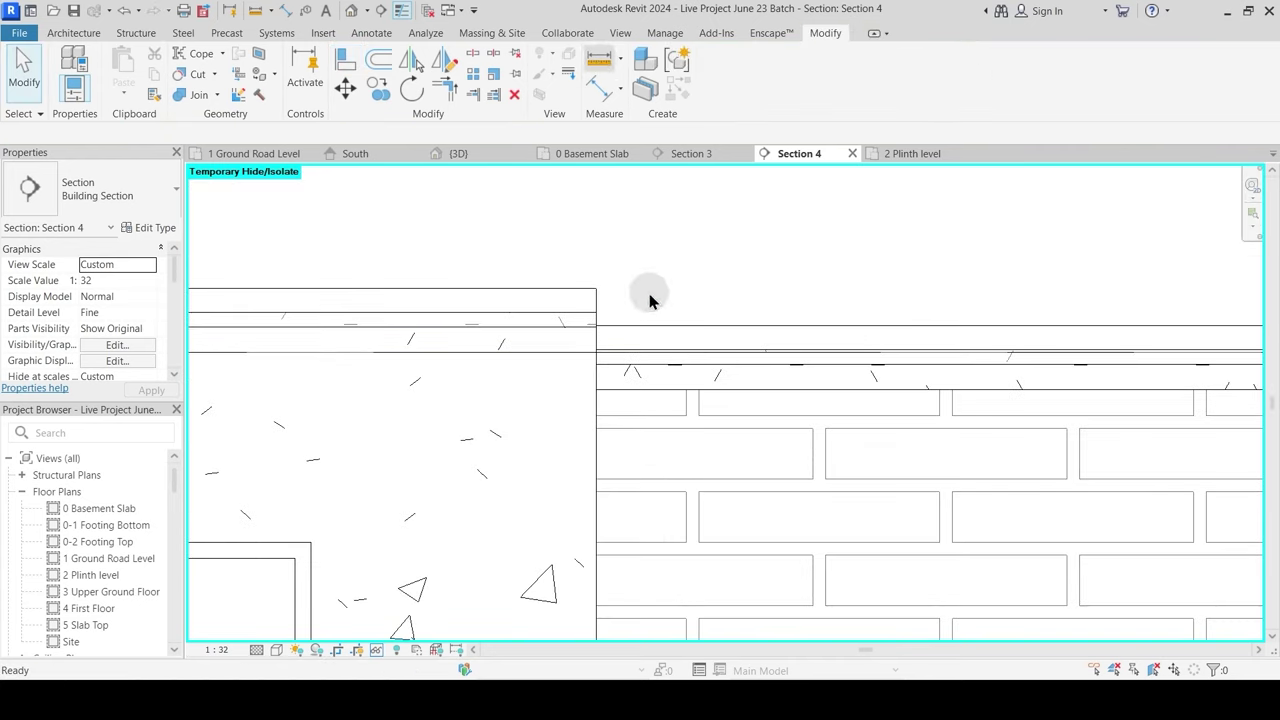
key("m")
key("e")
left_click(596, 325)
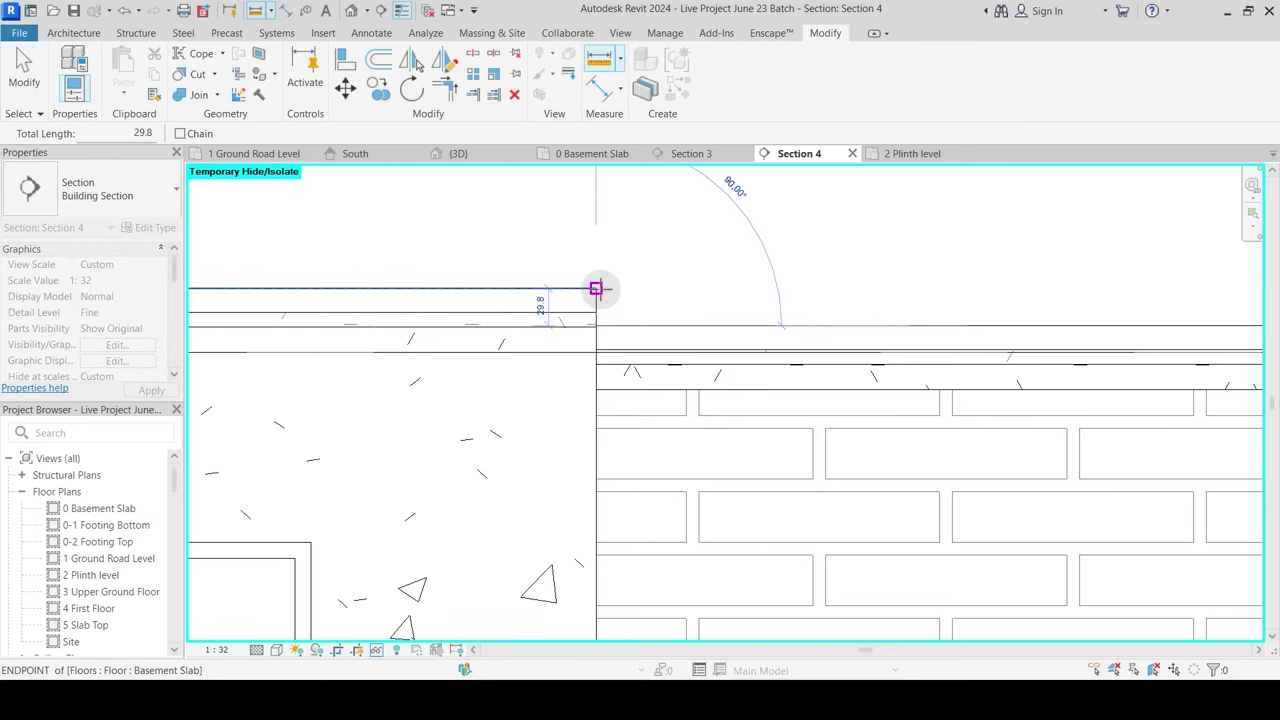
key("Escape")
key("Escape")
scroll(666, 338, "down", 3)
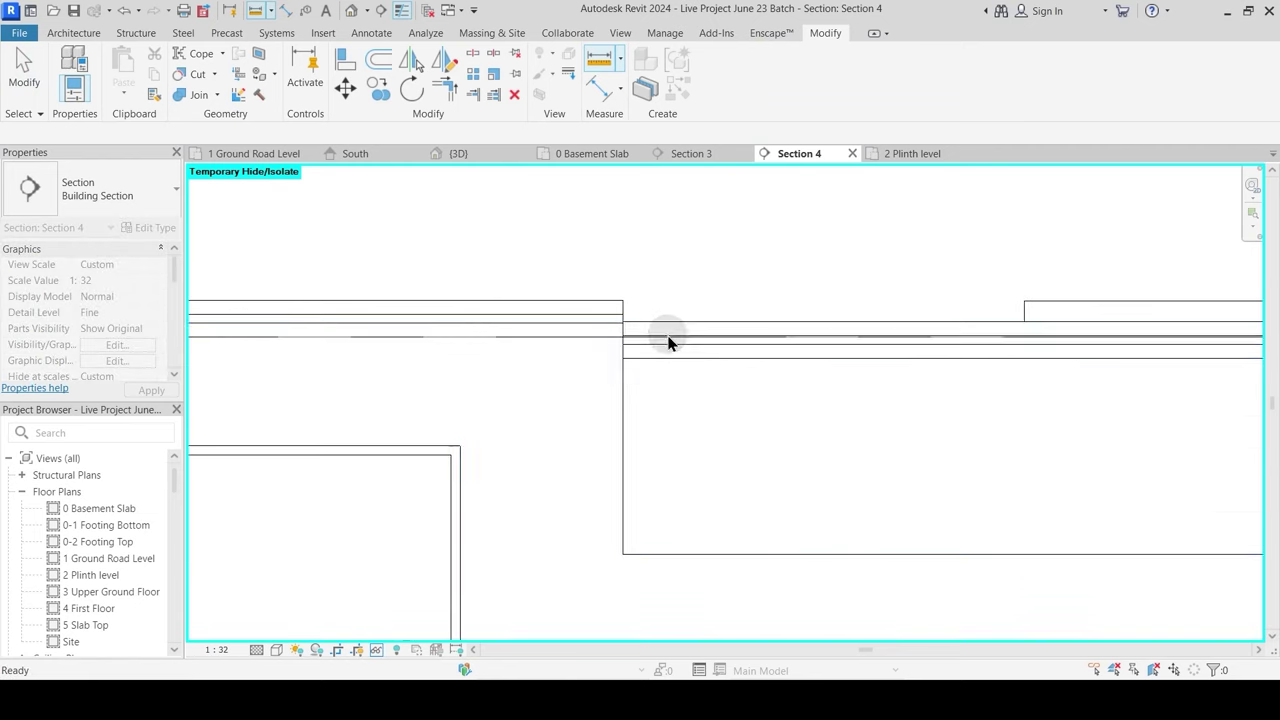
scroll(736, 411, "down", 1)
scroll(777, 423, "up", 4)
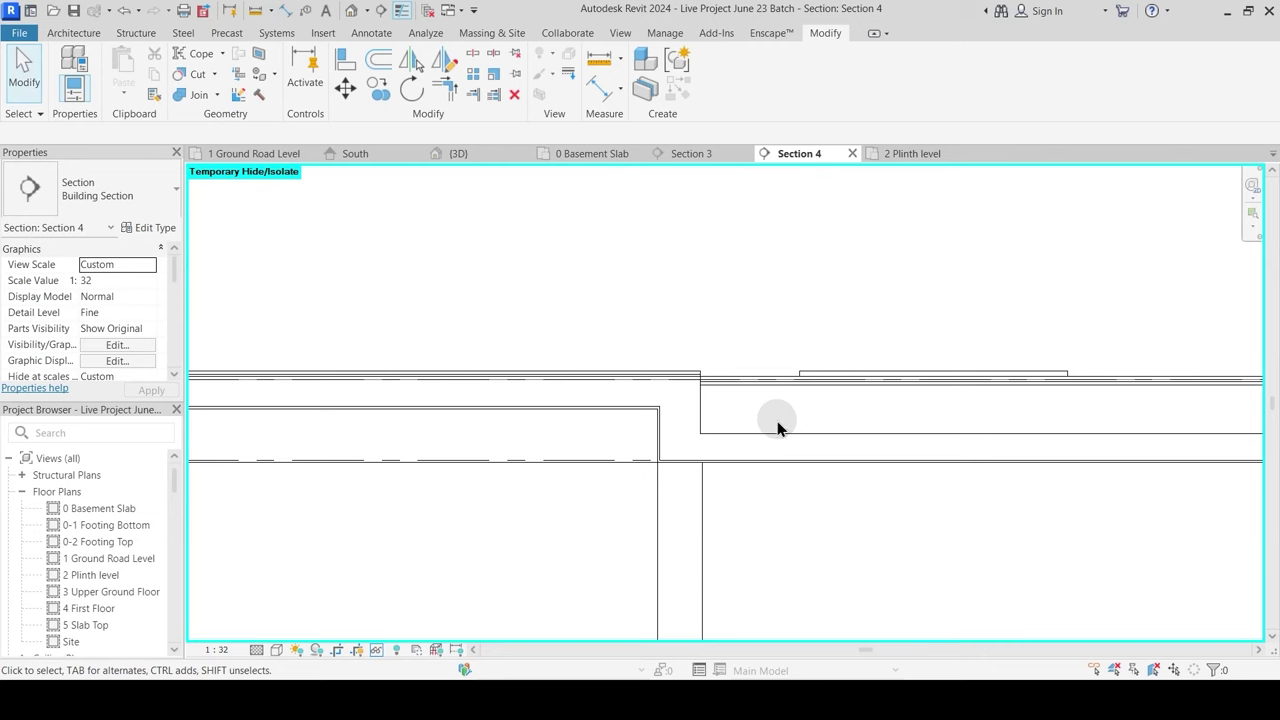
scroll(772, 425, "down", 2)
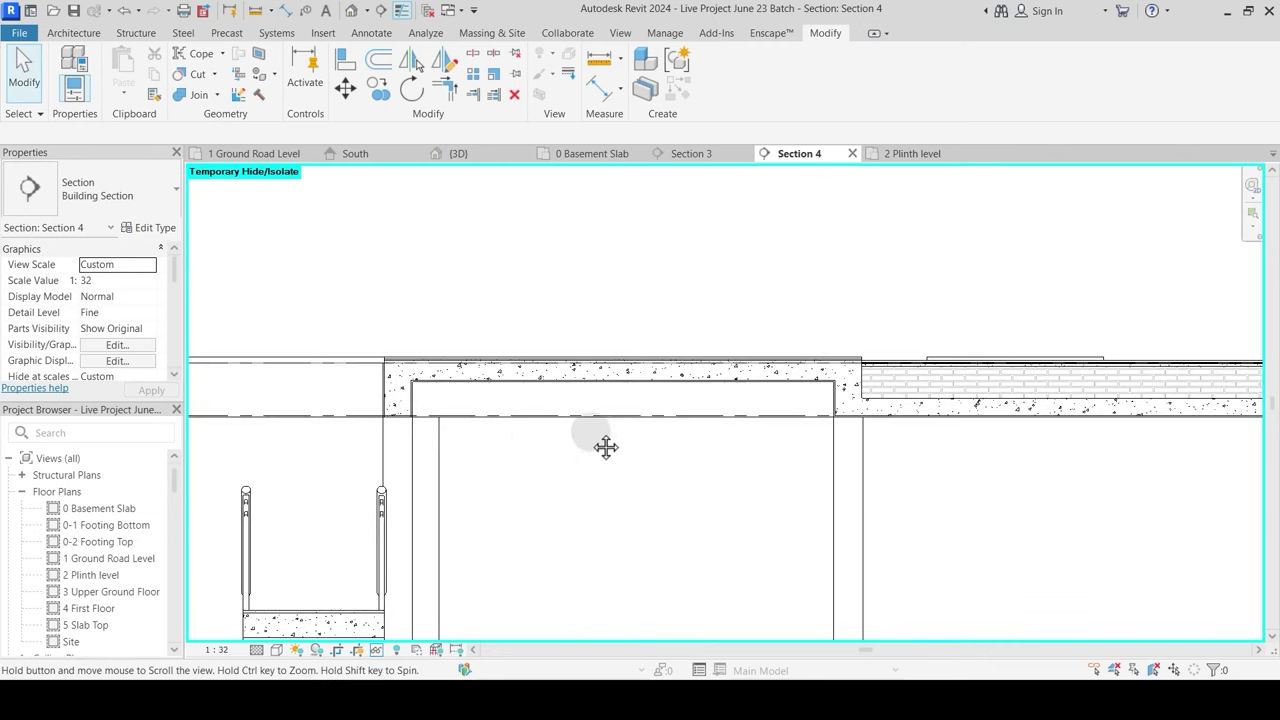
scroll(546, 351, "up", 5)
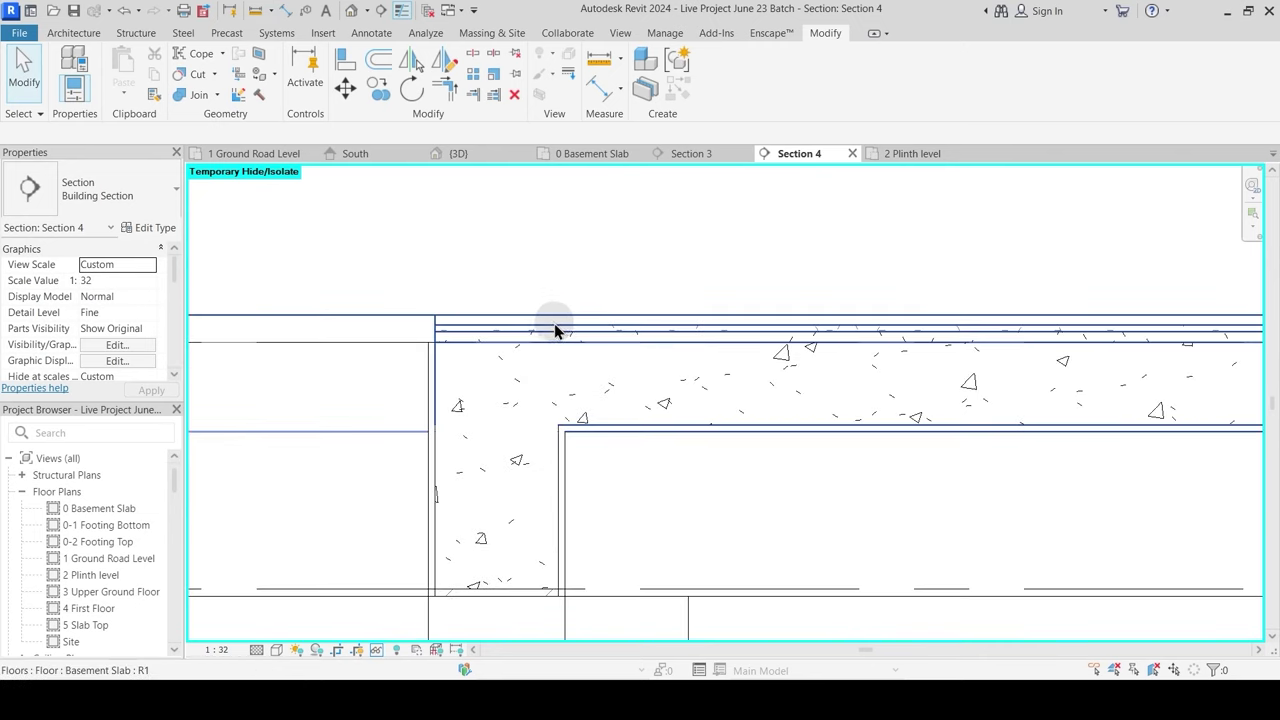
scroll(593, 328, "down", 1)
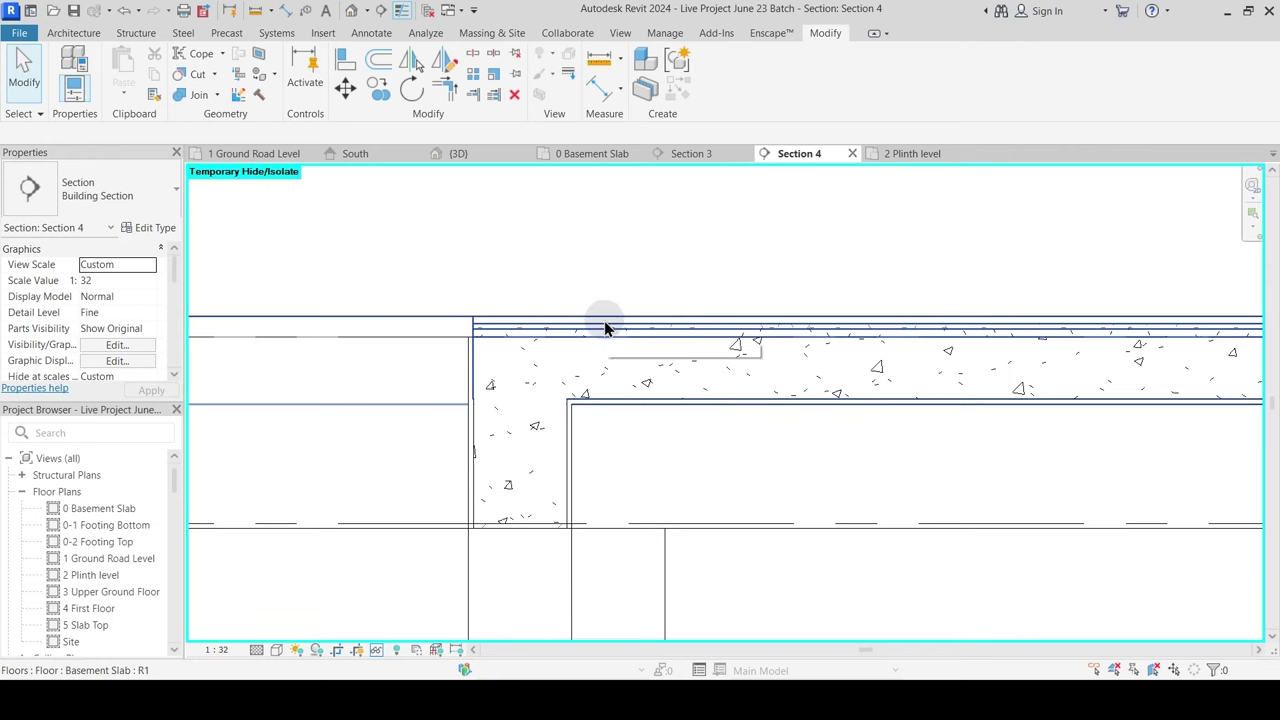
left_click(604, 328)
key("Escape")
scroll(646, 335, "down", 3)
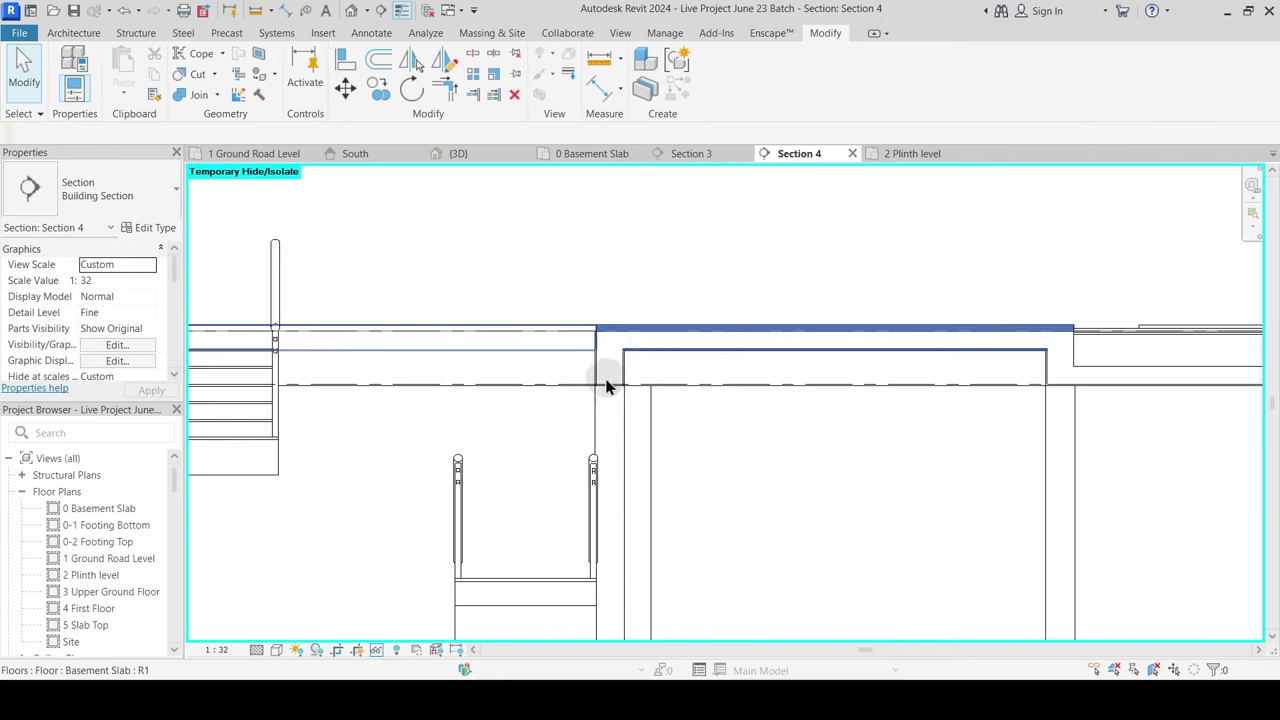
middle_click_drag(548, 410, 958, 366)
middle_click_drag(478, 385, 606, 414)
scroll(450, 317, "up", 3)
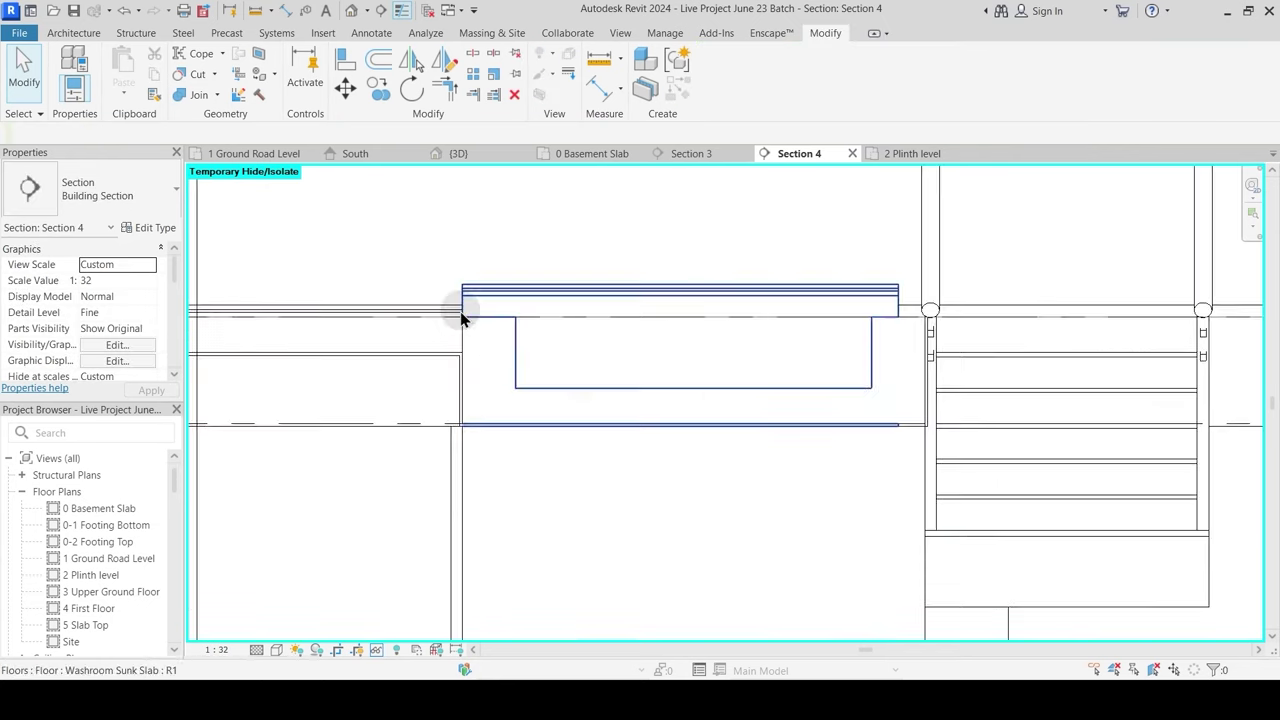
scroll(462, 318, "up", 2)
left_click(500, 286)
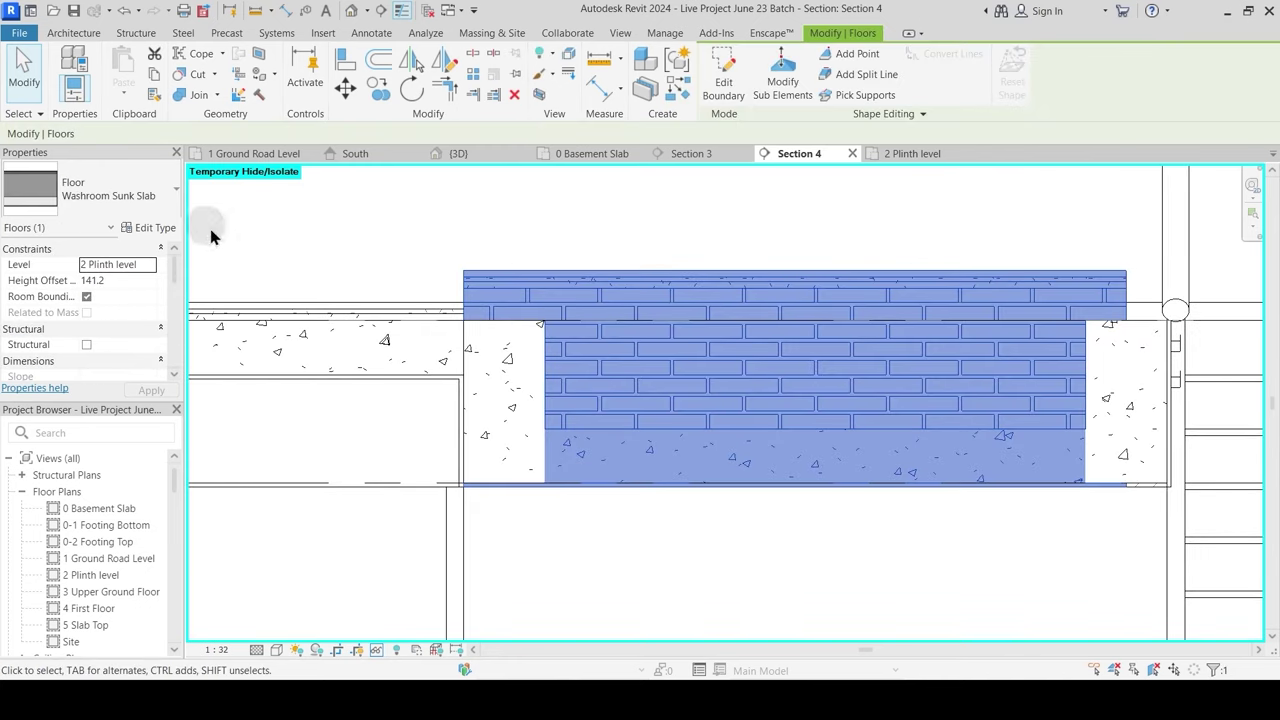
left_click(155, 228)
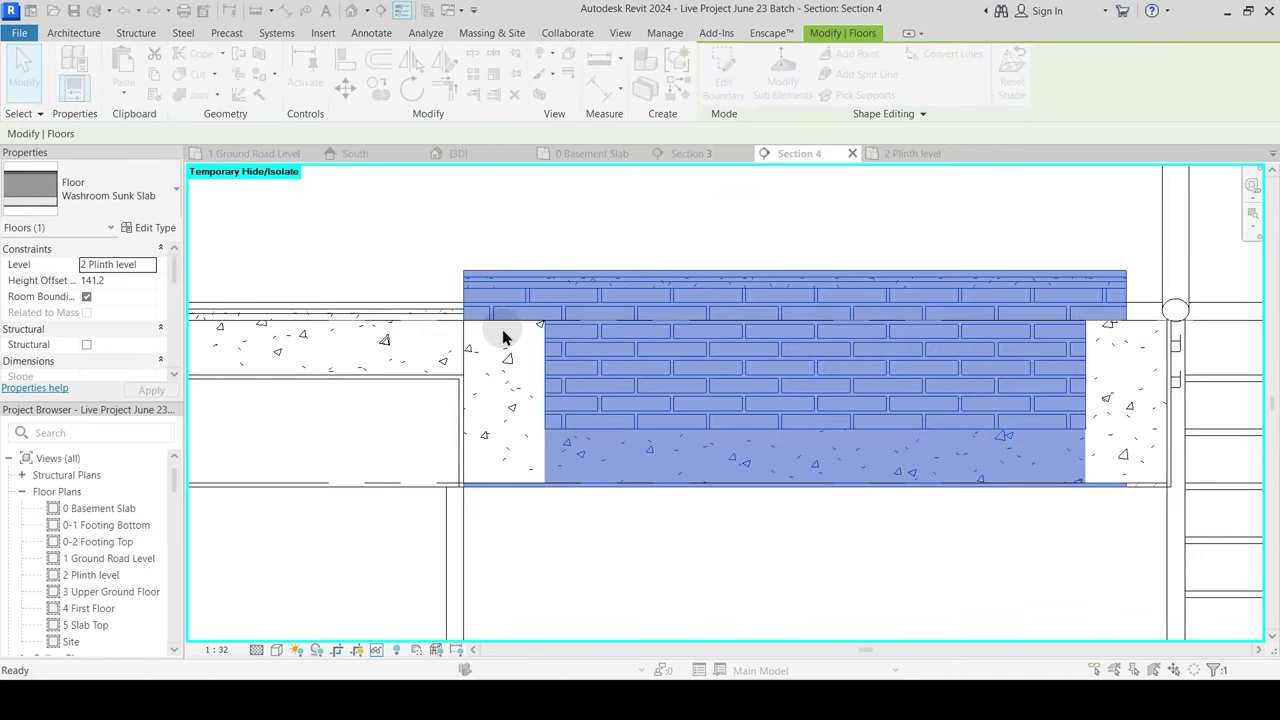
left_click(925, 348)
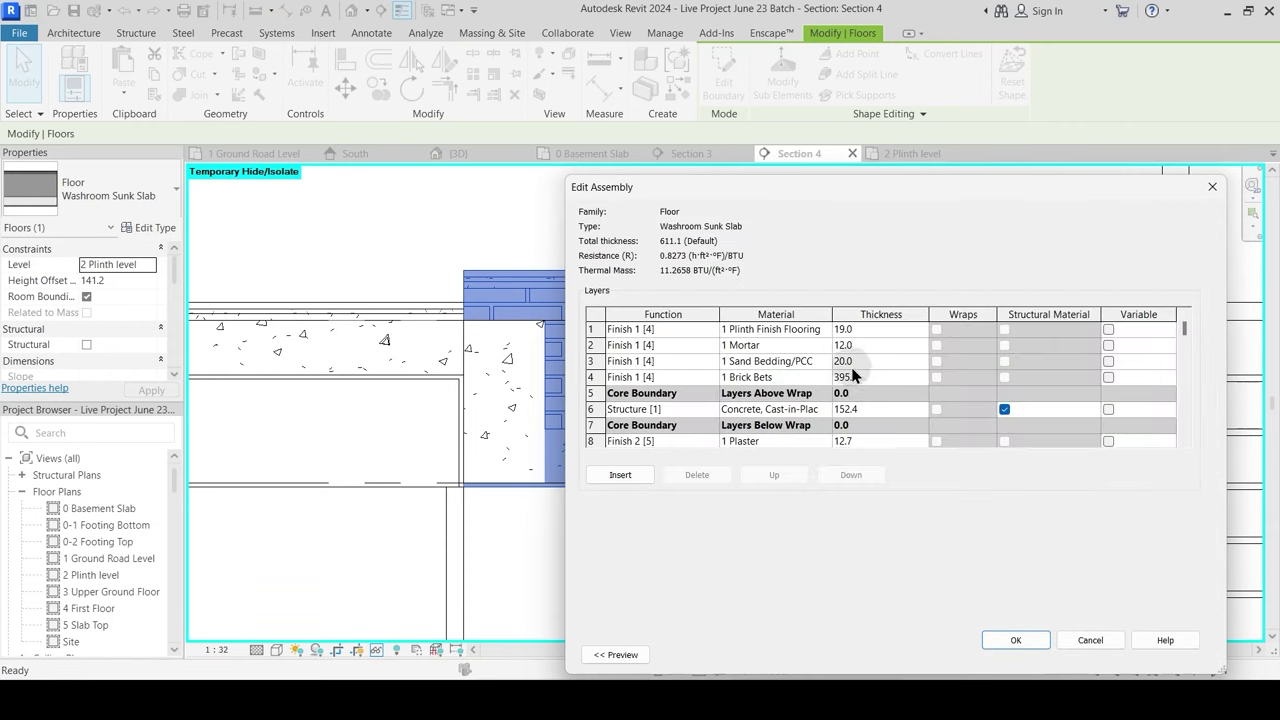
key("Escape")
key("Escape")
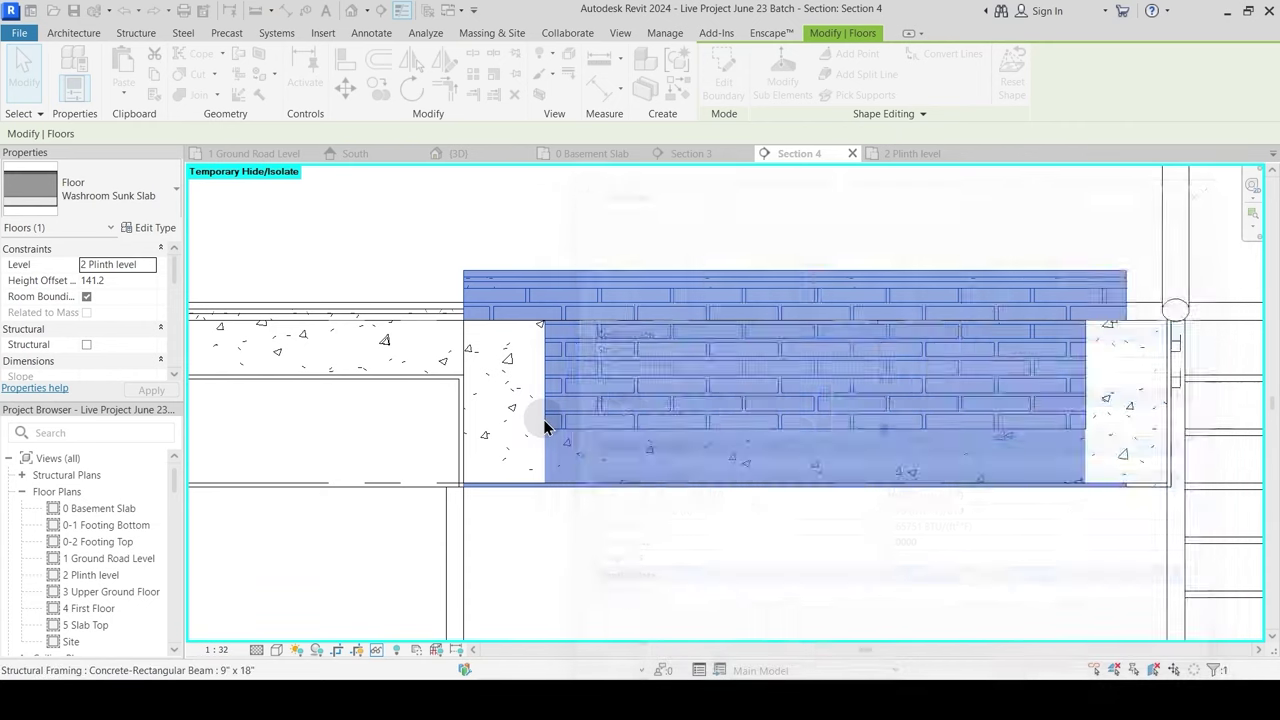
scroll(543, 419, "down", 5)
key("Escape")
middle_click_drag(425, 377, 632, 377)
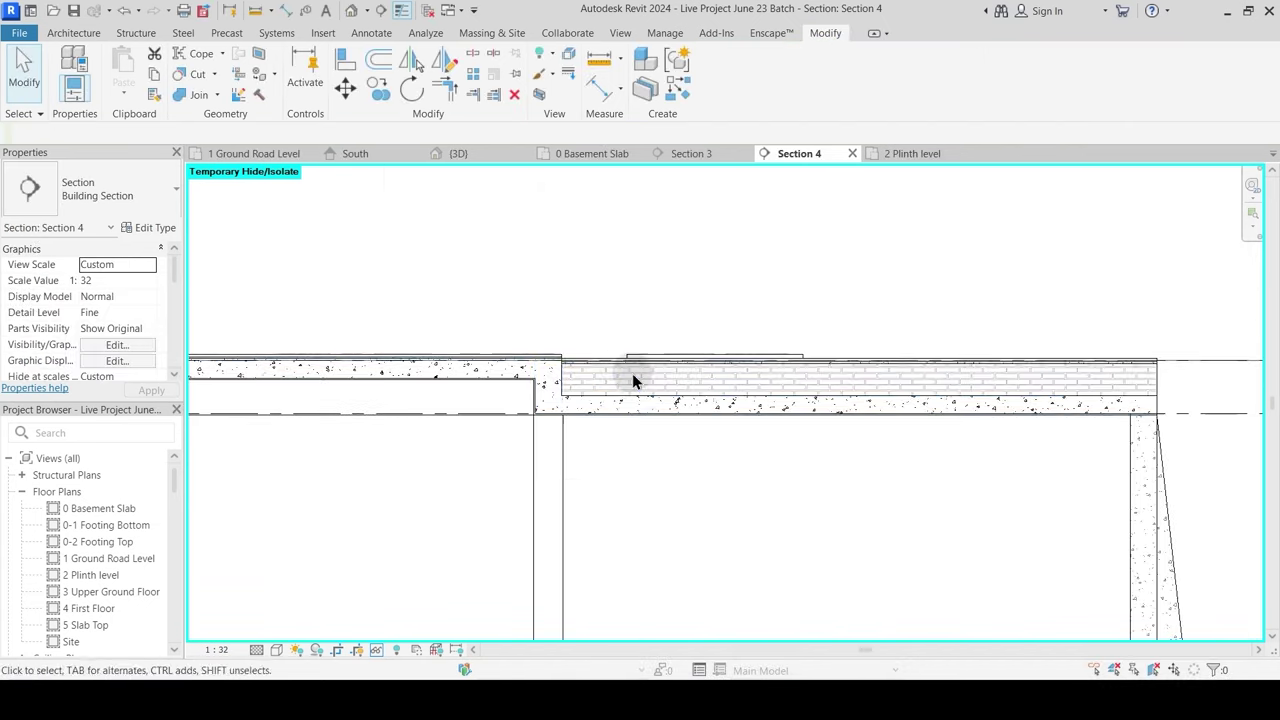
Step: Increase the landscape floor's Brick Bets layer to 280, giving a 496.1 total thickness
left_click(620, 375)
left_click(179, 228)
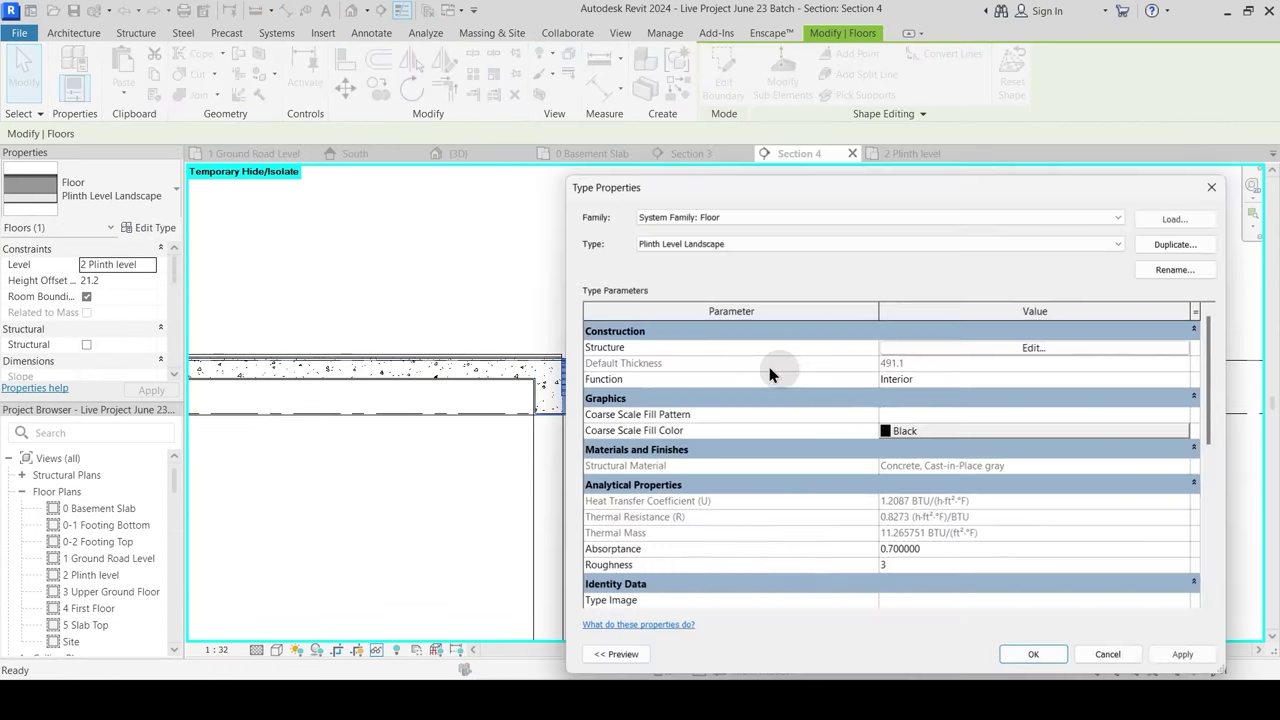
left_click(977, 351)
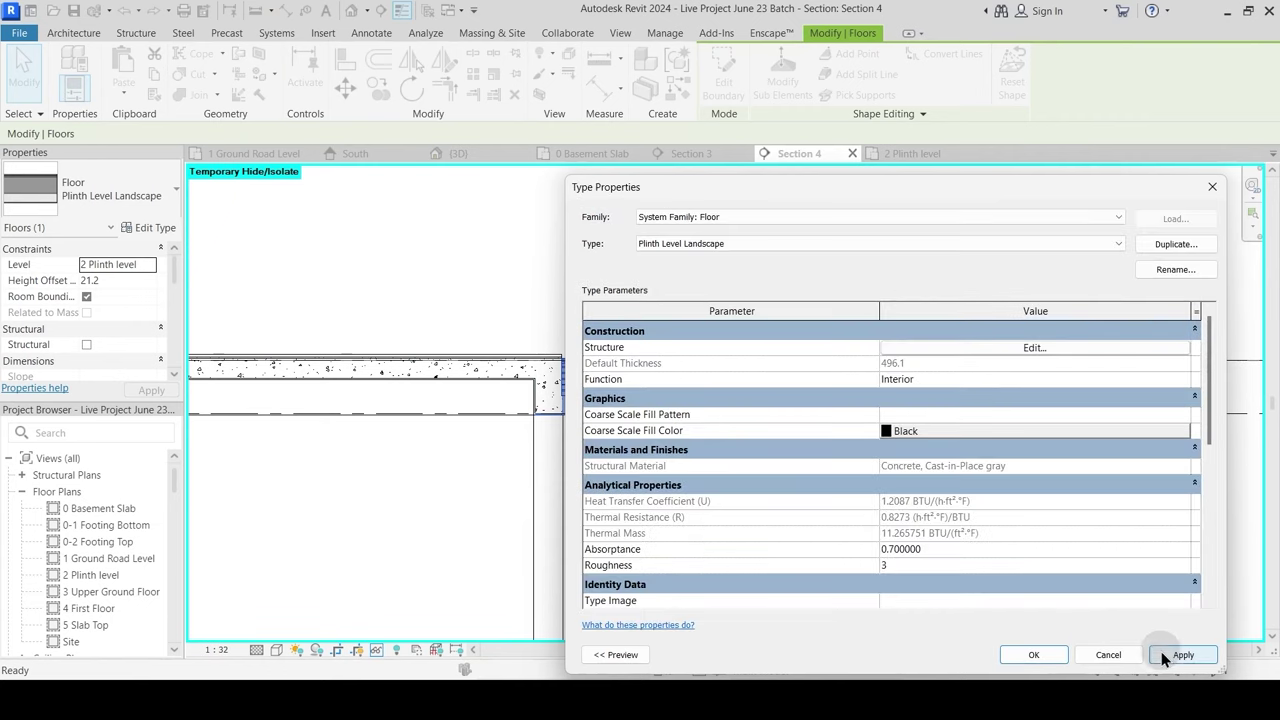
left_click(1036, 655)
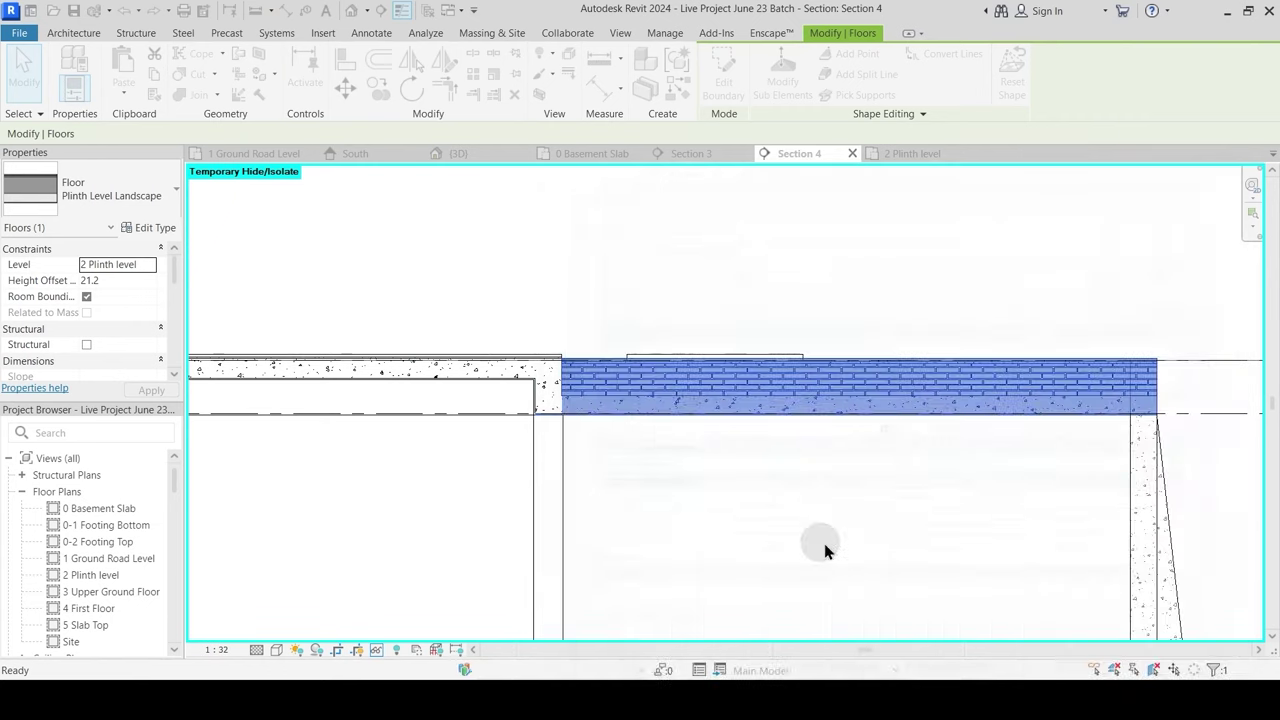
scroll(560, 431, "up", 5)
Step: Start an alignment to a horizontal edge, cancel it, and pan to the Washroom Sunk Slab
scroll(578, 424, "up", 2)
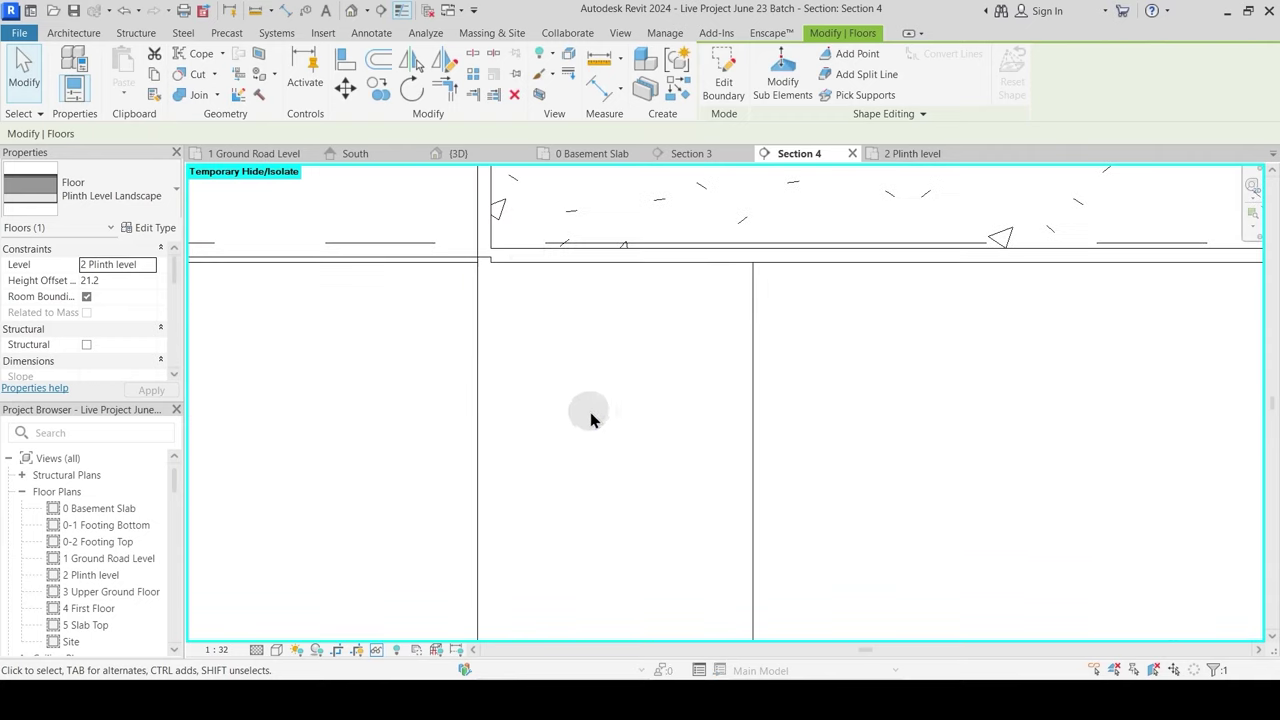
left_click(590, 418)
left_click(347, 60)
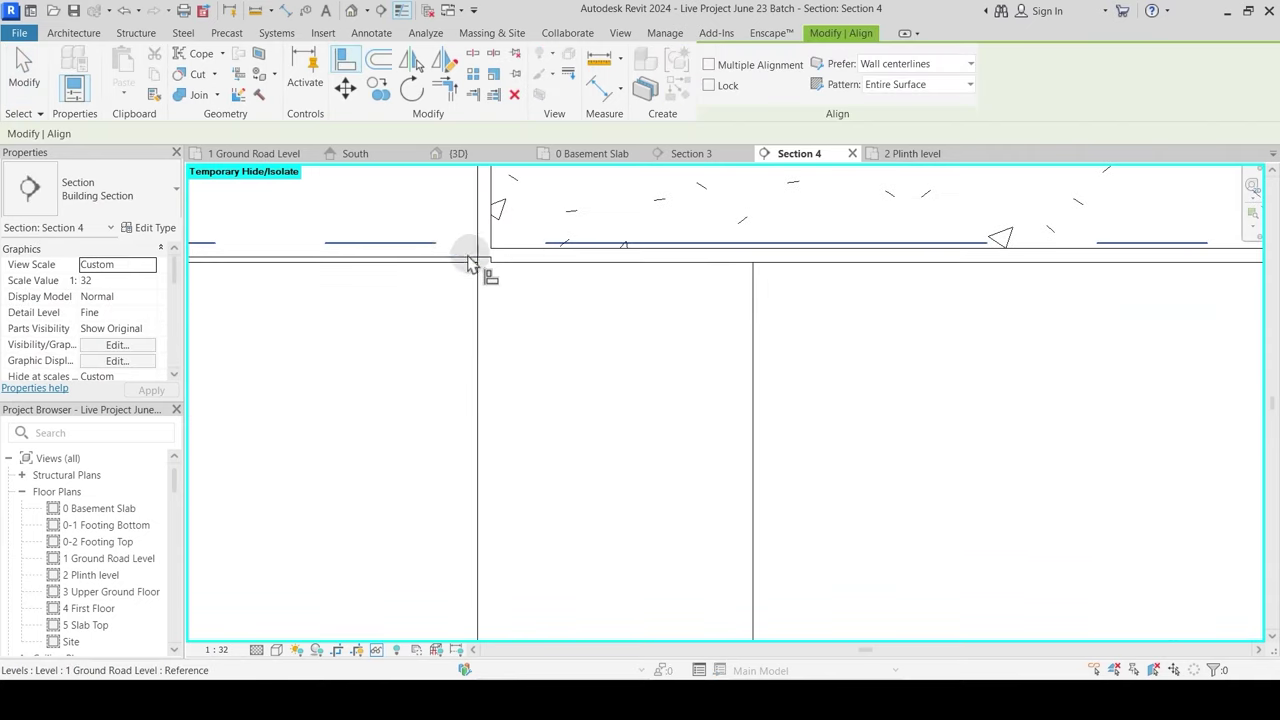
scroll(481, 261, "up", 2)
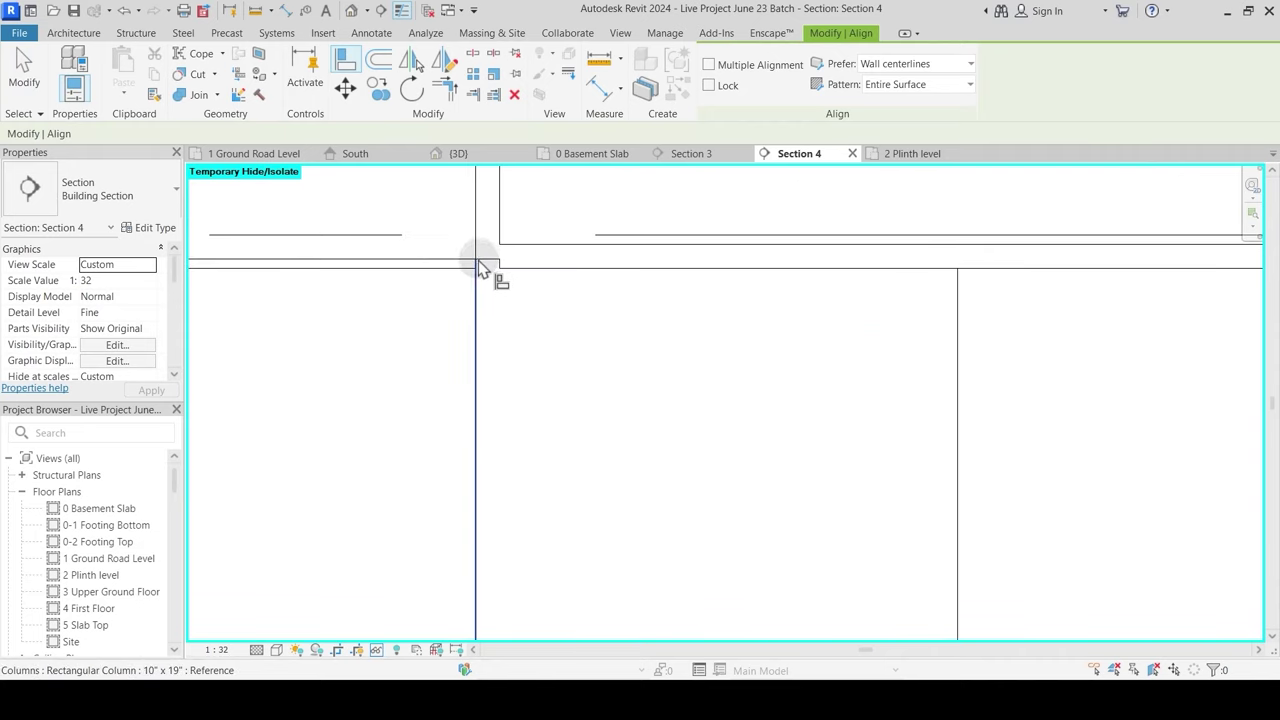
left_click(488, 262)
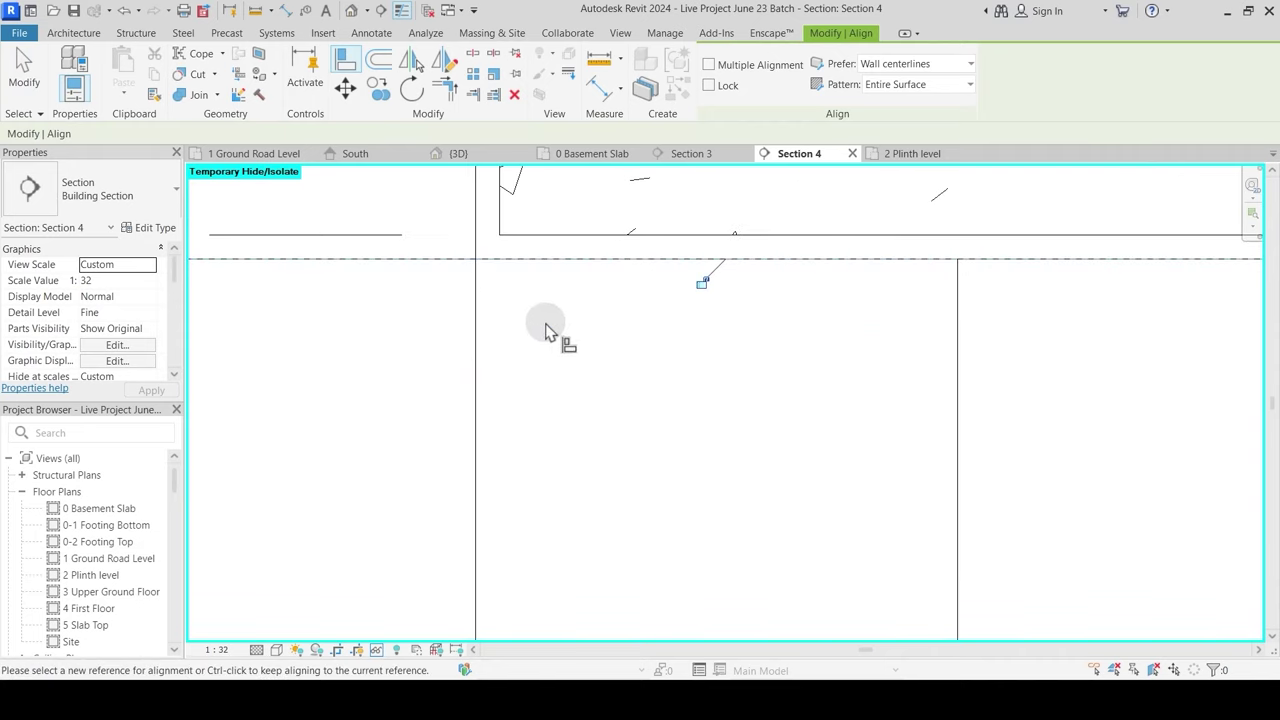
scroll(680, 425, "down", 8)
middle_click_drag(572, 414, 1164, 398)
key("Escape")
key("Escape")
middle_click_drag(410, 370, 764, 373)
scroll(764, 373, "up", 1)
Step: Set the Washroom Sunk Slab's Brick Bets layer to 280, cutting thickness from 611.1 to 496.1
left_click(436, 344)
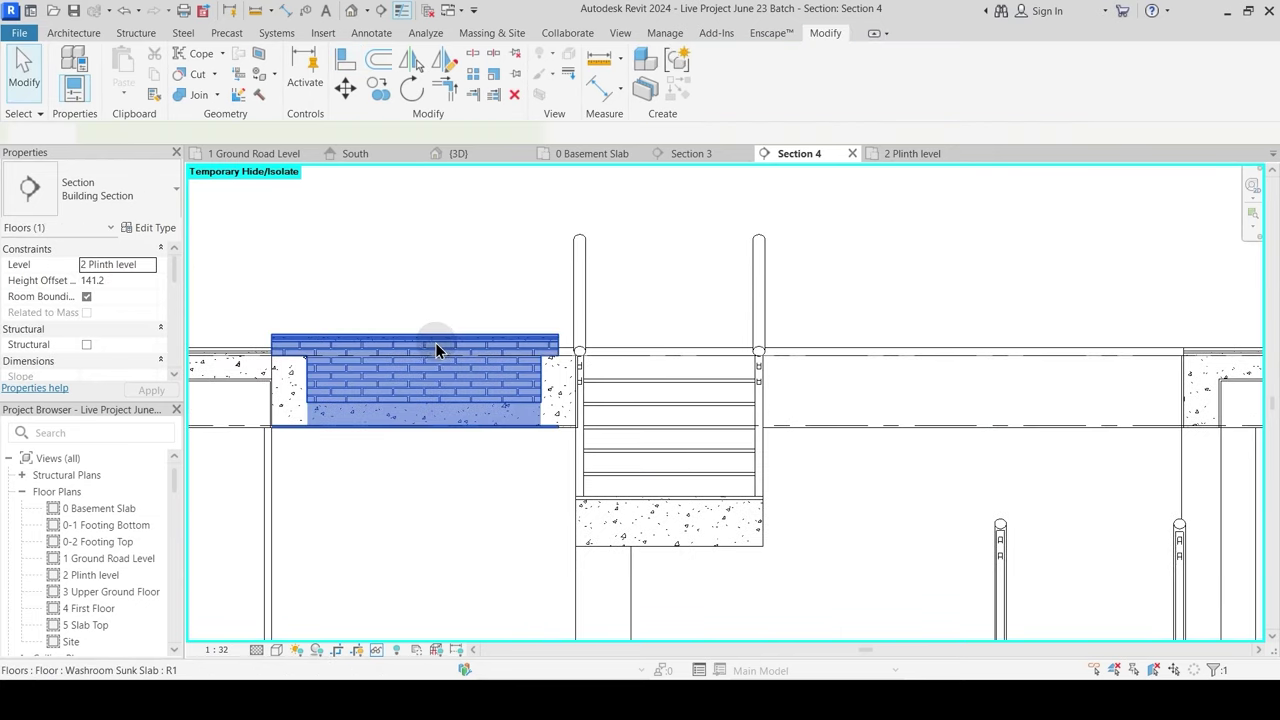
left_click(148, 226)
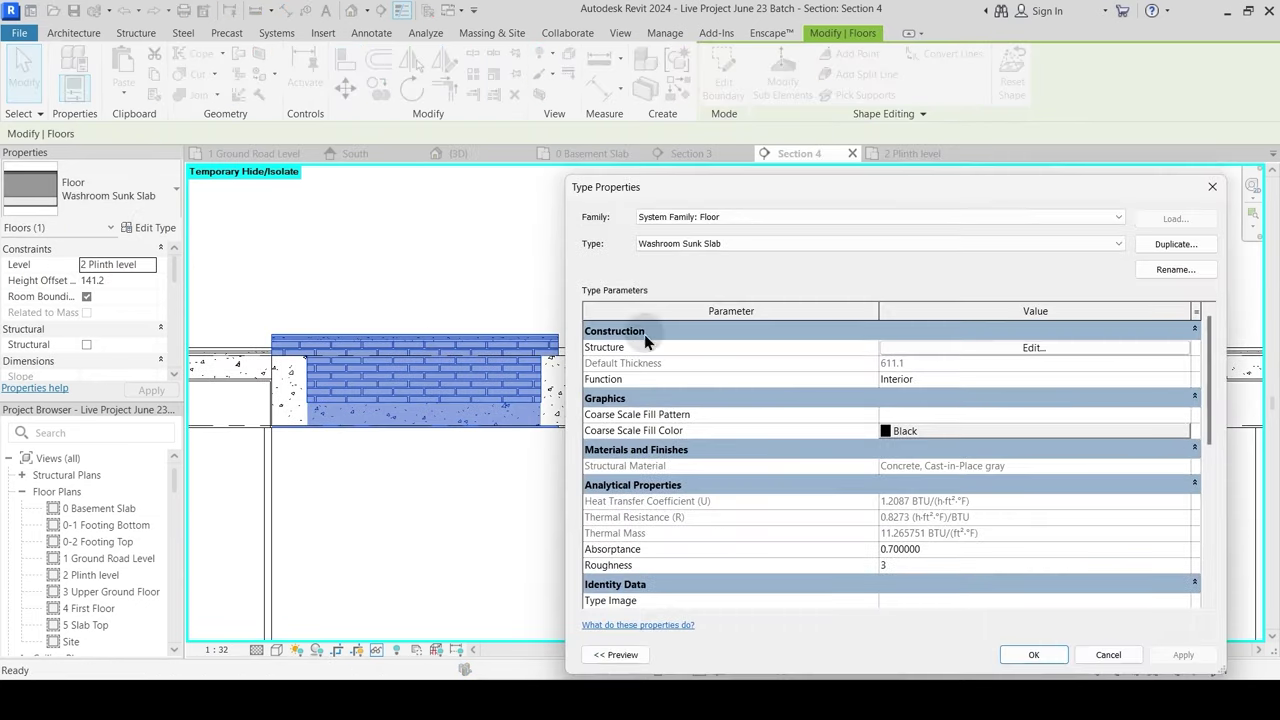
left_click(1033, 347)
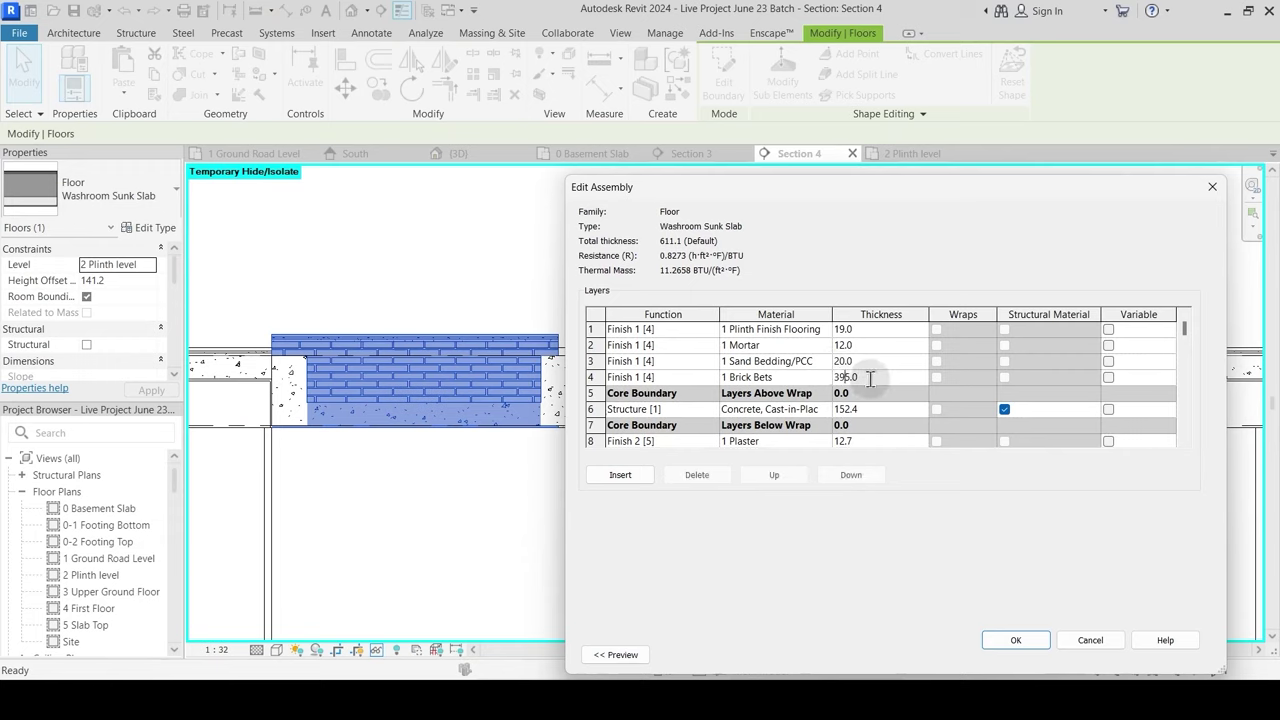
type("280")
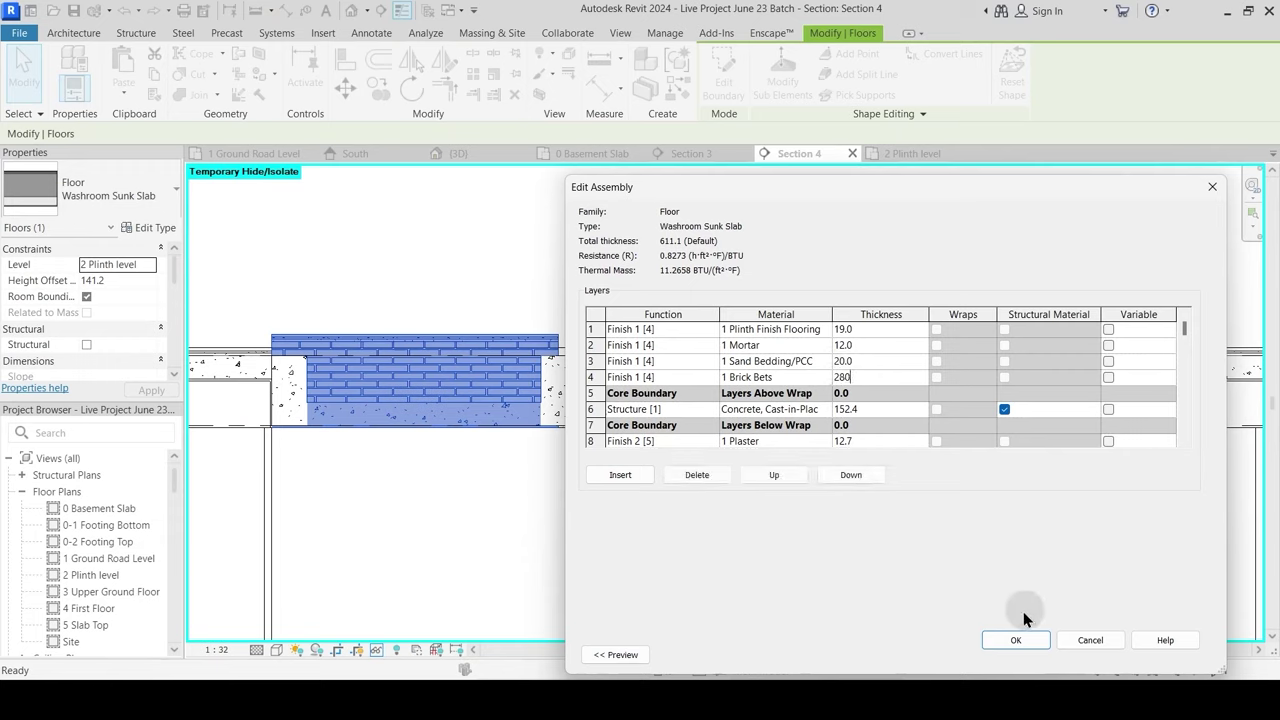
left_click(1015, 640)
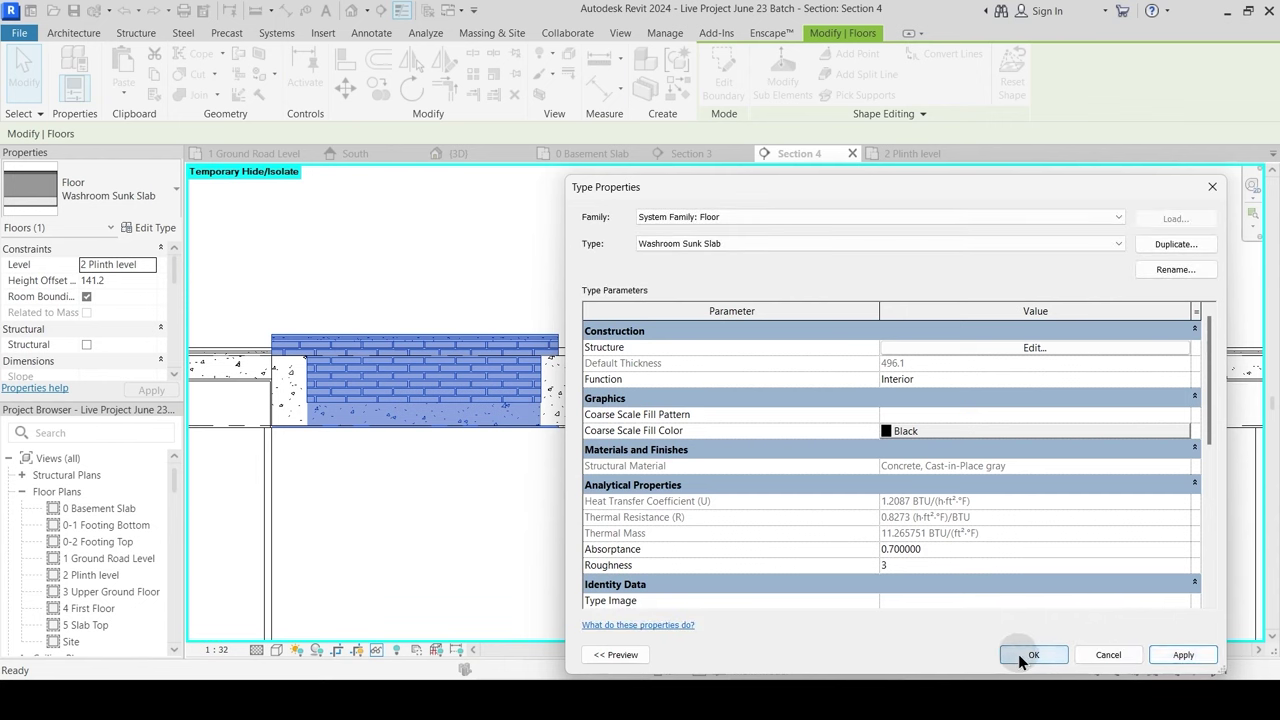
left_click(1018, 654)
middle_click_drag(352, 481, 532, 455)
Step: Align the slab edge down to the adjacent reference line with AL
key("Escape")
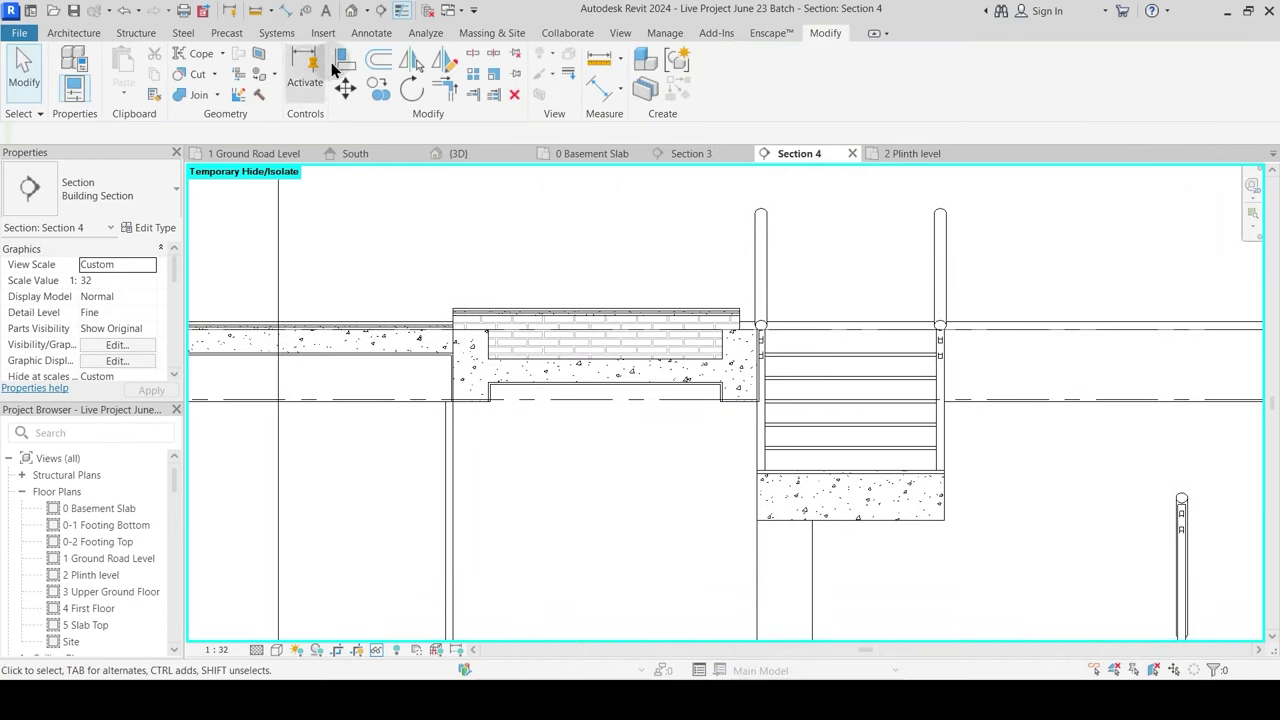
key("a")
key("l")
scroll(445, 395, "up", 5)
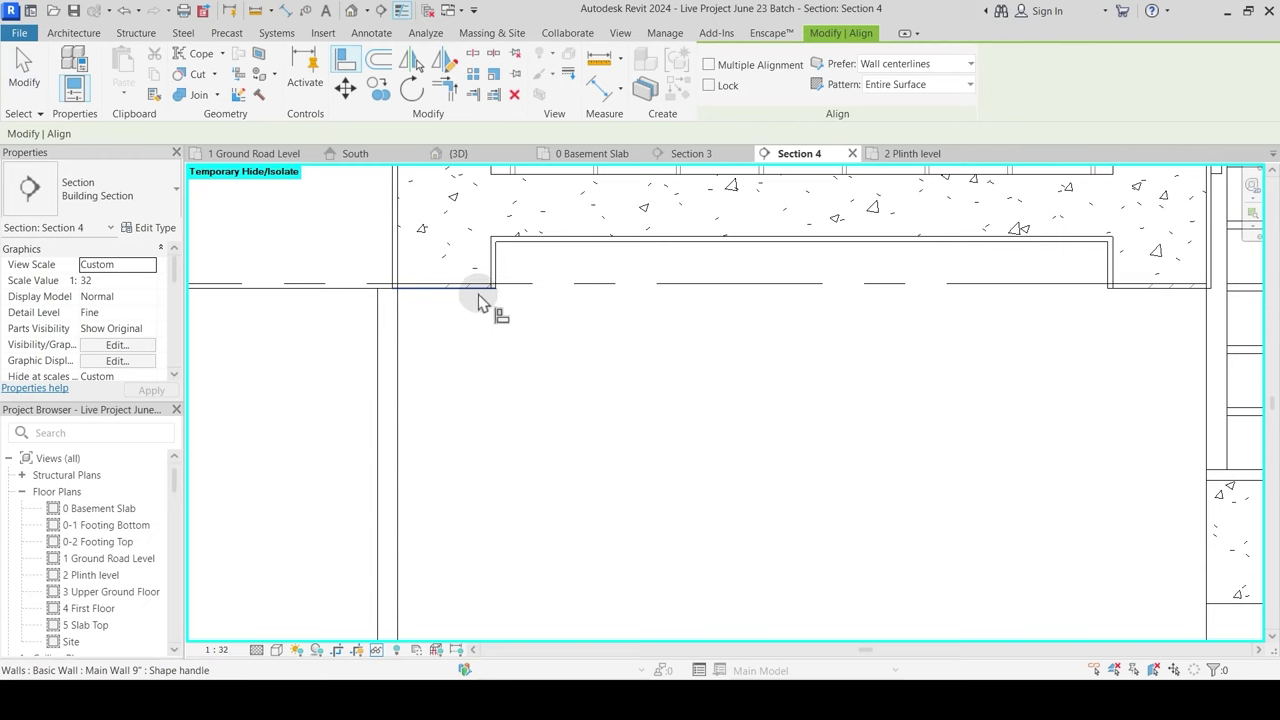
left_click(478, 300)
left_click(527, 240)
scroll(591, 440, "down", 3)
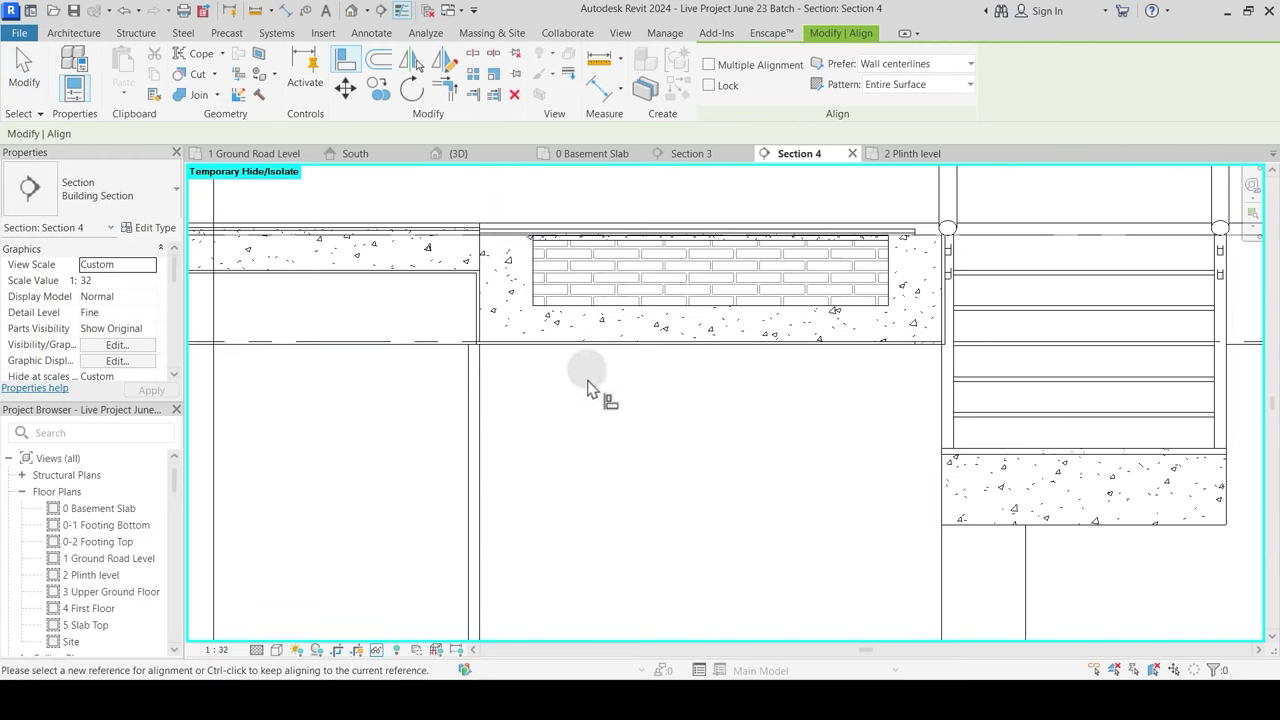
scroll(484, 217, "up", 5)
key("Escape")
key("Escape")
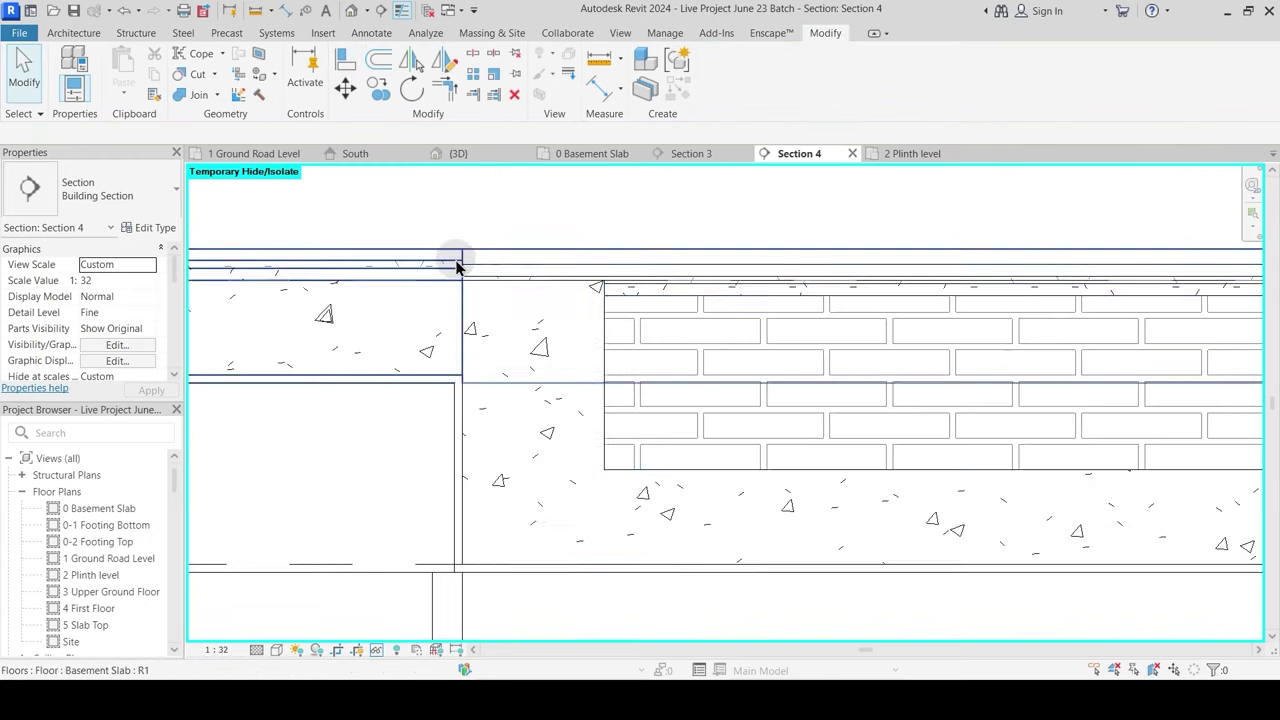
Step: Toggle Thin Lines off and back on while reviewing the aligned slab edge
scroll(460, 257, "up", 3)
left_click(403, 13)
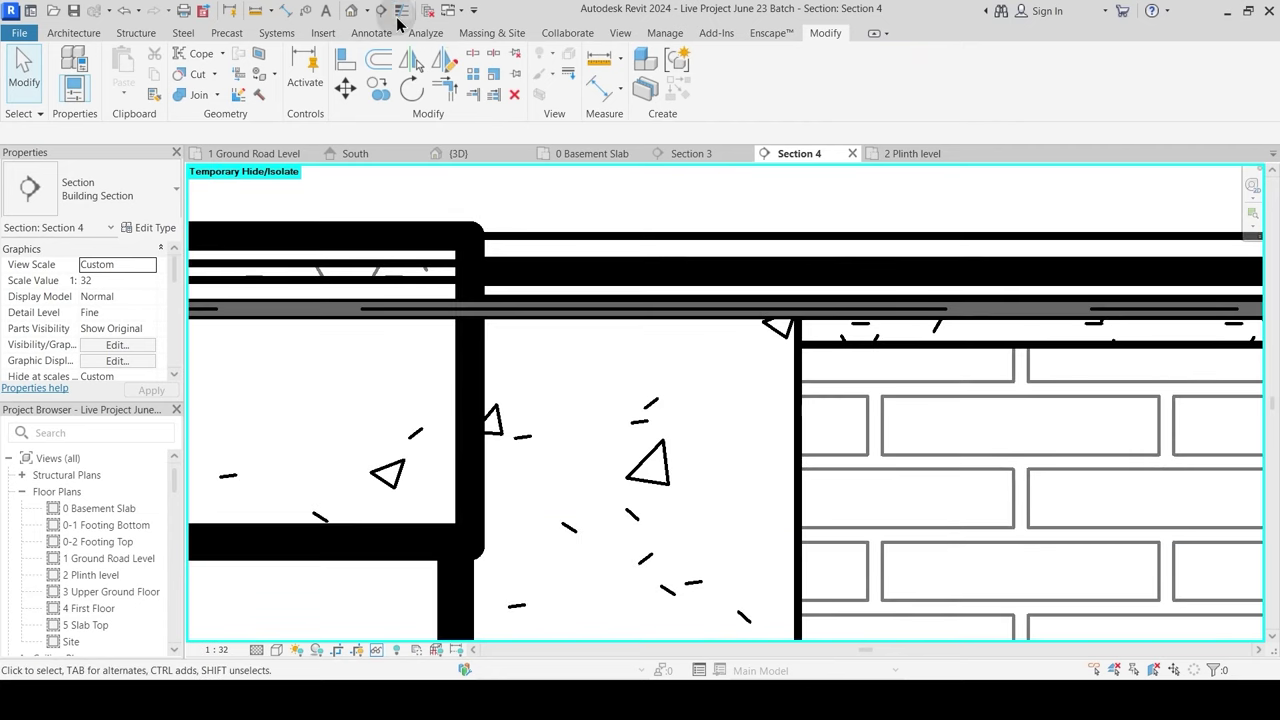
left_click(401, 12)
scroll(636, 390, "up", 5)
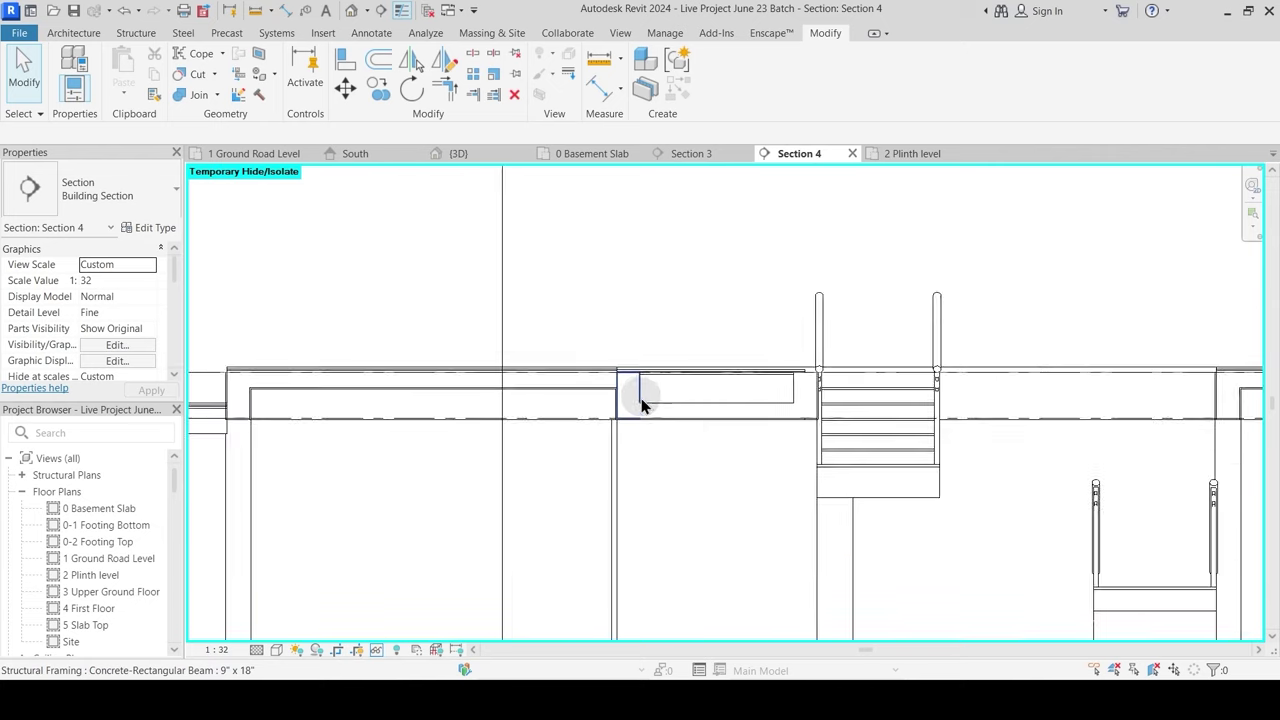
scroll(640, 398, "down", 1)
middle_click_drag(380, 452, 420, 443)
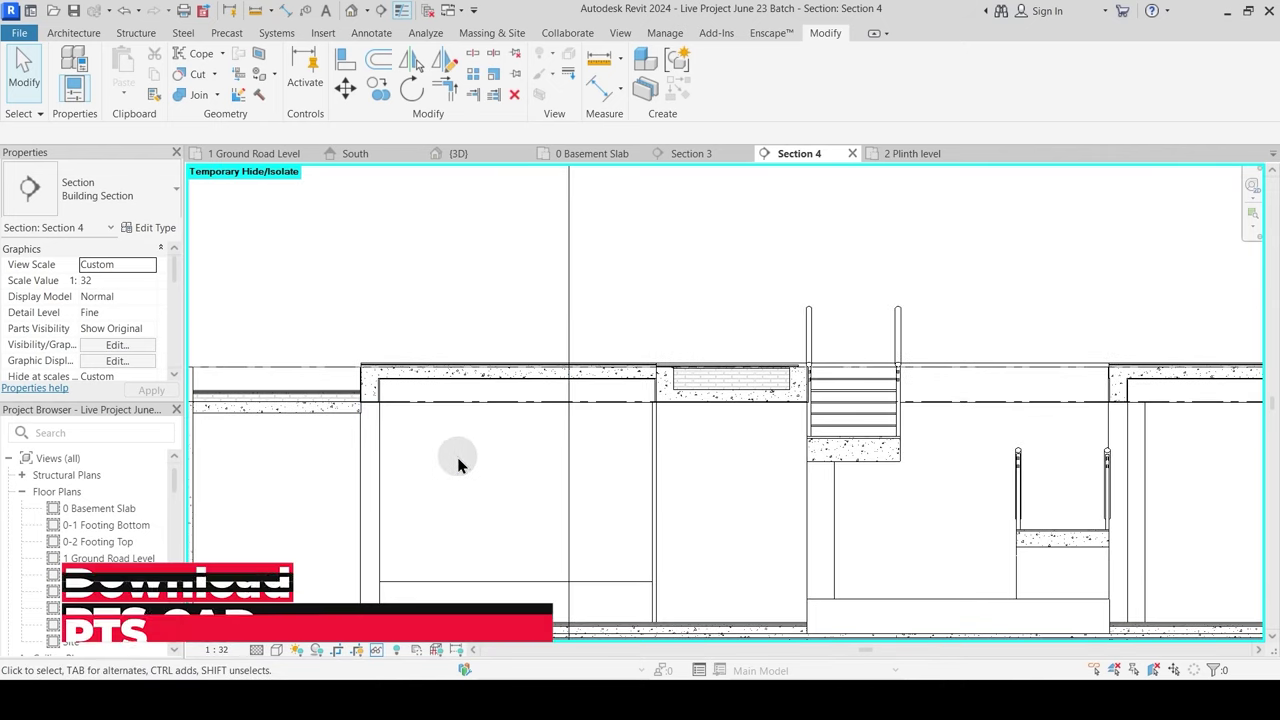
scroll(314, 409, "up", 6)
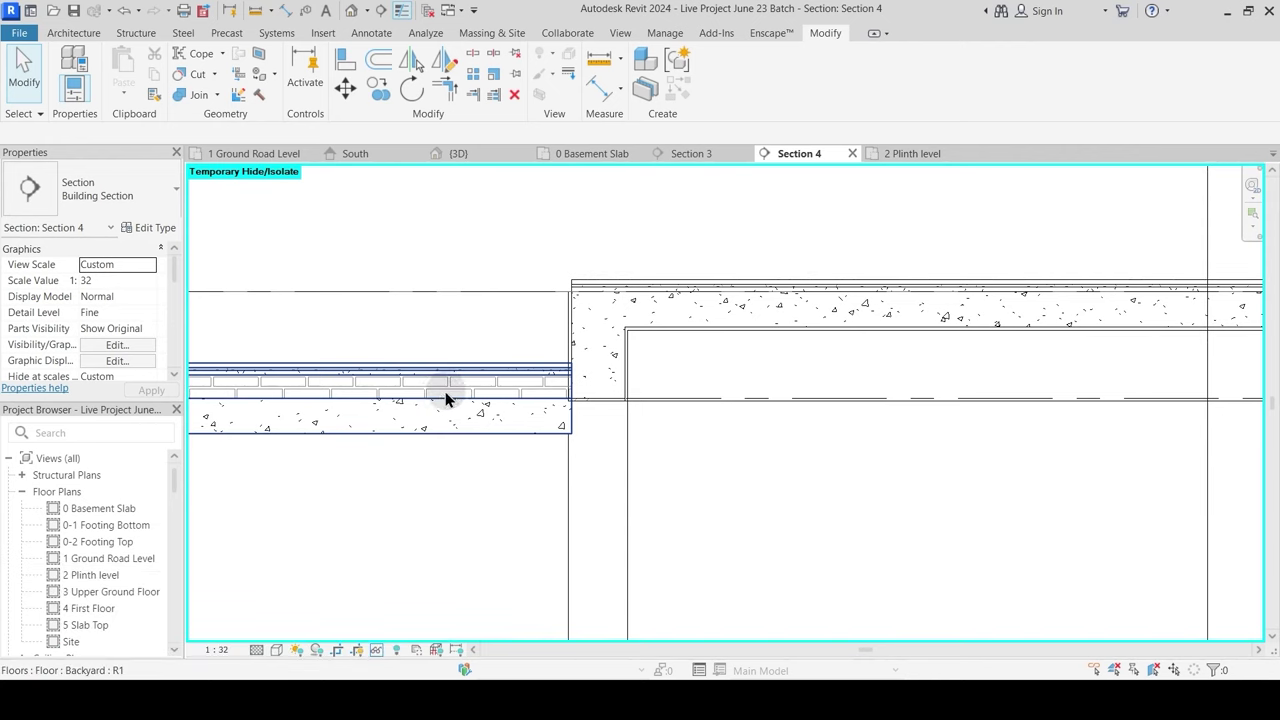
scroll(417, 409, "down", 4)
scroll(516, 372, "up", 2)
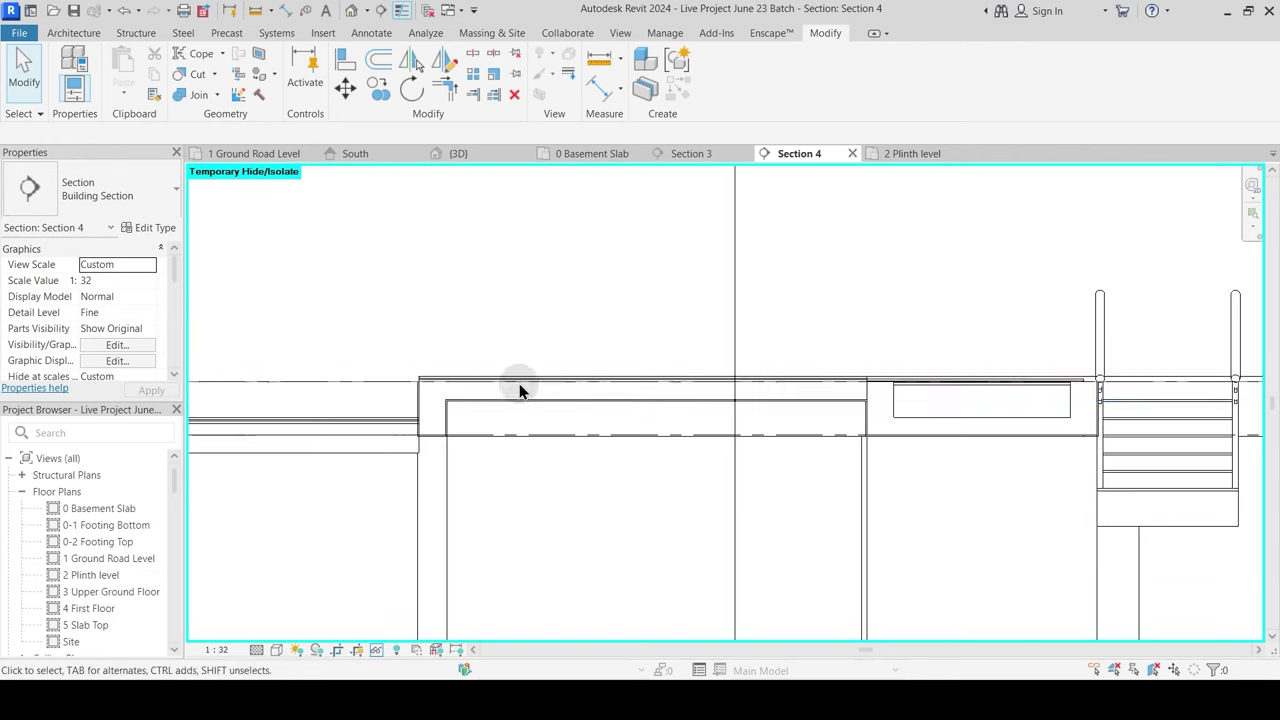
scroll(514, 383, "up", 2)
scroll(509, 391, "down", 3)
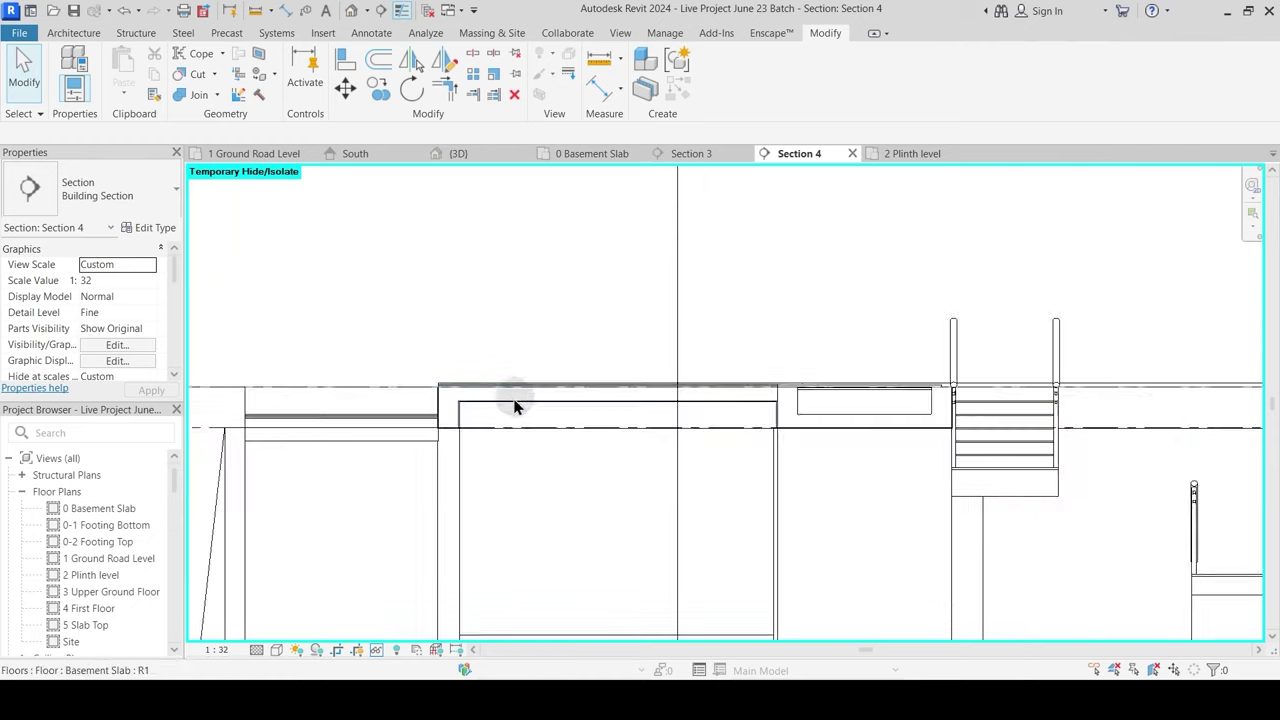
scroll(517, 403, "down", 1)
Step: Pan the section left and turn Thin Lines off again to check cut lineweights
middle_click_drag(750, 429, 525, 438)
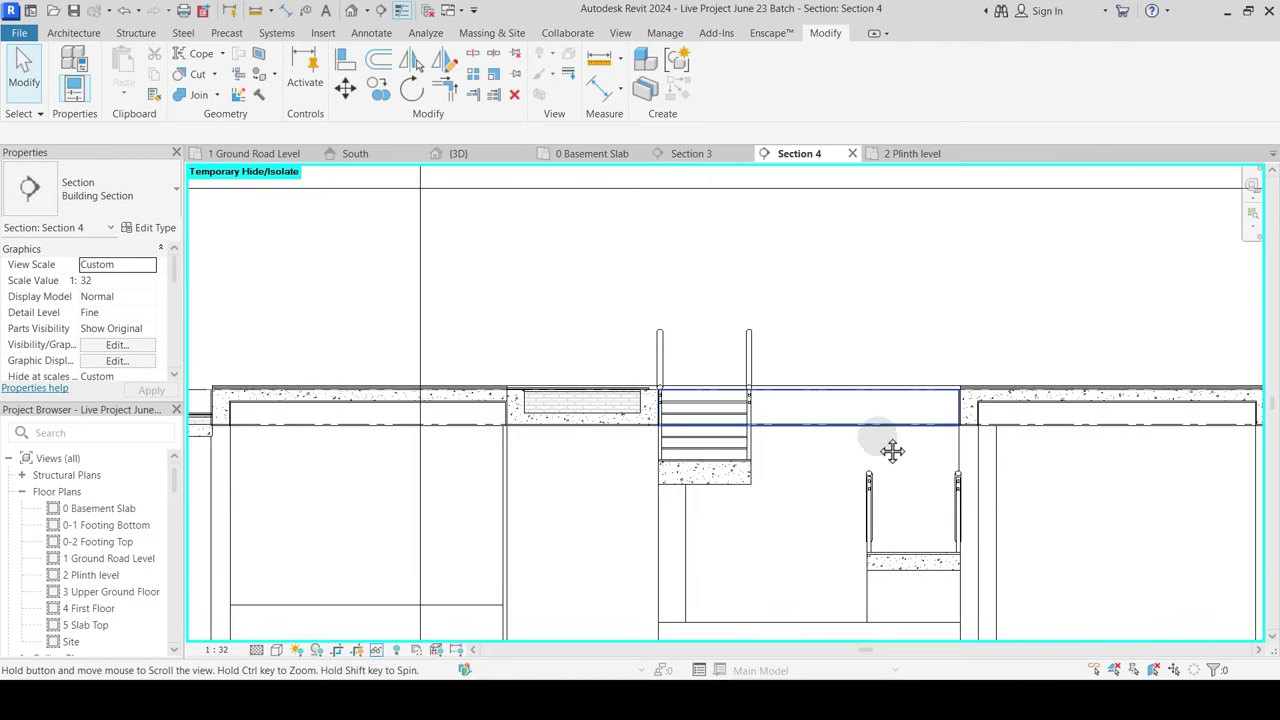
middle_click_drag(891, 449, 431, 440)
scroll(862, 416, "down", 2)
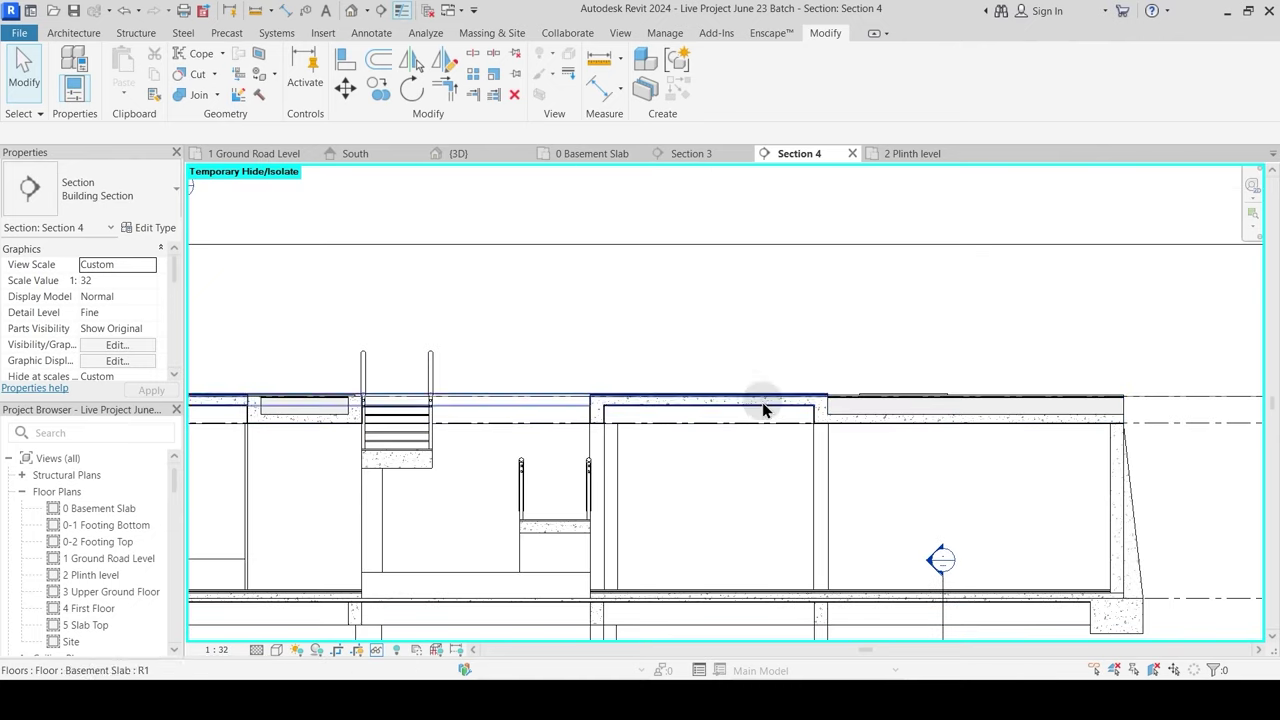
scroll(700, 570, "up", 5)
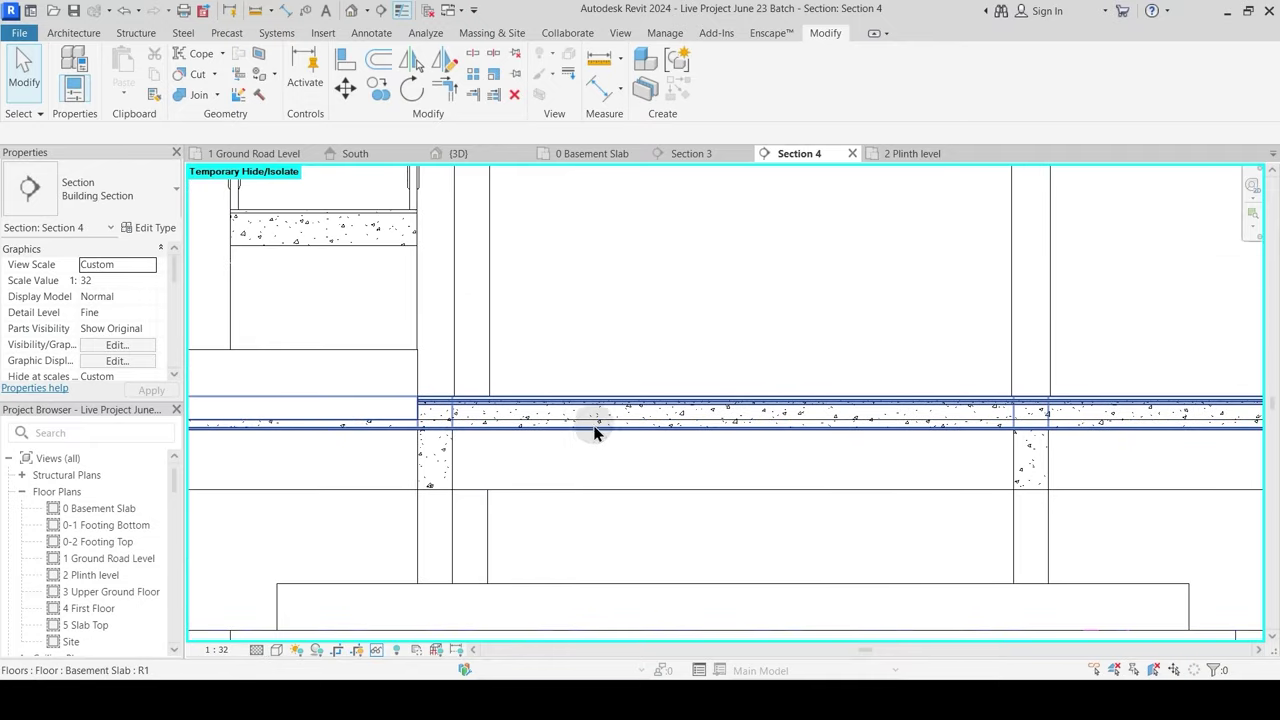
left_click(404, 11)
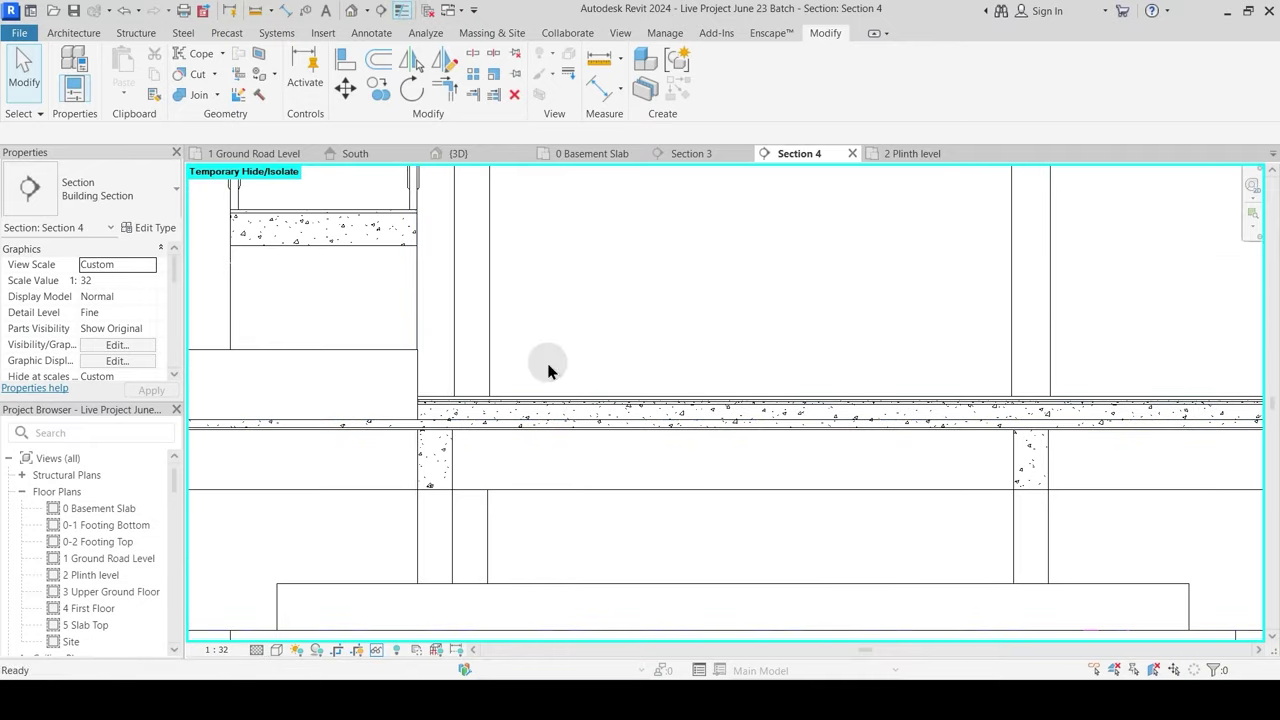
scroll(590, 418, "down", 2)
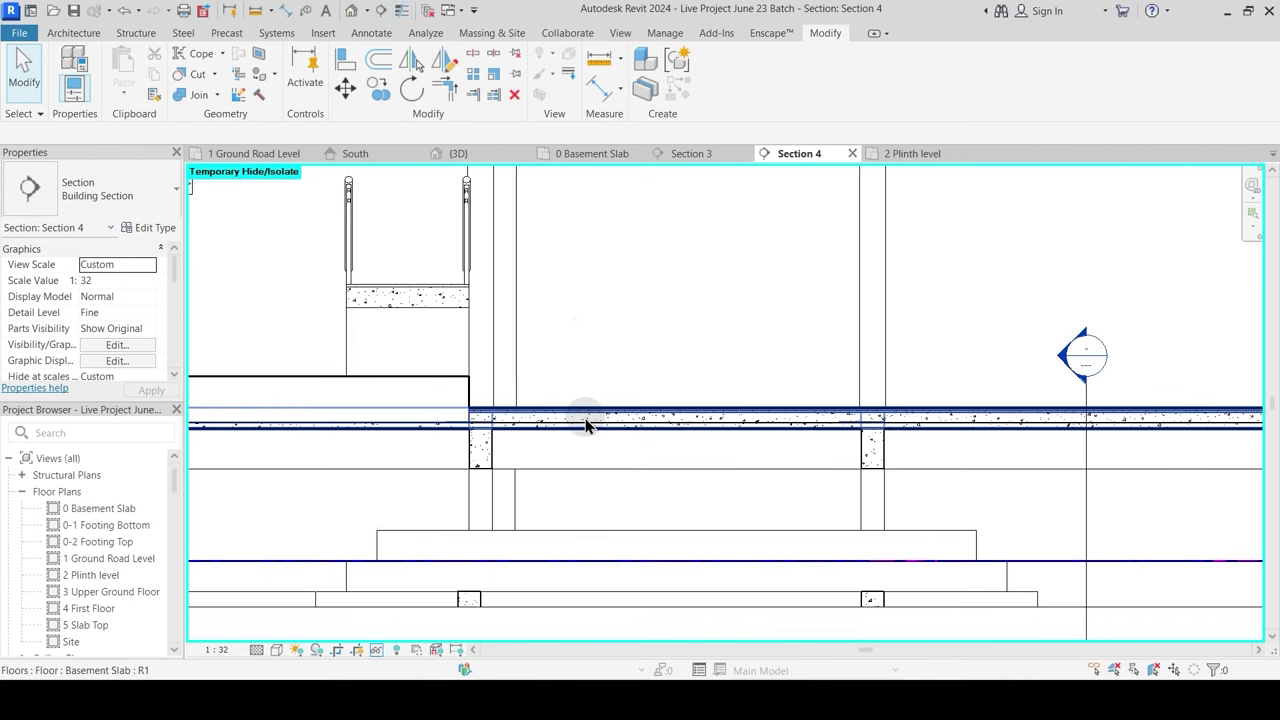
scroll(629, 364, "down", 2)
middle_click_drag(676, 445, 663, 426)
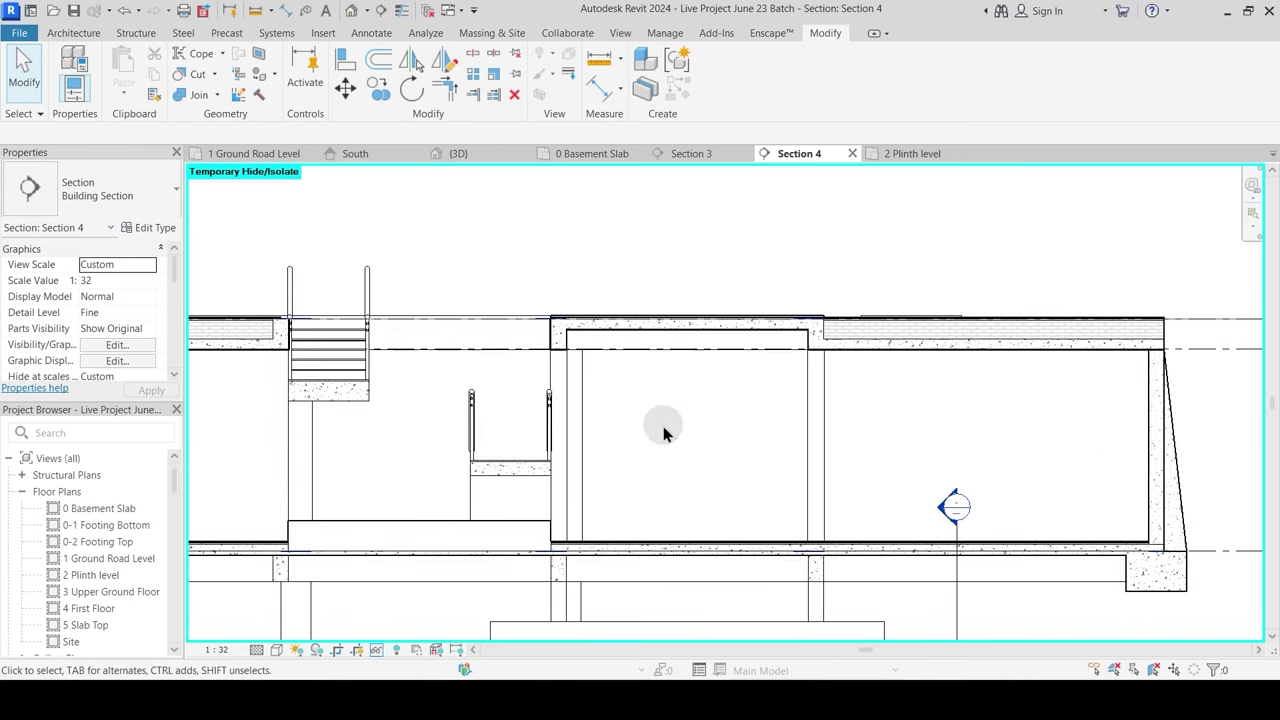
scroll(668, 386, "down", 2)
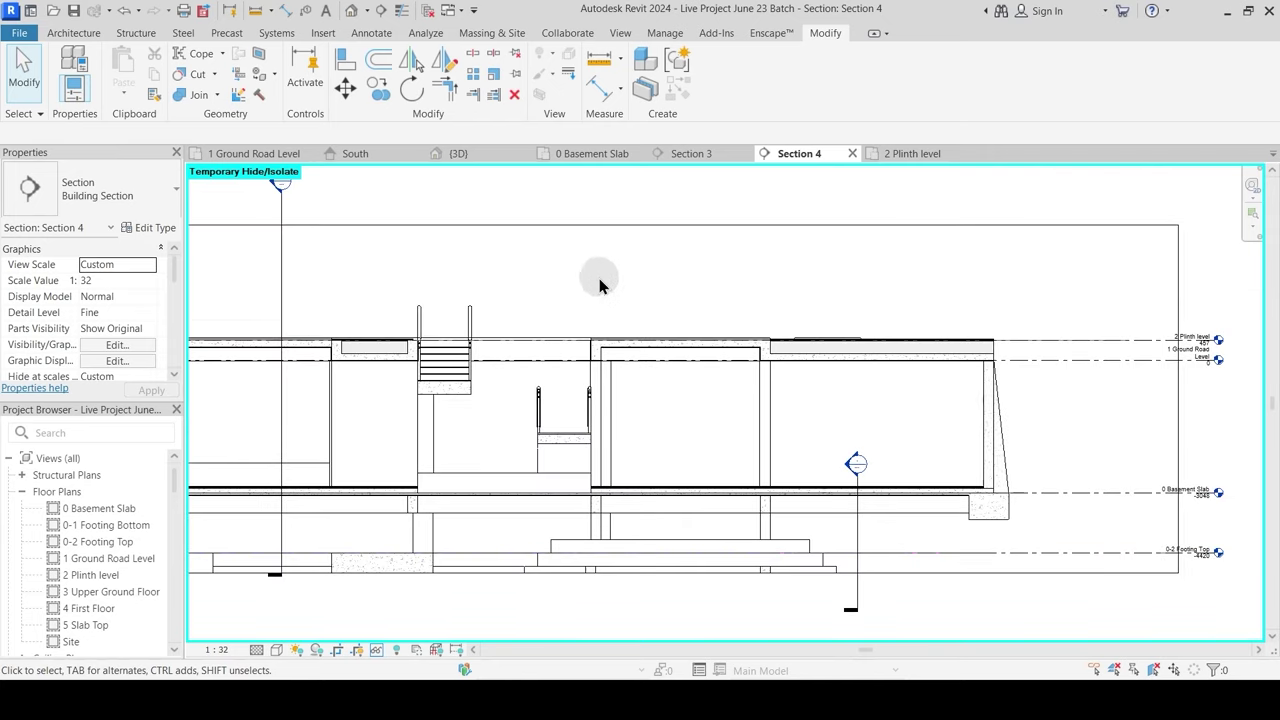
left_click(789, 155)
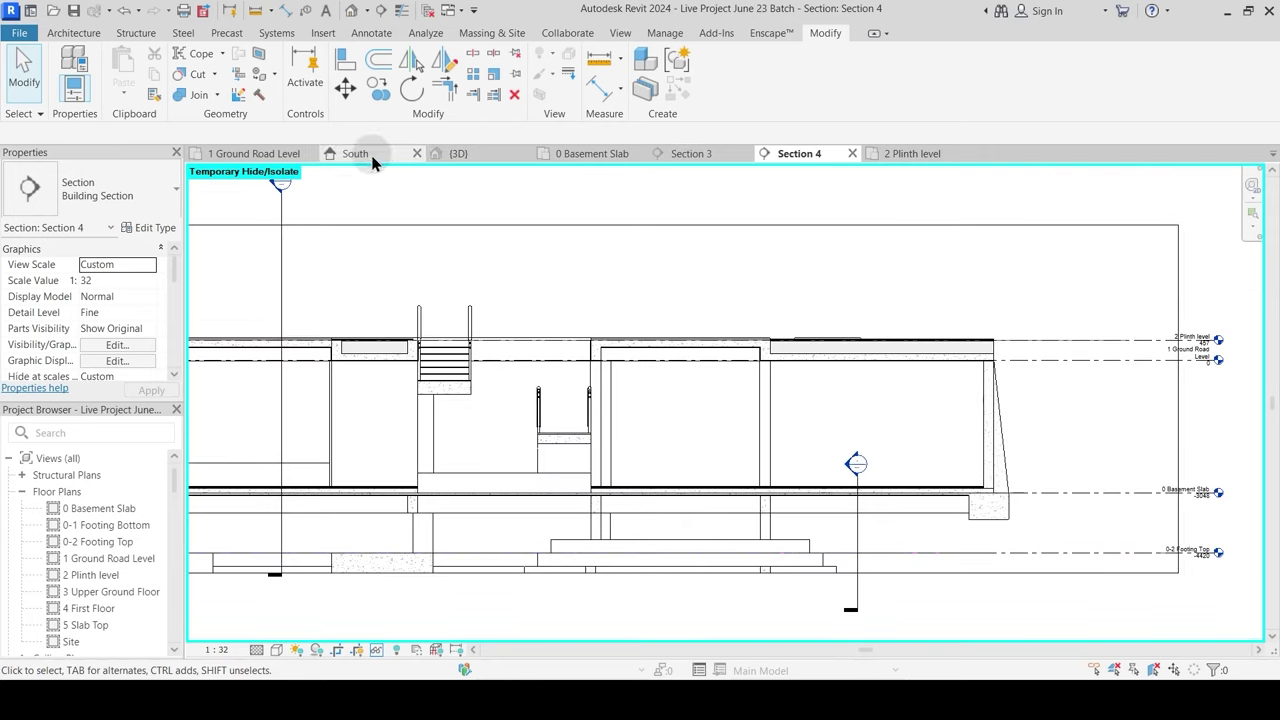
Step: On 1 Ground Road Level, drag the Section 4 line right and reopen Section 4
left_click(270, 154)
scroll(636, 400, "down", 3)
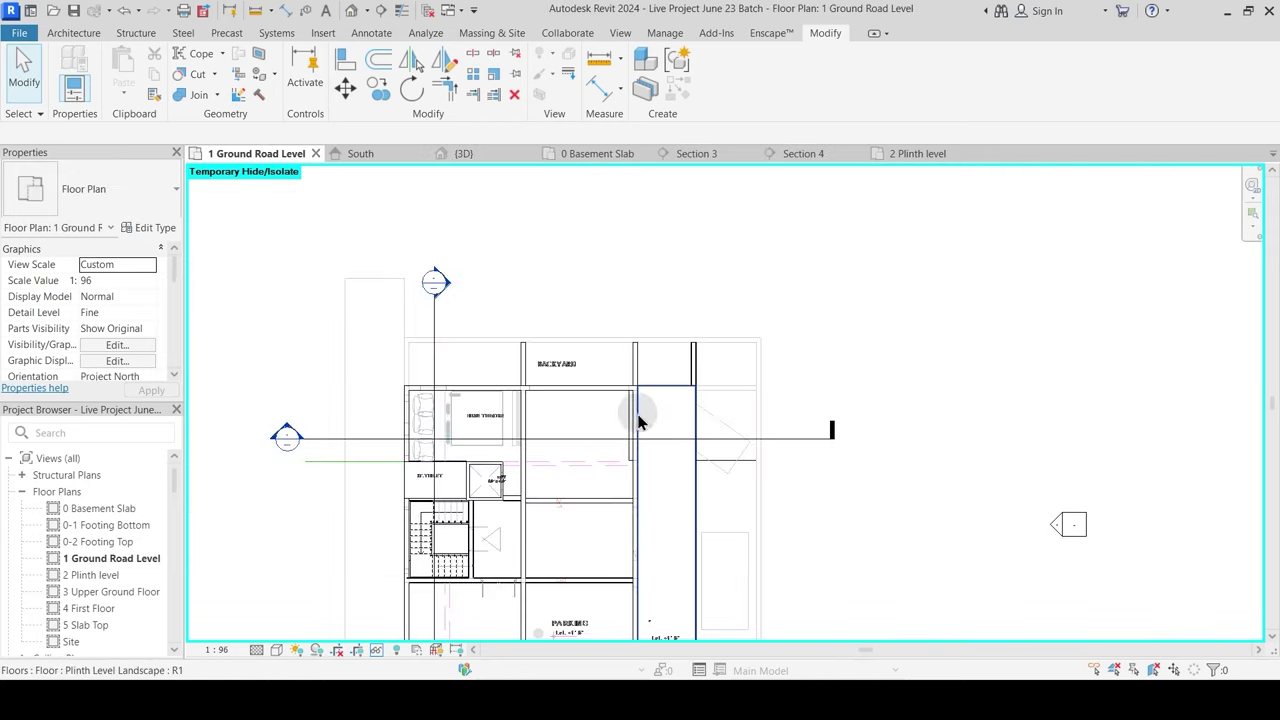
scroll(457, 371, "up", 3)
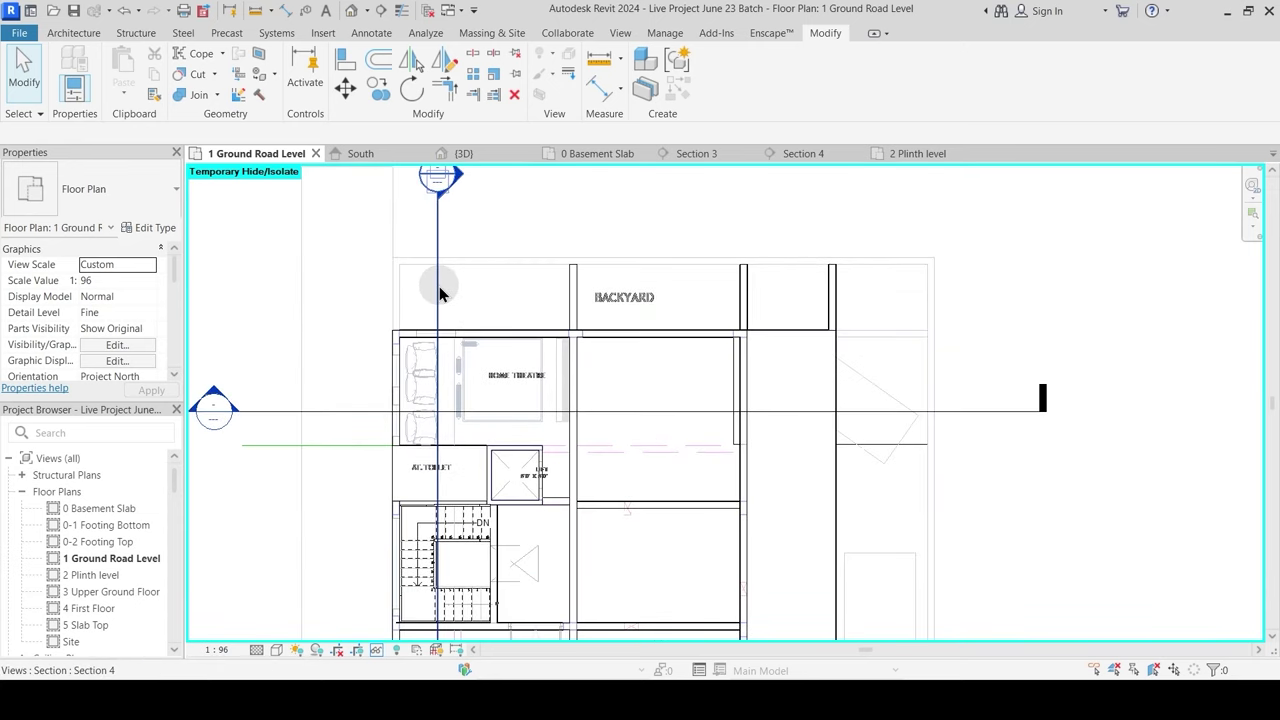
left_click_drag(515, 290, 523, 286)
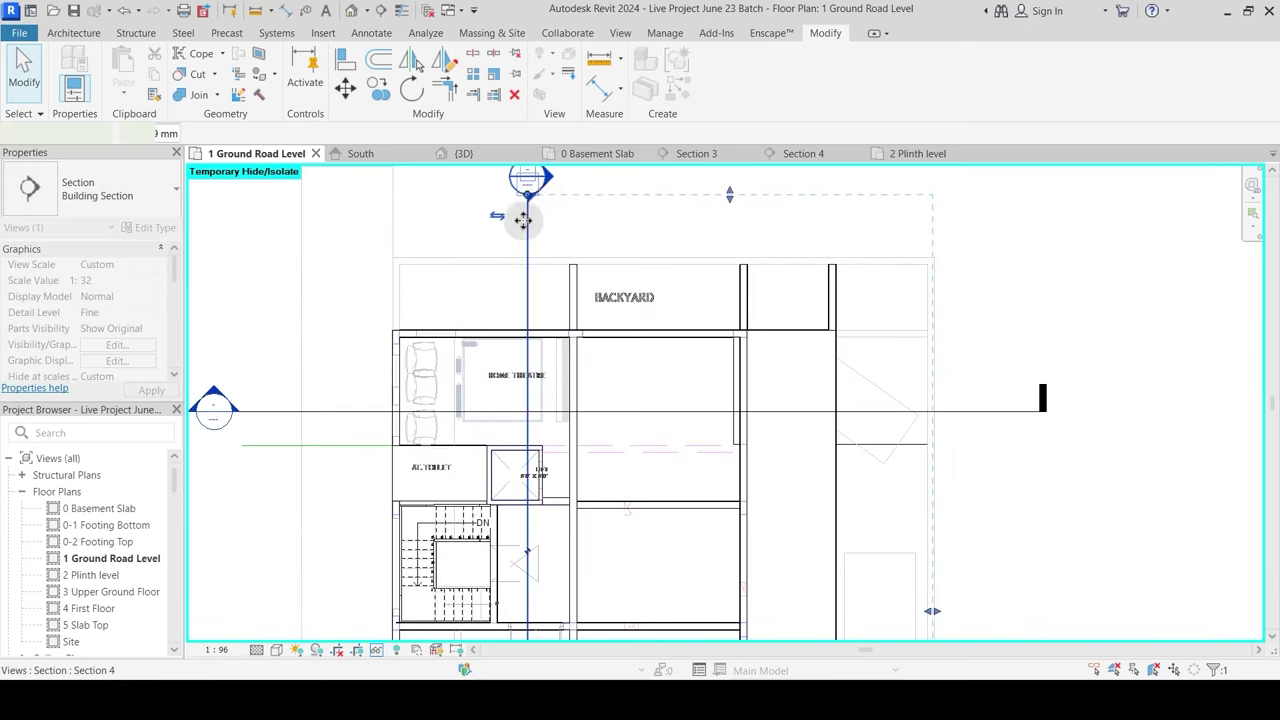
double_click(529, 179)
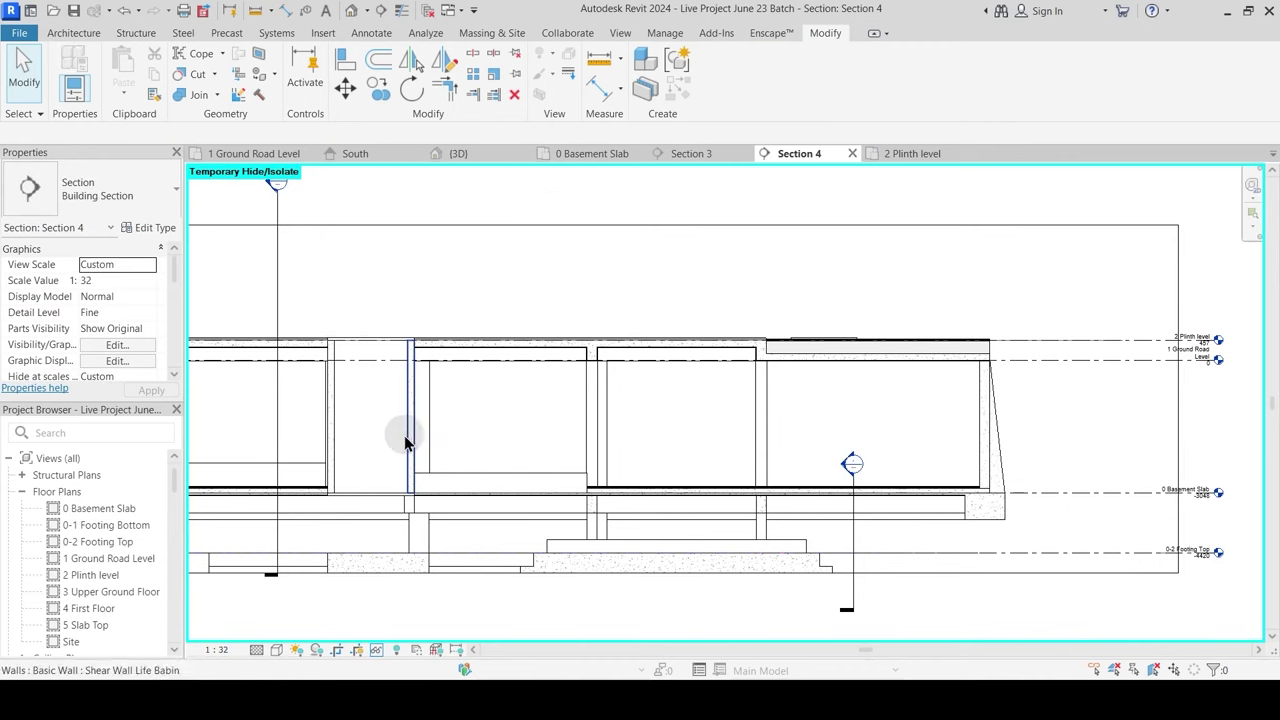
Step: Switch to thin lines and frame the Basement Slab and shear wall junction
middle_click_drag(408, 437, 734, 460)
scroll(471, 360, "up", 5)
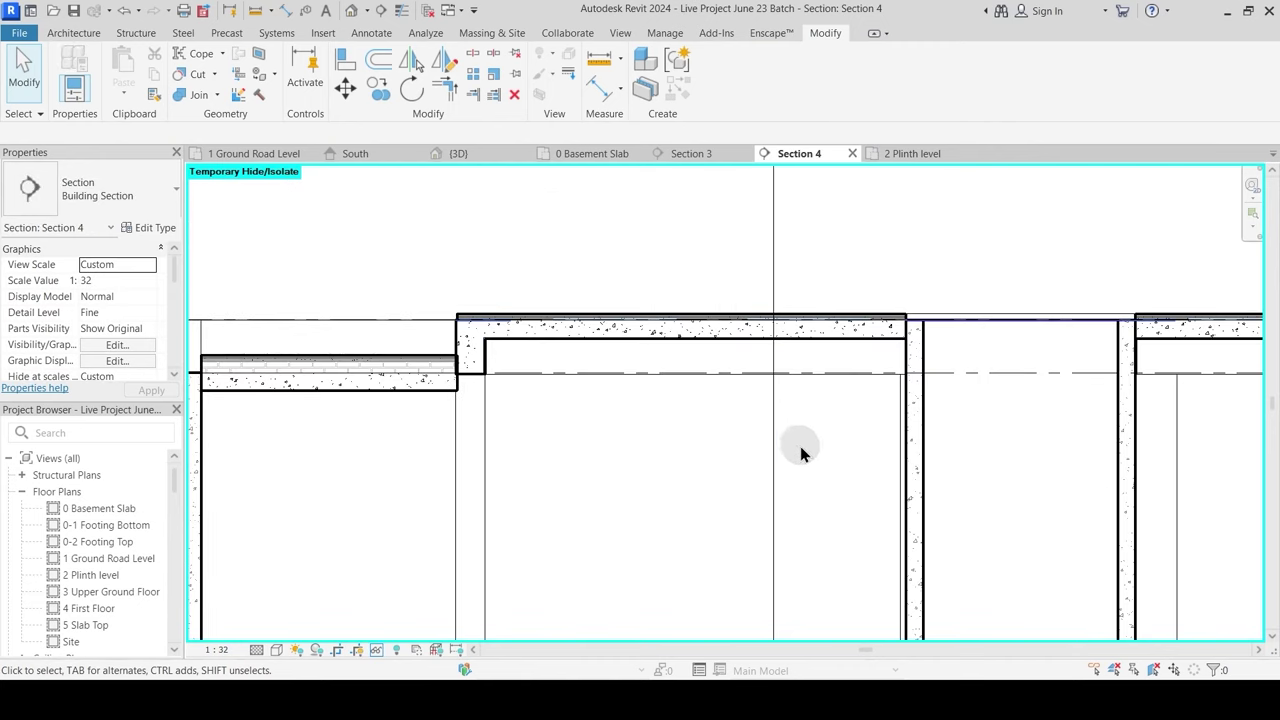
left_click(403, 11)
middle_click_drag(890, 448, 550, 400)
scroll(563, 283, "up", 2)
scroll(566, 290, "up", 2)
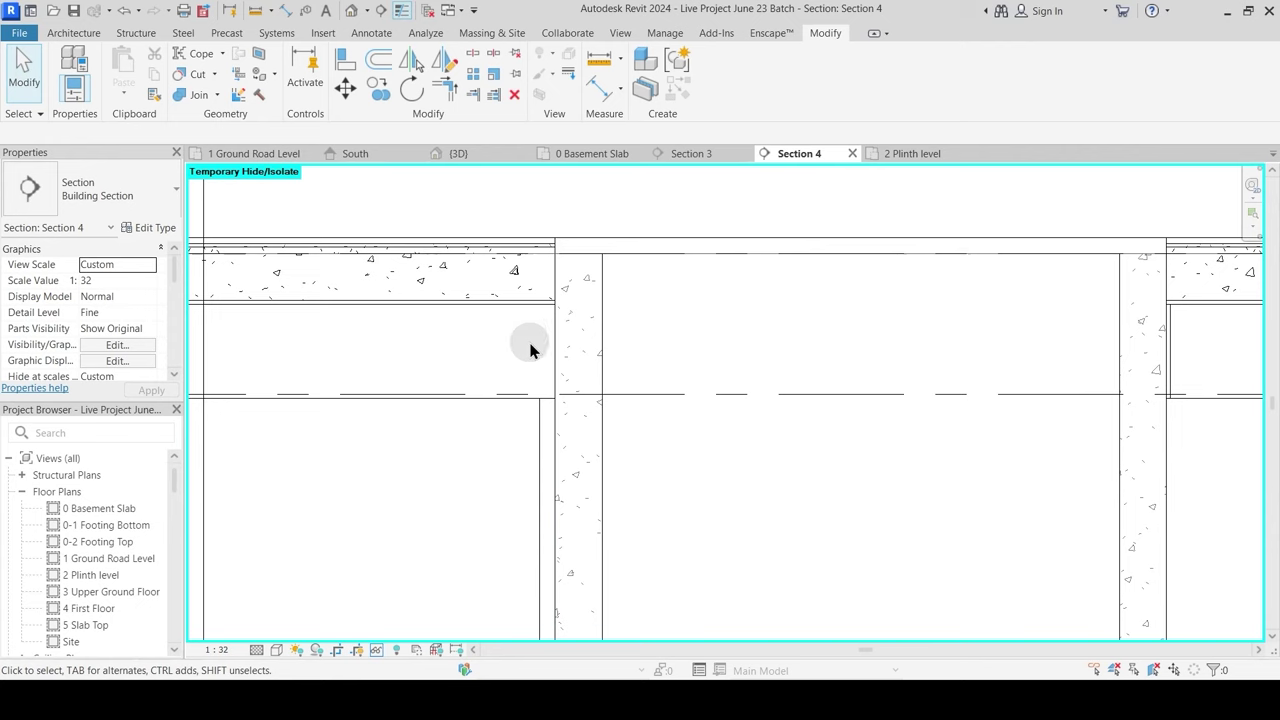
key("ctrl+z")
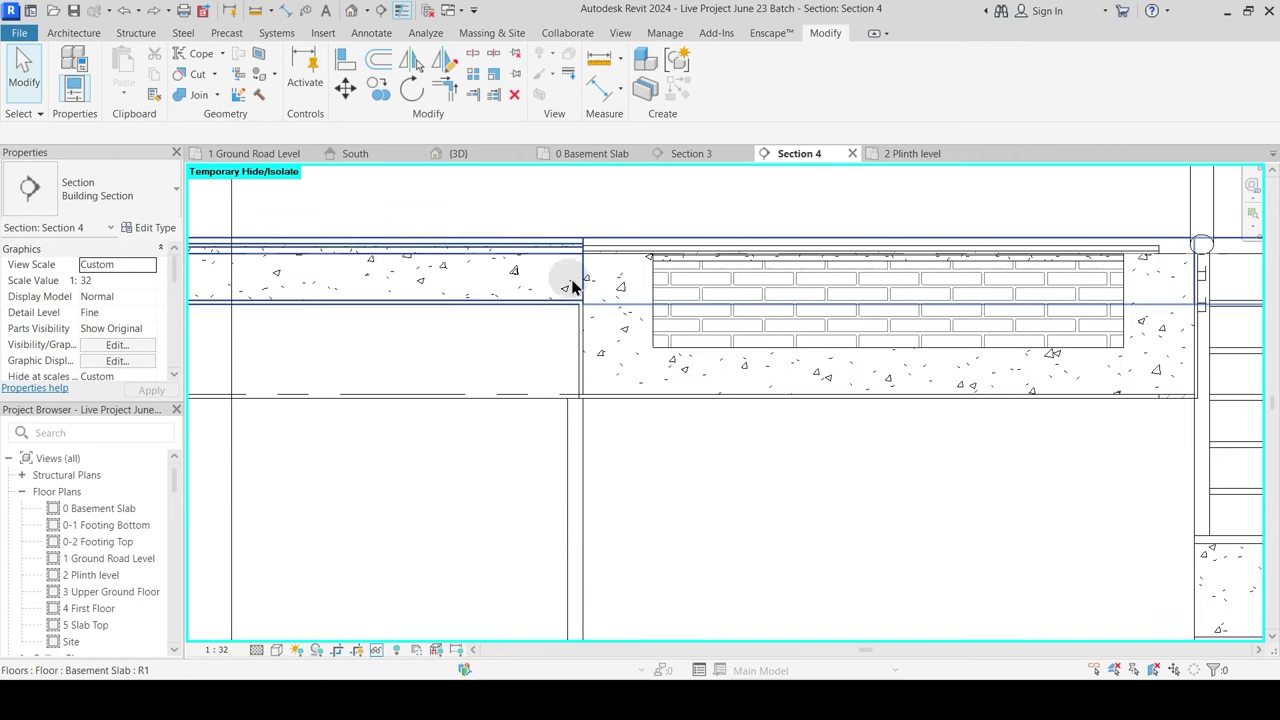
left_click(215, 96)
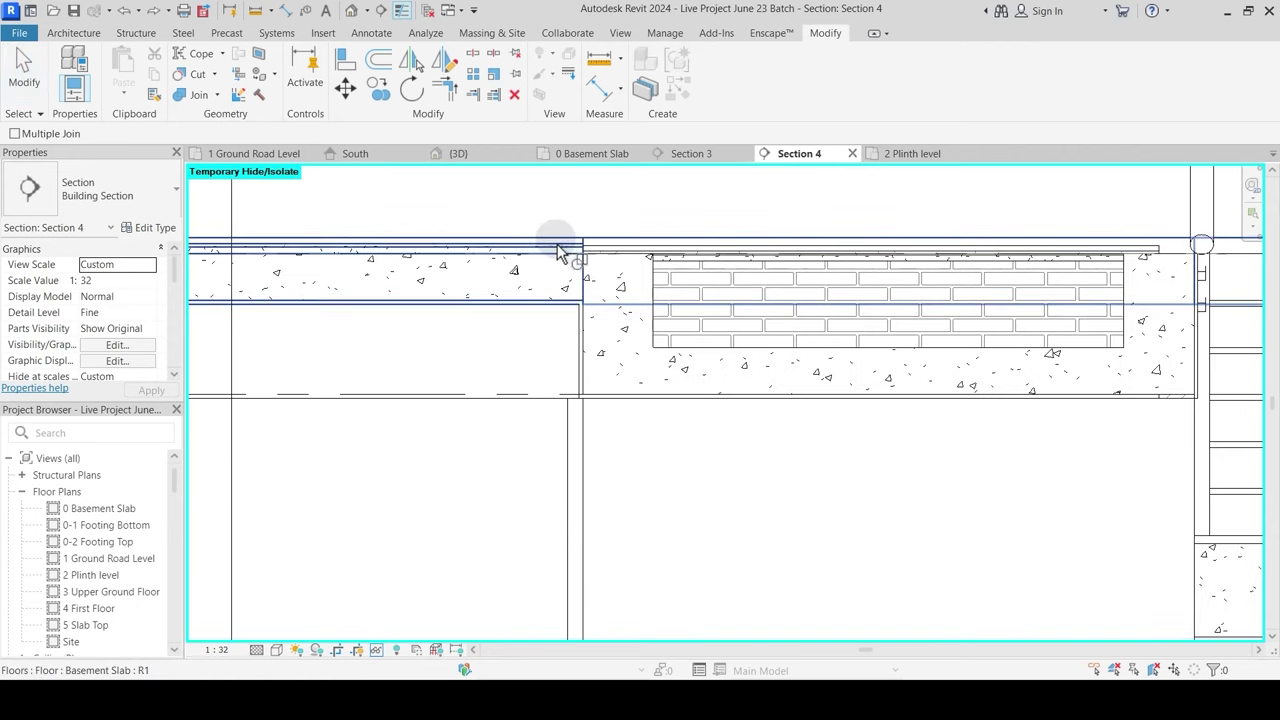
left_click(549, 250)
left_click(631, 385)
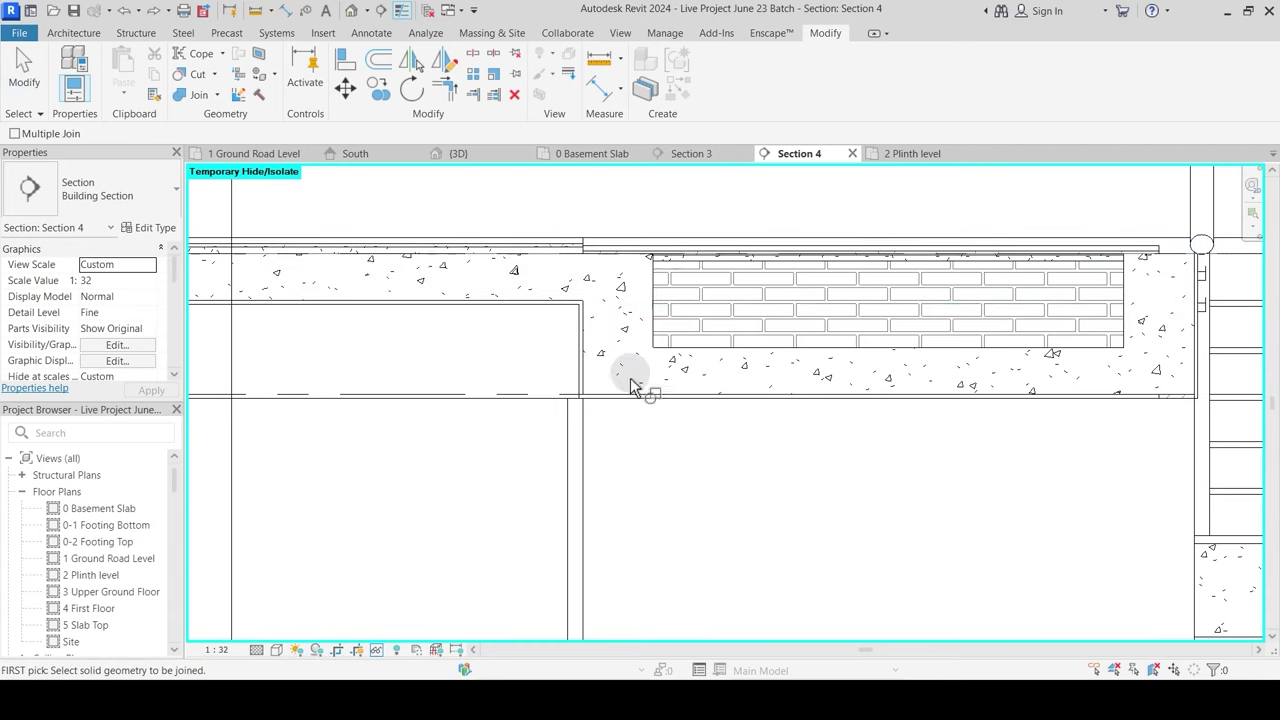
left_click(689, 339)
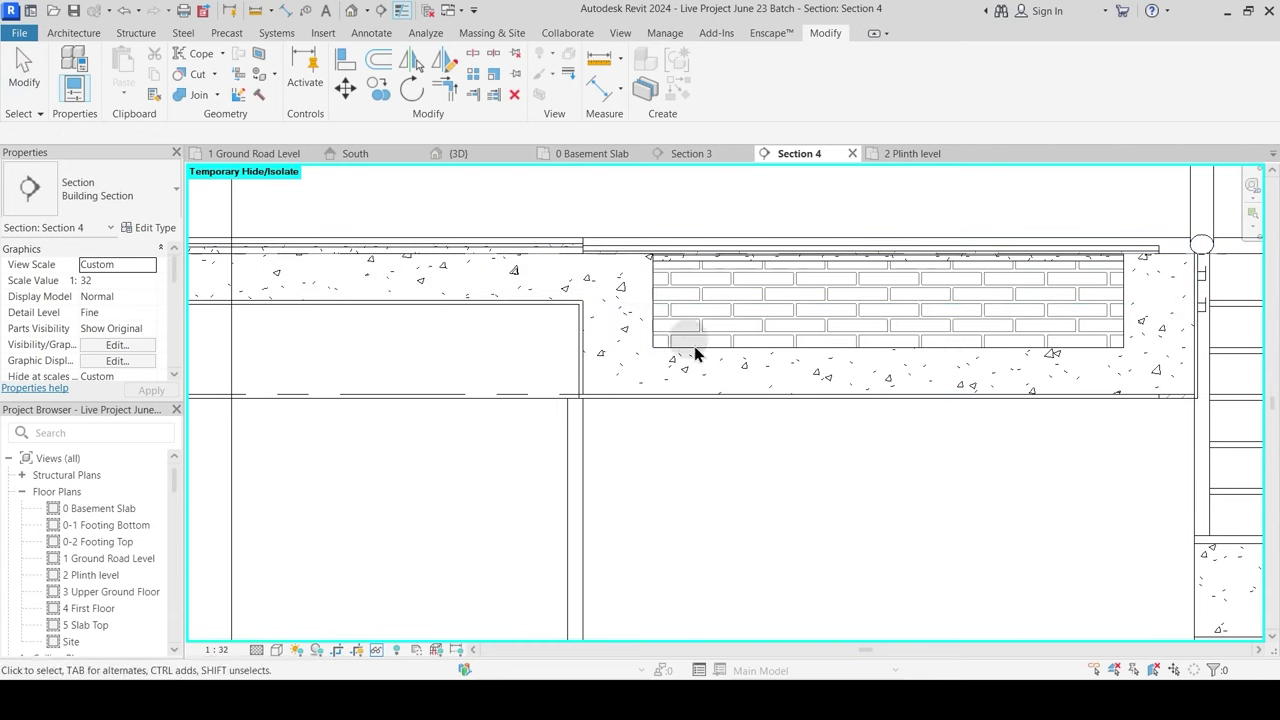
left_click(402, 11)
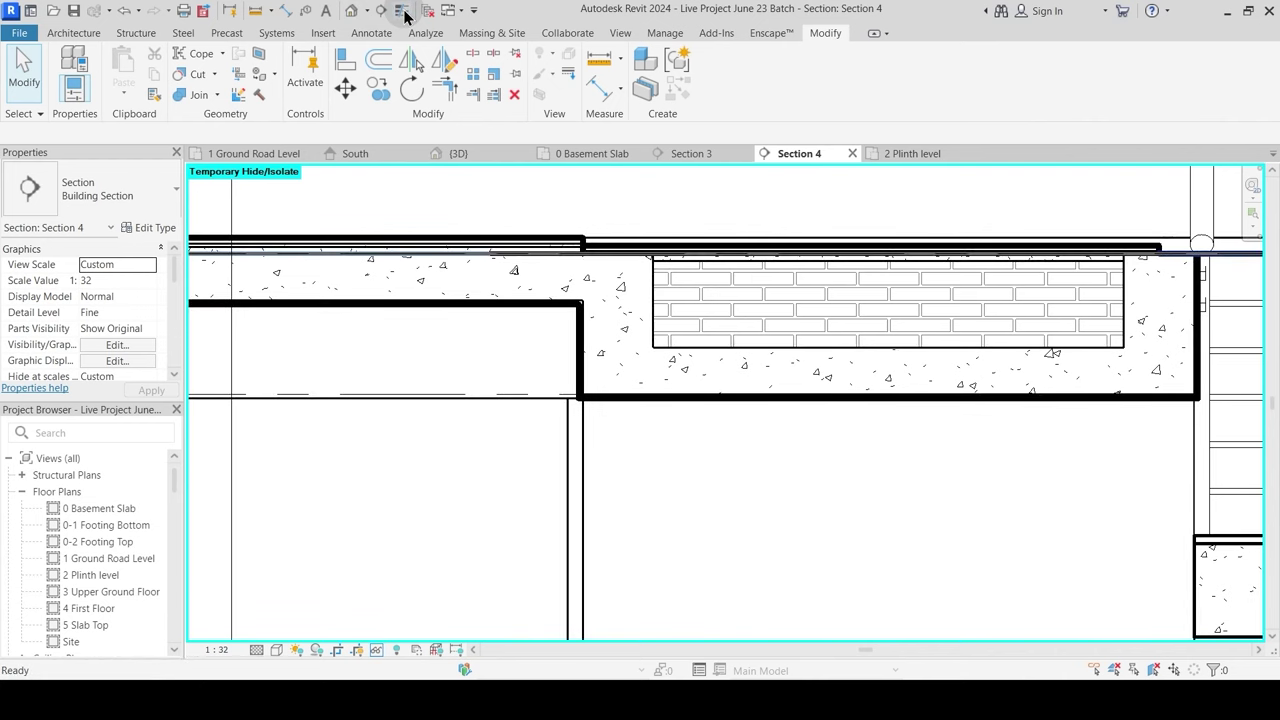
left_click(405, 12)
scroll(491, 309, "down", 5)
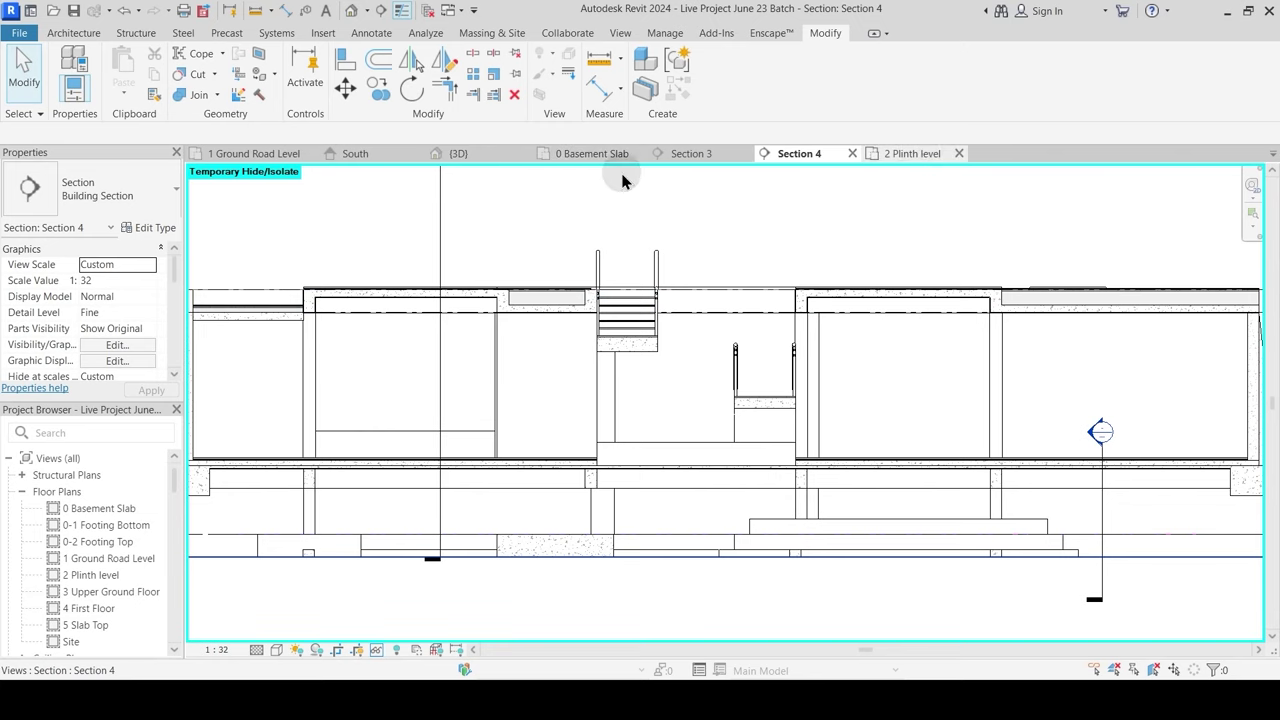
Step: In the 0 Basement Slab plan, move the Section 4 line right and reopen Section 4
left_click(586, 154)
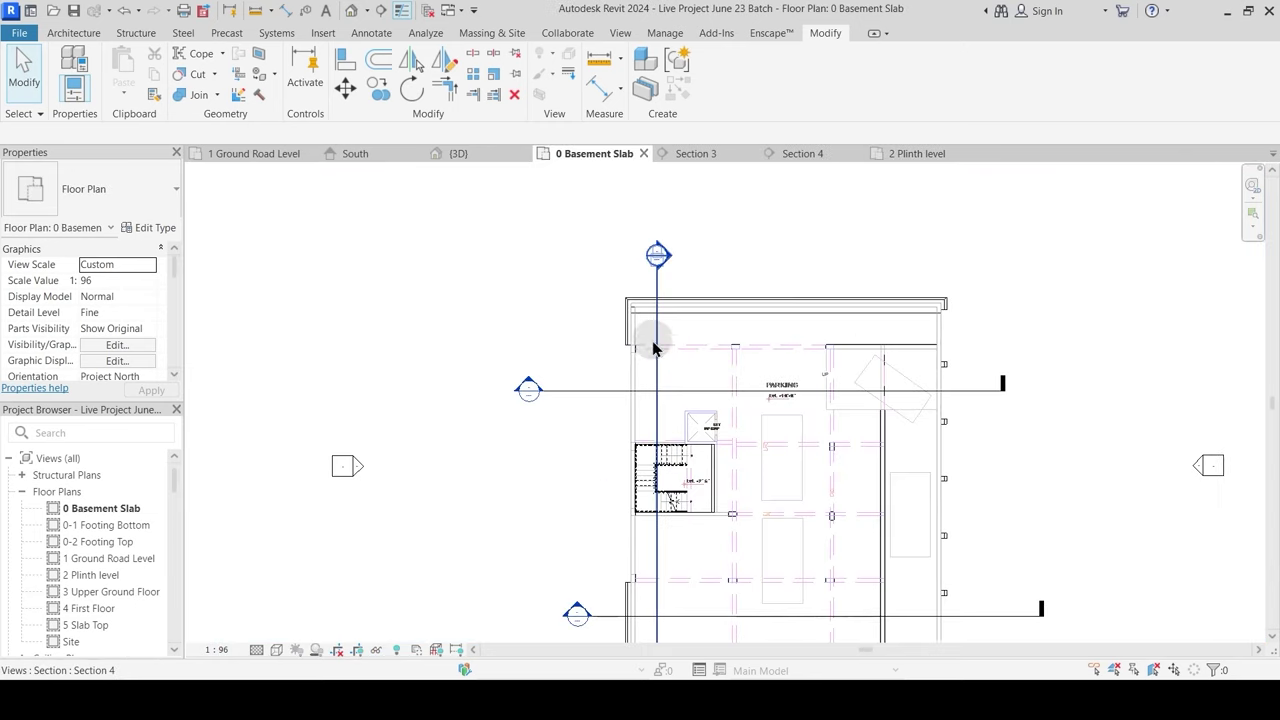
scroll(655, 347, "up", 1)
left_click_drag(657, 346, 732, 344)
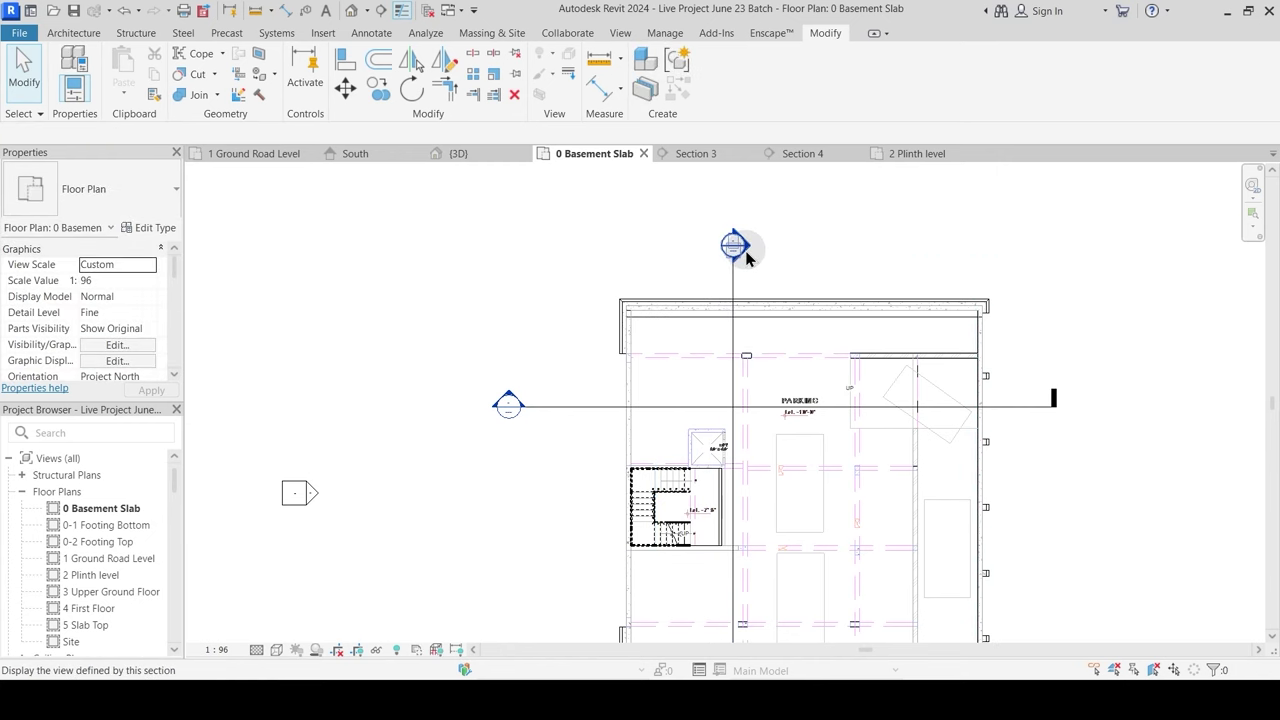
double_click(733, 247)
Step: Show heavy lineweights and pan across the lower slab, beams and retaining wall
scroll(414, 306, "up", 2)
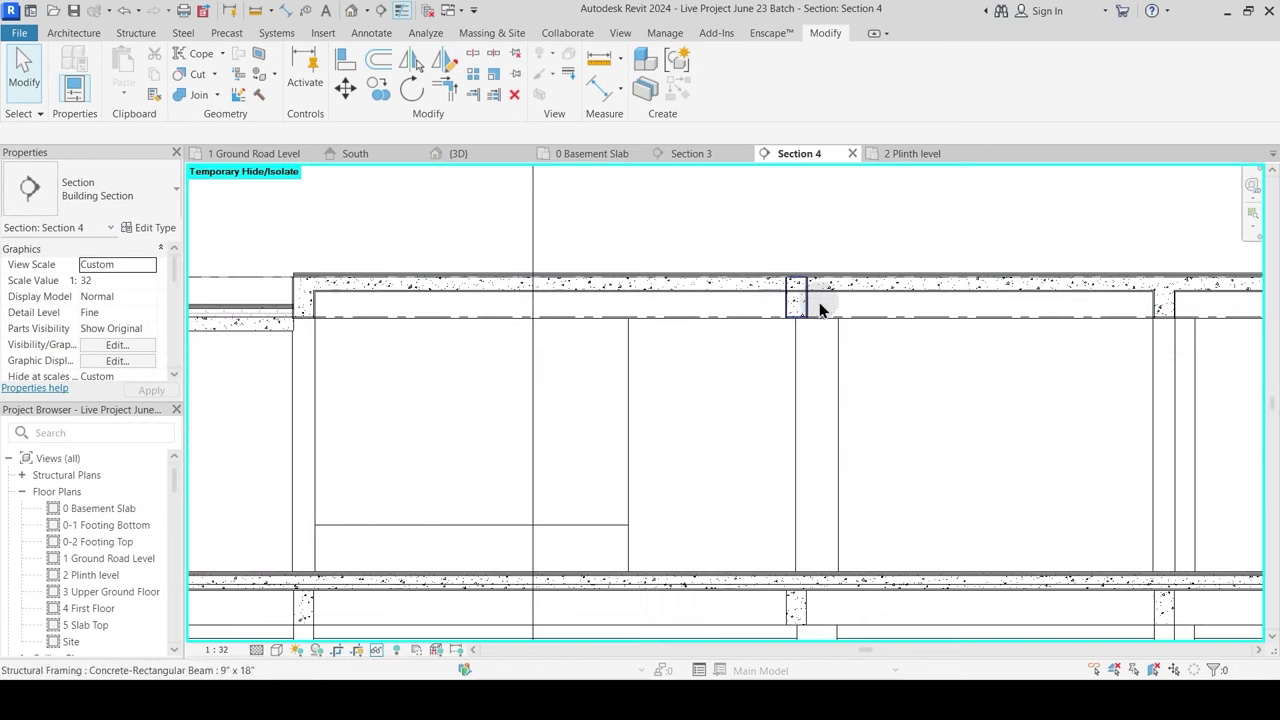
scroll(631, 366, "up", 3)
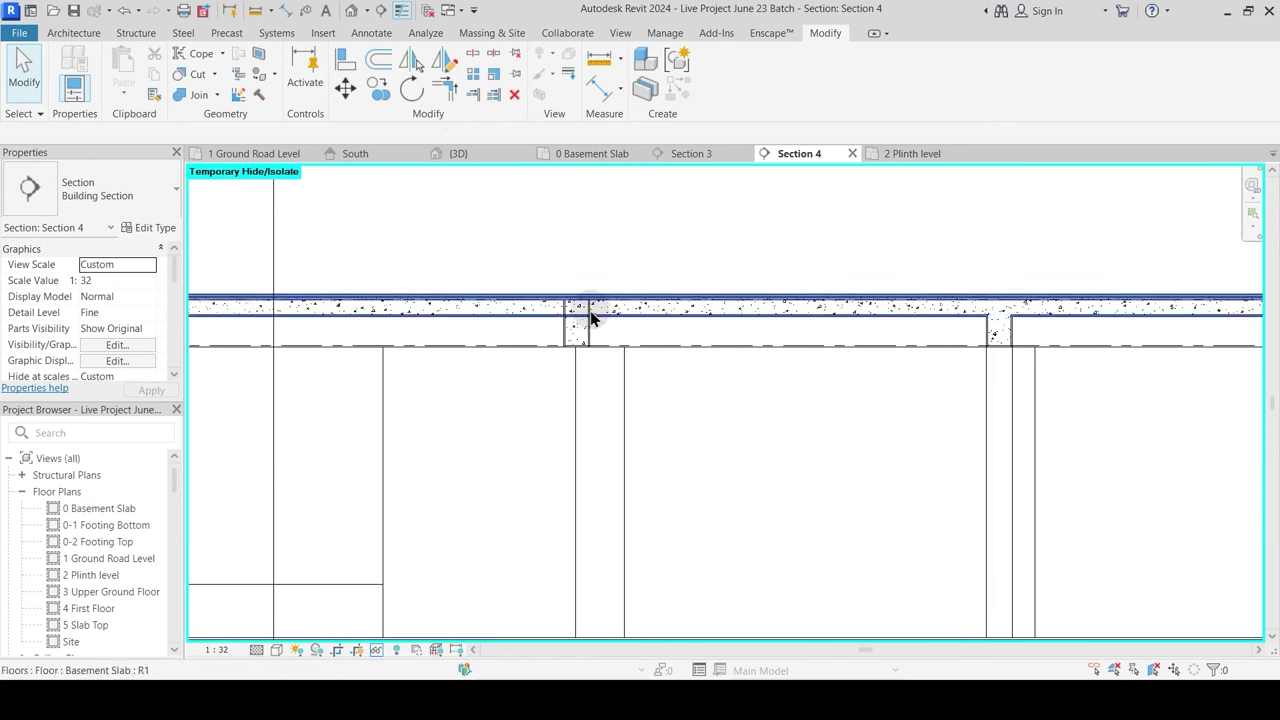
scroll(586, 314, "down", 3)
scroll(400, 543, "up", 2)
middle_click_drag(400, 543, 557, 463)
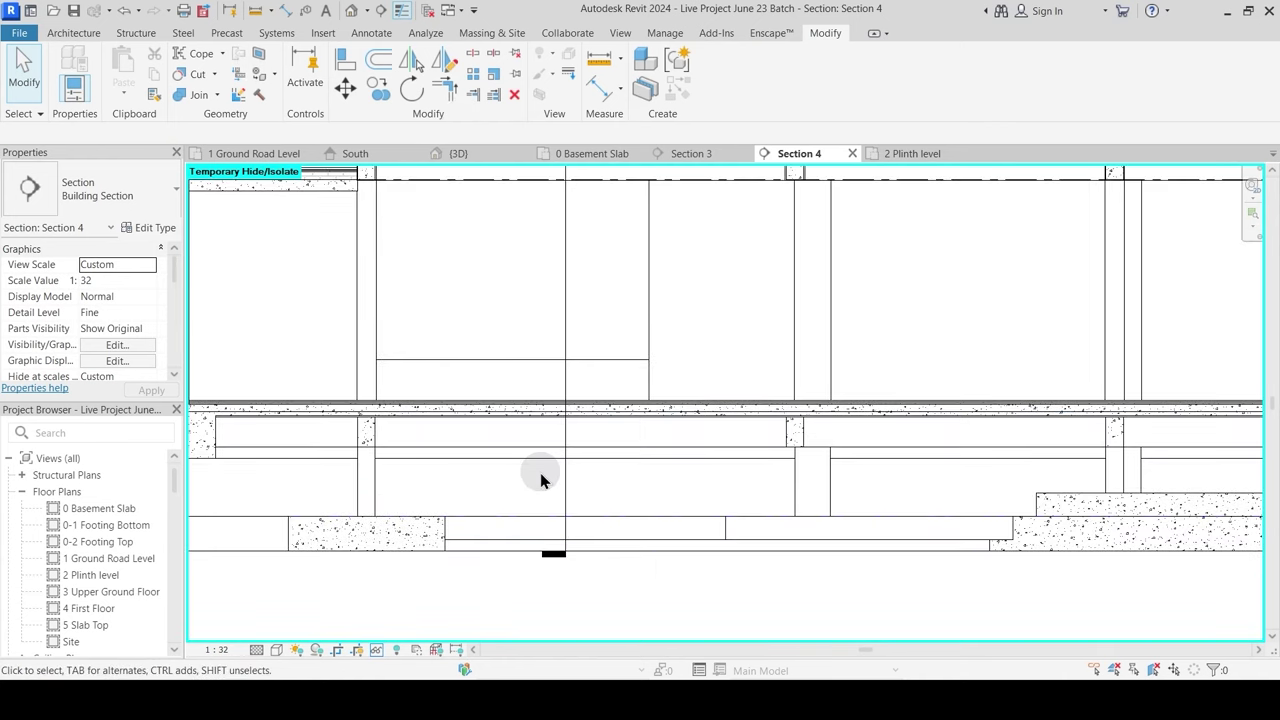
left_click(402, 11)
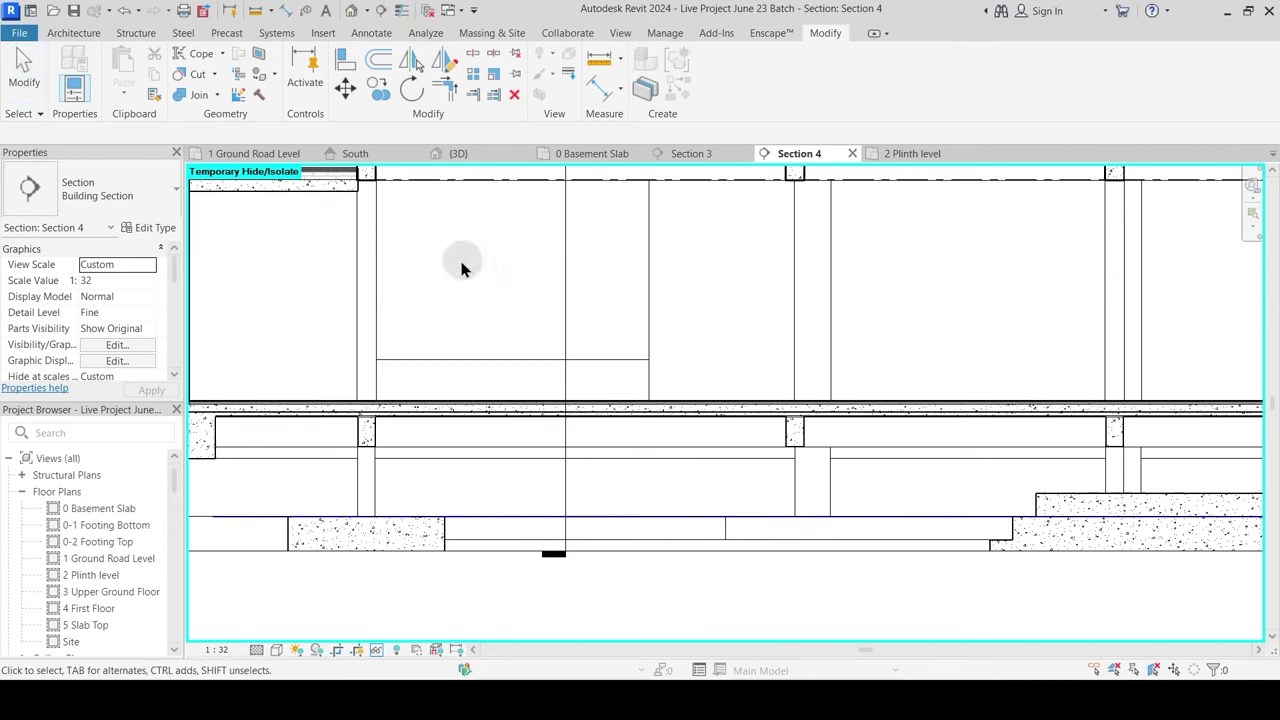
middle_click_drag(569, 463, 776, 462)
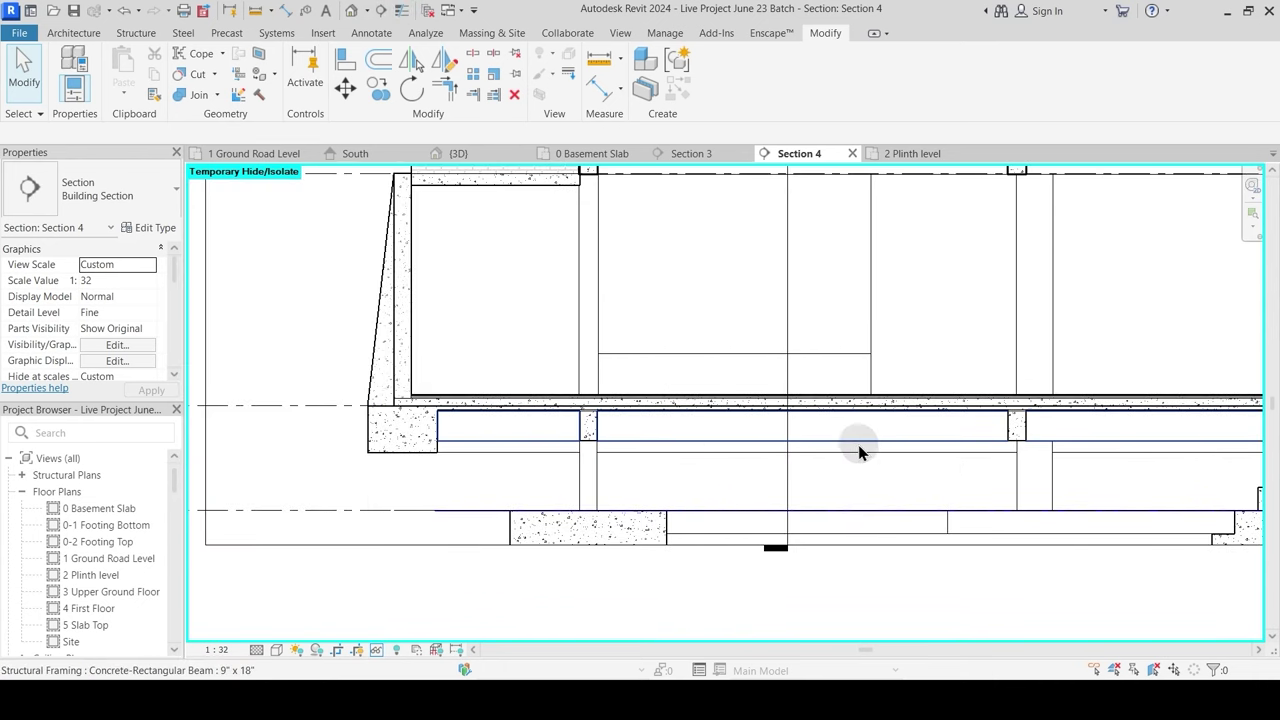
middle_click_drag(857, 449, 694, 457)
scroll(257, 430, "up", 3)
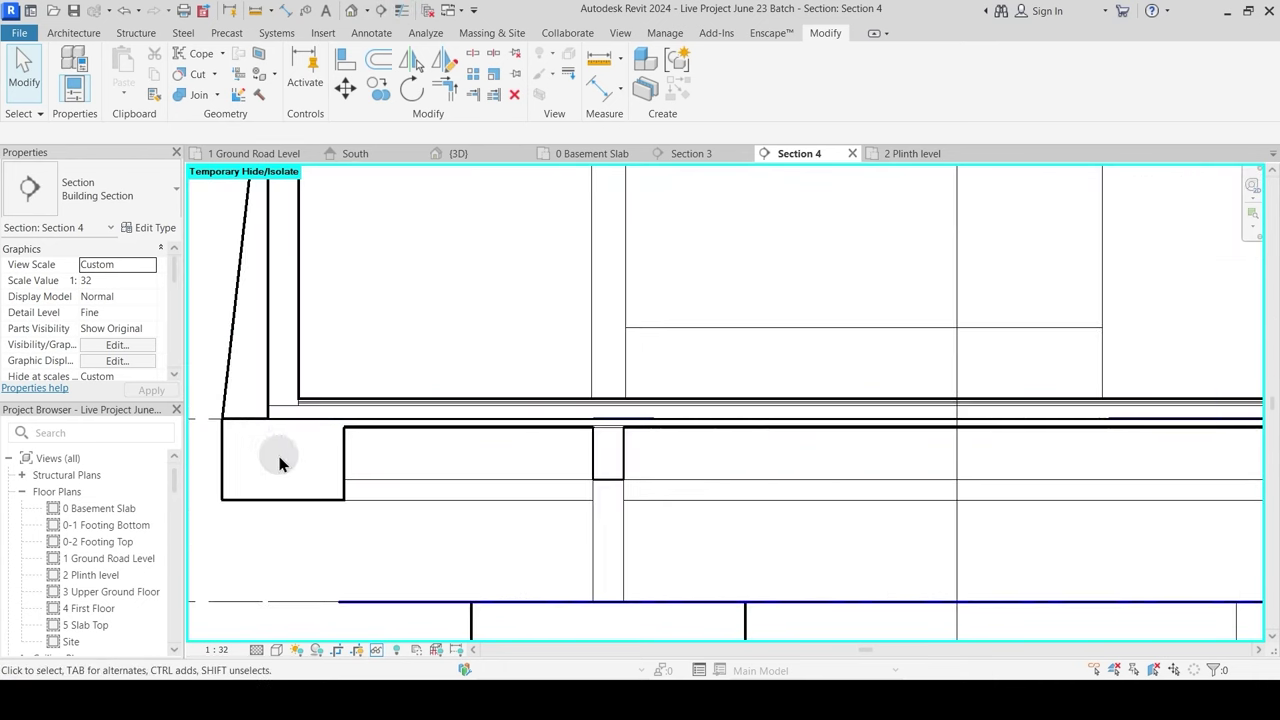
scroll(460, 480, "down", 3)
scroll(578, 466, "up", 5)
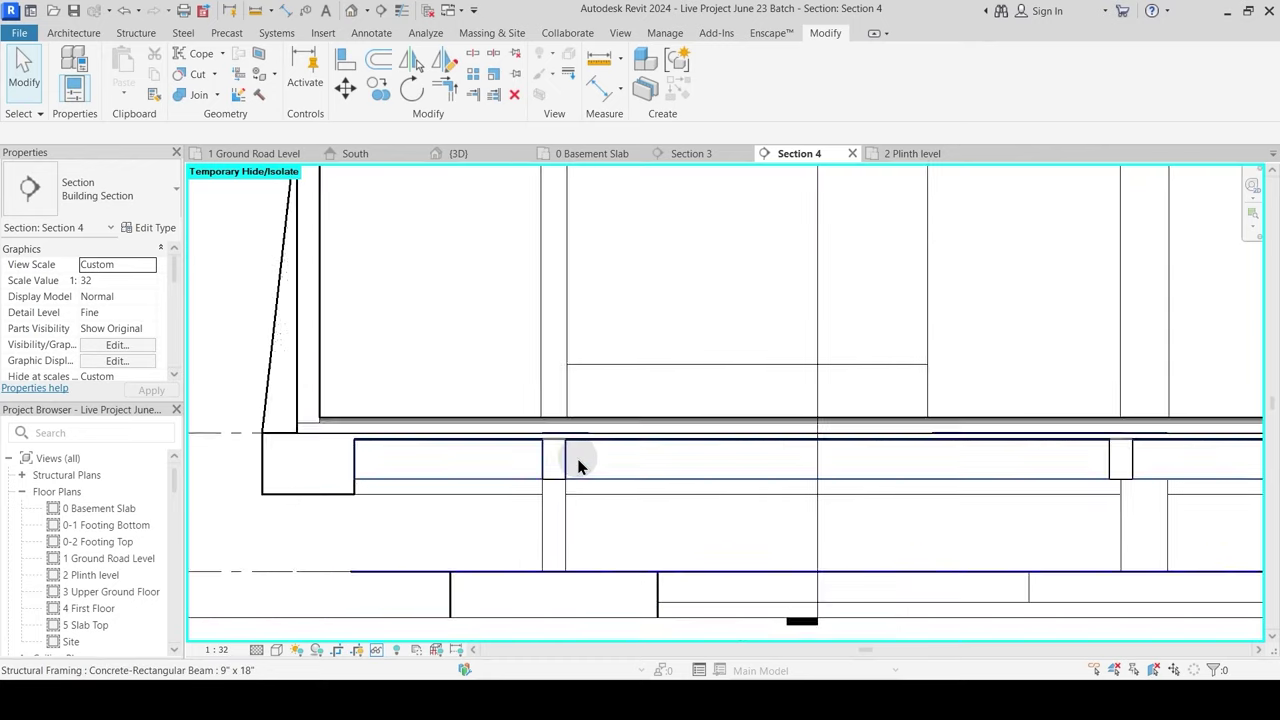
scroll(578, 465, "down", 3)
Step: Bring the beam and column junction into view and draw the section in thin lines
mouse_move(771, 486)
middle_mouse_down()
mouse_move(897, 509)
mouse_move(545, 524)
middle_mouse_up()
mouse_move(743, 369)
middle_mouse_down()
mouse_move(529, 406)
mouse_move(433, 399)
middle_mouse_up()
middle_click_drag(960, 446, 497, 442)
middle_click_drag(594, 400, 897, 423)
middle_click_drag(599, 337, 829, 363)
middle_click_drag(452, 337, 731, 373)
middle_click_drag(817, 347, 429, 360)
scroll(843, 337, "up", 4)
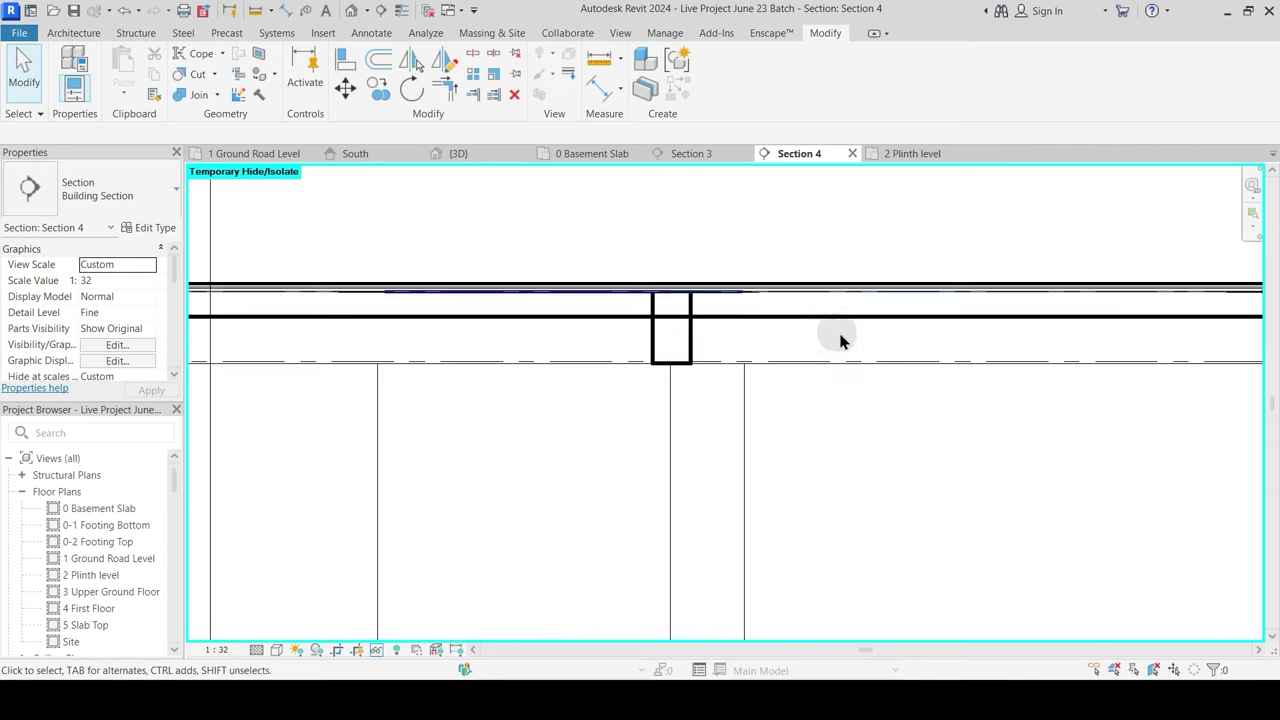
left_click(401, 11)
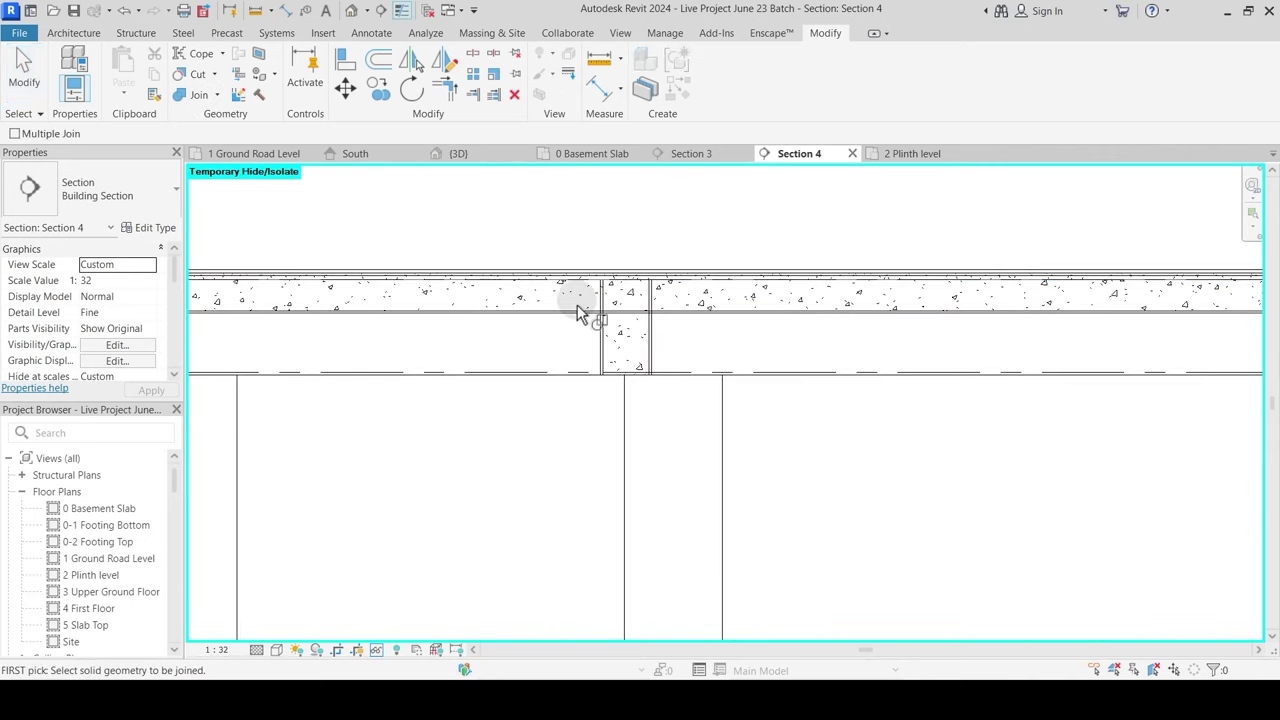
Step: Join the beam, column and floor slab geometry at that junction
left_click(622, 294)
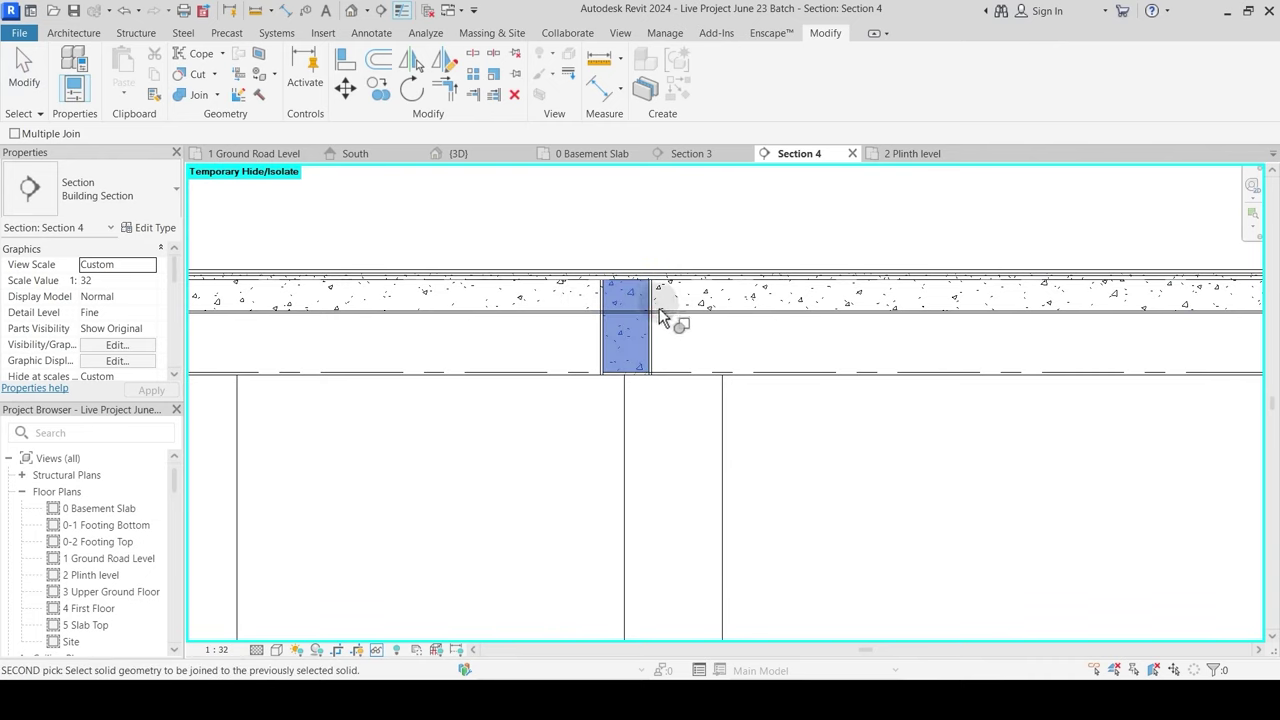
left_click(666, 312)
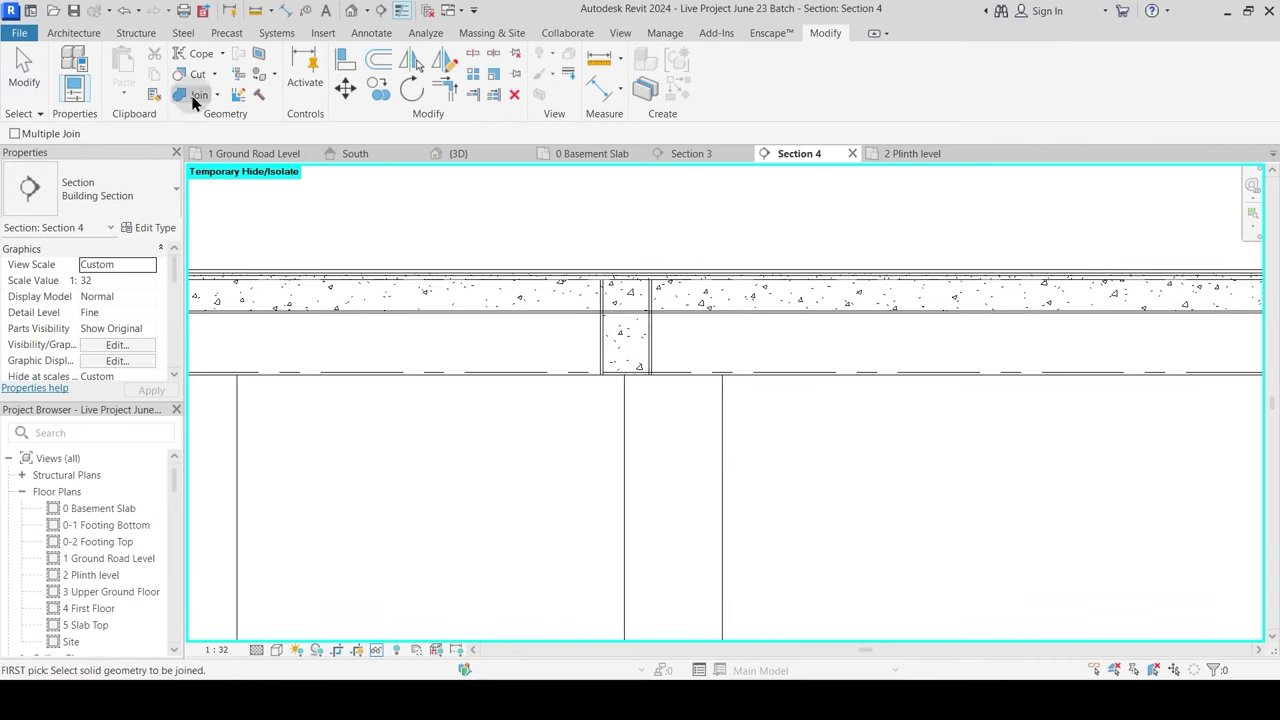
left_click(568, 318)
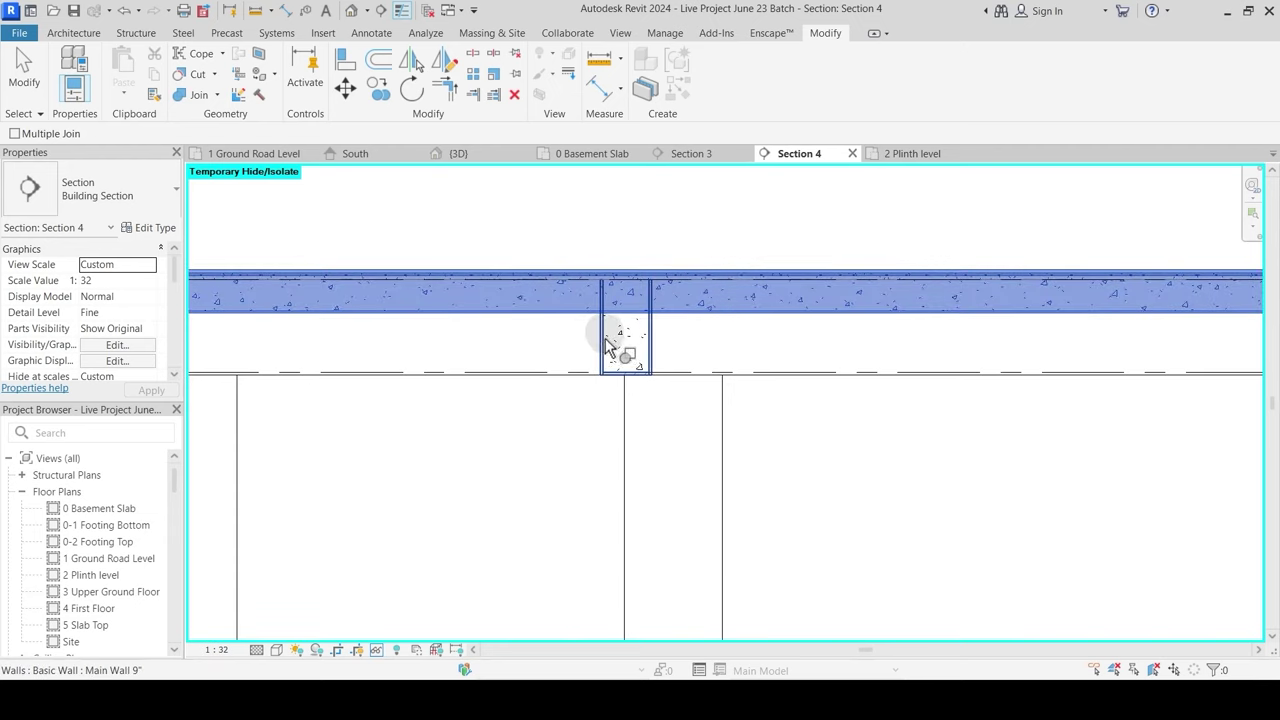
left_click(605, 338)
scroll(666, 337, "up", 2)
key("Escape")
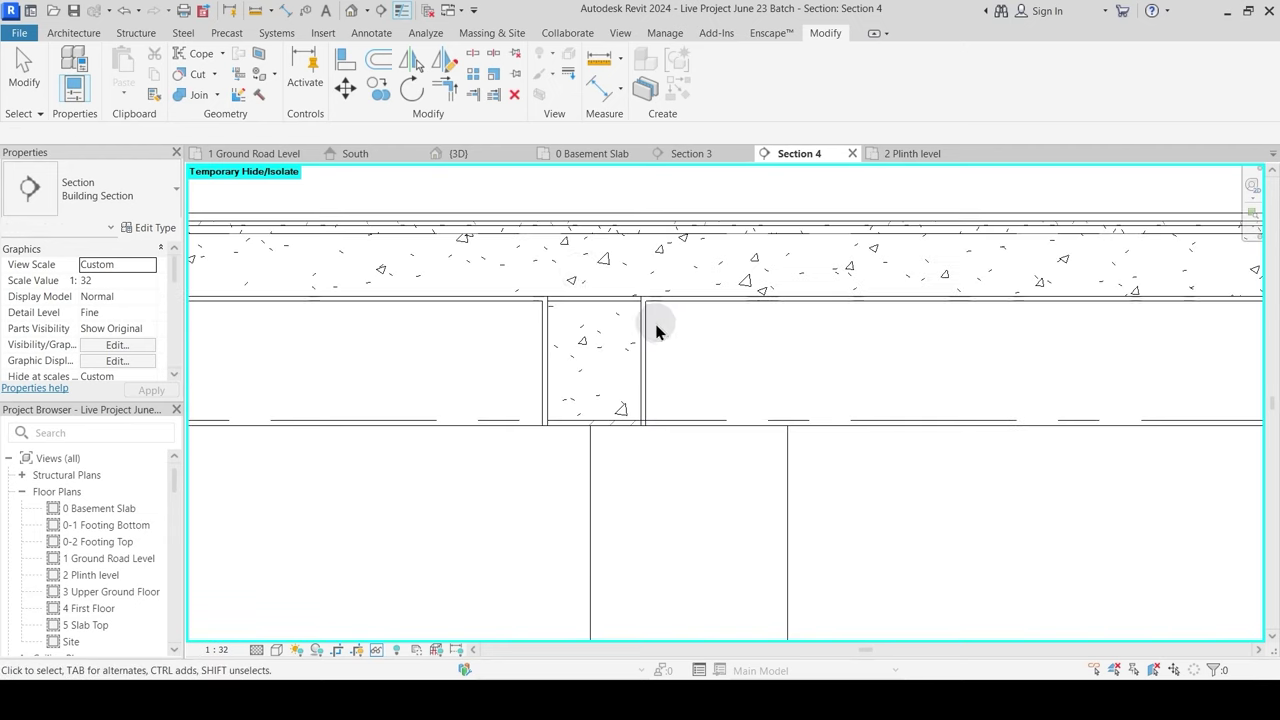
Step: Switch the join order between the beam and the slab
left_click(219, 95)
left_click(240, 190)
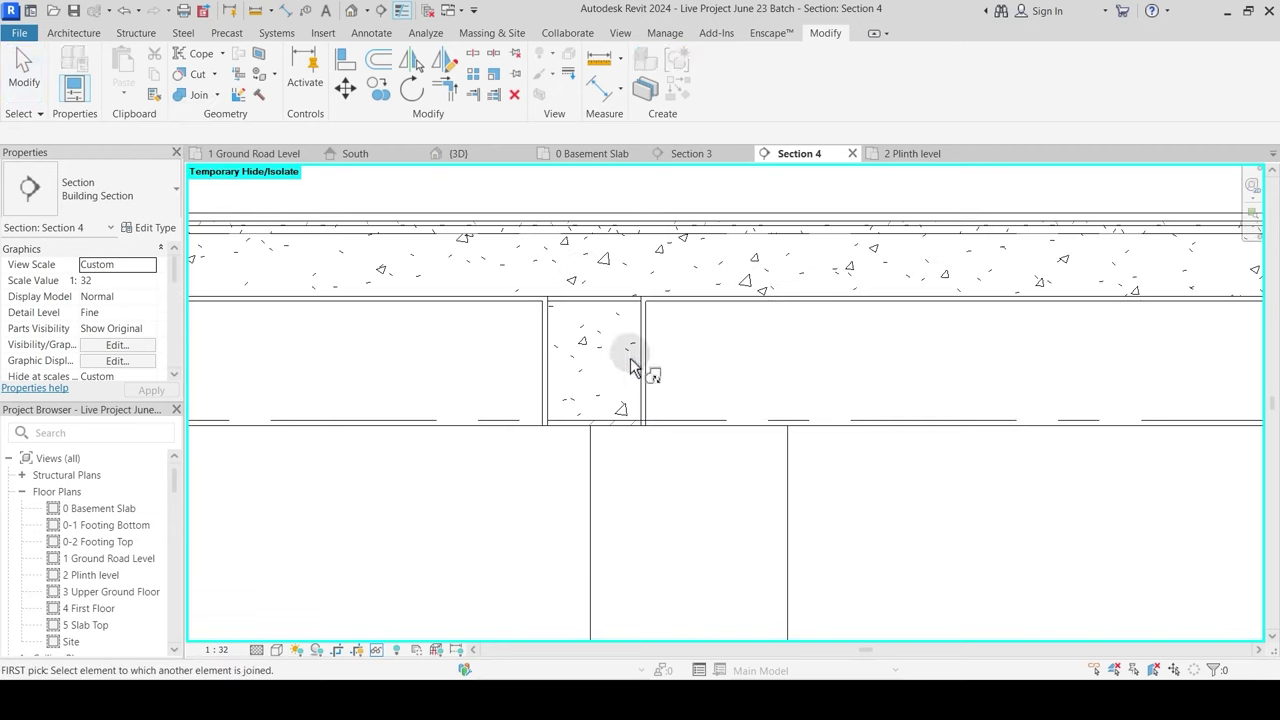
left_click(588, 312)
left_click(597, 239)
scroll(649, 383, "down", 2)
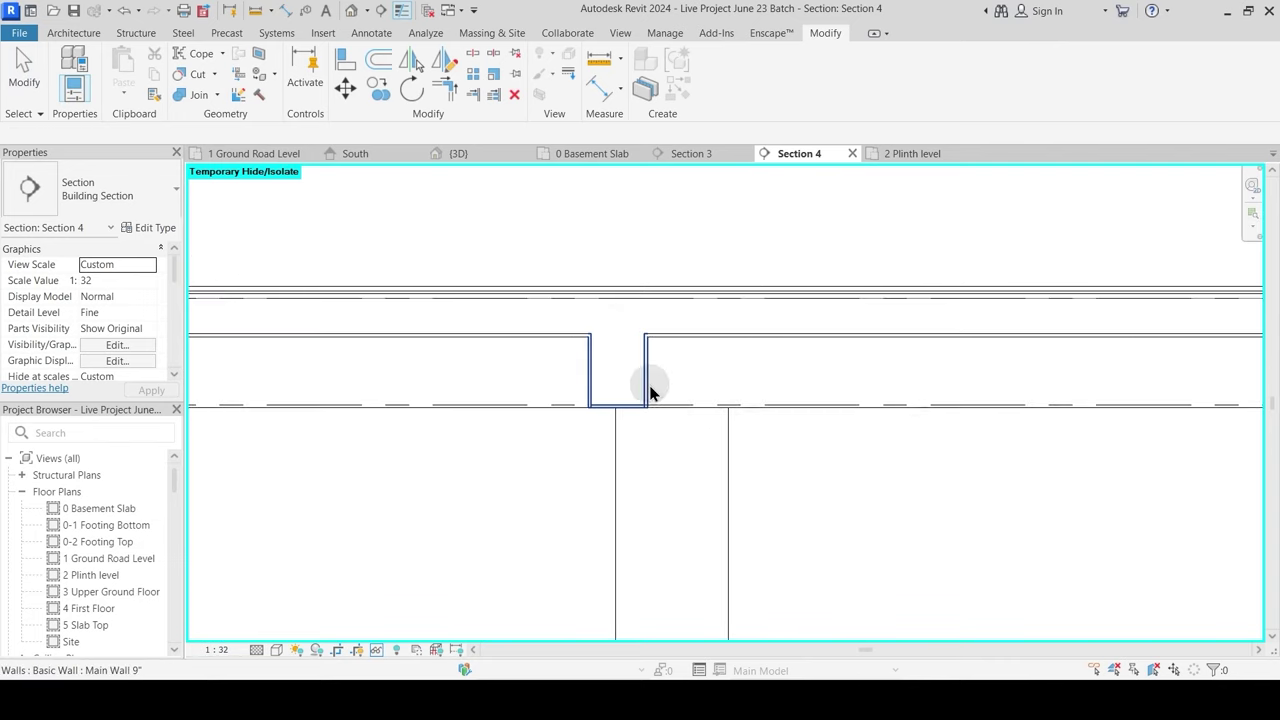
key("Escape")
Step: Move to the next beam-column junction with heavy lineweights and inspect the Basement Slab
middle_click_drag(994, 449, 646, 454)
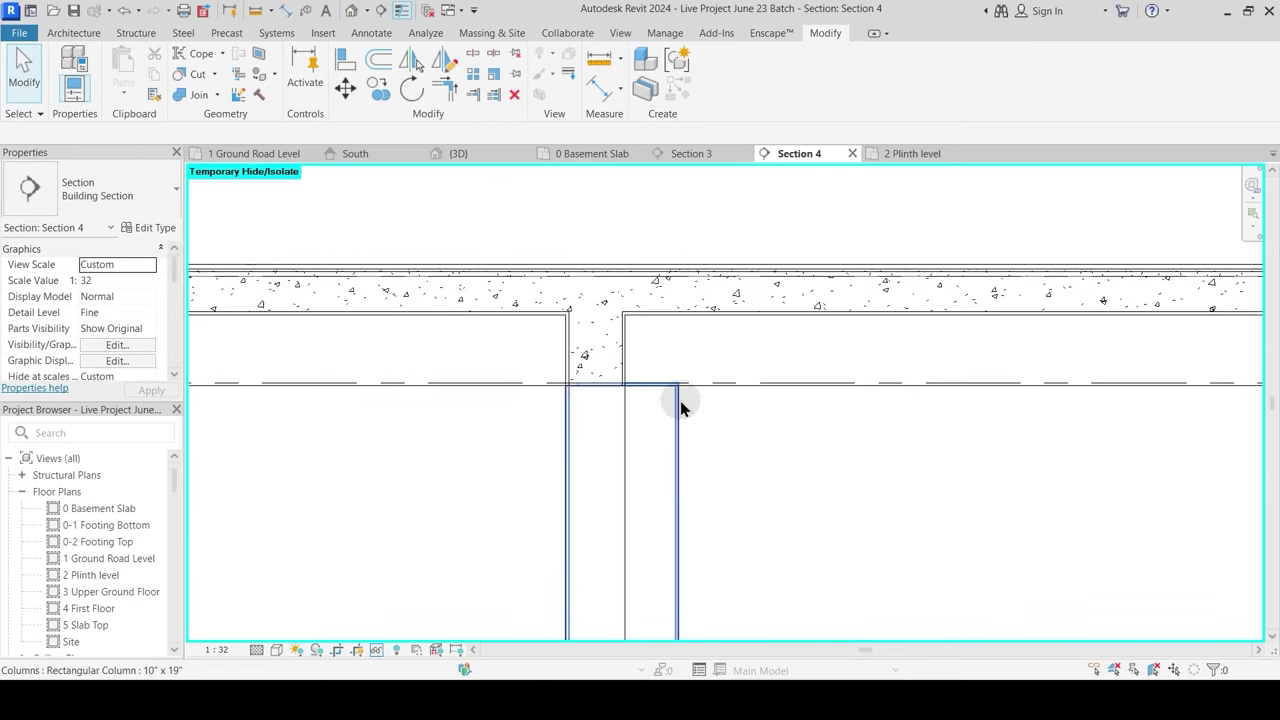
scroll(663, 373, "down", 2)
scroll(663, 378, "down", 1)
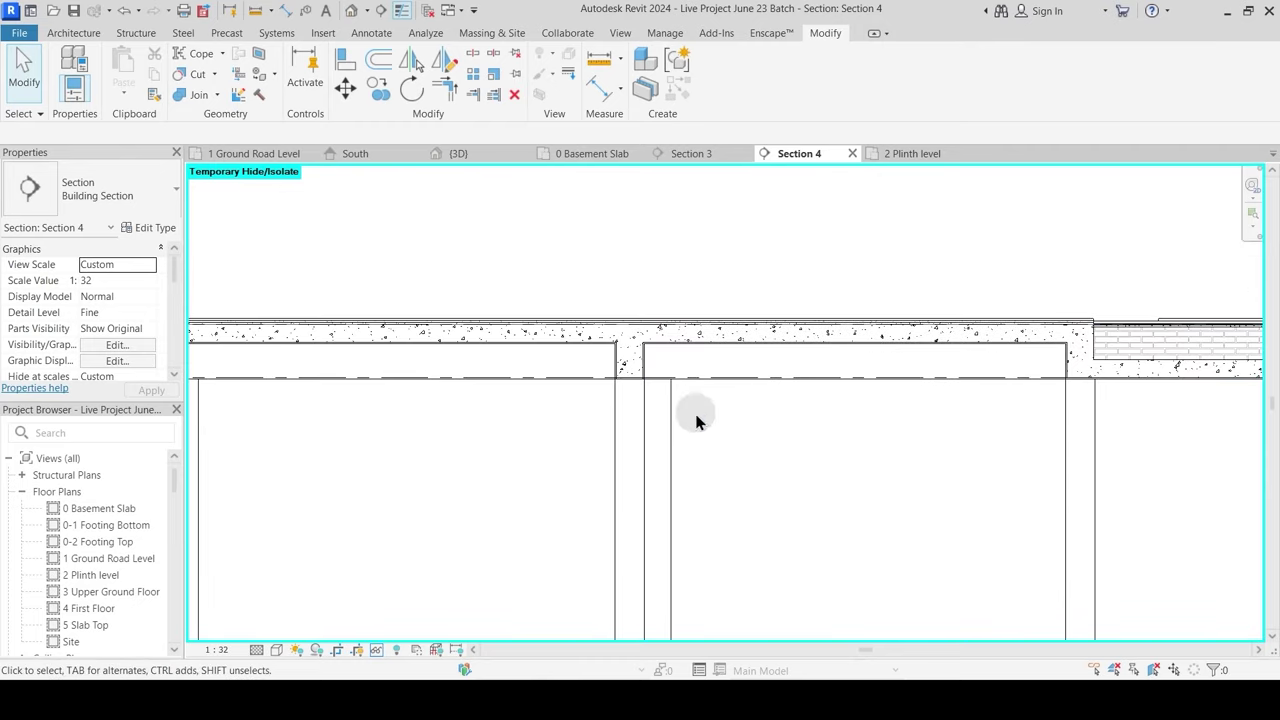
left_click(400, 14)
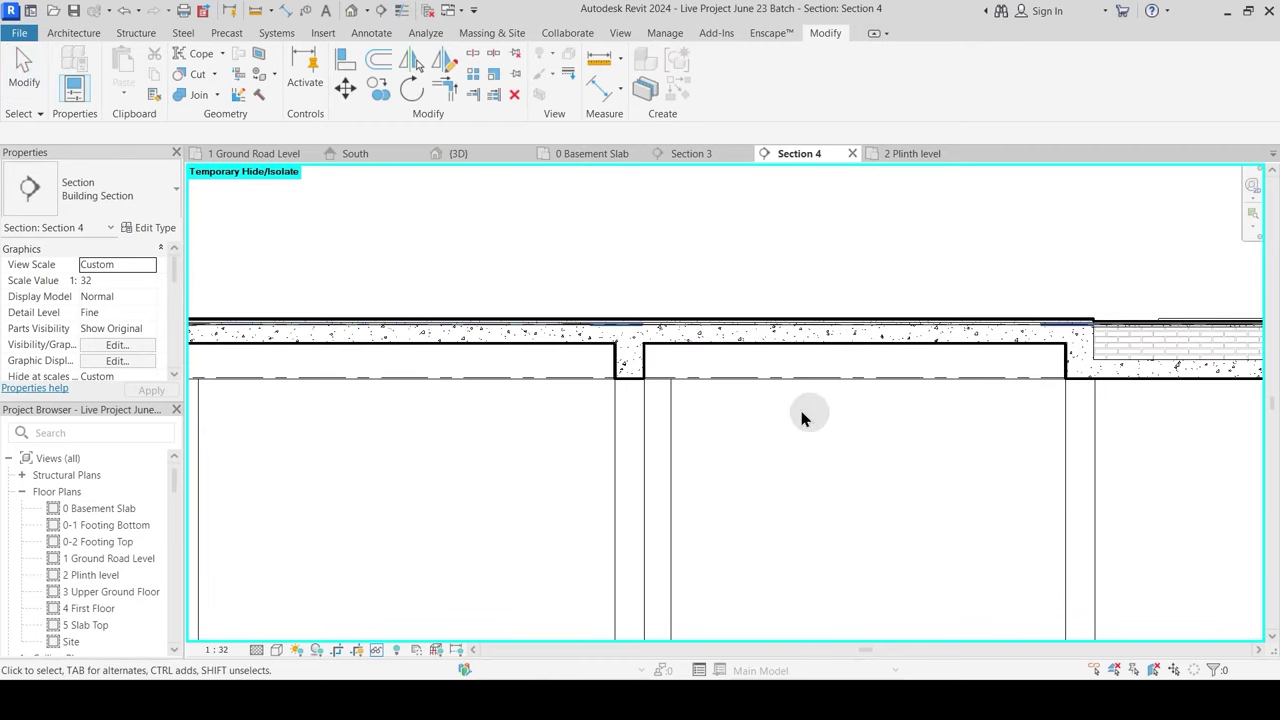
middle_click_drag(1066, 509, 838, 507)
scroll(900, 357, "up", 3)
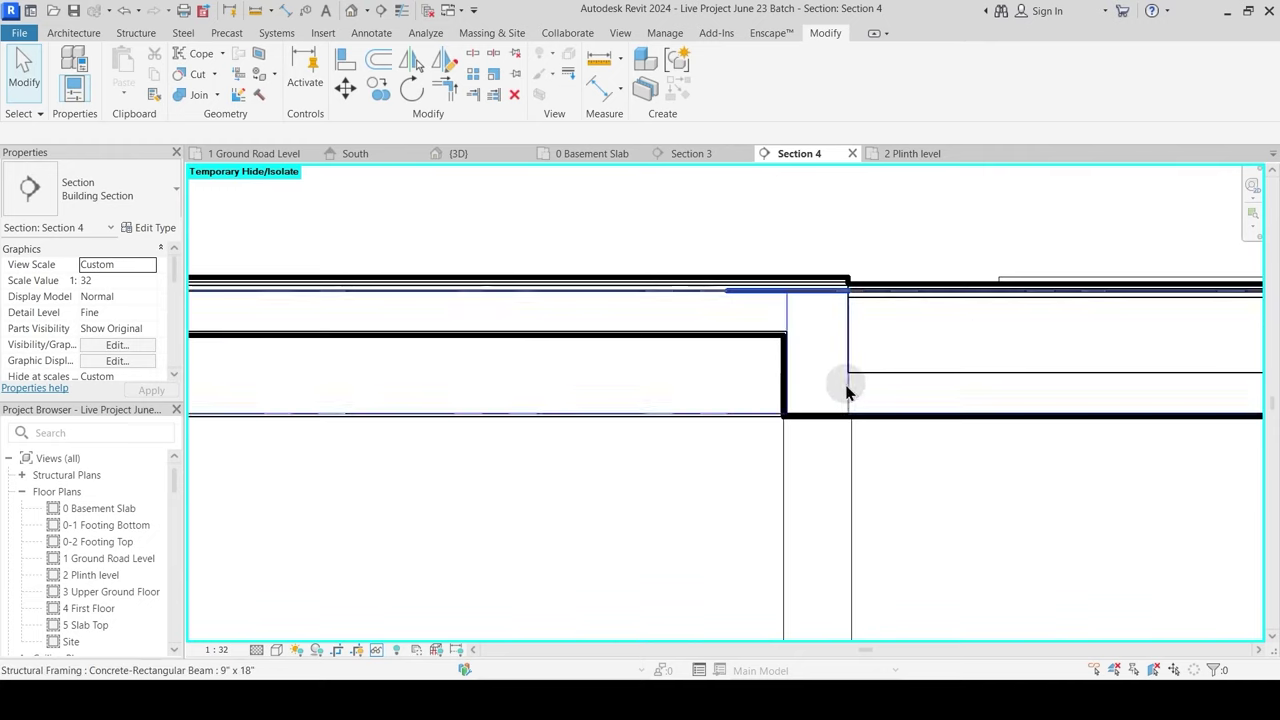
left_click(806, 298)
key("Escape")
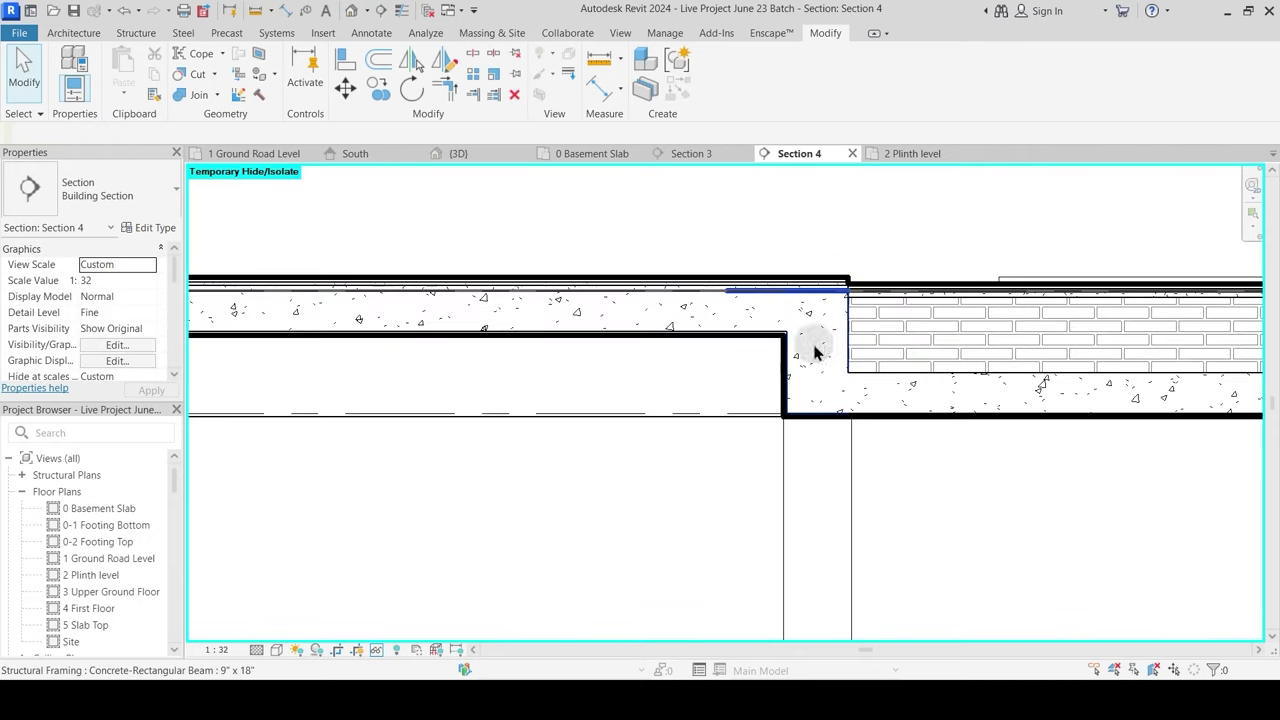
Step: Return to thin lines and shift the view right toward the ramp
scroll(703, 350, "down", 3)
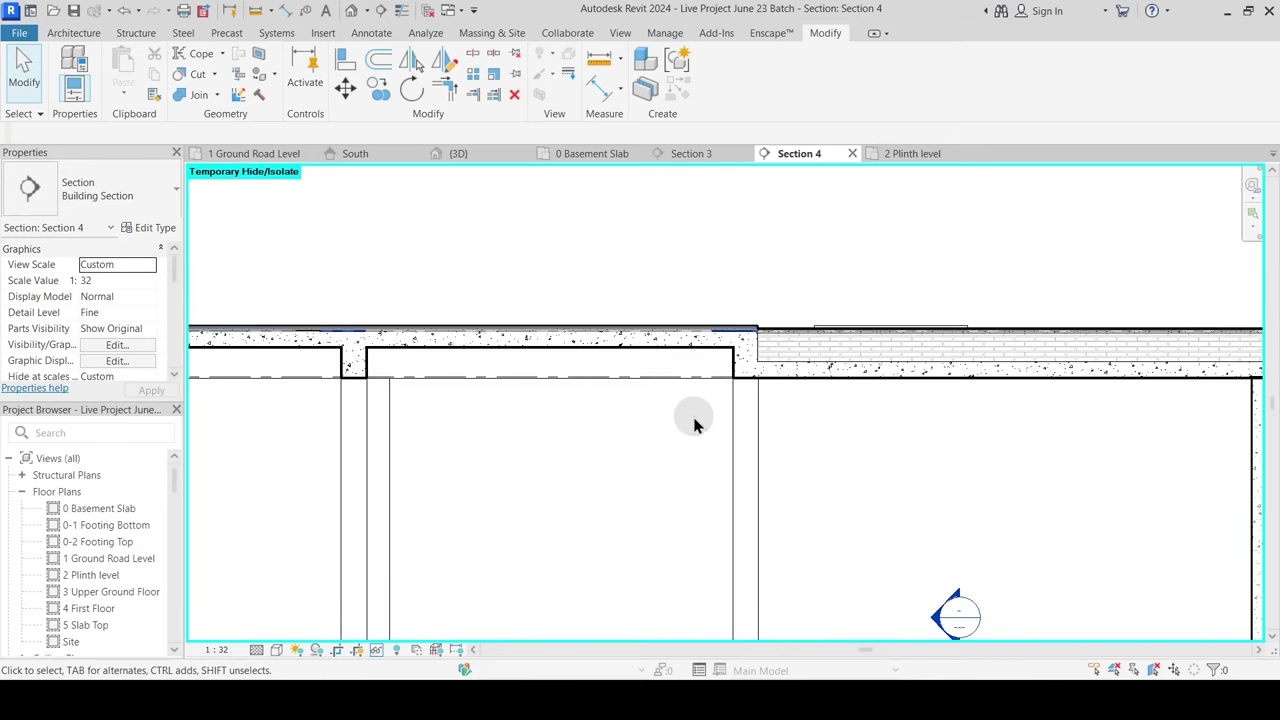
scroll(694, 351, "up", 2)
scroll(738, 336, "up", 1)
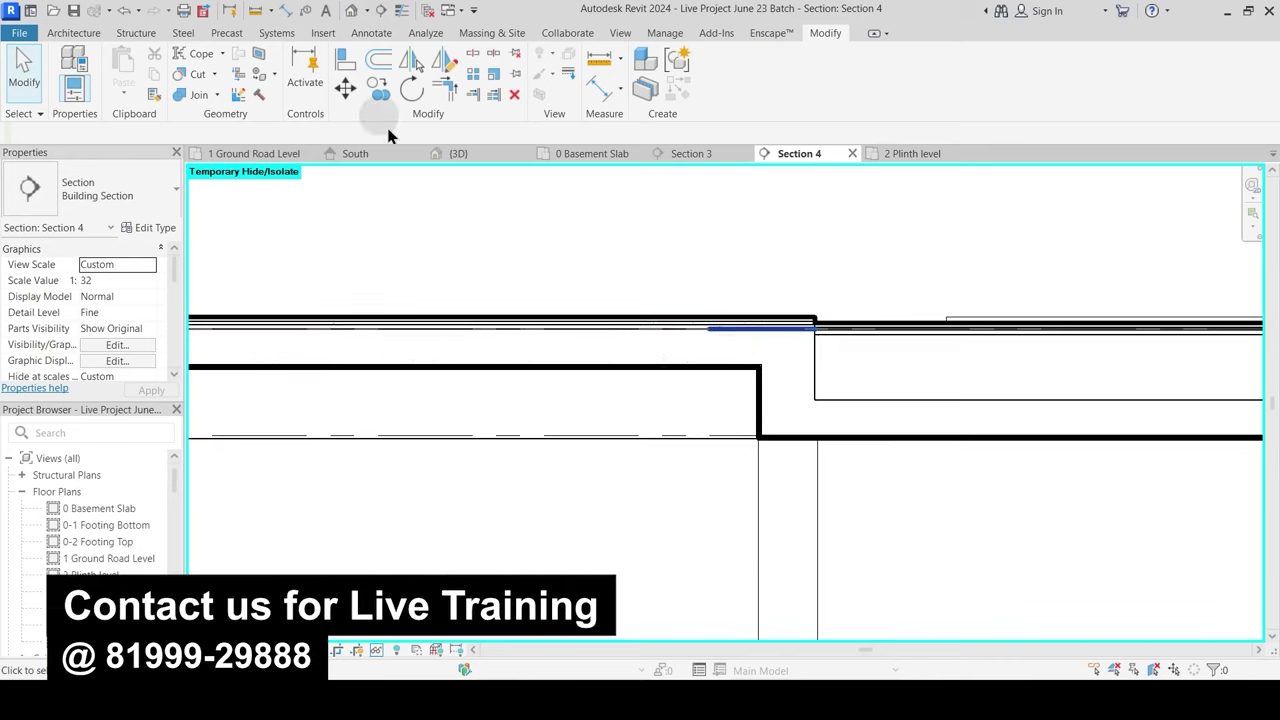
left_click(401, 11)
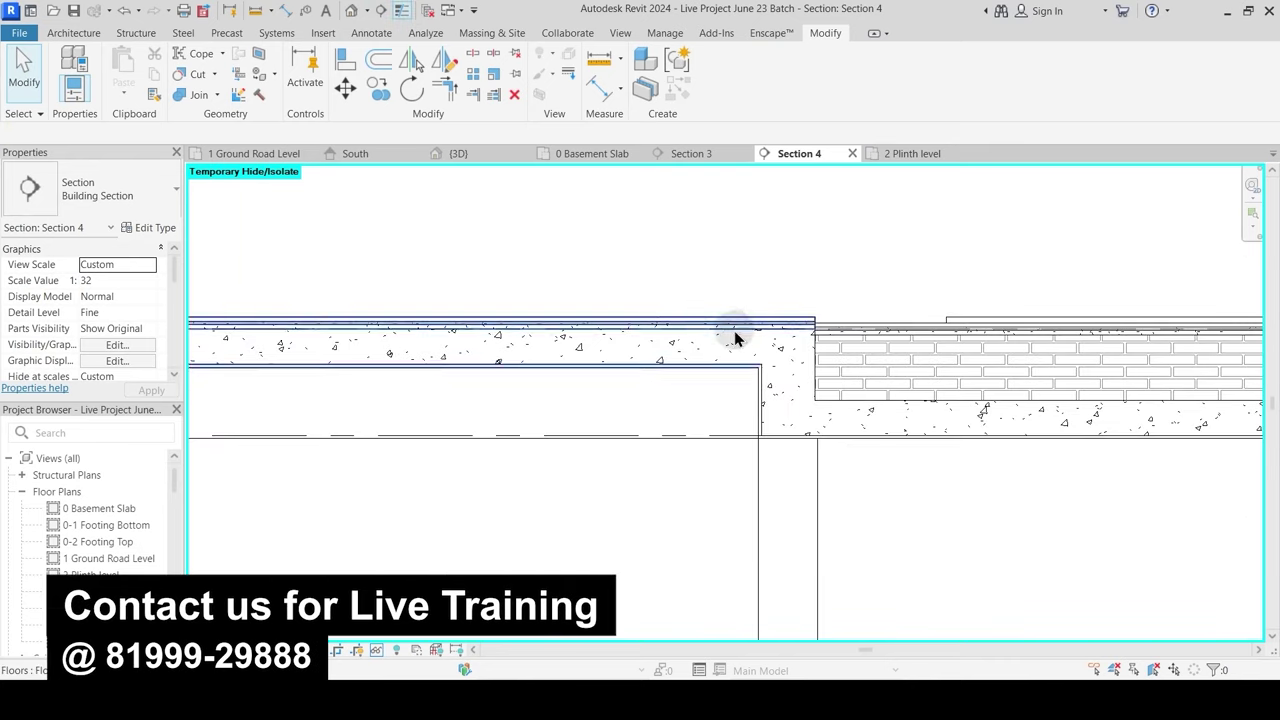
scroll(722, 342, "down", 2)
scroll(523, 474, "down", 3)
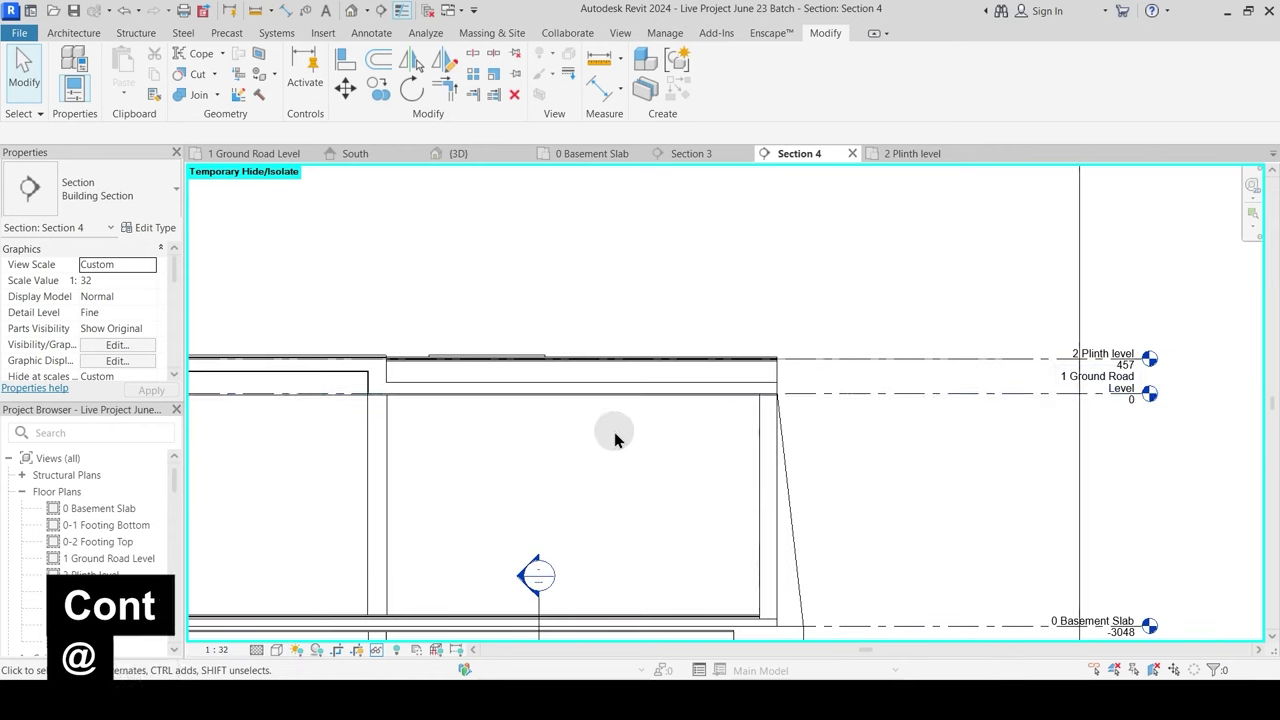
middle_click_drag(513, 322, 680, 325)
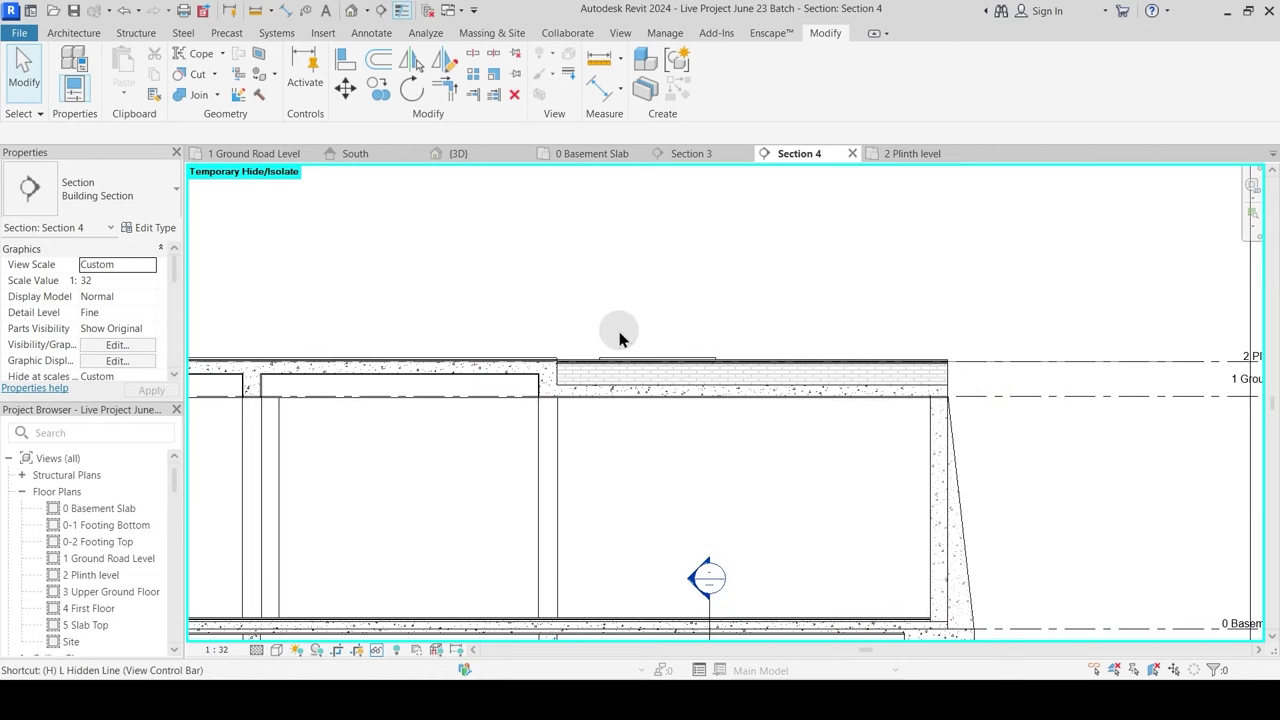
scroll(706, 357, "up", 4)
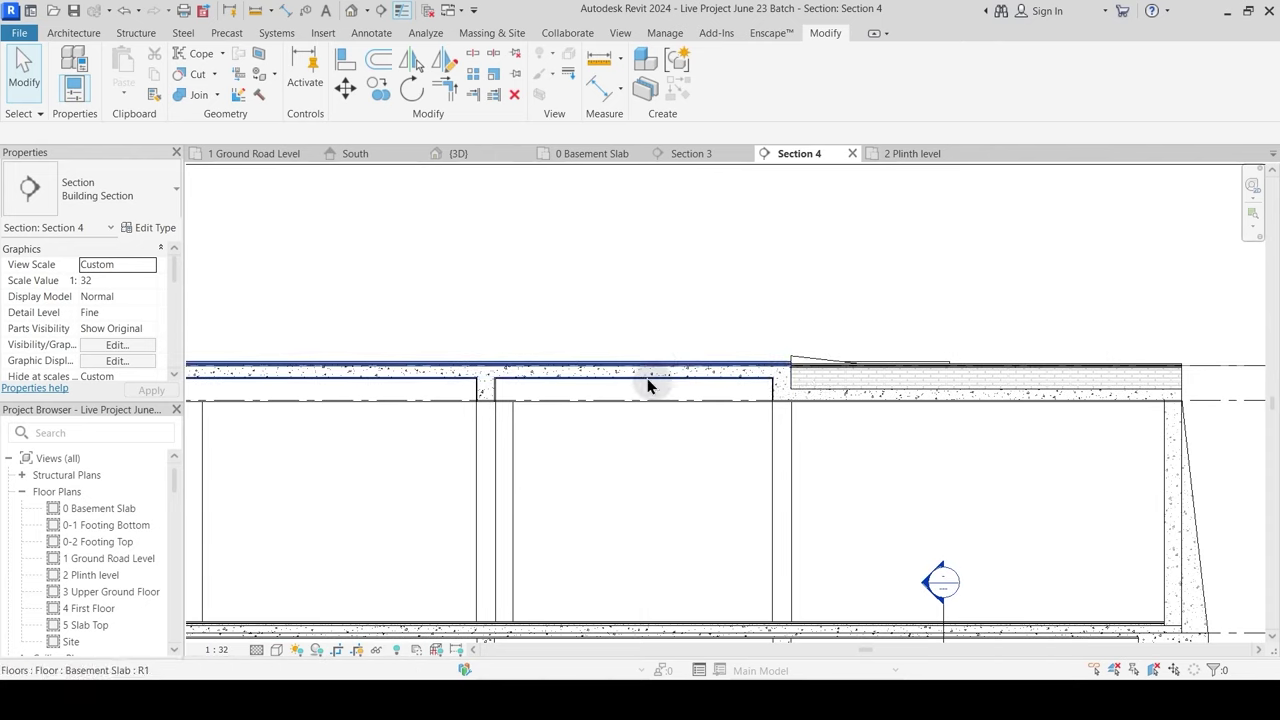
Step: Set Ramp 3's type maximum slope (1/x) to 10.2, after dismissing a ramp-too-short warning
left_click(778, 331)
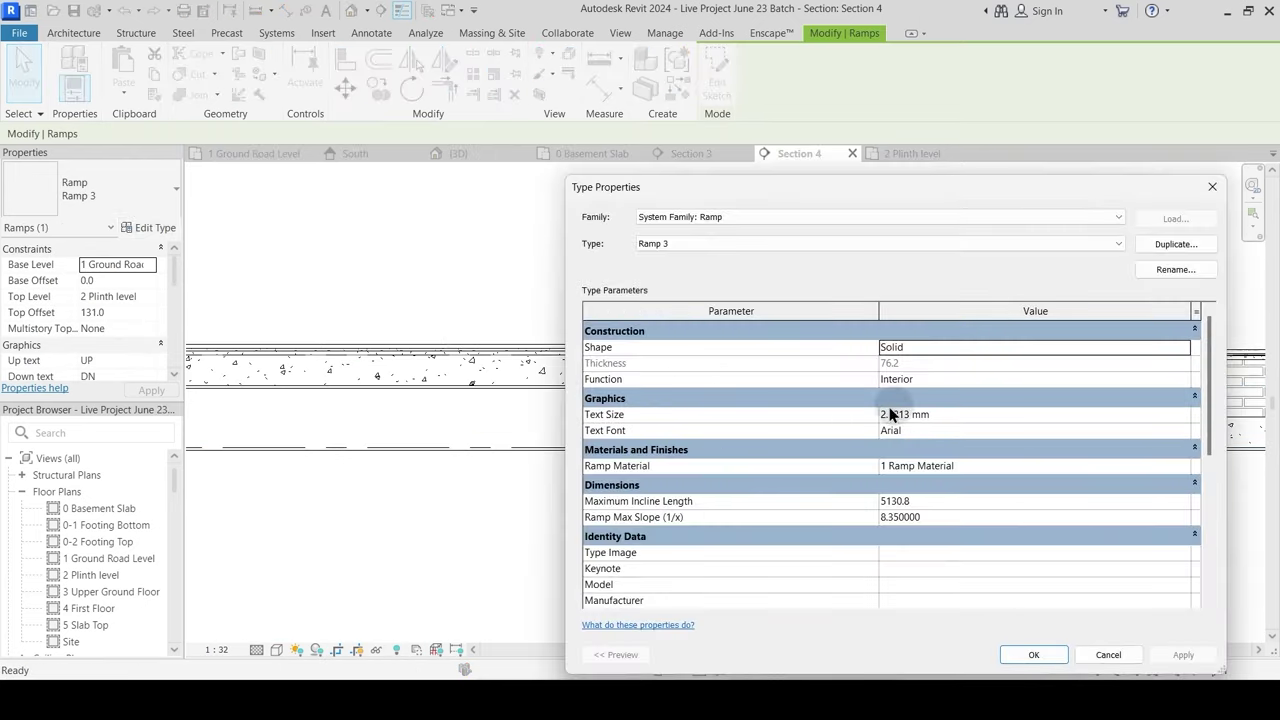
left_click_drag(882, 199, 210, 163)
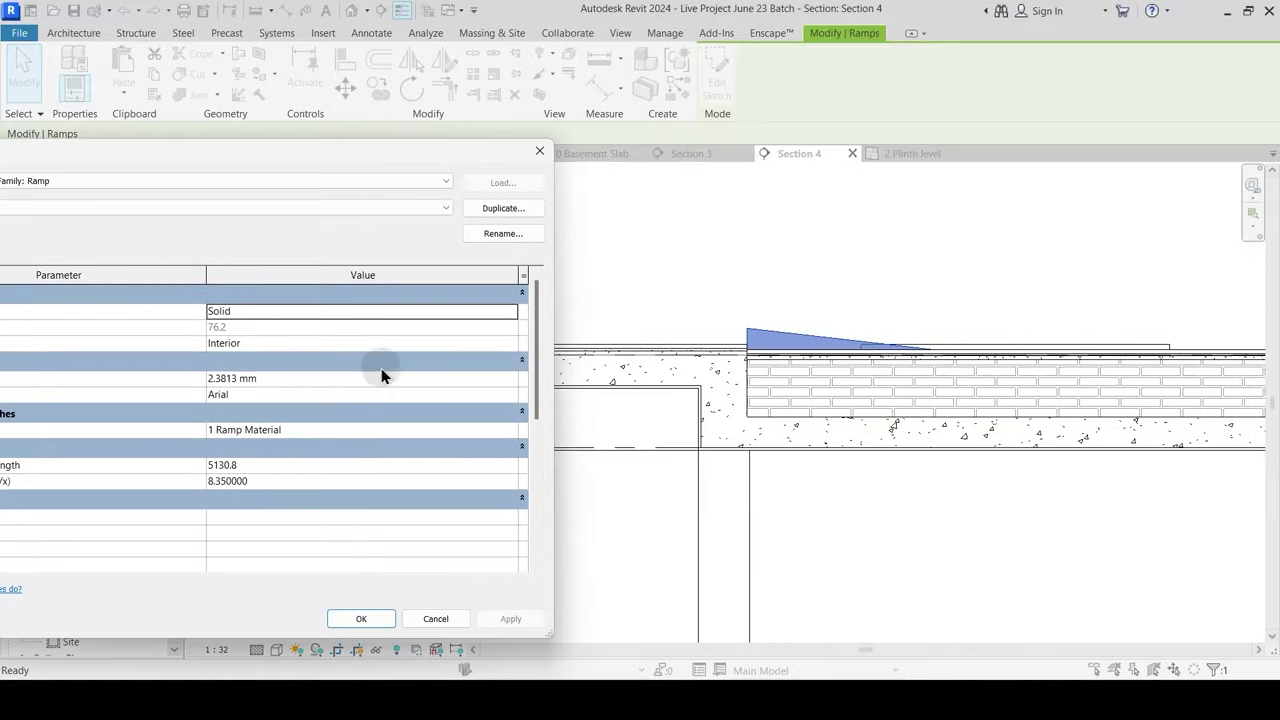
left_click(269, 481)
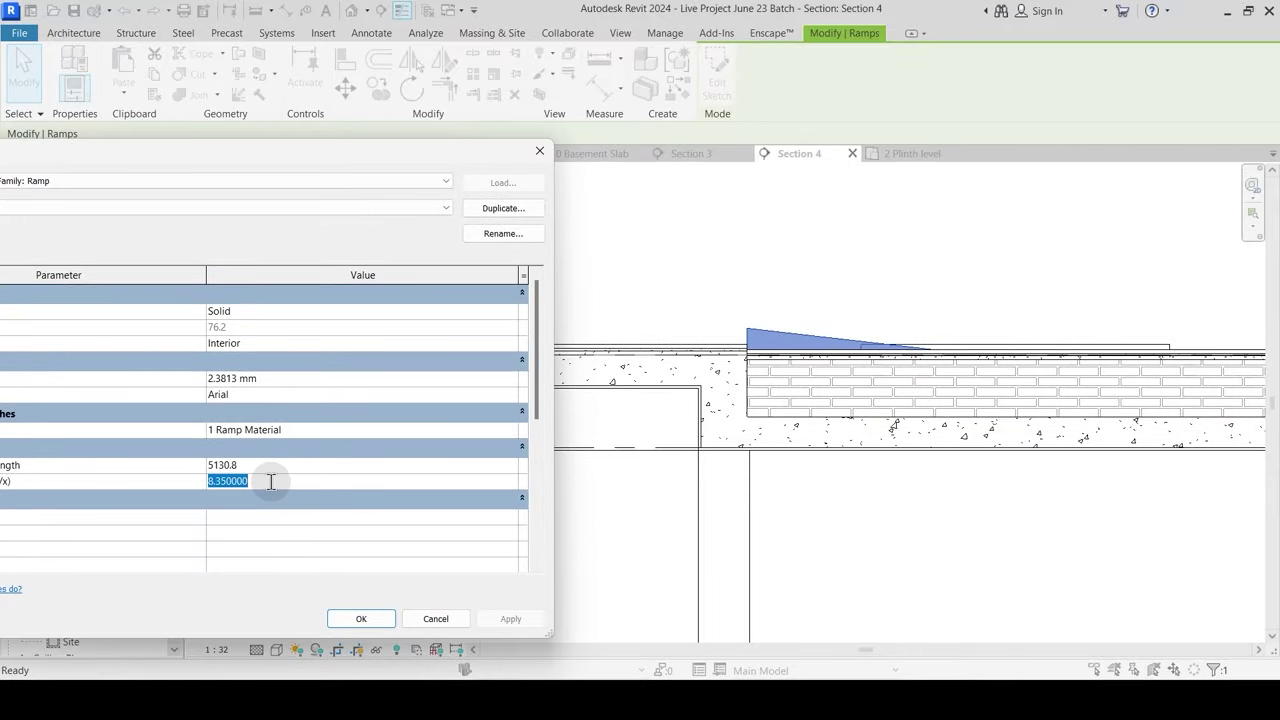
left_click(510, 619)
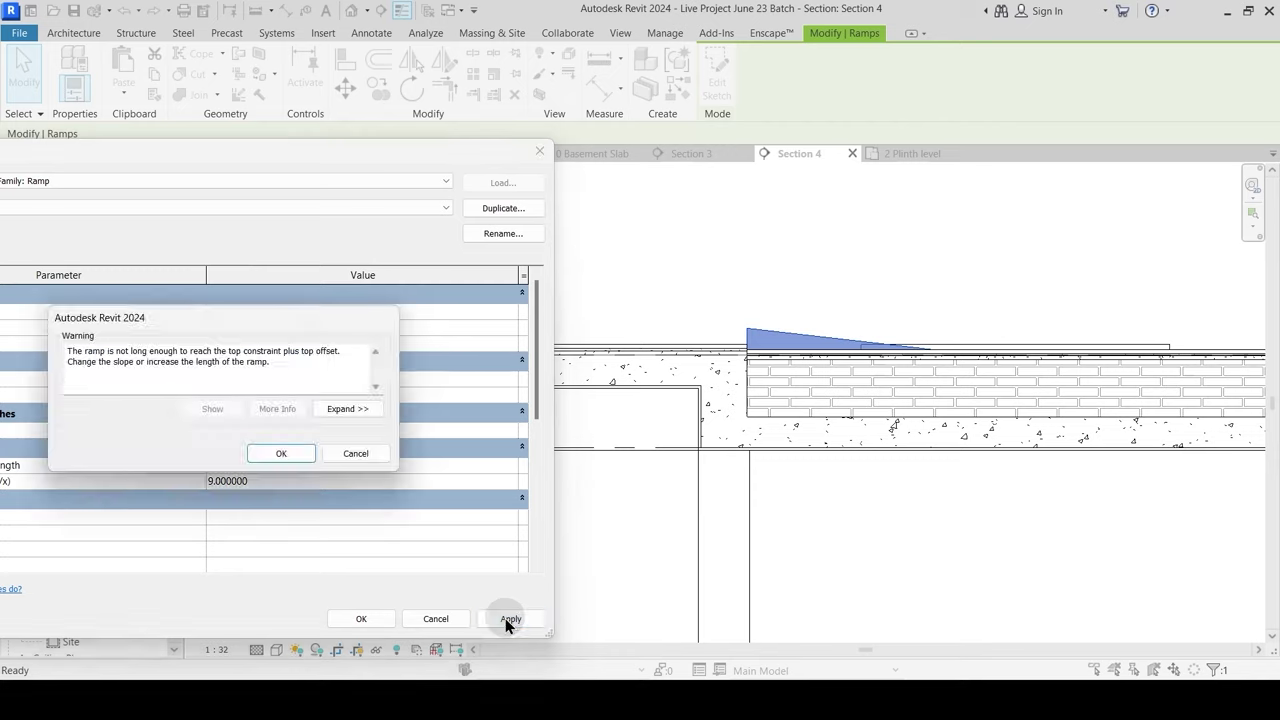
left_click(292, 455)
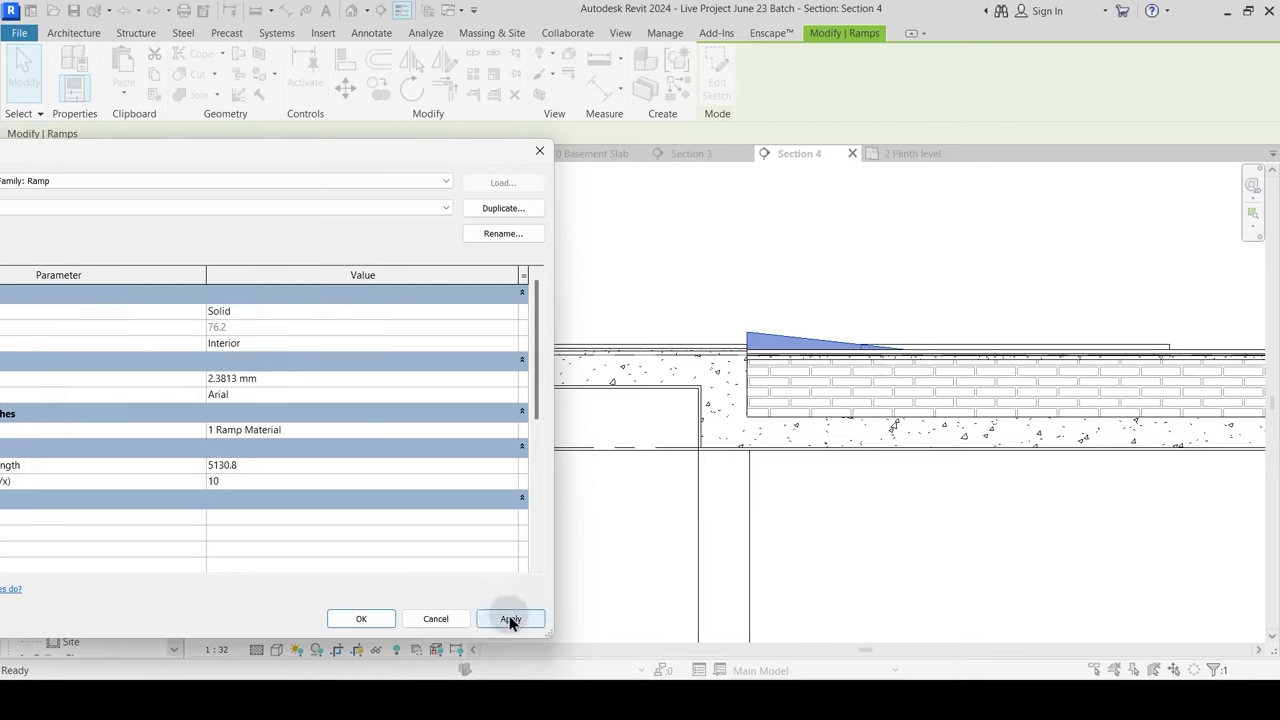
left_click(509, 619)
left_click(275, 481)
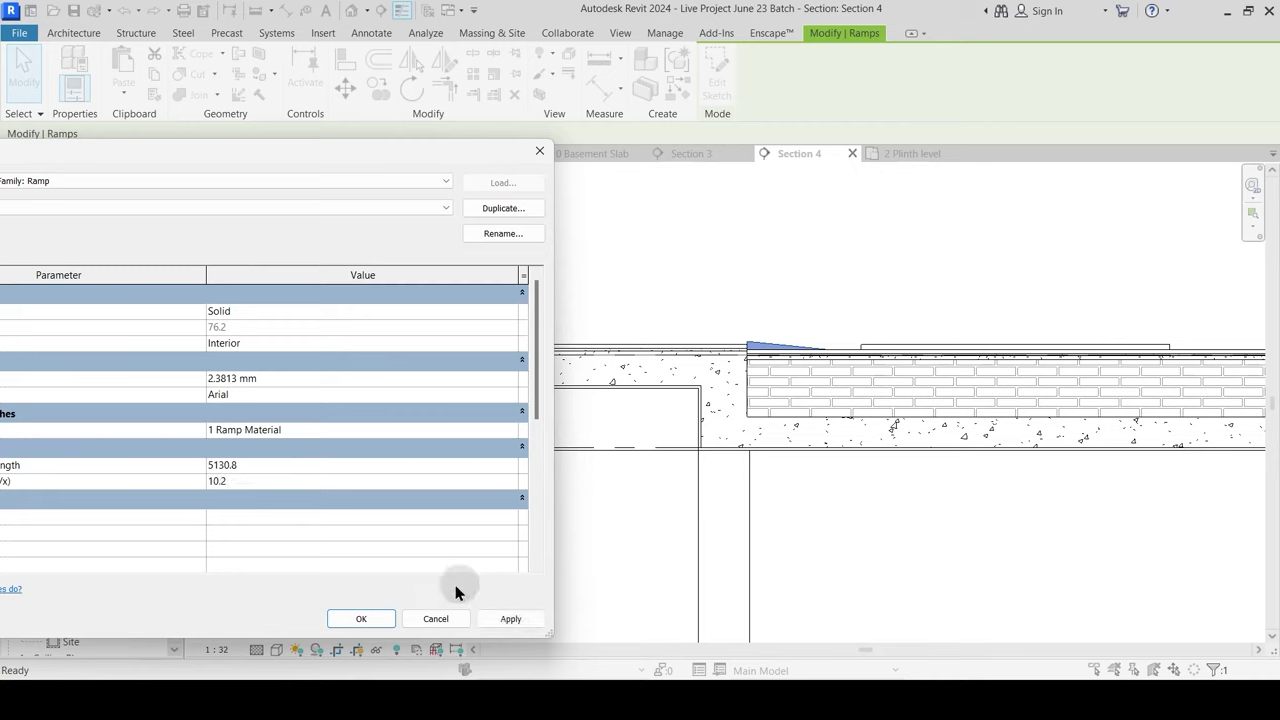
left_click(372, 618)
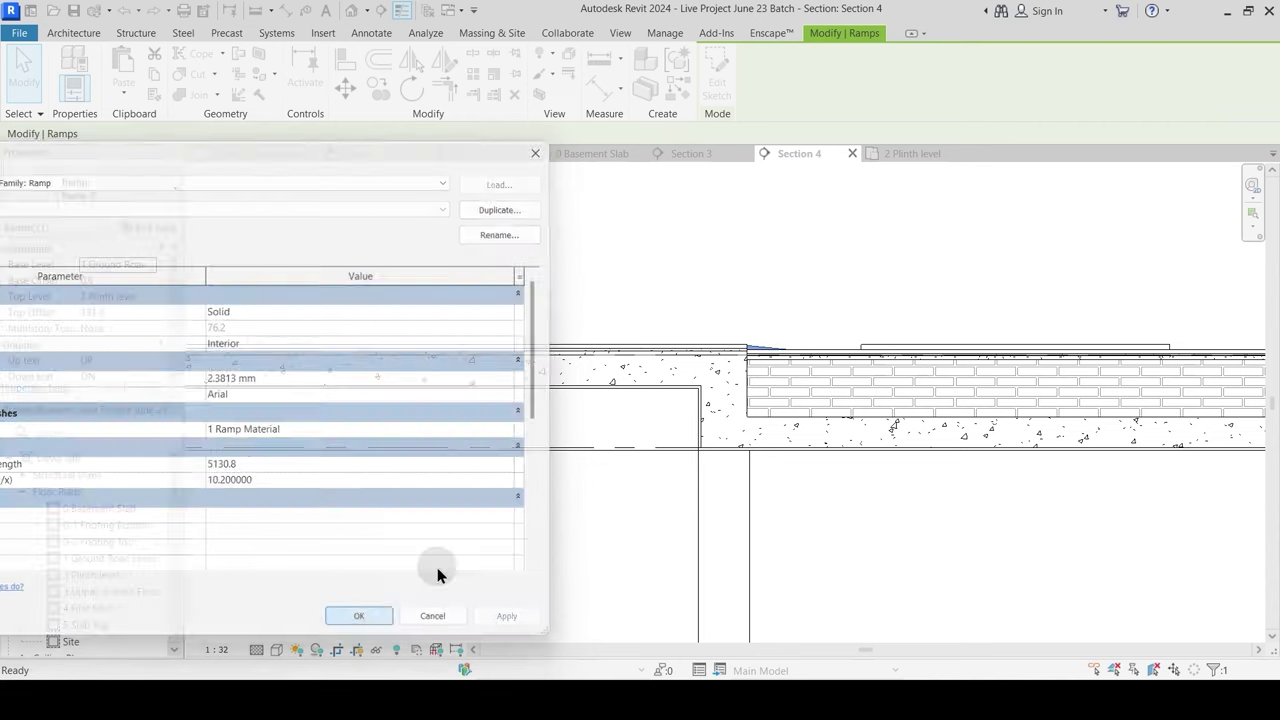
left_click(610, 481)
scroll(708, 462, "down", 4)
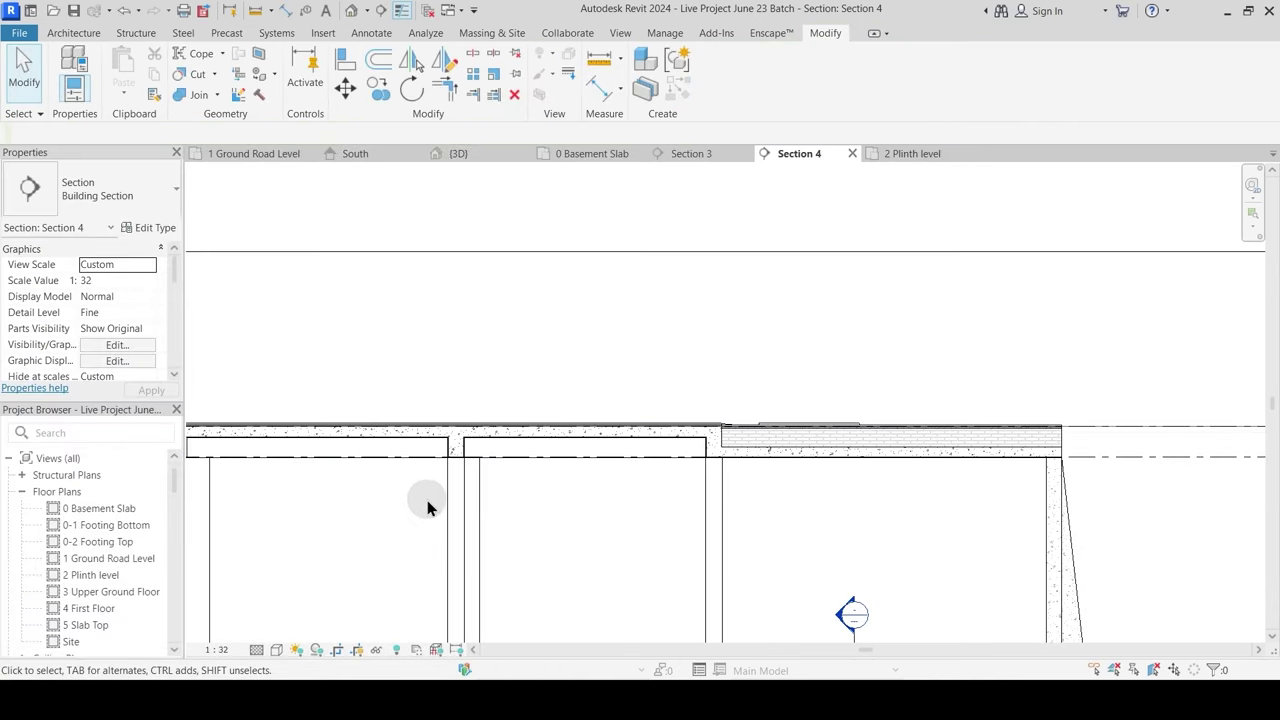
Step: On 1 Ground Road Level, drag the Section 4 line right and reopen Section 4
middle_click_drag(427, 500, 755, 445)
scroll(716, 448, "down", 1)
middle_click_drag(470, 435, 556, 335)
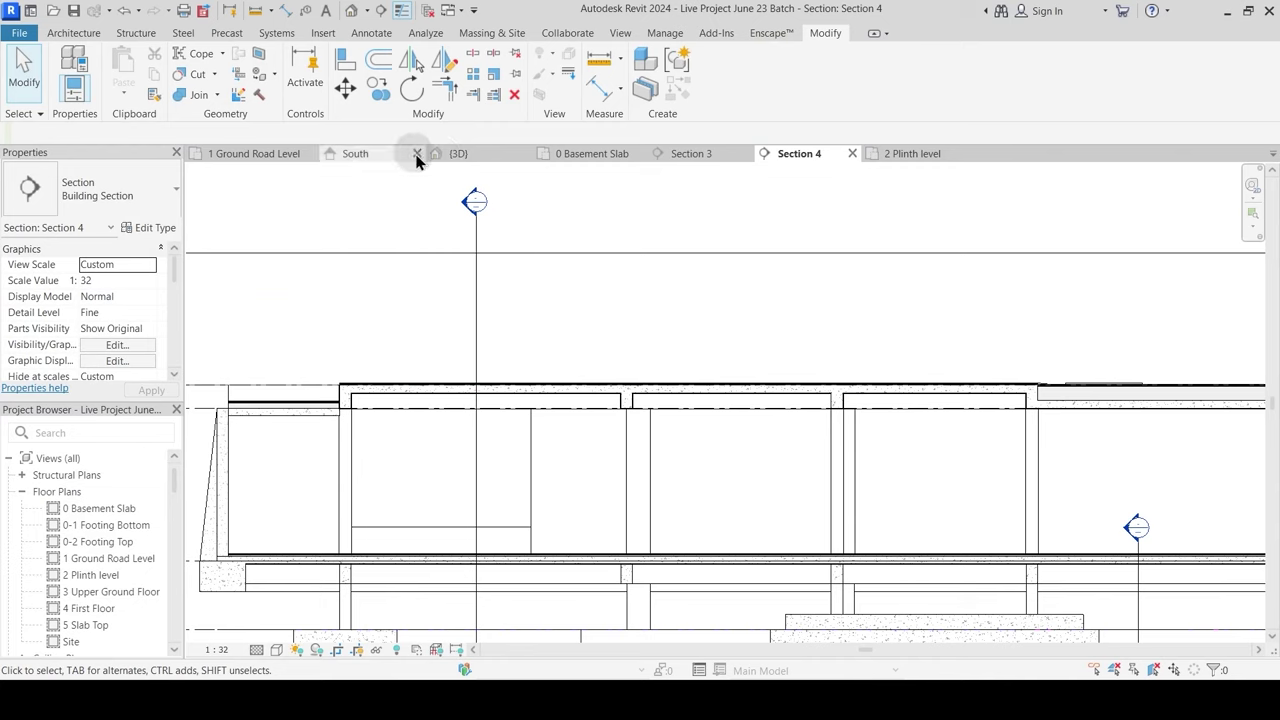
left_click(262, 153)
left_click(554, 252)
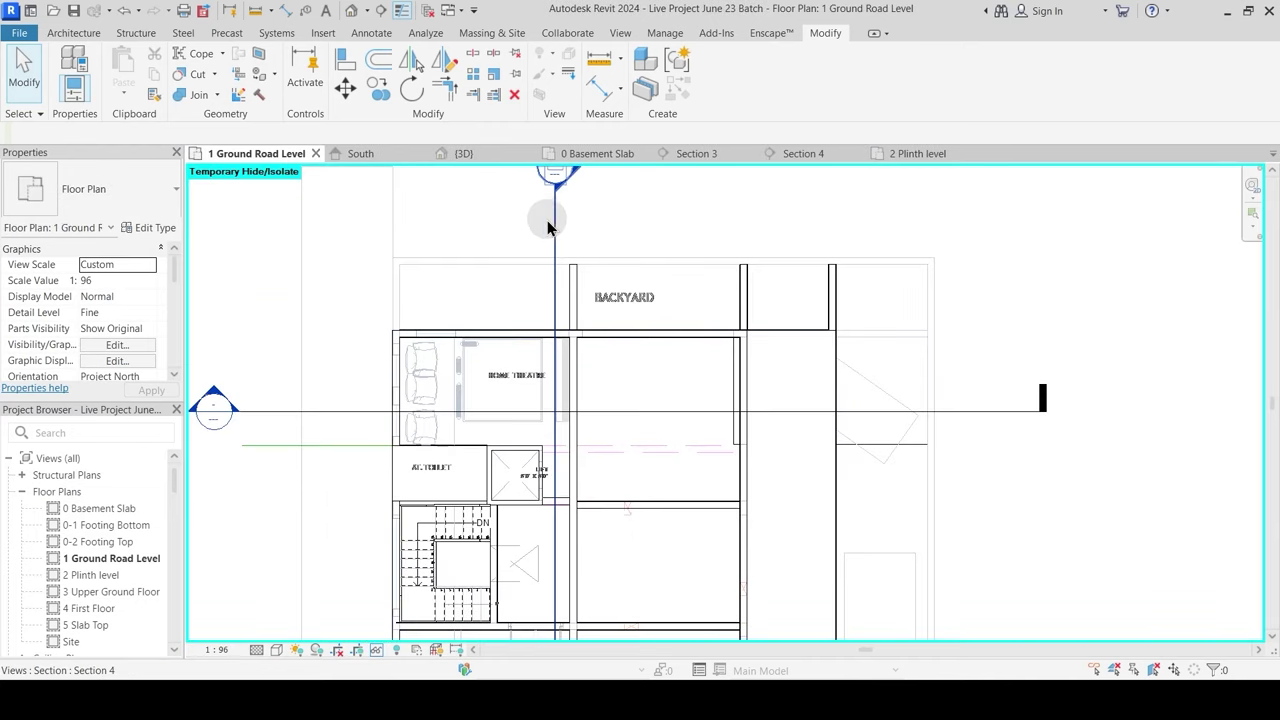
left_click_drag(611, 222, 640, 217)
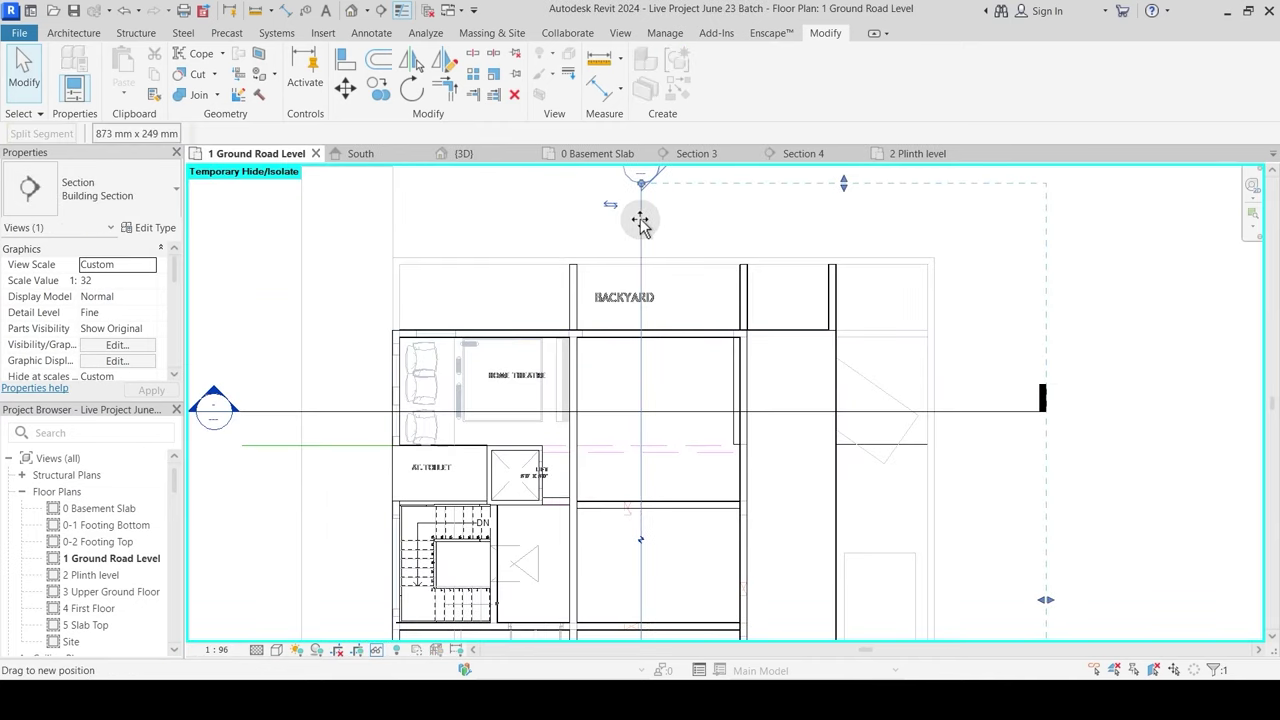
scroll(642, 220, "down", 1)
double_click(651, 195)
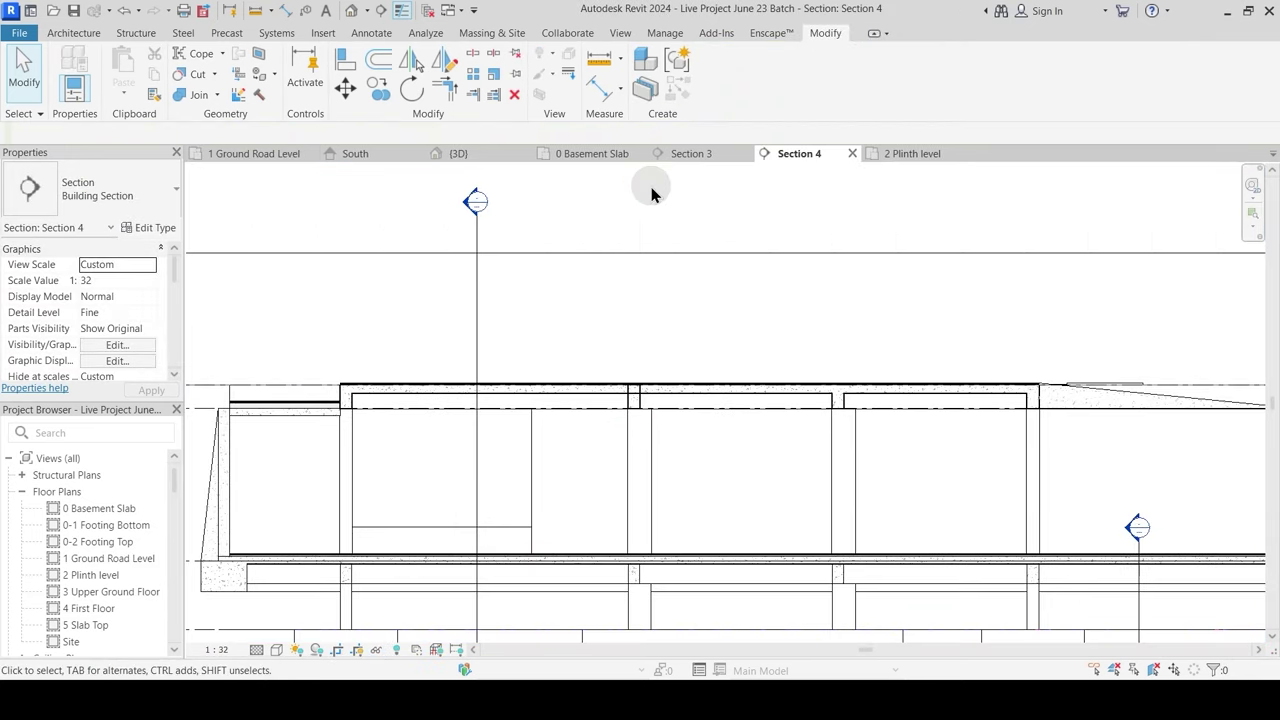
scroll(522, 444, "up", 5)
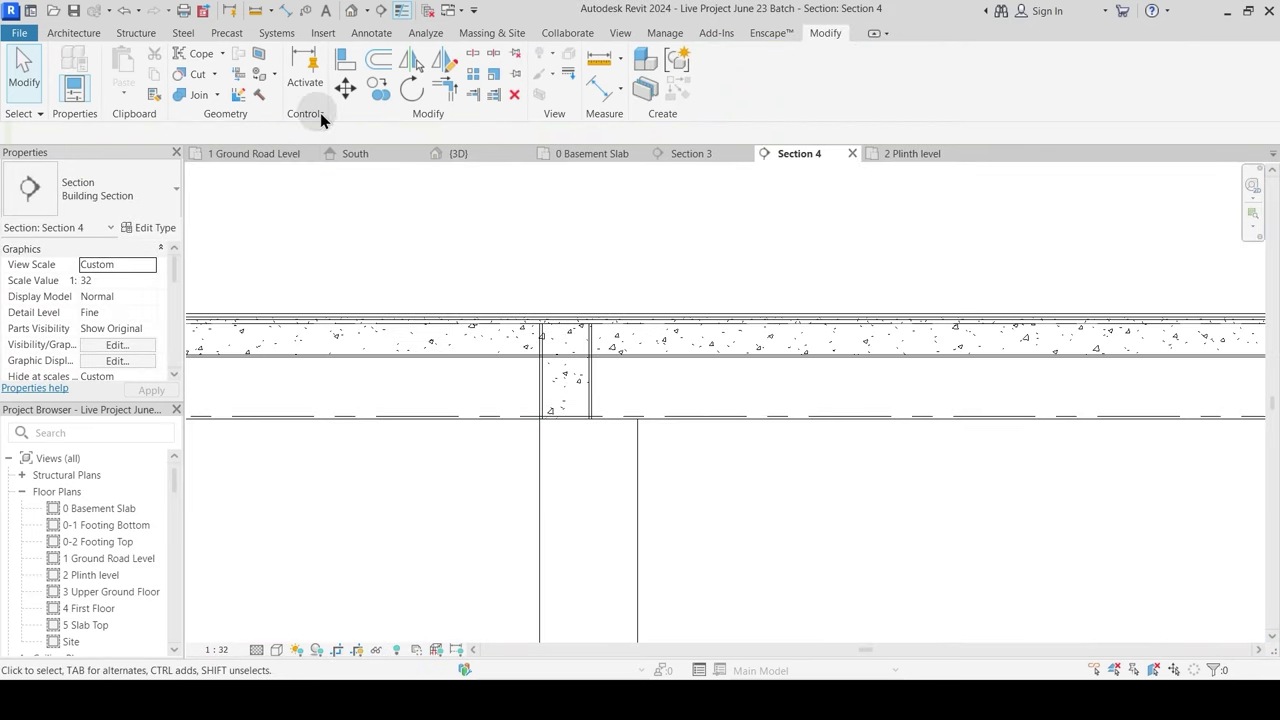
Step: Join the beam with the slab, then the slab with the wall
left_click(205, 98)
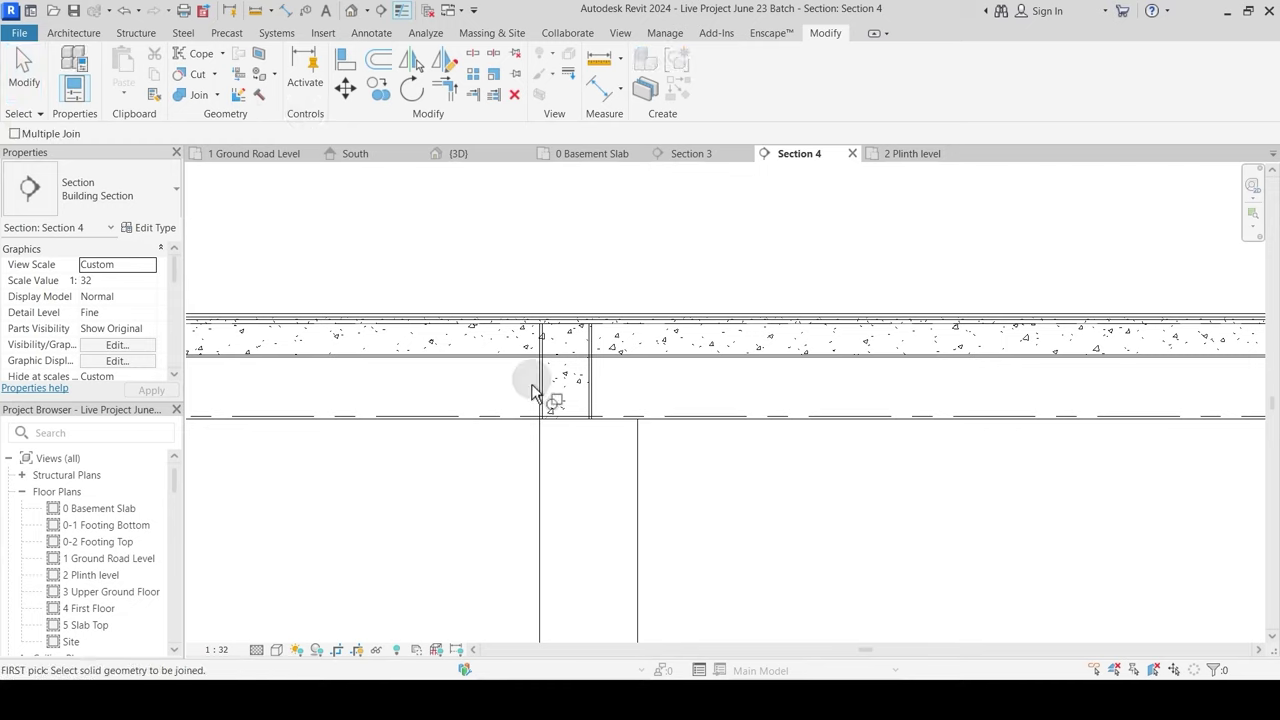
left_click(566, 340)
left_click(615, 350)
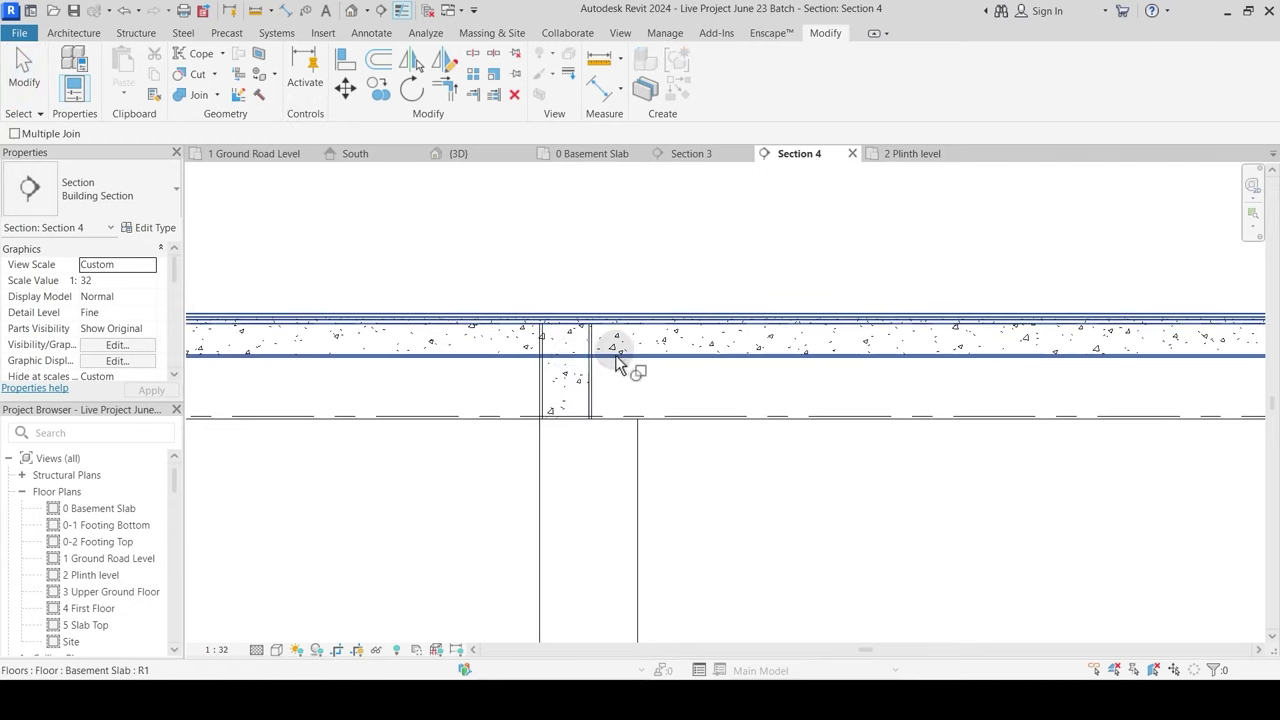
left_click(215, 97)
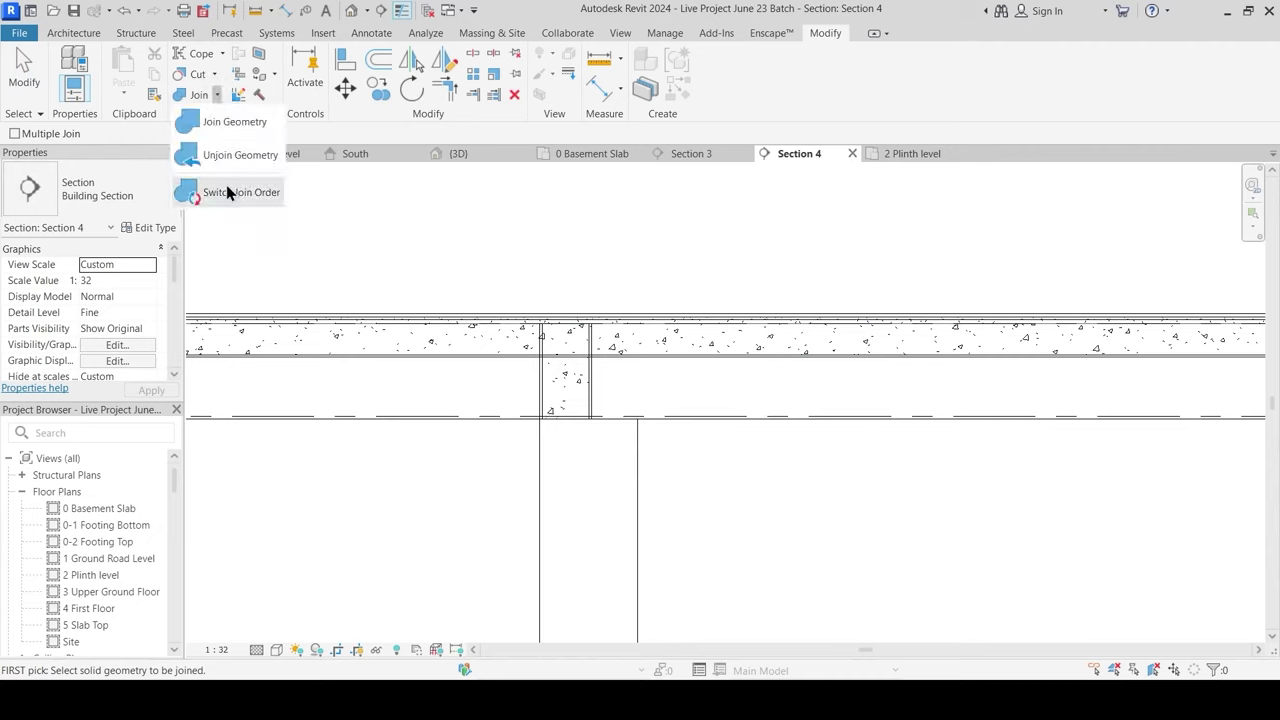
left_click(224, 121)
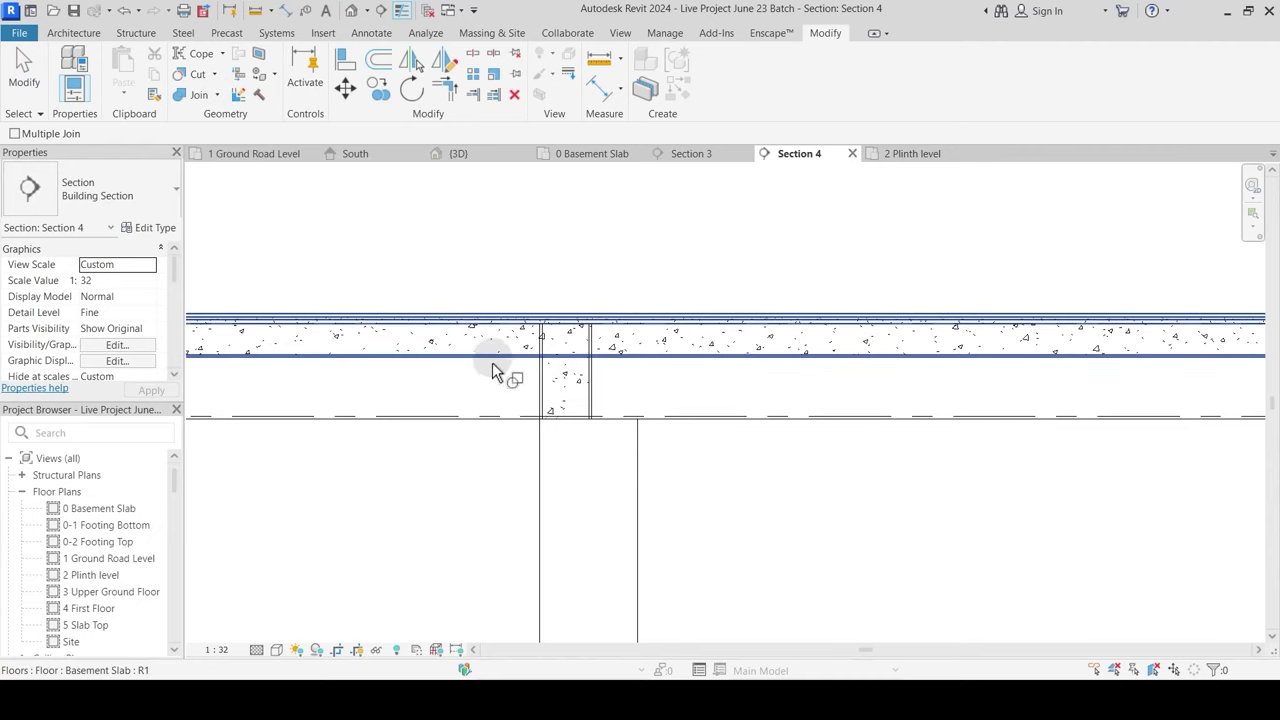
left_click(493, 371)
left_click(547, 390)
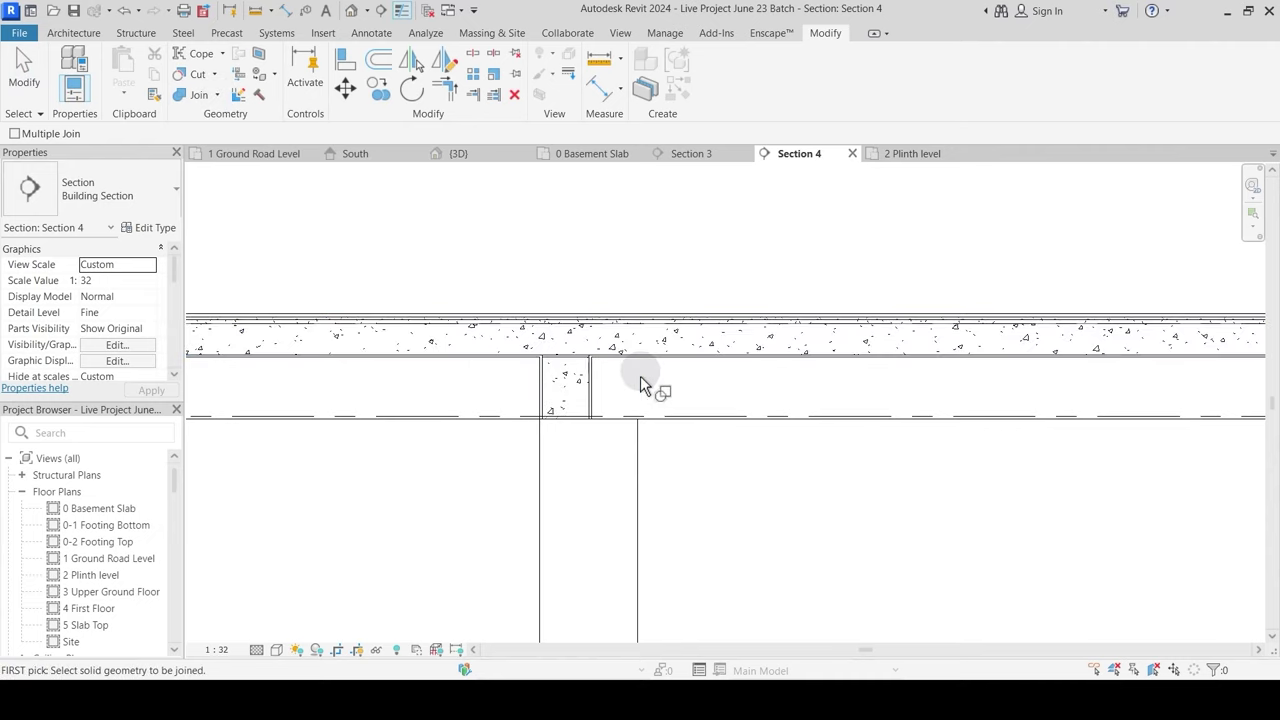
Step: Switch the join order between the beam and the slab
left_click(219, 96)
left_click(232, 191)
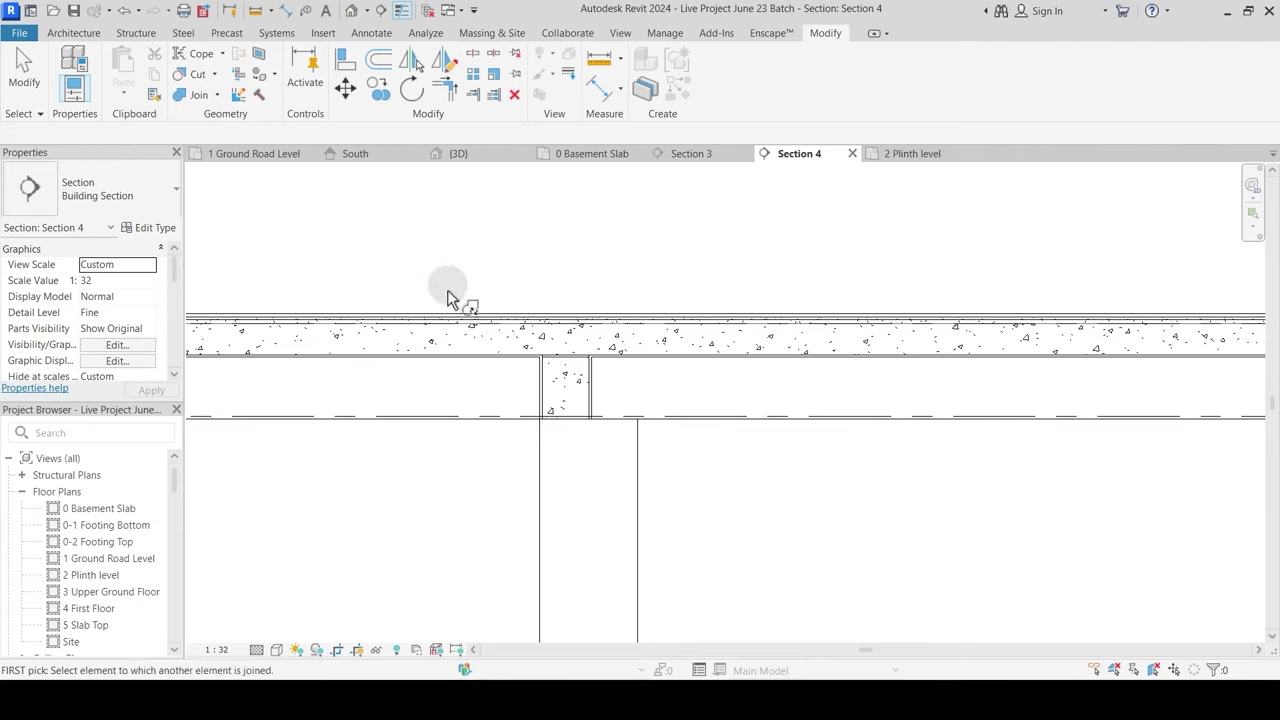
left_click(565, 345)
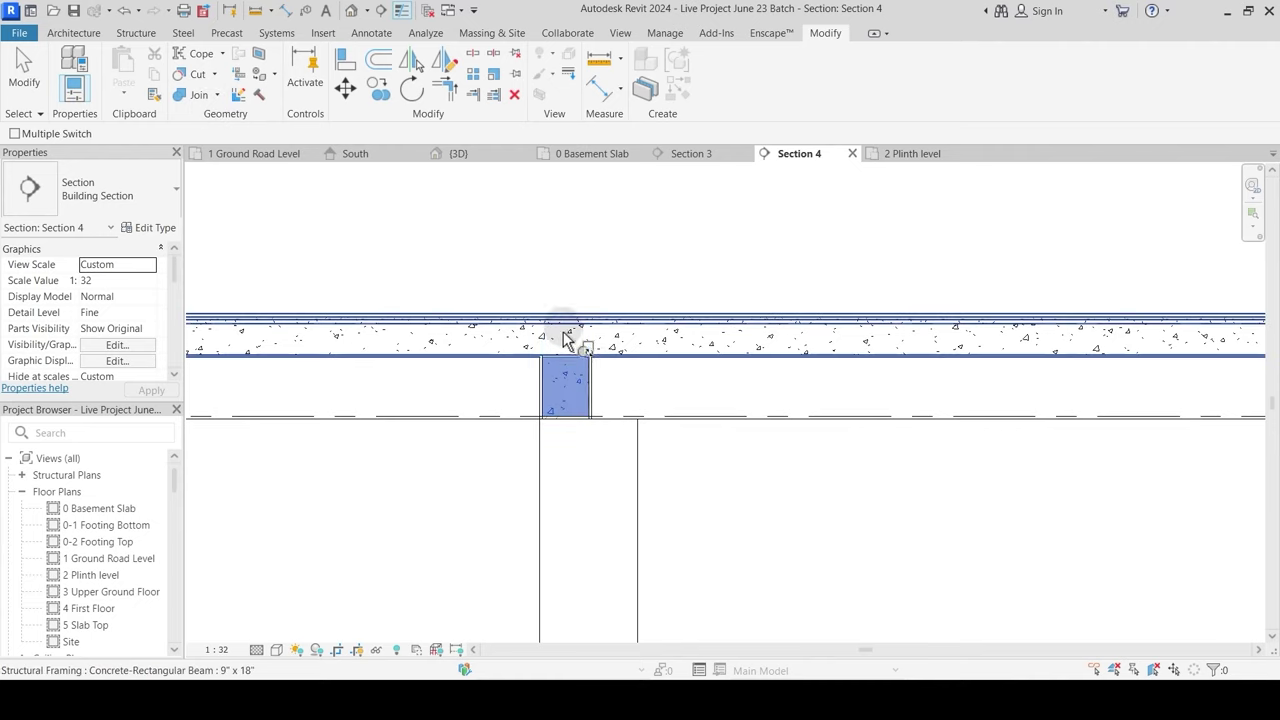
left_click(612, 358)
key("Escape")
scroll(657, 392, "down", 1)
Step: Clear the selection and return to the 1 Ground Road Level plan
middle_click_drag(634, 460, 740, 476)
scroll(757, 402, "down", 1)
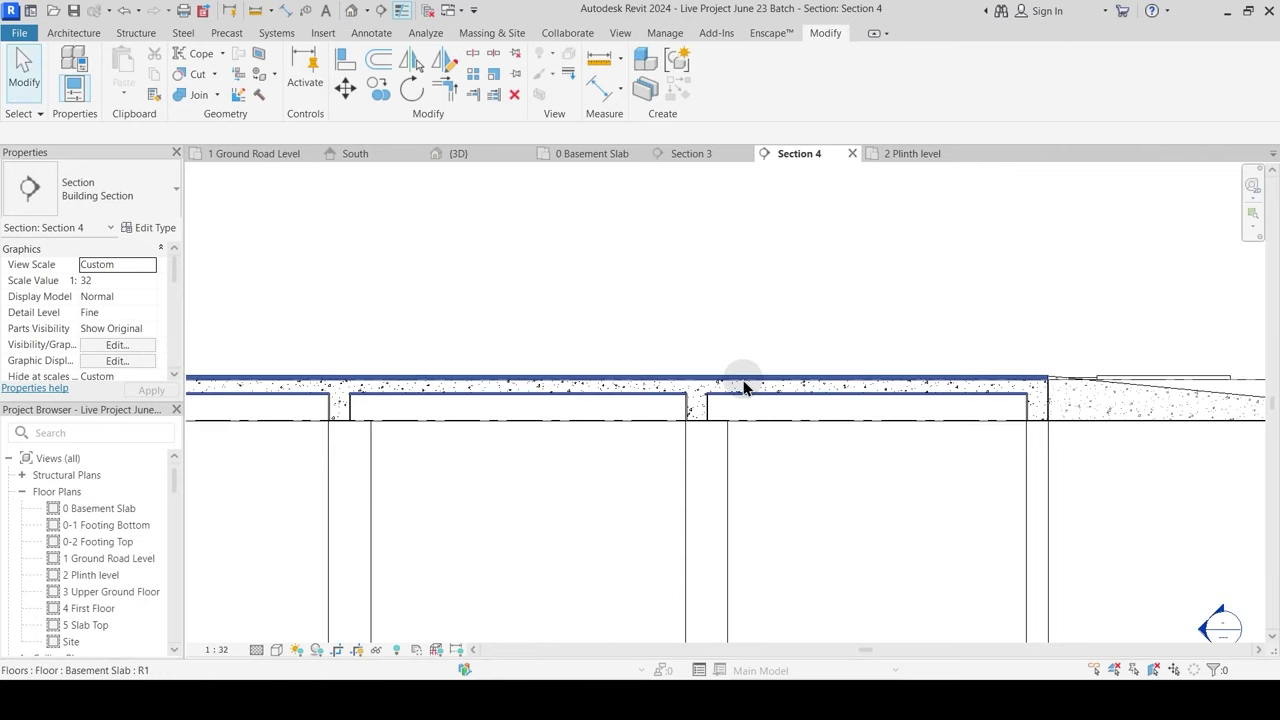
left_click(672, 252)
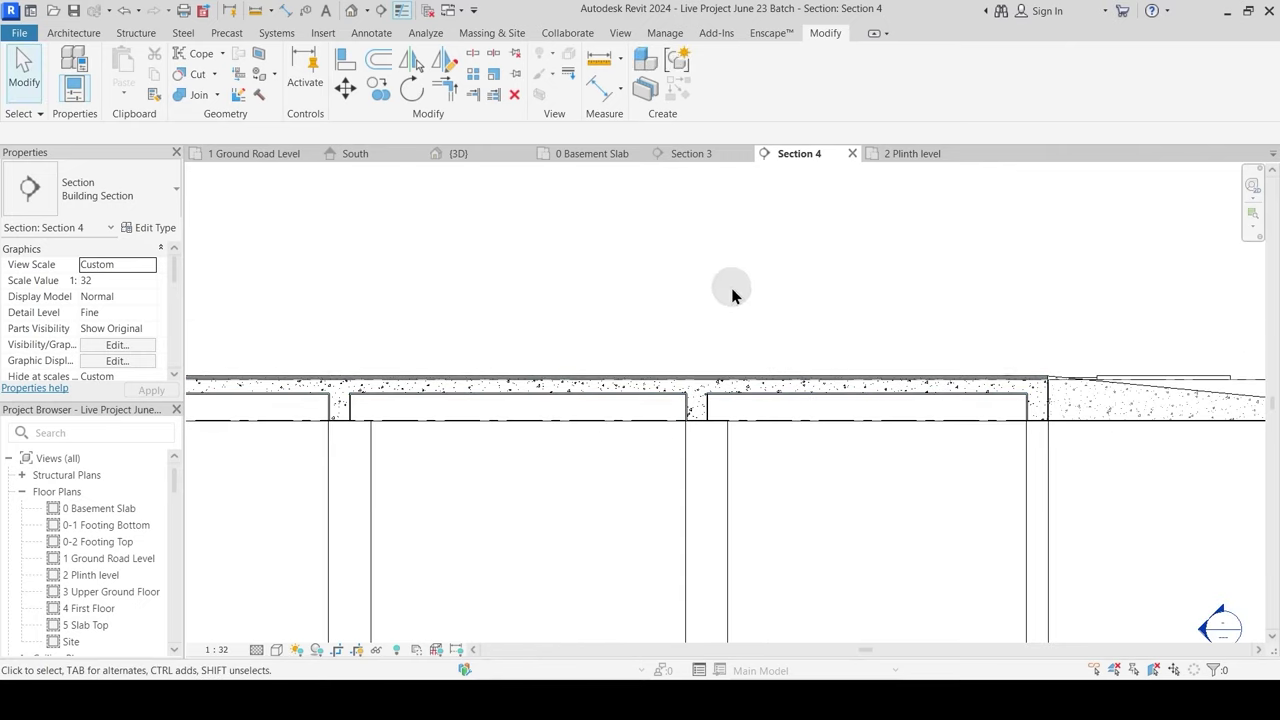
middle_click_drag(732, 292, 624, 281)
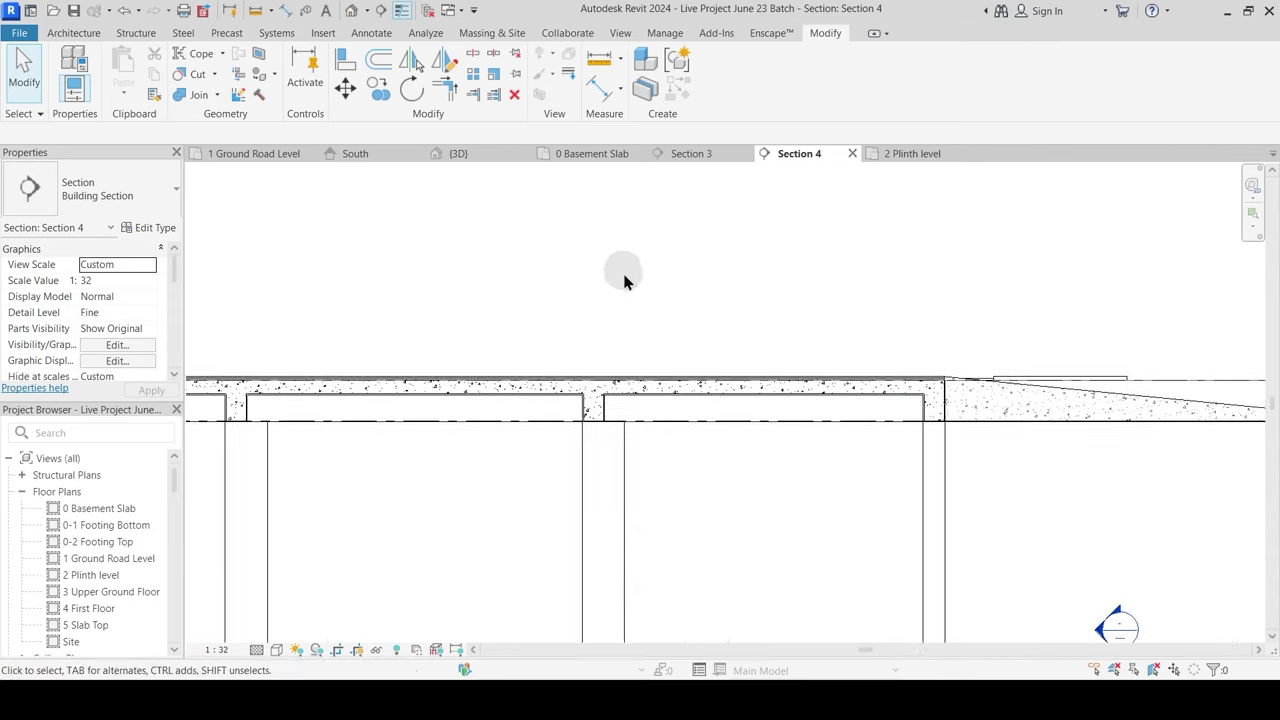
left_click(278, 152)
middle_click_drag(597, 414, 574, 323)
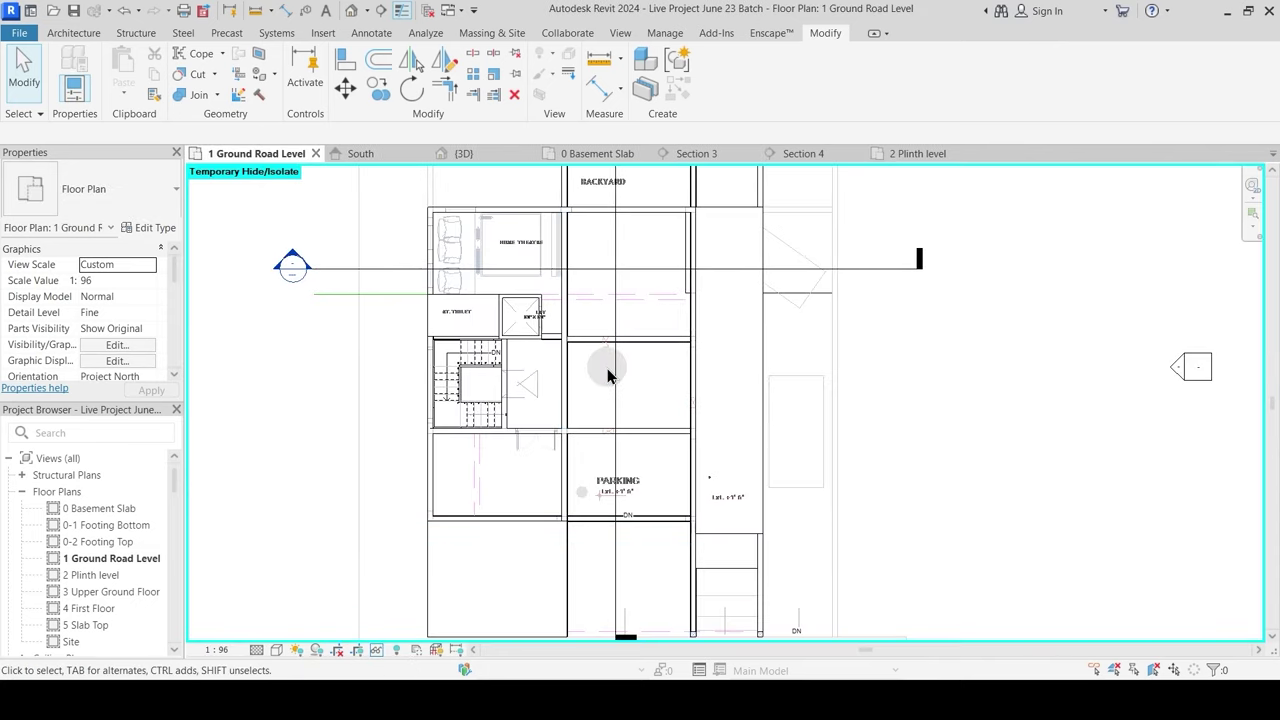
Step: Extend the lower end of the Section 4 cut line downward in the floor plan
scroll(607, 369, "down", 2)
left_click(613, 510)
middle_click_drag(660, 563, 647, 496)
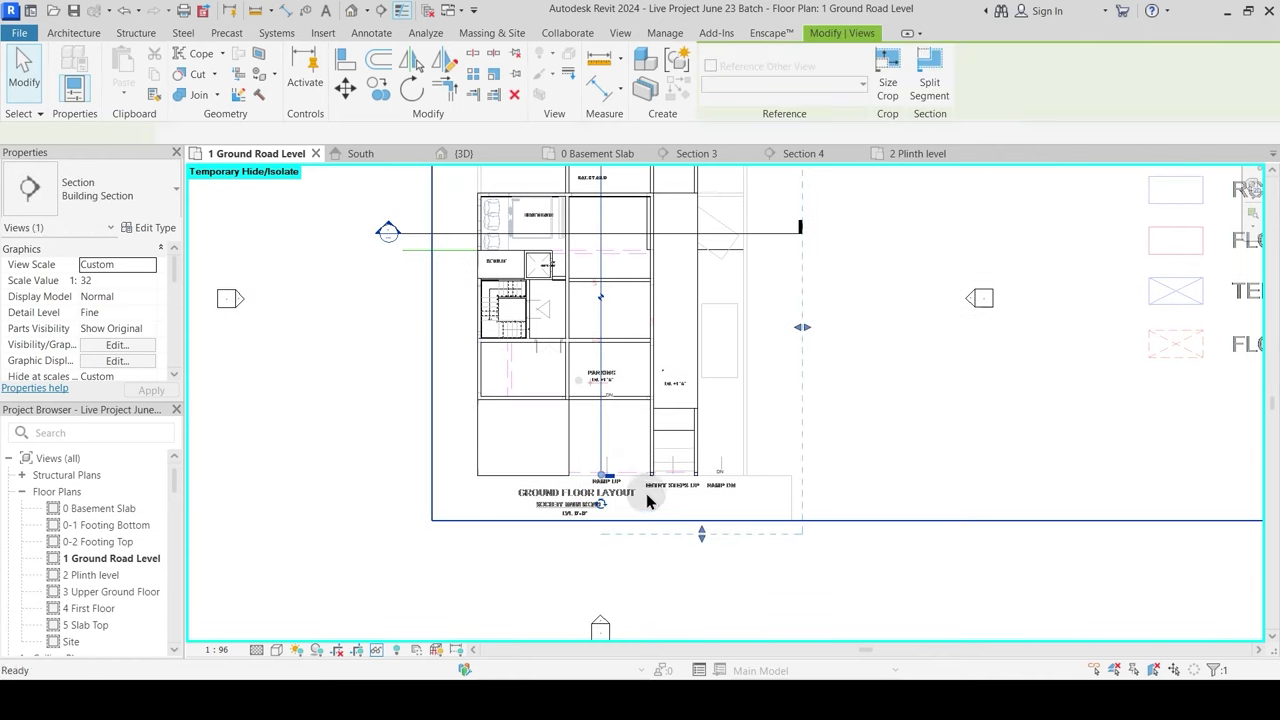
key("Escape")
left_click_drag(602, 476, 603, 543)
middle_click_drag(652, 349, 659, 475)
key("Escape")
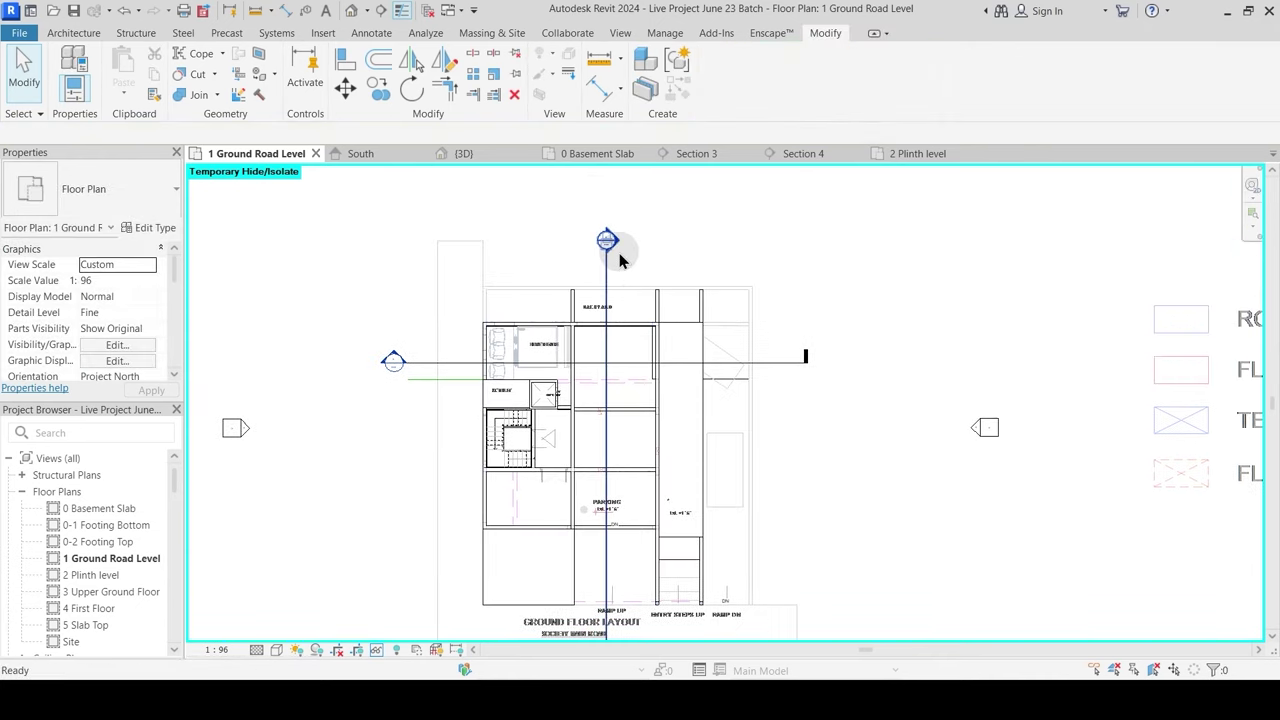
Step: Open Section 4, inspect along the slab edge, and switch between thick and thin lines
double_click(617, 251)
middle_click_drag(889, 404, 655, 406)
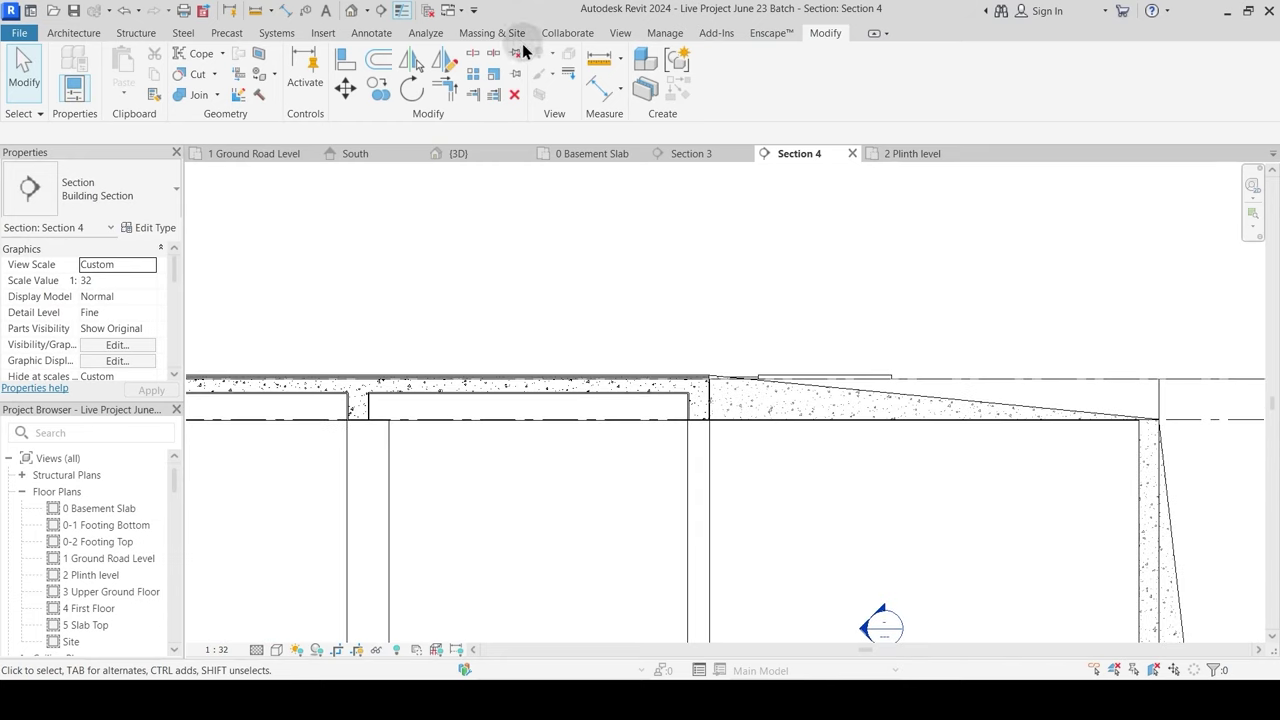
left_click(407, 12)
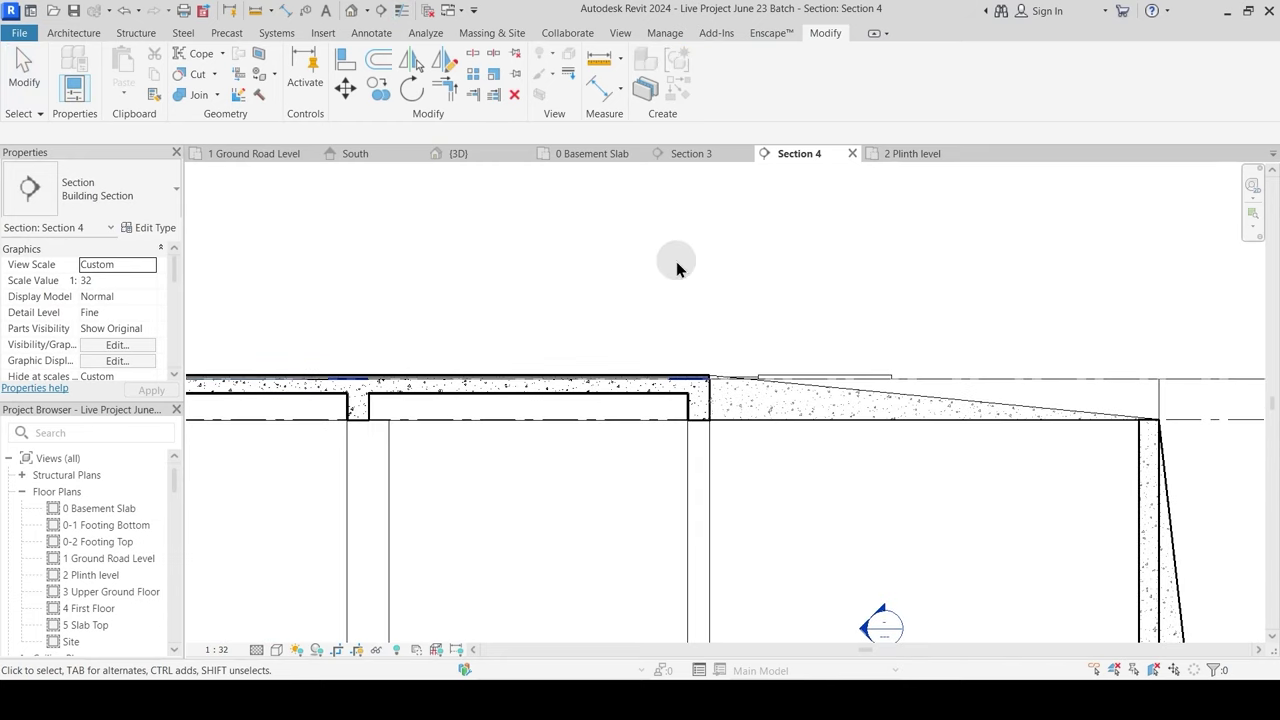
left_click(400, 14)
left_click(400, 14)
scroll(709, 340, "up", 4)
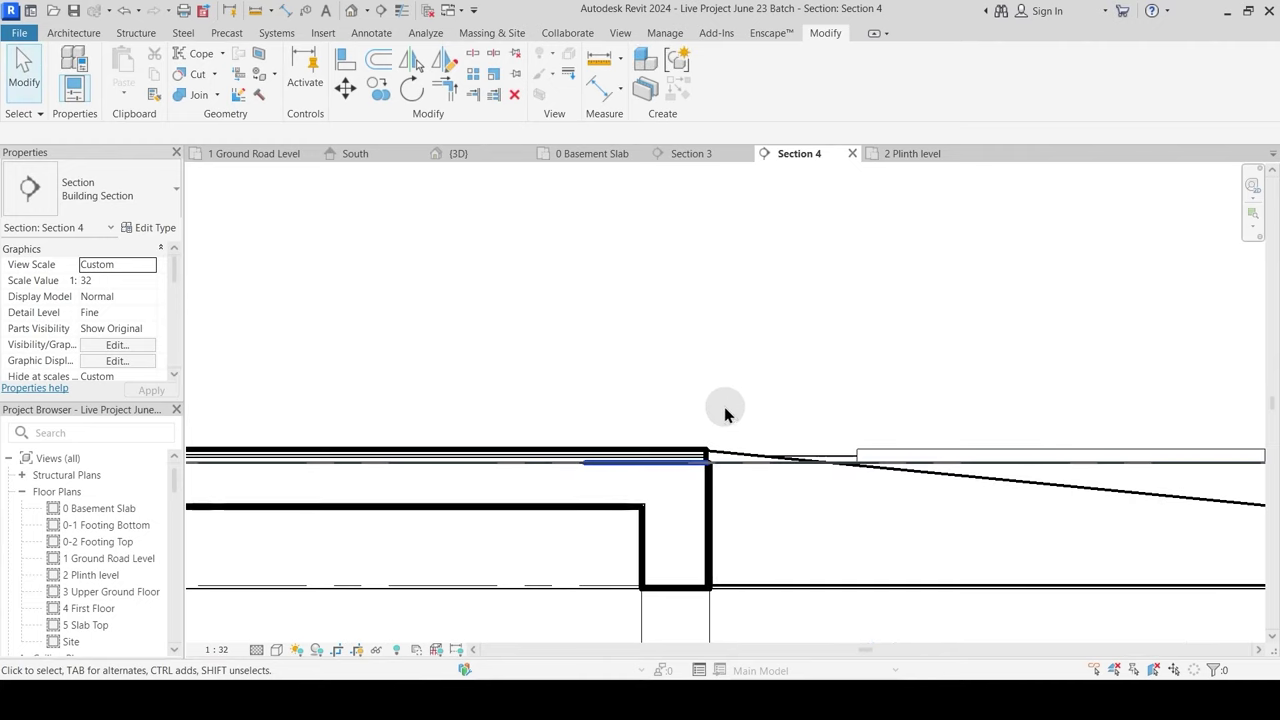
scroll(630, 335, "down", 4)
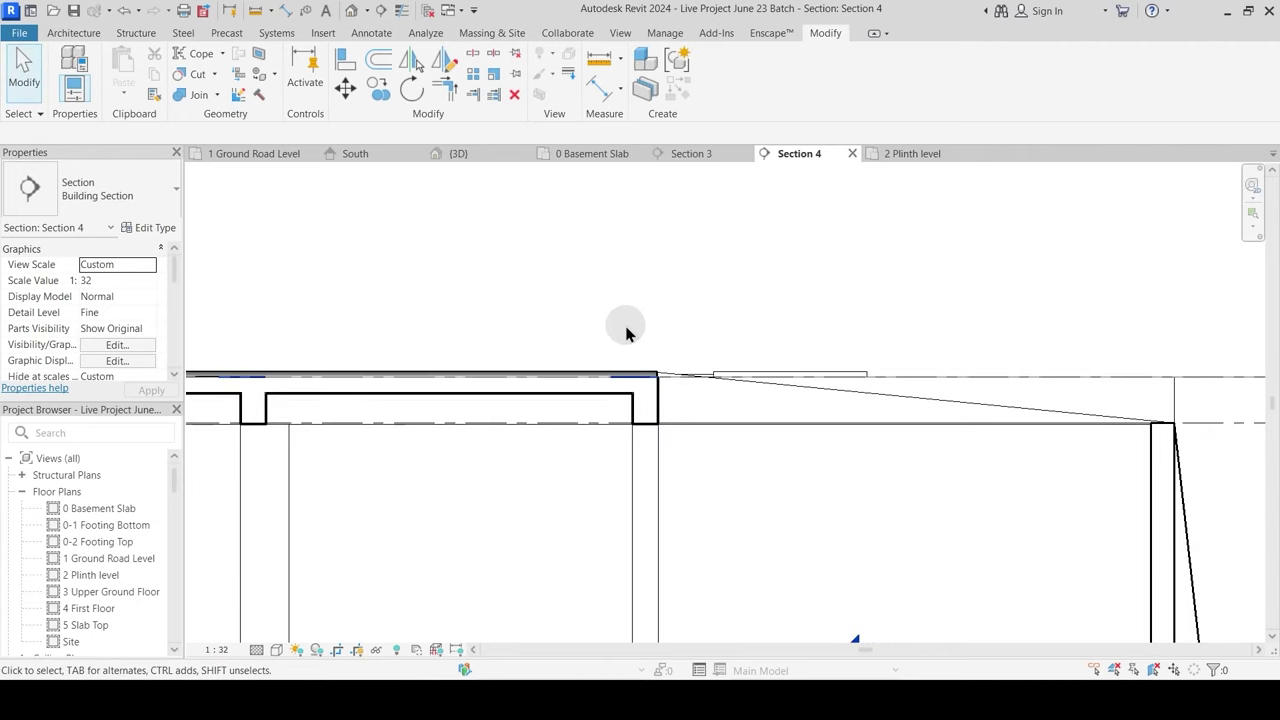
middle_click_drag(443, 280, 703, 309)
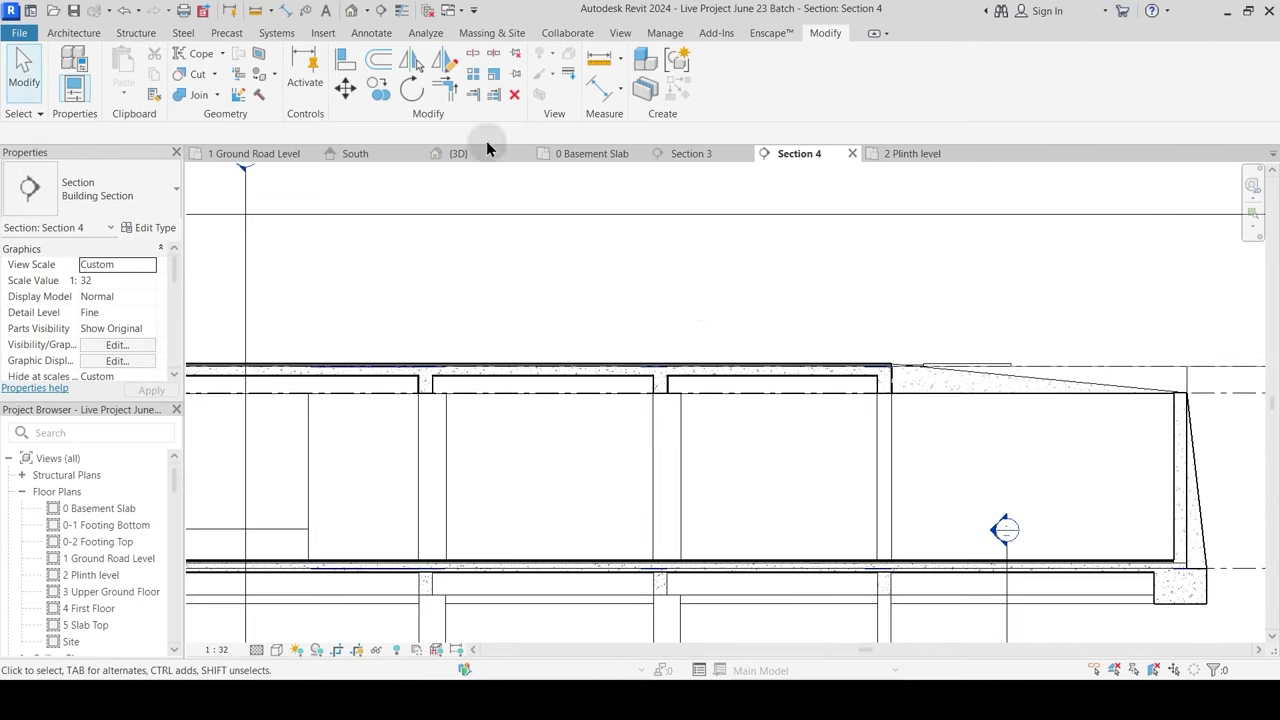
left_click(399, 14)
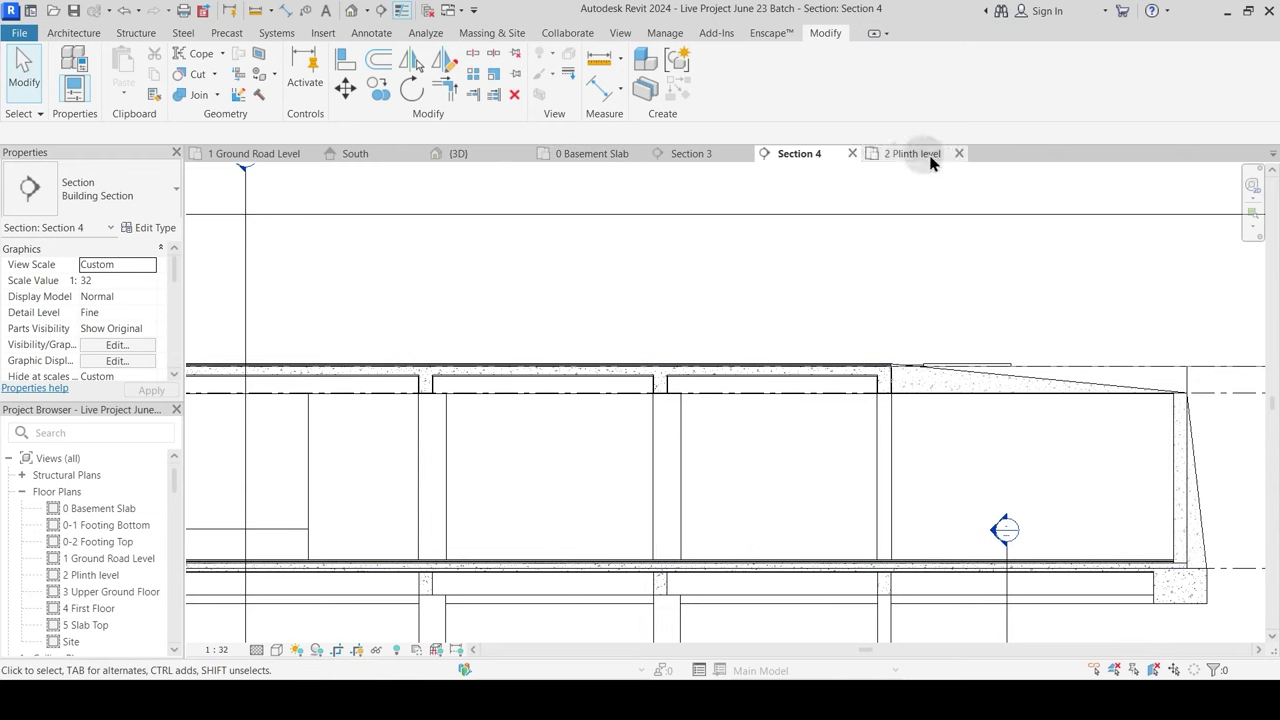
Step: Move the Section 4 cut line right in two moves, reopening Section 4 at the wall–floor junction
left_click(284, 155)
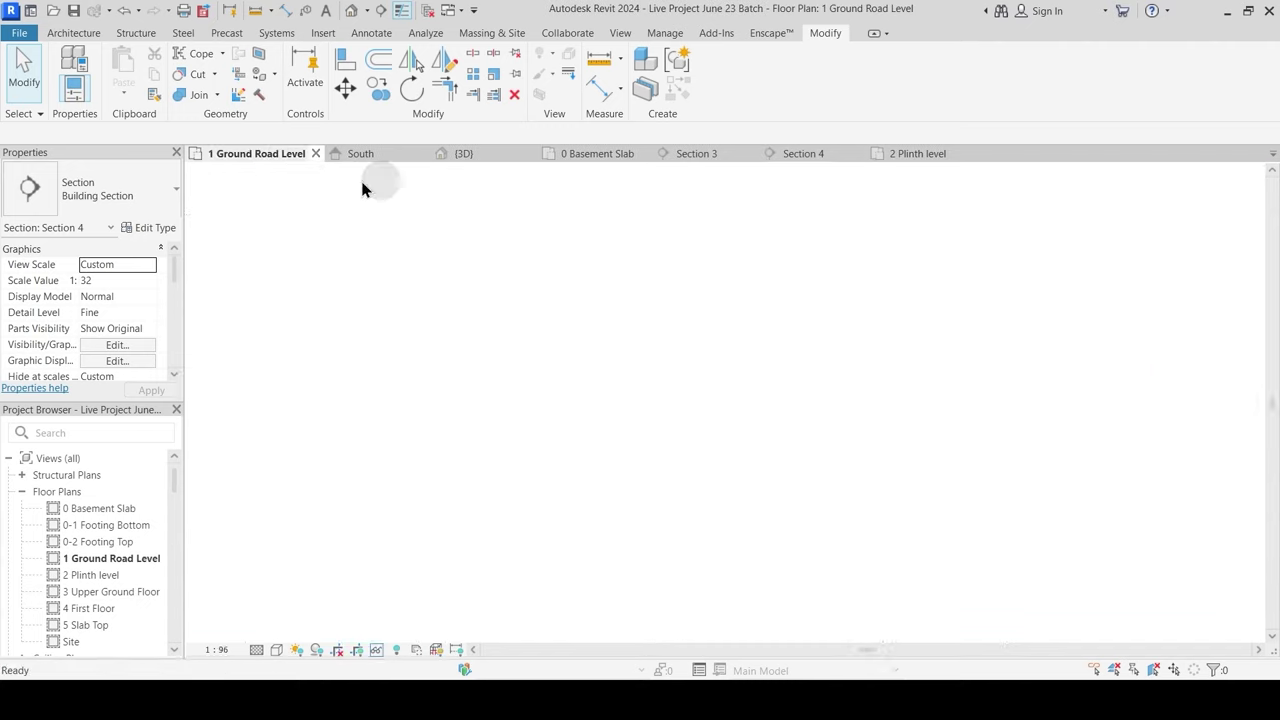
left_click_drag(608, 354, 646, 351)
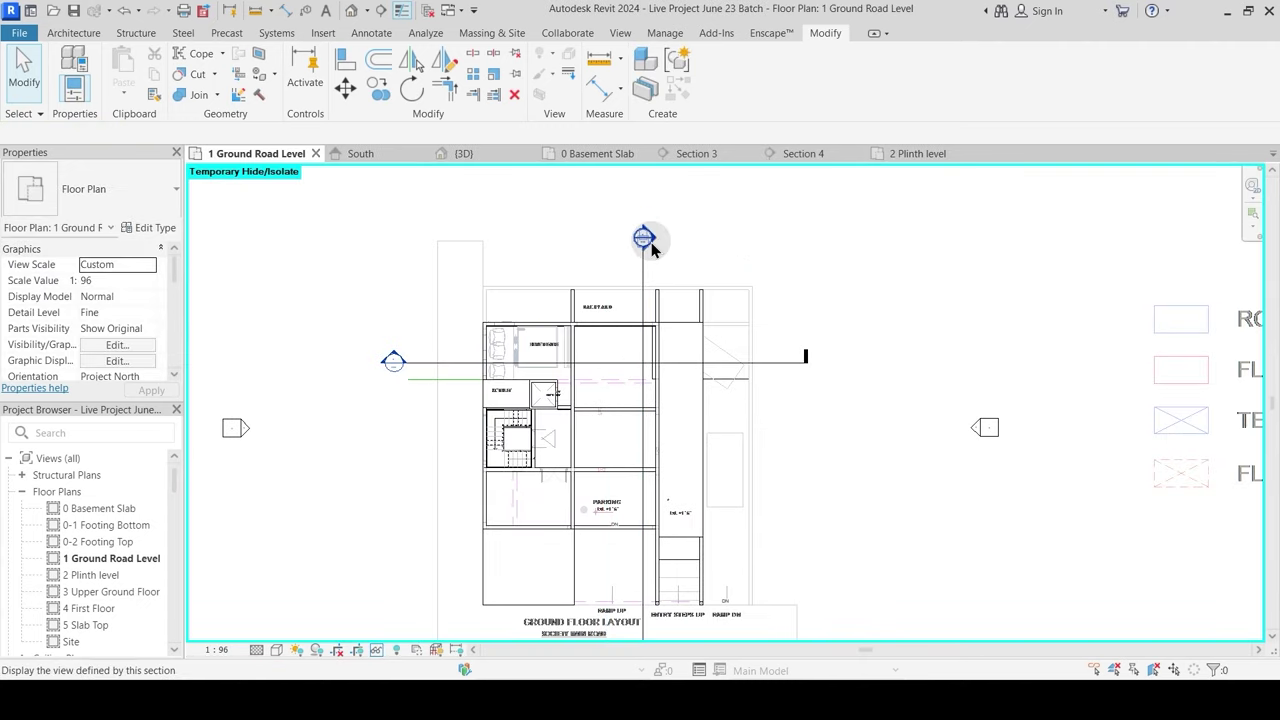
double_click(644, 237)
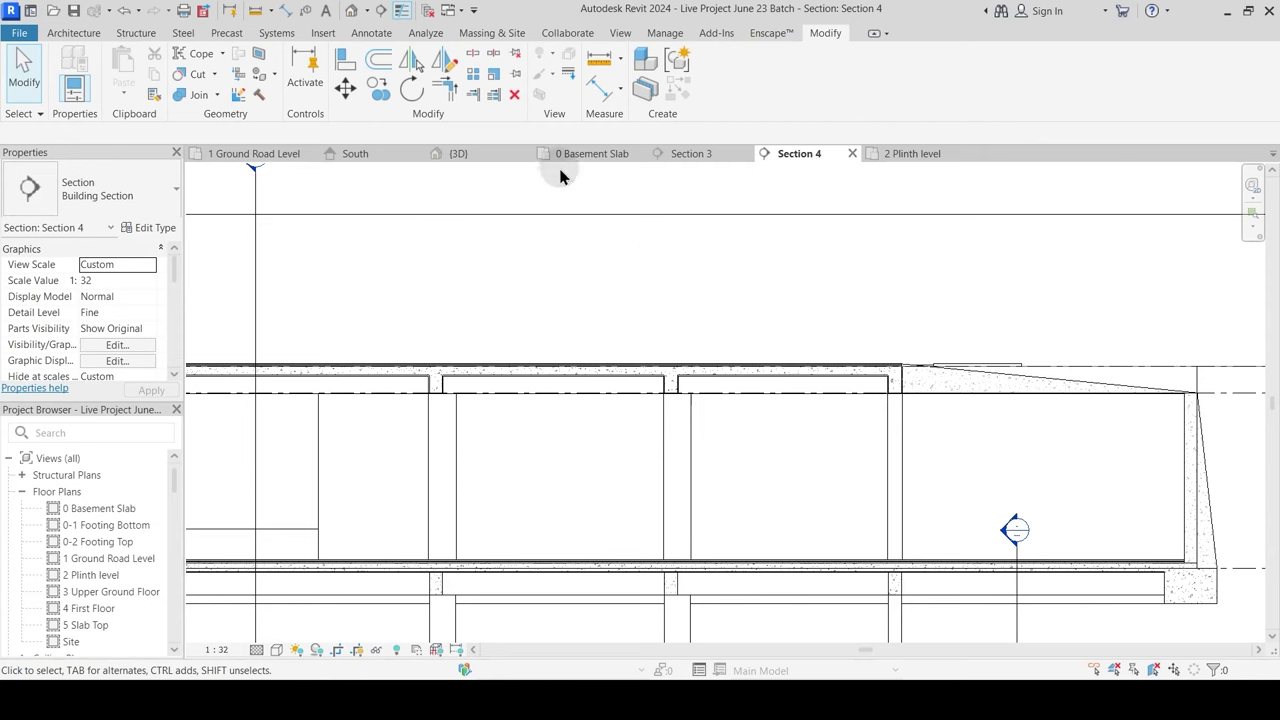
left_click(257, 153)
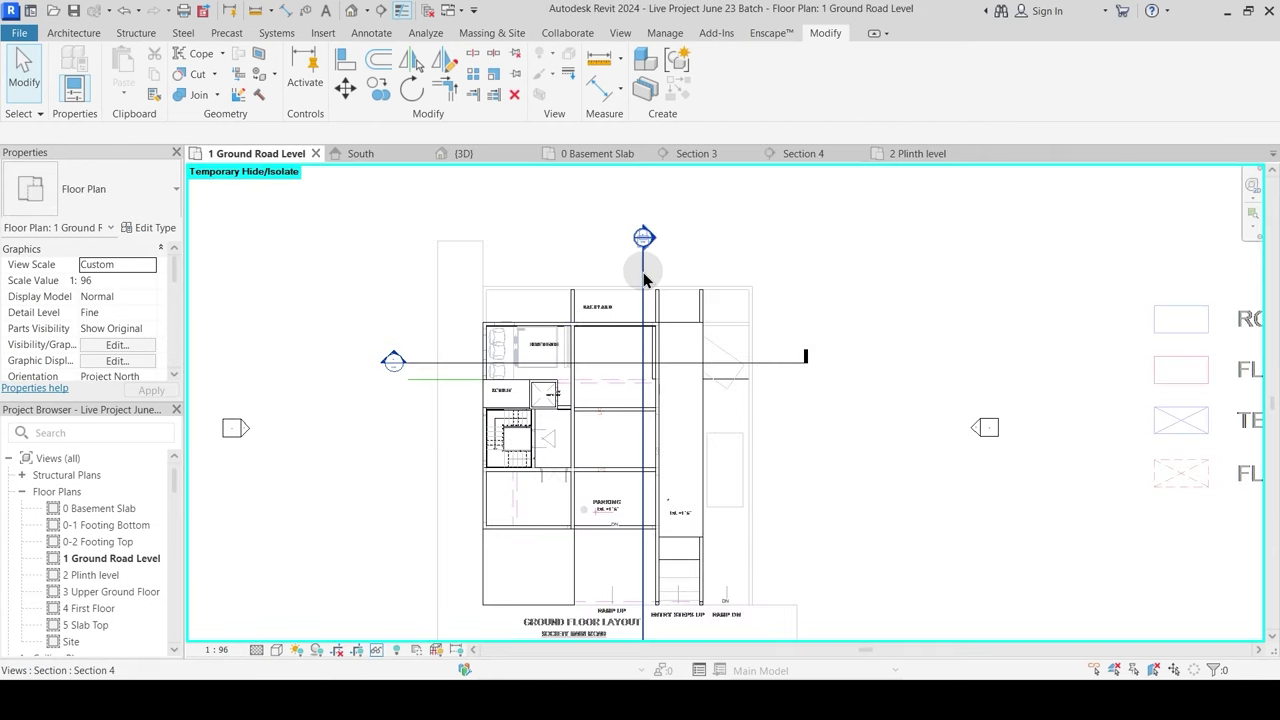
left_click_drag(662, 270, 678, 269)
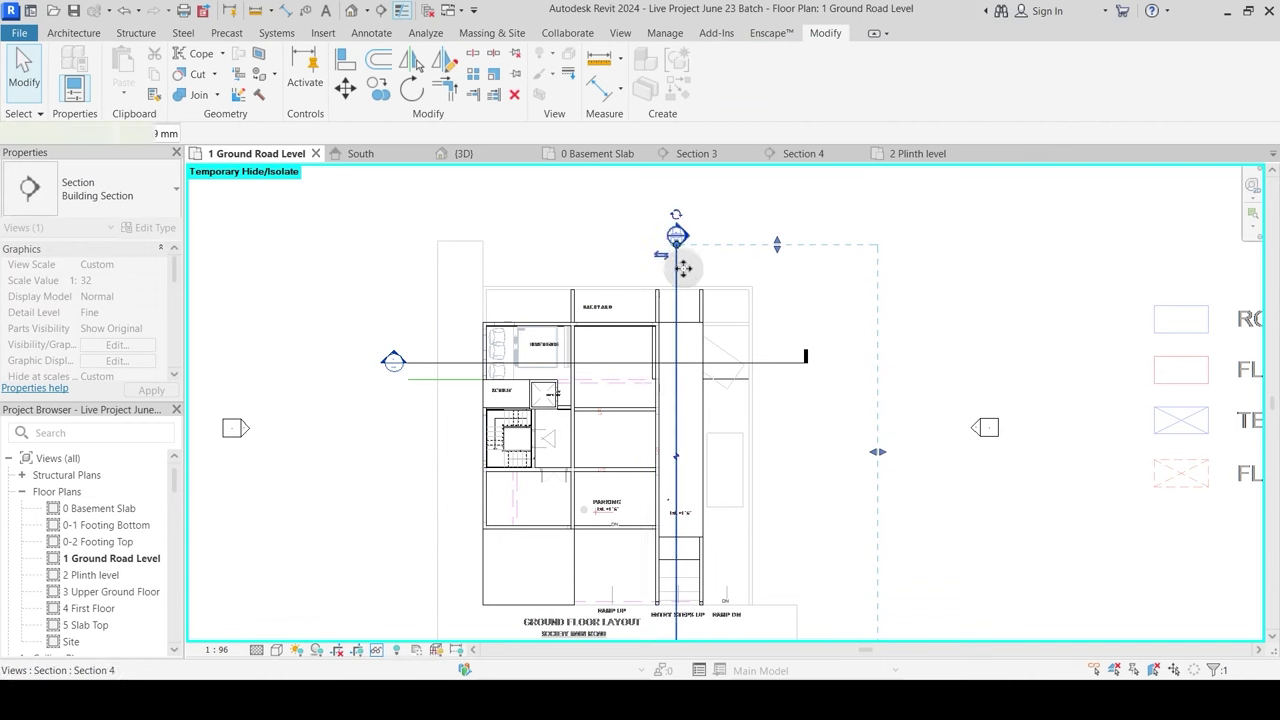
double_click(679, 237)
middle_click_drag(556, 500, 935, 488)
scroll(502, 425, "up", 5)
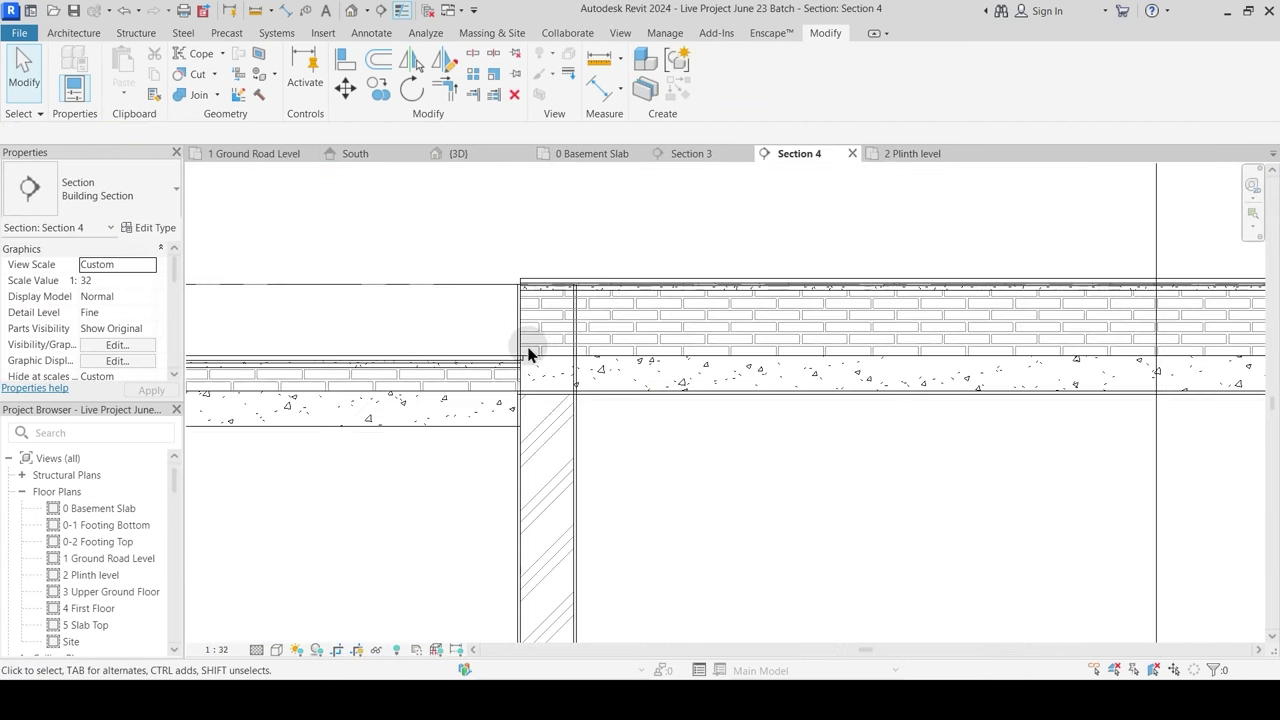
middle_click_drag(529, 351, 512, 398)
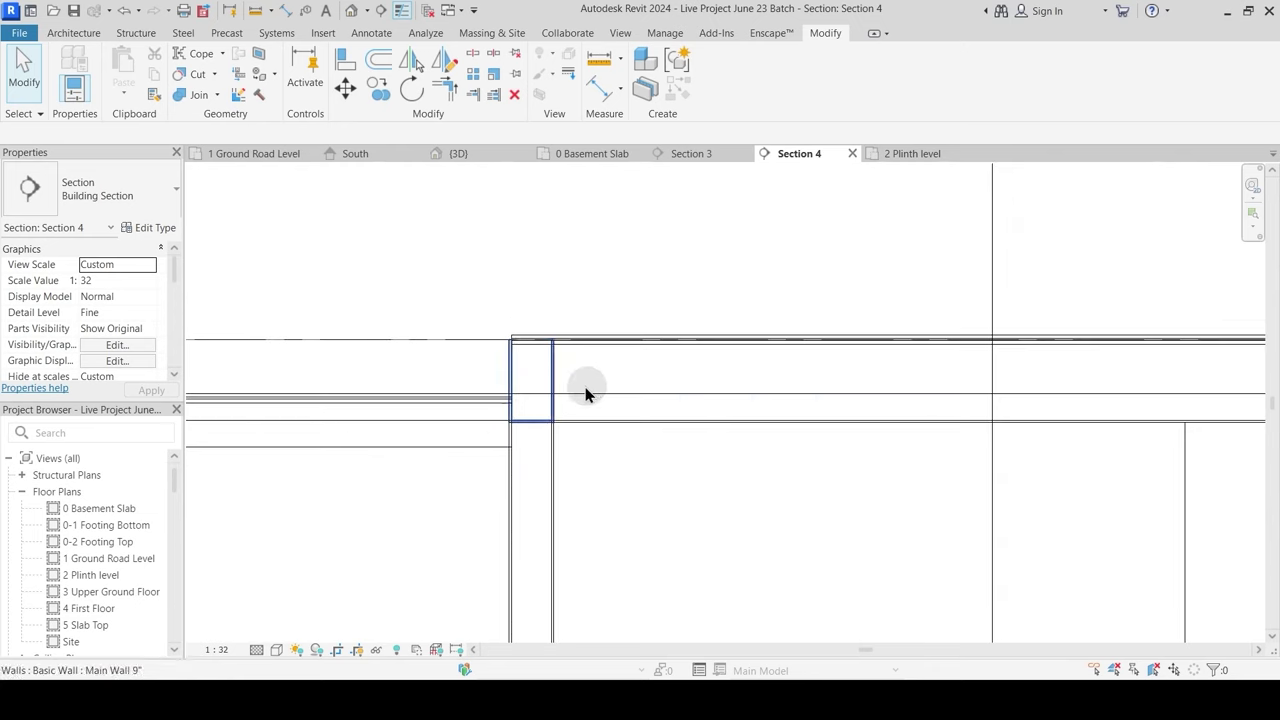
scroll(660, 440, "down", 3)
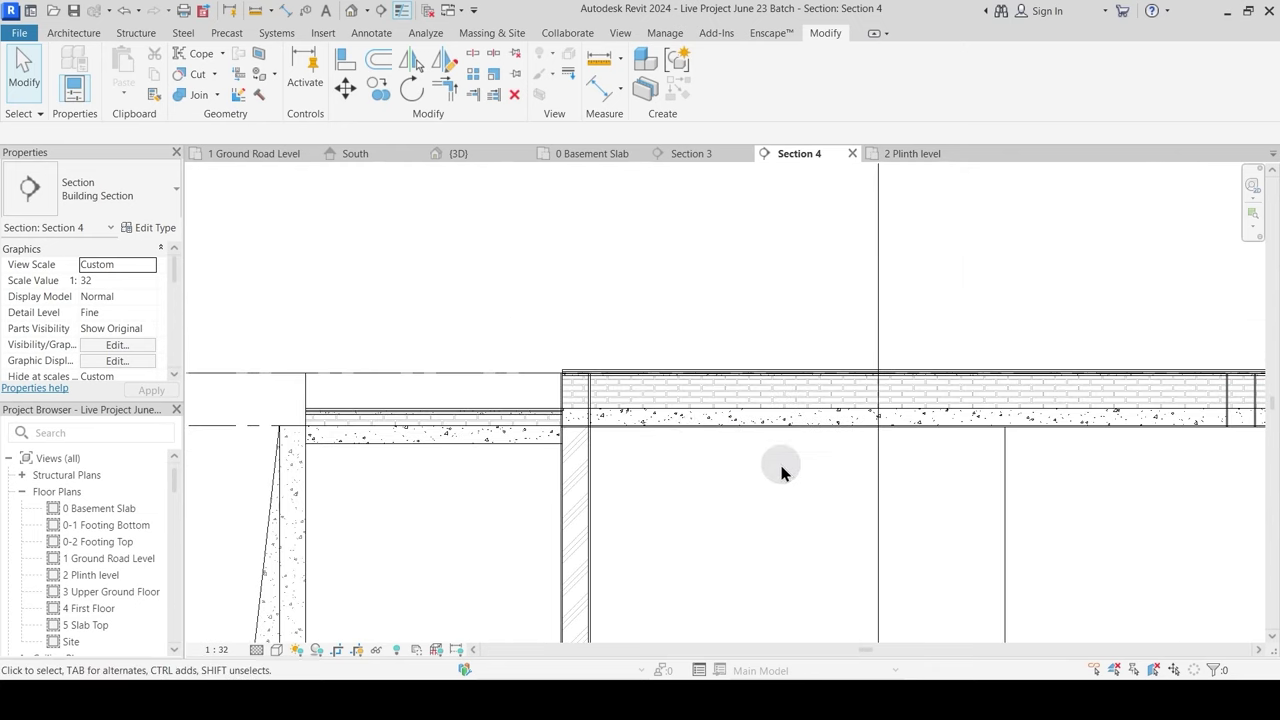
middle_click_drag(770, 458, 490, 414)
scroll(612, 395, "down", 2)
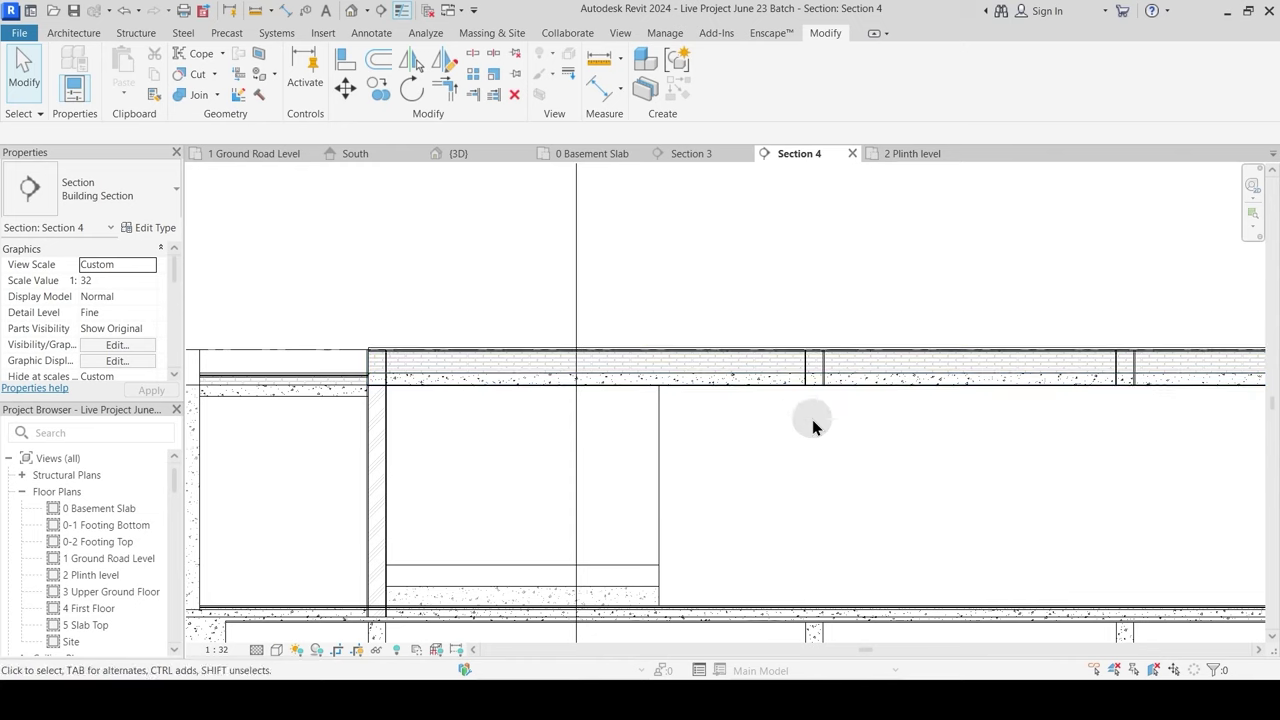
middle_click_drag(812, 419, 534, 434)
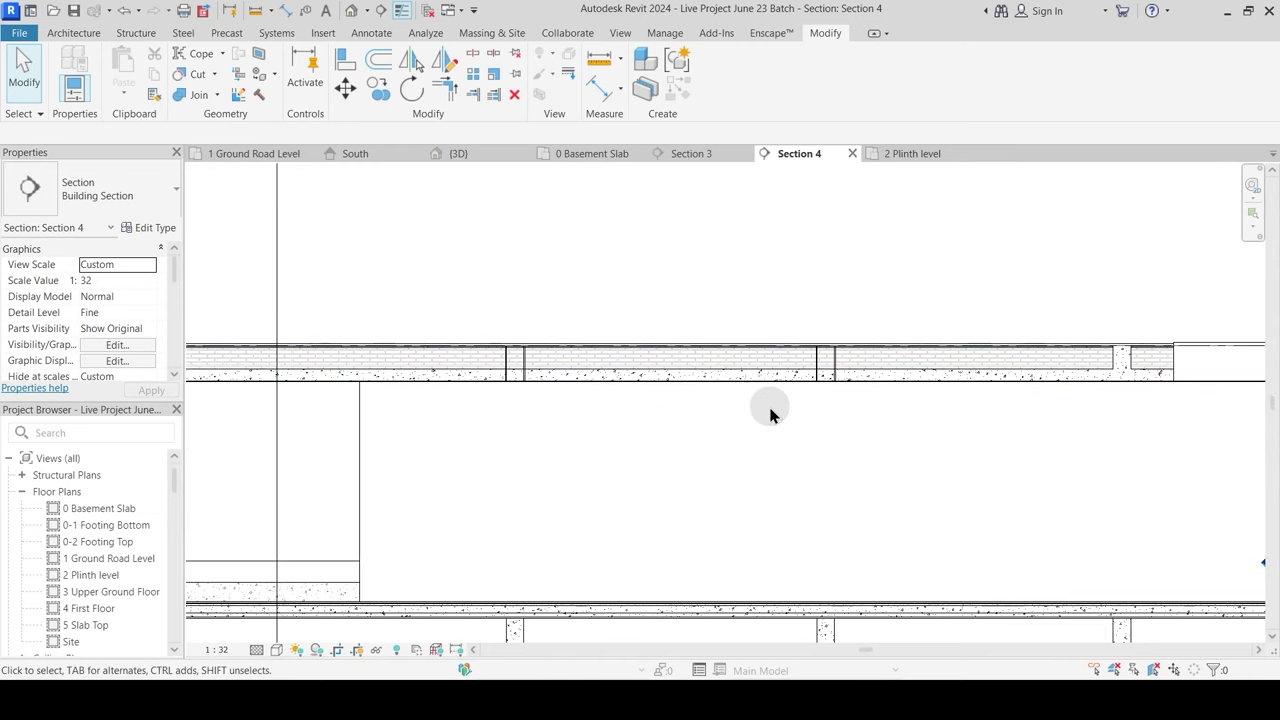
scroll(770, 408, "down", 1)
middle_click_drag(415, 408, 609, 405)
scroll(452, 374, "up", 5)
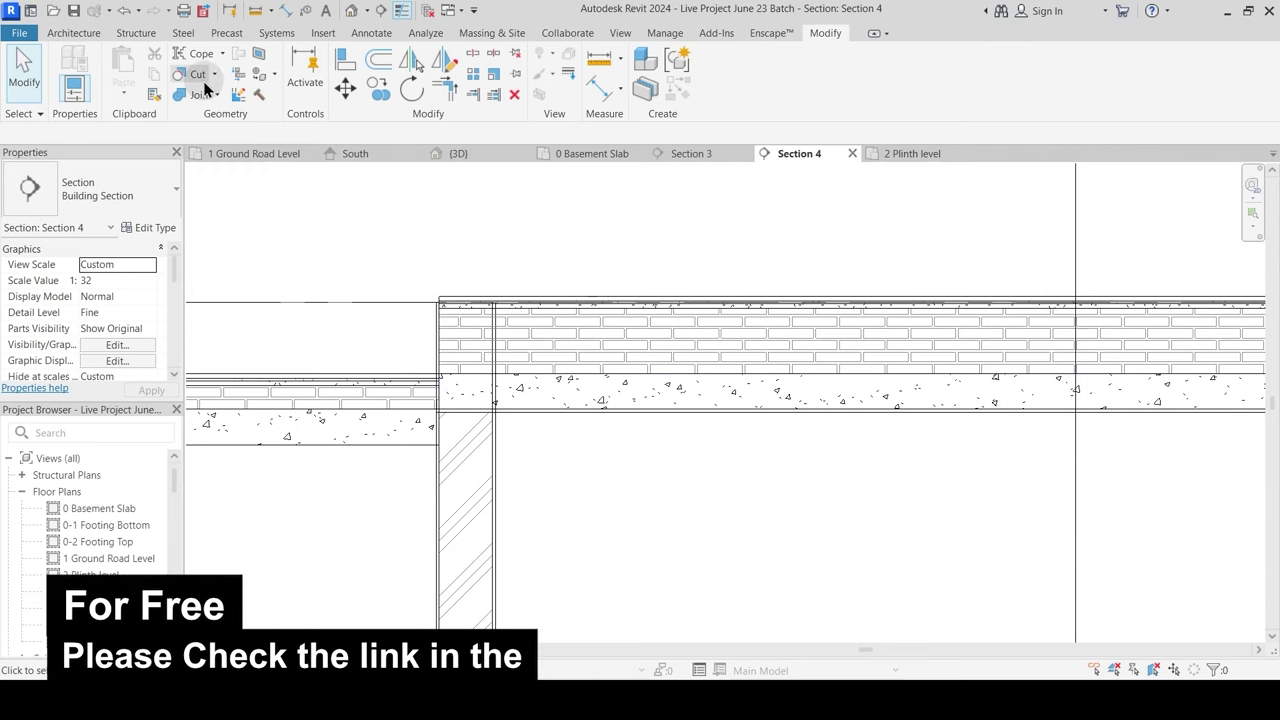
Step: Join the concrete beam at the wall head with the brick-faced floor
left_click(182, 95)
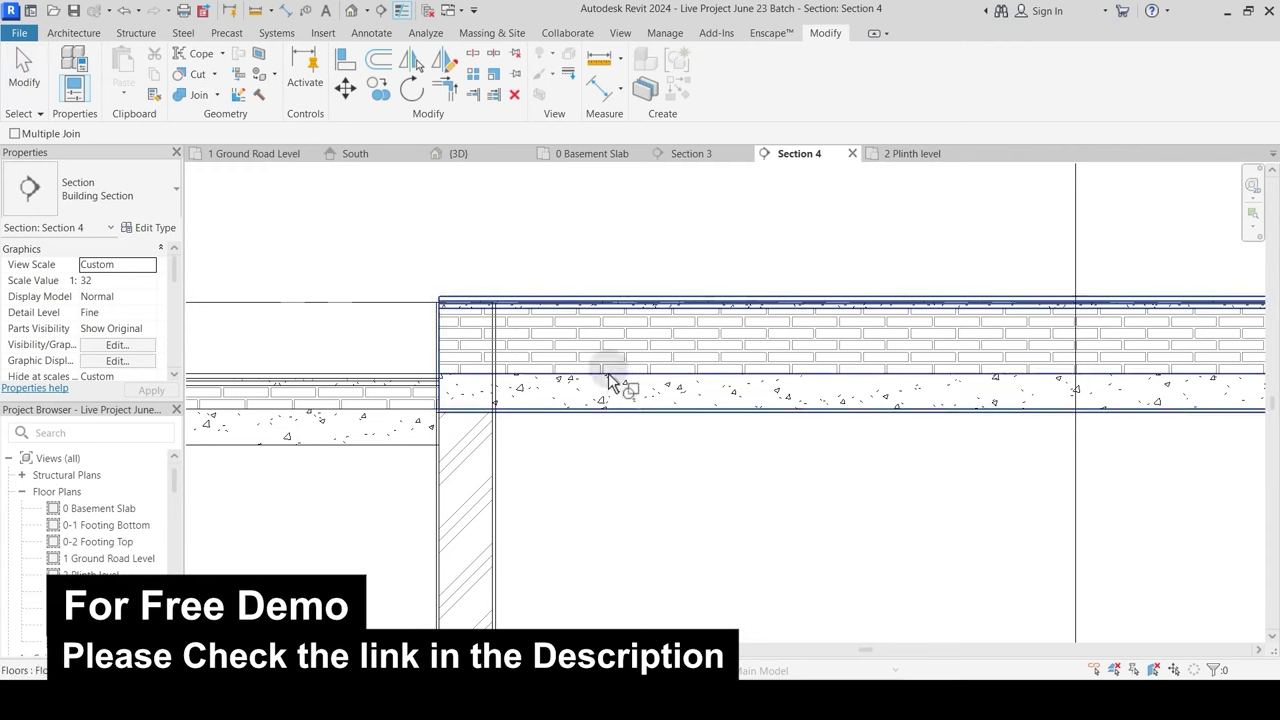
left_click(465, 322)
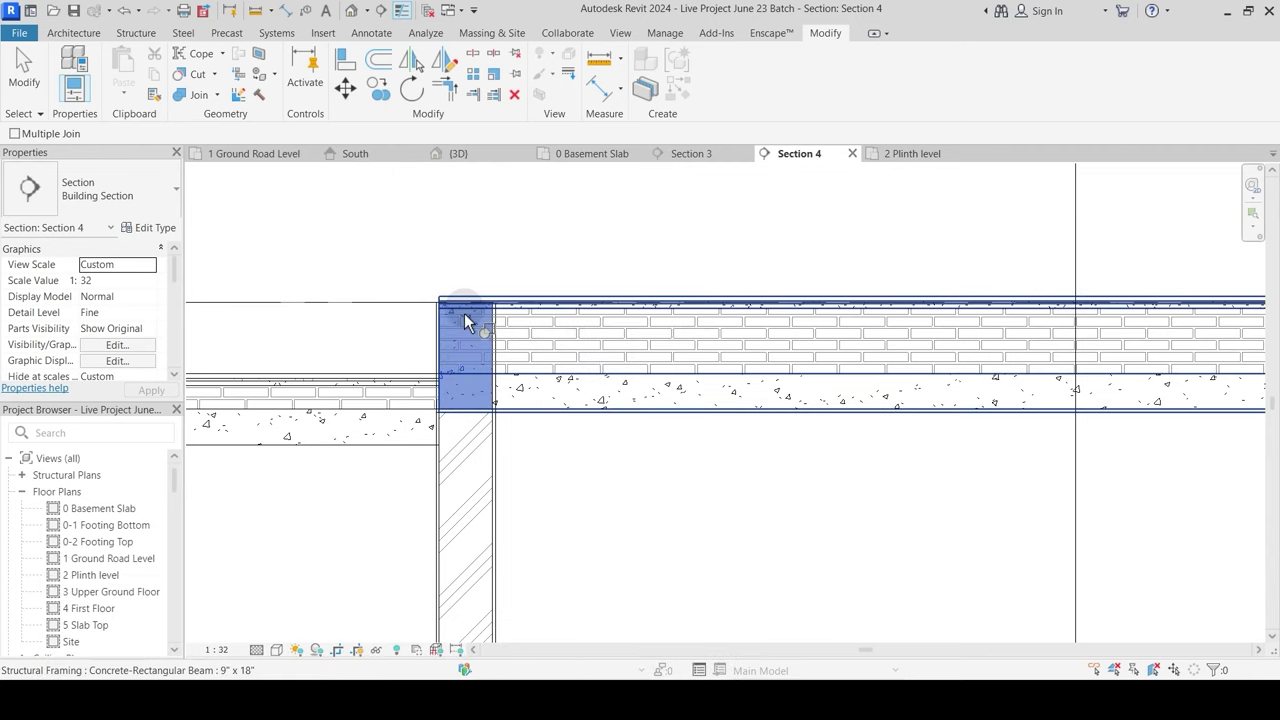
left_click(548, 318)
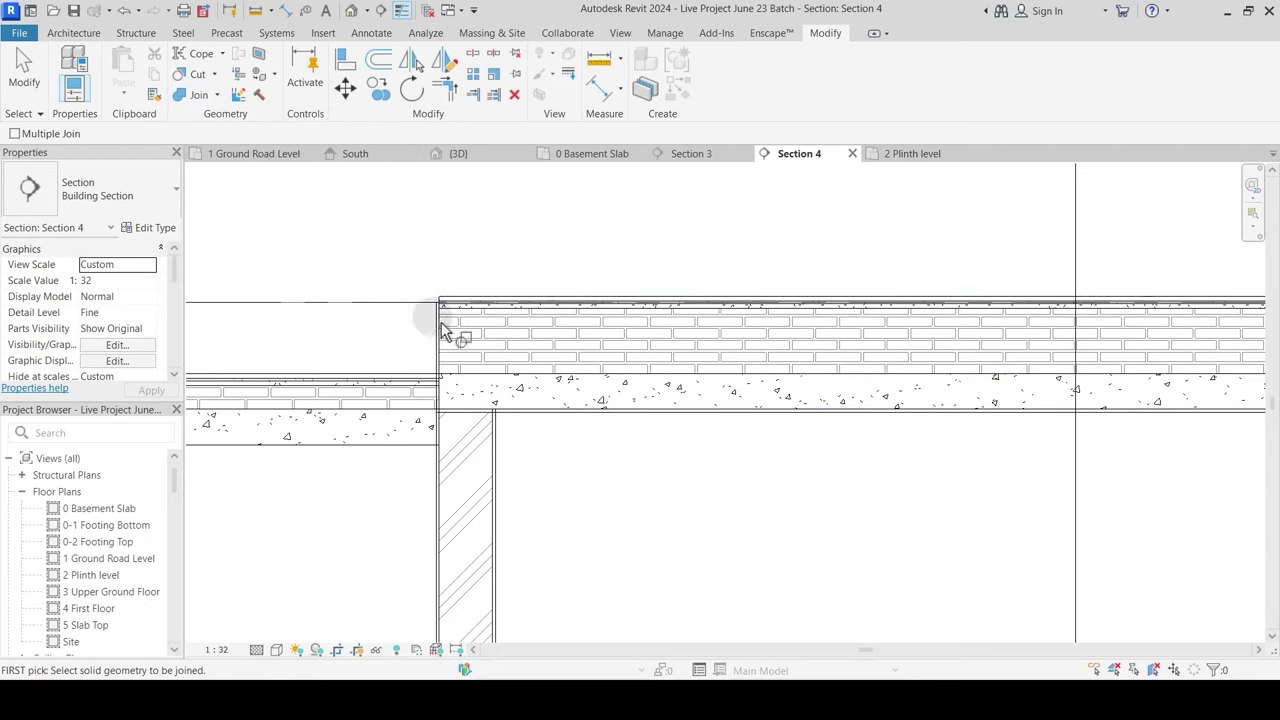
Step: Switch the join order between the beam and the floor
left_click(218, 96)
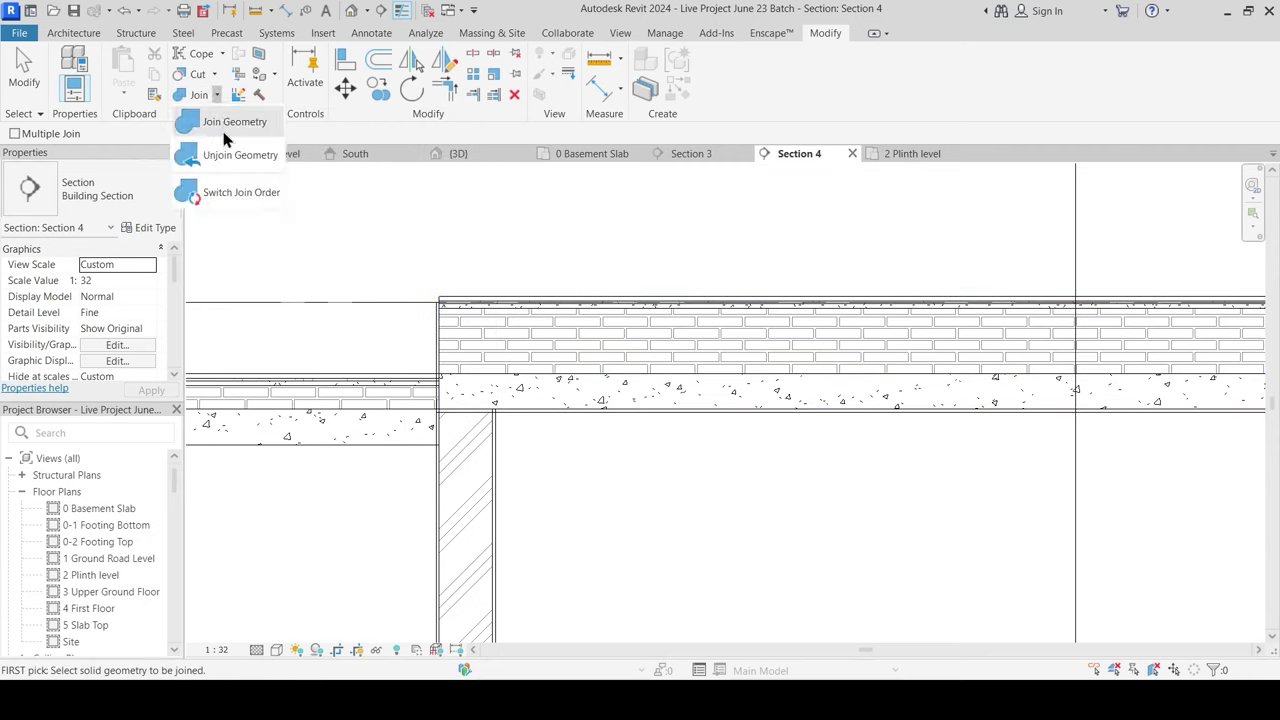
left_click(227, 197)
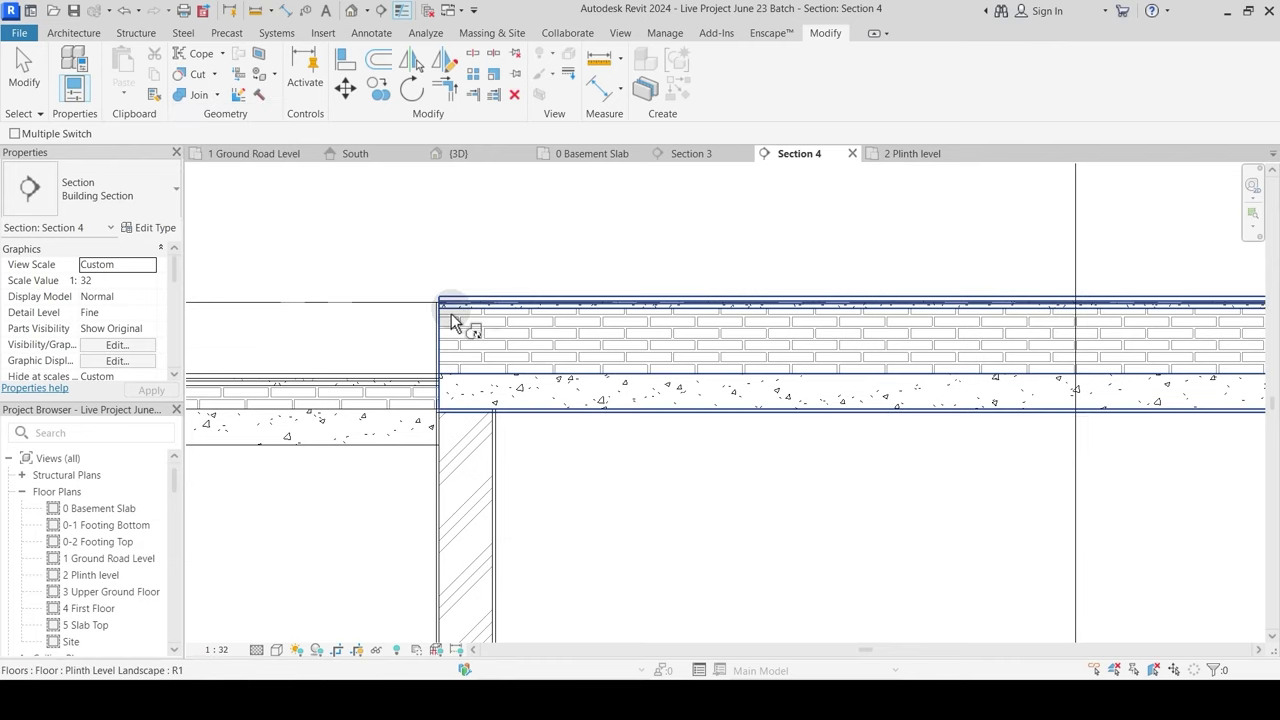
left_click(455, 318)
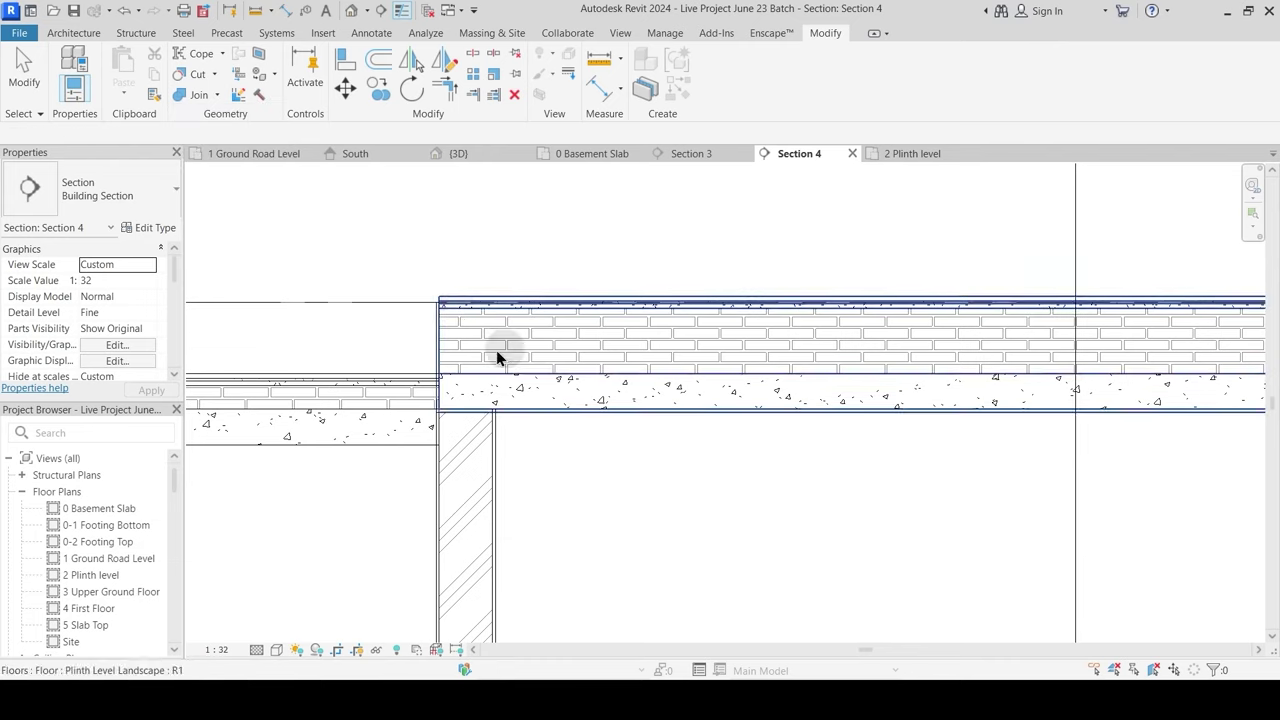
left_click(551, 398)
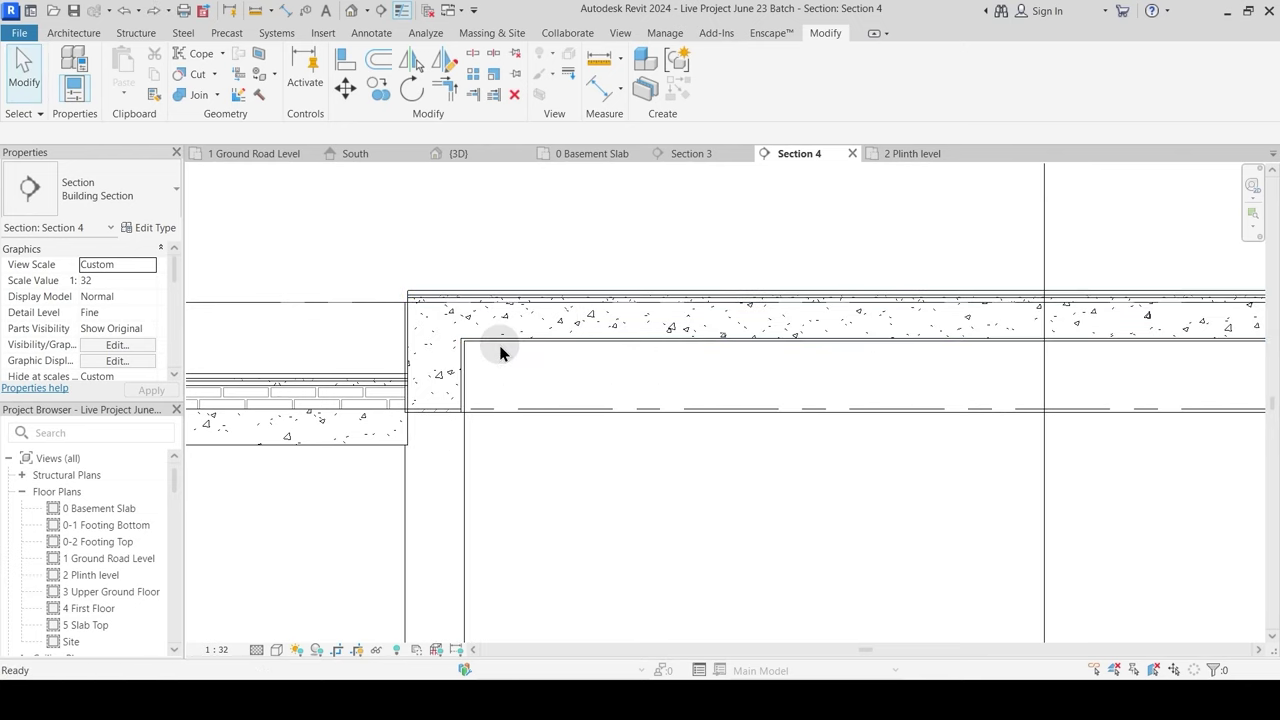
Step: Undo the join switch and reduce the Plinth Level Landscape floor's Brick Bets layer to 150
key("ctrl+y")
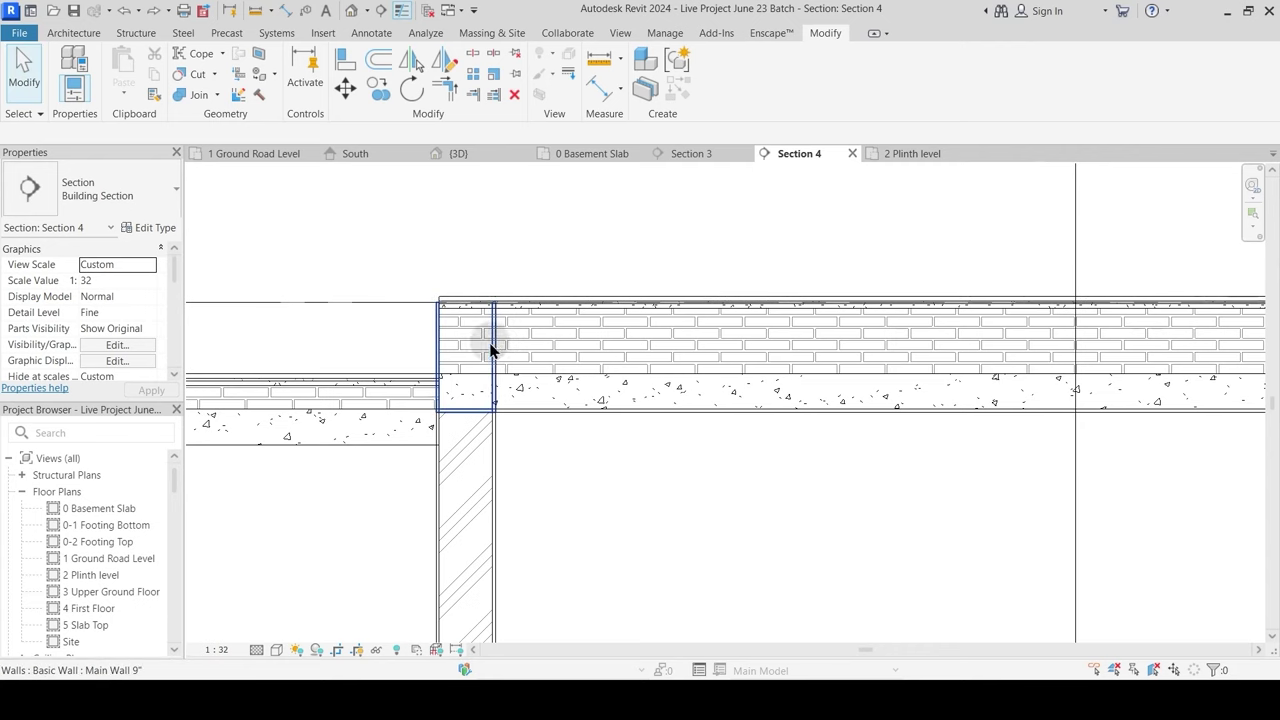
left_click(583, 318)
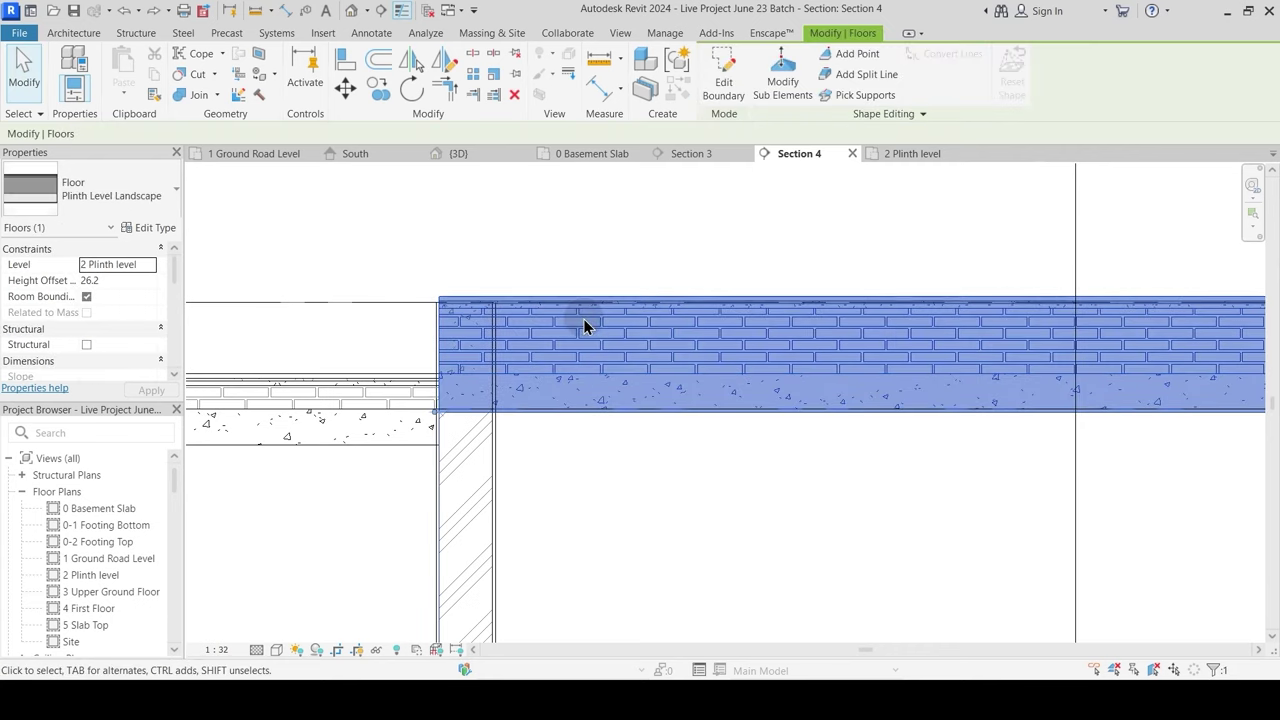
left_click(155, 228)
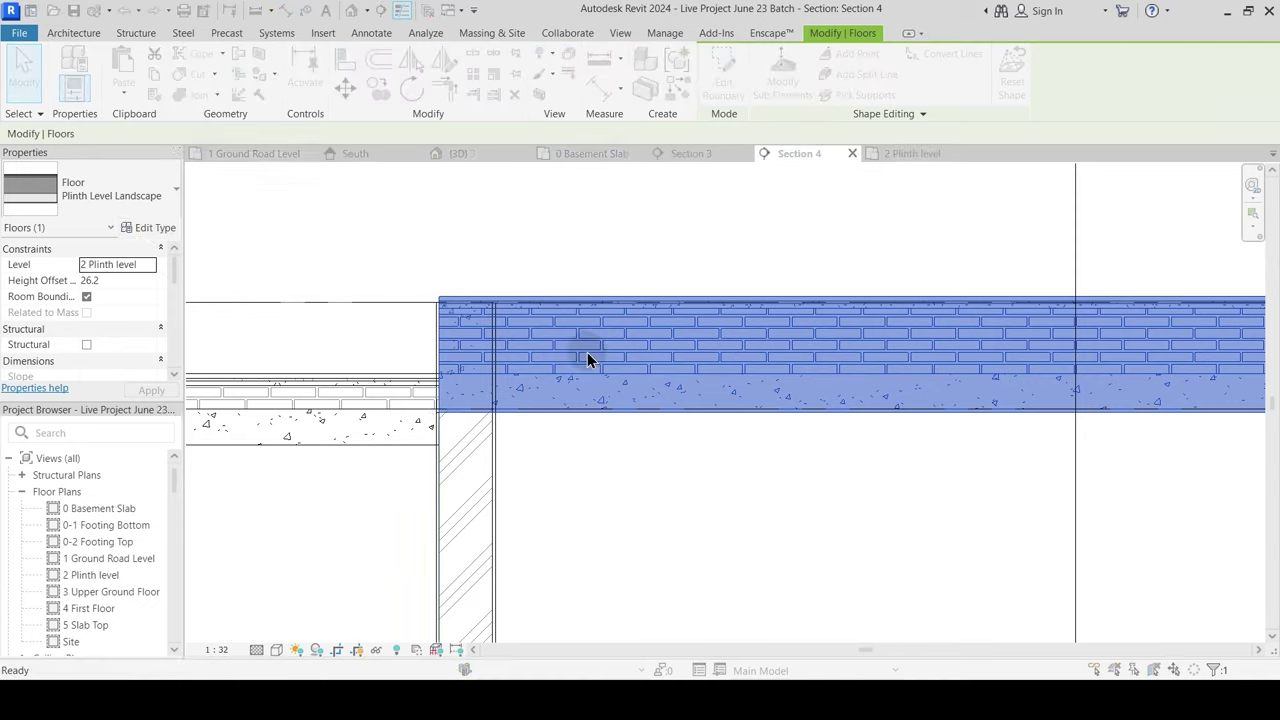
left_click(494, 313)
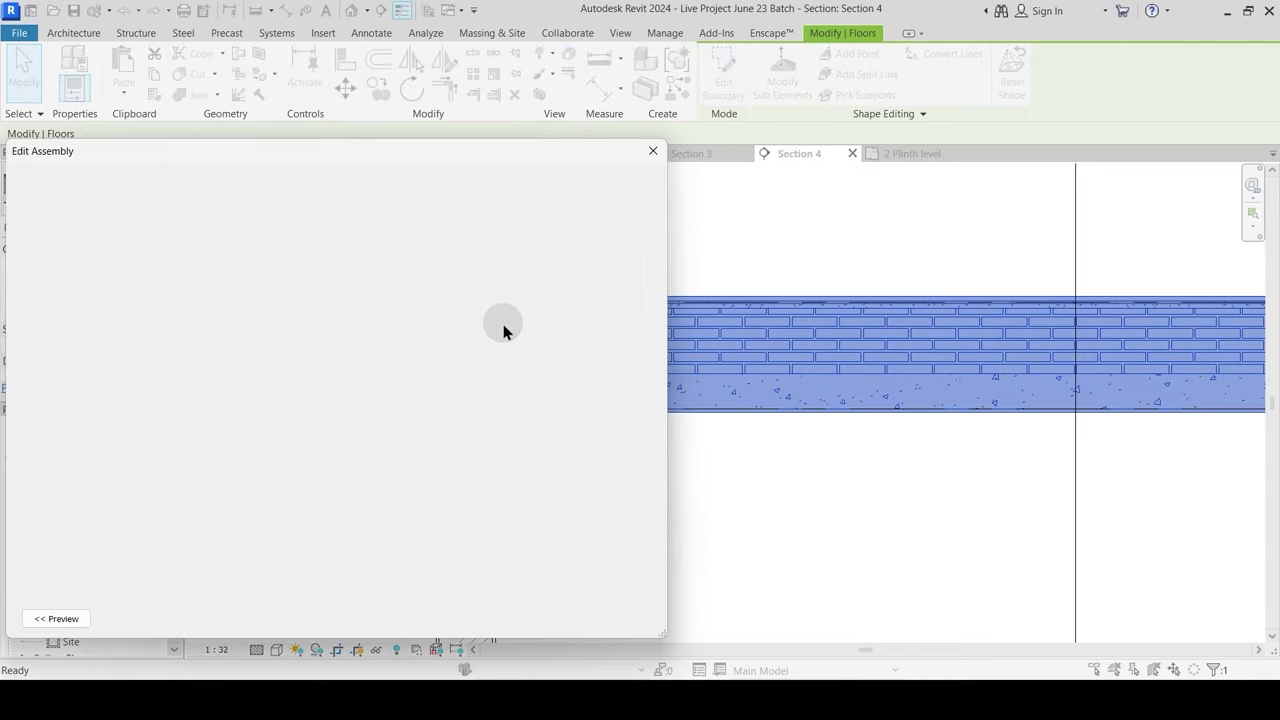
left_click(320, 342)
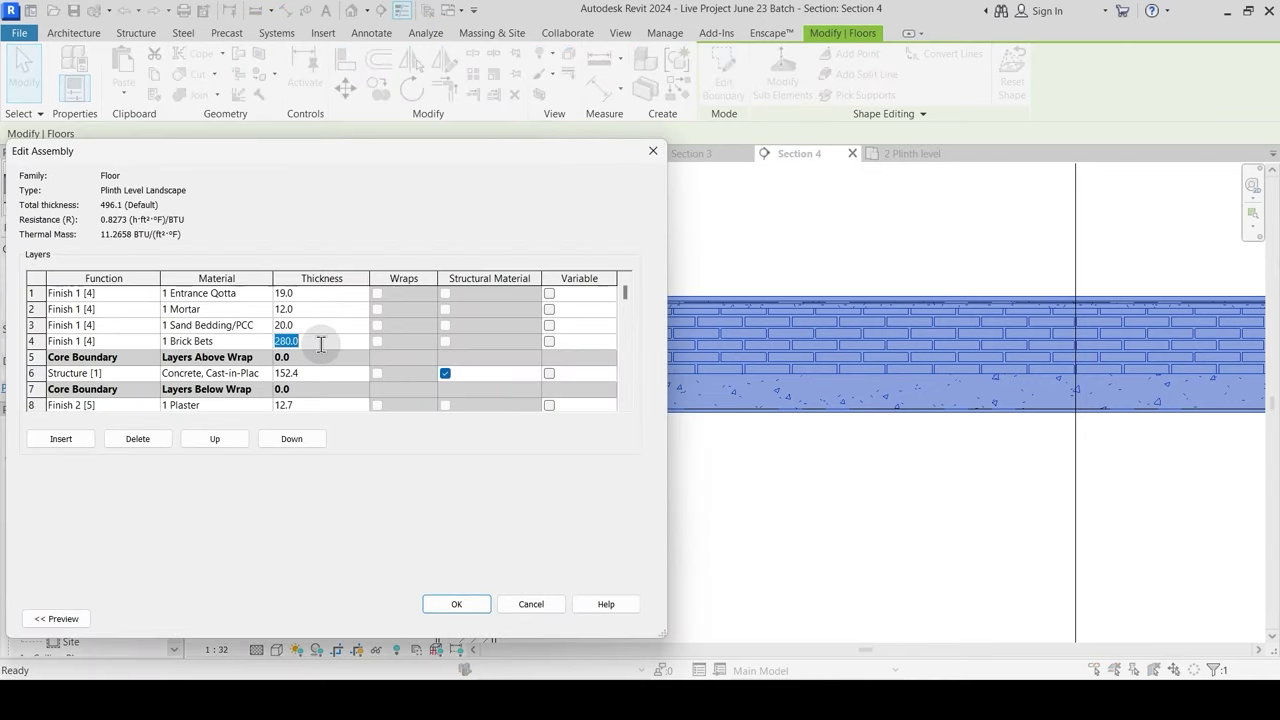
left_click(494, 618)
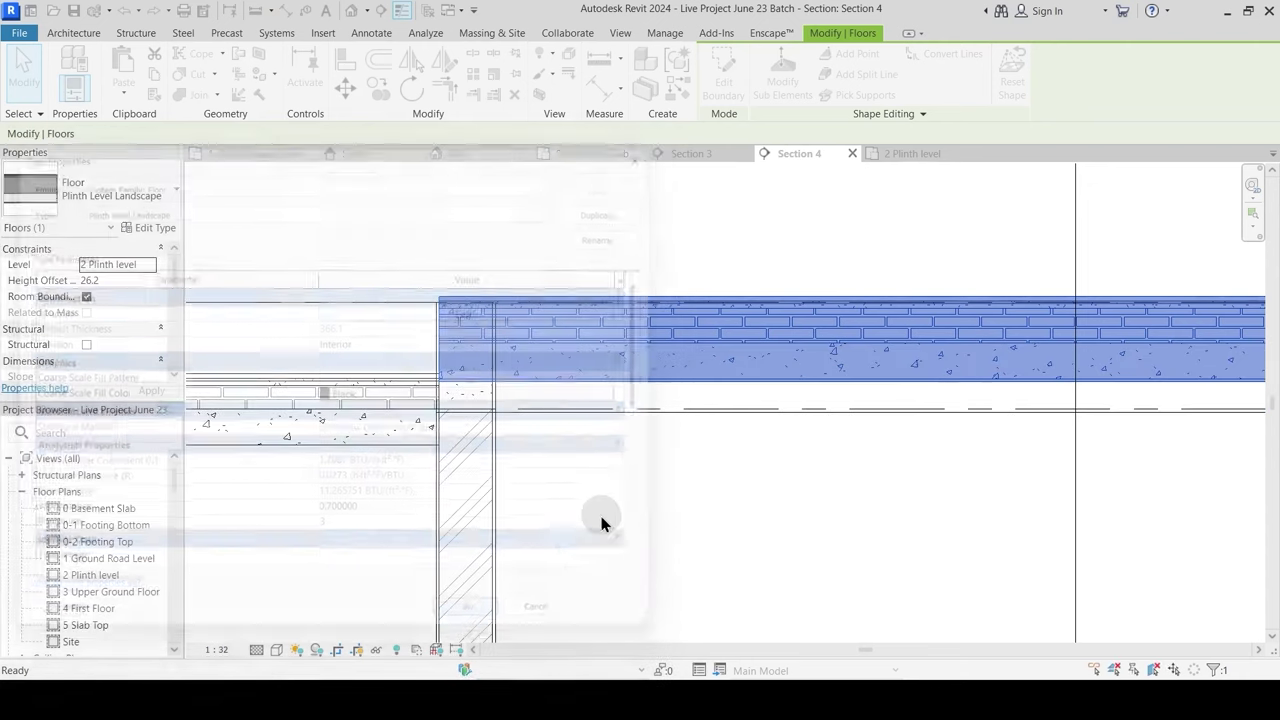
left_click(631, 490)
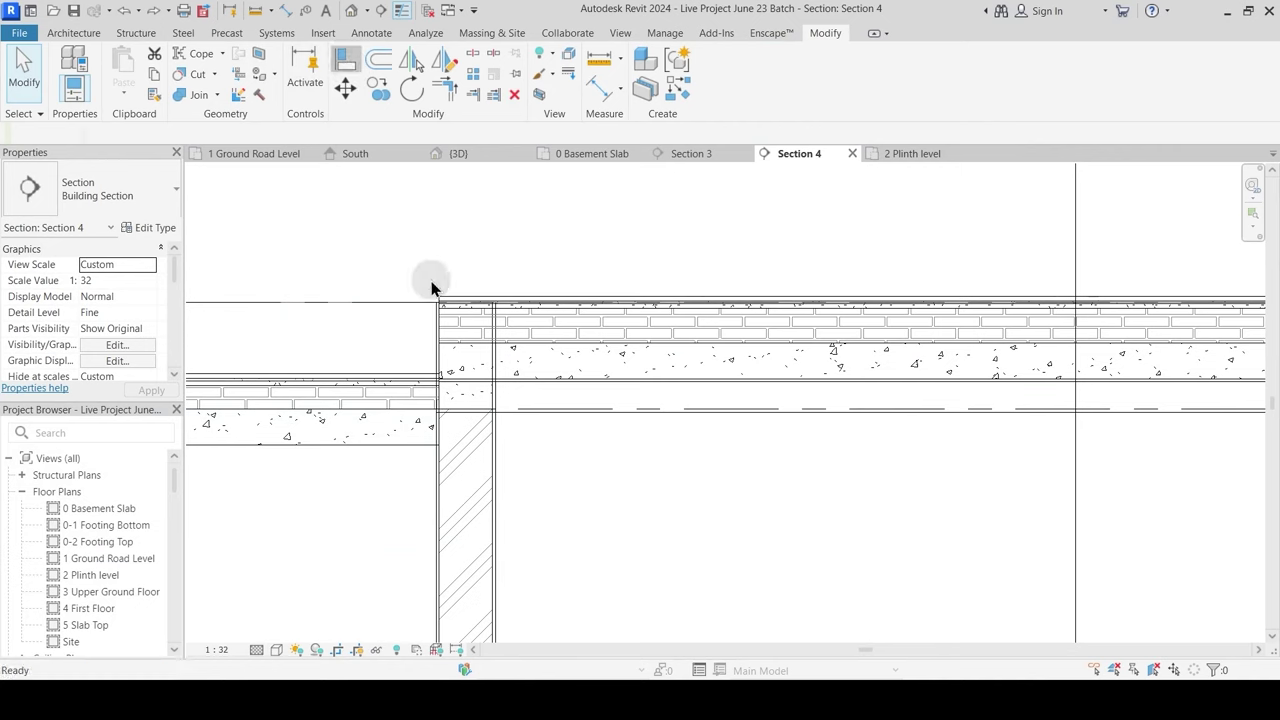
Step: Align the Plinth Level Landscape floor's bottom edge to the dashed reference line with AL
key("a")
key("l")
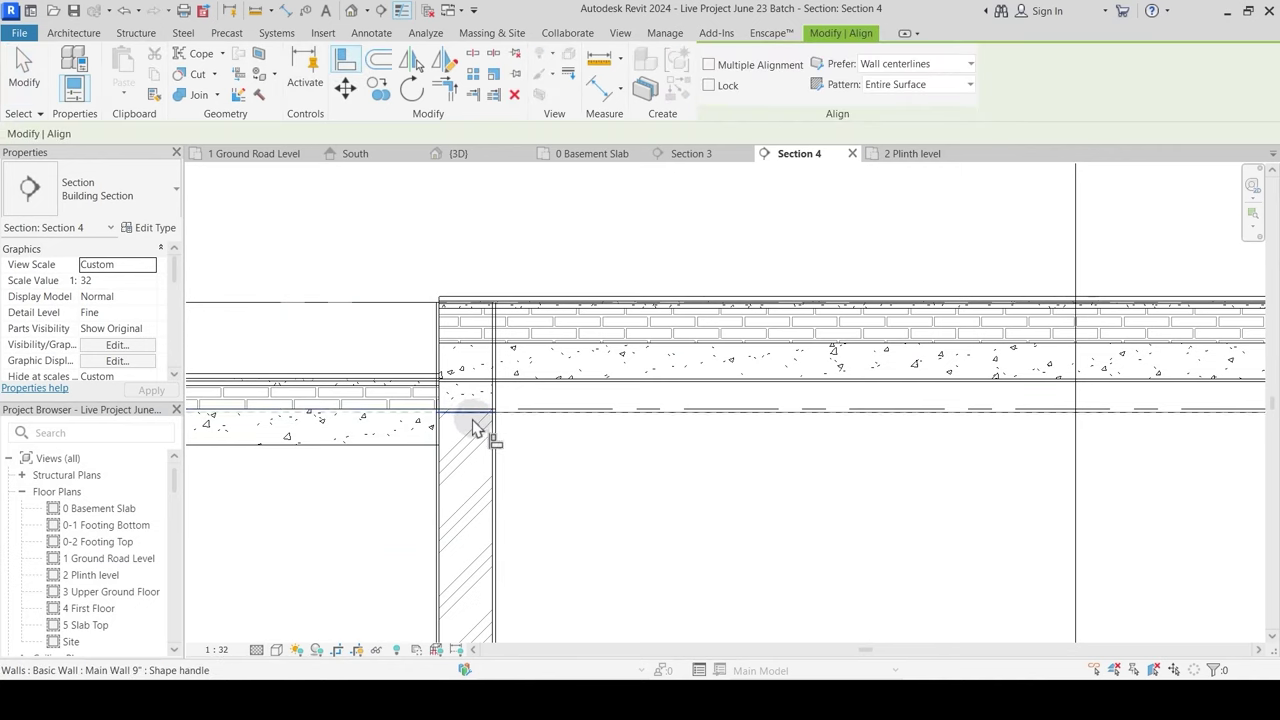
left_click(540, 392)
key("Escape")
key("Escape")
scroll(495, 400, "up", 3)
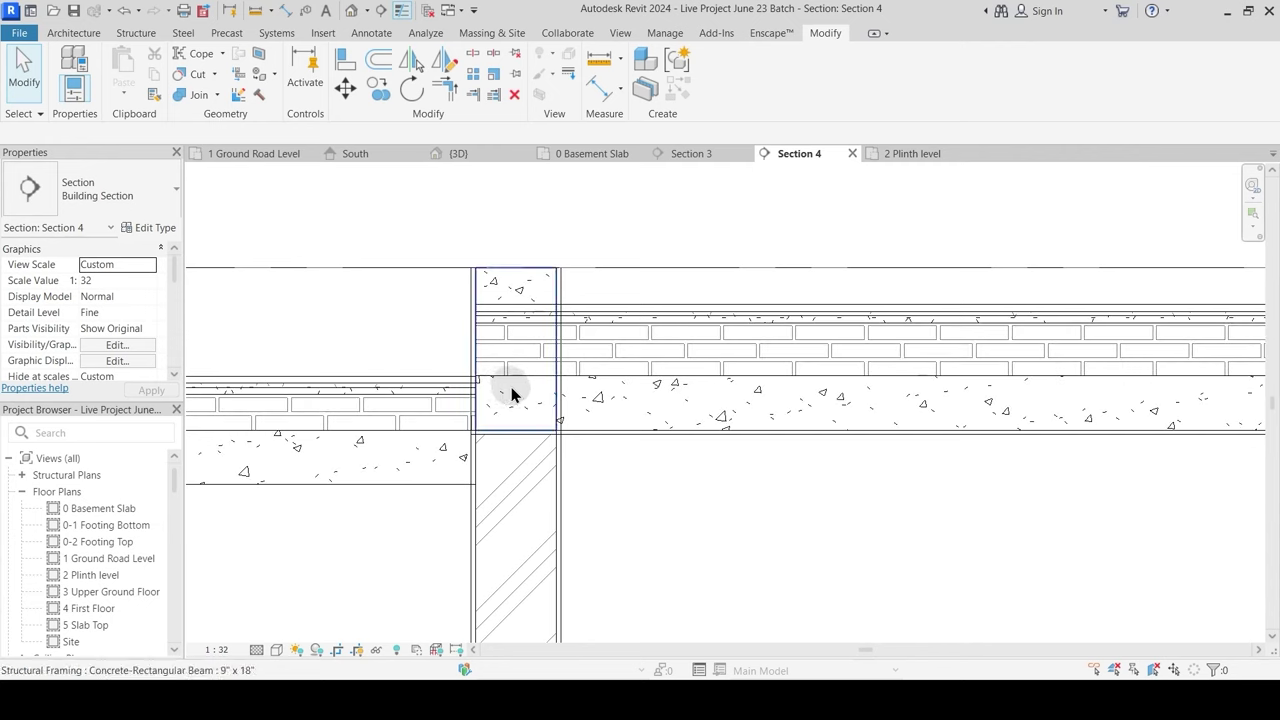
Step: Join the beam to the plinth floor and switch the beam–slab join order
left_click(196, 100)
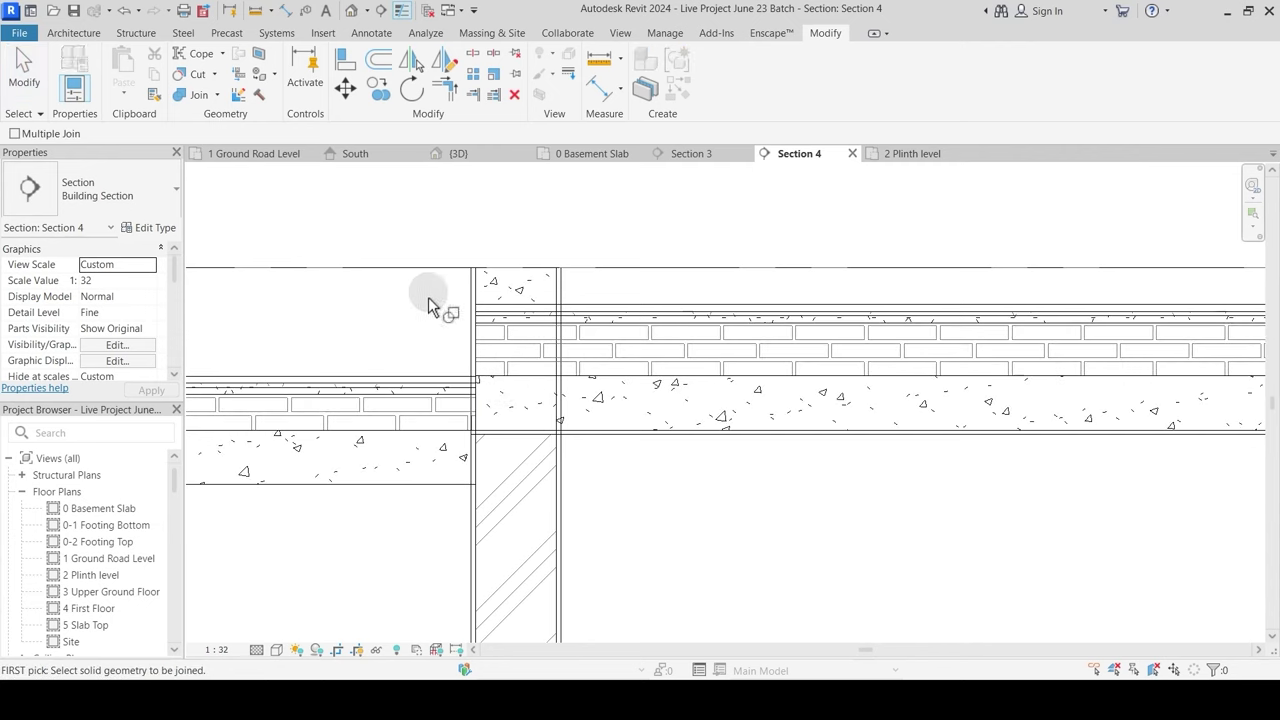
left_click(507, 272)
left_click(612, 358)
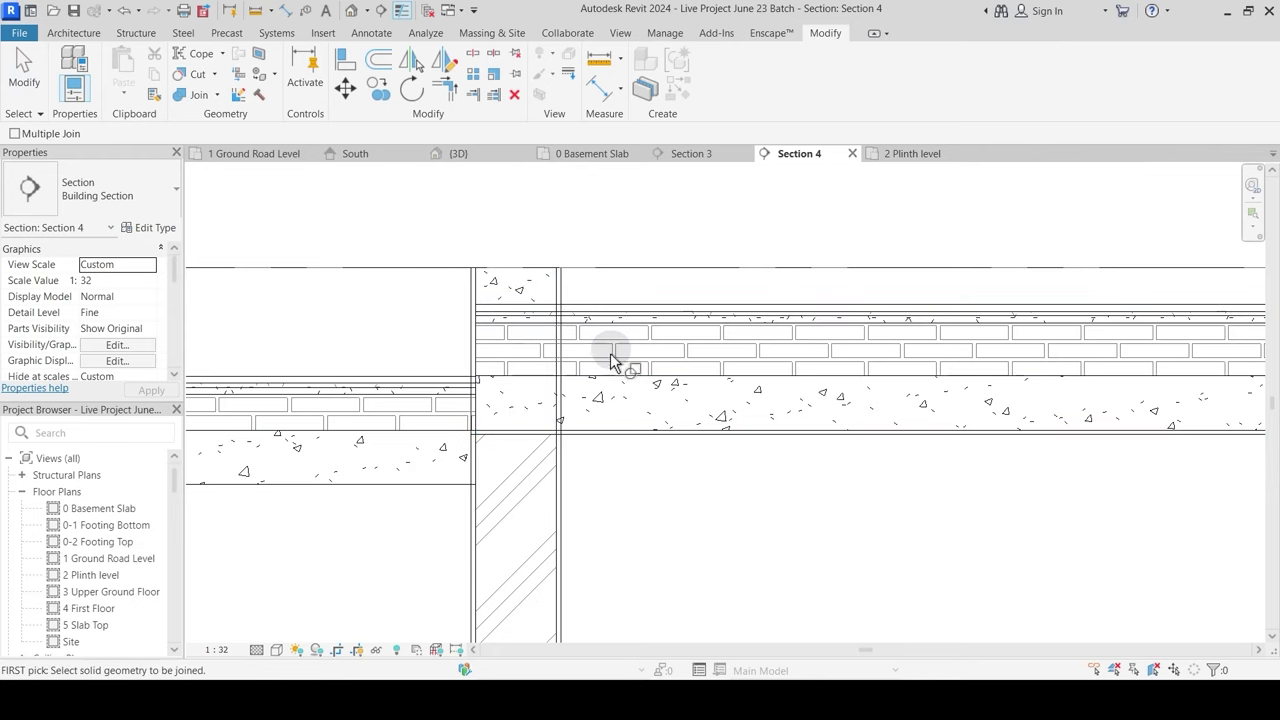
left_click(216, 95)
left_click(236, 155)
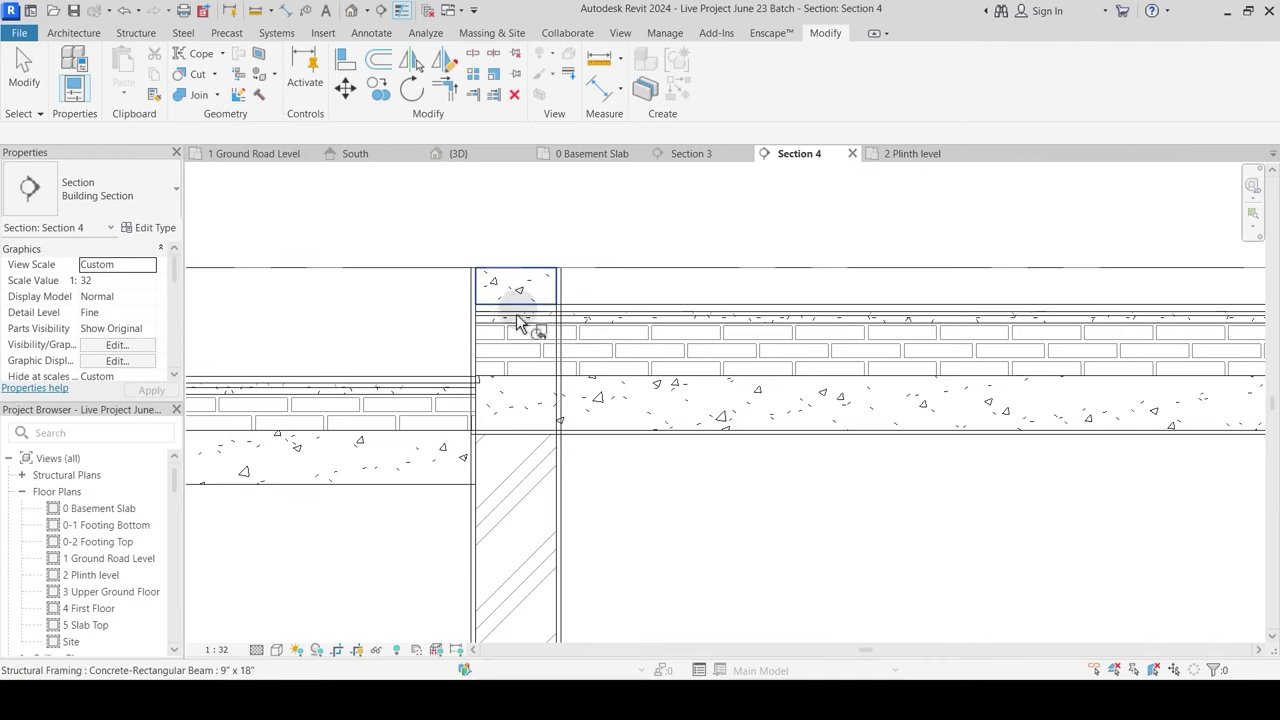
left_click(216, 95)
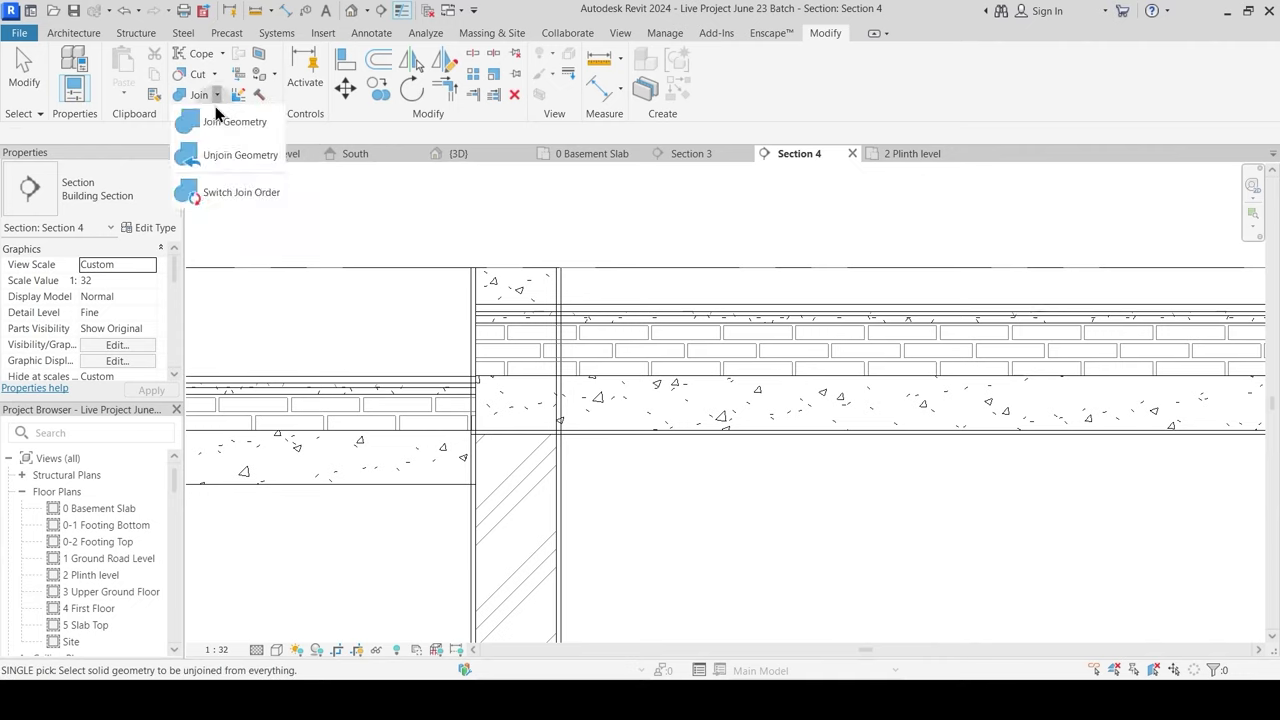
left_click(214, 192)
left_click(500, 282)
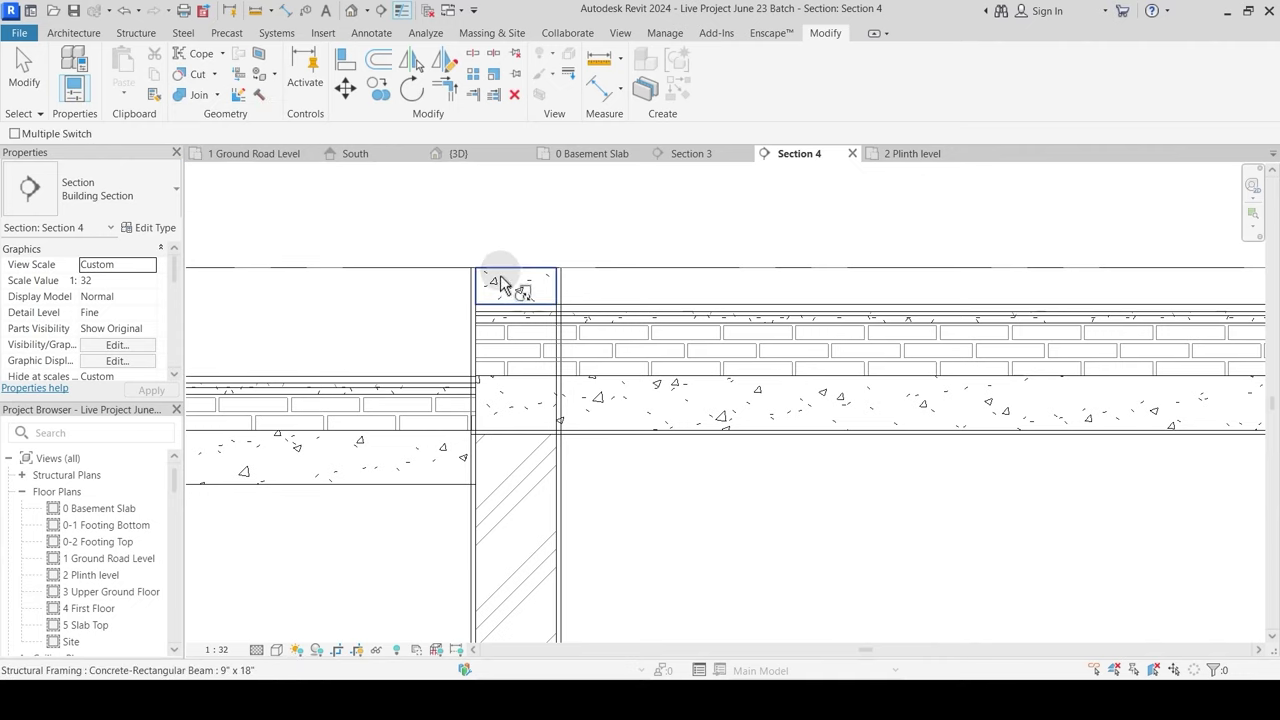
left_click(597, 325)
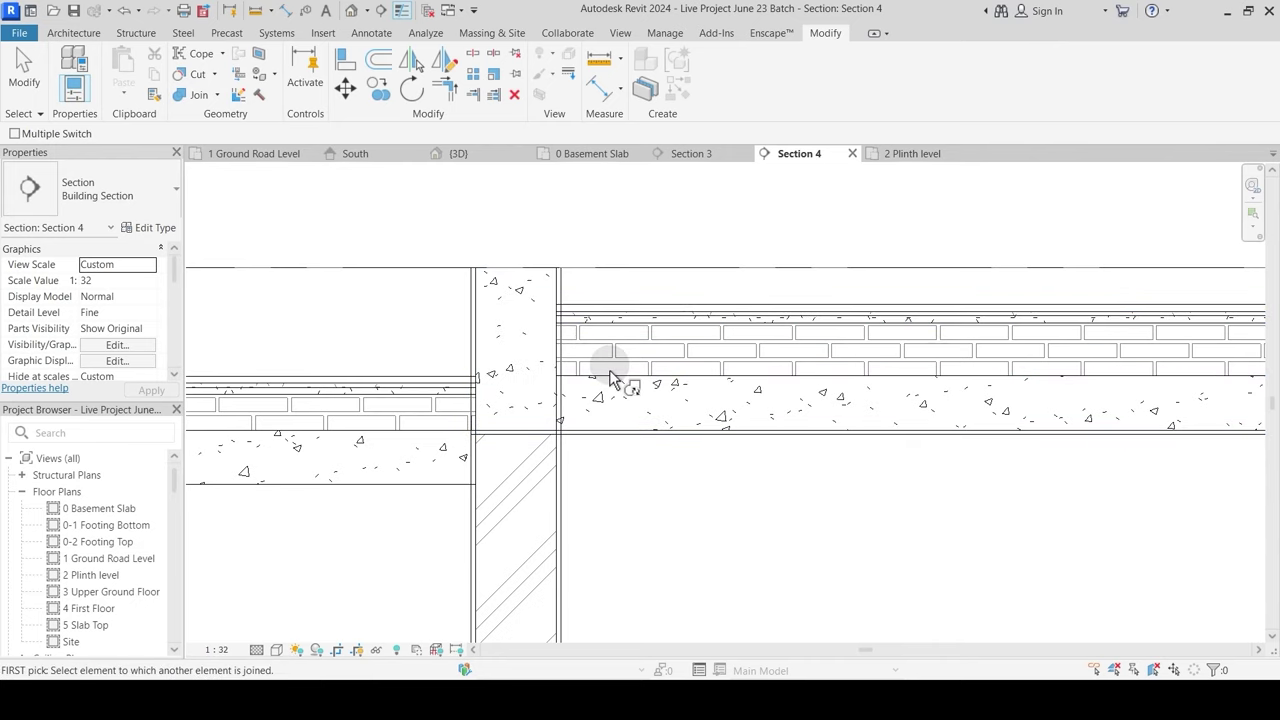
Step: Join Main Wall 9 to the floor slab, check the joins, and select the Plinth Level Landscape floor
left_click(198, 102)
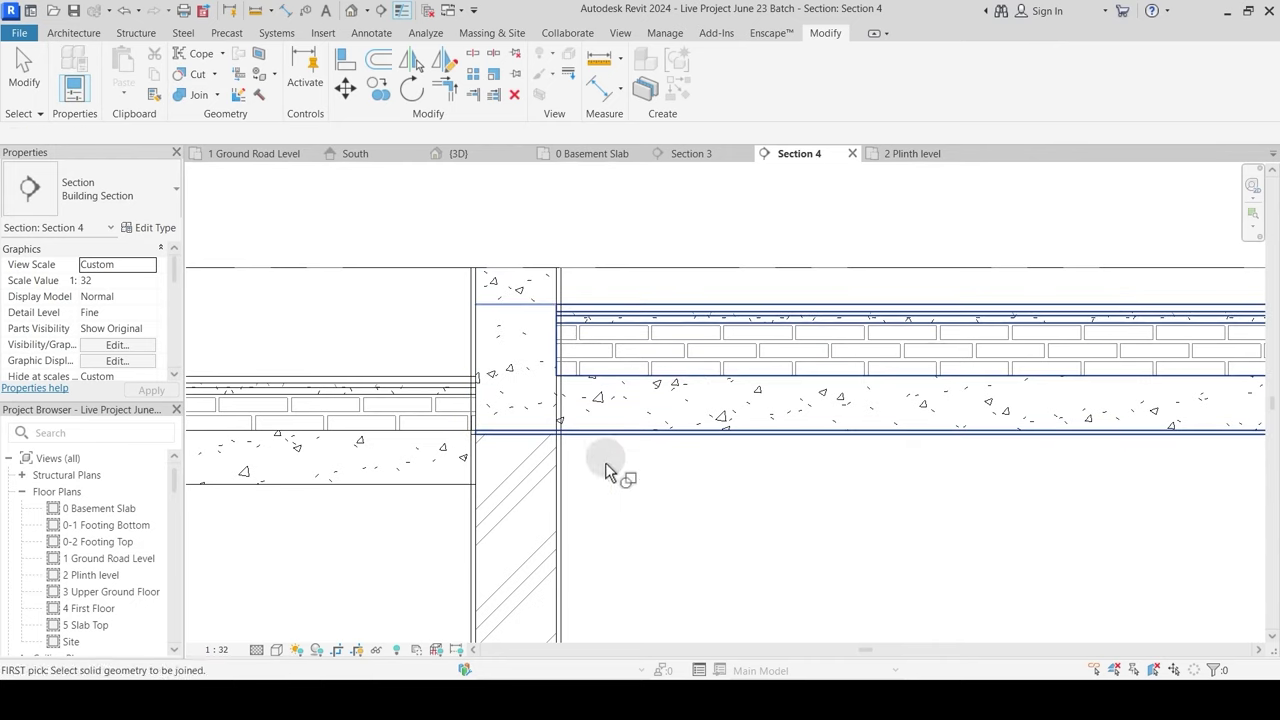
left_click(563, 298)
left_click(617, 376)
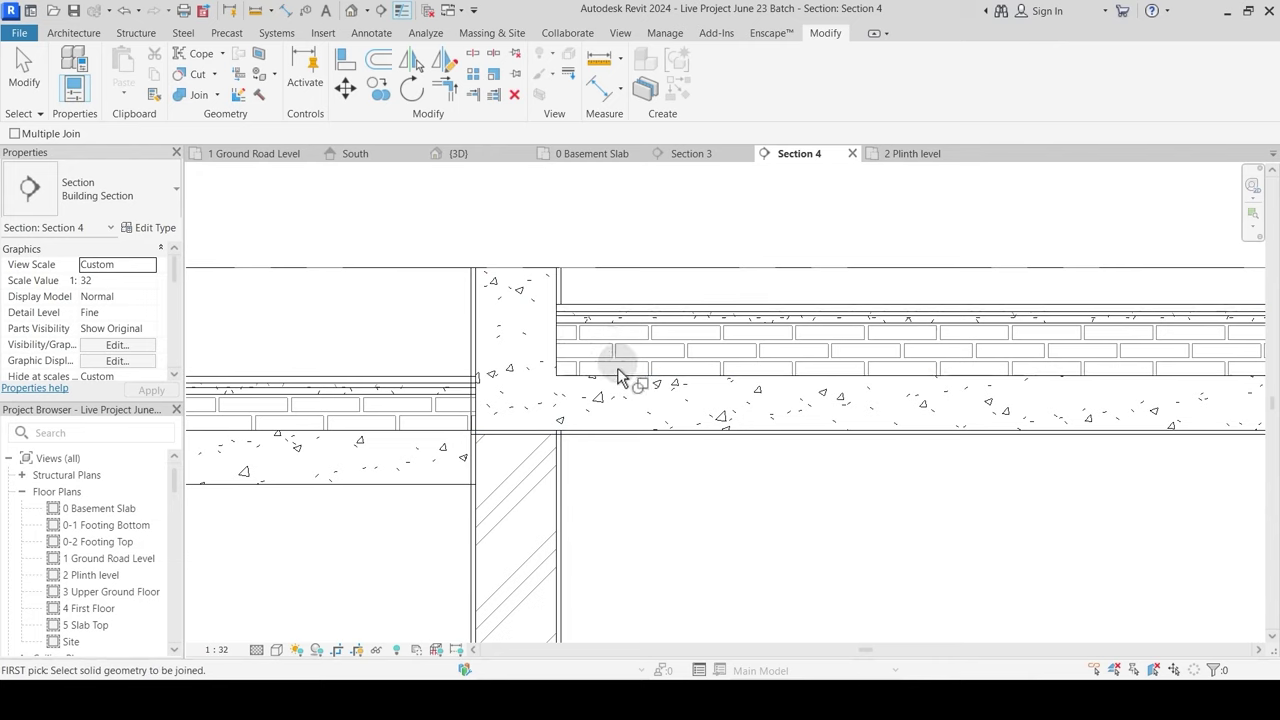
left_click(566, 470)
left_click(594, 450)
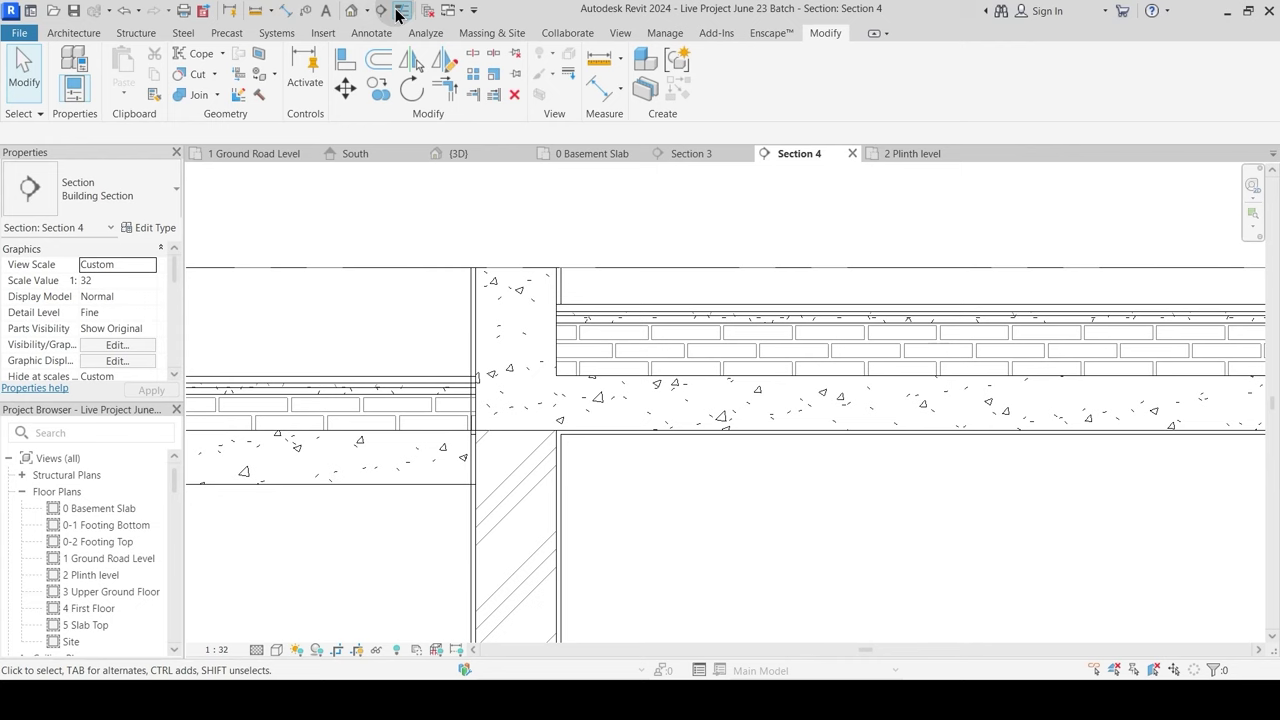
left_click(400, 11)
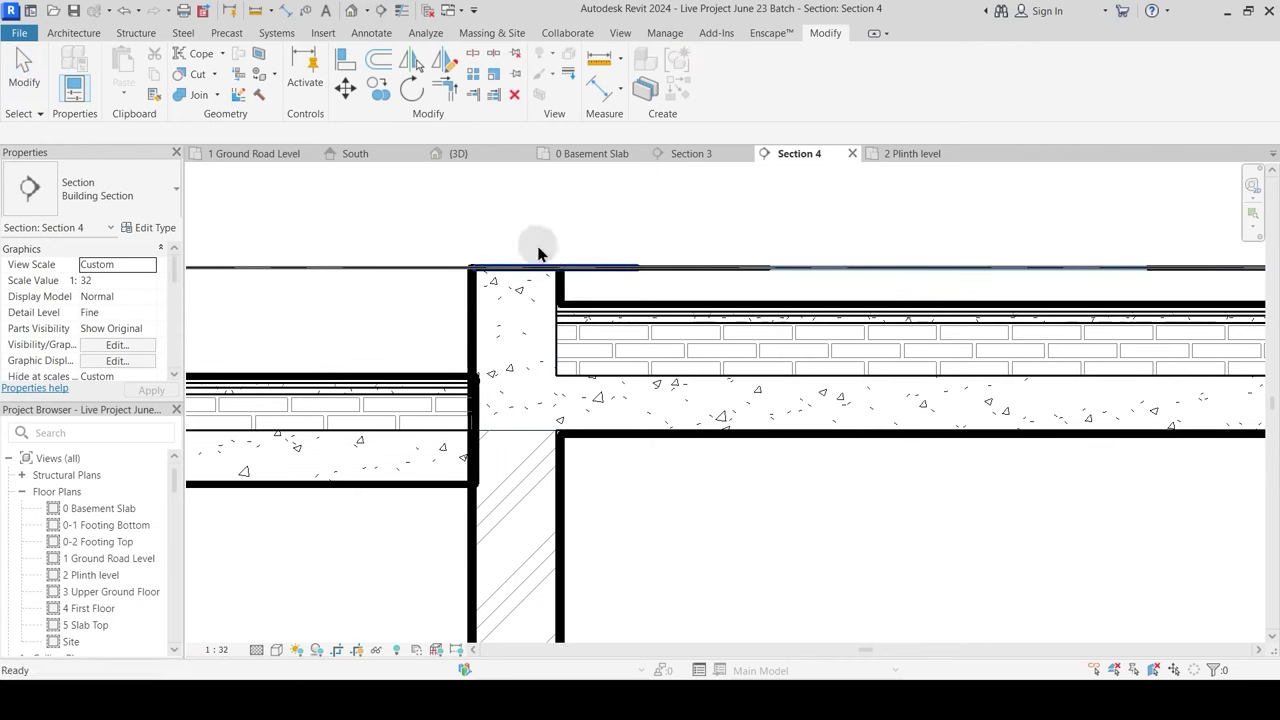
left_click(400, 11)
left_click(600, 316)
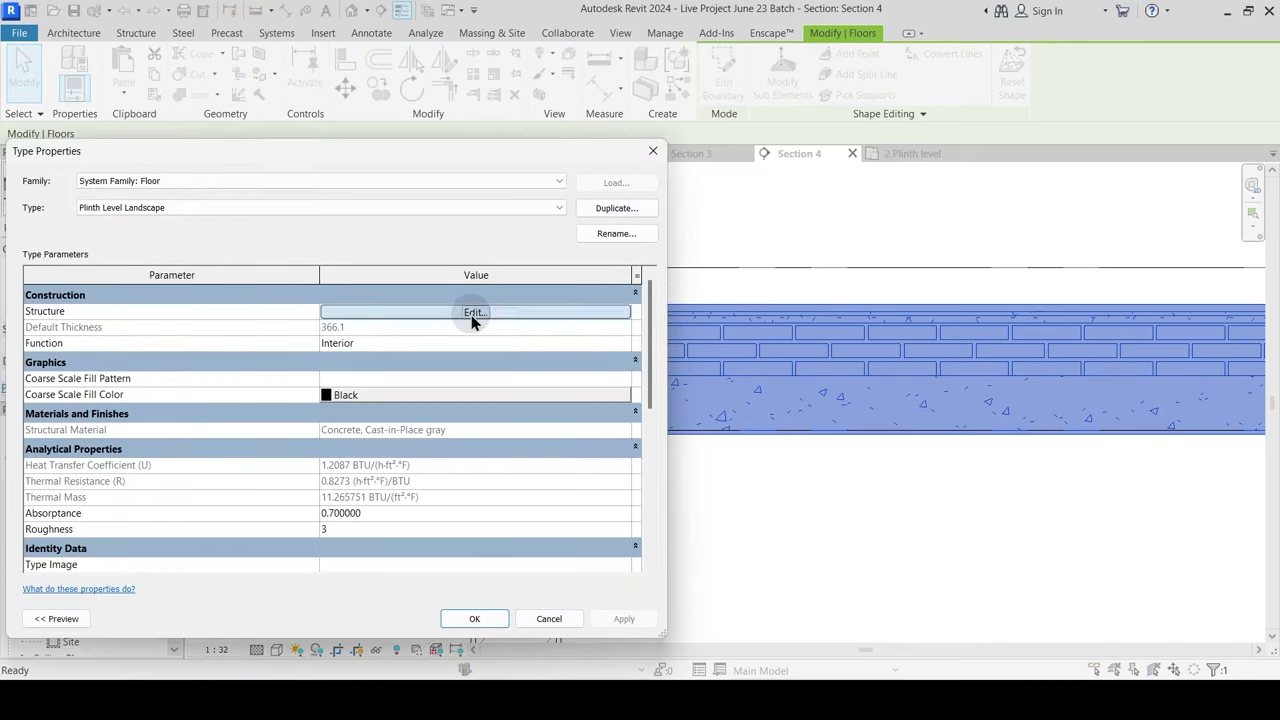
left_click(473, 312)
left_click(327, 341)
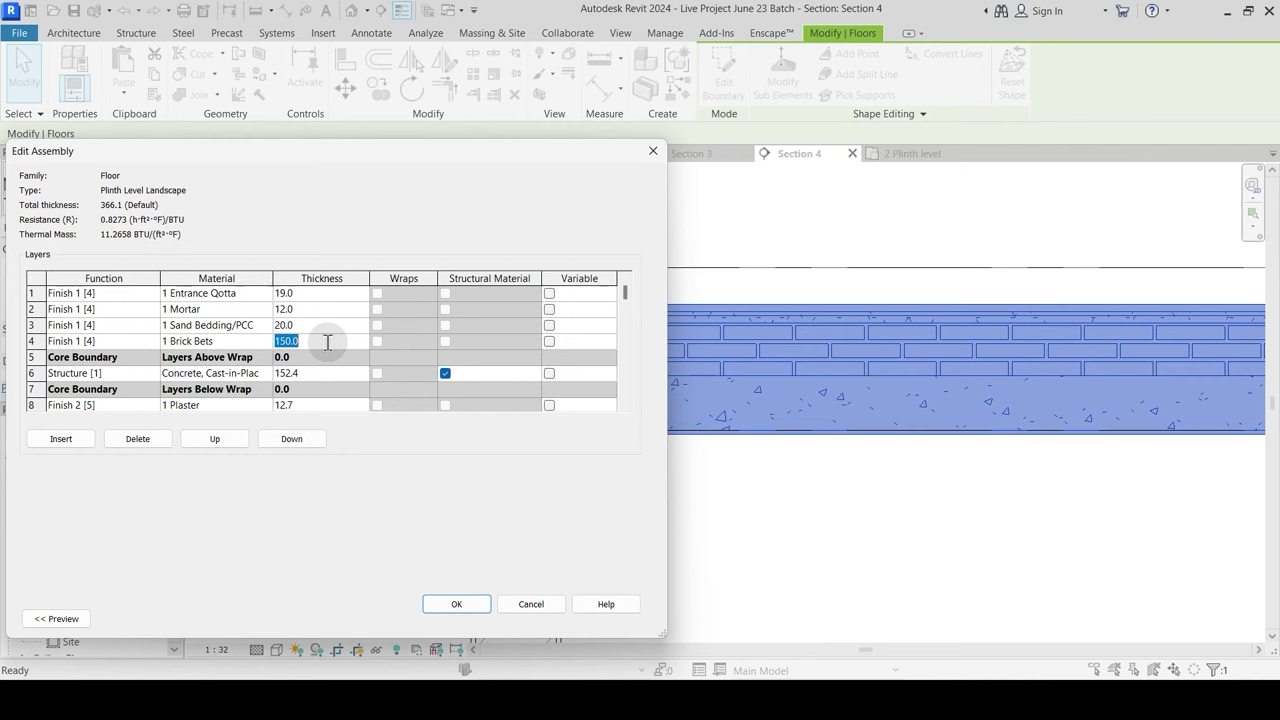
key("Return")
key("Return")
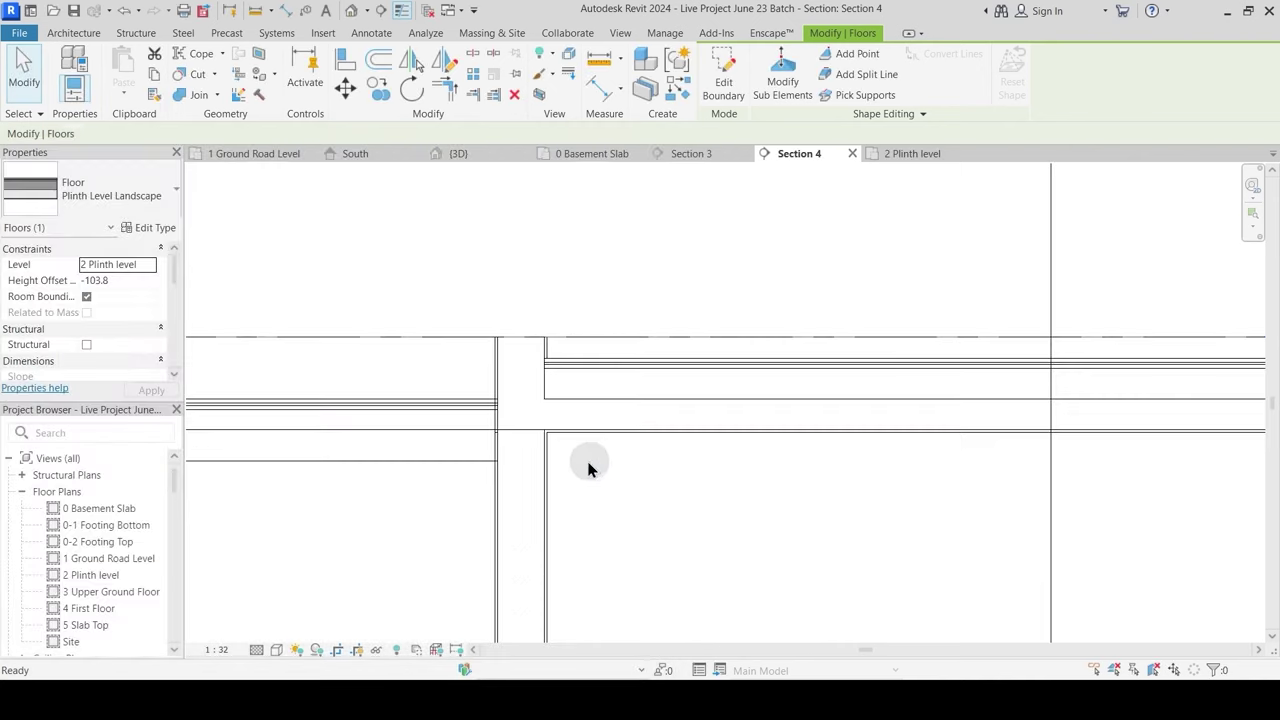
Step: At the next junction, join the beam and floor and switch their join order
left_click(596, 470)
middle_click_drag(689, 494, 537, 409)
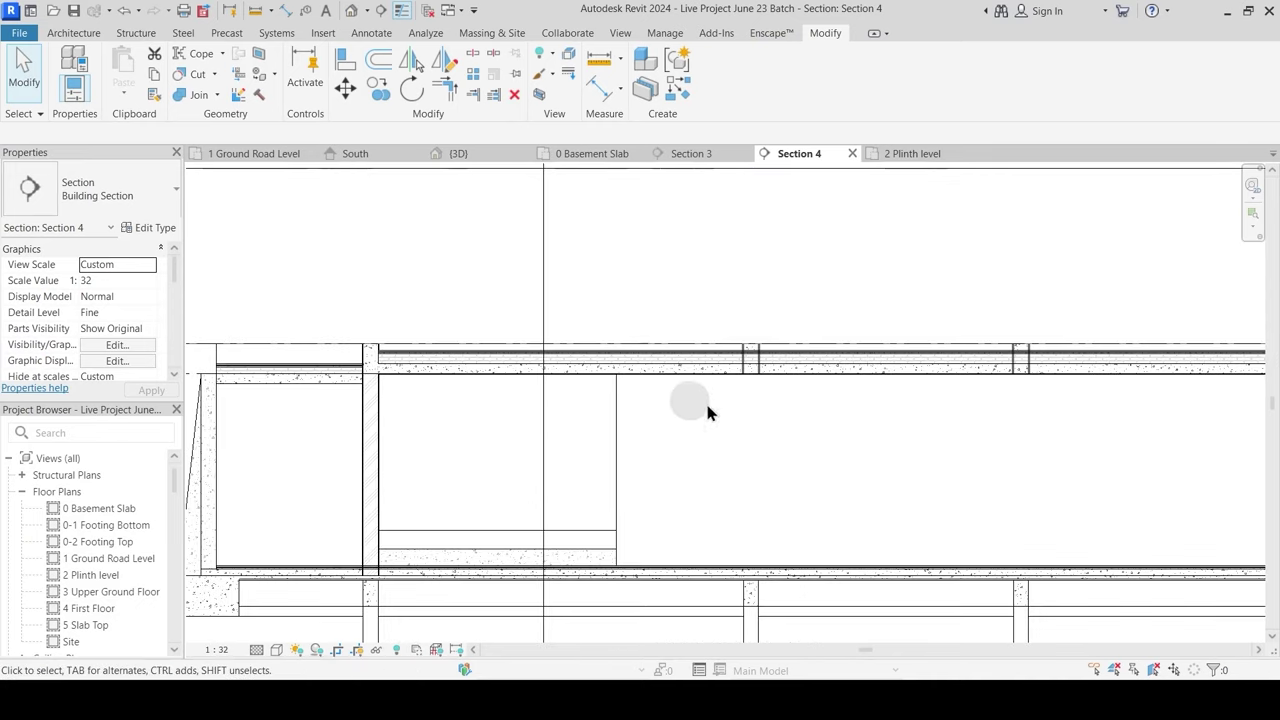
scroll(711, 428, "up", 3)
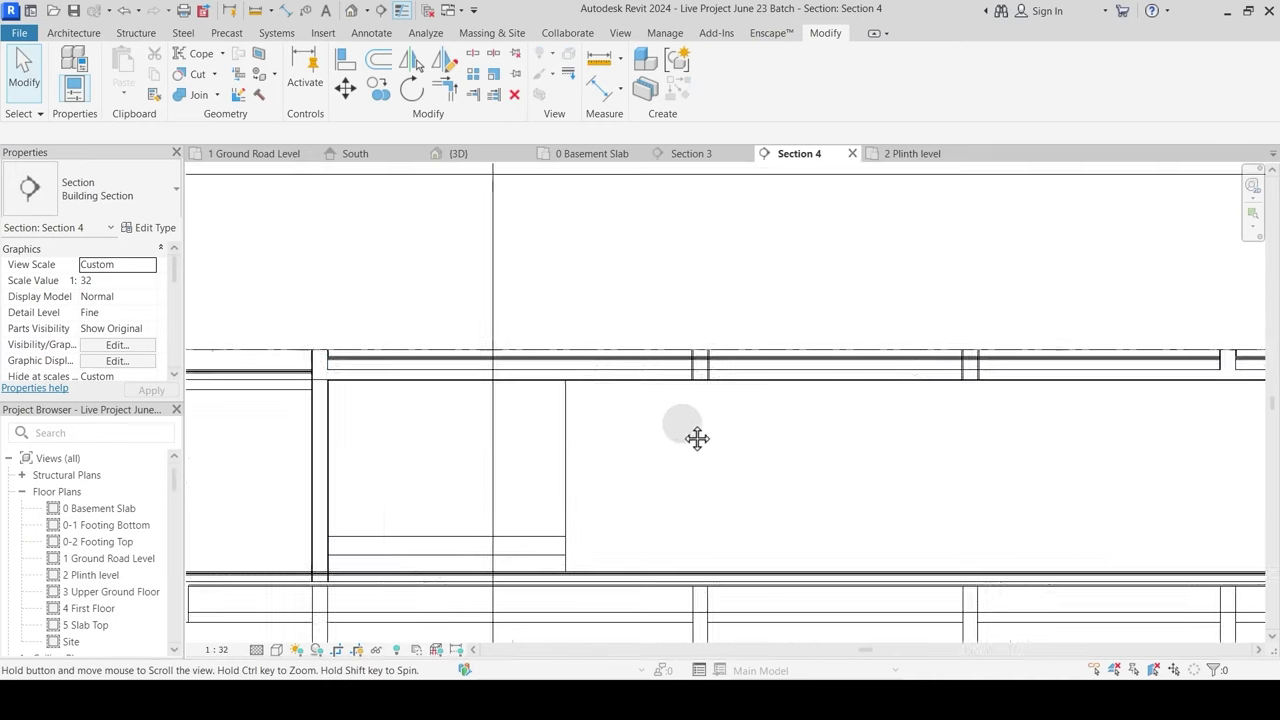
scroll(713, 372, "up", 4)
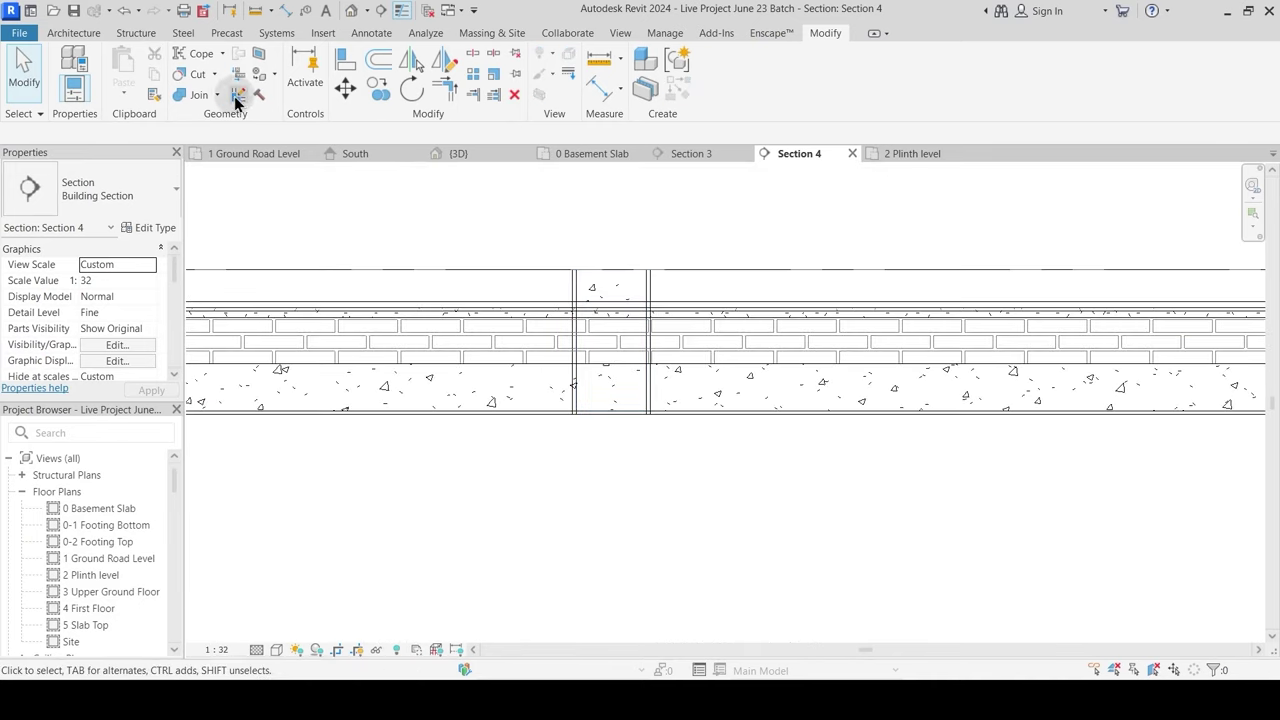
left_click(199, 99)
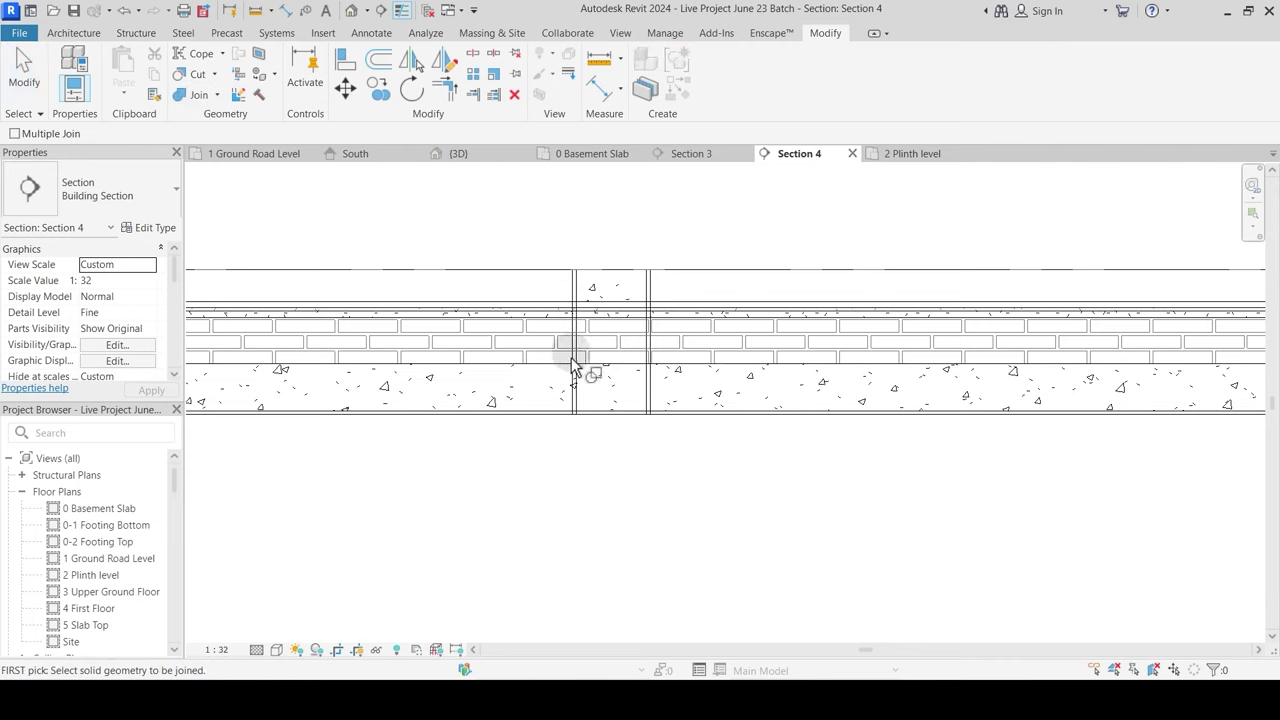
left_click(622, 283)
left_click(672, 322)
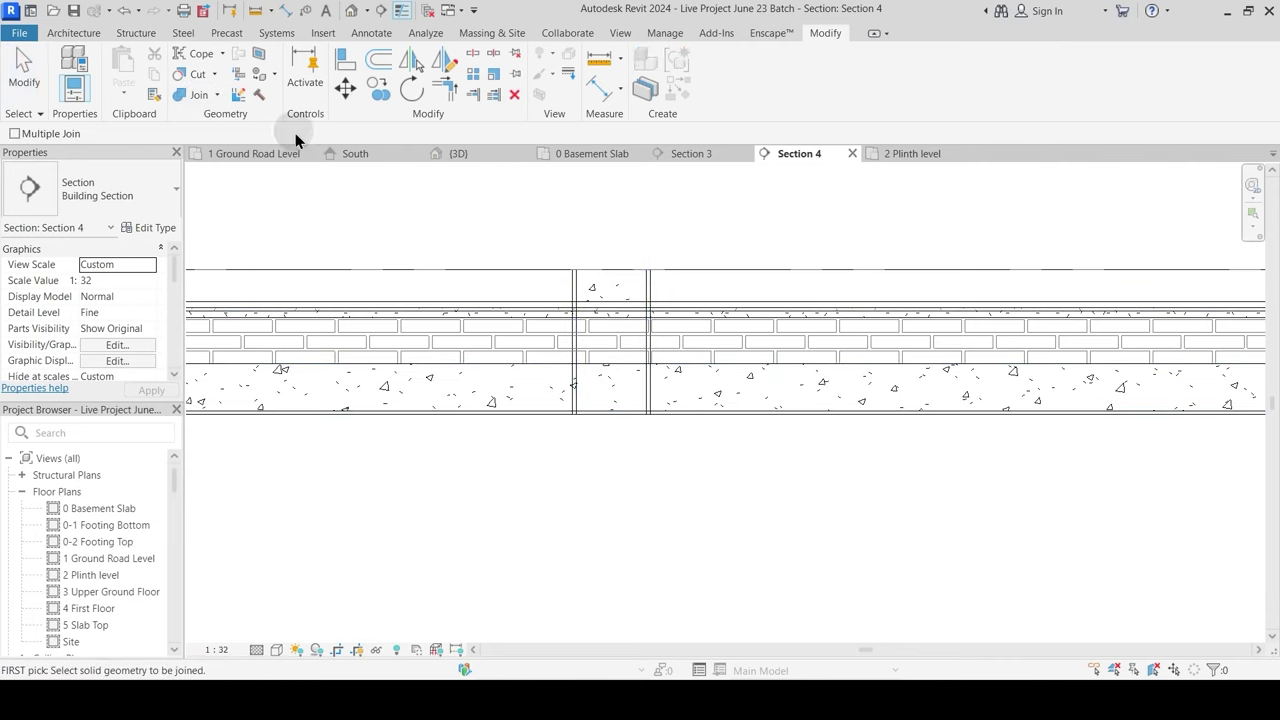
left_click(216, 95)
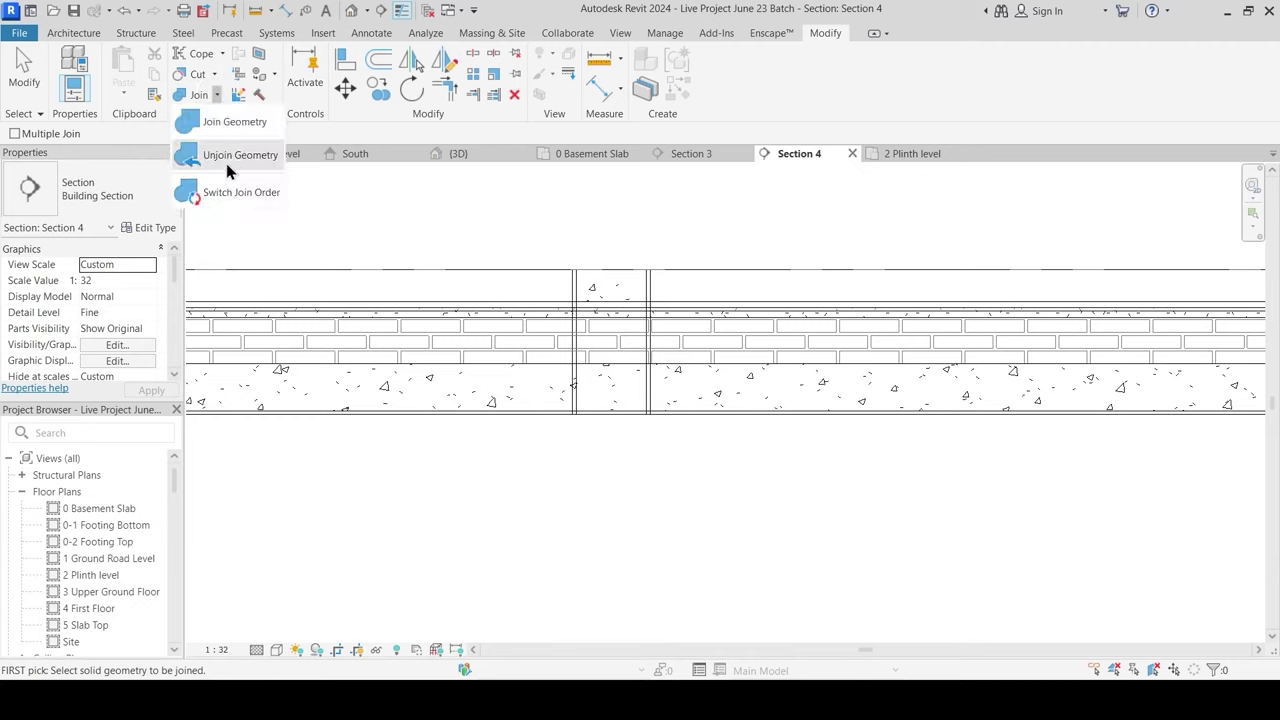
left_click(241, 192)
left_click(610, 287)
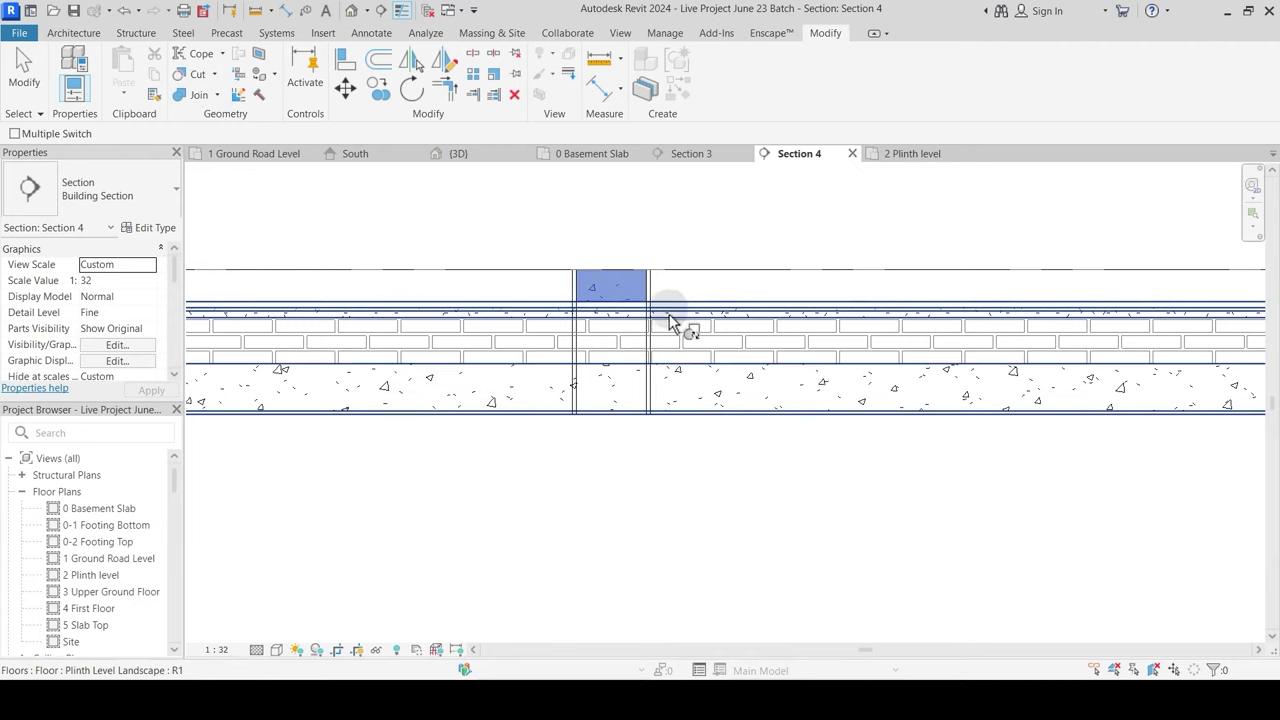
left_click(672, 322)
Step: Join the beam at the wall gap to the wall
left_click(199, 95)
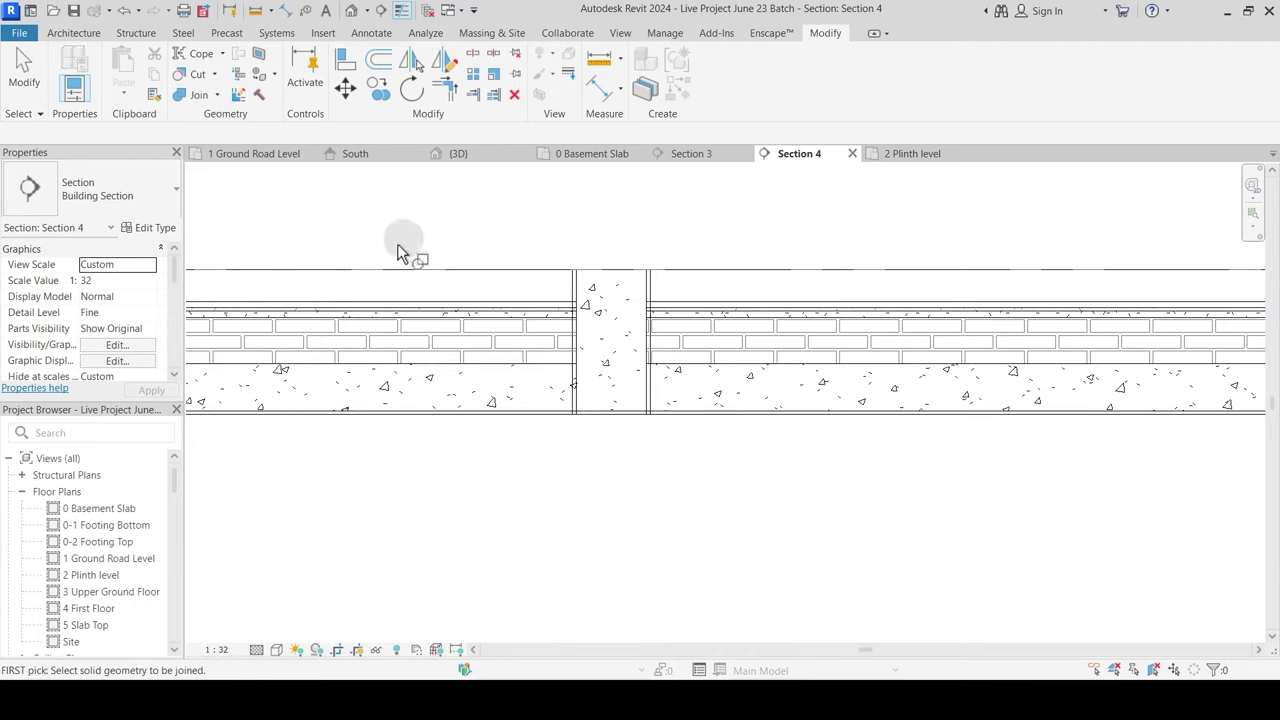
left_click(580, 295)
left_click(569, 320)
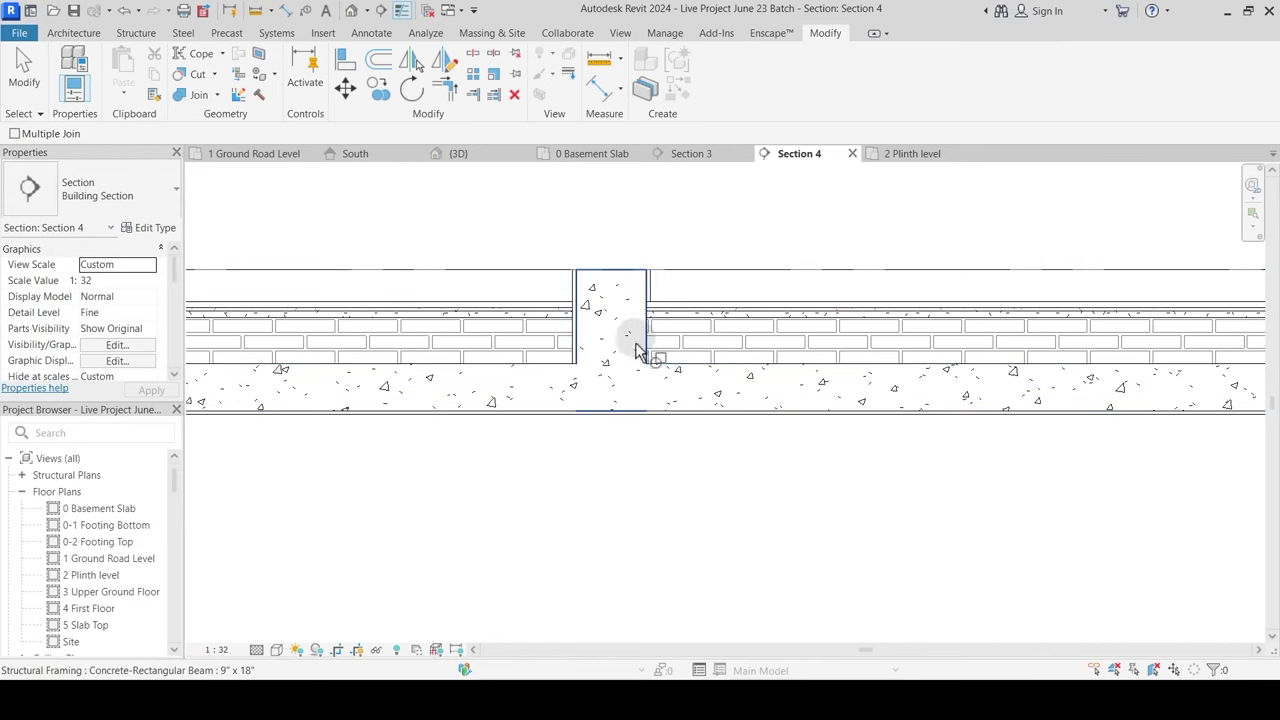
left_click(566, 306)
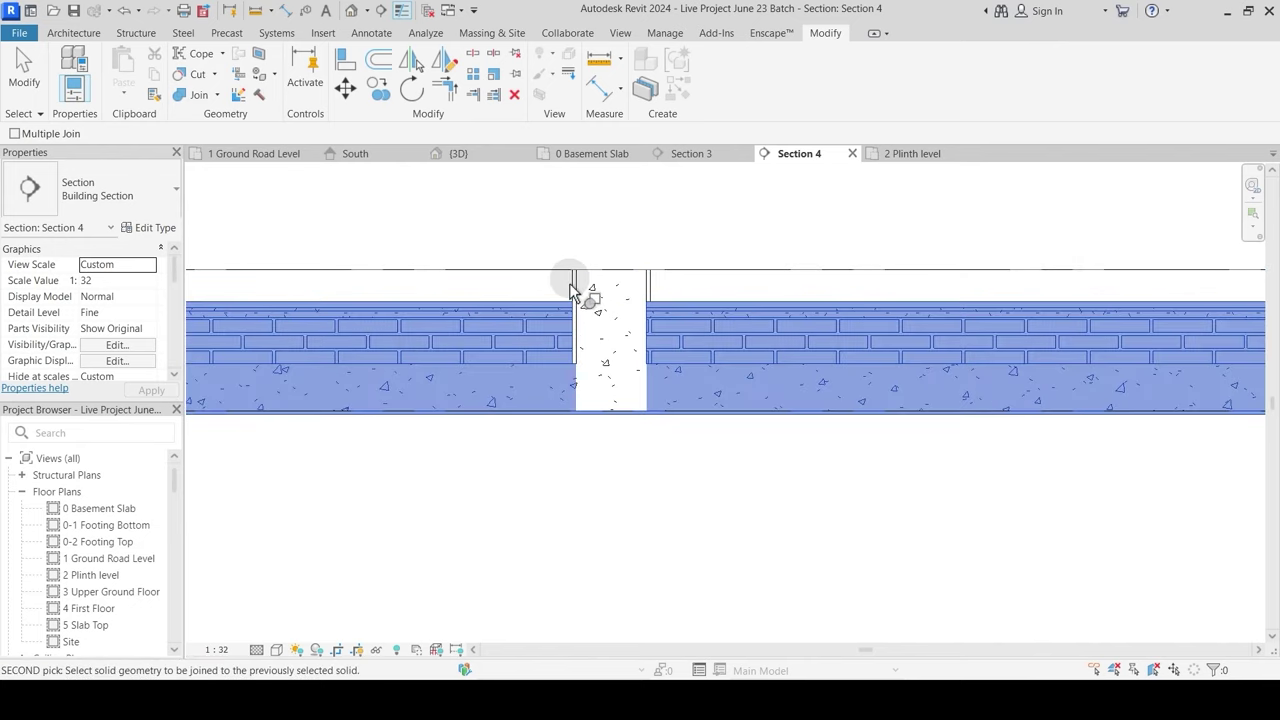
key("Escape")
scroll(666, 314, "up", 3)
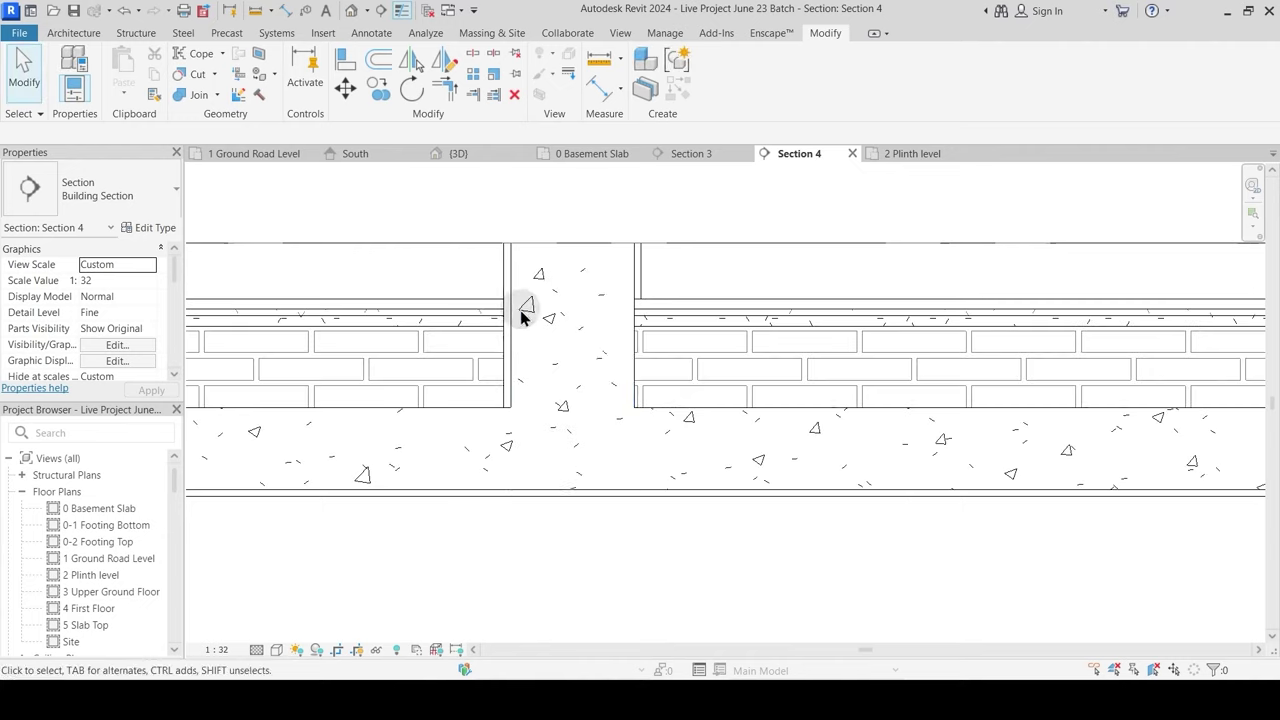
scroll(520, 314, "down", 3)
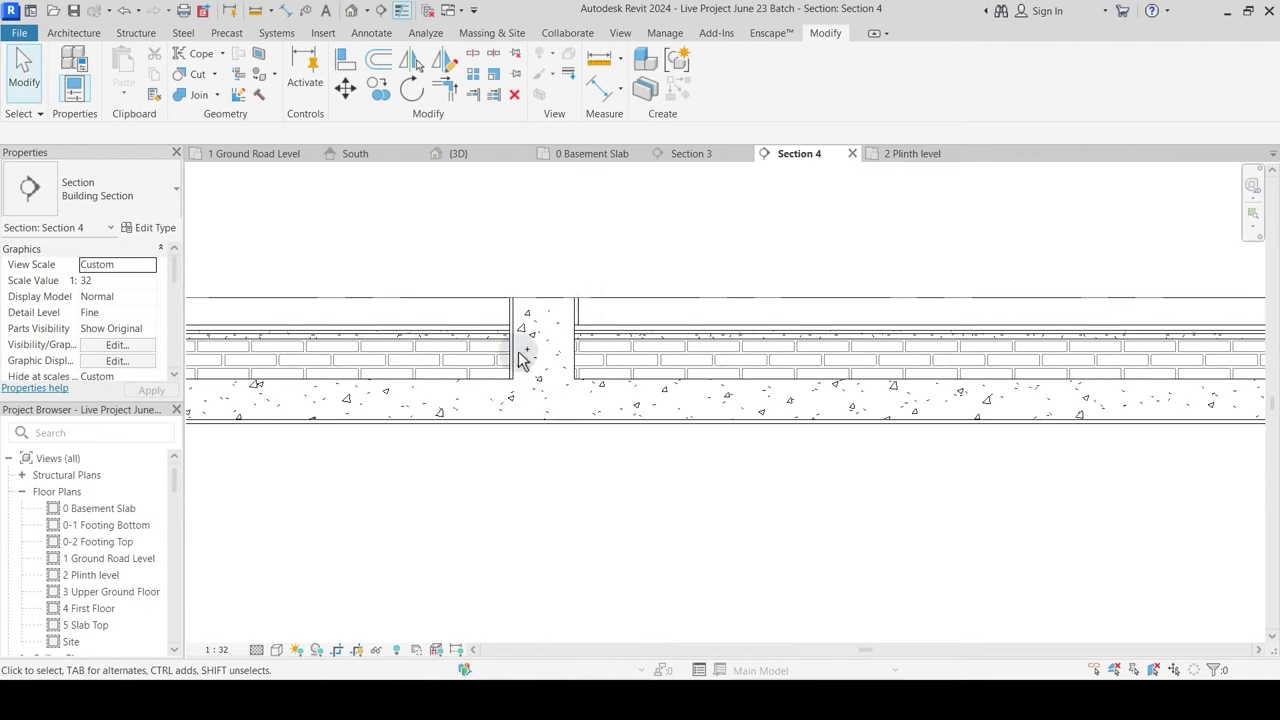
scroll(571, 347, "up", 1)
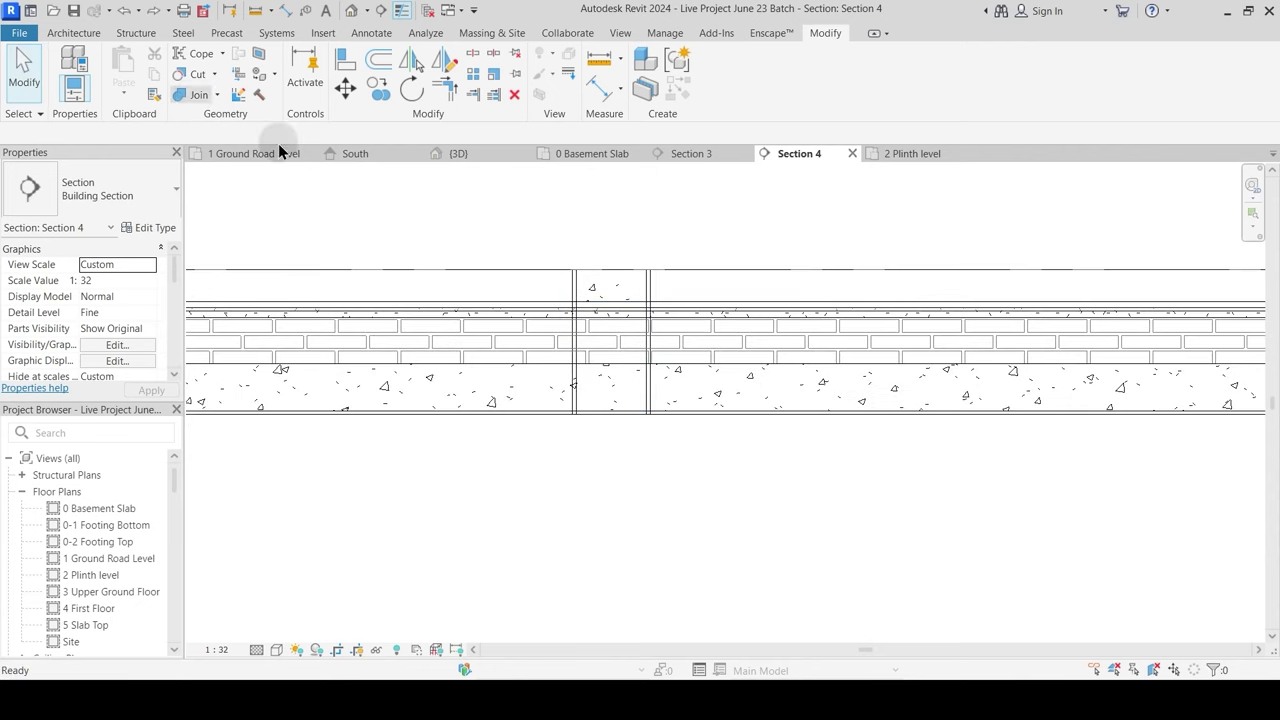
left_click(606, 275)
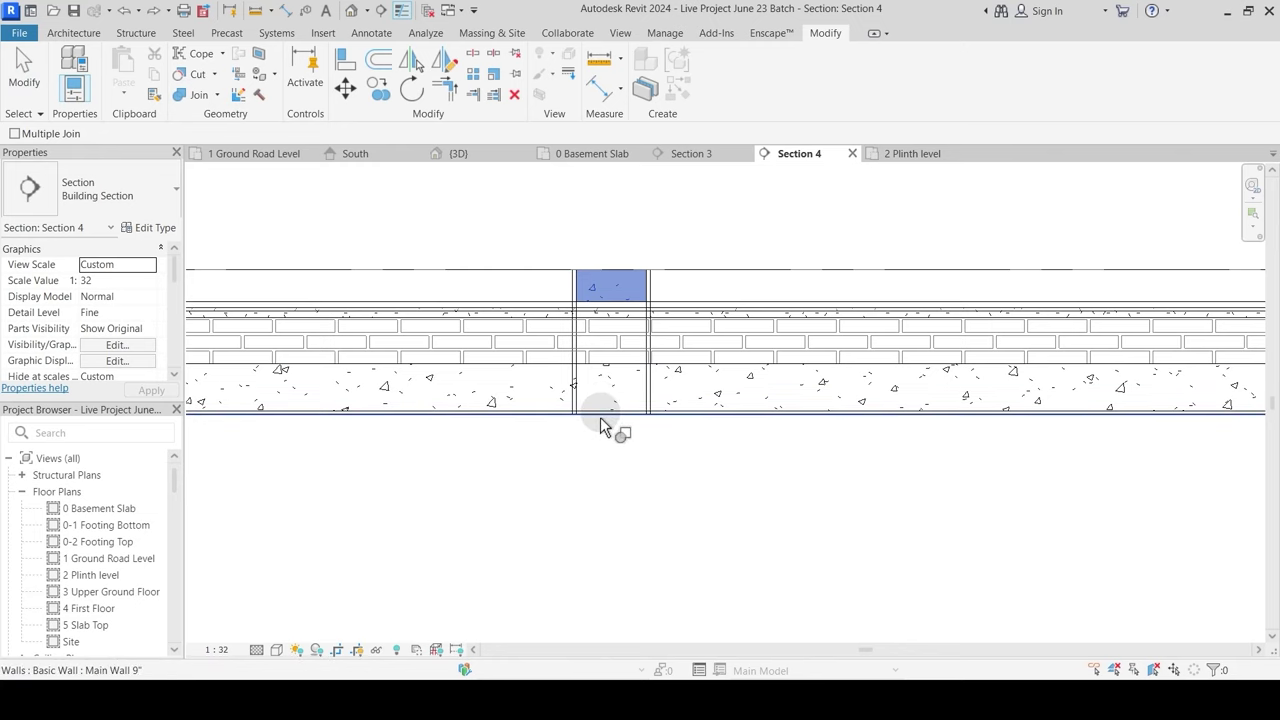
left_click(670, 313)
scroll(670, 313, "up", 3)
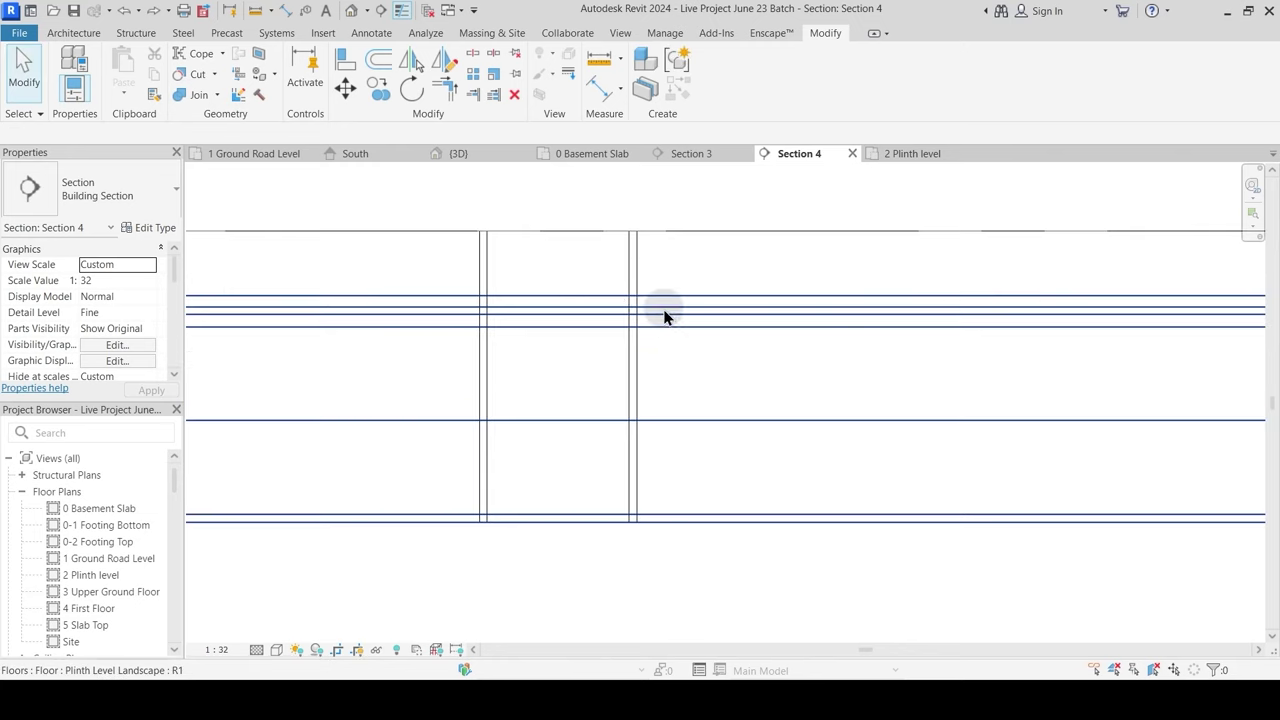
Step: Make the column cut the plinth floor's brick and concrete layers by switching and joining them
left_click(200, 95)
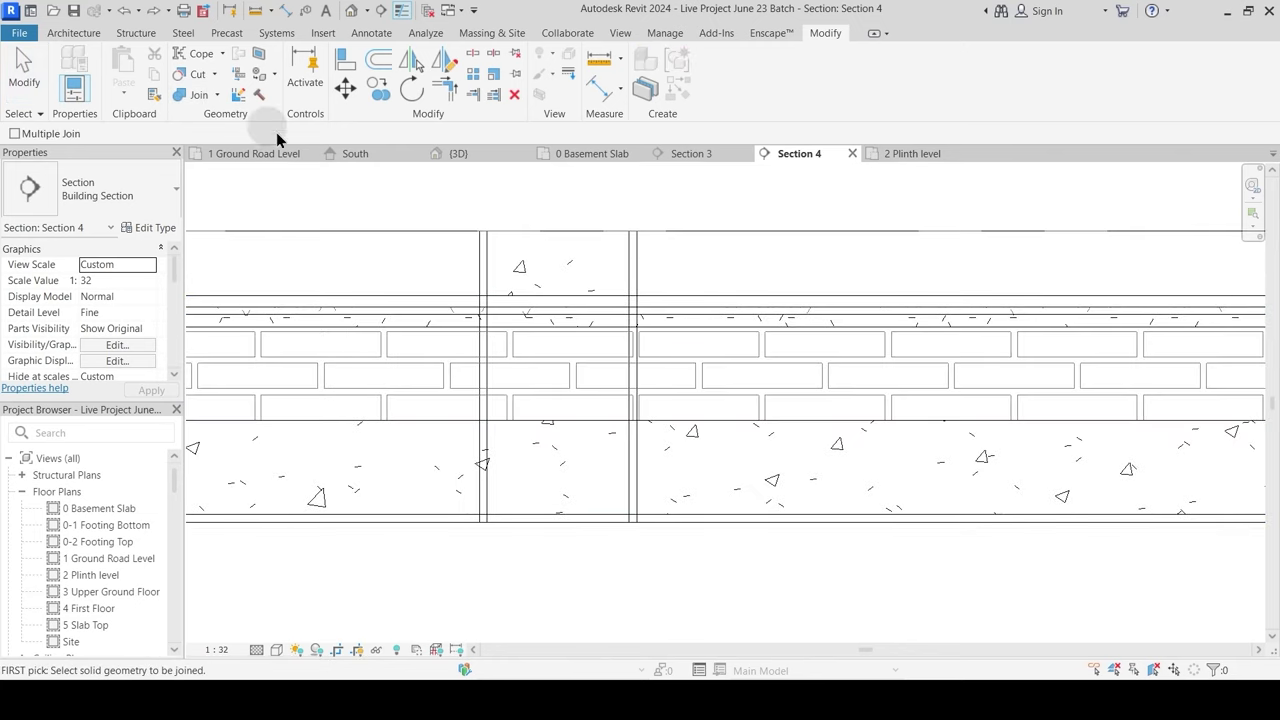
left_click(216, 95)
left_click(234, 177)
left_click(531, 253)
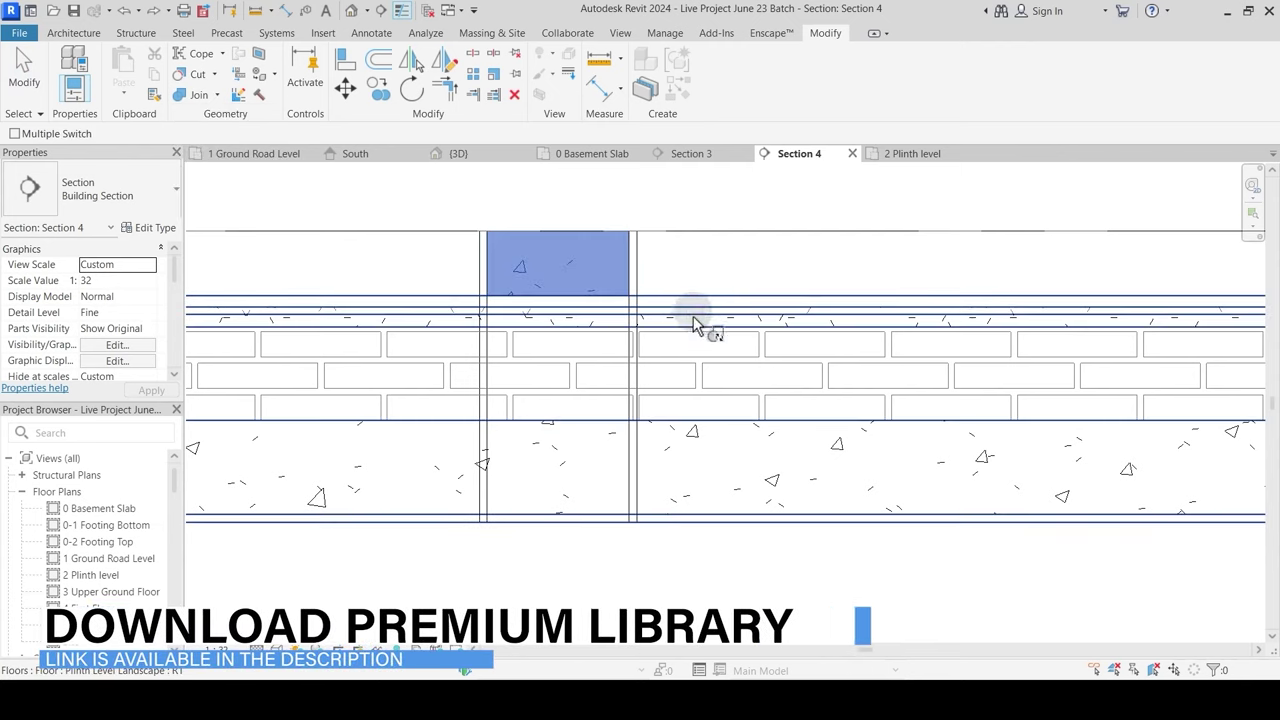
left_click(682, 298)
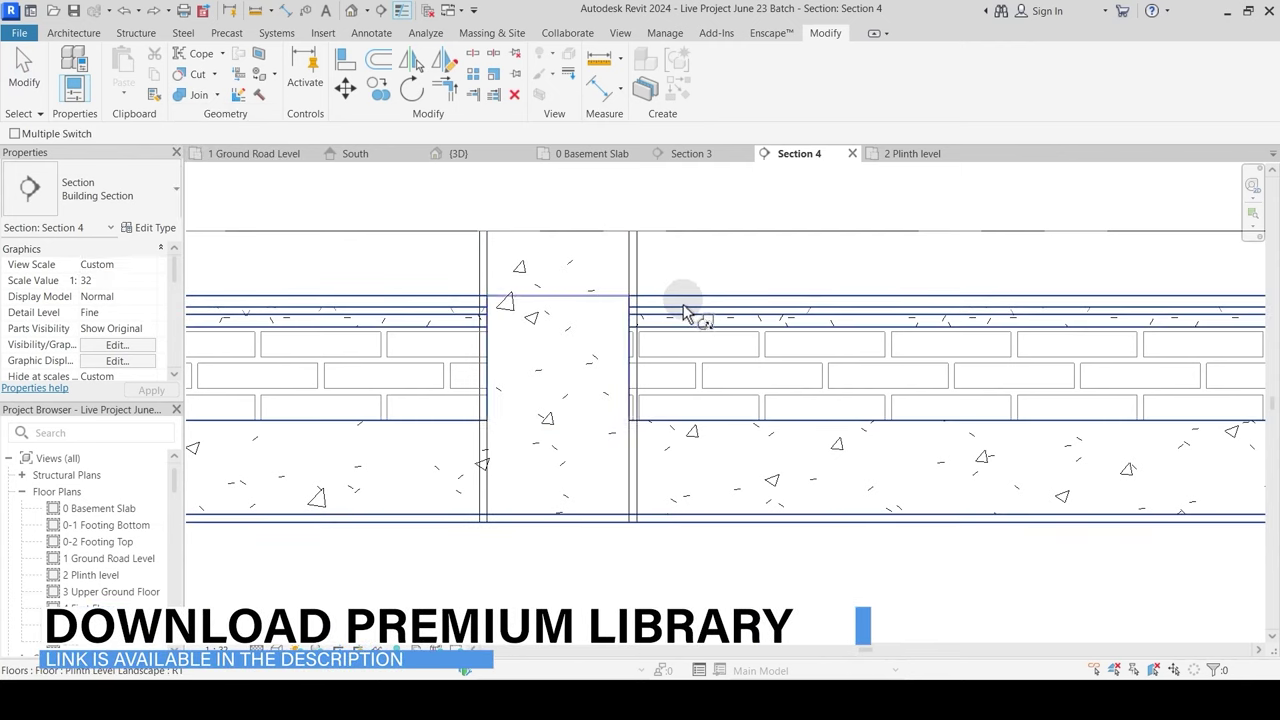
left_click(205, 95)
left_click(481, 256)
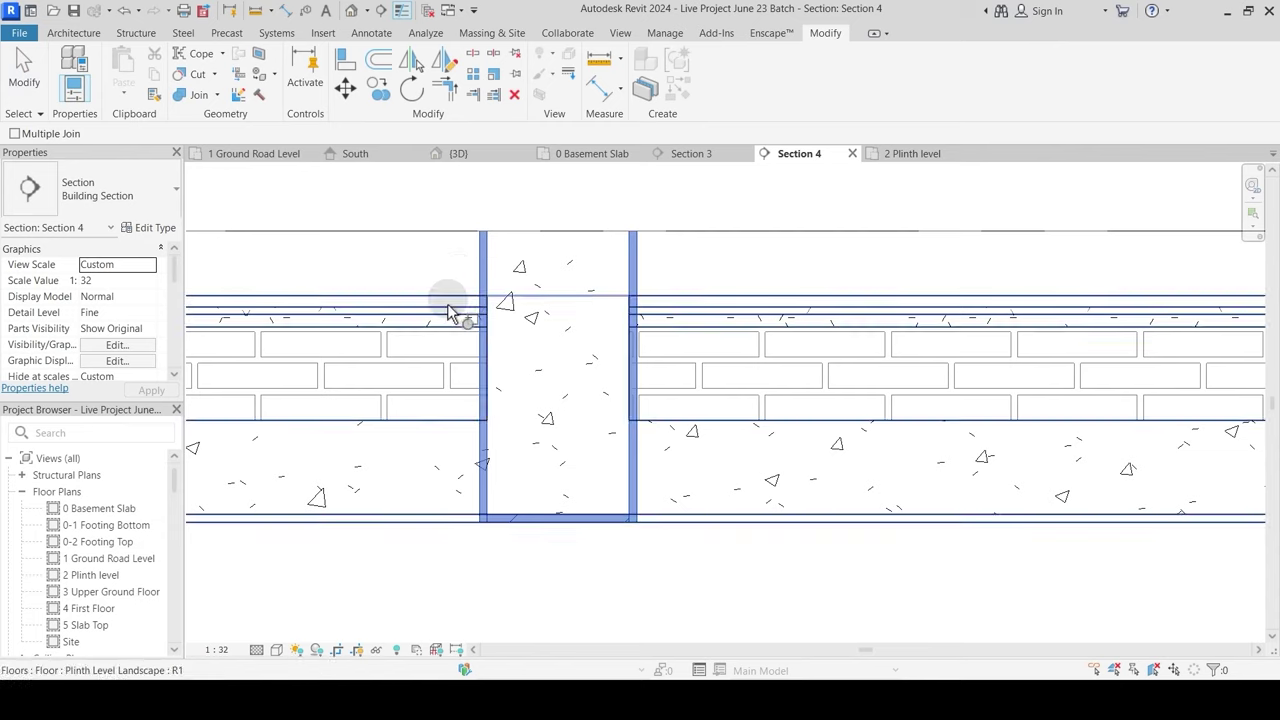
left_click(449, 306)
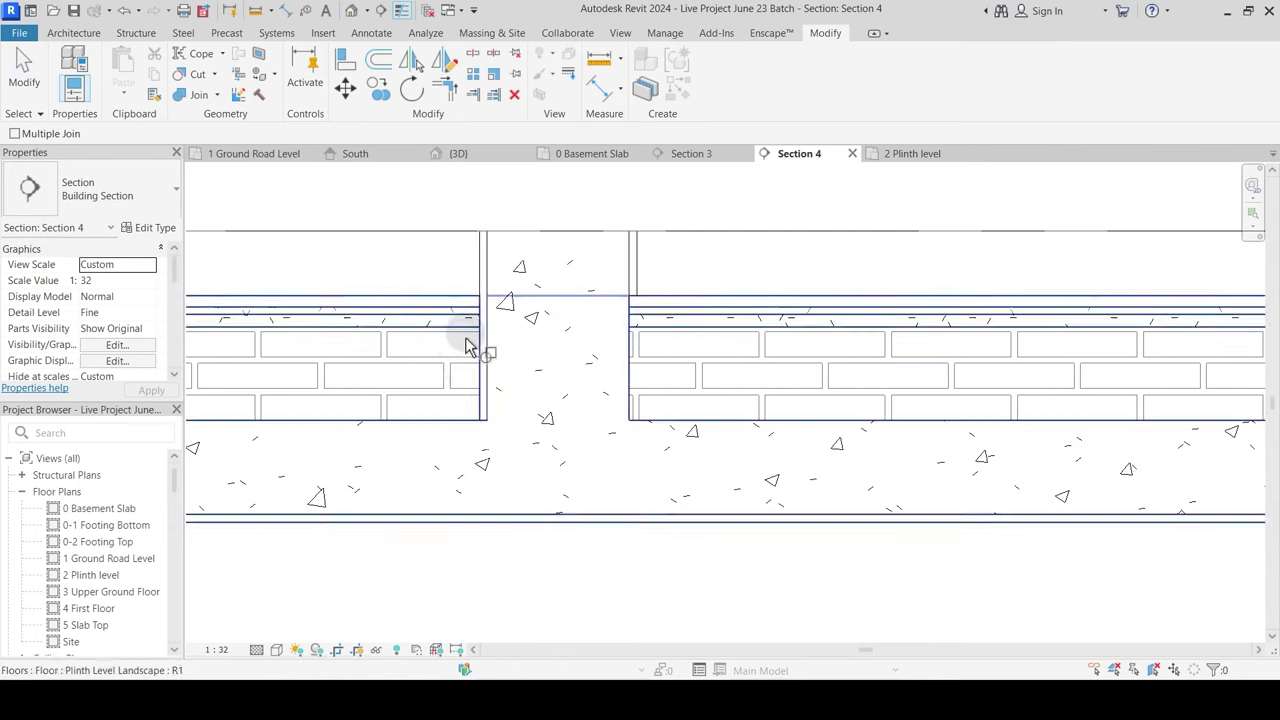
scroll(529, 368, "down", 4)
key("Escape")
scroll(600, 440, "down", 1)
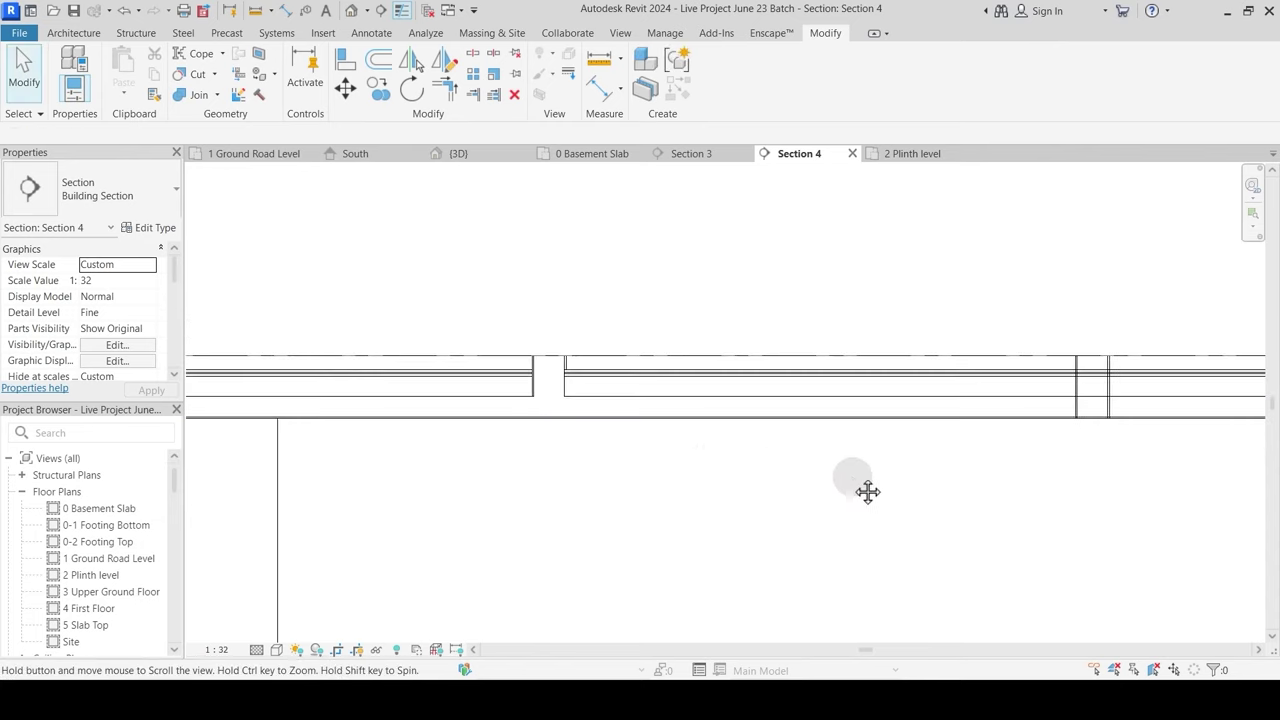
Step: Join the column to the Plinth Level Landscape floor at the next junction
scroll(571, 423, "up", 5)
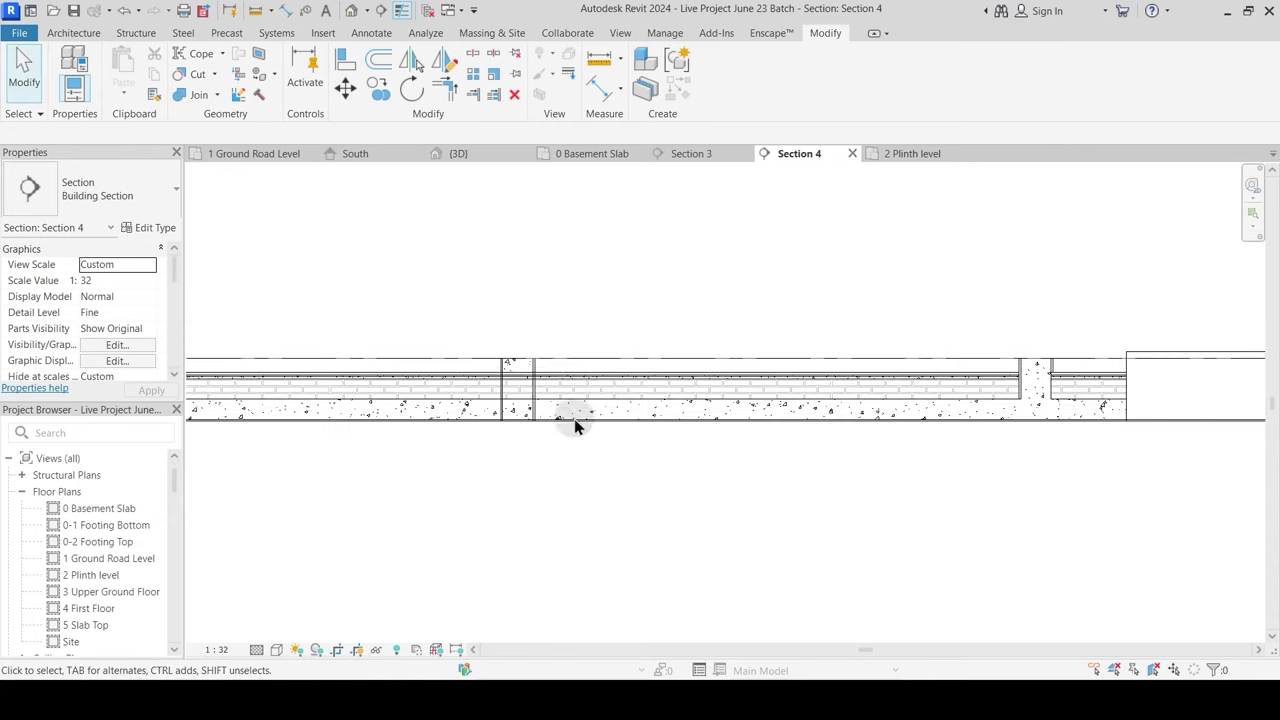
left_click(199, 95)
left_click(518, 332)
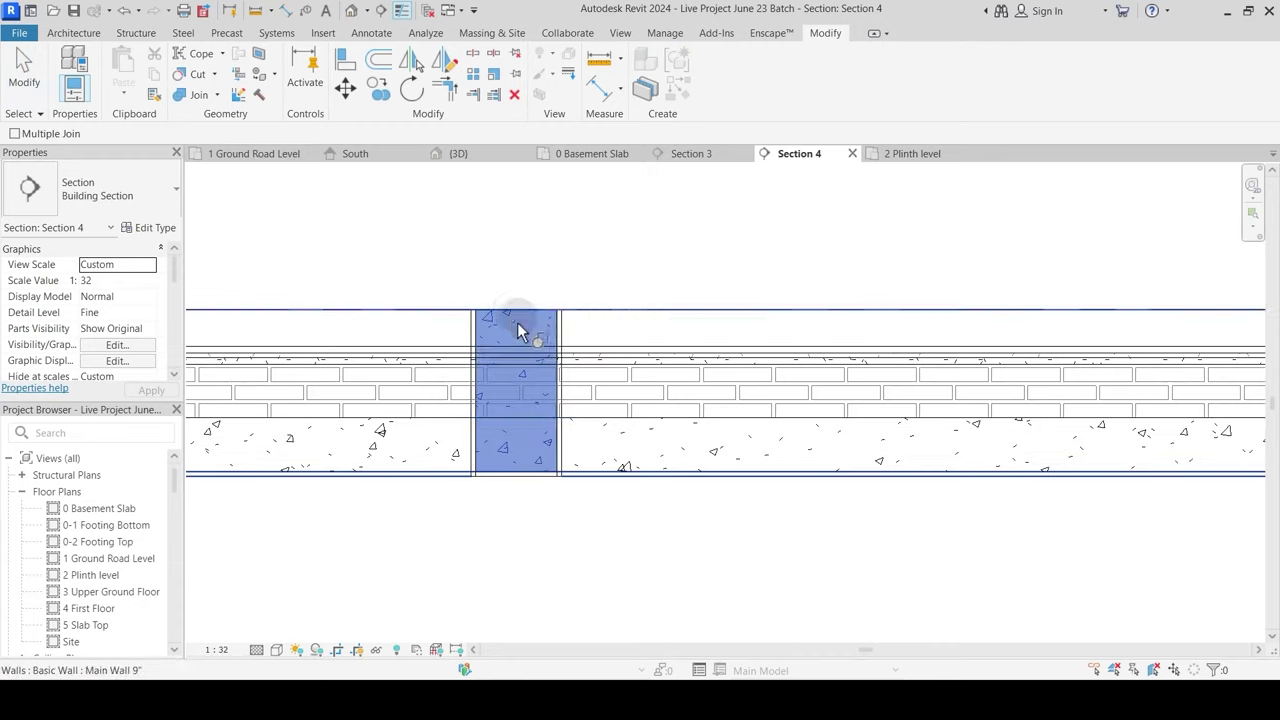
left_click(592, 378)
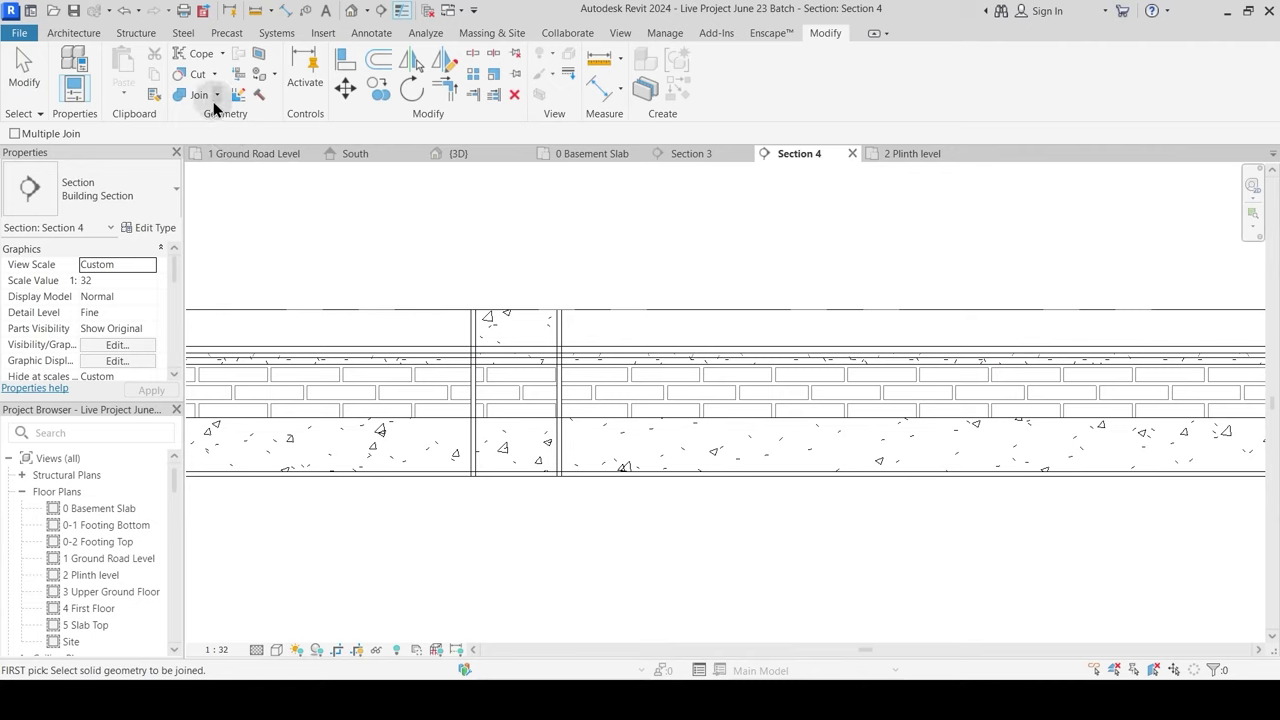
left_click(474, 342)
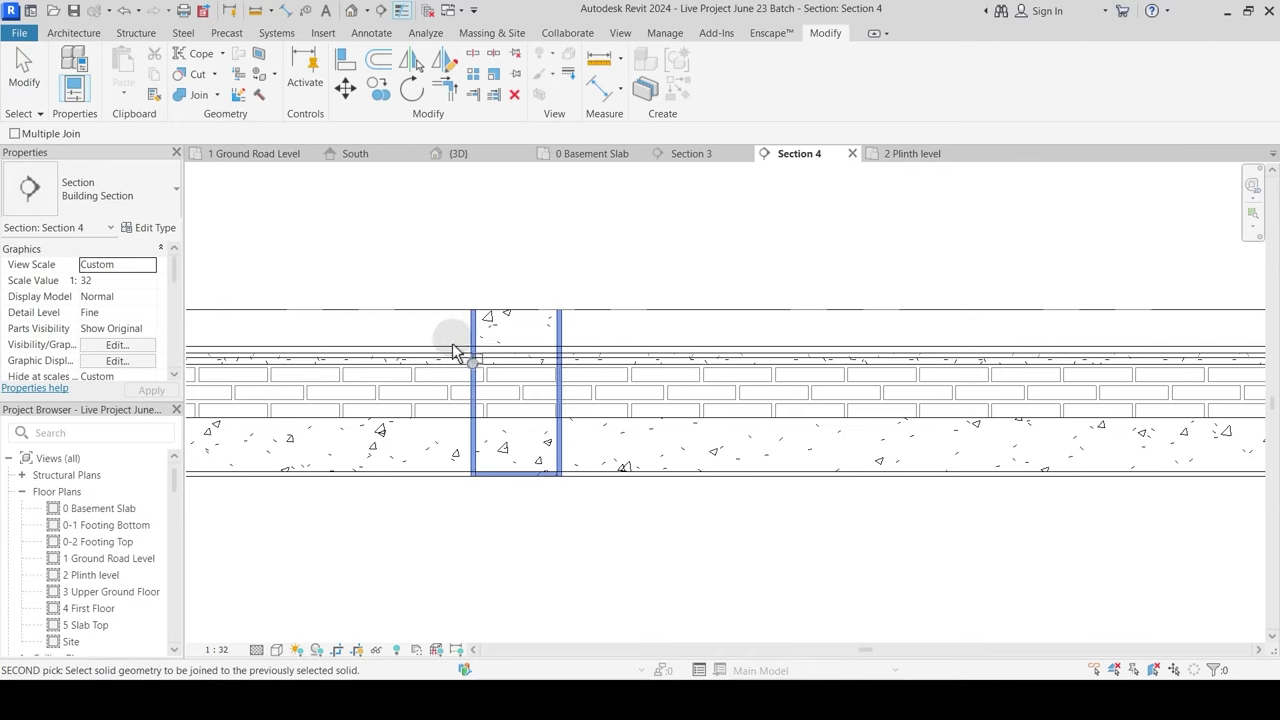
left_click(449, 358)
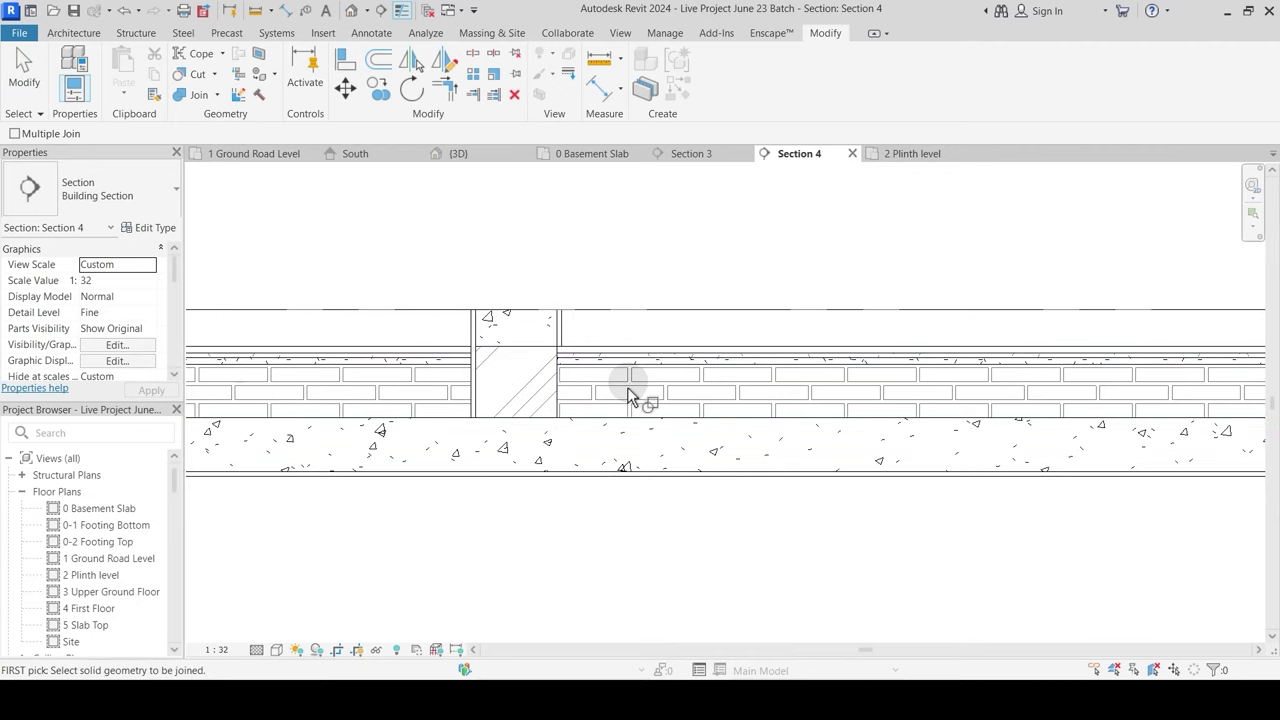
Step: Switch the join order of beam and wall, then of column and floor
left_click(218, 96)
left_click(222, 193)
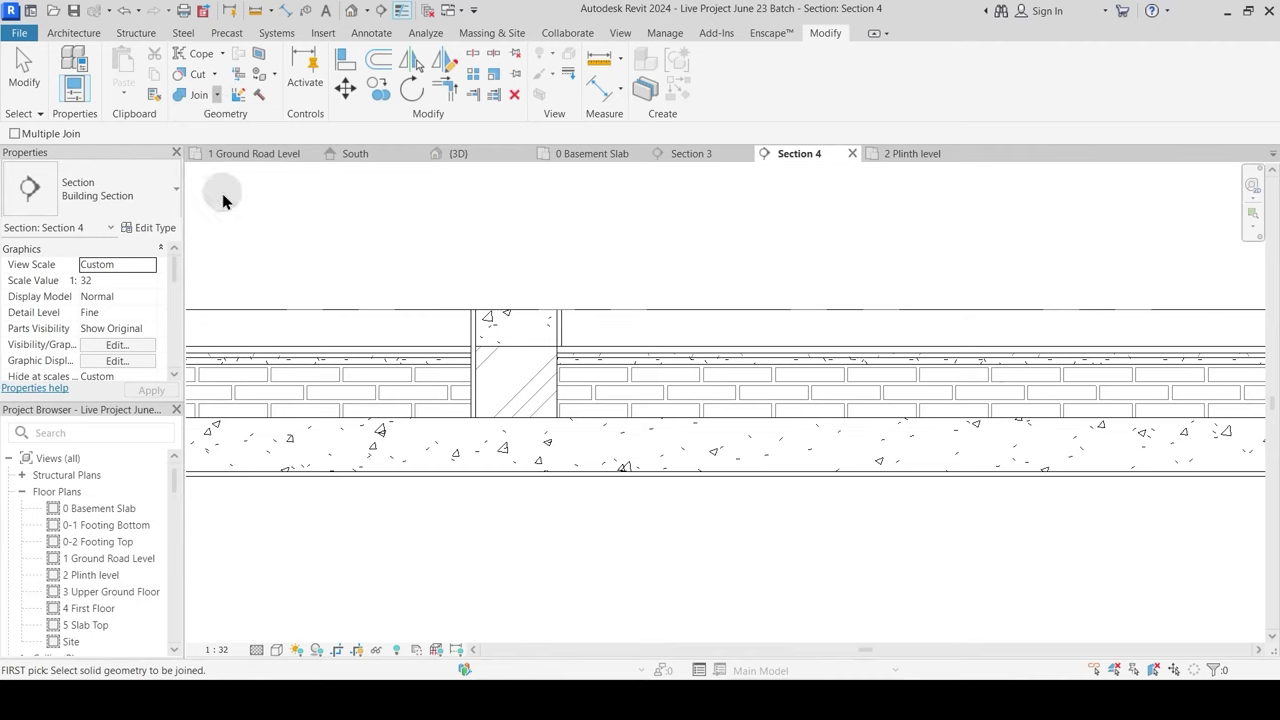
left_click(517, 316)
left_click(503, 424)
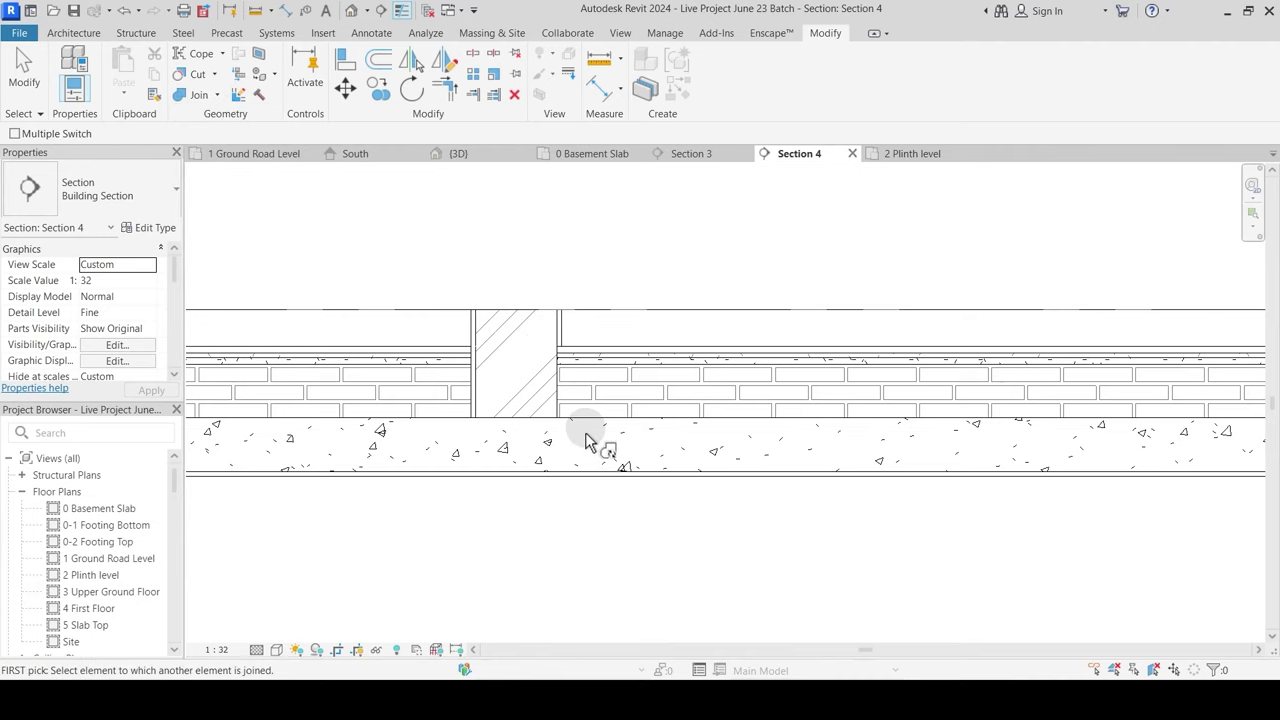
left_click(190, 96)
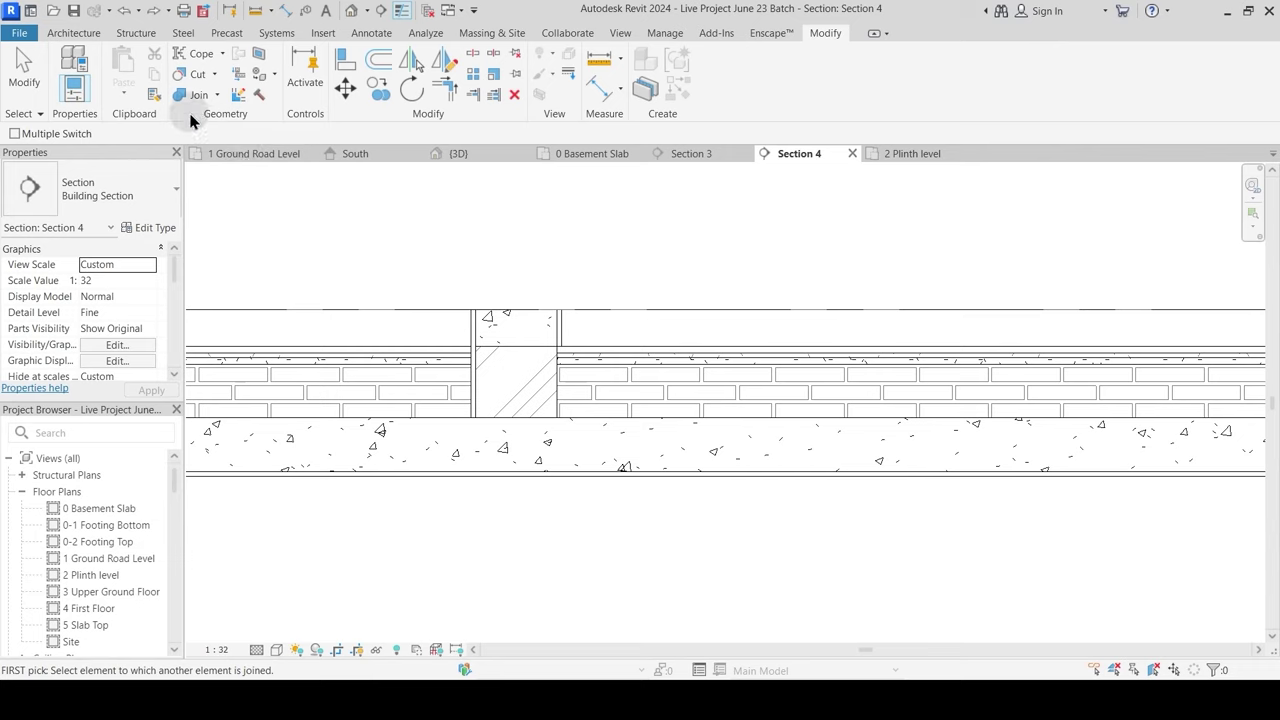
left_click(215, 95)
left_click(223, 197)
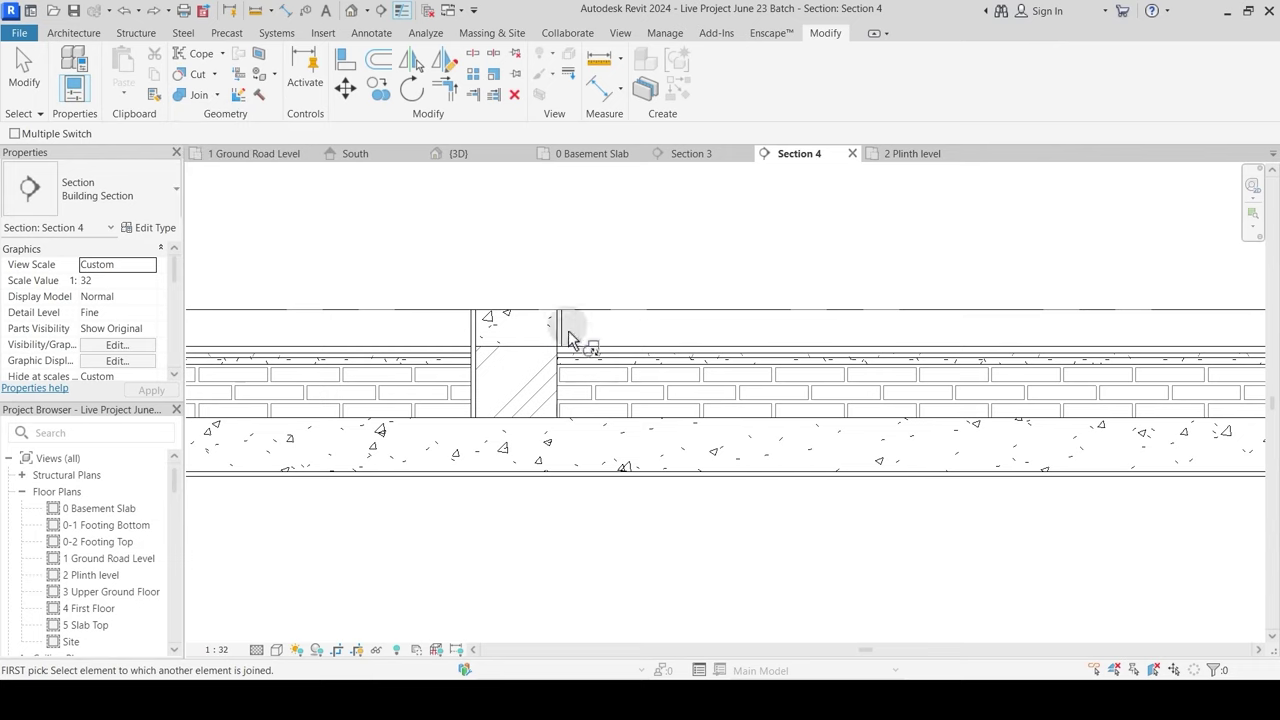
left_click(535, 316)
left_click(639, 358)
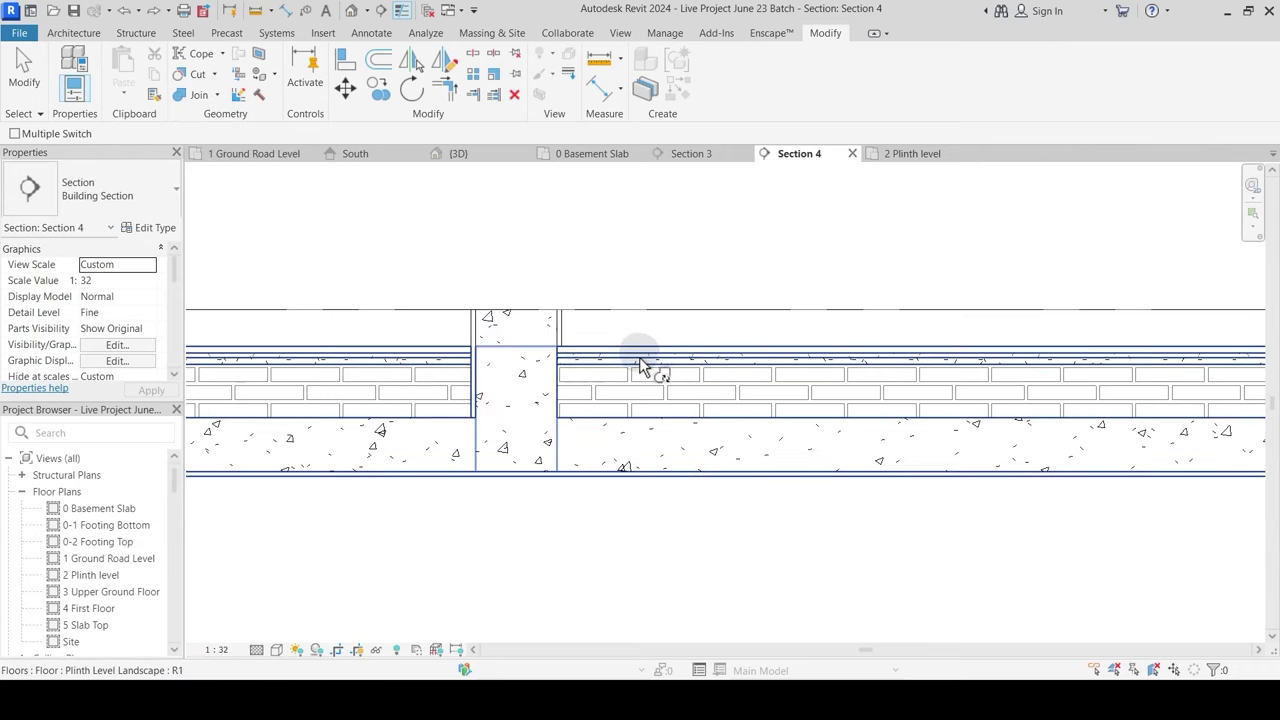
key("Escape")
scroll(572, 544, "down", 3)
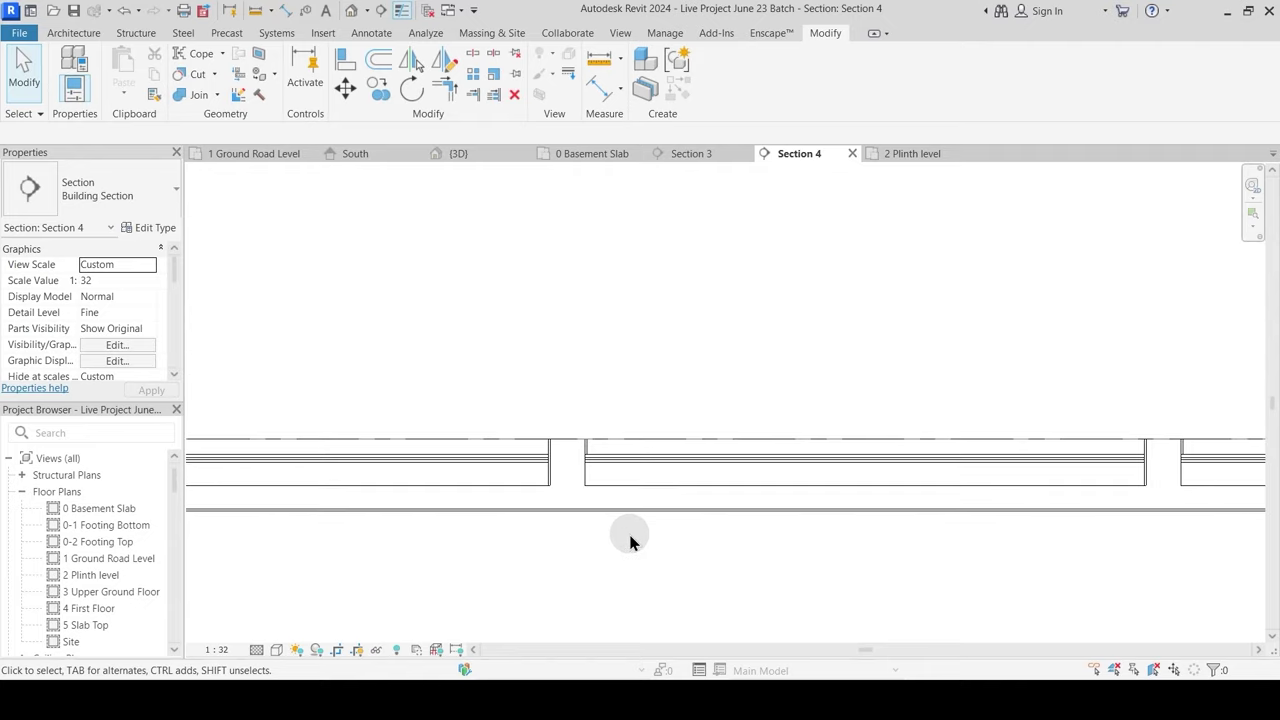
middle_click_drag(949, 551, 513, 535)
scroll(755, 500, "up", 3)
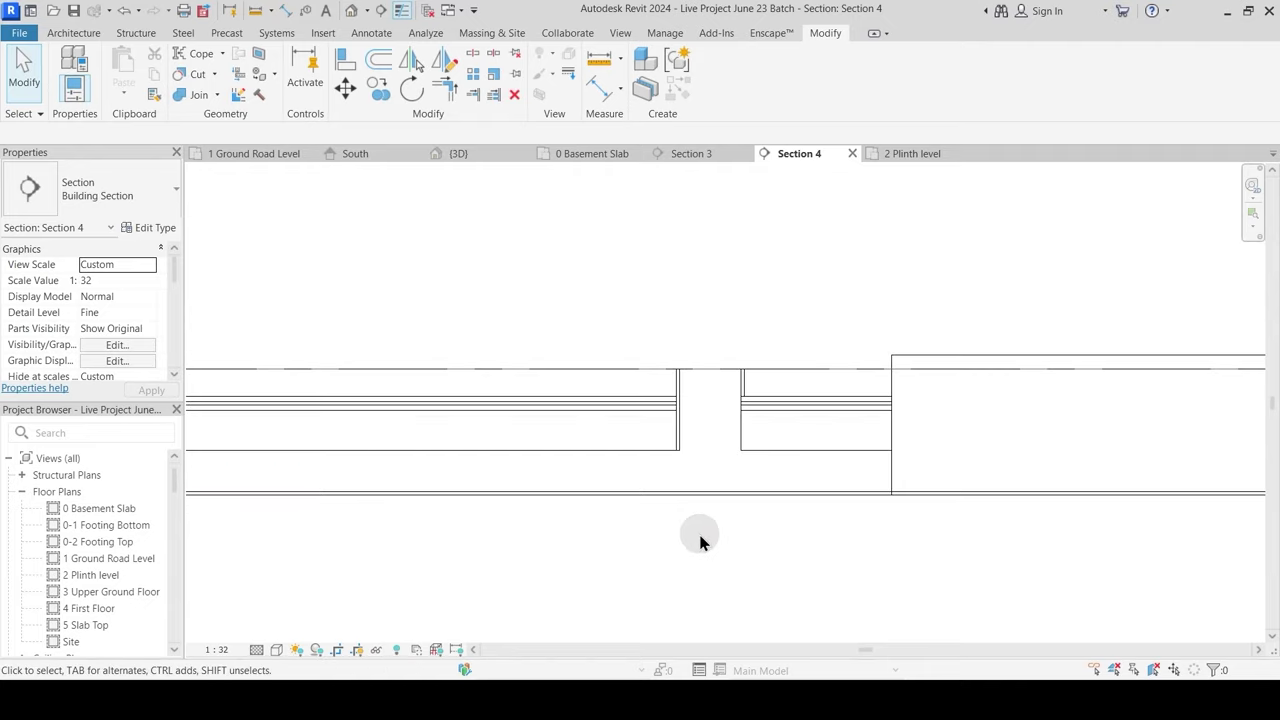
scroll(705, 542, "down", 4)
scroll(709, 543, "up", 2)
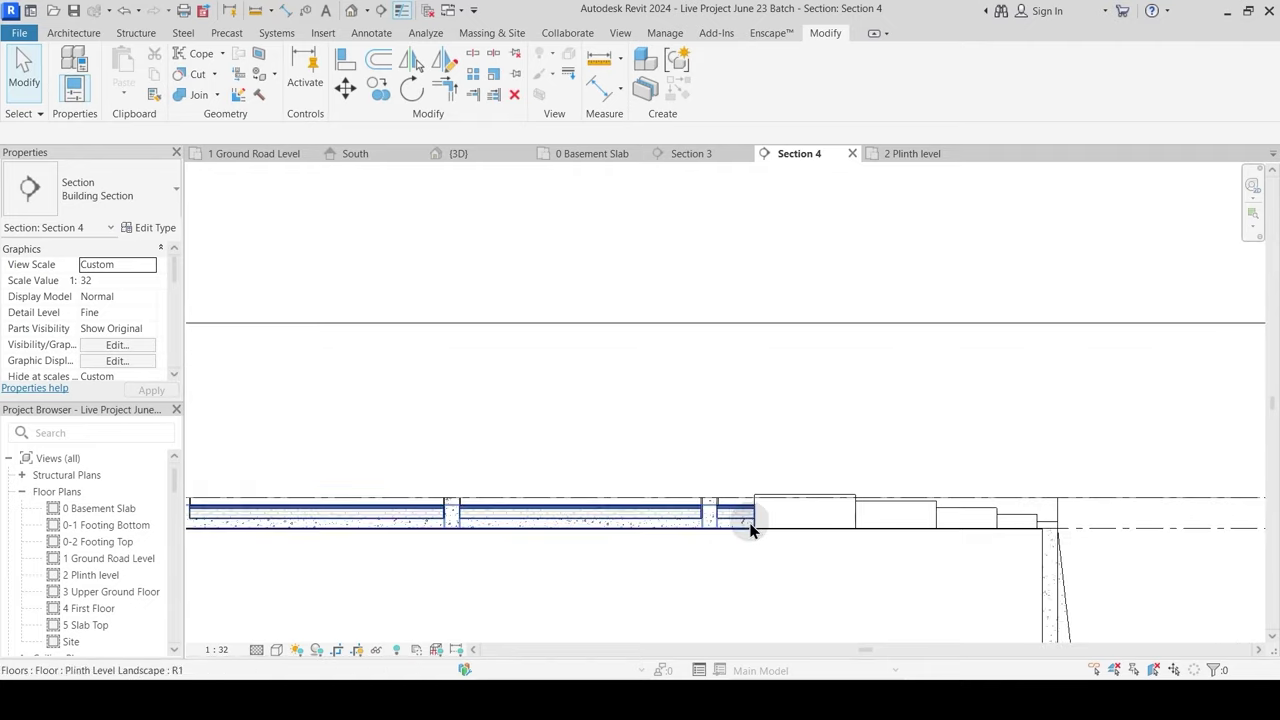
scroll(751, 500, "up", 5)
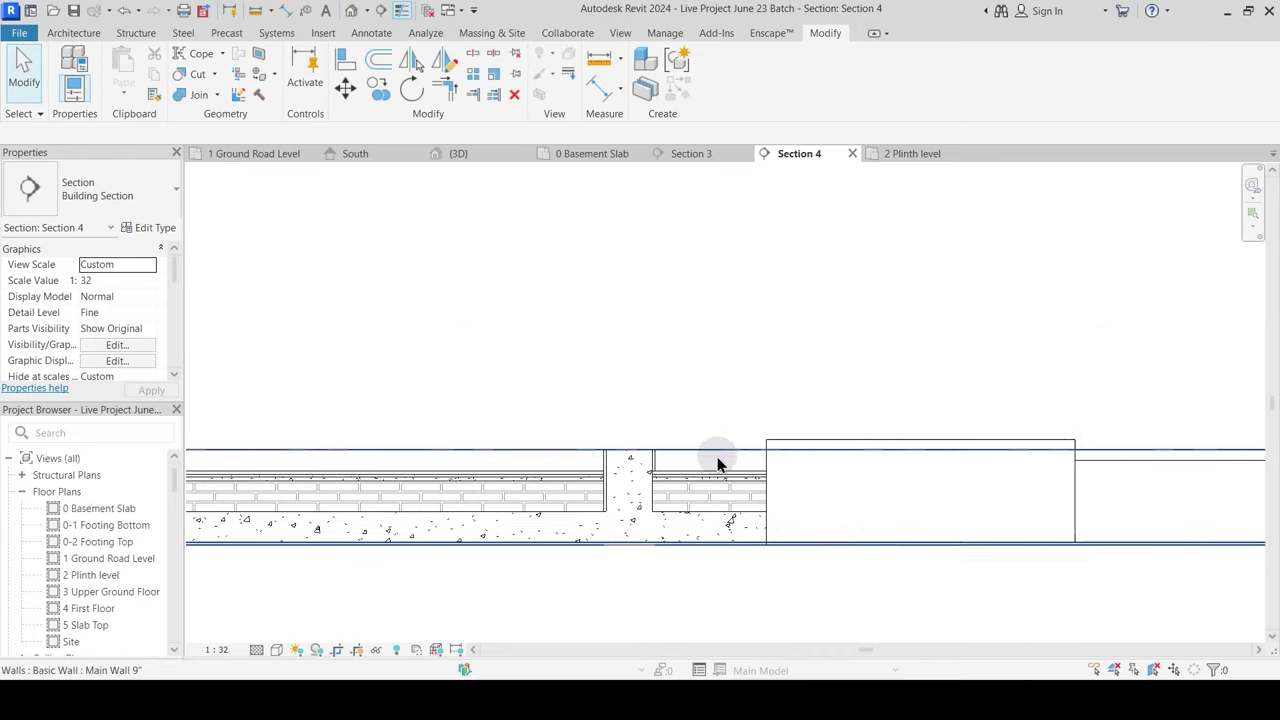
left_click(716, 484)
left_click(443, 286)
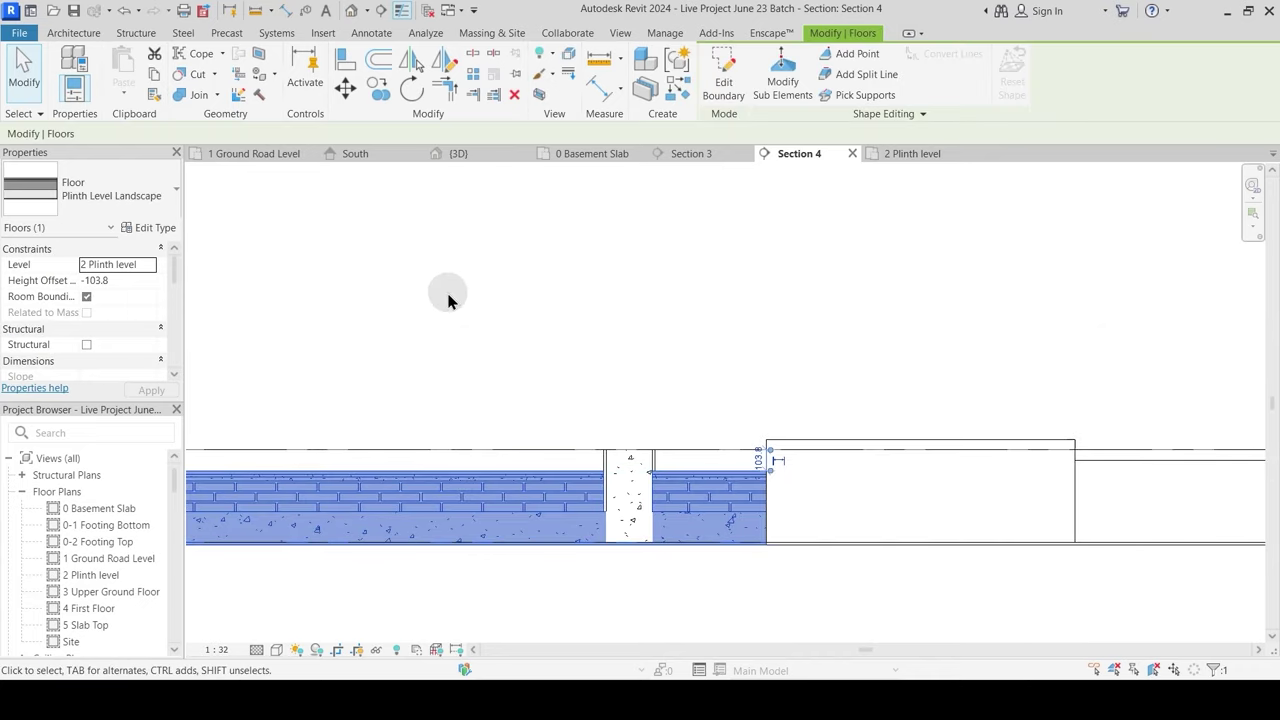
scroll(626, 489, "up", 2)
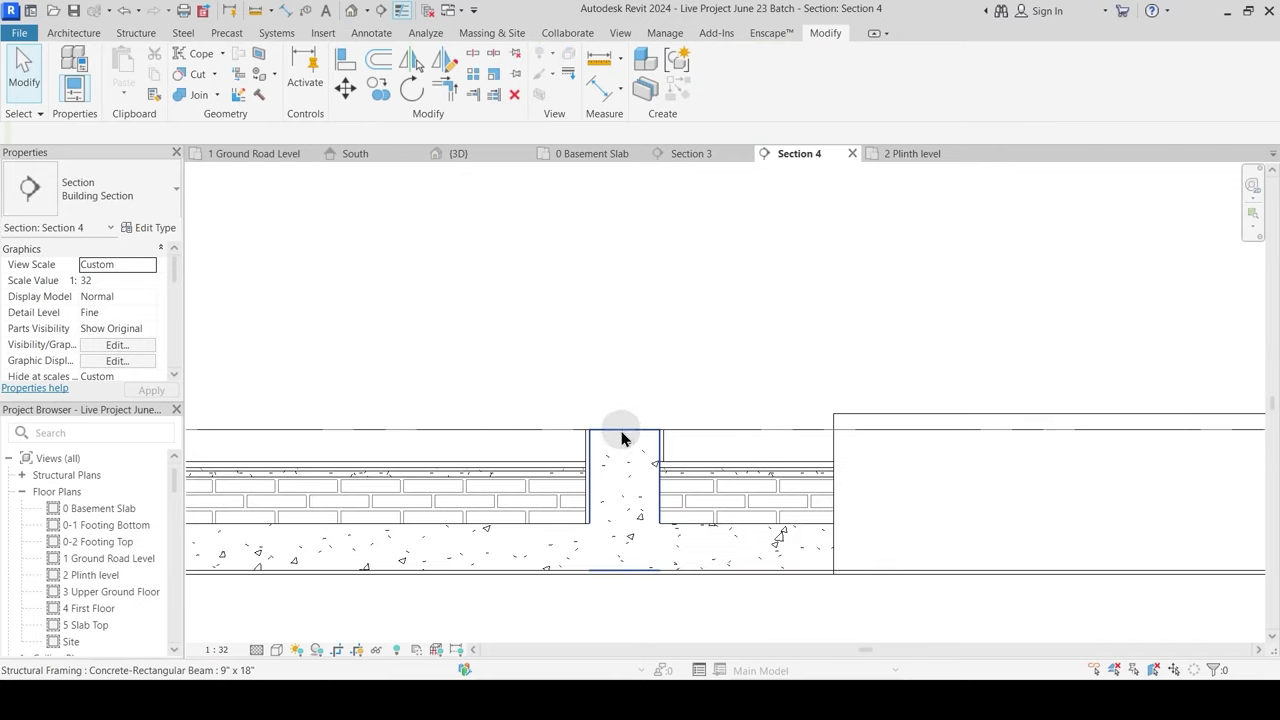
left_click(712, 477)
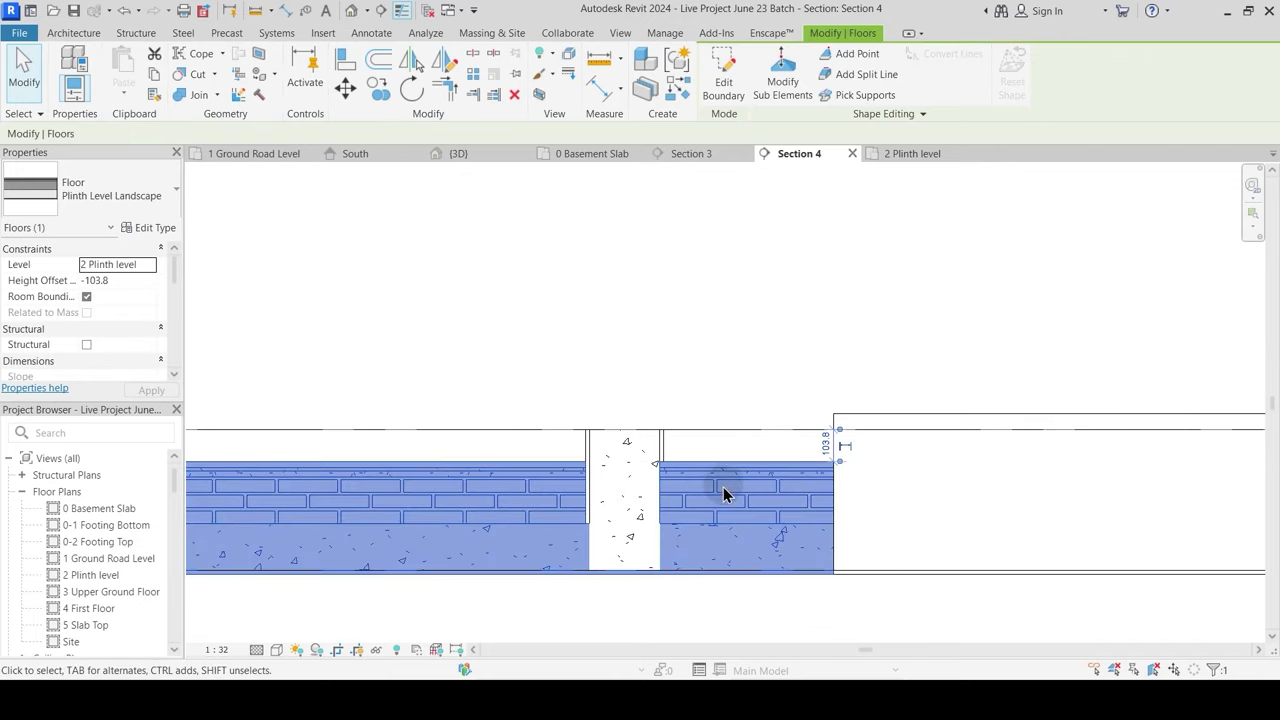
left_click(677, 398)
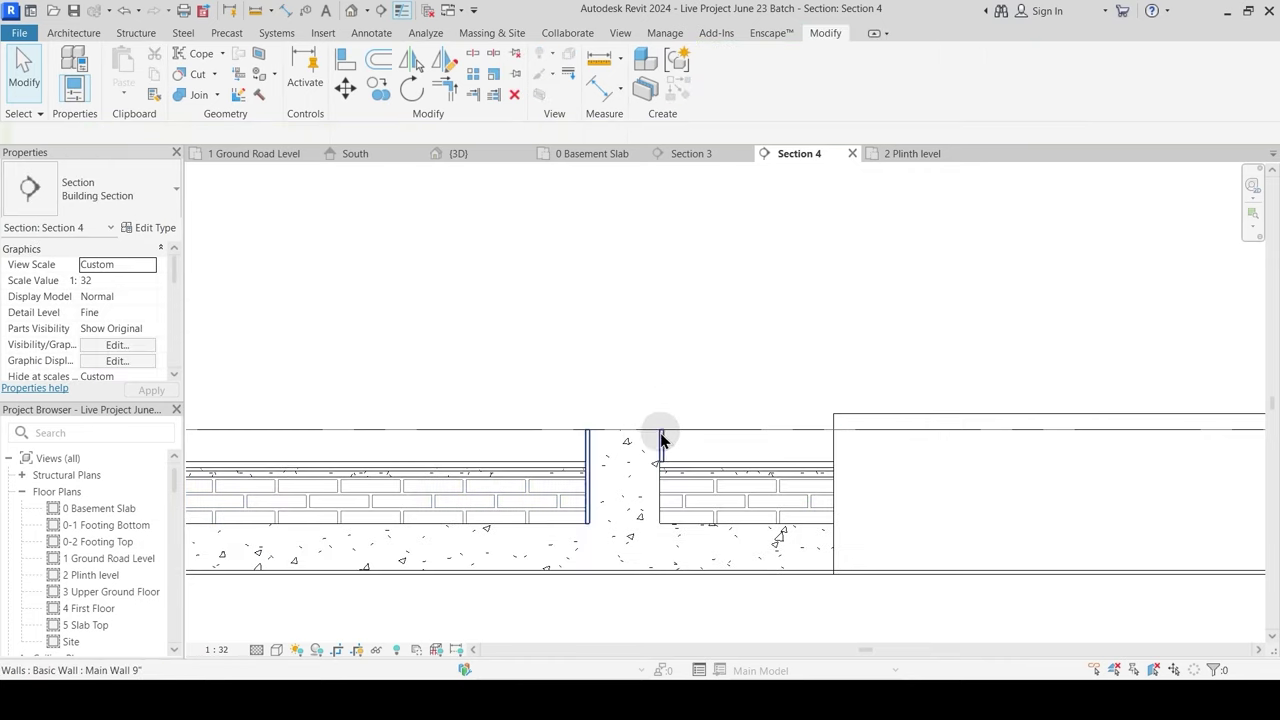
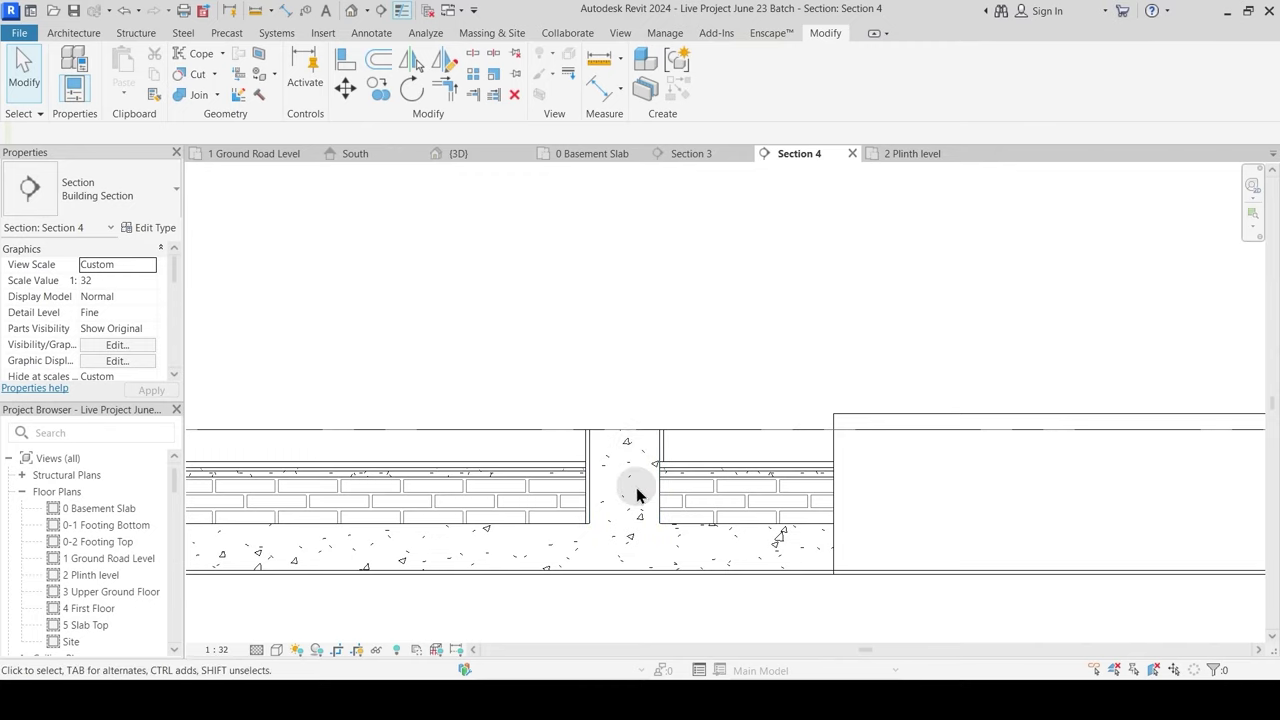
Step: Select the Plinth Level Landscape floor in the section to check its properties
left_click(692, 473)
scroll(682, 466, "down", 3)
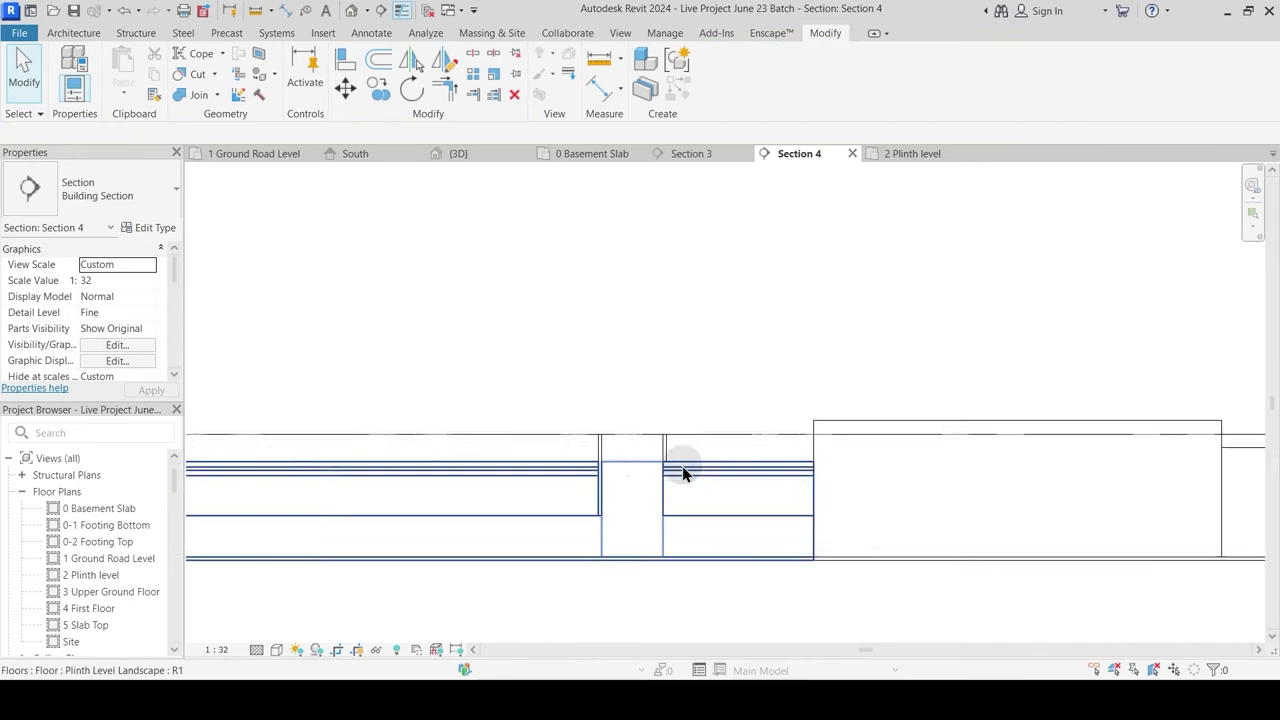
scroll(700, 471, "up", 2)
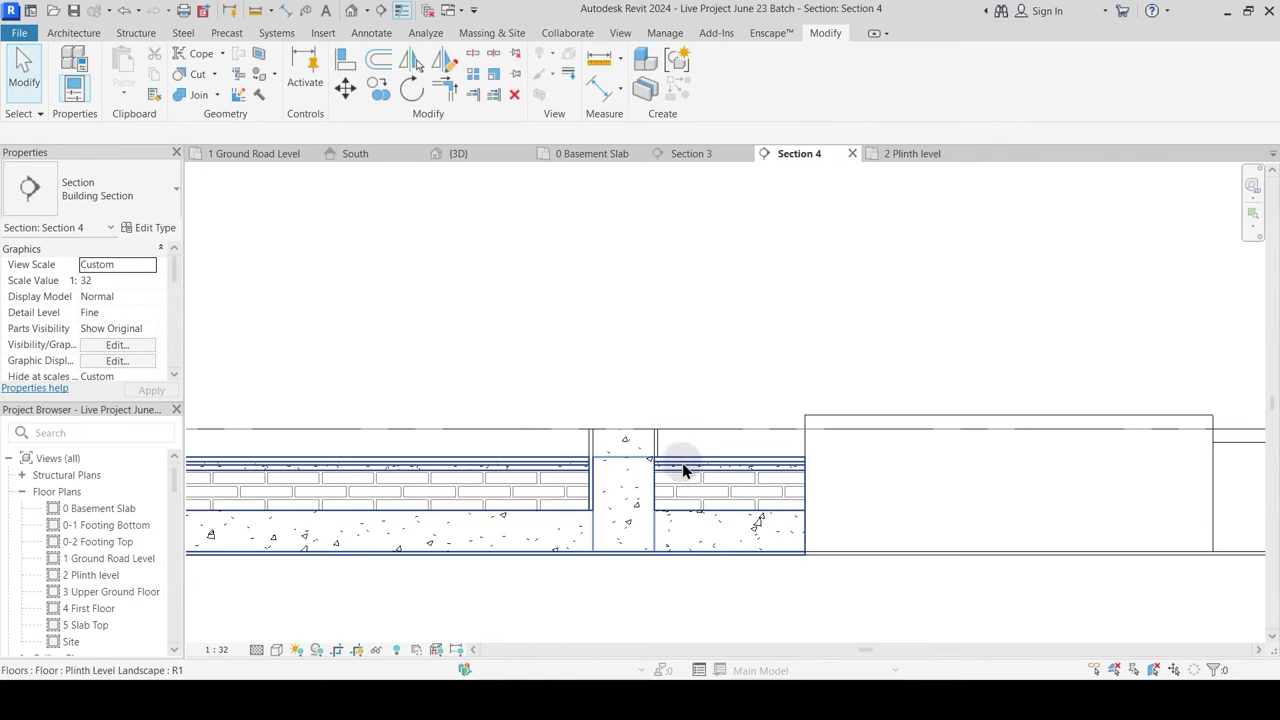
scroll(676, 484, "up", 2)
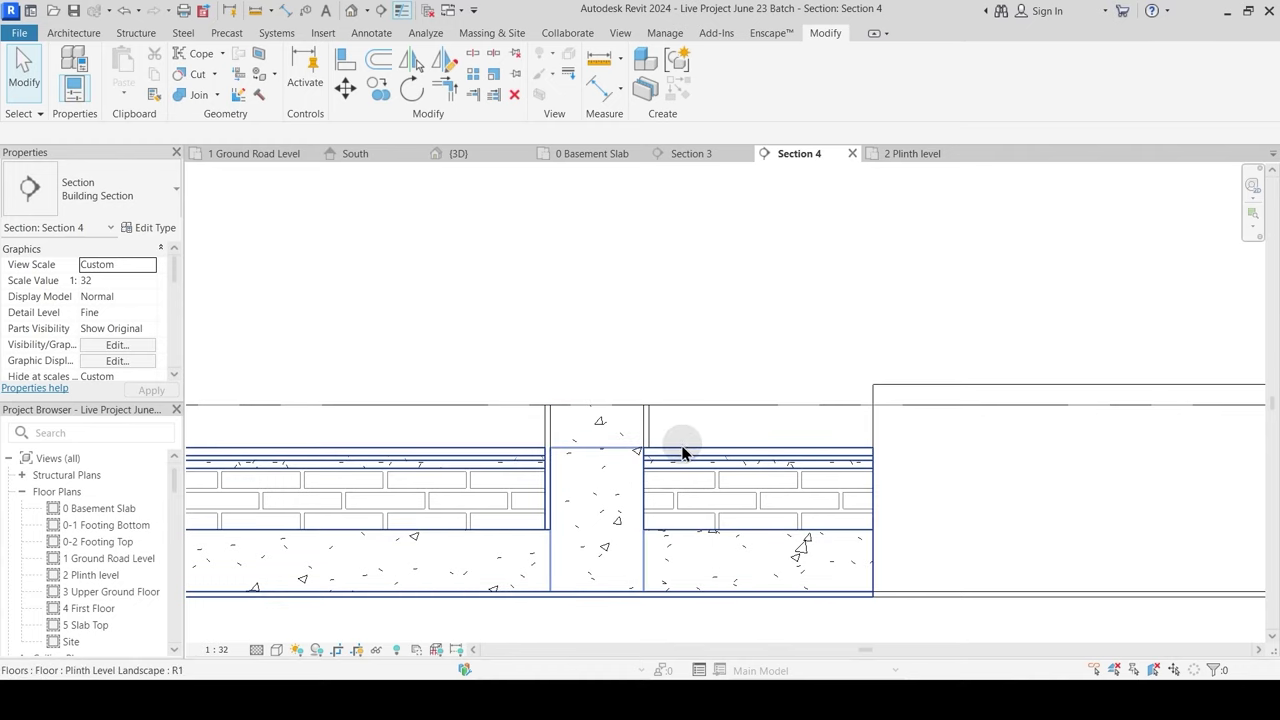
scroll(687, 461, "down", 3)
left_click(706, 459)
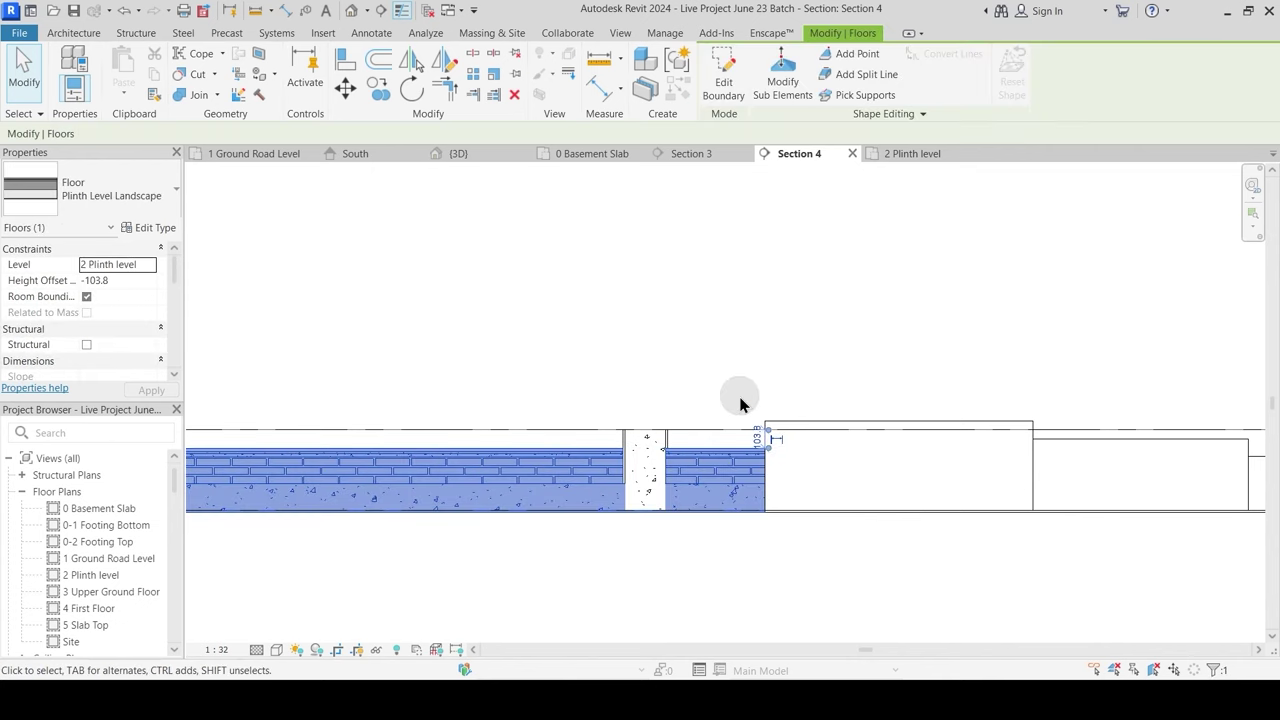
left_click(405, 234)
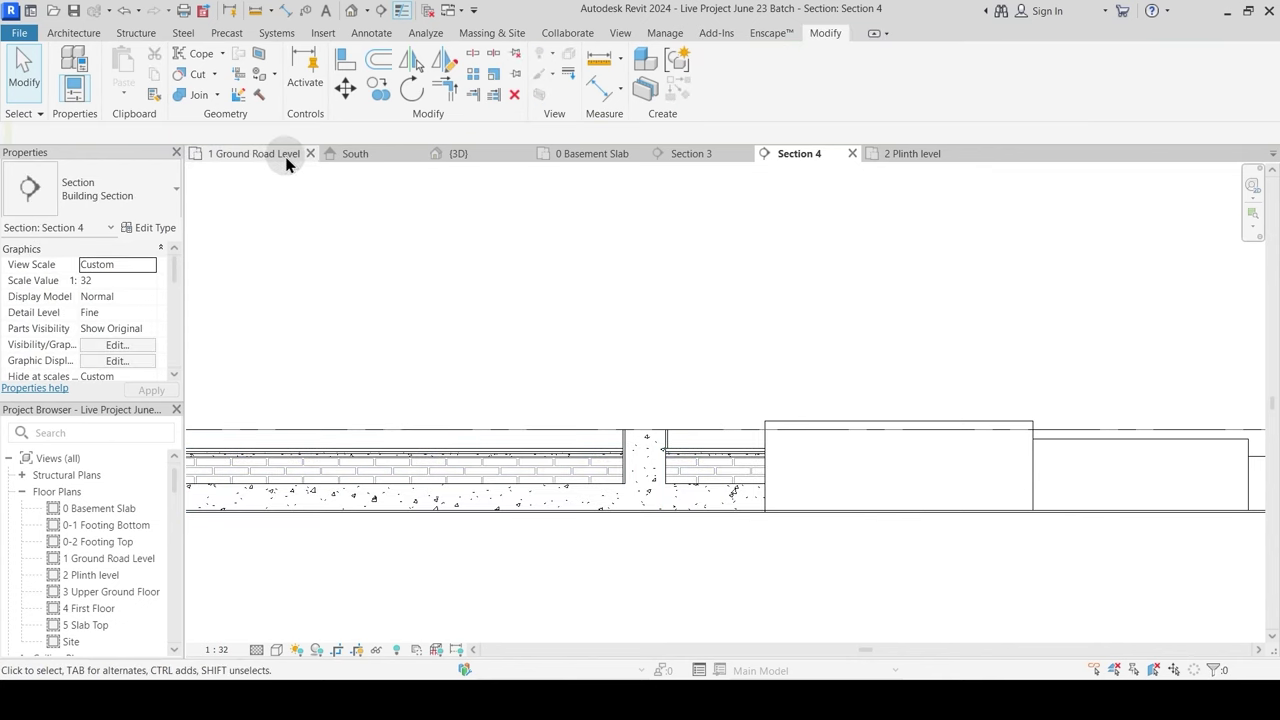
Step: Drag the Section 4 line left in the 1 Ground Road Level plan and reopen Section 4
left_click(282, 155)
scroll(636, 381, "up", 2)
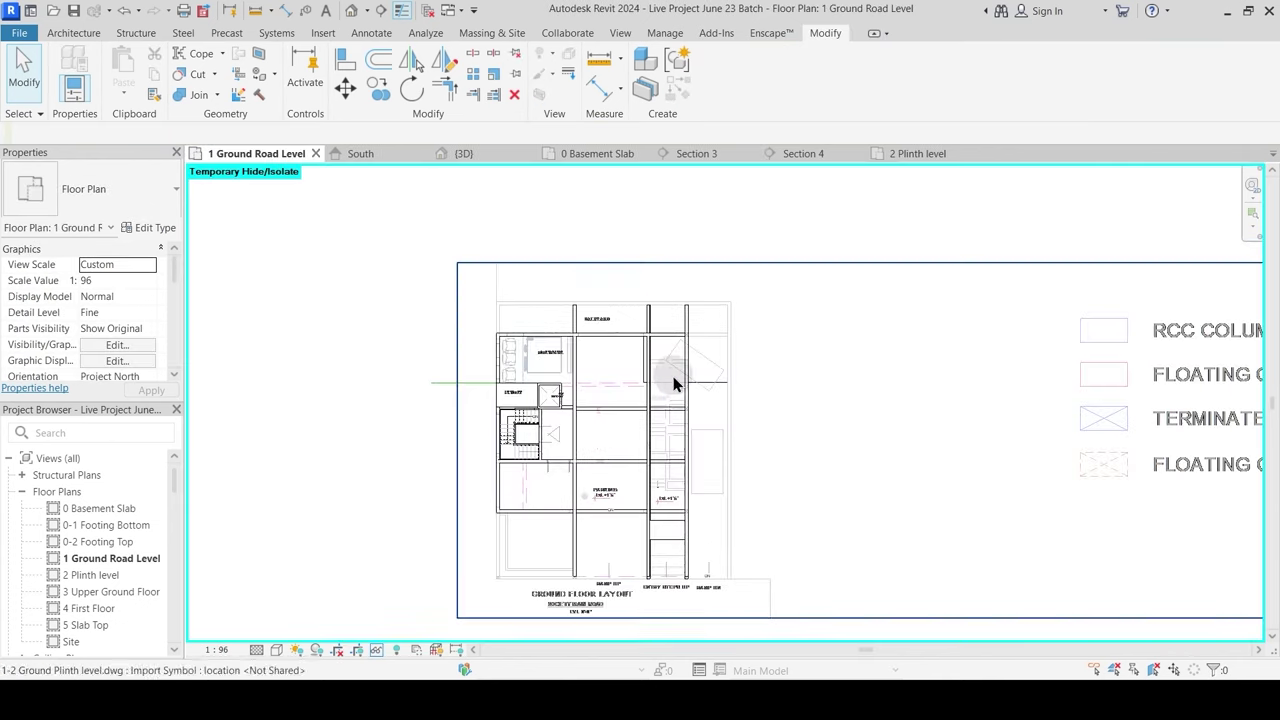
left_click_drag(665, 284, 545, 292)
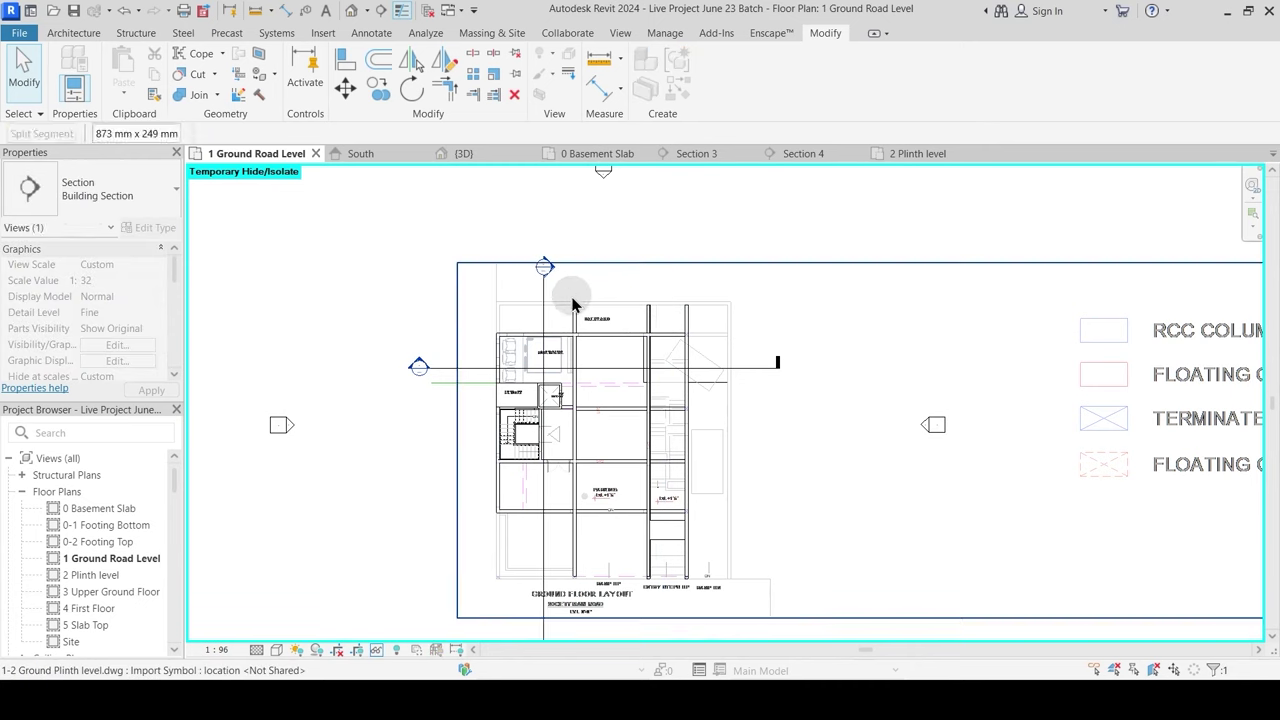
double_click(546, 271)
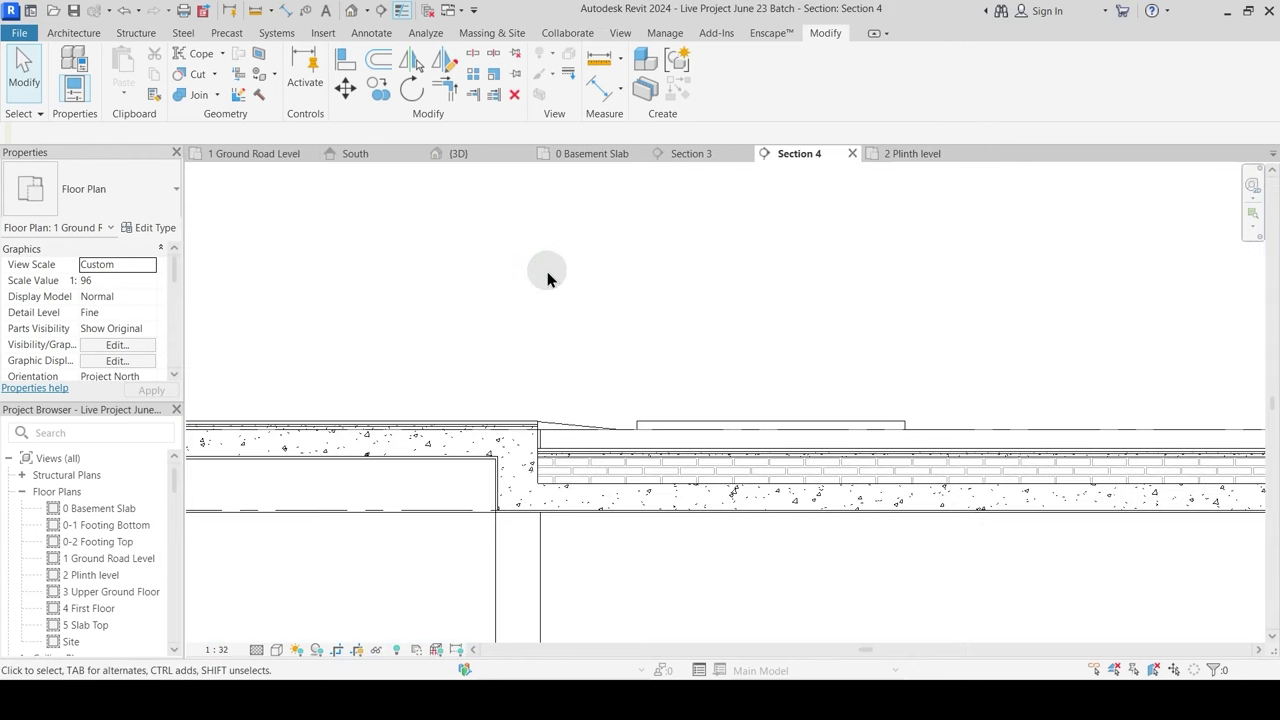
Step: Reselect the Plinth Level Landscape floor in Section 4 and look further right
left_click(705, 466)
left_click(672, 403)
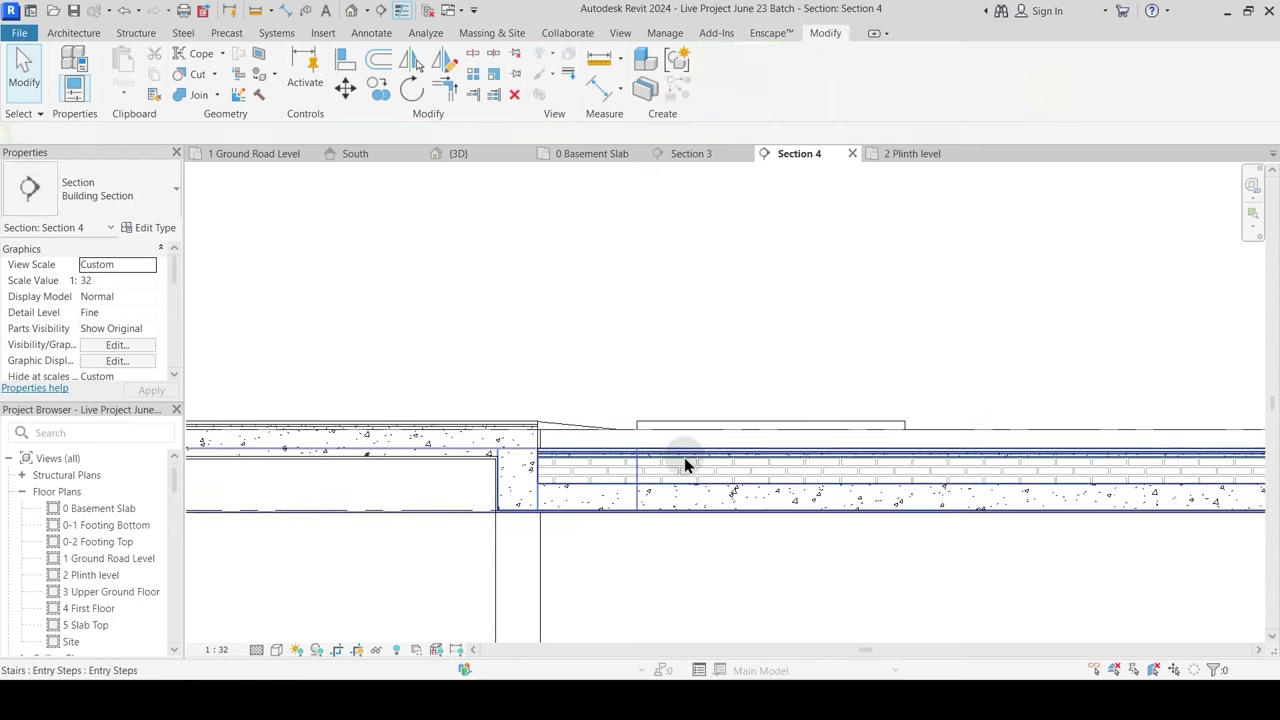
left_click(671, 470)
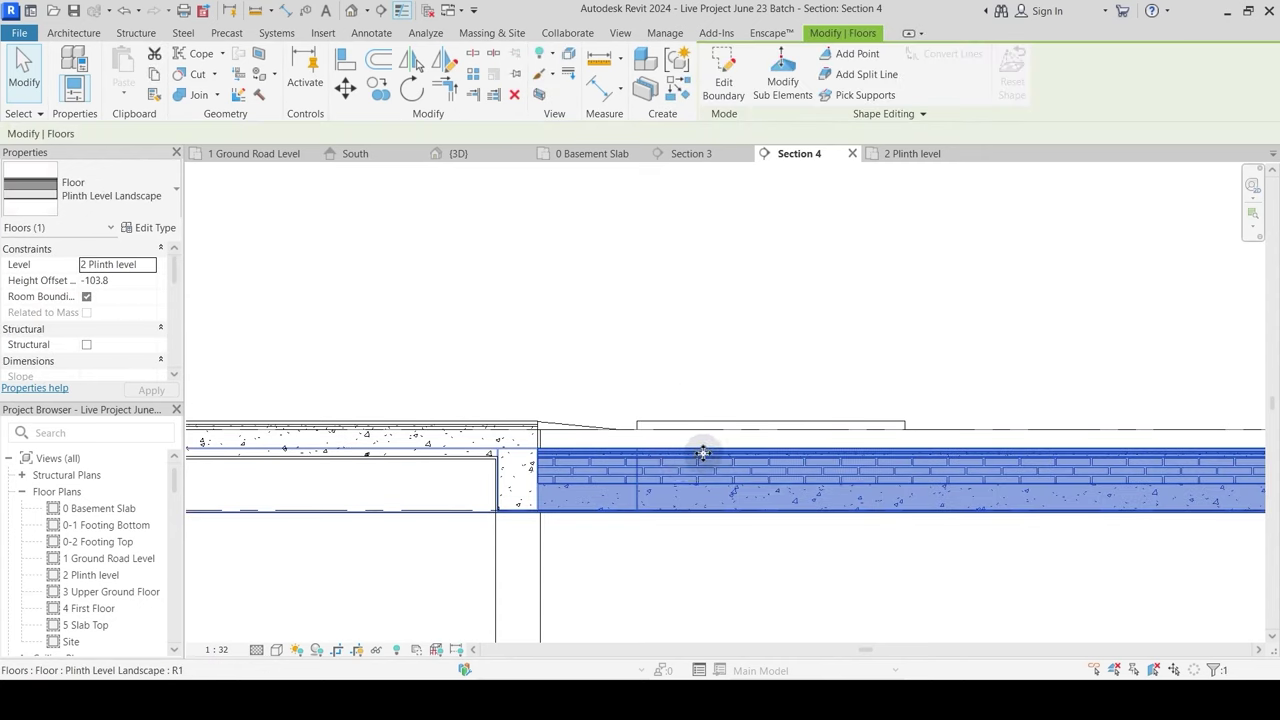
scroll(671, 466, "down", 3)
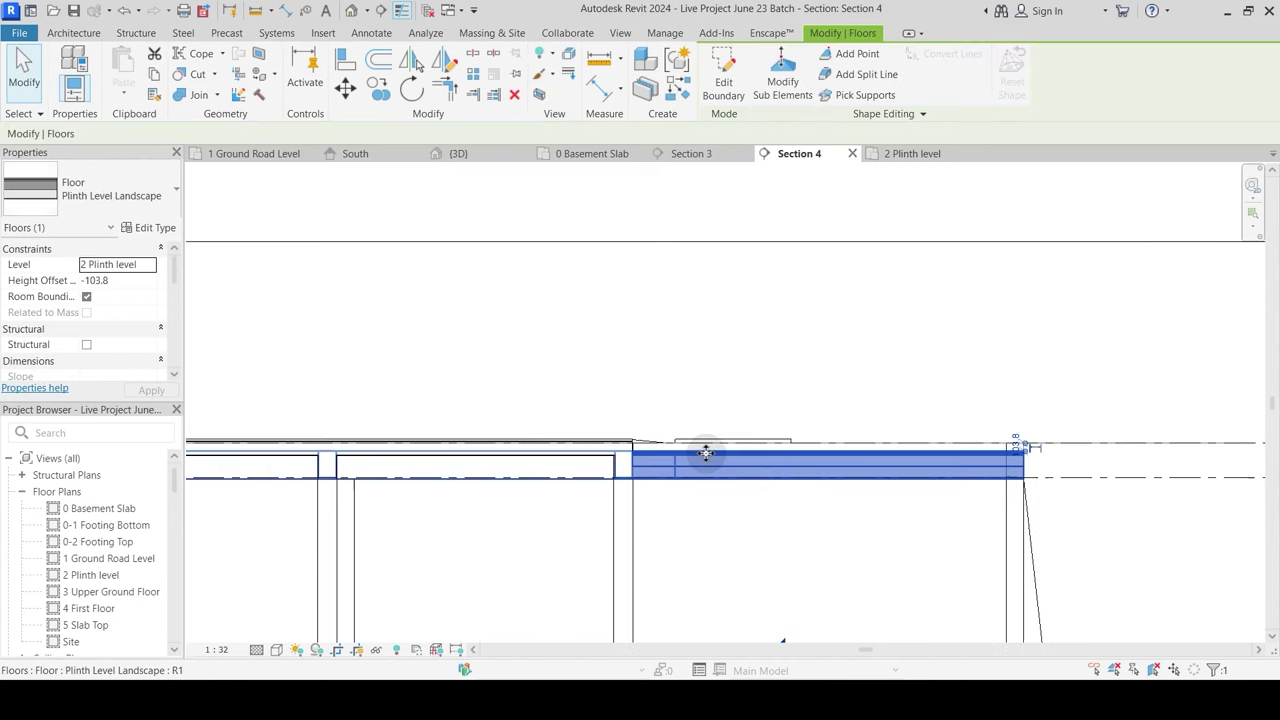
left_click(818, 550)
left_click(680, 466)
key("Escape")
middle_click_drag(527, 500, 631, 466)
scroll(491, 460, "down", 4)
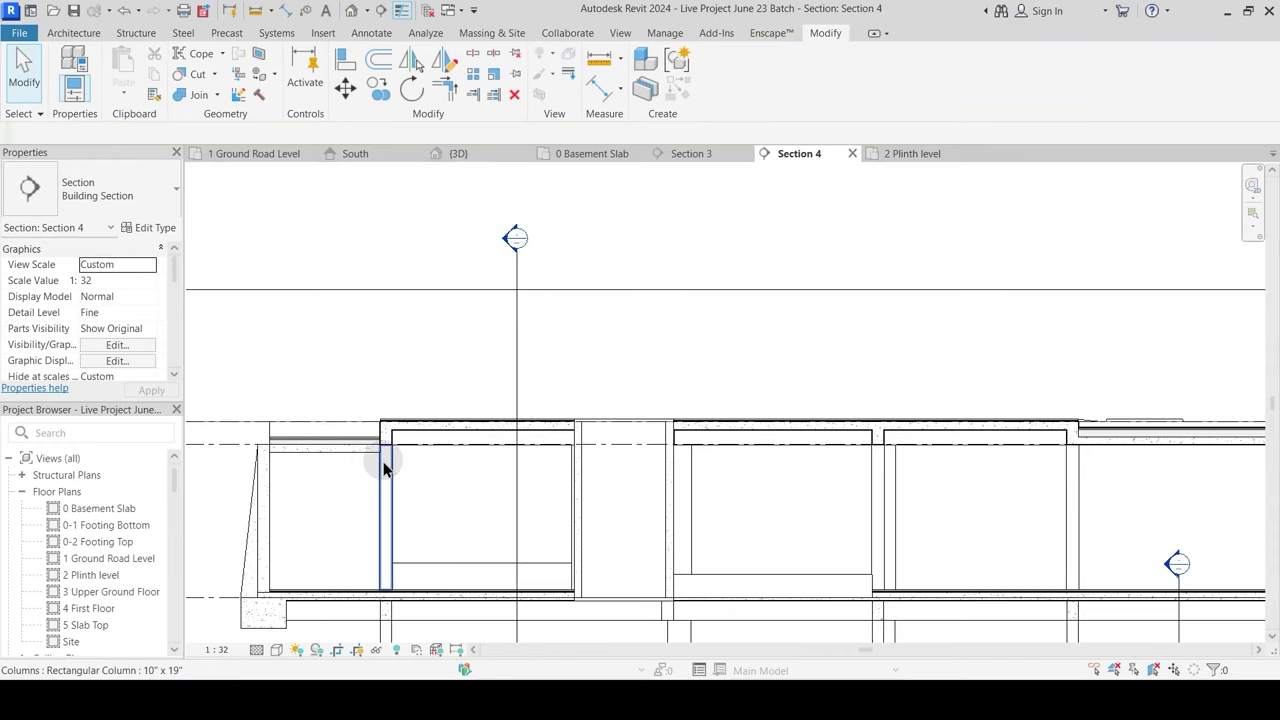
Step: Move the section line further left, reopen Section 4, and select the Washroom Sunk Slab
left_click(253, 156)
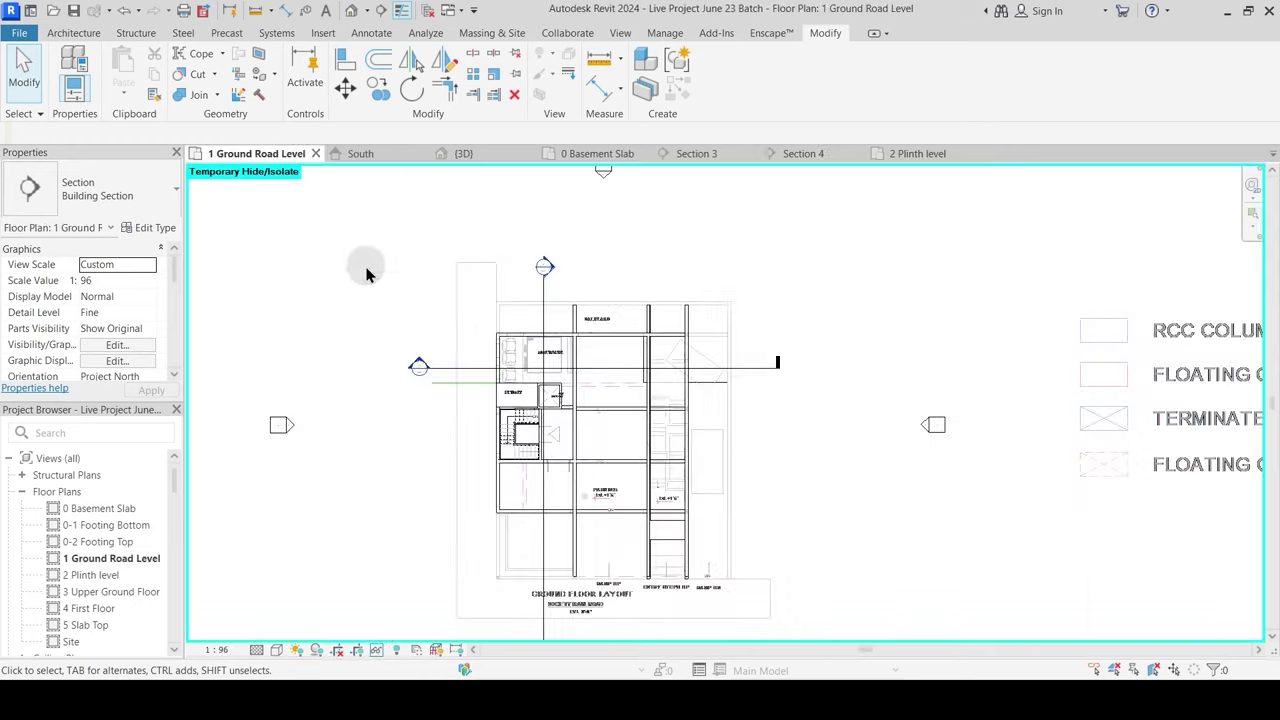
left_click_drag(517, 298, 517, 276)
double_click(519, 277)
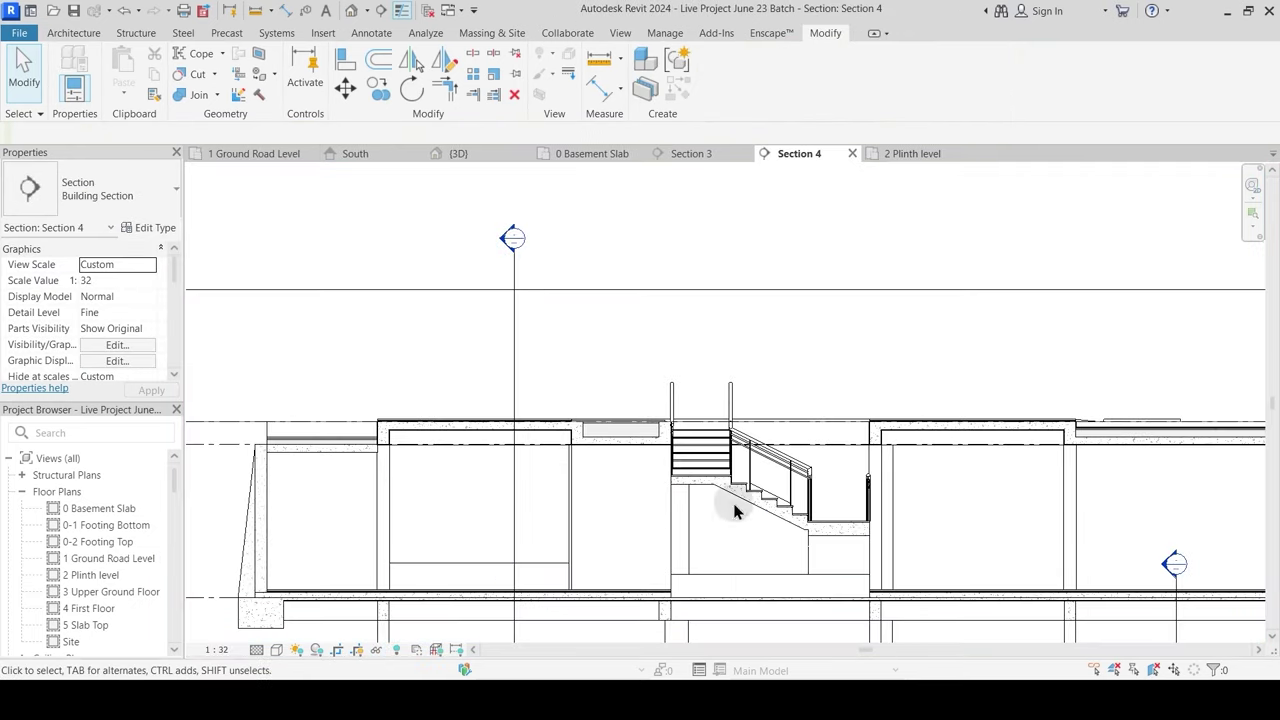
scroll(546, 430, "up", 3)
left_click(634, 430)
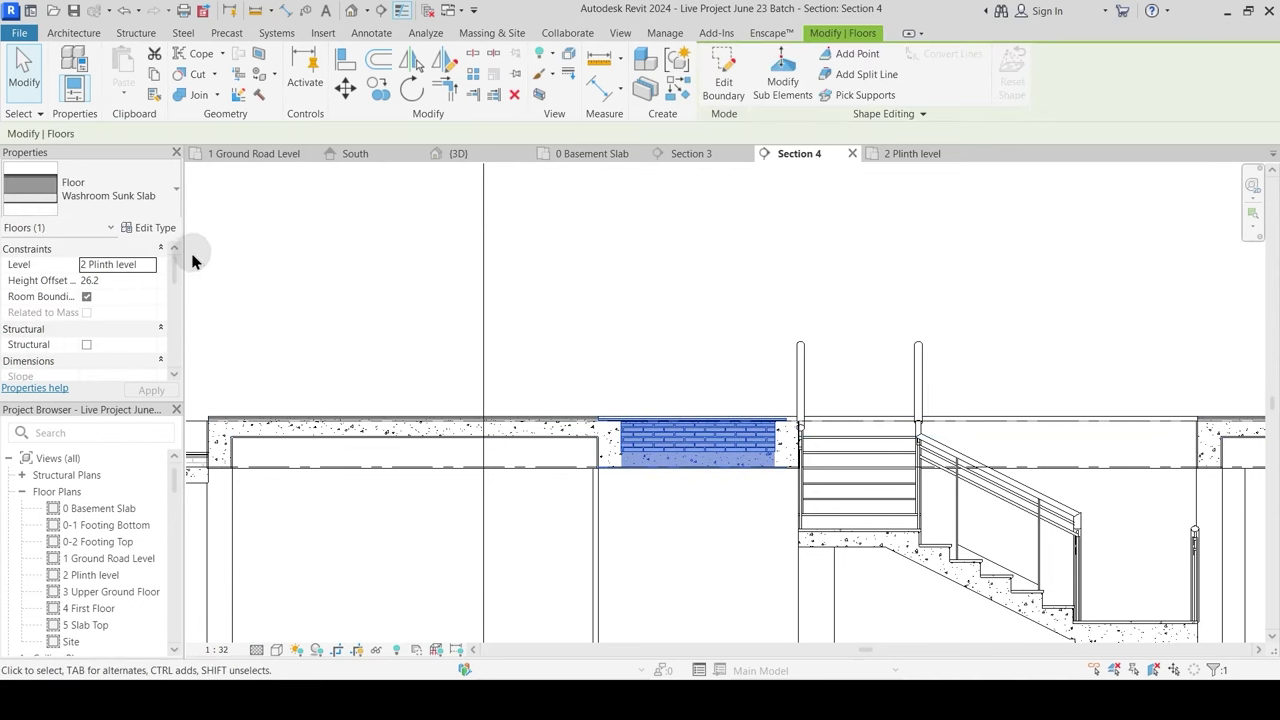
Step: Review the Washroom Sunk Slab's layer structure in its type properties
left_click(150, 228)
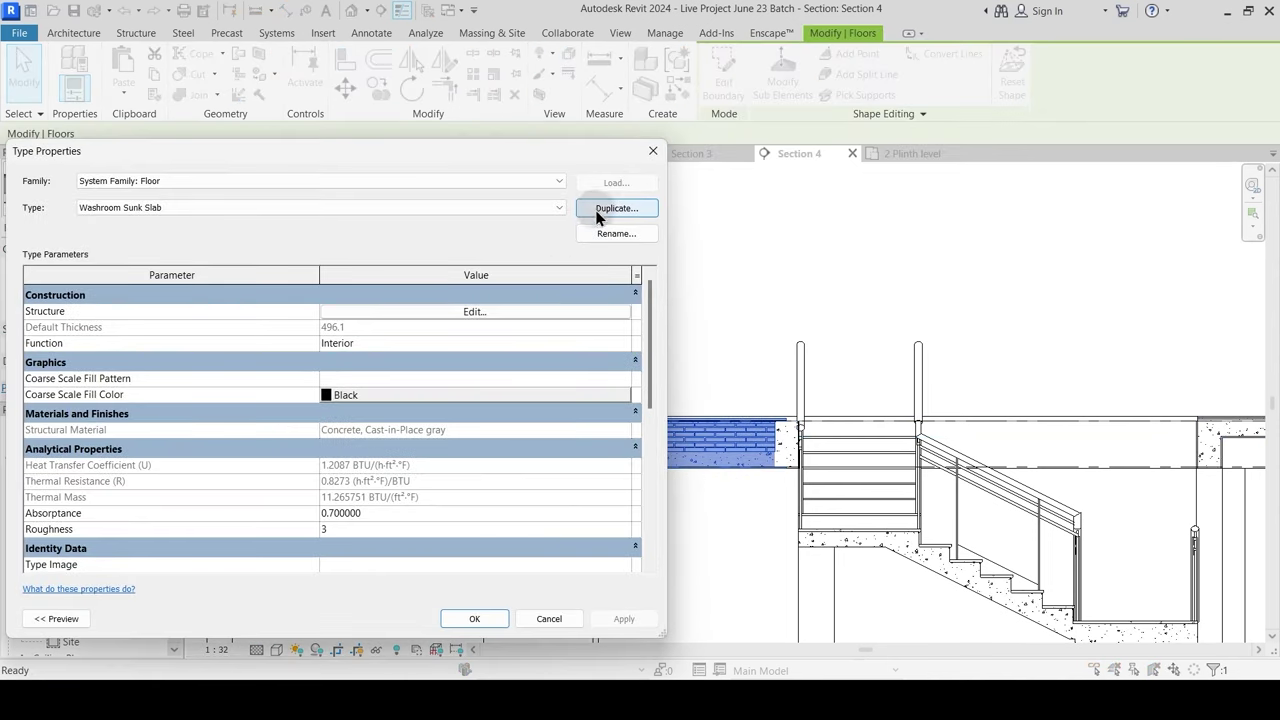
left_click(511, 315)
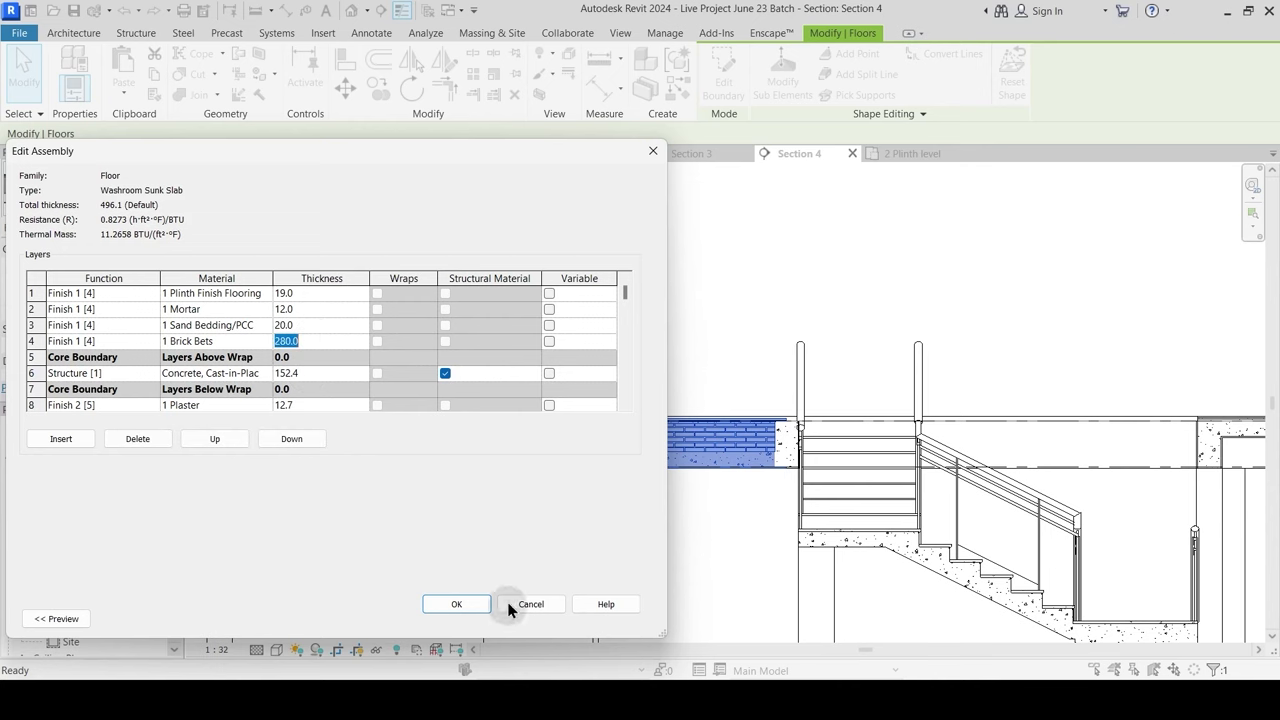
left_click(452, 604)
left_click(474, 618)
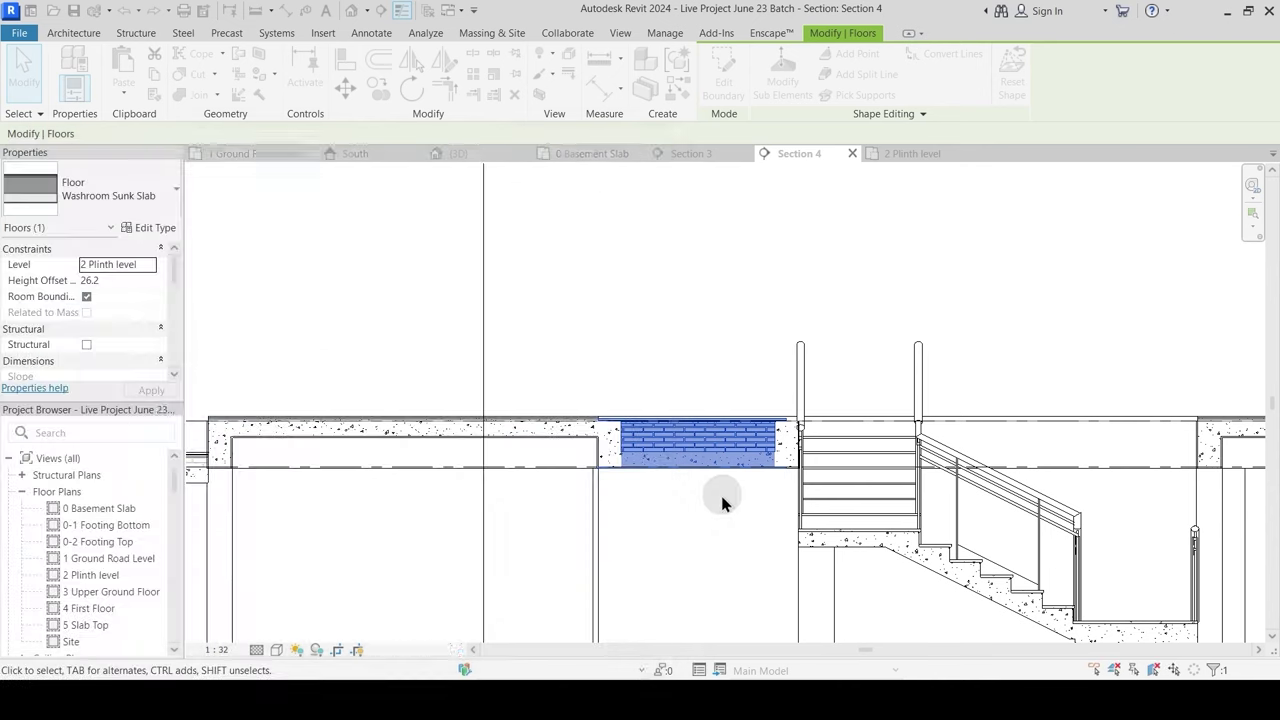
key("Escape")
Step: Thicken the Plinth Level Landscape floor's Brick Bets layer from 150.0 to 280.0 and apply
middle_click_drag(886, 523, 271, 529)
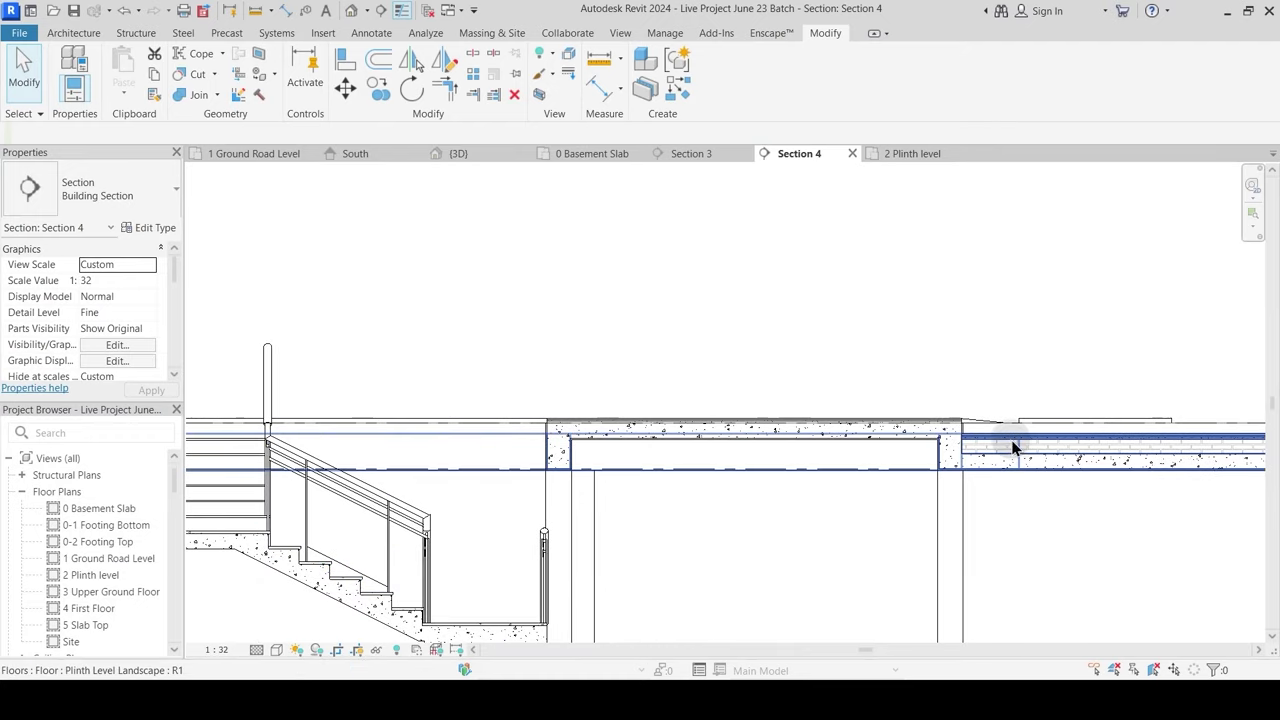
left_click(1013, 447)
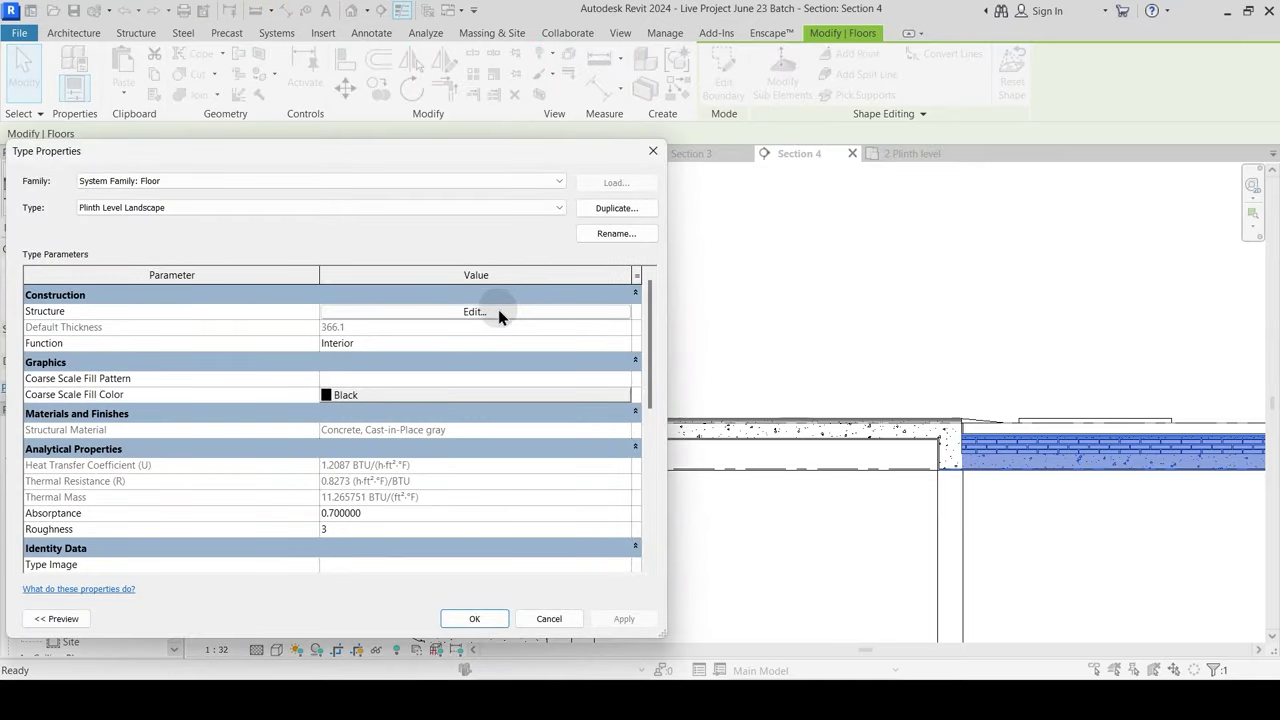
left_click(497, 310)
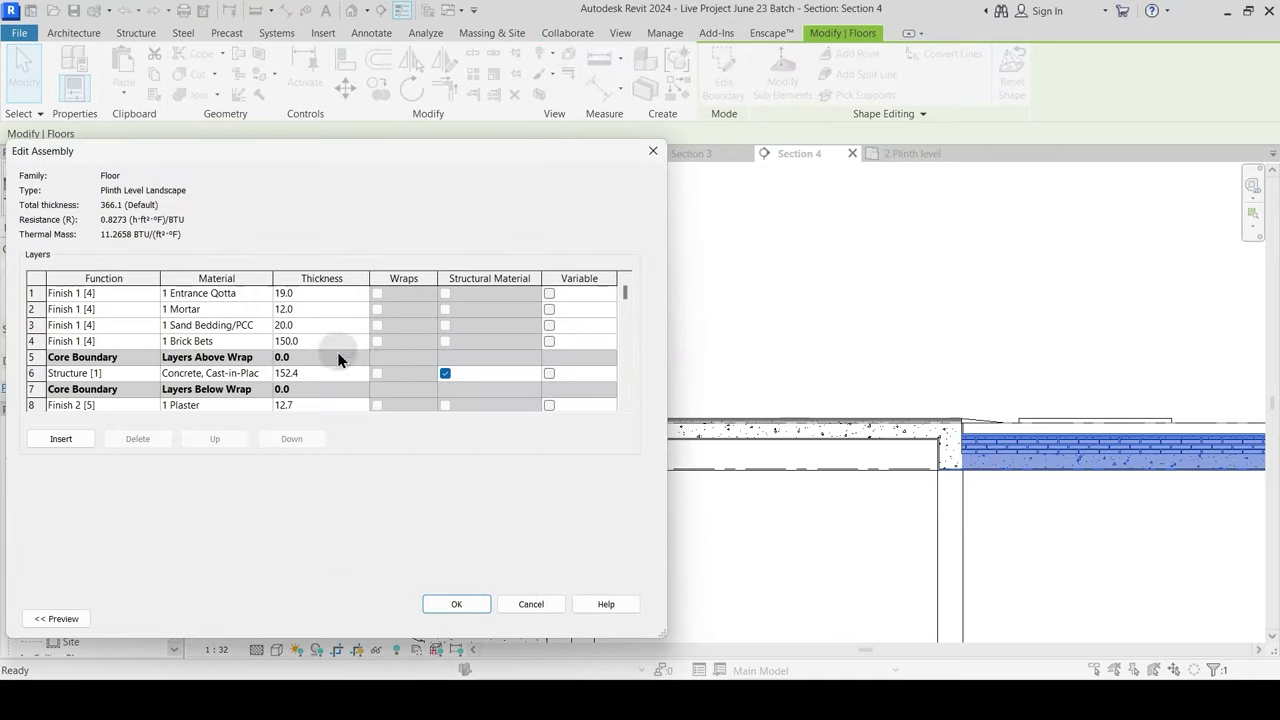
left_click(465, 605)
left_click(591, 621)
left_click(477, 619)
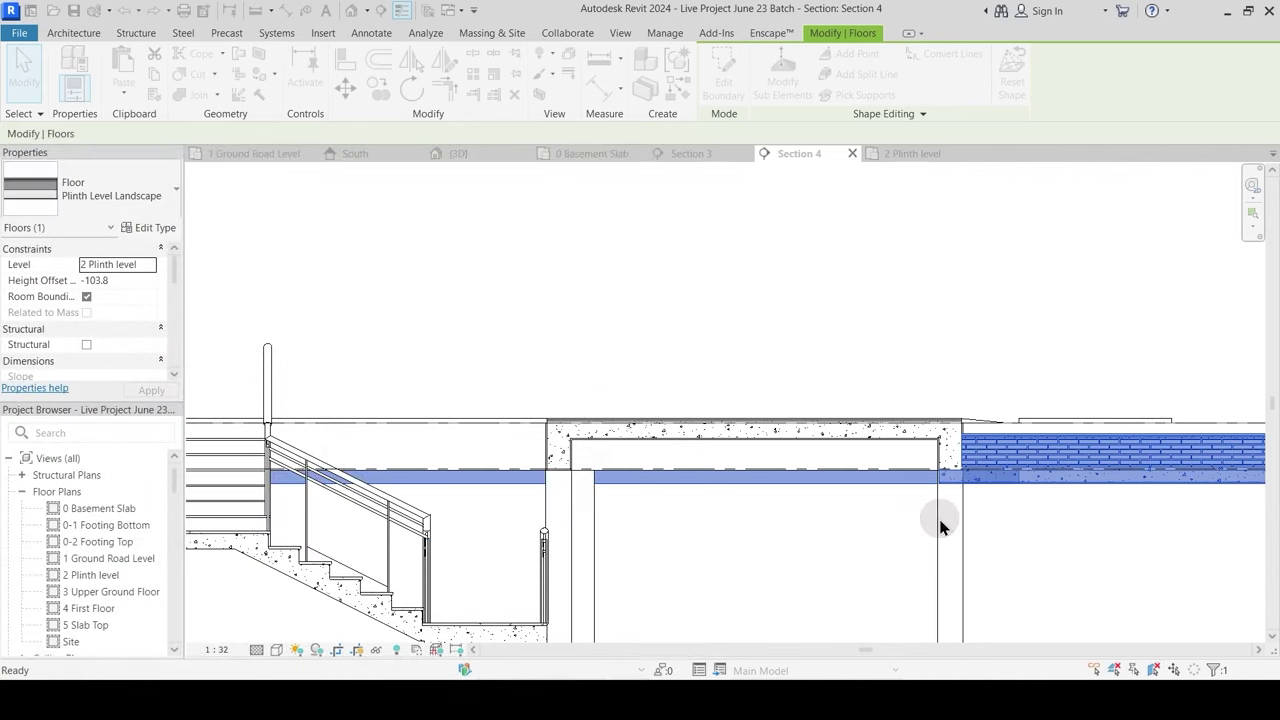
left_click(941, 522)
middle_click_drag(960, 517, 612, 482)
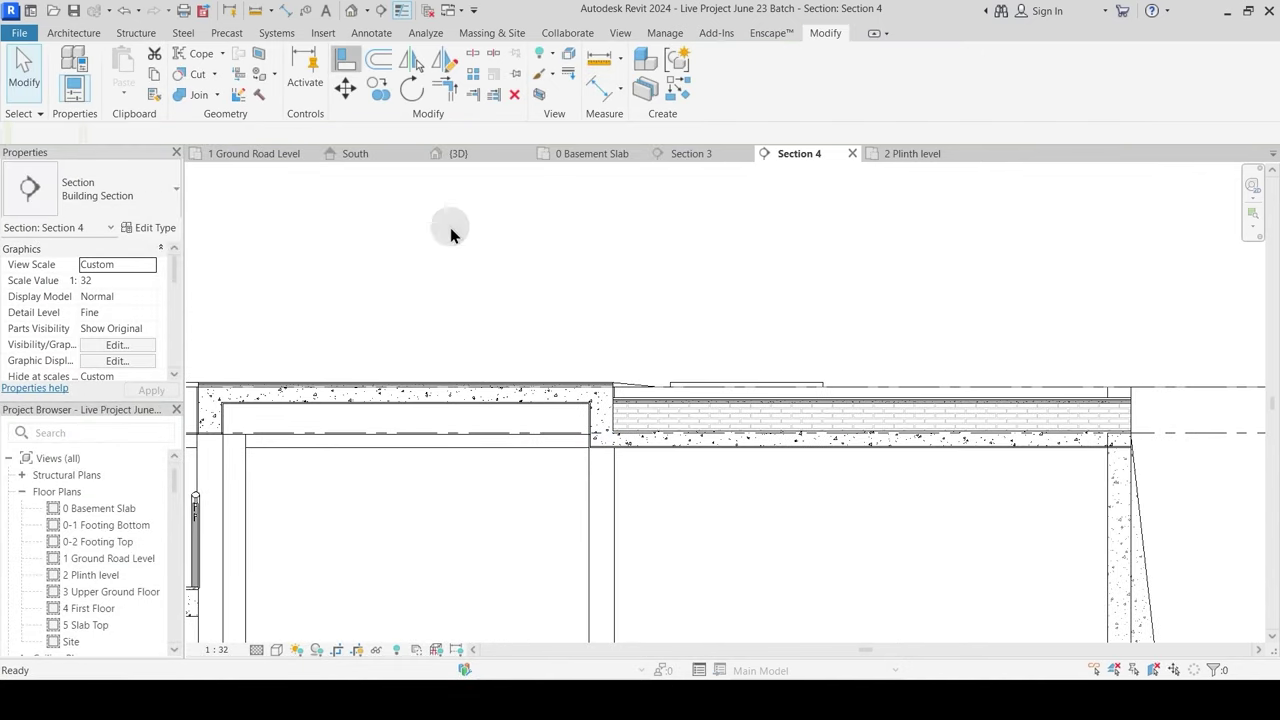
Step: Align the slab's bottom to the dashed level line using AL and lock it
key("a")
key("l")
scroll(580, 452, "up", 6)
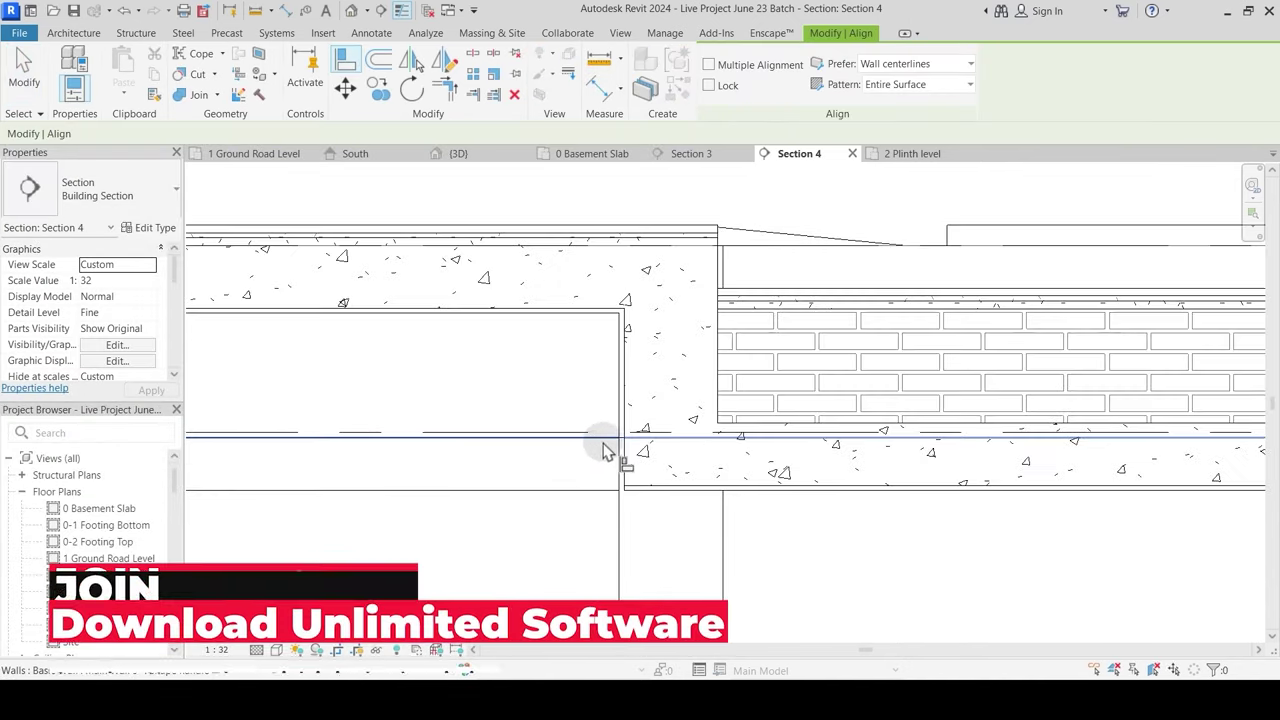
left_click(586, 437)
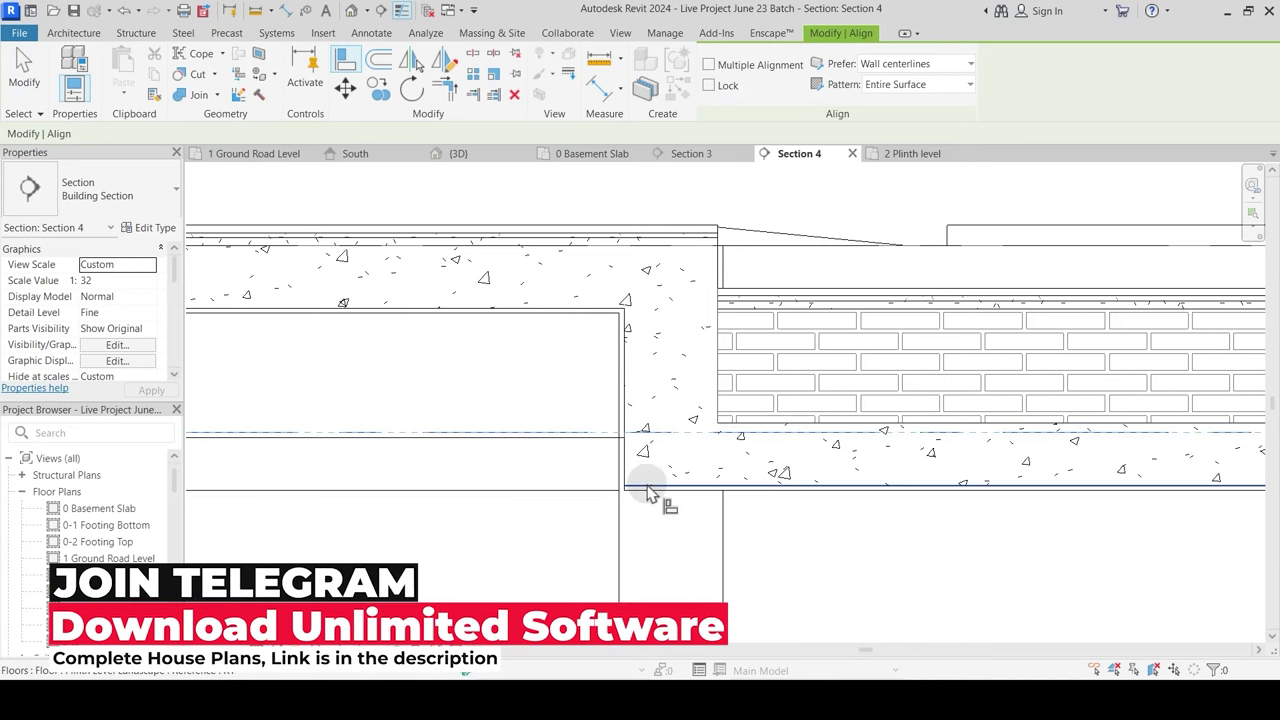
left_click(654, 497)
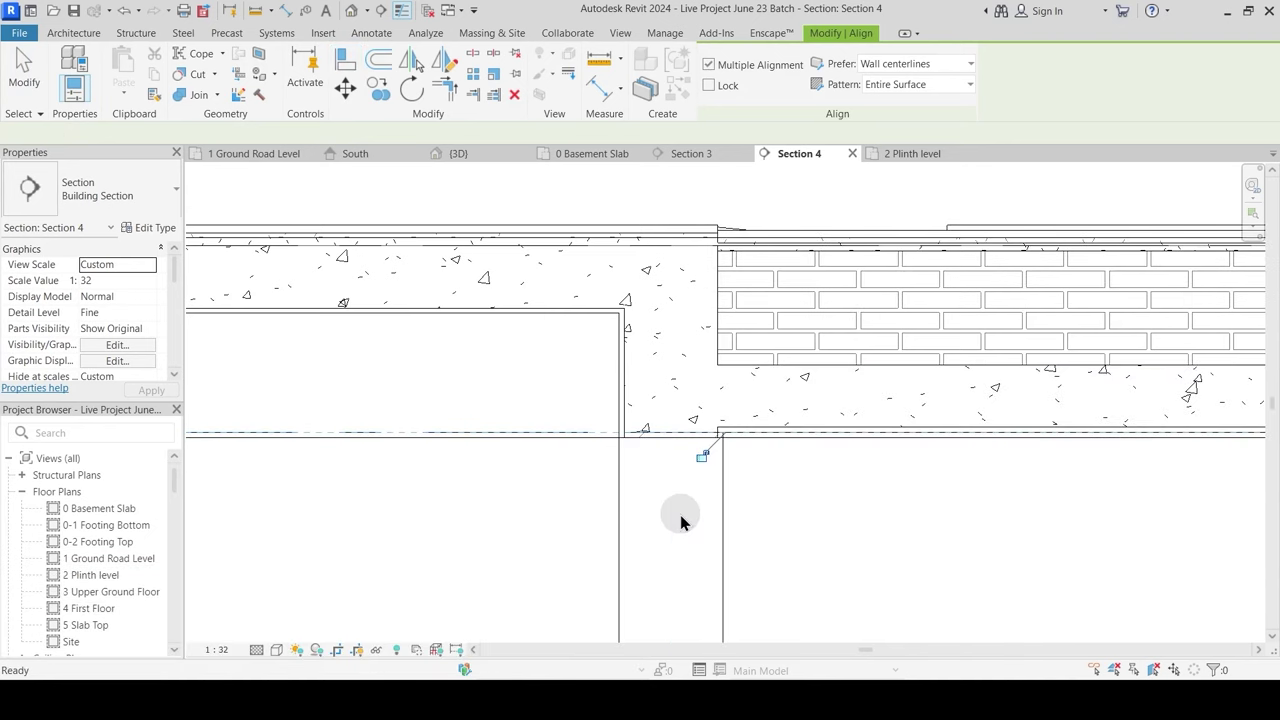
key("ctrl+z")
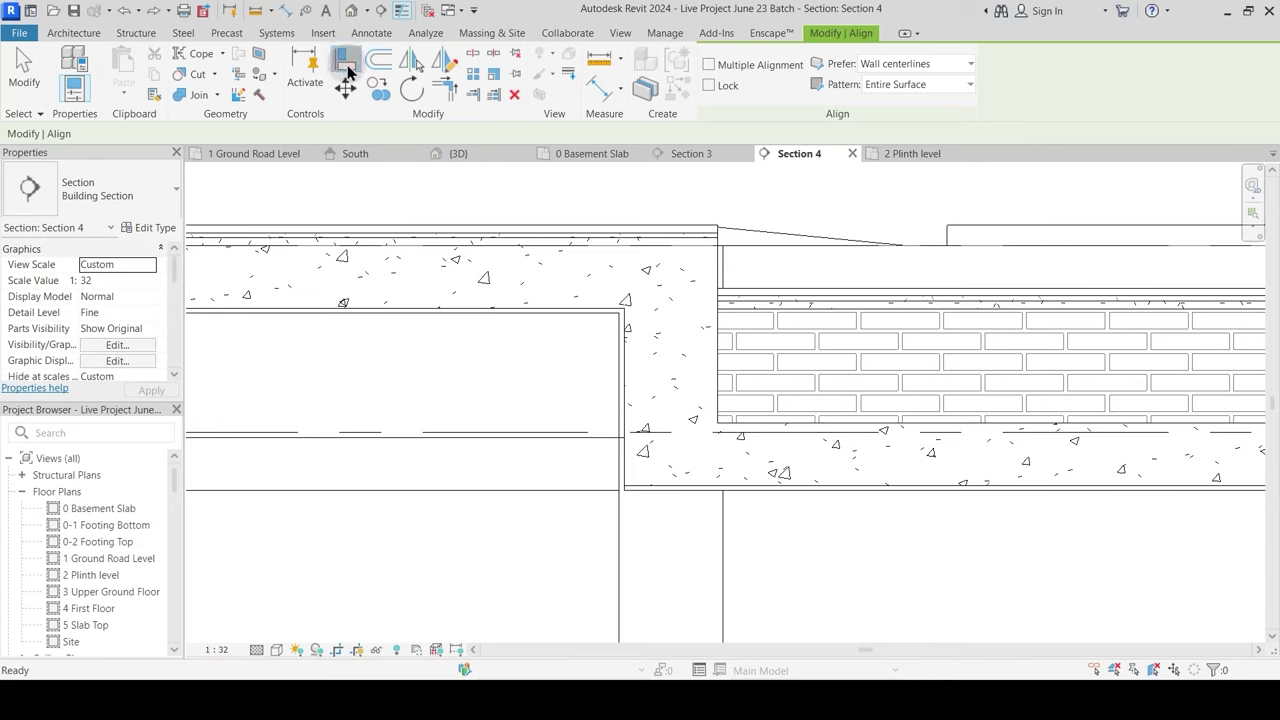
left_click(586, 434)
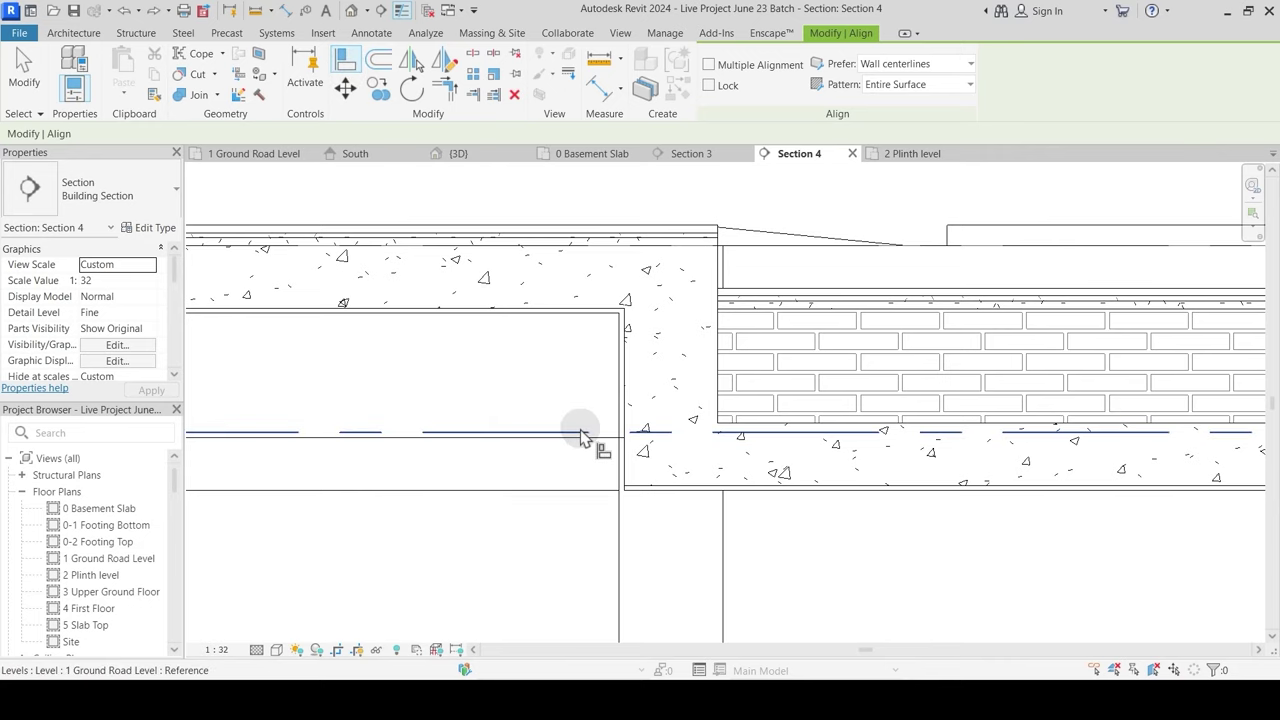
left_click(654, 490)
scroll(677, 517, "down", 7)
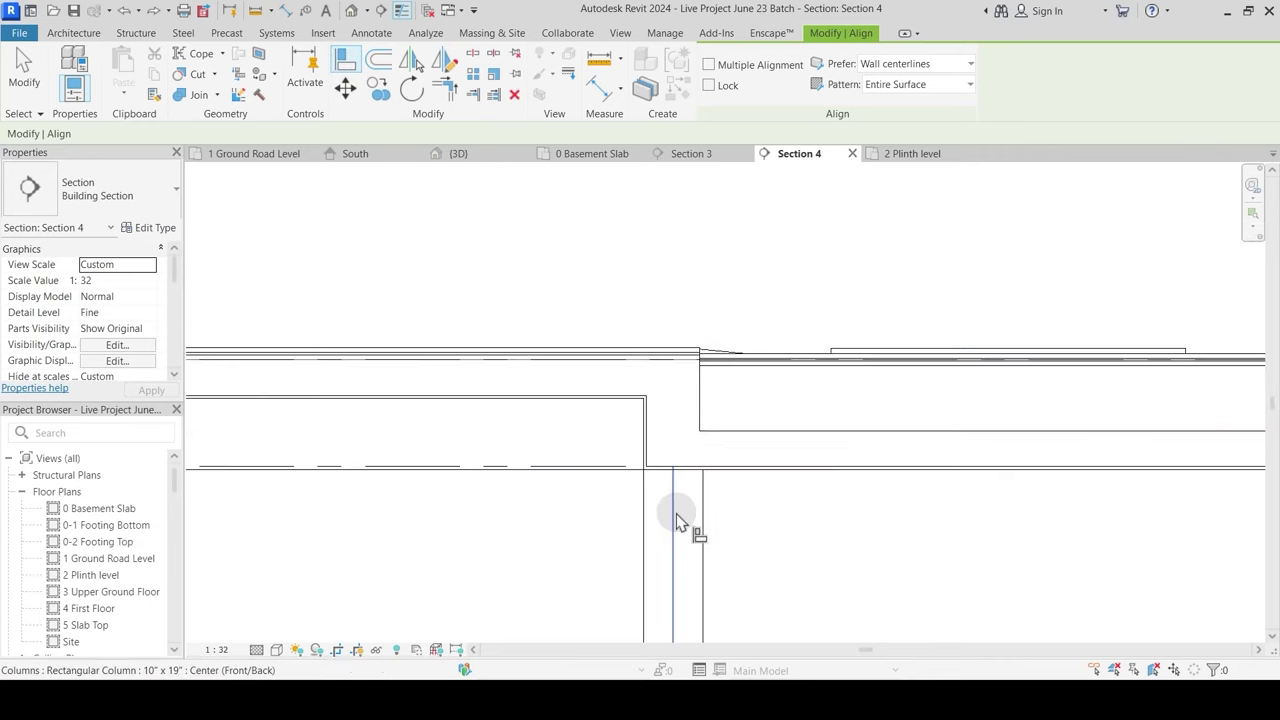
middle_click_drag(580, 531, 654, 456)
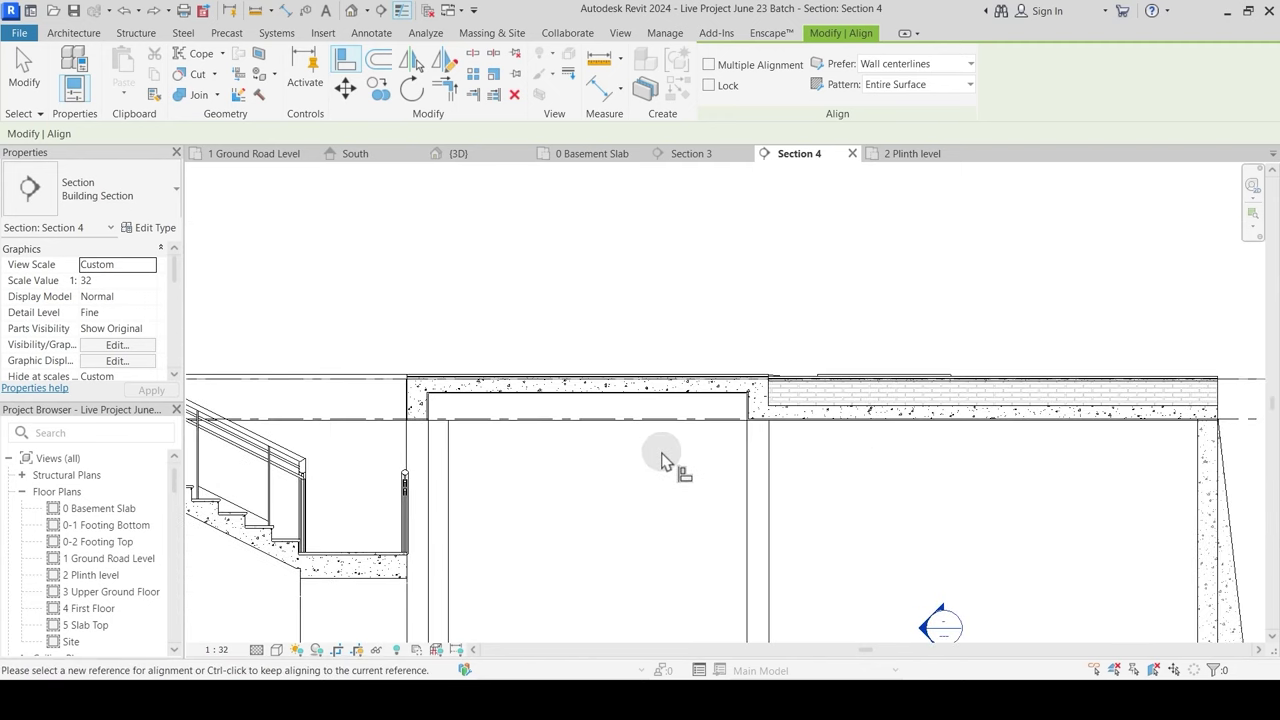
key("Escape")
key("Escape")
Step: Move the Section 4 line right on 1 Ground Road Level and inspect the slab in Section 4
left_click(279, 153)
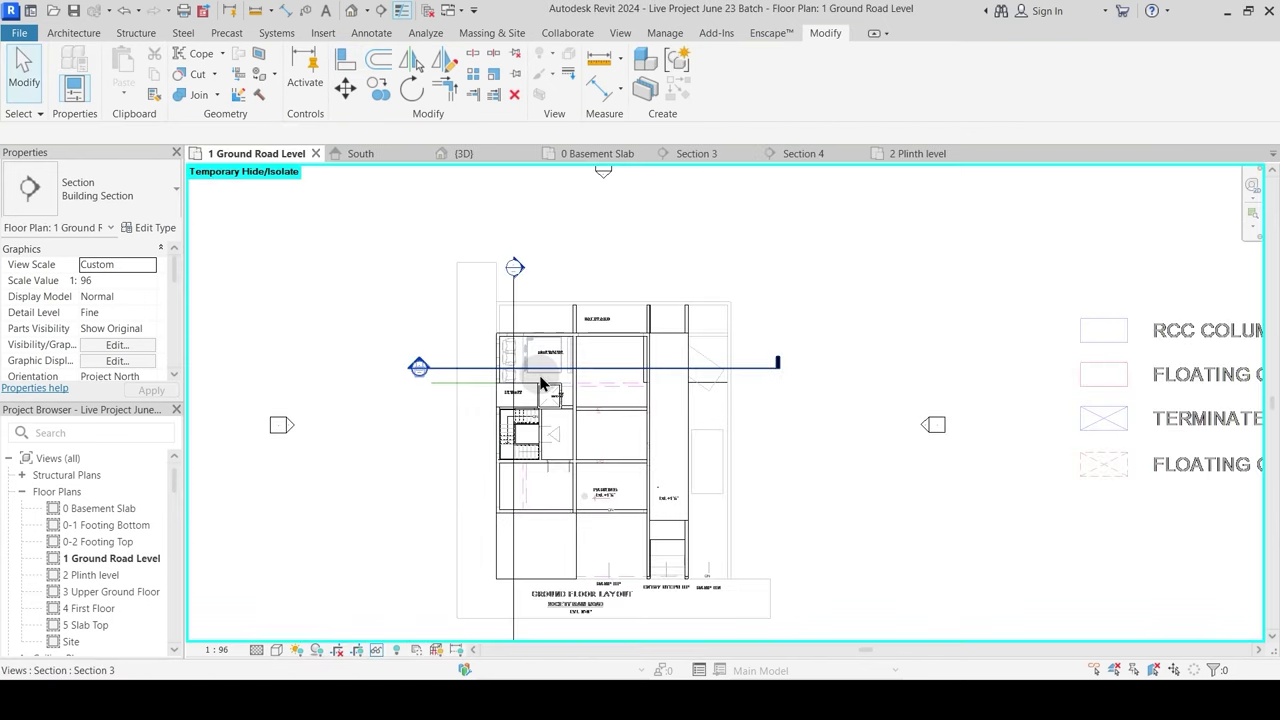
left_click_drag(512, 318, 675, 275)
double_click(670, 264)
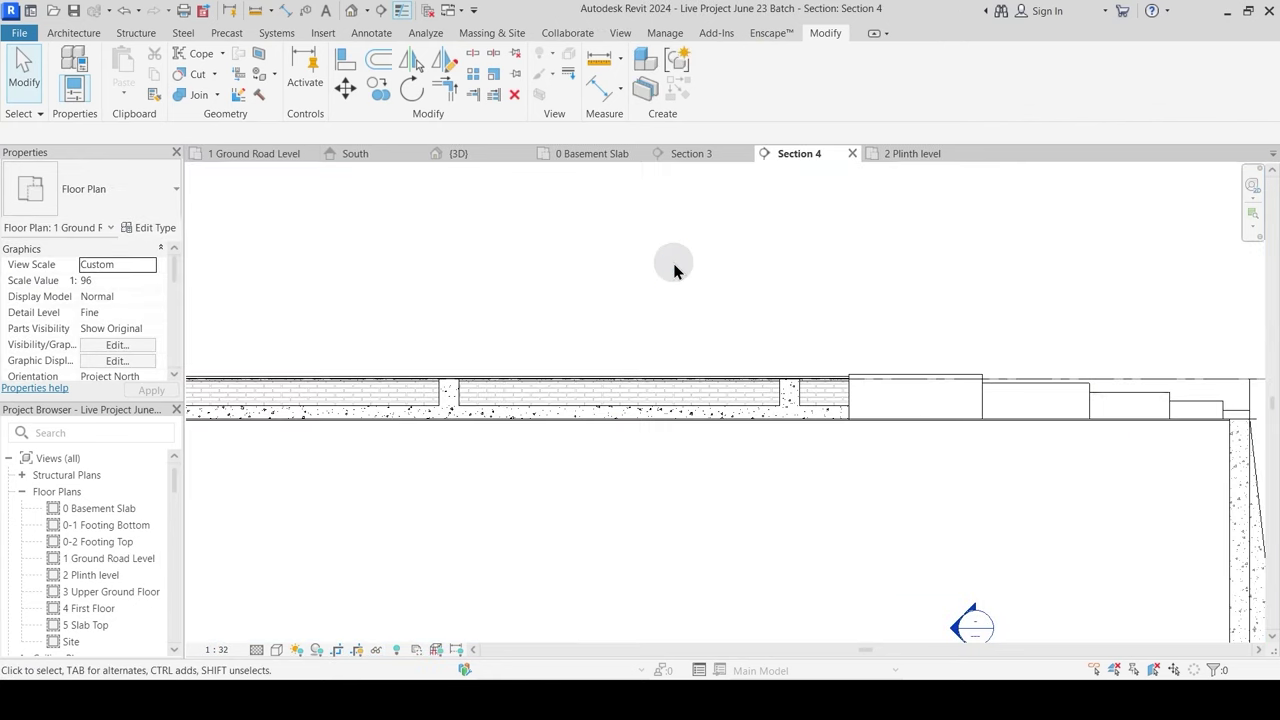
middle_click_drag(435, 440, 993, 473)
scroll(510, 493, "down", 2)
scroll(412, 433, "up", 4)
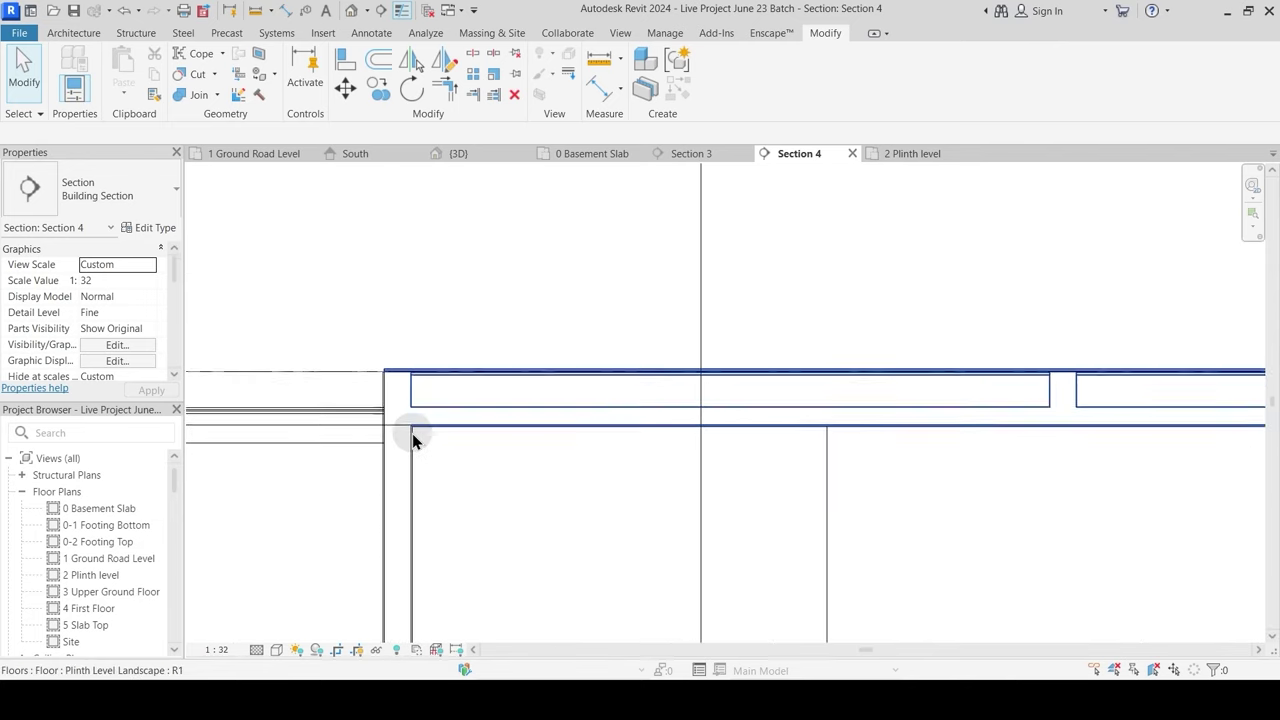
scroll(369, 391, "down", 1)
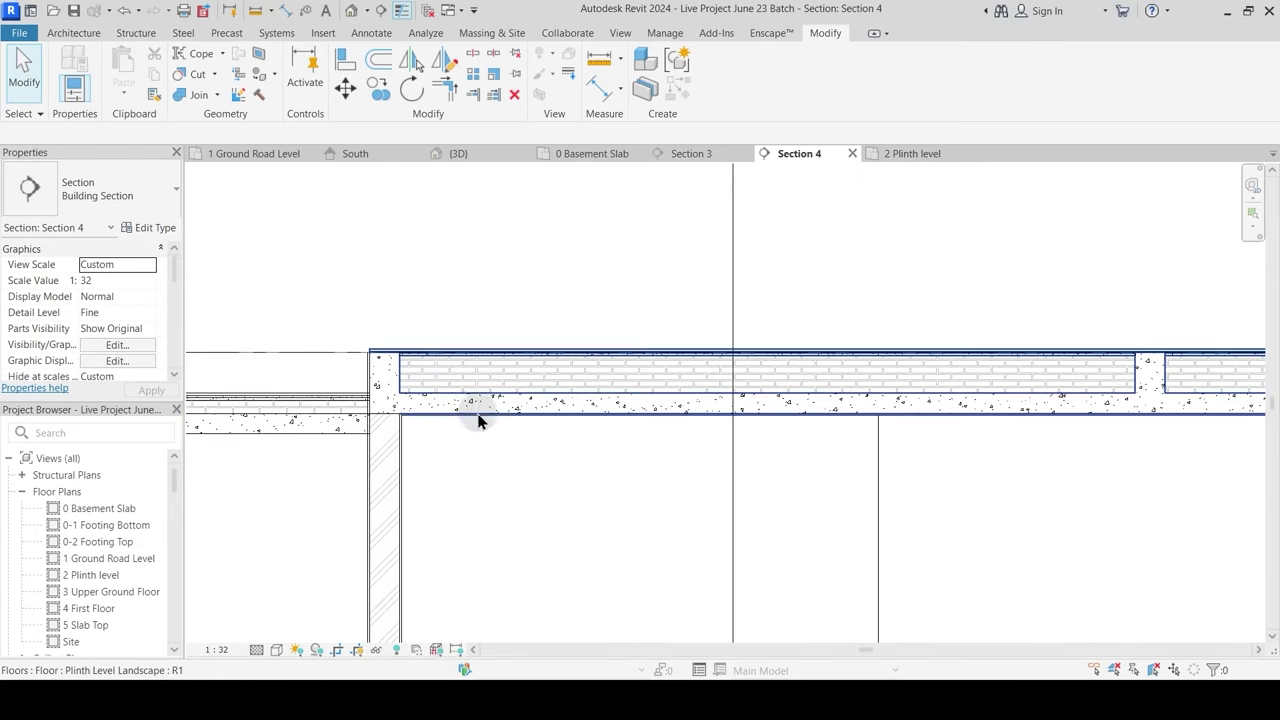
scroll(371, 371, "up", 4)
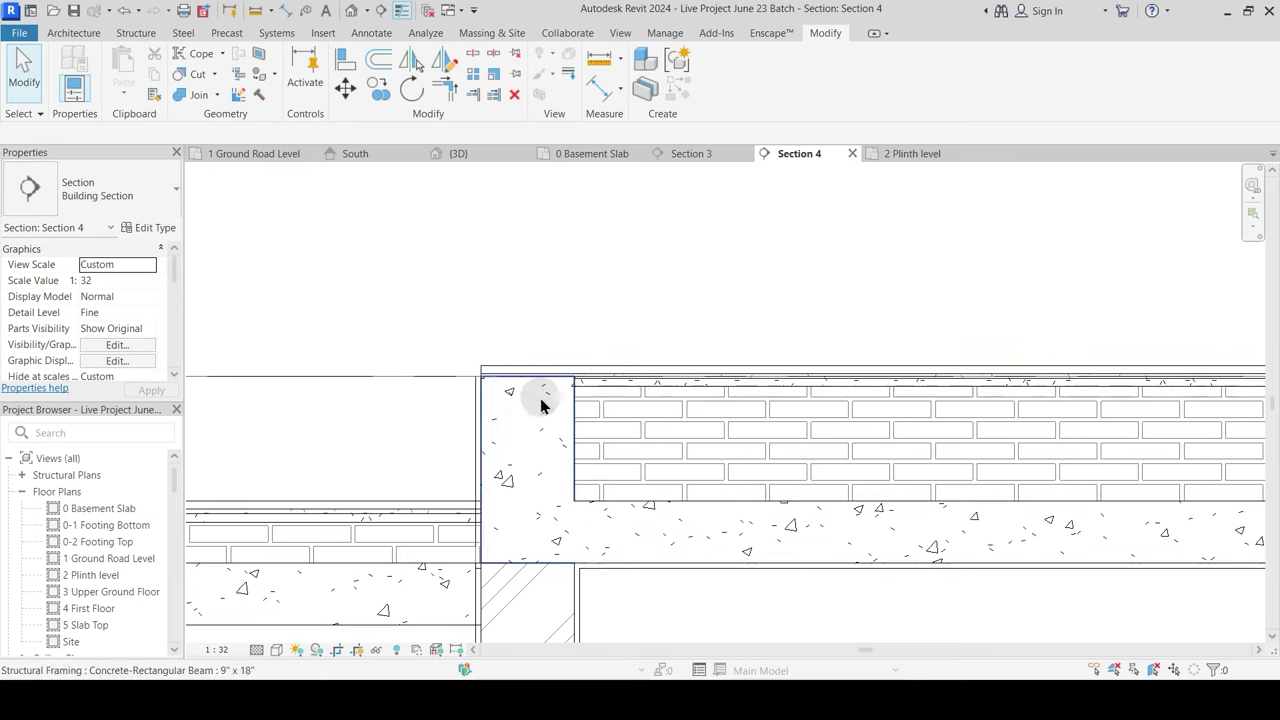
scroll(545, 438, "down", 2)
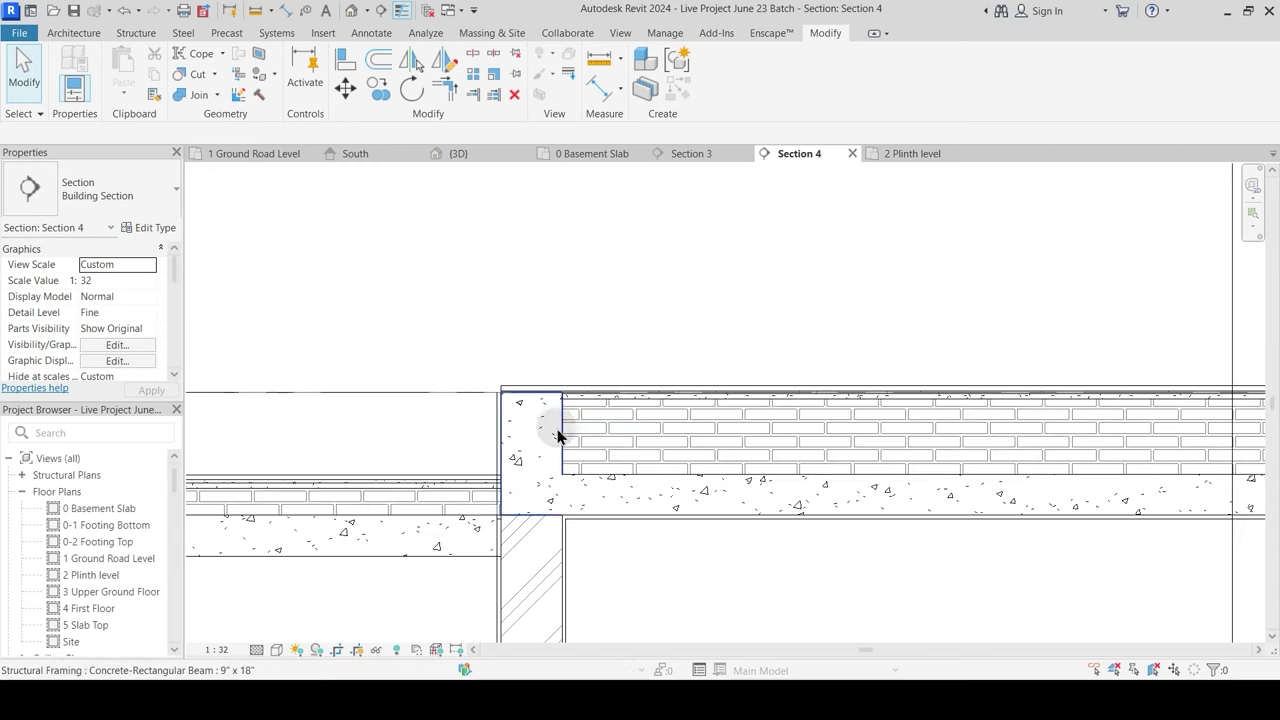
scroll(539, 450, "down", 3)
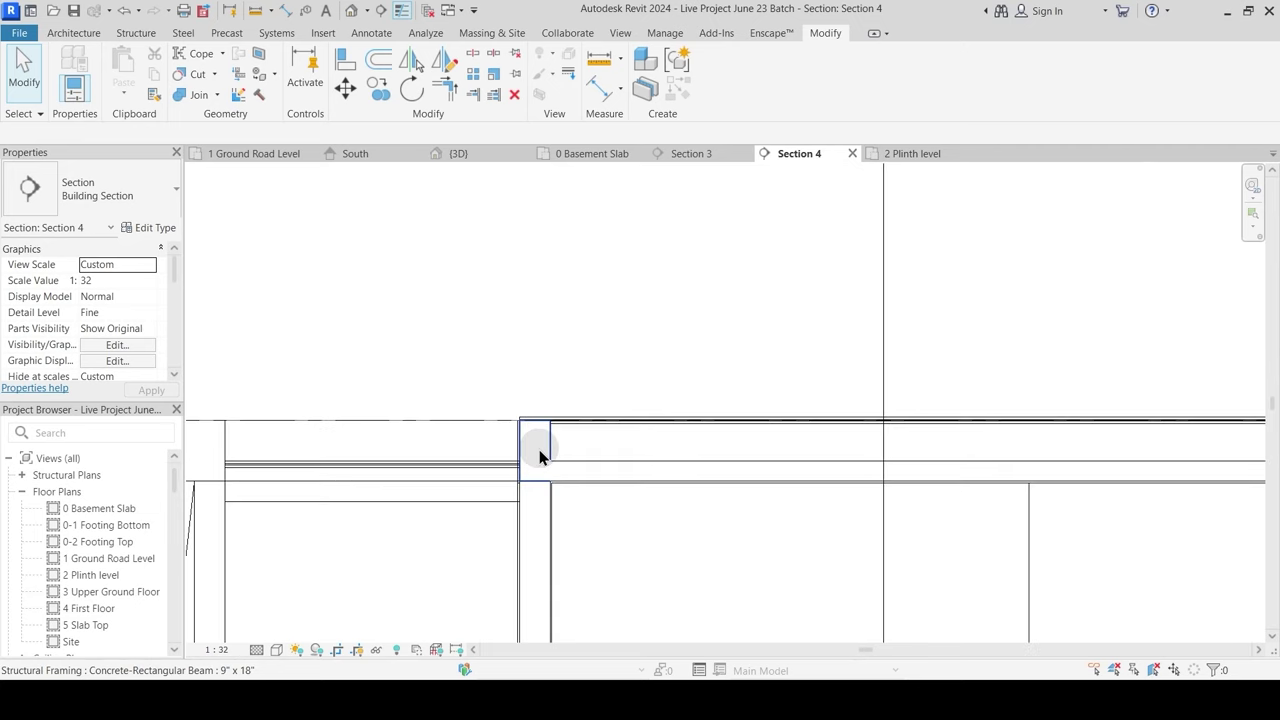
middle_click_drag(822, 519, 496, 509)
scroll(567, 503, "down", 2)
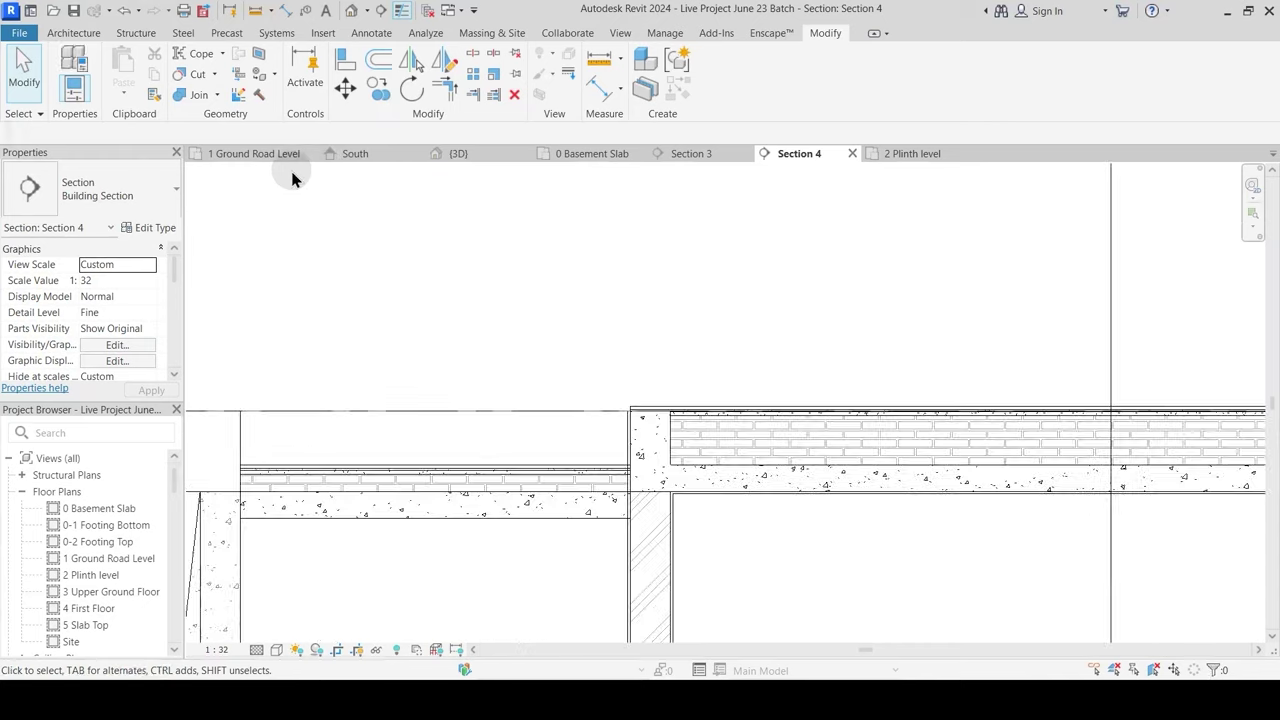
scroll(494, 404, "down", 2)
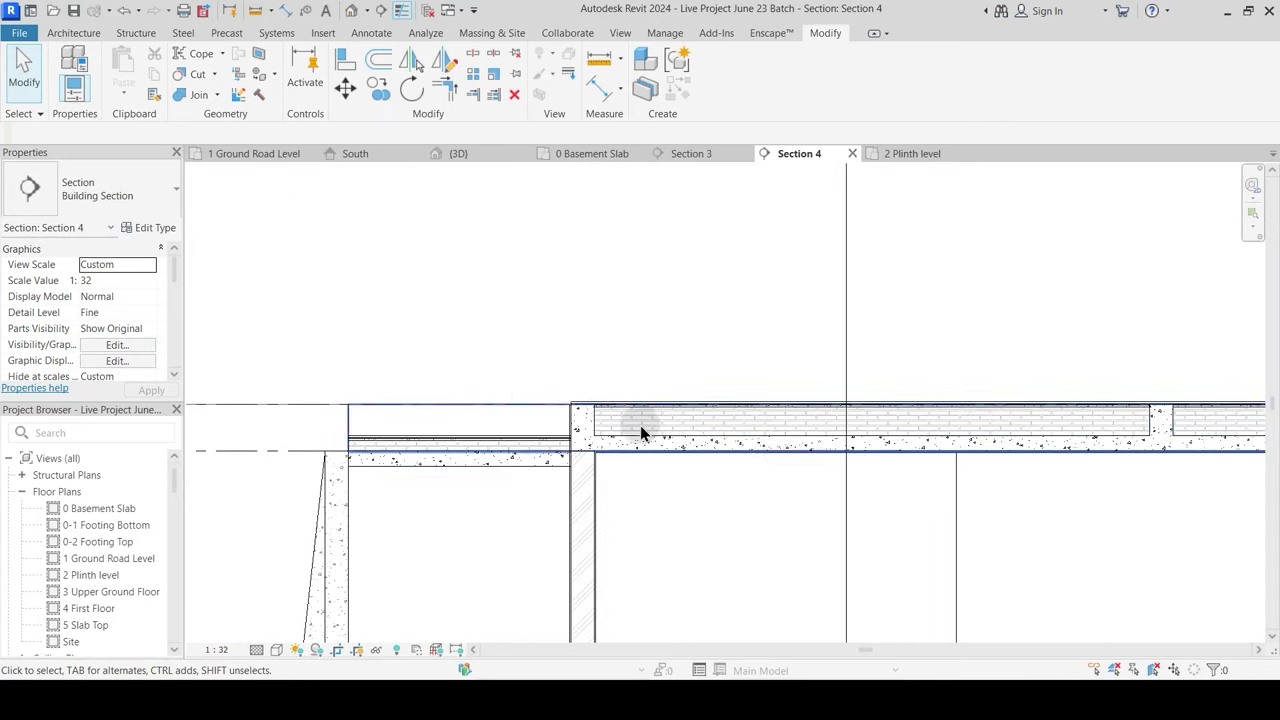
middle_click_drag(766, 481, 601, 475)
scroll(954, 486, "down", 2)
middle_click_drag(954, 486, 471, 514)
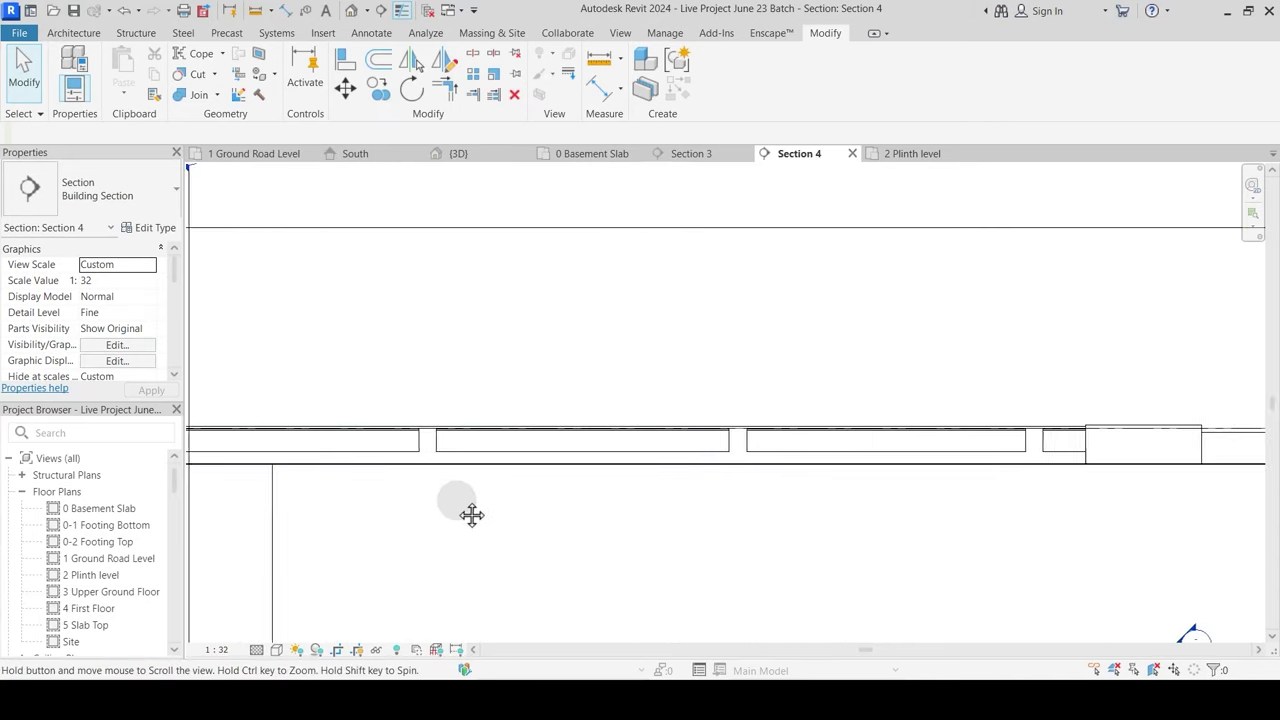
middle_click_drag(949, 506, 494, 515)
scroll(590, 466, "up", 3)
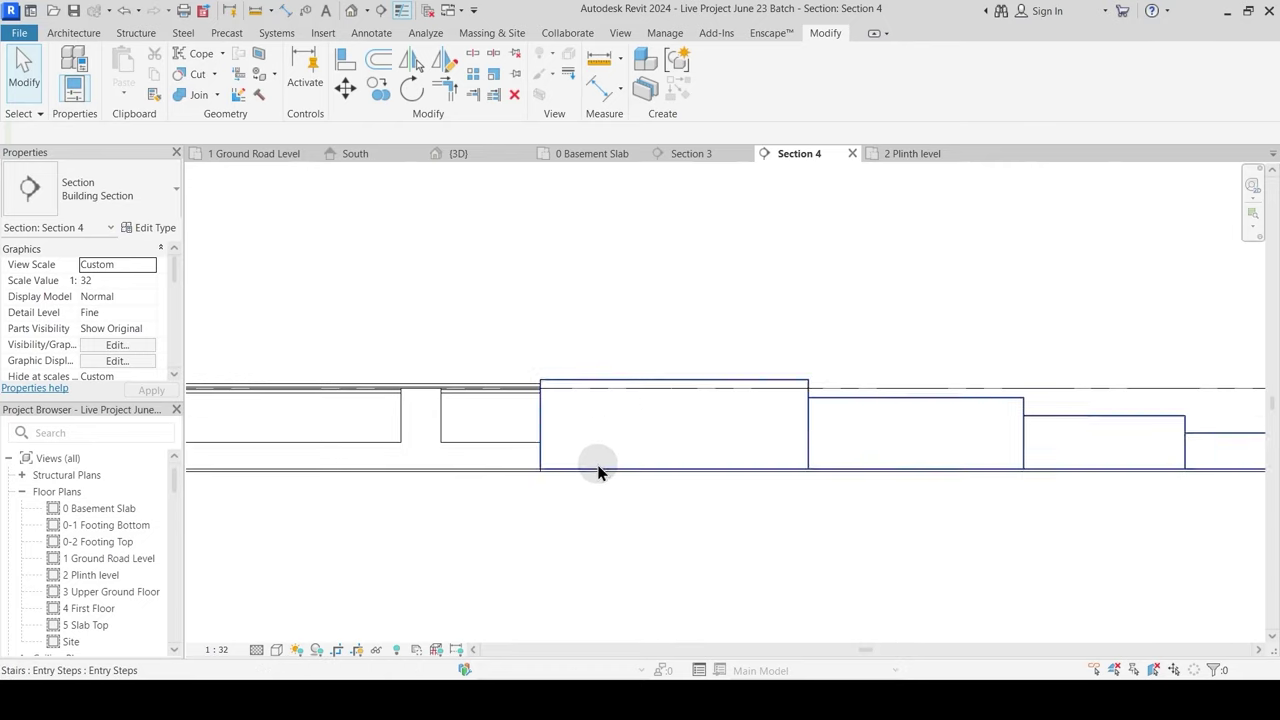
Step: Edit the Entry Steps in place, lowering the first step from 508.0 to 457.2, then finish
left_click(649, 386)
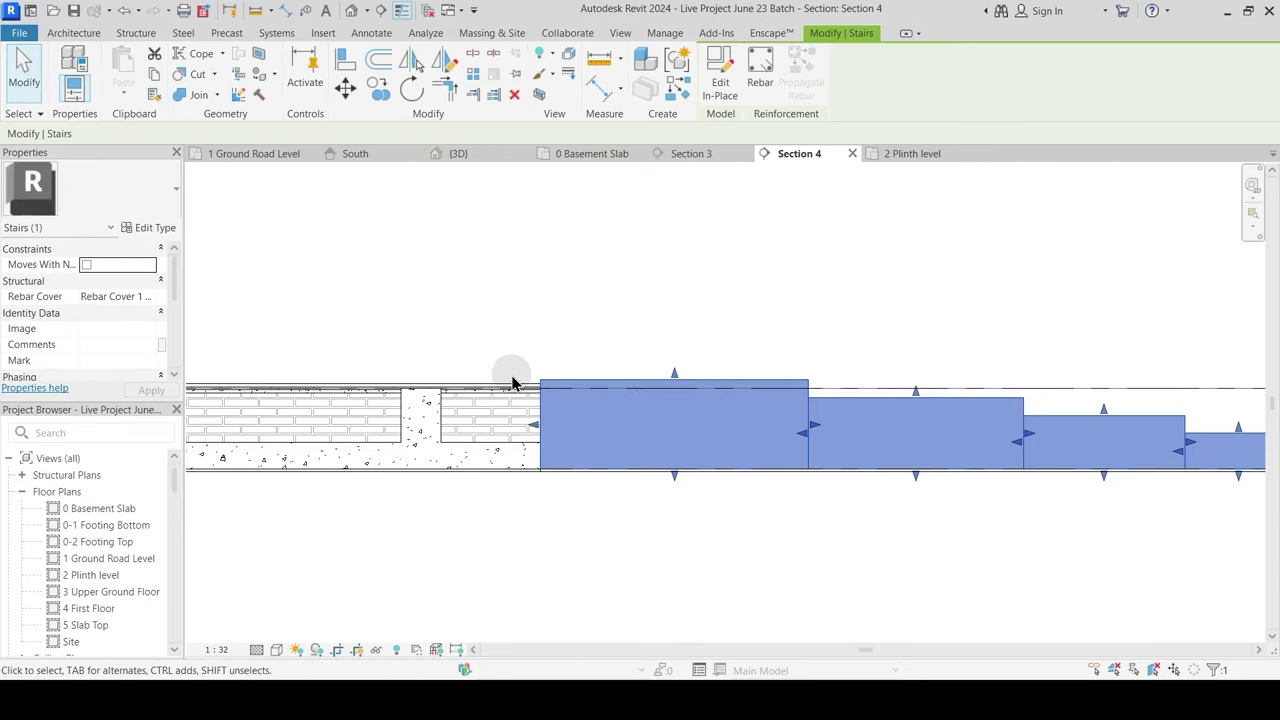
scroll(502, 406, "up", 2)
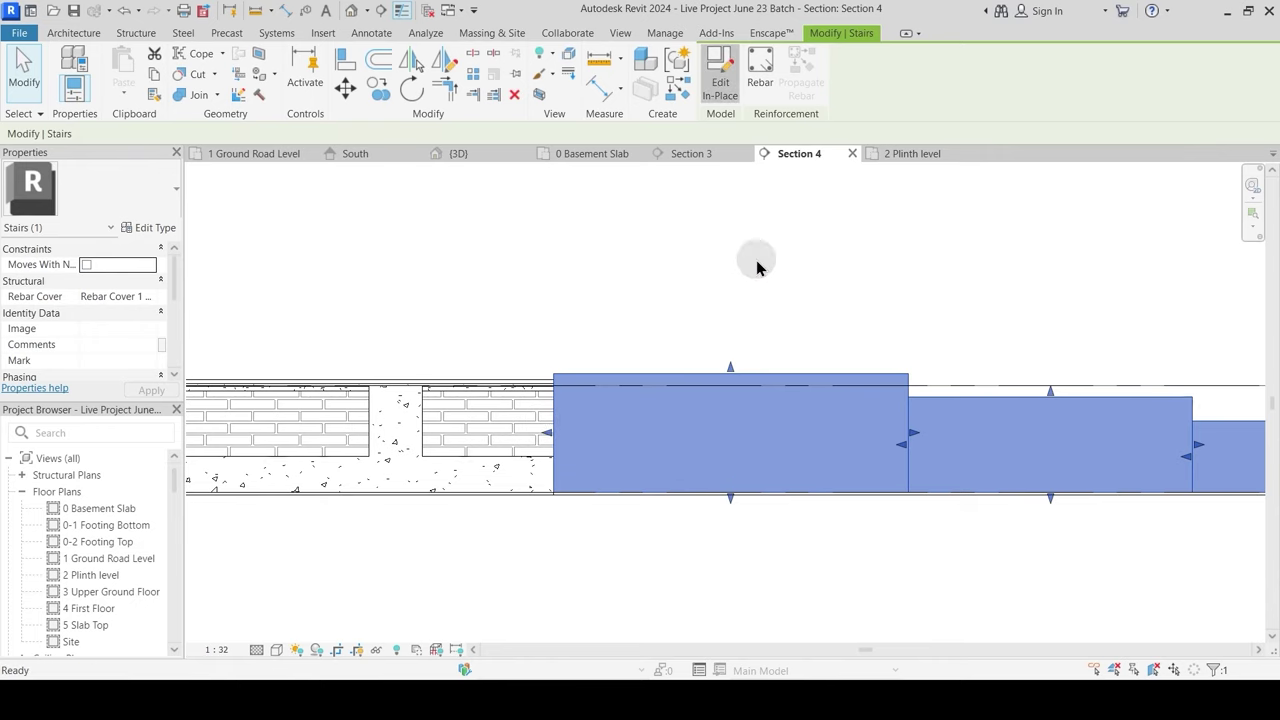
left_click(771, 412)
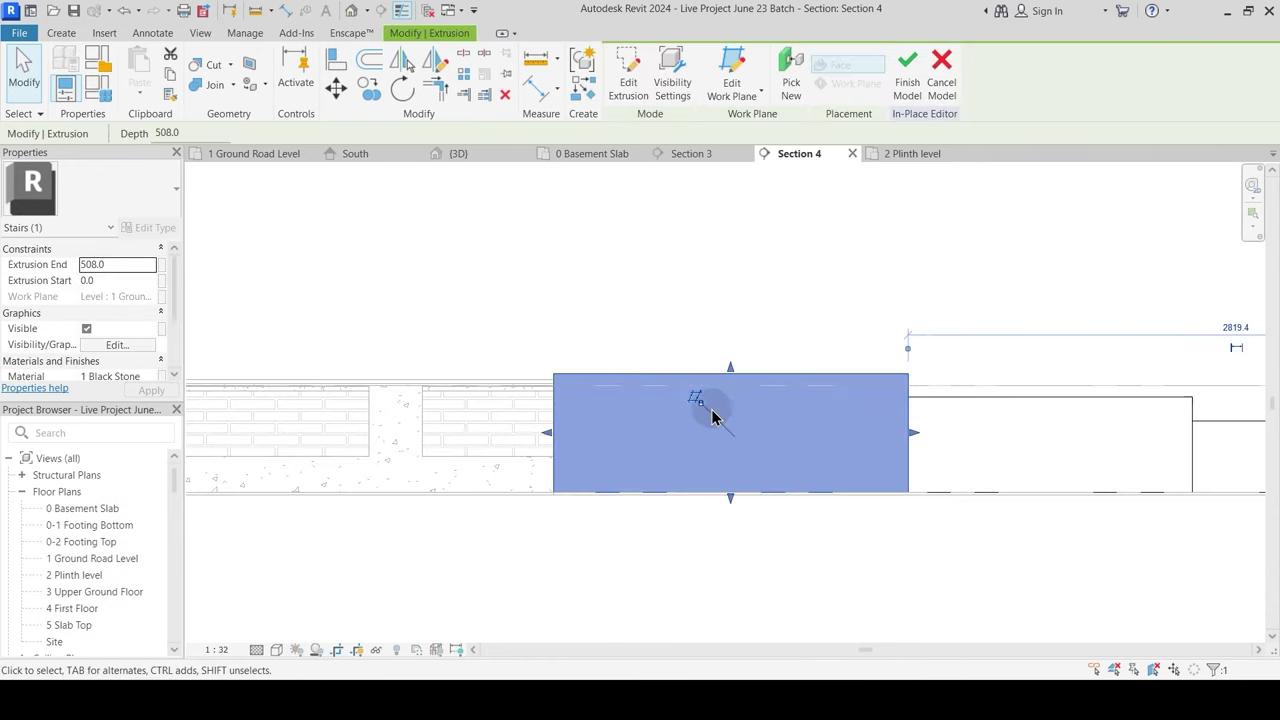
left_click_drag(732, 369, 731, 388)
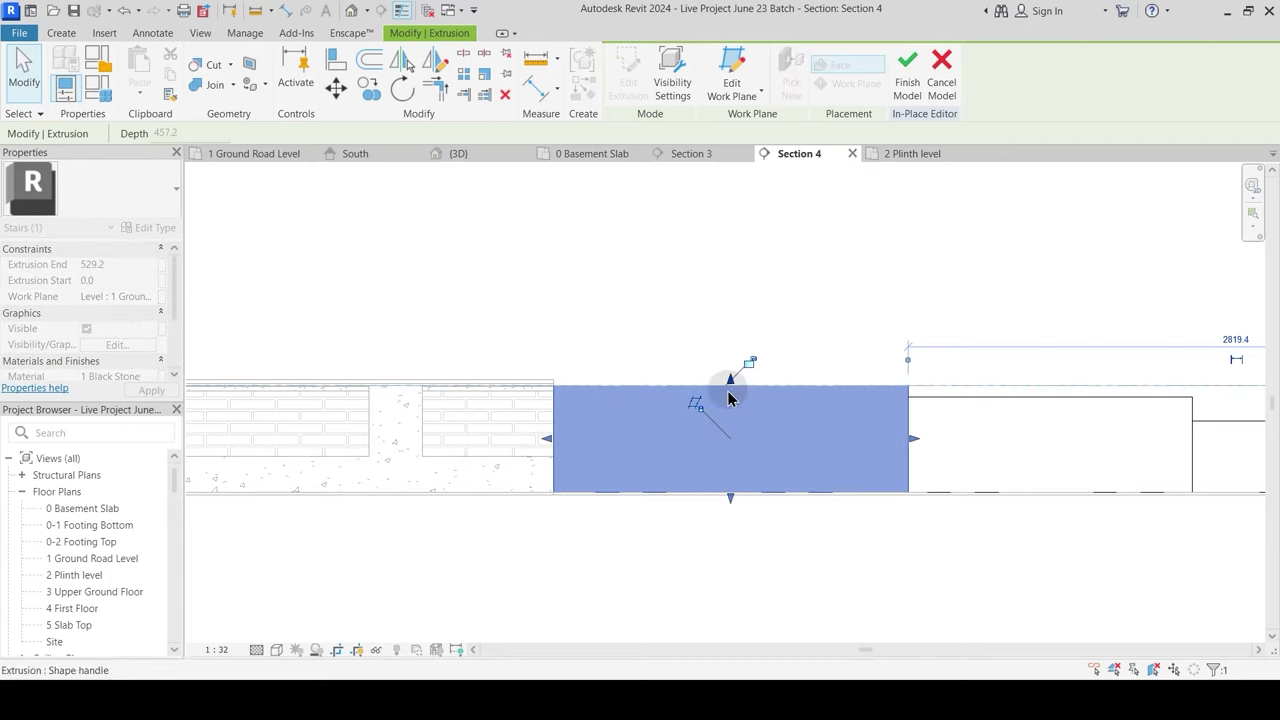
key("Escape")
key("Escape")
scroll(760, 415, "down", 2)
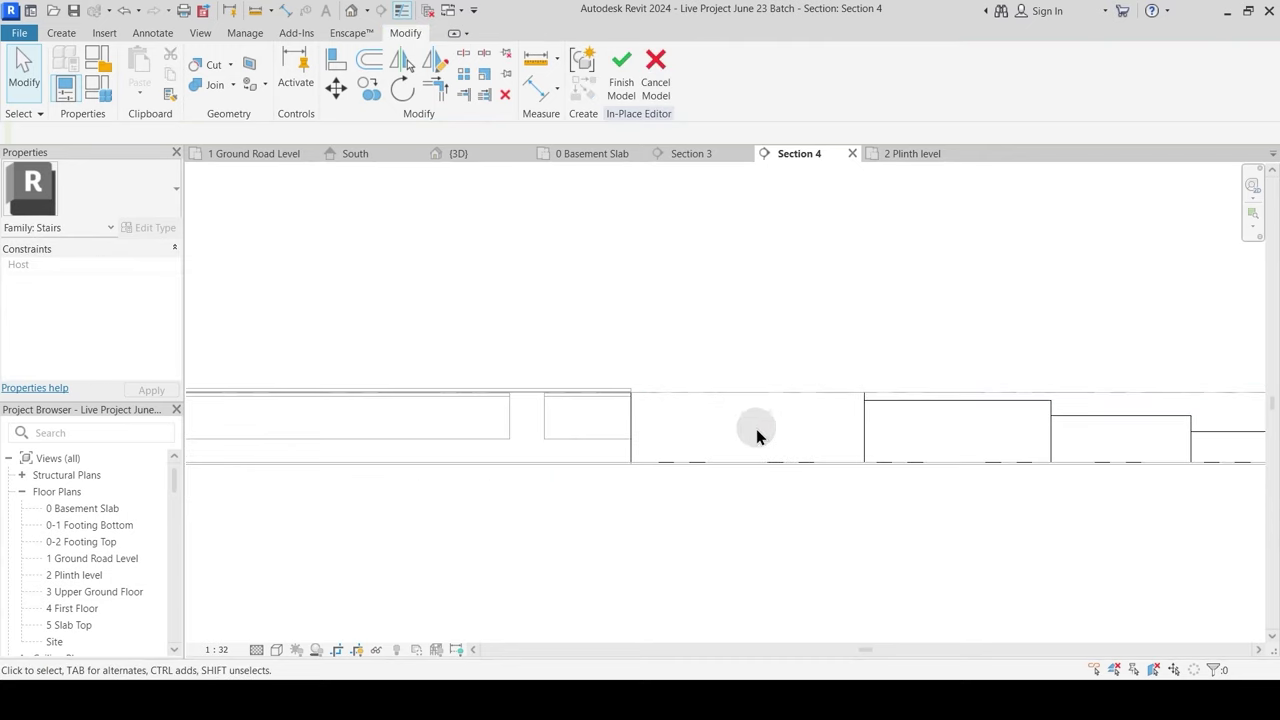
left_click(621, 75)
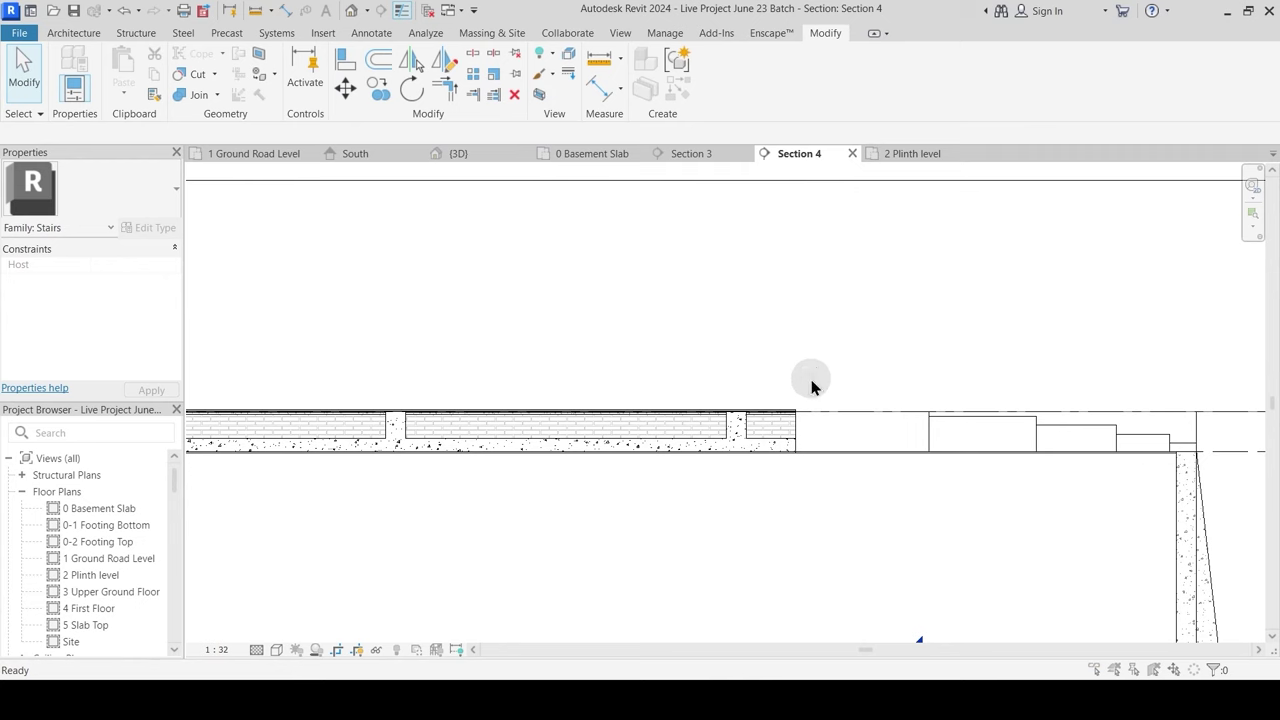
Step: Dismiss the save reminder, turn off Thin Lines, and join the retaining wall with the base slab
left_click(680, 371)
scroll(689, 394, "up", 4)
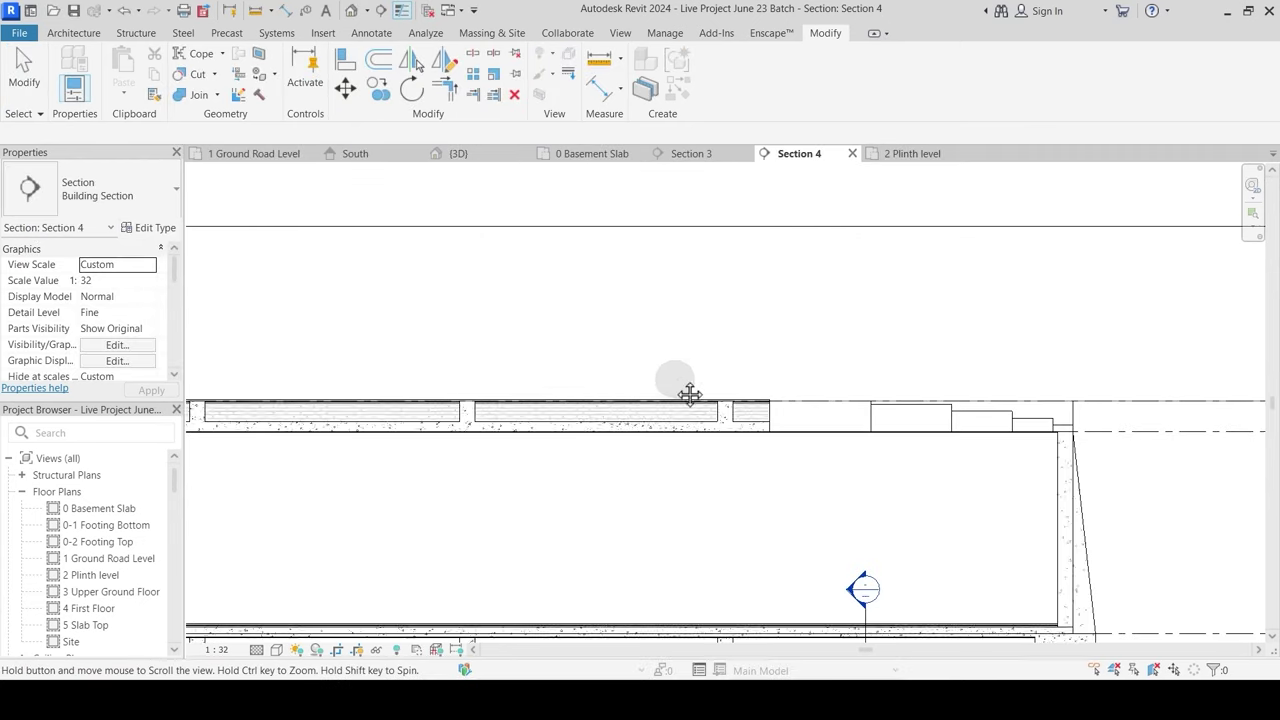
middle_click_drag(463, 506, 909, 371)
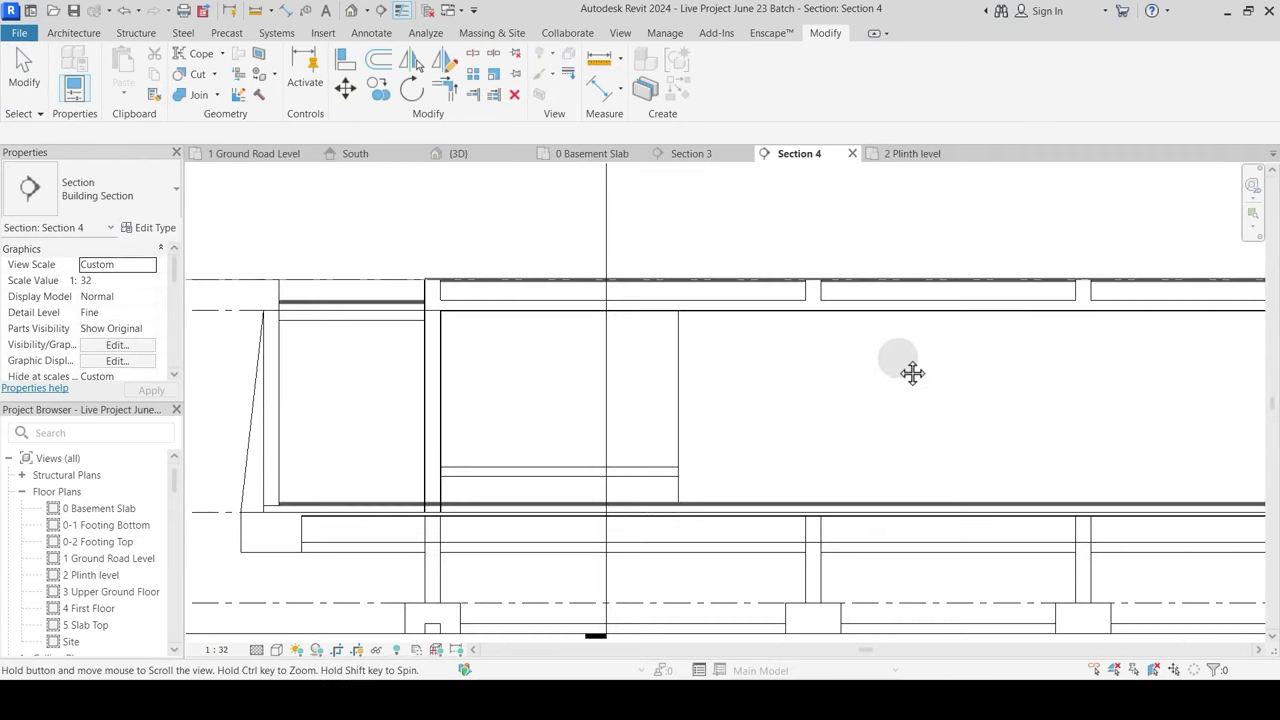
scroll(428, 510, "up", 4)
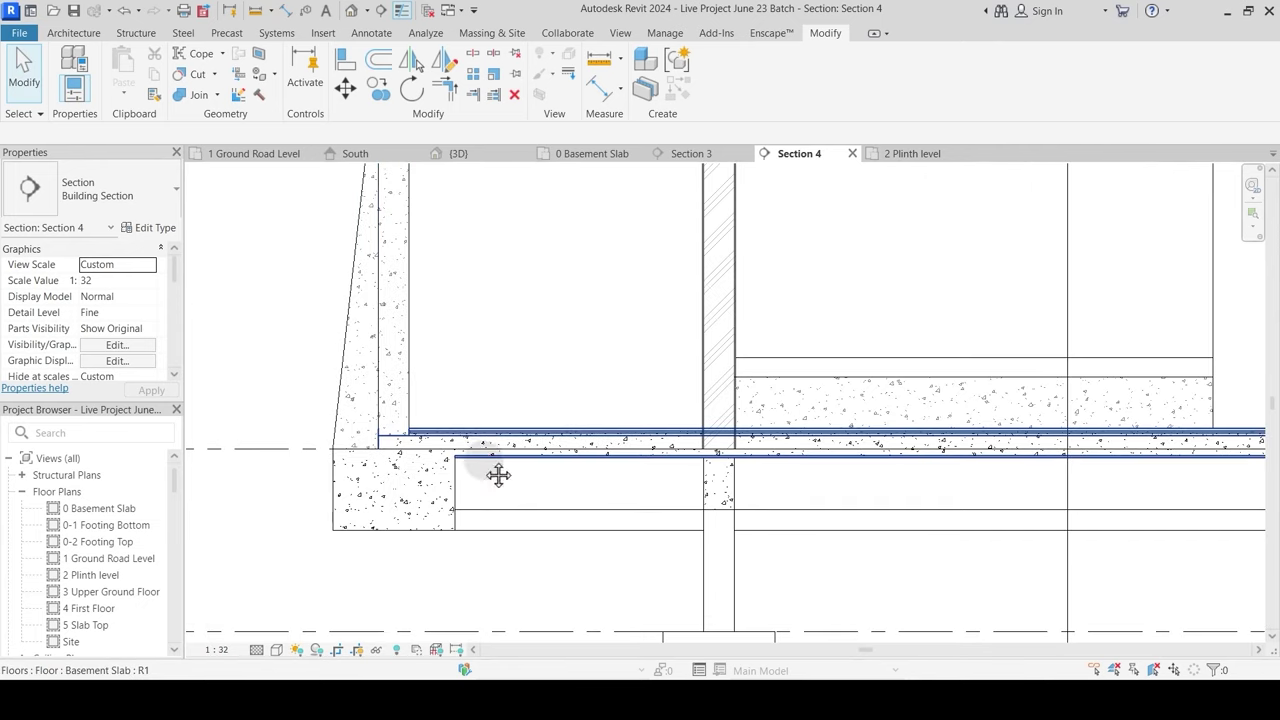
left_click(401, 10)
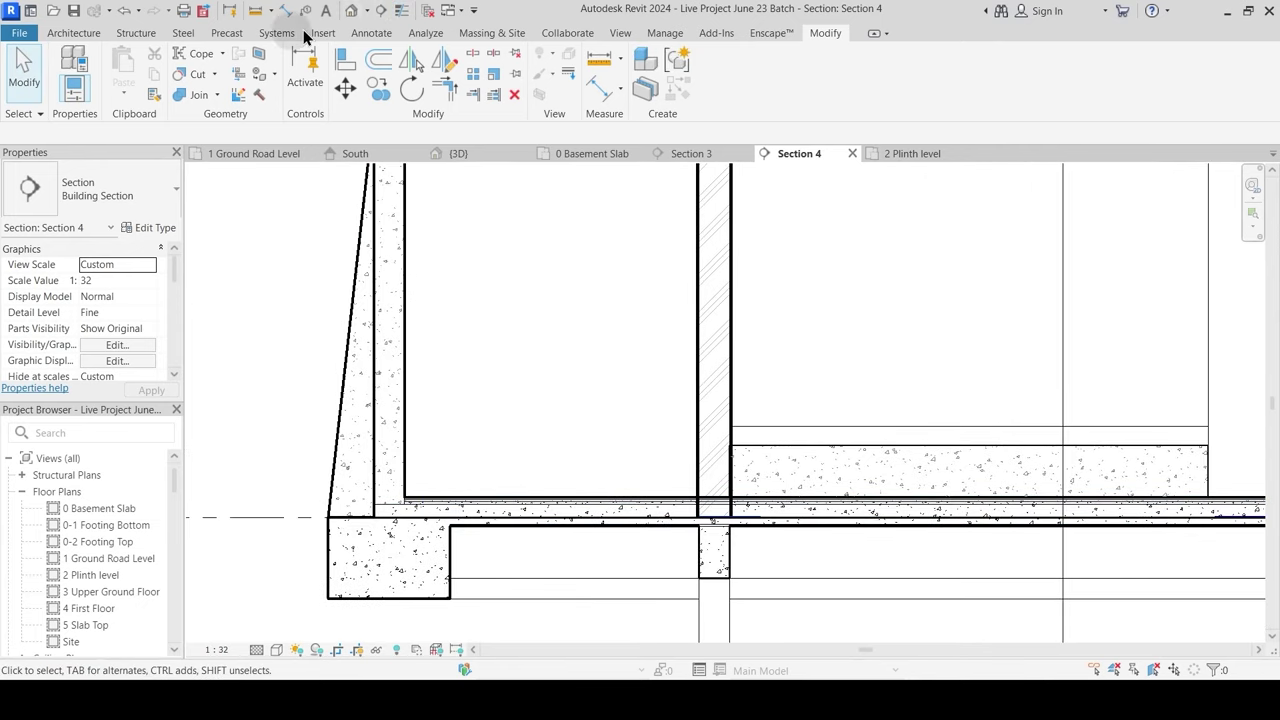
left_click(186, 94)
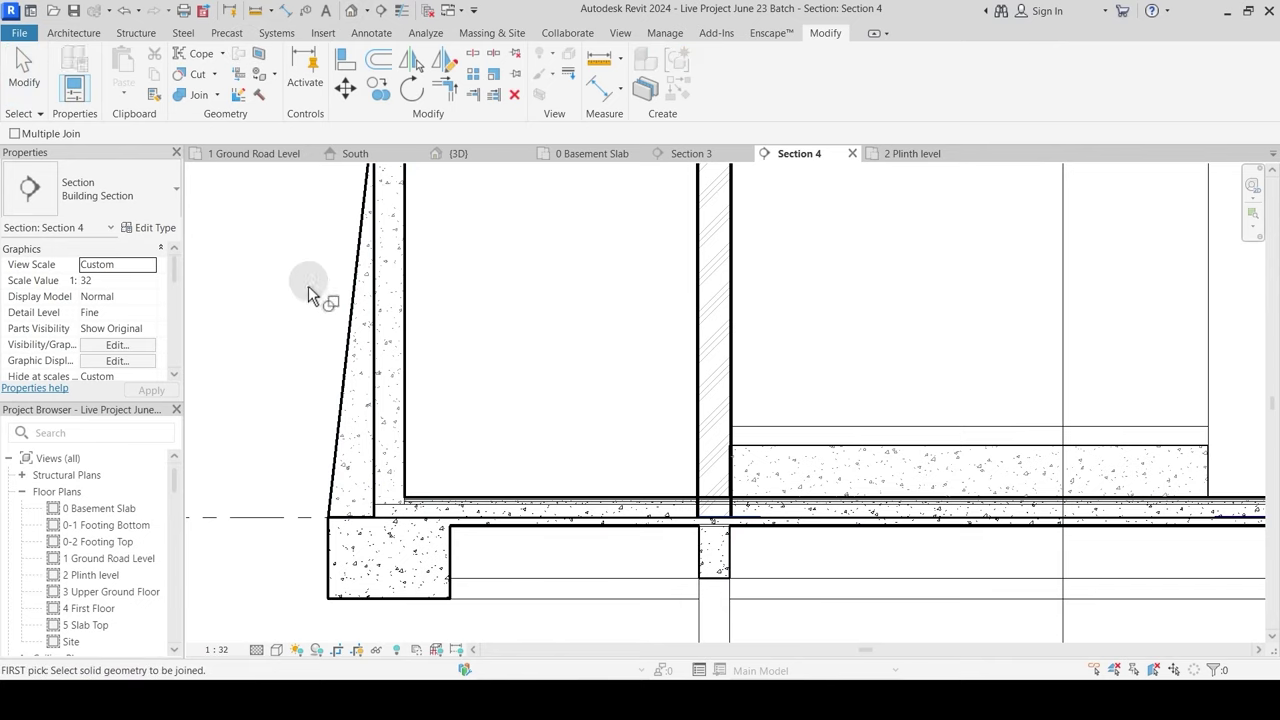
left_click(410, 295)
left_click(400, 508)
key("Escape")
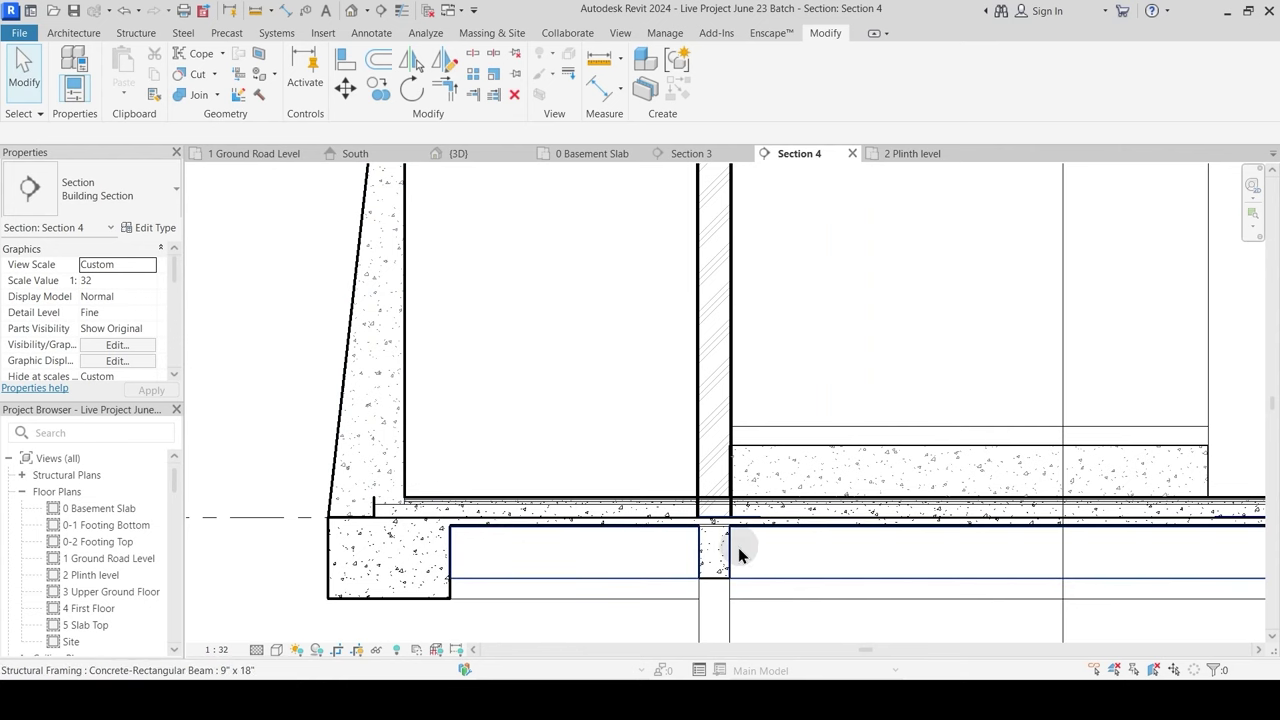
Step: Move the Section 4 line further left in the ground floor plan and reopen Section 4
middle_click_drag(499, 525, 492, 509)
scroll(545, 474, "down", 2)
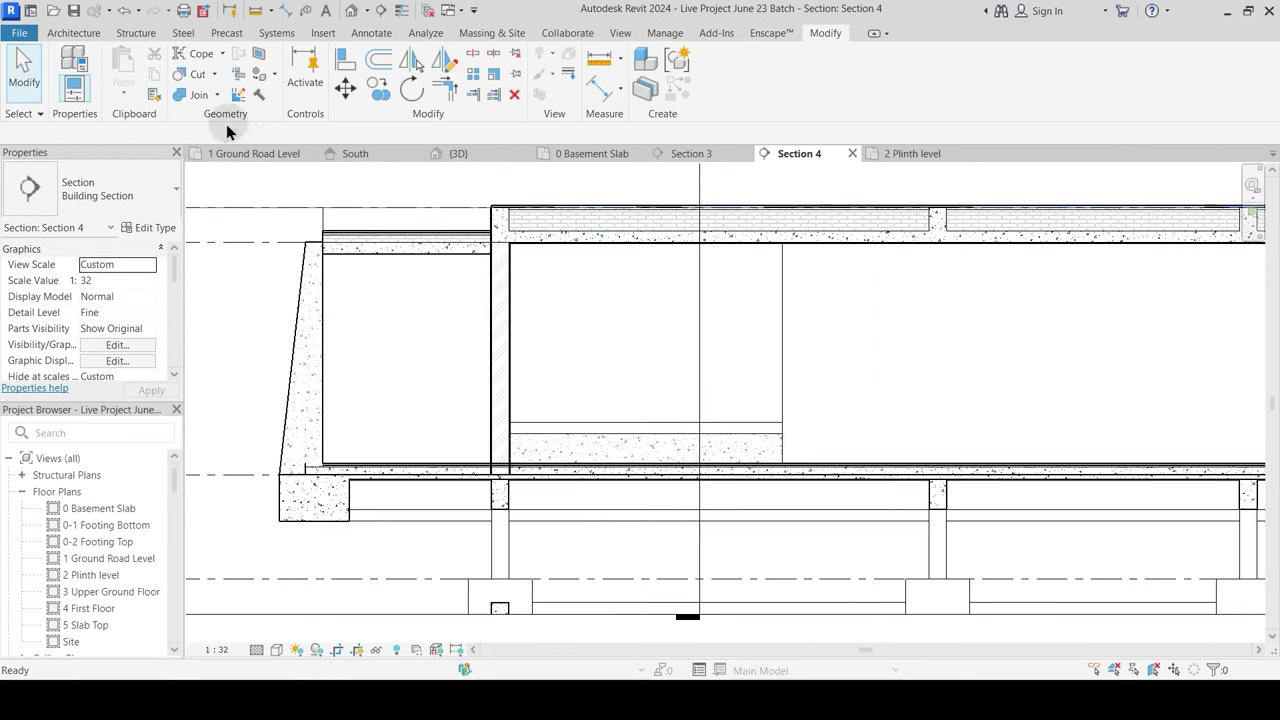
left_click(250, 155)
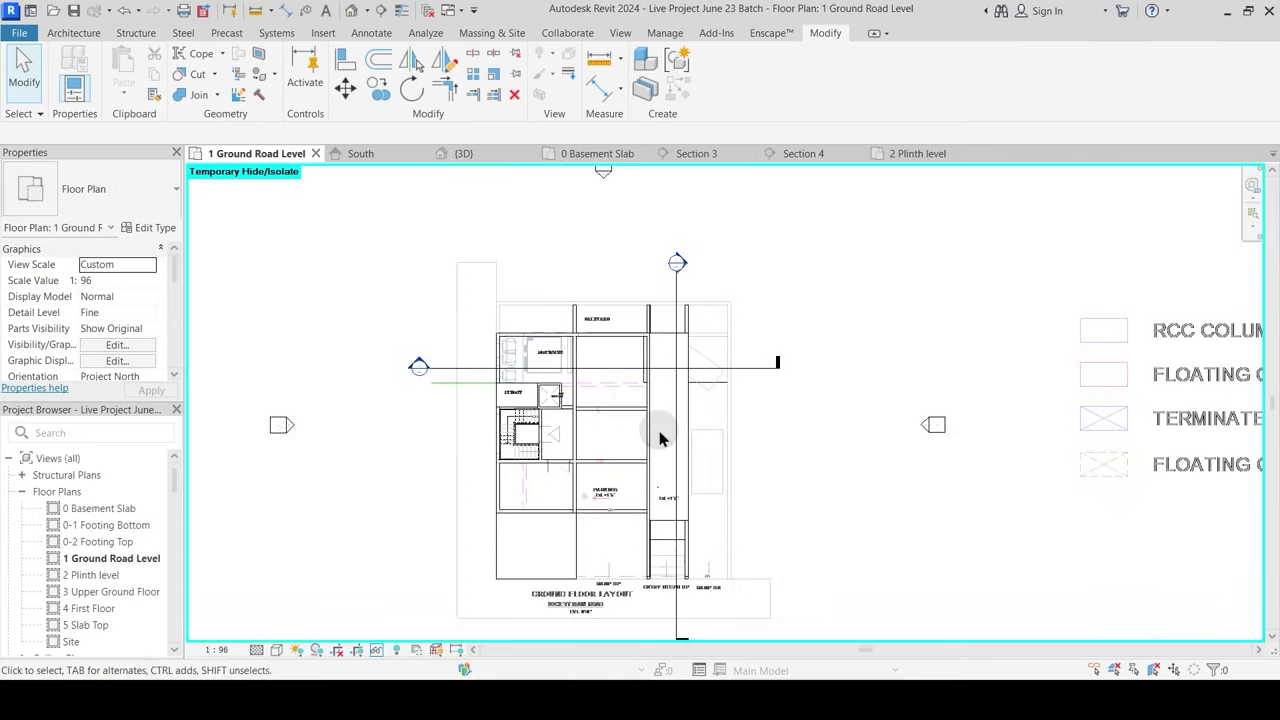
left_click_drag(620, 291, 611, 294)
double_click(616, 267)
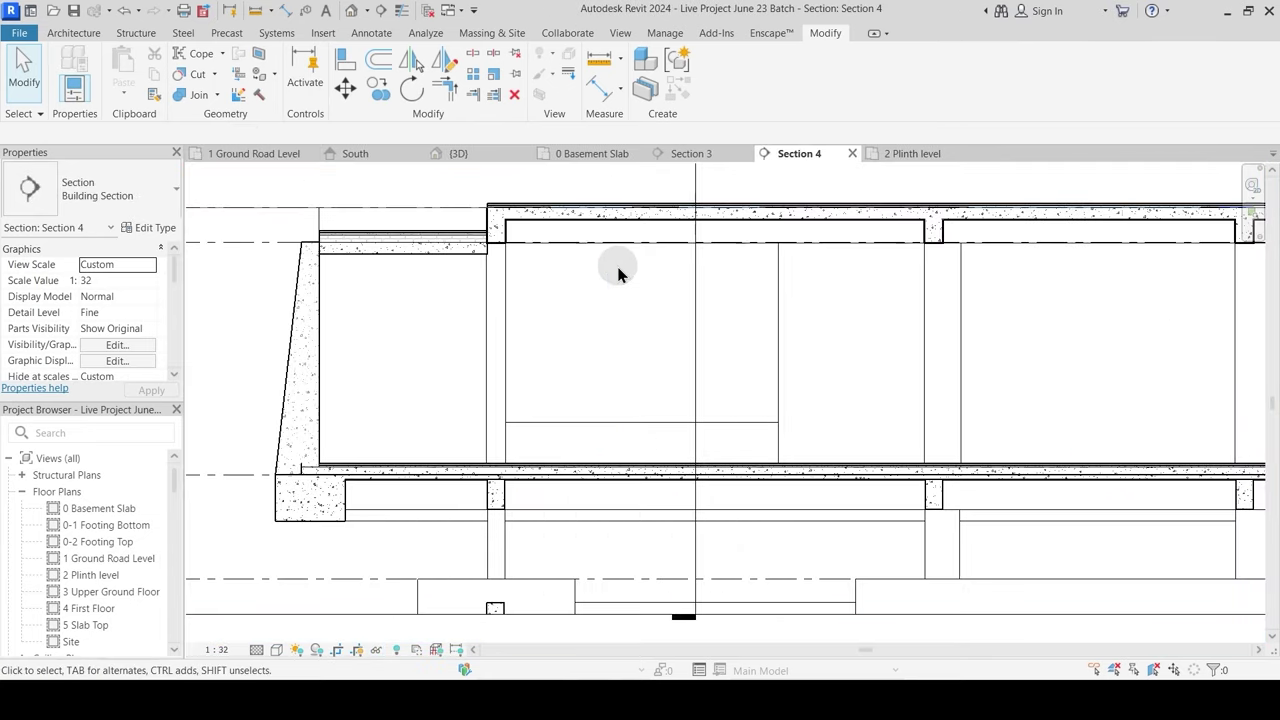
left_click(542, 228)
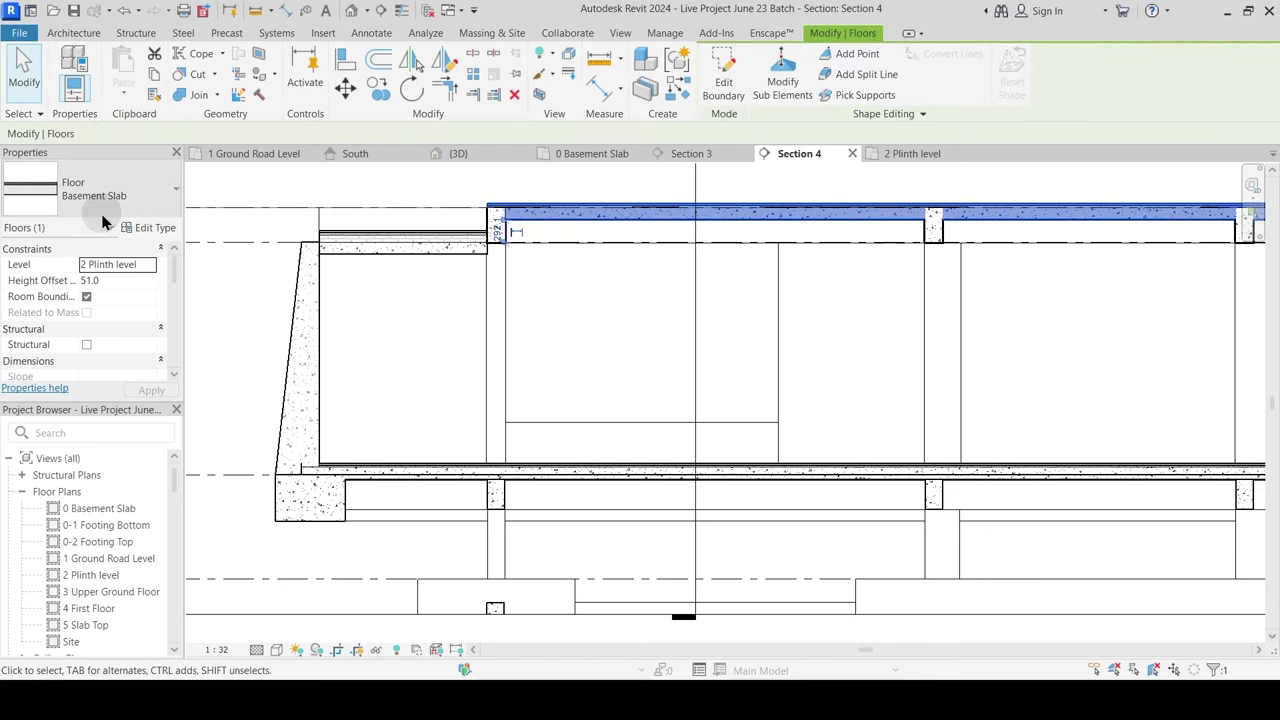
key("Escape")
middle_click_drag(817, 380, 578, 452)
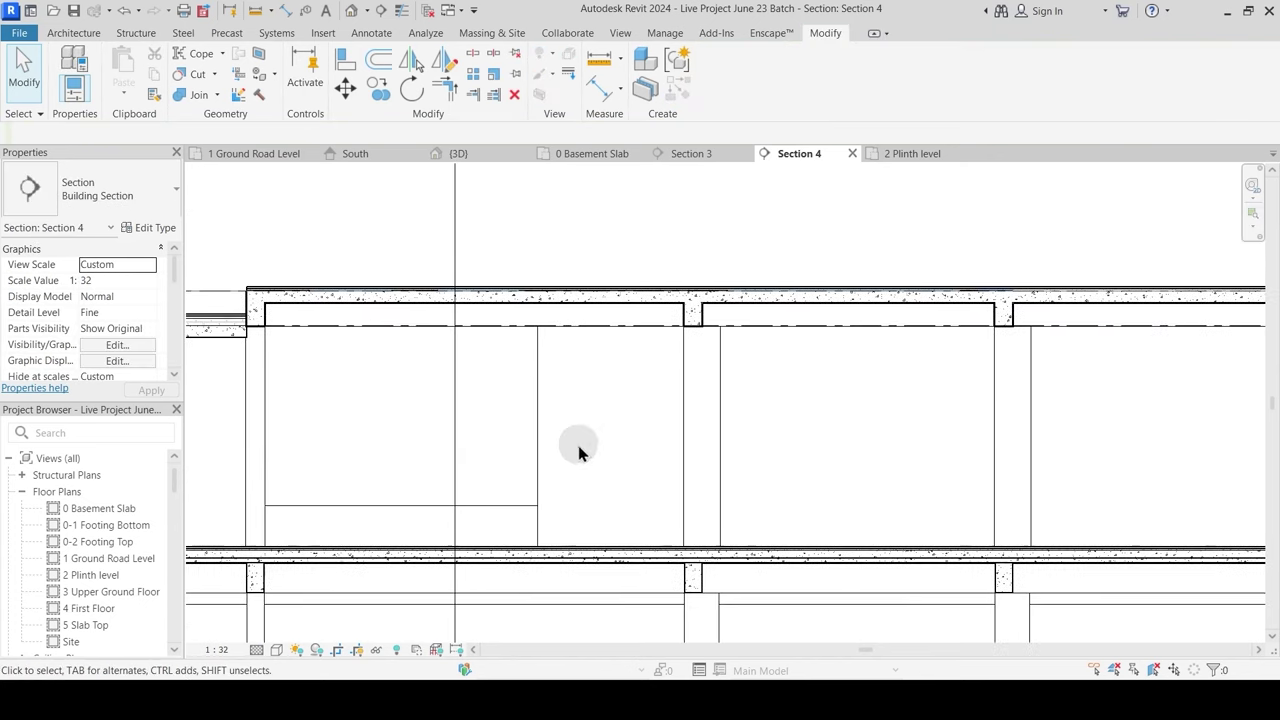
scroll(629, 389, "down", 2)
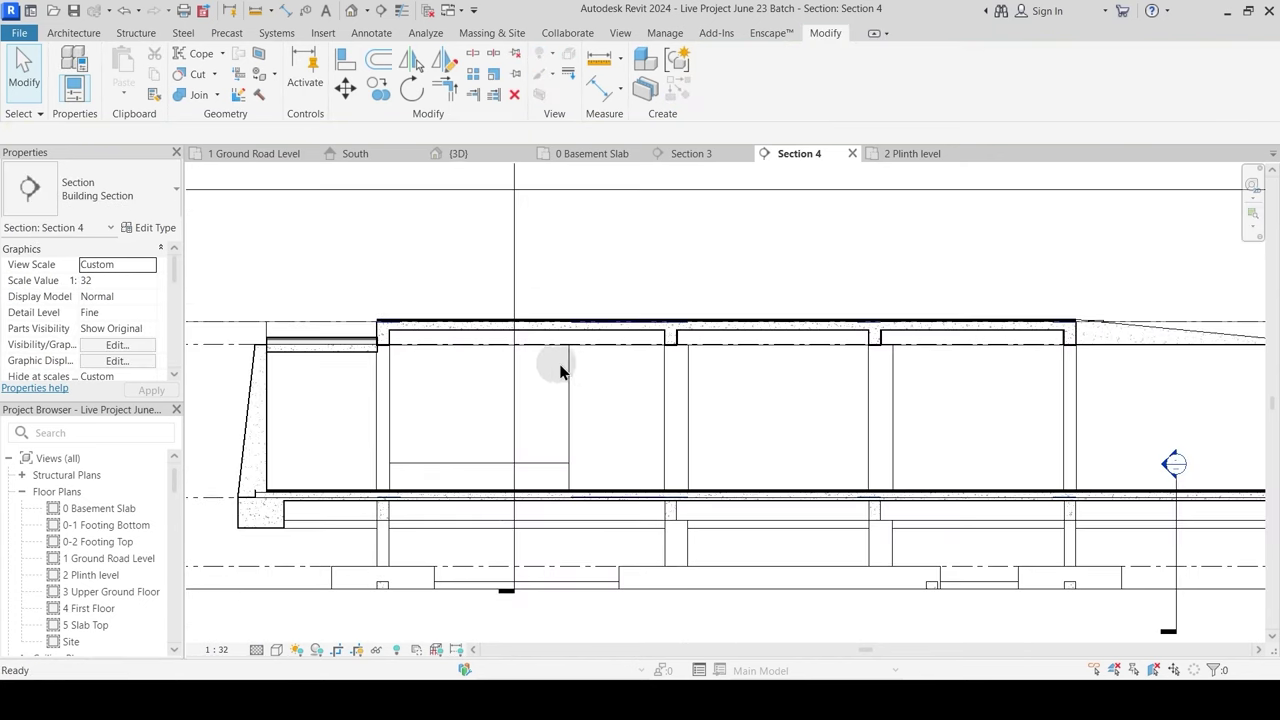
scroll(480, 370, "up", 3)
middle_click_drag(472, 381, 546, 414)
scroll(436, 299, "up", 3)
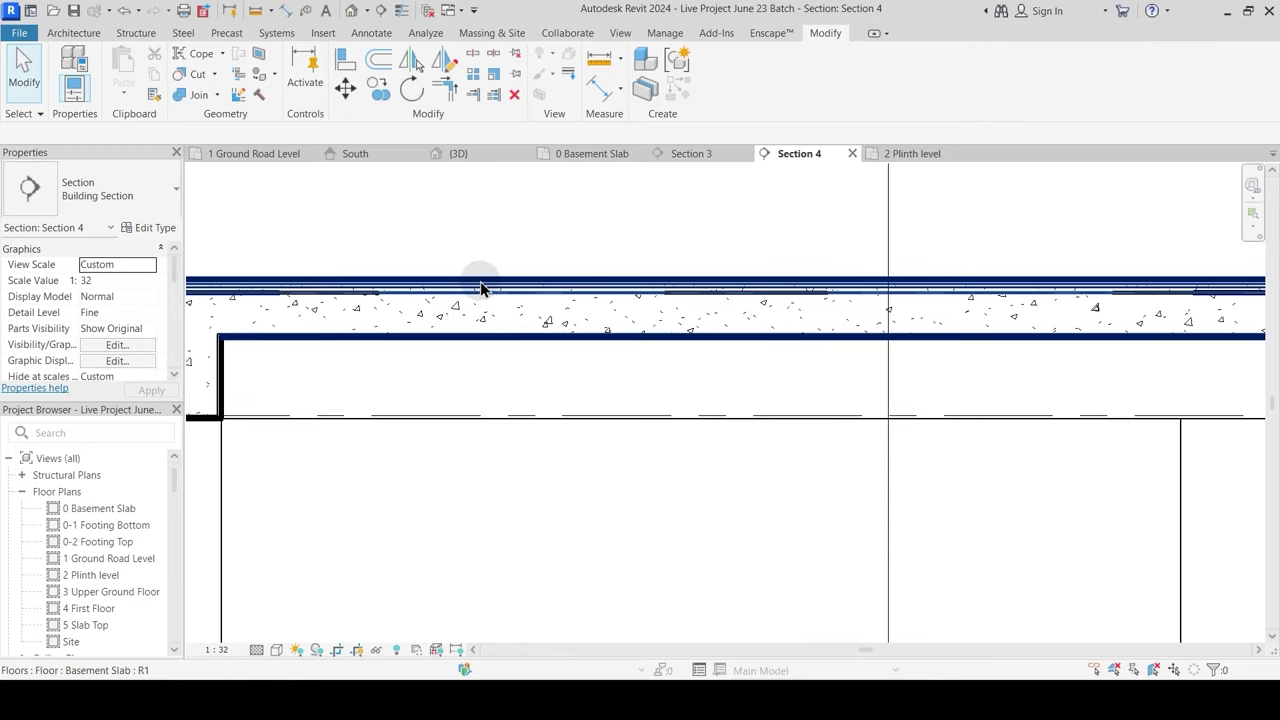
scroll(550, 298, "down", 2)
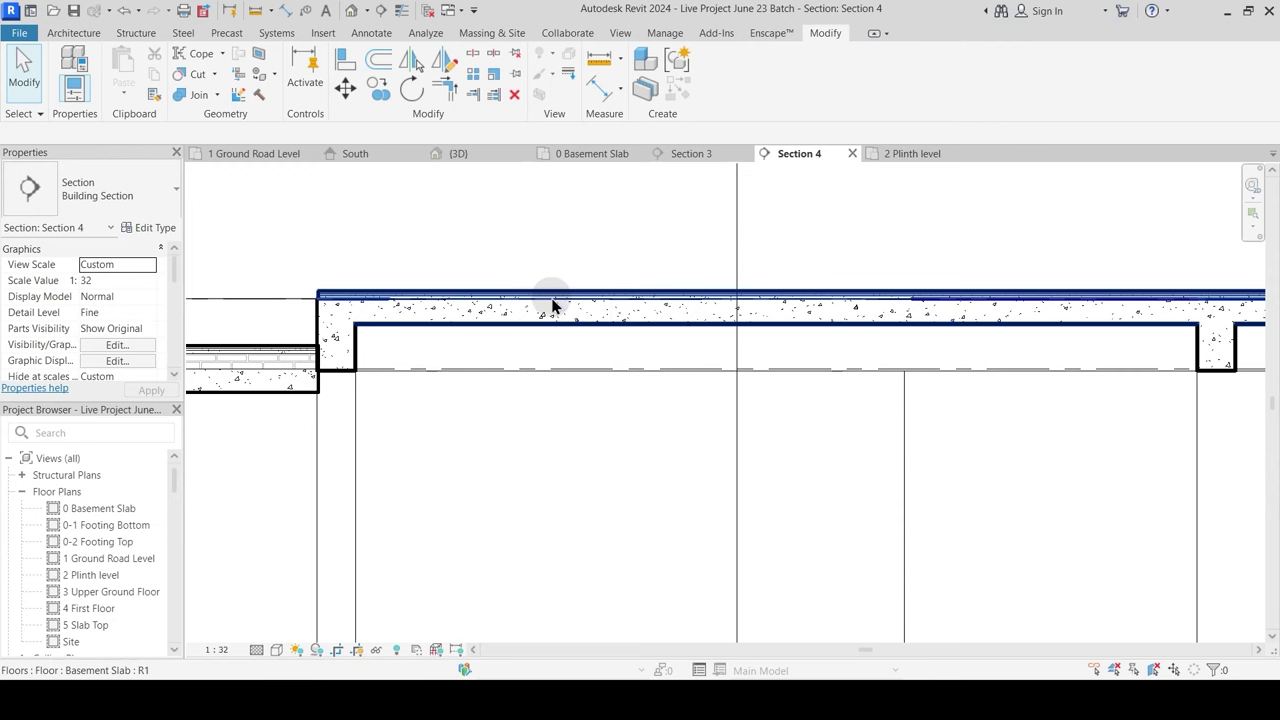
left_click(551, 300)
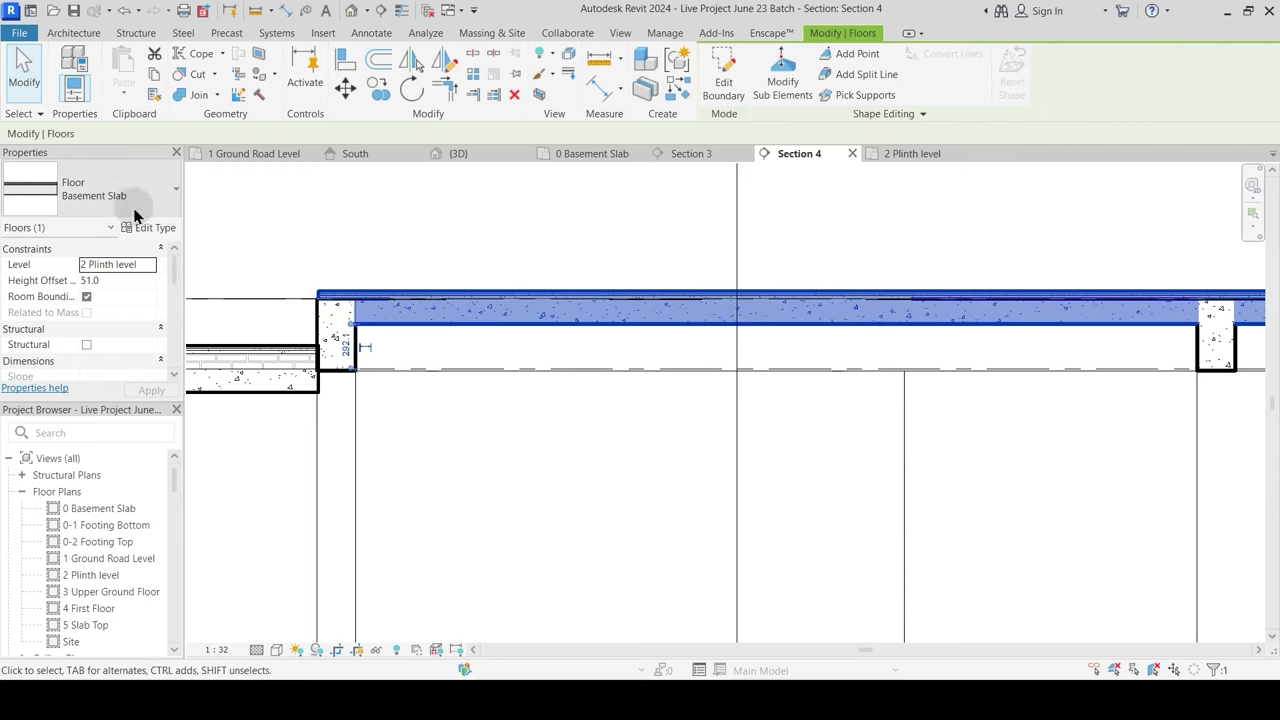
scroll(543, 277, "down", 2)
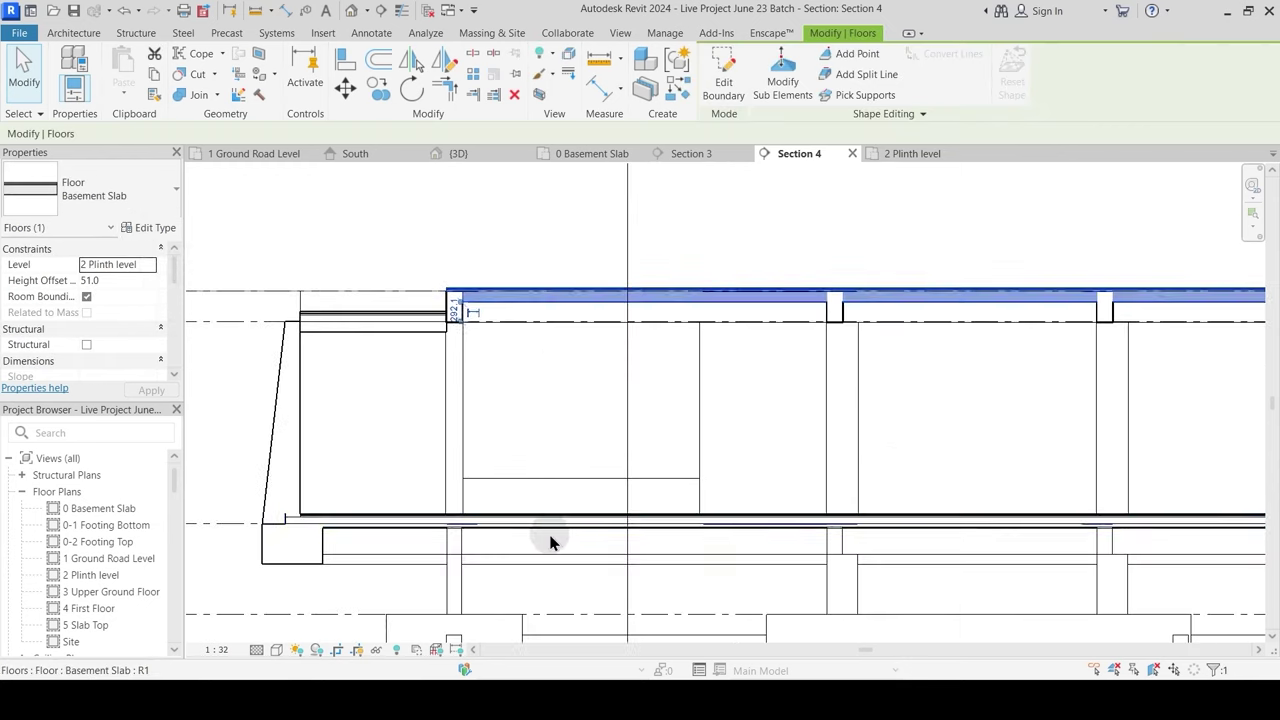
key("Escape")
scroll(550, 541, "up", 2)
middle_click_drag(548, 359, 585, 483)
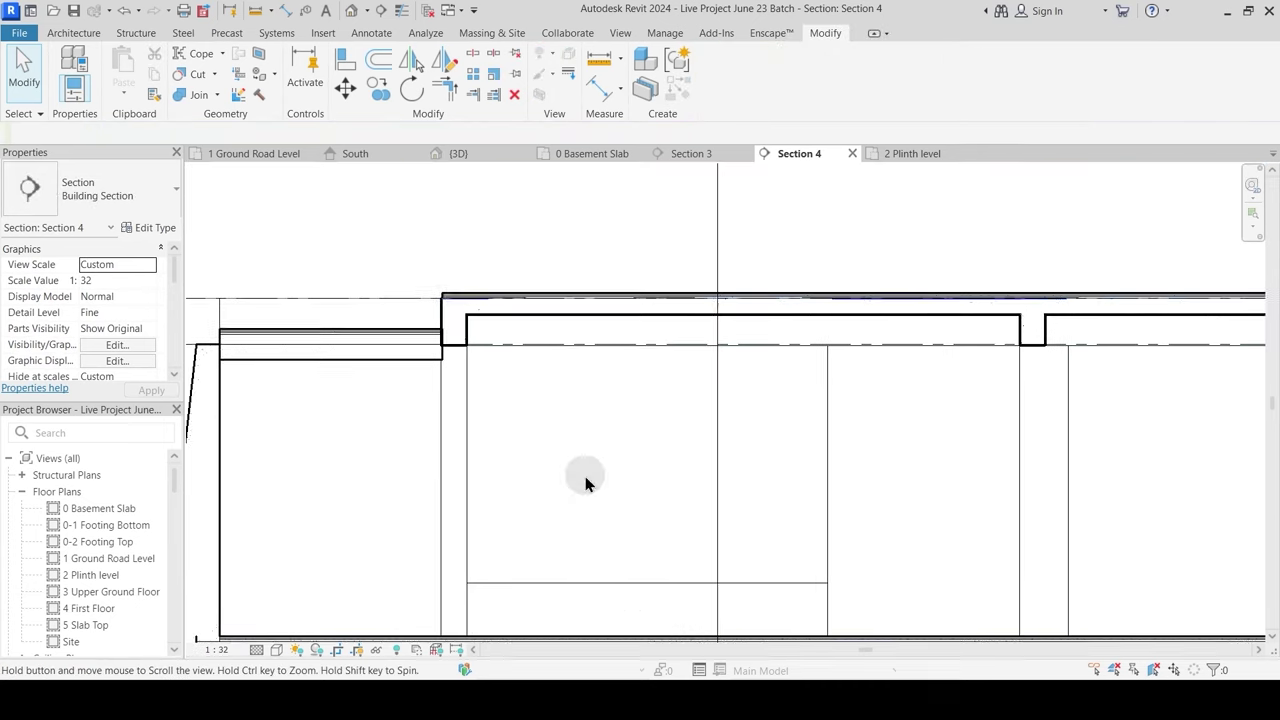
left_click(545, 302)
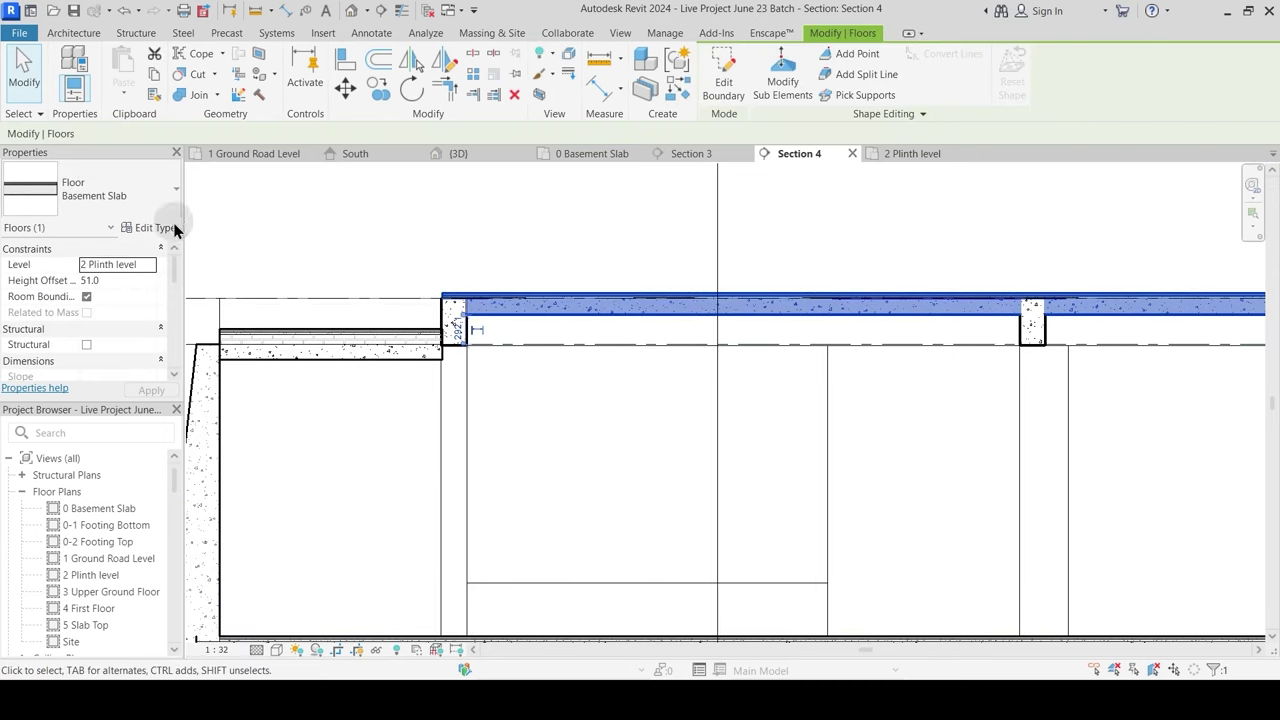
left_click(455, 154)
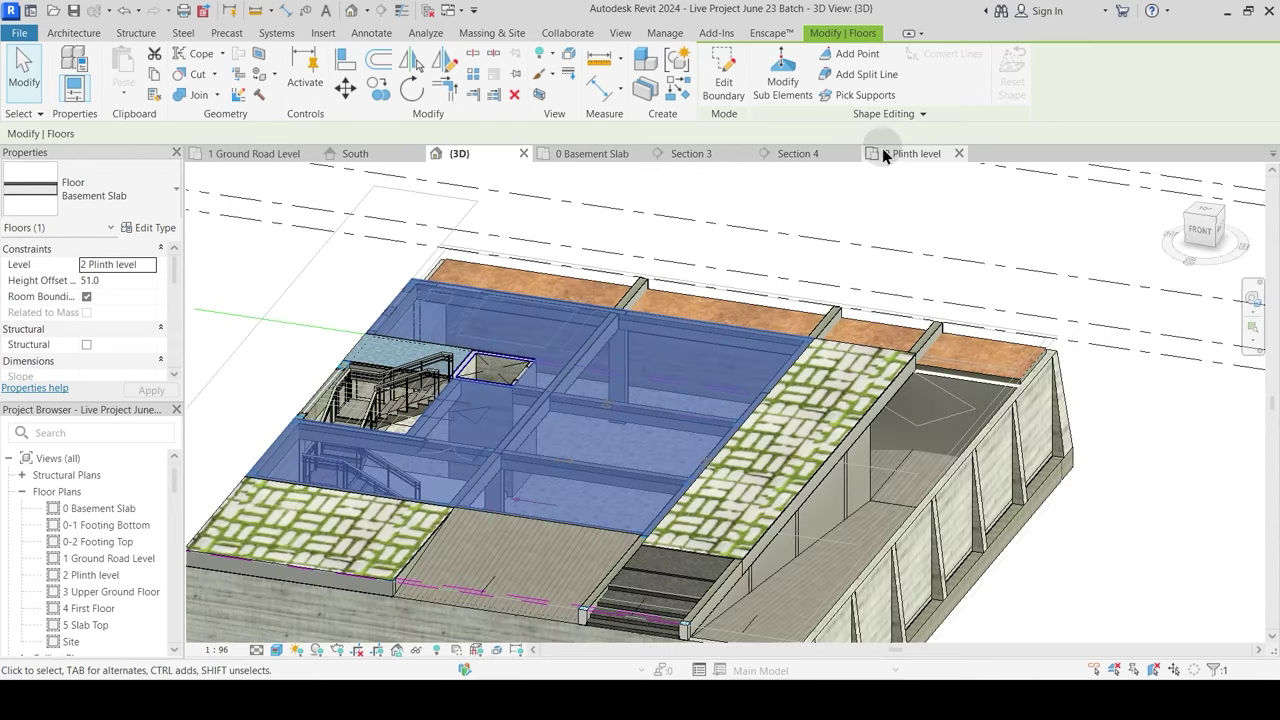
left_click(797, 154)
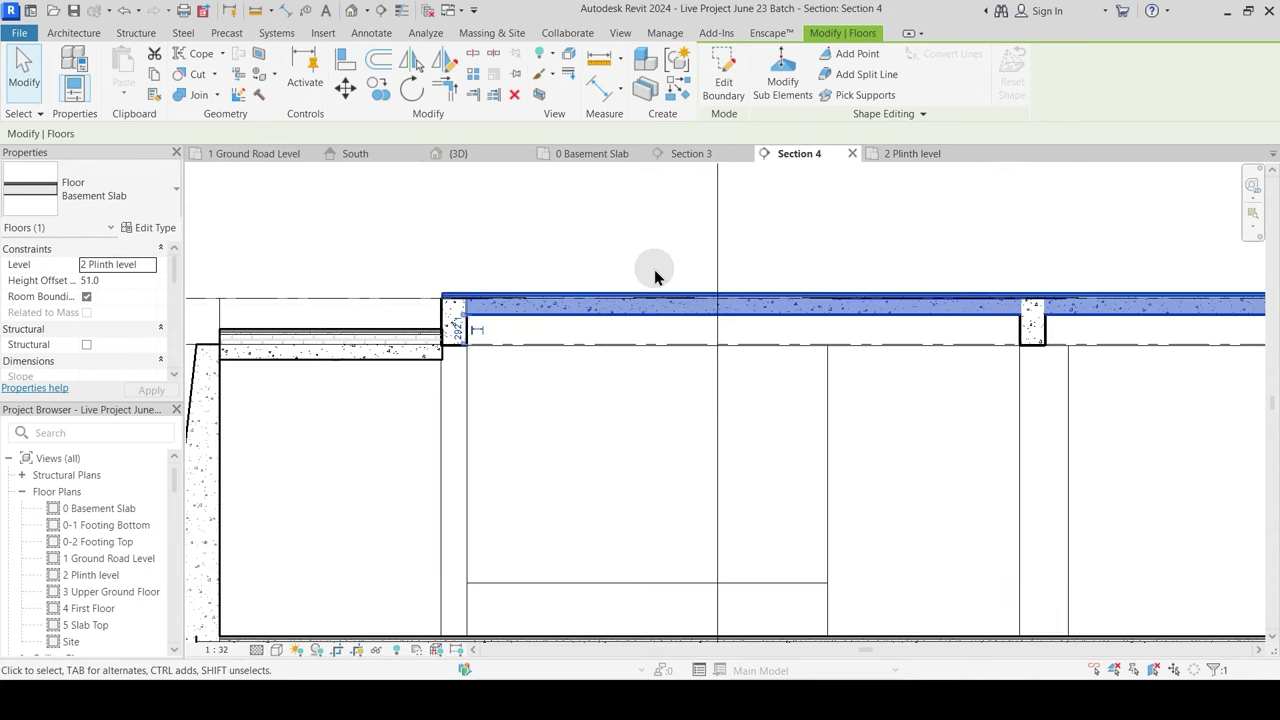
Step: Duplicate the Basement Slab floor type as 'Plinth Level Slab' and confirm
left_click(150, 227)
left_click_drag(532, 150, 732, 154)
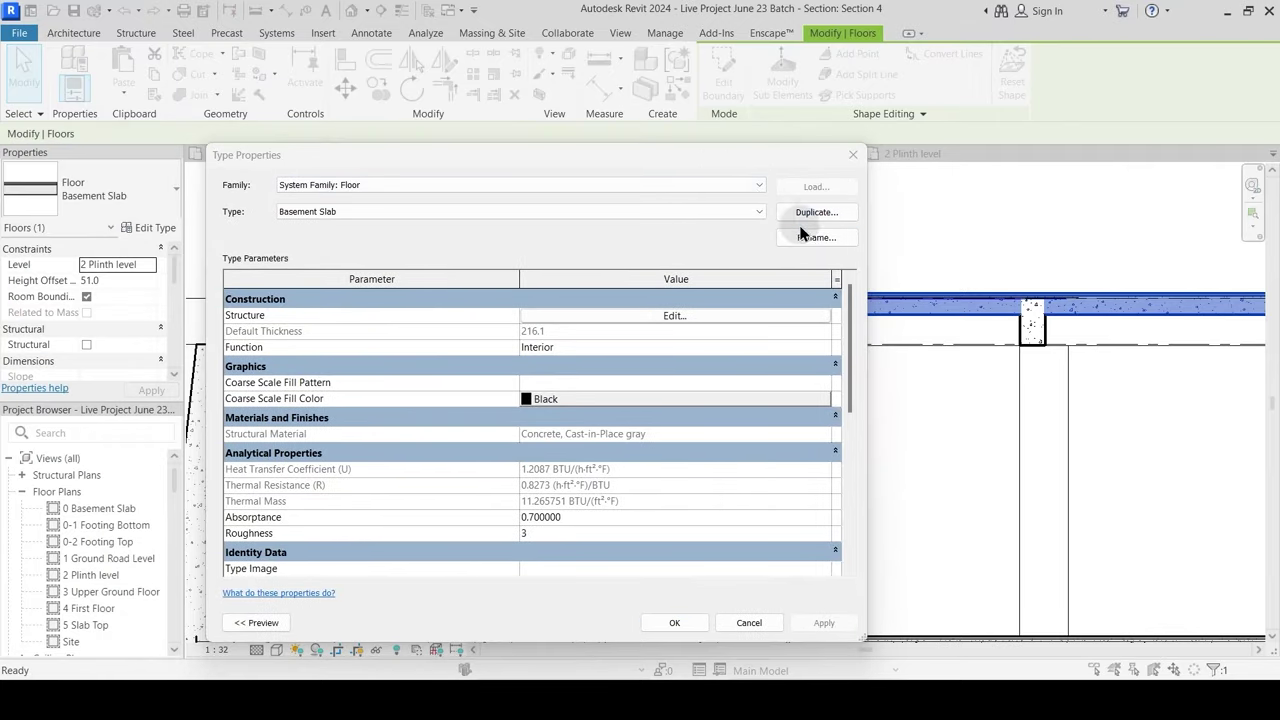
left_click(813, 215)
type("Plinth Level Slab")
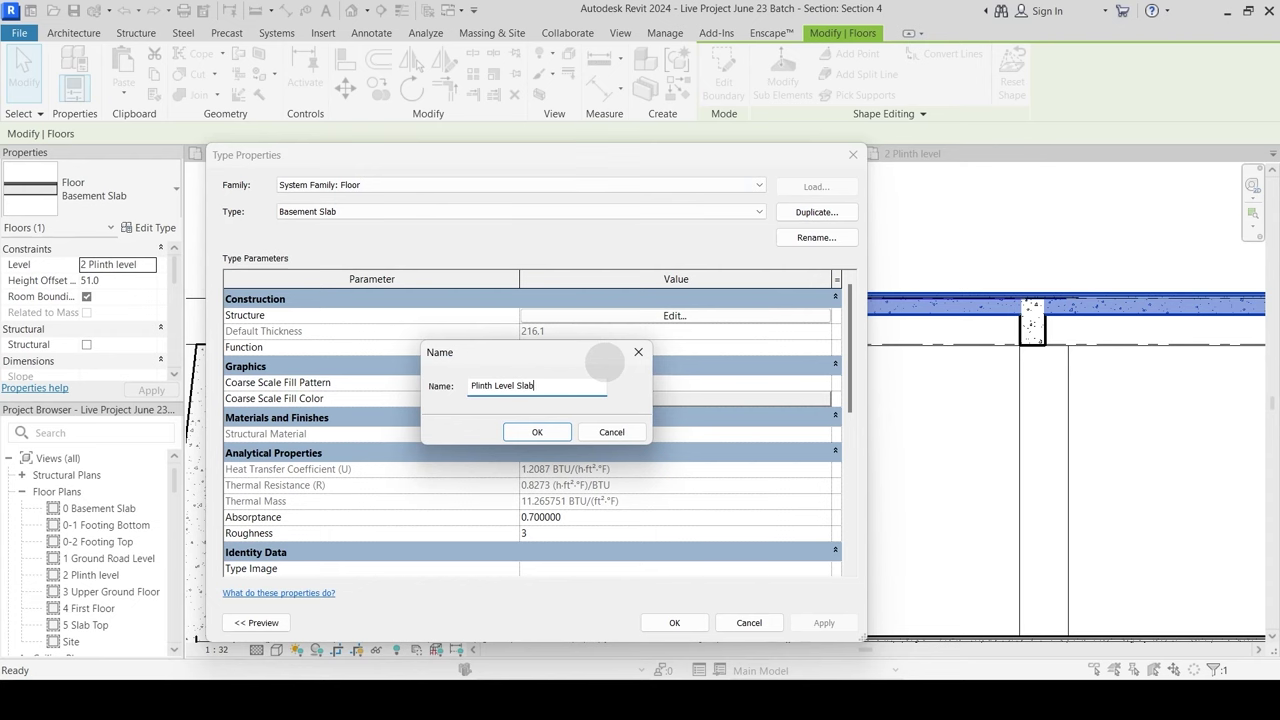
key("Return")
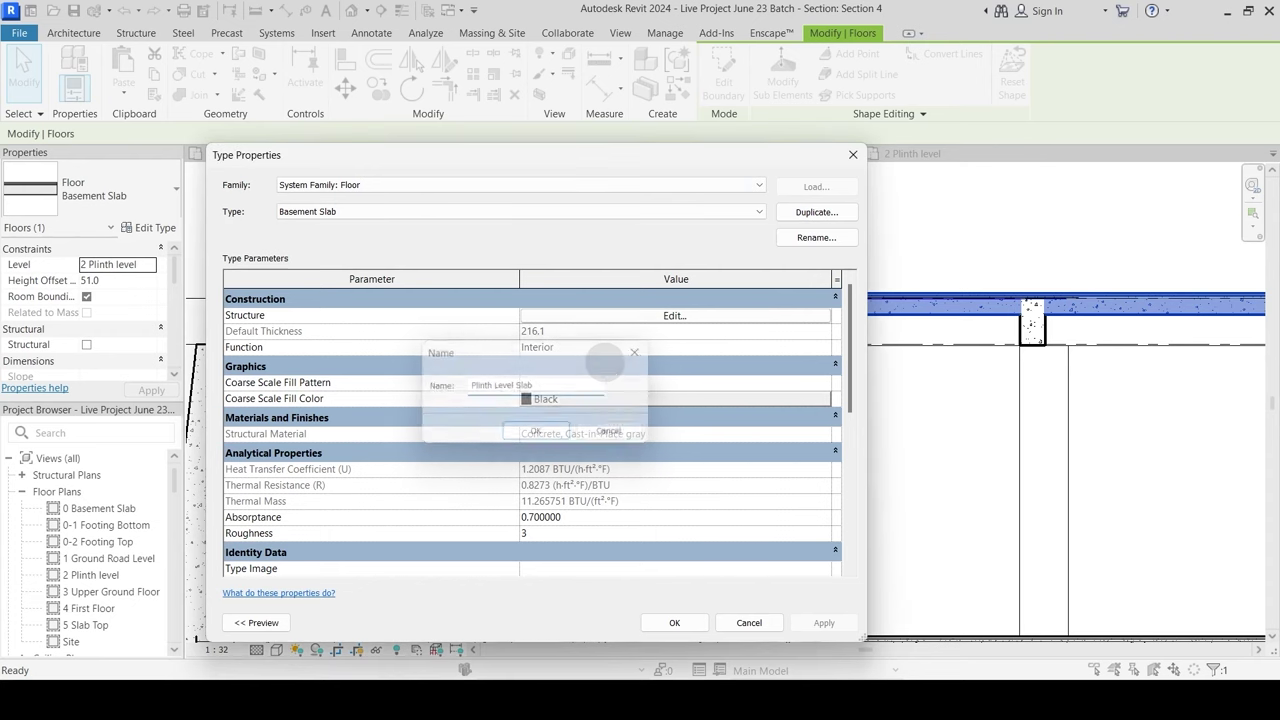
left_click(673, 623)
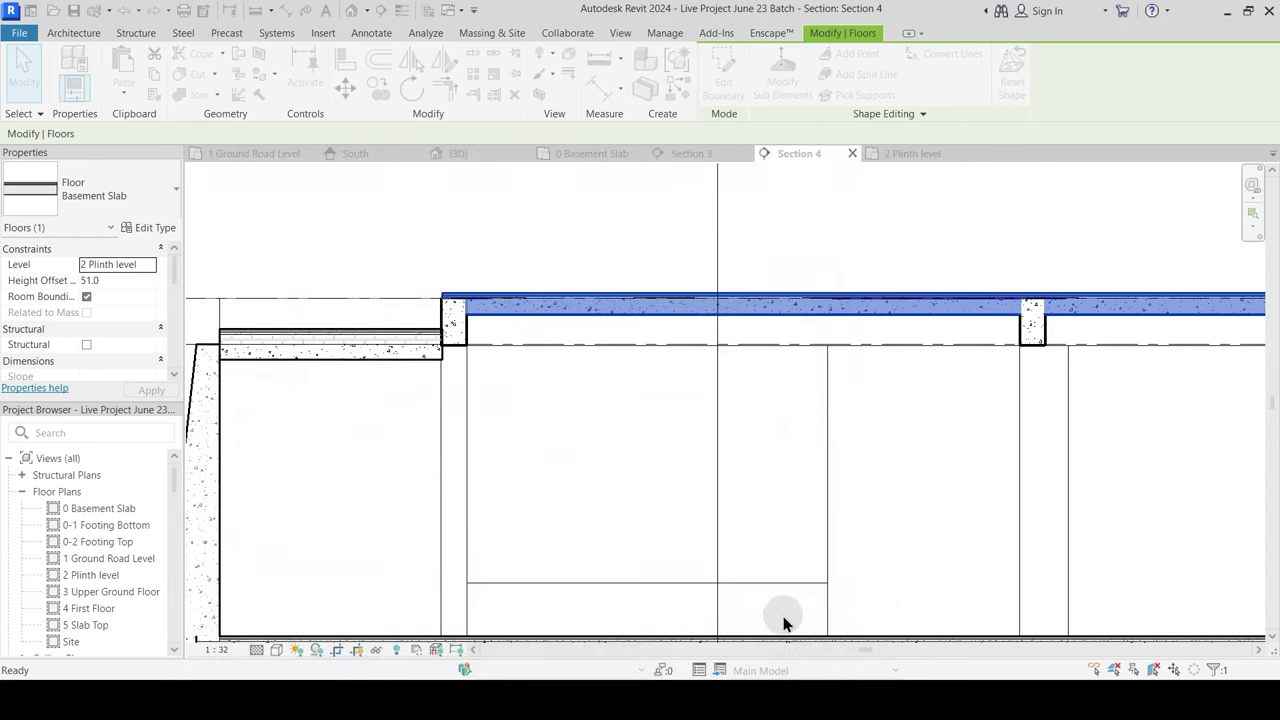
scroll(641, 494, "up", 3)
Step: Insert a new layer below Sand Bedding/PCC in the Basement Slab's structure
left_click(641, 494)
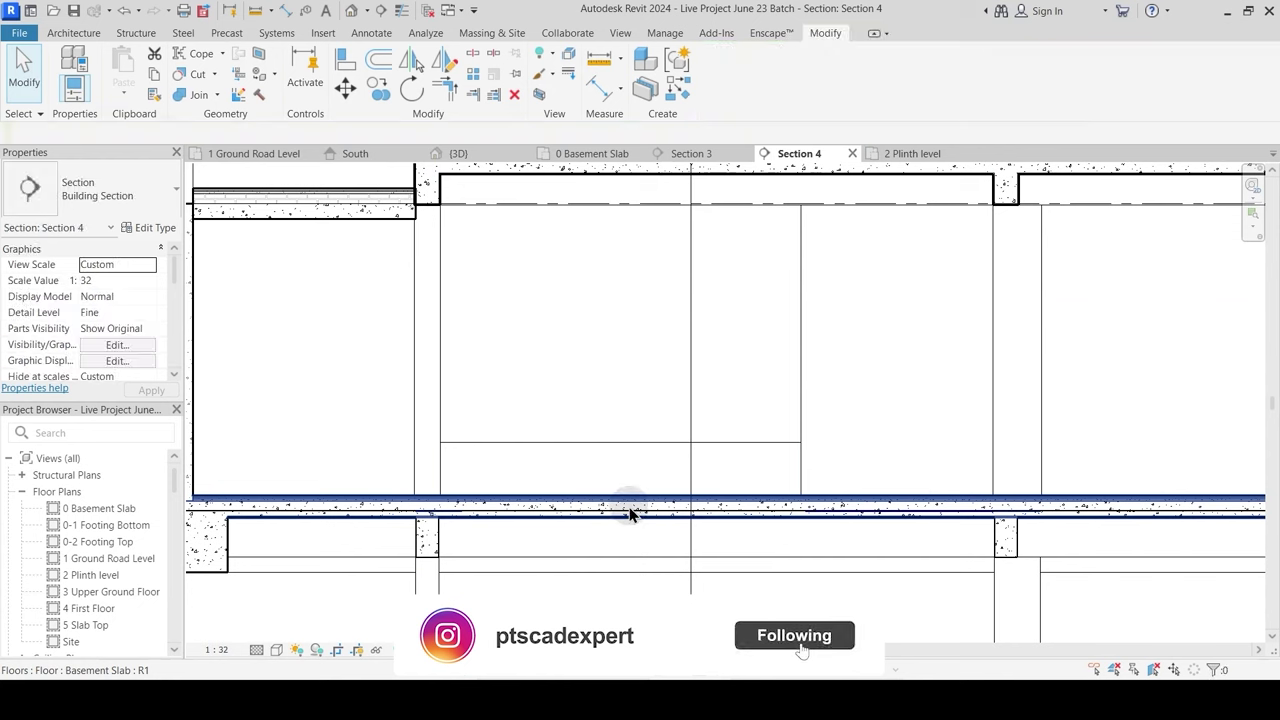
left_click(629, 507)
left_click(155, 228)
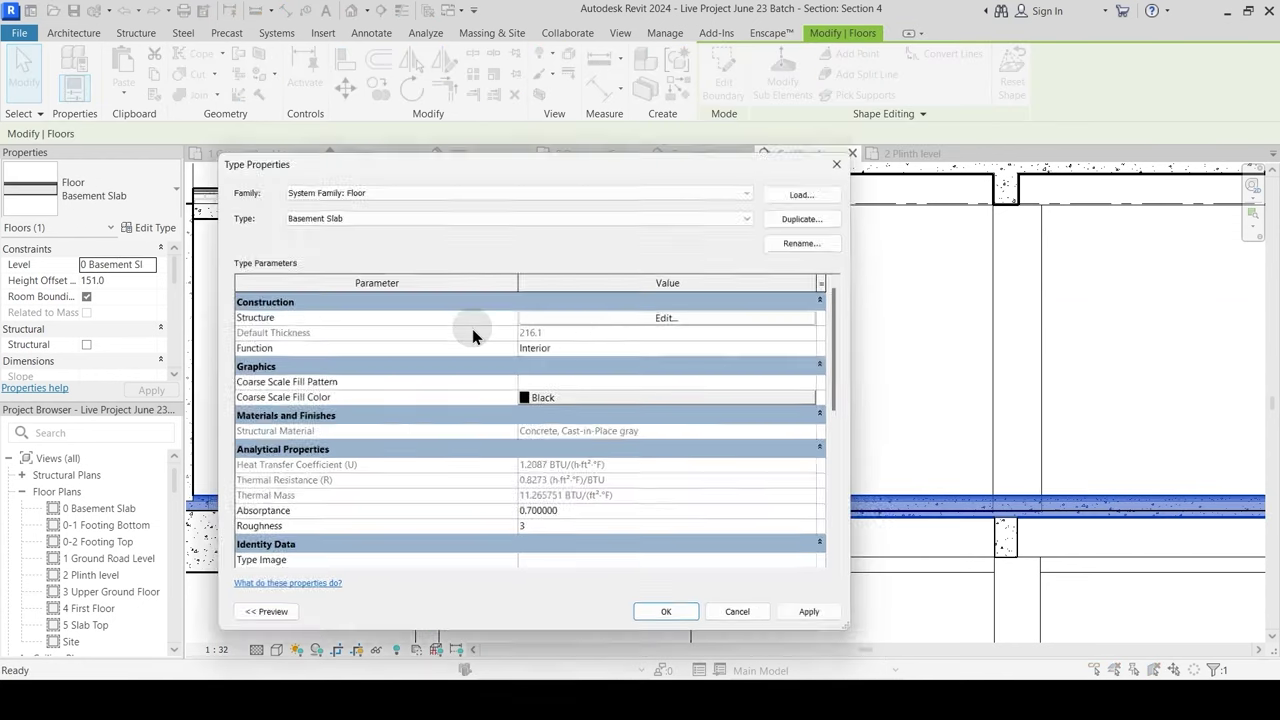
left_click(655, 314)
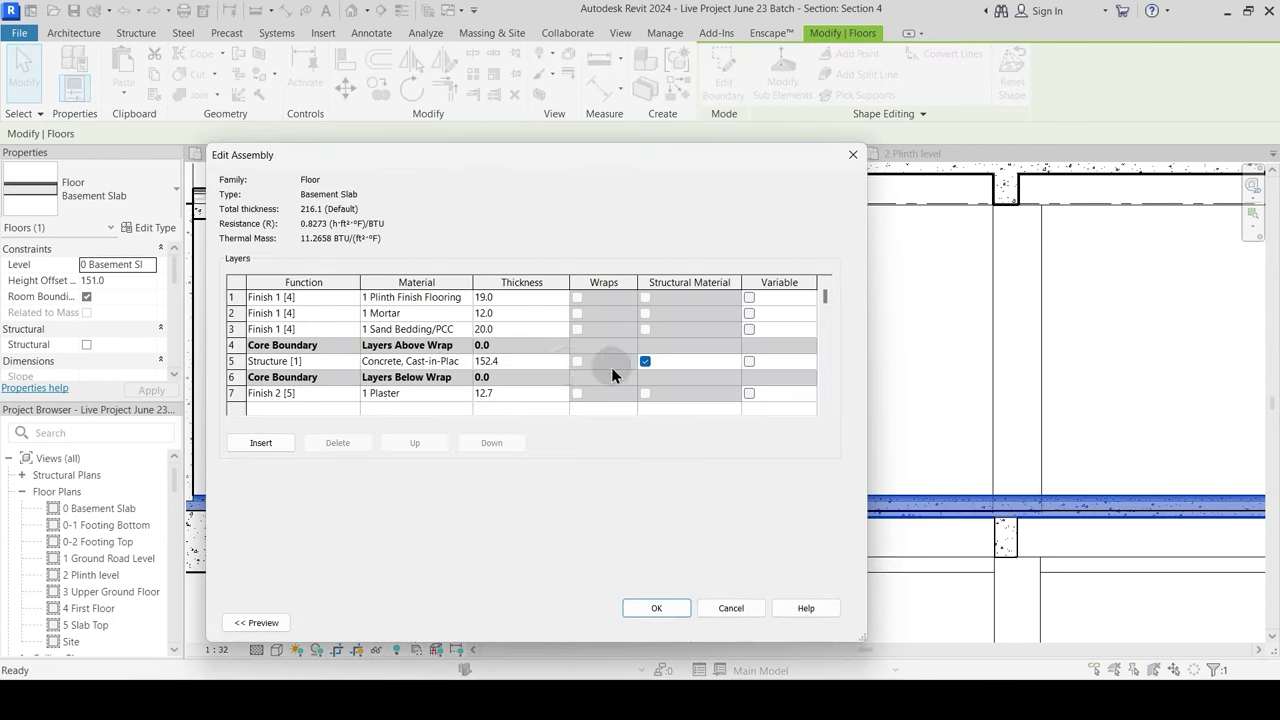
left_click(238, 329)
left_click(262, 442)
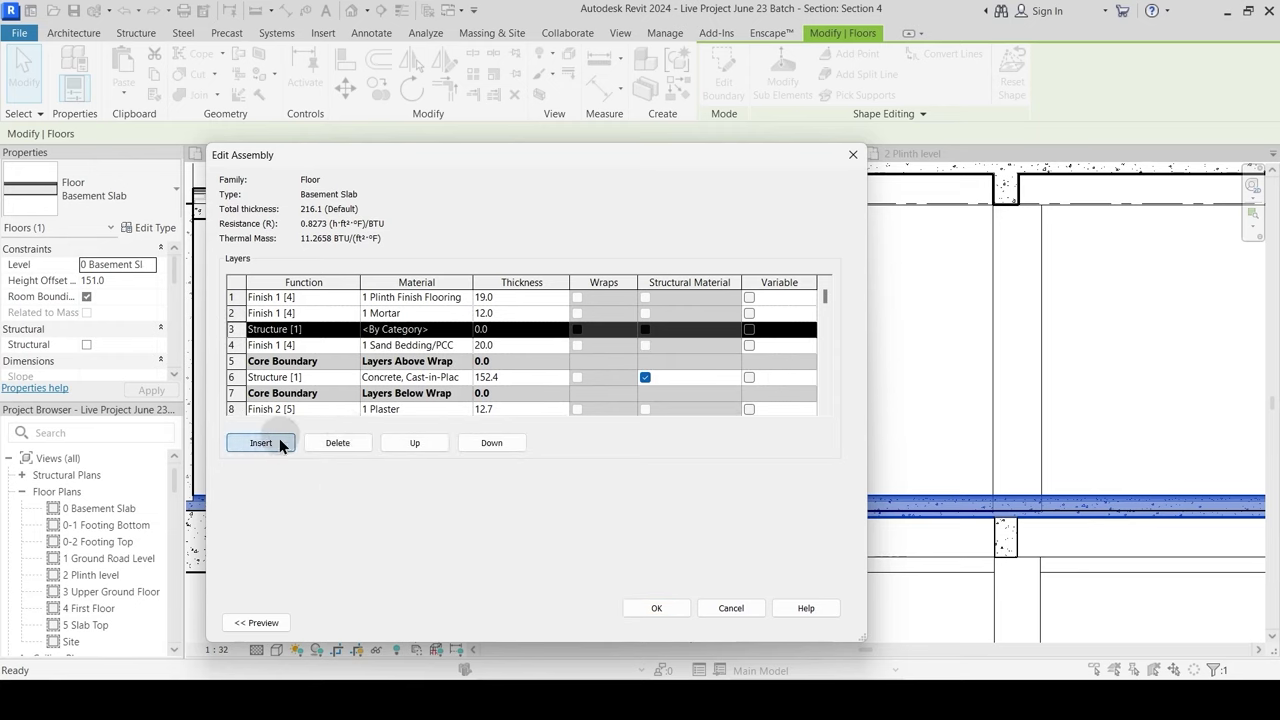
left_click(493, 443)
Step: Set the new layer to Finish 1 [4] with 1 Brick Bets, making the slab 316.1 thick
left_click(353, 345)
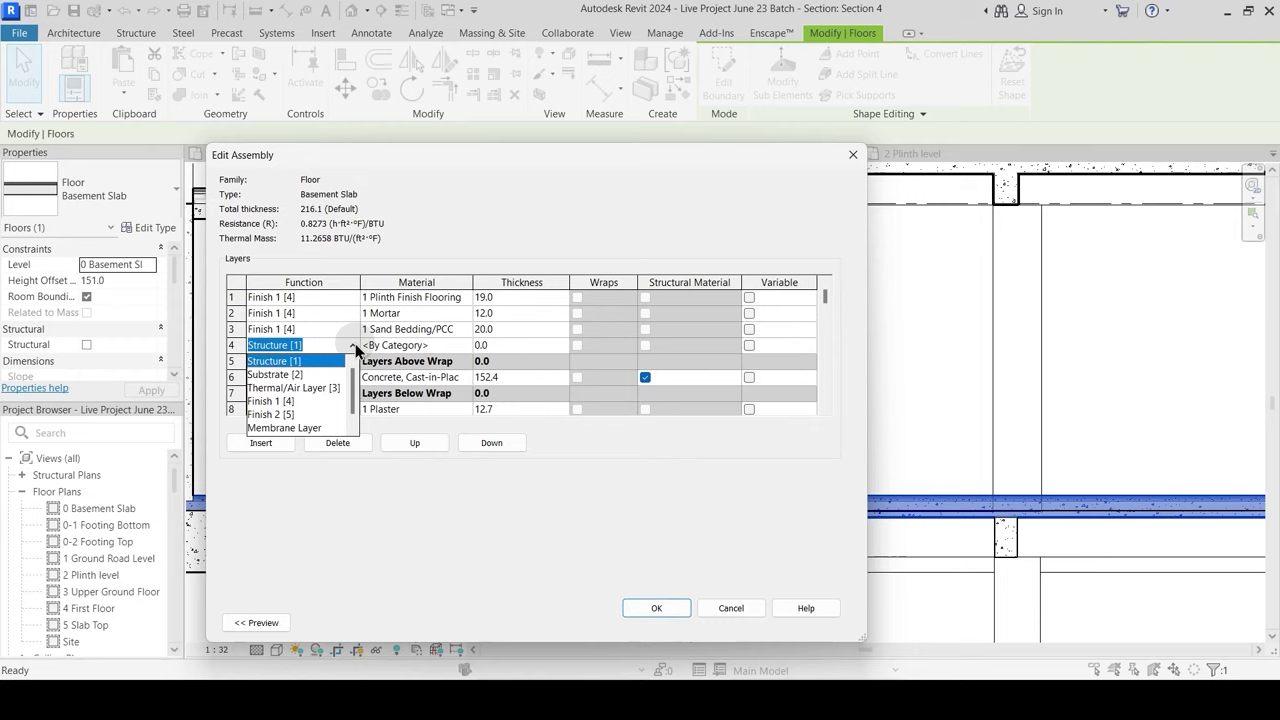
left_click(296, 401)
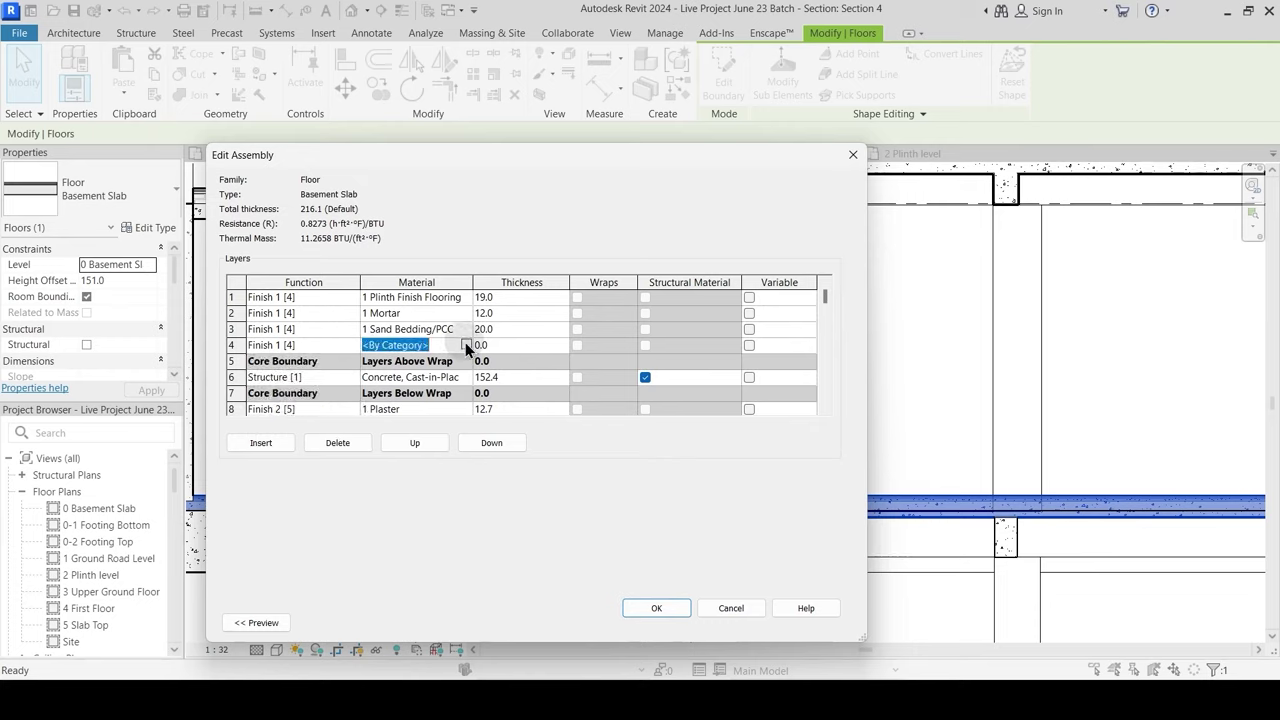
left_click(465, 344)
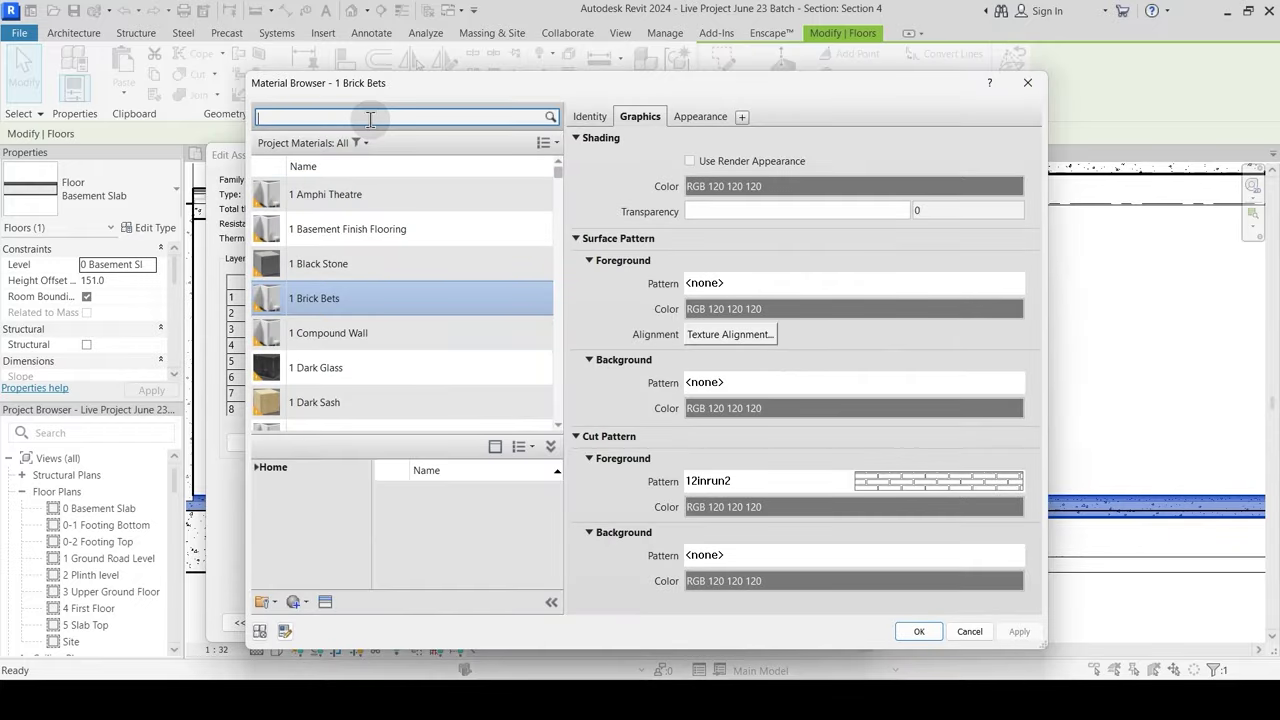
double_click(347, 301)
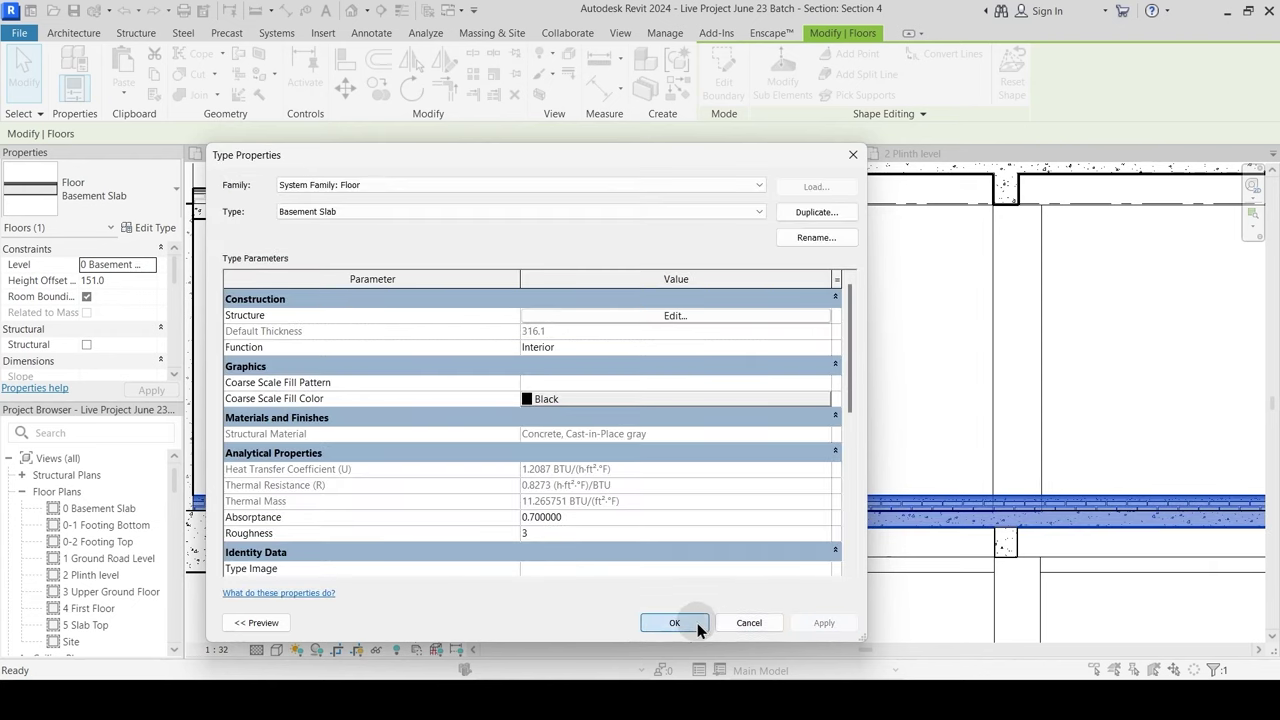
left_click(694, 623)
left_click(560, 412)
middle_click_drag(568, 425, 668, 380)
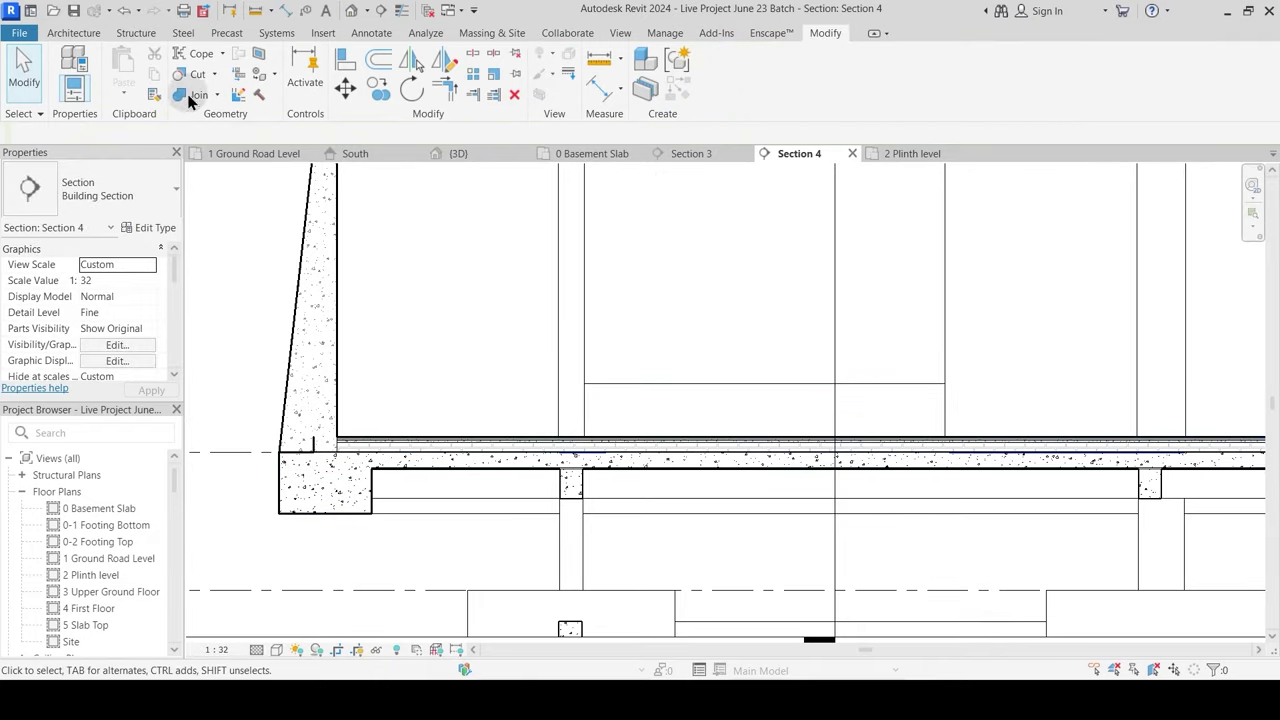
Step: Join the retaining wall to the strip footing in Section 4
left_click(279, 440)
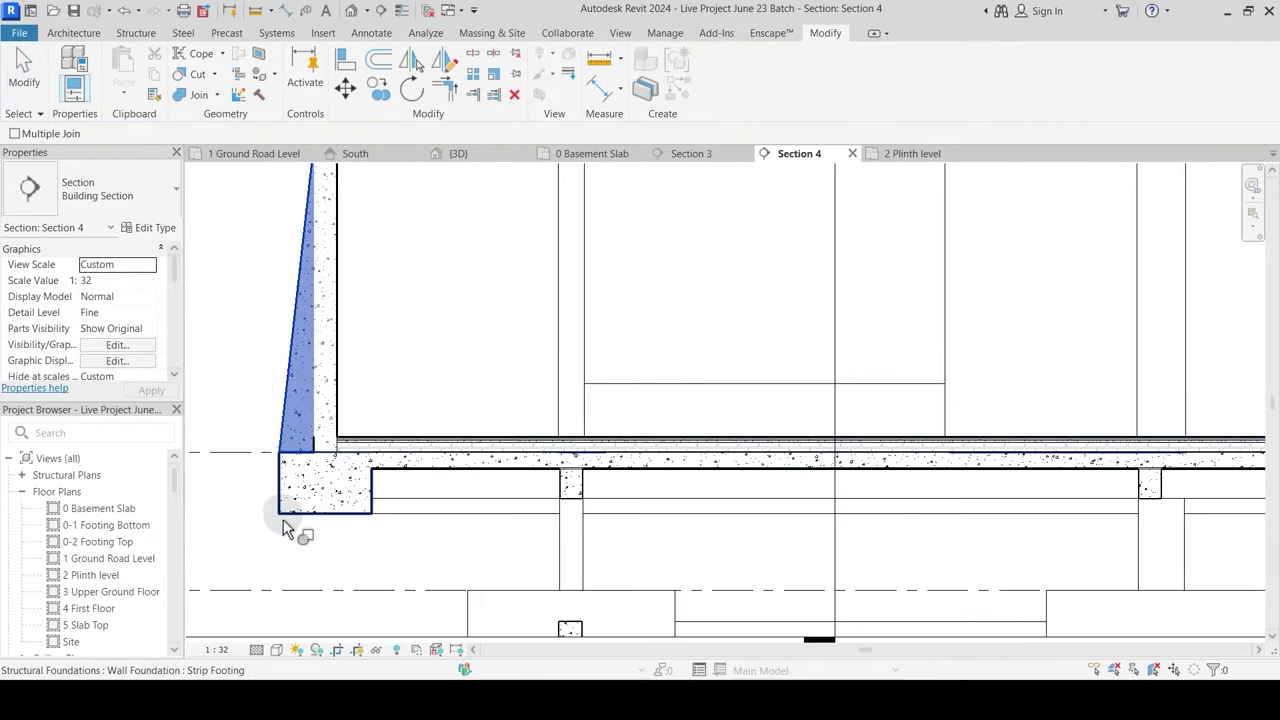
left_click(283, 519)
key("Escape")
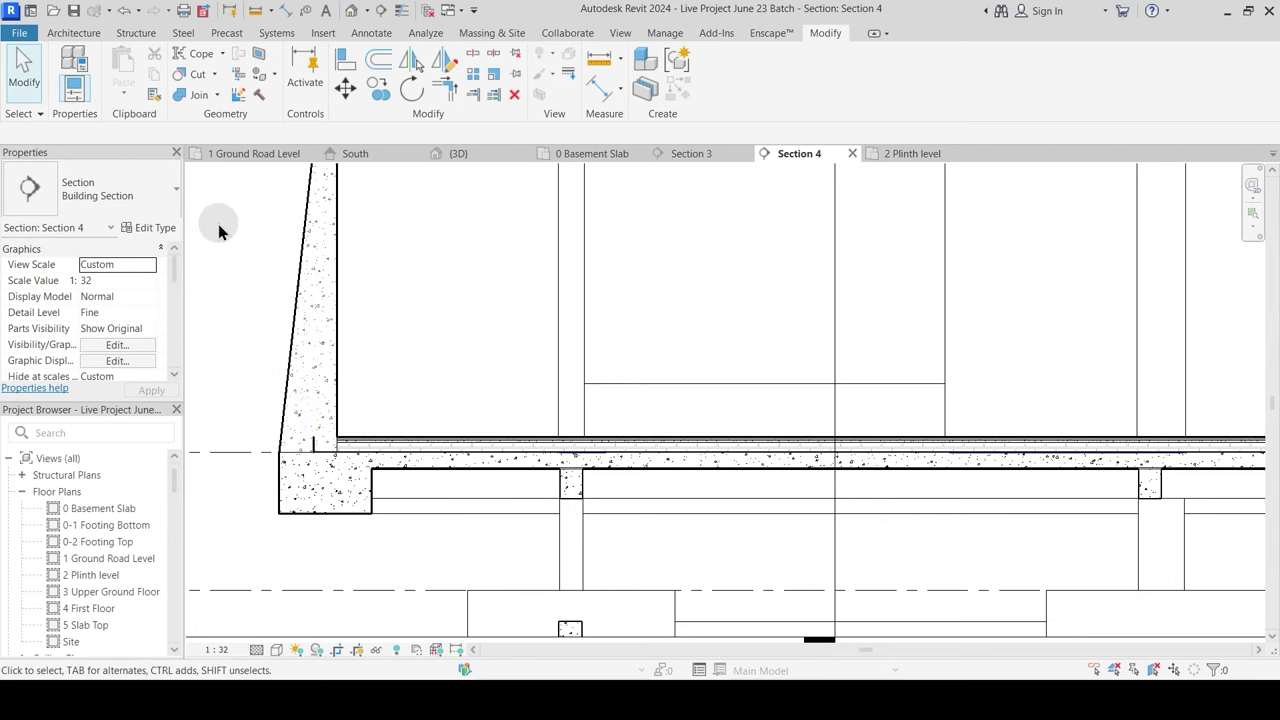
left_click(342, 372)
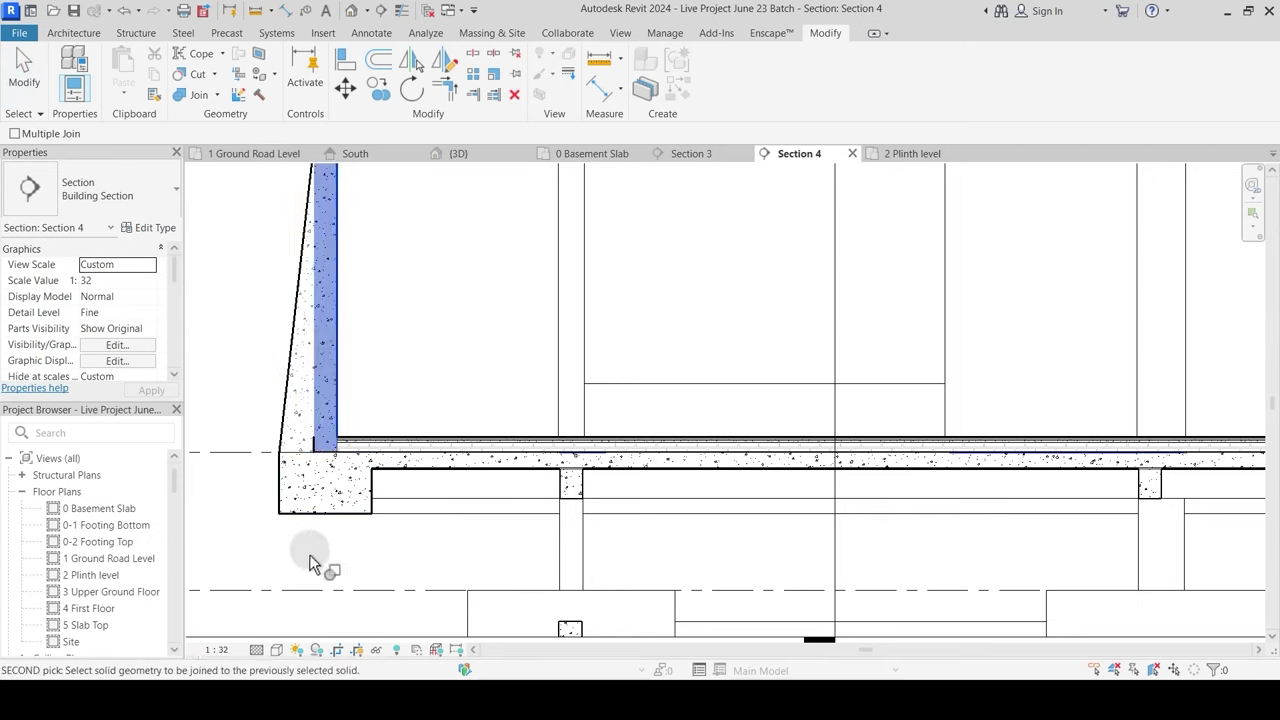
left_click(345, 526)
key("Escape")
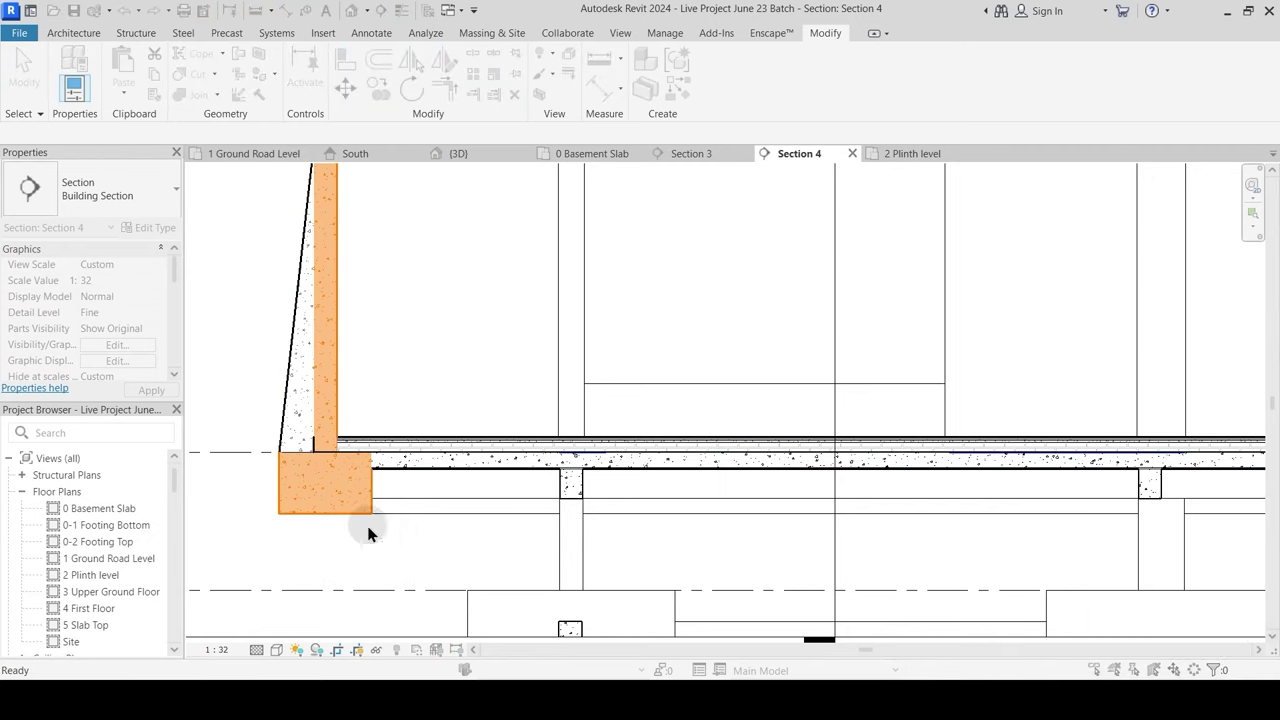
Step: Join the basement slab to the strip footing
scroll(322, 468, "up", 3)
scroll(322, 468, "up", 2)
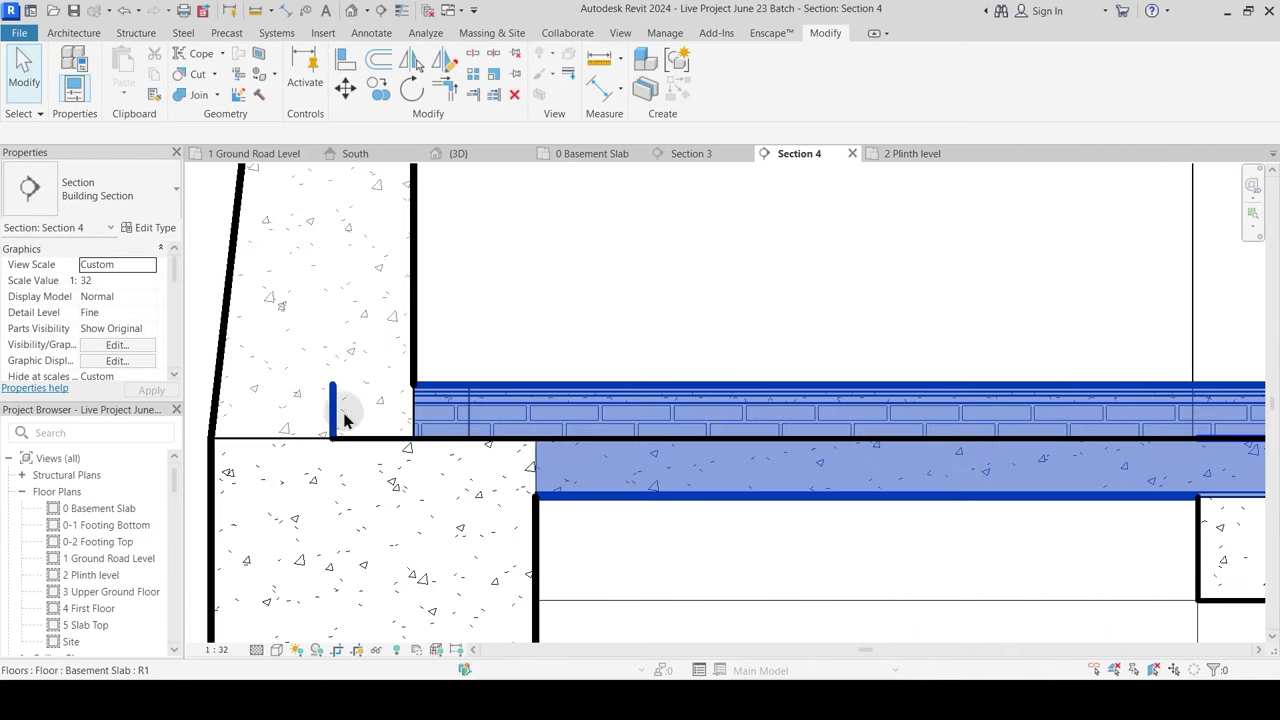
left_click(380, 441)
key("Escape")
left_click(183, 94)
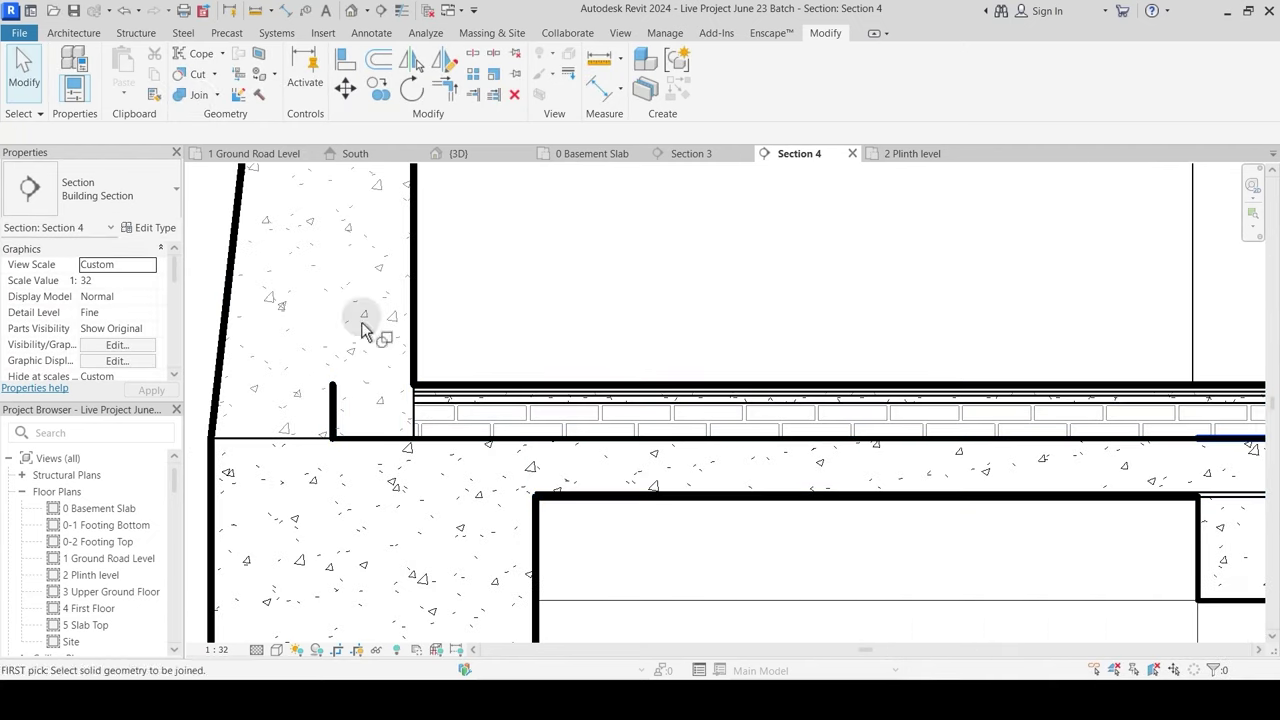
left_click(447, 396)
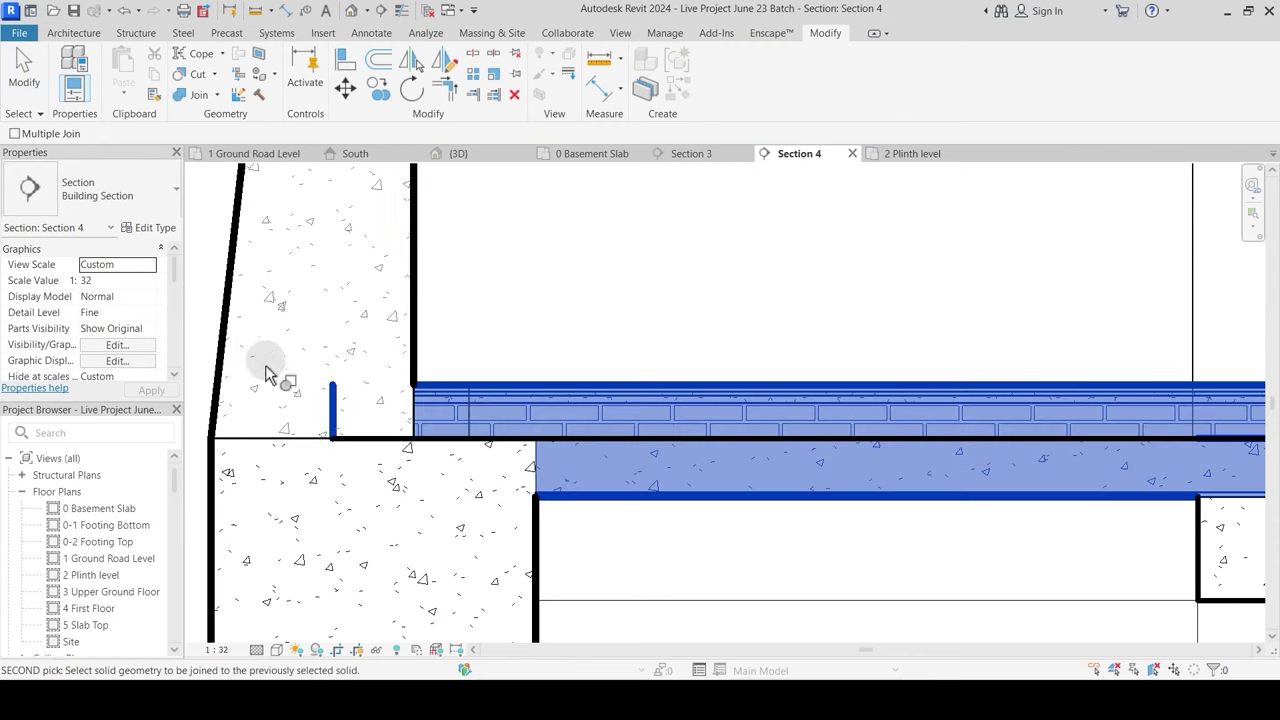
left_click(211, 500)
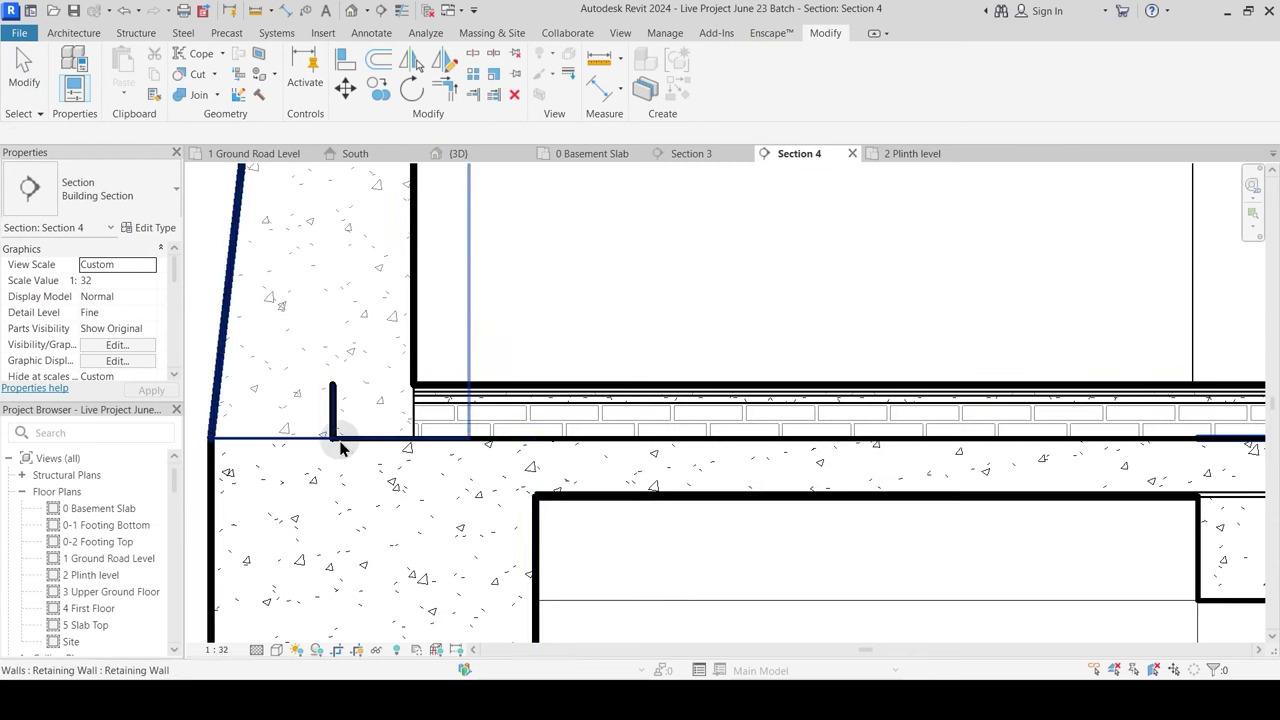
key("Escape")
Step: Inspect the wall–slab junction and unjoin the inner wall from the basement slab
middle_click_drag(383, 476, 531, 440)
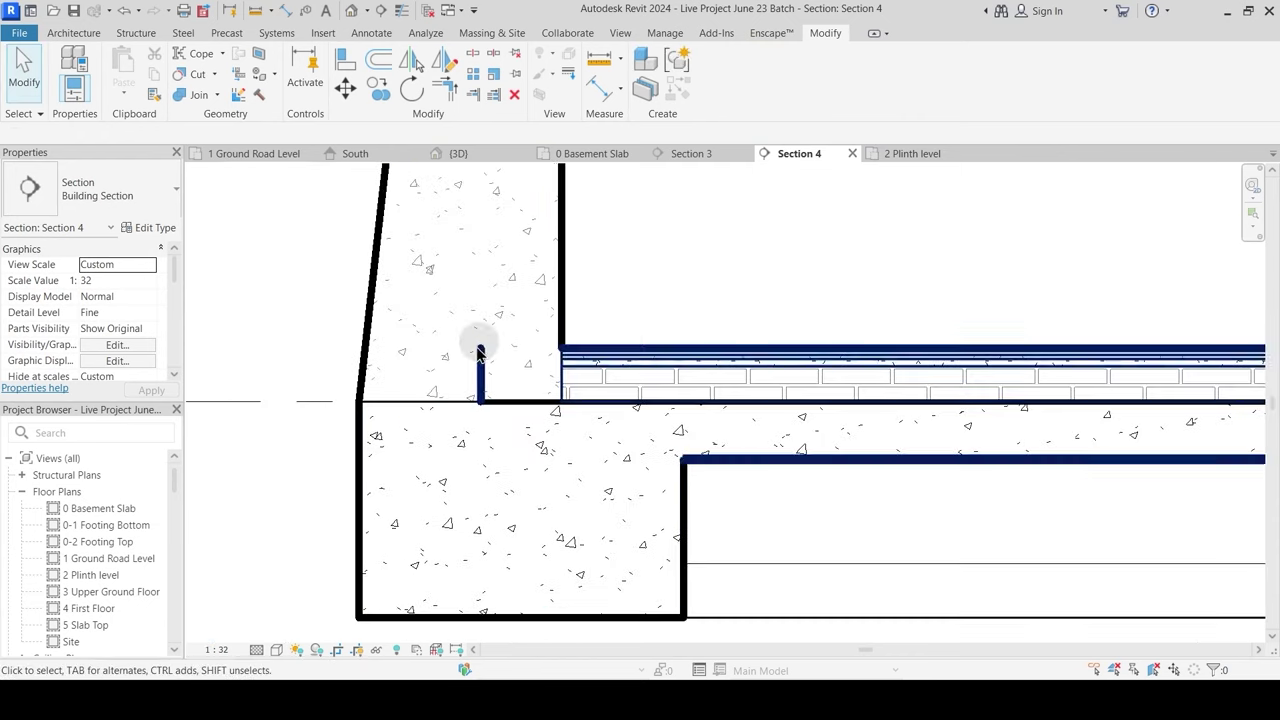
left_click(562, 281)
key("Escape")
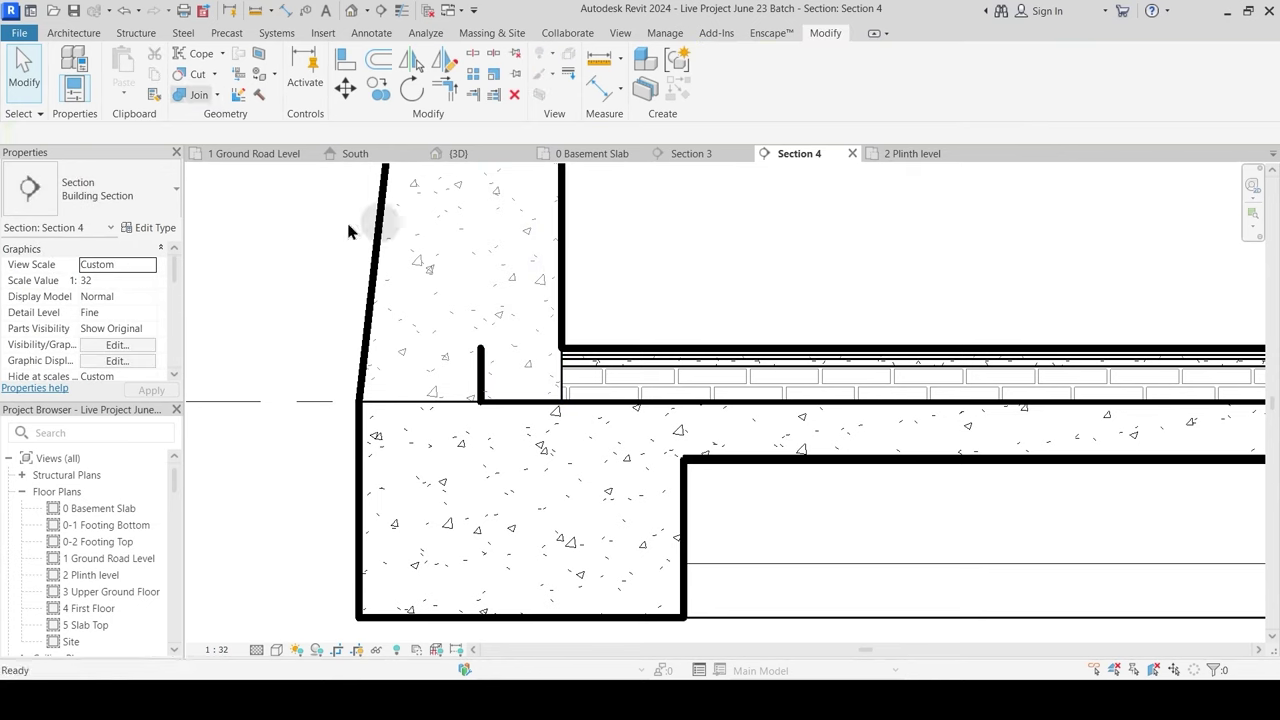
left_click(578, 347)
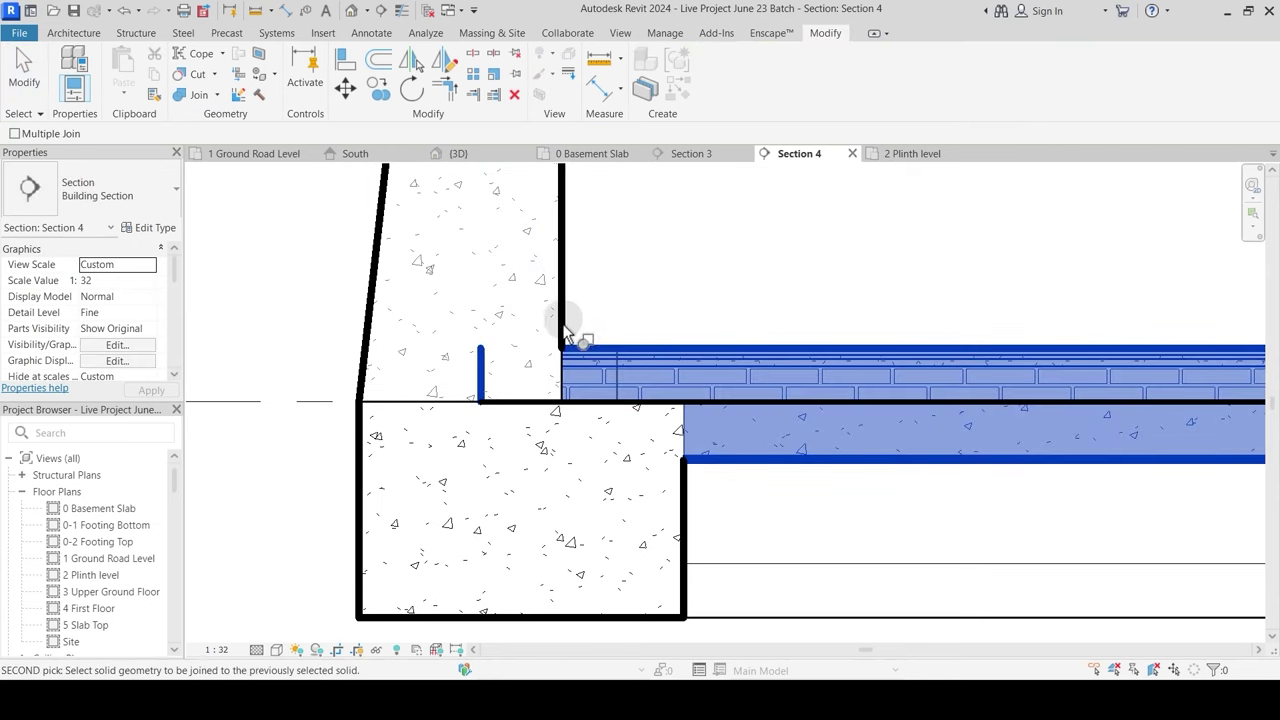
left_click(632, 445)
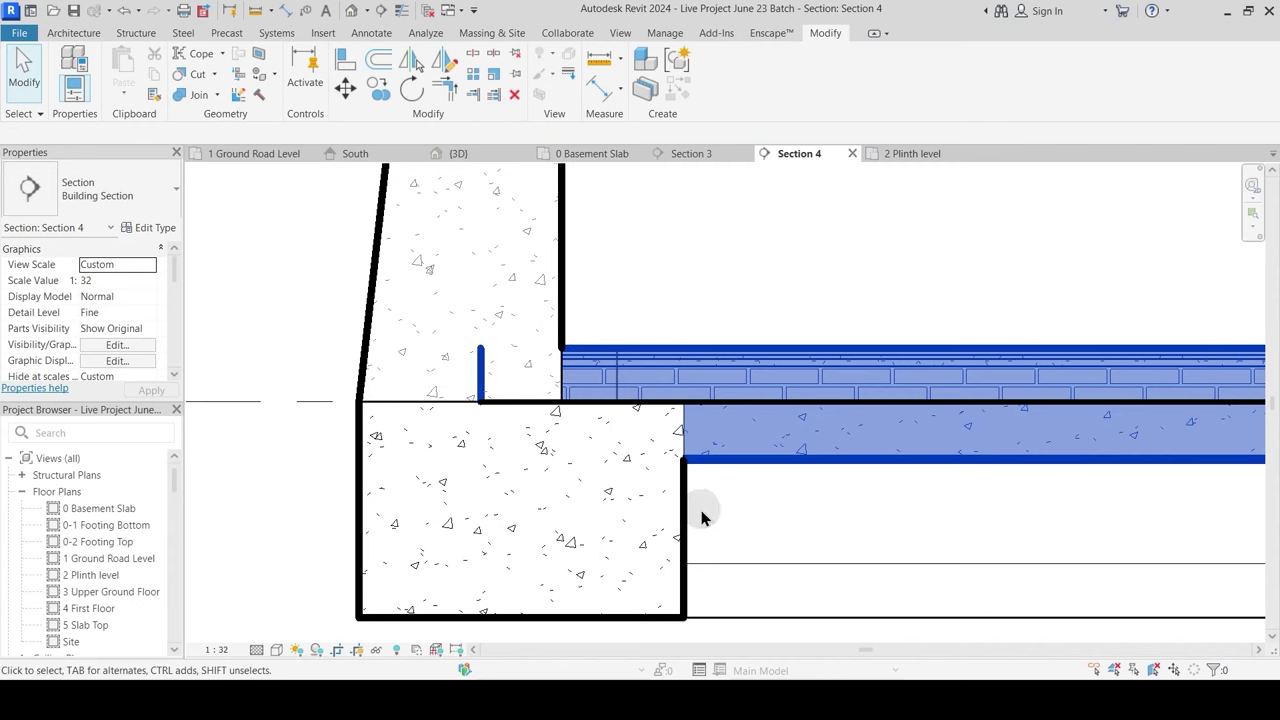
scroll(701, 517, "down", 2)
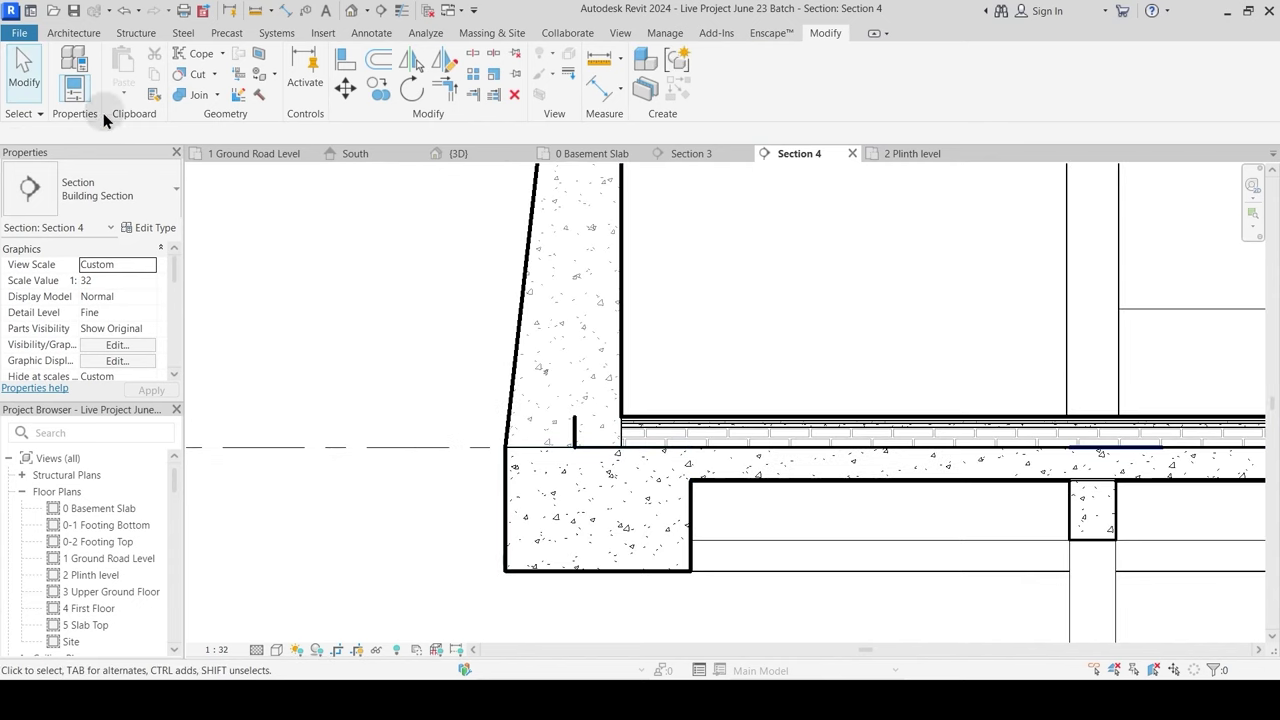
left_click(216, 95)
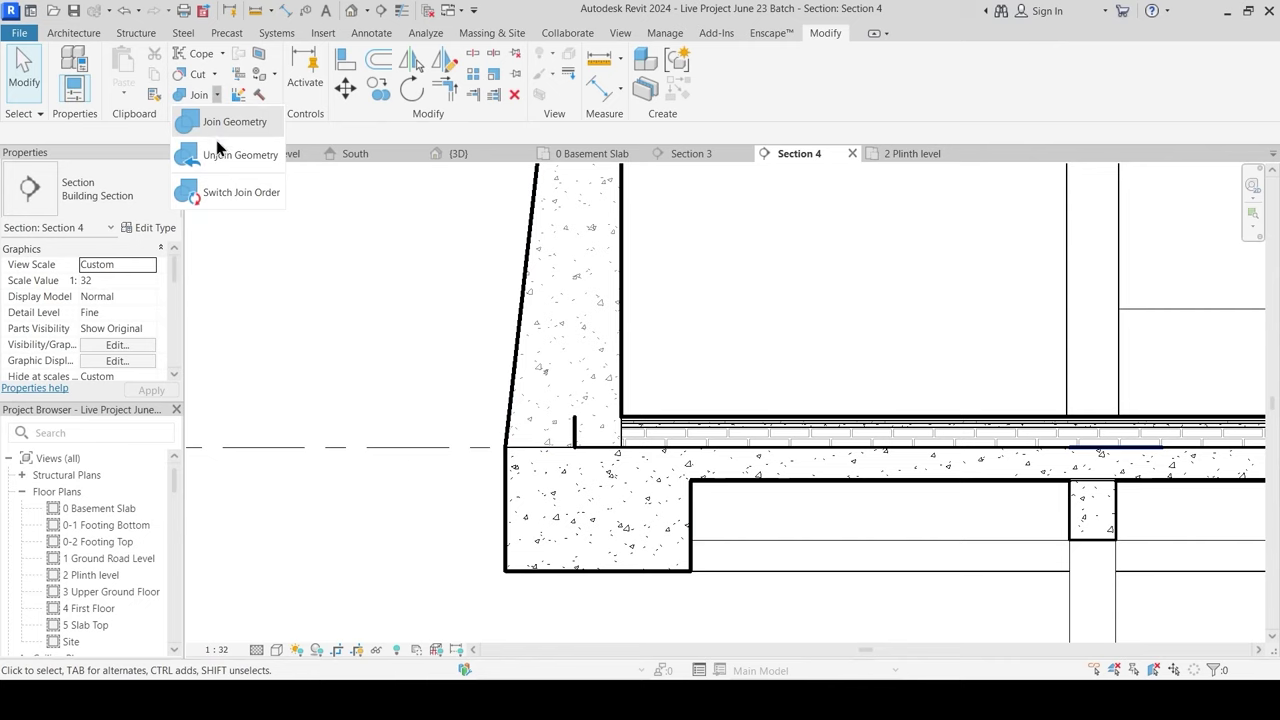
left_click(232, 155)
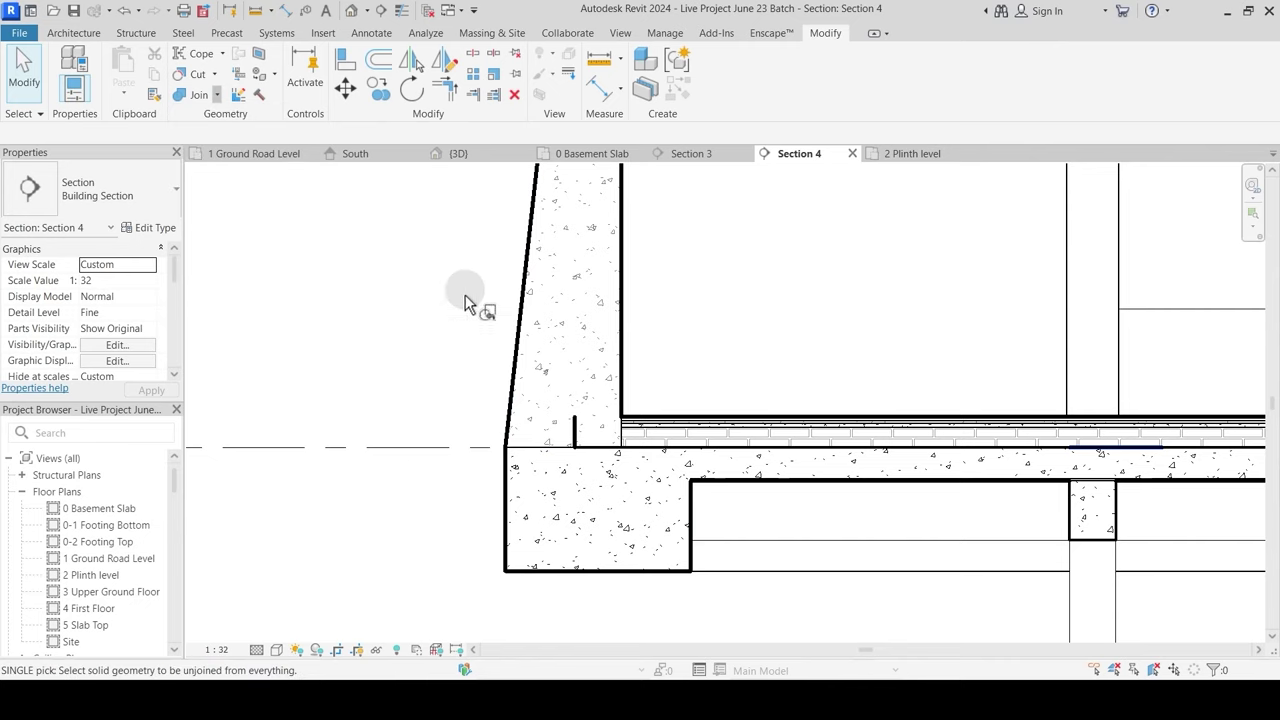
left_click(621, 383)
left_click(628, 370)
key("Escape")
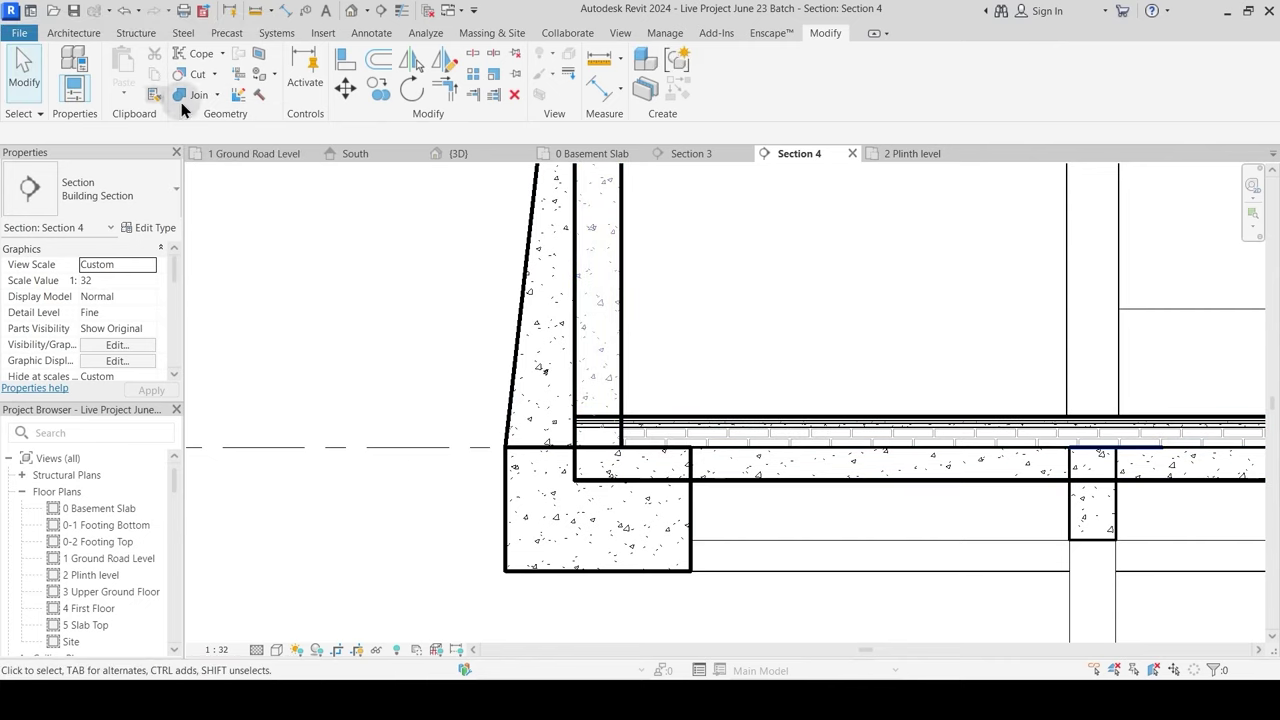
Step: Rejoin the inner wall and footing to the slab, and join the sloped wall to the inner wall
left_click(621, 380)
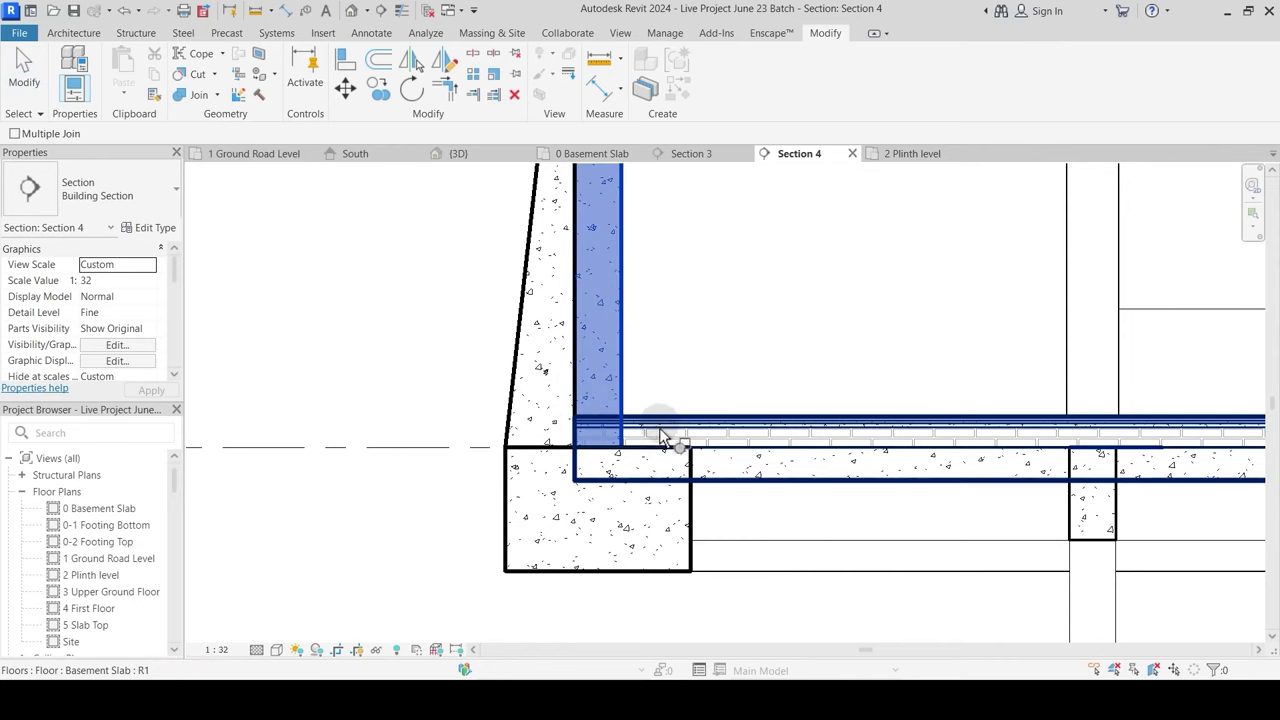
left_click(668, 434)
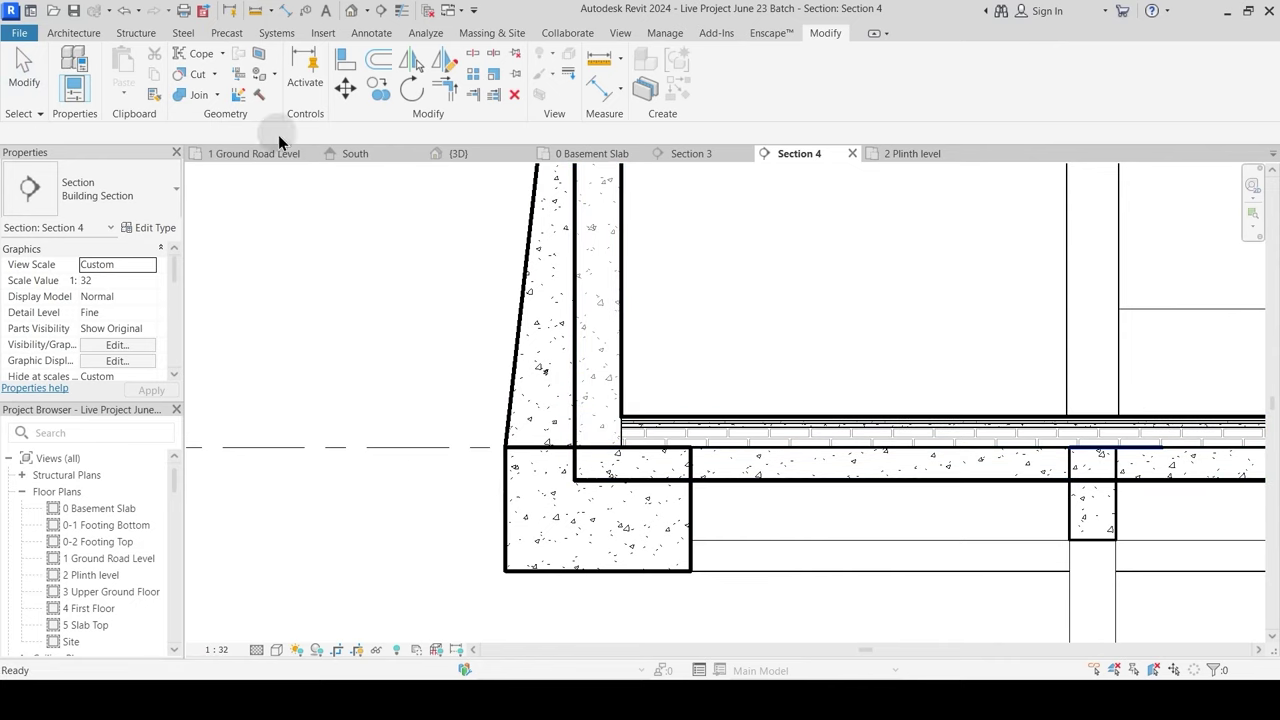
left_click(188, 93)
left_click(594, 488)
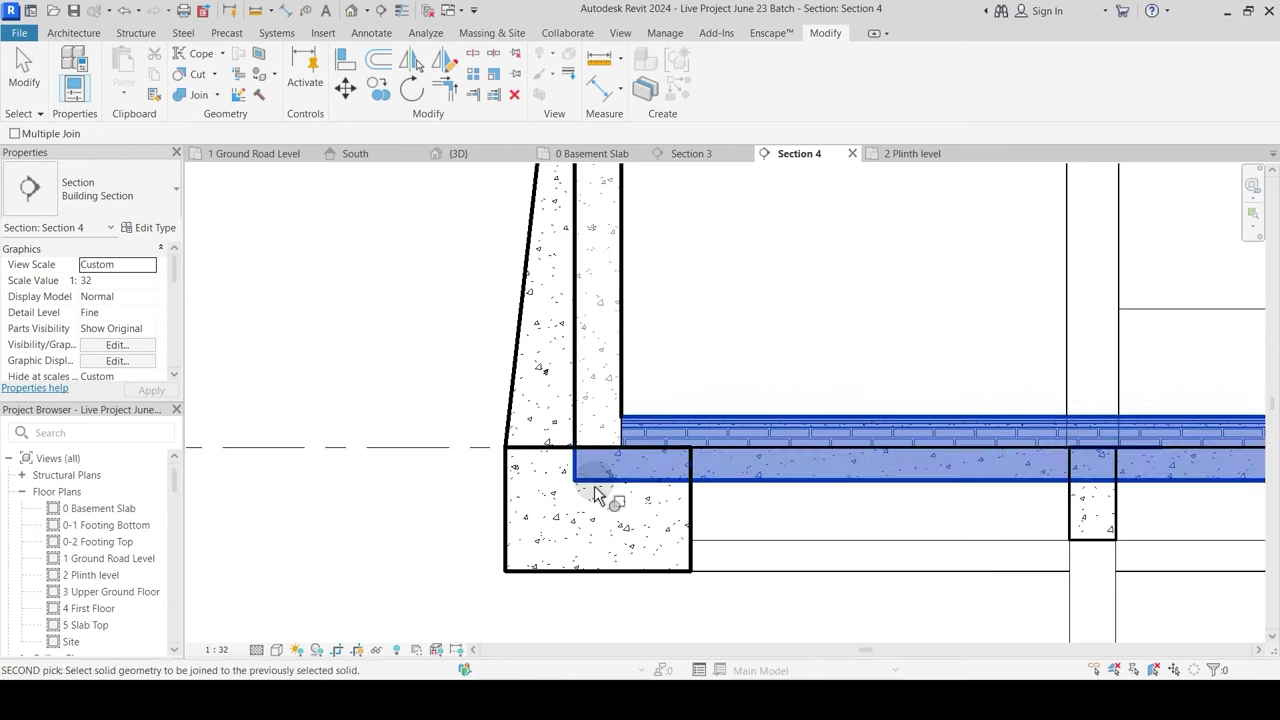
left_click(692, 530)
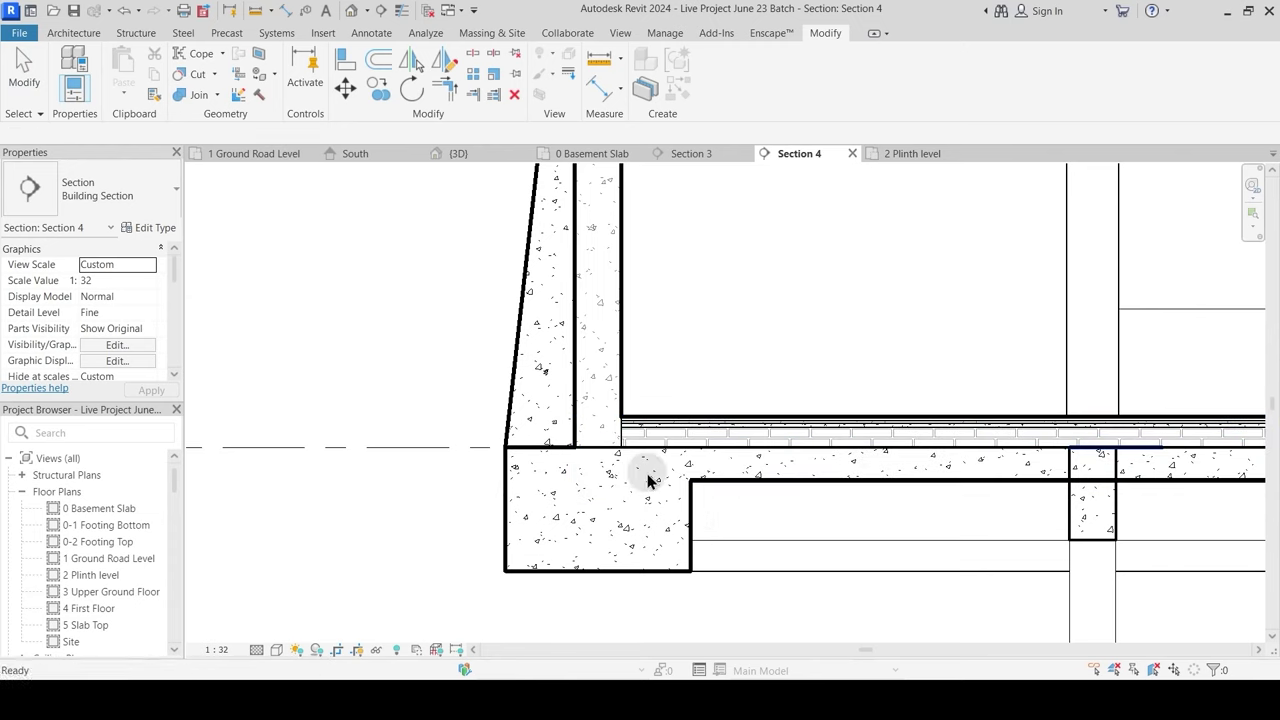
key("Escape")
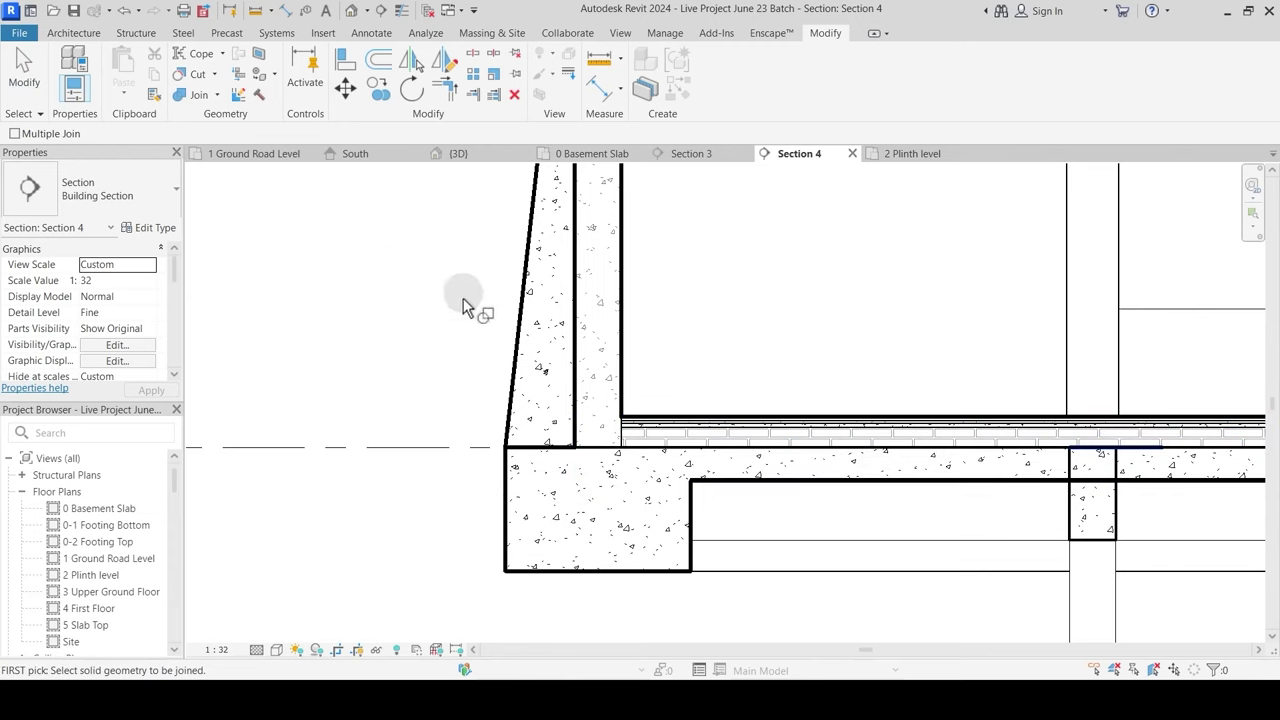
left_click(532, 300)
left_click(616, 314)
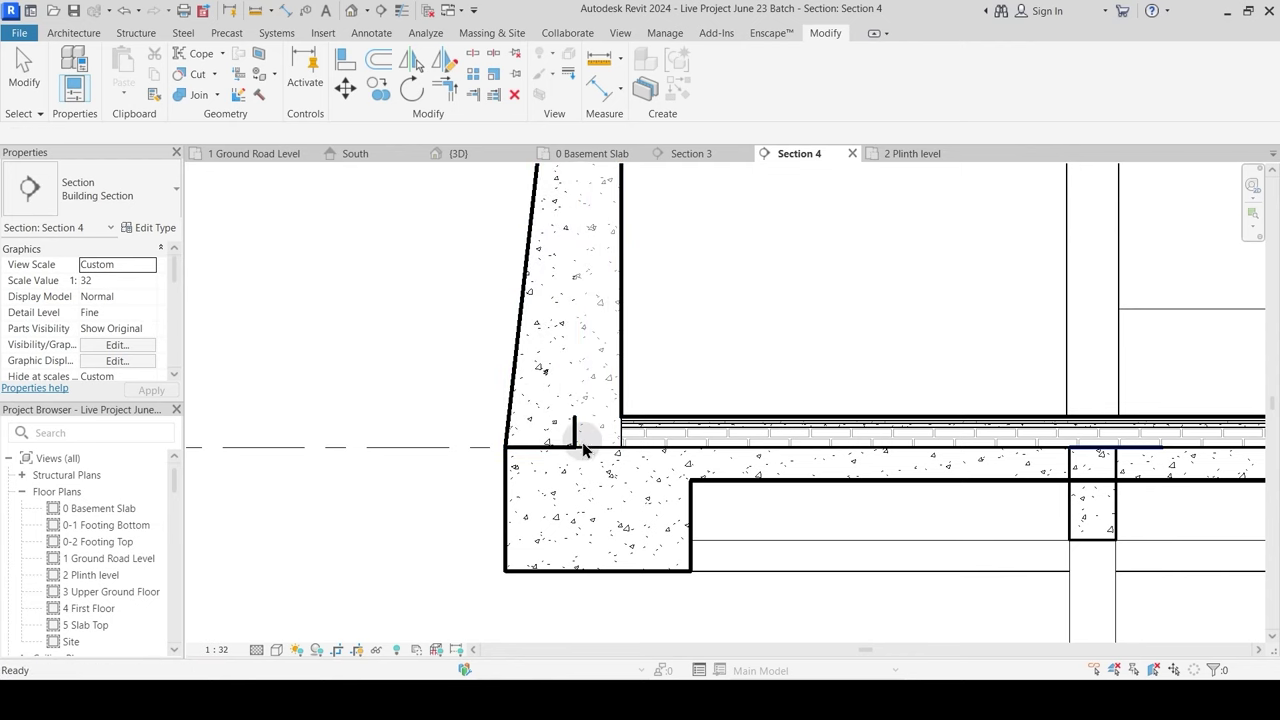
scroll(575, 418, "up", 3)
key("Escape")
Step: Switch the join order so the sloped and inner retaining walls cut each other the other way
left_click(214, 95)
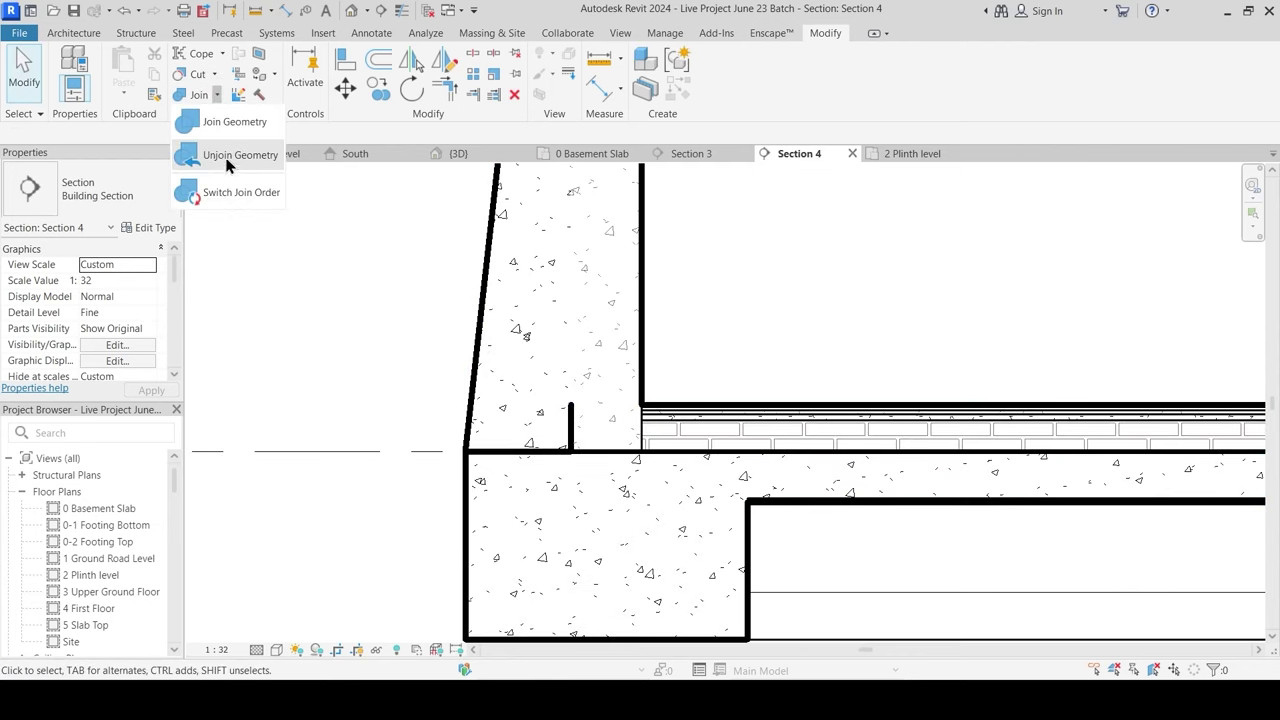
left_click(226, 194)
left_click(497, 395)
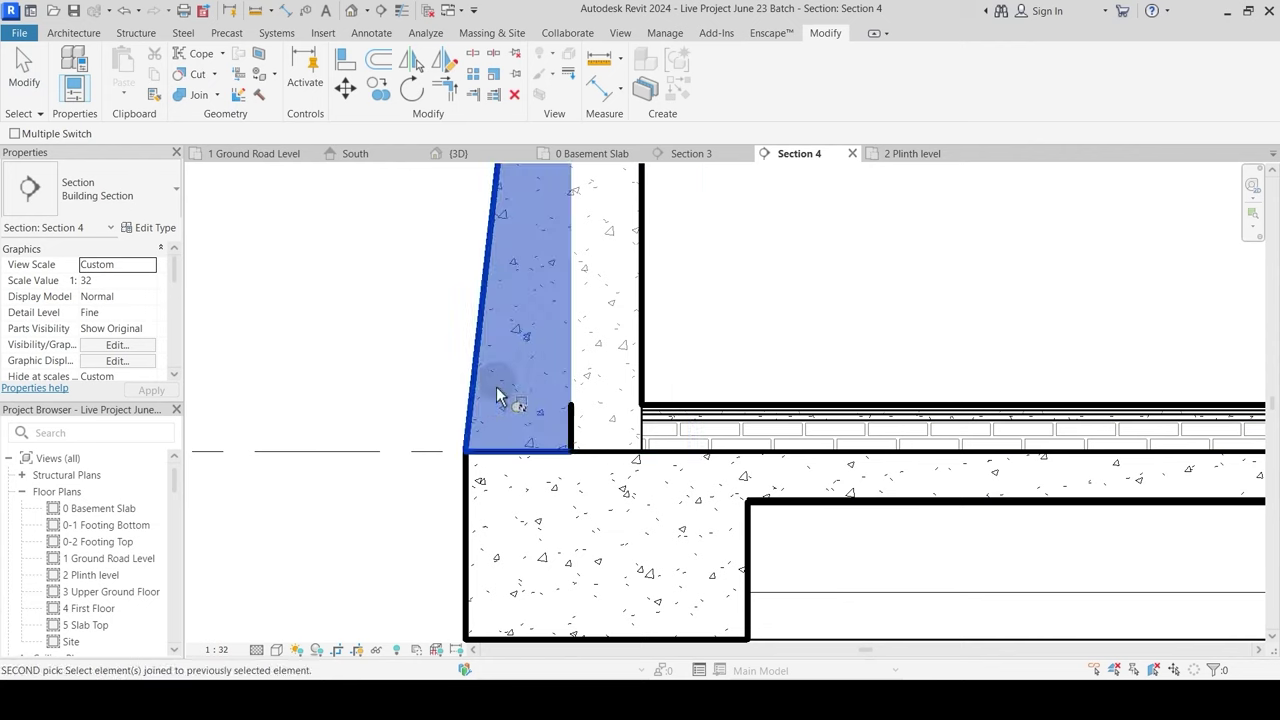
left_click(636, 345)
key("Escape")
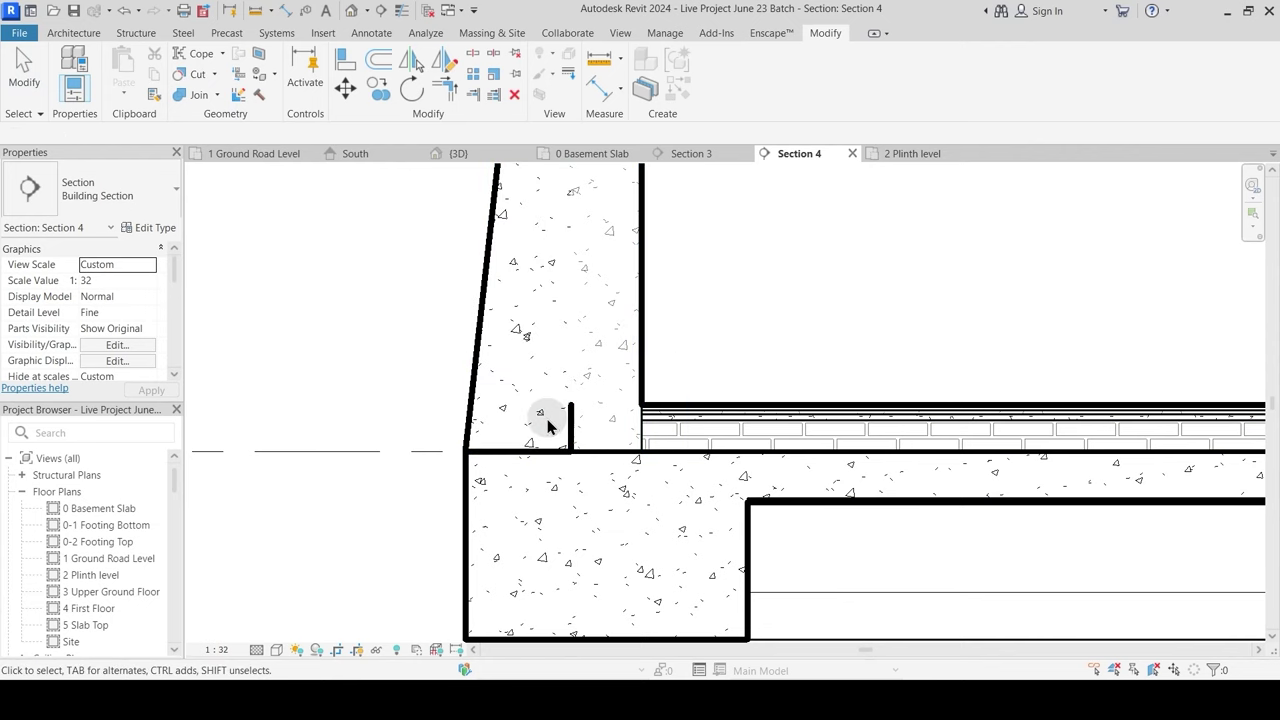
scroll(577, 427, "down", 3)
scroll(578, 429, "down", 3)
middle_click_drag(622, 492, 428, 512)
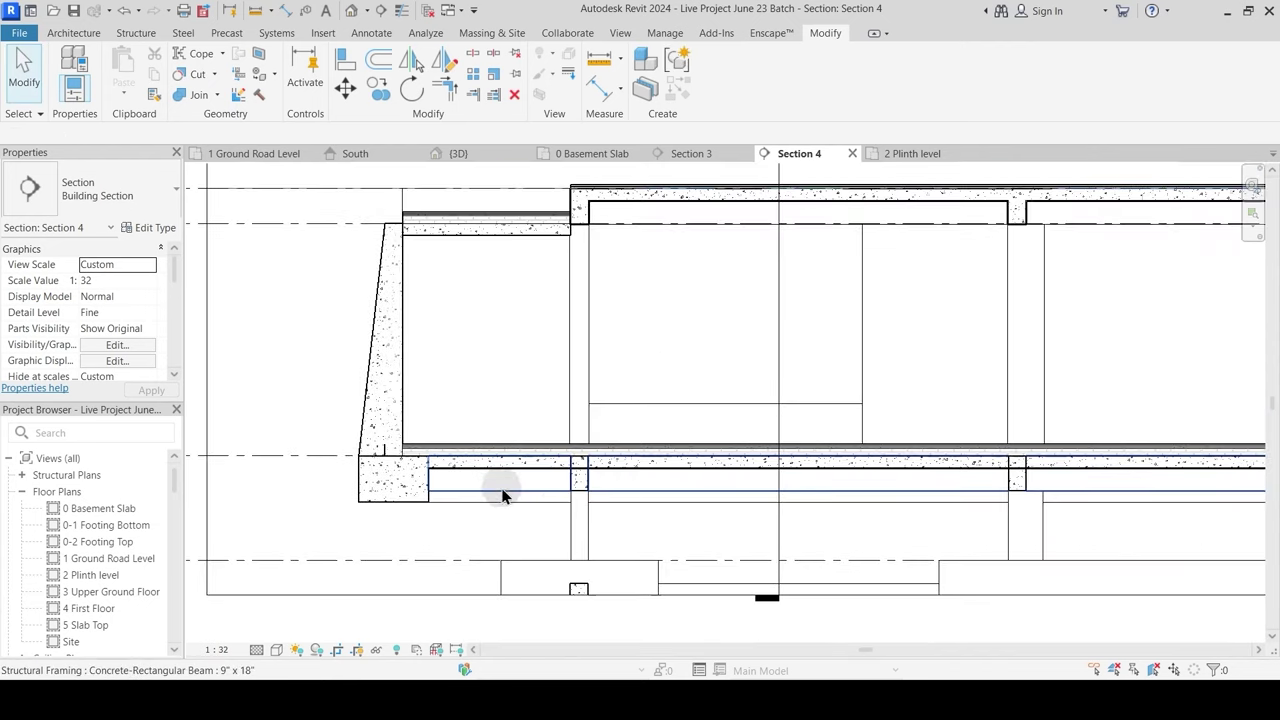
Step: Turn on Thin Lines and join the first beam with the basement slab
scroll(587, 487, "up", 3)
scroll(601, 427, "down", 2)
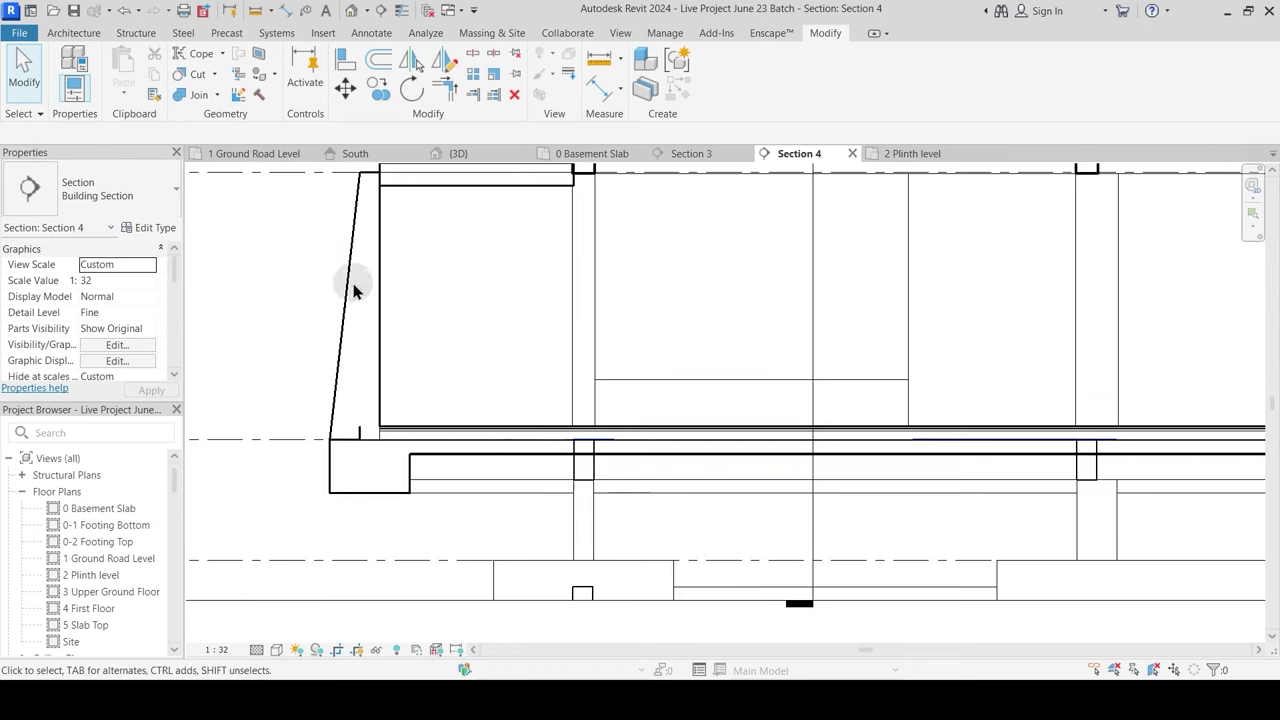
scroll(568, 468, "up", 3)
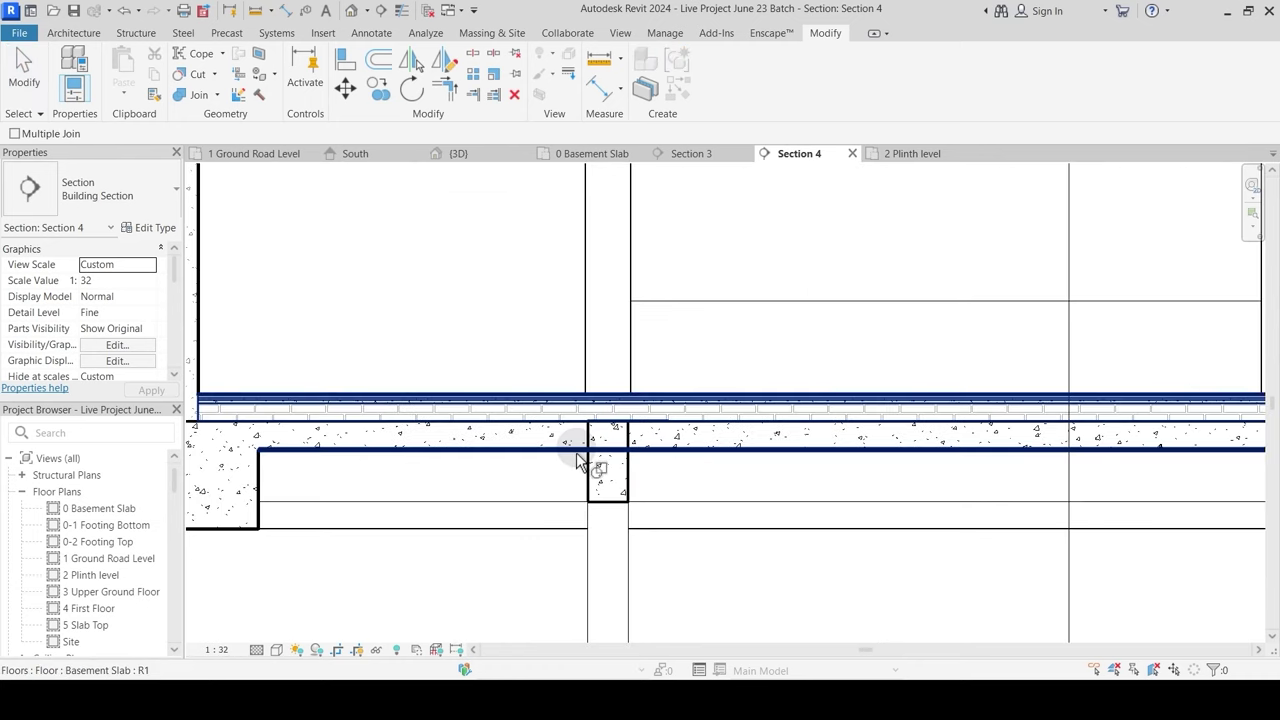
left_click(404, 10)
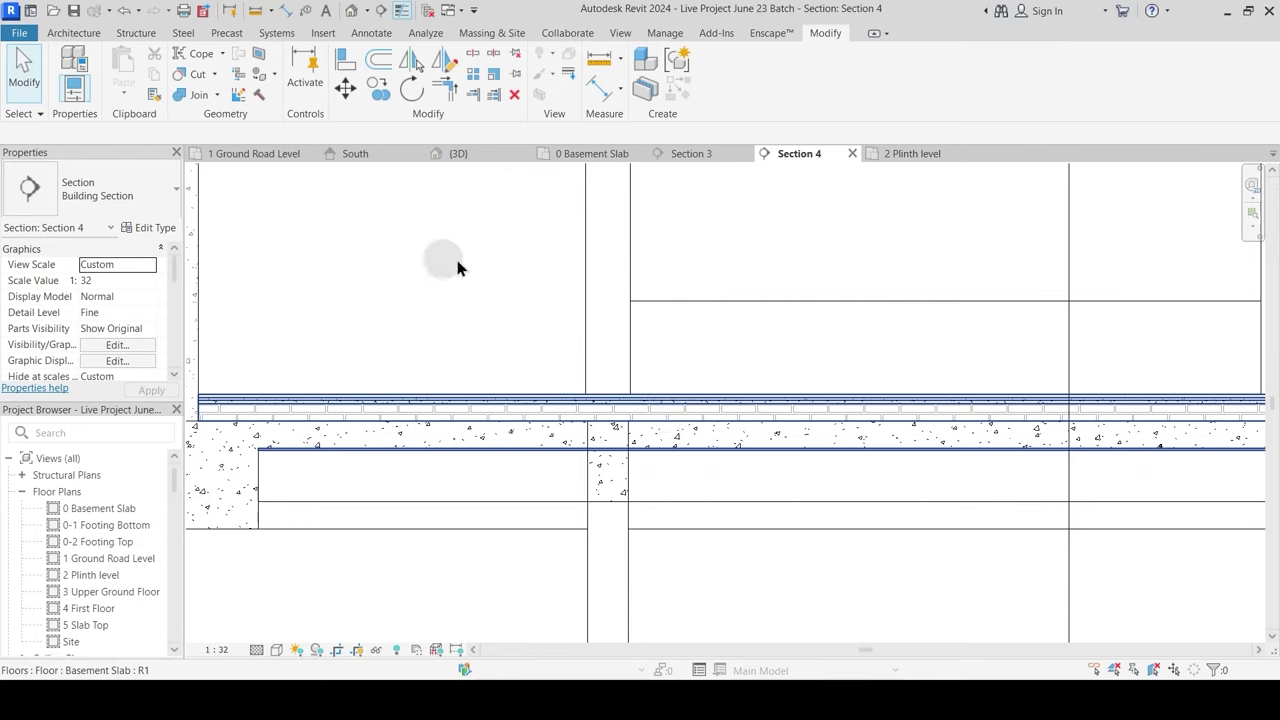
left_click(190, 96)
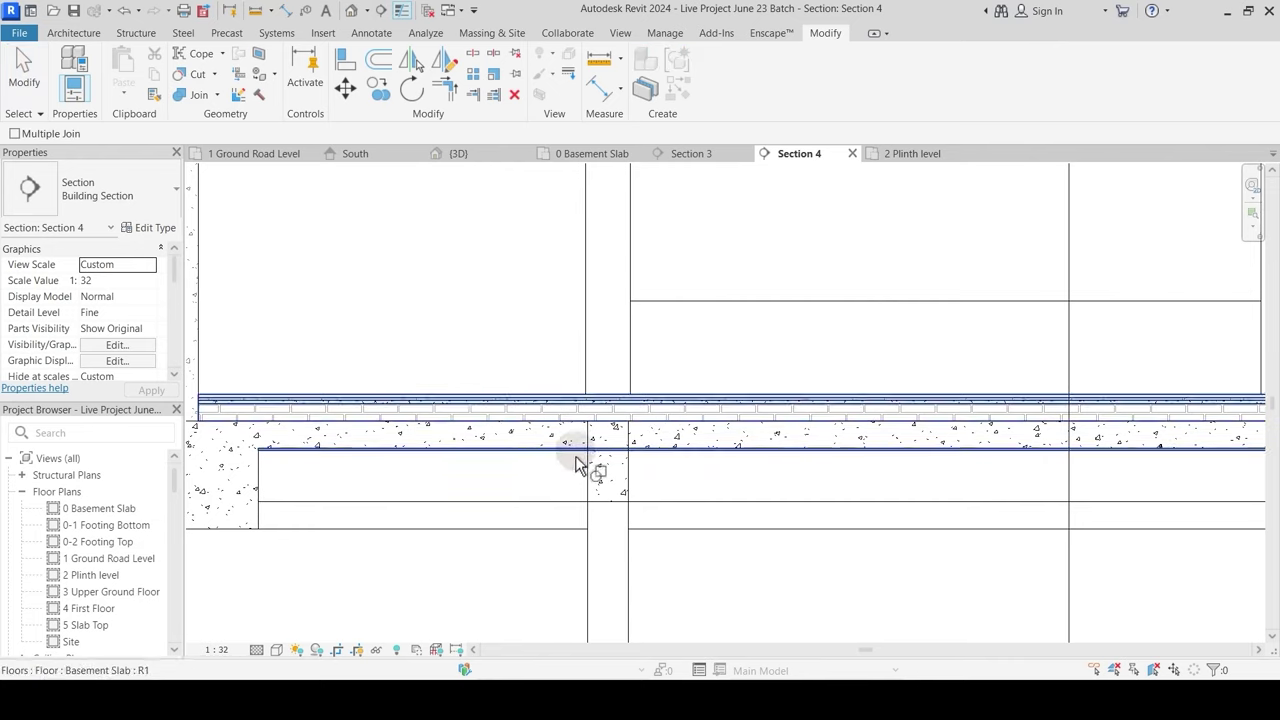
left_click(631, 436)
left_click(655, 434)
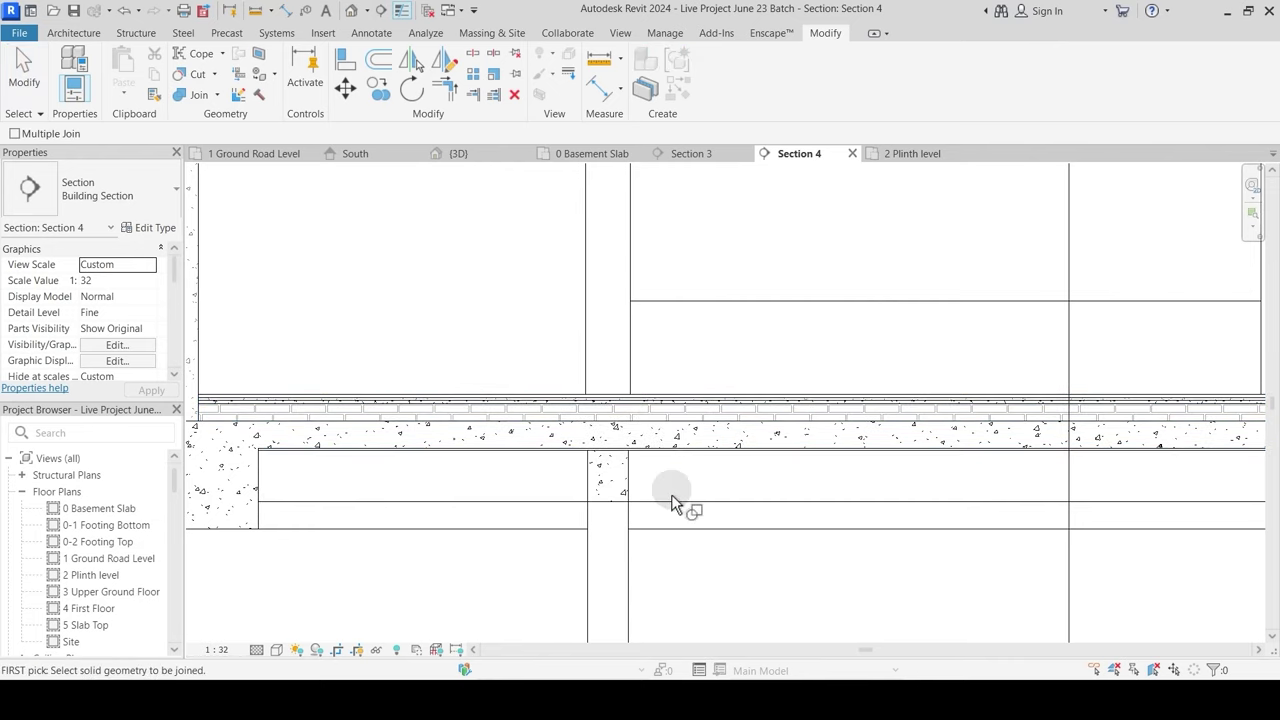
scroll(563, 417, "down", 3)
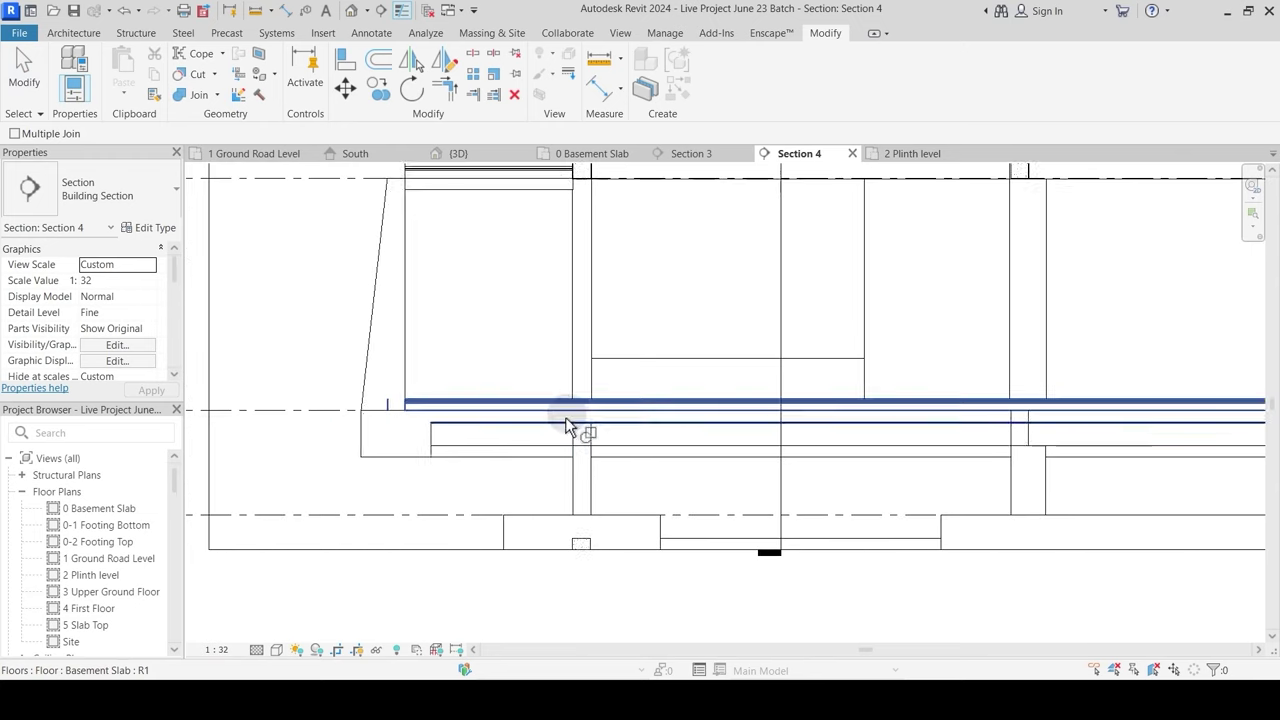
scroll(574, 436, "up", 4)
key("Escape")
Step: Delete the plaster finish layer from the Basement Slab type, making it 303.4 thick
left_click(515, 400)
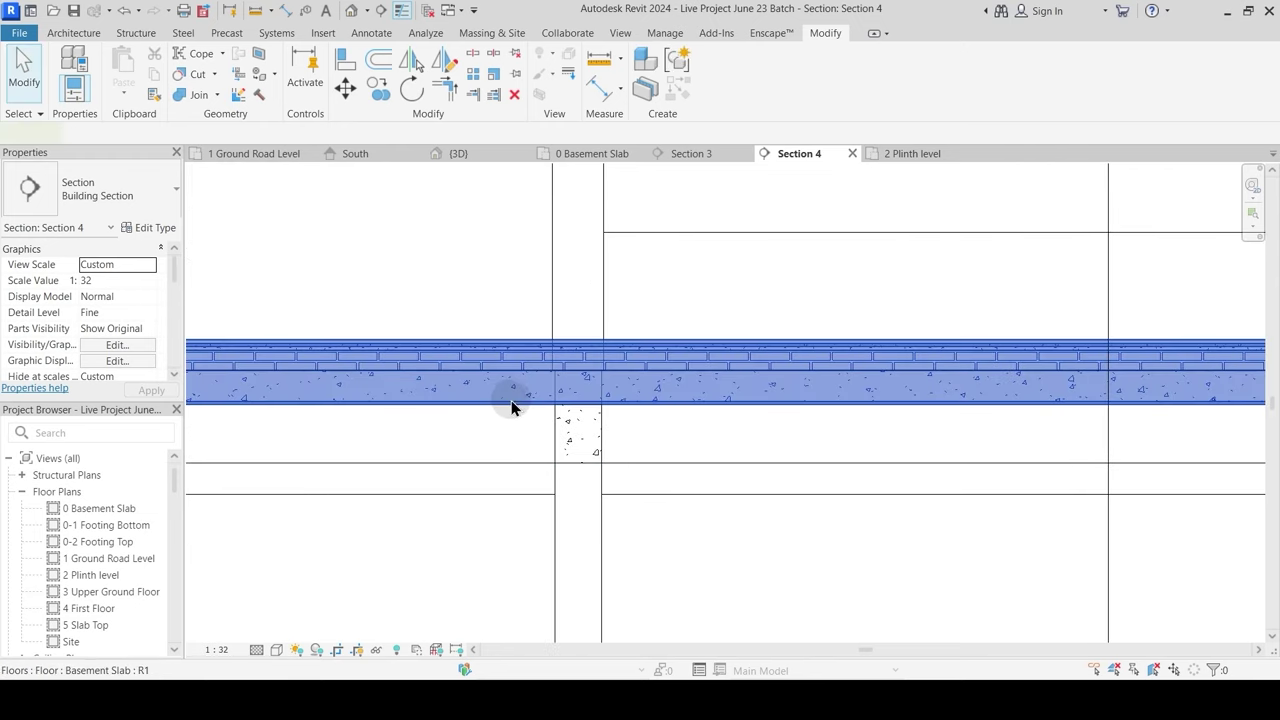
left_click(156, 228)
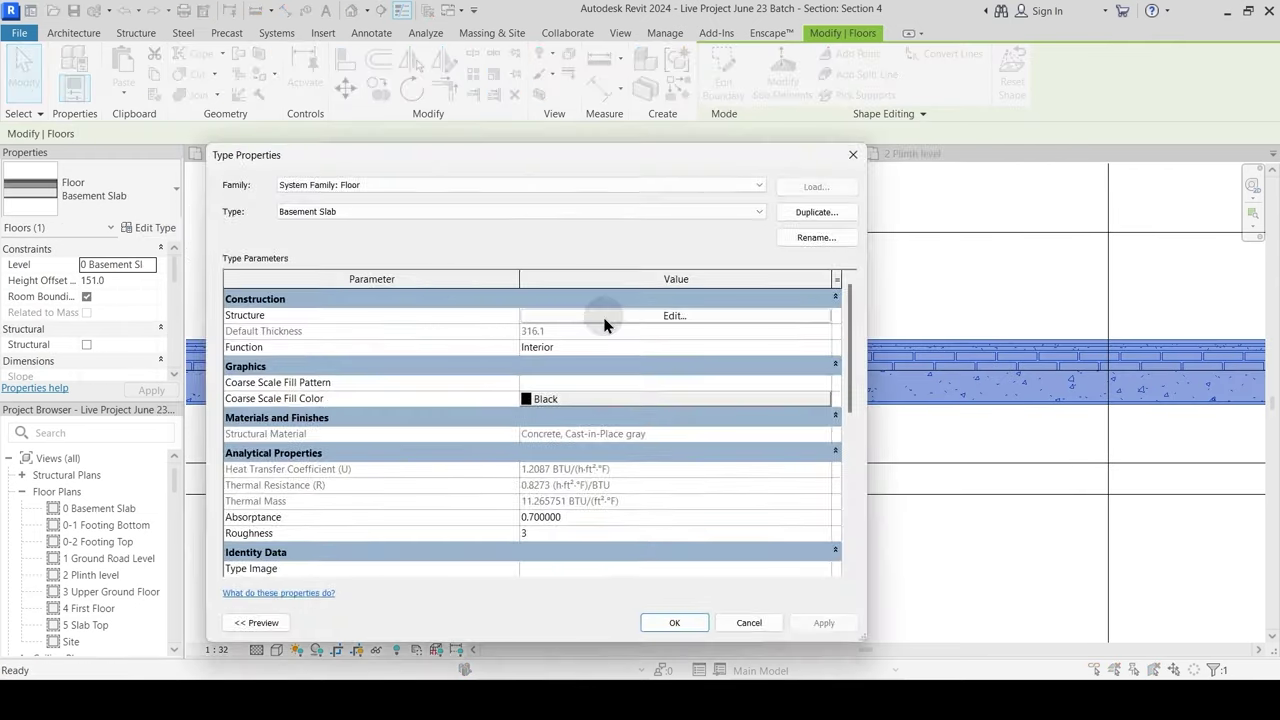
left_click(670, 317)
left_click(236, 409)
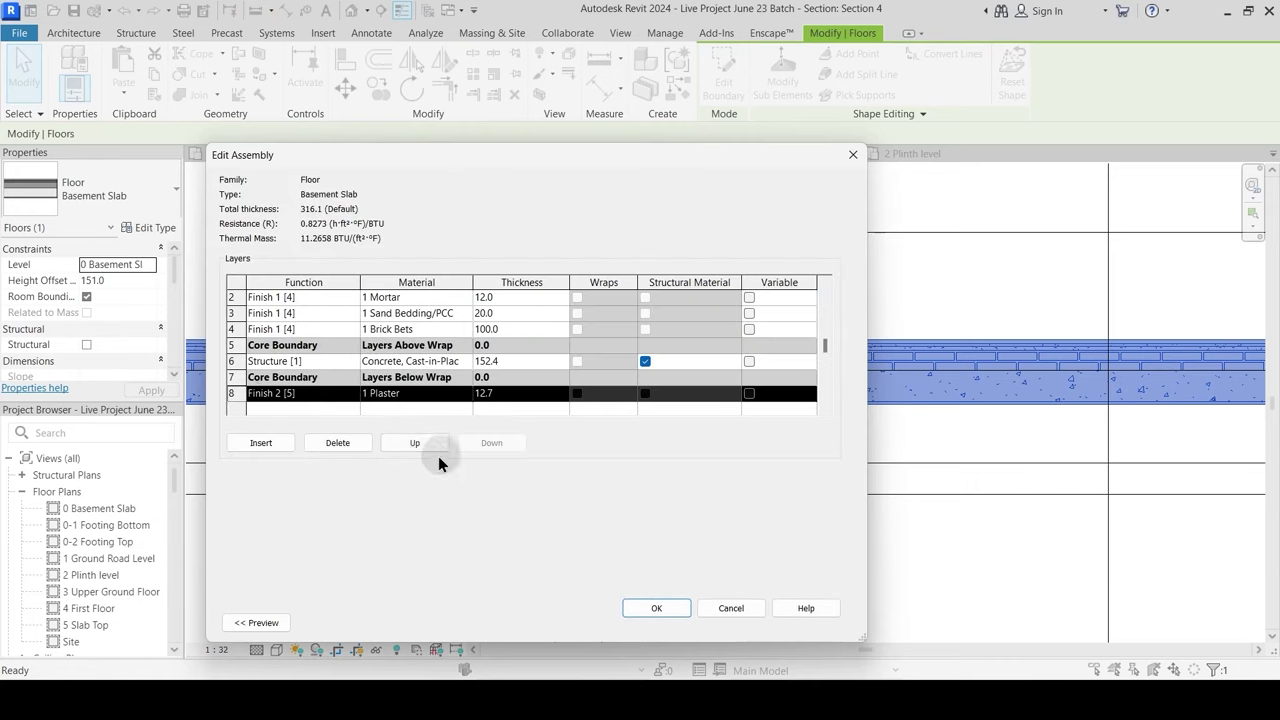
left_click(353, 444)
left_click(655, 609)
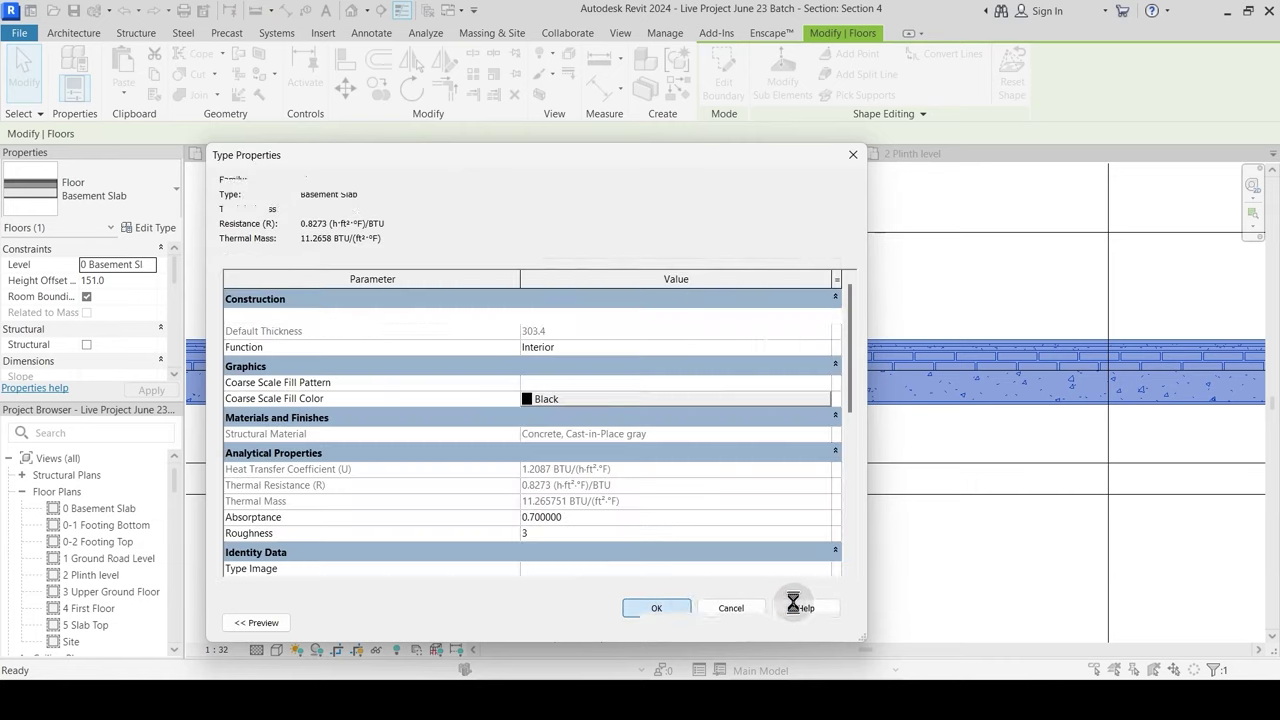
left_click(824, 622)
left_click(668, 628)
left_click(683, 530)
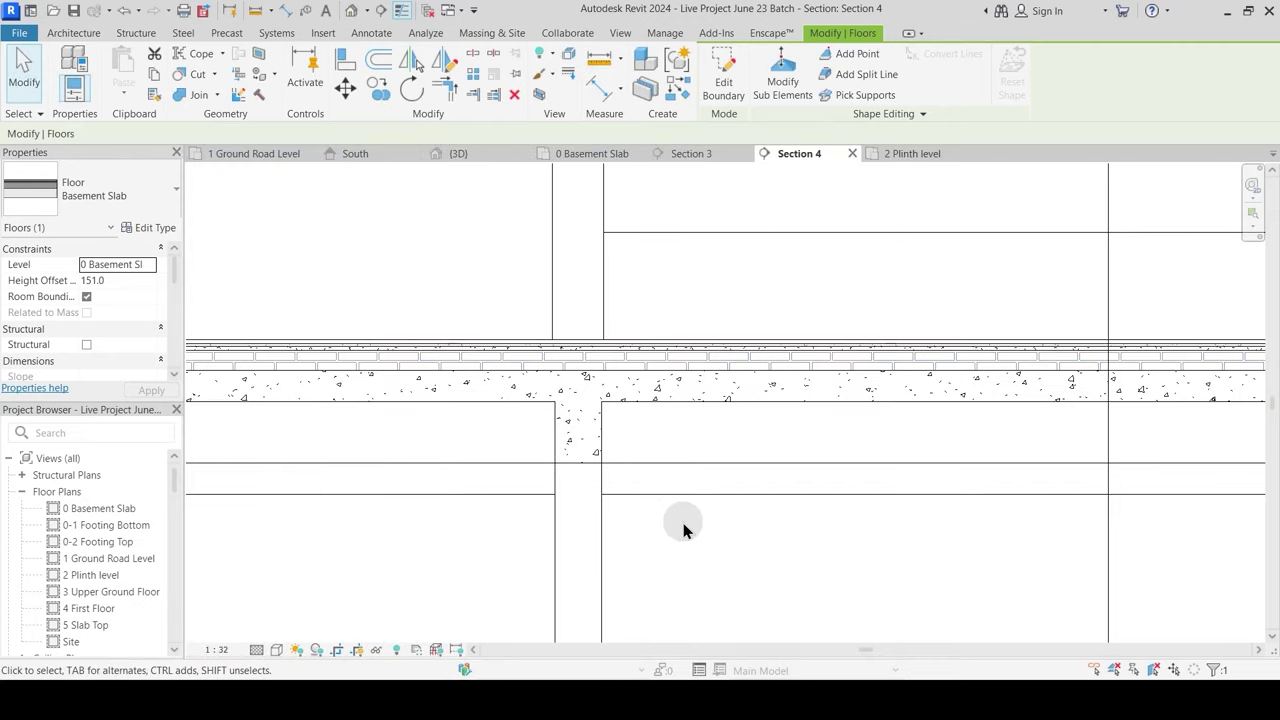
Step: Join the basement slab with the remaining beams along Section 4
scroll(683, 519, "down", 1)
scroll(467, 496, "down", 1)
middle_click_drag(450, 500, 588, 486)
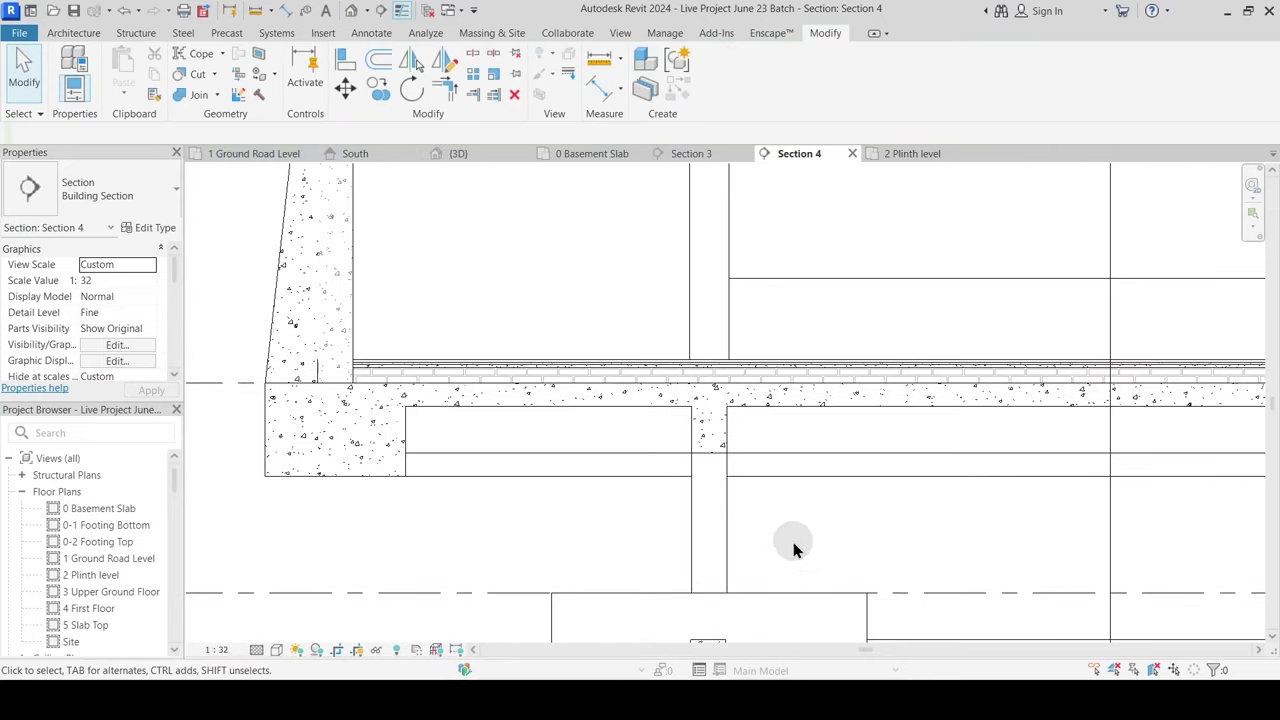
middle_click_drag(793, 542, 512, 553)
middle_click_drag(974, 486, 366, 480)
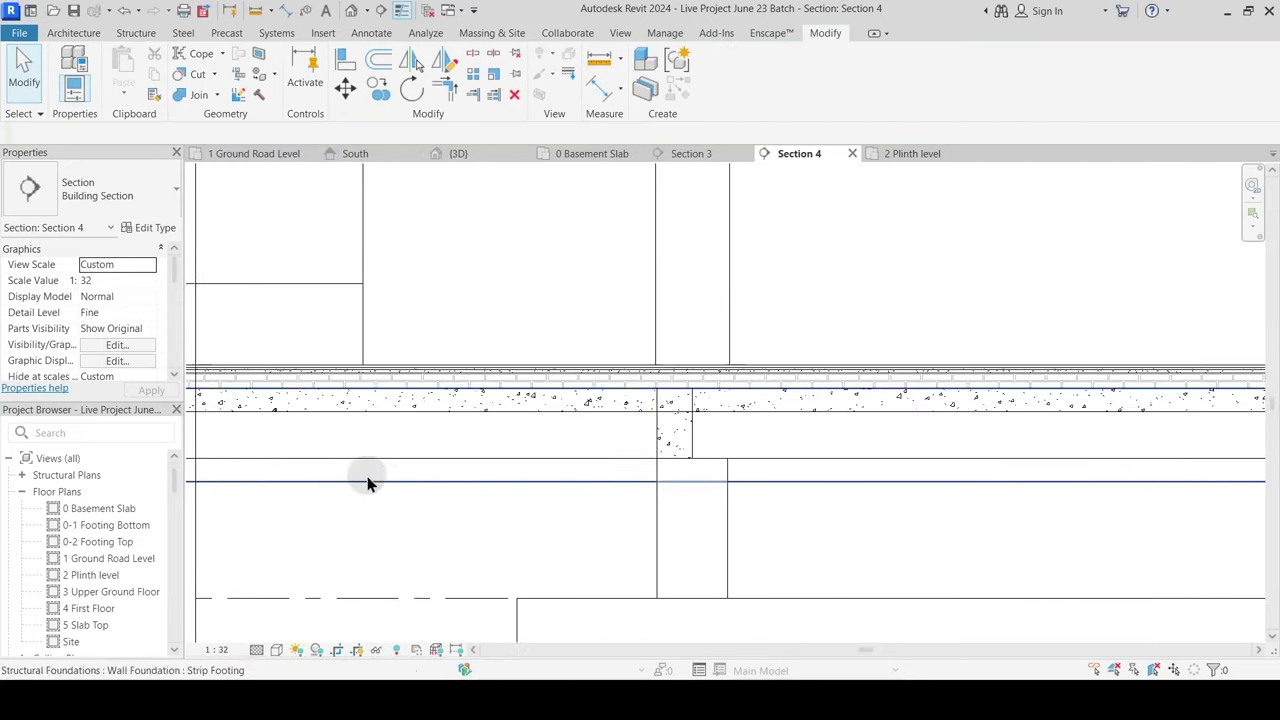
left_click(199, 96)
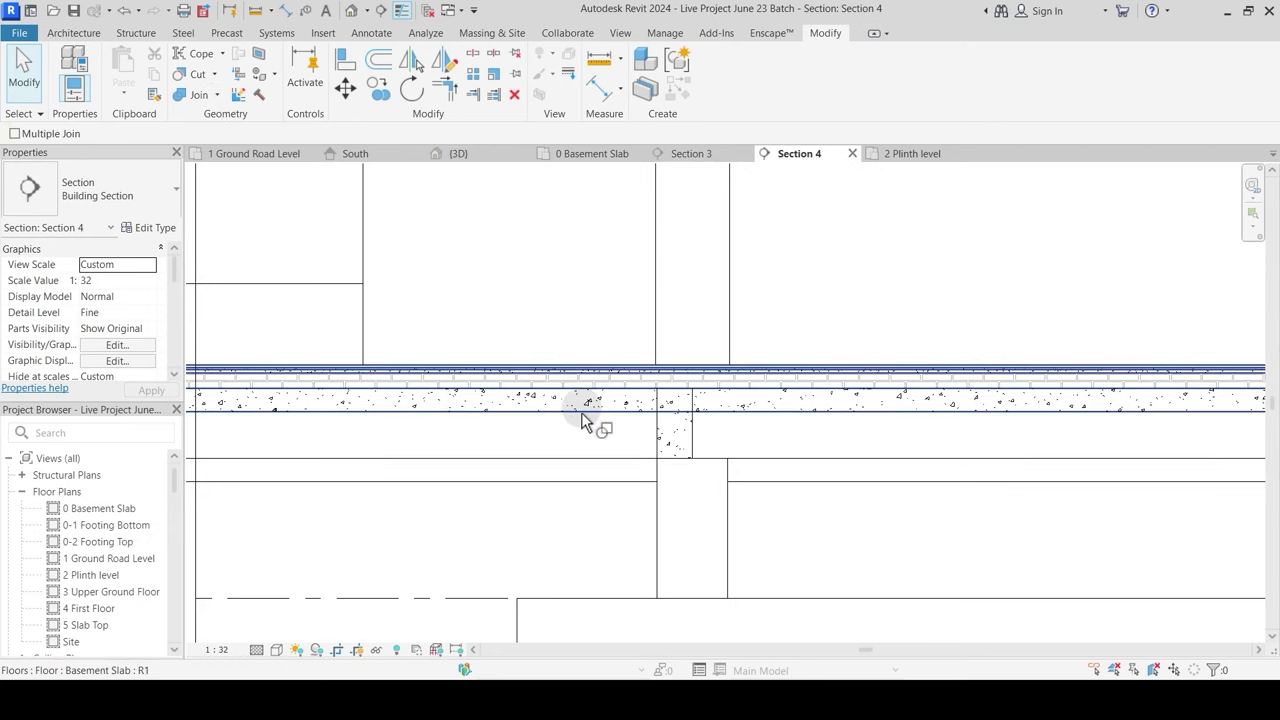
left_click(615, 422)
scroll(740, 470, "down", 2)
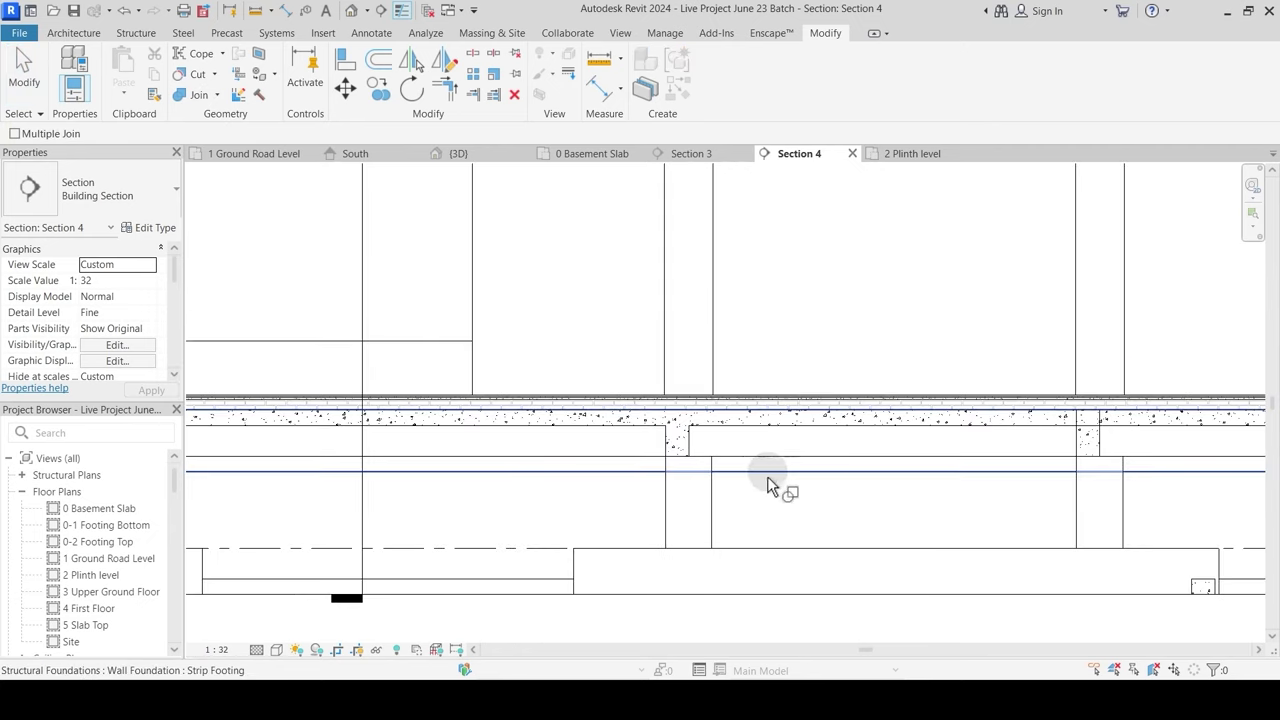
middle_click_drag(771, 486, 400, 491)
left_click(597, 452)
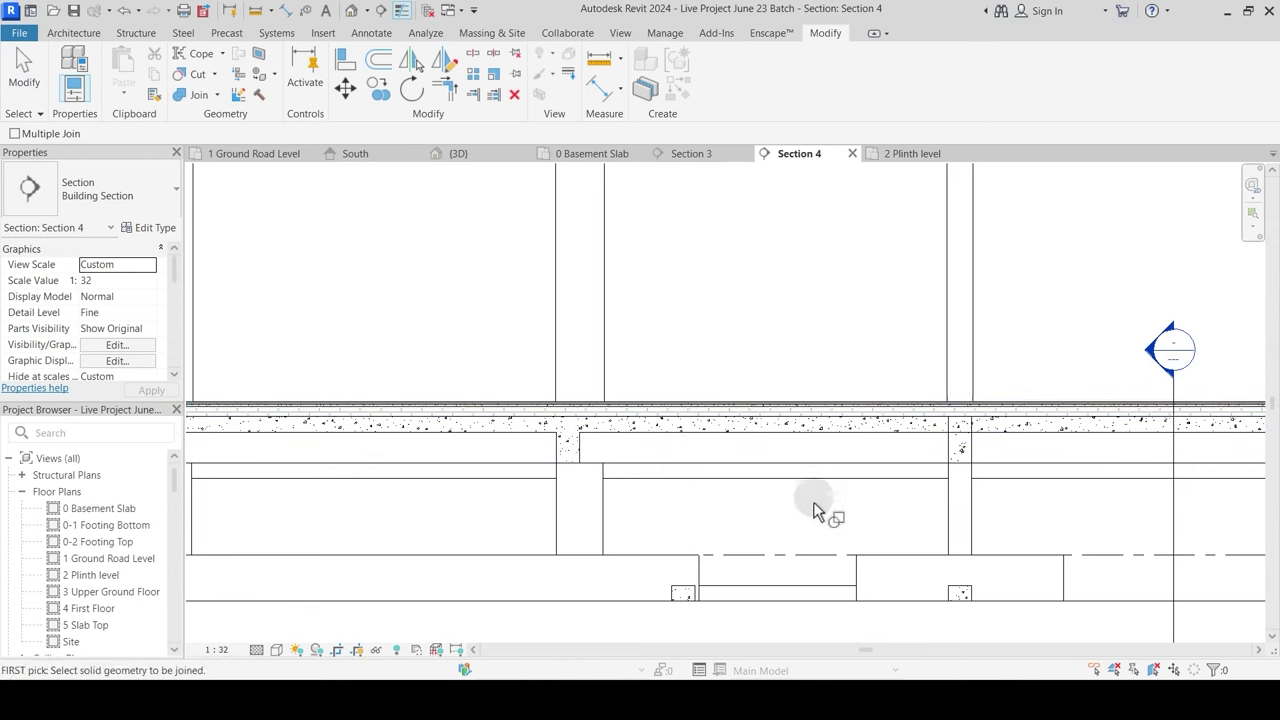
middle_click_drag(529, 517, 205, 527)
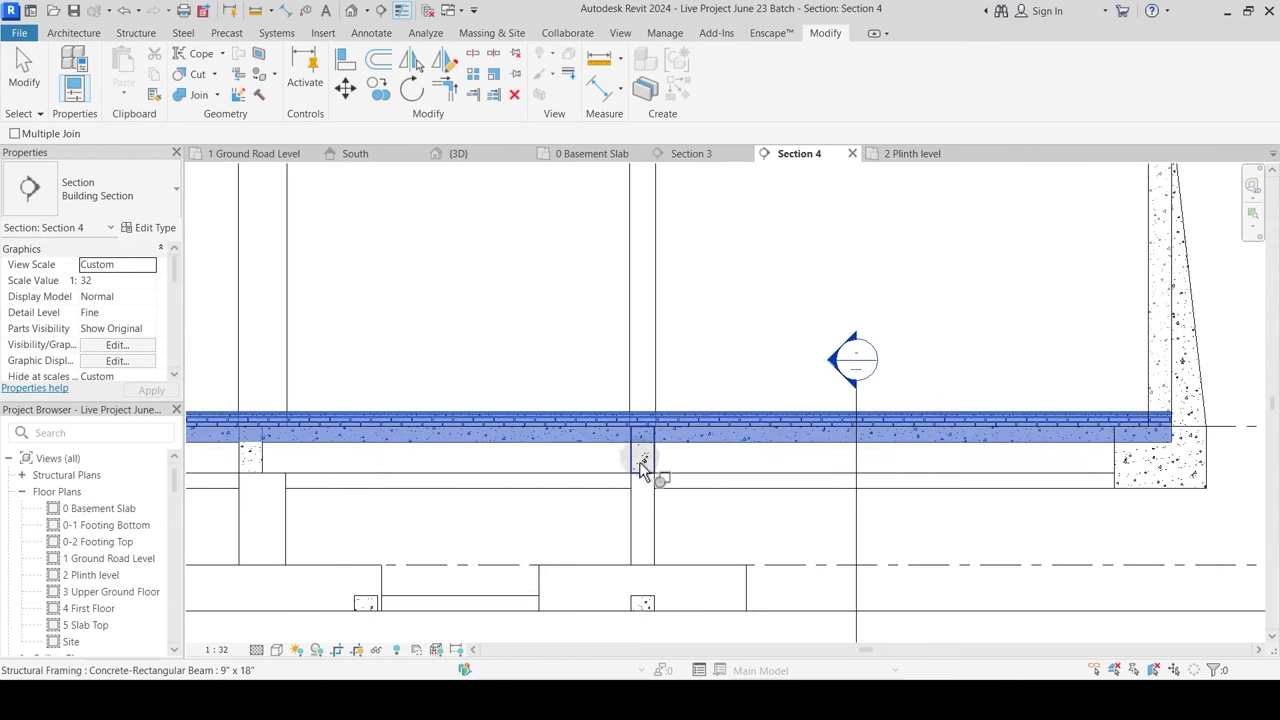
left_click(668, 460)
key("Escape")
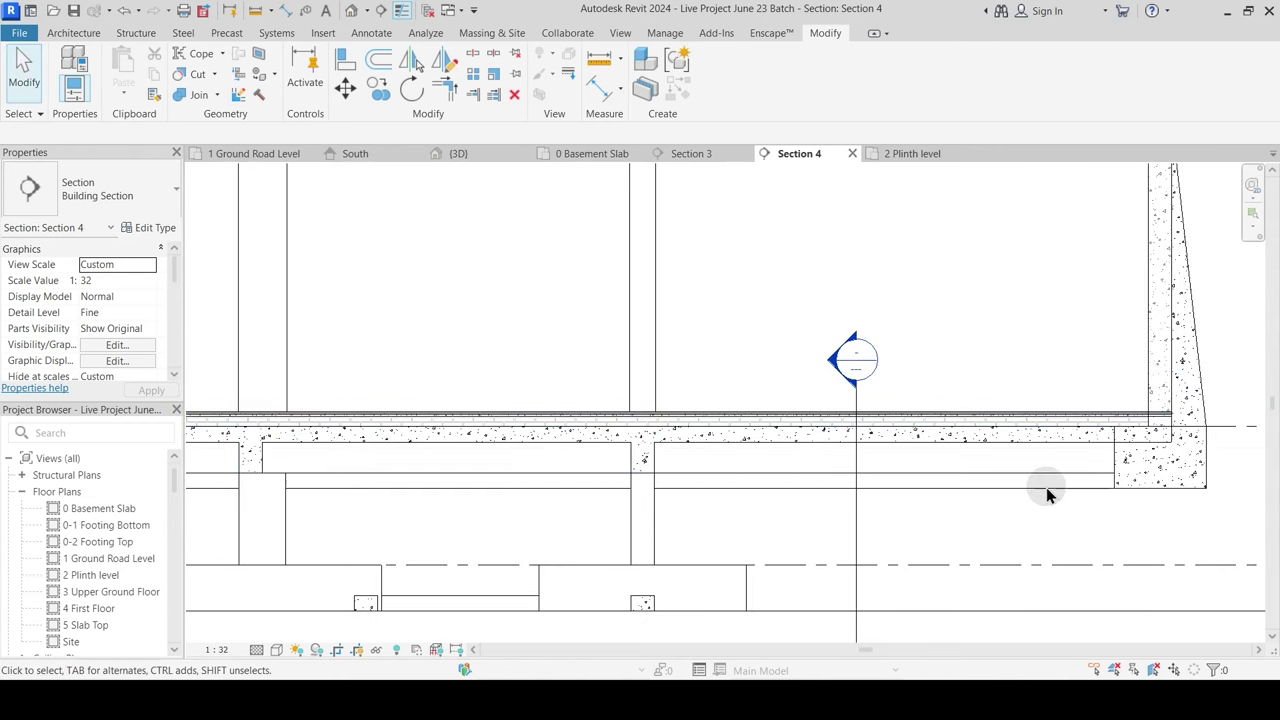
middle_click_drag(1046, 487, 706, 487)
Step: Join the inner wall to the sloped wall, footing to sloped wall, and slab to footing
scroll(783, 461, "up", 3)
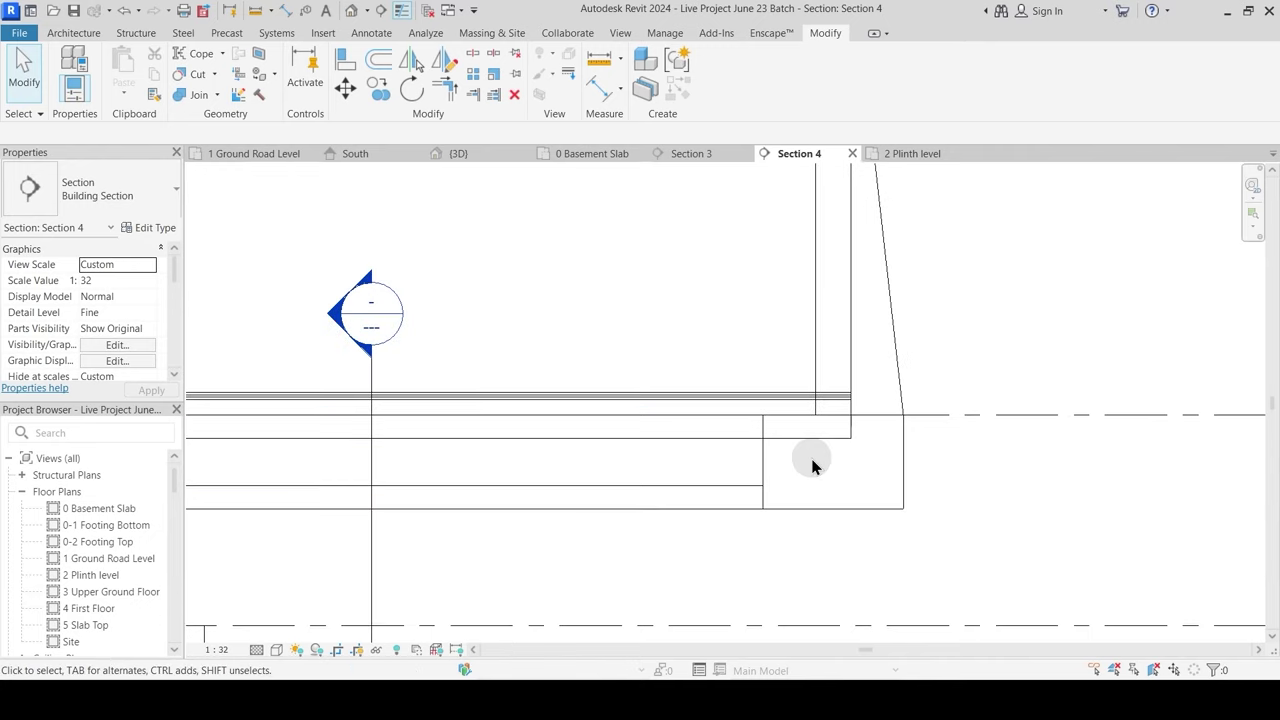
left_click(220, 96)
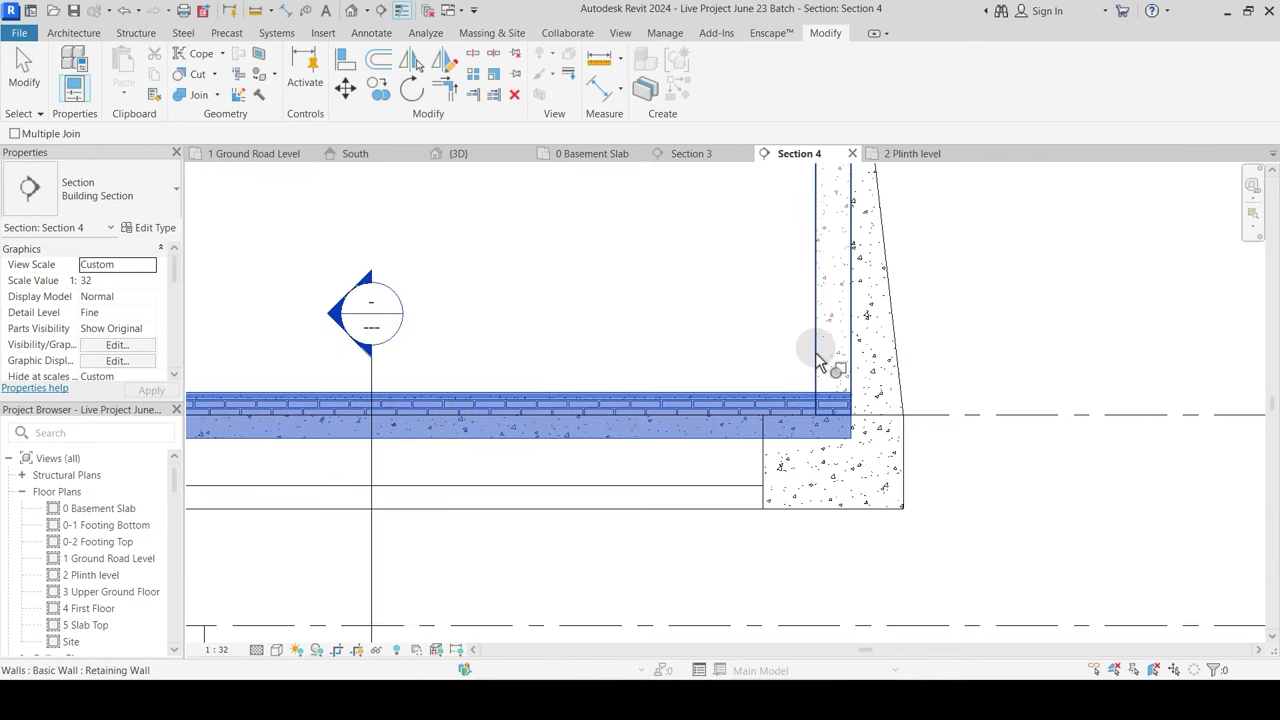
left_click(825, 362)
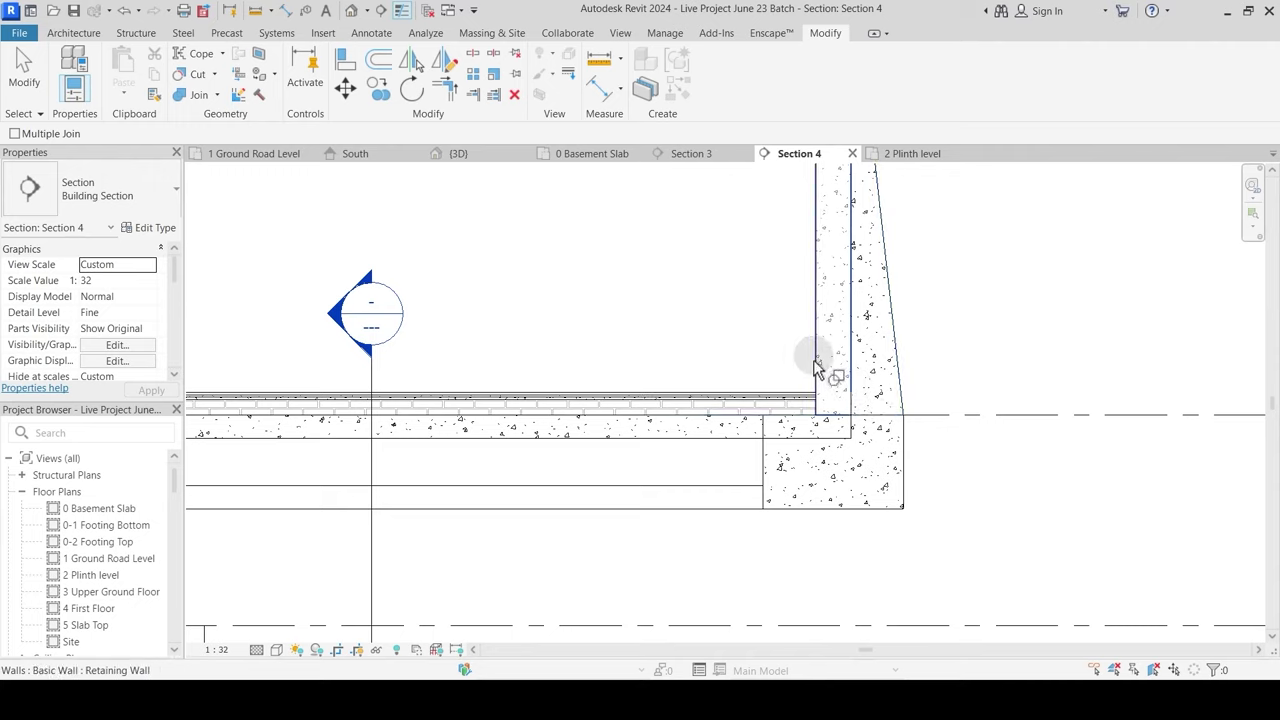
left_click(897, 367)
left_click(907, 460)
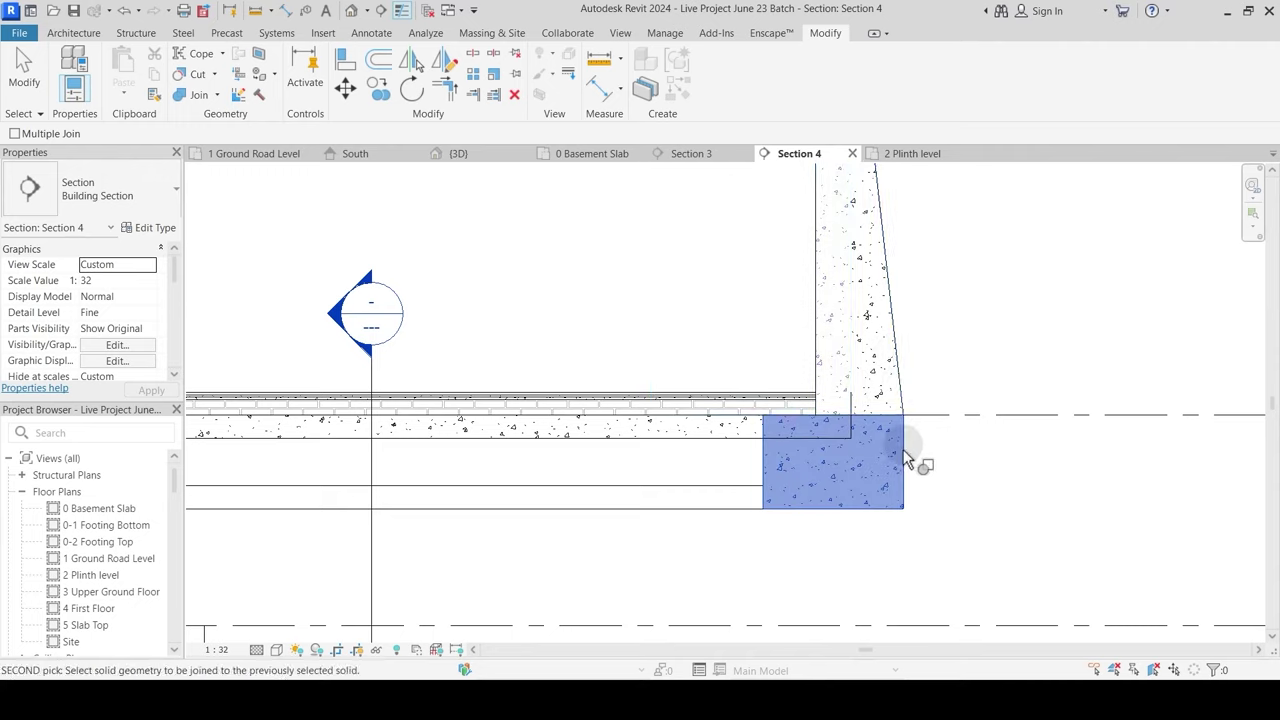
left_click(898, 400)
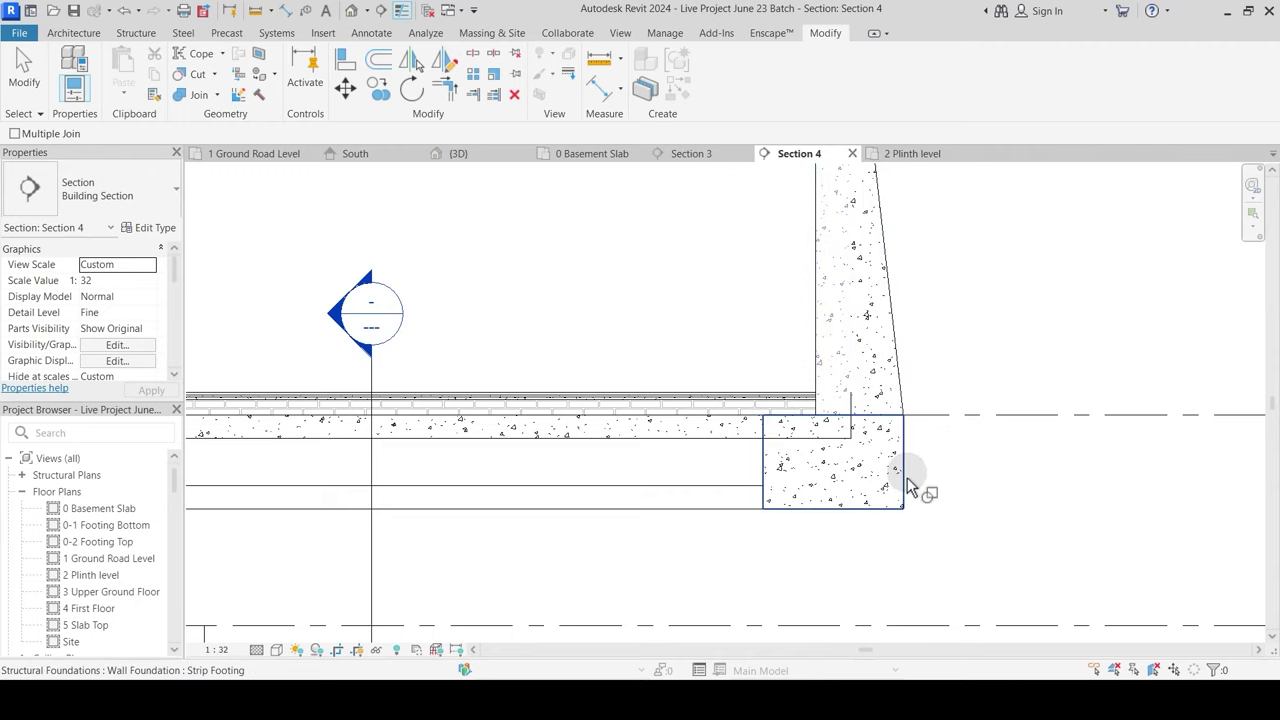
left_click(758, 449)
left_click(800, 468)
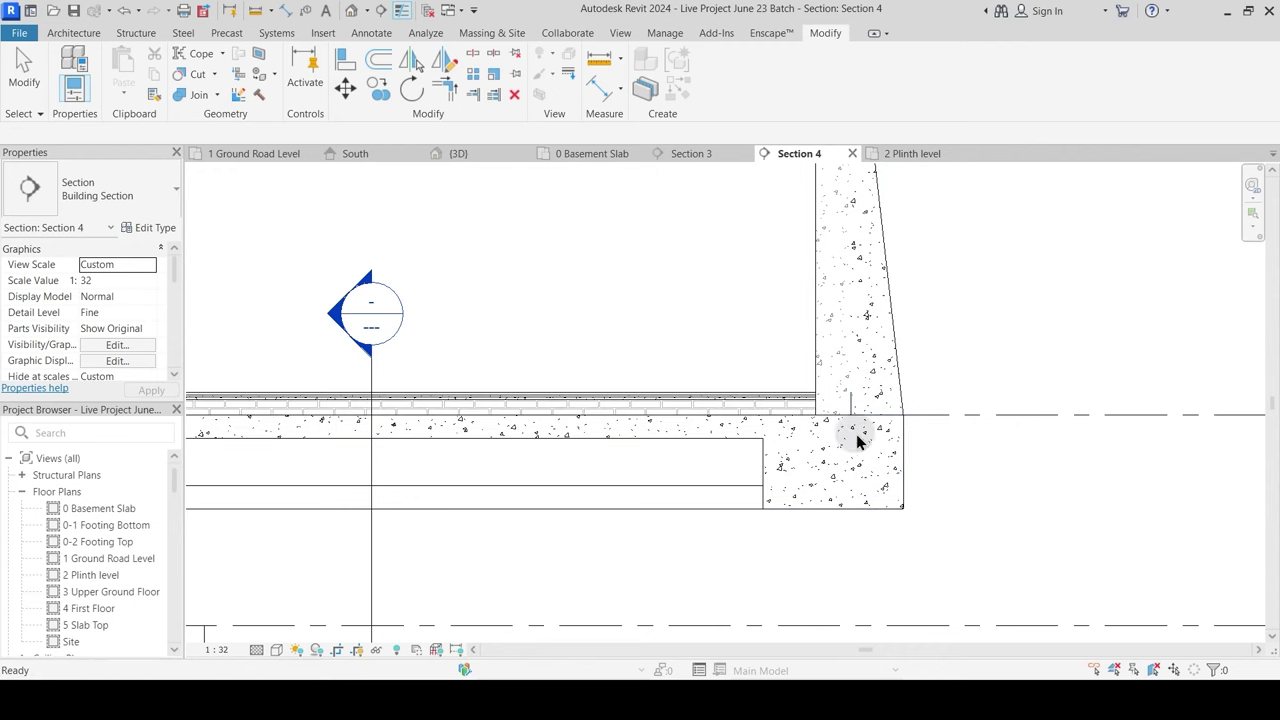
scroll(830, 500, "down", 3)
scroll(486, 463, "down", 3)
Step: Review the whole Section 4 and turn off Thin Lines to show real line weights
middle_click_drag(486, 463, 737, 443)
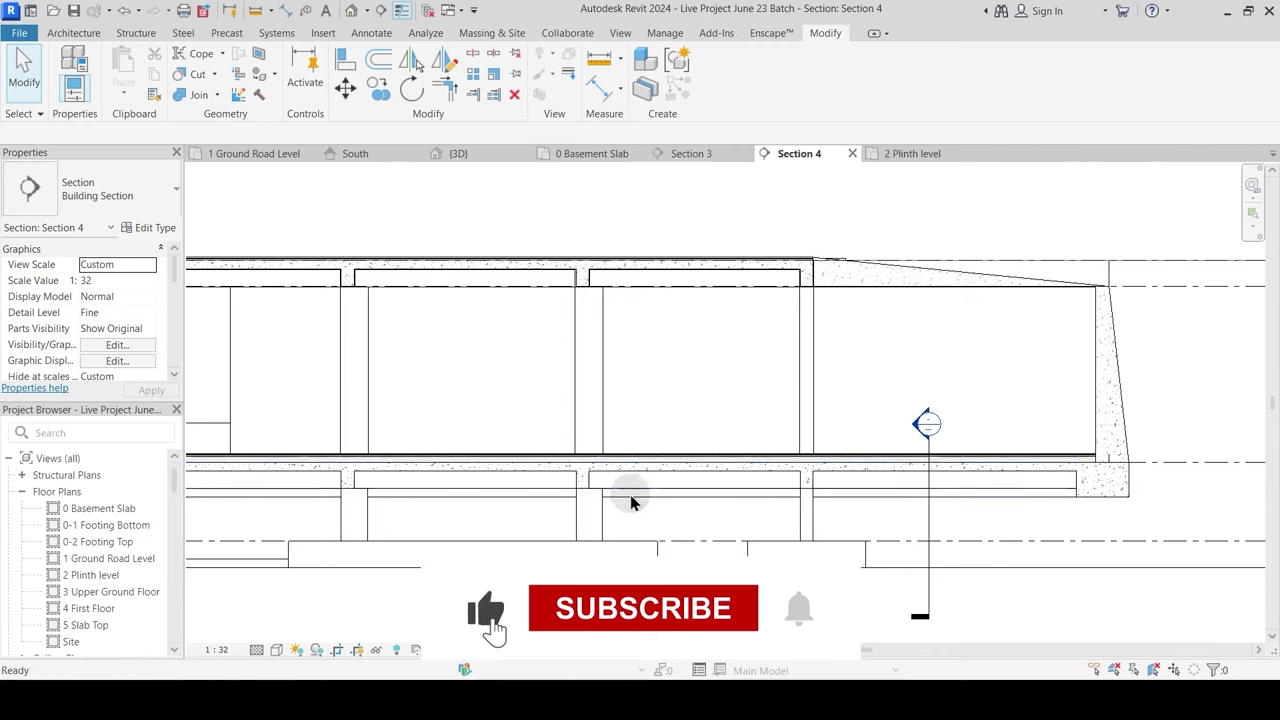
middle_click_drag(526, 503, 651, 488)
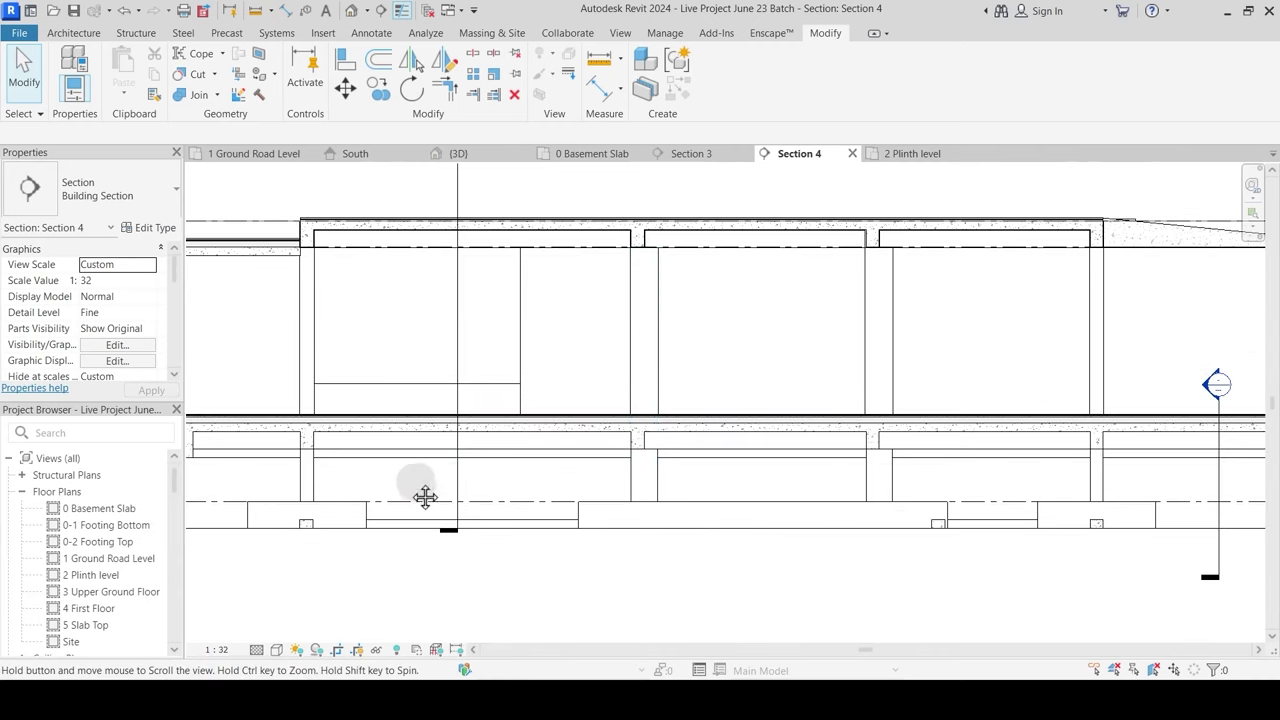
middle_click_drag(361, 468, 458, 483)
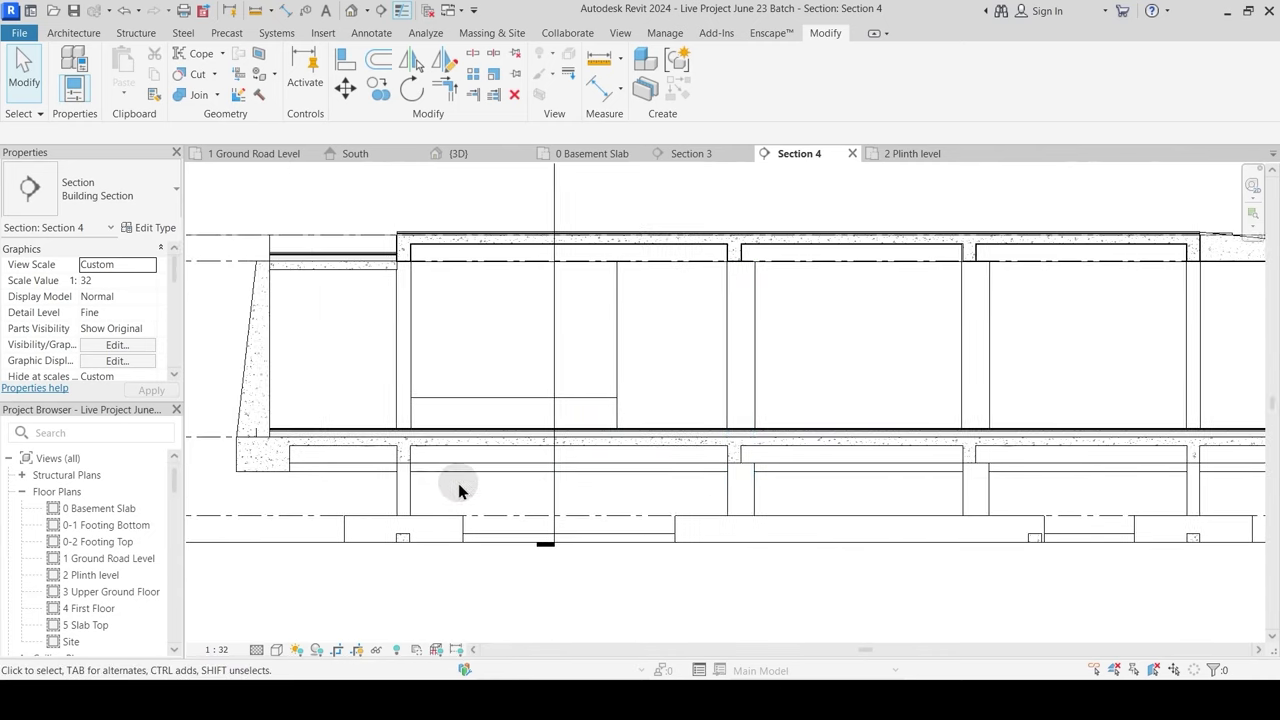
left_click(400, 11)
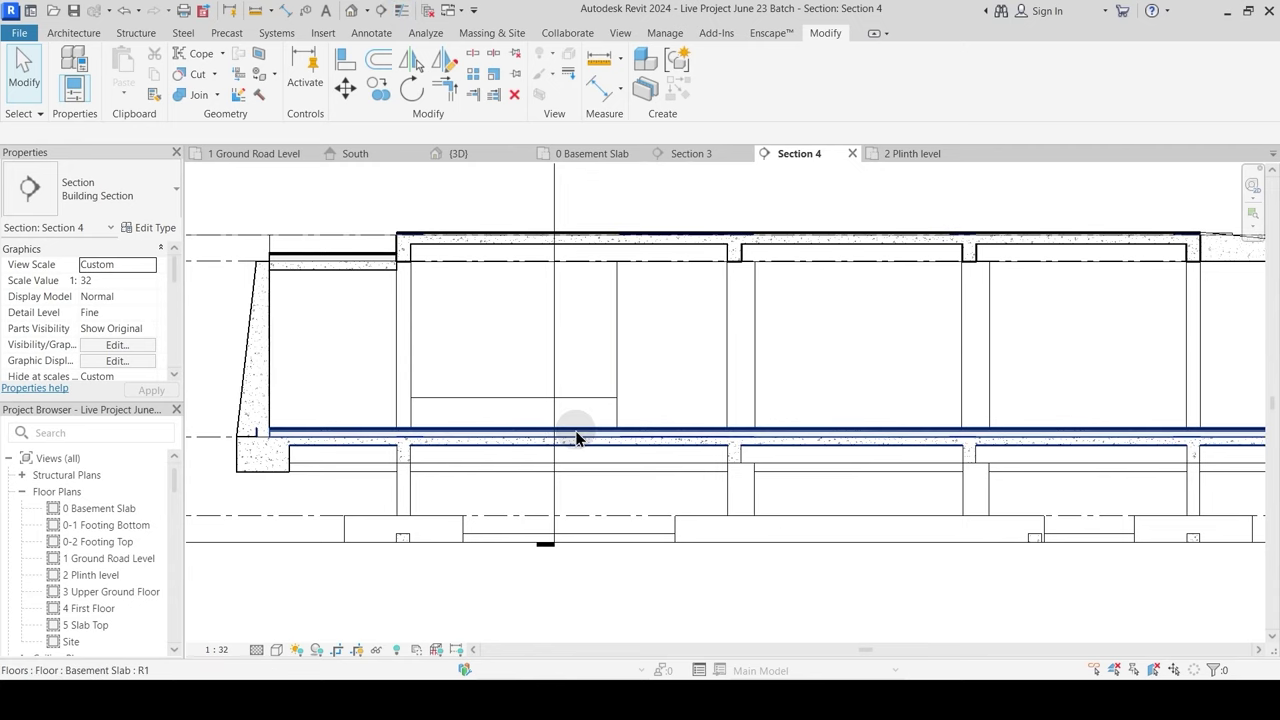
middle_click_drag(427, 407, 526, 434)
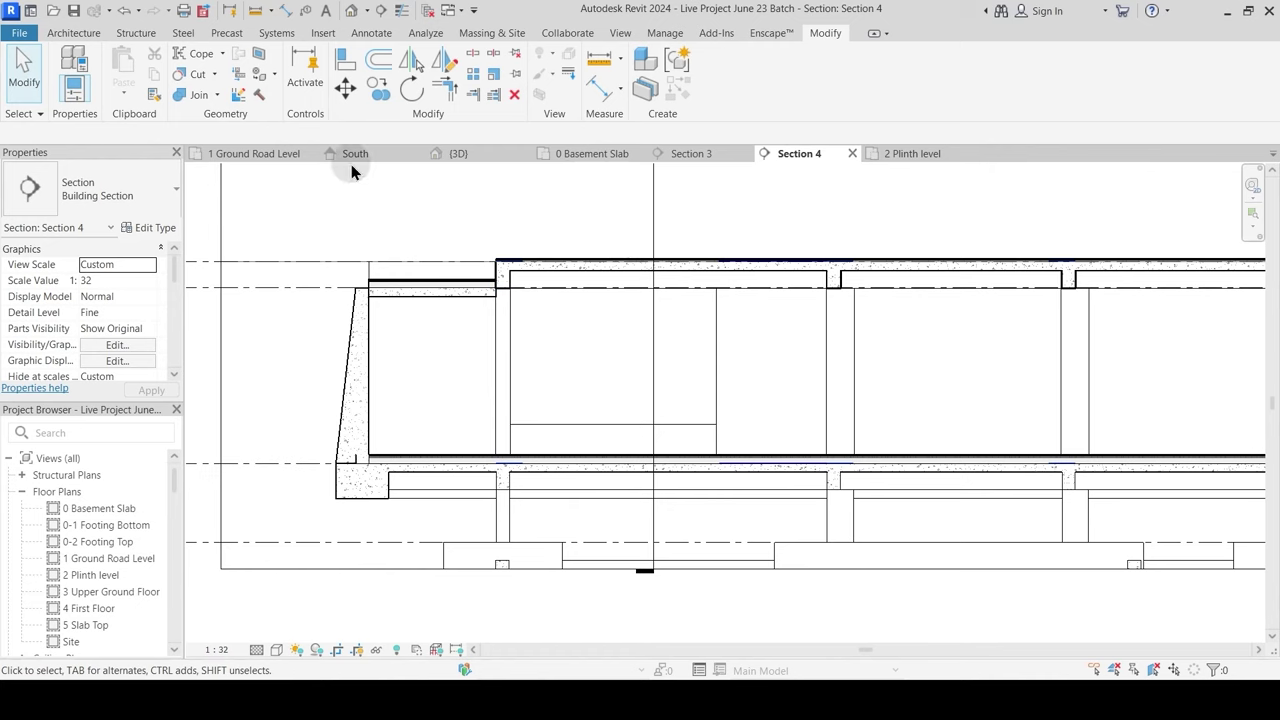
Step: Shift the Section 4 cut line left on Ground Road Level and review the updated section
left_click(255, 153)
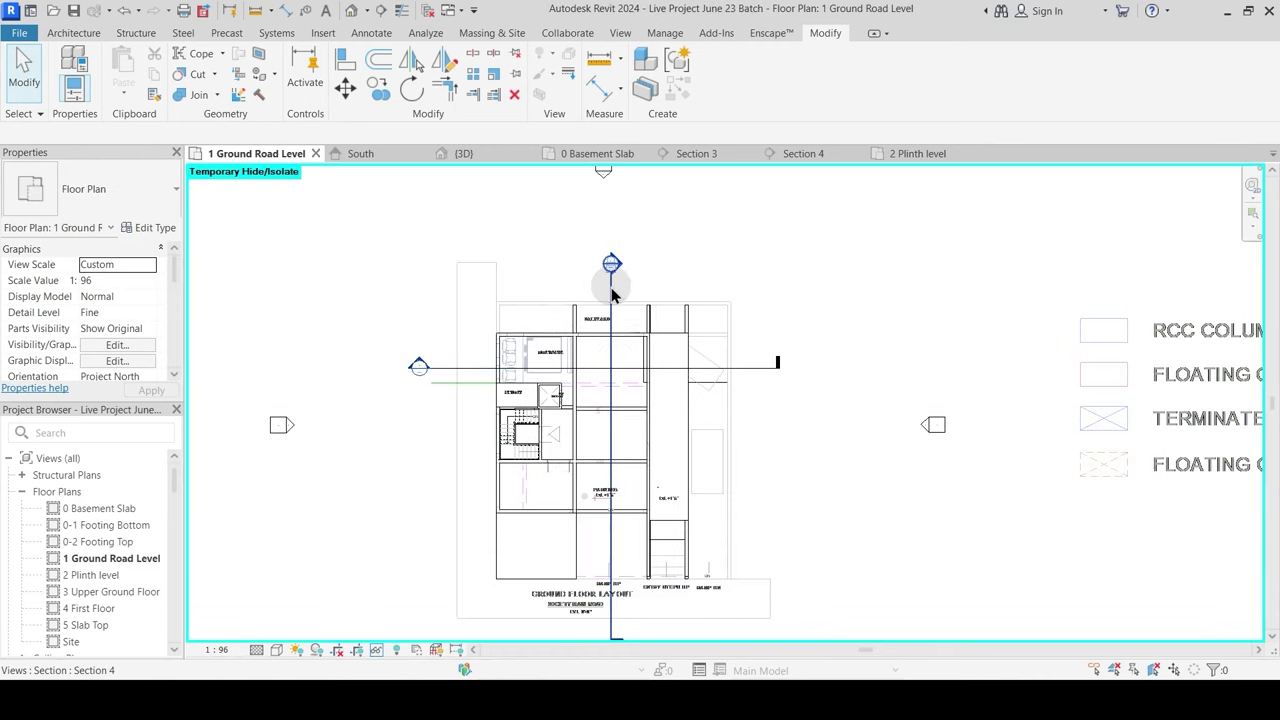
mouse_move(554, 287)
left_mouse_down()
mouse_move(540, 292)
mouse_move(566, 276)
left_mouse_up()
double_click(562, 272)
scroll(500, 512, "up", 3)
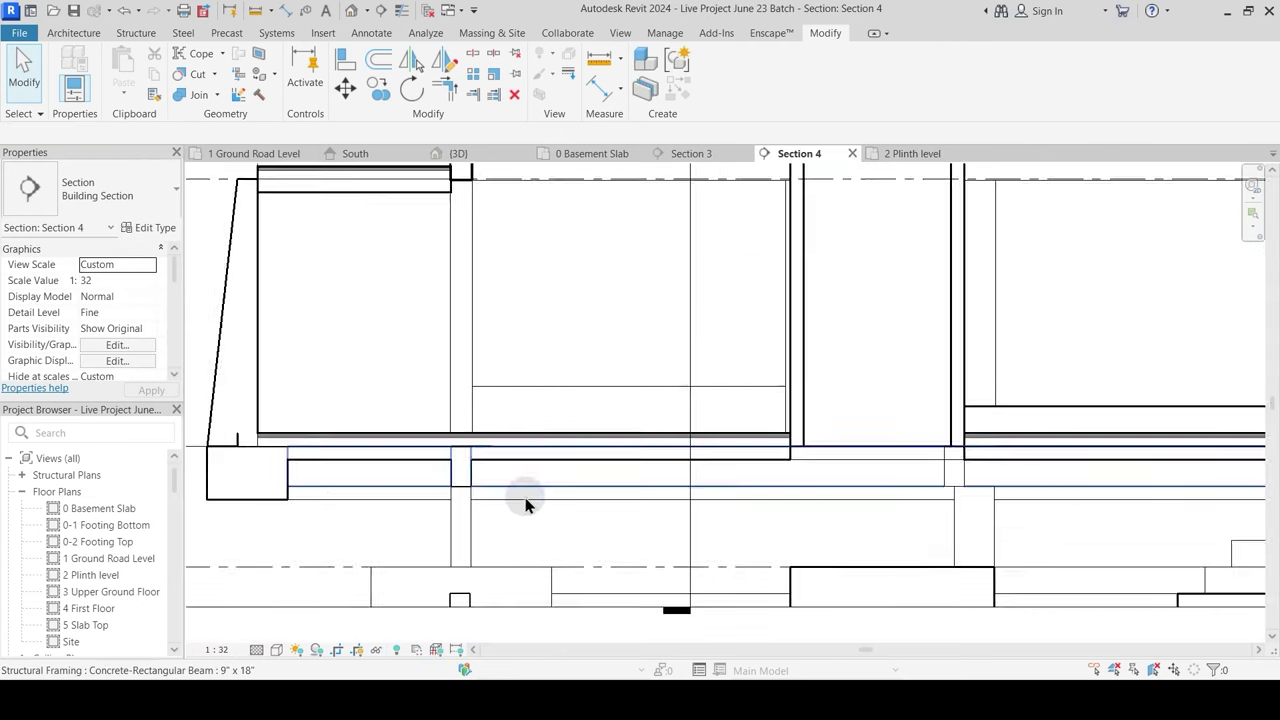
middle_click_drag(911, 514, 646, 543)
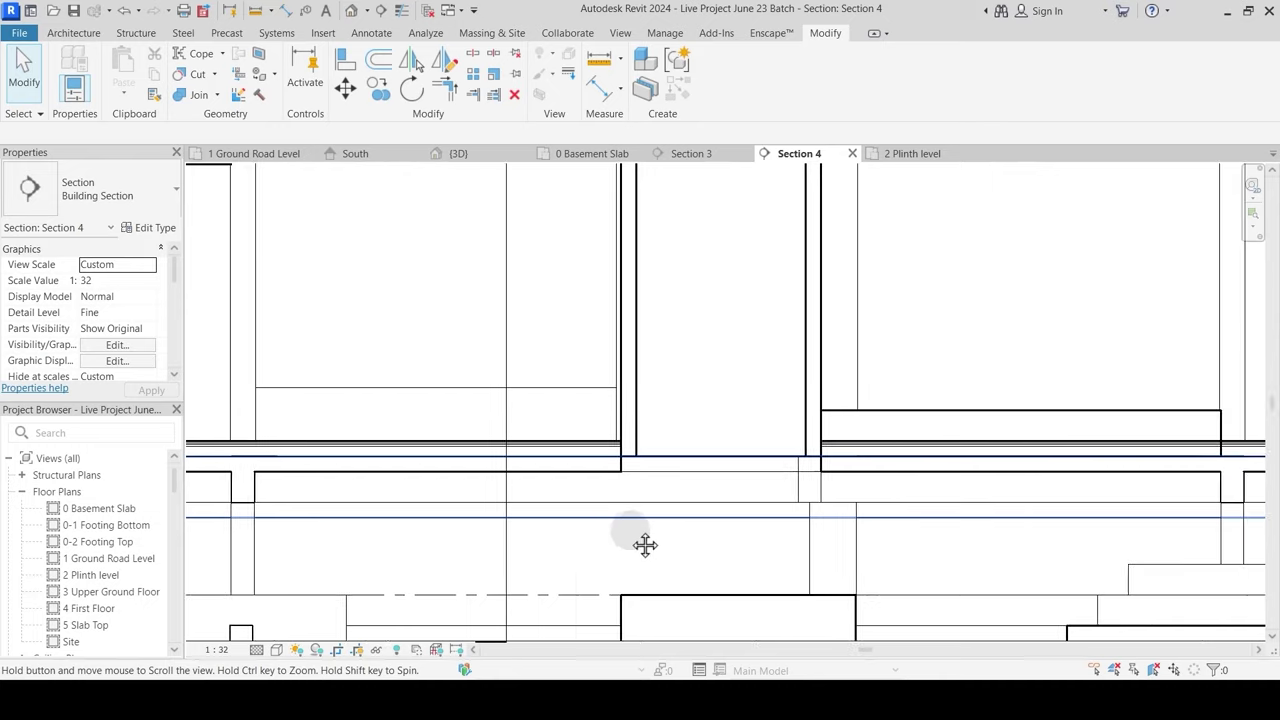
middle_click_drag(857, 523, 575, 530)
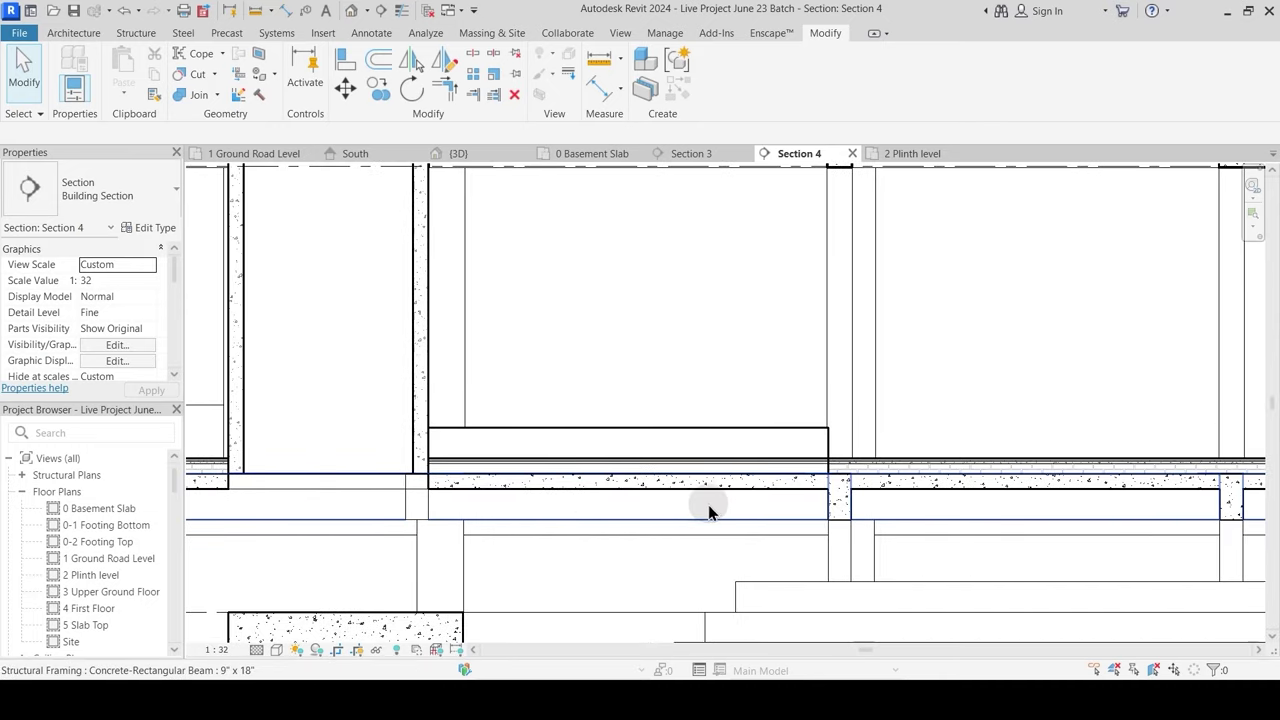
scroll(766, 558, "down", 4)
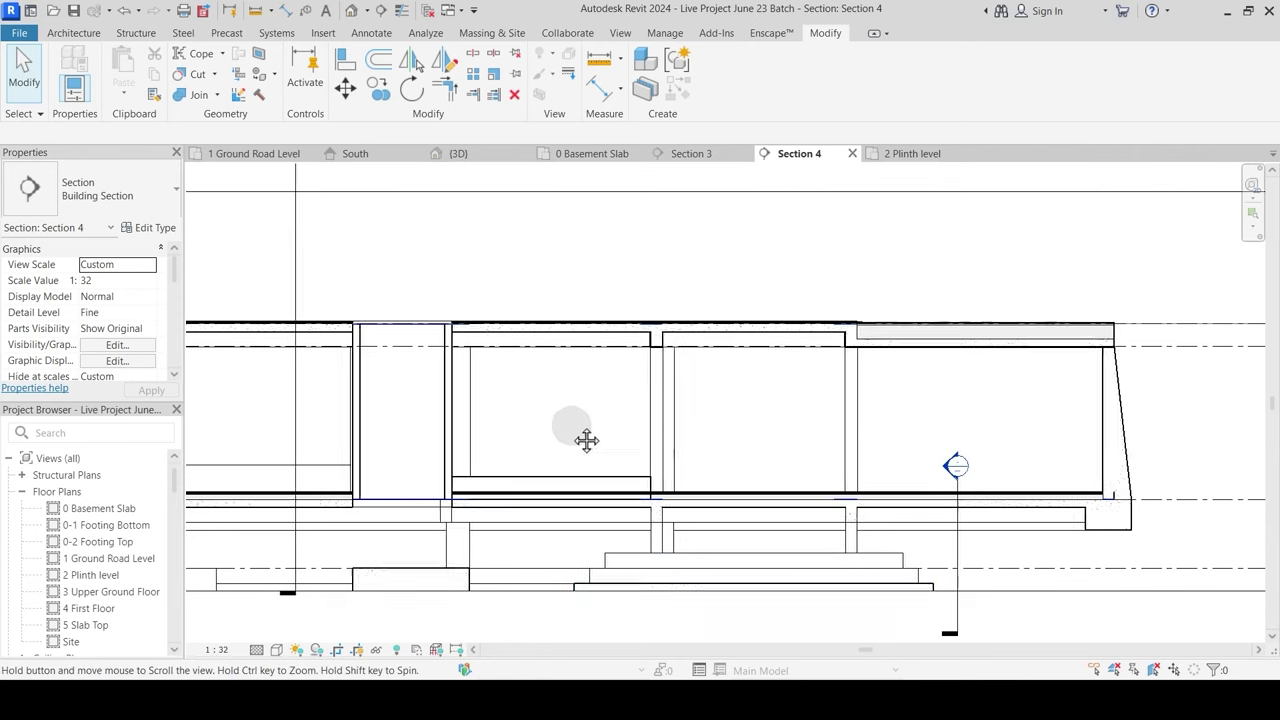
middle_click_drag(586, 437, 909, 440)
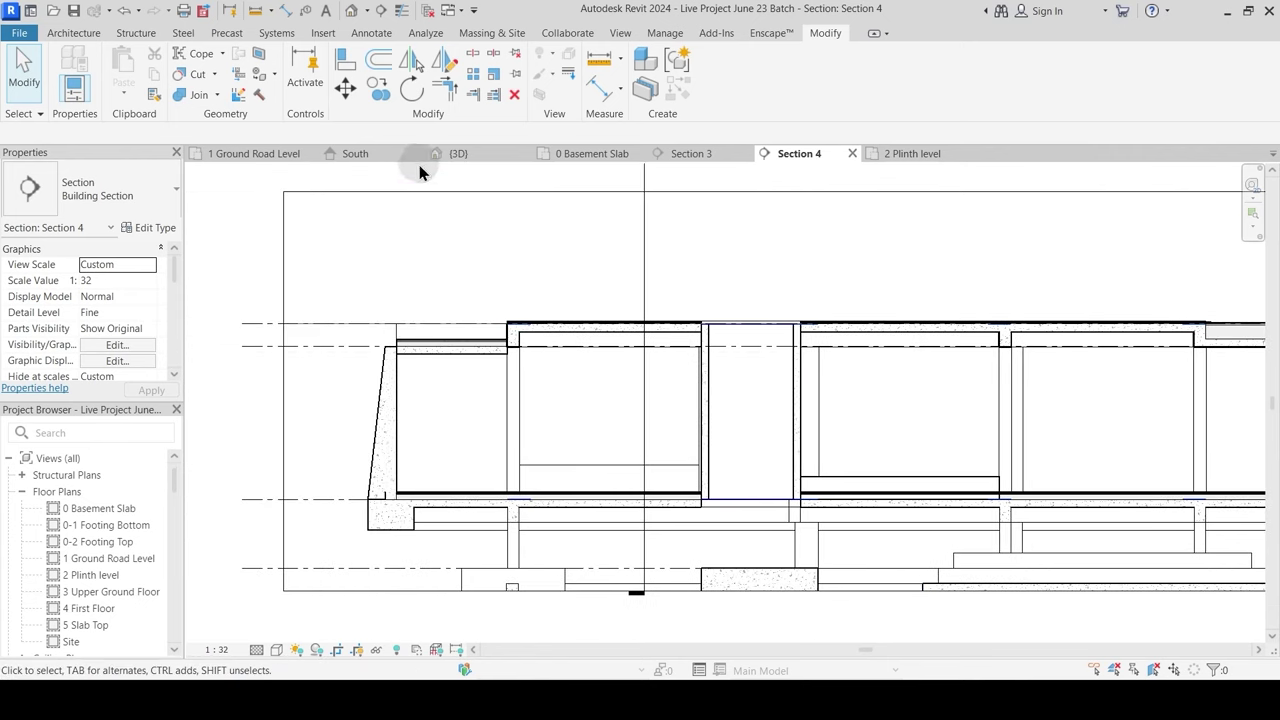
Step: Move the Section 3 cut line up across the backyard and open the Section 3 view
left_click(275, 153)
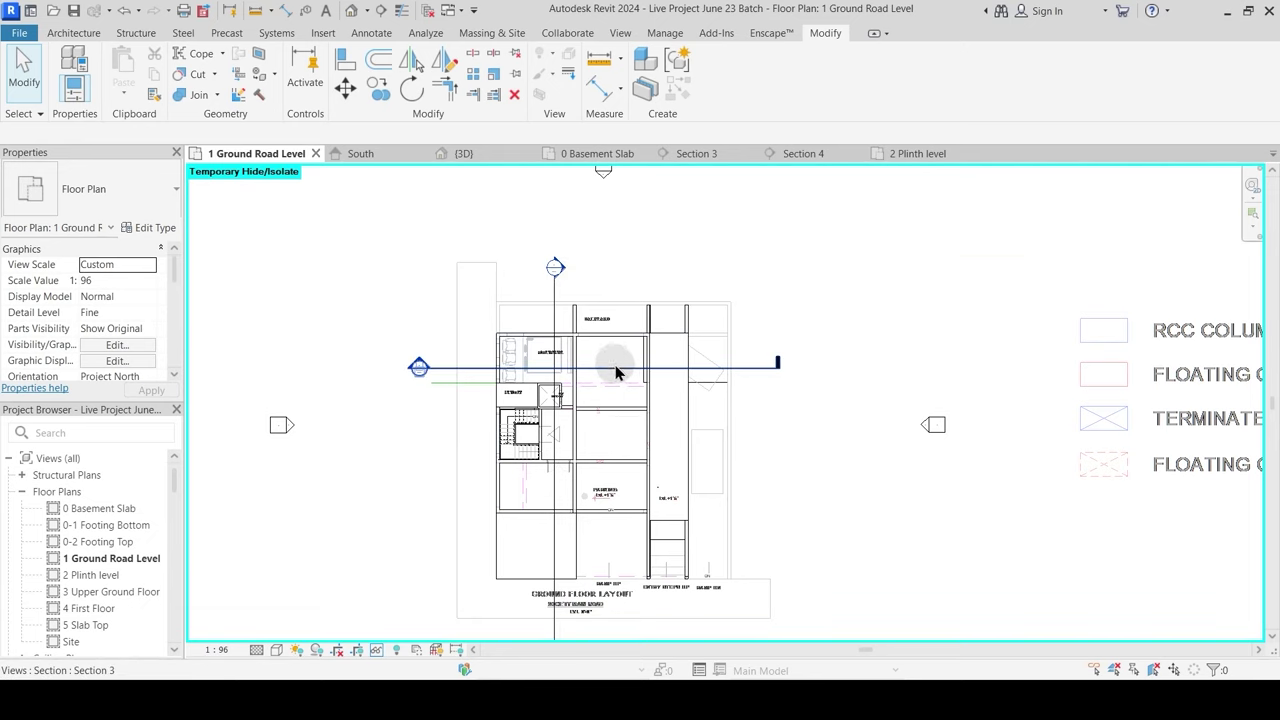
scroll(610, 380, "up", 2)
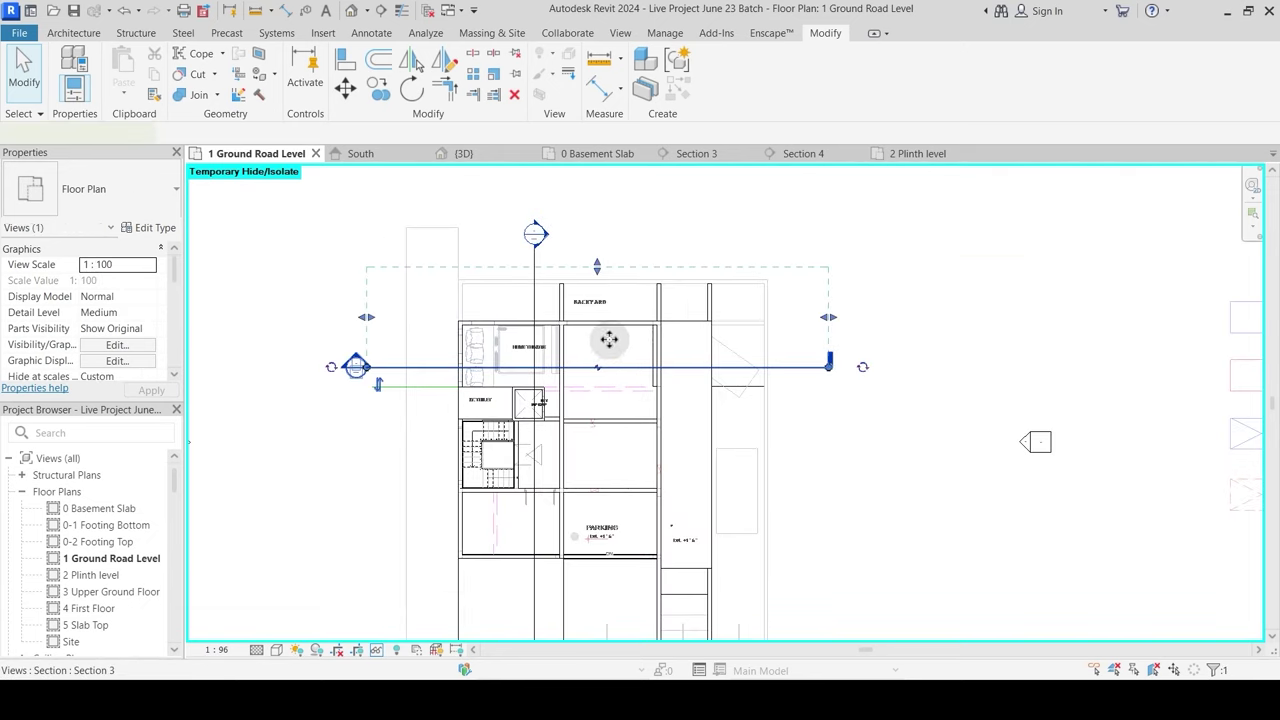
left_click_drag(609, 339, 623, 308)
left_click(438, 332)
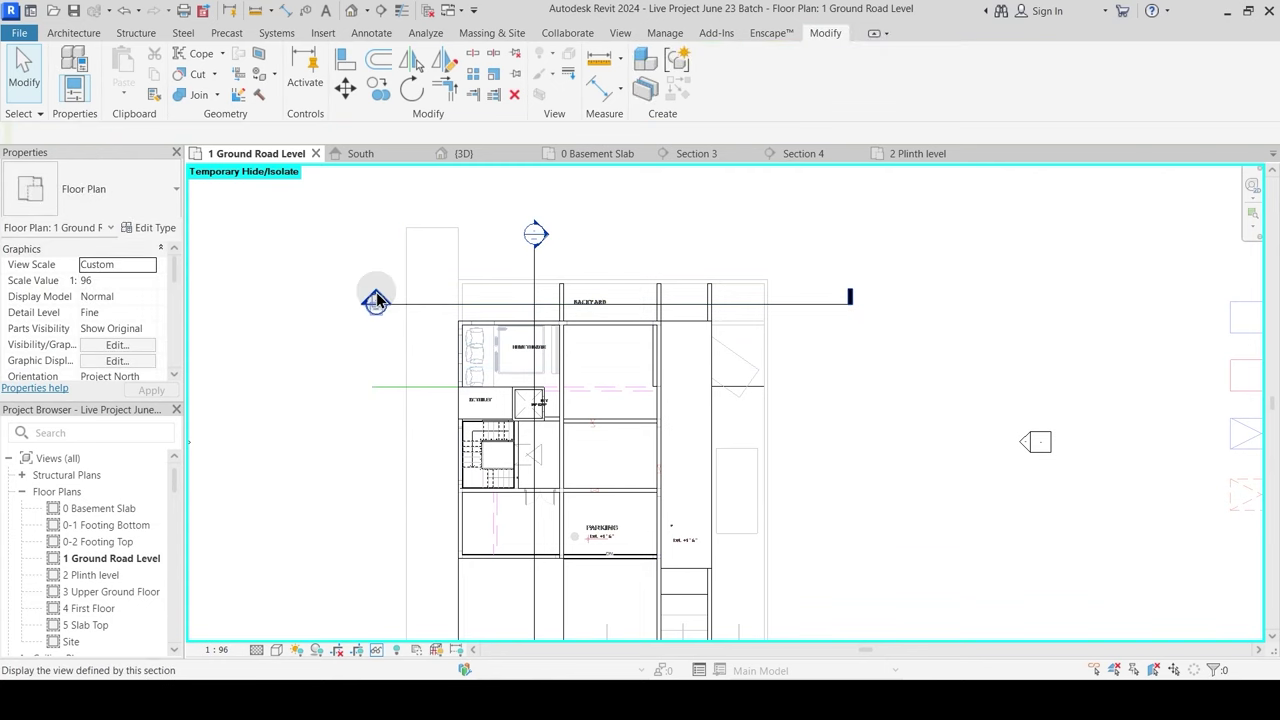
double_click(376, 297)
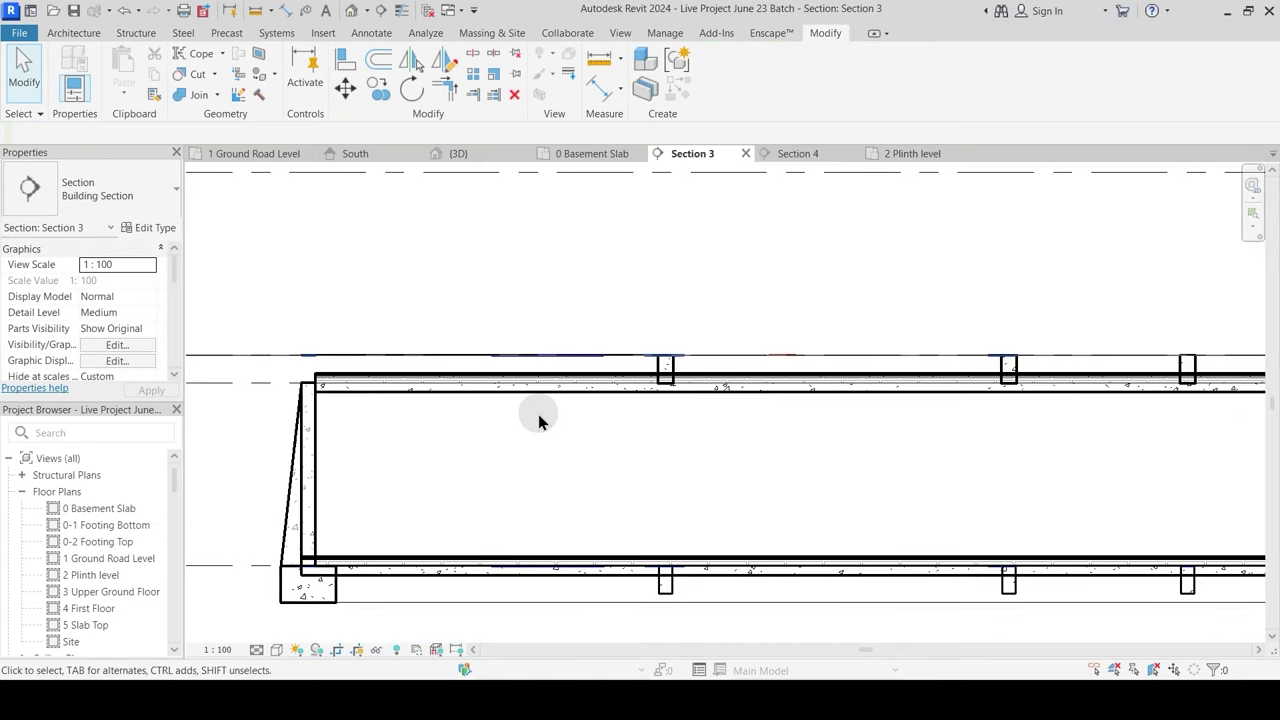
Step: Turn on Thin Lines and join the tapered wedge with the left retaining wall
middle_click_drag(497, 457, 549, 391)
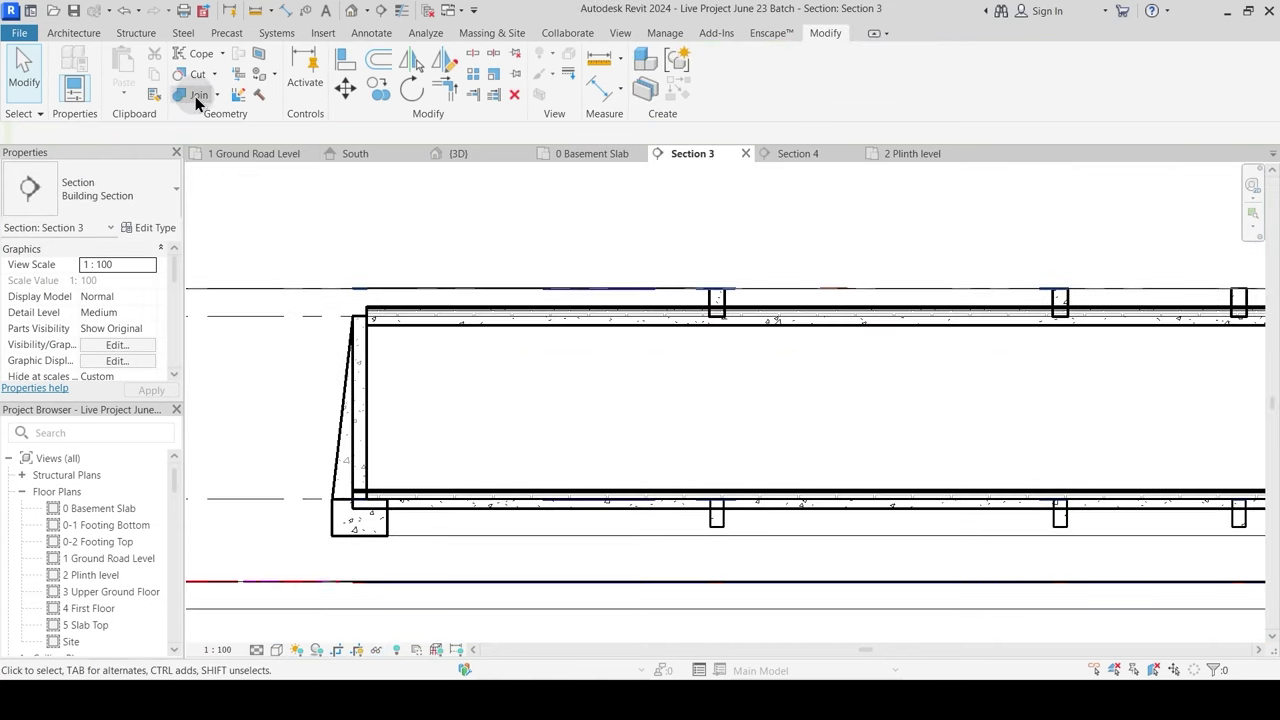
left_click(197, 100)
scroll(378, 490, "up", 2)
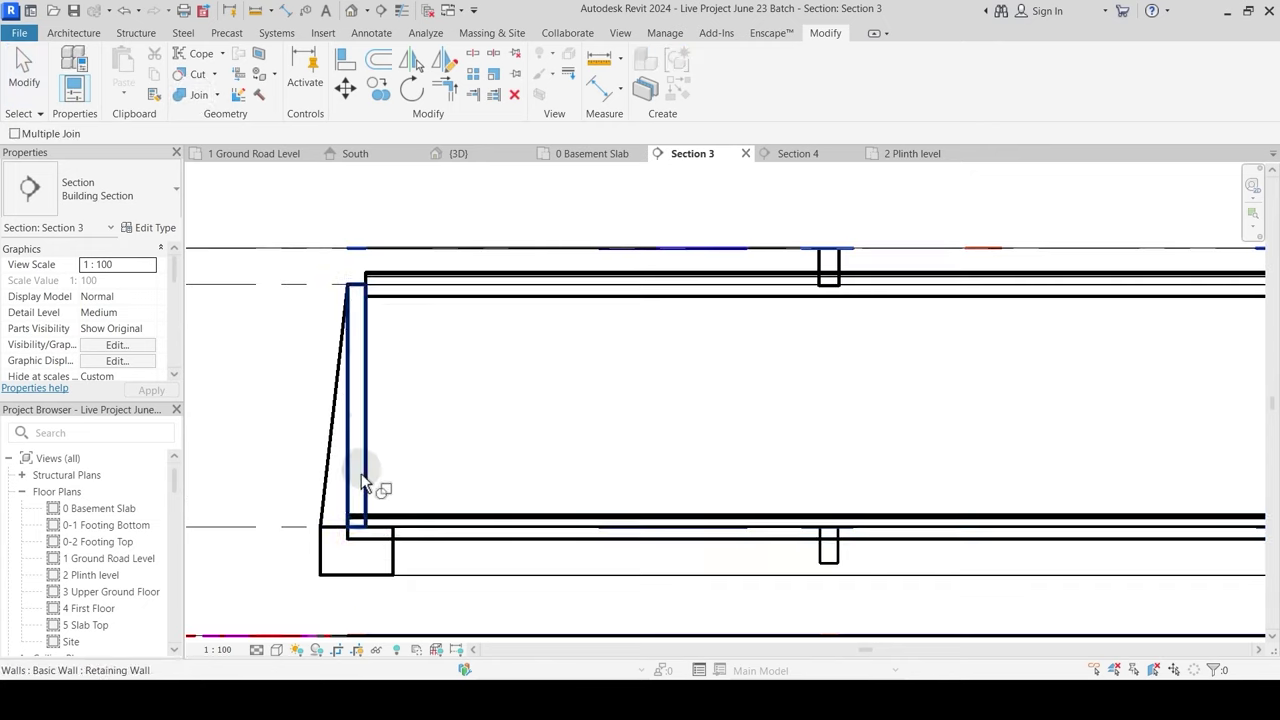
left_click(380, 10)
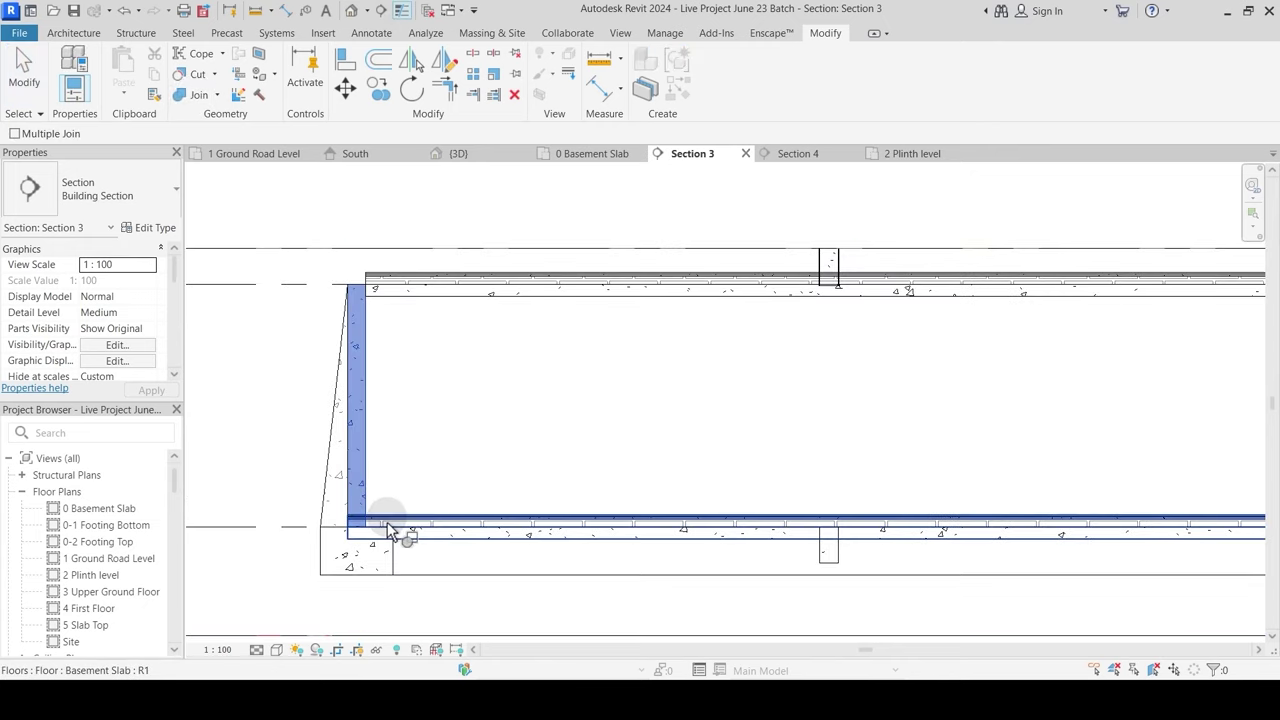
left_click(343, 484)
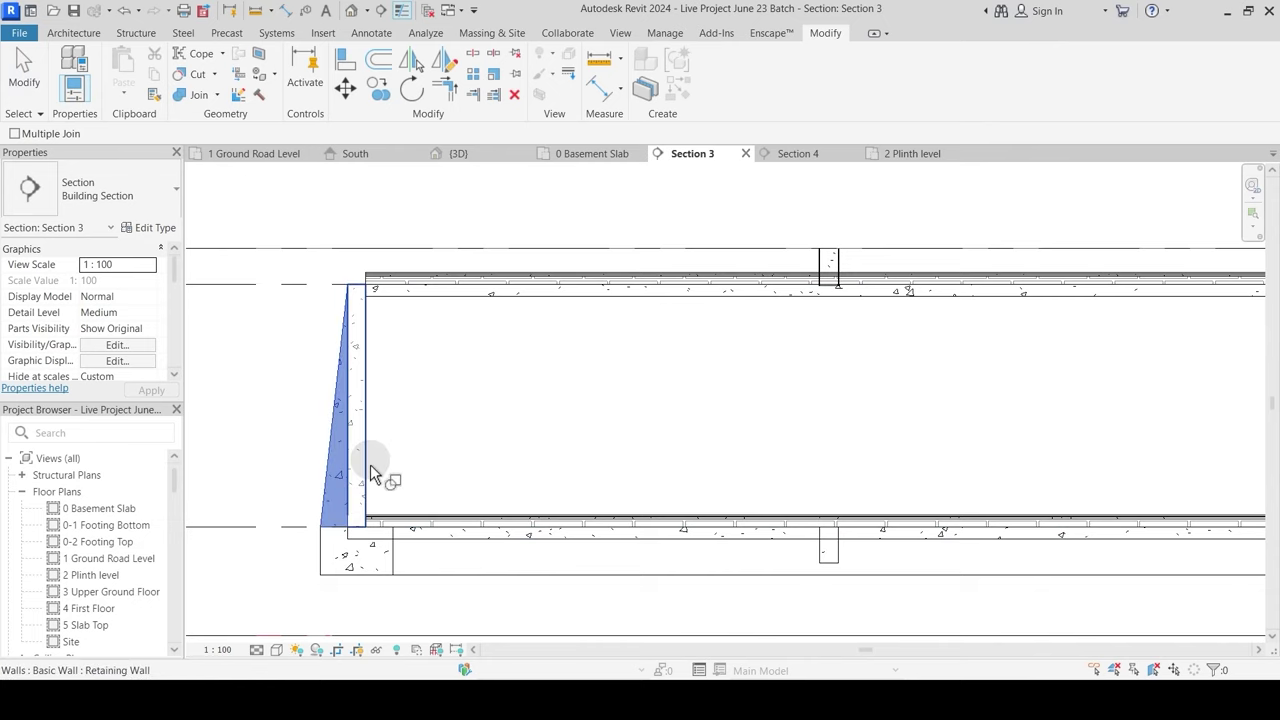
left_click(368, 472)
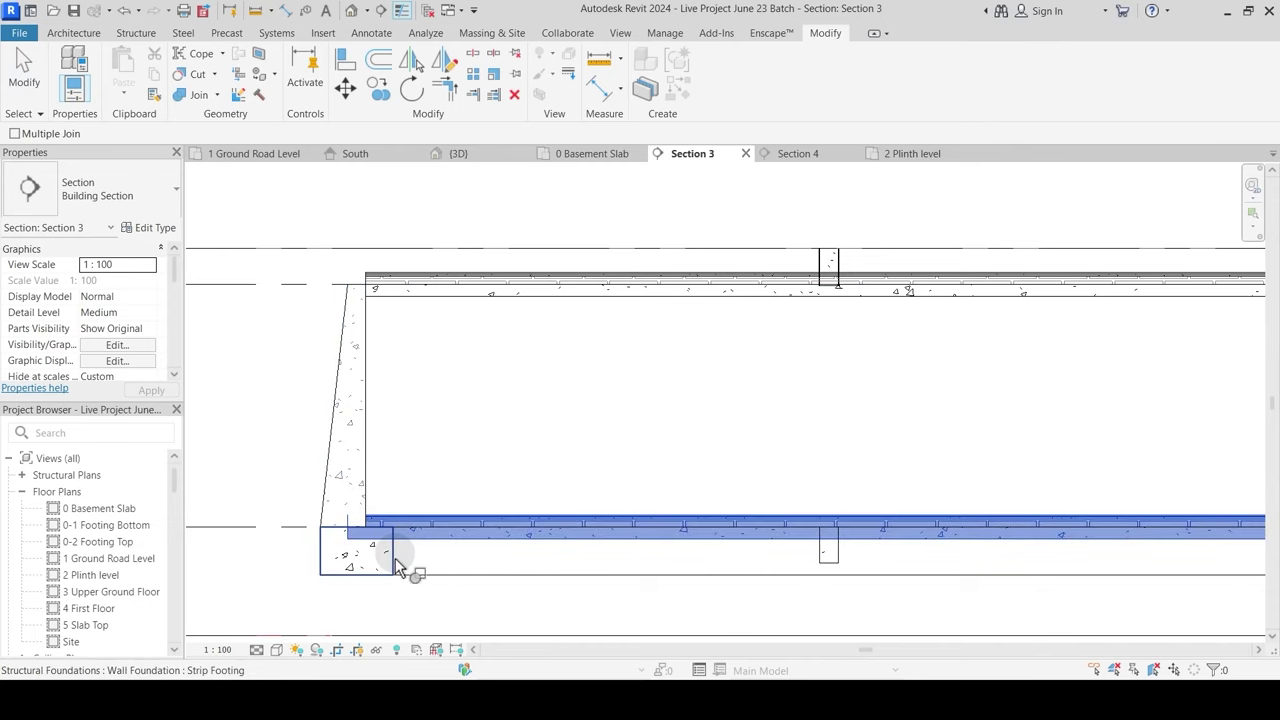
Step: Join the three beams beneath with the basement slab
middle_click_drag(520, 585, 585, 545)
left_click(574, 524)
left_click(625, 506)
middle_click_drag(850, 532, 389, 524)
left_click(566, 512)
left_click(575, 505)
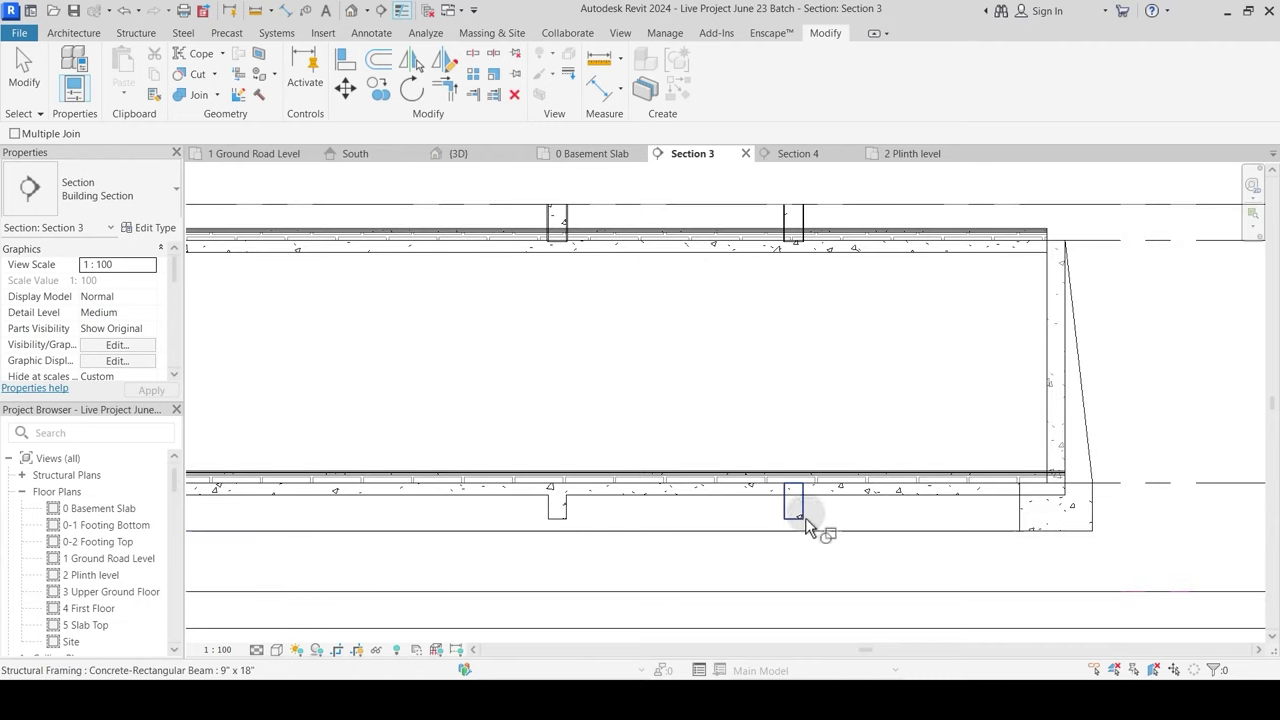
left_click(820, 531)
left_click(834, 506)
Step: Join the basement slab, right retaining wall and strip footing to one another
middle_click_drag(913, 549, 826, 540)
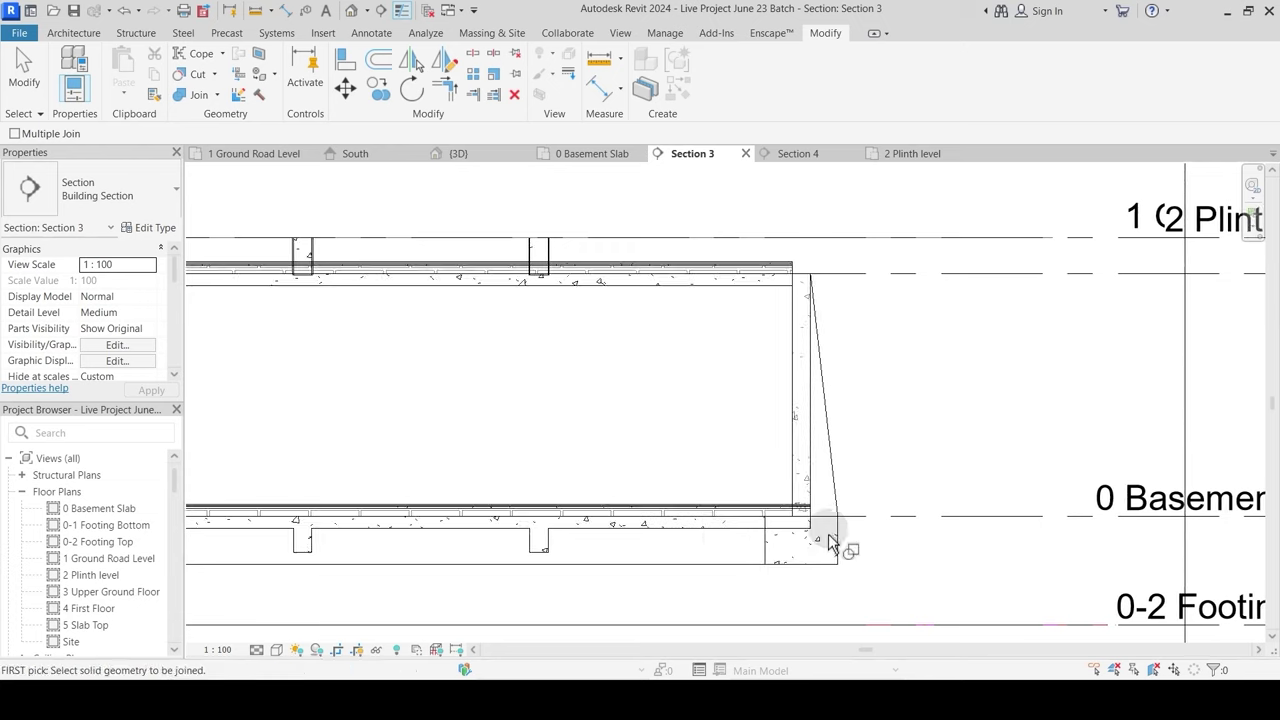
left_click(748, 516)
left_click(800, 457)
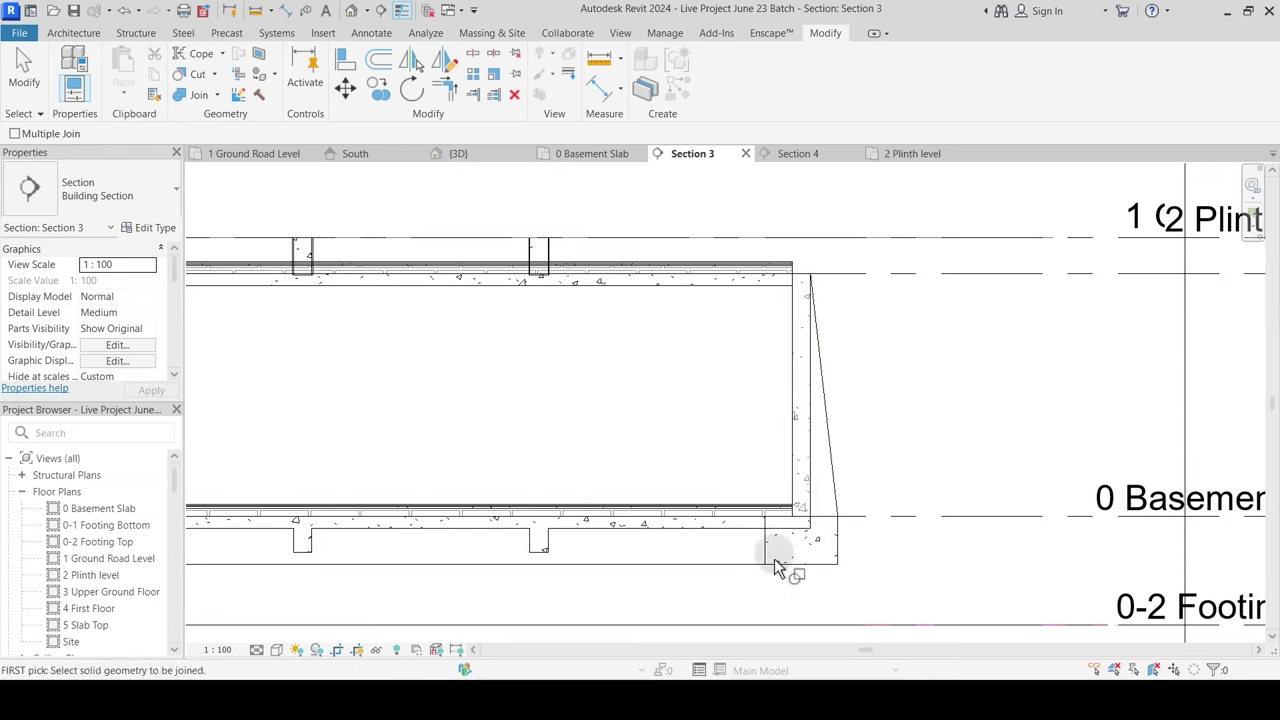
left_click(755, 545)
left_click(774, 555)
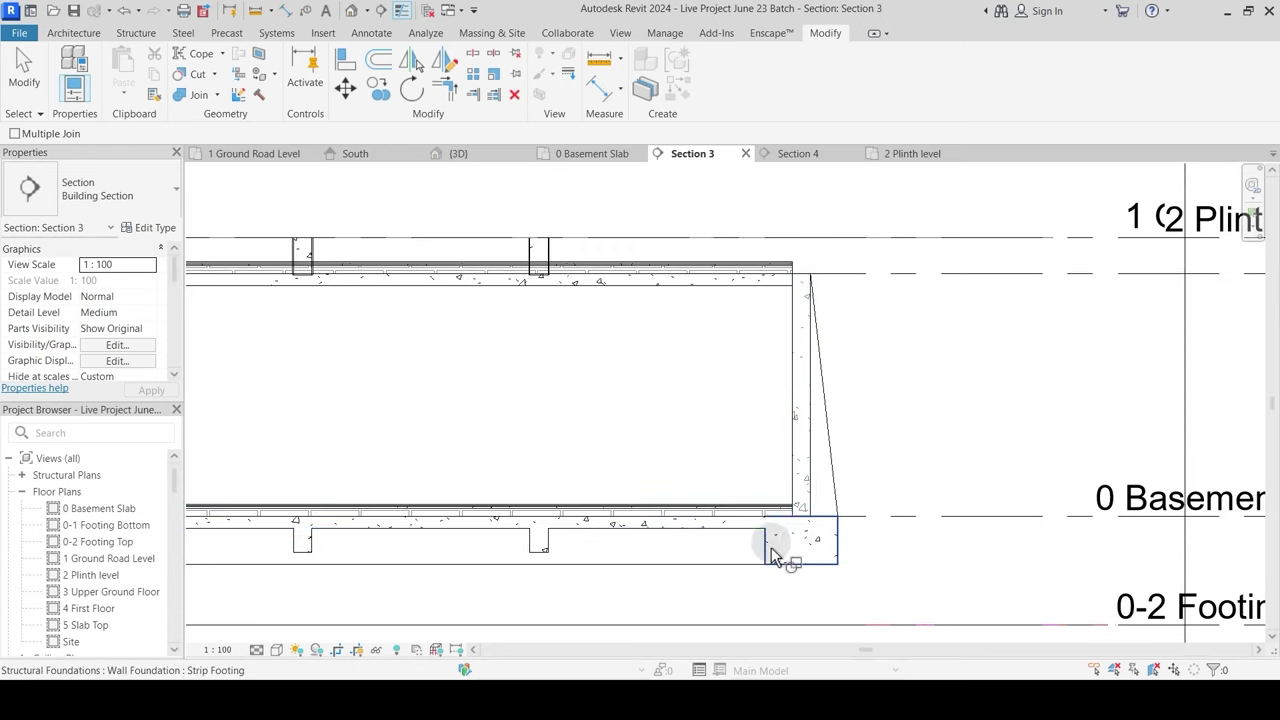
left_click(829, 511)
left_click(830, 467)
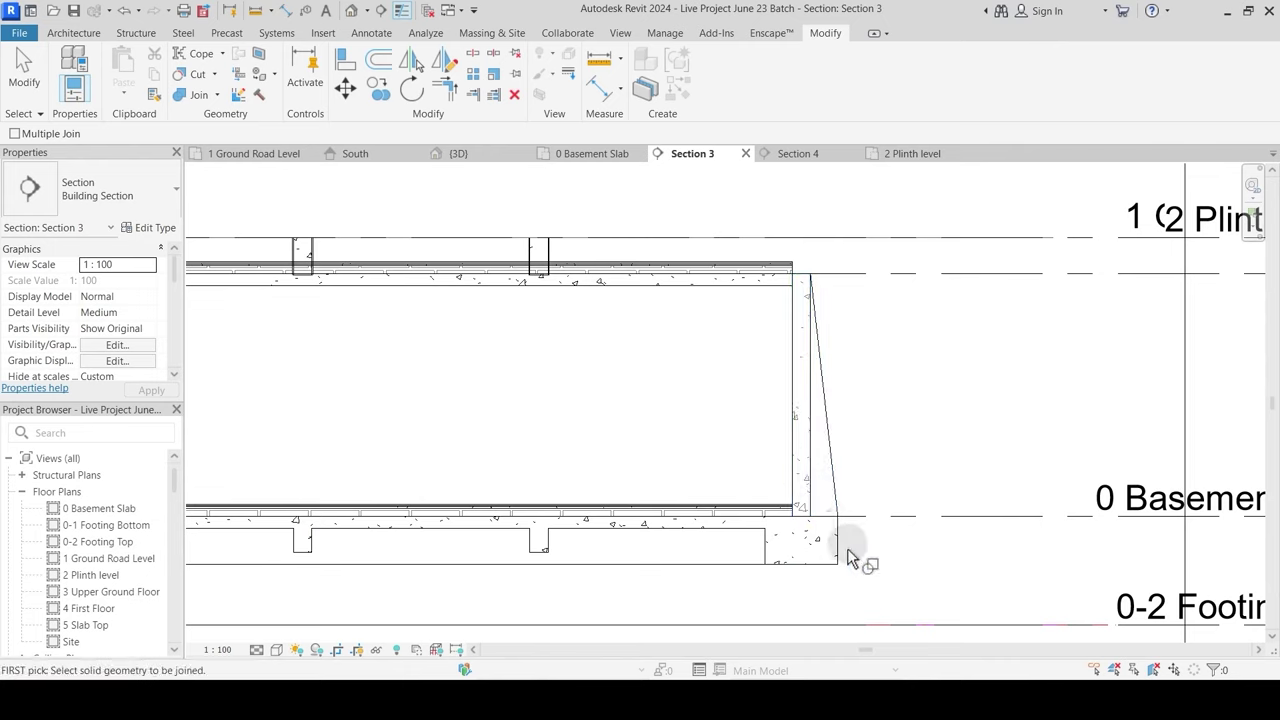
left_click(836, 552)
left_click(812, 445)
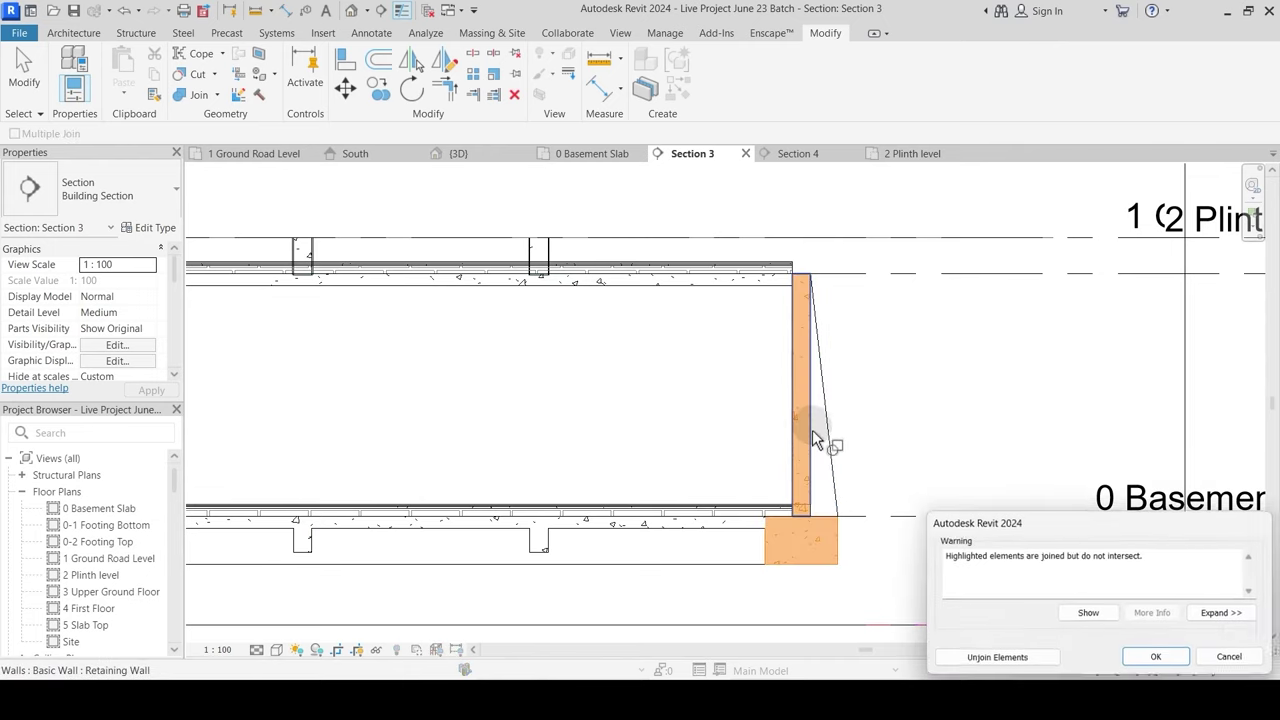
key("Escape")
key("Escape")
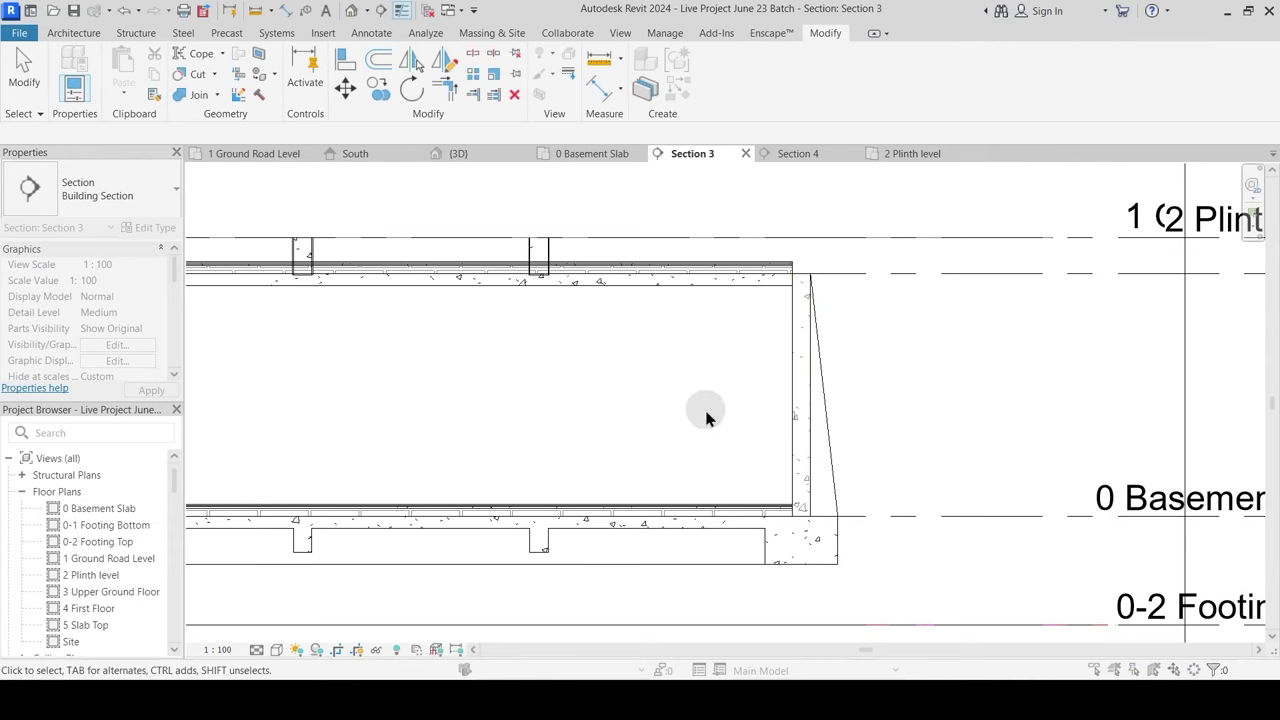
middle_click_drag(706, 414, 796, 453)
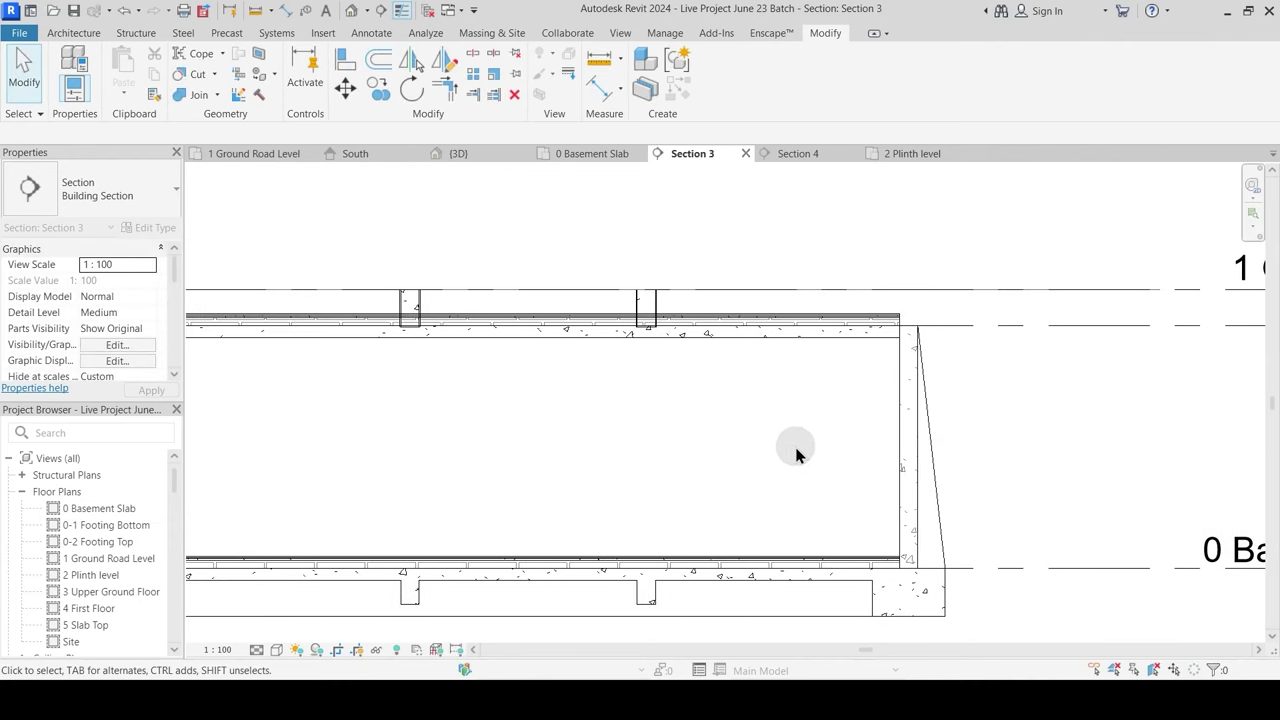
left_click(190, 94)
left_click(679, 323)
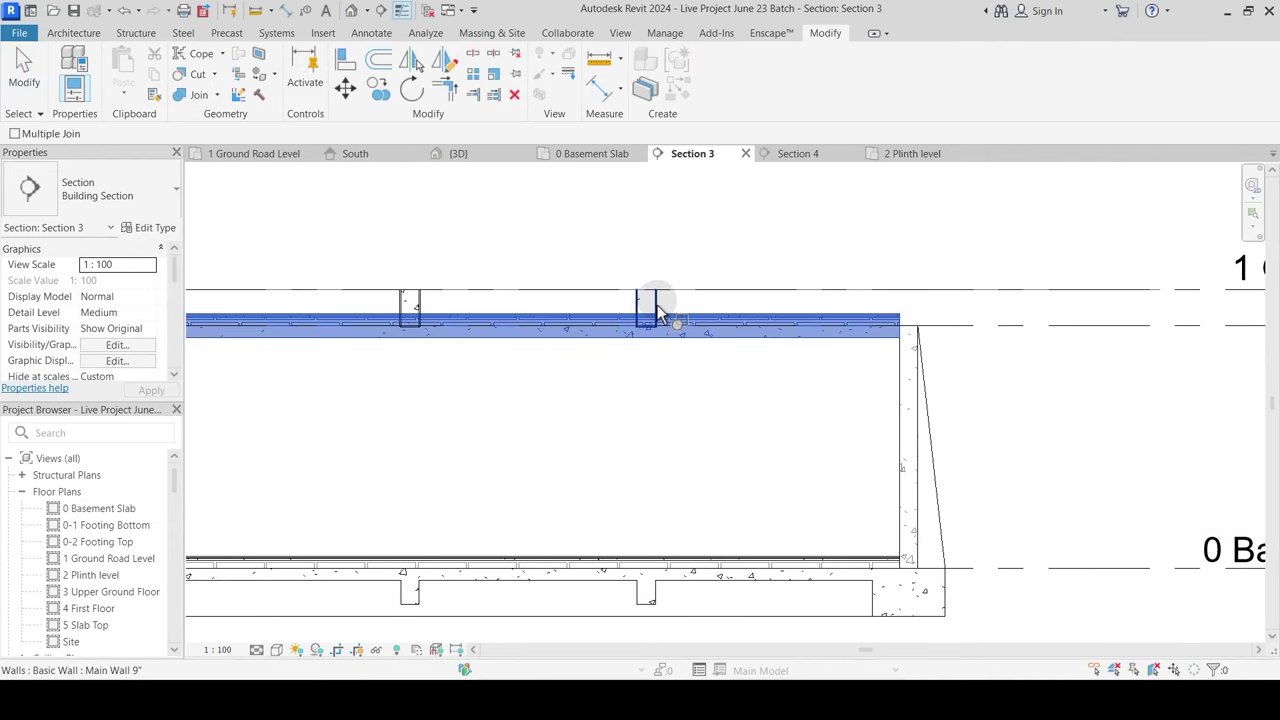
scroll(763, 416, "down", 3)
key("Escape")
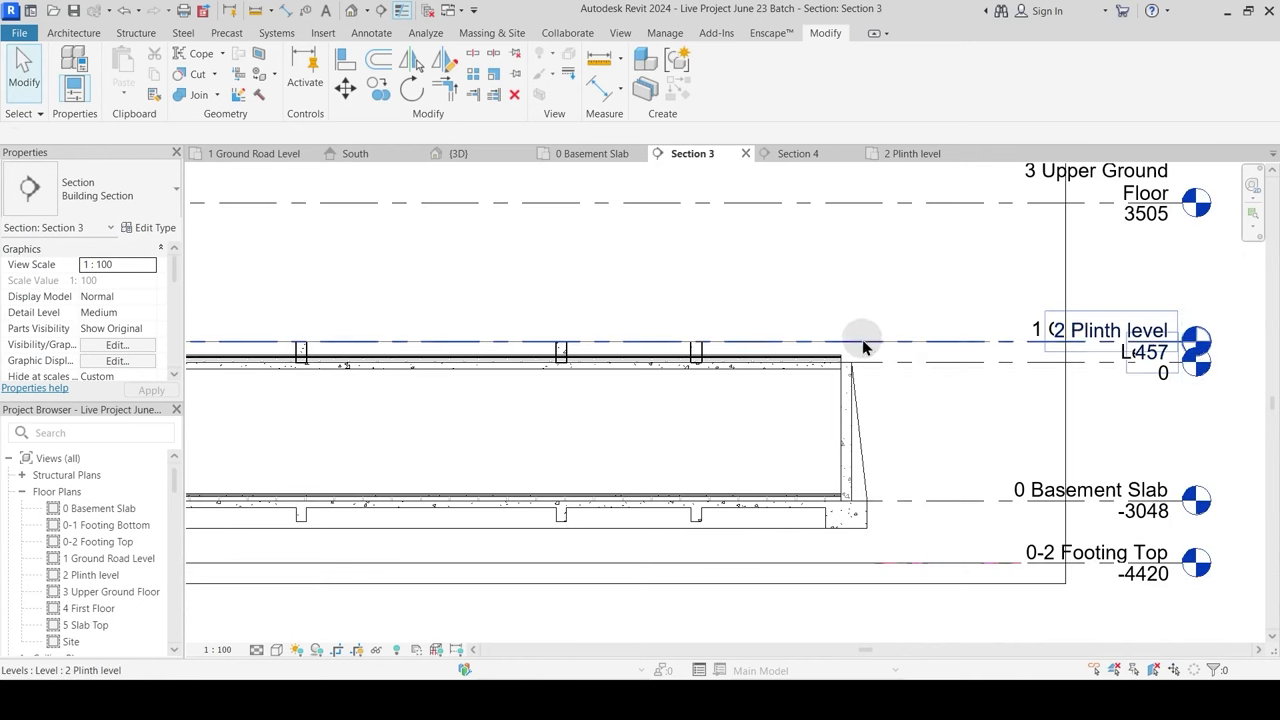
left_click(857, 343)
scroll(729, 434, "up", 3)
key("Escape")
scroll(693, 476, "down", 3)
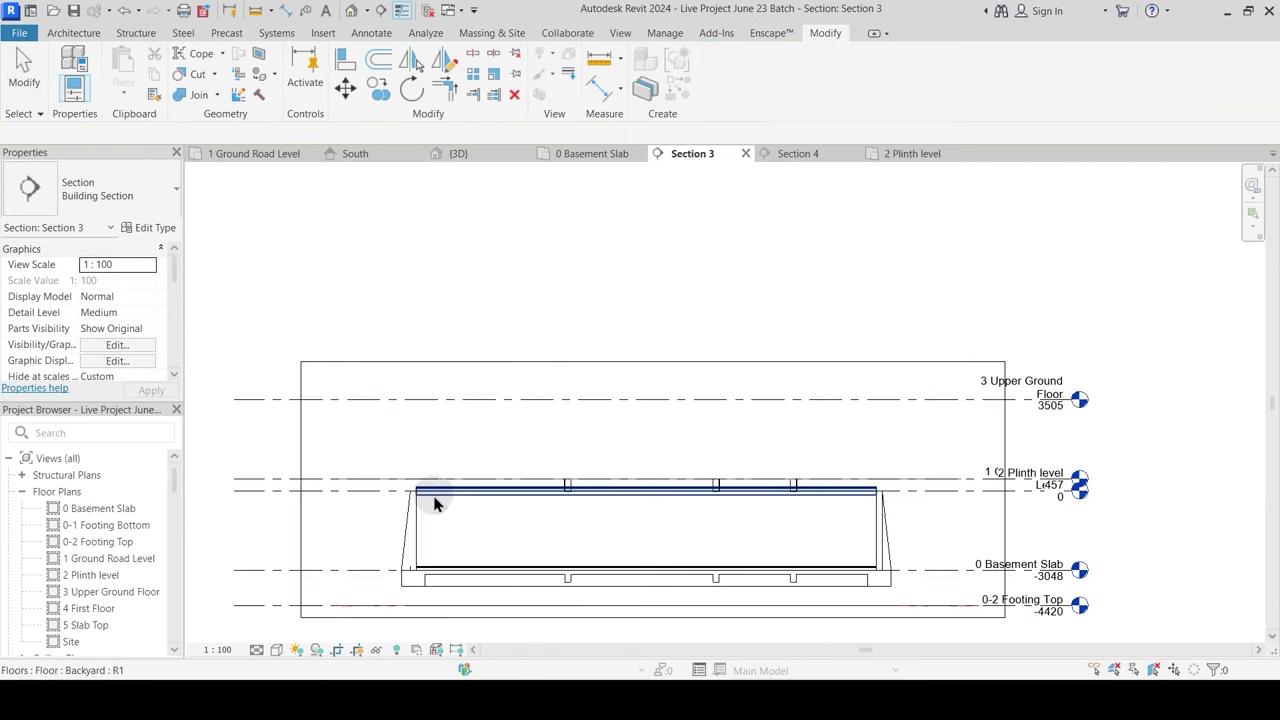
left_click(497, 476)
scroll(566, 500, "up", 5)
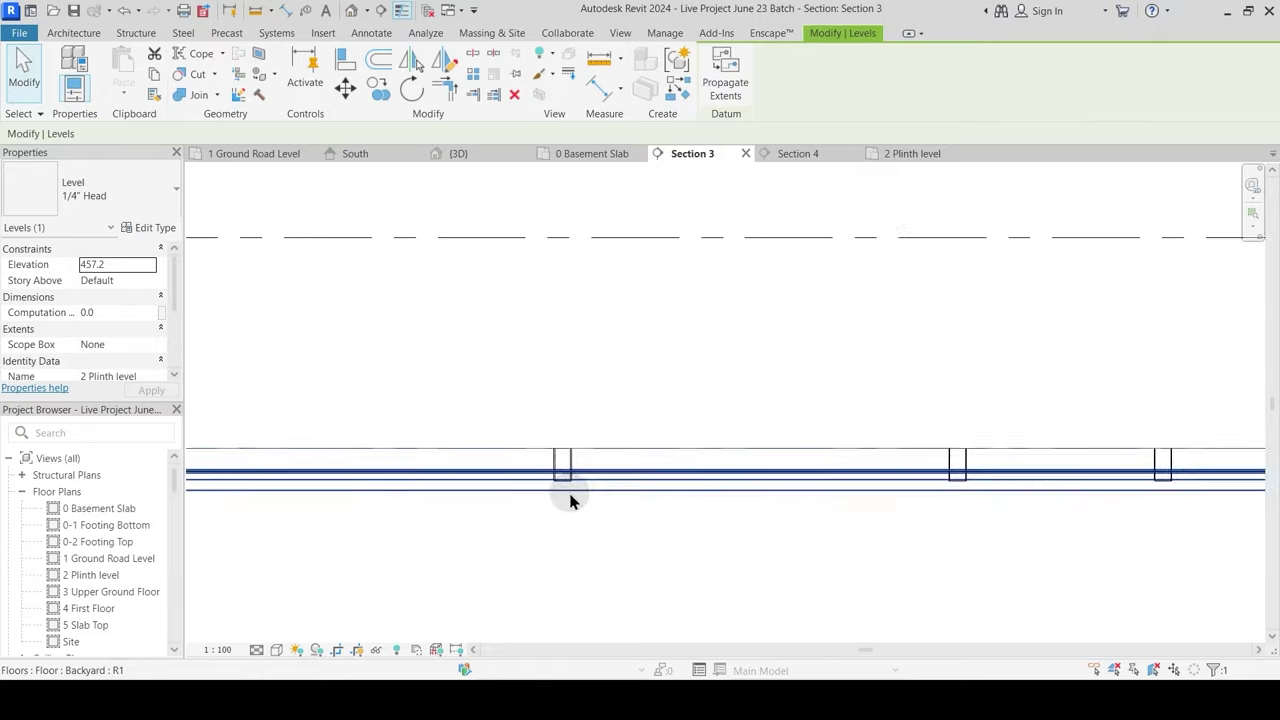
scroll(540, 480, "down", 4)
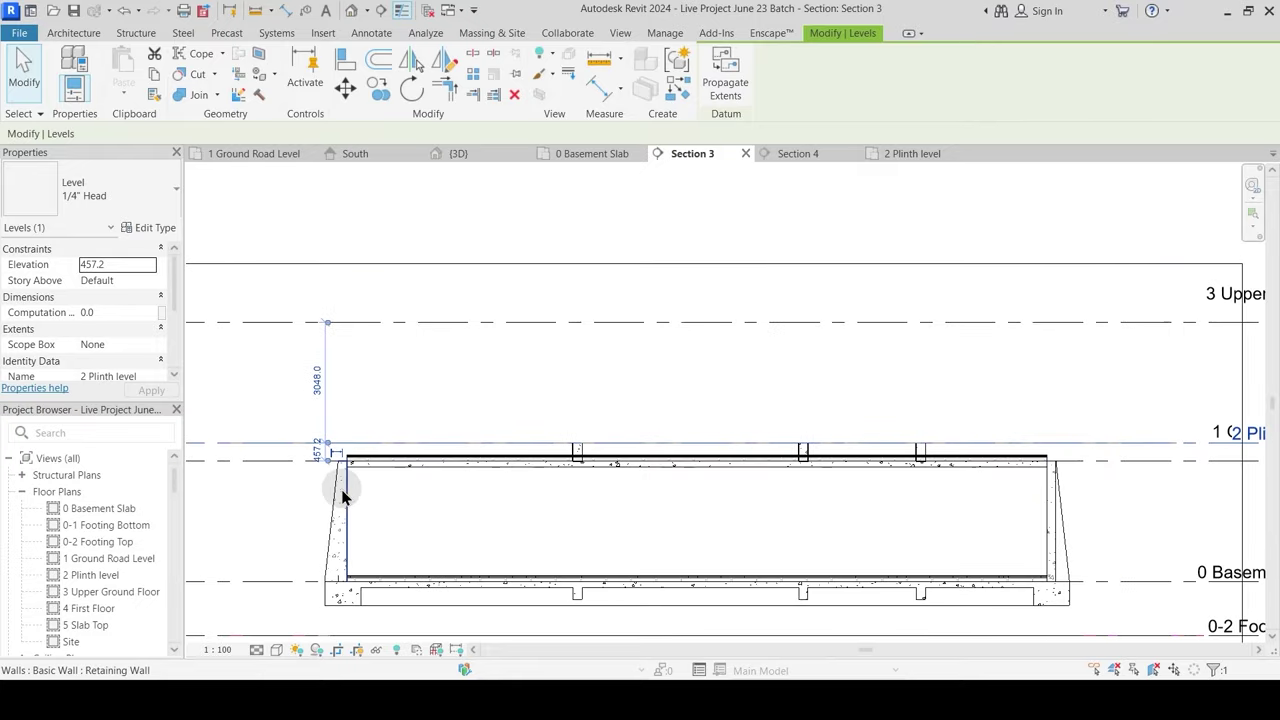
scroll(400, 490, "up", 4)
scroll(504, 499, "up", 1)
middle_click_drag(848, 474, 706, 488)
key("Escape")
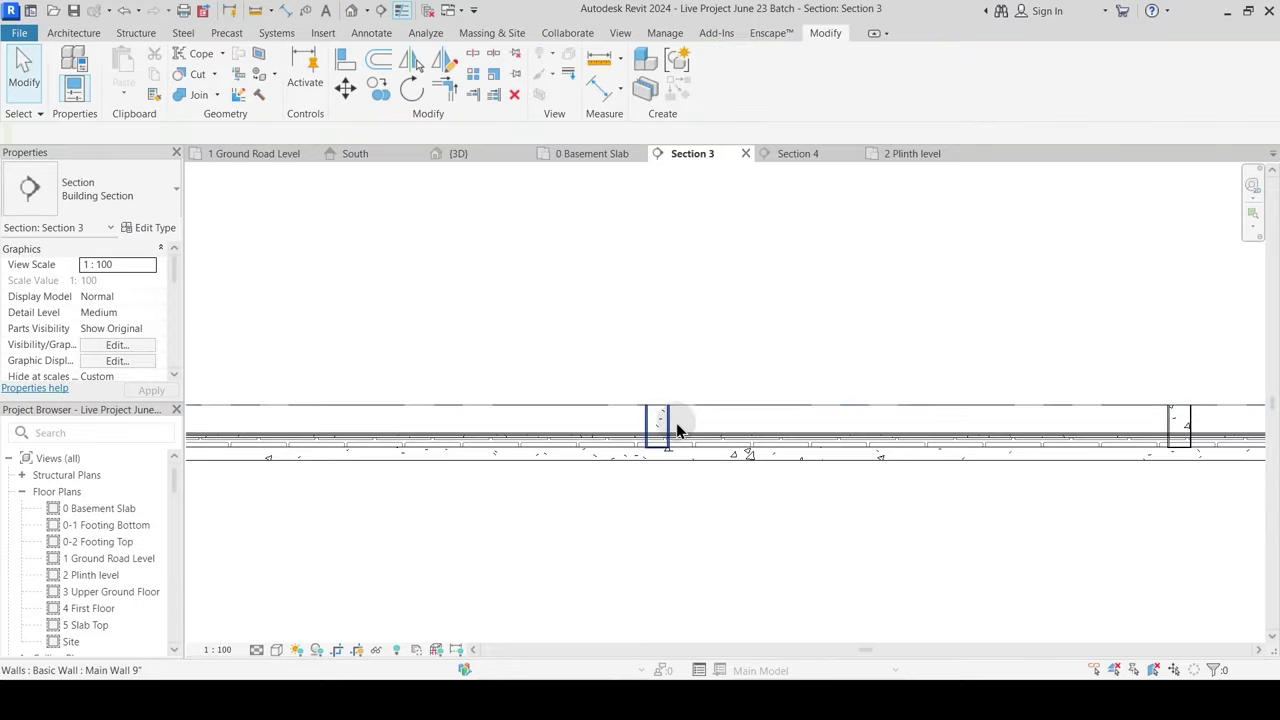
left_click(674, 428)
left_click(714, 495)
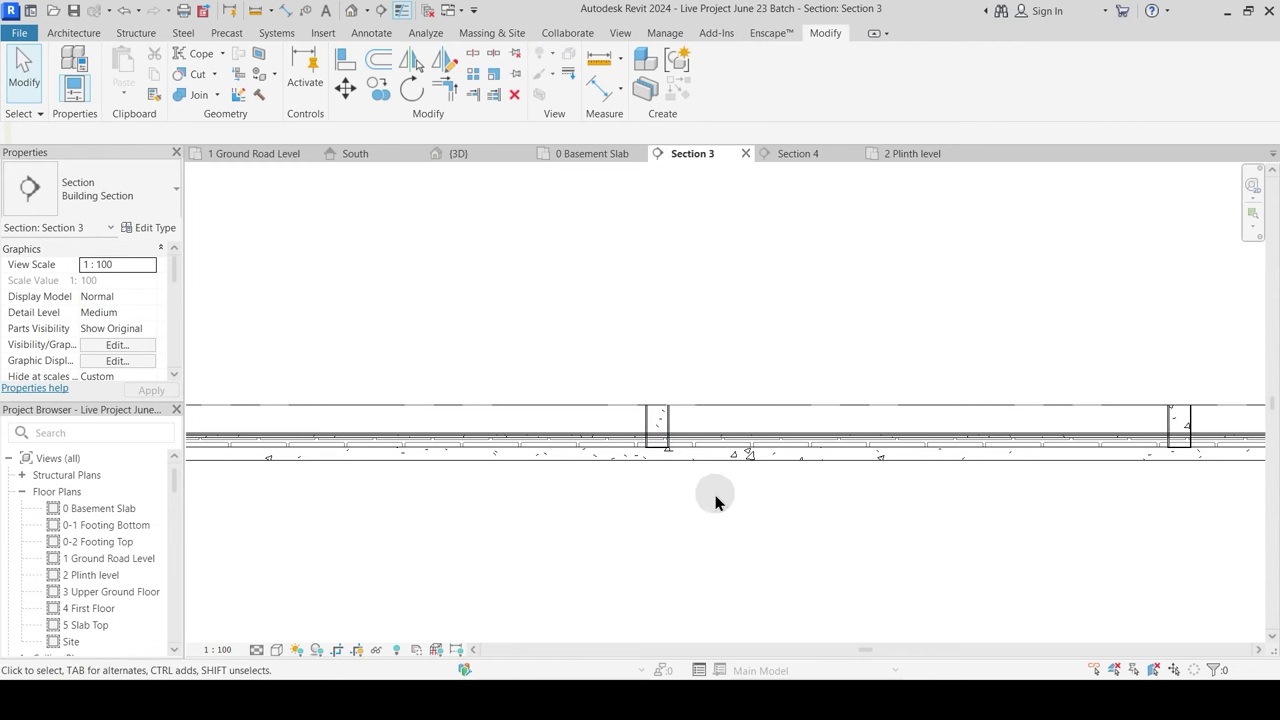
scroll(697, 513, "up", 3)
left_click(726, 470)
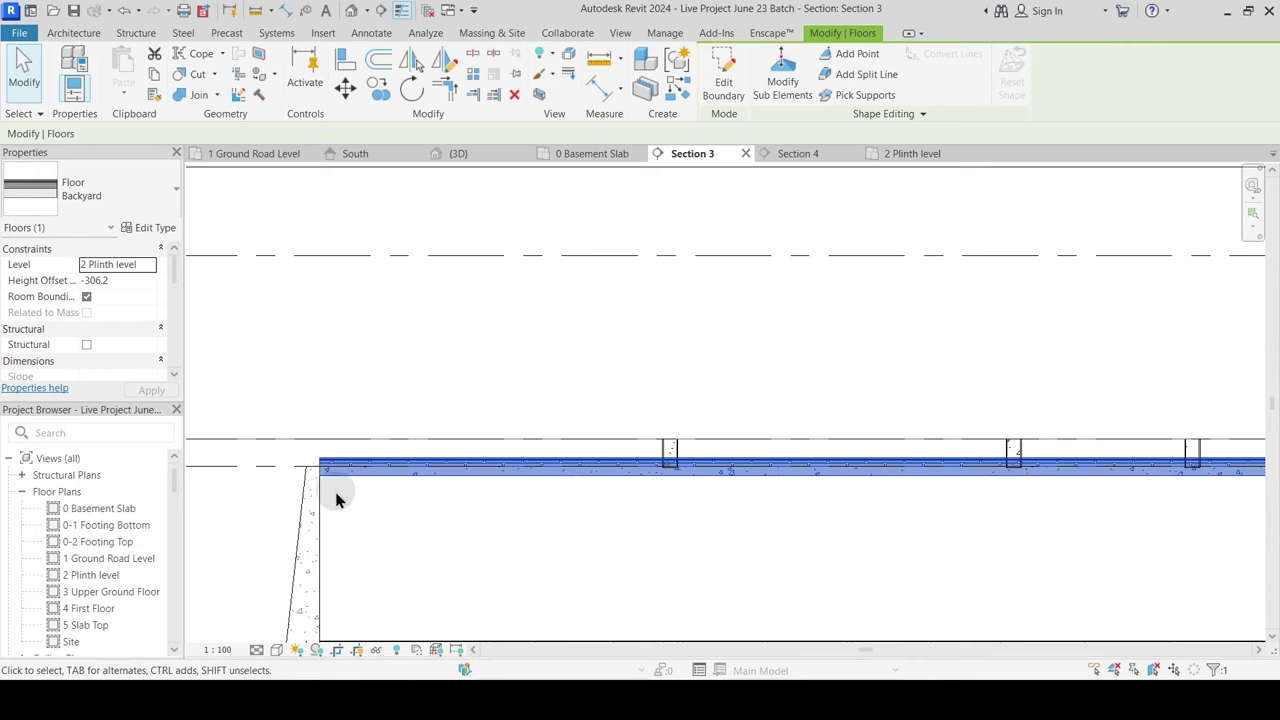
left_click(876, 553)
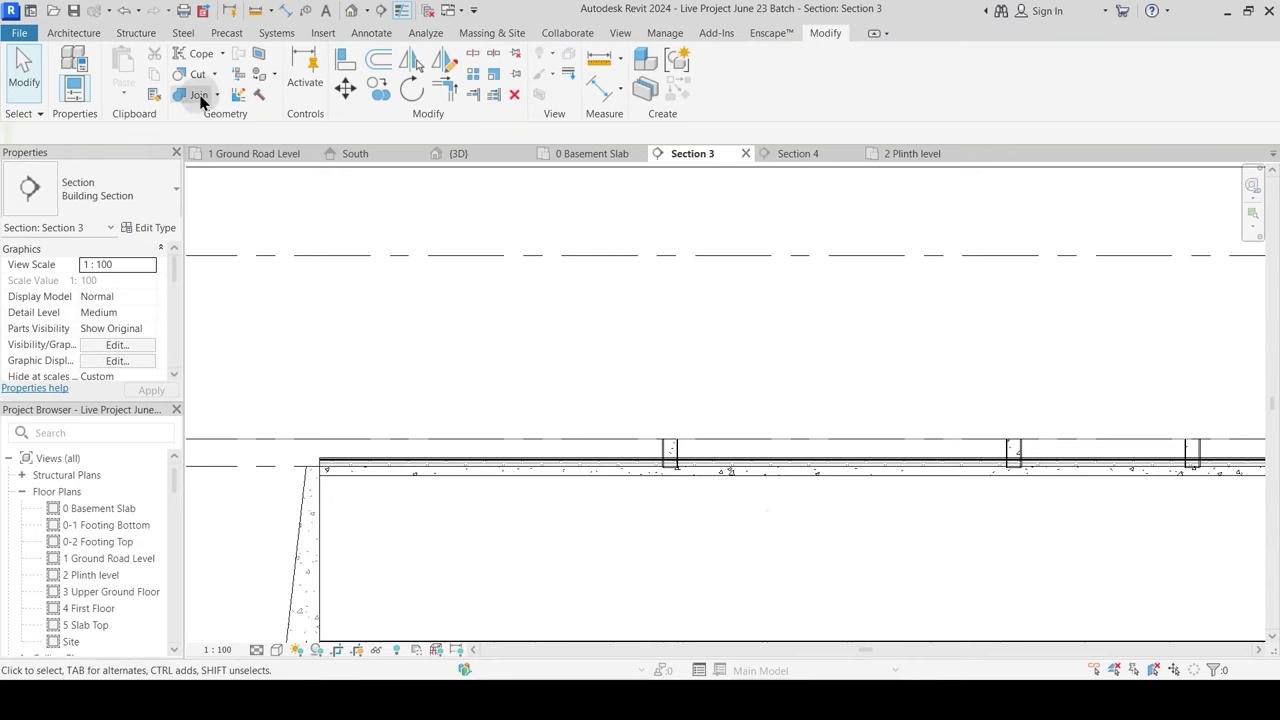
Step: Join the first three beams in Section 3 with the Backyard floor slab
left_click(199, 95)
scroll(664, 437, "up", 4)
left_click(700, 478)
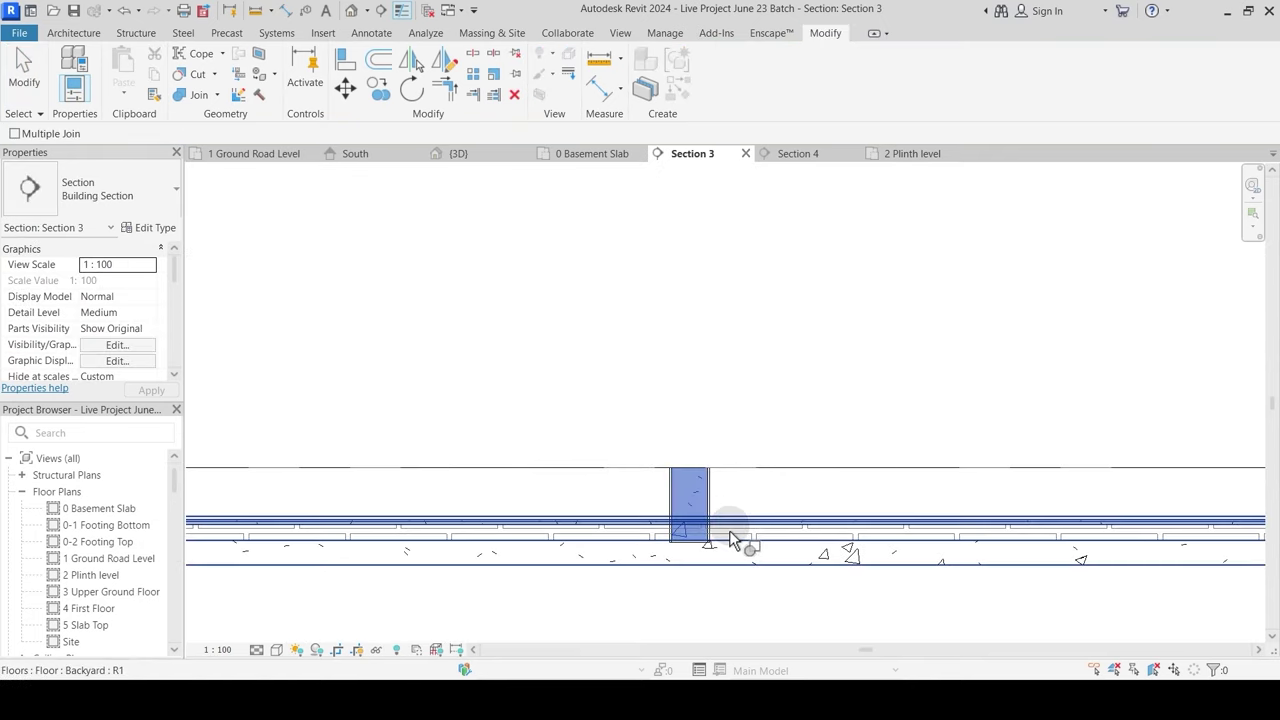
left_click(730, 532)
middle_click_drag(960, 561, 546, 525)
middle_click_drag(1050, 515, 537, 507)
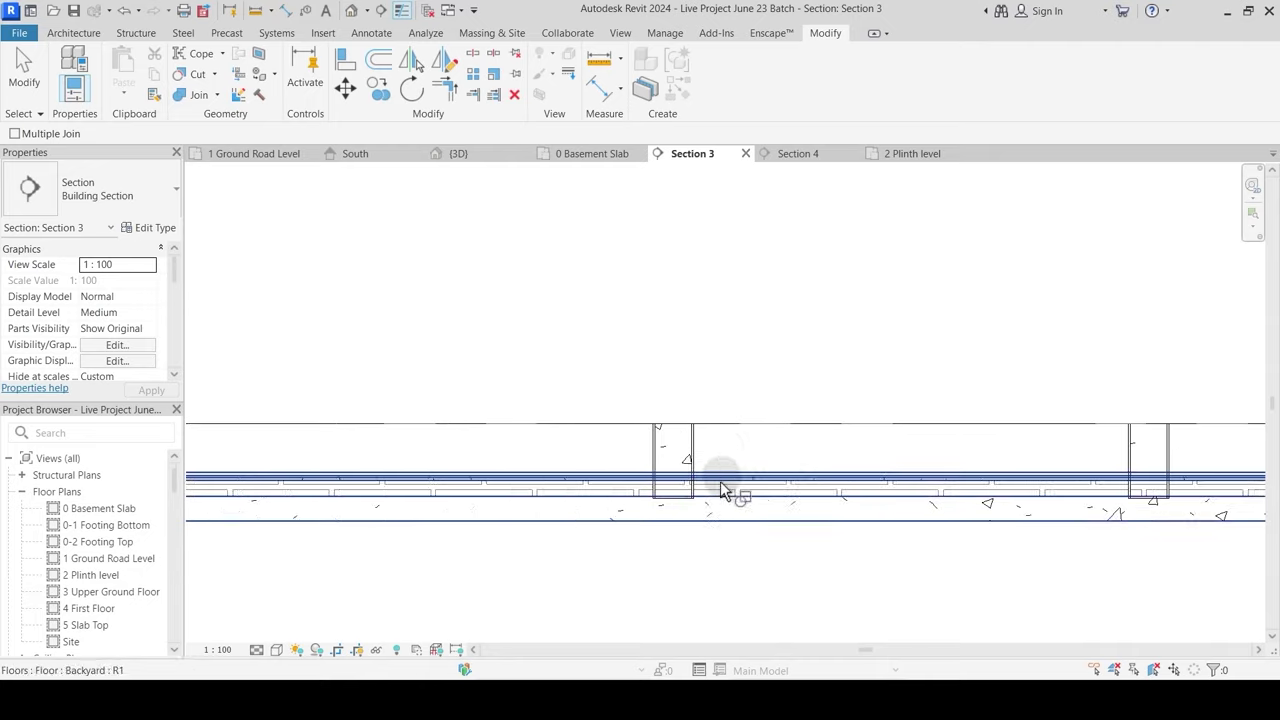
left_click(684, 450)
left_click(857, 491)
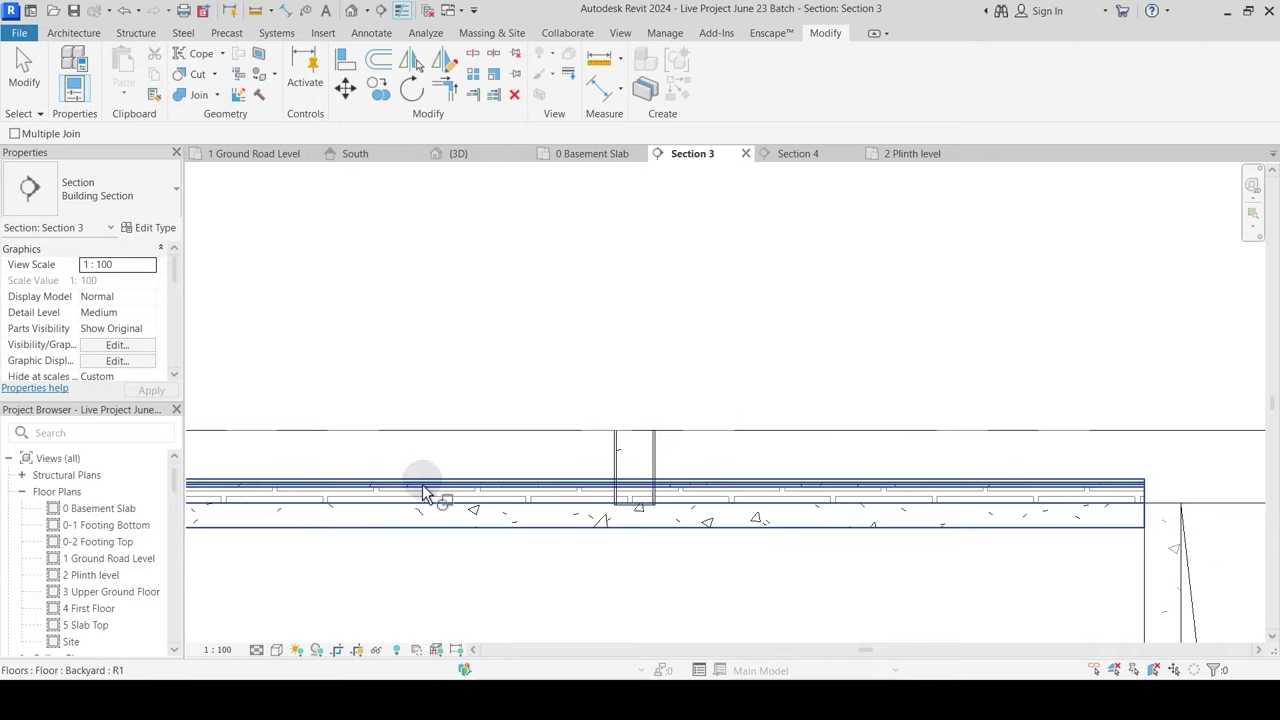
left_click(648, 445)
left_click(755, 483)
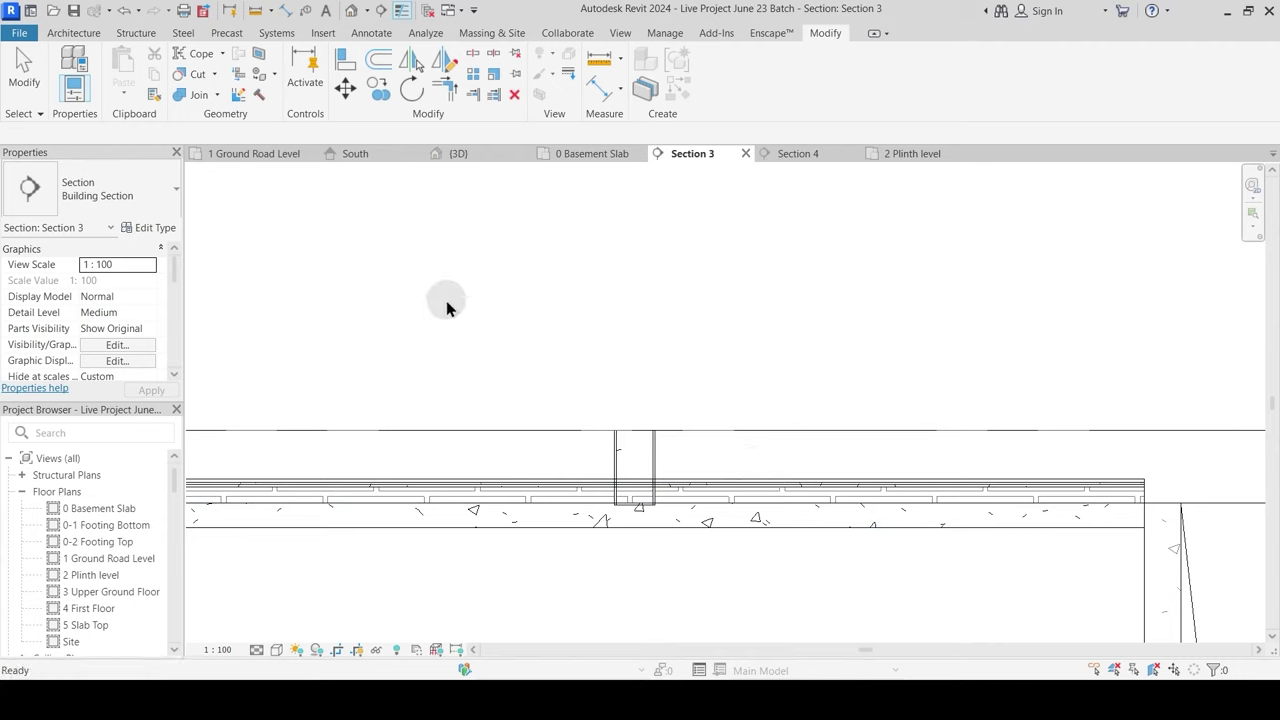
Step: Switch the join order between a beam and the slab, then join the left beam with the slab
left_click(216, 95)
left_click(230, 196)
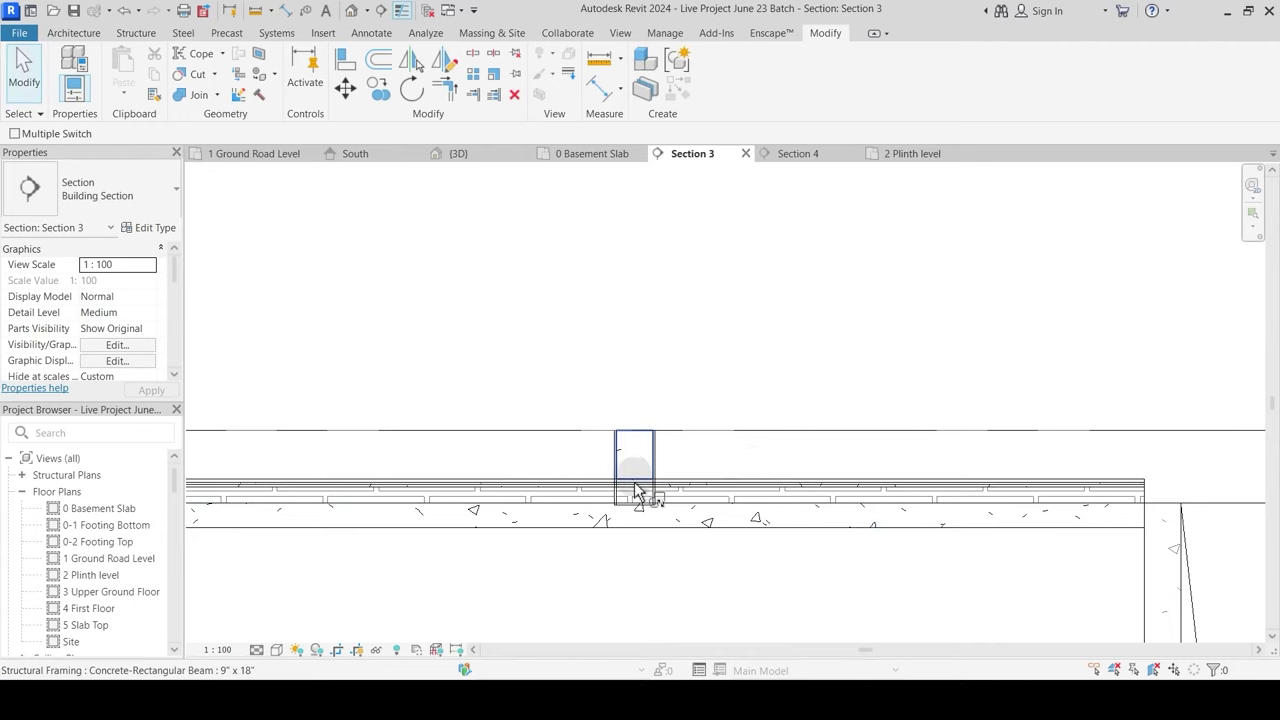
left_click(640, 441)
left_click(693, 501)
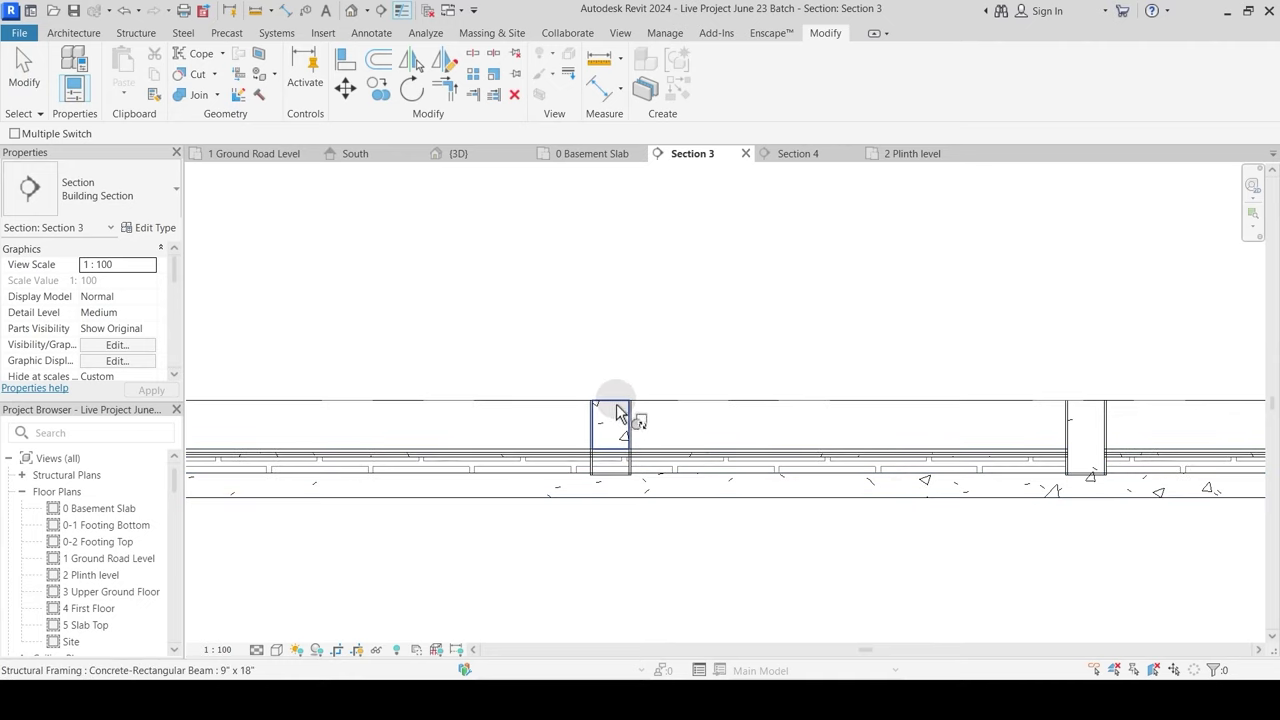
left_click(618, 410)
left_click(651, 457)
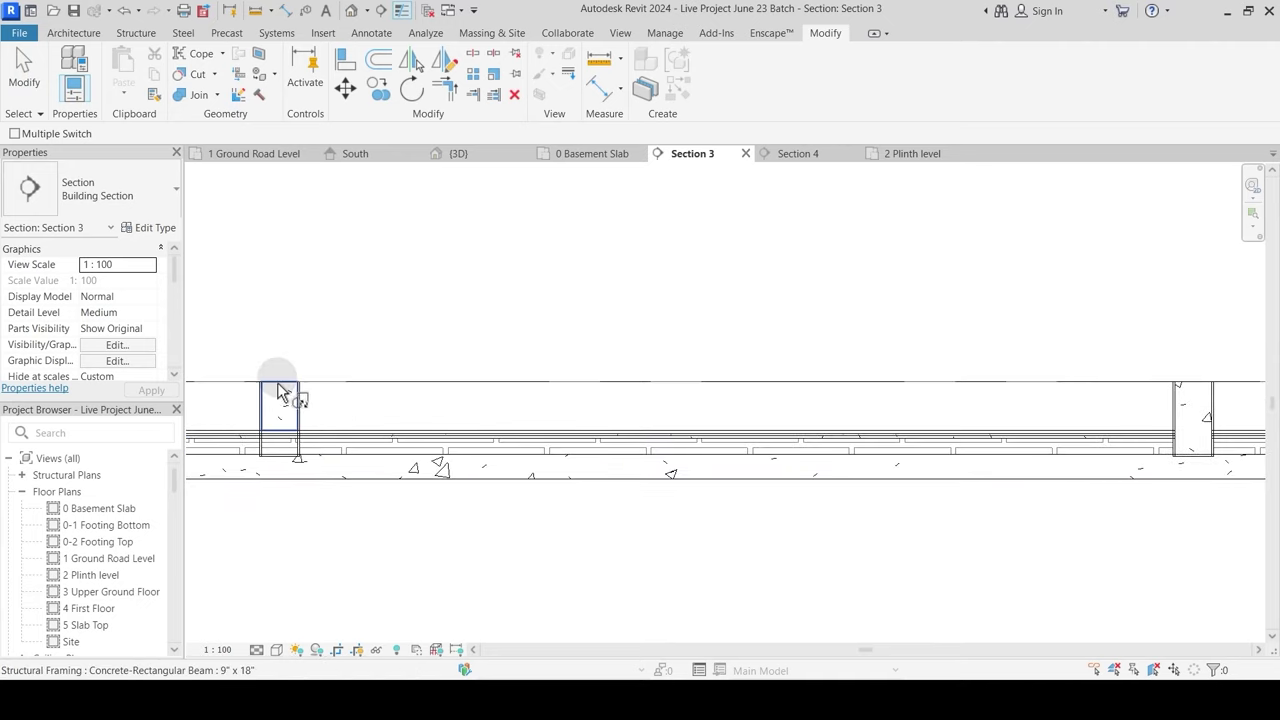
left_click(279, 392)
left_click(370, 468)
Step: Join the Backyard floor slab with the next beam along the section
middle_click_drag(391, 509, 1020, 494)
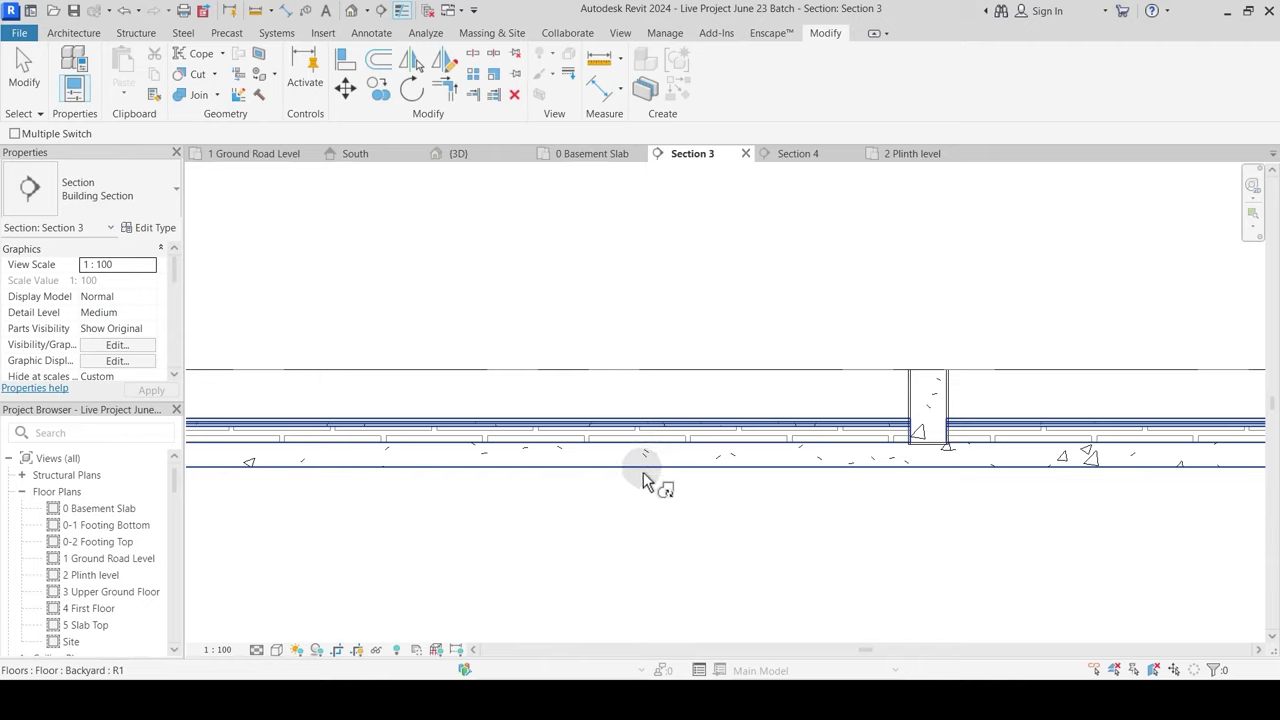
scroll(646, 470, "down", 2)
scroll(828, 467, "up", 4)
middle_click_drag(774, 470, 737, 498)
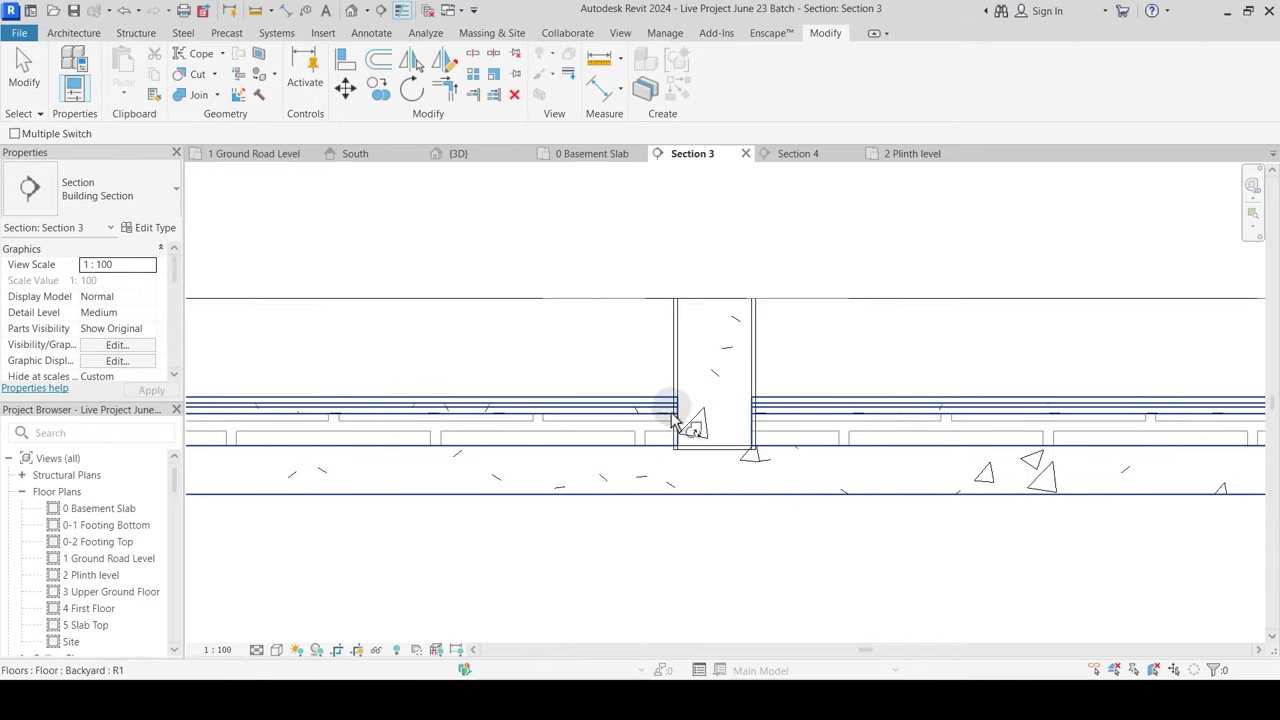
left_click(676, 419)
left_click(677, 366)
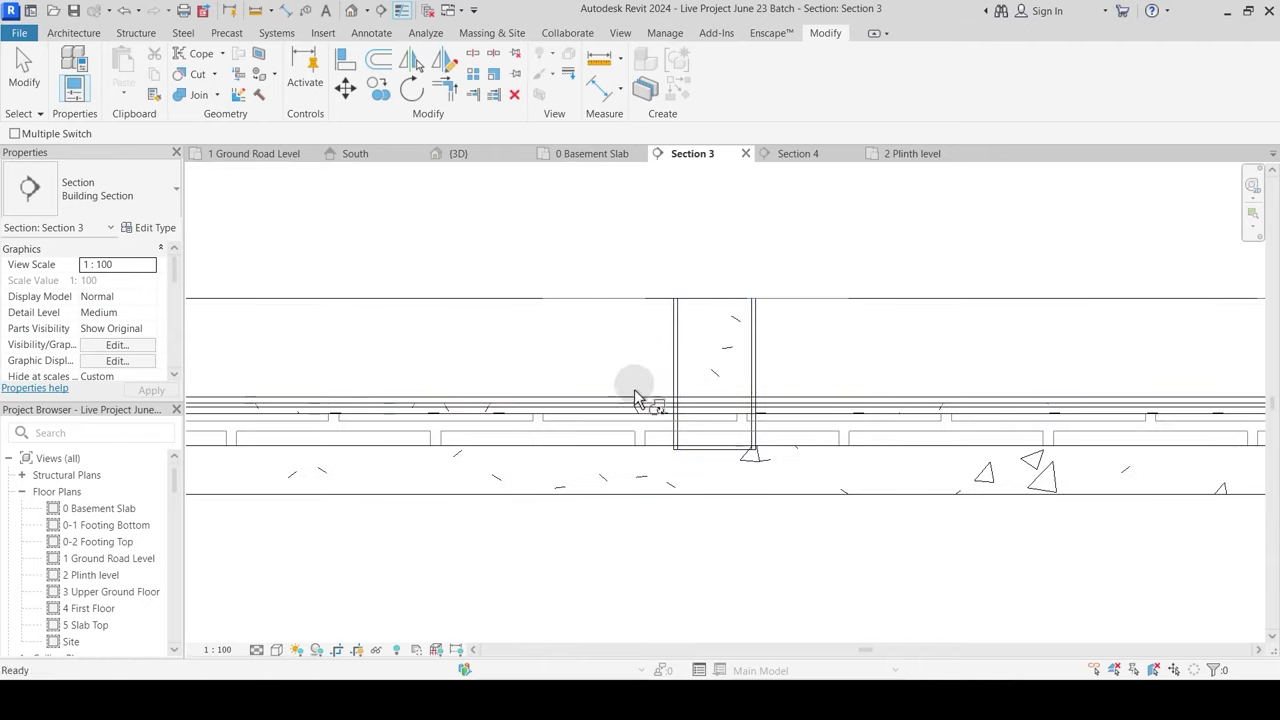
key("Escape")
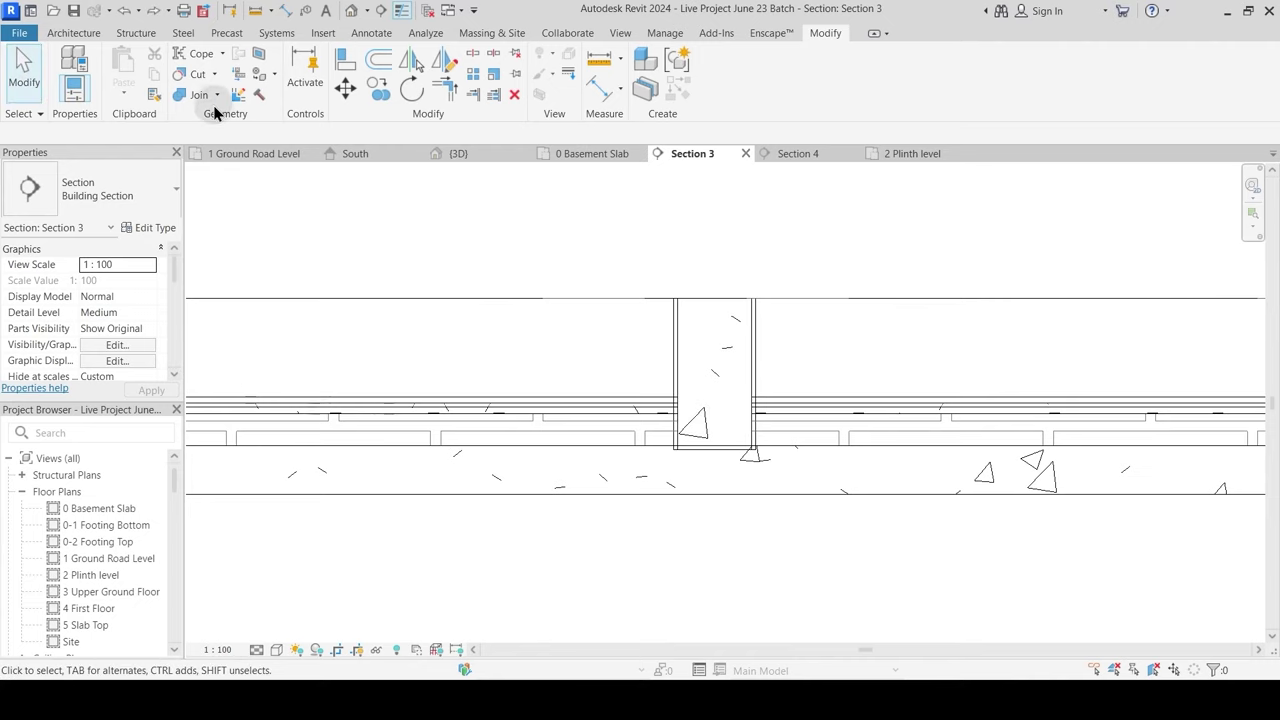
Step: Join another beam with the floor slab after abandoning a join-order switch
left_click(216, 95)
left_click(231, 193)
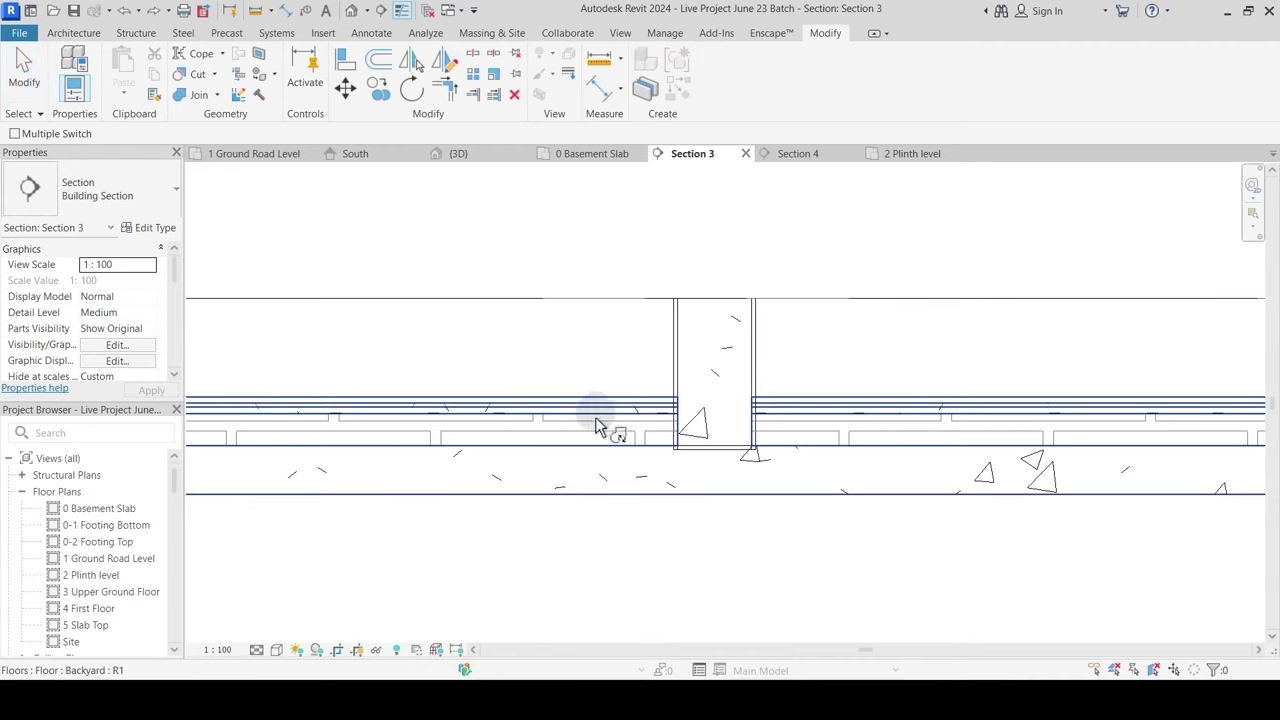
key("Escape")
left_click(185, 100)
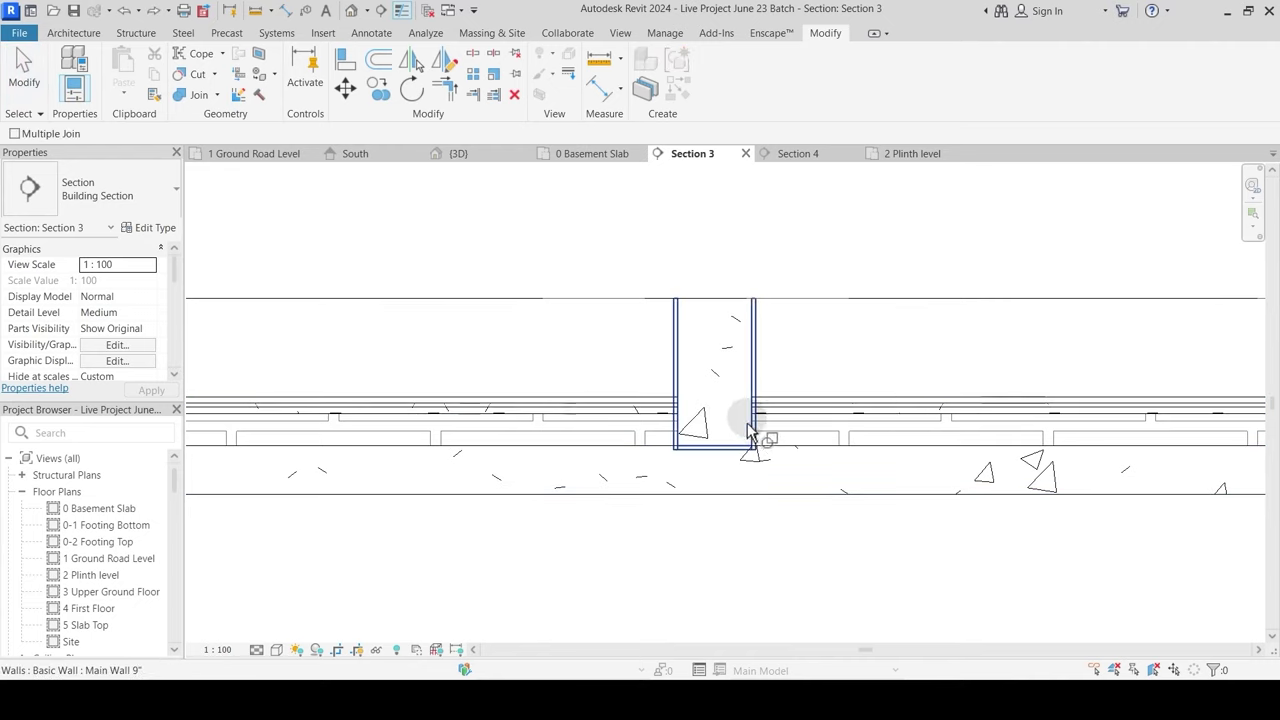
left_click(680, 366)
left_click(643, 410)
middle_click_drag(723, 480, 491, 371)
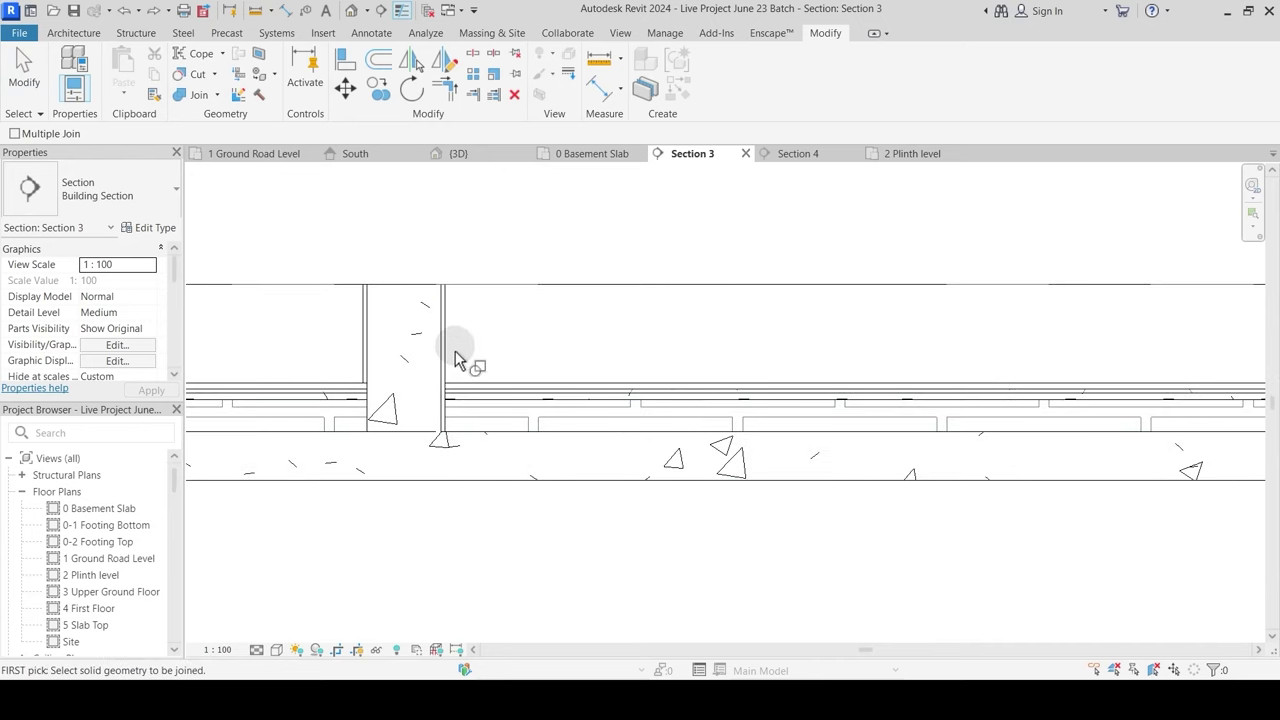
left_click(480, 410)
key("Escape")
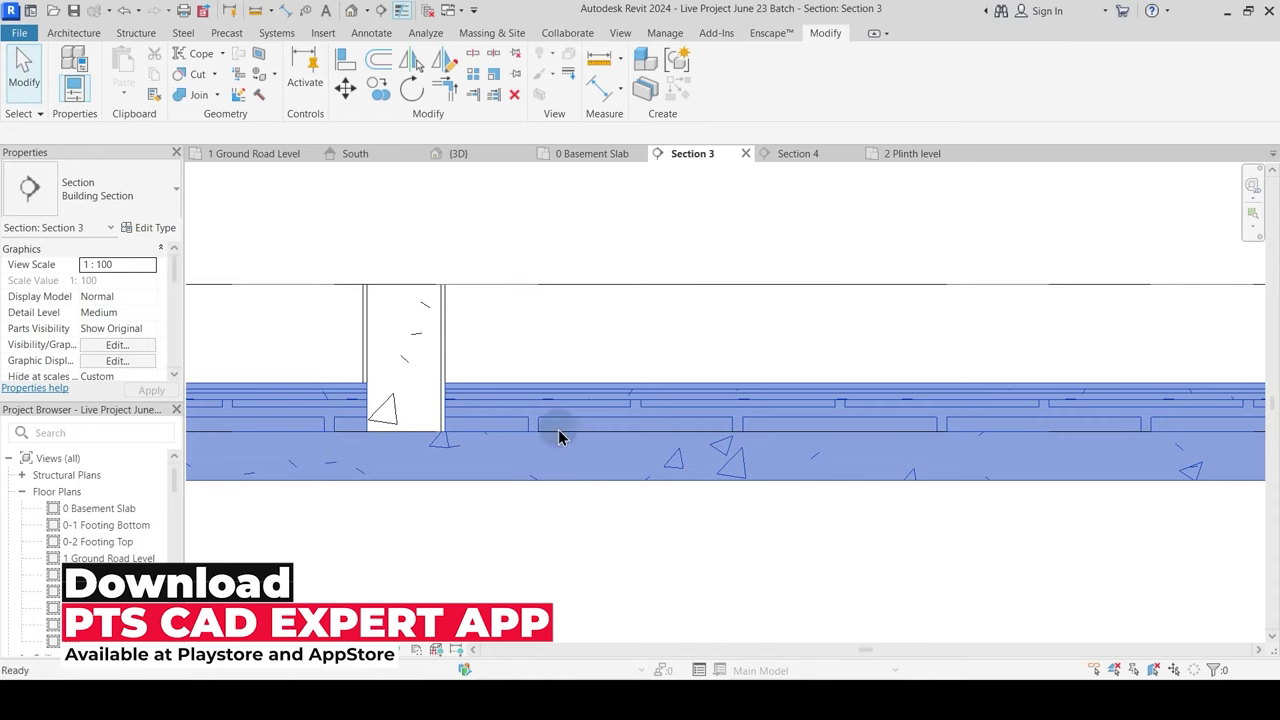
Step: Join the remaining two beams further along with the Backyard floor slab
scroll(554, 498, "down", 3)
middle_click_drag(946, 553, 380, 503)
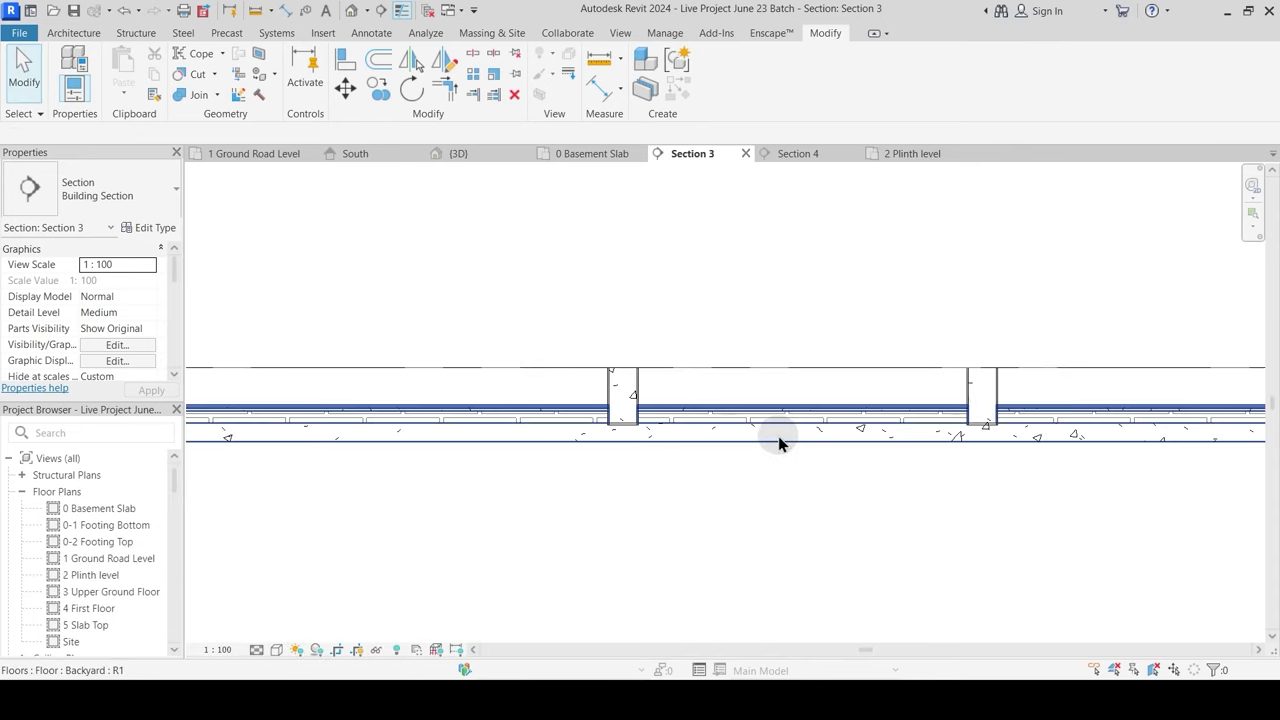
scroll(726, 419, "up", 3)
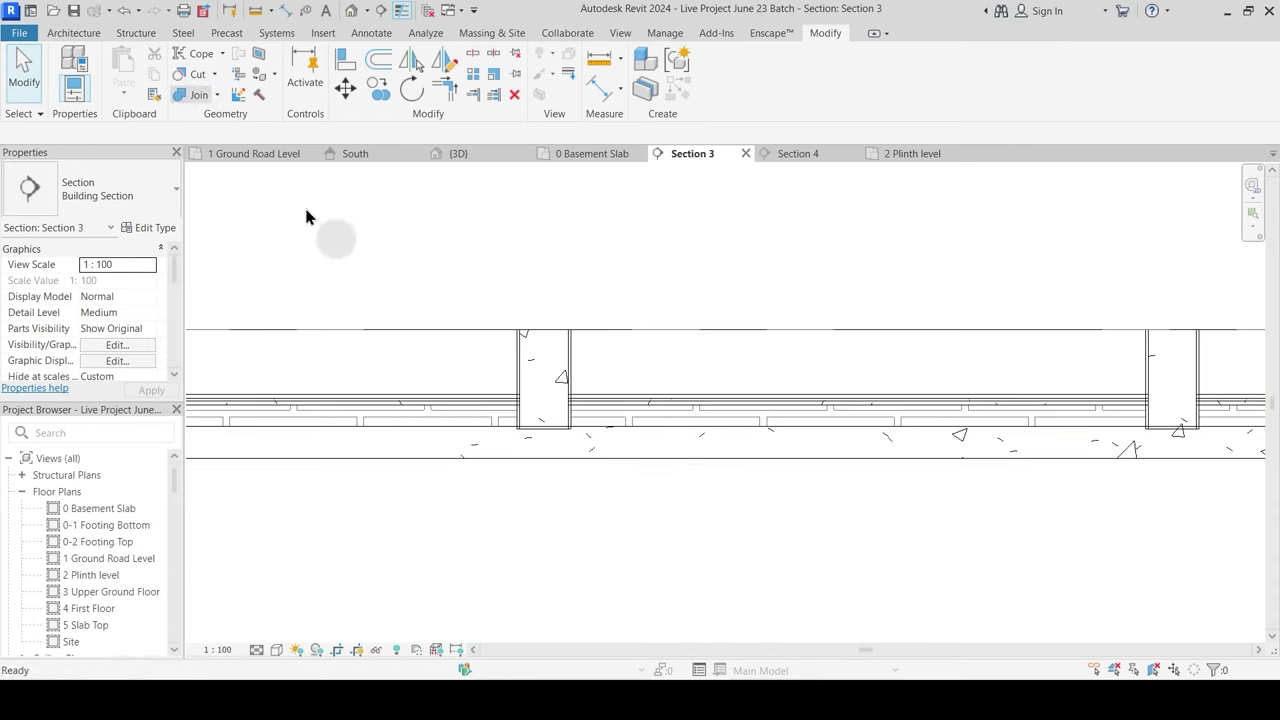
left_click(522, 370)
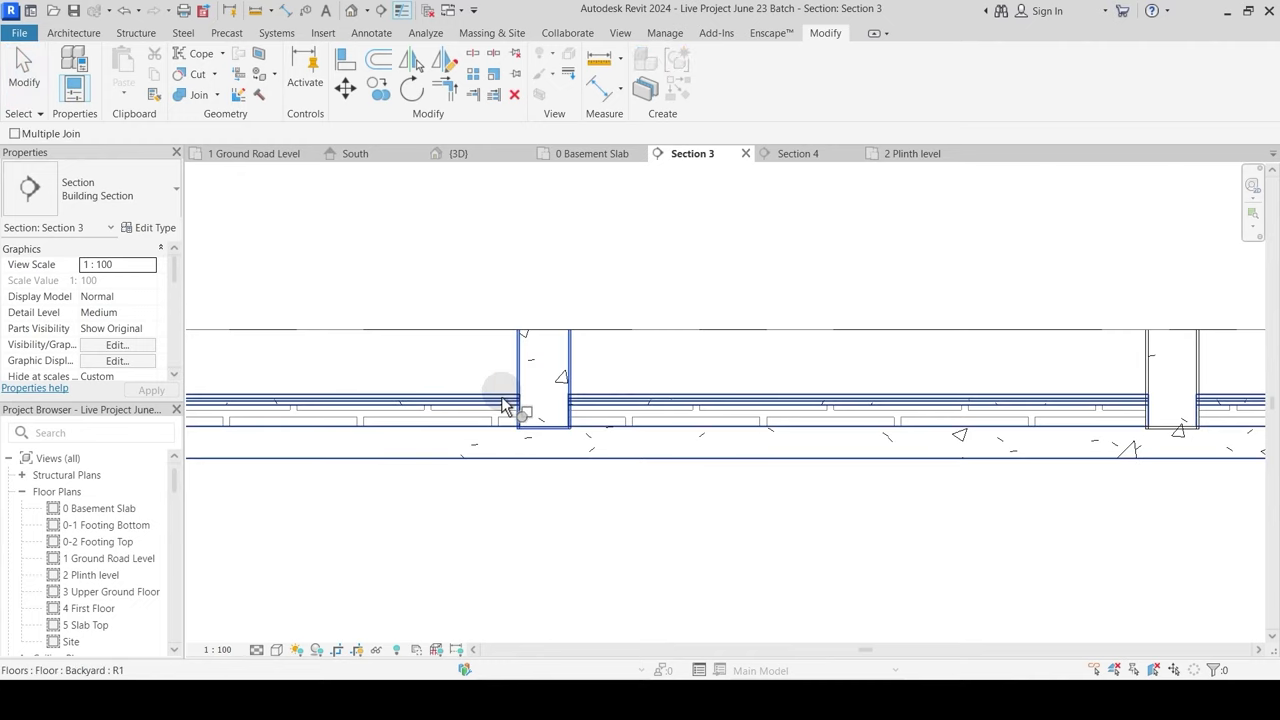
left_click(509, 408)
middle_click_drag(655, 490, 157, 509)
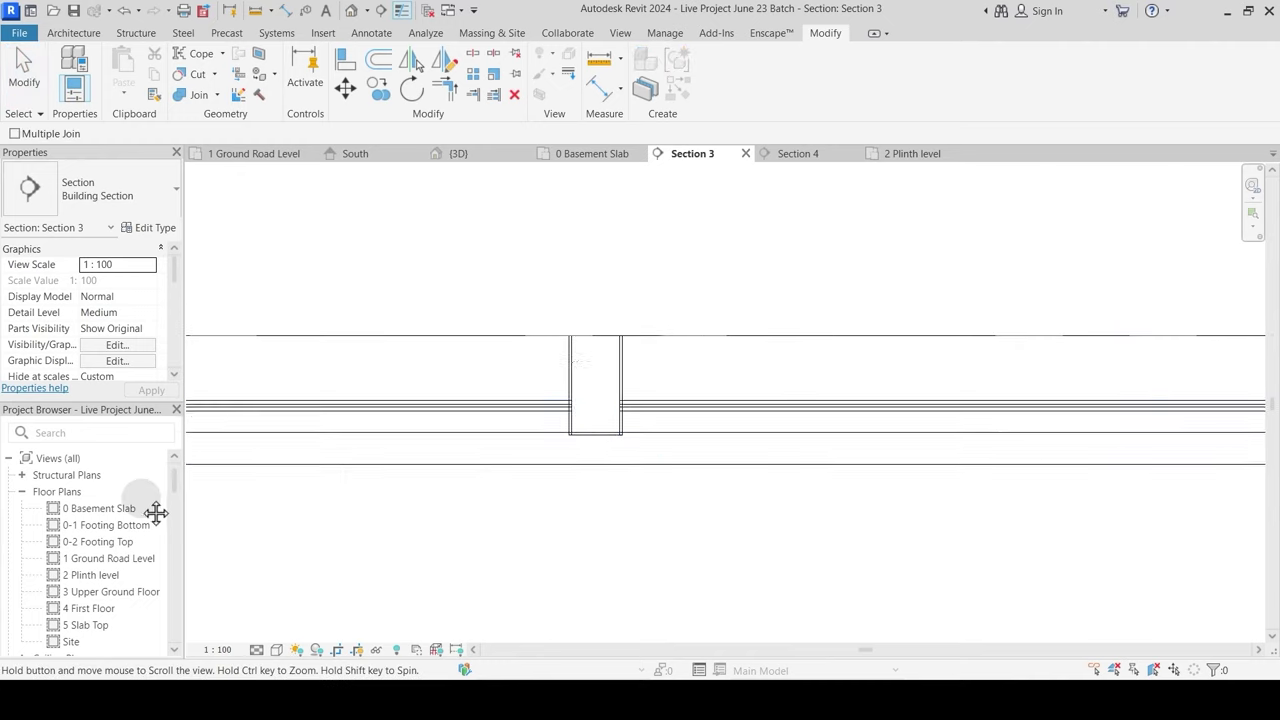
left_click(566, 379)
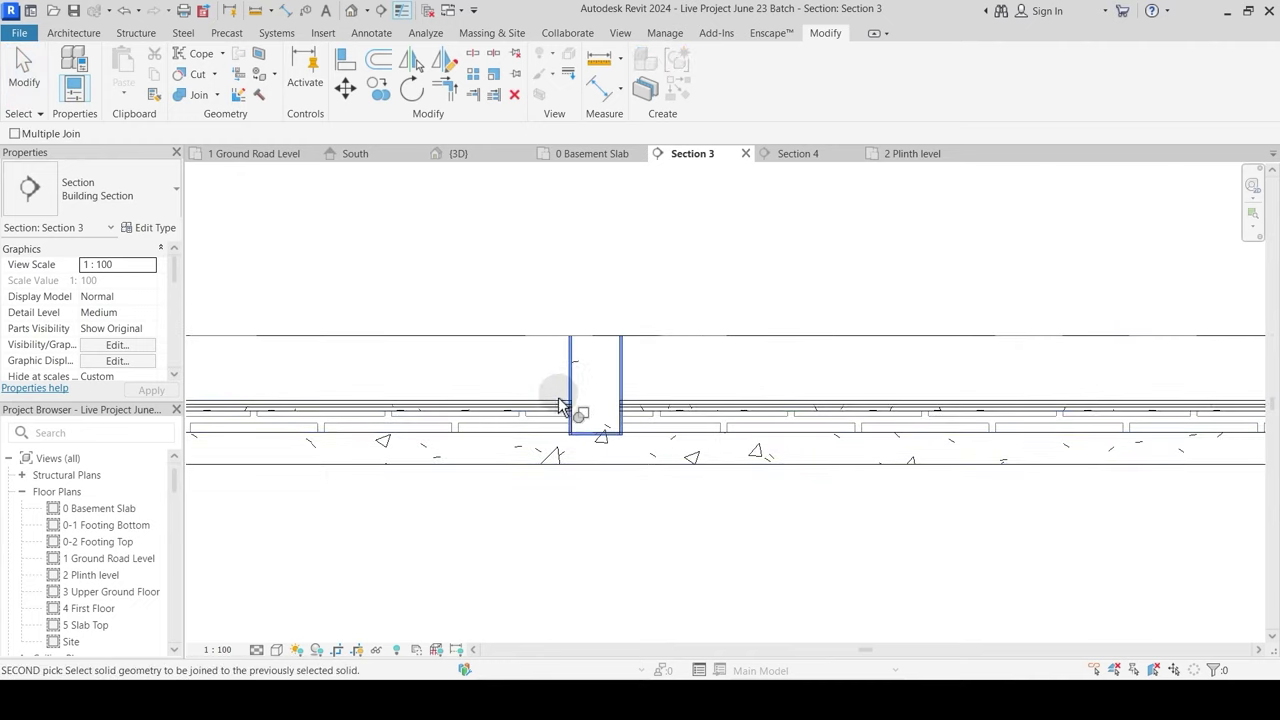
left_click(627, 421)
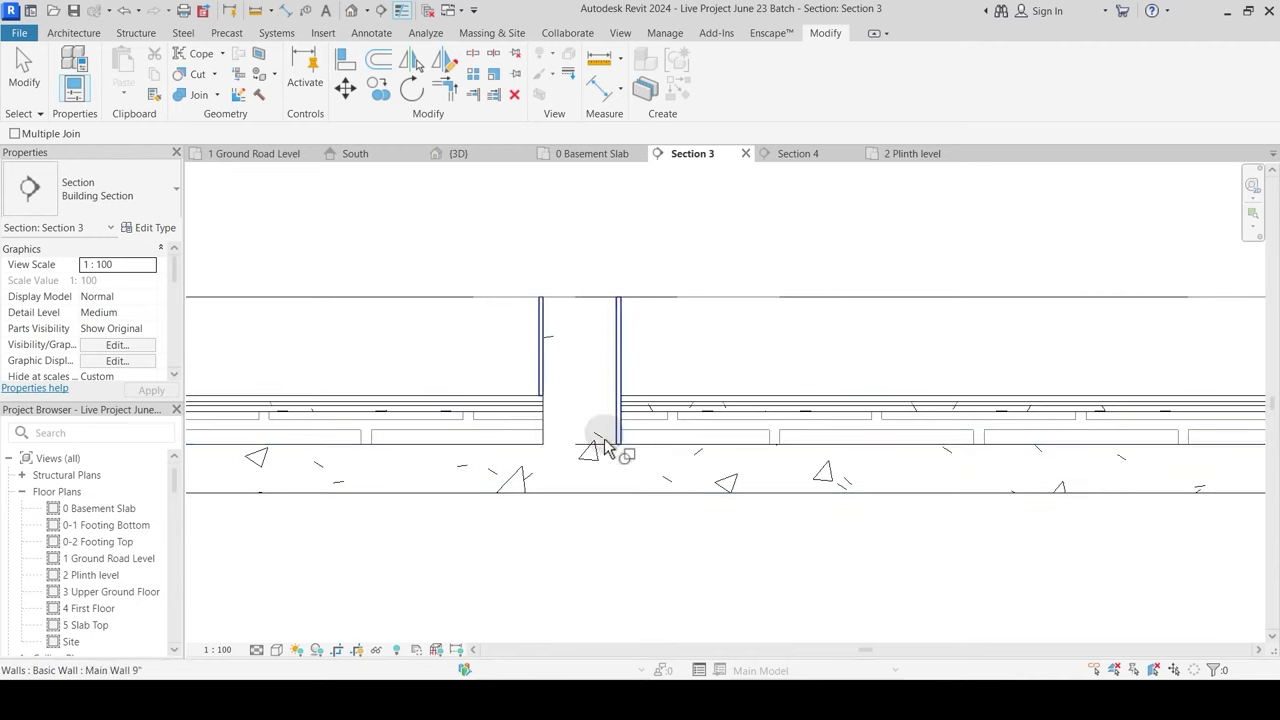
scroll(606, 443, "down", 2)
key("Escape")
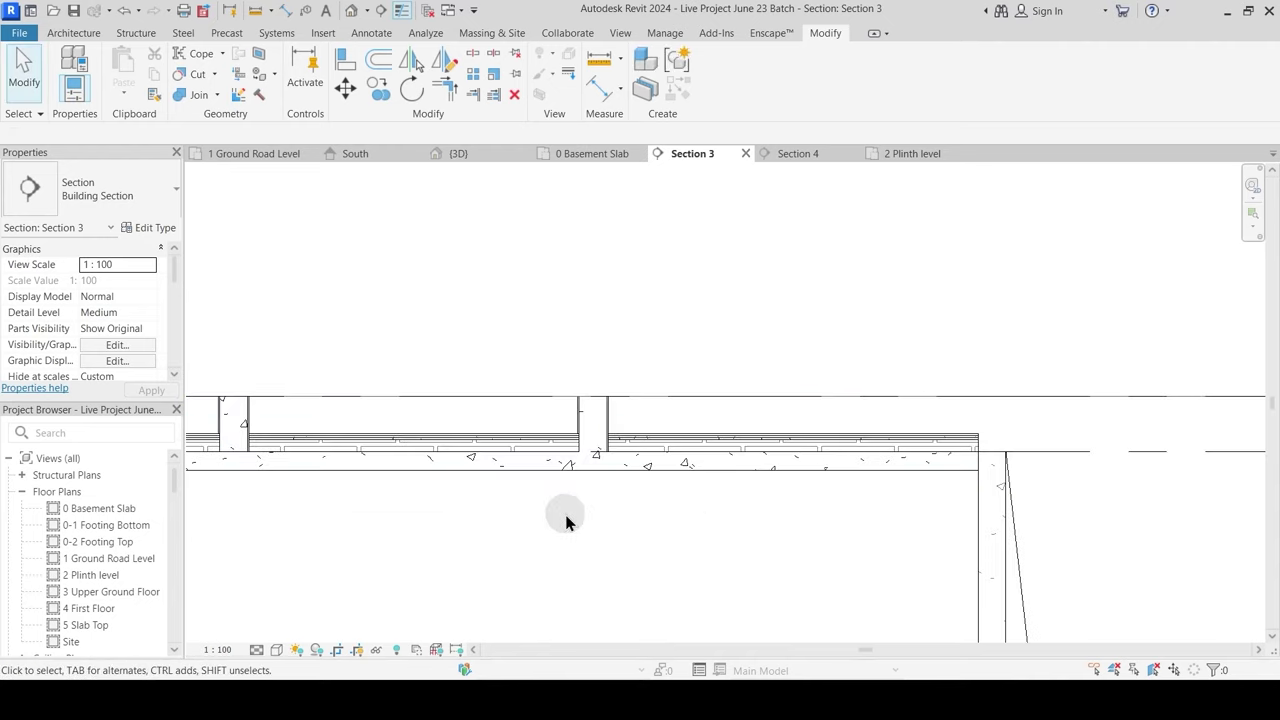
Step: Select the Backyard floor slab at its retaining-wall end
middle_click_drag(566, 520, 990, 530)
scroll(623, 457, "down", 2)
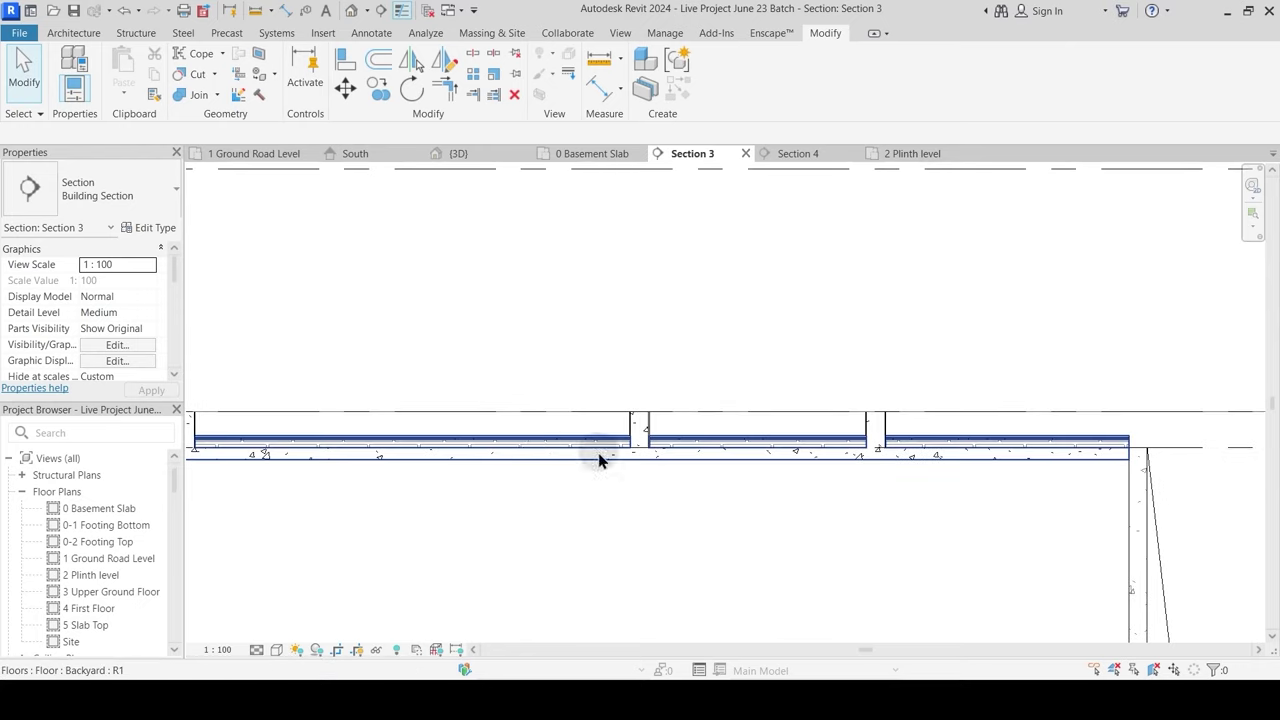
middle_click_drag(527, 477, 818, 516)
scroll(538, 487, "up", 2)
left_click(536, 458)
Step: Inspect the Backyard floor strips and retaining wall side in the {3D} view
middle_click_drag(400, 460, 586, 437)
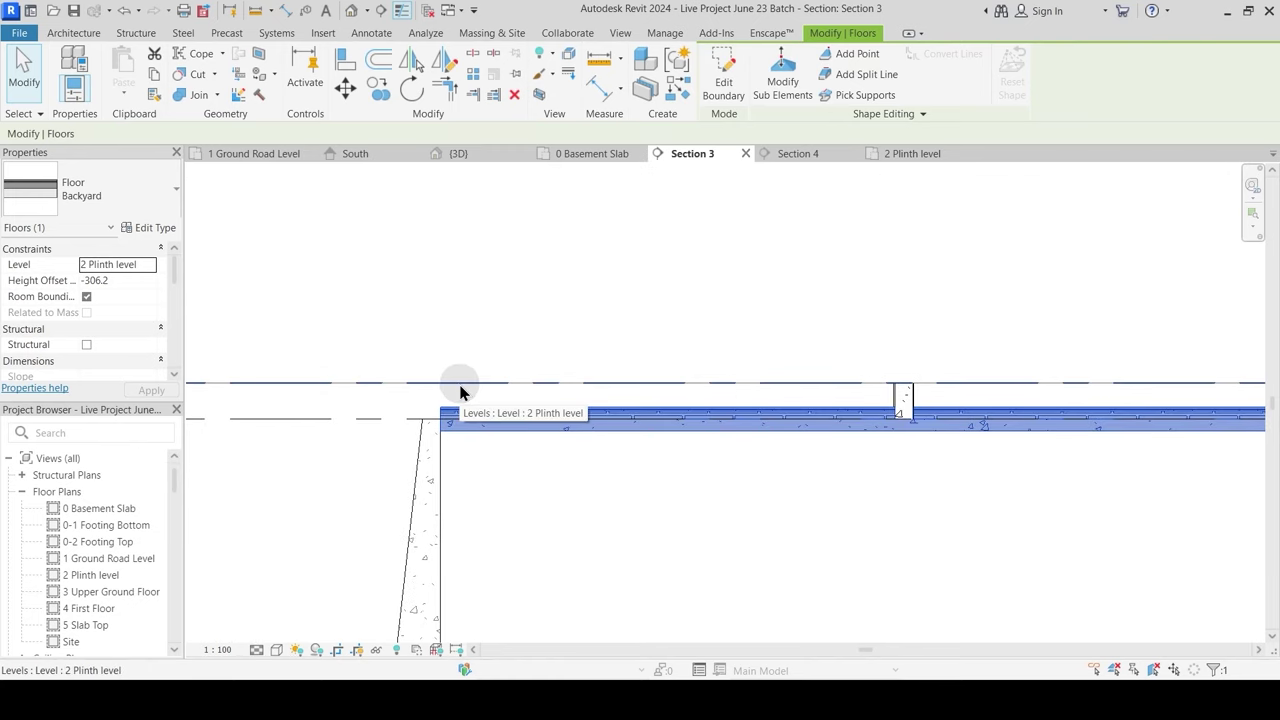
left_click(455, 154)
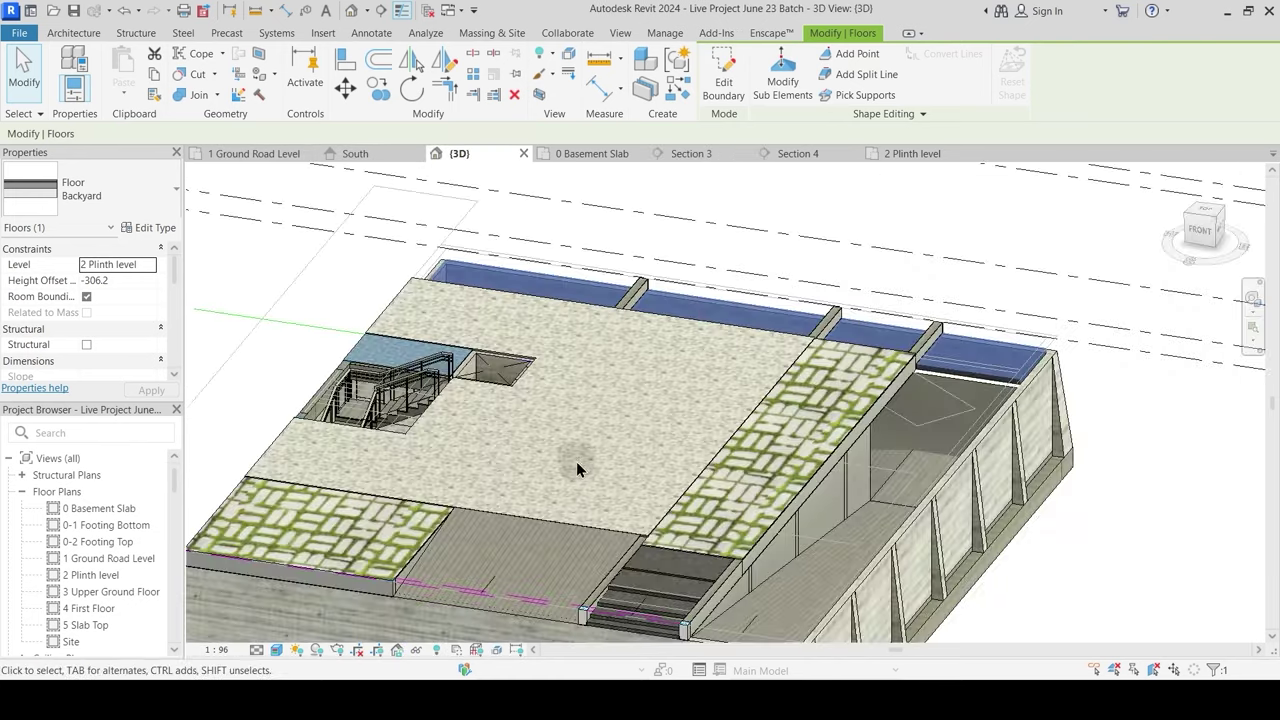
middle_click_drag(553, 488, 575, 440, "shift")
scroll(625, 334, "up", 2)
mouse_move(641, 474)
middle_mouse_down("shift")
mouse_move(640, 512)
mouse_move(630, 495)
middle_mouse_up("shift")
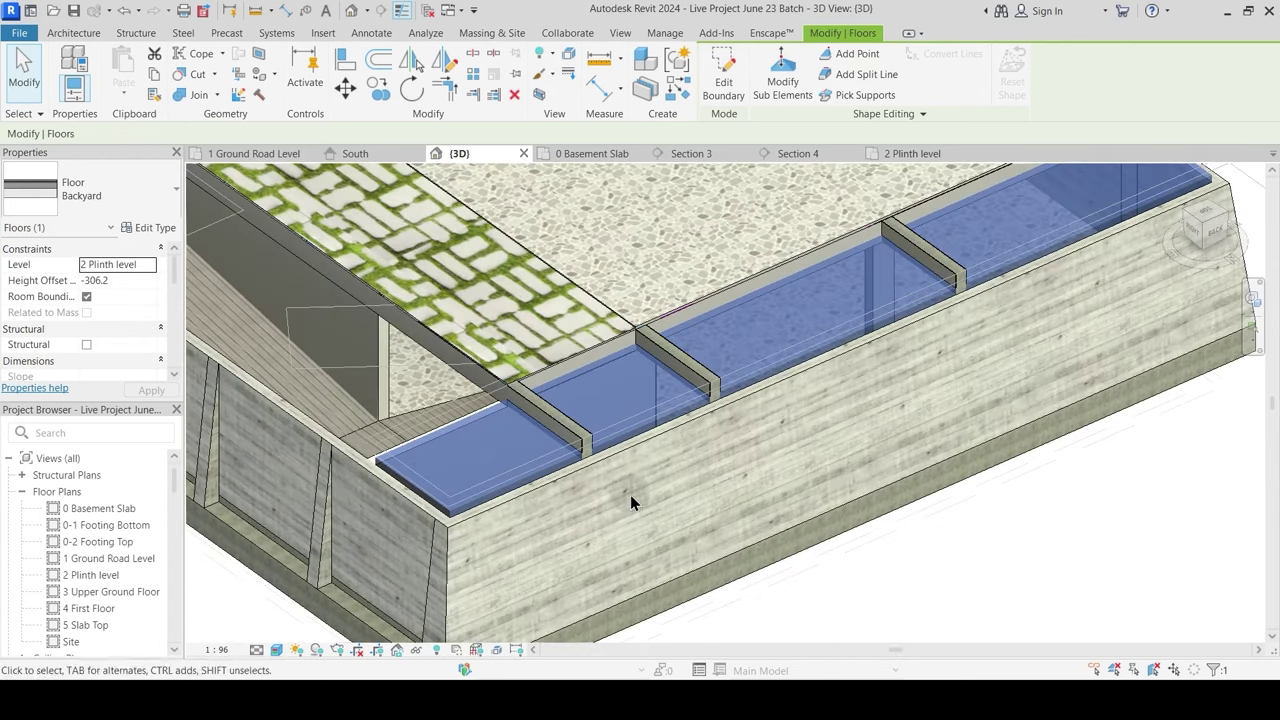
key("Escape")
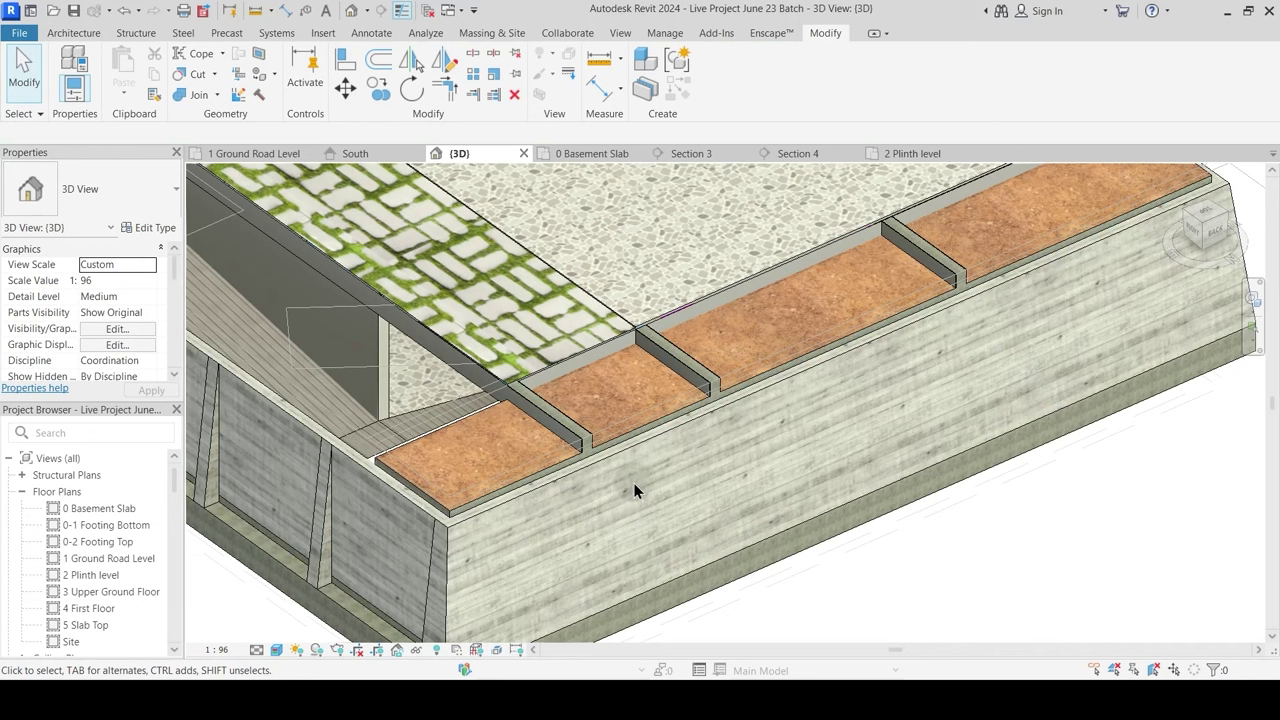
middle_click_drag(716, 439, 863, 316, "shift")
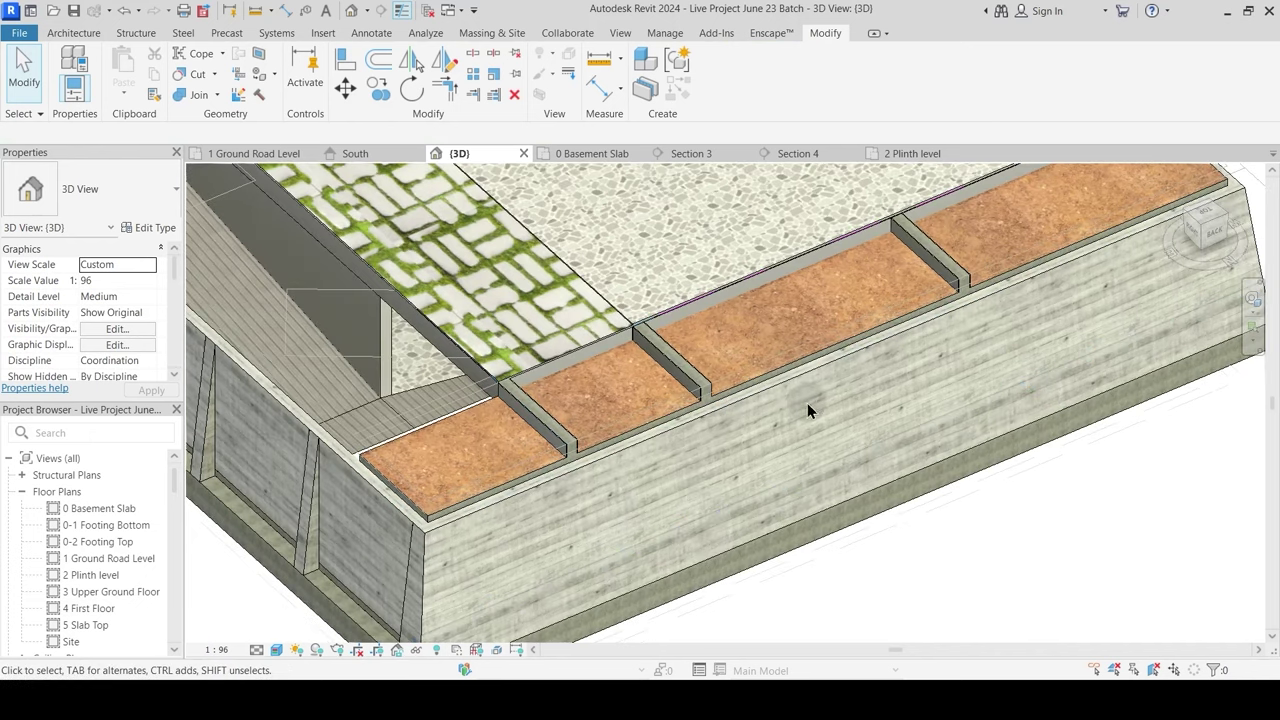
middle_click_drag(807, 403, 817, 404, "shift")
scroll(767, 474, "down", 3)
Step: On the 1 Ground Road Level plan, drag the Section 3 cut line down
middle_click_drag(511, 464, 300, 157, "shift")
left_click(300, 157)
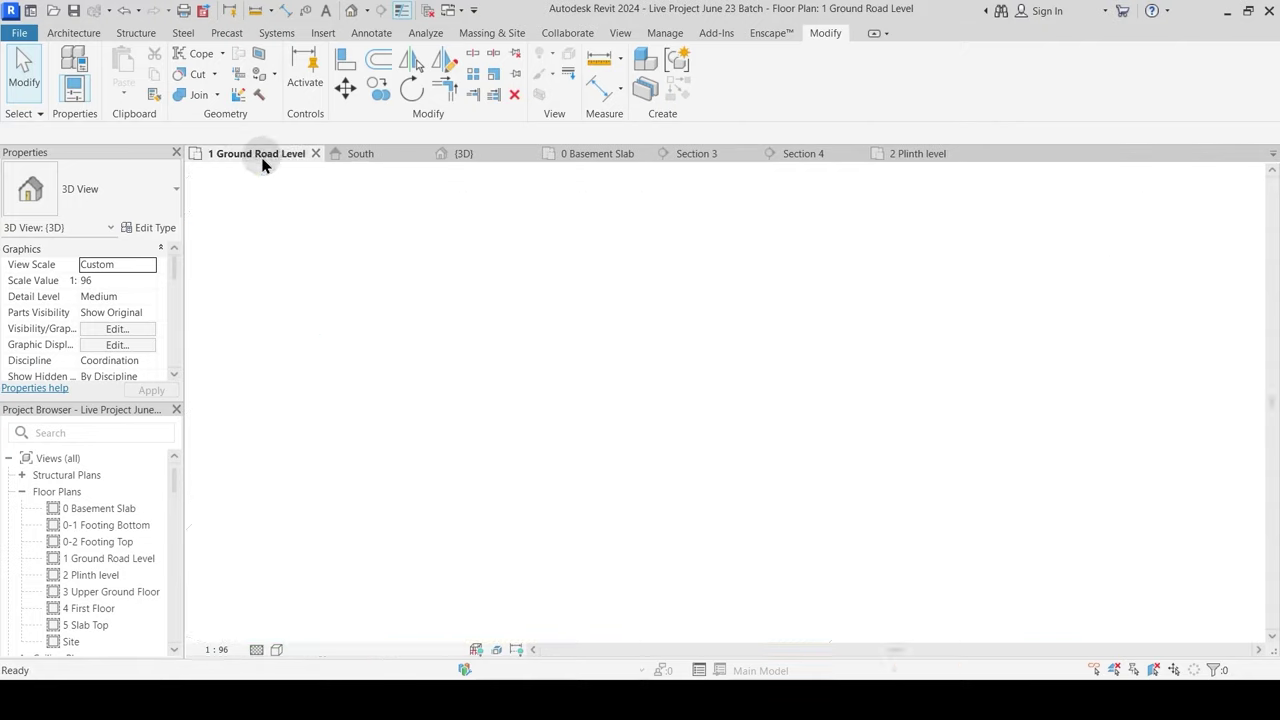
left_click(683, 303)
left_click_drag(693, 332, 693, 355)
Step: In Section 3, join the beam with the Plinth Level slab above it
double_click(374, 351)
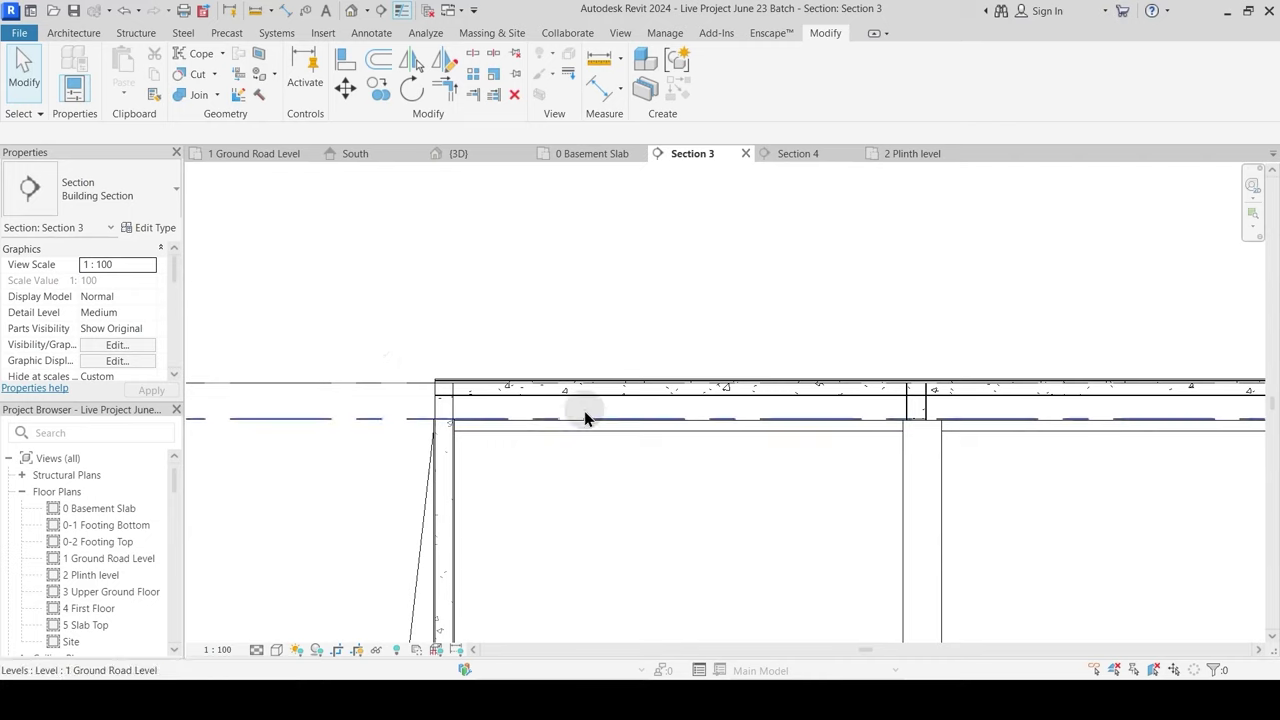
scroll(623, 496, "down", 3)
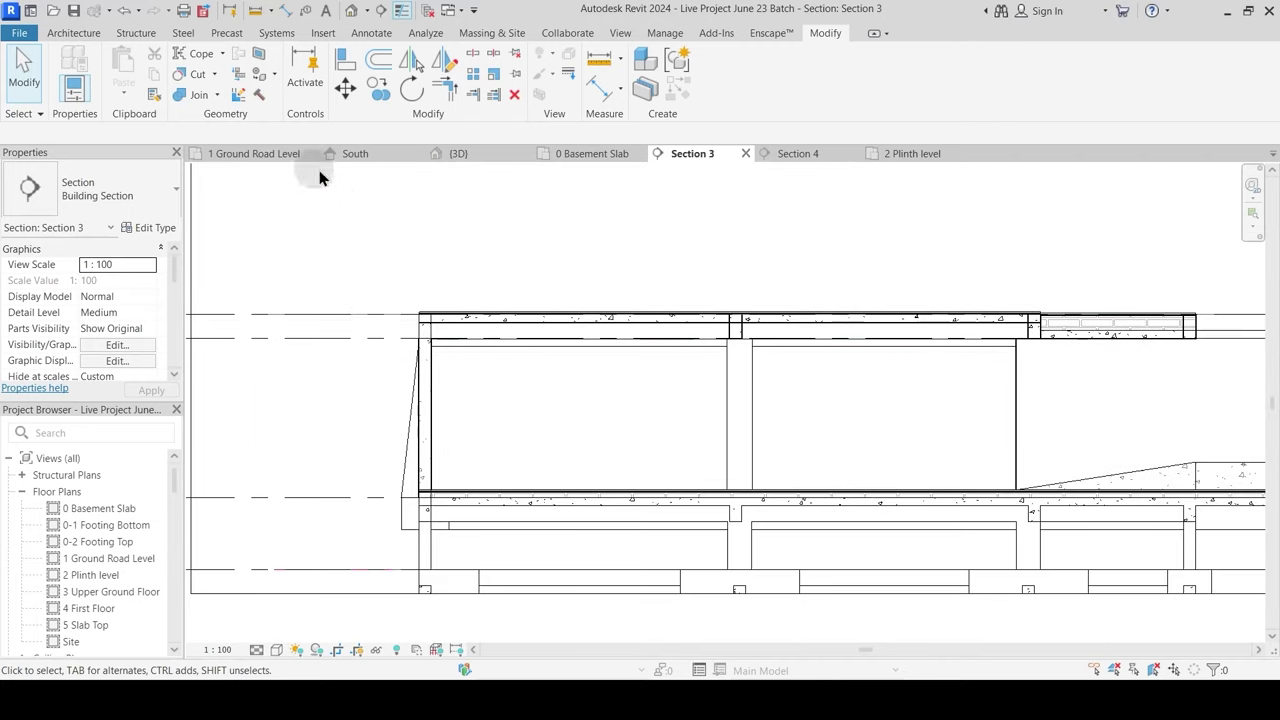
scroll(423, 423, "up", 5)
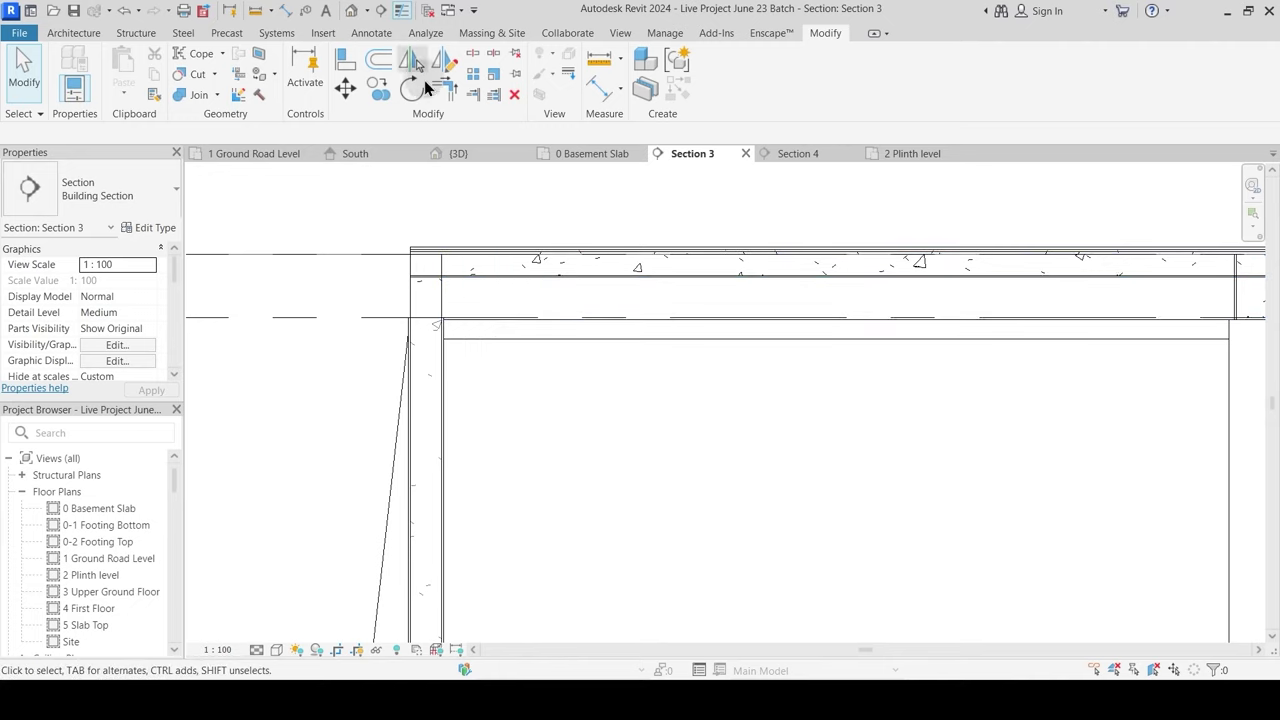
left_click(185, 94)
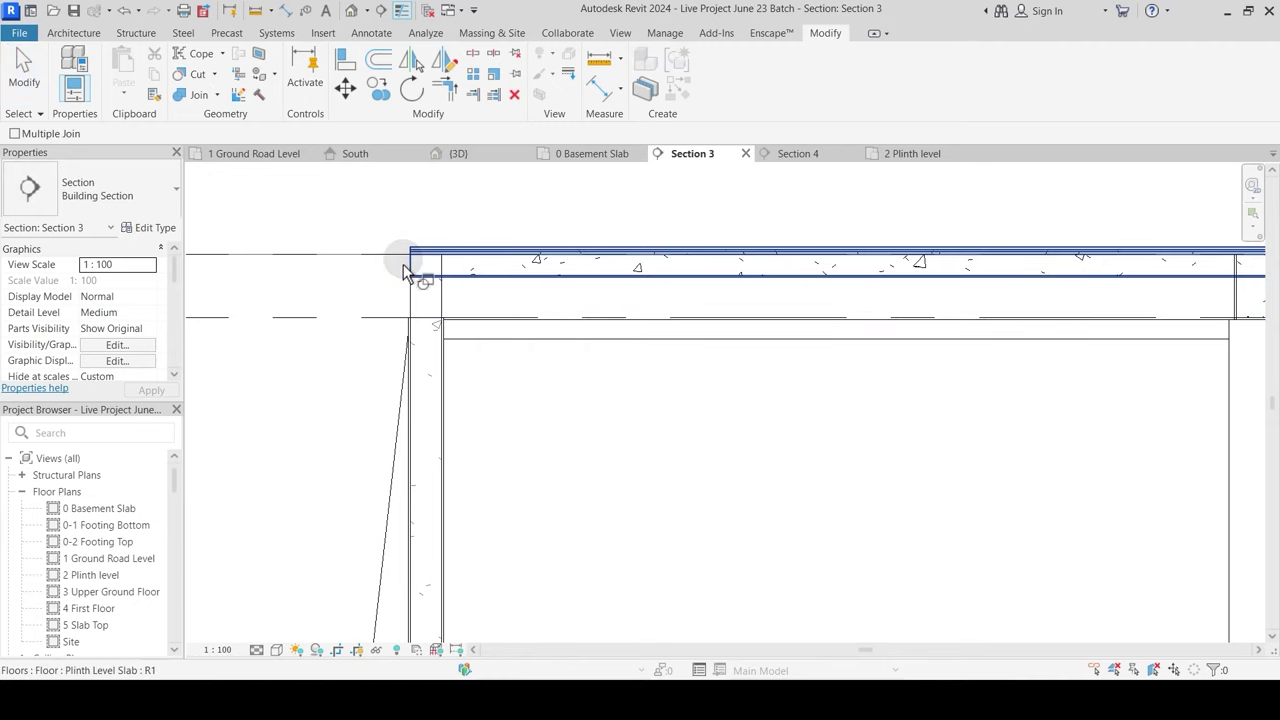
left_click(445, 297)
left_click(455, 276)
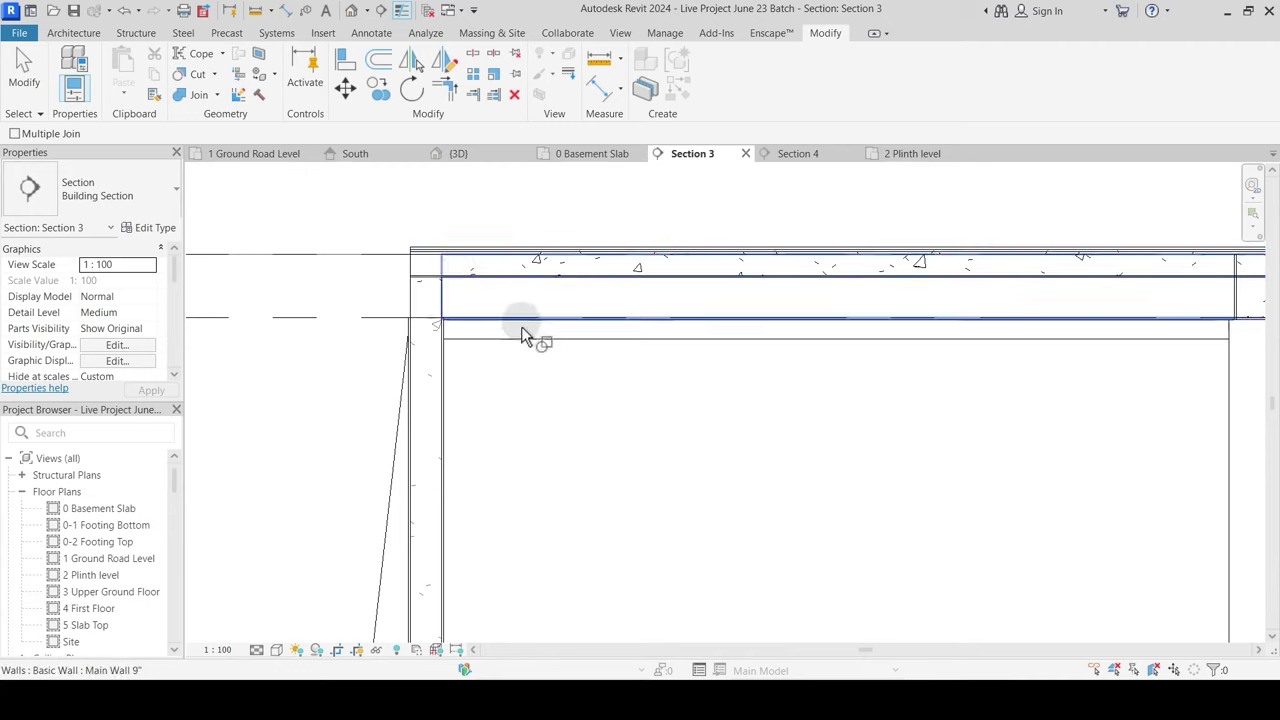
scroll(410, 272, "up", 2)
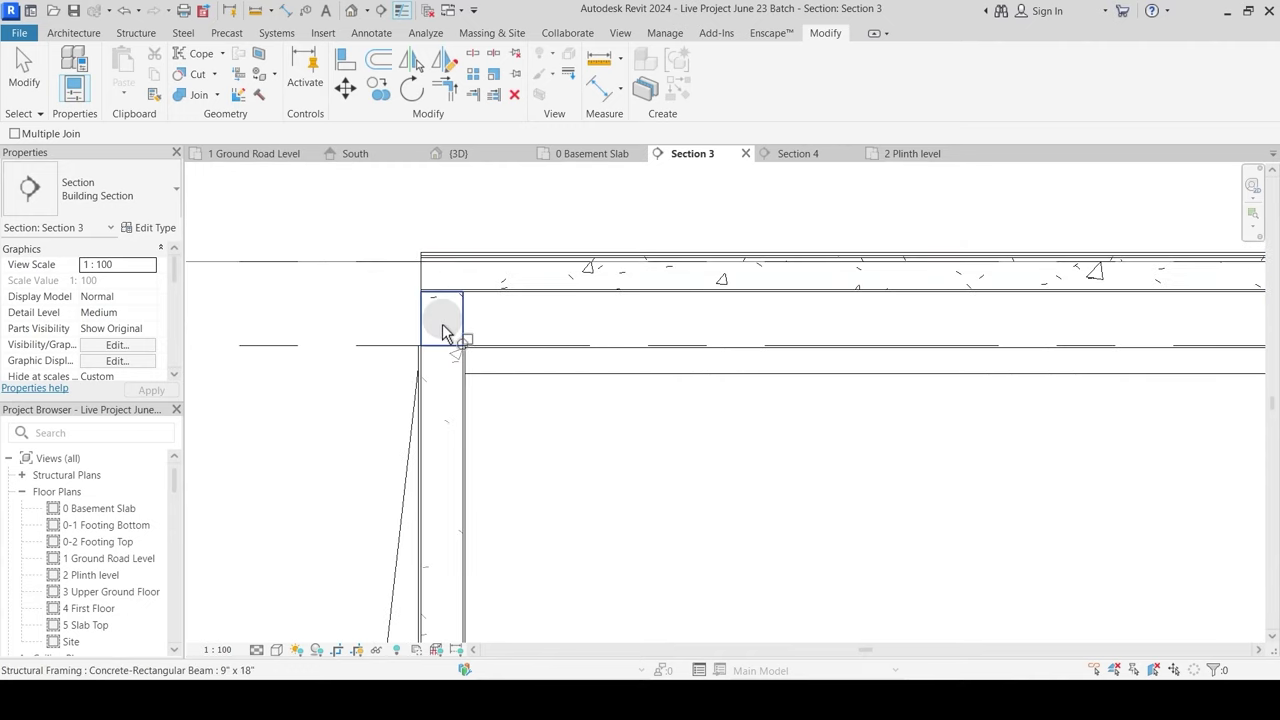
scroll(450, 318, "up", 1)
Step: Switch the join order between the beam and the Plinth Level slab
left_click(216, 95)
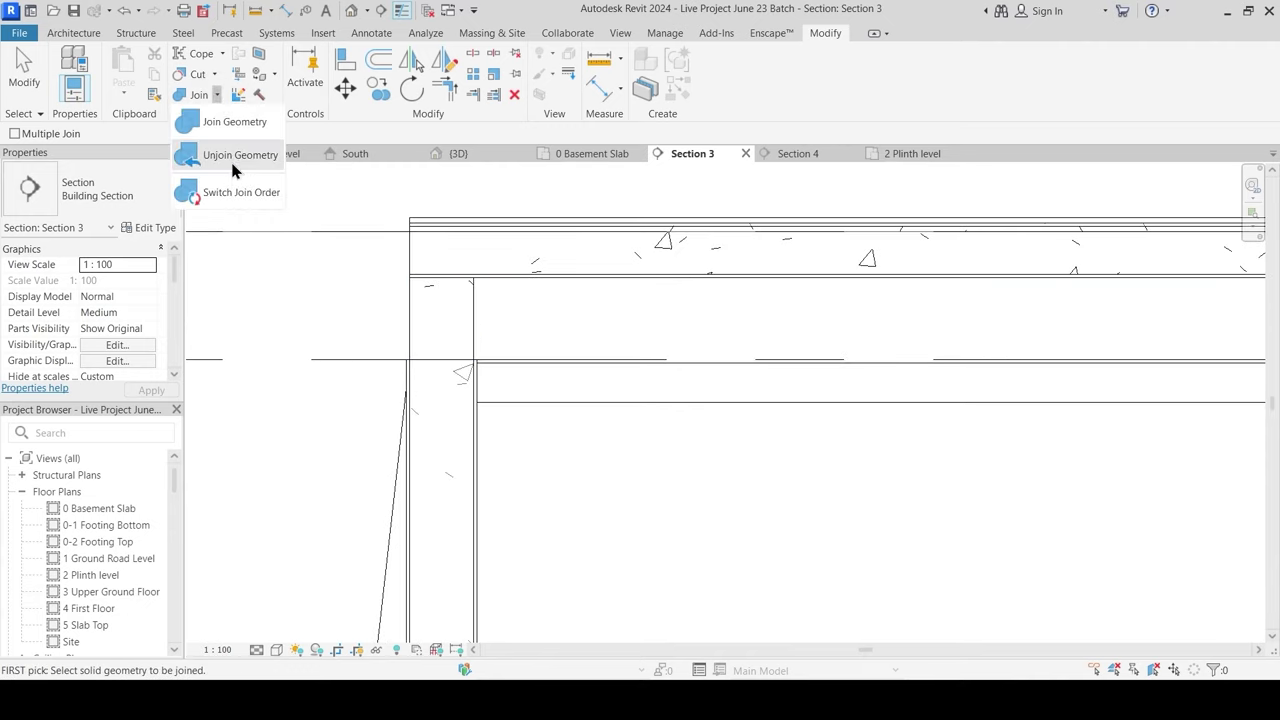
left_click(230, 193)
left_click(450, 300)
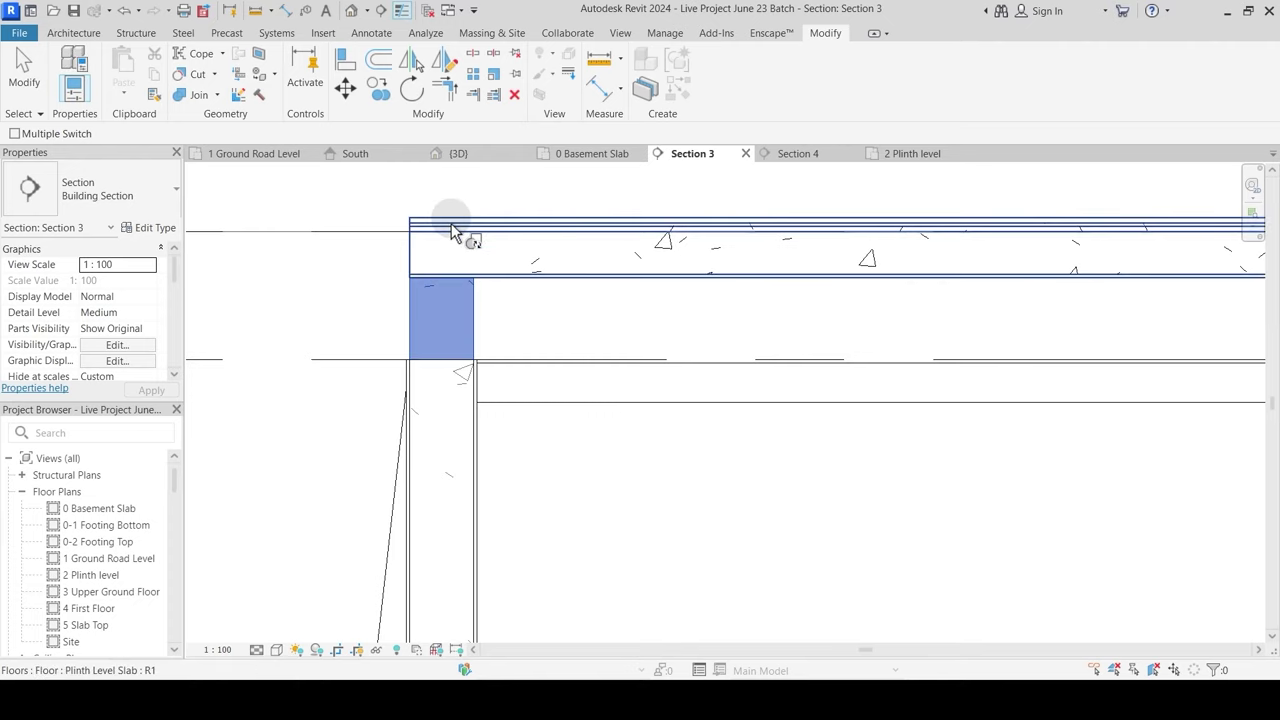
left_click(537, 322)
key("Escape")
scroll(563, 408, "down", 2)
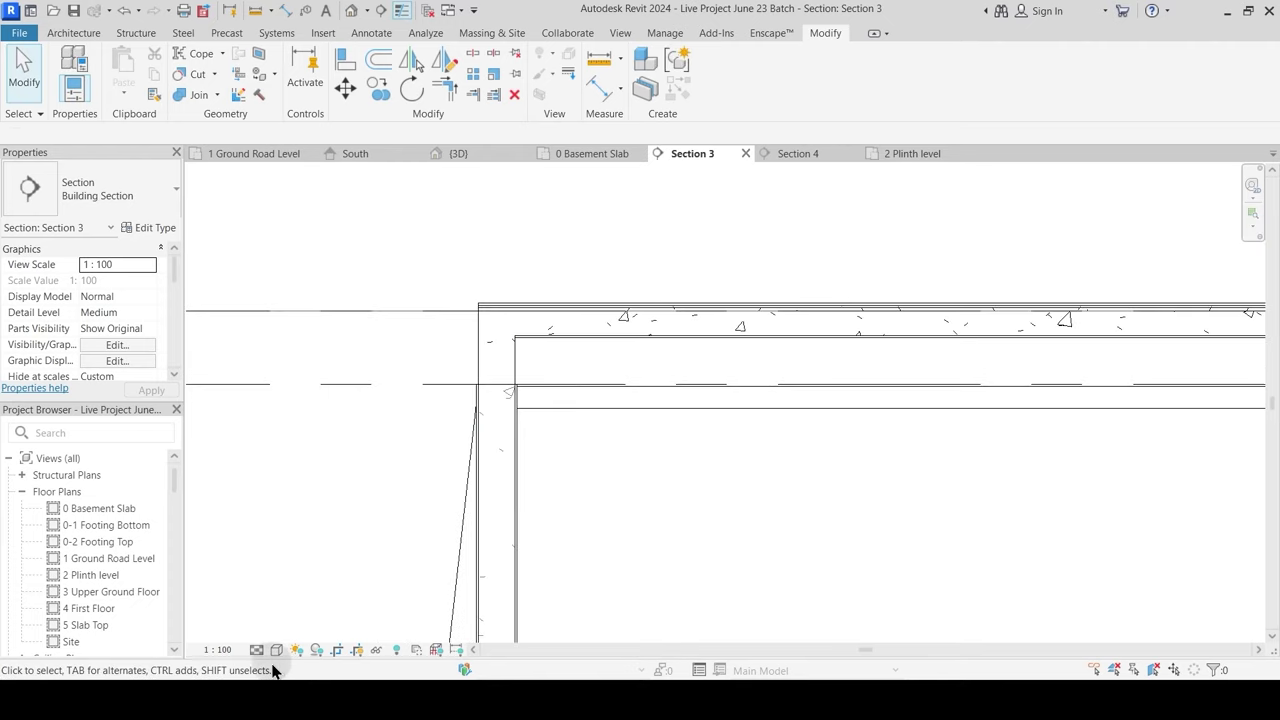
Step: Set the Section 3 view scale to 1:20 and bring the column under the slab into view
left_click(218, 650)
left_click(228, 494)
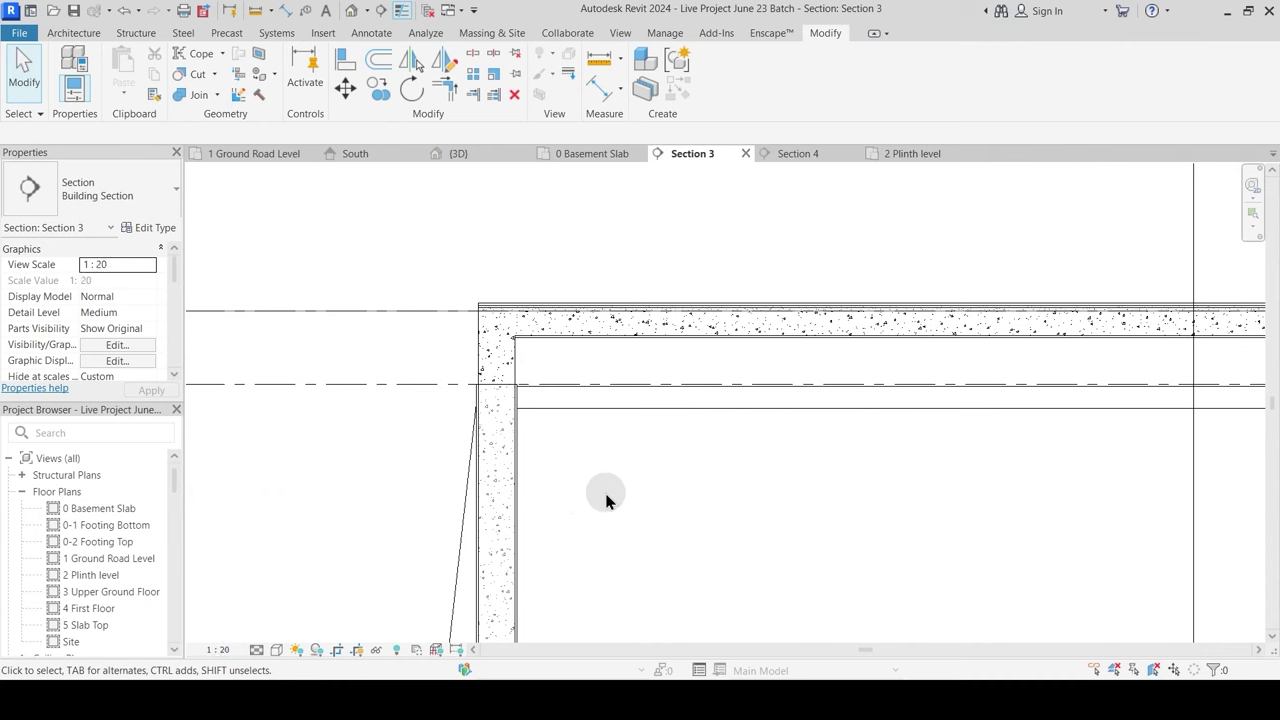
middle_click_drag(460, 480, 494, 450)
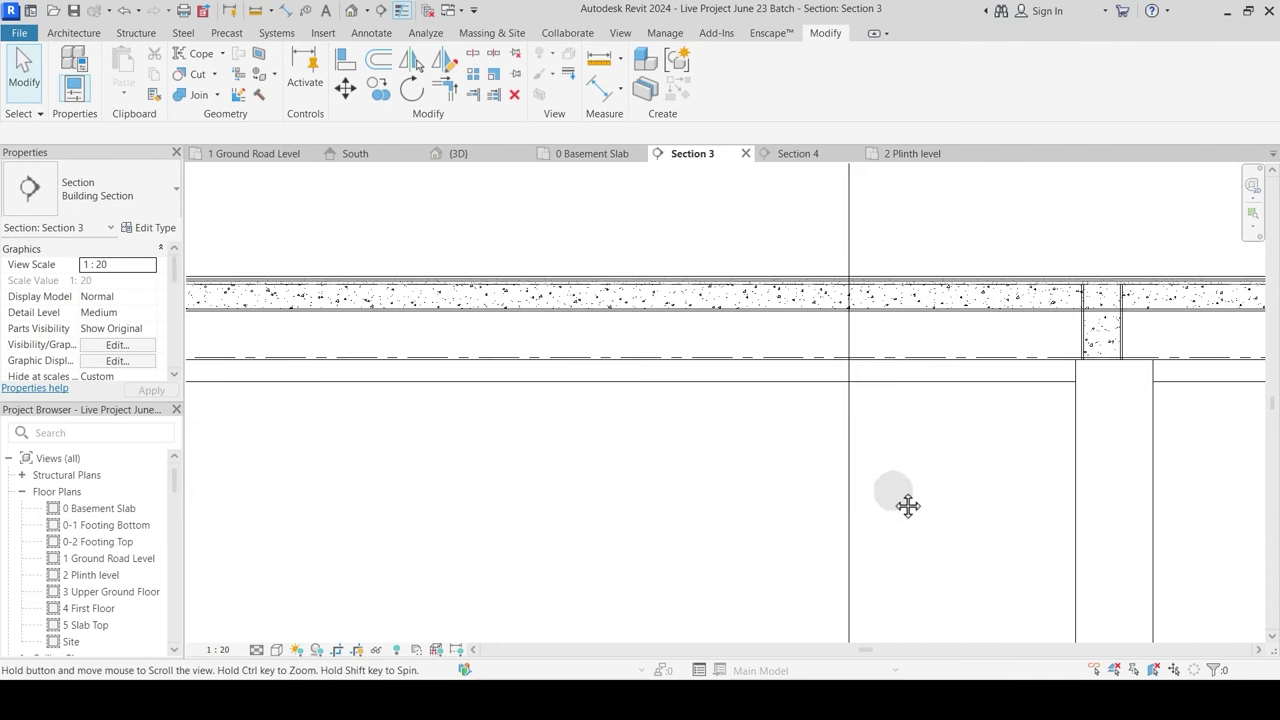
middle_click_drag(906, 506, 570, 470)
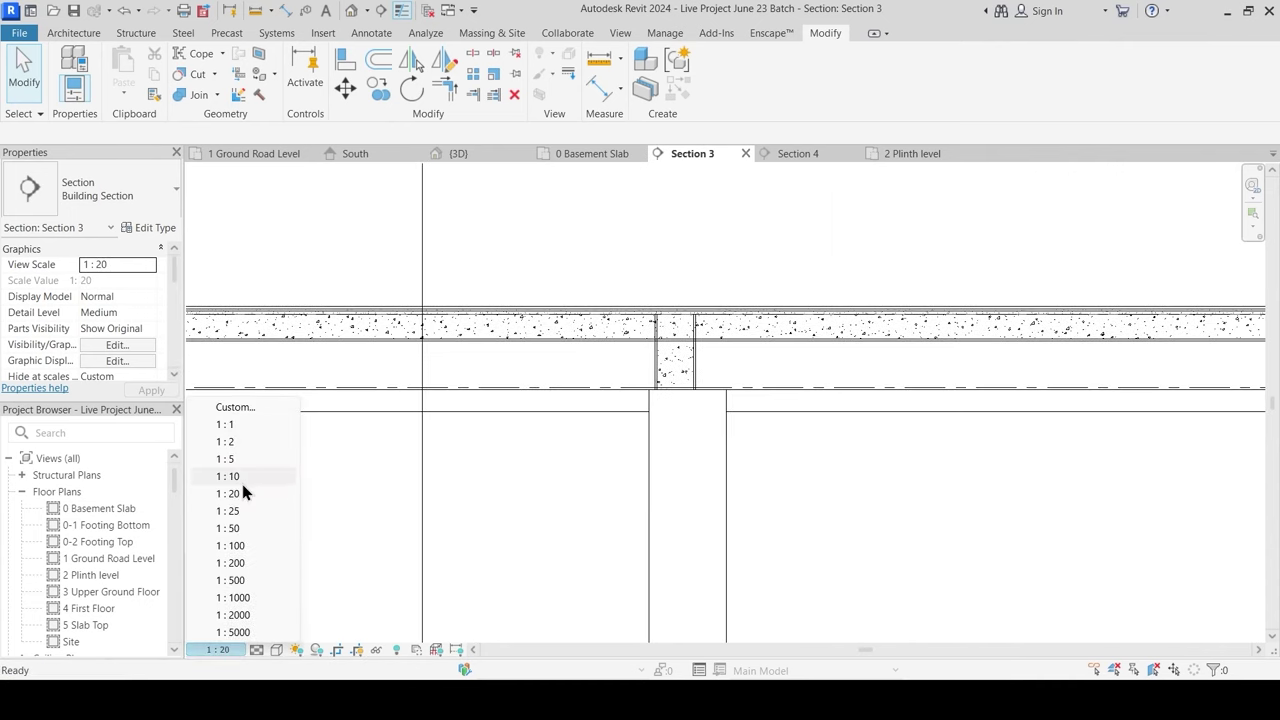
Step: Change the view scale to 1:25 and join the Plinth Level slab with the beam below
left_click(230, 511)
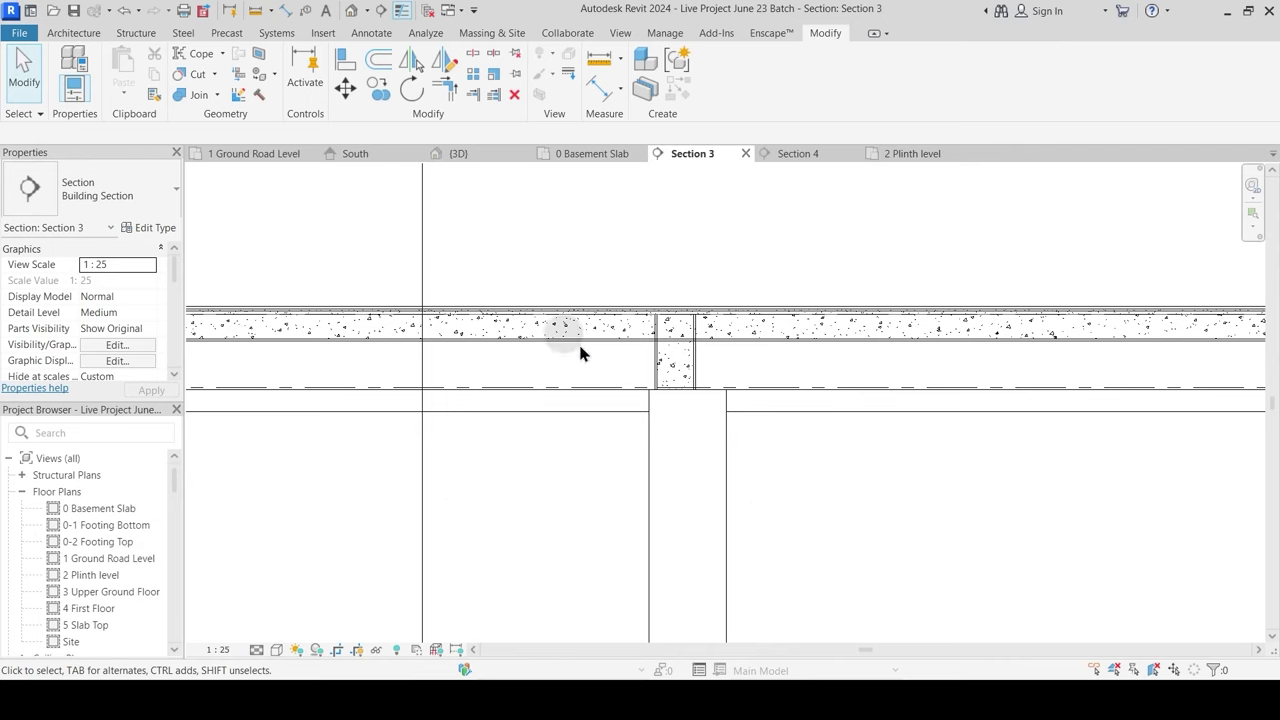
left_click(231, 100)
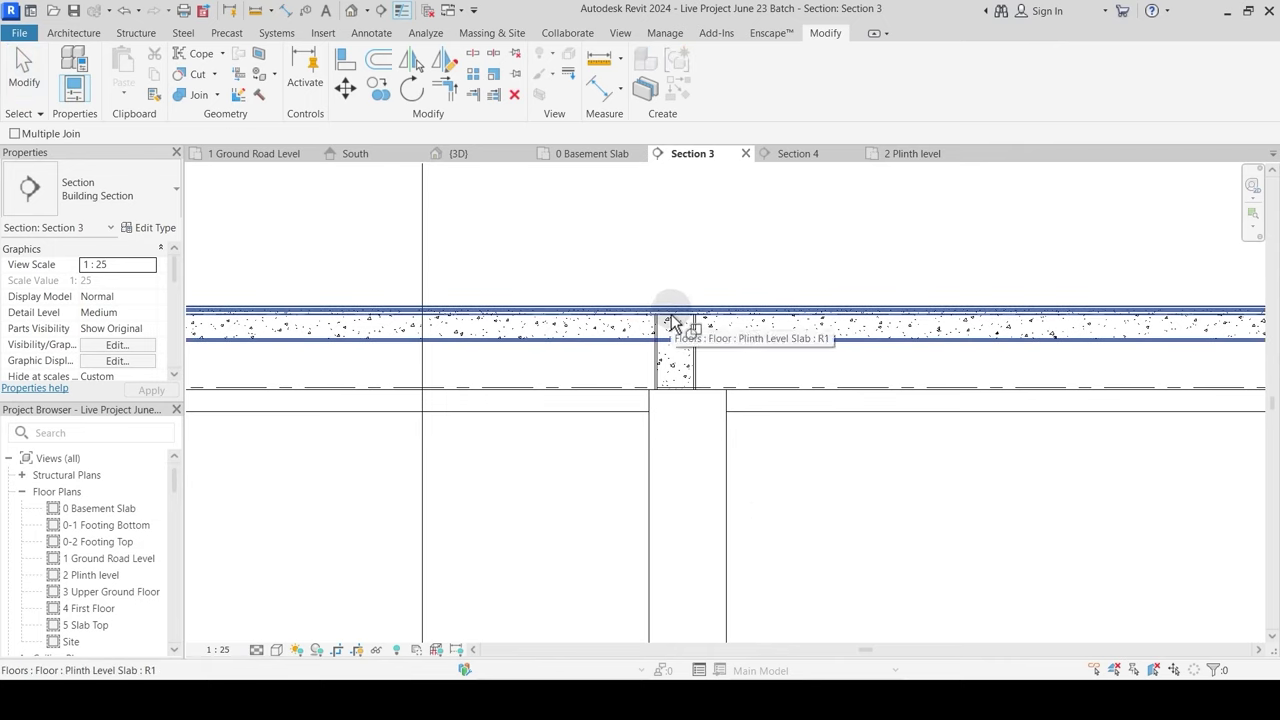
left_click(674, 345)
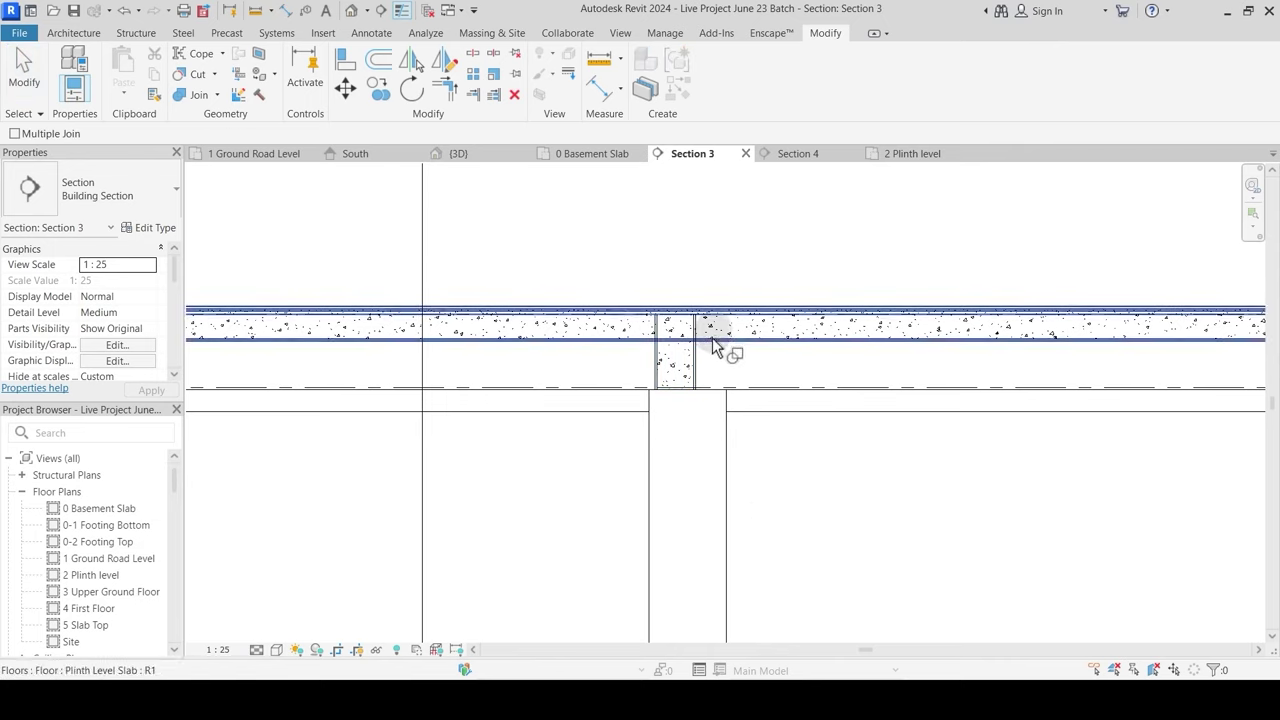
left_click(684, 322)
left_click(679, 323)
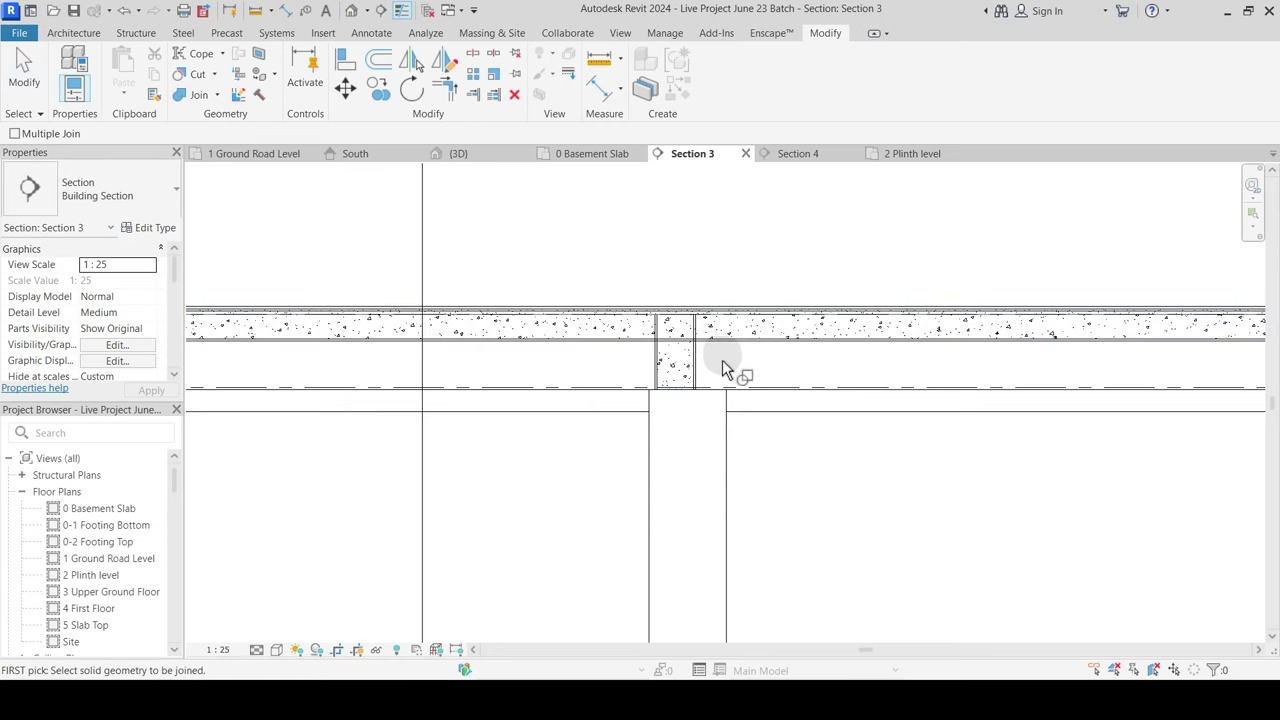
scroll(722, 360, "up", 2)
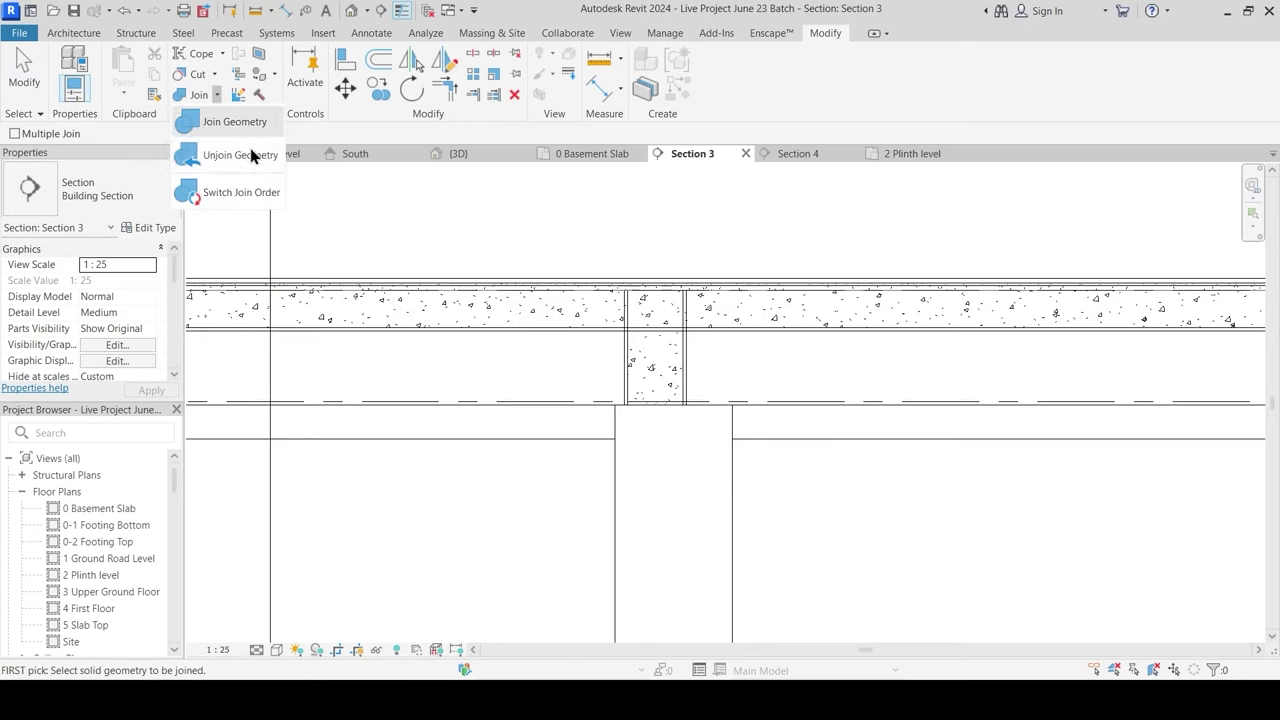
Step: Join the slab with the column below, then switch join order so the beam cuts the slab
left_click(234, 121)
left_click(585, 335)
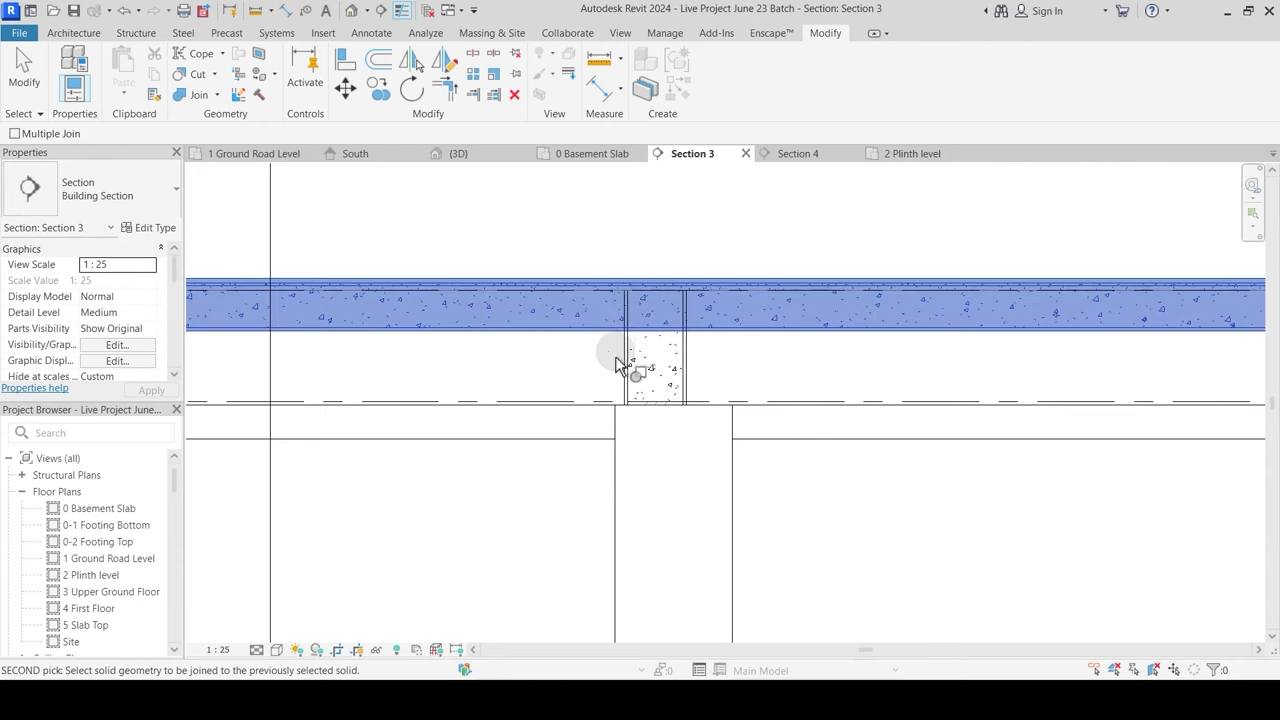
left_click(622, 358)
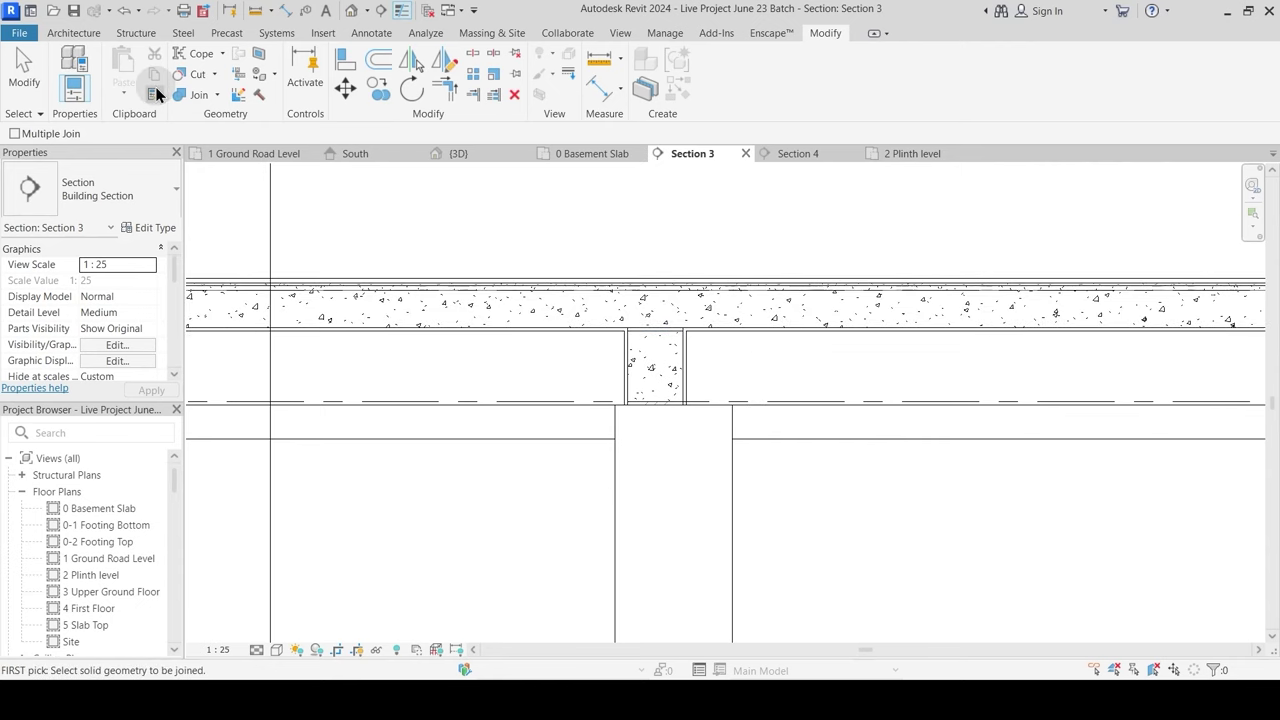
left_click(216, 95)
left_click(237, 194)
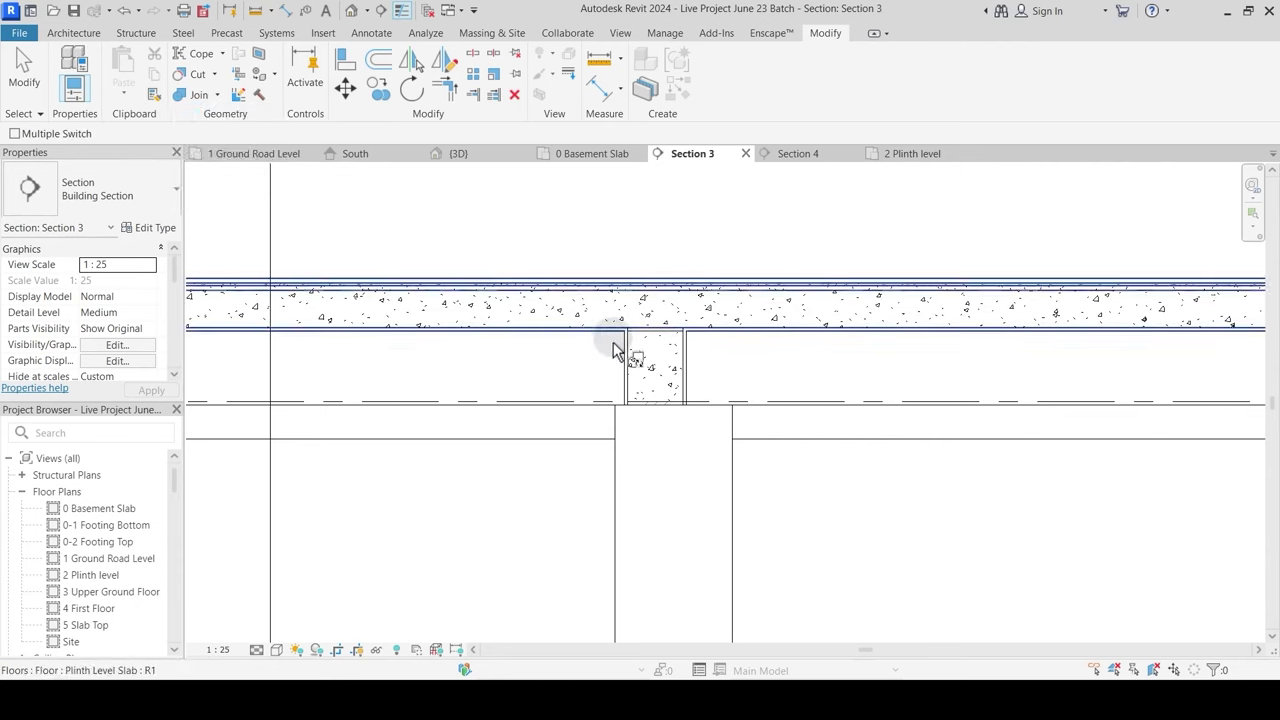
left_click(646, 311)
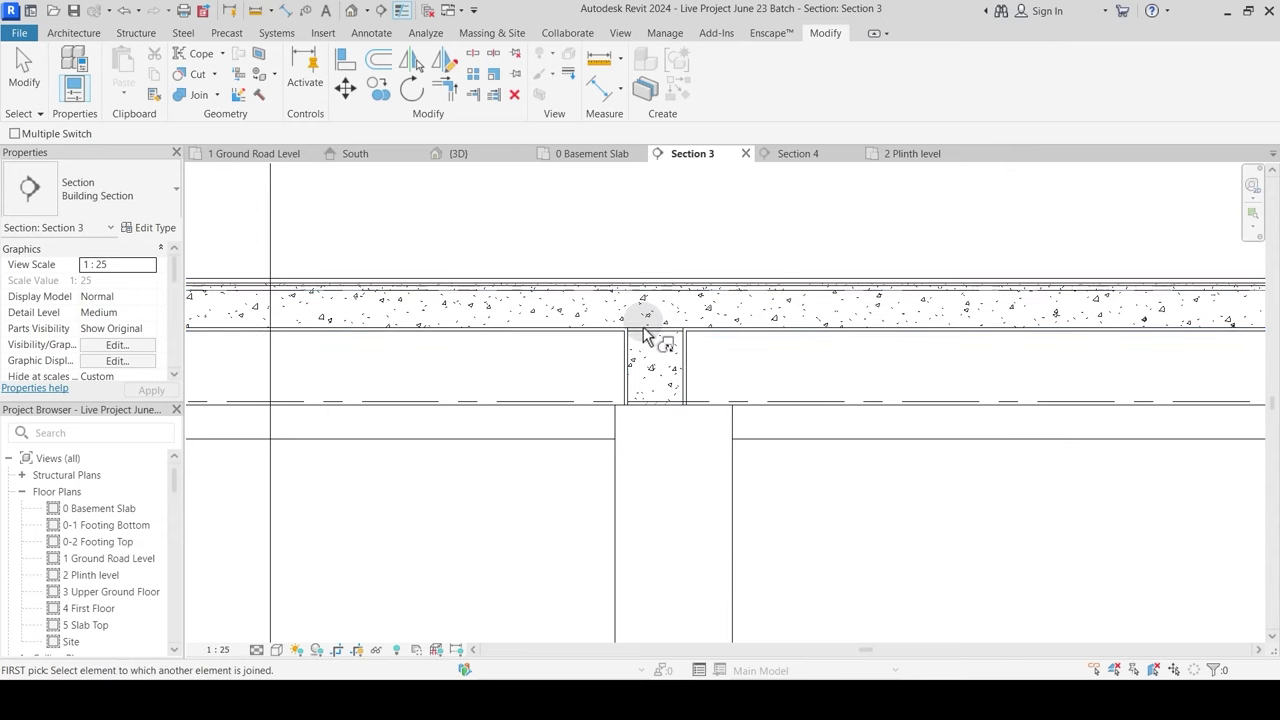
left_click(645, 355)
left_click(646, 350)
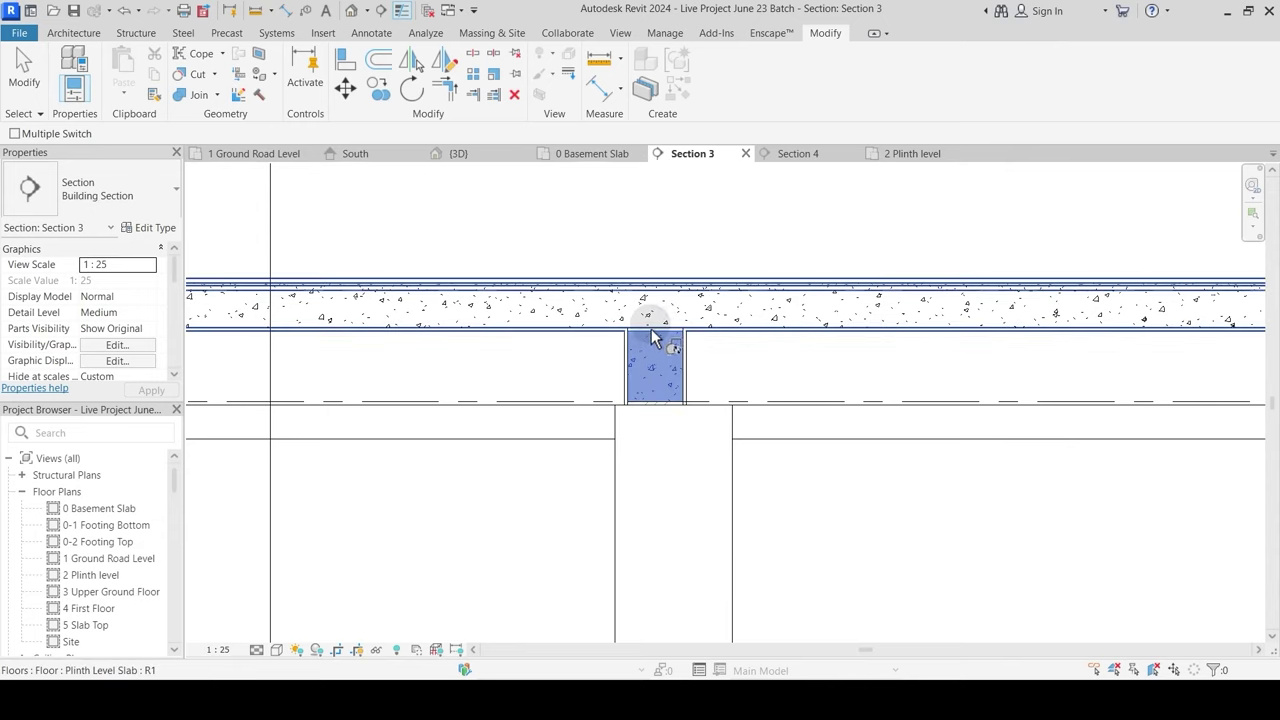
scroll(746, 375, "down", 2)
Step: At the junction by the brick floor, join the slab with the beam and the wall below
middle_click_drag(871, 494, 604, 472)
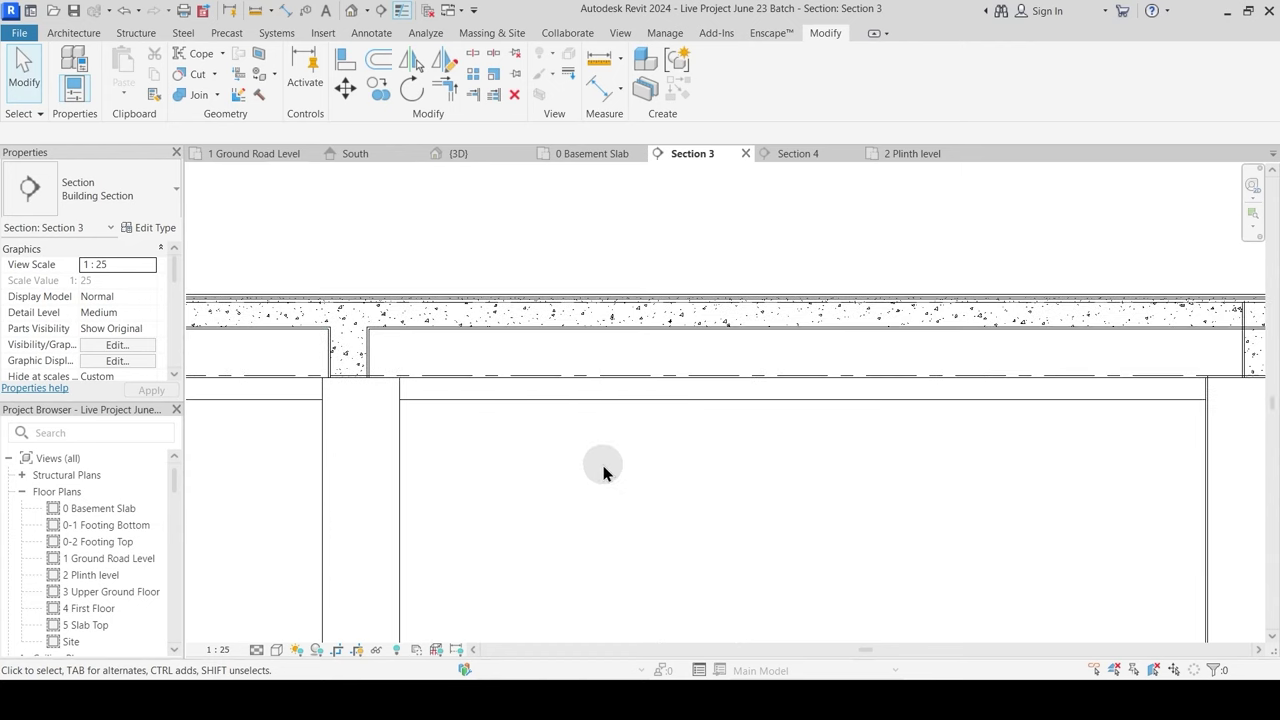
scroll(615, 470, "down", 1)
mouse_move(1043, 449)
middle_mouse_down()
mouse_move(623, 457)
mouse_move(557, 476)
middle_mouse_up()
scroll(611, 423, "up", 3)
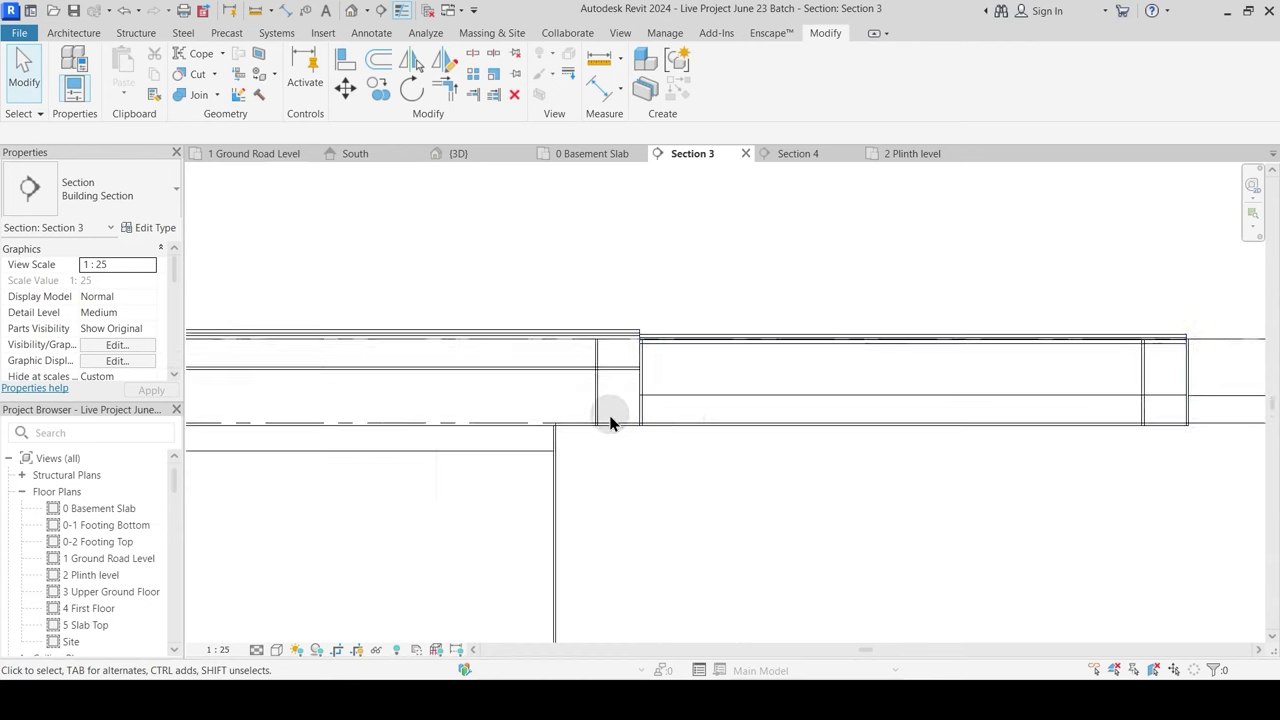
left_click(195, 95)
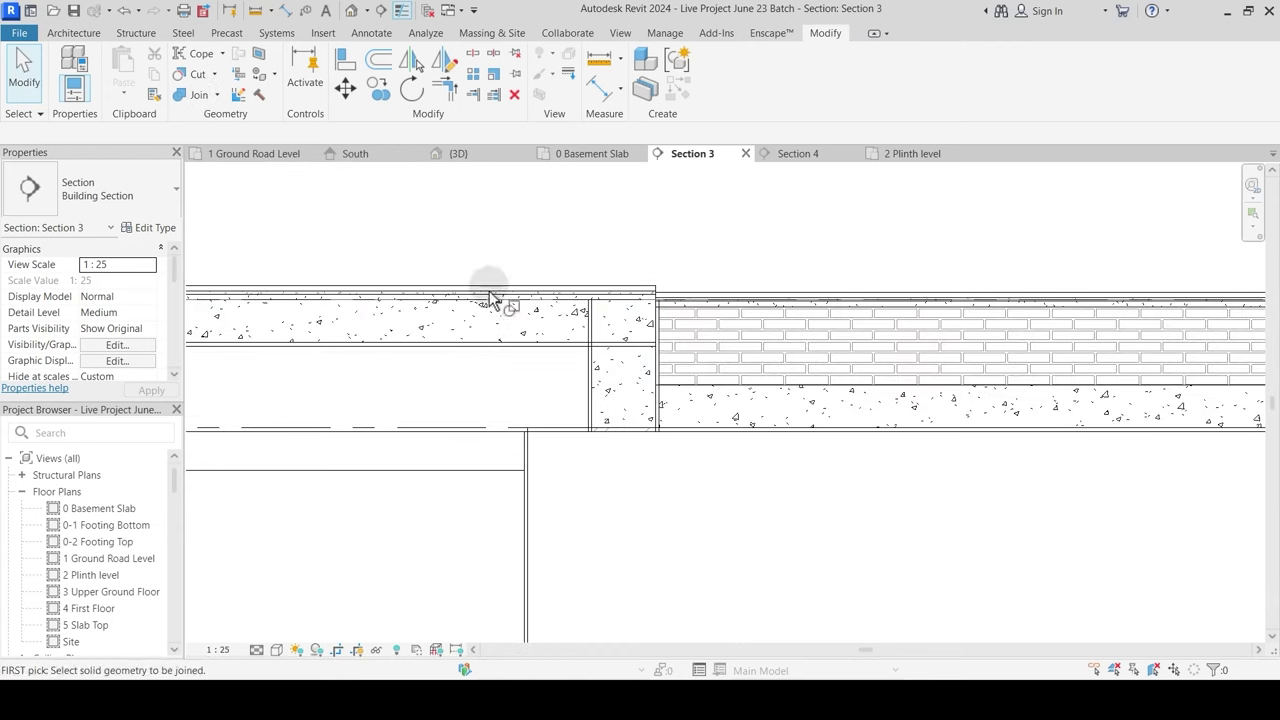
left_click(619, 303)
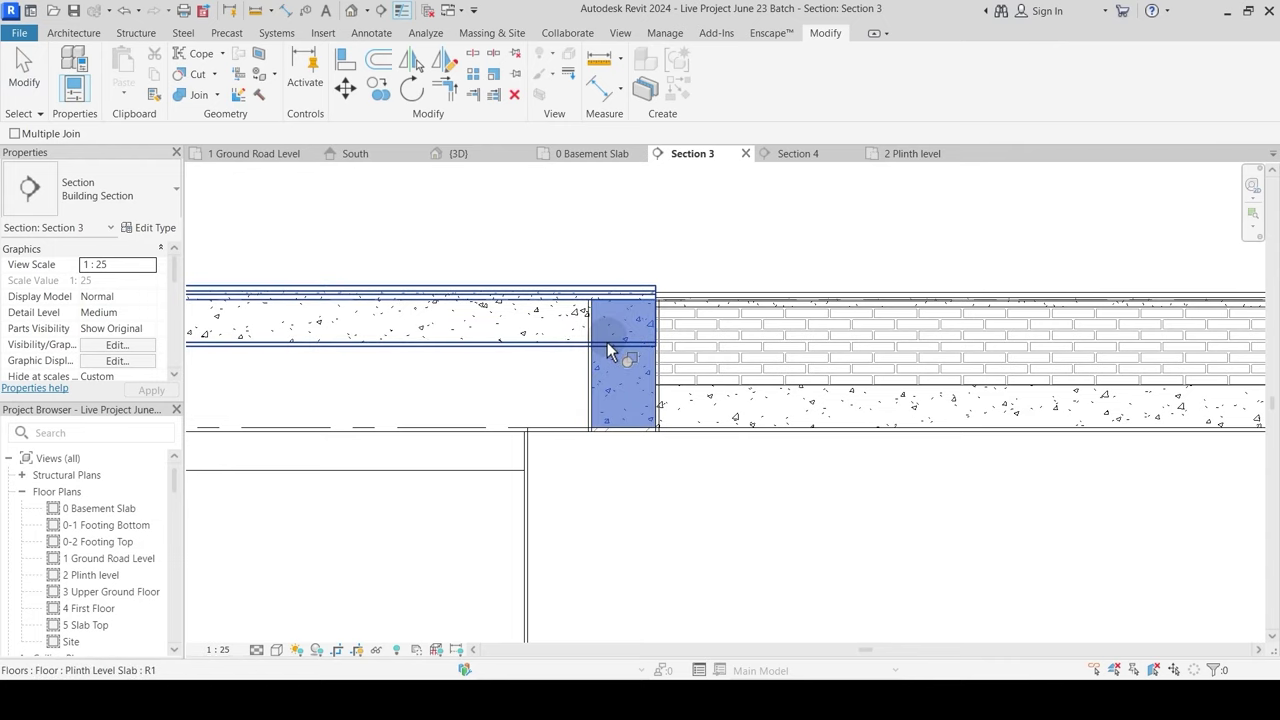
left_click(607, 342)
left_click(216, 95)
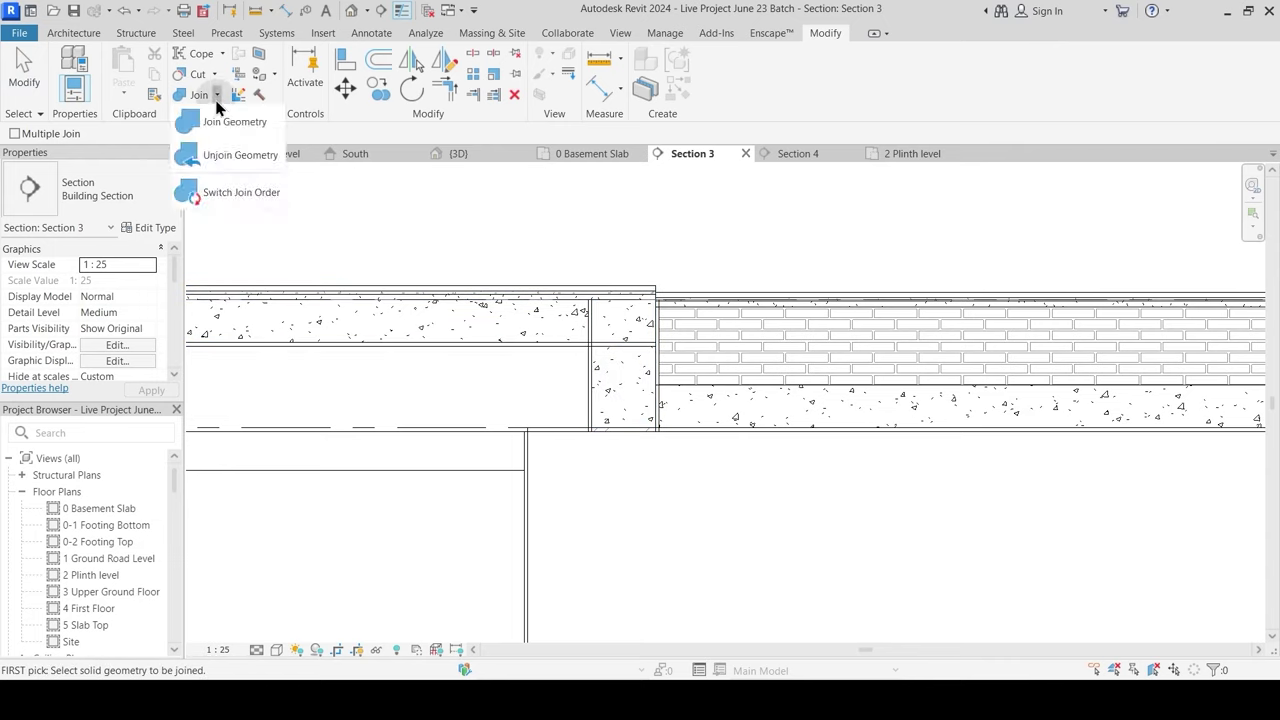
left_click(228, 122)
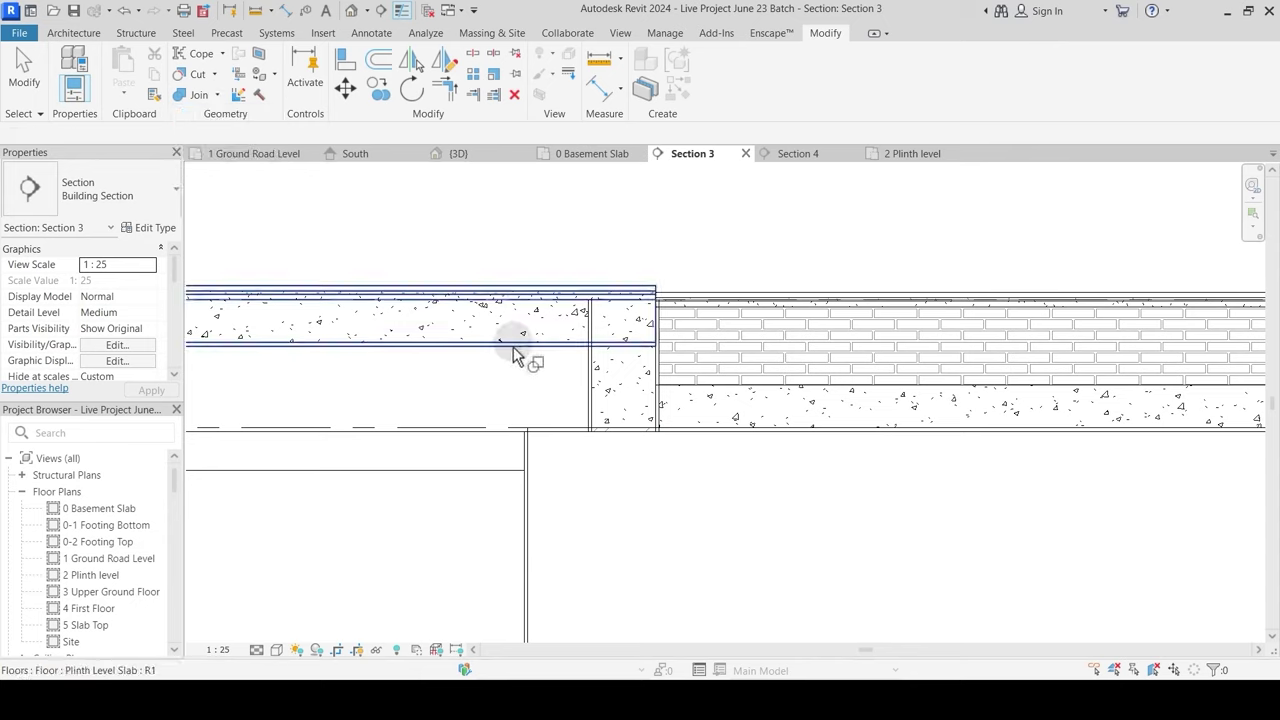
left_click(576, 354)
left_click(592, 368)
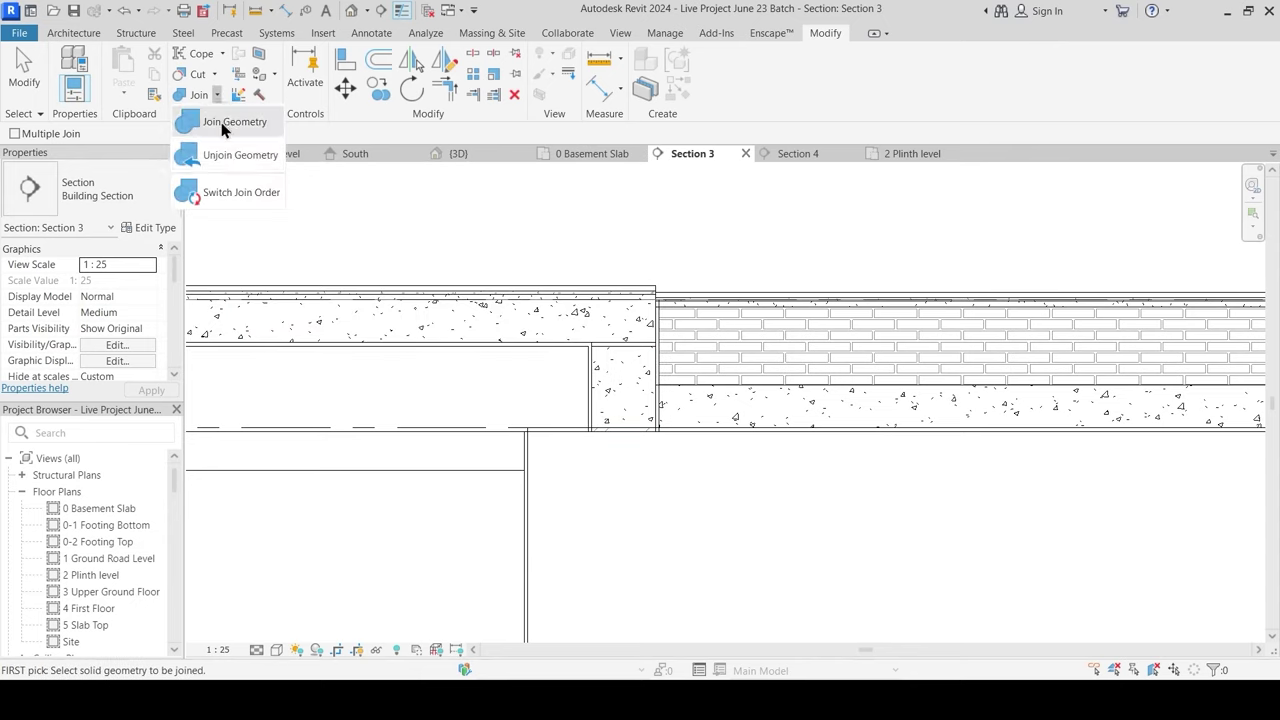
Step: Switch the beam and slab join order, then move toward the wall's right end
left_click(231, 191)
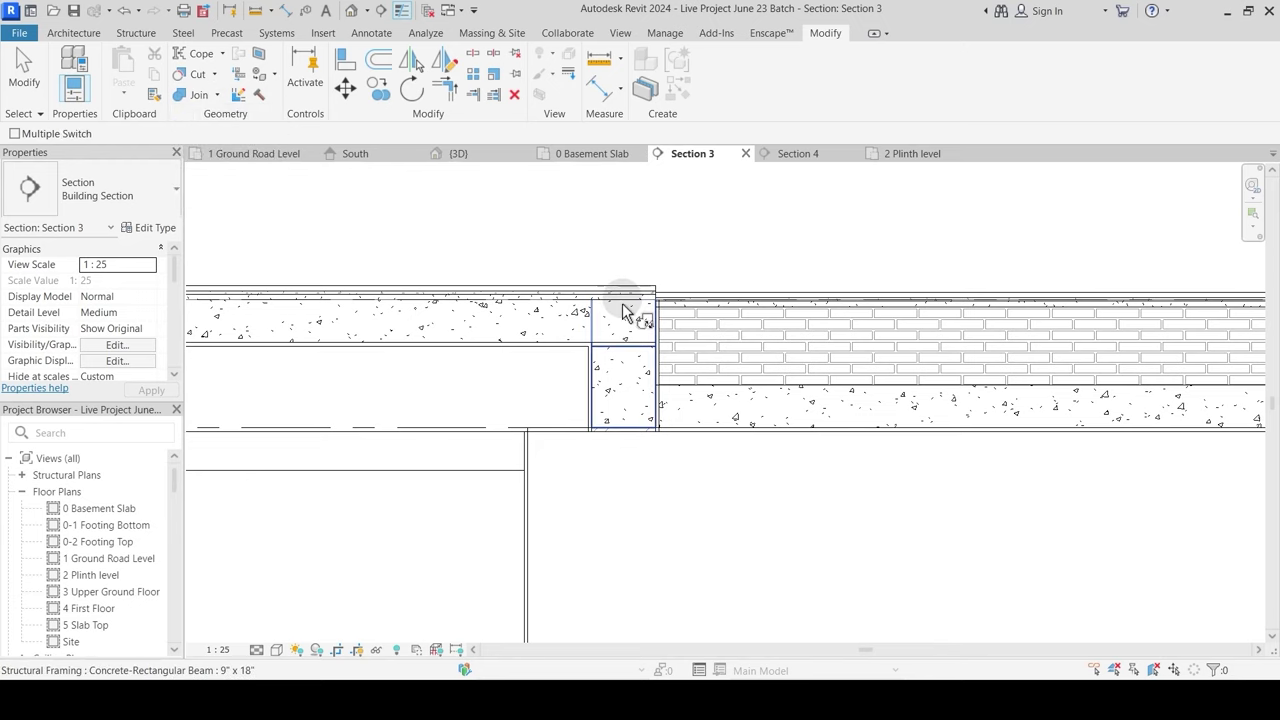
left_click(620, 355)
left_click(632, 320)
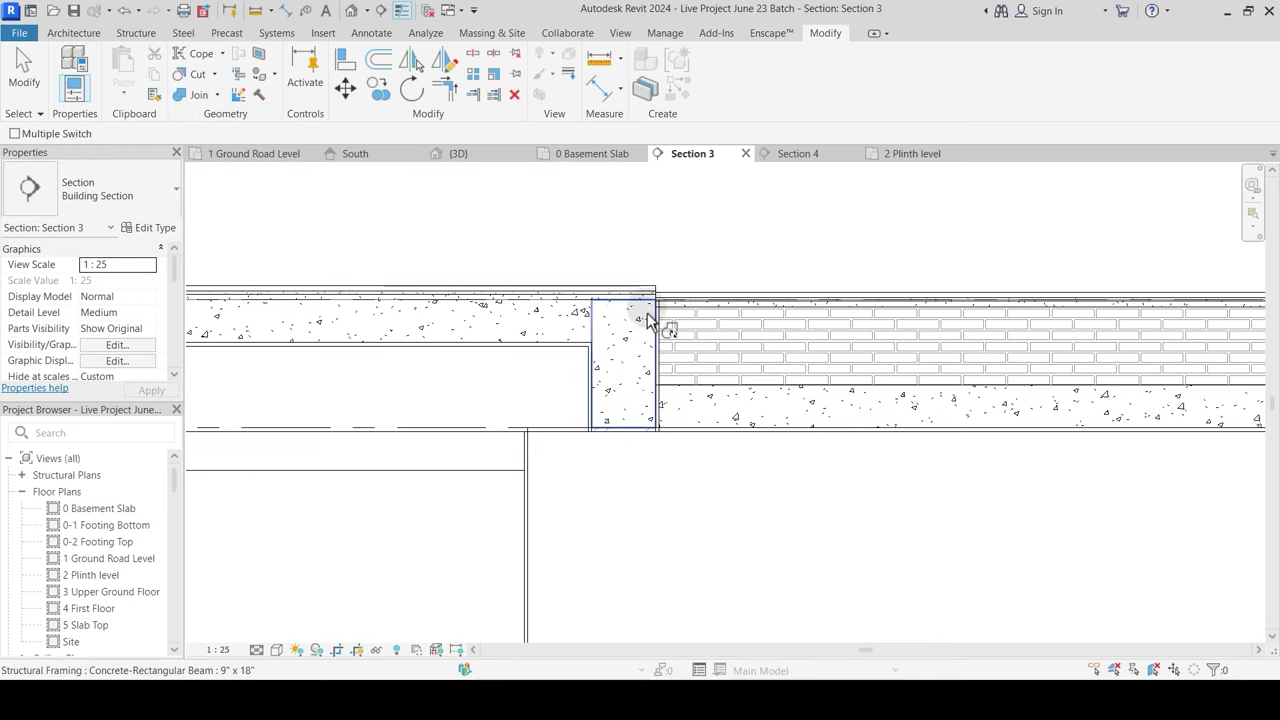
scroll(618, 446, "down", 5)
middle_click_drag(926, 514, 769, 508)
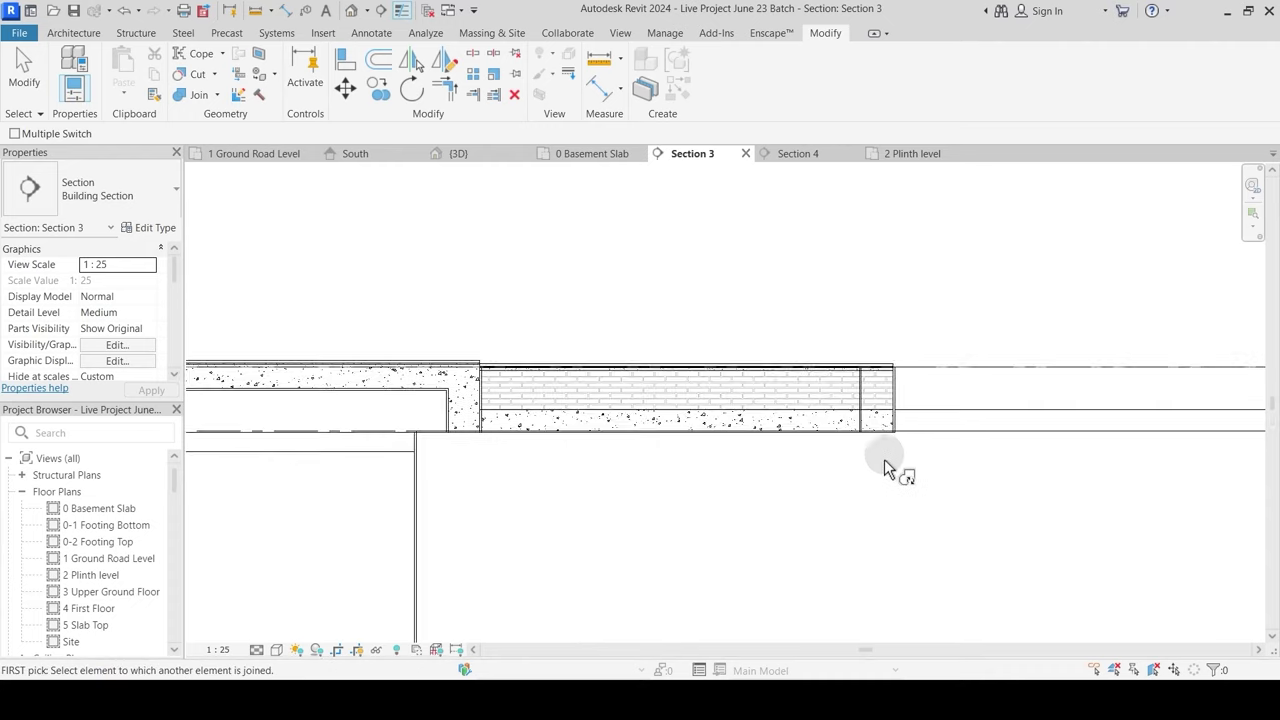
scroll(883, 459, "up", 2)
scroll(866, 385, "up", 2)
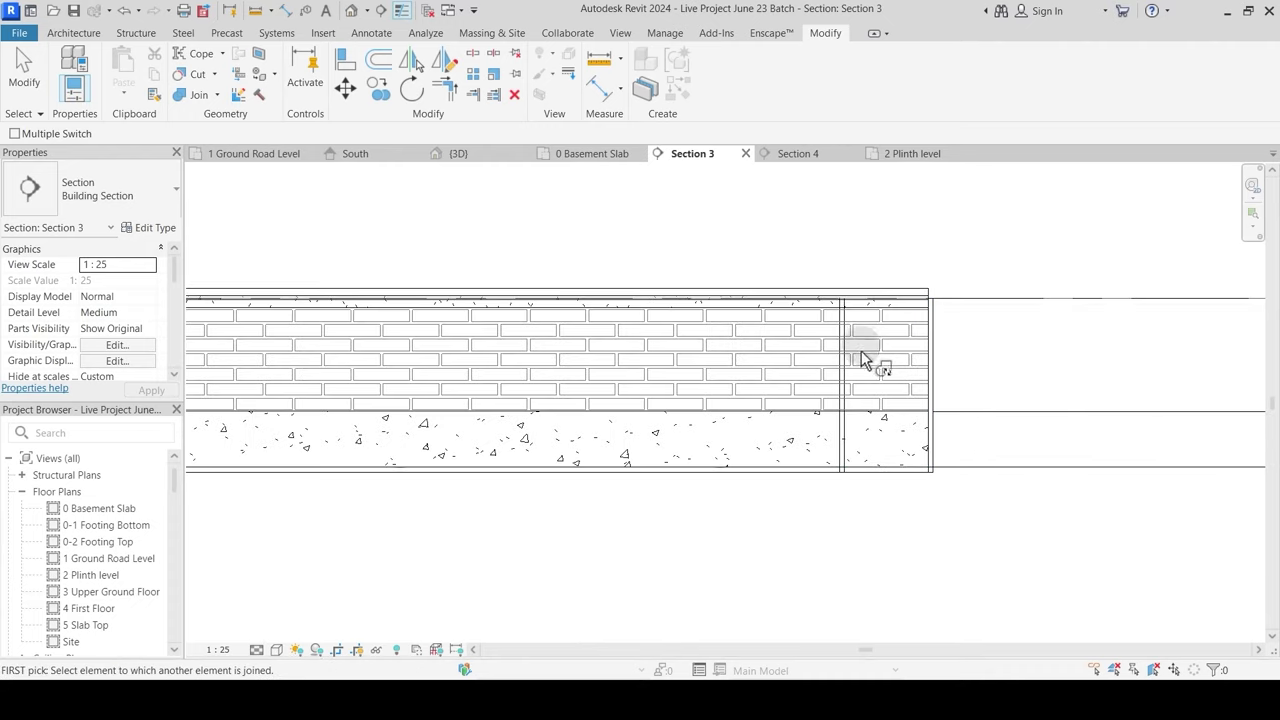
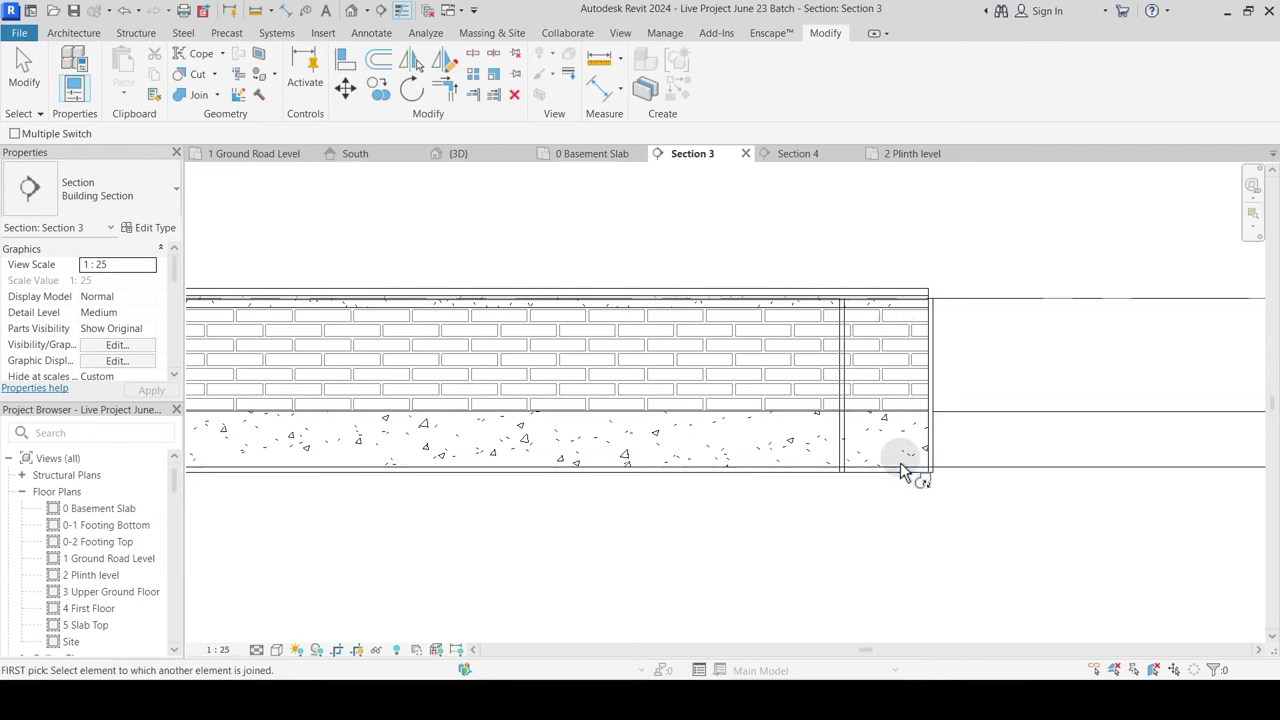
Step: At the floor's right end, join the floor with the element above and with the wall
middle_click_drag(734, 331, 554, 288)
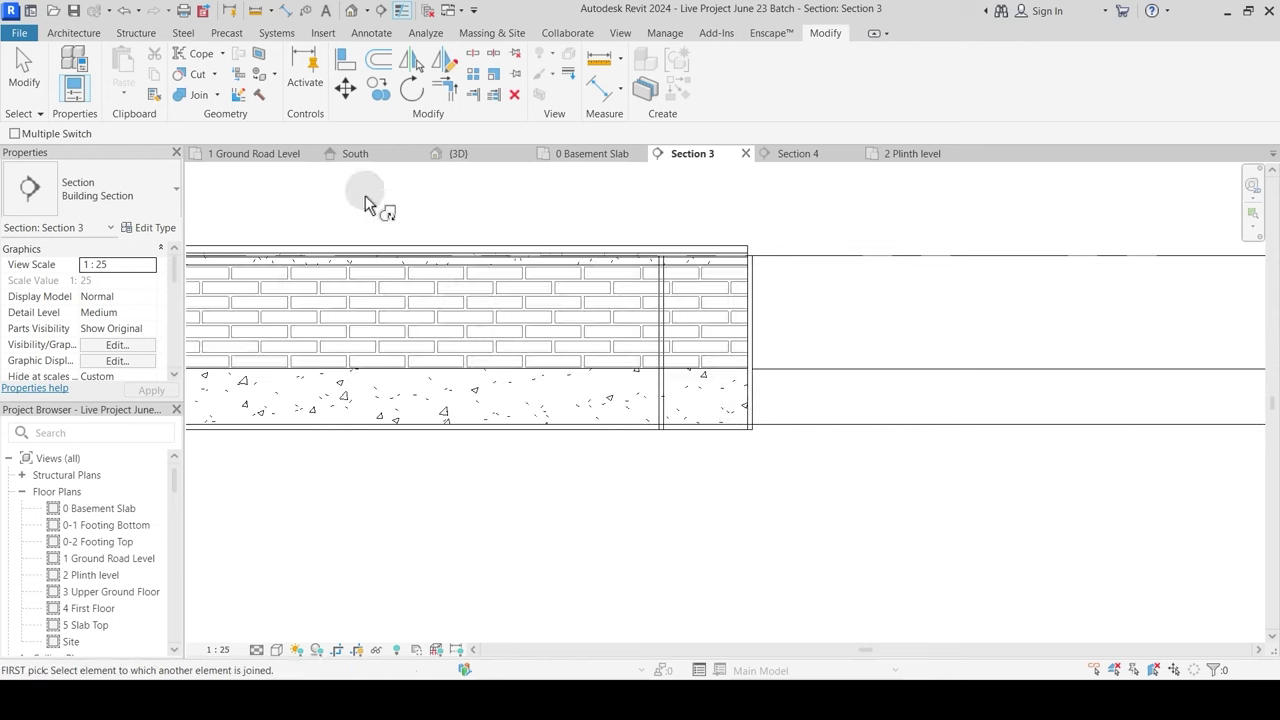
left_click(197, 95)
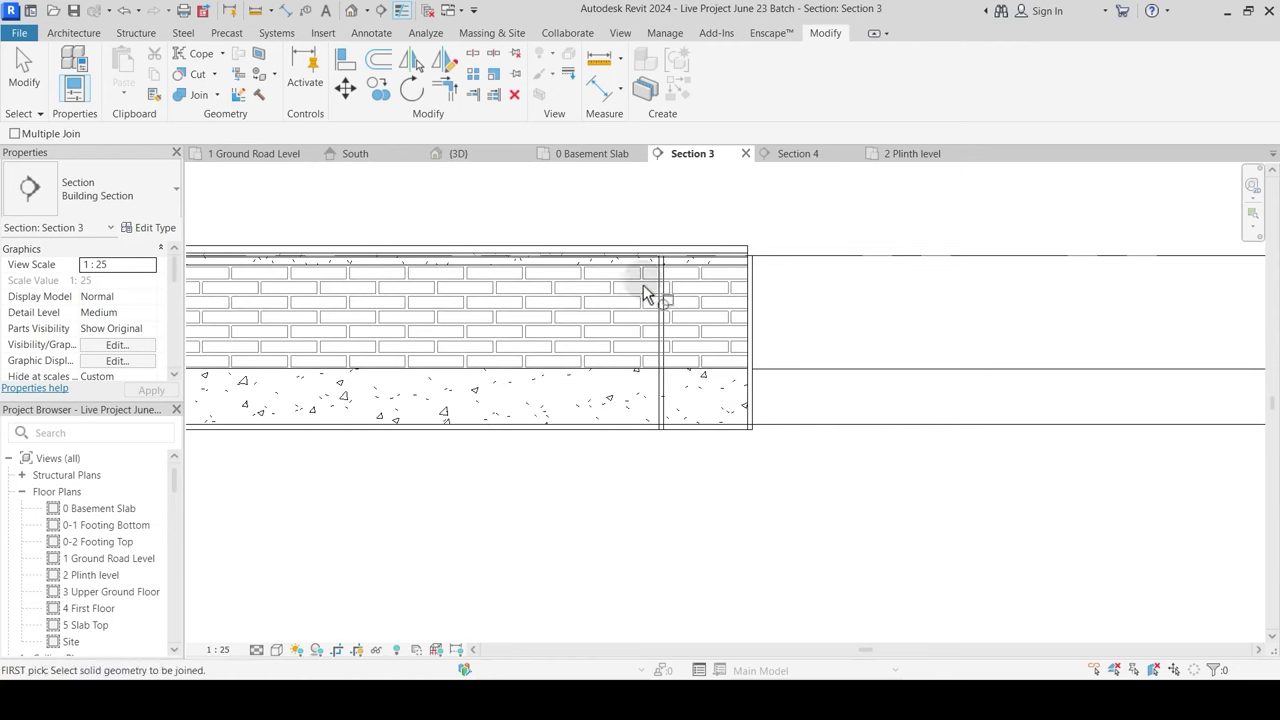
left_click(697, 265)
left_click(614, 383)
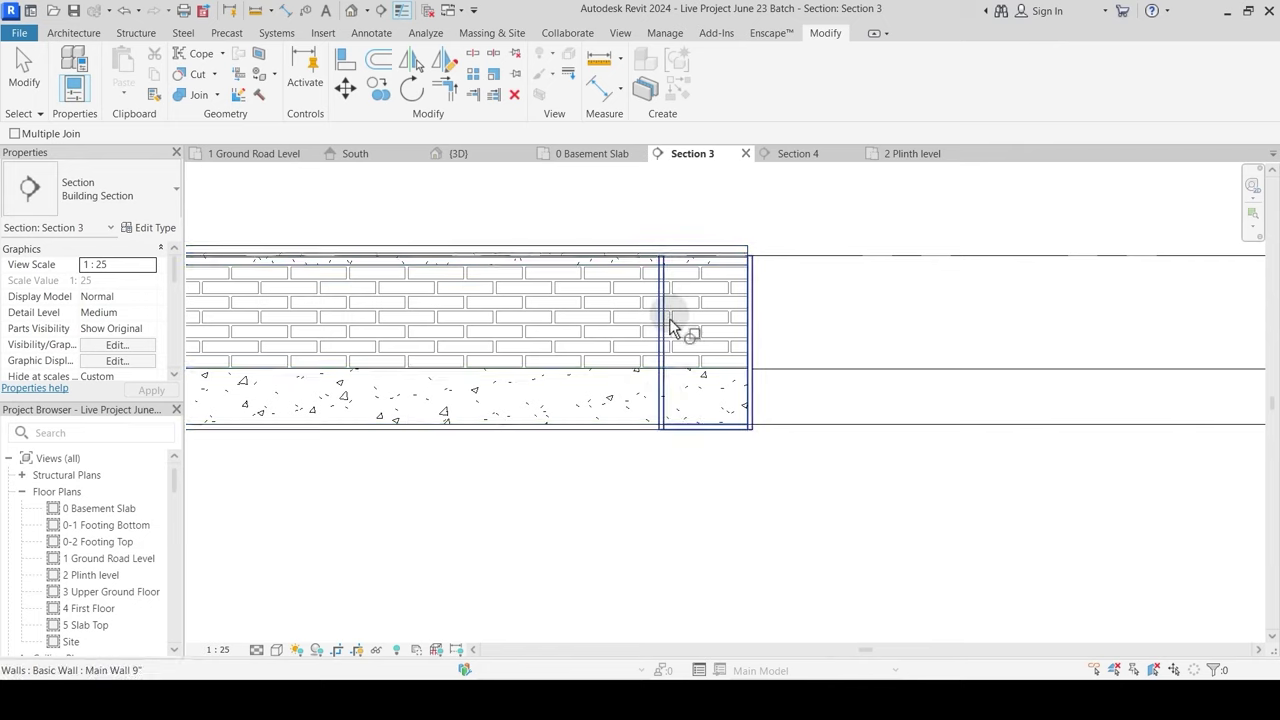
left_click(643, 380)
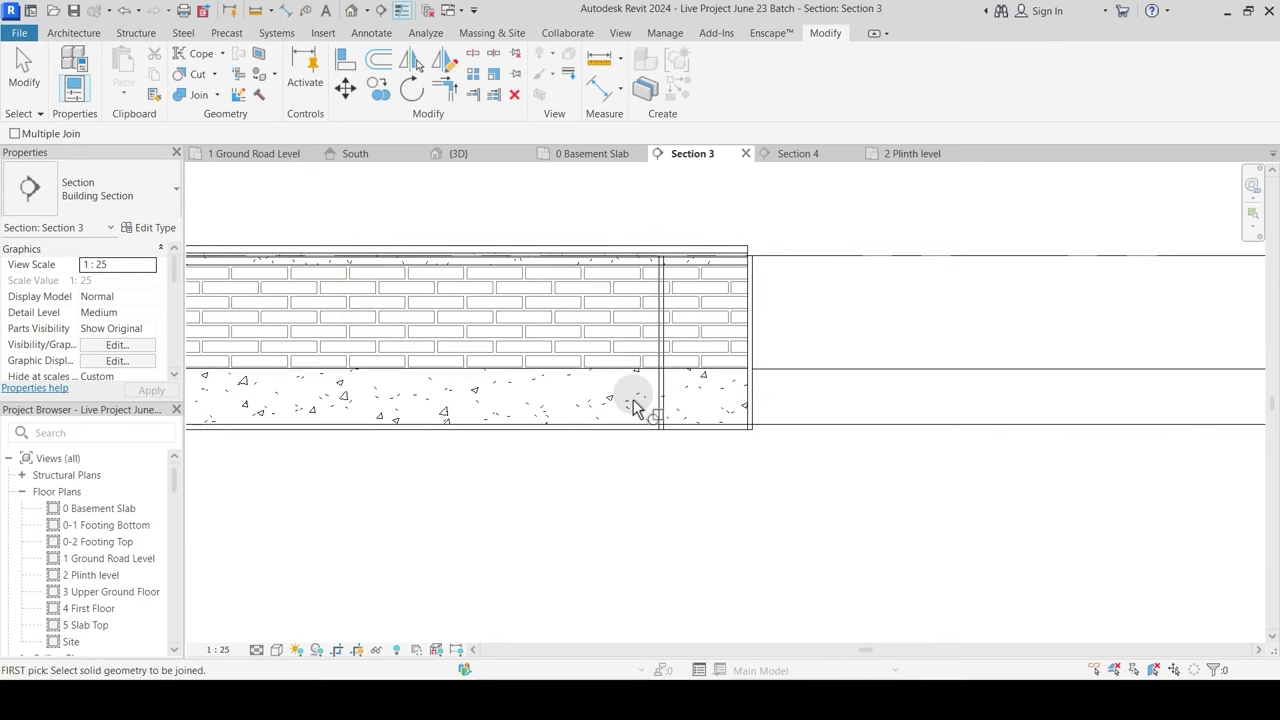
Step: Switch the join order between the floor and the beam
left_click(218, 95)
left_click(220, 191)
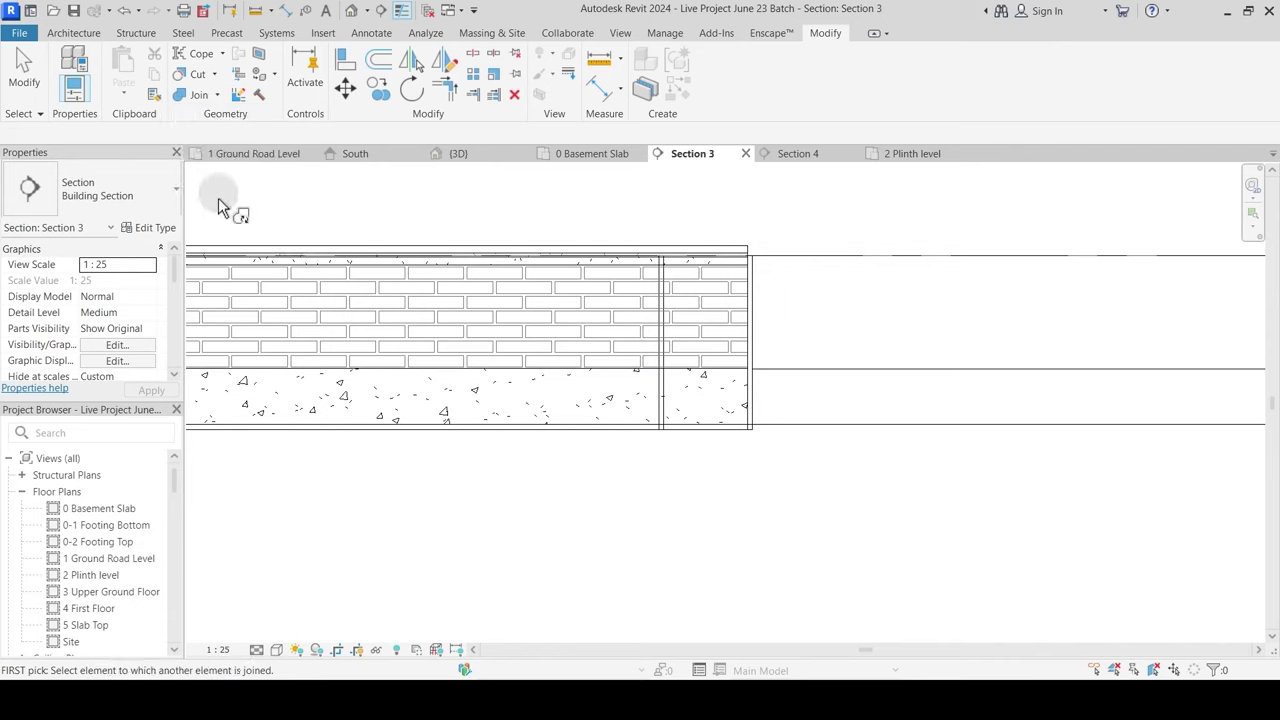
left_click(695, 270)
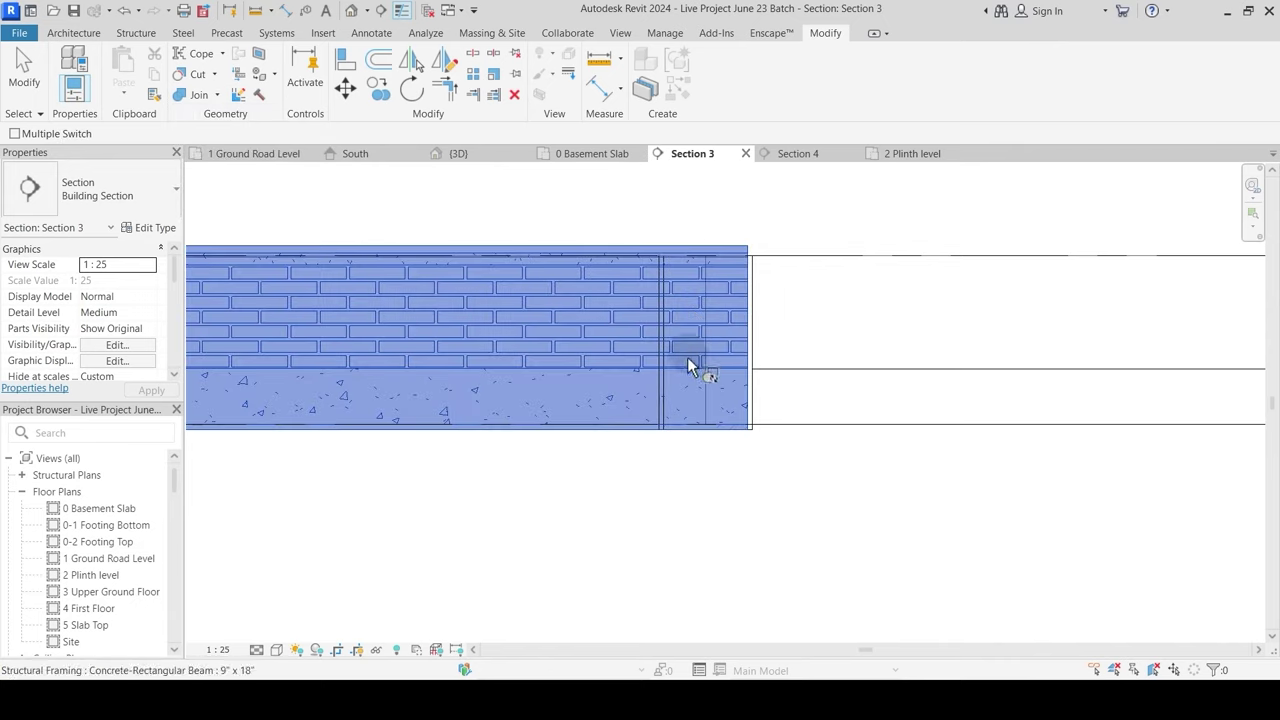
left_click(735, 472)
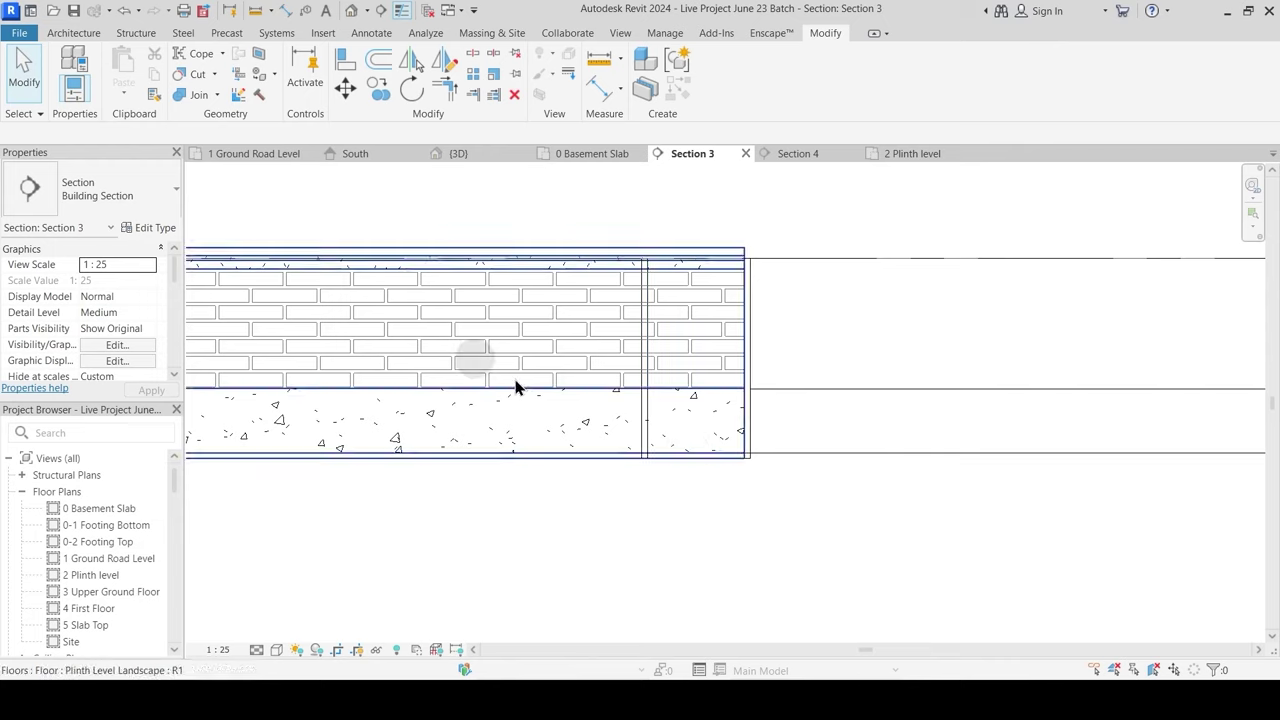
left_click(217, 96)
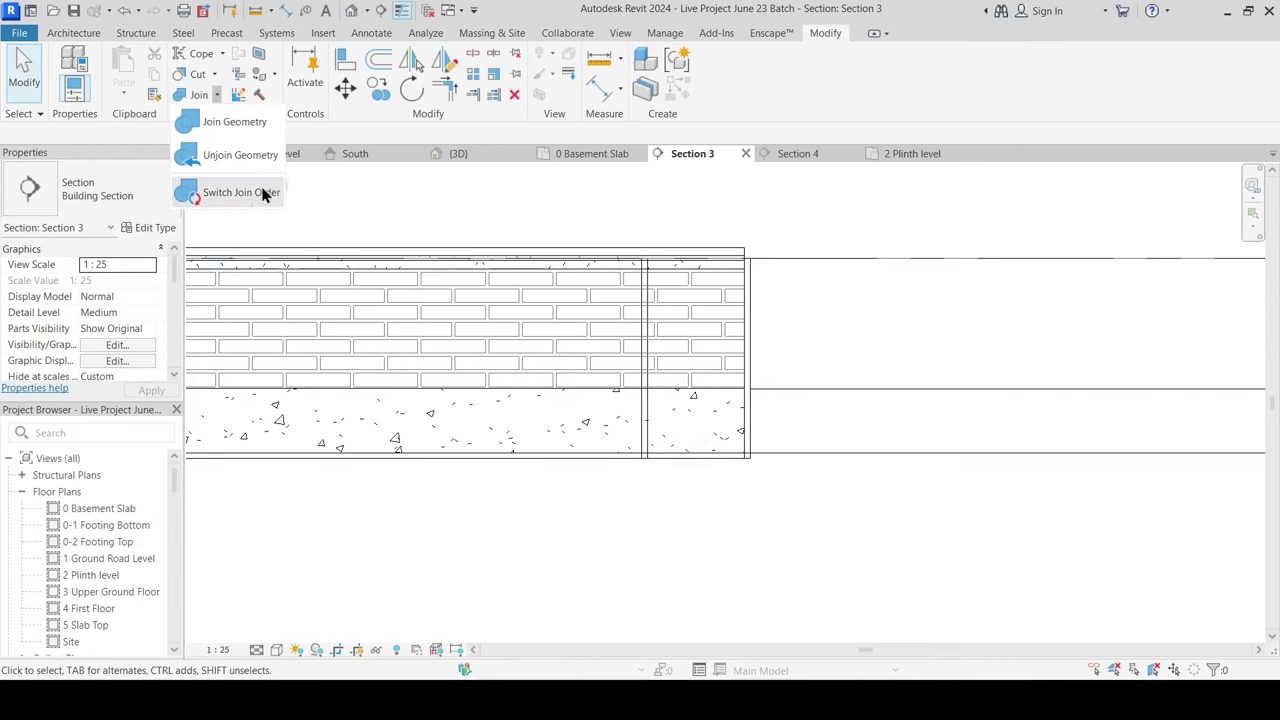
left_click(240, 192)
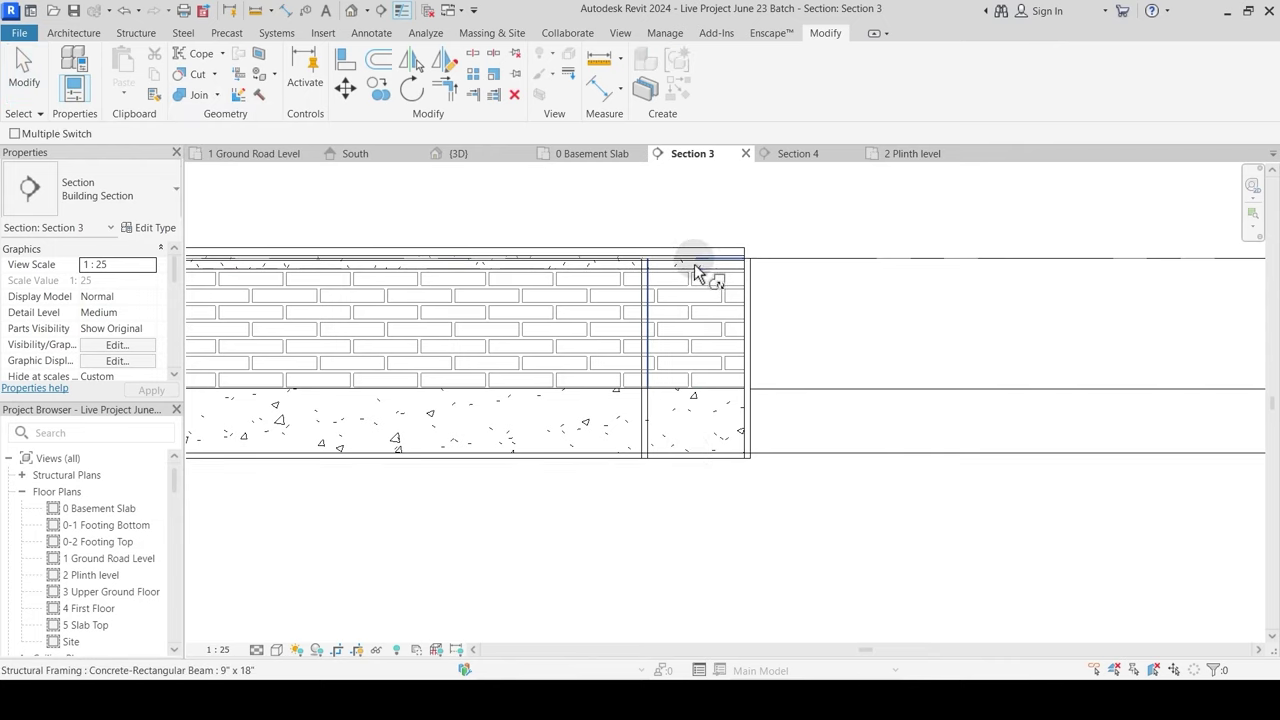
key("Escape")
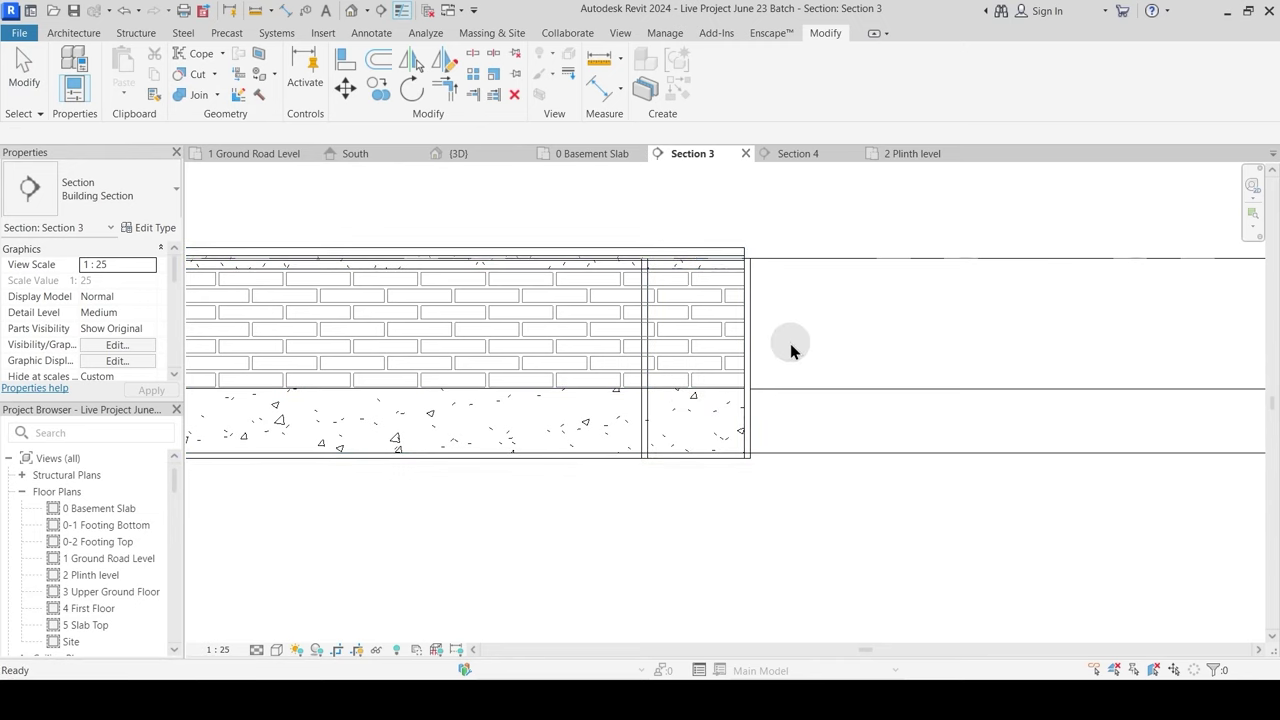
Step: Join the Plinth Level Slab with the beam beneath it
scroll(790, 350, "down", 1)
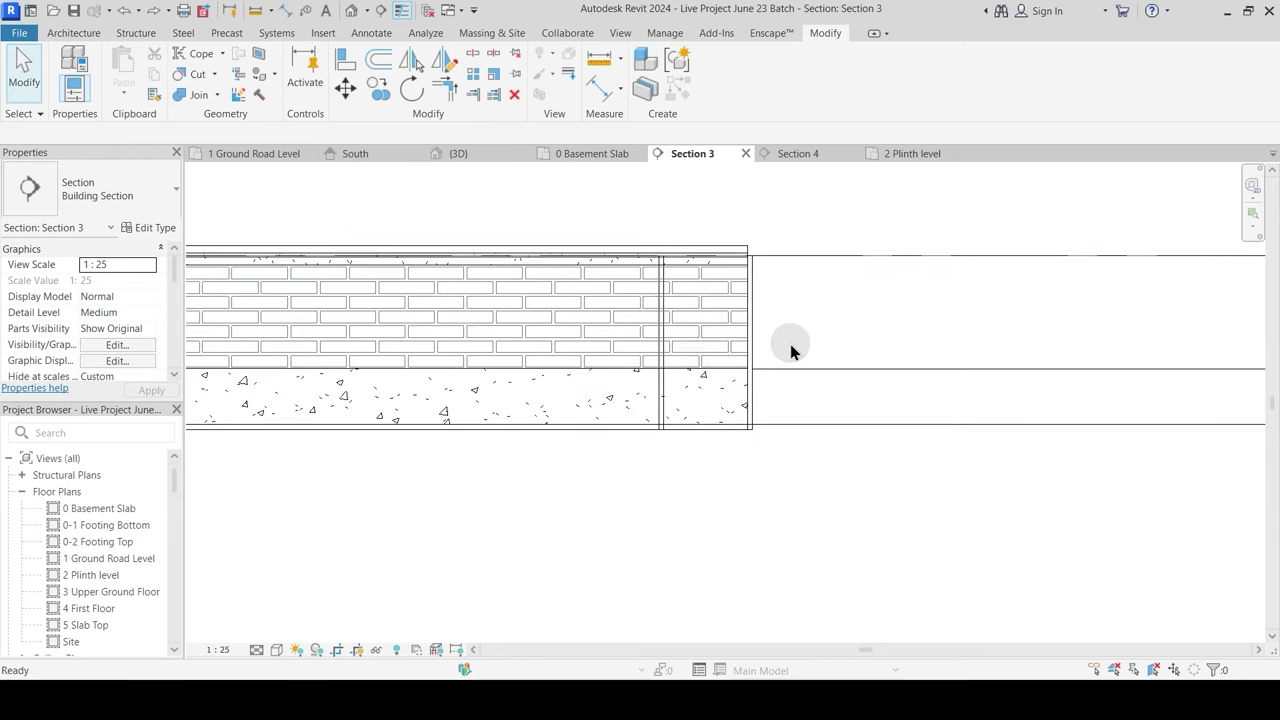
scroll(790, 350, "down", 2)
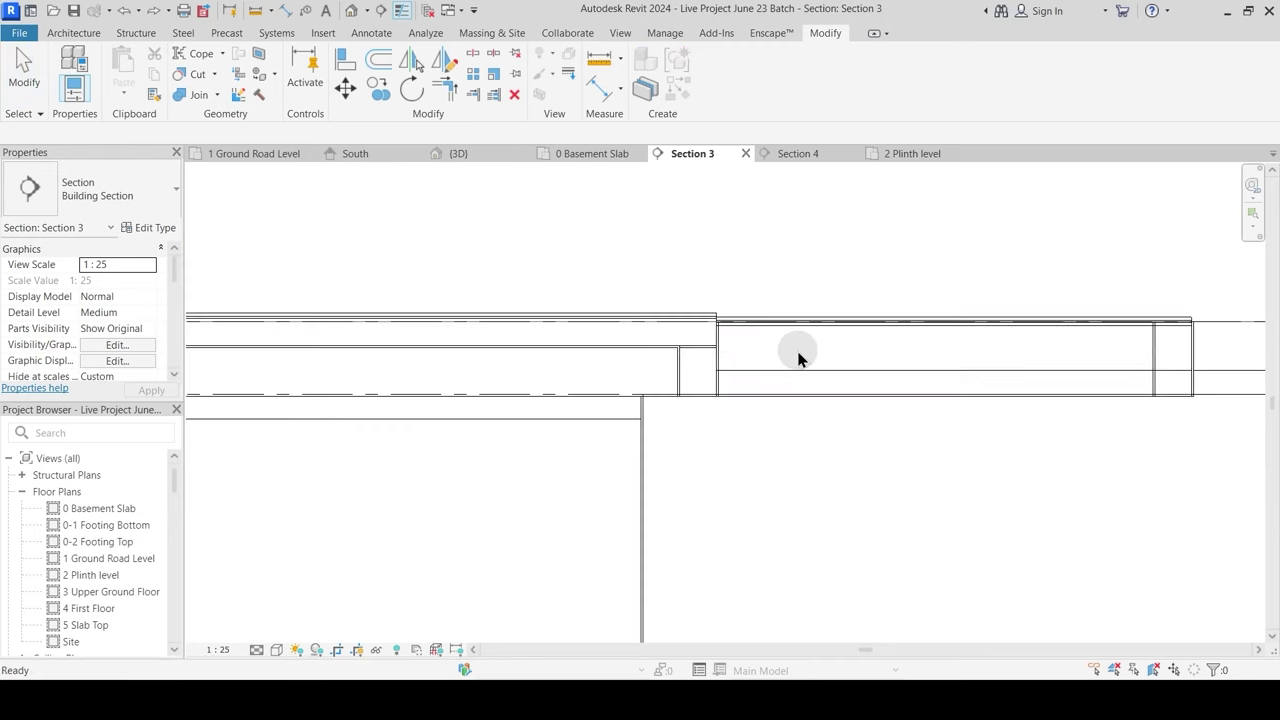
left_click(216, 94)
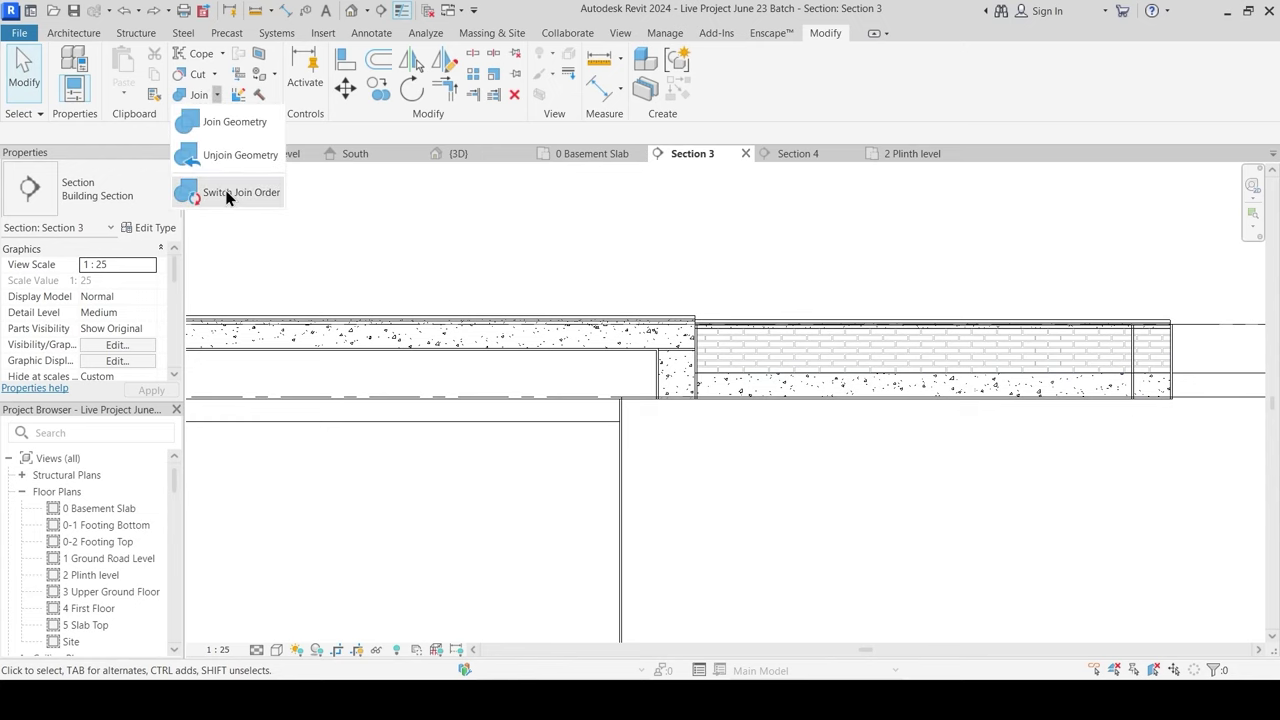
left_click(234, 121)
scroll(694, 400, "up", 1)
left_click(612, 344)
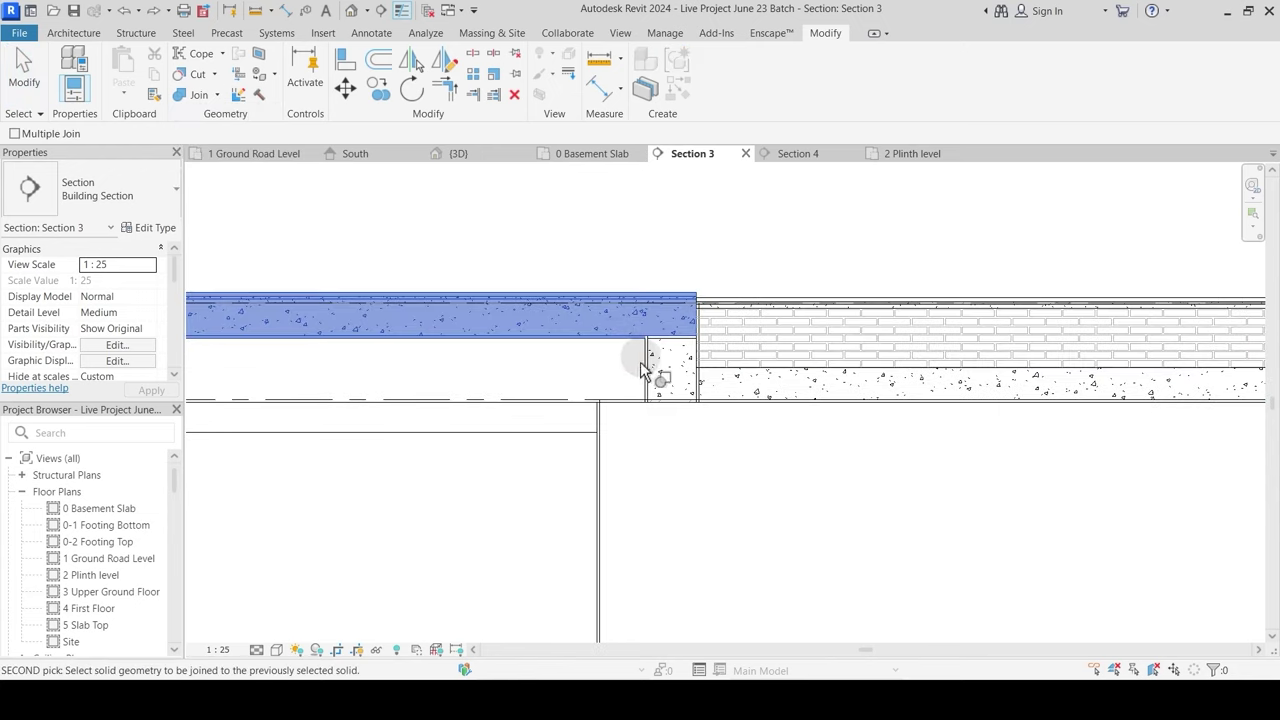
left_click(648, 375)
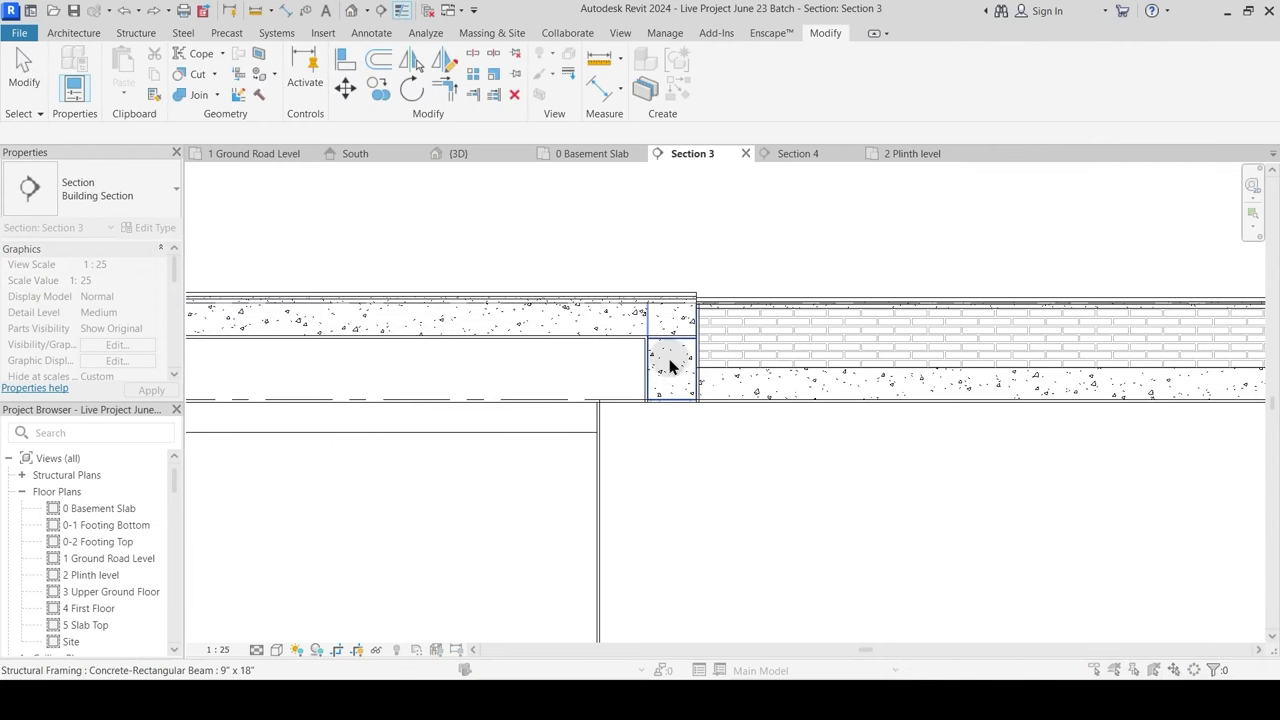
key("Escape")
Step: Switch the beam and slab join order, then select the Plinth Level Landscape floor
left_click(222, 96)
left_click(240, 191)
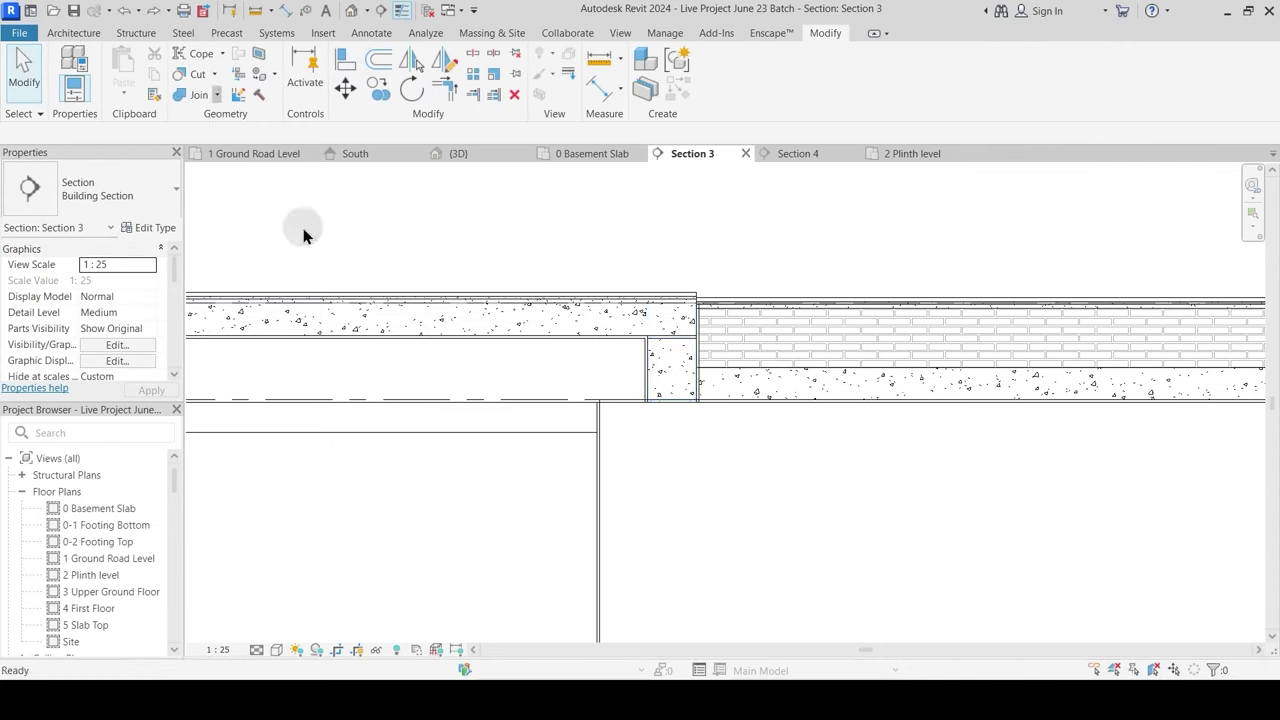
left_click(674, 352)
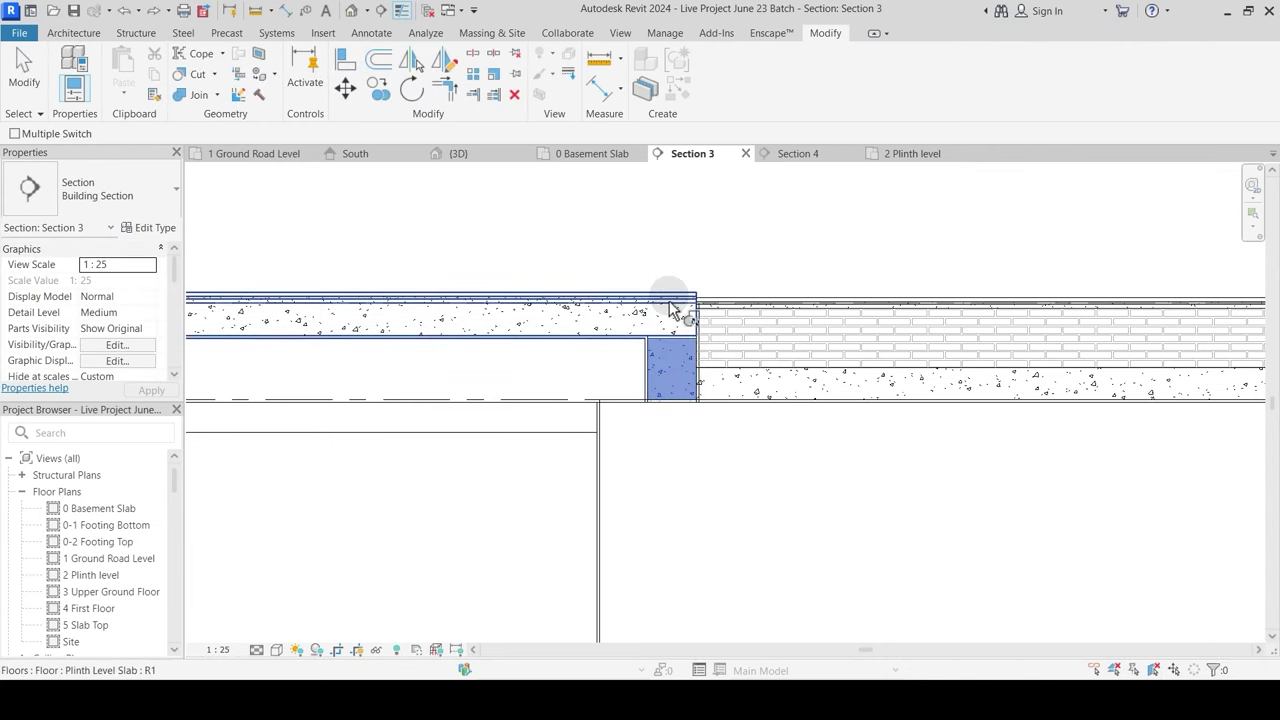
left_click(669, 302)
key("Escape")
middle_click_drag(903, 450, 381, 459)
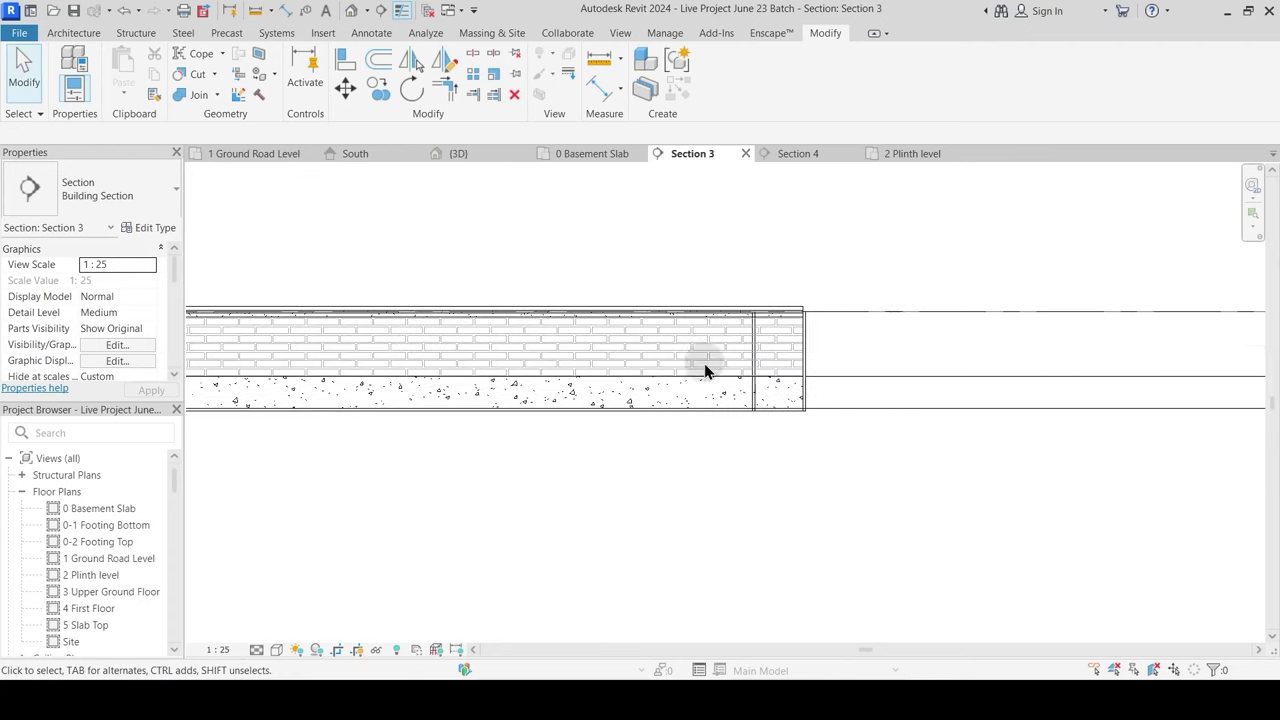
left_click(674, 312)
Step: Edit the floor type's layer structure with a 150 Brick Bets layer and apply the thinner type
left_click(160, 228)
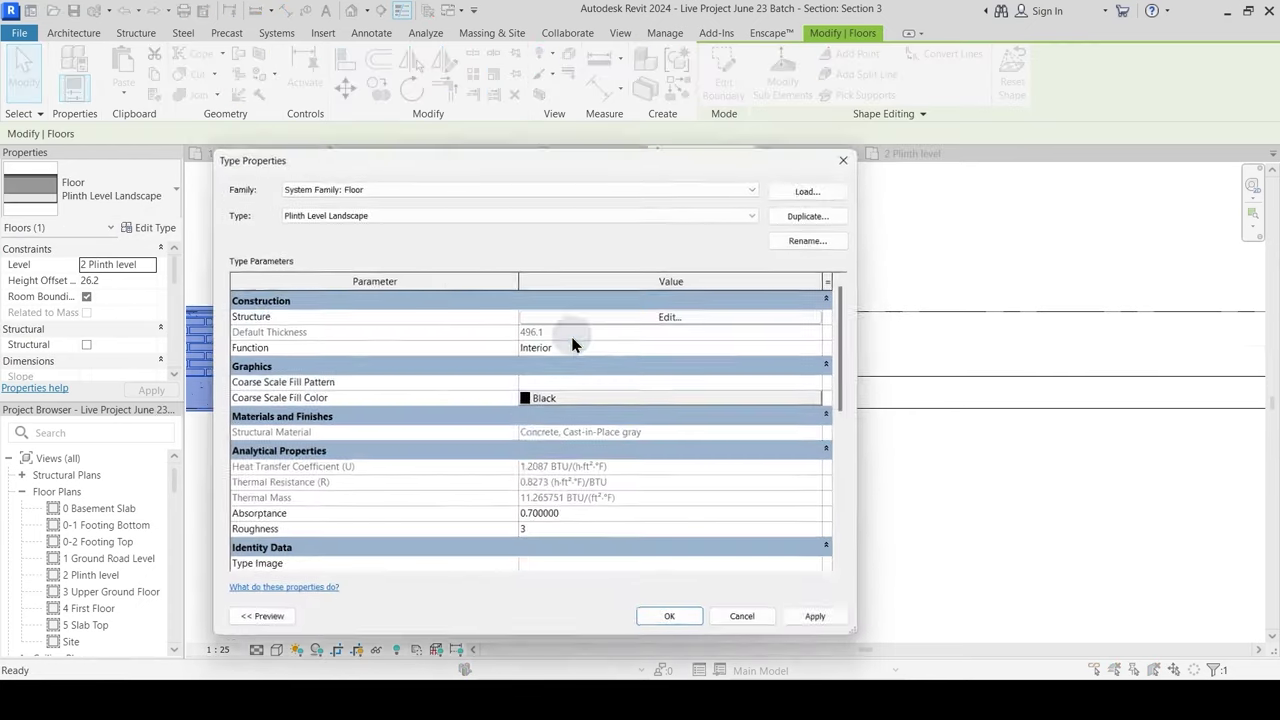
left_click(749, 316)
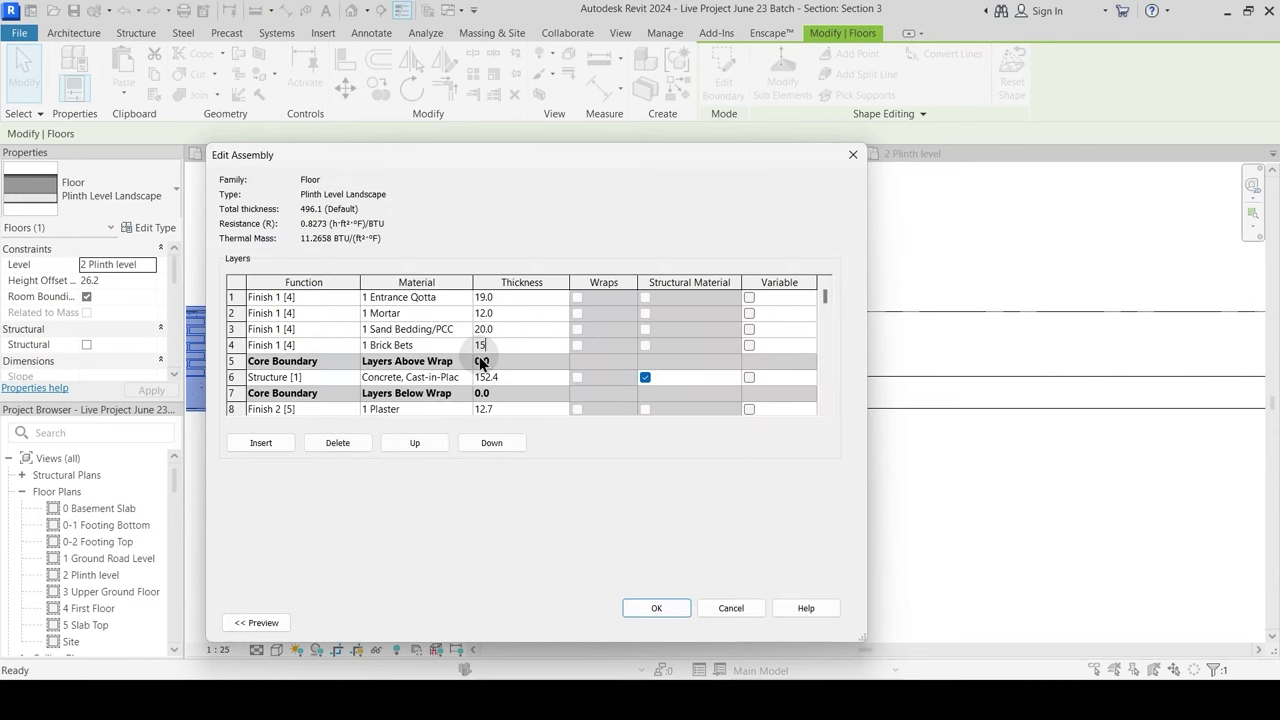
left_click(654, 608)
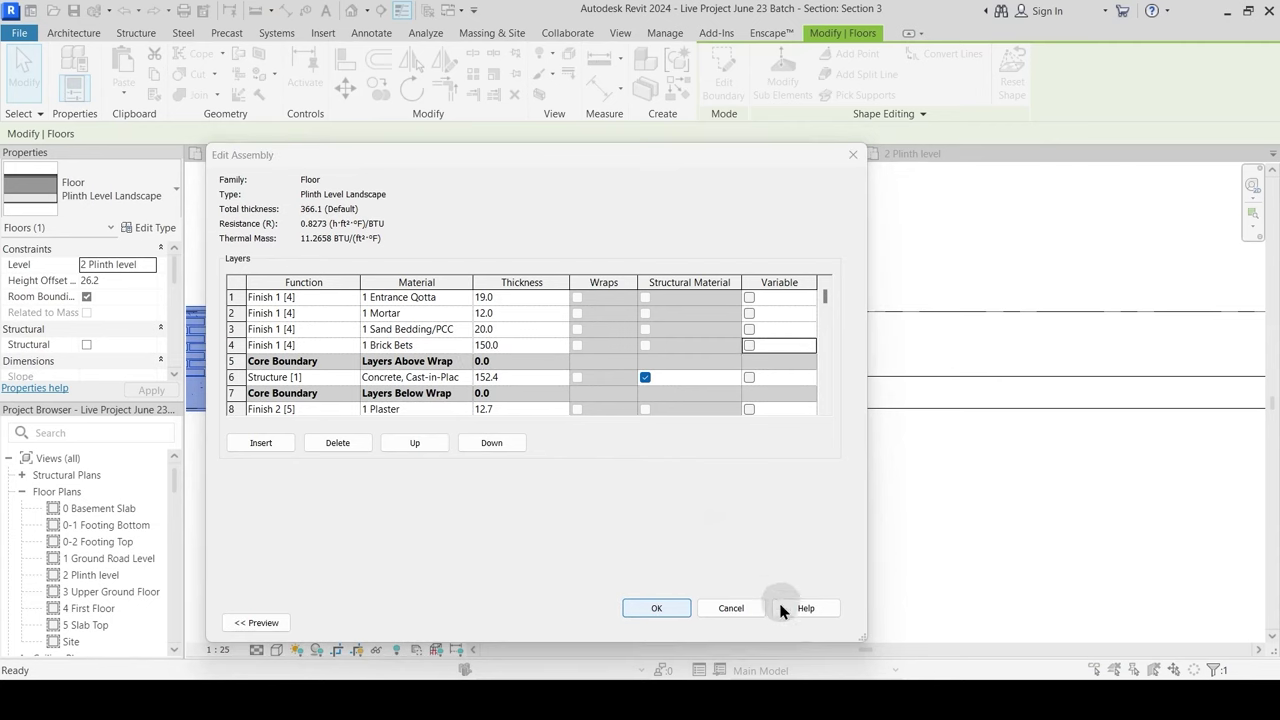
left_click(606, 460)
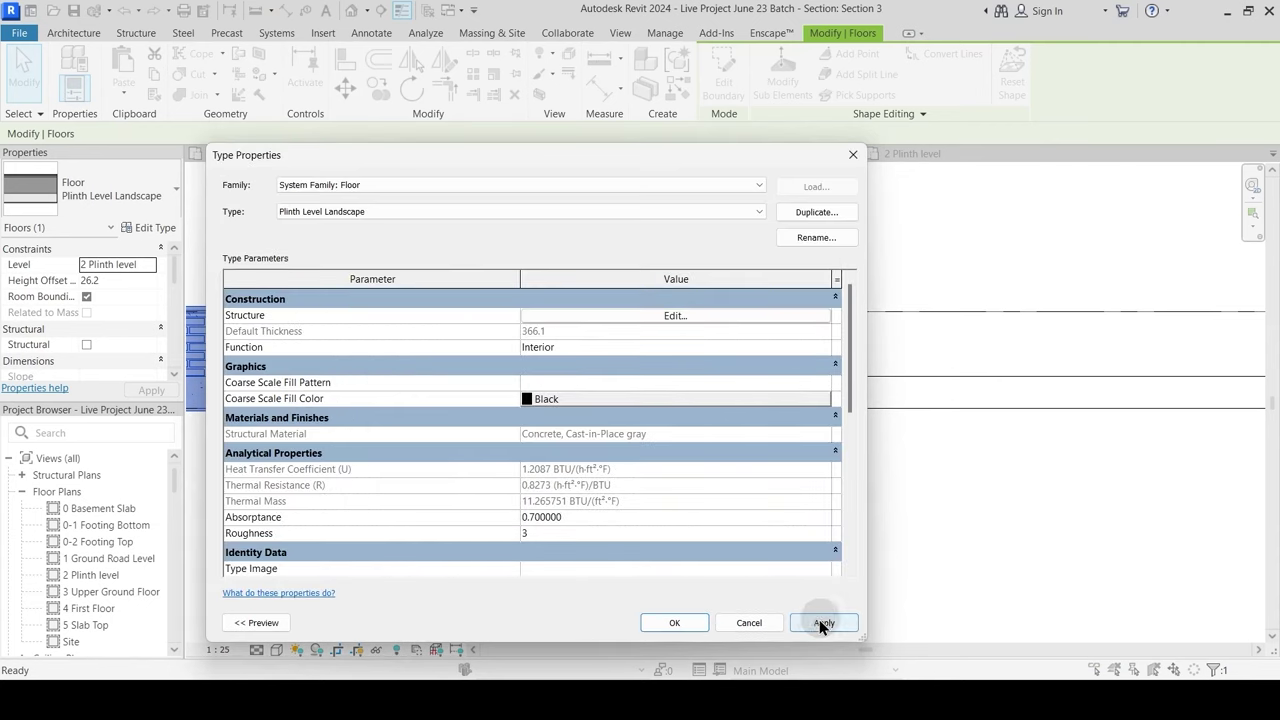
left_click(664, 626)
left_click(745, 420)
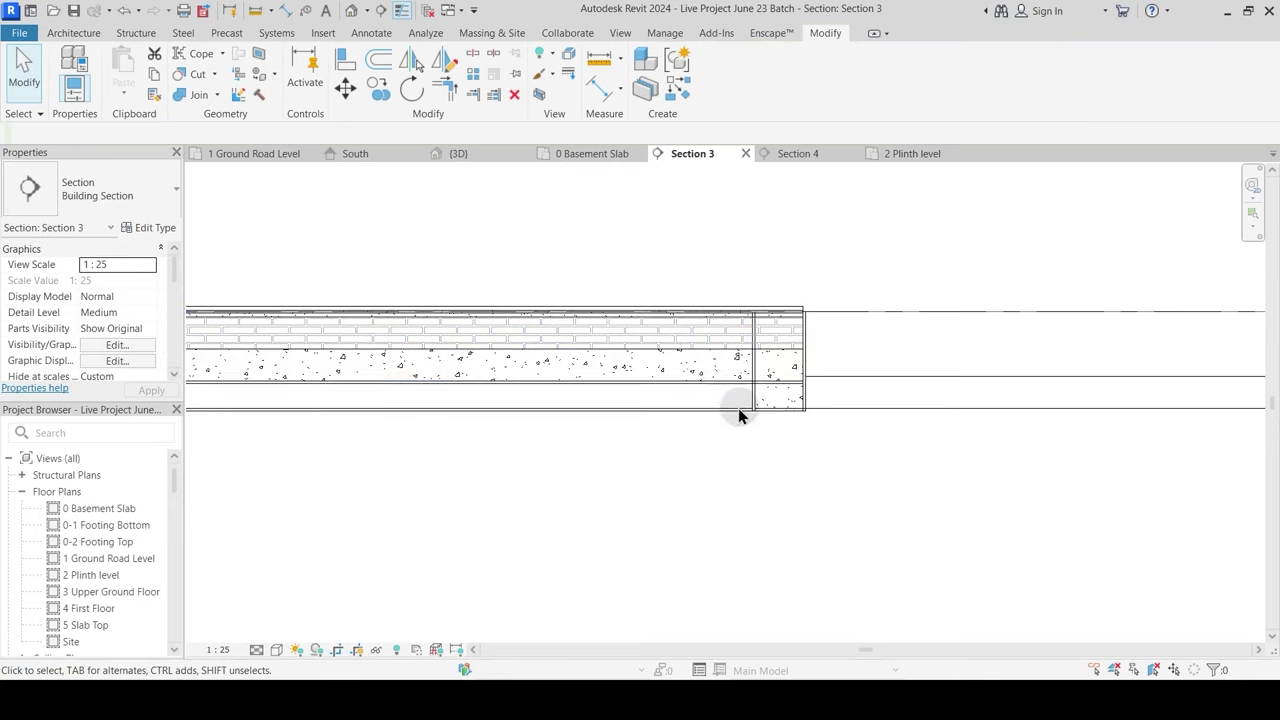
Step: Align the floor's underside down to the beam bottom
scroll(737, 417, "down", 2)
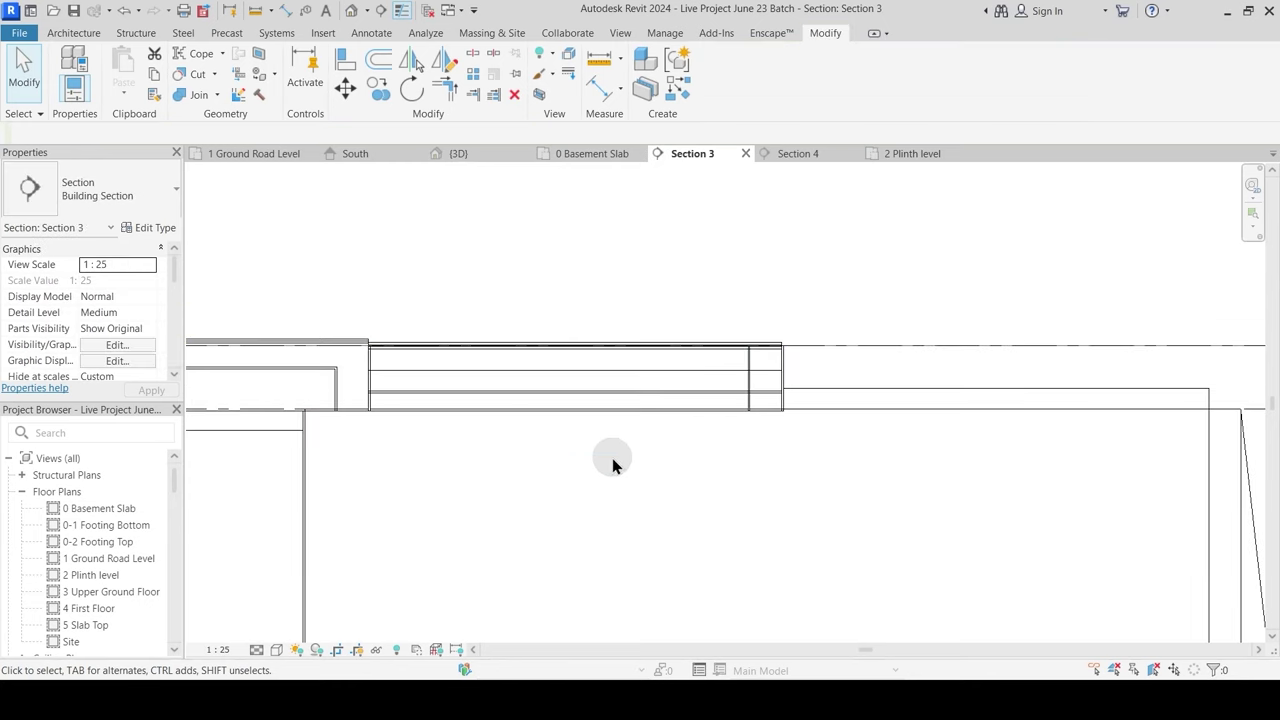
left_click(345, 60)
scroll(352, 402, "up", 2)
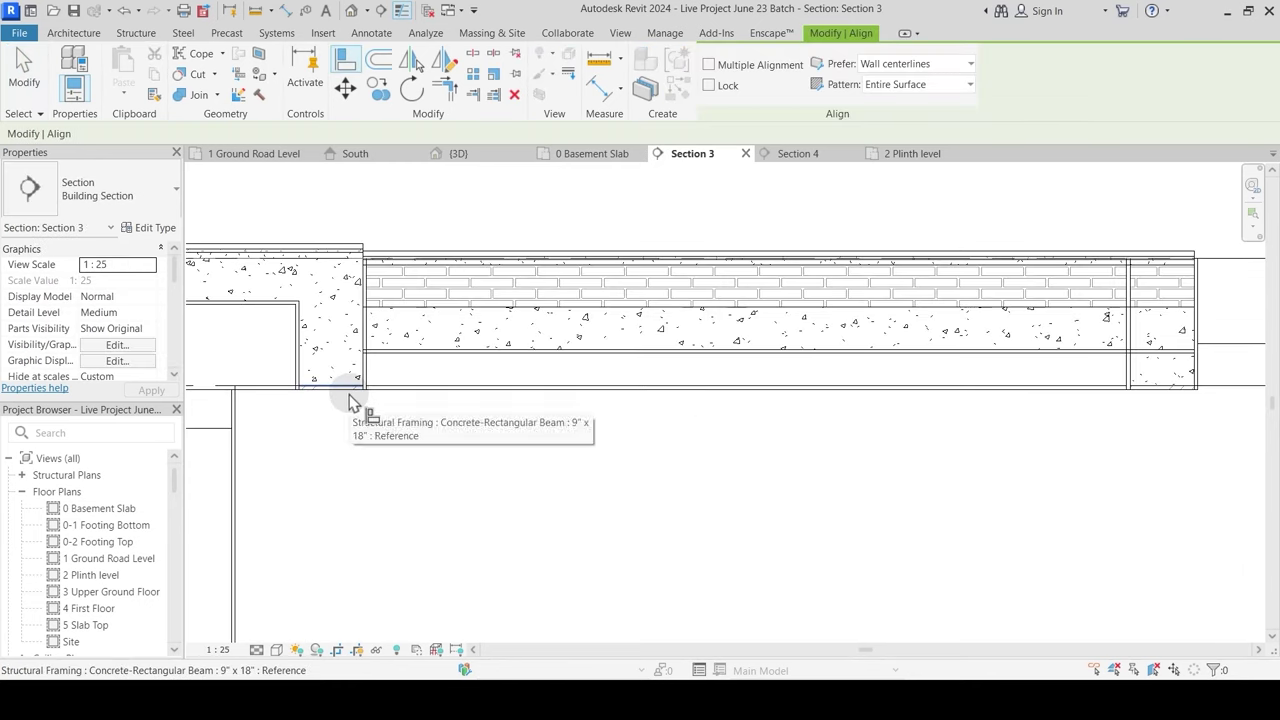
left_click(352, 402)
left_click(437, 383)
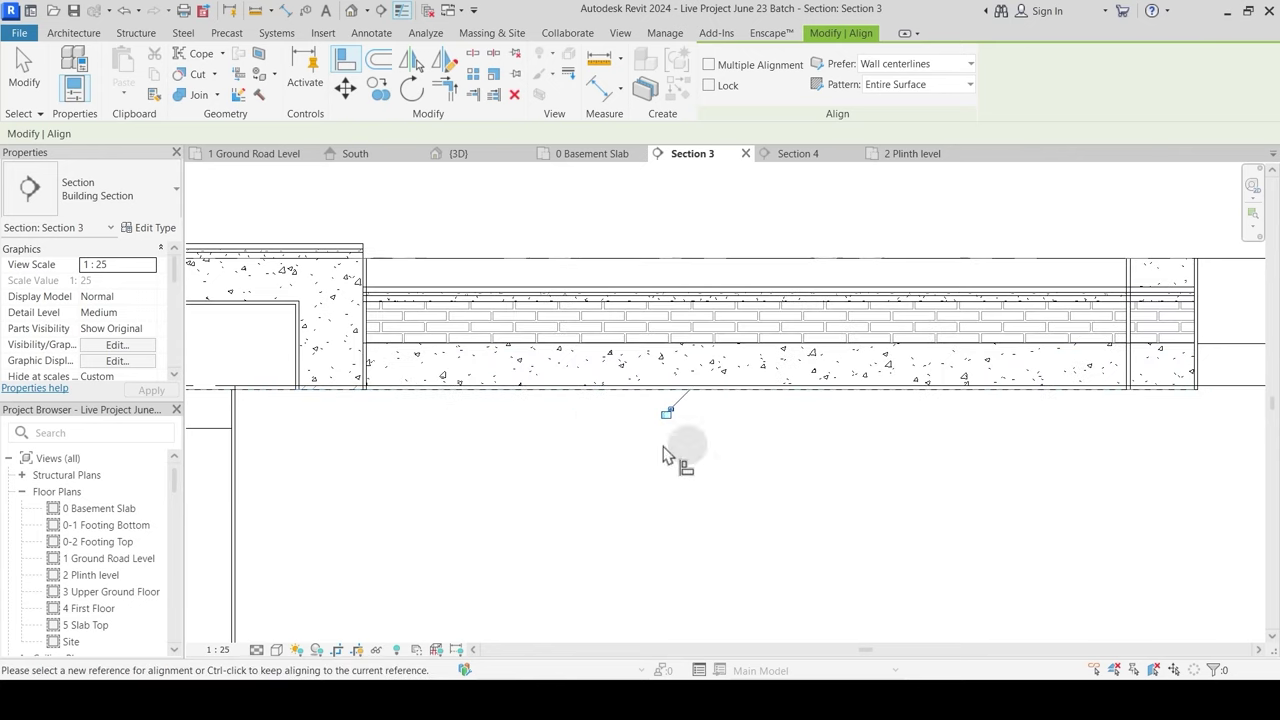
middle_click_drag(665, 408, 523, 477)
key("Escape")
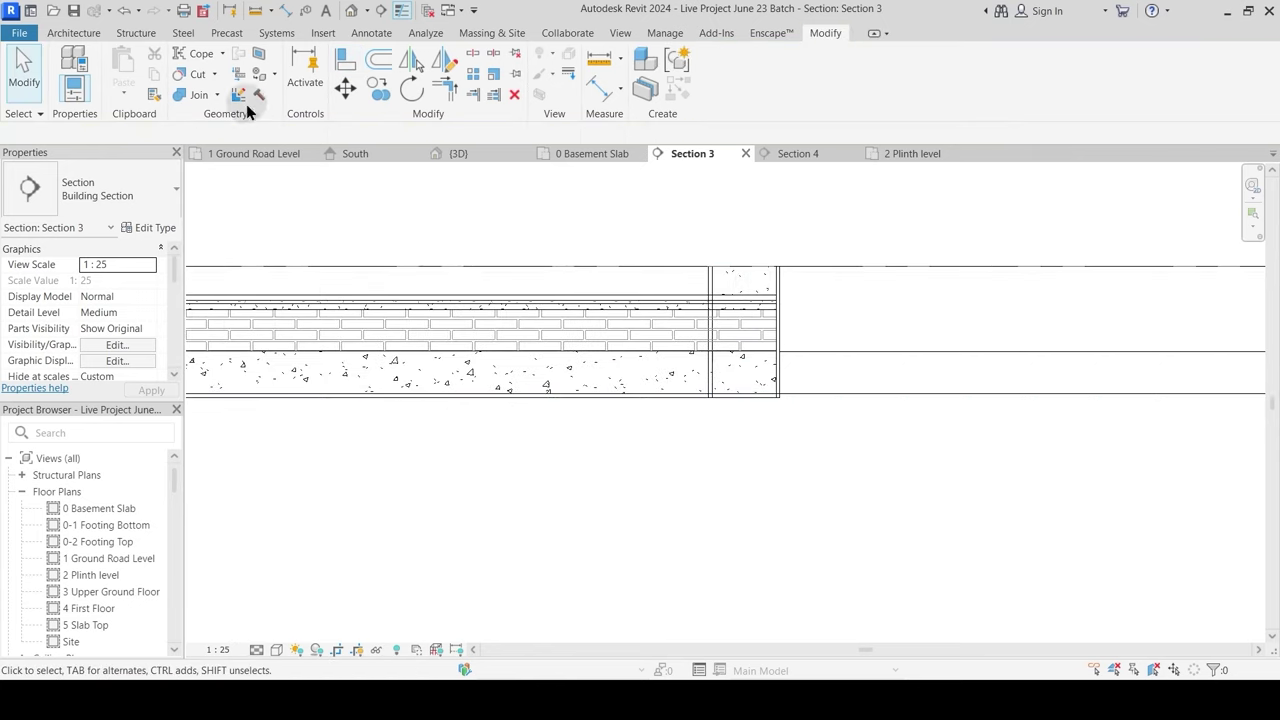
Step: Join the floor with the beam and switch join order so the beam cuts the floor
left_click(220, 95)
left_click(225, 123)
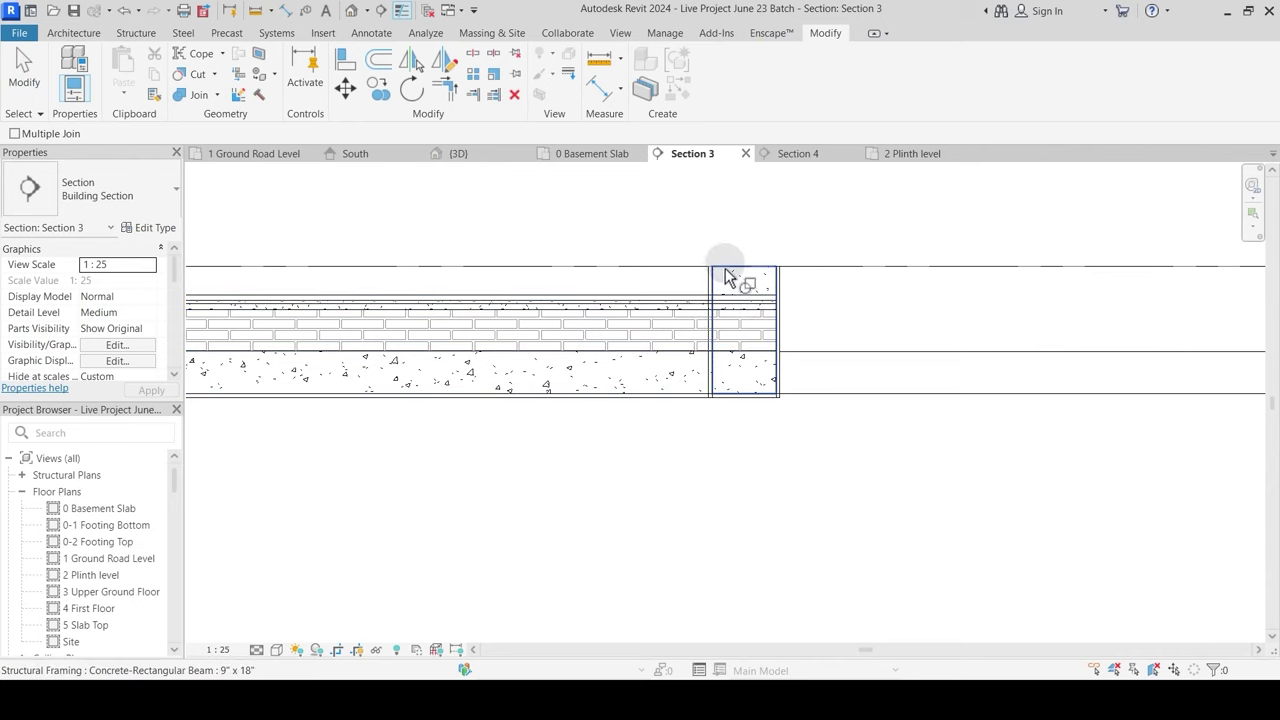
left_click(743, 281)
left_click(697, 313)
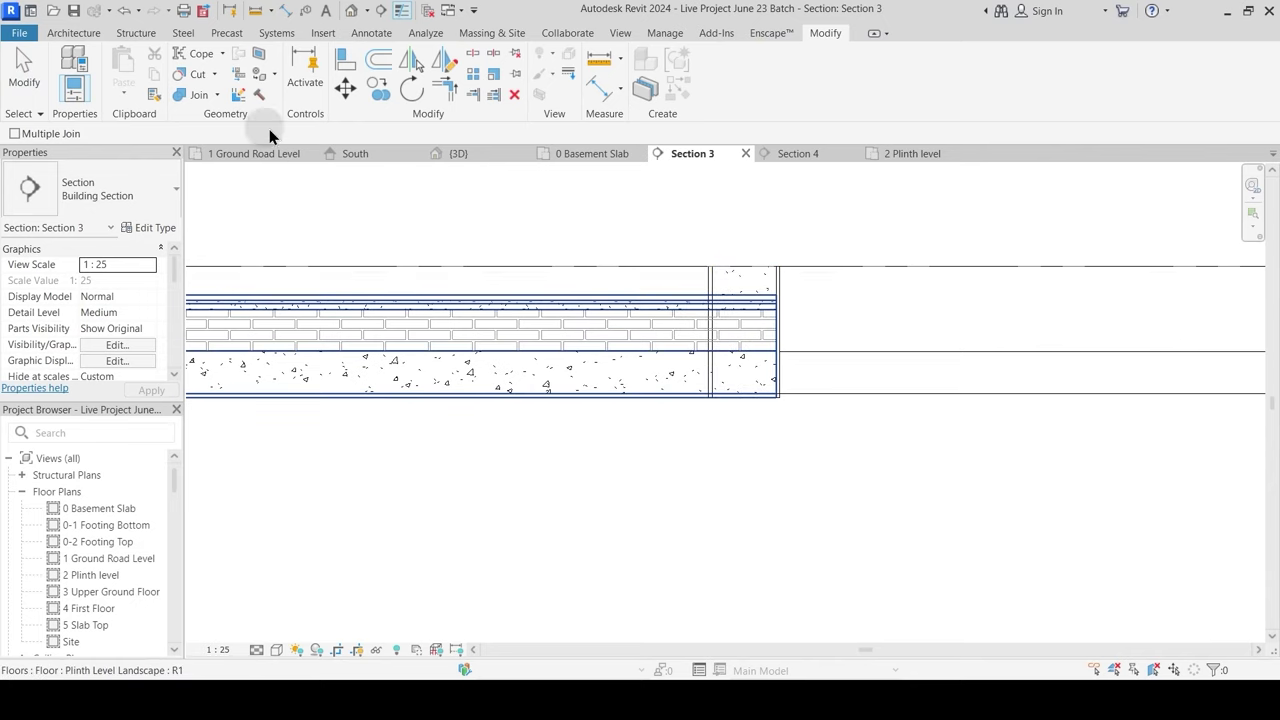
left_click(217, 95)
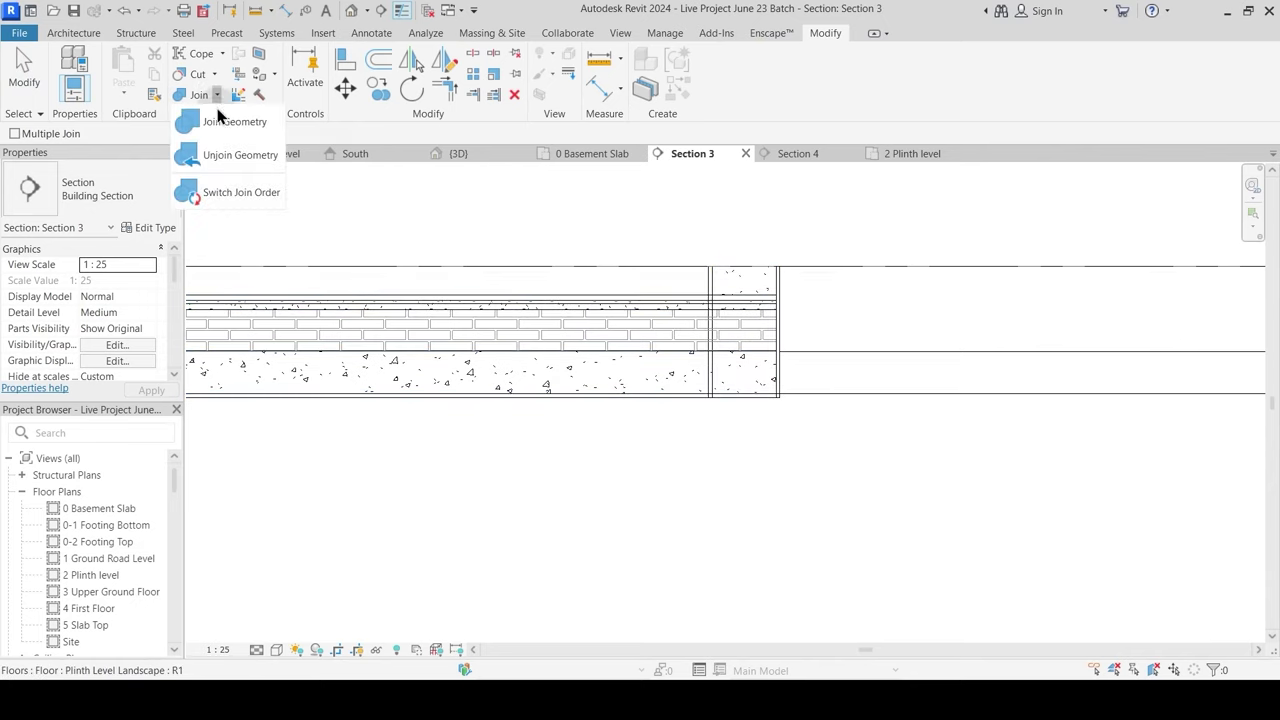
left_click(232, 191)
left_click(752, 280)
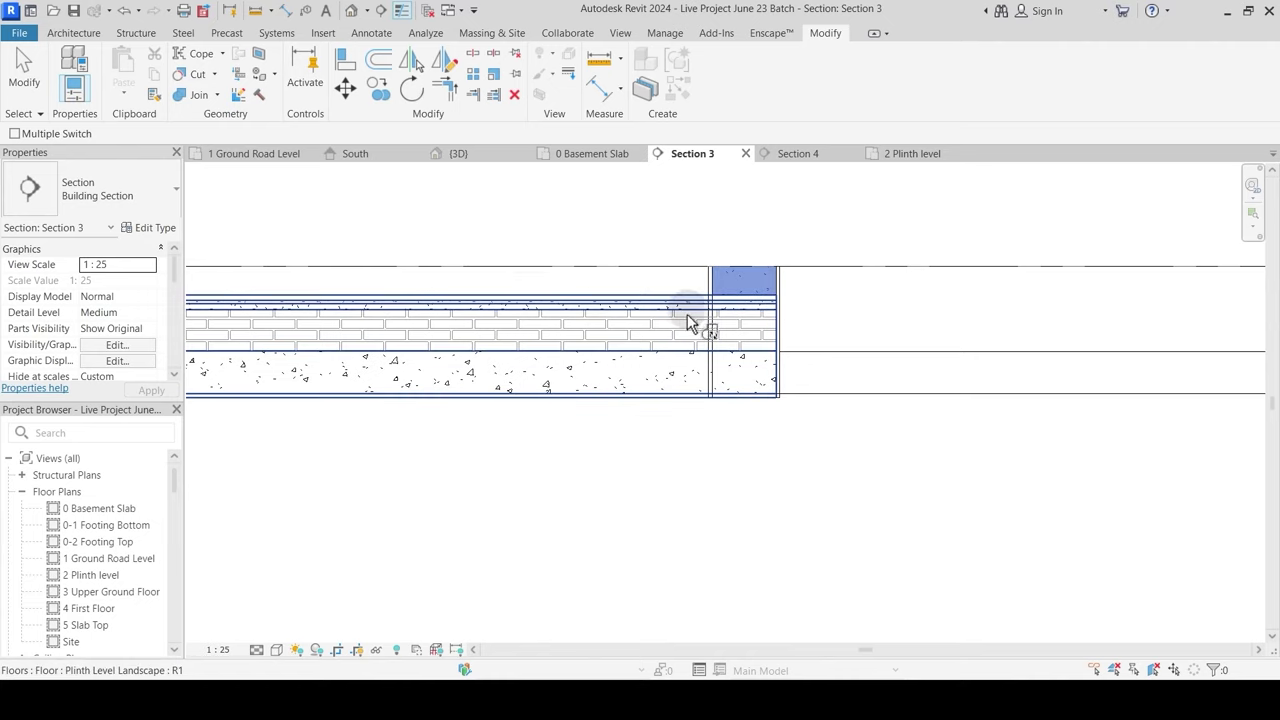
left_click(688, 322)
Step: Join the floor with the wall
left_click(221, 110)
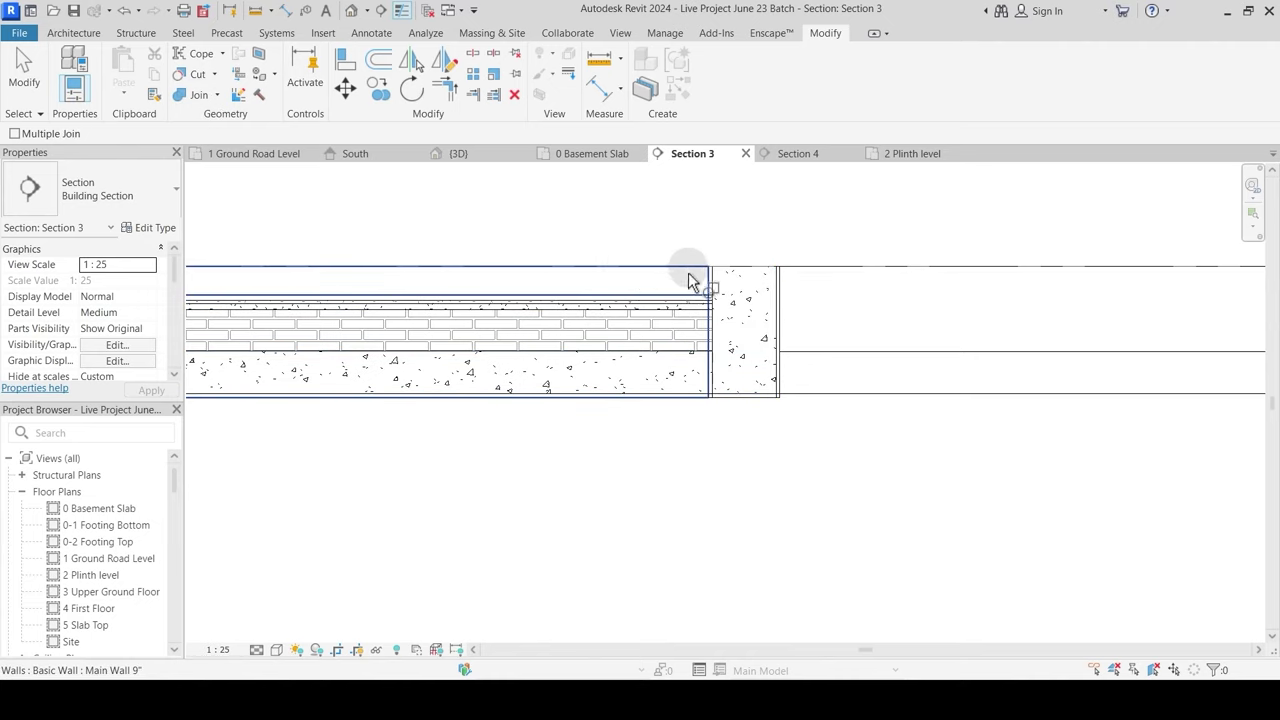
left_click(715, 285)
left_click(692, 316)
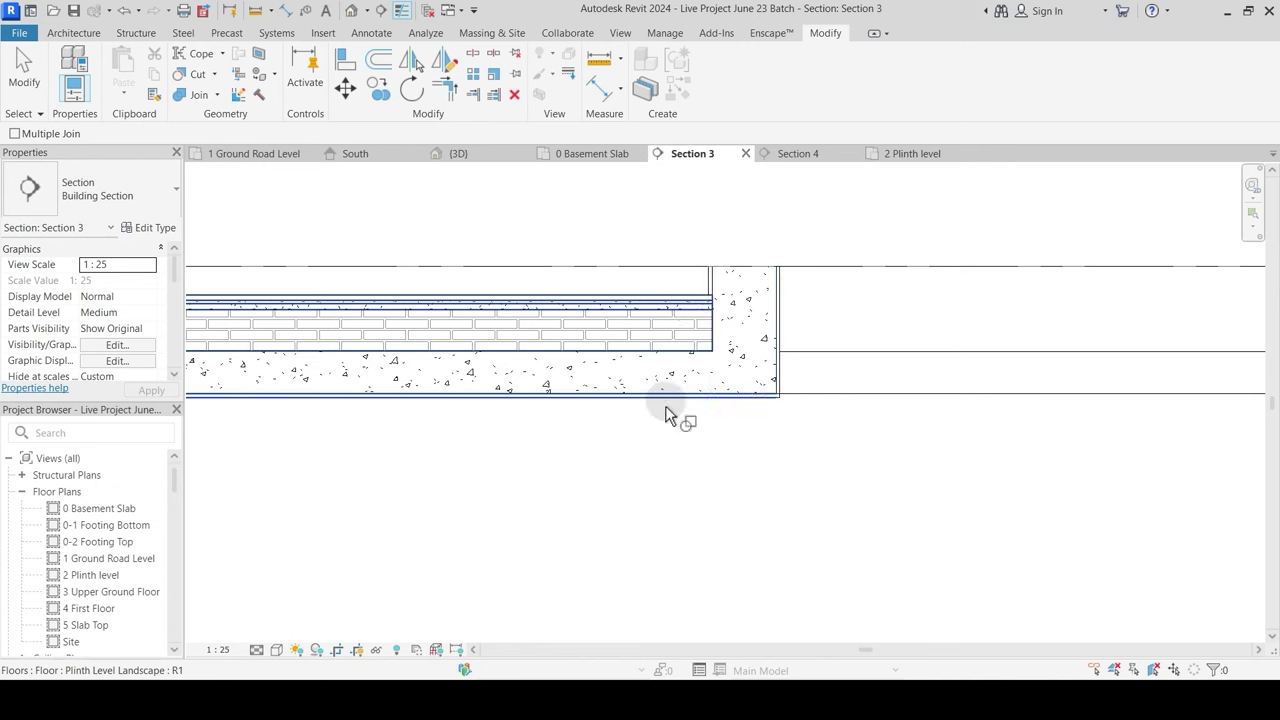
key("Escape")
scroll(754, 482, "down", 2)
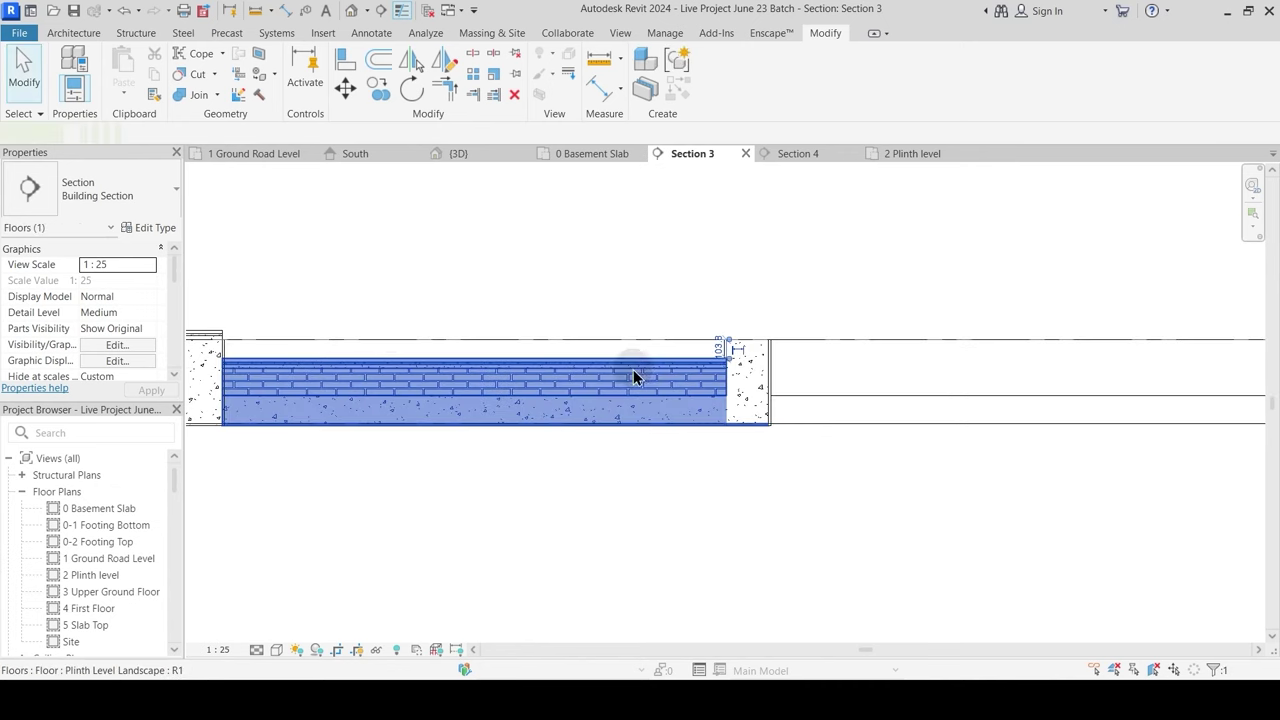
Step: Adjust the Plinth Level Landscape floor type's layers to make it 496.1 thick
left_click(633, 369)
left_click(160, 230)
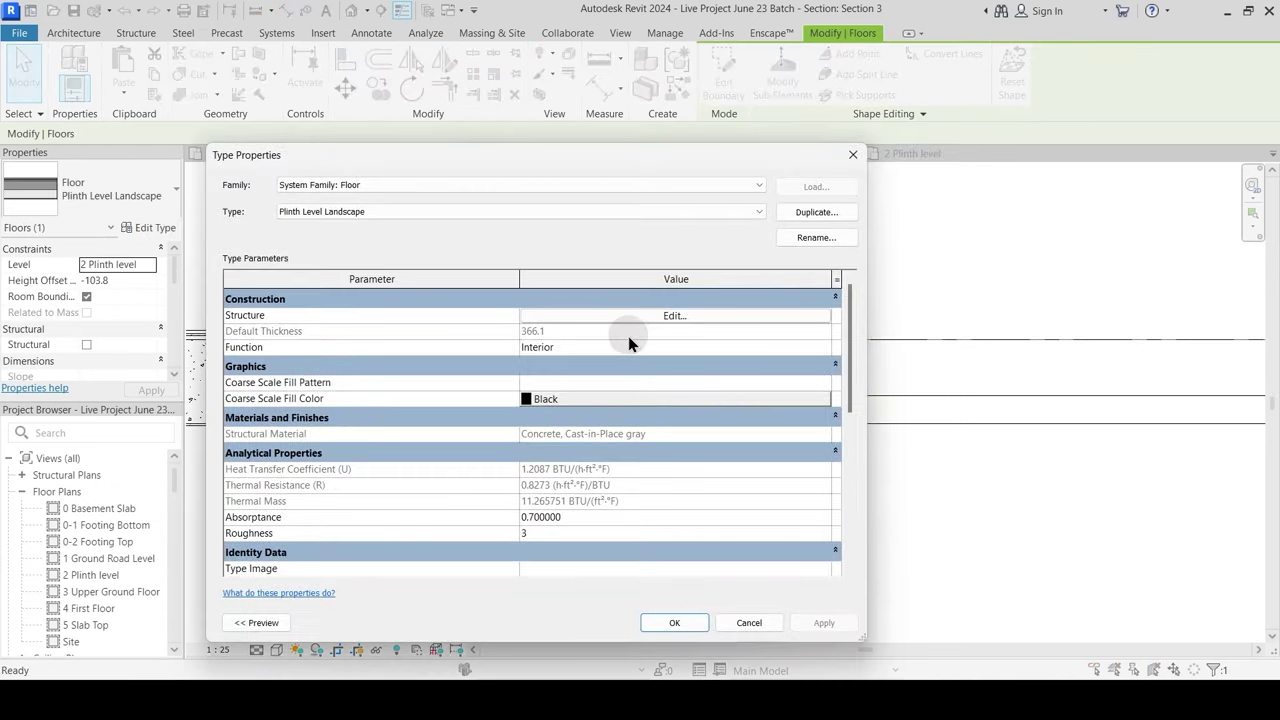
left_click(640, 318)
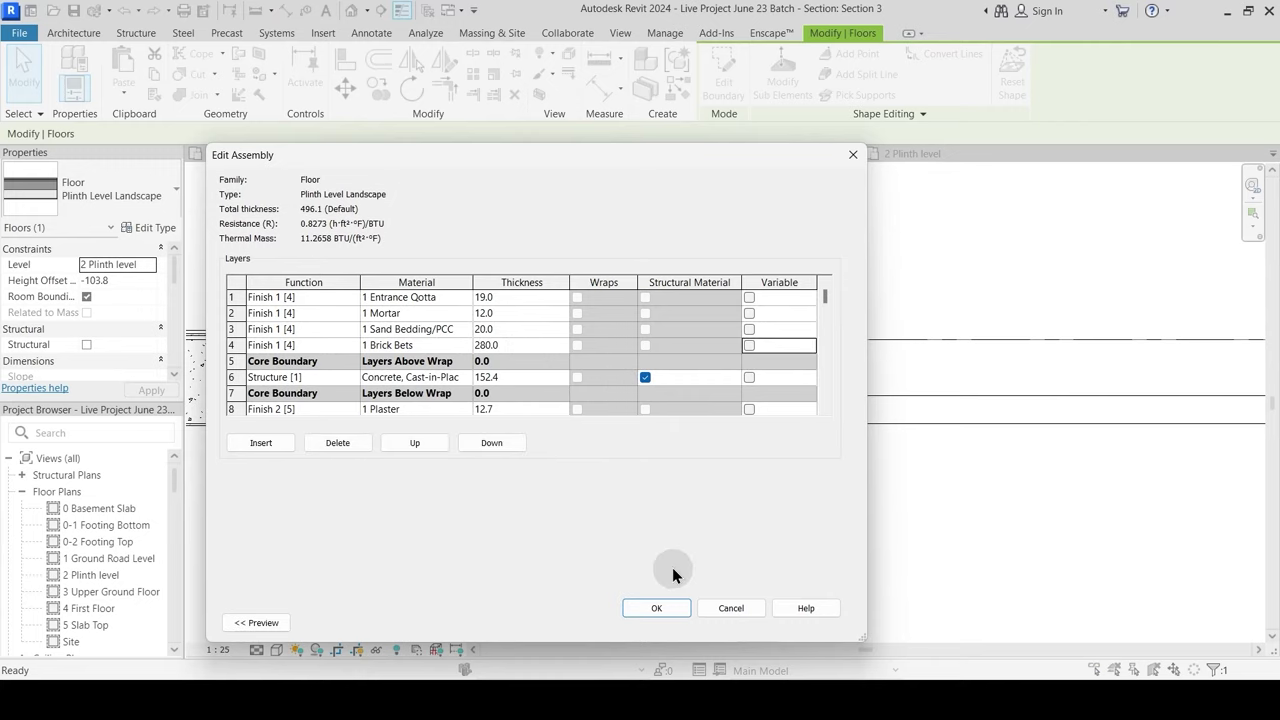
left_click(657, 608)
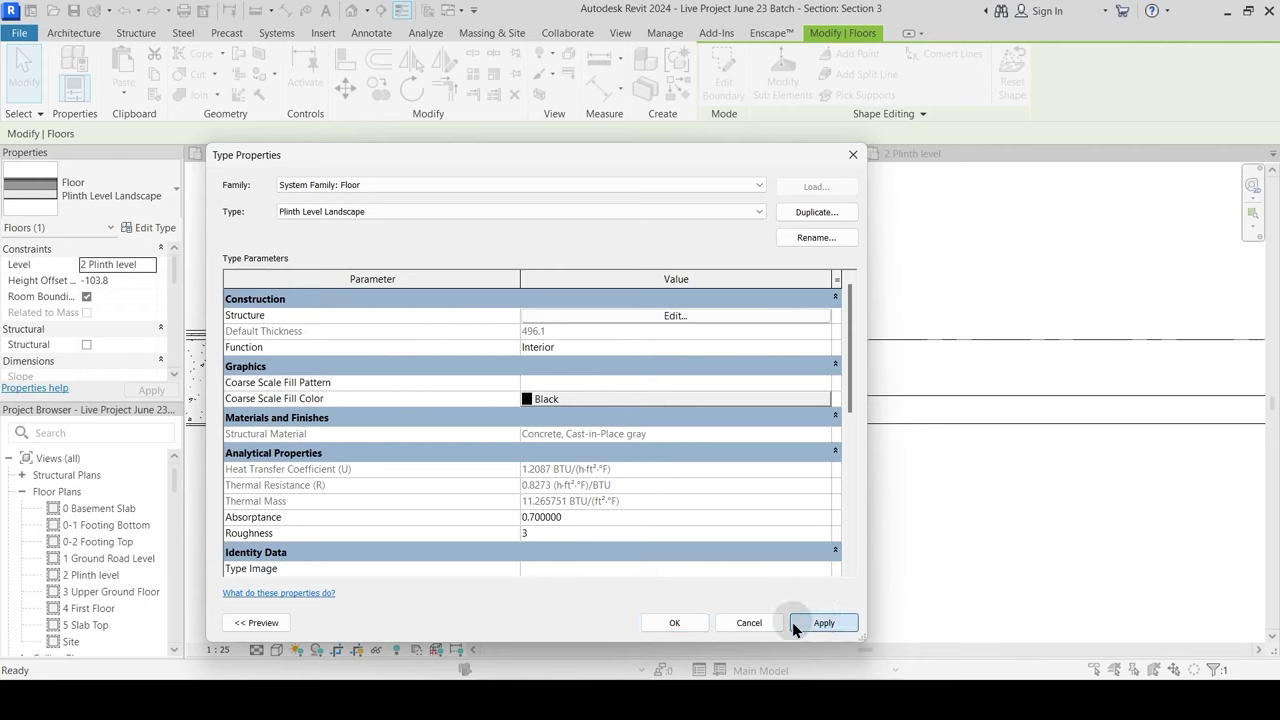
left_click(706, 618)
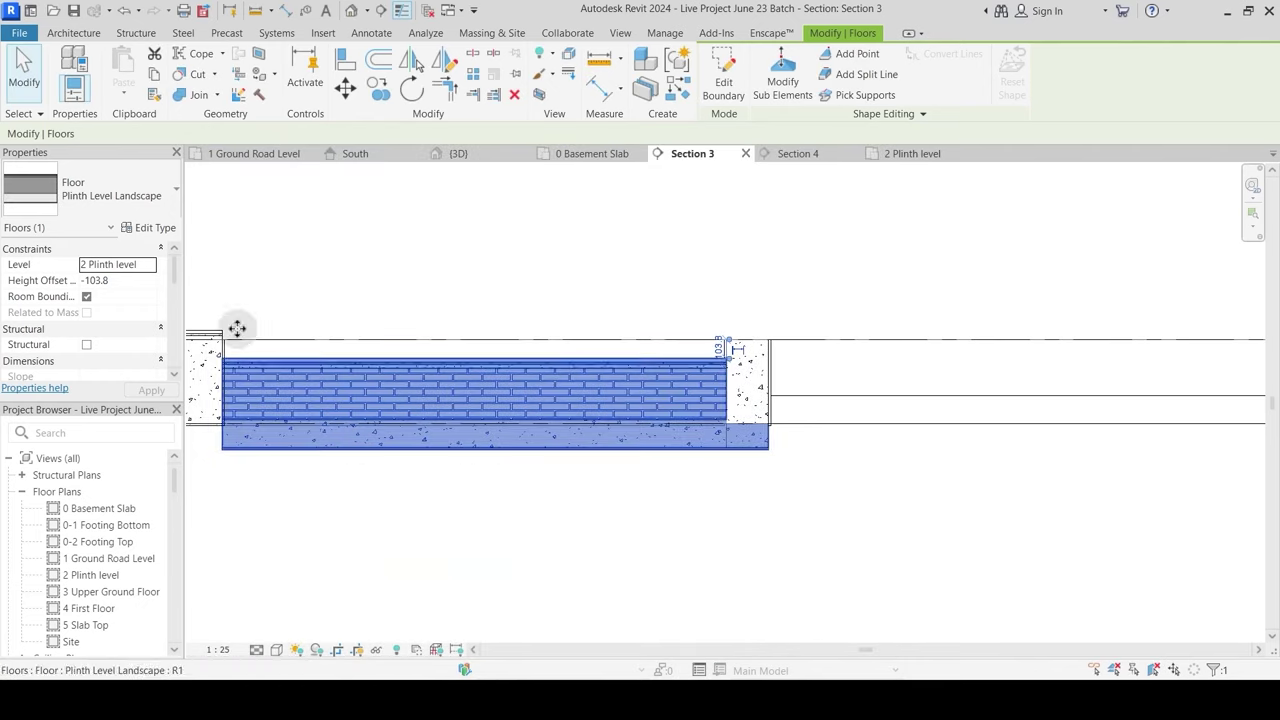
Step: Align the slab's bottom flush with the beam's bottom edge at its left end
left_click(346, 62)
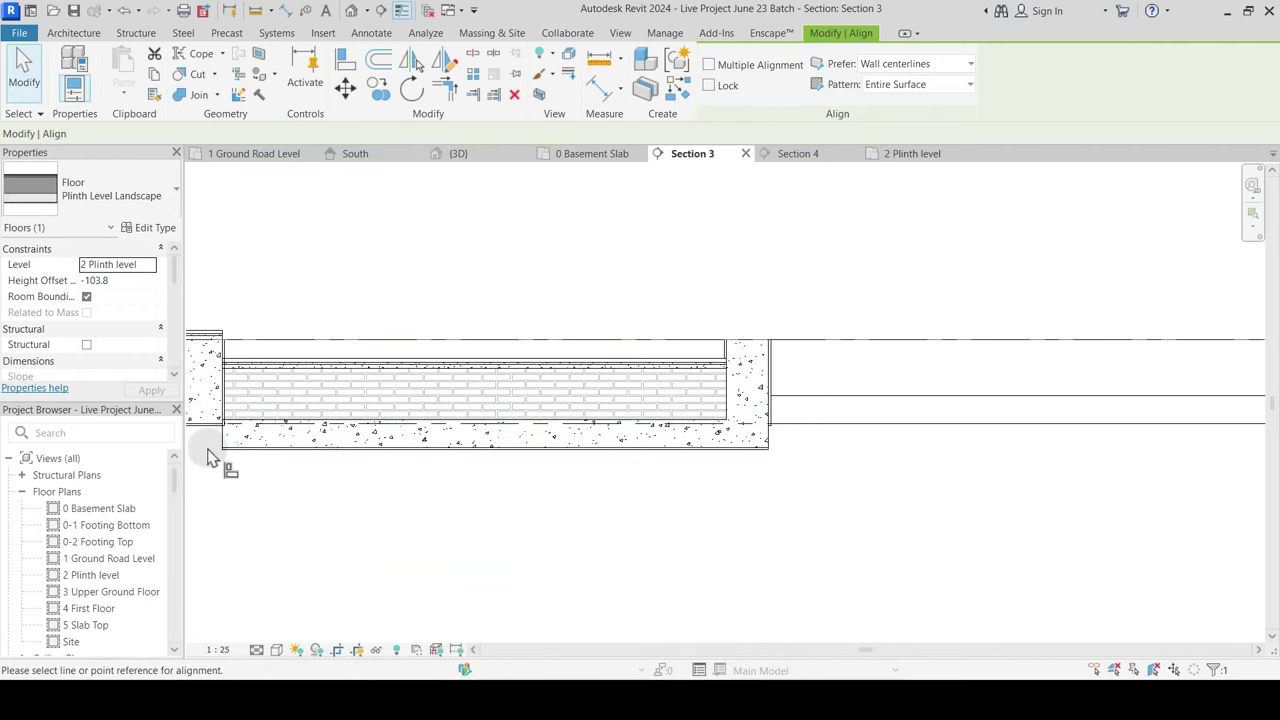
key("Escape")
key("Escape")
middle_click_drag(340, 481, 463, 472)
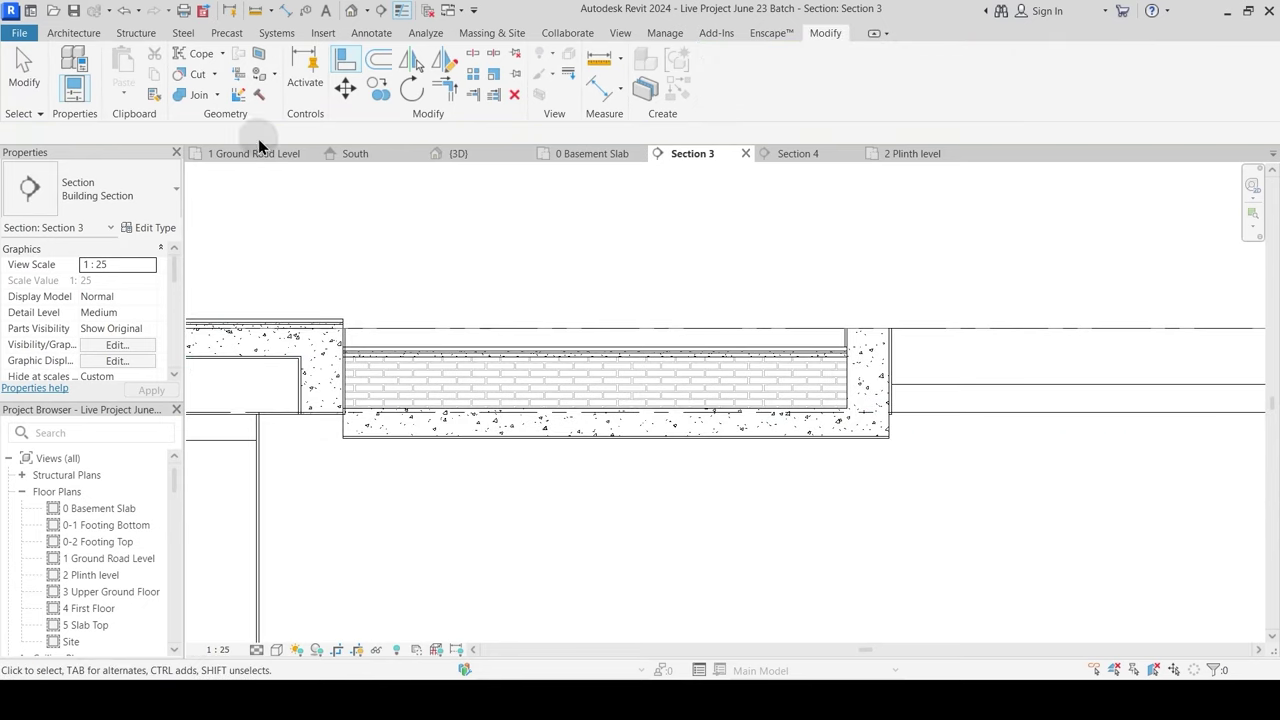
left_click(348, 64)
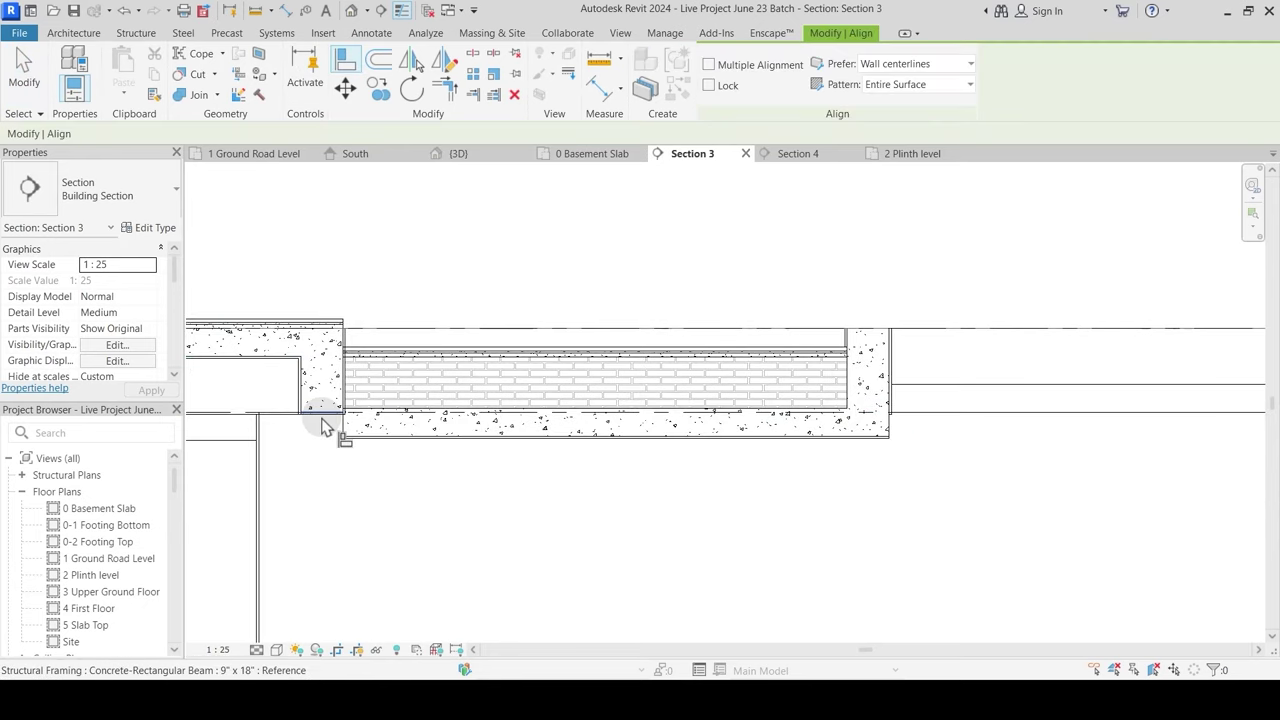
left_click(320, 424)
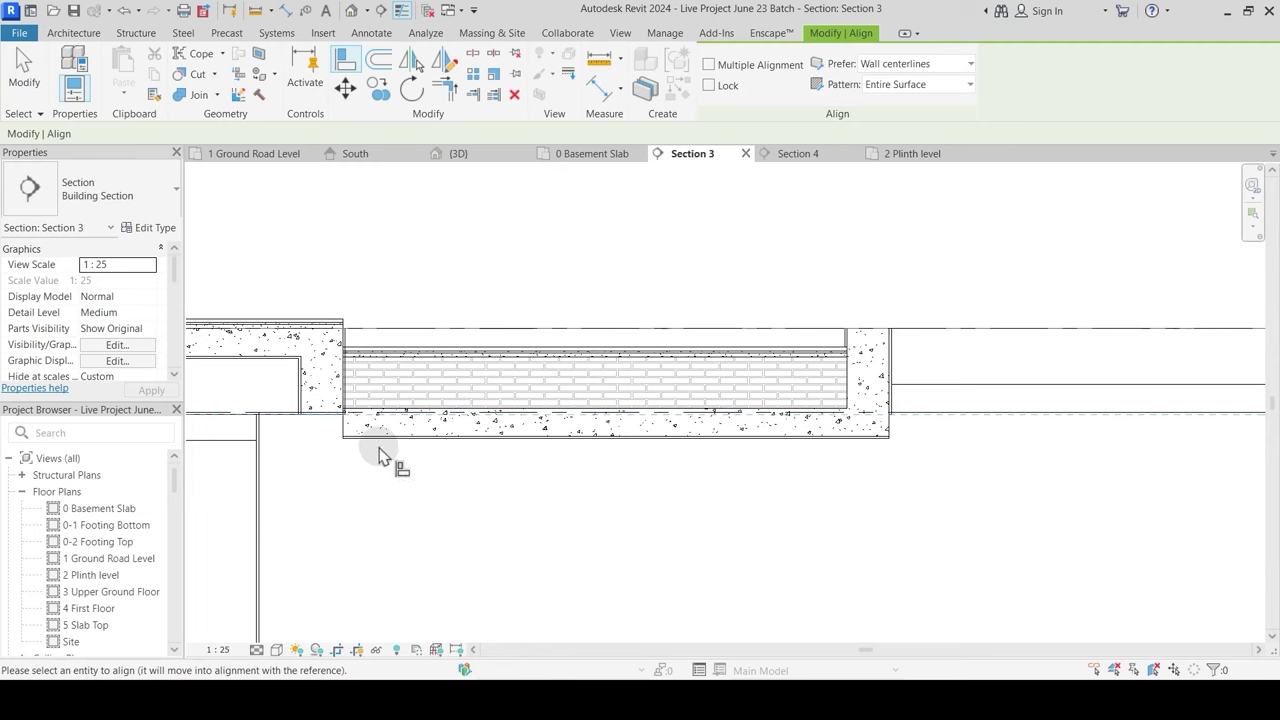
left_click(381, 440)
key("Escape")
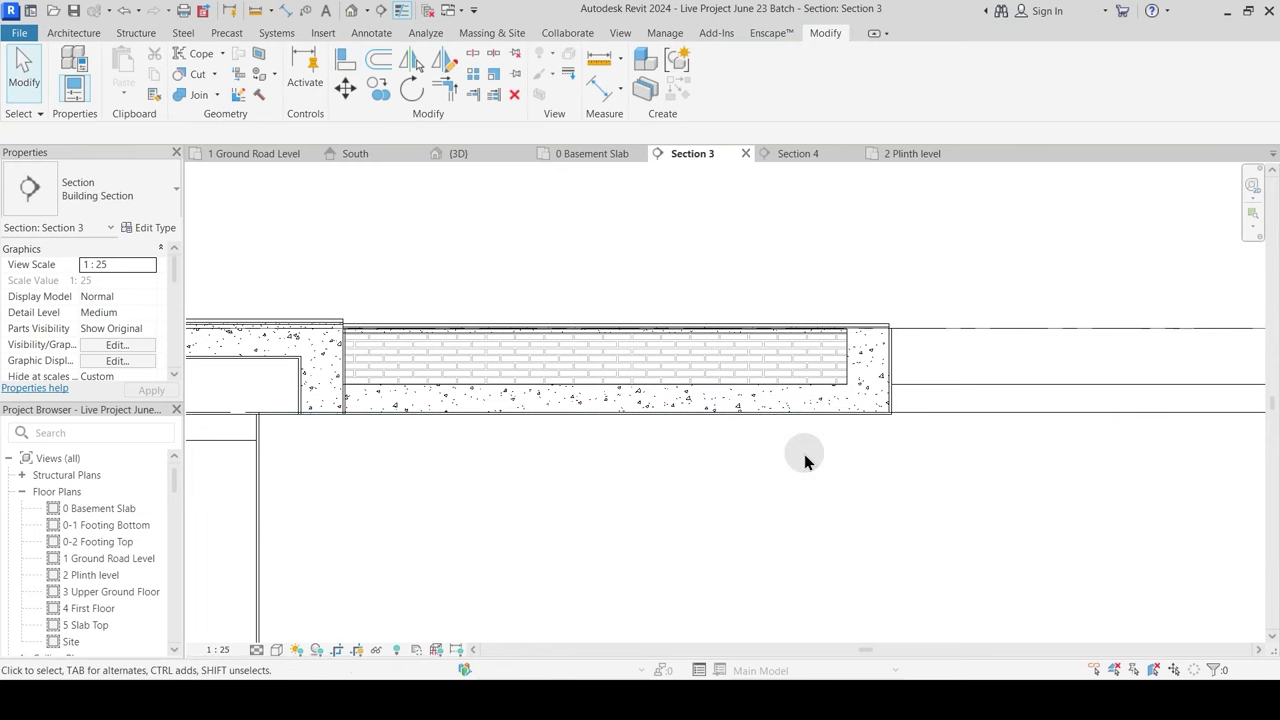
Step: Recentre the whole building section and start another Join Geometry
scroll(763, 434, "down", 3)
middle_click_drag(430, 466, 897, 410)
middle_click_drag(792, 442, 577, 436)
scroll(608, 514, "up", 3)
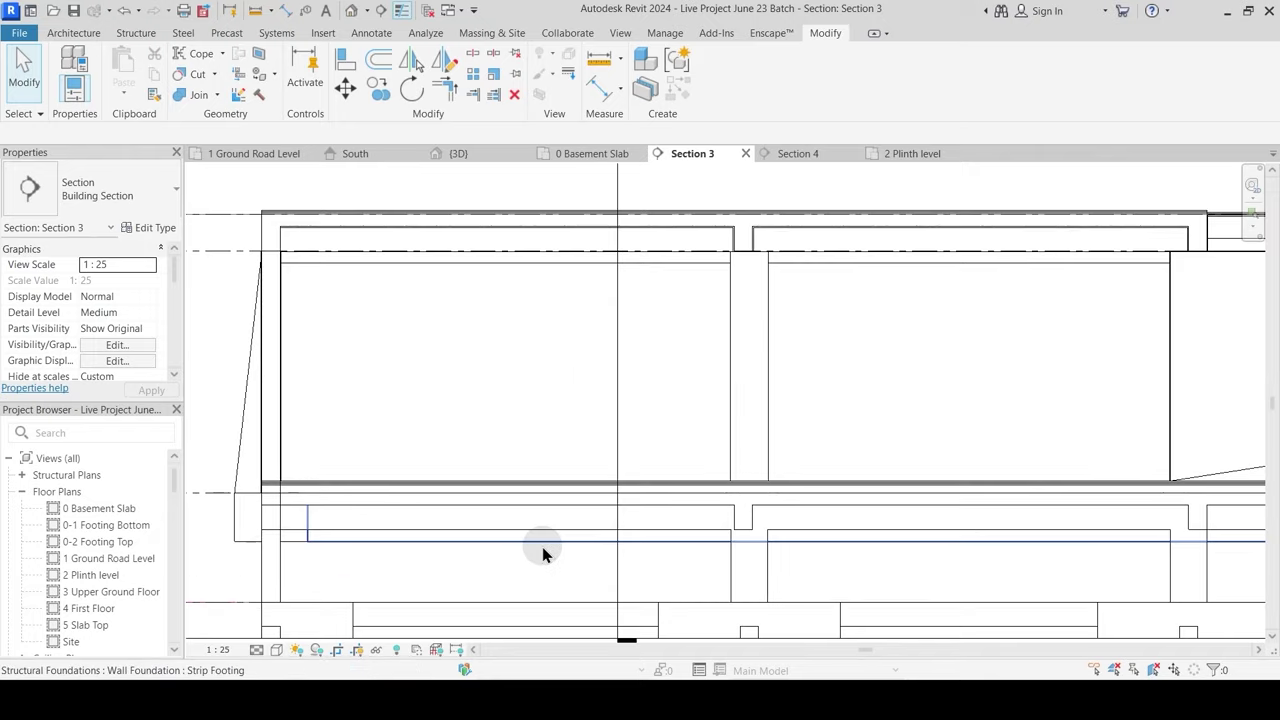
left_click(197, 94)
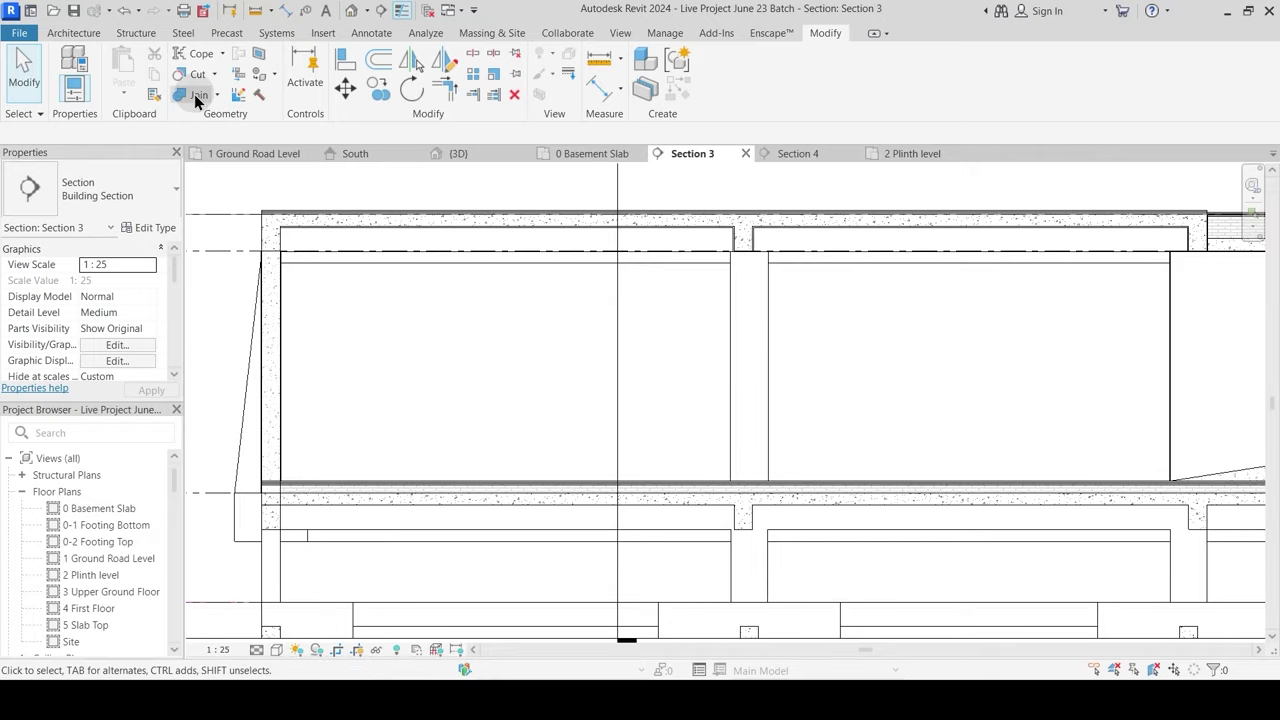
scroll(291, 544, "up", 3)
Step: Join the retaining wall with the floor slab, and the slab with the beam below
left_click(274, 412)
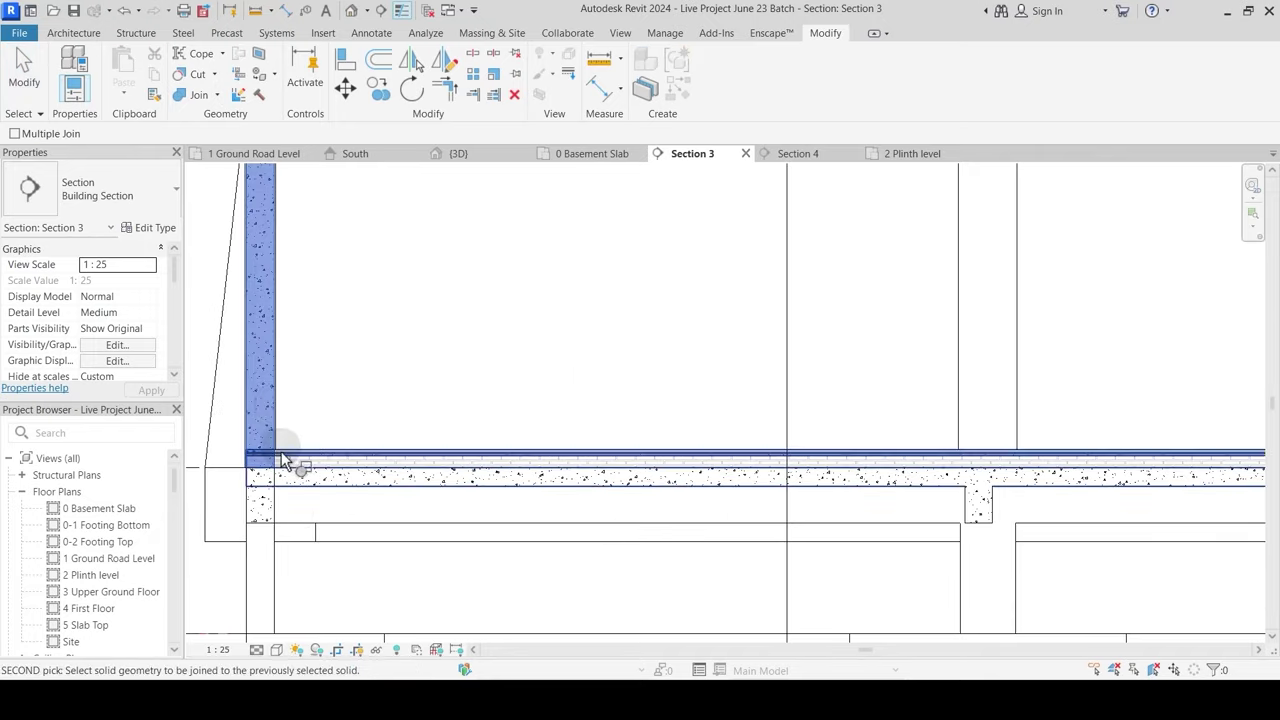
left_click(288, 462)
scroll(277, 502, "up", 2)
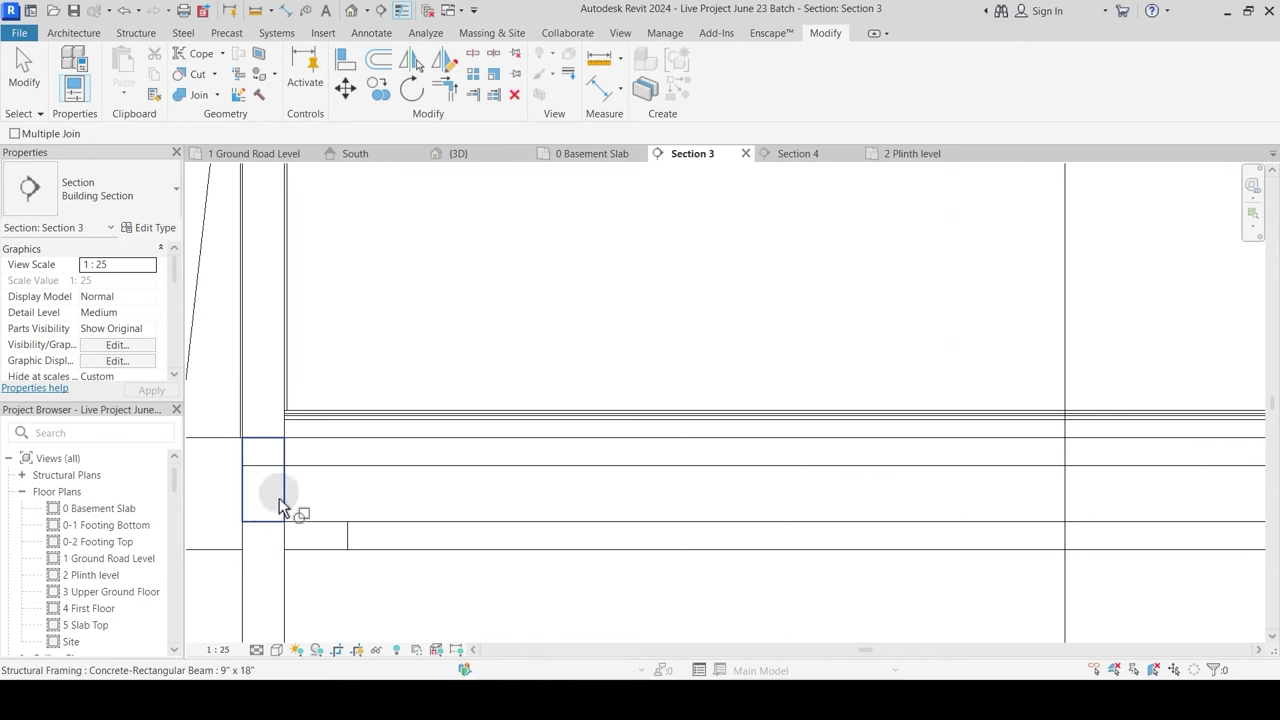
left_click(300, 468)
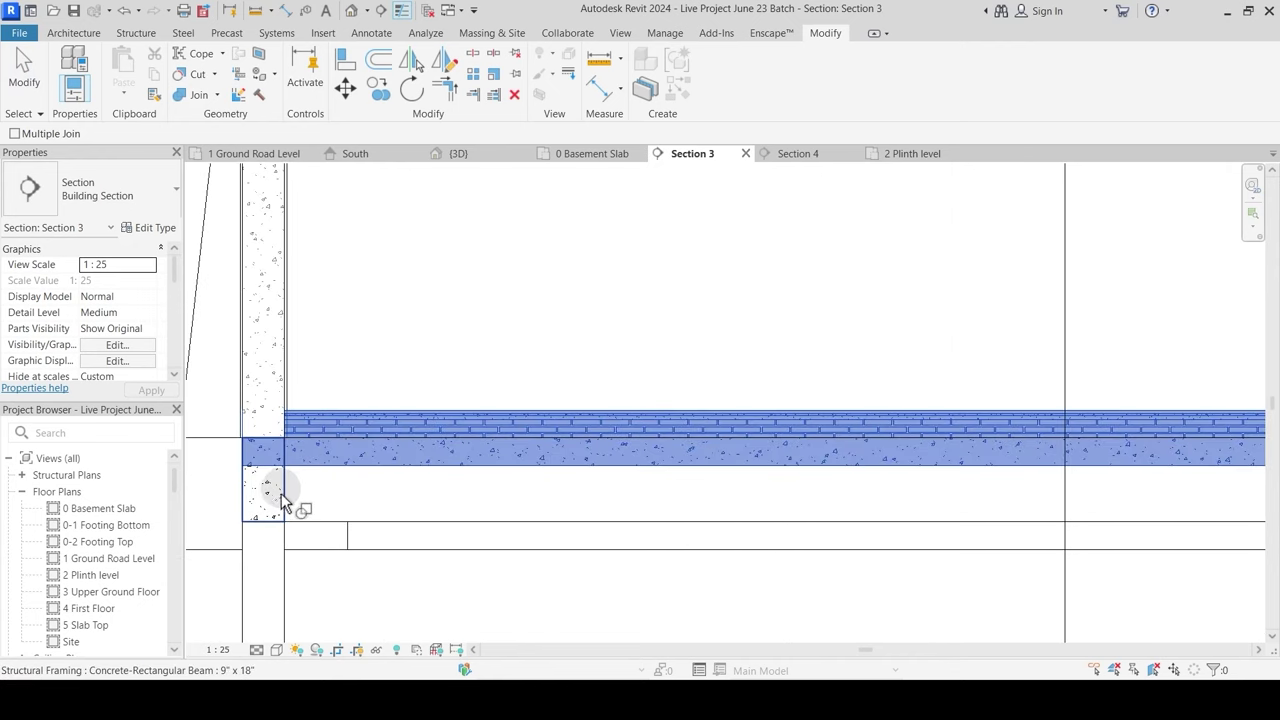
left_click(282, 503)
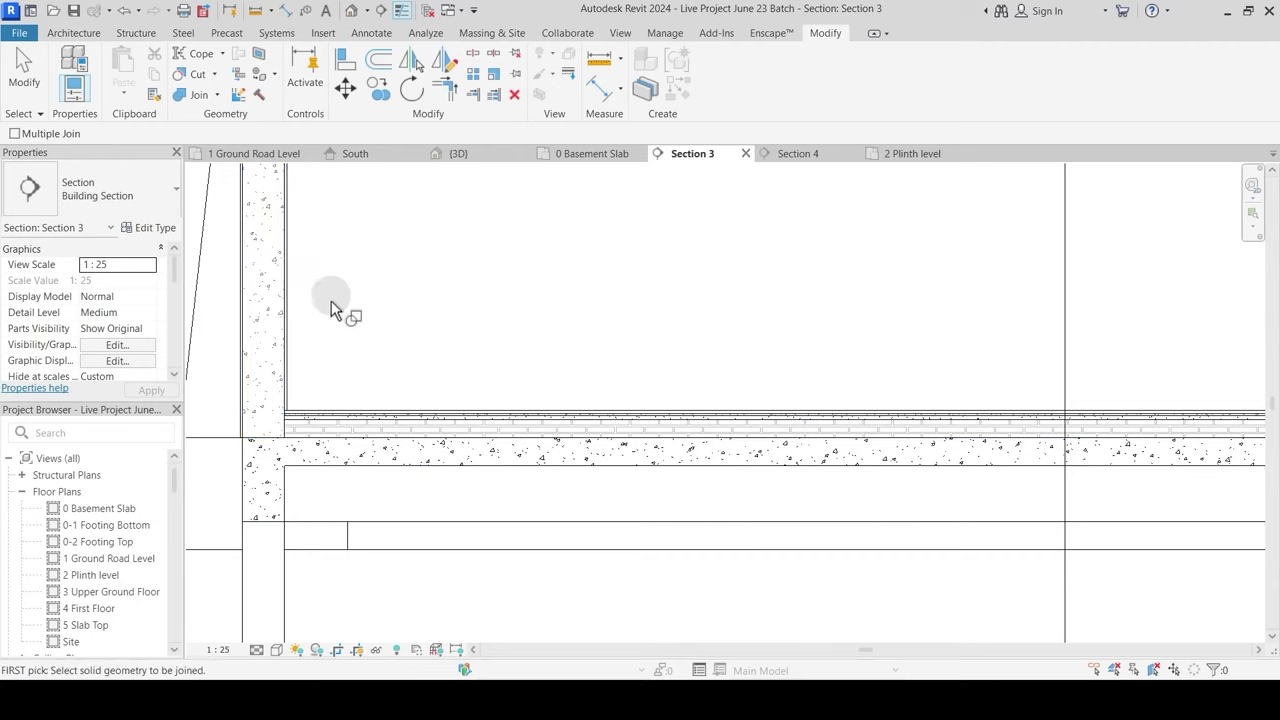
key("Escape")
Step: Turn off Thin Lines and join the beam to the retaining wall, dismissing the warning
left_click(401, 10)
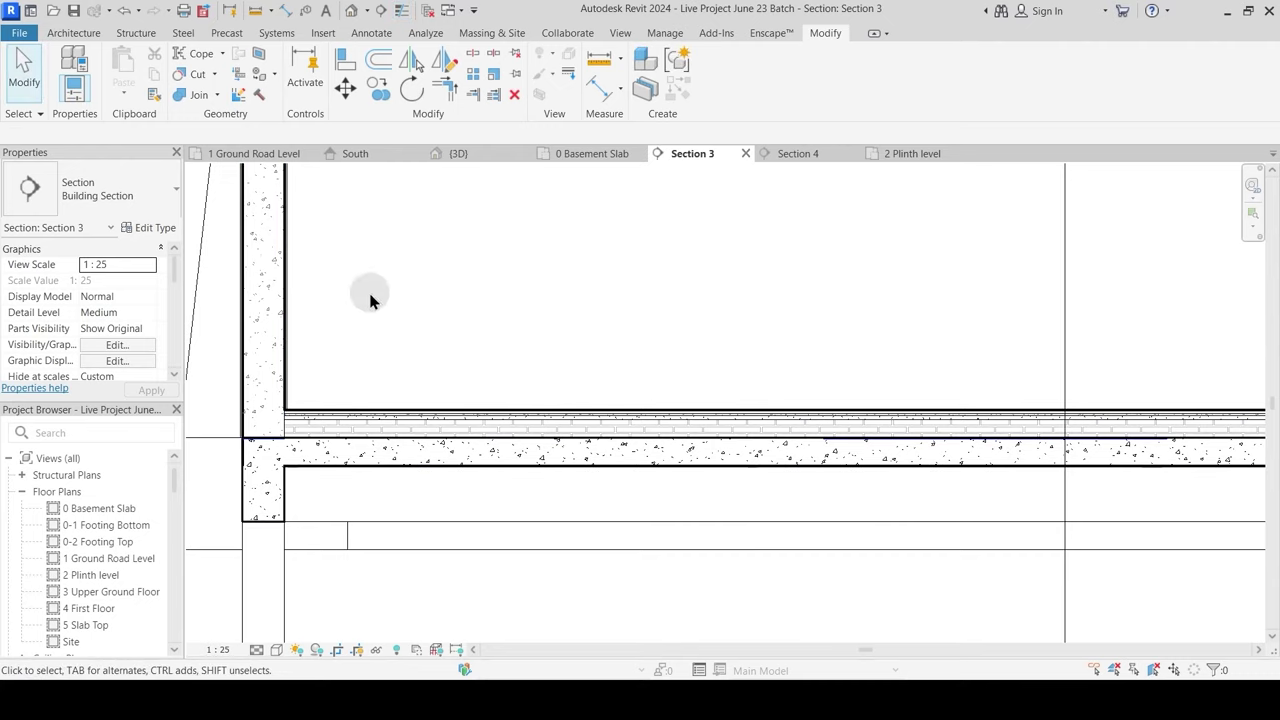
left_click(198, 95)
left_click(275, 495)
left_click(298, 365)
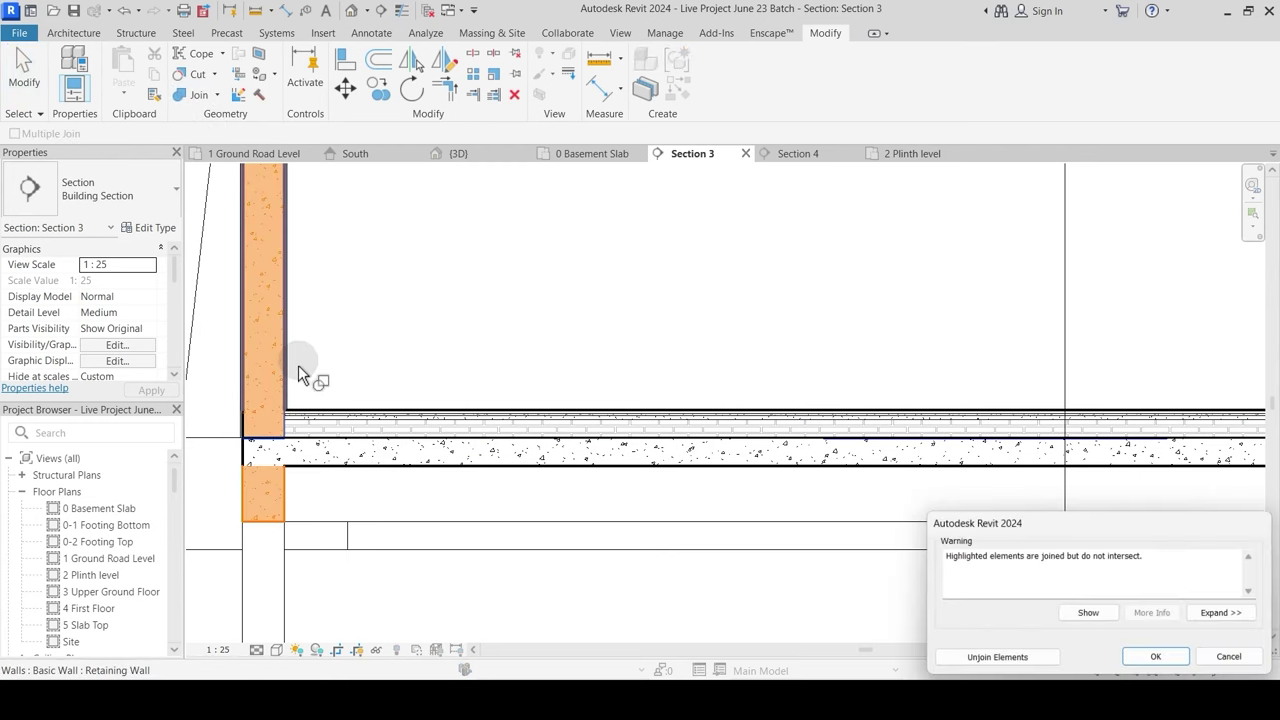
key("Escape")
scroll(257, 446, "up", 3)
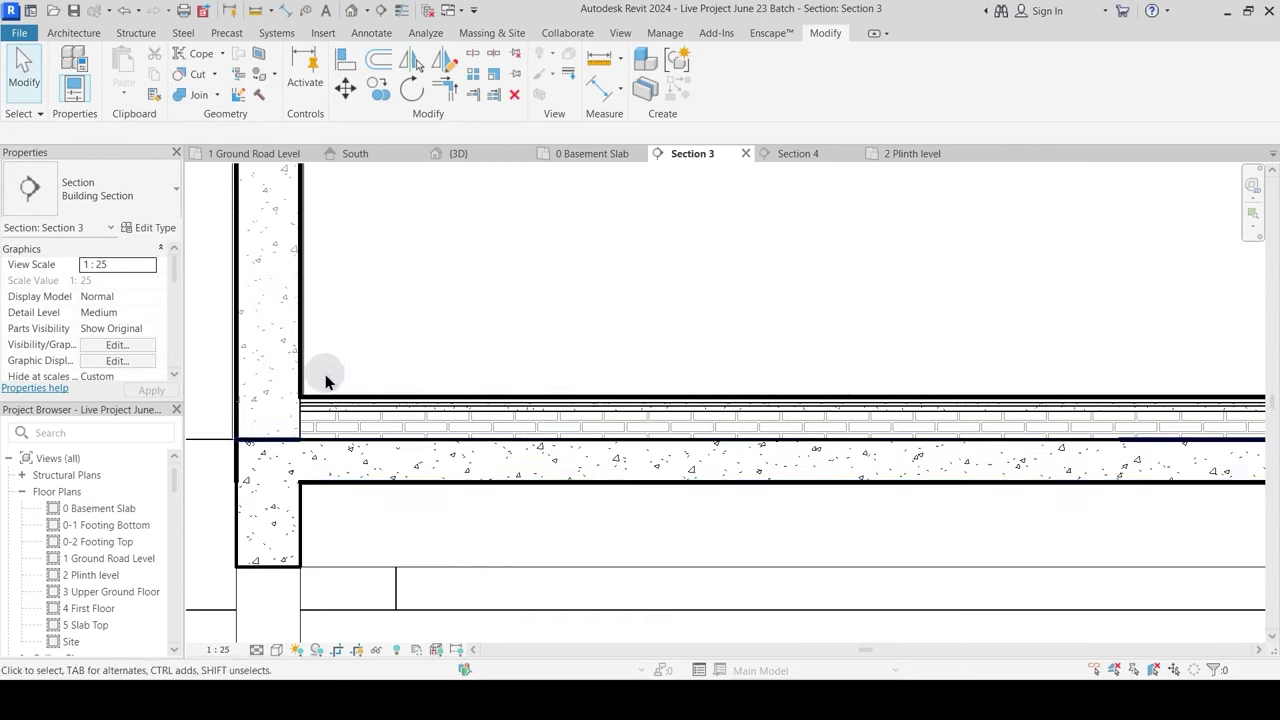
middle_click_drag(325, 380, 450, 363)
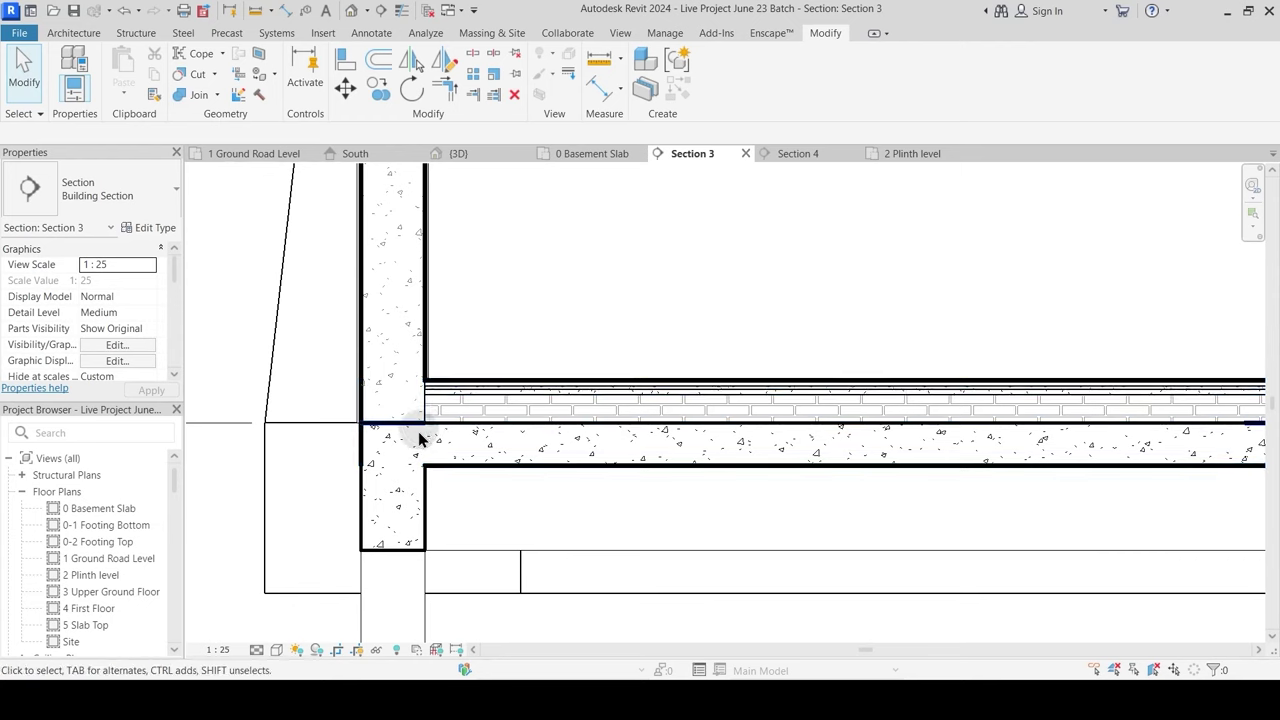
Step: Pan along the basement slab to inspect the remaining beam joints
scroll(416, 512, "down", 3)
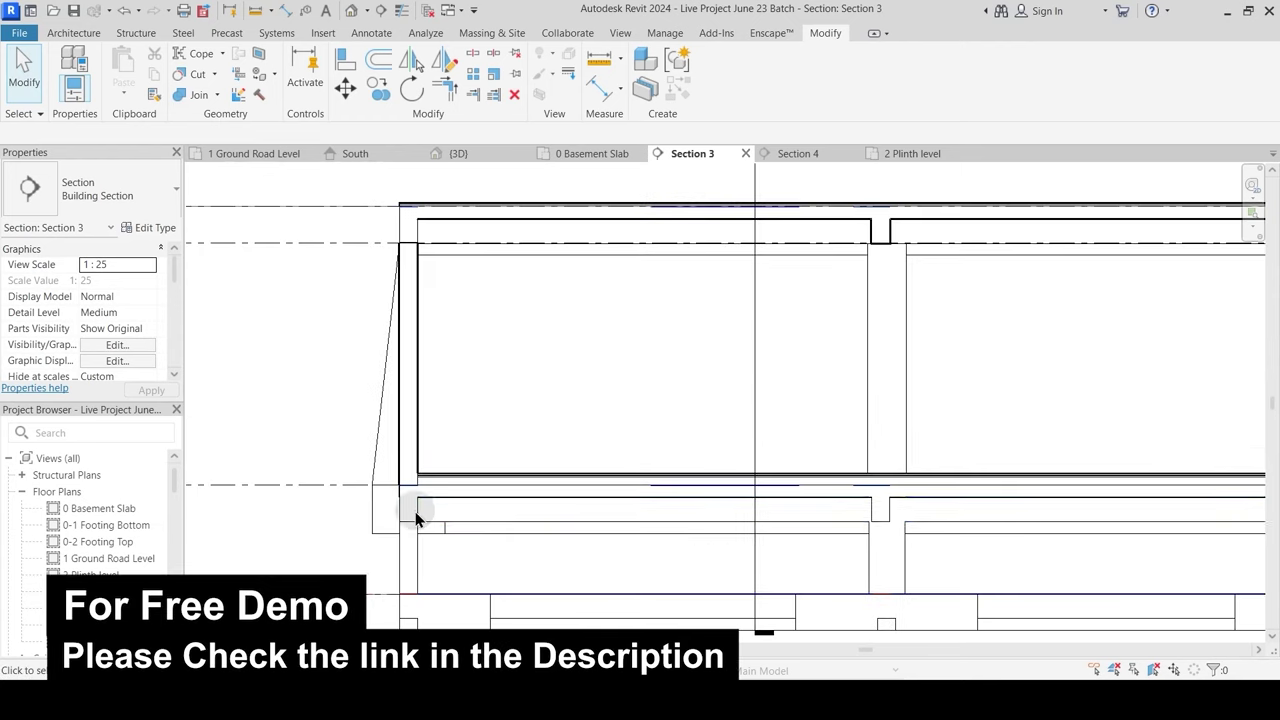
middle_click_drag(818, 534, 540, 512)
scroll(641, 502, "up", 2)
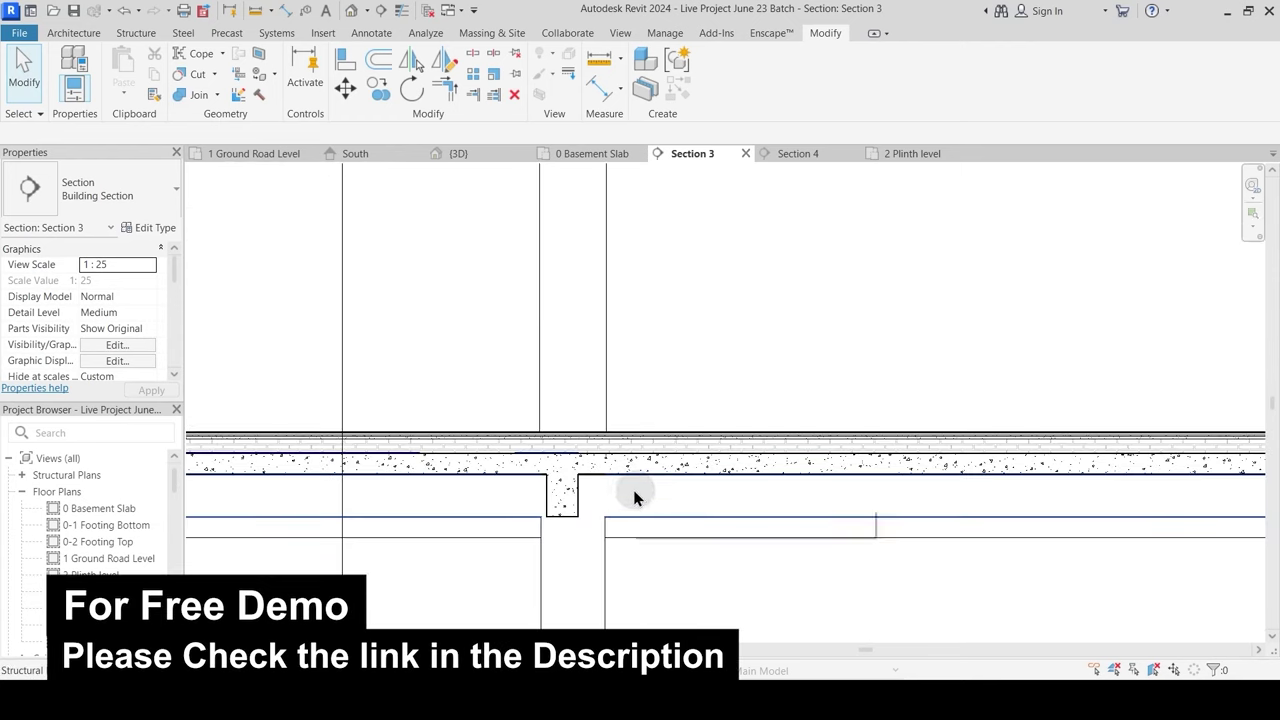
middle_click_drag(777, 531, 186, 490)
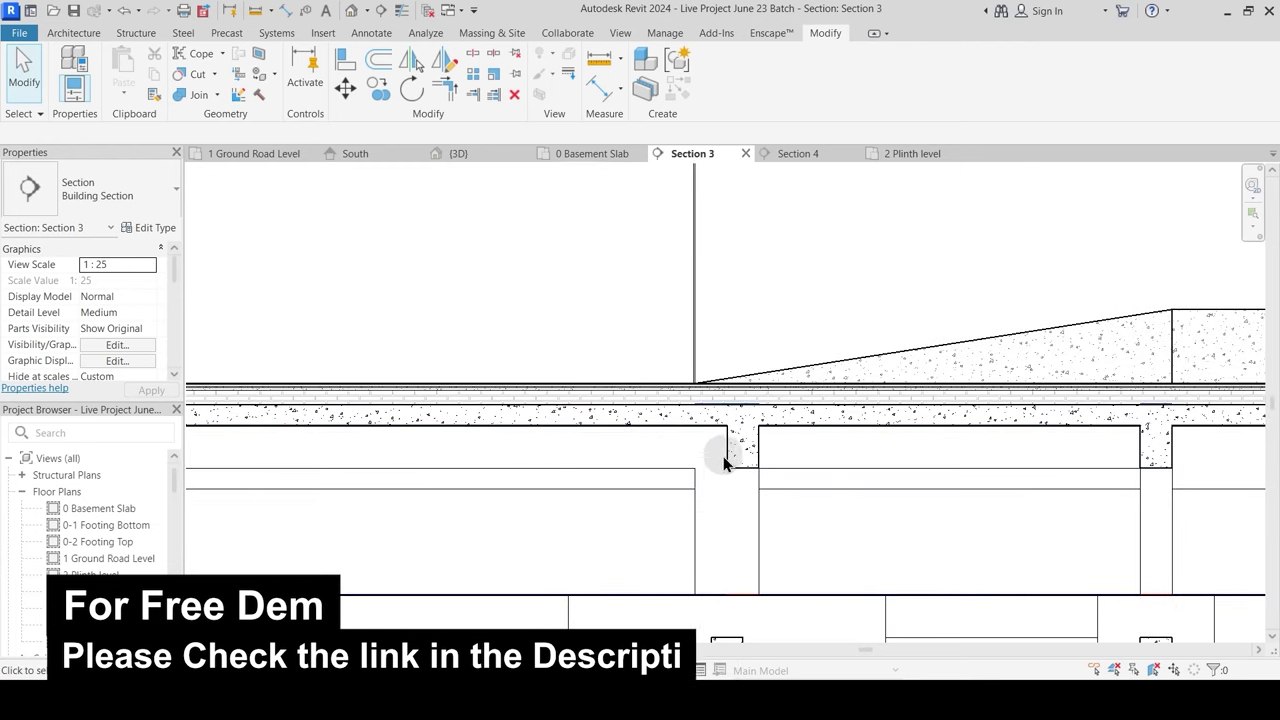
mouse_move(723, 463)
middle_mouse_down()
mouse_move(406, 483)
mouse_move(212, 465)
middle_mouse_up()
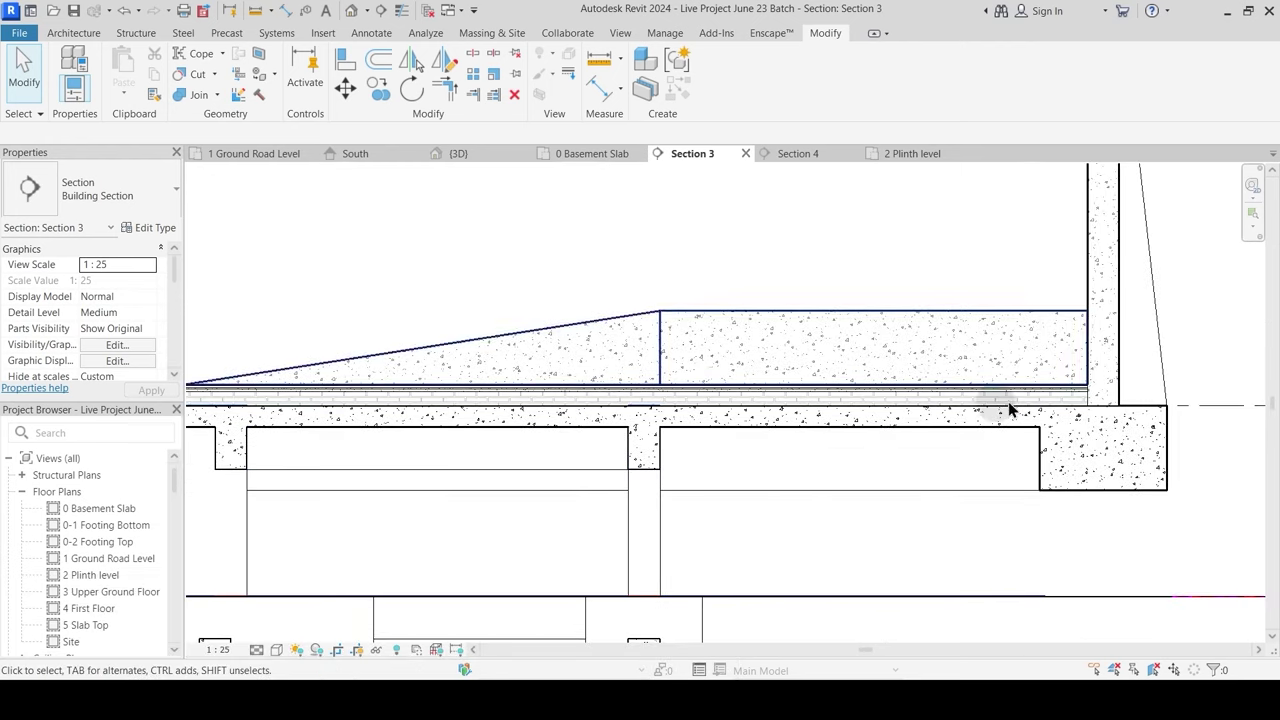
middle_click_drag(959, 455, 771, 494)
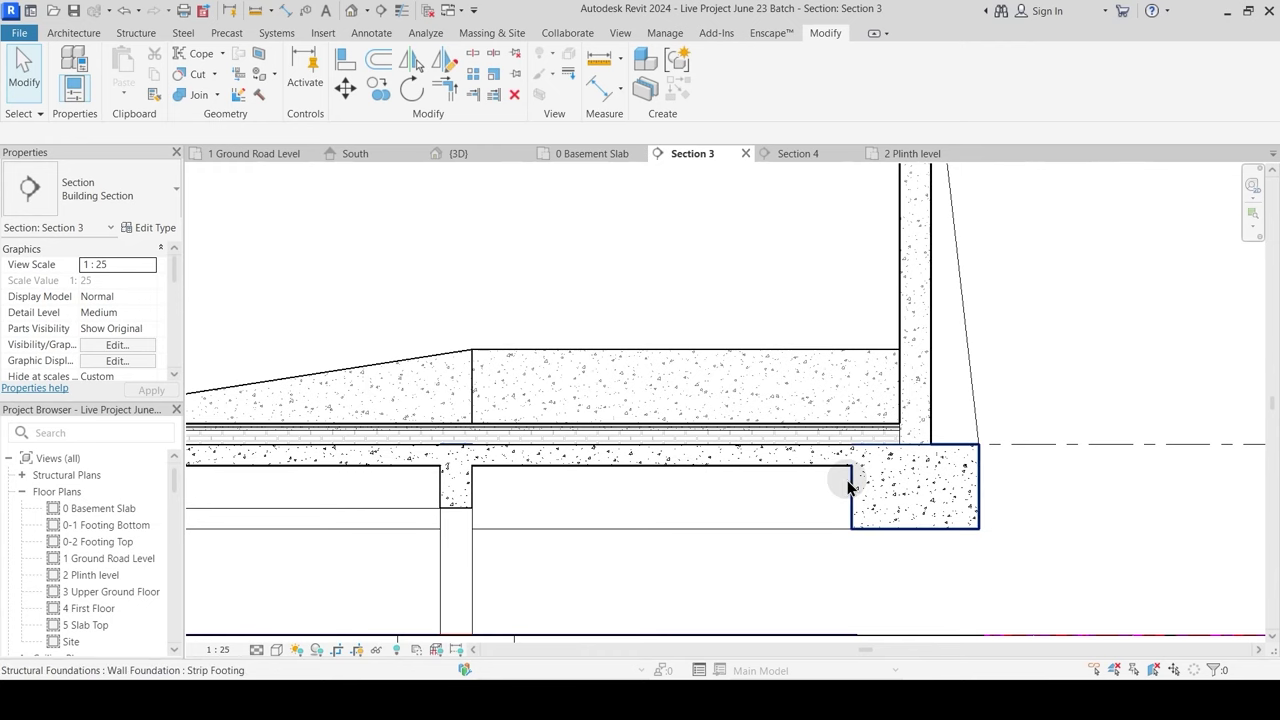
scroll(560, 440, "down", 3)
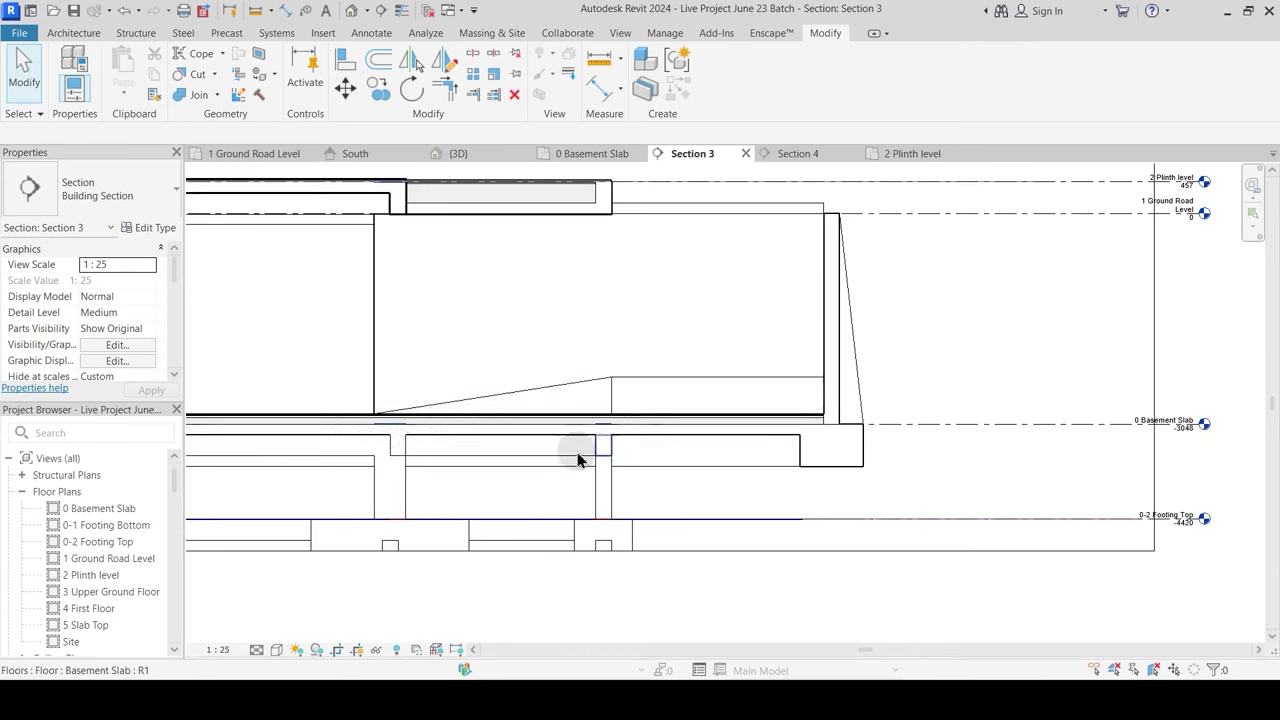
Step: In 1 Ground Road Level, move the Section 3 line down through the stair and reopen Section 3
left_click(272, 155)
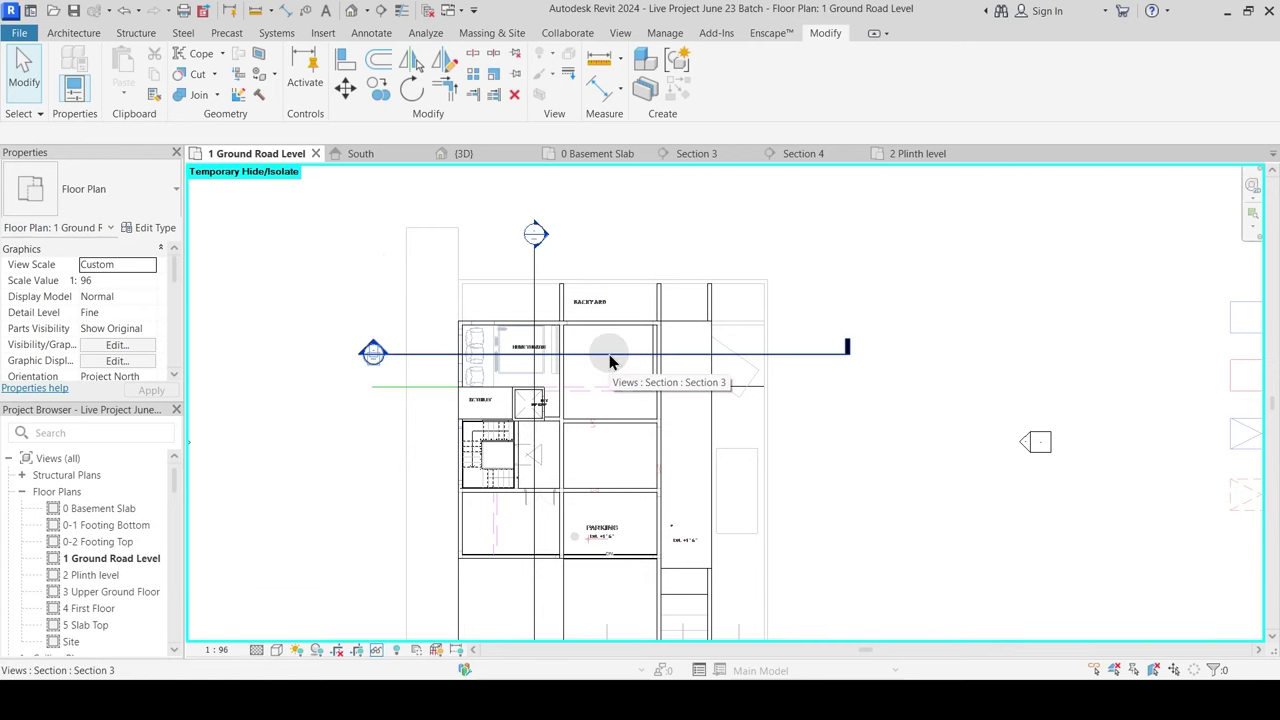
left_click_drag(609, 354, 603, 410)
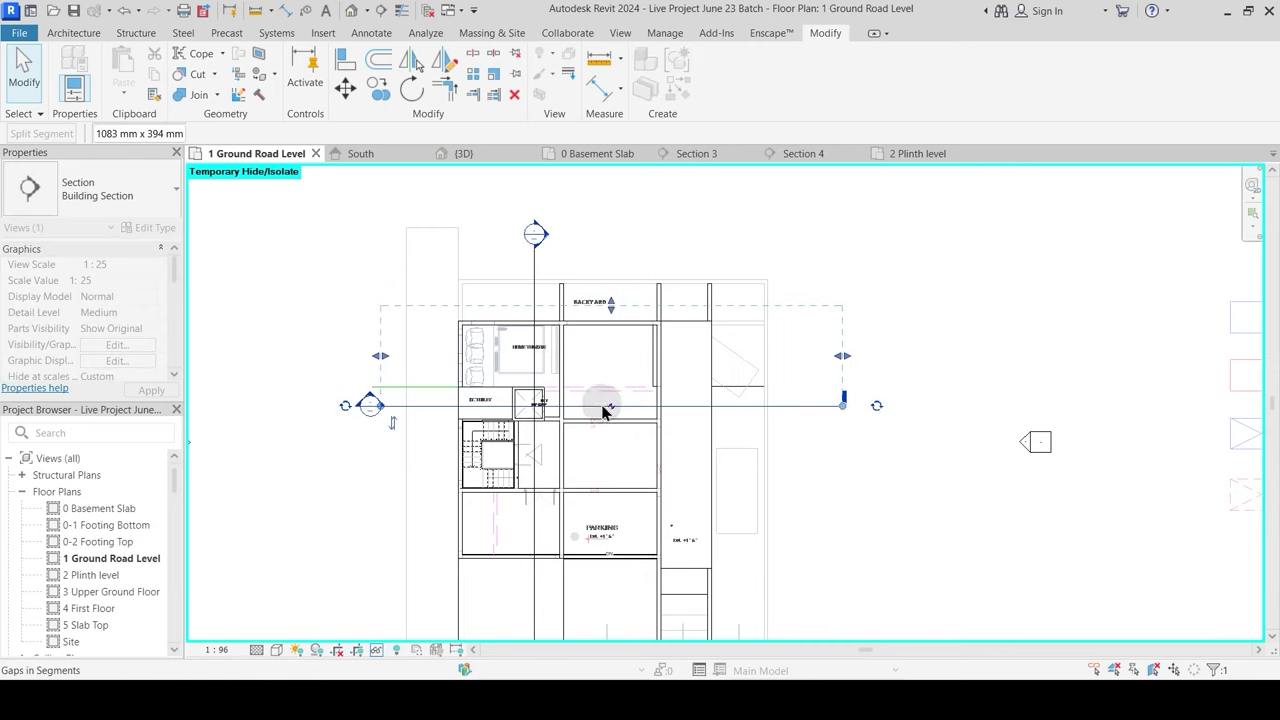
double_click(369, 404)
Step: Frame the upper floor slab and left-end beam, and switch the view to thin lines
middle_click_drag(894, 488, 1258, 521)
scroll(877, 486, "down", 2)
scroll(451, 528, "up", 5)
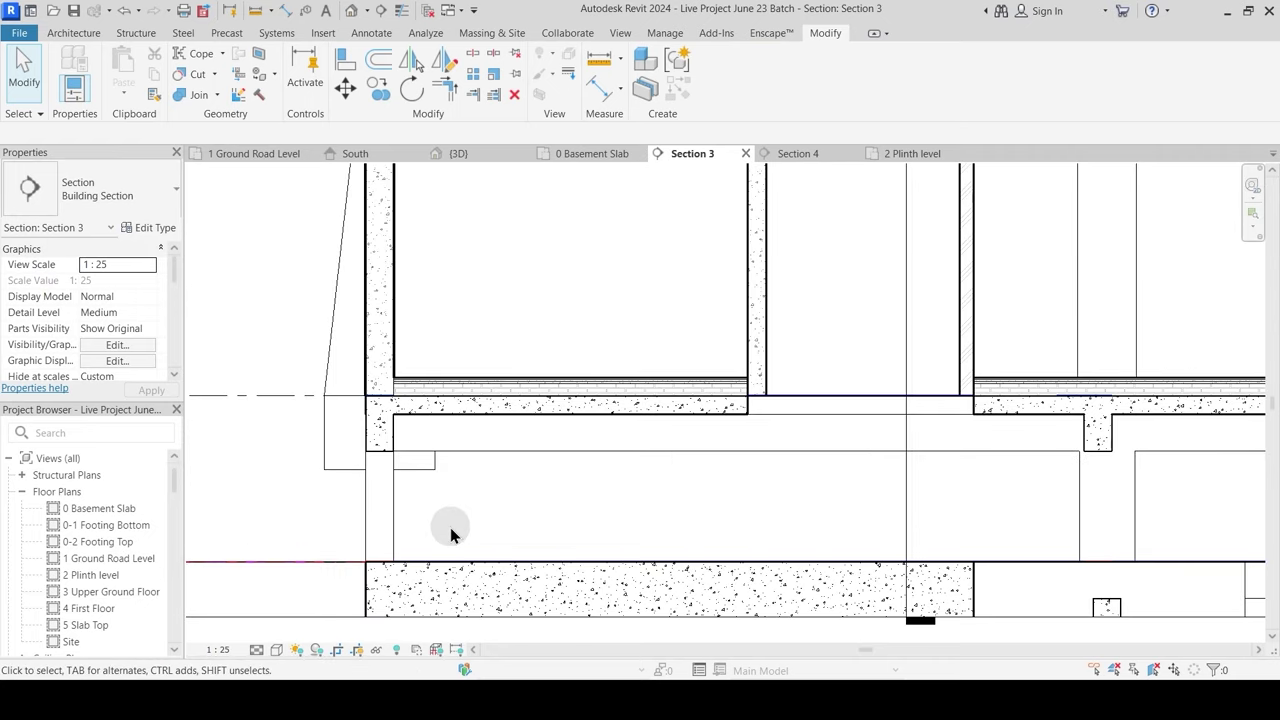
middle_click_drag(890, 509, 895, 514)
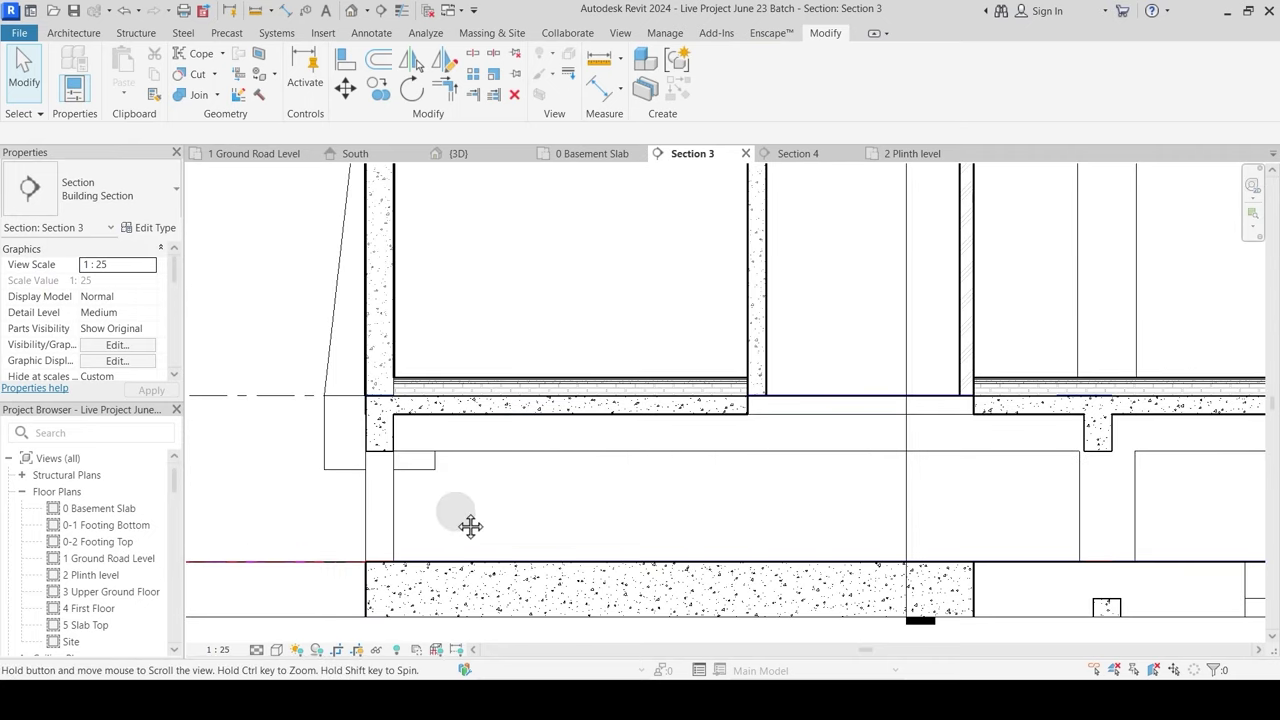
middle_click_drag(456, 512, 454, 512)
scroll(555, 505, "down", 1)
middle_click_drag(806, 415, 720, 510)
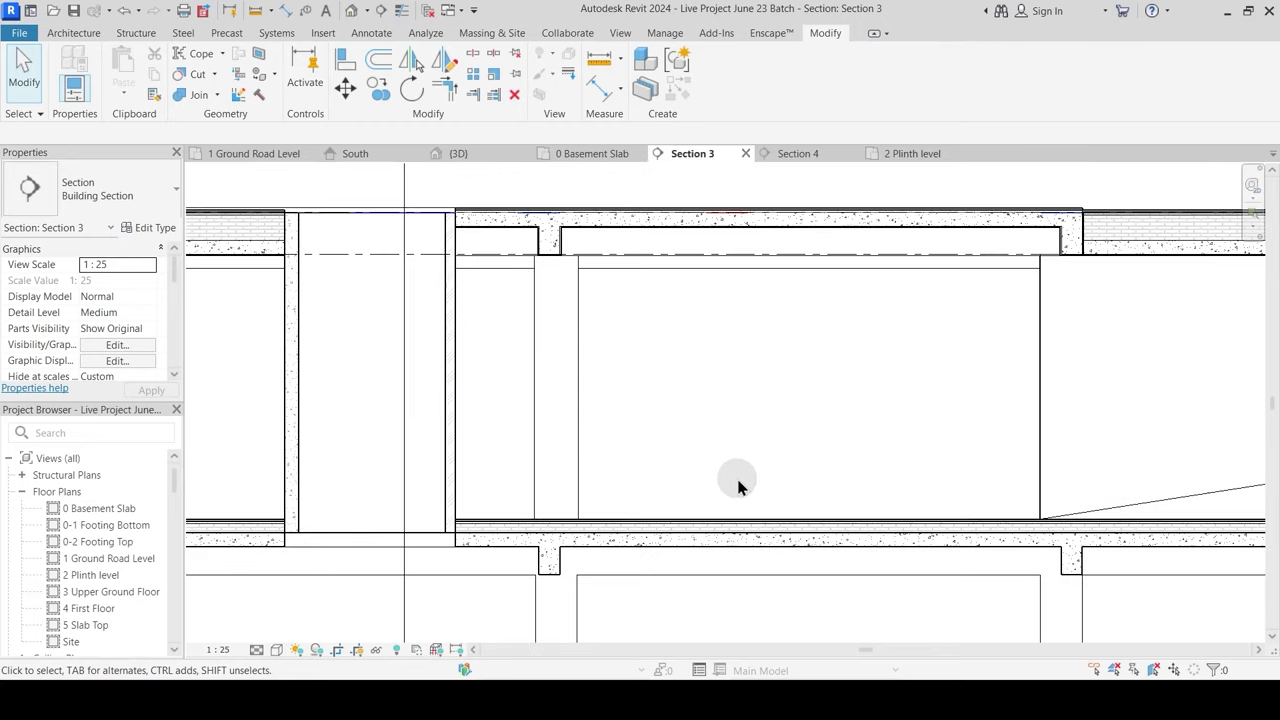
scroll(740, 479, "down", 1)
middle_click_drag(408, 389, 472, 388)
scroll(257, 289, "up", 1)
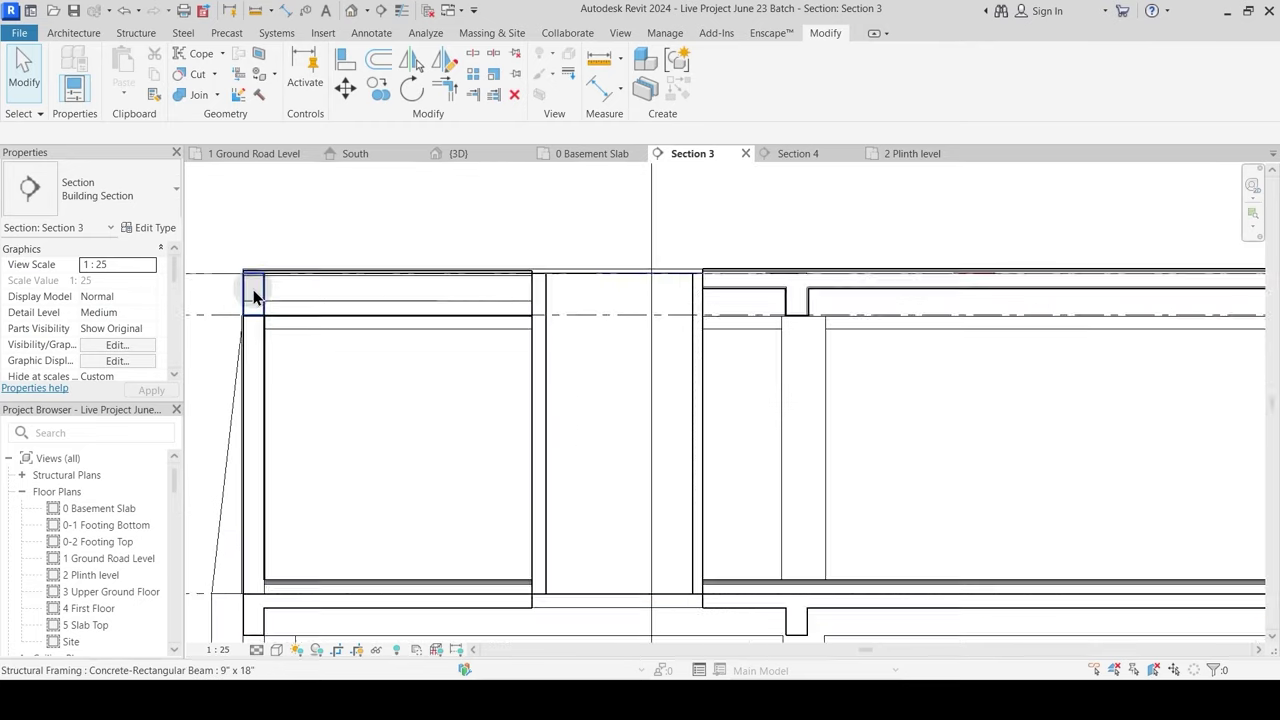
scroll(253, 296, "up", 3)
mouse_move(329, 388)
middle_mouse_down()
mouse_move(397, 437)
mouse_move(386, 429)
middle_mouse_up()
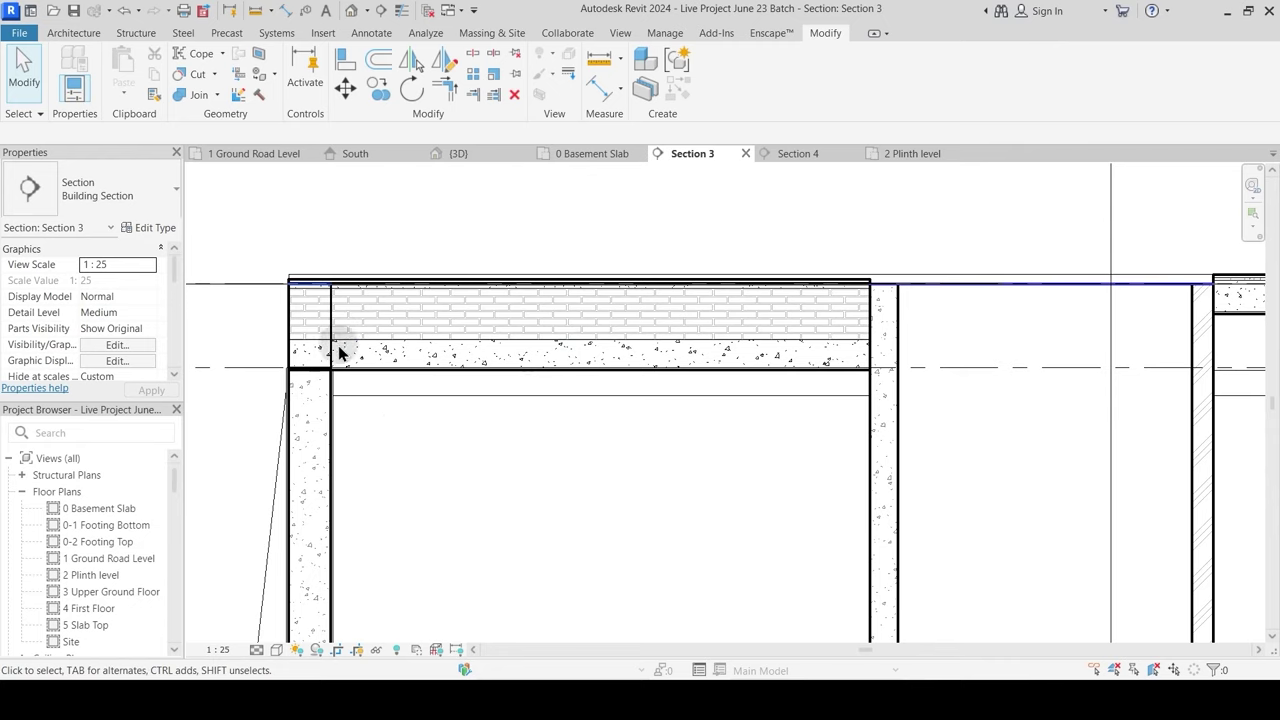
left_click(400, 11)
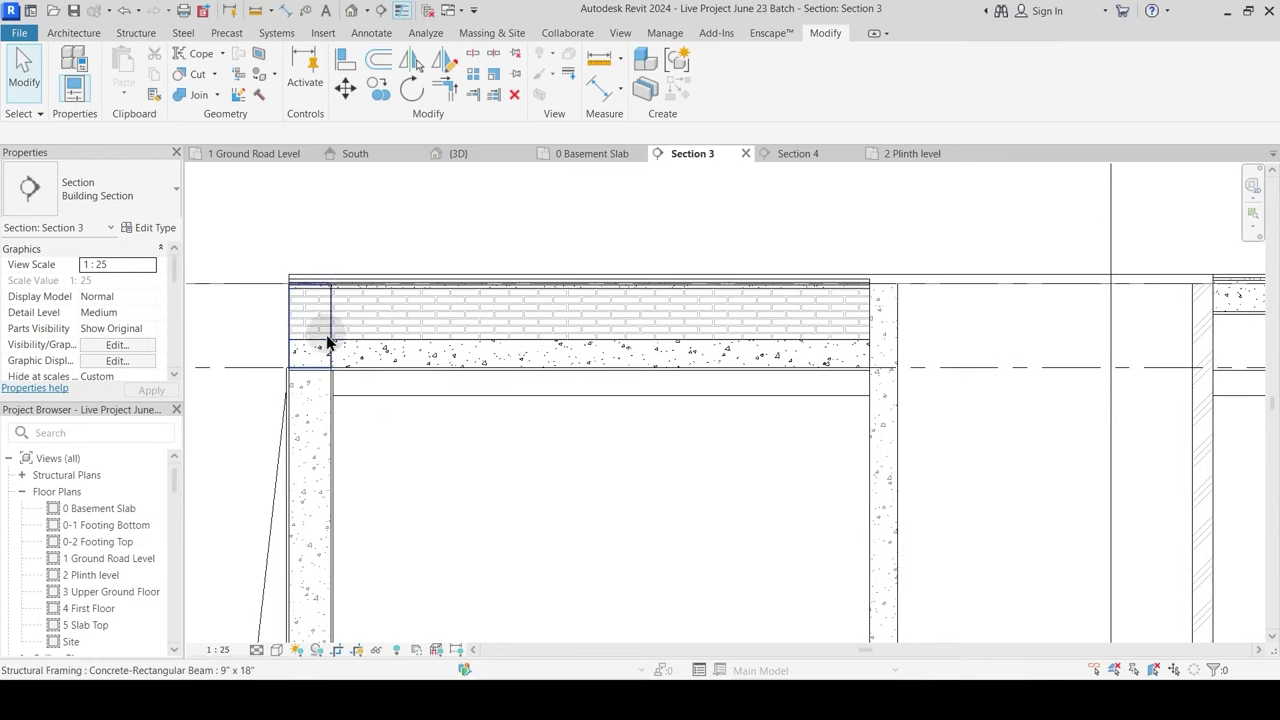
Step: Survey the slabs and slab-column junctions along the section
left_click(462, 292)
scroll(474, 360, "down", 3)
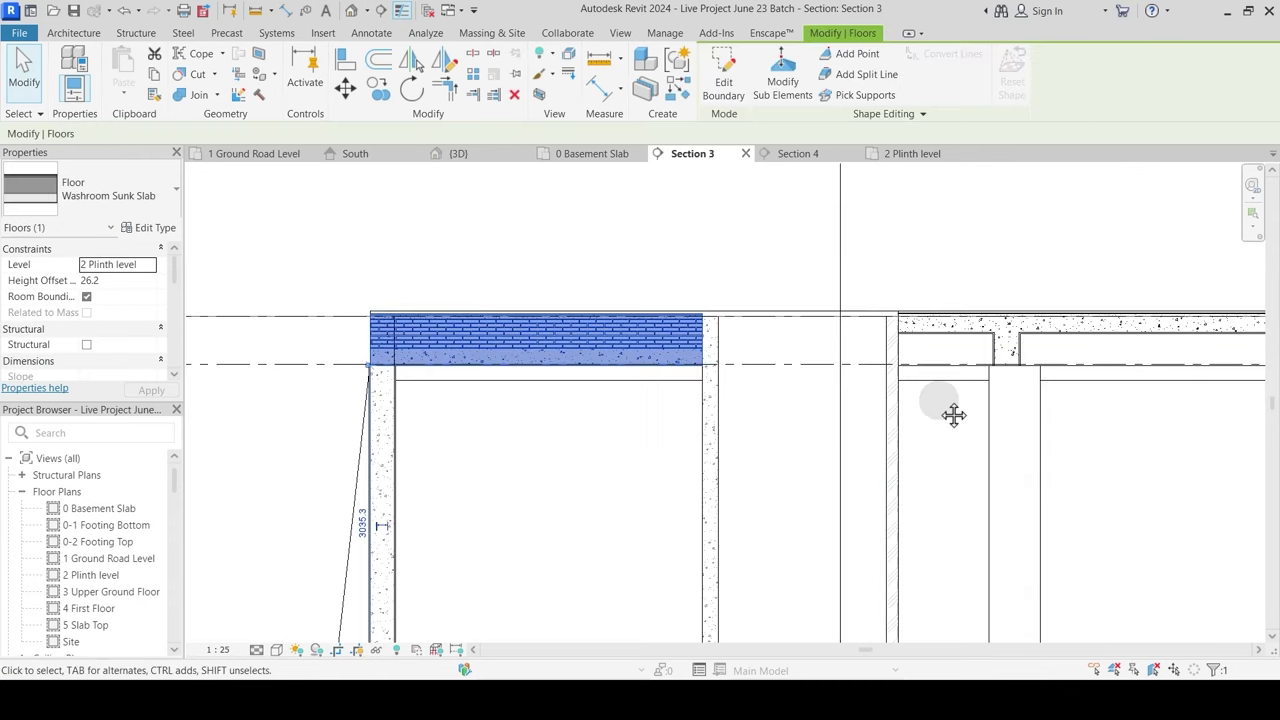
middle_click_drag(954, 415, 388, 398)
scroll(601, 372, "down", 2)
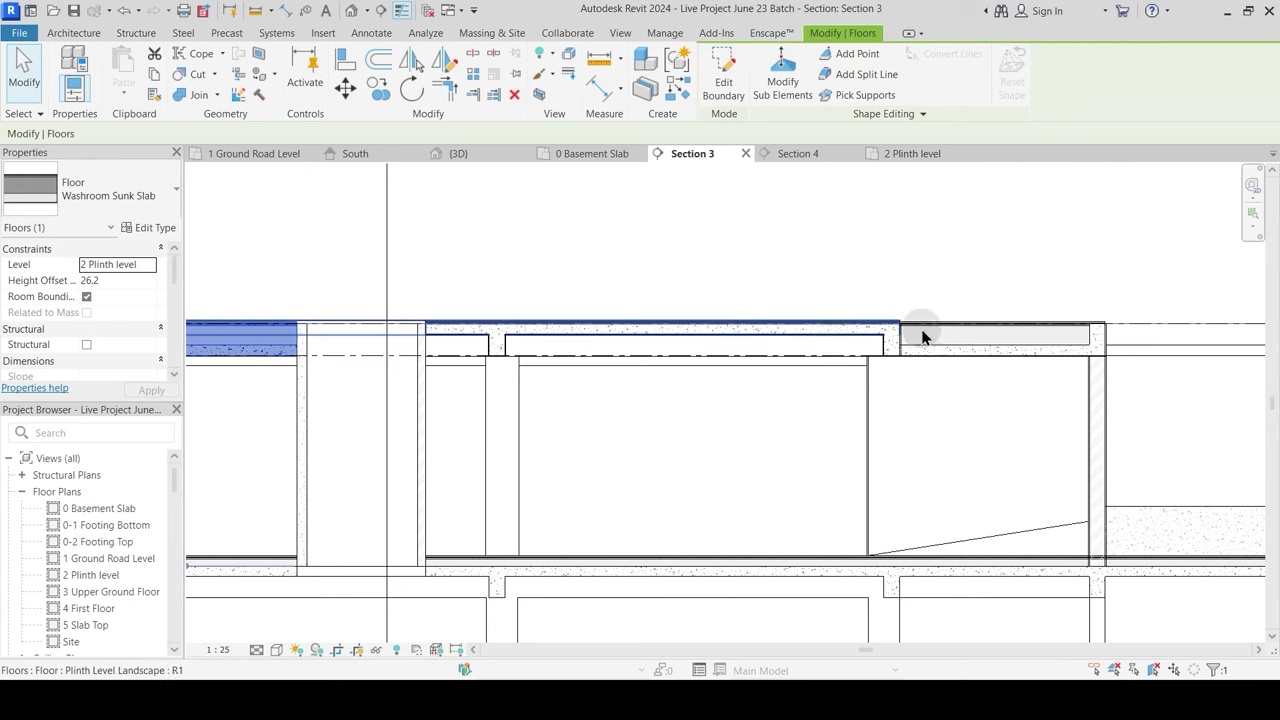
key("Escape")
scroll(931, 334, "up", 4)
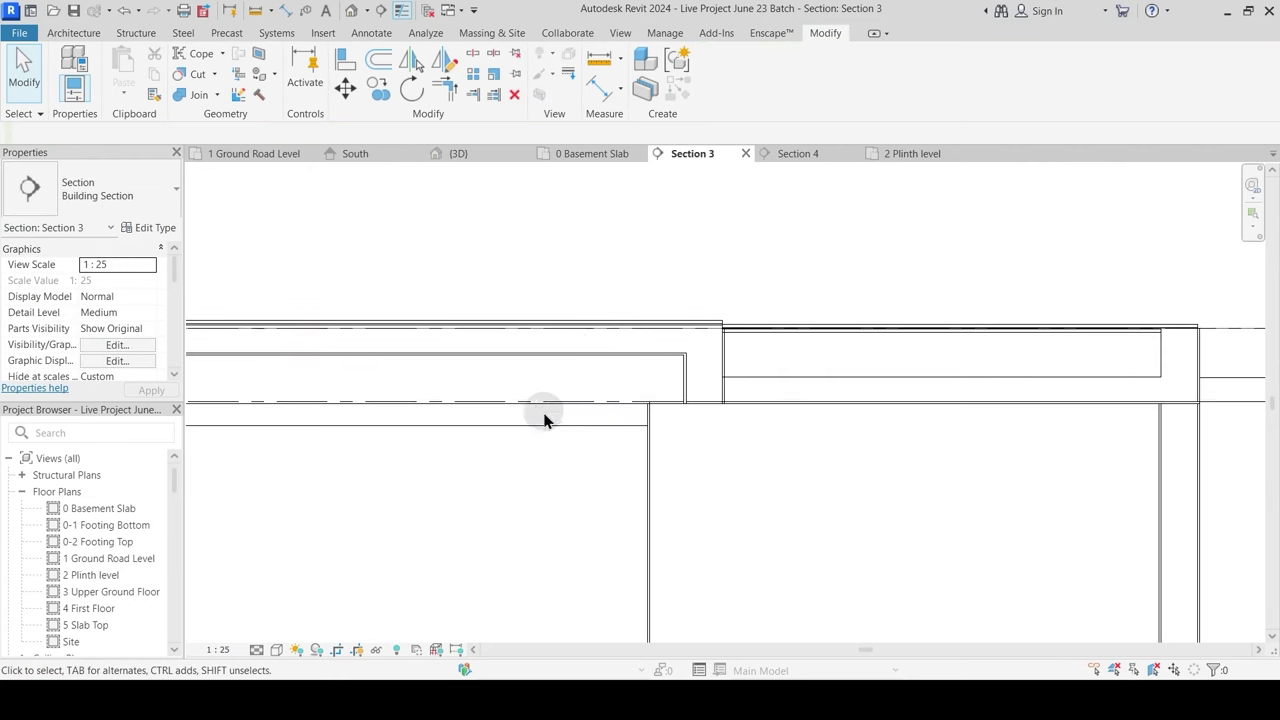
scroll(544, 413, "down", 3)
middle_click_drag(270, 461, 940, 442)
scroll(862, 404, "up", 2)
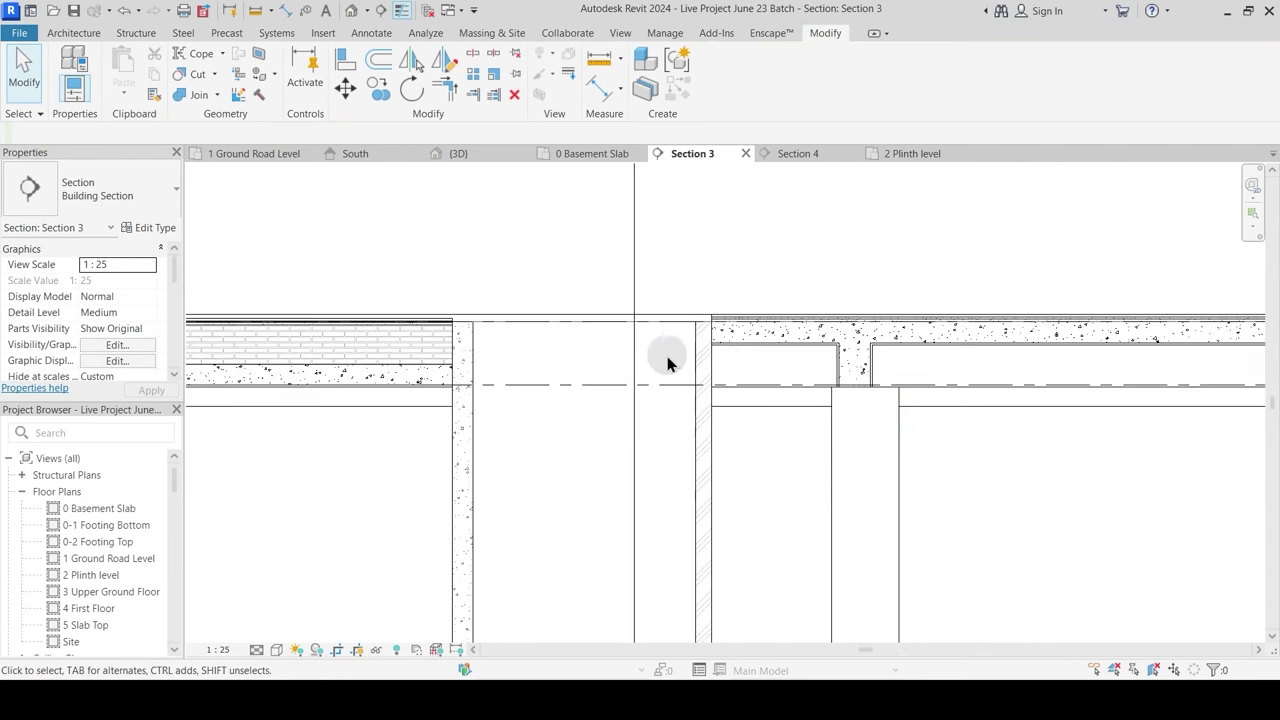
scroll(634, 380, "down", 2)
scroll(537, 323, "up", 2)
Step: Change the Washroom Sunk Slab type's layers to make it 366.1 thick
left_click(517, 349)
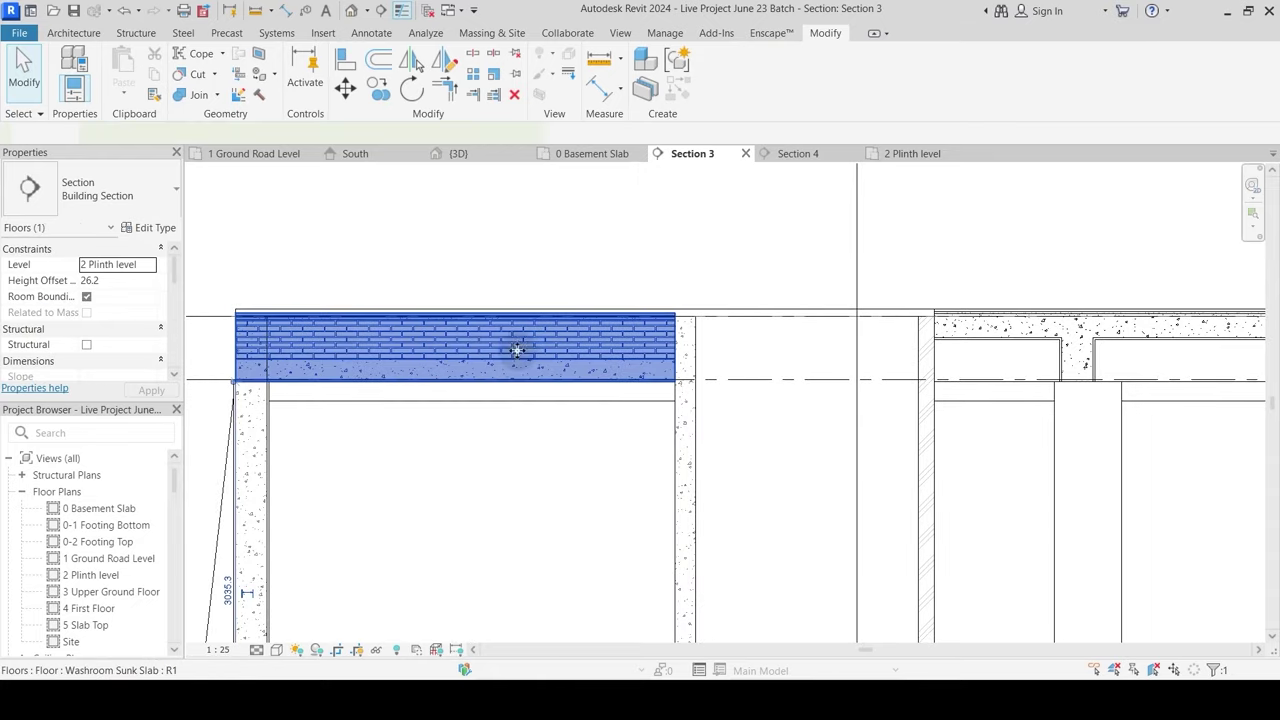
left_click(156, 231)
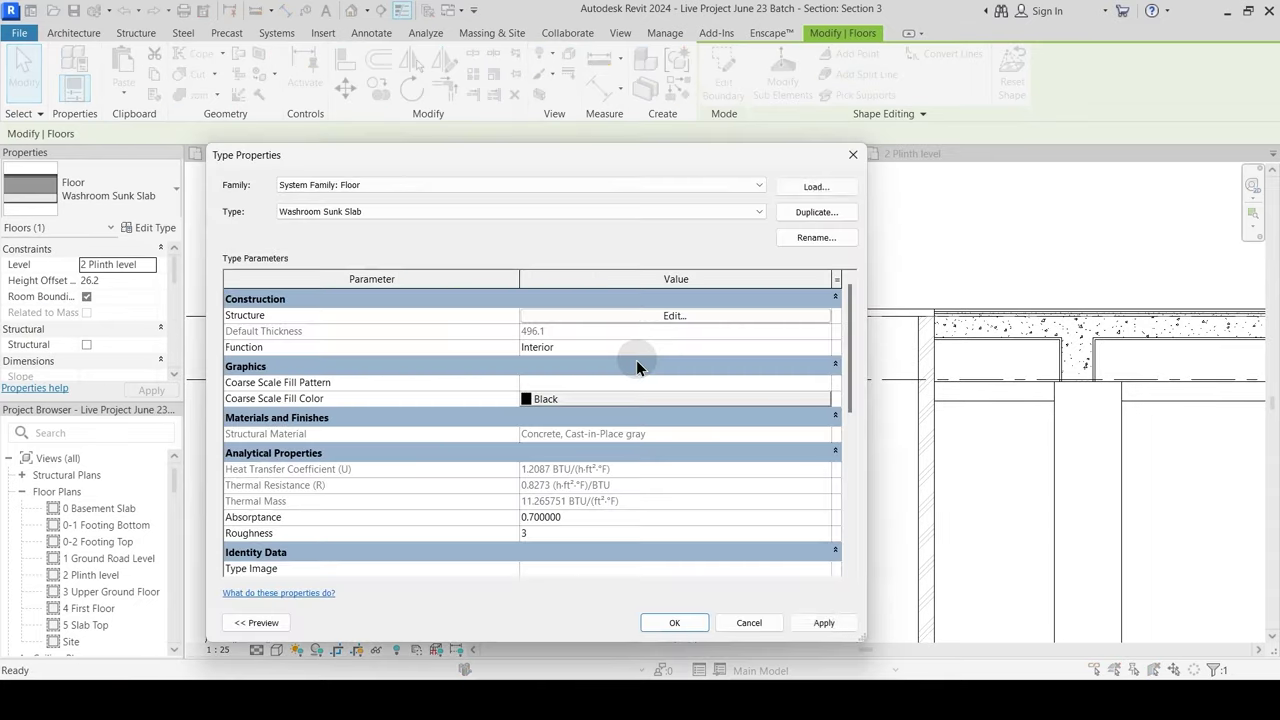
left_click(673, 316)
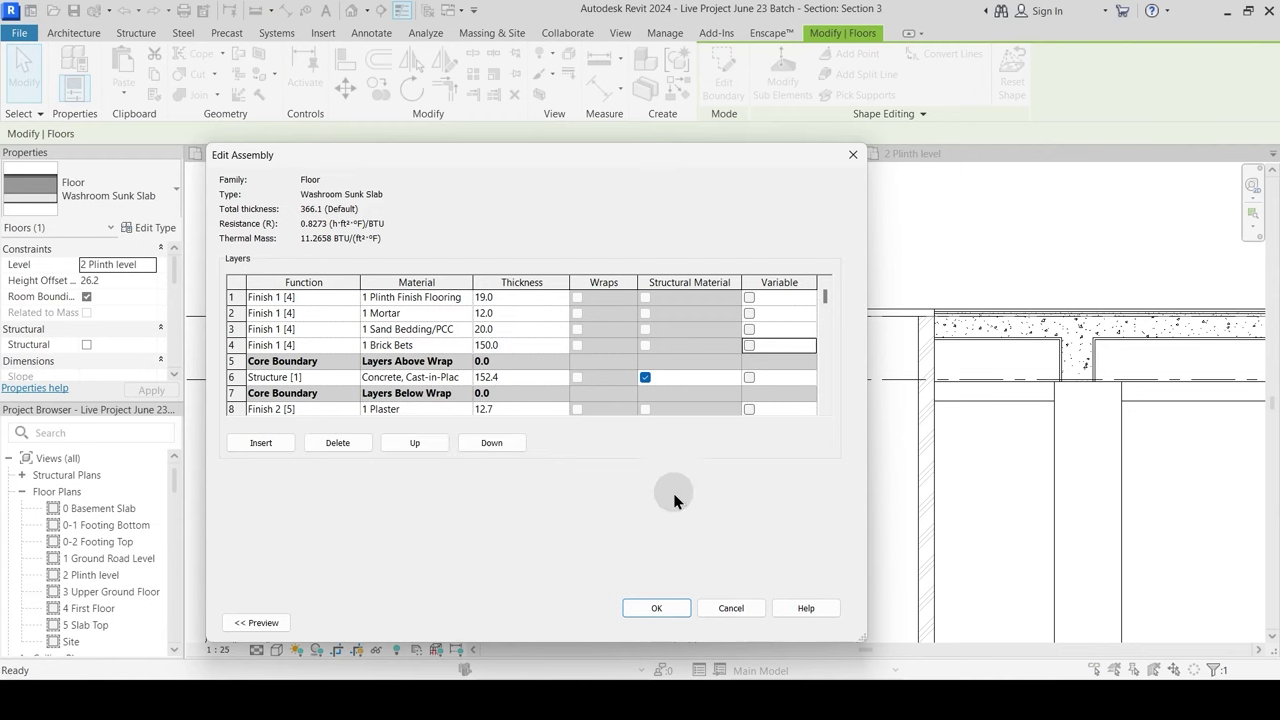
left_click(656, 610)
left_click(801, 622)
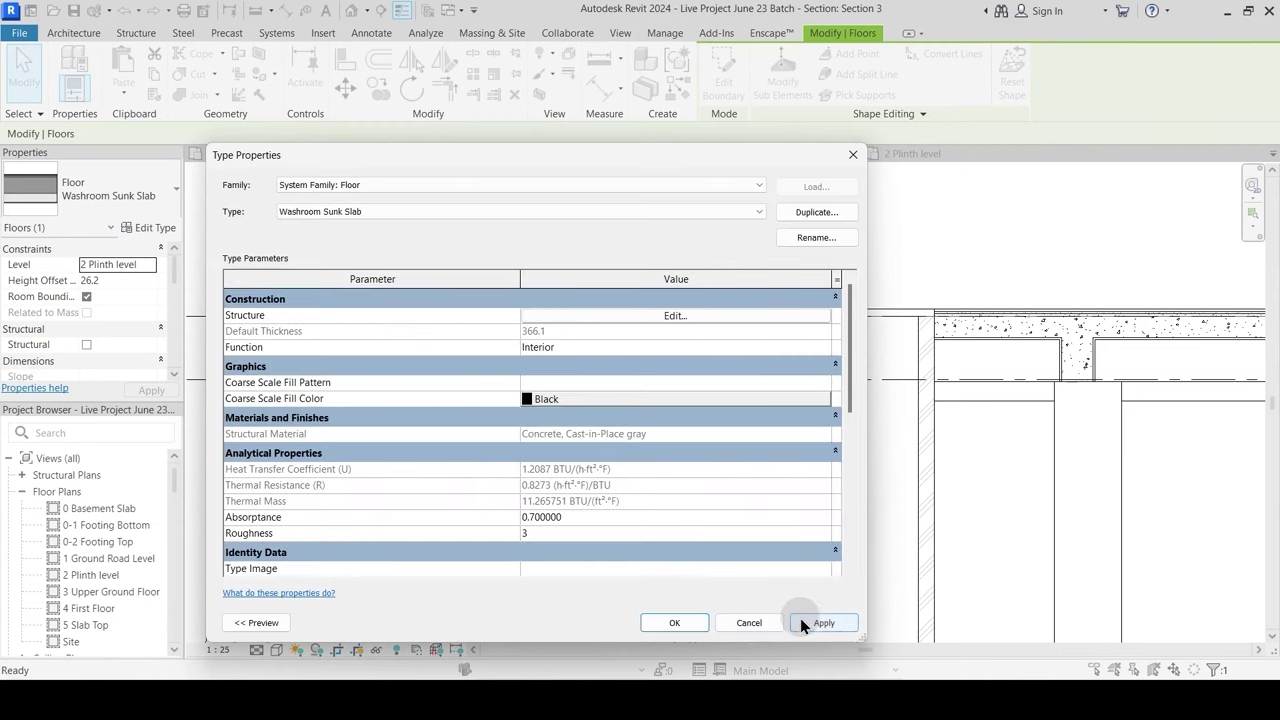
left_click(674, 622)
left_click(340, 419)
Step: Use Align (AL) to set the sunk slab's underside on the wall top
middle_click_drag(420, 385, 568, 384)
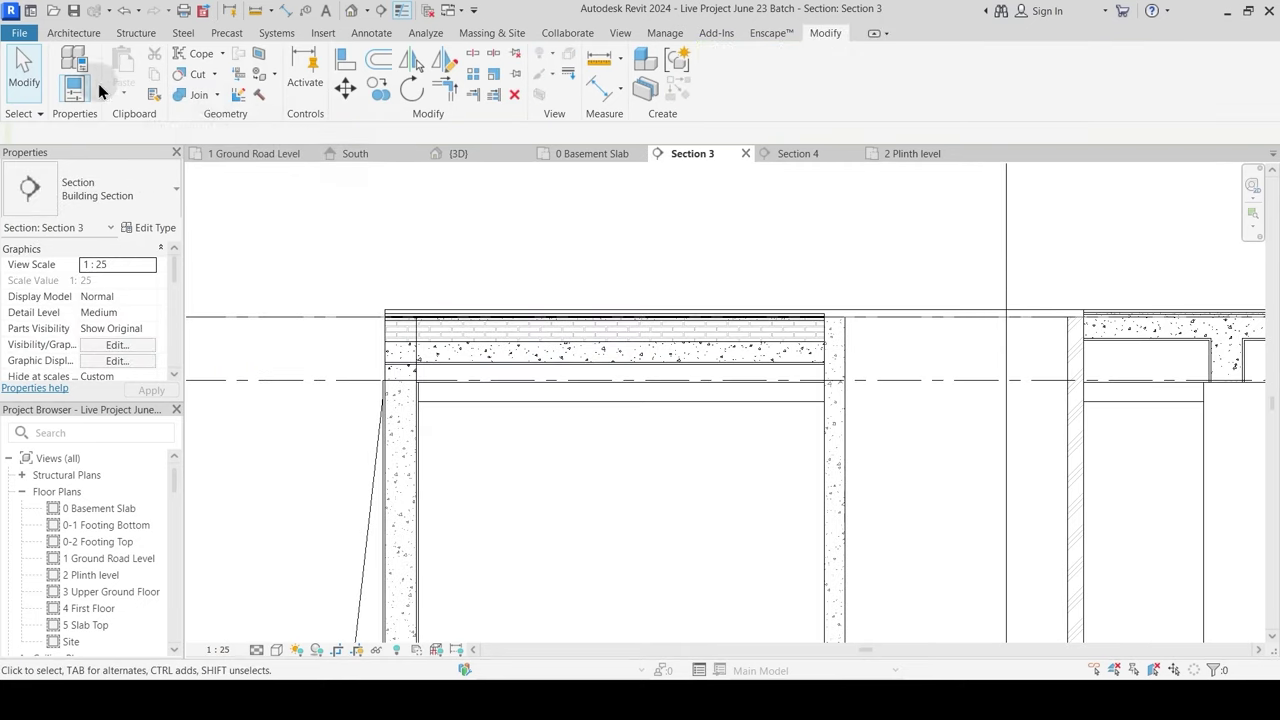
key("a")
key("l")
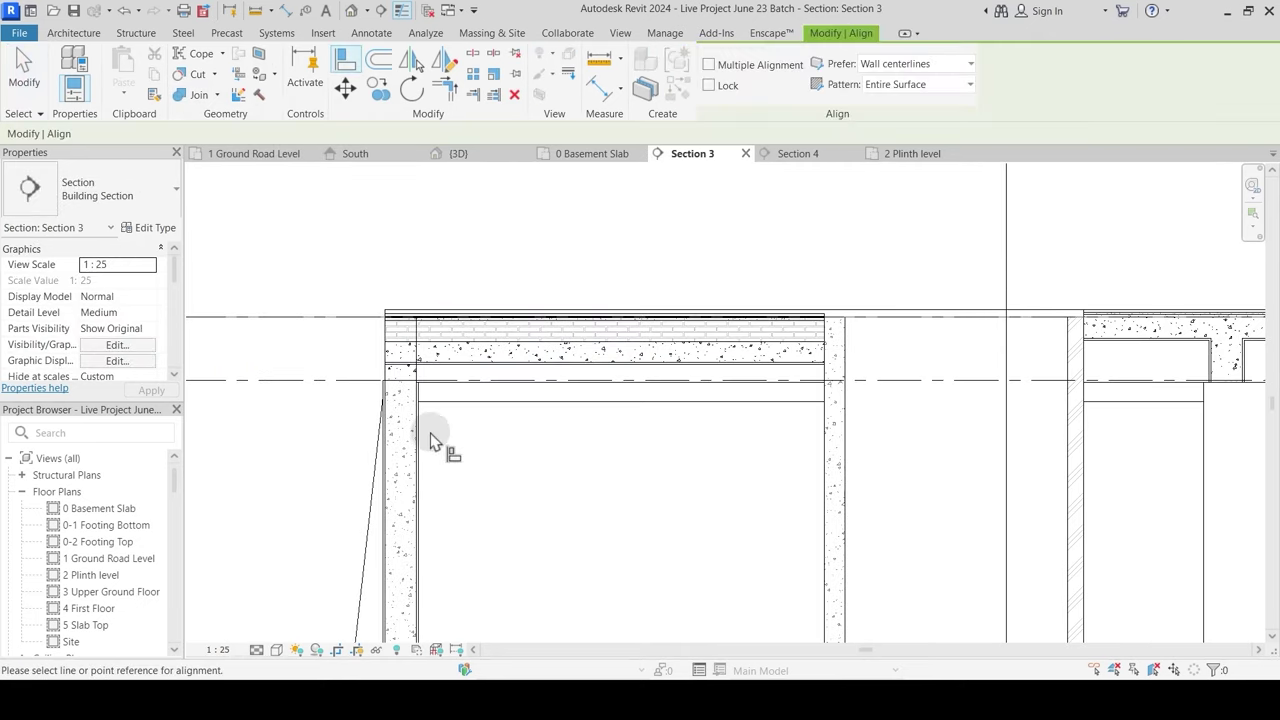
scroll(434, 437, "up", 2)
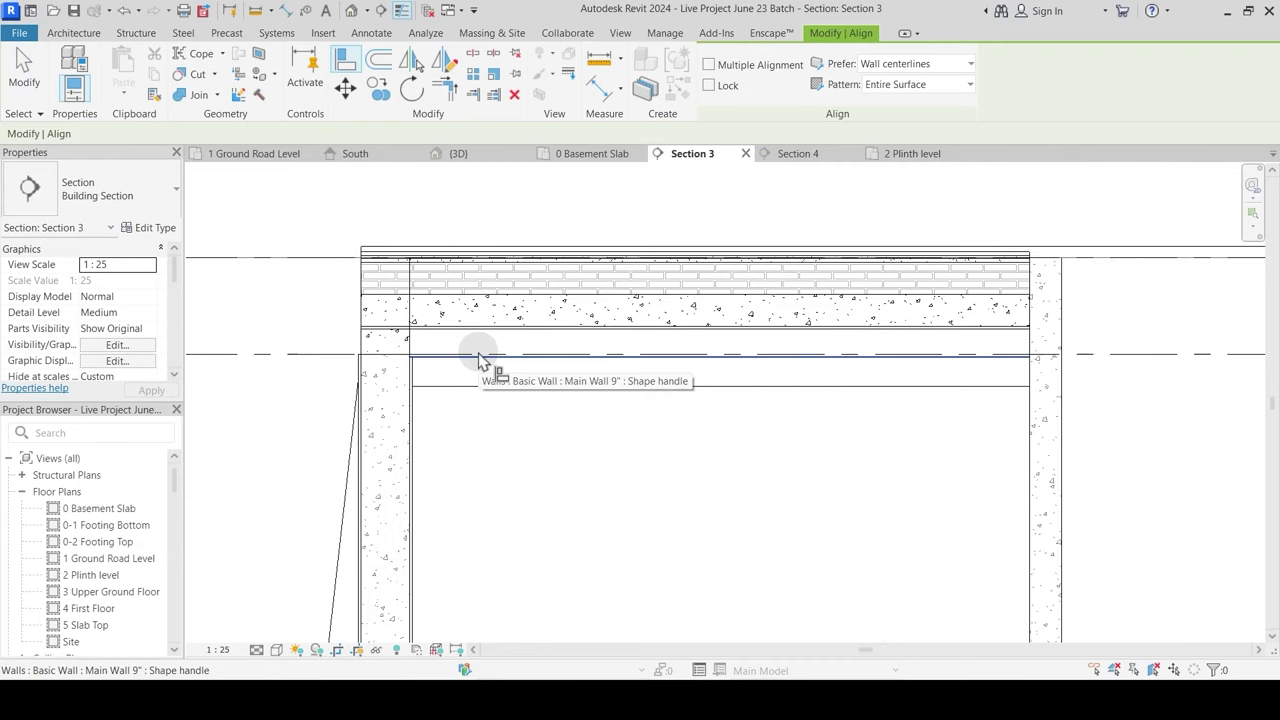
left_click(337, 355)
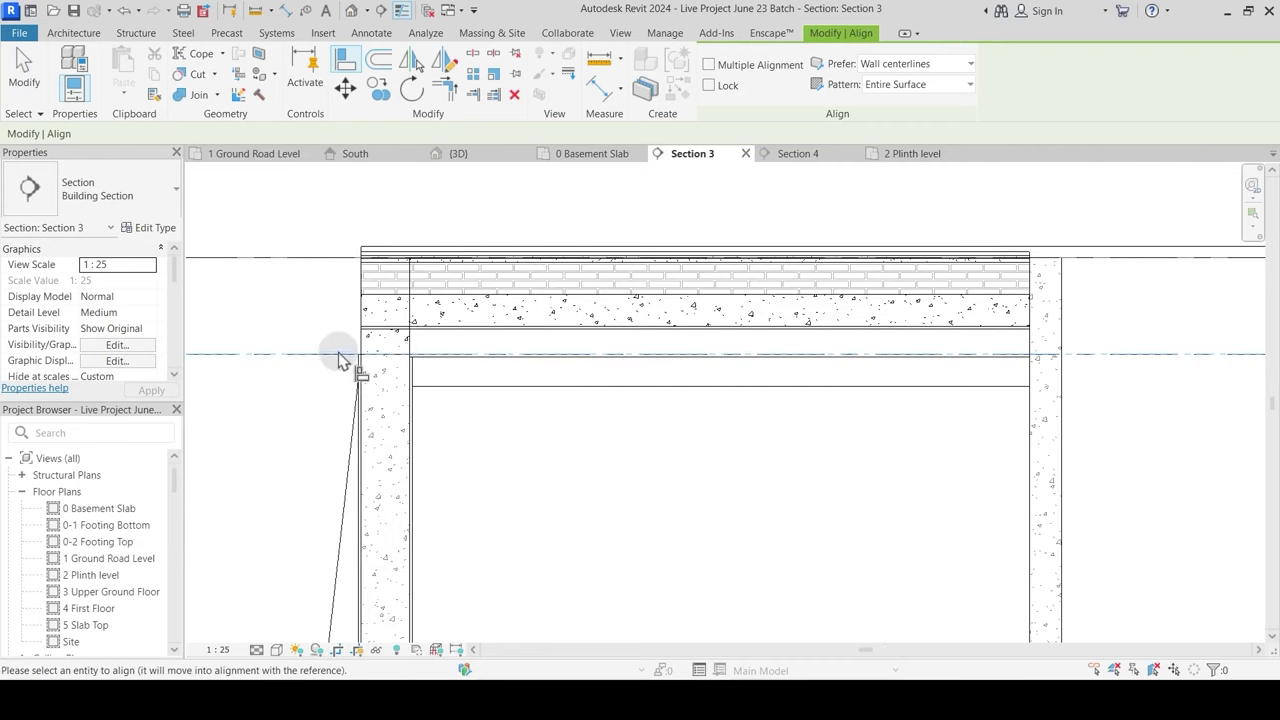
left_click(428, 328)
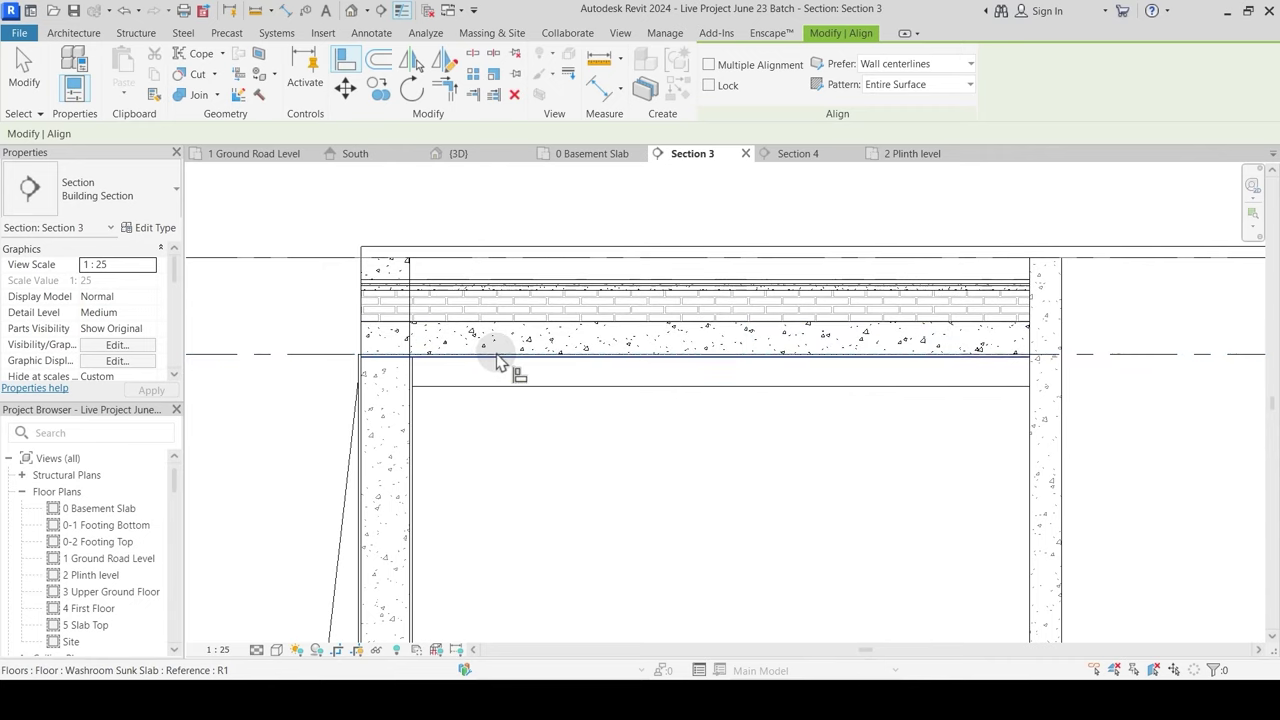
key("Escape")
key("Escape")
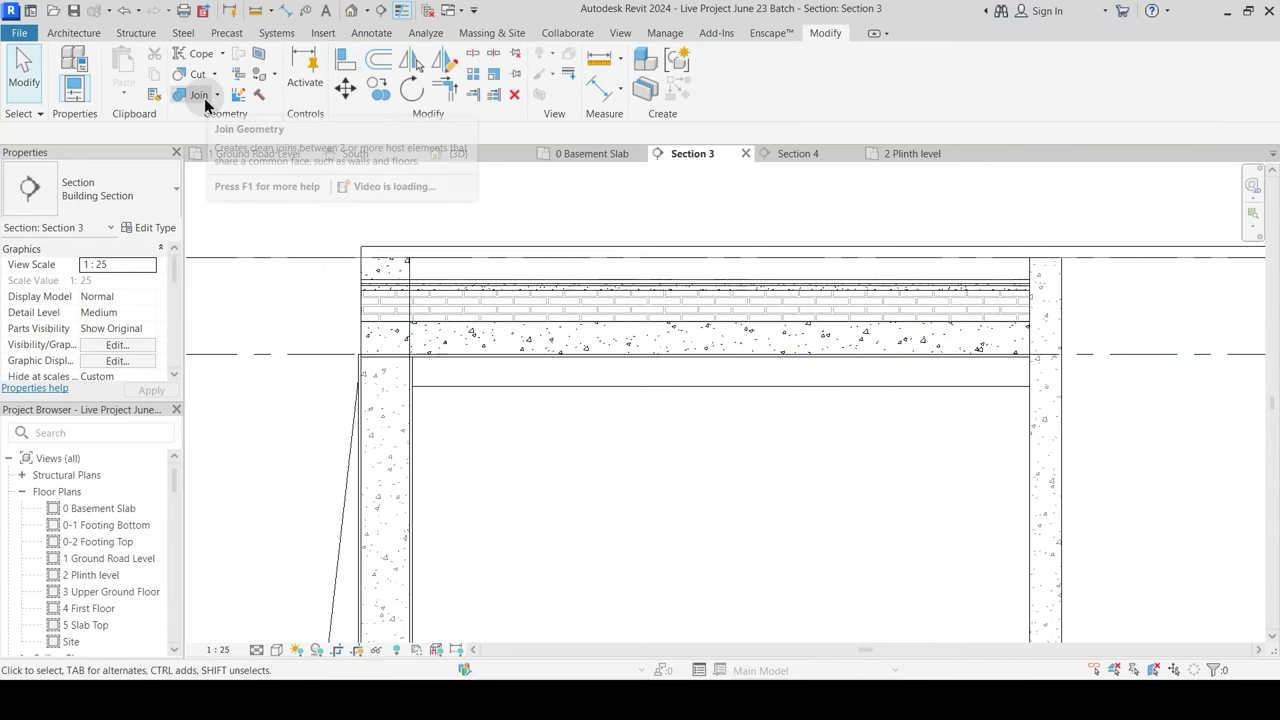
left_click(204, 98)
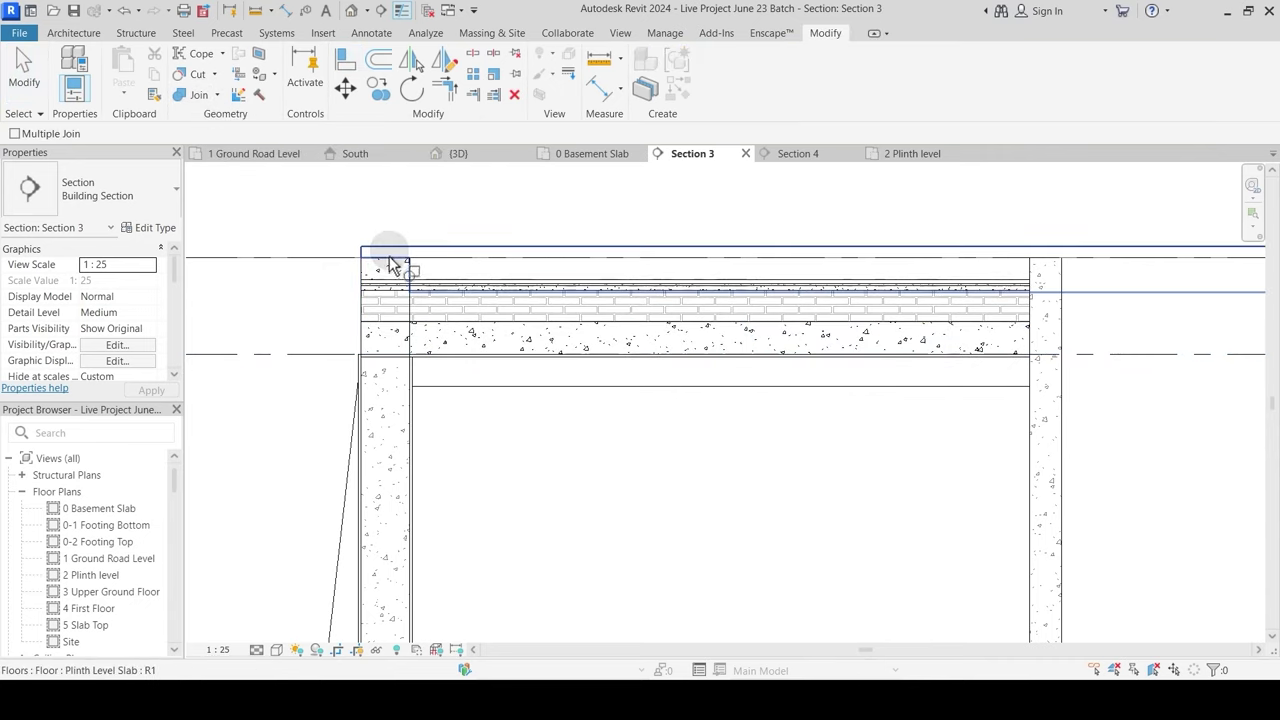
Step: Join the left beam with the slab and switch their join order
left_click(360, 282)
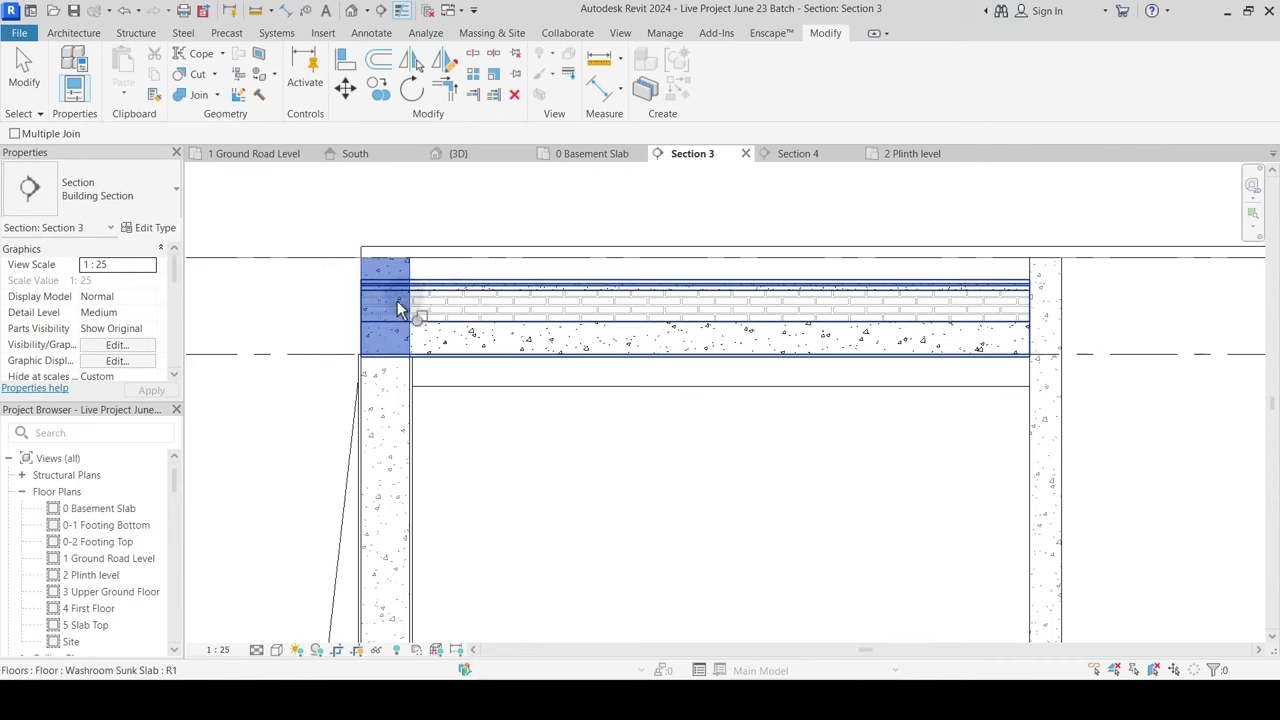
left_click(449, 302)
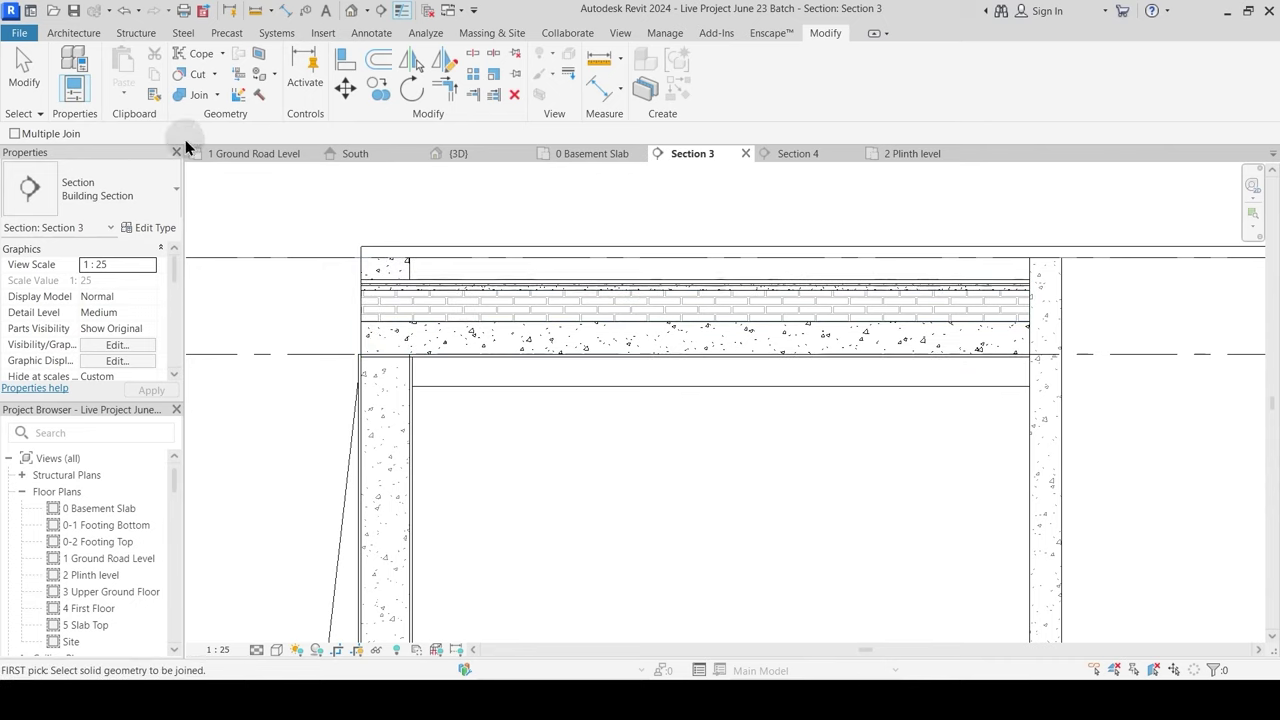
left_click(217, 96)
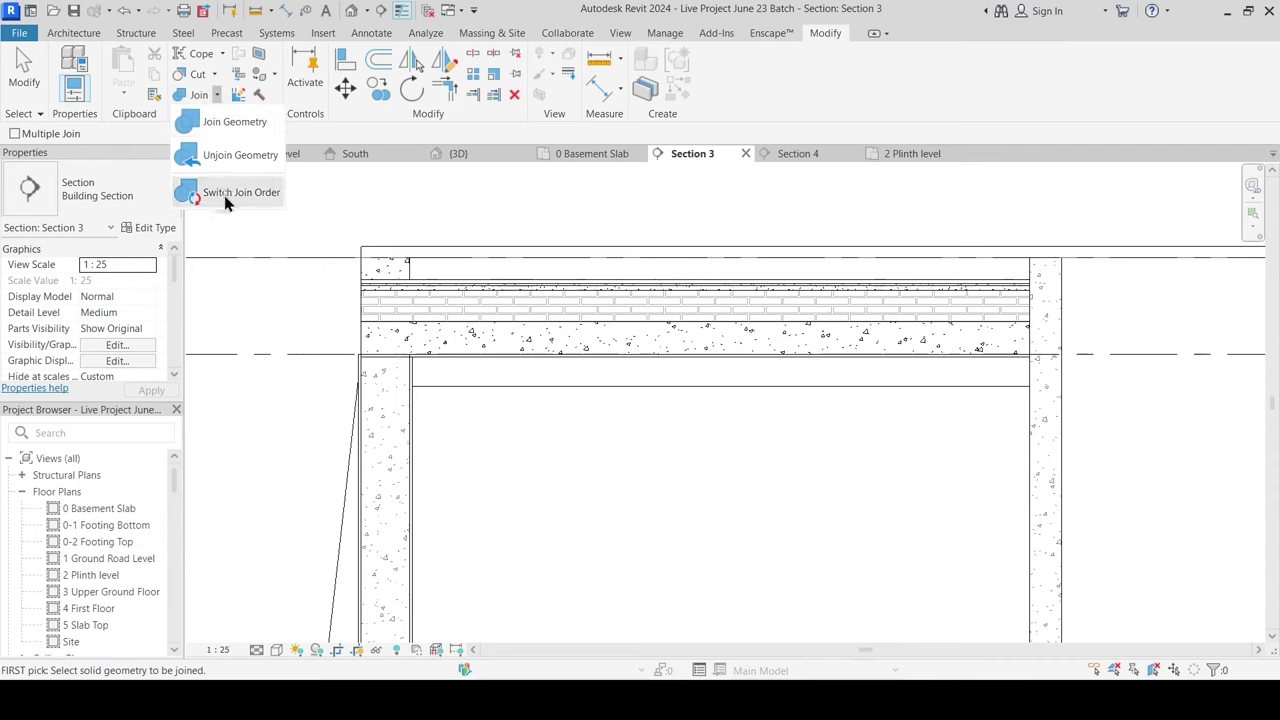
left_click(224, 193)
left_click(380, 270)
left_click(434, 297)
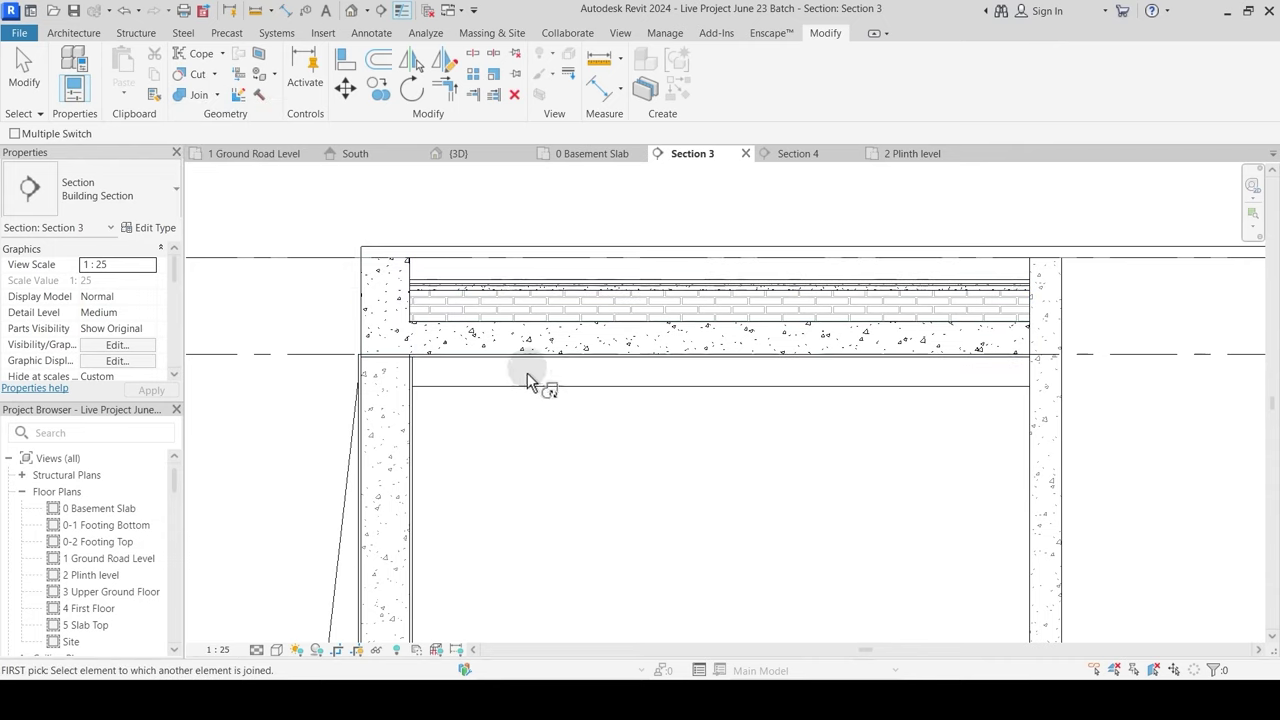
Step: Set the Washroom Sunk Slab's Brick Bets layer to 280, making the slab 496.1 thick
left_click(574, 296)
left_click(150, 227)
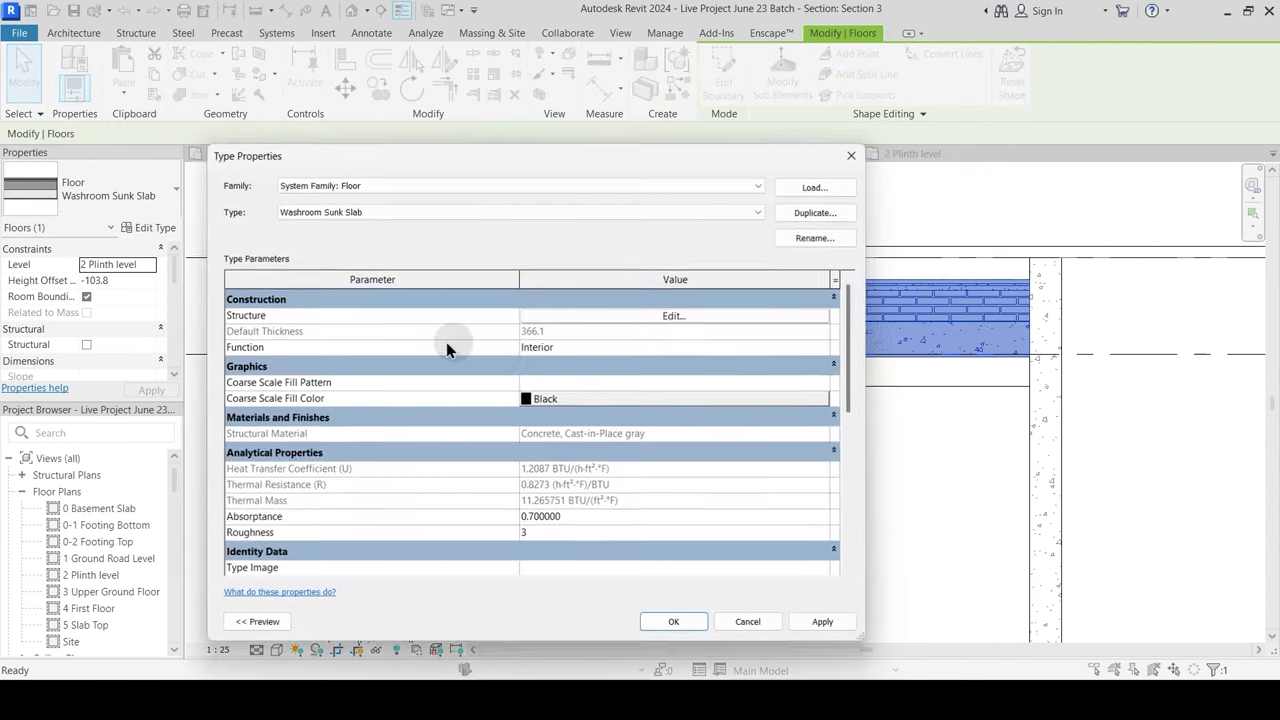
left_click(640, 318)
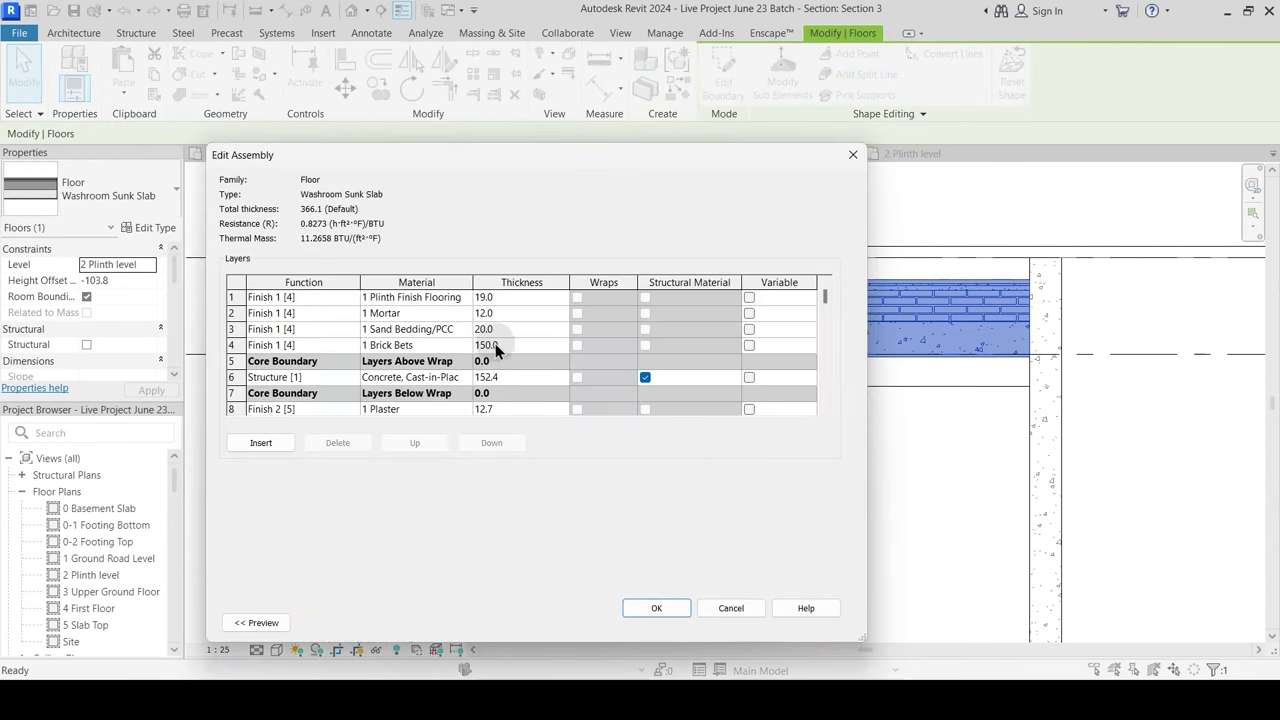
key("Tab")
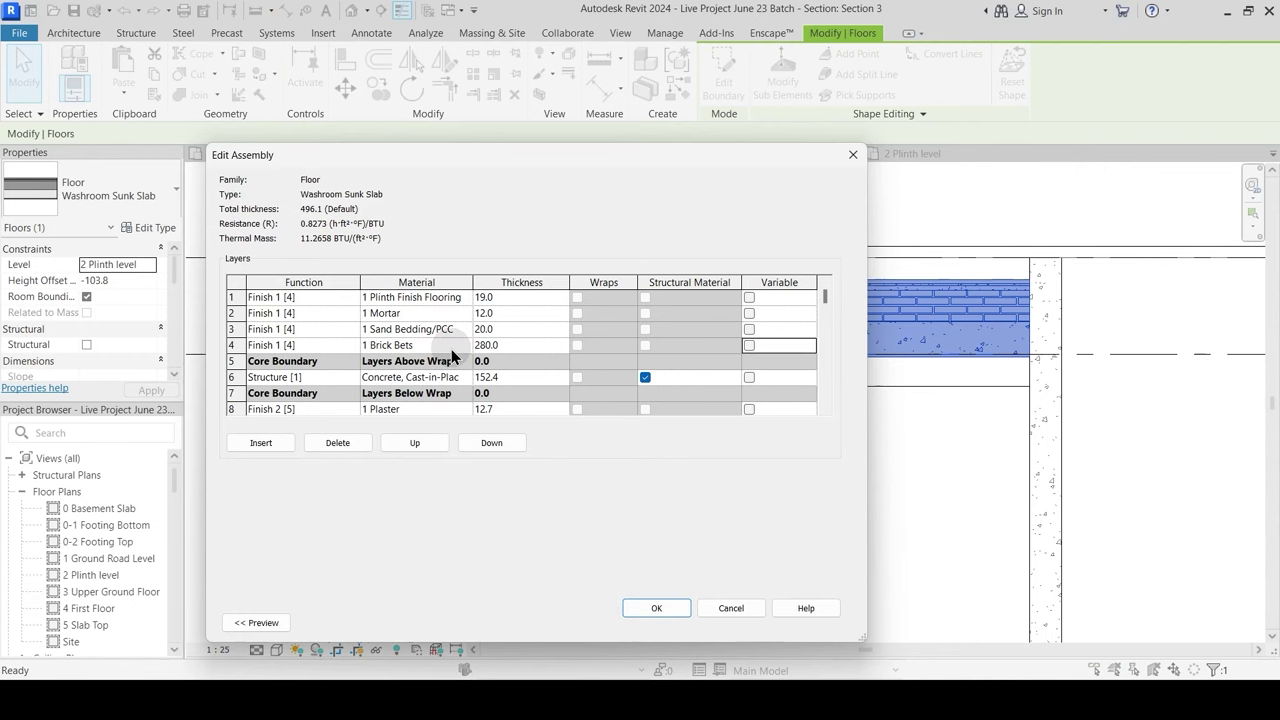
left_click(656, 609)
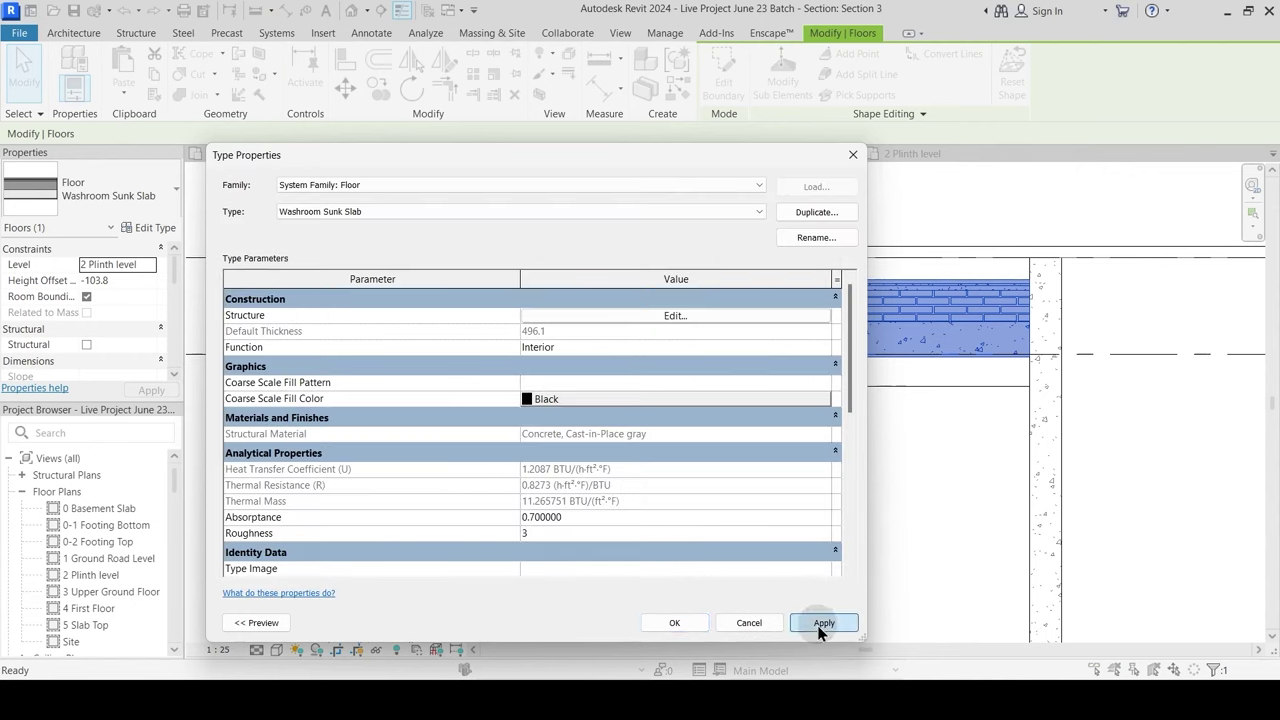
left_click(817, 624)
left_click(672, 622)
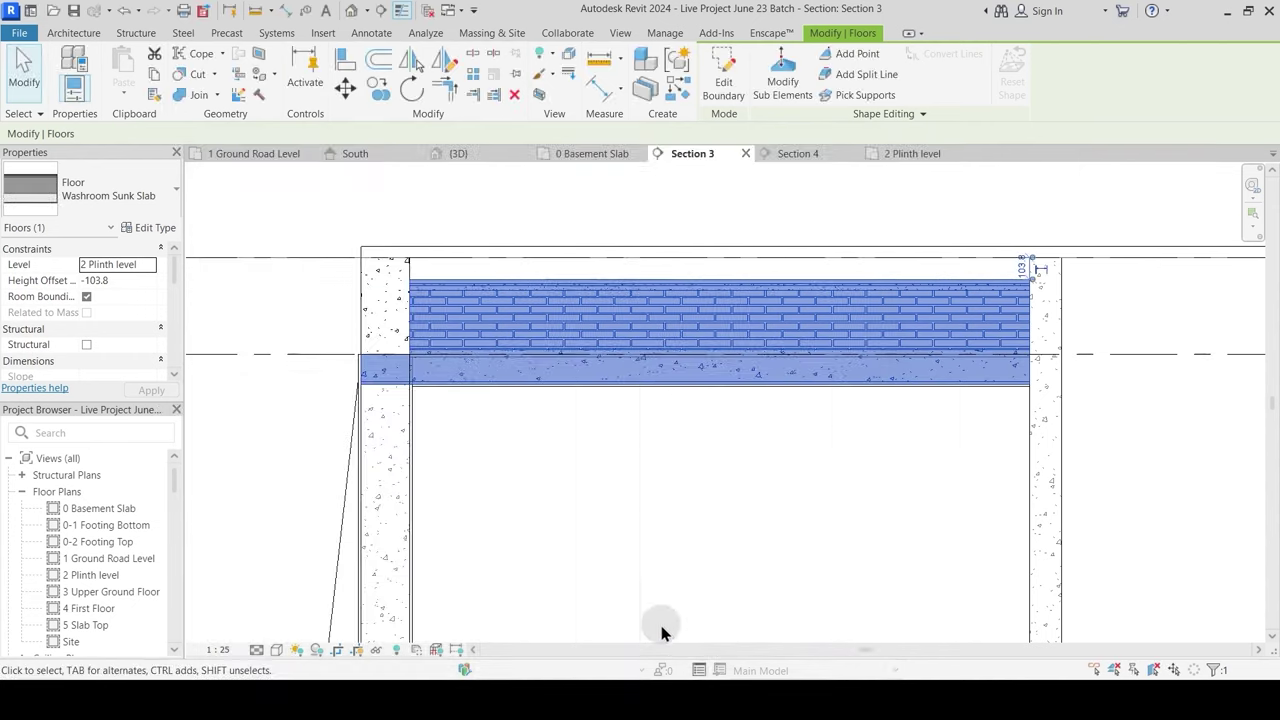
left_click(443, 437)
Step: Align the sunk slab's bottom face to the level line
left_click(340, 60)
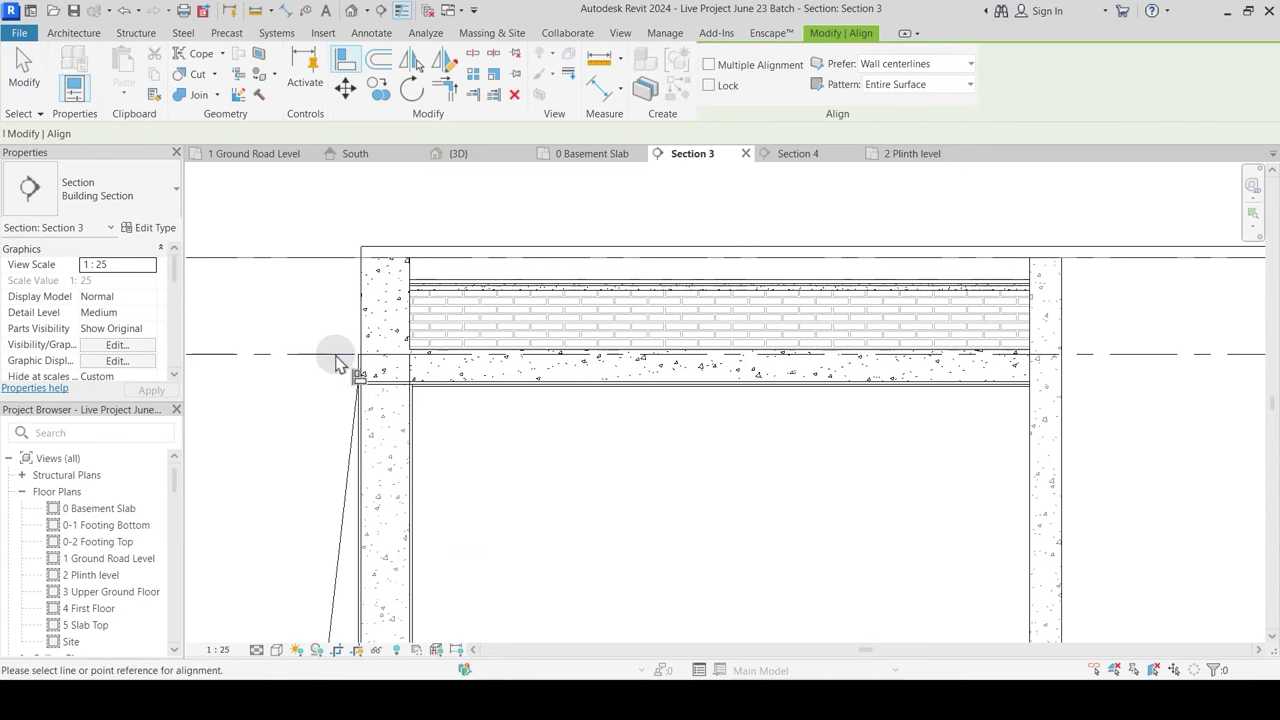
left_click(334, 354)
left_click(390, 383)
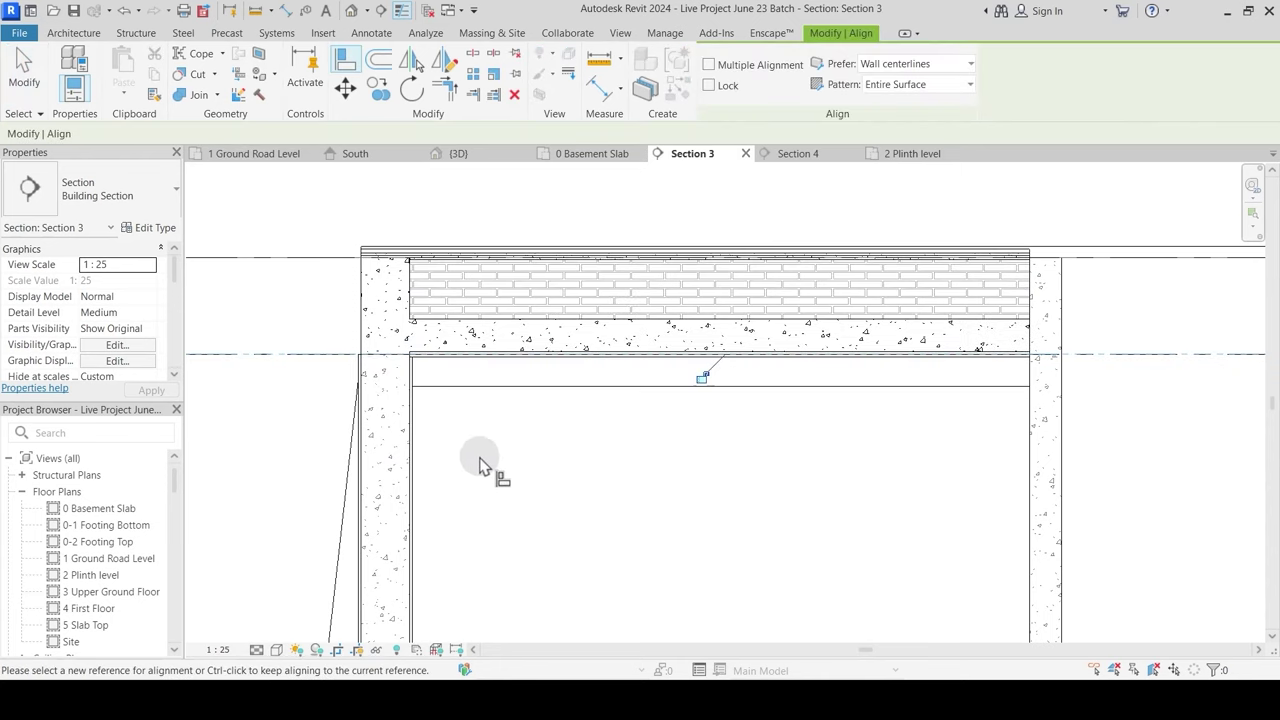
key("Escape")
key("Escape")
scroll(478, 458, "down", 2)
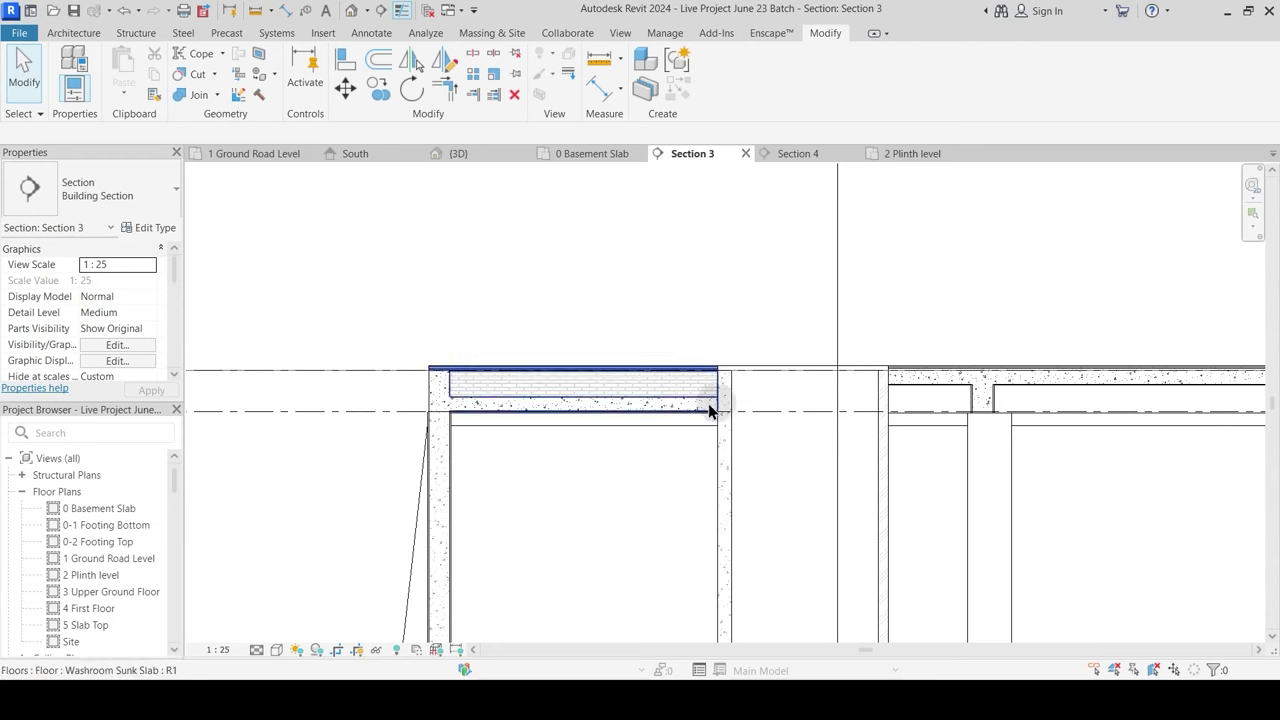
scroll(280, 357, "up", 2)
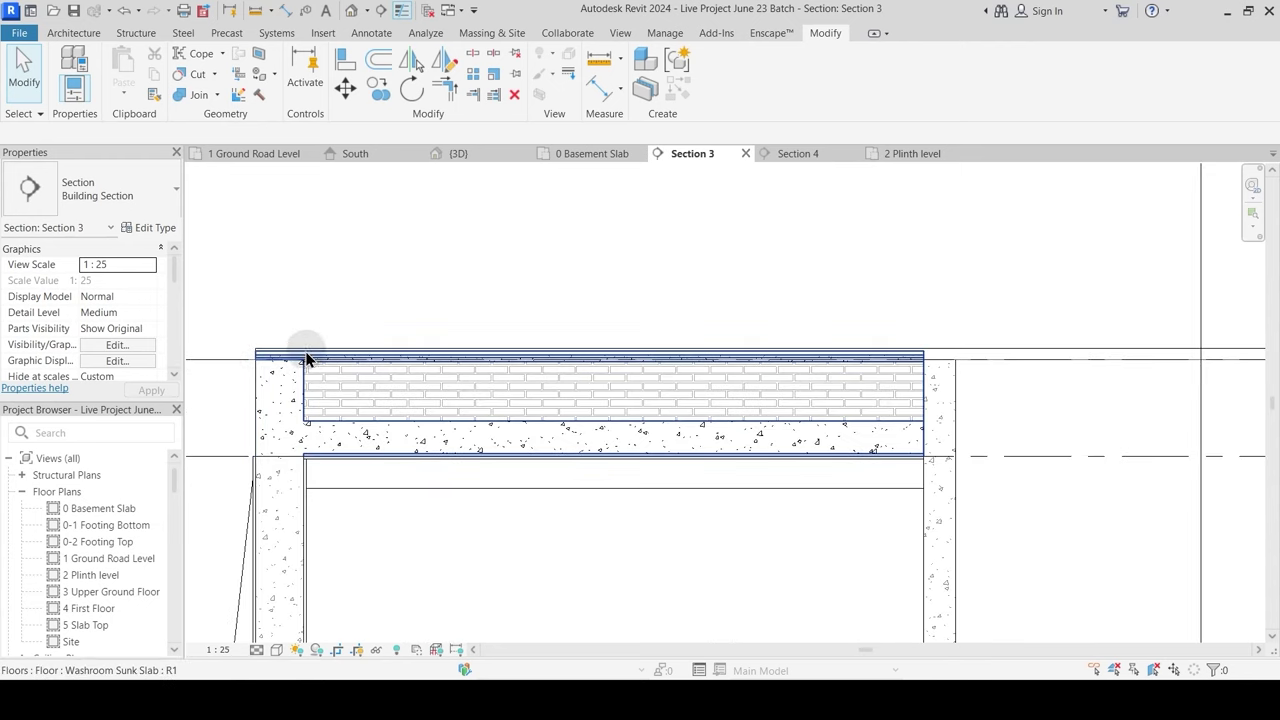
scroll(369, 360, "down", 3)
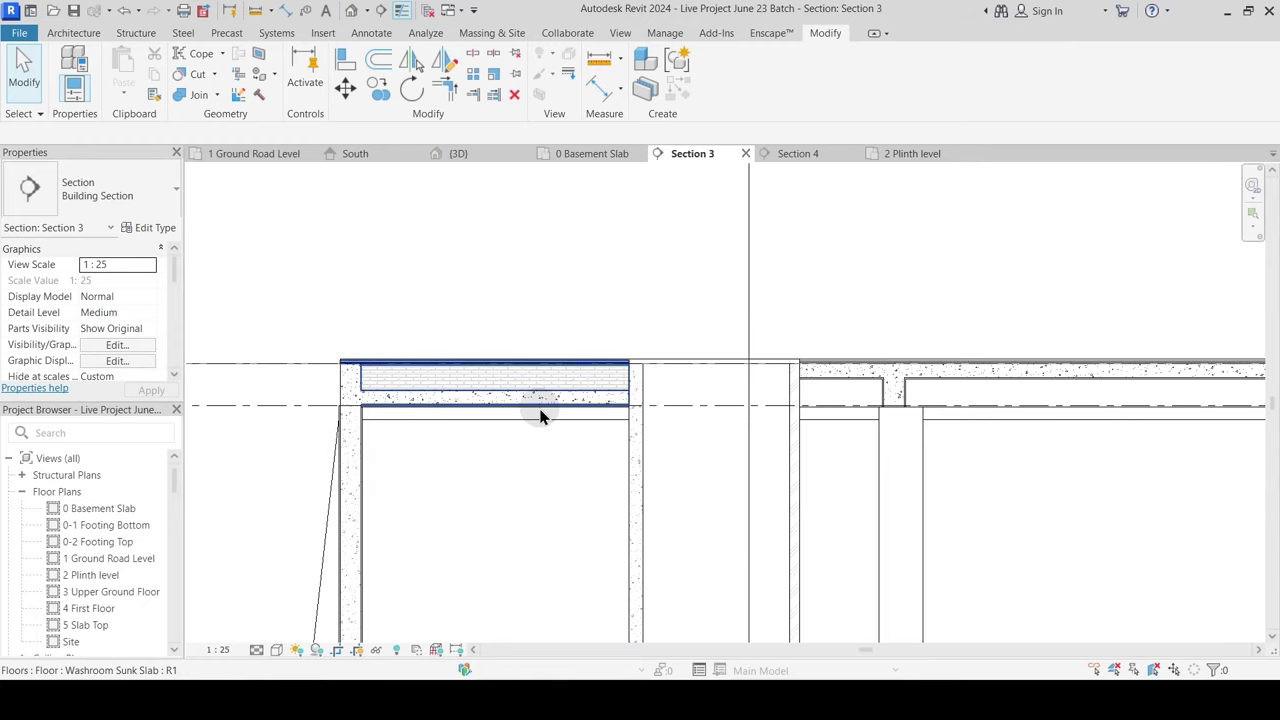
scroll(547, 417, "down", 2)
Step: Pan to the next beam and turn Thin Lines off so the section shows true line weights
middle_click_drag(768, 458, 547, 426)
scroll(580, 375, "up", 4)
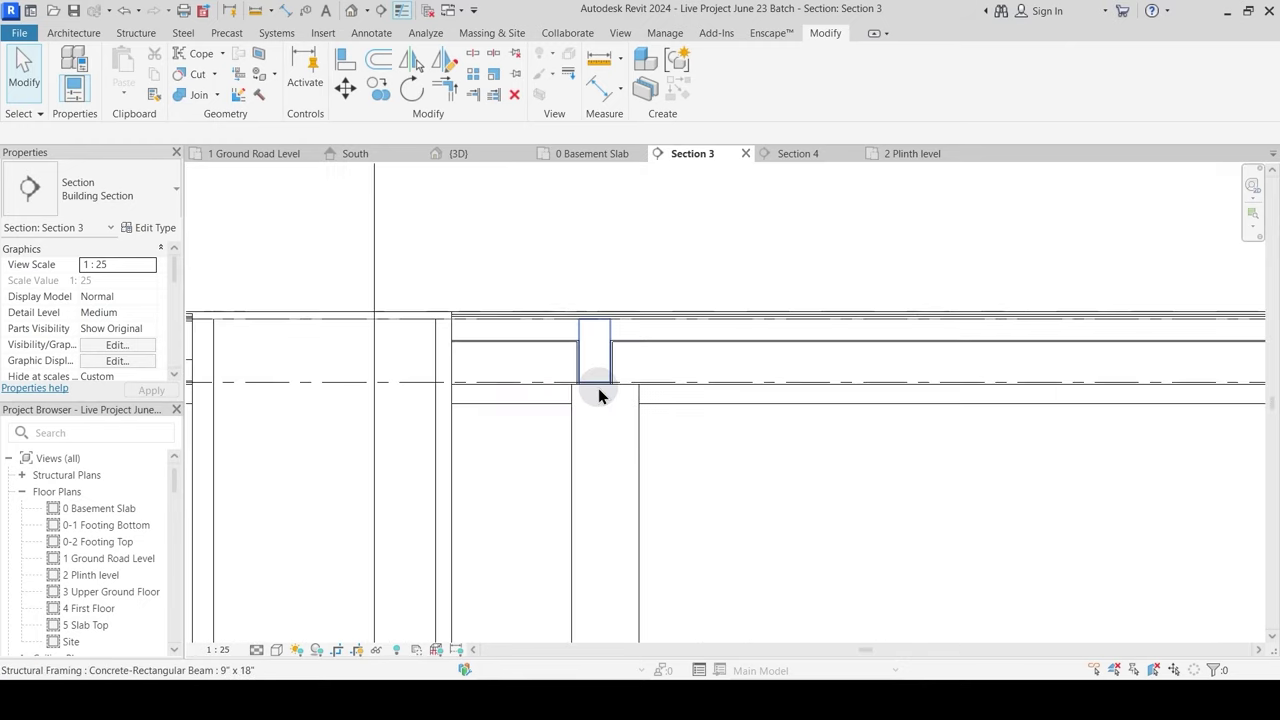
scroll(604, 470, "up", 1)
scroll(604, 472, "down", 2)
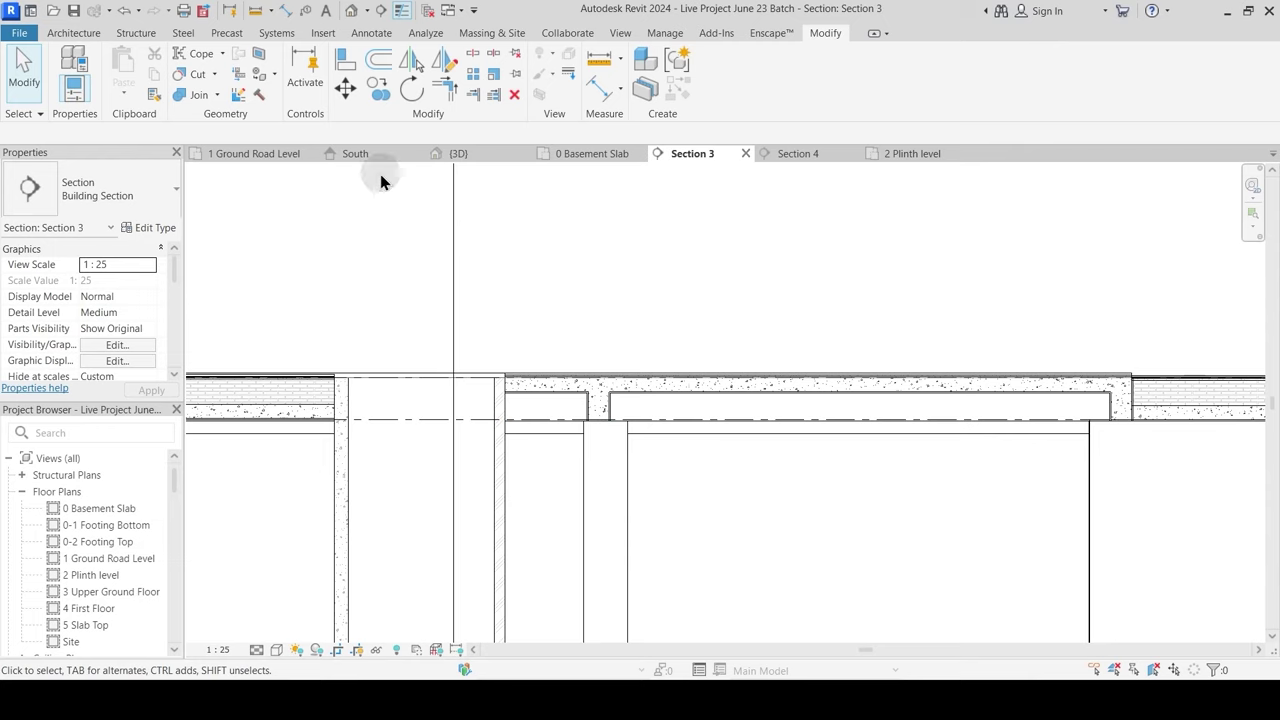
scroll(613, 433, "up", 2)
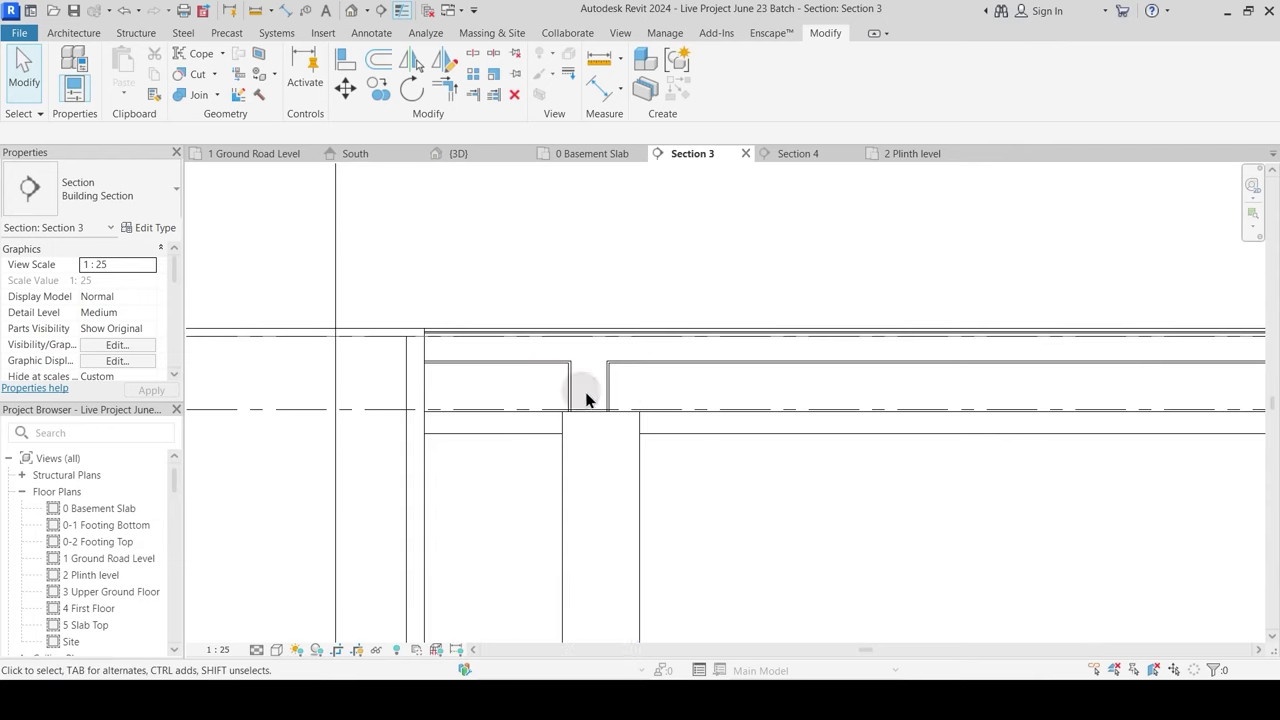
left_click(344, 62)
left_click(401, 11)
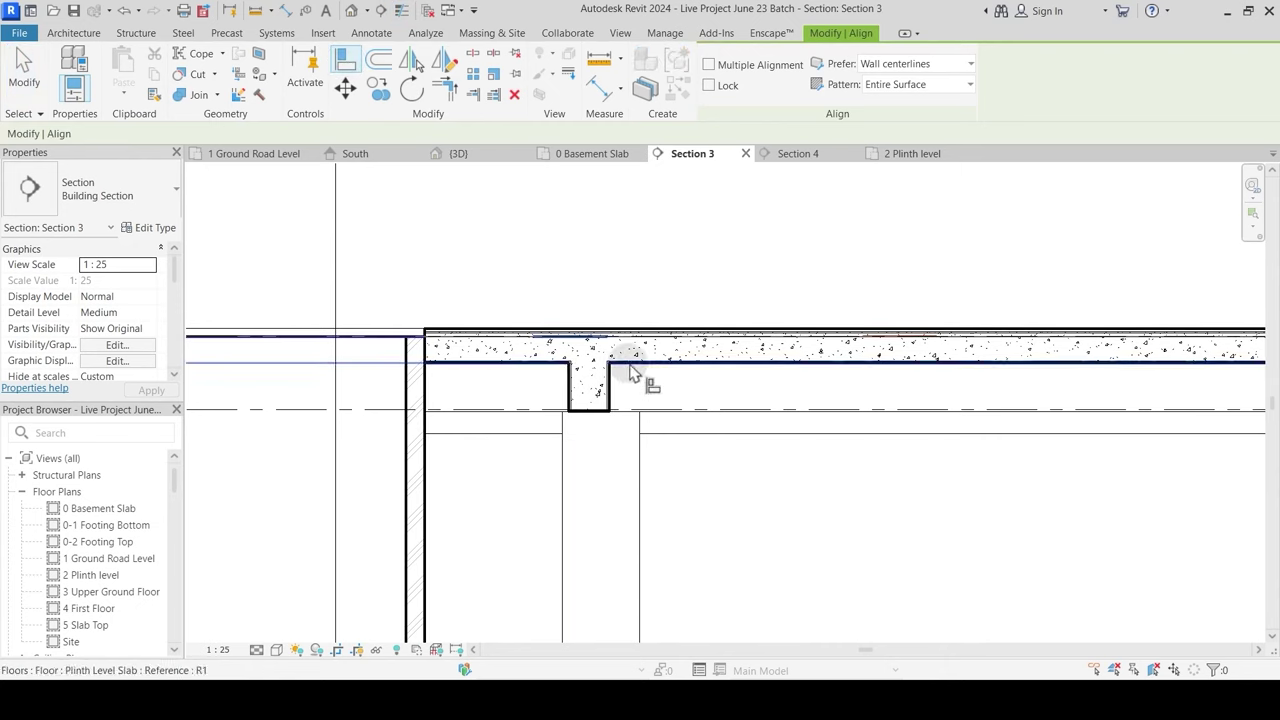
scroll(630, 372, "down", 6)
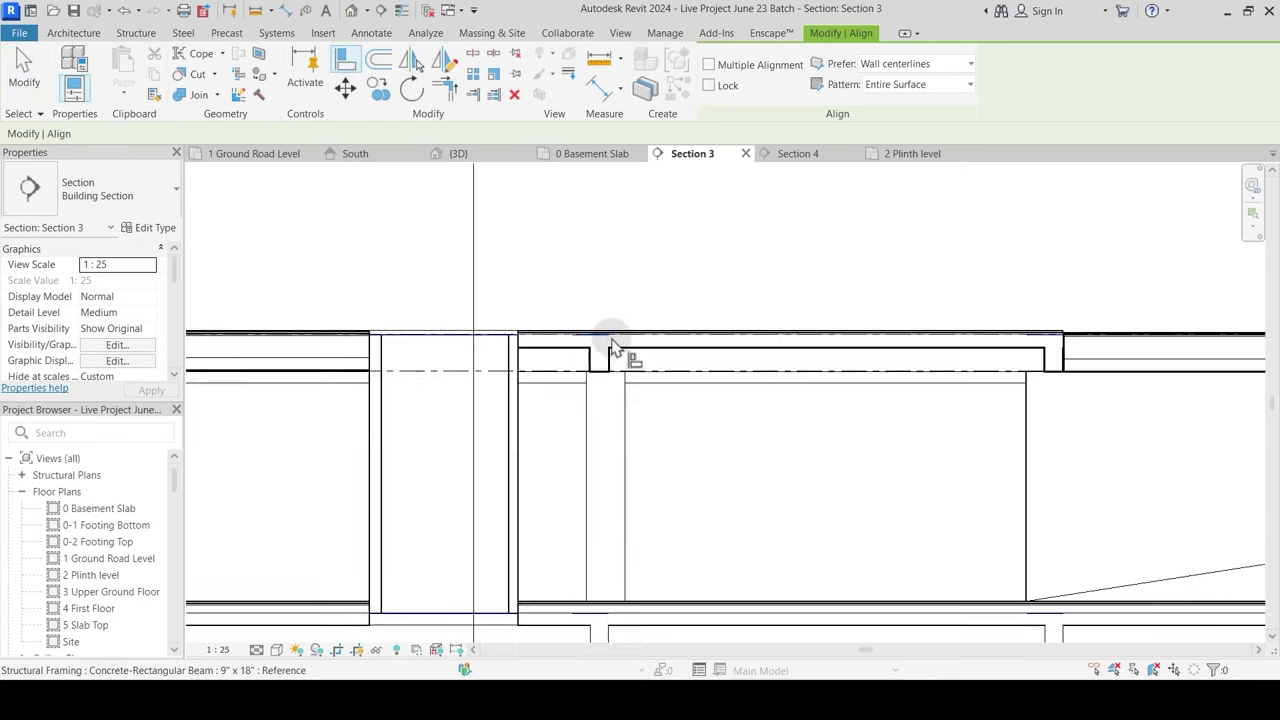
key("Escape")
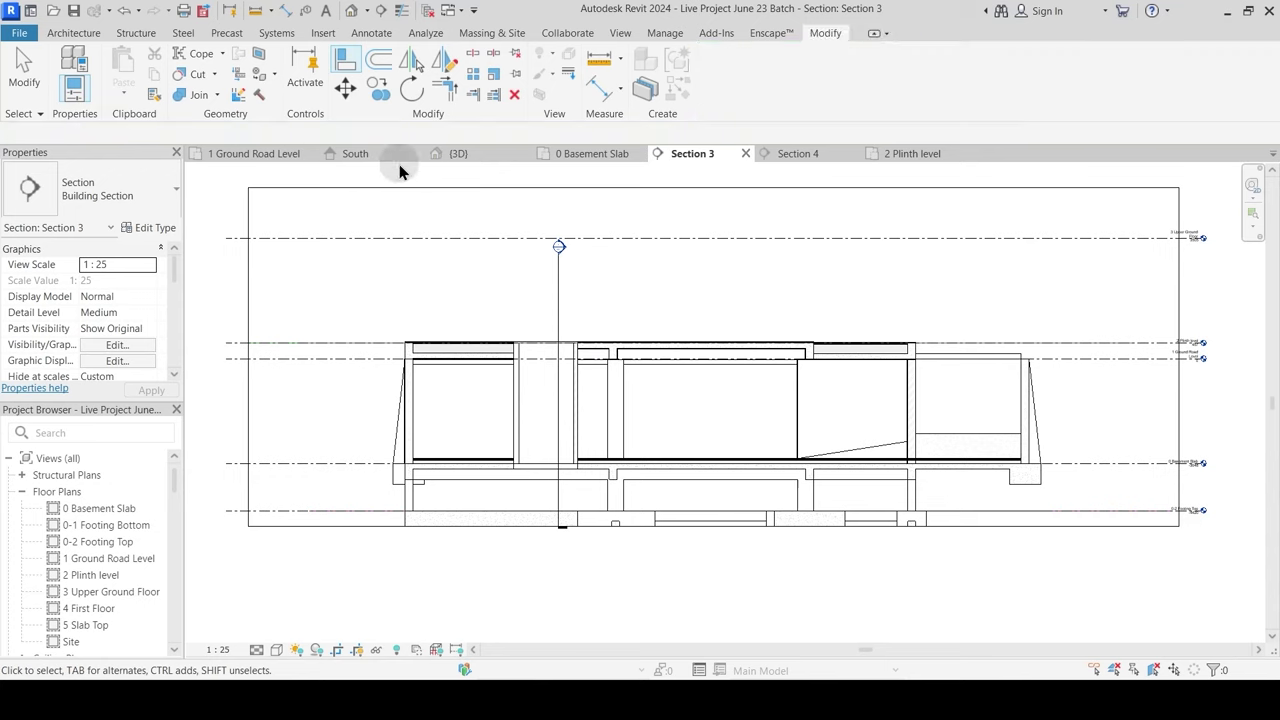
Step: On the 1 Ground Road Level plan, move the Section 3 line through the stair and open Section 3
left_click(255, 153)
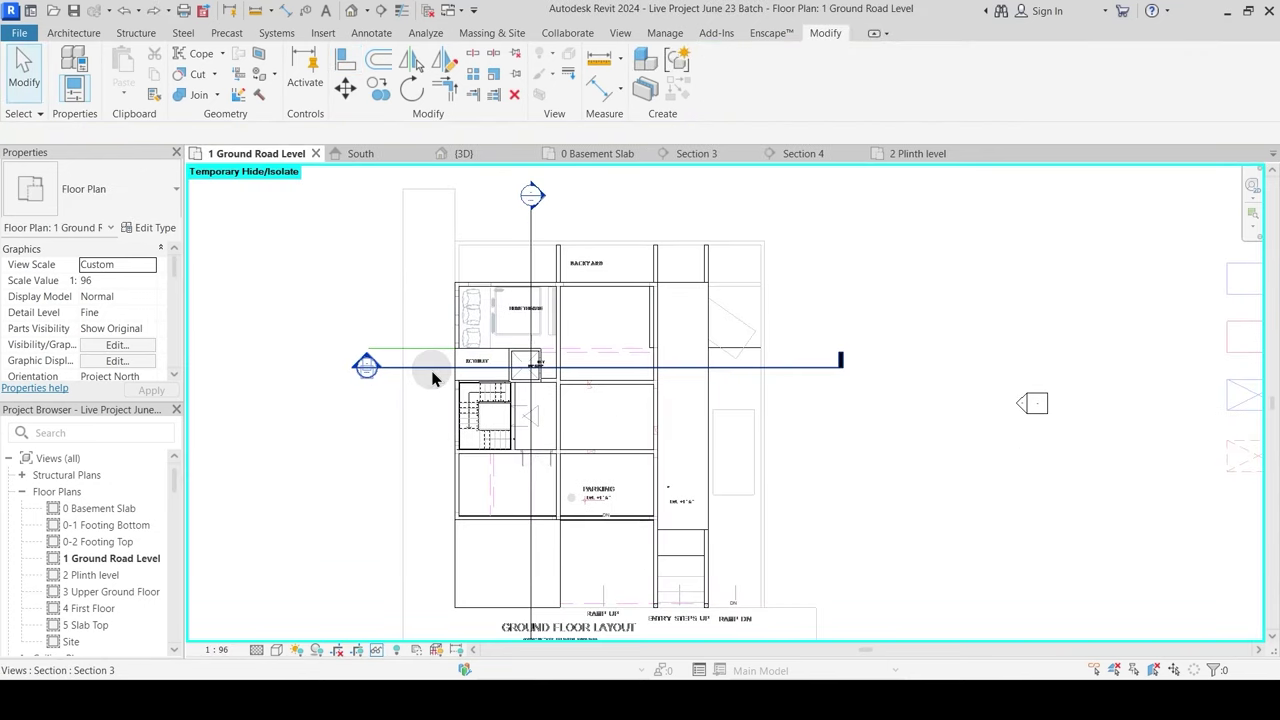
left_click_drag(435, 440, 436, 443)
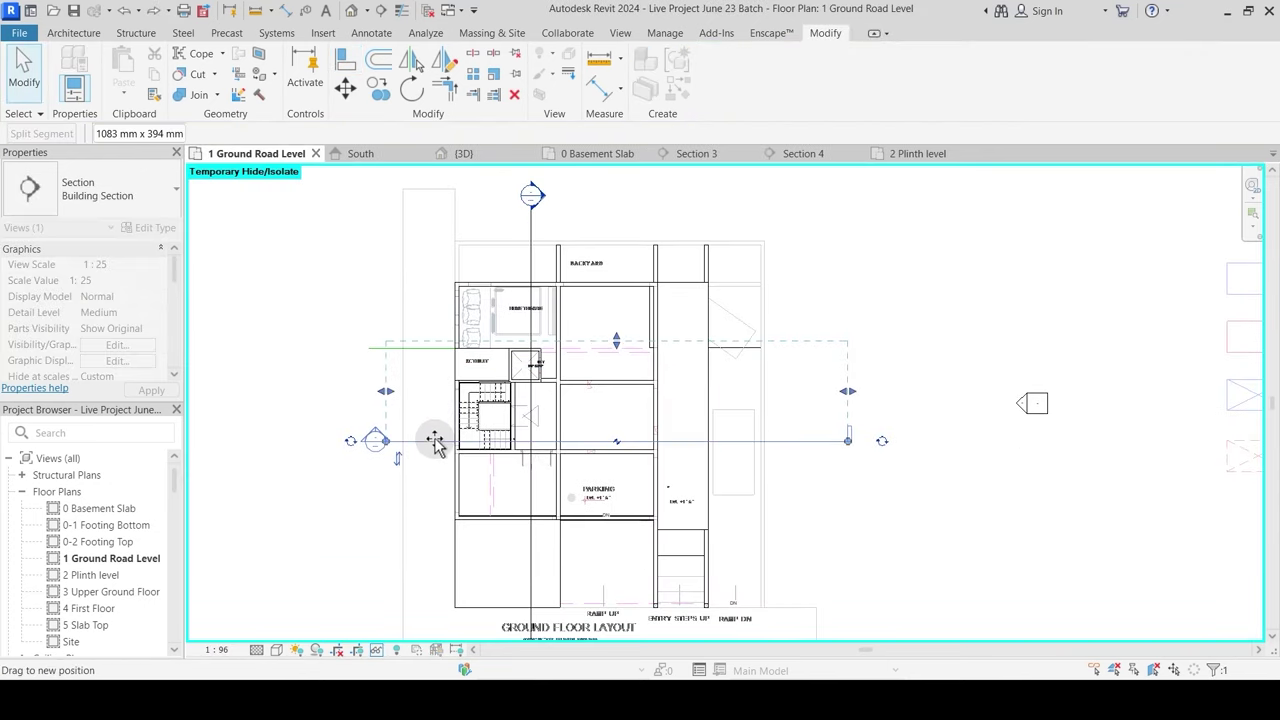
key("Escape")
scroll(488, 481, "up", 2)
key("Escape")
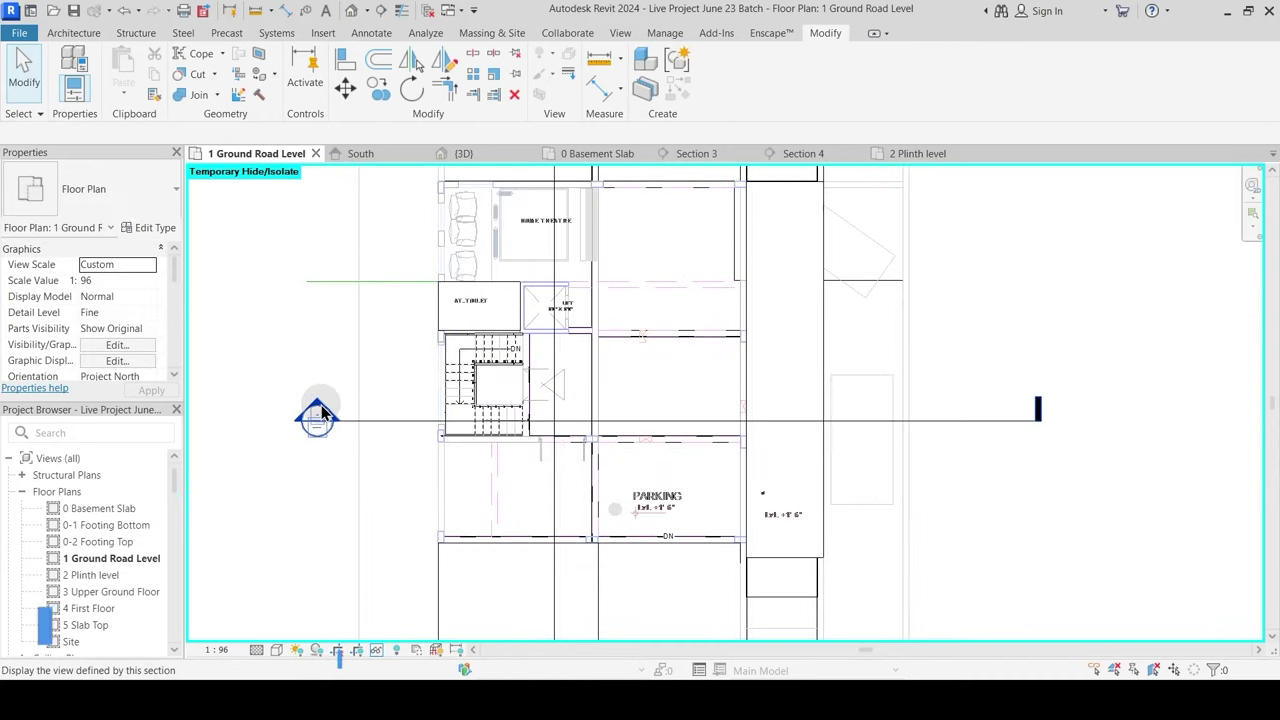
double_click(320, 413)
double_click(318, 414)
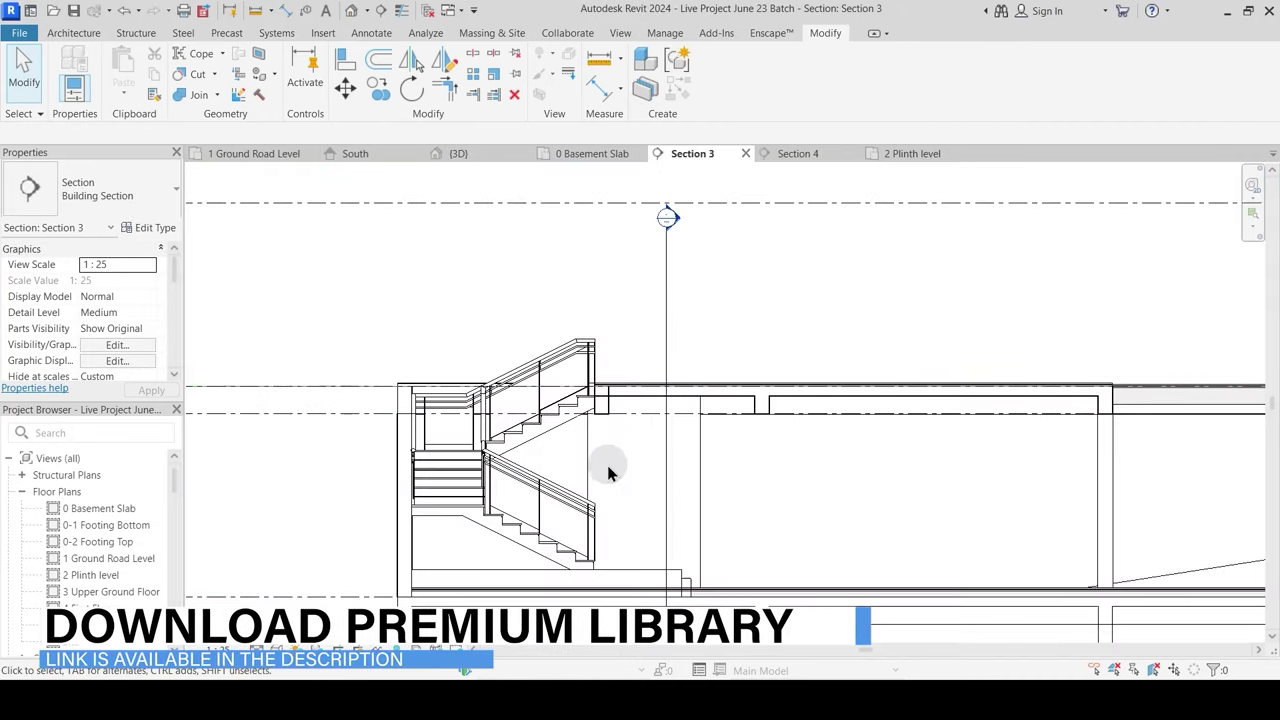
Step: Pan to the stair area and begin an aligned dimension on the stair, then cancel it
middle_click_drag(614, 500, 500, 480)
scroll(476, 438, "up", 3)
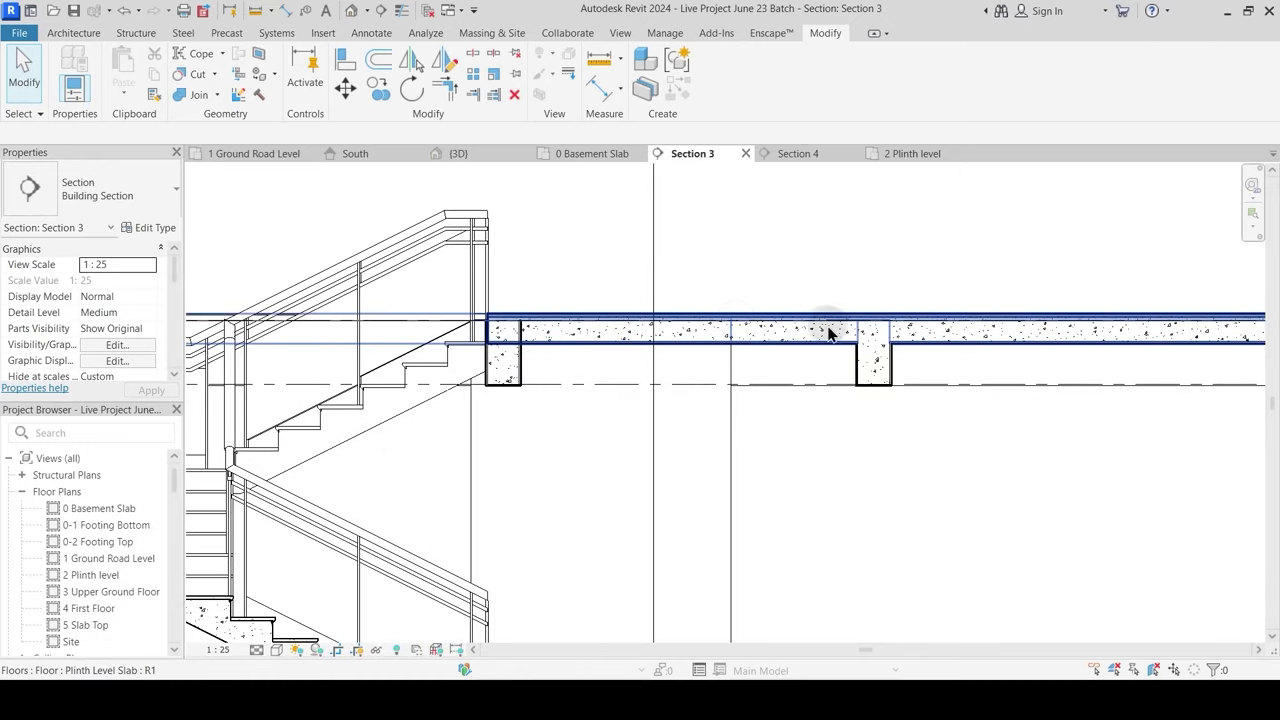
scroll(436, 326, "up", 3)
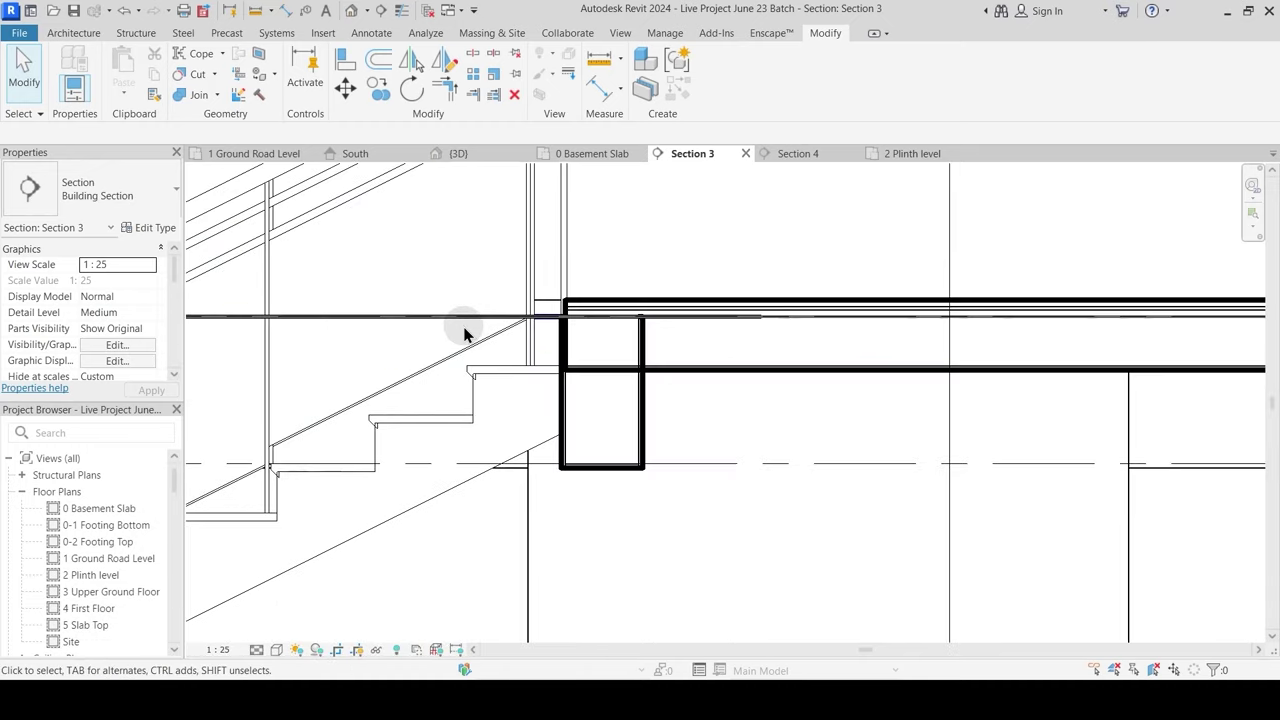
left_click(595, 86)
scroll(449, 429, "up", 2)
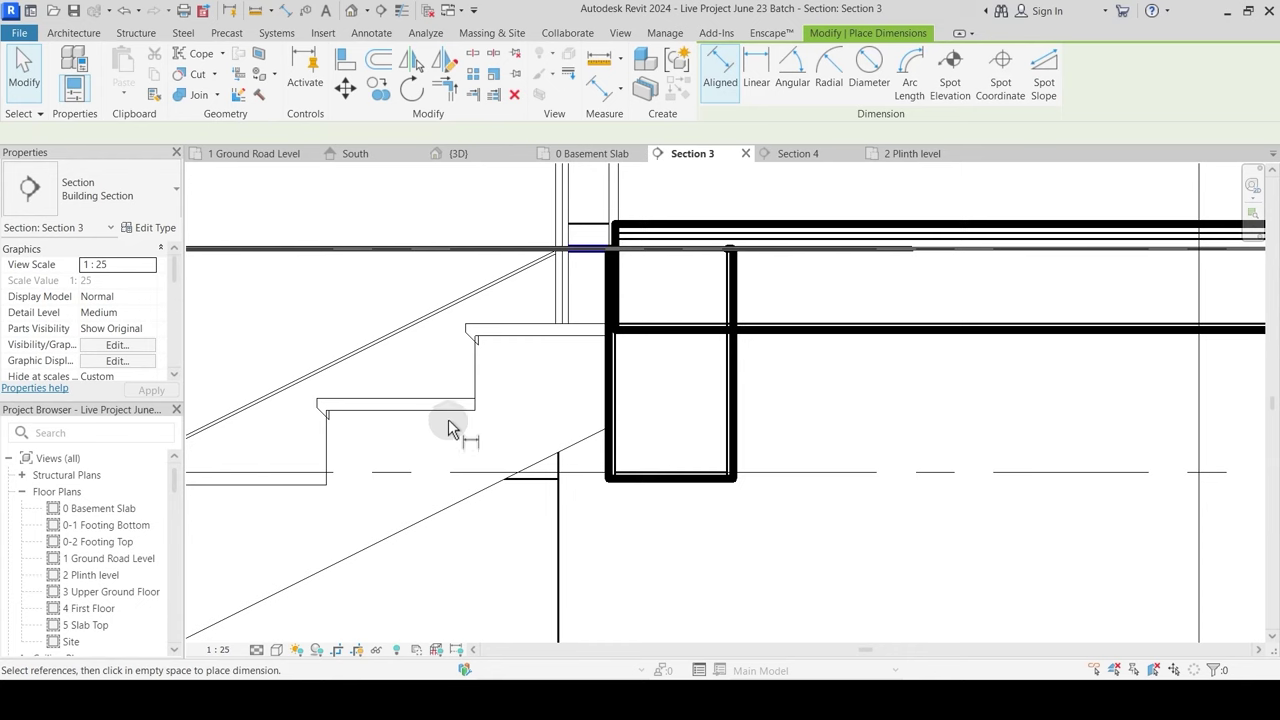
left_click(496, 323)
key("Escape")
key("Escape")
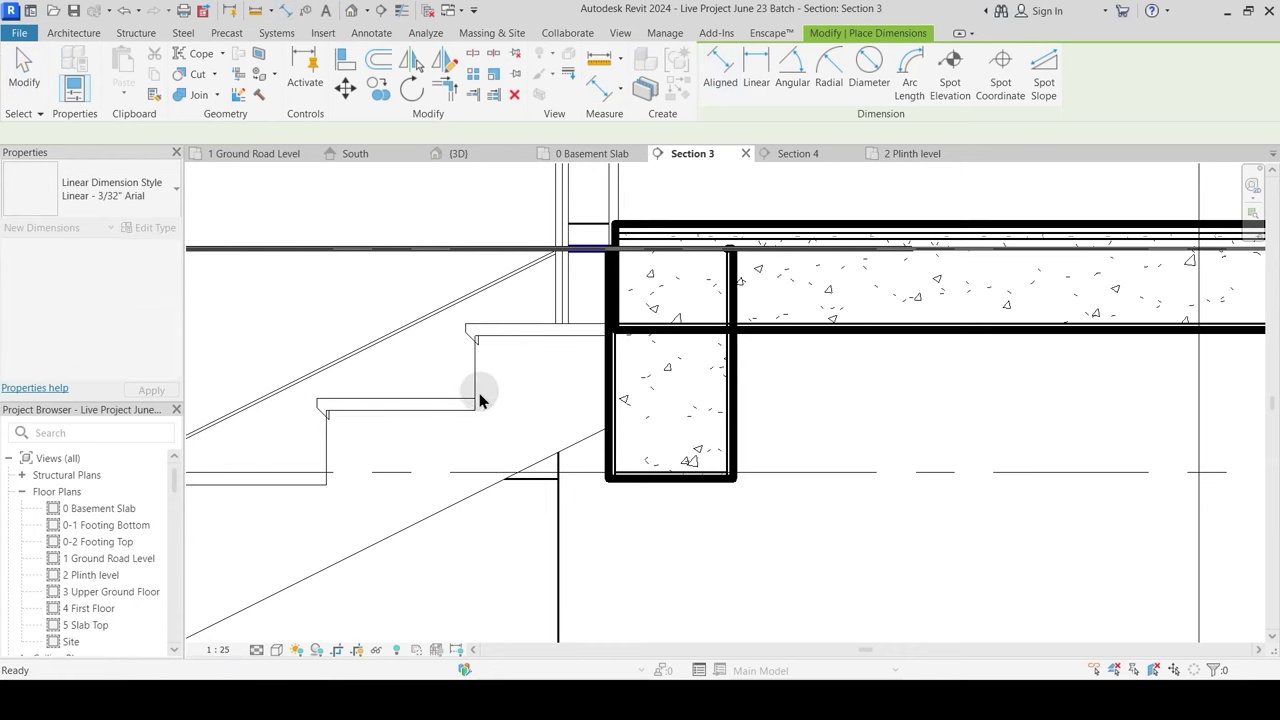
Step: Measure from the stair tread to the slab top with an aligned dimension, then exit dimensioning
middle_click_drag(540, 292, 520, 349)
left_click(511, 384)
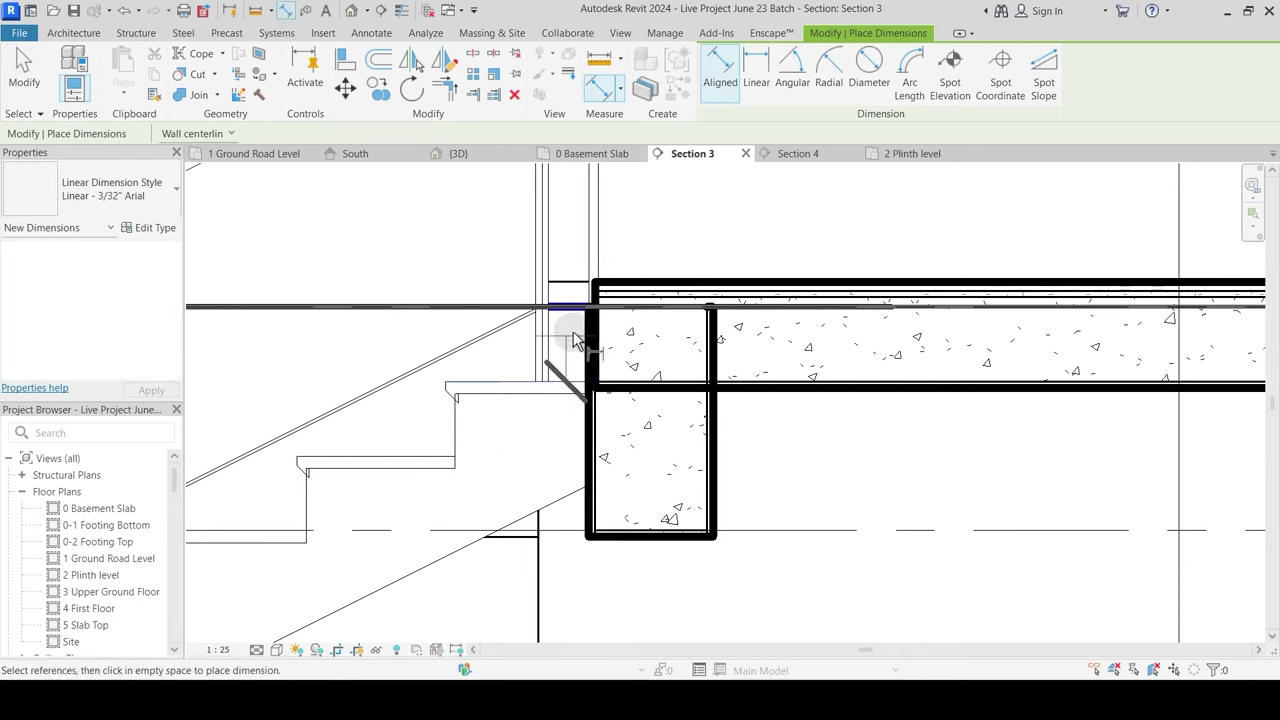
left_click(624, 296)
key("Escape")
key("Escape")
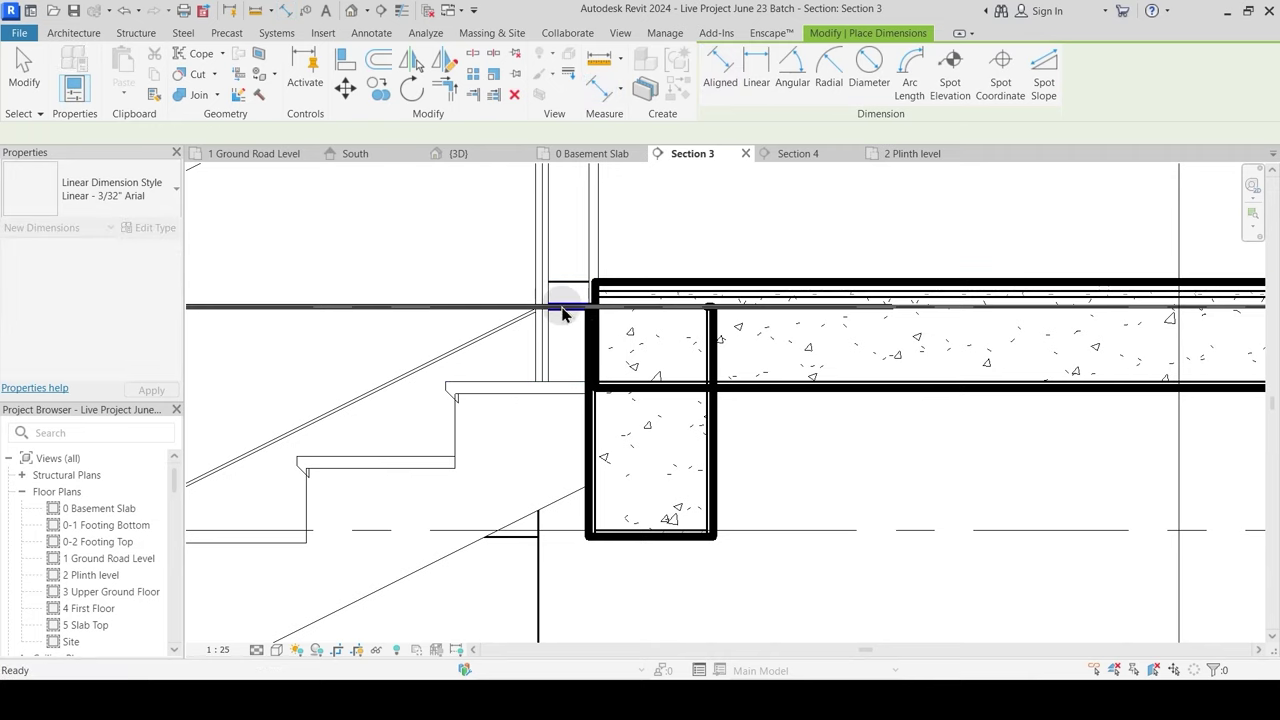
key("d")
key("i")
key("Escape")
key("Escape")
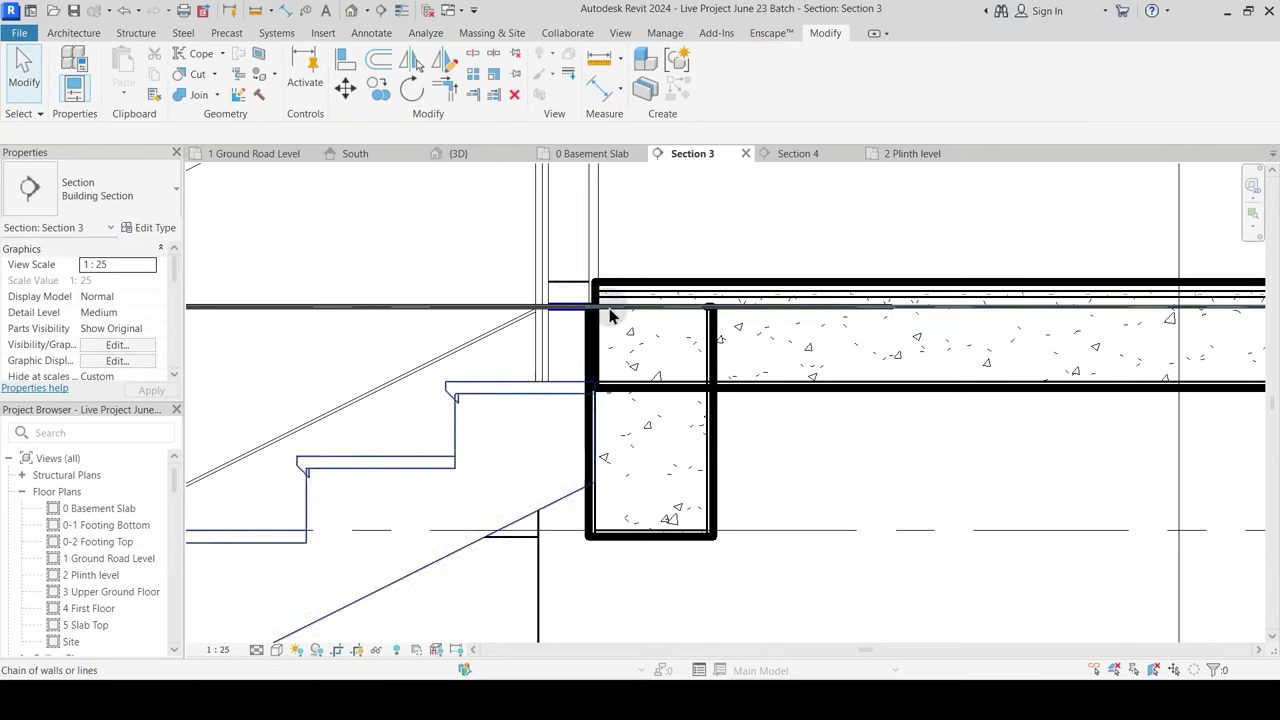
Step: Select the stair to check its Cast-In-Place Stair level properties
scroll(522, 418, "down", 5)
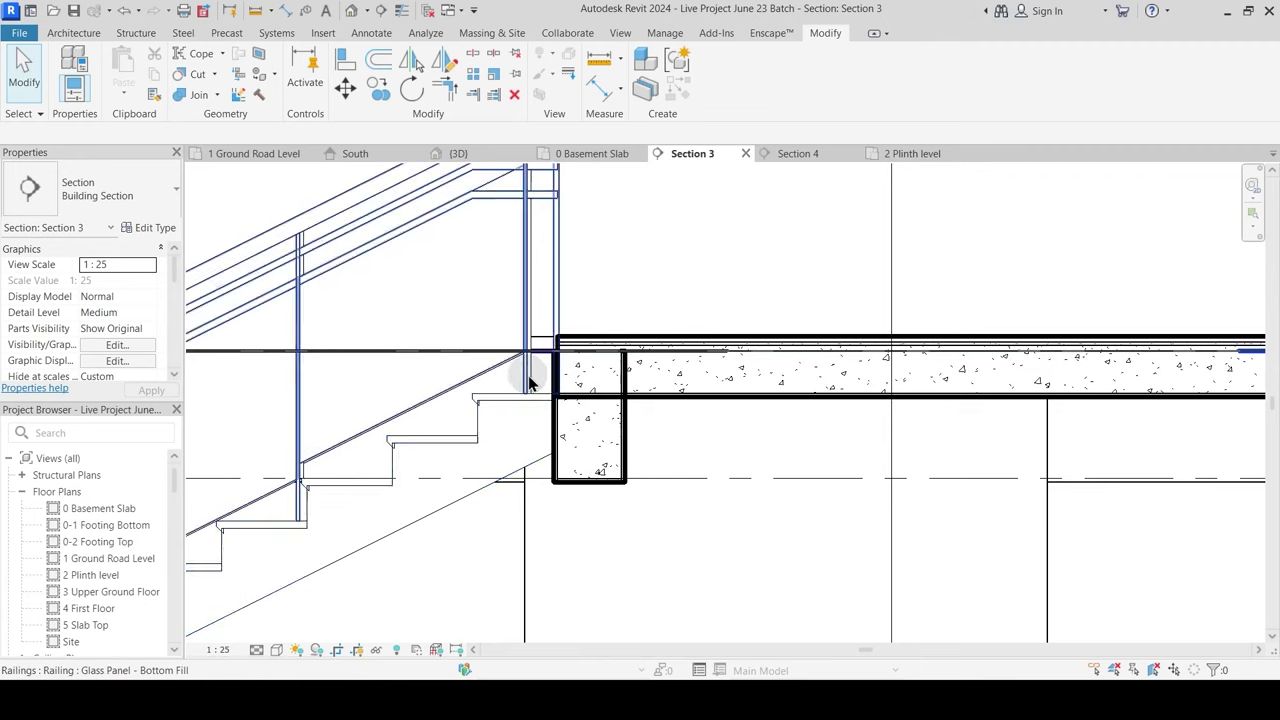
middle_click_drag(563, 601, 573, 503)
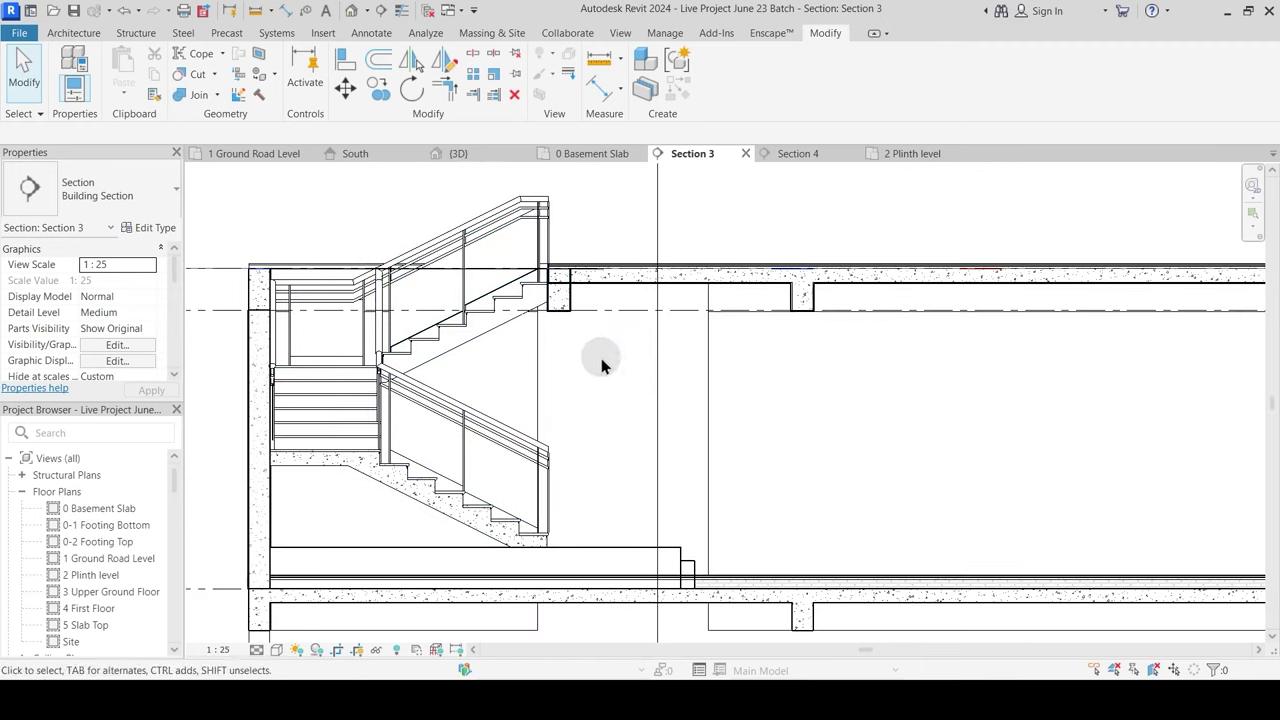
middle_click_drag(600, 363, 596, 385)
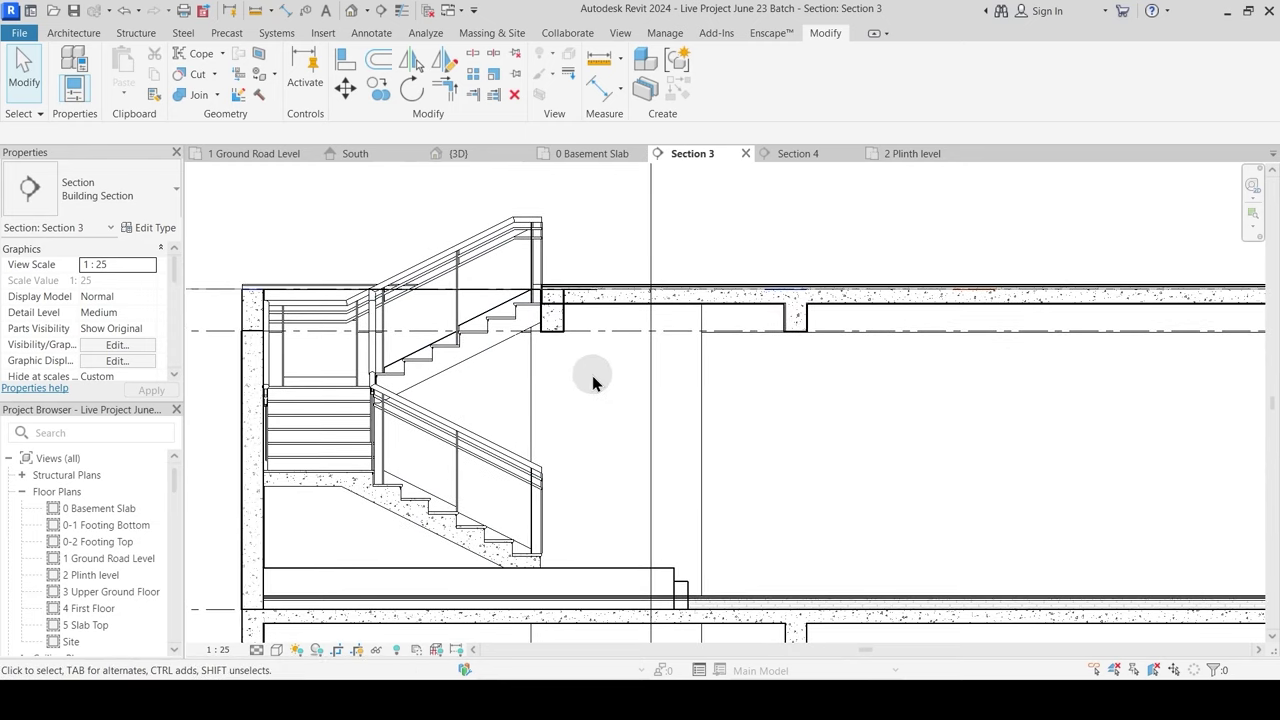
left_click(511, 323)
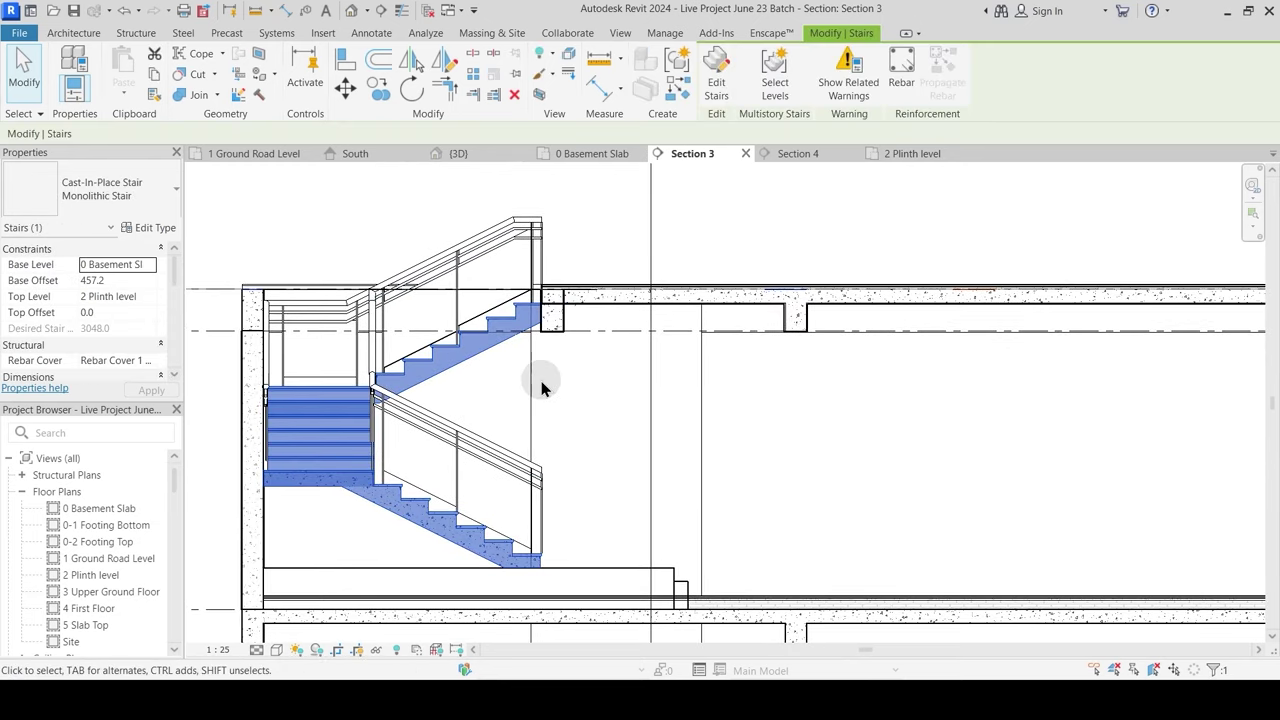
Step: Set the project length units to feet and fractional inches with UN
left_click(549, 420)
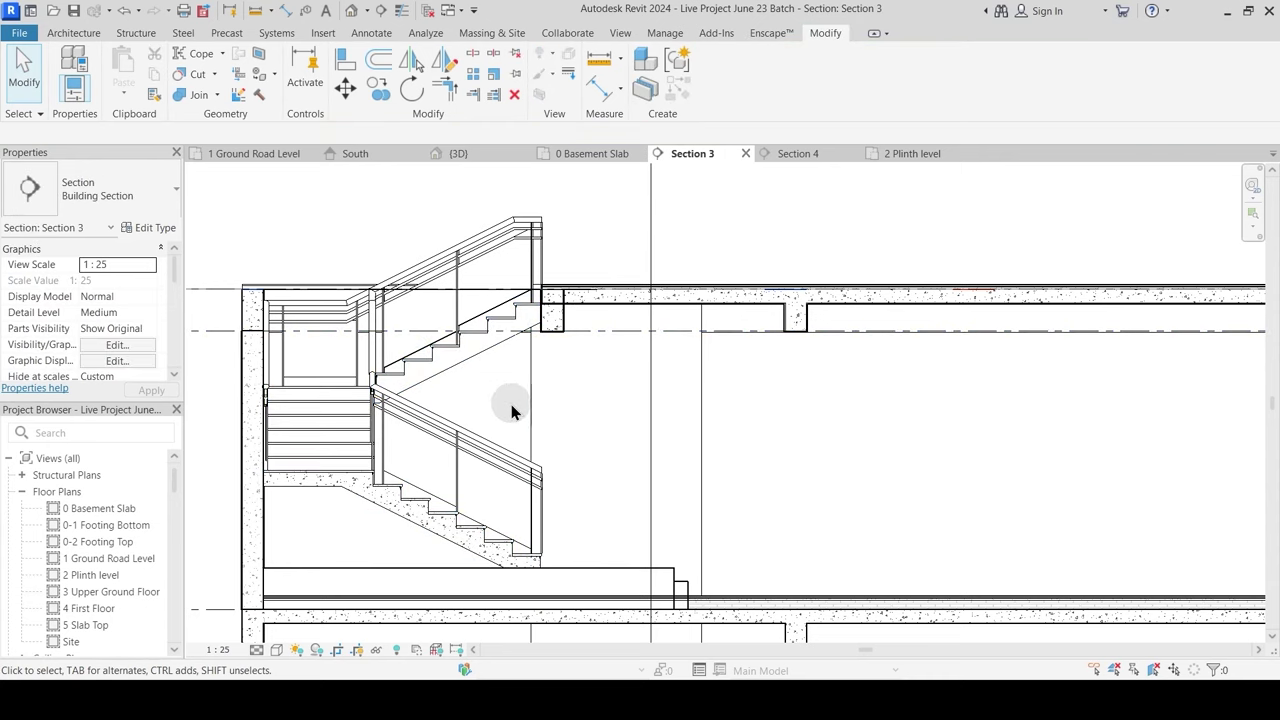
key("n")
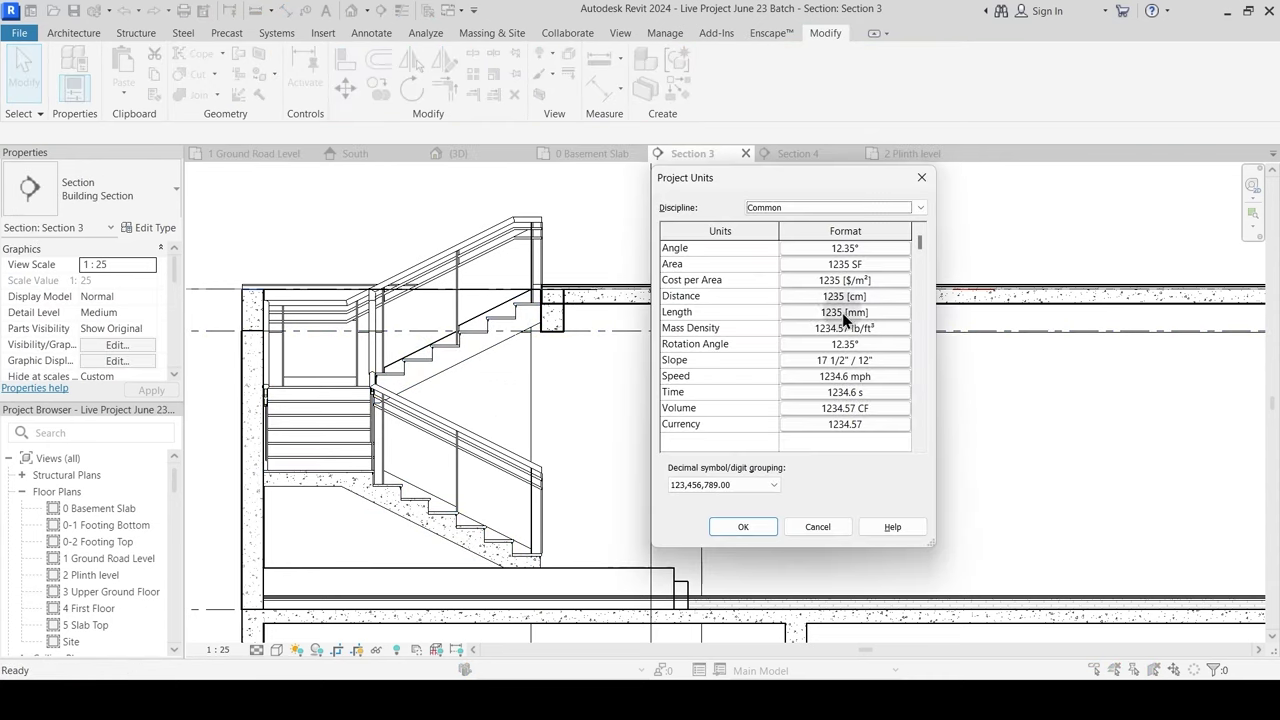
left_click(842, 313)
left_click(990, 260)
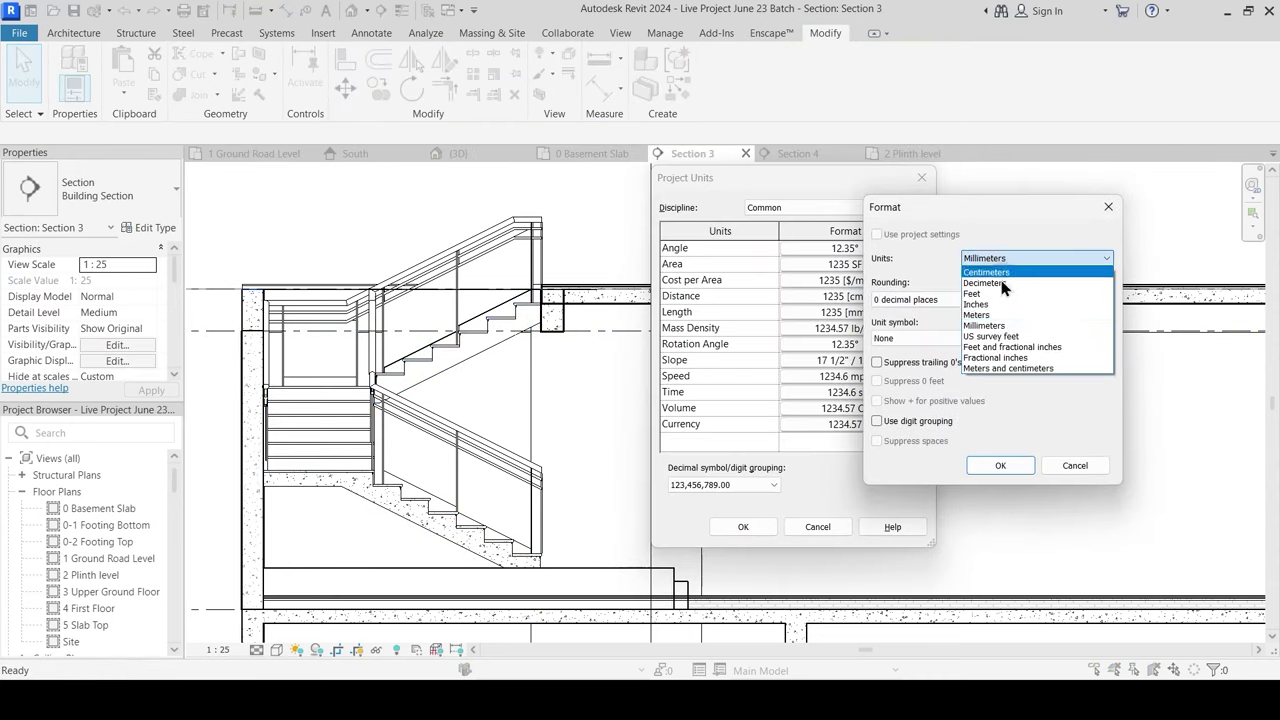
left_click(1012, 347)
left_click(996, 464)
left_click(743, 527)
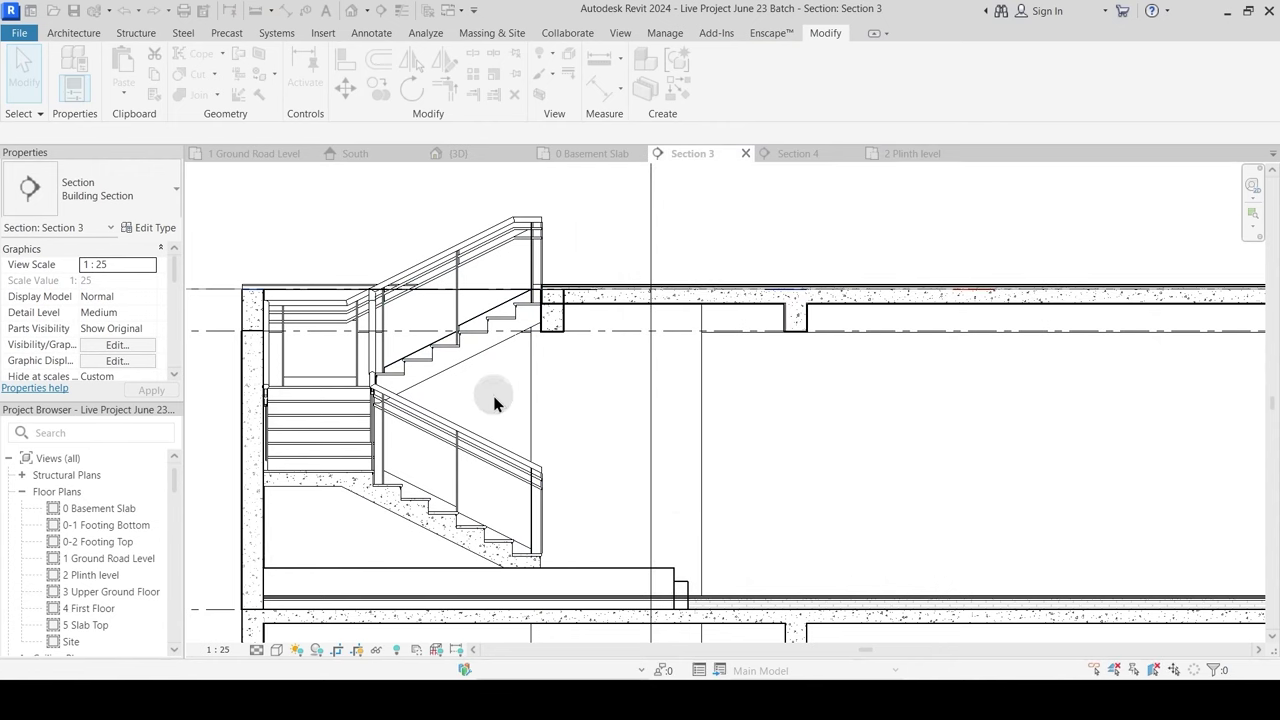
Step: Reselect the stair and review its 1' 6" base offset from 0 Basement Slab to 2 Plinth level
left_click(446, 348)
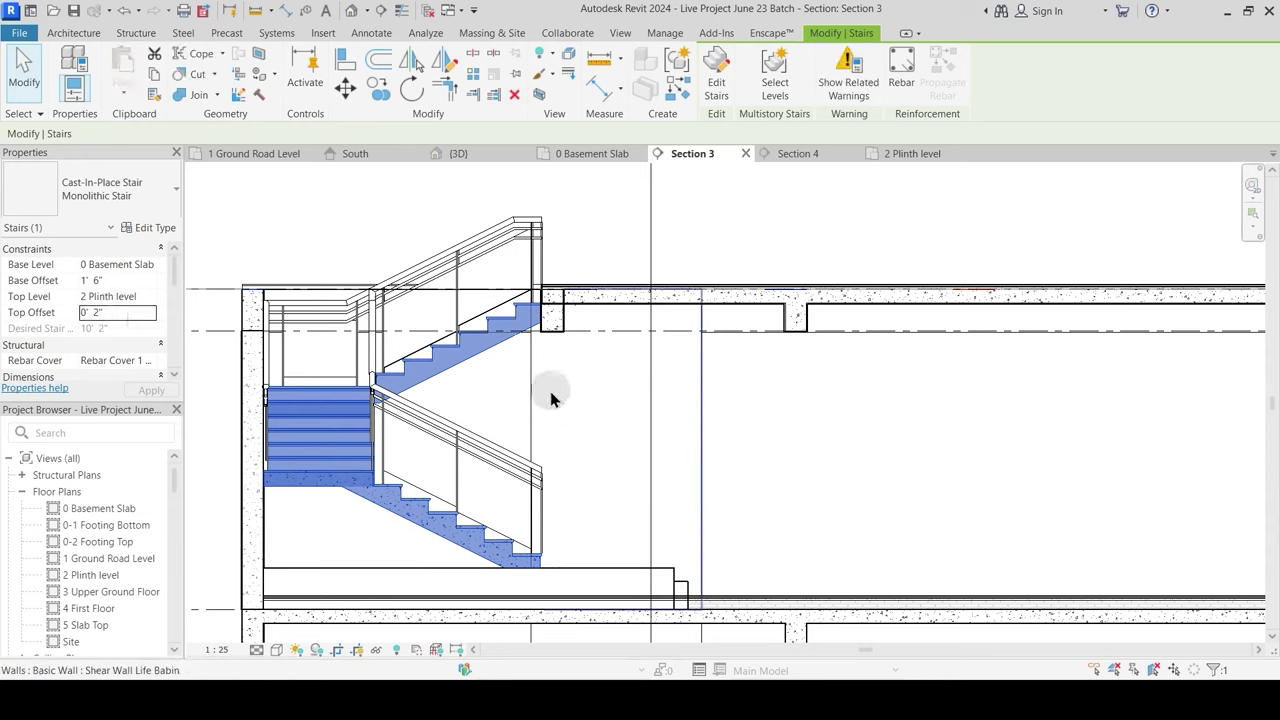
left_click(499, 354)
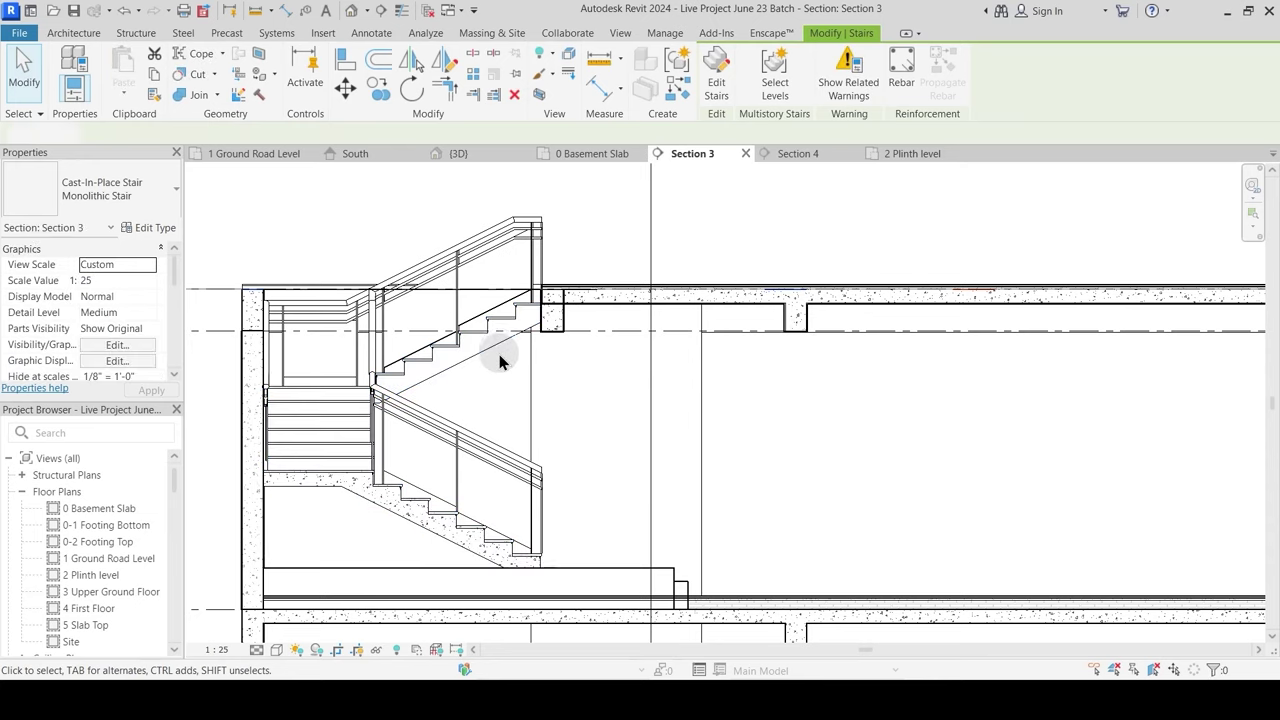
left_click(499, 346)
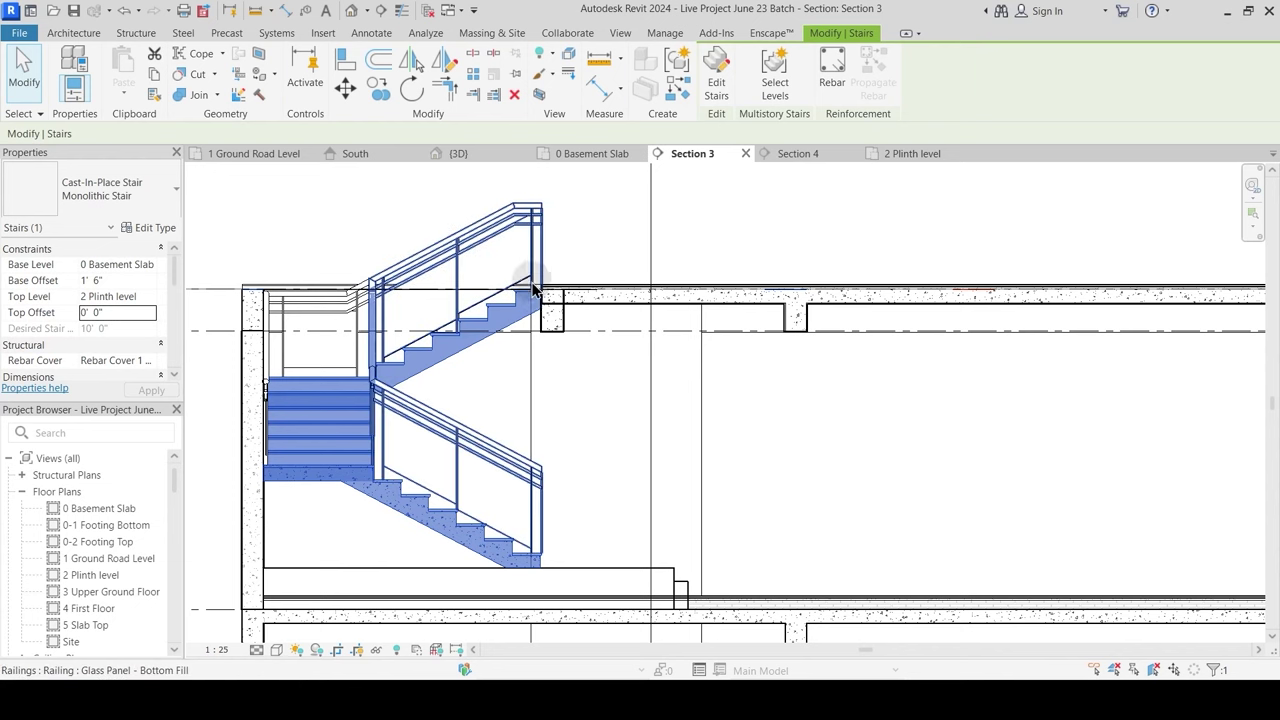
scroll(550, 295, "up", 3)
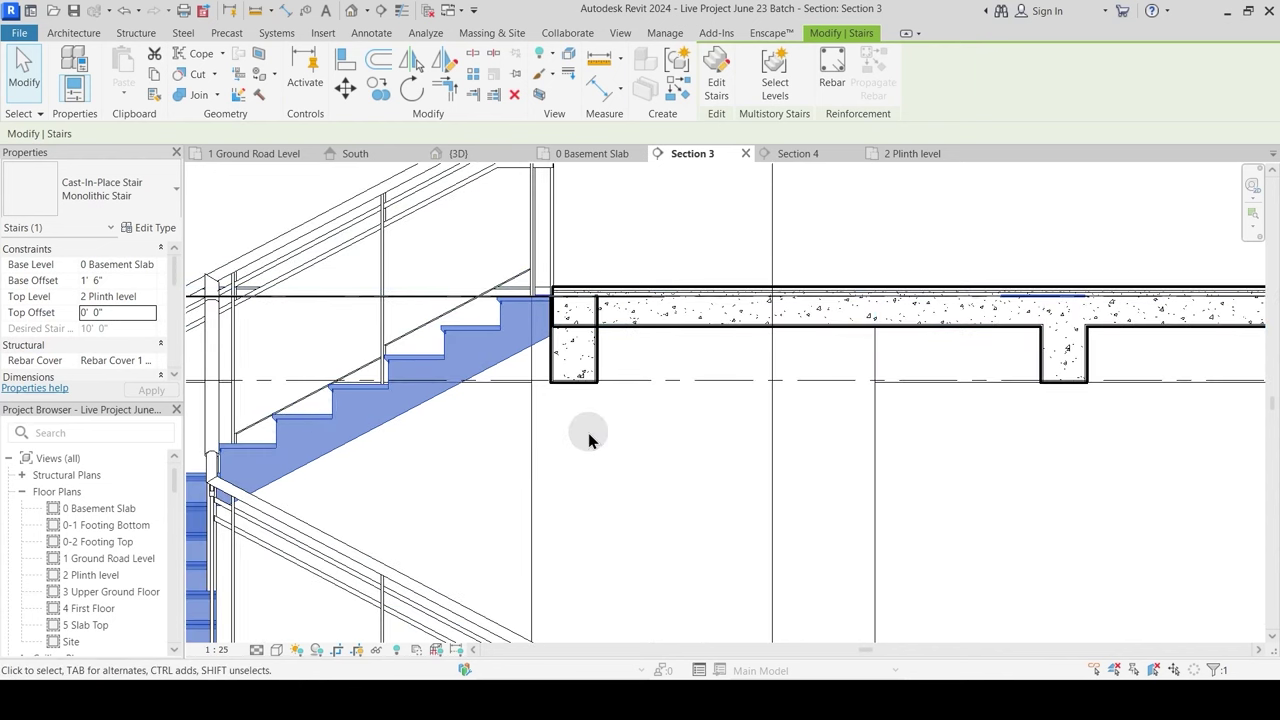
scroll(606, 443, "down", 3)
middle_click_drag(597, 543, 601, 429)
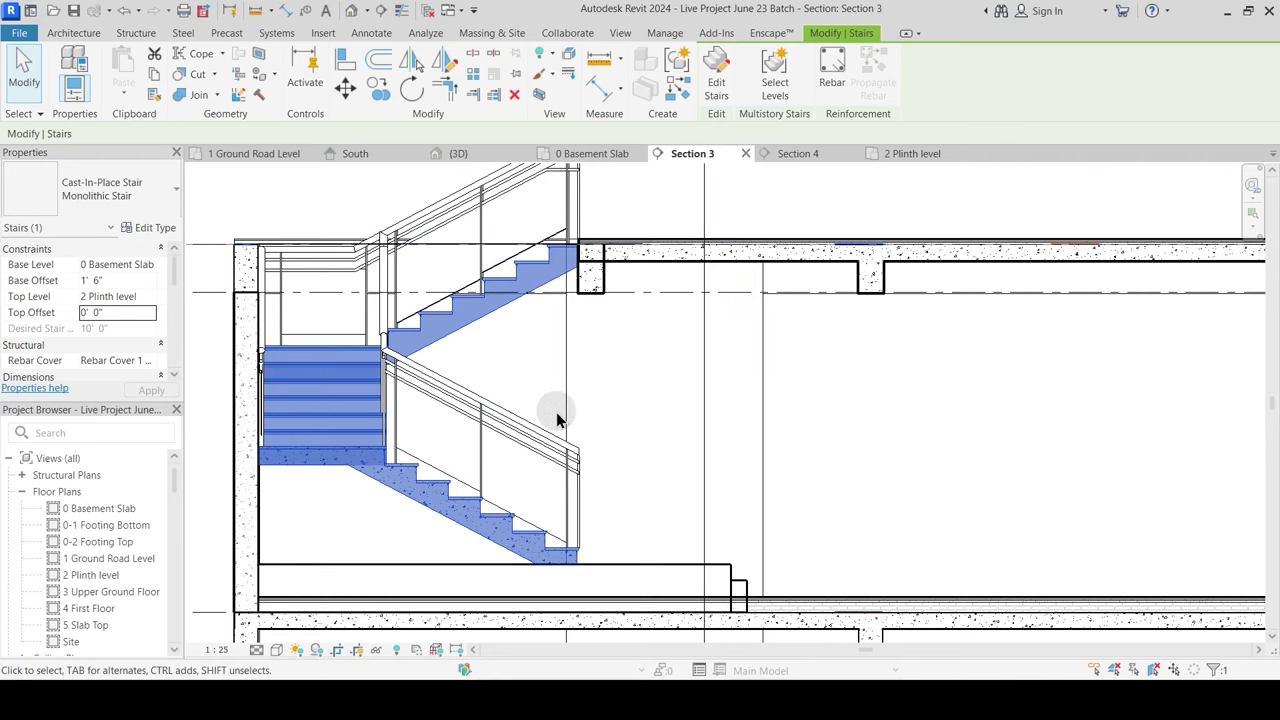
middle_click_drag(694, 386, 500, 455)
Step: Clear the stair selection and turn Thin Lines on
key("Escape")
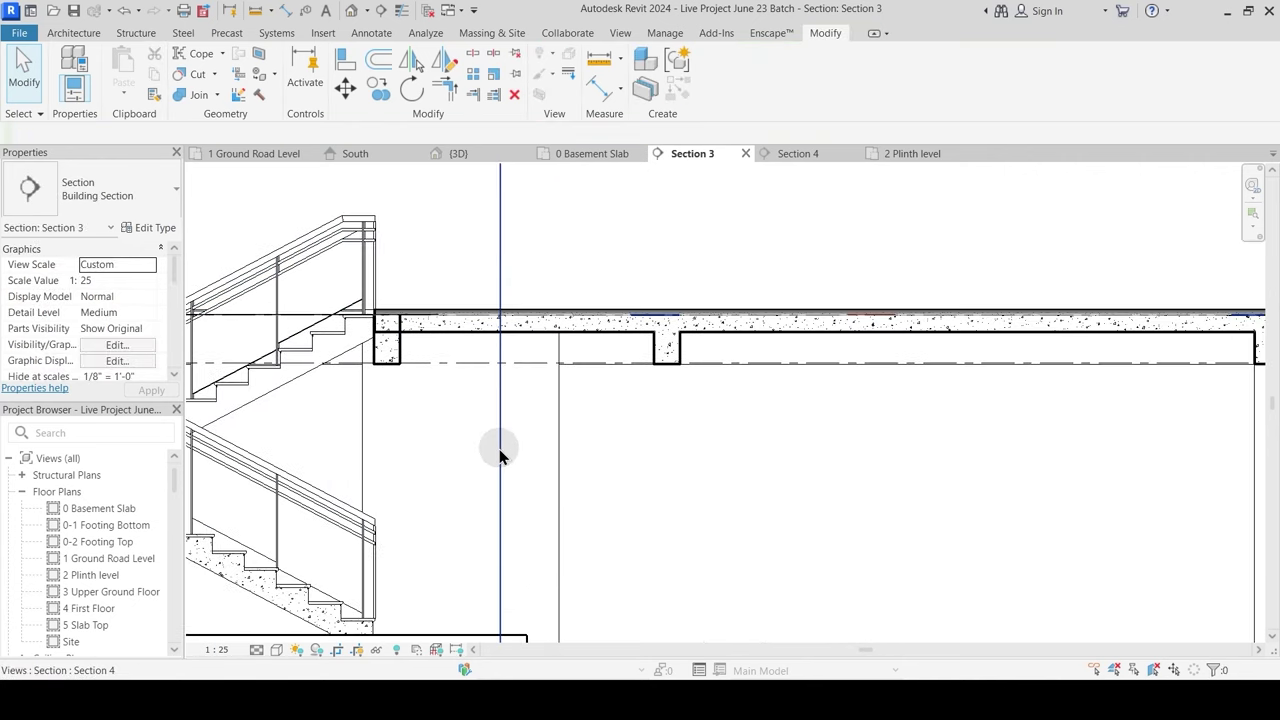
scroll(500, 453, "down", 3)
scroll(470, 400, "up", 4)
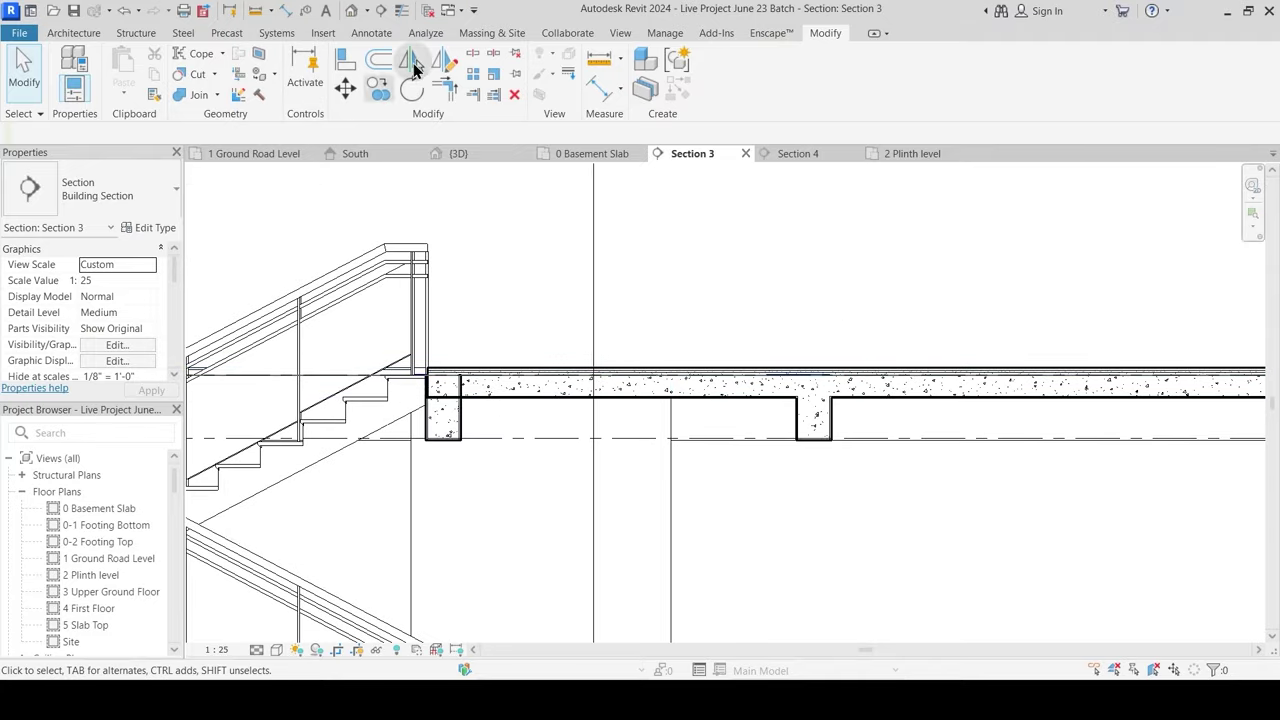
left_click(410, 12)
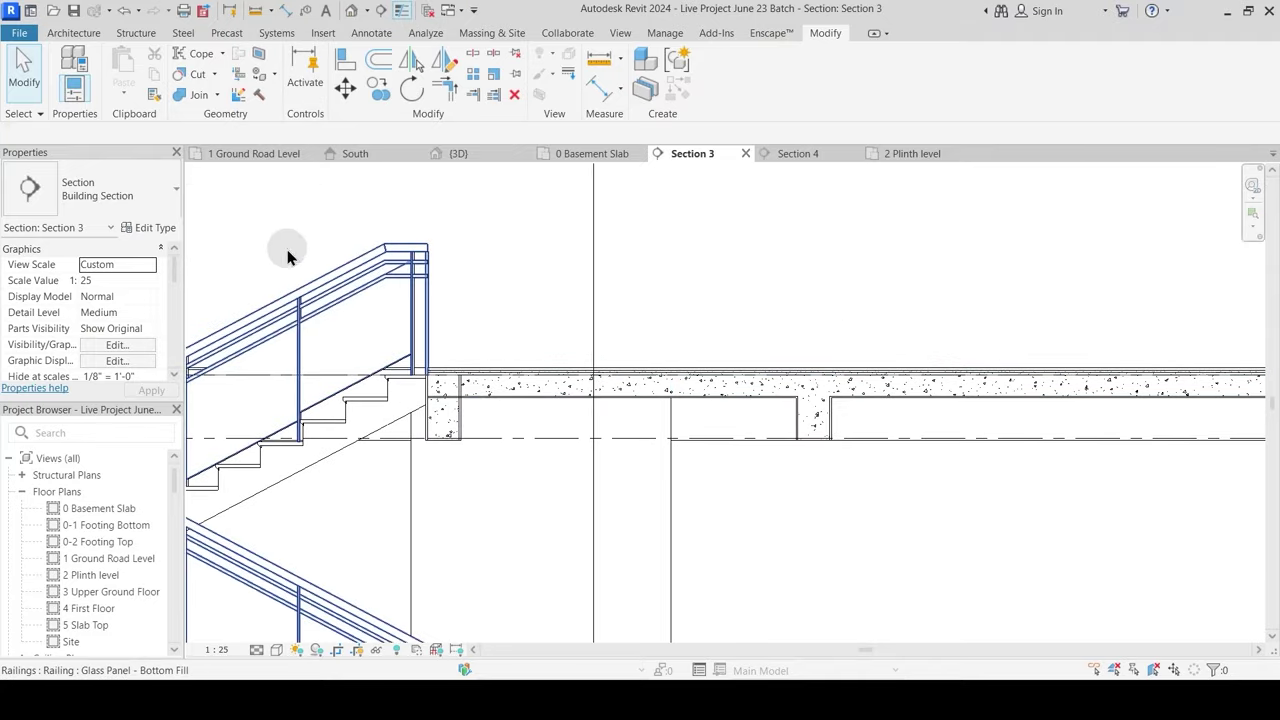
Step: Join the beam beside the stair to the plinth slab and switch their join order
left_click(200, 96)
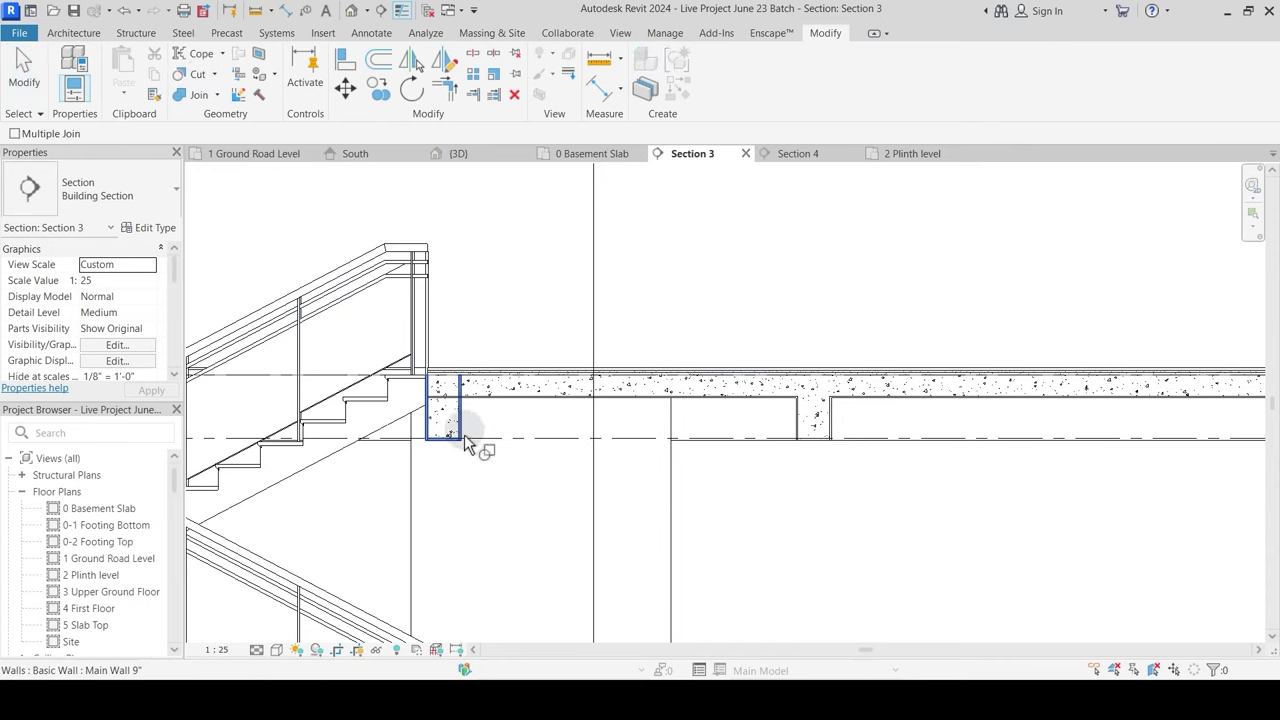
left_click(455, 412)
left_click(470, 400)
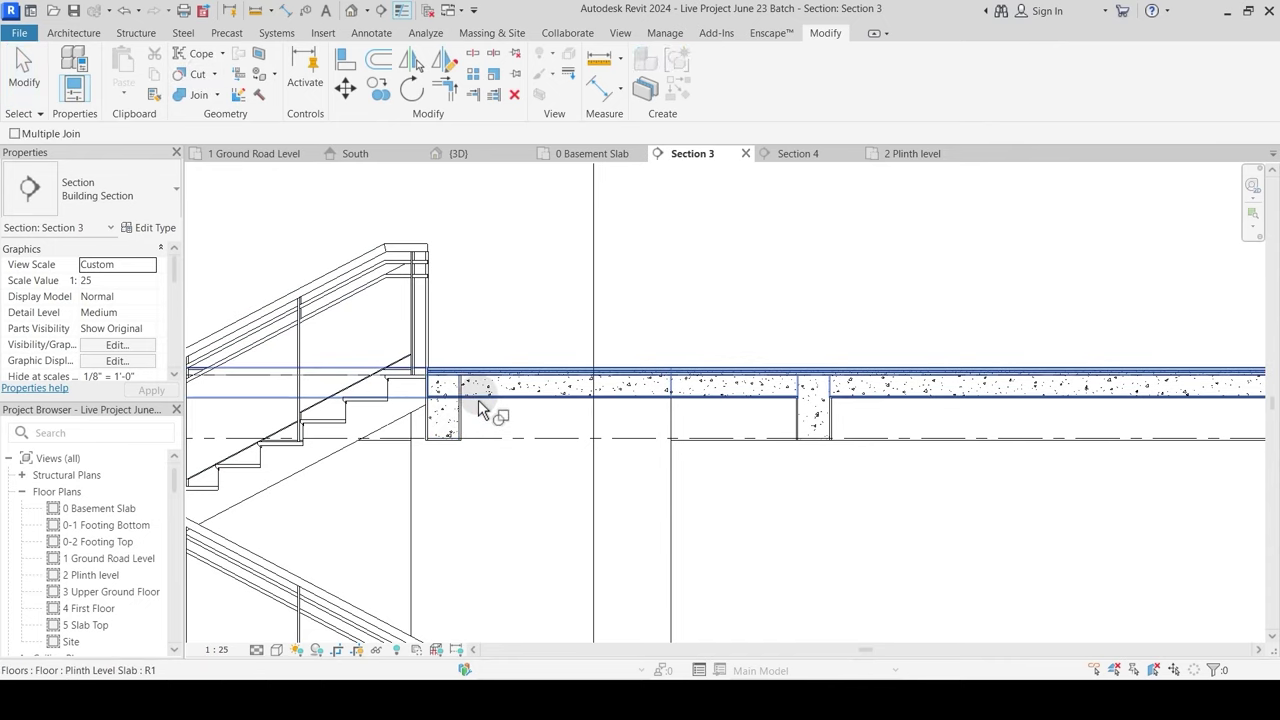
left_click(217, 95)
left_click(218, 198)
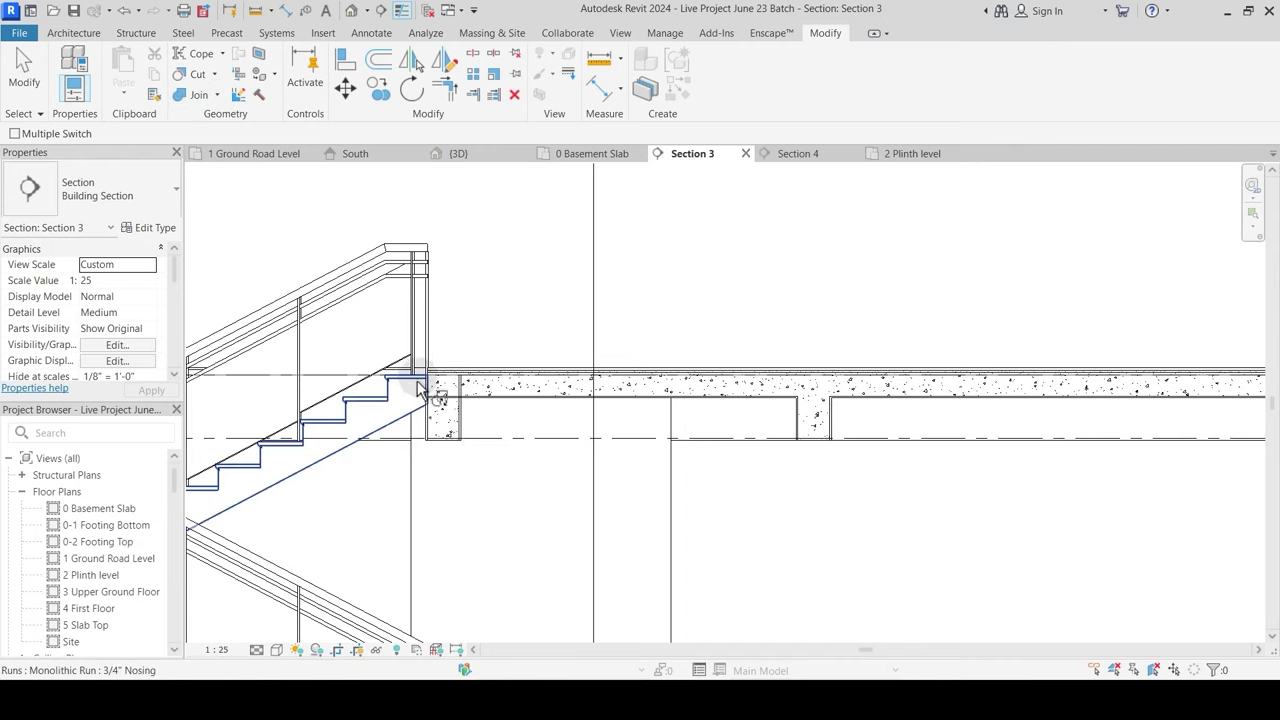
left_click(455, 420)
left_click(472, 385)
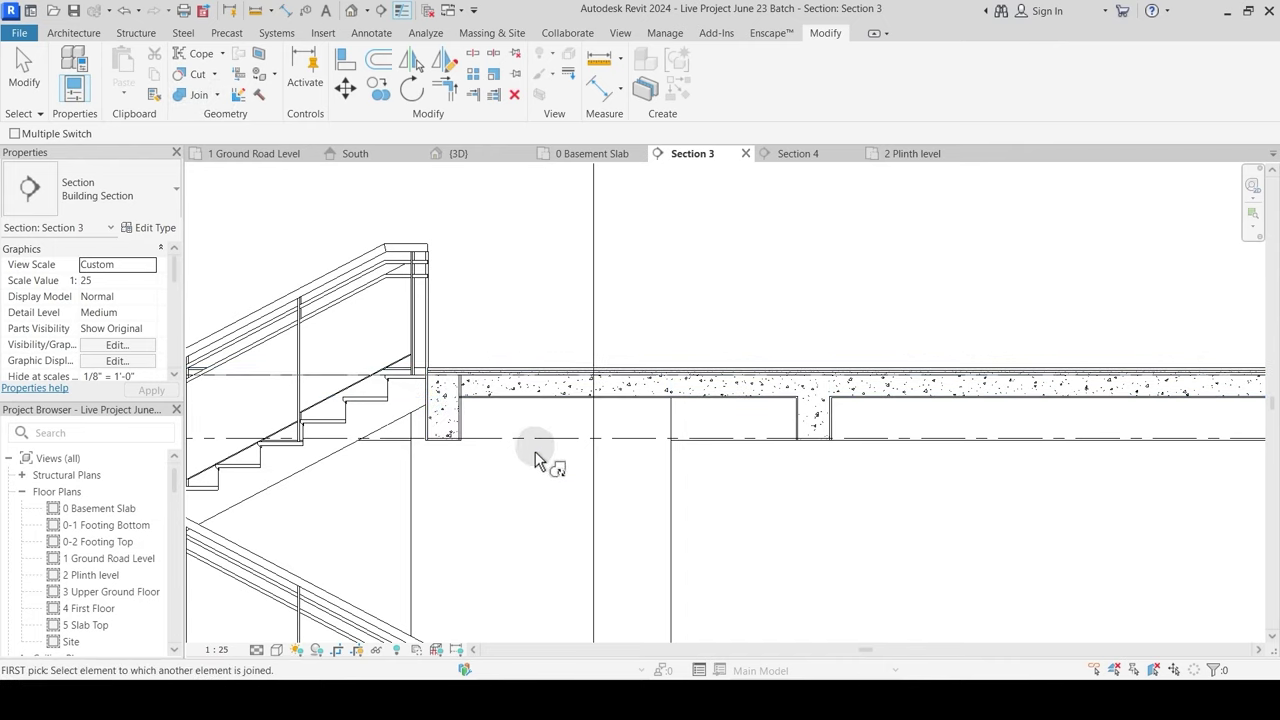
Step: Join the beam into the slab again, then join the wall beneath to the slab
left_click(196, 98)
scroll(491, 461, "up", 2)
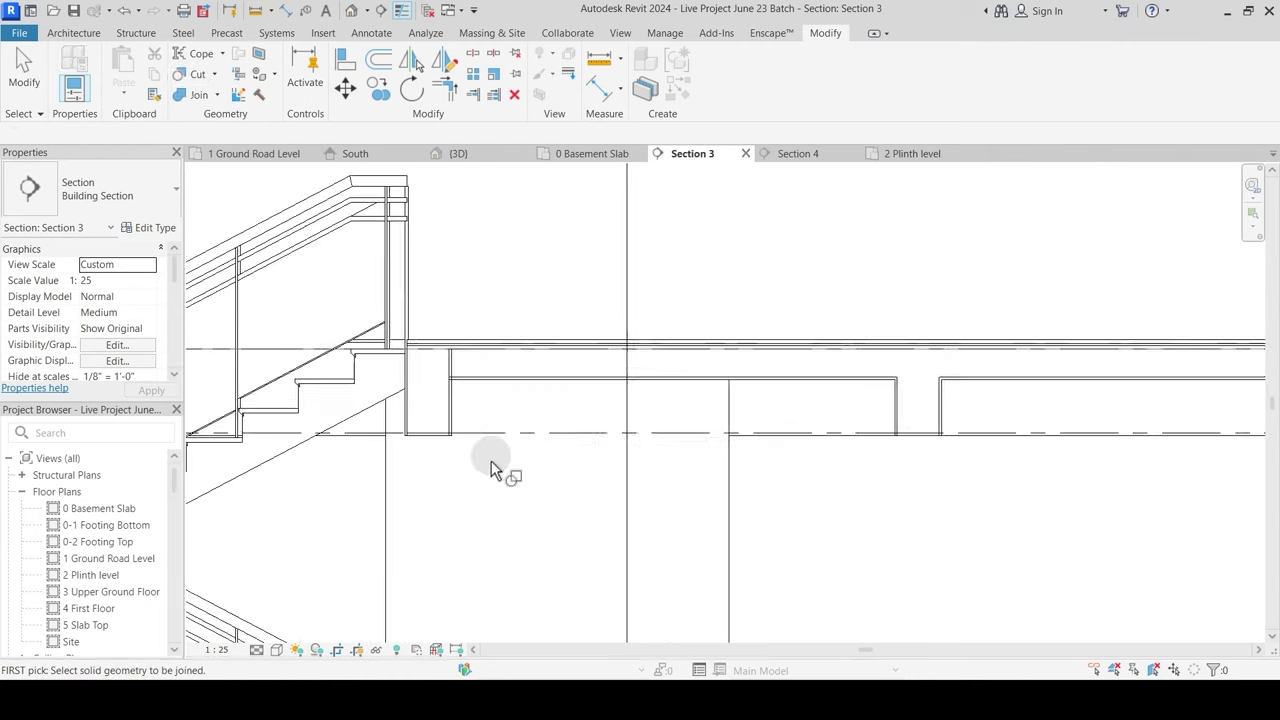
left_click(448, 390)
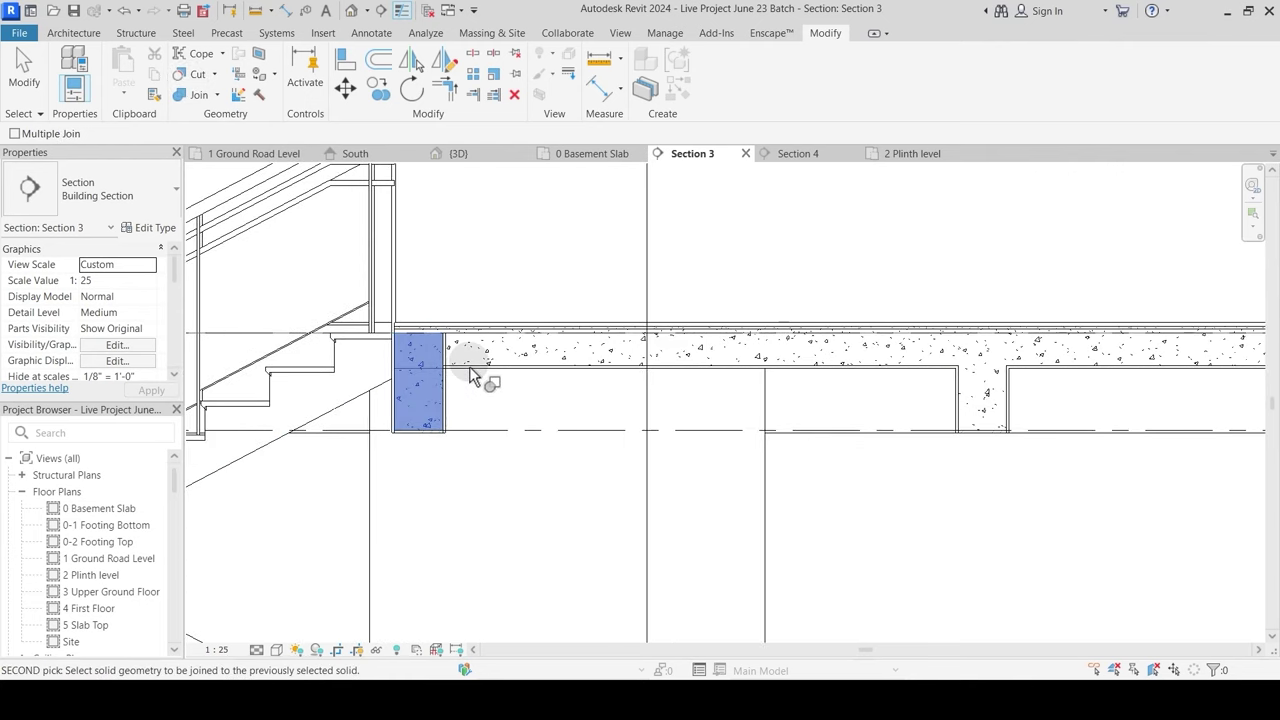
left_click(470, 375)
scroll(470, 375, "up", 3)
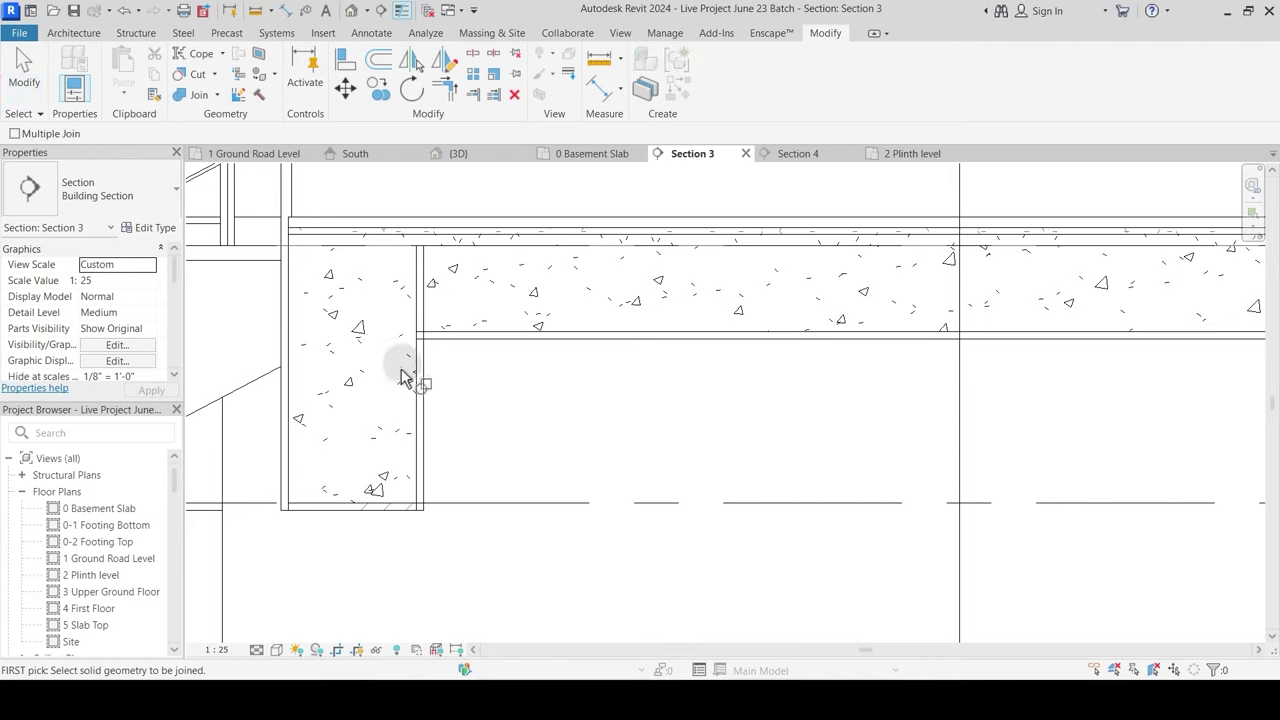
left_click(422, 372)
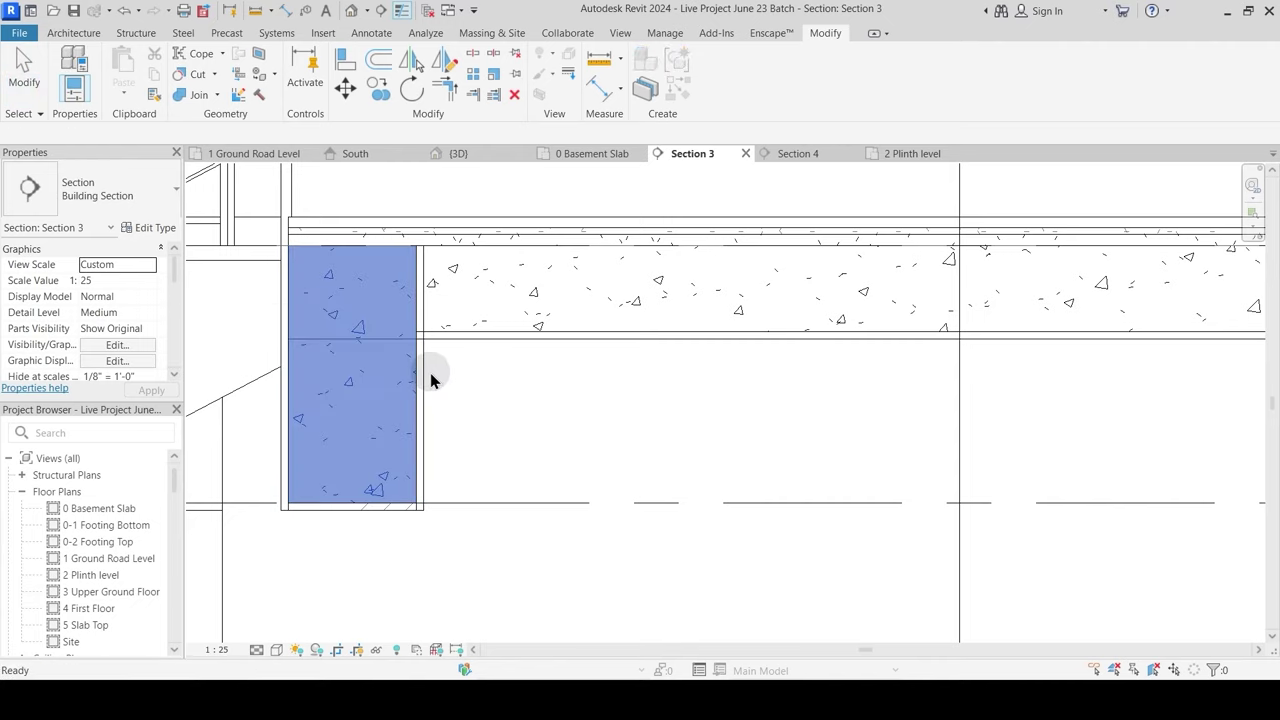
key("Escape")
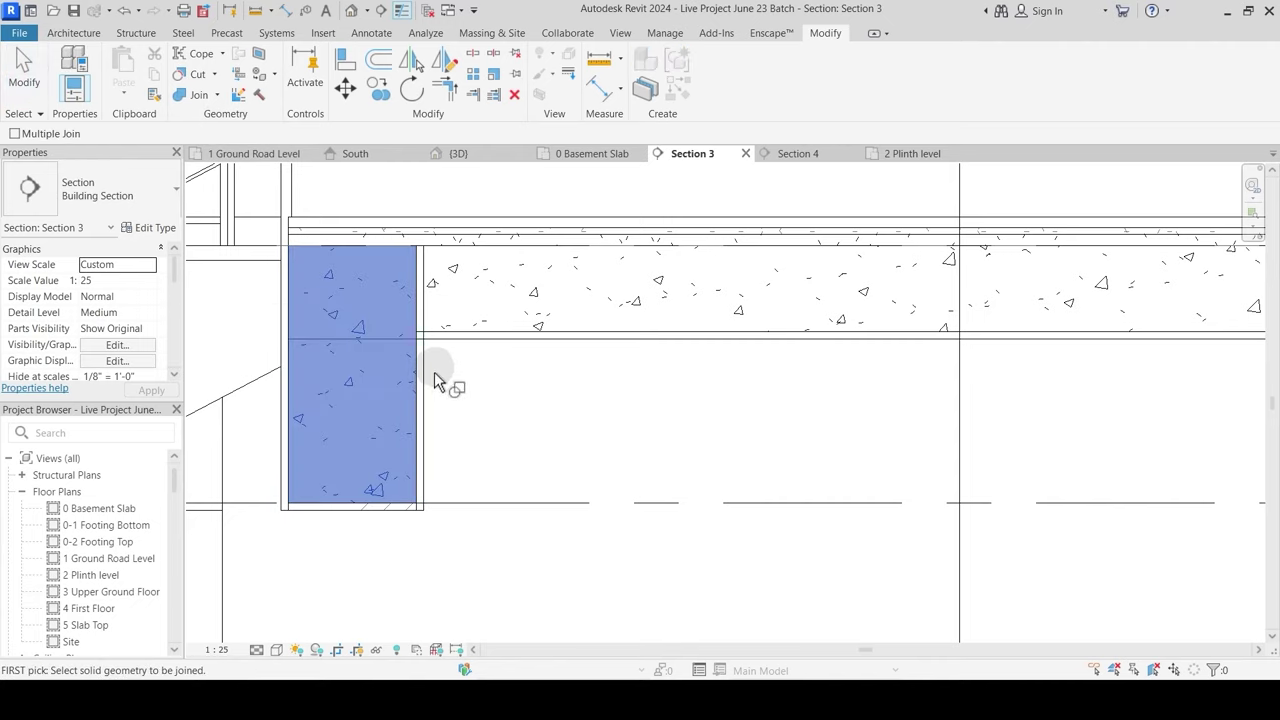
left_click(428, 374)
left_click(454, 338)
Step: Pan along the plinth slab to inspect the other column–beam junctions
scroll(539, 420, "down", 2)
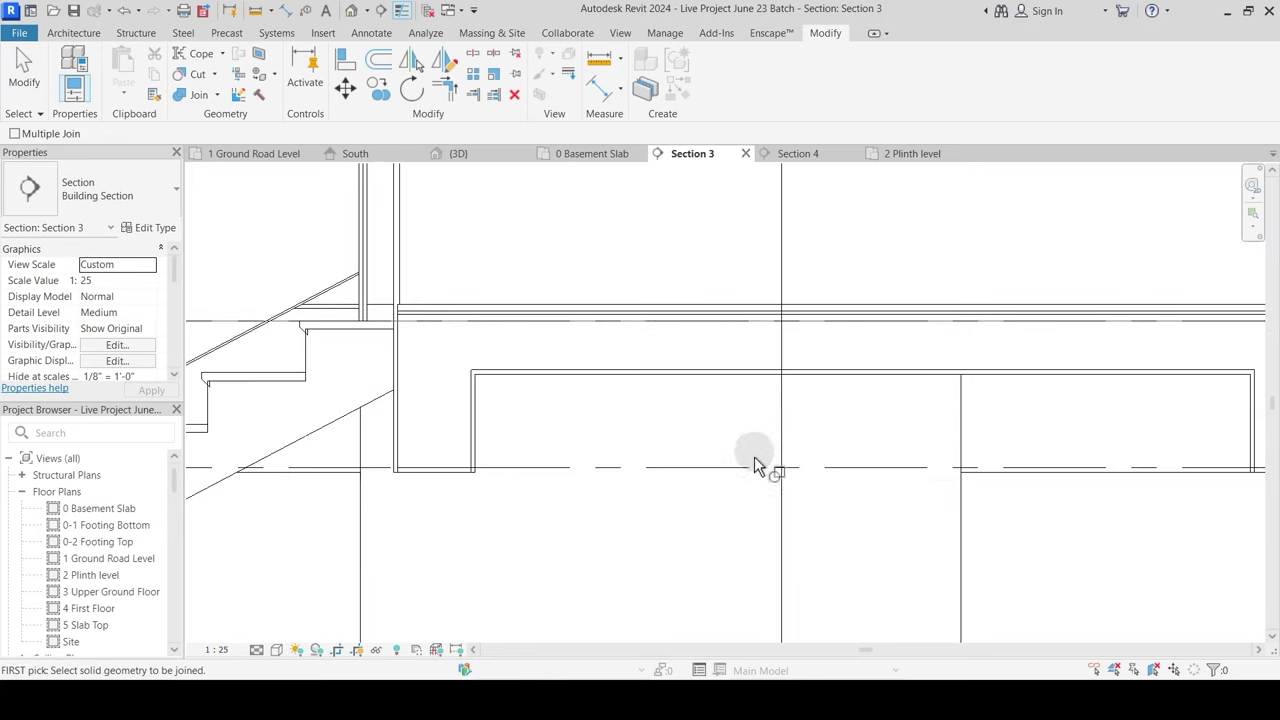
middle_click_drag(782, 469, 257, 458)
middle_click_drag(786, 418, 389, 404)
scroll(441, 405, "down", 2)
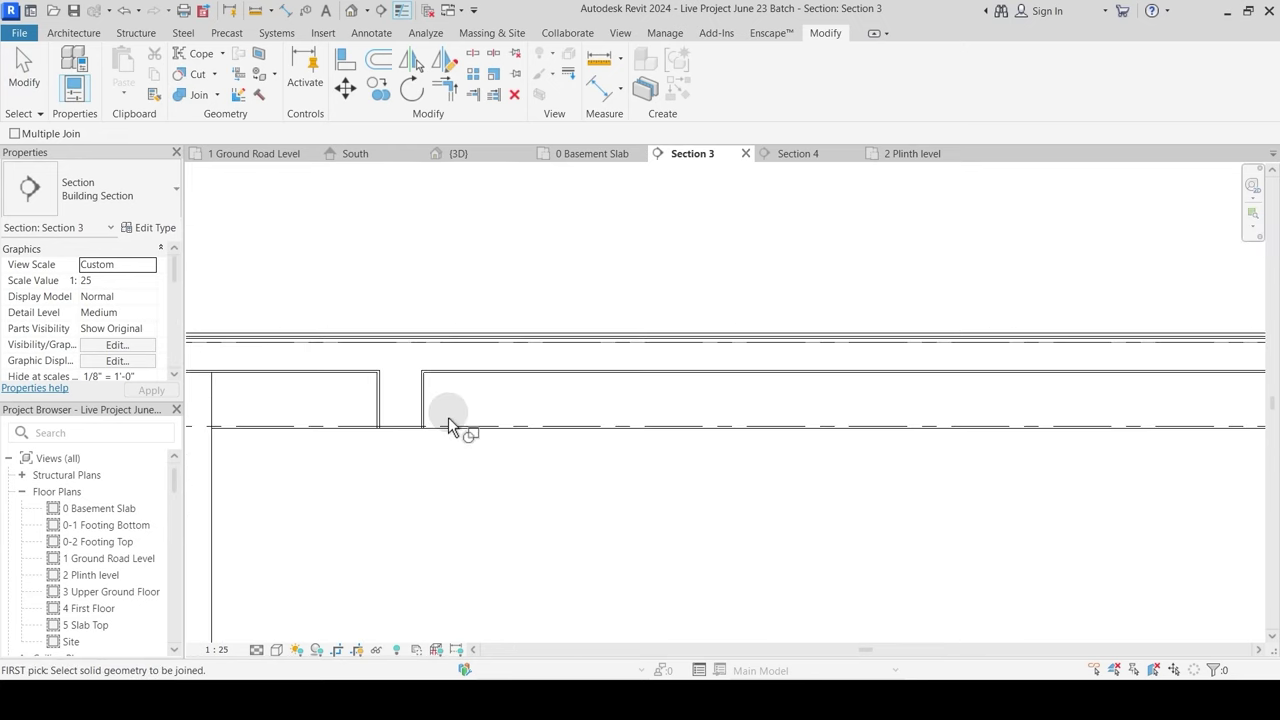
scroll(632, 405, "down", 1)
middle_click_drag(546, 398, 737, 380)
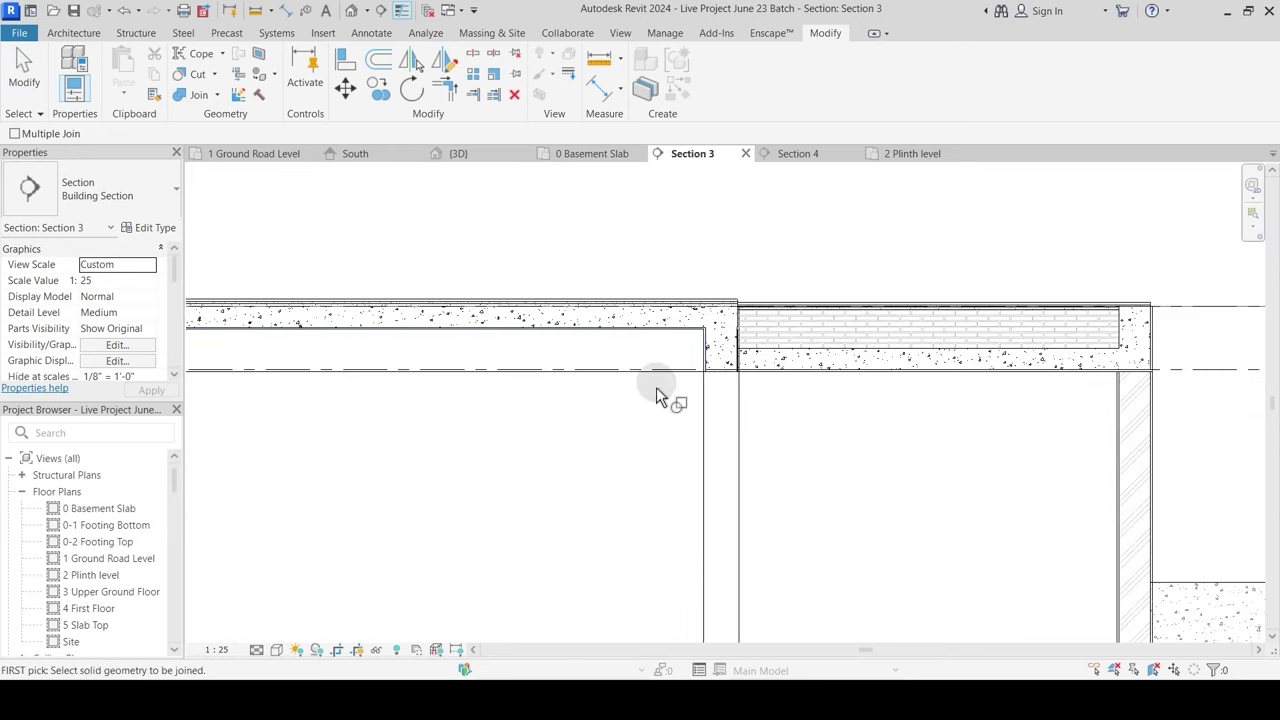
scroll(670, 400, "down", 1)
scroll(900, 355, "down", 5)
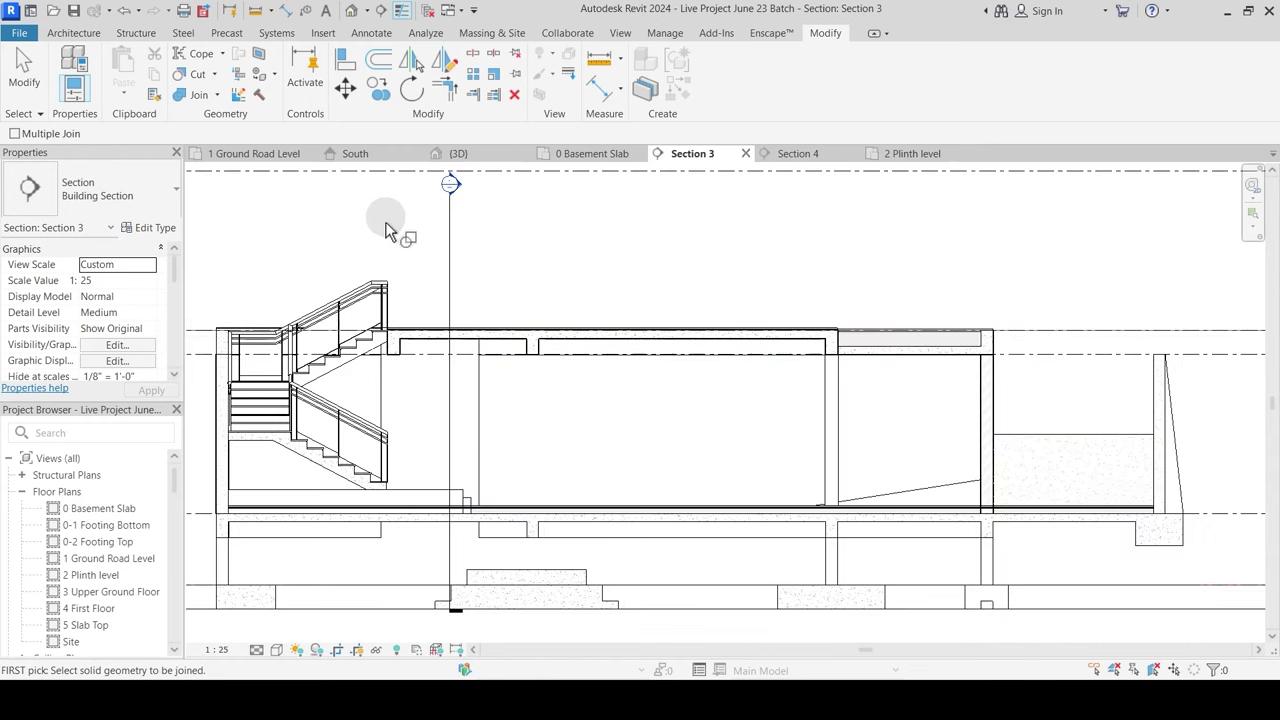
key("Escape")
Step: Move the Section 3 line further down on the 1 Ground Road Level plan and reopen Section 3
left_click(279, 154)
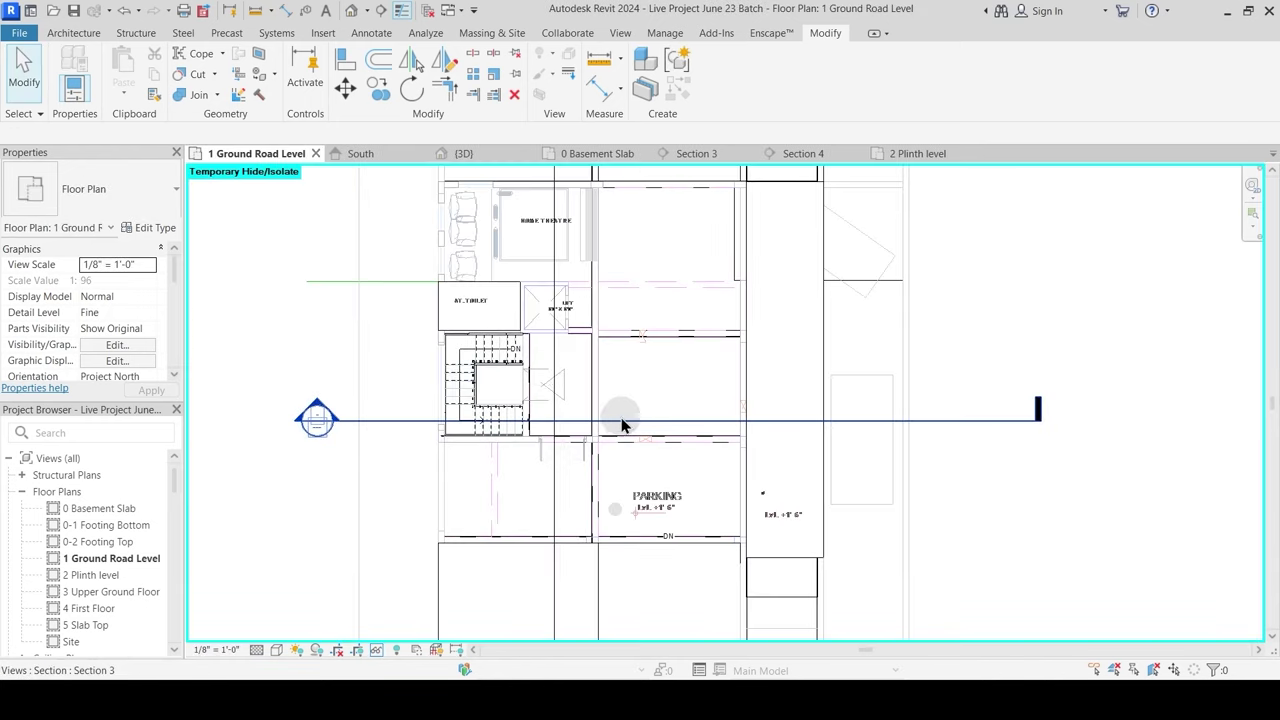
left_click_drag(624, 433, 623, 490)
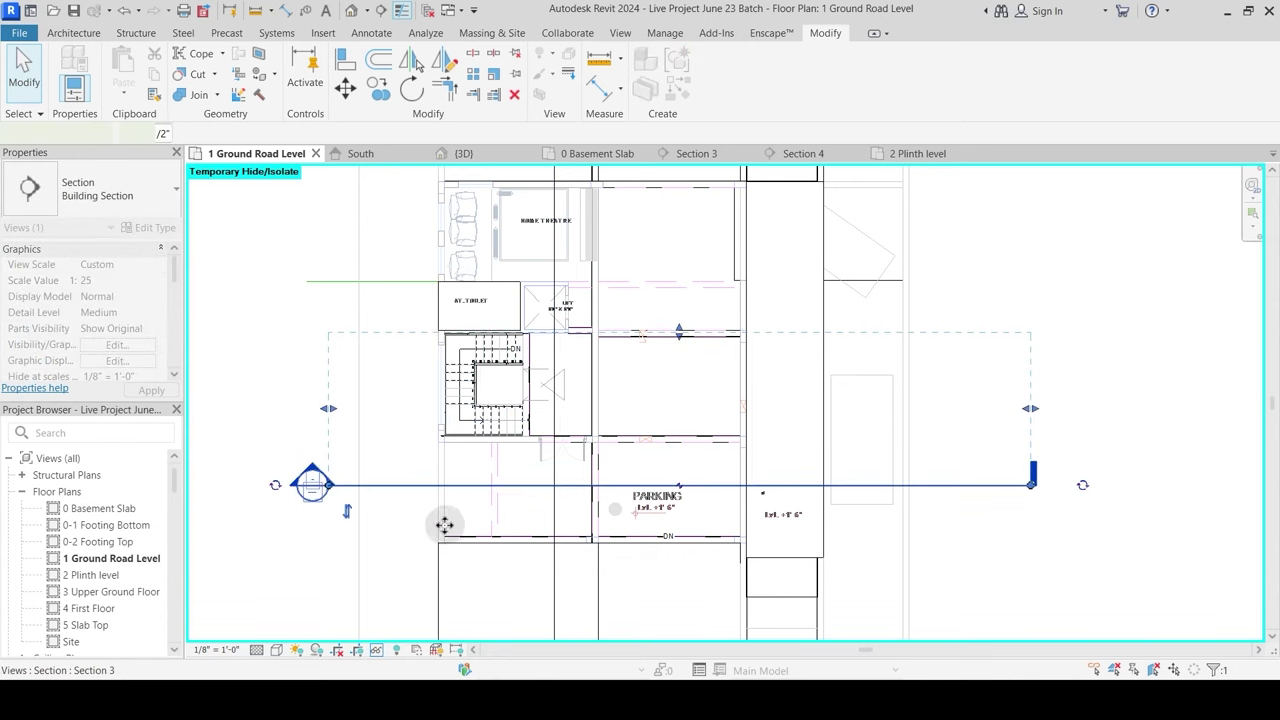
double_click(316, 484)
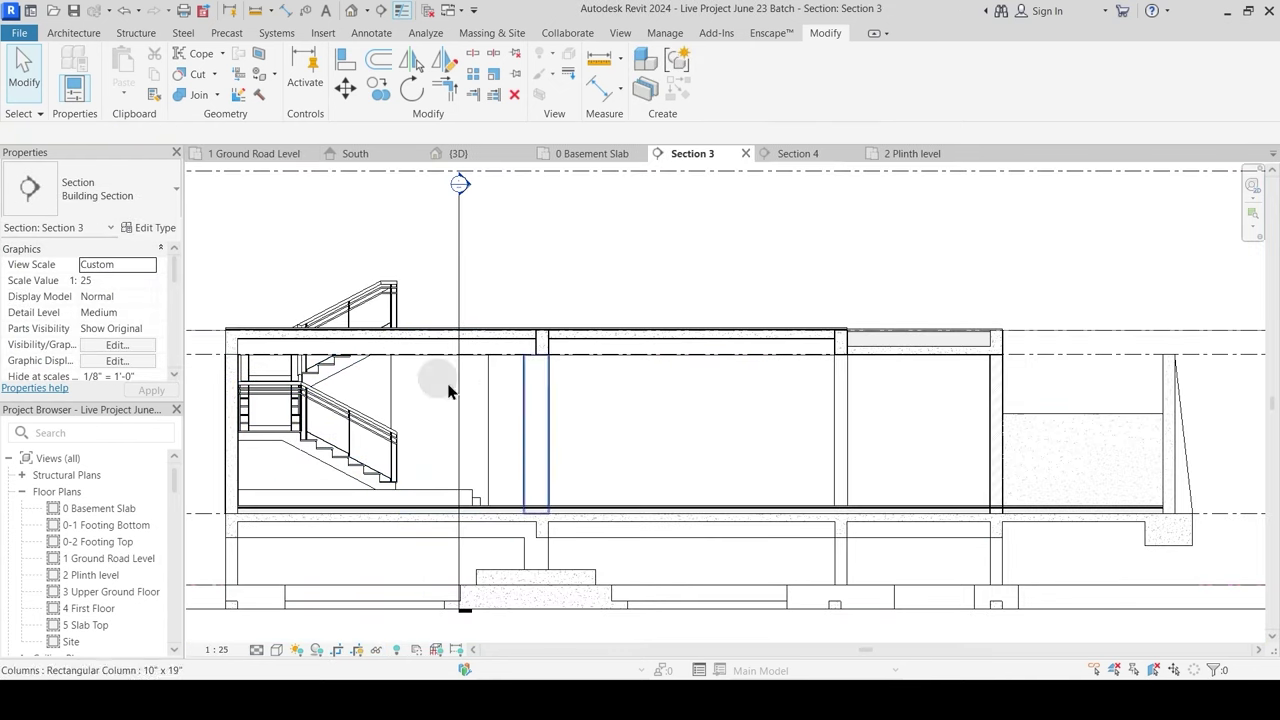
scroll(509, 337, "up", 4)
middle_click_drag(697, 417, 463, 420)
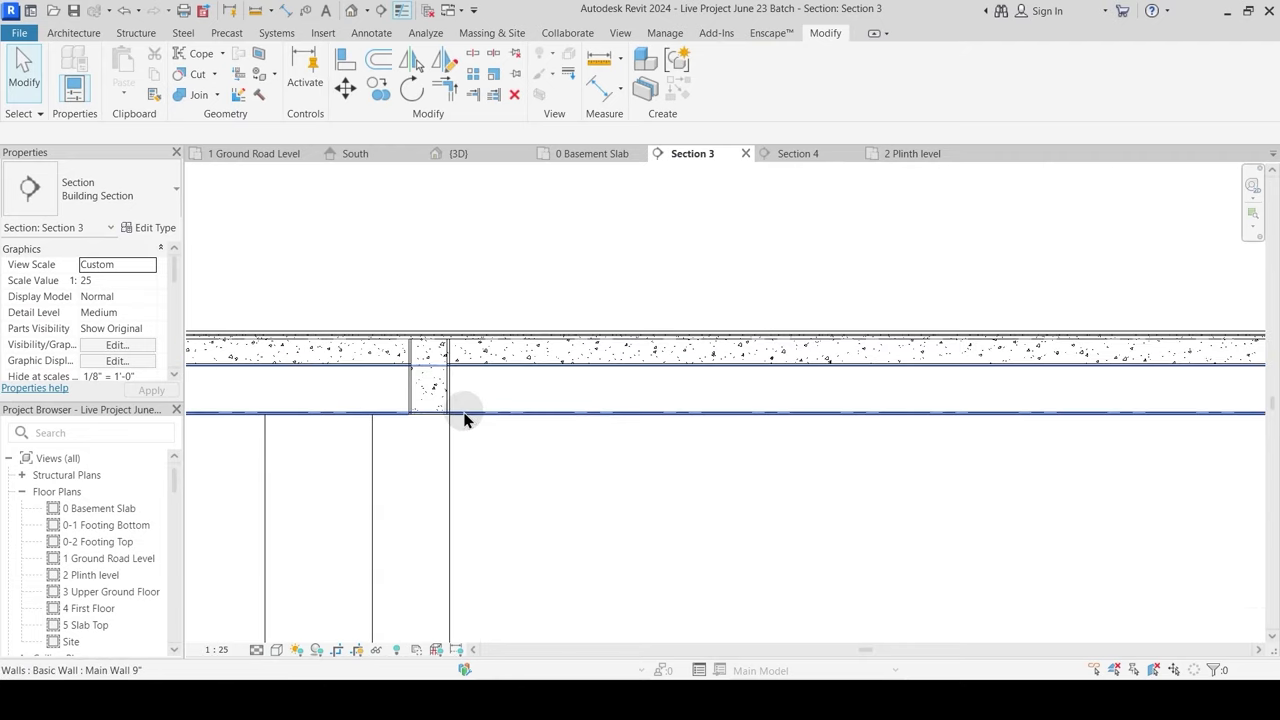
Step: Join the concrete beams into the plinth slab at two junctions
left_click(200, 95)
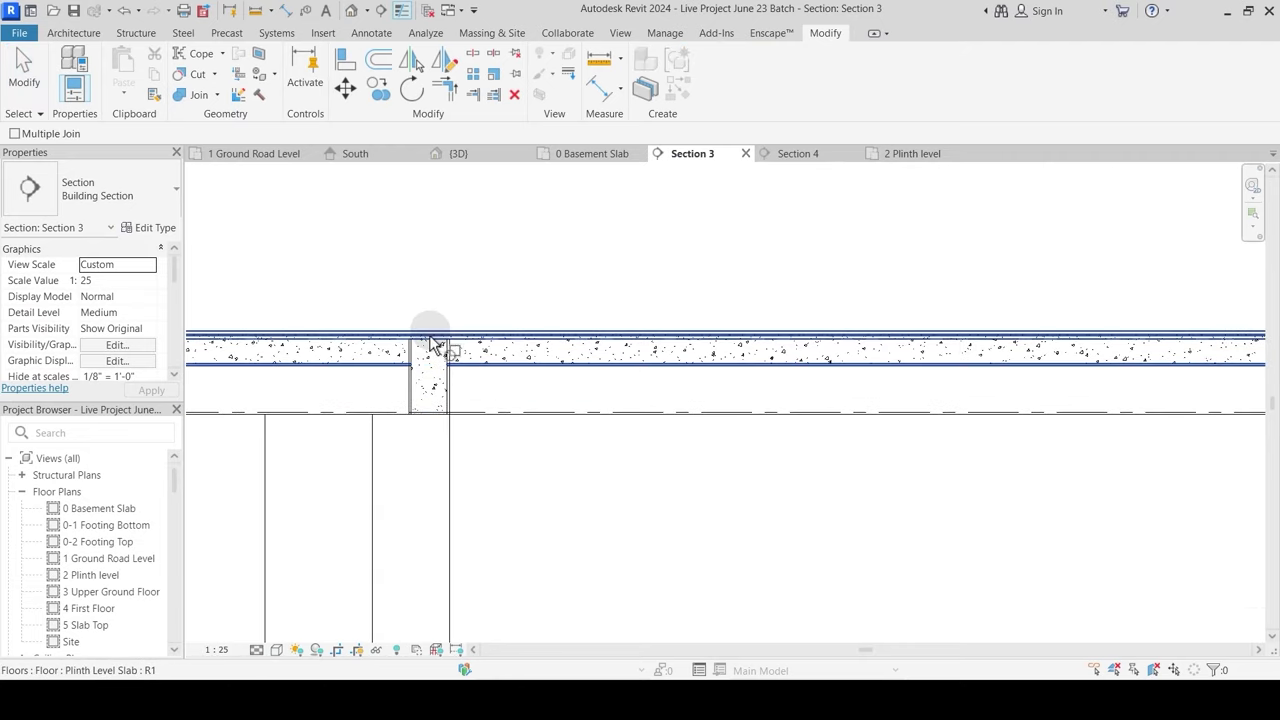
left_click(438, 355)
left_click(470, 372)
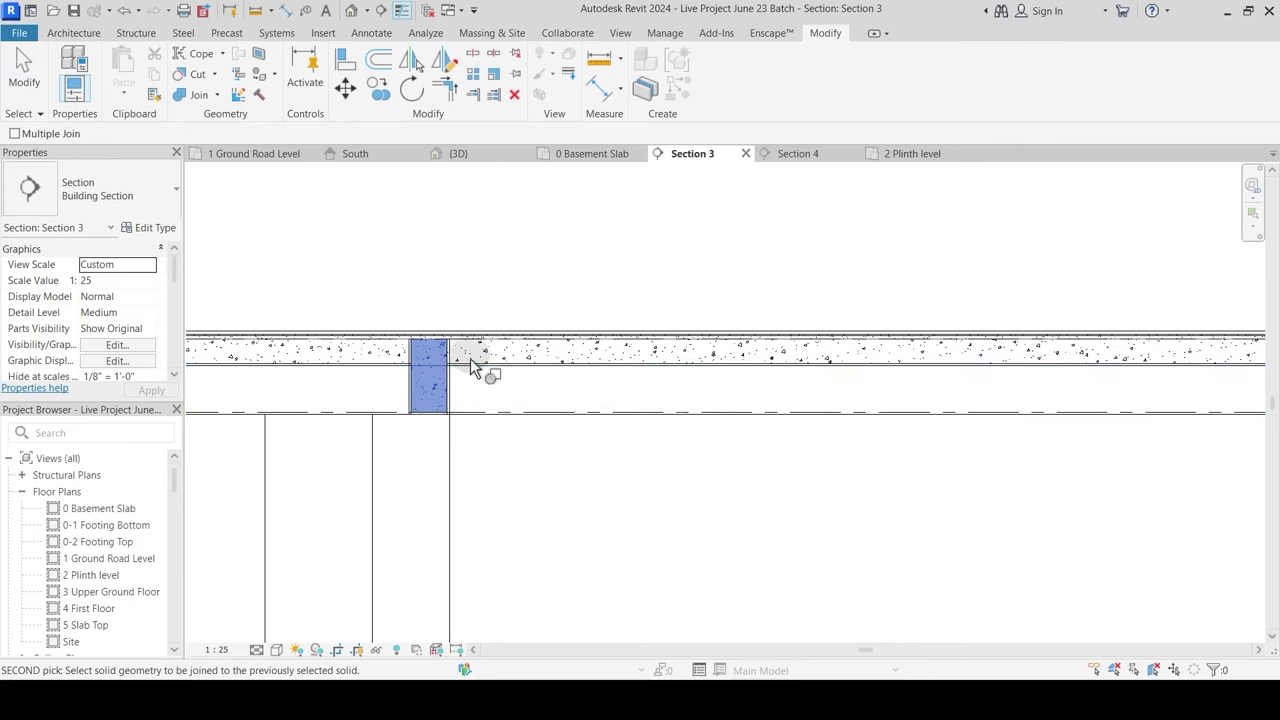
scroll(423, 352, "up", 2)
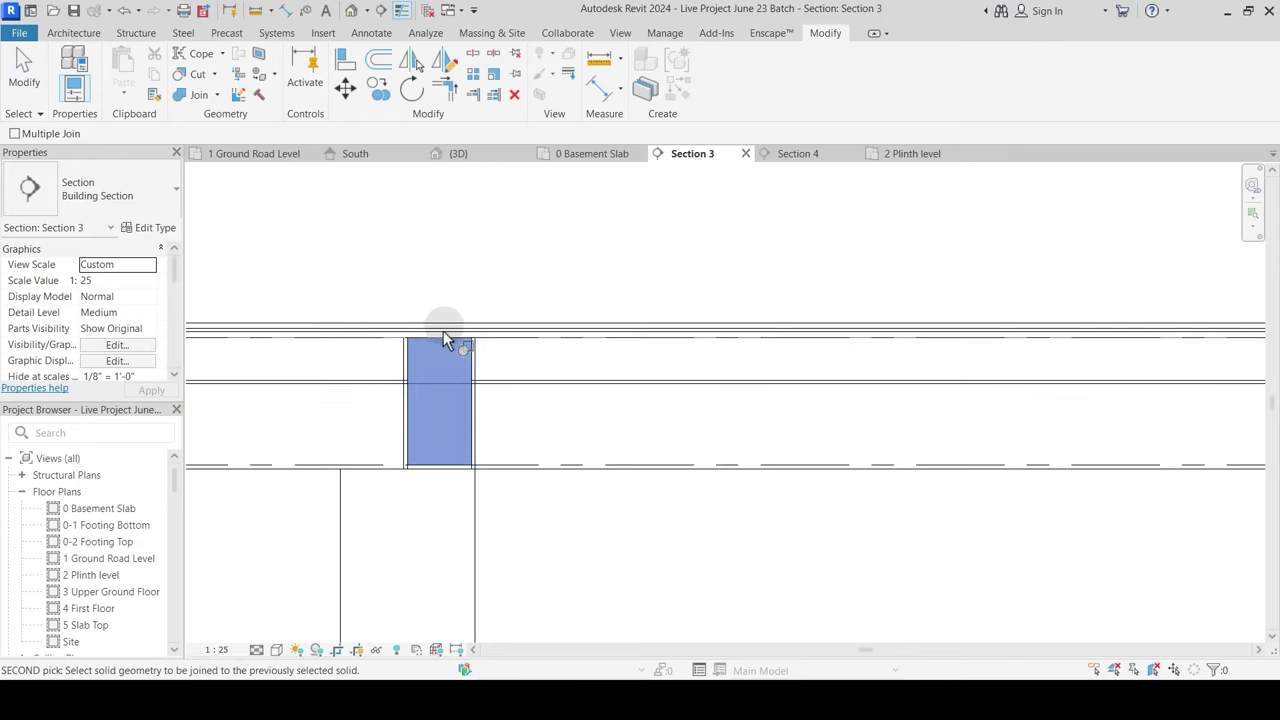
key("Escape")
key("Escape")
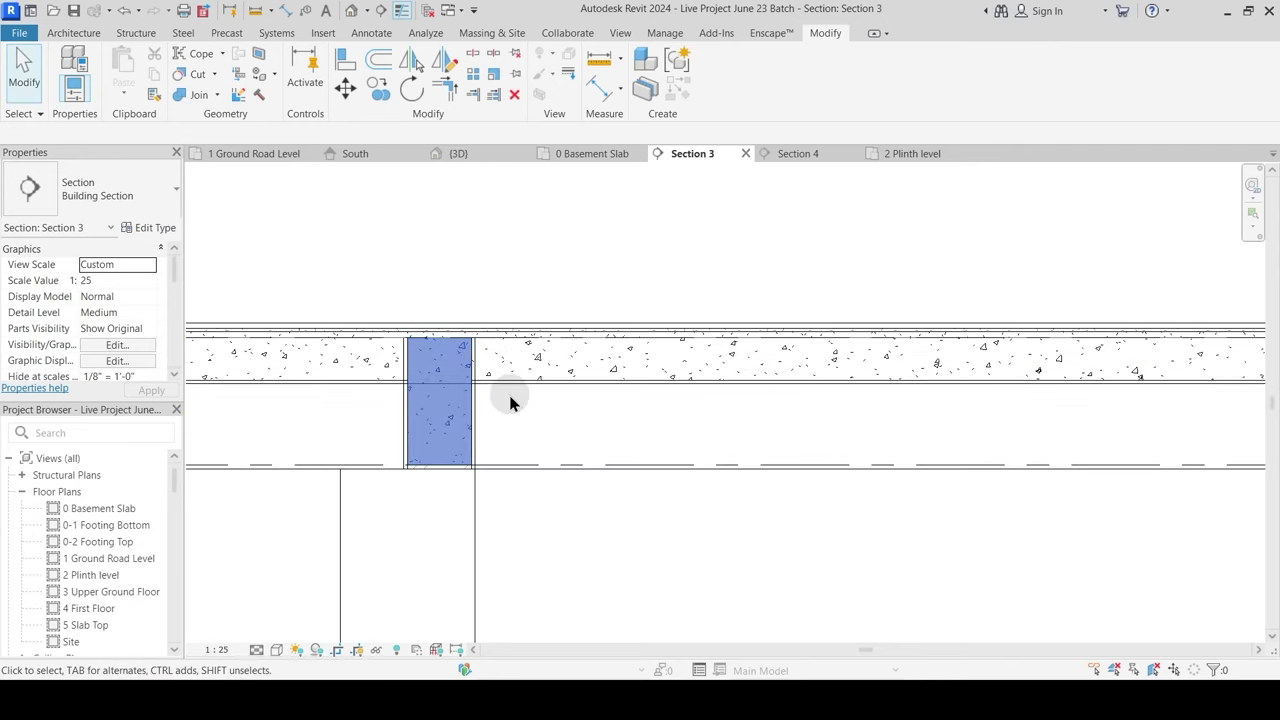
middle_click_drag(509, 271, 562, 292)
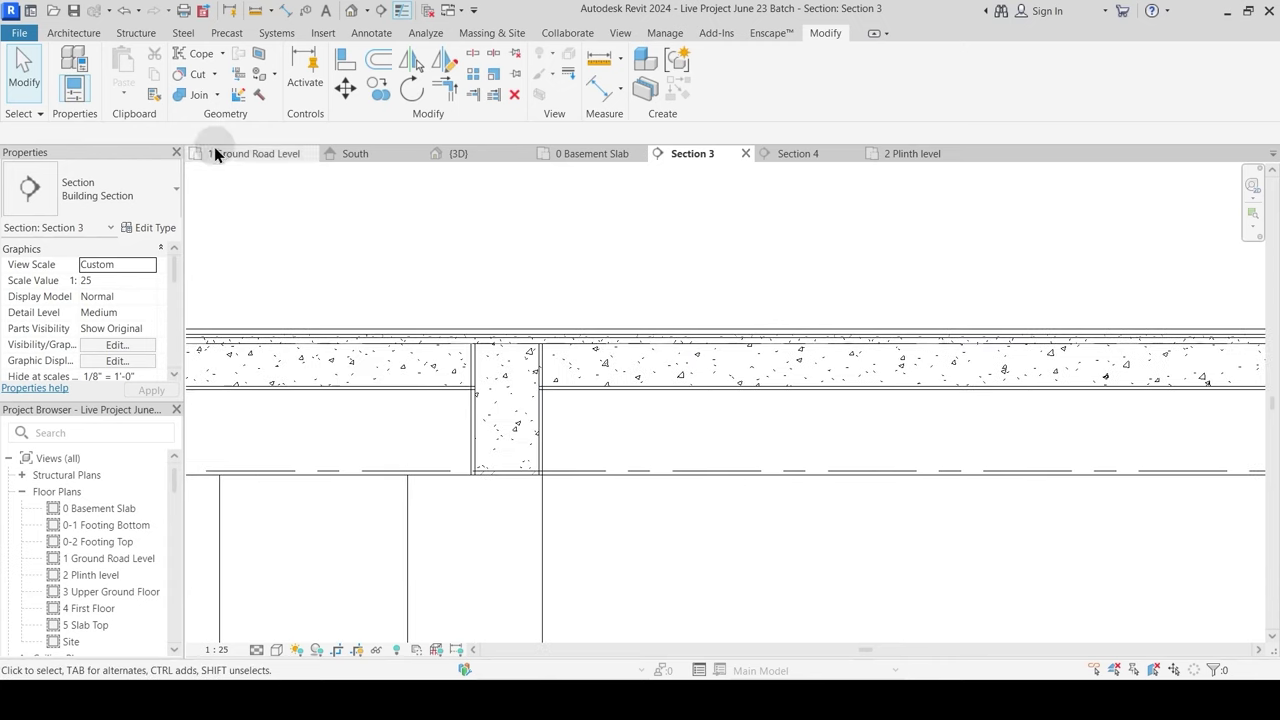
left_click(199, 96)
left_click(466, 390)
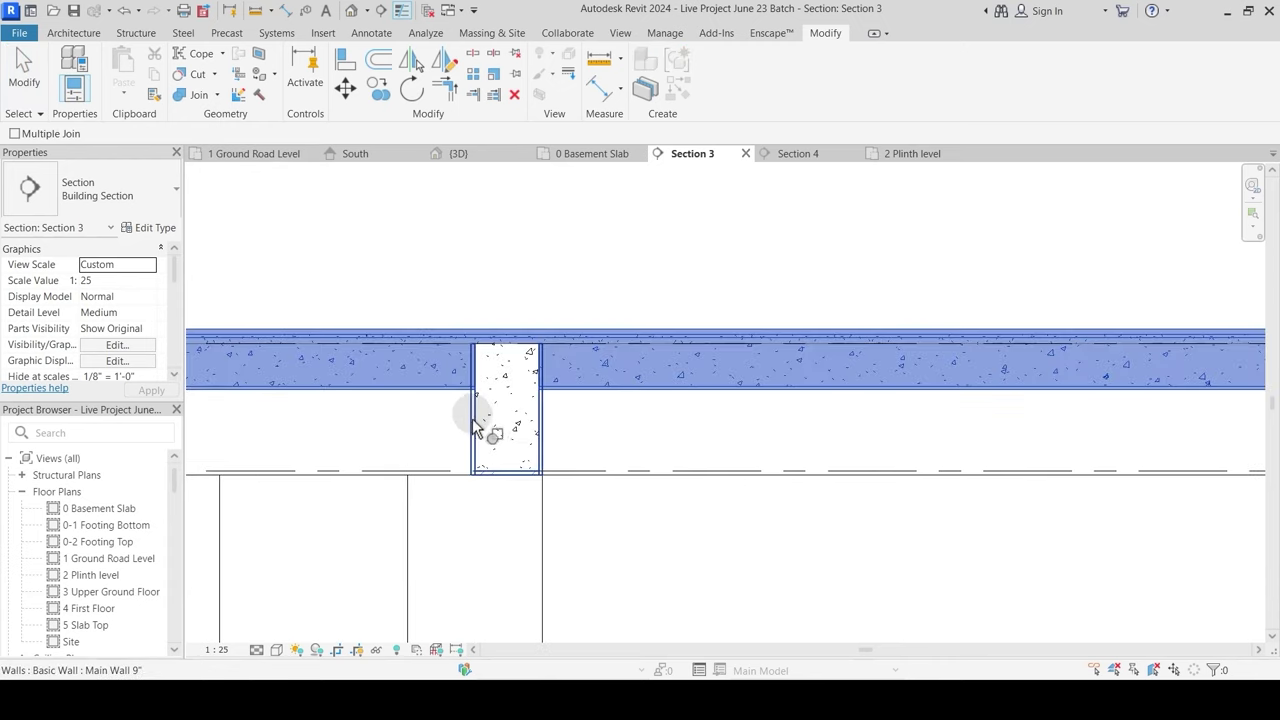
left_click(503, 425)
scroll(502, 448, "down", 5)
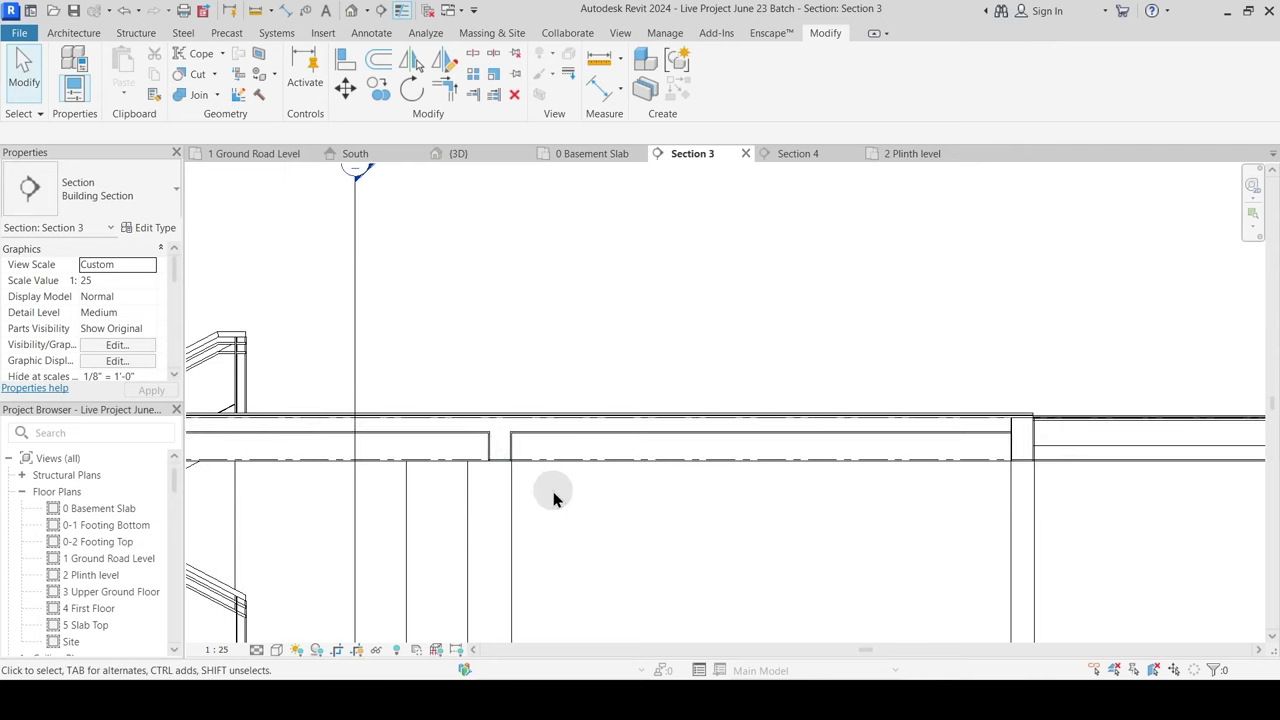
Step: Join the floor slab to the right-hand wall
middle_click_drag(652, 481, 303, 440)
scroll(583, 425, "up", 1)
scroll(584, 424, "up", 3)
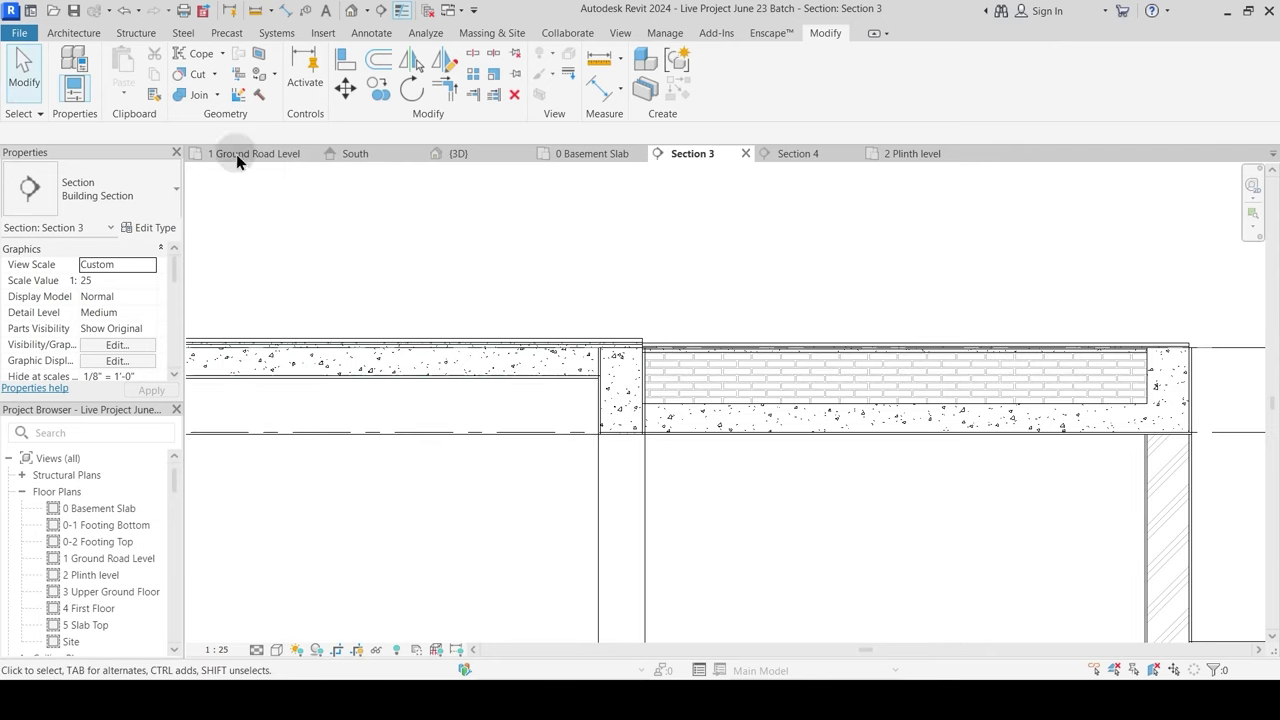
left_click(202, 100)
scroll(587, 400, "up", 2)
left_click(612, 386)
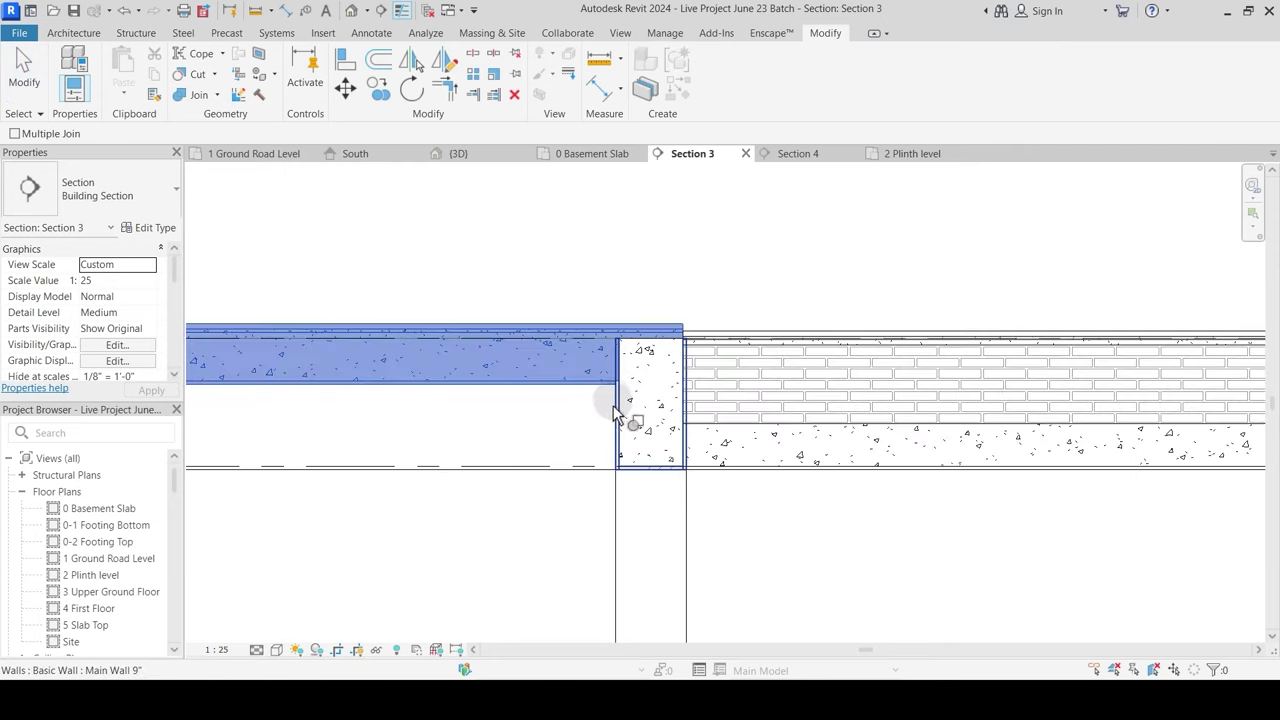
left_click(618, 412)
key("Escape")
scroll(661, 428, "down", 4)
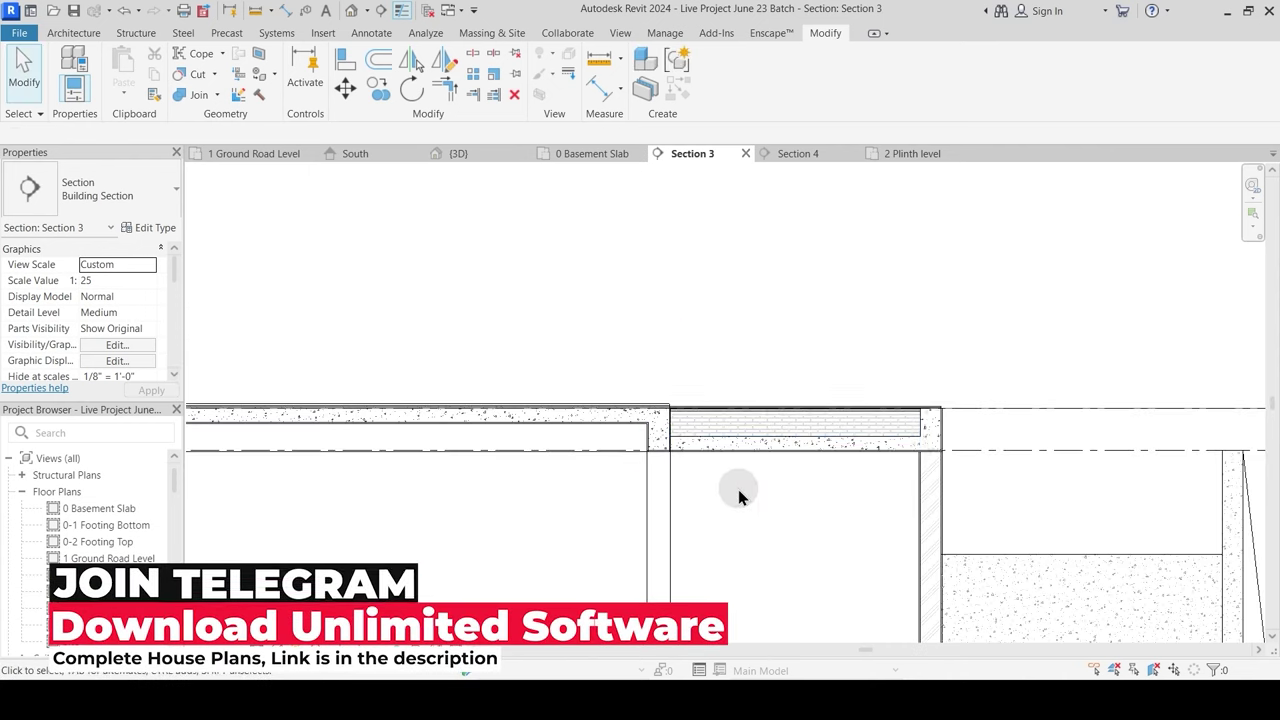
scroll(858, 420, "down", 1)
scroll(634, 449, "down", 4)
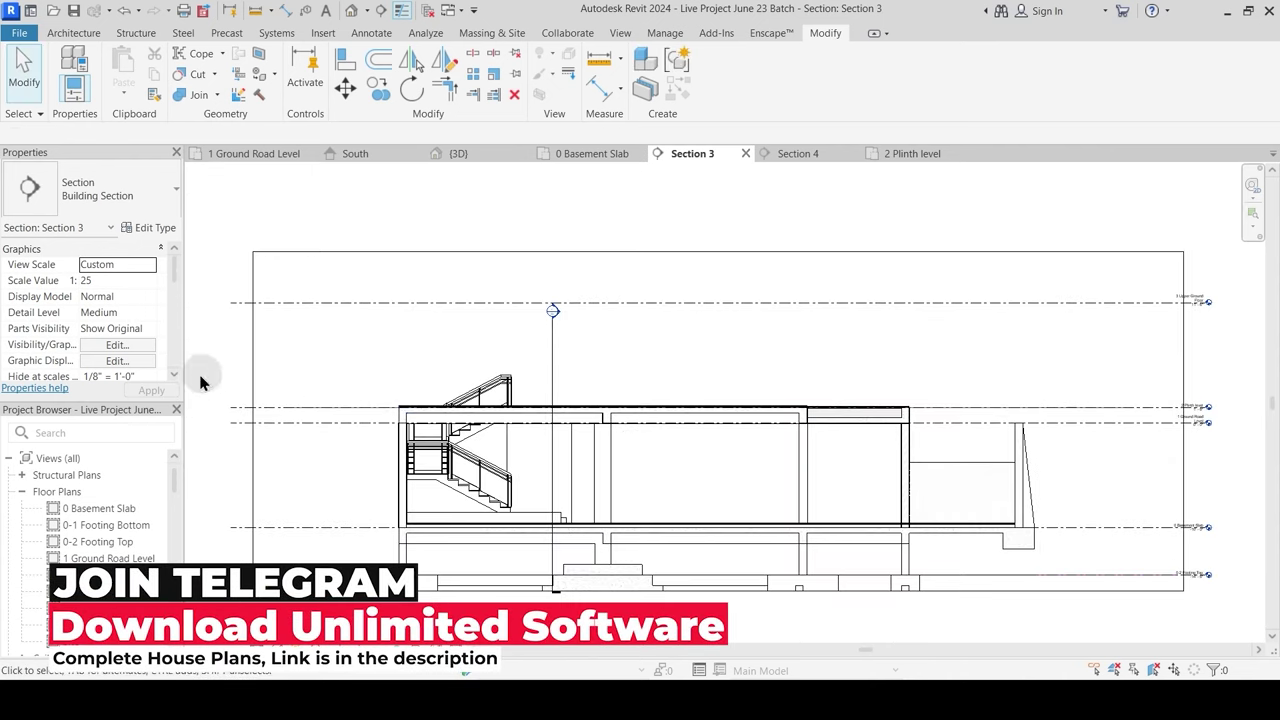
scroll(451, 551, "up", 5)
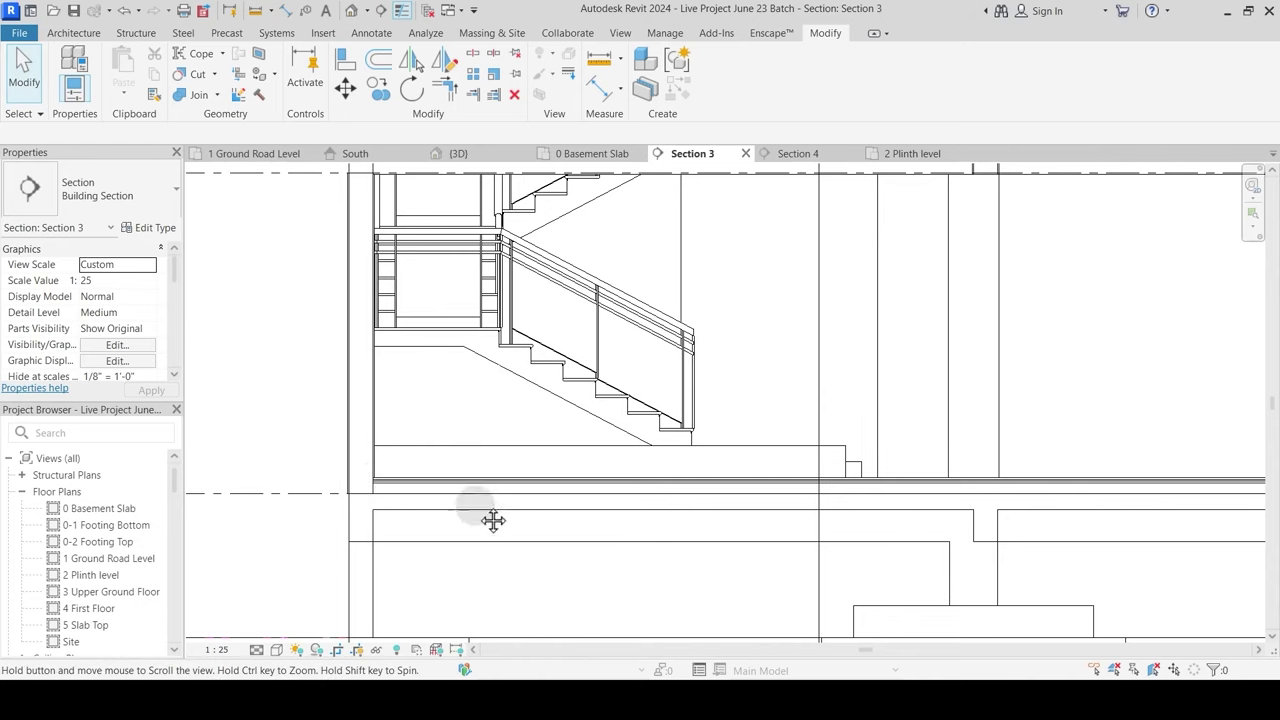
middle_click_drag(826, 476, 822, 495)
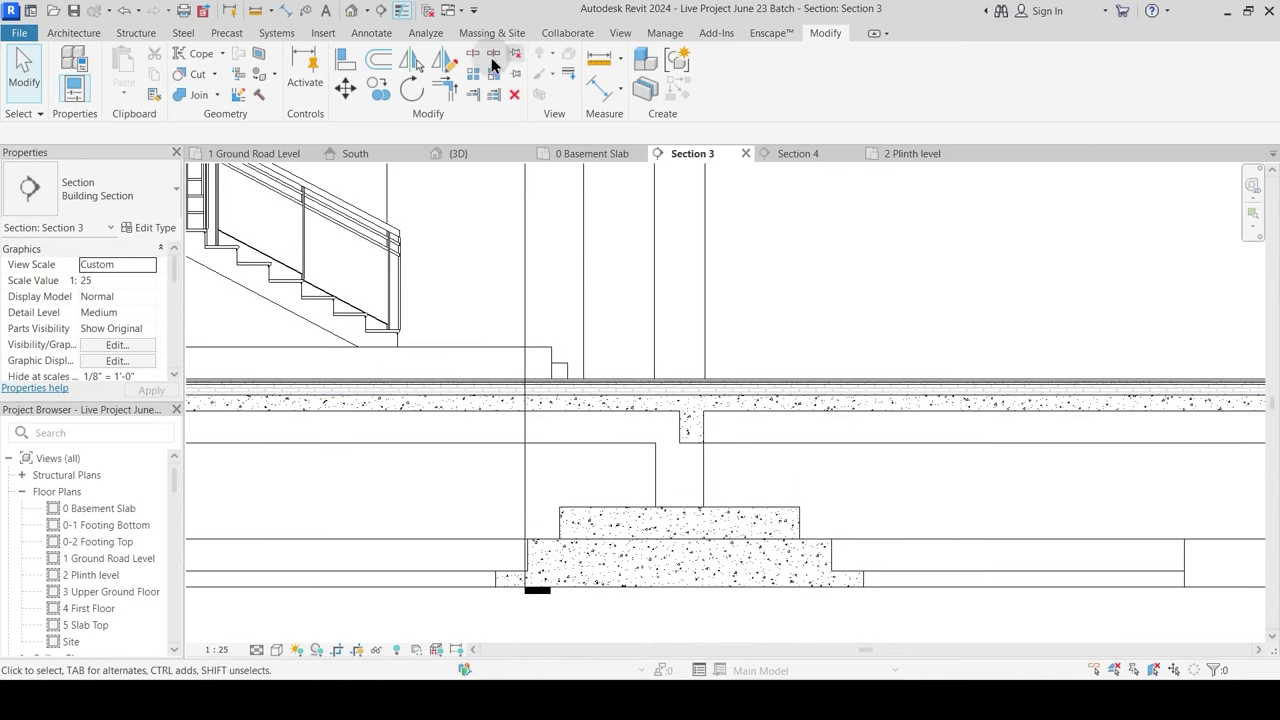
scroll(706, 403, "down", 2)
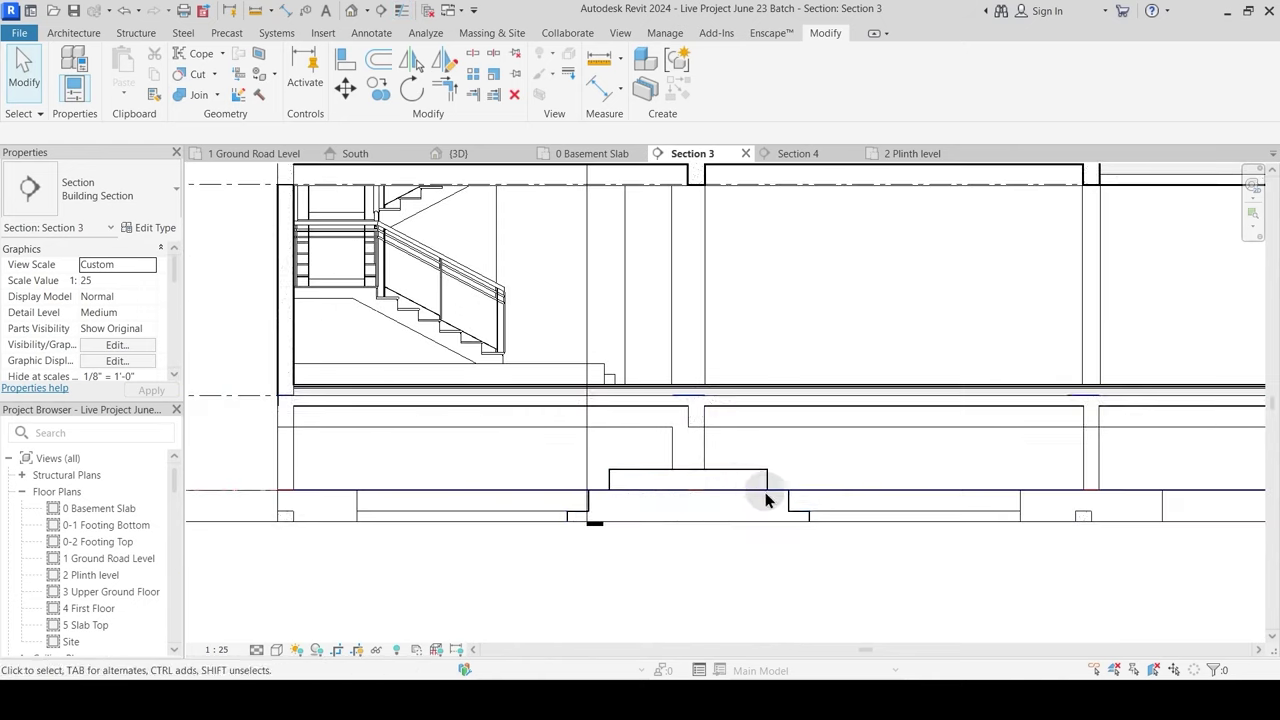
middle_click_drag(930, 510, 672, 505)
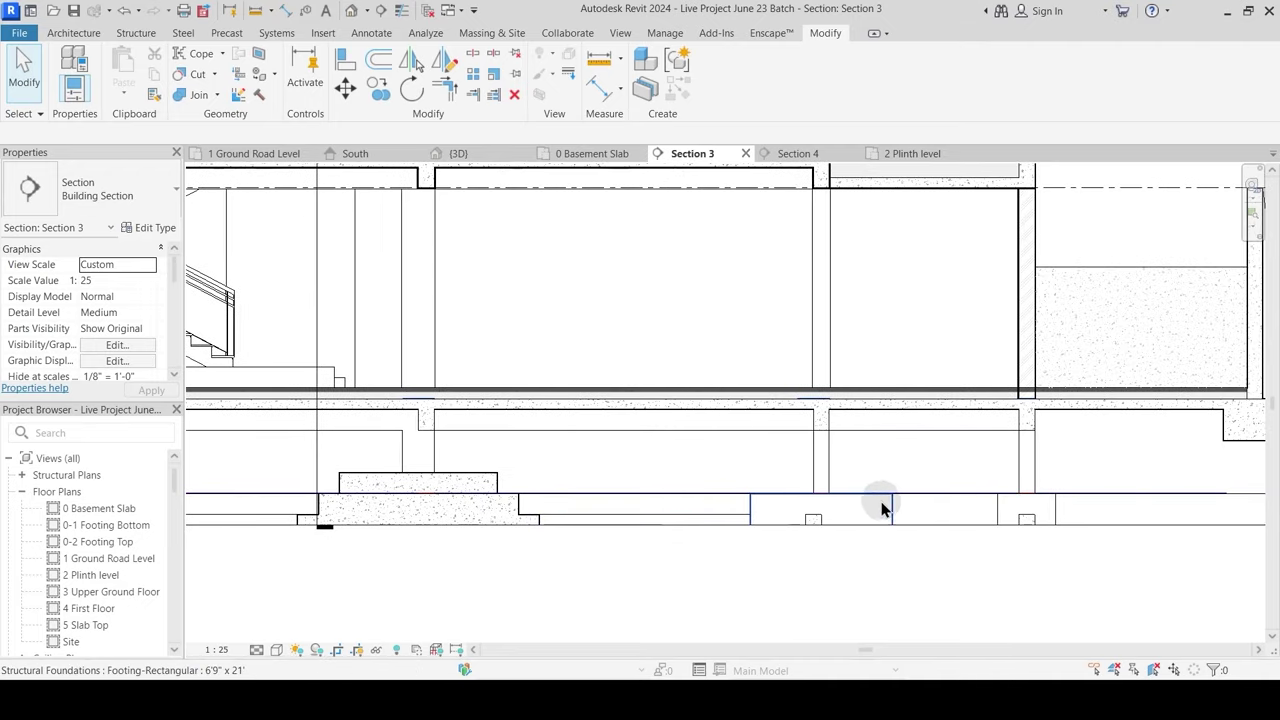
middle_click_drag(882, 508, 752, 466)
scroll(752, 463, "up", 2)
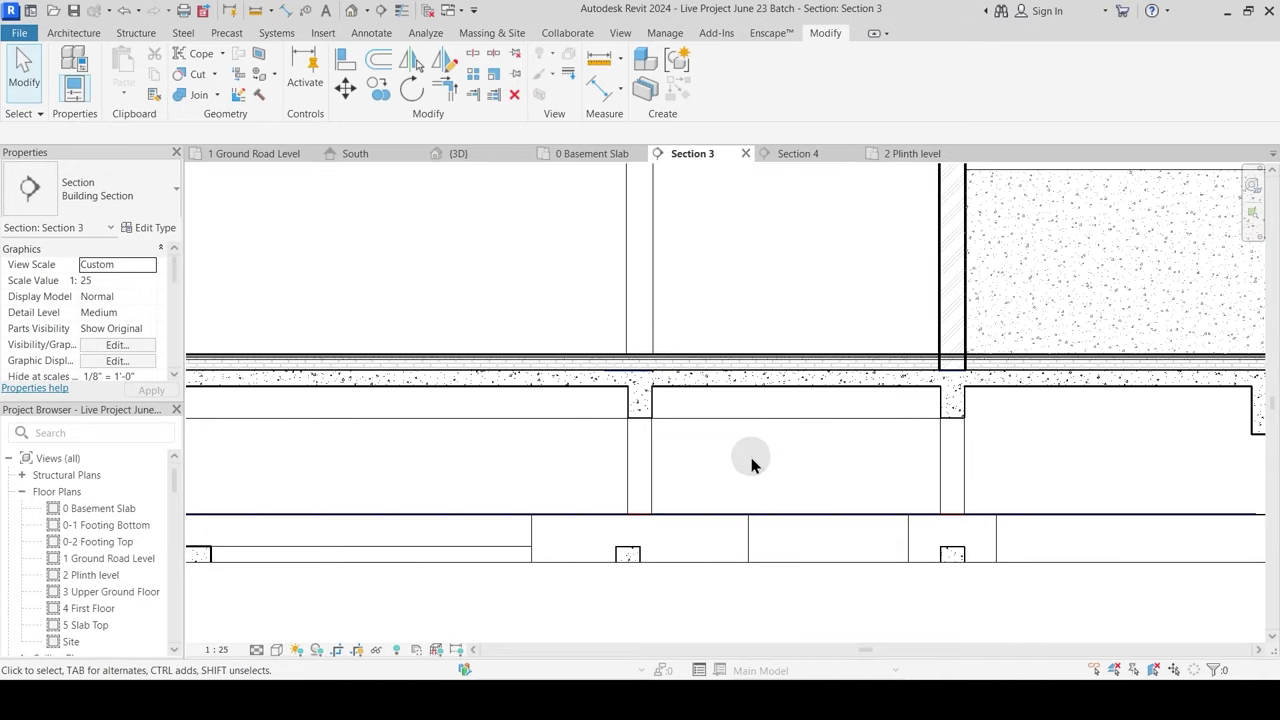
scroll(829, 429, "down", 5)
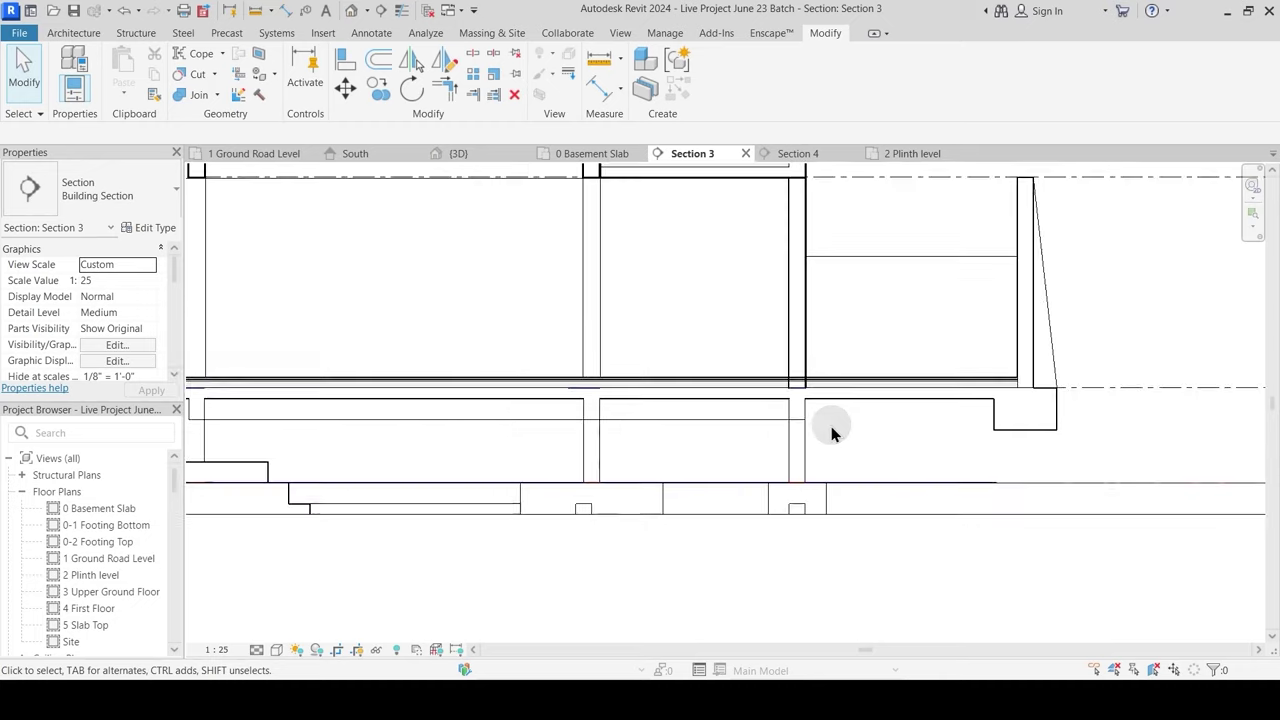
middle_click_drag(586, 451, 818, 446)
scroll(401, 397, "up", 5)
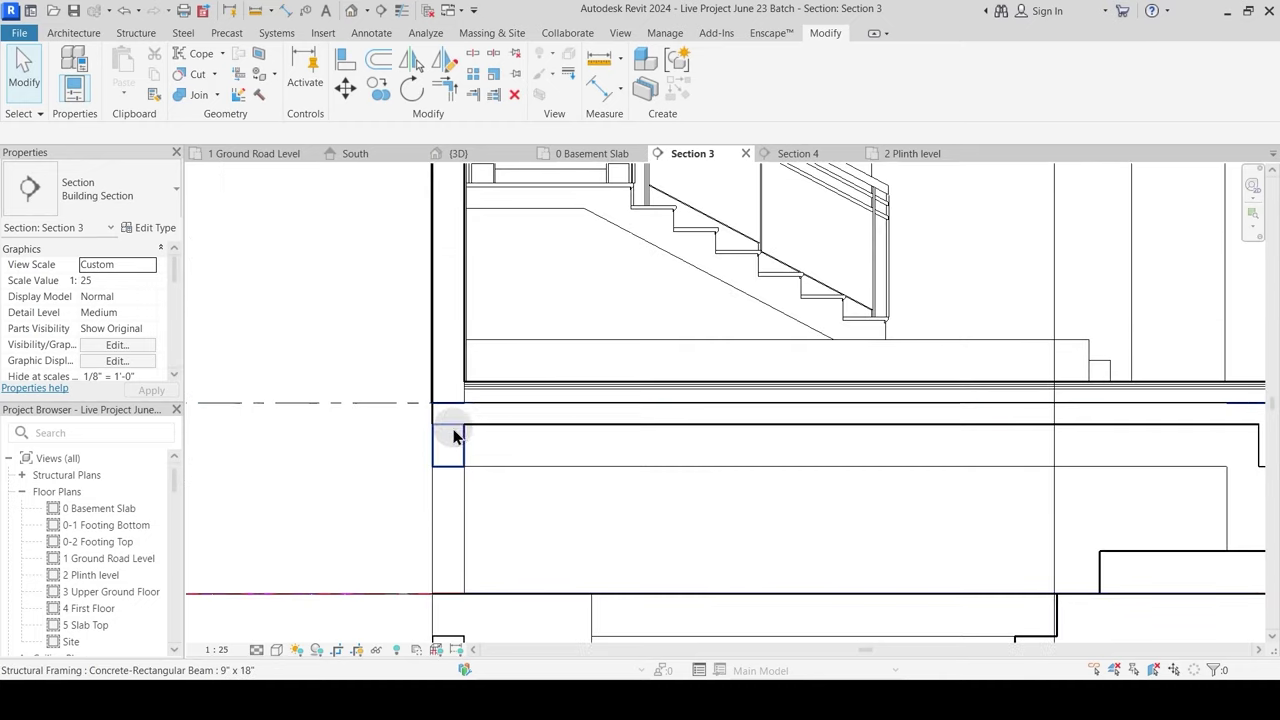
scroll(456, 430, "down", 3)
middle_click_drag(730, 455, 692, 450)
scroll(789, 423, "up", 5)
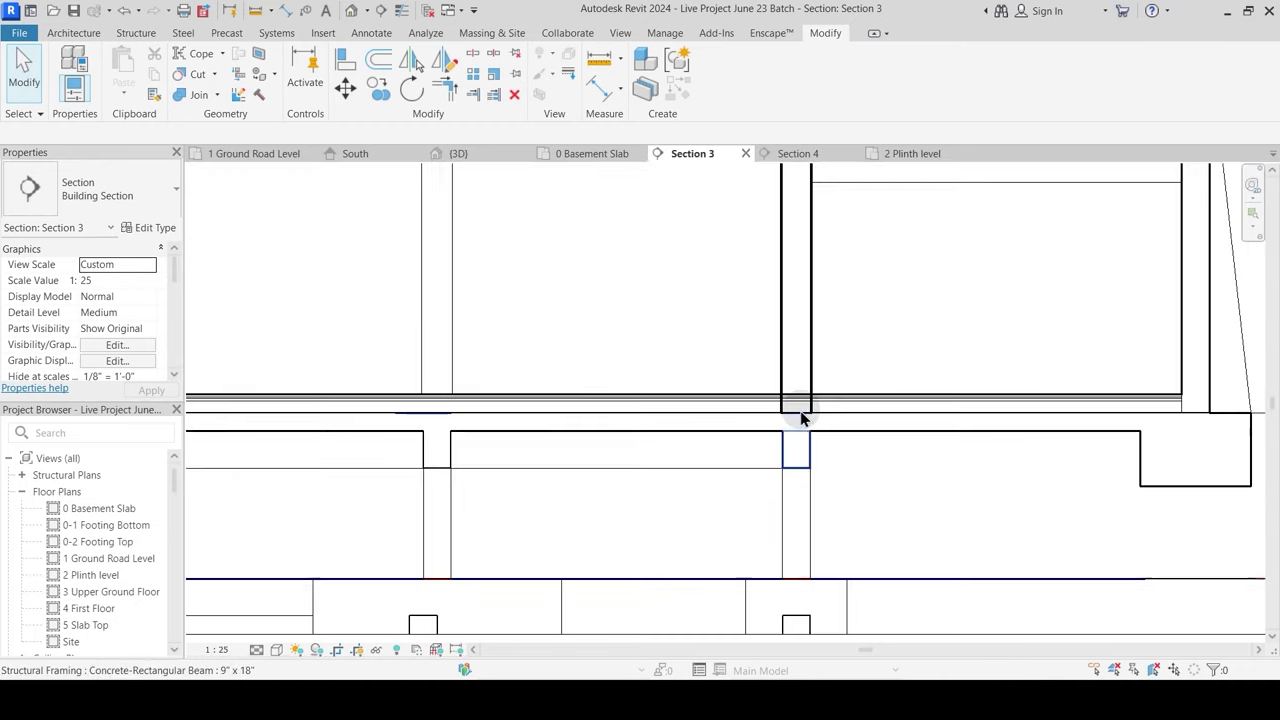
Step: Join the basement slab to the 9" wall and turn on thin lines
left_click(199, 95)
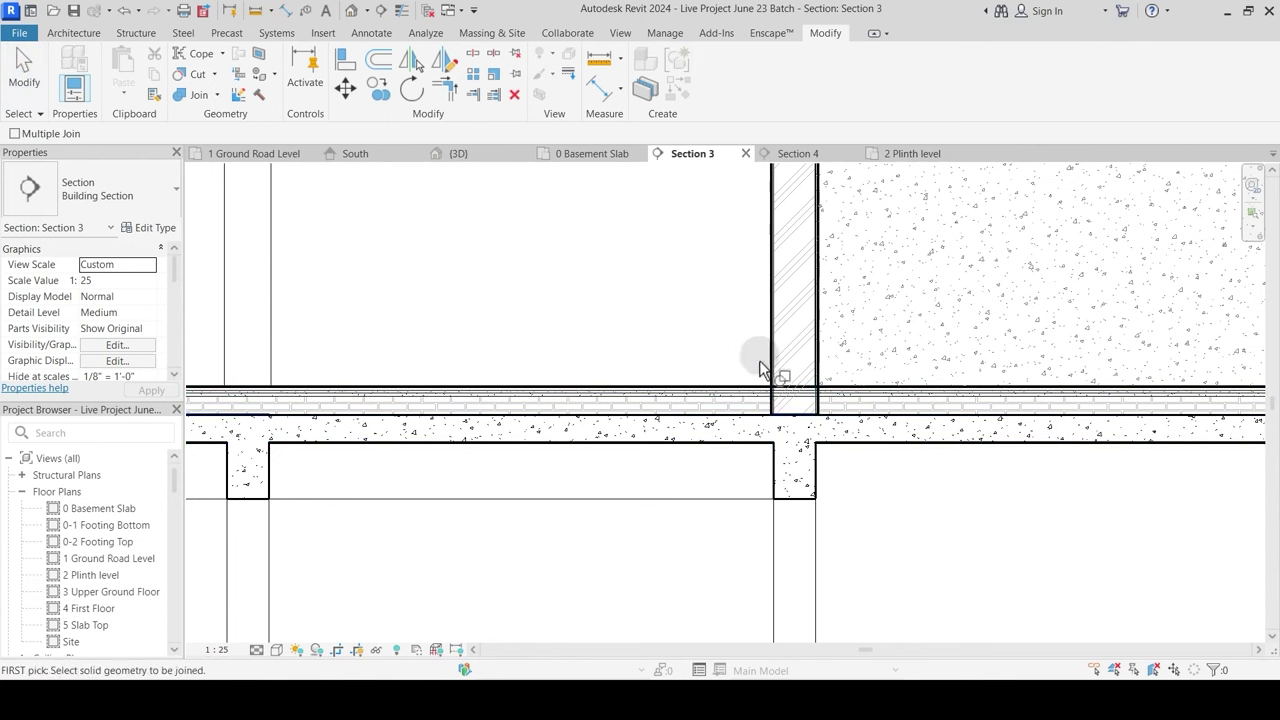
scroll(780, 370, "up", 2)
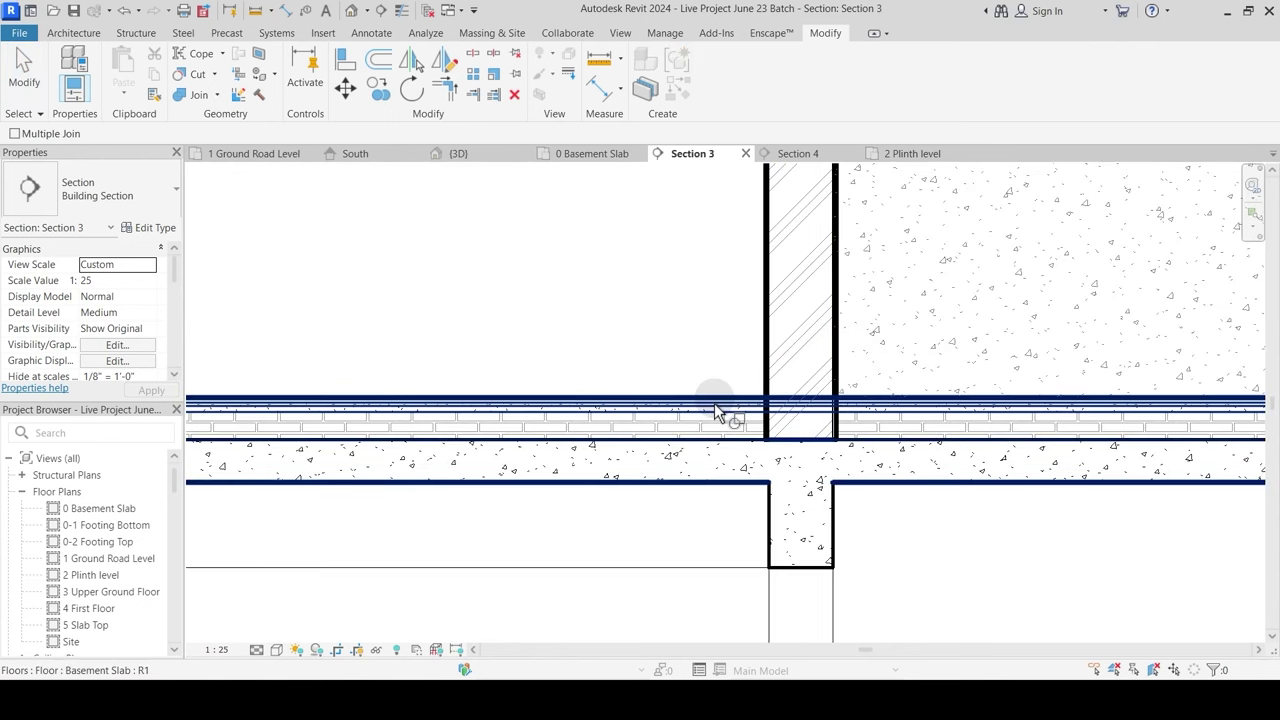
scroll(680, 440, "down", 3)
scroll(666, 449, "up", 2)
left_click(666, 445)
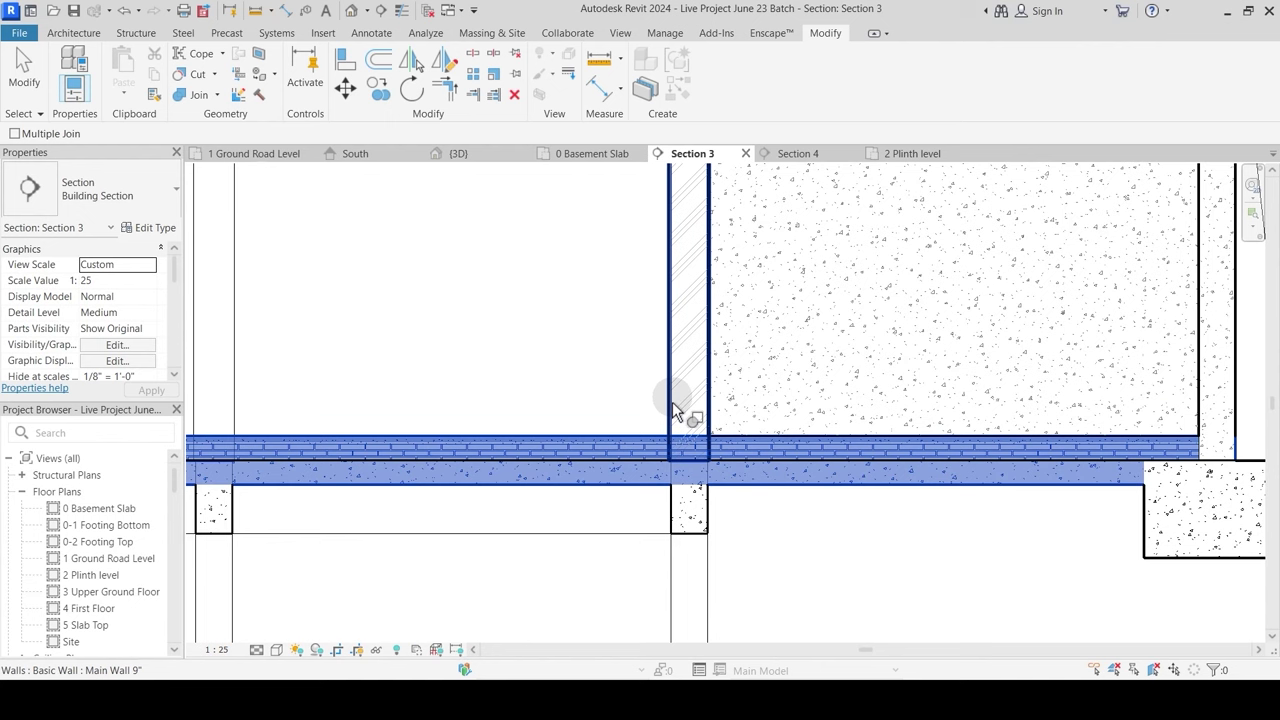
left_click(680, 412)
scroll(680, 472, "up", 3)
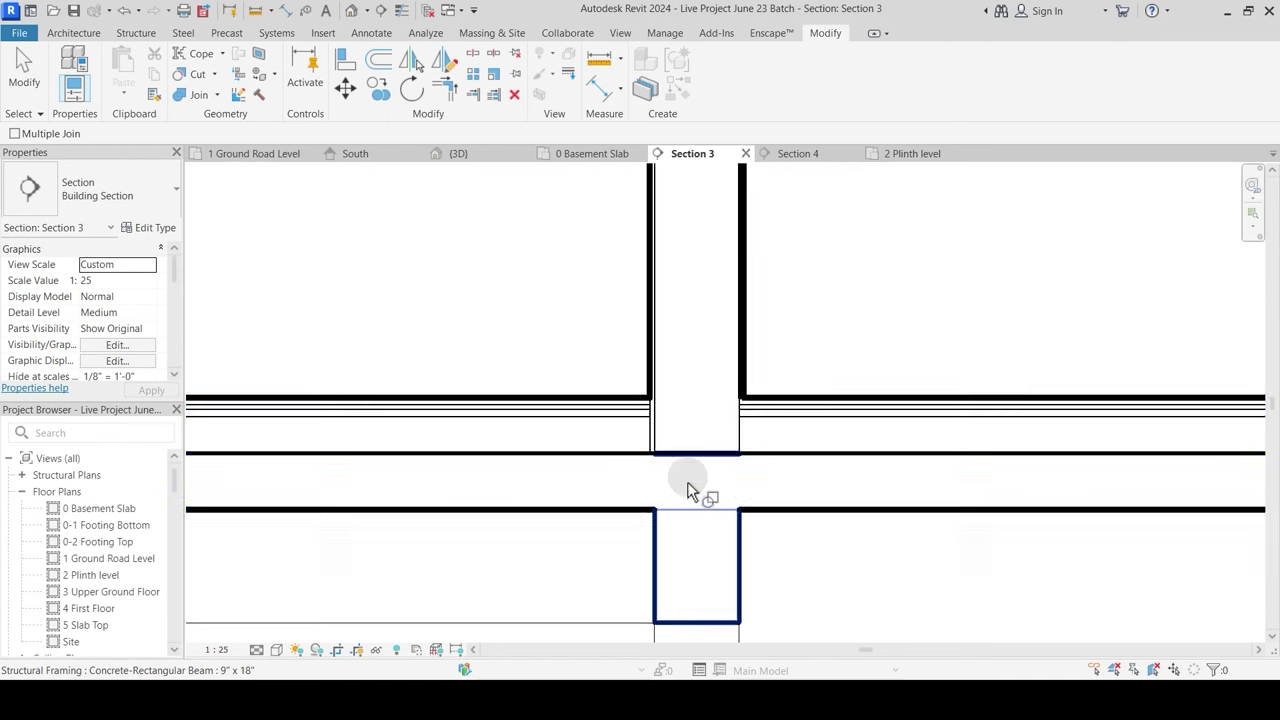
left_click(402, 12)
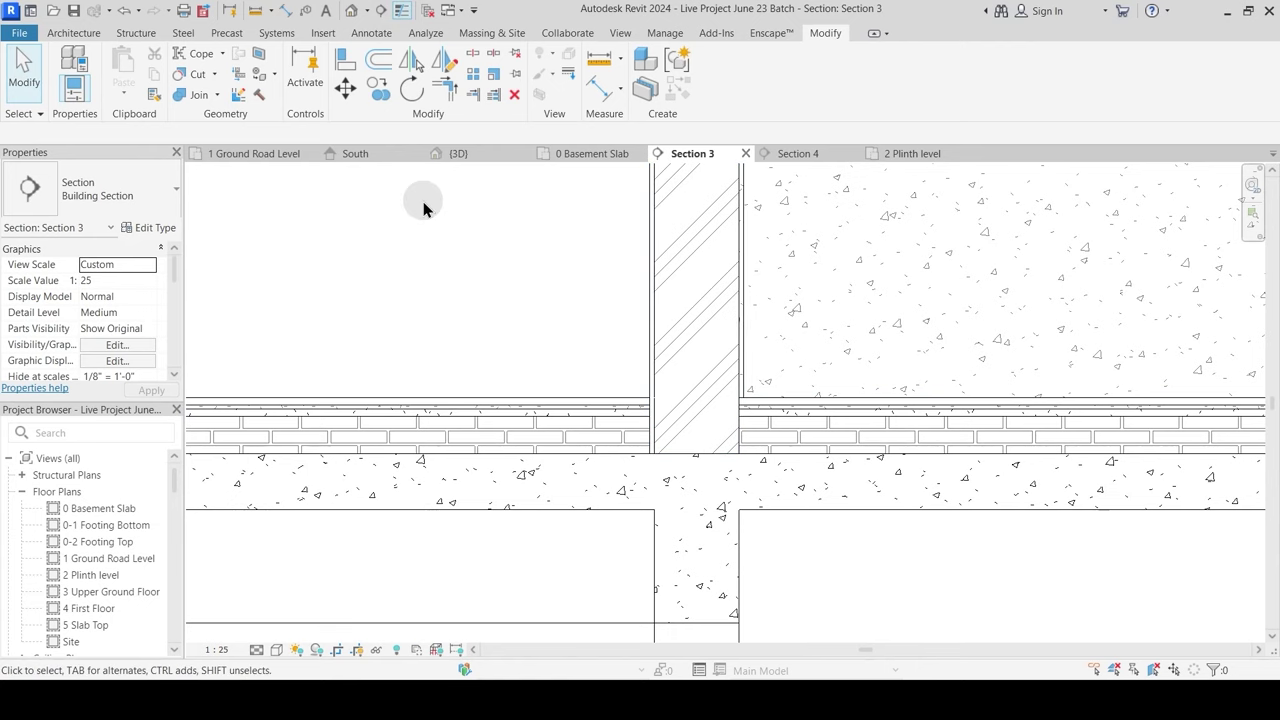
Step: Join the slab again and switch the join order at the wall
left_click(195, 95)
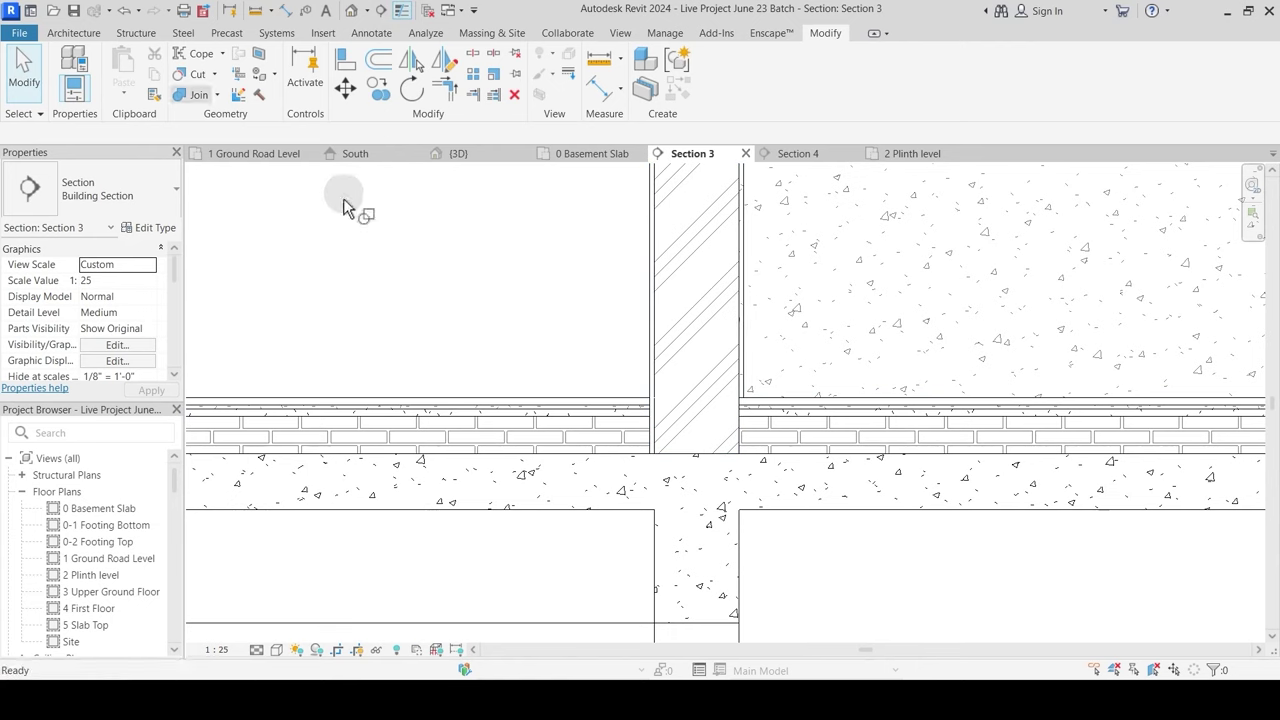
left_click(593, 403)
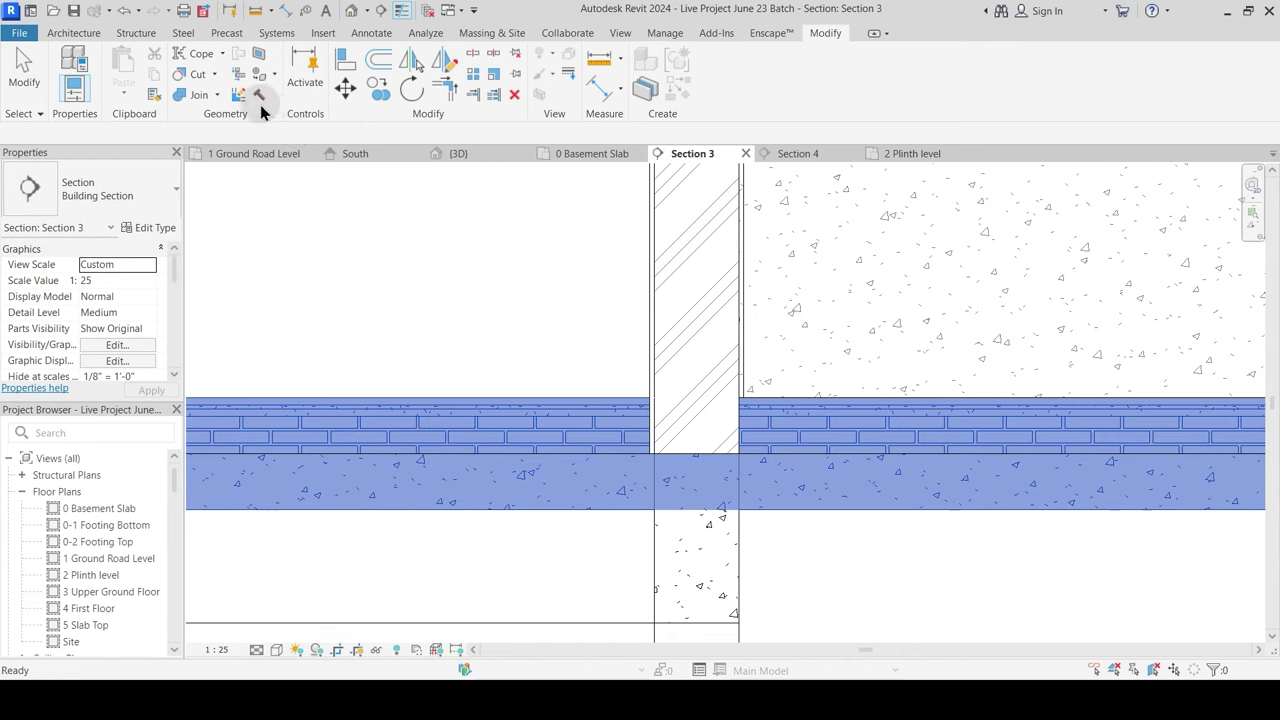
left_click(241, 192)
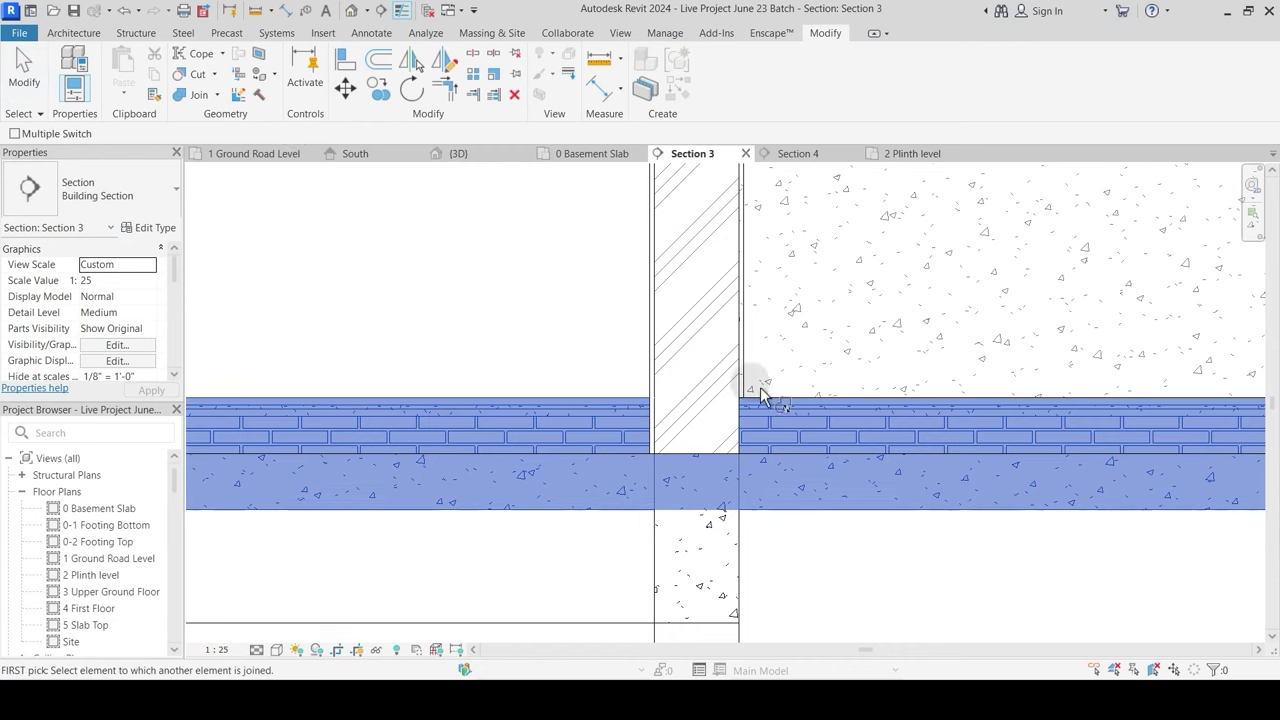
left_click(735, 385)
left_click(615, 400)
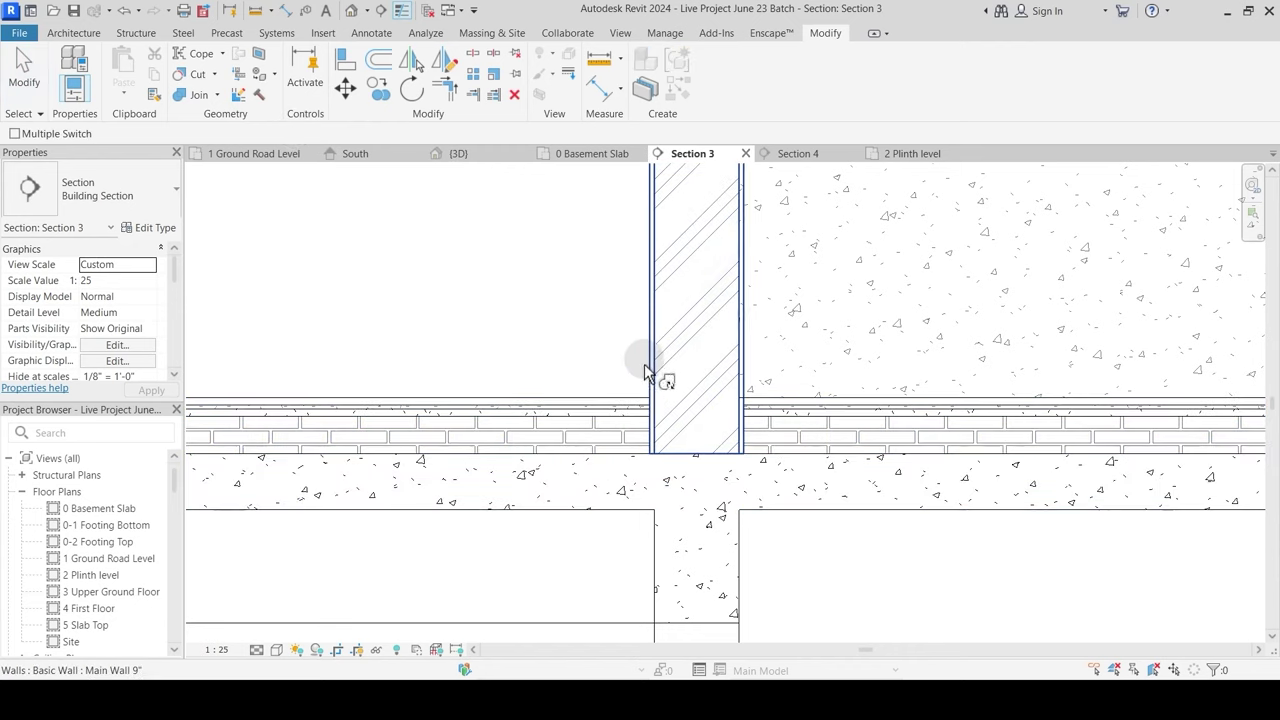
key("Escape")
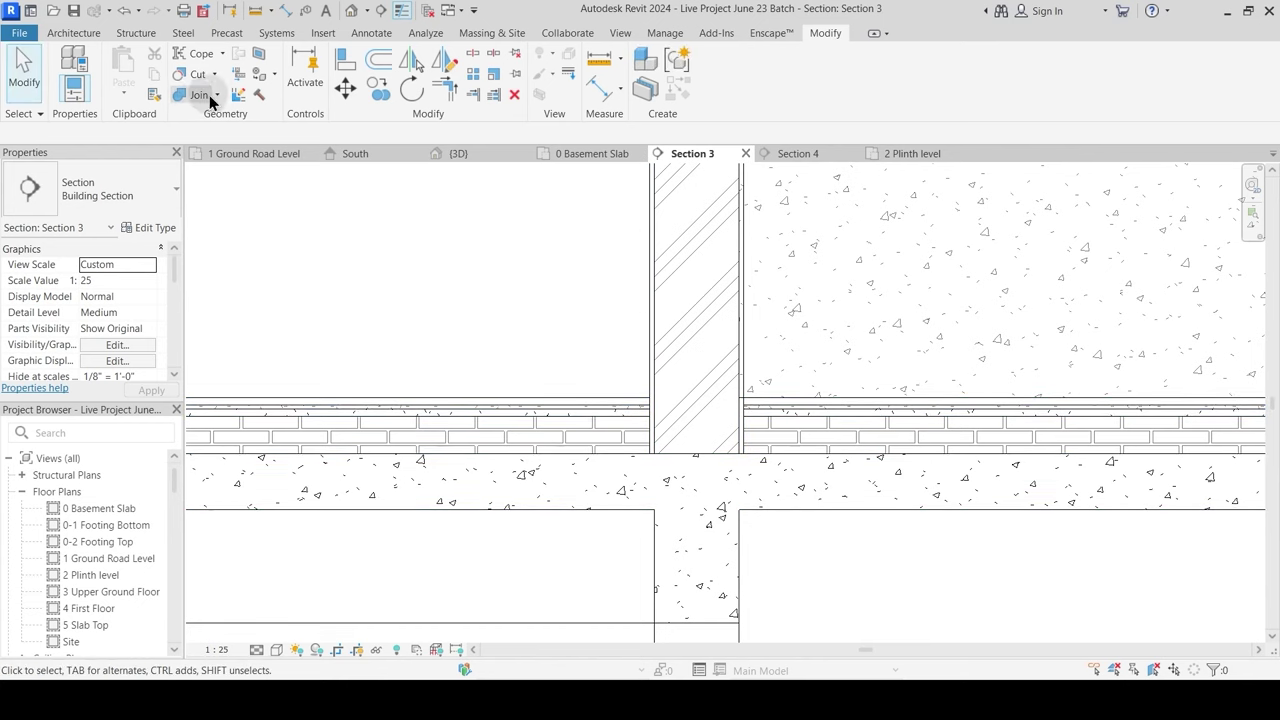
Step: Redo the Join Geometry between the 9" wall and the slab below
left_click(209, 95)
left_click(600, 417)
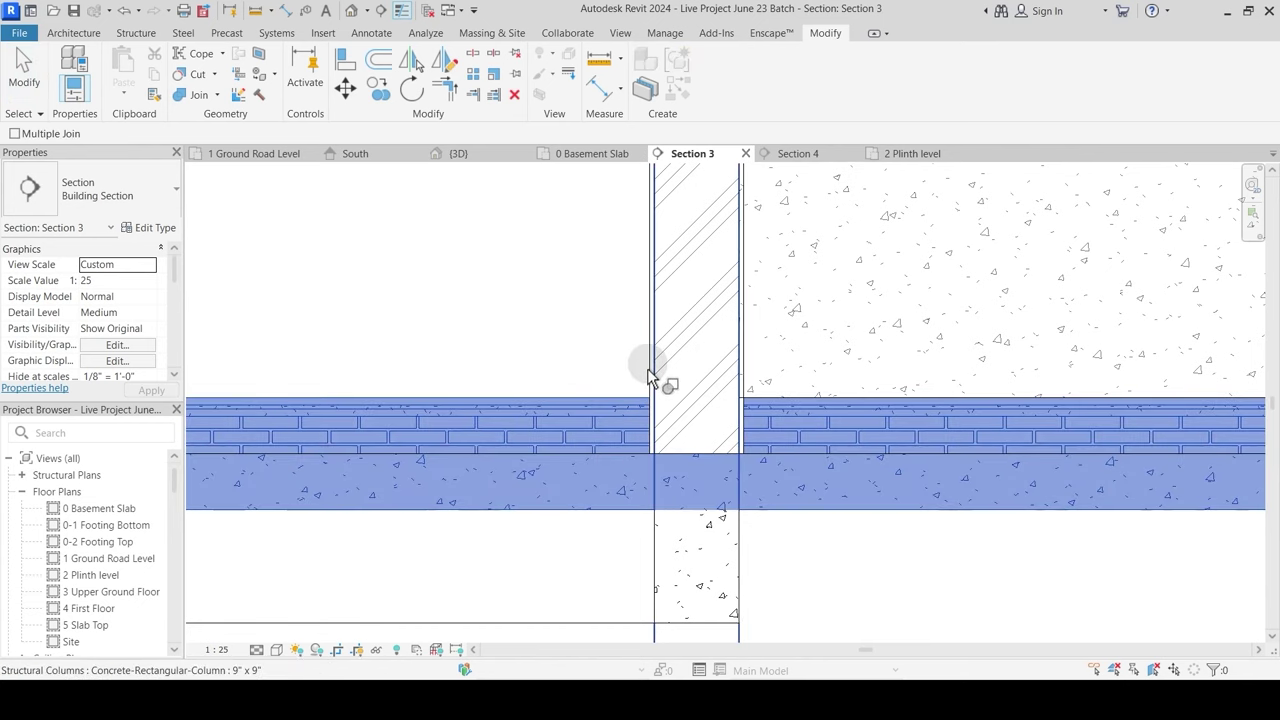
scroll(716, 464, "down", 3)
scroll(716, 464, "down", 1)
key("Escape")
scroll(765, 550, "up", 3)
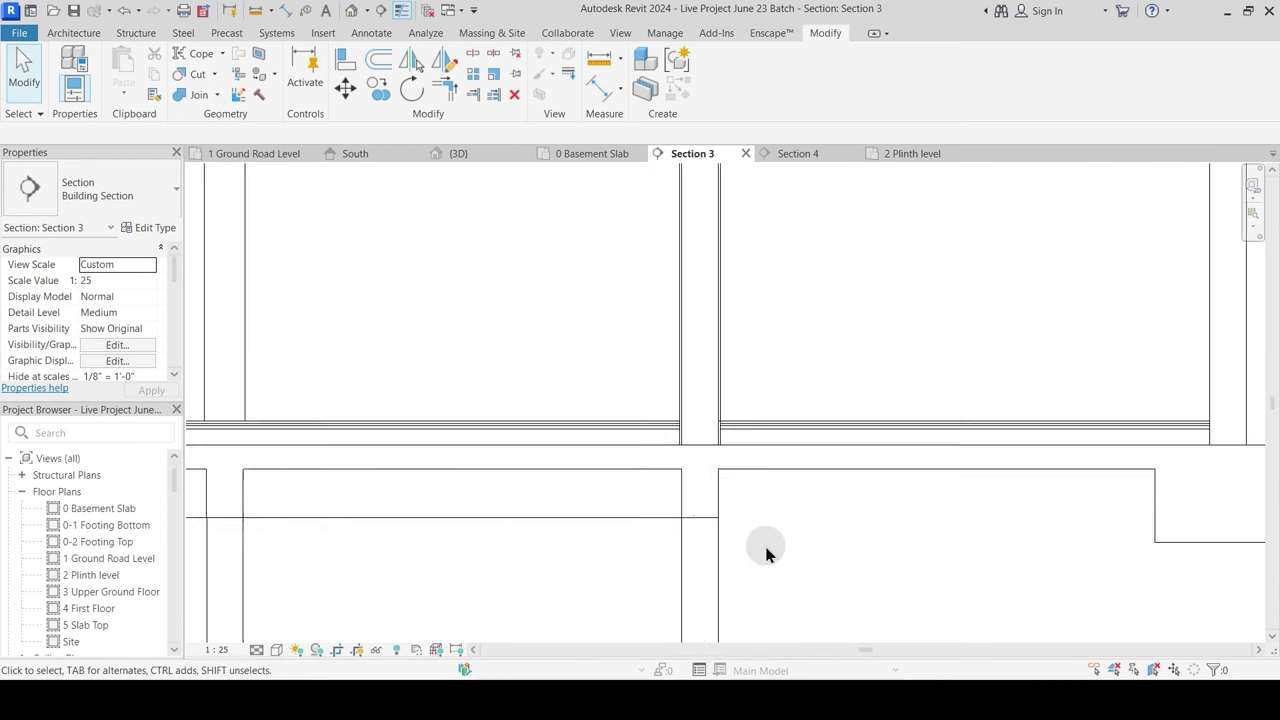
scroll(643, 414, "up", 2)
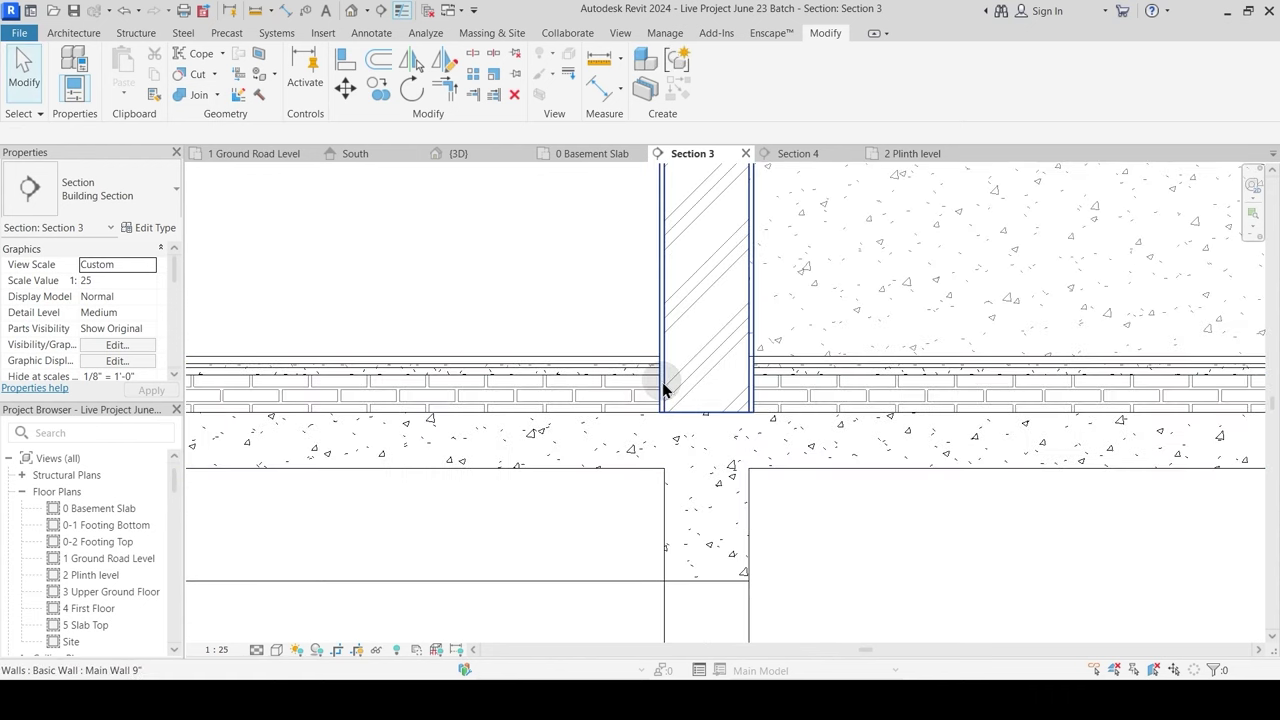
left_click(202, 100)
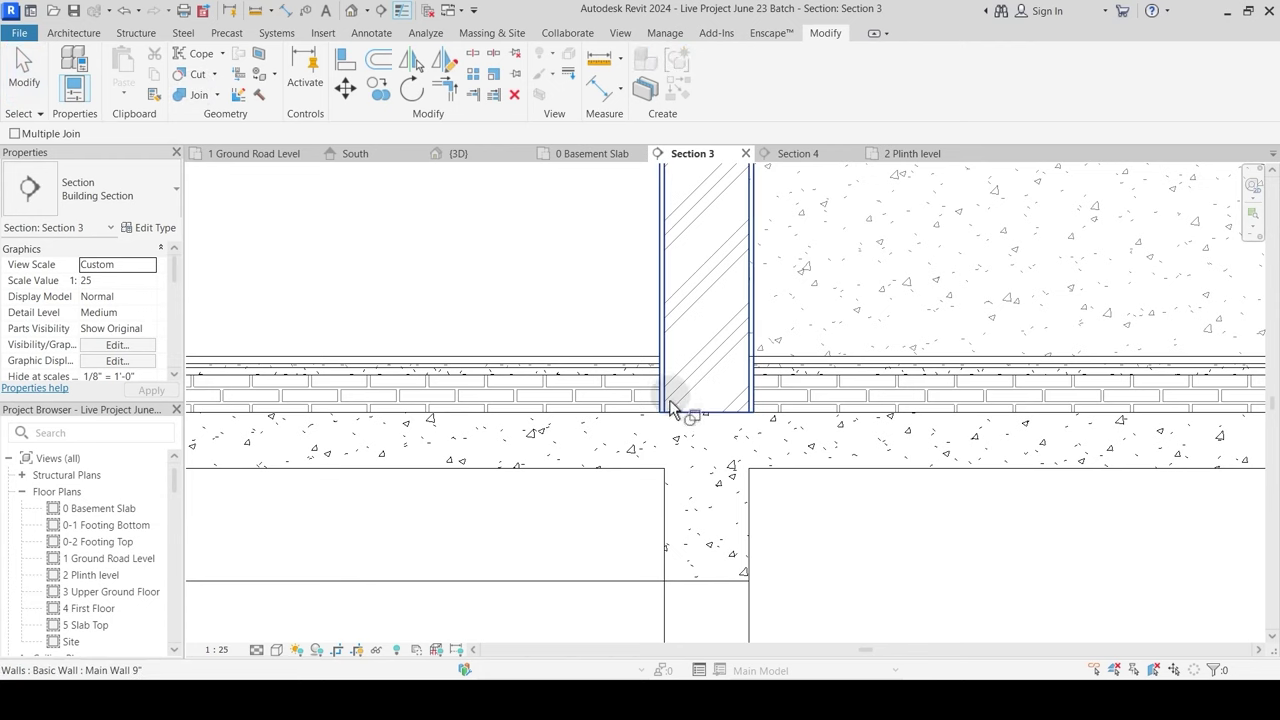
left_click(667, 402)
left_click(641, 378)
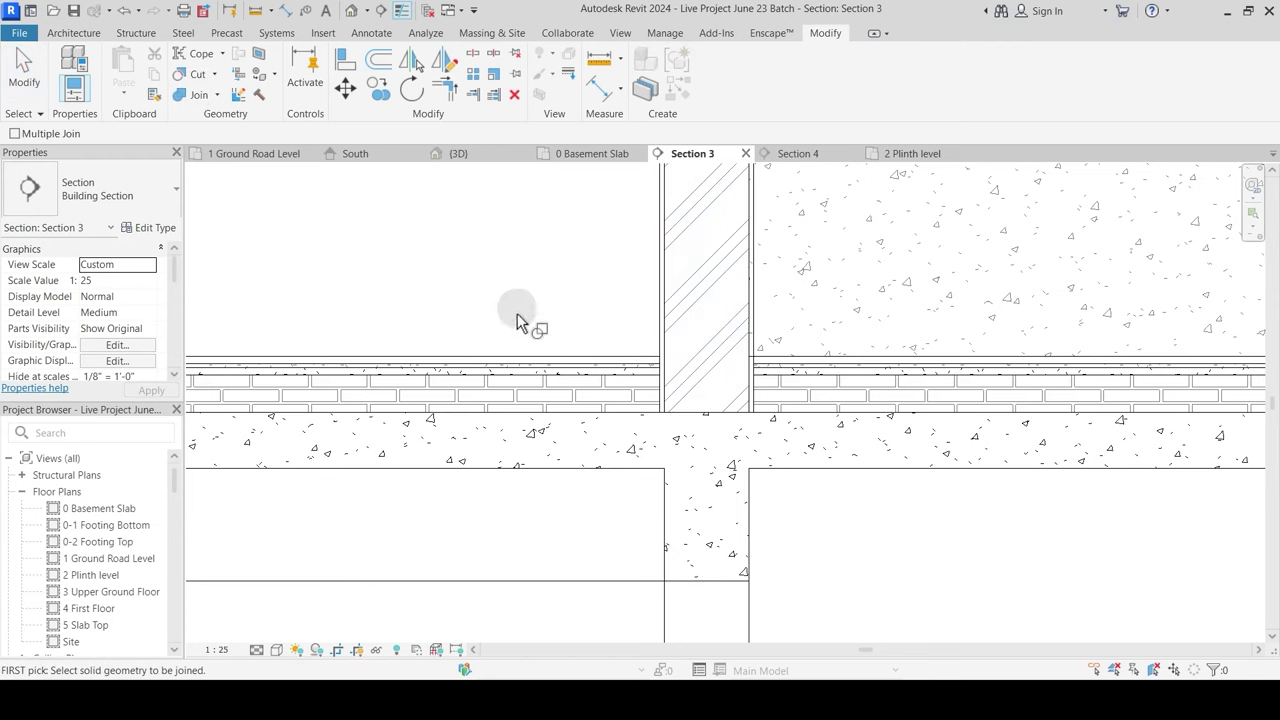
Step: Switch Join Order so the wall cuts through the slab, then zoom out to the full section
left_click(220, 96)
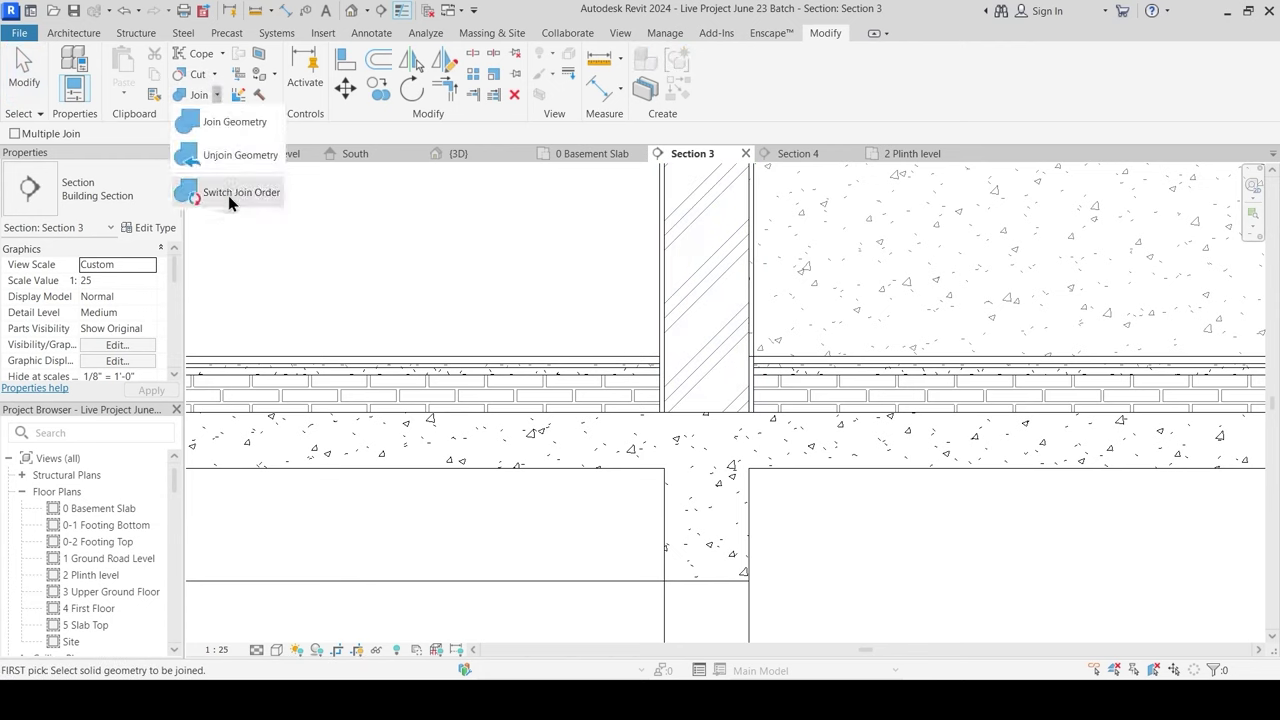
left_click(232, 192)
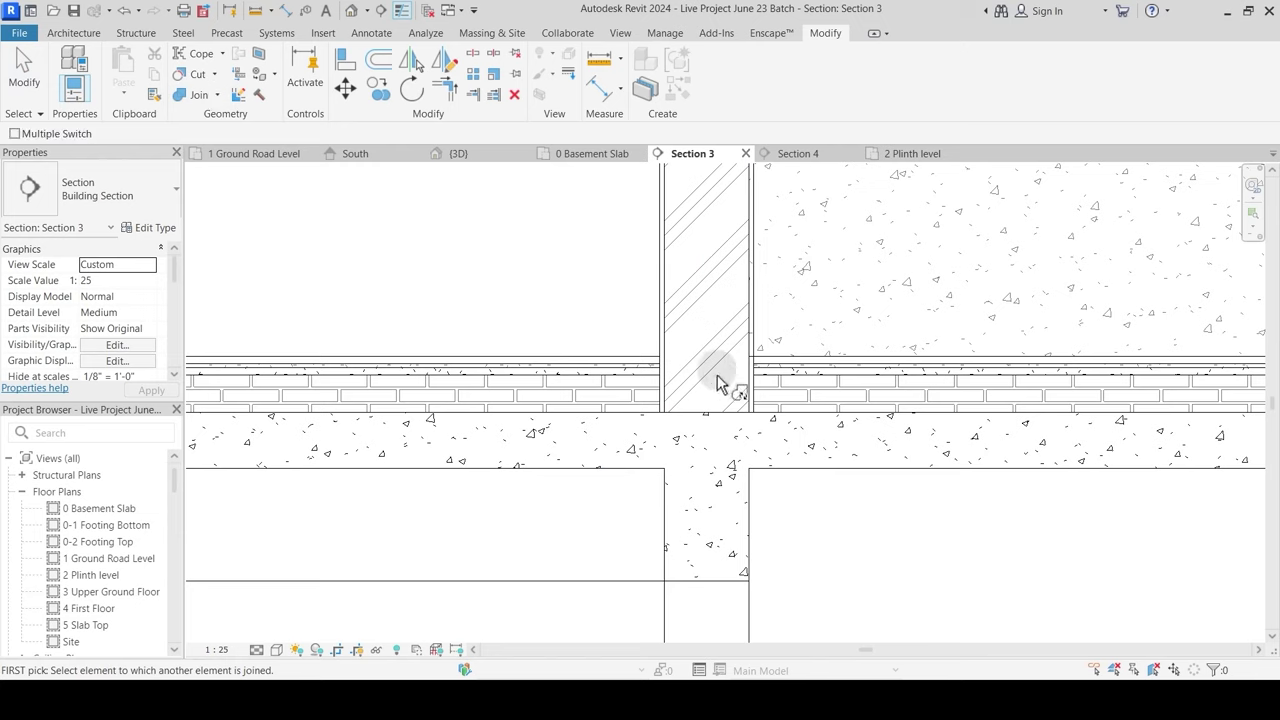
left_click(659, 341)
left_click(644, 406)
key("Escape")
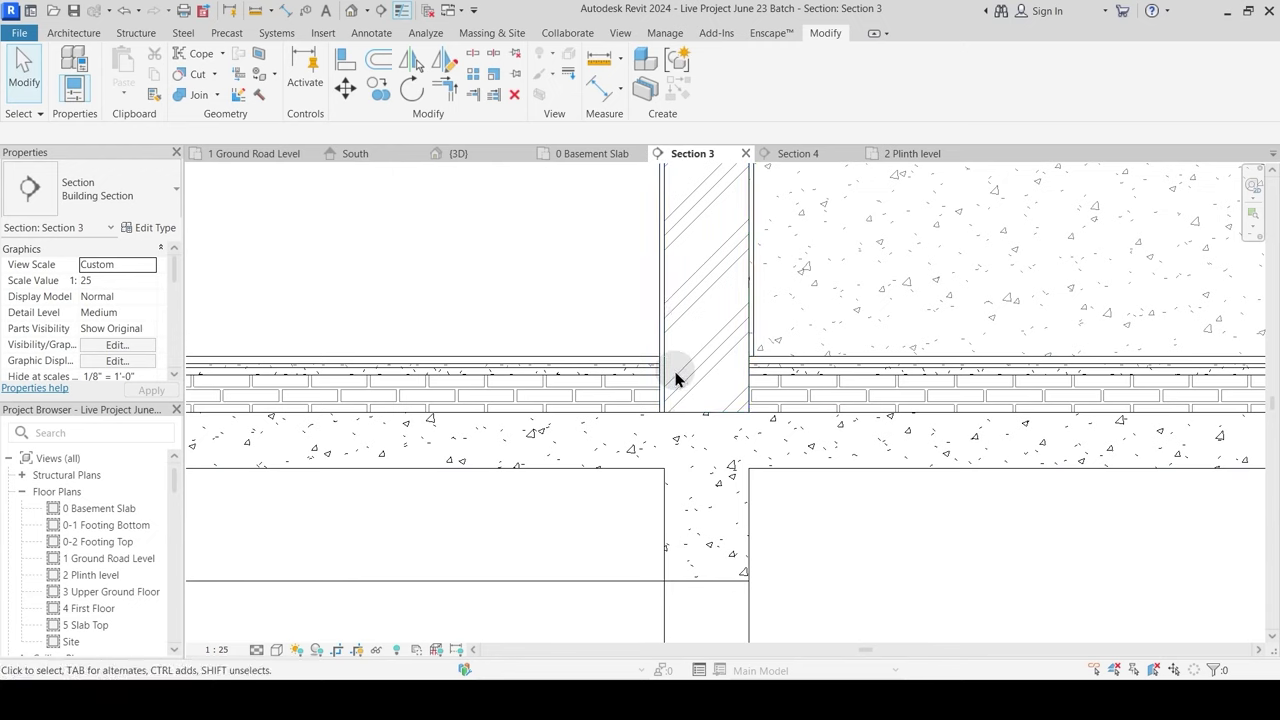
scroll(677, 371, "down", 5)
scroll(737, 486, "down", 3)
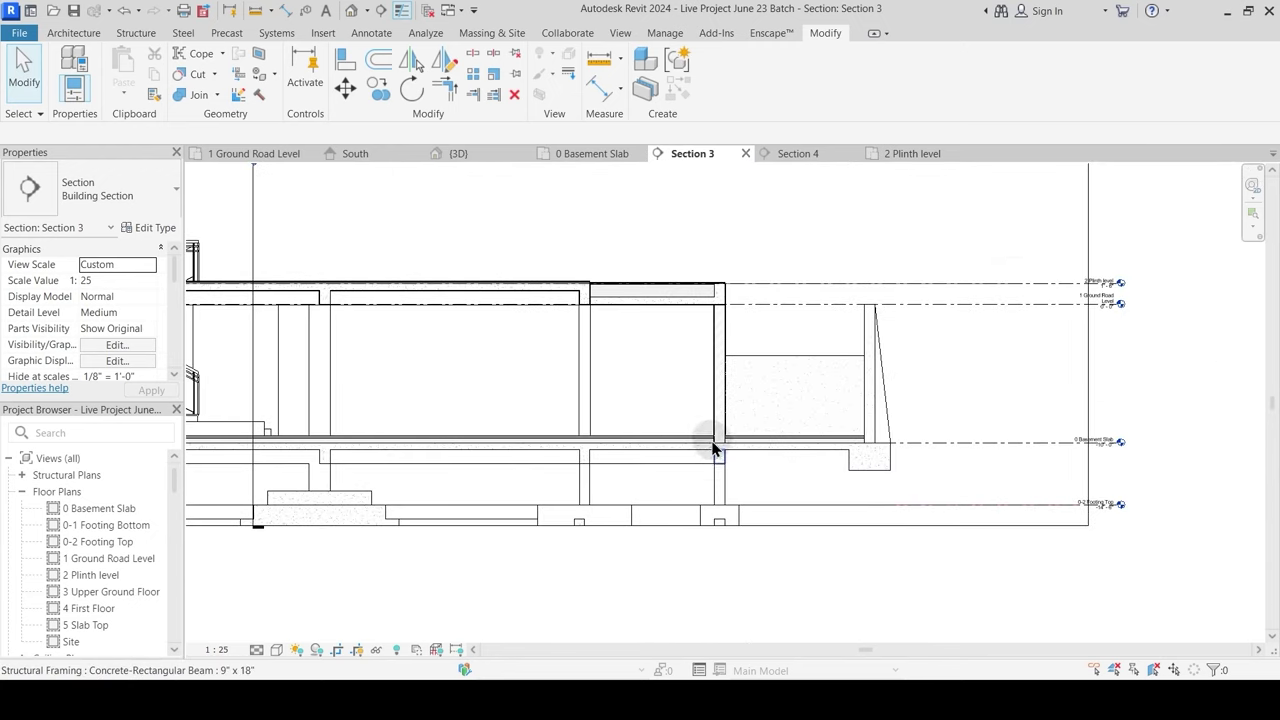
Step: In the {3D} view, temporarily hide the linked Ground Plinth level DWG
scroll(700, 460, "down", 5)
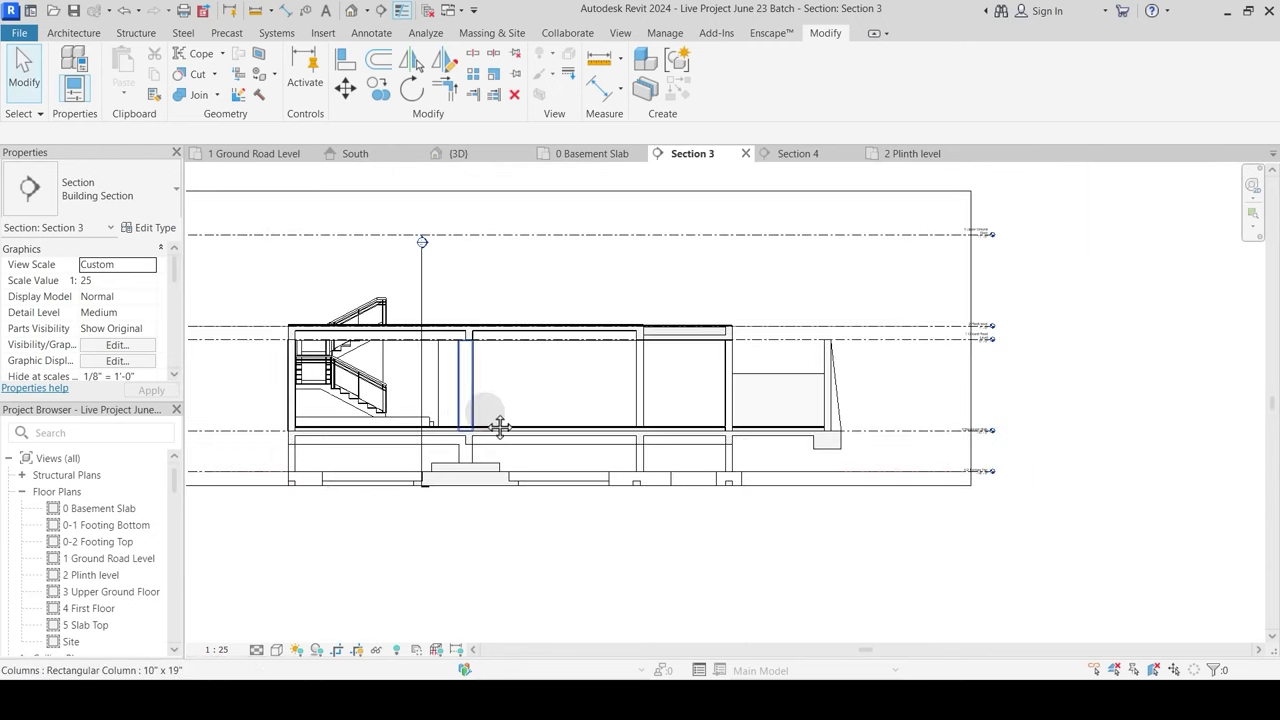
left_click(487, 152)
middle_click_drag(630, 388, 592, 412, "shift")
scroll(456, 425, "up", 2)
scroll(457, 427, "down", 5)
middle_click_drag(457, 427, 594, 406, "shift")
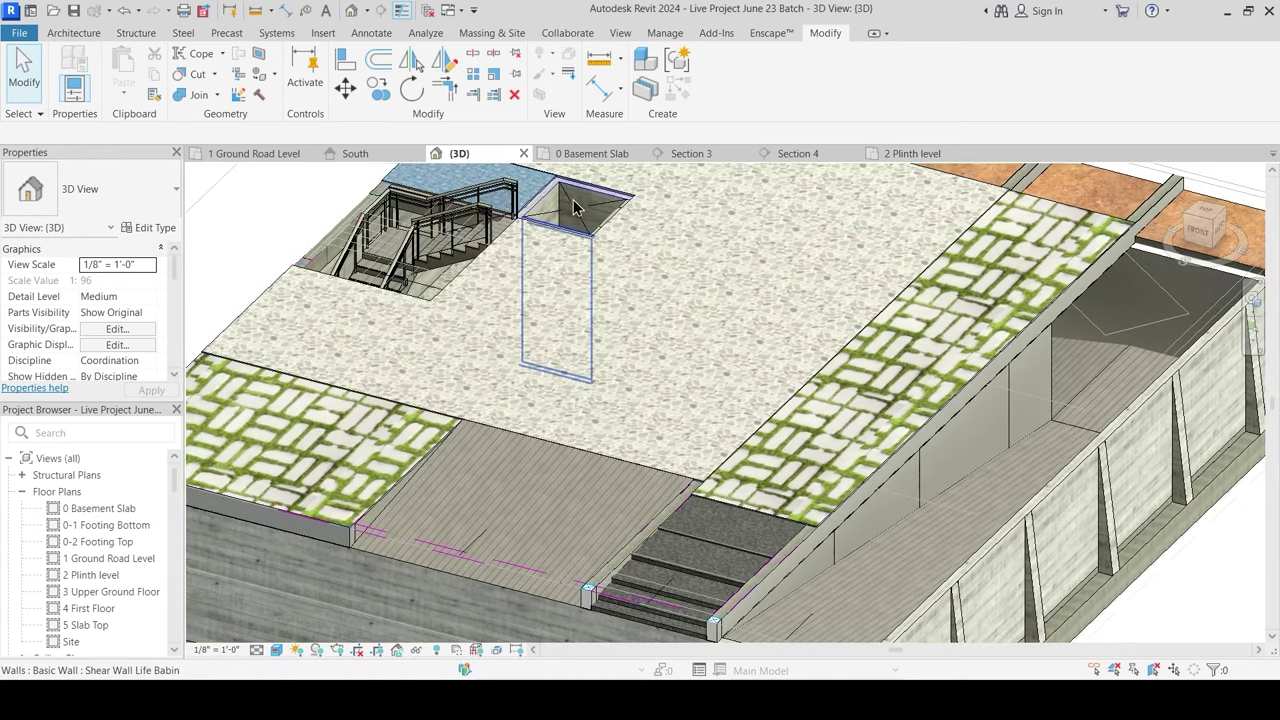
scroll(616, 291, "down", 3)
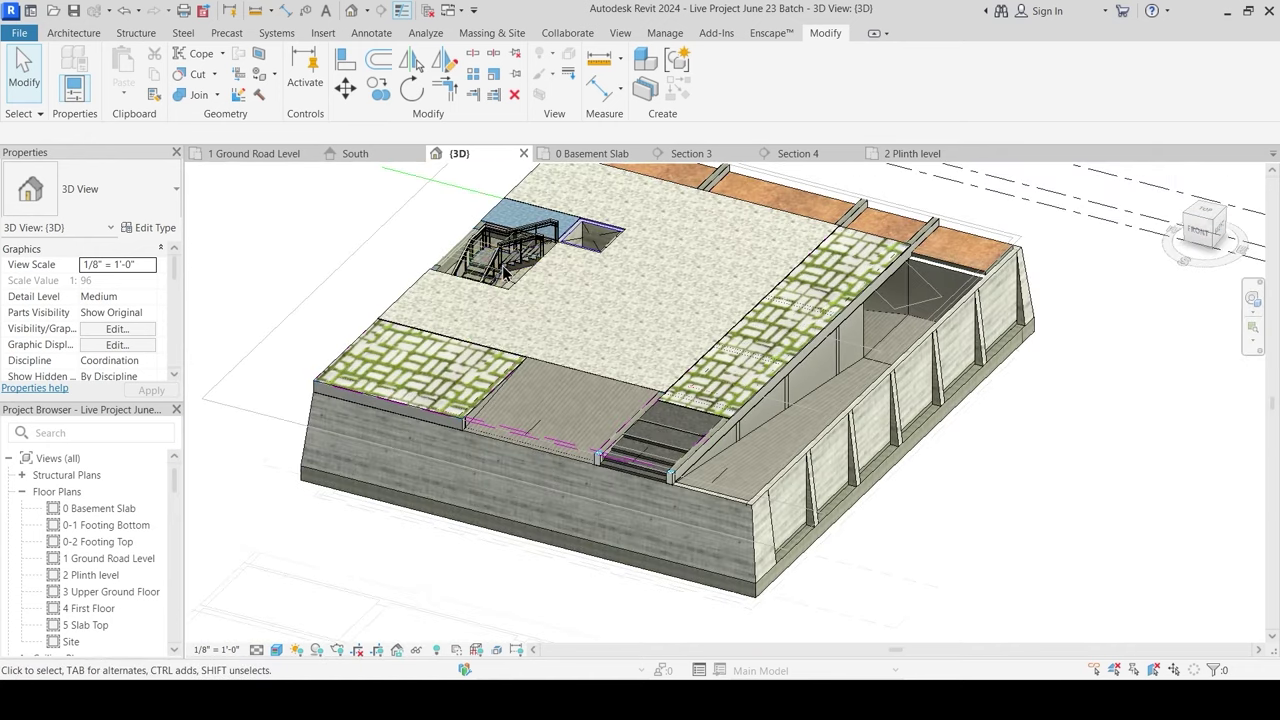
middle_click_drag(505, 301, 580, 350, "shift")
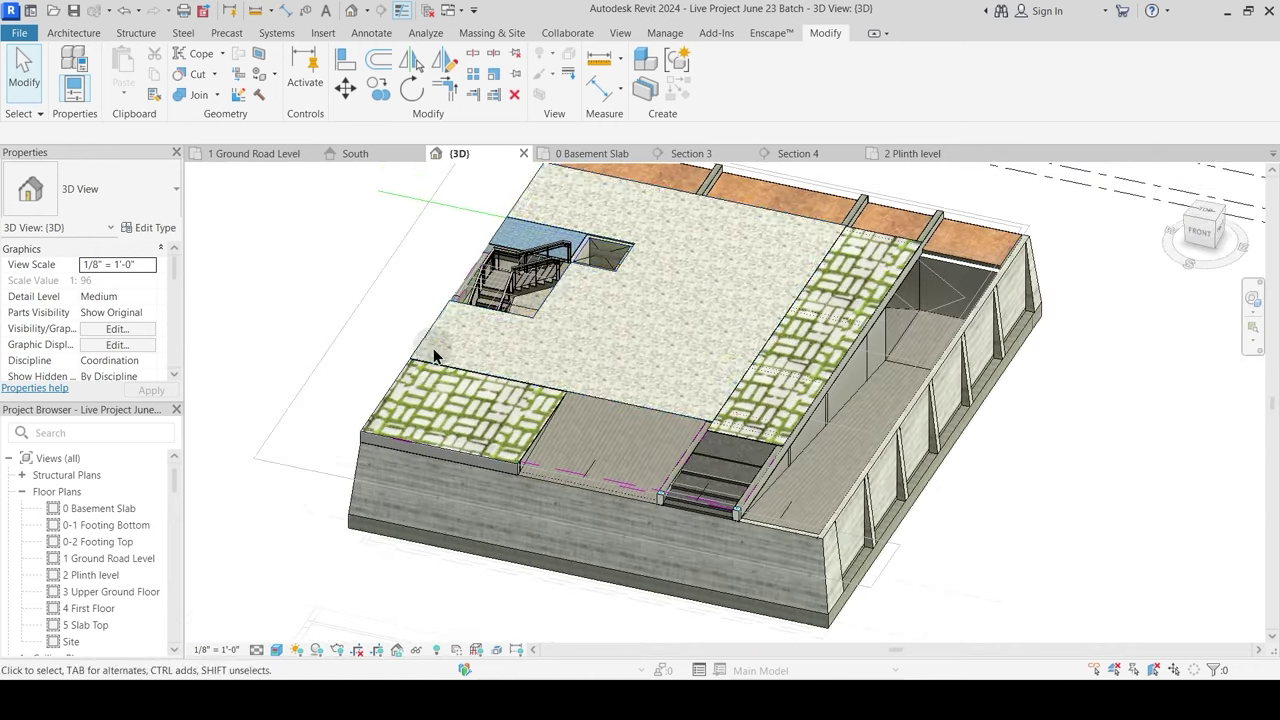
left_click(325, 373)
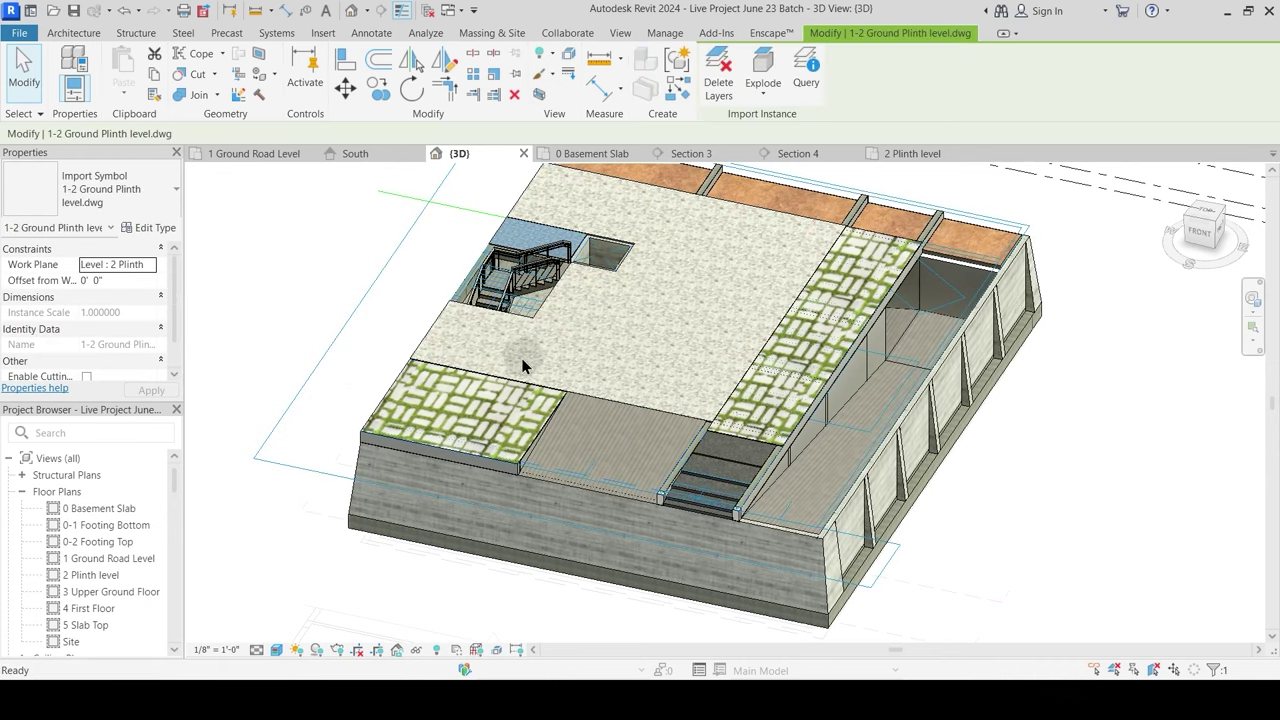
key("h")
key("h")
Step: Drag the Section 3 line further down on 1 Ground Road Level and open Section 3
middle_click_drag(521, 376, 712, 384, "shift")
middle_click_drag(889, 354, 697, 389)
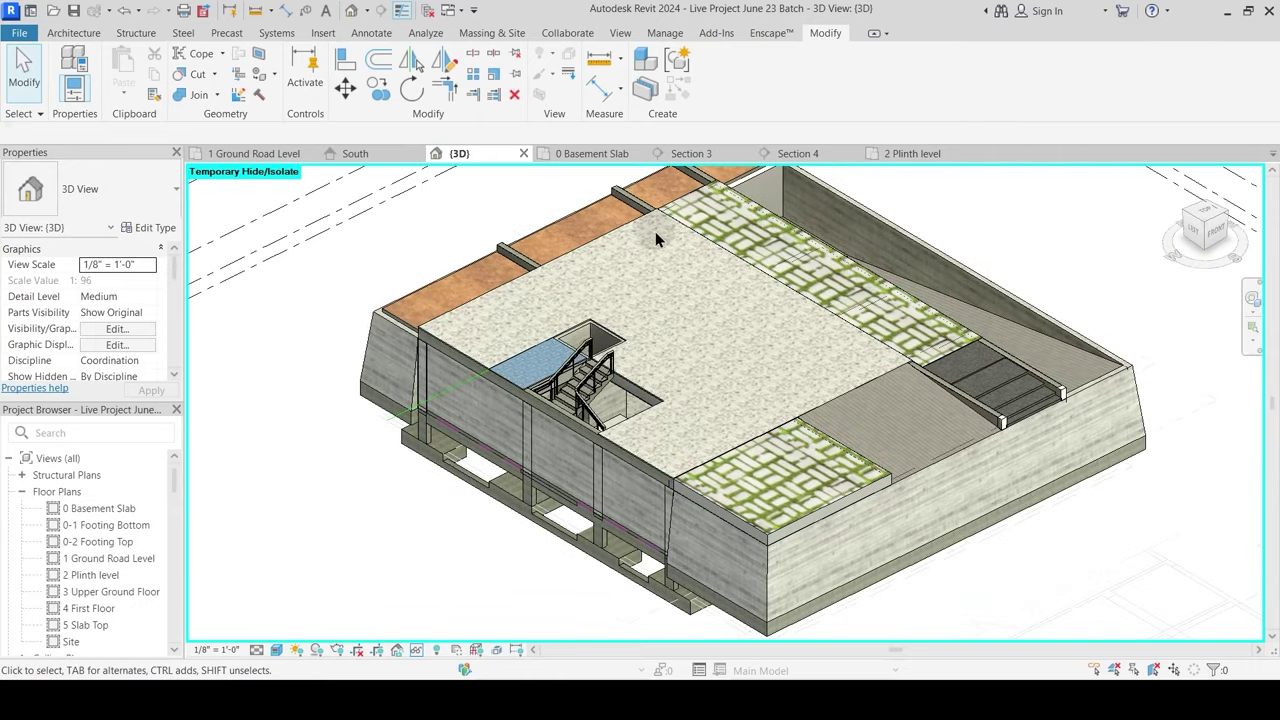
scroll(757, 398, "down", 3)
left_click(254, 153)
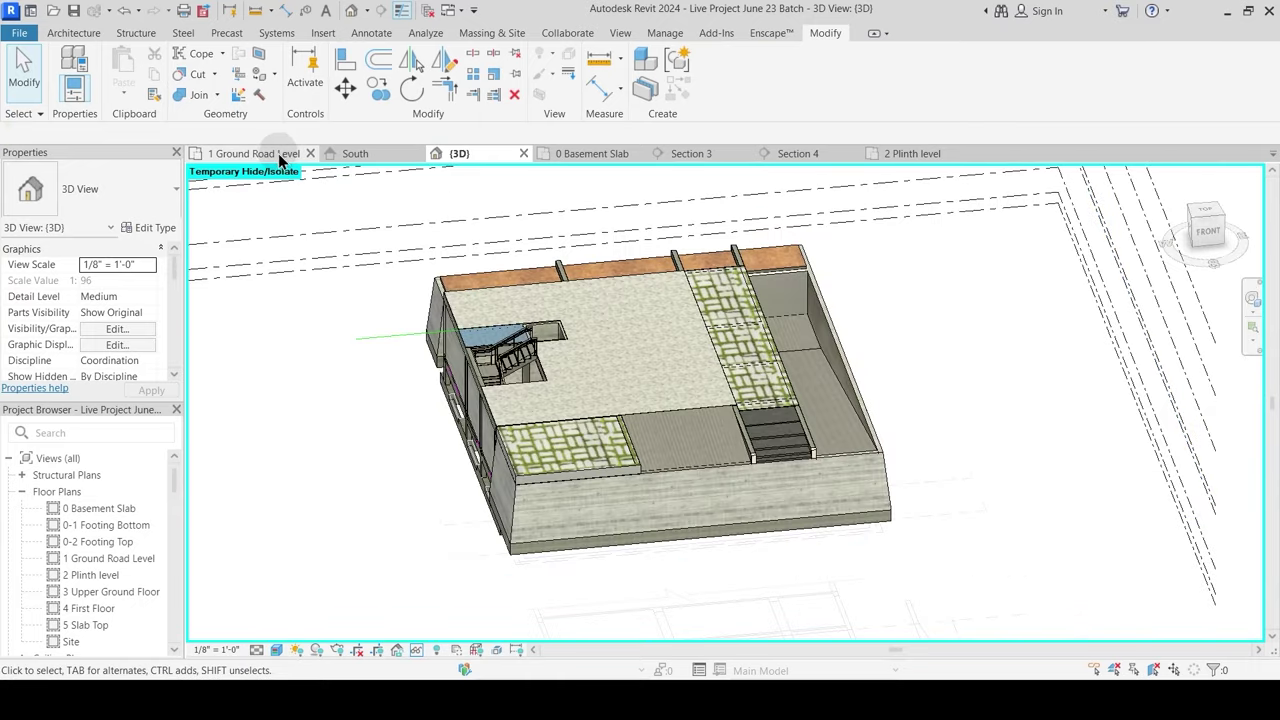
scroll(594, 420, "down", 3)
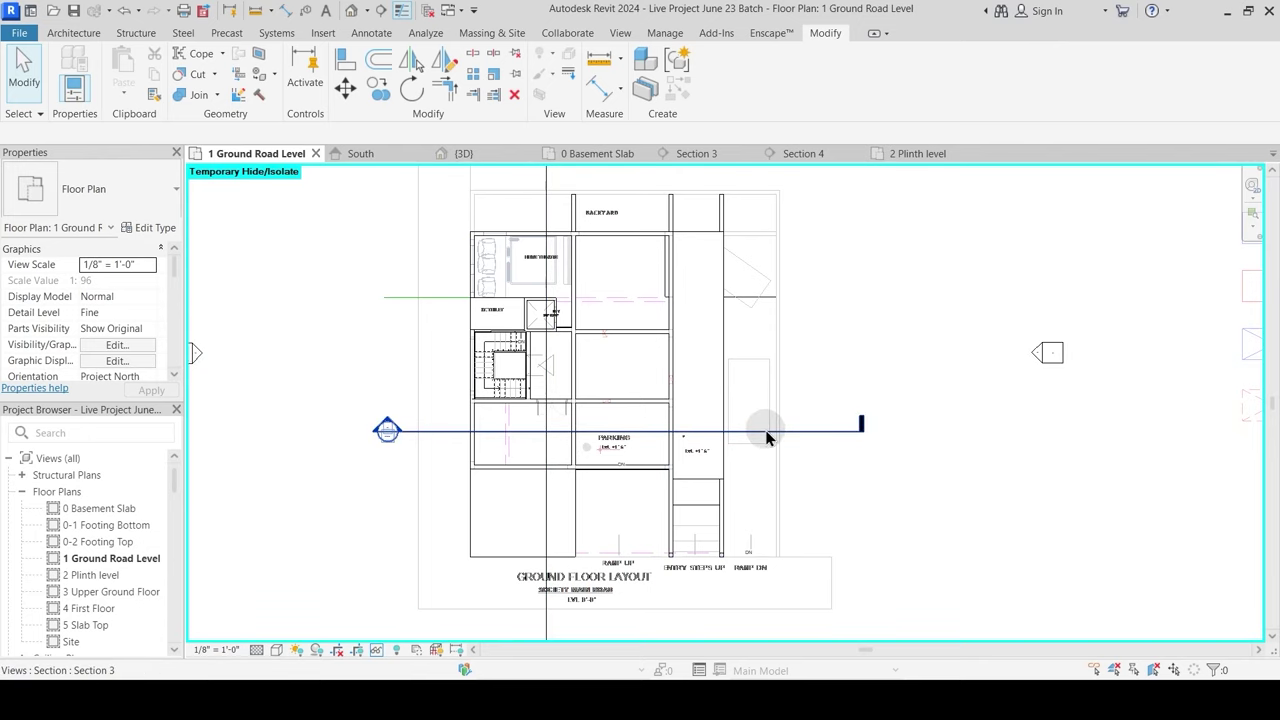
left_click_drag(802, 437, 794, 506)
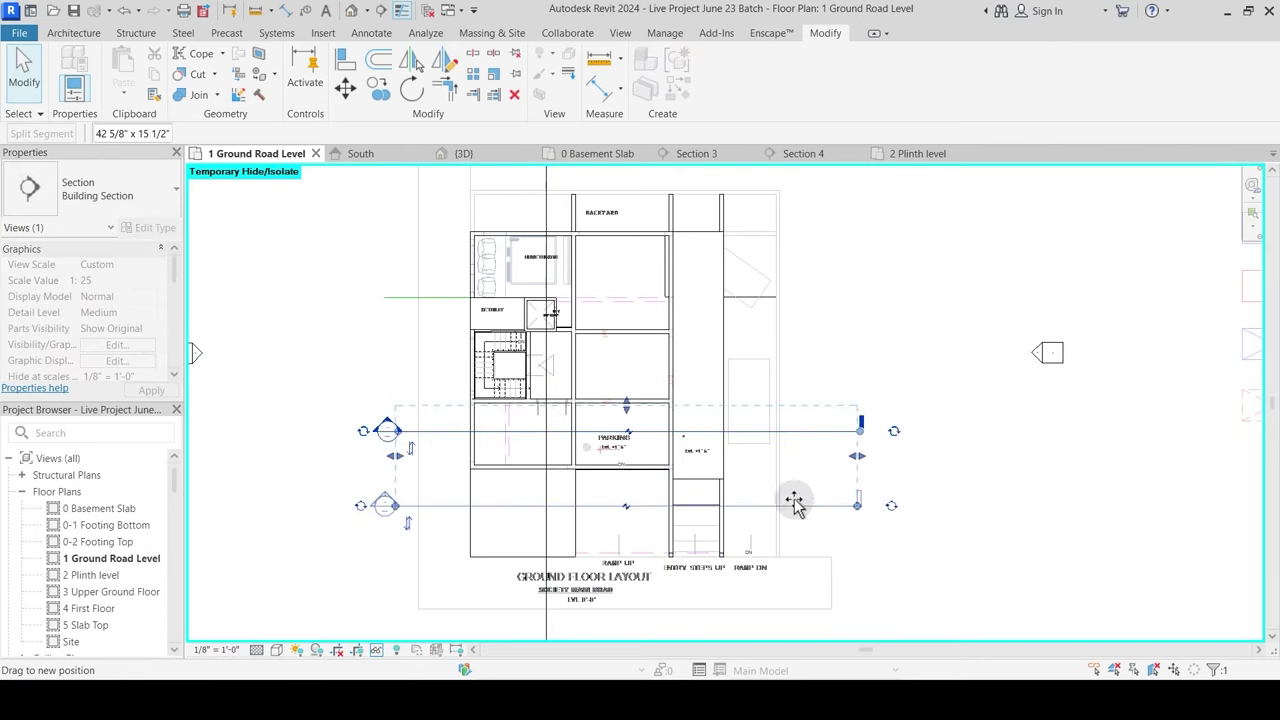
double_click(382, 498)
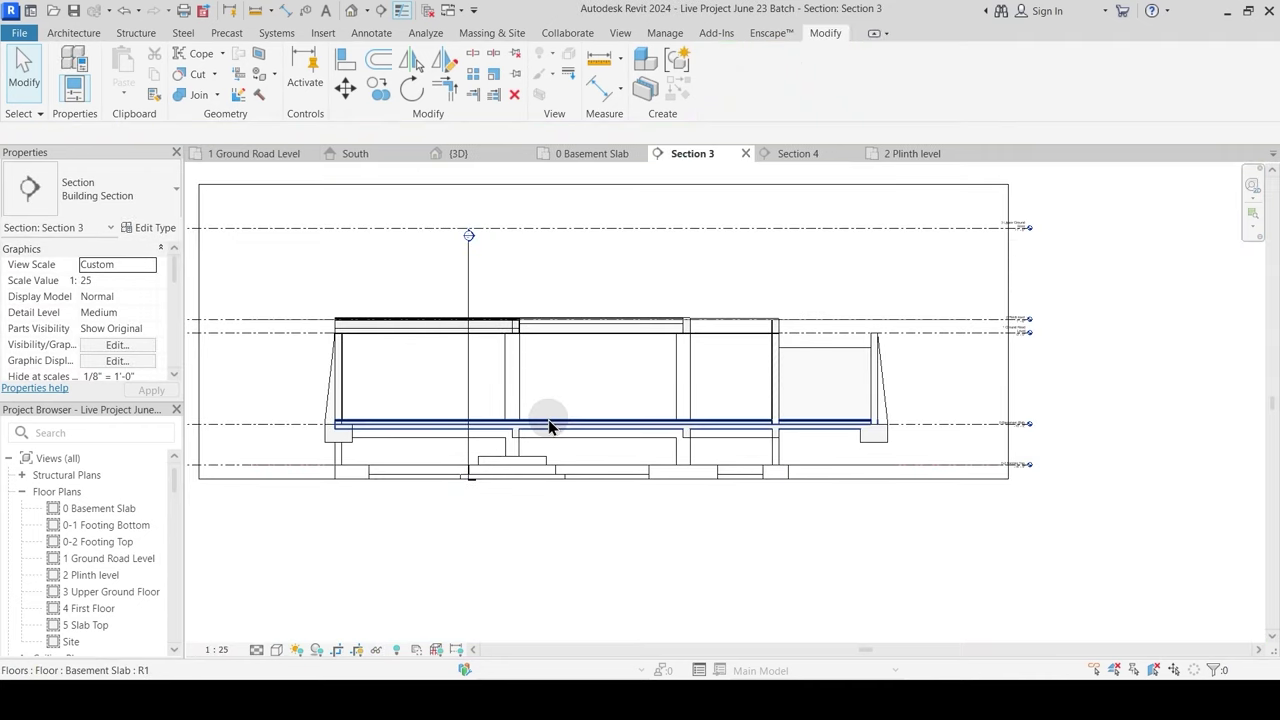
scroll(322, 404, "up", 4)
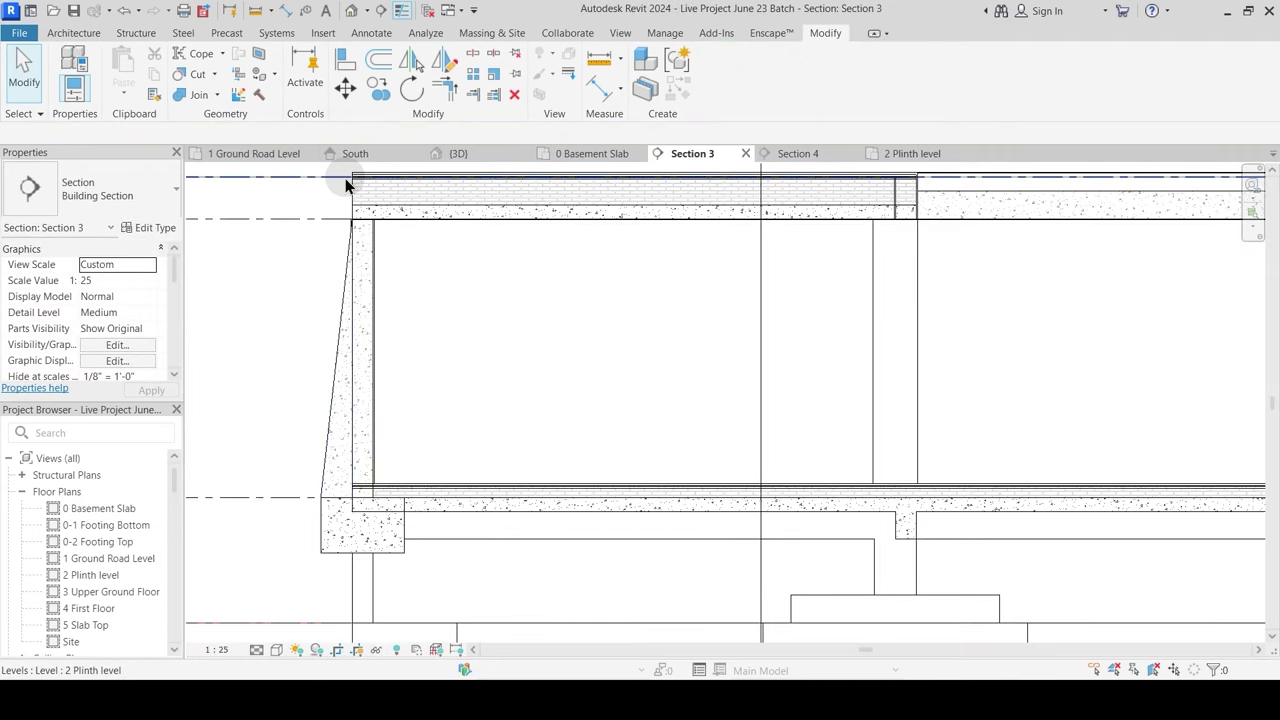
left_click(199, 95)
scroll(395, 465, "up", 2)
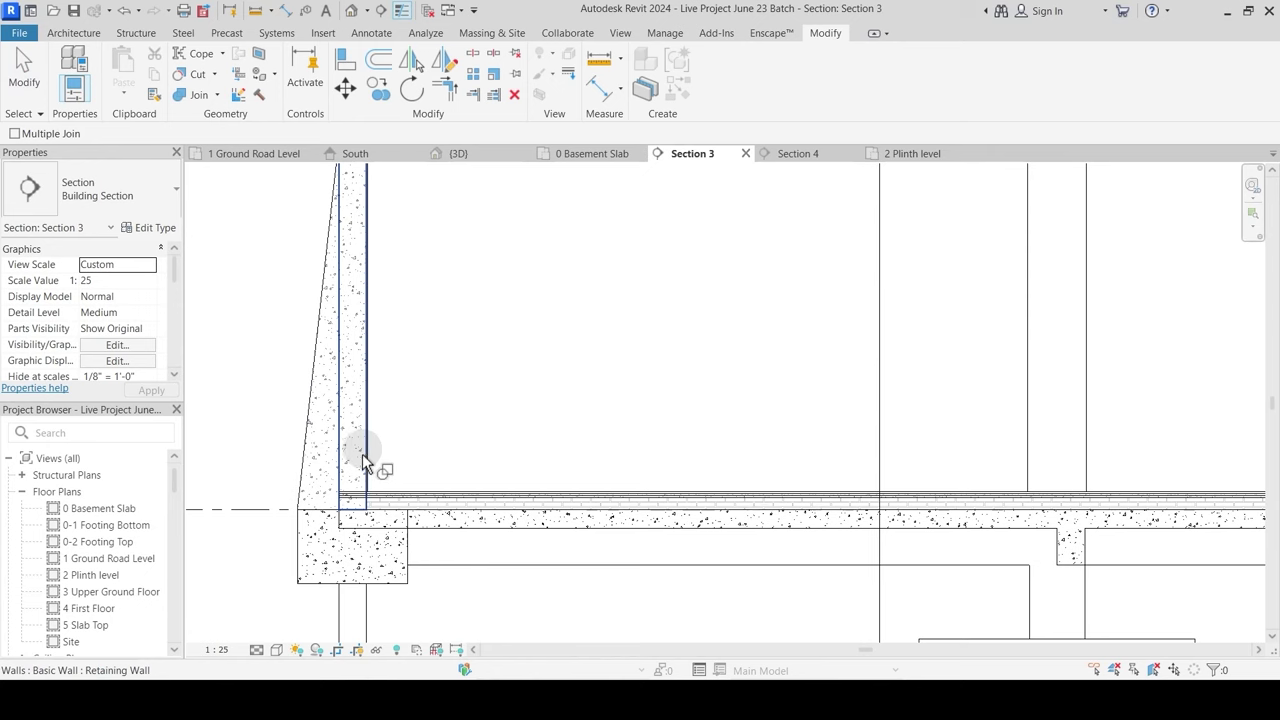
left_click(360, 458)
left_click(384, 495)
scroll(494, 462, "down", 1)
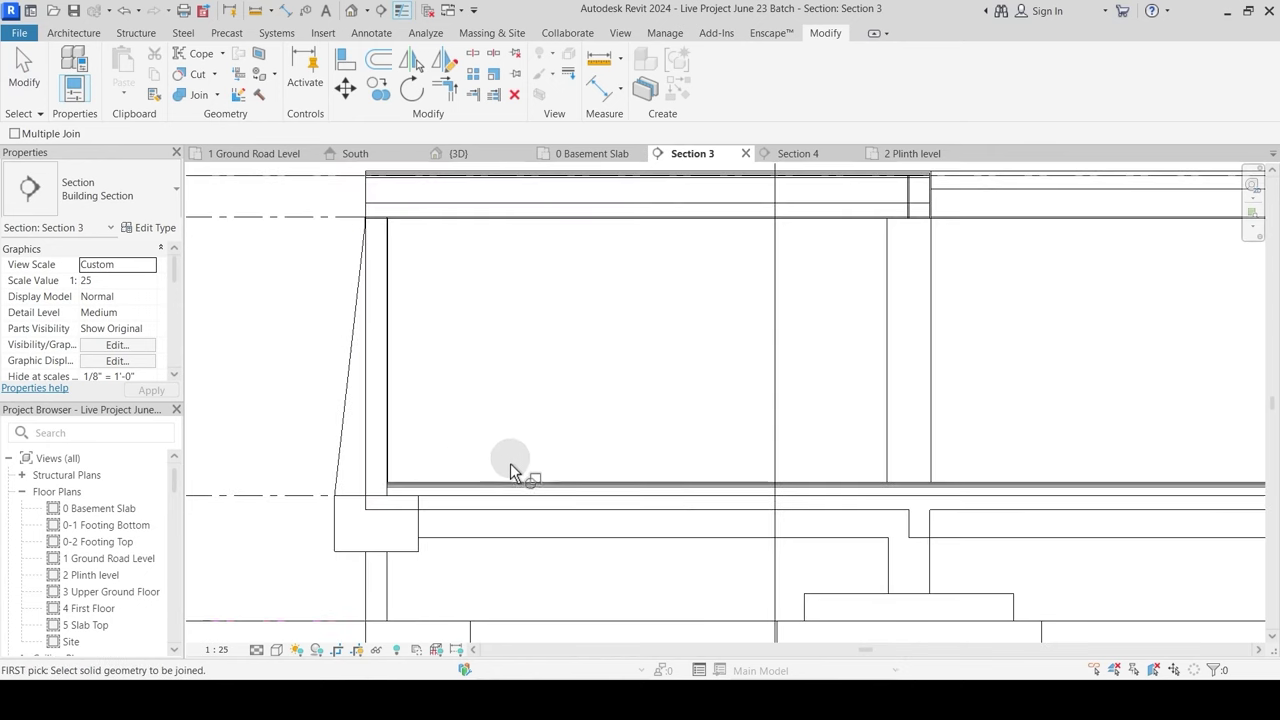
middle_click_drag(883, 463, 463, 463)
middle_click_drag(917, 431, 386, 474)
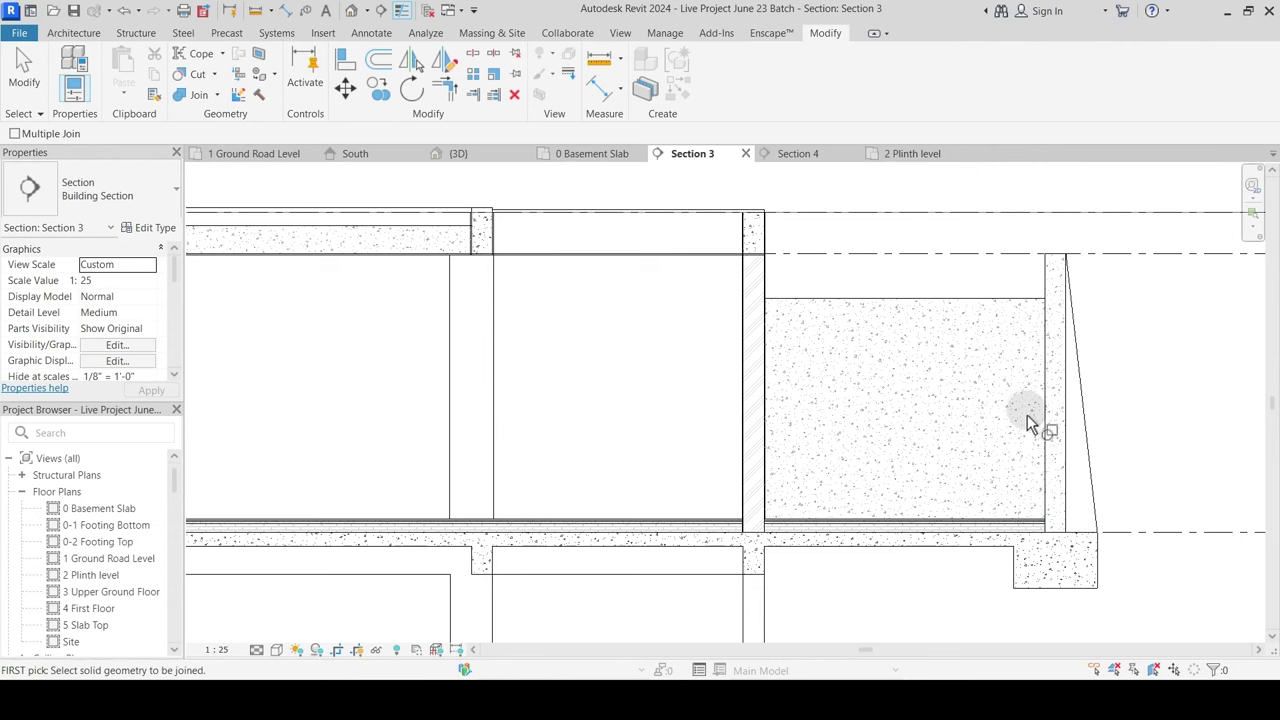
scroll(714, 417, "down", 3)
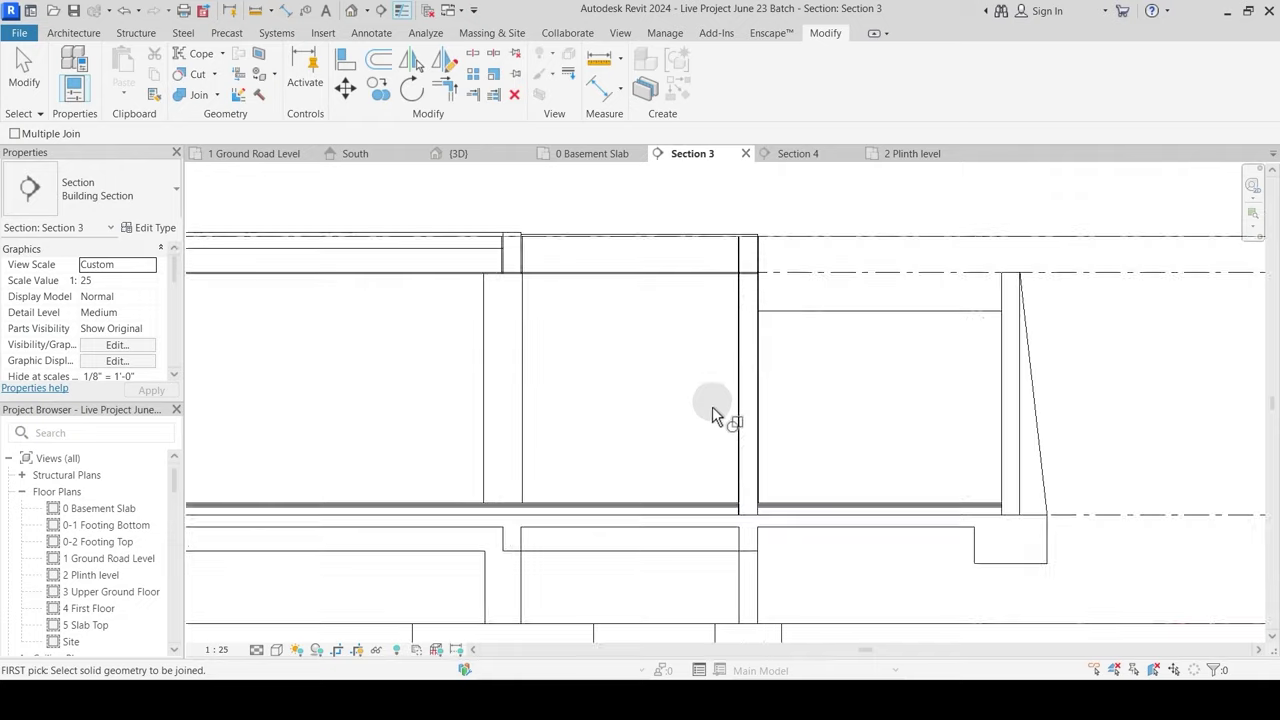
scroll(465, 357, "up", 5)
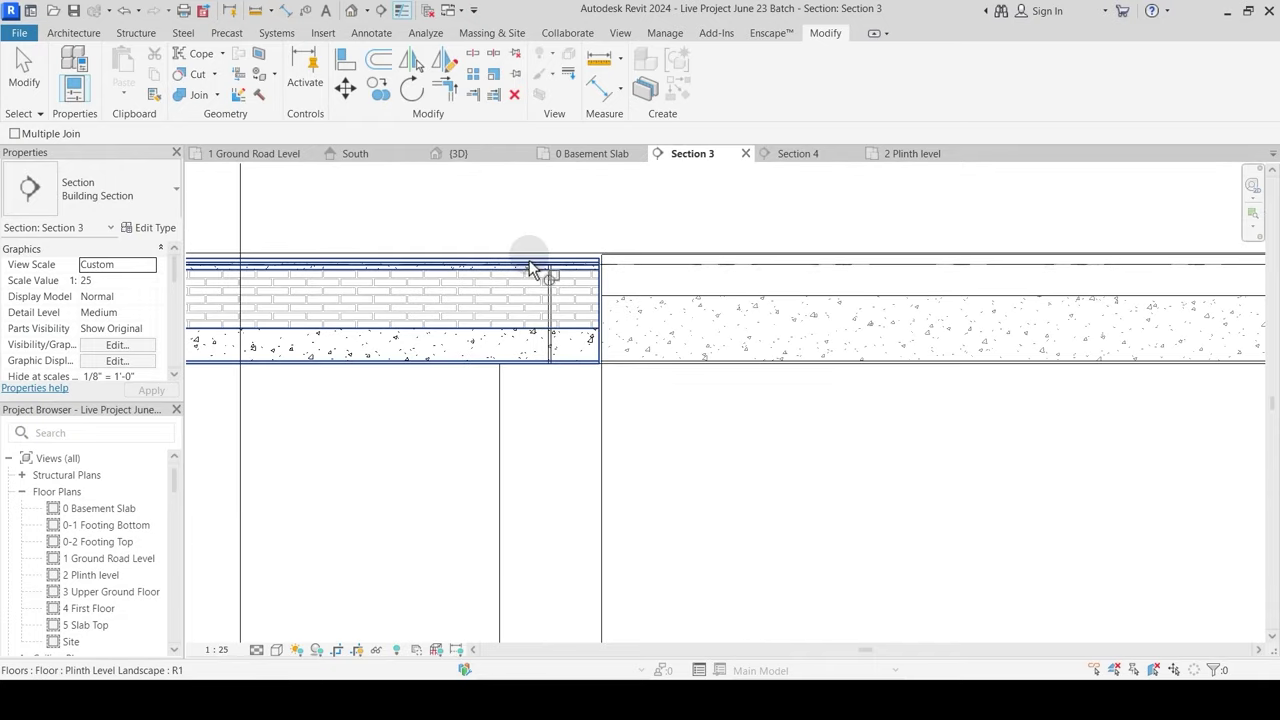
key("Escape")
scroll(674, 360, "down", 3)
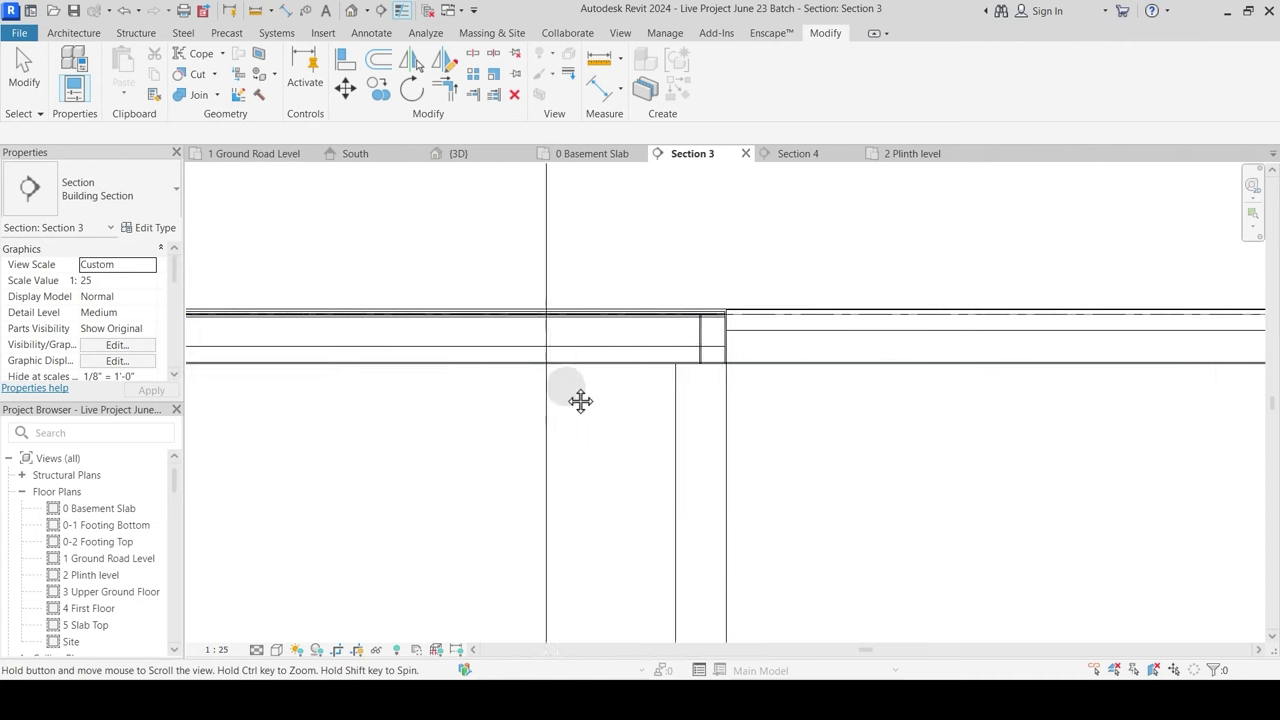
left_click(502, 317)
middle_click_drag(390, 437, 637, 468)
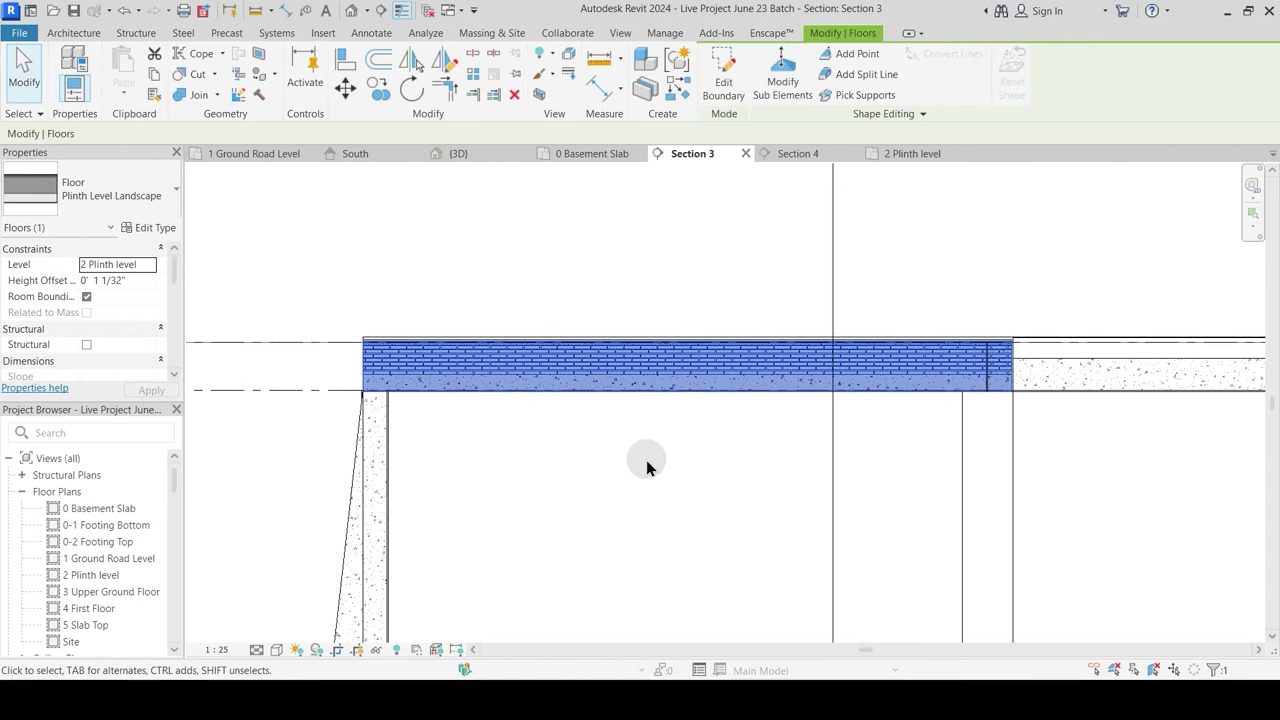
middle_click_drag(938, 468, 489, 444)
scroll(540, 311, "up", 3)
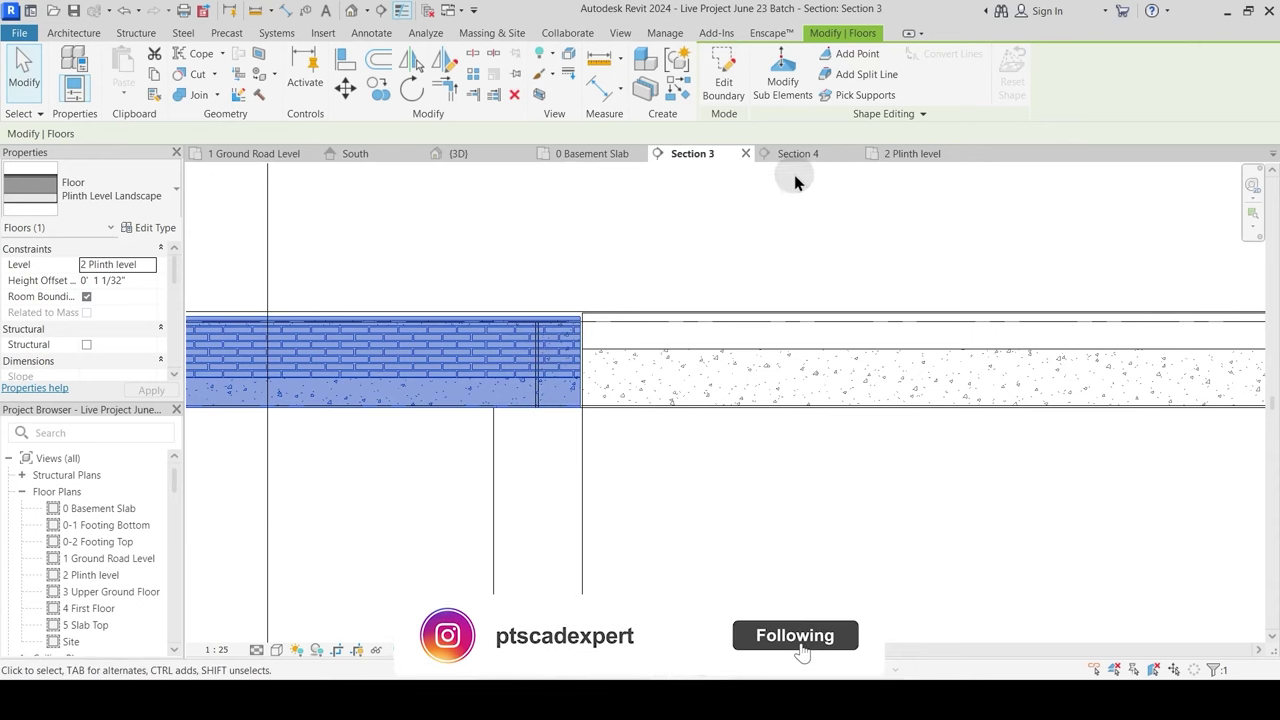
left_click(255, 154)
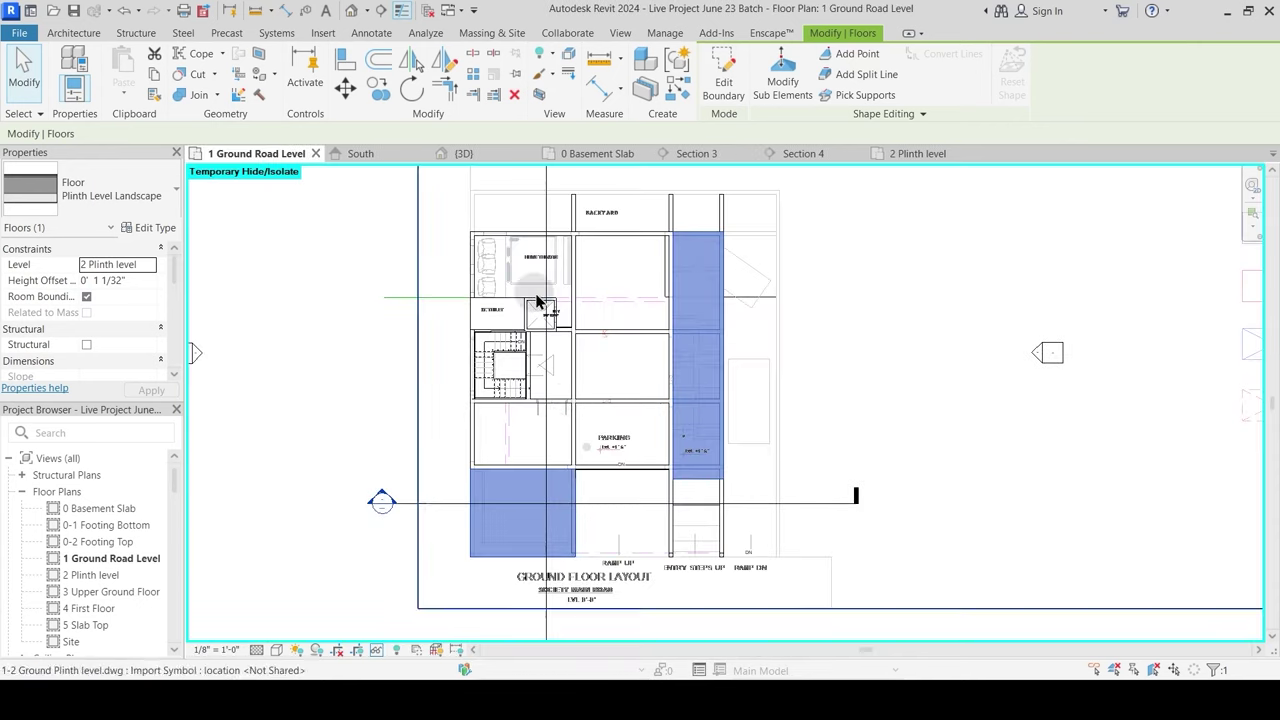
double_click(381, 501)
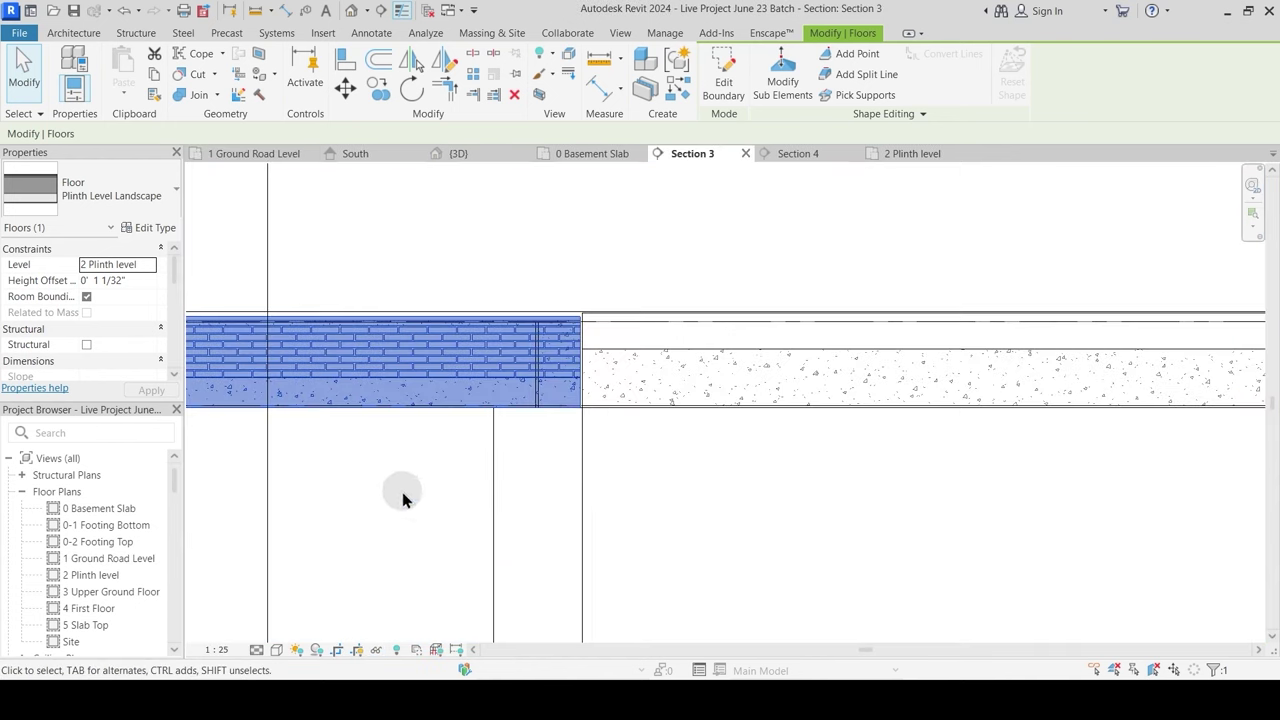
Step: Set the project Length units to millimetres via Project Units (UN)
left_click(520, 337)
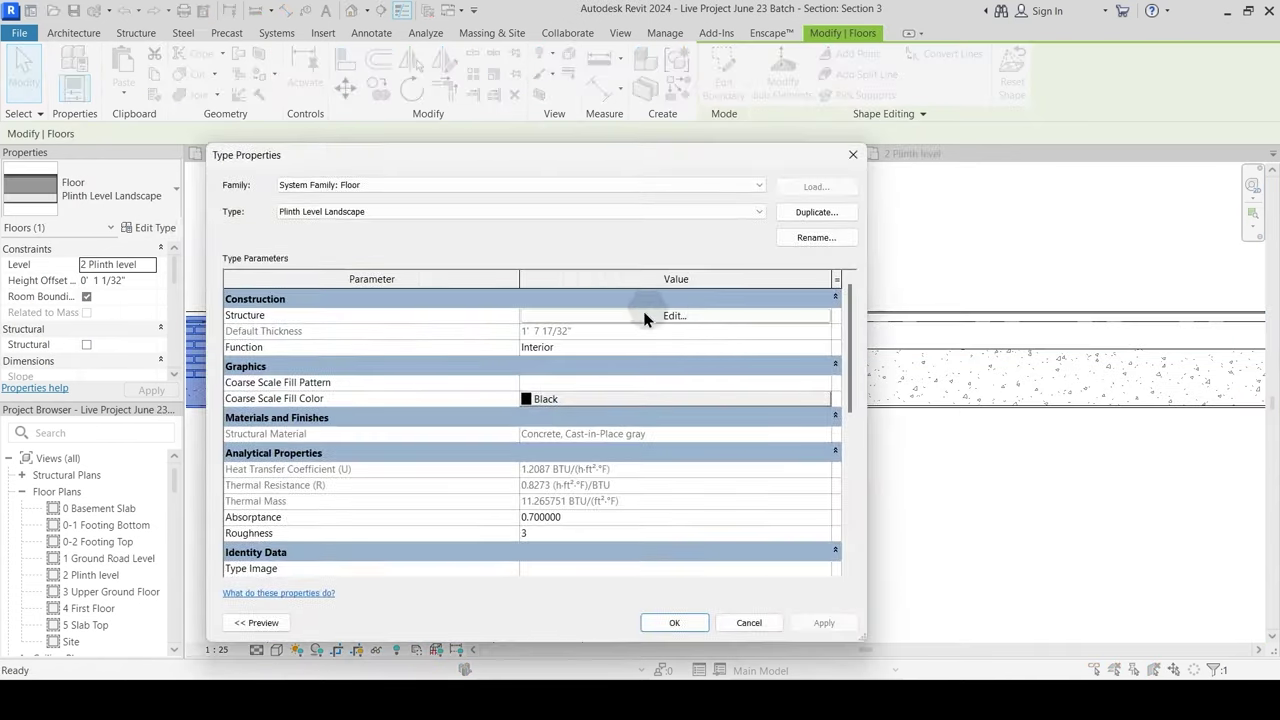
left_click(676, 316)
key("Escape")
key("Escape")
key("Escape")
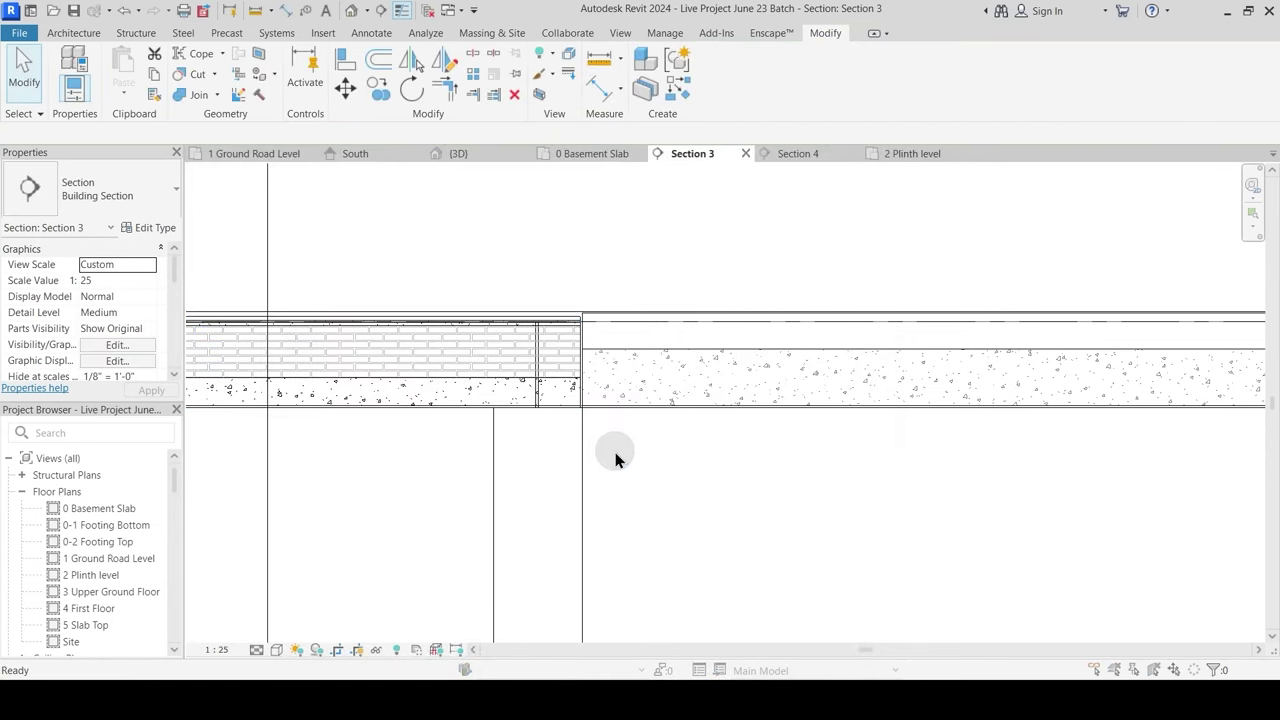
key("u")
key("n")
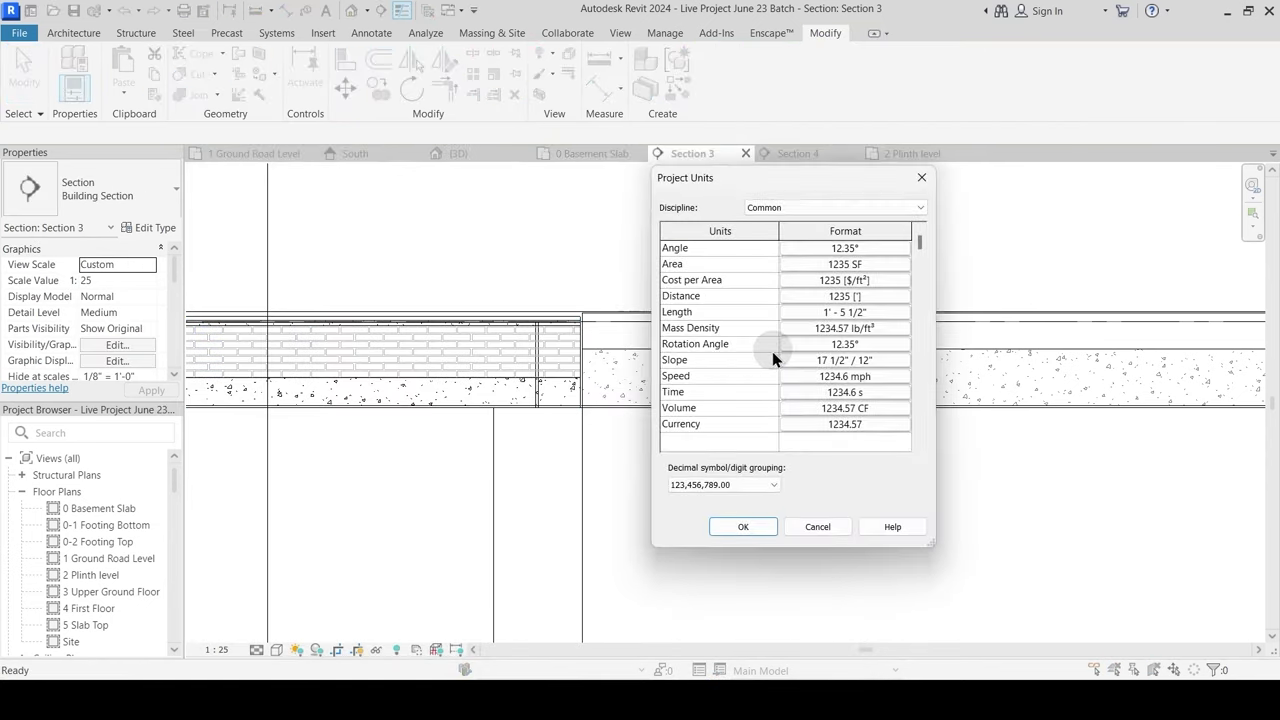
left_click(857, 318)
left_click(1006, 258)
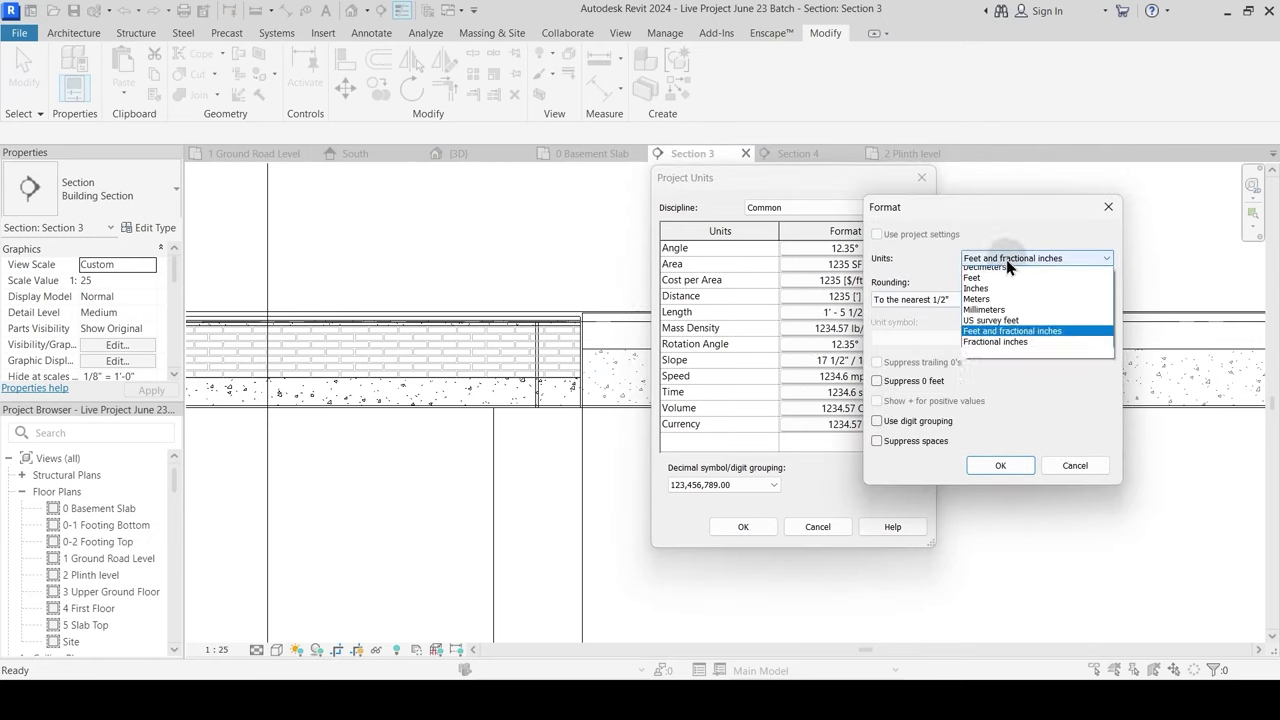
left_click(1003, 326)
left_click(1000, 465)
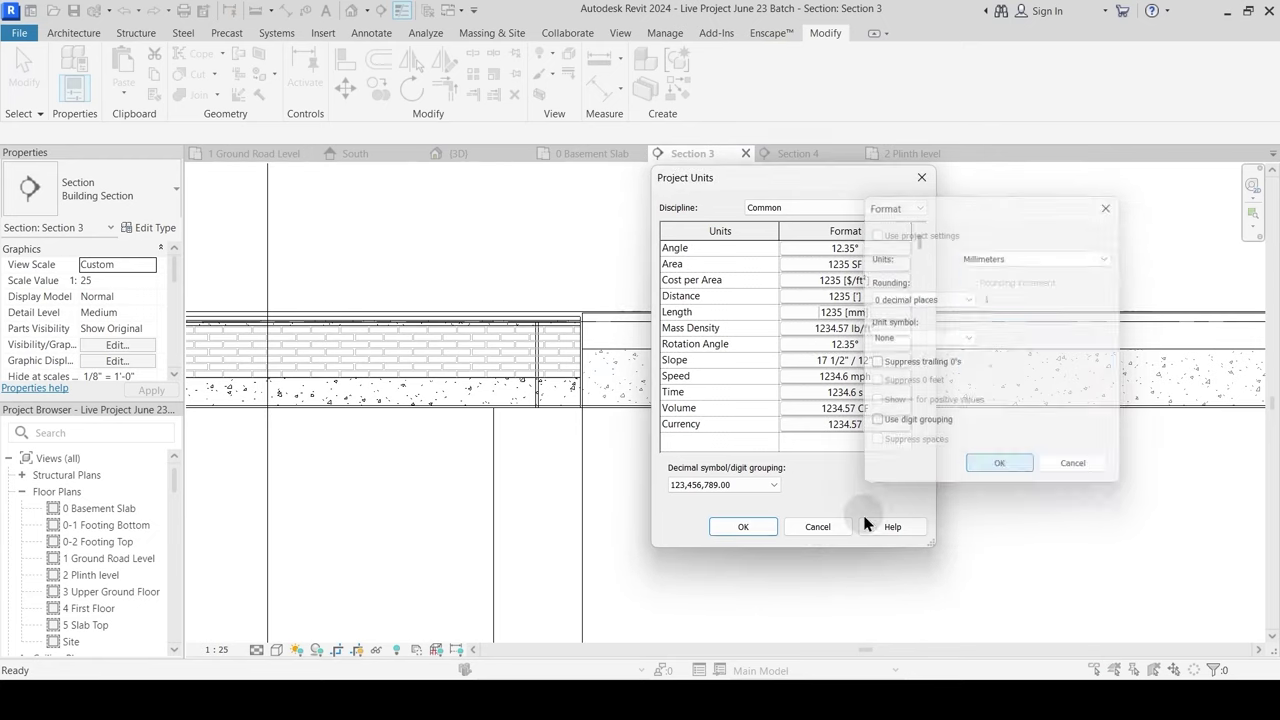
left_click(736, 529)
Step: Set the plinth floor's Brick Bets layer thickness to 150 in its type structure
left_click(225, 323)
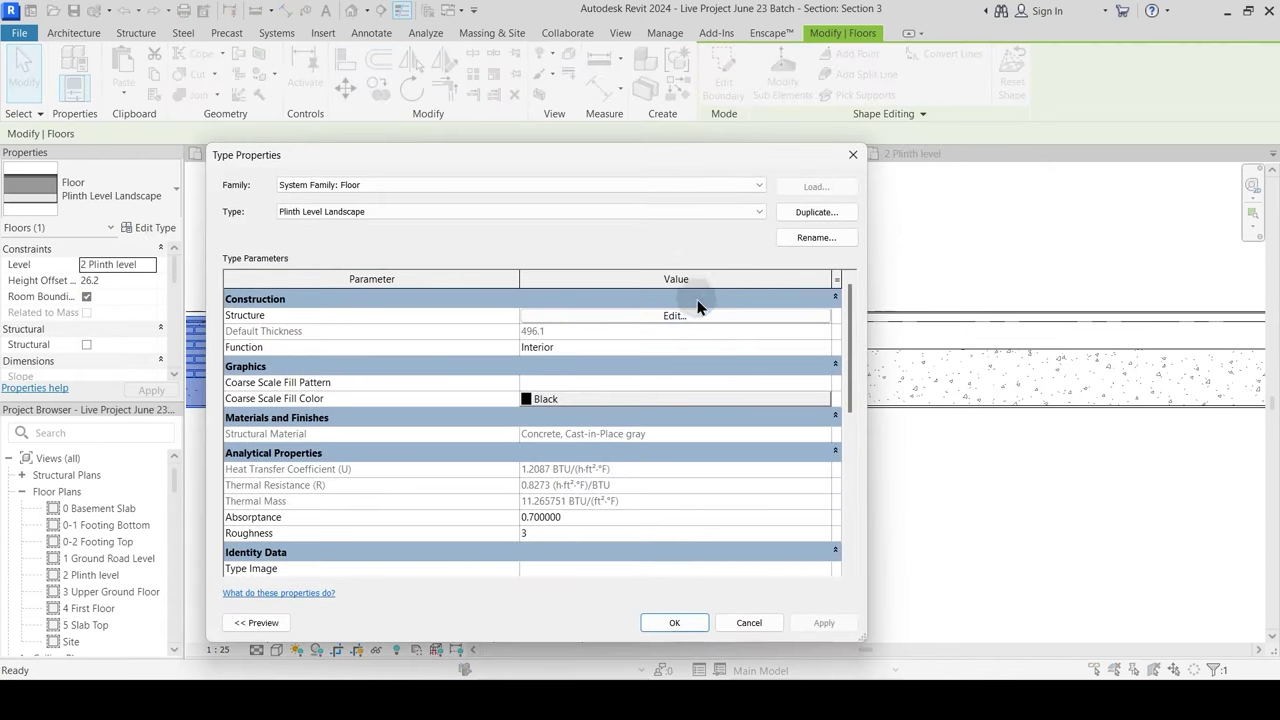
left_click(675, 315)
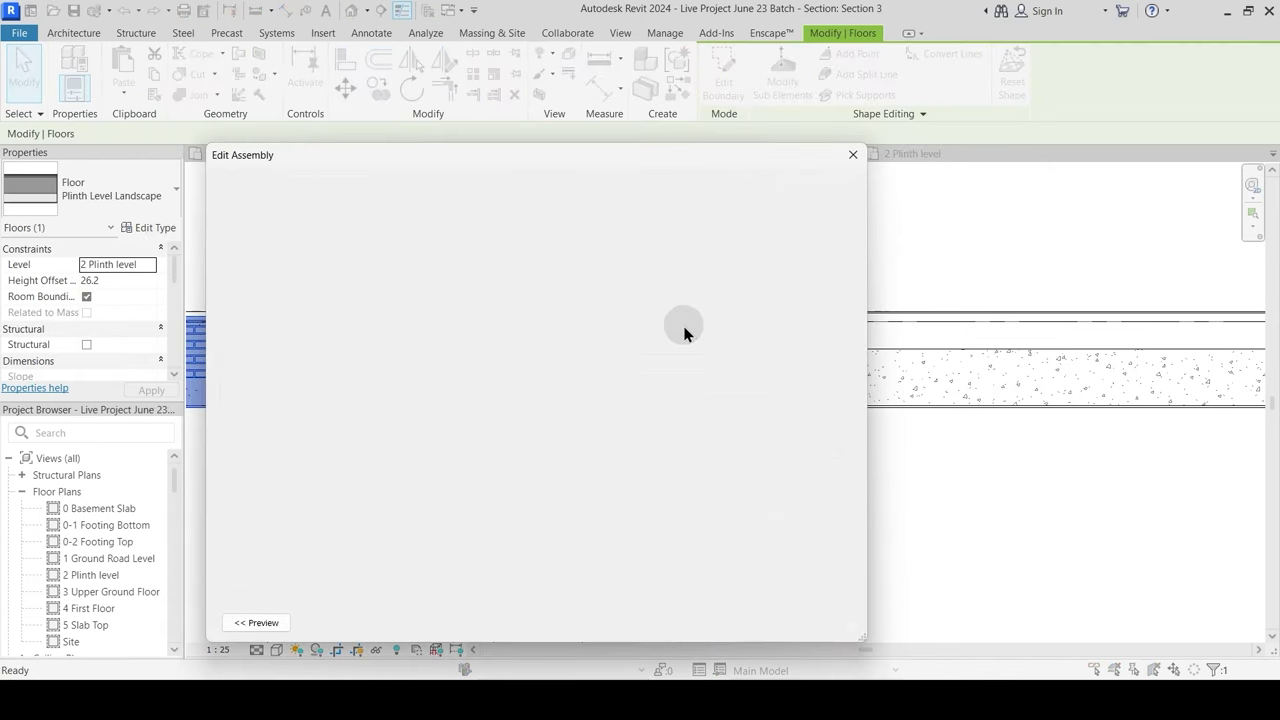
left_click(518, 346)
type("150.0")
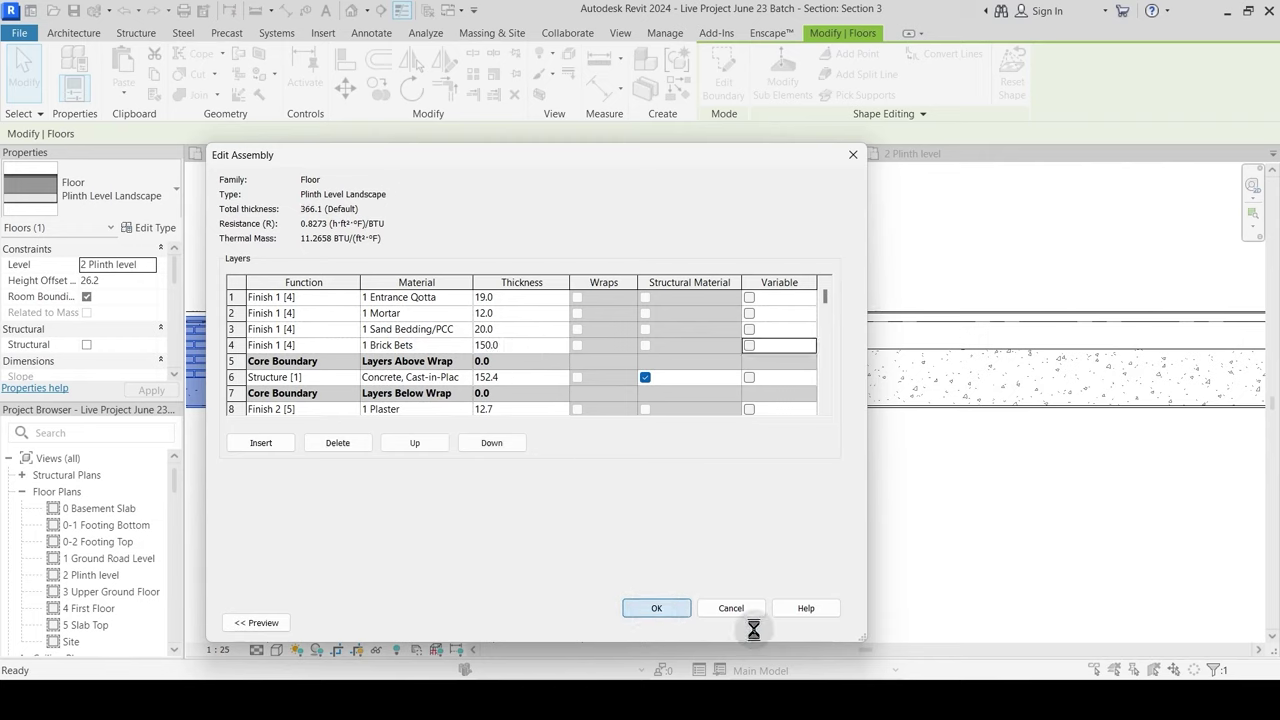
left_click(600, 458)
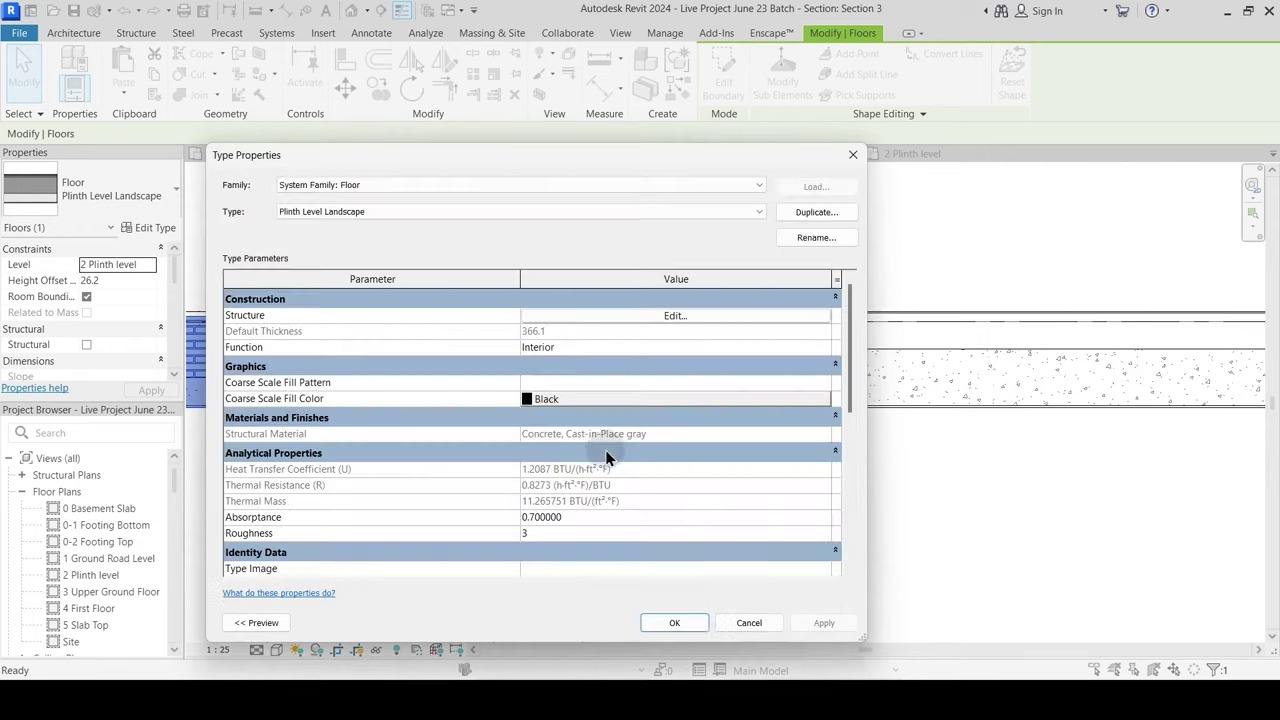
left_click(674, 622)
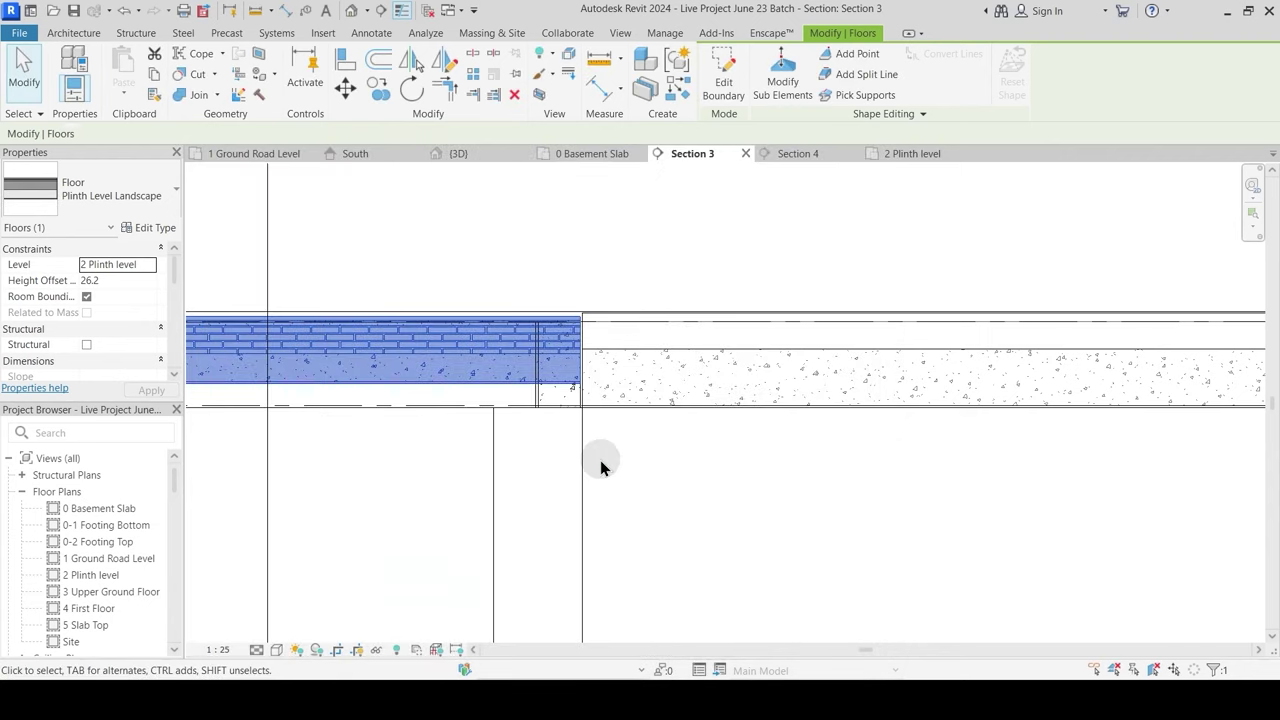
key("Escape")
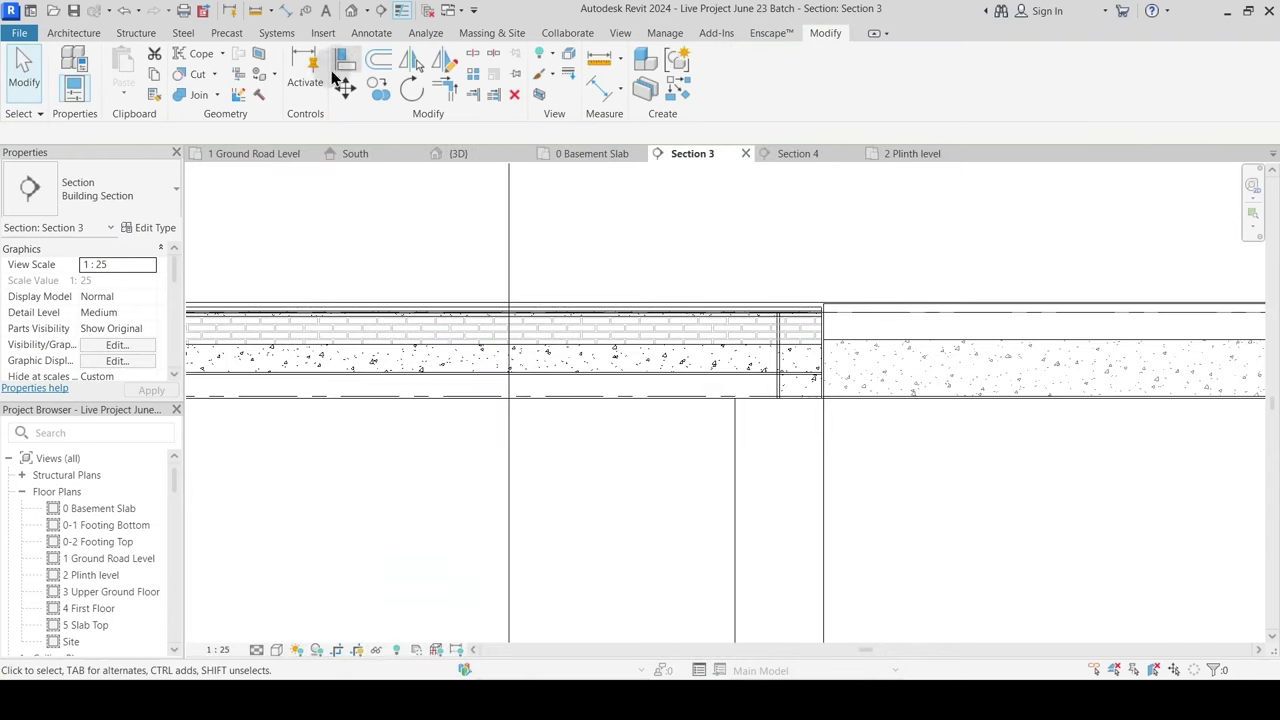
Step: Align (AL) the plinth floor's bottom onto the line below
key("a")
key("l")
scroll(700, 410, "up", 2)
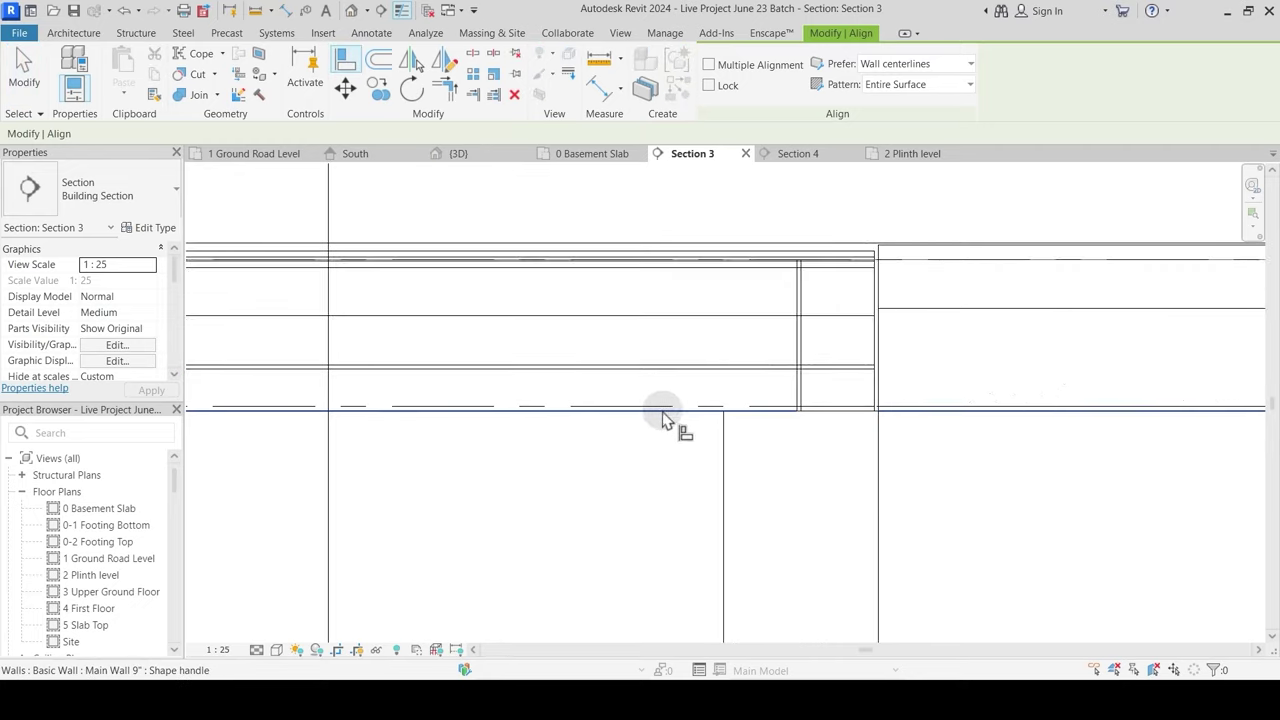
left_click(652, 408)
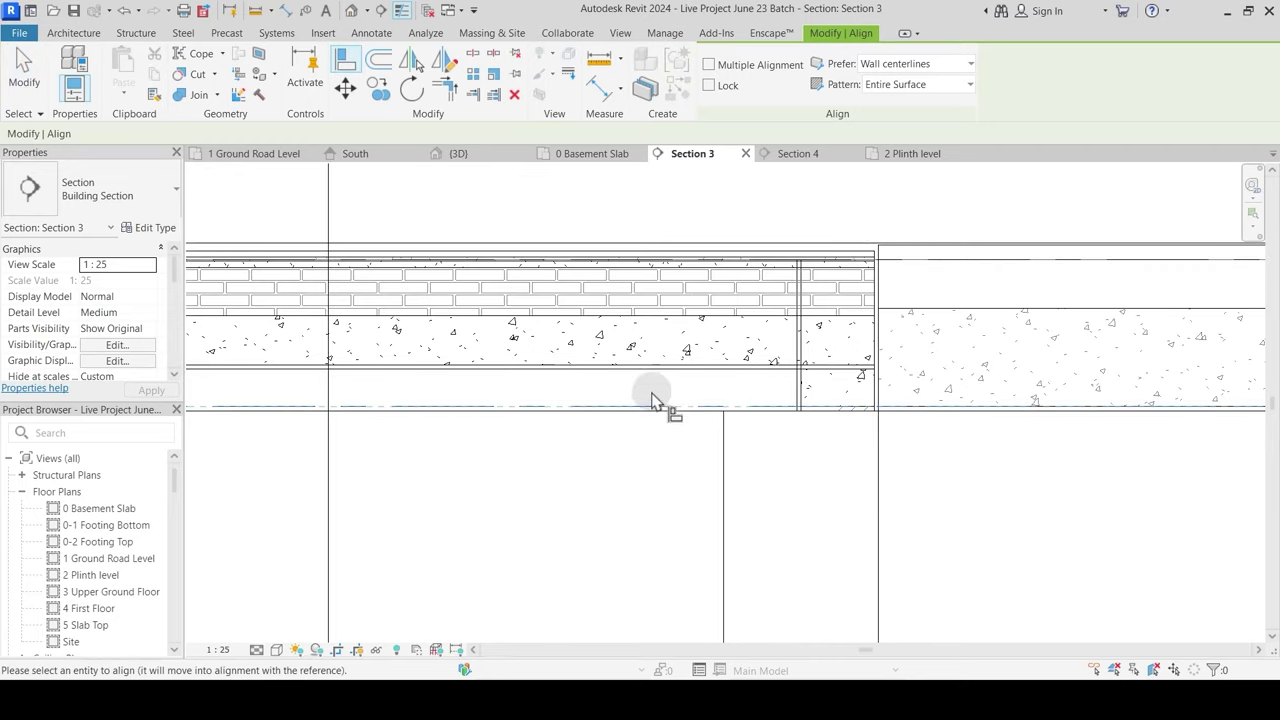
left_click(655, 366)
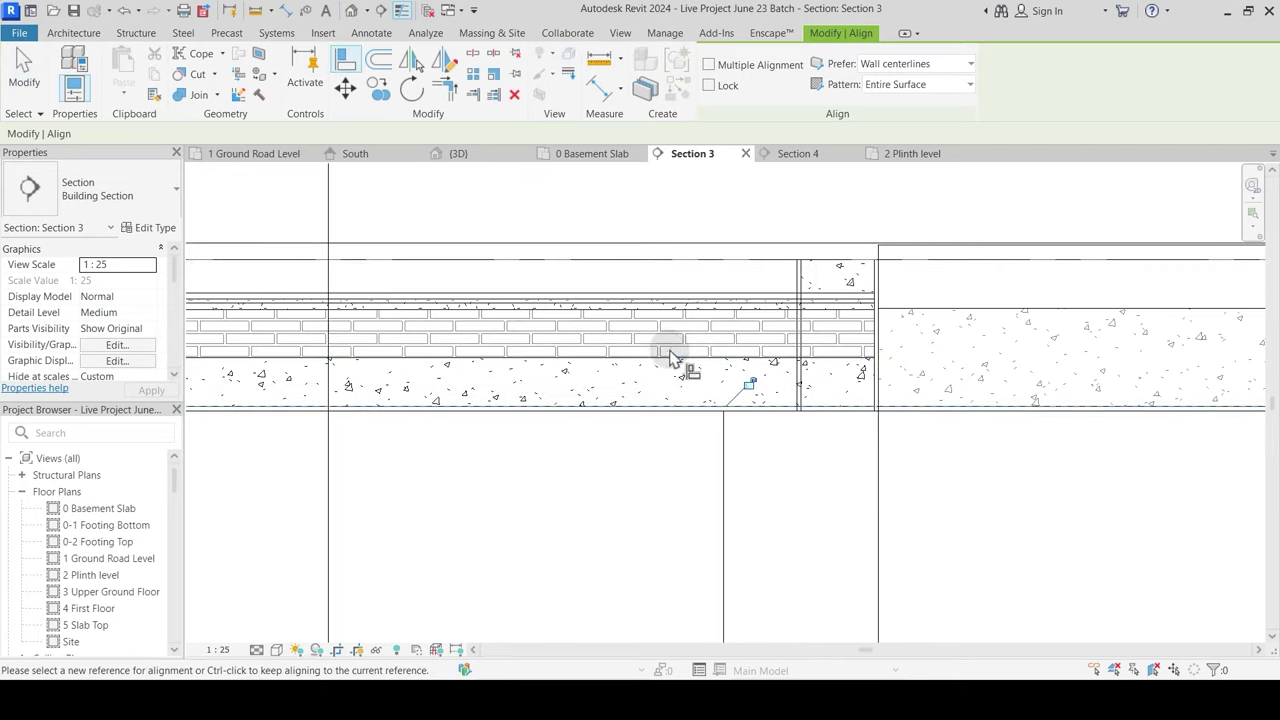
key("Escape")
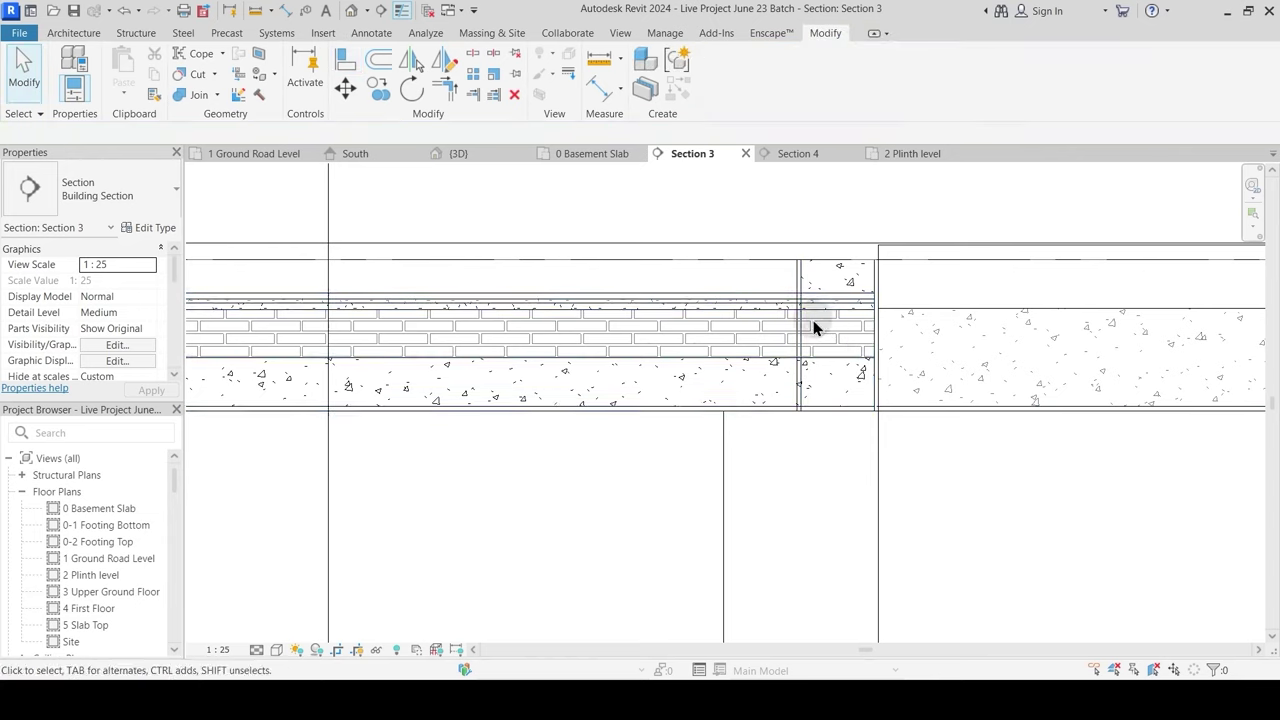
Step: Join the floor with the 9" wall and switch join order so the wall cuts it
left_click(203, 97)
left_click(829, 272)
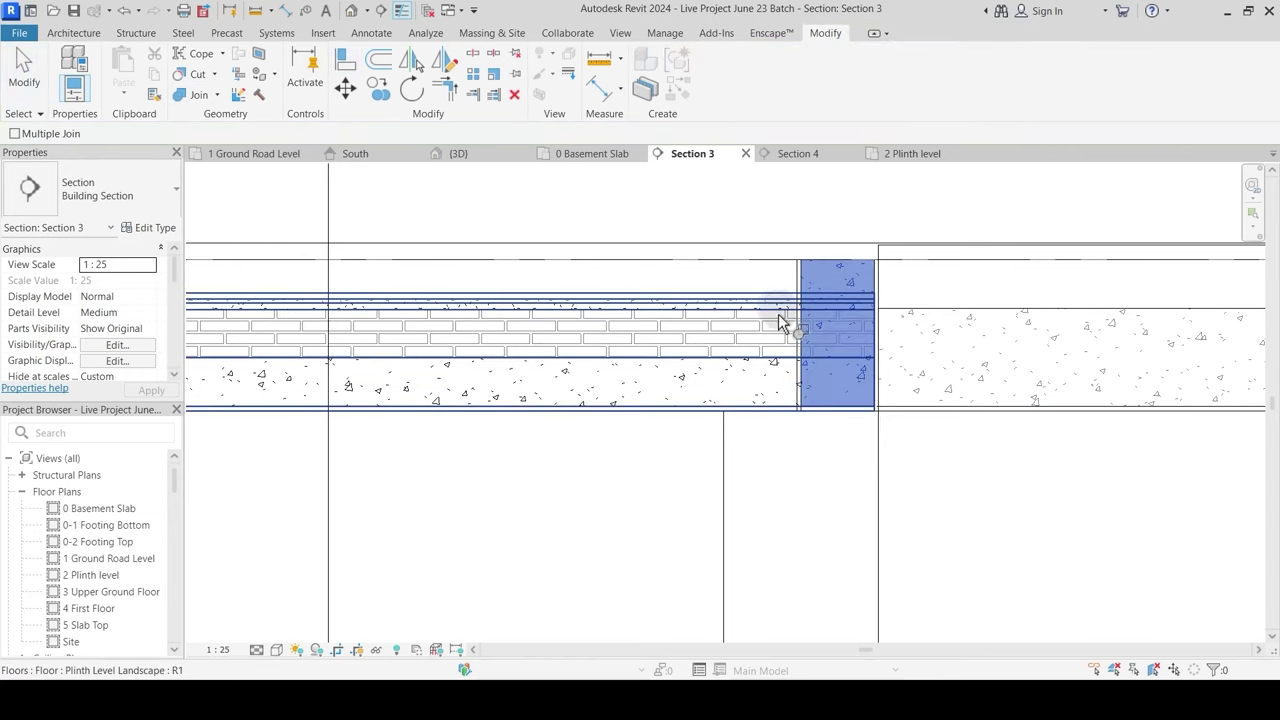
left_click(790, 331)
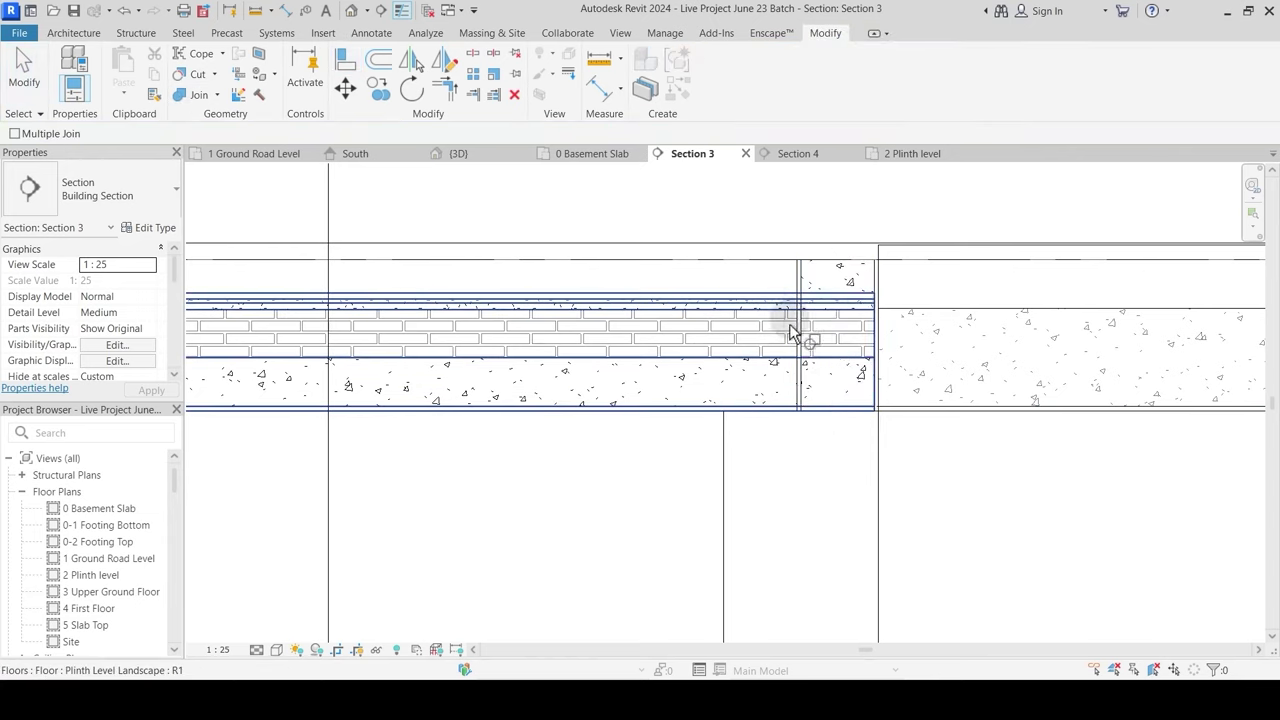
left_click(217, 95)
left_click(235, 192)
left_click(834, 277)
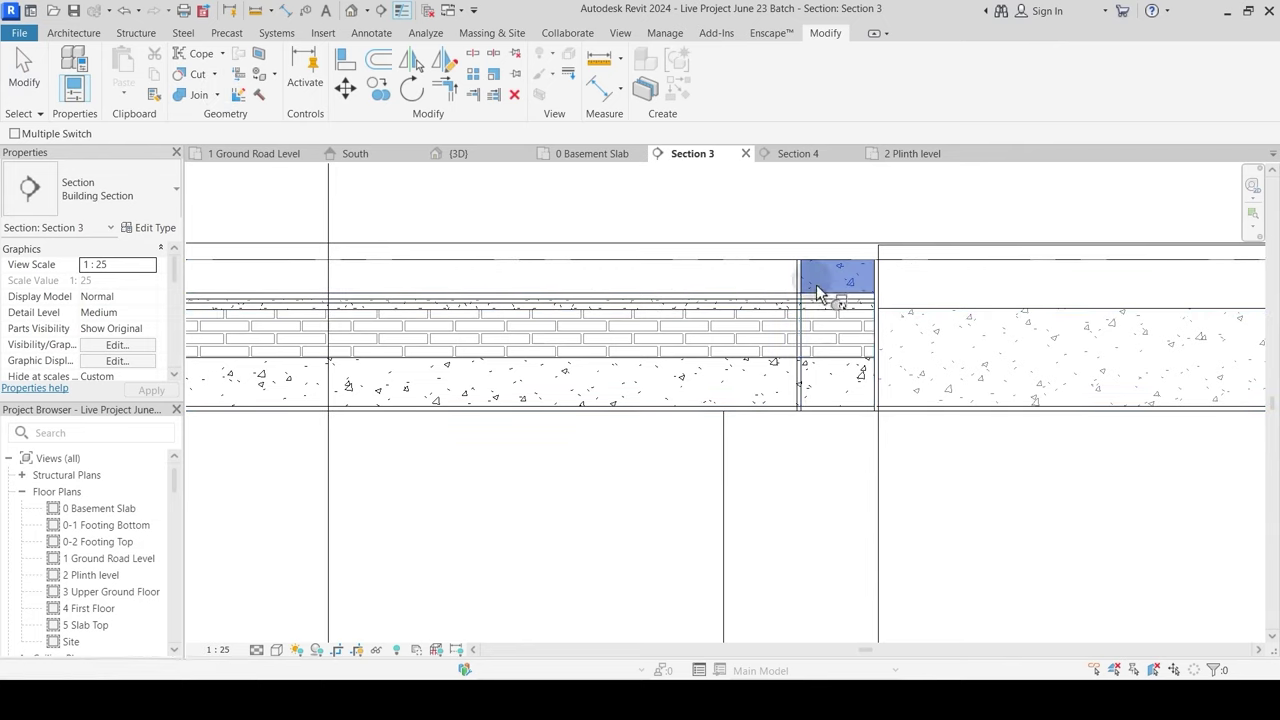
left_click(775, 360)
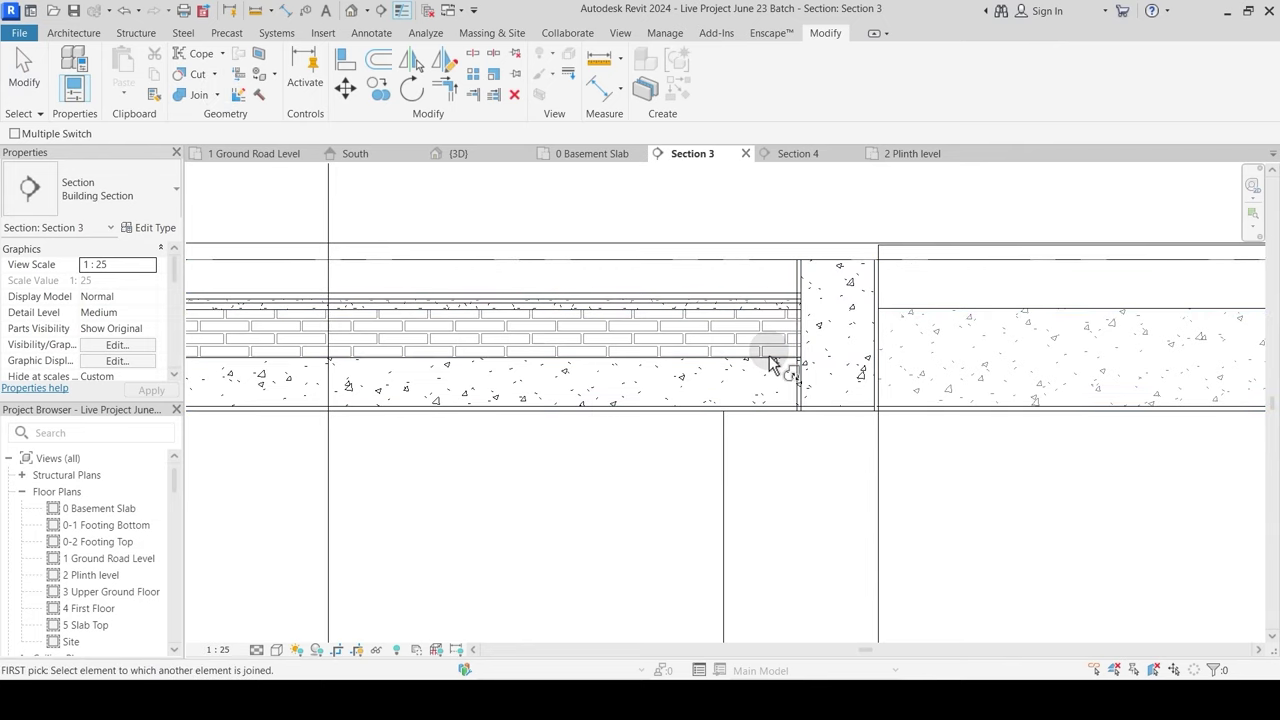
Step: Rejoin the floor to the wall and open the brick plinth floor's layer structure
left_click(218, 98)
left_click(218, 121)
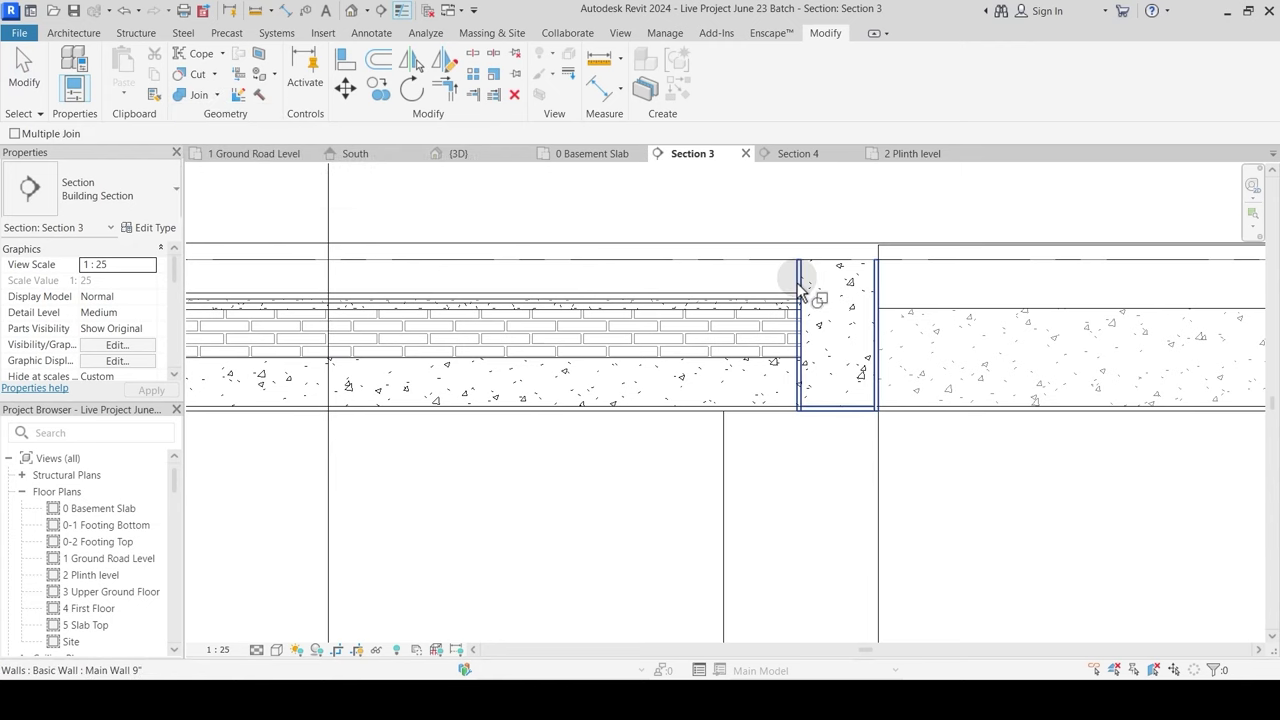
left_click(808, 286)
left_click(779, 310)
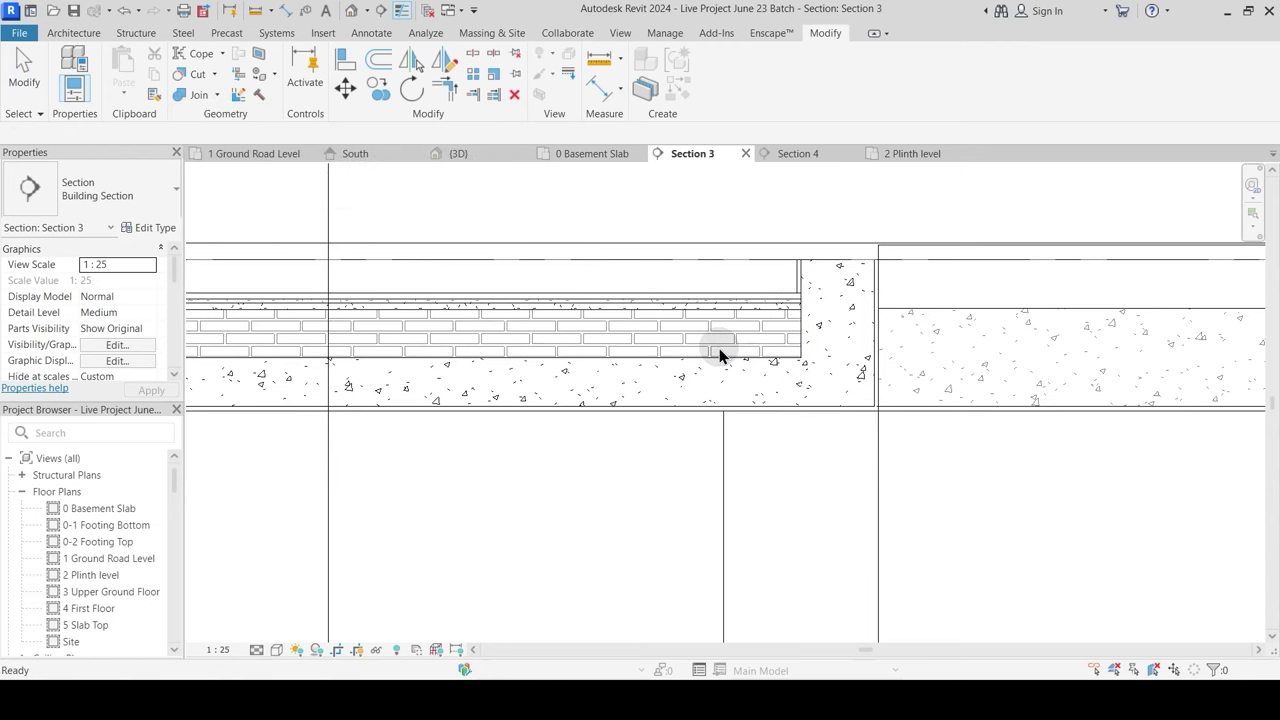
scroll(719, 360, "down", 3)
key("Escape")
left_click(680, 330)
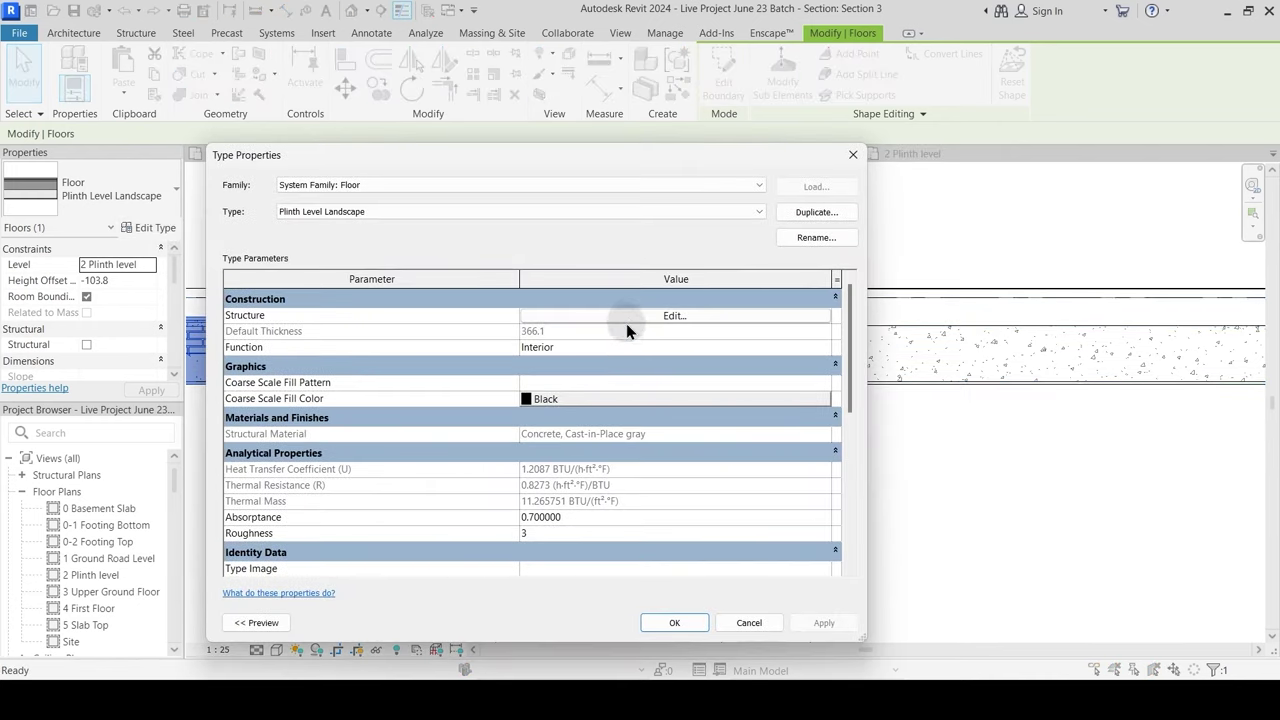
left_click(626, 318)
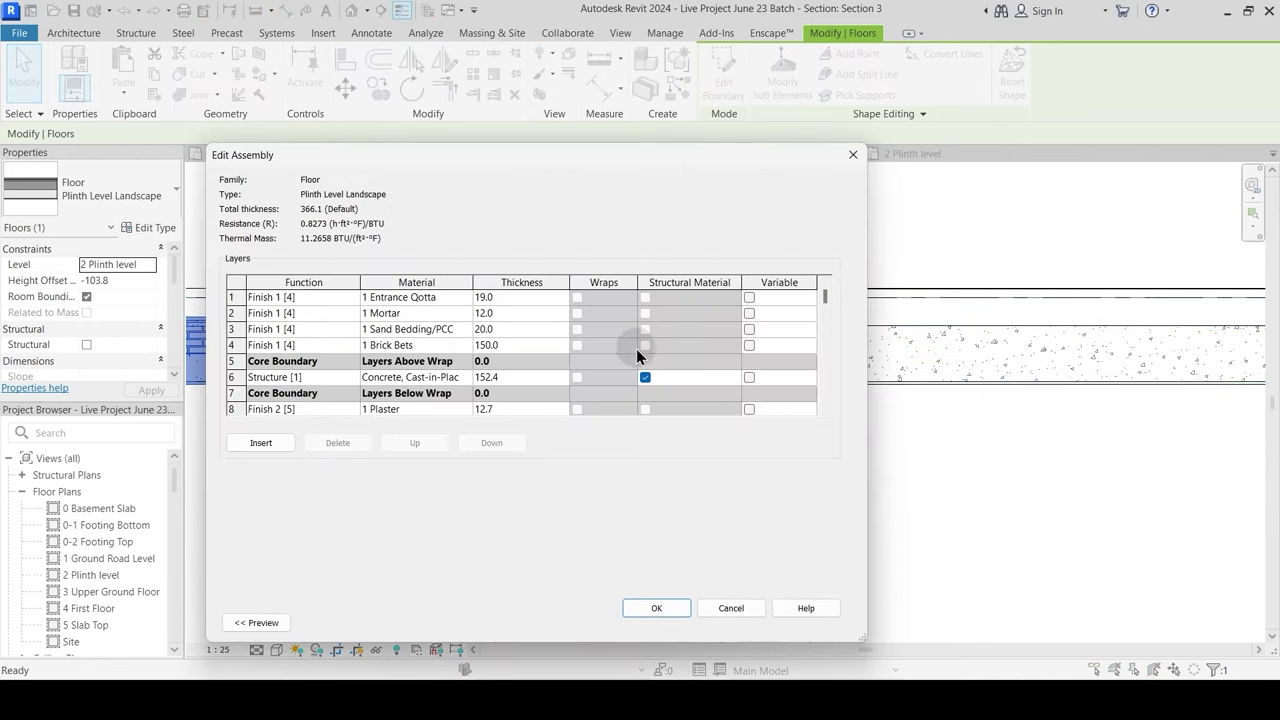
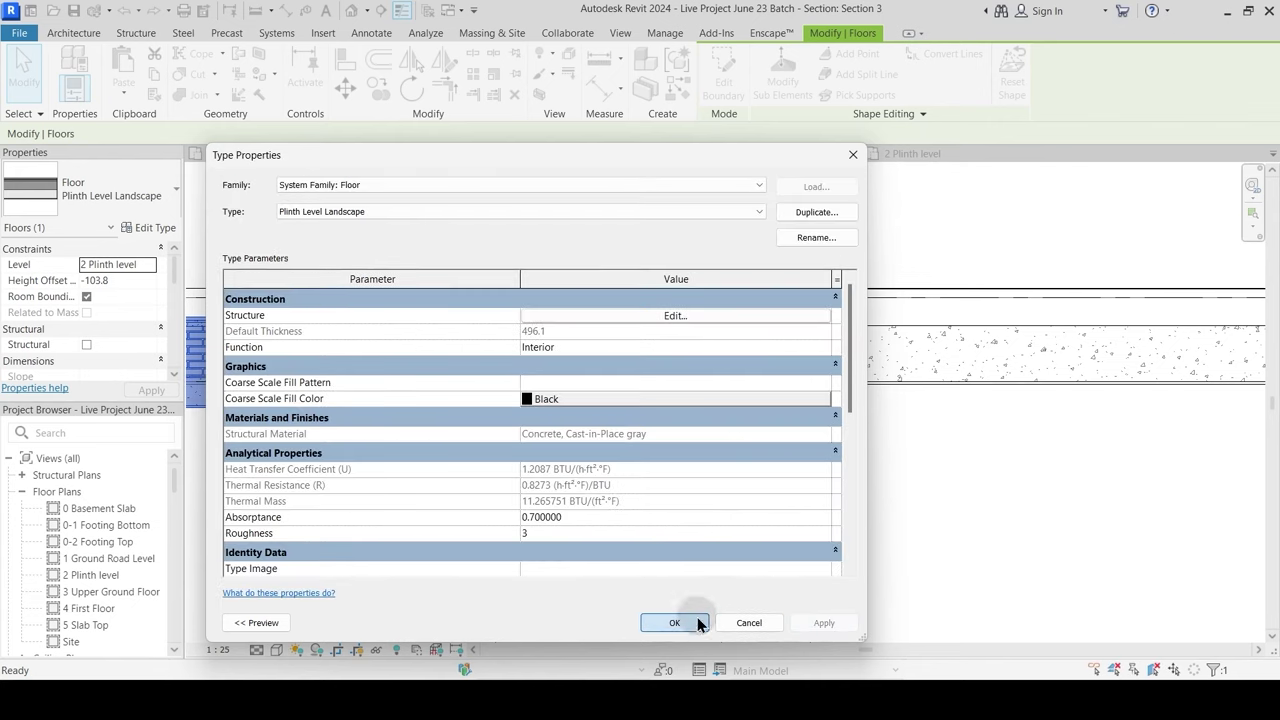
Step: Accept the floor type settings, deselect the floor, and pan Section 3 toward the slab end
left_click(690, 618)
left_click(554, 483)
middle_click_drag(523, 491, 914, 460)
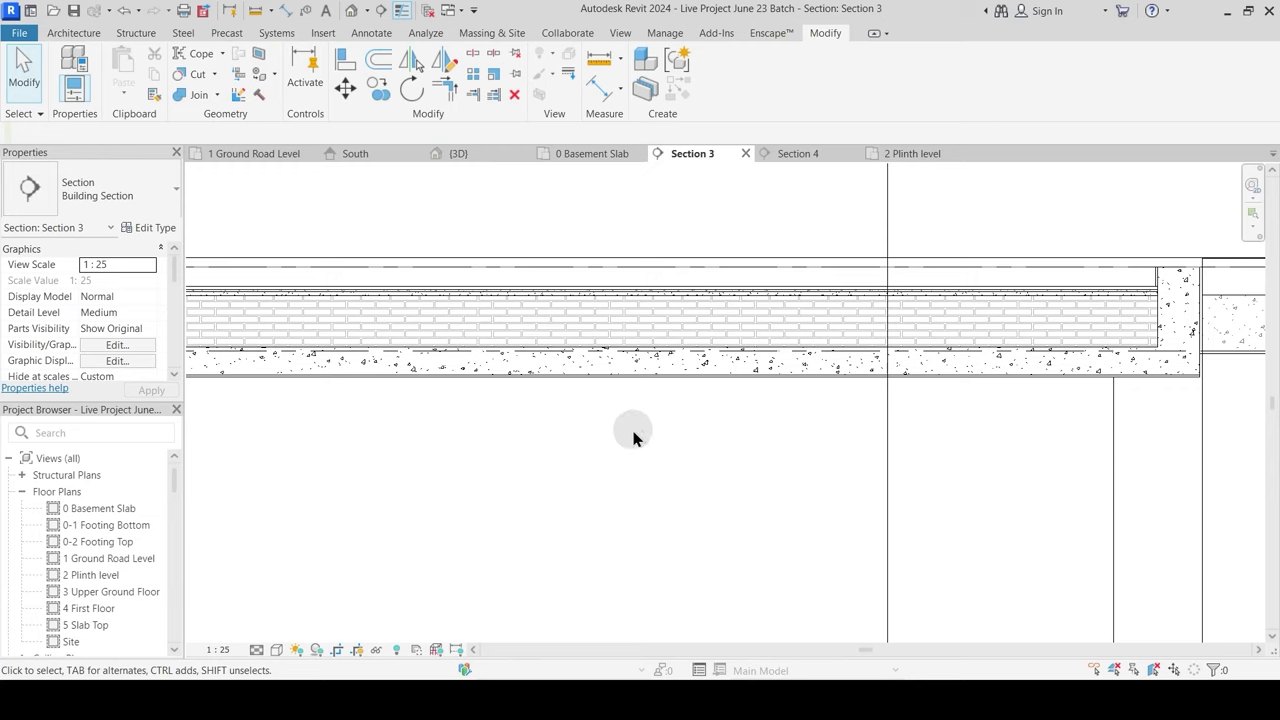
scroll(629, 439, "down", 2)
Step: Try aligning to the slab edge in Section 3, then cancel the alignment
left_click(348, 60)
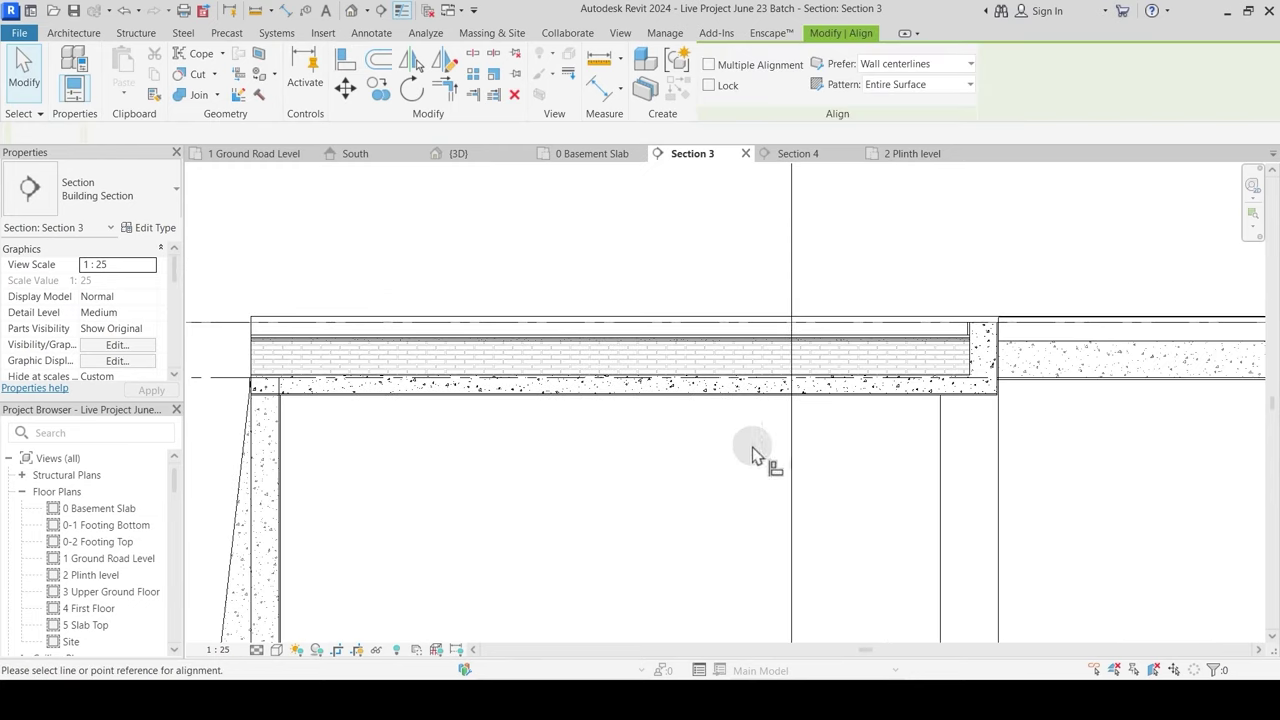
scroll(1020, 415, "up", 2)
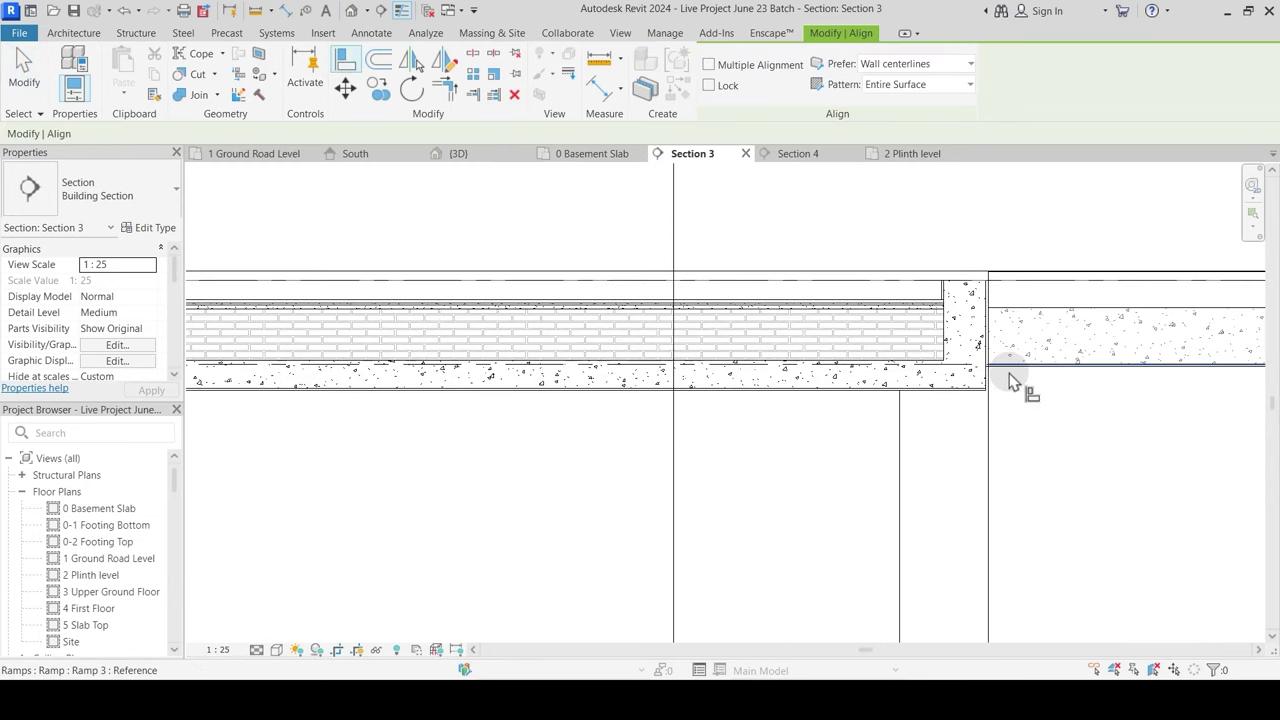
left_click(941, 442)
scroll(586, 409, "down", 2)
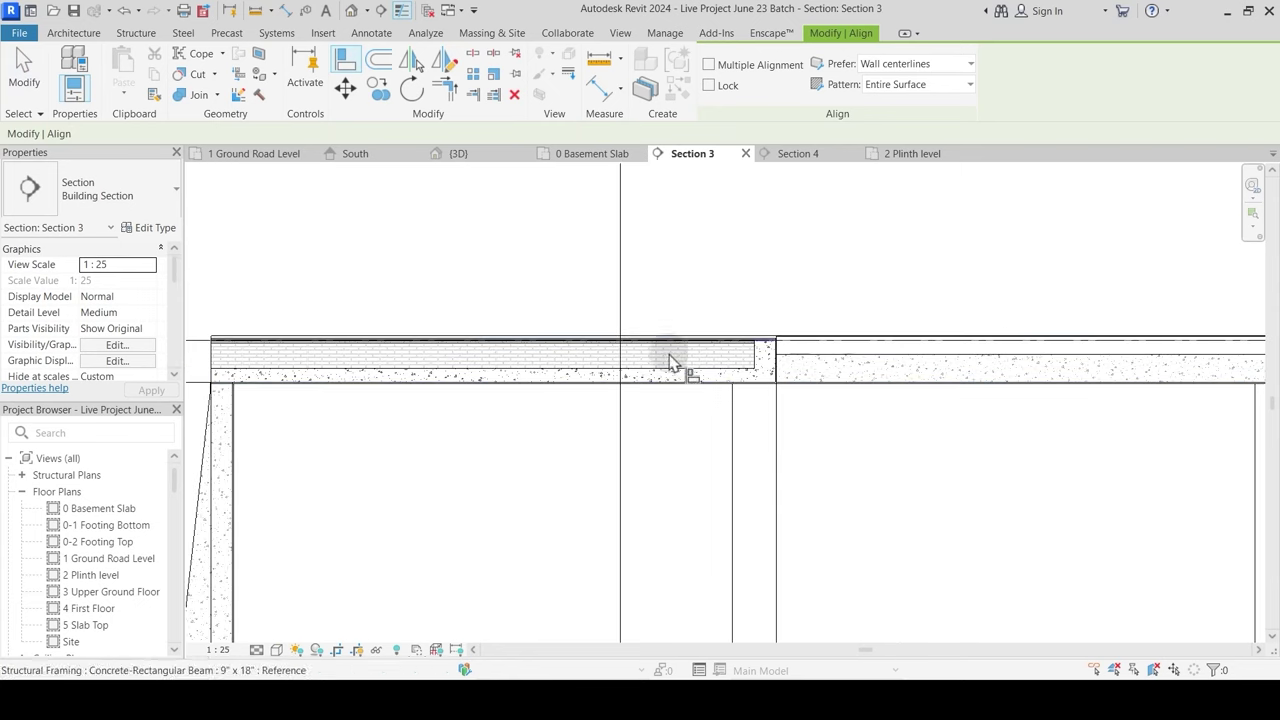
scroll(570, 414, "down", 2)
key("Escape")
middle_click_drag(771, 443, 654, 431)
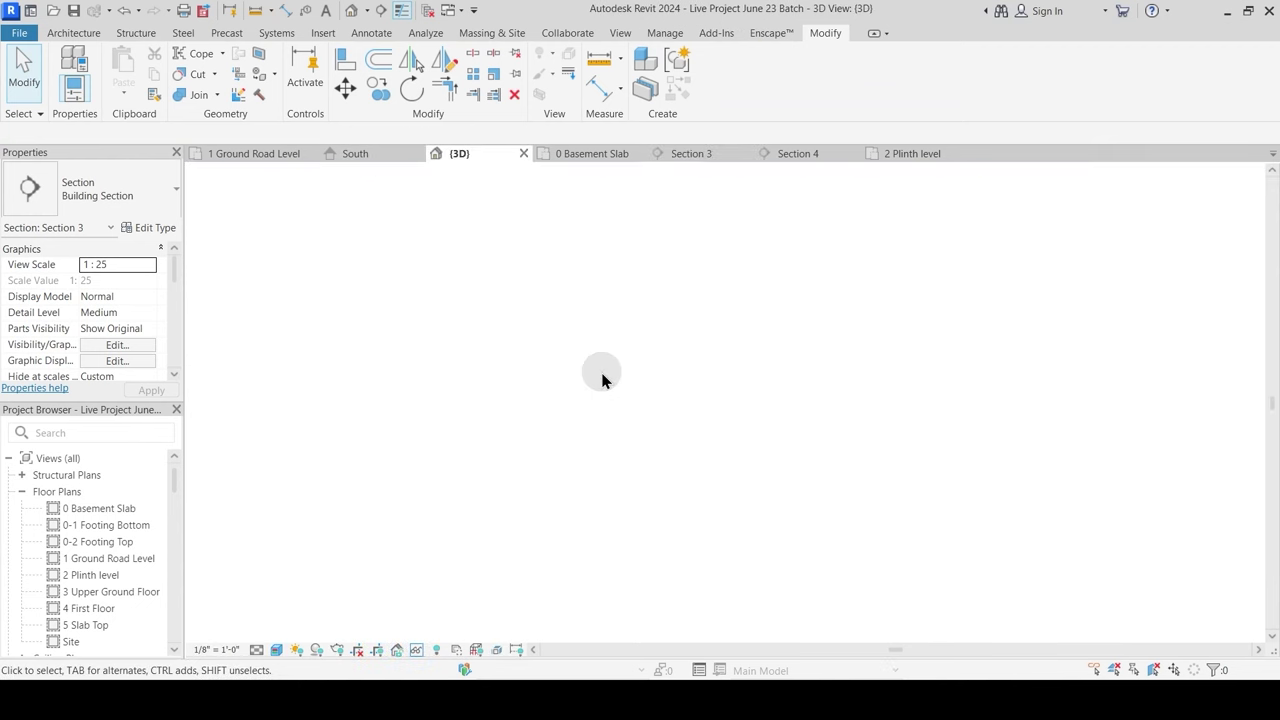
Step: Orbit the 3D view around the plinth model, then window-select all 134 elements
middle_click_drag(714, 523, 760, 540, "shift")
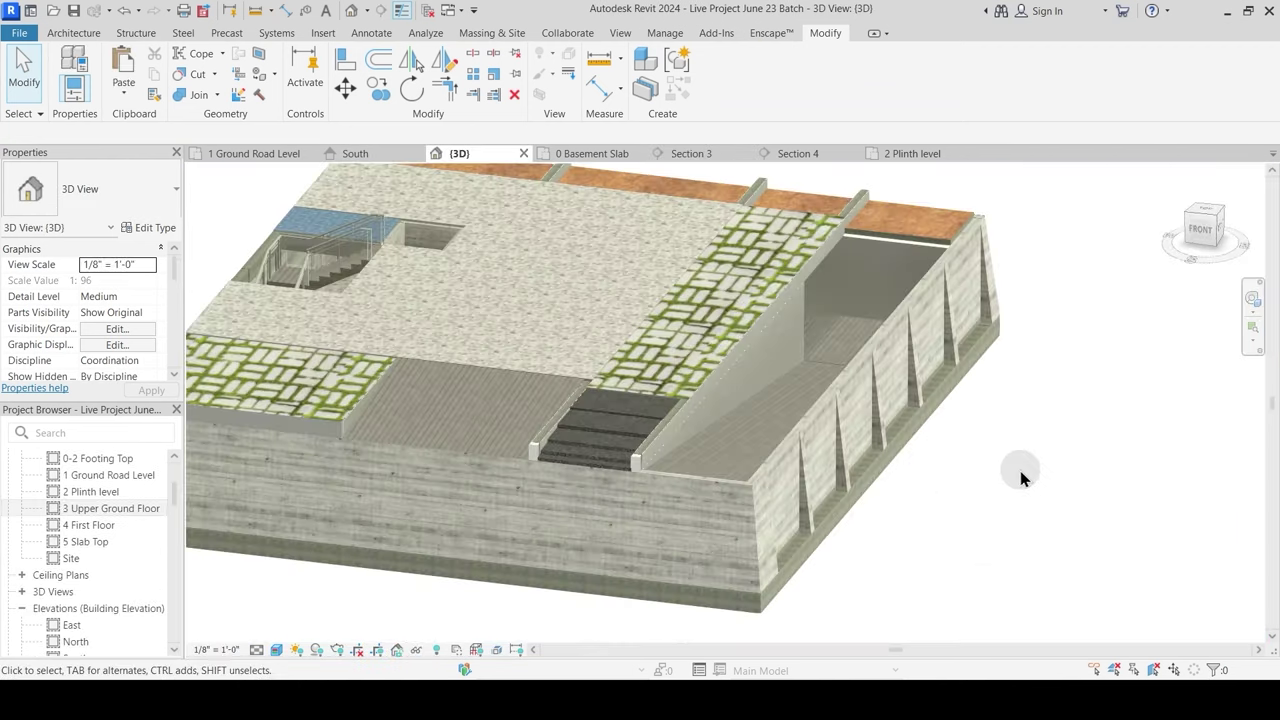
mouse_move(1020, 463)
middle_mouse_down("shift")
mouse_move(1066, 423)
mouse_move(1008, 508)
mouse_move(1000, 471)
middle_mouse_up("shift")
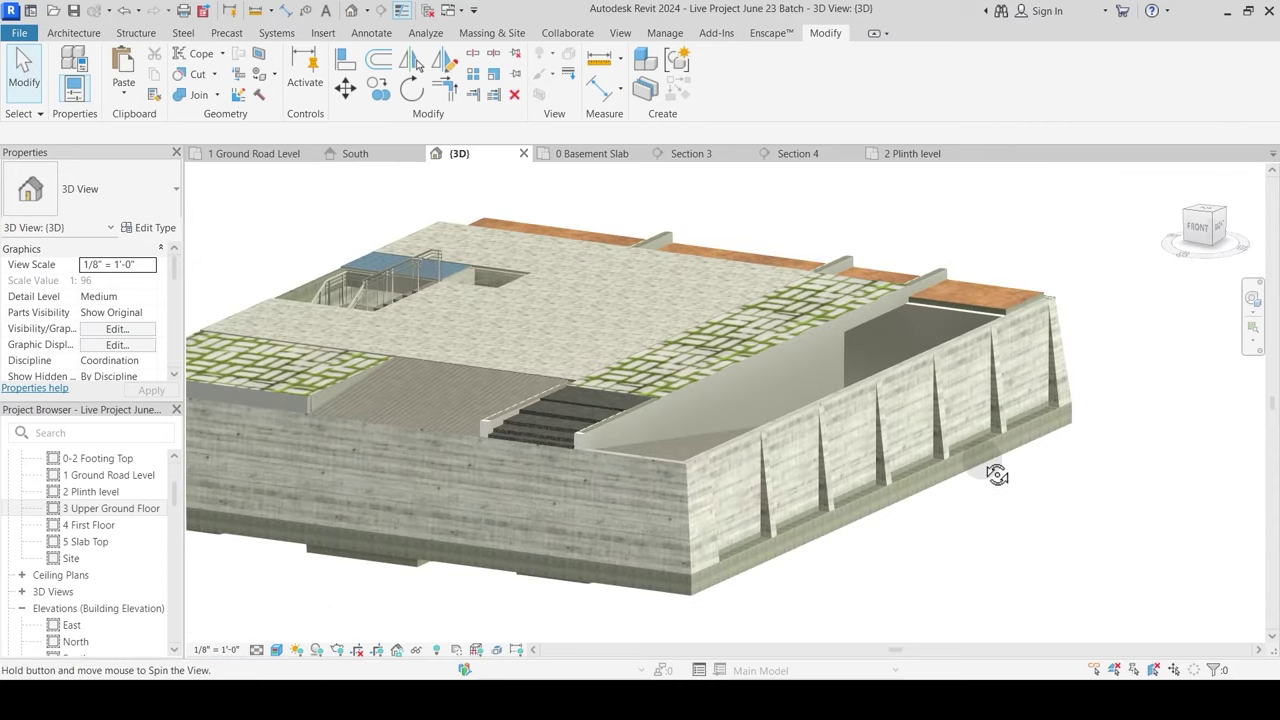
middle_click_drag(1006, 563, 849, 603, "shift")
middle_click_drag(740, 568, 805, 566, "shift")
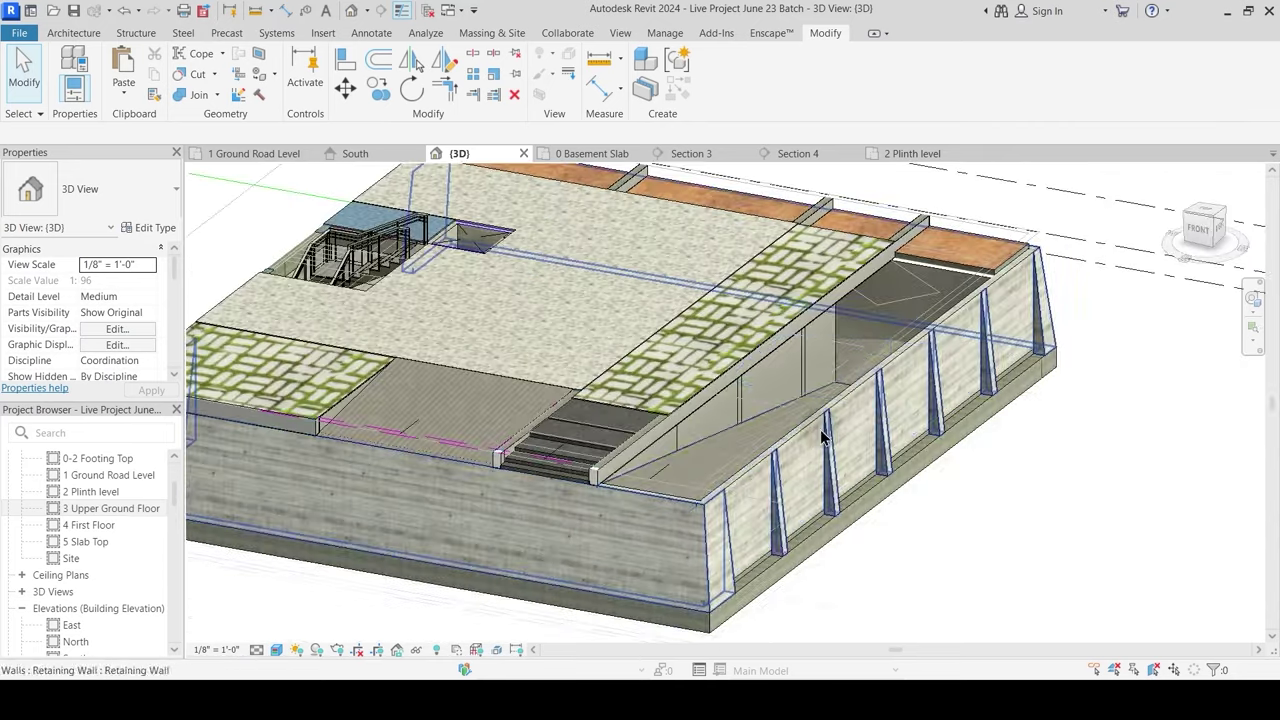
middle_click_drag(849, 389, 825, 458, "shift")
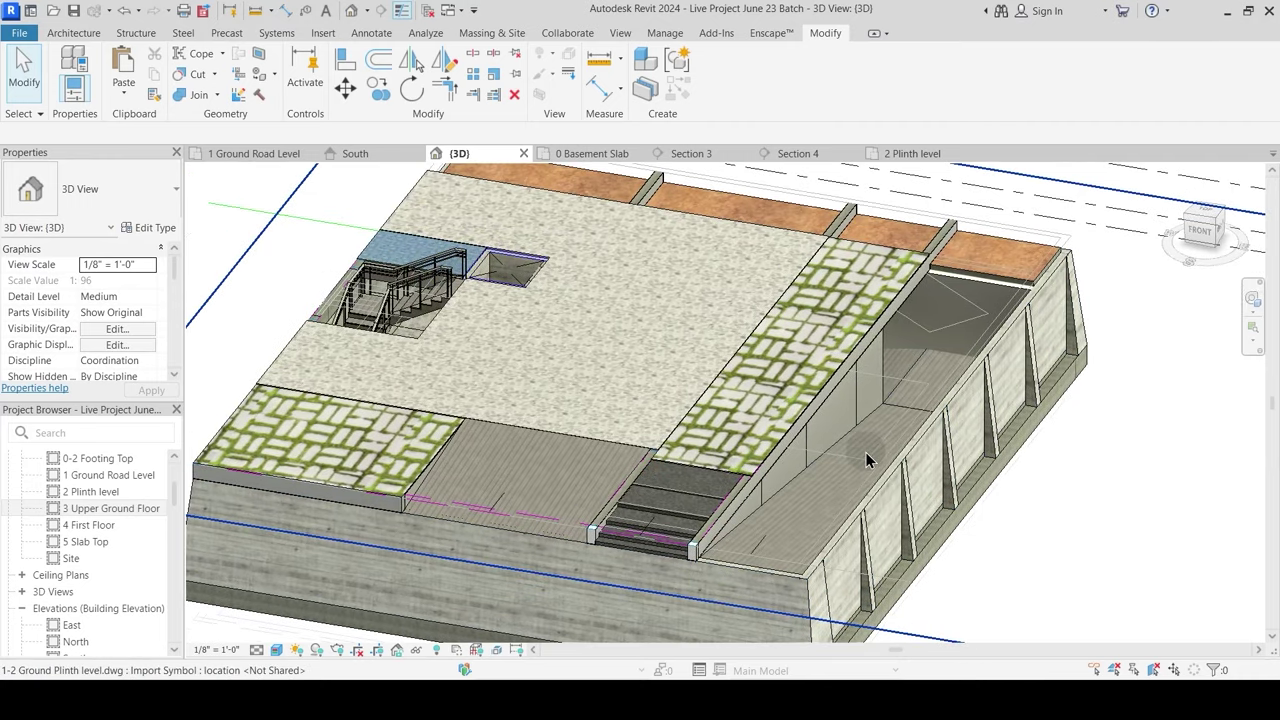
scroll(866, 459, "down", 3)
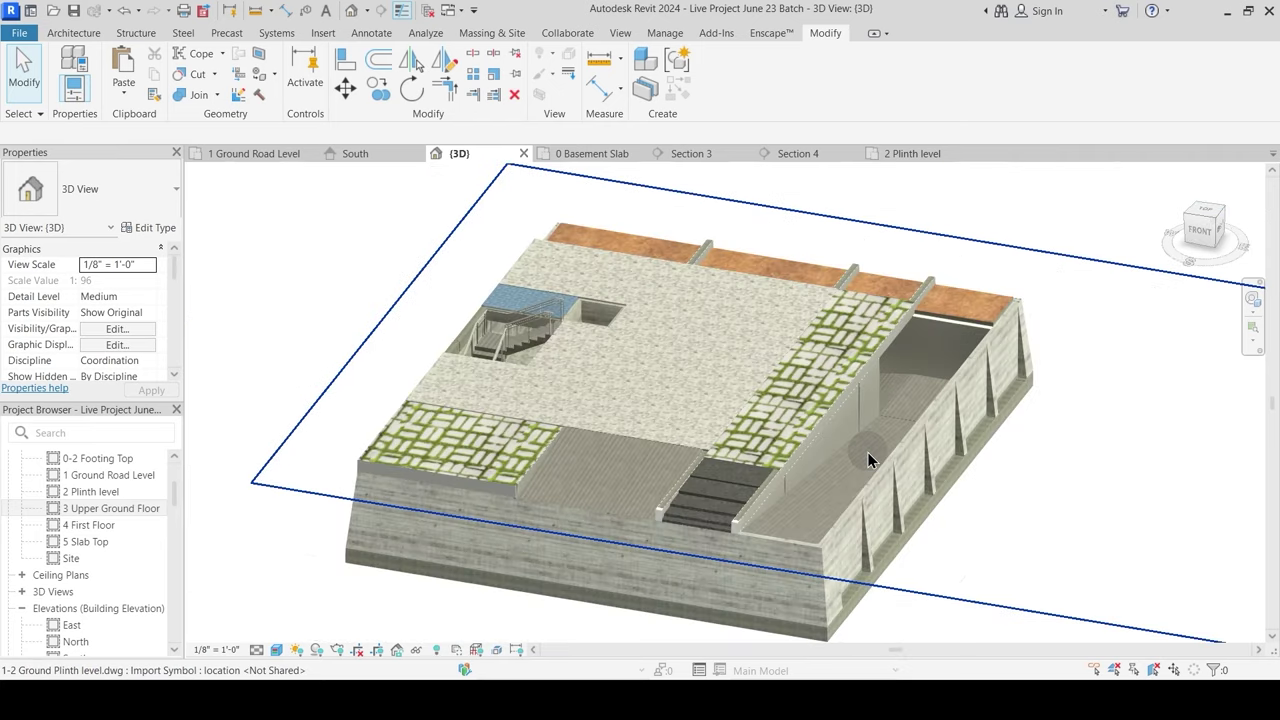
middle_click_drag(866, 459, 694, 358, "shift")
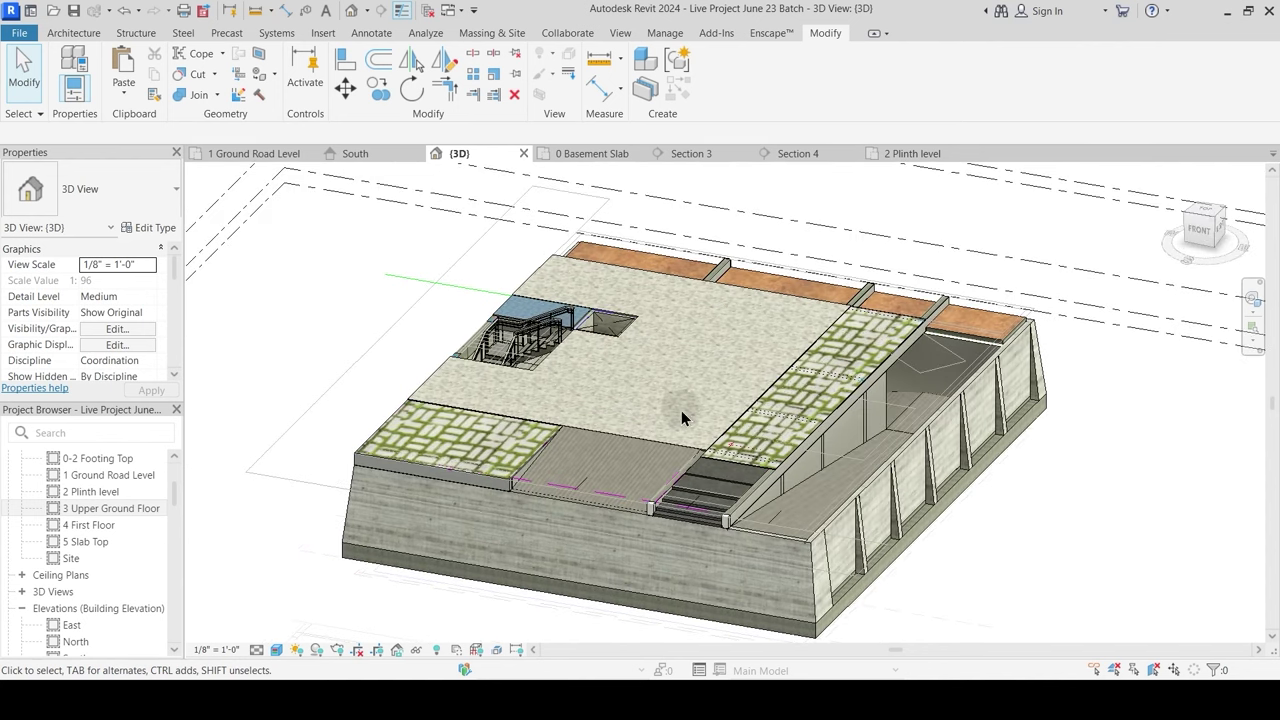
scroll(681, 418, "down", 3)
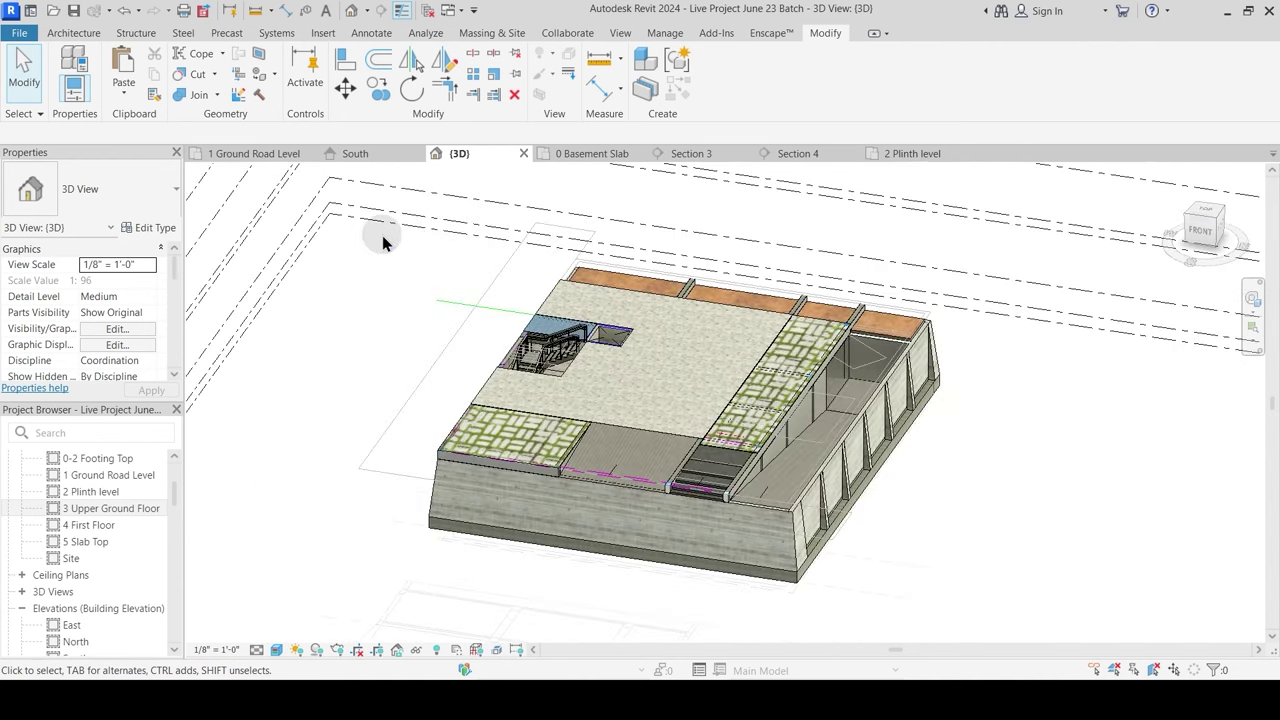
left_click_drag(382, 235, 1025, 612)
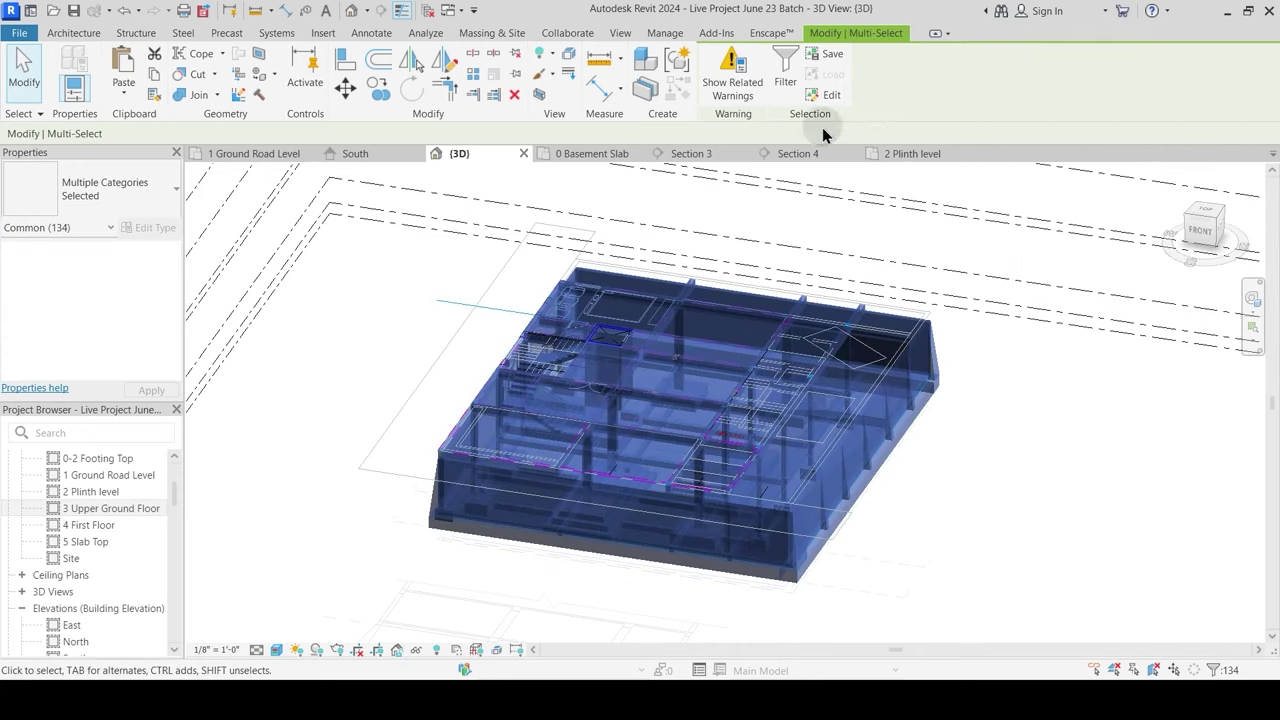
Step: Filter the selection down to the 26 Columns and Structural Columns
left_click(785, 84)
left_click(740, 268)
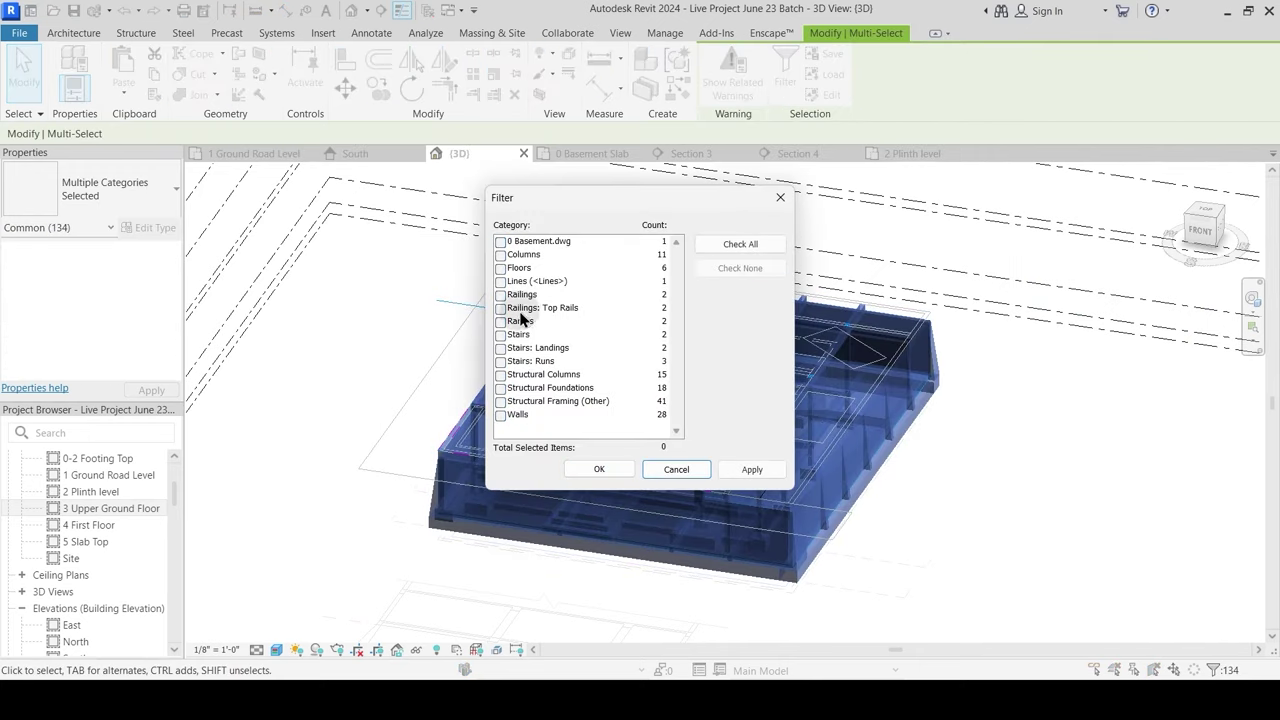
left_click(502, 374)
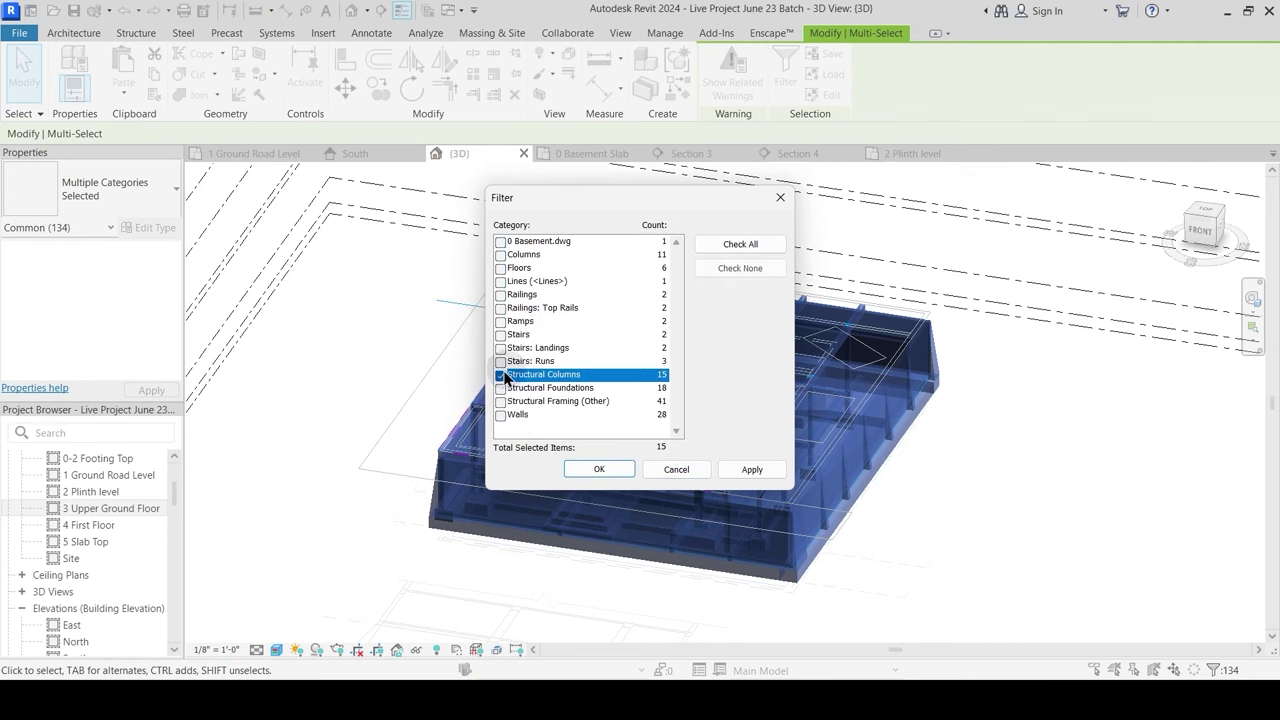
left_click(501, 256)
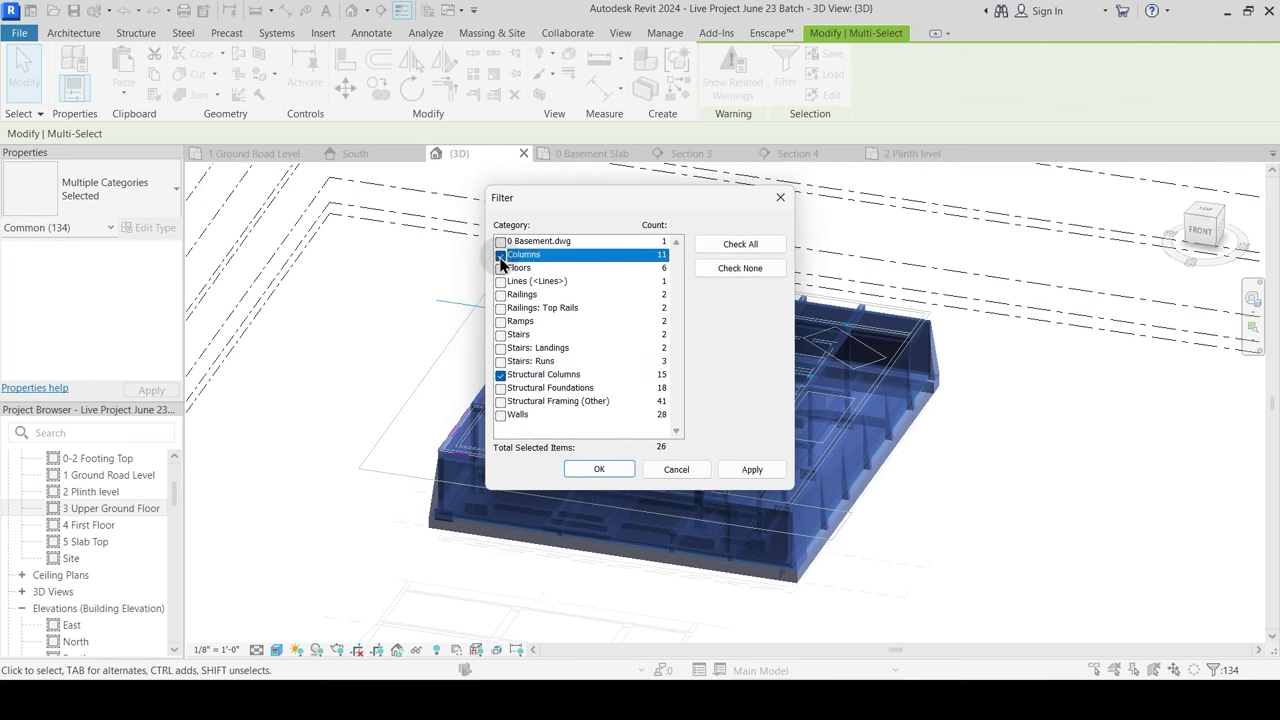
left_click(752, 470)
left_click(599, 469)
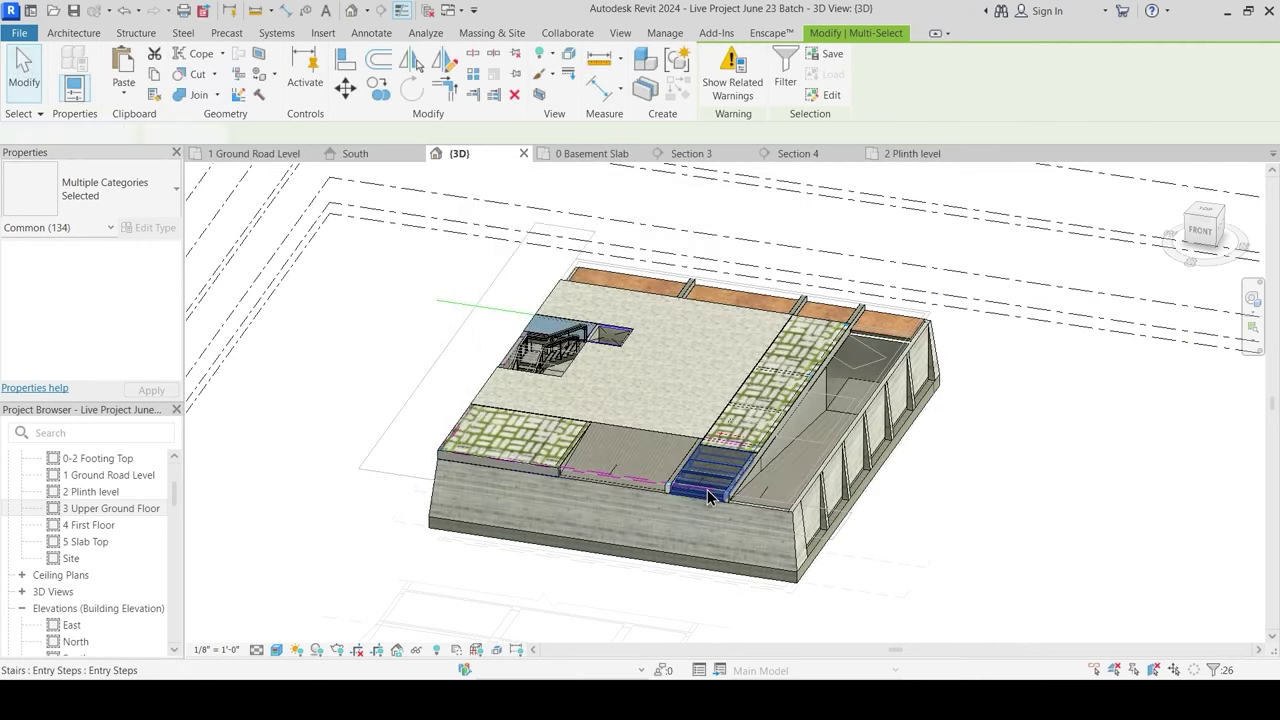
Step: Set the filtered columns' Top Level to 3 Upper Ground Floor
middle_click_drag(700, 390, 724, 540, "shift")
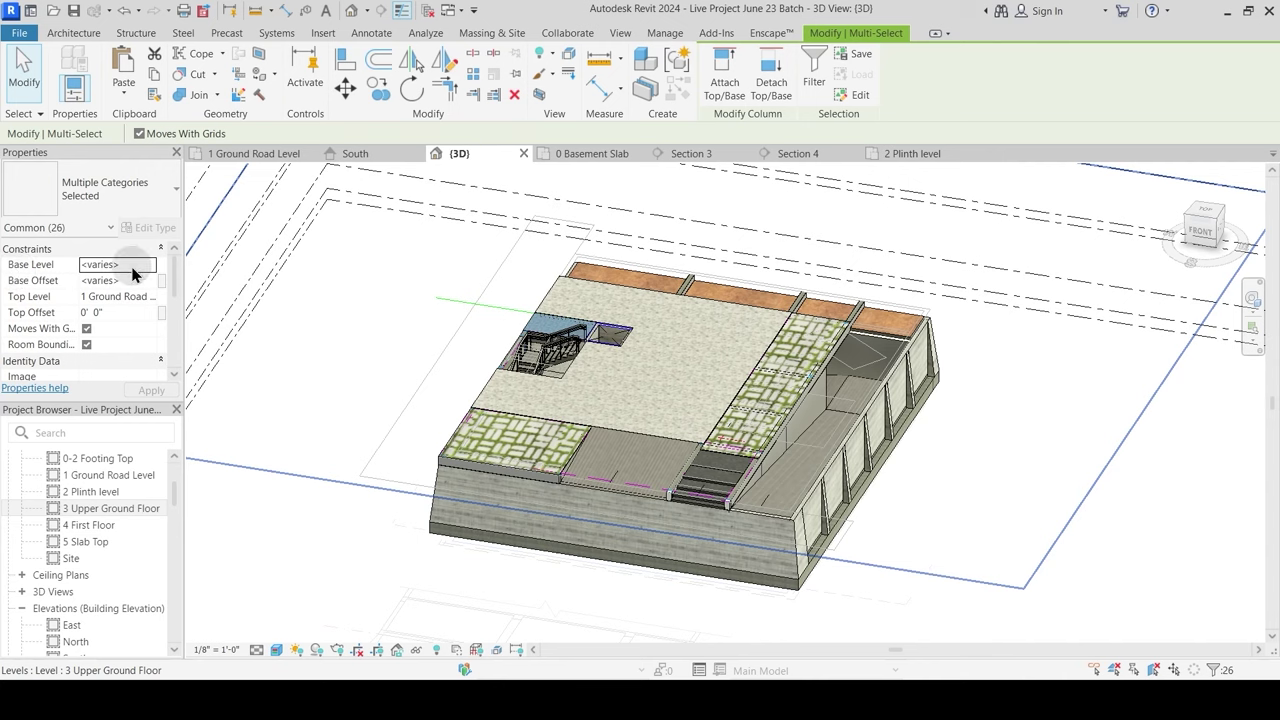
left_click(150, 299)
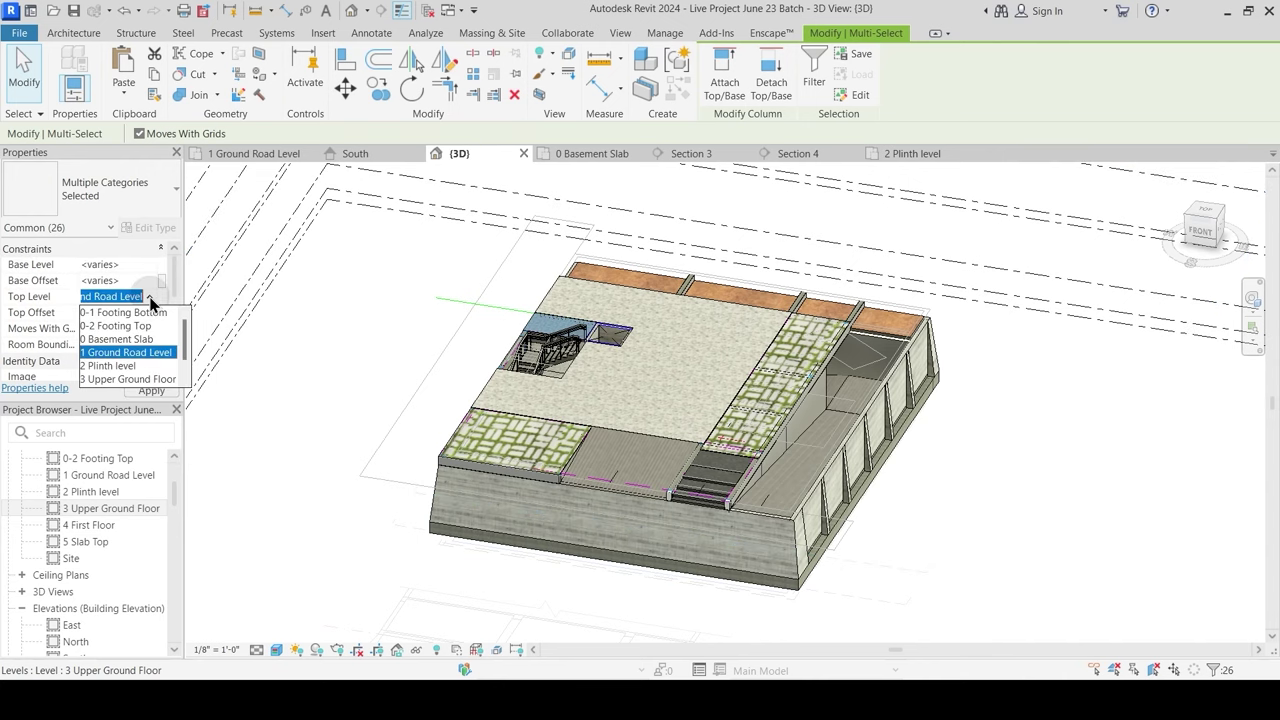
left_click(135, 380)
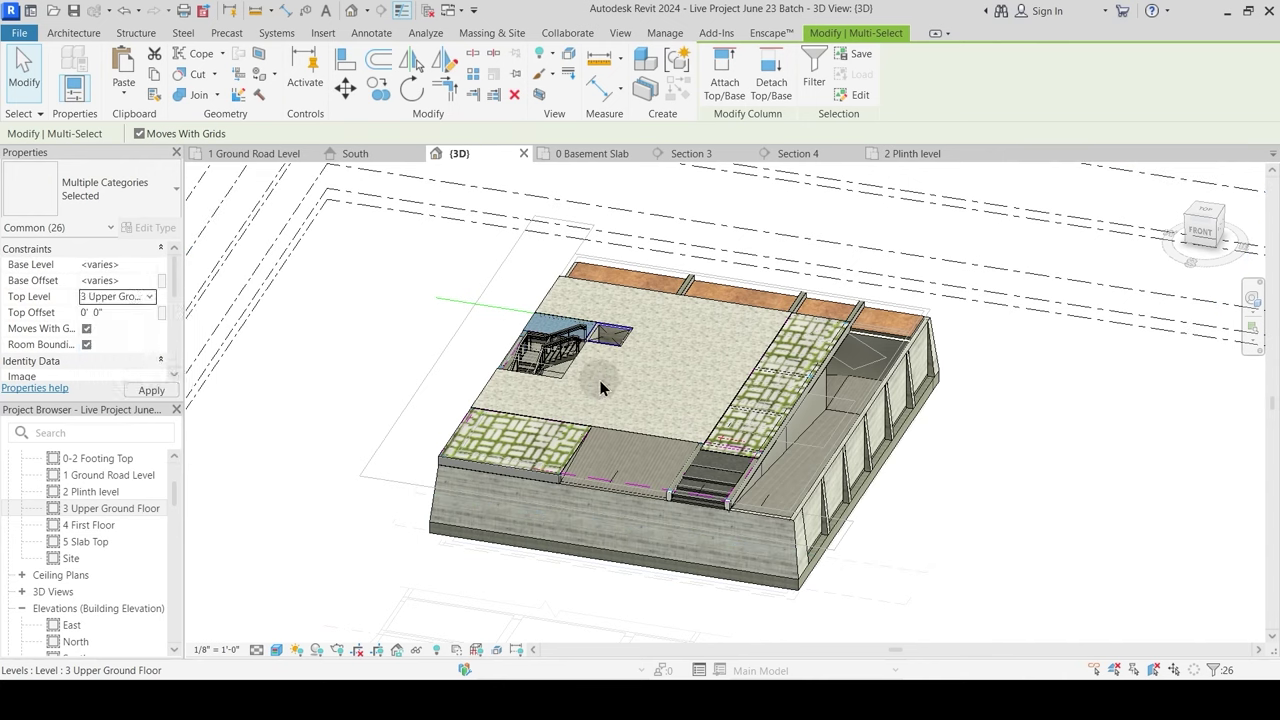
Step: Deselect the columns, zoom and pan across the slab, and select a 10" x 19" column
left_click(420, 314)
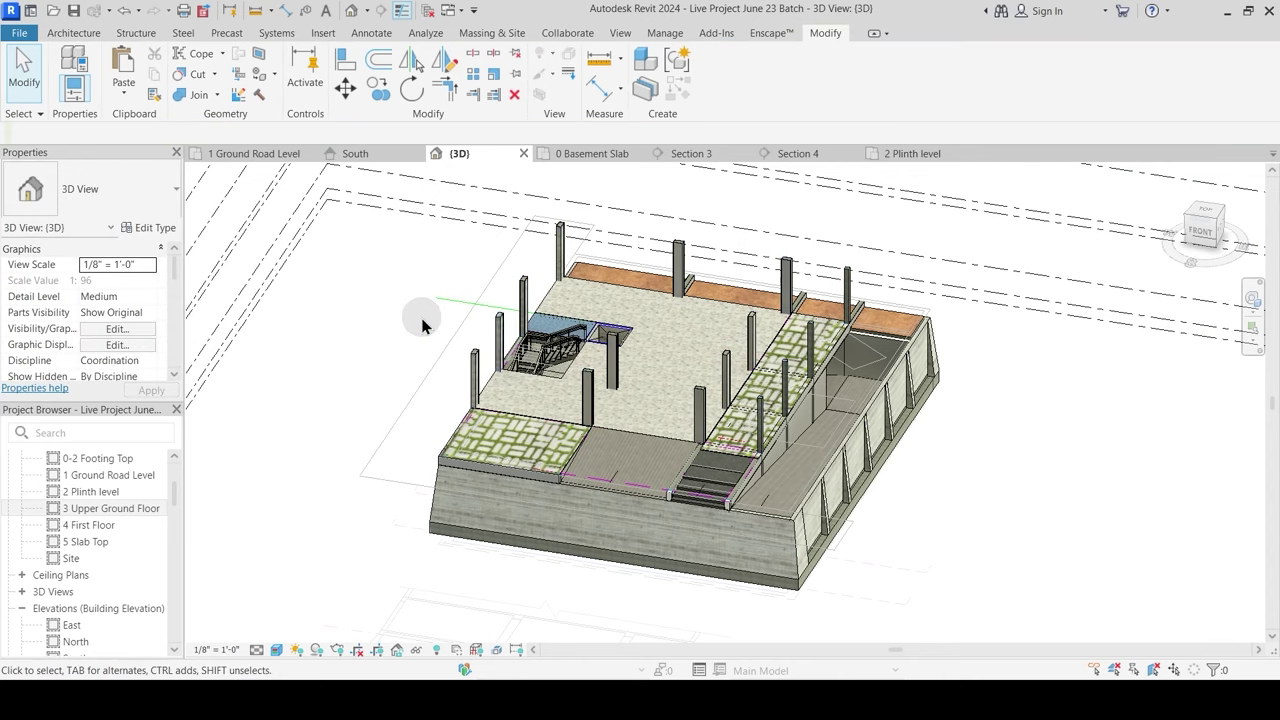
scroll(540, 378, "up", 3)
scroll(959, 427, "up", 4)
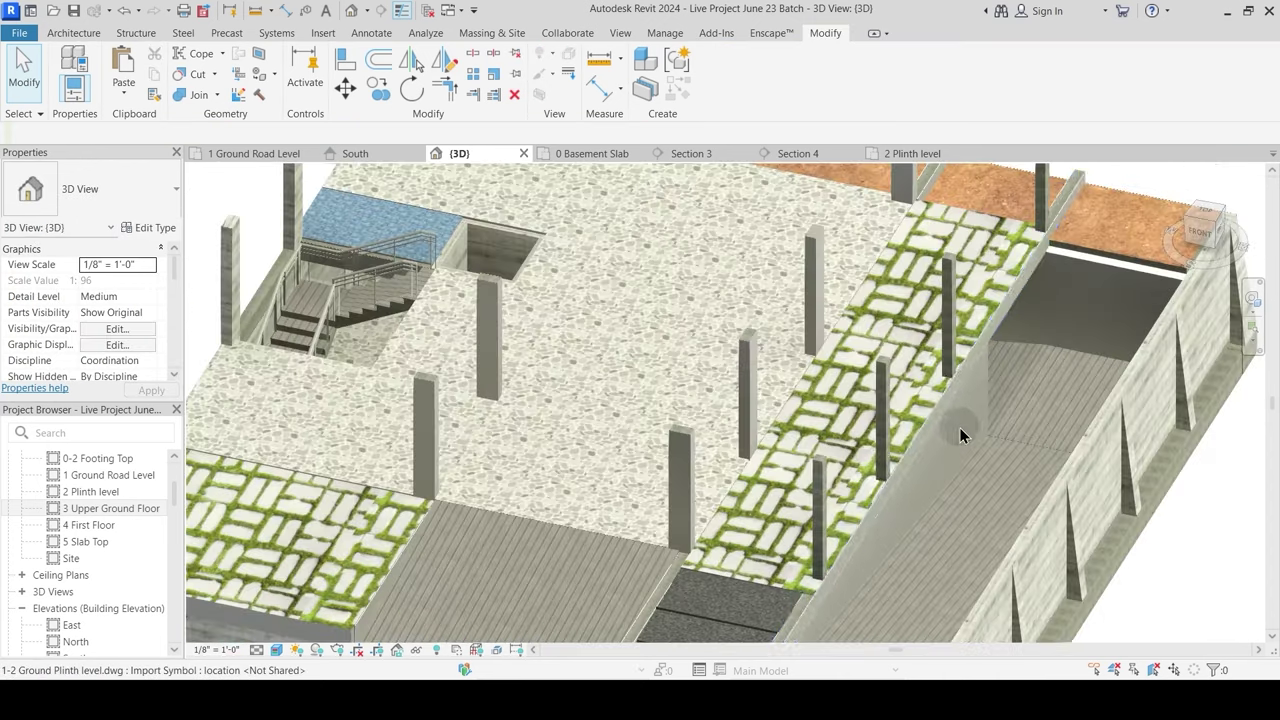
scroll(860, 480, "down", 5)
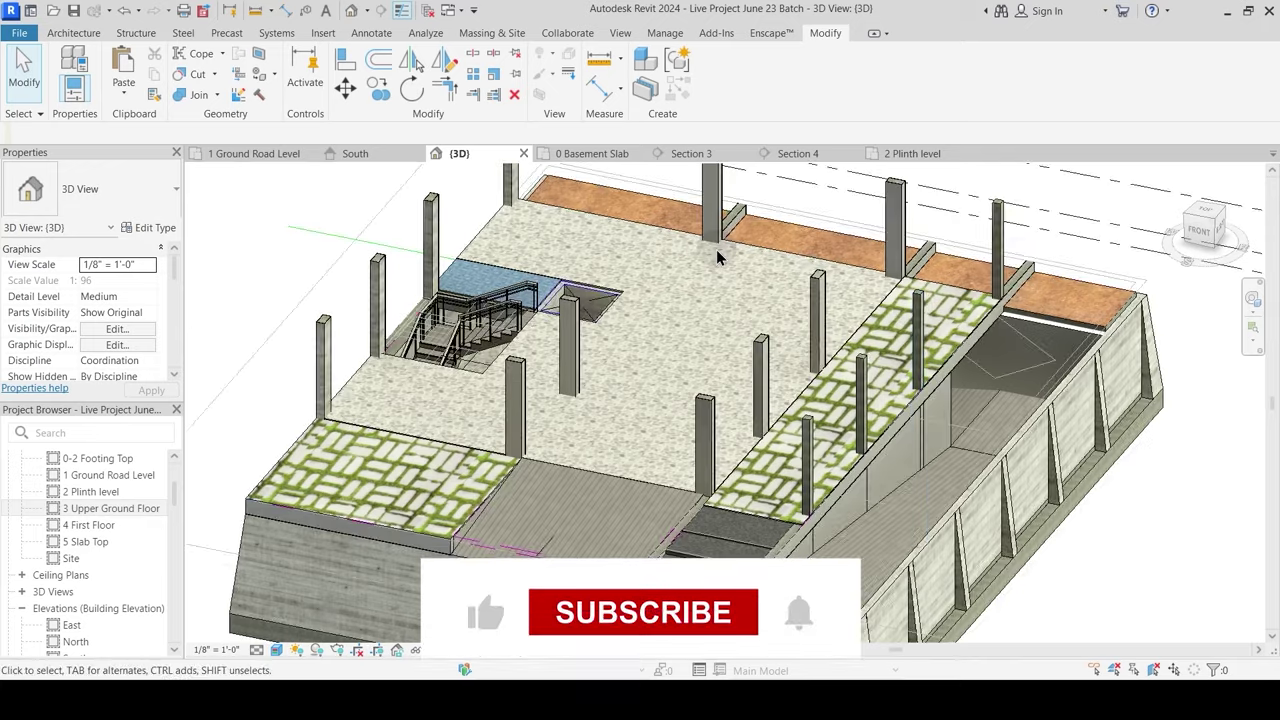
scroll(553, 459, "up", 3)
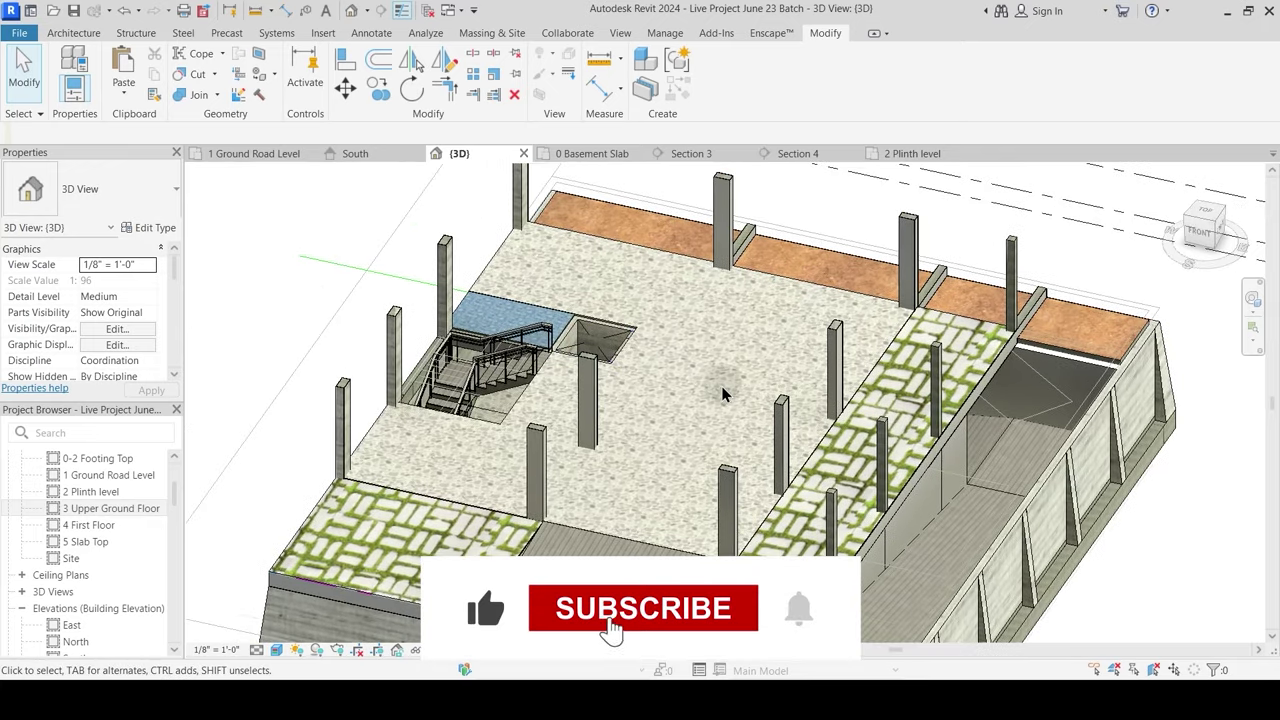
scroll(558, 457, "up", 3)
scroll(600, 430, "down", 2)
middle_click_drag(480, 425, 723, 383)
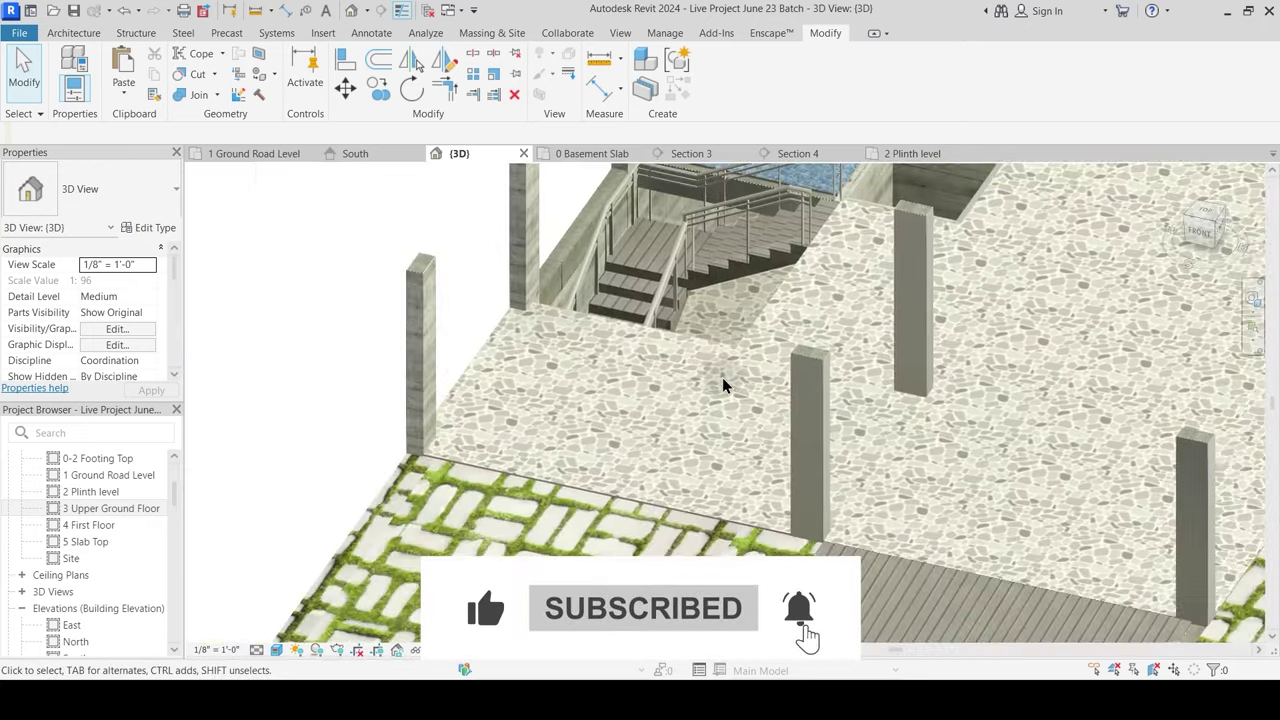
left_click(428, 272)
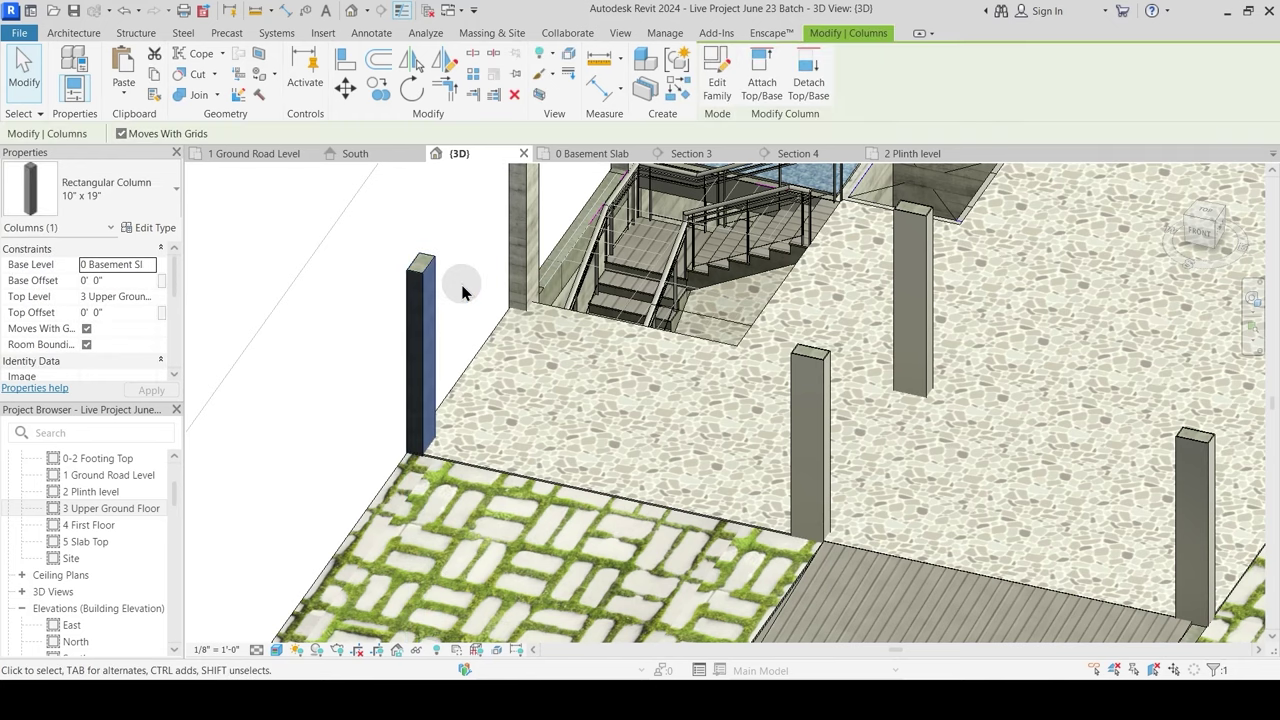
left_click(810, 440)
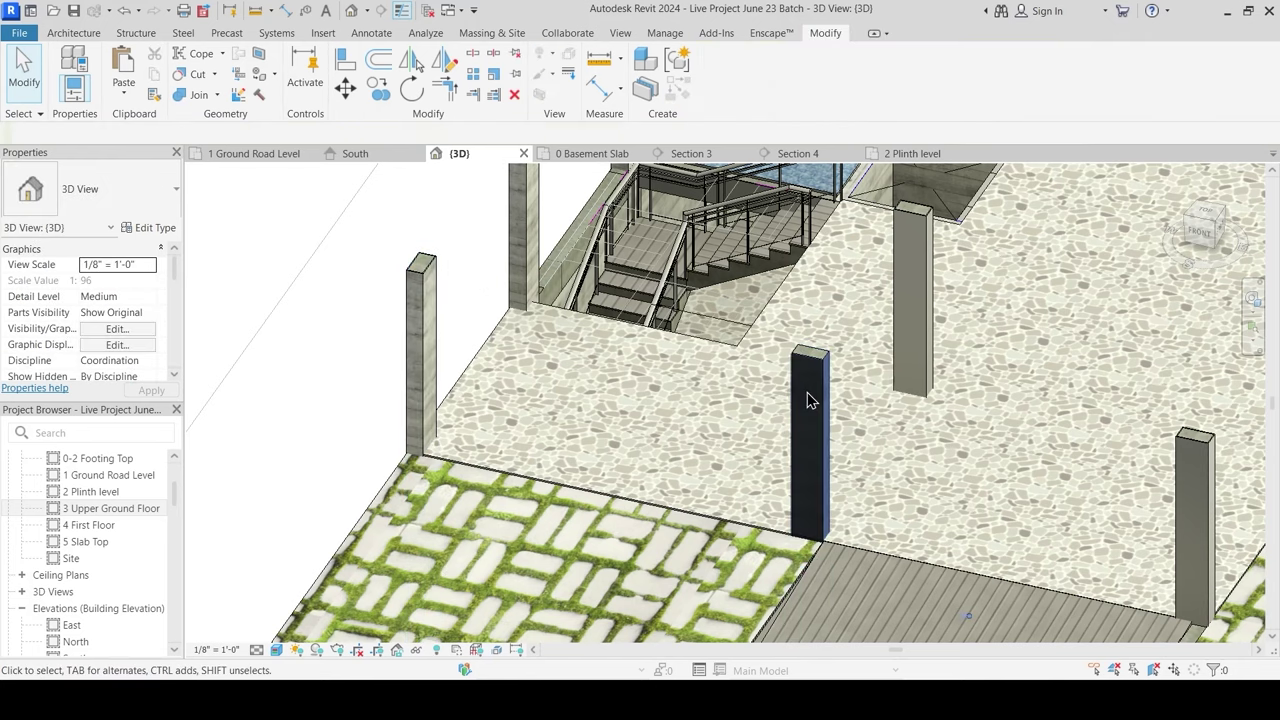
Step: Give the 10" x 19" Rectangular Column type the 1 Plaster material
left_click(155, 228)
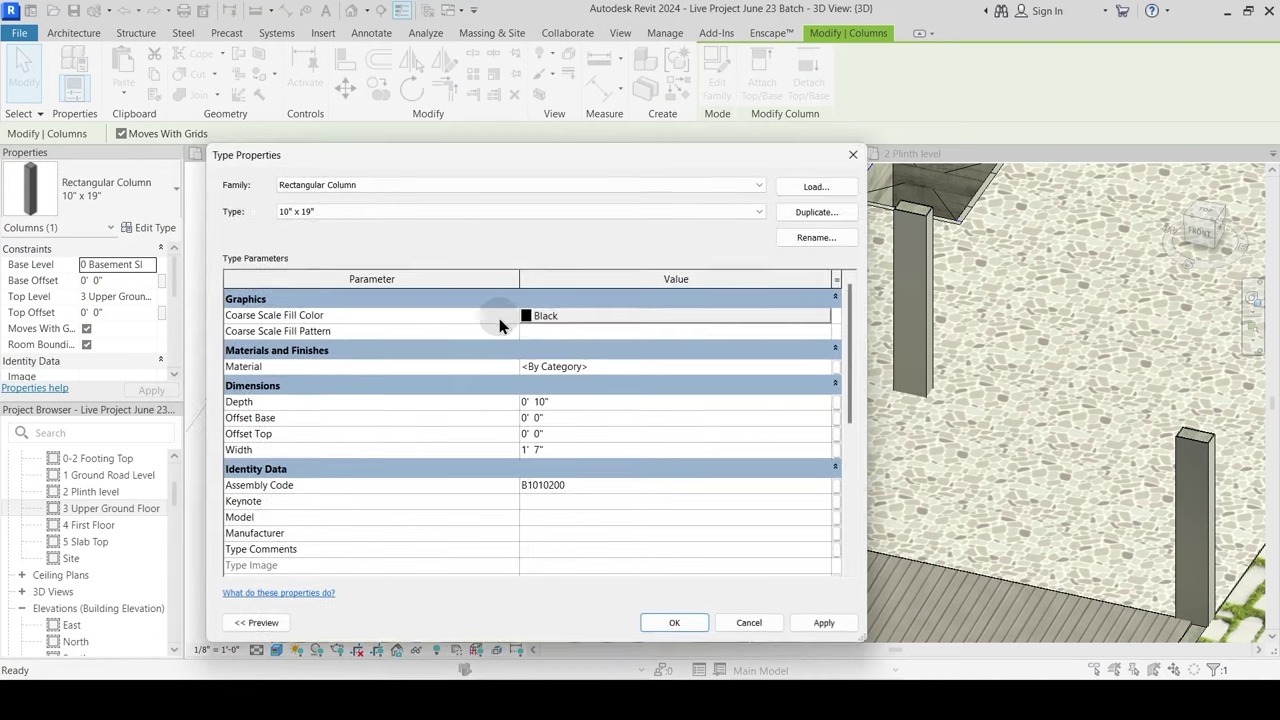
left_click(827, 370)
left_click(827, 368)
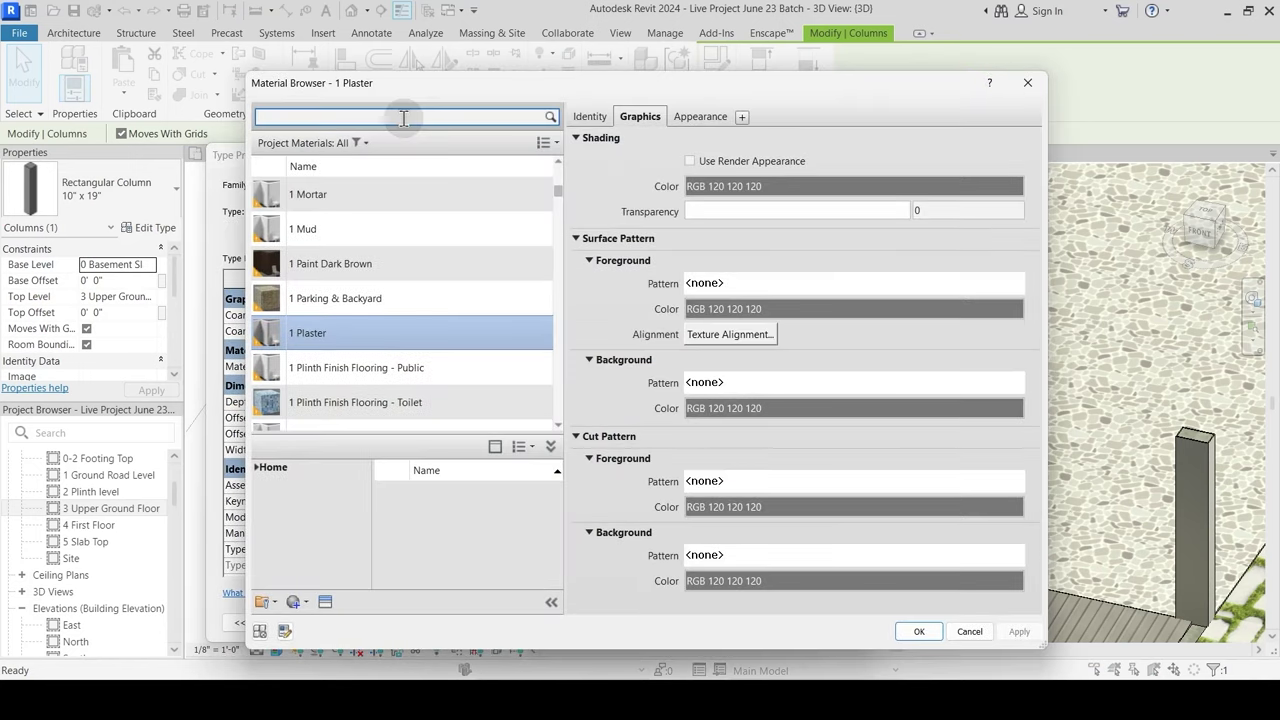
left_click(403, 119)
type("plaster")
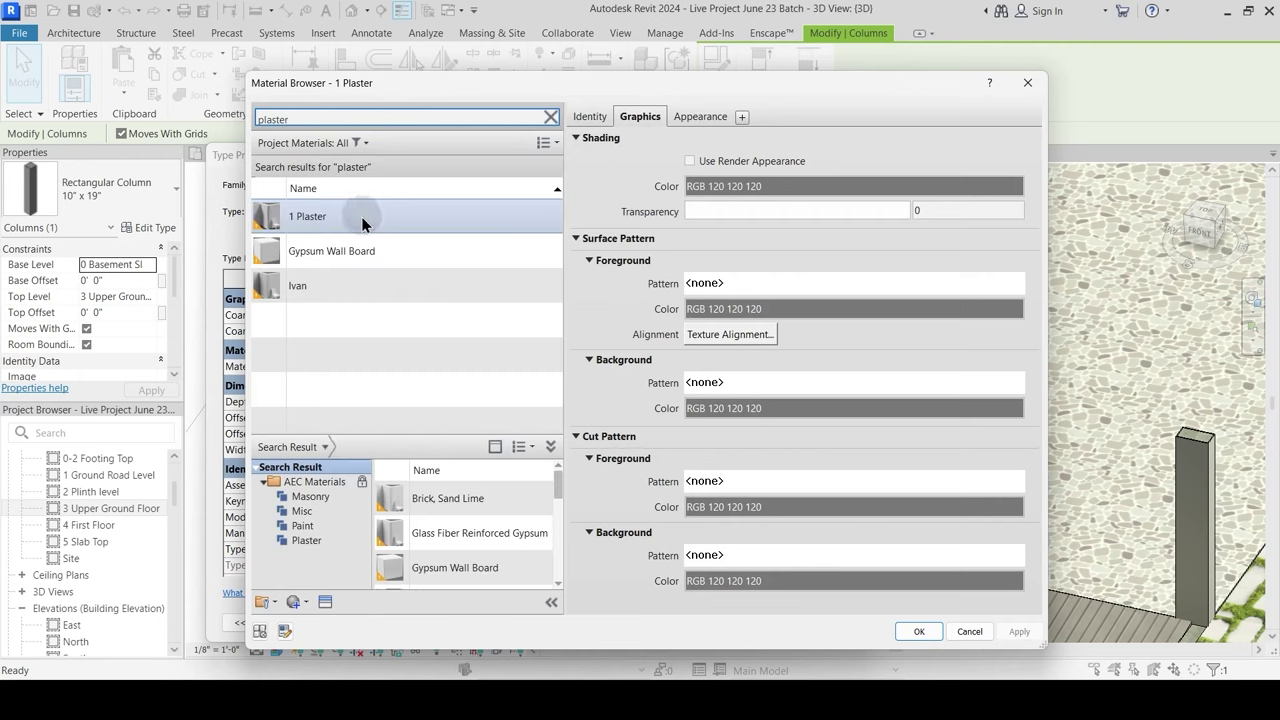
left_click(938, 631)
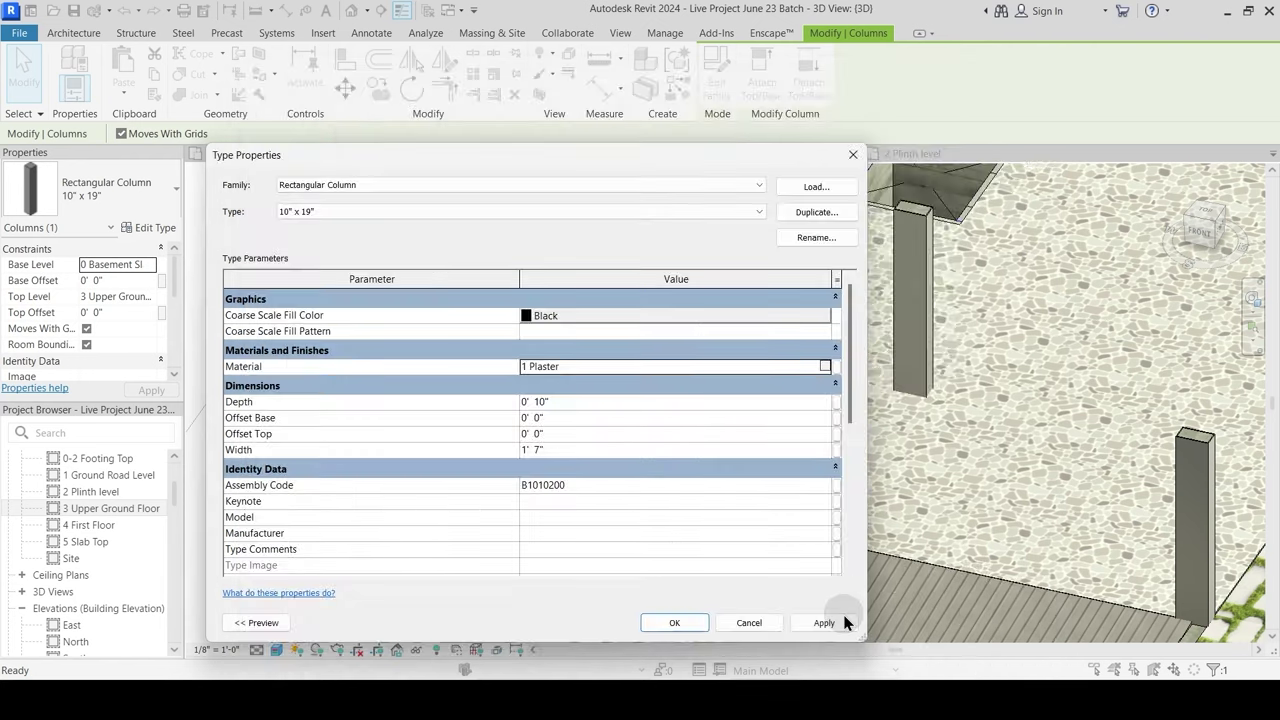
left_click(675, 623)
Step: Orbit the 3D model to review the right side, then bring up the AutoCAD floor-plan drawing
scroll(737, 451, "down", 3)
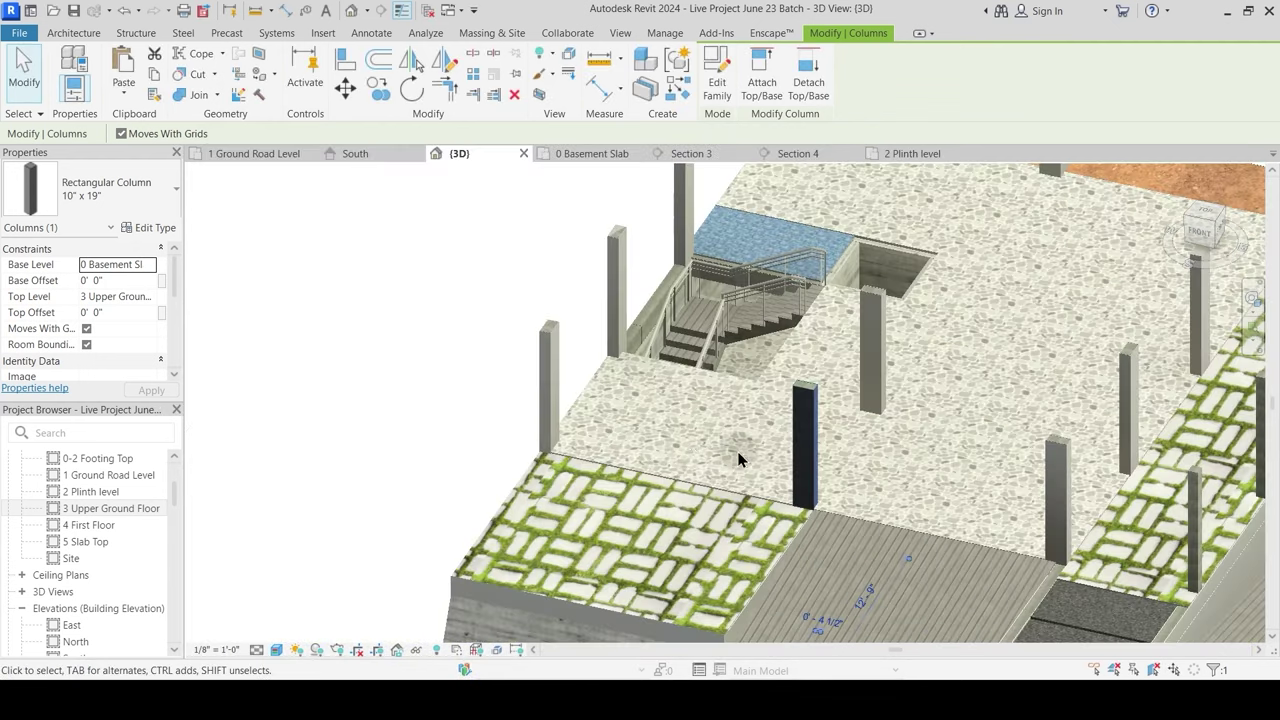
key("Escape")
middle_click_drag(880, 451, 800, 448, "shift")
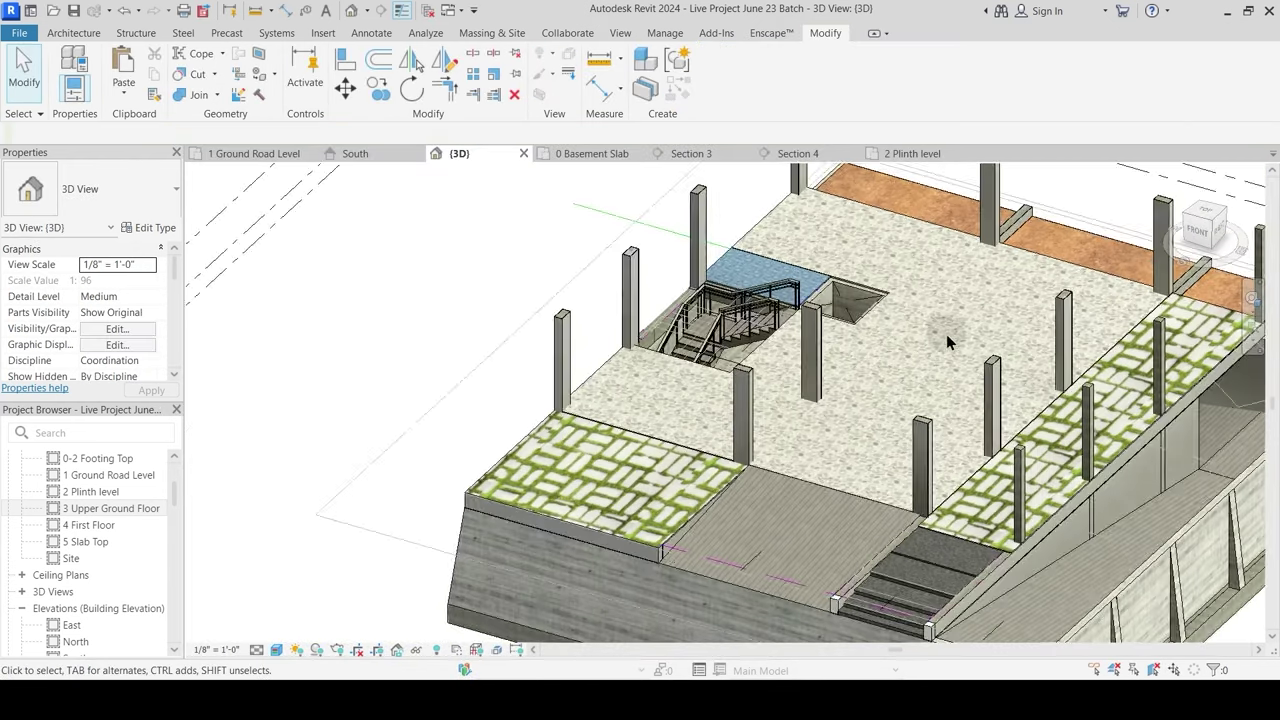
middle_click_drag(850, 348, 820, 310)
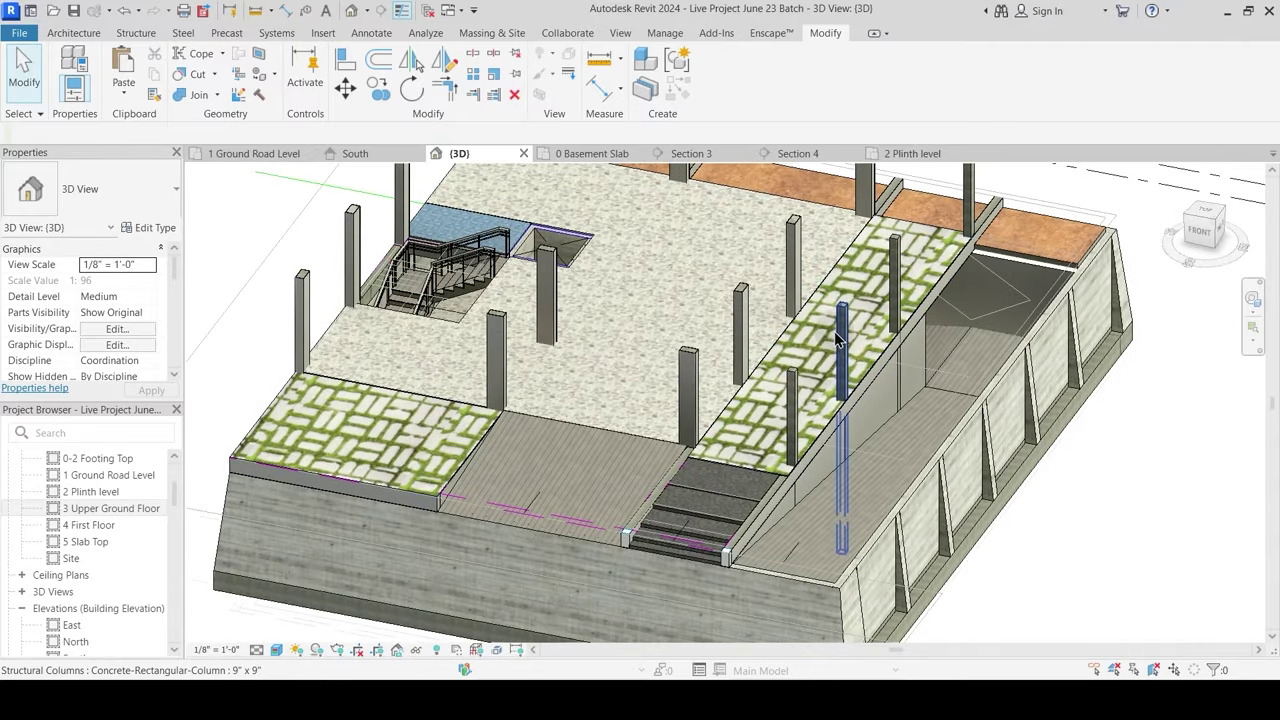
mouse_move(830, 480)
middle_mouse_down("shift")
mouse_move(869, 457)
mouse_move(833, 478)
middle_mouse_up("shift")
scroll(841, 479, "down", 1)
mouse_move(835, 678)
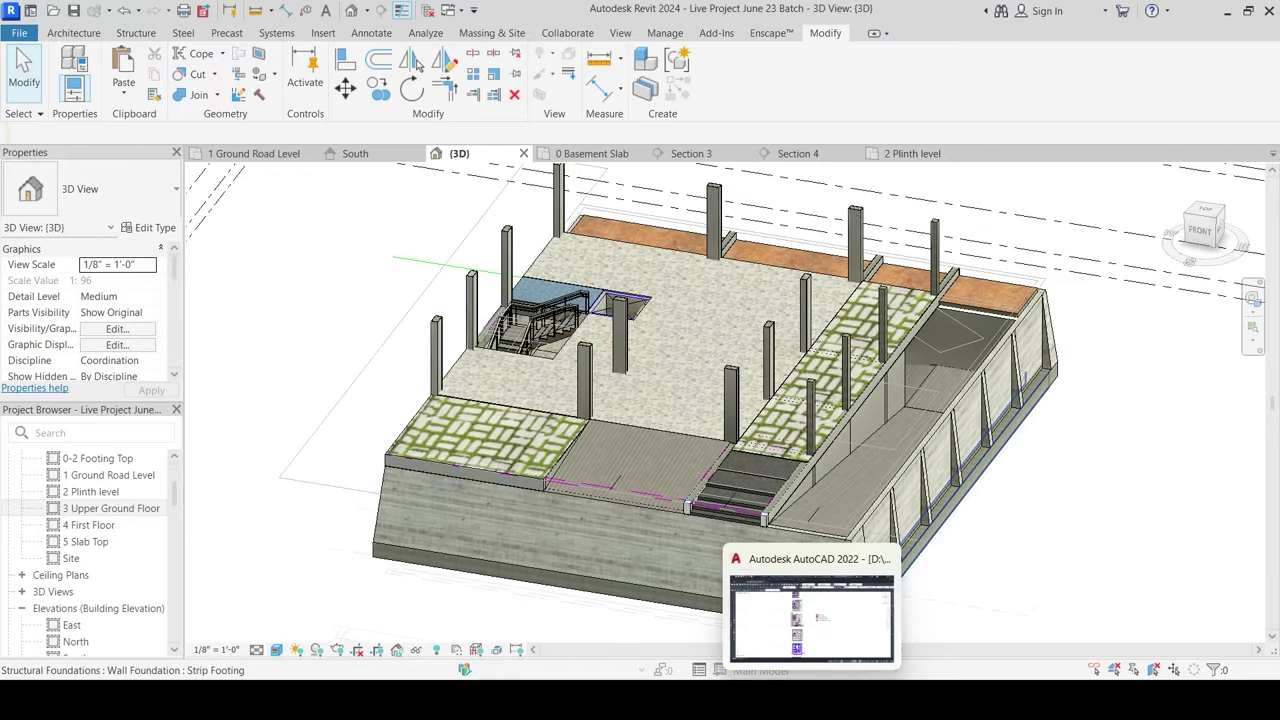
left_click(840, 620)
Step: Find the middle floor plan's lower wall and trial-select it with its columns, cancelling each selection
scroll(626, 395, "down", 2)
scroll(597, 391, "up", 3)
scroll(584, 409, "up", 4)
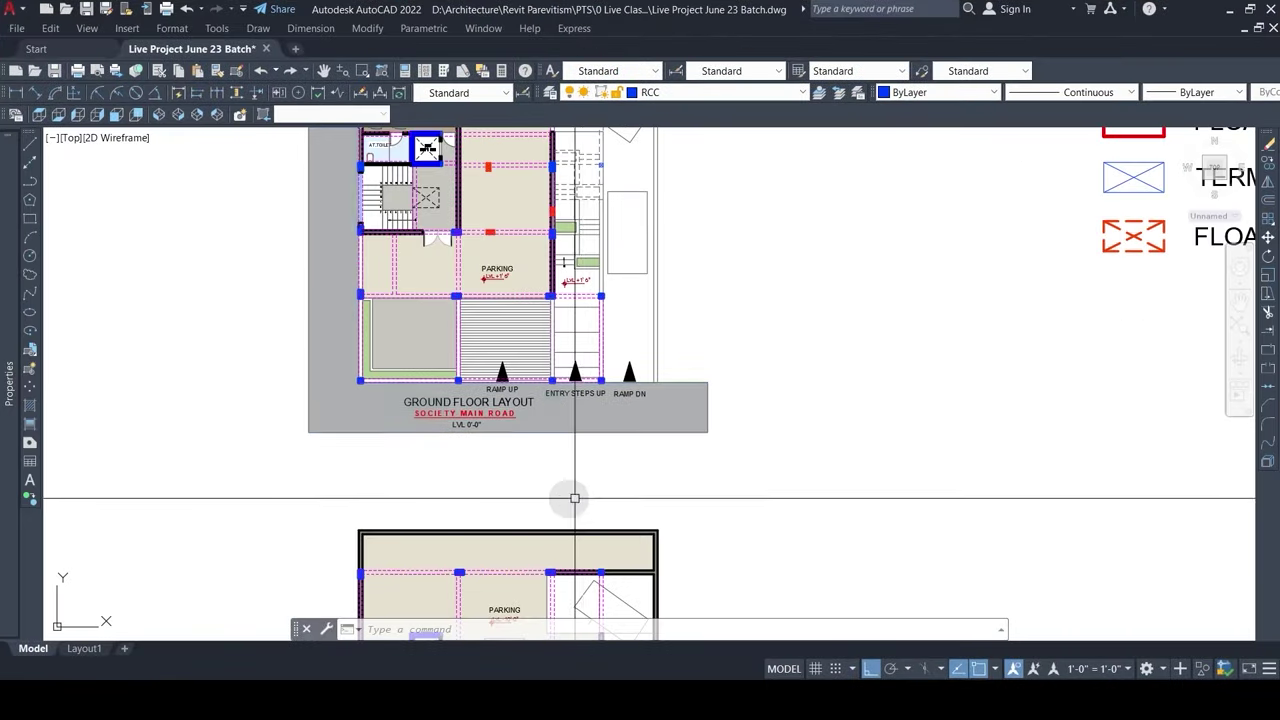
middle_click_drag(539, 553, 647, 334)
scroll(649, 366, "down", 4)
middle_click_drag(678, 533, 678, 434)
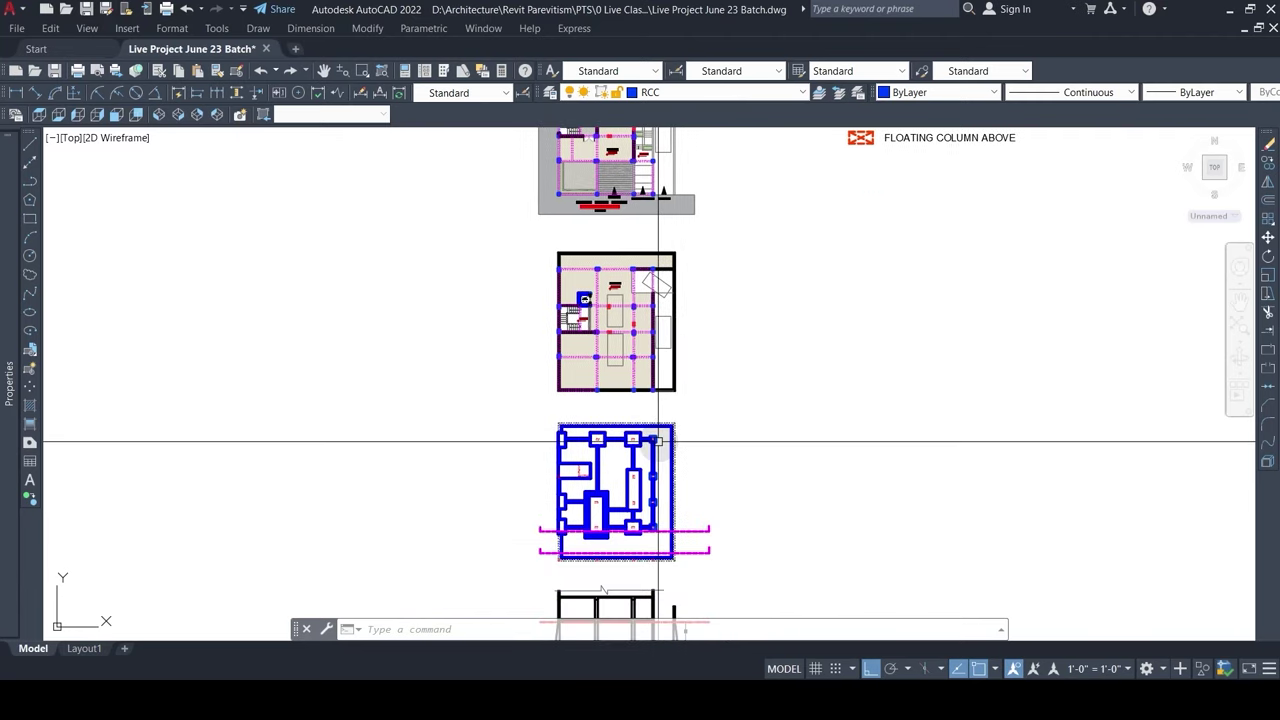
scroll(629, 480, "up", 6)
scroll(563, 491, "down", 5)
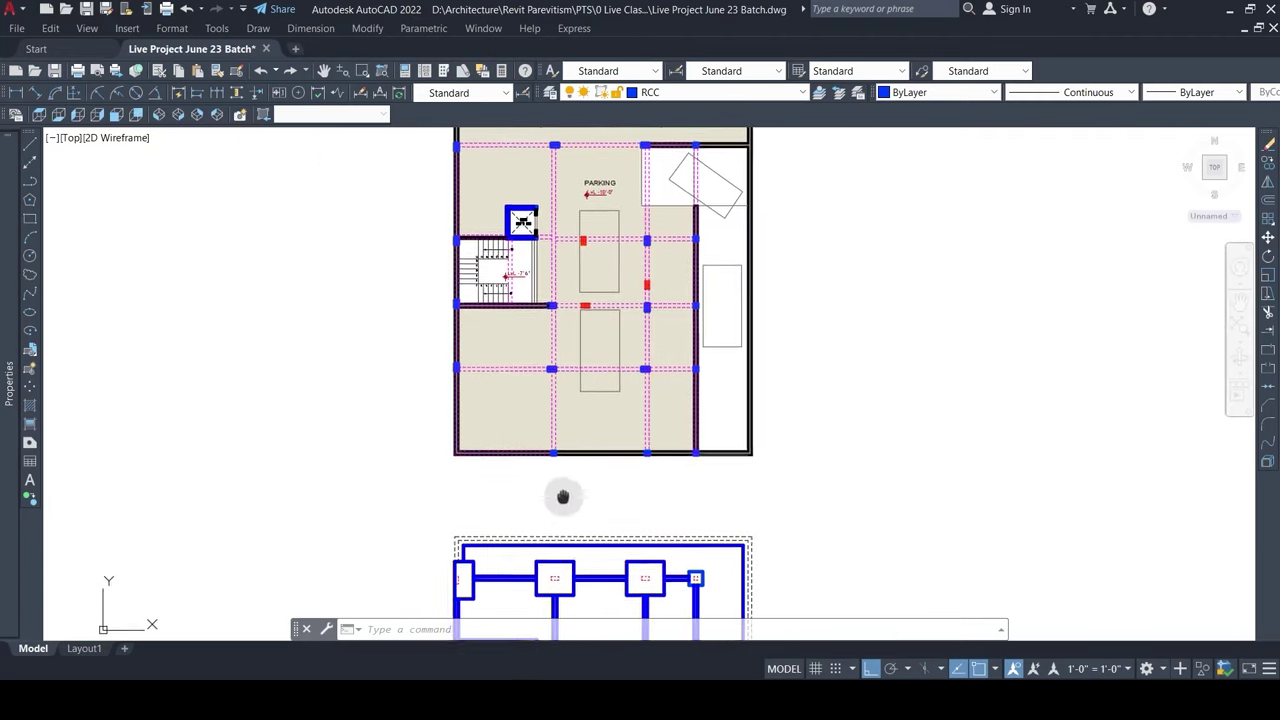
scroll(463, 451, "up", 3)
mouse_move(343, 406)
left_mouse_down()
mouse_move(837, 494)
mouse_move(1049, 509)
left_mouse_up()
key("Escape")
mouse_move(363, 390)
left_mouse_down()
mouse_move(880, 509)
mouse_move(1086, 423)
mouse_move(1087, 472)
left_mouse_up()
key("Escape")
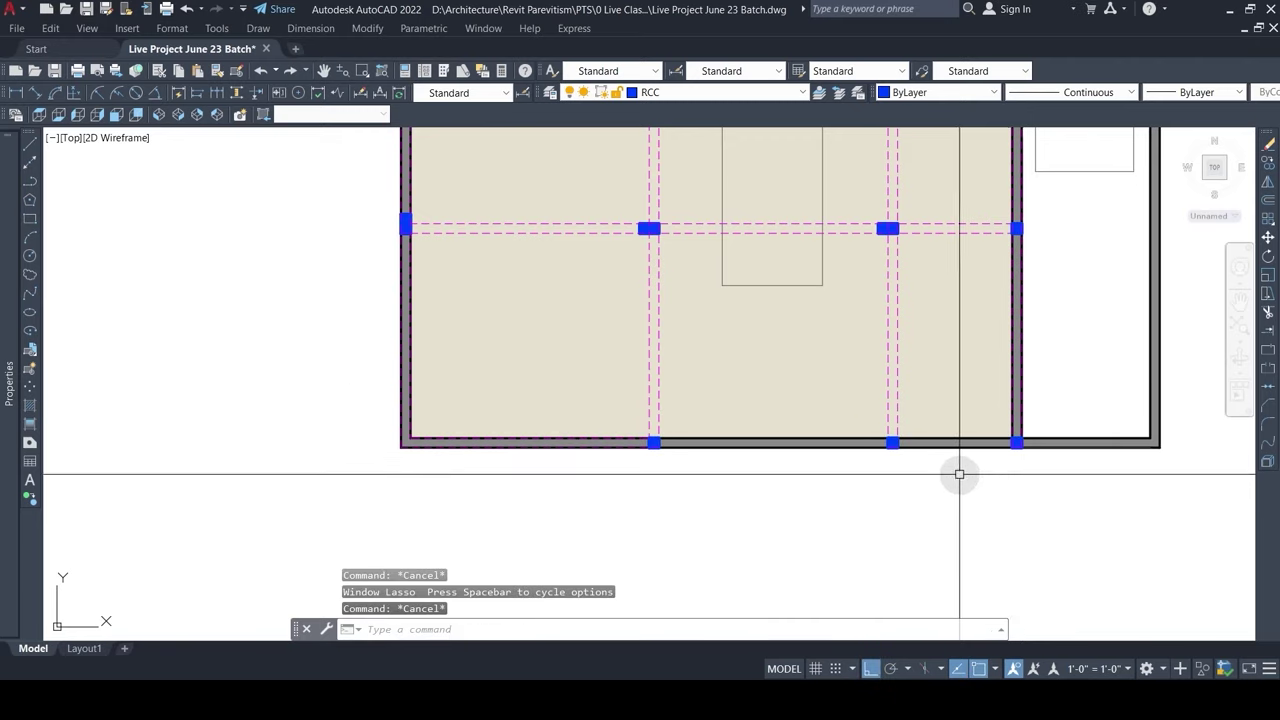
Step: Review the stair area, the foundation plan and the upper floor plan in AutoCAD
middle_click_drag(950, 473, 869, 464)
scroll(667, 456, "down", 2)
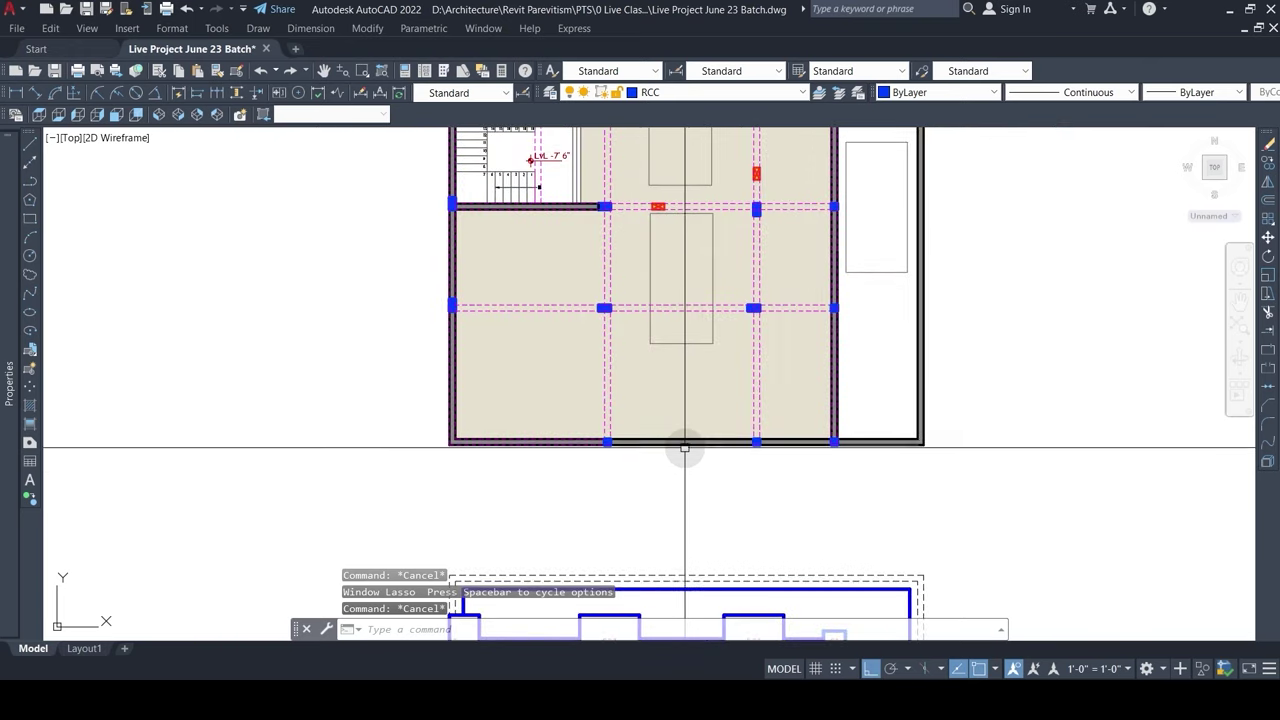
scroll(690, 450, "up", 4)
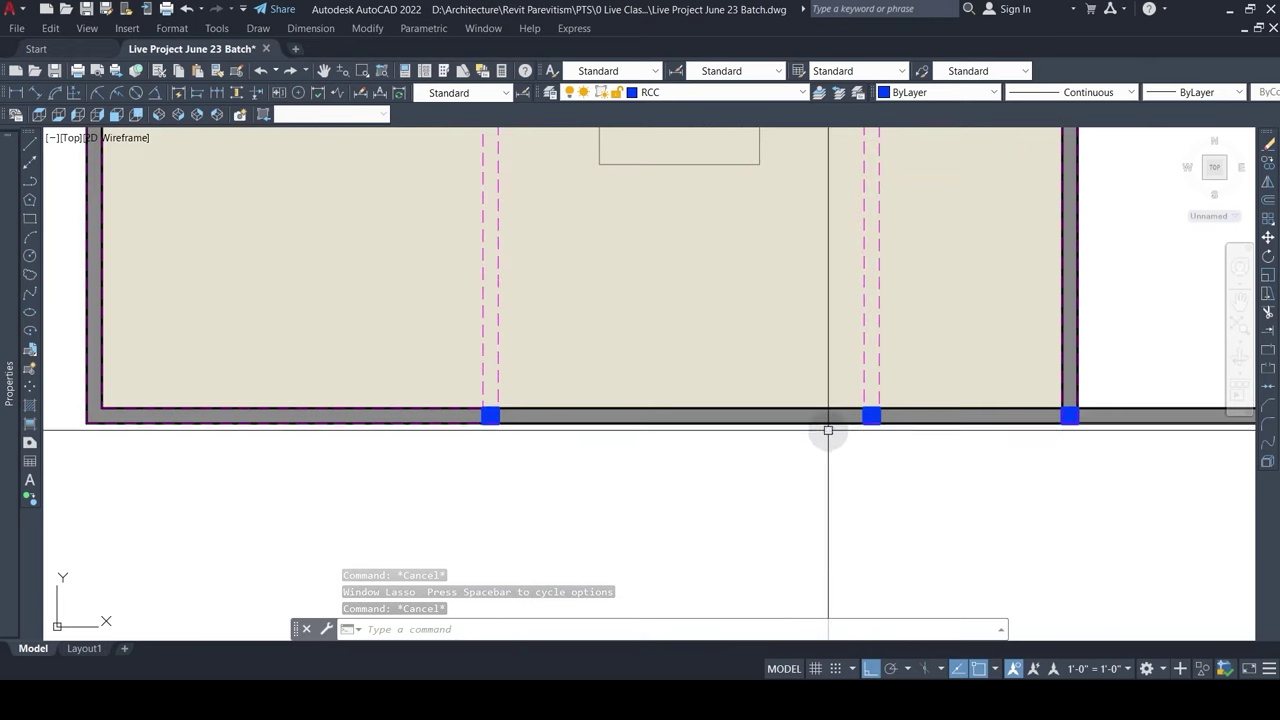
scroll(845, 459, "down", 8)
middle_click_drag(840, 414, 734, 486)
scroll(714, 380, "up", 6)
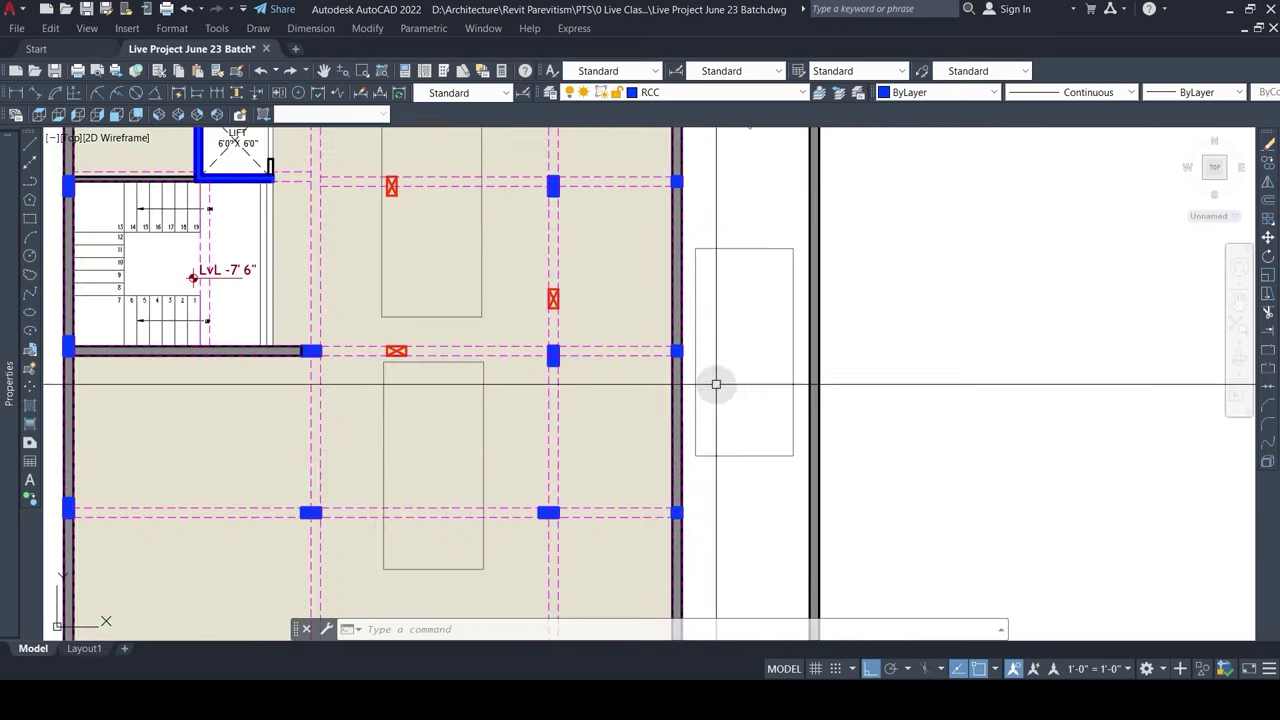
scroll(683, 222, "down", 5)
mouse_move(706, 340)
middle_mouse_down()
mouse_move(691, 257)
mouse_move(676, 265)
middle_mouse_up()
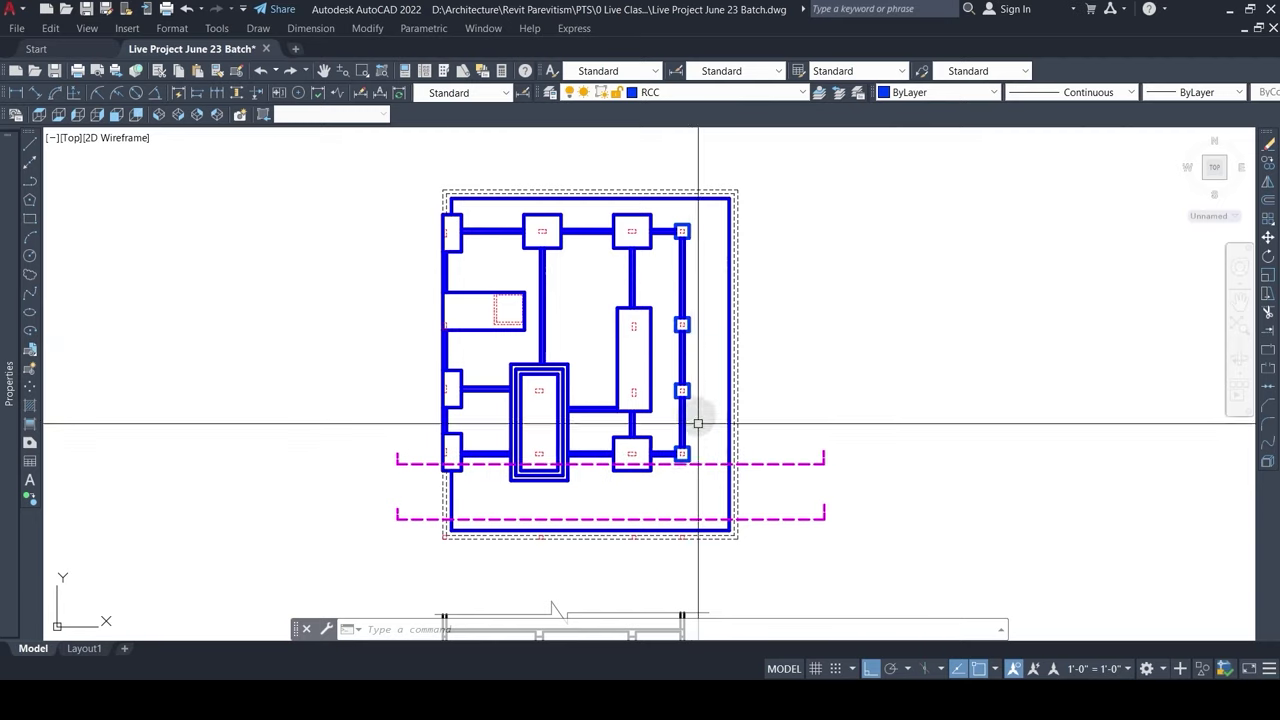
middle_click_drag(698, 424, 695, 546)
middle_click_drag(677, 300, 664, 490)
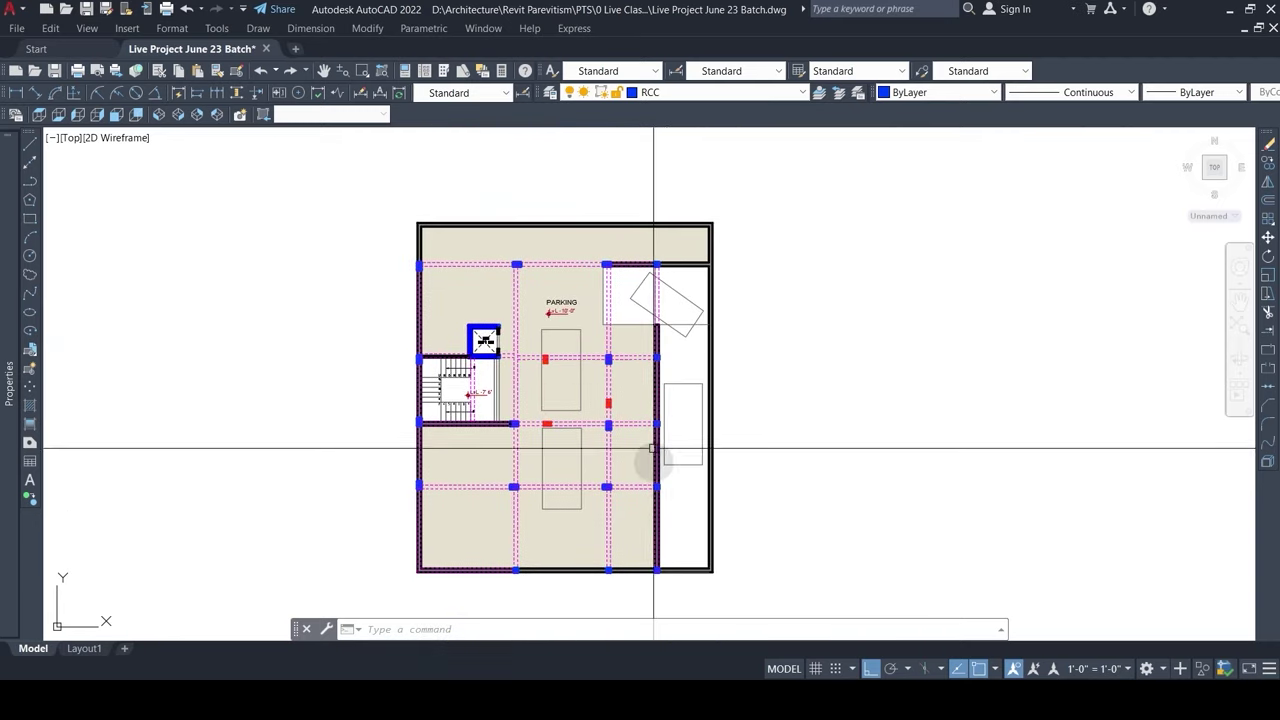
scroll(680, 434, "down", 6)
middle_click_drag(694, 423, 681, 432)
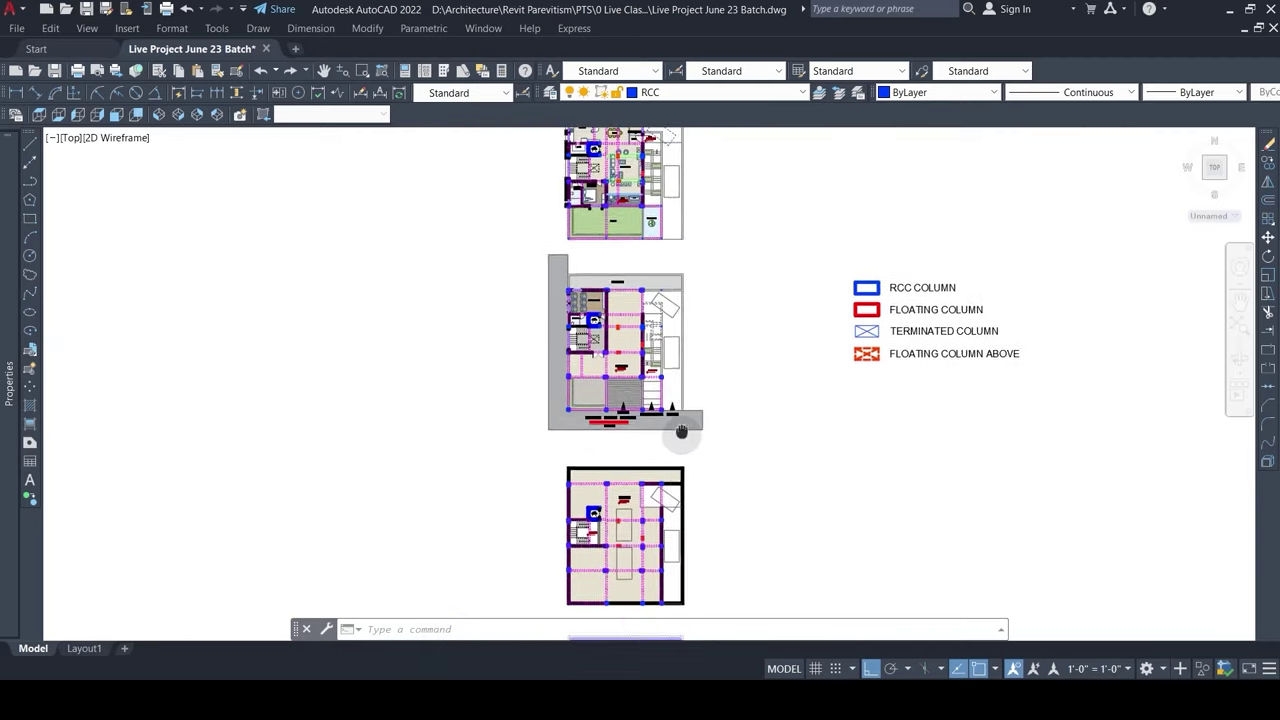
scroll(618, 434, "up", 4)
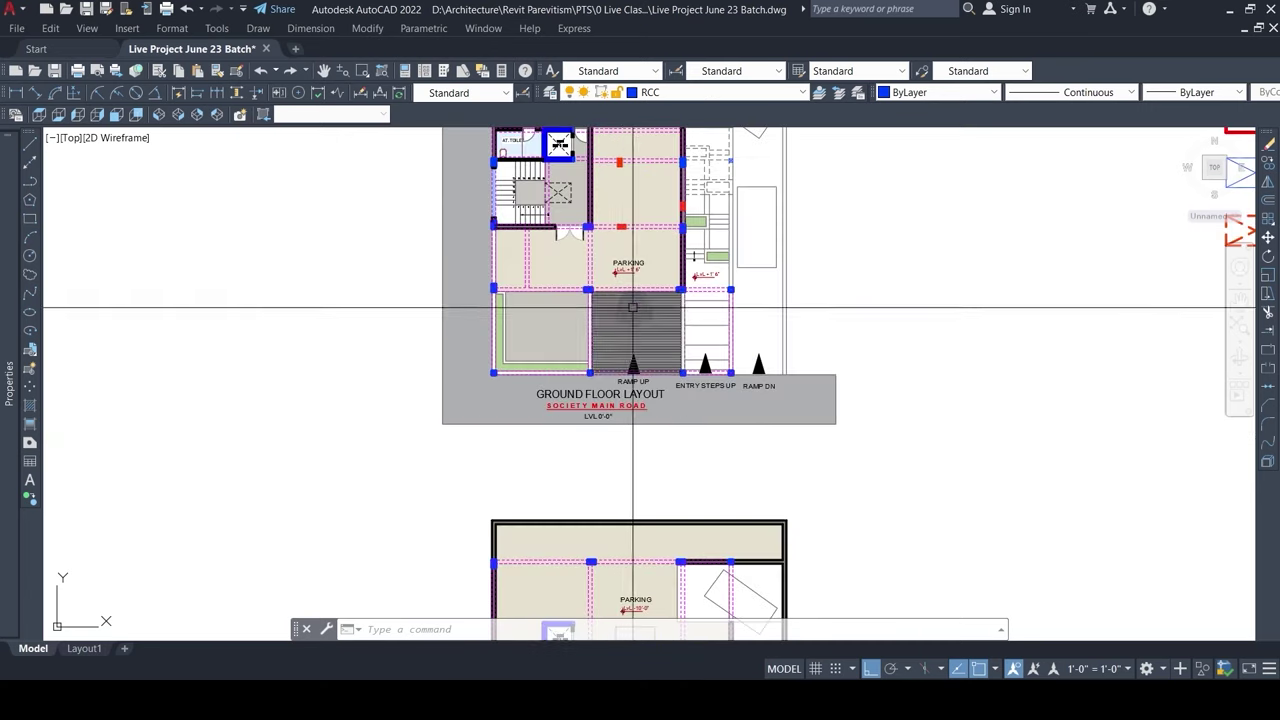
Step: Inspect the Ground Floor Layout's backyard, parking and ramp, and the upper plan's garden
middle_click_drag(632, 307, 626, 404)
scroll(606, 432, "up", 2)
middle_click_drag(607, 469, 631, 443)
scroll(604, 426, "down", 4)
scroll(630, 432, "up", 2)
scroll(649, 317, "up", 6)
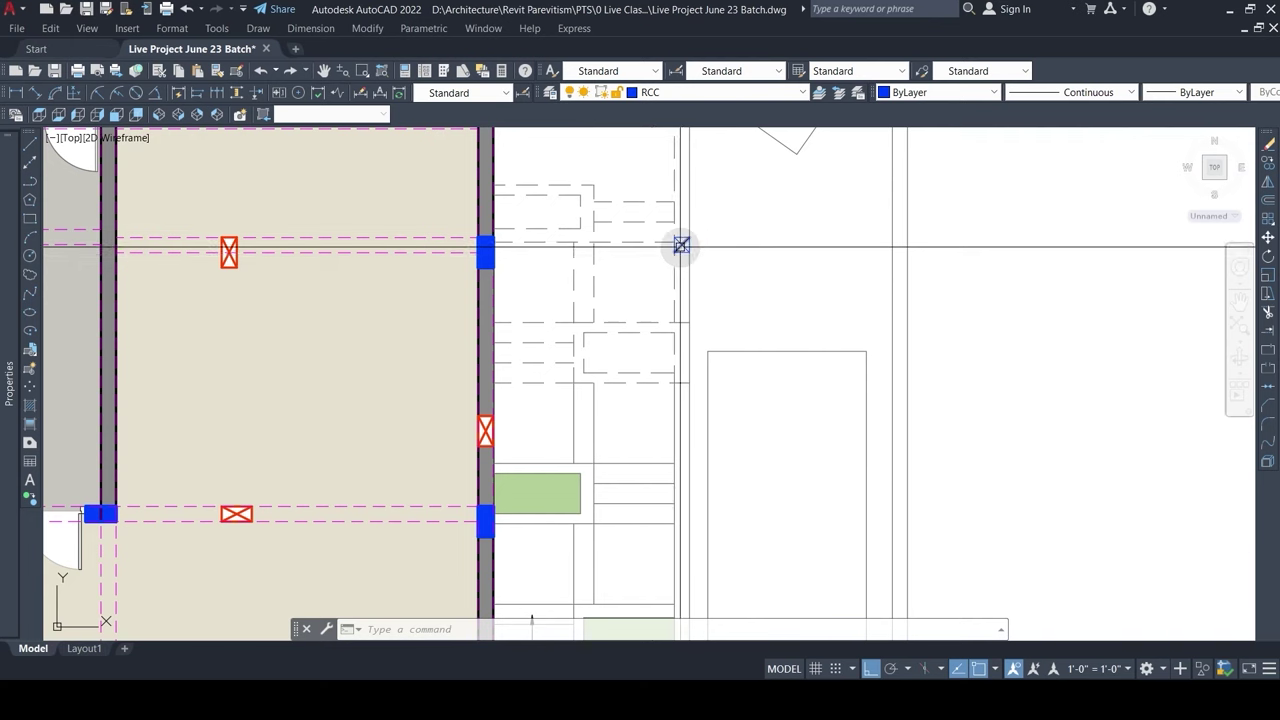
scroll(681, 245, "down", 7)
scroll(655, 238, "up", 1)
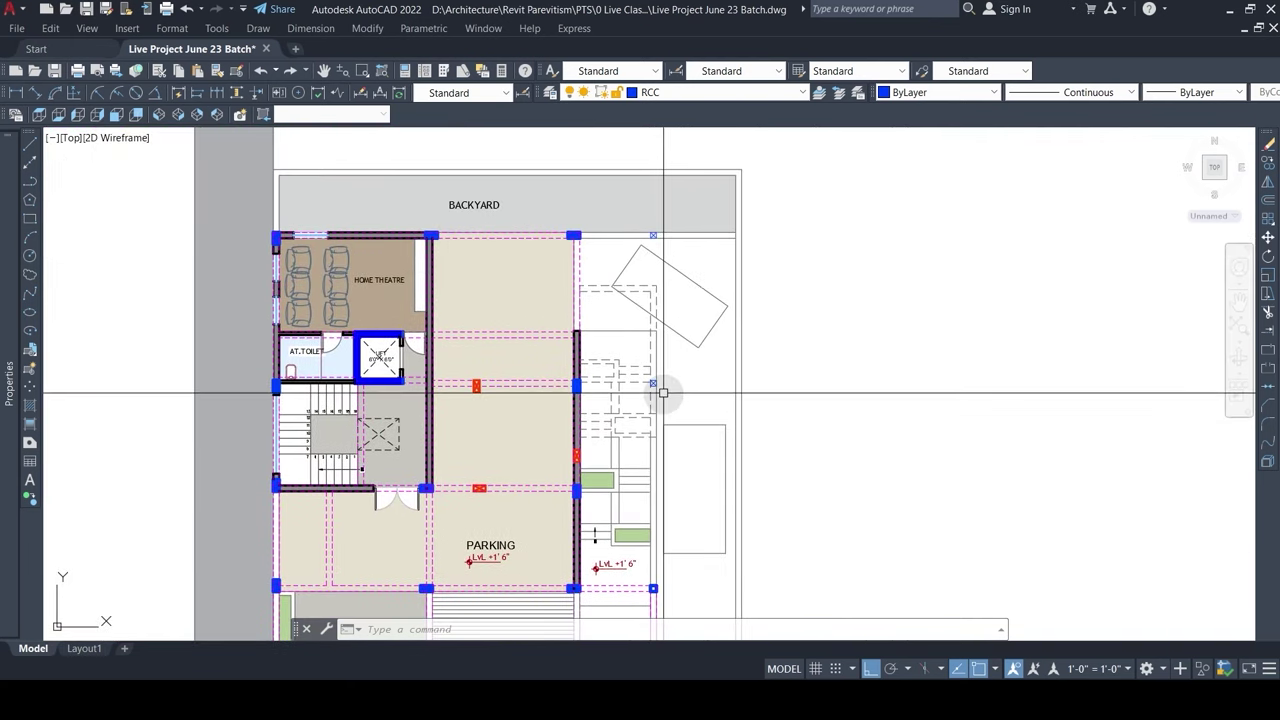
middle_click_drag(655, 400, 621, 320)
scroll(610, 330, "down", 4)
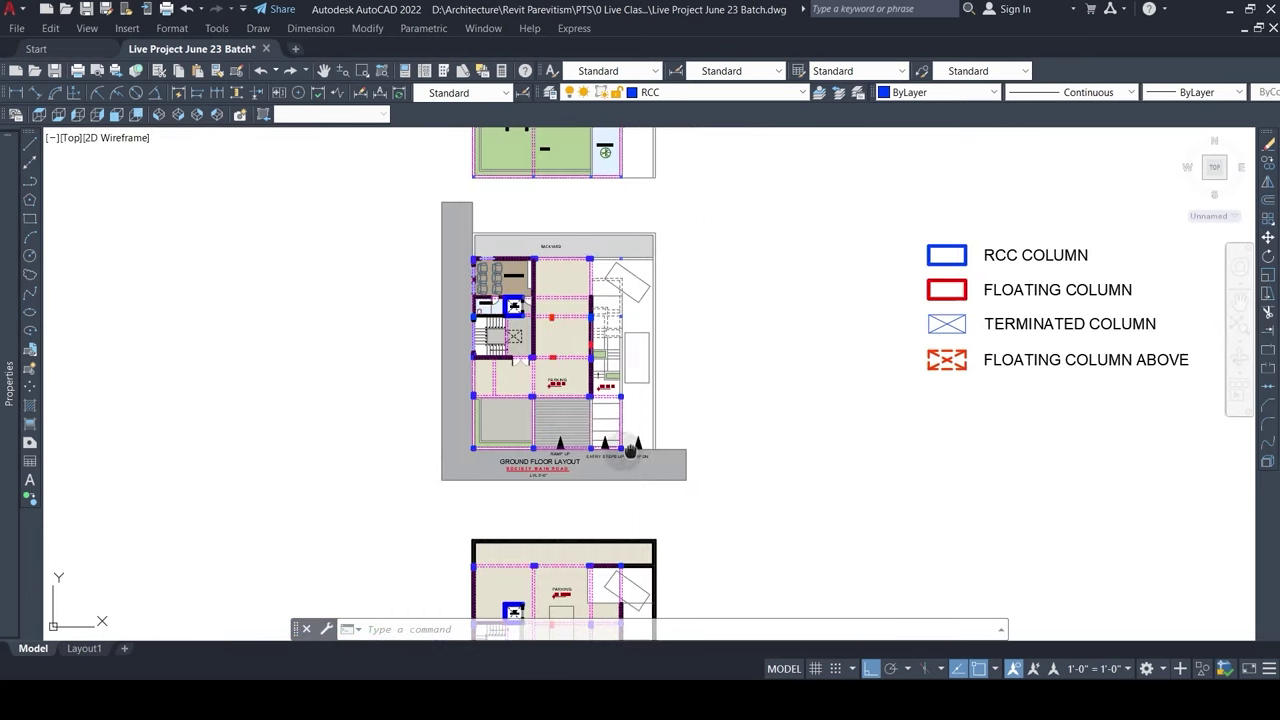
scroll(600, 443, "up", 5)
scroll(616, 442, "down", 2)
middle_click_drag(616, 442, 628, 629)
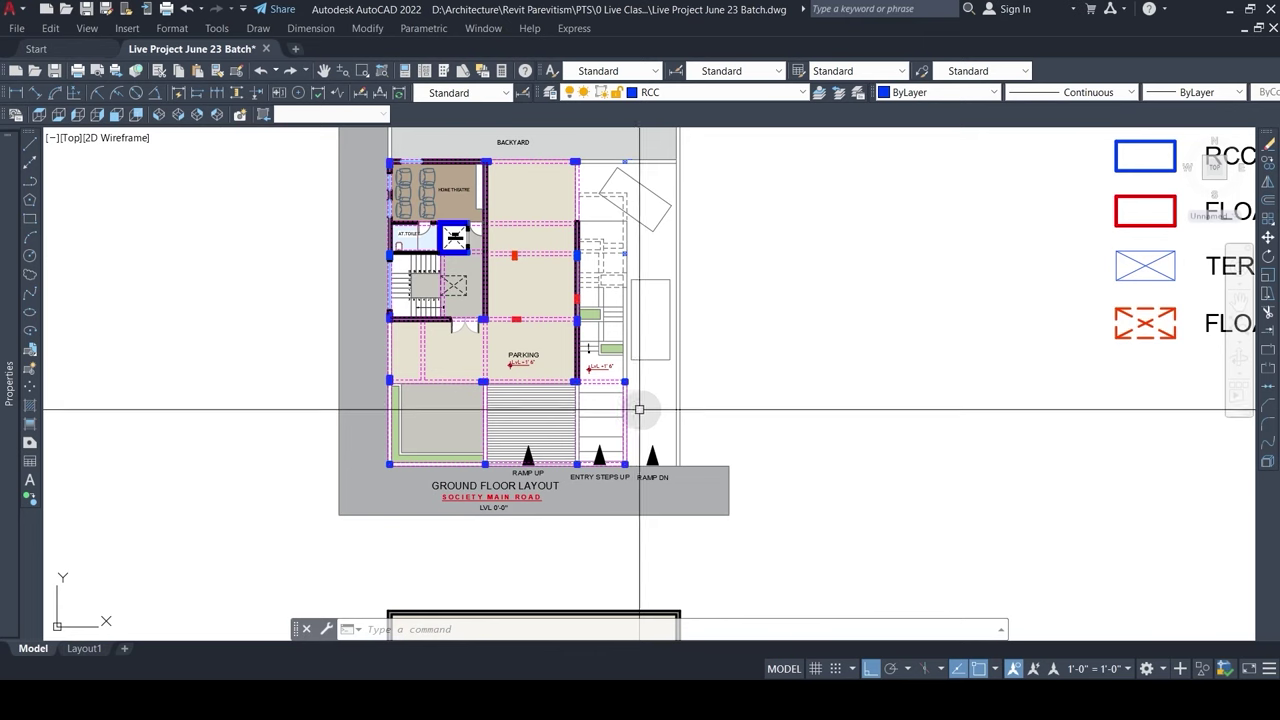
middle_click_drag(634, 409, 660, 349)
scroll(634, 299, "up", 2)
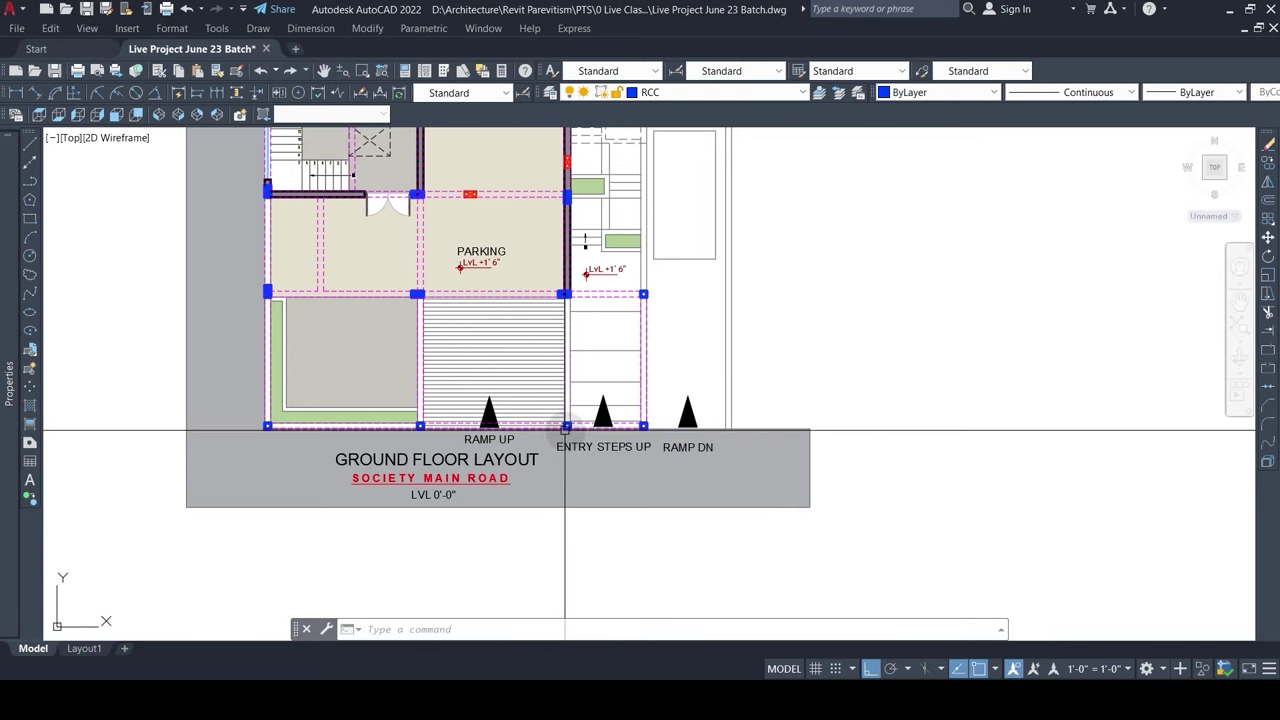
scroll(585, 440, "down", 4)
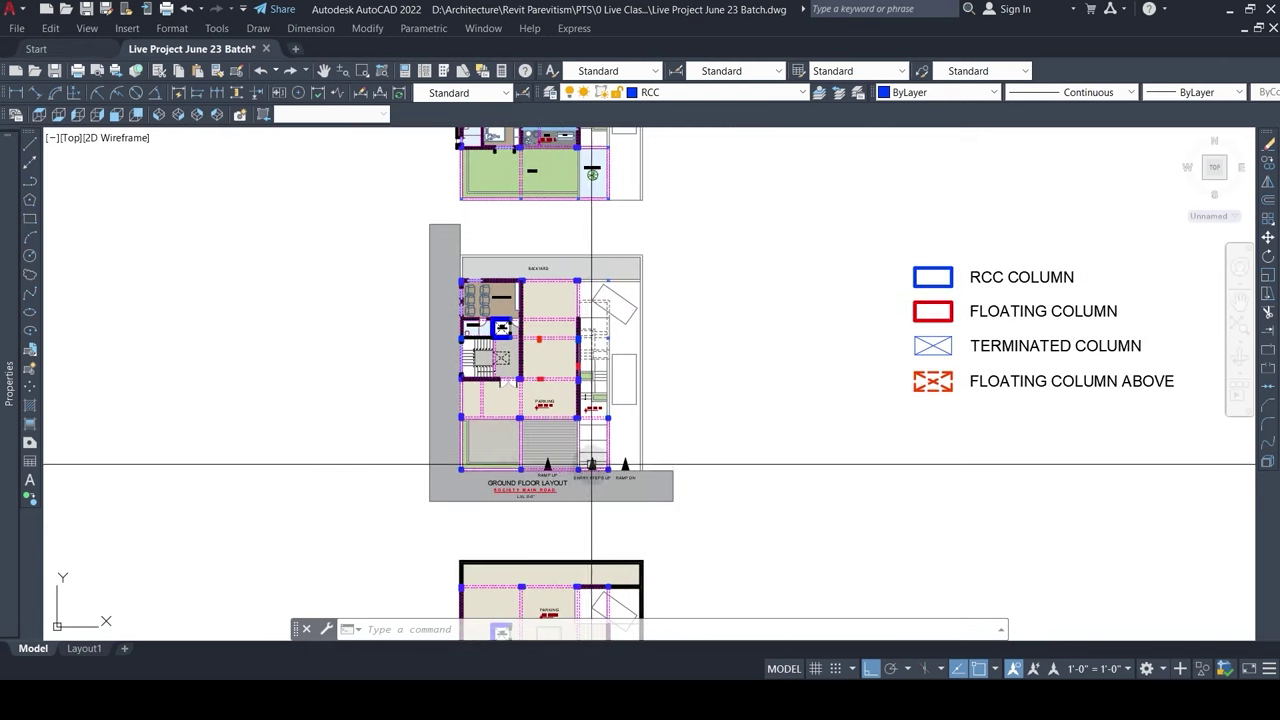
scroll(580, 467, "up", 4)
scroll(595, 467, "down", 2)
middle_click_drag(569, 354, 602, 576)
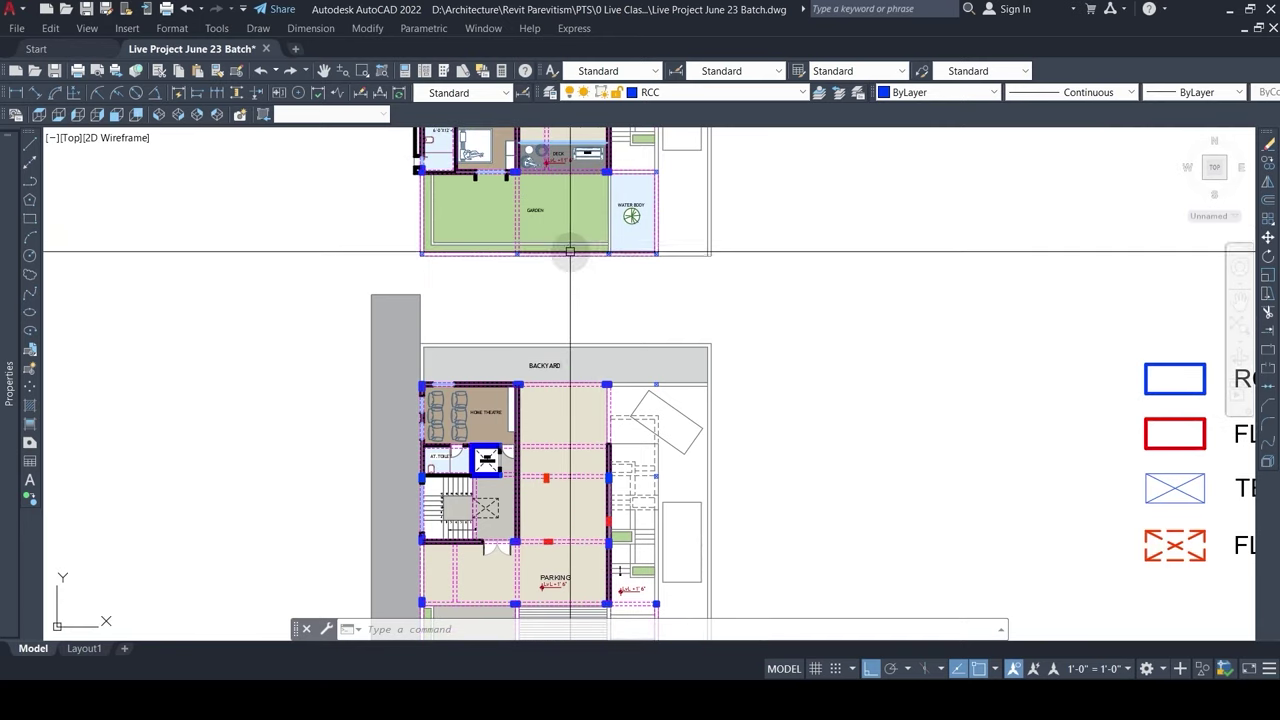
middle_click_drag(578, 243, 586, 443)
scroll(882, 217, "up", 6)
scroll(882, 217, "down", 3)
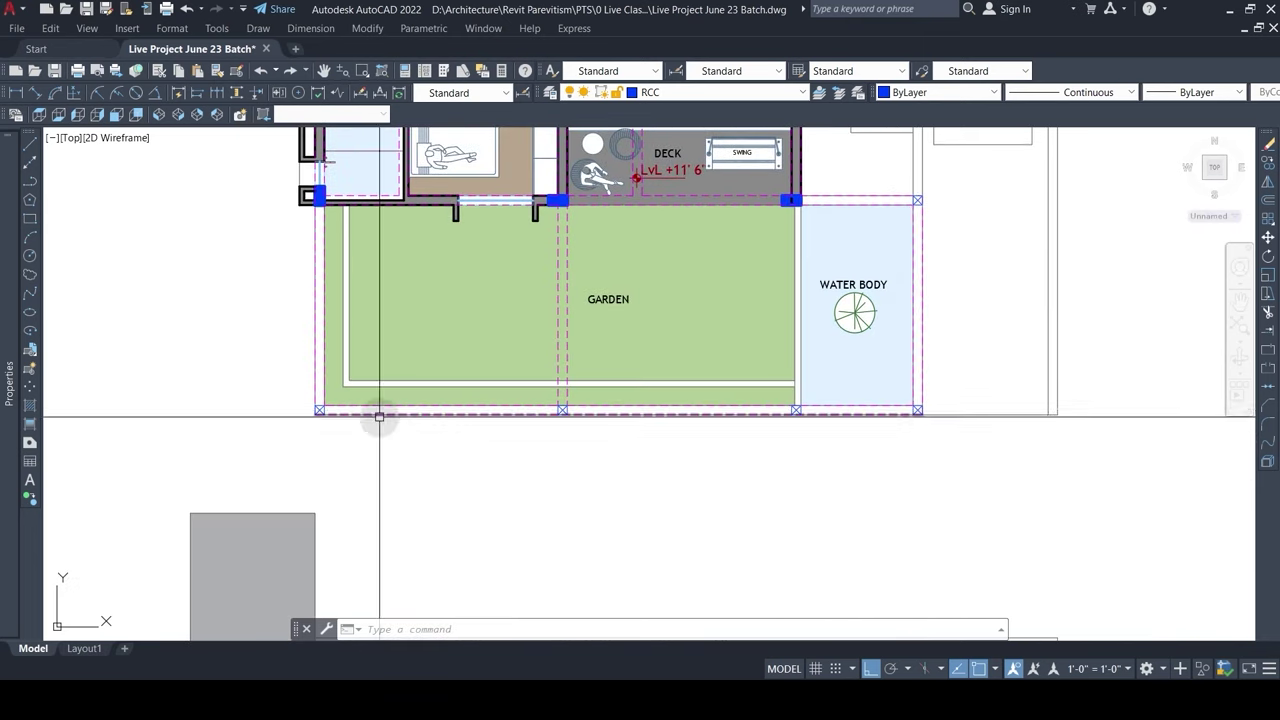
scroll(400, 409, "down", 5)
middle_click_drag(723, 437, 629, 247)
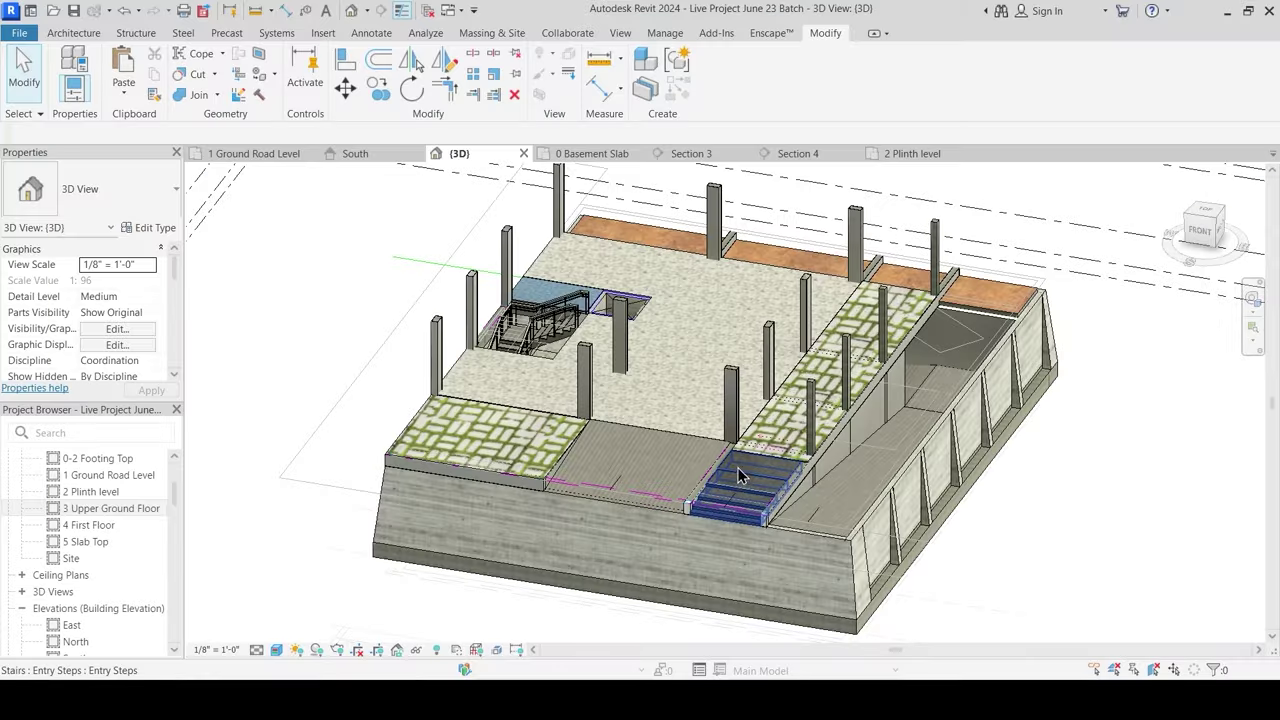
Step: Set three ramp-side columns' top level to 1 Ground Road Level, then undo the change
middle_click_drag(814, 528, 767, 550)
left_click(760, 422)
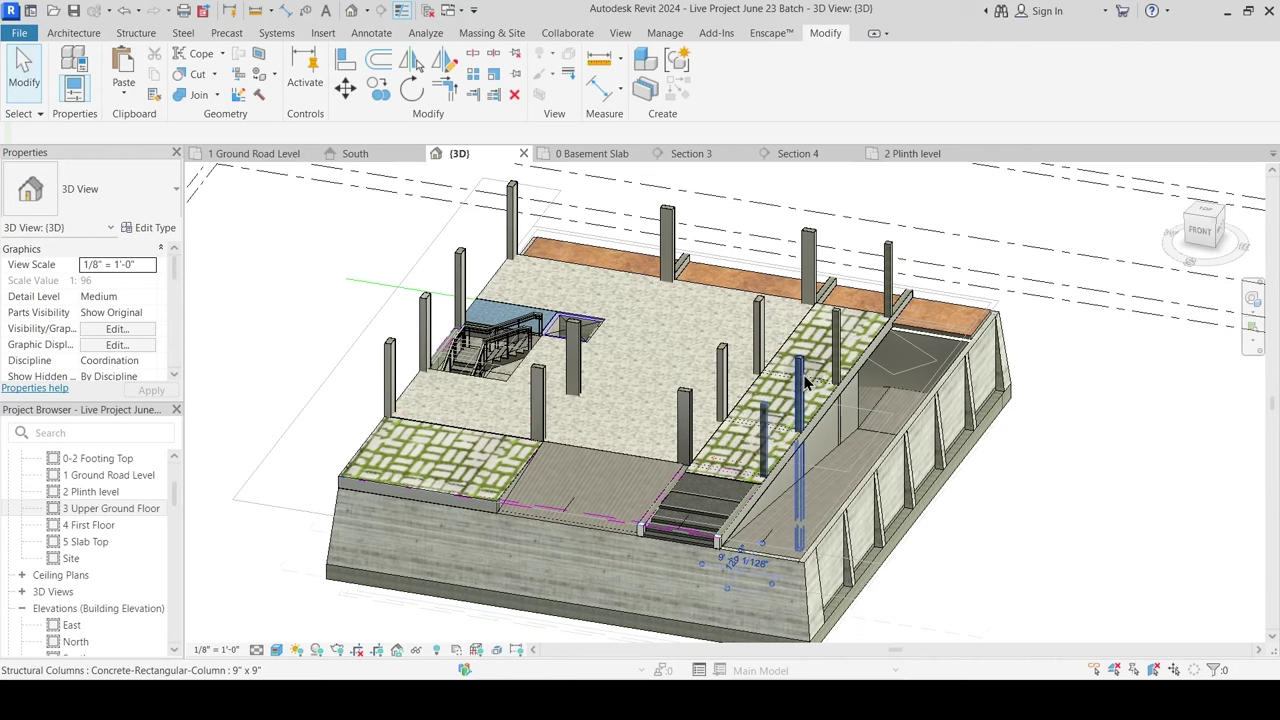
left_click(802, 381, "ctrl")
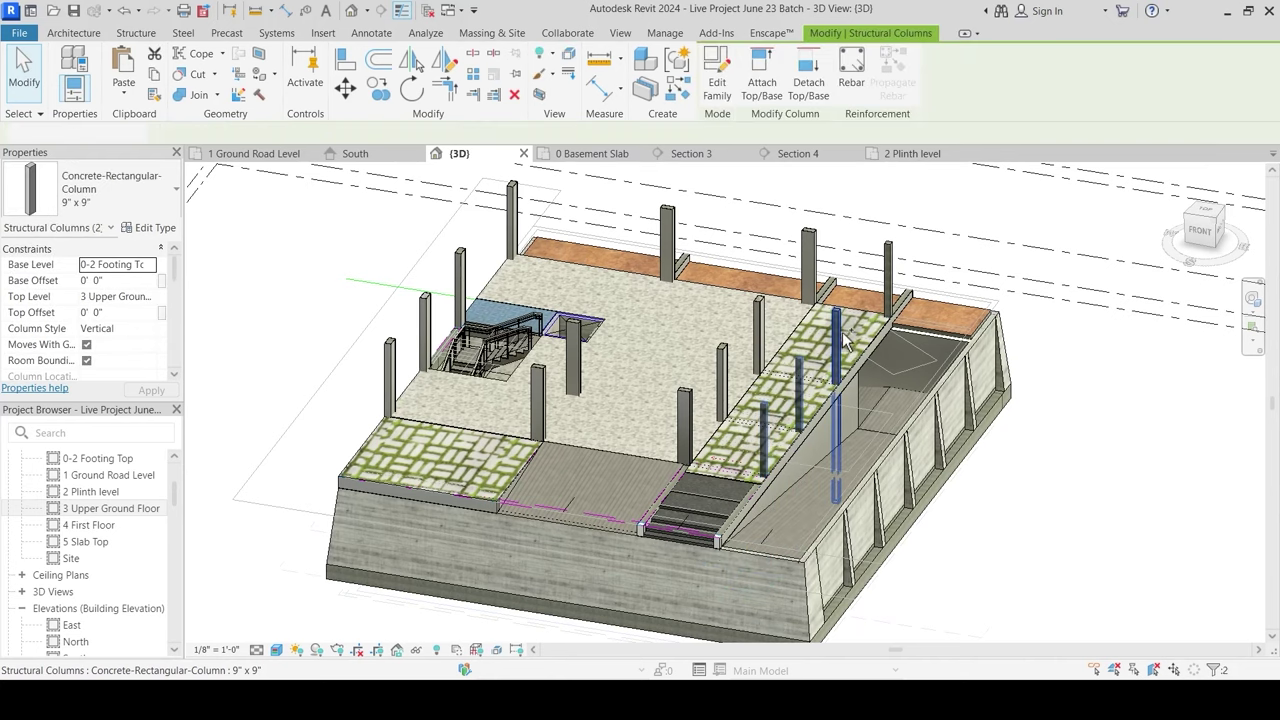
left_click(895, 285, "ctrl")
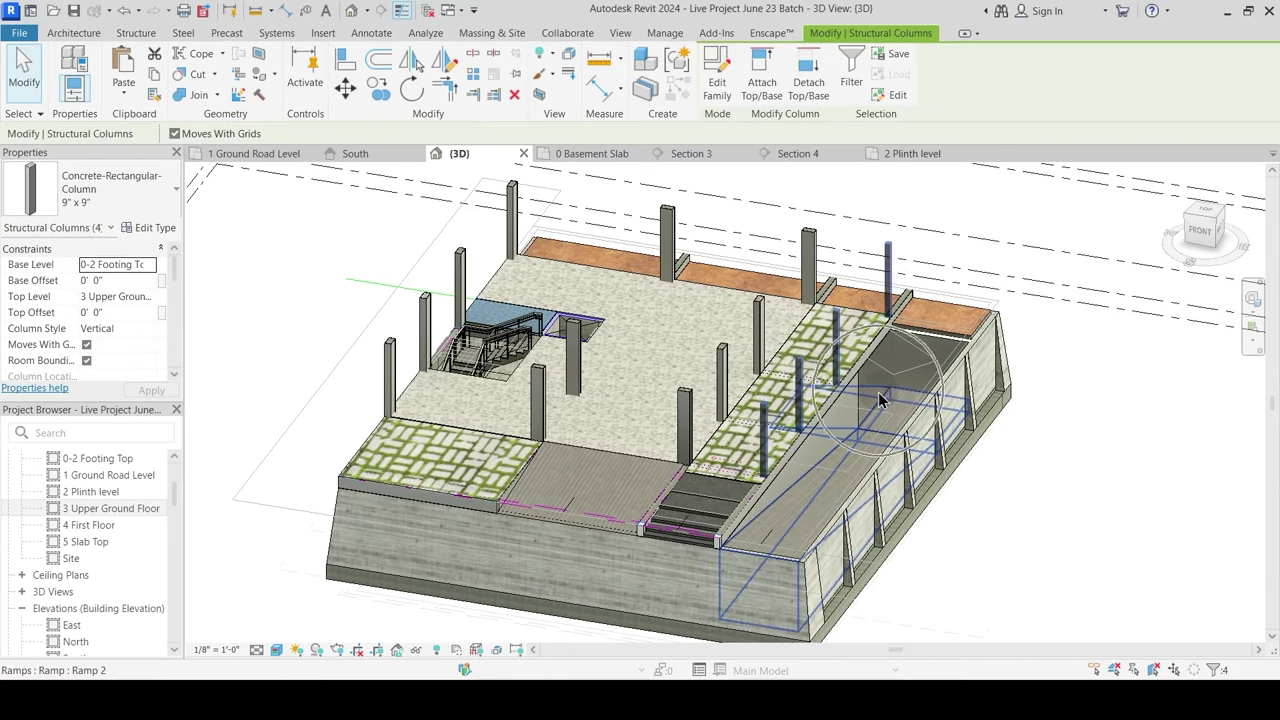
left_click(148, 300)
left_click(125, 353)
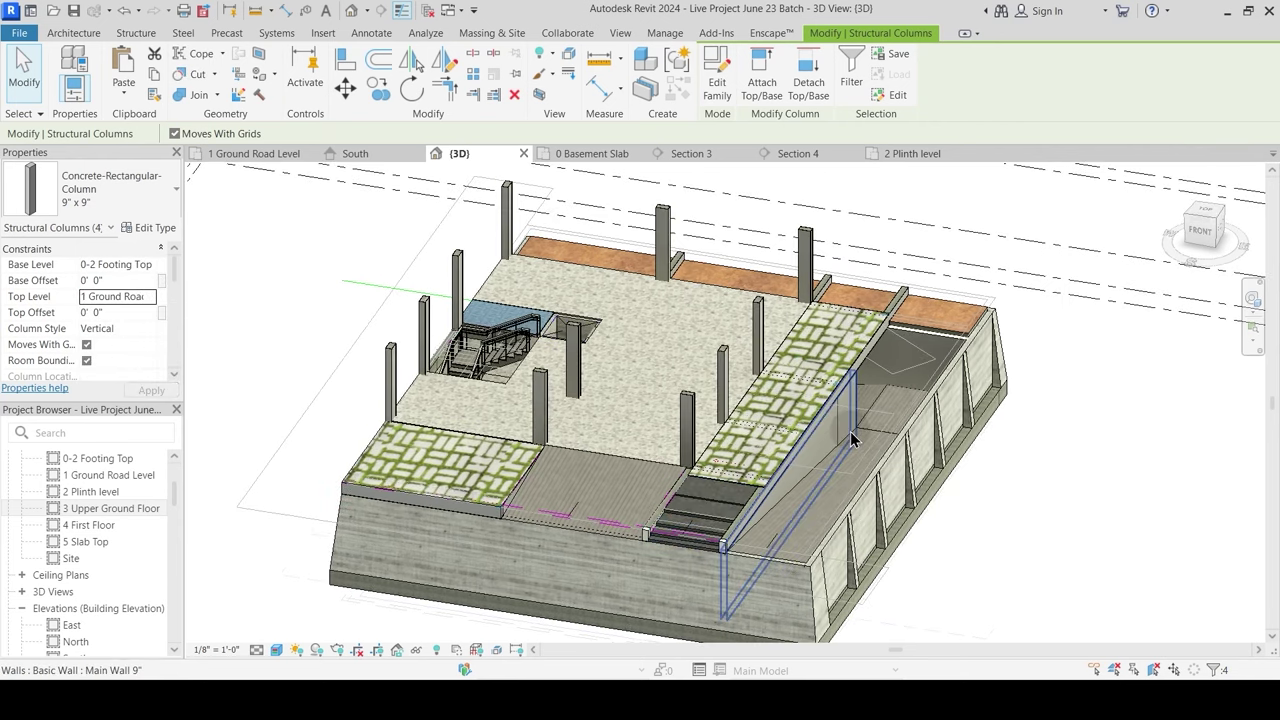
key("Escape")
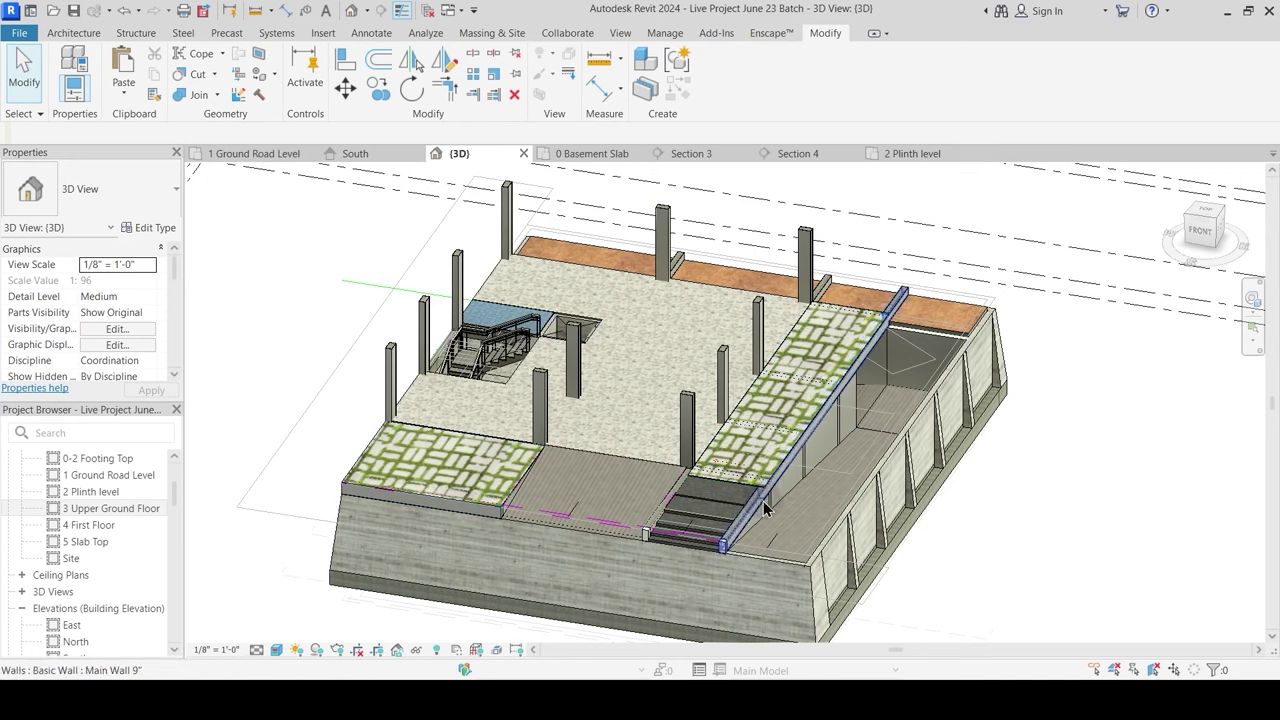
key("ctrl+z")
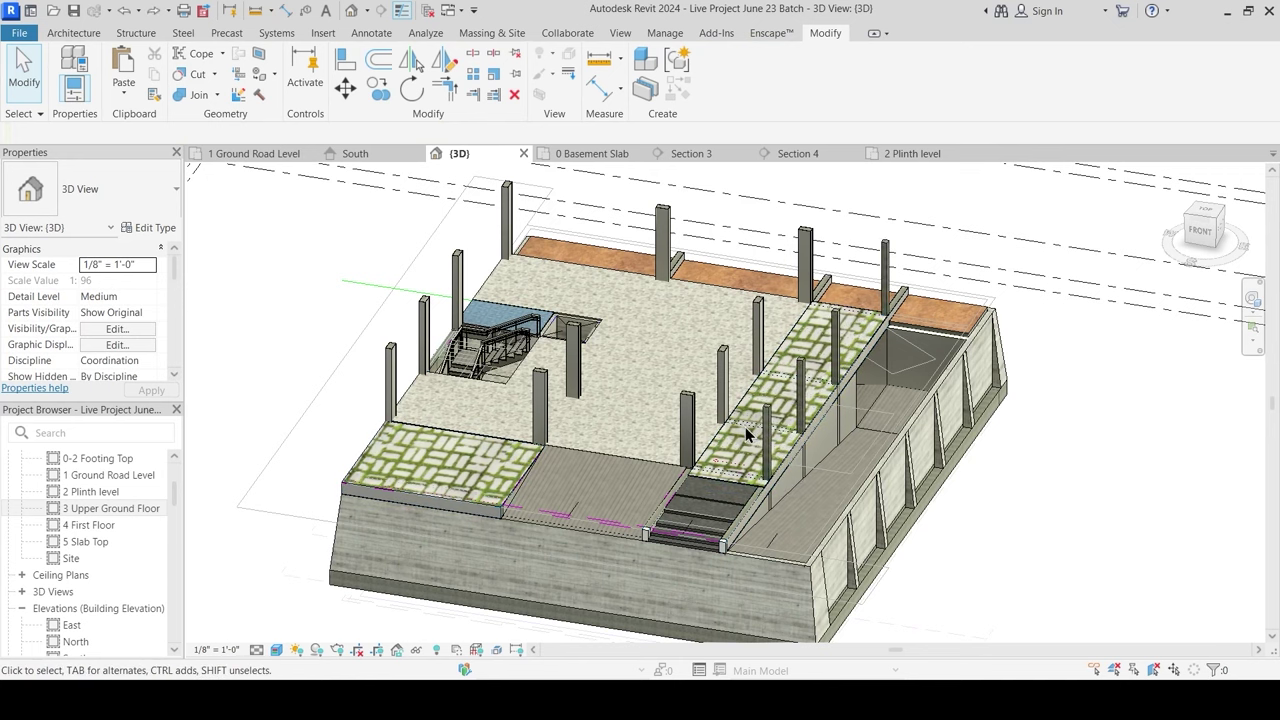
Step: Set the three right-walkway 9" x 9" columns' Top Level to 1 Ground Road Level
left_click(799, 380)
left_click(834, 326, "ctrl")
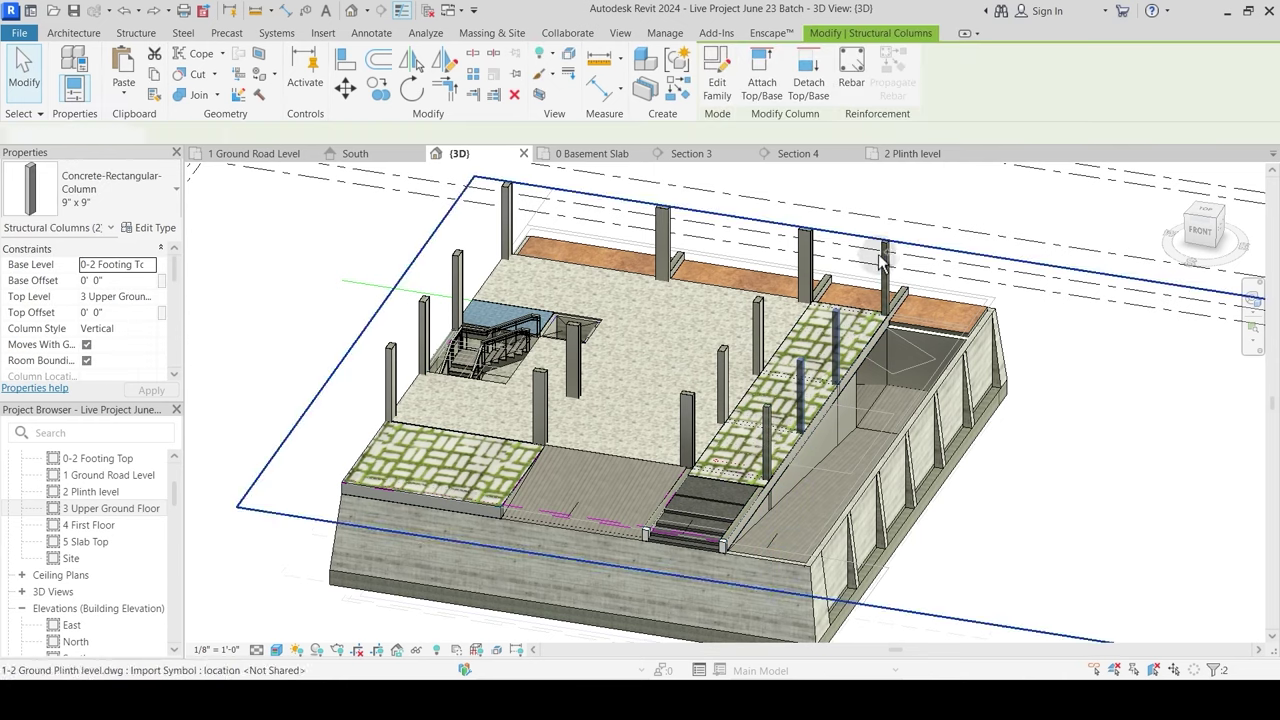
left_click(883, 260, "ctrl")
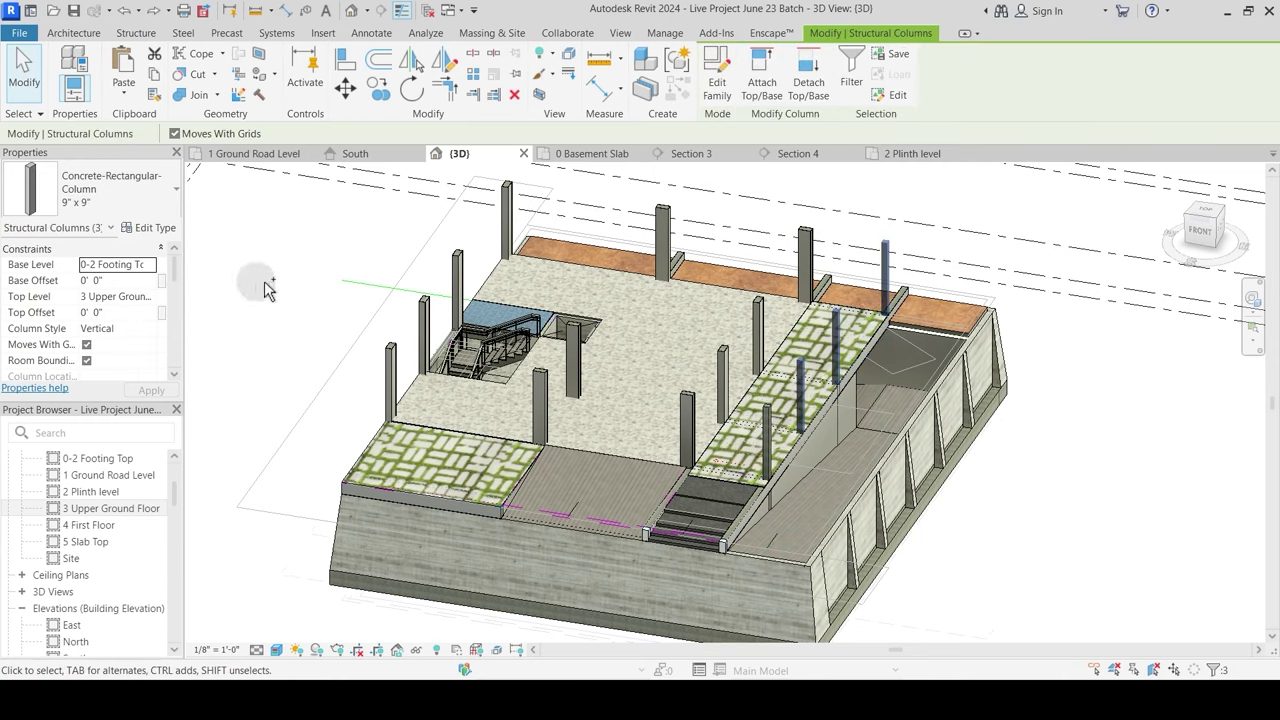
left_click(148, 298)
left_click(128, 352)
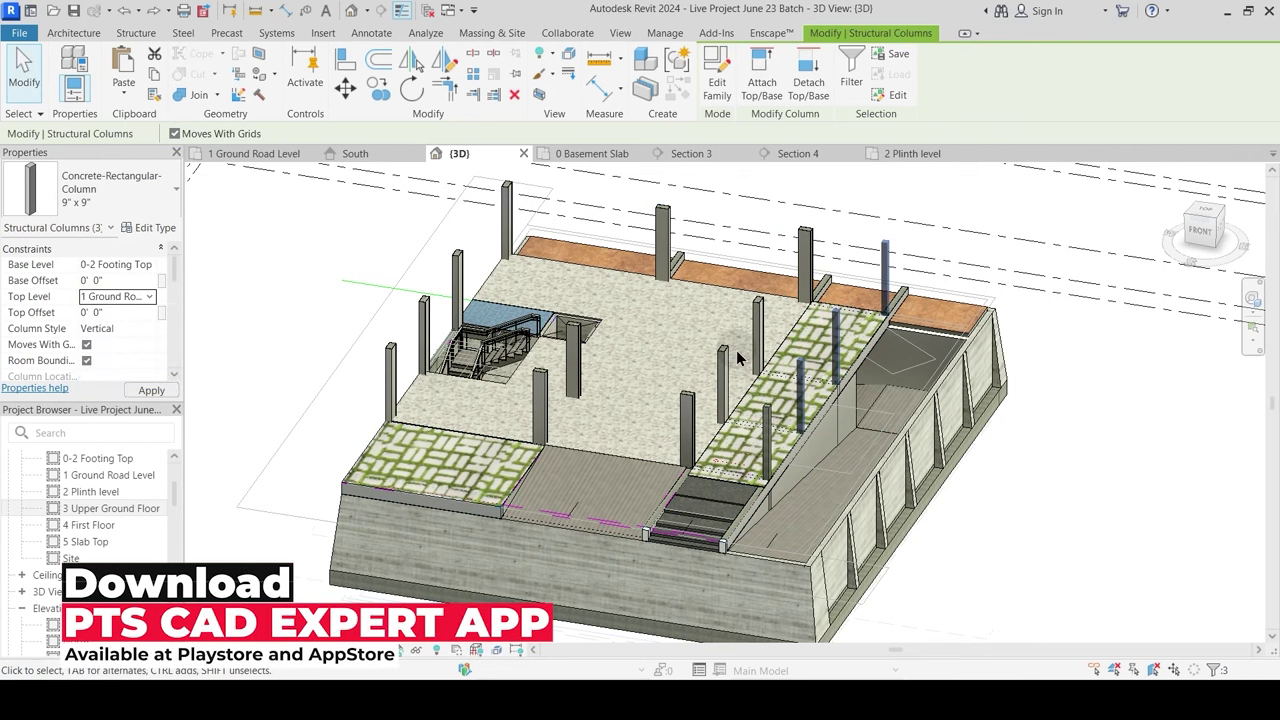
key("Escape")
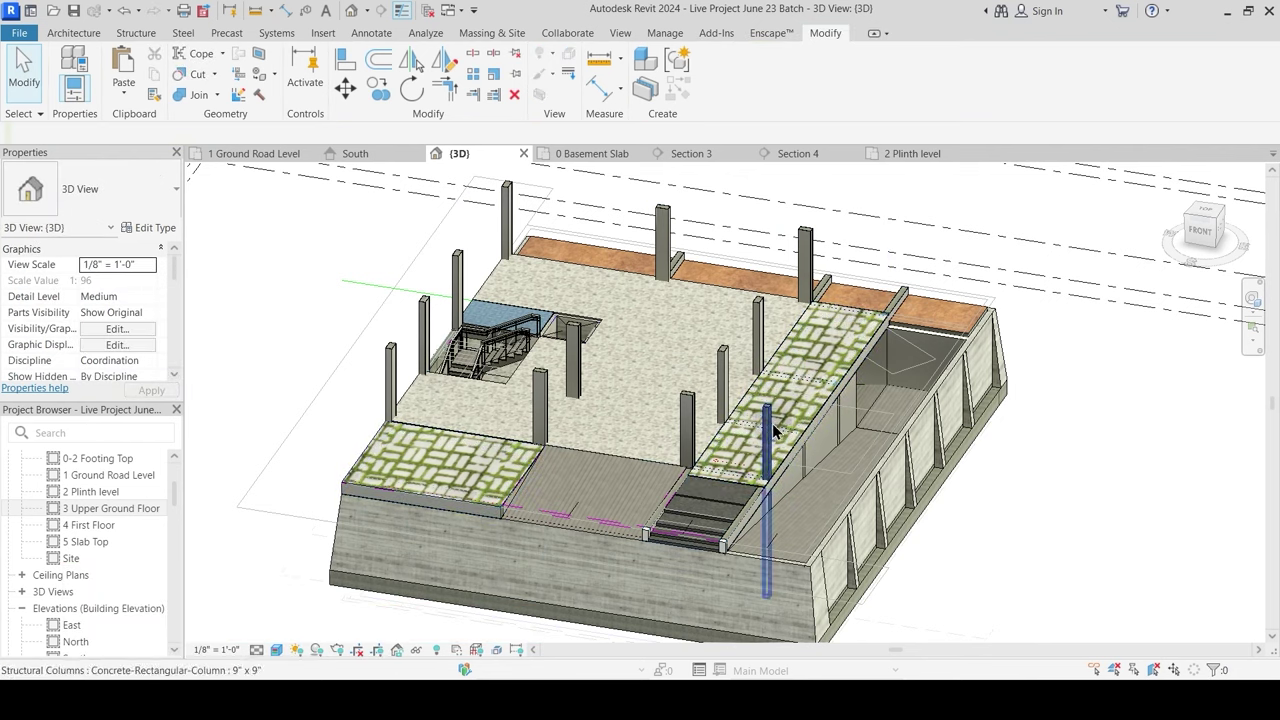
Step: Orbit the model and select nearby columns, including a rectangular one, to check their levels
middle_click_drag(645, 400, 671, 442, "shift")
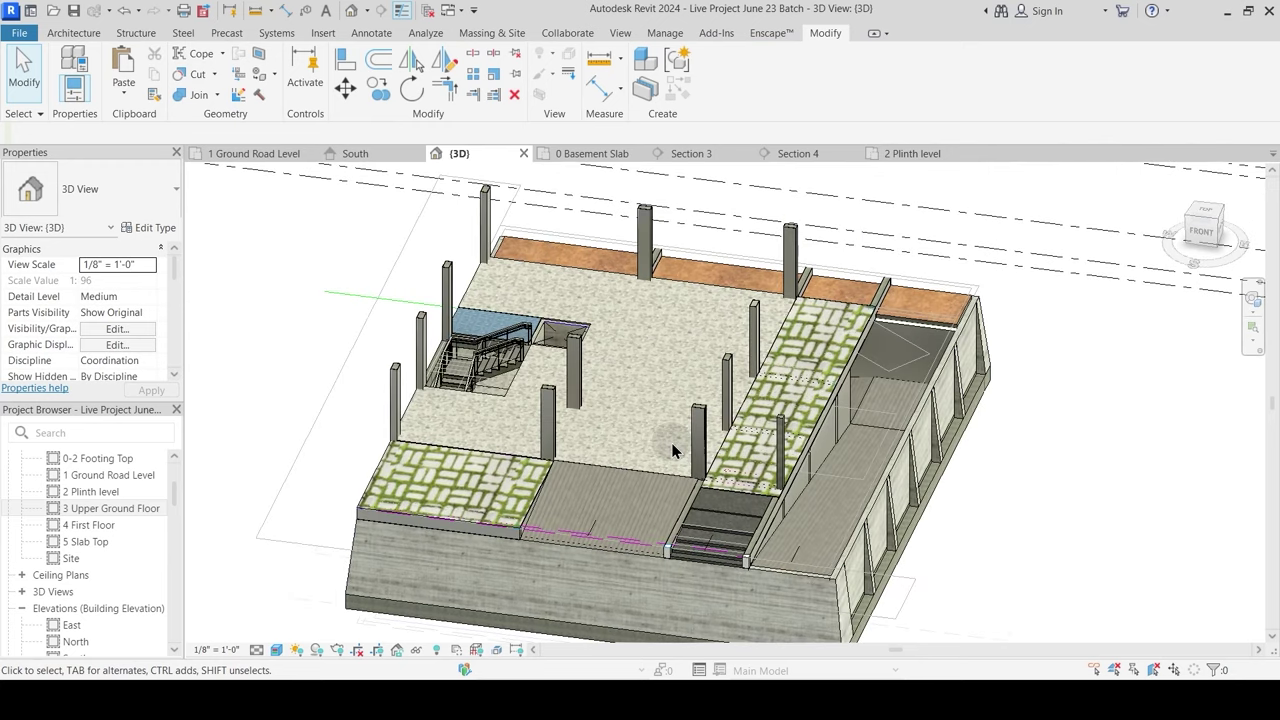
scroll(710, 450, "up", 5)
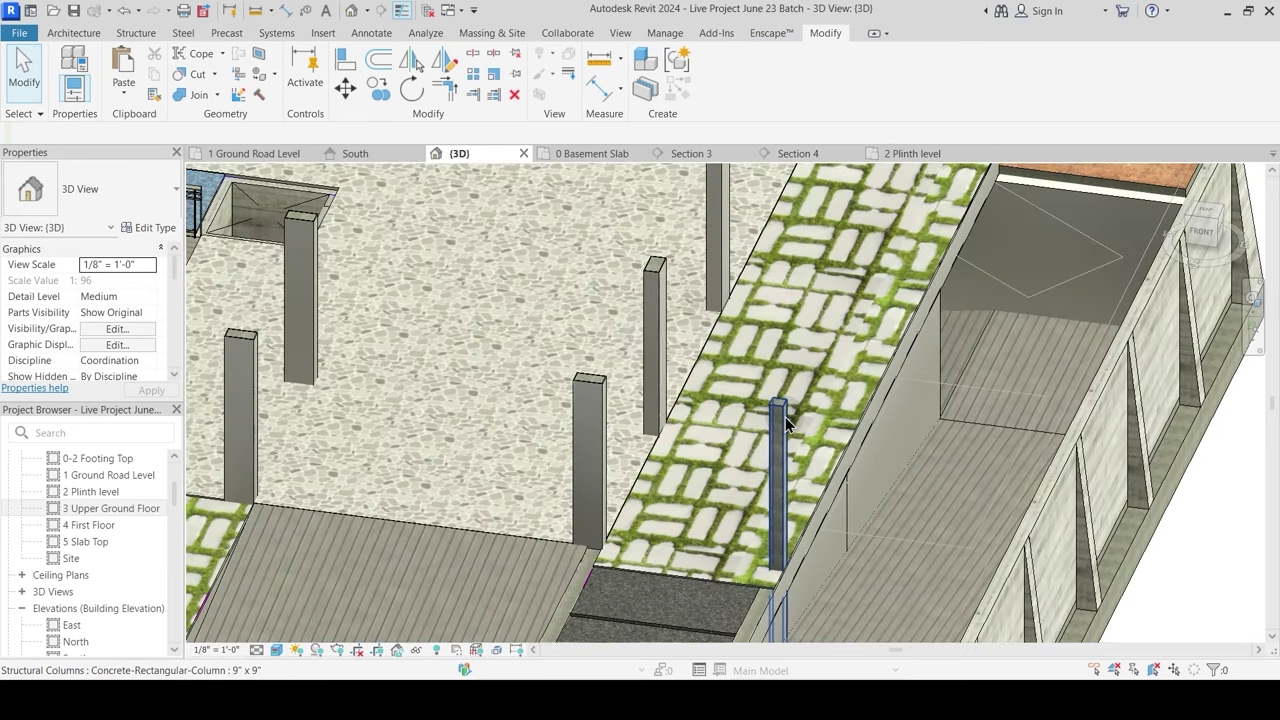
left_click(813, 416)
key("Escape")
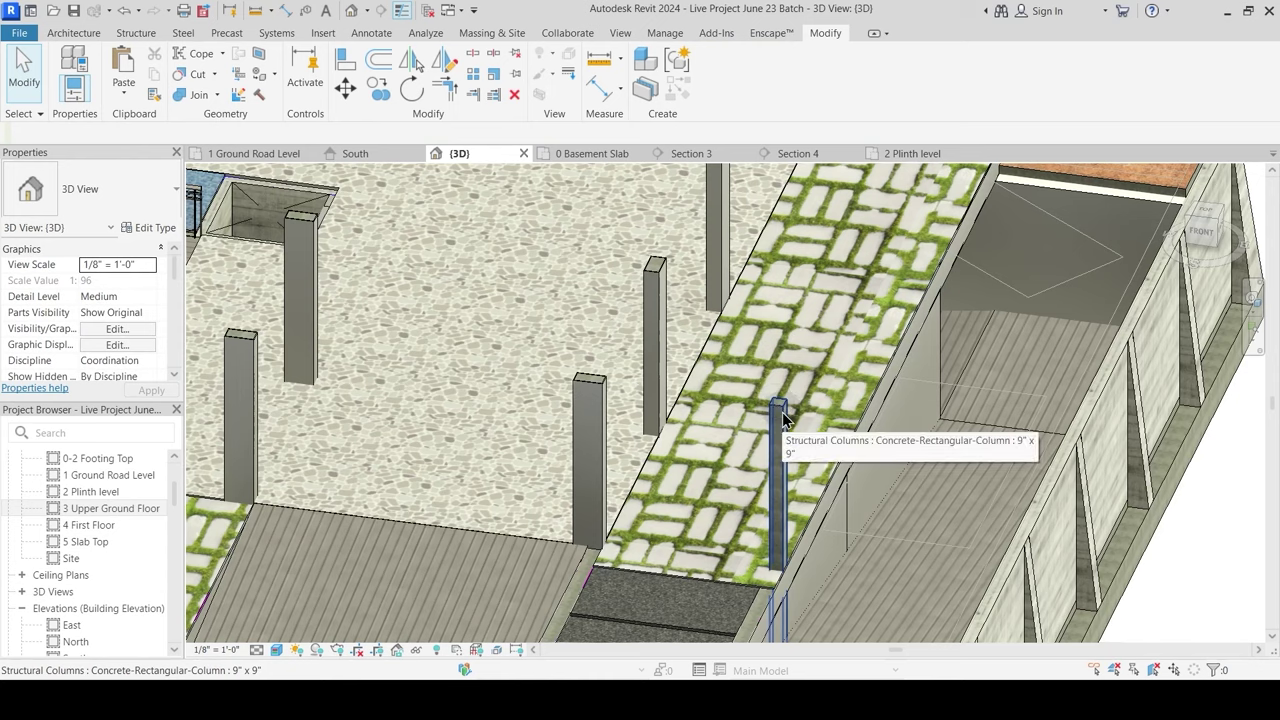
left_click(600, 410)
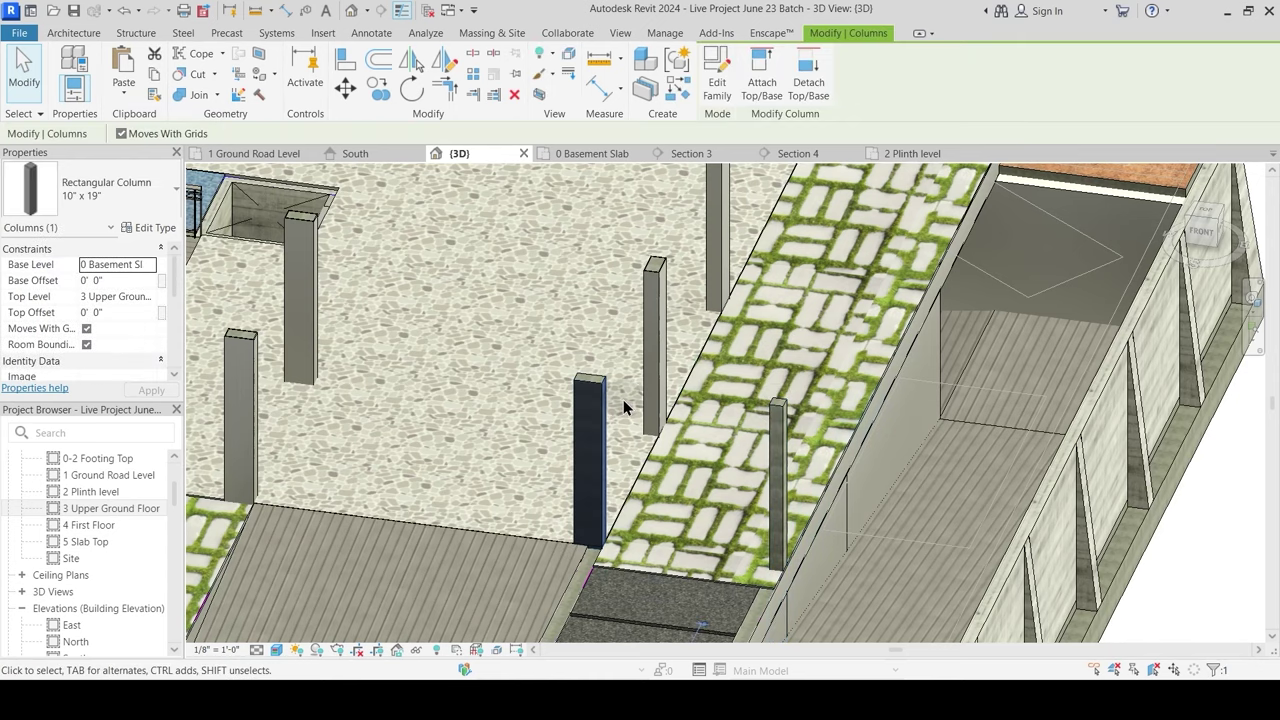
key("Escape")
scroll(764, 406, "down", 3)
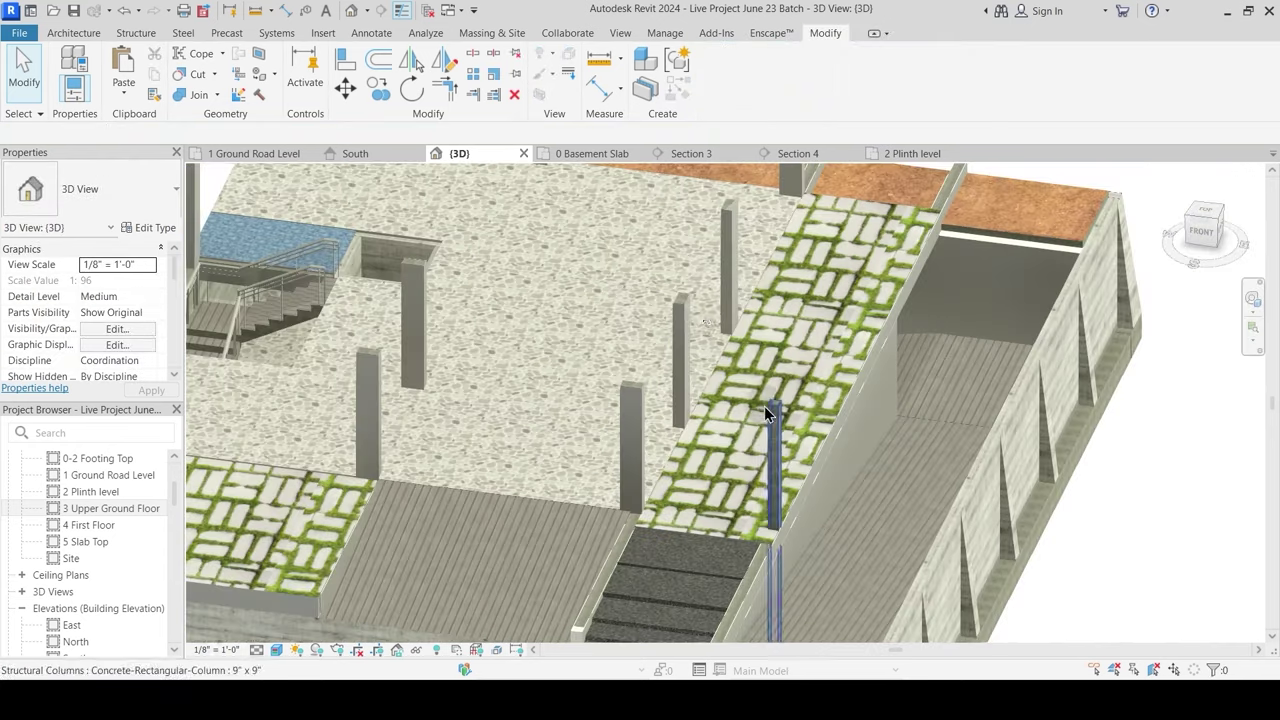
Step: Look over the 2 Plinth level and 0 Basement Slab plans, ending on 2 Plinth level
left_click(905, 155)
scroll(757, 463, "up", 5)
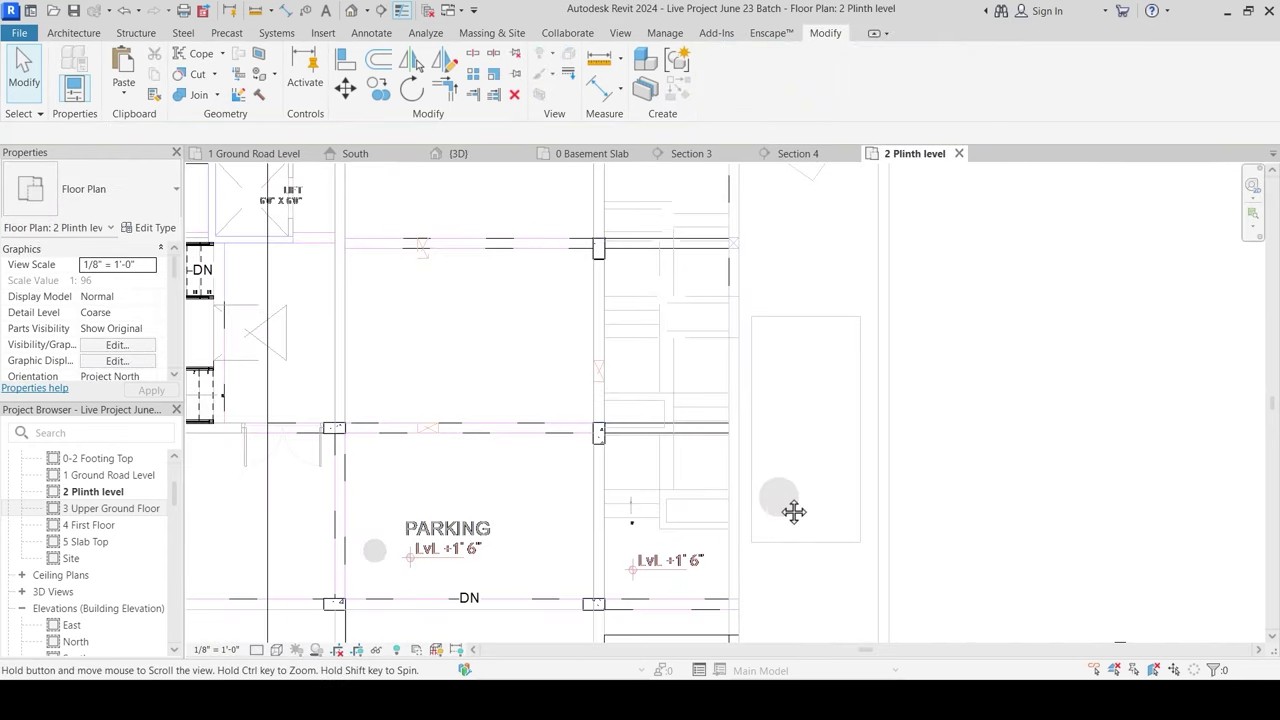
scroll(758, 385, "up", 2)
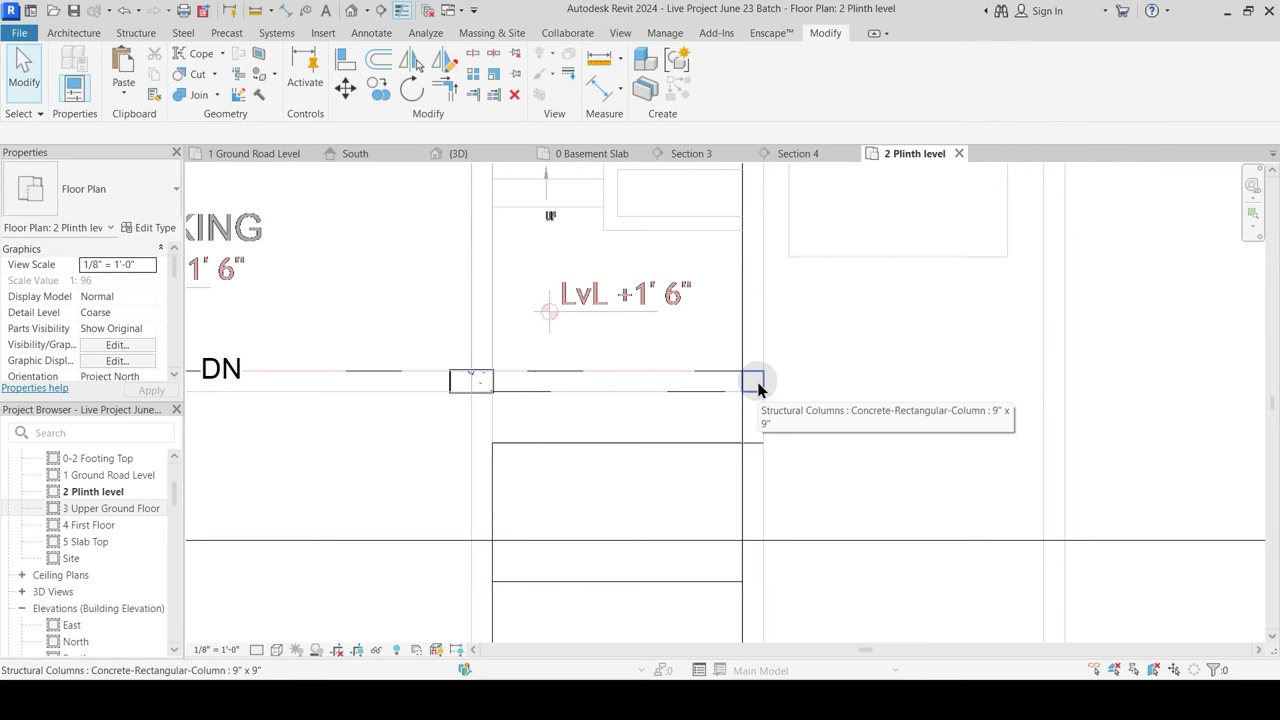
left_click(590, 155)
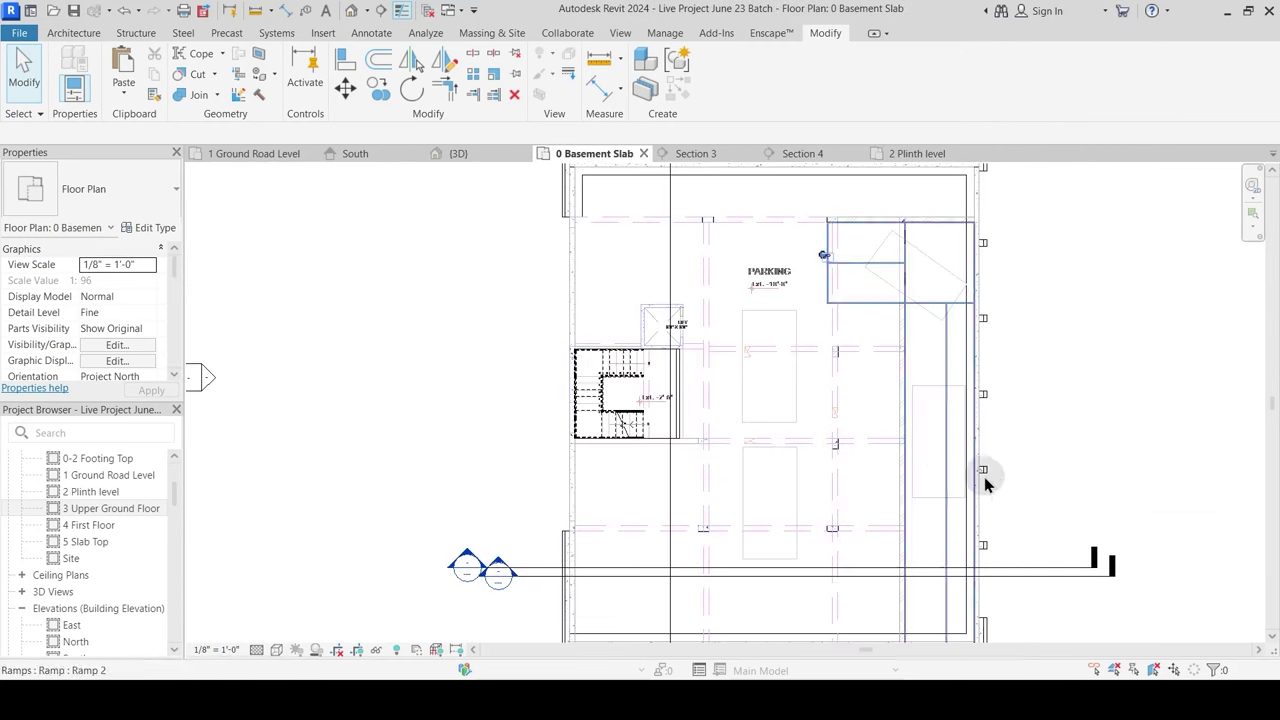
scroll(849, 446, "up", 3)
scroll(803, 420, "up", 1)
scroll(808, 409, "down", 2)
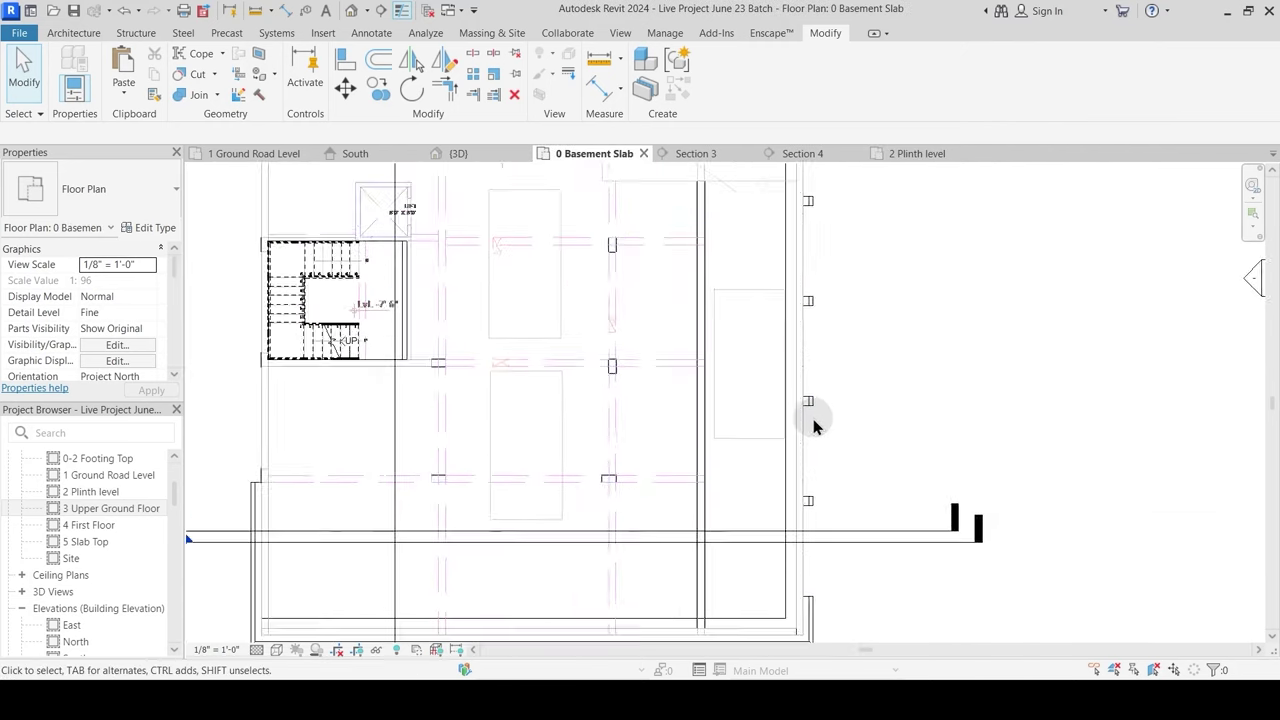
scroll(751, 457, "up", 2)
scroll(716, 476, "up", 1)
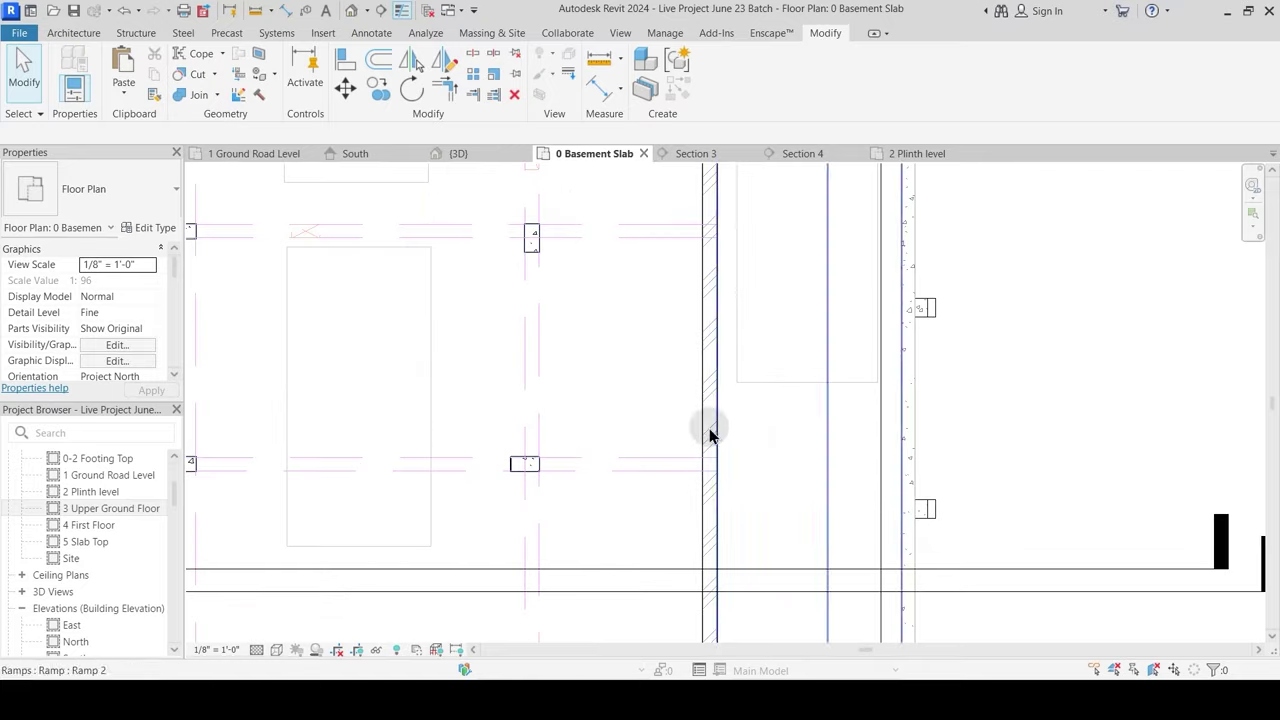
left_click(915, 158)
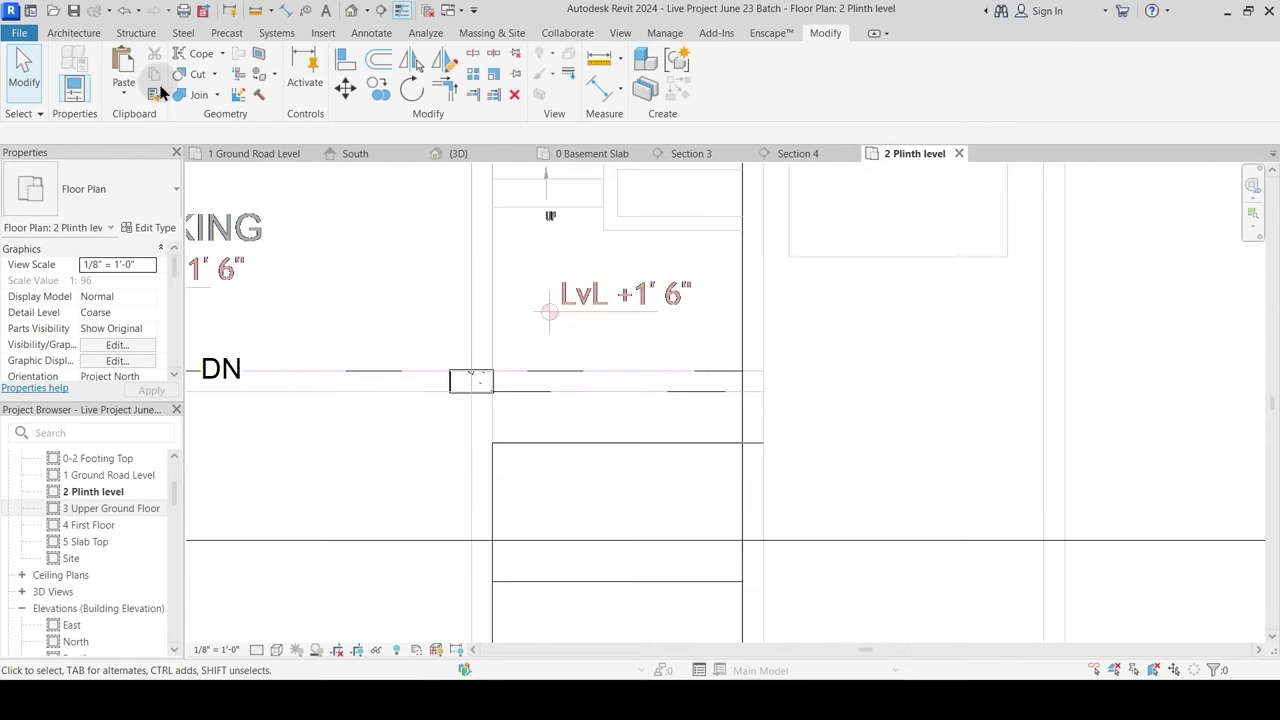
Step: Start an architectural column and choose the 10" x 10" column type
left_click(90, 36)
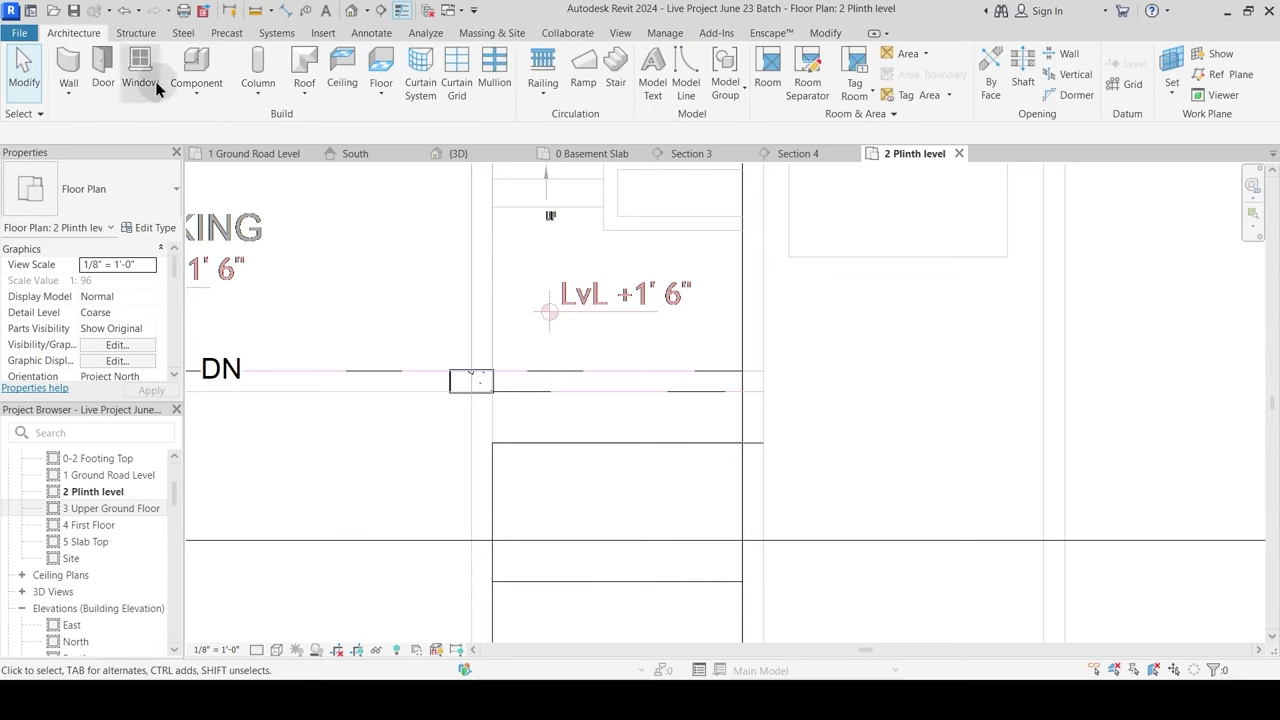
left_click(256, 97)
left_click(270, 151)
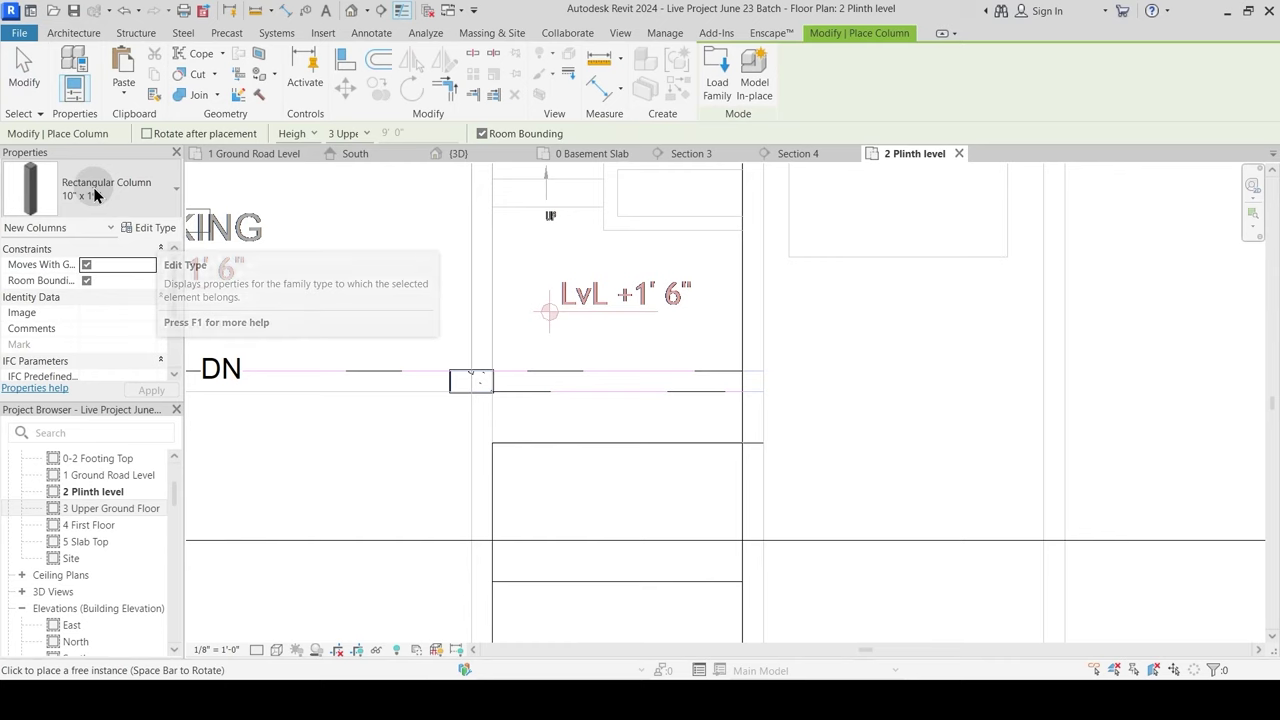
left_click(167, 229)
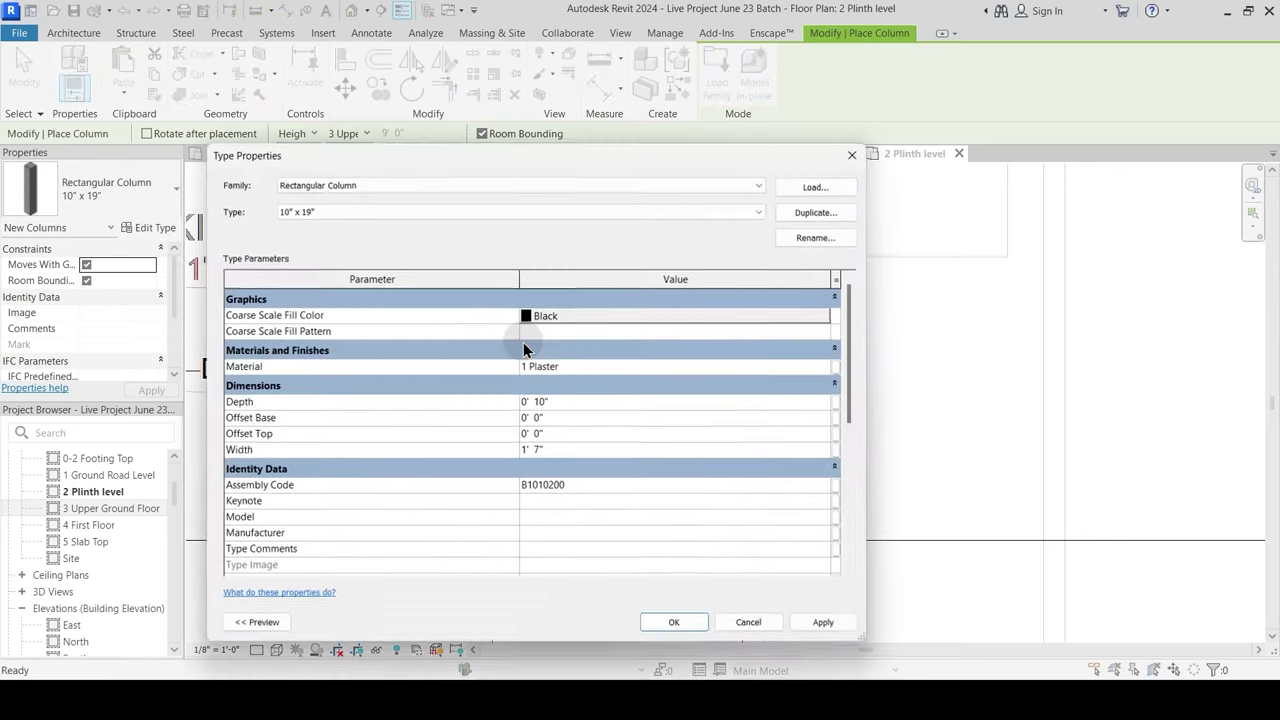
key("Escape")
left_click(155, 228)
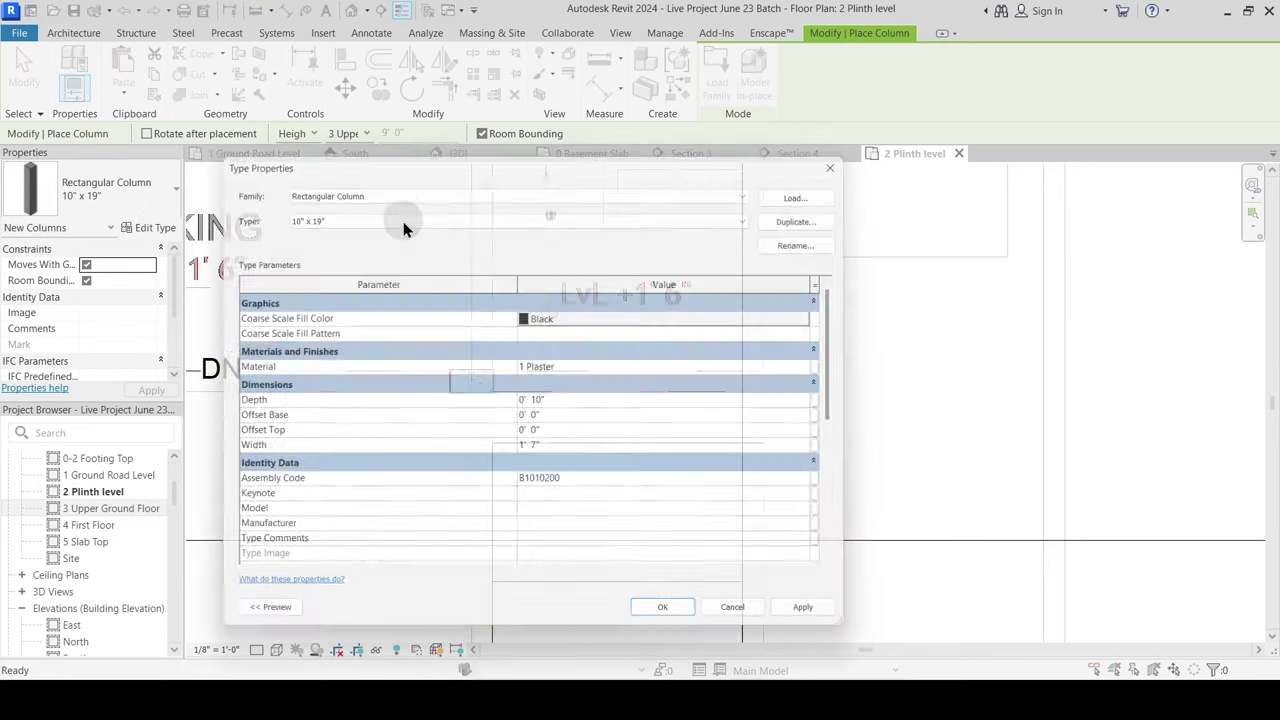
left_click(457, 211)
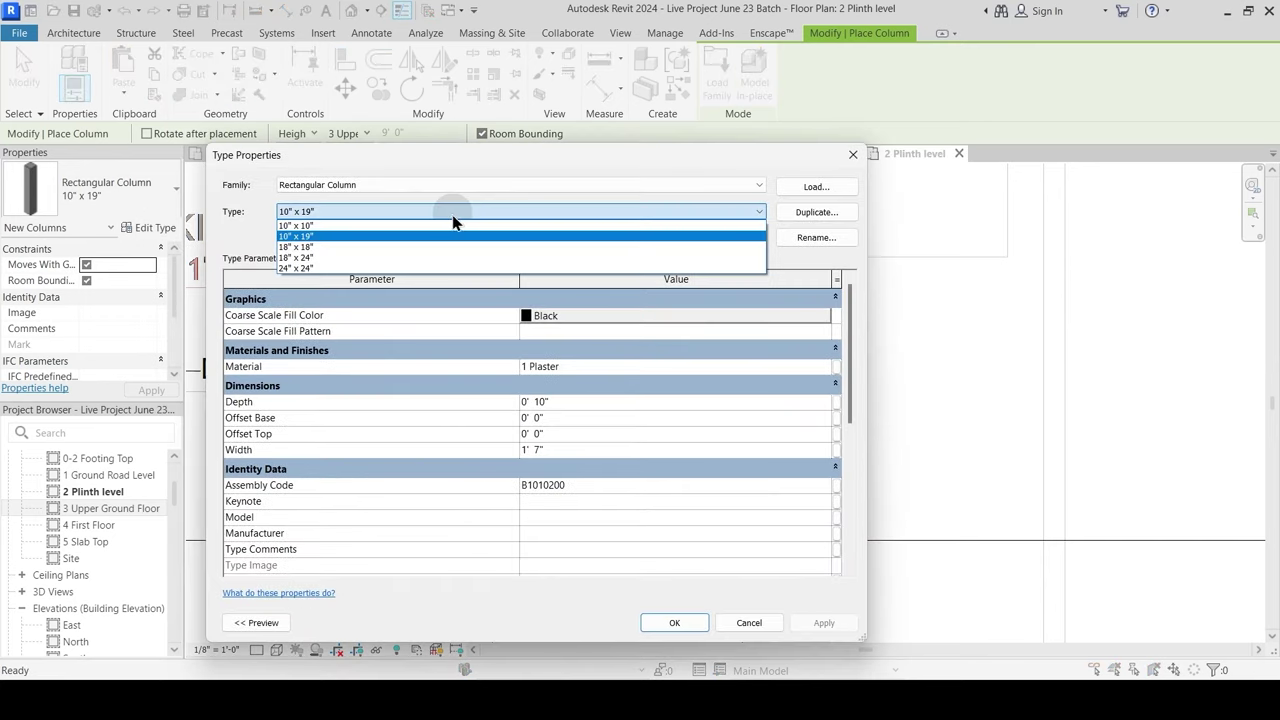
left_click(305, 227)
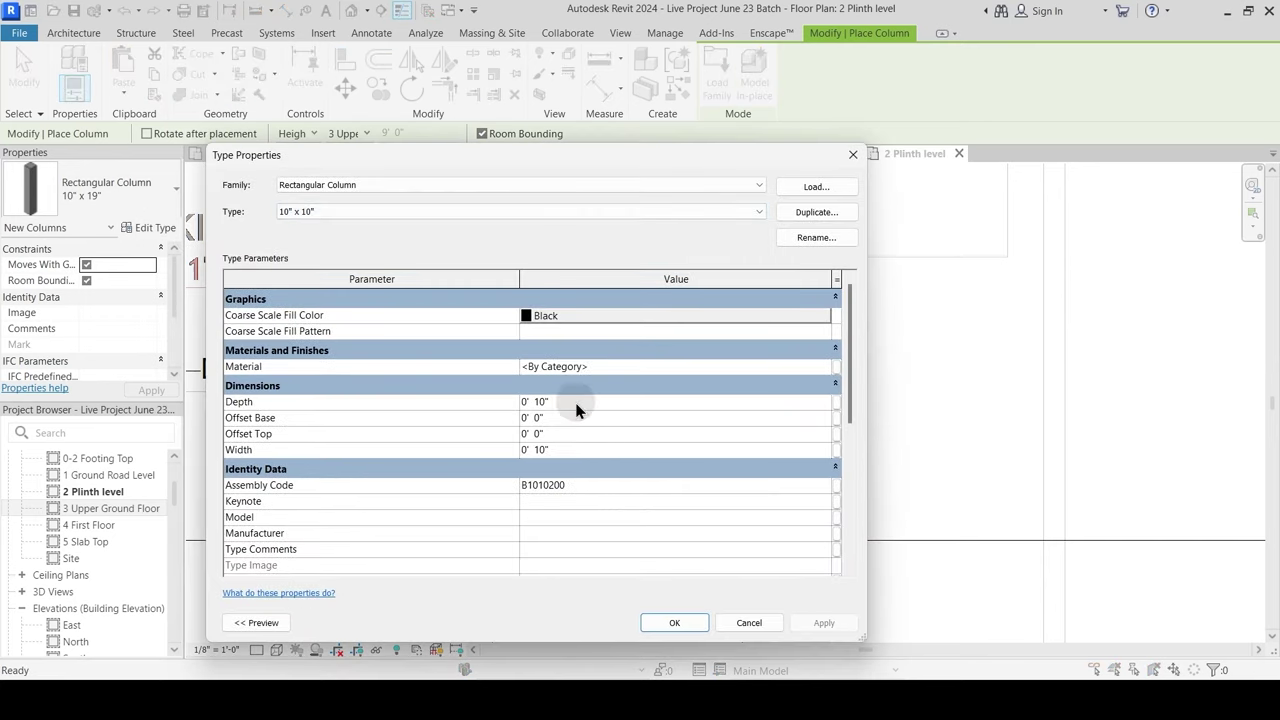
Step: Set the column type material to 1 Plaster and place the column on the plan
left_click(825, 366)
left_click(825, 366)
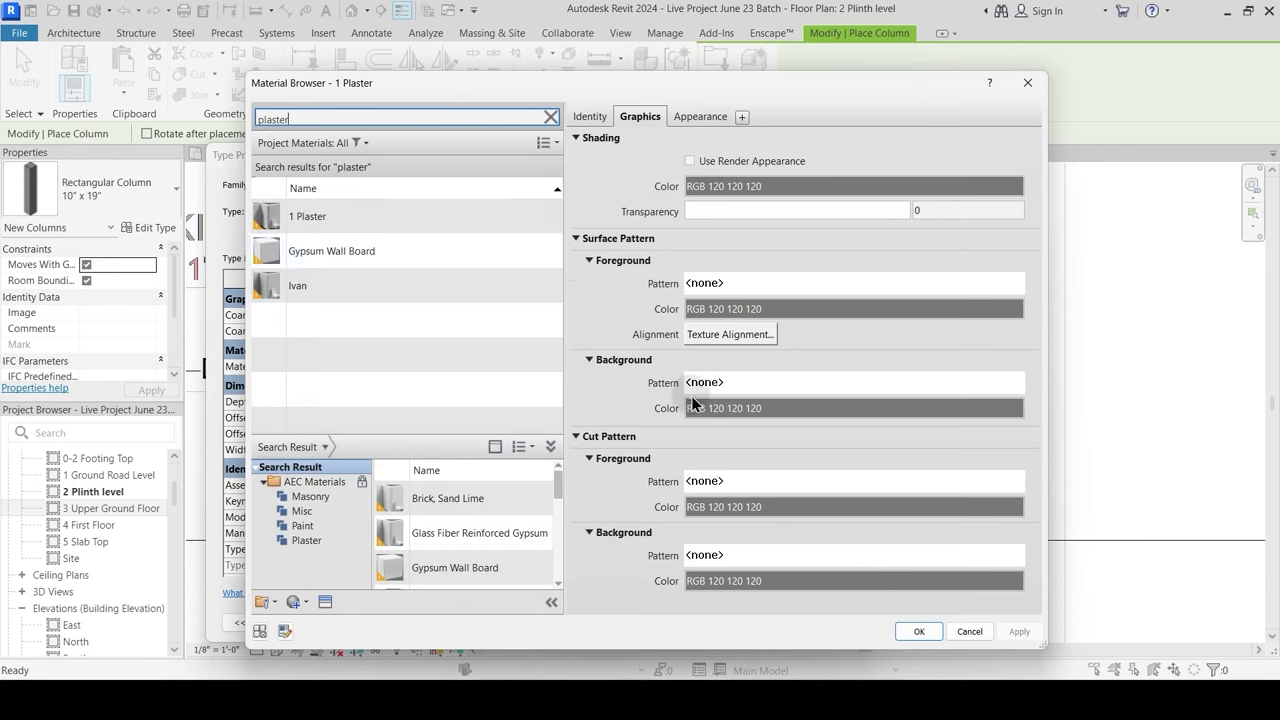
left_click(367, 216)
left_click(919, 631)
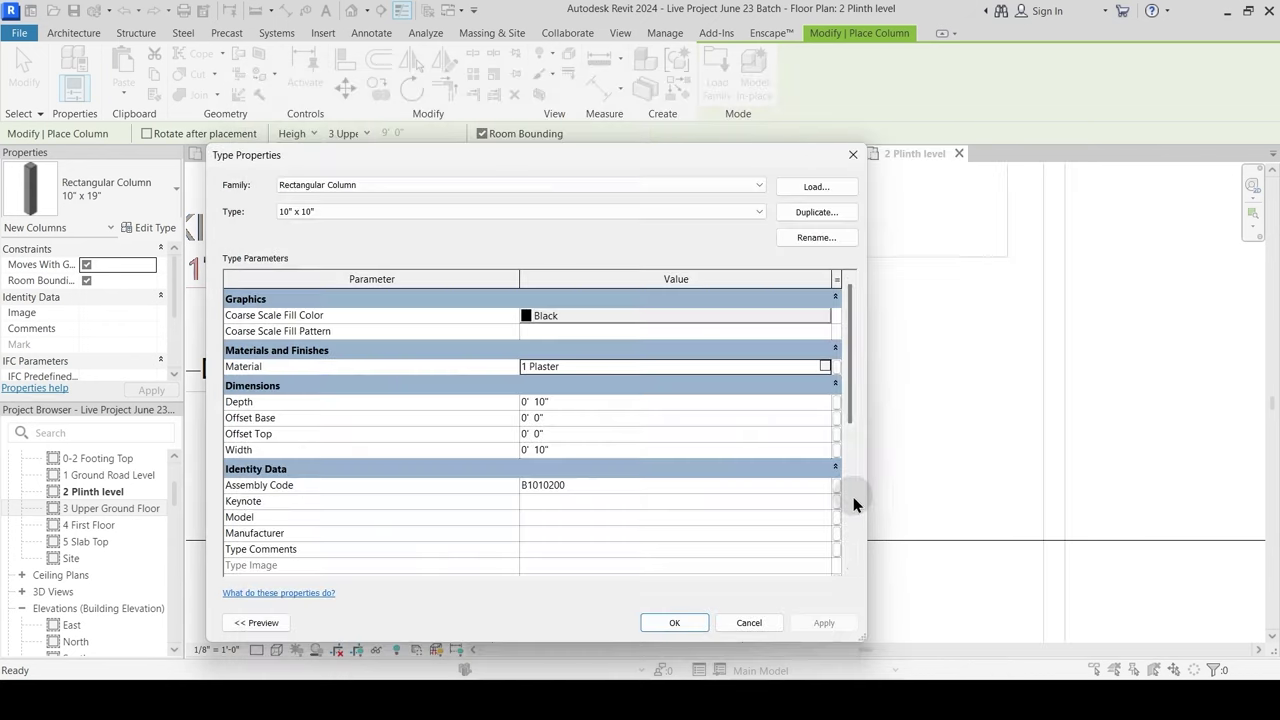
left_click(702, 620)
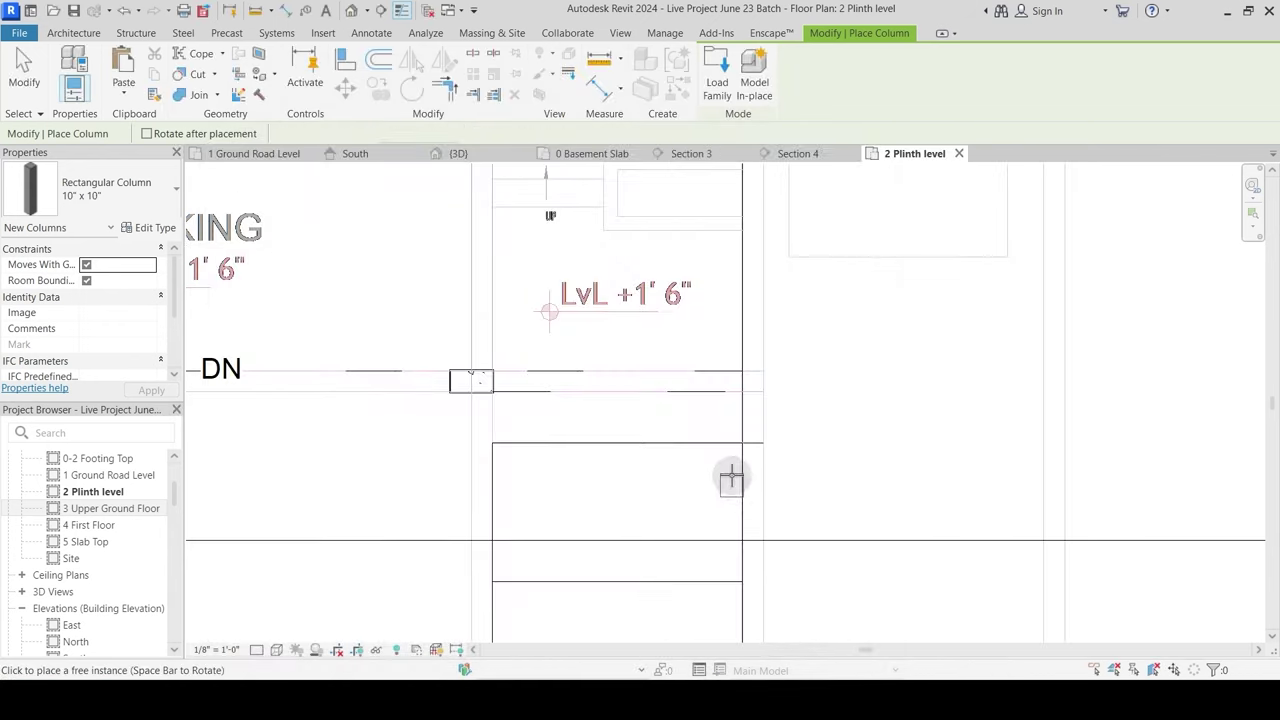
scroll(785, 374, "up", 3)
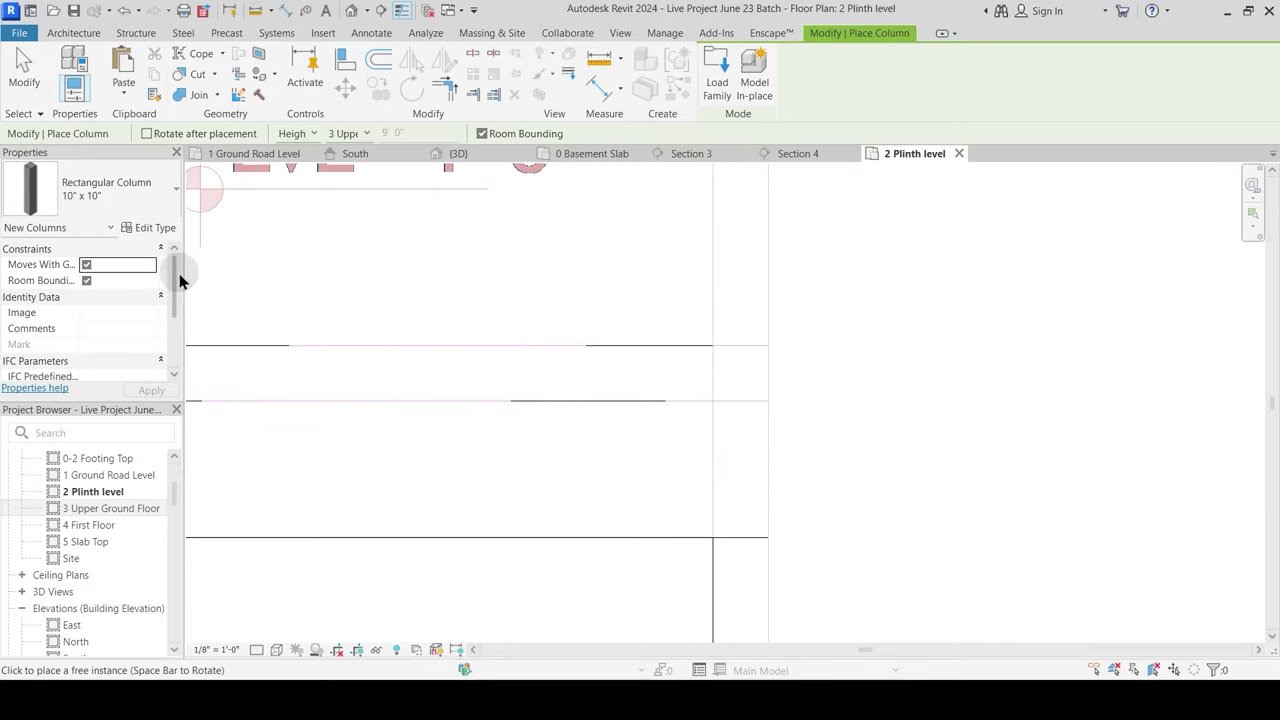
scroll(728, 382, "up", 2)
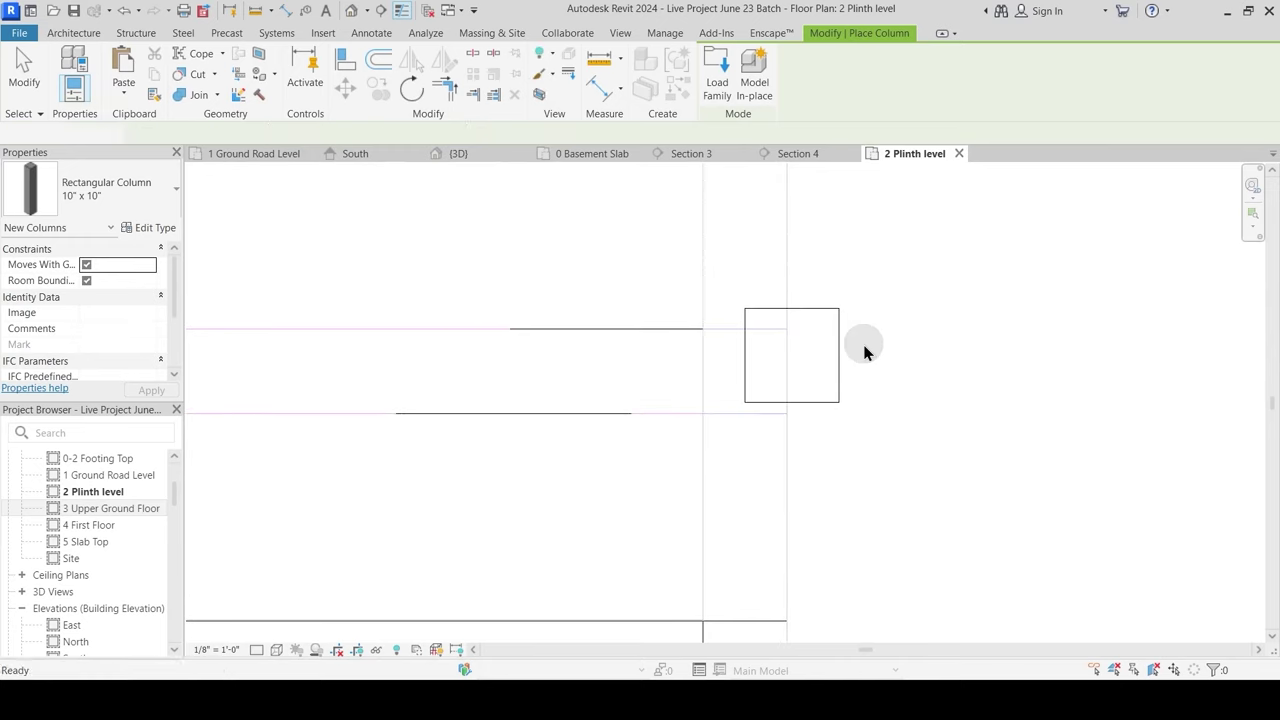
key("Escape")
Step: Set the column's base to 1 Ground Road Level and its top to 3 Upper Ground Floor
left_click(840, 354)
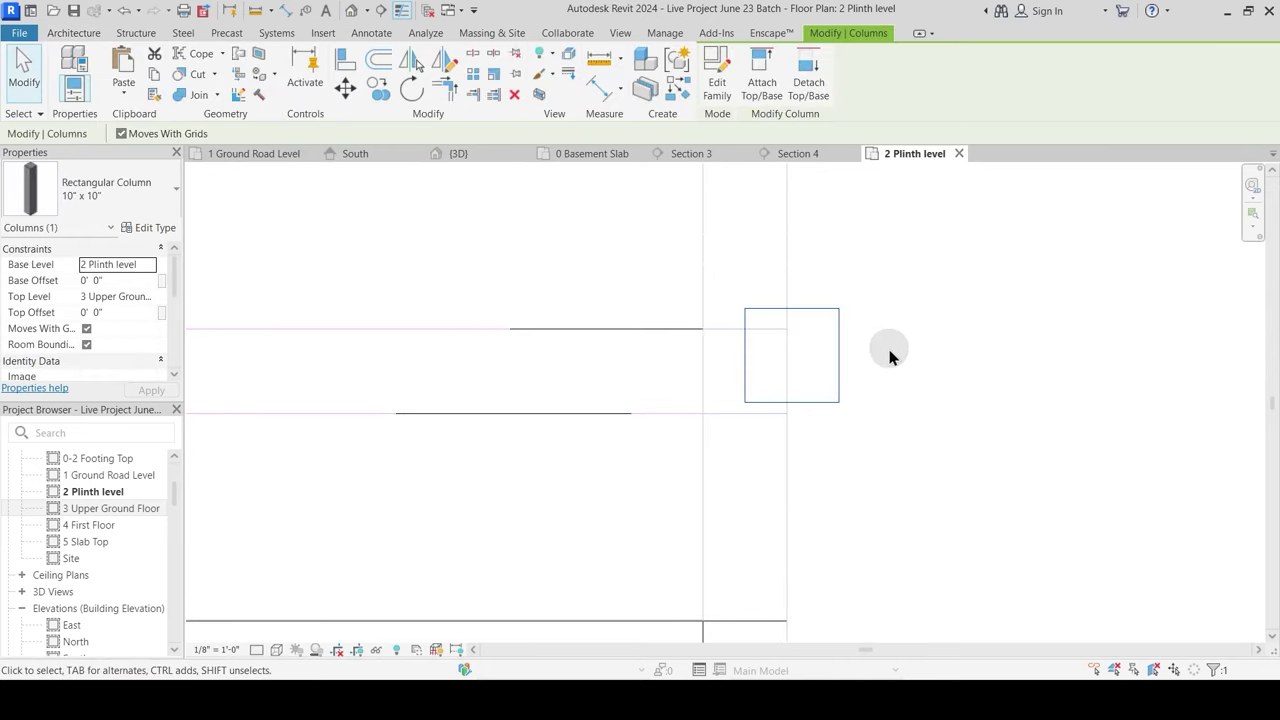
left_click(150, 266)
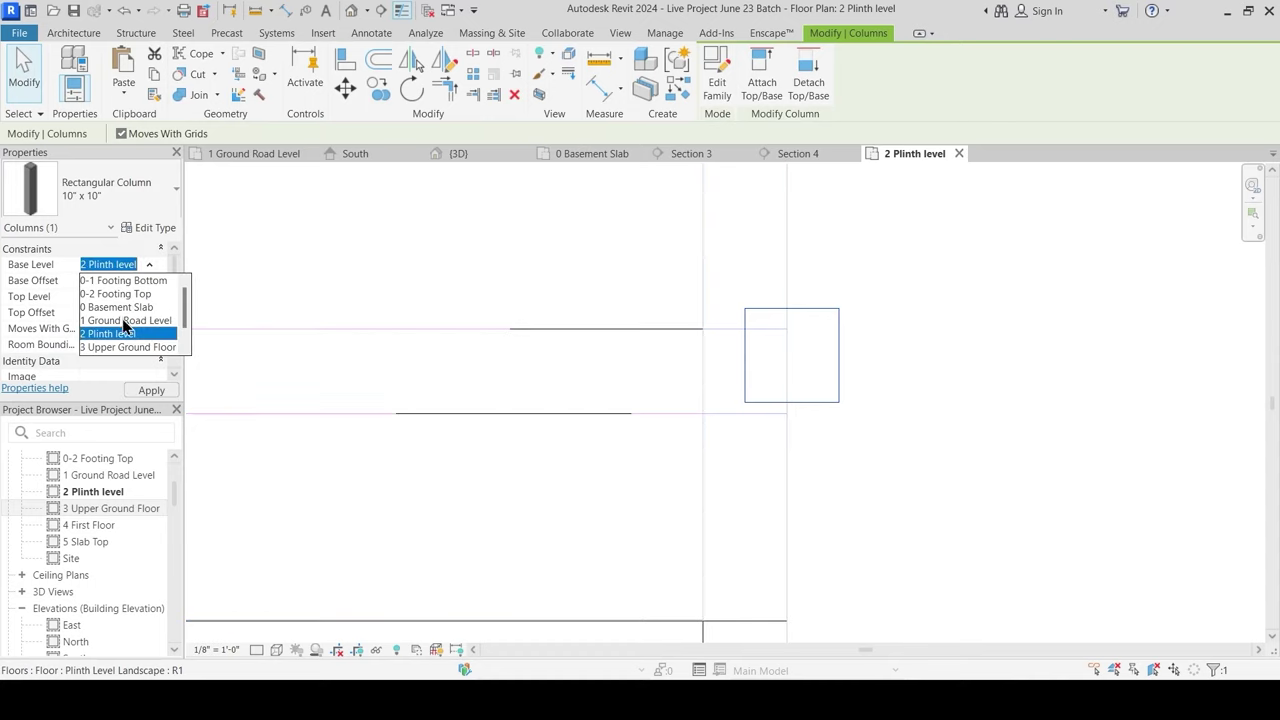
left_click(125, 321)
left_click(150, 298)
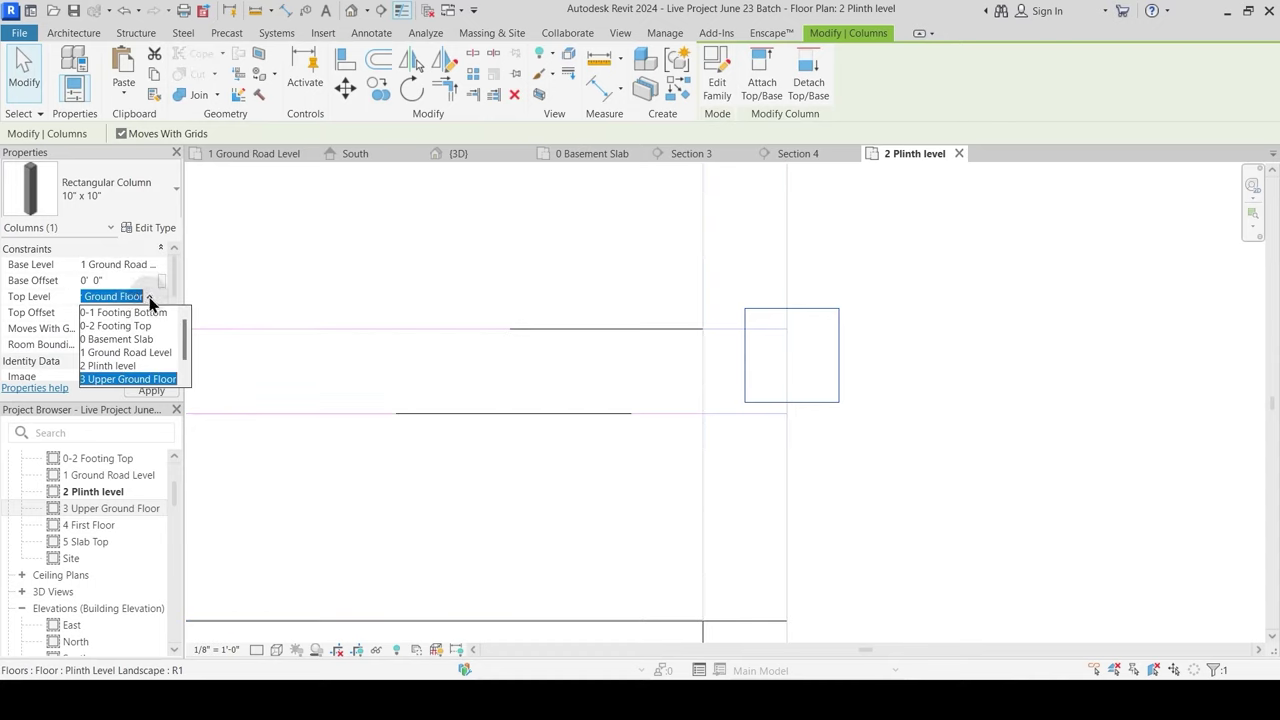
left_click(118, 380)
left_click(580, 374)
scroll(771, 347, "up", 2)
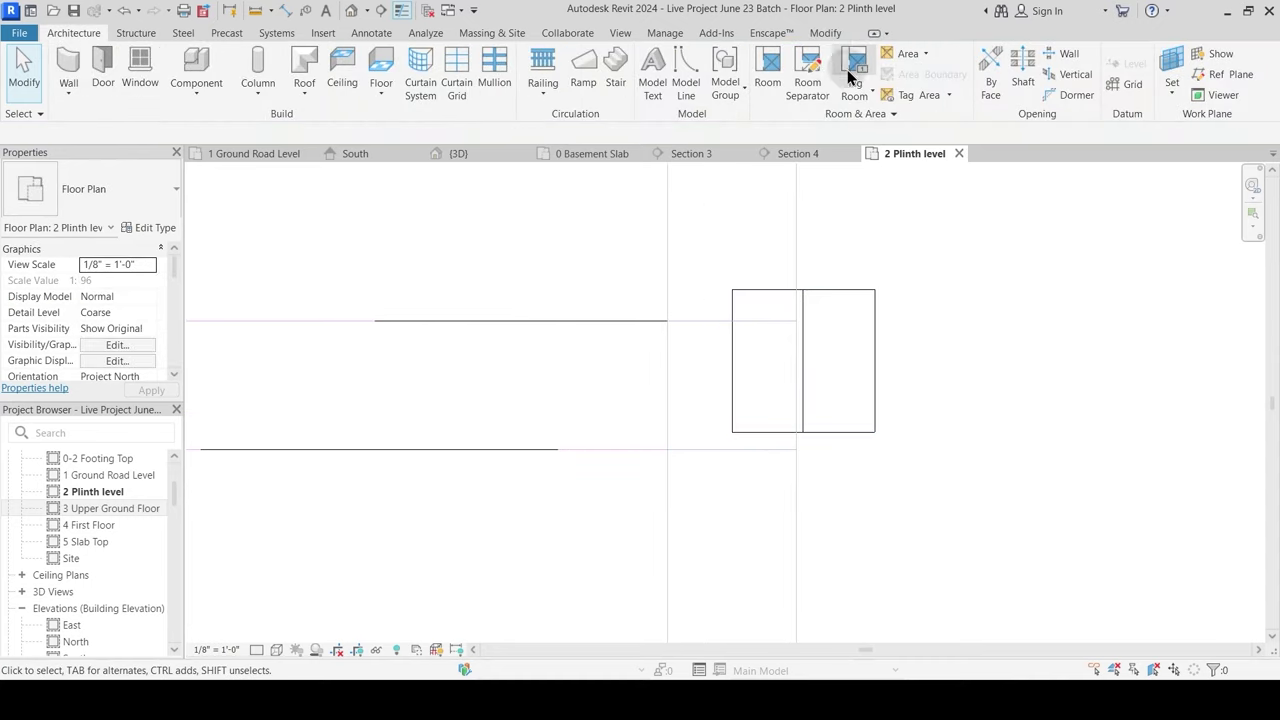
Step: Drag the column to the right toward the grid corner
left_click(825, 33)
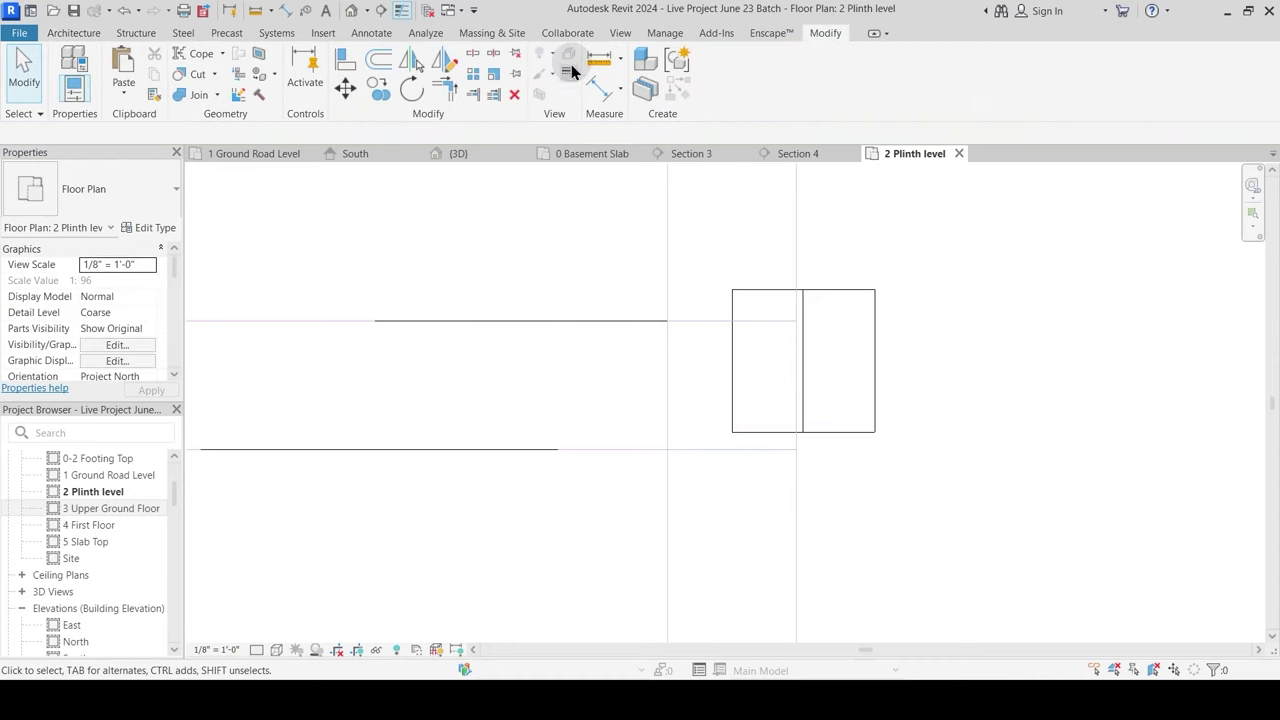
left_click(360, 68)
key("Escape")
scroll(715, 318, "up", 2)
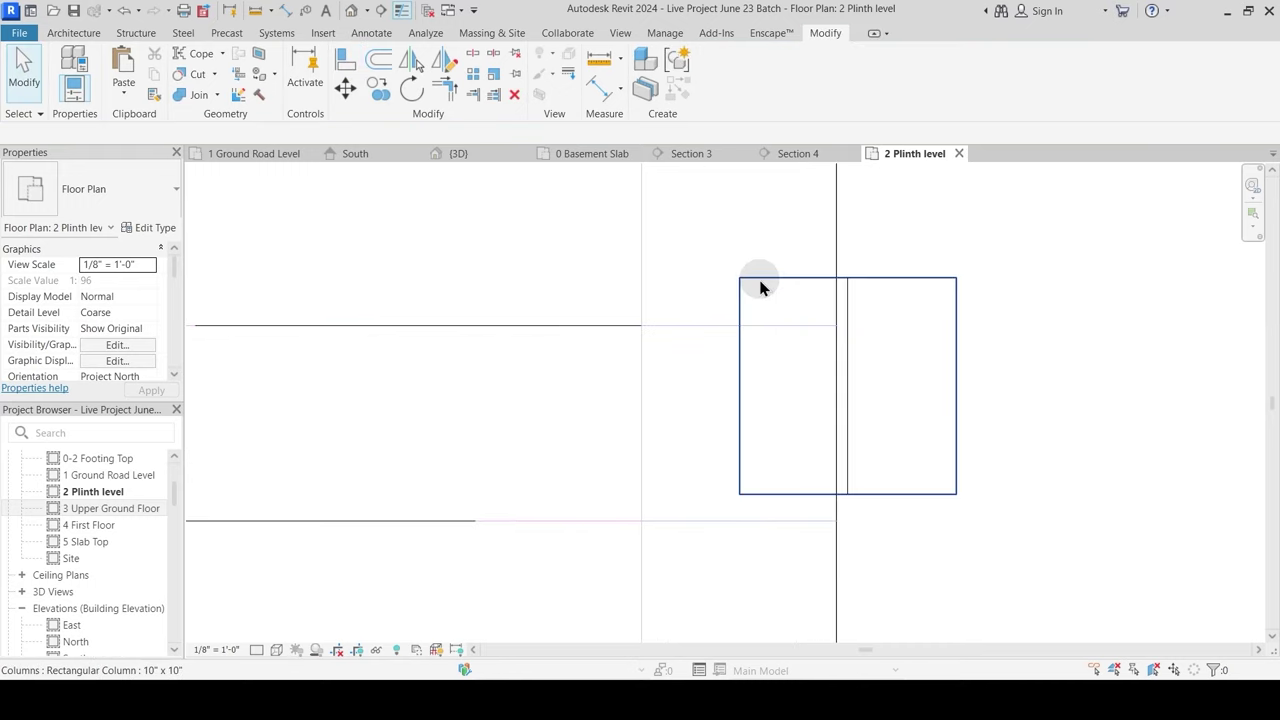
middle_click_drag(796, 366, 708, 397)
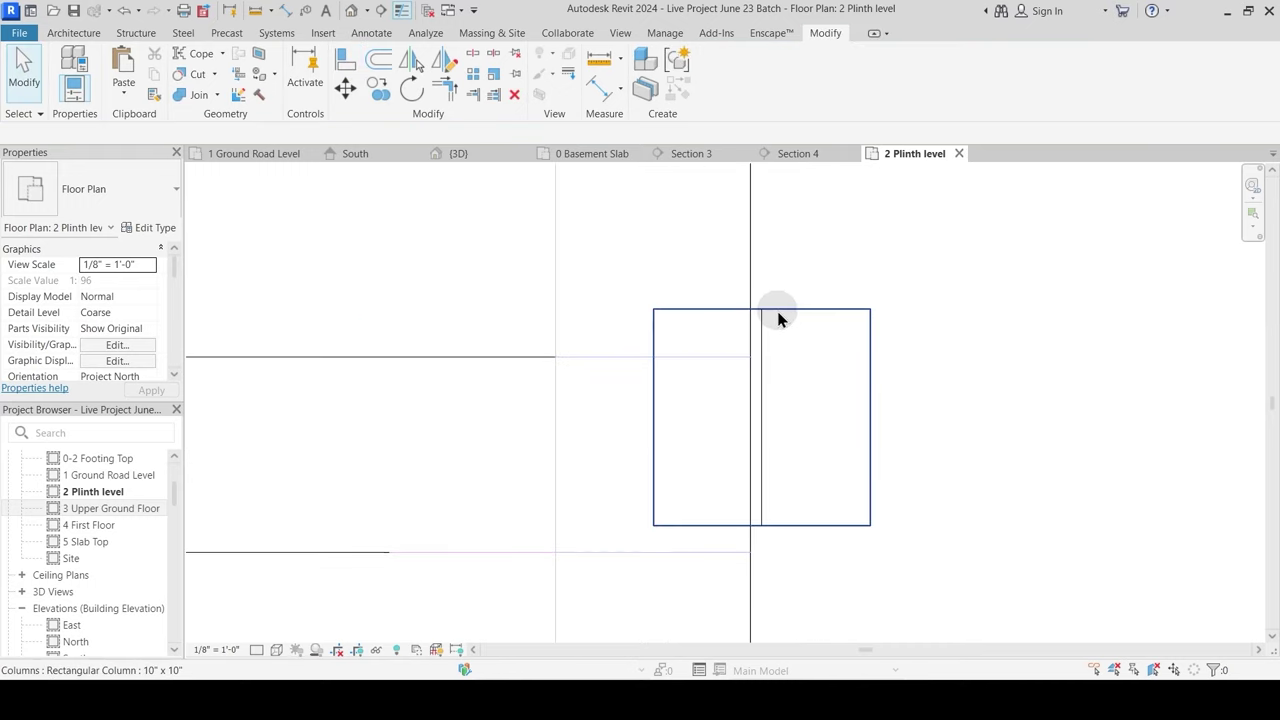
left_click_drag(780, 318, 943, 311)
key("Escape")
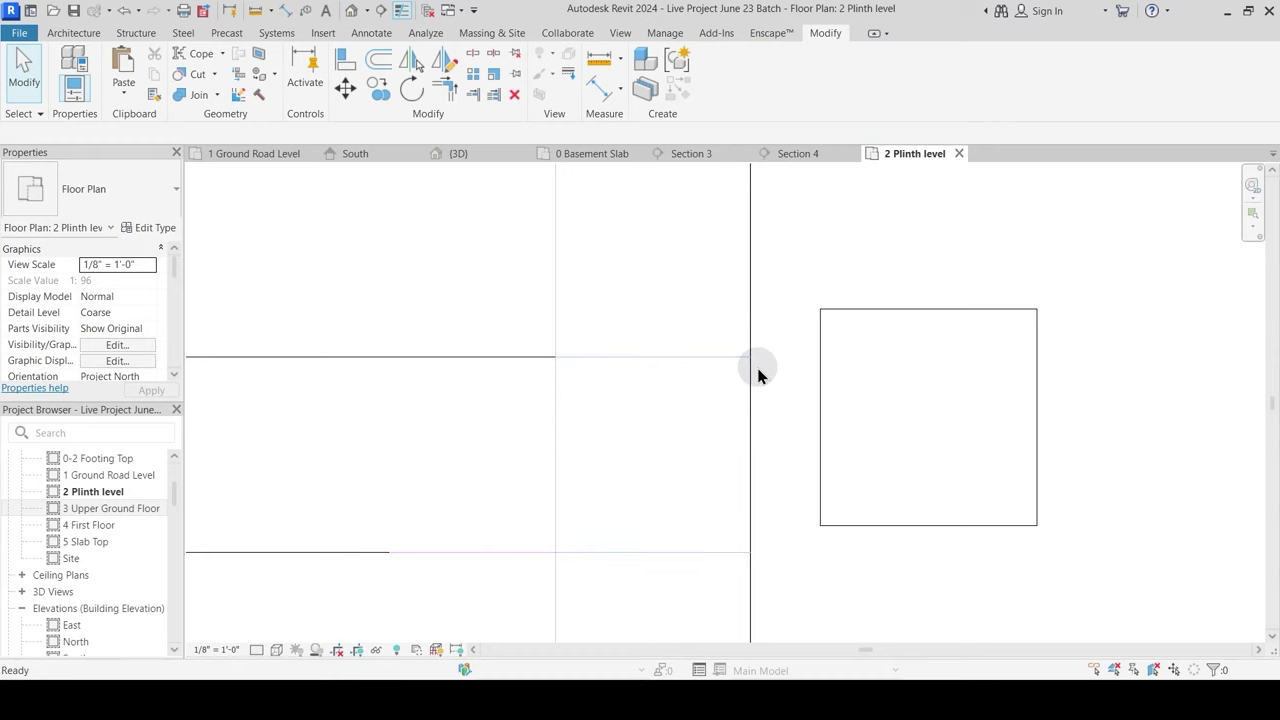
Step: Draw a horizontal model line at the grid corner and move it 0.5" down
key("l")
key("i")
left_click(750, 357)
left_click(876, 357)
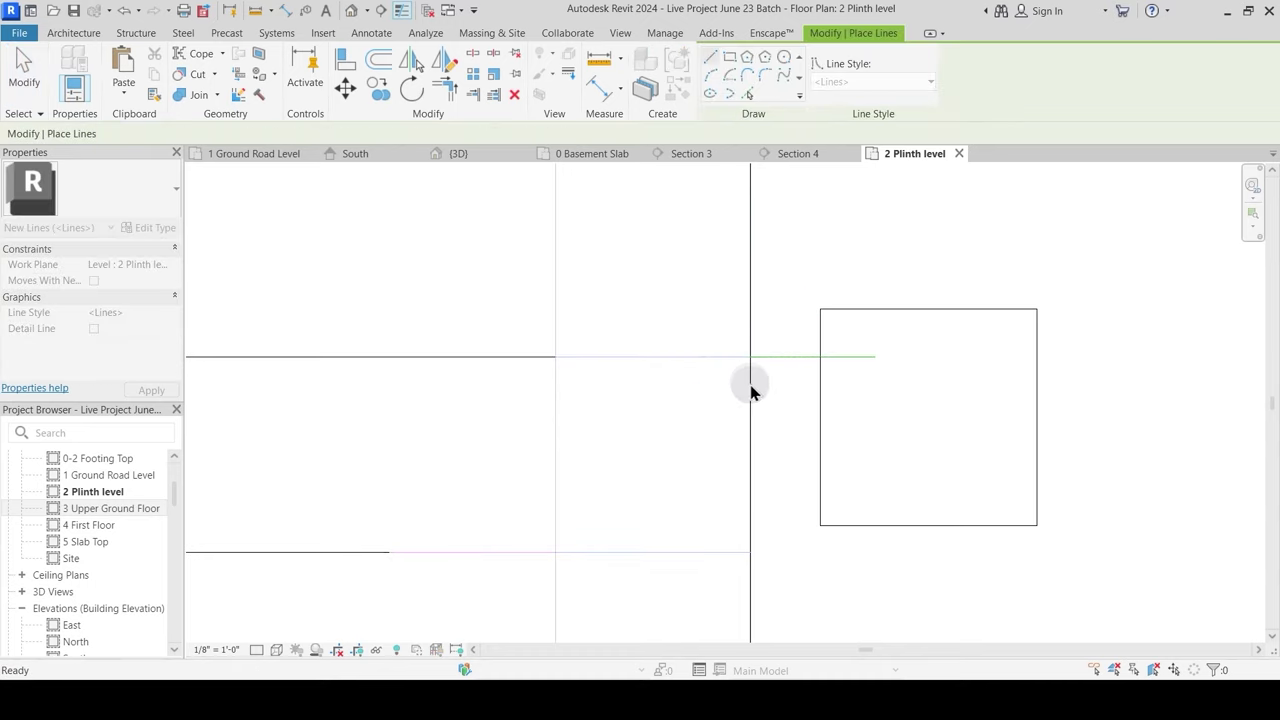
key("Escape")
key("Escape")
left_click(796, 362)
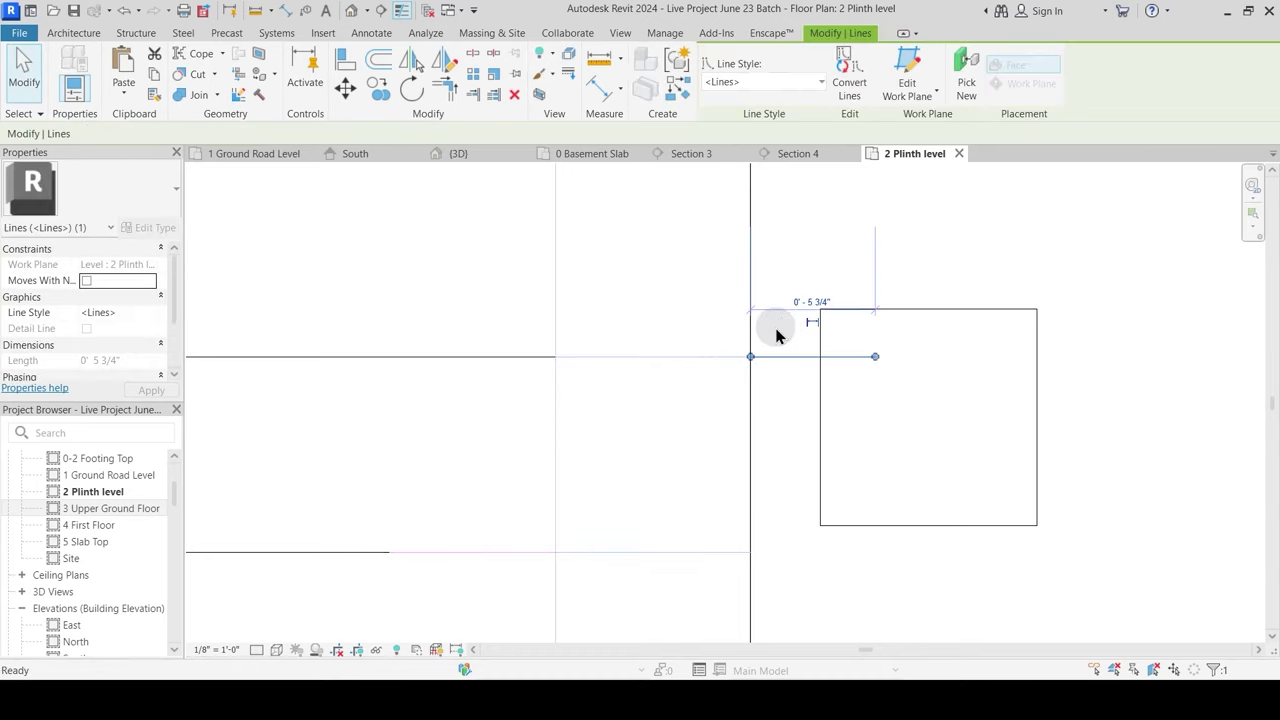
key("m")
key("v")
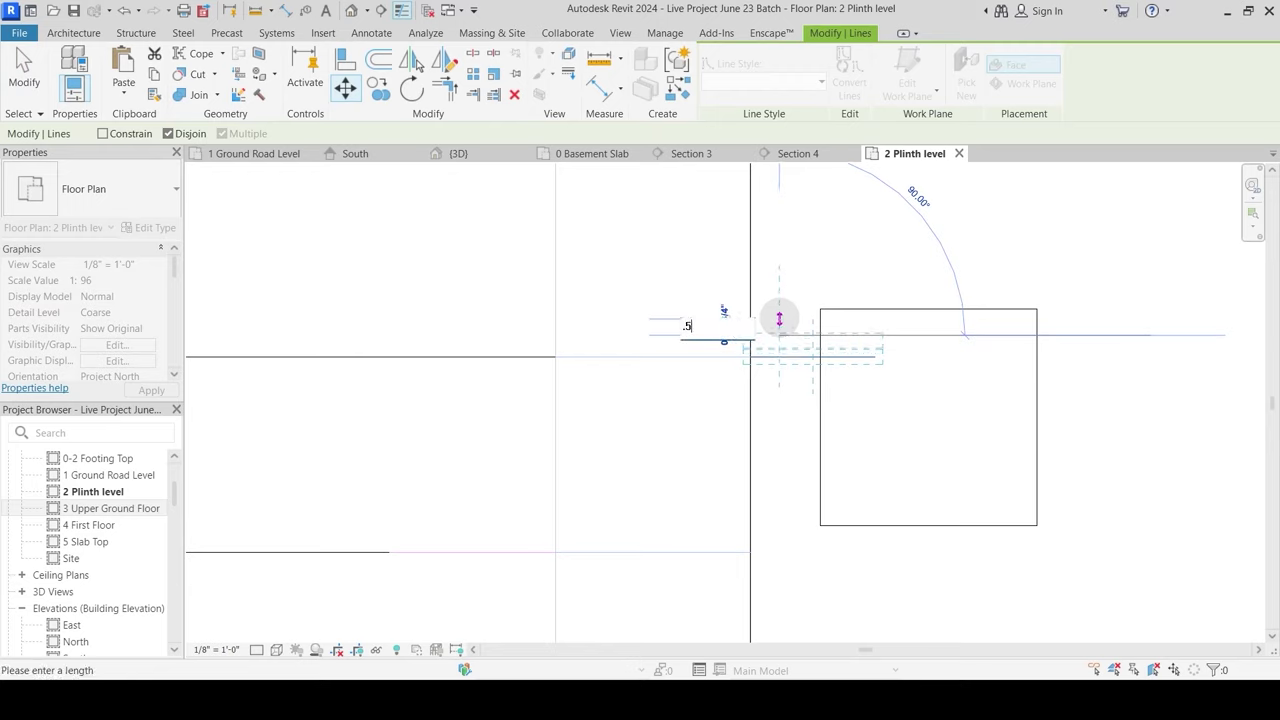
key("Return")
key("Escape")
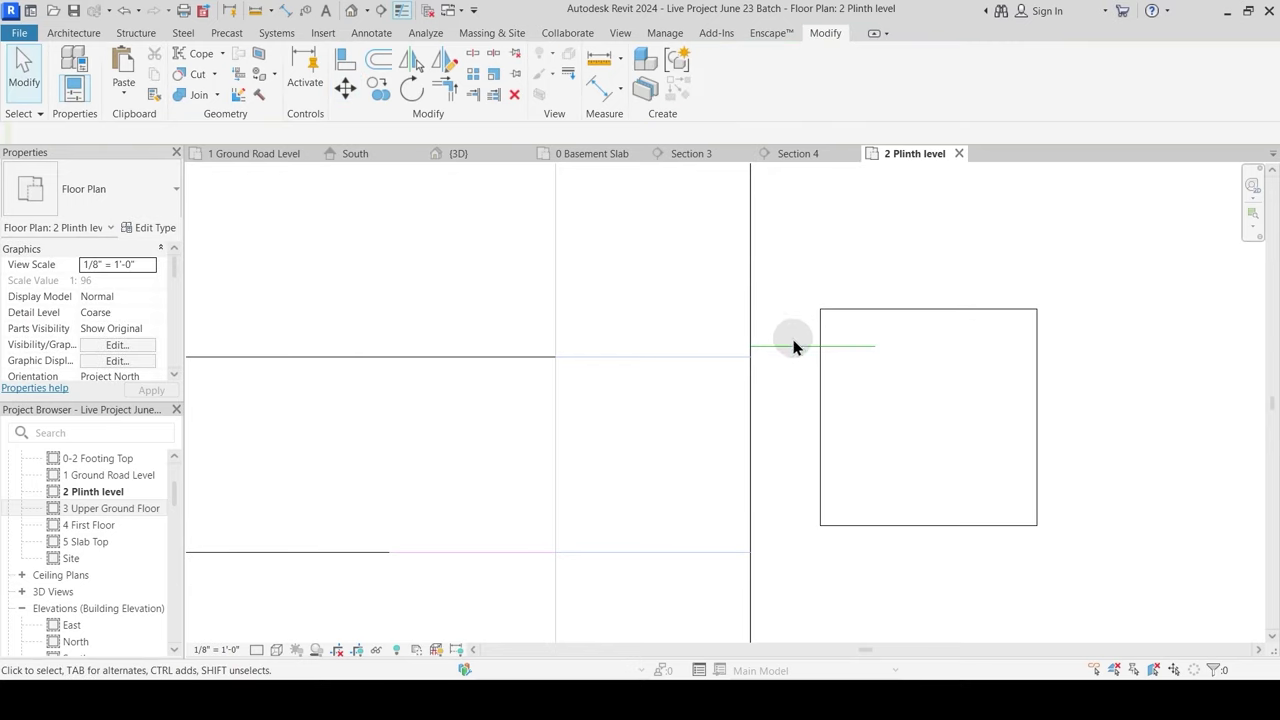
Step: Draw a short vertical model line at the grid corner and offset it by .5"
key("l")
key("i")
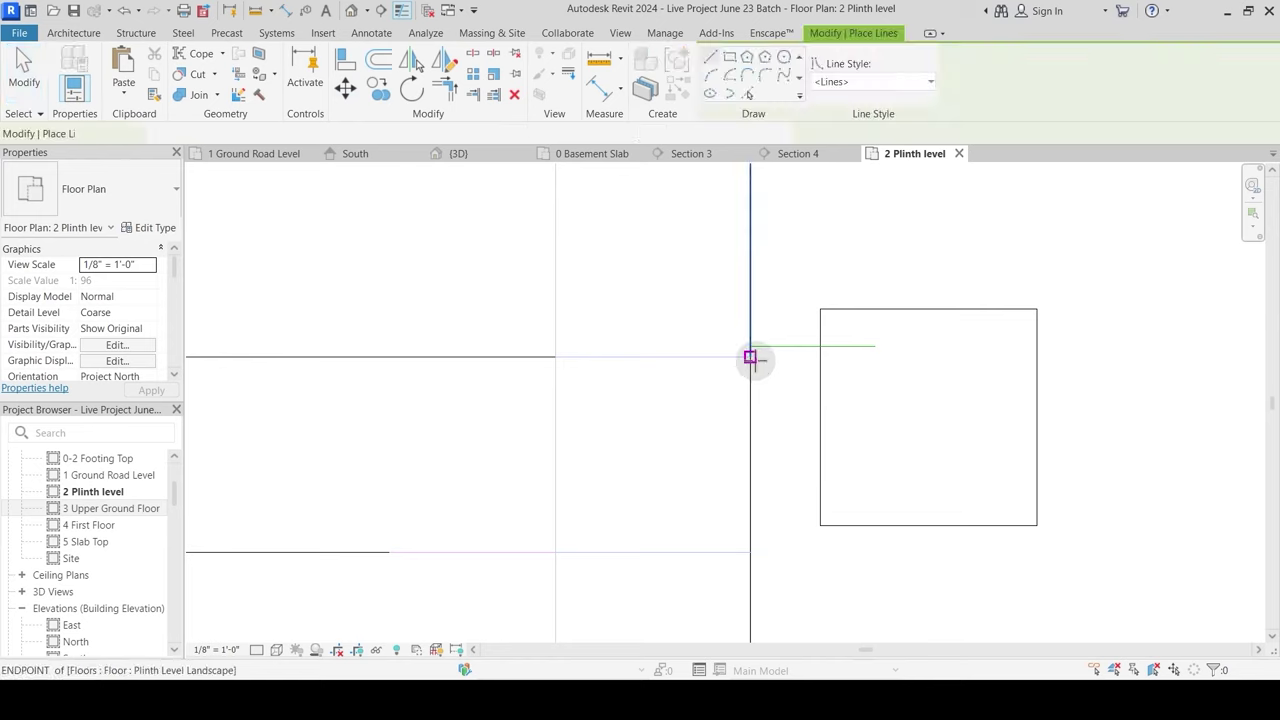
left_click(750, 356)
left_click(750, 296)
key("Escape")
key("Escape")
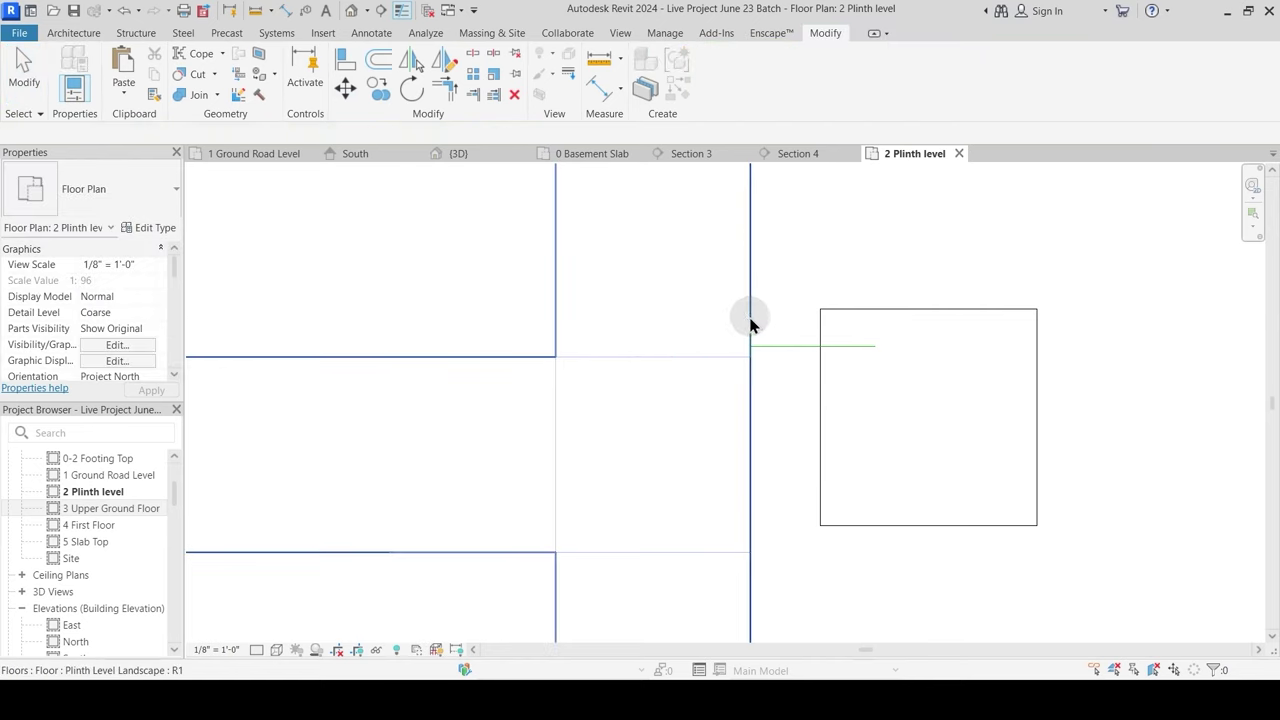
left_click(751, 322)
key("Escape")
left_click_drag(808, 379, 808, 379)
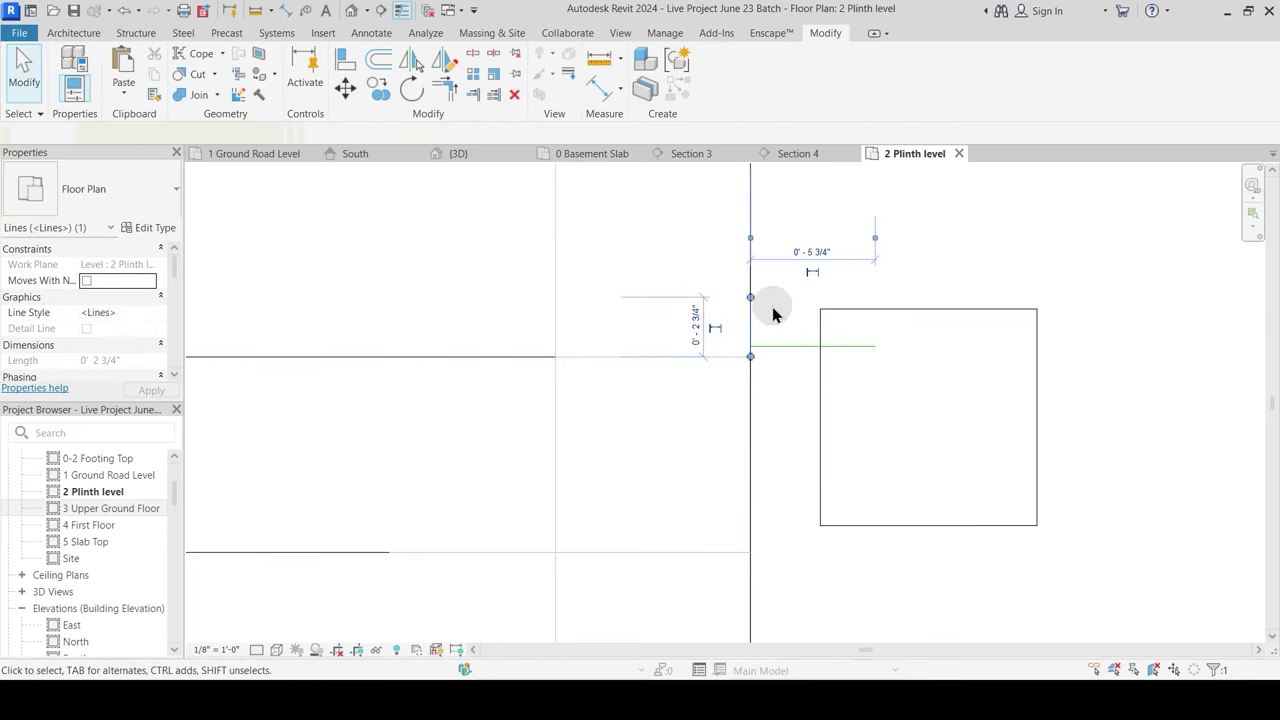
key("m")
key("v")
left_click(781, 279)
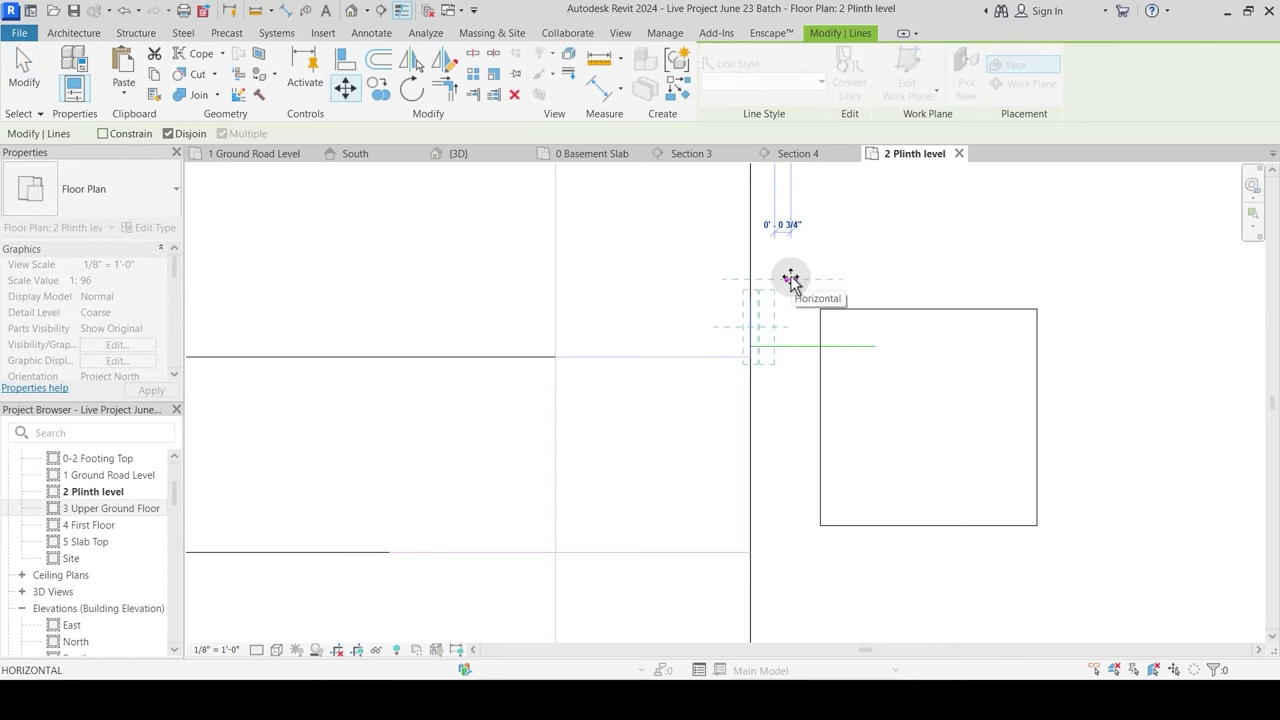
type(".5\"")
key("Return")
key("Escape")
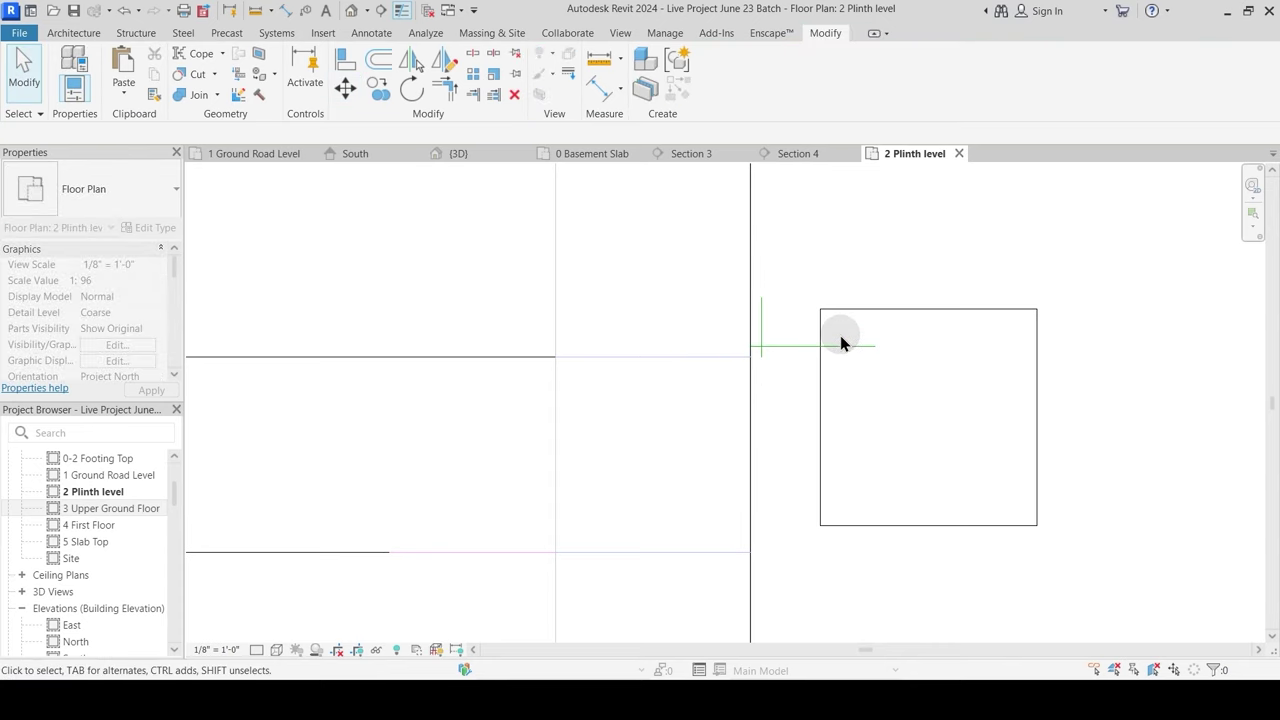
Step: Align the column edge to the reference line, delete the horizontal helper line, and reselect the column
scroll(788, 368, "up", 2)
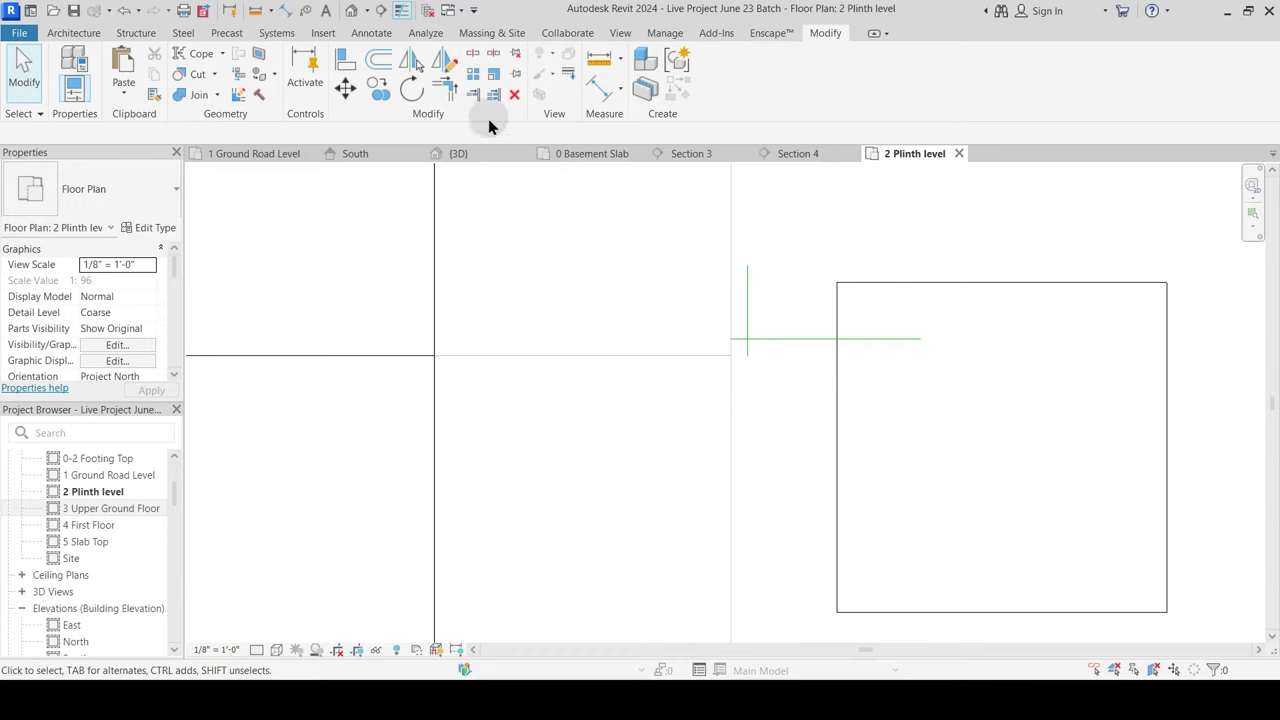
left_click(345, 62)
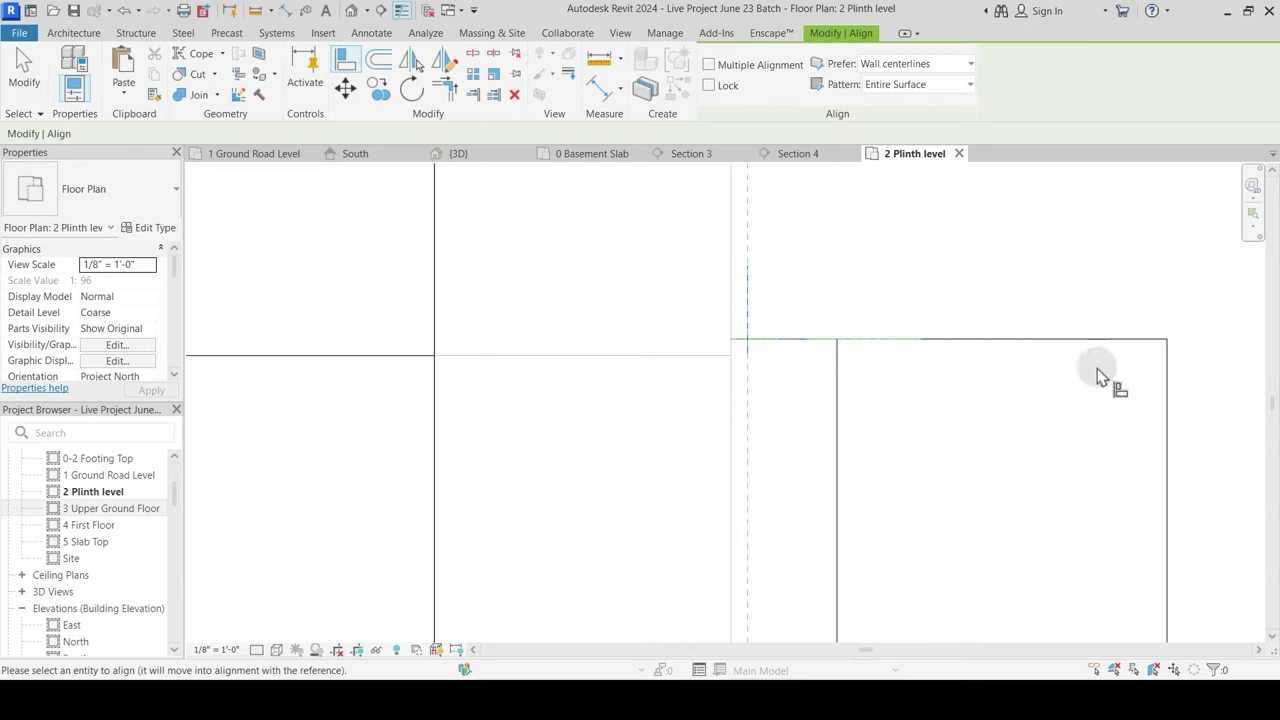
key("Escape")
key("Escape")
left_click(843, 341)
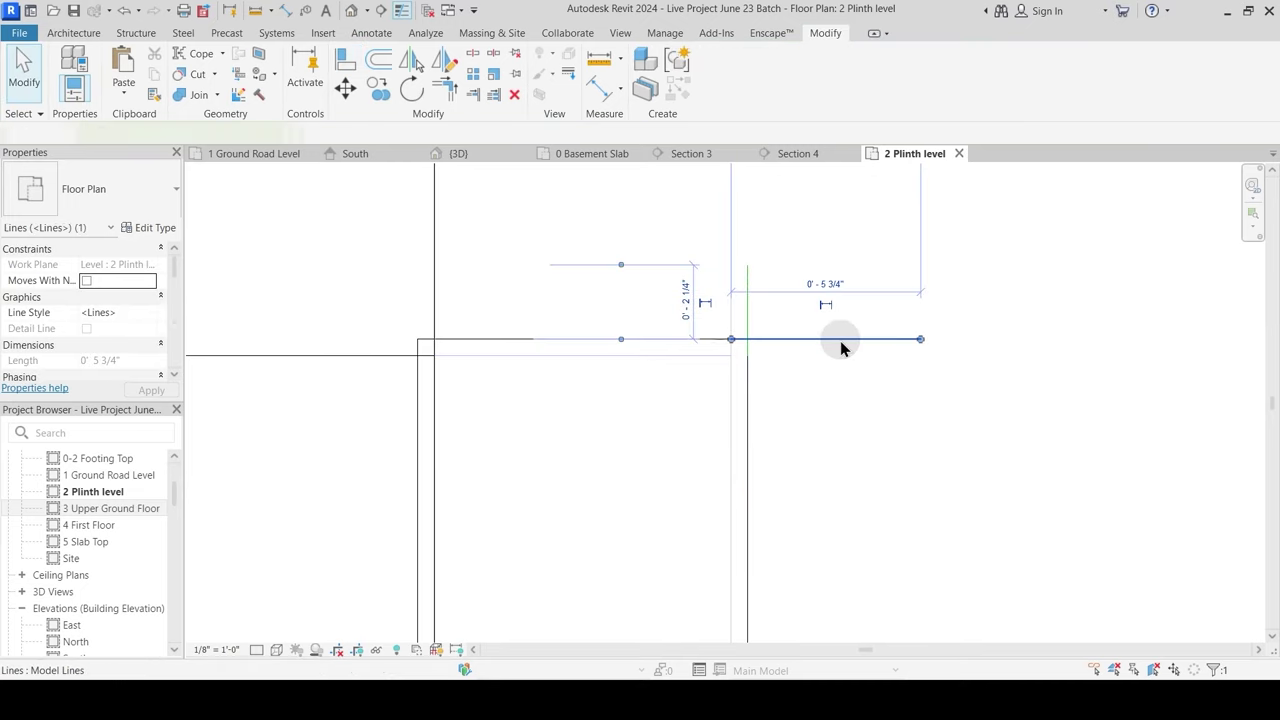
key("Delete")
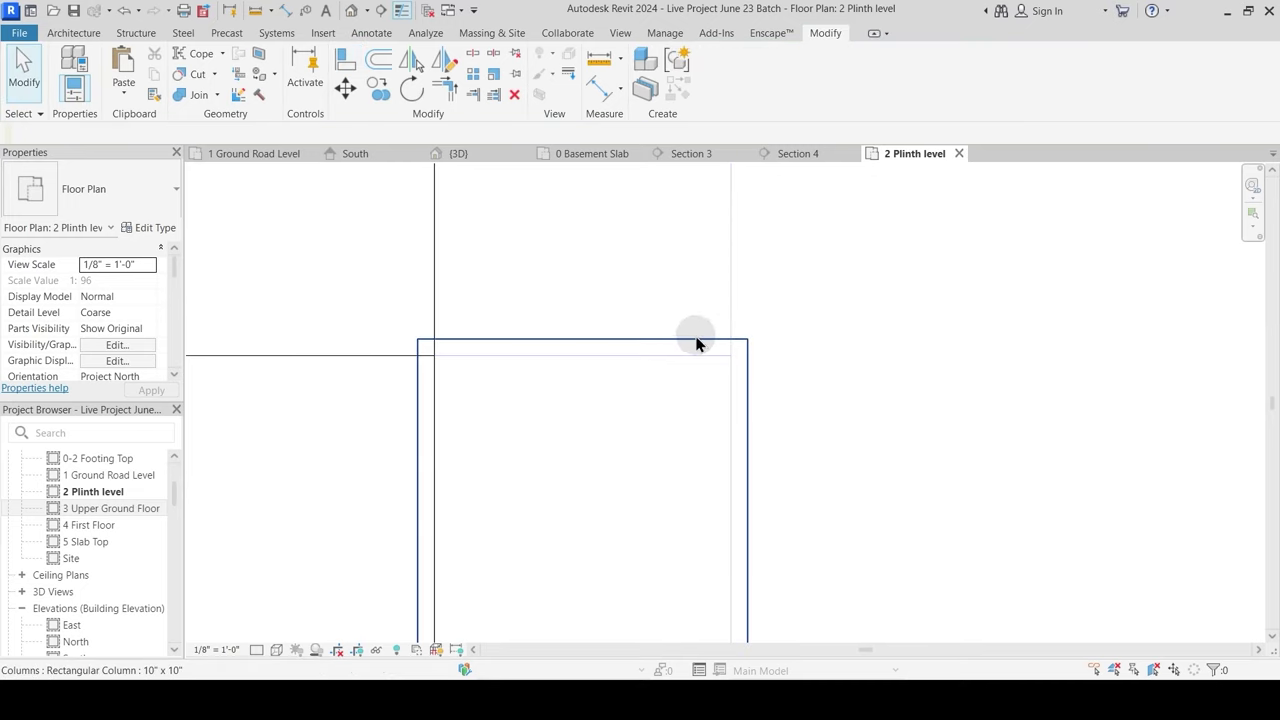
scroll(675, 368, "down", 2)
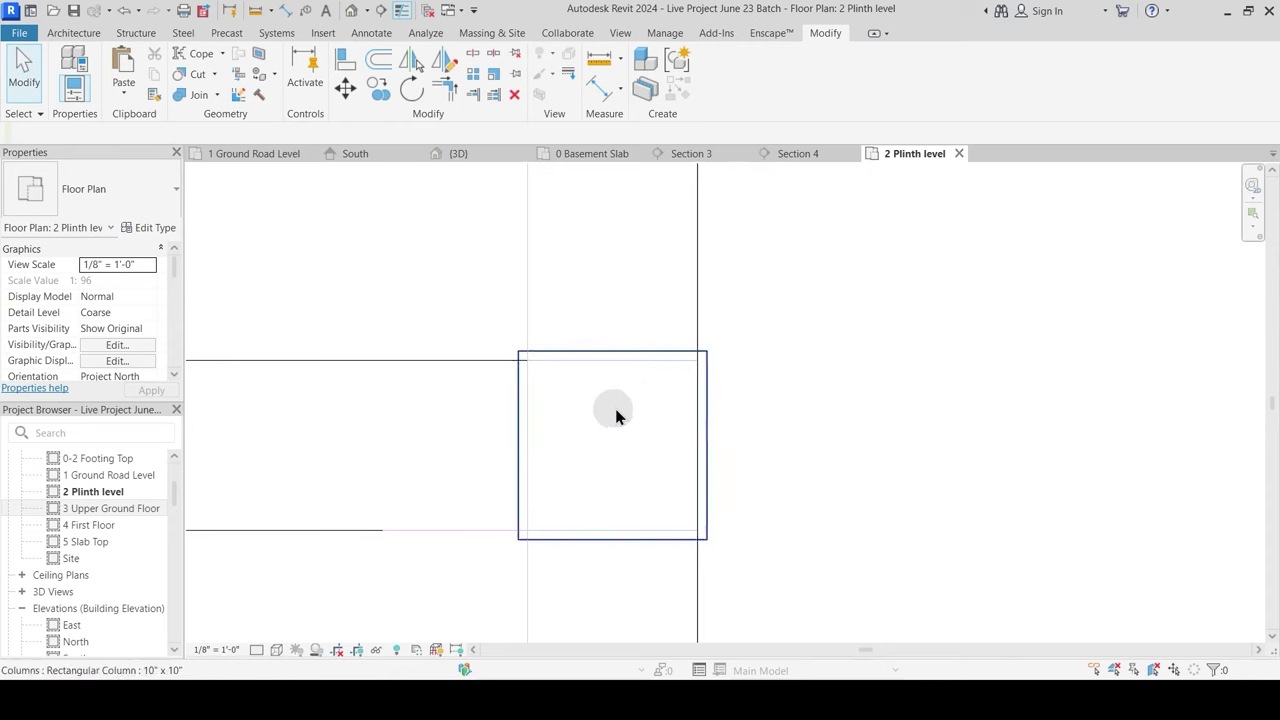
left_click(590, 383)
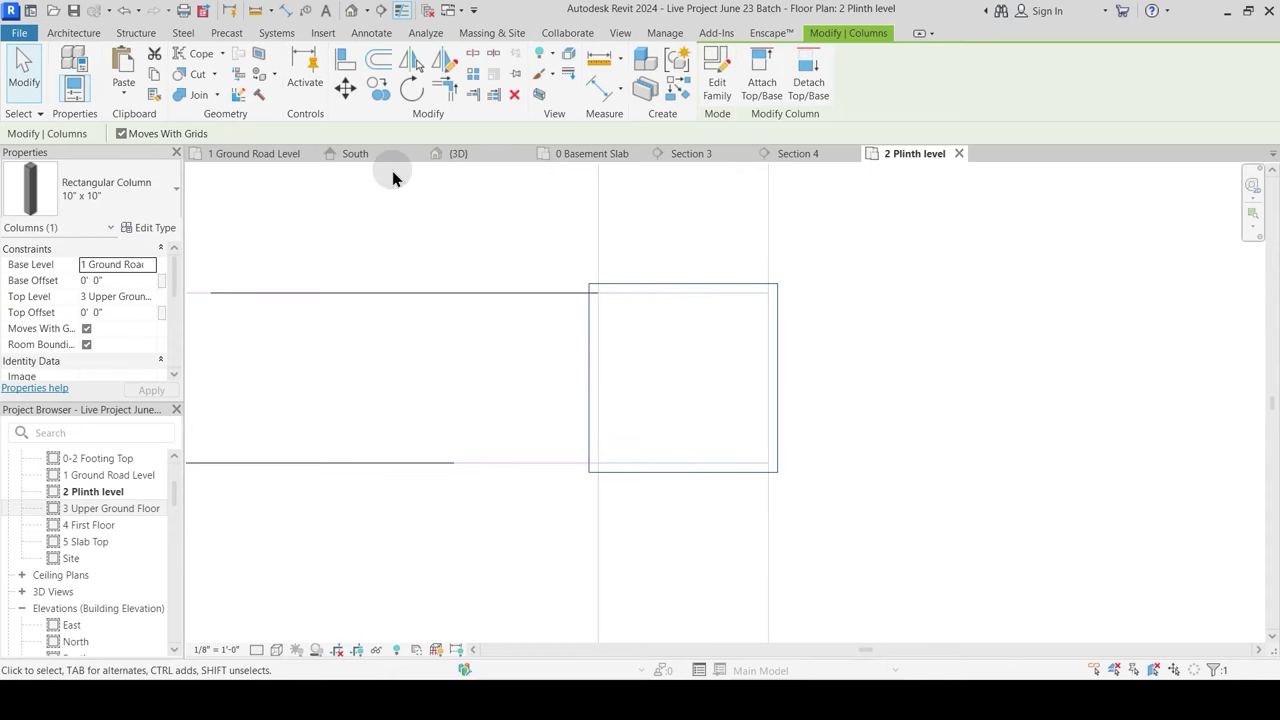
Step: In the 3D view, join the column's geometry with the adjacent element
left_click(458, 156)
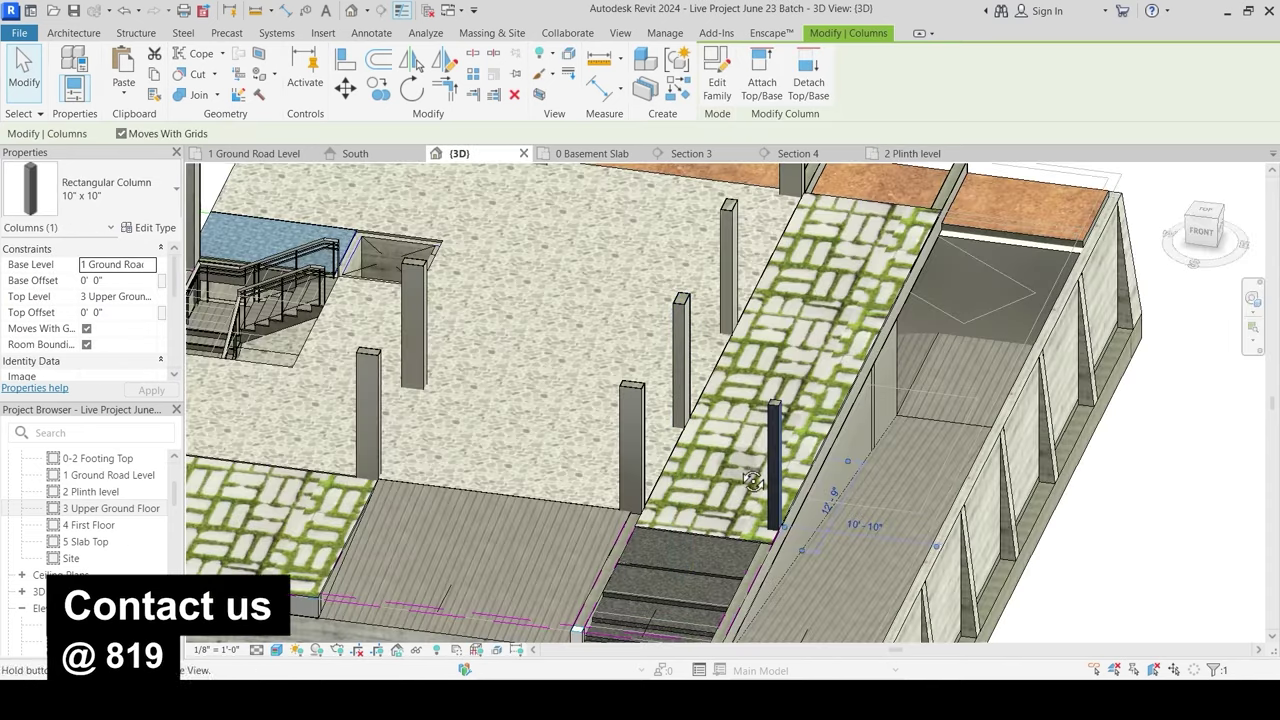
scroll(803, 407, "up", 3)
scroll(803, 407, "up", 2)
key("Escape")
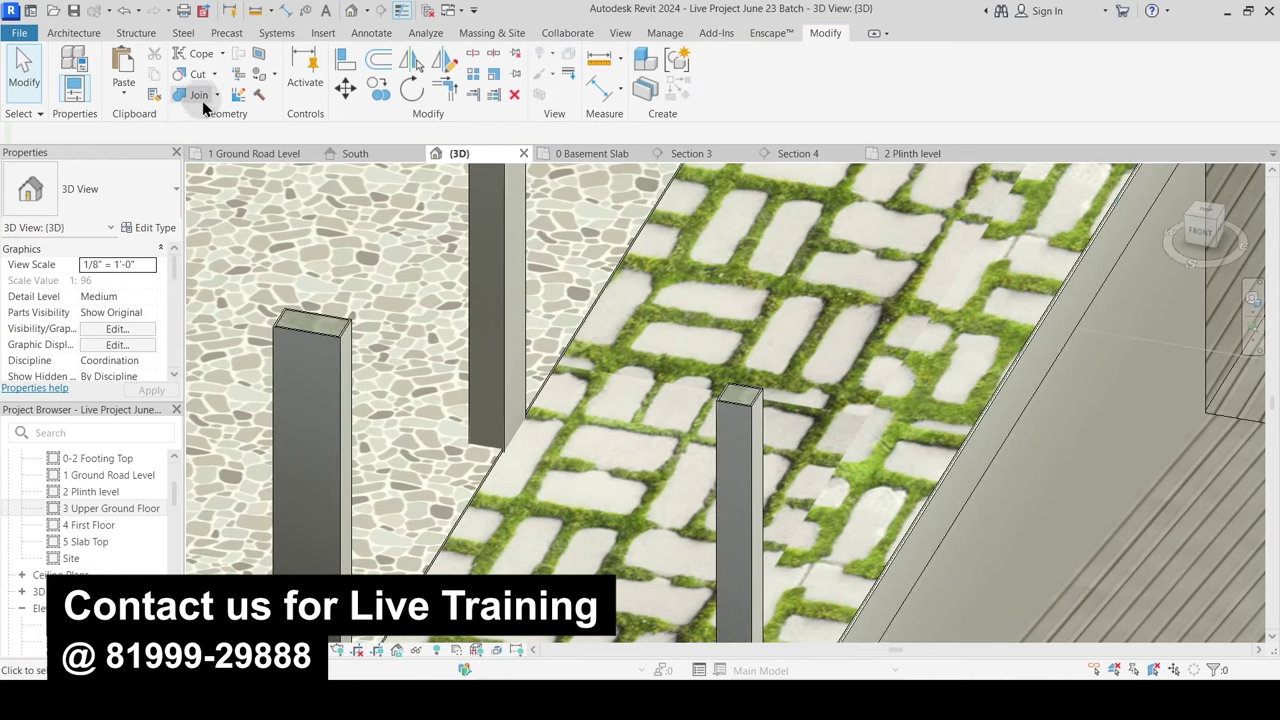
scroll(735, 395, "up", 2)
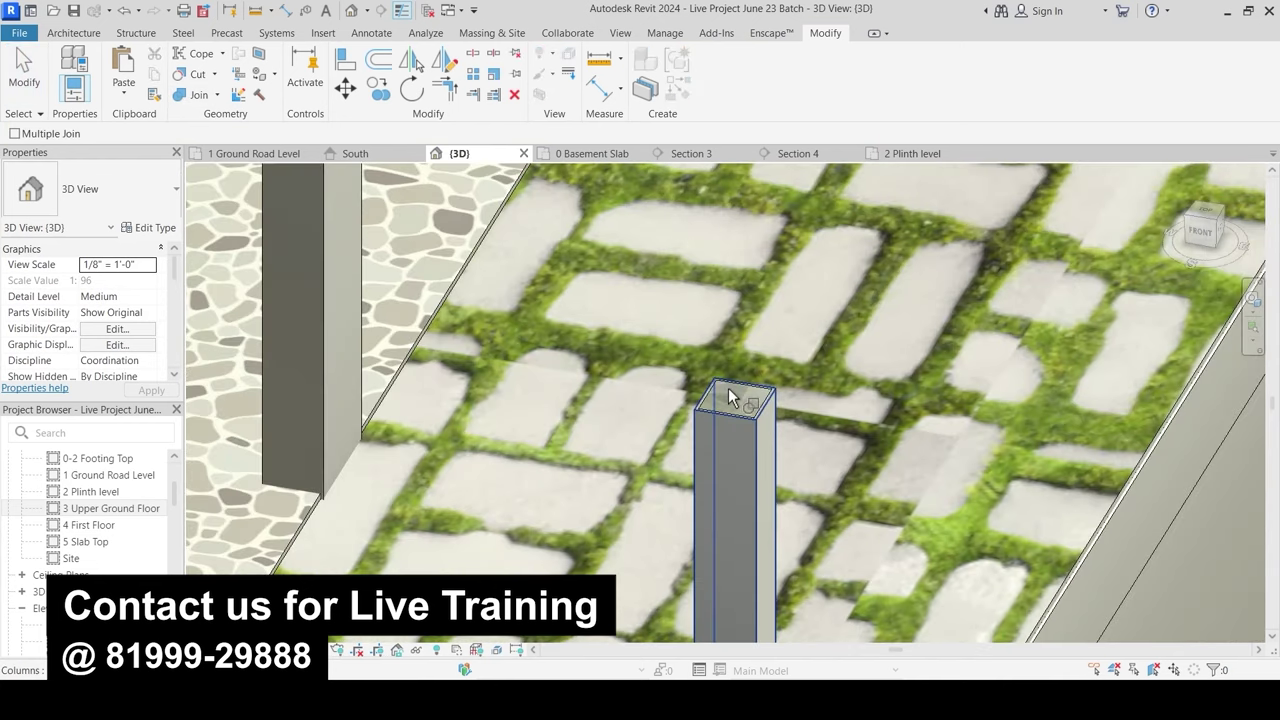
left_click(728, 392)
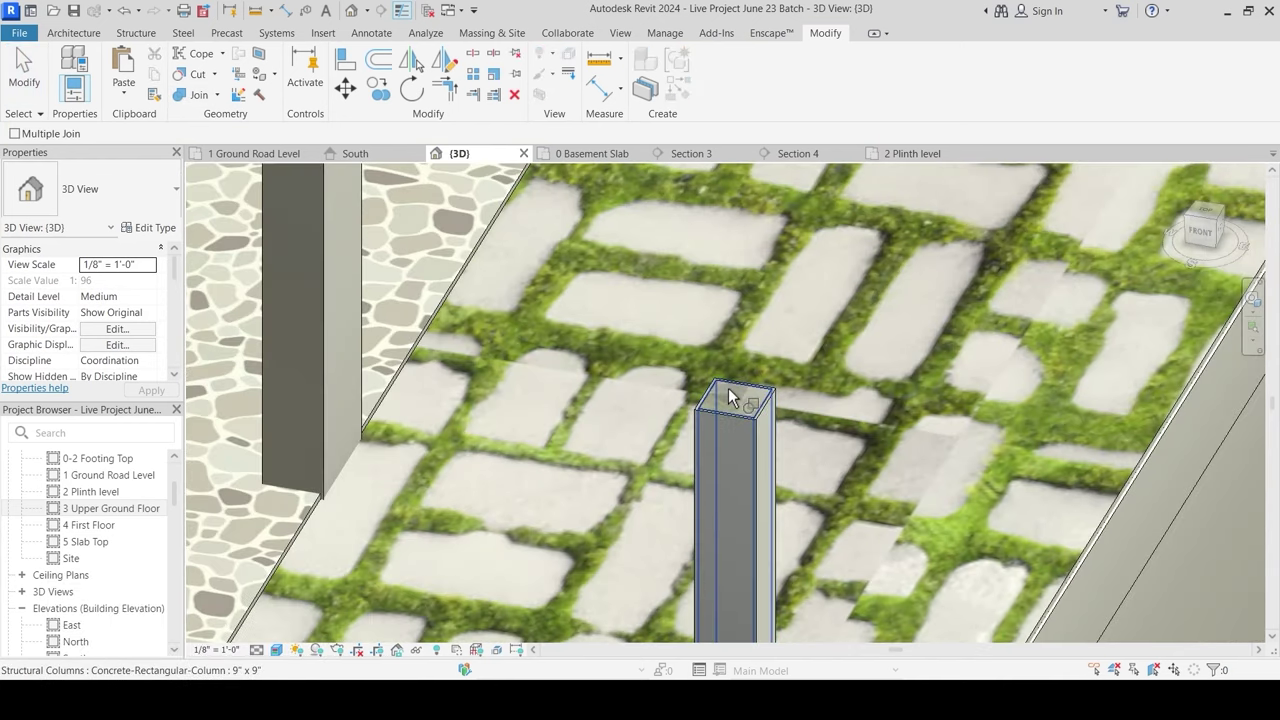
left_click(734, 418)
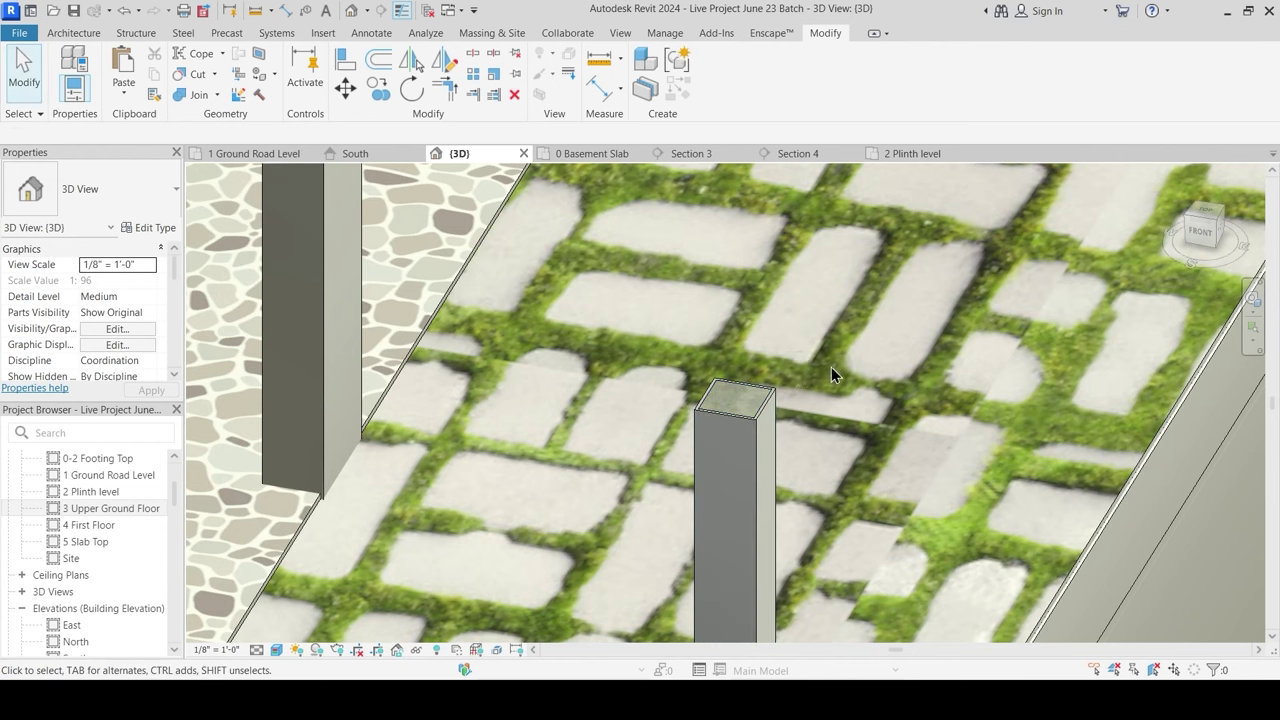
Step: Switch to the 0 Basement Slab plan, then back to the 2 Plinth level plan
scroll(838, 372, "down", 3)
scroll(828, 397, "up", 2)
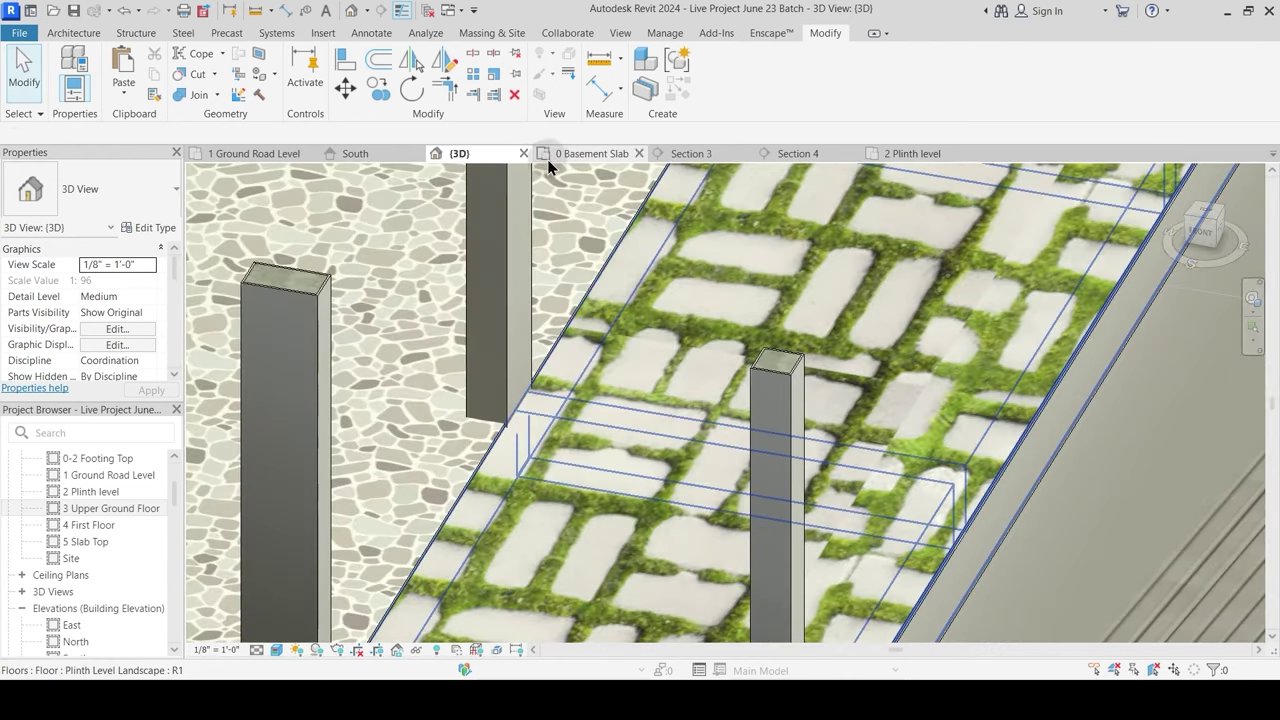
left_click(605, 156)
scroll(686, 266, "down", 3)
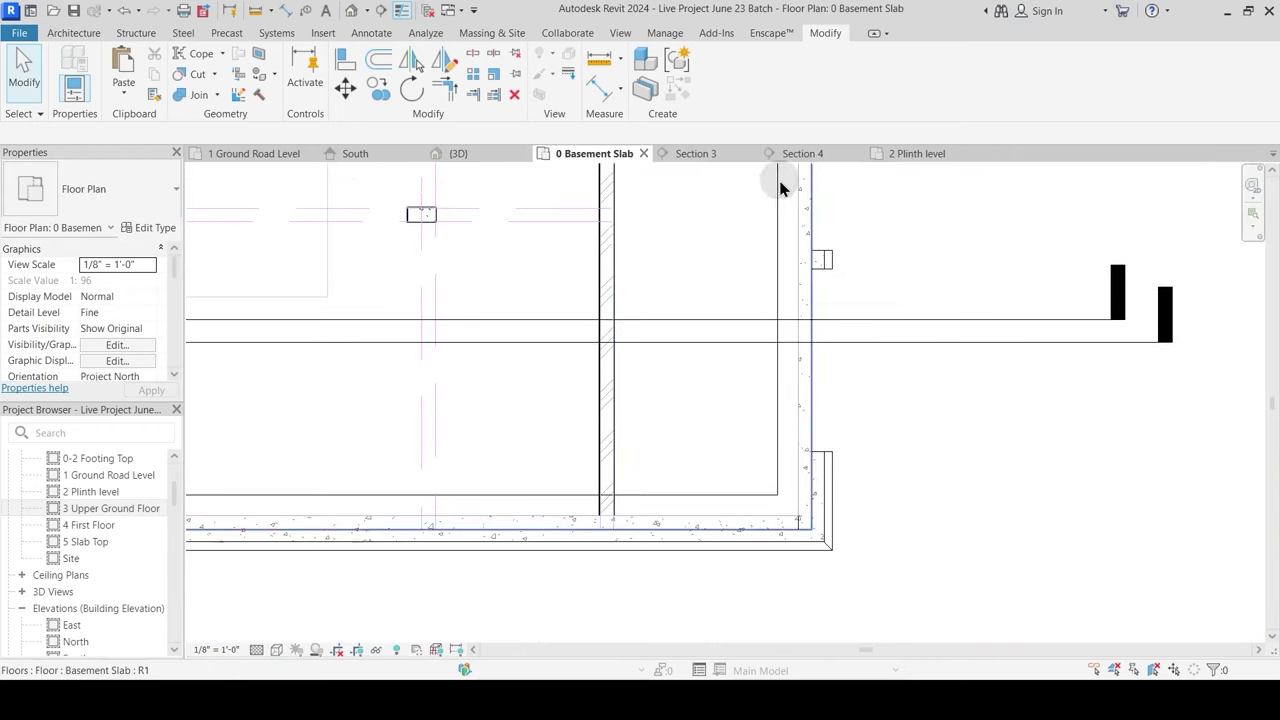
left_click(909, 153)
scroll(764, 377, "down", 3)
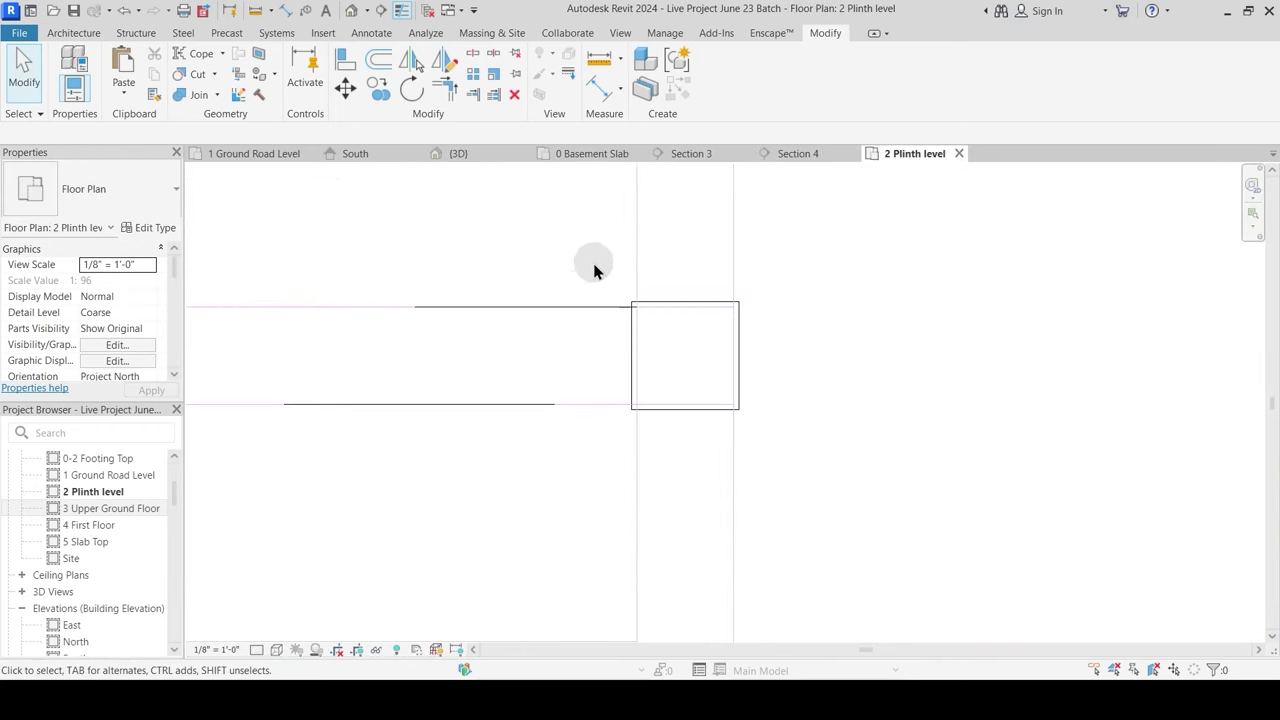
Step: Copy the column and its adjacent element to a corner of the plinth plan
left_click_drag(598, 258, 830, 462)
key("c")
key("o")
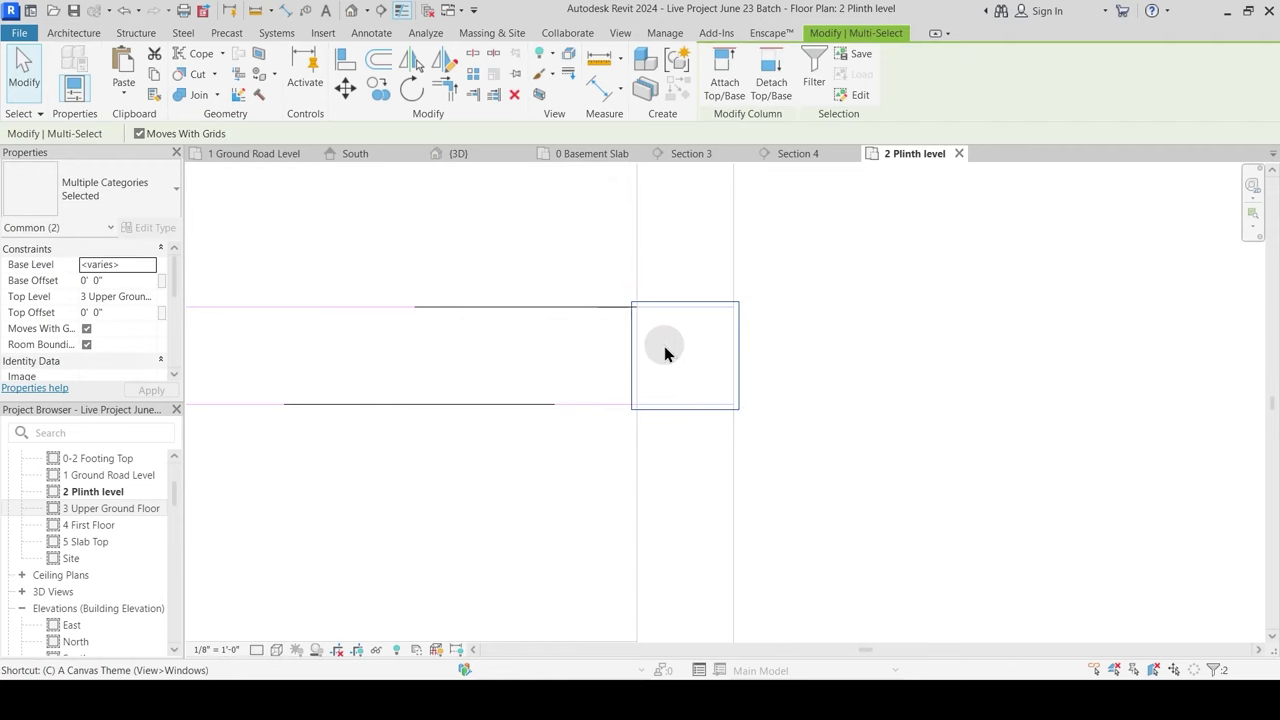
scroll(648, 327, "up", 1)
scroll(695, 300, "up", 5)
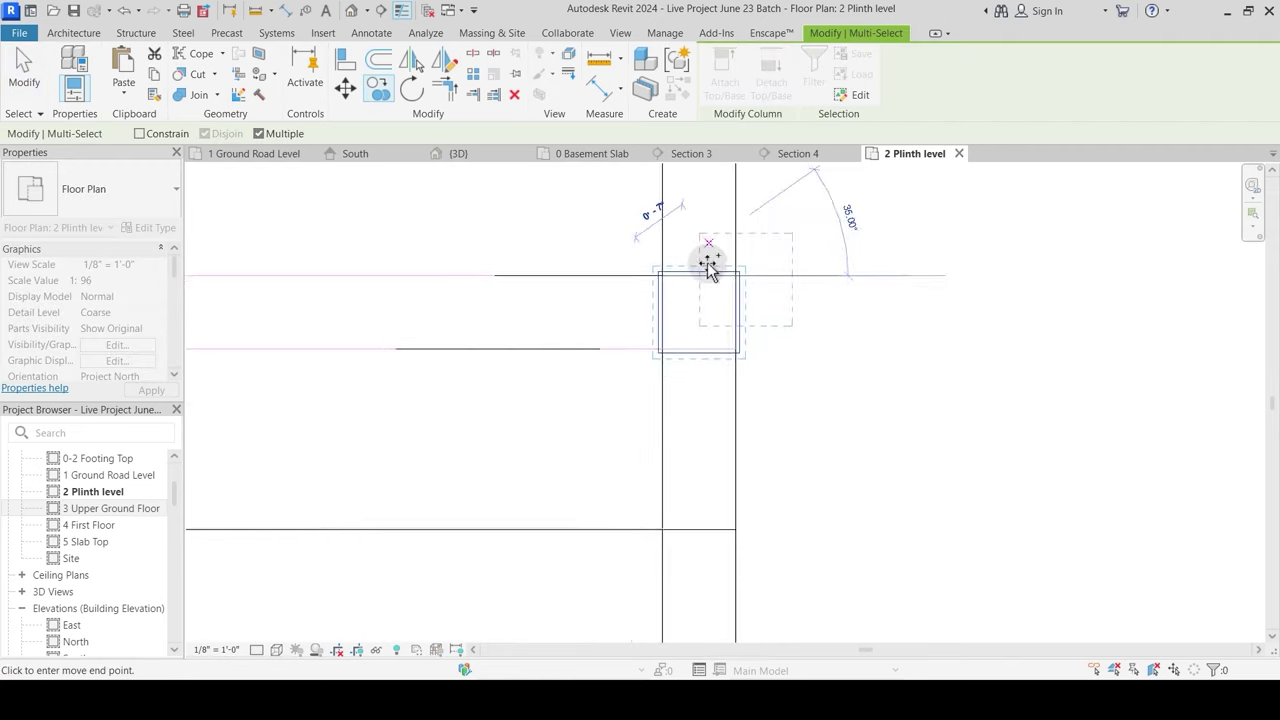
scroll(757, 309, "down", 4)
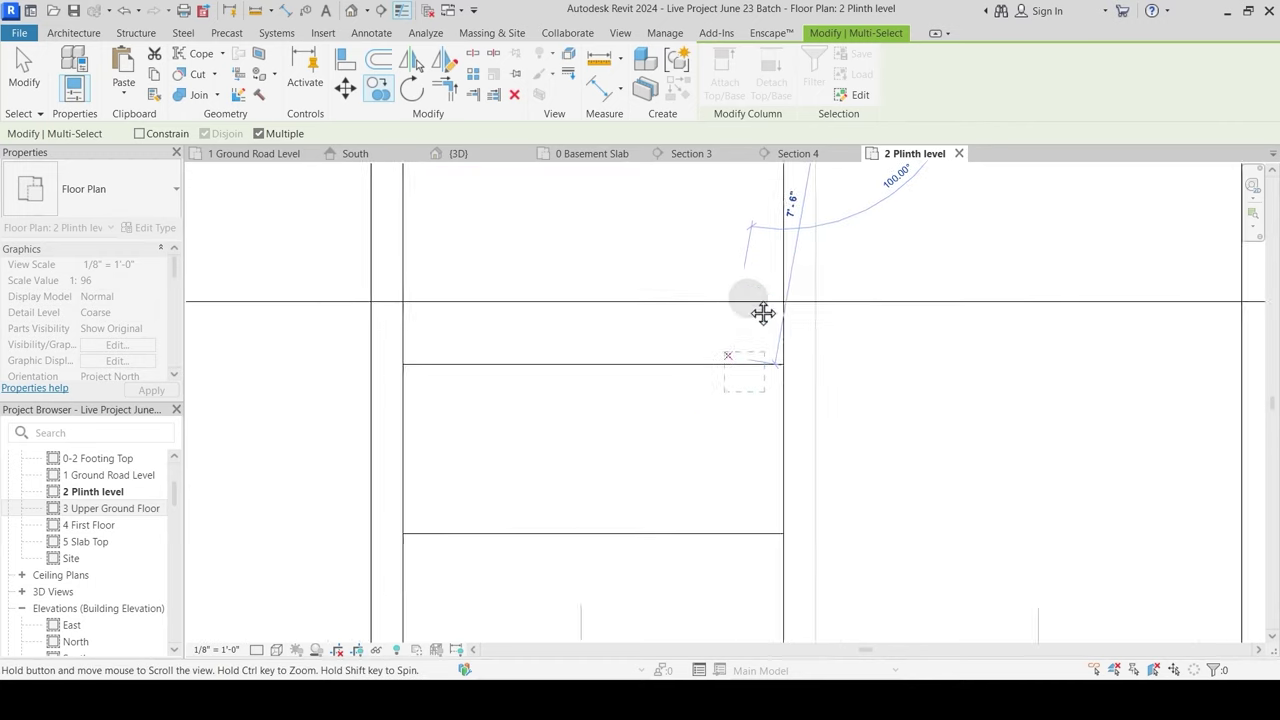
scroll(603, 470, "up", 4)
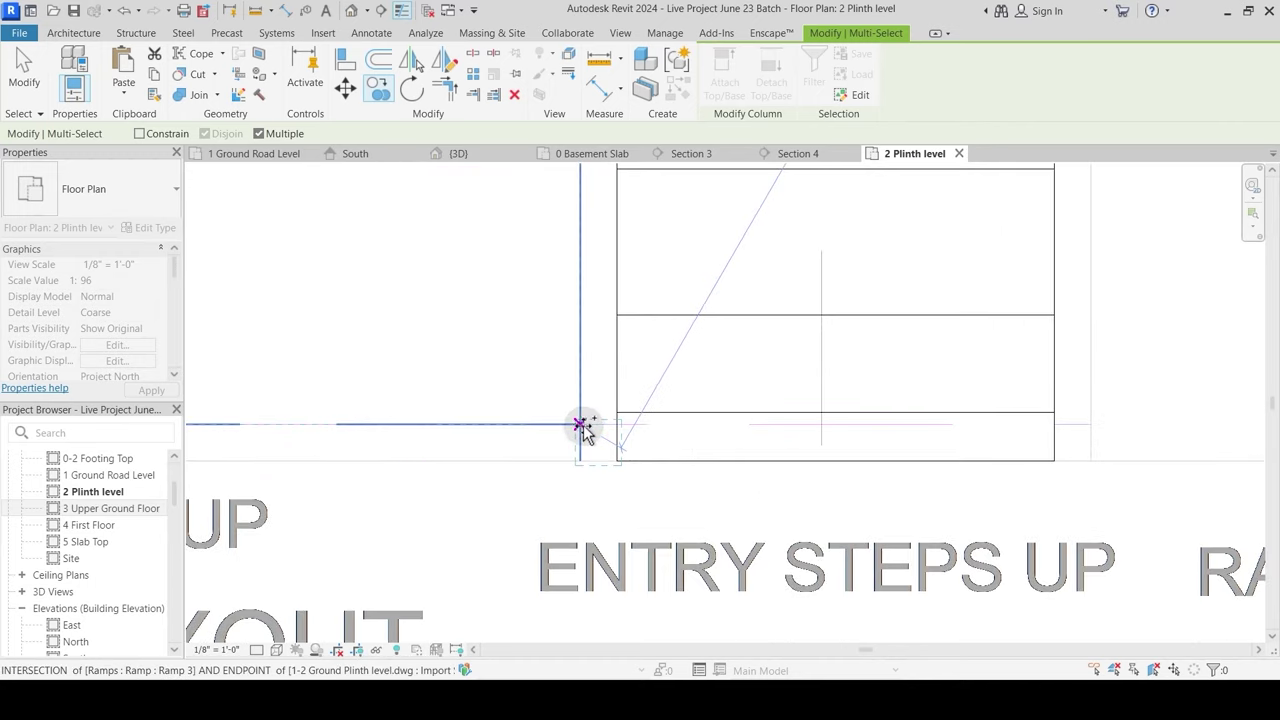
left_click(578, 424)
Step: Place a final column copy at the left corner near RAMP UP and show the 3D view
scroll(437, 357, "down", 1)
middle_click_drag(437, 360, 1160, 372)
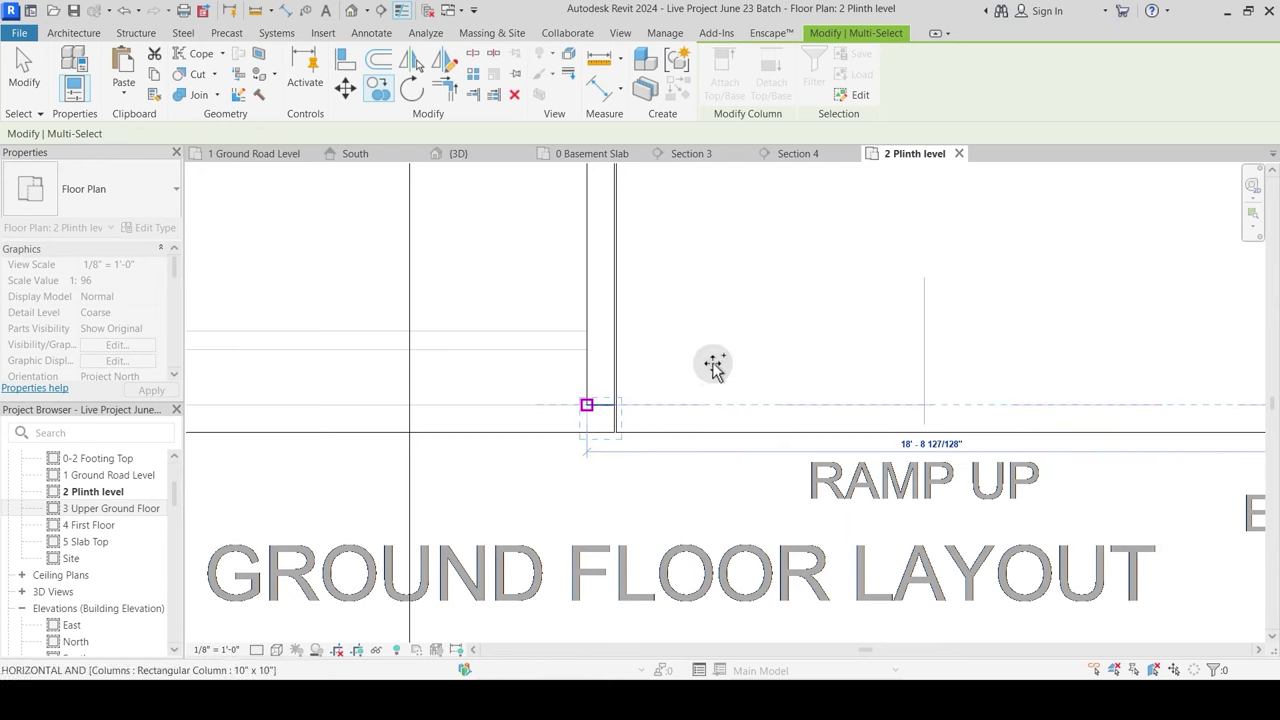
scroll(743, 366, "down", 3)
middle_click_drag(651, 398, 1004, 406)
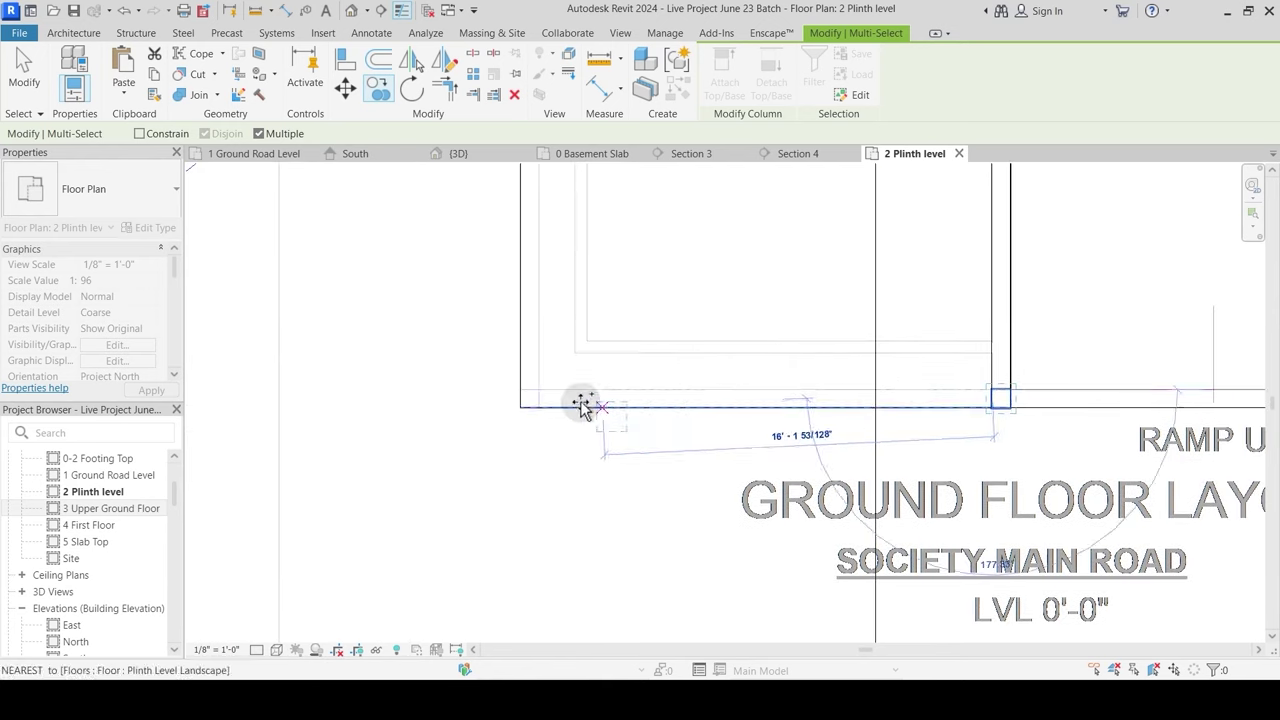
left_click(520, 389)
key("Escape")
key("Escape")
scroll(640, 416, "down", 2)
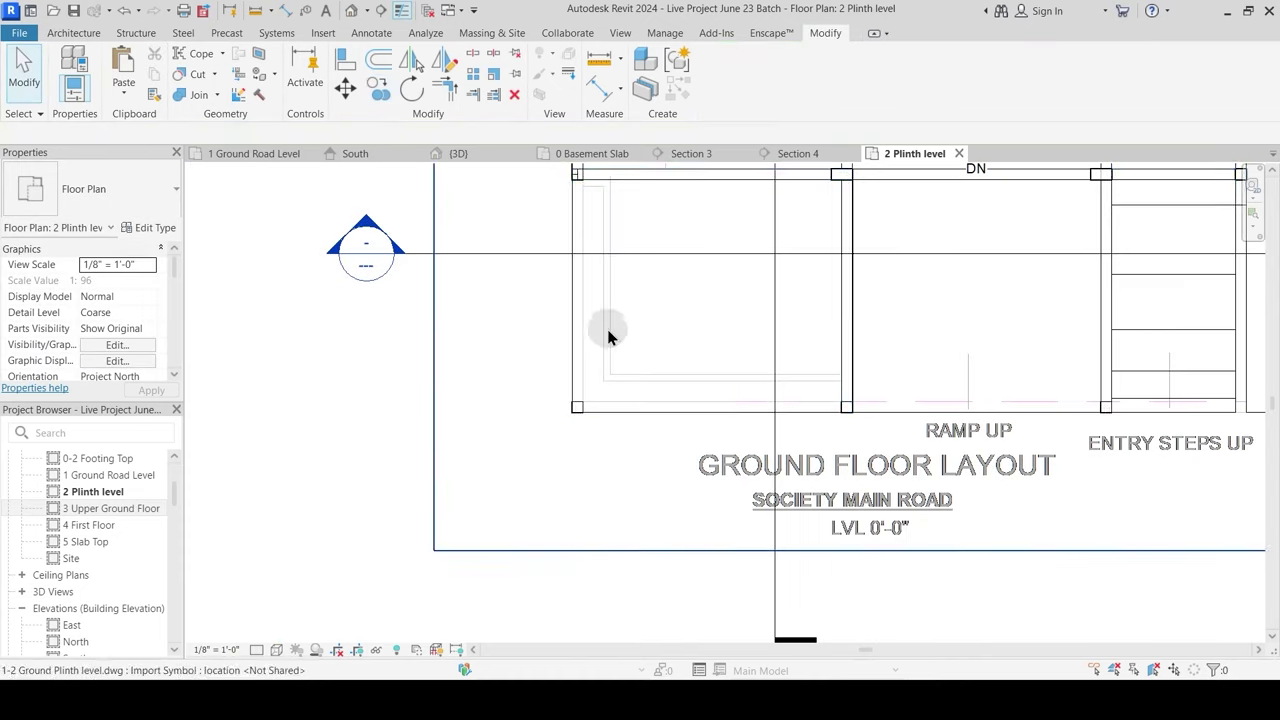
left_click(457, 154)
scroll(632, 368, "down", 4)
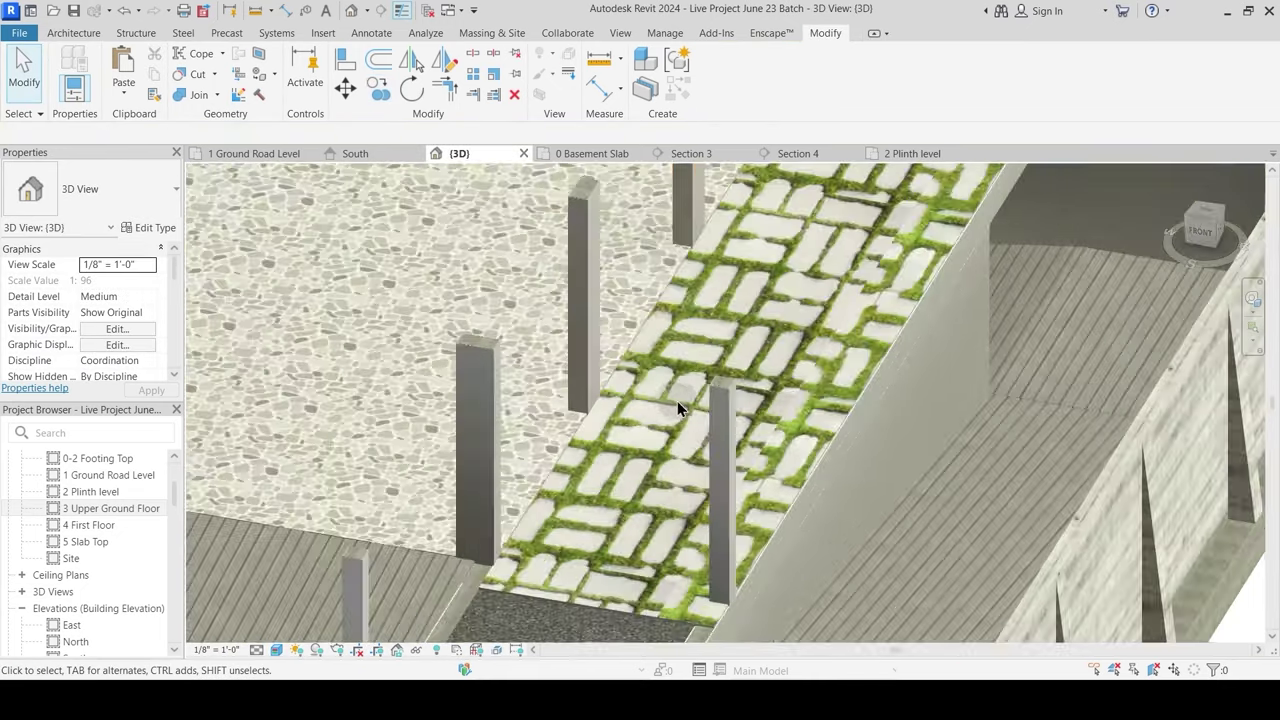
middle_click_drag(671, 458, 938, 350)
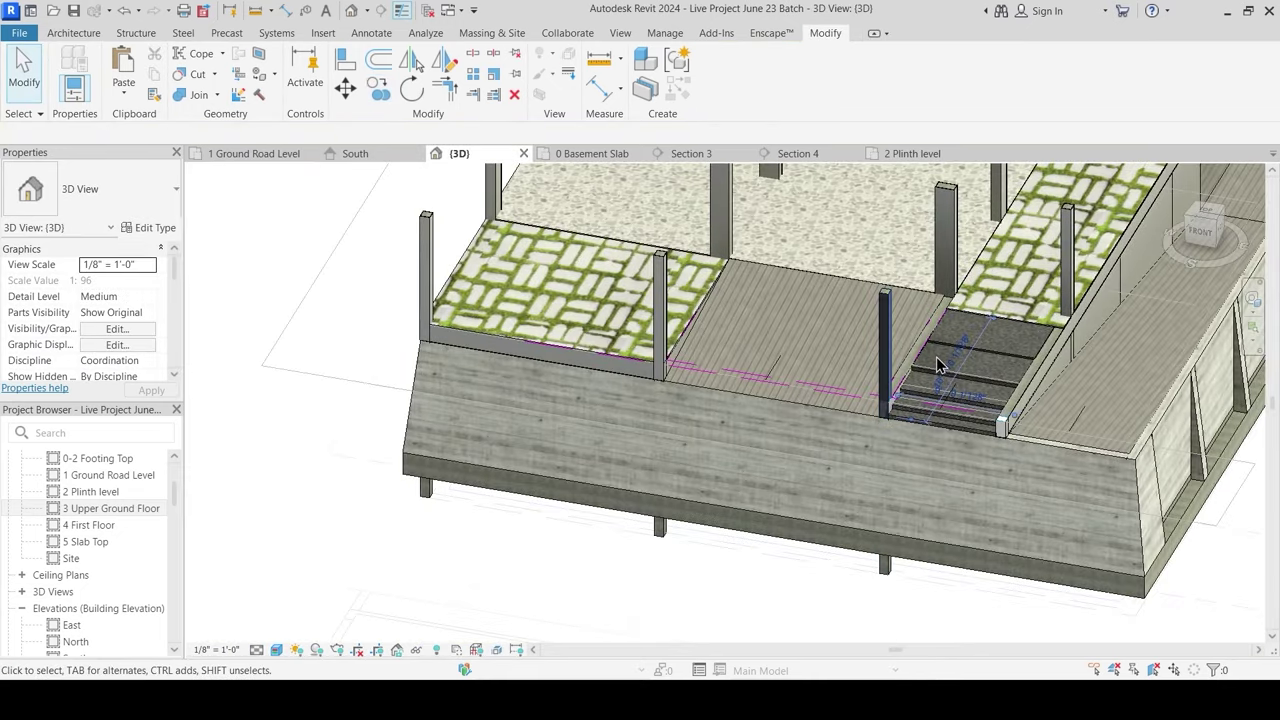
middle_click_drag(922, 422, 866, 431, "shift")
scroll(865, 423, "up", 2)
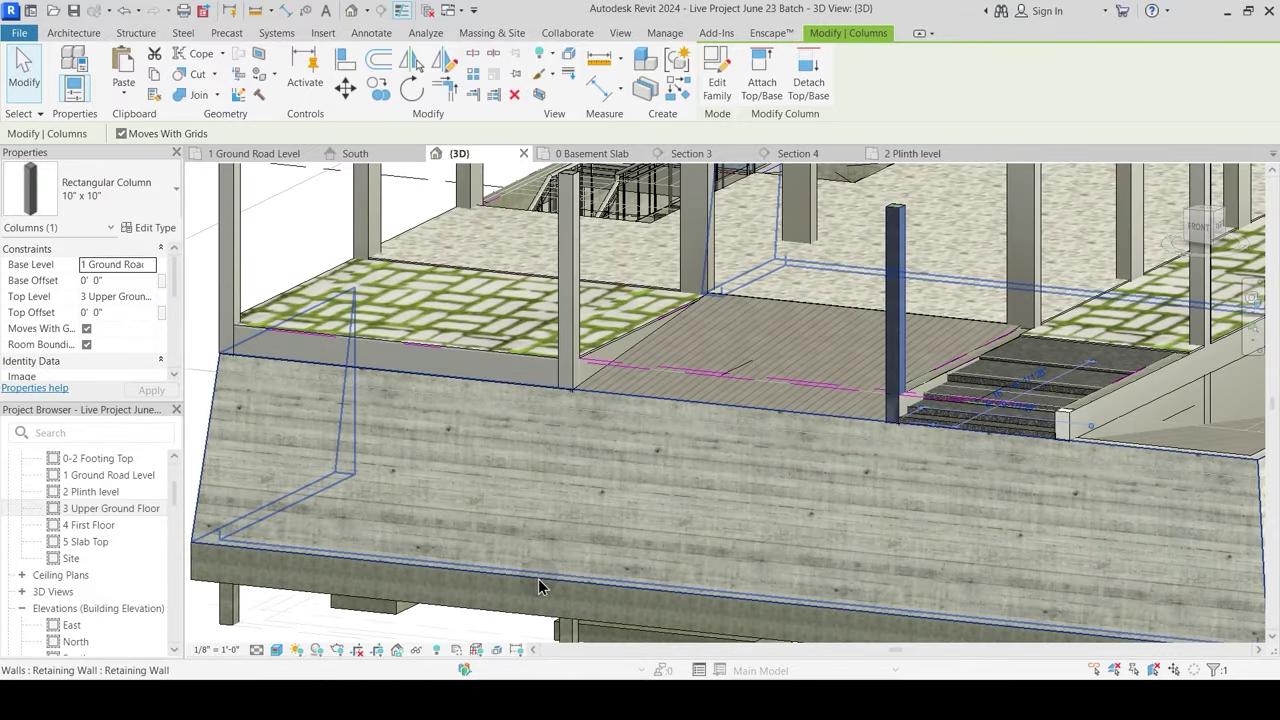
key("Escape")
middle_click_drag(556, 592, 549, 451)
middle_click_drag(571, 536, 574, 574, "shift")
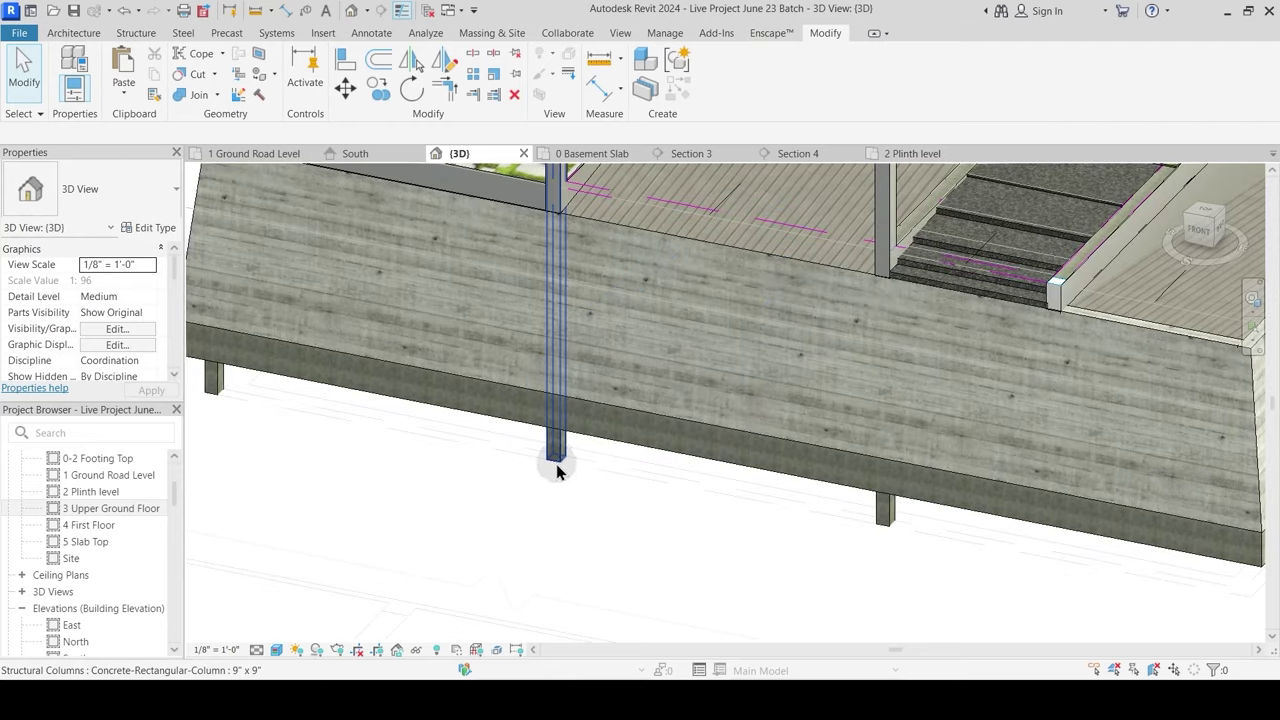
left_click(556, 464)
middle_click_drag(626, 309, 621, 571)
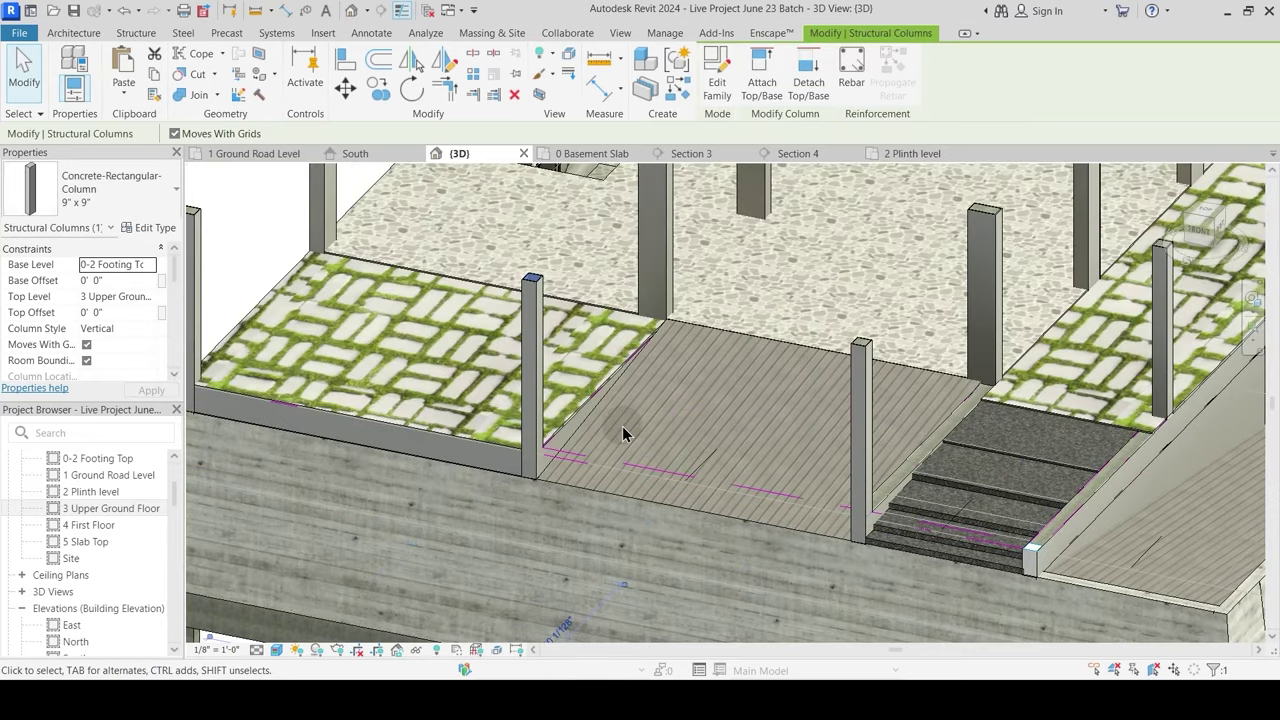
middle_click_drag(622, 426, 648, 318, "shift")
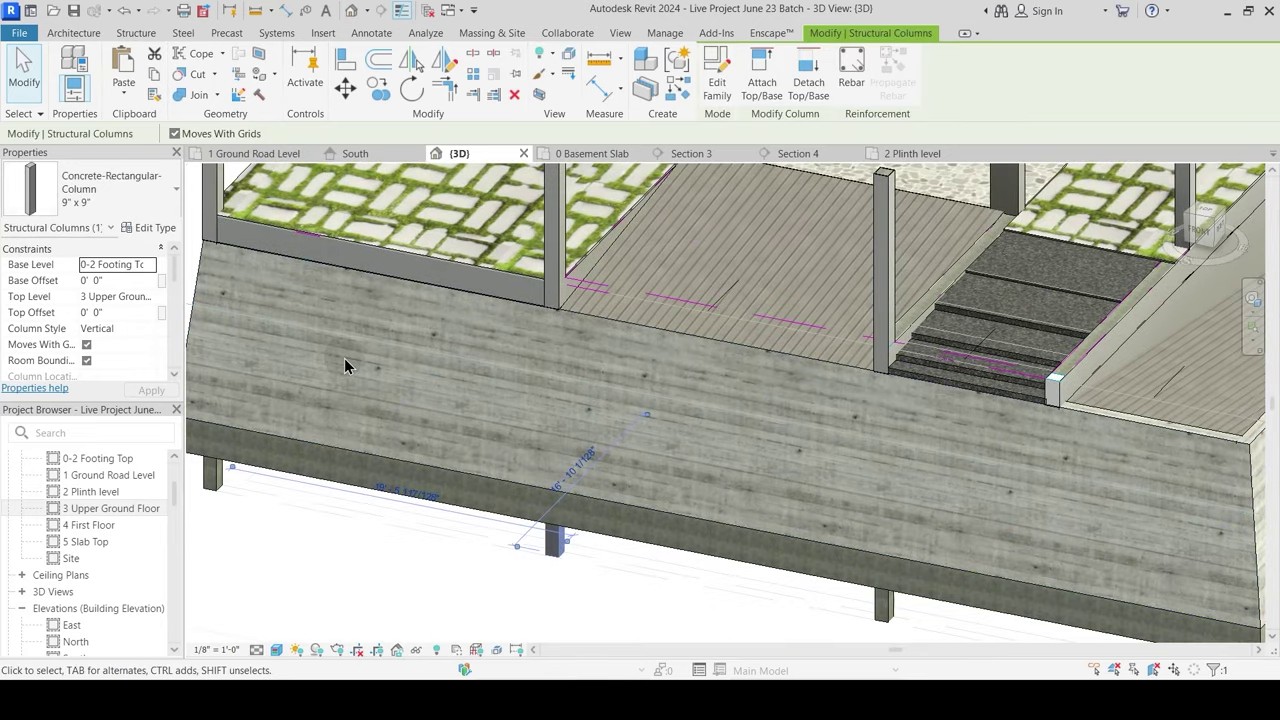
key("Escape")
middle_click_drag(688, 462, 698, 578, "shift")
scroll(568, 215, "up", 2)
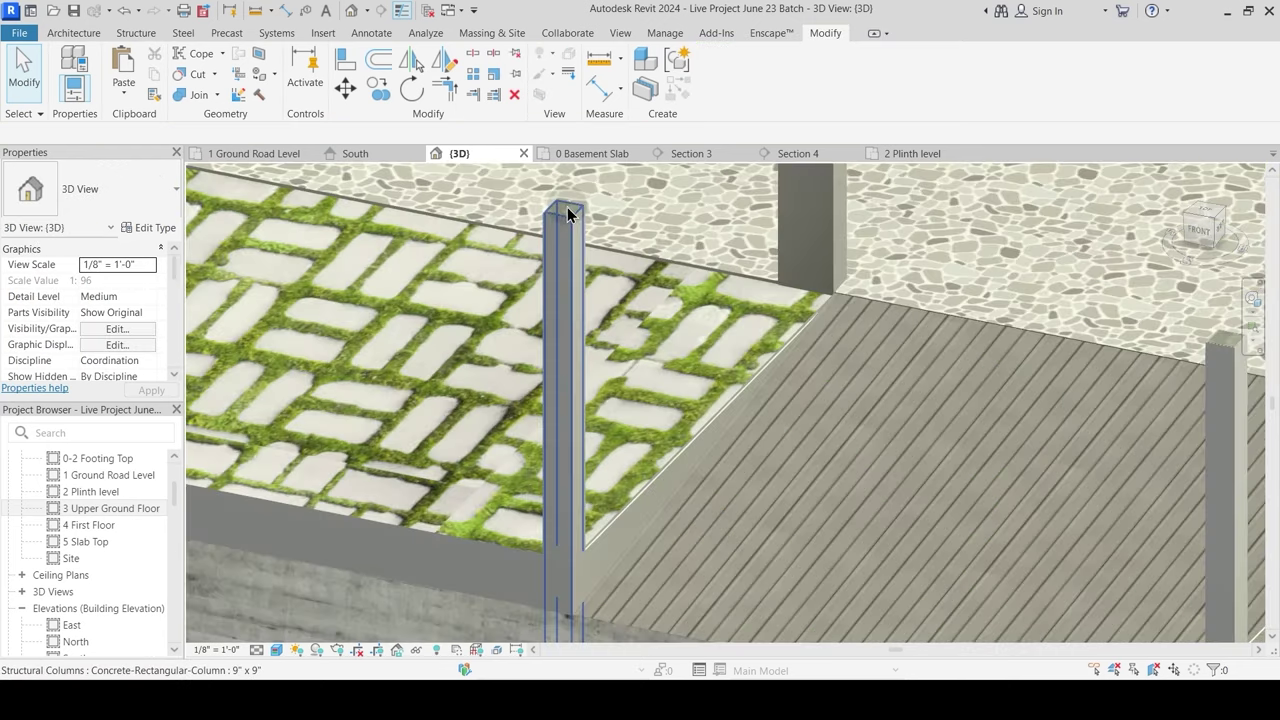
left_click(566, 216)
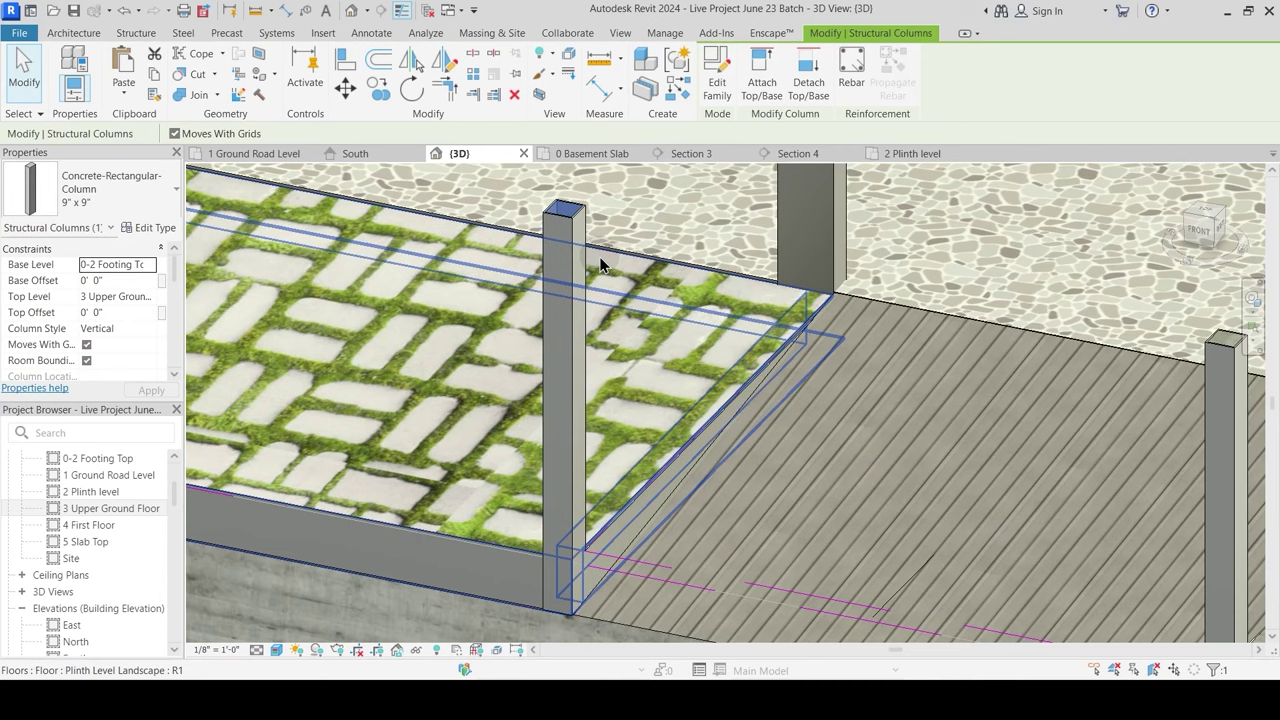
key("Escape")
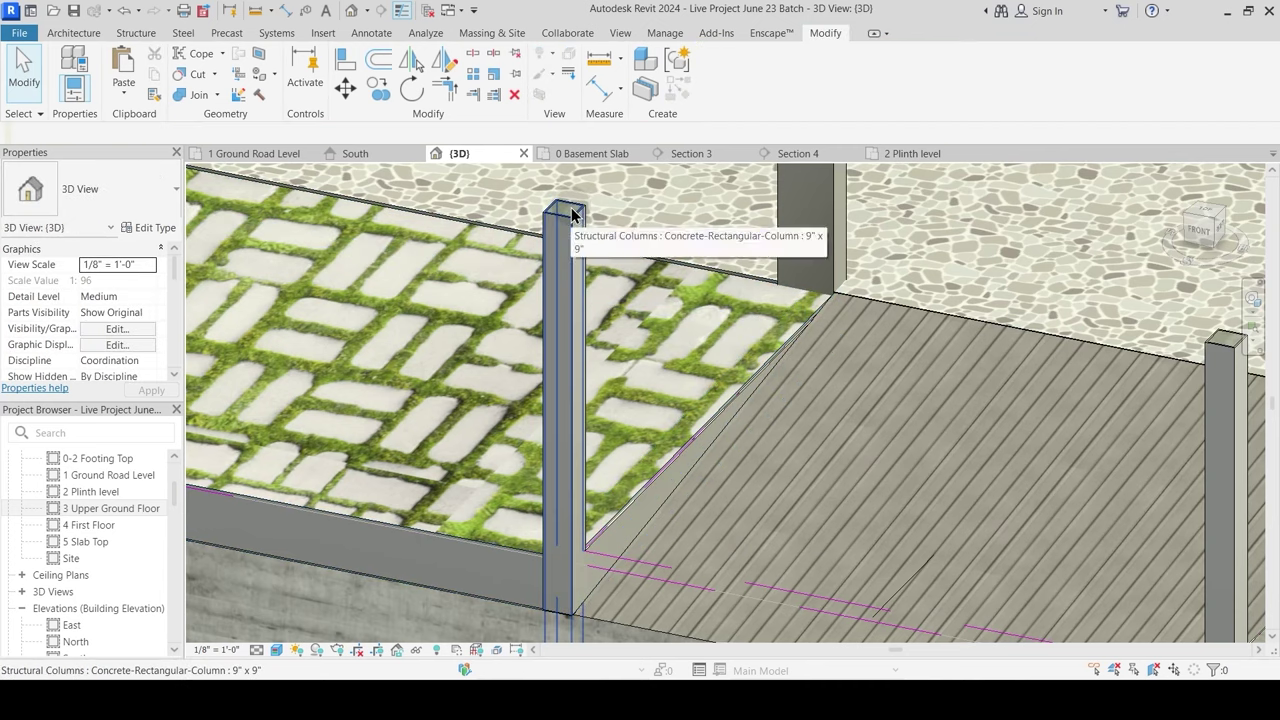
key("Tab")
left_click(572, 214)
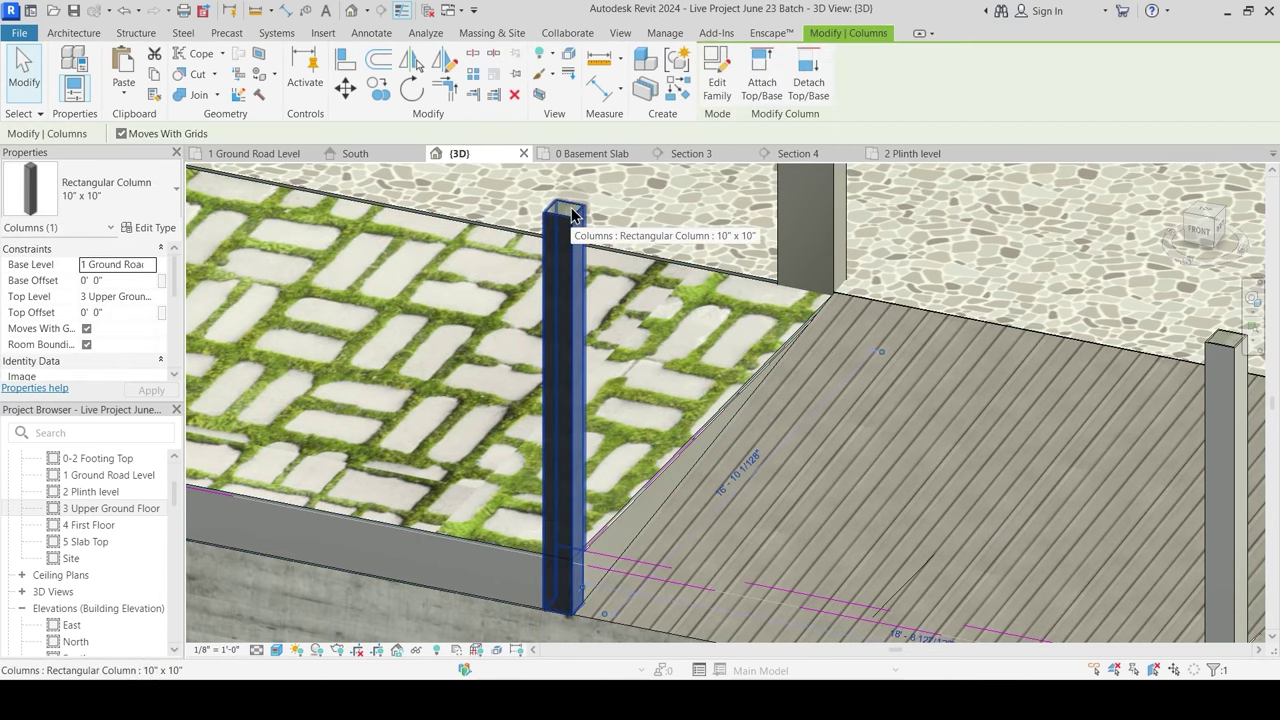
mouse_move(626, 347)
middle_mouse_down("shift")
mouse_move(660, 450)
mouse_move(604, 342)
middle_mouse_up("shift")
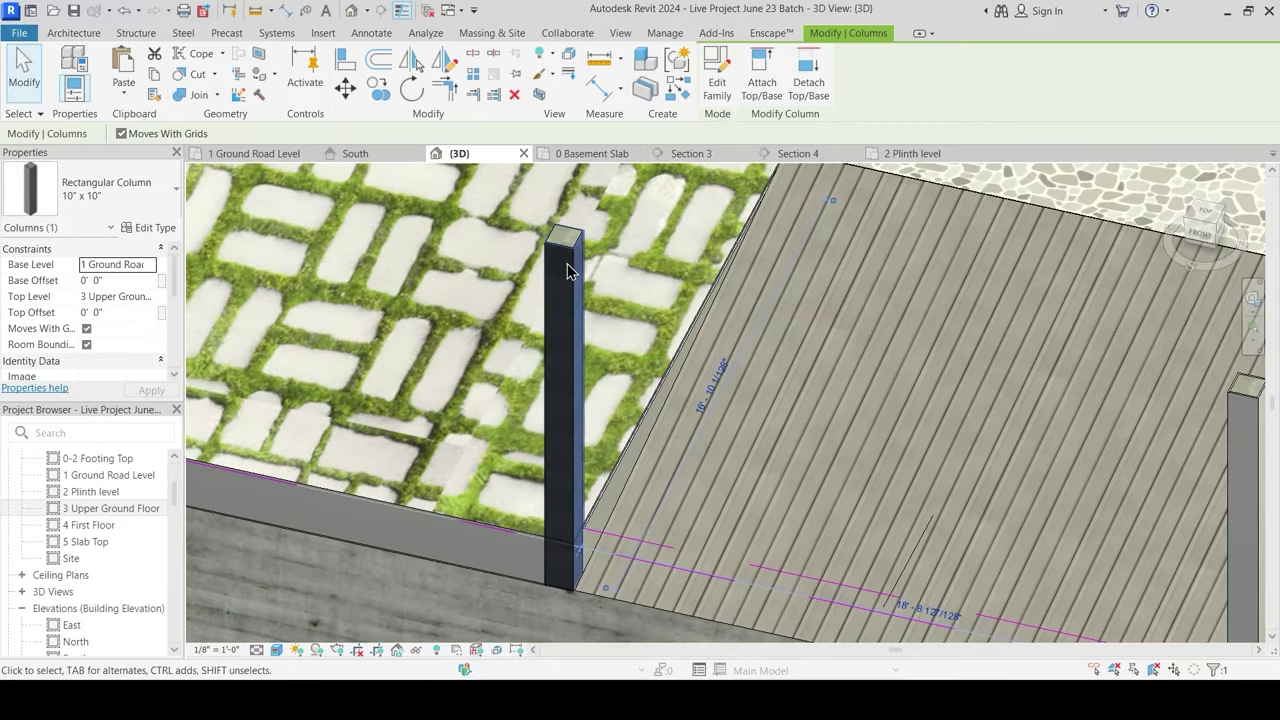
key("Escape")
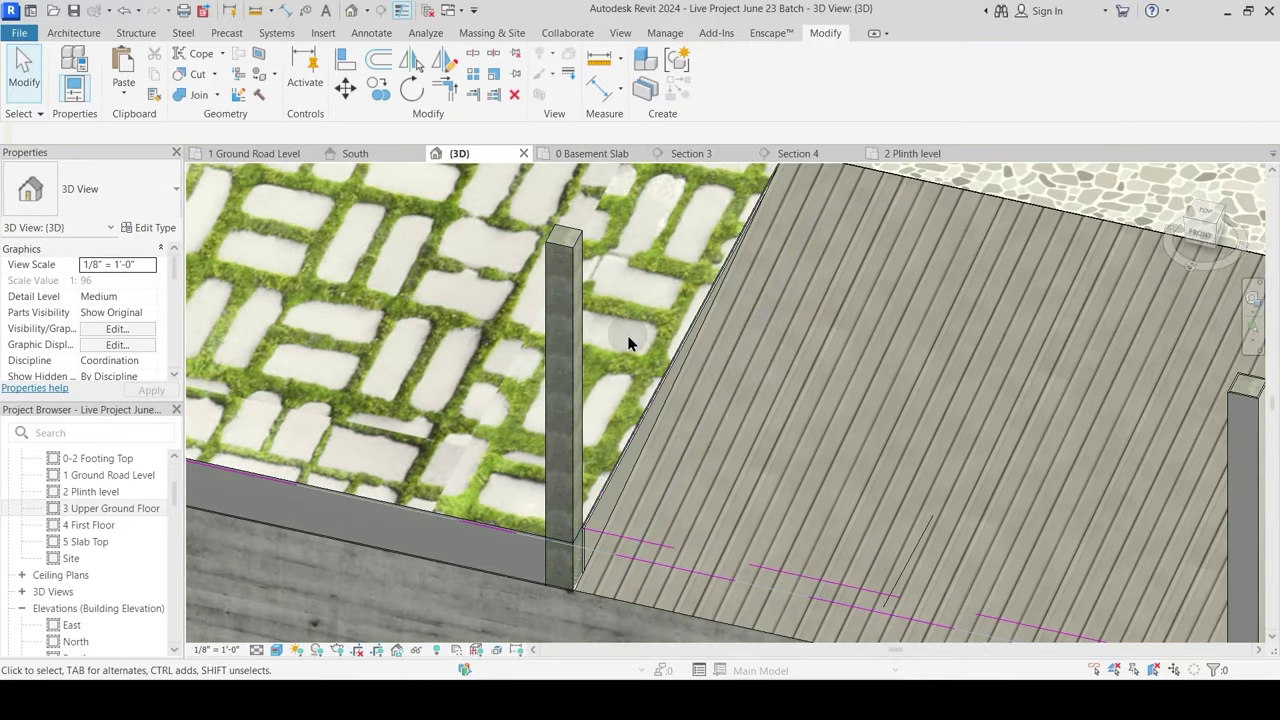
left_click(576, 285)
scroll(634, 295, "down", 5)
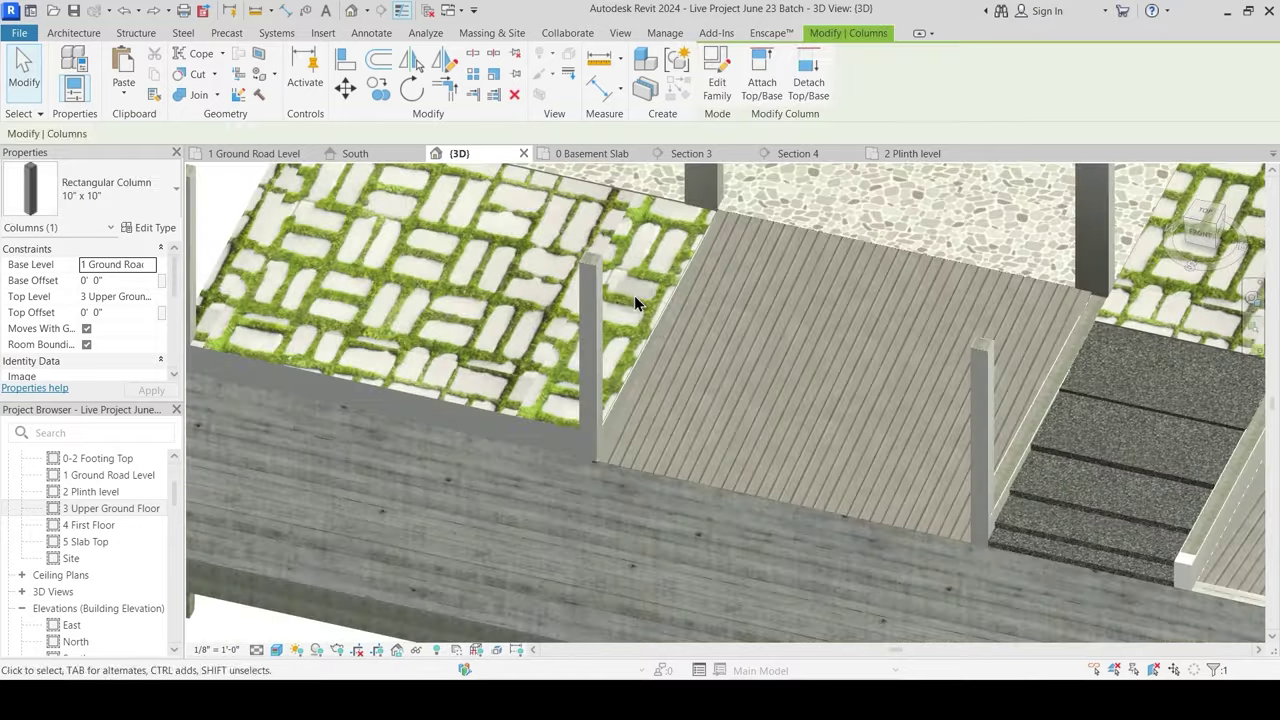
key("Escape")
middle_click_drag(685, 460, 663, 403)
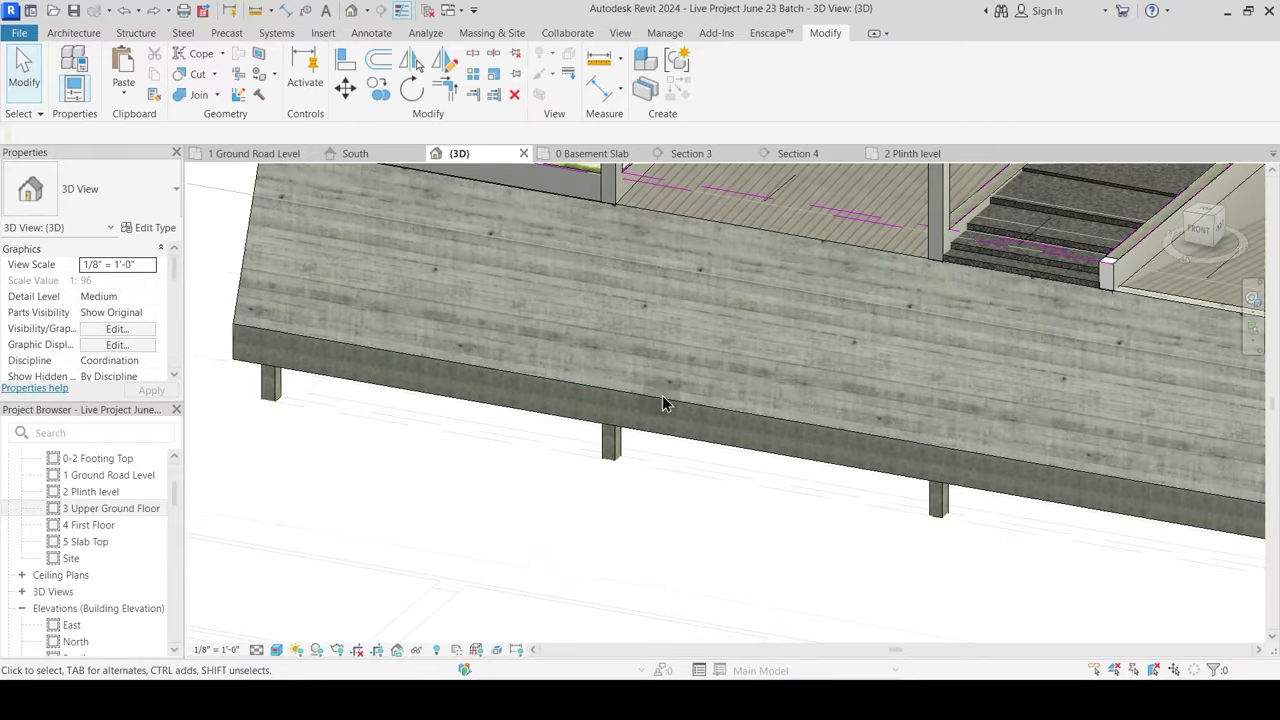
left_click(607, 457)
middle_click_drag(708, 523, 749, 403, "shift")
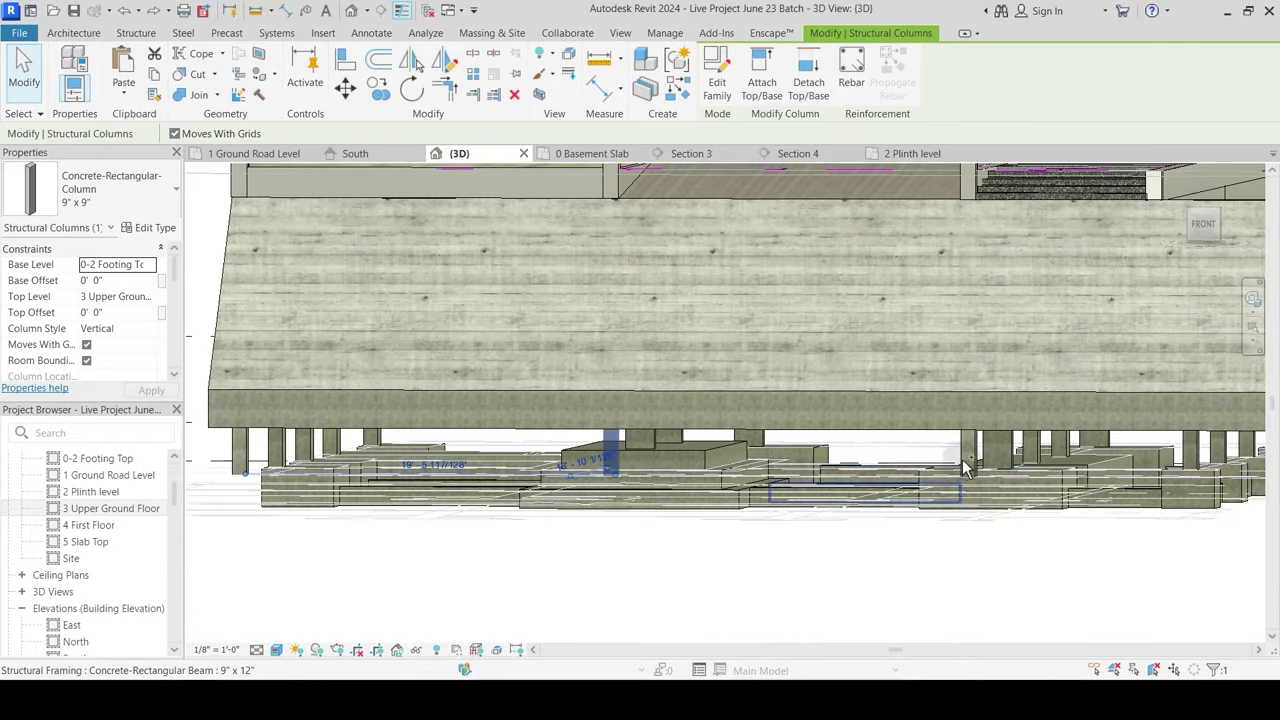
left_click(238, 470, "ctrl")
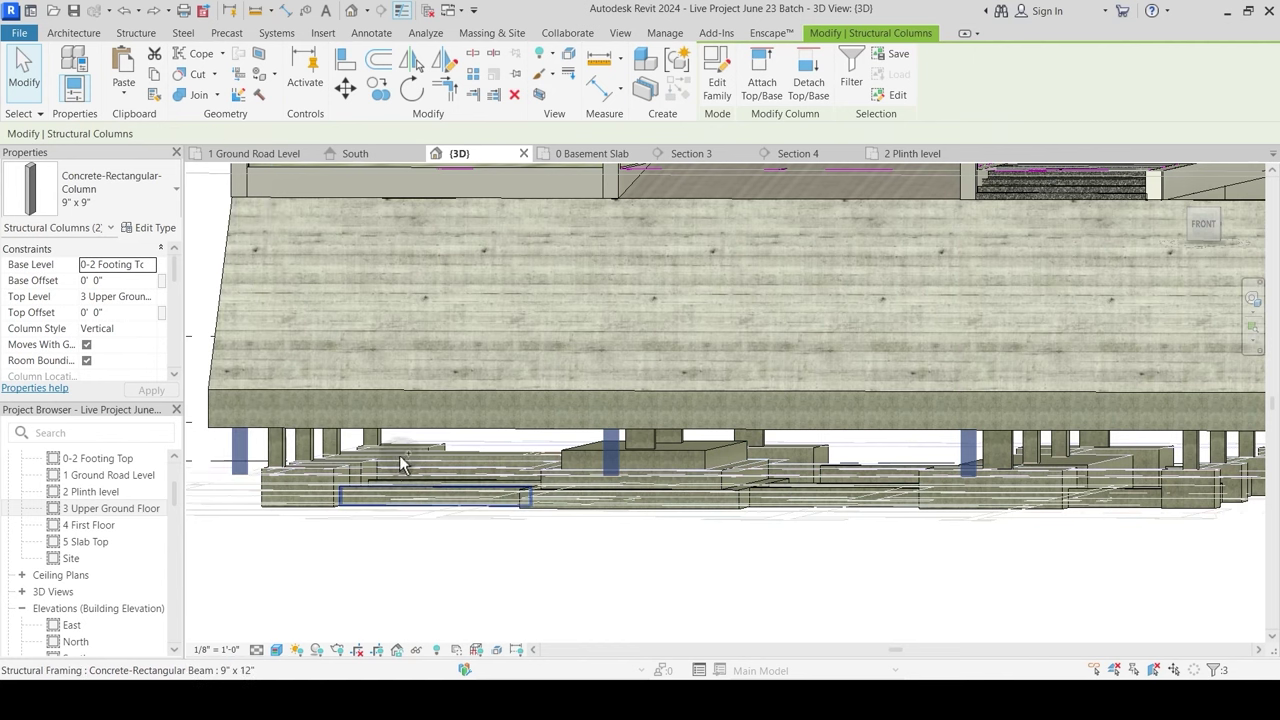
middle_click_drag(399, 455, 589, 517, "shift")
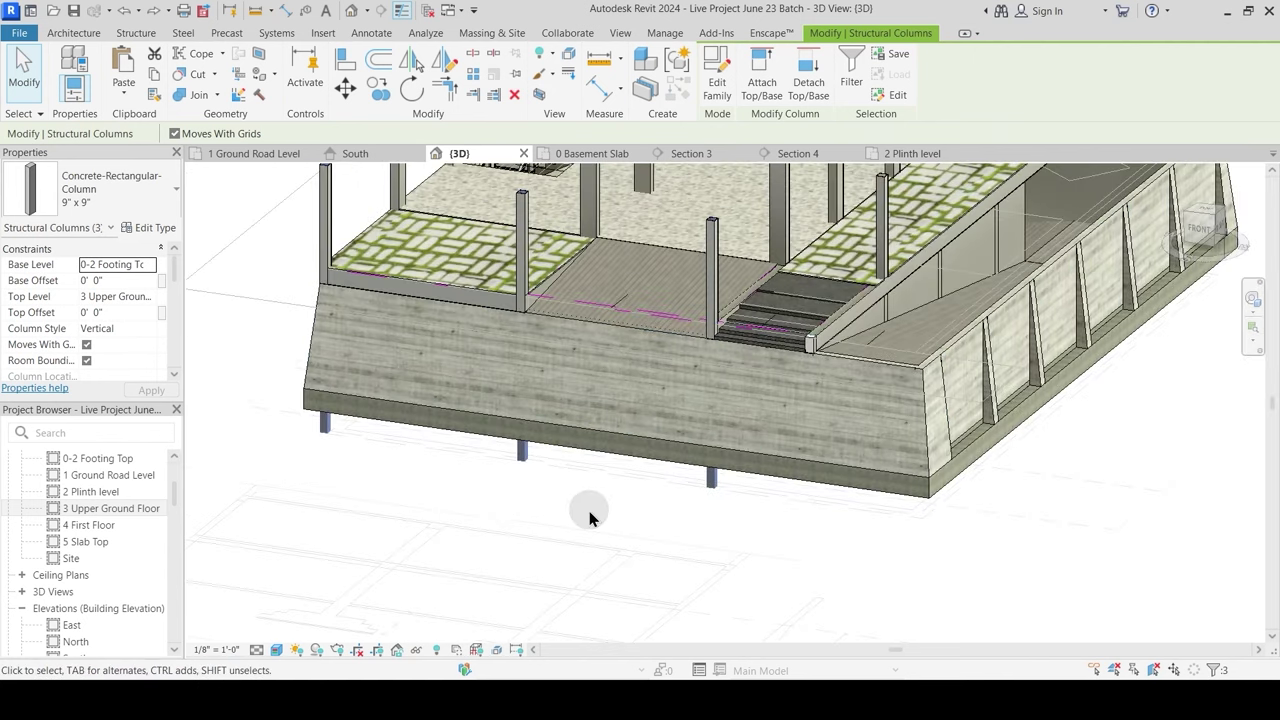
middle_click_drag(752, 292, 735, 343, "shift")
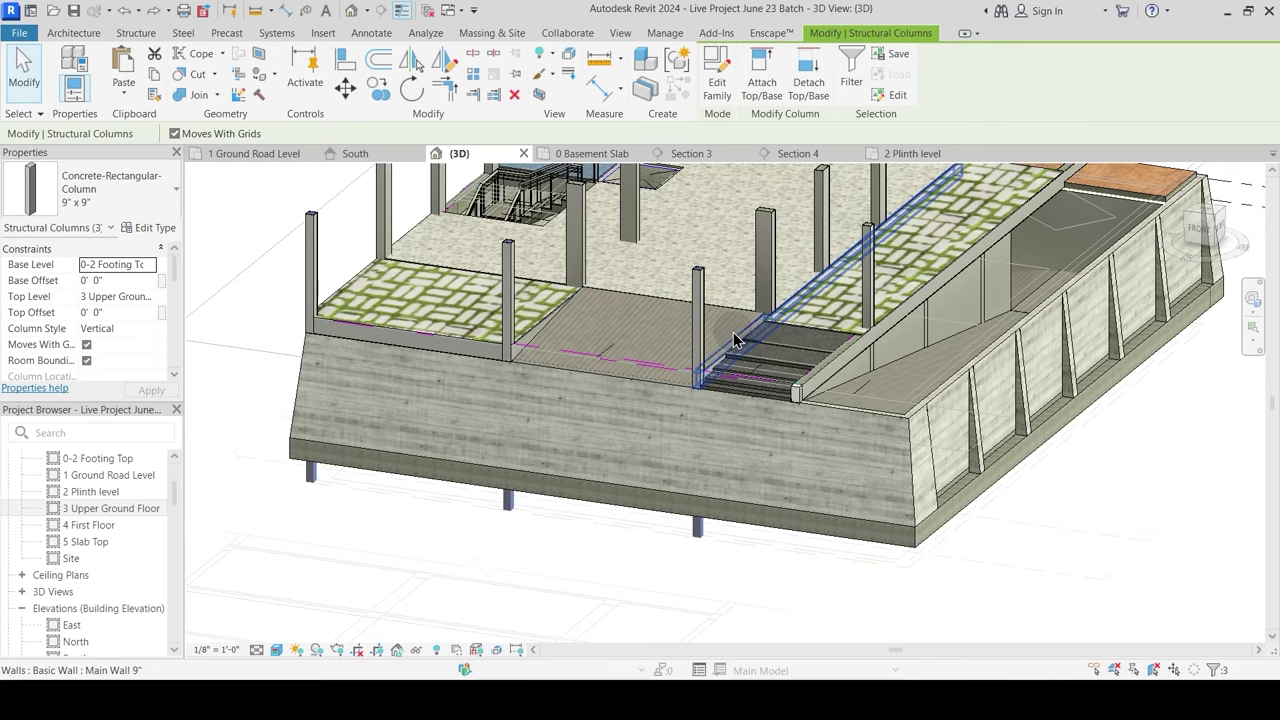
key("Escape")
scroll(694, 362, "up", 5)
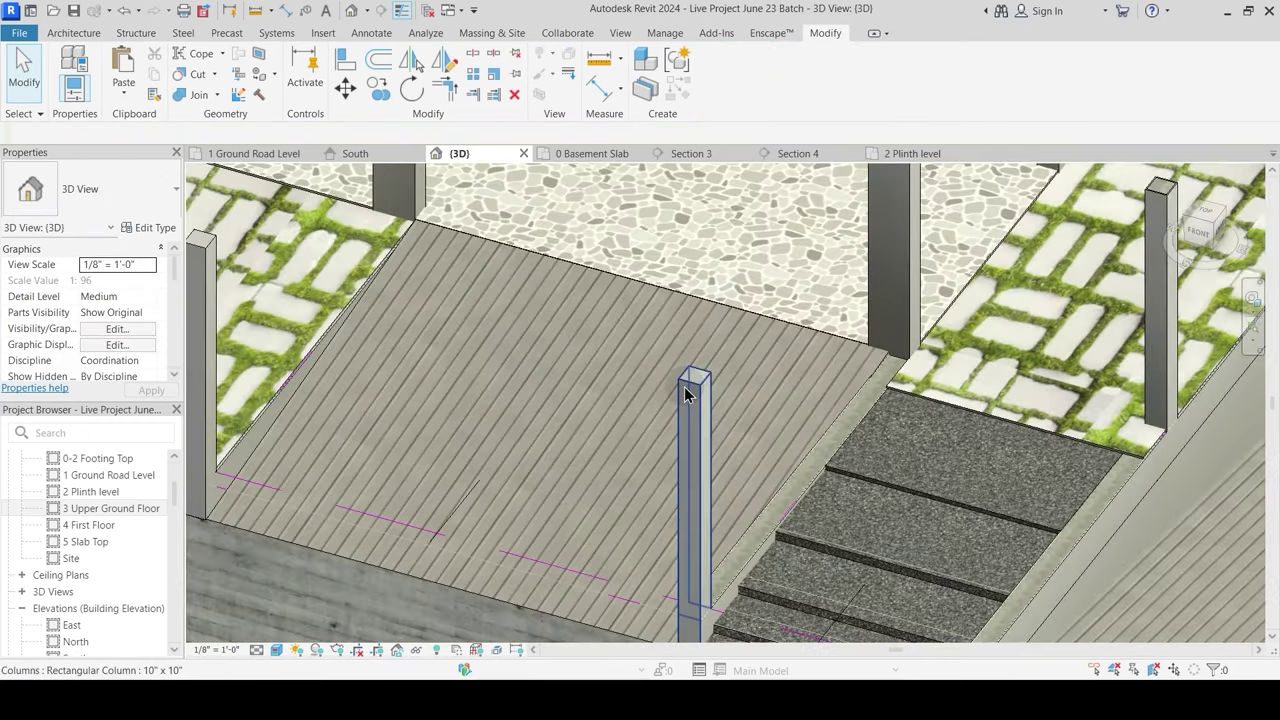
scroll(685, 393, "up", 3)
scroll(712, 374, "down", 8)
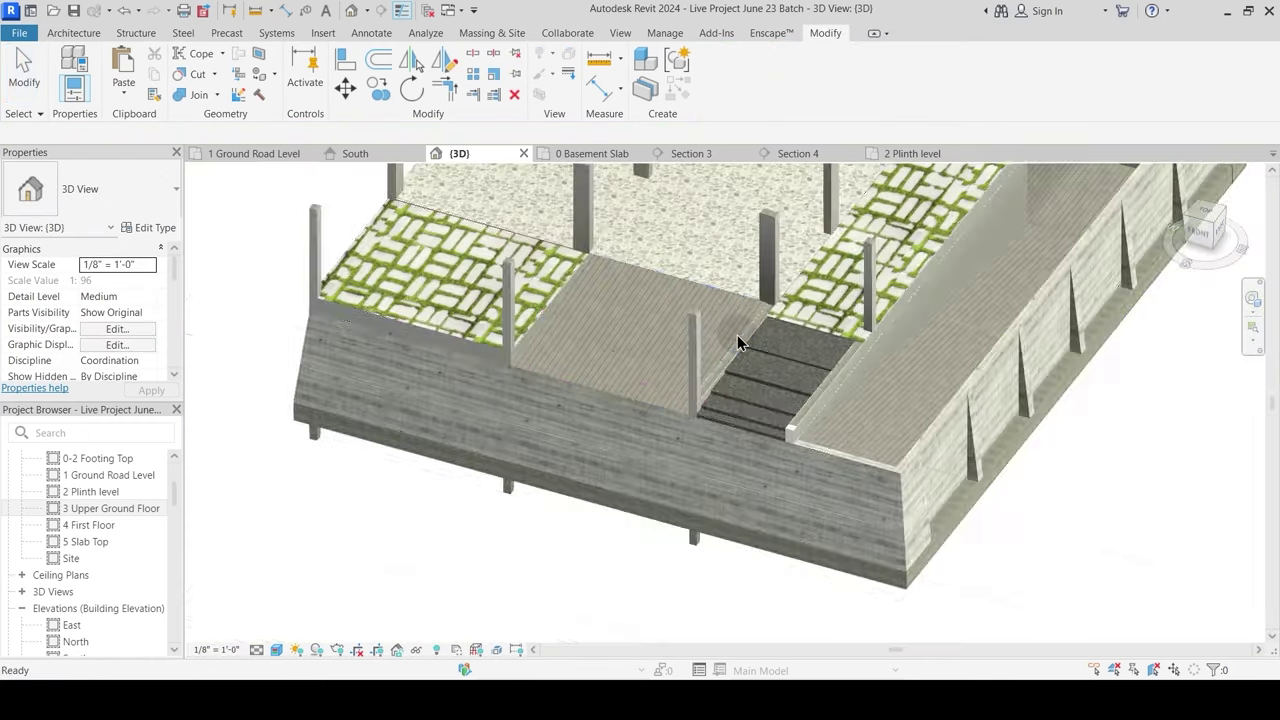
middle_click_drag(766, 384, 872, 288, "shift")
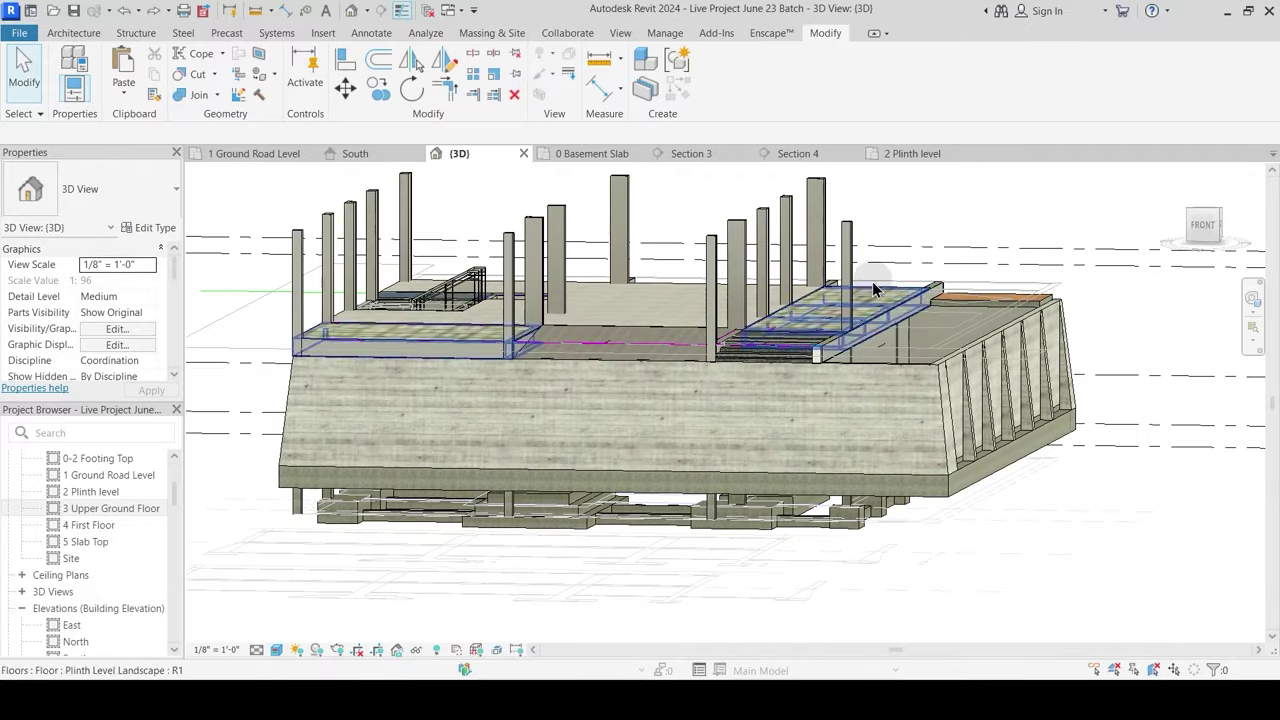
Step: Raise the base of the three 9" x 9" concrete columns to 1 Ground Road Level, unjoining elements
left_click(709, 520)
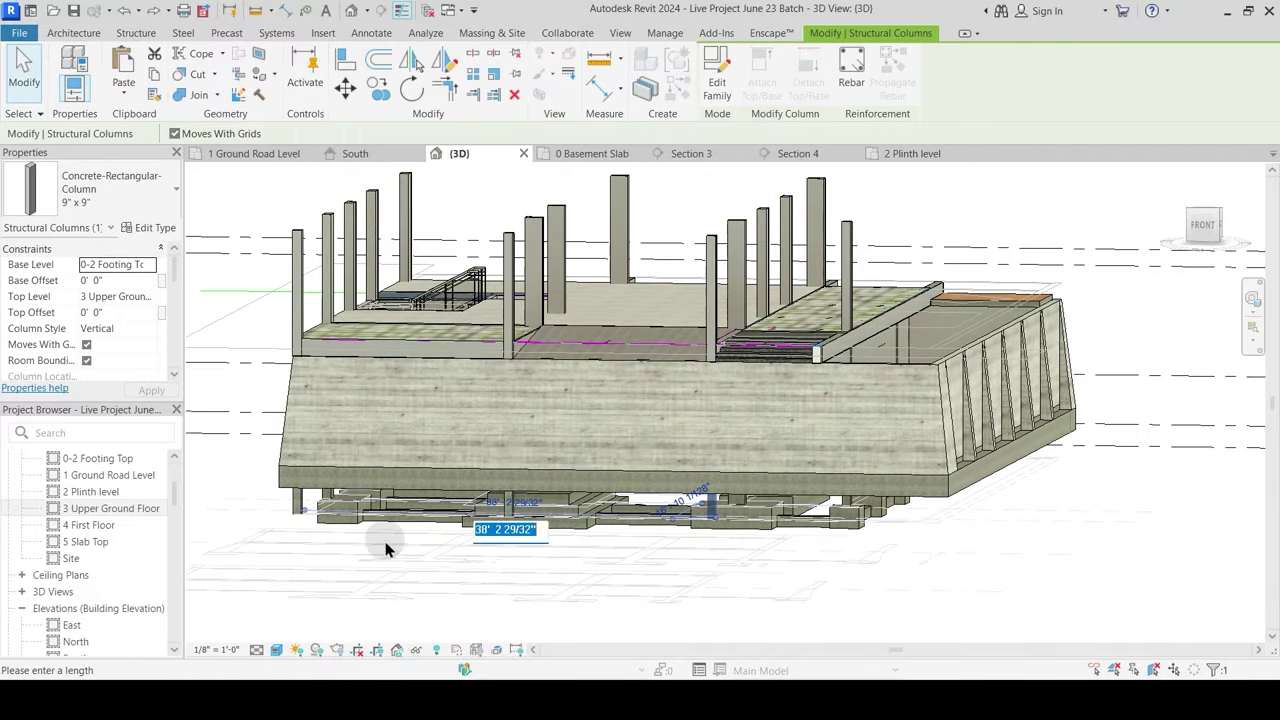
middle_click_drag(385, 543, 367, 563, "shift")
left_click(420, 540)
left_click(508, 515)
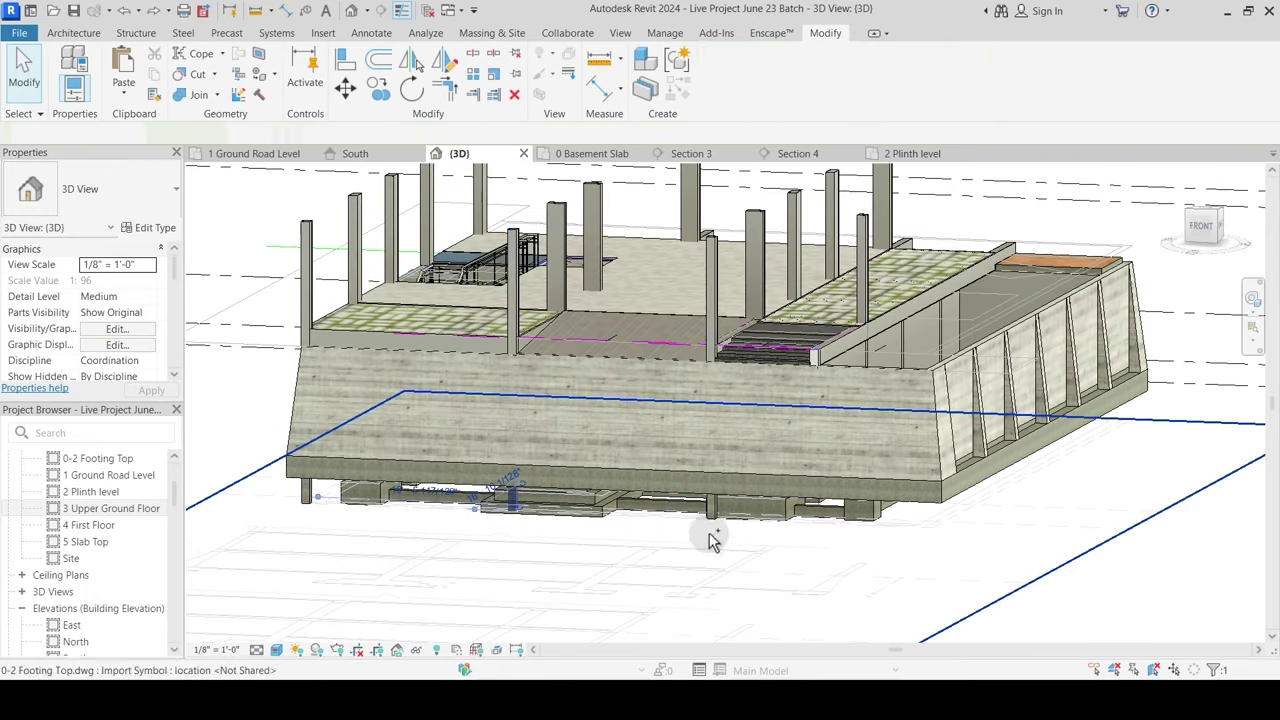
left_click(711, 527)
left_click(308, 500, "ctrl")
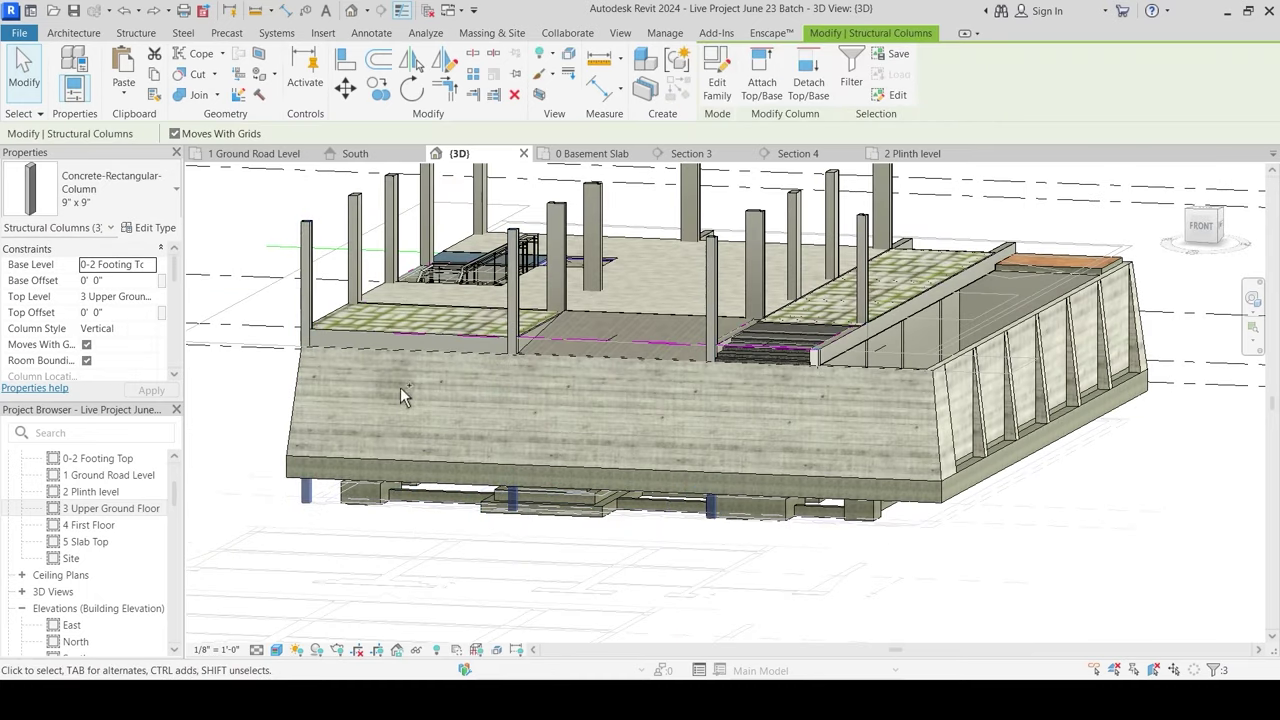
left_click(147, 266)
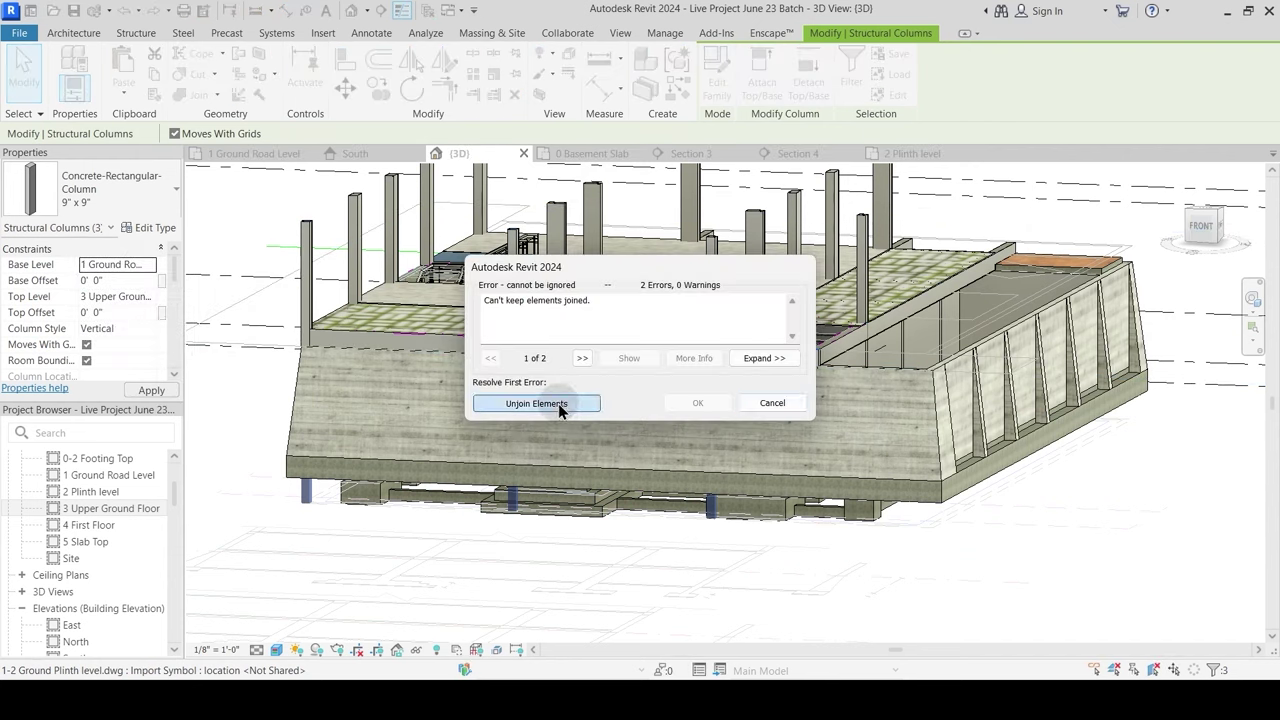
left_click(537, 403)
scroll(580, 412, "up", 5)
middle_click_drag(580, 412, 623, 438, "shift")
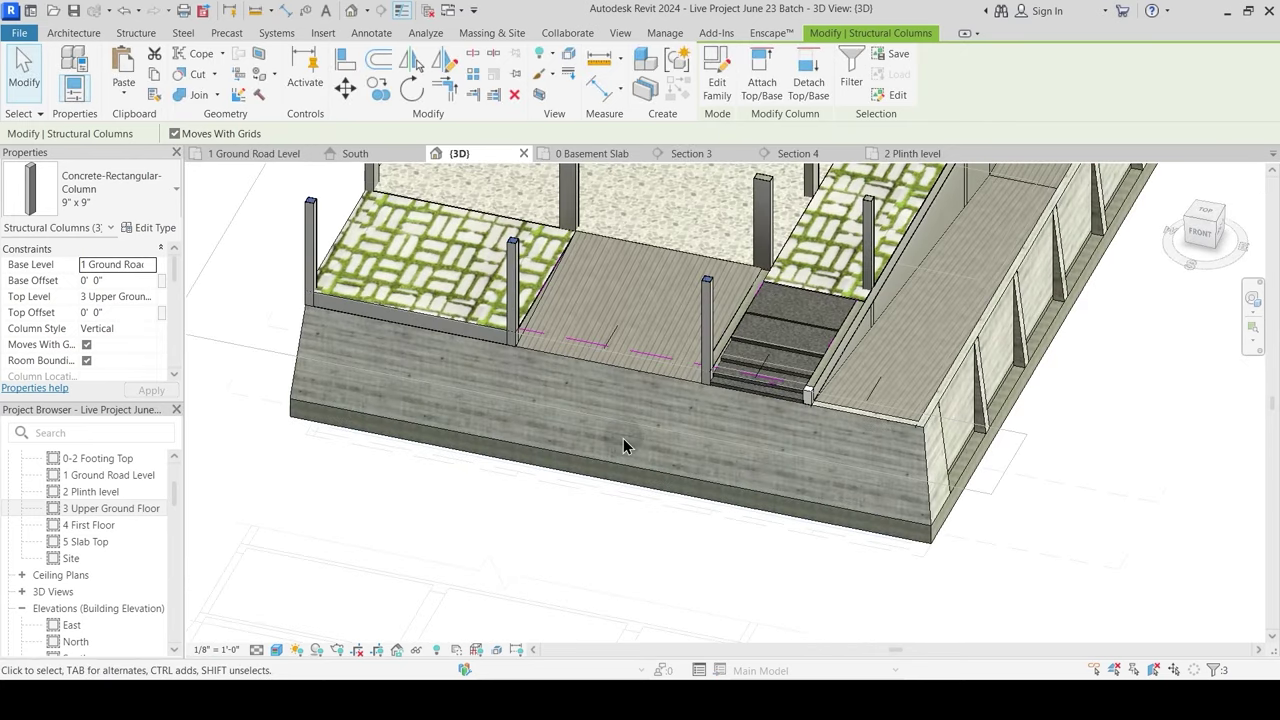
key("Escape")
scroll(778, 402, "up", 2)
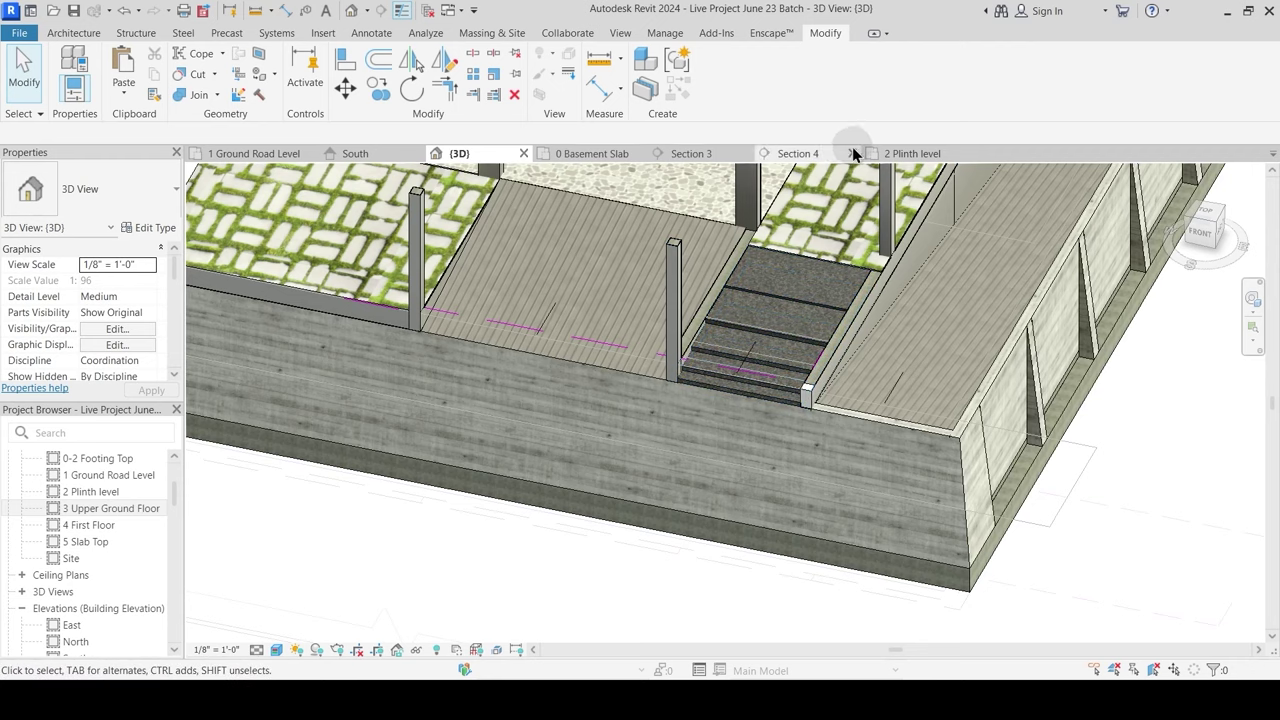
Step: On the 2 Plinth level plan, copy the column by ENTRY STEPS UP to the right wall
left_click(900, 154)
scroll(329, 343, "up", 4)
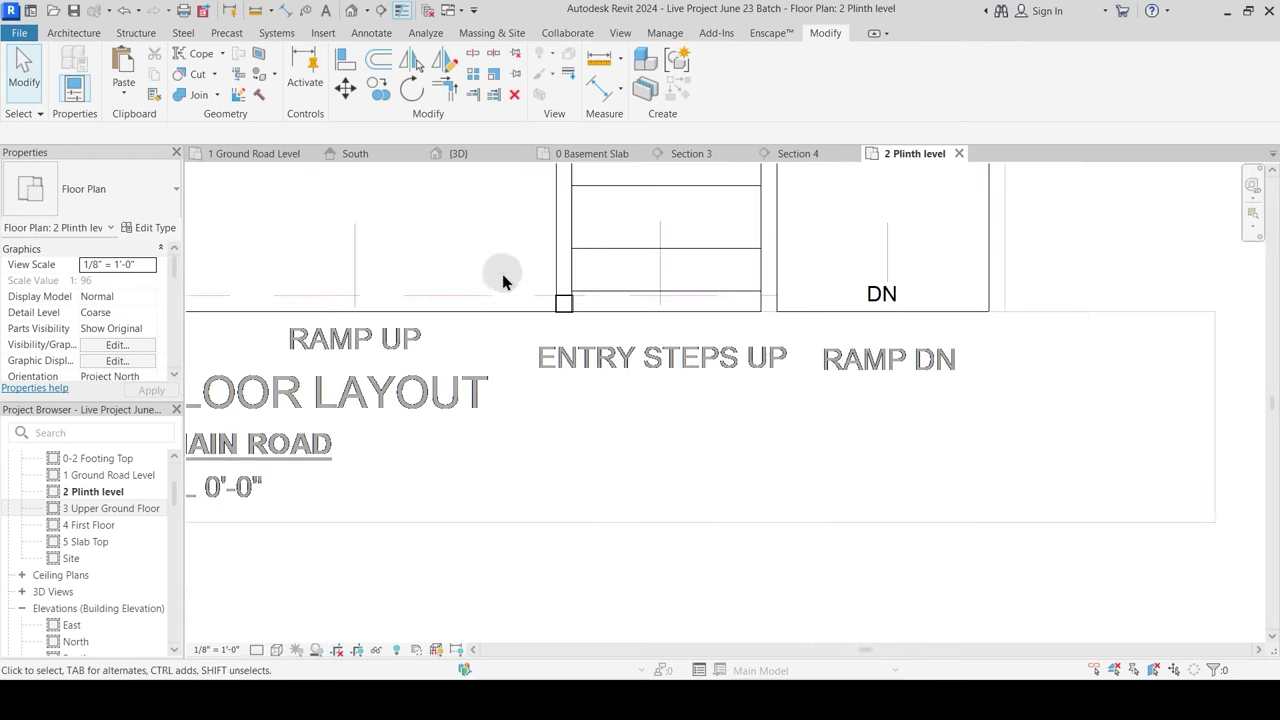
left_click_drag(599, 324, 598, 322)
scroll(585, 315, "up", 3)
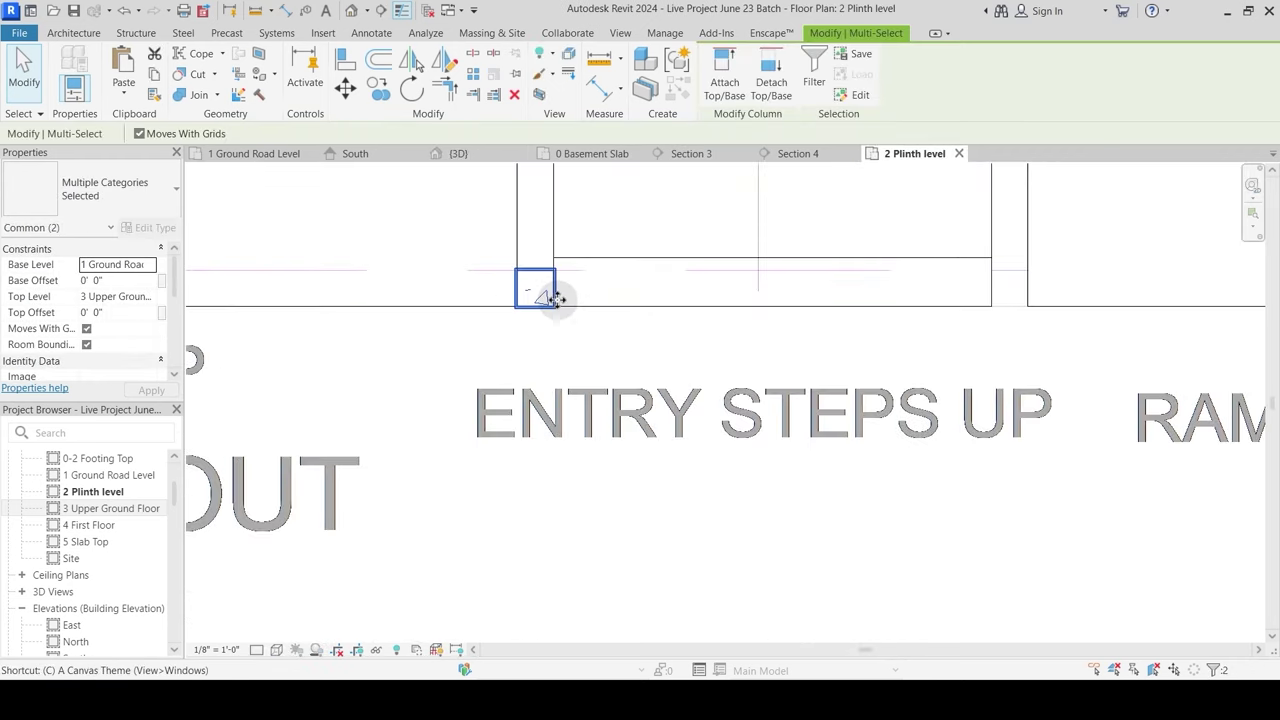
key("c")
key("o")
scroll(556, 290, "up", 3)
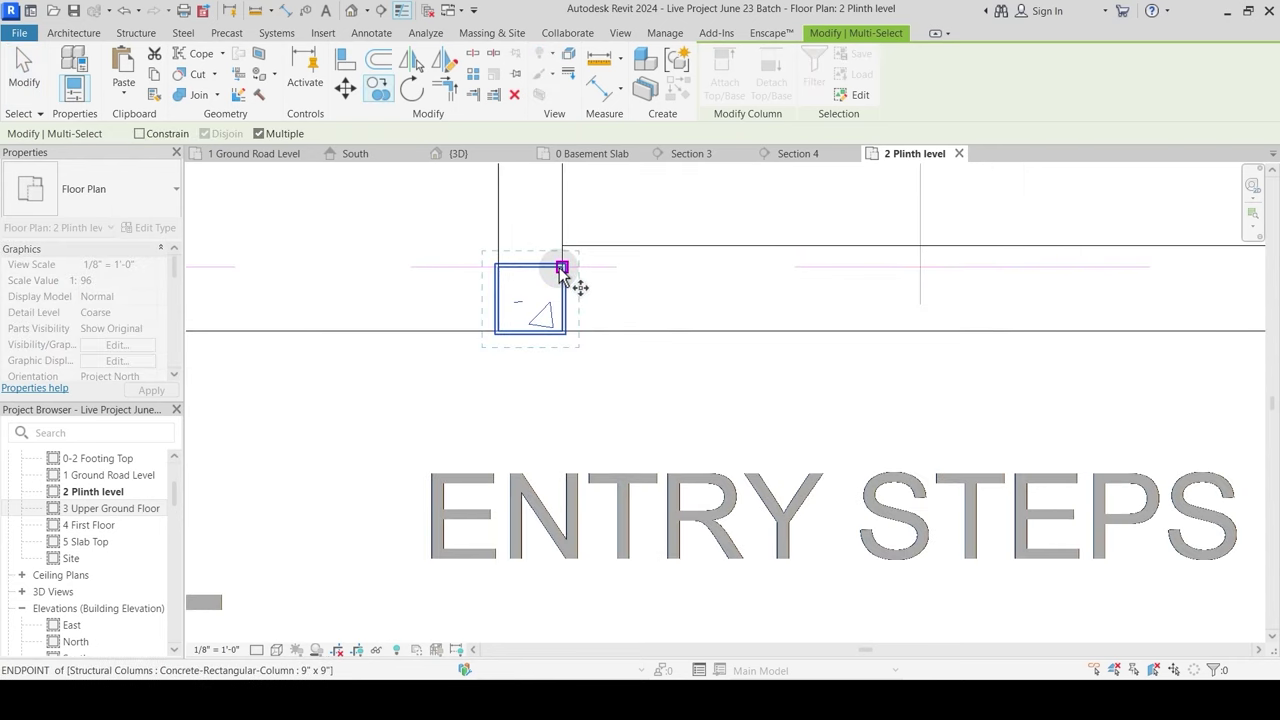
scroll(560, 278, "up", 2)
left_click(563, 268)
scroll(409, 366, "down", 4)
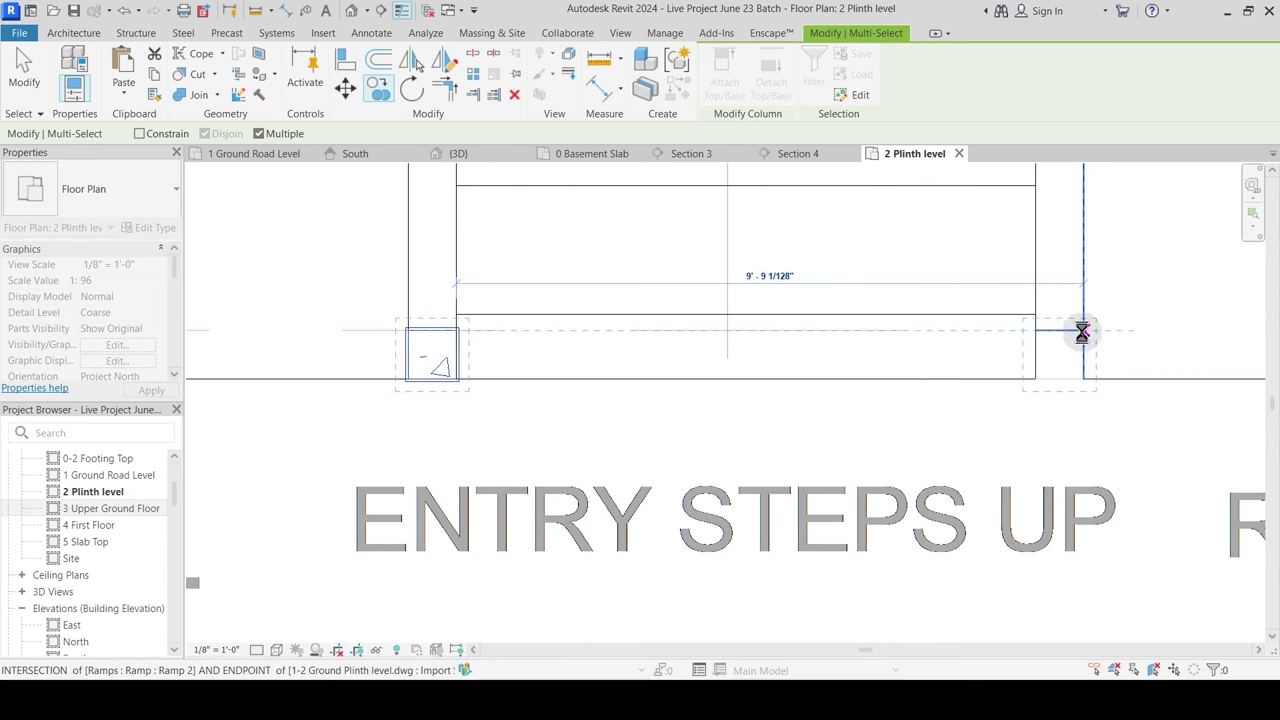
left_click(1082, 332)
key("Escape")
key("Escape")
scroll(809, 366, "down", 3)
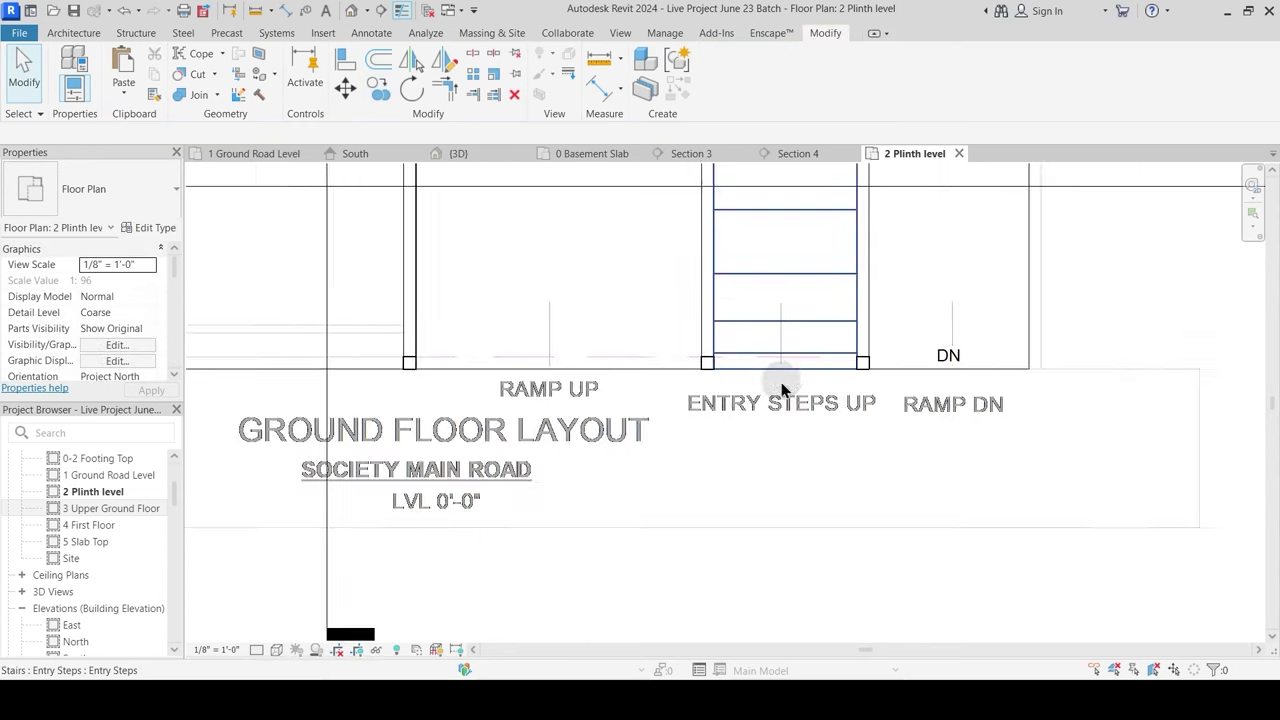
scroll(781, 386, "down", 5)
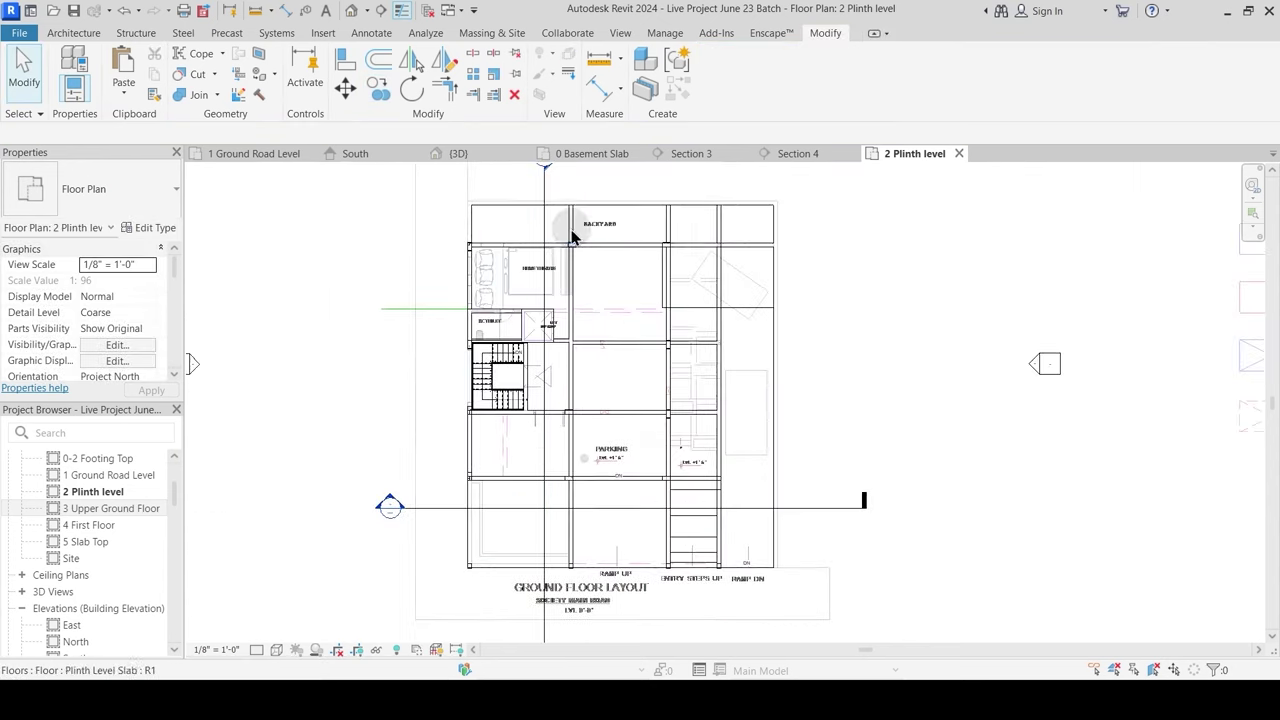
Step: Check the column's levels in the Section 4 view, then return to the 3D view
middle_click_drag(571, 230, 573, 298)
double_click(547, 224)
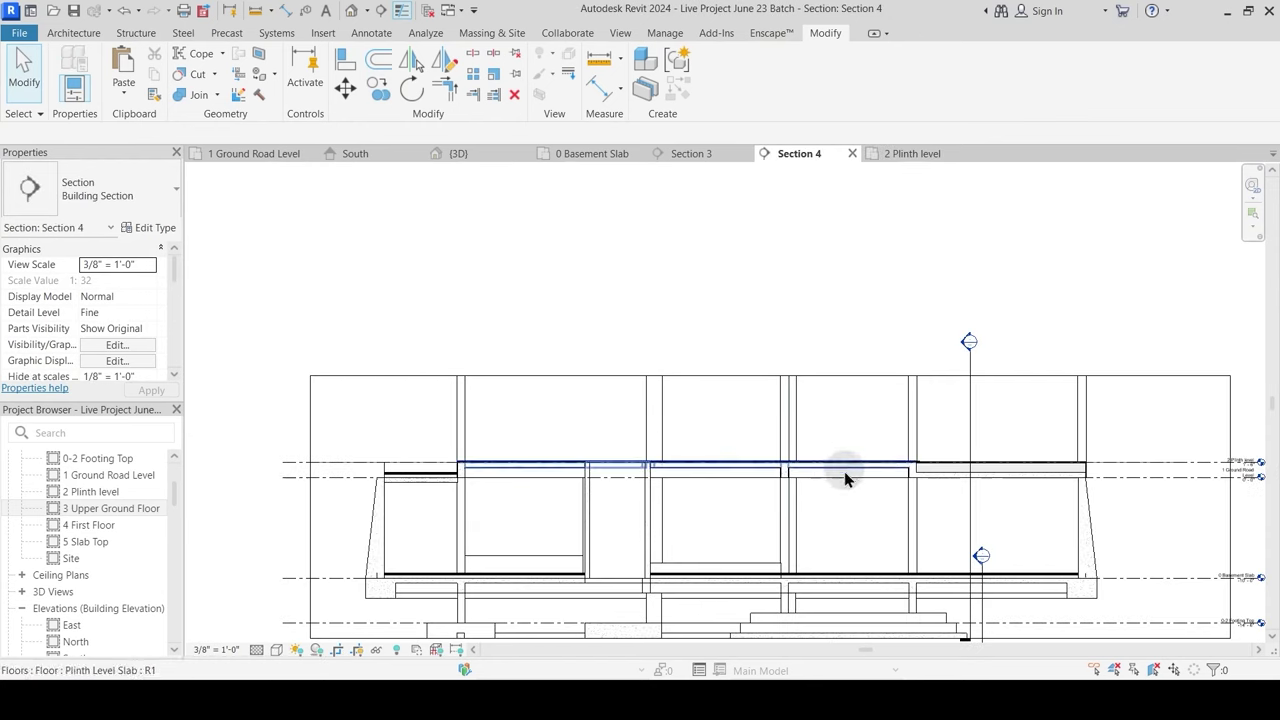
scroll(844, 478, "up", 3)
scroll(870, 440, "up", 3)
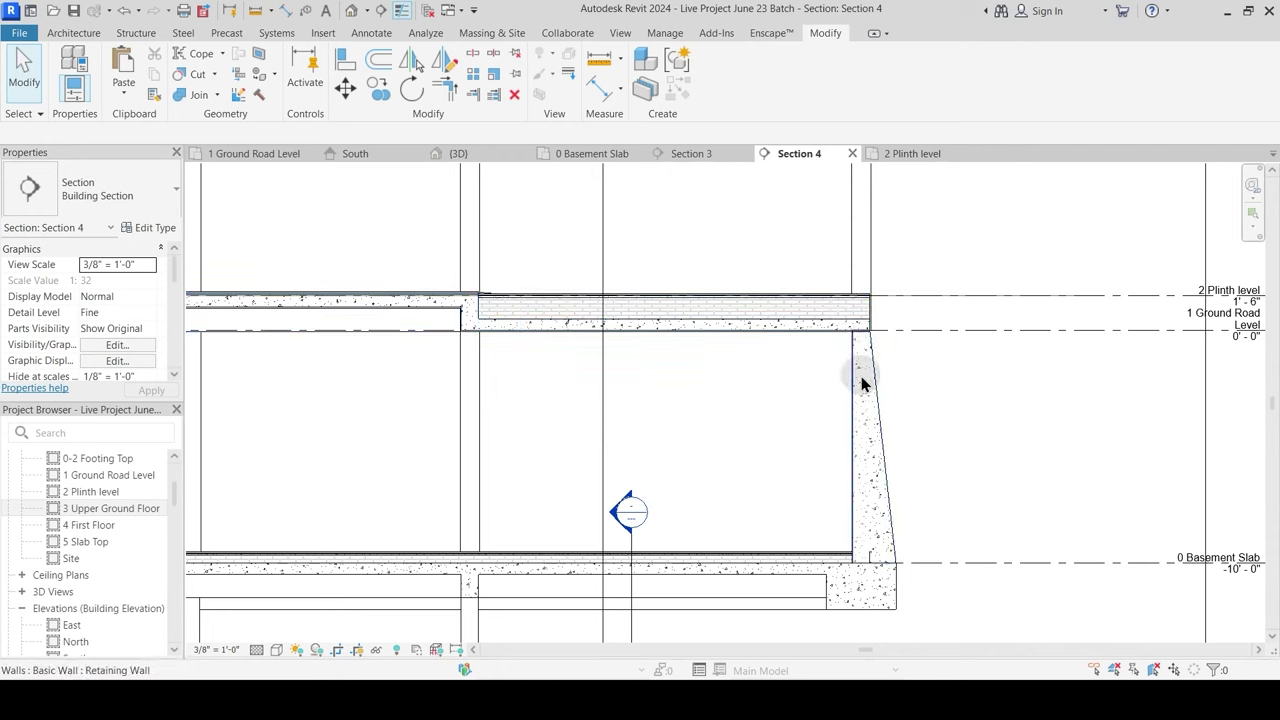
scroll(805, 372, "up", 3)
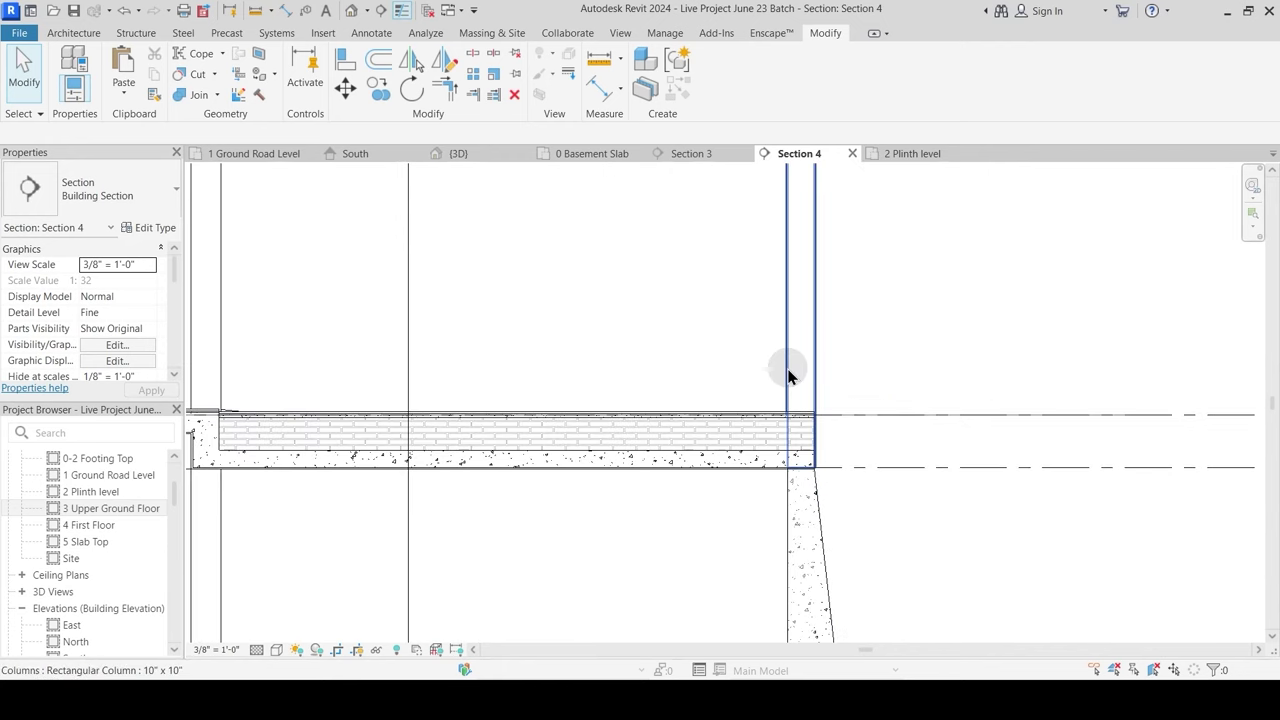
left_click(790, 376)
scroll(771, 417, "down", 2)
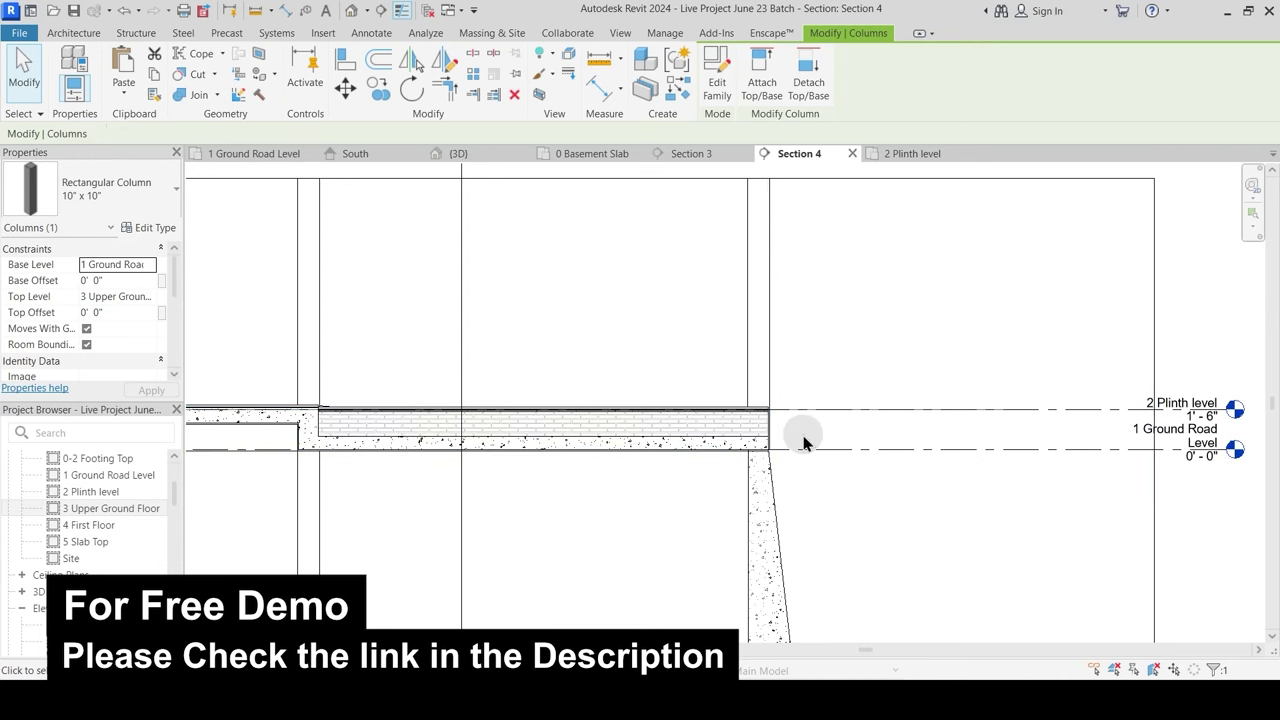
key("Escape")
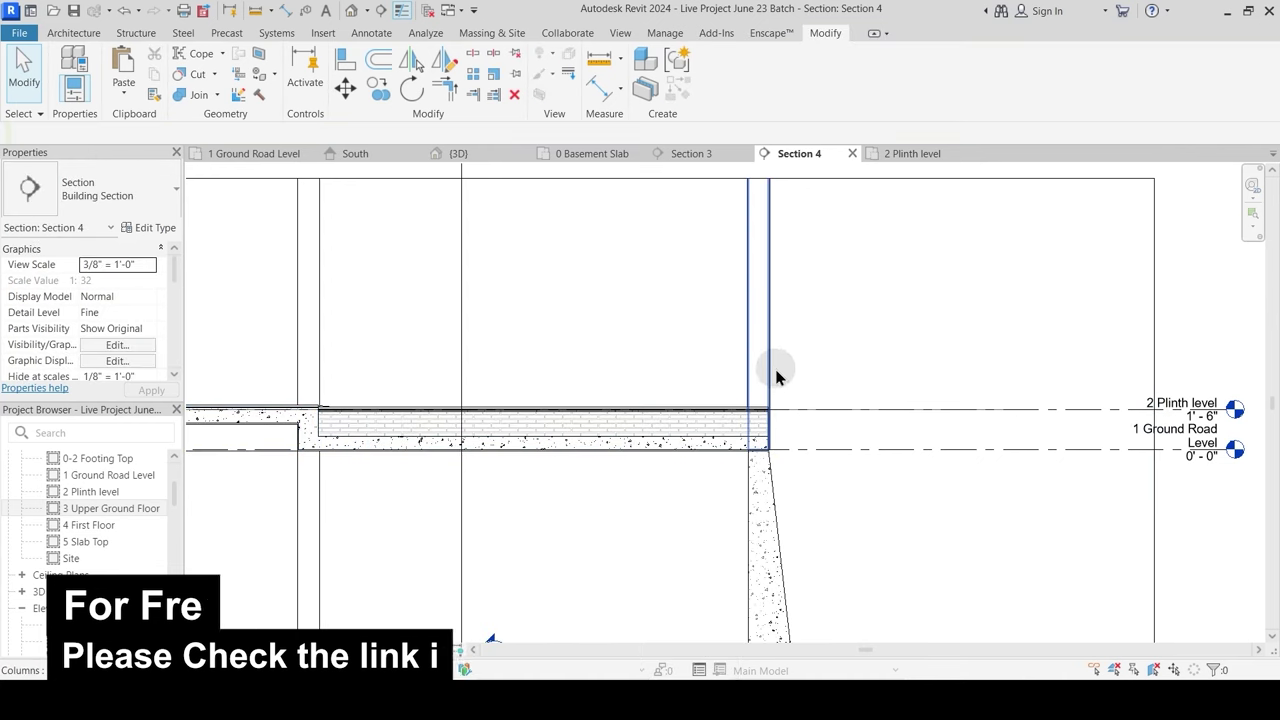
left_click(771, 380)
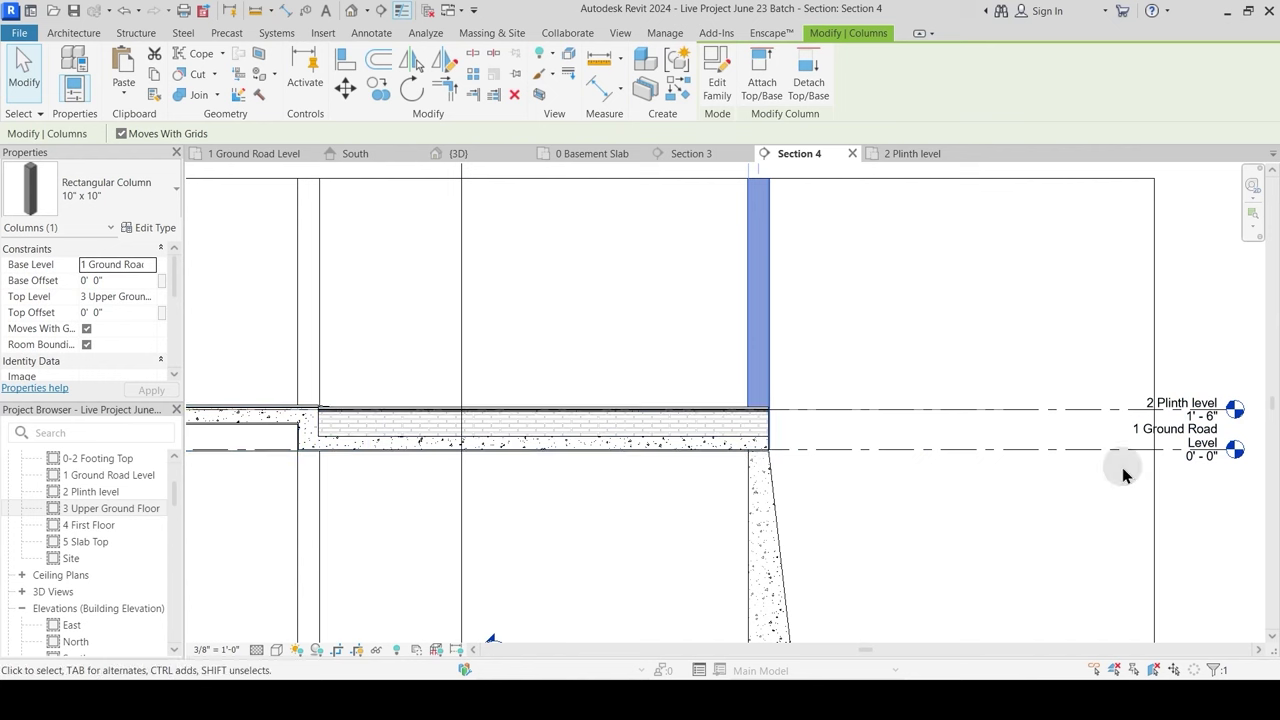
key("Escape")
scroll(873, 340, "down", 2)
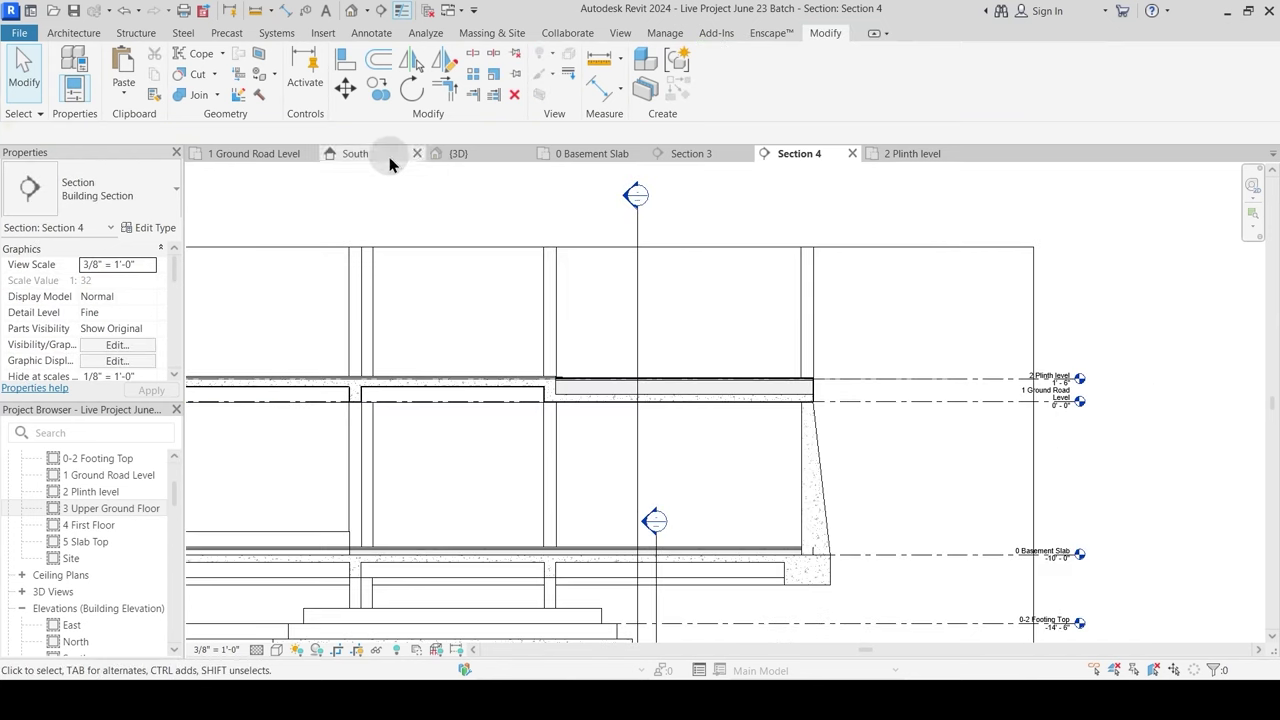
left_click(483, 153)
scroll(794, 444, "down", 2)
Step: Orbit the 3D model to review the building, then bring the AutoCAD drawing forward
scroll(717, 337, "up", 3)
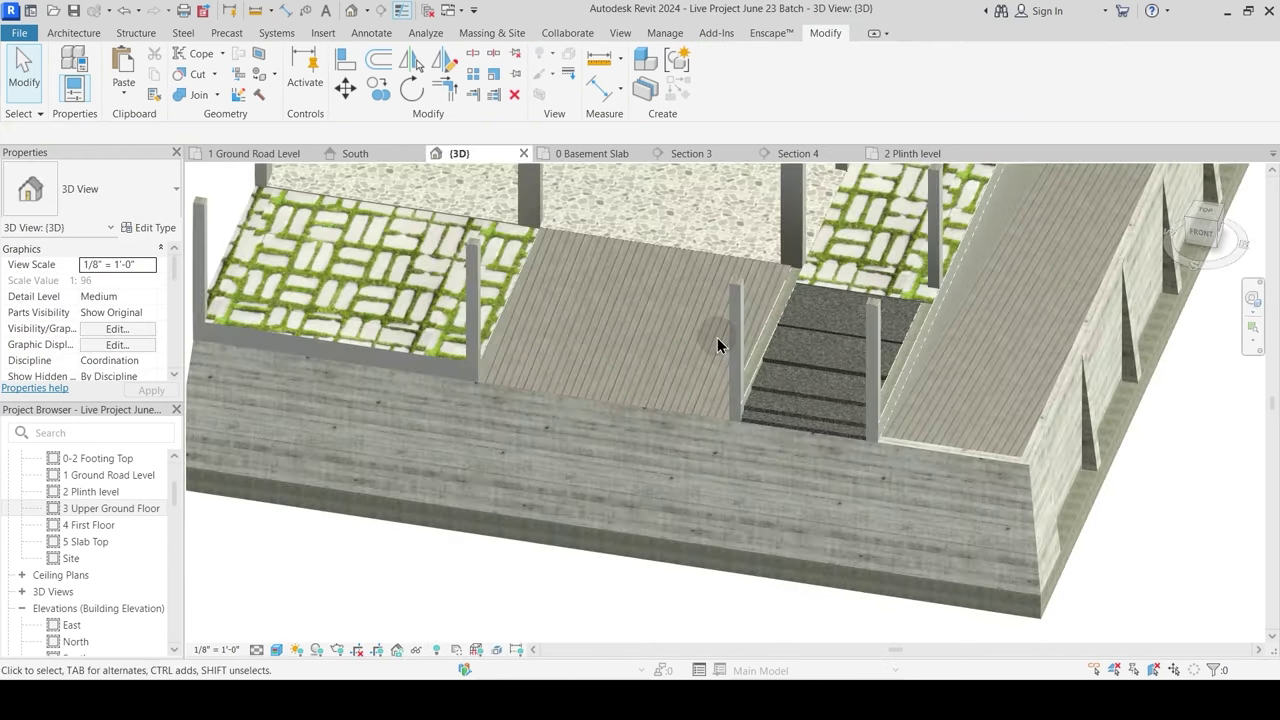
scroll(789, 414, "down", 4)
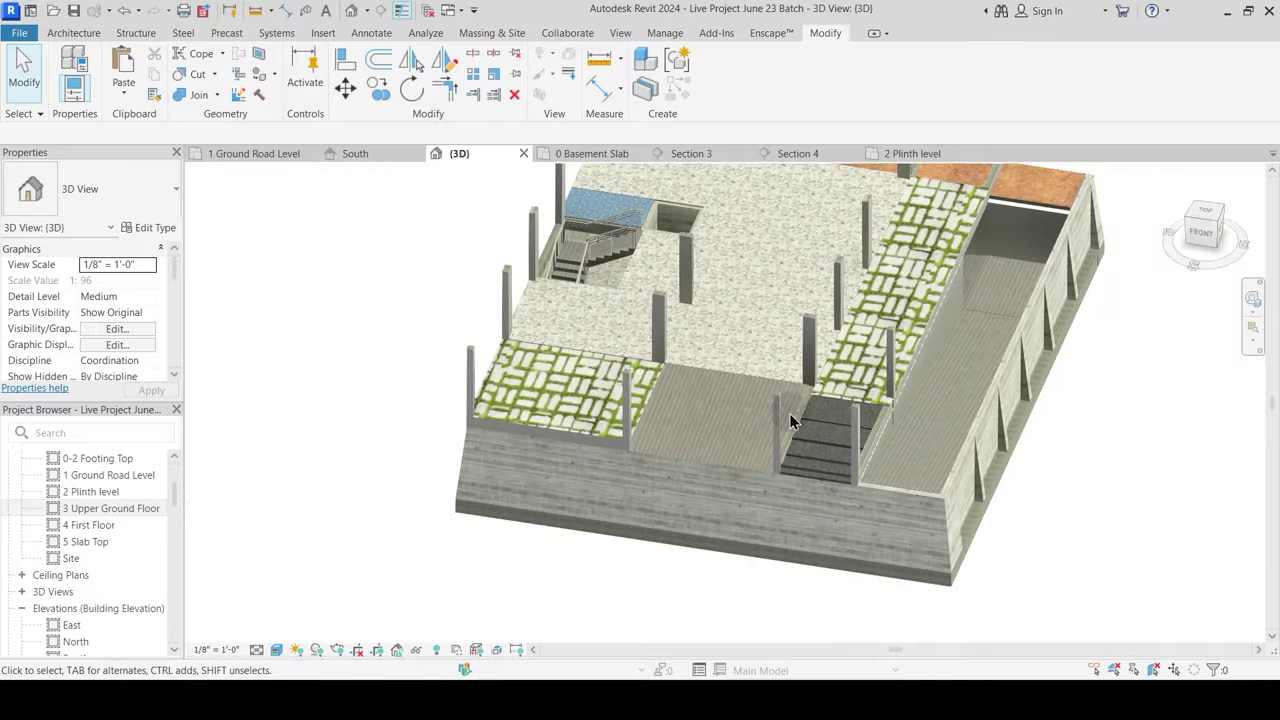
middle_click_drag(789, 420, 631, 298, "shift")
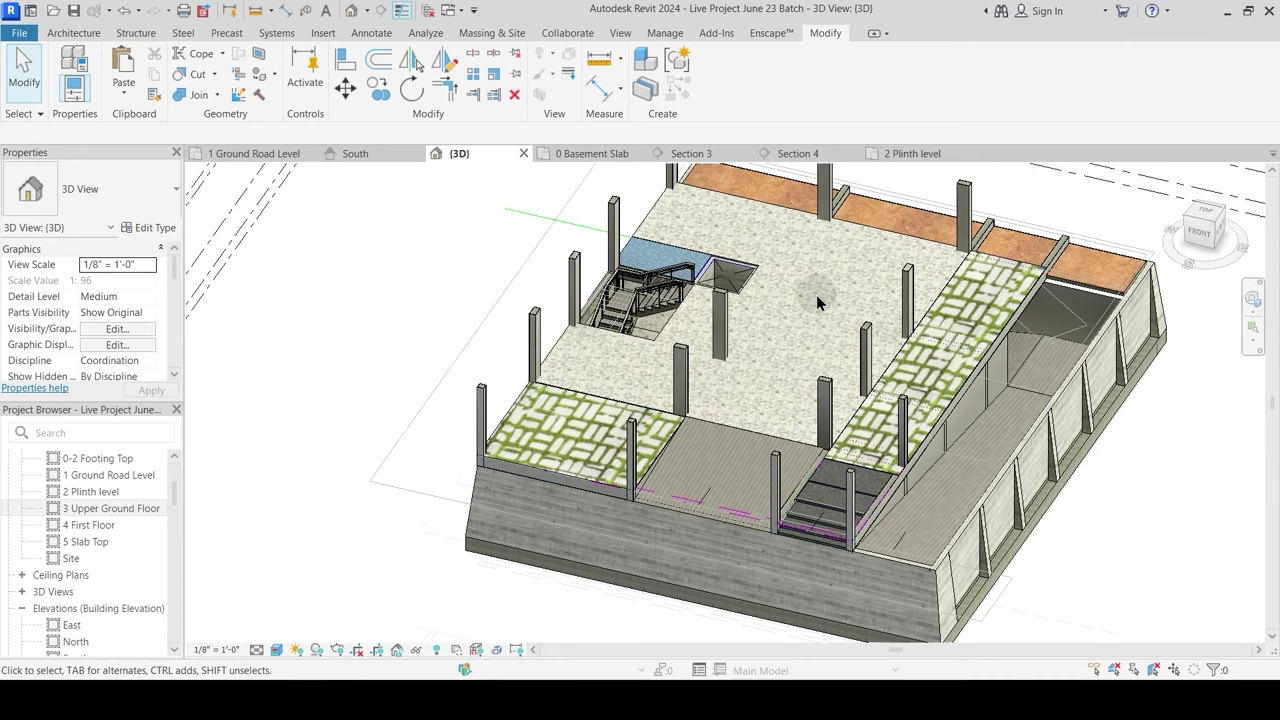
middle_click_drag(823, 295, 843, 228, "shift")
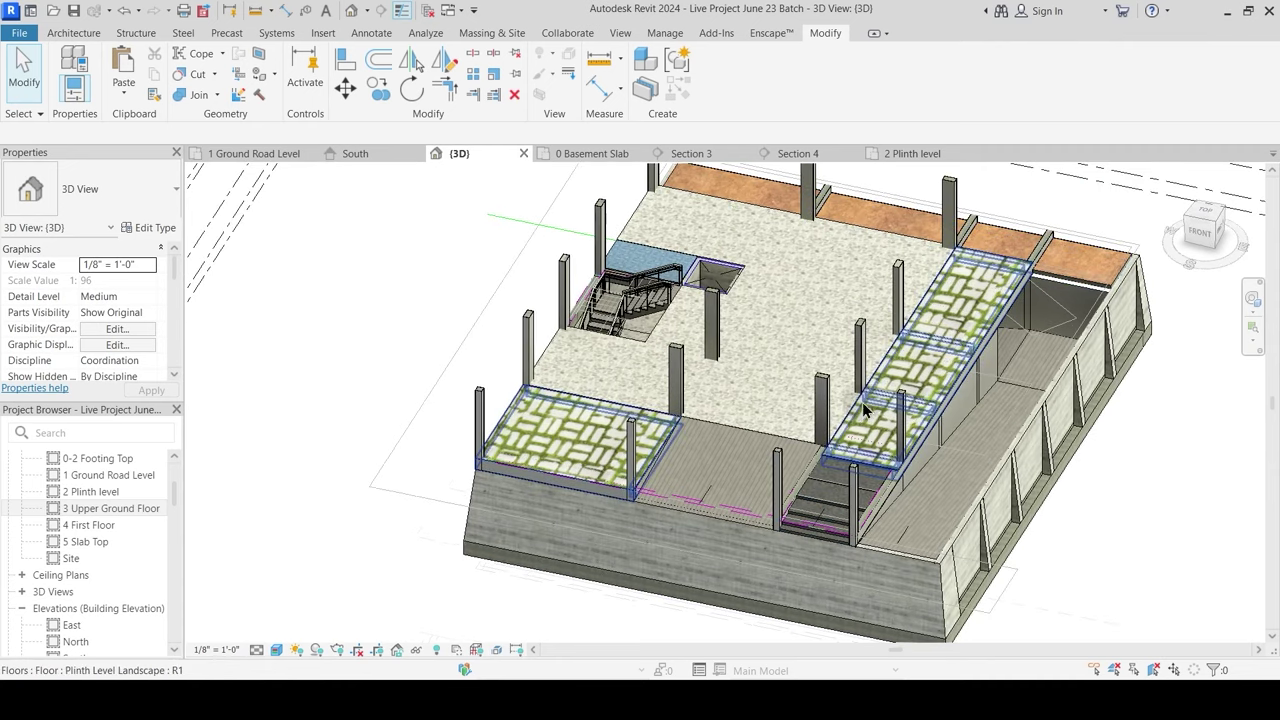
left_click(813, 700)
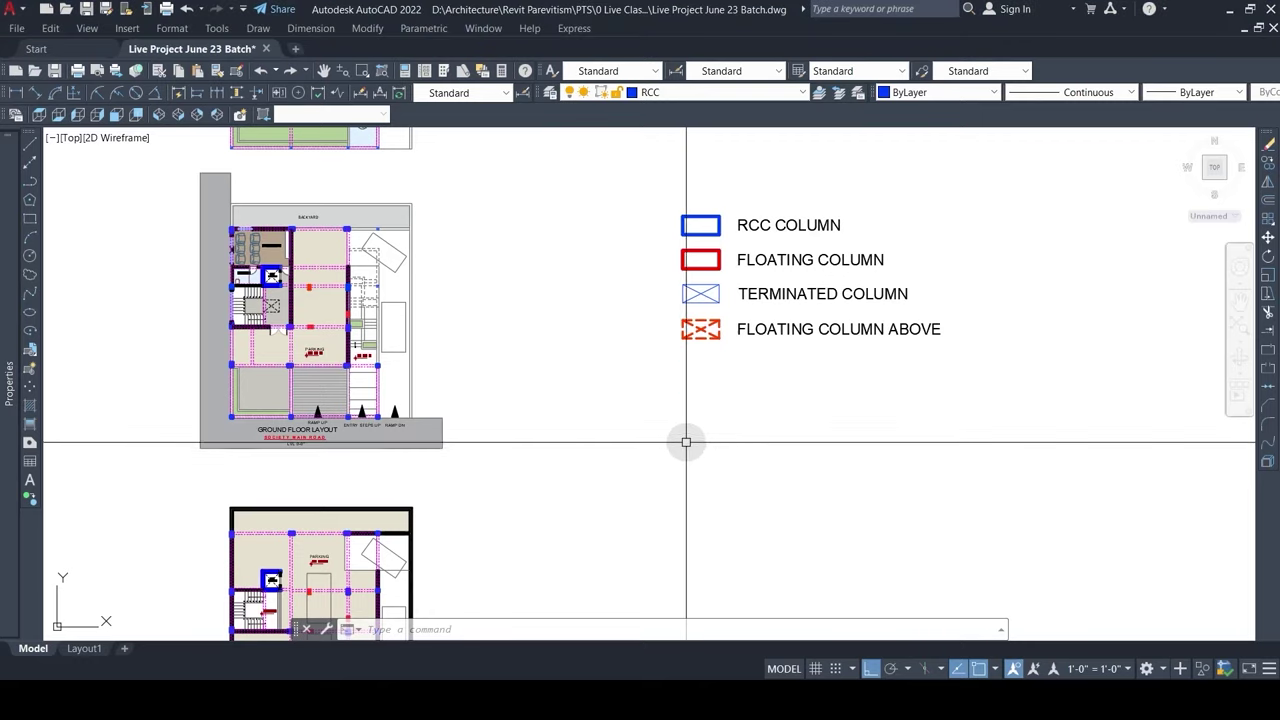
scroll(686, 443, "down", 4)
middle_click_drag(590, 425, 632, 405)
scroll(580, 465, "up", 8)
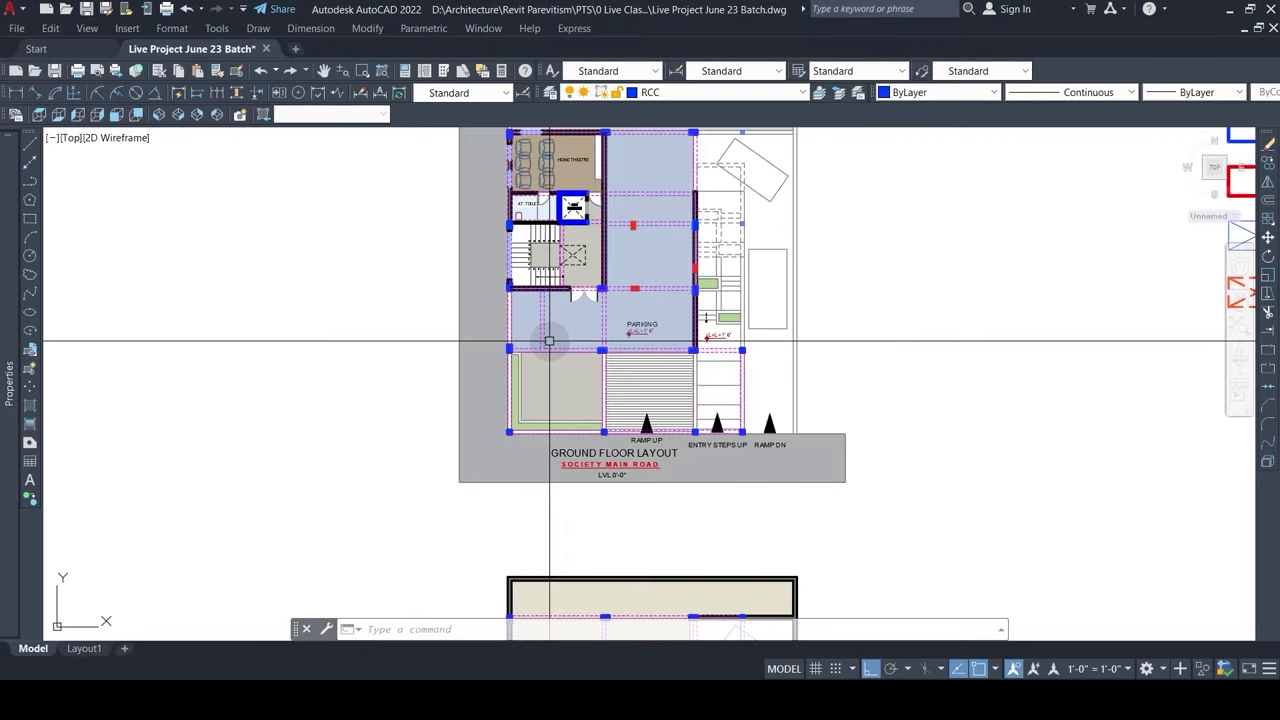
scroll(663, 421, "up", 5)
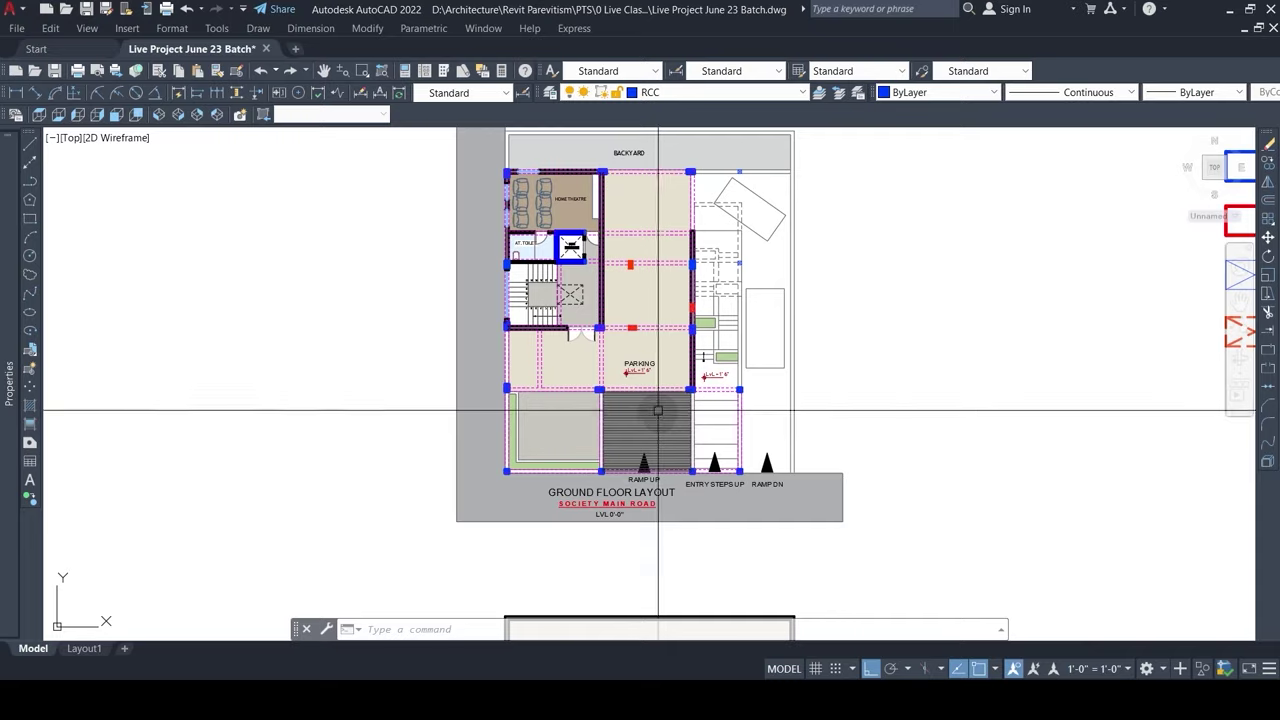
type("layiso")
key("Return")
scroll(705, 414, "up", 6)
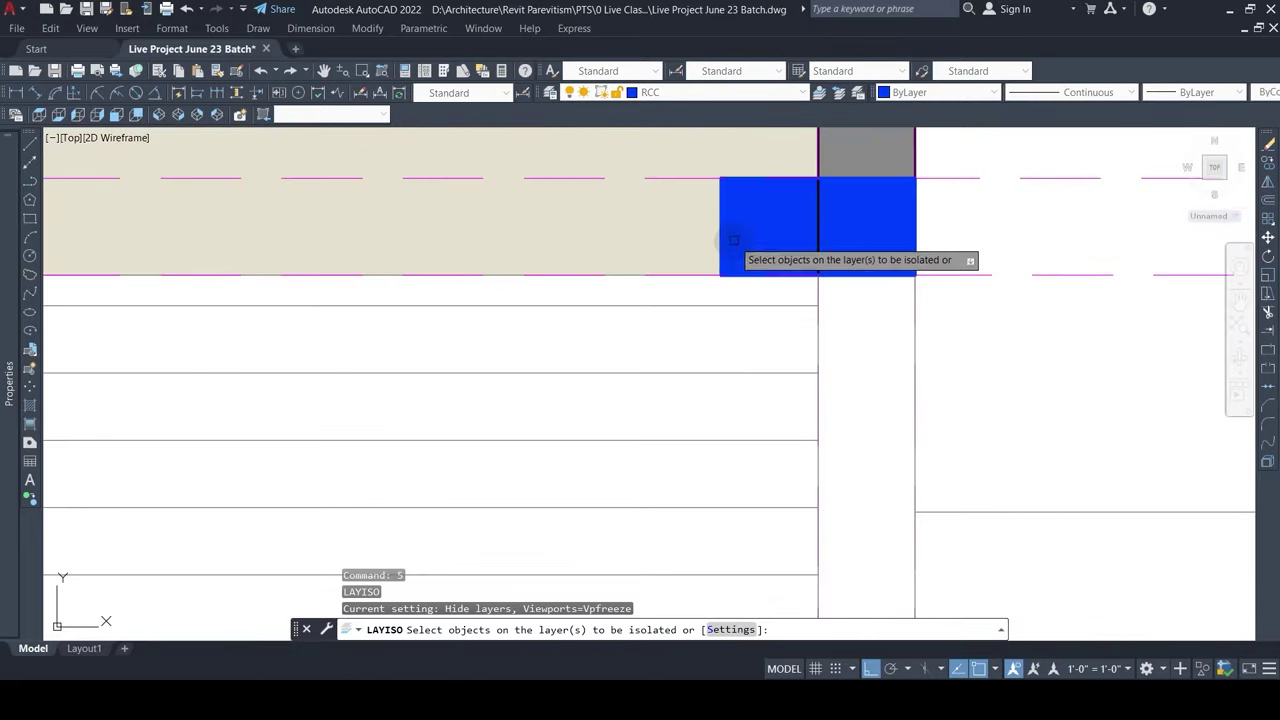
left_click(720, 221)
left_click(997, 180)
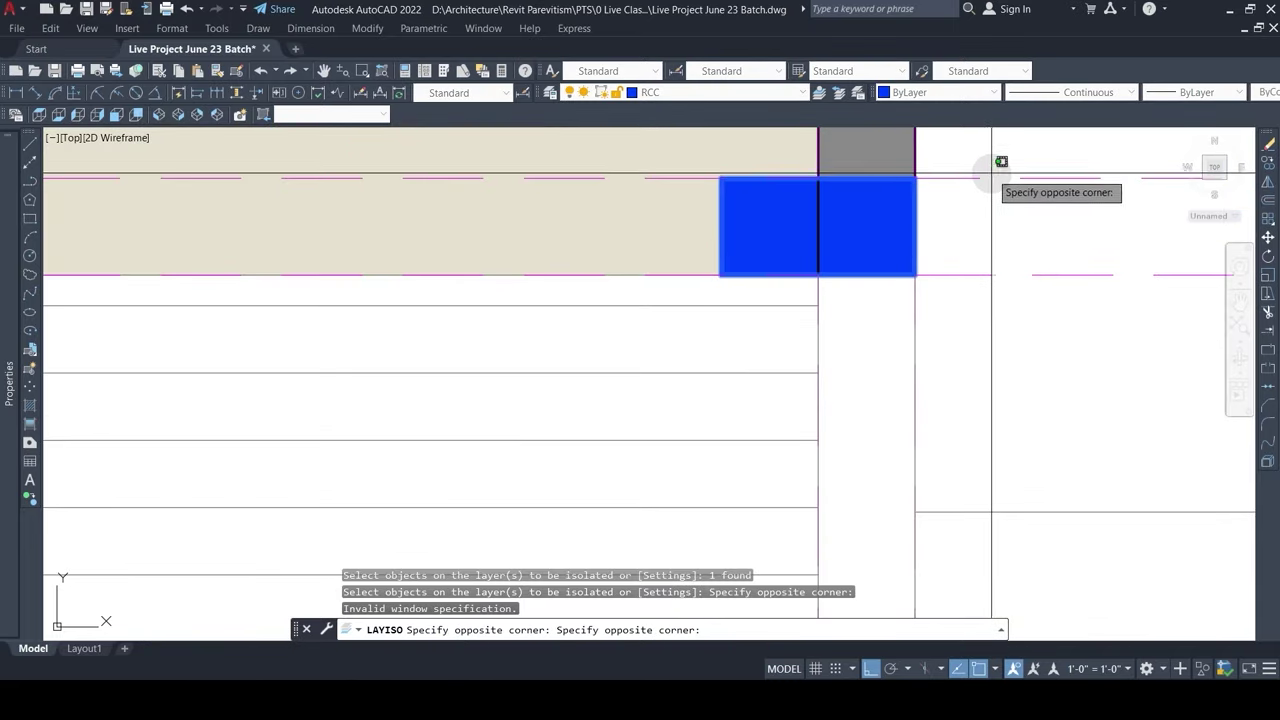
left_click(971, 180)
key("Return")
scroll(703, 323, "down", 7)
key("Escape")
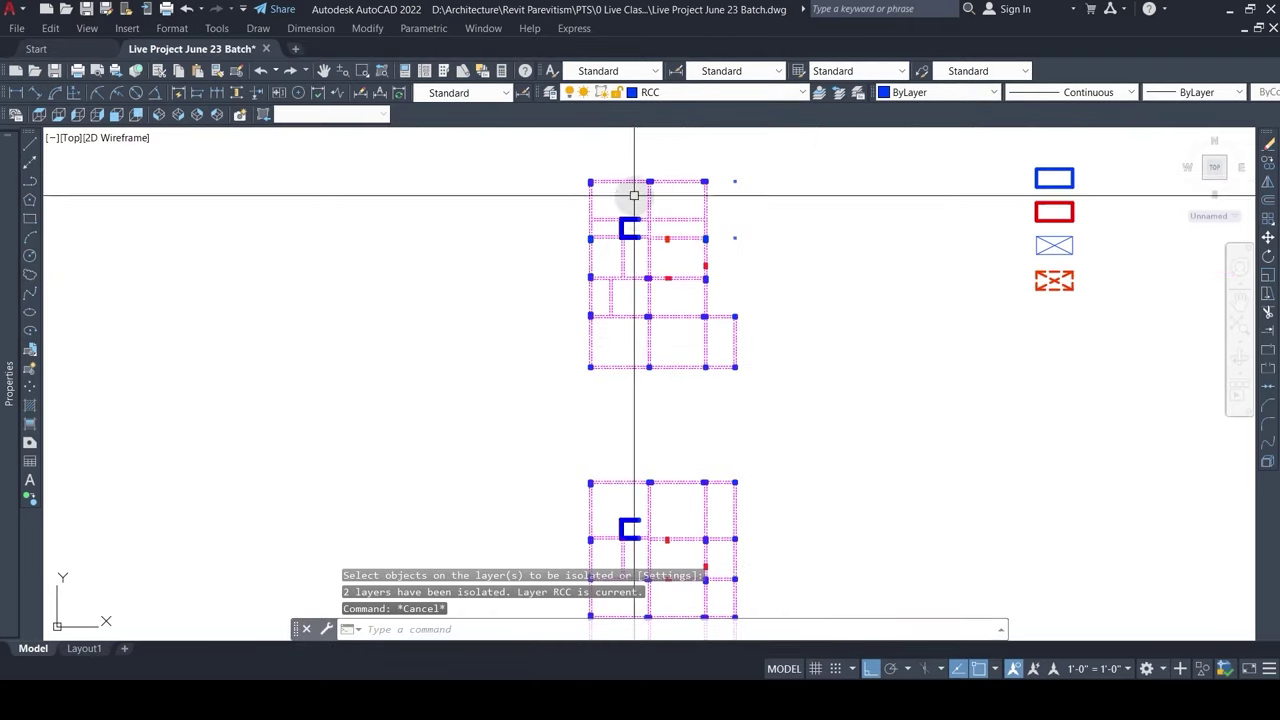
scroll(643, 186, "up", 1)
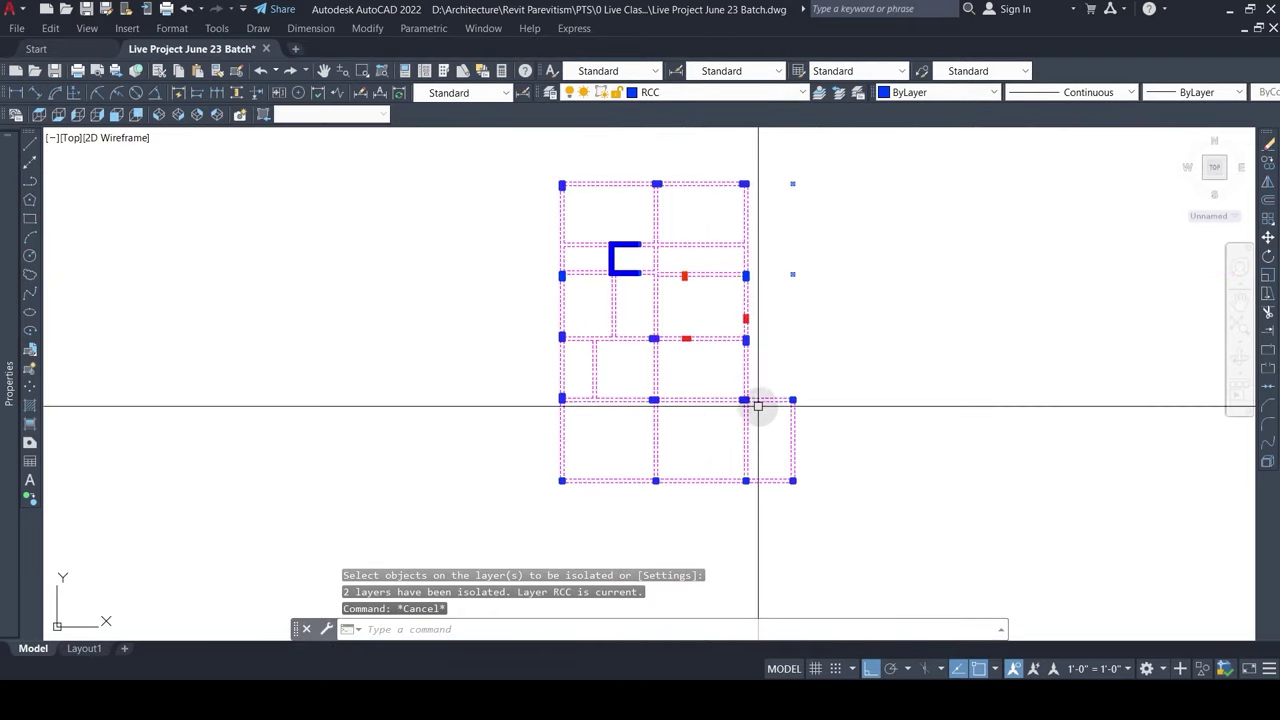
scroll(823, 137, "up", 4)
scroll(775, 255, "down", 6)
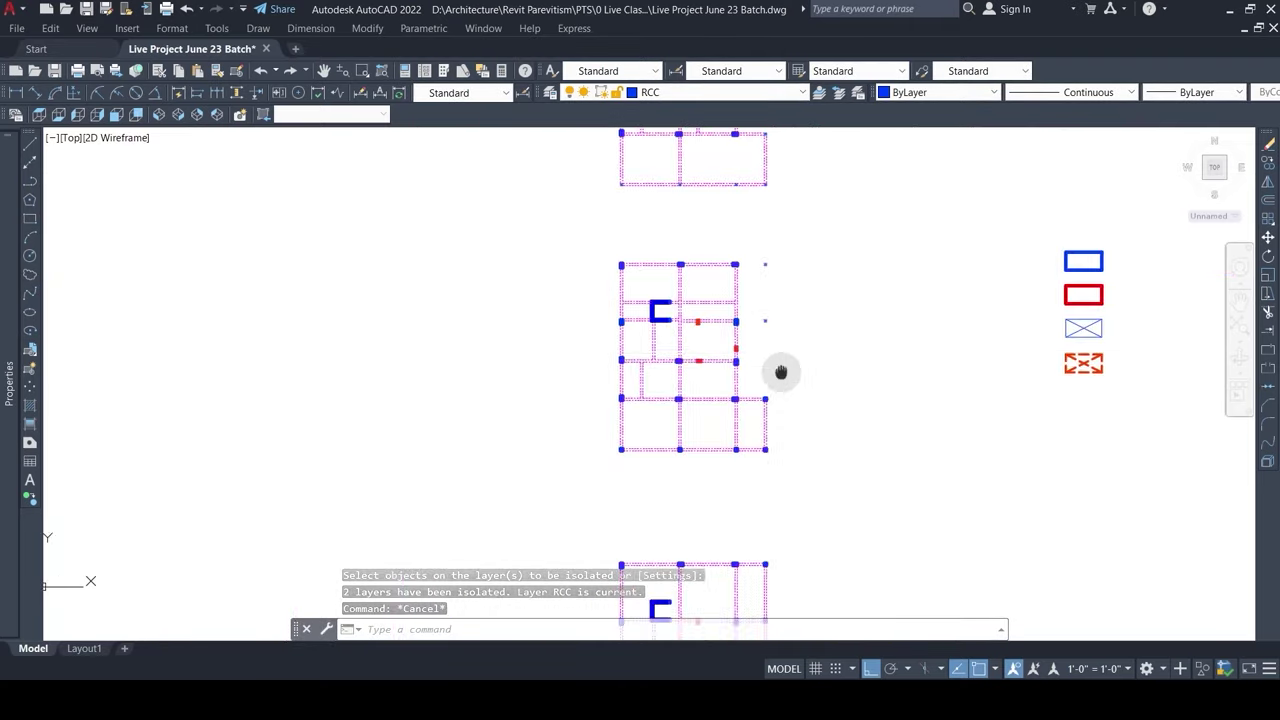
scroll(737, 306, "up", 3)
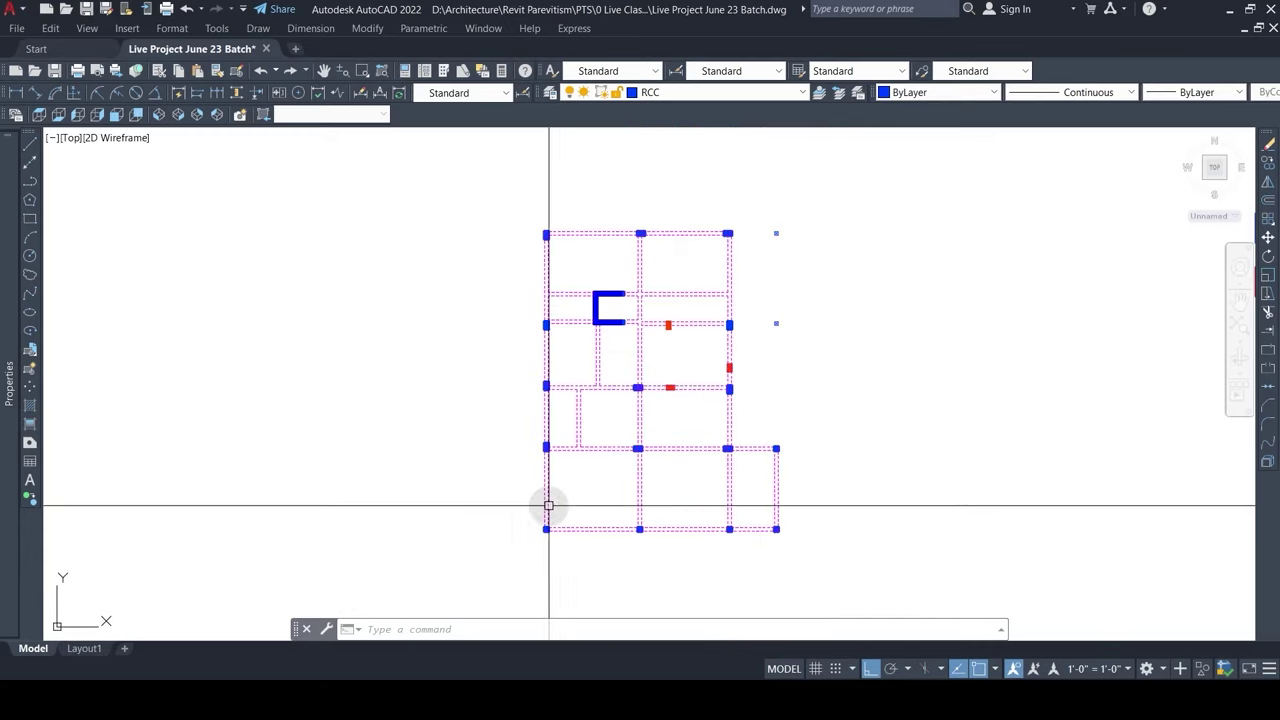
scroll(571, 405, "up", 5)
scroll(580, 396, "down", 6)
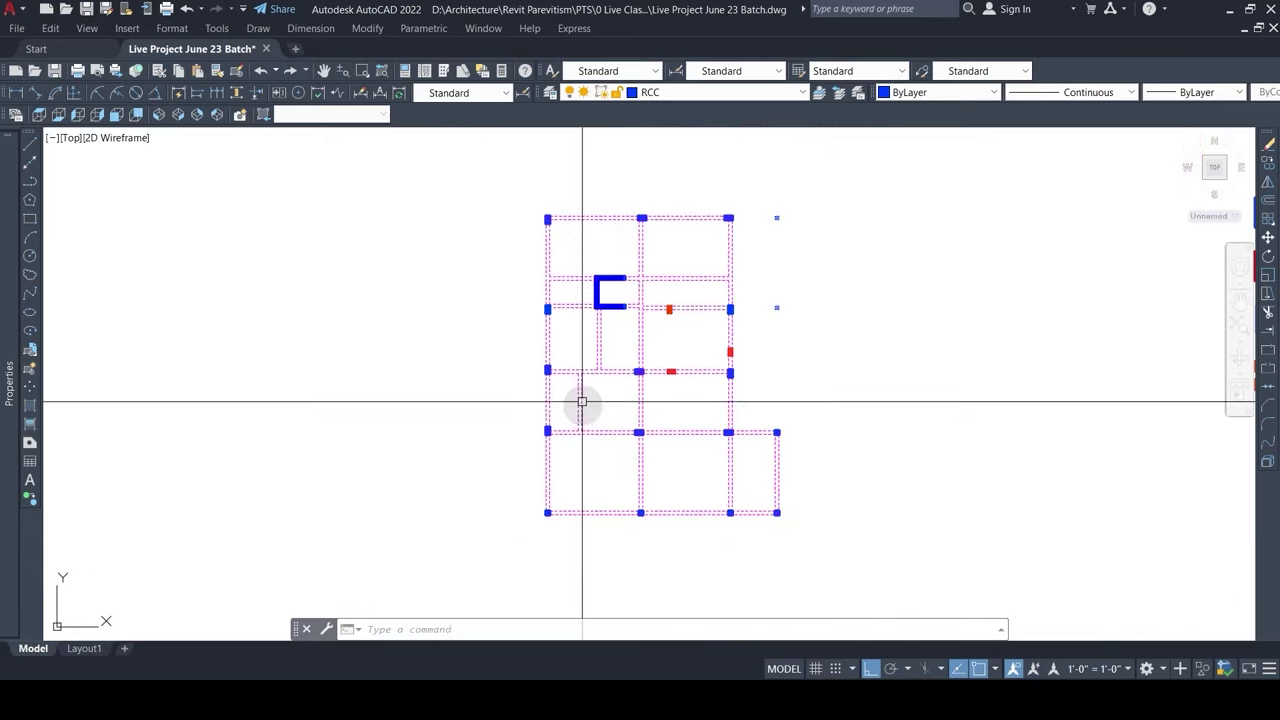
middle_click_drag(589, 477, 595, 619)
scroll(603, 195, "down", 2)
scroll(613, 491, "up", 2)
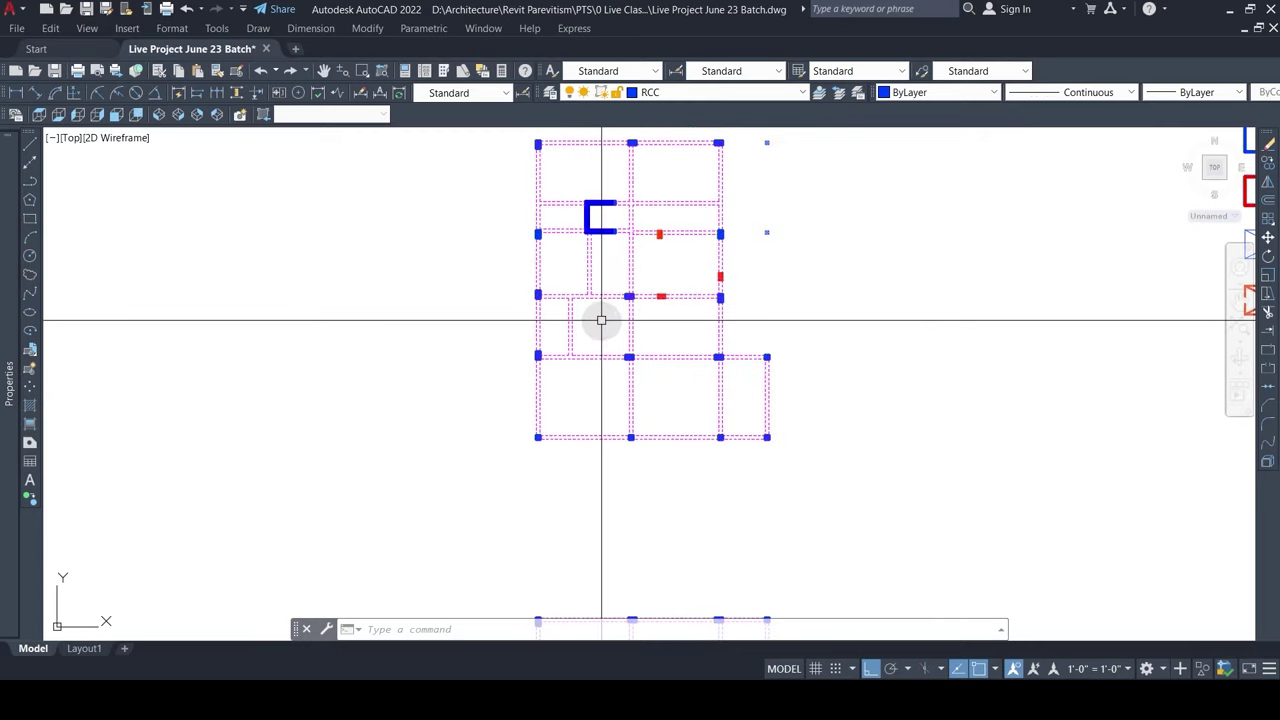
scroll(577, 320, "up", 4)
scroll(582, 324, "down", 4)
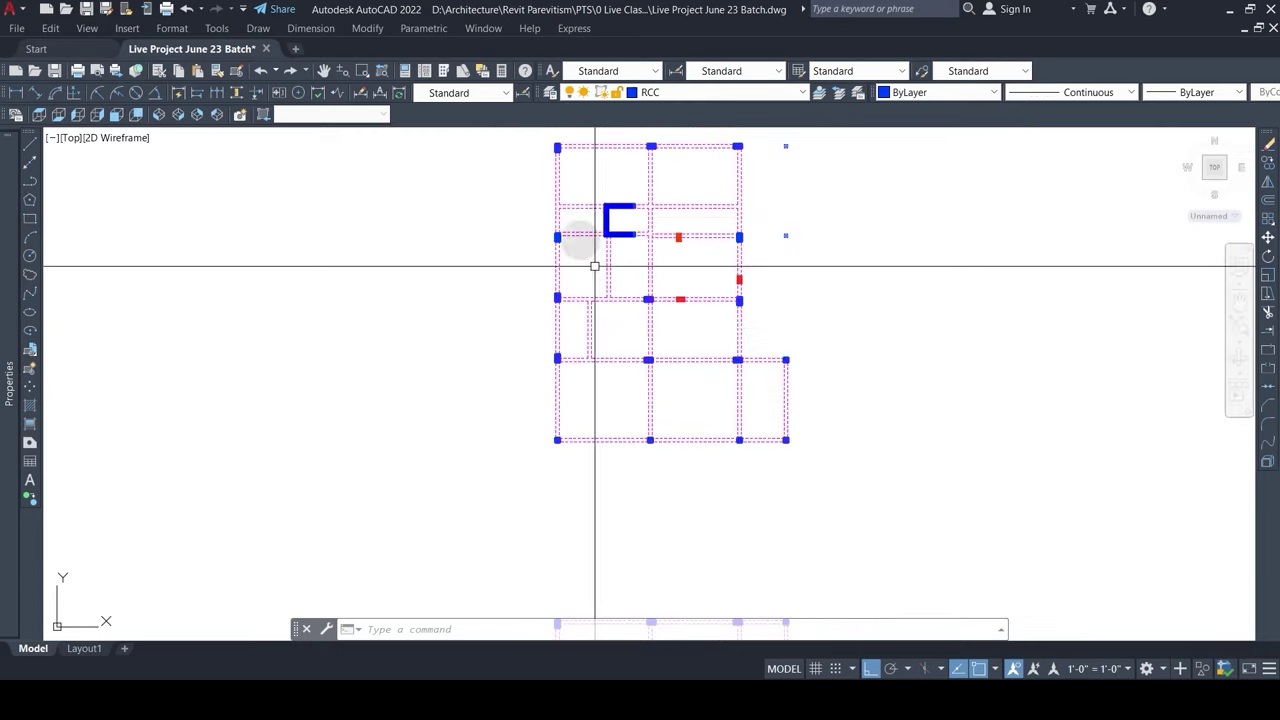
type("2")
key("Return")
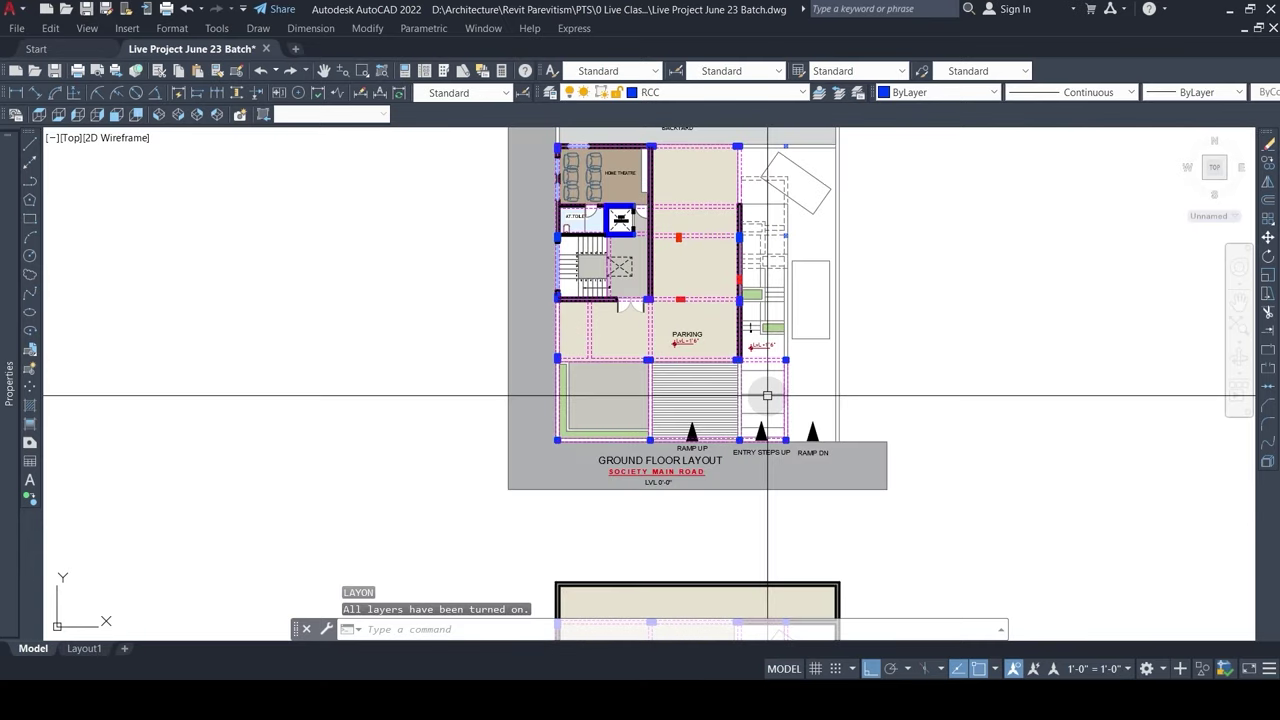
middle_click_drag(676, 445, 654, 403)
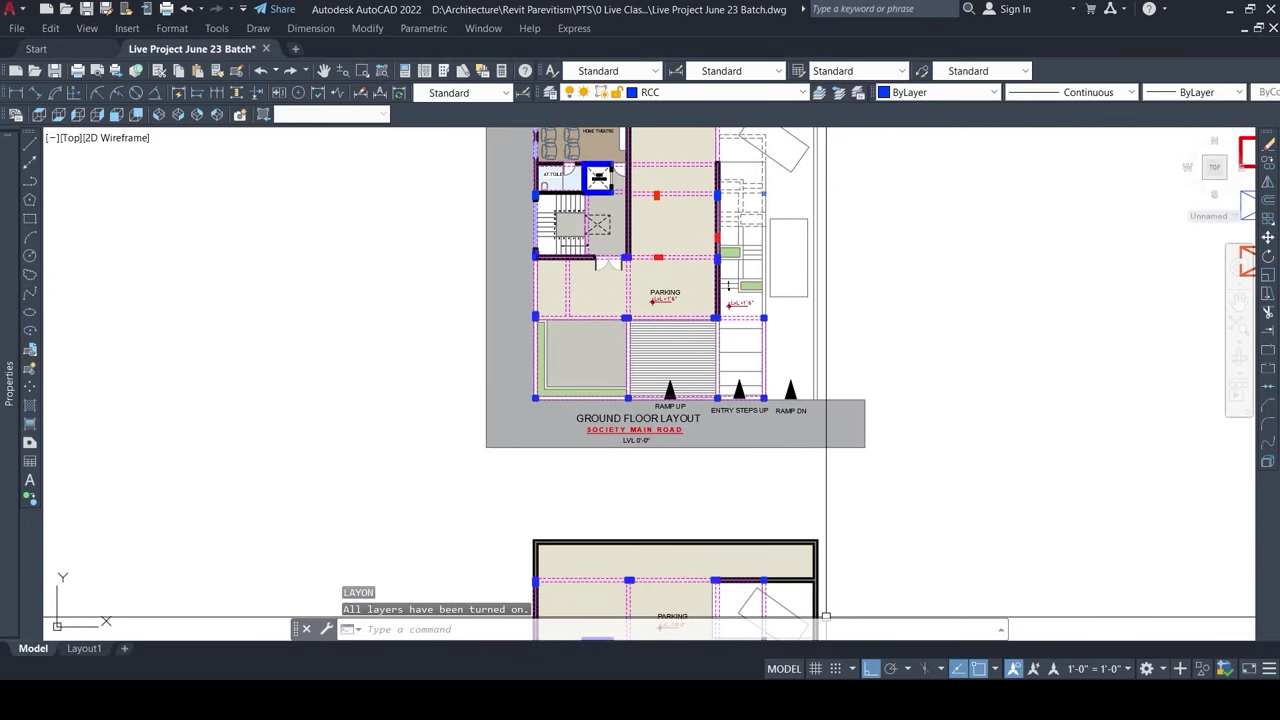
Step: Window-select all 101 model elements in the Revit 3D view
mouse_move(848, 700)
left_click(849, 650)
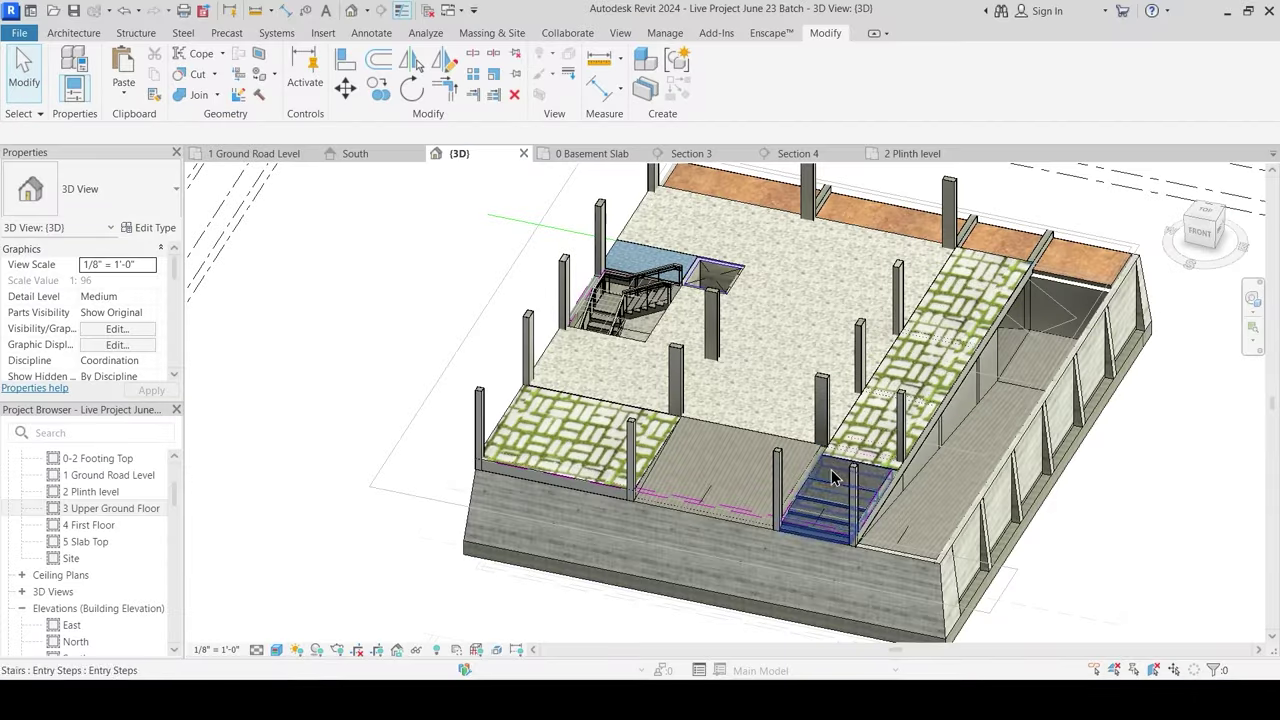
middle_click_drag(831, 478, 706, 396, "shift")
scroll(700, 398, "down", 2)
middle_click_drag(644, 423, 540, 385, "shift")
left_click_drag(498, 311, 966, 516)
middle_click_drag(966, 514, 743, 507, "shift")
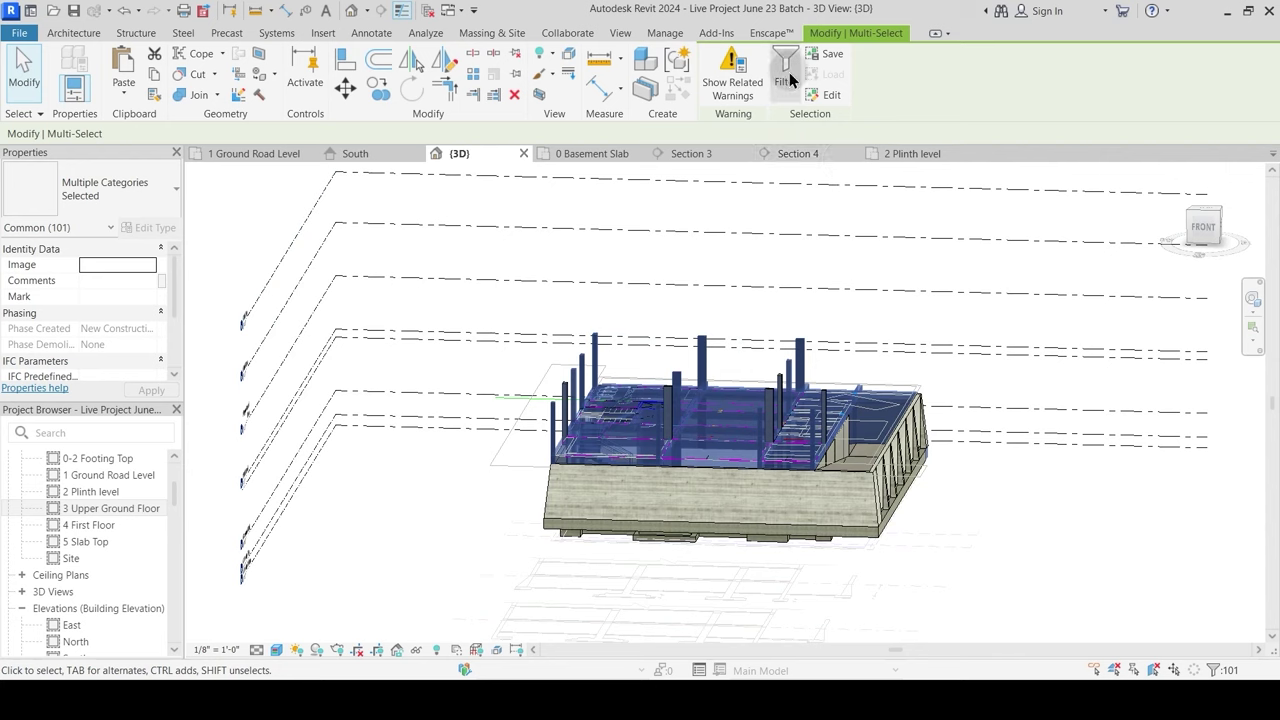
Step: Filter the selection to only Structural Framing (Other) and Walls, keeping 48 elements
left_click_drag(670, 192, 961, 185)
left_click(1015, 262)
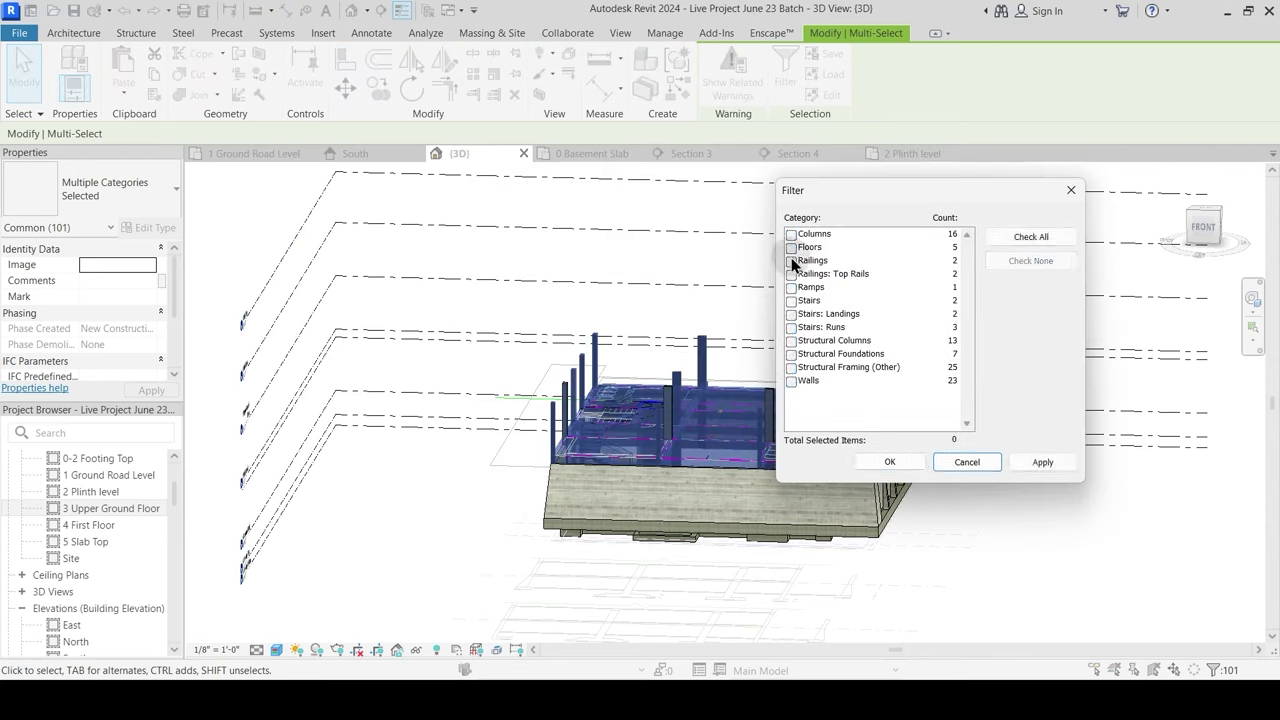
left_click(792, 368)
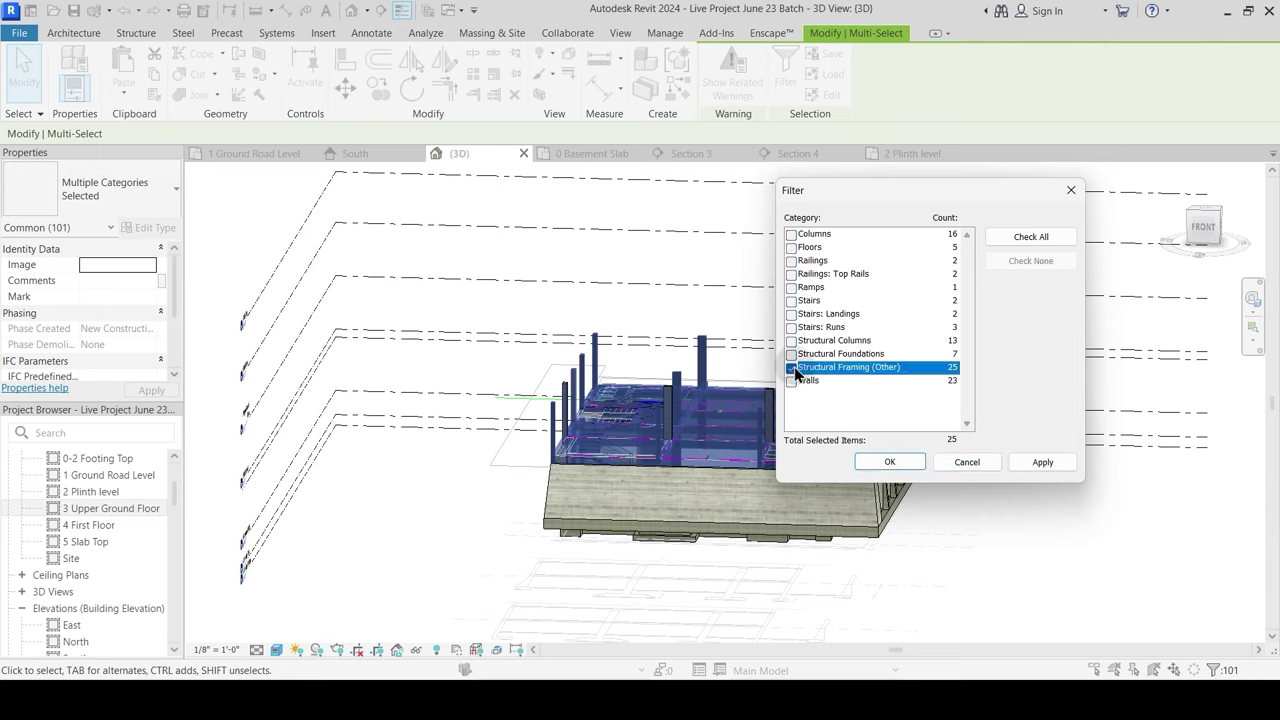
left_click(791, 381)
left_click(1045, 462)
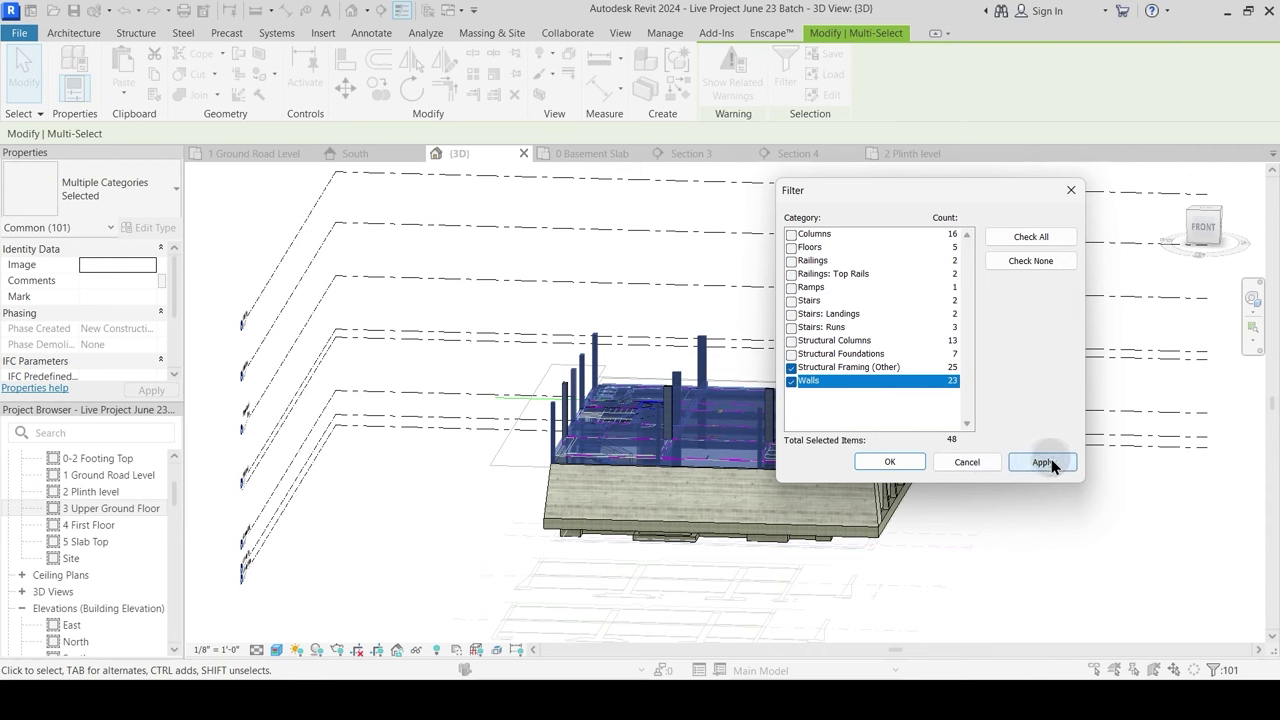
left_click(889, 462)
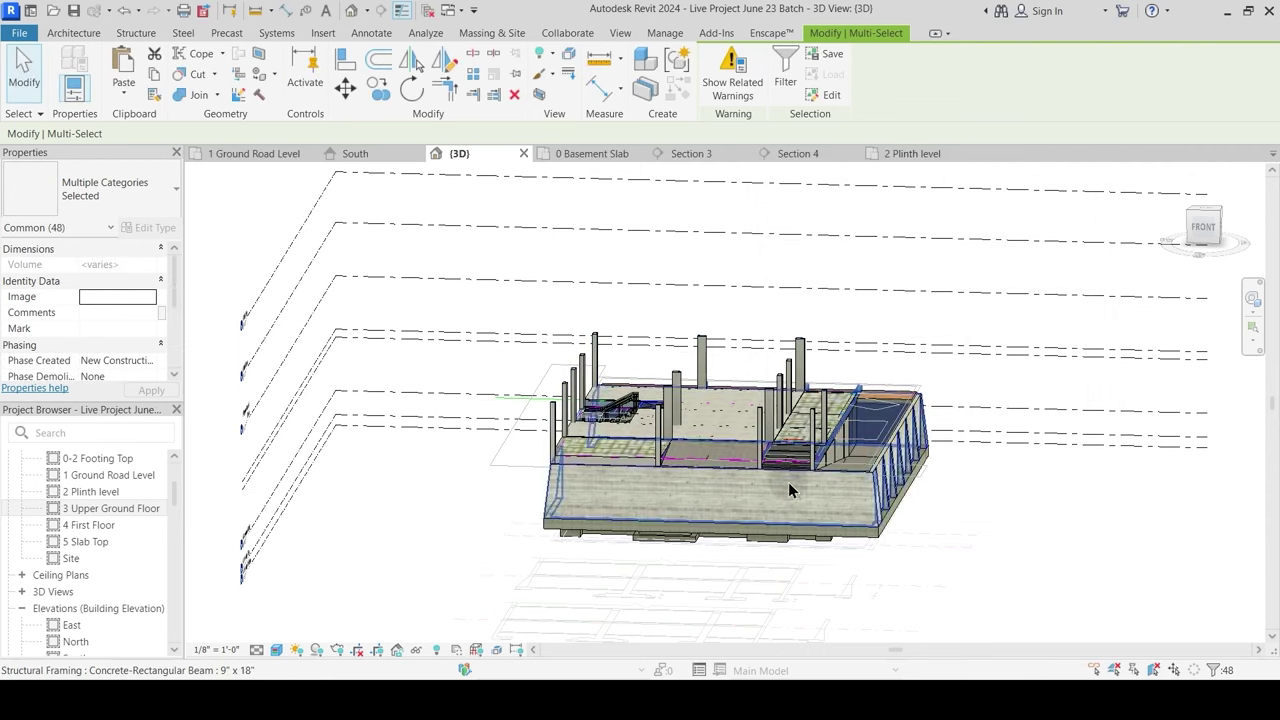
Step: Copy the 48 beams and walls and paste them aligned to the 3 Upper Ground Floor level
middle_click_drag(722, 490, 294, 200, "shift")
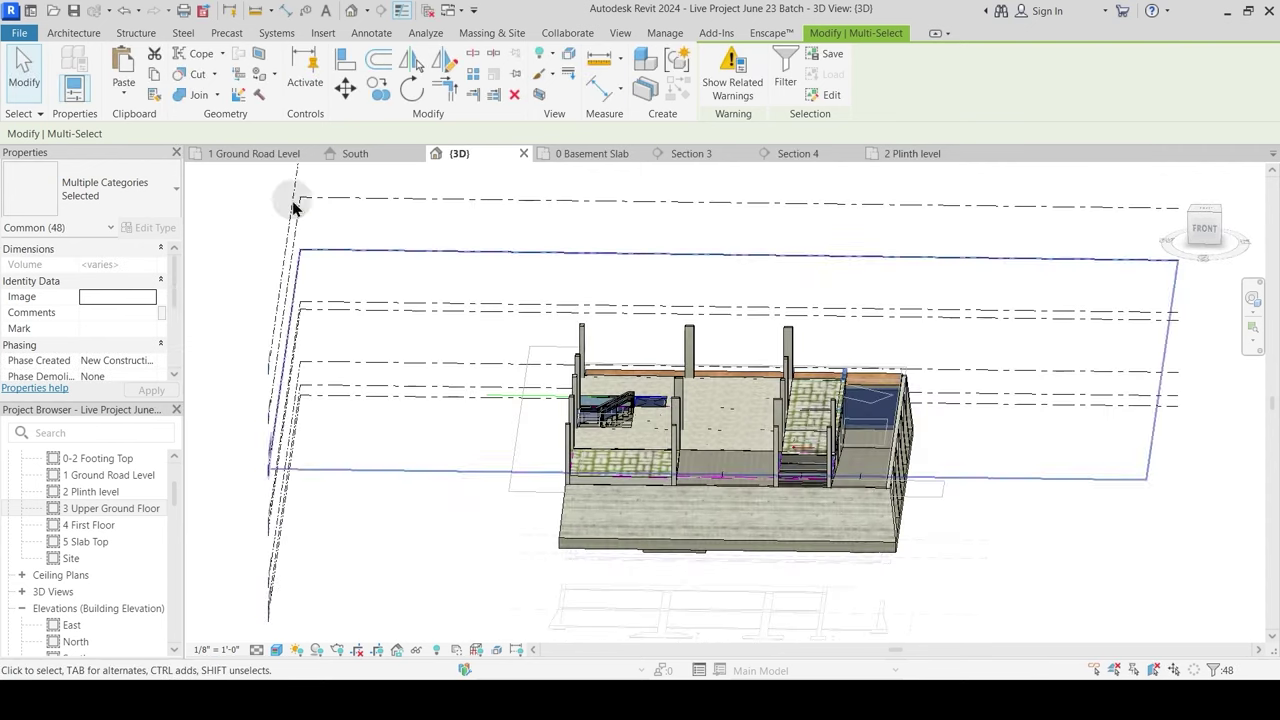
left_click(159, 82)
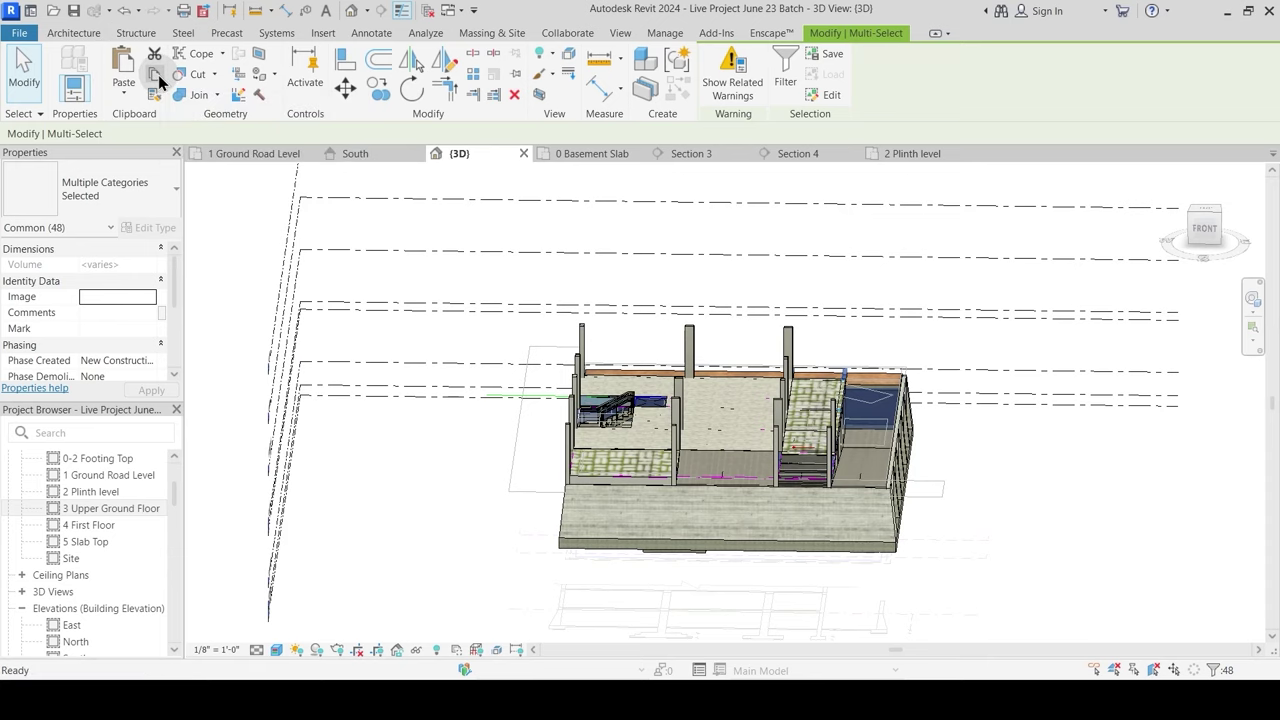
left_click(130, 93)
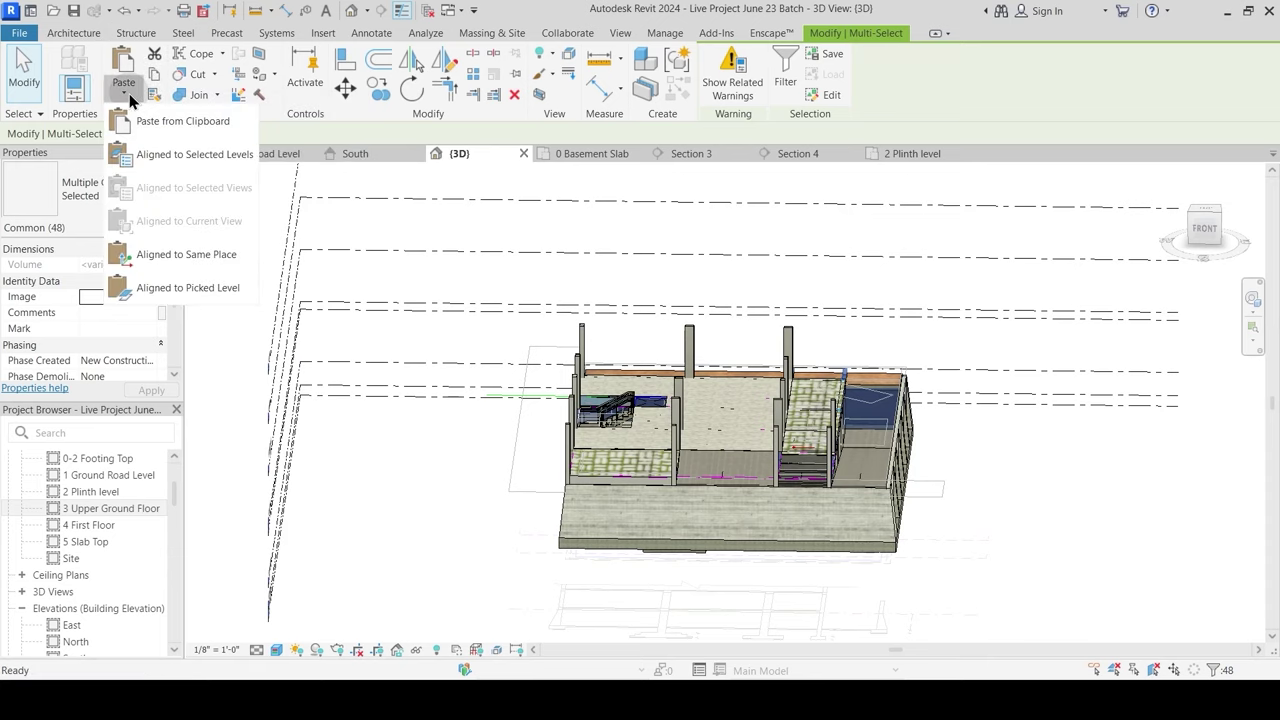
left_click(162, 155)
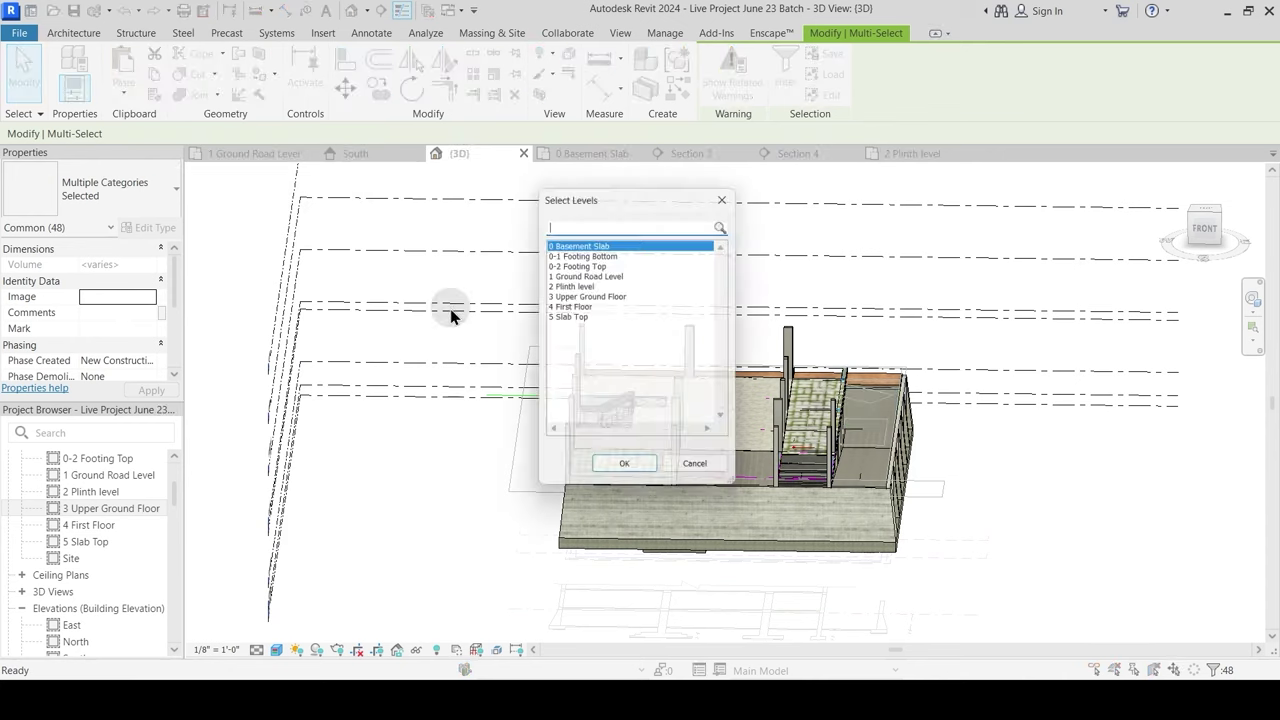
left_click(592, 296)
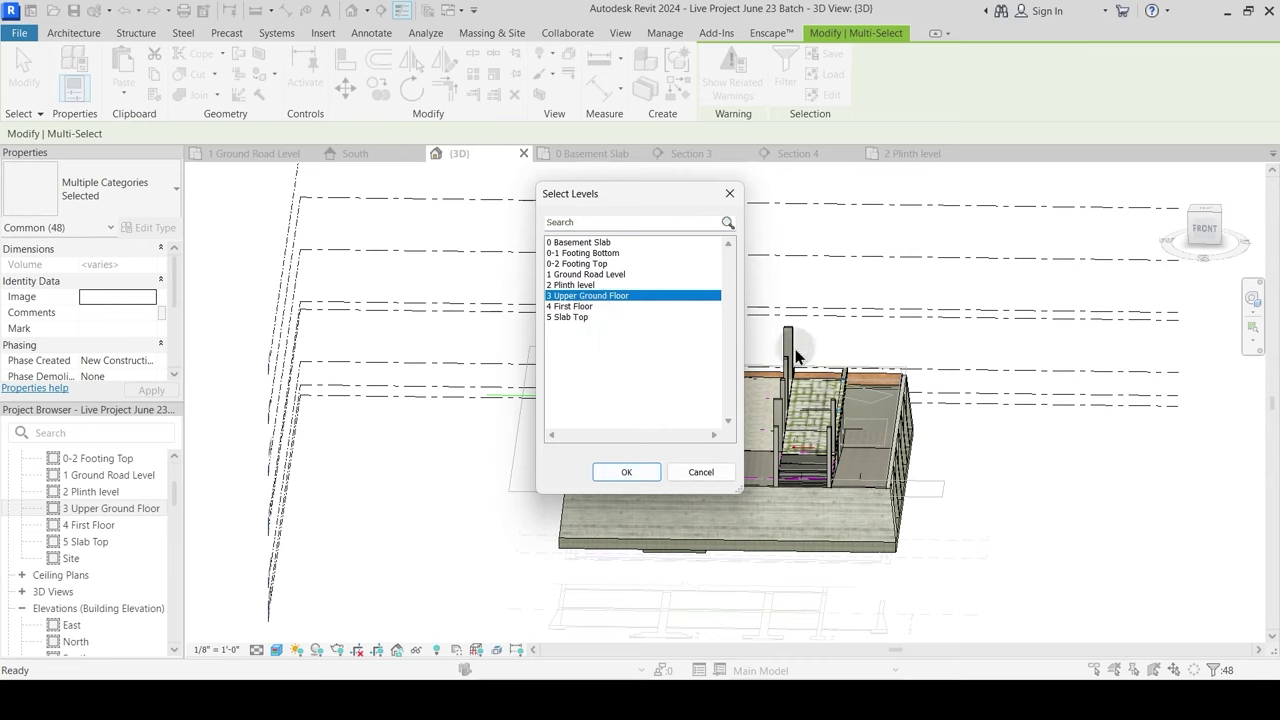
left_click(634, 472)
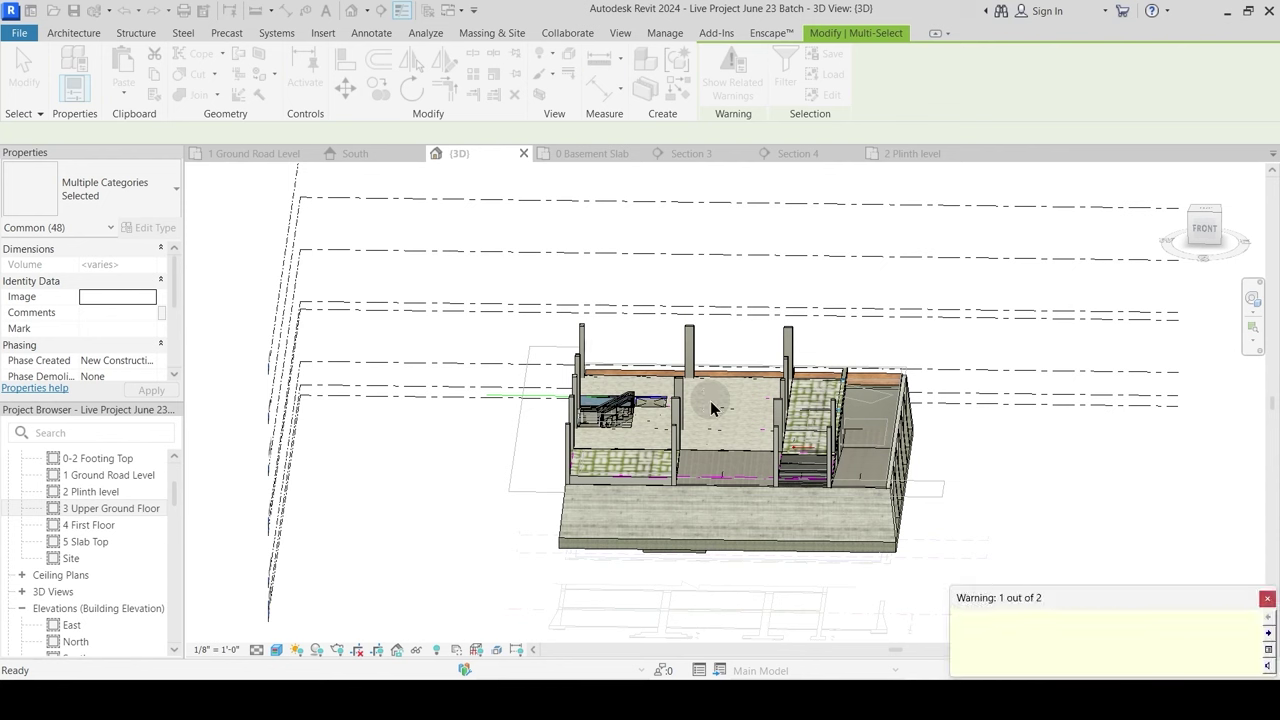
Step: Clear the selection and window-select the 34 elements spanning the plinth deck
middle_click_drag(712, 400, 729, 422, "shift")
key("Escape")
scroll(747, 421, "up", 1)
left_click_drag(491, 407, 978, 457)
Step: Filter the 34 selected elements down to 28 Structural Framing (Other) beams and Walls
middle_click_drag(726, 445, 765, 277, "shift")
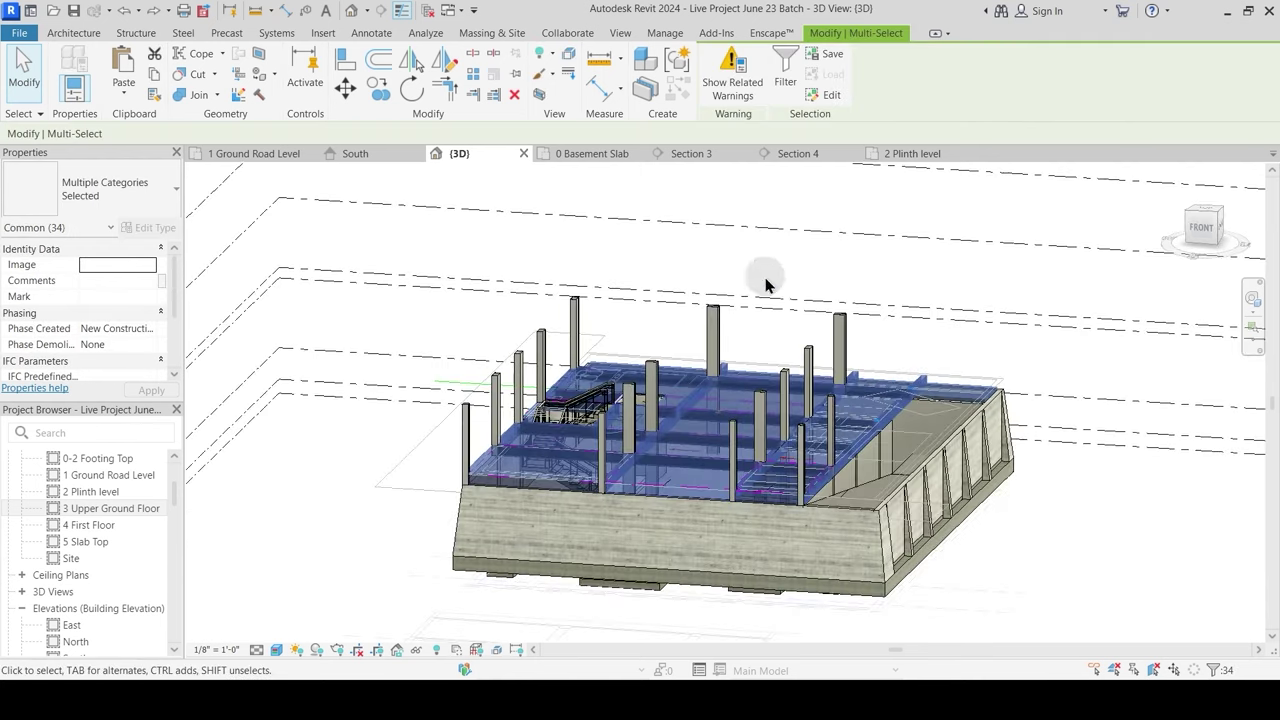
left_click(785, 68)
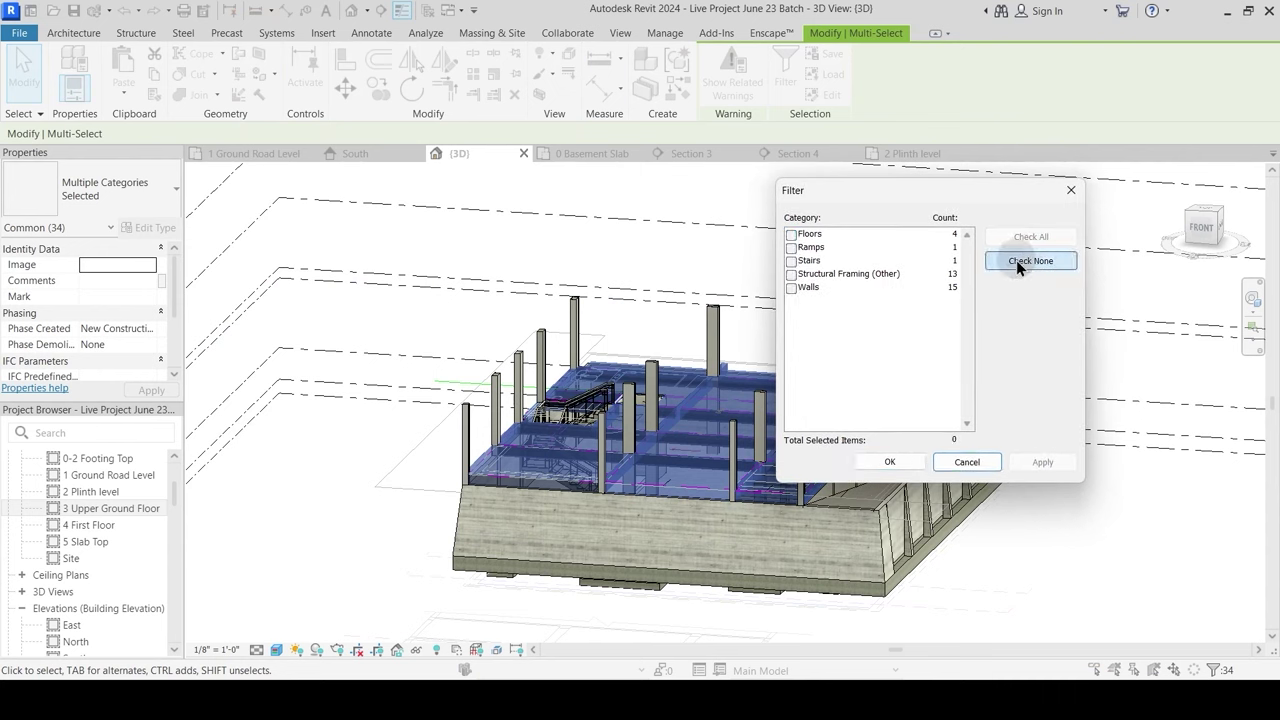
left_click(1016, 260)
left_click(791, 274)
left_click(791, 288)
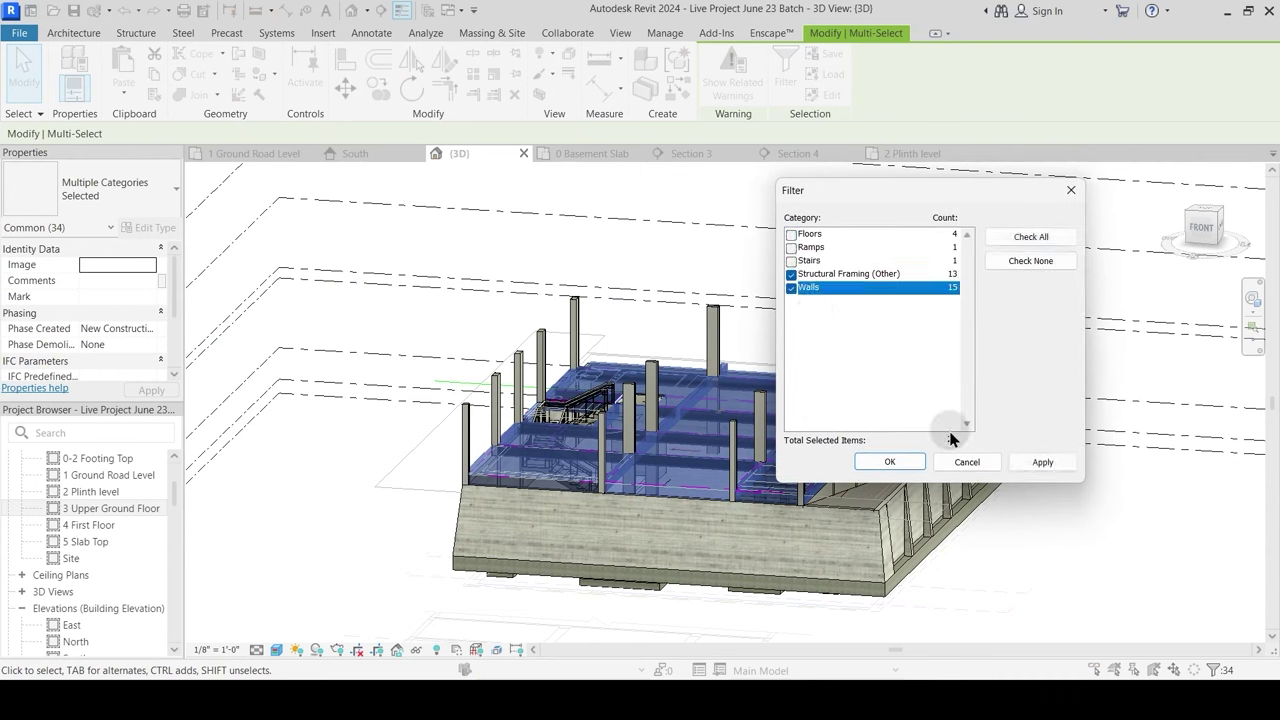
left_click(1043, 461)
left_click(889, 461)
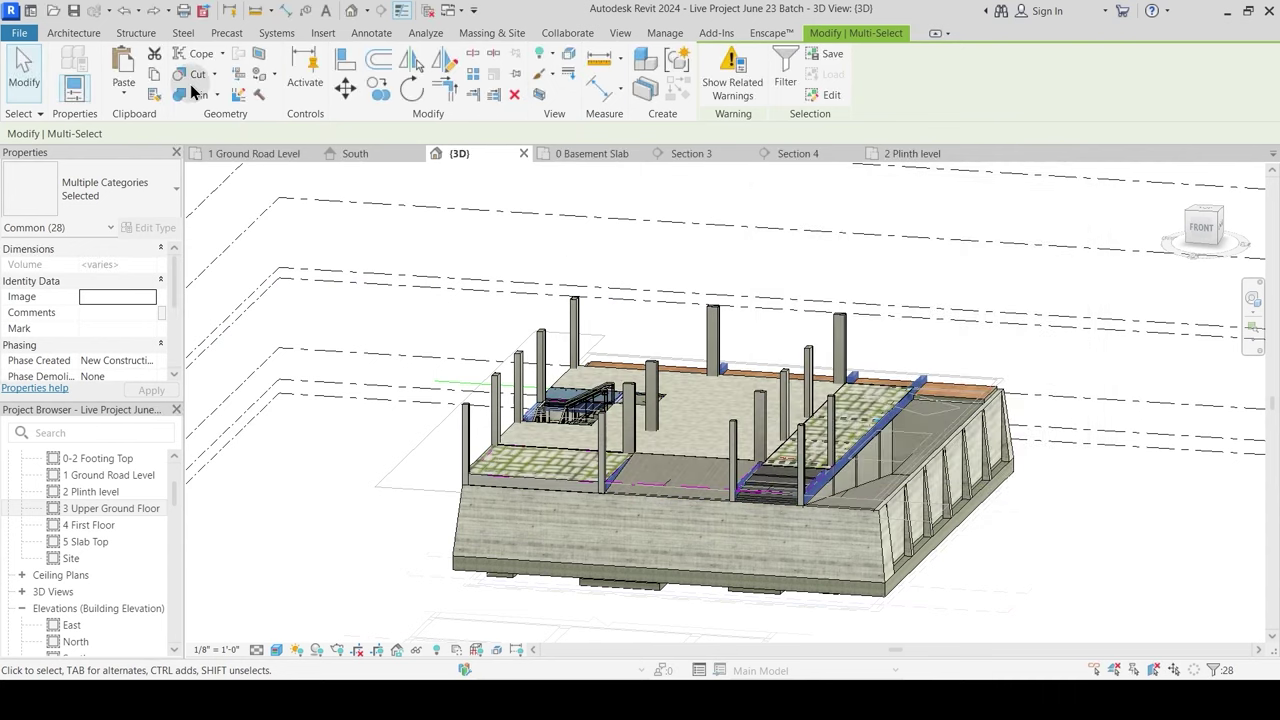
Step: Paste the clipboard aligned to the 3 Upper Ground Floor level
left_click(126, 97)
left_click(163, 152)
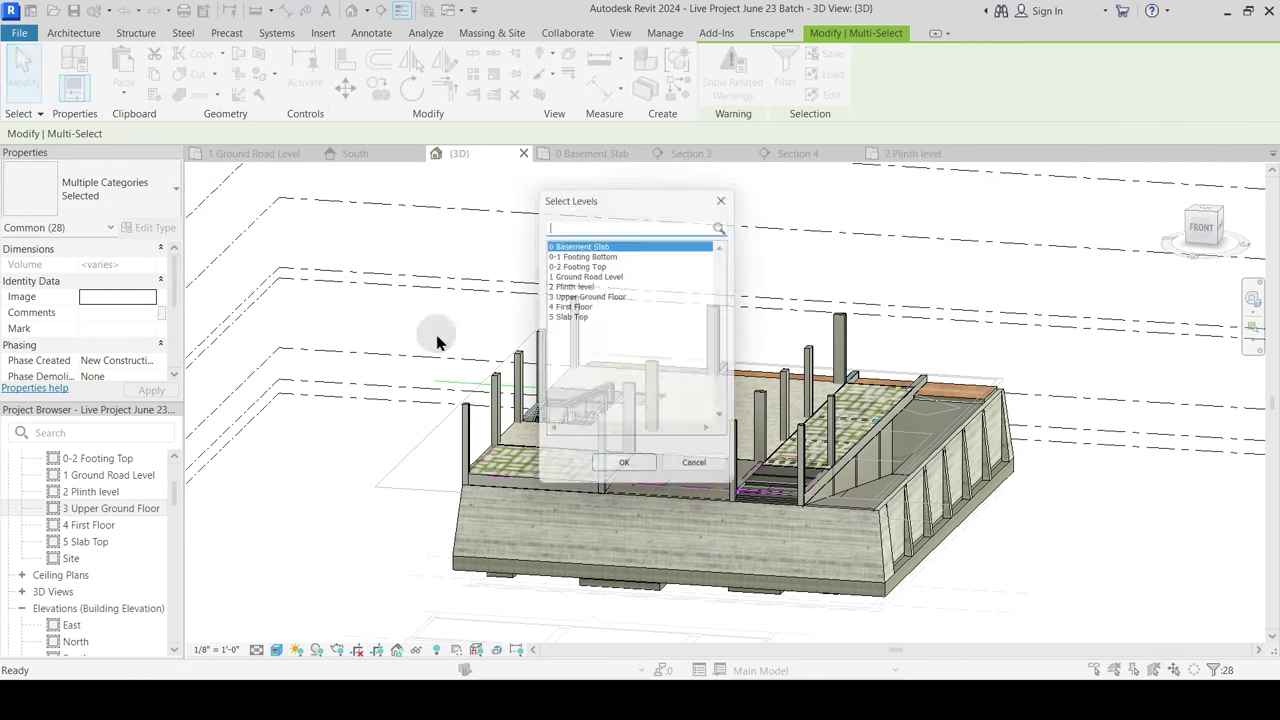
left_click(587, 296)
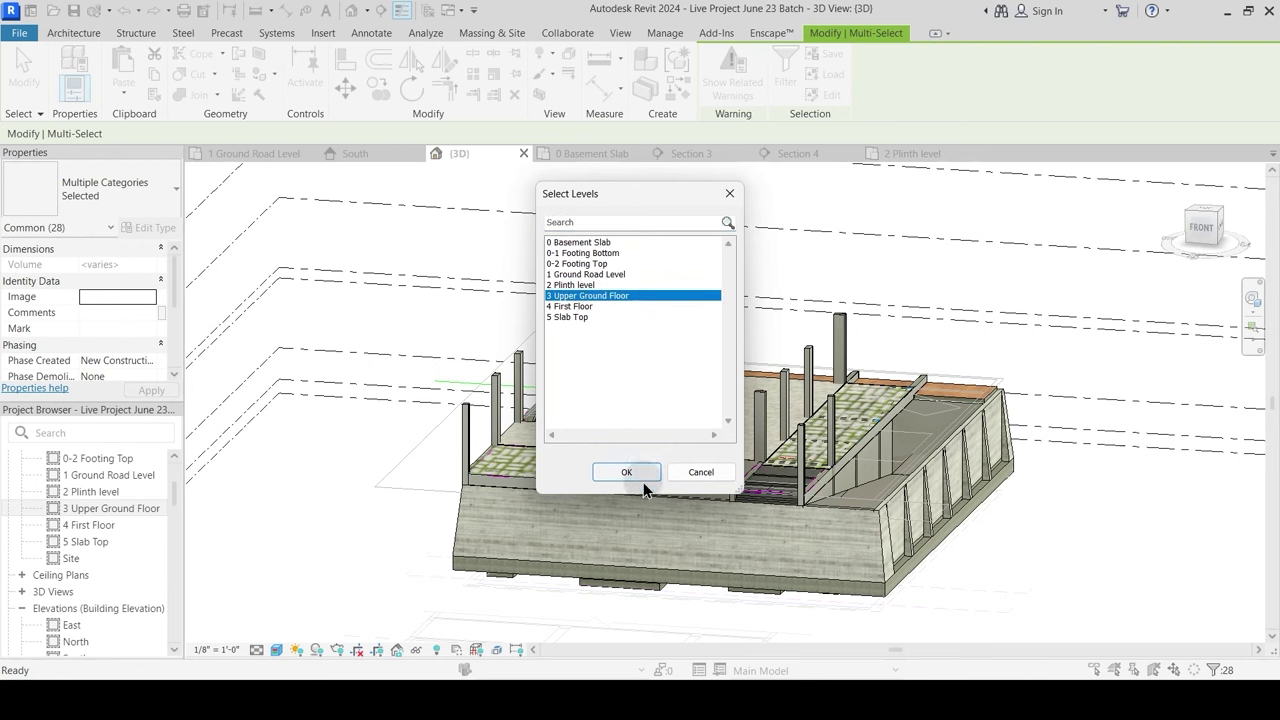
left_click(639, 476)
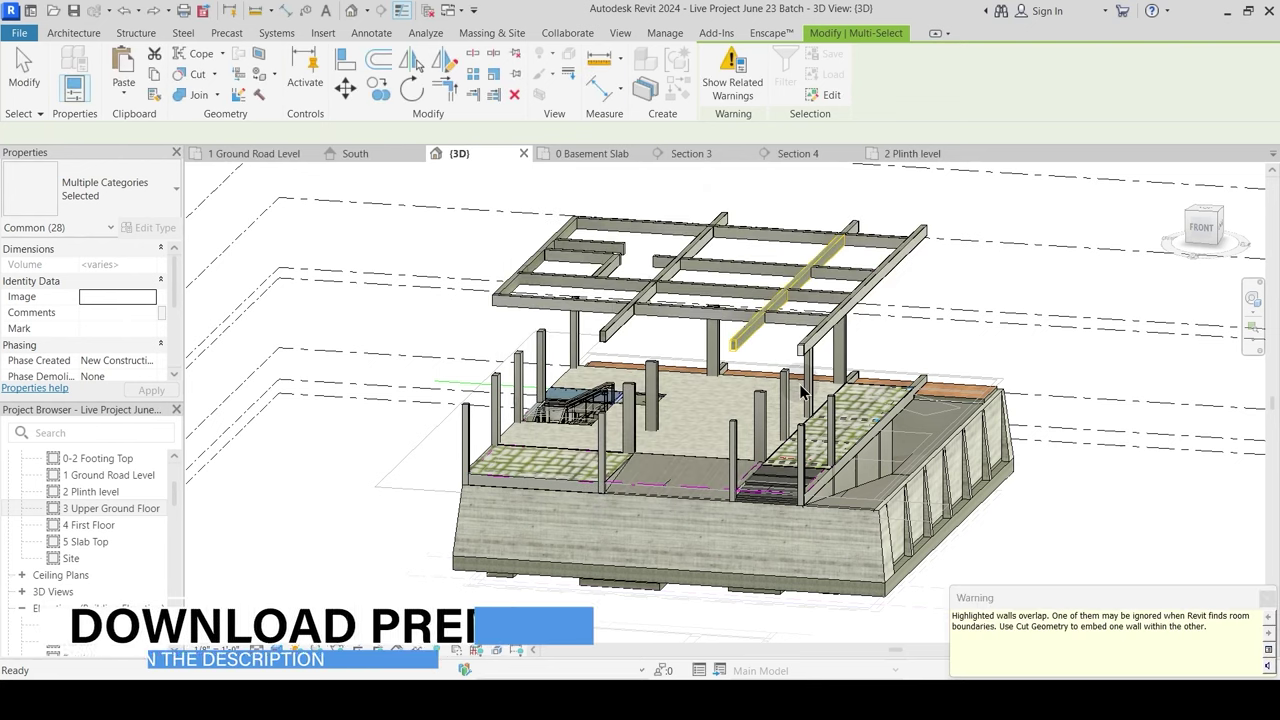
mouse_move(700, 410)
middle_mouse_down("shift")
mouse_move(752, 399)
mouse_move(757, 334)
mouse_move(749, 360)
mouse_move(715, 376)
mouse_move(720, 356)
mouse_move(699, 432)
middle_mouse_up("shift")
left_click(712, 368)
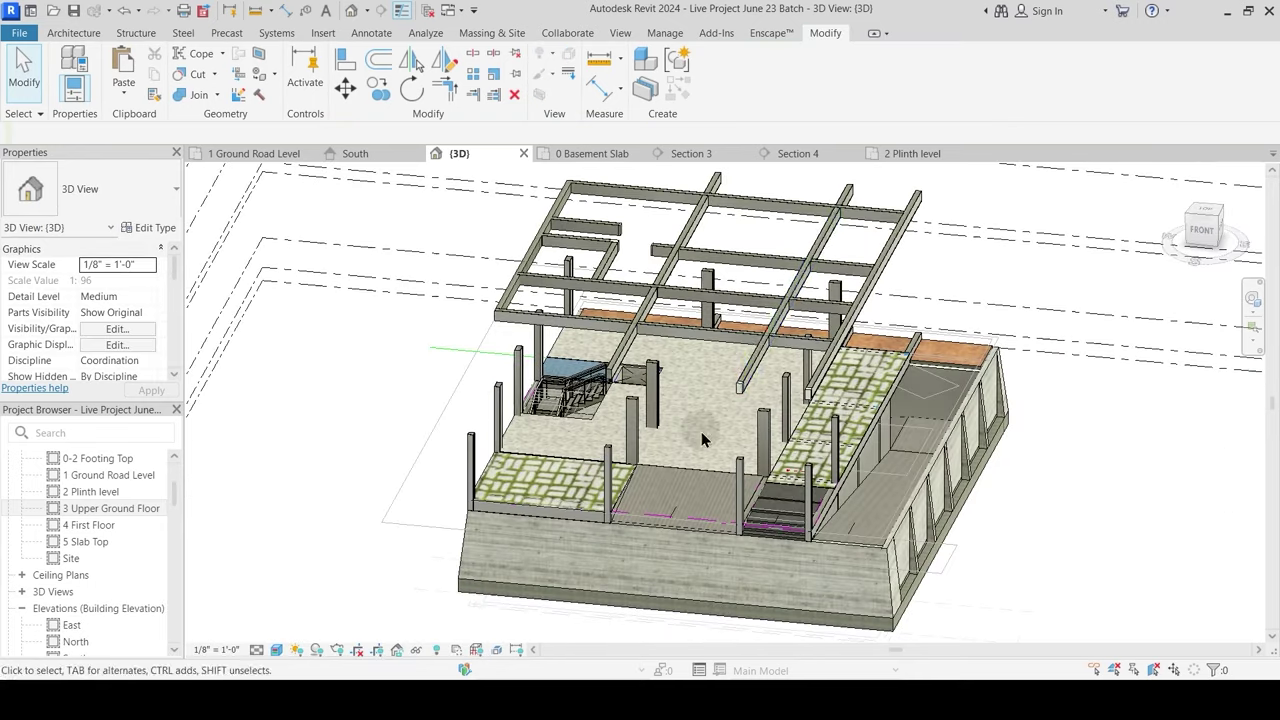
middle_click_drag(766, 328, 701, 329, "shift")
scroll(701, 320, "up", 5)
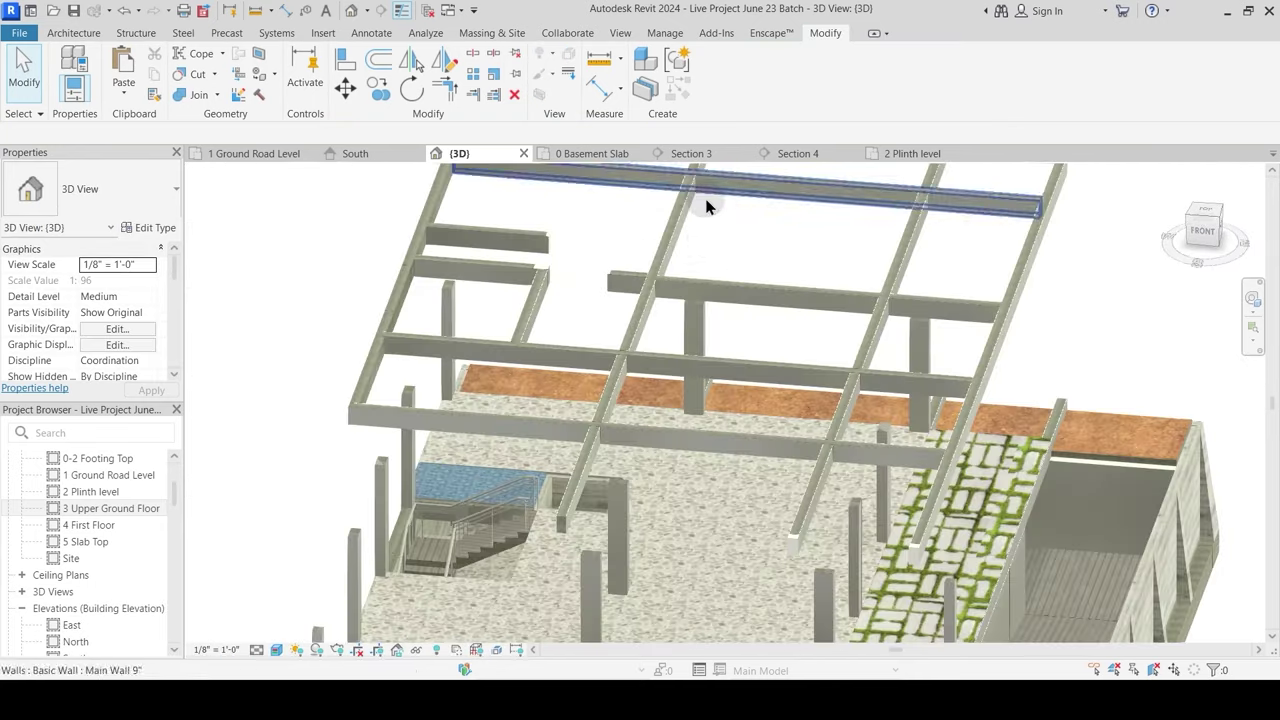
scroll(700, 310, "up", 4)
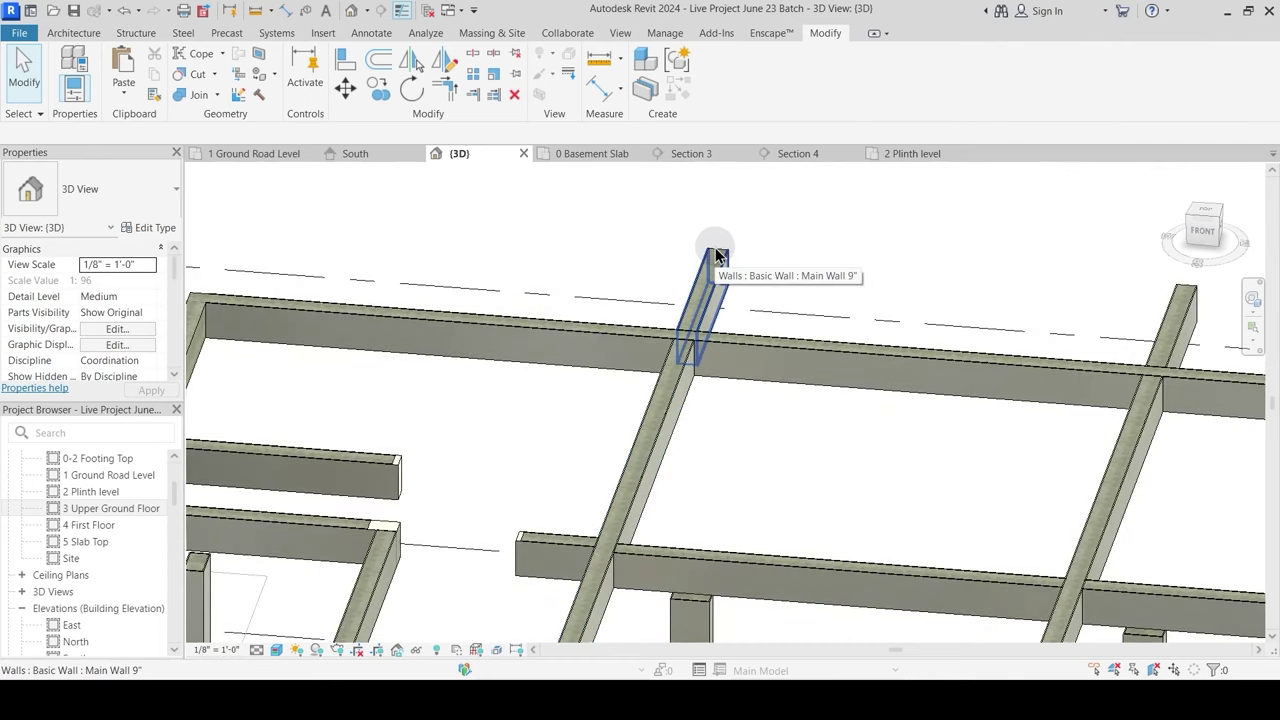
key("Tab")
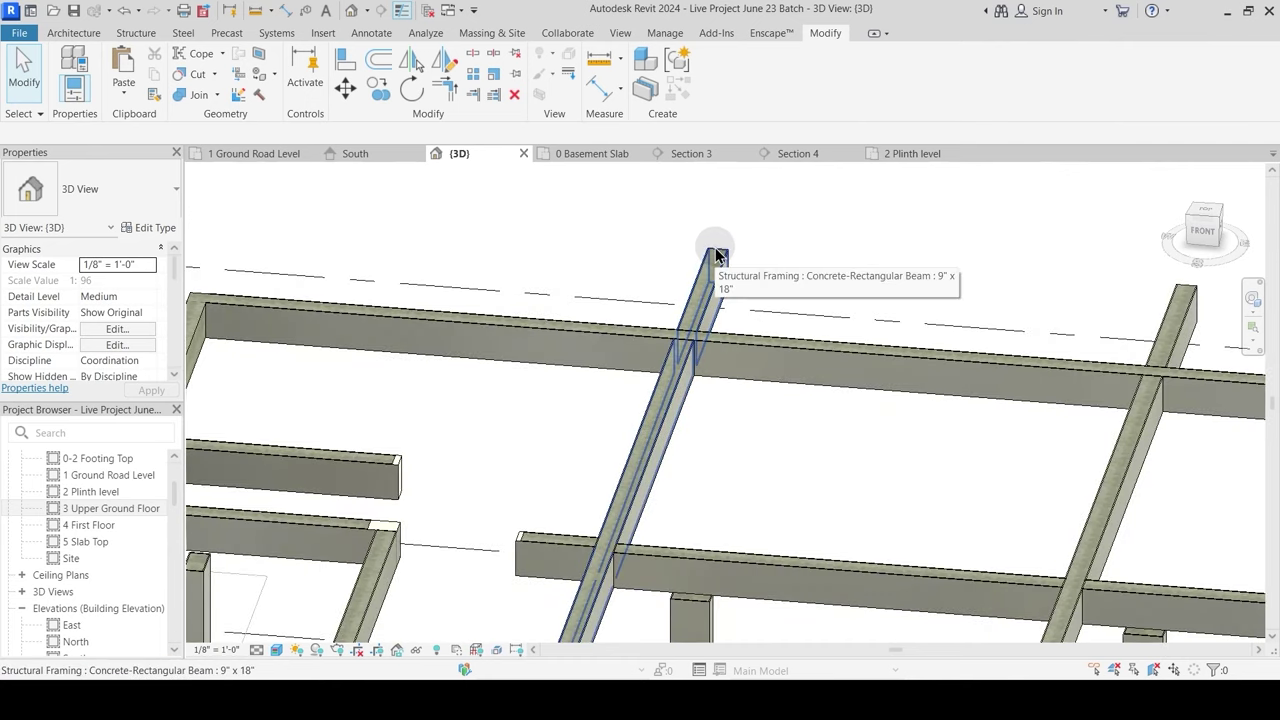
left_click(716, 256)
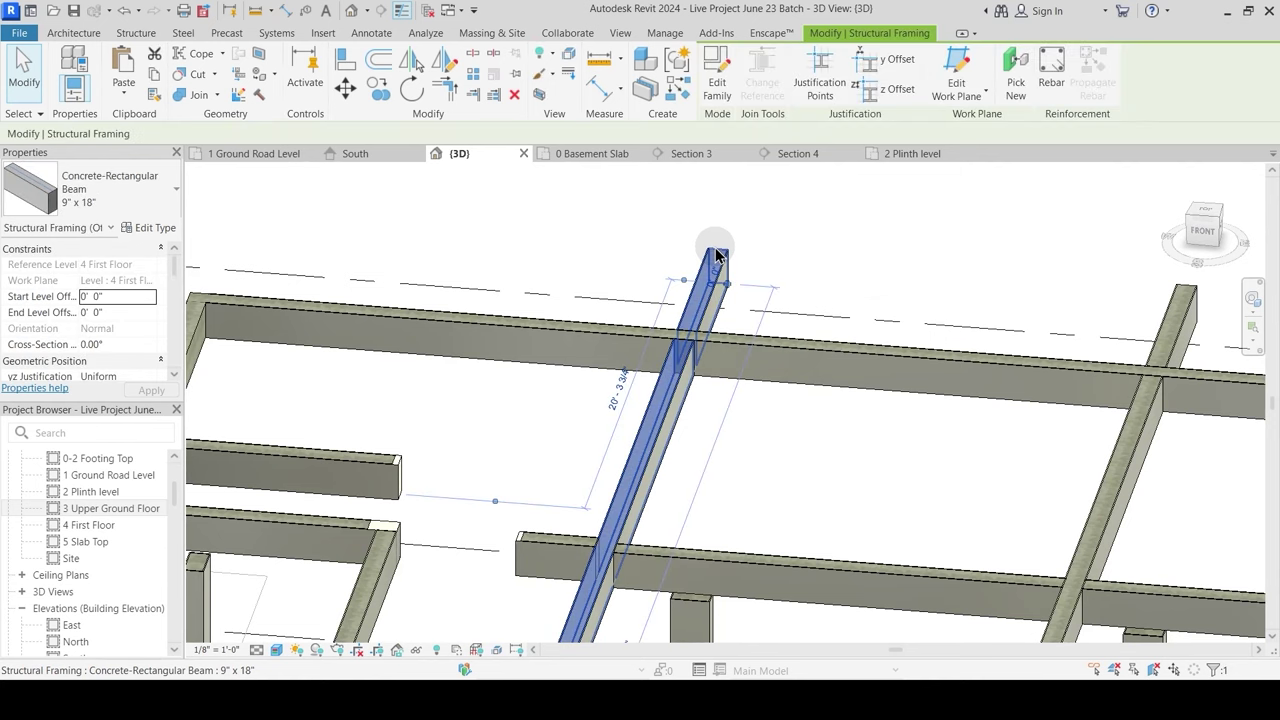
key("s")
key("a")
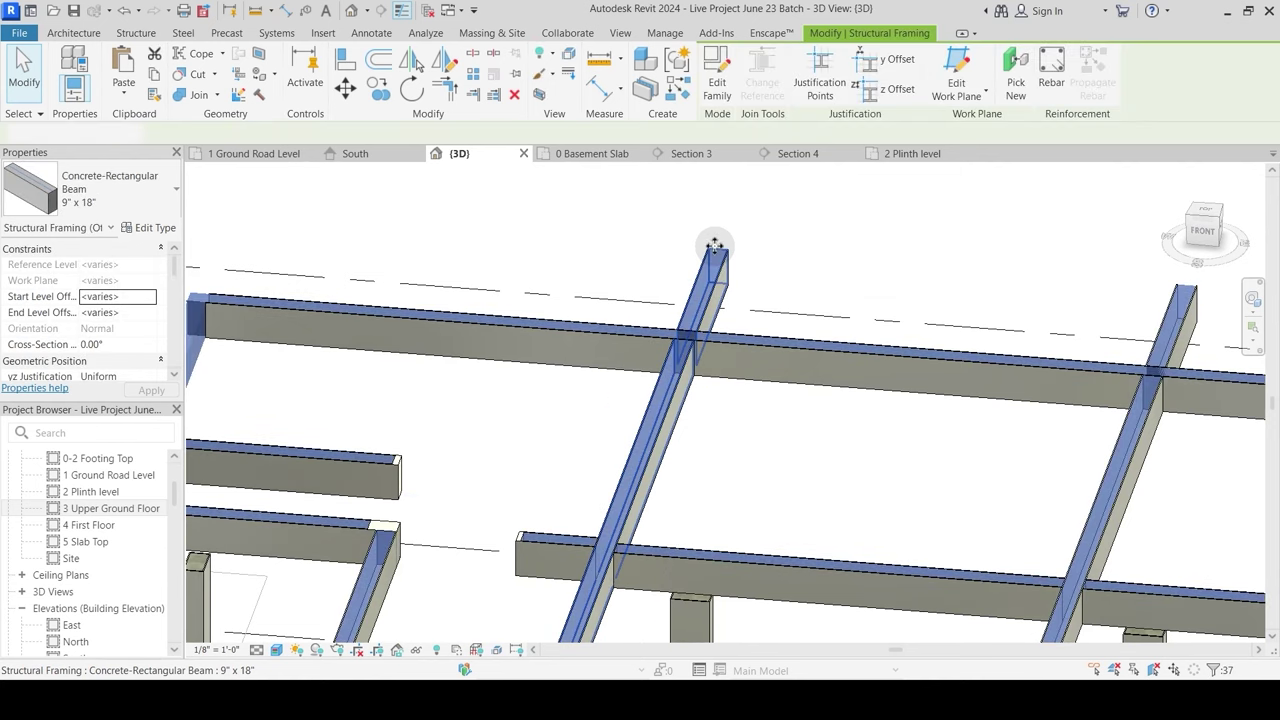
scroll(714, 250, "down", 5)
middle_click_drag(700, 411, 690, 384, "shift")
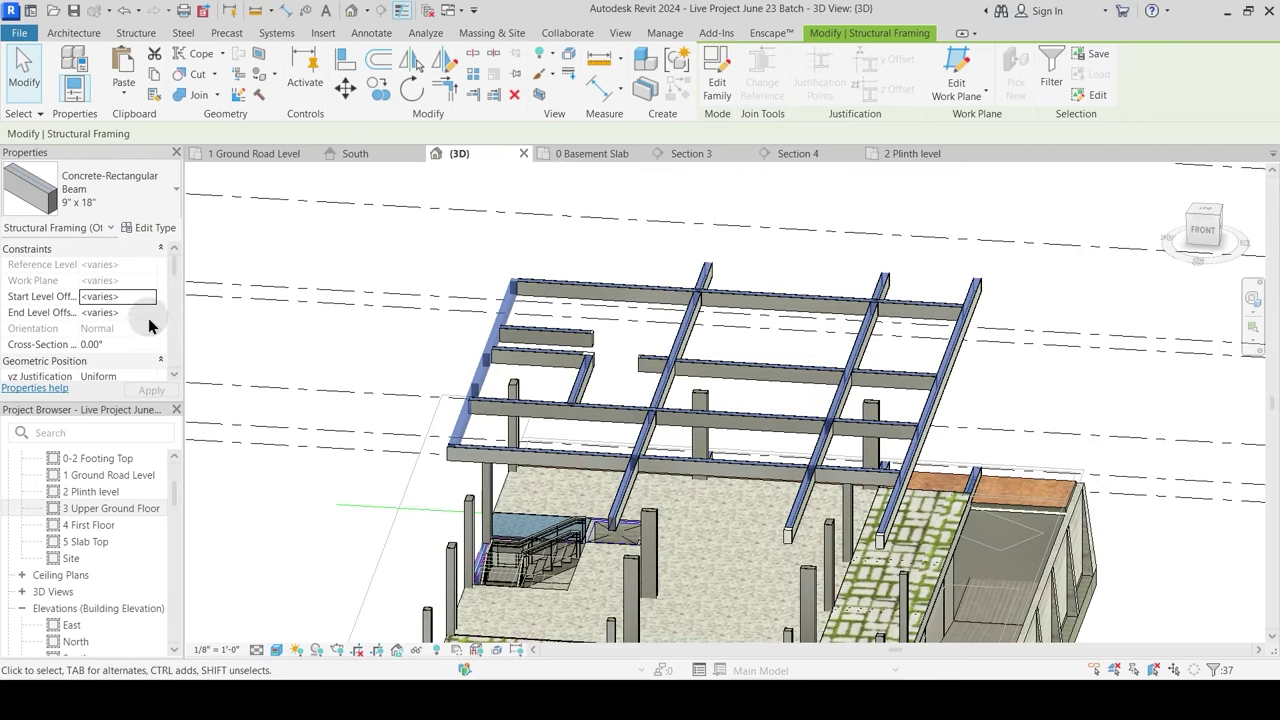
left_click_drag(174, 264, 177, 279)
scroll(174, 283, "down", 2)
scroll(178, 272, "up", 3)
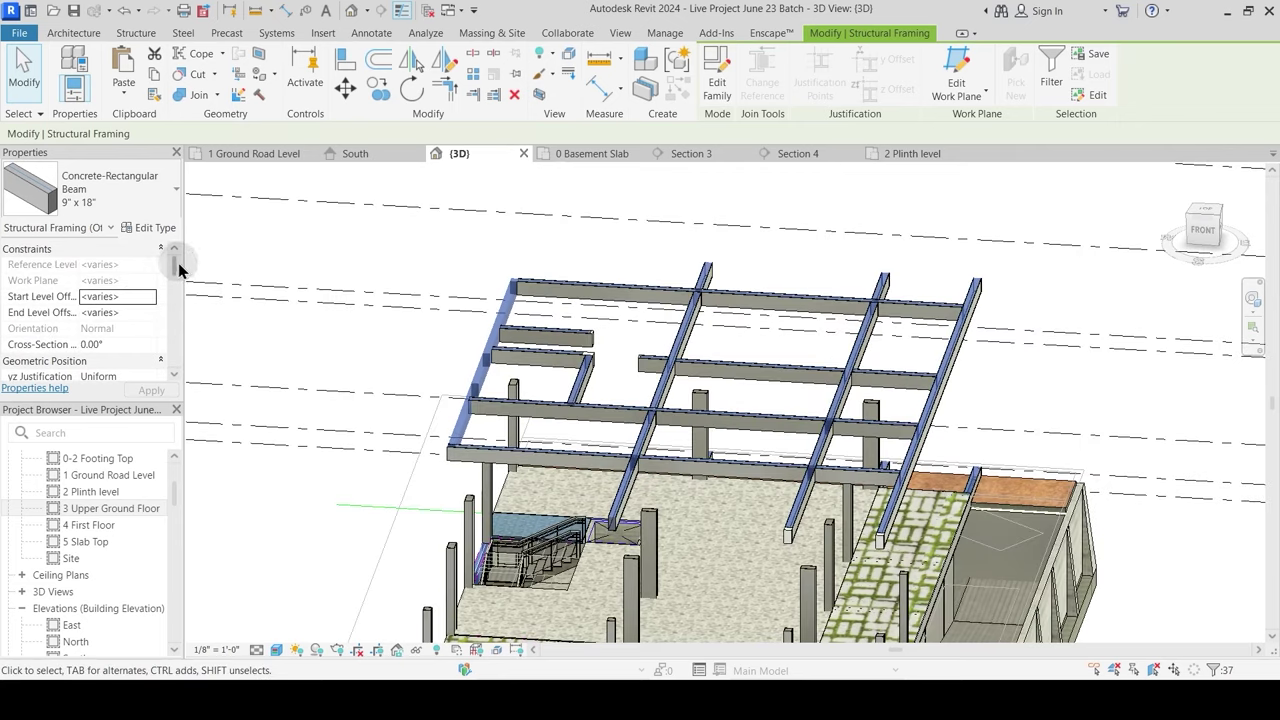
left_click_drag(174, 264, 172, 269)
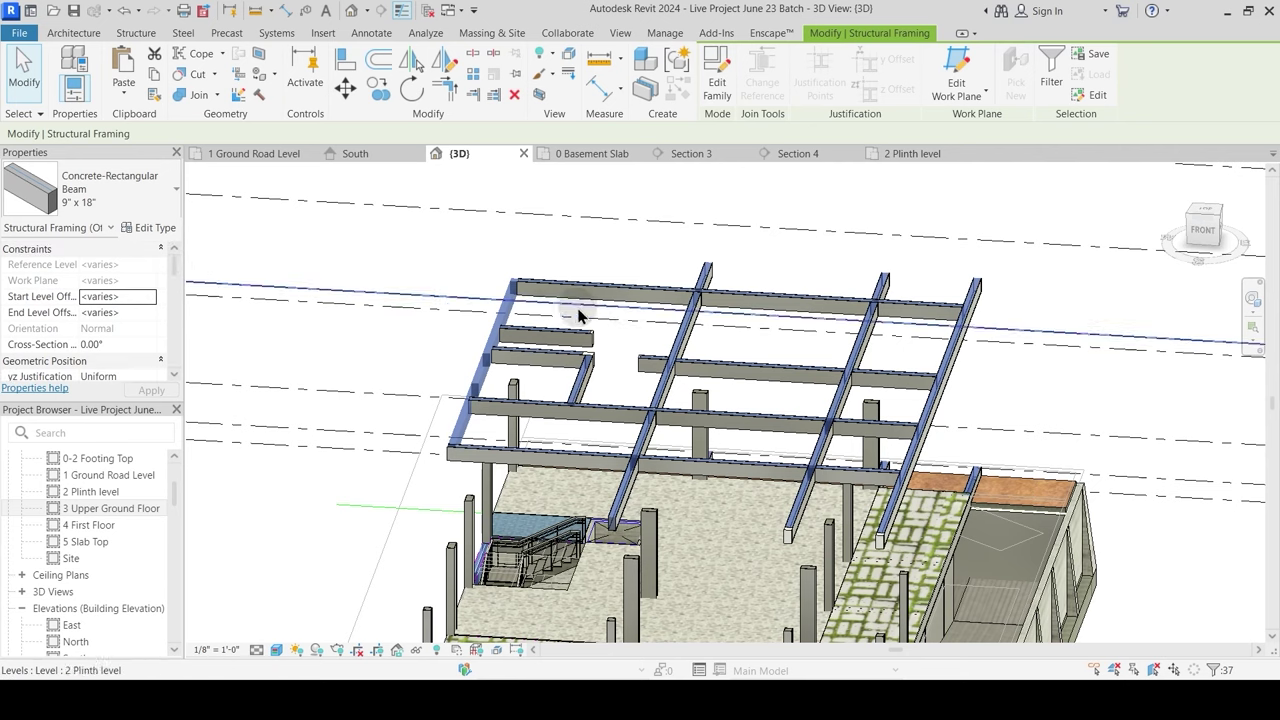
middle_click_drag(646, 428, 686, 394, "shift")
left_click(668, 431)
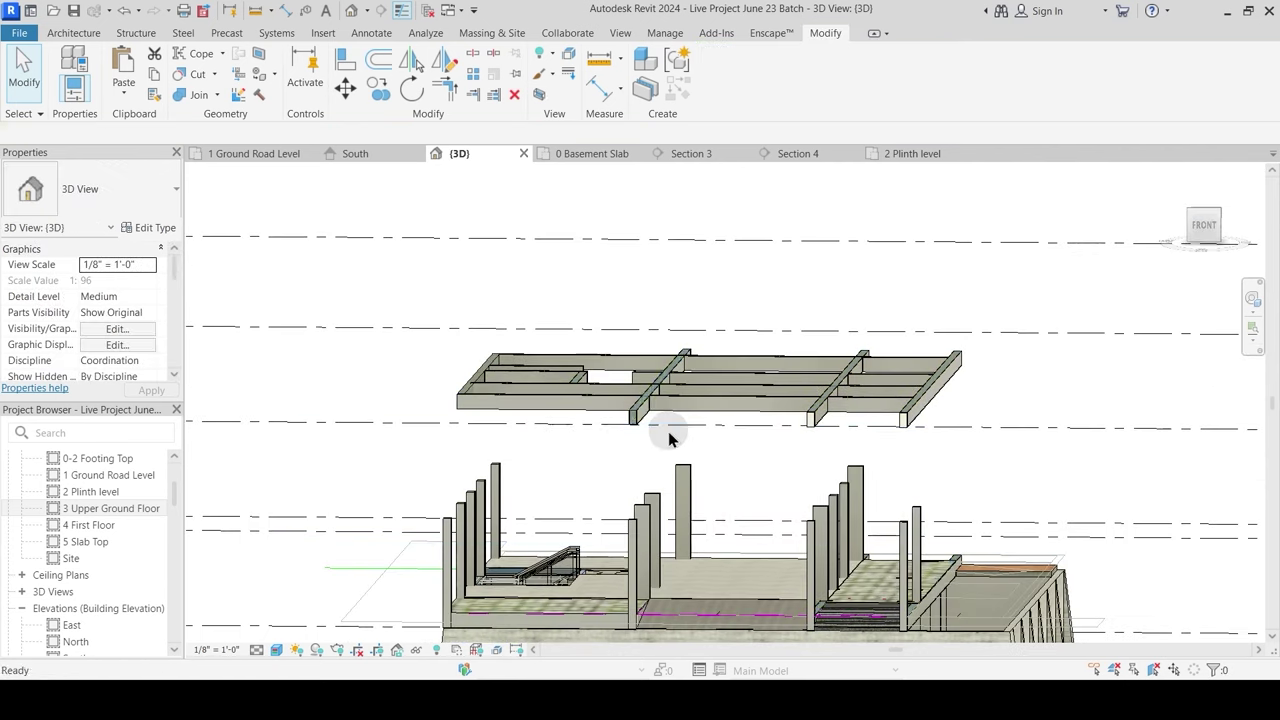
scroll(628, 420, "up", 3)
left_click(626, 405)
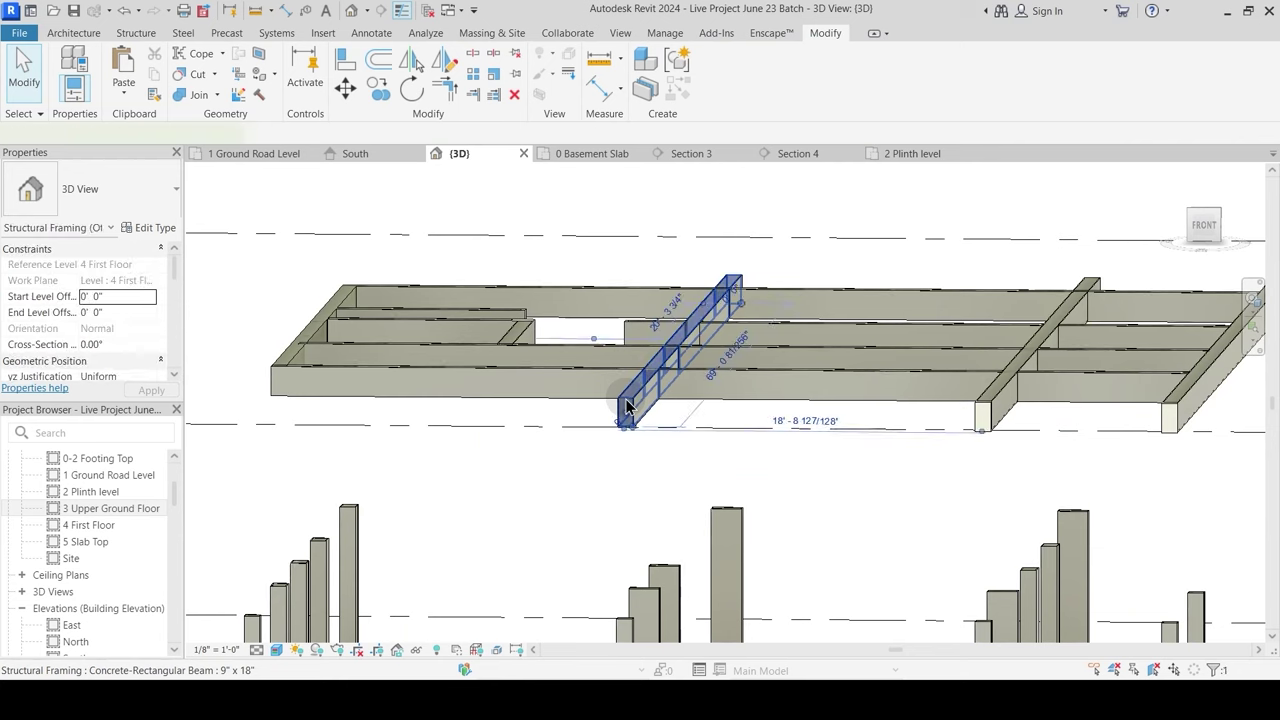